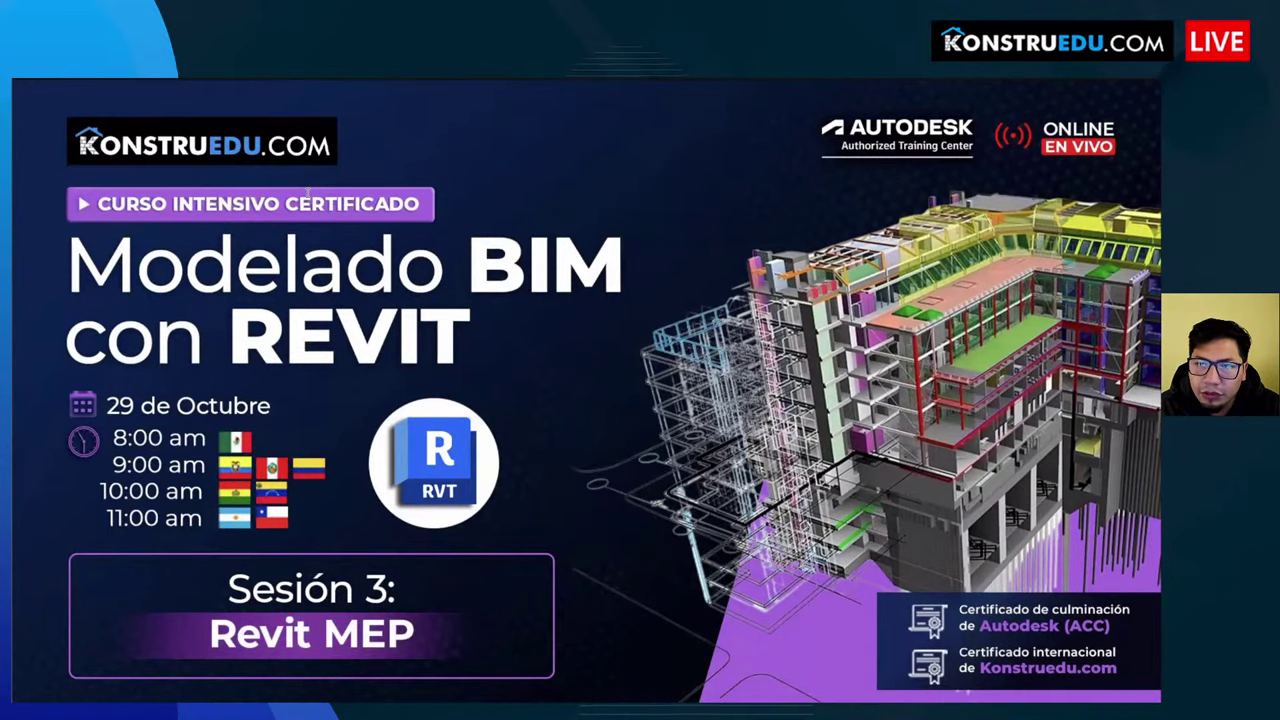
Step: Switch from the Sesión 3 Revit MEP title slide to the Konstruedu homepage in Chrome
{"action": "key", "text": "alt+Tab"}
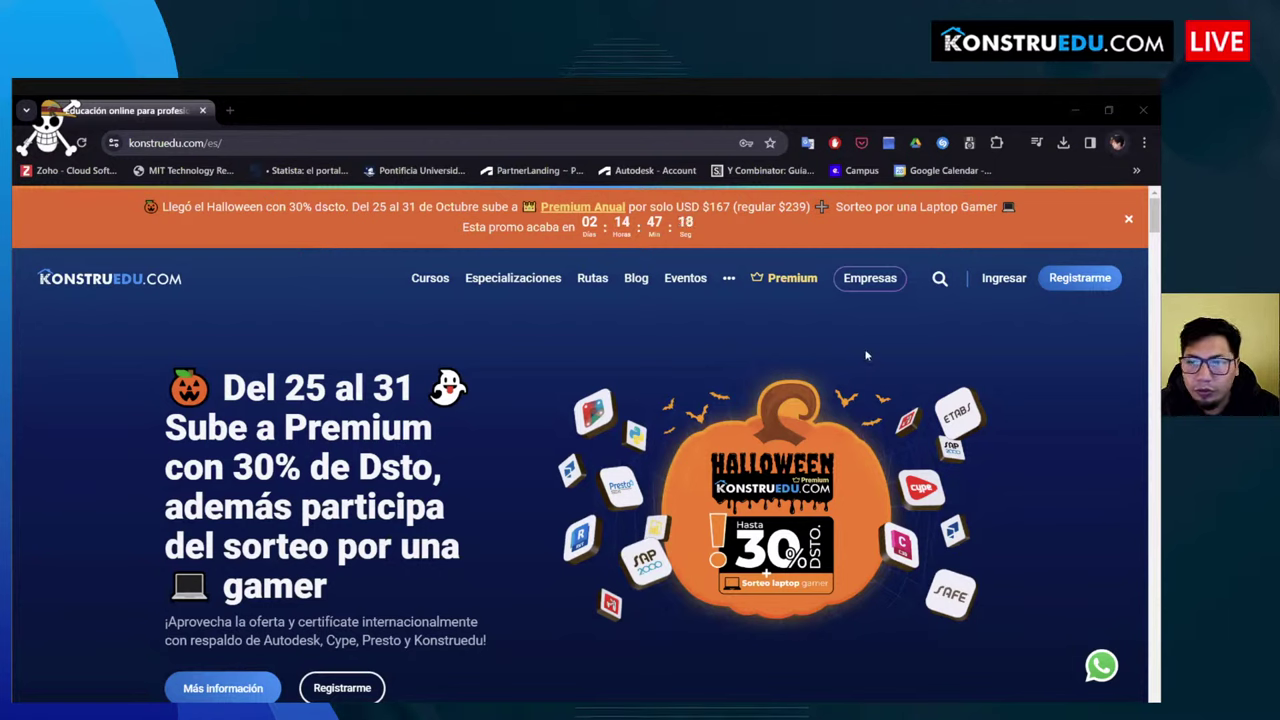
Step: Open Konstruedu's Premium page and review the quarterly, annual and semester plans with Halloween discounts
{"action": "left_click", "coordinate": [572, 413]}
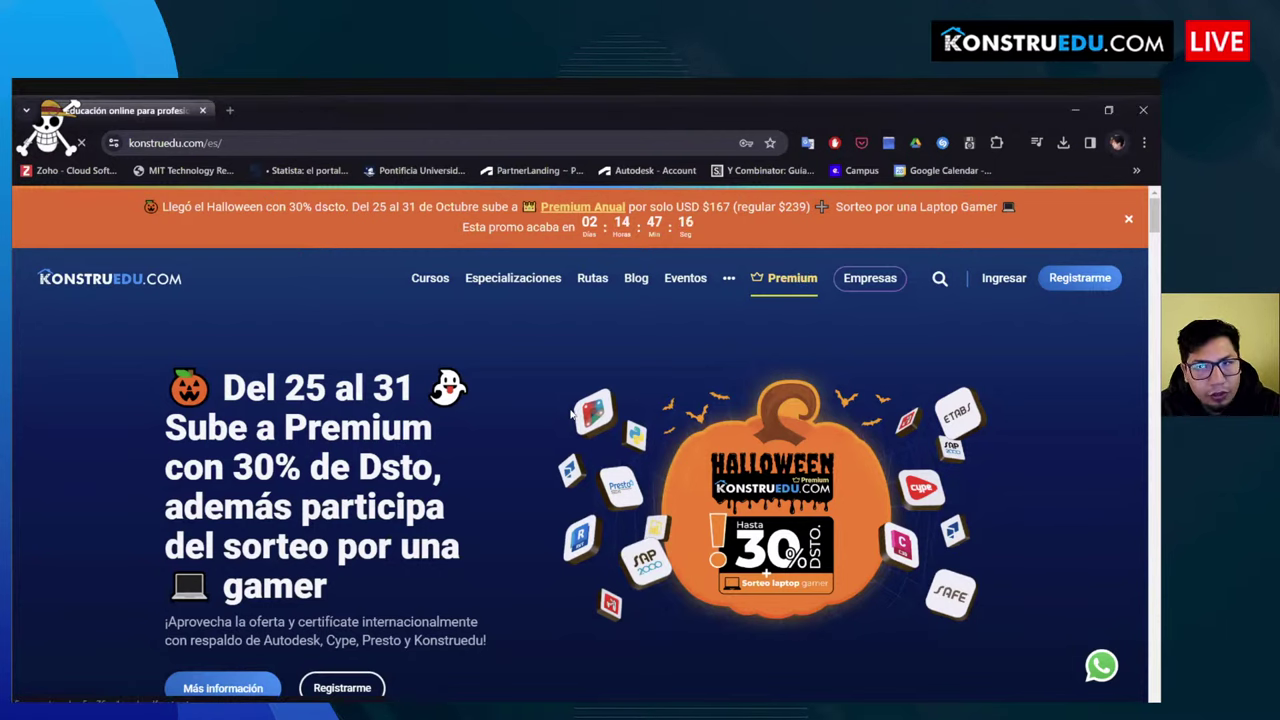
{"action": "scroll", "coordinate": [540, 360], "scroll_direction": "down", "scroll_amount": 3}
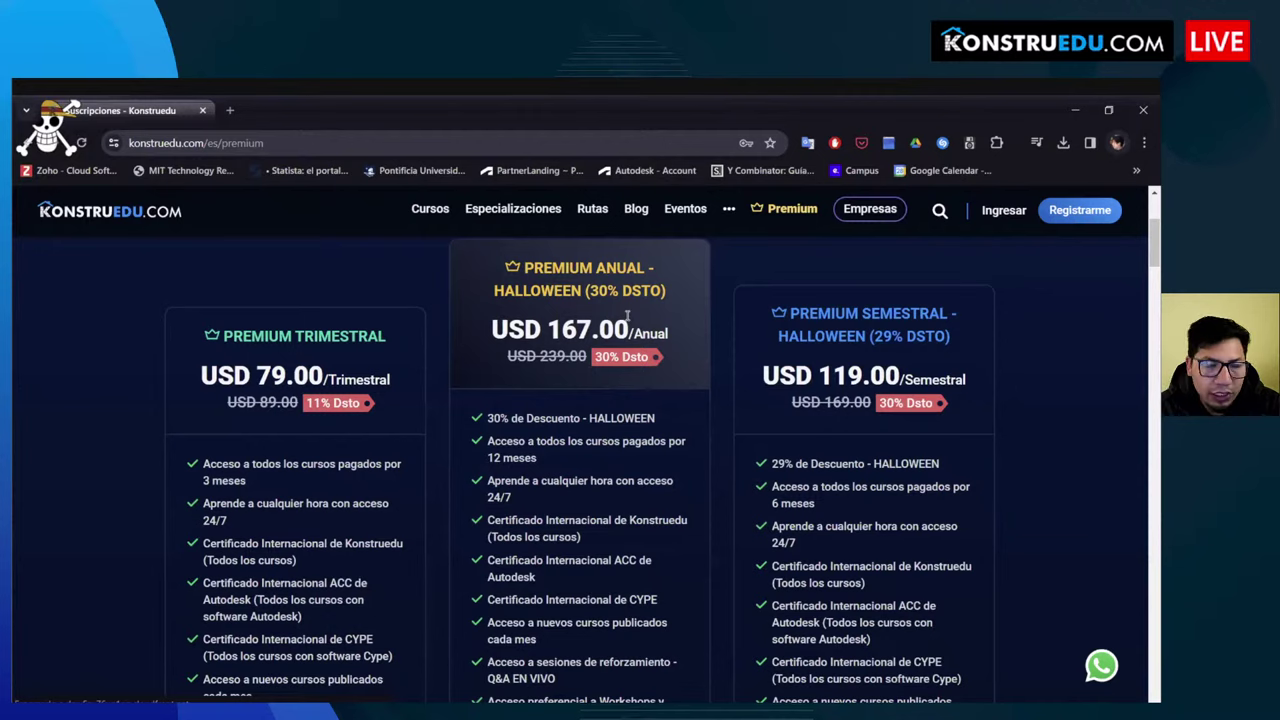
{"action": "scroll", "coordinate": [608, 338], "scroll_direction": "down", "scroll_amount": 2}
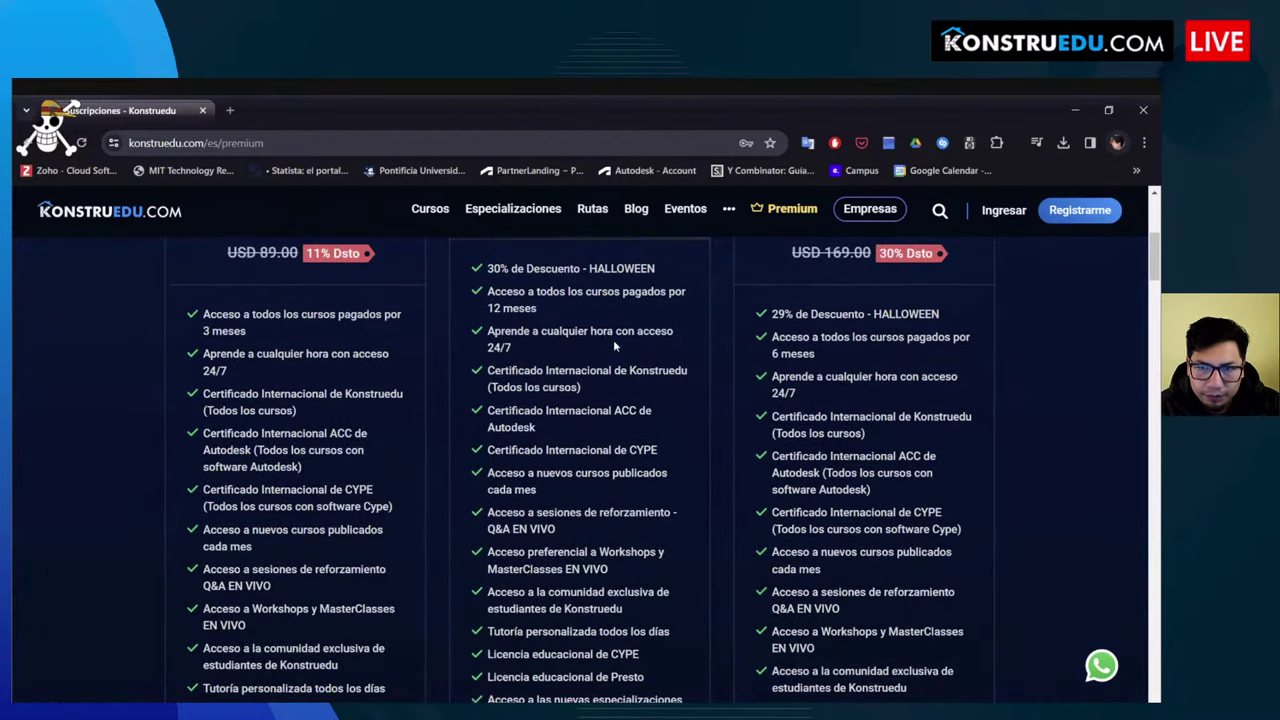
{"action": "scroll", "coordinate": [556, 313], "scroll_direction": "up", "scroll_amount": 1}
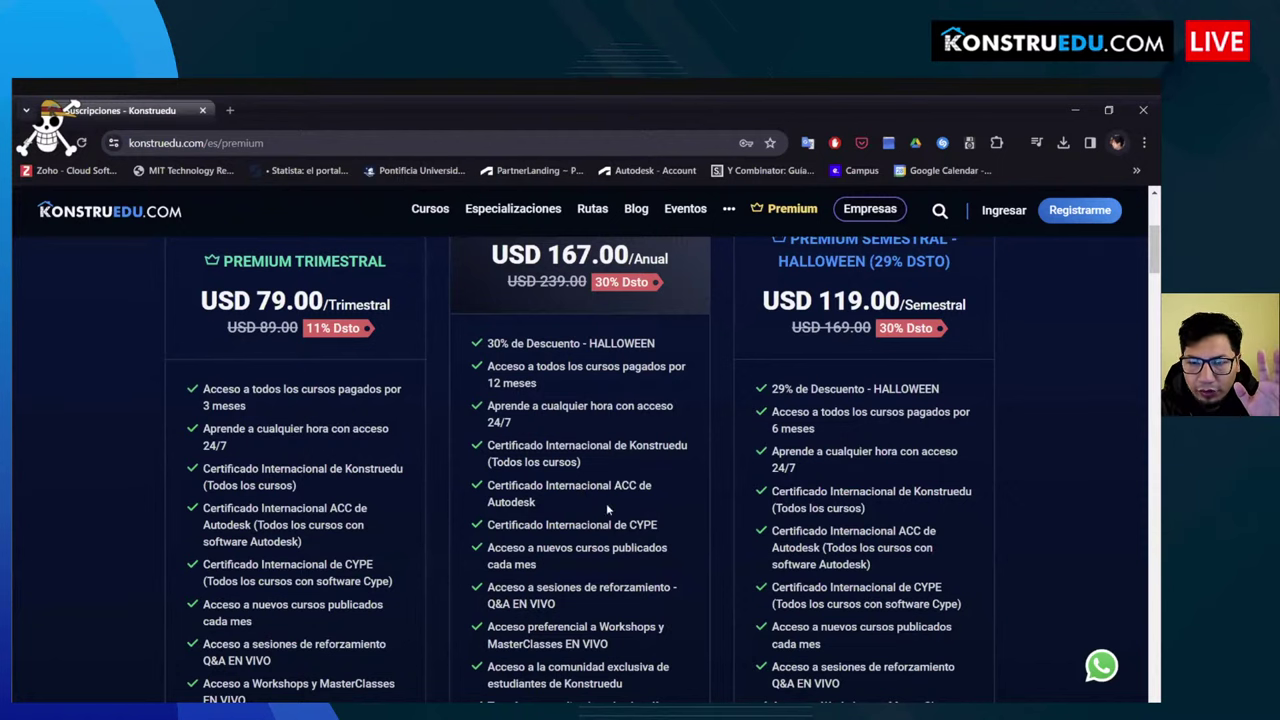
{"action": "scroll", "coordinate": [580, 492], "scroll_direction": "down", "scroll_amount": 1}
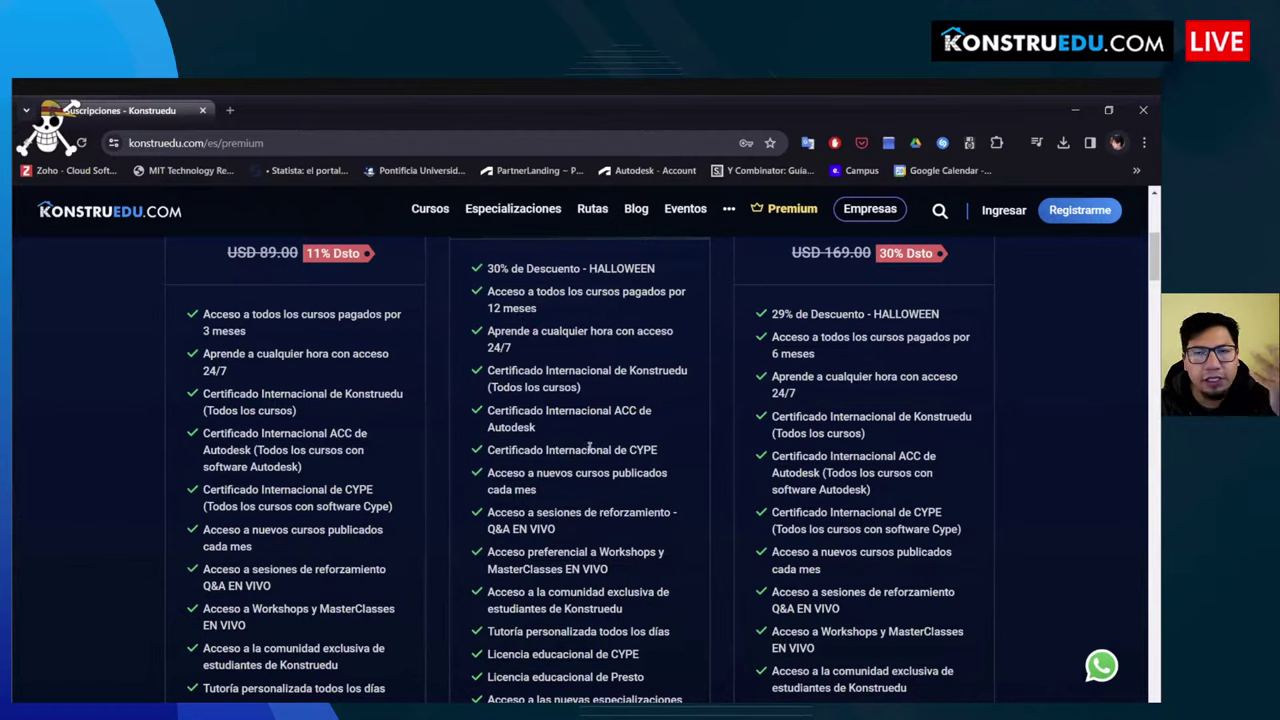
{"action": "scroll", "coordinate": [603, 438], "scroll_direction": "down", "scroll_amount": 1}
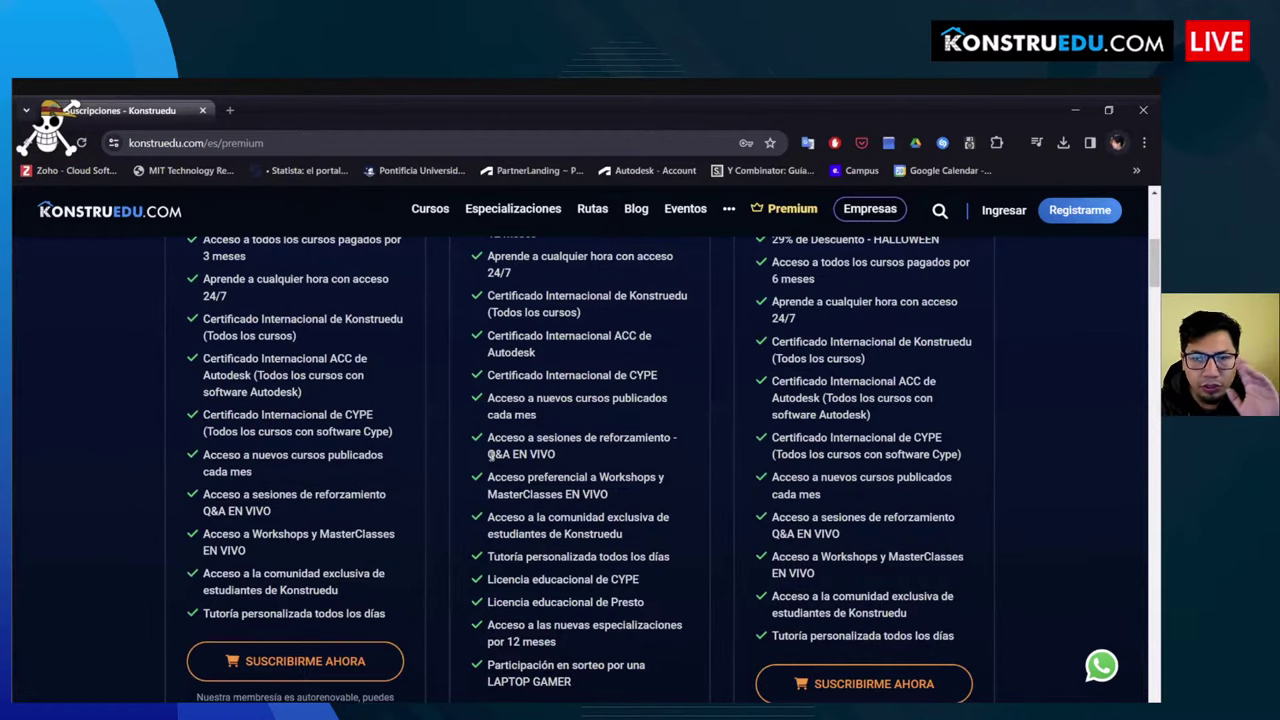
{"action": "scroll", "coordinate": [630, 406], "scroll_direction": "down", "scroll_amount": 1}
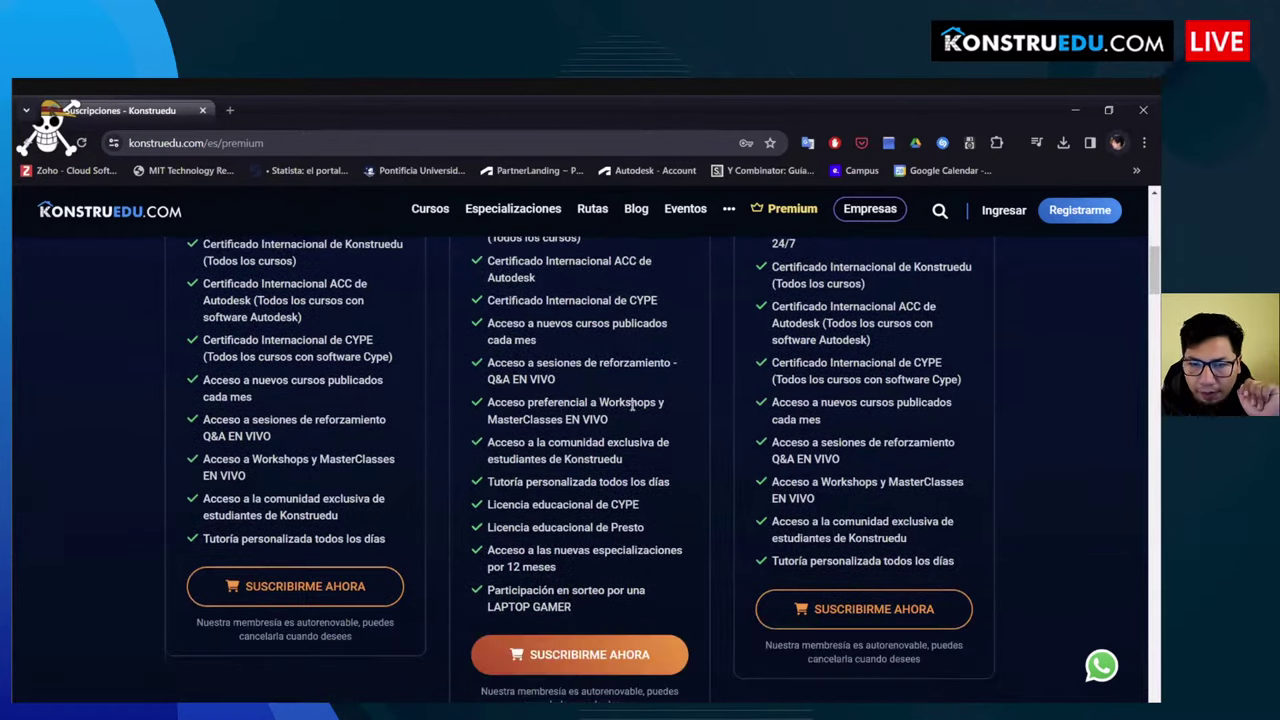
{"action": "scroll", "coordinate": [577, 403], "scroll_direction": "down", "scroll_amount": 1}
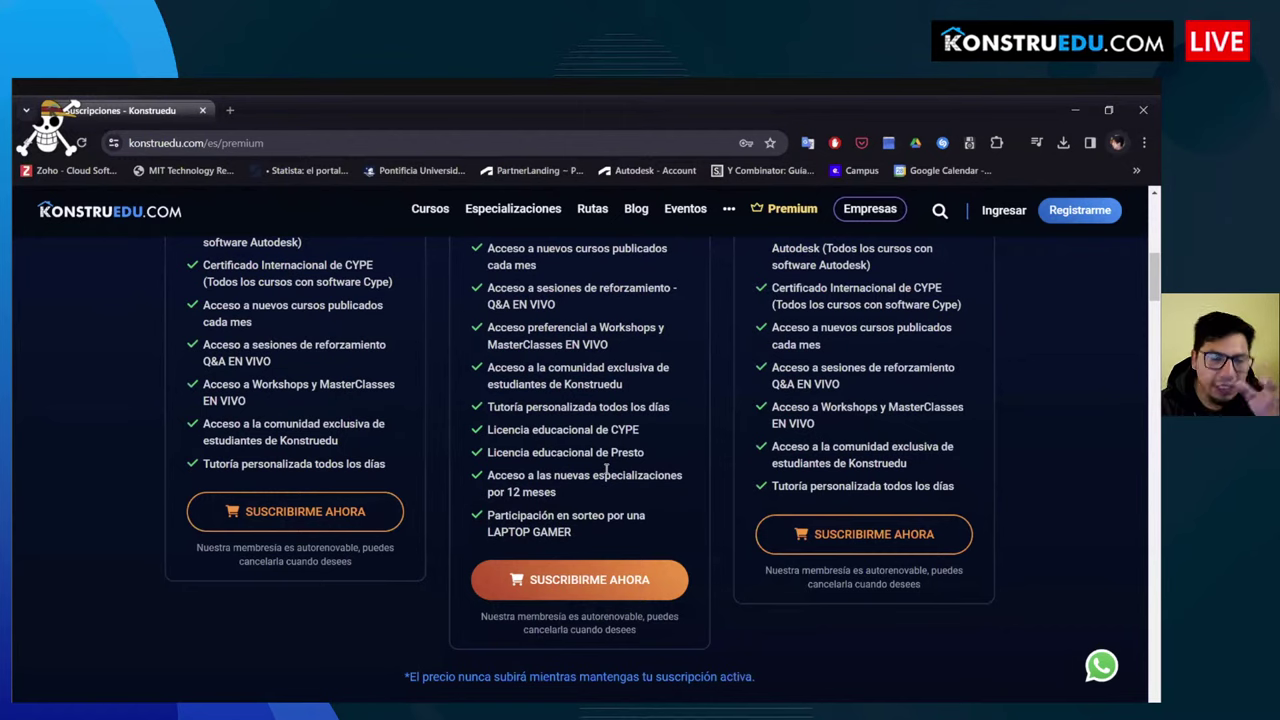
{"action": "scroll", "coordinate": [606, 468], "scroll_direction": "up", "scroll_amount": 3}
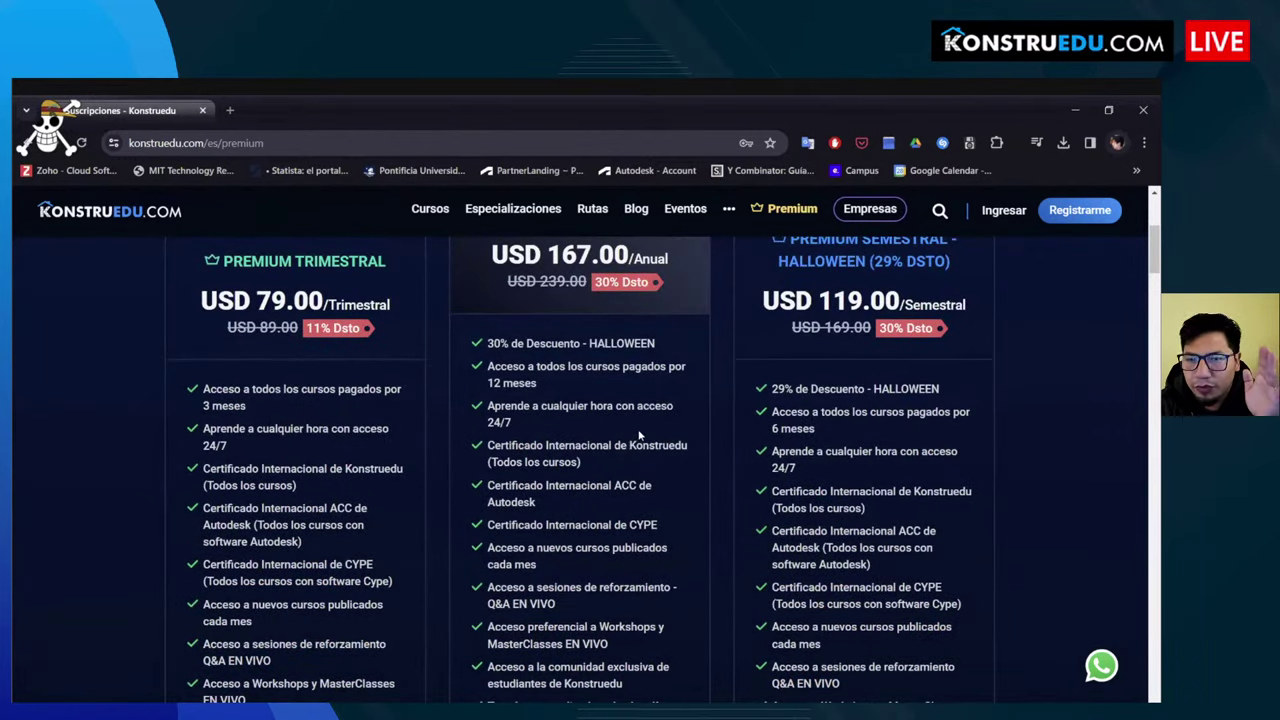
{"action": "scroll", "coordinate": [640, 433], "scroll_direction": "down", "scroll_amount": 2}
{"action": "scroll", "coordinate": [640, 433], "scroll_direction": "up", "scroll_amount": 3}
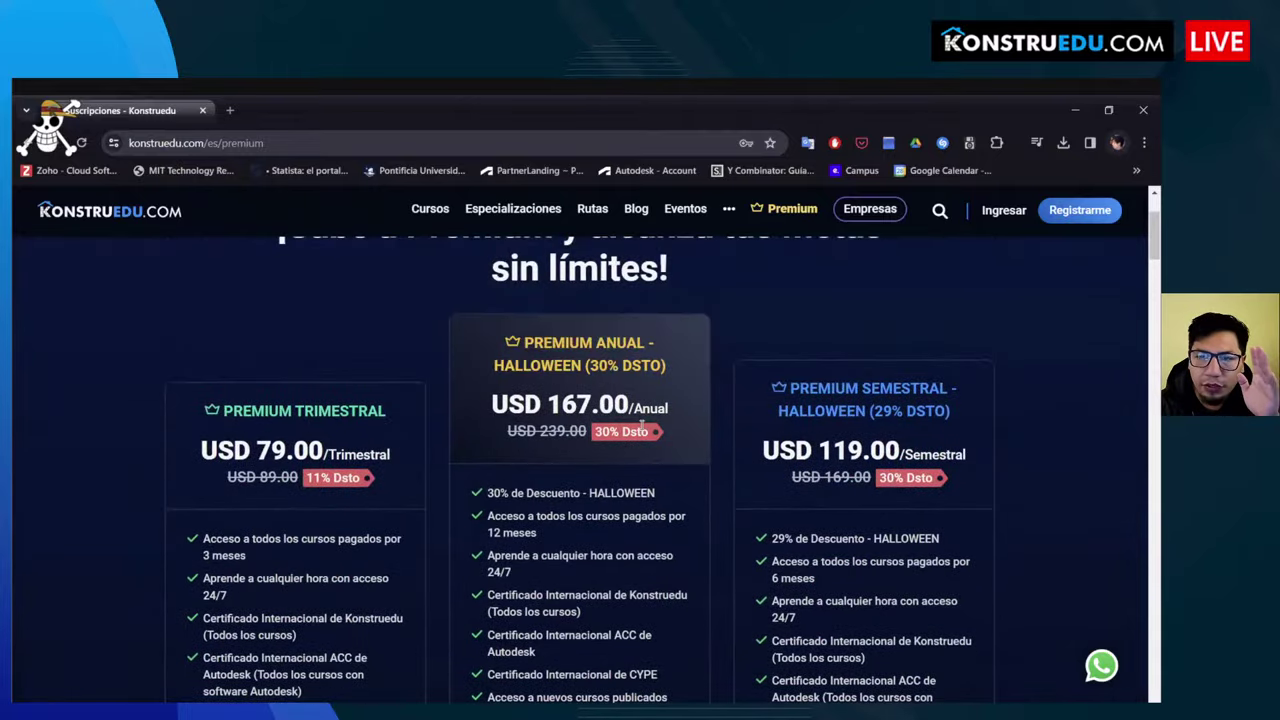
{"action": "scroll", "coordinate": [642, 425], "scroll_direction": "down", "scroll_amount": 5}
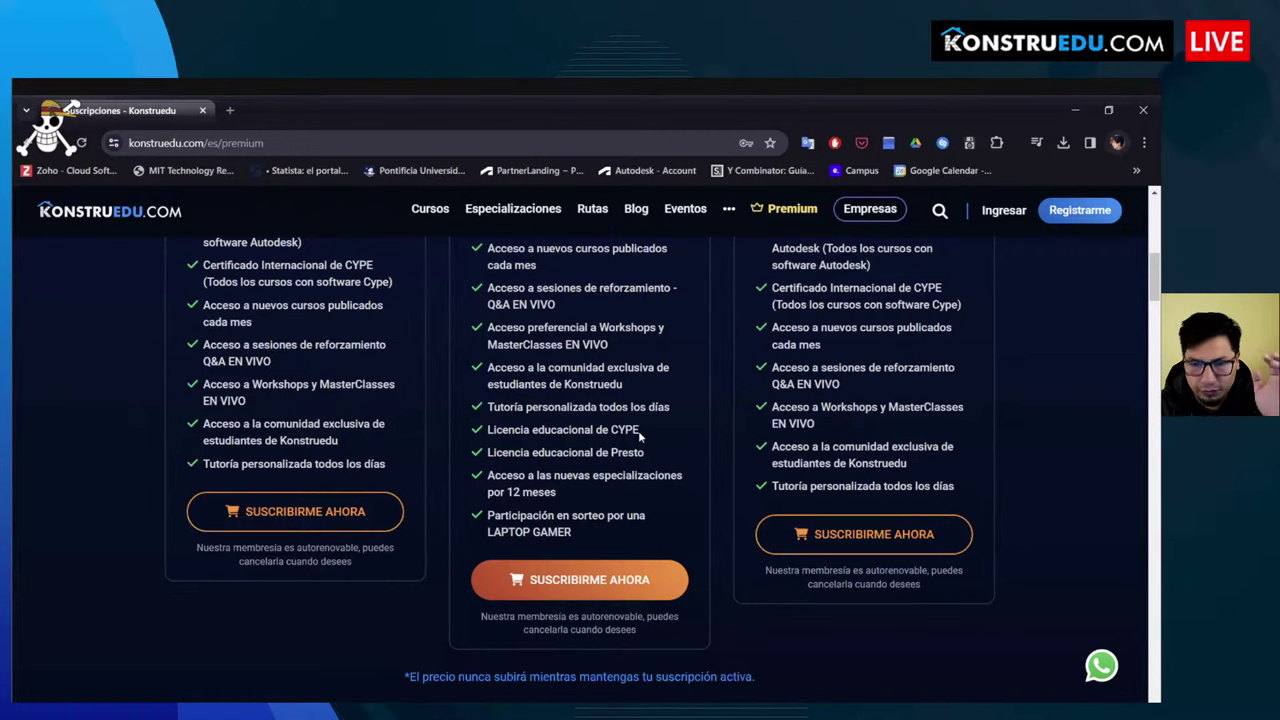
{"action": "scroll", "coordinate": [640, 435], "scroll_direction": "up", "scroll_amount": 5}
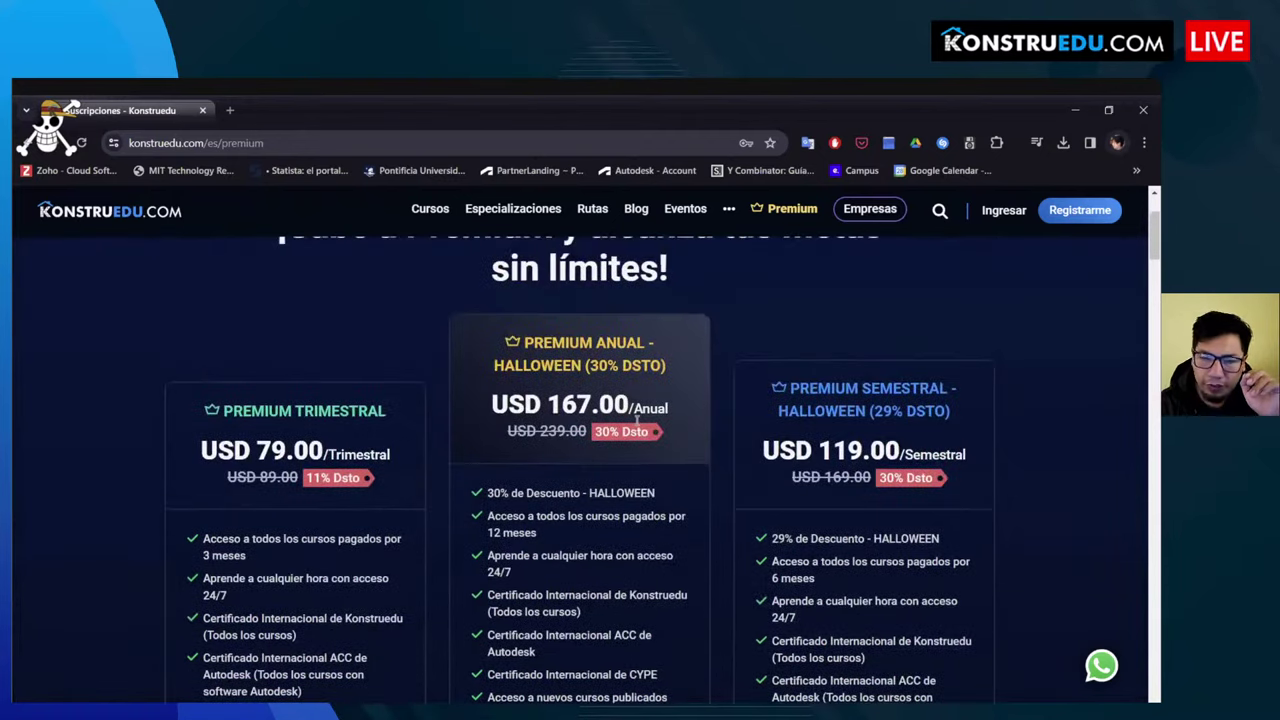
{"action": "scroll", "coordinate": [648, 433], "scroll_direction": "up", "scroll_amount": 2}
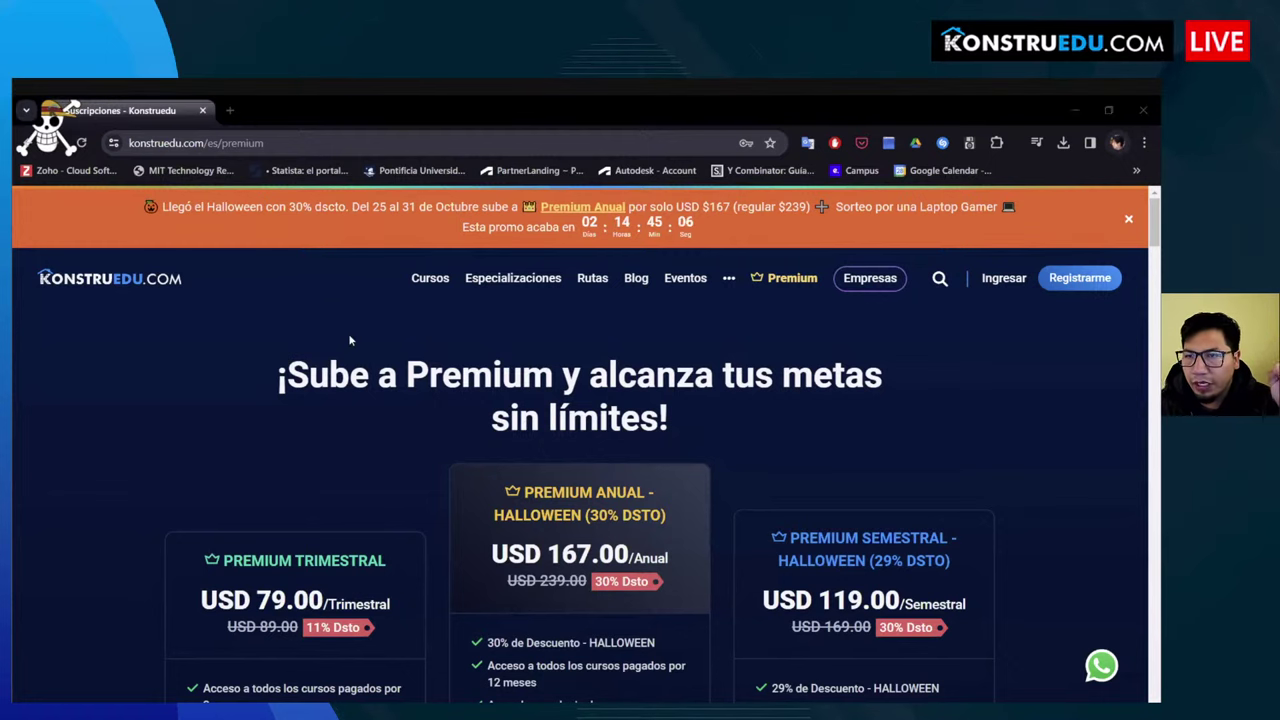
{"action": "scroll", "coordinate": [575, 336], "scroll_direction": "down", "scroll_amount": 3}
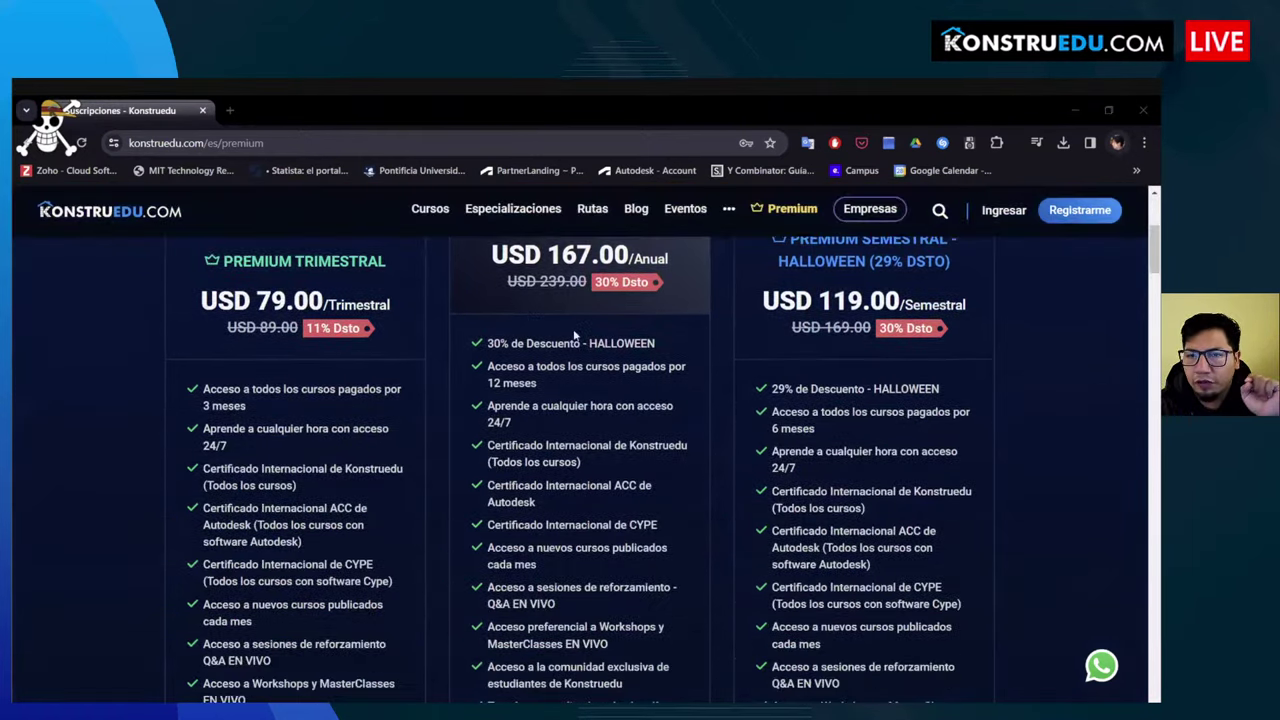
{"action": "scroll", "coordinate": [575, 336], "scroll_direction": "up", "scroll_amount": 3}
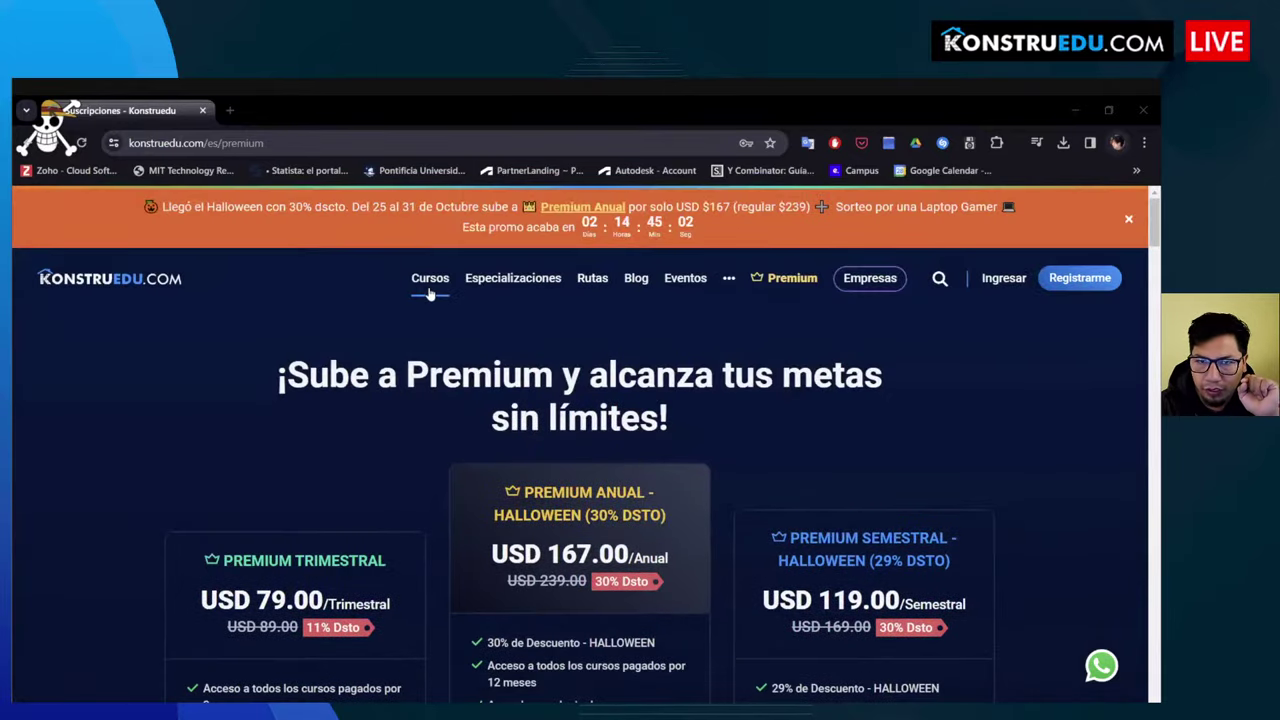
Step: Open the Cursos catalog and browse the Revit, Civil 3D and Tekla course cards with prices
{"action": "left_click", "coordinate": [466, 304]}
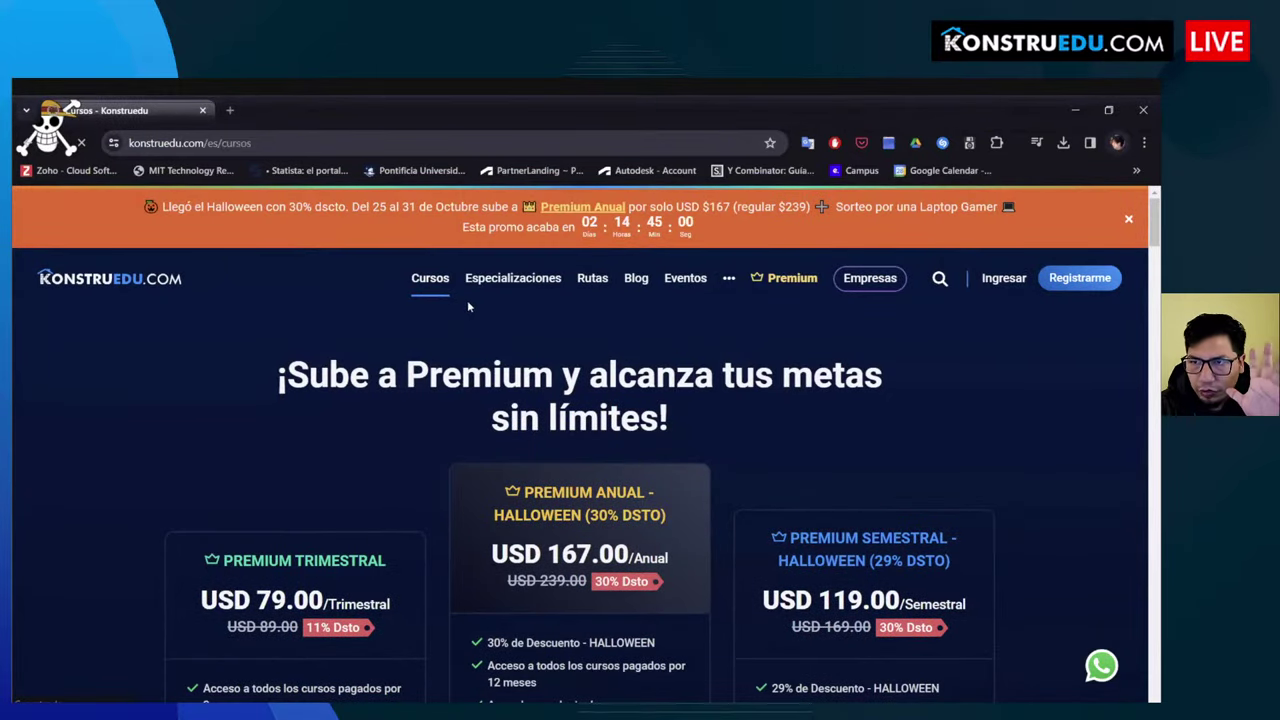
{"action": "scroll", "coordinate": [658, 388], "scroll_direction": "down", "scroll_amount": 3}
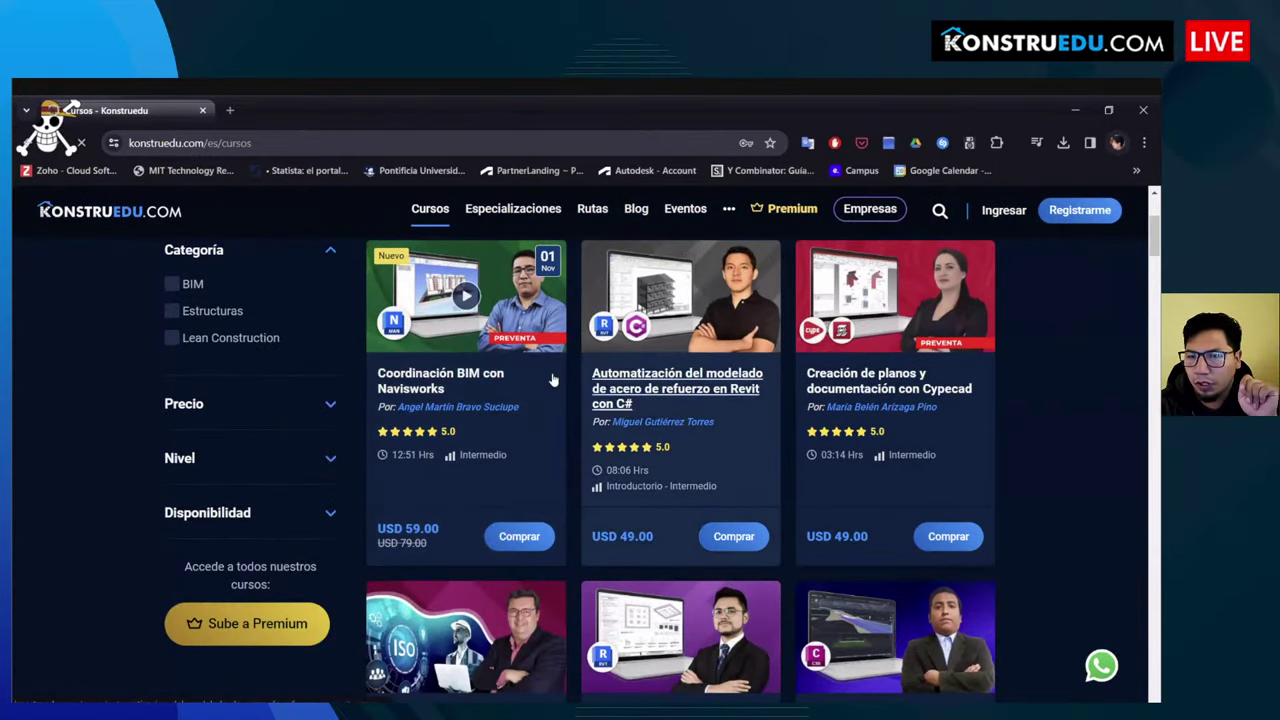
{"action": "scroll", "coordinate": [701, 364], "scroll_direction": "down", "scroll_amount": 2}
{"action": "scroll", "coordinate": [417, 336], "scroll_direction": "down", "scroll_amount": 2}
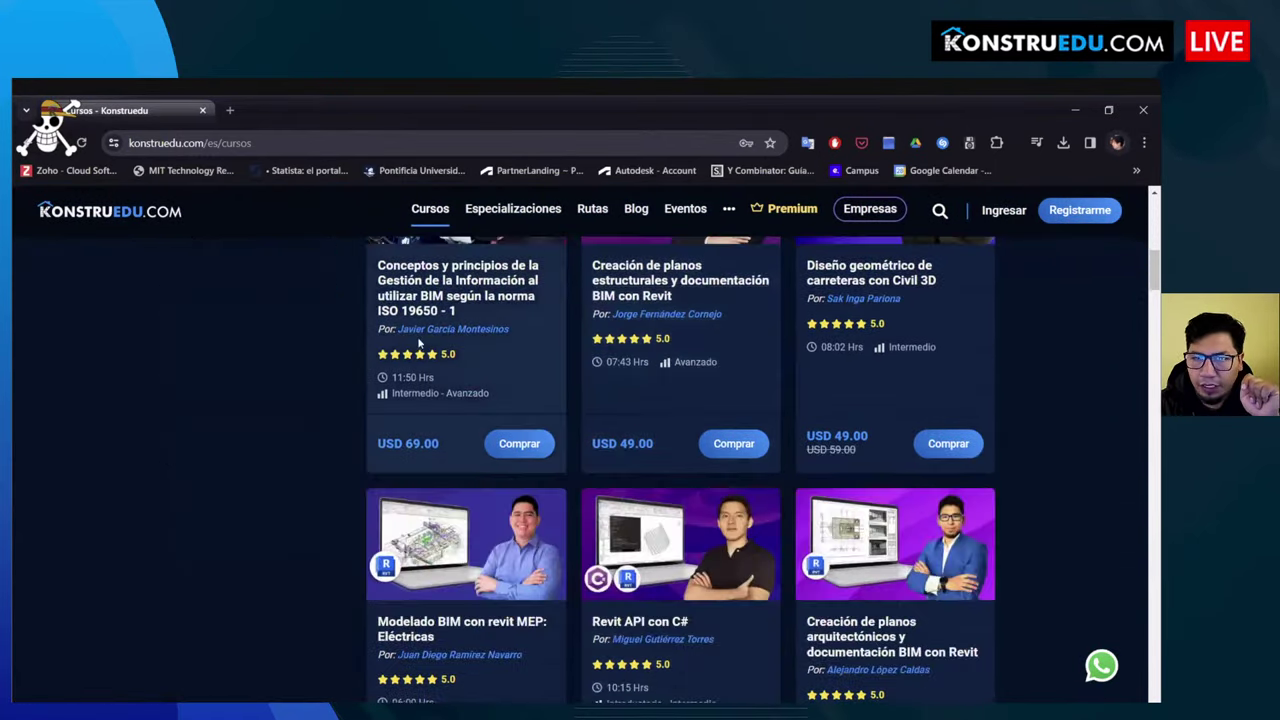
{"action": "scroll", "coordinate": [651, 352], "scroll_direction": "up", "scroll_amount": 1}
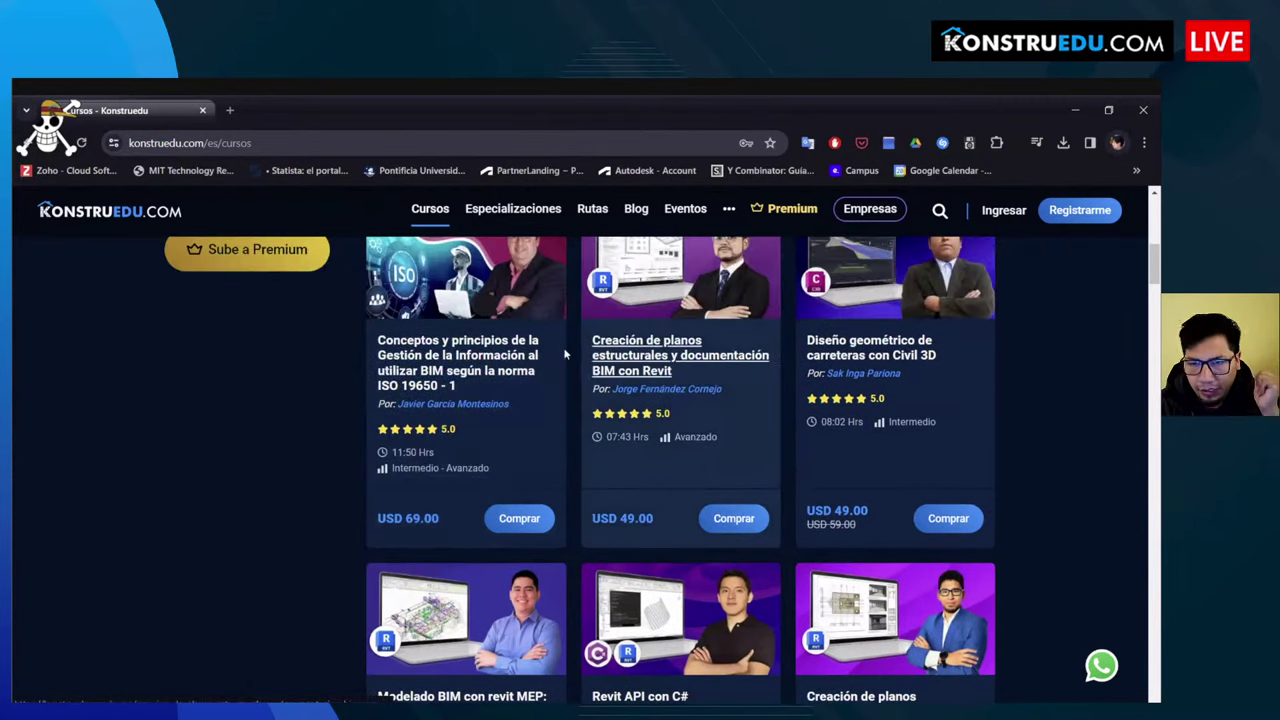
{"action": "scroll", "coordinate": [775, 352], "scroll_direction": "down", "scroll_amount": 2}
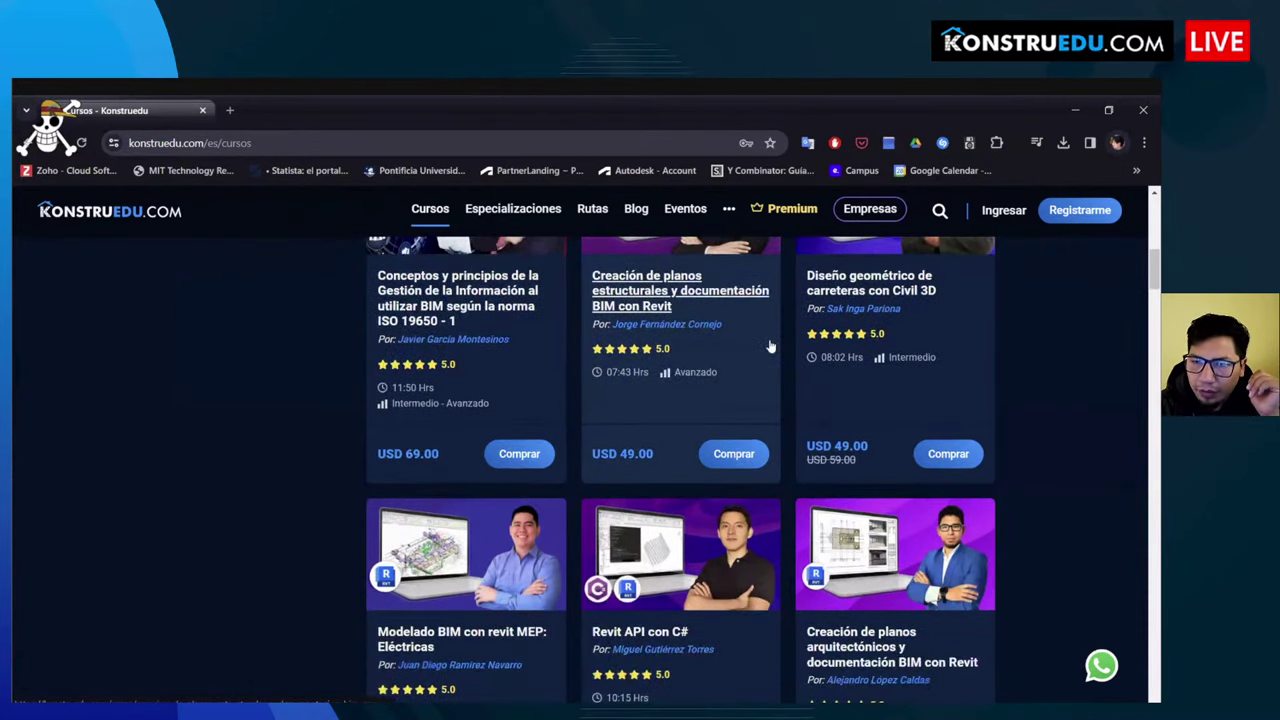
{"action": "scroll", "coordinate": [778, 355], "scroll_direction": "up", "scroll_amount": 3}
{"action": "scroll", "coordinate": [760, 370], "scroll_direction": "down", "scroll_amount": 2}
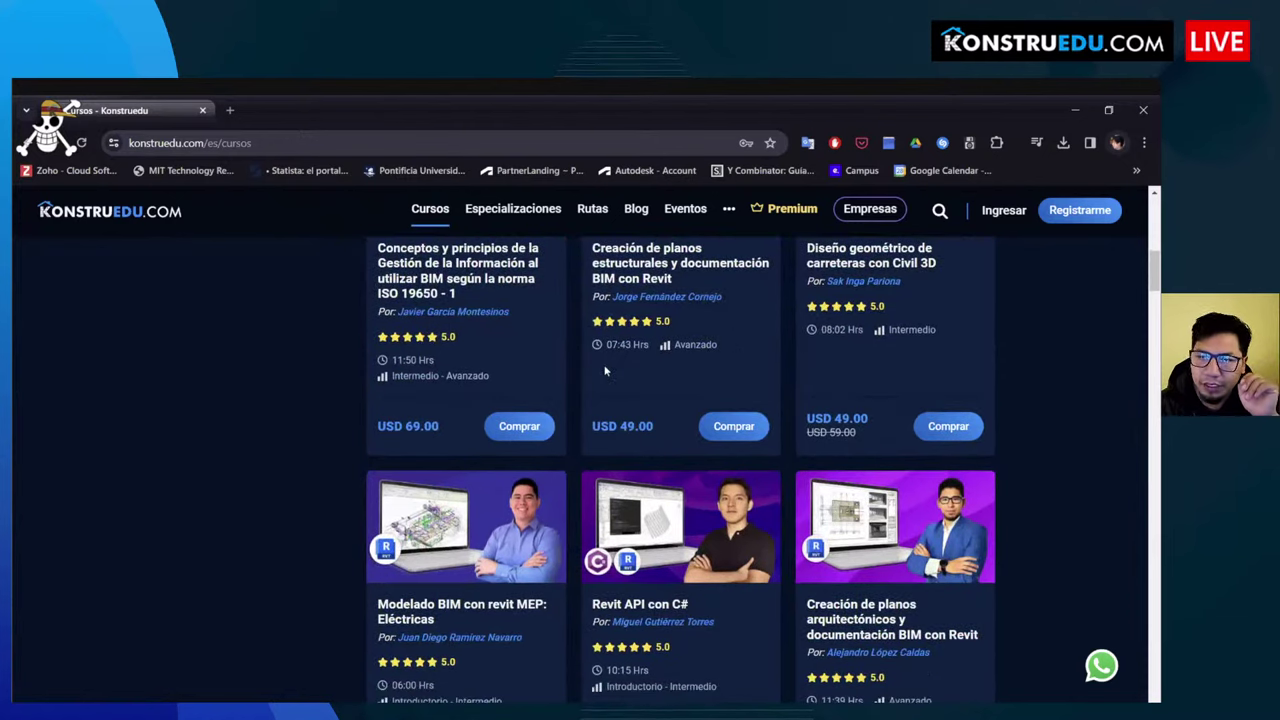
{"action": "scroll", "coordinate": [751, 390], "scroll_direction": "down", "scroll_amount": 14}
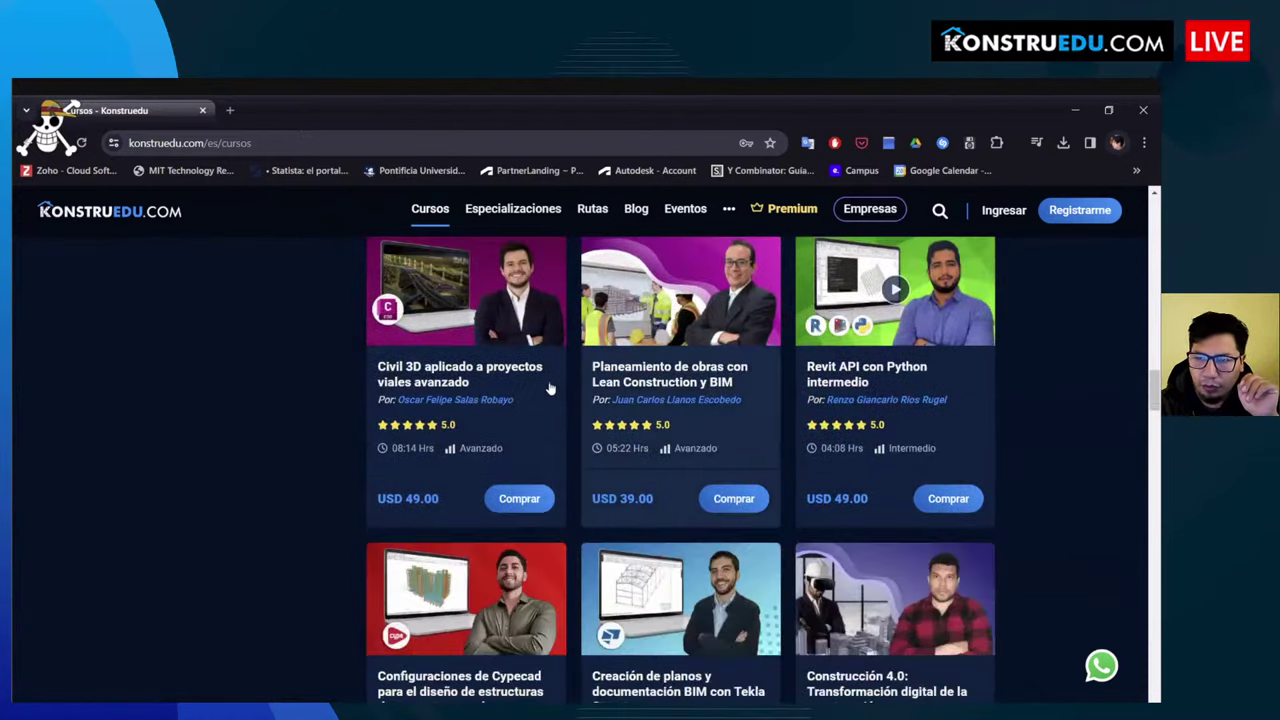
{"action": "scroll", "coordinate": [610, 395], "scroll_direction": "down", "scroll_amount": 1}
{"action": "scroll", "coordinate": [600, 410], "scroll_direction": "up", "scroll_amount": 9}
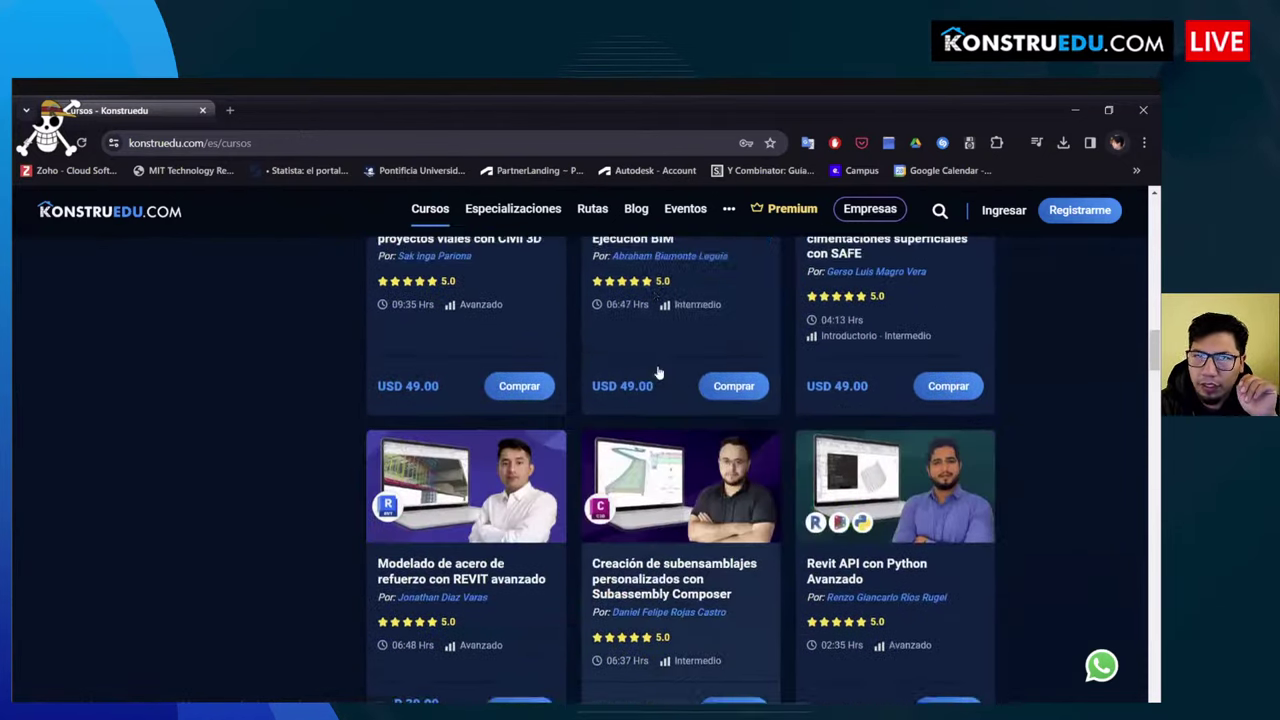
{"action": "scroll", "coordinate": [497, 437], "scroll_direction": "up", "scroll_amount": 1}
{"action": "scroll", "coordinate": [600, 425], "scroll_direction": "down", "scroll_amount": 8}
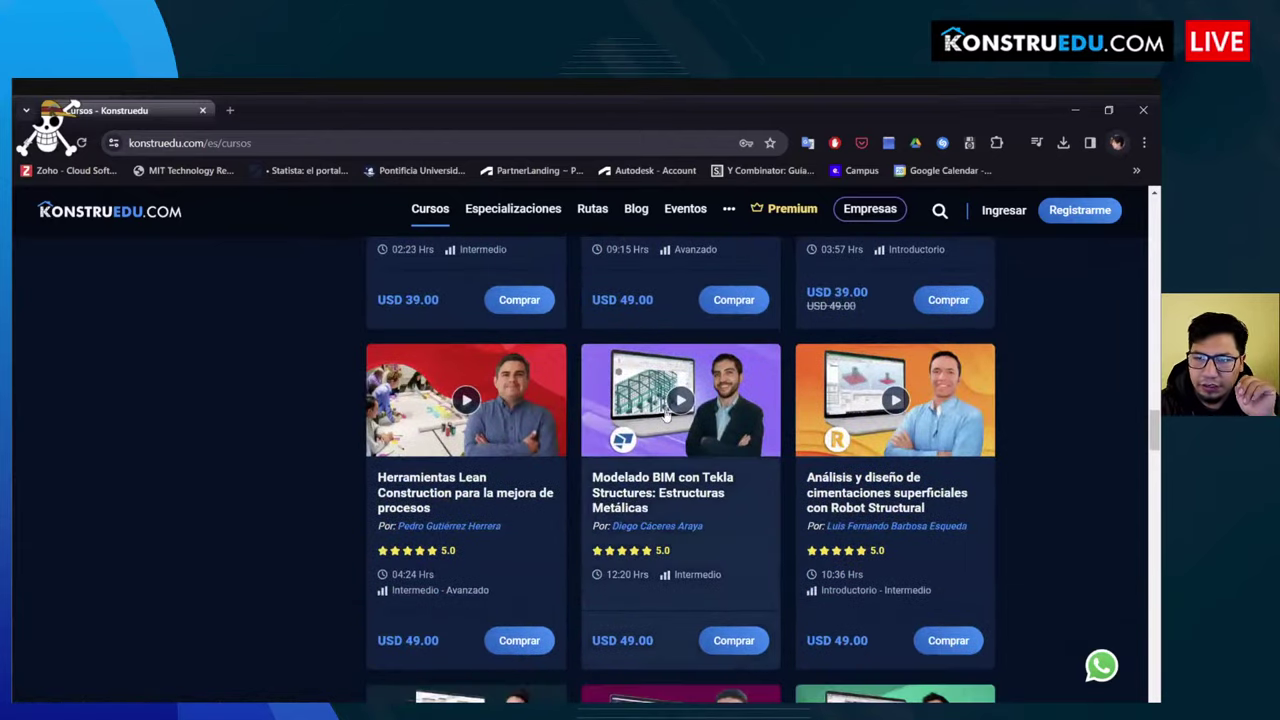
{"action": "scroll", "coordinate": [663, 416], "scroll_direction": "down", "scroll_amount": 3}
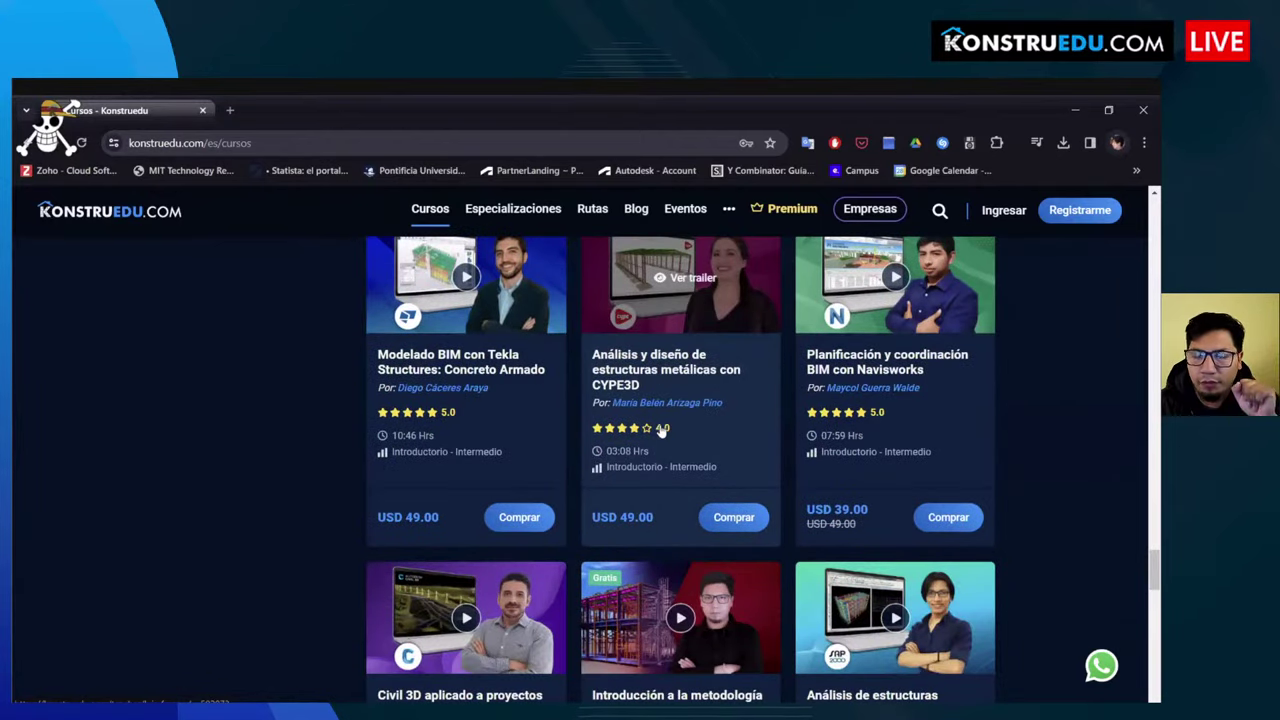
{"action": "scroll", "coordinate": [658, 421], "scroll_direction": "down", "scroll_amount": 15}
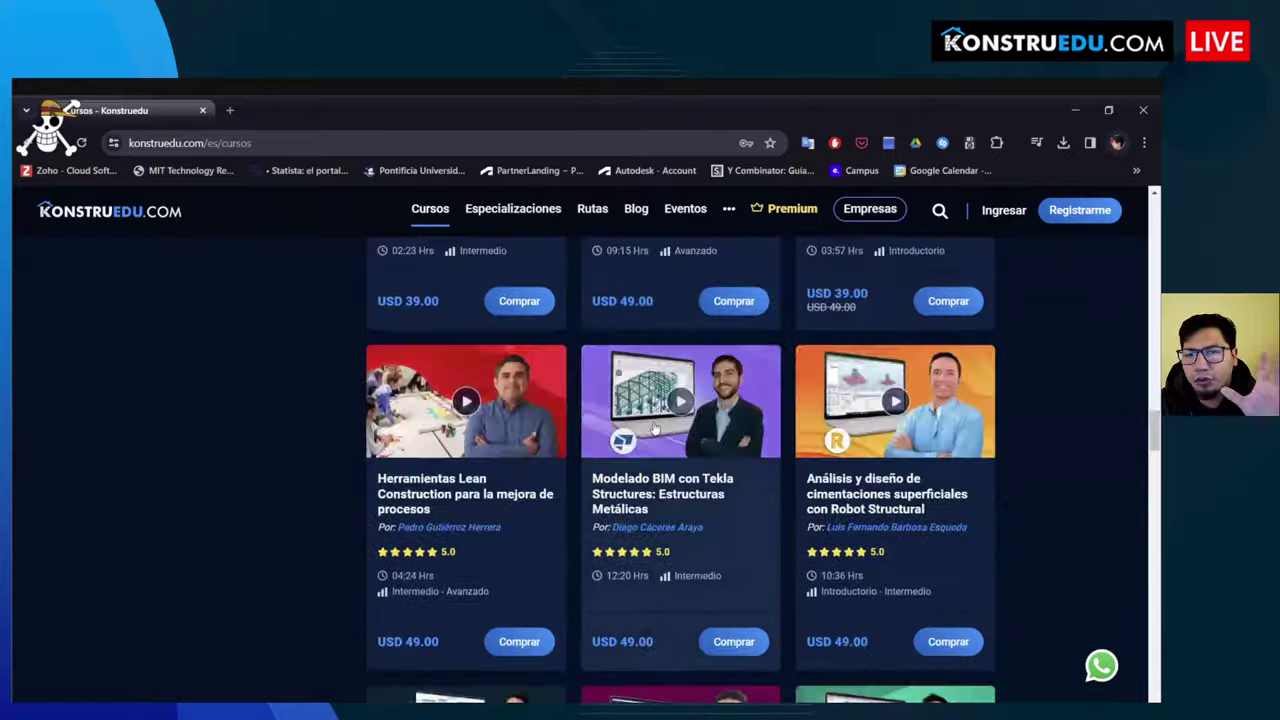
{"action": "scroll", "coordinate": [655, 427], "scroll_direction": "up", "scroll_amount": 20}
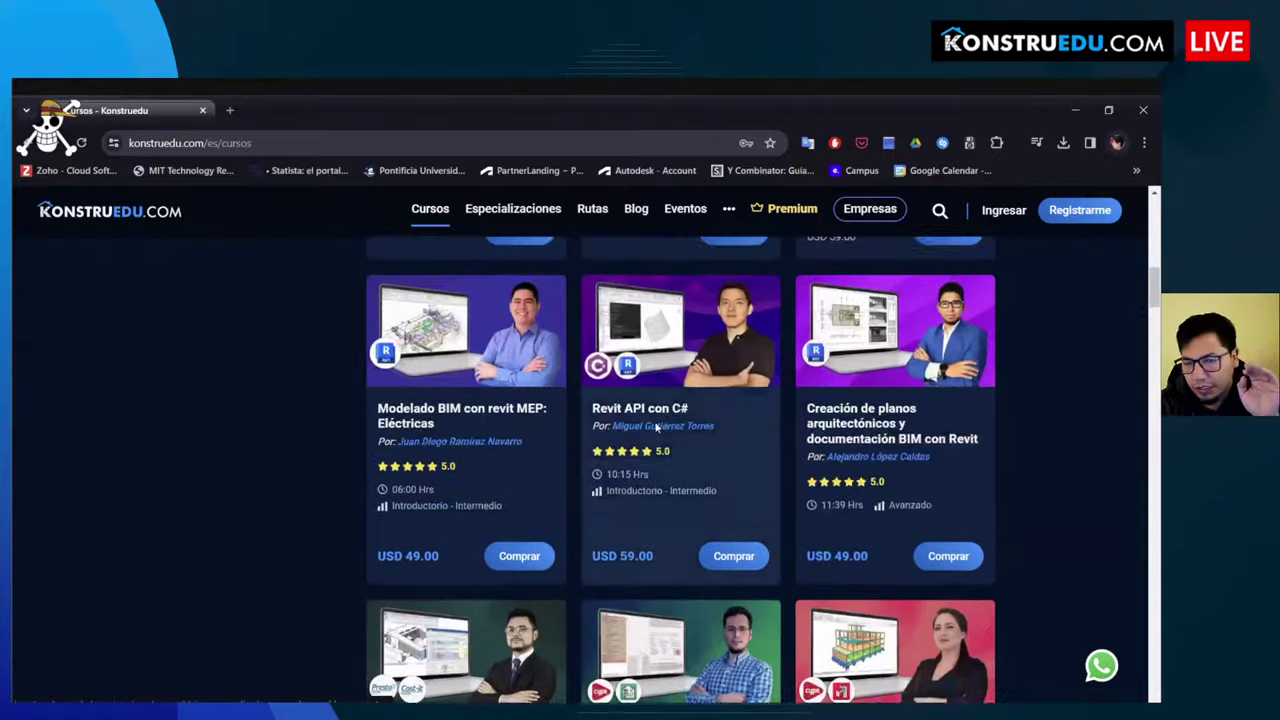
{"action": "scroll", "coordinate": [655, 426], "scroll_direction": "up", "scroll_amount": 8}
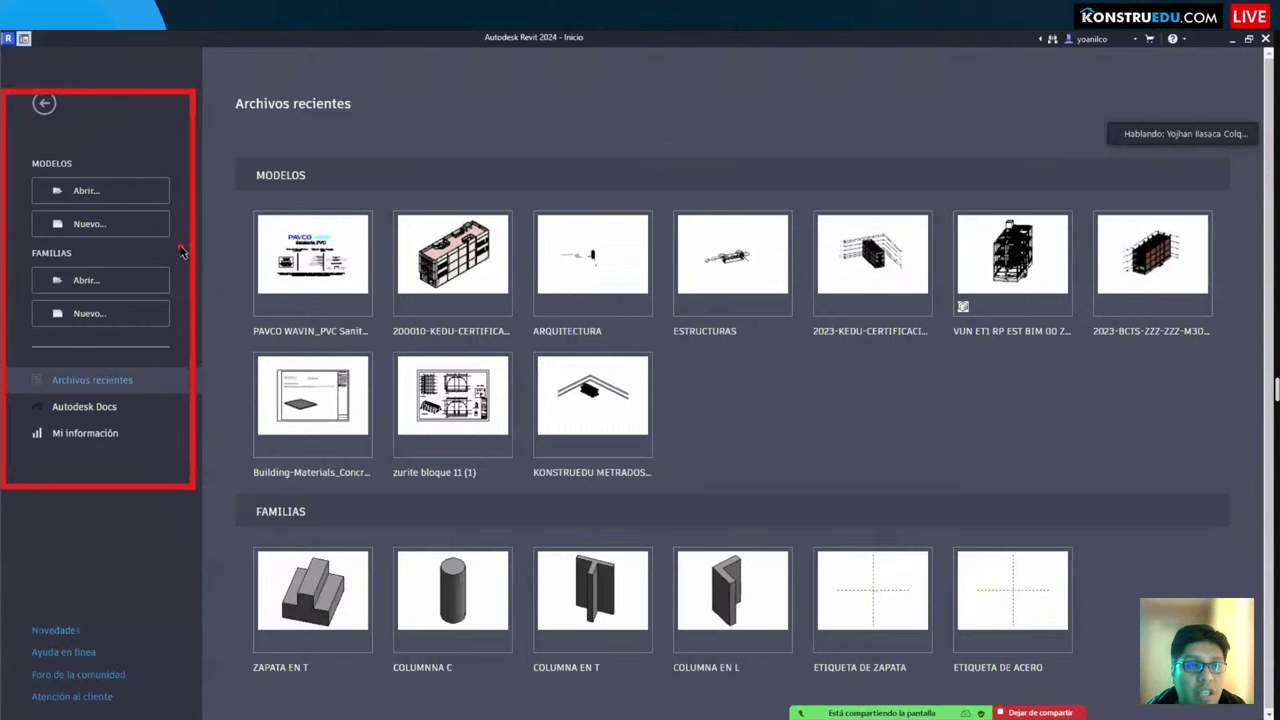
Step: Create a new project (Proyecto) from the Plantilla de fontanería template
{"action": "left_click", "coordinate": [120, 225]}
{"action": "left_click", "coordinate": [596, 288]}
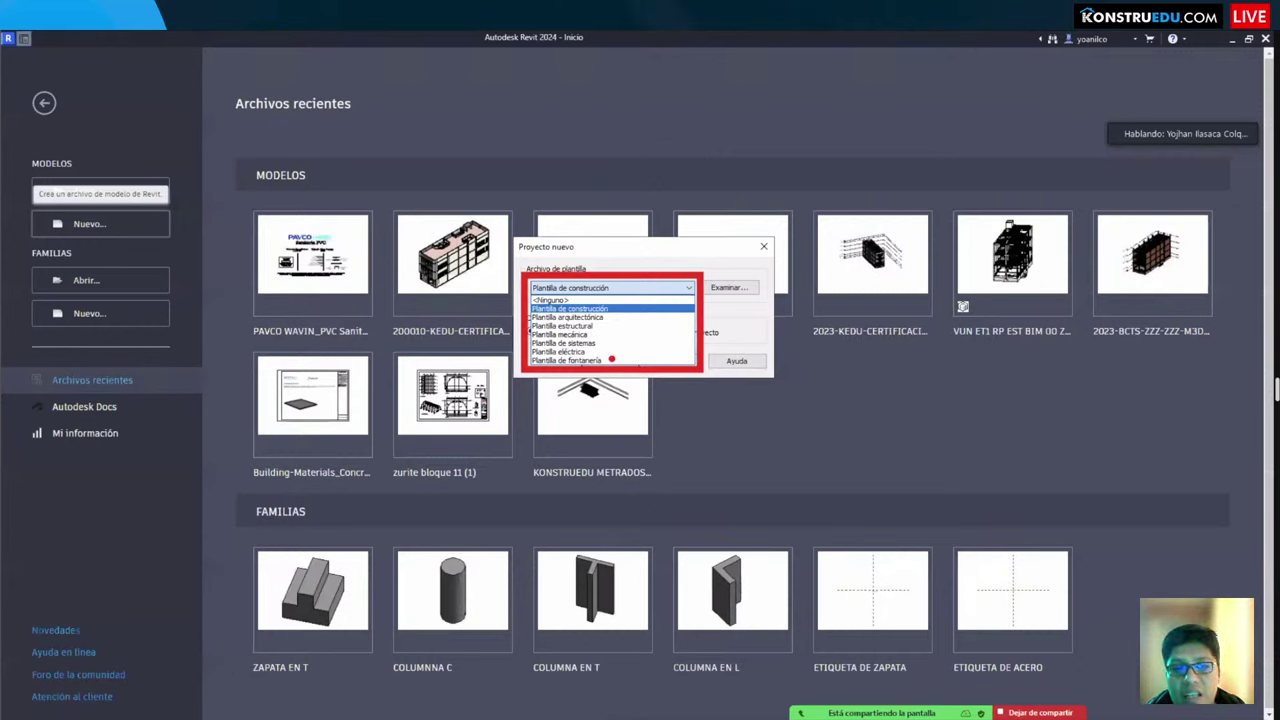
{"action": "left_click", "coordinate": [582, 290]}
{"action": "left_click", "coordinate": [567, 361]}
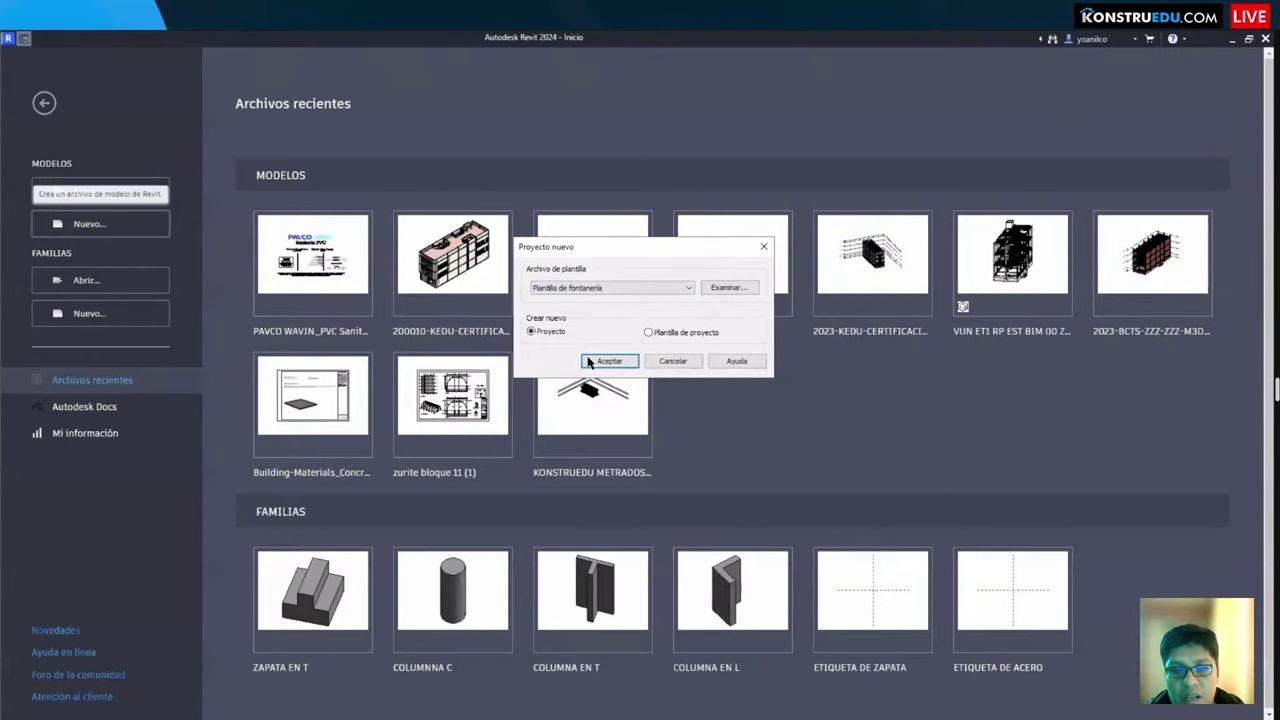
{"action": "left_click", "coordinate": [610, 361]}
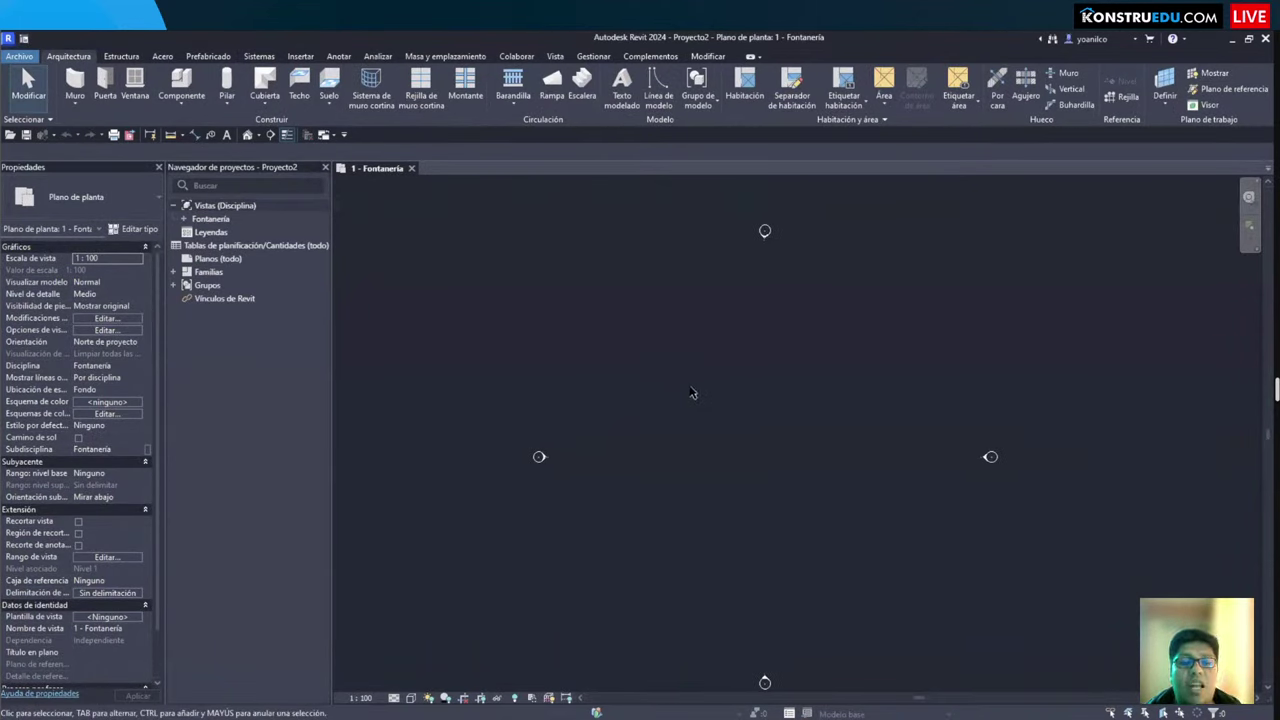
Step: Open the Vincular Revit browser and navigate to drive Disco local (D:)
{"action": "left_click", "coordinate": [302, 57]}
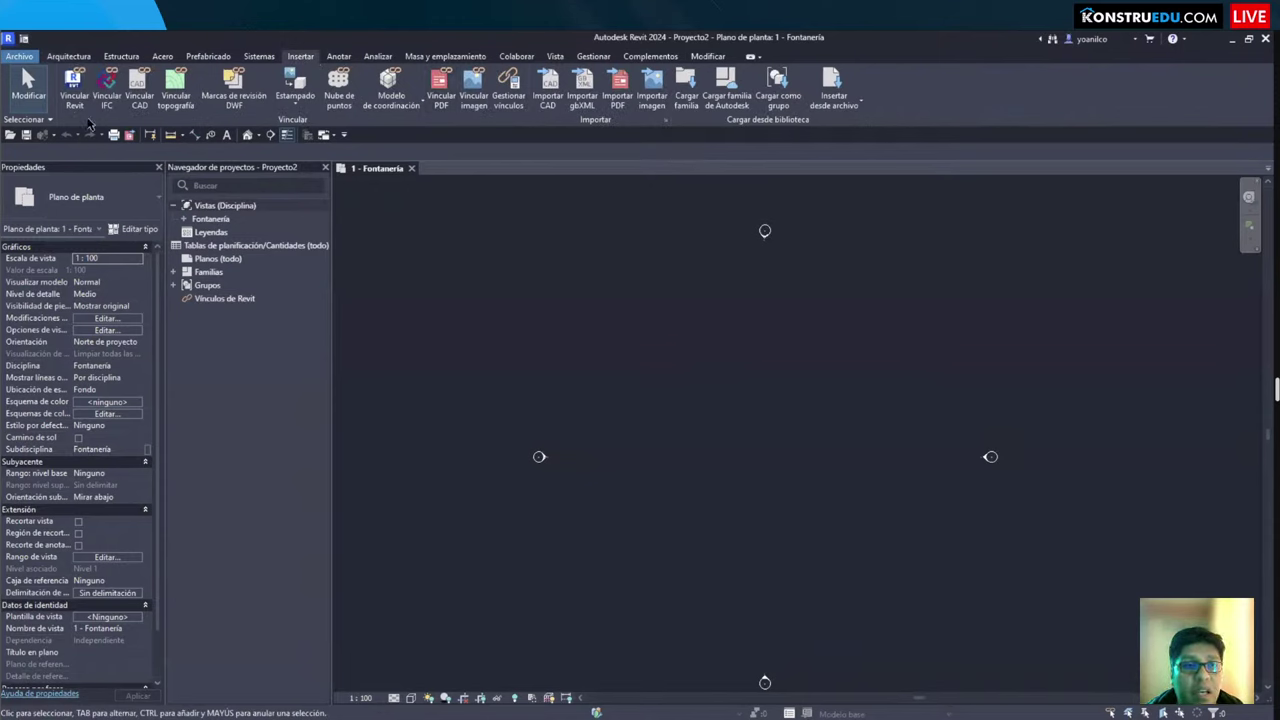
{"action": "left_click", "coordinate": [76, 92]}
{"action": "left_click", "coordinate": [414, 346]}
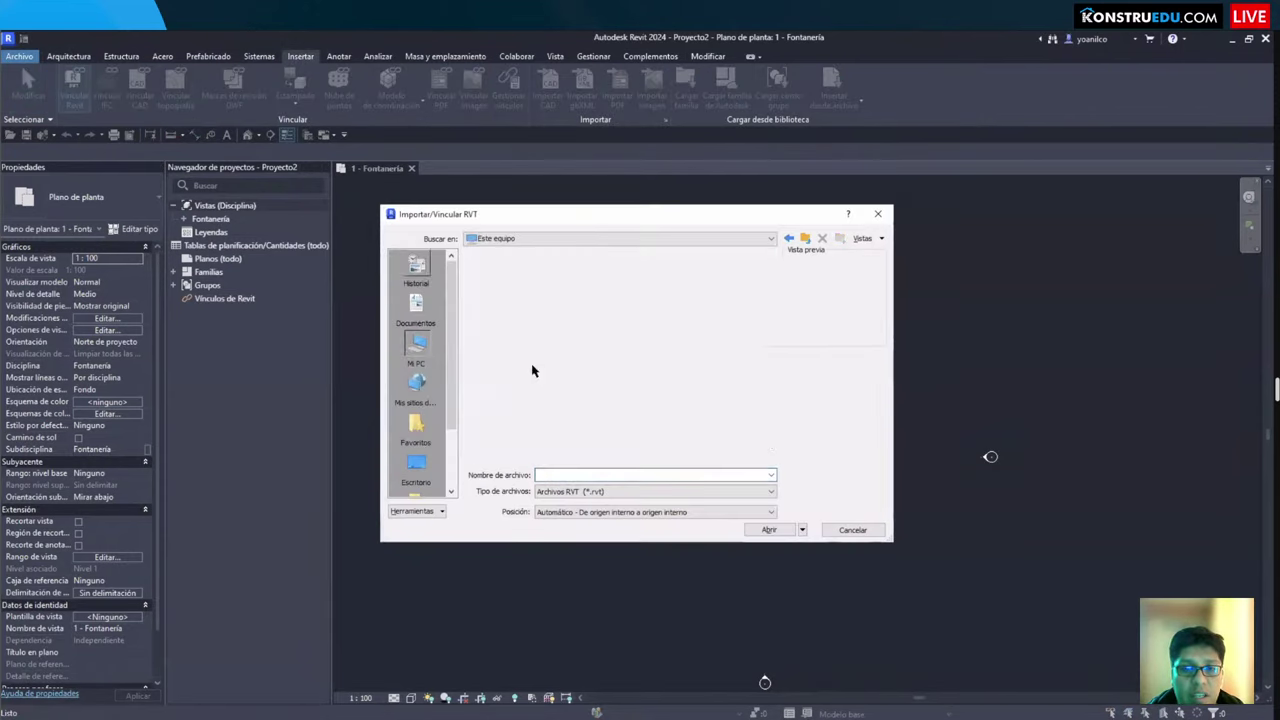
{"action": "left_click", "coordinate": [522, 408]}
{"action": "double_click", "coordinate": [522, 408]}
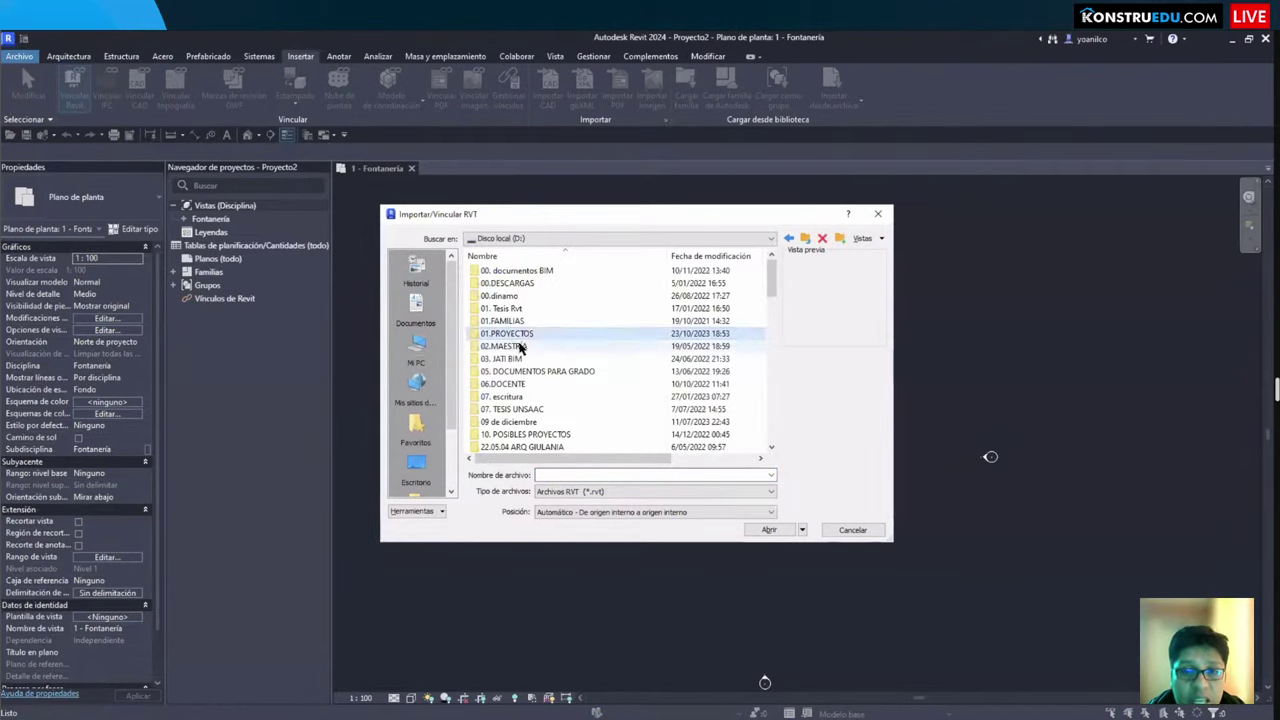
Step: Open the KONSTRUEDU 2023 folder, then close the browser without linking anything
{"action": "scroll", "coordinate": [519, 346], "scroll_direction": "down", "scroll_amount": 5}
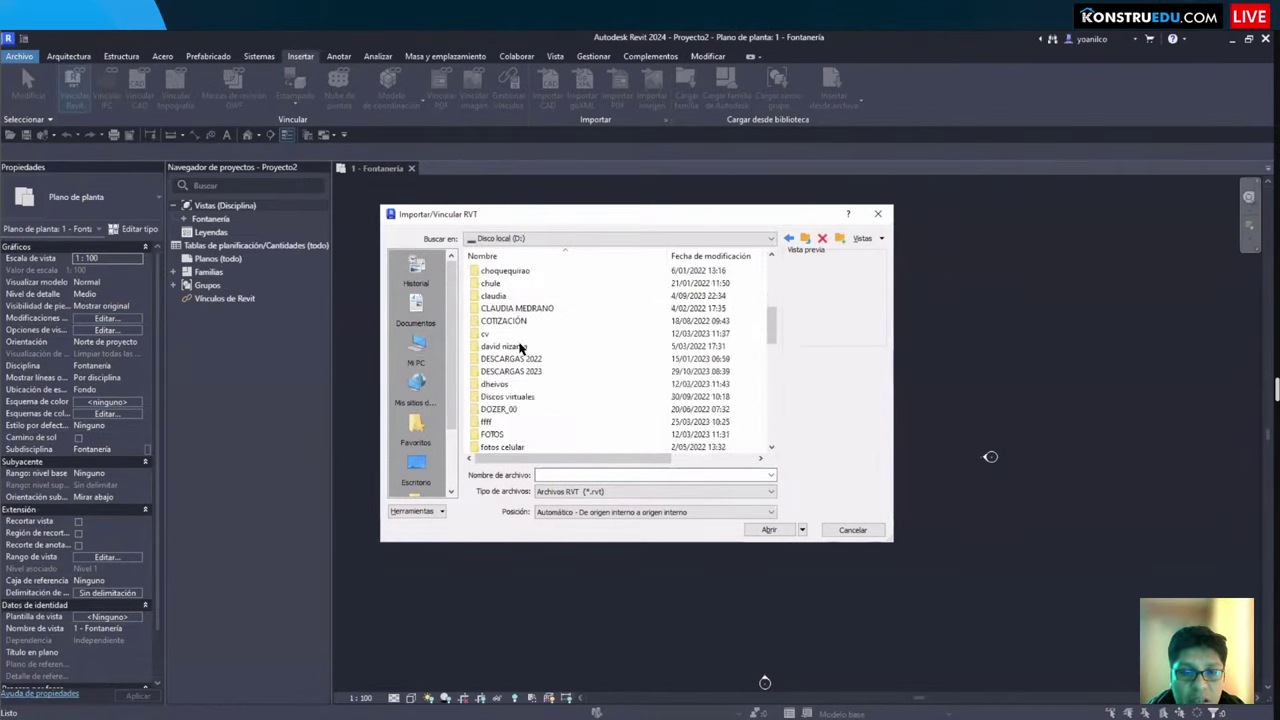
{"action": "scroll", "coordinate": [520, 346], "scroll_direction": "down", "scroll_amount": 9}
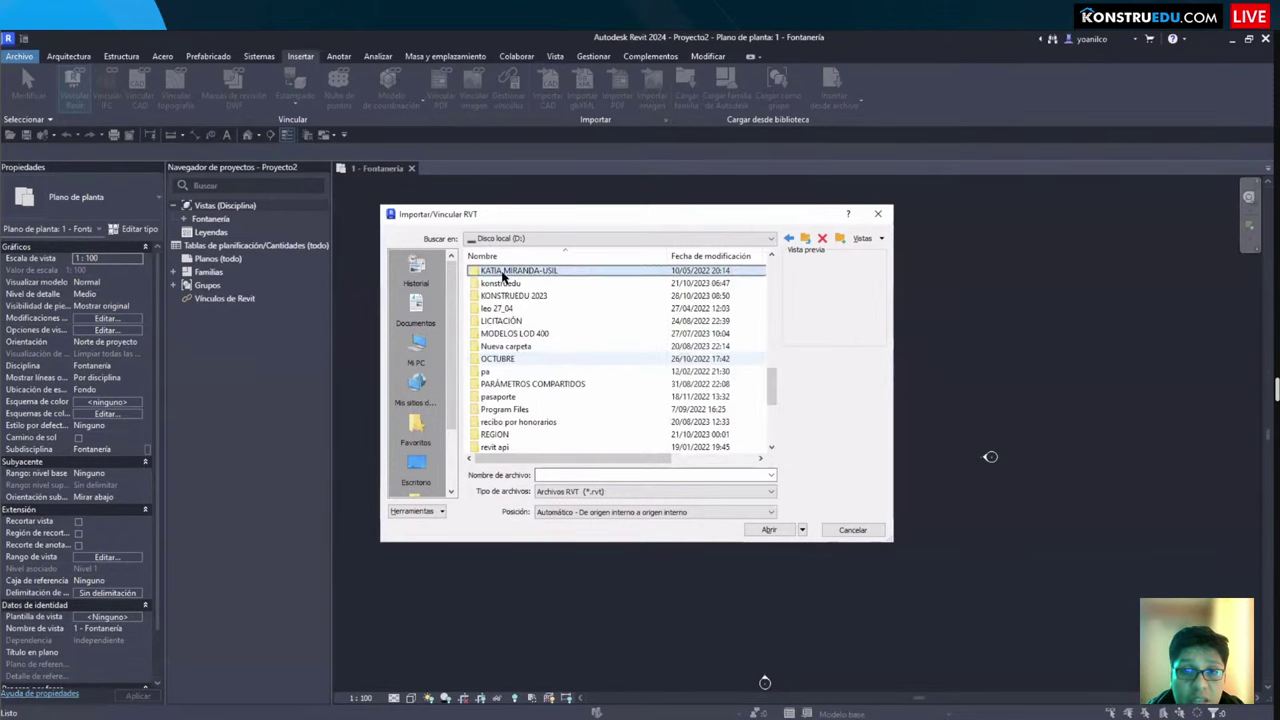
{"action": "double_click", "coordinate": [515, 295]}
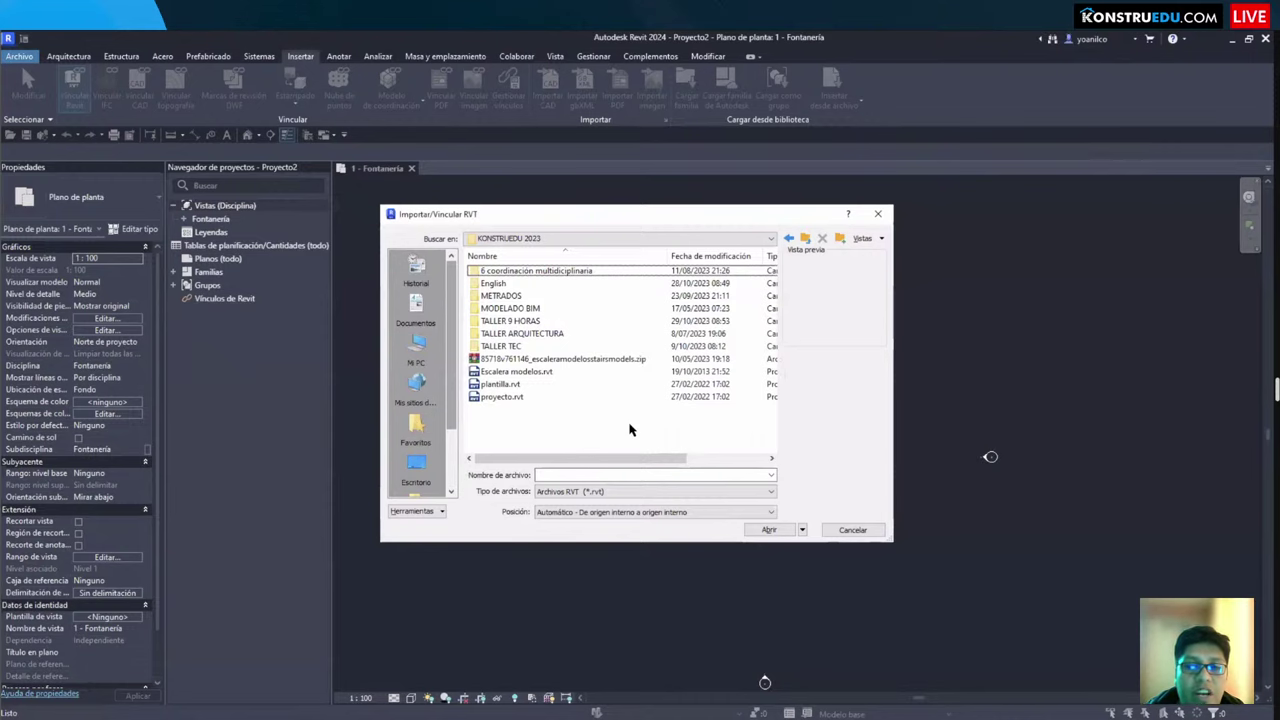
{"action": "key", "text": "Escape"}
Step: Draw a vertical Genérico - 200 mm wall in the 1 - Fontanería plan
{"action": "mouse_move", "coordinate": [679, 305]}
{"action": "left_mouse_down"}
{"action": "mouse_move", "coordinate": [894, 471]}
{"action": "mouse_move", "coordinate": [798, 450]}
{"action": "left_mouse_up"}
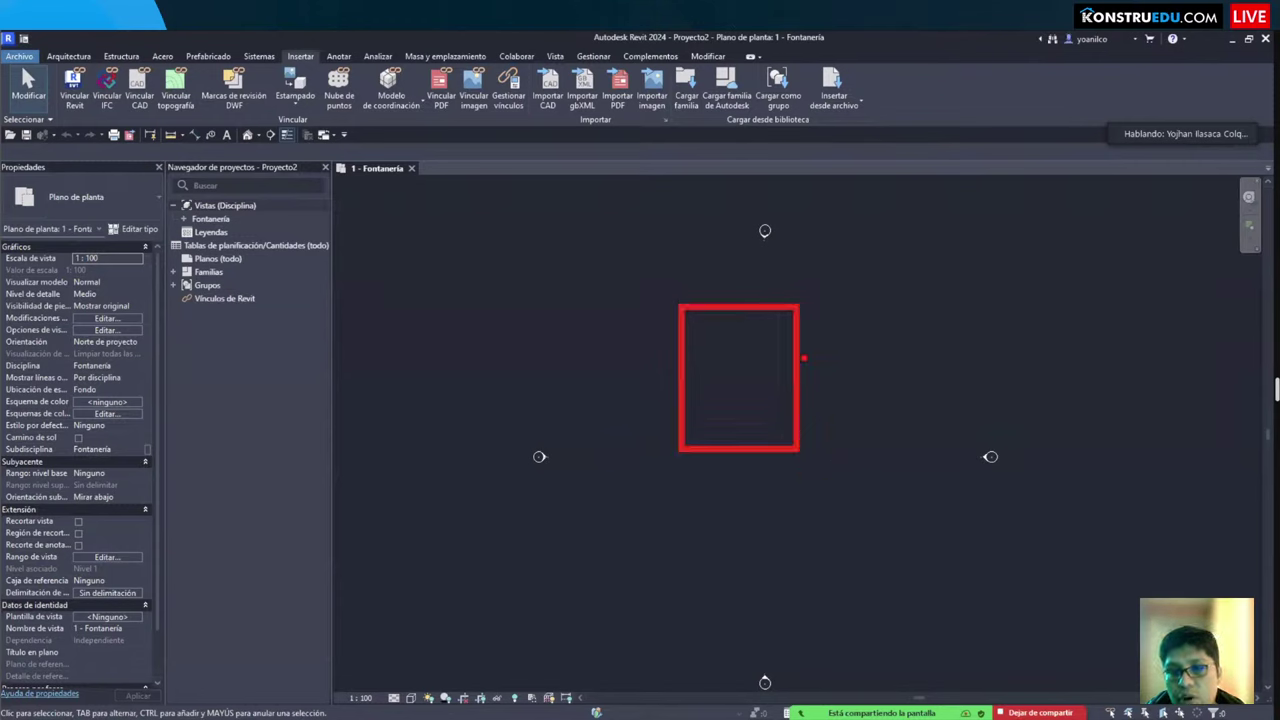
{"action": "mouse_move", "coordinate": [795, 355]}
{"action": "left_mouse_down"}
{"action": "mouse_move", "coordinate": [854, 390]}
{"action": "mouse_move", "coordinate": [816, 427]}
{"action": "left_mouse_up"}
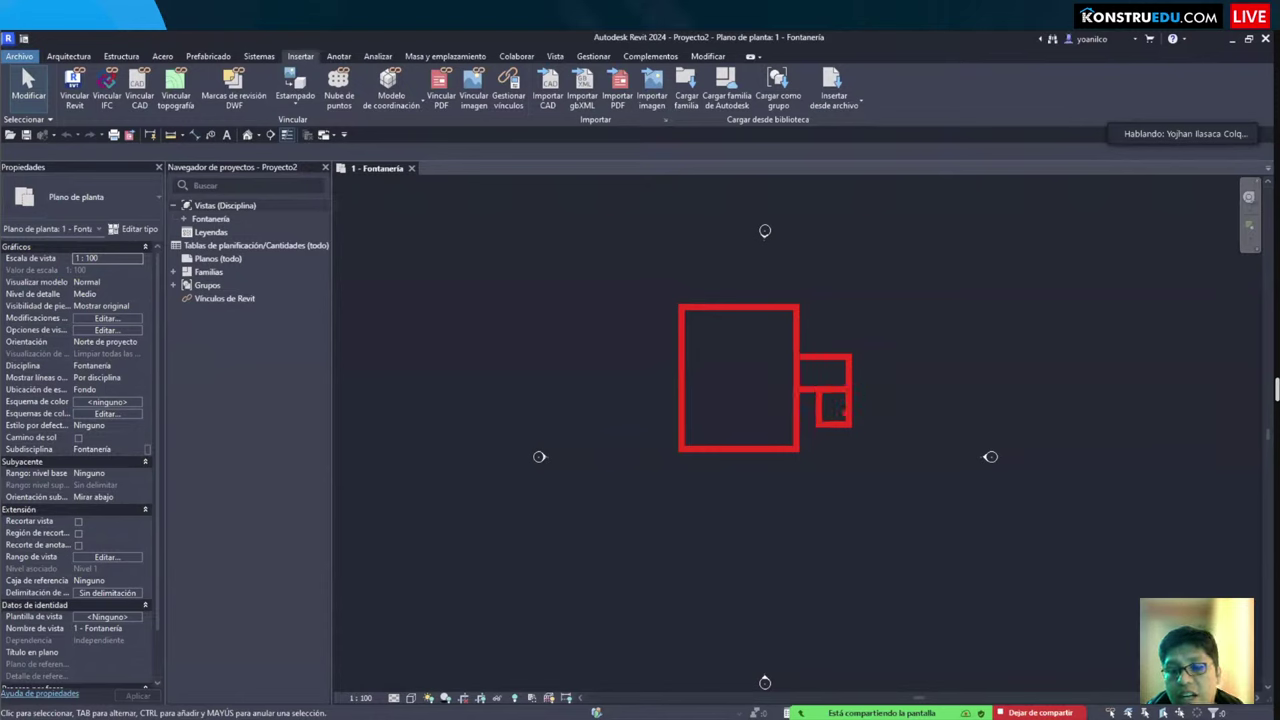
{"action": "key", "text": "alt+s"}
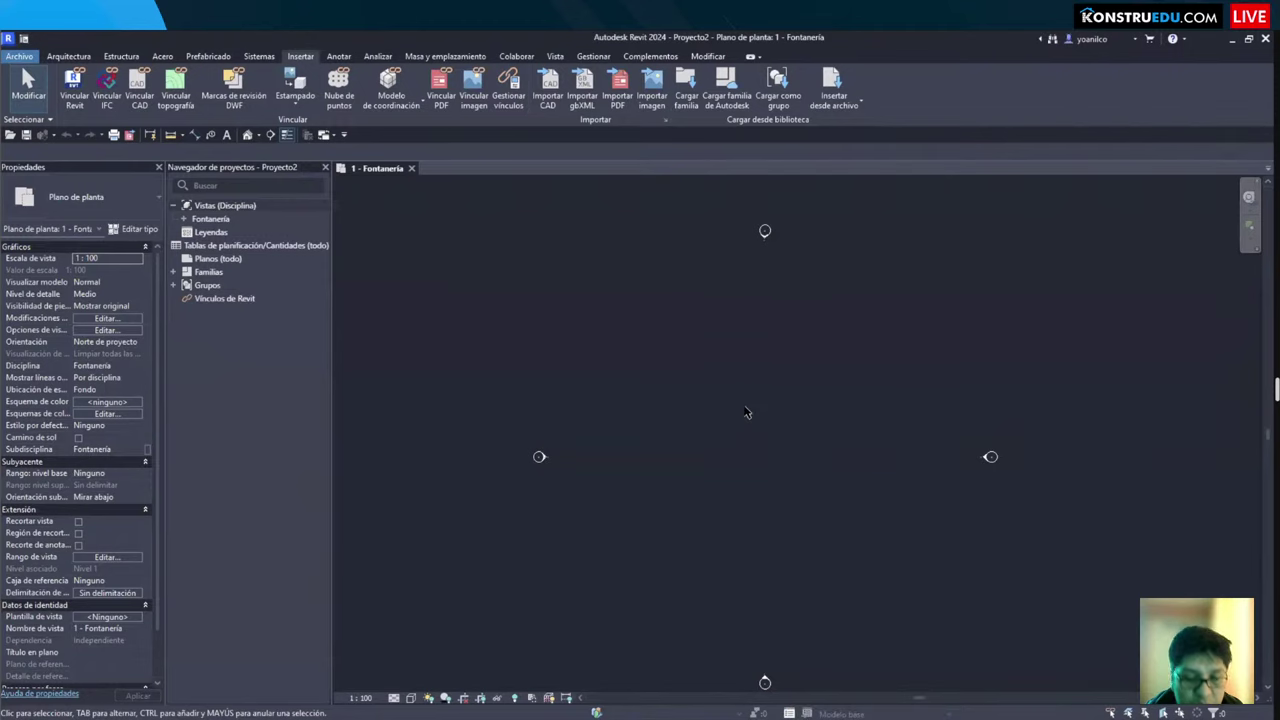
{"action": "key", "text": "w"}
{"action": "key", "text": "a"}
{"action": "scroll", "coordinate": [750, 400], "scroll_direction": "up", "scroll_amount": 2}
{"action": "left_click", "coordinate": [715, 336]}
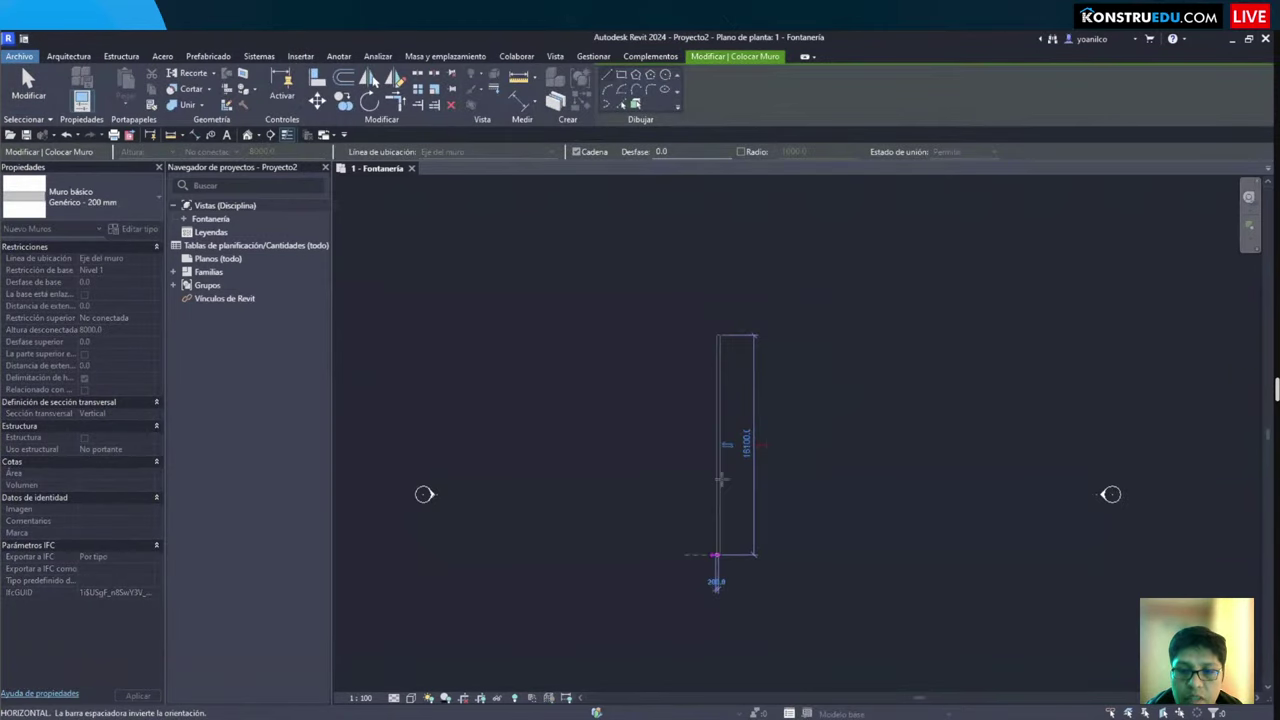
{"action": "key", "text": "Escape"}
{"action": "key", "text": "Escape"}
{"action": "key", "text": "w"}
{"action": "key", "text": "a"}
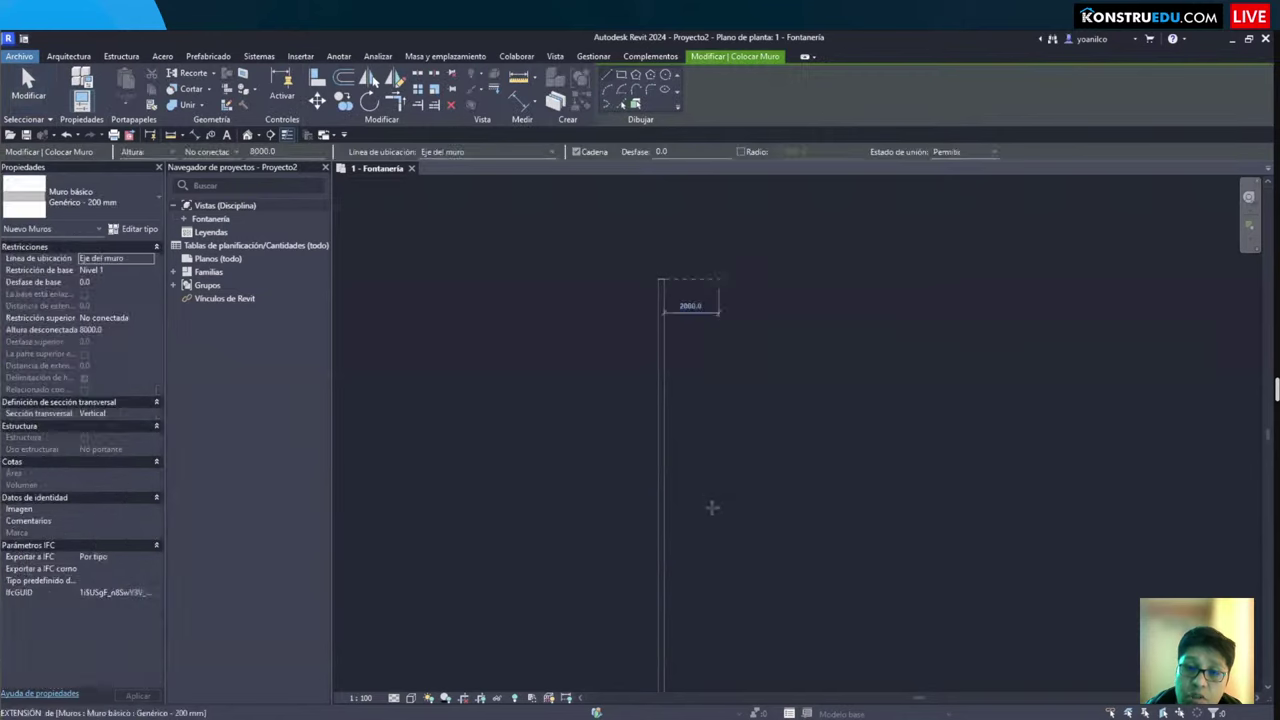
{"action": "left_click", "coordinate": [716, 563]}
{"action": "key", "text": "Escape"}
{"action": "key", "text": "Escape"}
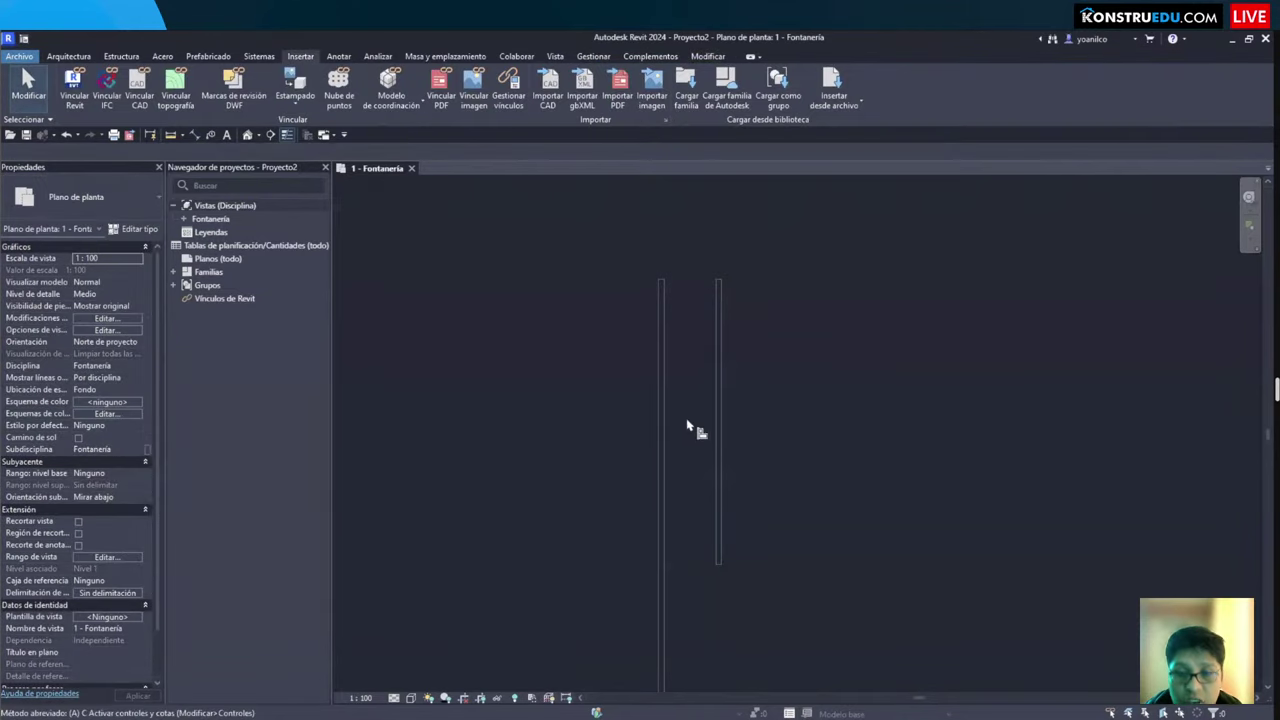
Step: Start aligning walls with AL, picking the left wall as the reference
{"action": "key", "text": "a"}
{"action": "key", "text": "l"}
{"action": "left_click", "coordinate": [668, 423]}
Step: Align the right wall to the left wall's line
{"action": "left_click", "coordinate": [722, 422]}
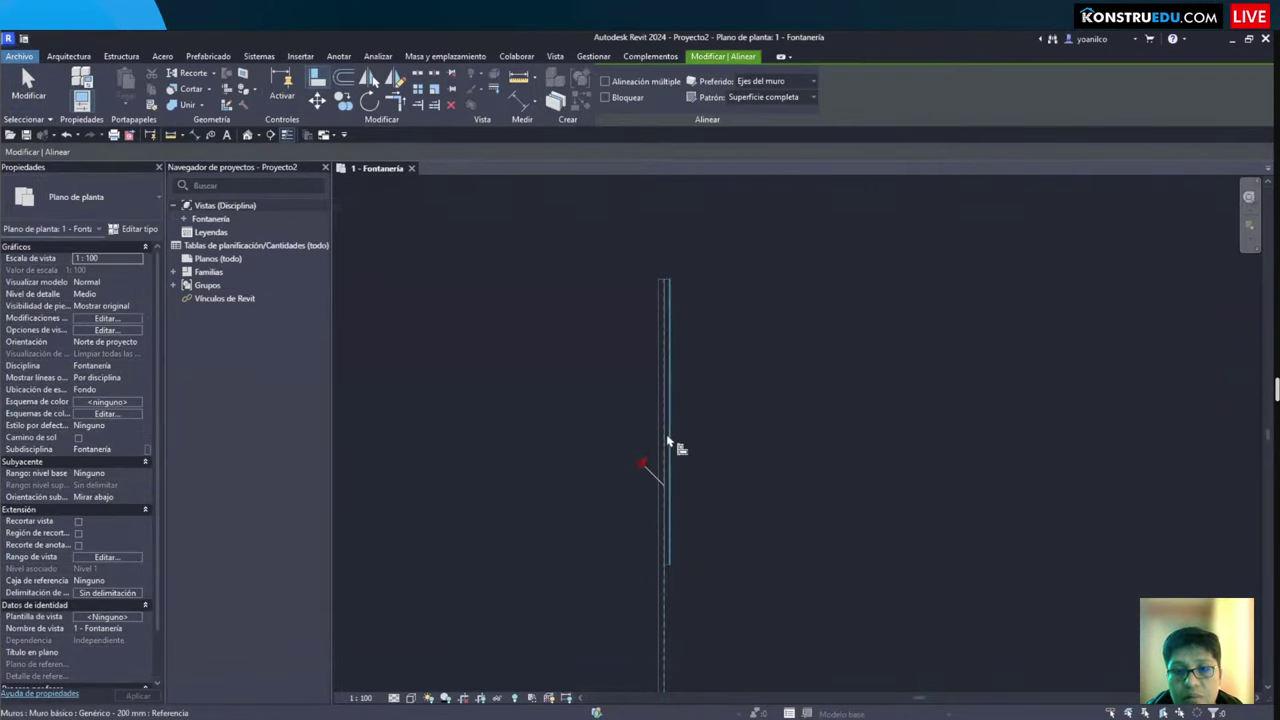
{"action": "key", "text": "Escape"}
{"action": "key", "text": "ctrl+z"}
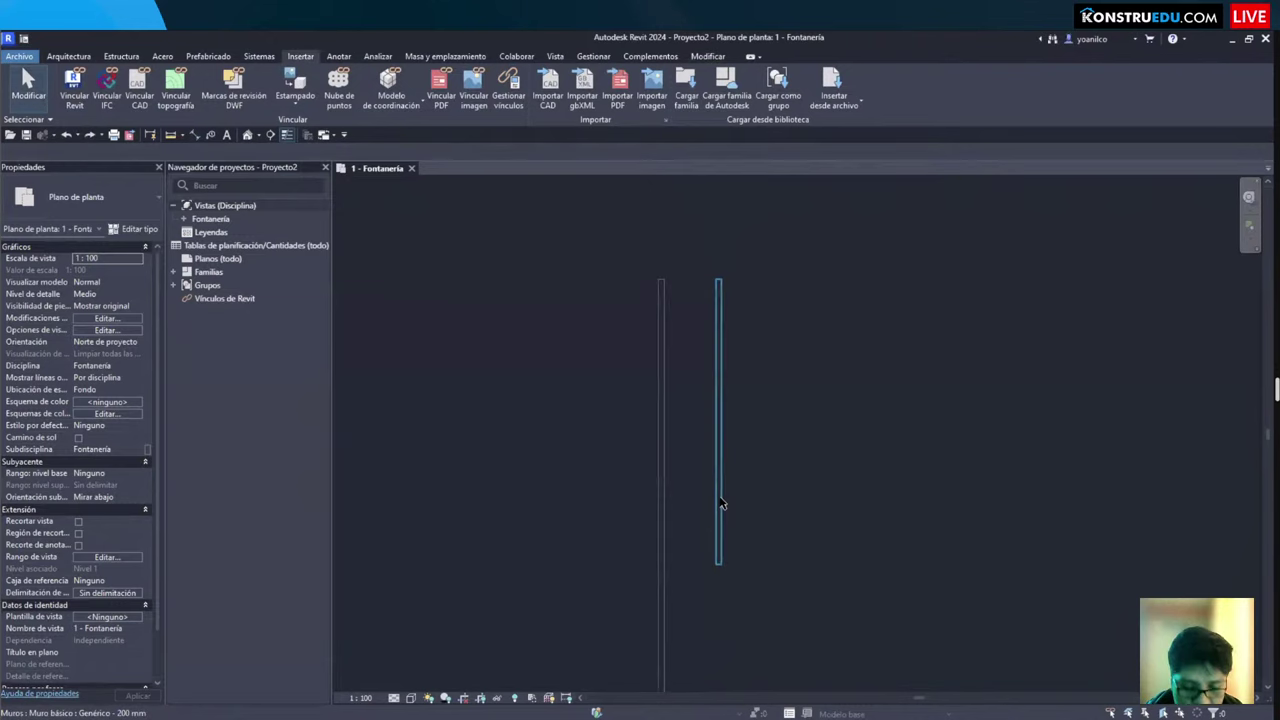
{"action": "key", "text": "a"}
{"action": "key", "text": "l"}
{"action": "left_click", "coordinate": [665, 455]}
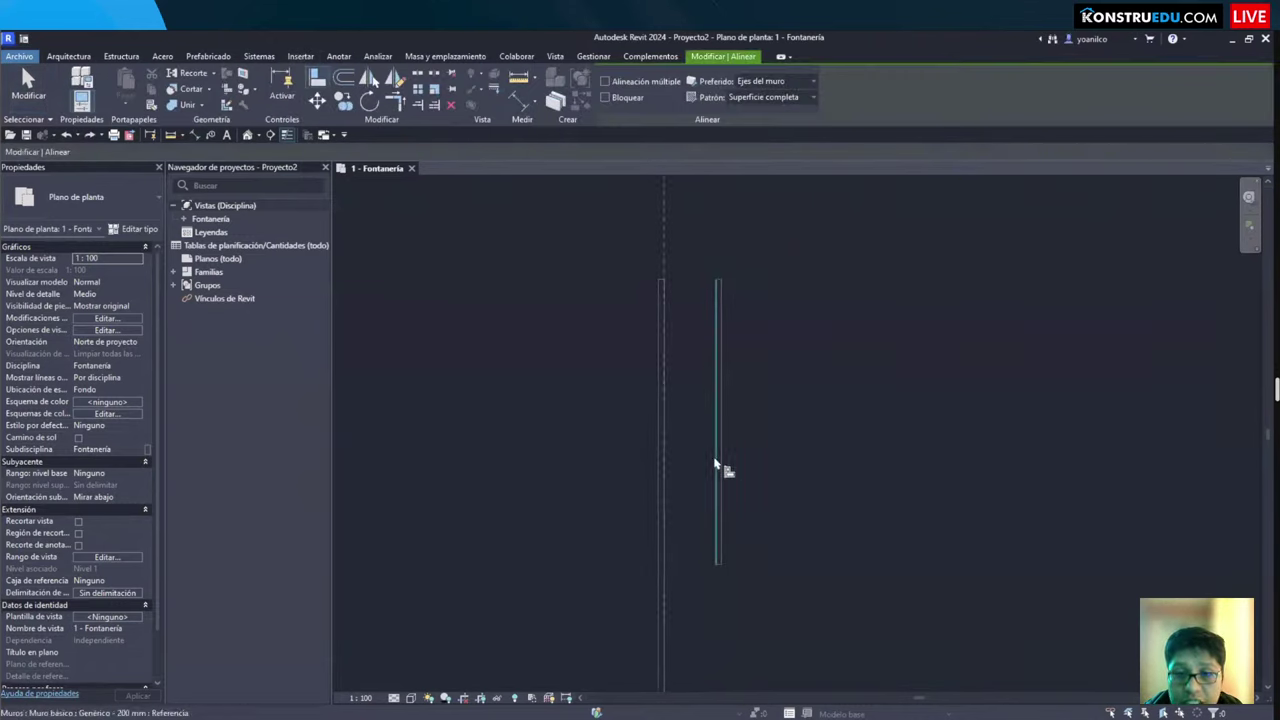
{"action": "left_click", "coordinate": [717, 464]}
{"action": "key", "text": "Escape"}
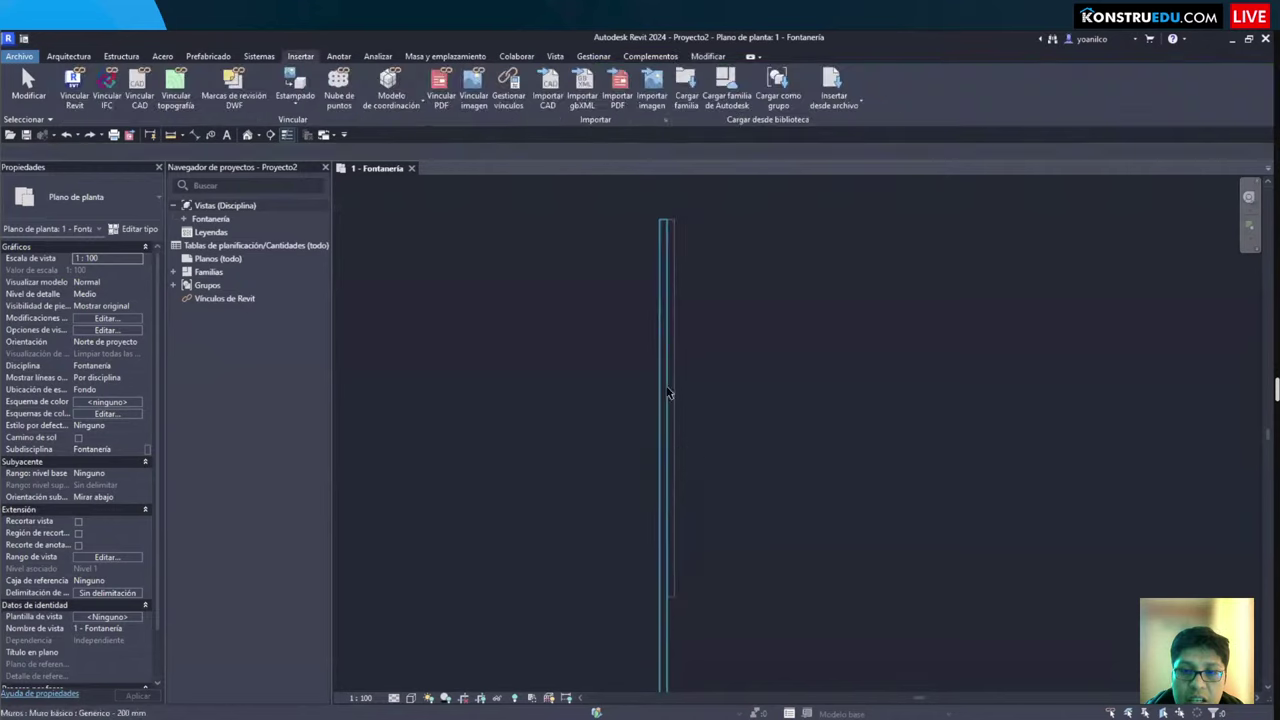
{"action": "key", "text": "Escape"}
{"action": "scroll", "coordinate": [606, 380], "scroll_direction": "down", "scroll_amount": 2}
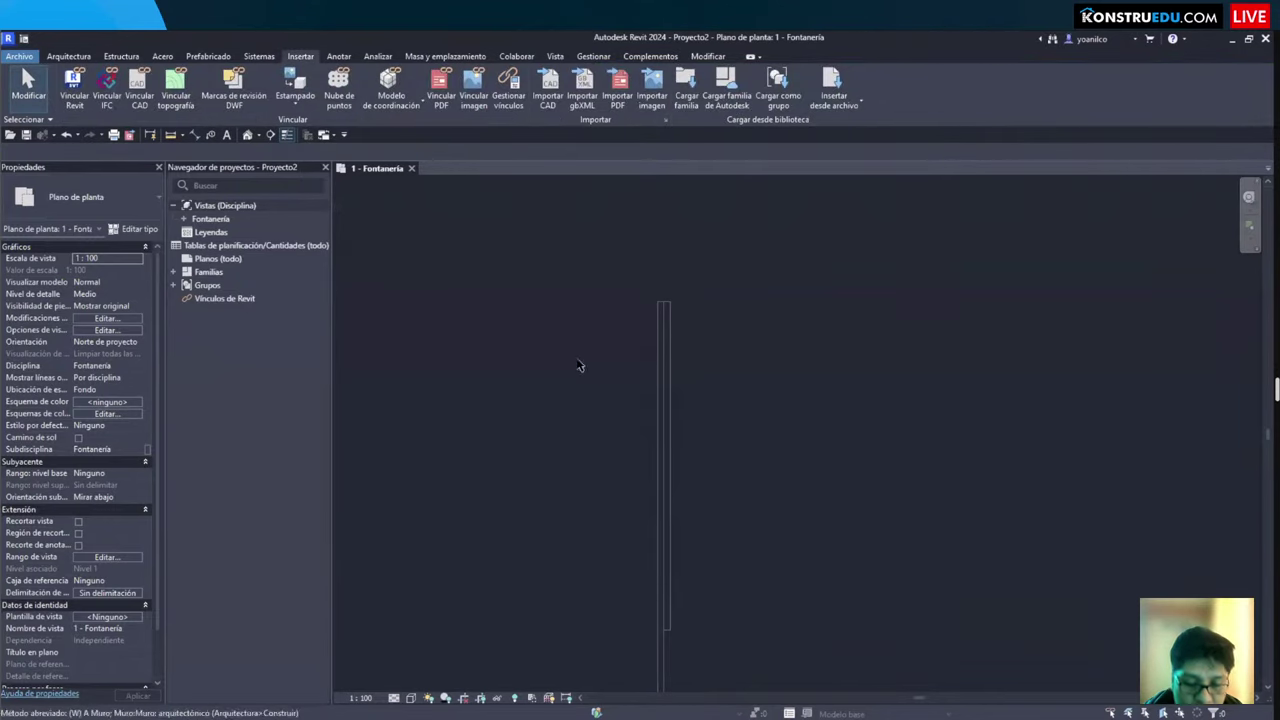
Step: Draw a short vertical wall to the left of the long wall
{"action": "key", "text": "a"}
{"action": "left_click", "coordinate": [552, 413]}
{"action": "left_click", "coordinate": [552, 344]}
{"action": "key", "text": "Escape"}
{"action": "scroll", "coordinate": [557, 409], "scroll_direction": "up", "scroll_amount": 1}
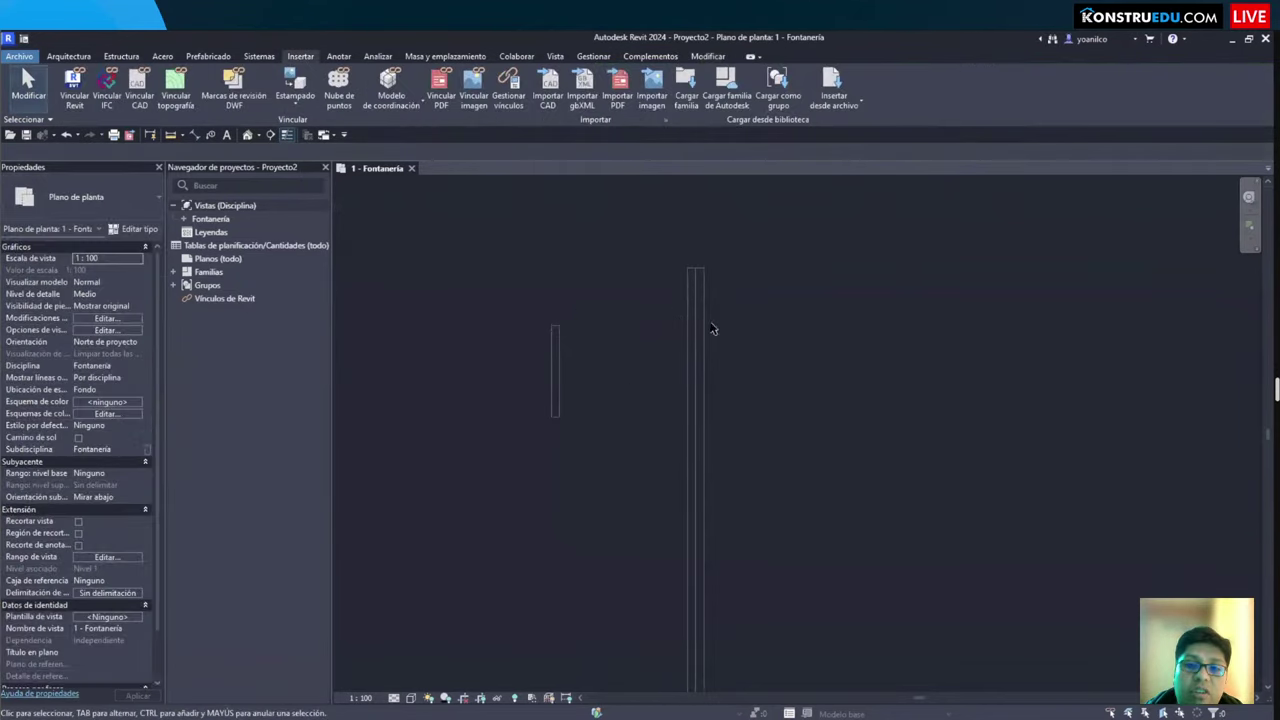
{"action": "scroll", "coordinate": [603, 346], "scroll_direction": "up", "scroll_amount": 2}
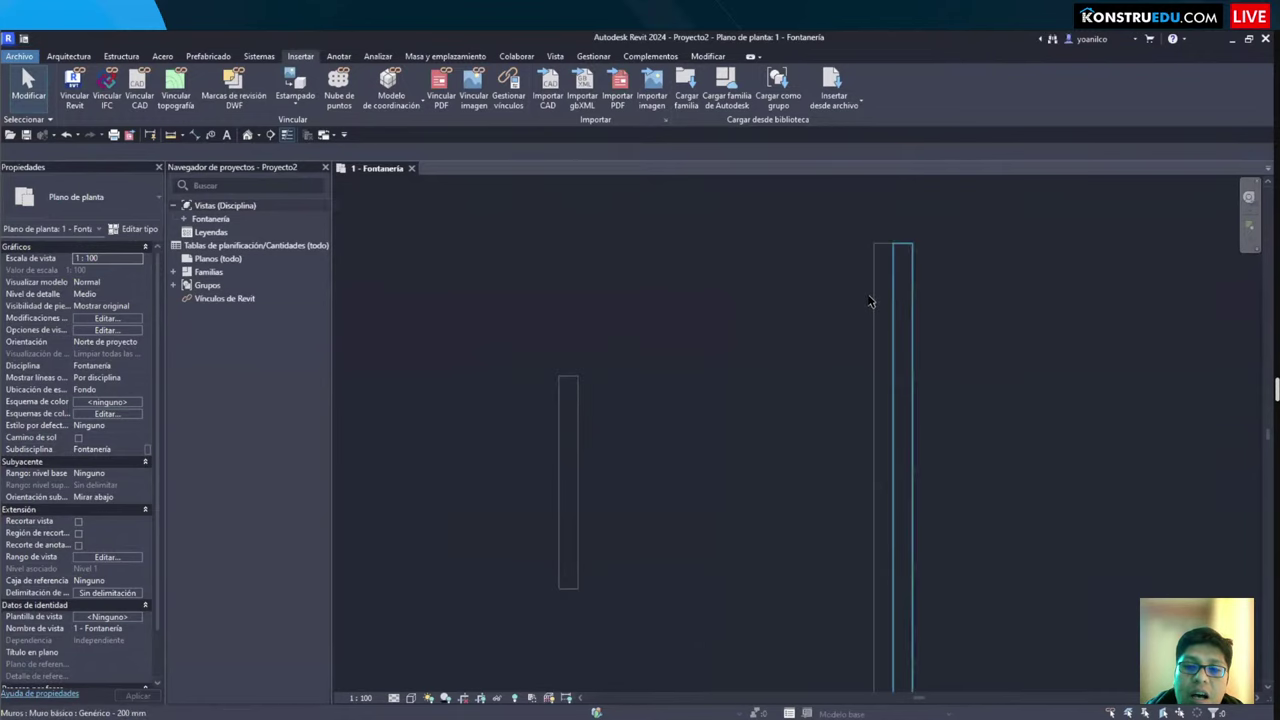
Step: Place an aligned dimension (3060) between the short wall and the tall wall
{"action": "key", "text": "d"}
{"action": "key", "text": "i"}
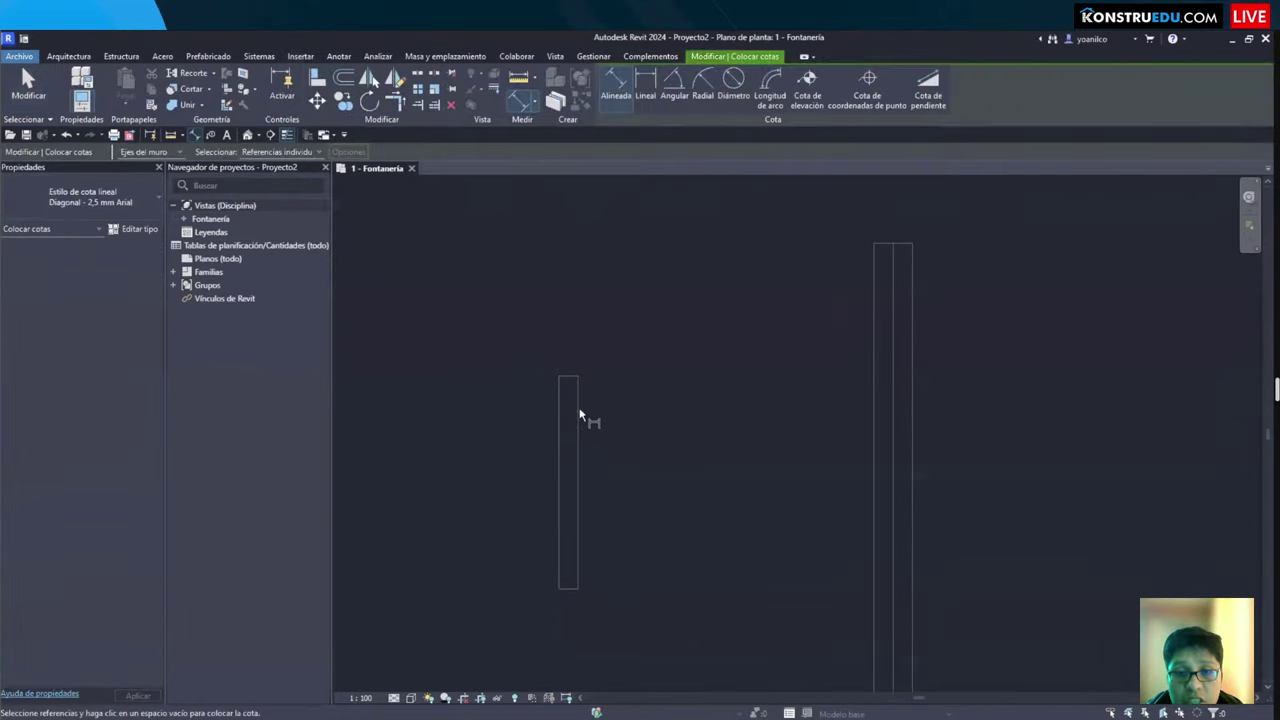
{"action": "left_click", "coordinate": [580, 410]}
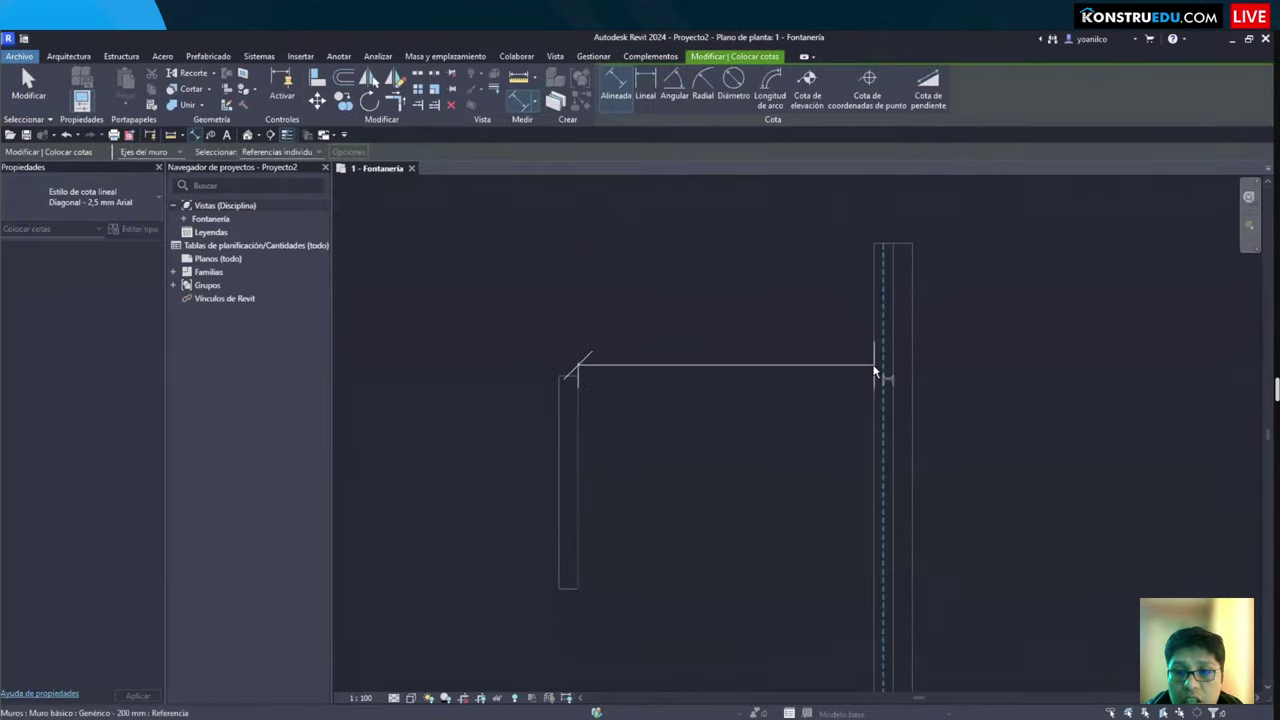
{"action": "left_click", "coordinate": [874, 372]}
{"action": "left_click", "coordinate": [730, 400]}
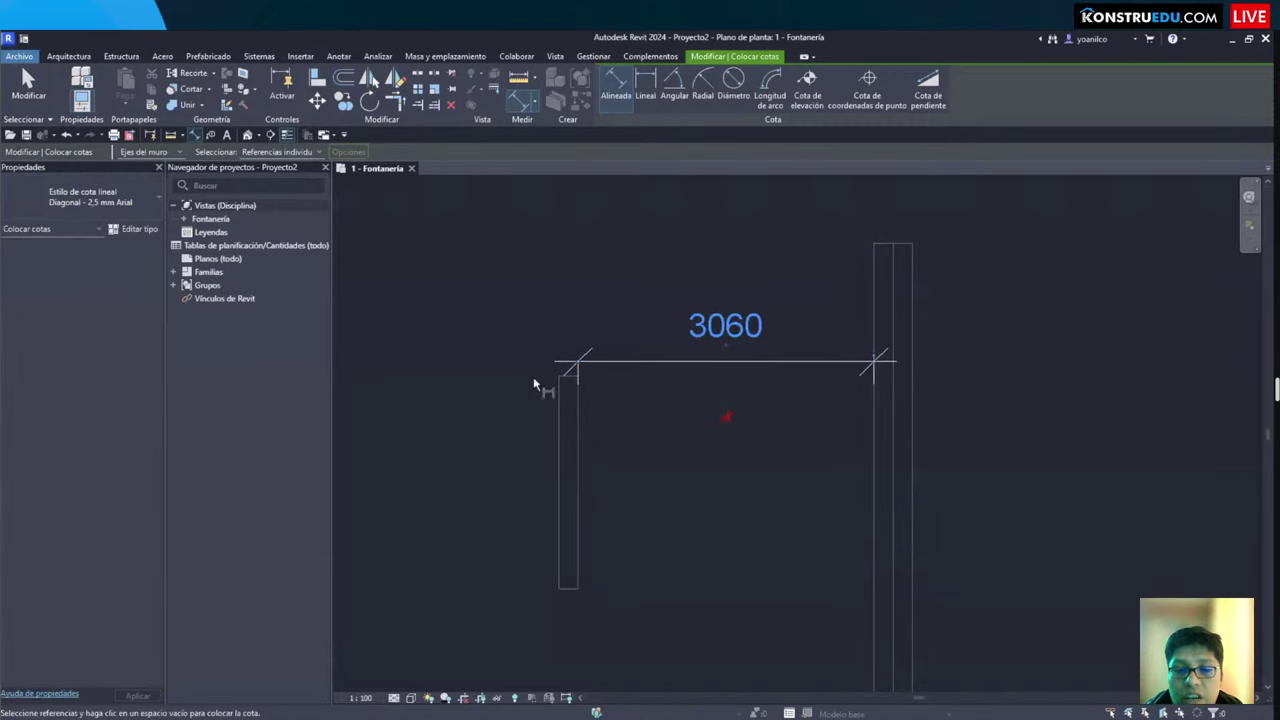
{"action": "key", "text": "Escape"}
Step: Change the short wall's distance to the tall wall to 1.2 so it reads 1200
{"action": "left_click", "coordinate": [568, 430]}
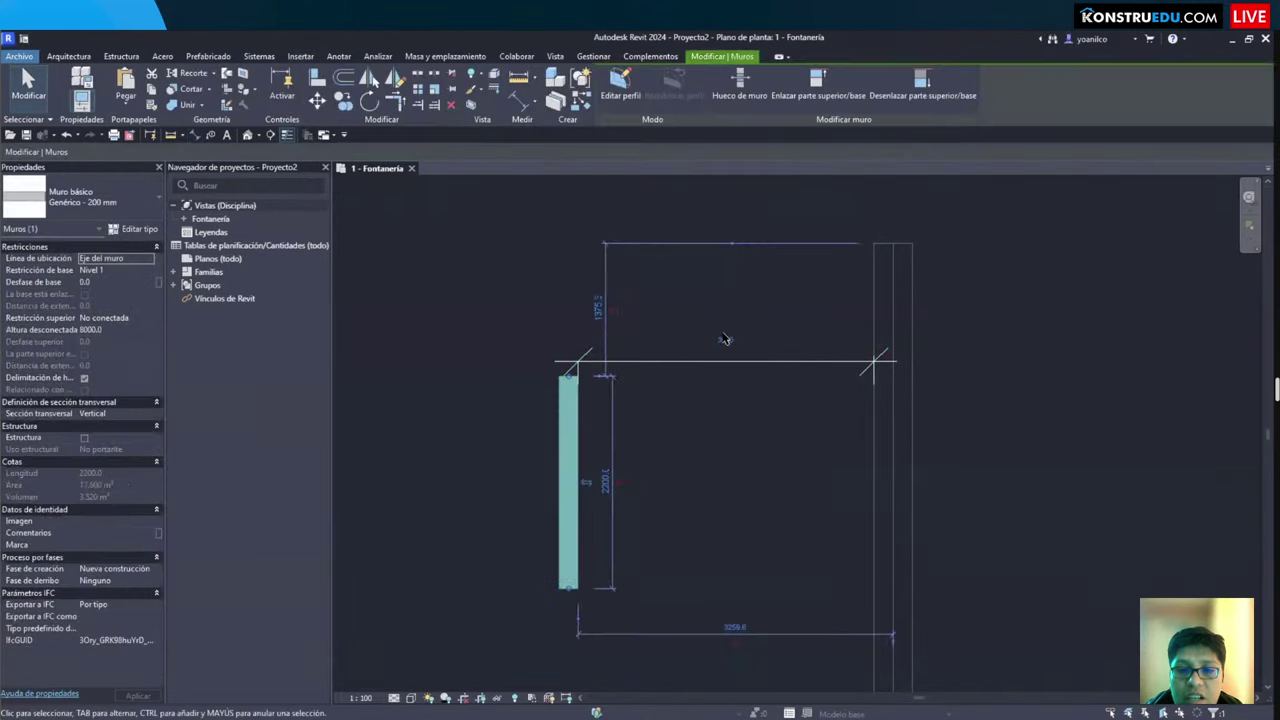
{"action": "left_click", "coordinate": [723, 334]}
{"action": "type", "text": "1.2"}
{"action": "key", "text": "Return"}
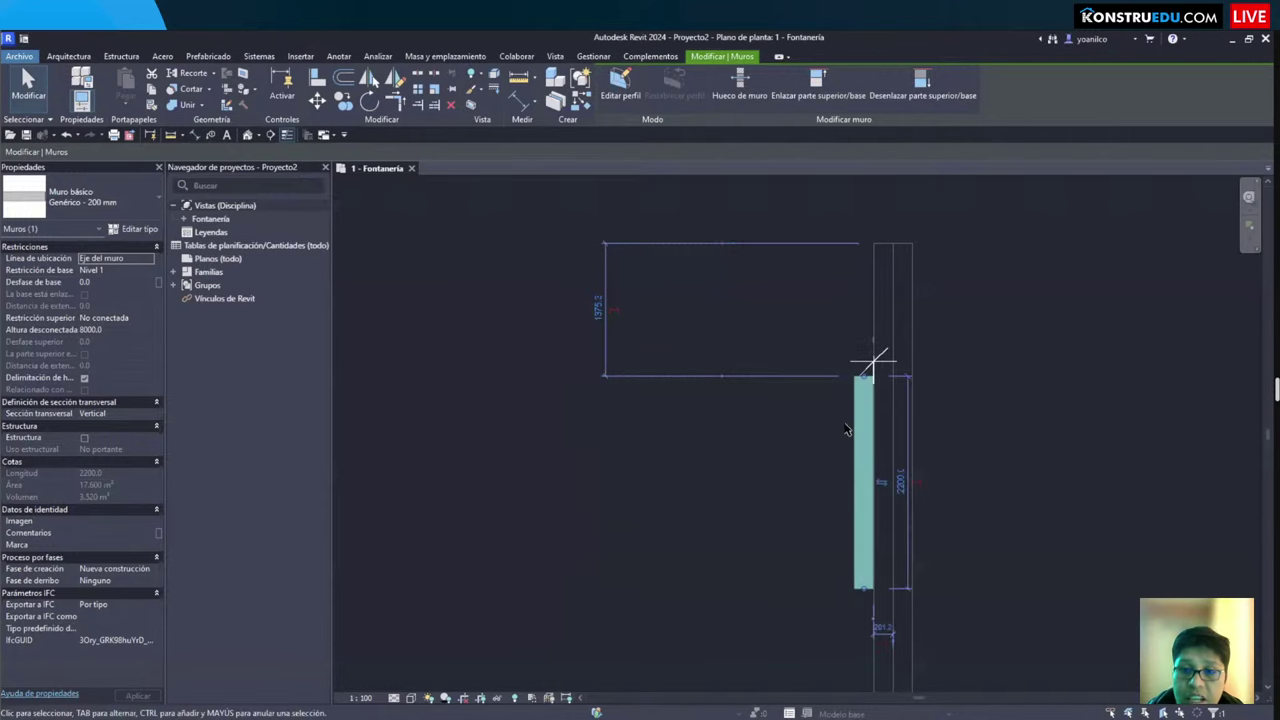
{"action": "key", "text": "ctrl+z"}
{"action": "left_click", "coordinate": [573, 452]}
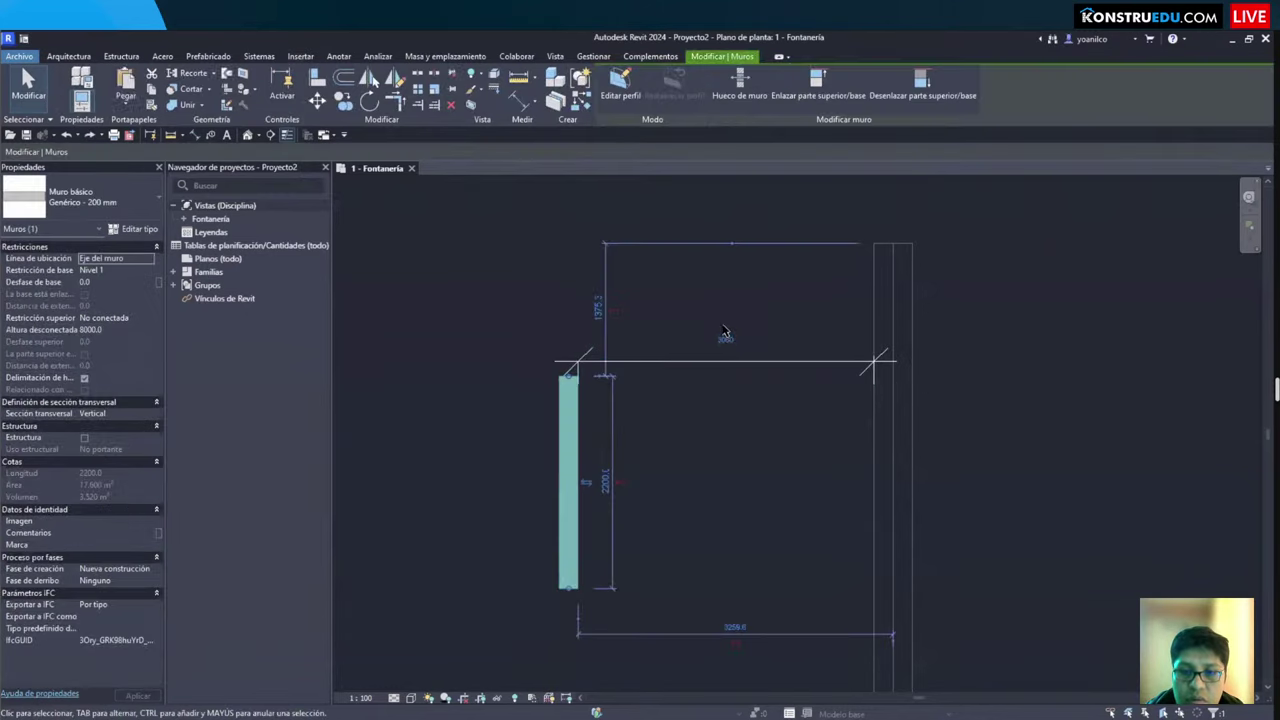
{"action": "left_click", "coordinate": [720, 335]}
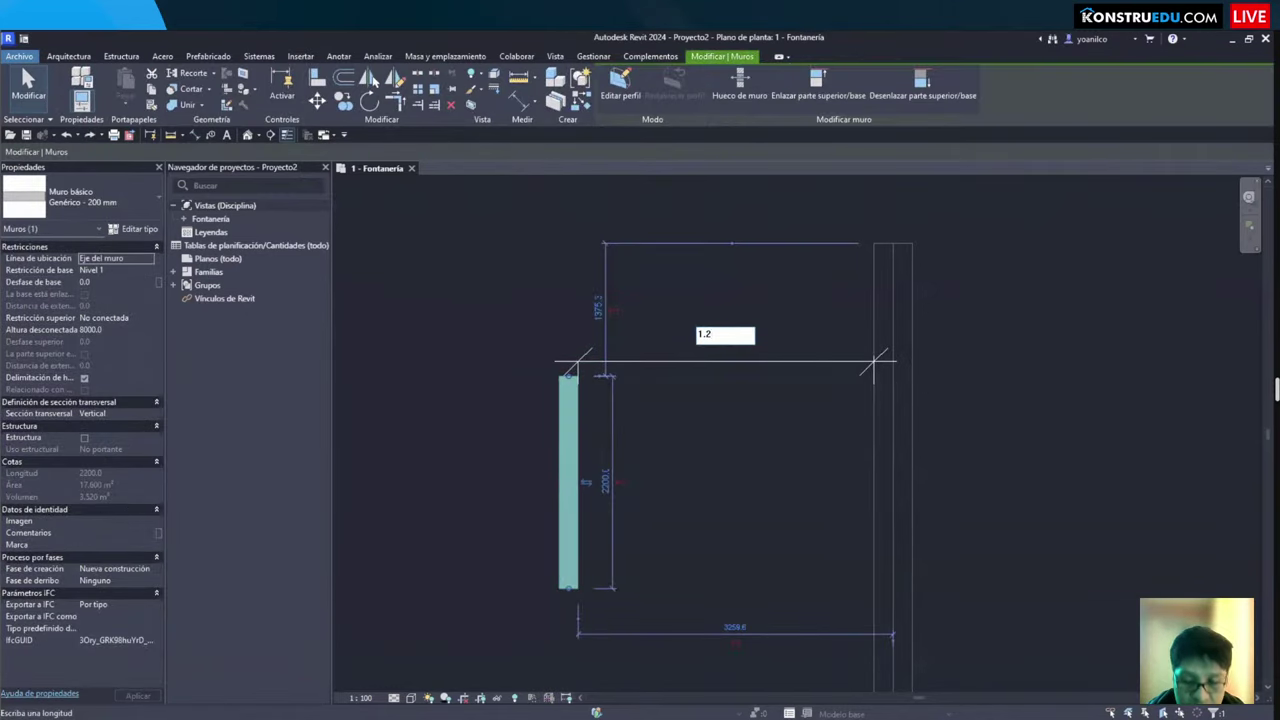
{"action": "type", "text": "1.2"}
{"action": "key", "text": "Return"}
{"action": "key", "text": "Escape"}
{"action": "left_click", "coordinate": [728, 418]}
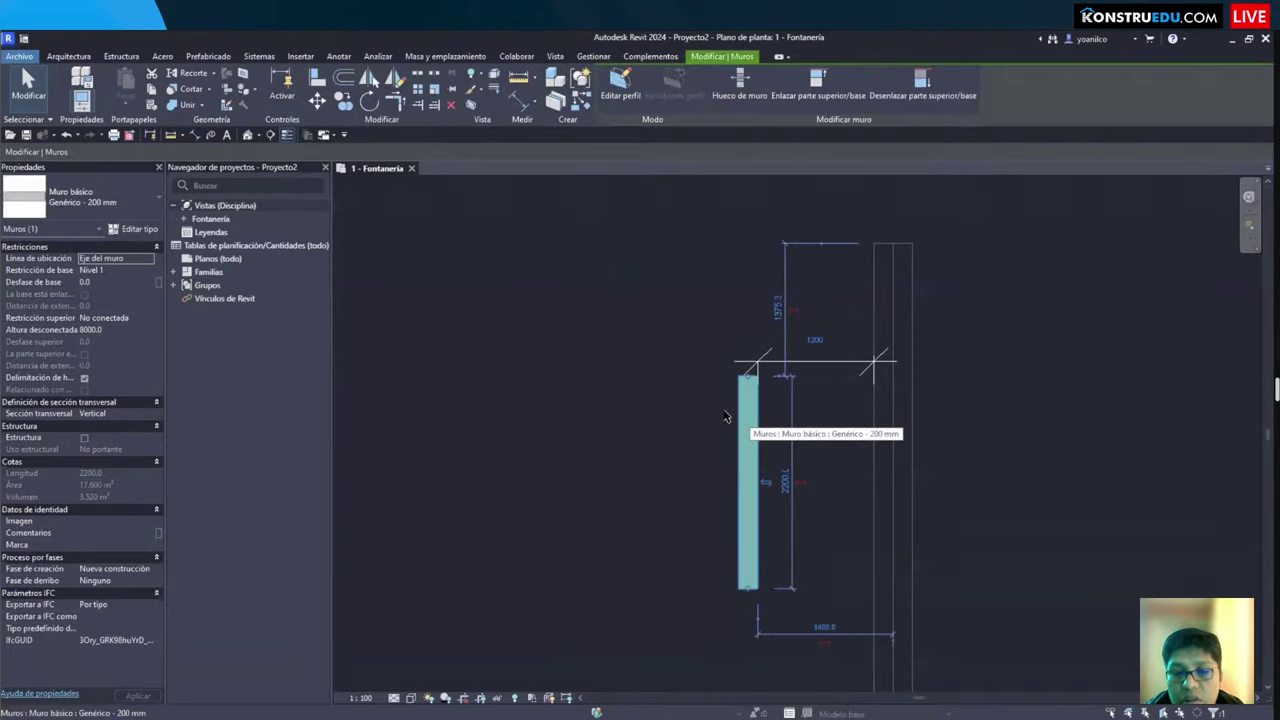
{"action": "key", "text": "Escape"}
{"action": "scroll", "coordinate": [715, 405], "scroll_direction": "up", "scroll_amount": 3}
Step: Sketch a rectangular floor beside the wall and finish it
{"action": "key", "text": "s"}
{"action": "key", "text": "b"}
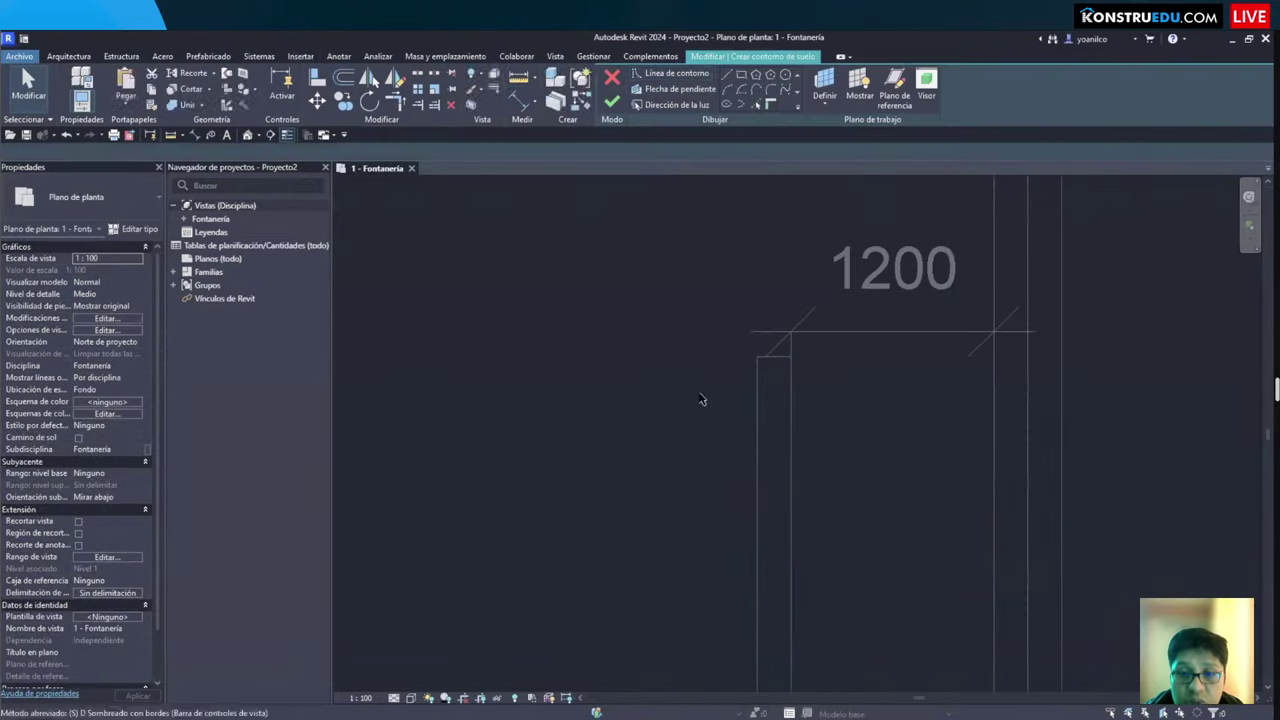
{"action": "left_click", "coordinate": [718, 357]}
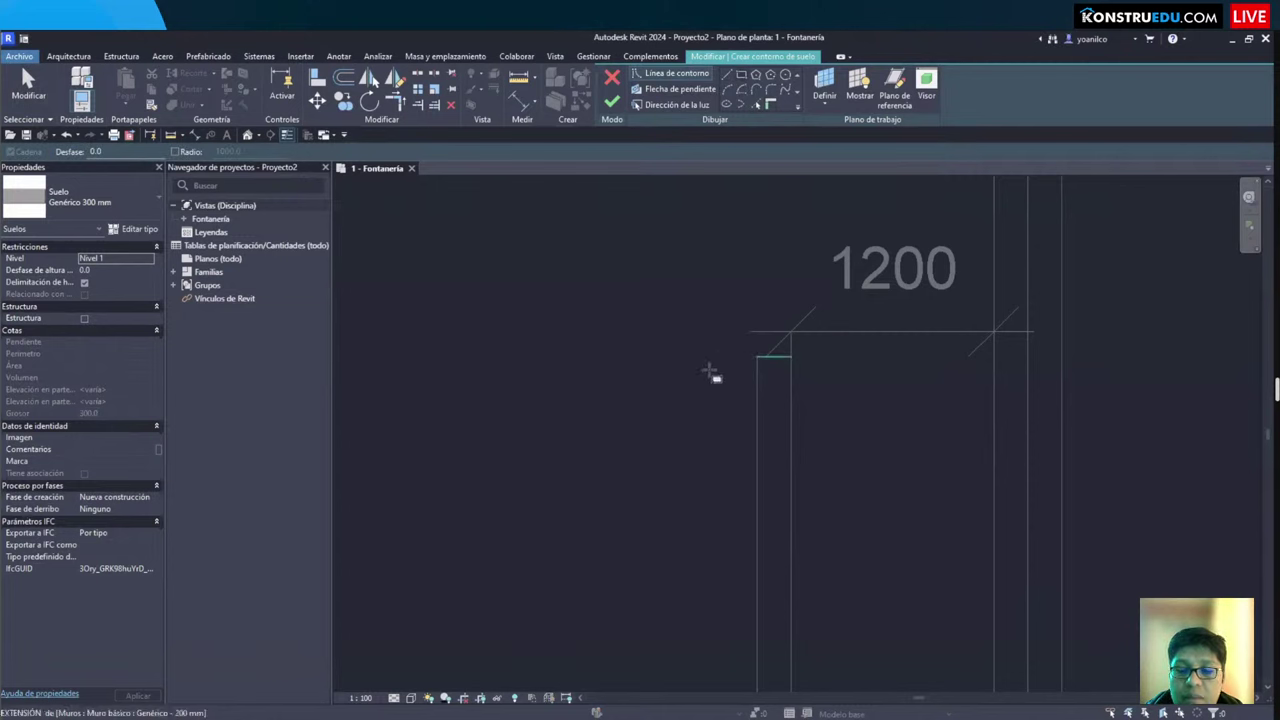
{"action": "left_click", "coordinate": [591, 538]}
{"action": "key", "text": "Return"}
{"action": "key", "text": "Escape"}
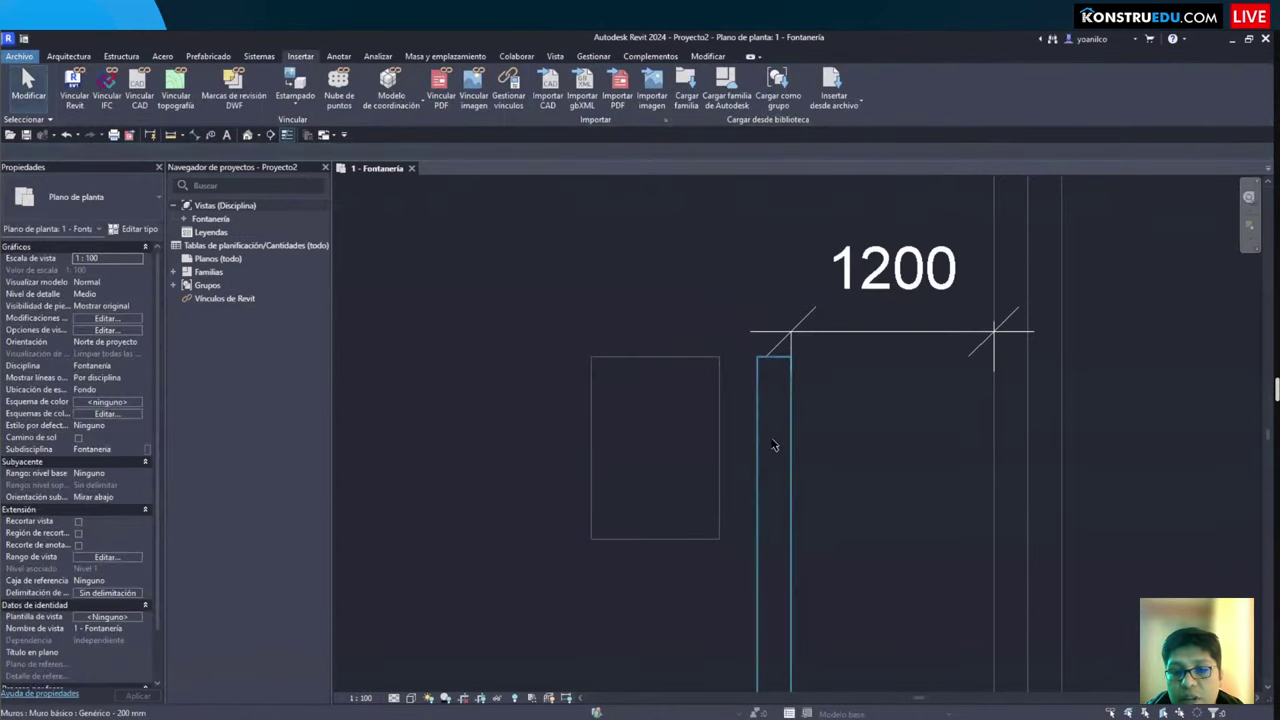
Step: Drag the walls left until the dimension between them reads 1234
{"action": "left_click", "coordinate": [764, 440]}
{"action": "left_click_drag", "start_coordinate": [739, 441], "coordinate": [722, 443]}
{"action": "key", "text": "Escape"}
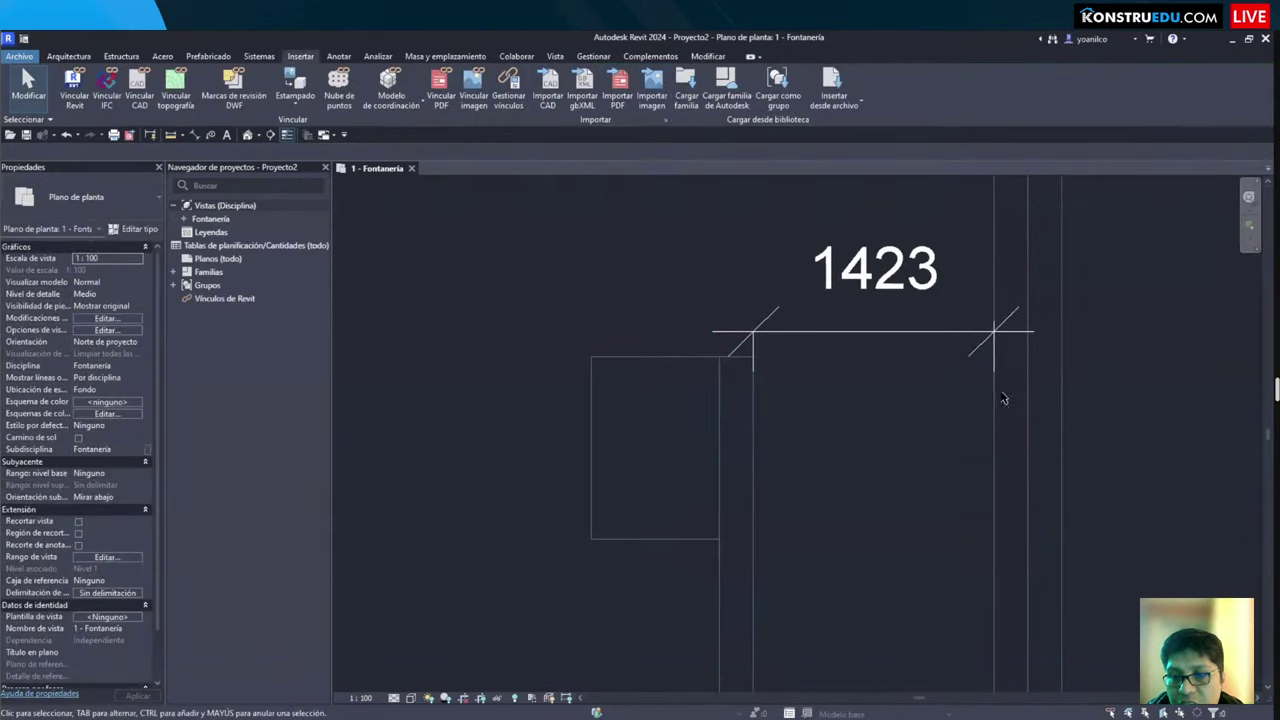
{"action": "left_click", "coordinate": [1000, 397]}
{"action": "key", "text": "Escape"}
{"action": "left_click", "coordinate": [1003, 409]}
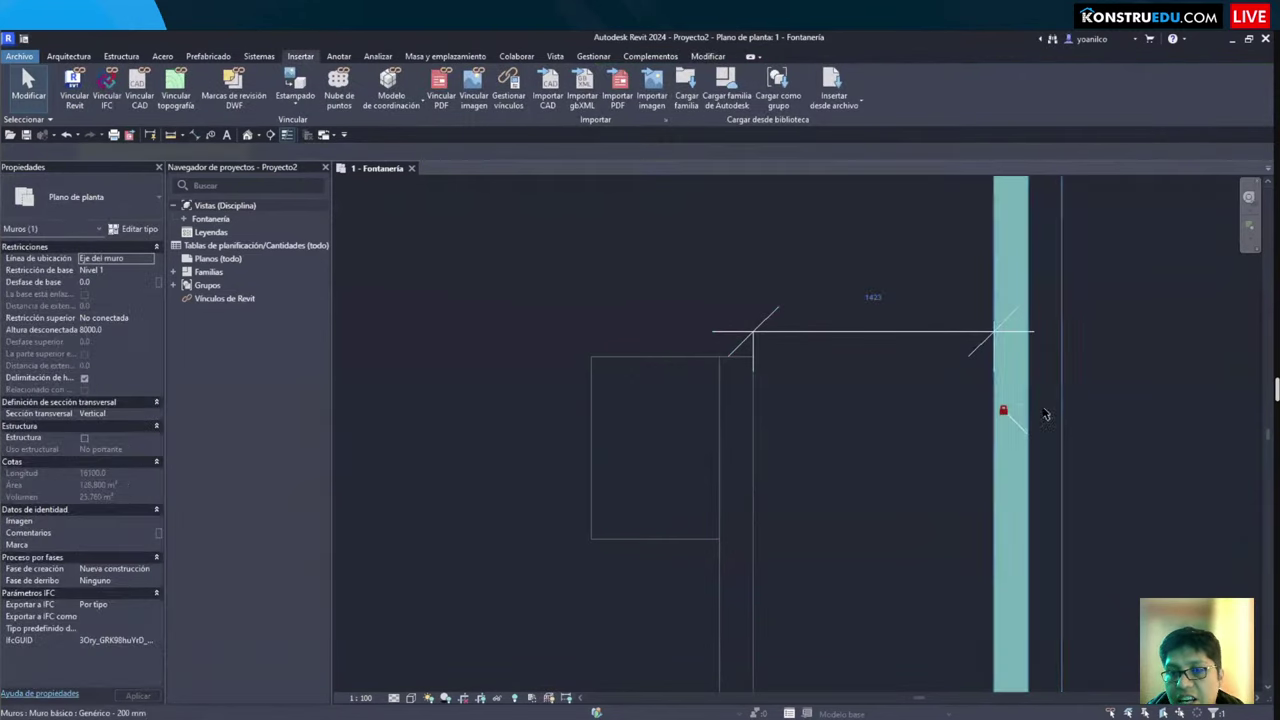
{"action": "left_click", "coordinate": [1040, 407], "text": "ctrl"}
{"action": "left_click_drag", "start_coordinate": [1040, 407], "coordinate": [995, 409]}
{"action": "key", "text": "Escape"}
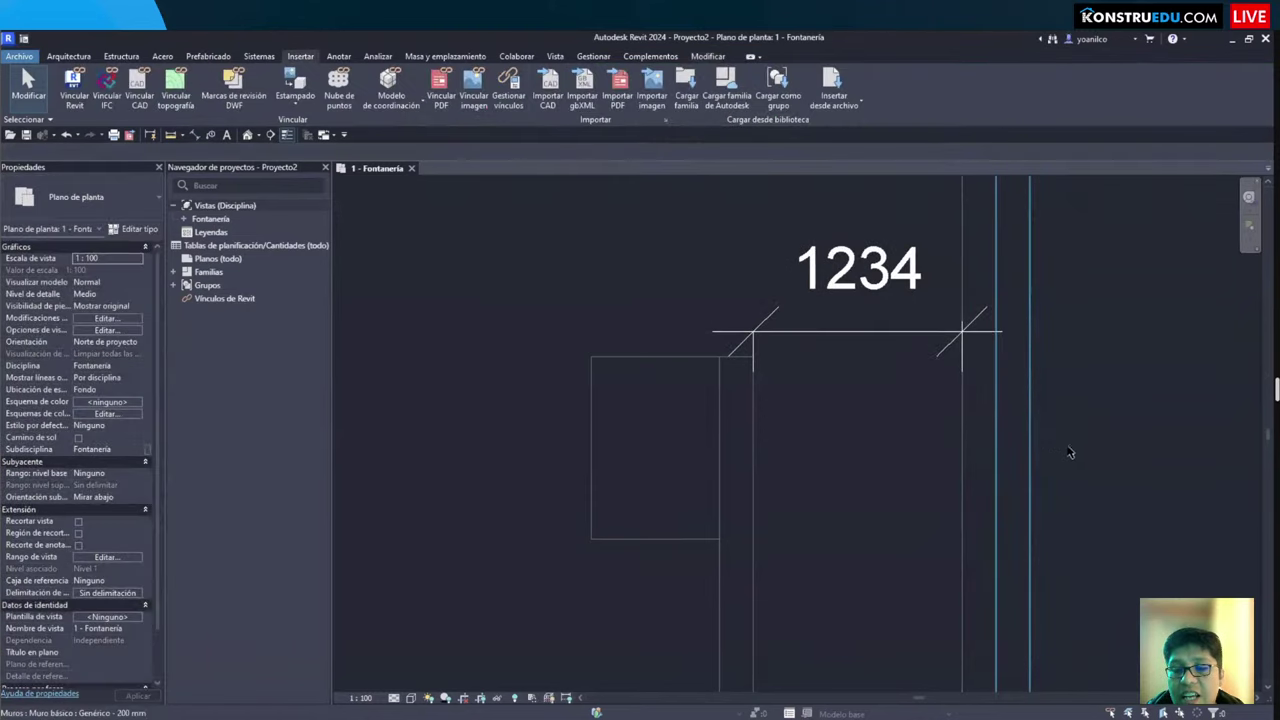
{"action": "scroll", "coordinate": [775, 298], "scroll_direction": "down", "scroll_amount": 3}
{"action": "middle_click_drag", "start_coordinate": [775, 298], "coordinate": [680, 351]}
{"action": "scroll", "coordinate": [790, 403], "scroll_direction": "up", "scroll_amount": 1}
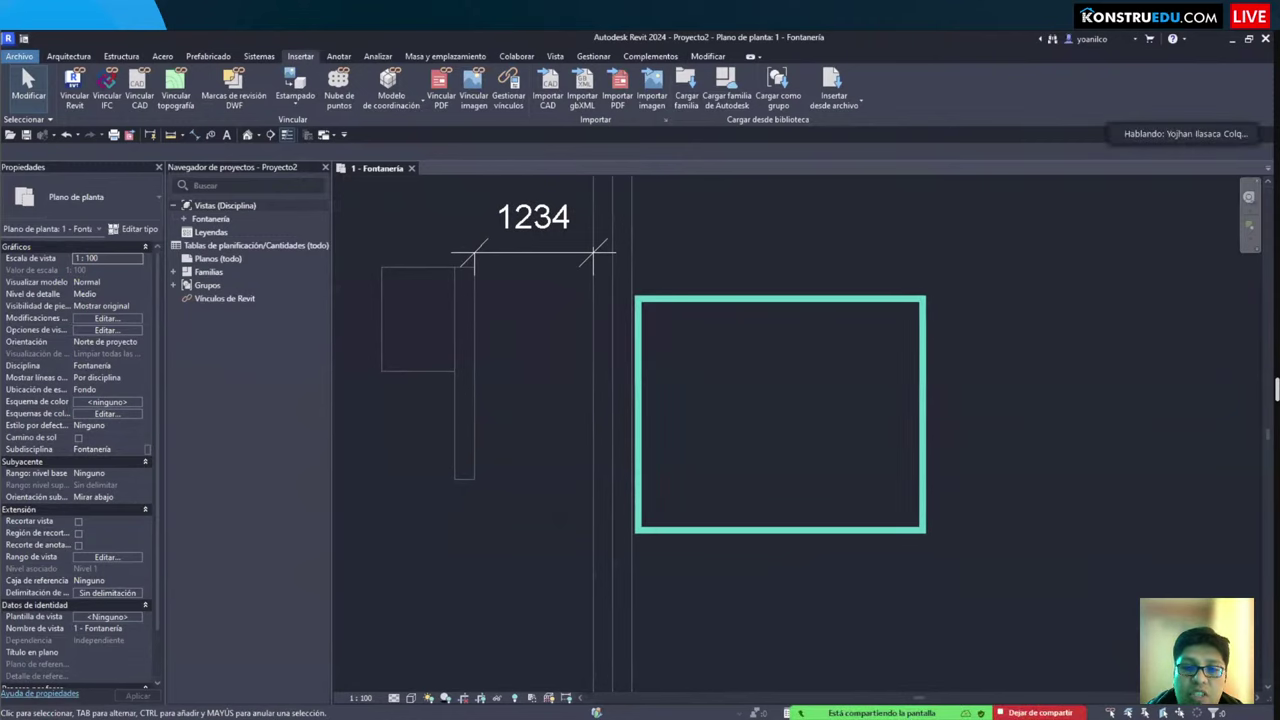
{"action": "scroll", "coordinate": [1023, 557], "scroll_direction": "down", "scroll_amount": 2}
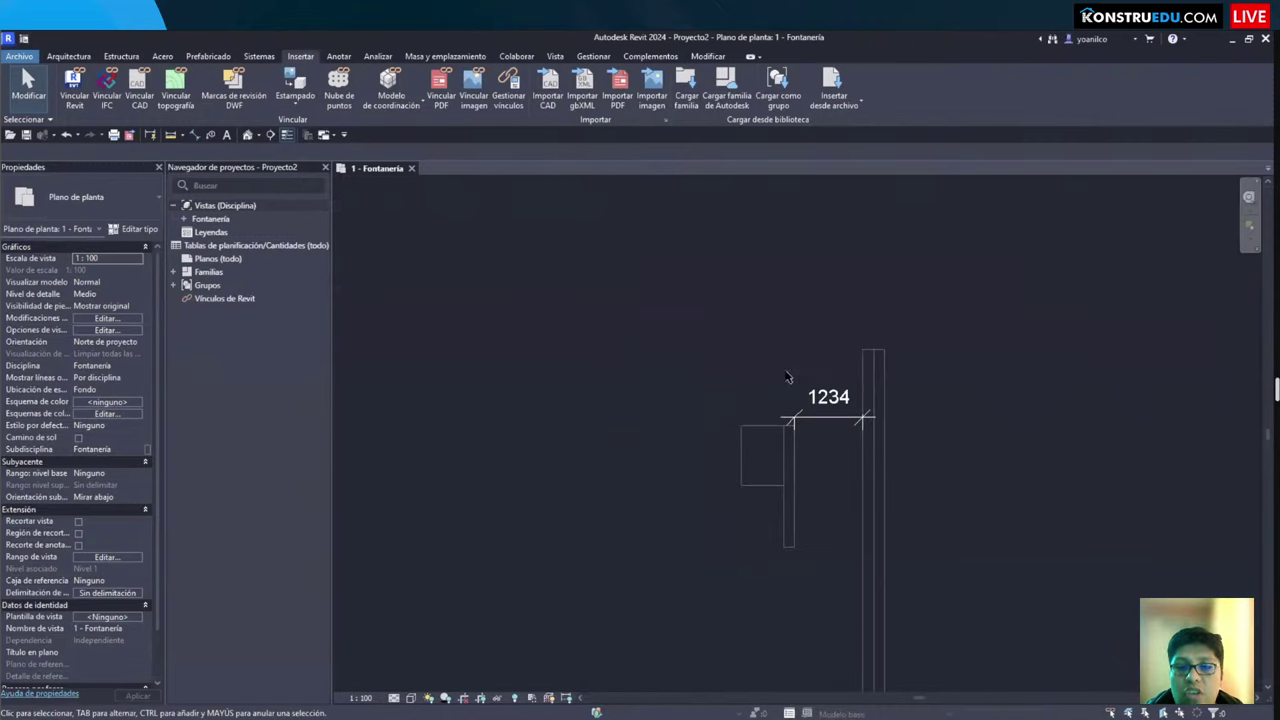
{"action": "scroll", "coordinate": [731, 375], "scroll_direction": "up", "scroll_amount": 3}
{"action": "scroll", "coordinate": [731, 375], "scroll_direction": "up", "scroll_amount": 1}
{"action": "scroll", "coordinate": [1114, 486], "scroll_direction": "down", "scroll_amount": 1}
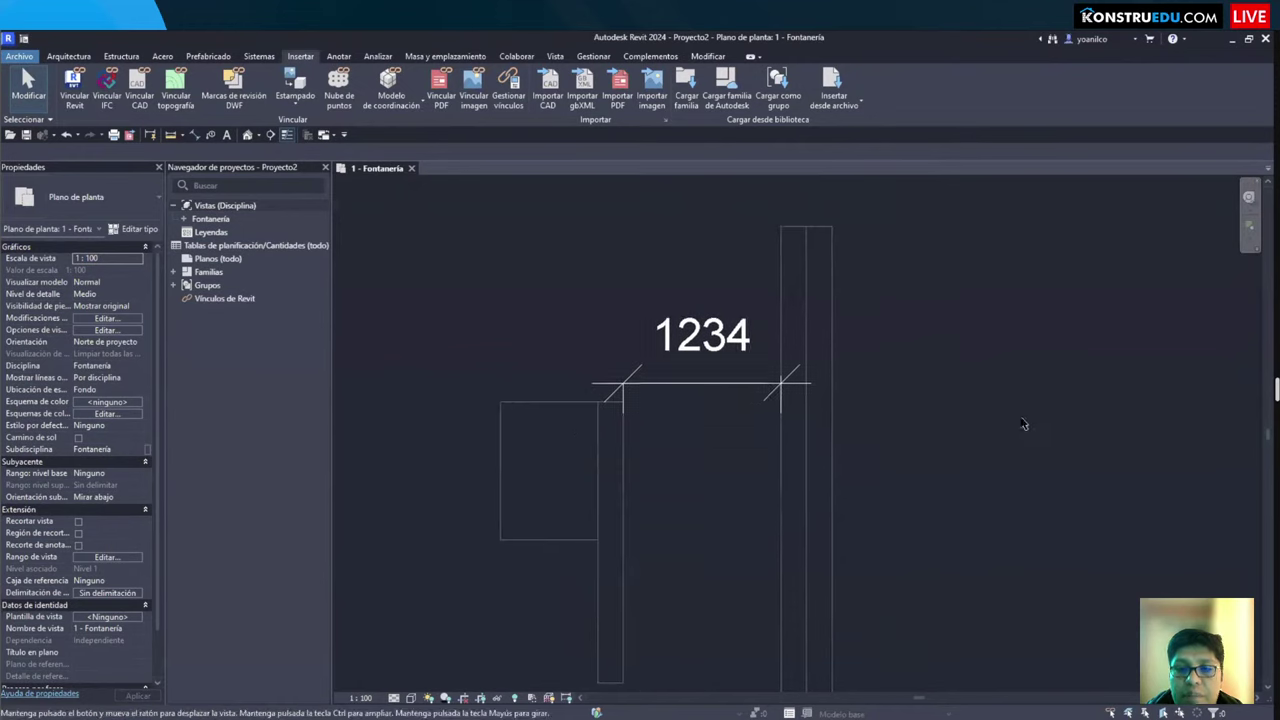
{"action": "scroll", "coordinate": [772, 390], "scroll_direction": "up", "scroll_amount": 2}
Step: Shorten the long wall by dragging its end grip
{"action": "left_click", "coordinate": [784, 378]}
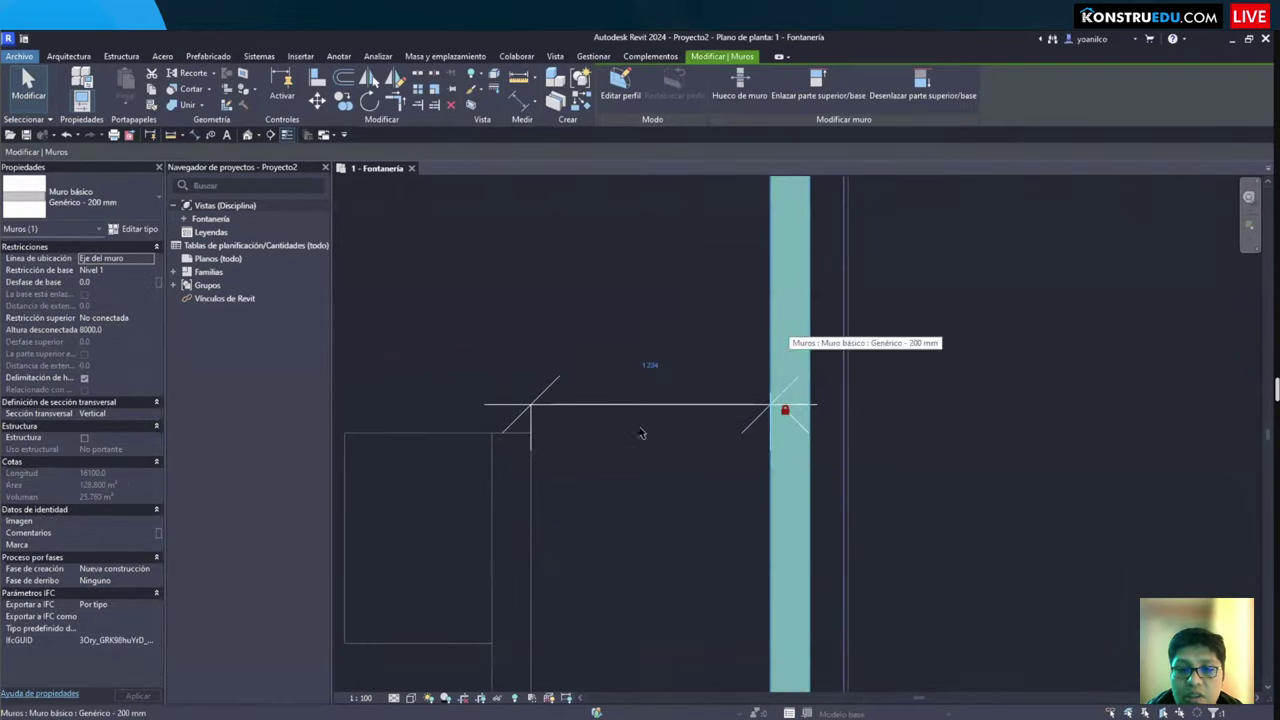
{"action": "key", "text": "Escape"}
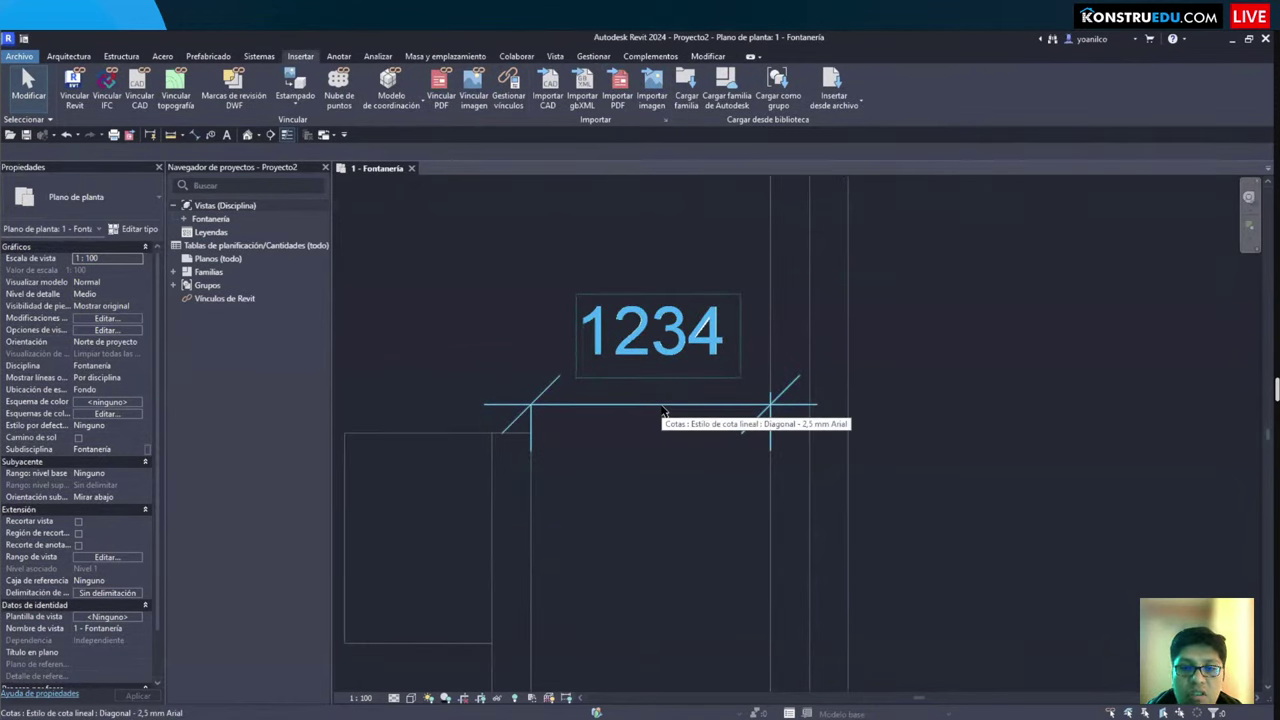
{"action": "scroll", "coordinate": [662, 410], "scroll_direction": "down", "scroll_amount": 2}
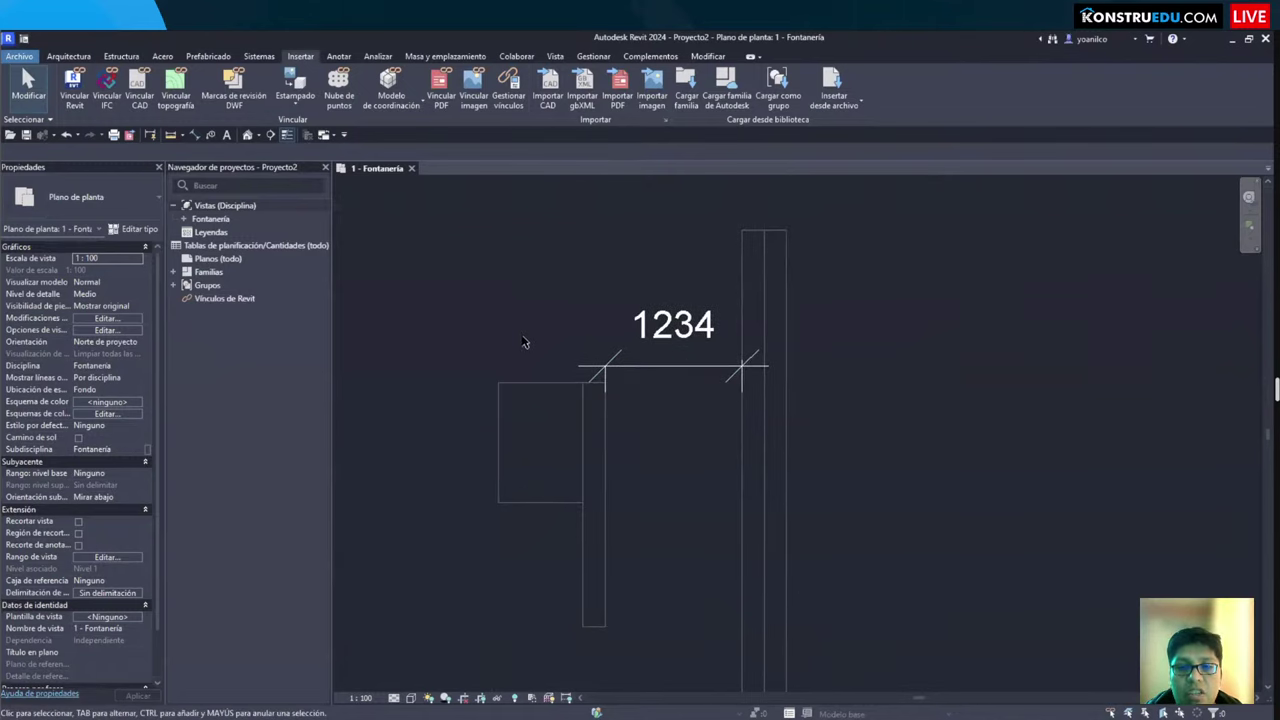
{"action": "scroll", "coordinate": [522, 342], "scroll_direction": "down", "scroll_amount": 3}
{"action": "scroll", "coordinate": [613, 455], "scroll_direction": "up", "scroll_amount": 3}
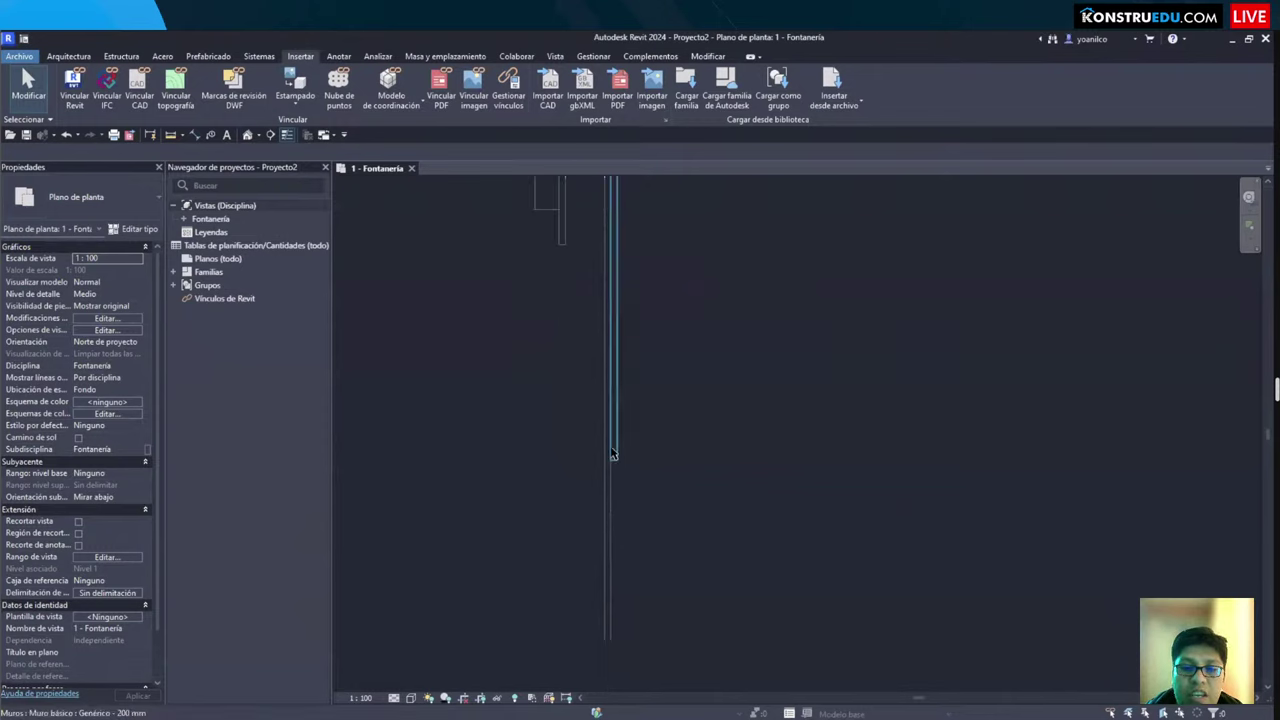
{"action": "left_click", "coordinate": [616, 464]}
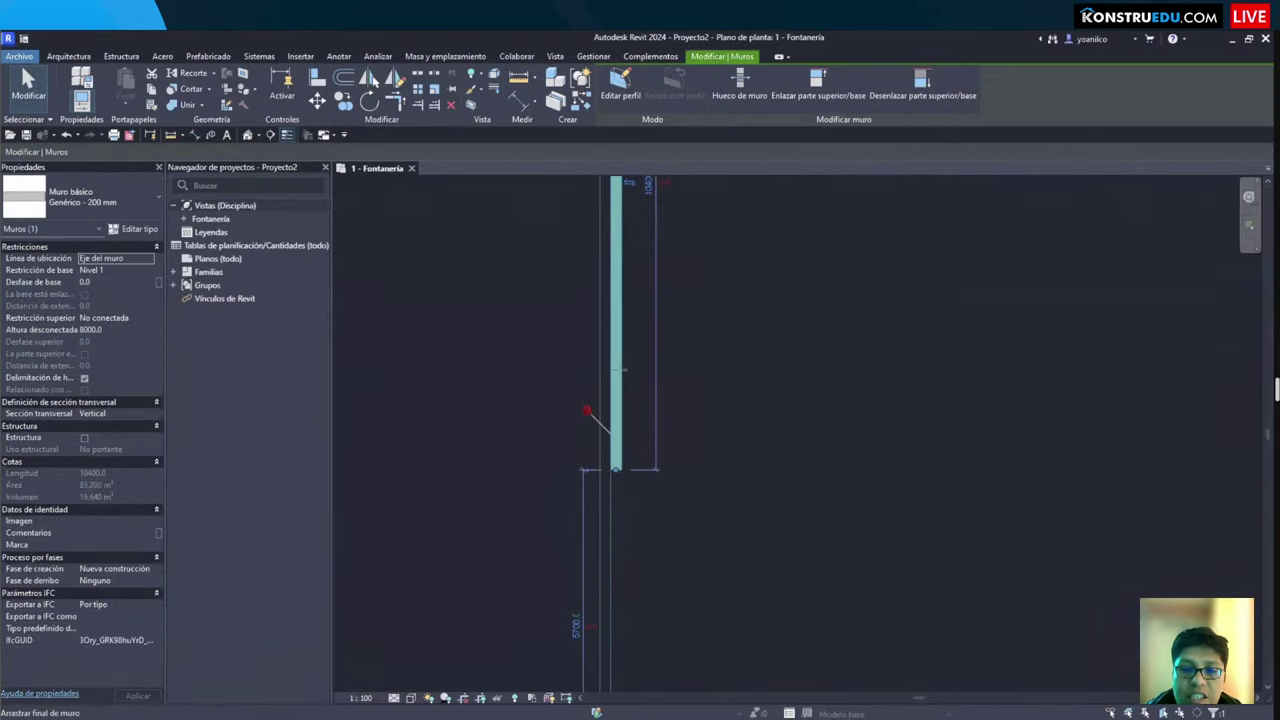
{"action": "left_click_drag", "start_coordinate": [616, 464], "coordinate": [645, 567]}
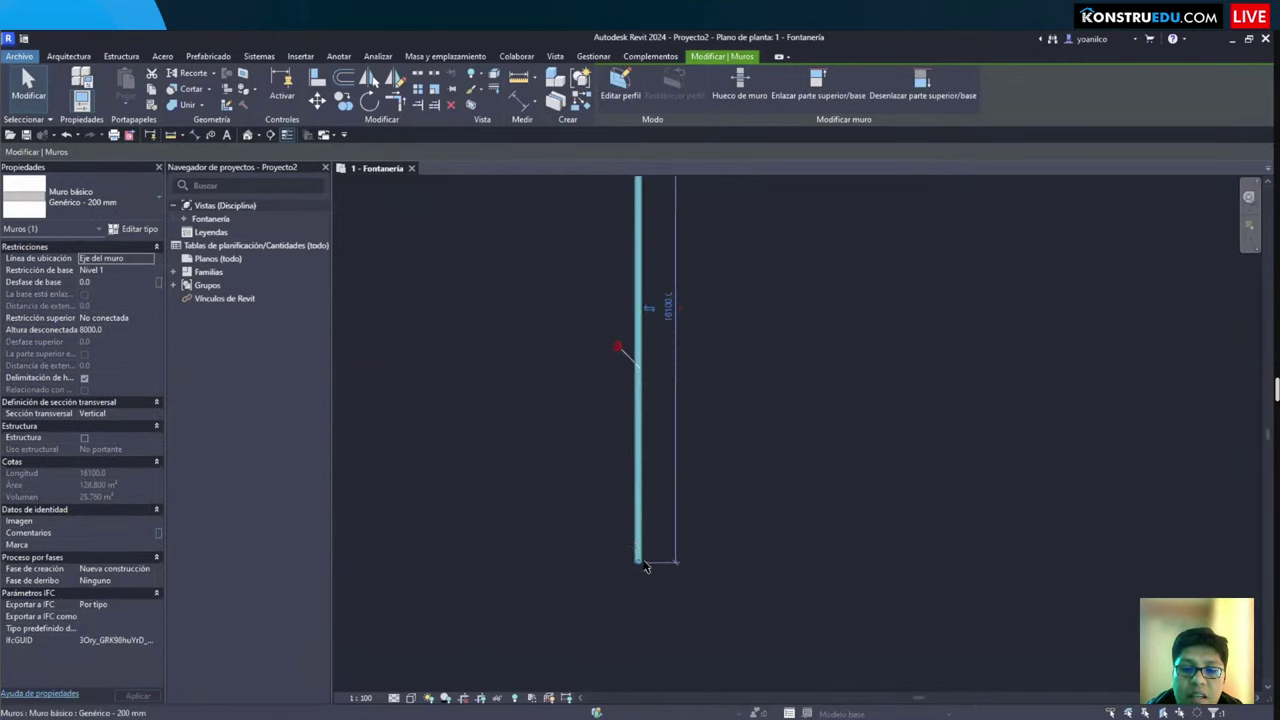
{"action": "key", "text": "r"}
{"action": "key", "text": "s"}
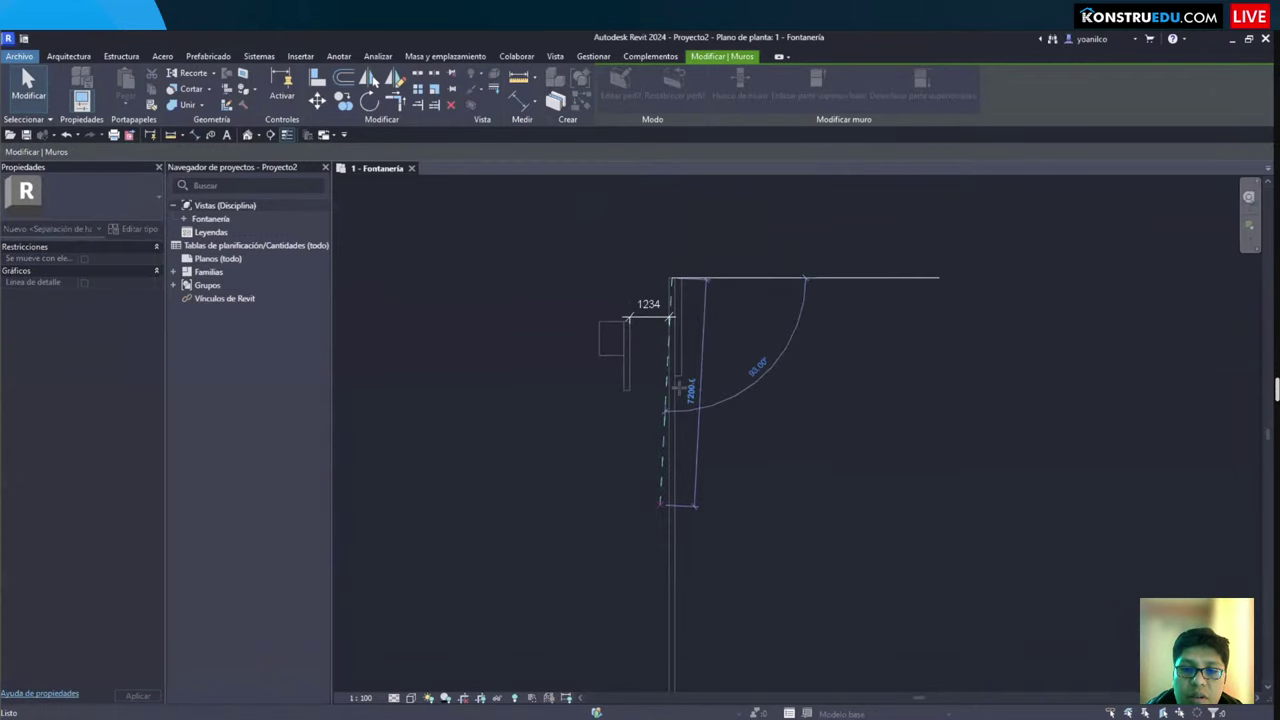
{"action": "scroll", "coordinate": [678, 386], "scroll_direction": "up", "scroll_amount": 3}
{"action": "key", "text": "Escape"}
{"action": "key", "text": "Escape"}
{"action": "scroll", "coordinate": [737, 430], "scroll_direction": "down", "scroll_amount": 3}
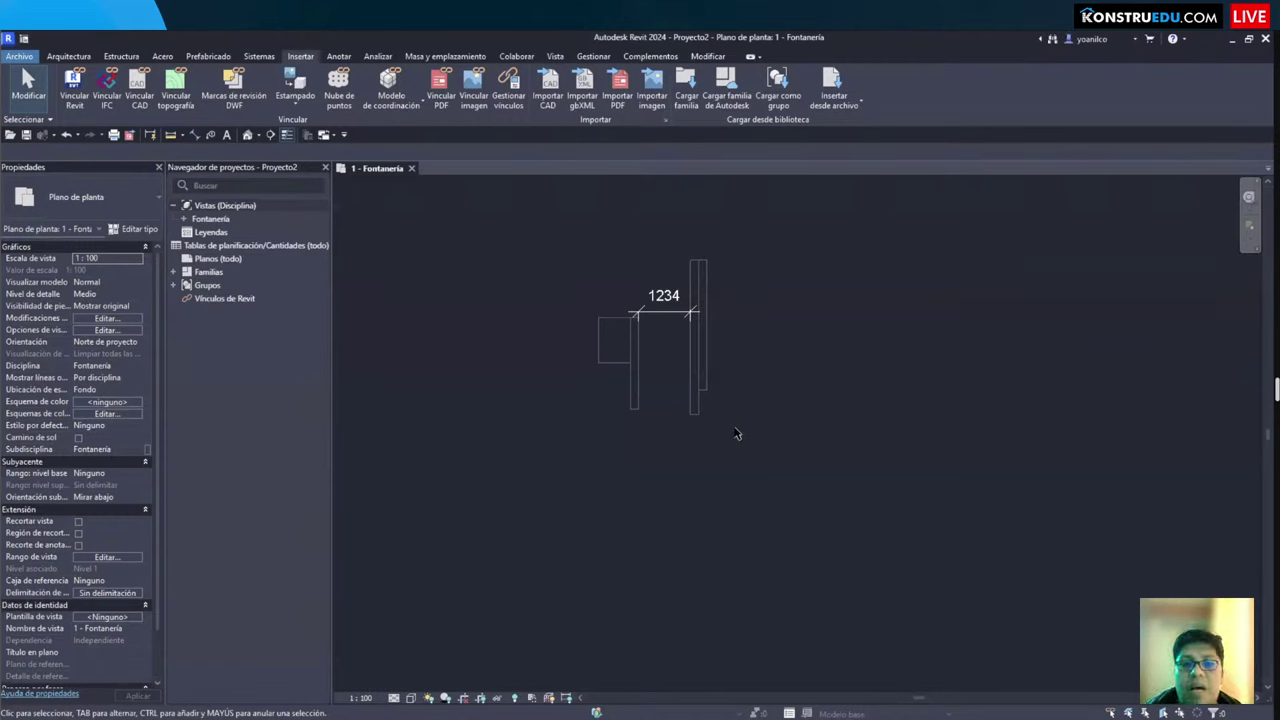
Step: Extend the short wall beside the floor to 3300 length
{"action": "left_click", "coordinate": [635, 375]}
{"action": "scroll", "coordinate": [640, 318], "scroll_direction": "up", "scroll_amount": 2}
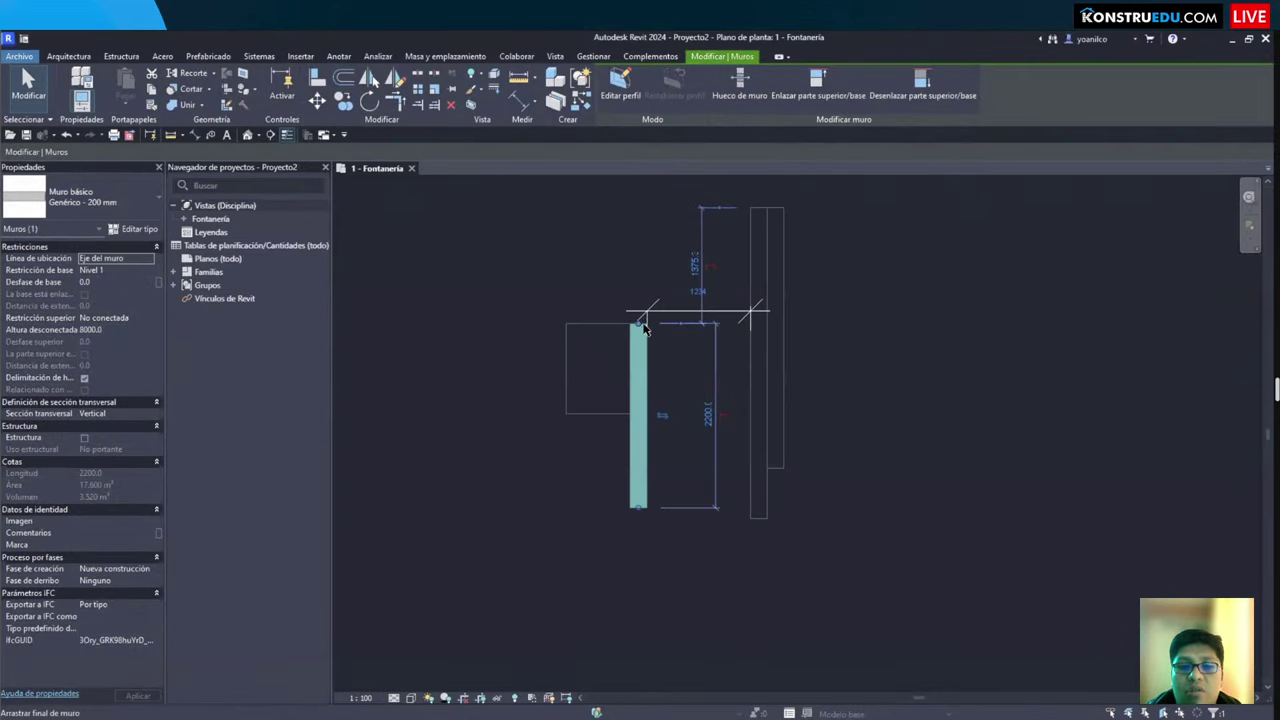
{"action": "left_click_drag", "start_coordinate": [640, 320], "coordinate": [639, 229]}
{"action": "scroll", "coordinate": [604, 419], "scroll_direction": "down", "scroll_amount": 2}
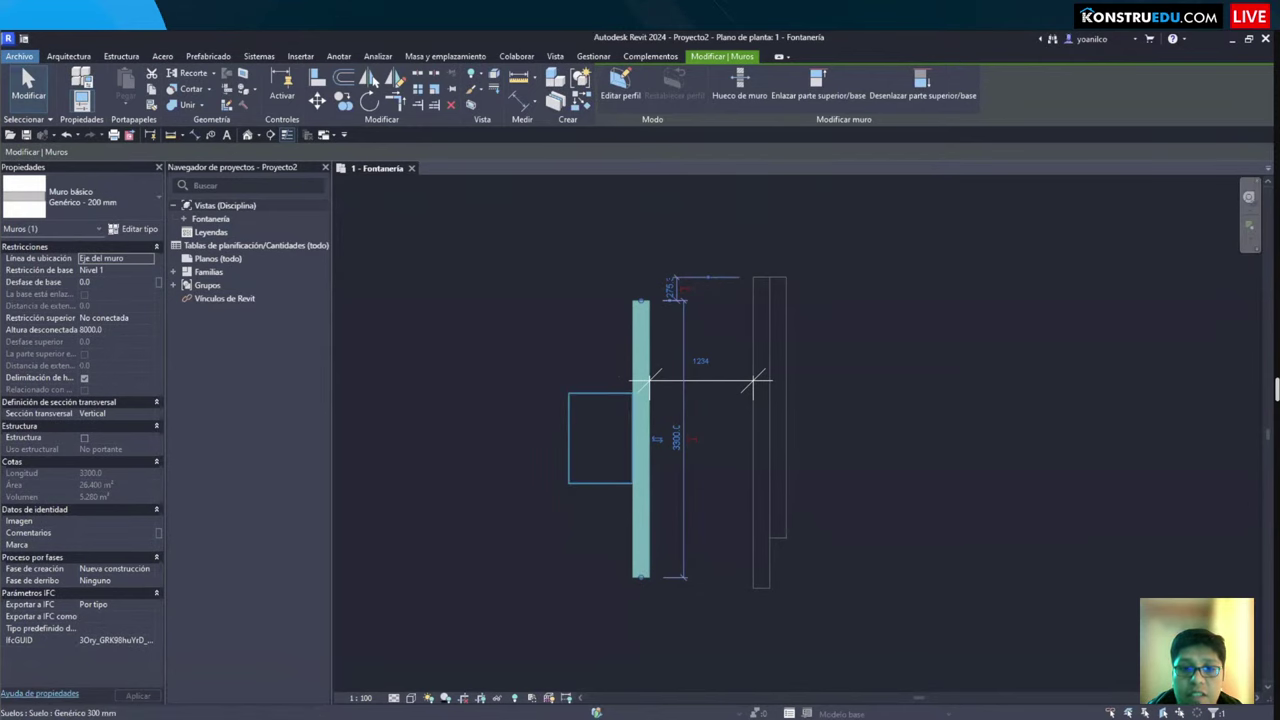
{"action": "key", "text": "Escape"}
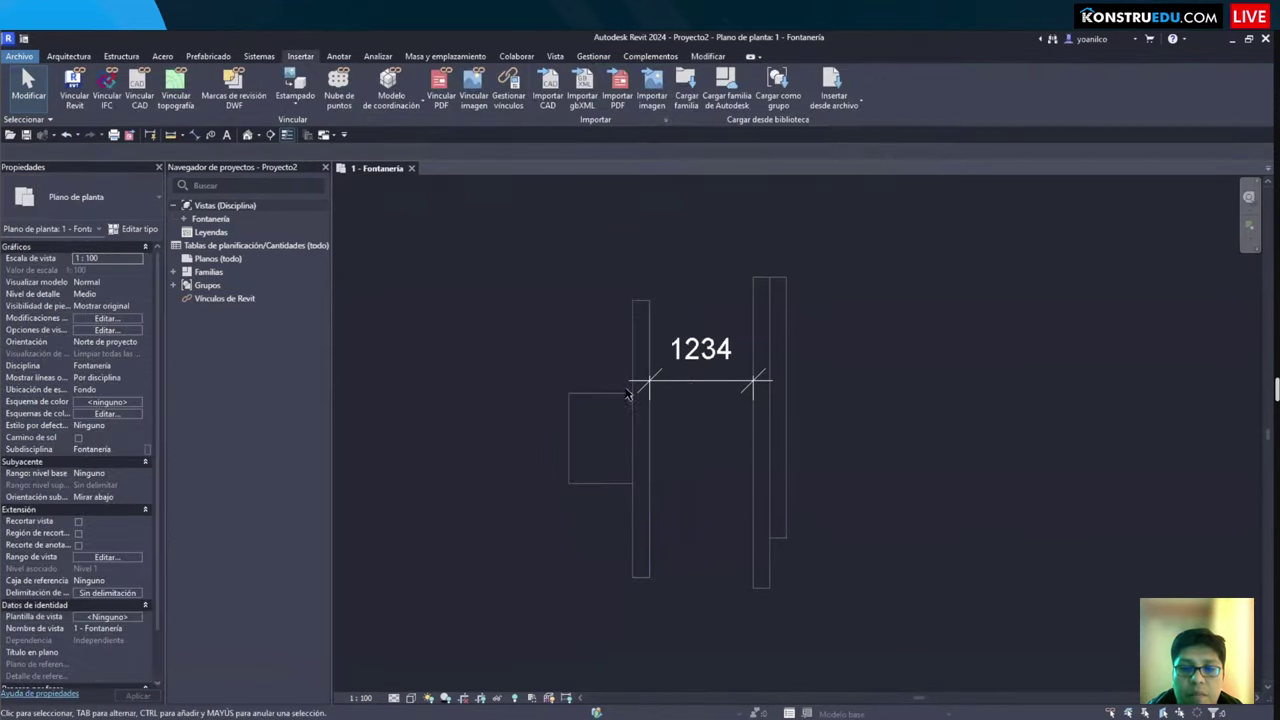
Step: Delete the 1234 dimension, leaving only the walls and floor
{"action": "left_click", "coordinate": [704, 390]}
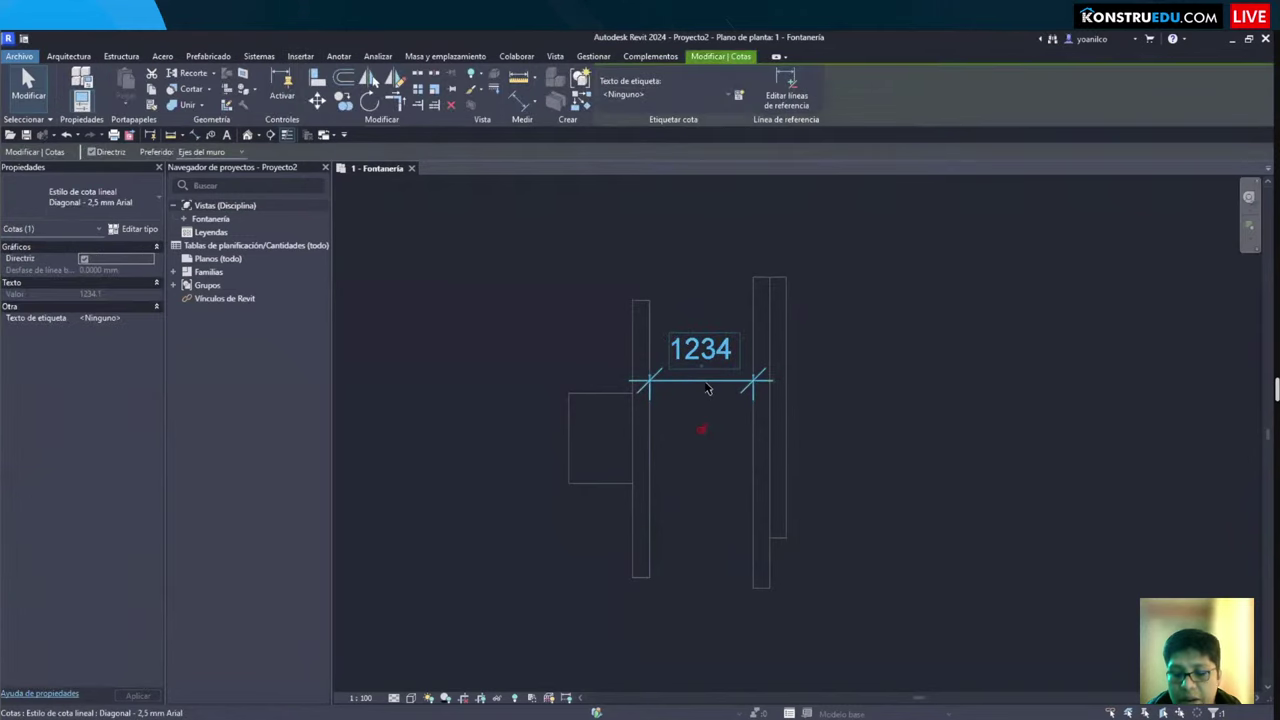
{"action": "key", "text": "Delete"}
{"action": "middle_click_drag", "start_coordinate": [722, 414], "coordinate": [769, 405]}
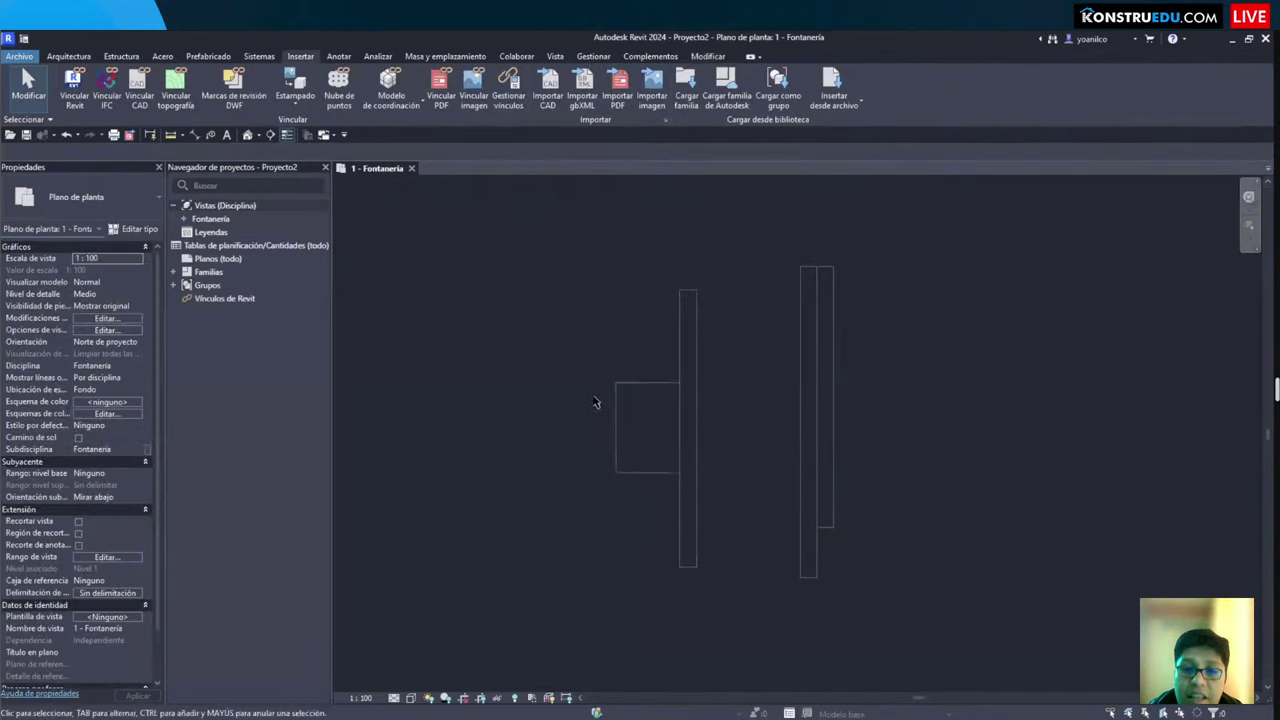
{"action": "left_click", "coordinate": [657, 386]}
{"action": "key", "text": "Escape"}
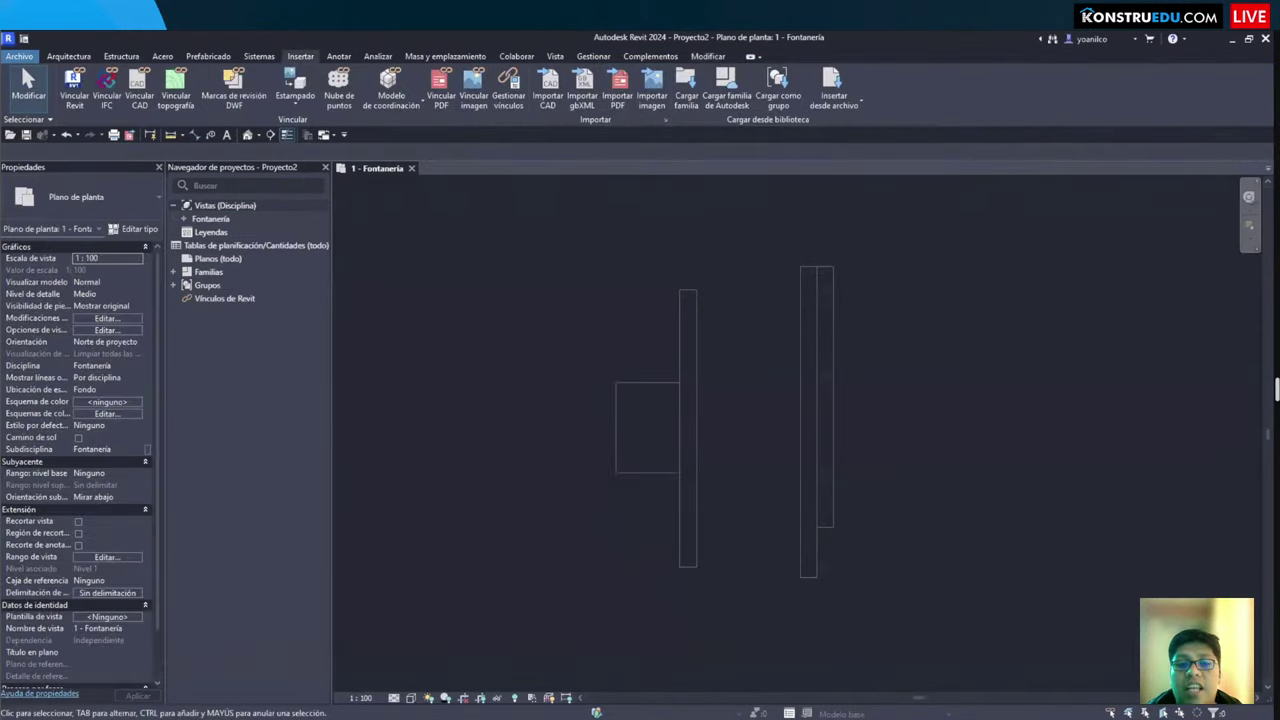
{"action": "left_click_drag", "start_coordinate": [592, 230], "coordinate": [862, 590]}
{"action": "left_click_drag", "start_coordinate": [885, 492], "coordinate": [997, 593]}
{"action": "left_click_drag", "start_coordinate": [880, 366], "coordinate": [1000, 461]}
{"action": "mouse_move", "coordinate": [882, 260]}
{"action": "left_mouse_down"}
{"action": "mouse_move", "coordinate": [971, 334]}
{"action": "mouse_move", "coordinate": [998, 340]}
{"action": "left_mouse_up"}
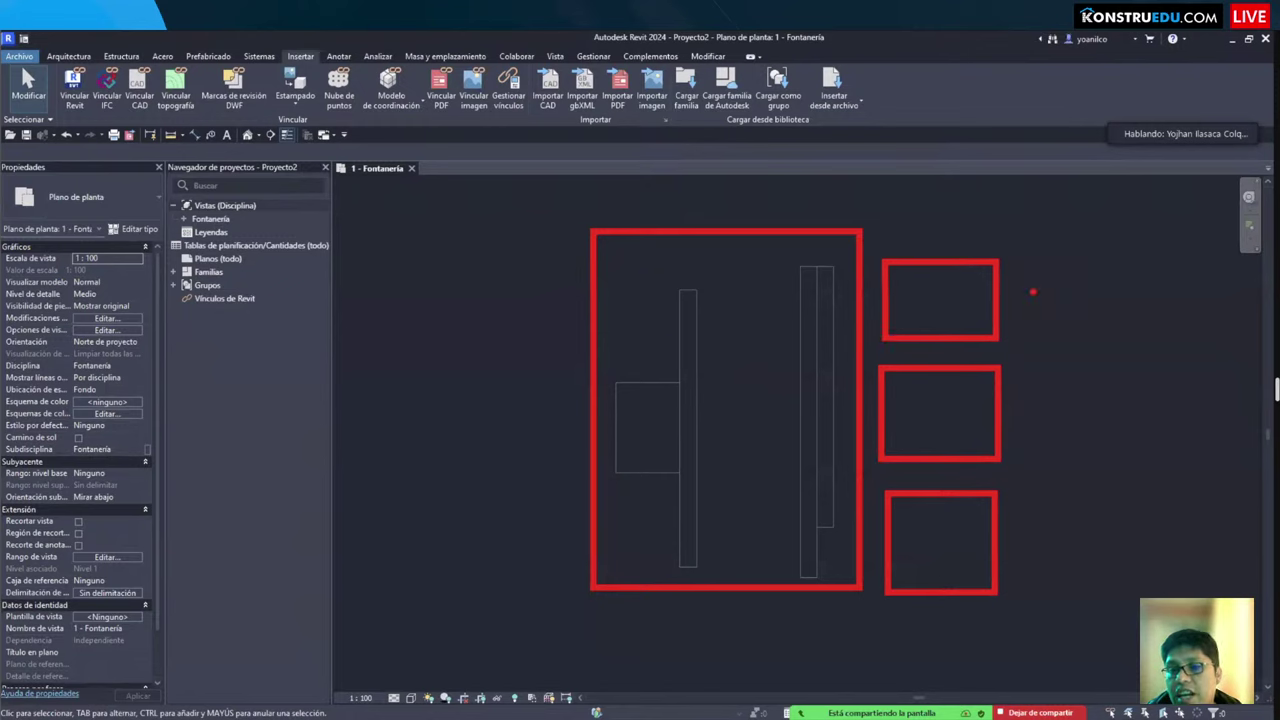
{"action": "left_click_drag", "start_coordinate": [1013, 261], "coordinate": [1110, 334]}
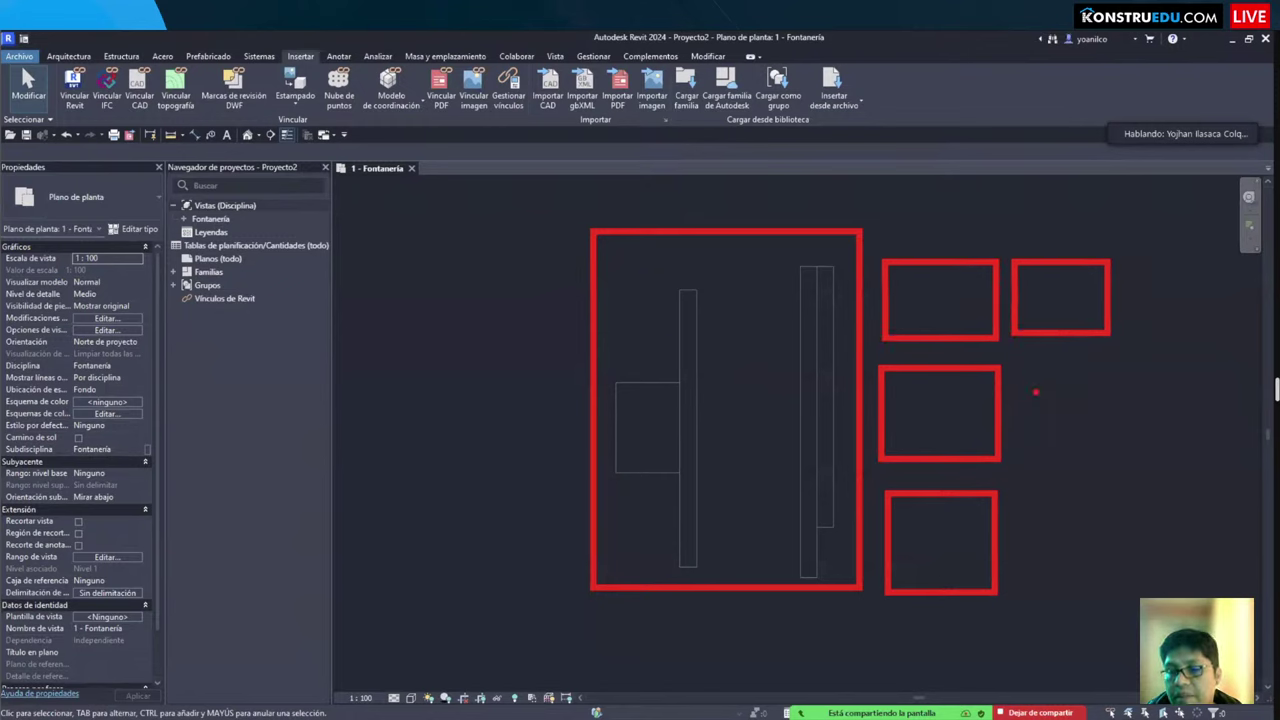
{"action": "left_click_drag", "start_coordinate": [1020, 357], "coordinate": [1113, 418]}
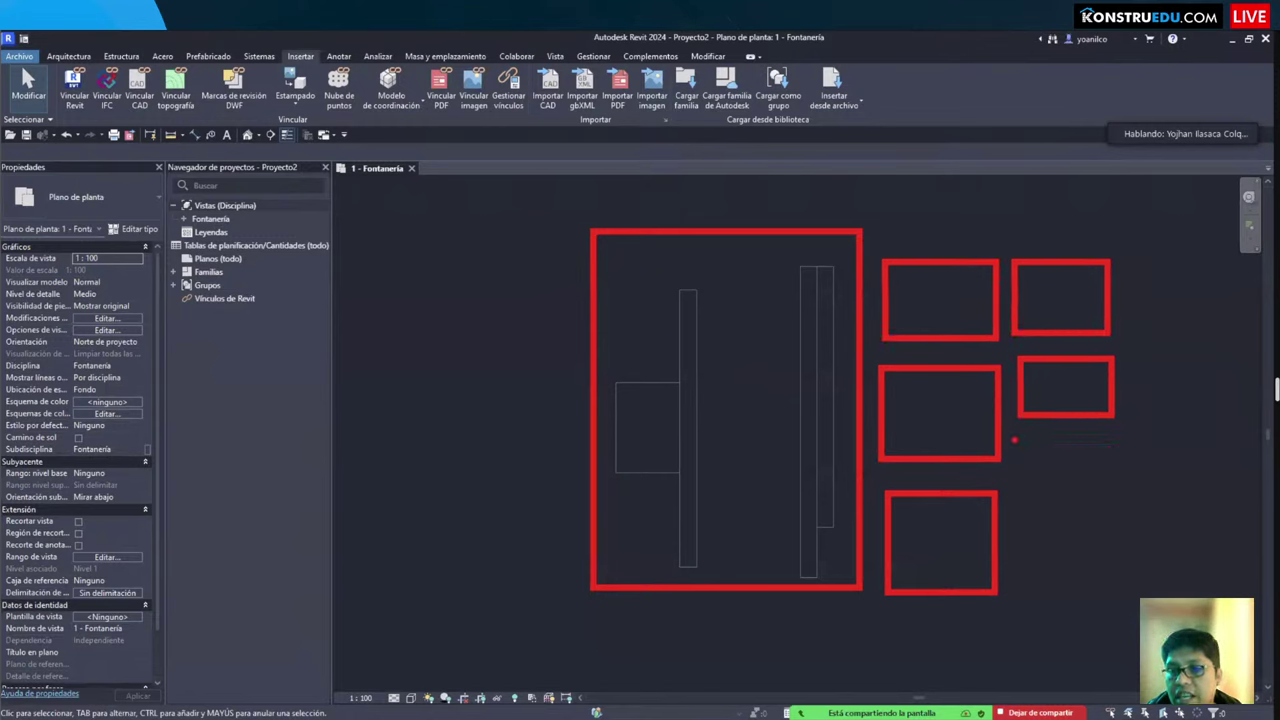
{"action": "mouse_move", "coordinate": [1014, 439]}
{"action": "left_mouse_down"}
{"action": "mouse_move", "coordinate": [1126, 570]}
{"action": "mouse_move", "coordinate": [1108, 556]}
{"action": "mouse_move", "coordinate": [1114, 524]}
{"action": "left_mouse_up"}
{"action": "mouse_move", "coordinate": [1016, 541]}
{"action": "left_mouse_down"}
{"action": "mouse_move", "coordinate": [1123, 586]}
{"action": "mouse_move", "coordinate": [1118, 597]}
{"action": "left_mouse_up"}
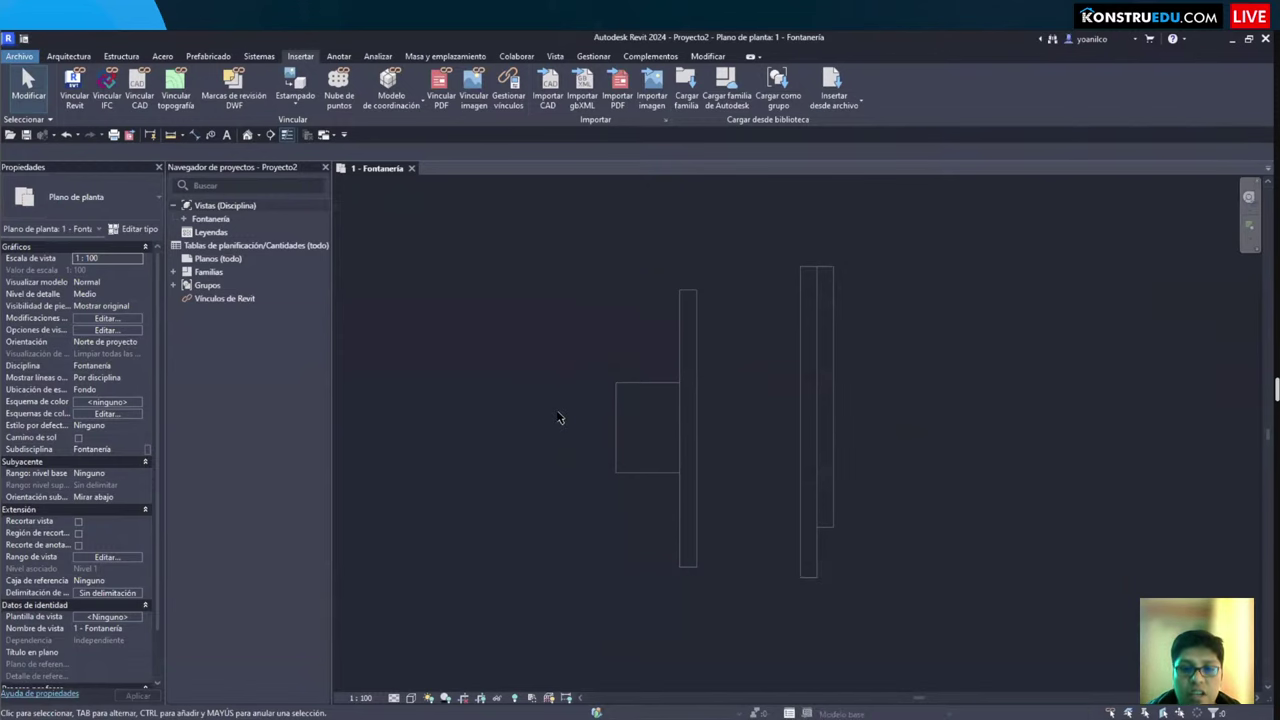
Step: Open the default 3D view with 3D and orbit to inspect the model
{"action": "key", "text": "3"}
{"action": "key", "text": "d"}
{"action": "middle_click_drag", "start_coordinate": [560, 420], "coordinate": [668, 506], "text": "shift"}
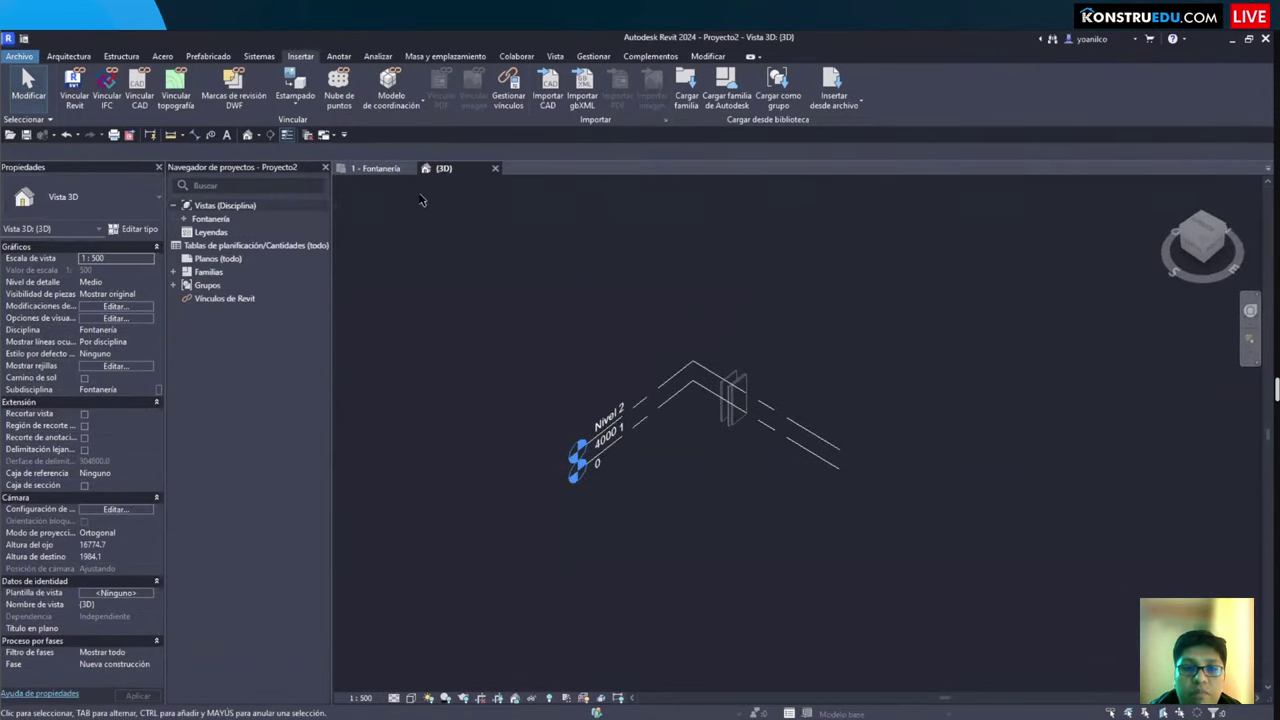
Step: On the 1 - Fontanería plan, delete the right walls and the wall beside the floor
{"action": "left_click", "coordinate": [385, 175]}
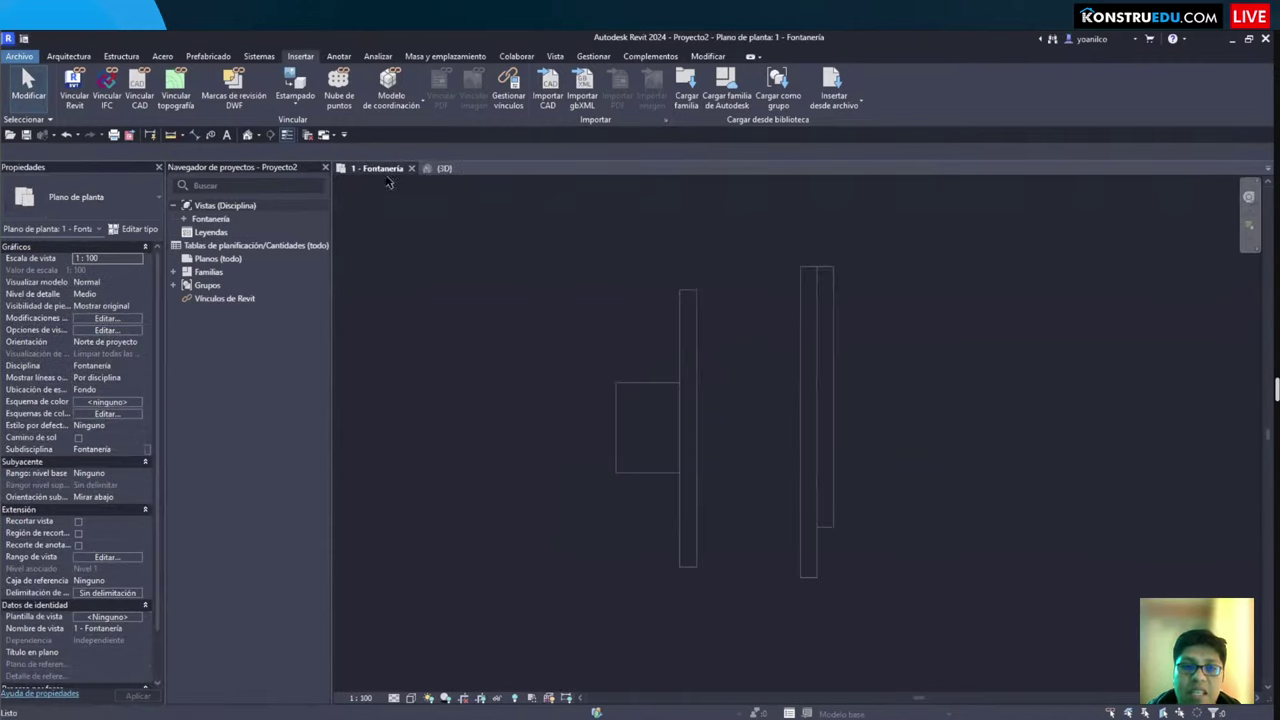
{"action": "scroll", "coordinate": [557, 255], "scroll_direction": "down", "scroll_amount": 2}
{"action": "left_click_drag", "start_coordinate": [549, 264], "coordinate": [906, 606]}
{"action": "left_click", "coordinate": [757, 471]}
{"action": "key", "text": "Delete"}
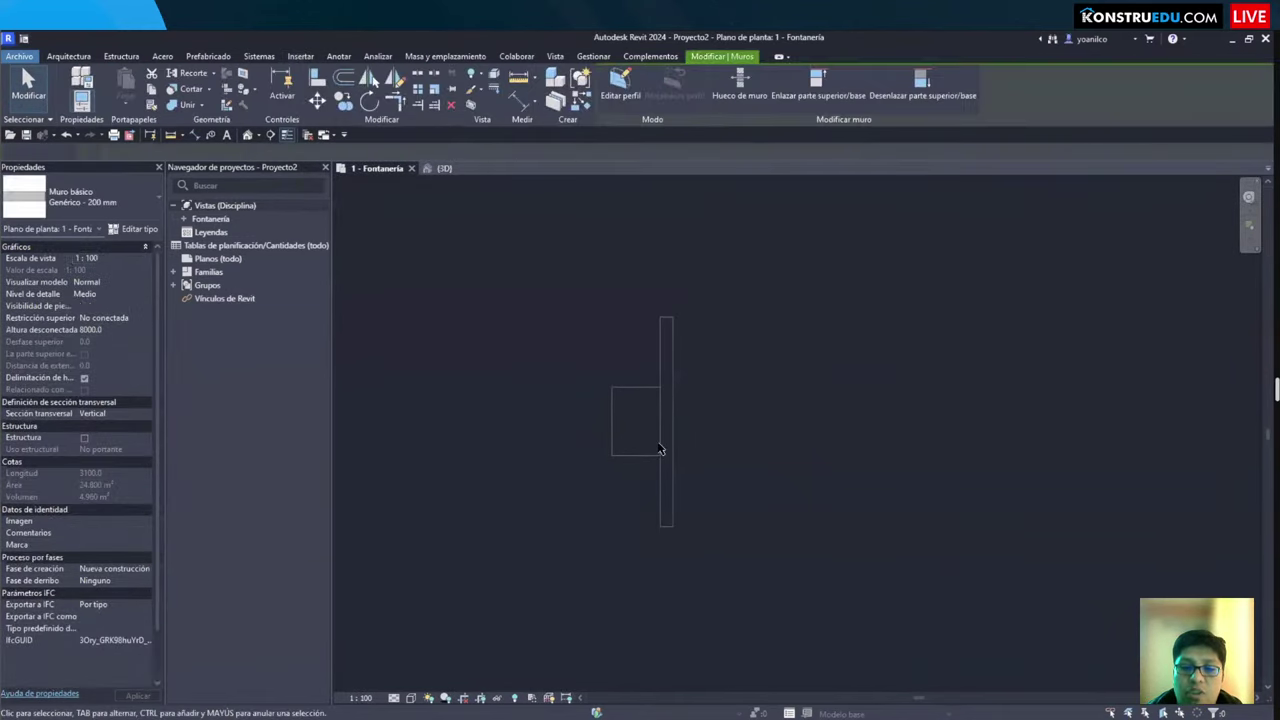
{"action": "left_click", "coordinate": [663, 443]}
{"action": "key", "text": "Delete"}
{"action": "left_click", "coordinate": [659, 445]}
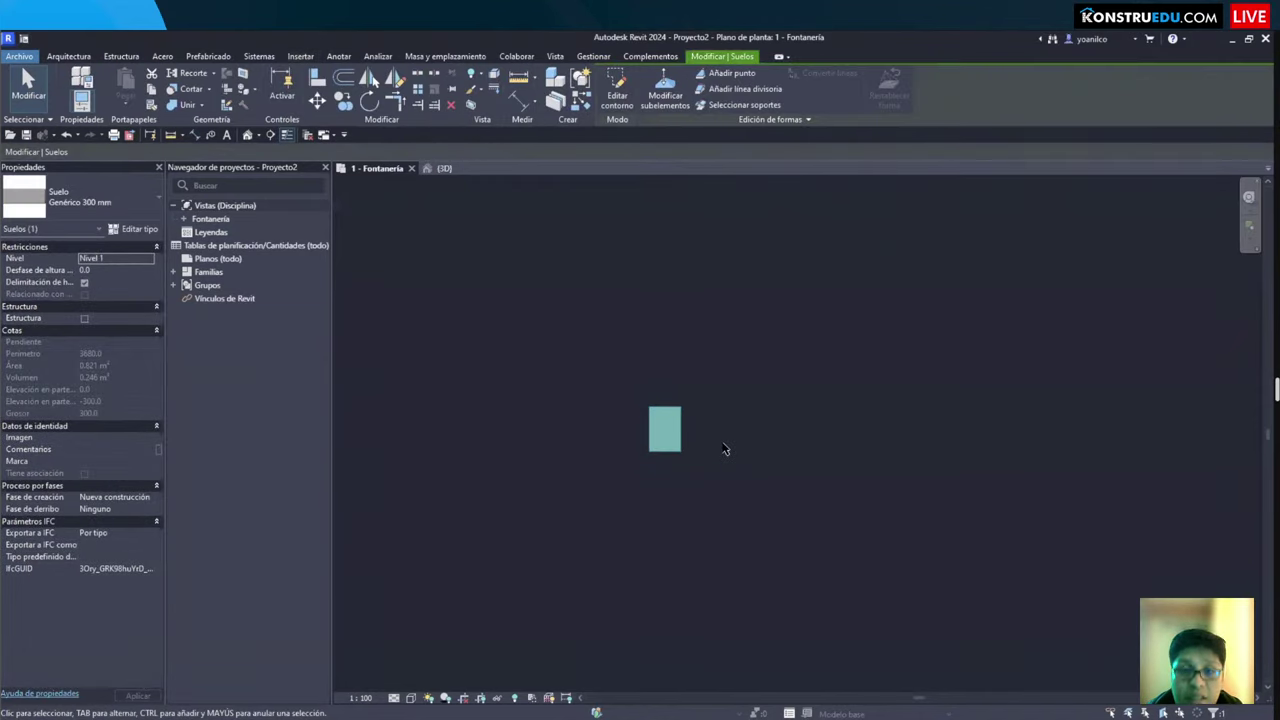
Step: Delete the floor and recentre the 1 - Fontanería plan view
{"action": "key", "text": "Delete"}
{"action": "middle_click_drag", "start_coordinate": [750, 485], "coordinate": [741, 482]}
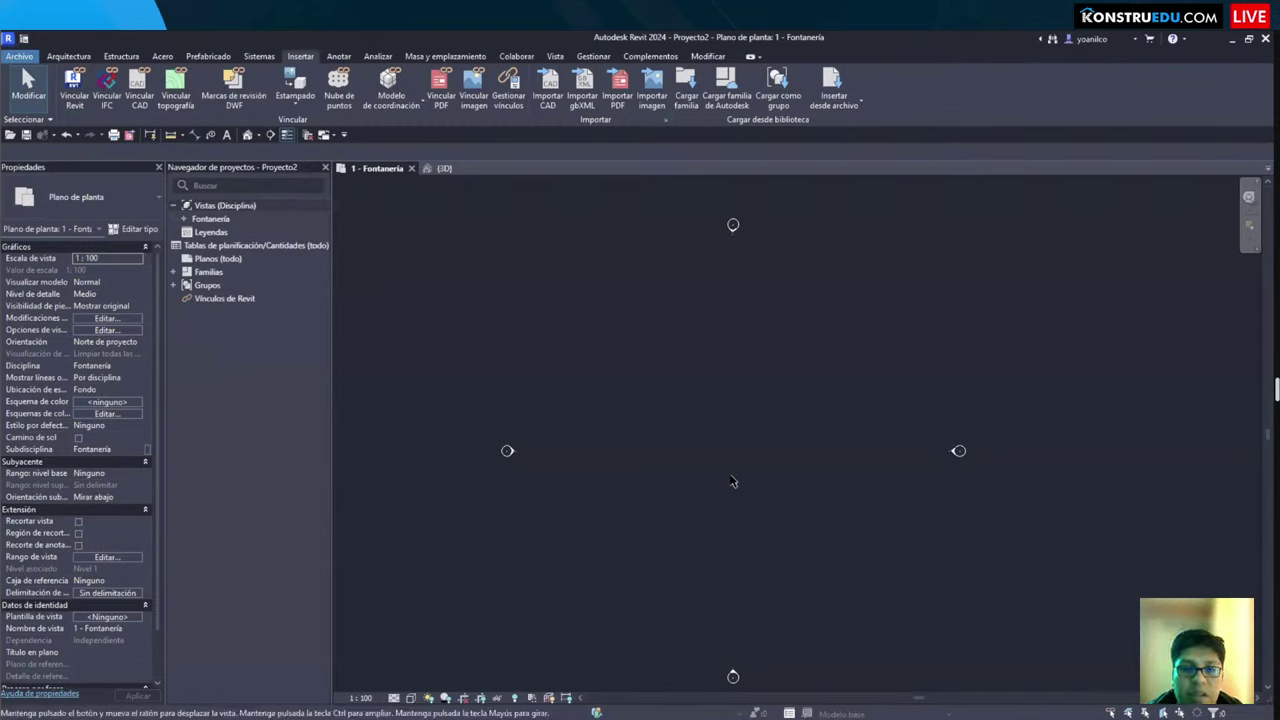
{"action": "middle_click_drag", "start_coordinate": [740, 483], "coordinate": [719, 499]}
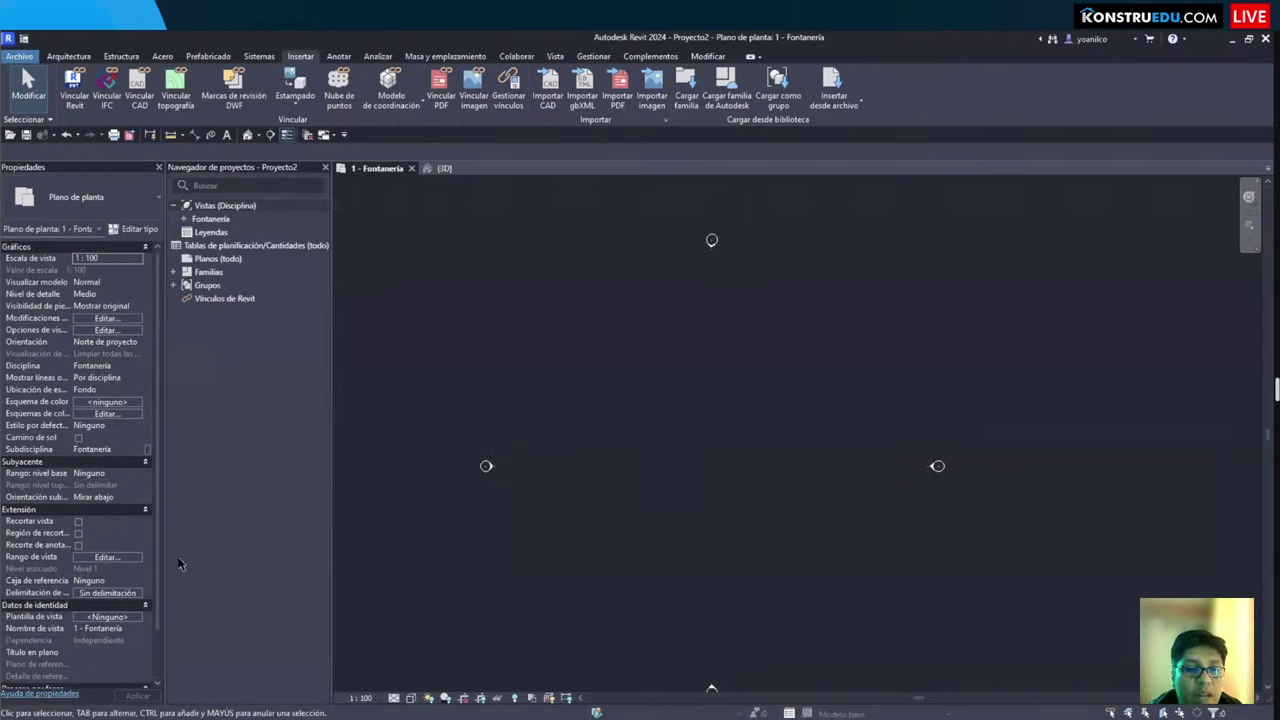
{"action": "key", "text": "super+e"}
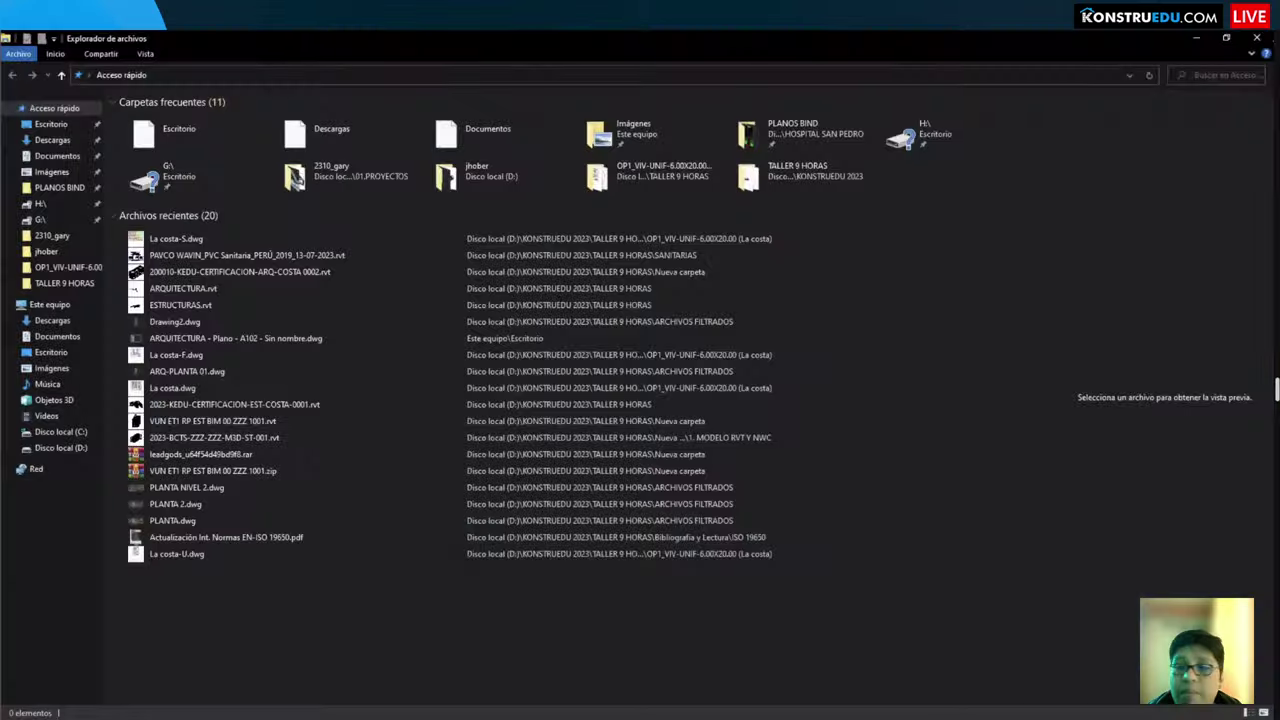
{"action": "key", "text": "alt+Tab"}
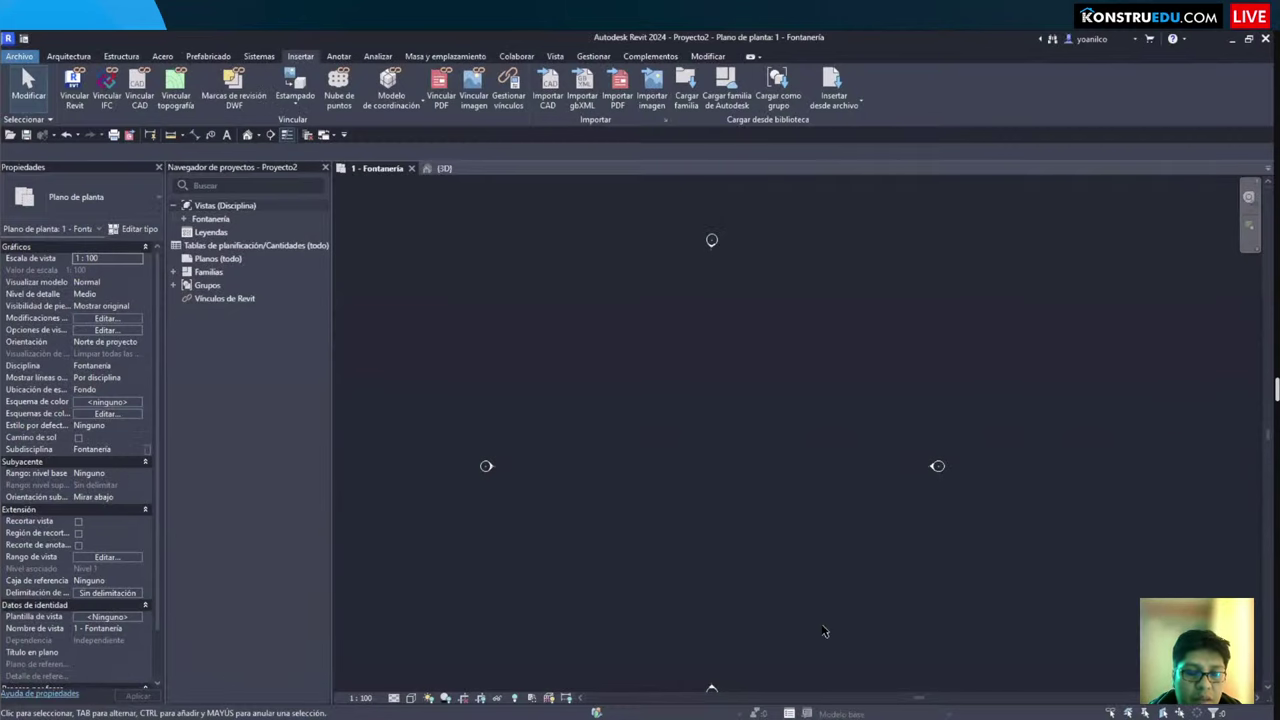
{"action": "middle_click_drag", "start_coordinate": [715, 484], "coordinate": [702, 502]}
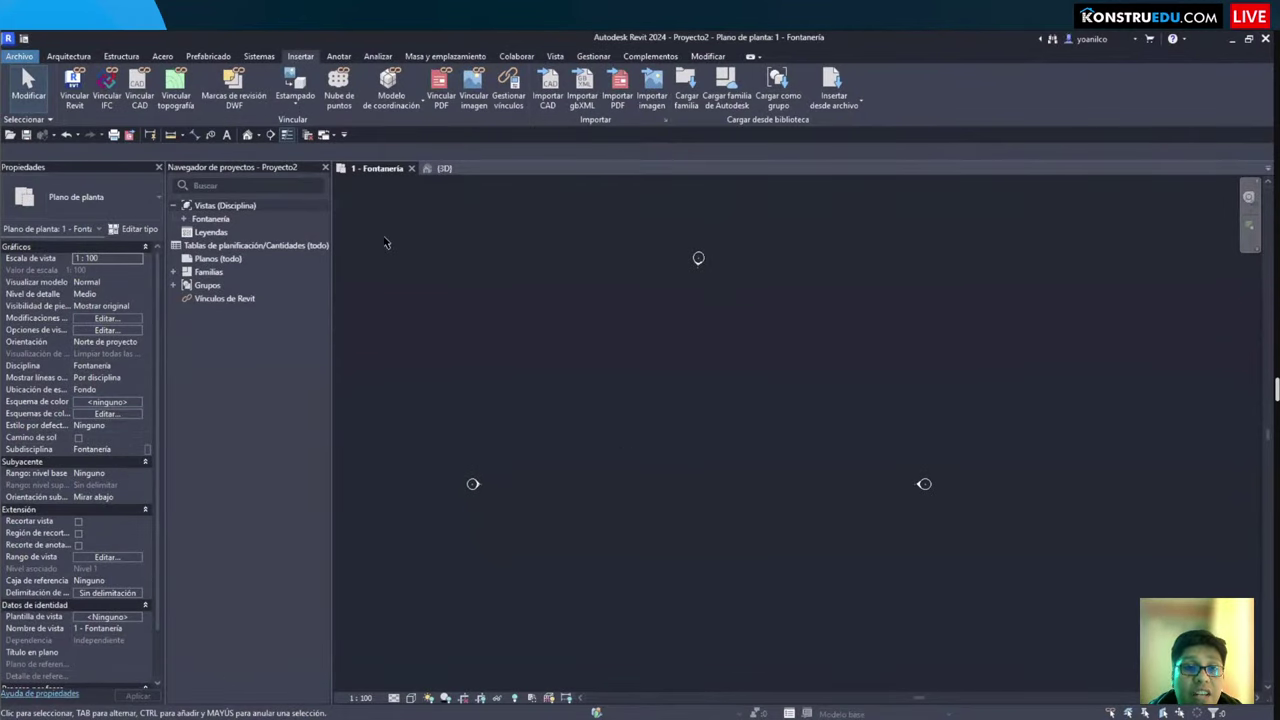
Step: Sketch illustrative room rectangles, then zoom to fit the four elevation markers
{"action": "left_click_drag", "start_coordinate": [520, 290], "coordinate": [657, 512]}
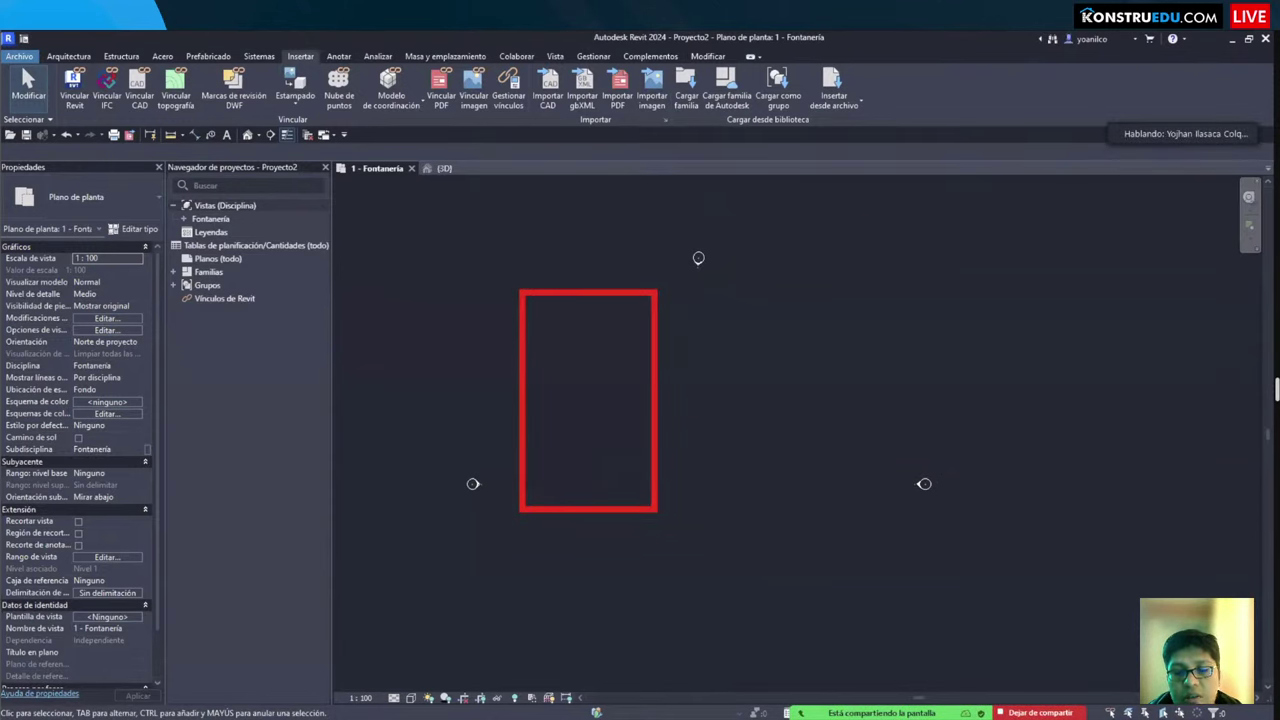
{"action": "left_click", "coordinate": [531, 303]}
{"action": "left_click", "coordinate": [641, 334]}
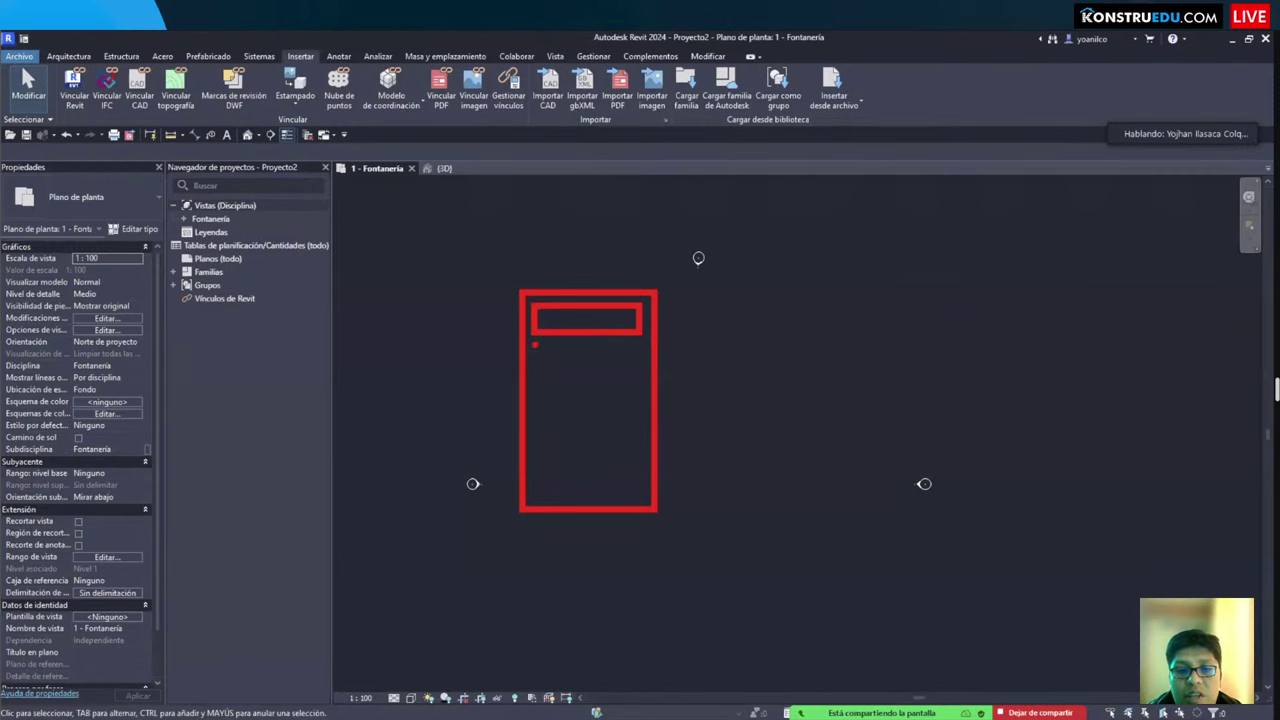
{"action": "left_click_drag", "start_coordinate": [531, 339], "coordinate": [645, 382]}
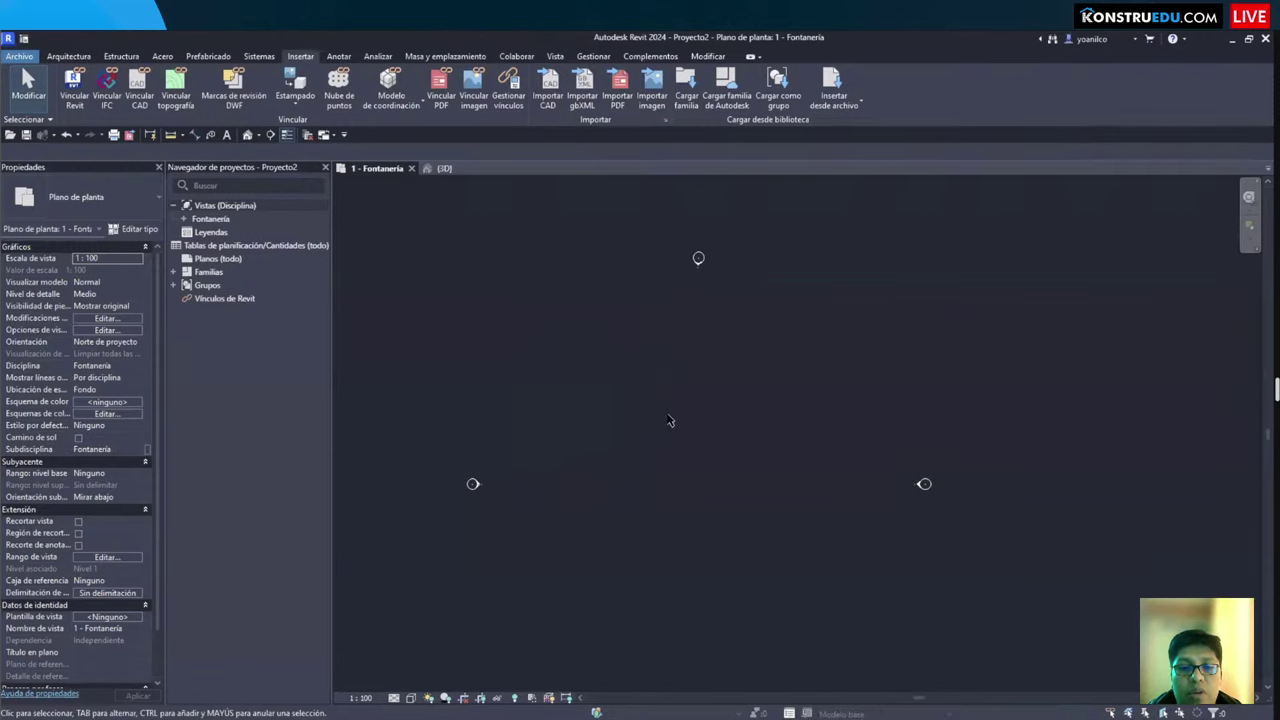
{"action": "key", "text": "z"}
{"action": "key", "text": "f"}
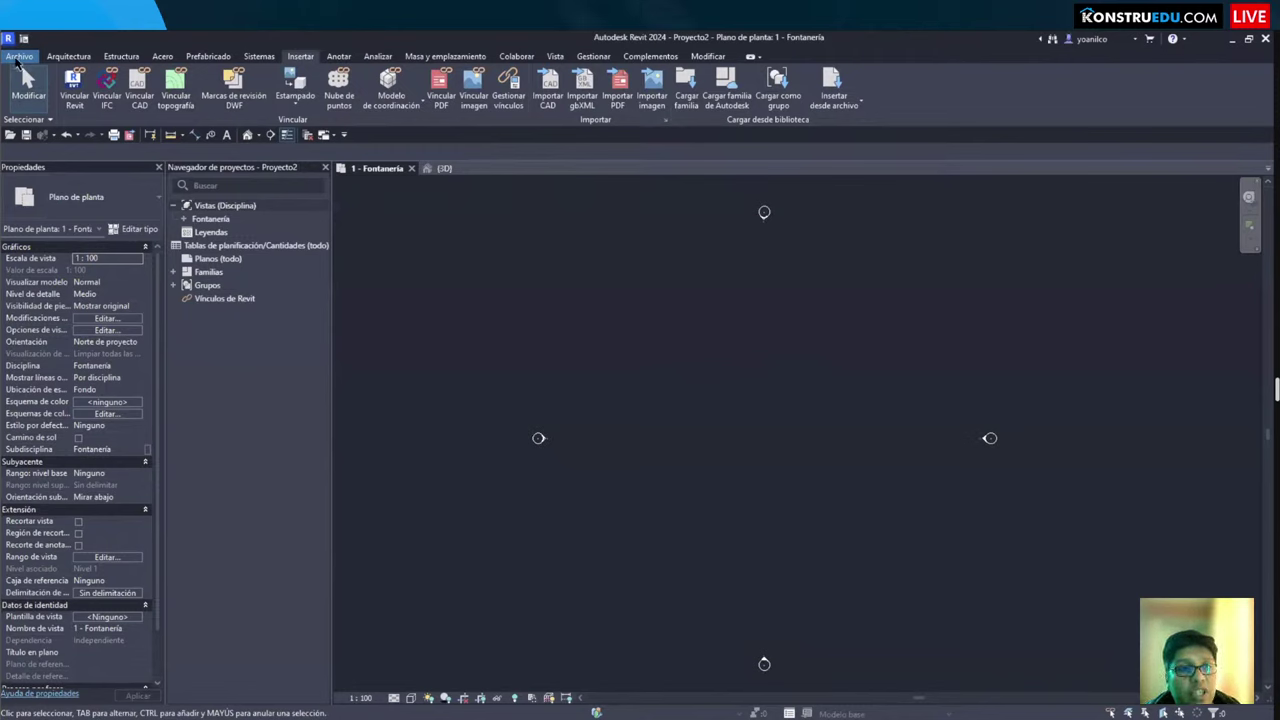
{"action": "left_click", "coordinate": [20, 57]}
{"action": "mouse_move", "coordinate": [83, 113]}
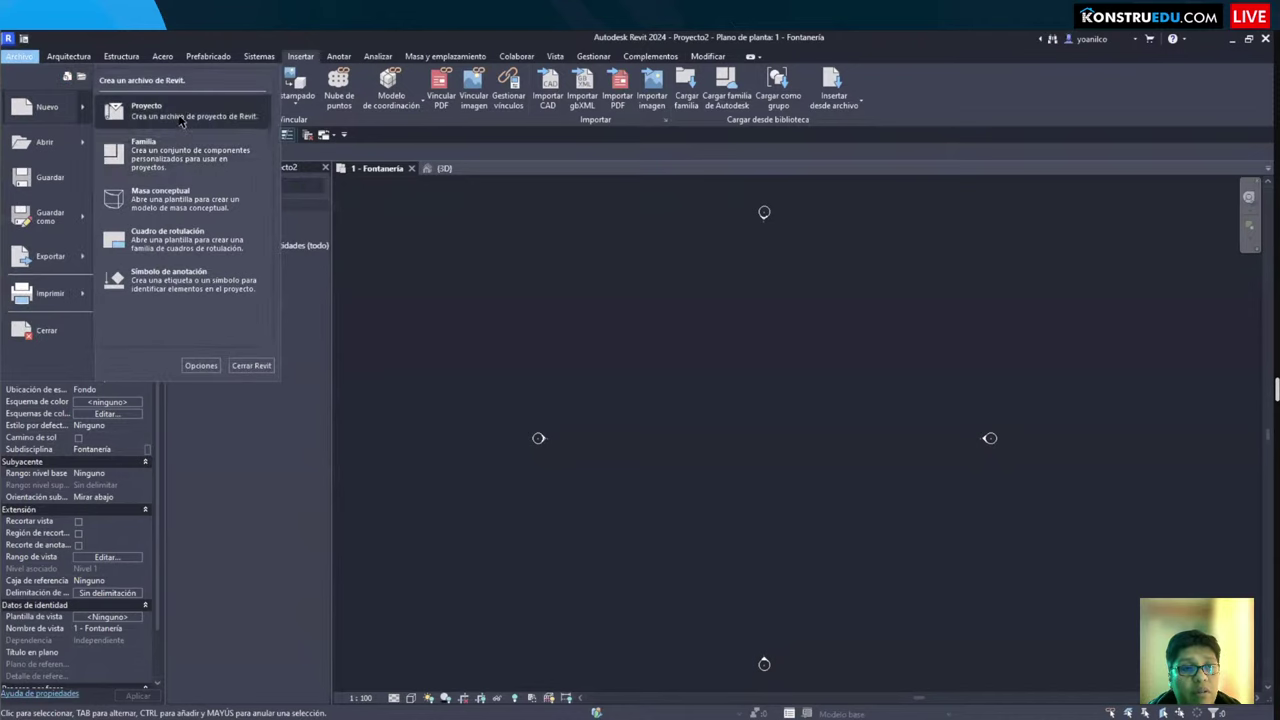
{"action": "left_click", "coordinate": [145, 102]}
{"action": "left_click", "coordinate": [615, 288]}
{"action": "left_click", "coordinate": [615, 288]}
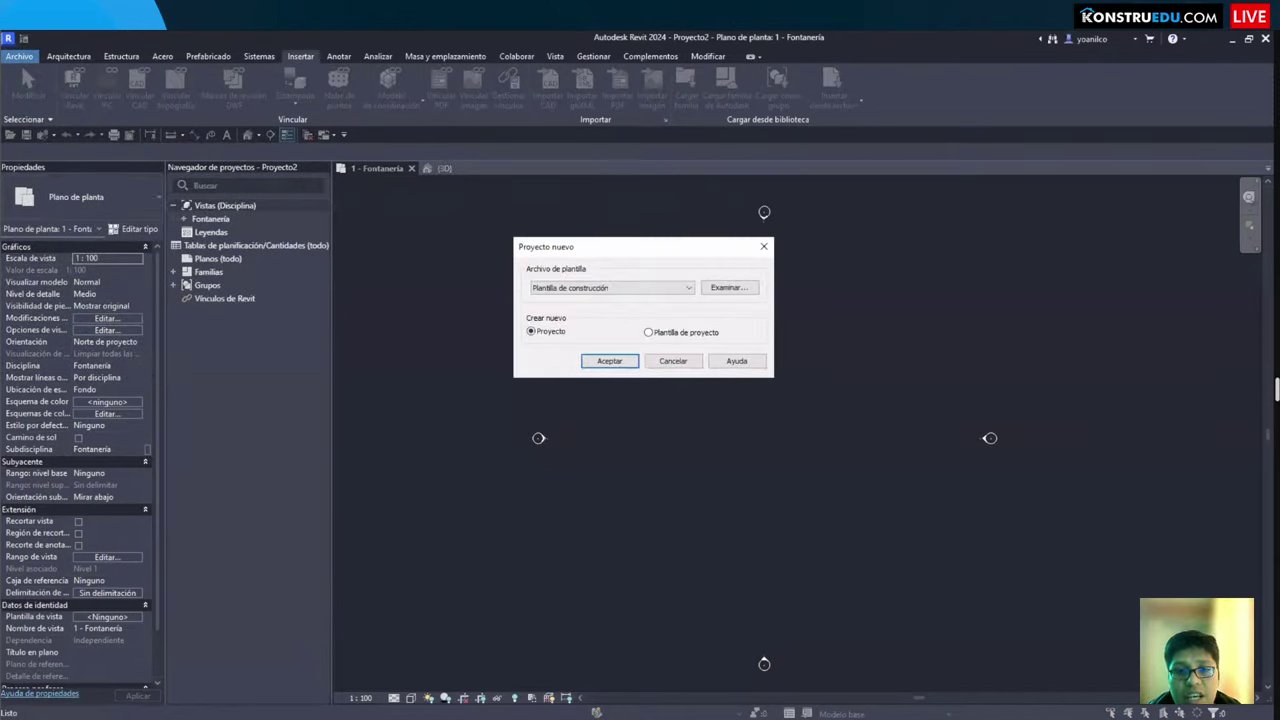
{"action": "left_click", "coordinate": [615, 288]}
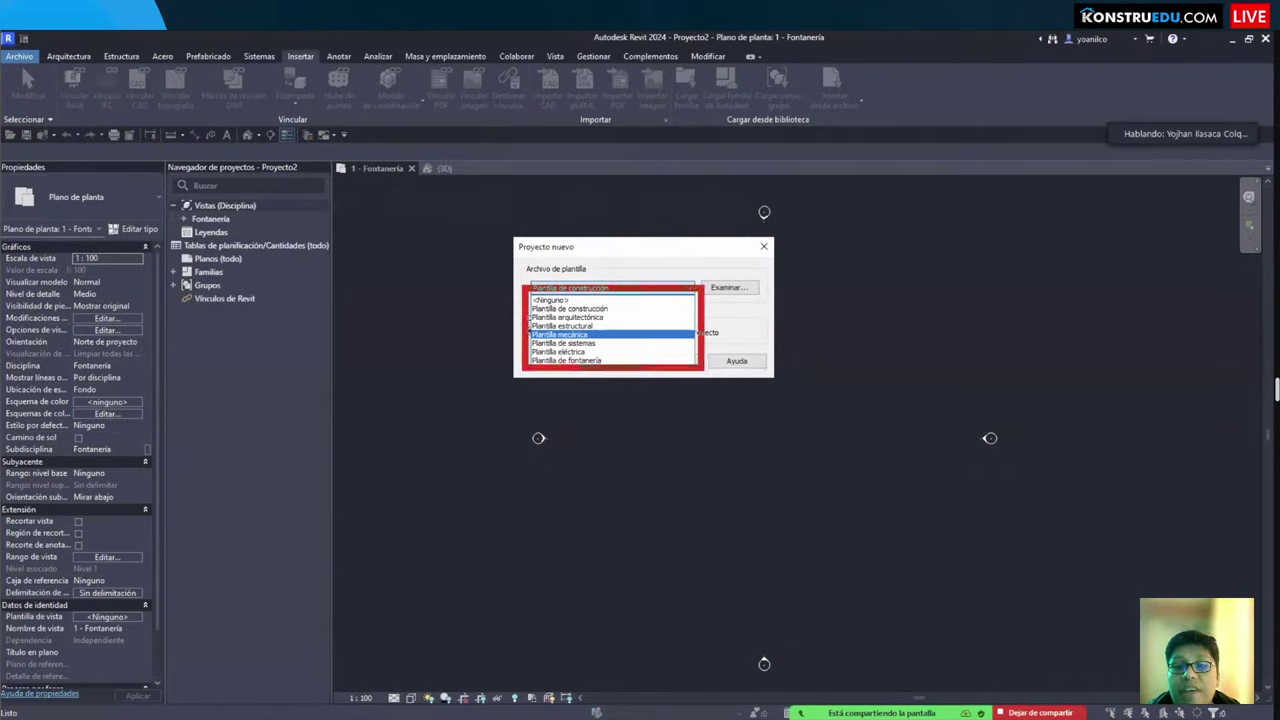
{"action": "left_click", "coordinate": [648, 361]}
{"action": "left_click", "coordinate": [648, 361]}
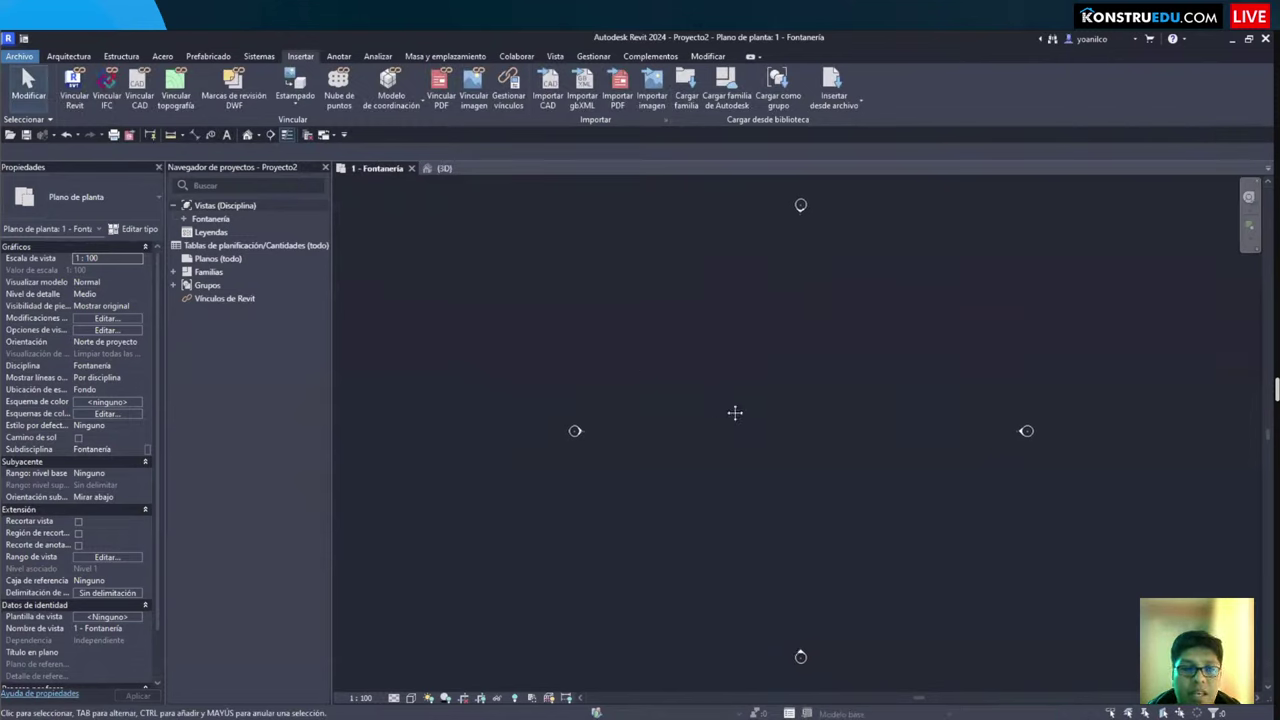
{"action": "middle_click_drag", "start_coordinate": [735, 413], "coordinate": [695, 429]}
{"action": "middle_click_drag", "start_coordinate": [680, 422], "coordinate": [683, 420]}
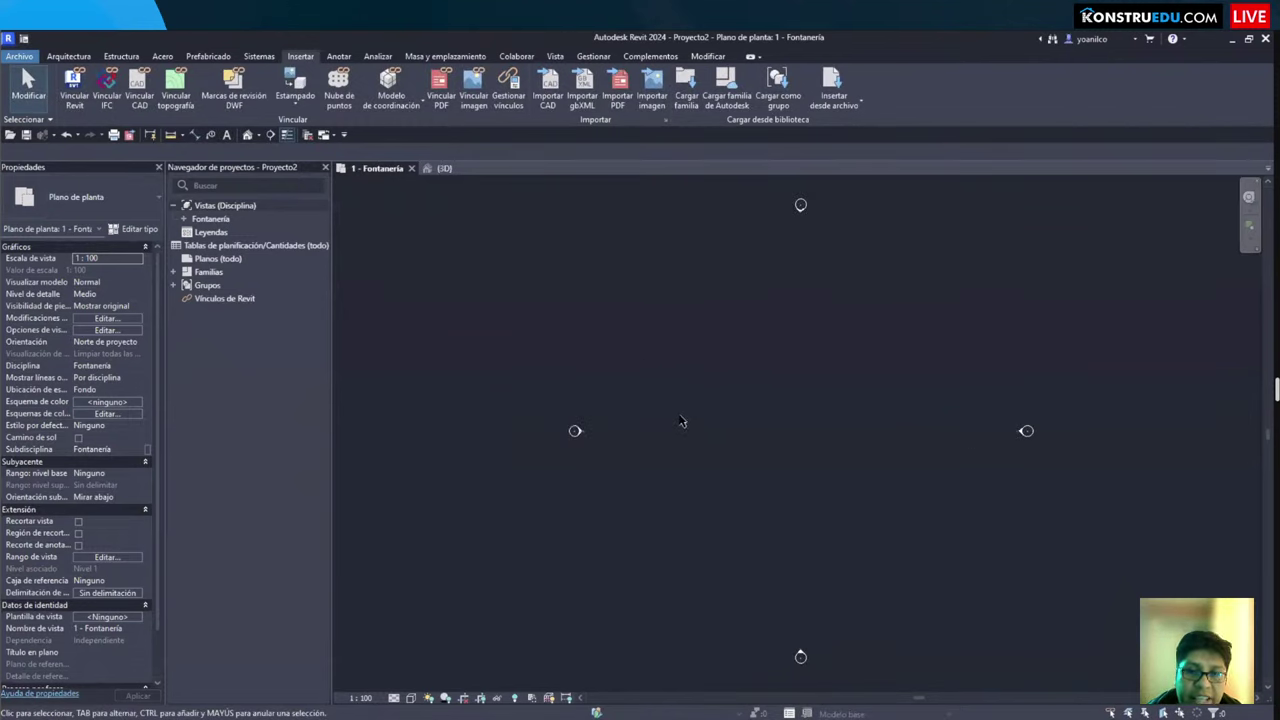
Step: Create a new legend view named Leyenda 1 from the Leyendas browser entry
{"action": "left_click", "coordinate": [212, 248]}
{"action": "left_click", "coordinate": [205, 273]}
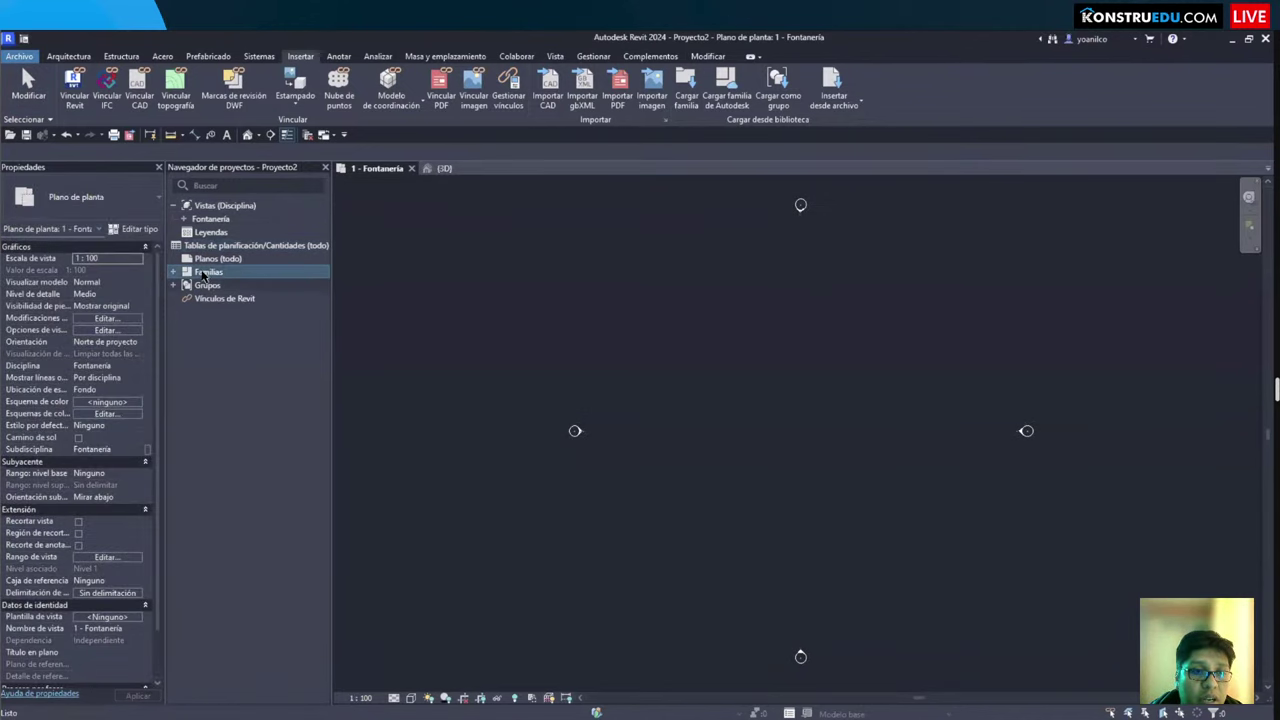
{"action": "left_click", "coordinate": [210, 258]}
{"action": "left_click", "coordinate": [210, 286]}
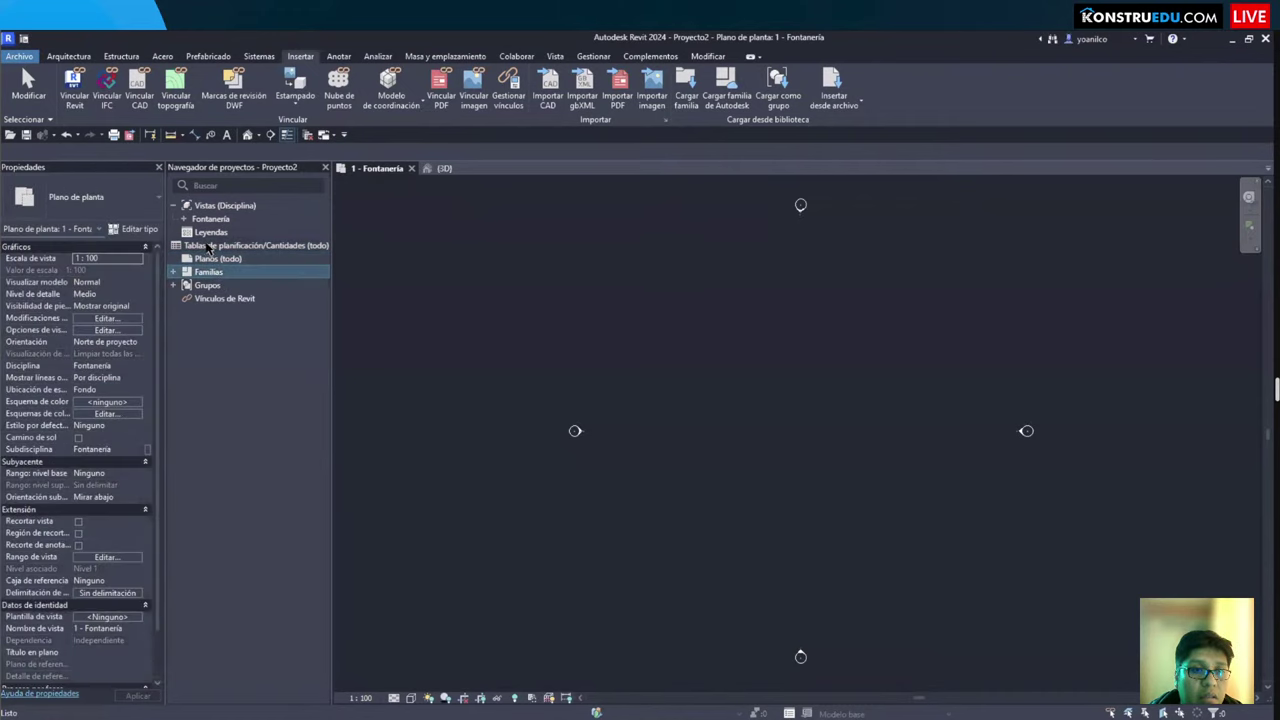
{"action": "left_click", "coordinate": [210, 246]}
{"action": "right_click", "coordinate": [208, 237]}
{"action": "left_click", "coordinate": [245, 242]}
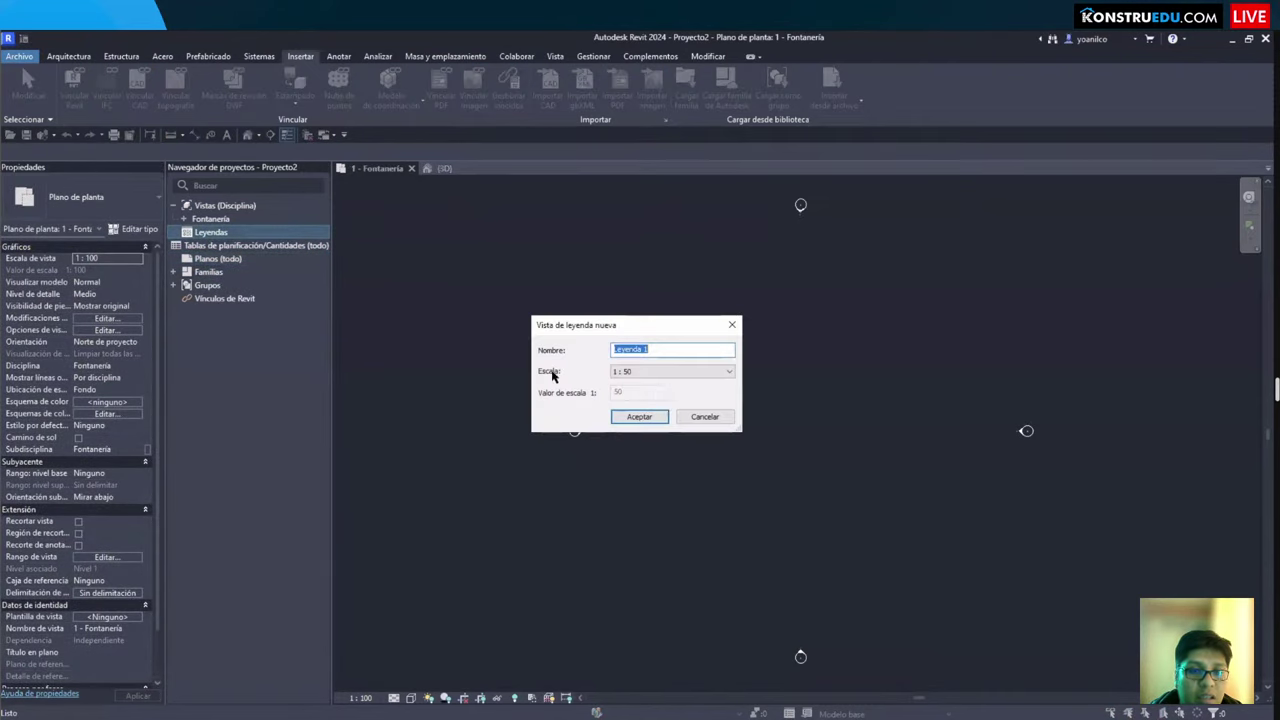
{"action": "left_click", "coordinate": [640, 416]}
Step: Add a text note: 3 TIPOS FAMILIAS, FAMILIAS DE SISTEMA, FAMILIAS CARGABLES, FAMILIAS IN SITU
{"action": "key", "text": "t"}
{"action": "key", "text": "x"}
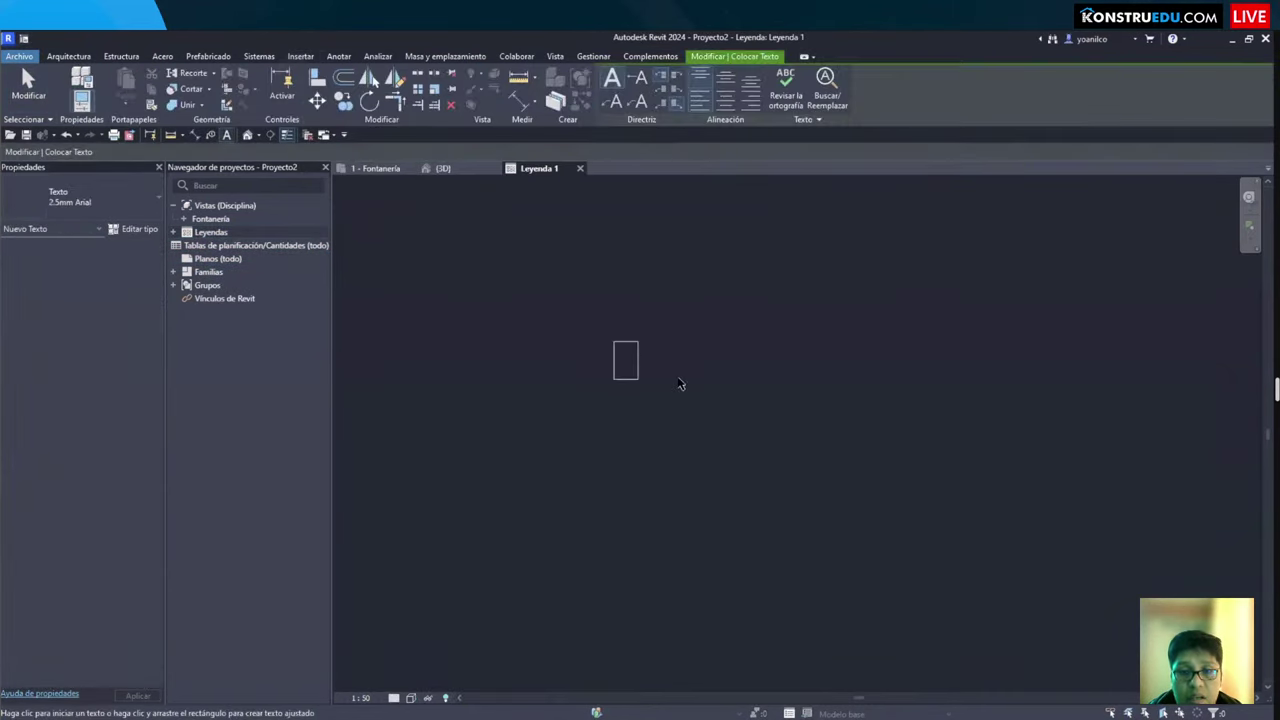
{"action": "type", "text": "3 fa"}
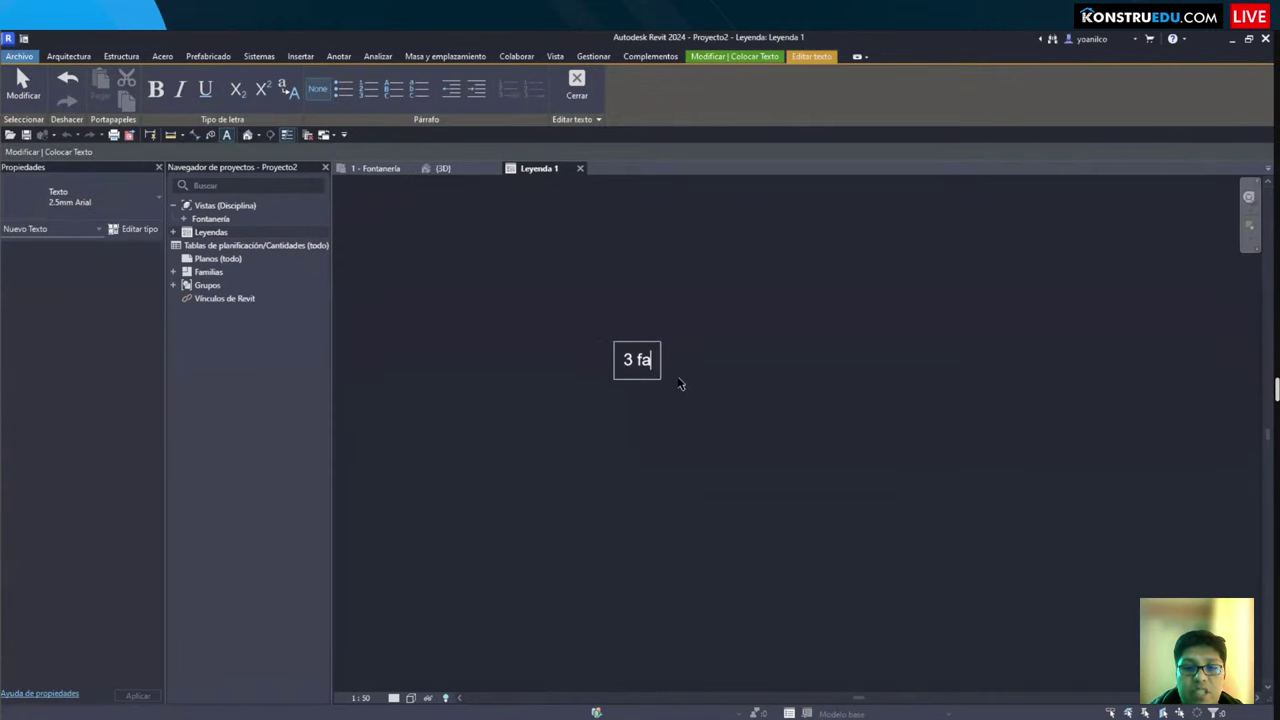
{"action": "key", "text": "BackSpace"}
{"action": "key", "text": "BackSpace"}
{"action": "type", "text": "FAMILIAS"}
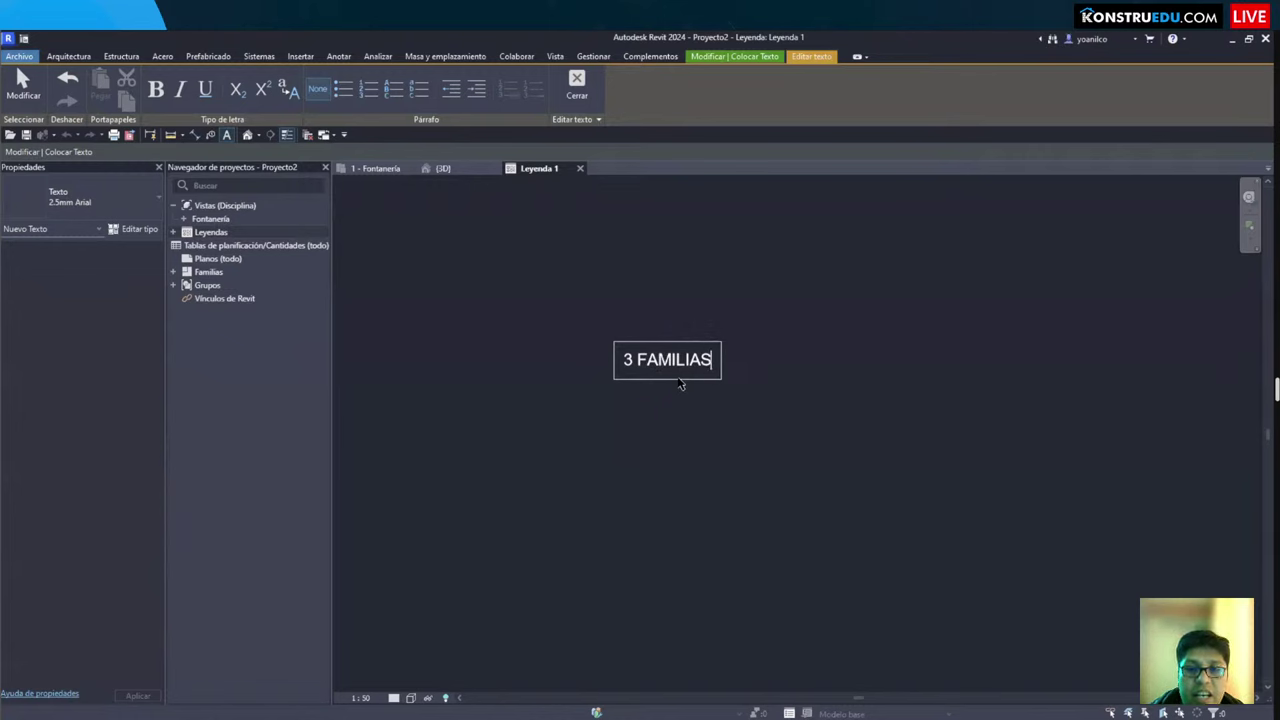
{"action": "key", "text": "Return"}
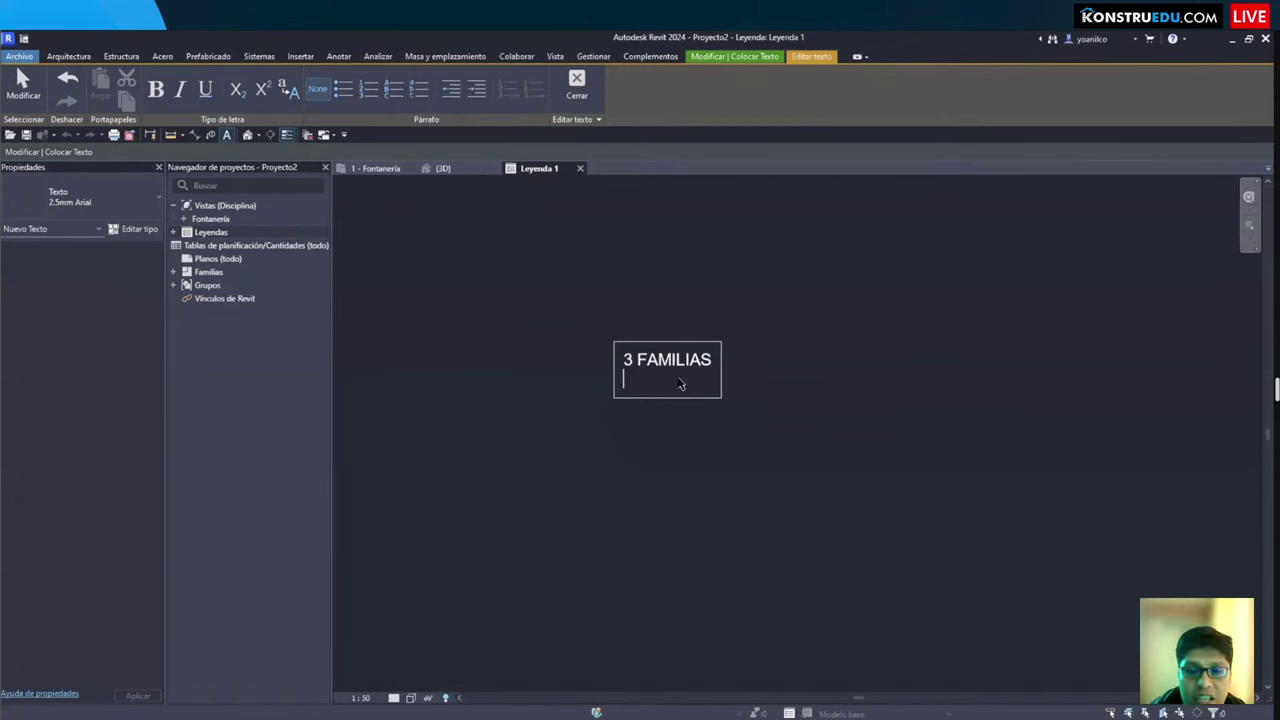
{"action": "type", "text": "TIPOS "}
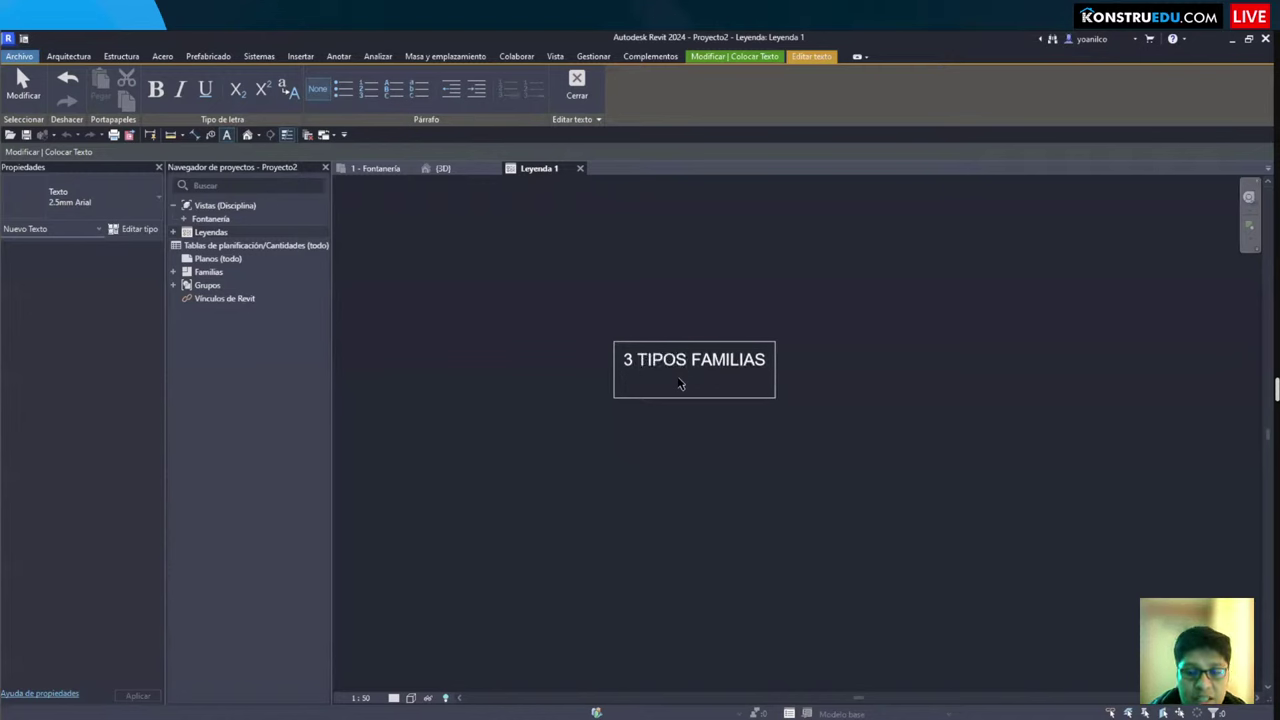
{"action": "type", "text": "FAMILIA"}
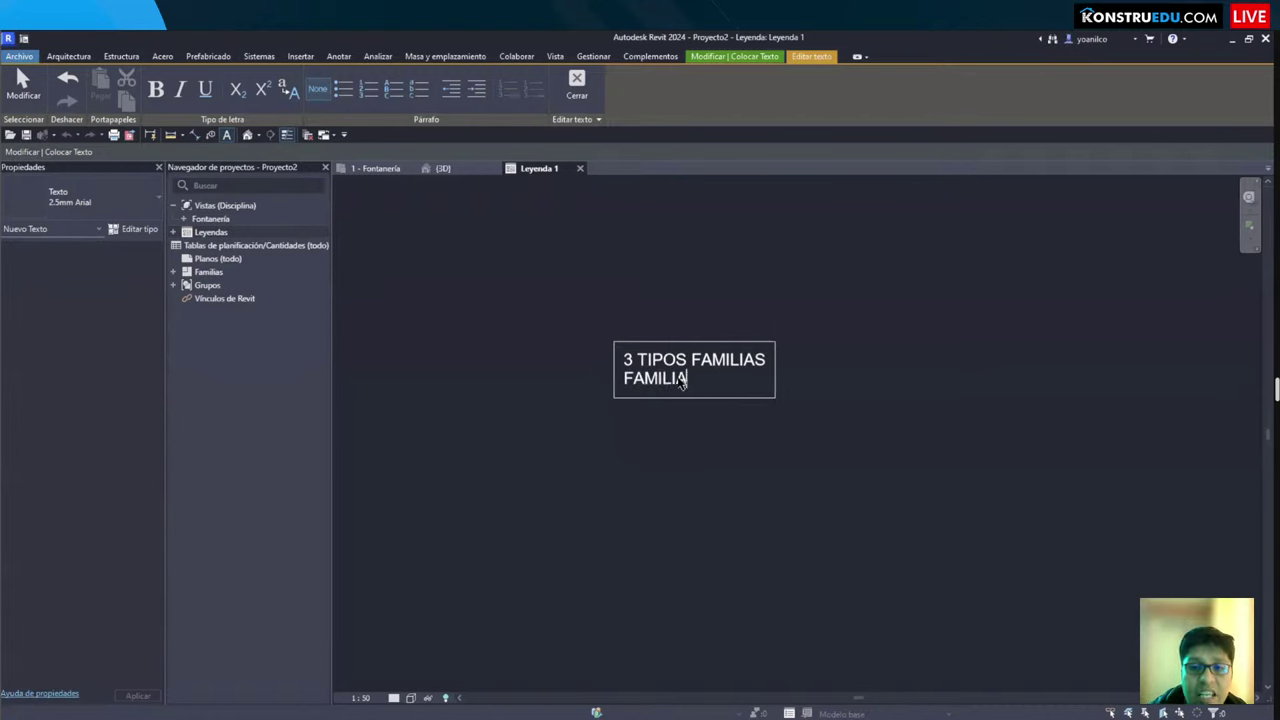
{"action": "type", "text": "S FAMILIAS DE SISTEMA"}
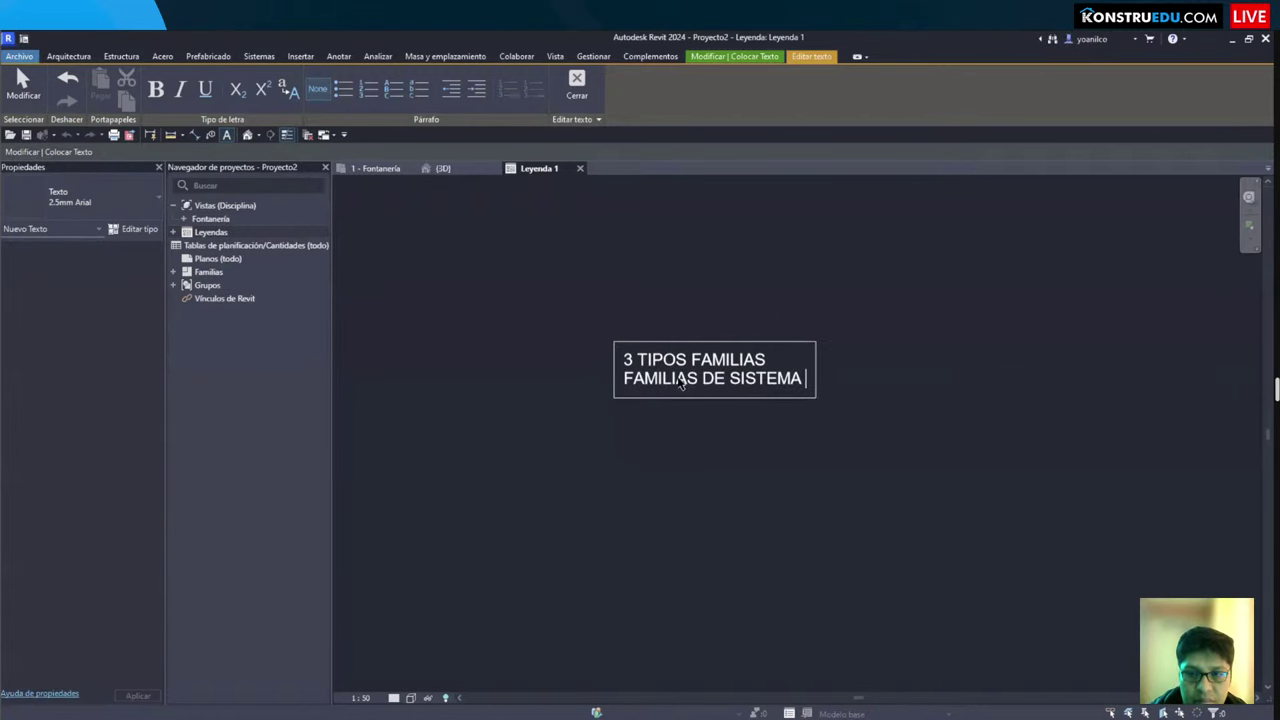
{"action": "key", "text": "Return"}
{"action": "type", "text": "FAMILIAS"}
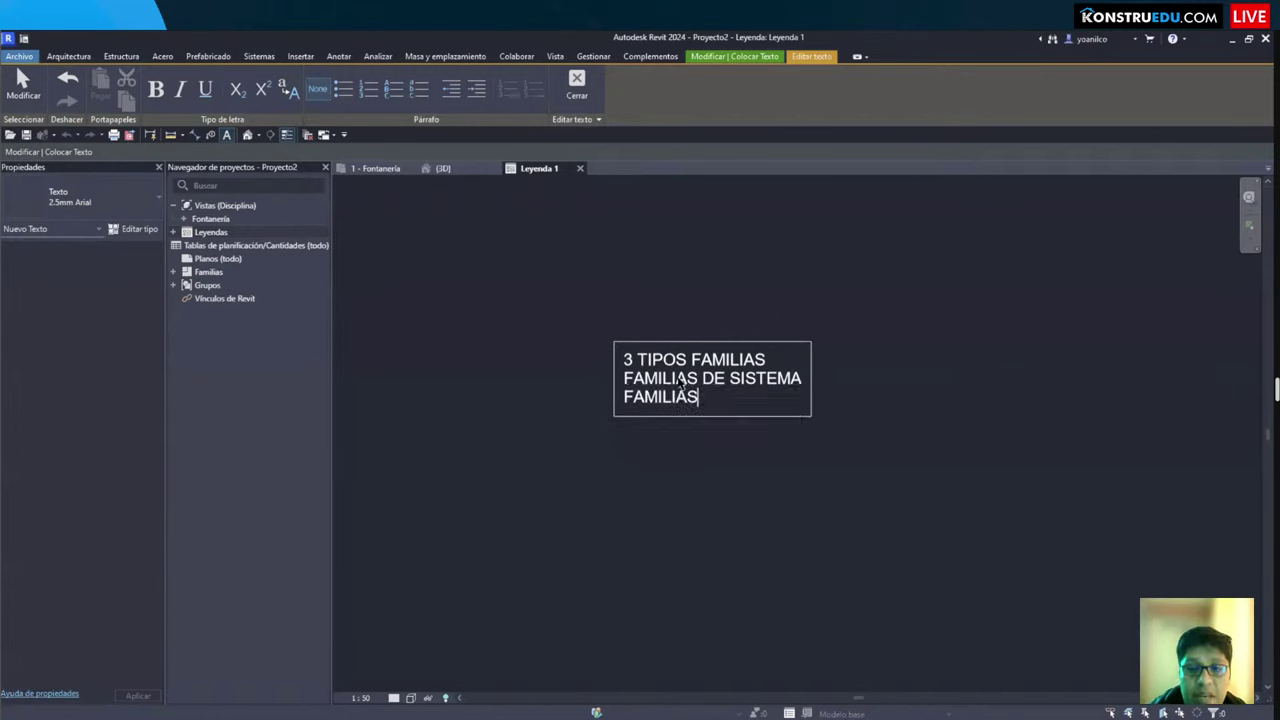
{"action": "type", "text": " CARGABLES"}
{"action": "key", "text": "Return"}
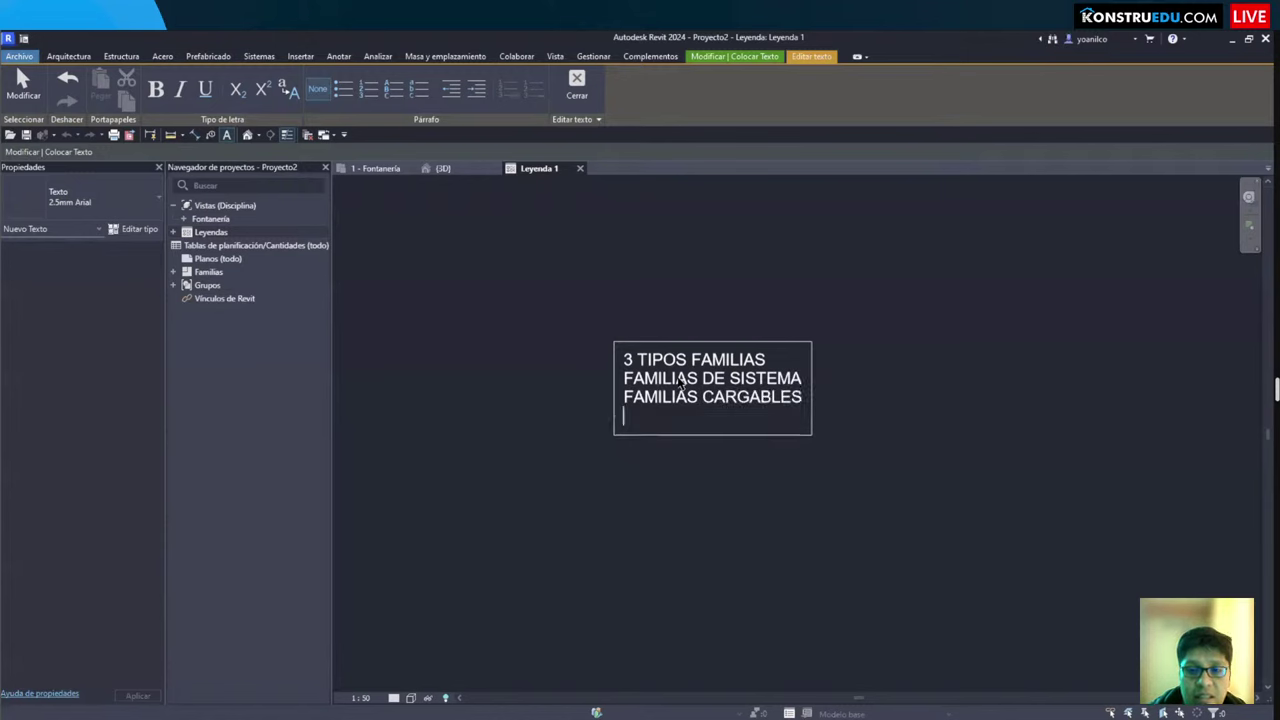
{"action": "type", "text": "FAMILIAS I"}
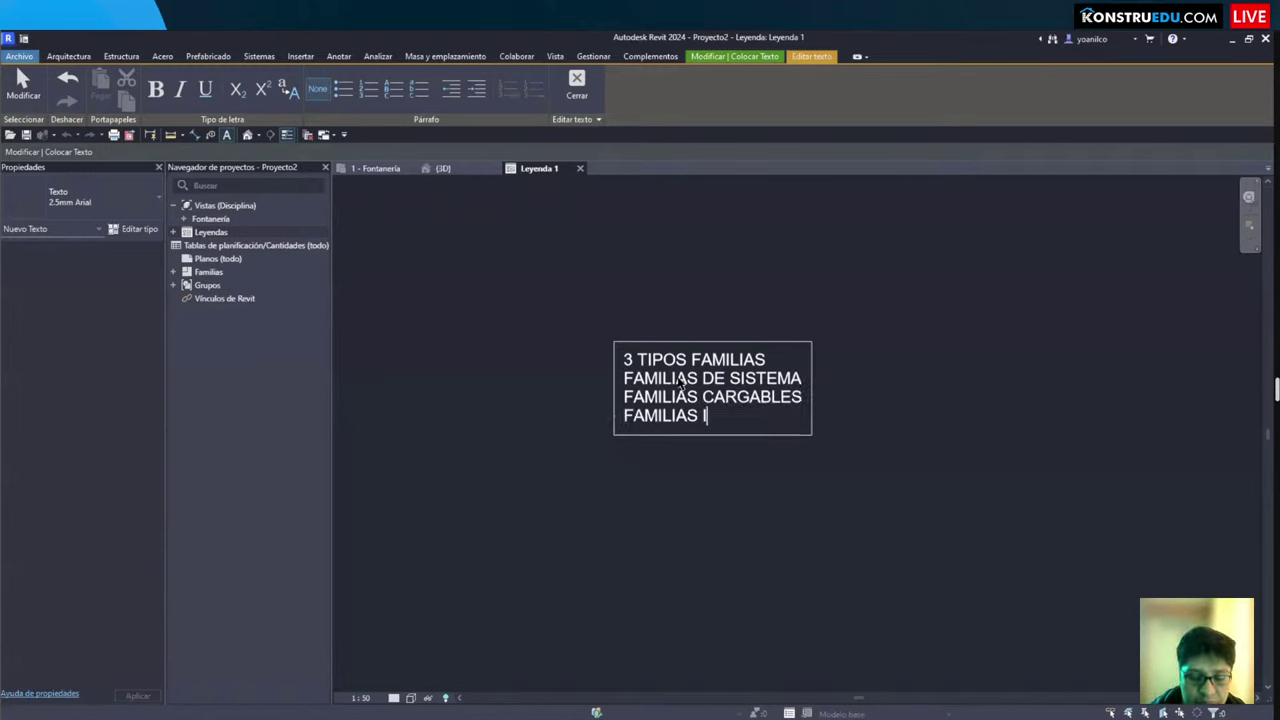
{"action": "type", "text": "N SU"}
{"action": "key", "text": "BackSpace"}
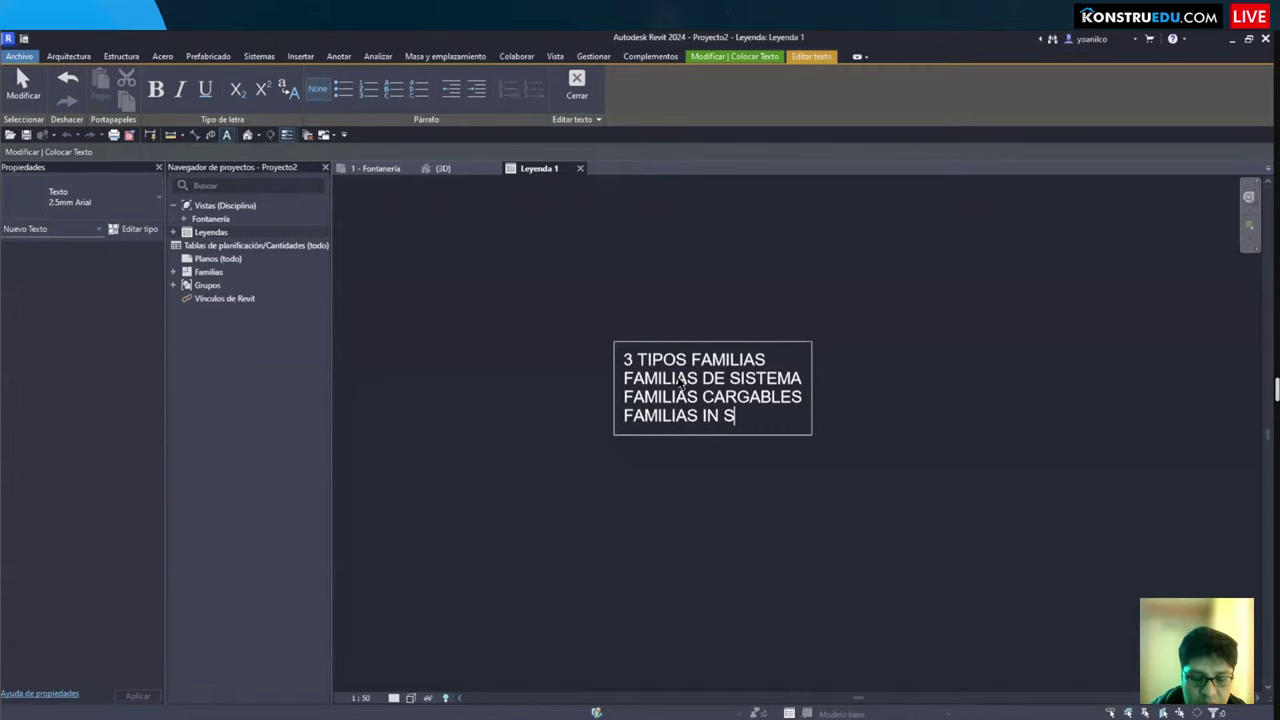
{"action": "type", "text": "IT"}
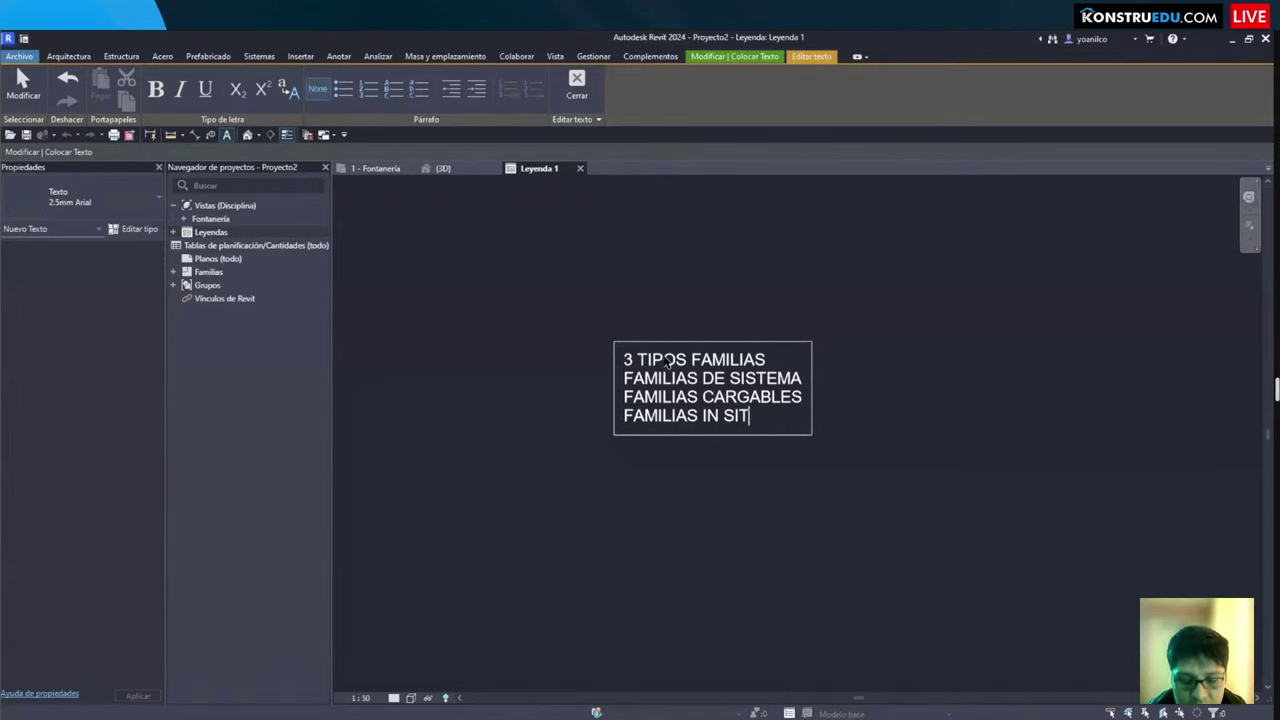
{"action": "type", "text": "OU"}
{"action": "left_click", "coordinate": [722, 497]}
Step: Review the Leyenda 1 note and 3D view, then open the 1 - Fontanería floor plan
{"action": "left_click", "coordinate": [700, 500]}
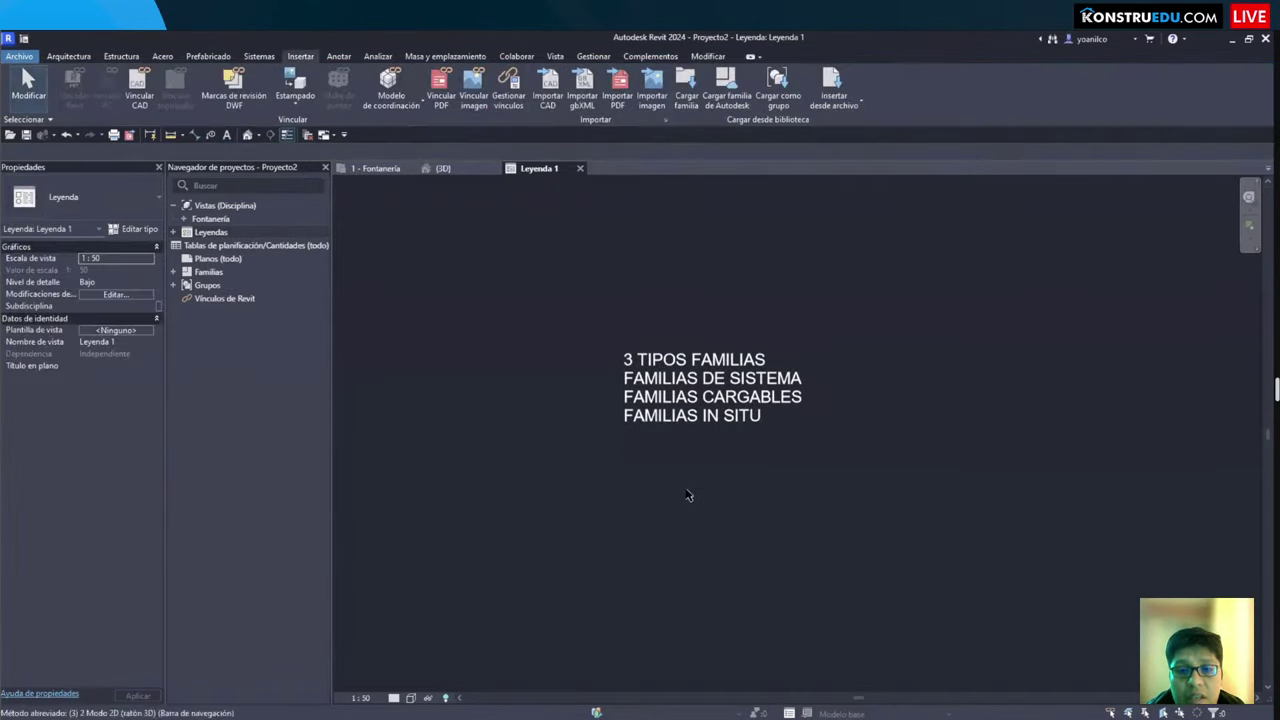
{"action": "key", "text": "ctrl+Tab"}
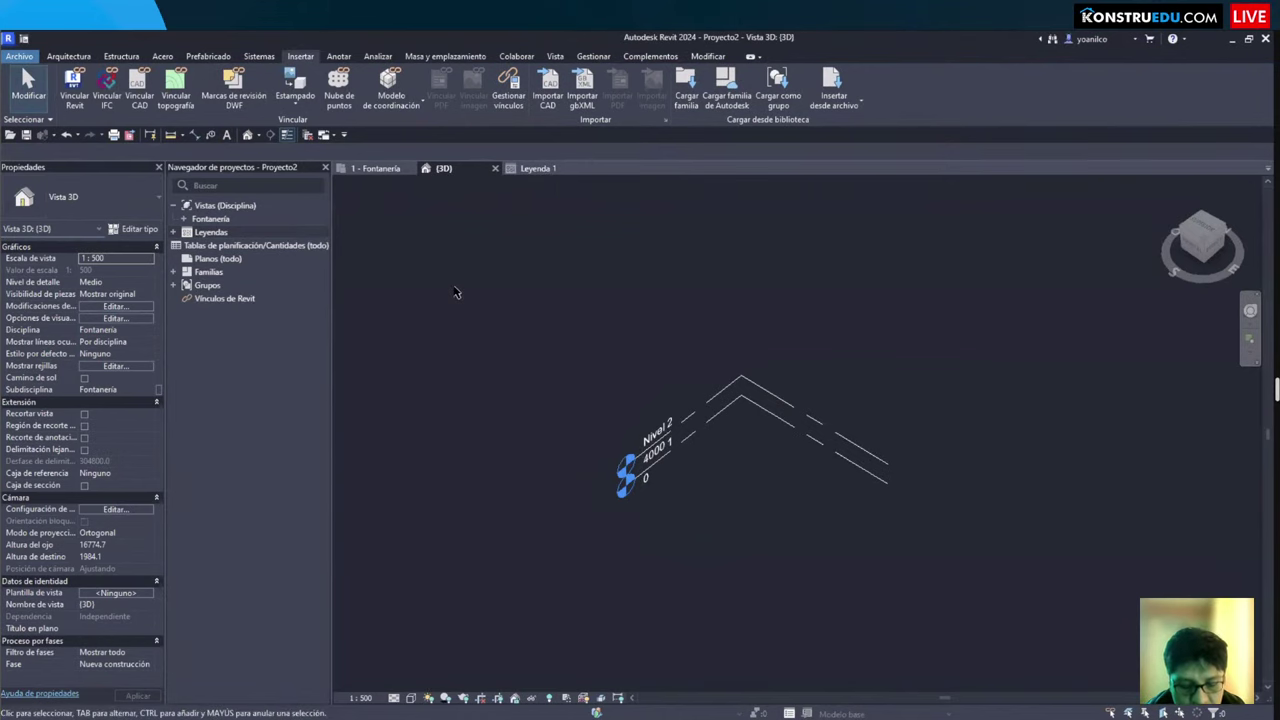
{"action": "left_click", "coordinate": [538, 168]}
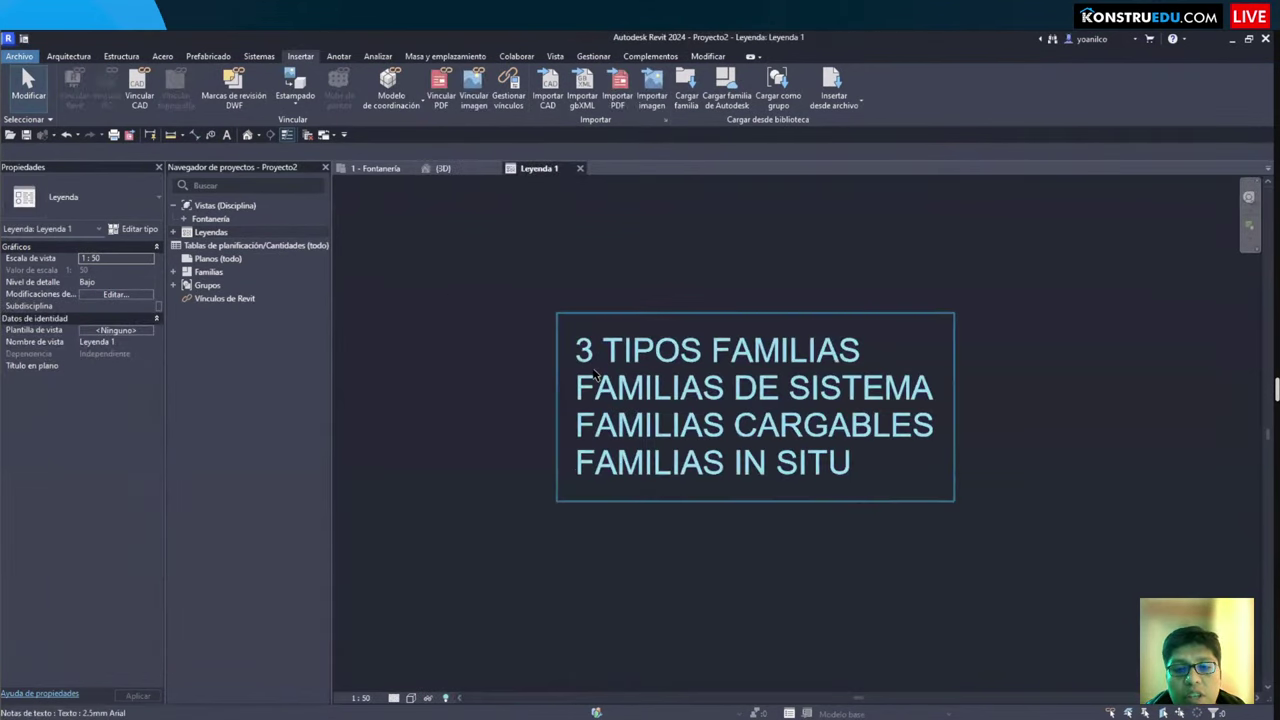
{"action": "mouse_move", "coordinate": [560, 318]}
{"action": "left_mouse_down"}
{"action": "mouse_move", "coordinate": [903, 397]}
{"action": "mouse_move", "coordinate": [894, 363]}
{"action": "mouse_move", "coordinate": [870, 370]}
{"action": "left_mouse_up"}
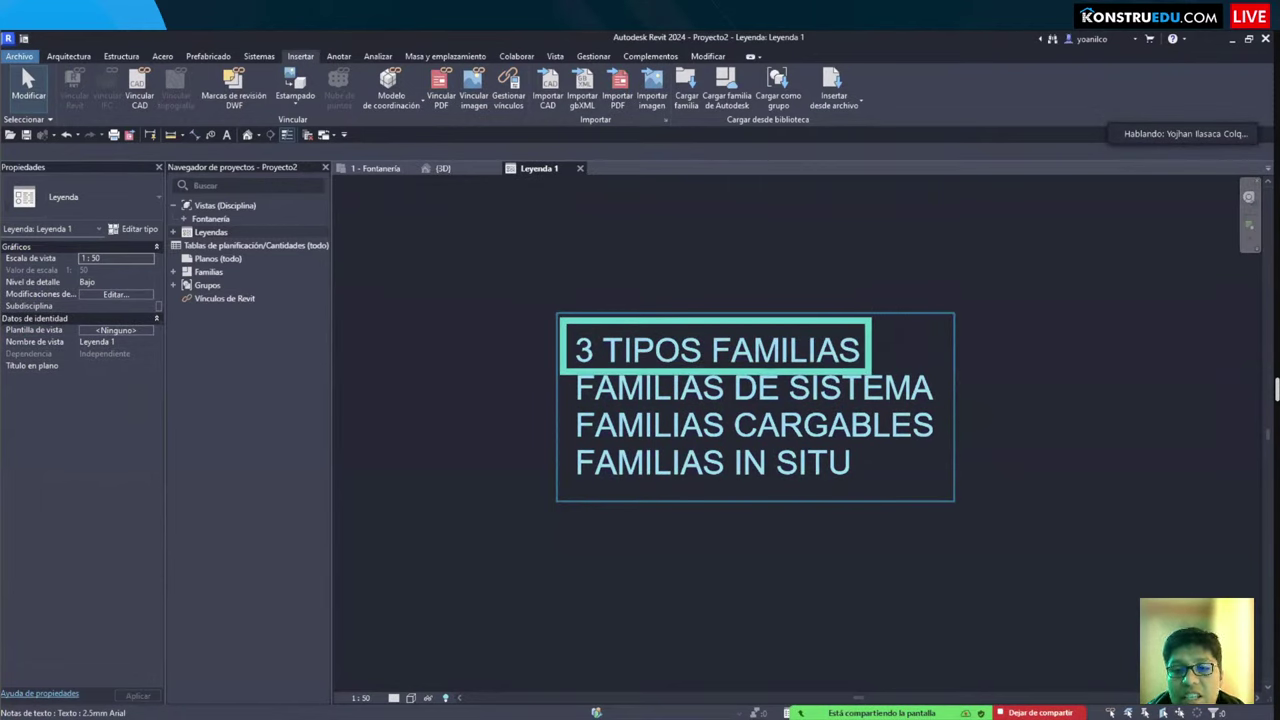
{"action": "key", "text": "r"}
{"action": "key", "text": "Escape"}
{"action": "left_click", "coordinate": [479, 168]}
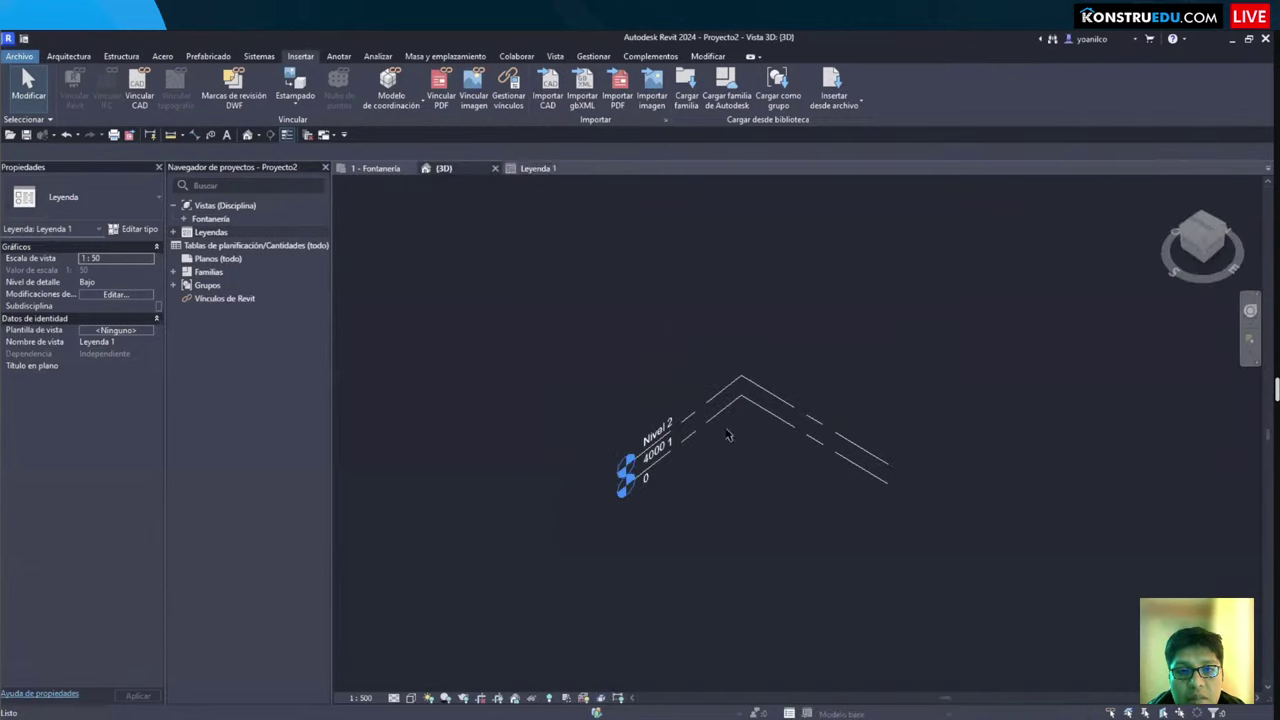
{"action": "left_click", "coordinate": [378, 168]}
{"action": "scroll", "coordinate": [752, 490], "scroll_direction": "up", "scroll_amount": 1}
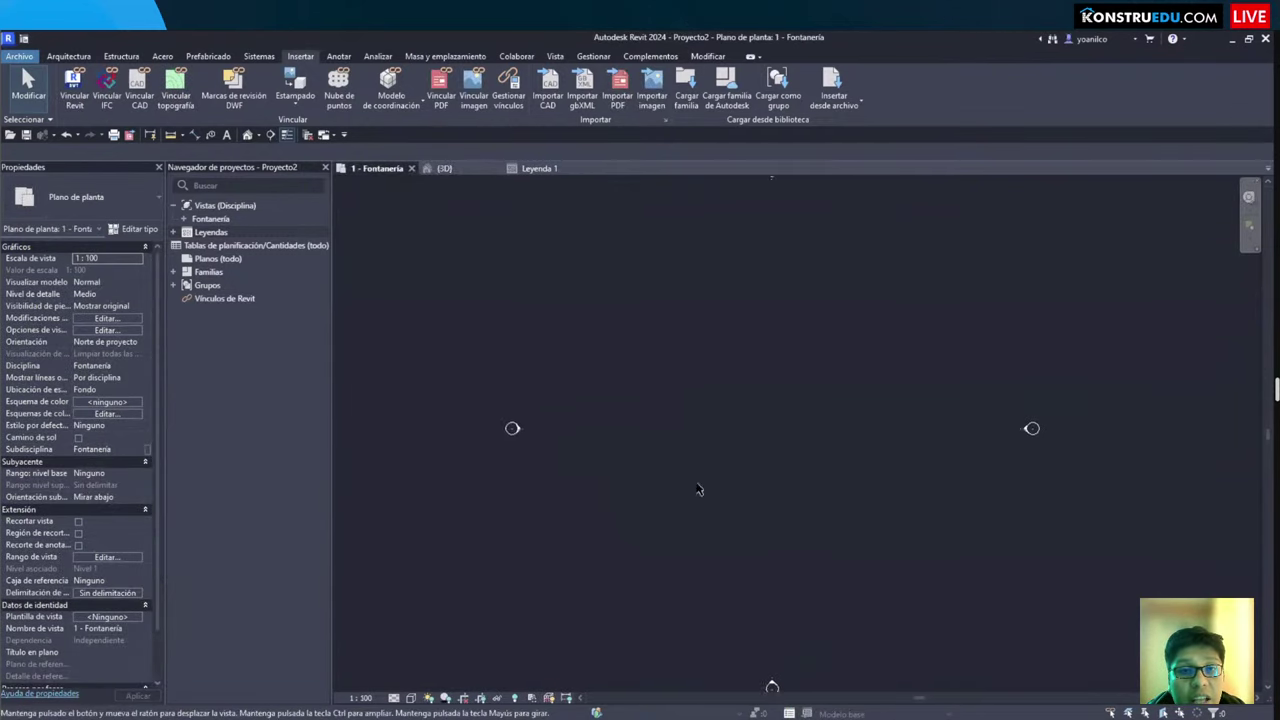
Step: Draw a two-corner rectangular Genérico 300 mm floor, finish it, and select the 504 m² floor
{"action": "key", "text": "space"}
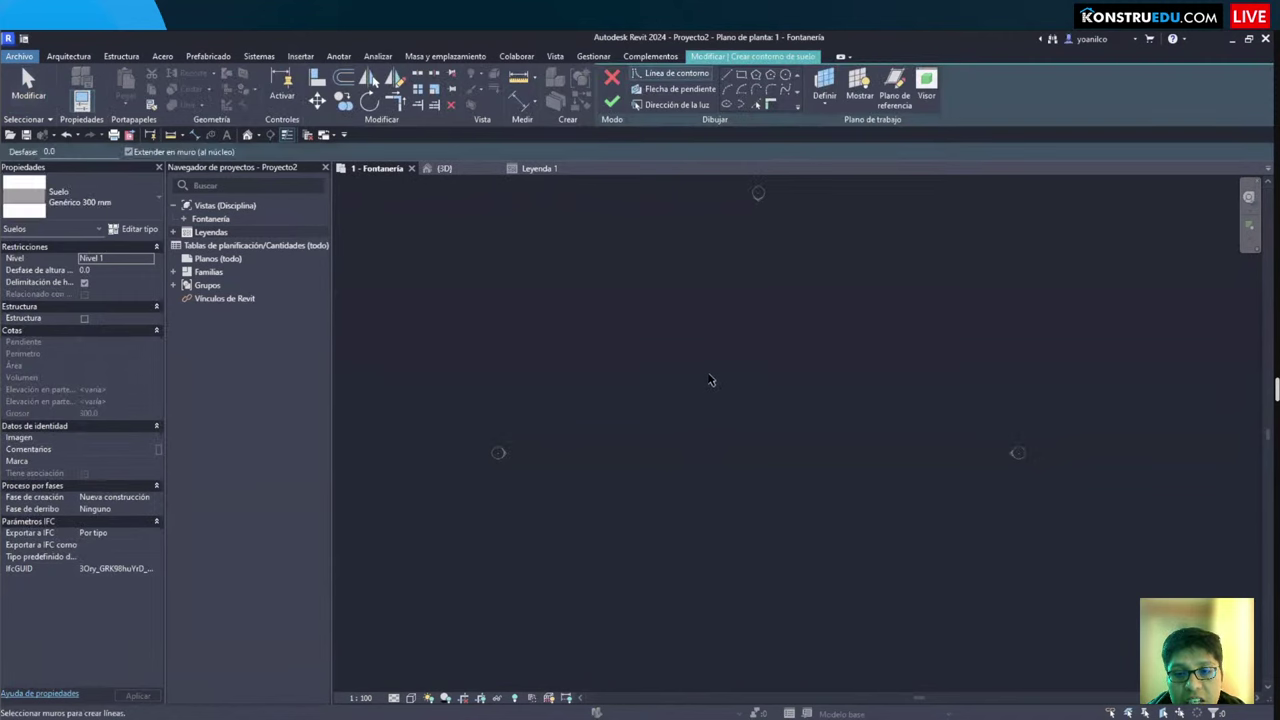
{"action": "left_click", "coordinate": [598, 292]}
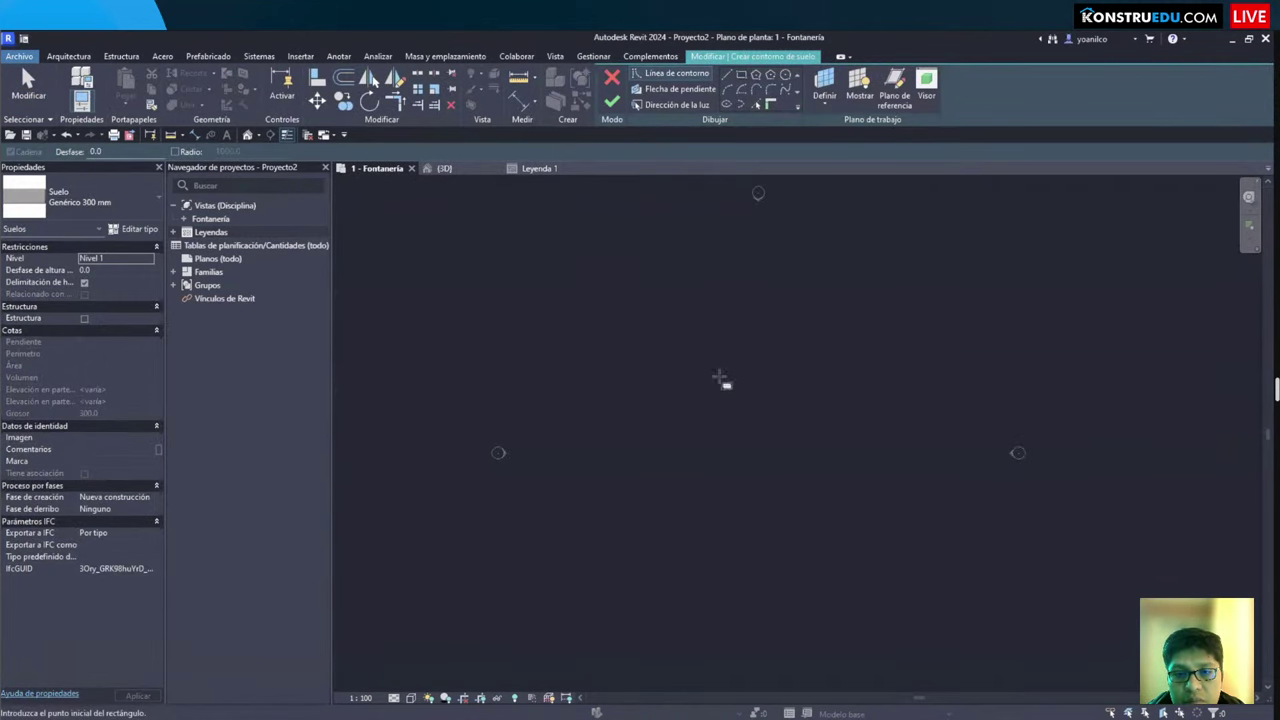
{"action": "left_click", "coordinate": [846, 508]}
{"action": "key", "text": "Escape"}
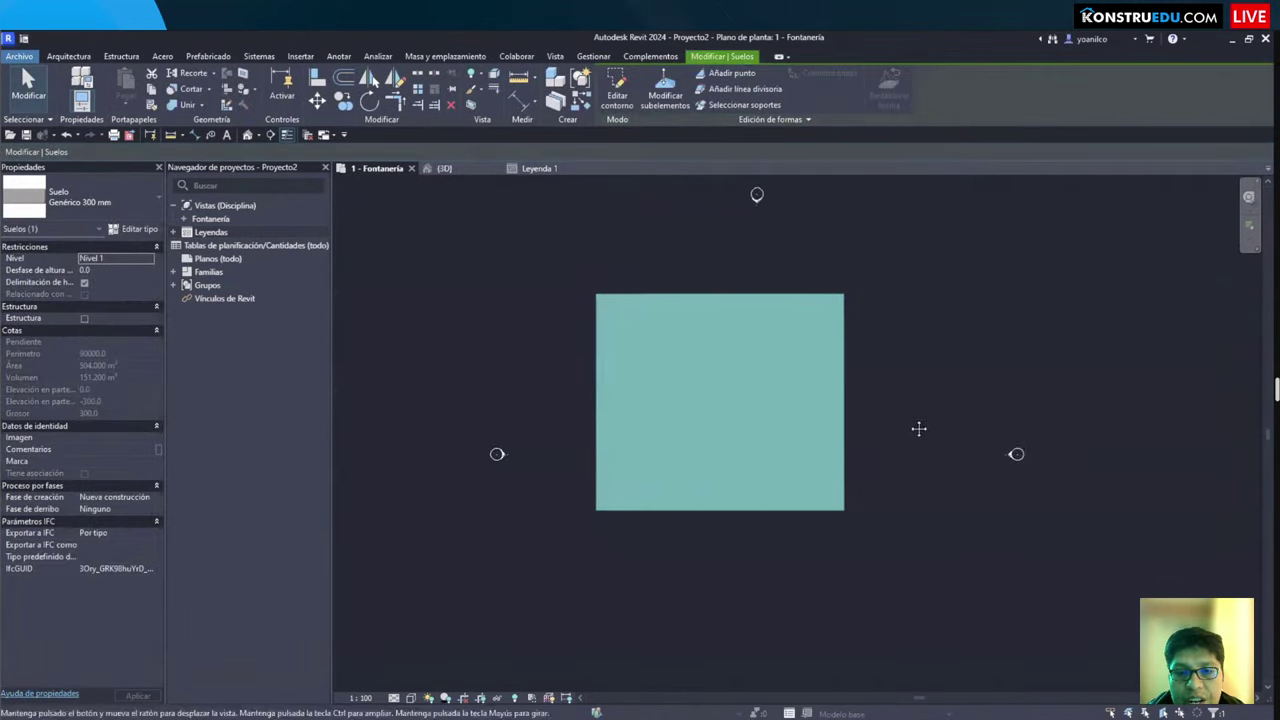
{"action": "middle_click_drag", "start_coordinate": [898, 394], "coordinate": [860, 423]}
{"action": "key", "text": "Escape"}
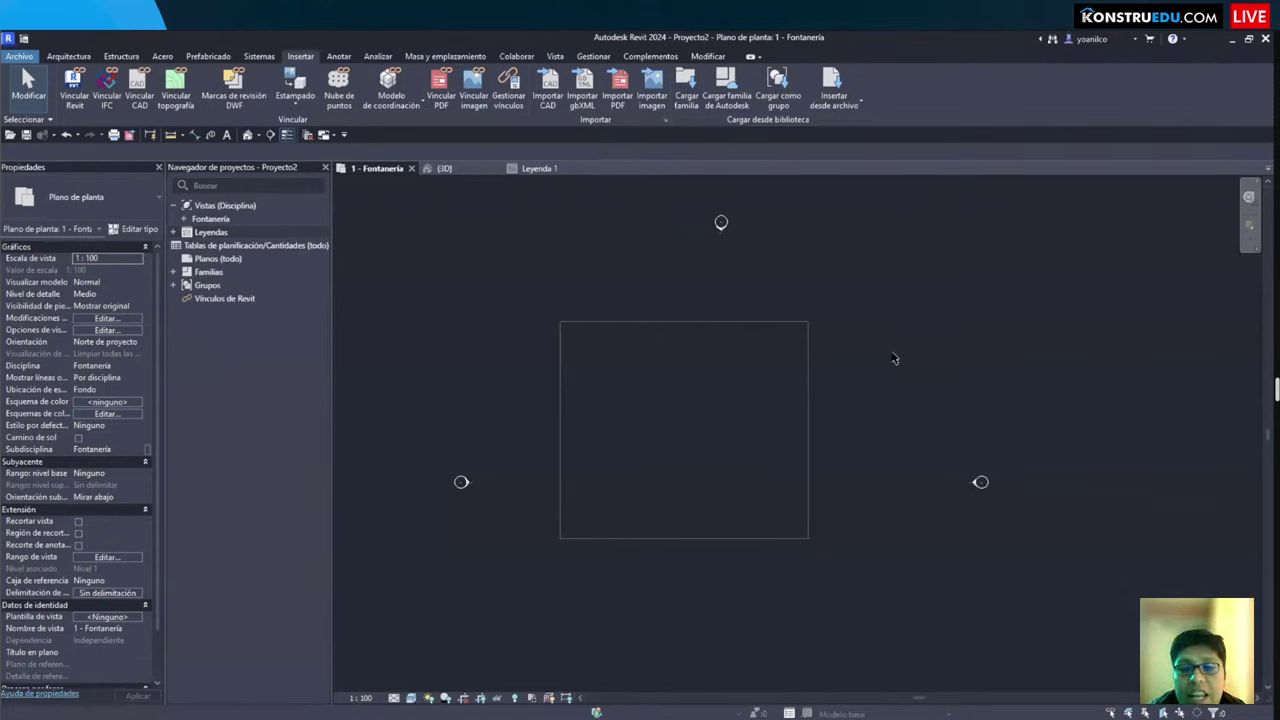
{"action": "middle_click_drag", "start_coordinate": [894, 358], "coordinate": [854, 359]}
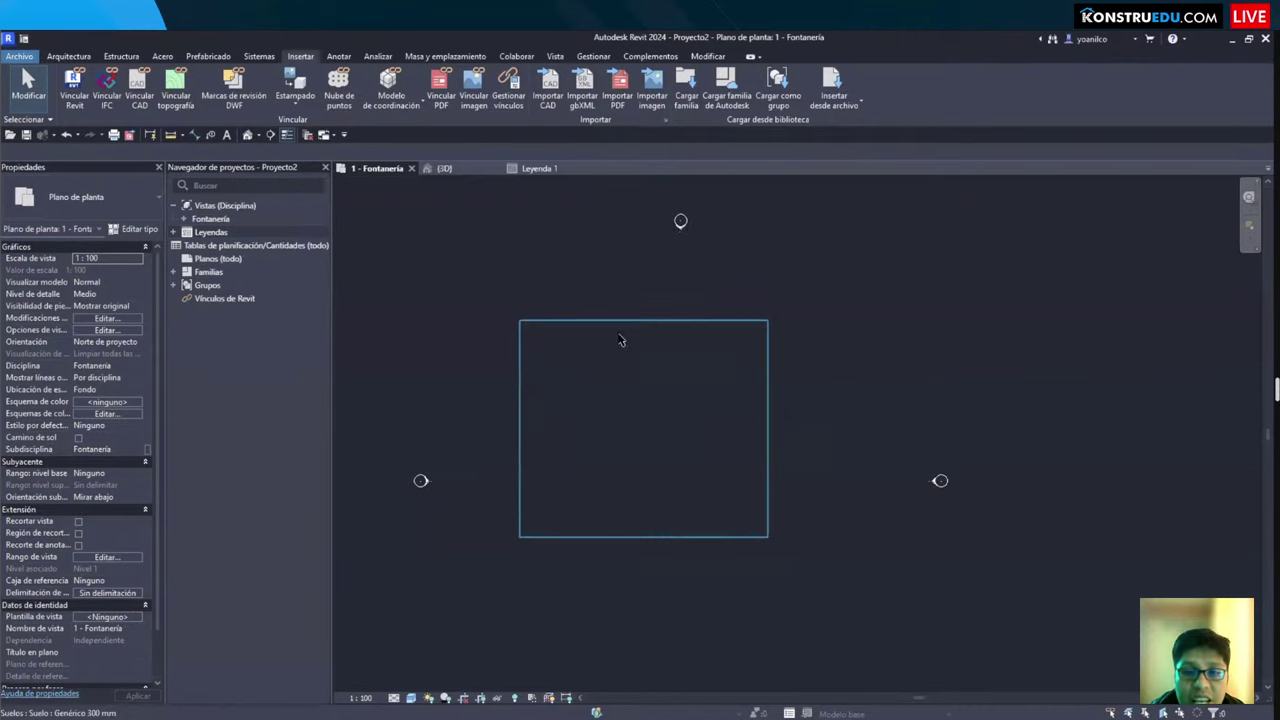
{"action": "left_click", "coordinate": [620, 339]}
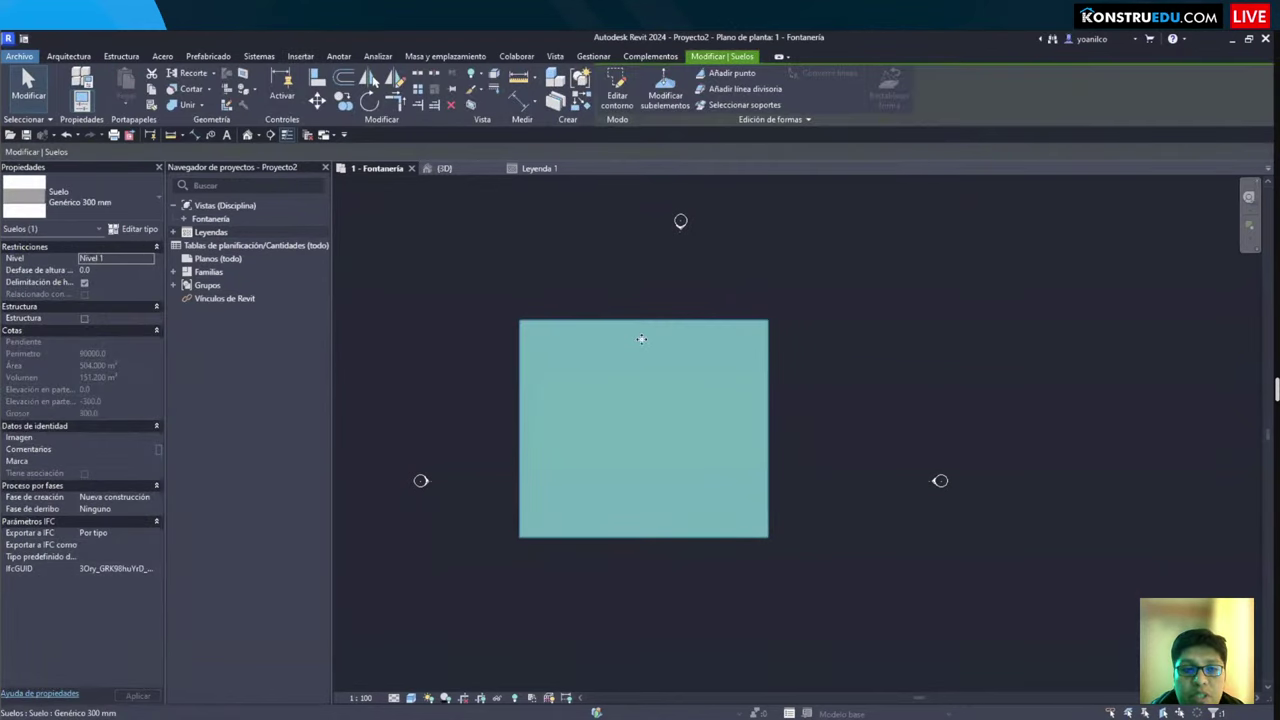
Step: Review the Genérico 300 mm floor's type properties, including its Suelo family
{"action": "left_click", "coordinate": [128, 232]}
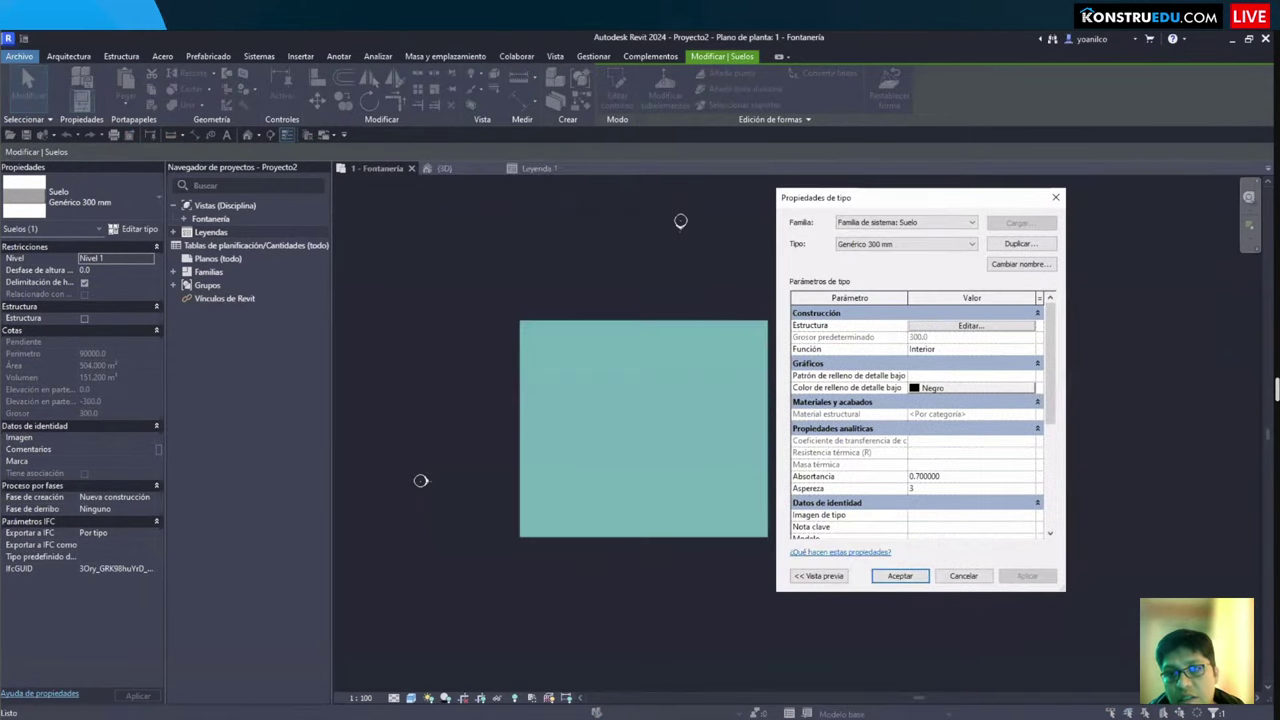
{"action": "left_click_drag", "start_coordinate": [781, 207], "coordinate": [986, 236]}
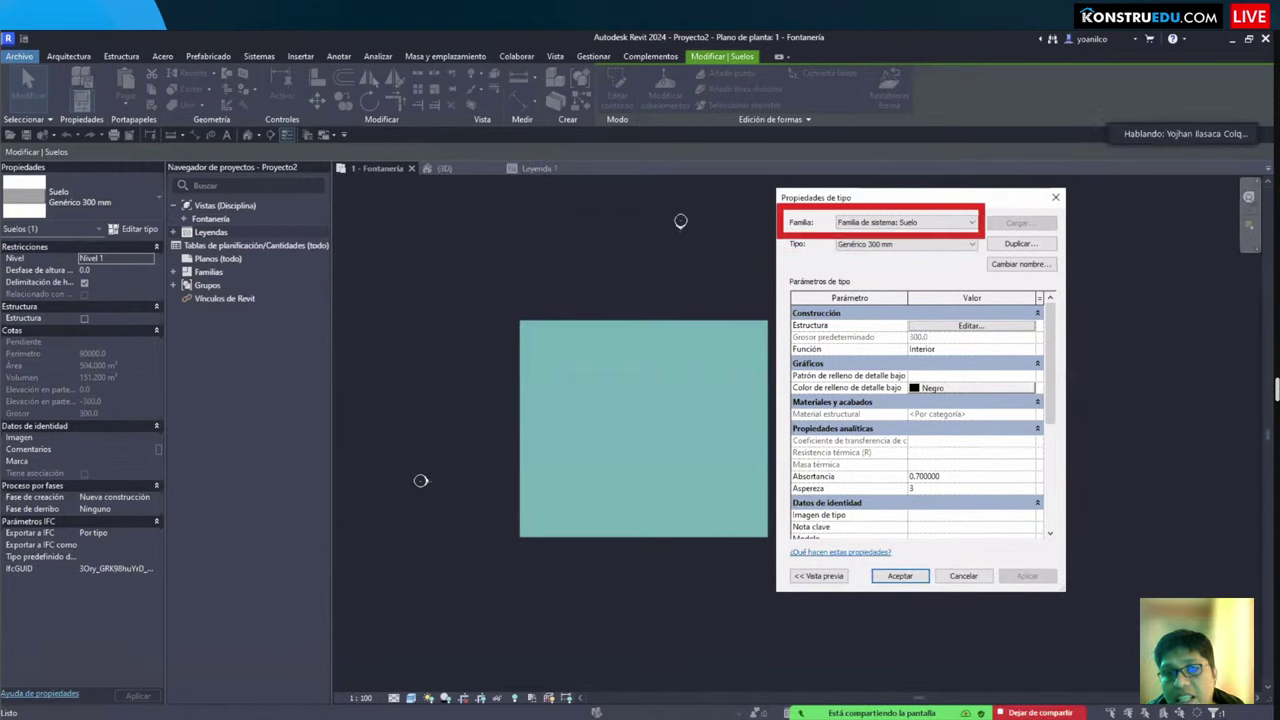
{"action": "left_click_drag", "start_coordinate": [829, 214], "coordinate": [898, 234]}
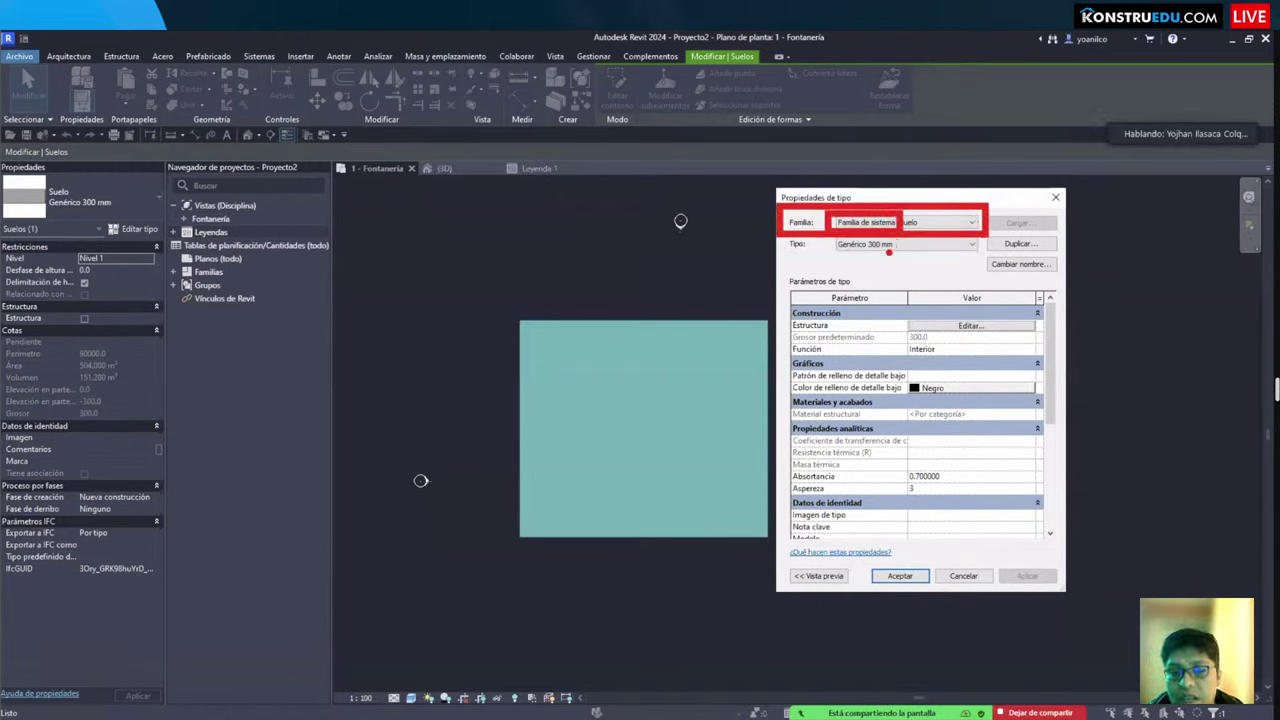
{"action": "key", "text": "Escape"}
{"action": "key", "text": "Escape"}
Step: Review the floor plan view's type properties
{"action": "scroll", "coordinate": [619, 311], "scroll_direction": "up", "scroll_amount": 1}
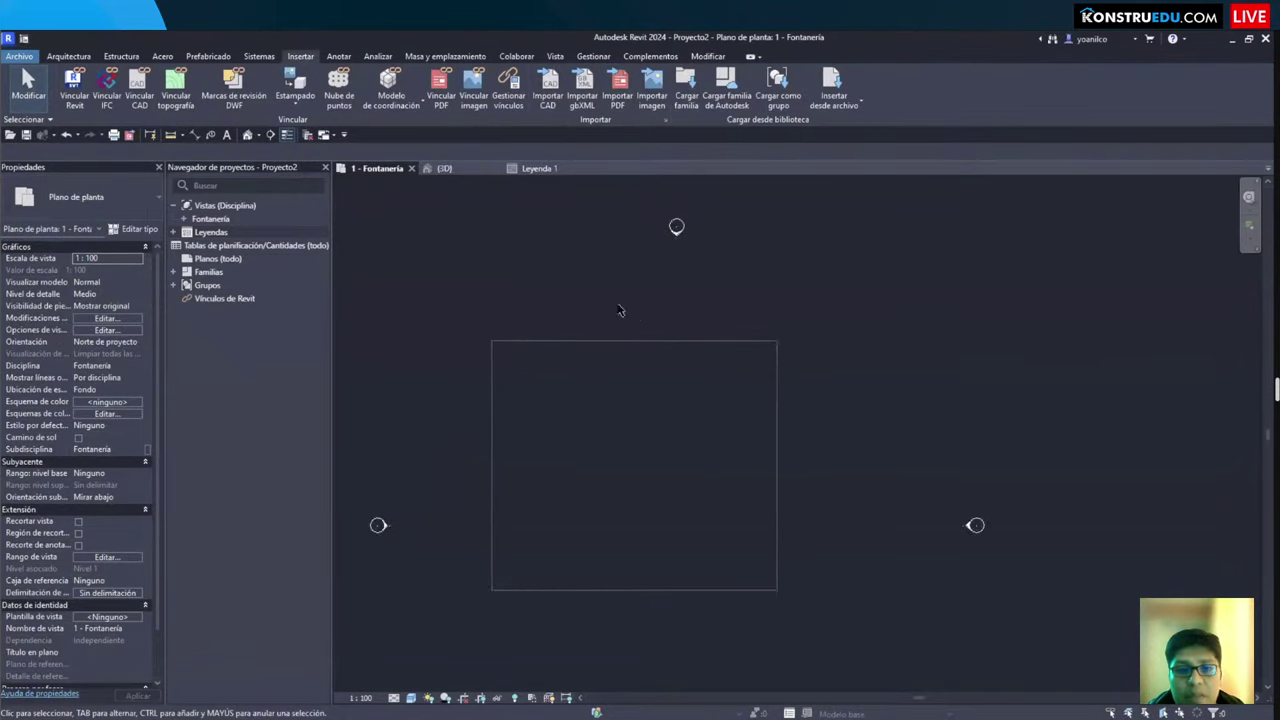
{"action": "scroll", "coordinate": [619, 311], "scroll_direction": "up", "scroll_amount": 1}
{"action": "left_click", "coordinate": [135, 229]}
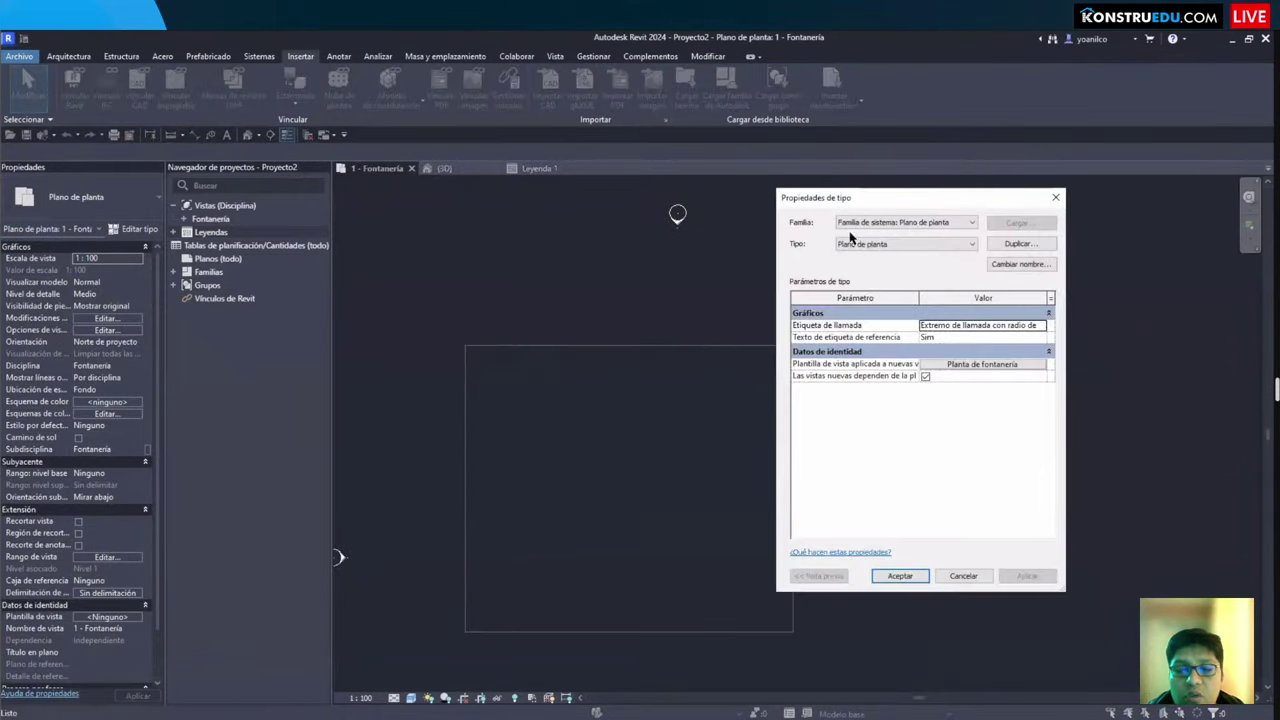
{"action": "key", "text": "Escape"}
{"action": "scroll", "coordinate": [676, 289], "scroll_direction": "down", "scroll_amount": 1}
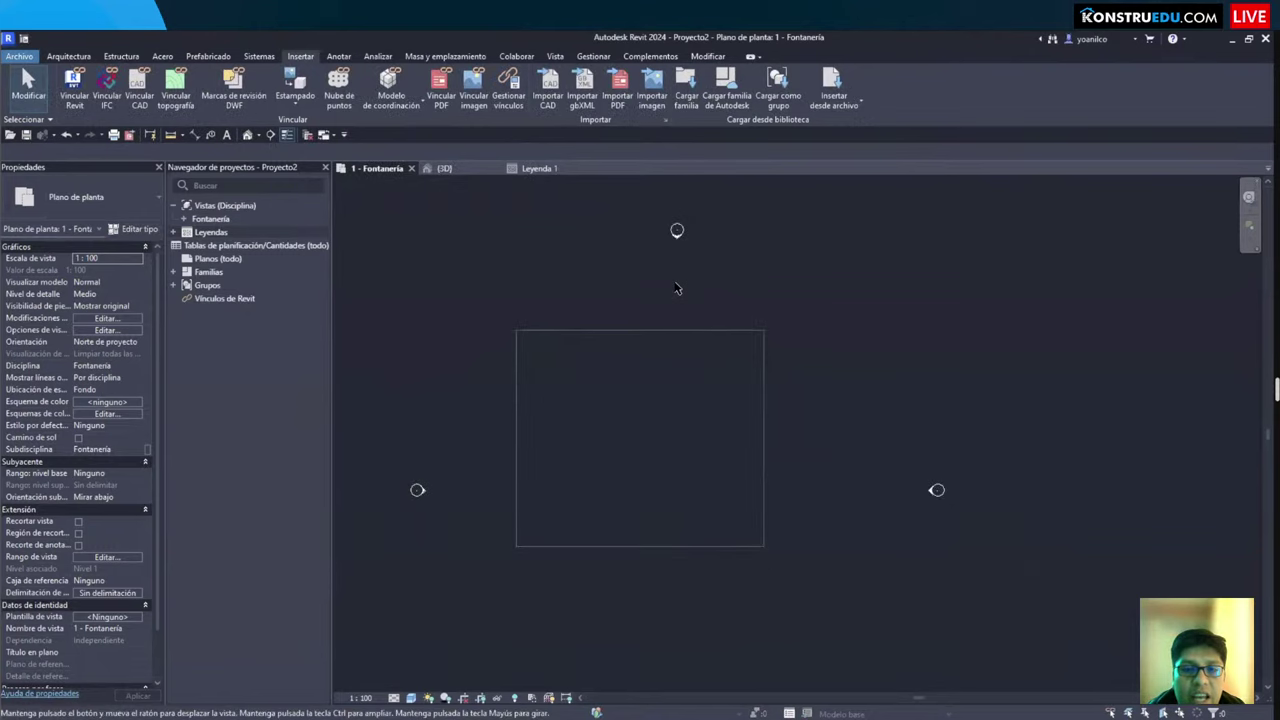
Step: In the 3D view, inspect the Nivel 2 level's type properties
{"action": "key", "text": "ctrl+Tab"}
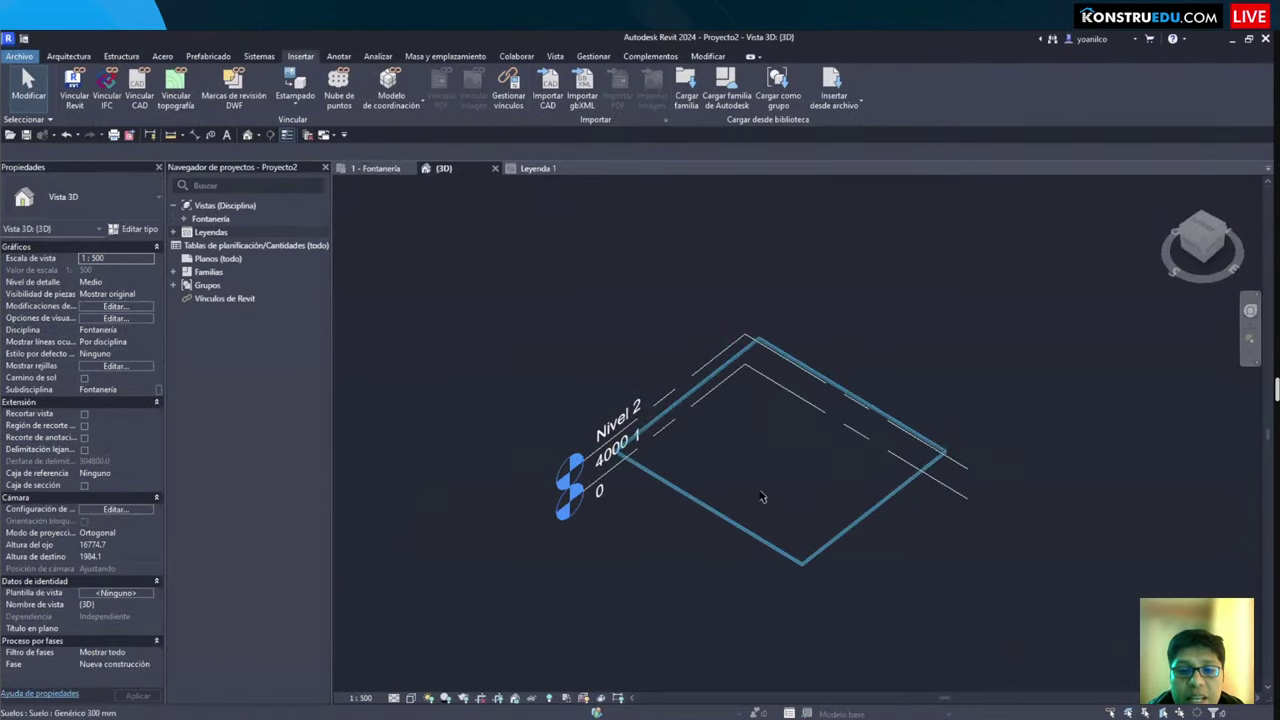
{"action": "scroll", "coordinate": [573, 551], "scroll_direction": "up", "scroll_amount": 2}
{"action": "scroll", "coordinate": [573, 548], "scroll_direction": "down", "scroll_amount": 3}
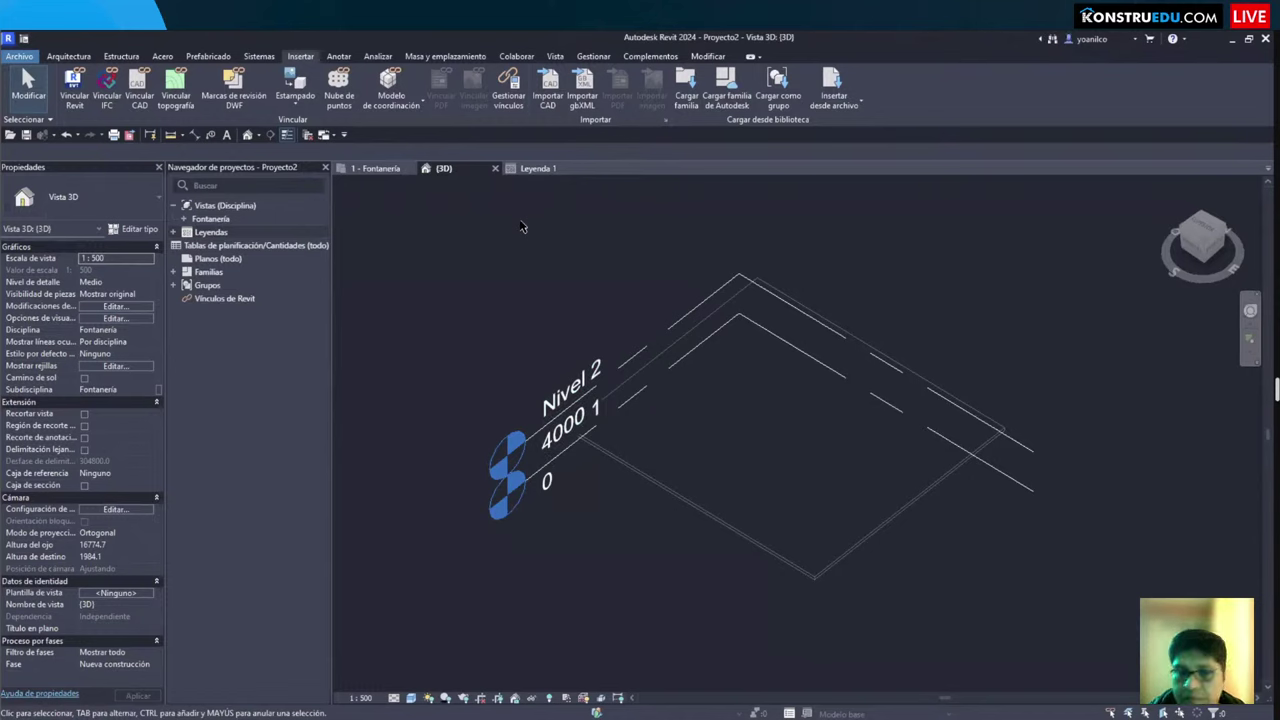
{"action": "left_click", "coordinate": [700, 300]}
{"action": "left_click", "coordinate": [139, 229]}
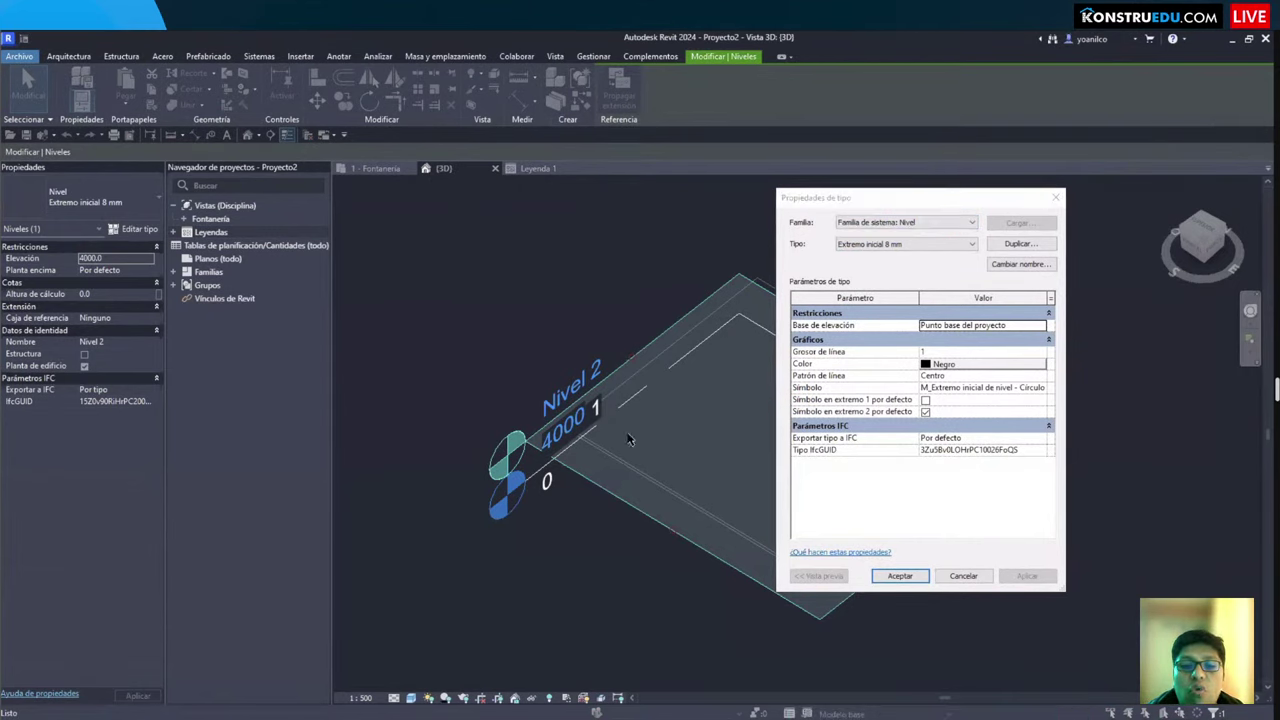
{"action": "key", "text": "Escape"}
{"action": "scroll", "coordinate": [610, 438], "scroll_direction": "up", "scroll_amount": 3}
{"action": "key", "text": "Escape"}
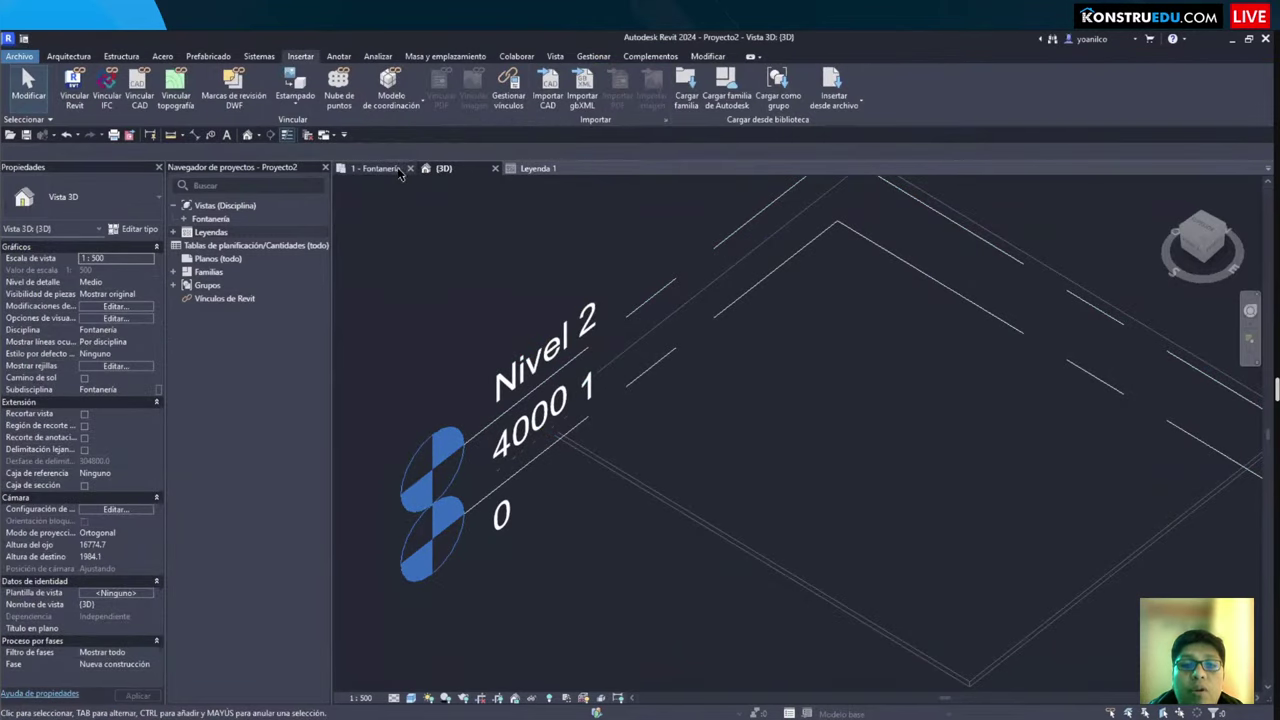
Step: Return to the 1 - Fontanería plan, select then deselect the floor, and reposition the view
{"action": "left_click", "coordinate": [398, 171]}
{"action": "left_click", "coordinate": [519, 409]}
{"action": "mouse_move", "coordinate": [519, 409]}
{"action": "middle_mouse_down"}
{"action": "mouse_move", "coordinate": [534, 364]}
{"action": "mouse_move", "coordinate": [540, 437]}
{"action": "middle_mouse_up"}
{"action": "scroll", "coordinate": [541, 372], "scroll_direction": "down", "scroll_amount": 3}
{"action": "scroll", "coordinate": [540, 437], "scroll_direction": "up", "scroll_amount": 3}
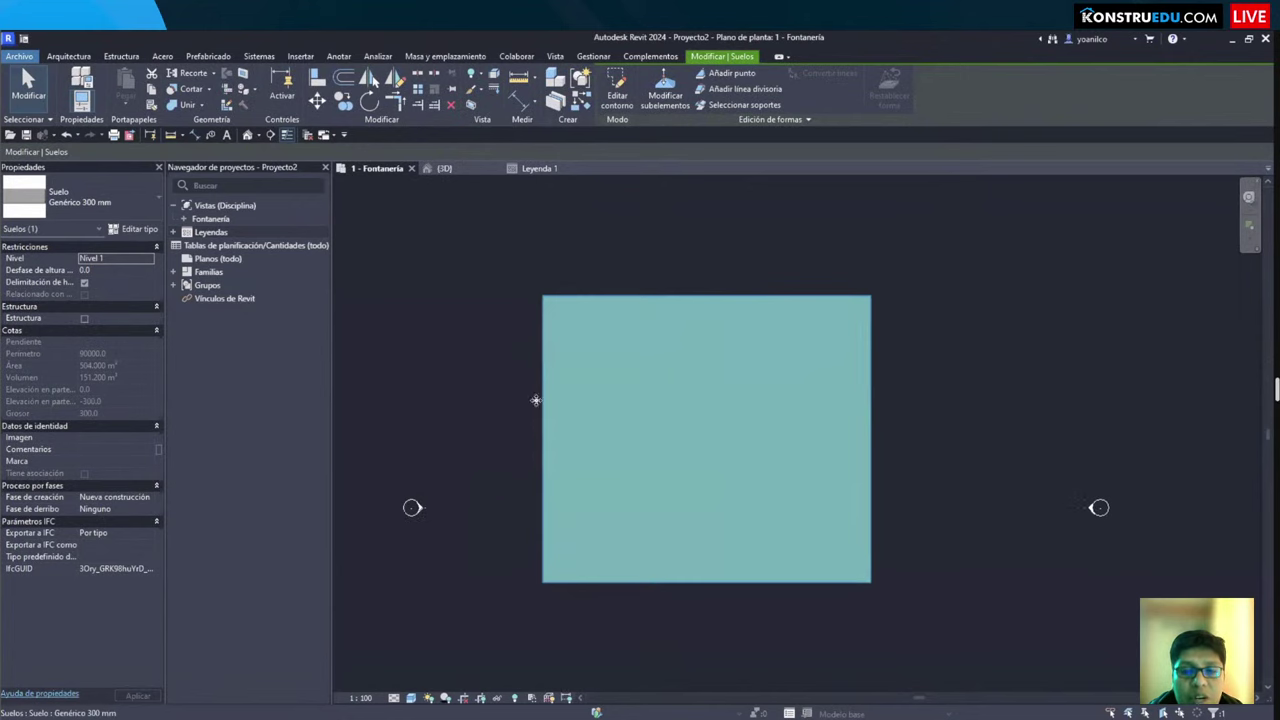
{"action": "scroll", "coordinate": [527, 395], "scroll_direction": "down", "scroll_amount": 1}
{"action": "scroll", "coordinate": [513, 384], "scroll_direction": "down", "scroll_amount": 2}
{"action": "left_click", "coordinate": [511, 385]}
{"action": "scroll", "coordinate": [510, 395], "scroll_direction": "up", "scroll_amount": 1}
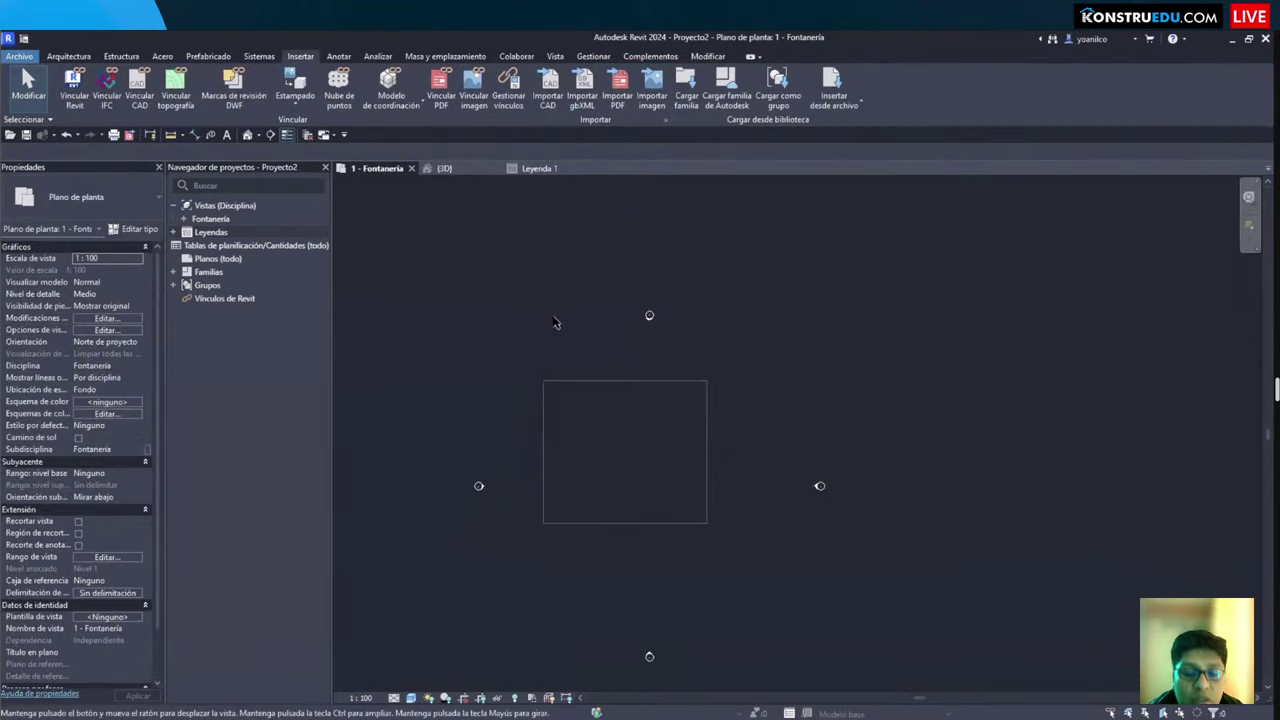
{"action": "middle_click_drag", "start_coordinate": [509, 397], "coordinate": [556, 330]}
Step: Place a UC-Perfil universal-Pilar 305x305x97UC structural column via CL, then check its properties
{"action": "key", "text": "c"}
{"action": "key", "text": "l"}
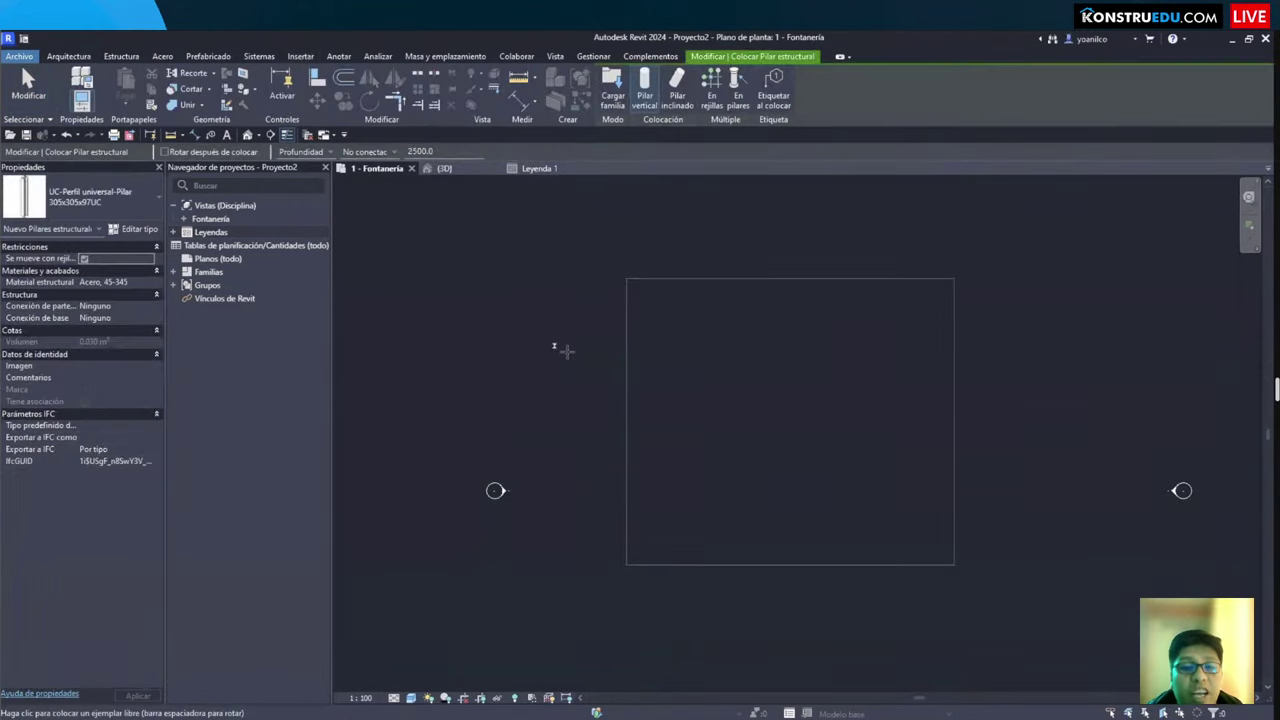
{"action": "scroll", "coordinate": [560, 345], "scroll_direction": "up", "scroll_amount": 3}
{"action": "key", "text": "Escape"}
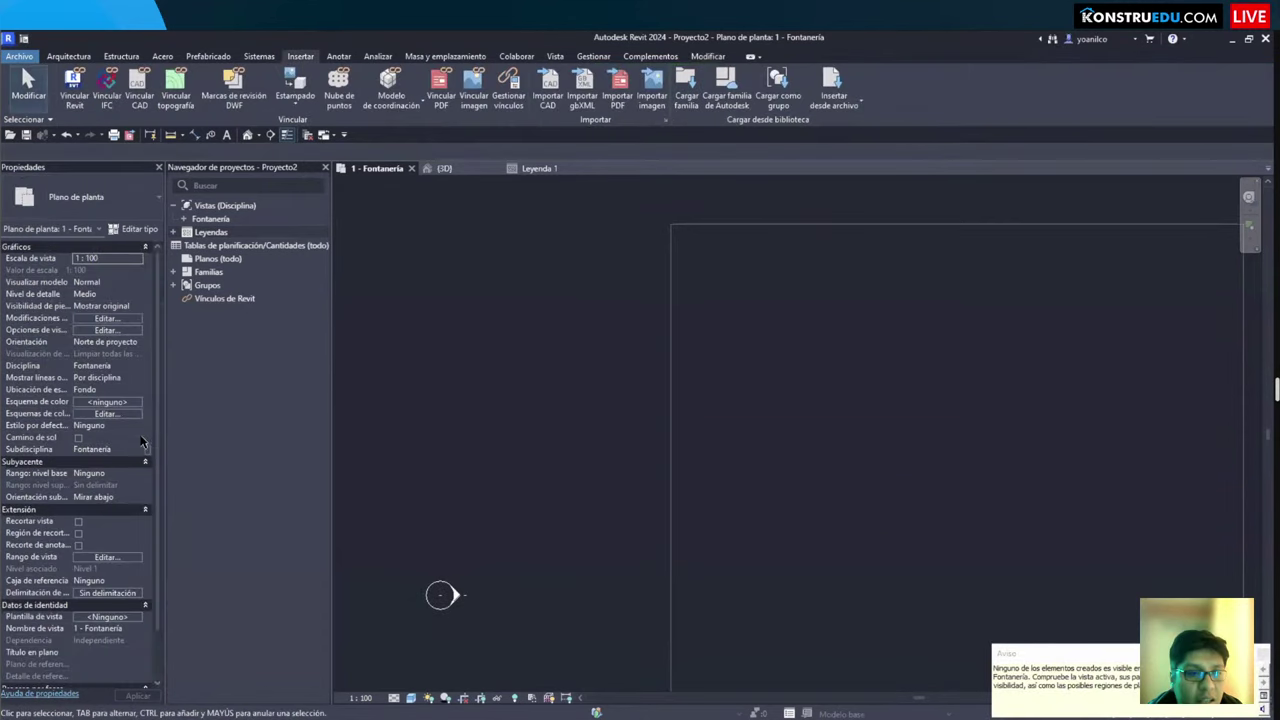
{"action": "key", "text": "c"}
{"action": "key", "text": "l"}
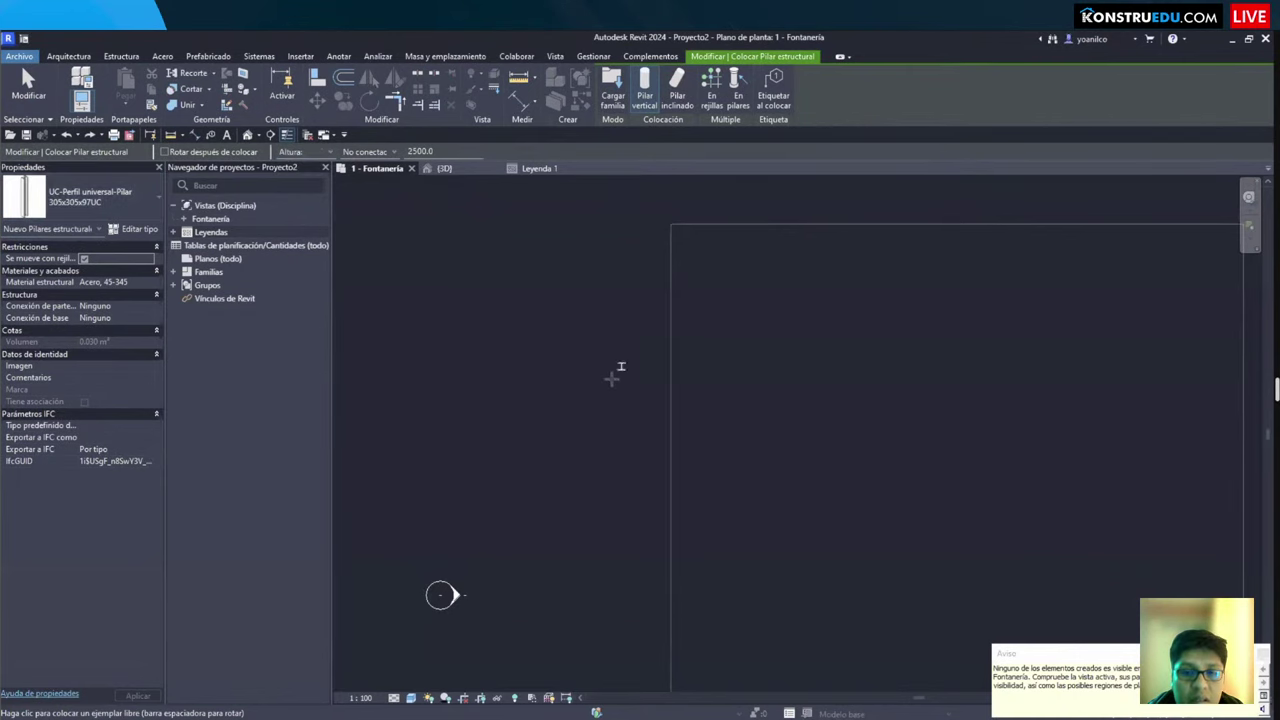
{"action": "key", "text": "Escape"}
{"action": "key", "text": "Escape"}
{"action": "scroll", "coordinate": [598, 392], "scroll_direction": "up", "scroll_amount": 4}
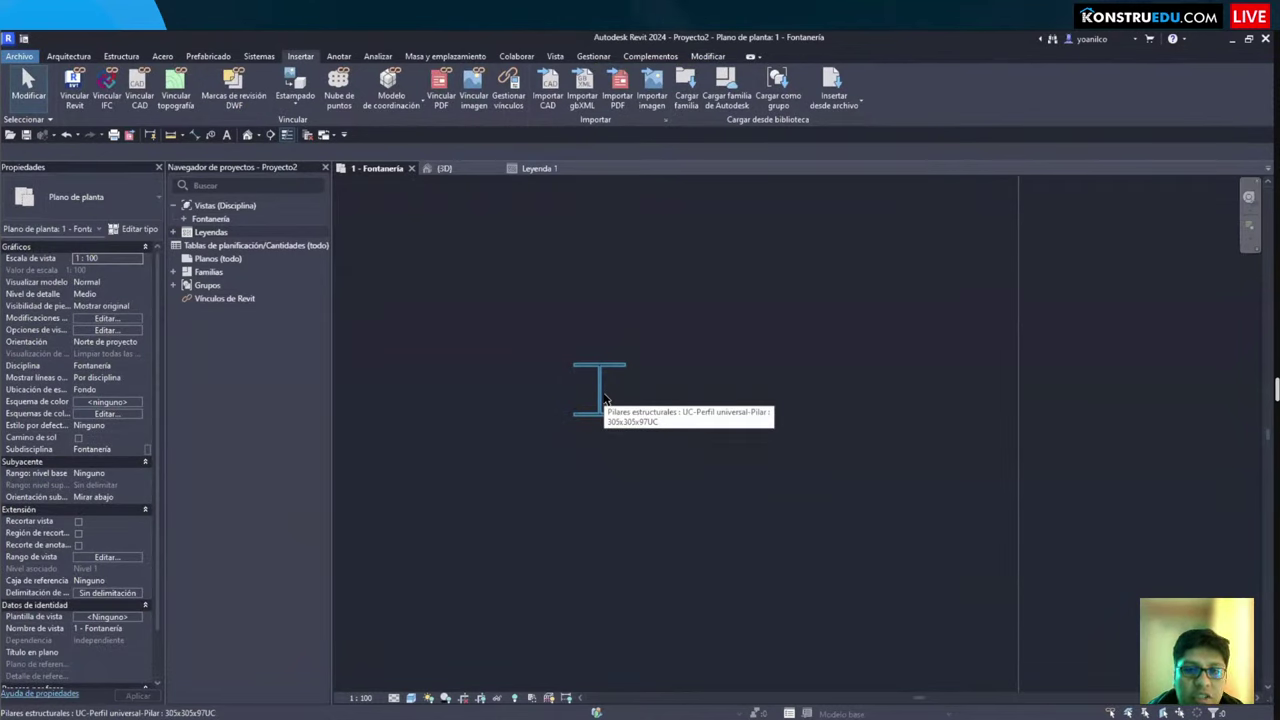
{"action": "left_click", "coordinate": [600, 393]}
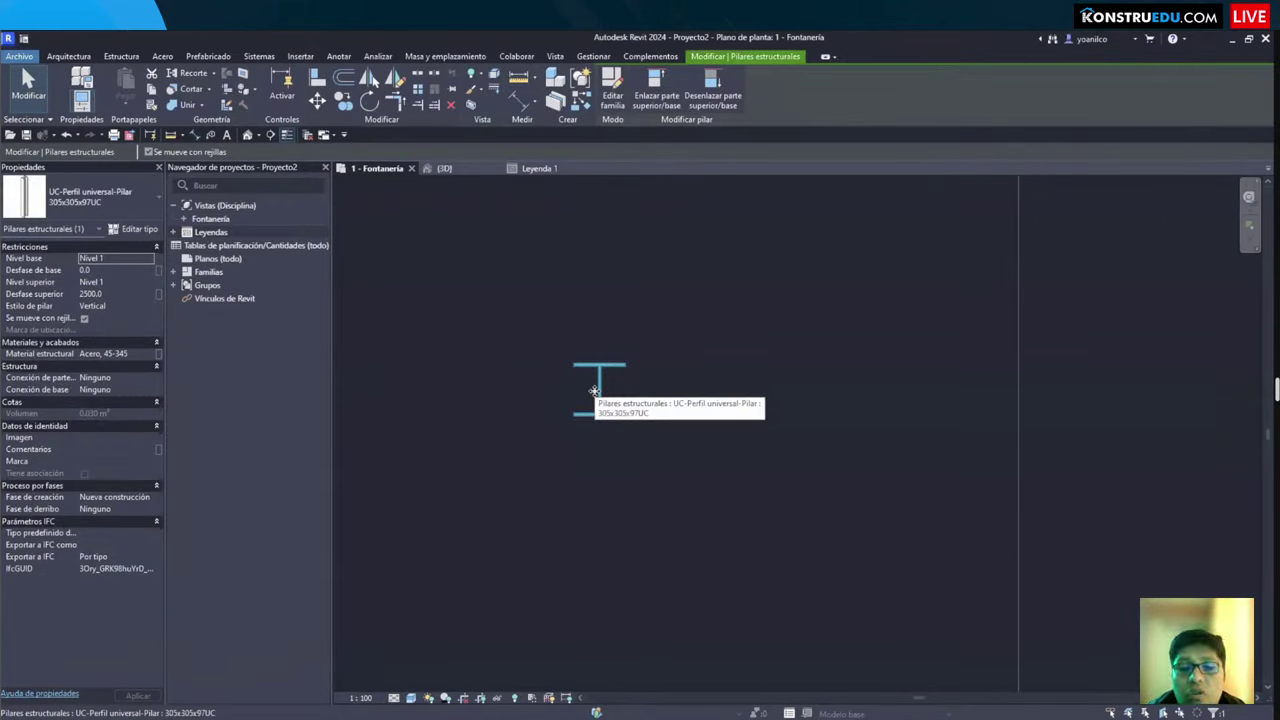
{"action": "key", "text": "Escape"}
{"action": "scroll", "coordinate": [594, 389], "scroll_direction": "up", "scroll_amount": 3}
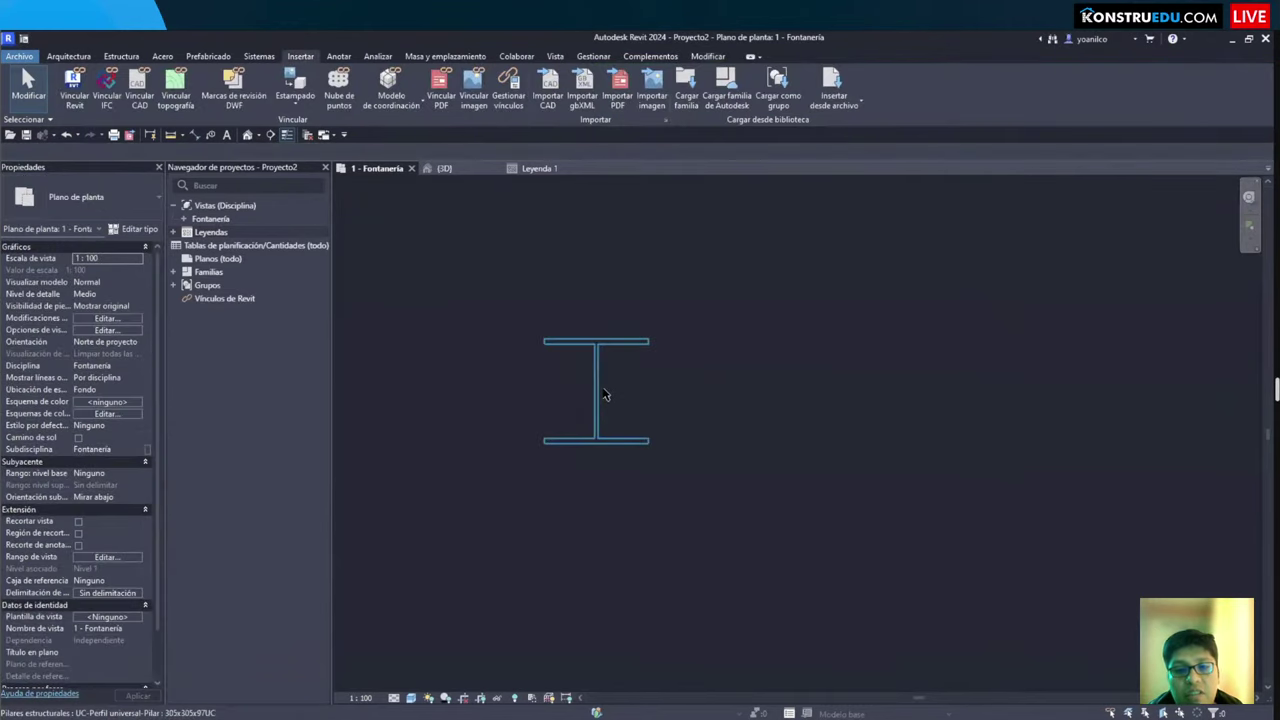
Step: Open the UC-Perfil universal-Pilar.rfa family, orbit it in 3D, then return to the plan
{"action": "double_click", "coordinate": [593, 389]}
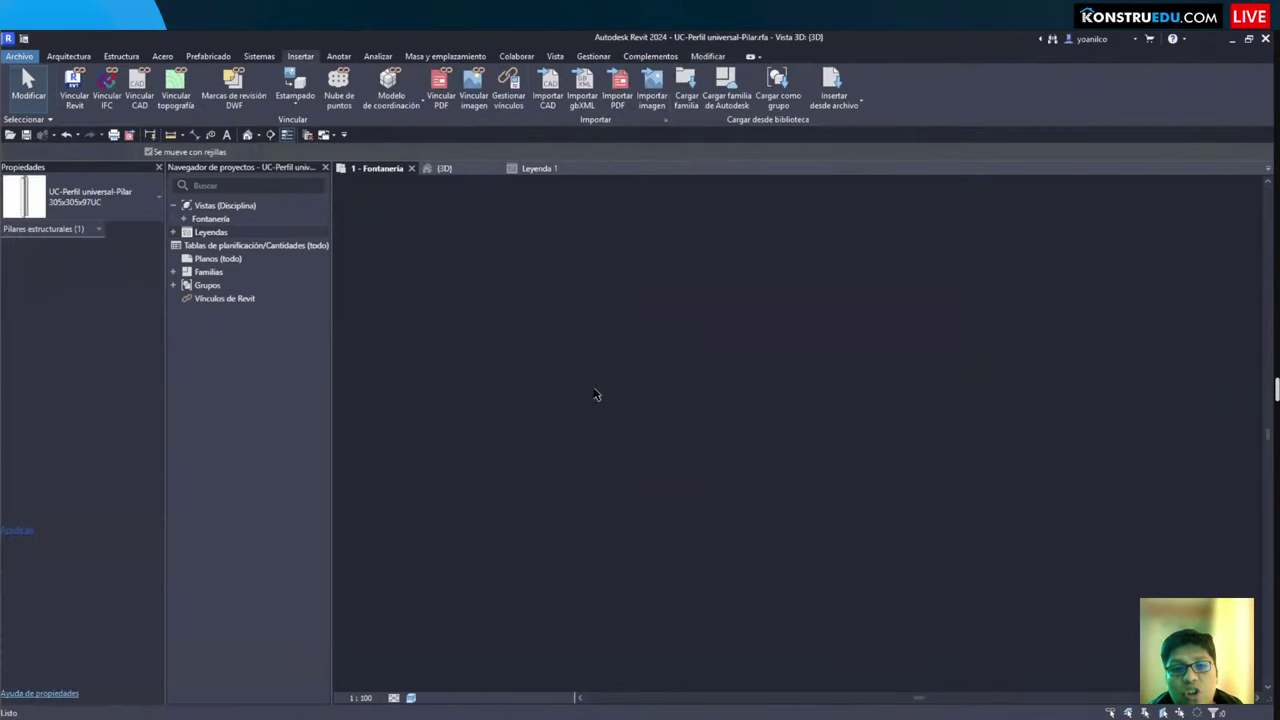
{"action": "mouse_move", "coordinate": [583, 394]}
{"action": "middle_mouse_down", "text": "shift"}
{"action": "mouse_move", "coordinate": [606, 443]}
{"action": "mouse_move", "coordinate": [551, 380]}
{"action": "mouse_move", "coordinate": [574, 391]}
{"action": "mouse_move", "coordinate": [617, 279]}
{"action": "middle_mouse_up", "text": "shift"}
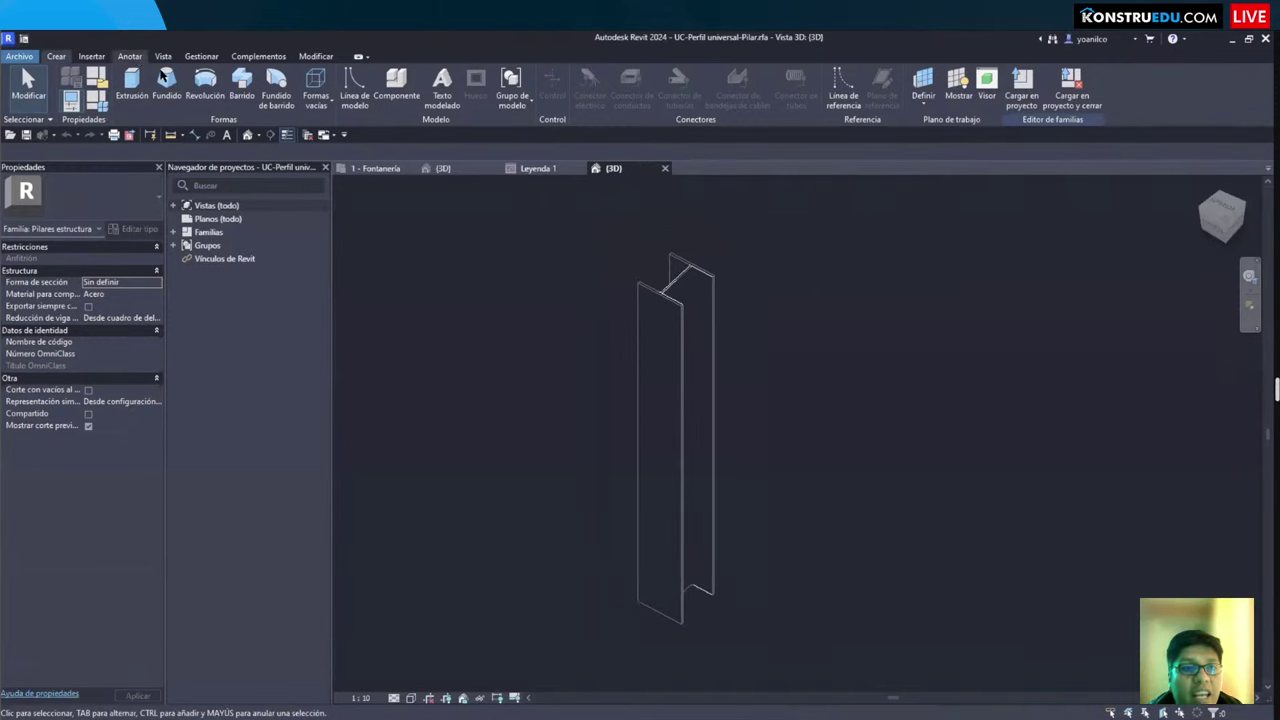
{"action": "left_click", "coordinate": [131, 57]}
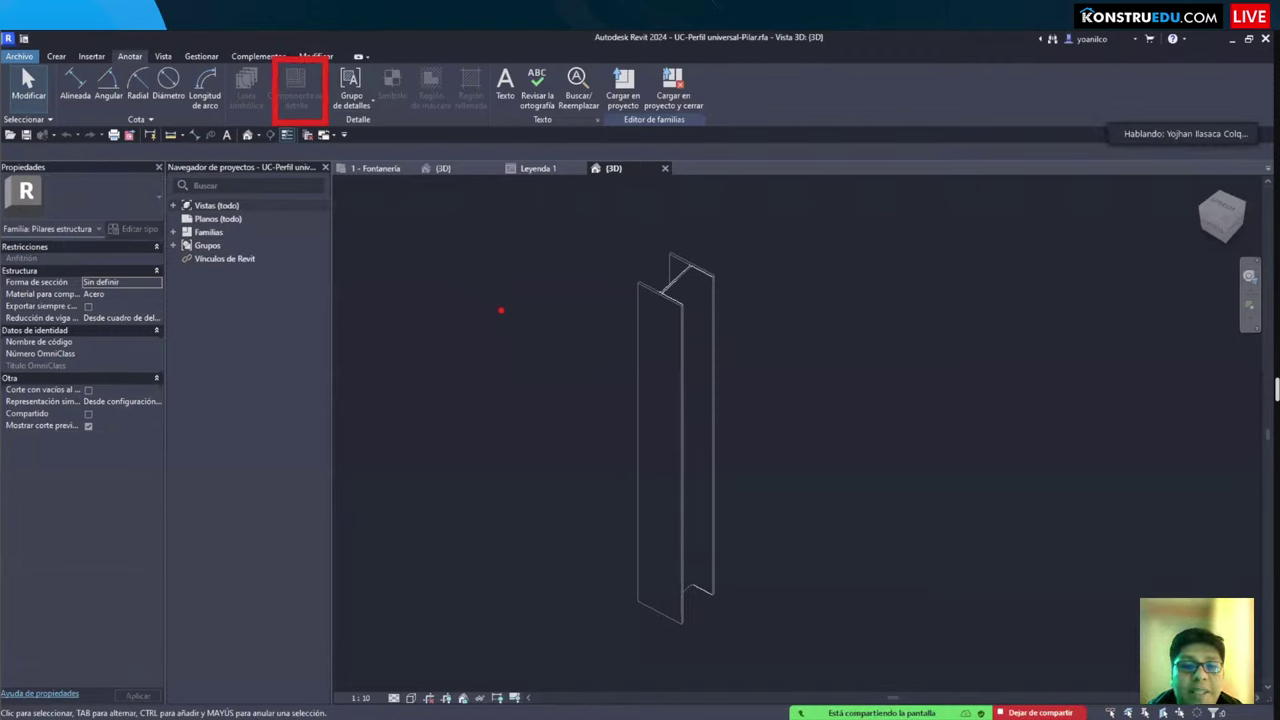
{"action": "mouse_move", "coordinate": [563, 337]}
{"action": "middle_mouse_down", "text": "shift"}
{"action": "mouse_move", "coordinate": [580, 366]}
{"action": "mouse_move", "coordinate": [634, 360]}
{"action": "mouse_move", "coordinate": [565, 379]}
{"action": "mouse_move", "coordinate": [557, 340]}
{"action": "mouse_move", "coordinate": [537, 351]}
{"action": "mouse_move", "coordinate": [557, 300]}
{"action": "middle_mouse_up", "text": "shift"}
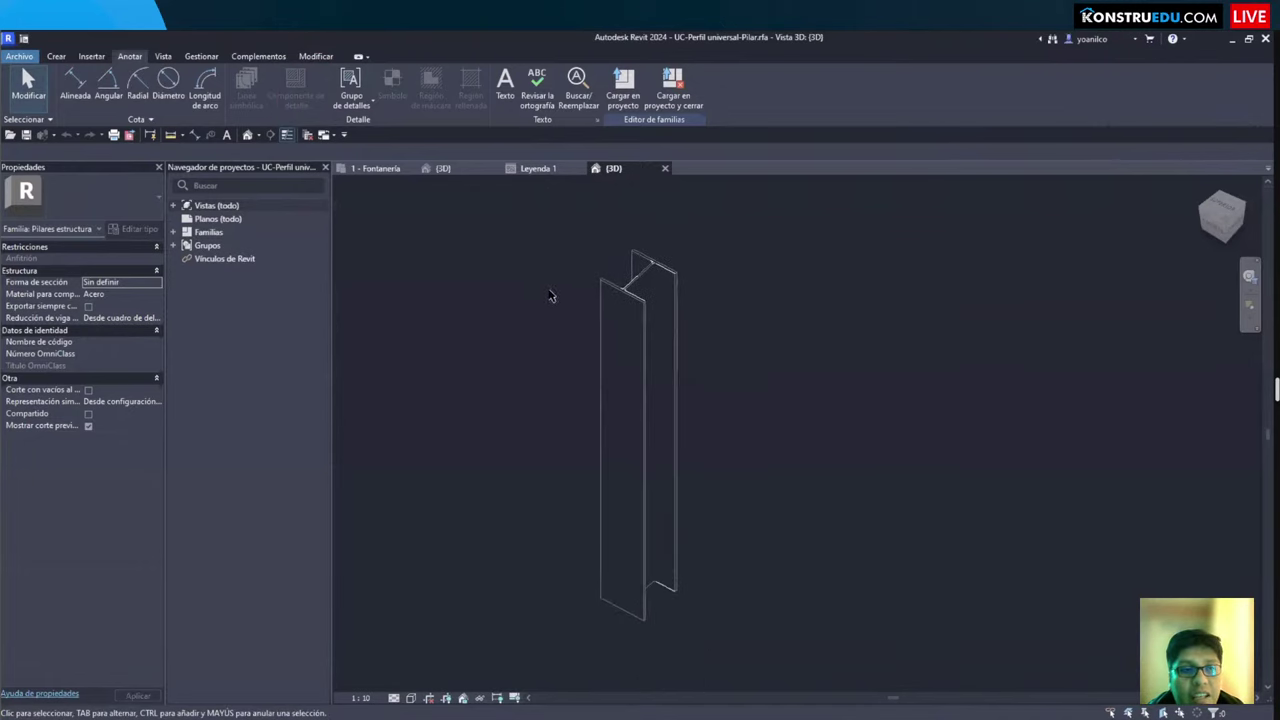
{"action": "key", "text": "ctrl+Tab"}
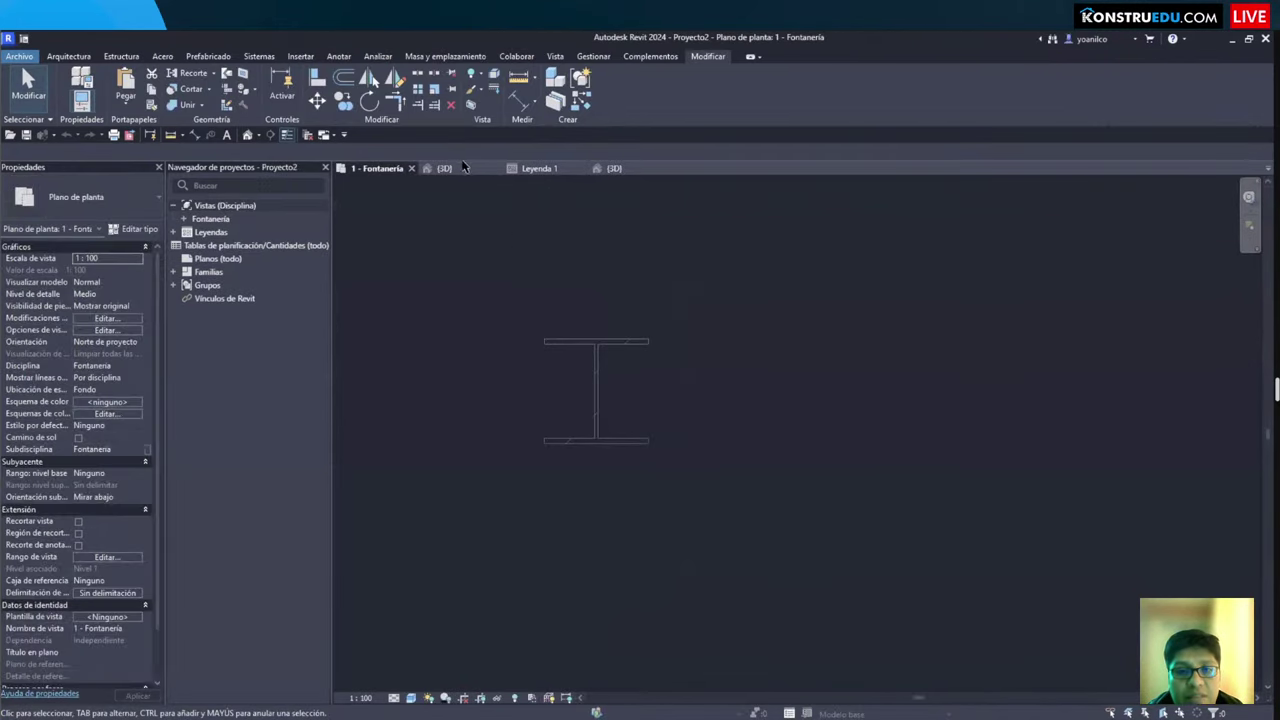
Step: Check the 3 TIPOS FAMILIAS note in Leyenda 1, then zoom around the 1 - Fontanería plan
{"action": "left_click", "coordinate": [543, 168]}
{"action": "left_click", "coordinate": [750, 383]}
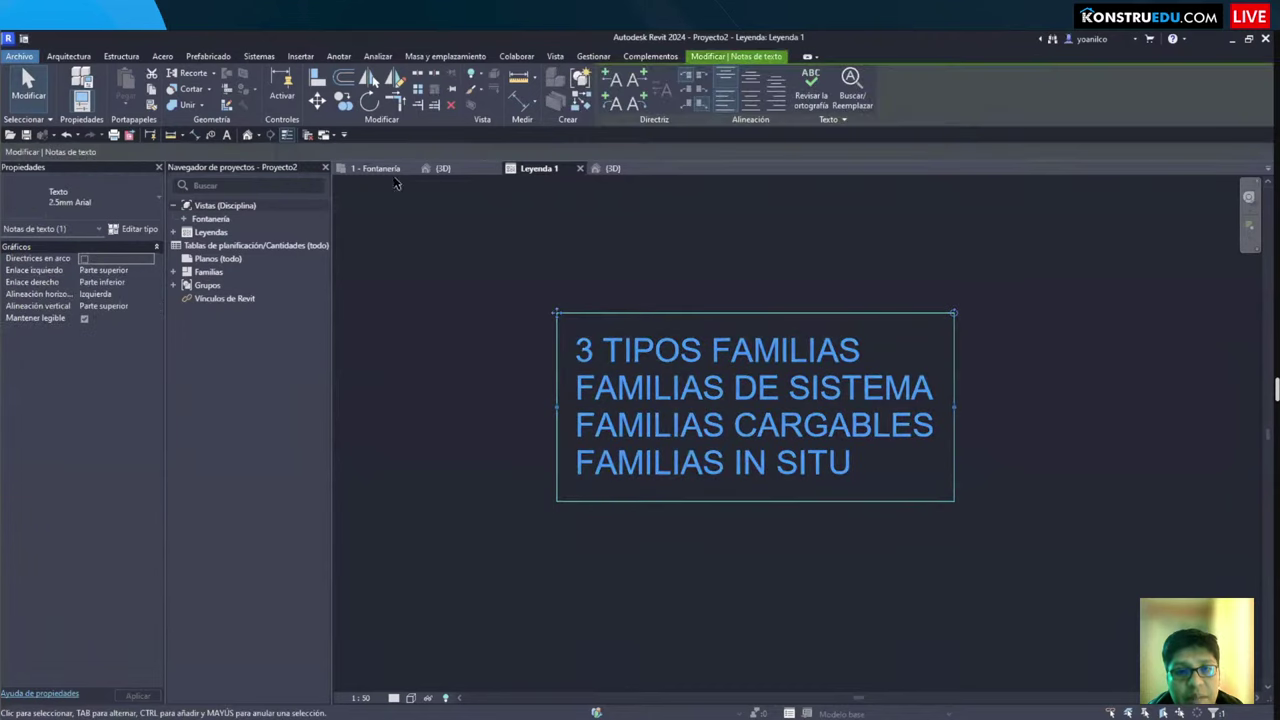
{"action": "left_click", "coordinate": [380, 170]}
{"action": "scroll", "coordinate": [700, 420], "scroll_direction": "up", "scroll_amount": 1}
{"action": "scroll", "coordinate": [650, 448], "scroll_direction": "down", "scroll_amount": 3}
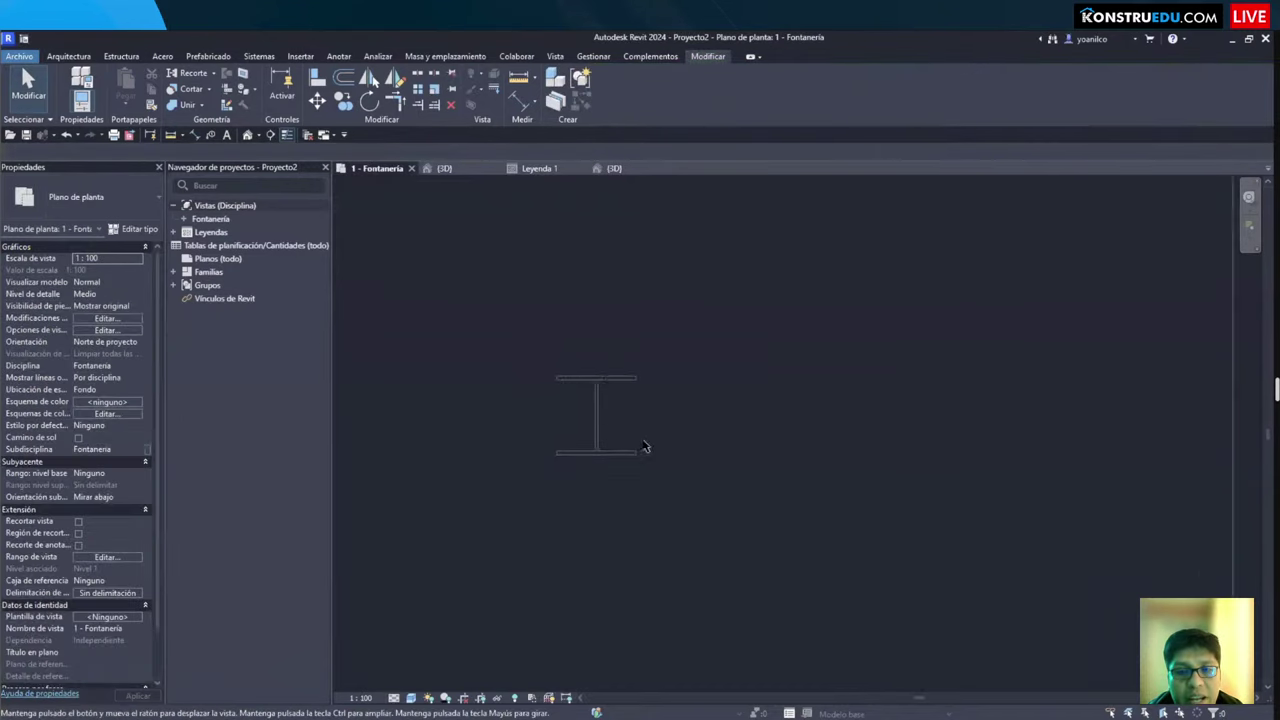
{"action": "scroll", "coordinate": [657, 450], "scroll_direction": "down", "scroll_amount": 3}
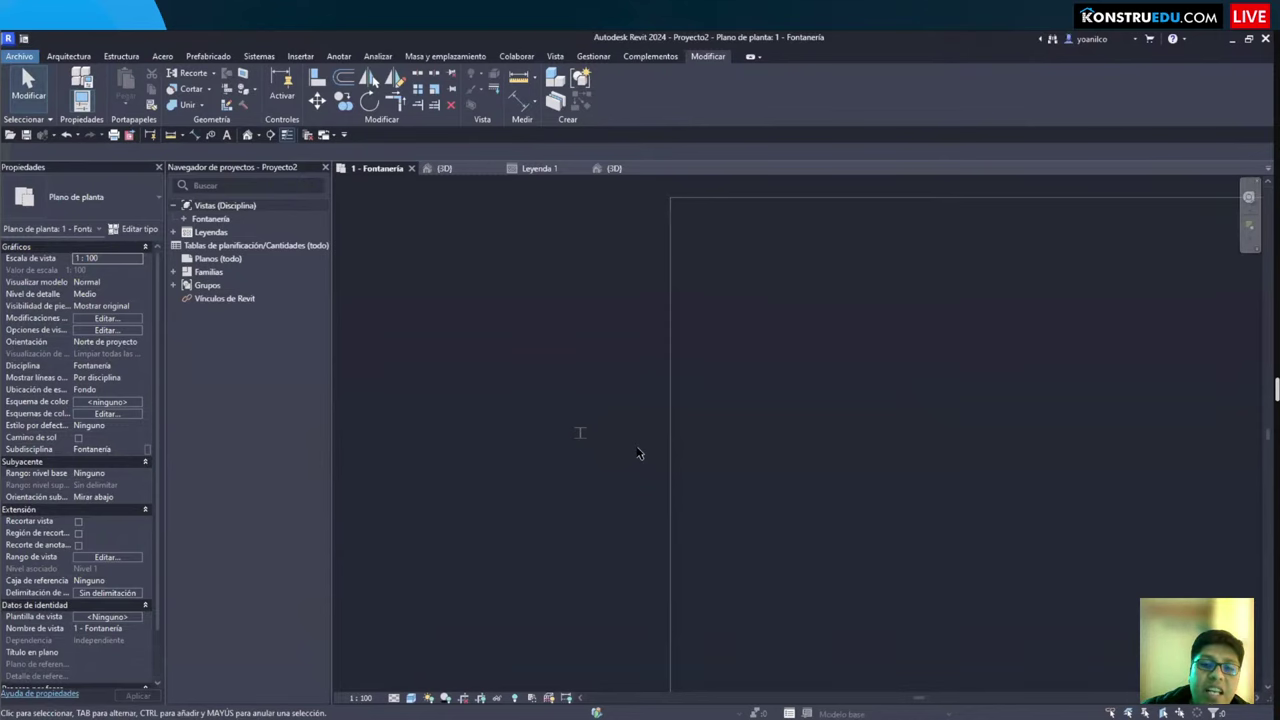
Step: Inspect the I-section column in the UC-Perfil universal-Pilar family's 3D view, selecting its extrusion and orbiting it
{"action": "left_click", "coordinate": [614, 168]}
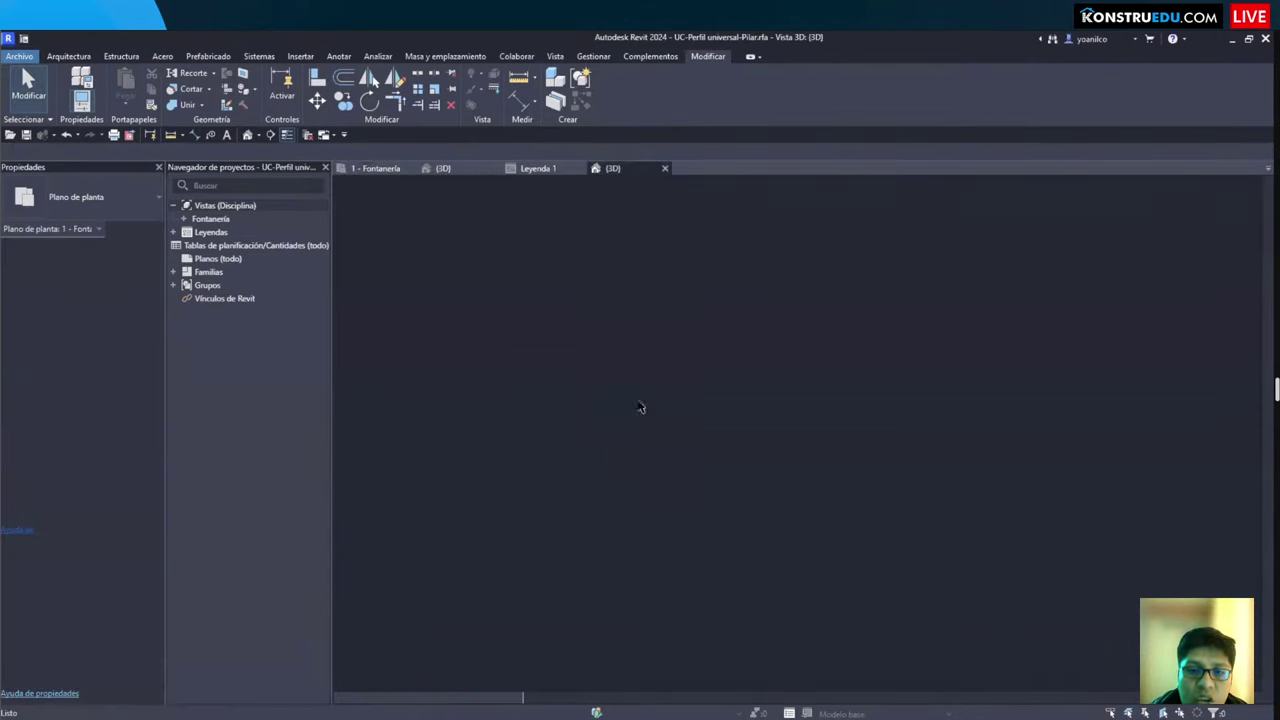
{"action": "scroll", "coordinate": [615, 422], "scroll_direction": "down", "scroll_amount": 2}
{"action": "left_click", "coordinate": [621, 420]}
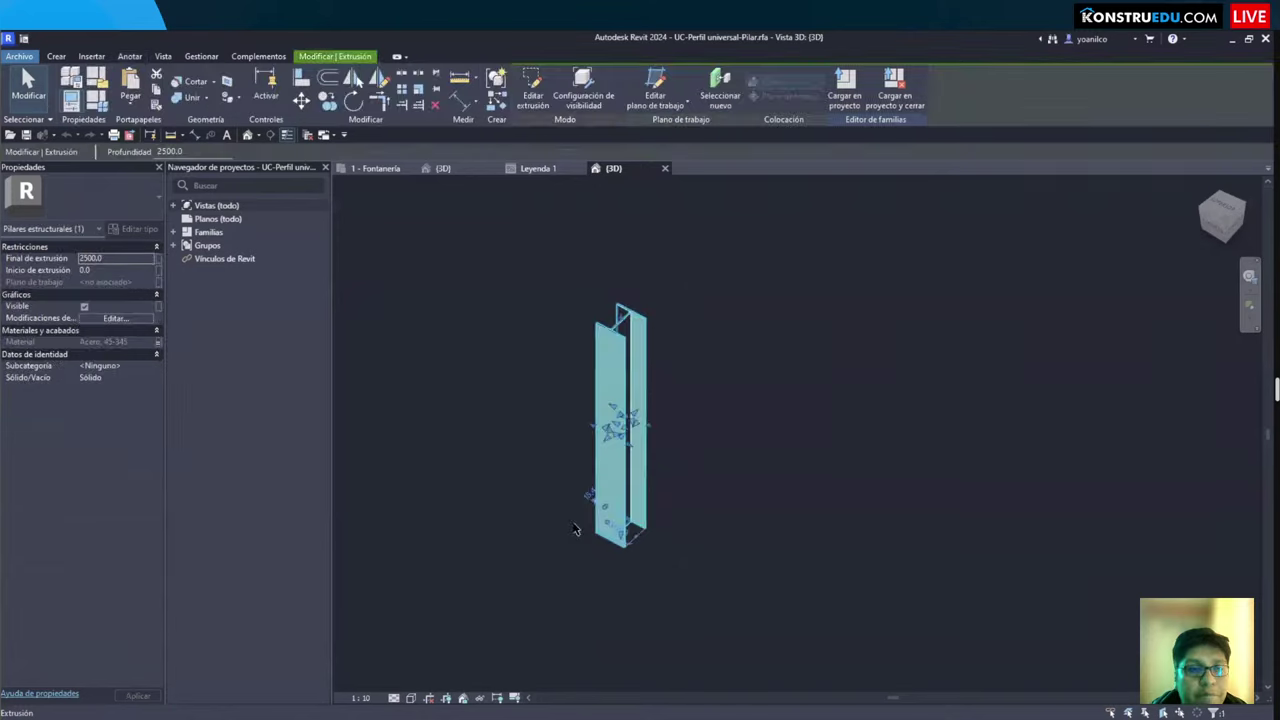
{"action": "scroll", "coordinate": [500, 376], "scroll_direction": "down", "scroll_amount": 2}
{"action": "left_click", "coordinate": [548, 341]}
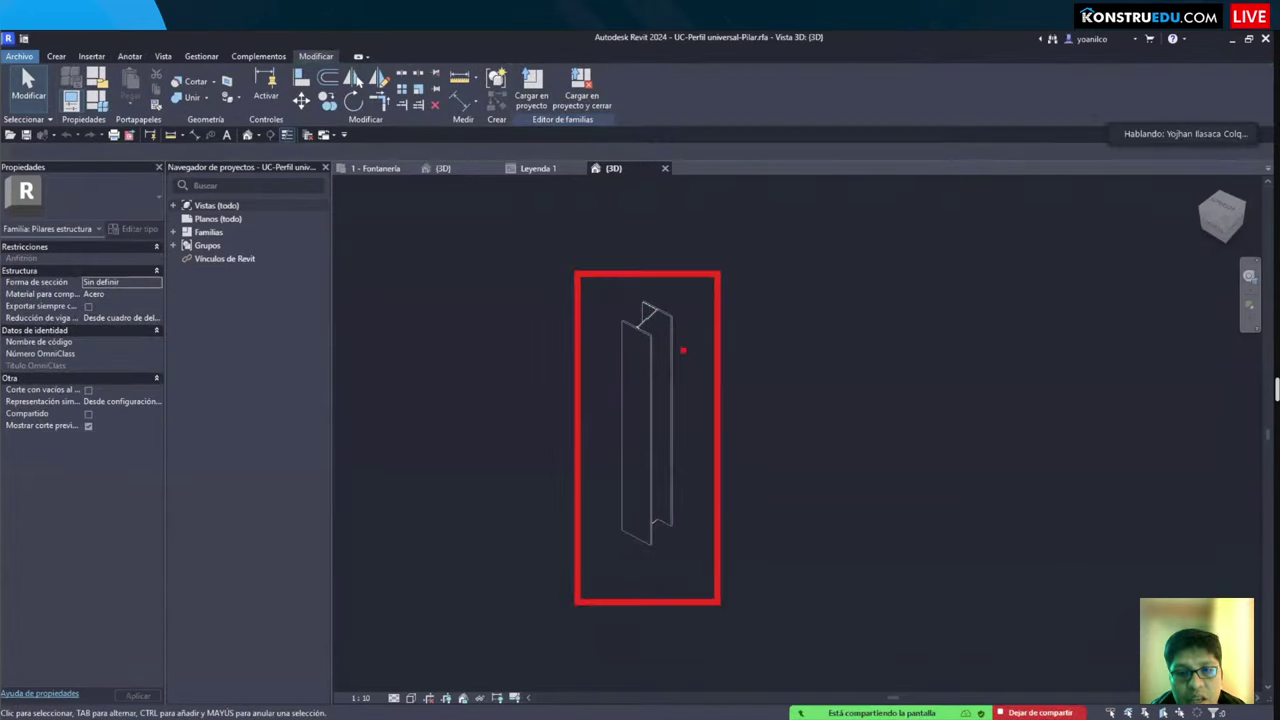
{"action": "mouse_move", "coordinate": [654, 57]}
{"action": "left_mouse_down"}
{"action": "mouse_move", "coordinate": [834, 33]}
{"action": "mouse_move", "coordinate": [822, 33]}
{"action": "left_mouse_up"}
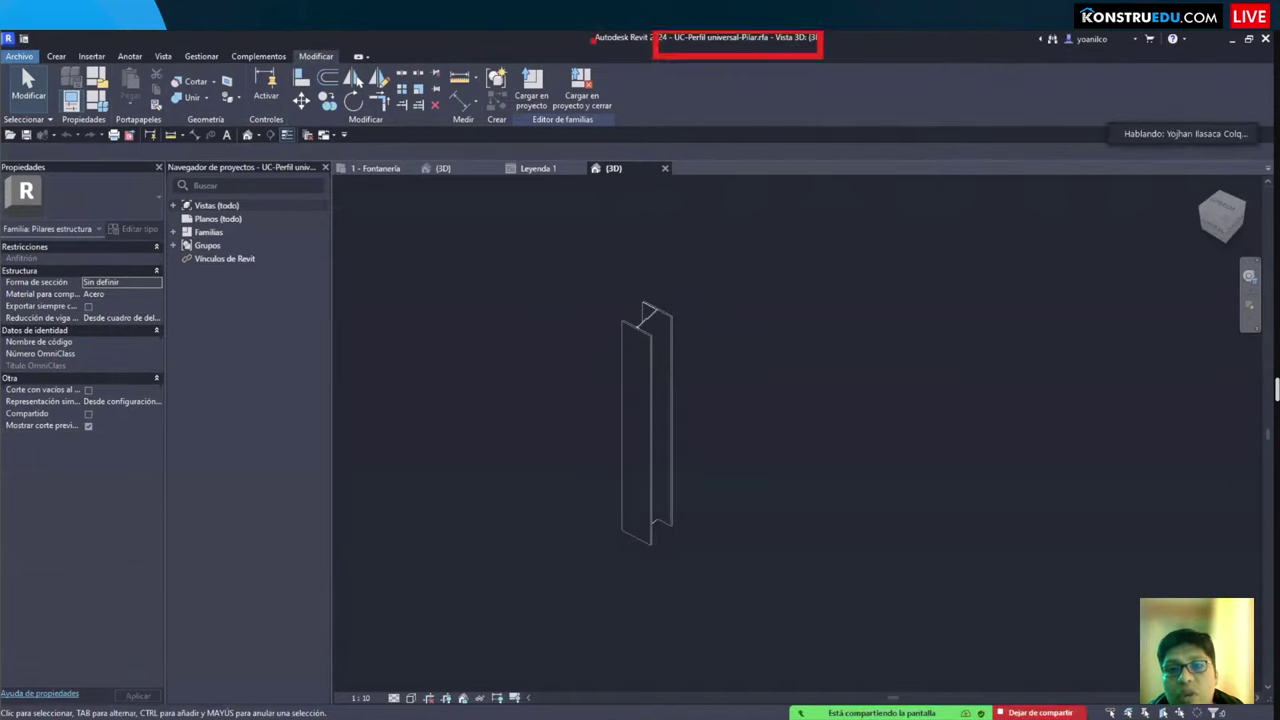
{"action": "mouse_move", "coordinate": [588, 60]}
{"action": "left_mouse_down"}
{"action": "mouse_move", "coordinate": [966, 32]}
{"action": "mouse_move", "coordinate": [832, 33]}
{"action": "left_mouse_up"}
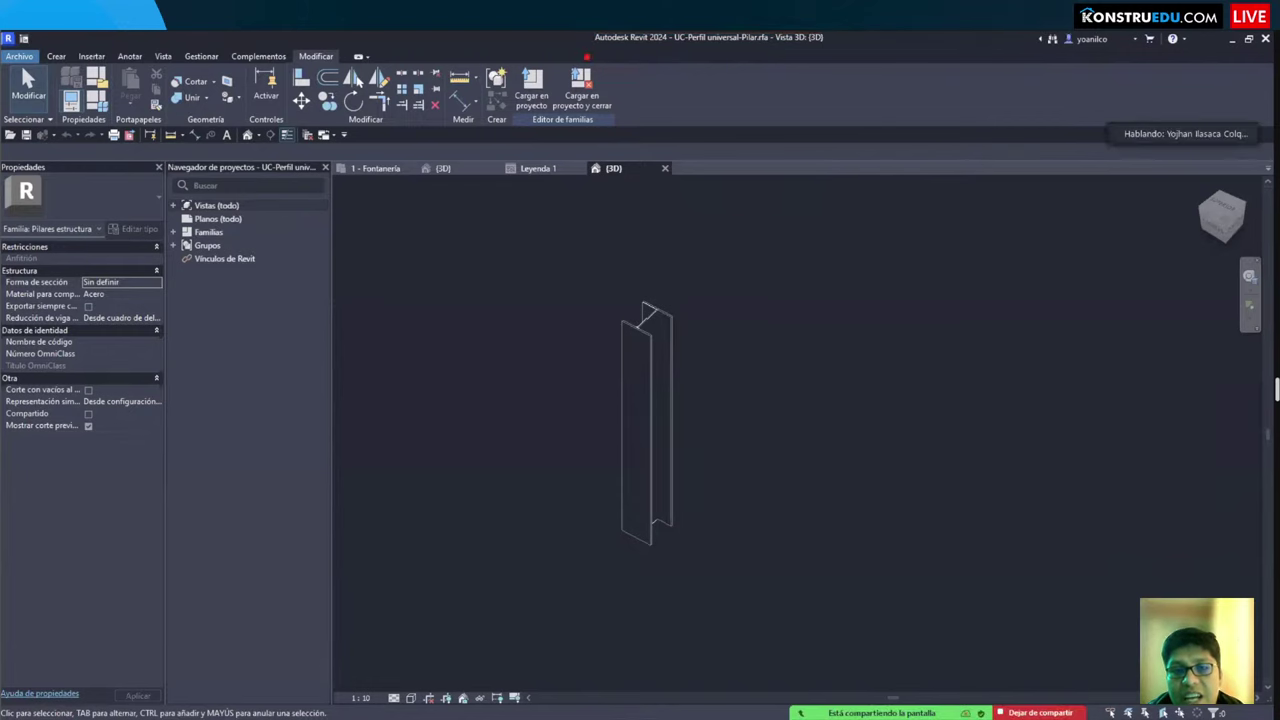
{"action": "left_click", "coordinate": [649, 389]}
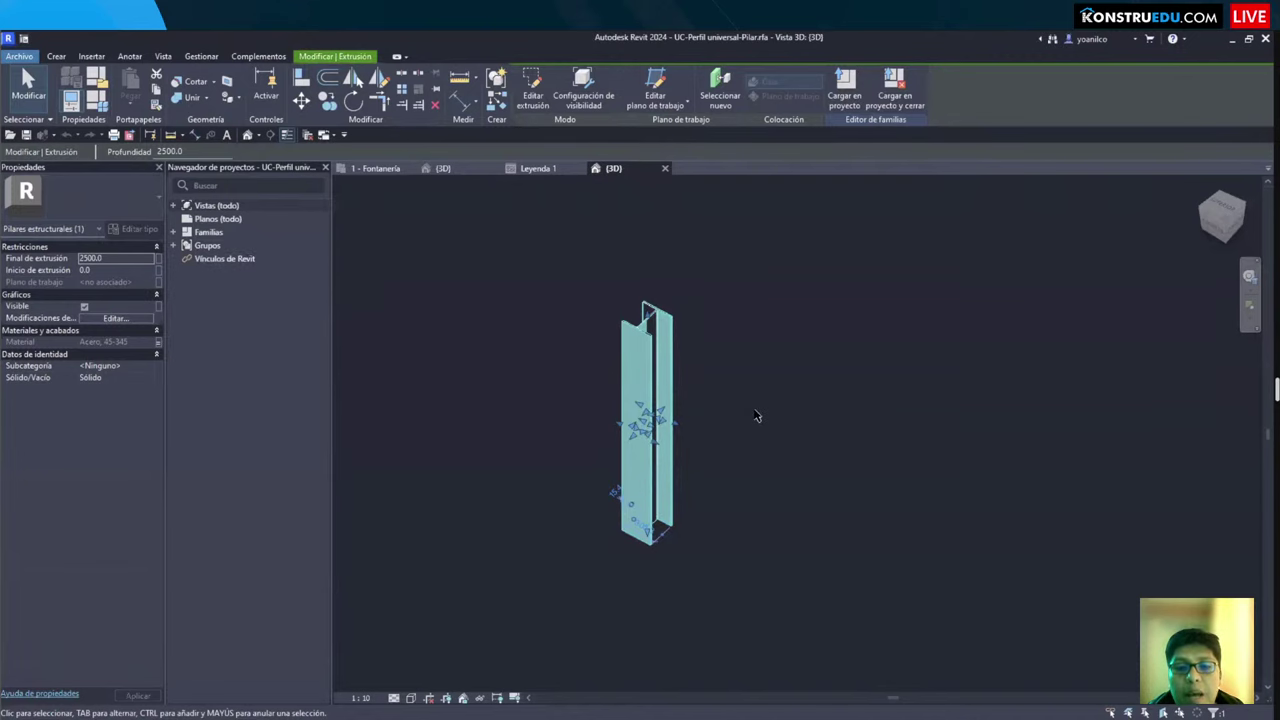
{"action": "left_click", "coordinate": [680, 420]}
{"action": "middle_click_drag", "start_coordinate": [680, 420], "coordinate": [760, 474], "text": "shift"}
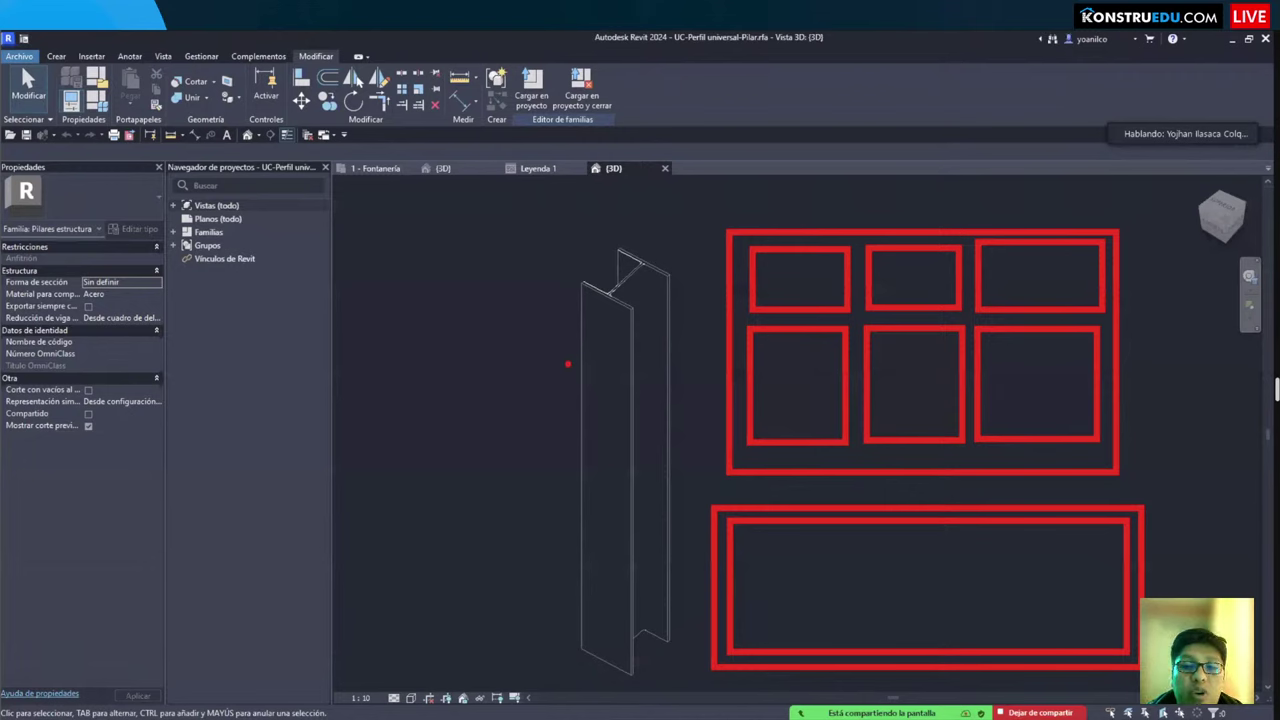
{"action": "left_click_drag", "start_coordinate": [549, 379], "coordinate": [690, 375]}
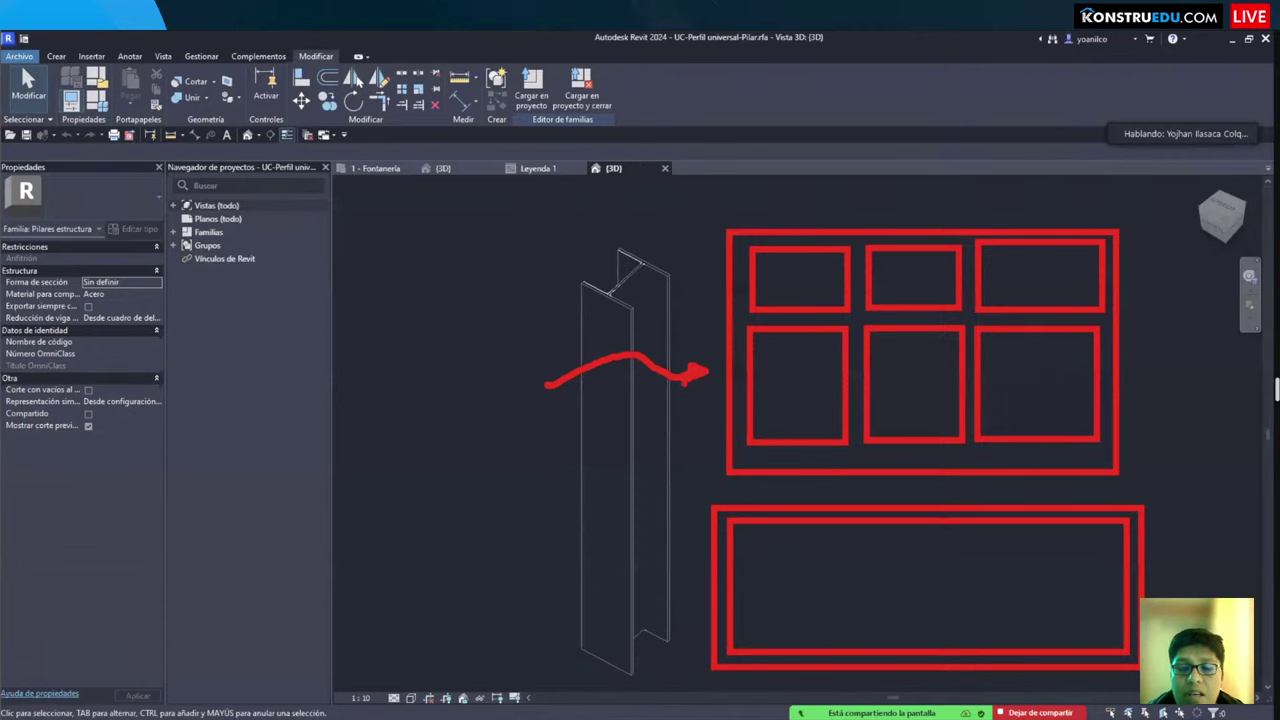
{"action": "scroll", "coordinate": [520, 287], "scroll_direction": "down", "scroll_amount": 2}
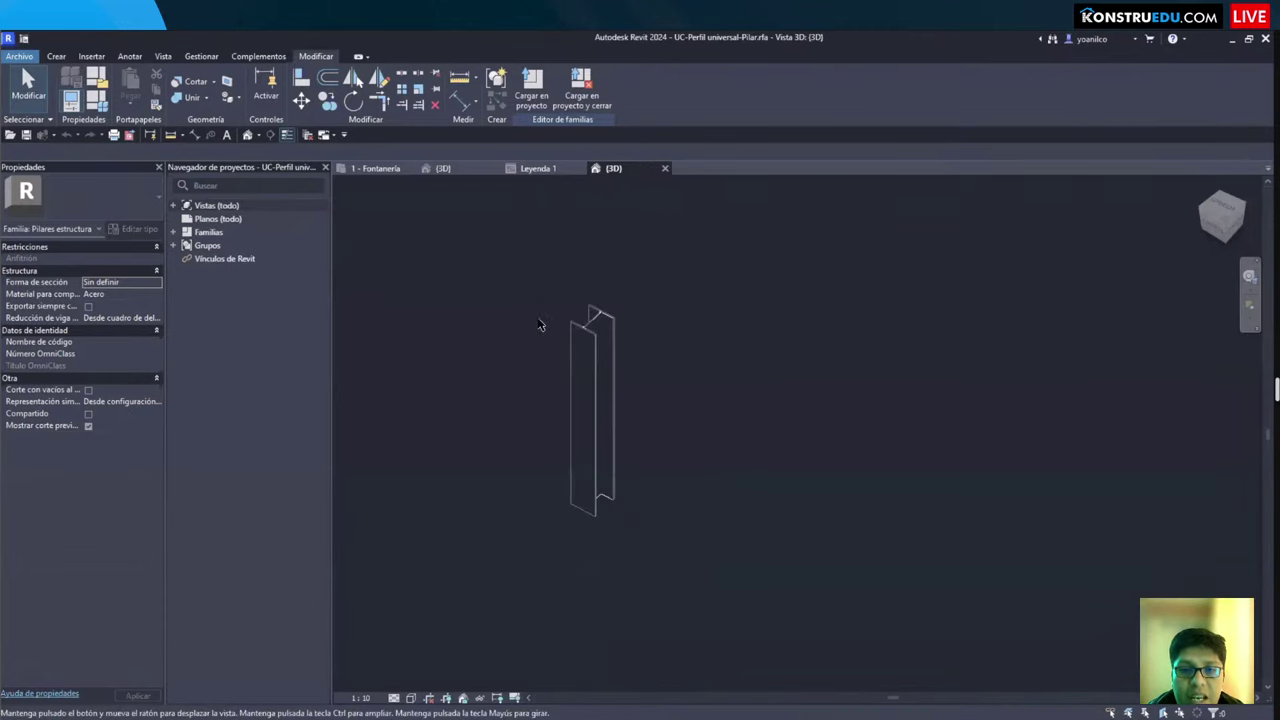
Step: Orbit and zoom around the project's floor in 3D, then return to the 1 - Fontanería plan
{"action": "left_click", "coordinate": [442, 168]}
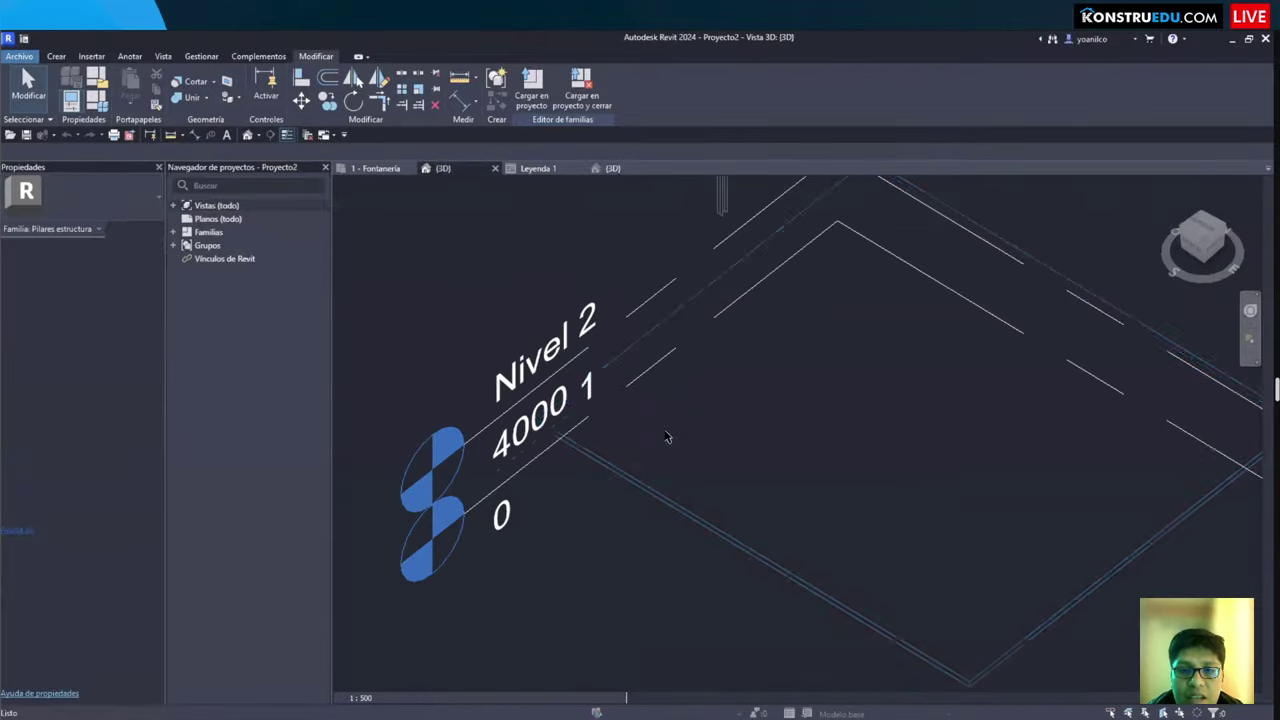
{"action": "scroll", "coordinate": [686, 428], "scroll_direction": "down", "scroll_amount": 3}
{"action": "middle_click_drag", "start_coordinate": [697, 450], "coordinate": [621, 522], "text": "shift"}
{"action": "scroll", "coordinate": [621, 522], "scroll_direction": "up", "scroll_amount": 3}
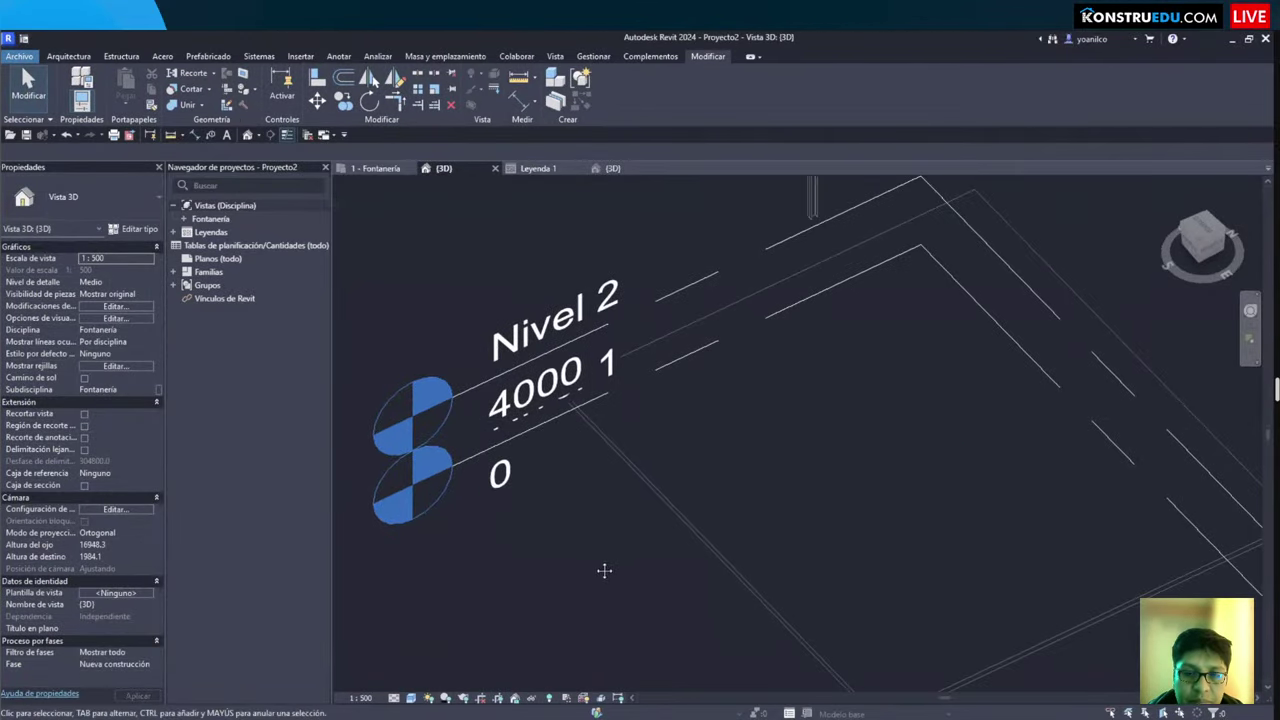
{"action": "scroll", "coordinate": [603, 571], "scroll_direction": "down", "scroll_amount": 1}
{"action": "scroll", "coordinate": [520, 305], "scroll_direction": "down", "scroll_amount": 2}
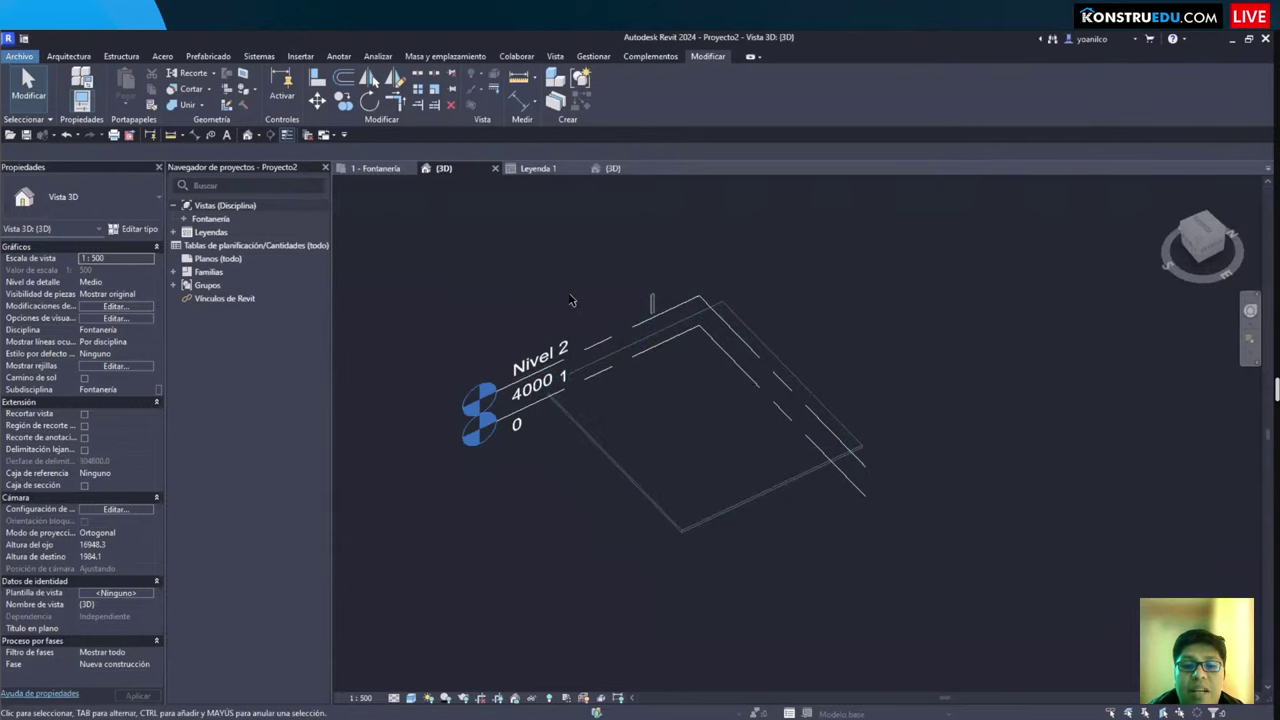
{"action": "scroll", "coordinate": [578, 290], "scroll_direction": "up", "scroll_amount": 5}
{"action": "scroll", "coordinate": [582, 290], "scroll_direction": "down", "scroll_amount": 3}
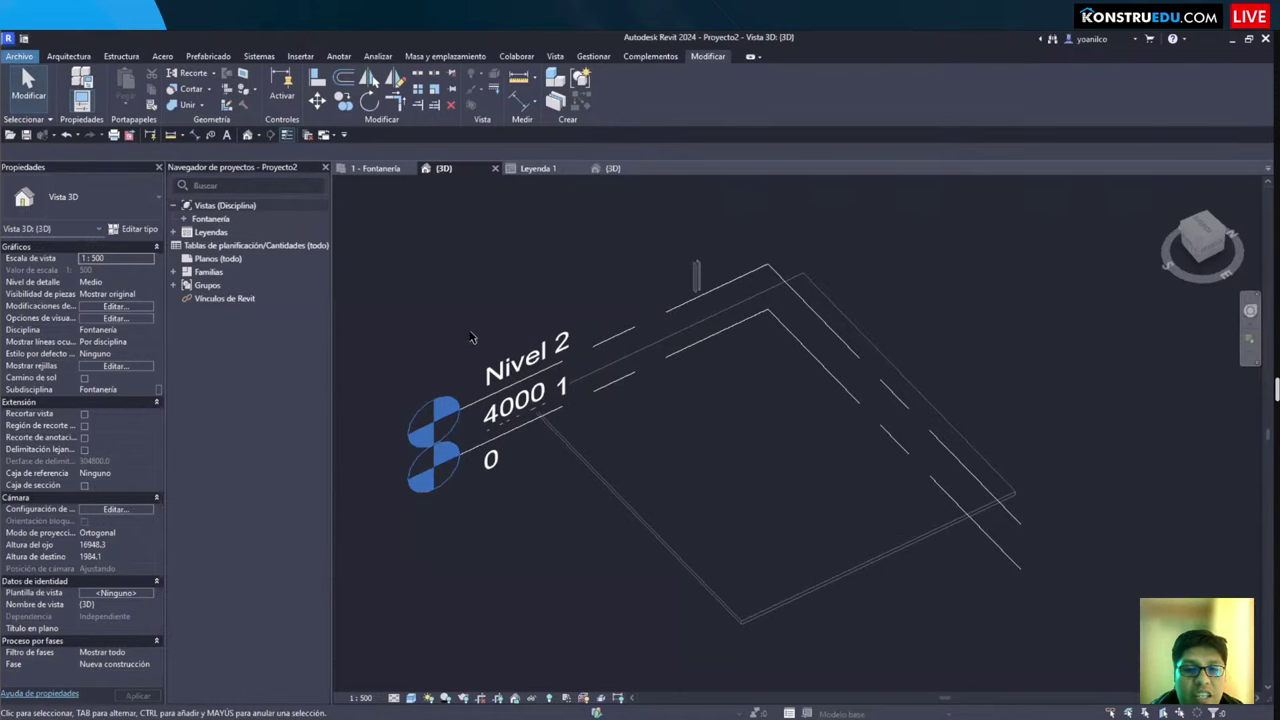
{"action": "scroll", "coordinate": [478, 350], "scroll_direction": "down", "scroll_amount": 1}
{"action": "left_click", "coordinate": [371, 169]}
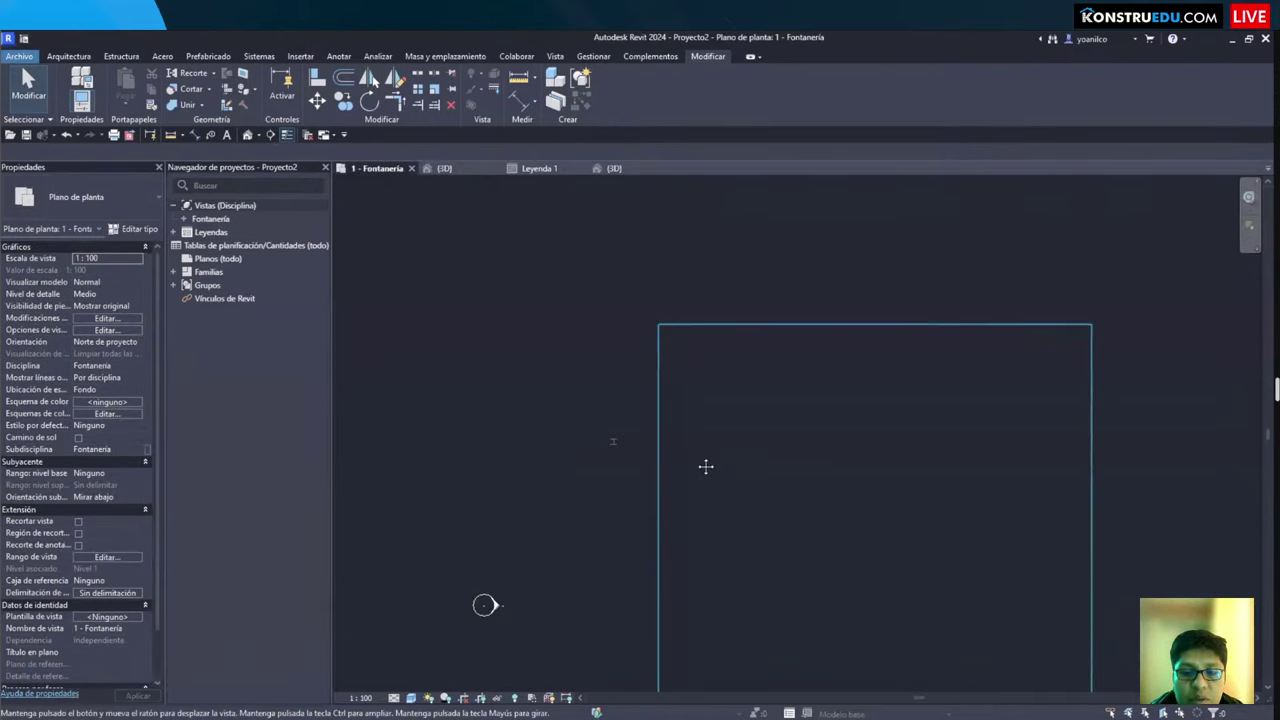
Step: Draw a rectangle of walls with WA, then cancel a window attempt with no window family loaded
{"action": "scroll", "coordinate": [672, 328], "scroll_direction": "up", "scroll_amount": 3}
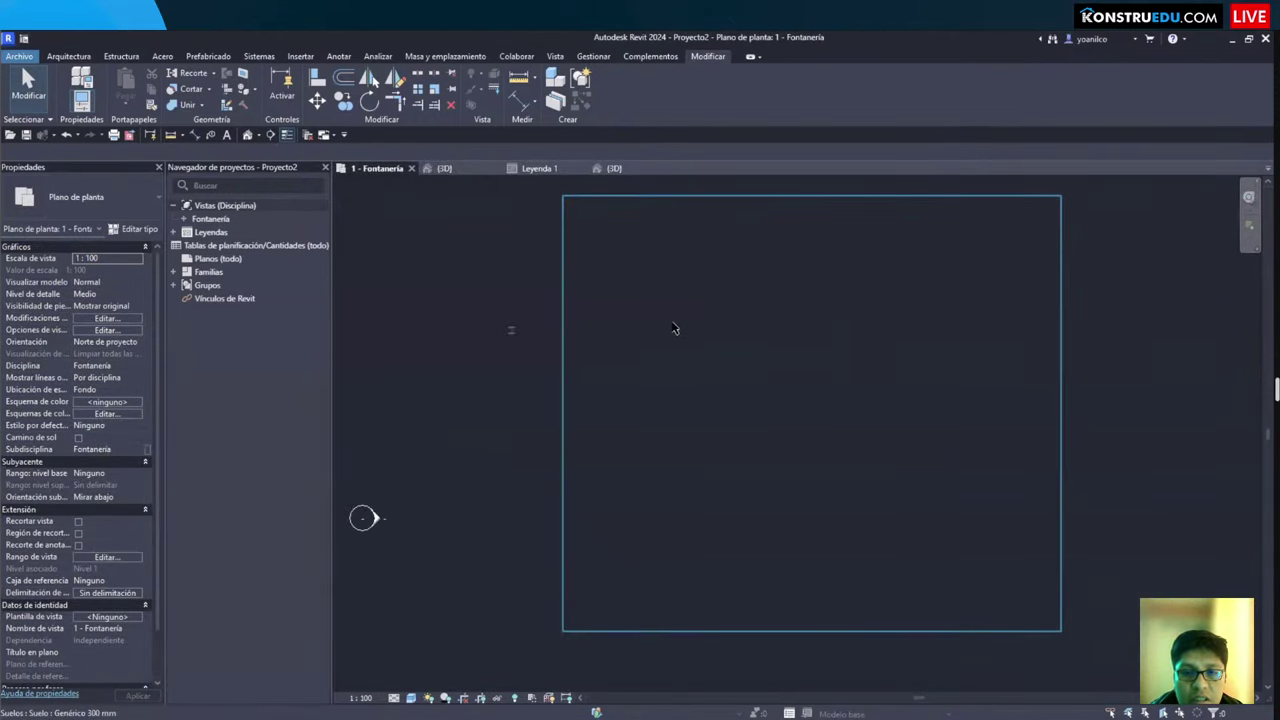
{"action": "key", "text": "w"}
{"action": "key", "text": "a"}
{"action": "left_click", "coordinate": [621, 75]}
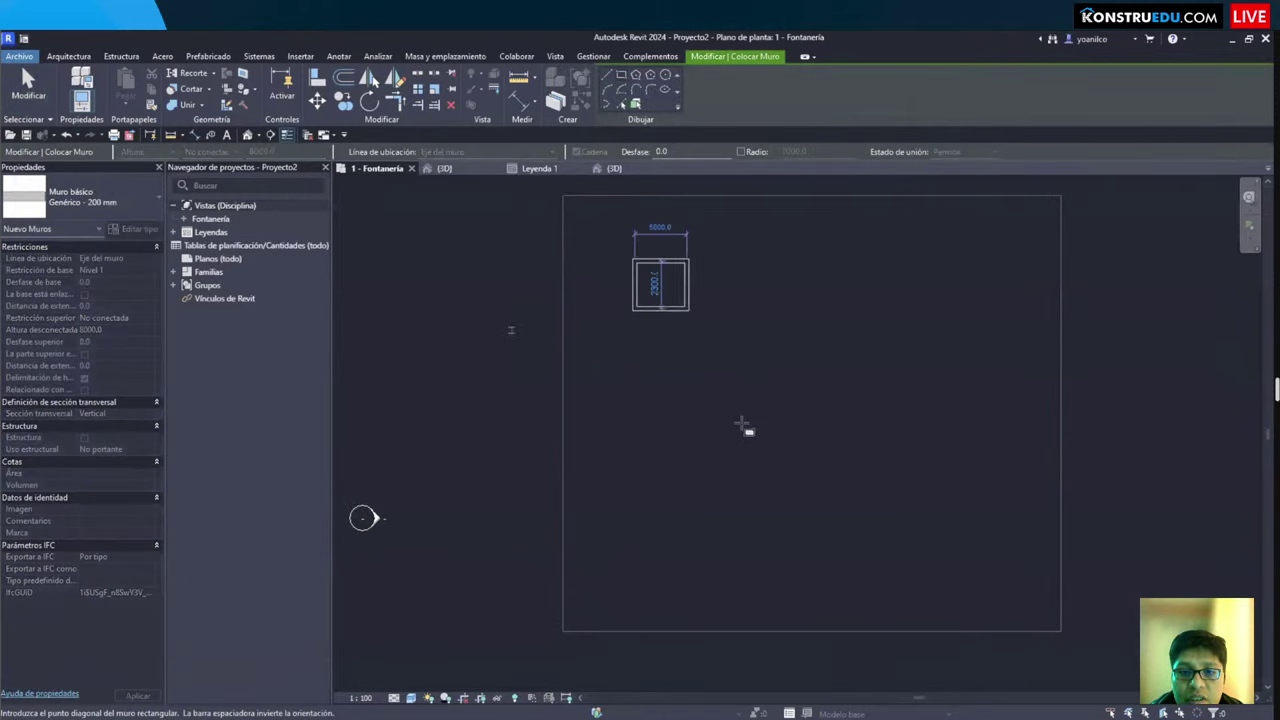
{"action": "left_click", "coordinate": [603, 249]}
{"action": "left_click", "coordinate": [784, 530]}
{"action": "key", "text": "Escape"}
{"action": "key", "text": "w"}
{"action": "key", "text": "n"}
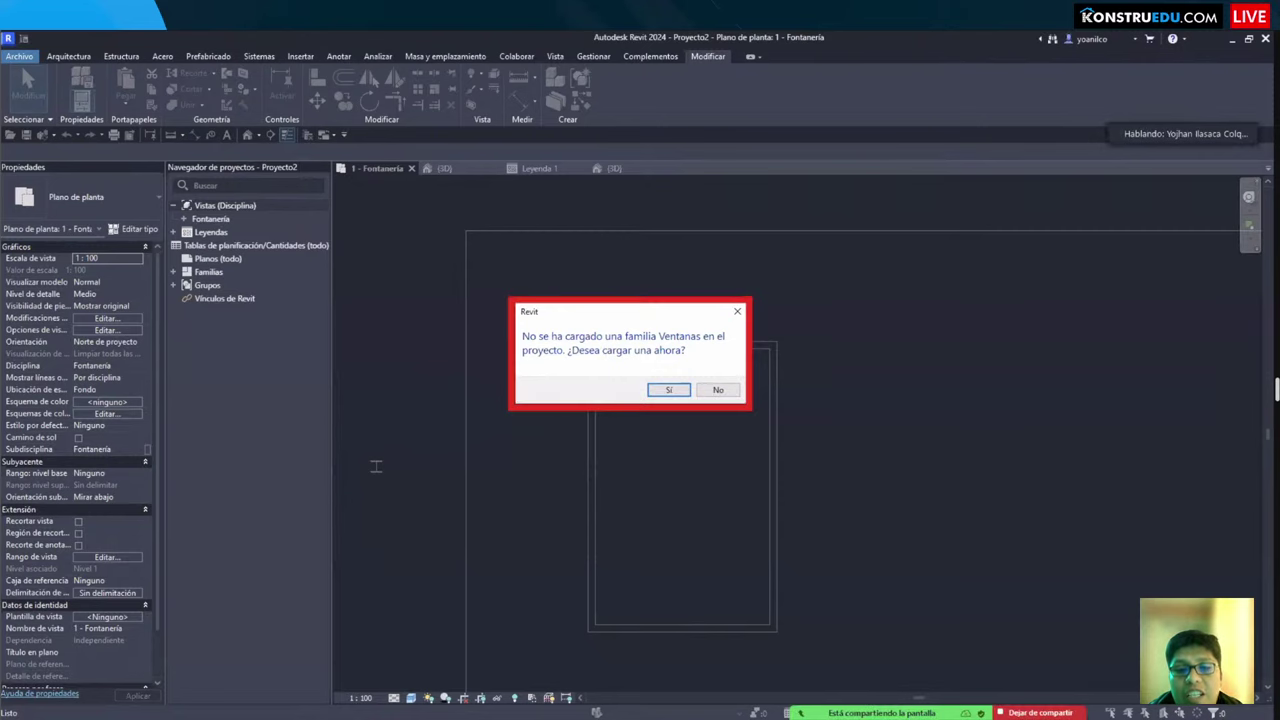
{"action": "key", "text": "Escape"}
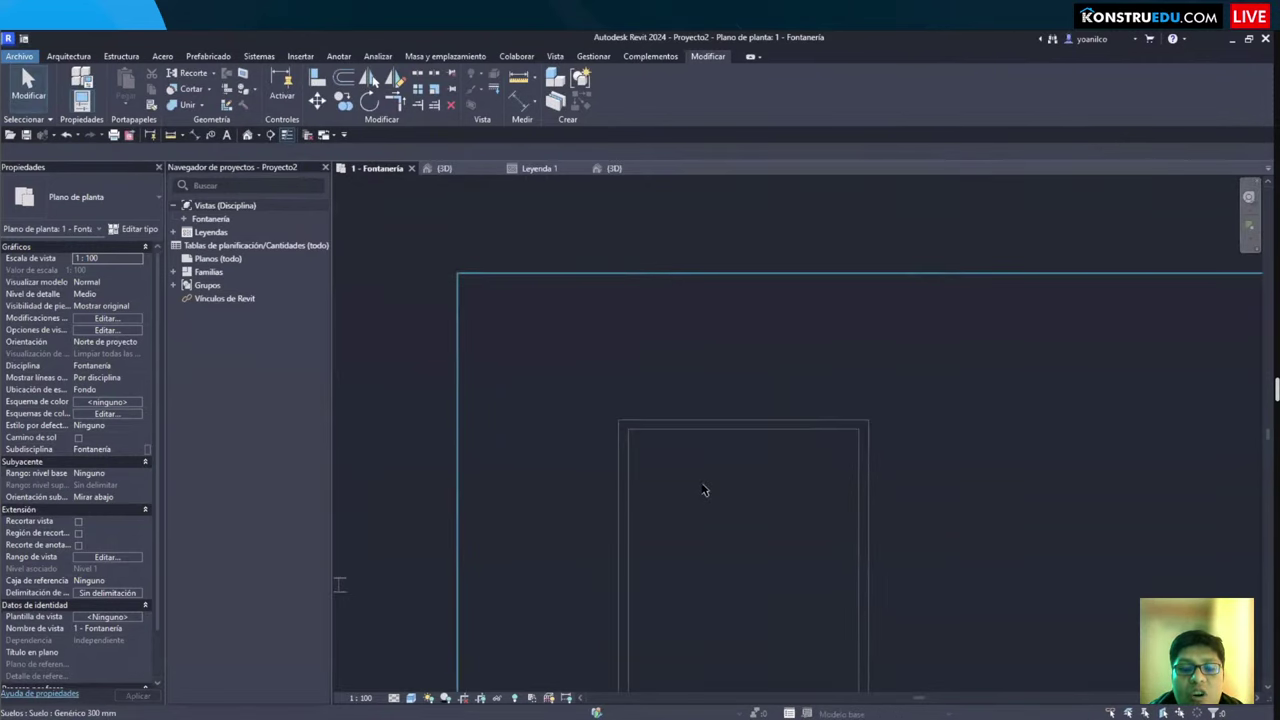
Step: In the 3D view, select the new walls and the floor in turn to check them
{"action": "key", "text": "3"}
{"action": "key", "text": "d"}
{"action": "scroll", "coordinate": [664, 375], "scroll_direction": "up", "scroll_amount": 2}
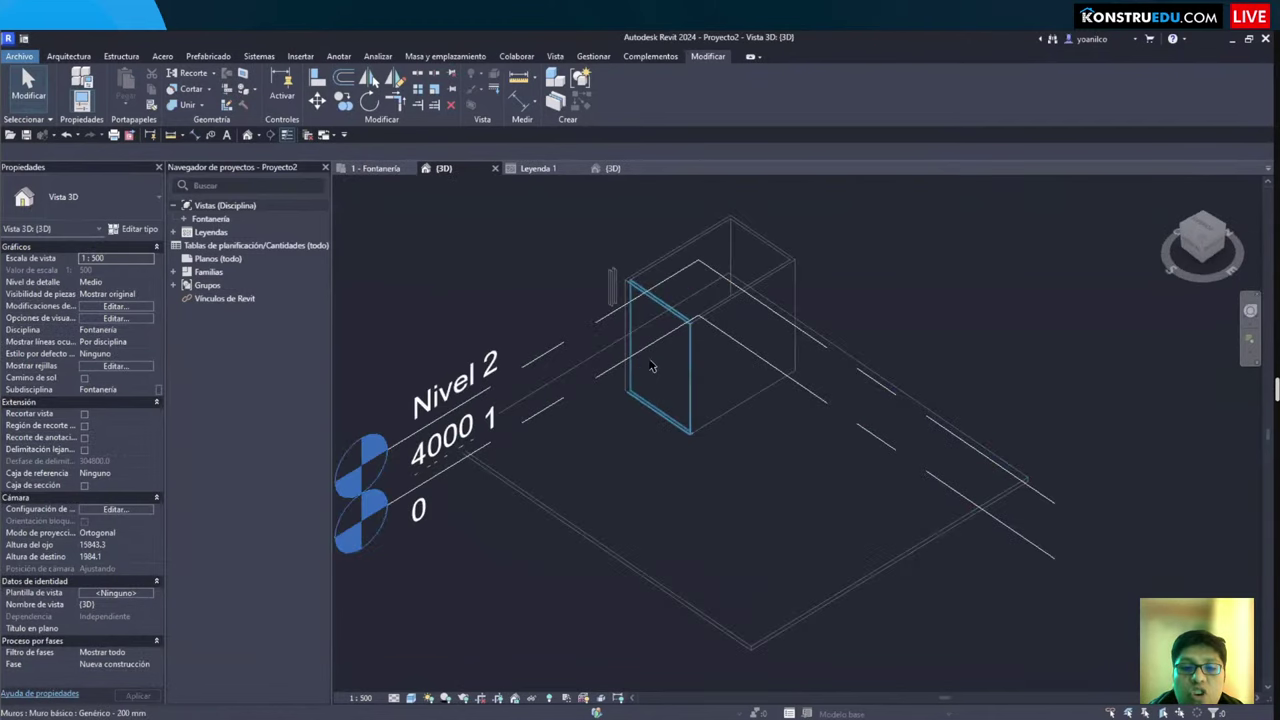
{"action": "left_click", "coordinate": [664, 375]}
{"action": "left_click", "coordinate": [737, 352]}
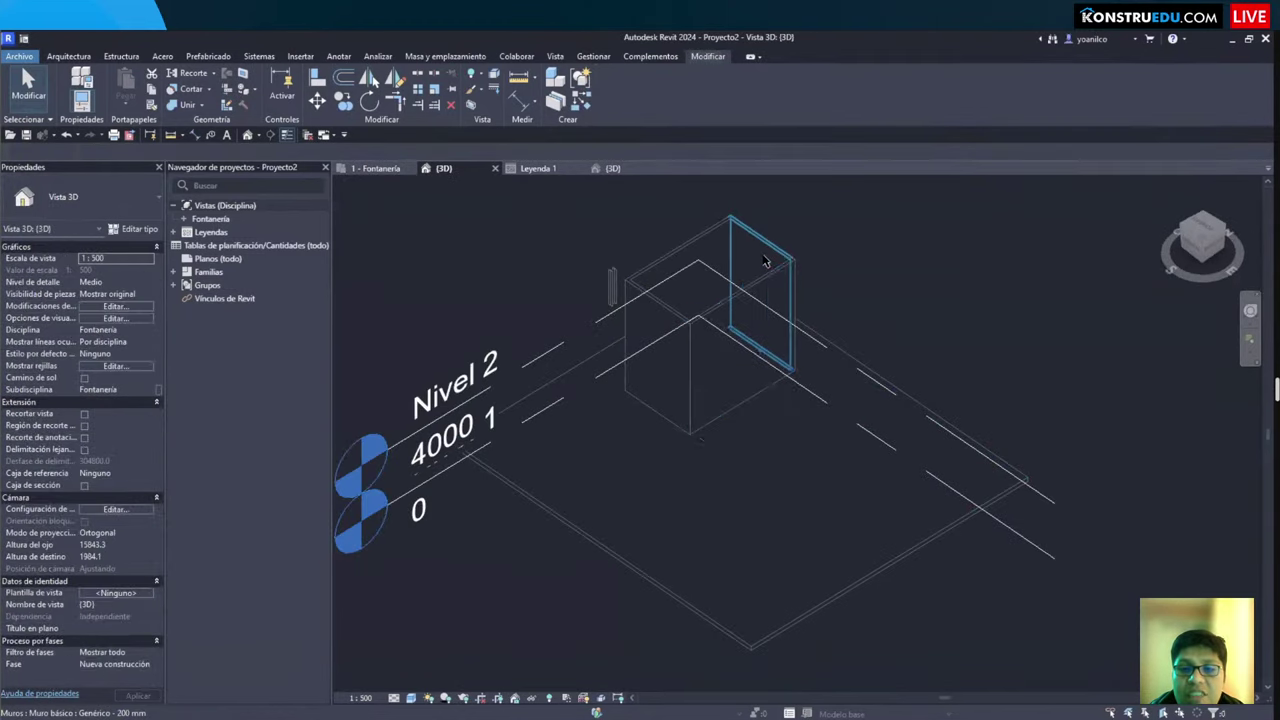
{"action": "left_click", "coordinate": [698, 273]}
{"action": "left_click", "coordinate": [760, 560]}
{"action": "left_click", "coordinate": [698, 300]}
{"action": "scroll", "coordinate": [955, 352], "scroll_direction": "down", "scroll_amount": 1}
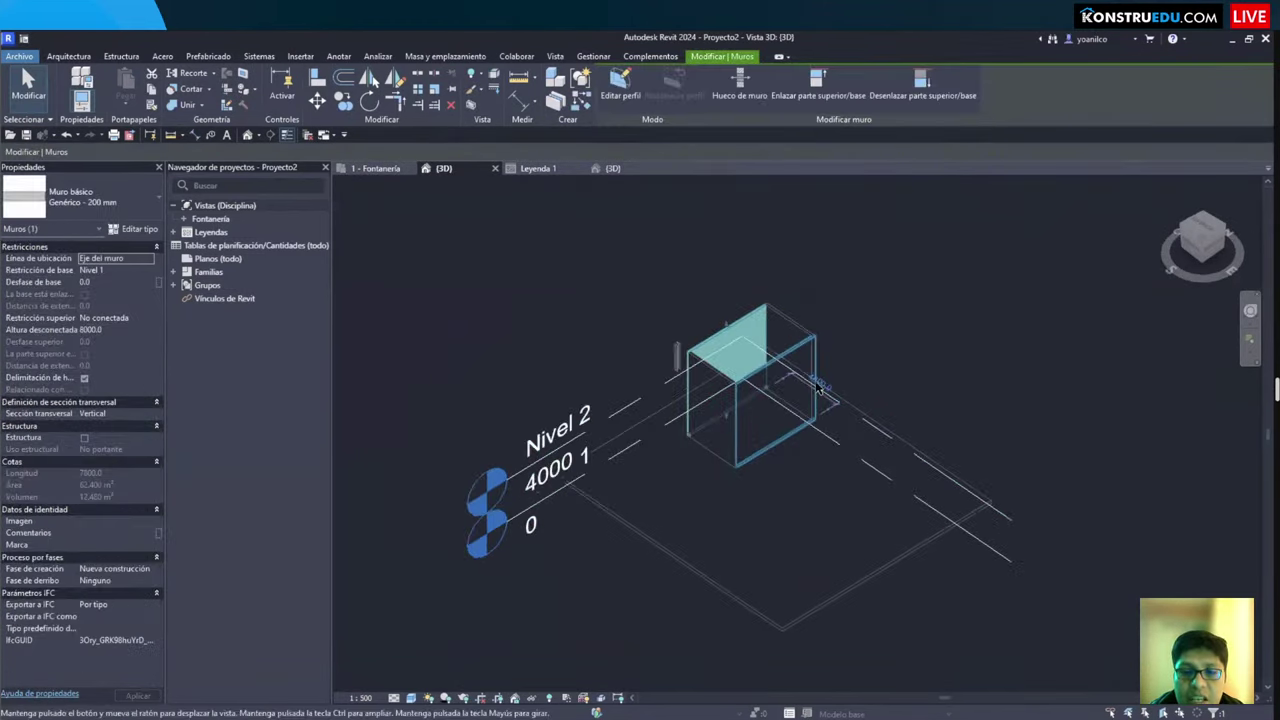
{"action": "left_click", "coordinate": [955, 352]}
{"action": "scroll", "coordinate": [950, 430], "scroll_direction": "up", "scroll_amount": 4}
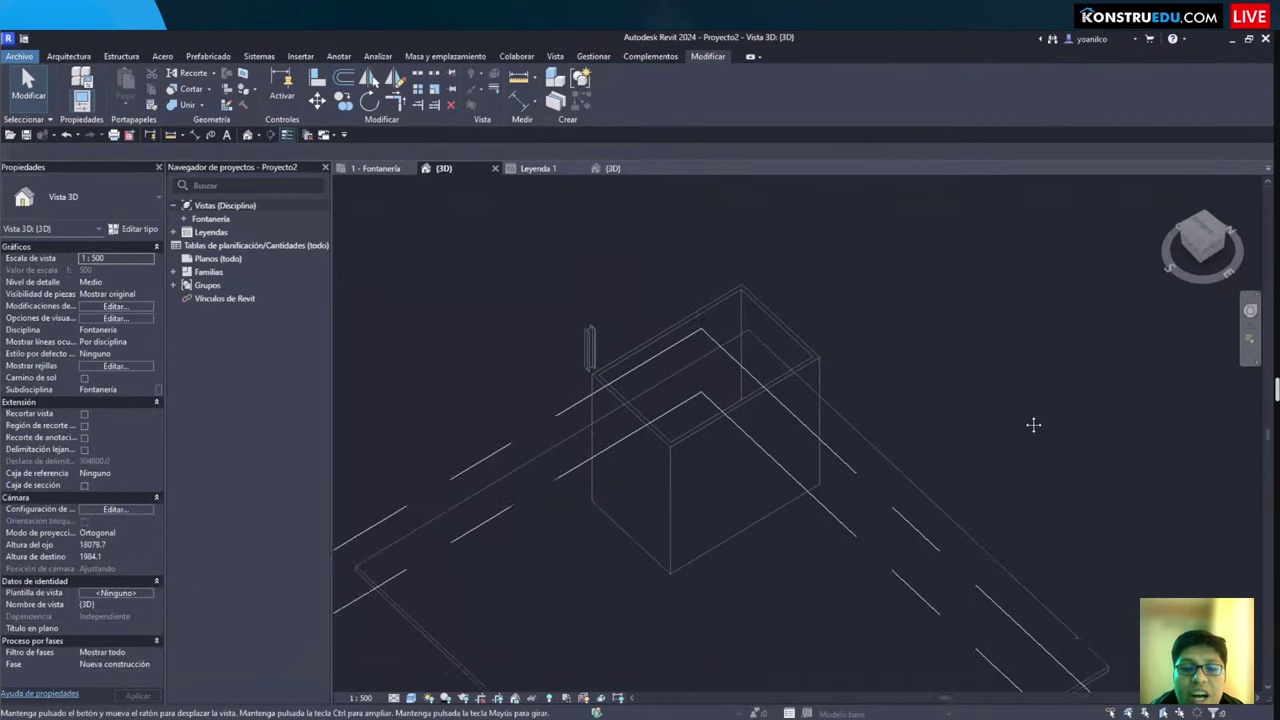
Step: Orbit to bring the level tags into view, deselect the floor, and show the Insertar ribbon tab
{"action": "middle_click_drag", "start_coordinate": [964, 436], "coordinate": [549, 411], "text": "shift"}
{"action": "scroll", "coordinate": [549, 411], "scroll_direction": "up", "scroll_amount": 2}
{"action": "left_click", "coordinate": [590, 415]}
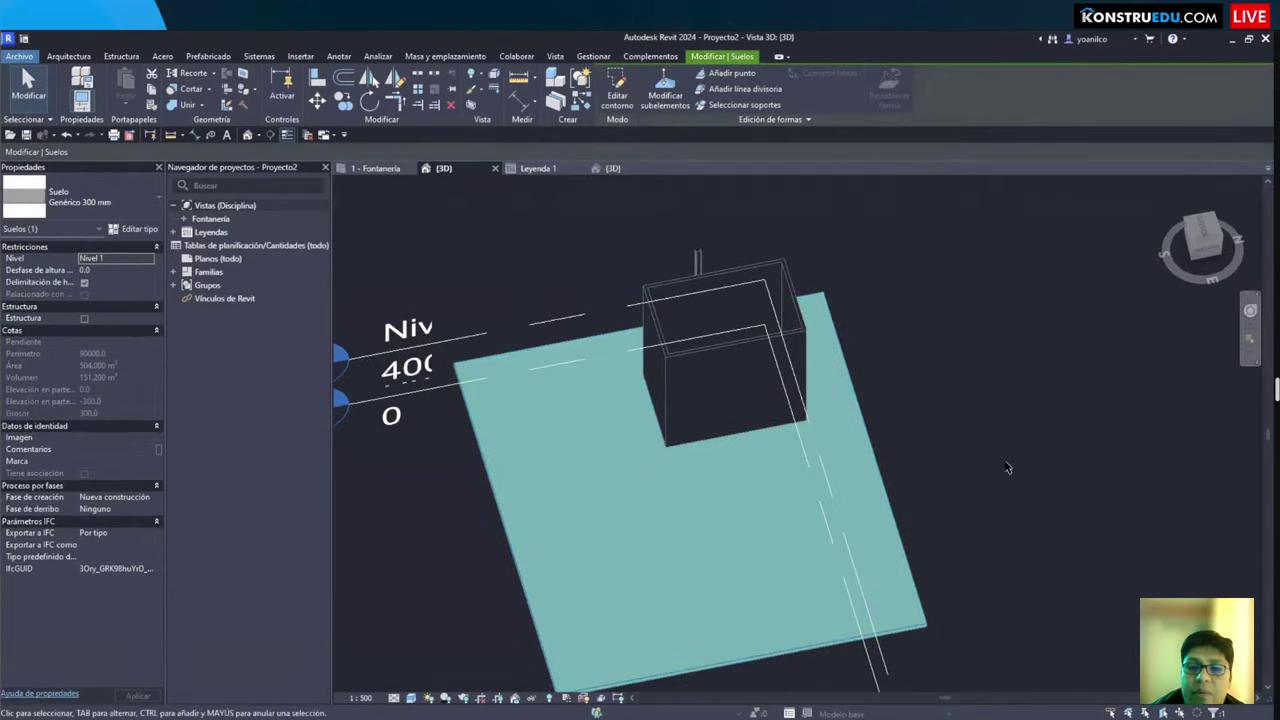
{"action": "left_click", "coordinate": [962, 458]}
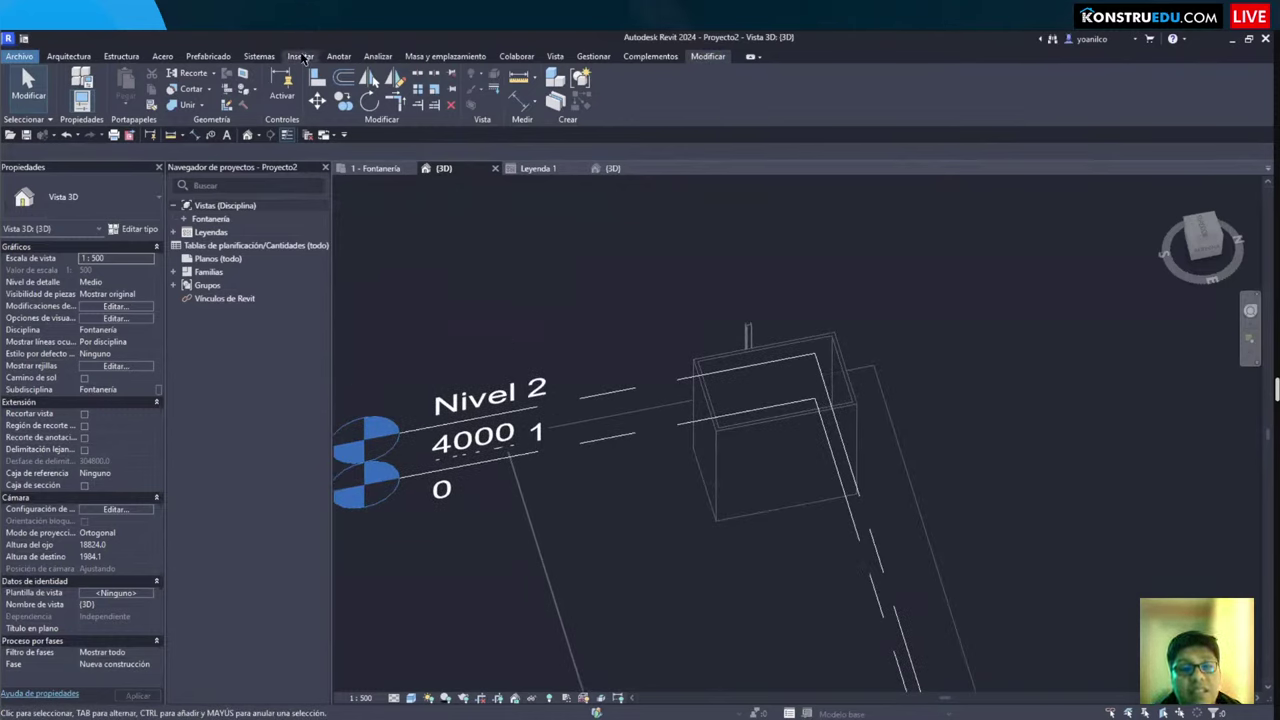
{"action": "left_click", "coordinate": [301, 56]}
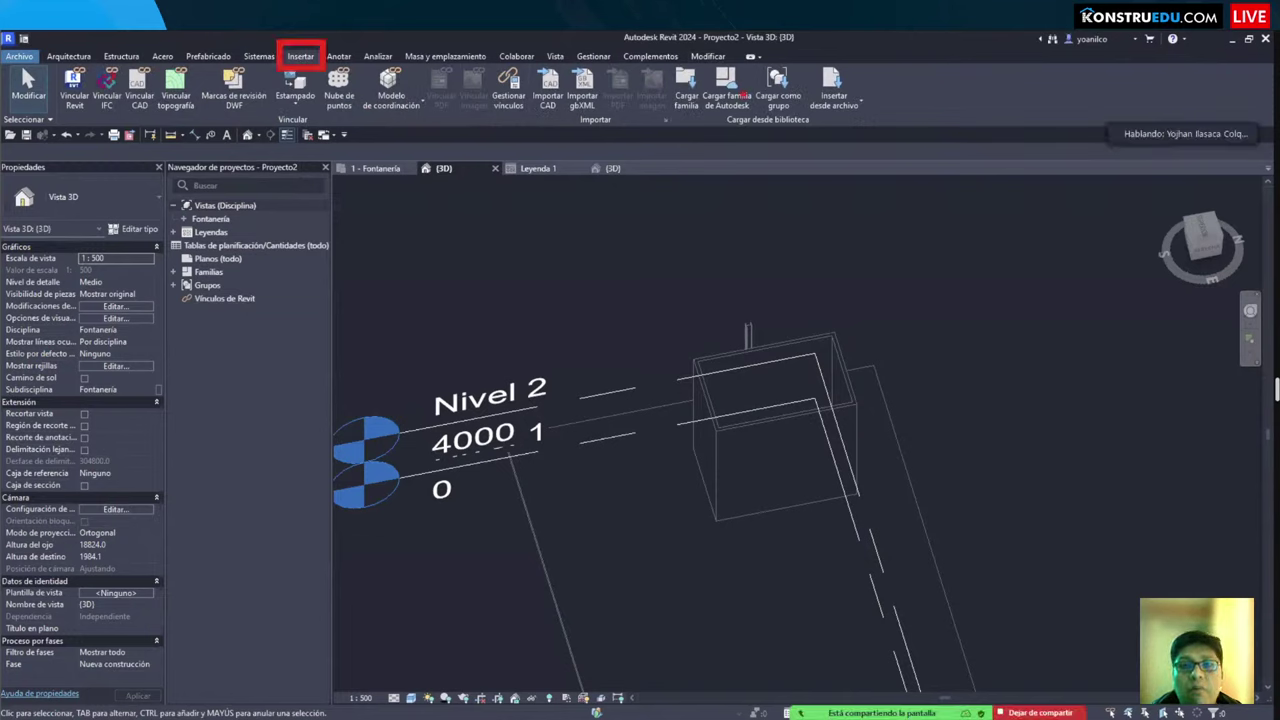
{"action": "left_click_drag", "start_coordinate": [664, 58], "coordinate": [703, 127]}
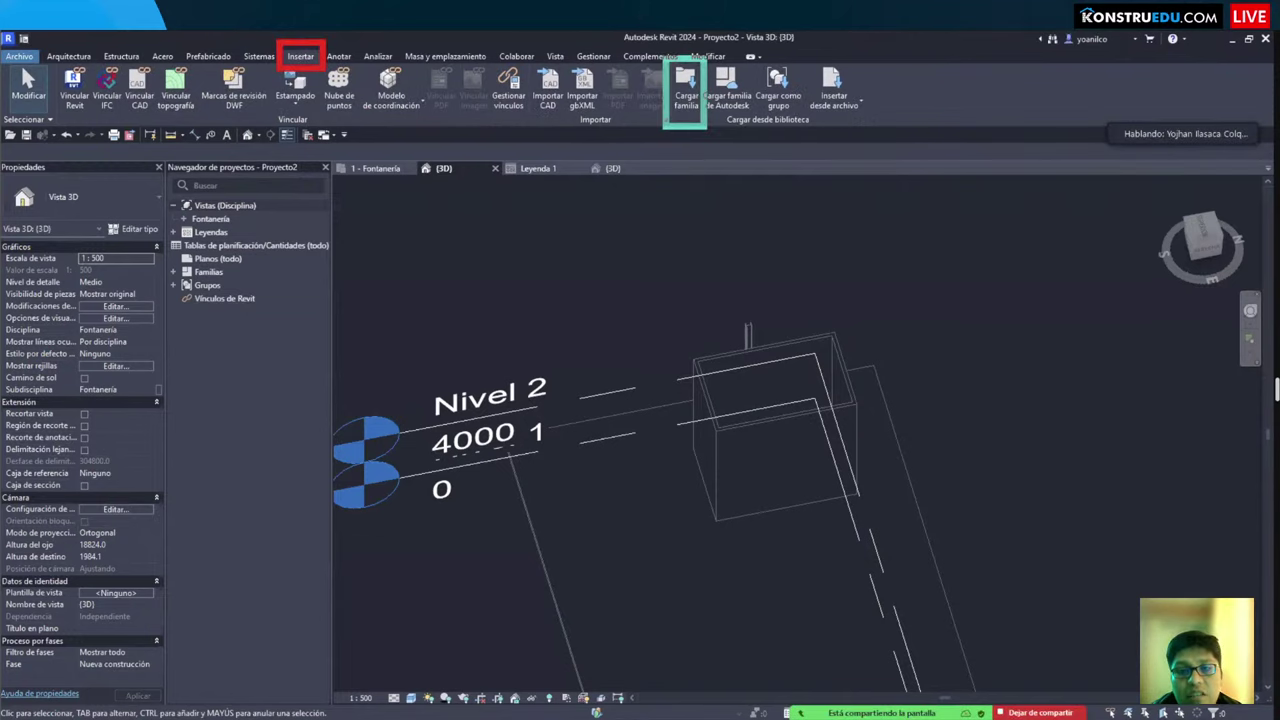
{"action": "mouse_move", "coordinate": [705, 57]}
{"action": "left_mouse_down"}
{"action": "mouse_move", "coordinate": [757, 127]}
{"action": "mouse_move", "coordinate": [789, 256]}
{"action": "left_mouse_up"}
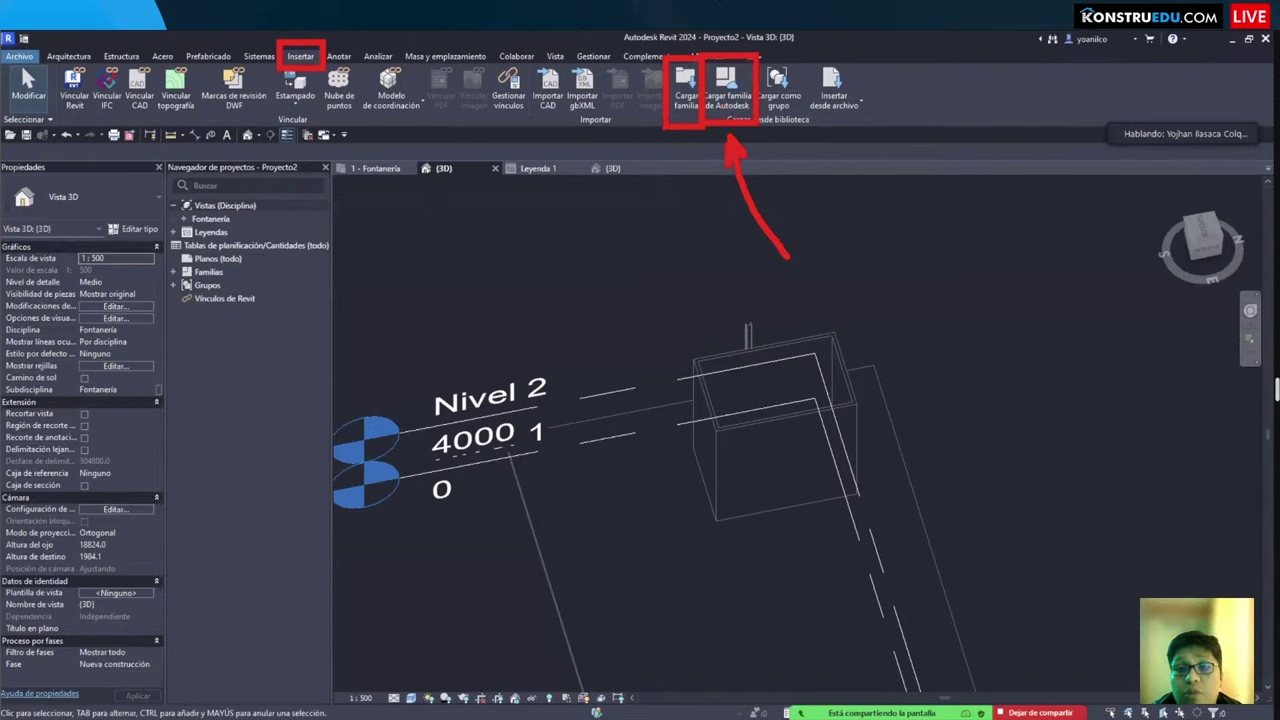
{"action": "left_click", "coordinate": [708, 105]}
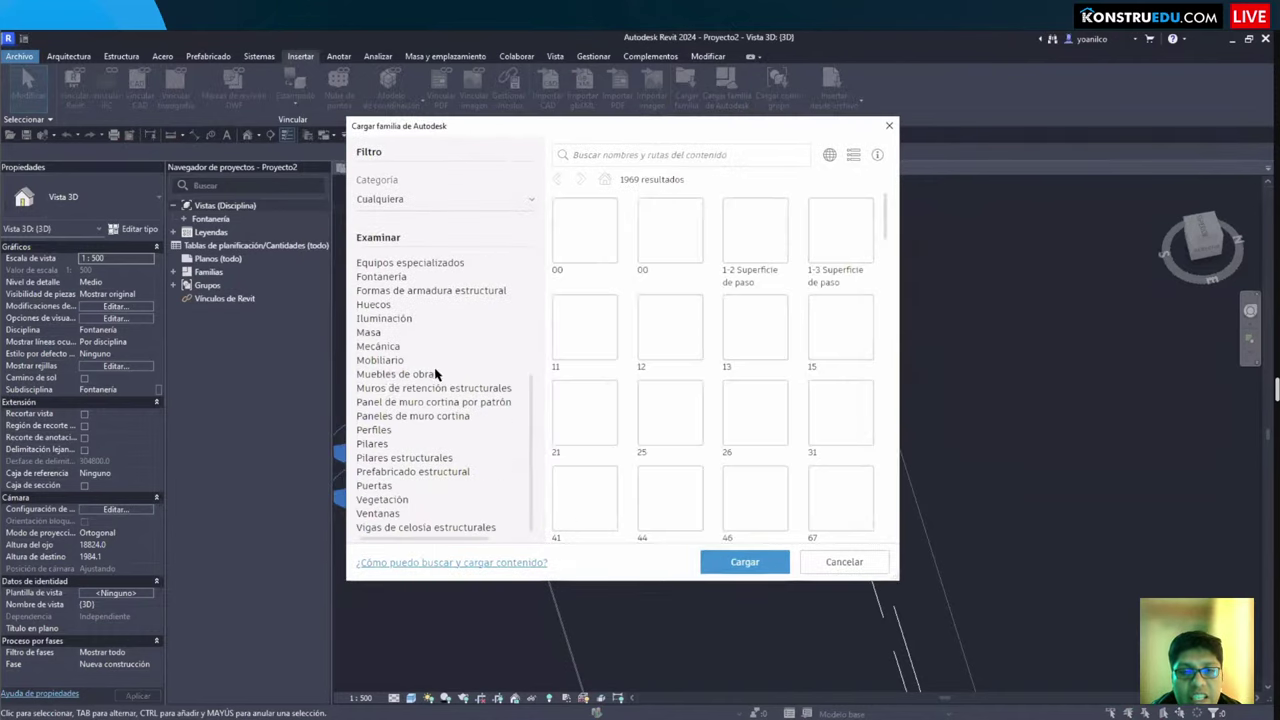
{"action": "scroll", "coordinate": [435, 374], "scroll_direction": "up", "scroll_amount": 5}
{"action": "left_click", "coordinate": [400, 370]}
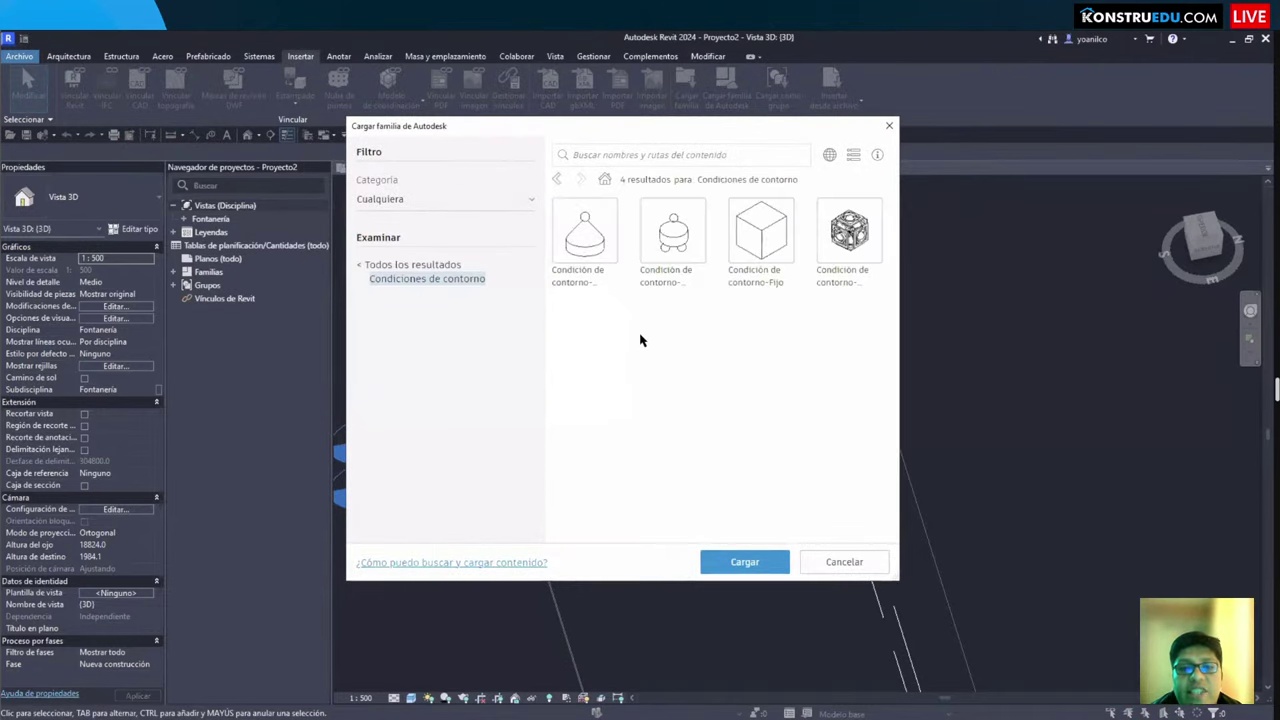
{"action": "left_click", "coordinate": [362, 268]}
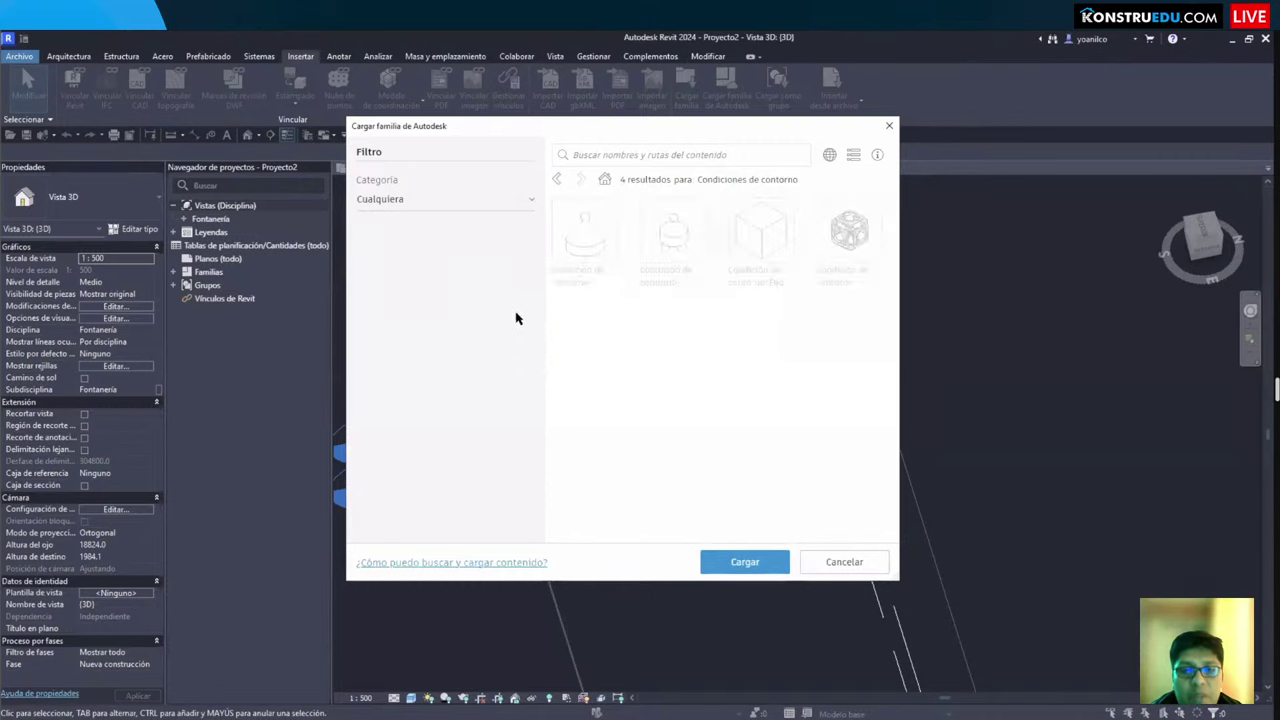
{"action": "key", "text": "Escape"}
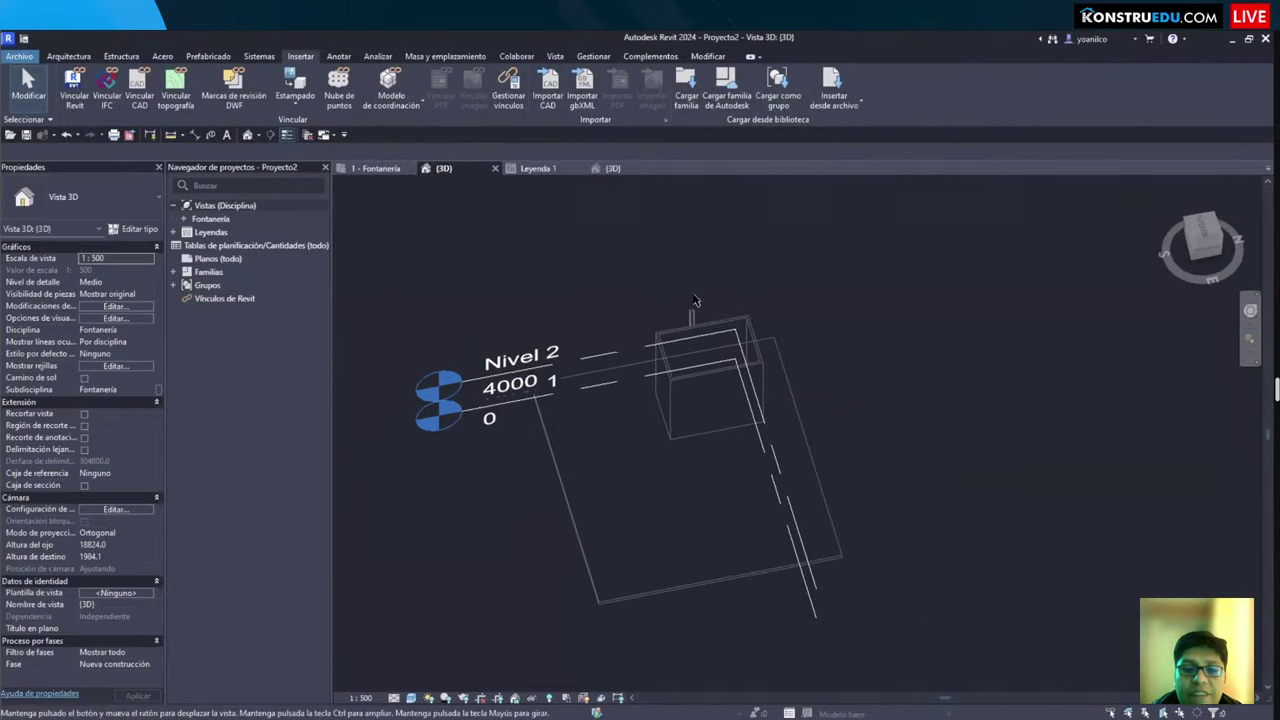
Step: Zoom and pan the 3D view to frame the walled enclosure rising toward Nivel 2 at 4000
{"action": "scroll", "coordinate": [695, 300], "scroll_direction": "up", "scroll_amount": 2}
{"action": "scroll", "coordinate": [571, 257], "scroll_direction": "down", "scroll_amount": 1}
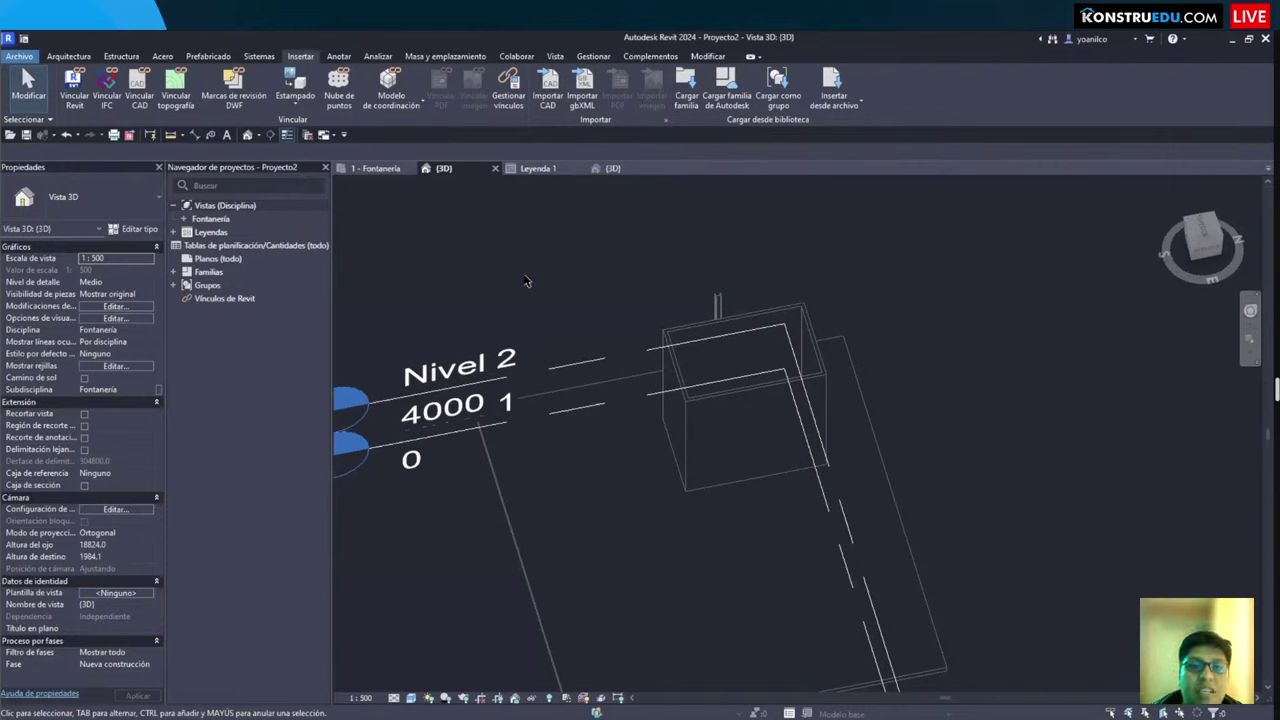
{"action": "scroll", "coordinate": [530, 285], "scroll_direction": "up", "scroll_amount": 2}
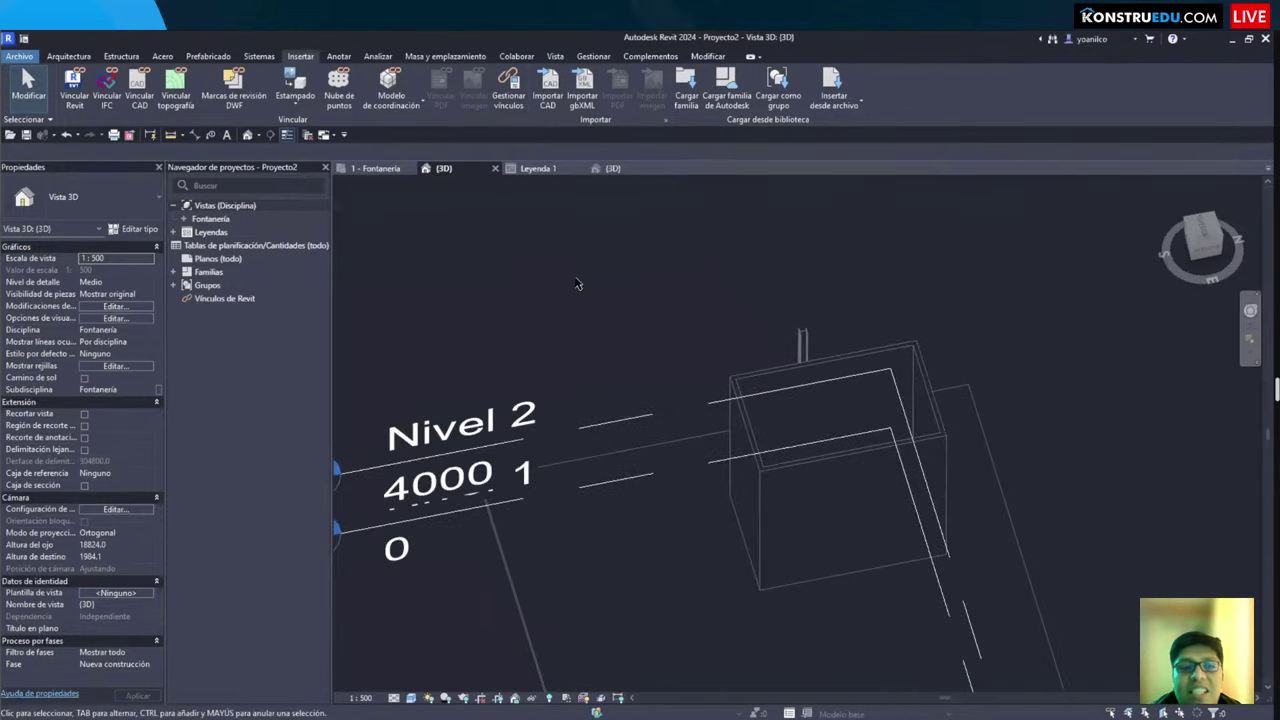
{"action": "middle_click_drag", "start_coordinate": [577, 284], "coordinate": [576, 359]}
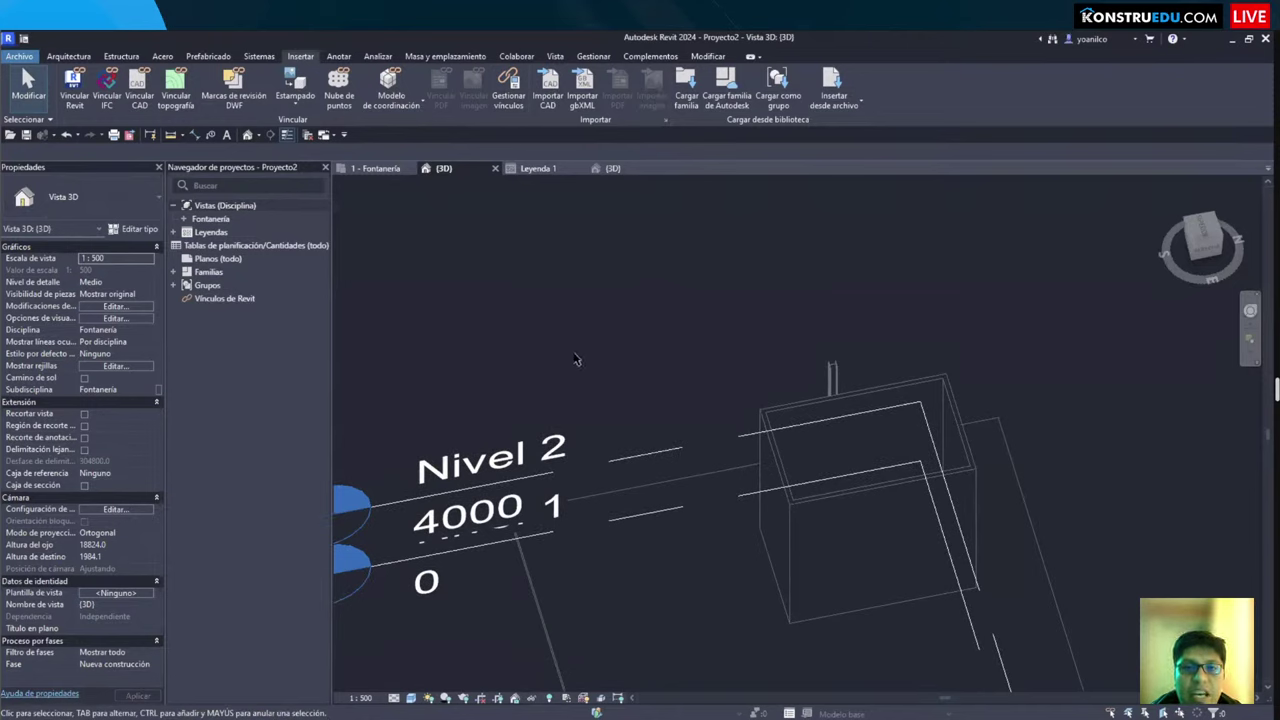
{"action": "middle_click_drag", "start_coordinate": [620, 320], "coordinate": [600, 334]}
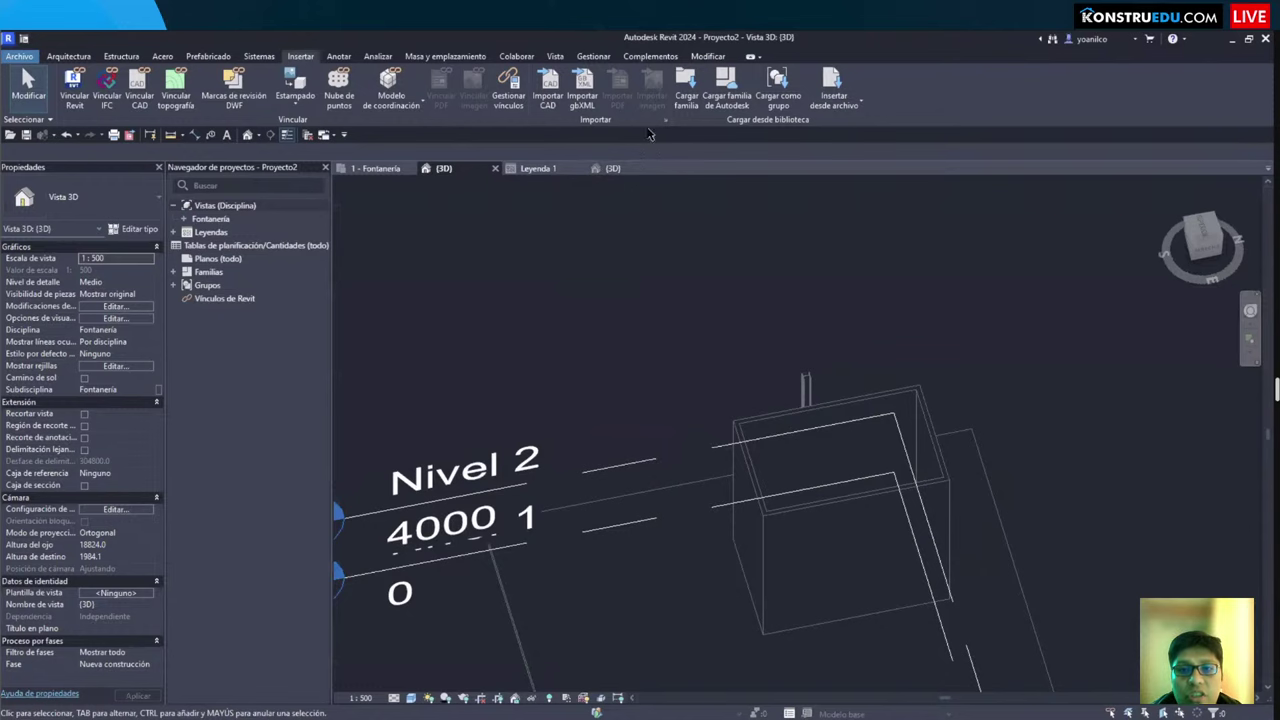
Step: Open Cargar familia and check the library path of the PVC Sch 40 DWV fitting families
{"action": "left_click", "coordinate": [687, 88]}
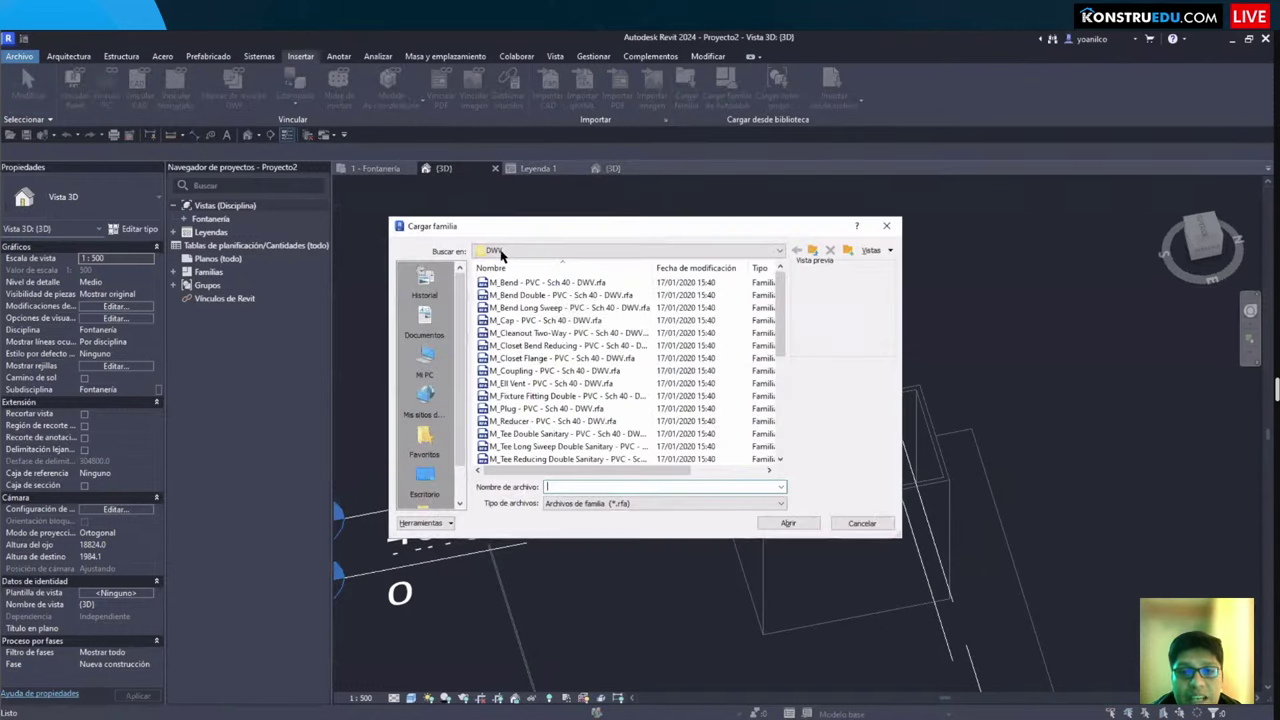
{"action": "left_click_drag", "start_coordinate": [545, 236], "coordinate": [605, 200]}
{"action": "left_click", "coordinate": [548, 216]}
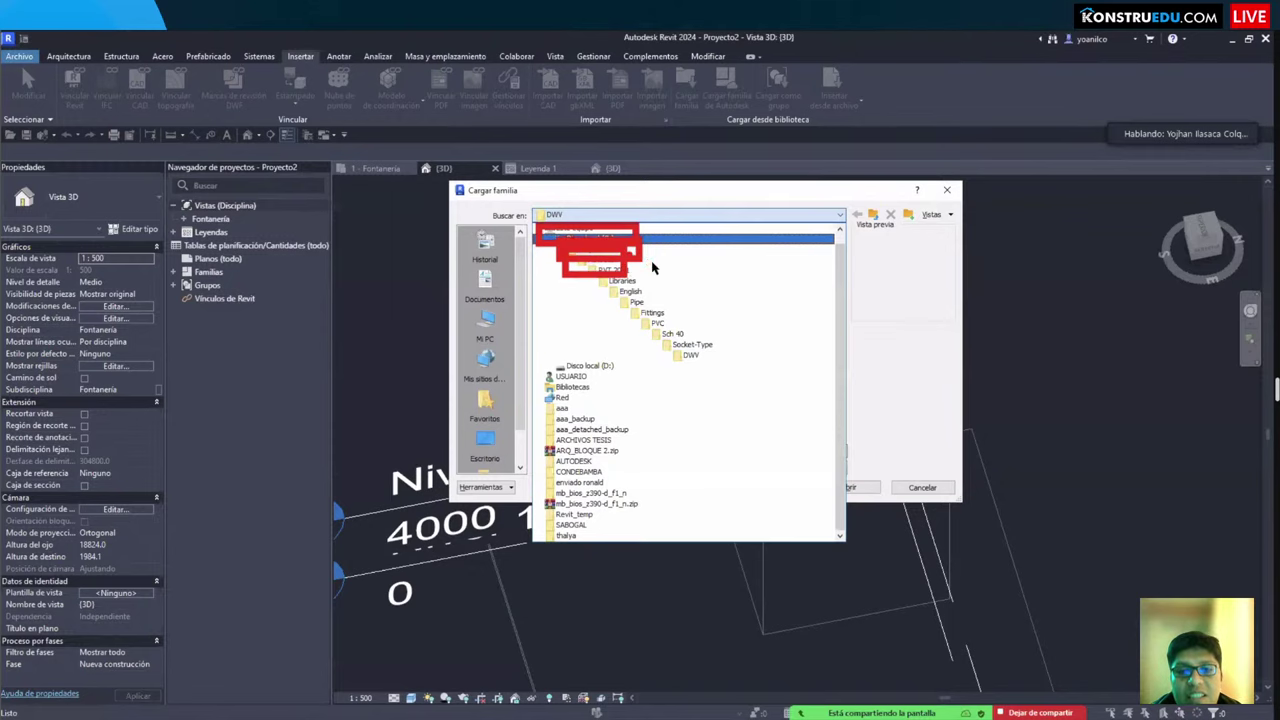
{"action": "left_click", "coordinate": [645, 218]}
{"action": "left_click", "coordinate": [645, 218]}
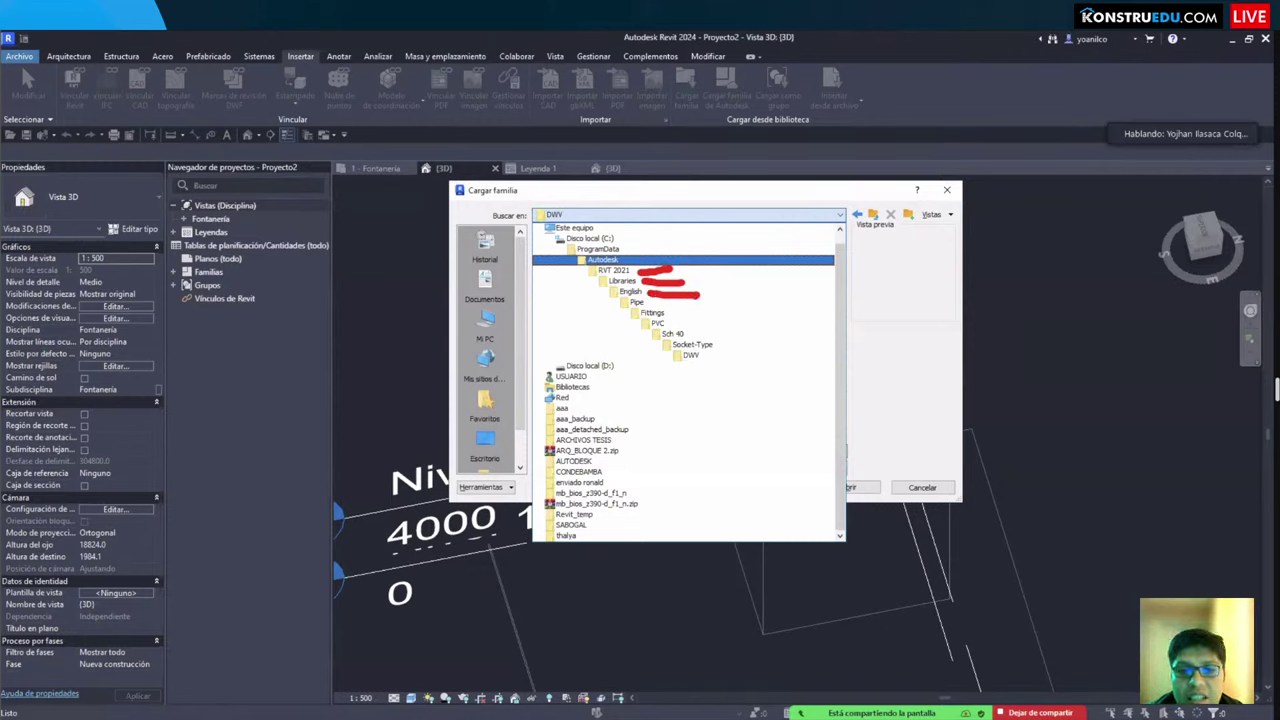
{"action": "mouse_move", "coordinate": [653, 305]}
{"action": "left_mouse_down"}
{"action": "mouse_move", "coordinate": [698, 302]}
{"action": "mouse_move", "coordinate": [674, 318]}
{"action": "mouse_move", "coordinate": [722, 323]}
{"action": "mouse_move", "coordinate": [681, 334]}
{"action": "mouse_move", "coordinate": [722, 333]}
{"action": "left_mouse_up"}
Step: Browse the library through Fittings, PVC and Sch 40 into the Socket-Type folder
{"action": "left_click", "coordinate": [690, 214]}
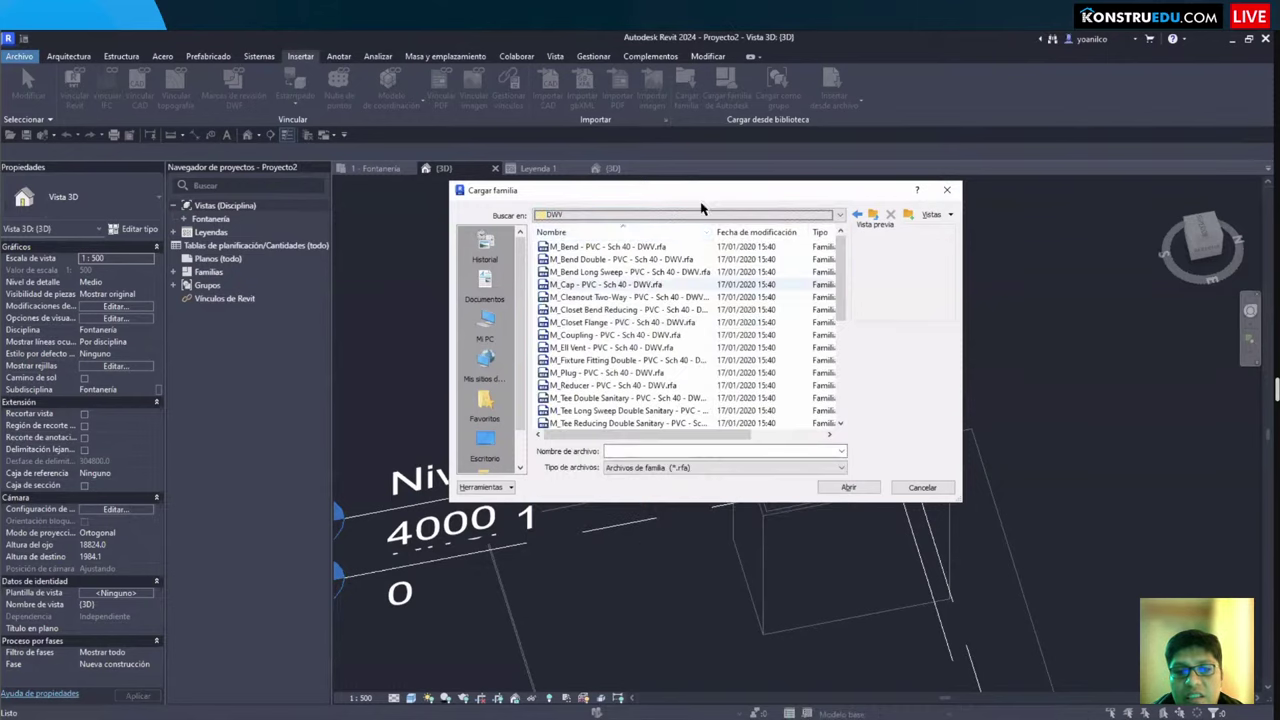
{"action": "left_click", "coordinate": [690, 214]}
{"action": "key", "text": "Return"}
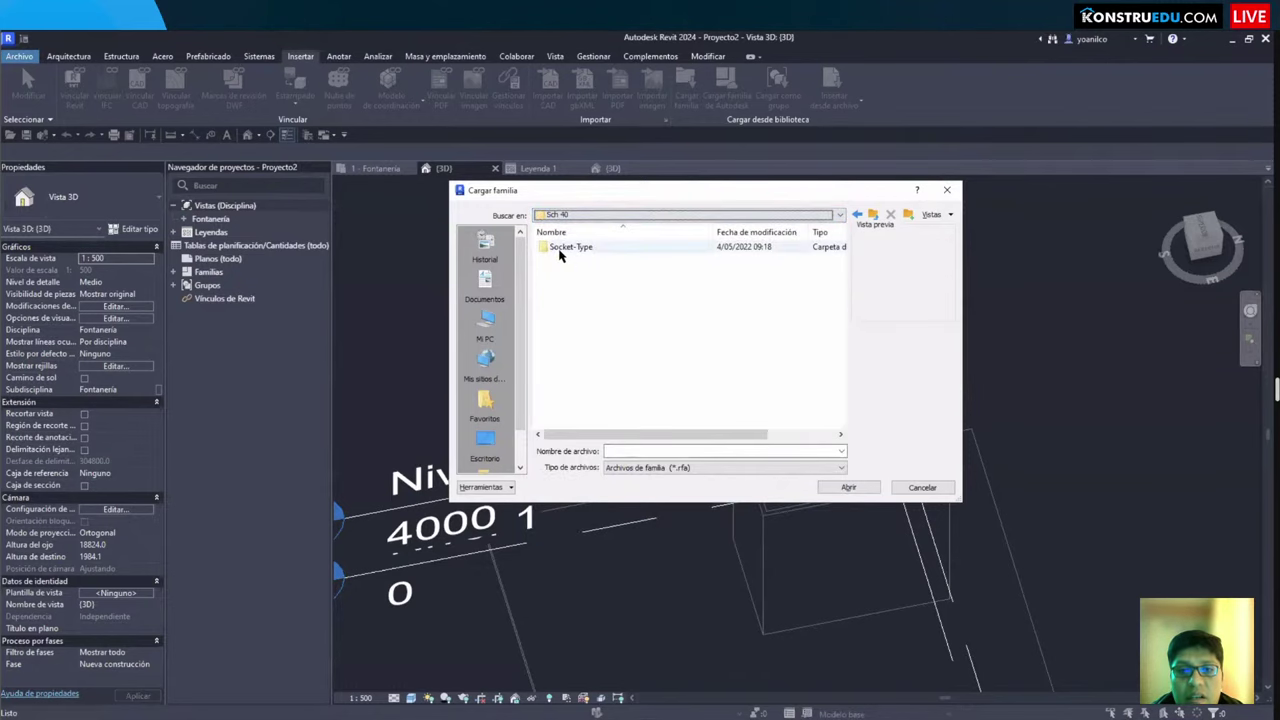
{"action": "left_click", "coordinate": [571, 214]}
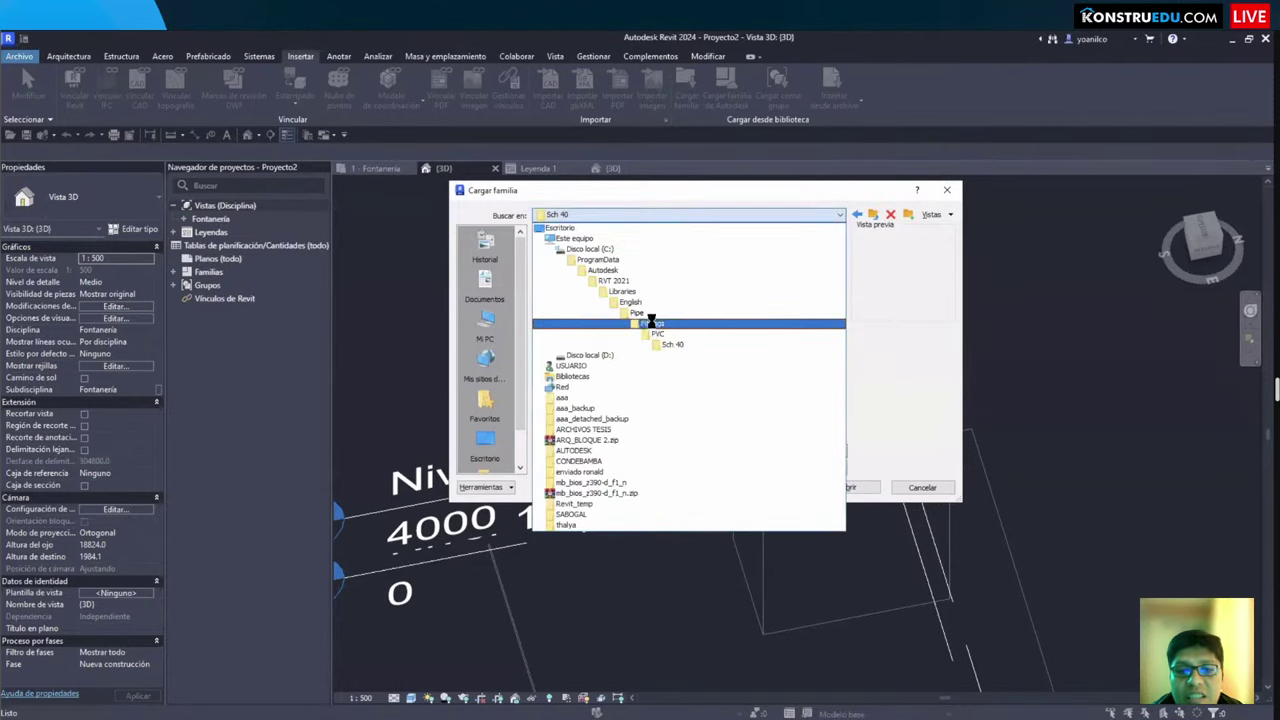
{"action": "left_click", "coordinate": [650, 323]}
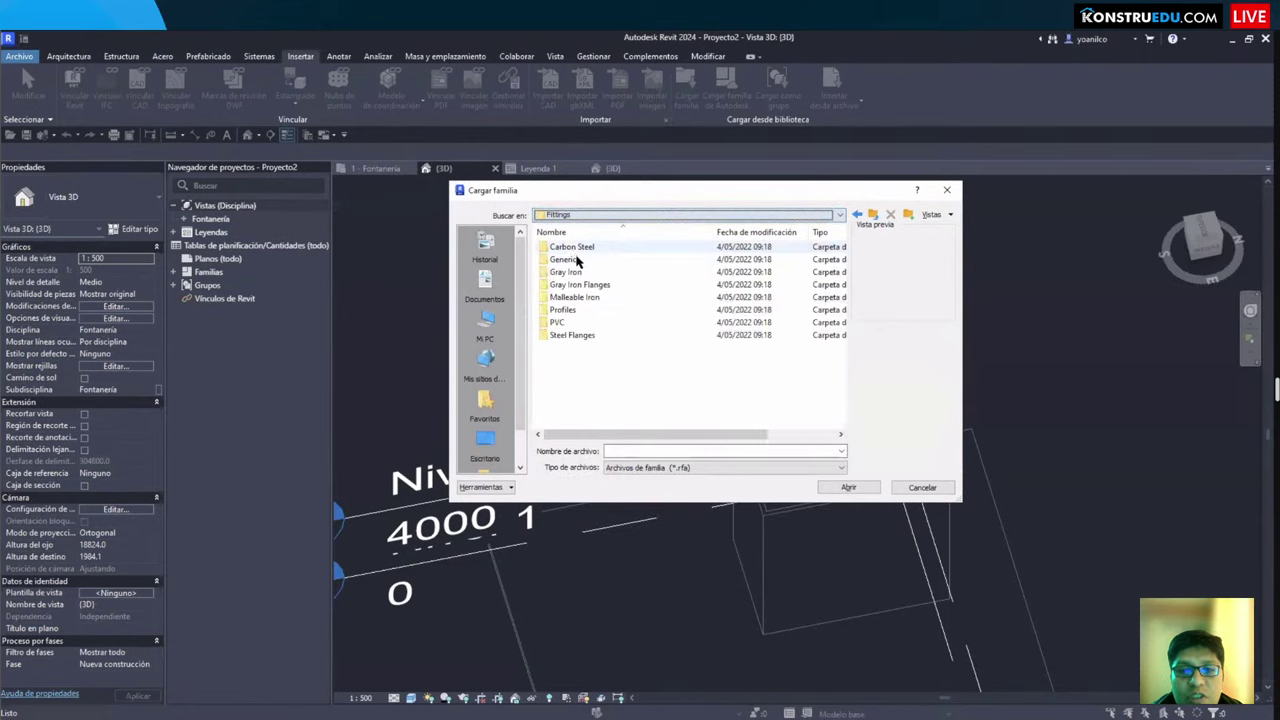
{"action": "double_click", "coordinate": [557, 322]}
{"action": "double_click", "coordinate": [562, 247]}
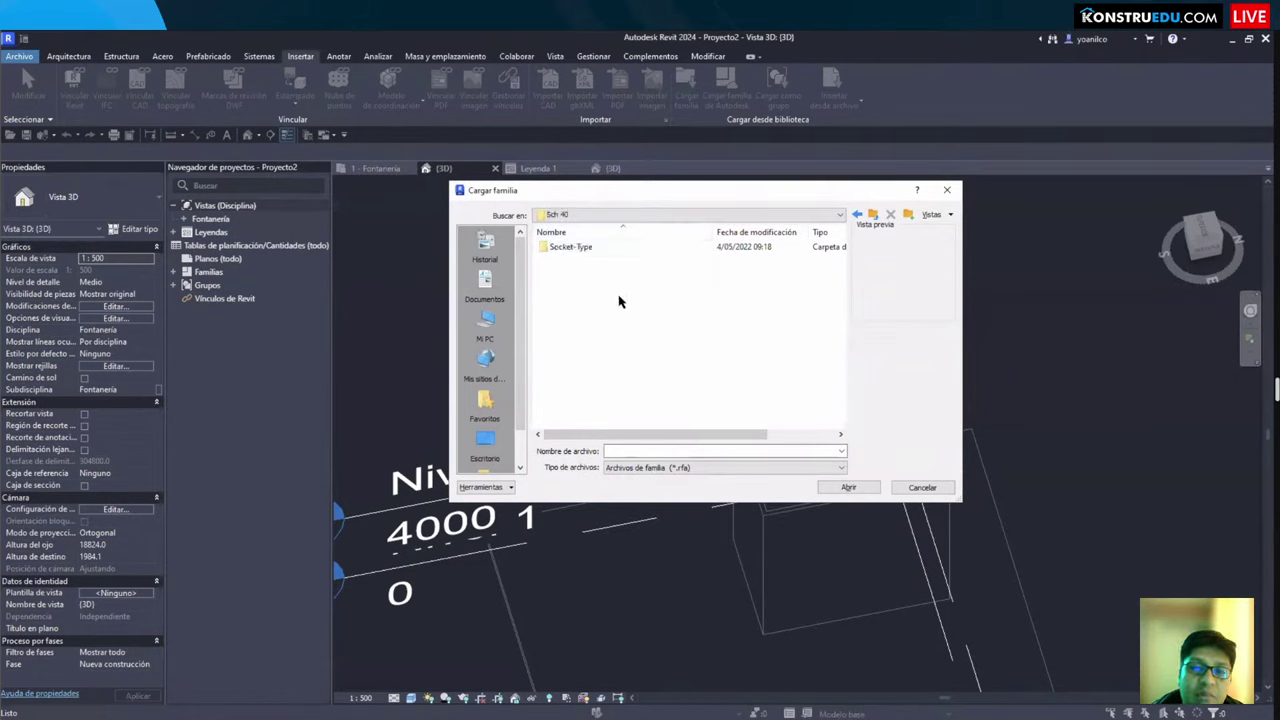
{"action": "double_click", "coordinate": [562, 247]}
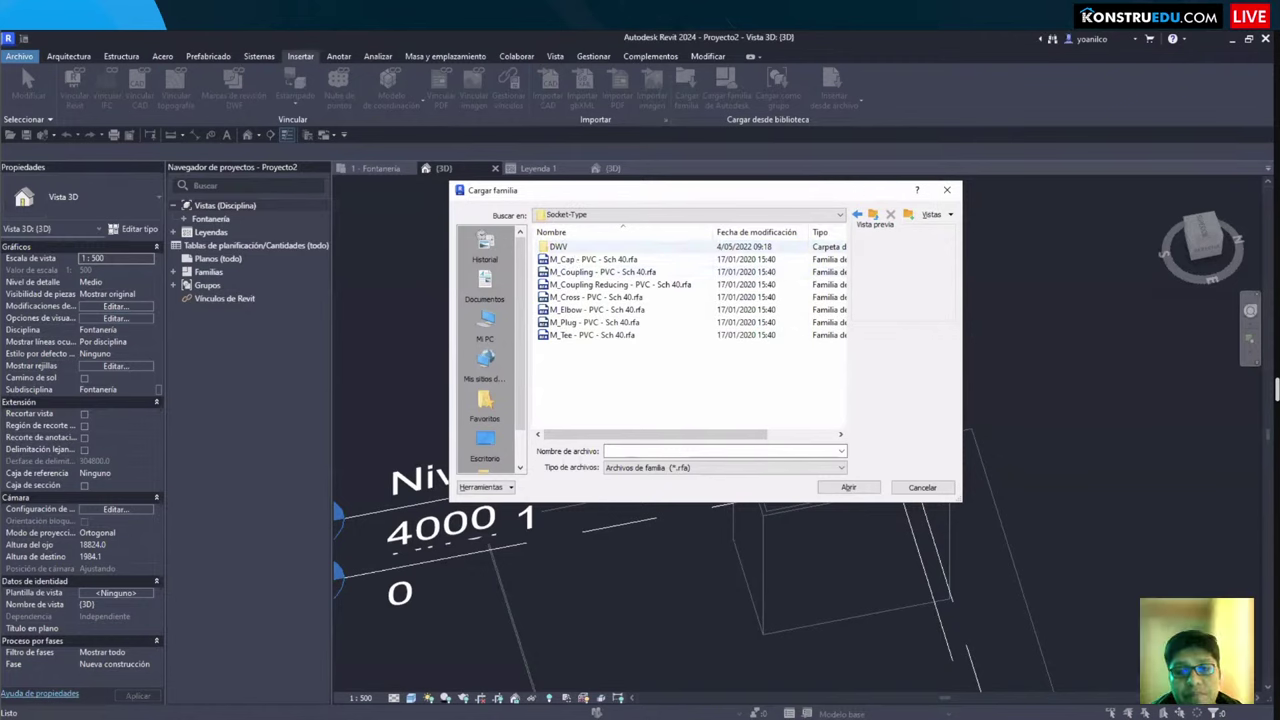
{"action": "mouse_move", "coordinate": [530, 231]}
{"action": "left_mouse_down"}
{"action": "mouse_move", "coordinate": [599, 254]}
{"action": "mouse_move", "coordinate": [584, 257]}
{"action": "left_mouse_up"}
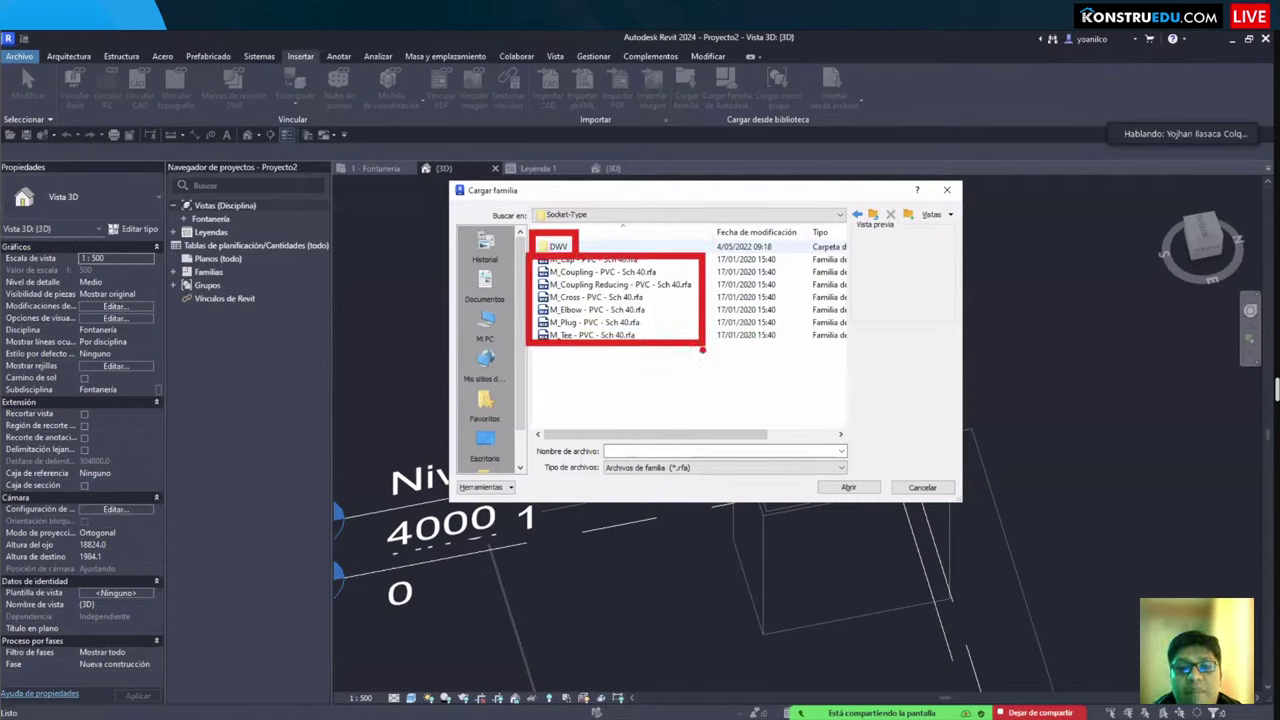
{"action": "left_click", "coordinate": [596, 215]}
{"action": "mouse_move", "coordinate": [529, 205]}
{"action": "left_mouse_down"}
{"action": "mouse_move", "coordinate": [829, 377]}
{"action": "mouse_move", "coordinate": [852, 366]}
{"action": "left_mouse_up"}
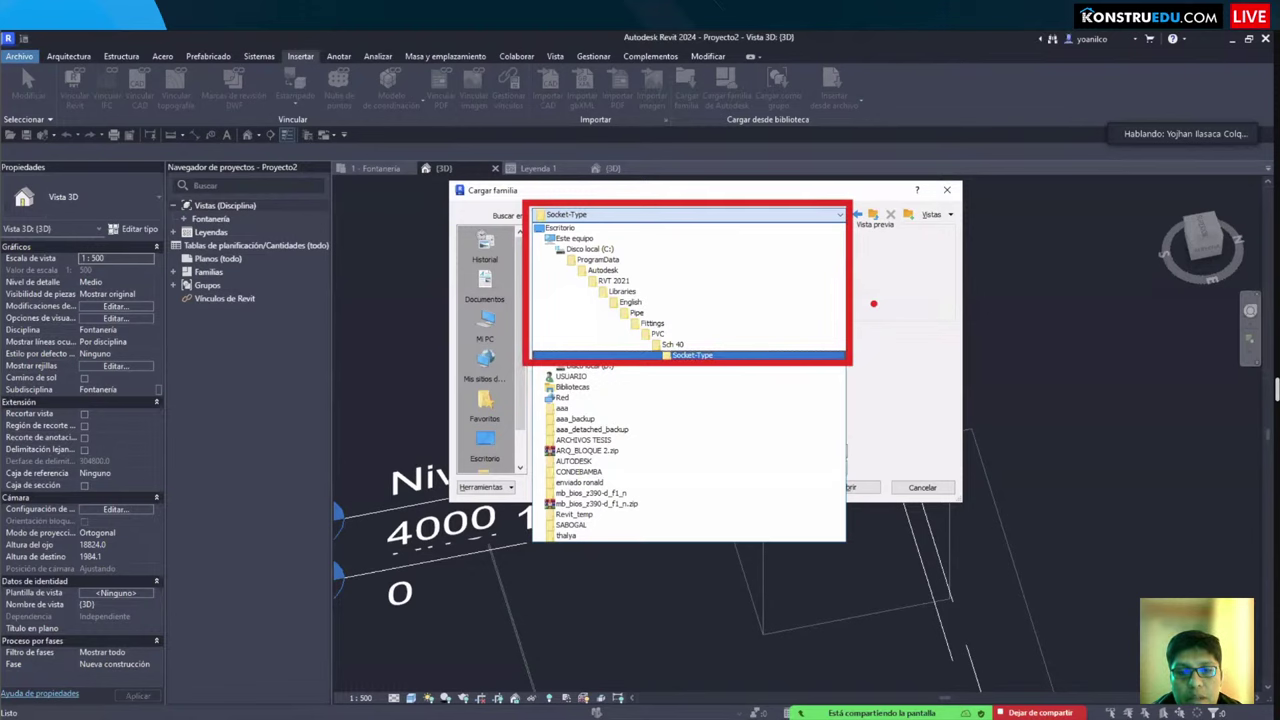
{"action": "left_click", "coordinate": [692, 355]}
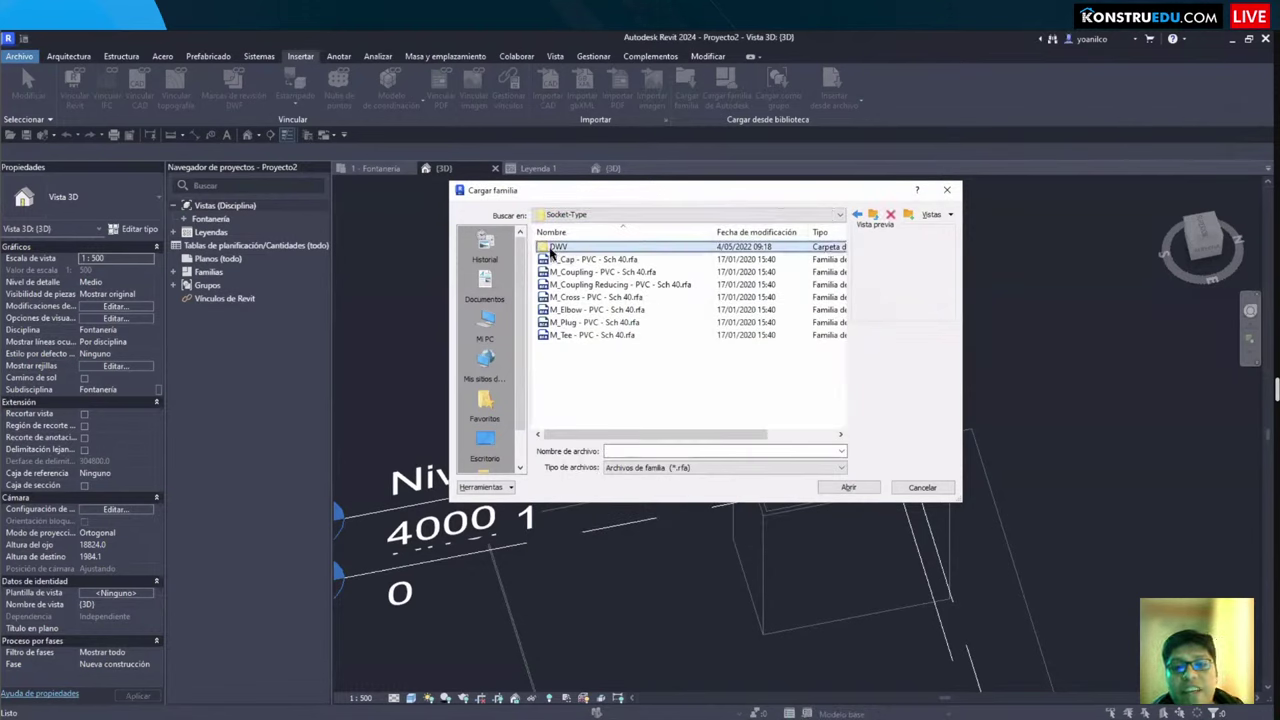
Step: Open the DWV folder to look through its fittings, then go back up to Socket-Type
{"action": "left_click", "coordinate": [562, 250]}
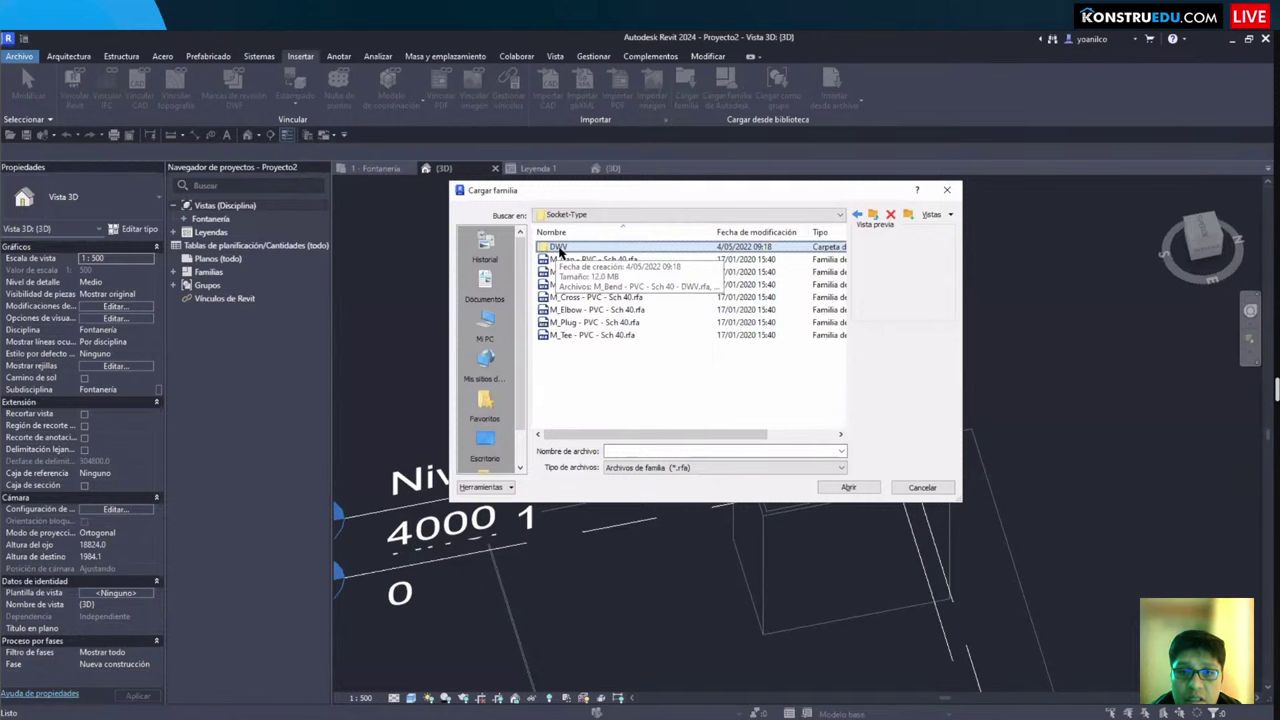
{"action": "double_click", "coordinate": [562, 250]}
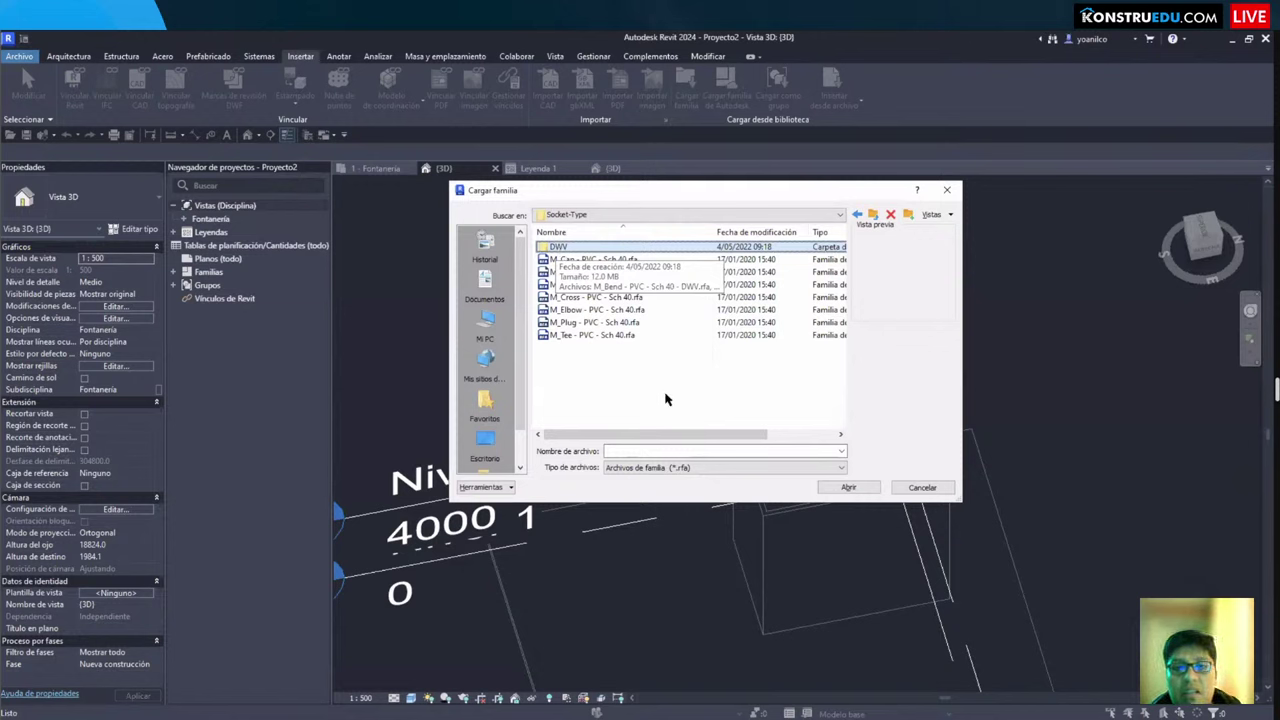
{"action": "scroll", "coordinate": [677, 318], "scroll_direction": "down", "scroll_amount": 10}
{"action": "scroll", "coordinate": [686, 300], "scroll_direction": "up", "scroll_amount": 10}
{"action": "scroll", "coordinate": [660, 310], "scroll_direction": "down", "scroll_amount": 10}
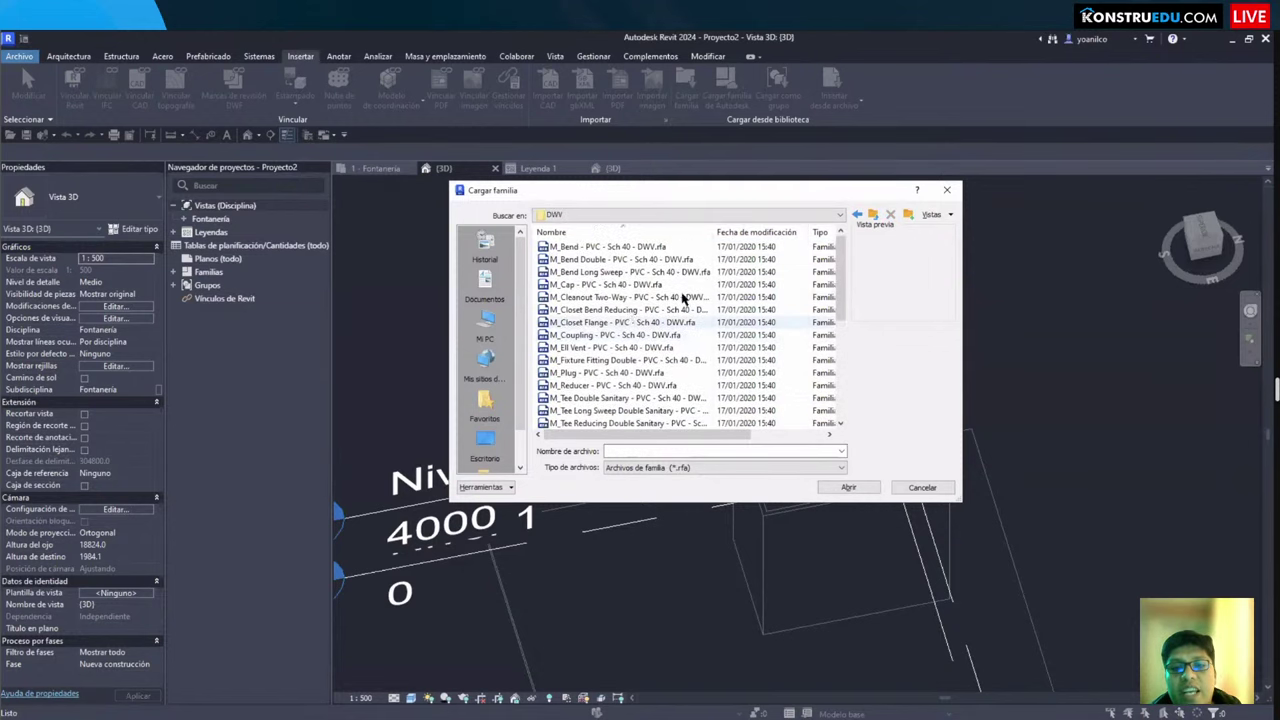
{"action": "scroll", "coordinate": [630, 328], "scroll_direction": "up", "scroll_amount": 10}
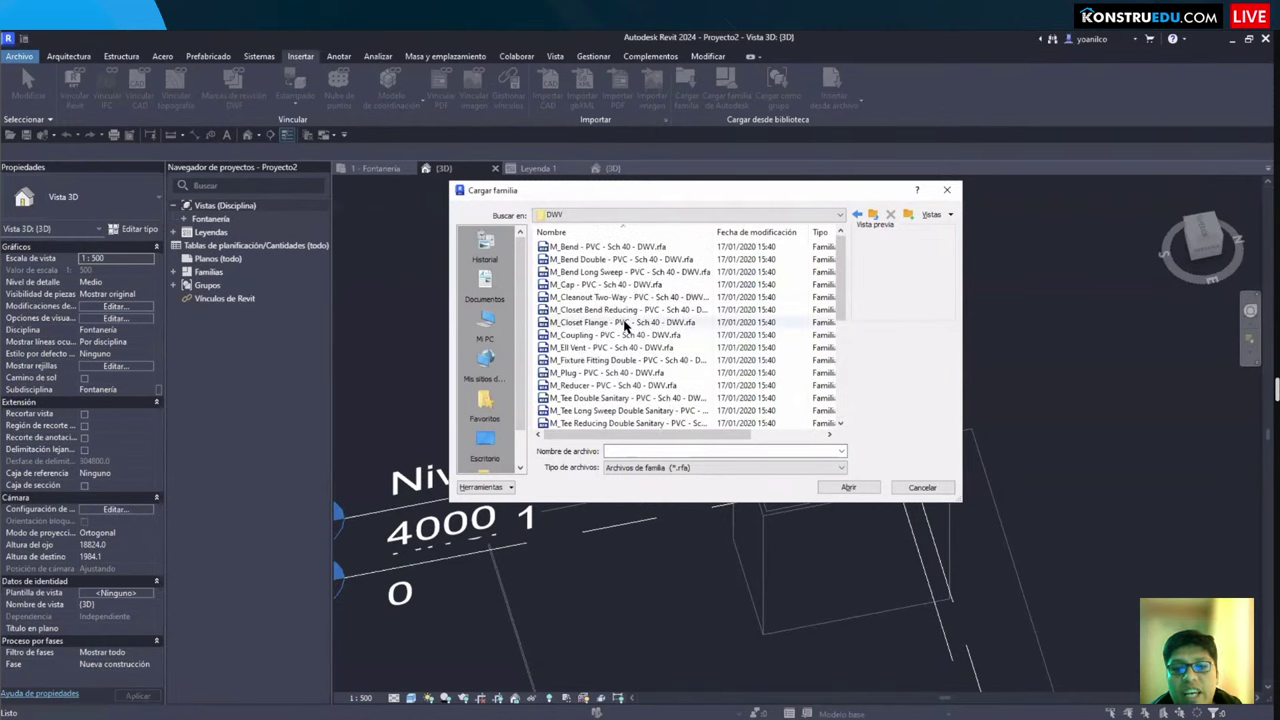
{"action": "left_click", "coordinate": [628, 323]}
{"action": "key", "text": "BackSpace"}
Step: Reopen the DWV folder and select the families M_Bend through M_Wye Upright
{"action": "left_click", "coordinate": [582, 259]}
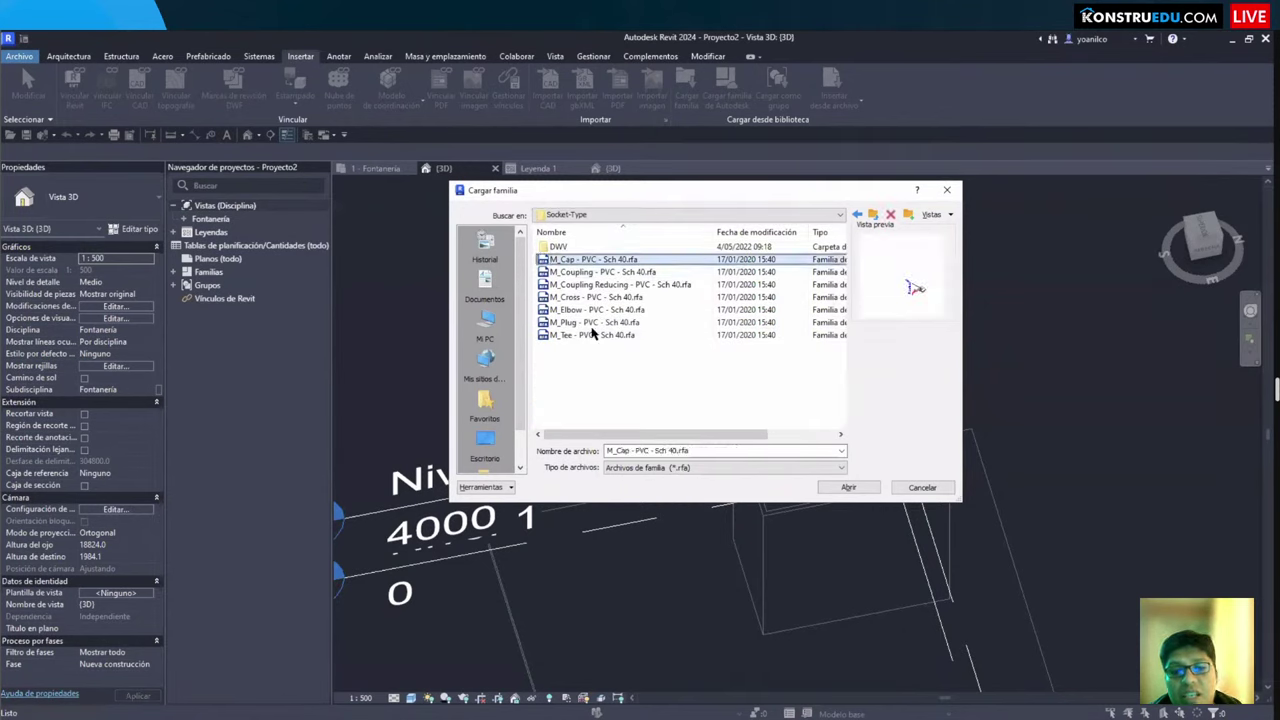
{"action": "left_click", "coordinate": [590, 335], "text": "shift"}
{"action": "left_click", "coordinate": [605, 360]}
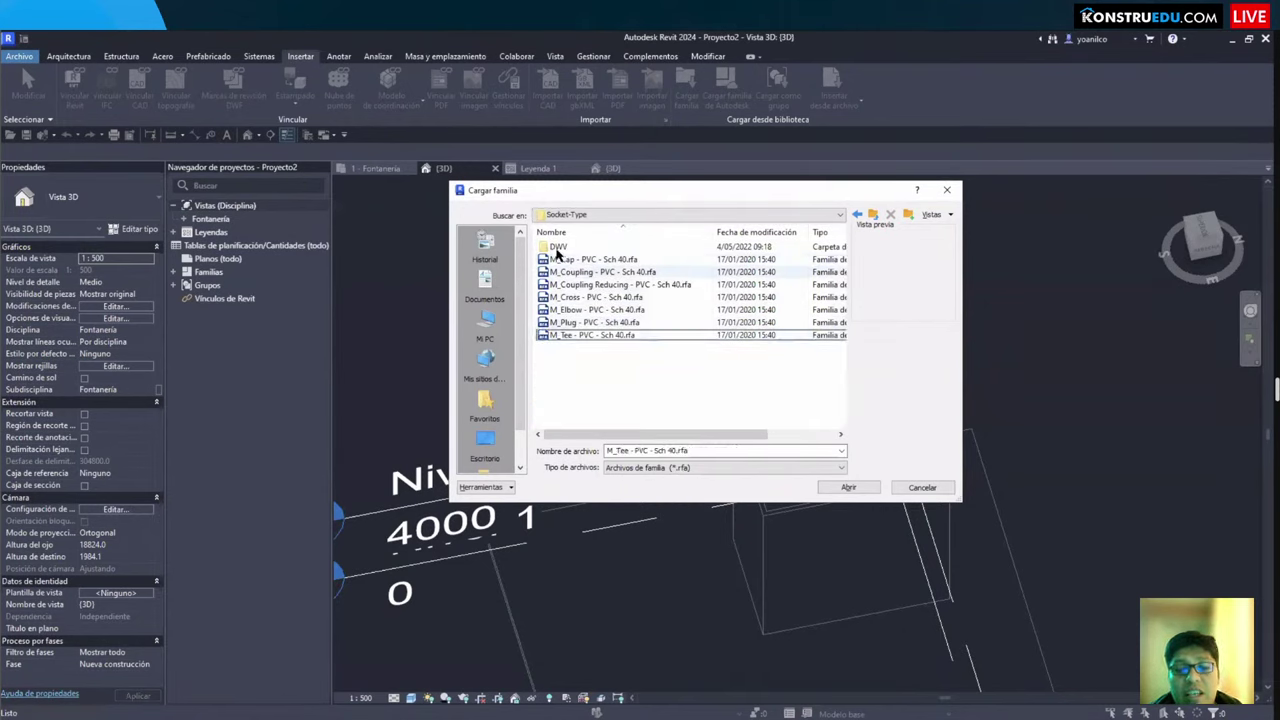
{"action": "left_click", "coordinate": [560, 248]}
{"action": "double_click", "coordinate": [560, 248]}
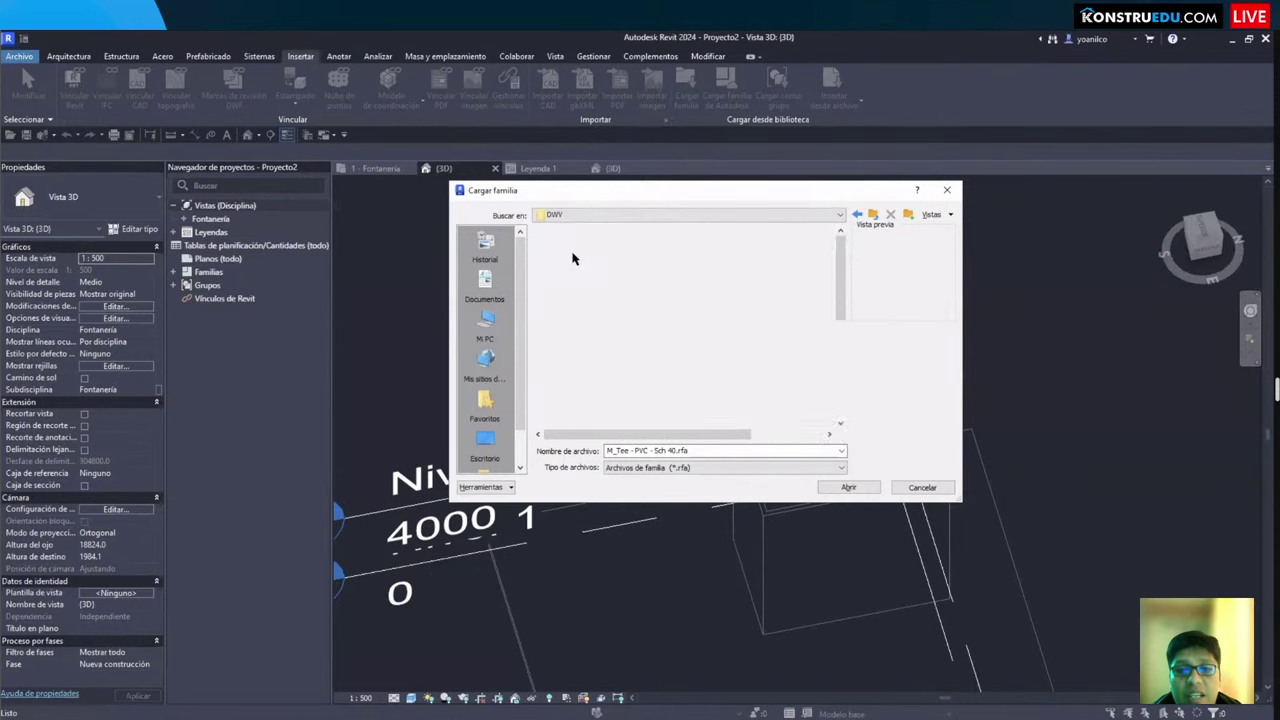
{"action": "left_click", "coordinate": [623, 323]}
{"action": "scroll", "coordinate": [612, 405], "scroll_direction": "down", "scroll_amount": 10}
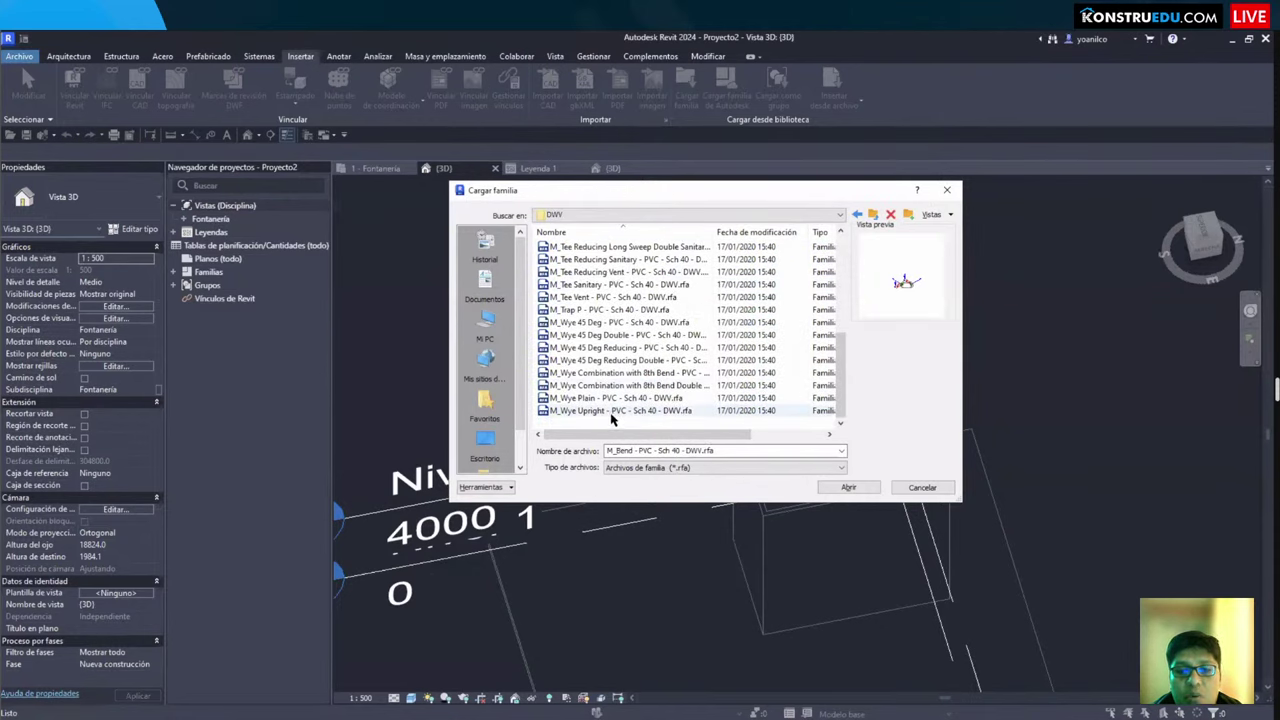
{"action": "left_click", "coordinate": [650, 411], "text": "shift"}
Step: Load the selected DWV fittings, then load the Socket-Type families M_Cap through M_Tee
{"action": "left_click", "coordinate": [832, 490]}
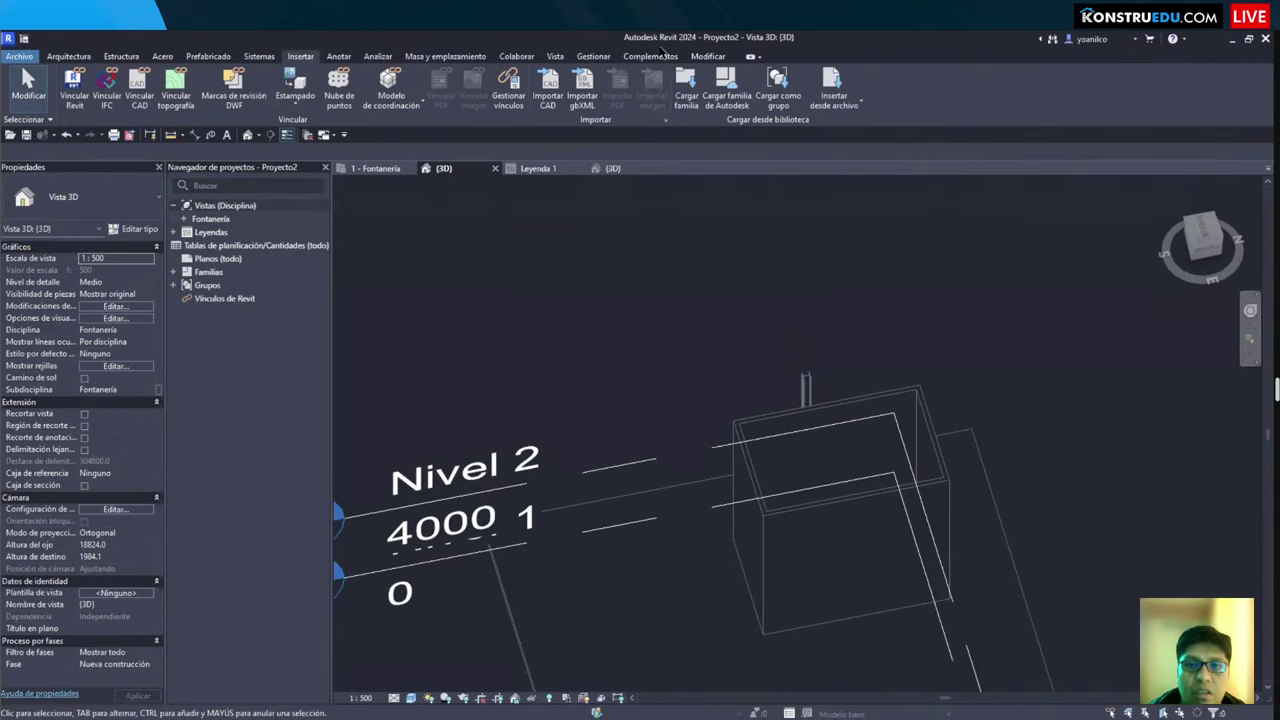
{"action": "left_click", "coordinate": [686, 88]}
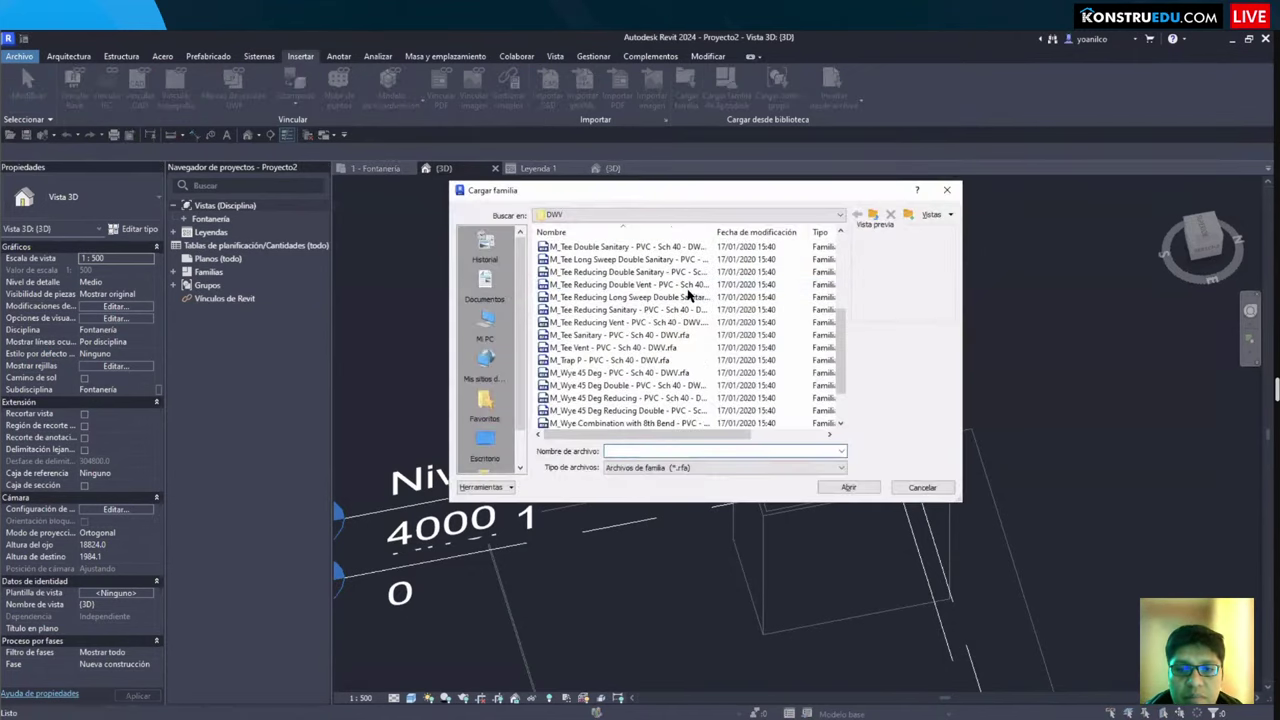
{"action": "left_click", "coordinate": [873, 214]}
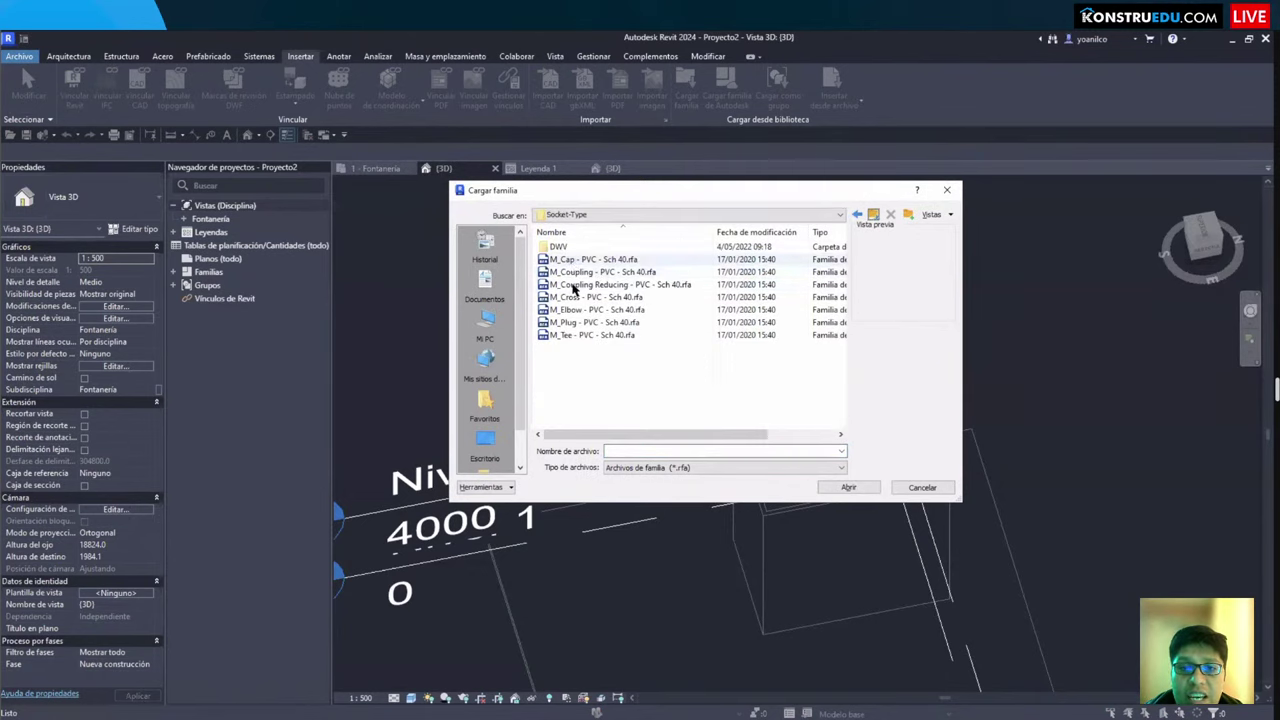
{"action": "left_click", "coordinate": [590, 259]}
{"action": "left_click", "coordinate": [590, 335], "text": "shift"}
{"action": "left_click", "coordinate": [846, 488]}
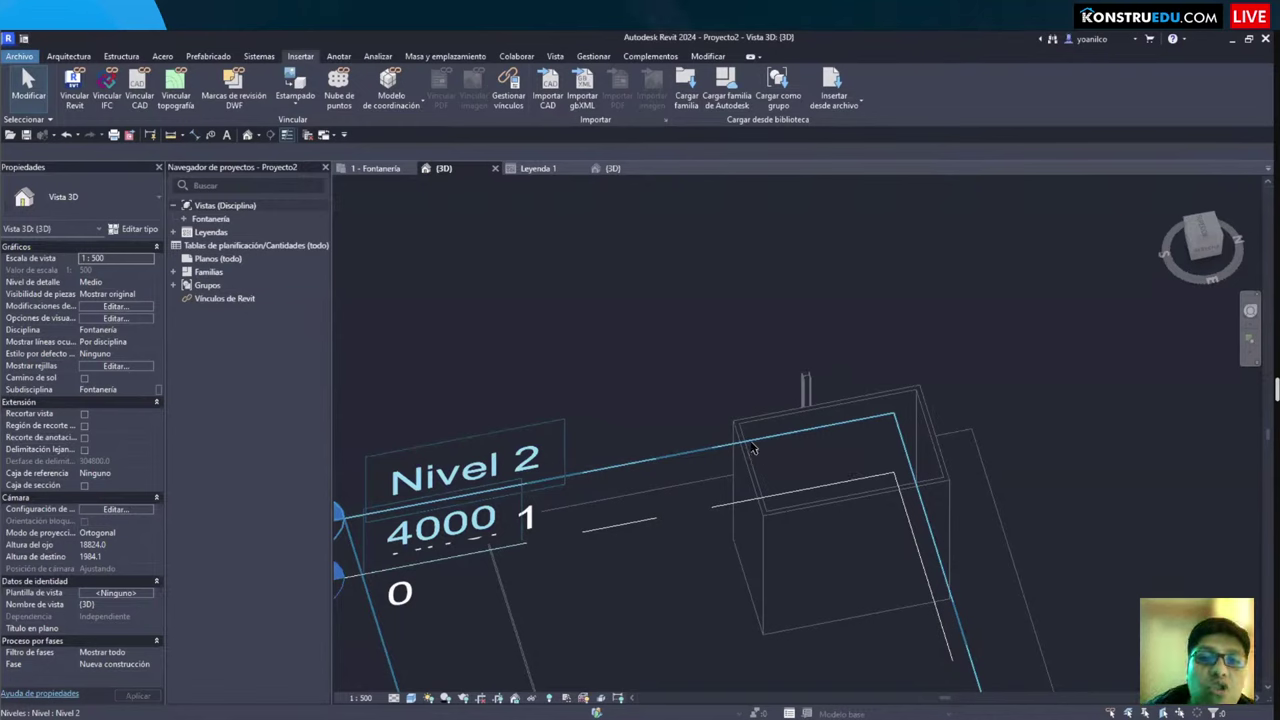
Step: Back on the 1 - Fontanería plan, select the floor outline and delete it
{"action": "scroll", "coordinate": [760, 400], "scroll_direction": "down", "scroll_amount": 4}
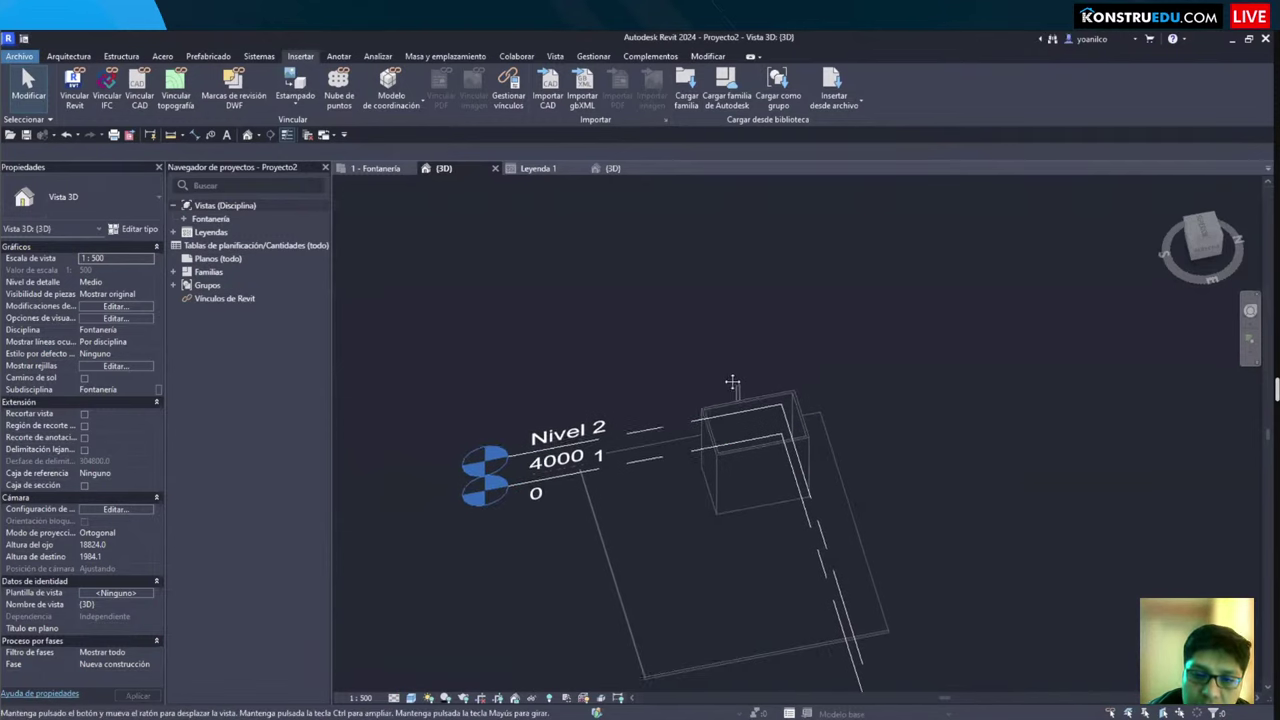
{"action": "mouse_move", "coordinate": [770, 330]}
{"action": "middle_mouse_down", "text": "shift"}
{"action": "mouse_move", "coordinate": [806, 285]}
{"action": "mouse_move", "coordinate": [650, 310]}
{"action": "middle_mouse_up", "text": "shift"}
{"action": "scroll", "coordinate": [577, 314], "scroll_direction": "up", "scroll_amount": 3}
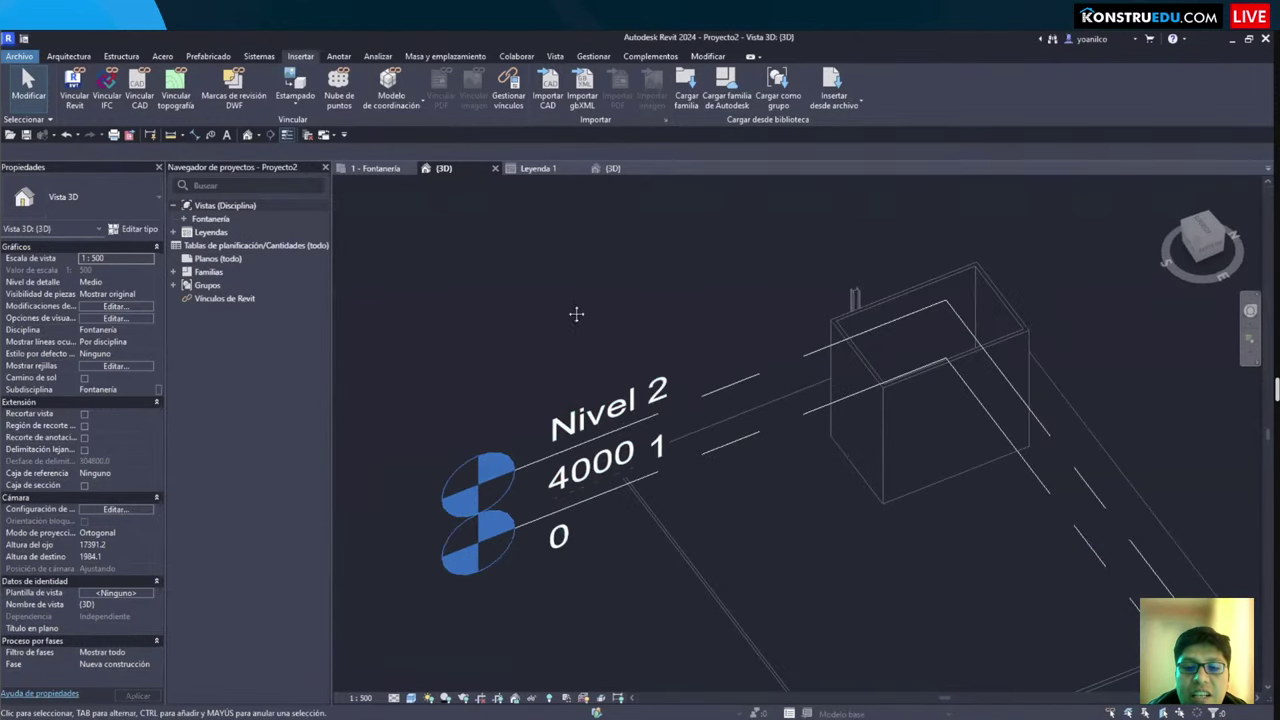
{"action": "scroll", "coordinate": [568, 386], "scroll_direction": "up", "scroll_amount": 2}
{"action": "middle_click_drag", "start_coordinate": [567, 386], "coordinate": [531, 310], "text": "shift"}
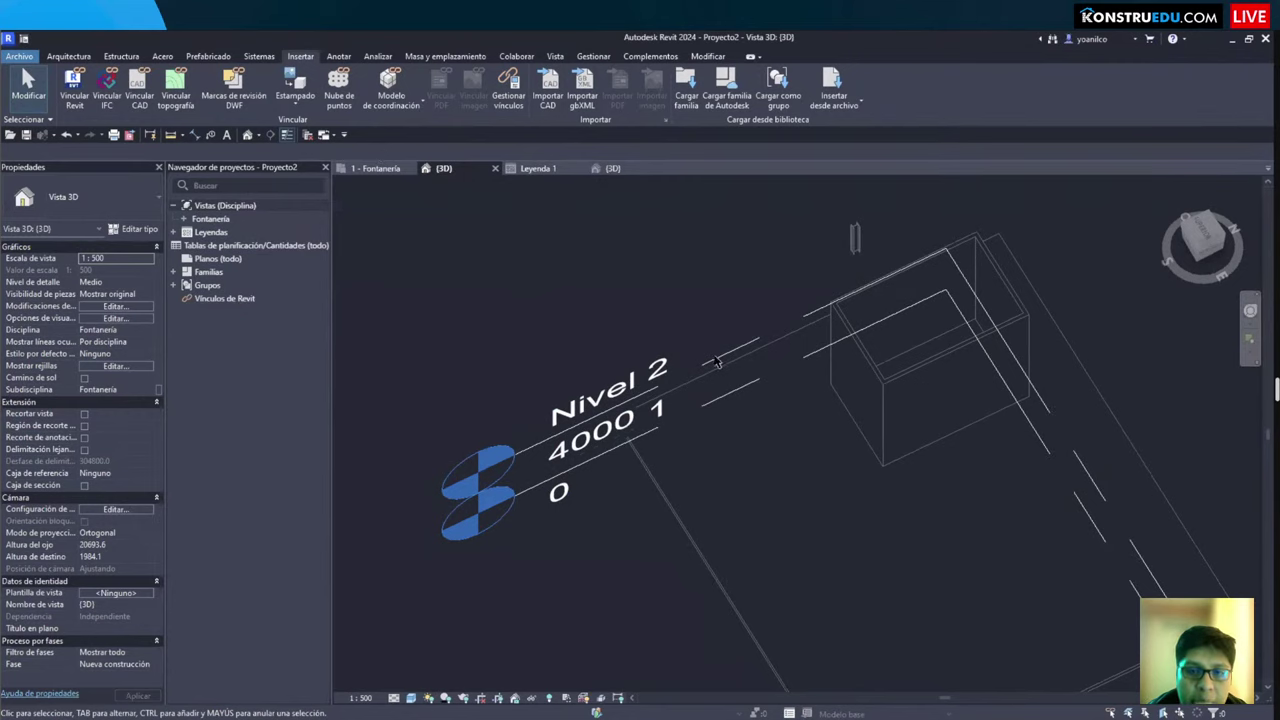
{"action": "scroll", "coordinate": [700, 358], "scroll_direction": "down", "scroll_amount": 3}
{"action": "left_click", "coordinate": [375, 168]}
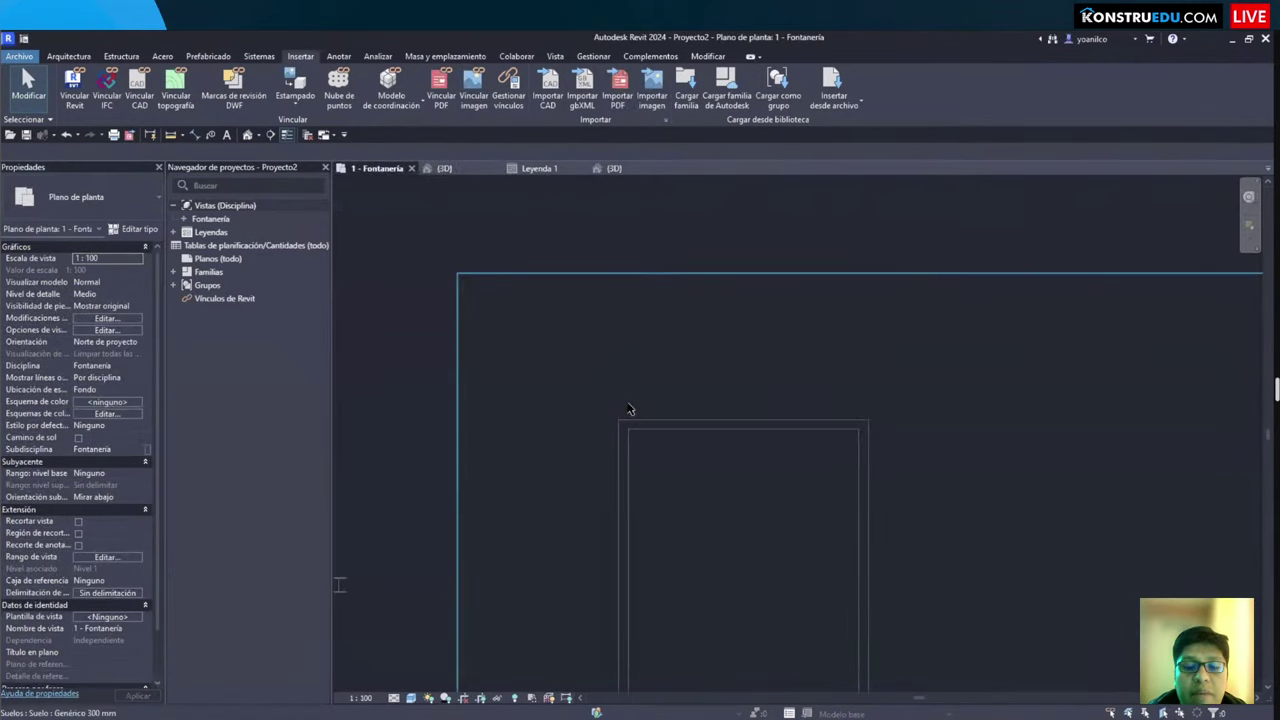
{"action": "scroll", "coordinate": [690, 385], "scroll_direction": "down", "scroll_amount": 2}
{"action": "middle_click_drag", "start_coordinate": [680, 377], "coordinate": [635, 335]}
{"action": "left_click_drag", "start_coordinate": [569, 298], "coordinate": [717, 458]}
{"action": "key", "text": "Delete"}
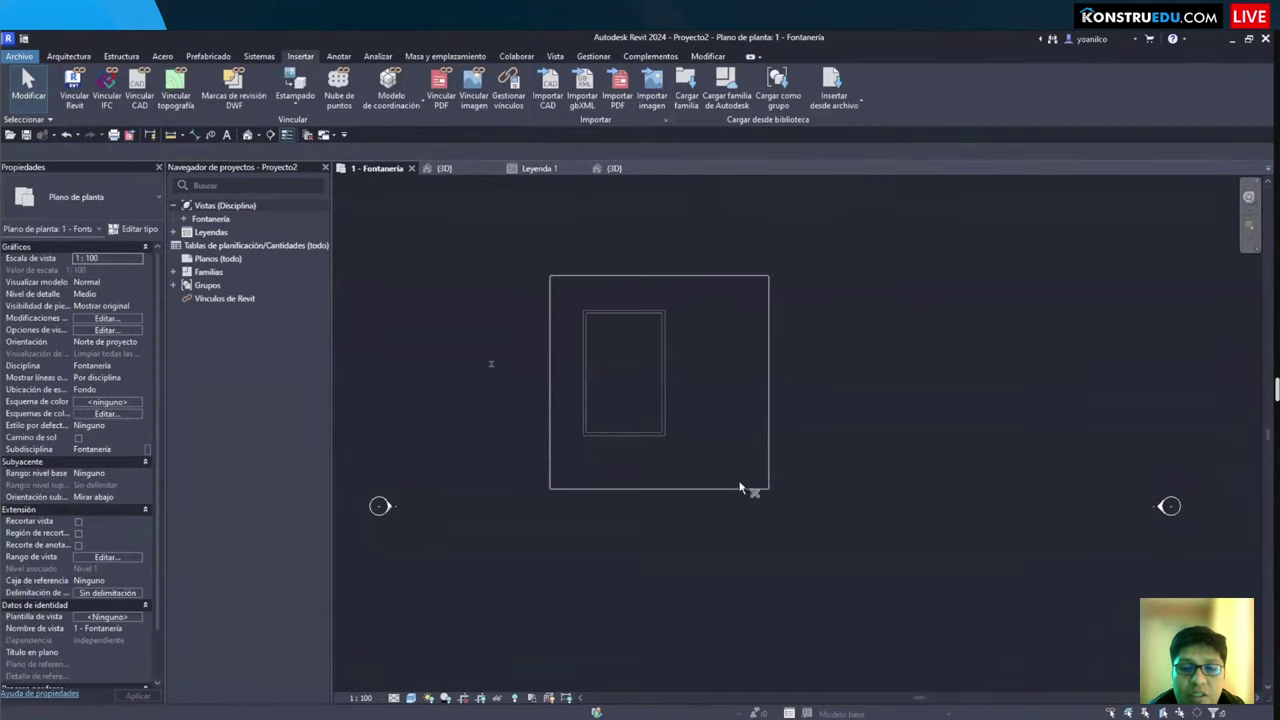
Step: Delete the wall rectangle by Tab-selecting its connected walls, then delete the leftover column
{"action": "left_click_drag", "start_coordinate": [551, 274], "coordinate": [749, 486]}
{"action": "left_click_drag", "start_coordinate": [564, 295], "coordinate": [704, 462]}
{"action": "left_click", "coordinate": [663, 433]}
{"action": "key", "text": "Tab"}
{"action": "left_click", "coordinate": [663, 430]}
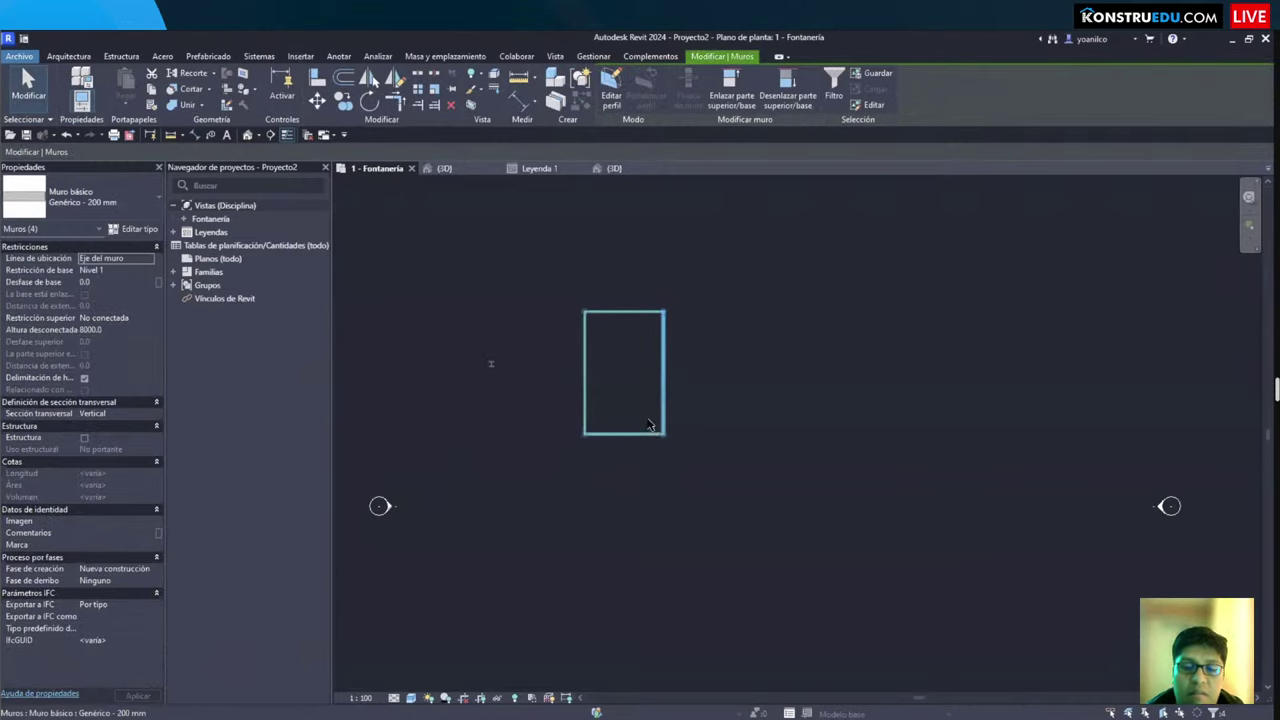
{"action": "key", "text": "Delete"}
{"action": "left_click", "coordinate": [491, 366]}
{"action": "key", "text": "Delete"}
Step: Fit the emptied plan in view with ZF, nudge it left, then switch to File Explorer
{"action": "key", "text": "z"}
{"action": "key", "text": "f"}
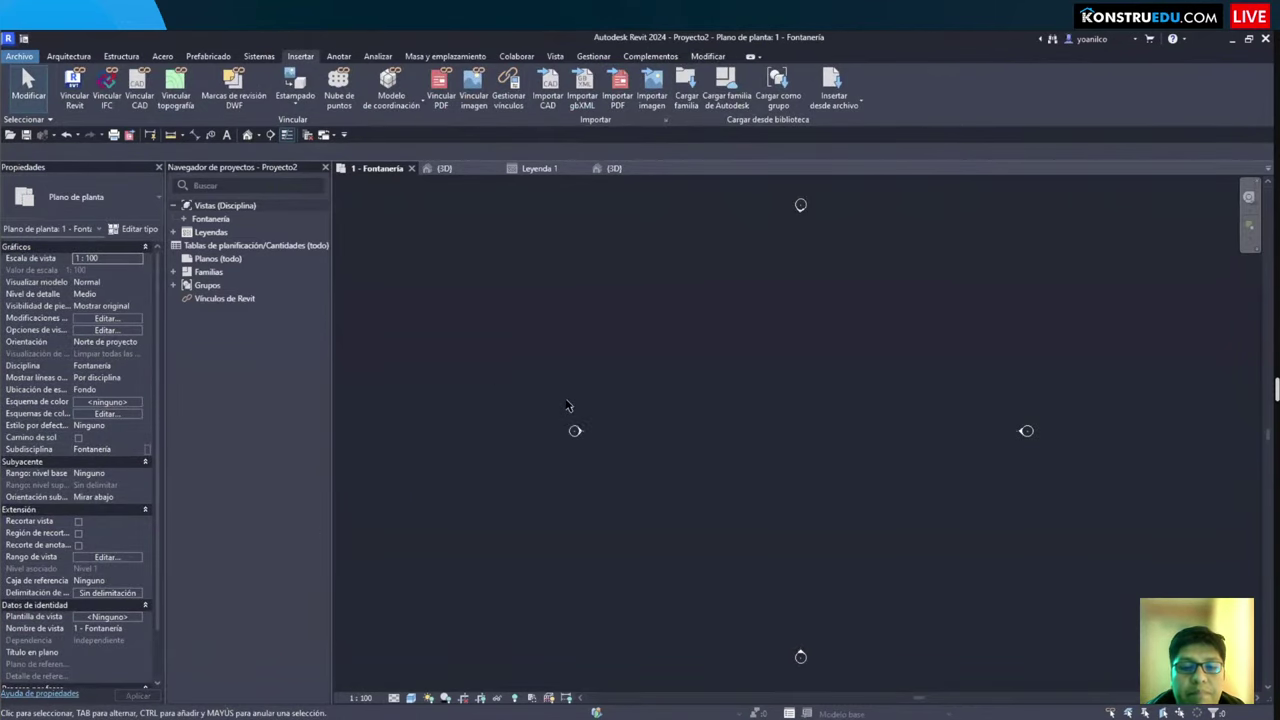
{"action": "middle_click_drag", "start_coordinate": [831, 443], "coordinate": [761, 454]}
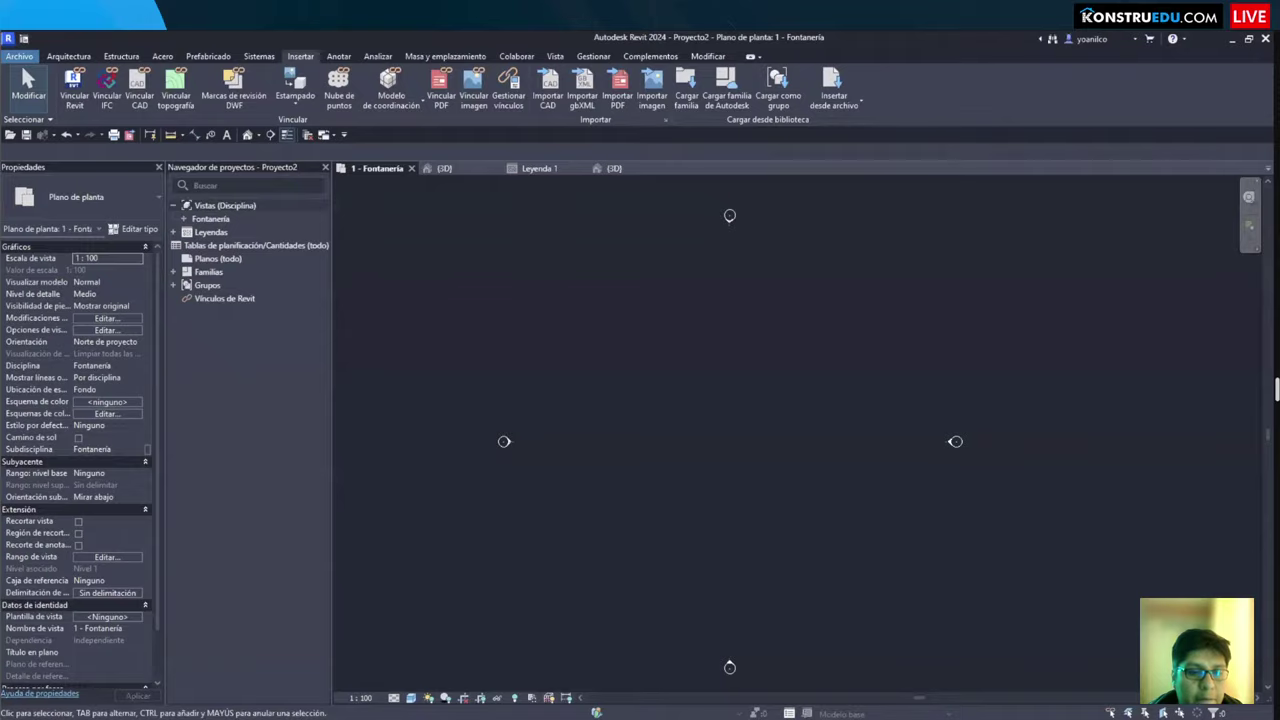
{"action": "key", "text": "super+e"}
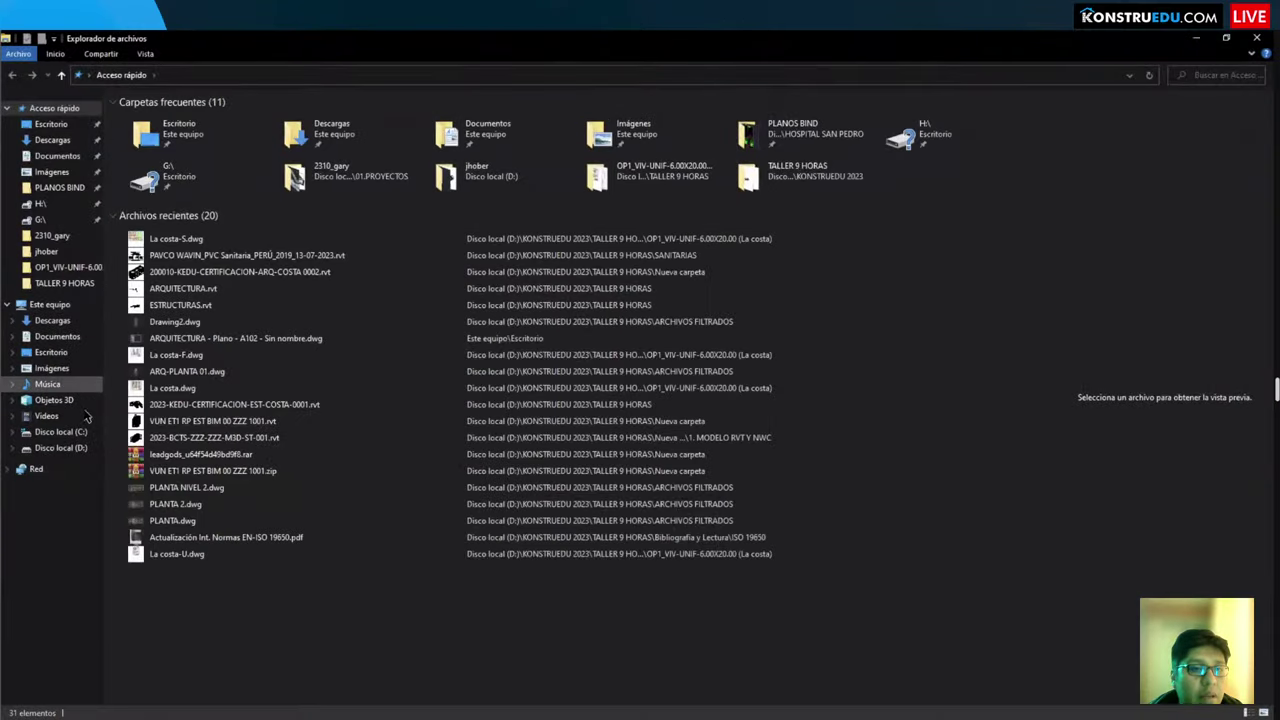
Step: Open the C: drive and go into ProgramData > Autodesk
{"action": "left_click", "coordinate": [72, 432]}
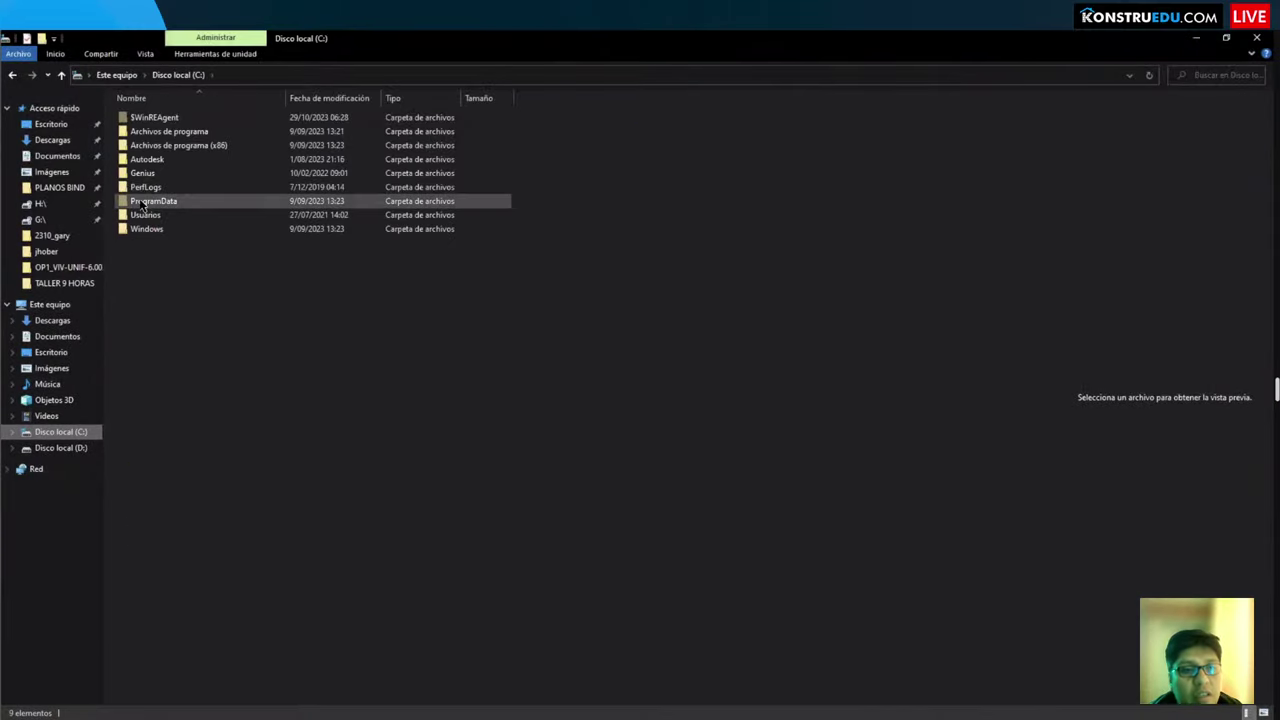
{"action": "mouse_move", "coordinate": [110, 182]}
{"action": "left_mouse_down"}
{"action": "mouse_move", "coordinate": [222, 214]}
{"action": "mouse_move", "coordinate": [385, 222]}
{"action": "left_mouse_up"}
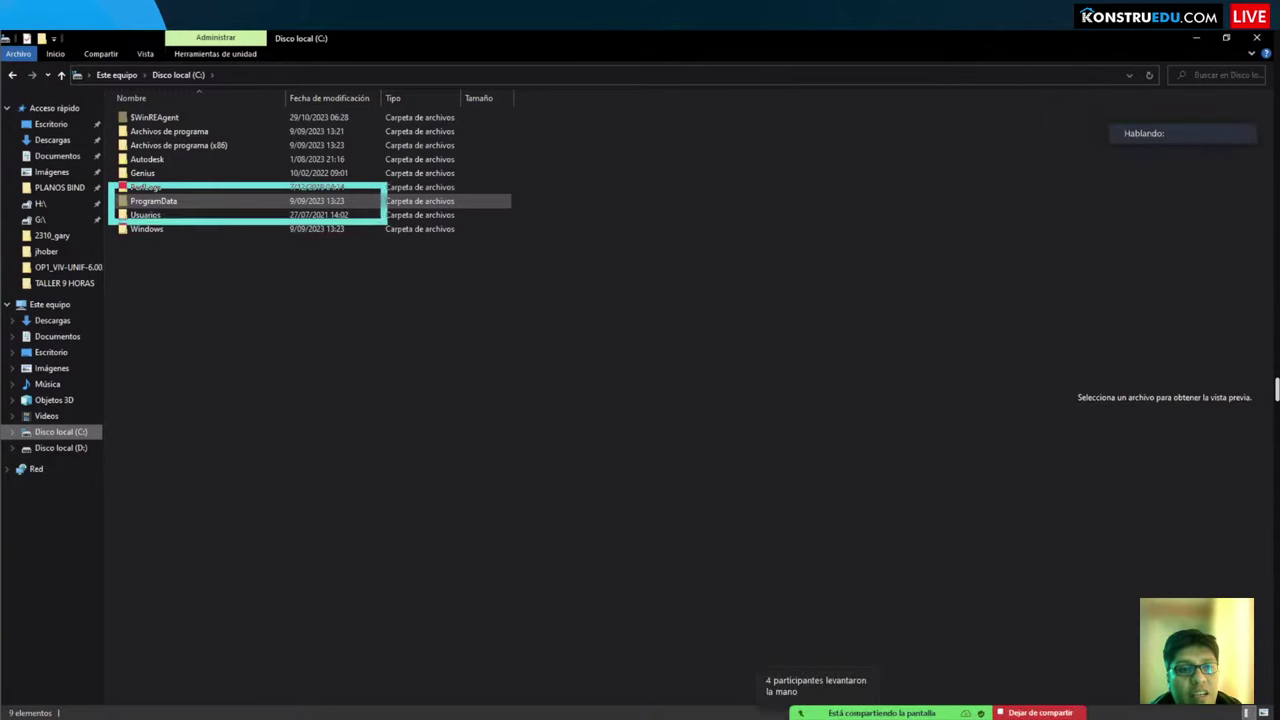
{"action": "double_click", "coordinate": [168, 205]}
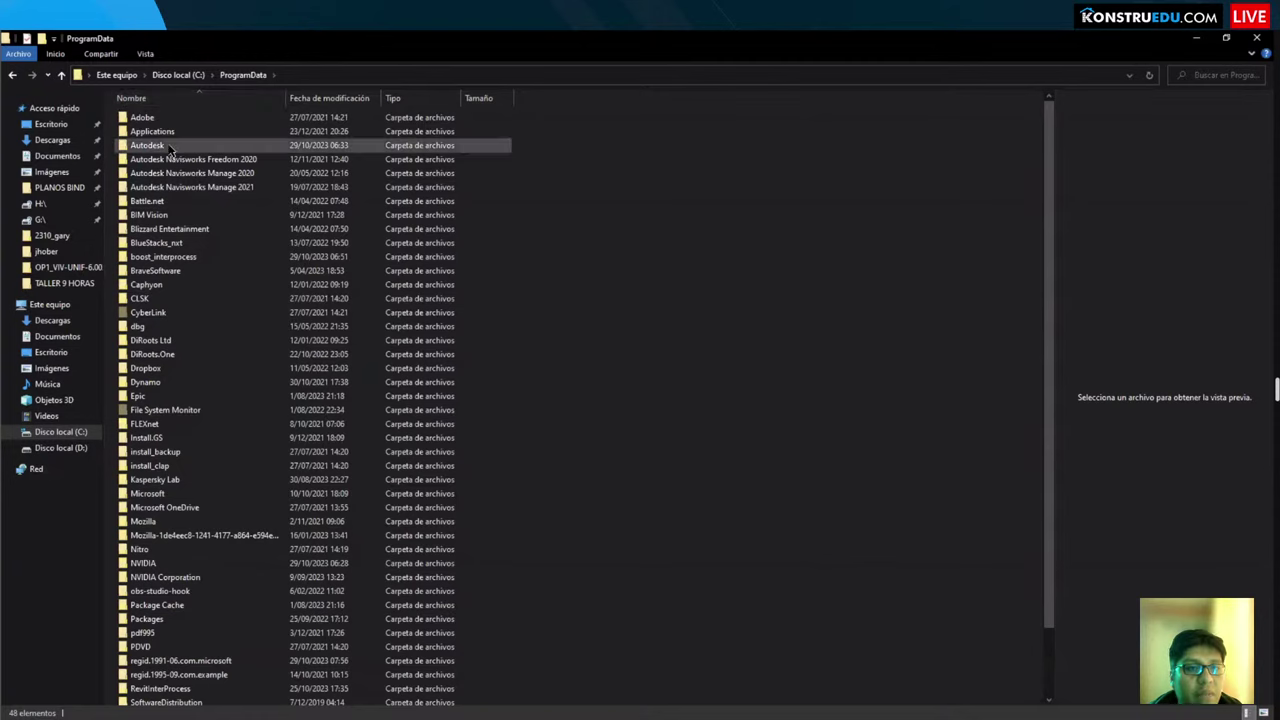
{"action": "double_click", "coordinate": [170, 148]}
{"action": "key", "text": "r"}
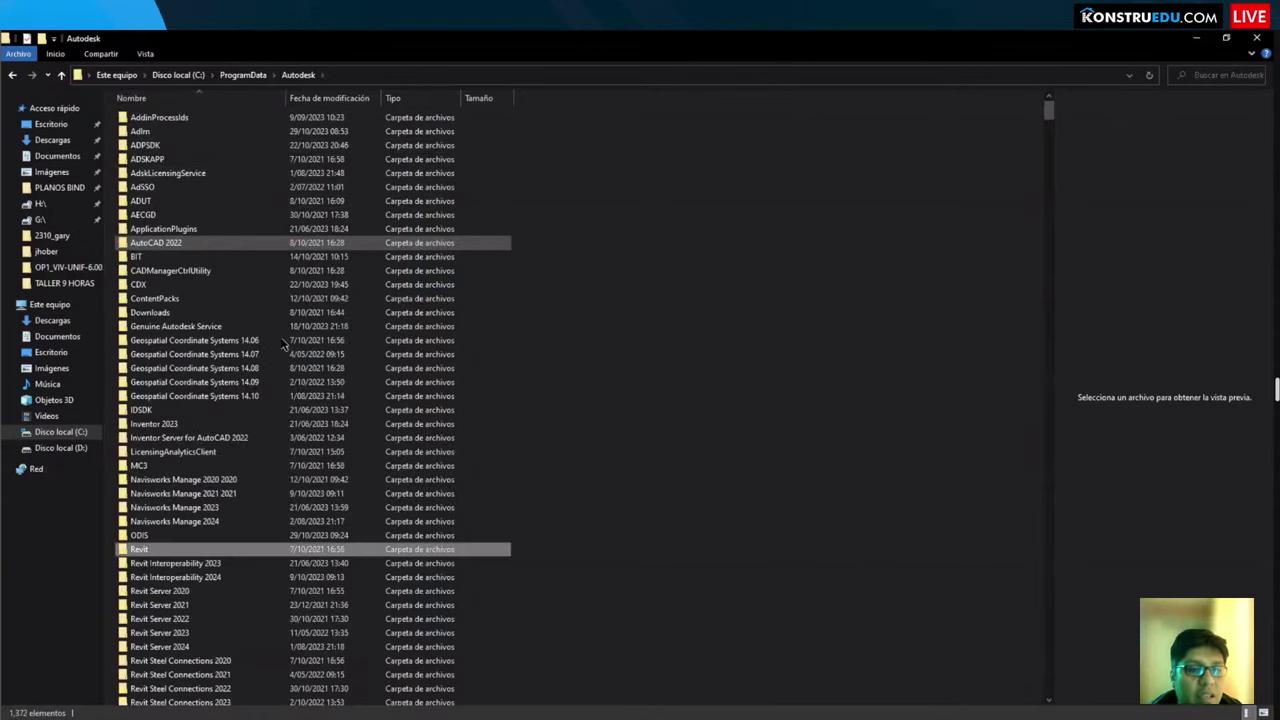
{"action": "scroll", "coordinate": [284, 345], "scroll_direction": "down", "scroll_amount": 7}
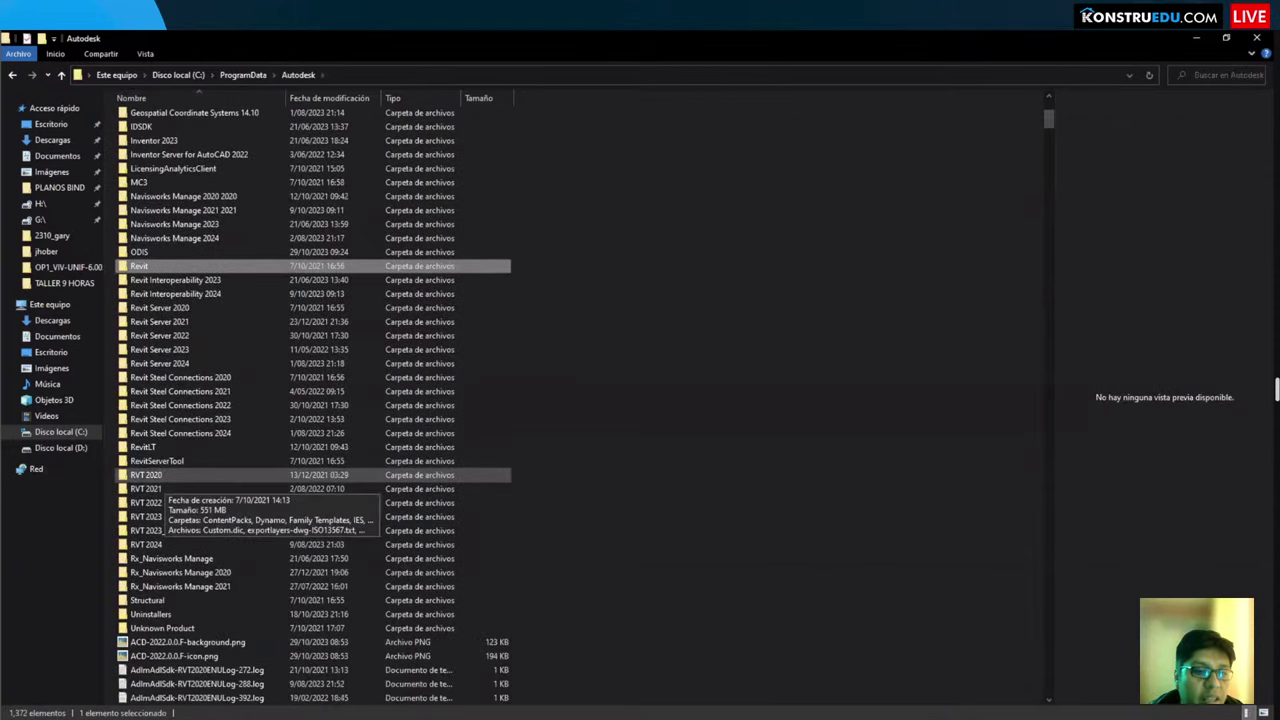
{"action": "scroll", "coordinate": [200, 500], "scroll_direction": "down", "scroll_amount": 1}
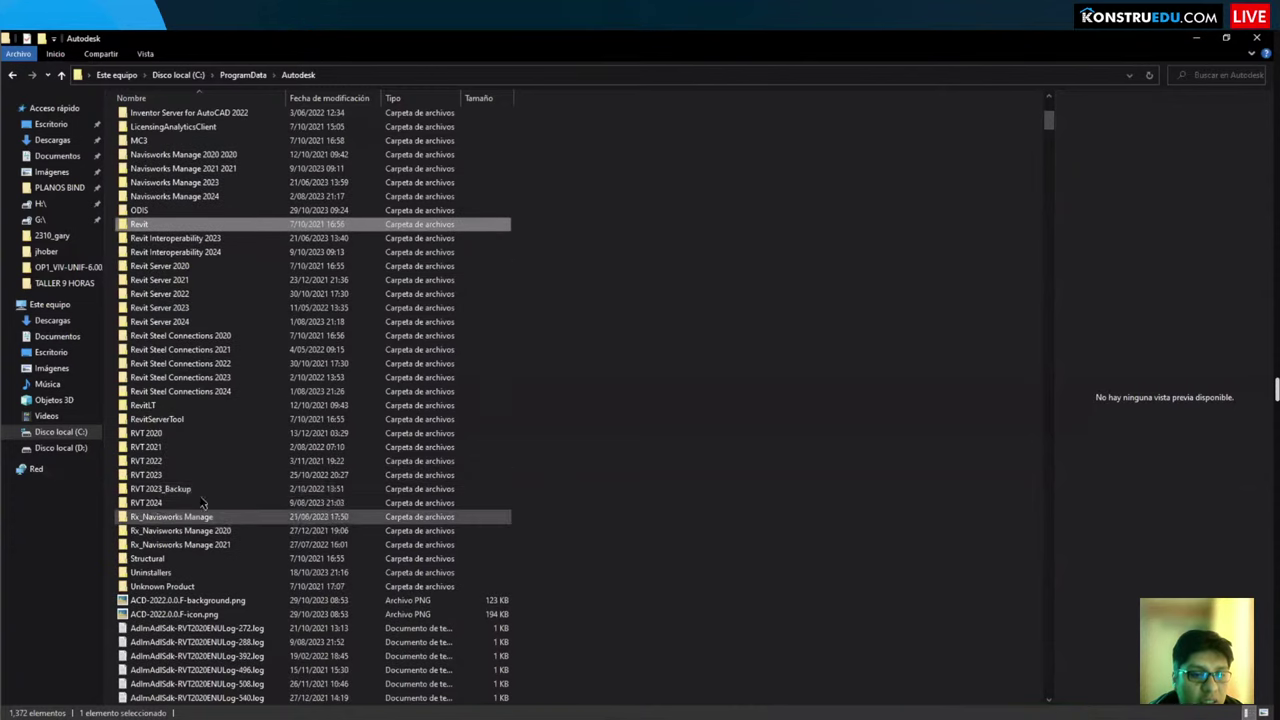
Step: Open RVT 2021 > Libraries > English > Pipe
{"action": "left_click", "coordinate": [150, 450]}
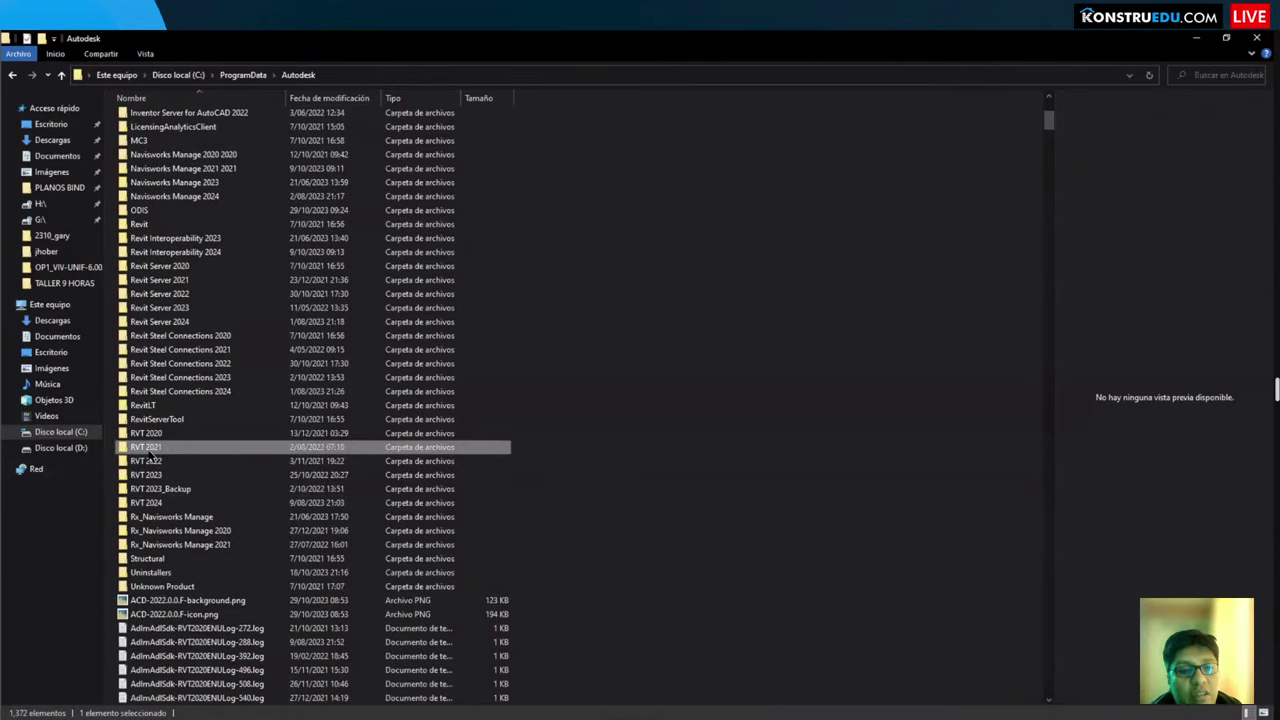
{"action": "double_click", "coordinate": [150, 450]}
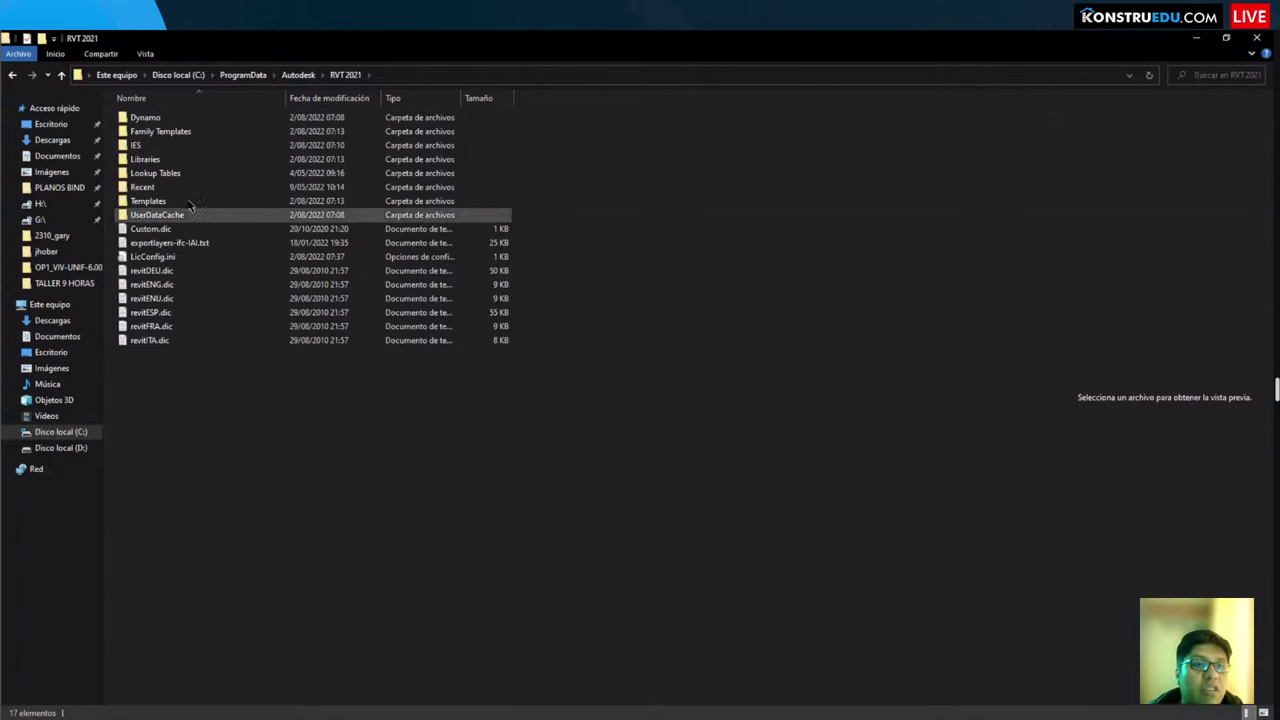
{"action": "double_click", "coordinate": [150, 160]}
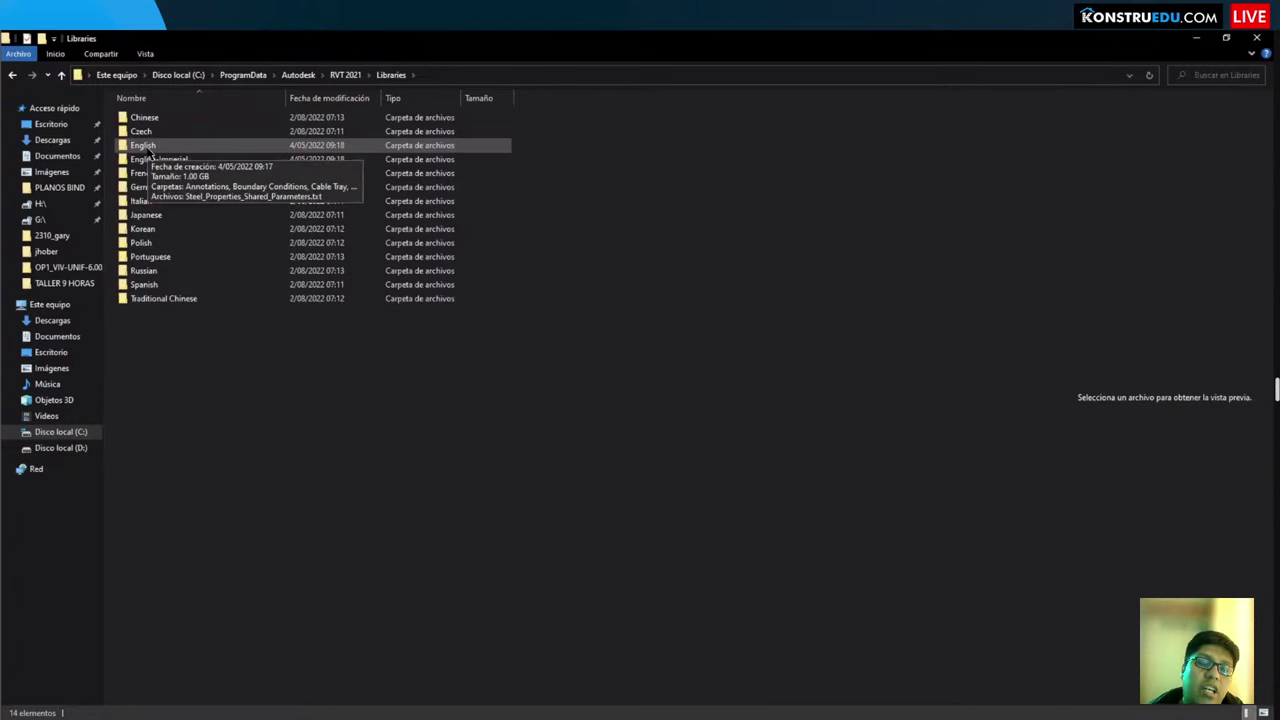
{"action": "double_click", "coordinate": [145, 146]}
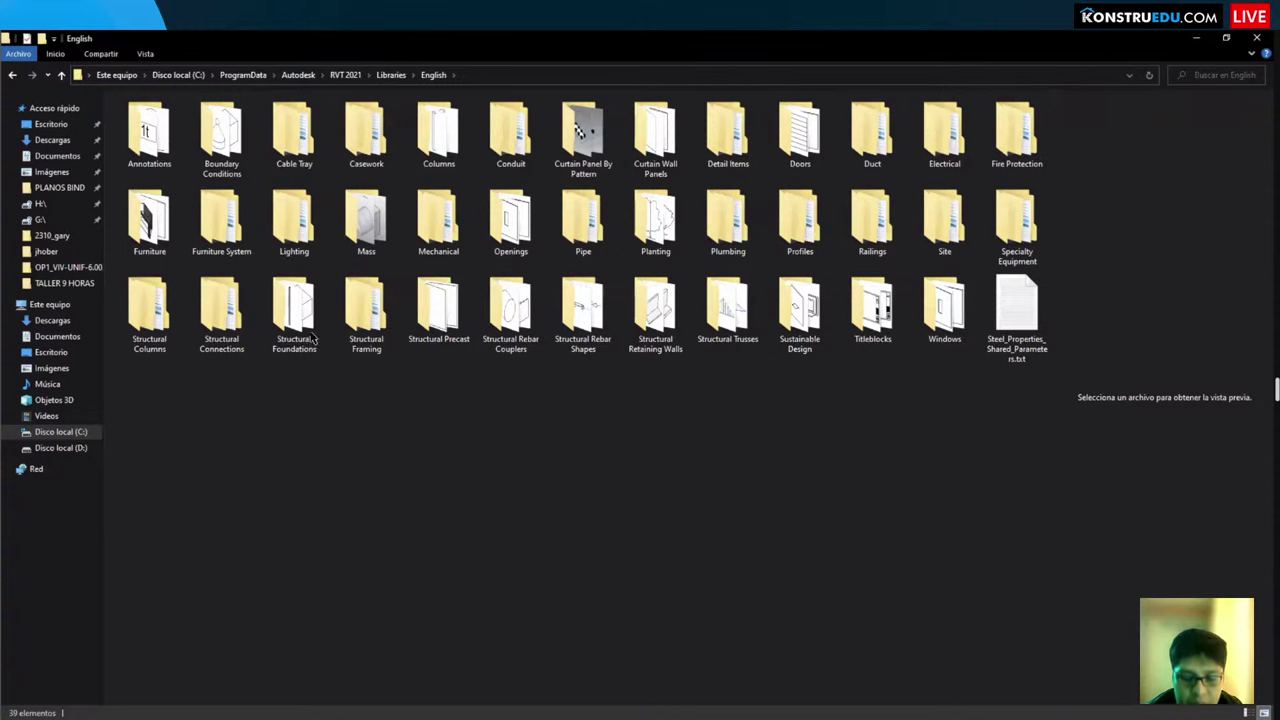
{"action": "key", "text": "p"}
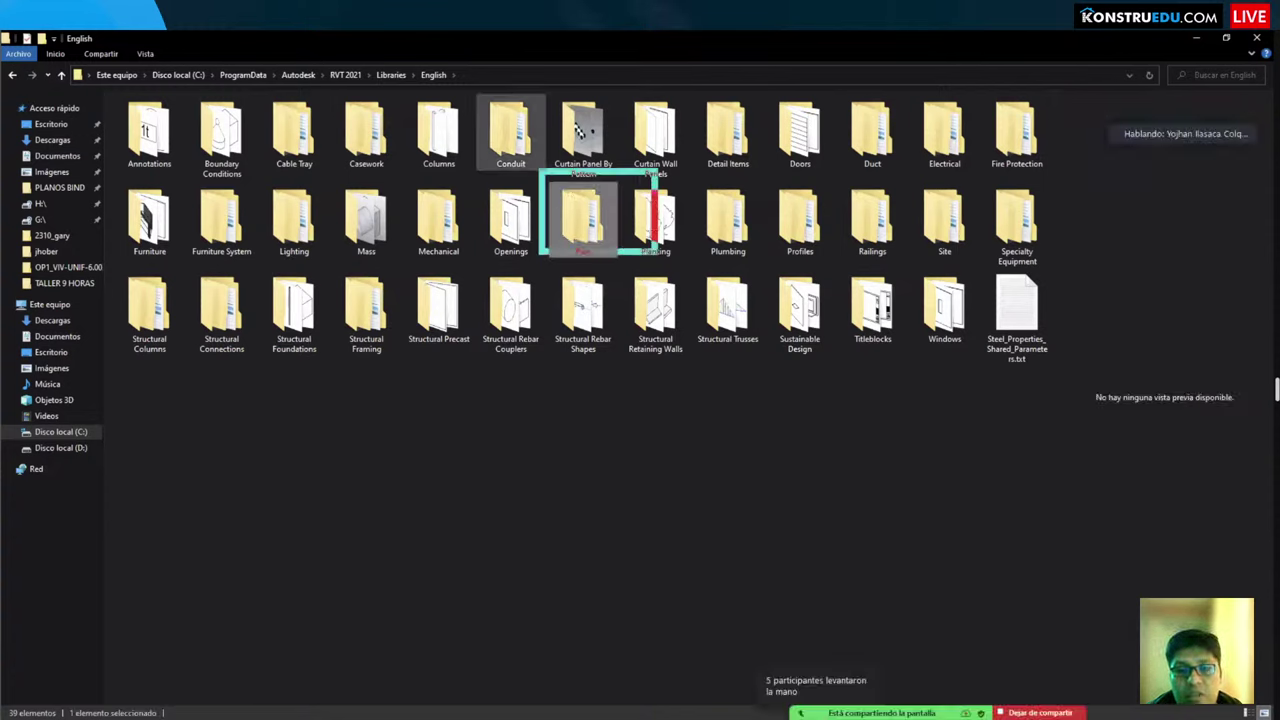
{"action": "key", "text": "Return"}
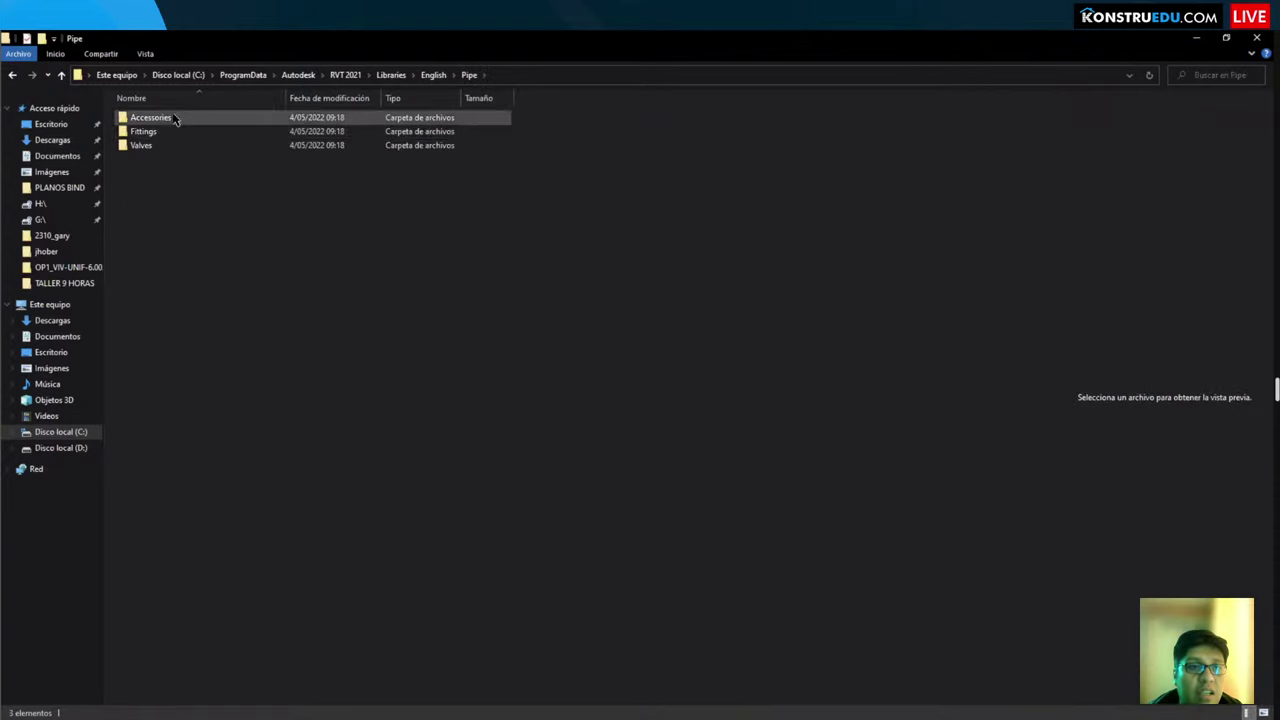
Step: Browse into Fittings\PVC\Sch 40\Socket-Type to list the DWV folder and seven .rfa families
{"action": "double_click", "coordinate": [158, 134]}
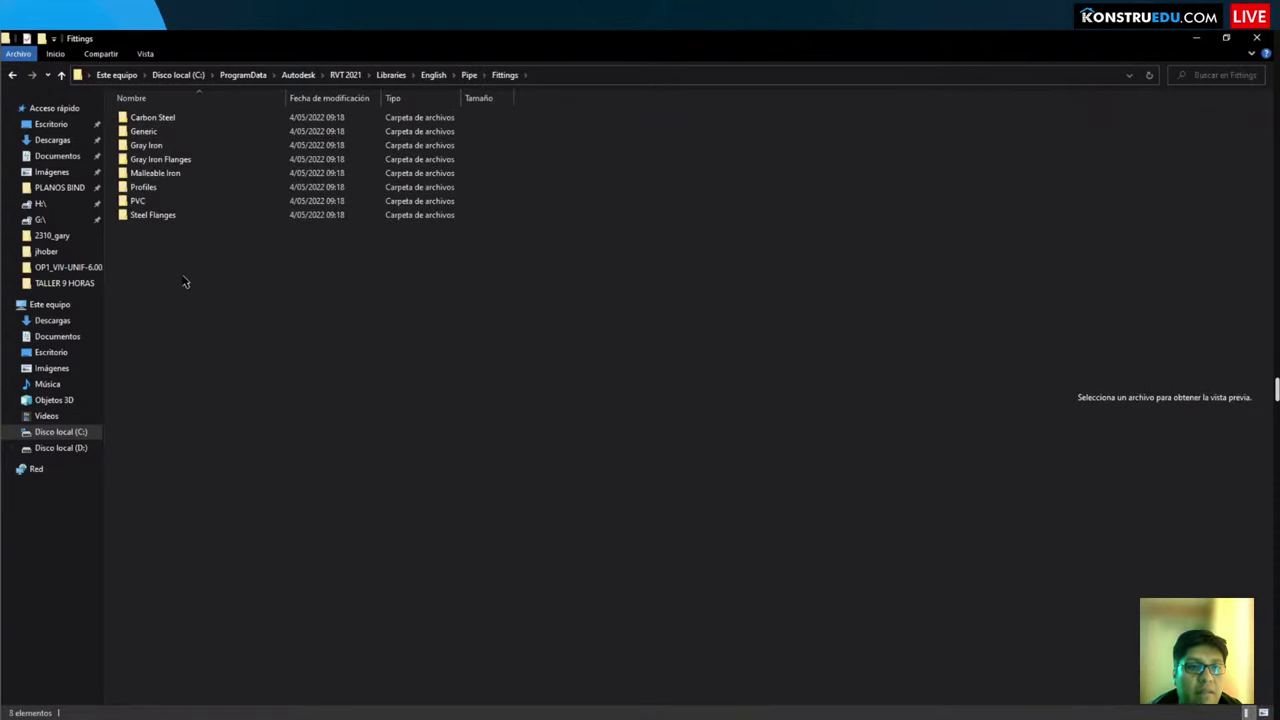
{"action": "double_click", "coordinate": [143, 205]}
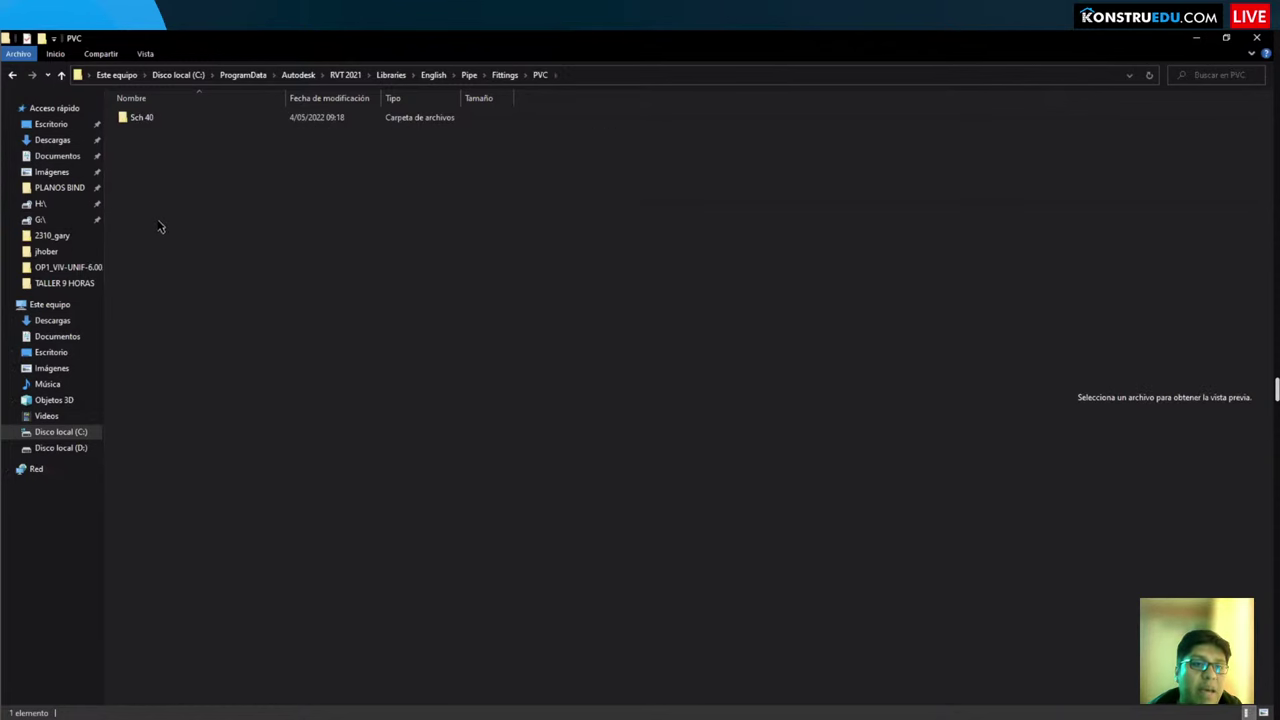
{"action": "double_click", "coordinate": [146, 117]}
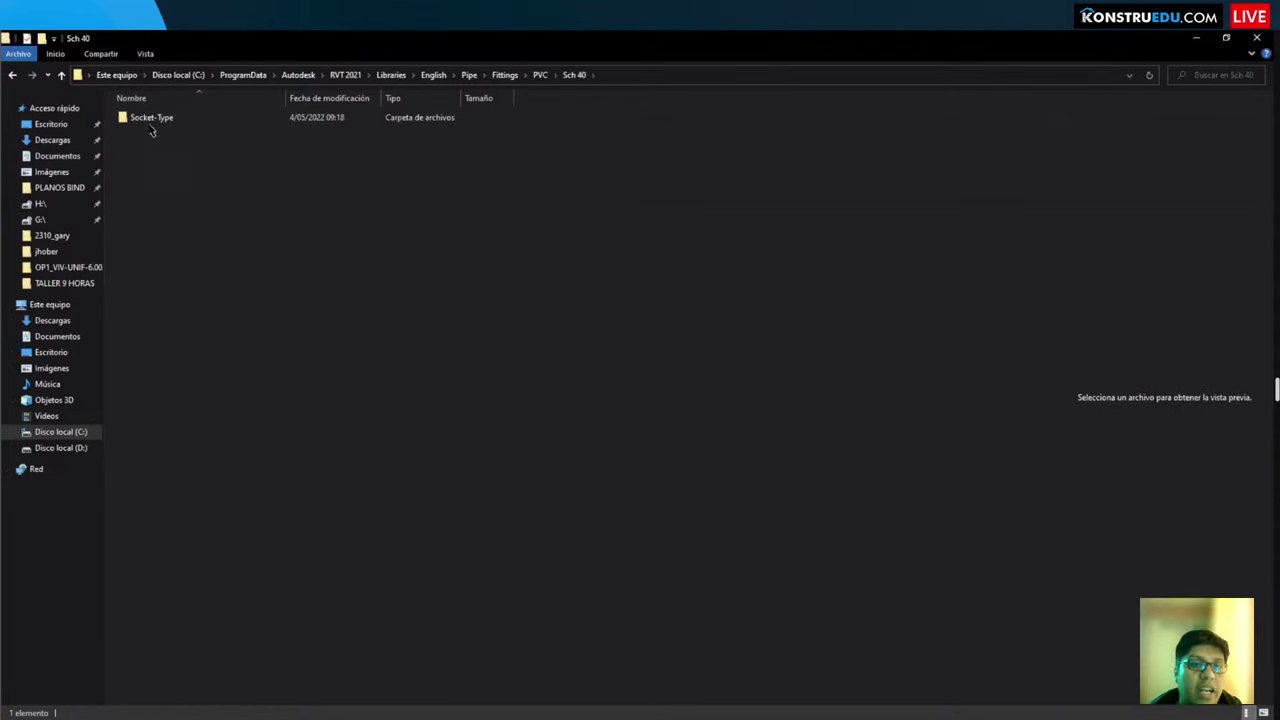
{"action": "double_click", "coordinate": [150, 121]}
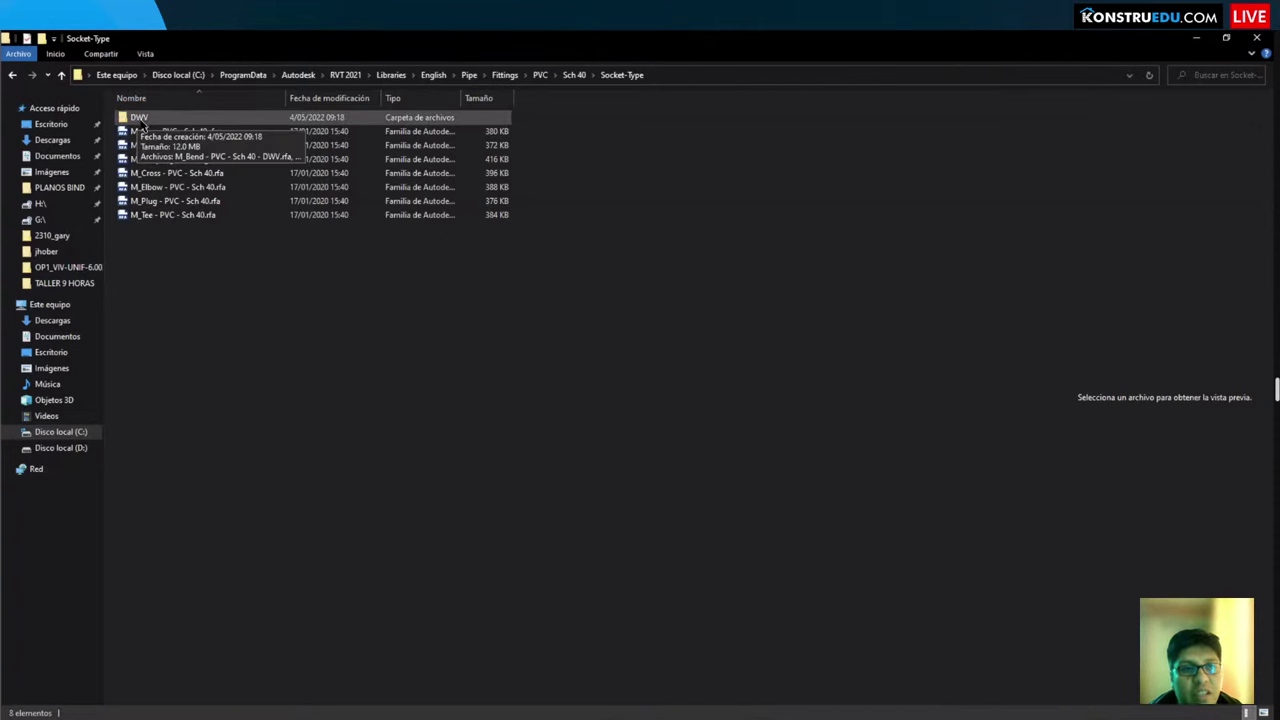
Step: Select the seven PVC Sch 40 fitting families, from M_Cap through M_Tee
{"action": "left_click", "coordinate": [157, 131]}
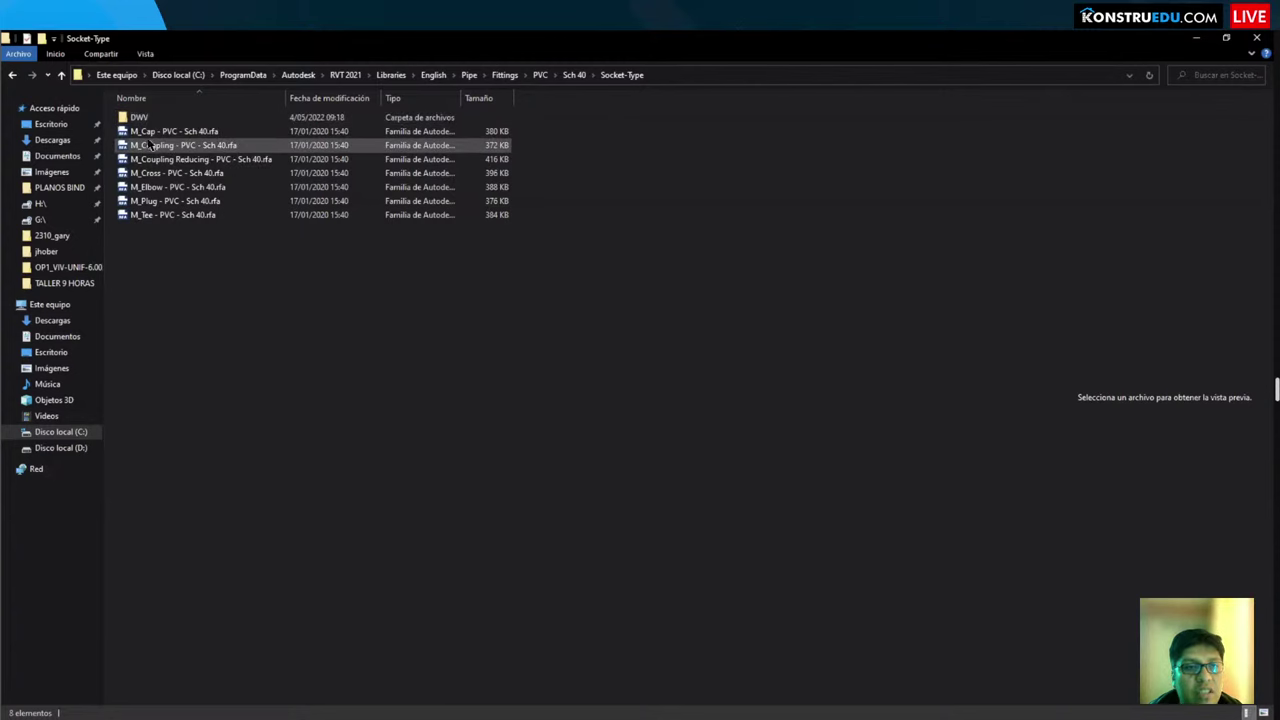
{"action": "left_click", "coordinate": [172, 214], "text": "shift"}
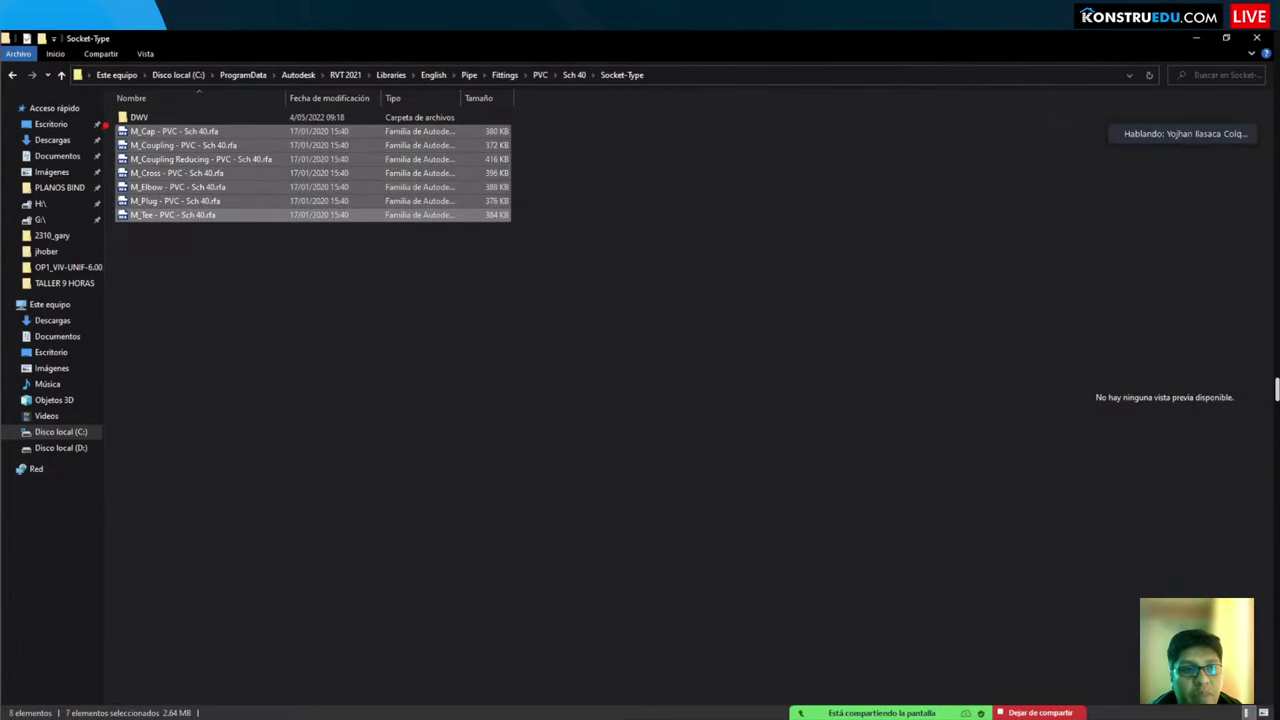
{"action": "mouse_move", "coordinate": [103, 123]}
{"action": "left_mouse_down"}
{"action": "mouse_move", "coordinate": [294, 229]}
{"action": "mouse_move", "coordinate": [518, 232]}
{"action": "left_mouse_up"}
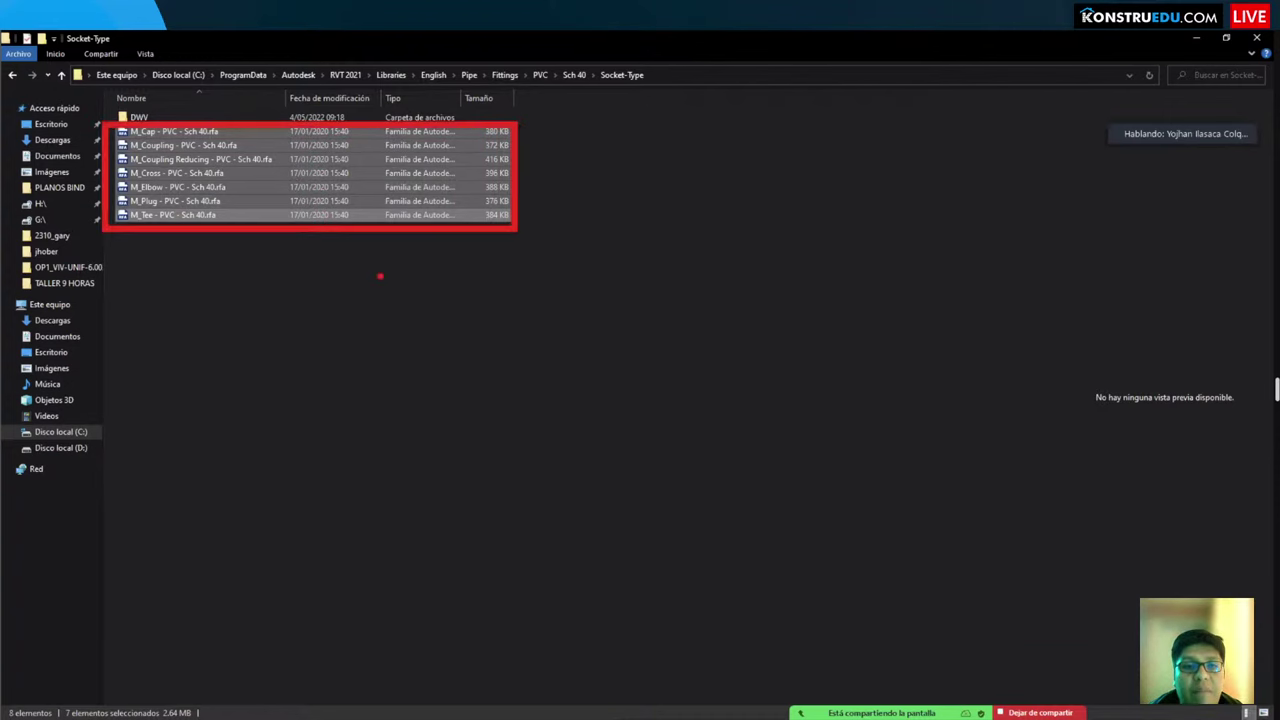
{"action": "key", "text": "Escape"}
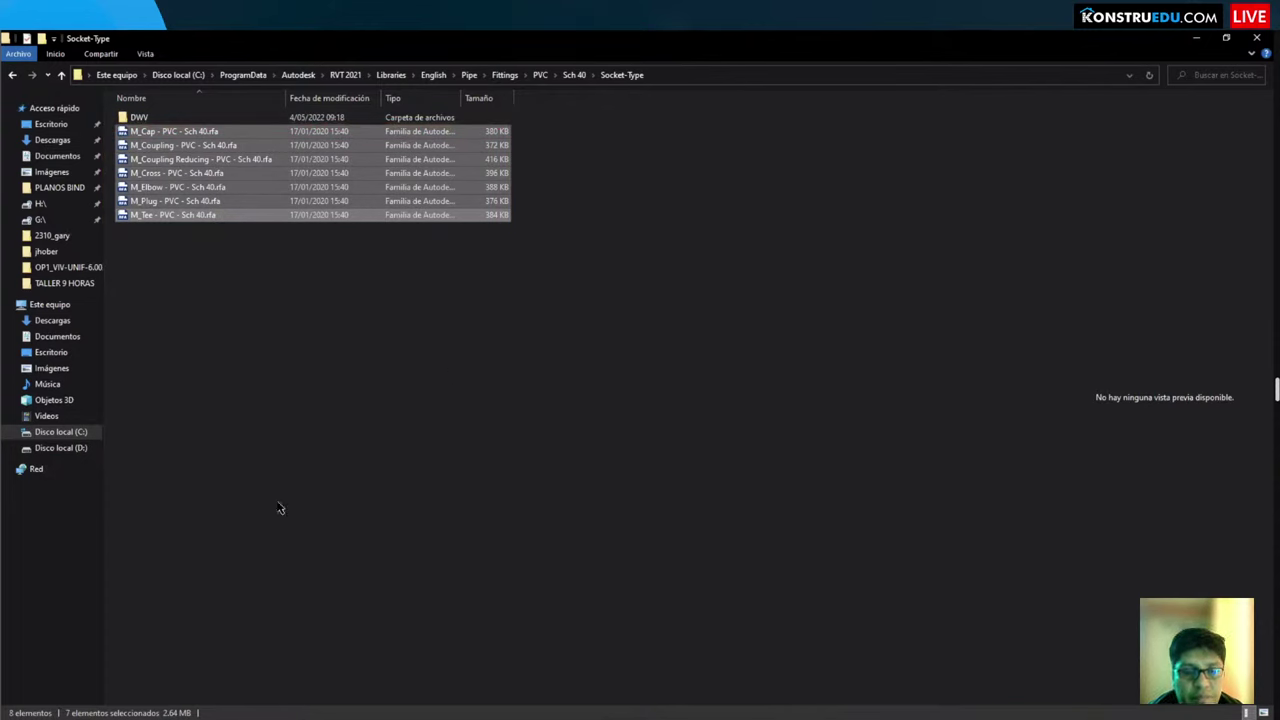
Step: Glance at Revit, then launch a new Microsoft Edge window from the taskbar
{"action": "key", "text": "alt+Tab"}
{"action": "key", "text": "alt+Tab"}
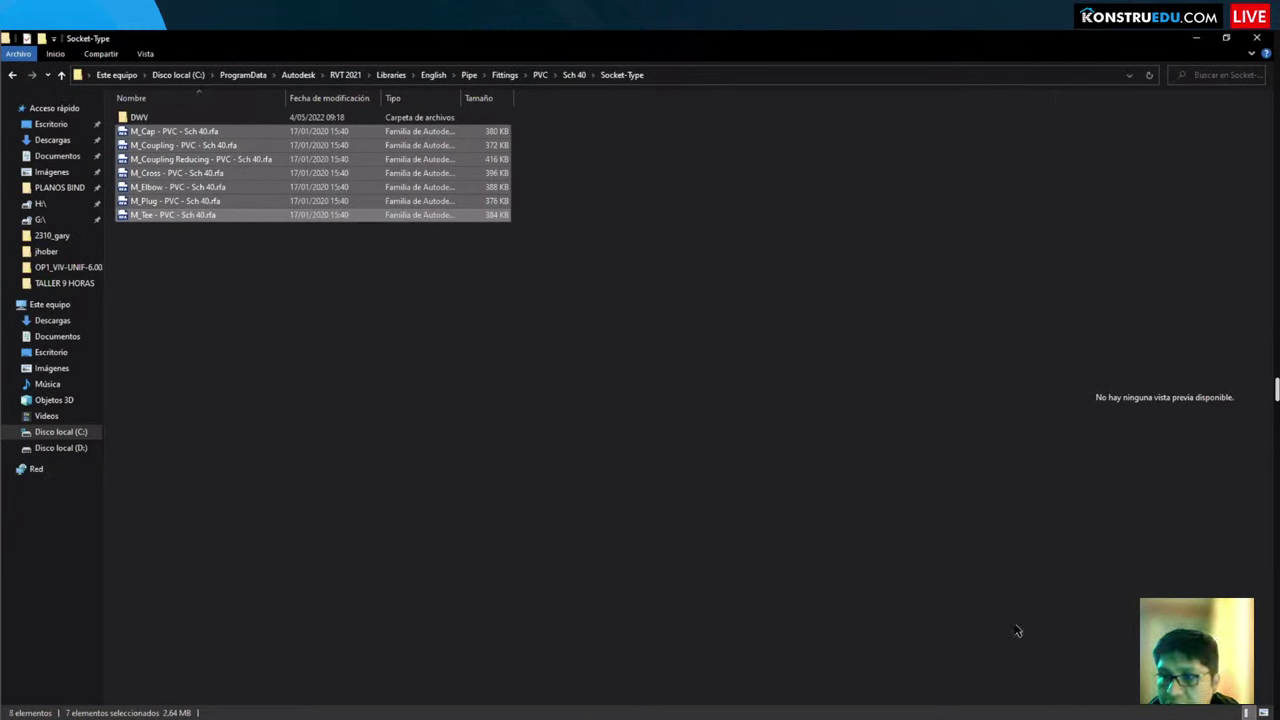
{"action": "key", "text": "alt+Tab"}
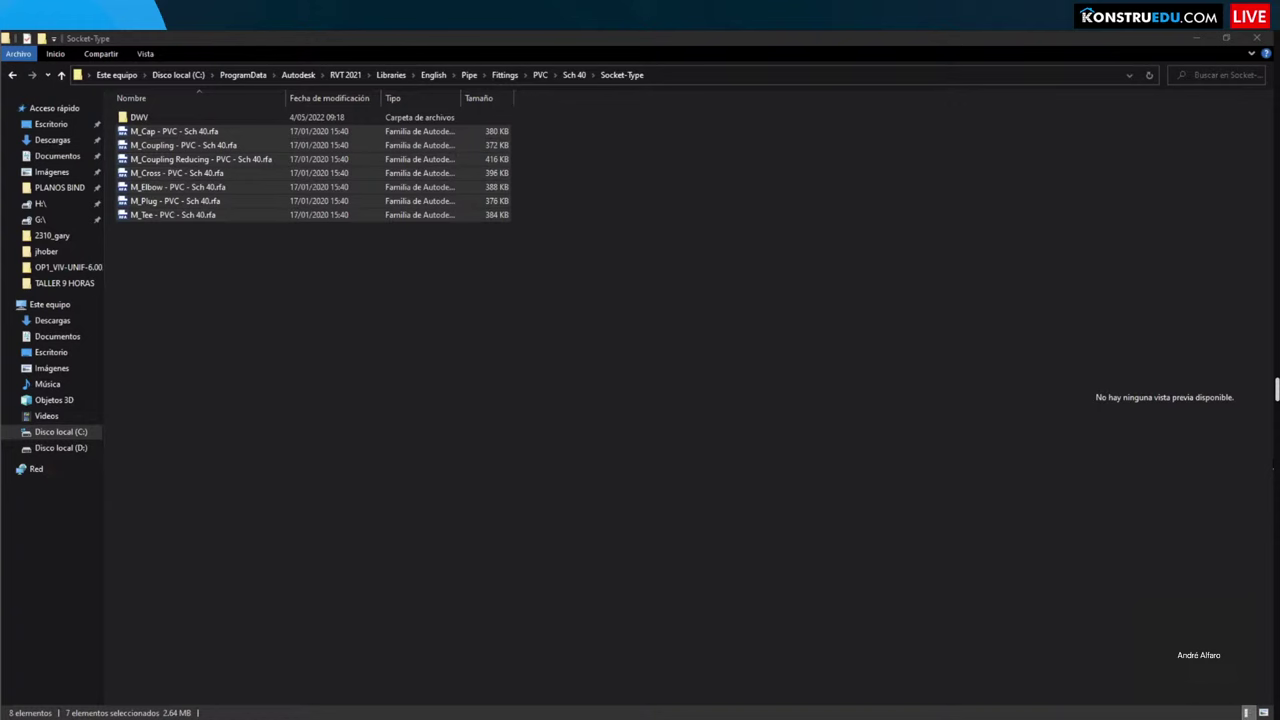
{"action": "left_click", "coordinate": [590, 412]}
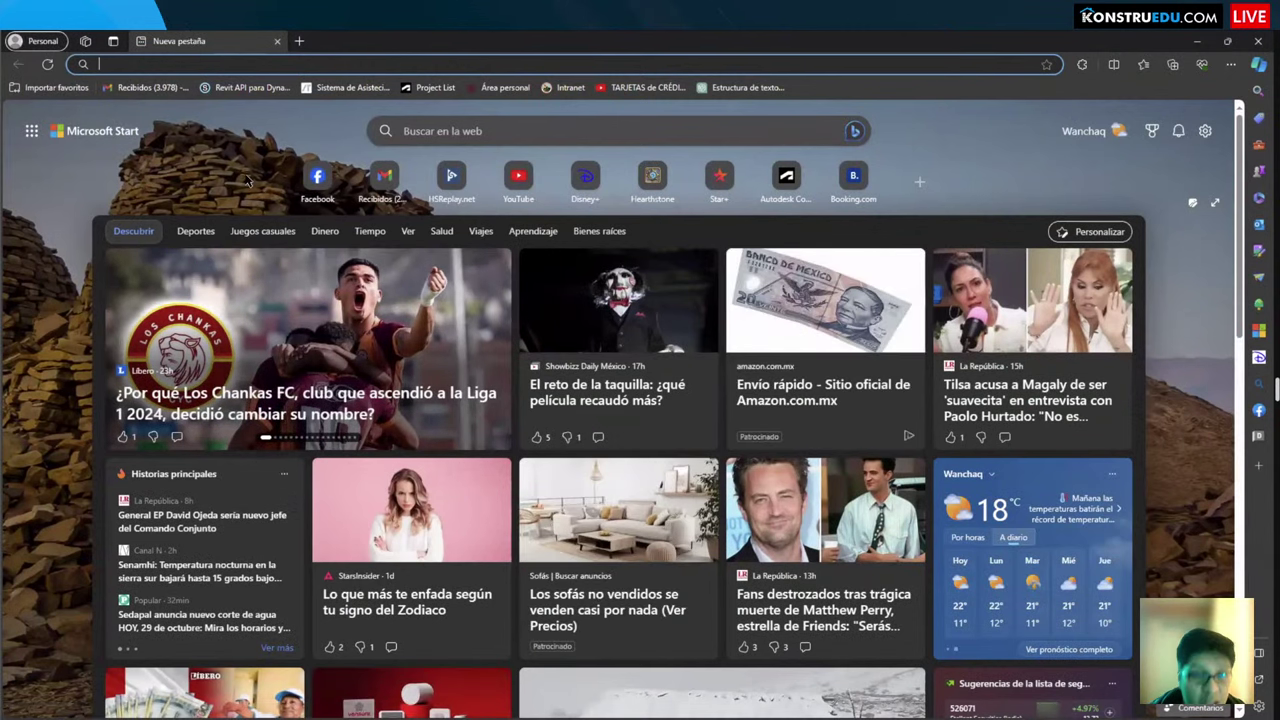
Step: Search Bing for 'DESCARGAR LIBRERIA REVIT' and open Autodesk's 'Cómo descargar el contenido de Revit' article
{"action": "type", "text": "DESCARGAR"}
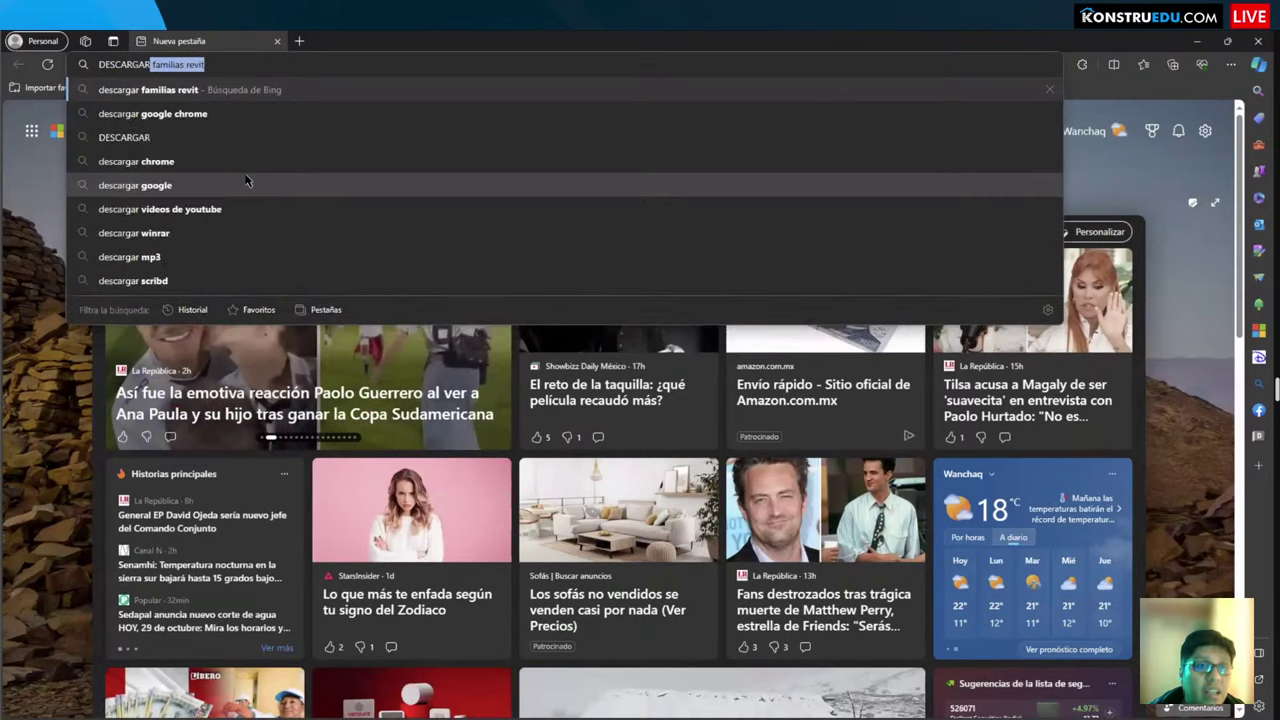
{"action": "type", "text": " LI"}
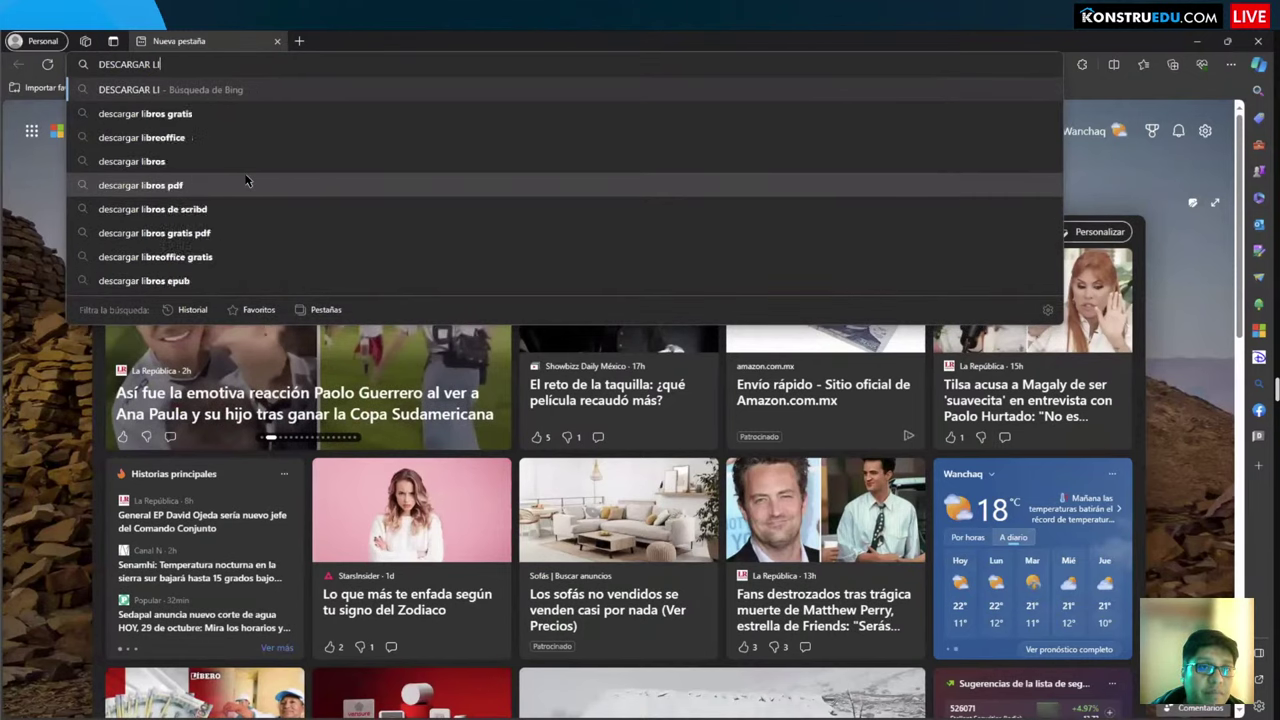
{"action": "type", "text": "BRERIA REV"}
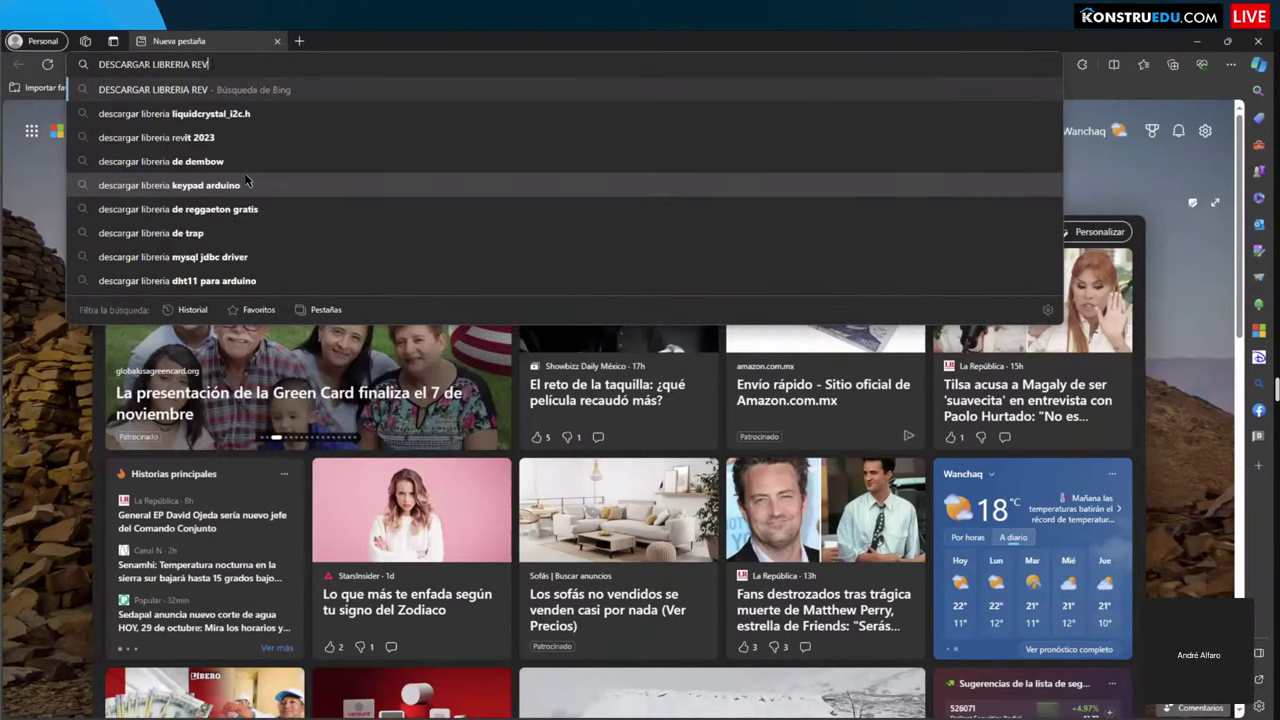
{"action": "type", "text": "IT"}
{"action": "key", "text": "Return"}
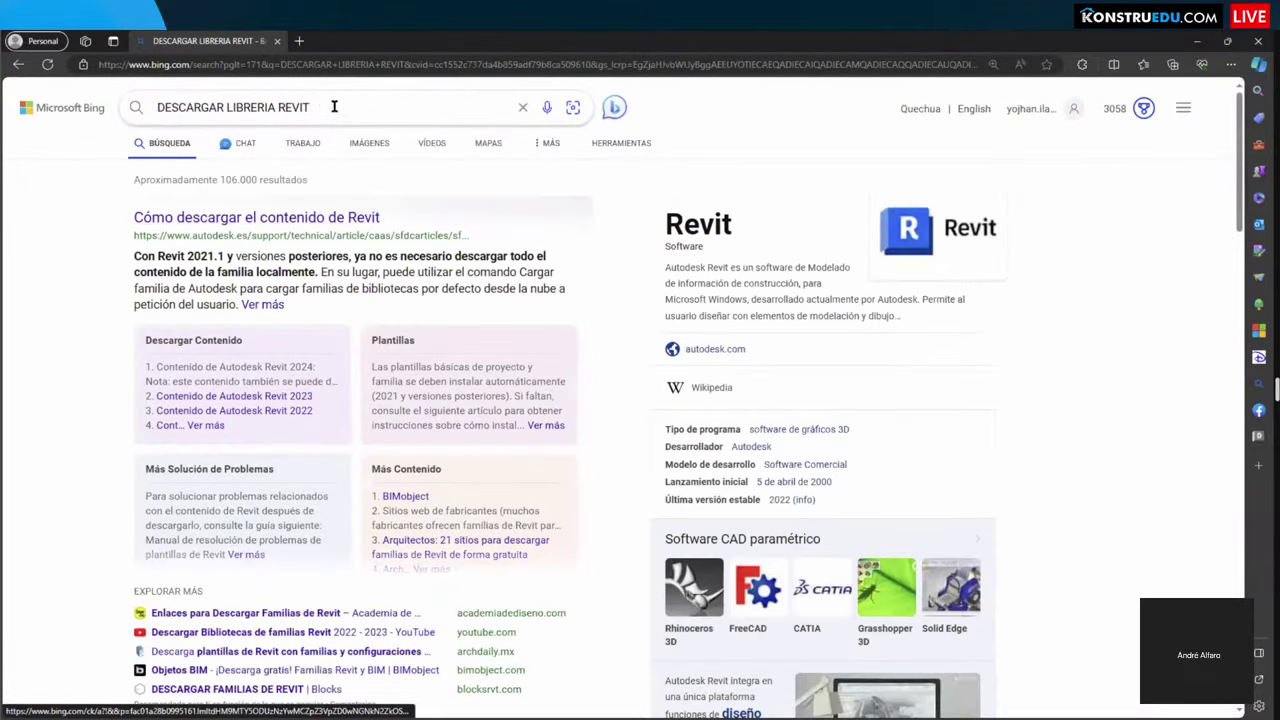
{"action": "left_click", "coordinate": [340, 105]}
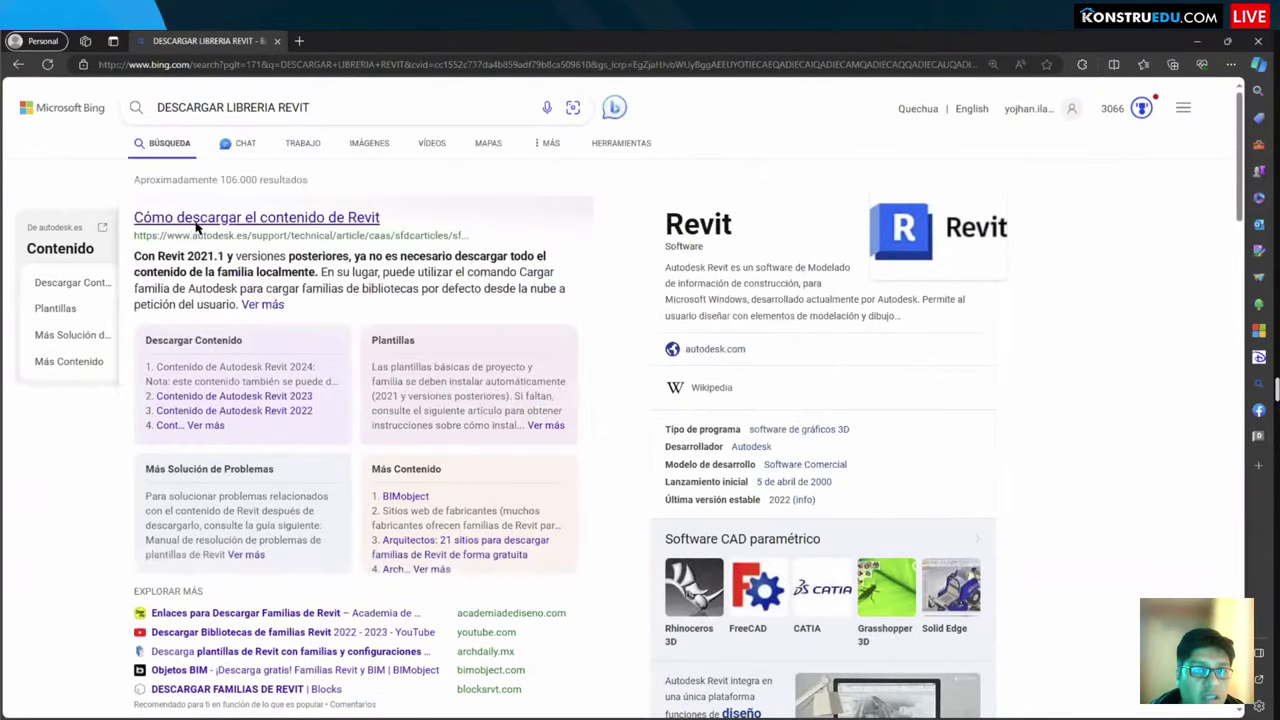
{"action": "left_click", "coordinate": [197, 224]}
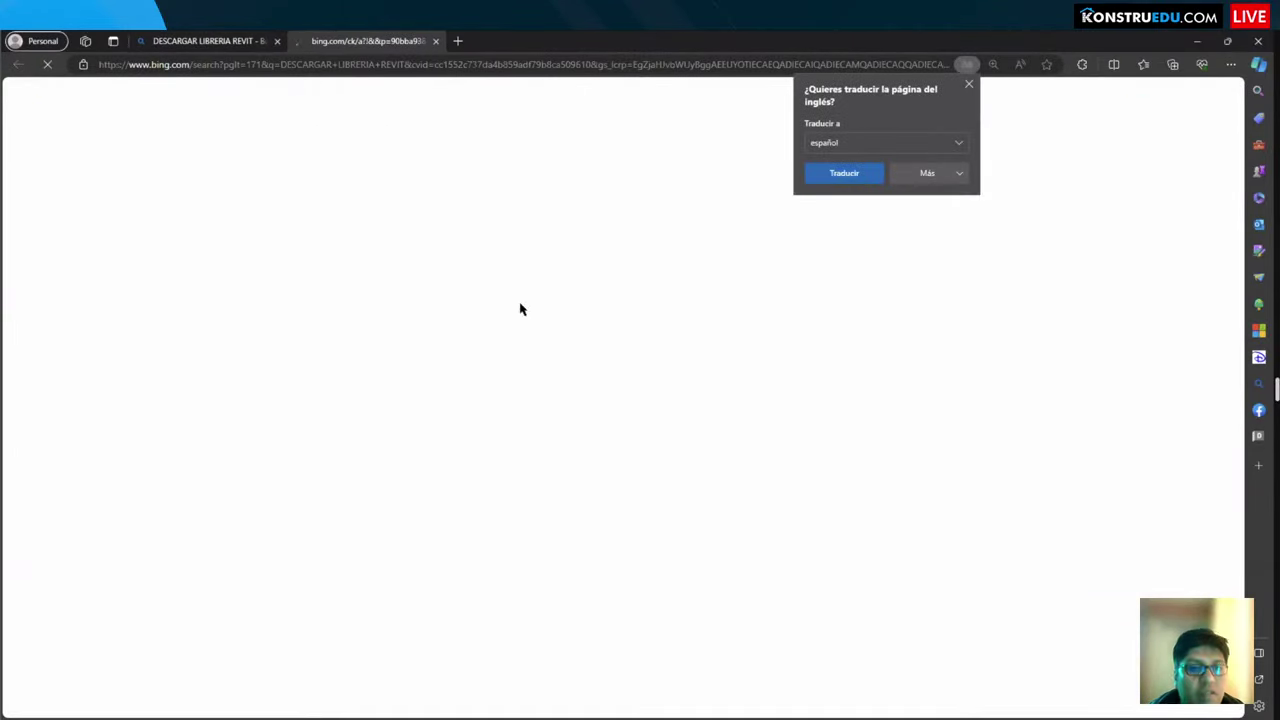
Step: Close the Bing tab and scroll to the Revit 2019–2024 content download links
{"action": "left_click", "coordinate": [280, 41]}
{"action": "scroll", "coordinate": [57, 377], "scroll_direction": "down", "scroll_amount": 2}
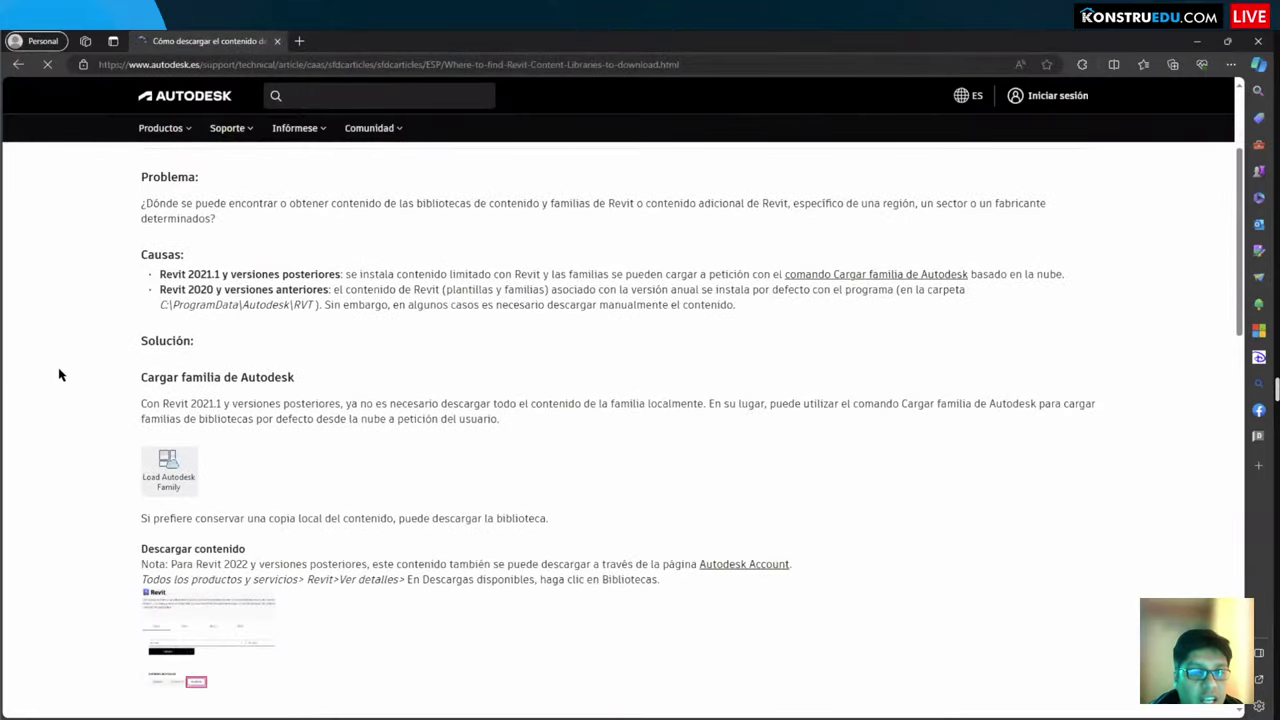
{"action": "scroll", "coordinate": [57, 372], "scroll_direction": "down", "scroll_amount": 2}
{"action": "scroll", "coordinate": [90, 385], "scroll_direction": "down", "scroll_amount": 1}
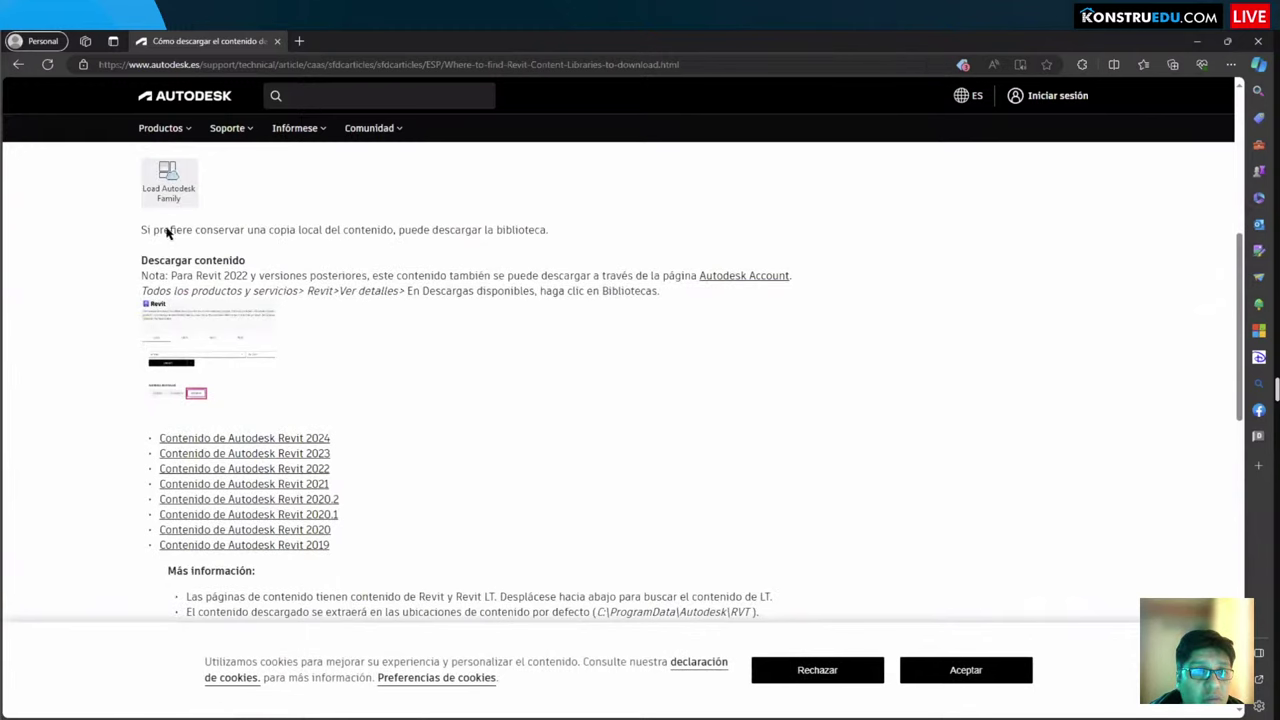
{"action": "scroll", "coordinate": [89, 306], "scroll_direction": "down", "scroll_amount": 2}
{"action": "scroll", "coordinate": [89, 306], "scroll_direction": "up", "scroll_amount": 4}
{"action": "scroll", "coordinate": [160, 375], "scroll_direction": "down", "scroll_amount": 2}
{"action": "scroll", "coordinate": [157, 376], "scroll_direction": "down", "scroll_amount": 1}
{"action": "left_click_drag", "start_coordinate": [121, 306], "coordinate": [379, 476]}
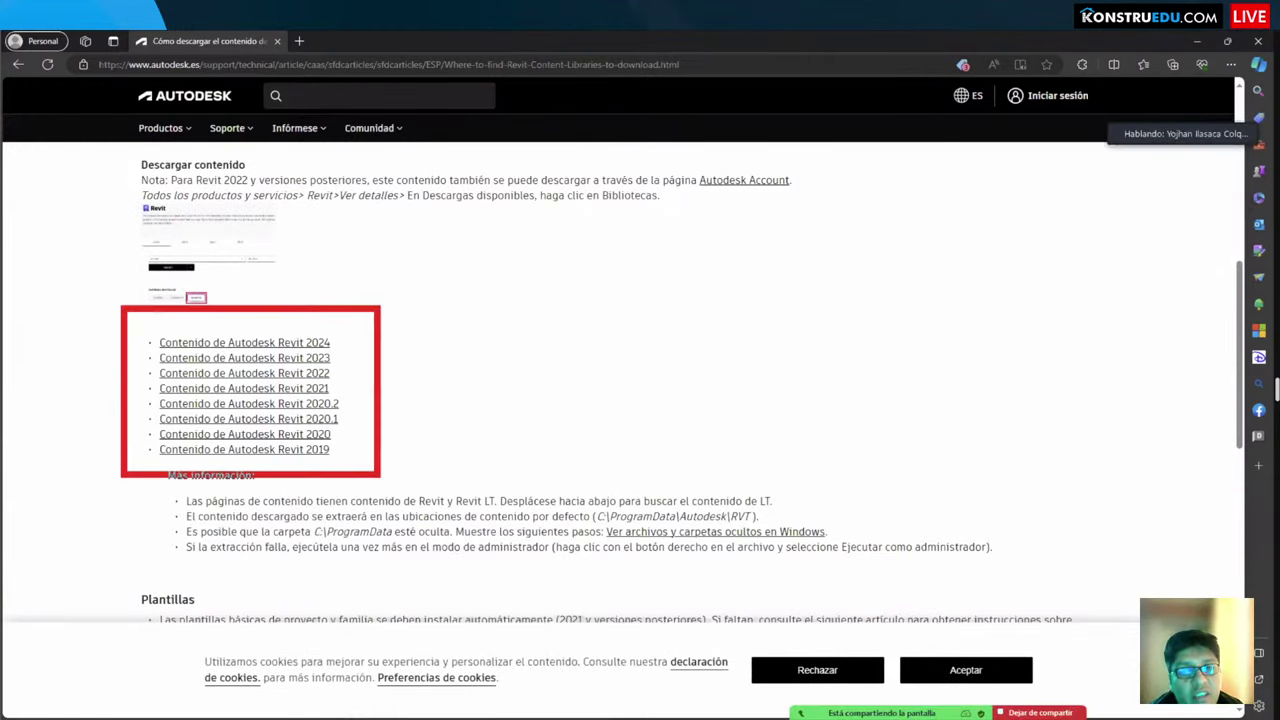
Step: Select the article's web address, then minimize Edge to check the fittings folder and come back
{"action": "left_click", "coordinate": [293, 64]}
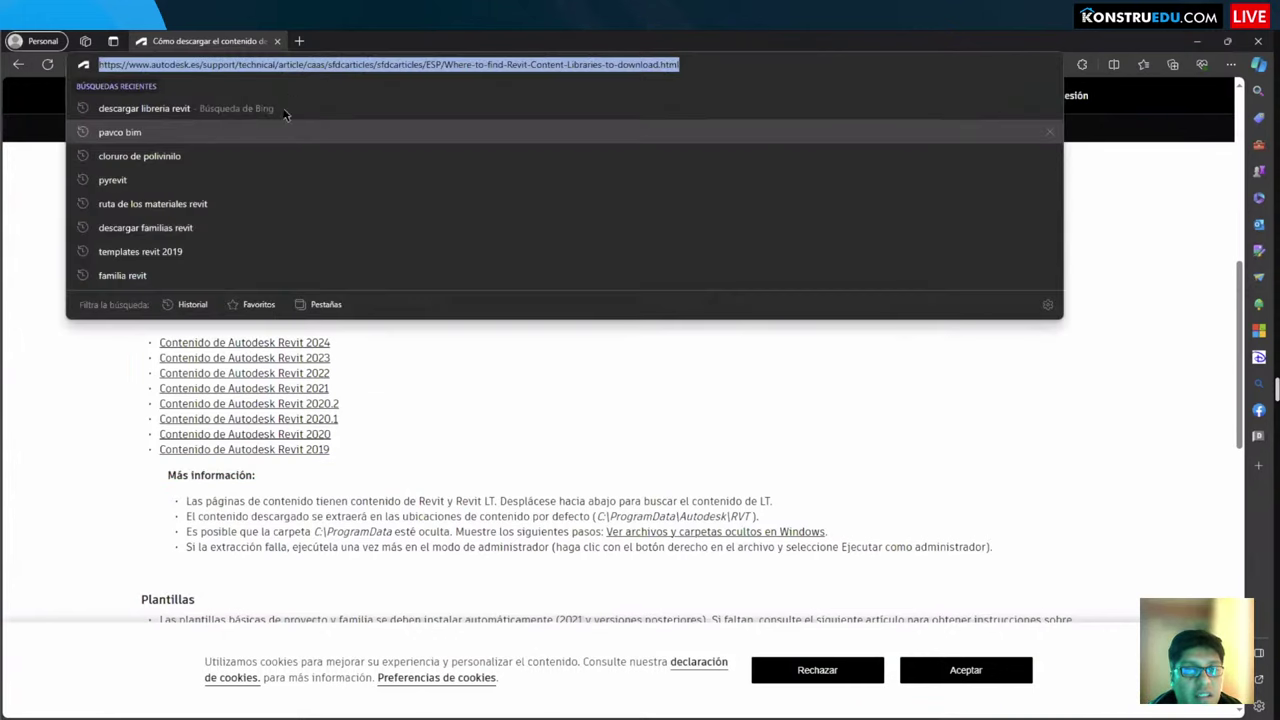
{"action": "key", "text": "Escape"}
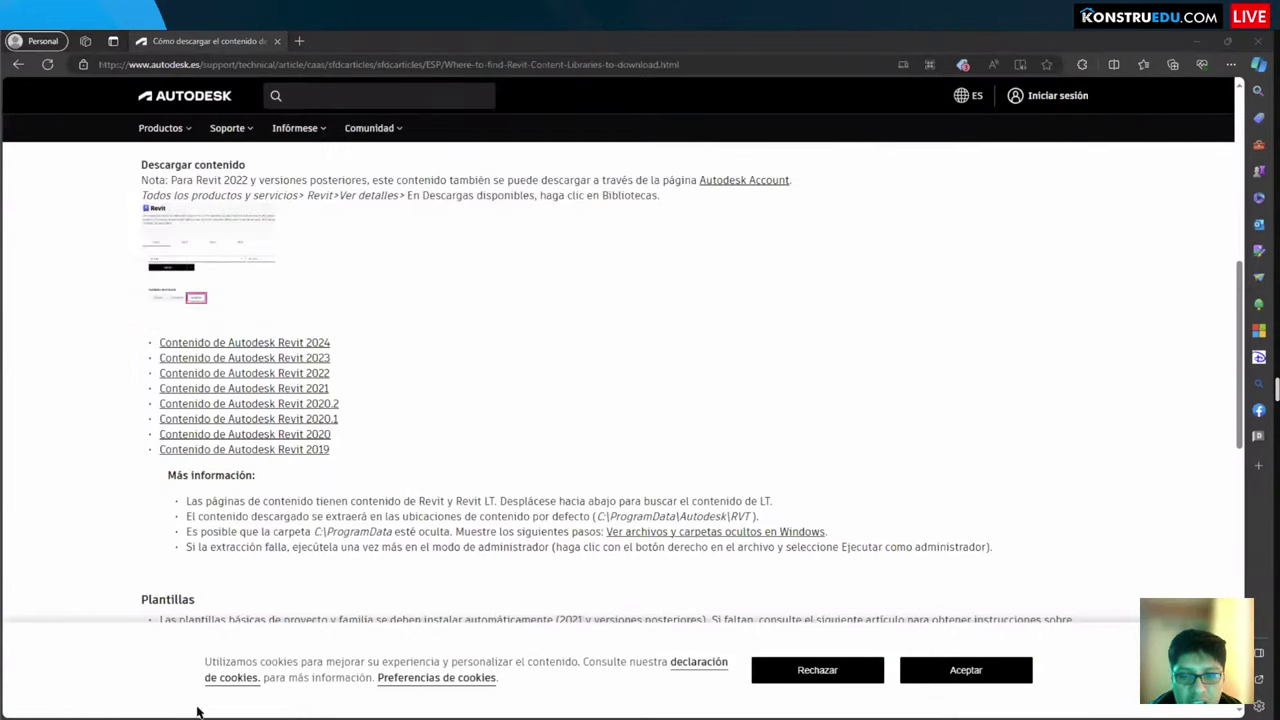
{"action": "left_click", "coordinate": [1197, 42]}
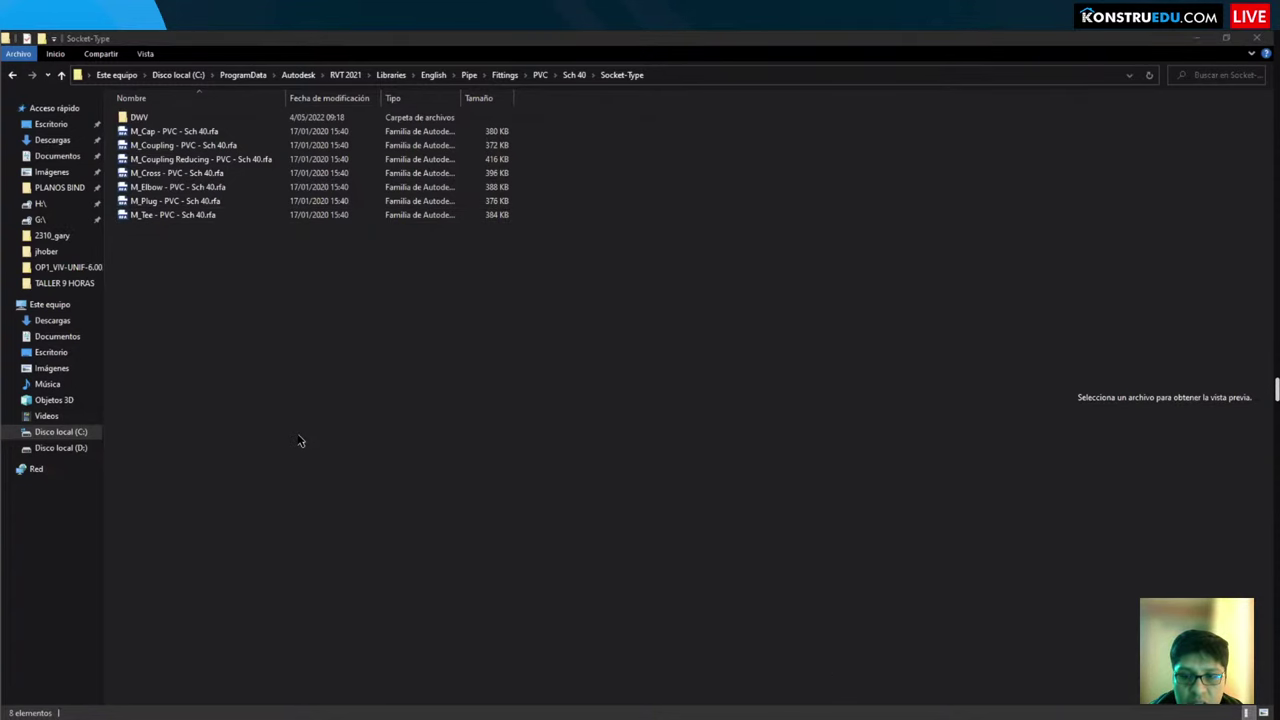
{"action": "key", "text": "alt+Tab"}
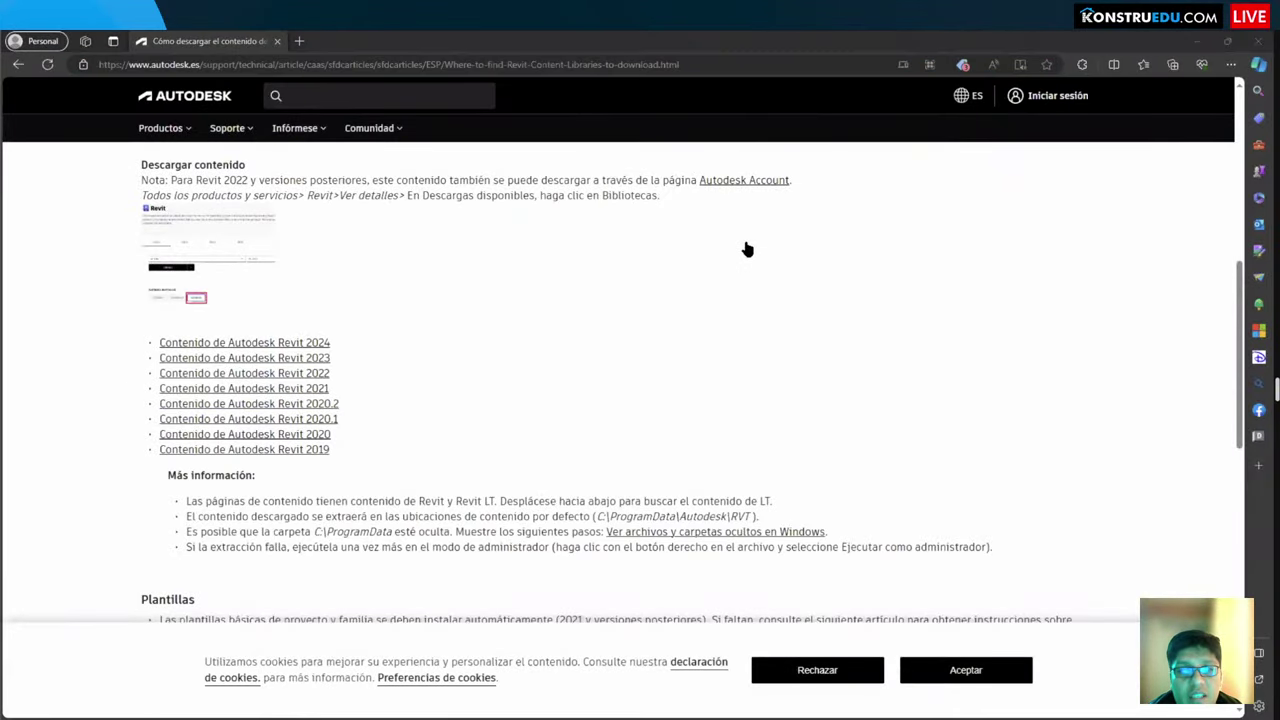
Step: Review the download links once more, then close Edge to return to the Socket-Type folder
{"action": "scroll", "coordinate": [103, 391], "scroll_direction": "down", "scroll_amount": 2}
{"action": "scroll", "coordinate": [103, 391], "scroll_direction": "up", "scroll_amount": 2}
{"action": "left_click_drag", "start_coordinate": [110, 319], "coordinate": [297, 470]}
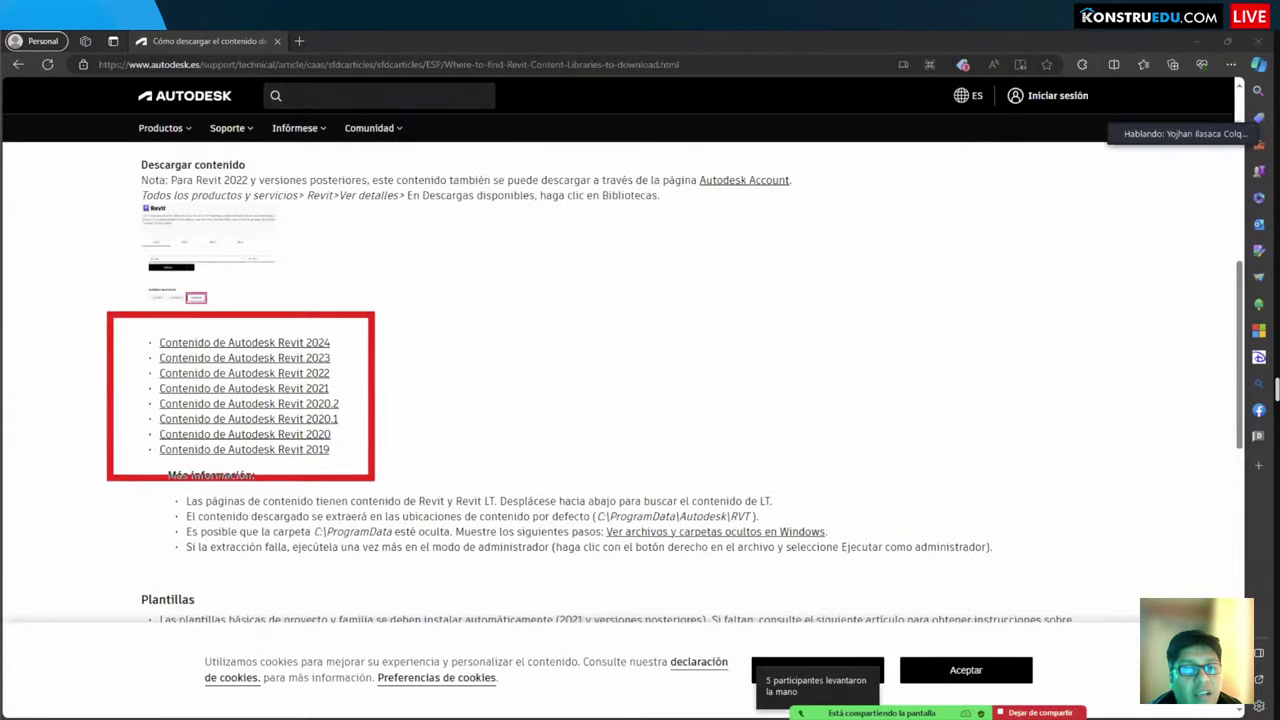
{"action": "scroll", "coordinate": [352, 470], "scroll_direction": "down", "scroll_amount": 1}
{"action": "scroll", "coordinate": [352, 470], "scroll_direction": "down", "scroll_amount": 8}
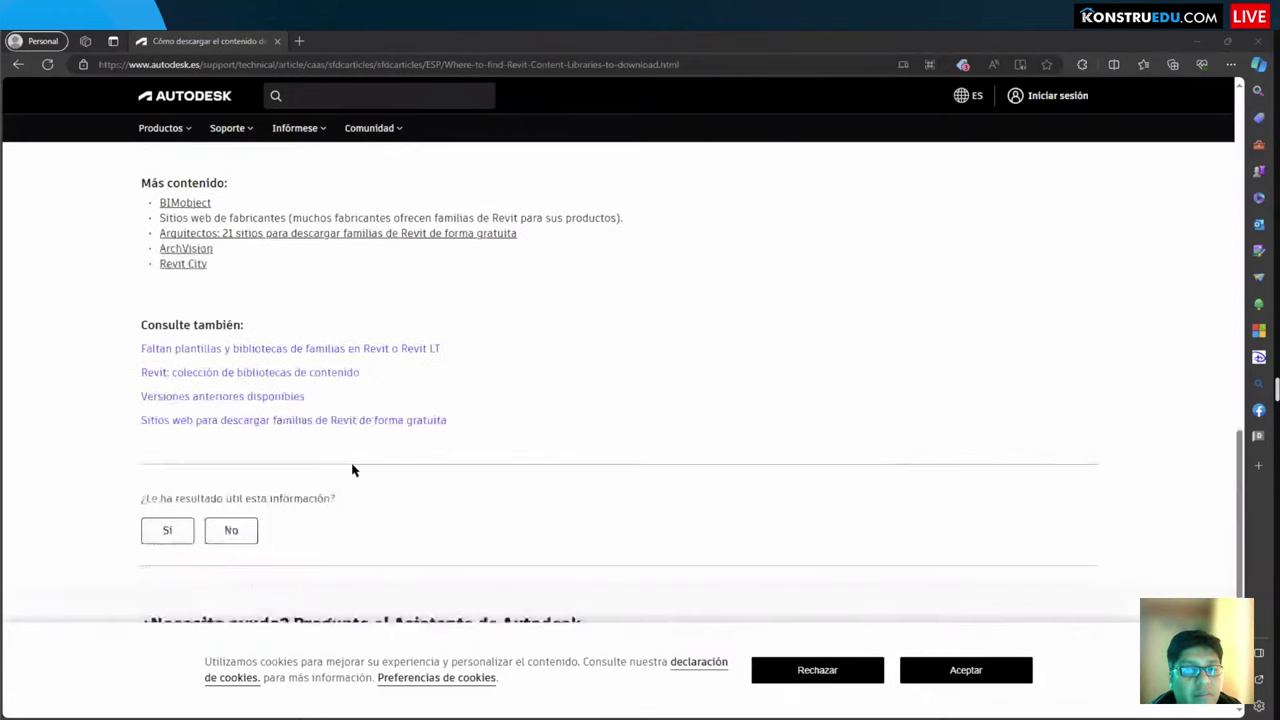
{"action": "scroll", "coordinate": [351, 466], "scroll_direction": "up", "scroll_amount": 6}
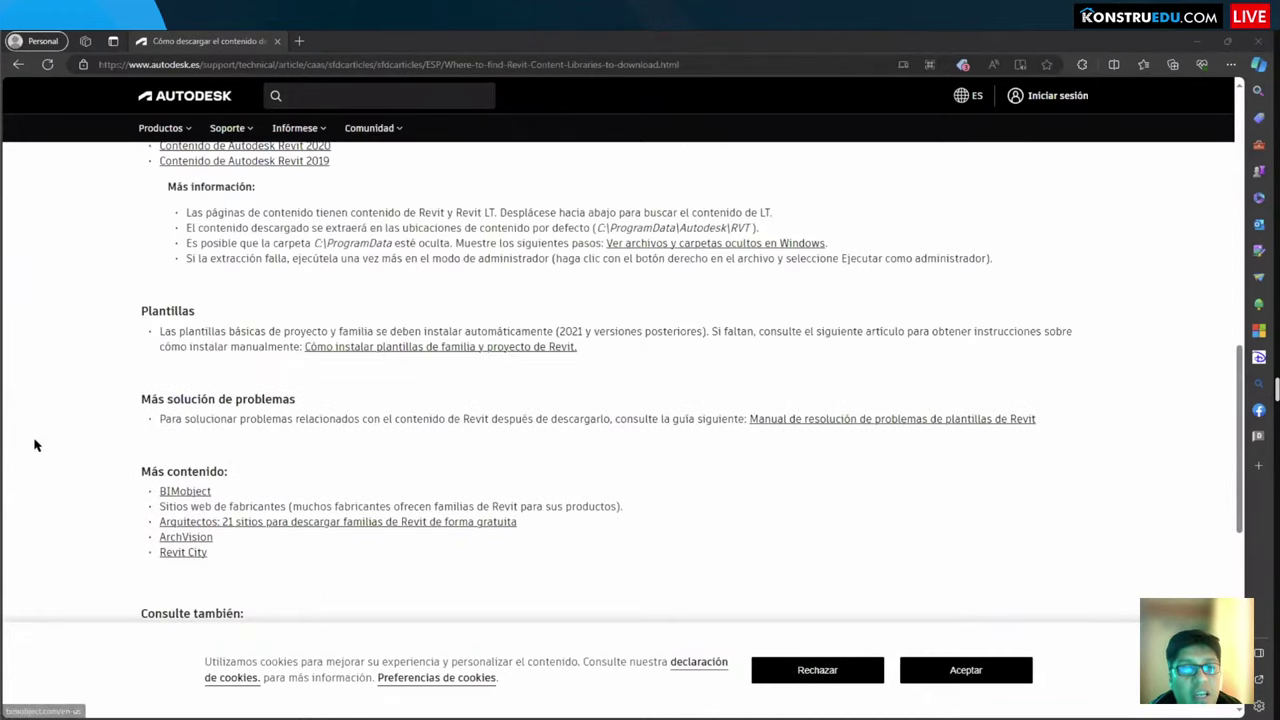
{"action": "key", "text": "alt+F4"}
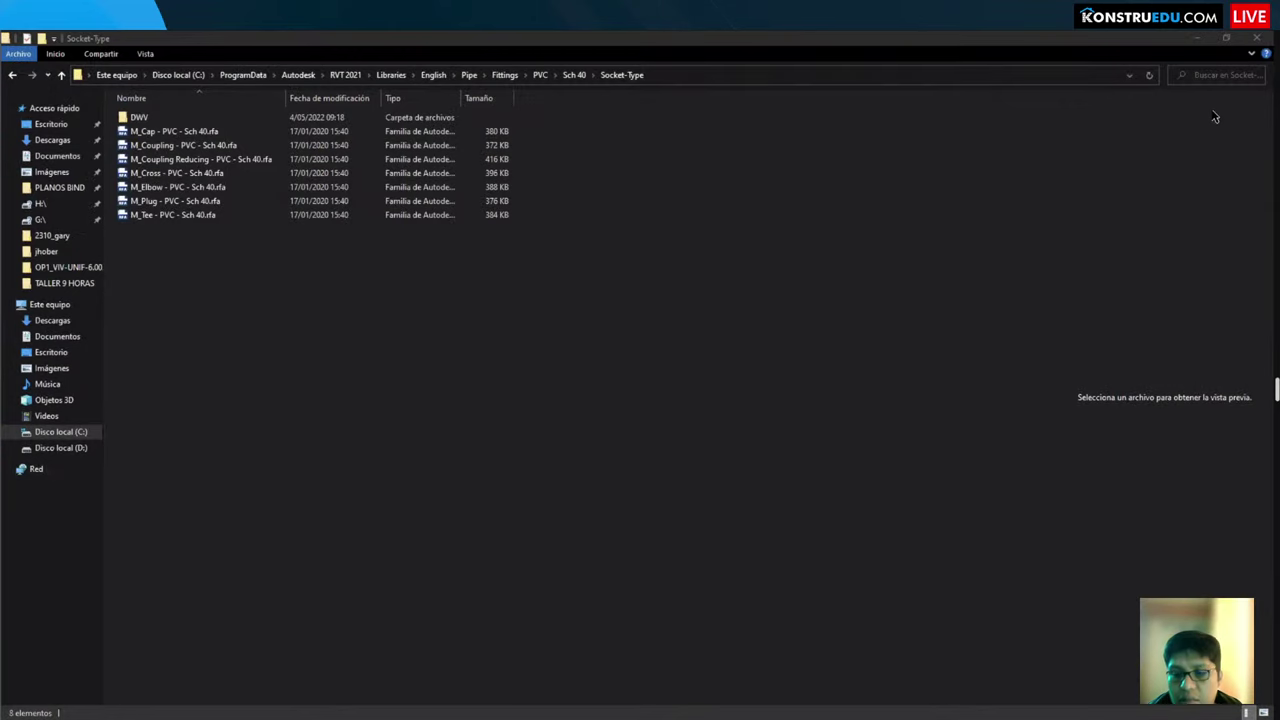
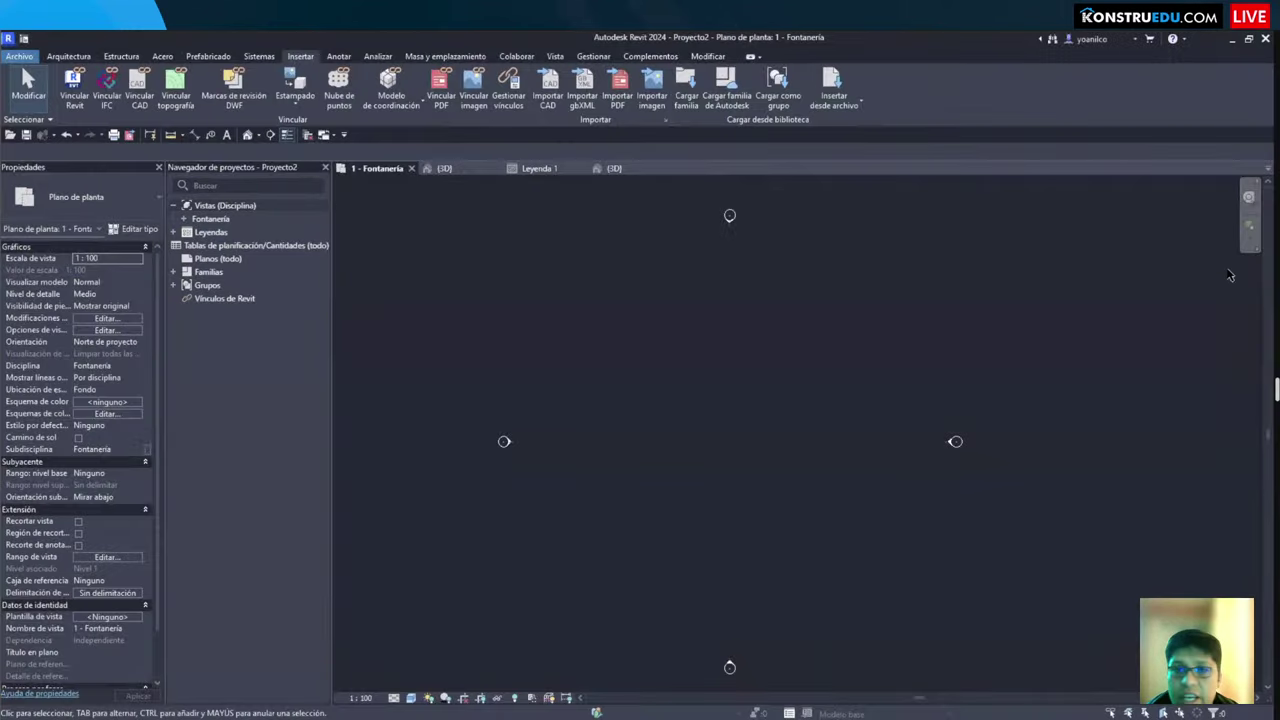
Step: Show the Leyenda 1 legend with its note on the three family types: sistema, cargables, in situ
{"action": "left_click", "coordinate": [539, 168]}
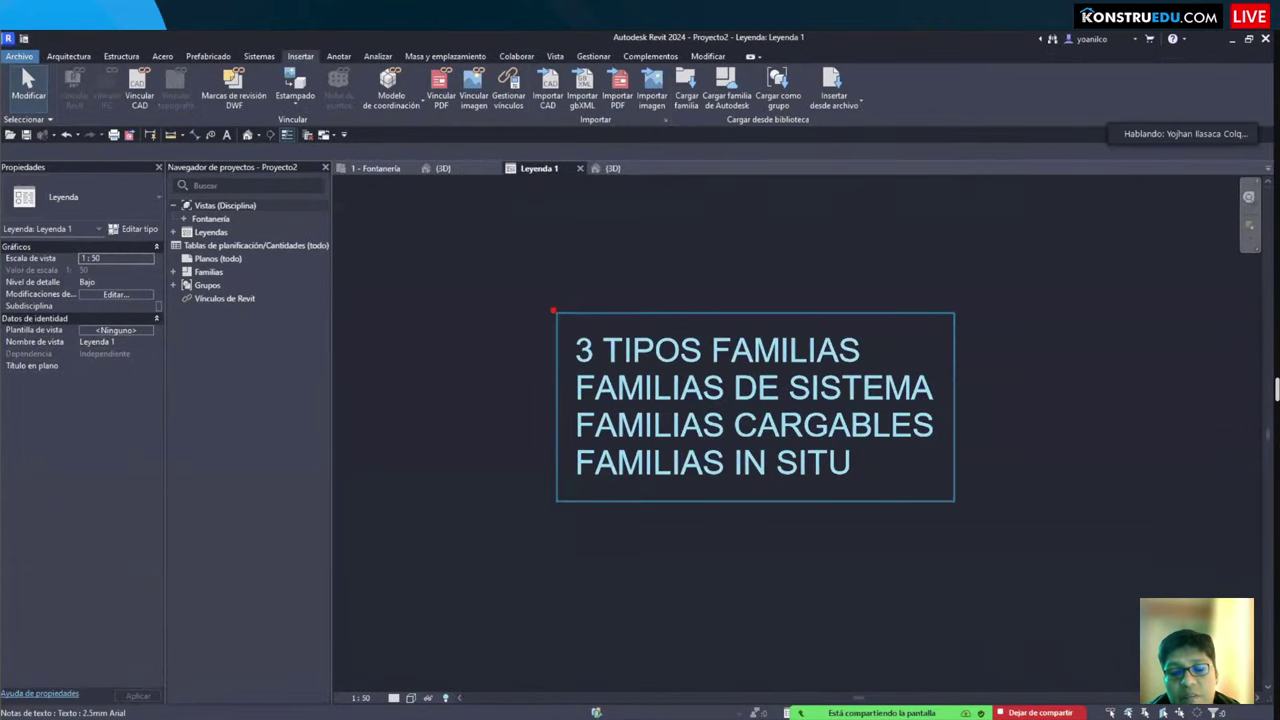
{"action": "mouse_move", "coordinate": [553, 310]}
{"action": "left_mouse_down"}
{"action": "mouse_move", "coordinate": [926, 371]}
{"action": "mouse_move", "coordinate": [503, 325]}
{"action": "mouse_move", "coordinate": [530, 386]}
{"action": "mouse_move", "coordinate": [966, 452]}
{"action": "mouse_move", "coordinate": [978, 424]}
{"action": "mouse_move", "coordinate": [1052, 421]}
{"action": "mouse_move", "coordinate": [976, 421]}
{"action": "mouse_move", "coordinate": [1004, 436]}
{"action": "left_mouse_up"}
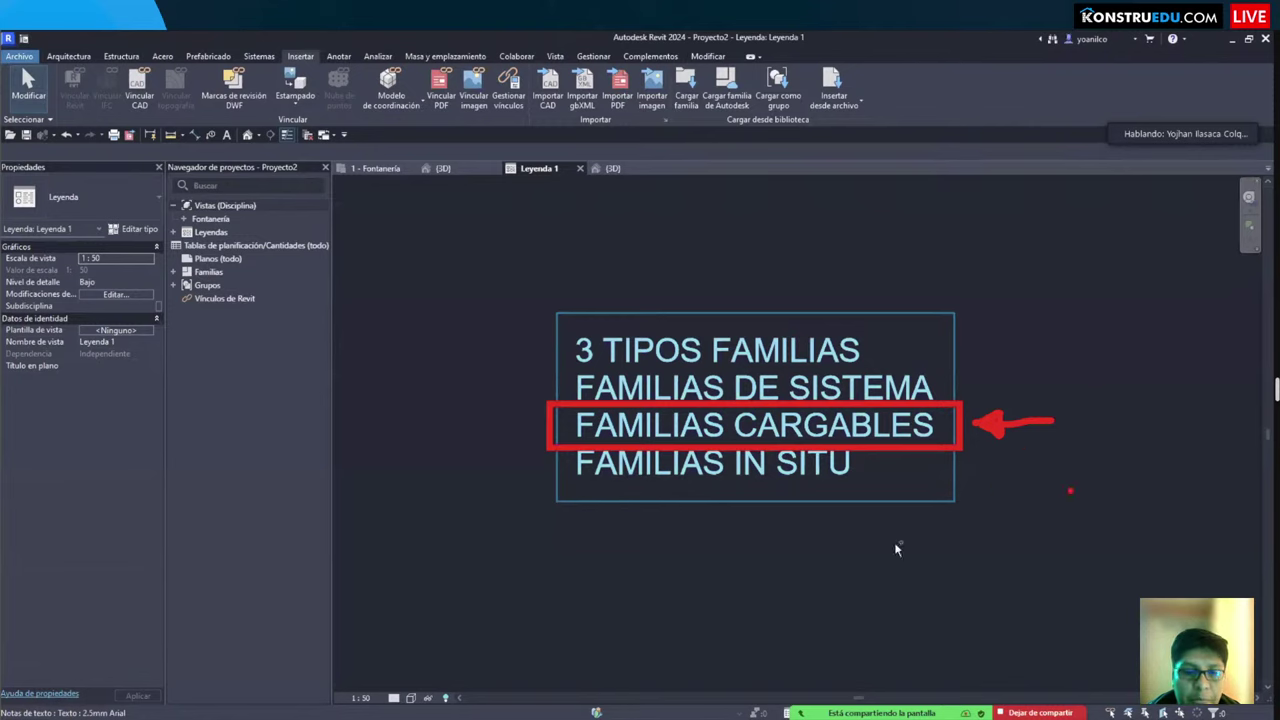
{"action": "key", "text": "Escape"}
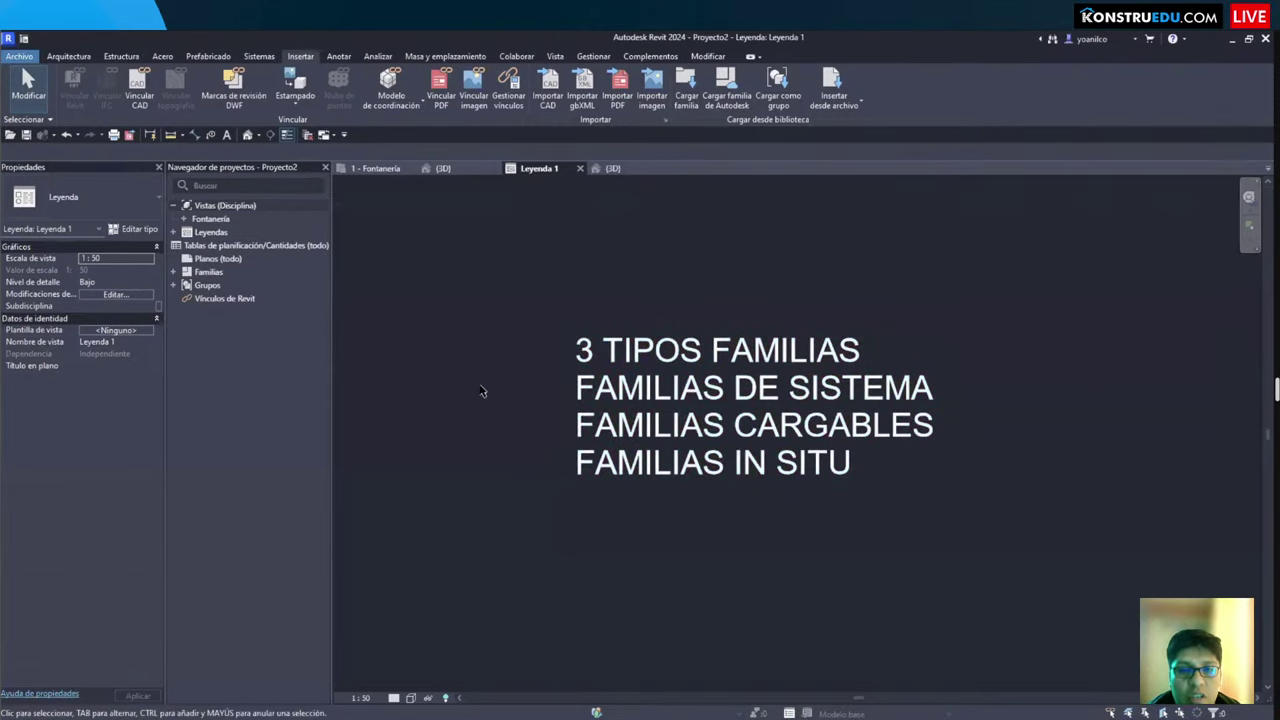
{"action": "left_click", "coordinate": [381, 316]}
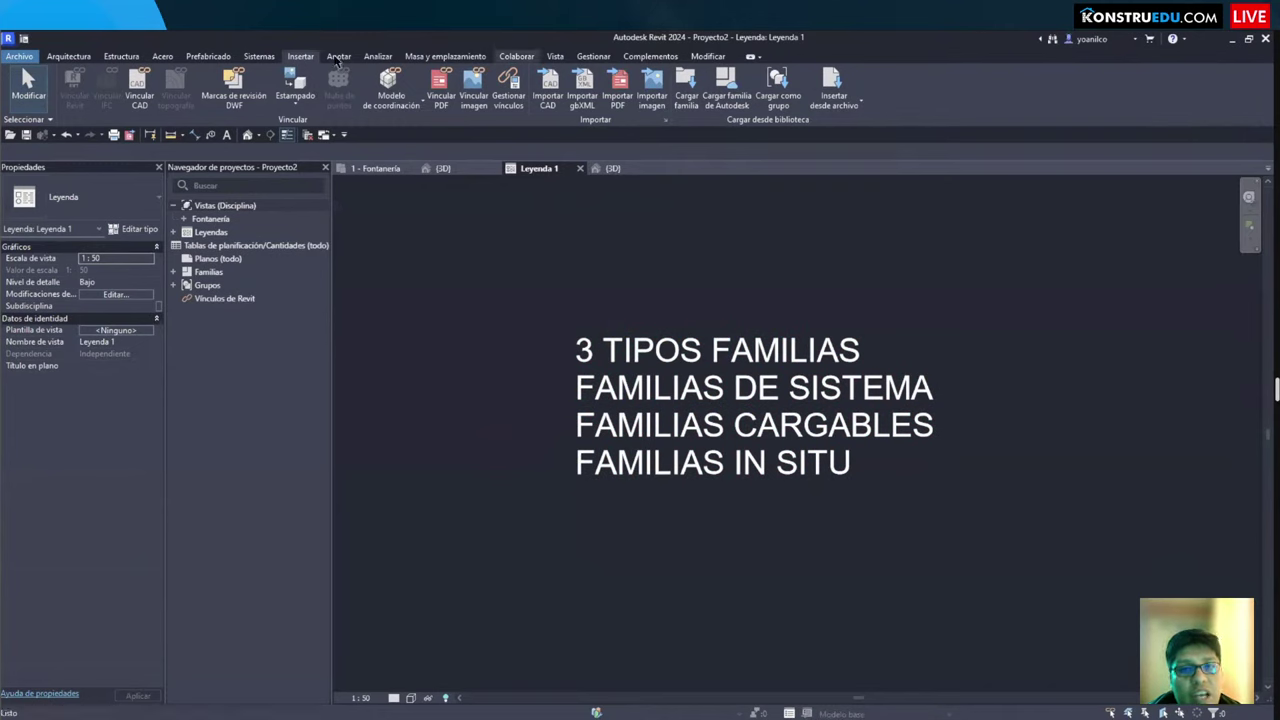
{"action": "left_click", "coordinate": [596, 57]}
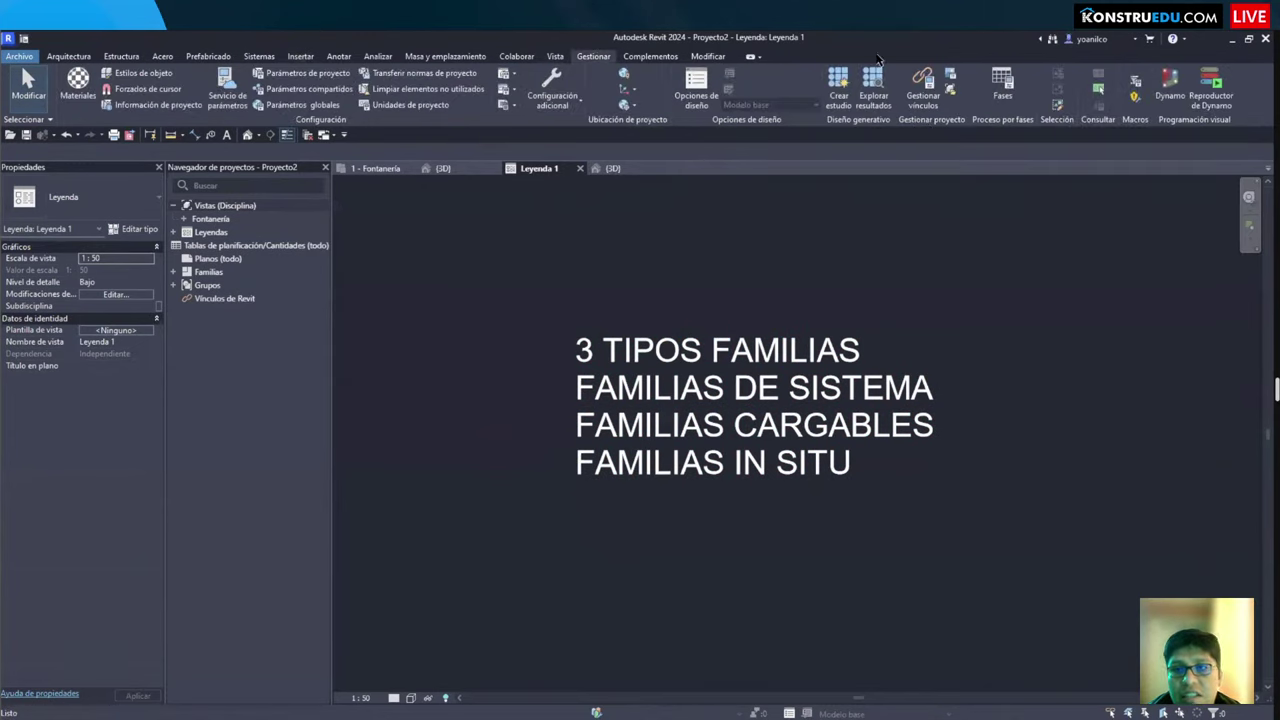
{"action": "left_click", "coordinate": [300, 57]}
{"action": "left_click", "coordinate": [724, 100]}
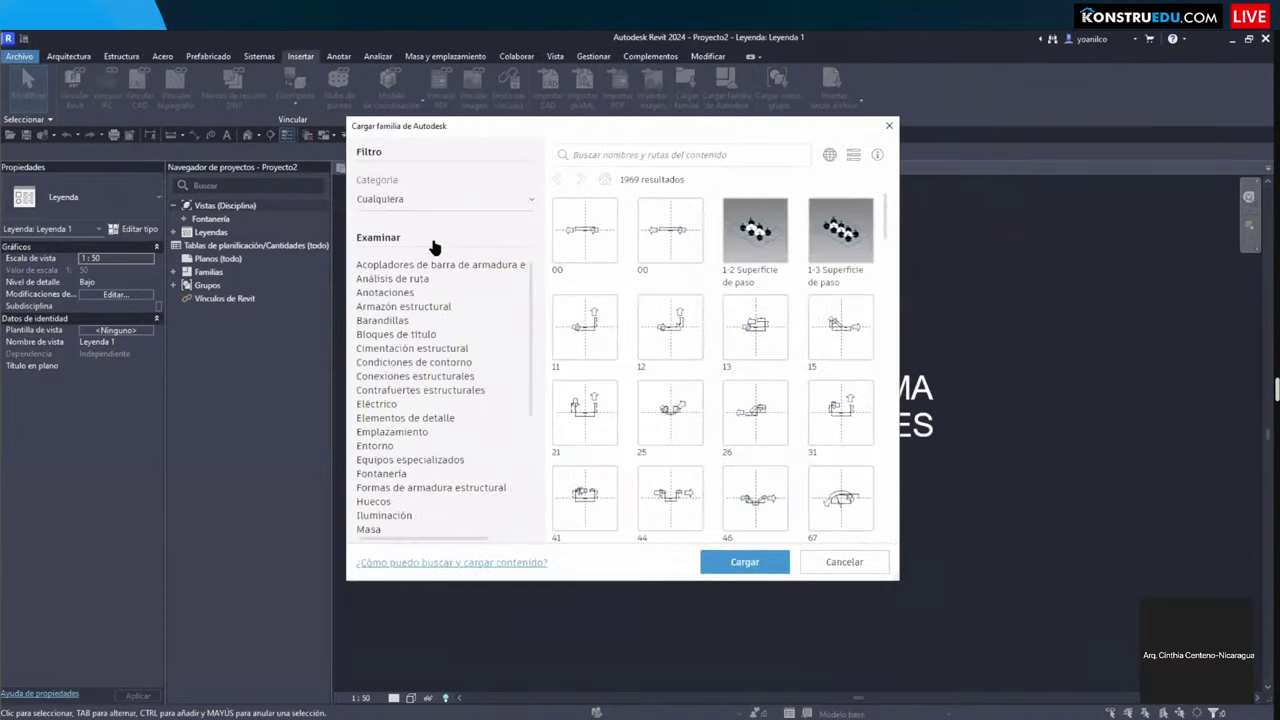
{"action": "scroll", "coordinate": [415, 465], "scroll_direction": "down", "scroll_amount": 5}
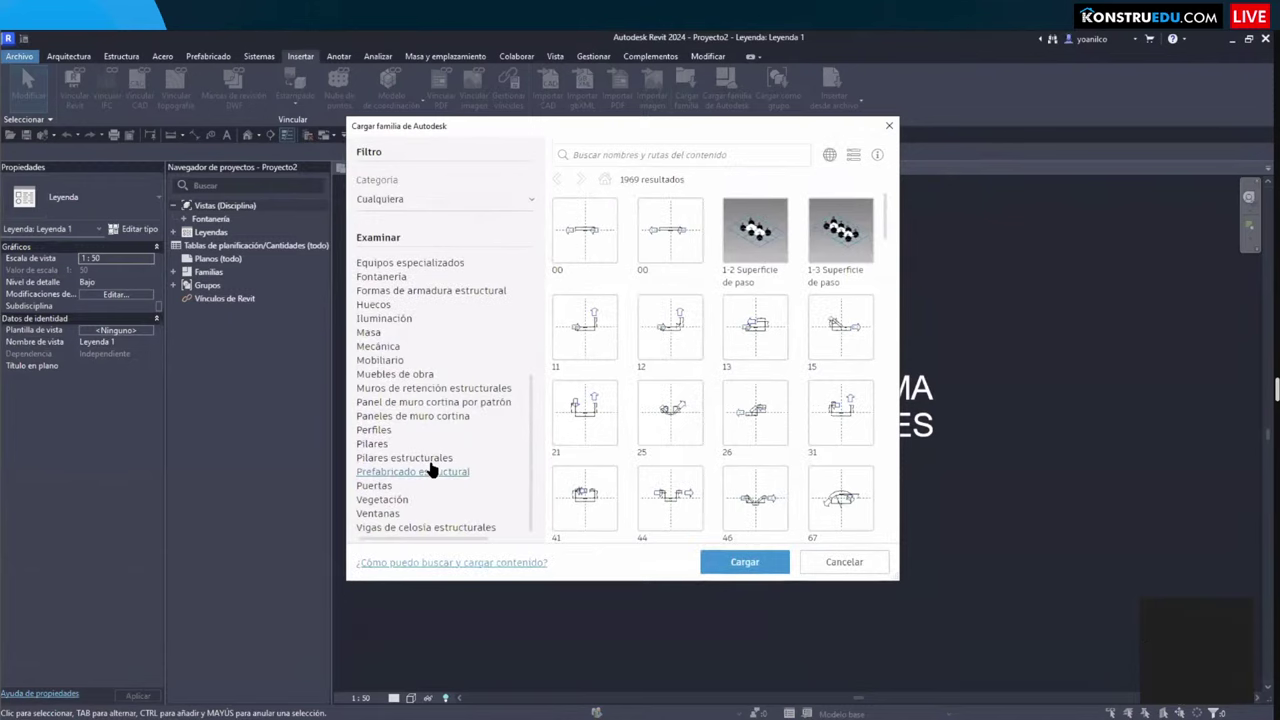
{"action": "left_click", "coordinate": [387, 518]}
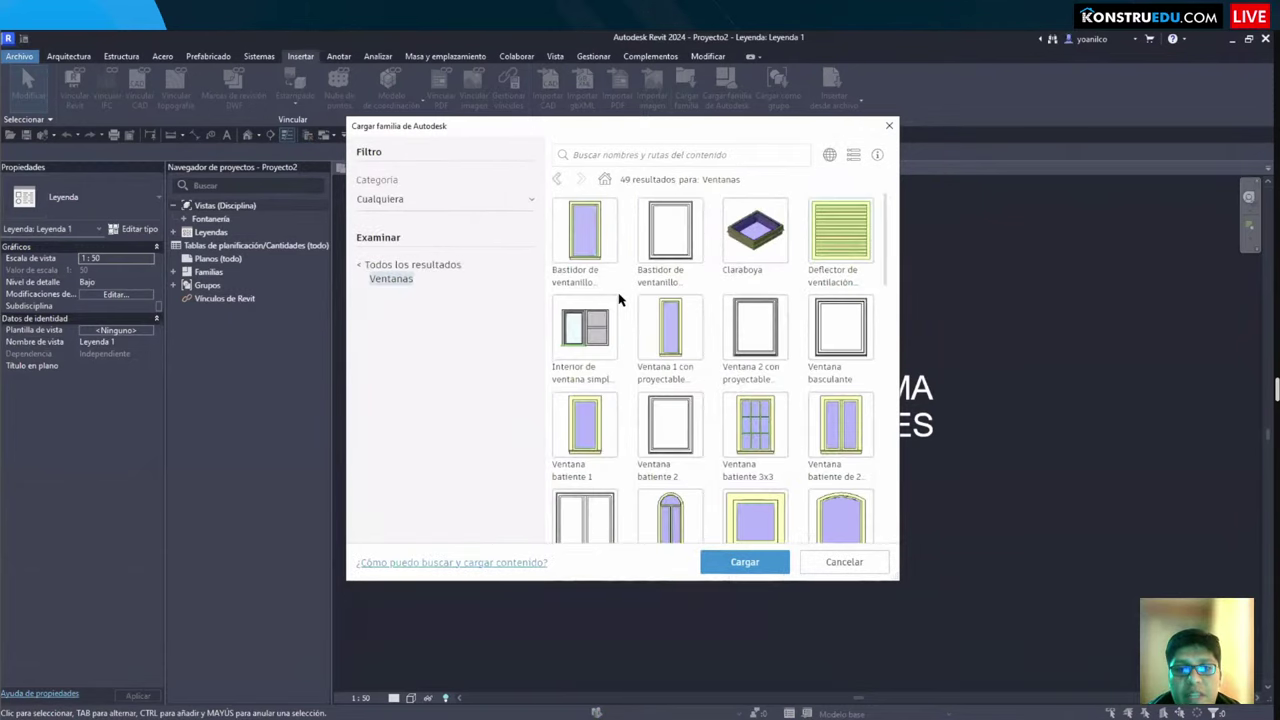
{"action": "scroll", "coordinate": [621, 298], "scroll_direction": "down", "scroll_amount": 1}
{"action": "scroll", "coordinate": [623, 302], "scroll_direction": "down", "scroll_amount": 10}
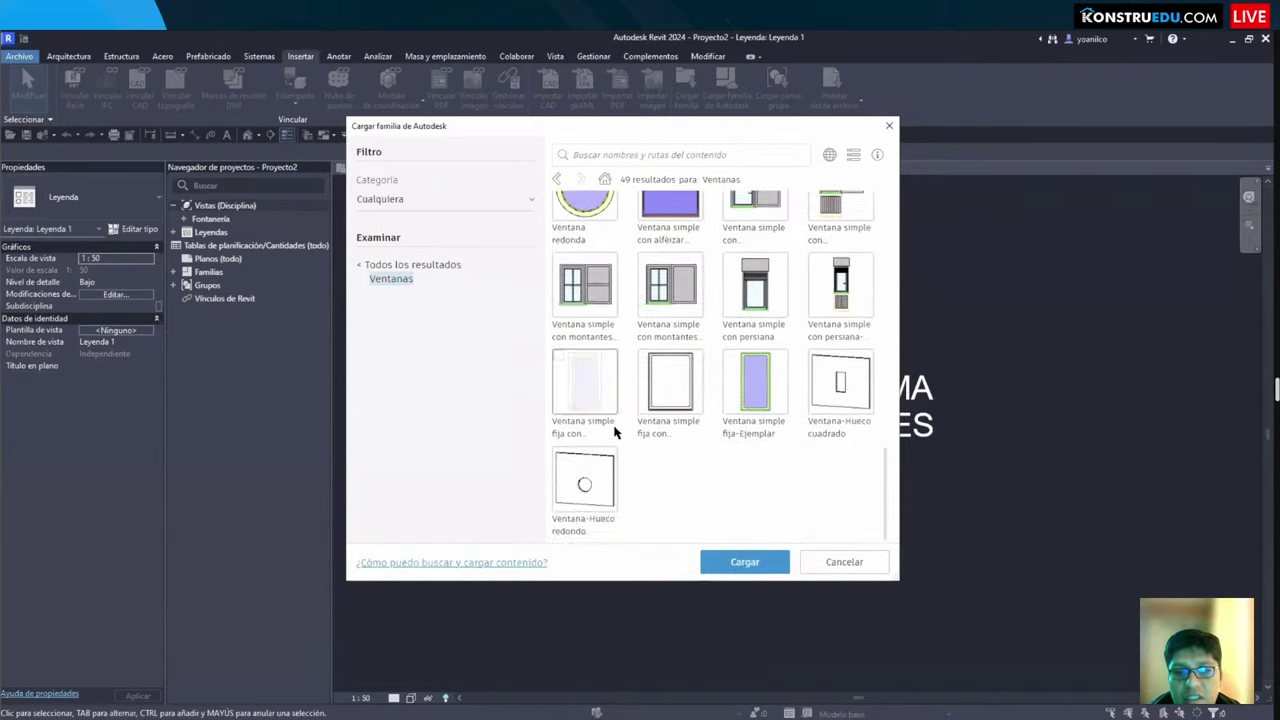
{"action": "scroll", "coordinate": [603, 485], "scroll_direction": "up", "scroll_amount": 11}
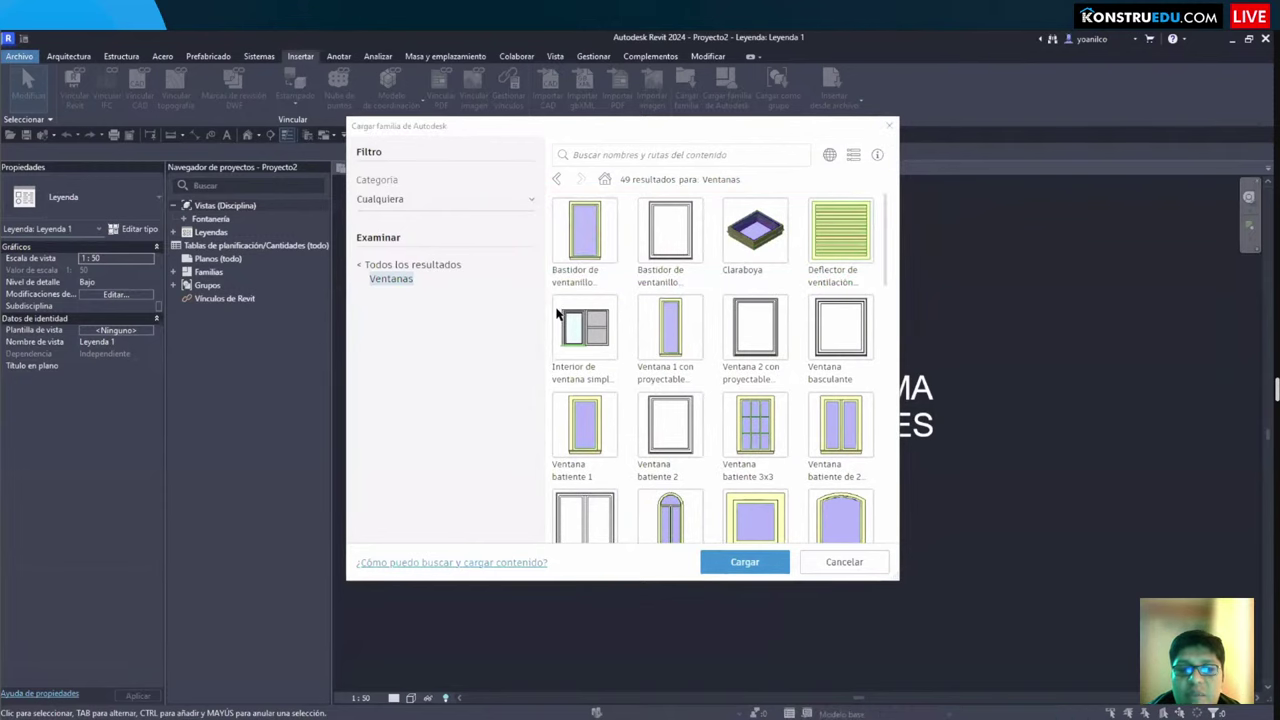
{"action": "scroll", "coordinate": [552, 300], "scroll_direction": "down", "scroll_amount": 2}
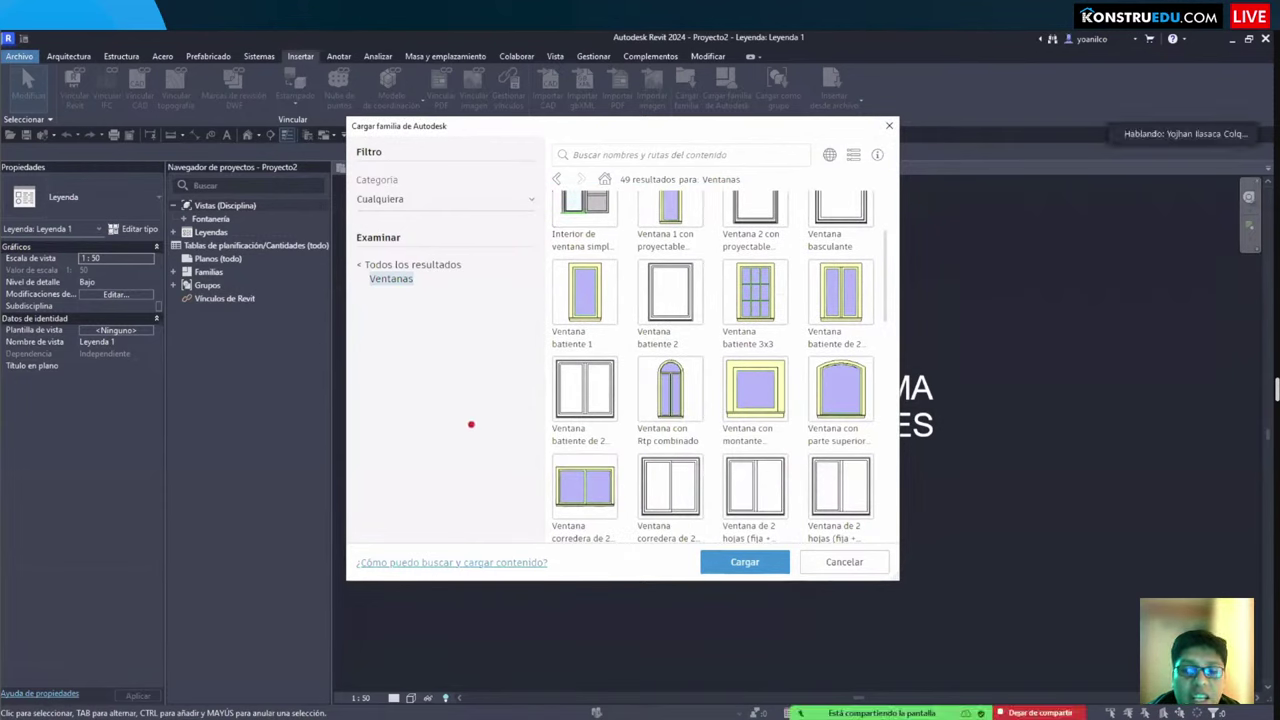
{"action": "mouse_move", "coordinate": [400, 470]}
{"action": "left_mouse_down"}
{"action": "mouse_move", "coordinate": [530, 398]}
{"action": "mouse_move", "coordinate": [523, 252]}
{"action": "mouse_move", "coordinate": [433, 361]}
{"action": "mouse_move", "coordinate": [410, 330]}
{"action": "mouse_move", "coordinate": [446, 324]}
{"action": "mouse_move", "coordinate": [396, 470]}
{"action": "left_mouse_up"}
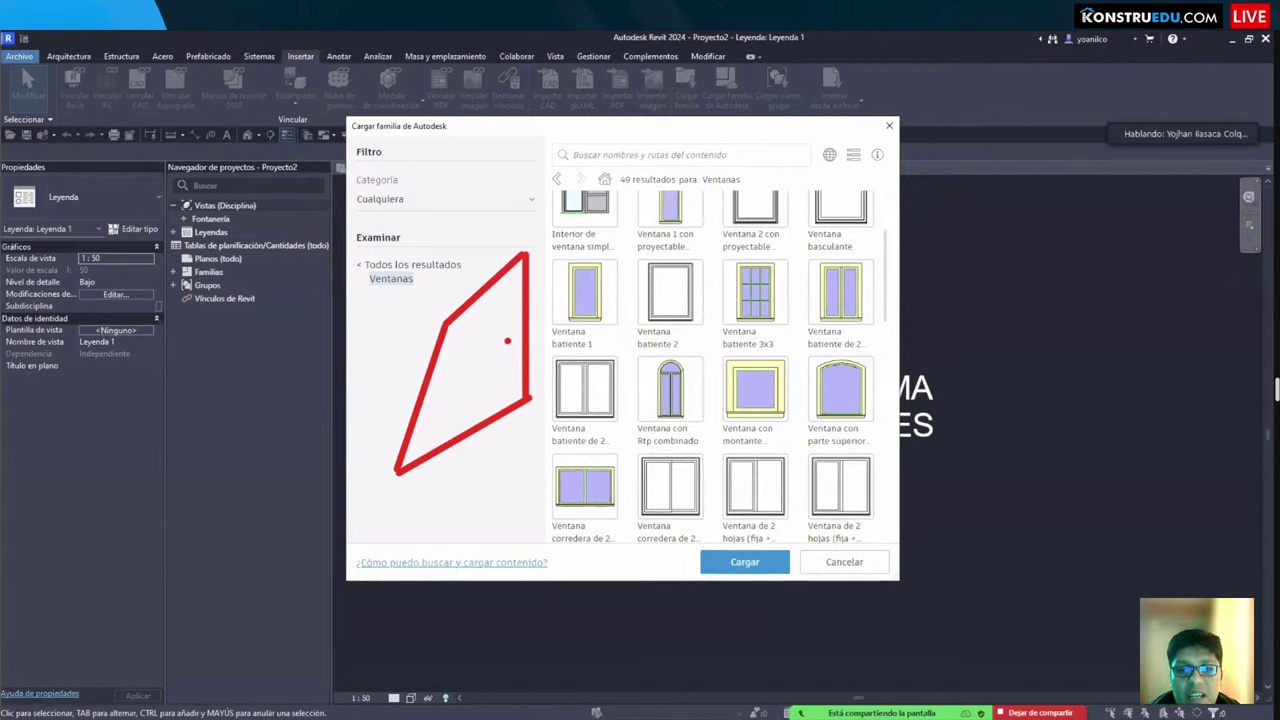
{"action": "mouse_move", "coordinate": [506, 340]}
{"action": "left_mouse_down"}
{"action": "mouse_move", "coordinate": [565, 349]}
{"action": "mouse_move", "coordinate": [514, 360]}
{"action": "left_mouse_up"}
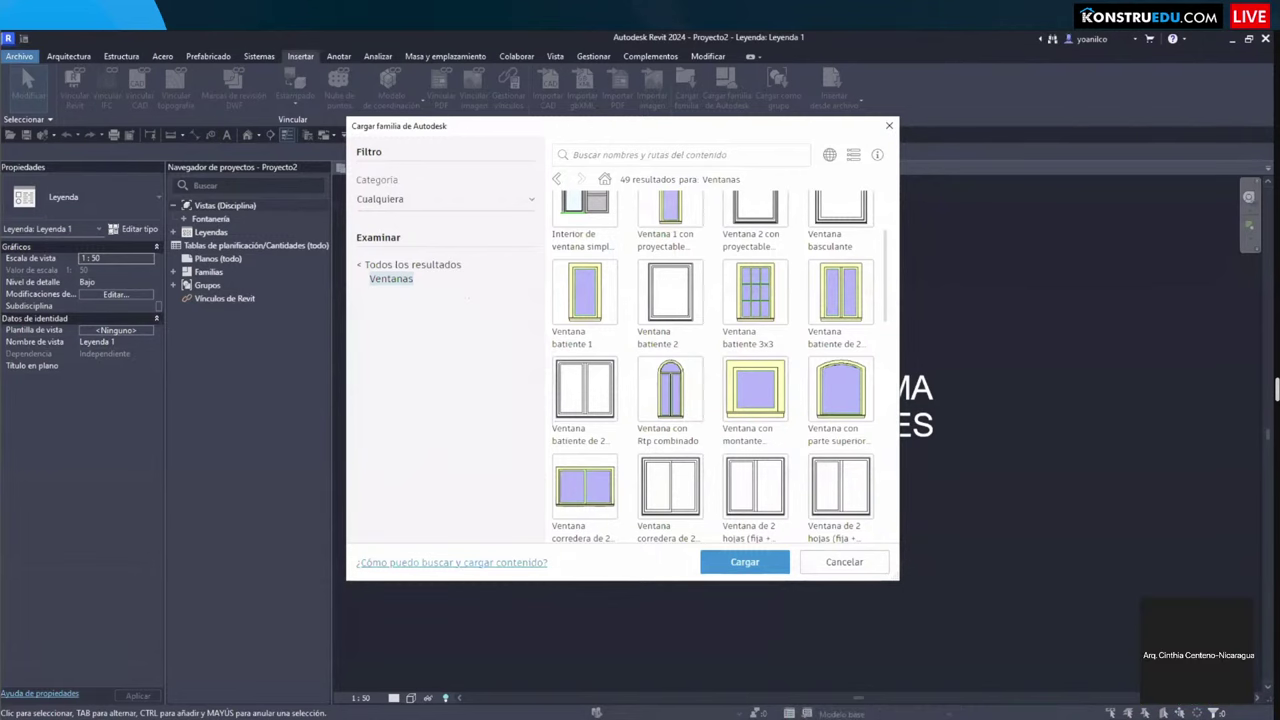
{"action": "scroll", "coordinate": [712, 370], "scroll_direction": "up", "scroll_amount": 2}
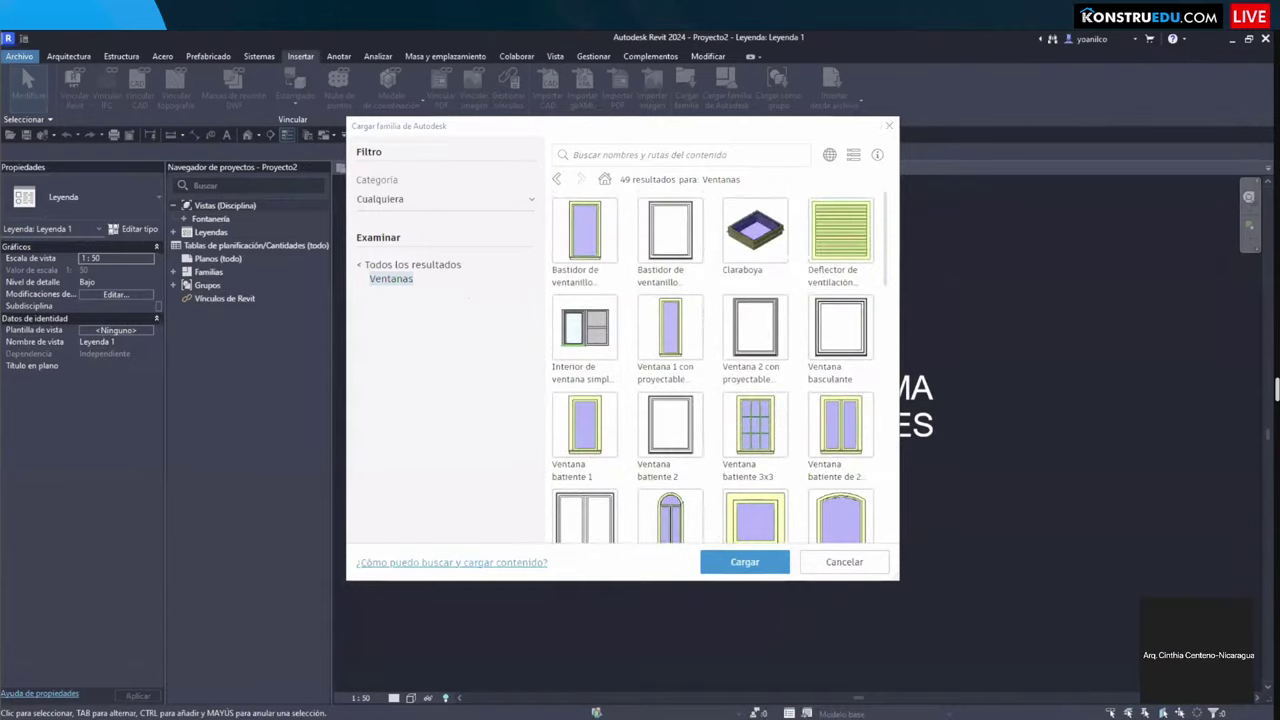
{"action": "key", "text": "Escape"}
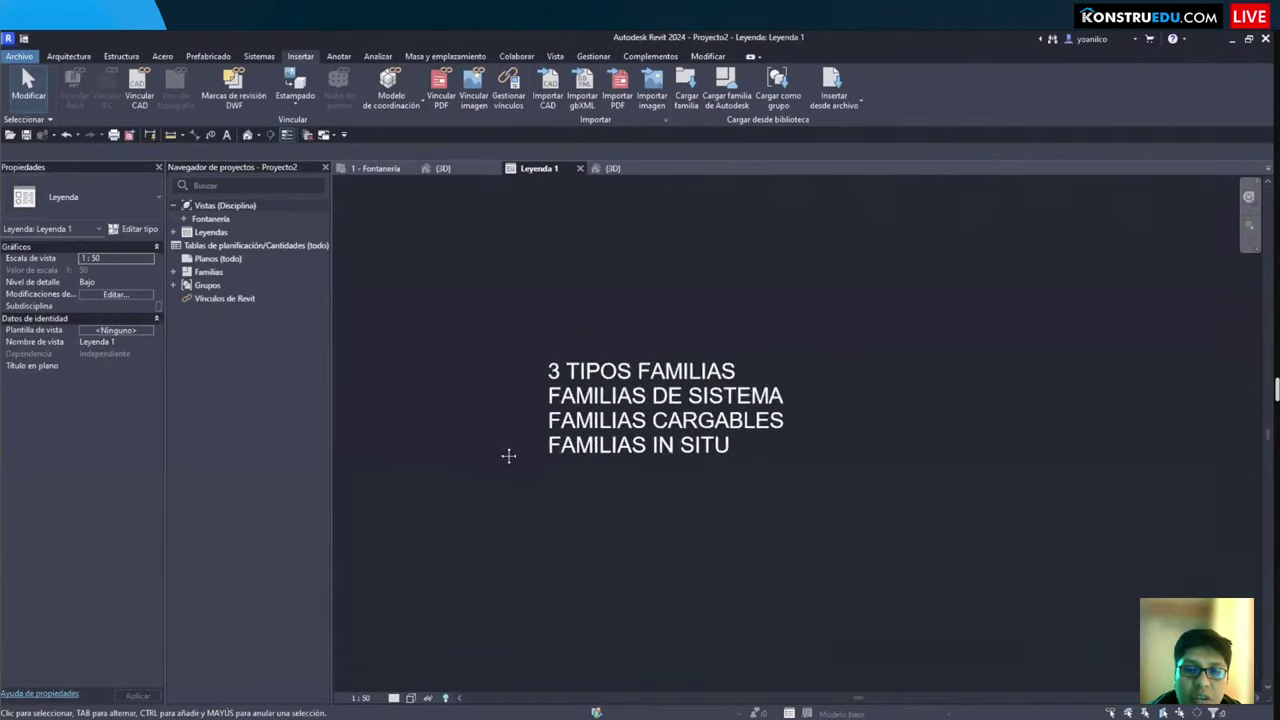
Step: Zoom the legend to fit with ZF, then switch to the Socket-Type fittings folder in File Explorer
{"action": "scroll", "coordinate": [508, 458], "scroll_direction": "up", "scroll_amount": 4}
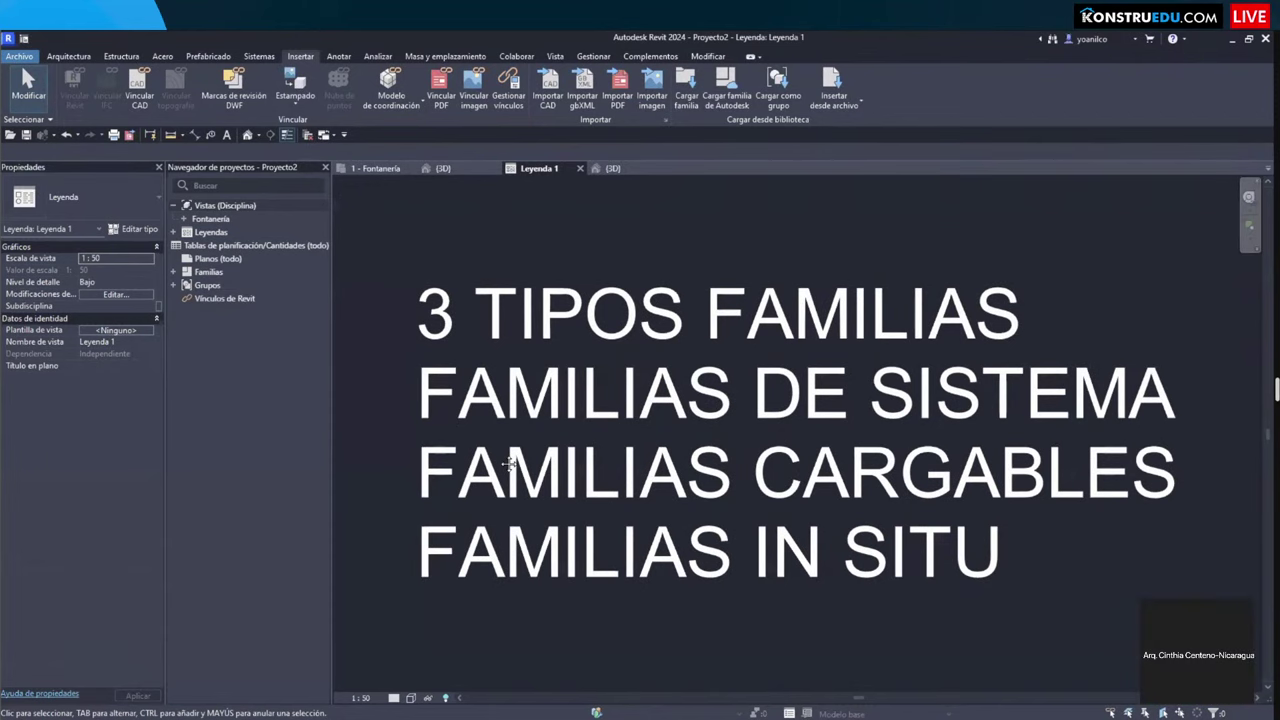
{"action": "key", "text": "z"}
{"action": "key", "text": "f"}
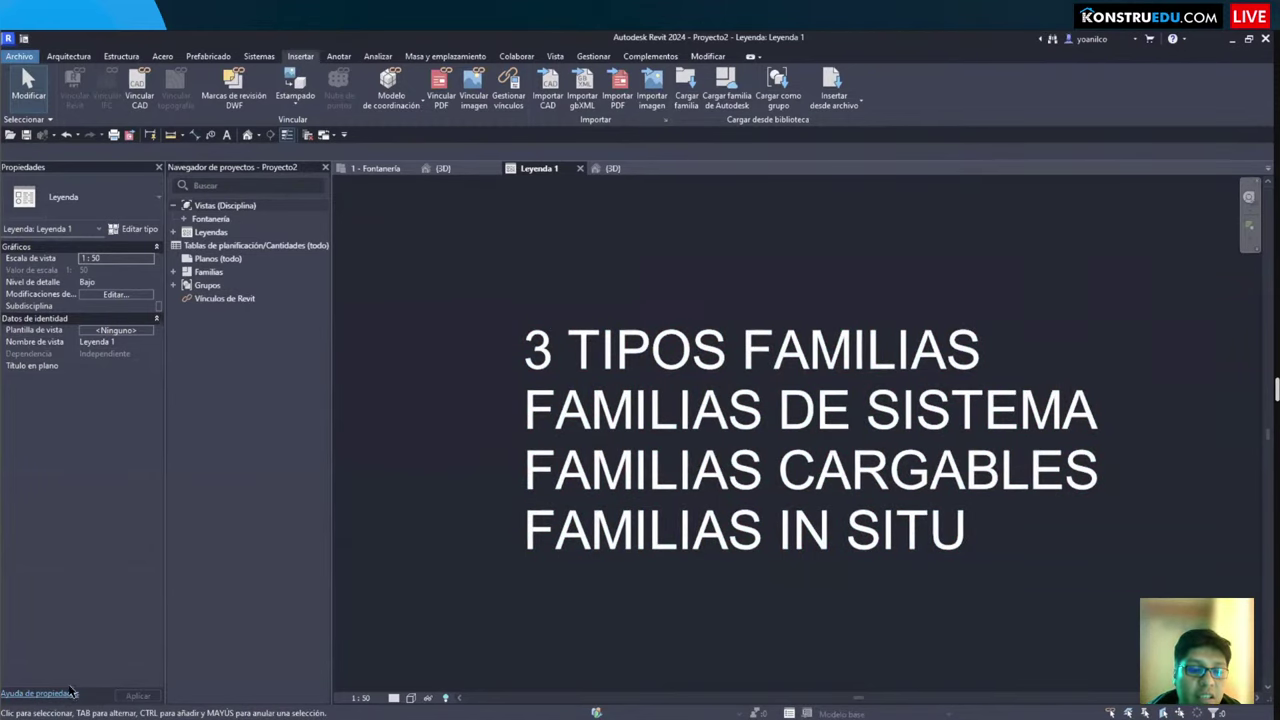
{"action": "key", "text": "alt+Tab"}
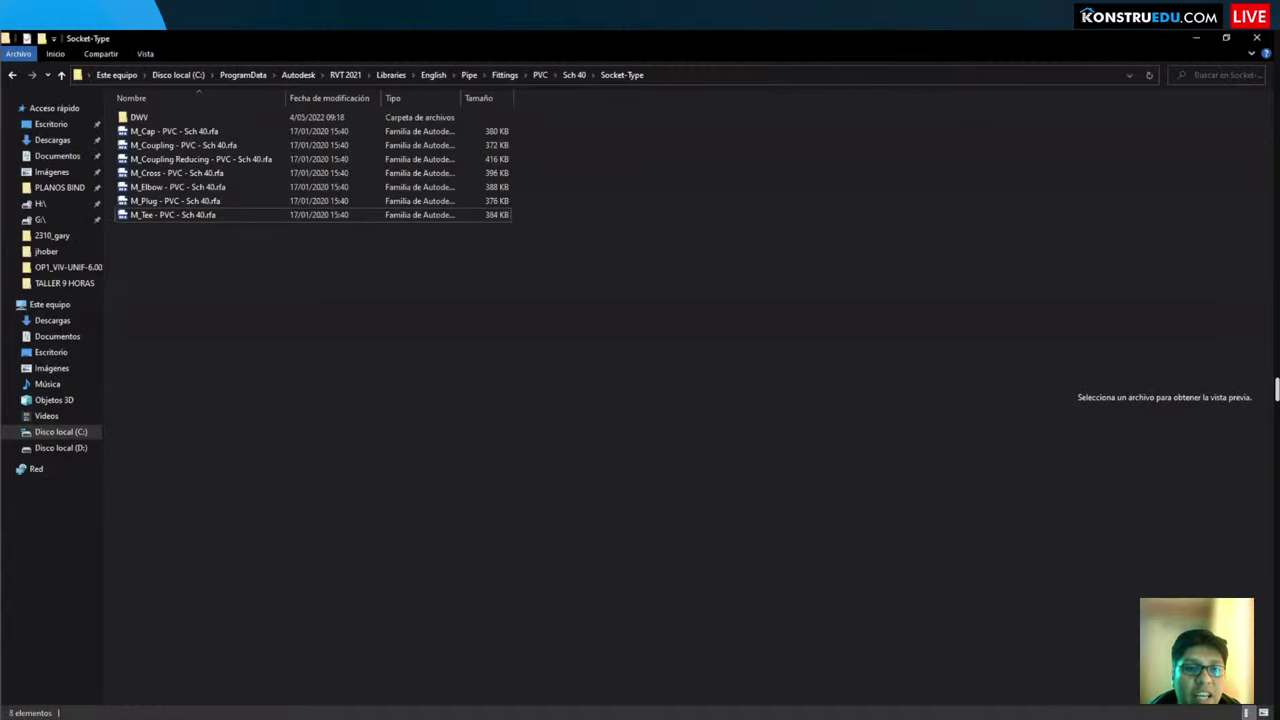
Step: From Quick Access recent files, open the TALLER 9 HORAS folder containing ARQUITECTURA.rvt
{"action": "key", "text": "alt+Tab"}
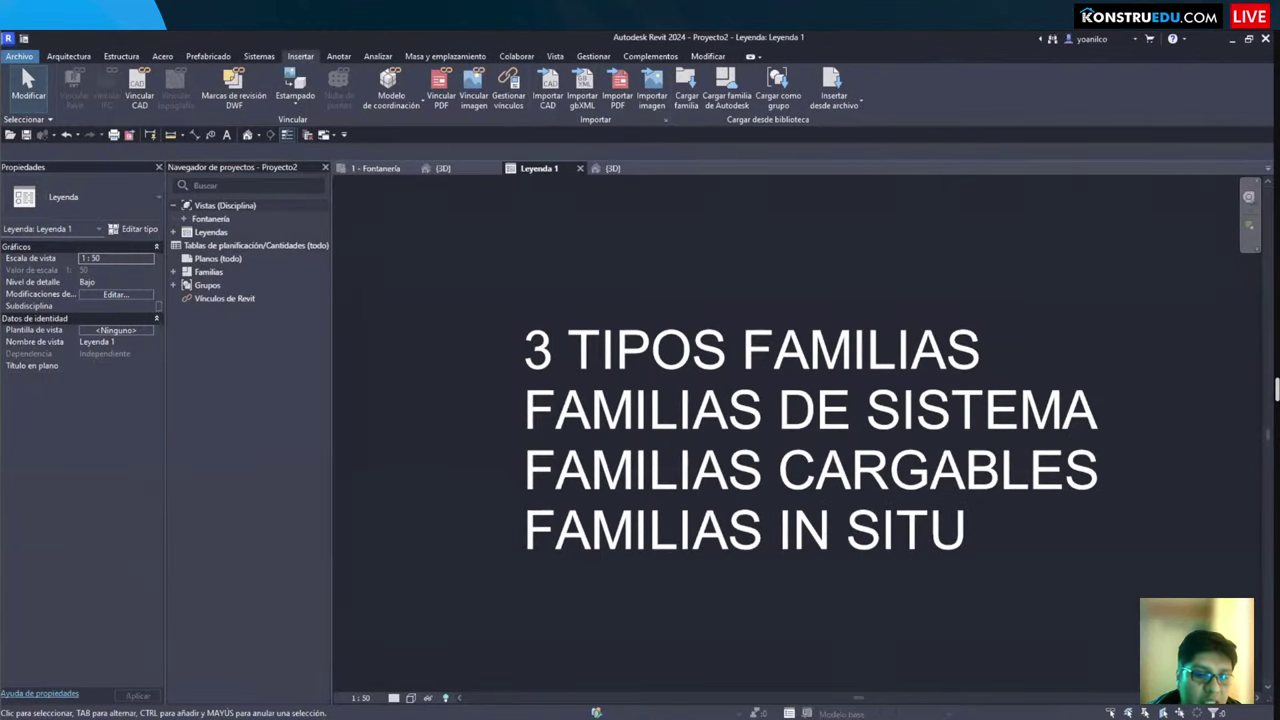
{"action": "key", "text": "alt+Tab"}
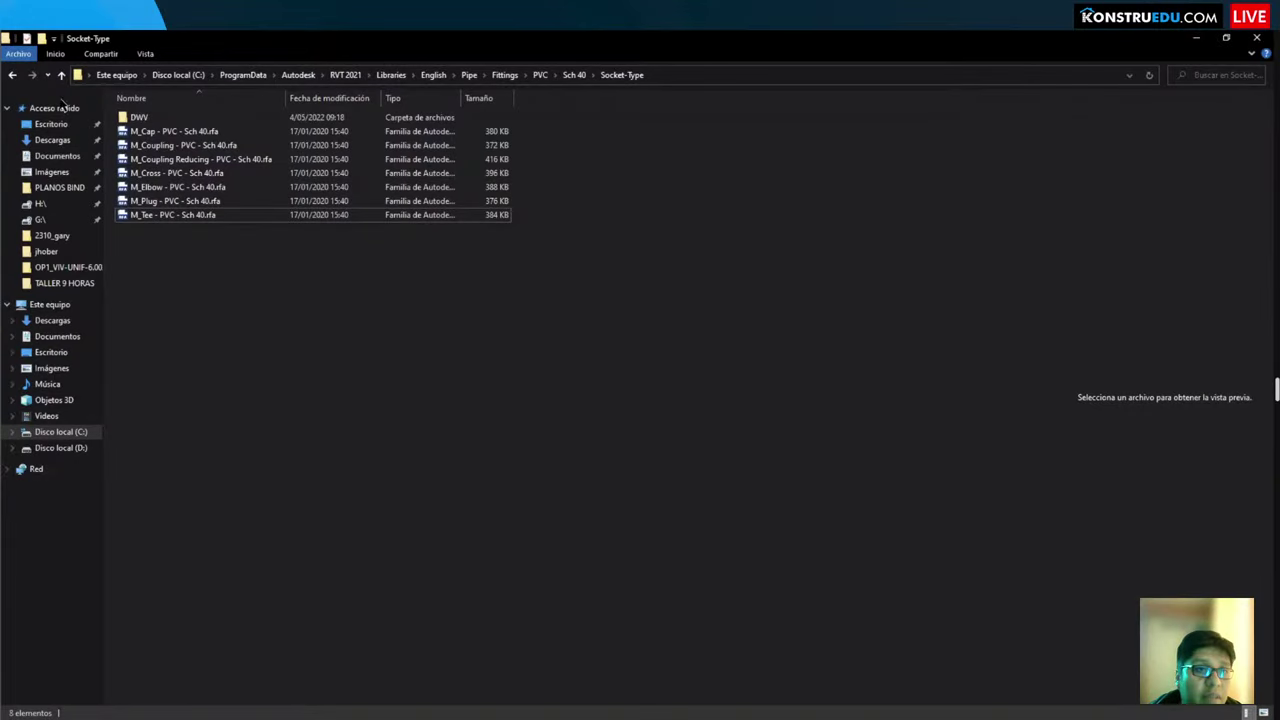
{"action": "left_click", "coordinate": [56, 108]}
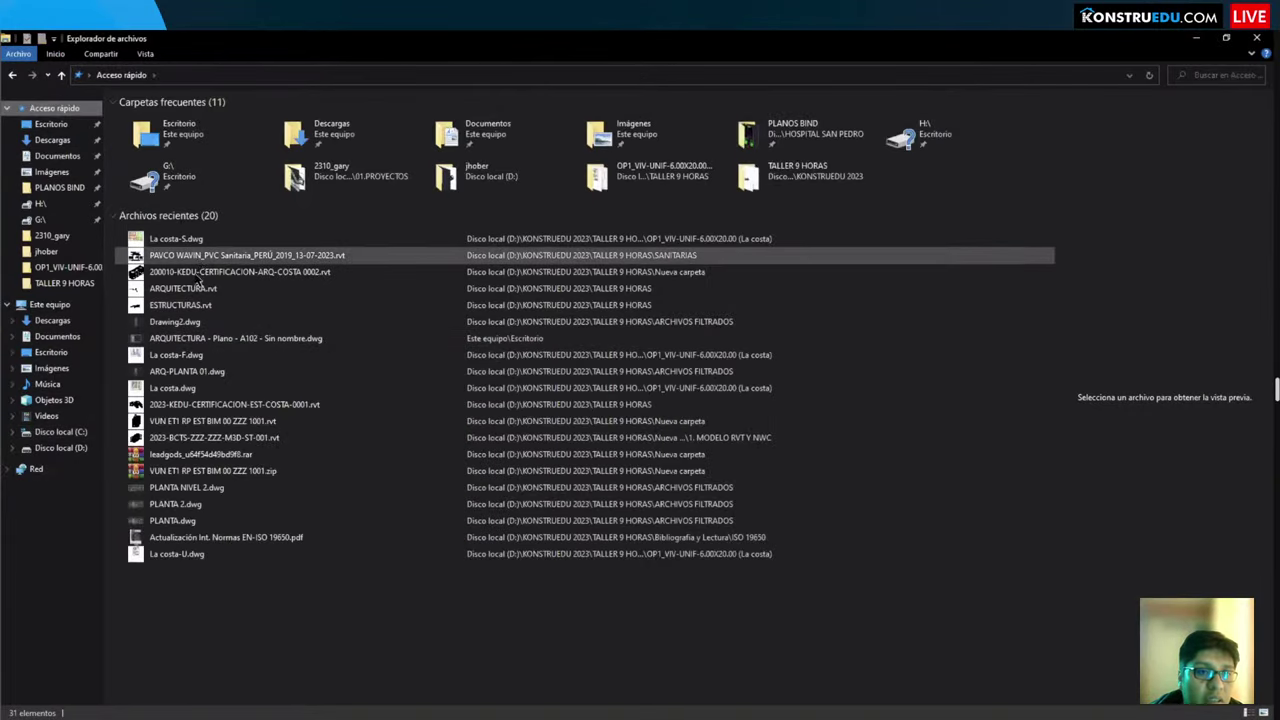
{"action": "left_click", "coordinate": [192, 272]}
{"action": "right_click", "coordinate": [182, 268]}
{"action": "key", "text": "Escape"}
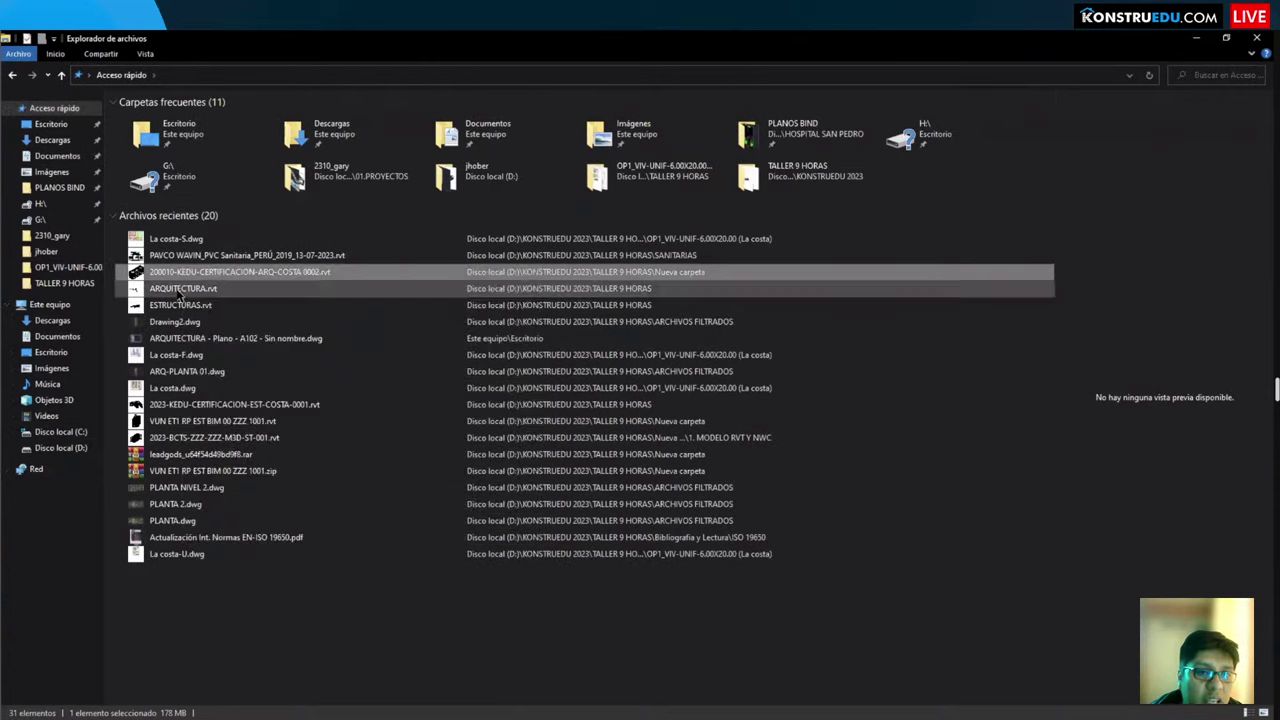
{"action": "right_click", "coordinate": [174, 290]}
{"action": "left_click", "coordinate": [222, 537]}
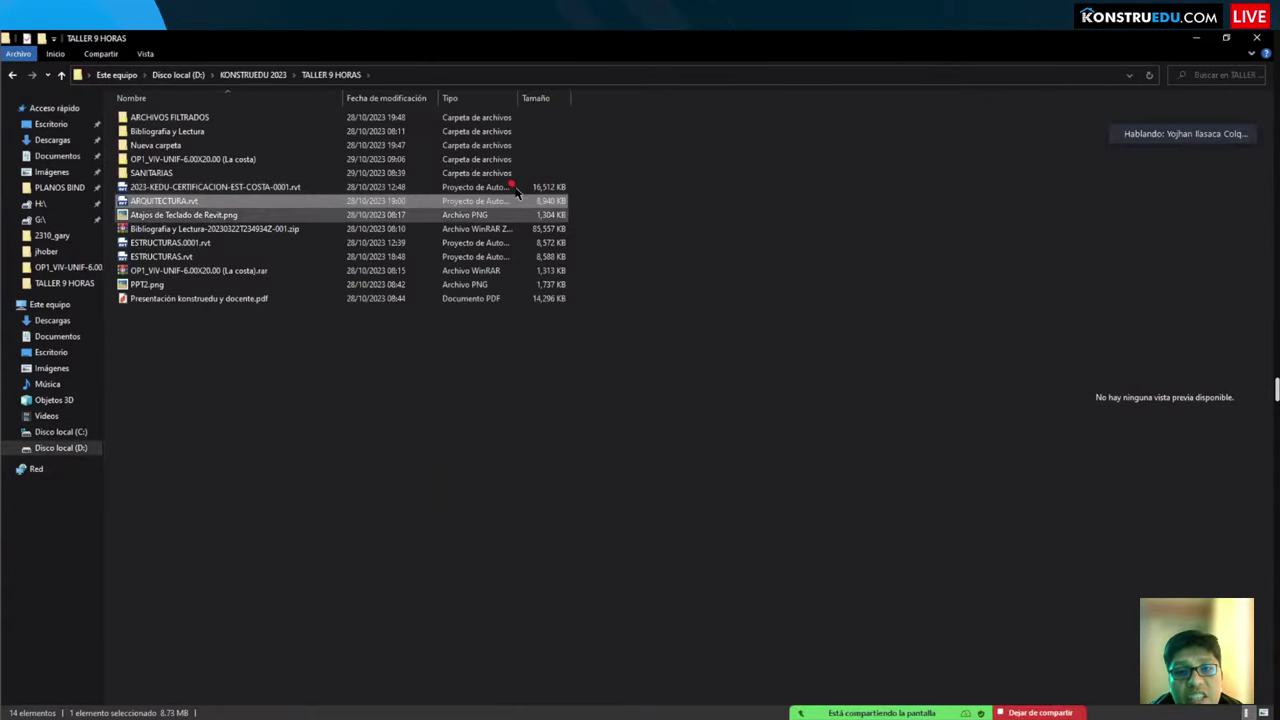
Step: Note ARQUITECTURA.rvt's 8,940 KB size, then go to the root of Disco local (D:)
{"action": "left_click_drag", "start_coordinate": [514, 182], "coordinate": [577, 215]}
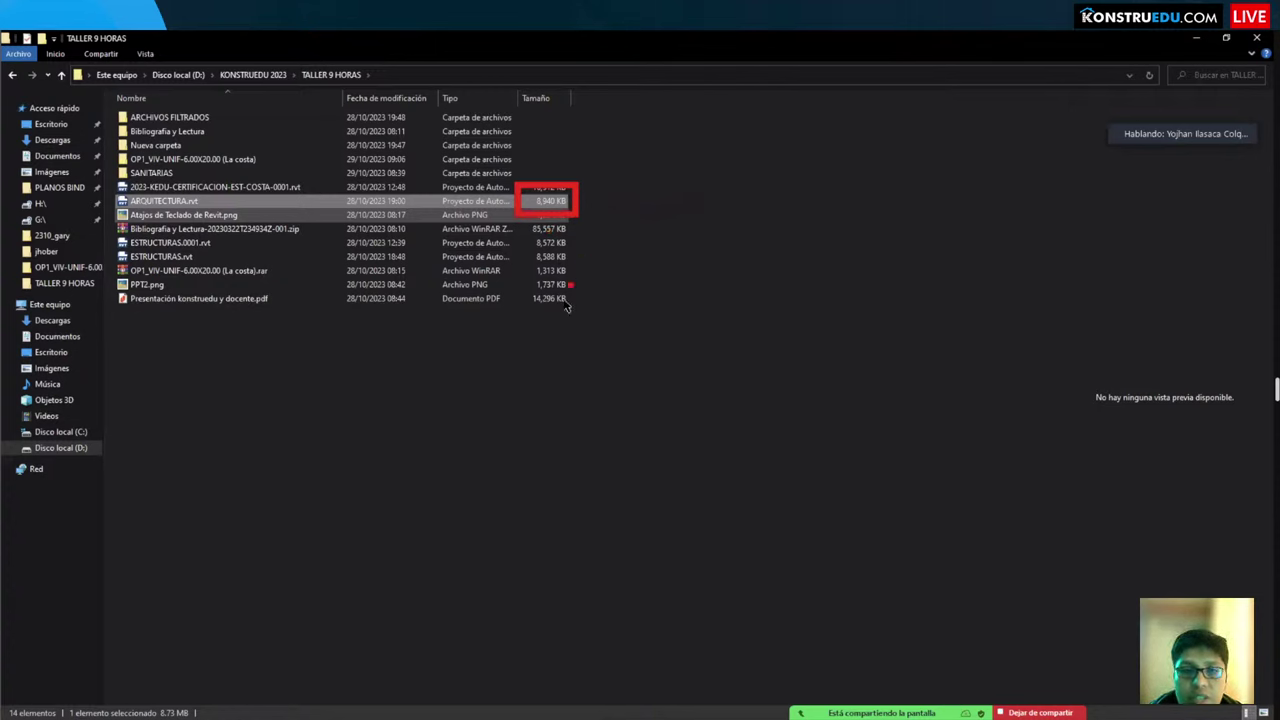
{"action": "key", "text": "Escape"}
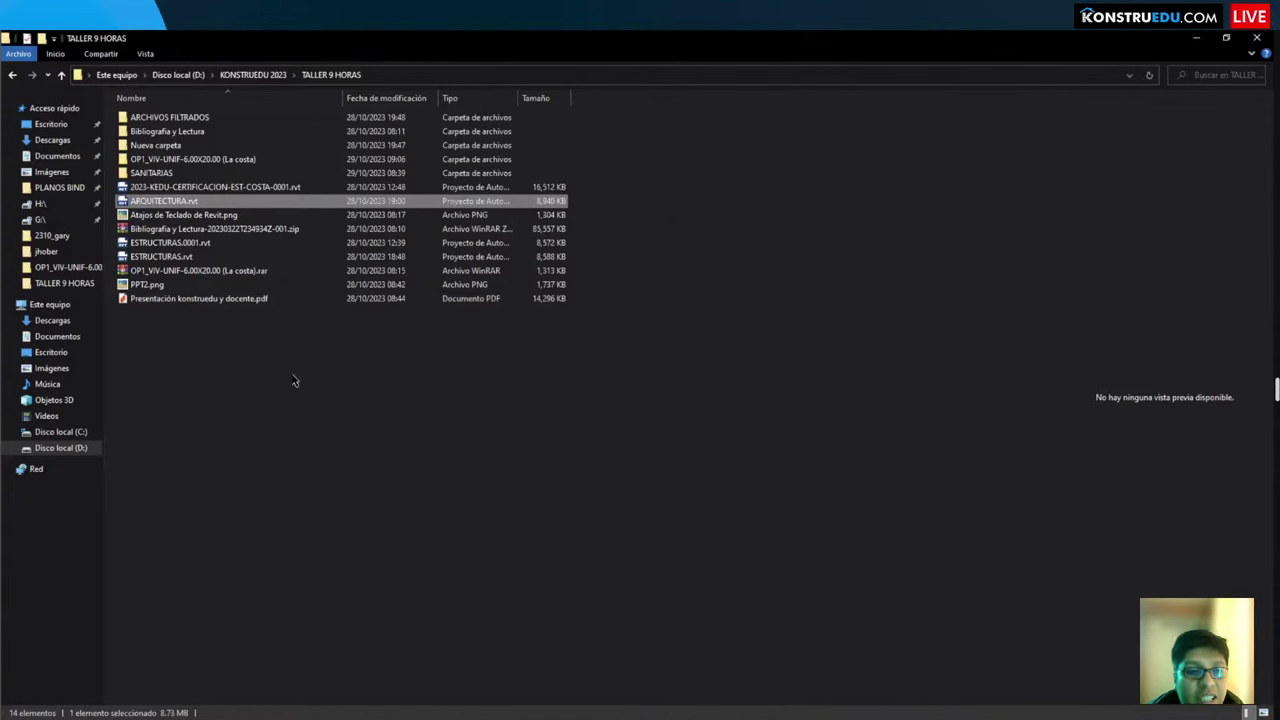
{"action": "left_click", "coordinate": [66, 450]}
Step: Open the EQUIPAMIENTO HOSPITAL families folder inside 01.FAMILIAS on drive D
{"action": "left_click", "coordinate": [185, 419]}
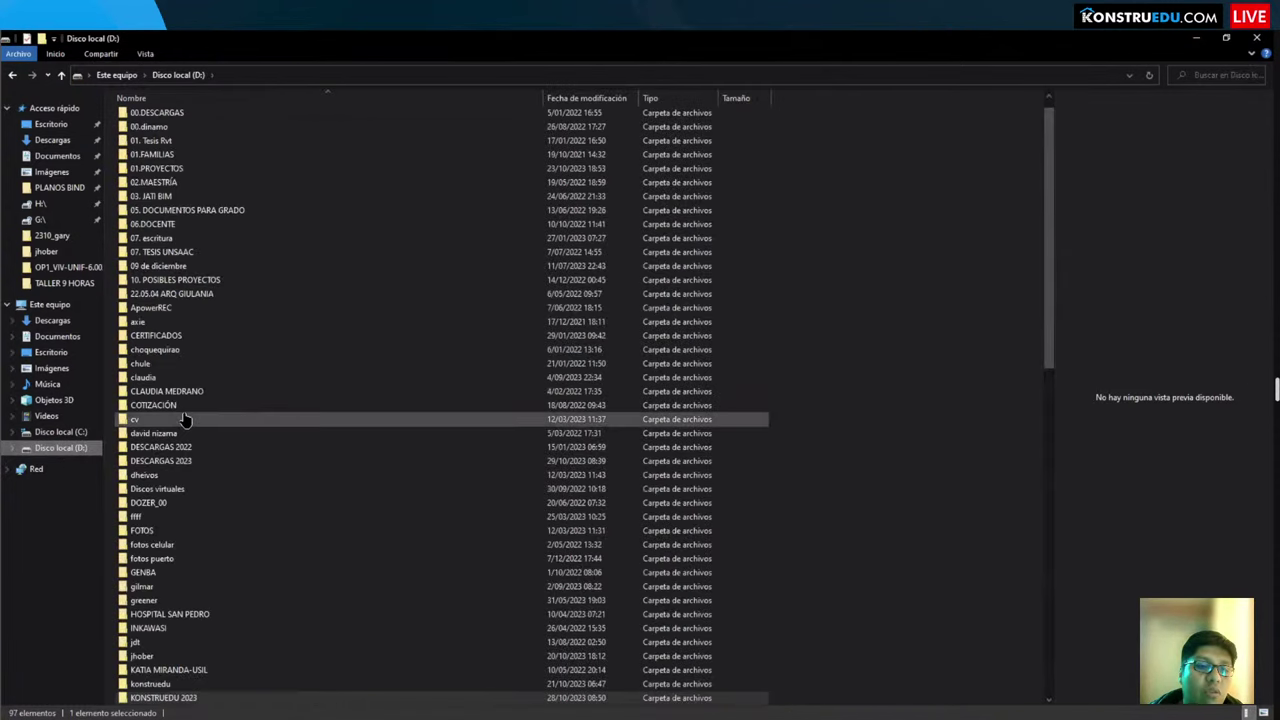
{"action": "key", "text": "f"}
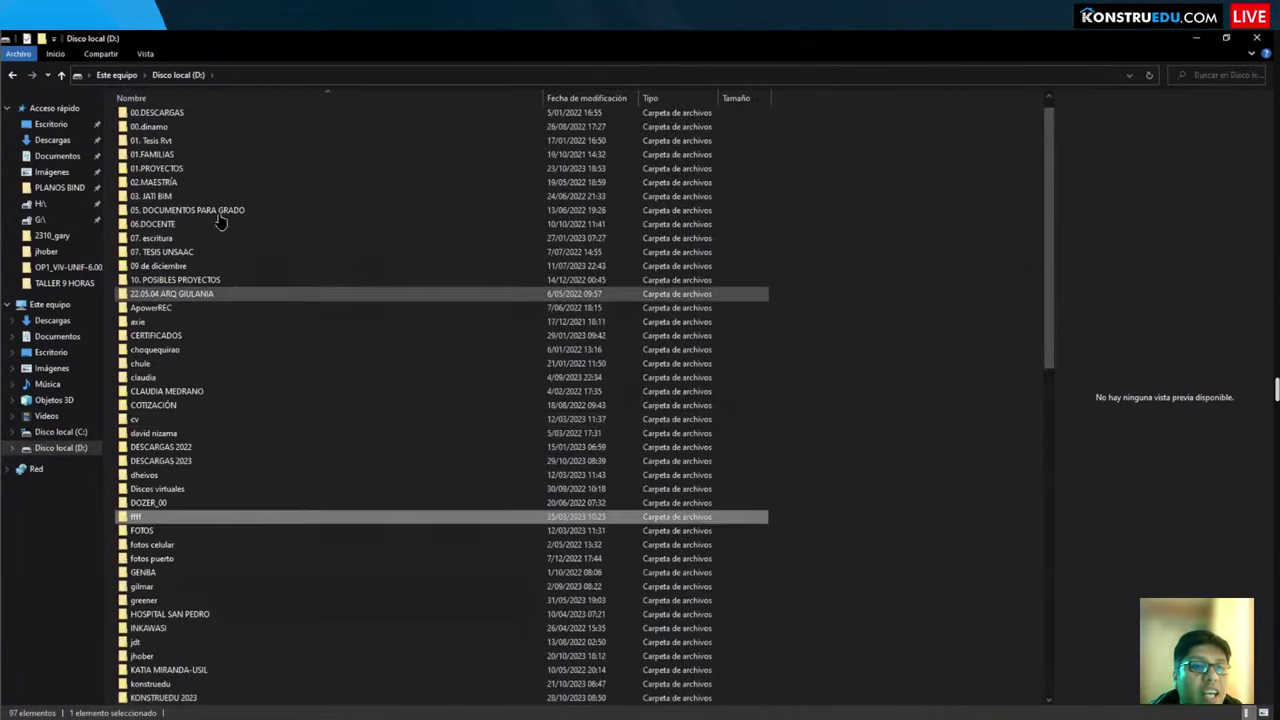
{"action": "double_click", "coordinate": [158, 153]}
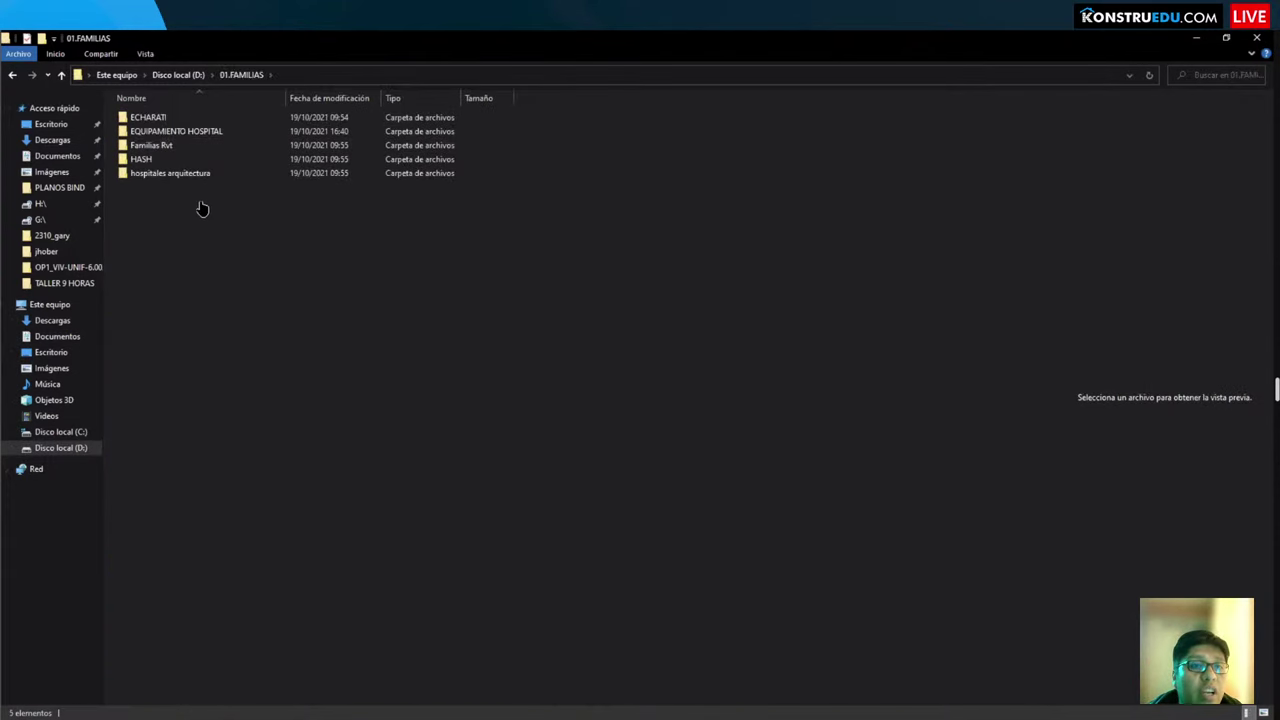
{"action": "double_click", "coordinate": [192, 131]}
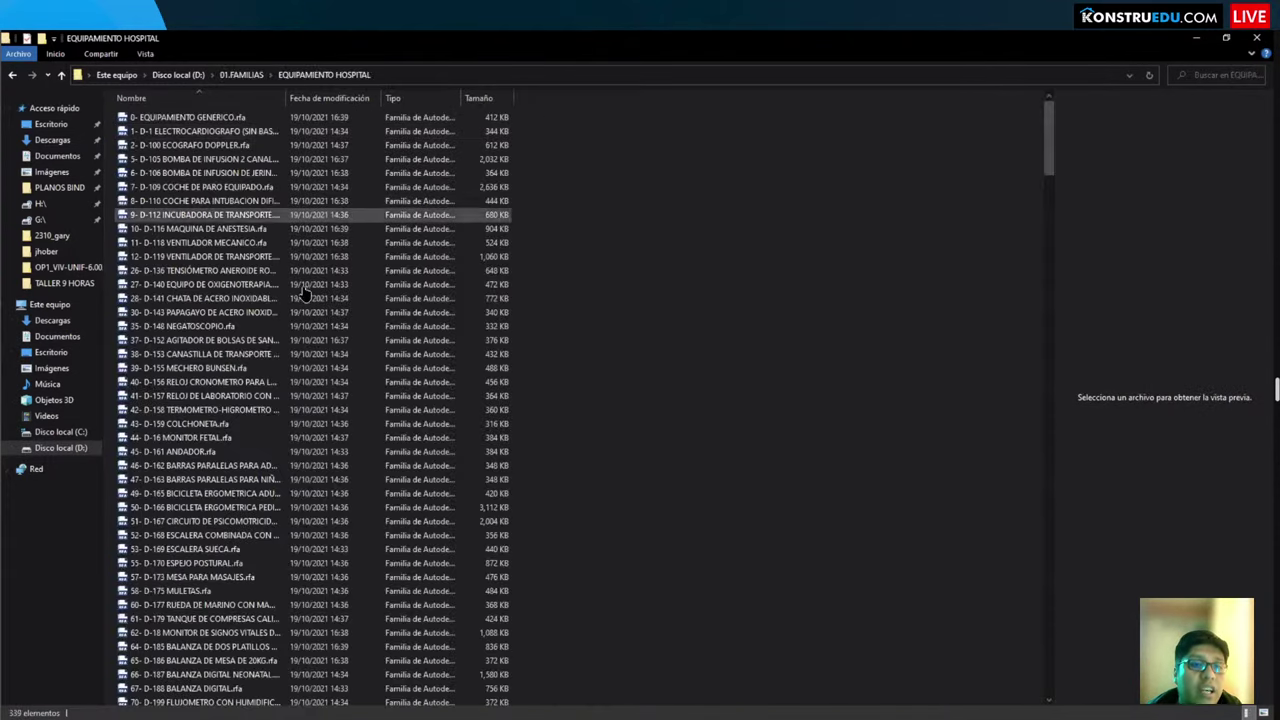
Step: Show the 339 hospital families as large icon thumbnails and scroll through them
{"action": "left_click", "coordinate": [145, 53]}
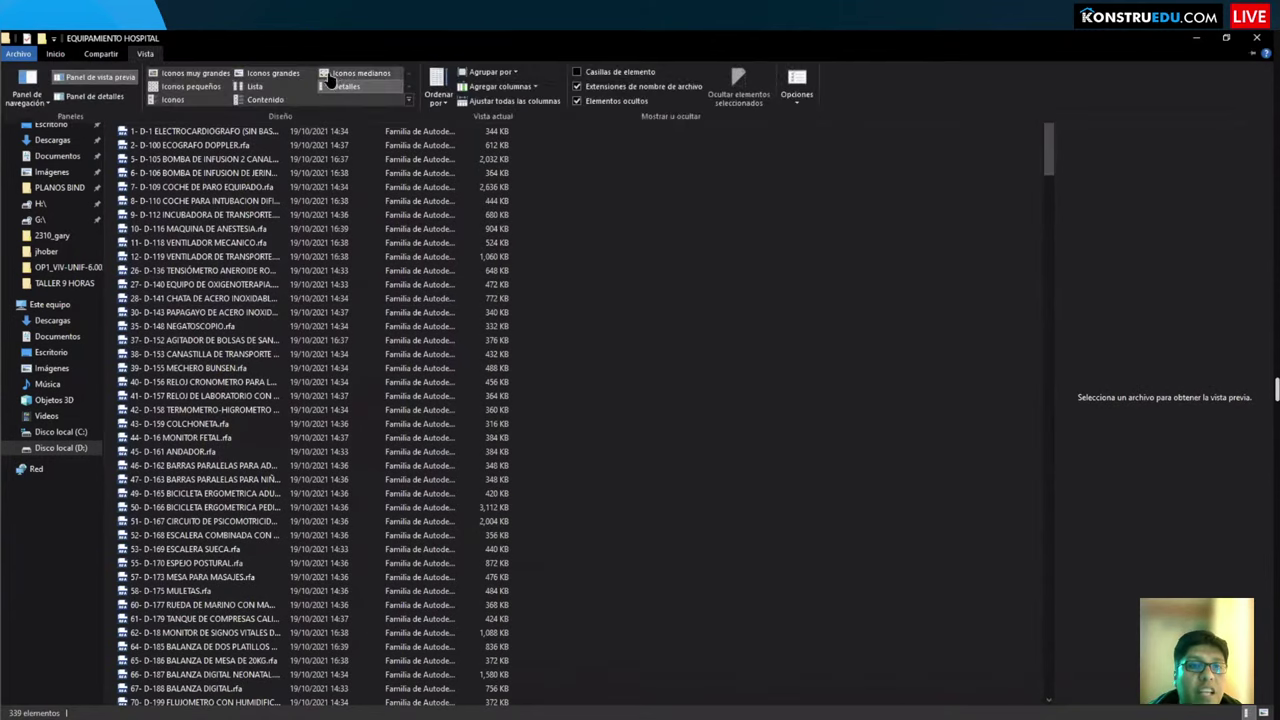
{"action": "left_click", "coordinate": [340, 75]}
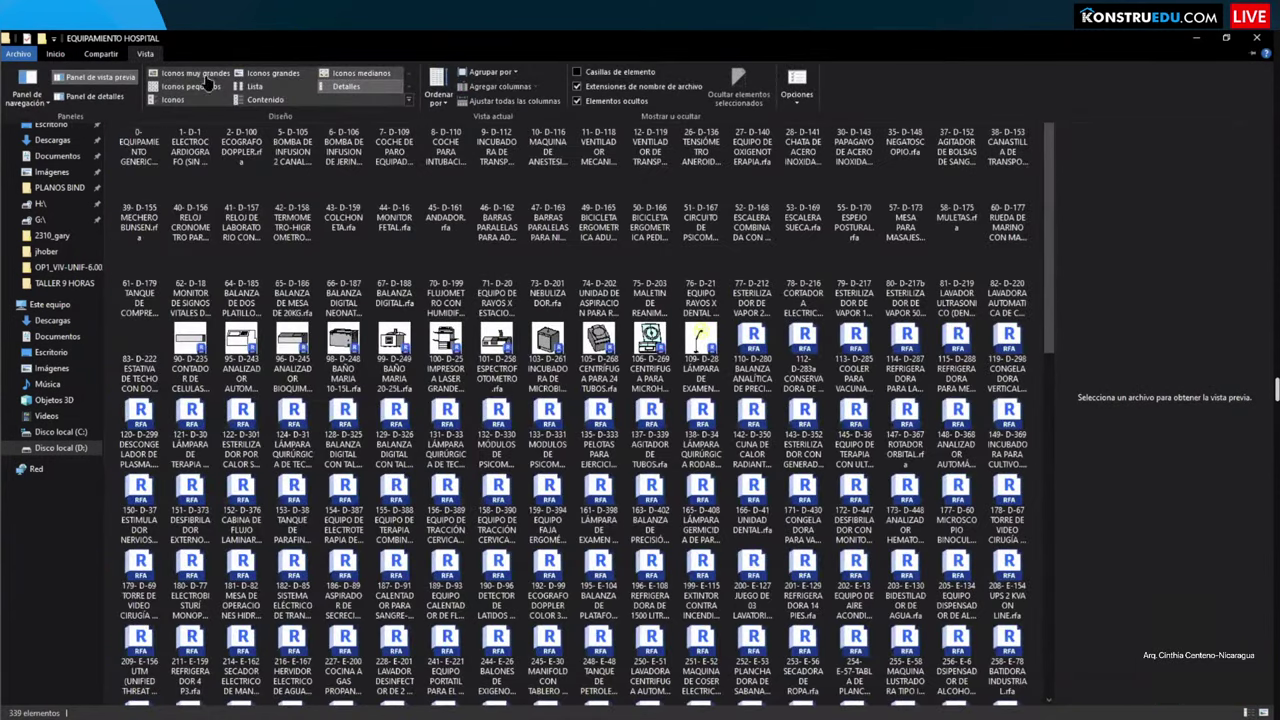
{"action": "left_click", "coordinate": [150, 52]}
{"action": "left_click", "coordinate": [147, 53]}
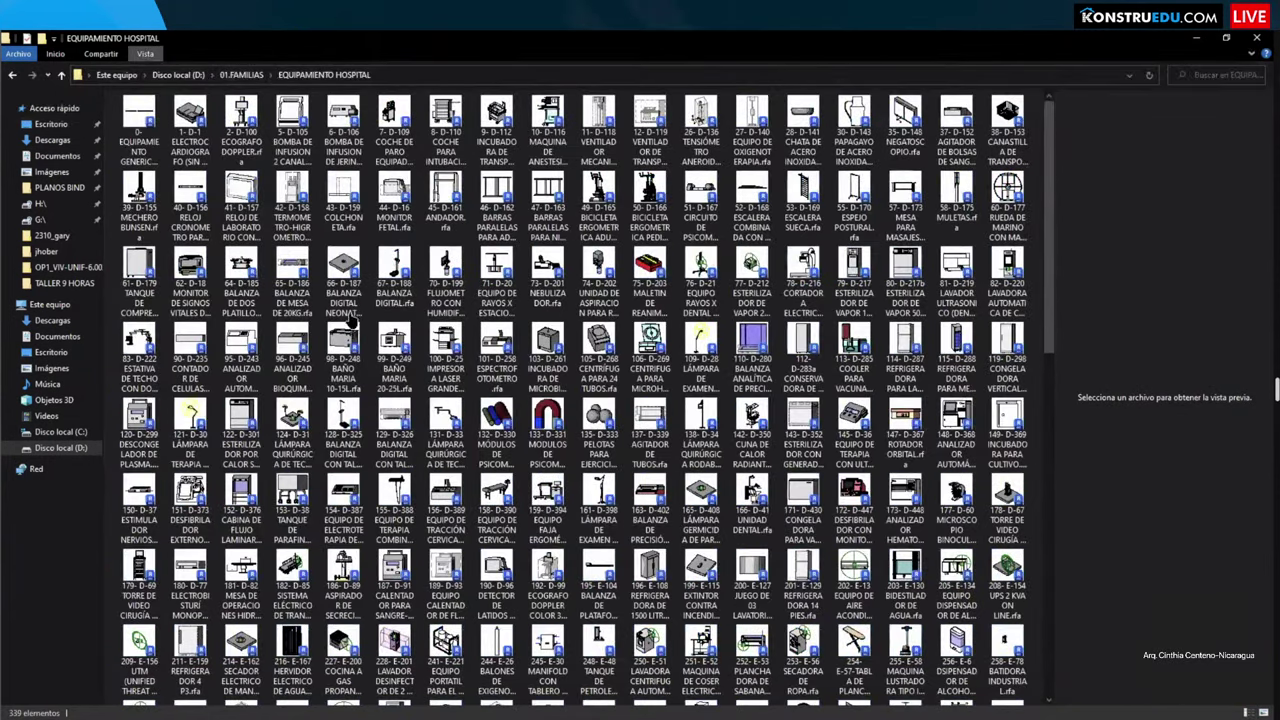
{"action": "scroll", "coordinate": [350, 300], "scroll_direction": "up", "scroll_amount": 3, "text": "ctrl"}
{"action": "scroll", "coordinate": [350, 300], "scroll_direction": "down", "scroll_amount": 5}
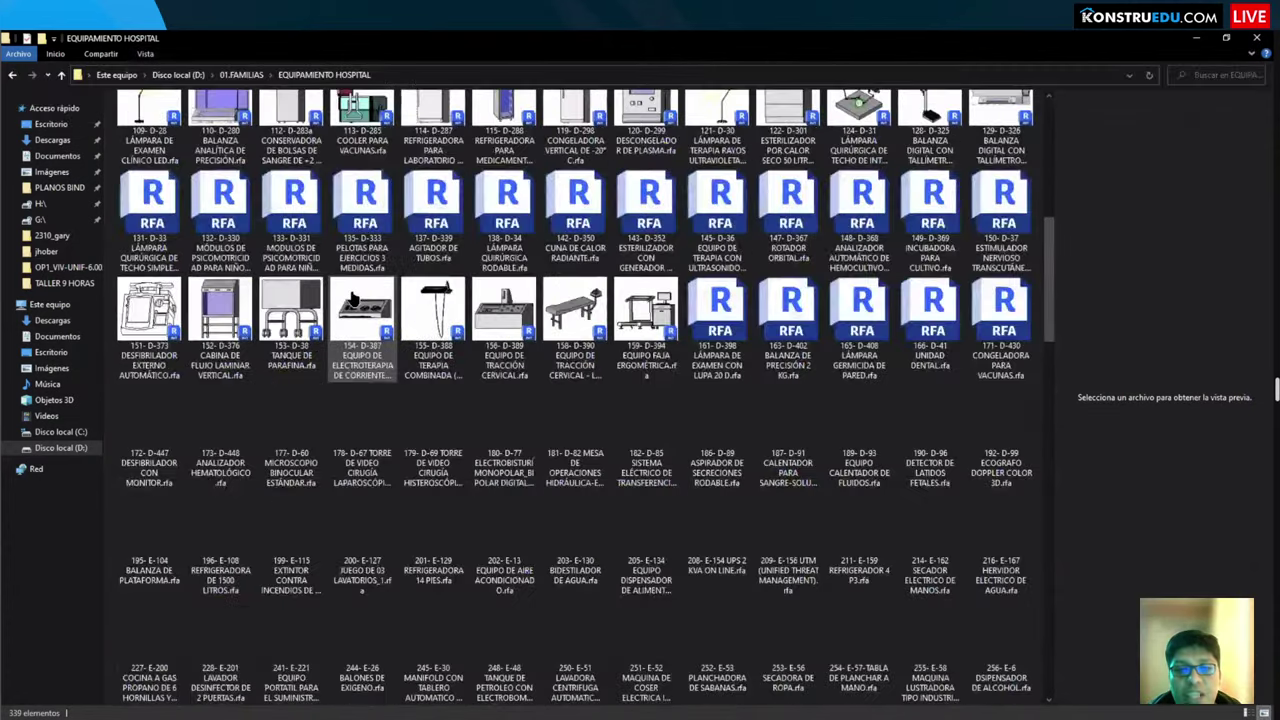
{"action": "scroll", "coordinate": [352, 299], "scroll_direction": "down", "scroll_amount": 15}
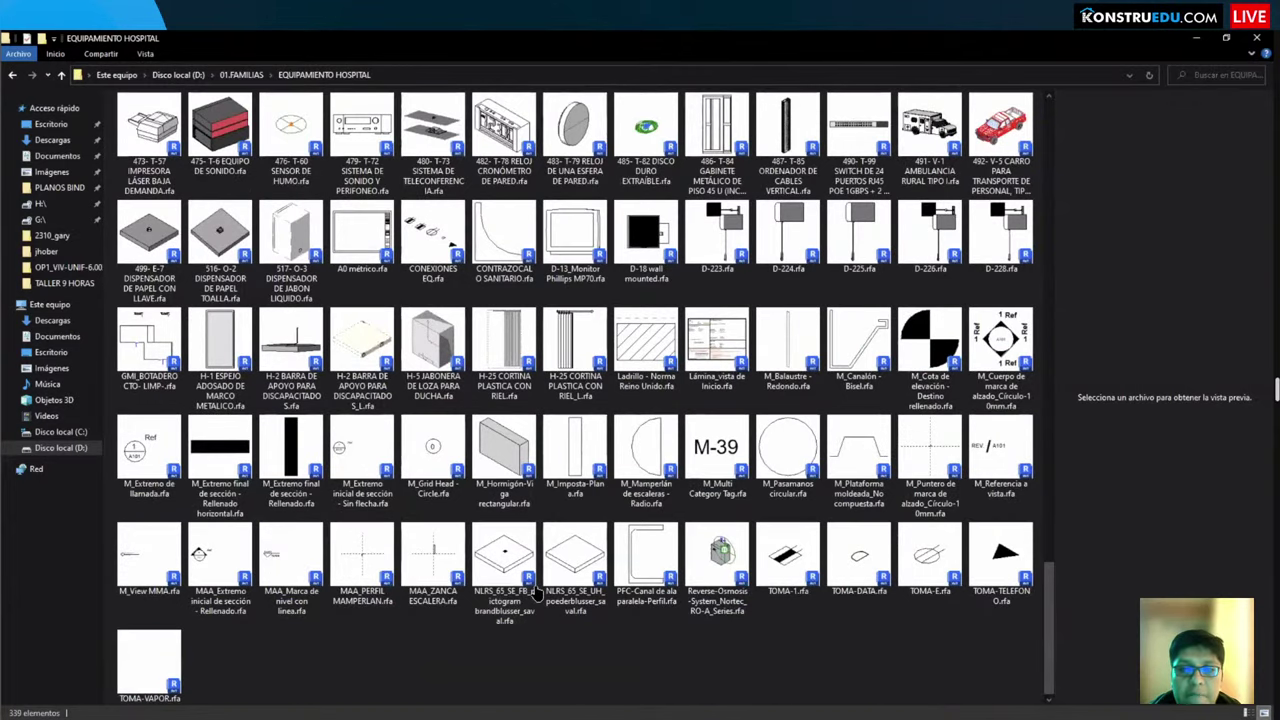
{"action": "scroll", "coordinate": [560, 560], "scroll_direction": "up", "scroll_amount": 10}
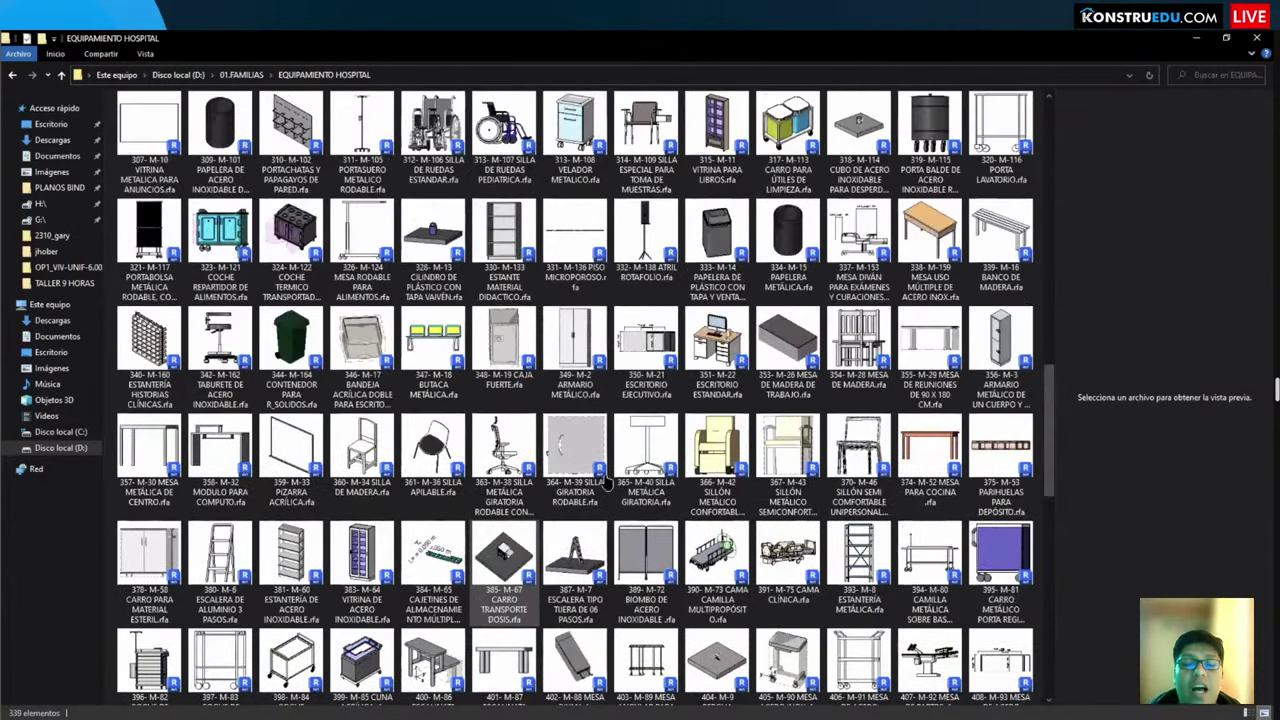
{"action": "scroll", "coordinate": [605, 483], "scroll_direction": "up", "scroll_amount": 15}
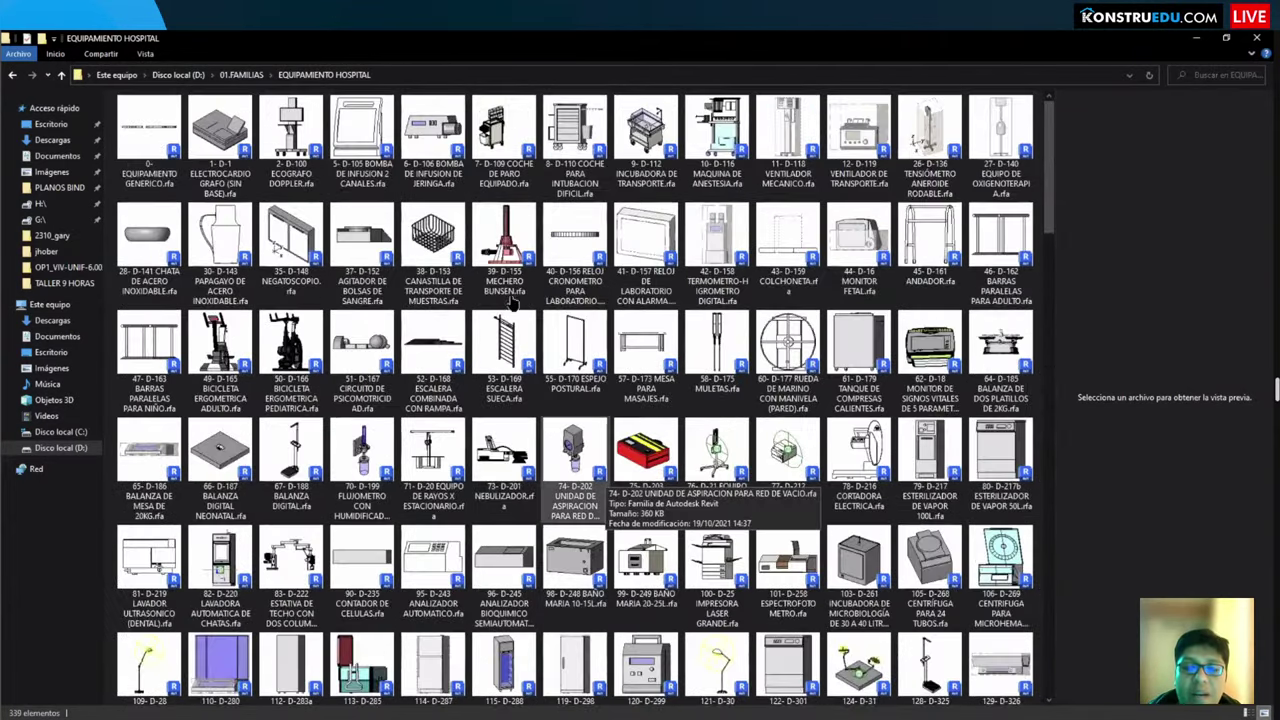
{"action": "scroll", "coordinate": [512, 302], "scroll_direction": "down", "scroll_amount": 5}
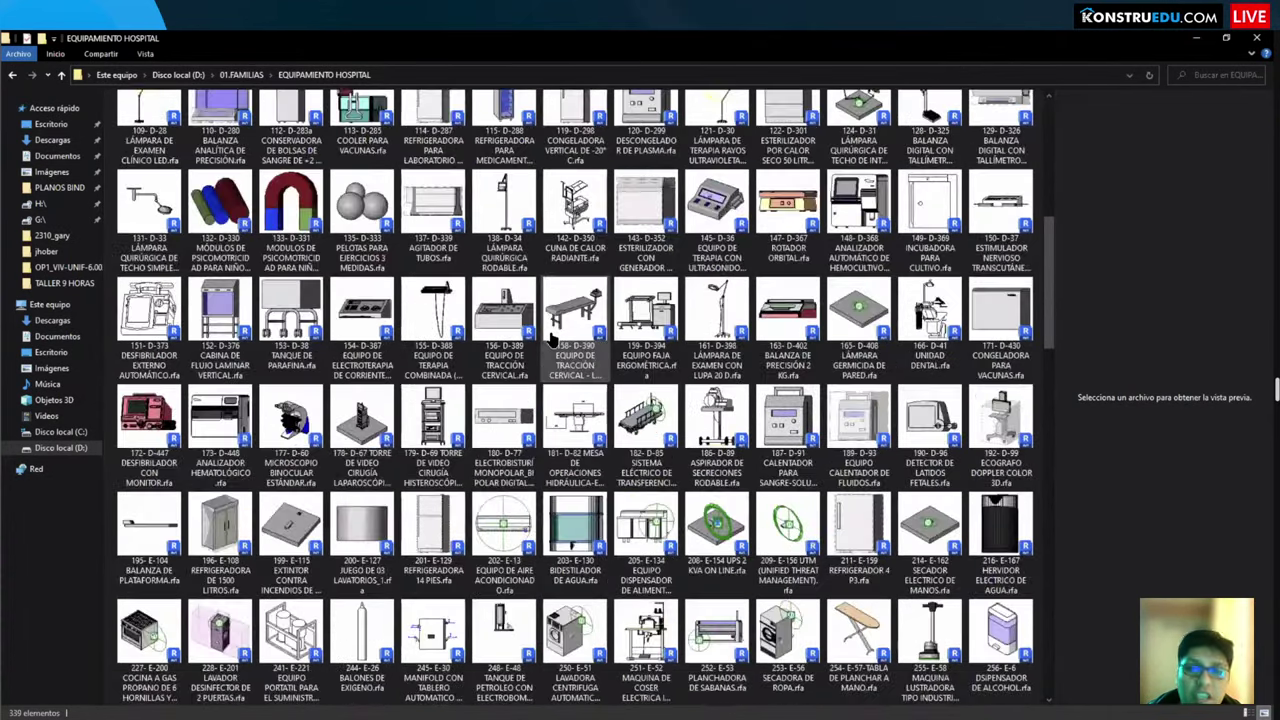
{"action": "scroll", "coordinate": [553, 340], "scroll_direction": "down", "scroll_amount": 10}
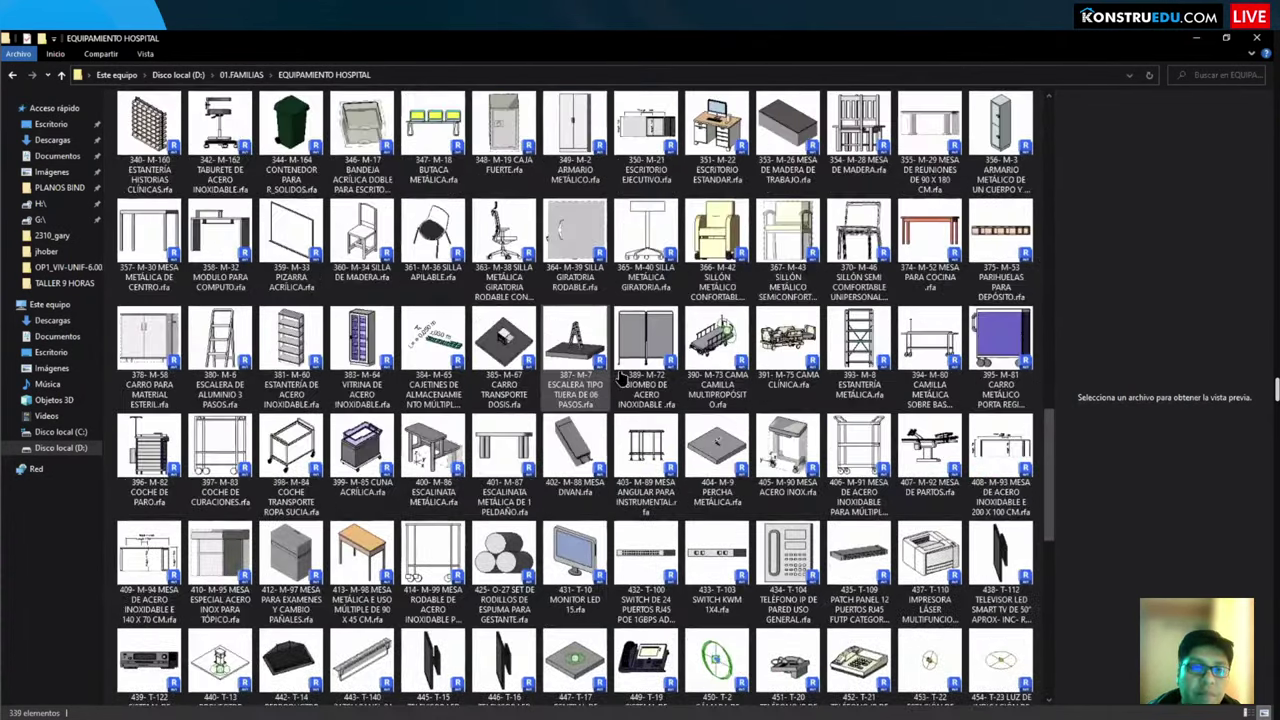
{"action": "scroll", "coordinate": [620, 376], "scroll_direction": "up", "scroll_amount": 17}
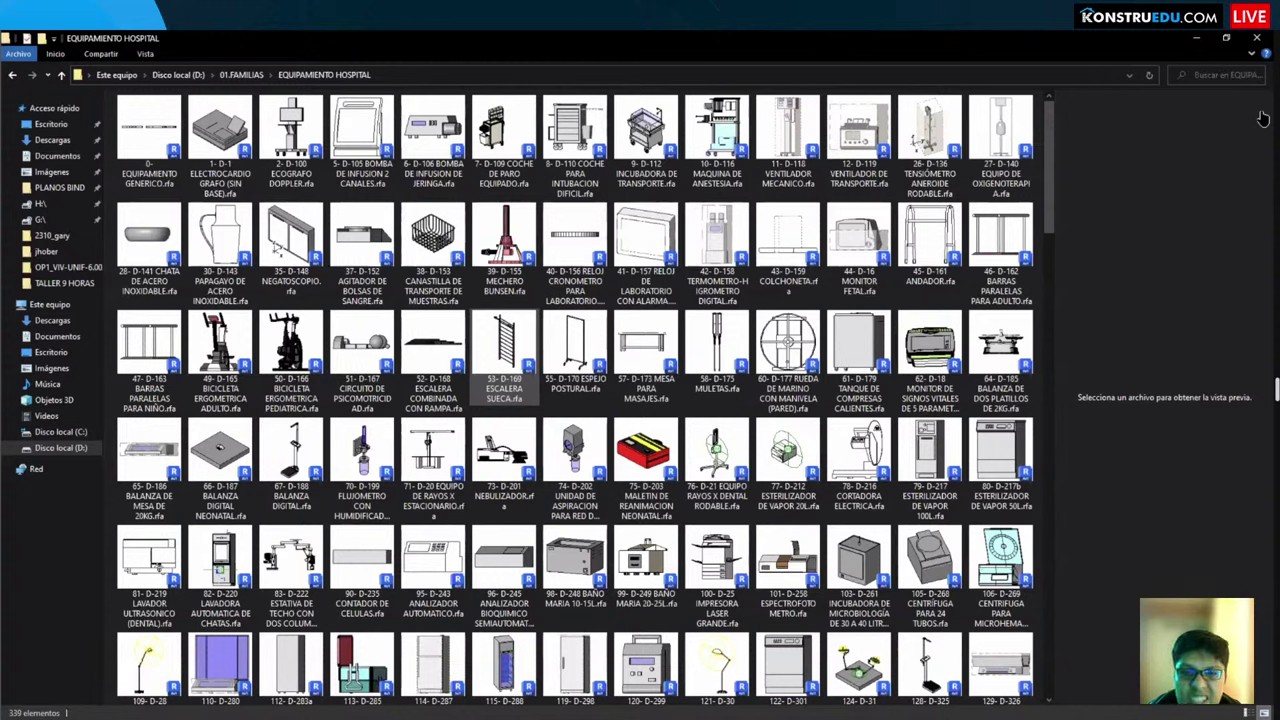
Step: Switch back to Revit, then open a new File Explorer window on Quick Access with Win+E
{"action": "key", "text": "alt+Tab"}
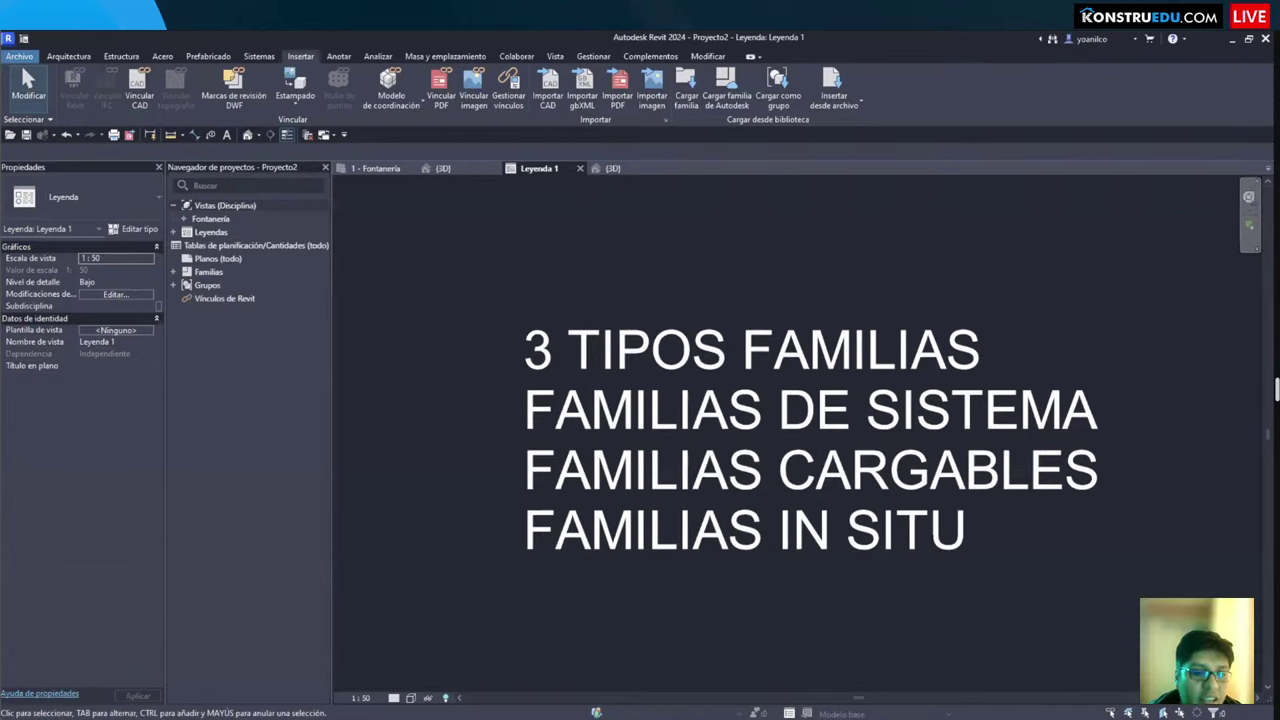
{"action": "key", "text": "super+e"}
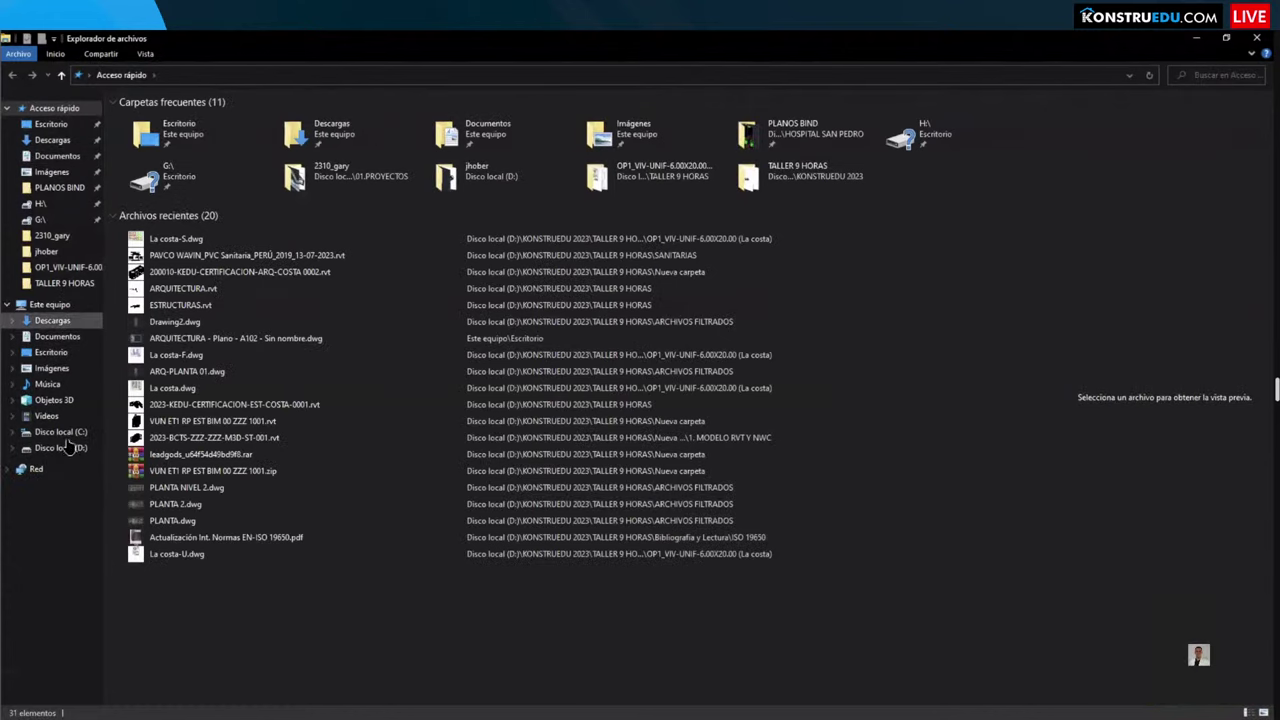
Step: Open Disco local (C:) with Hidden items shown so the ProgramData folder is listed
{"action": "left_click", "coordinate": [74, 434]}
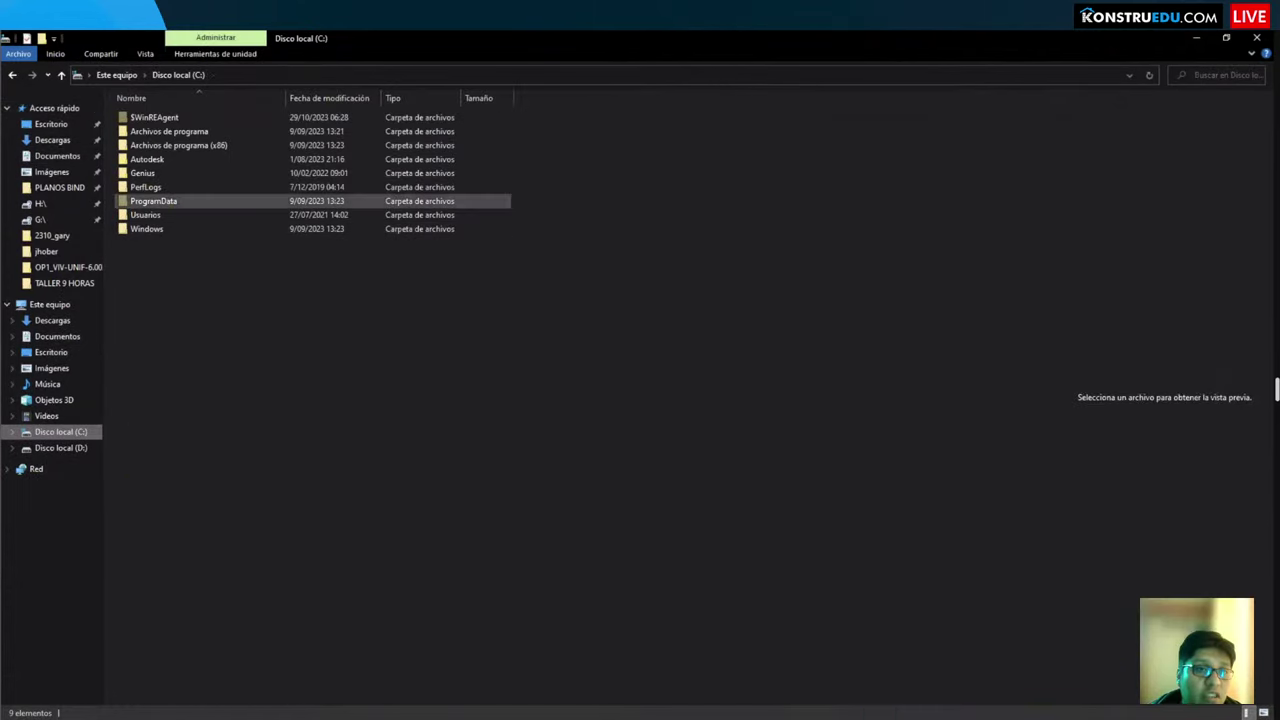
{"action": "left_click", "coordinate": [160, 202]}
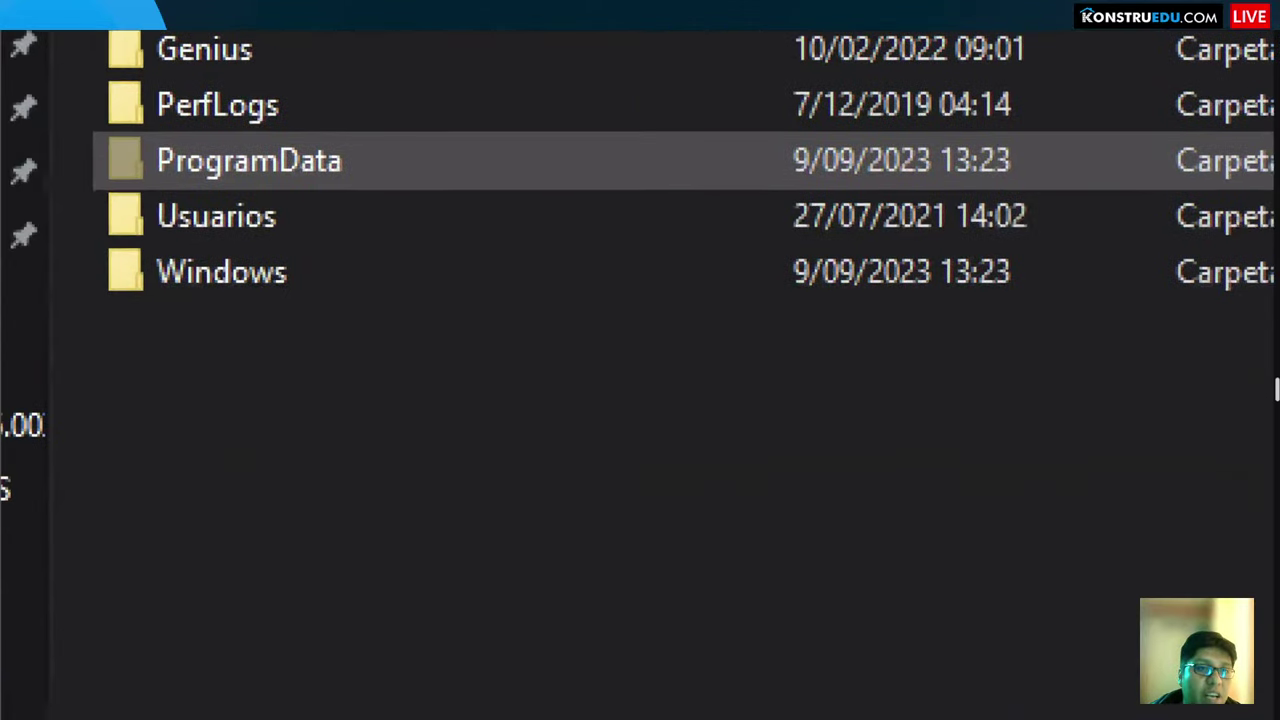
{"action": "left_click_drag", "start_coordinate": [348, 168], "coordinate": [348, 268]}
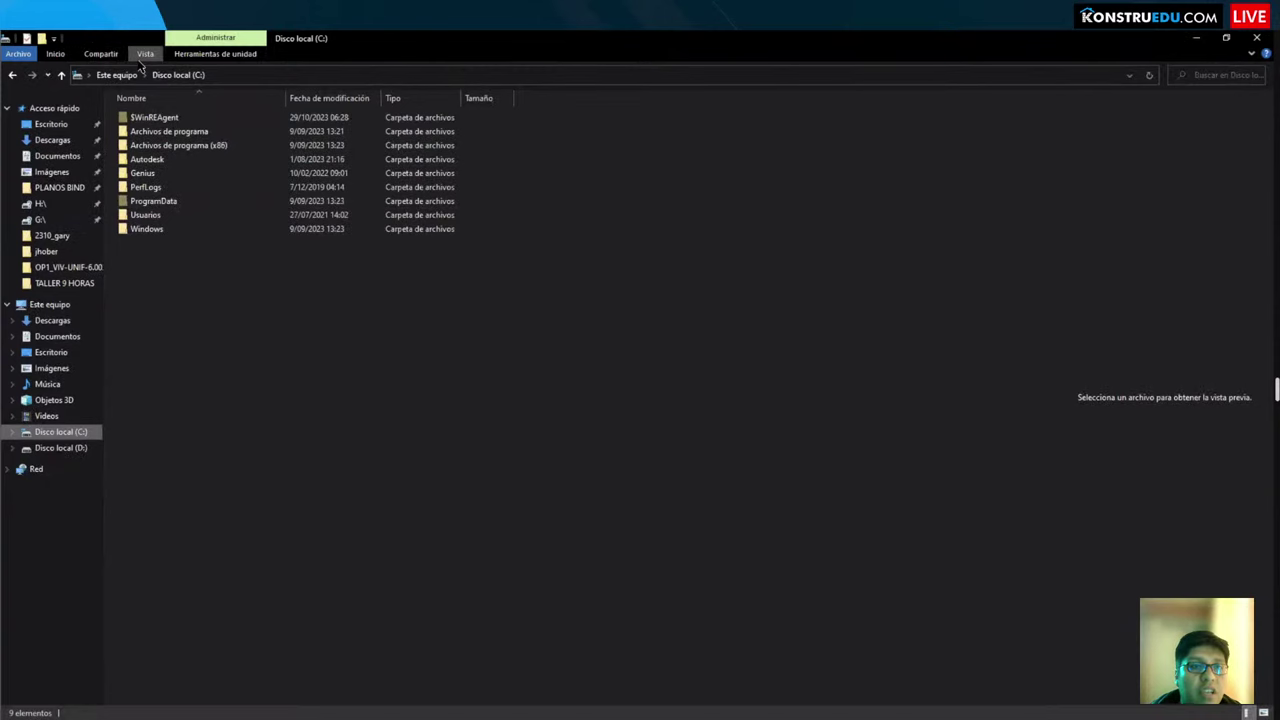
{"action": "left_click", "coordinate": [145, 54]}
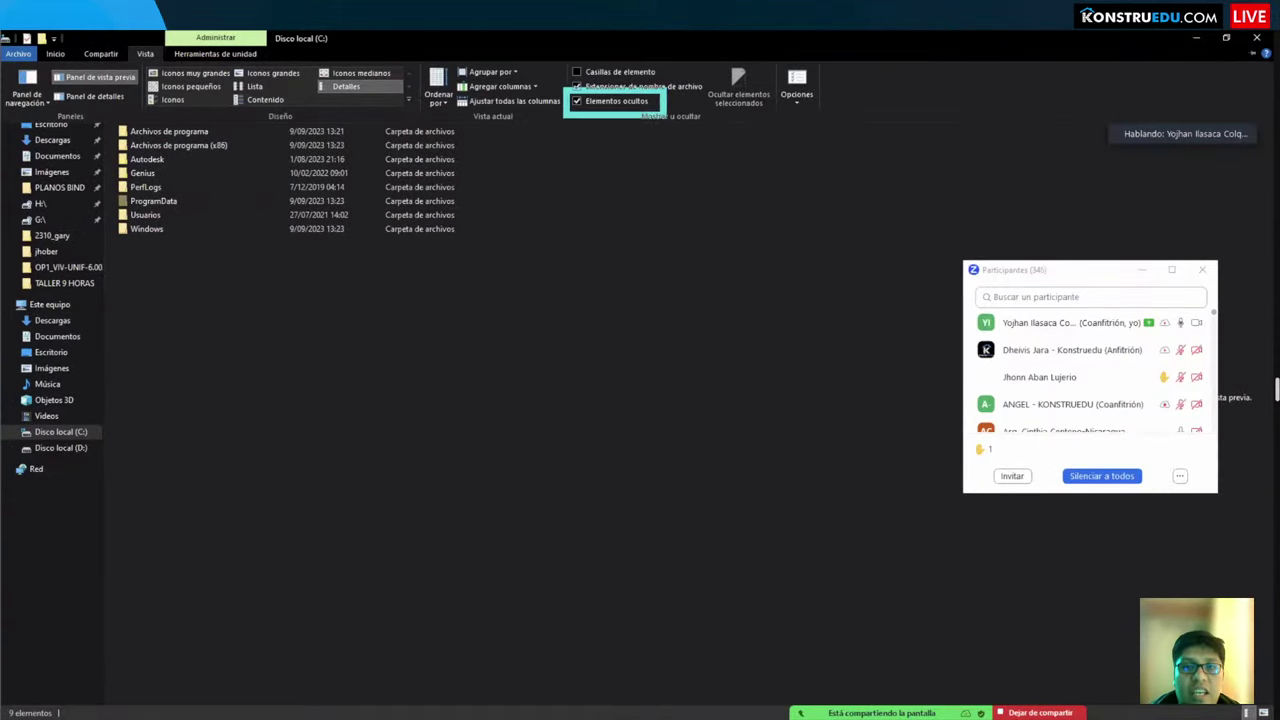
{"action": "left_click", "coordinate": [640, 314]}
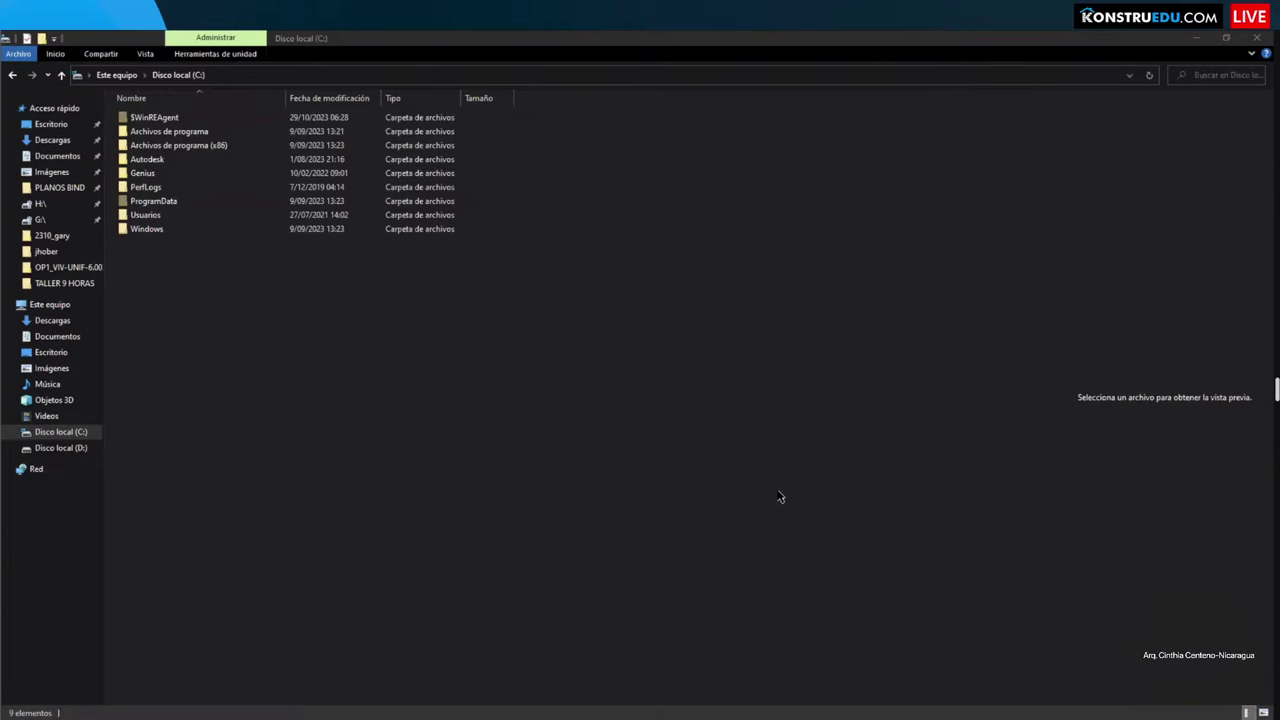
{"action": "left_click", "coordinate": [1197, 38]}
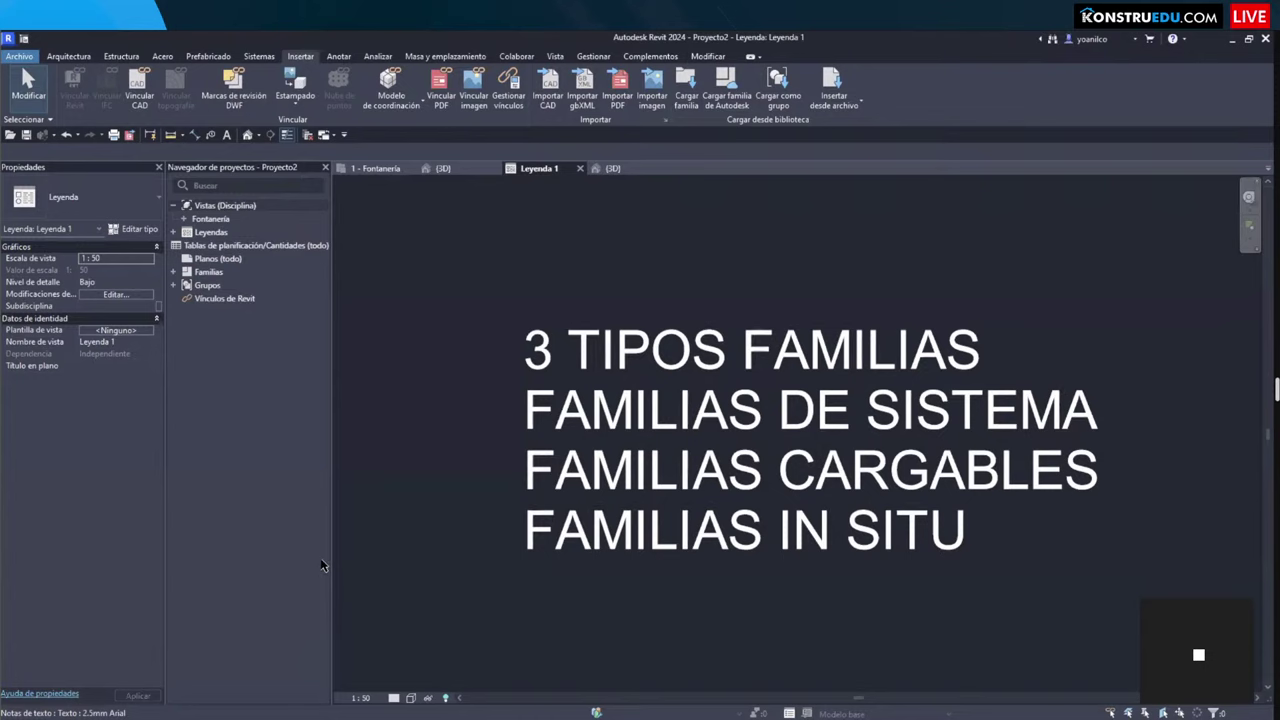
{"action": "key", "text": "alt+Tab"}
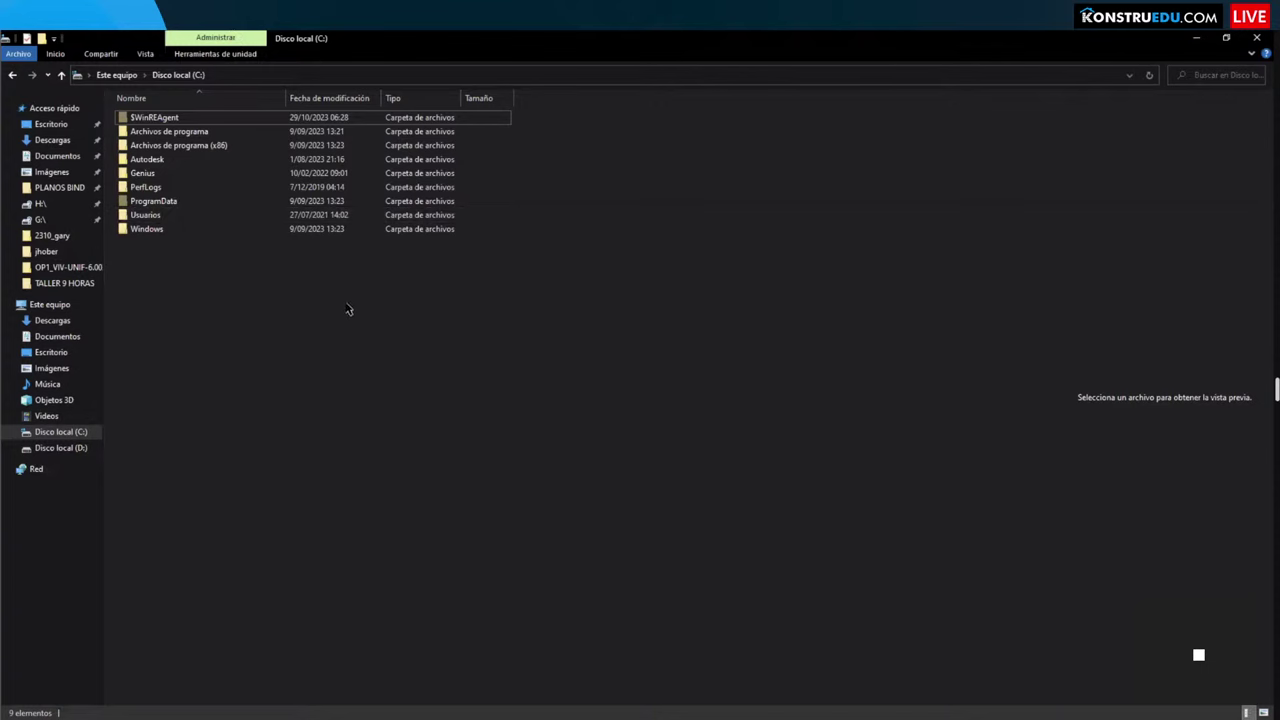
Step: Browse into C:\ProgramData\Autodesk\RVT 2021
{"action": "left_click", "coordinate": [160, 202]}
{"action": "double_click", "coordinate": [167, 206]}
{"action": "scroll", "coordinate": [218, 418], "scroll_direction": "down", "scroll_amount": 2}
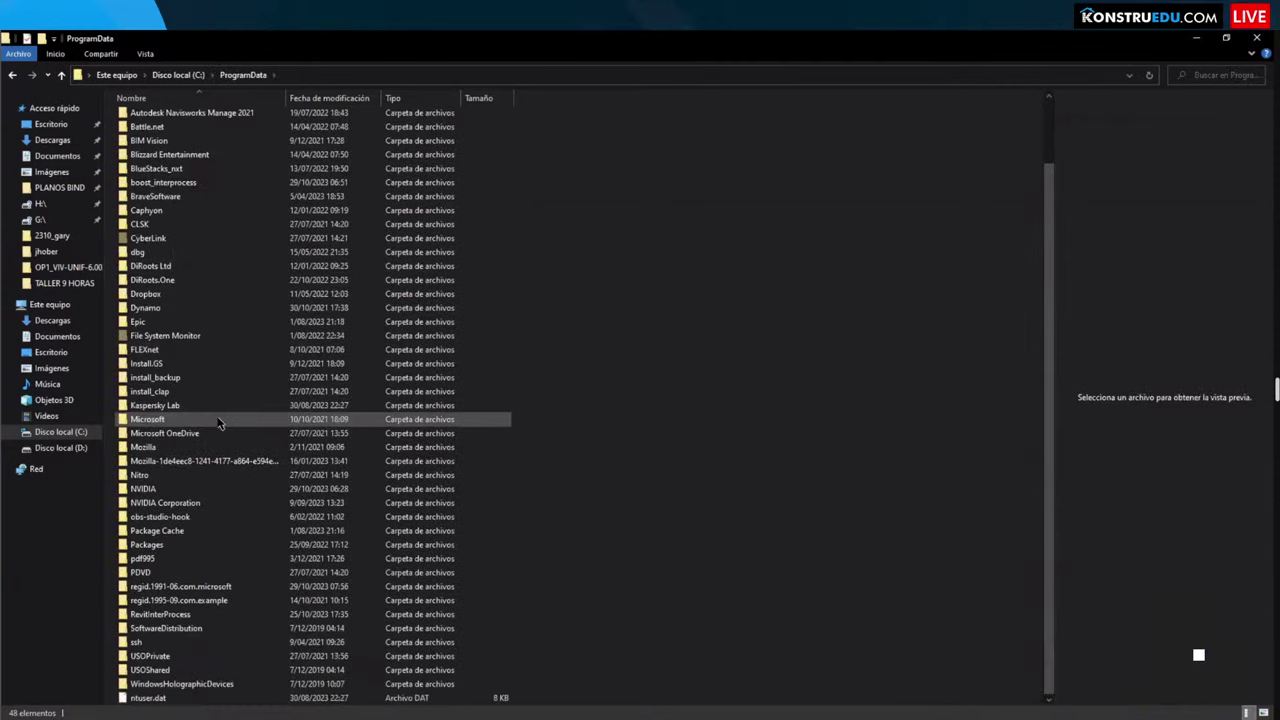
{"action": "scroll", "coordinate": [218, 424], "scroll_direction": "up", "scroll_amount": 2}
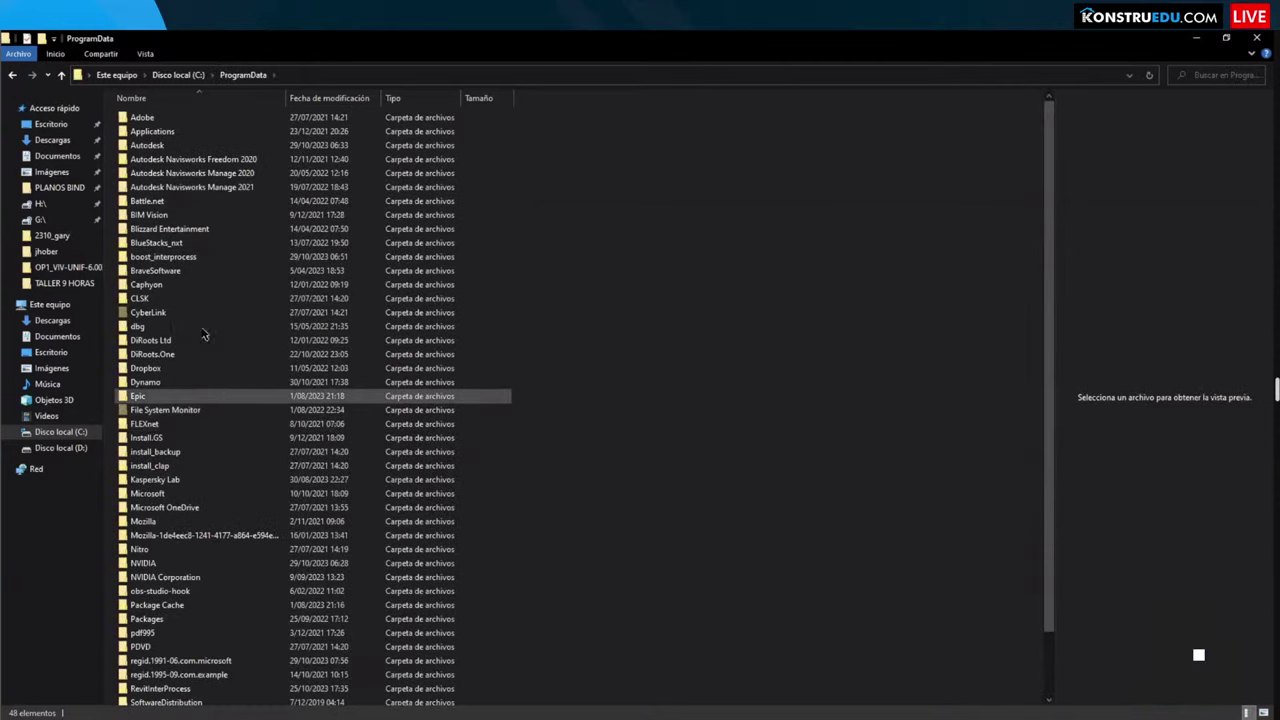
{"action": "left_click", "coordinate": [188, 288]}
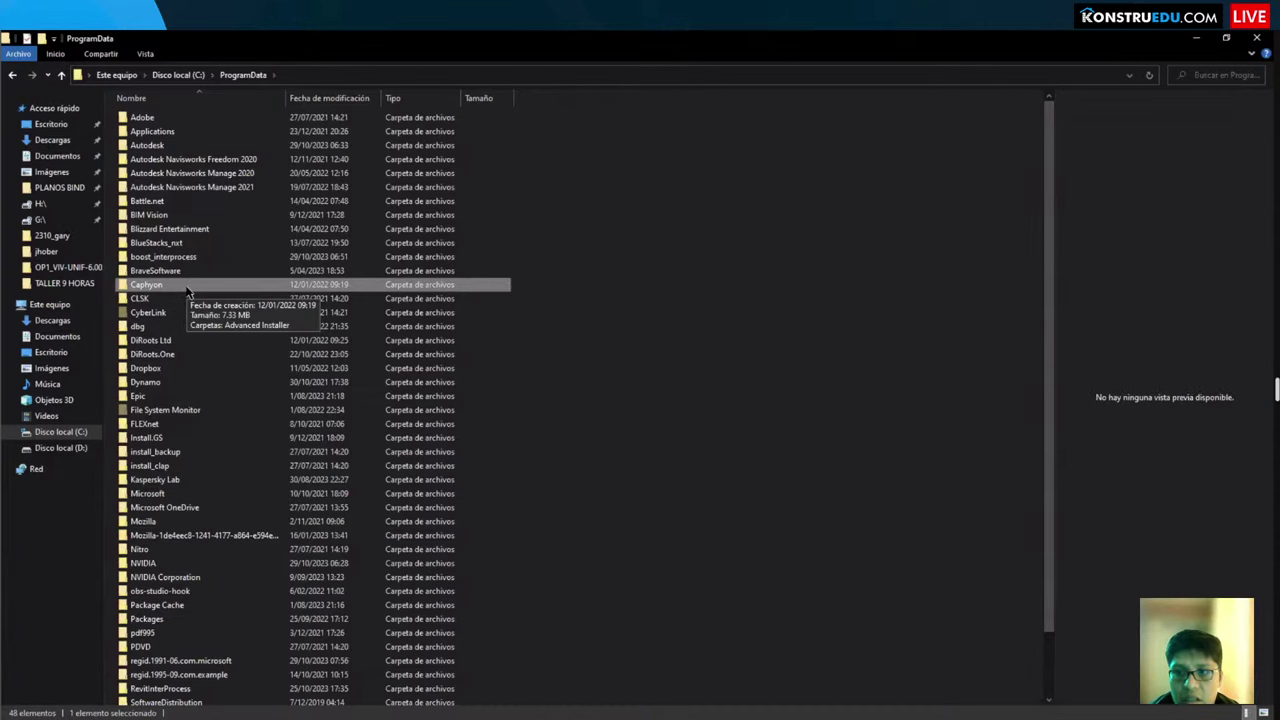
{"action": "scroll", "coordinate": [188, 295], "scroll_direction": "down", "scroll_amount": 2}
{"action": "scroll", "coordinate": [188, 300], "scroll_direction": "up", "scroll_amount": 2}
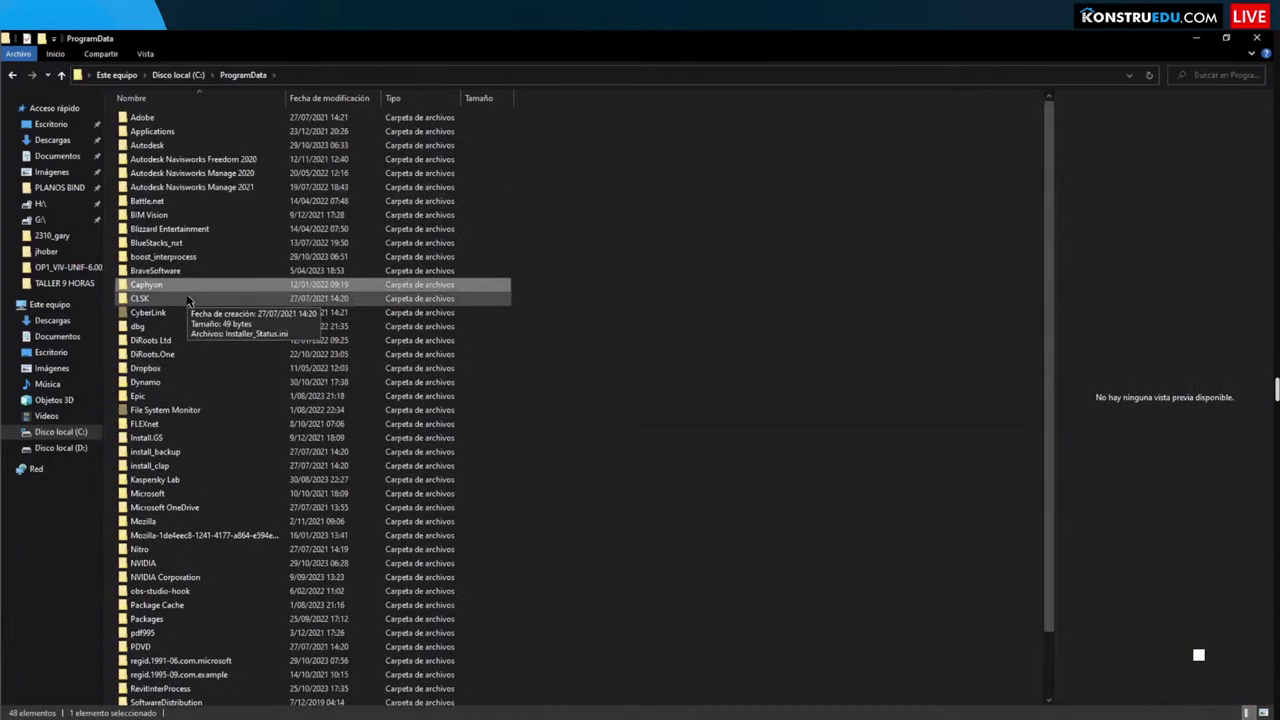
{"action": "double_click", "coordinate": [170, 140]}
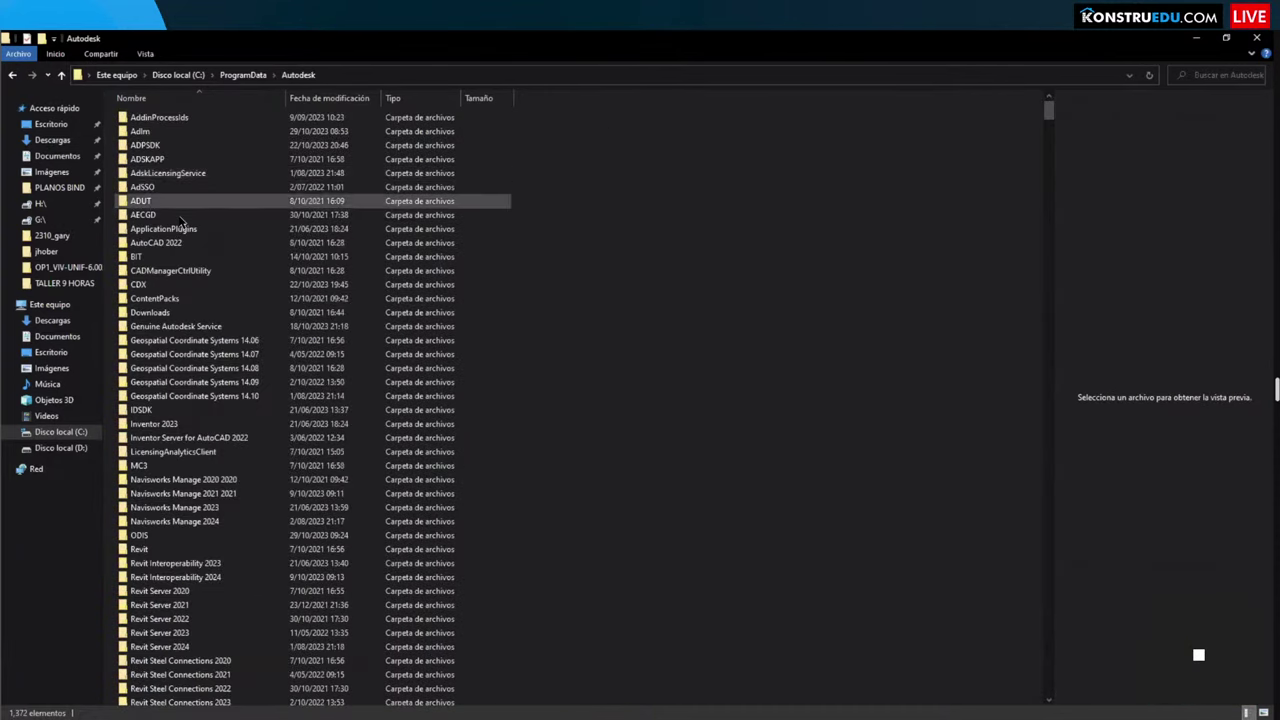
{"action": "left_click", "coordinate": [240, 549]}
{"action": "scroll", "coordinate": [243, 570], "scroll_direction": "down", "scroll_amount": 3}
{"action": "scroll", "coordinate": [242, 583], "scroll_direction": "down", "scroll_amount": 2}
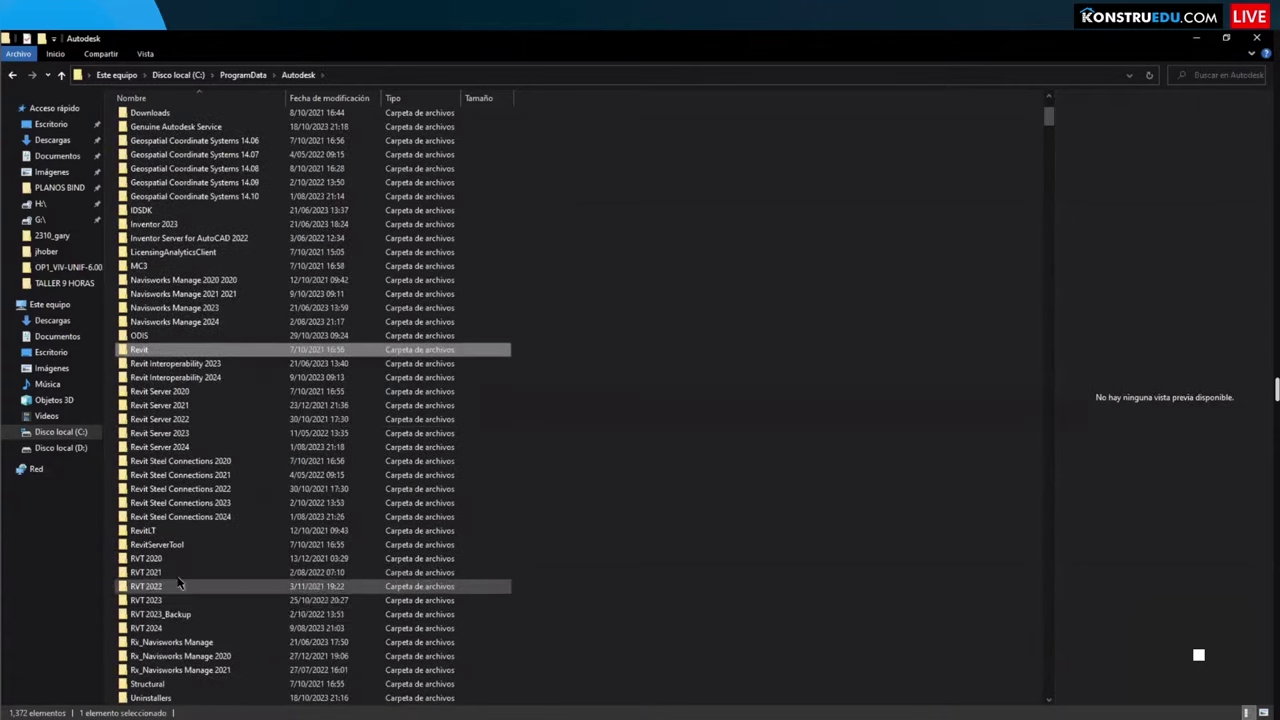
{"action": "double_click", "coordinate": [177, 575]}
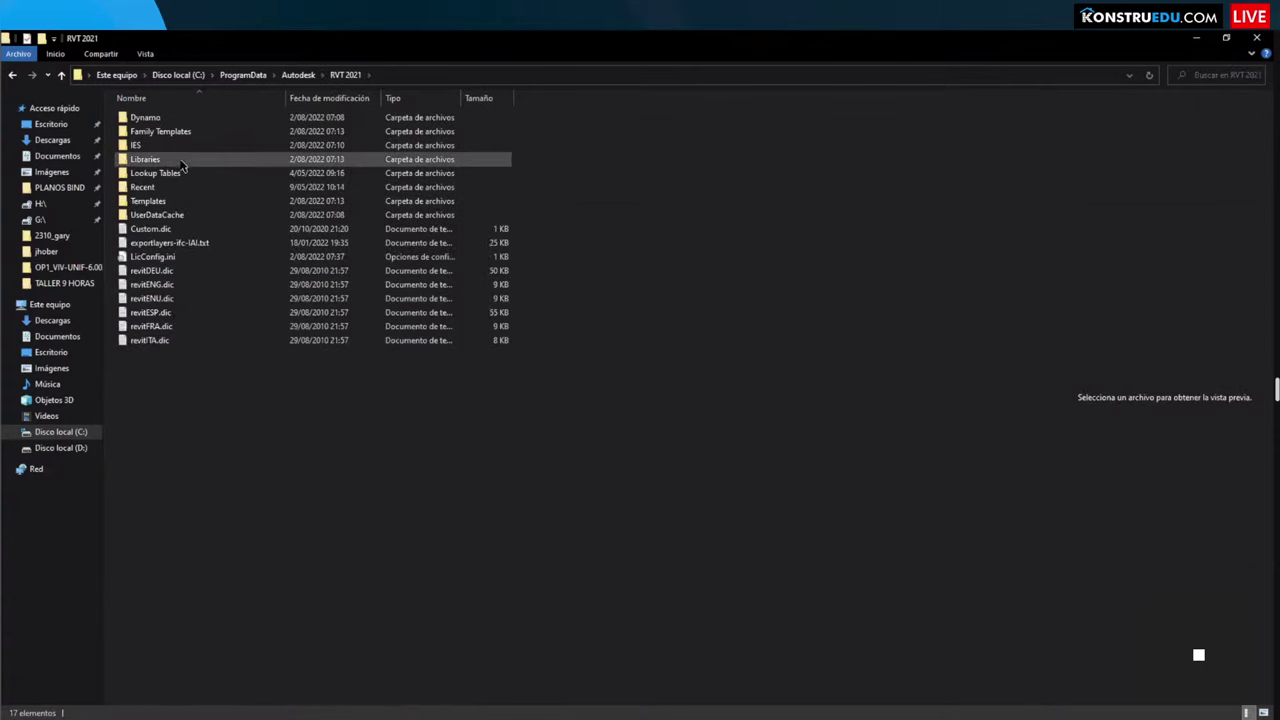
Step: Continue through Libraries\English\Pipe\Fittings\PVC\Sch 40 to the Socket-Type folder and mark it up
{"action": "double_click", "coordinate": [178, 159]}
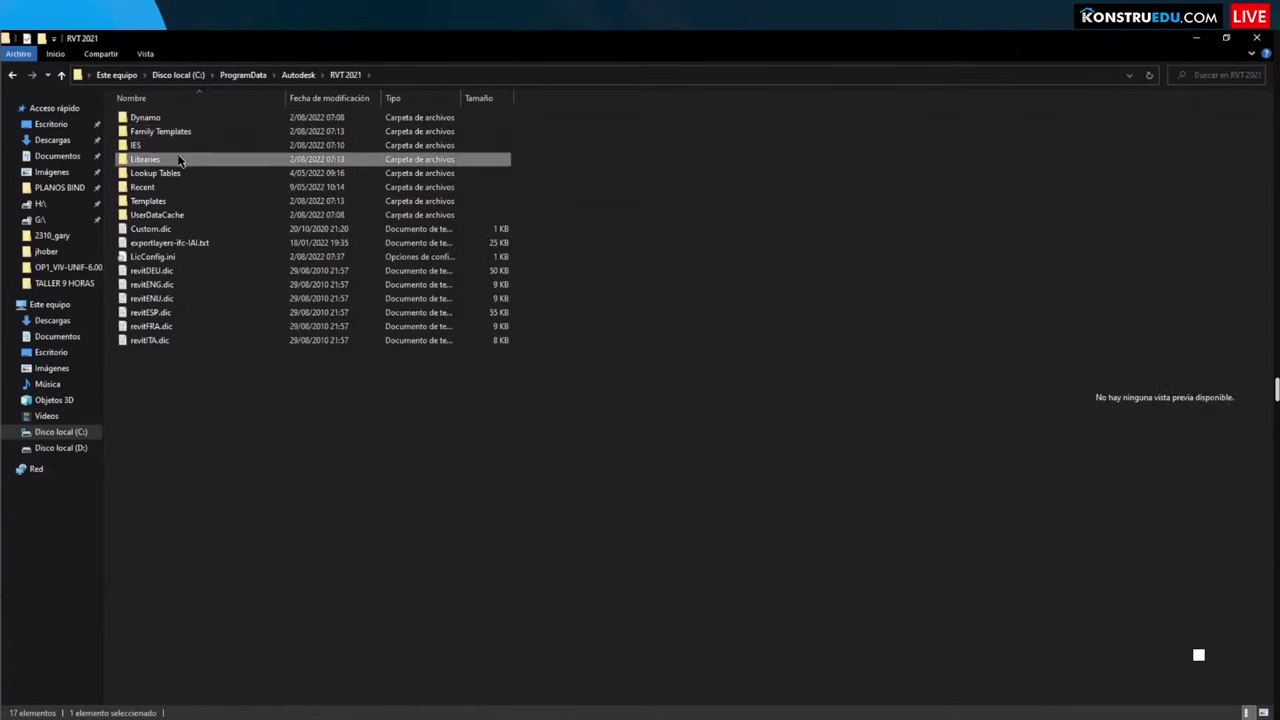
{"action": "double_click", "coordinate": [166, 148]}
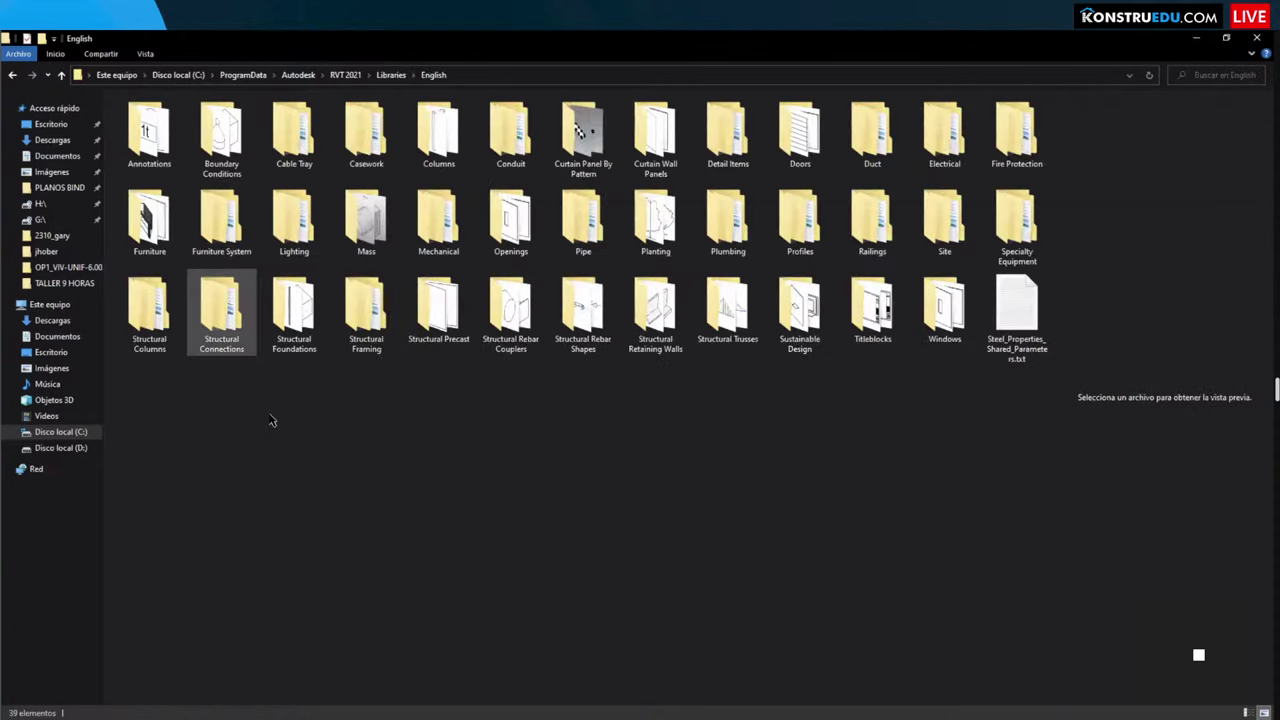
{"action": "double_click", "coordinate": [583, 220]}
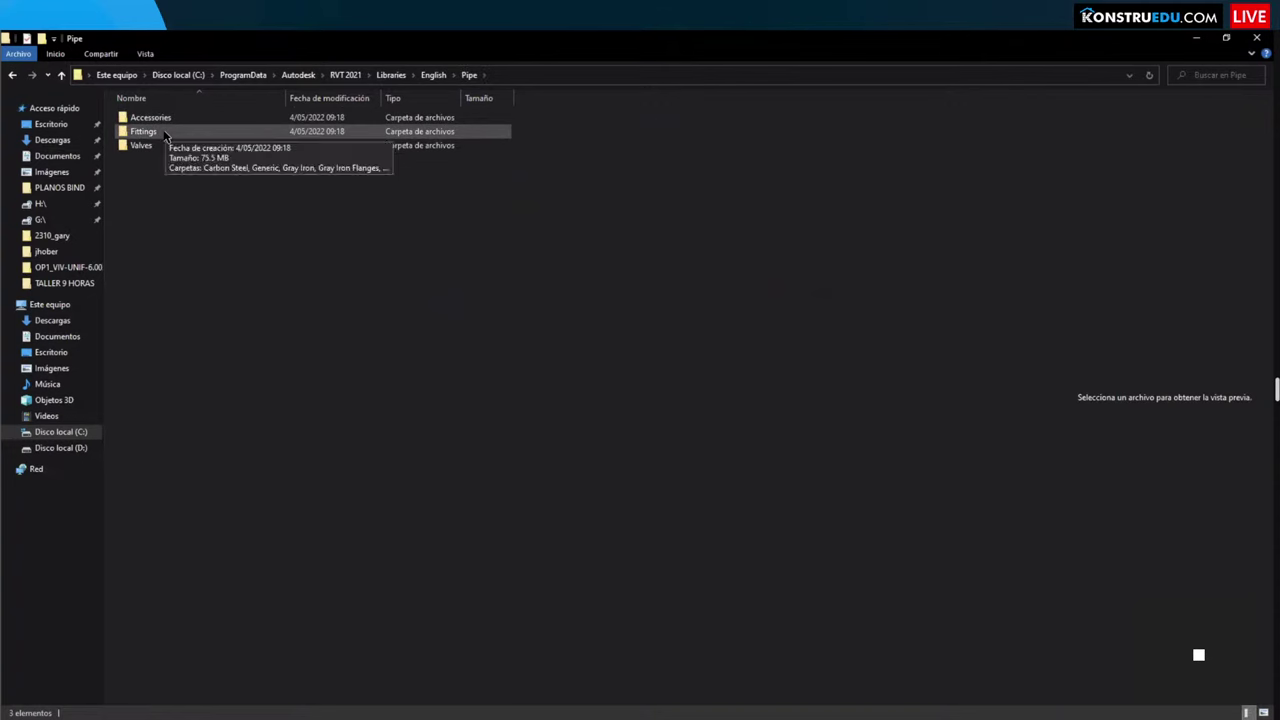
{"action": "double_click", "coordinate": [172, 131]}
{"action": "double_click", "coordinate": [140, 201]}
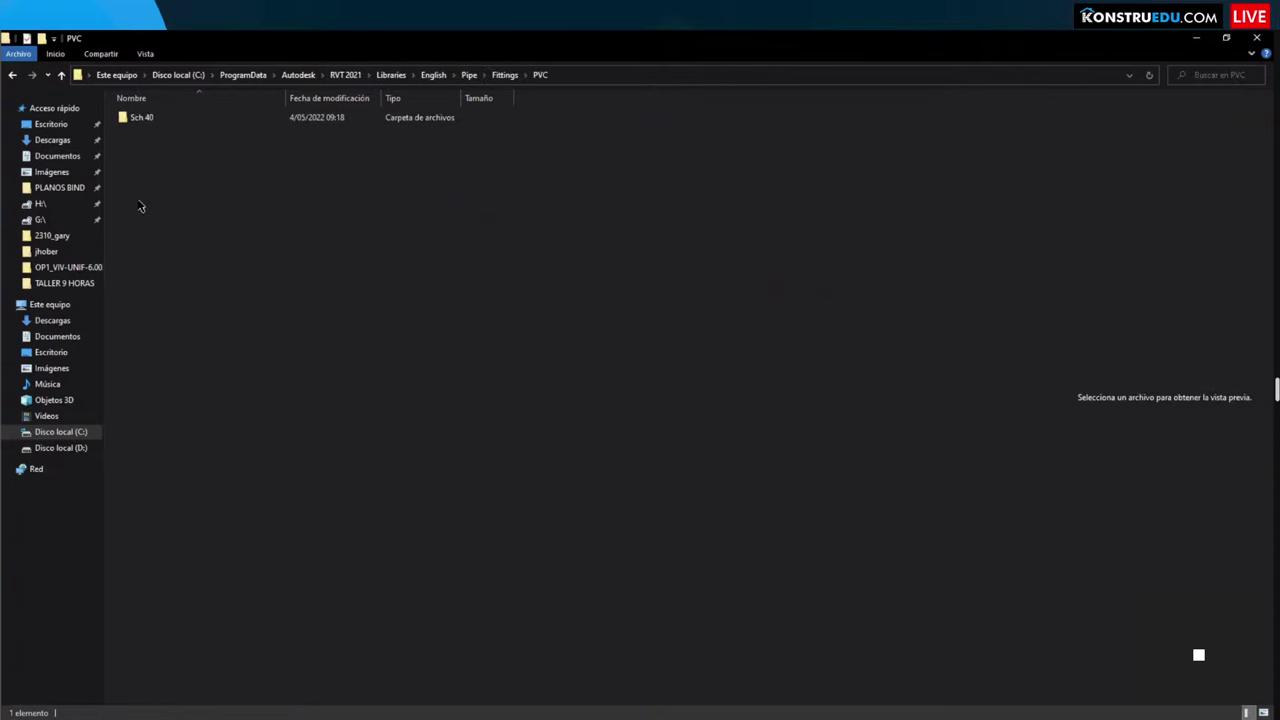
{"action": "double_click", "coordinate": [162, 125]}
{"action": "double_click", "coordinate": [157, 118]}
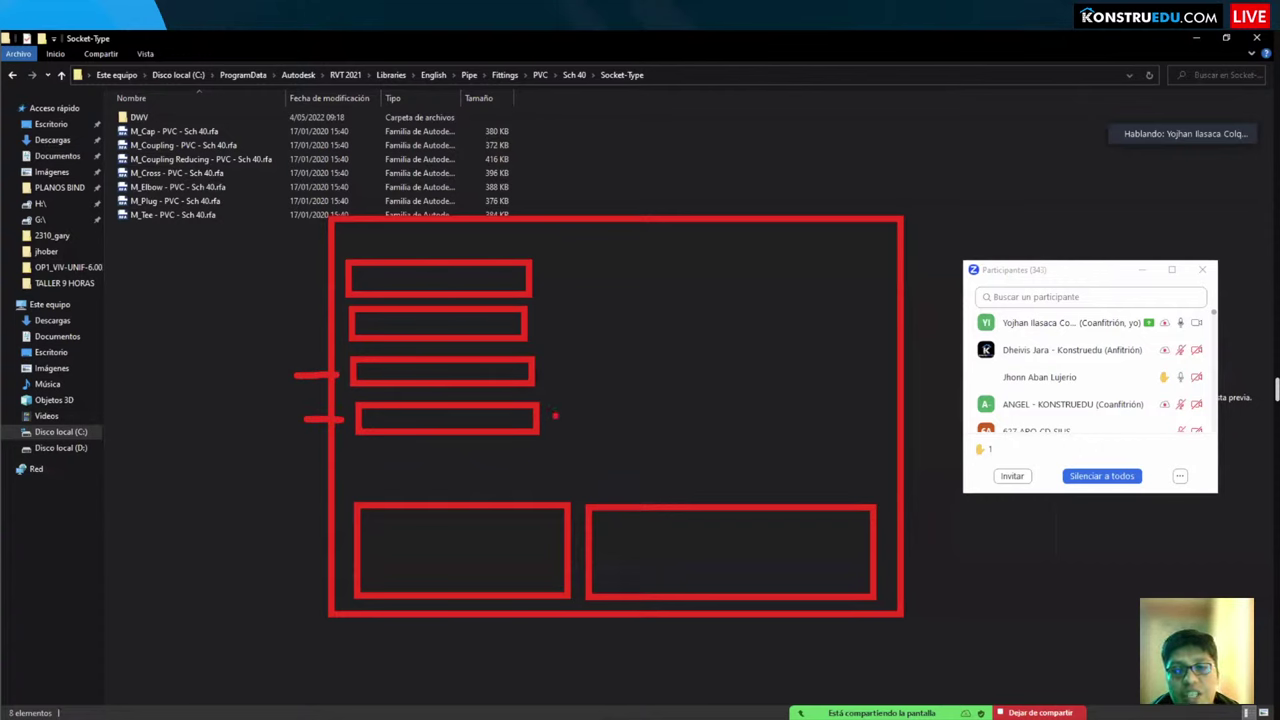
{"action": "mouse_move", "coordinate": [556, 418]}
{"action": "left_mouse_down"}
{"action": "mouse_move", "coordinate": [589, 392]}
{"action": "mouse_move", "coordinate": [568, 370]}
{"action": "mouse_move", "coordinate": [655, 394]}
{"action": "left_mouse_up"}
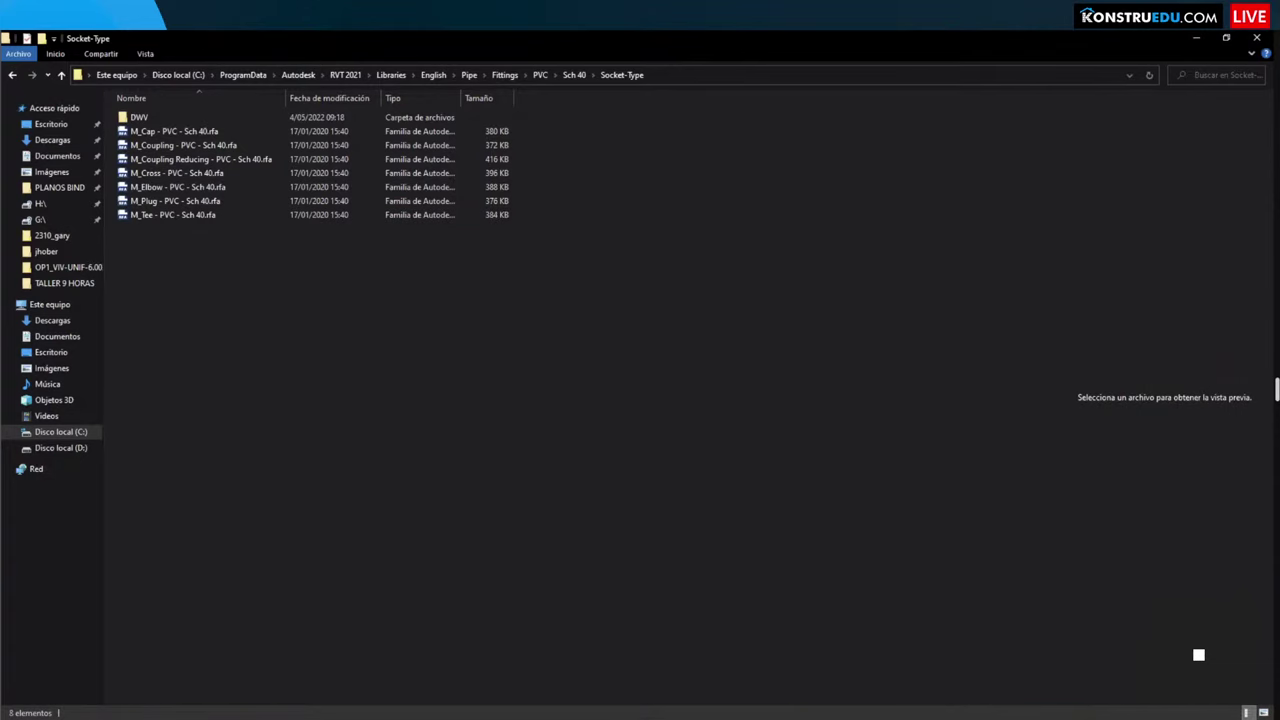
Step: Search the web for 'revit city' in Edge
{"action": "key", "text": "alt+Tab"}
{"action": "type", "text": "REVIT CIR"}
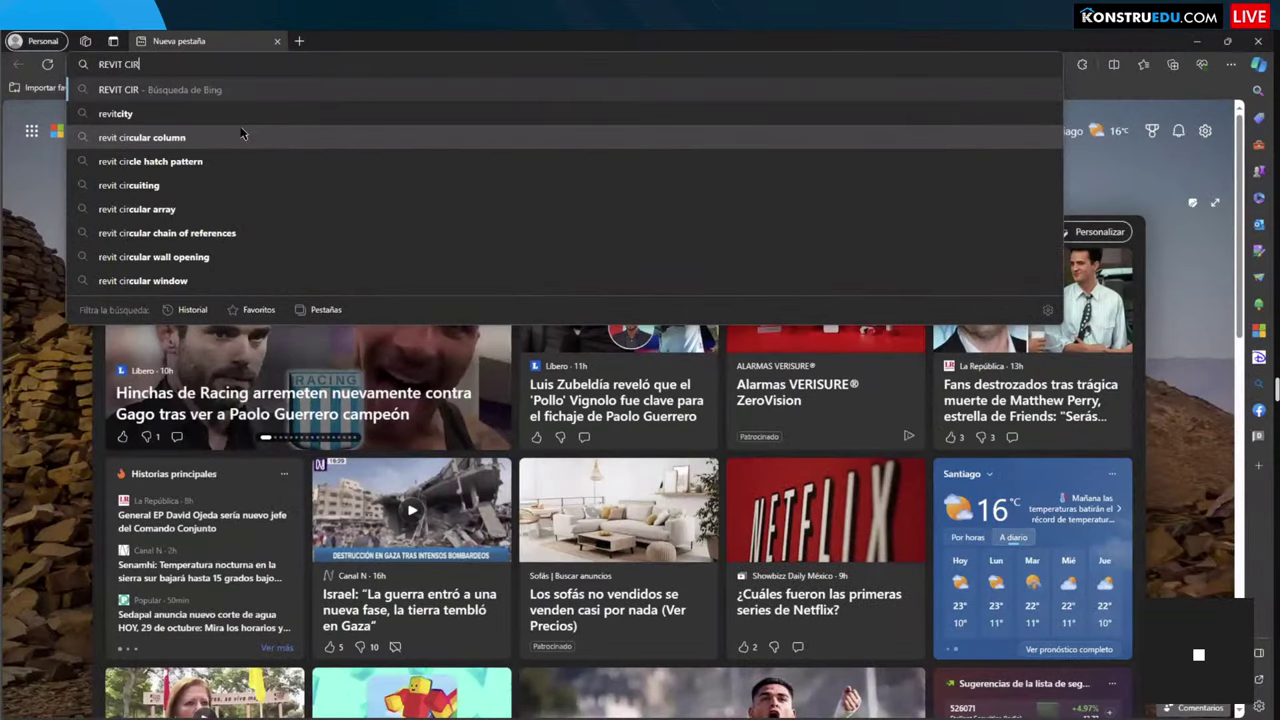
{"action": "key", "text": "BackSpace"}
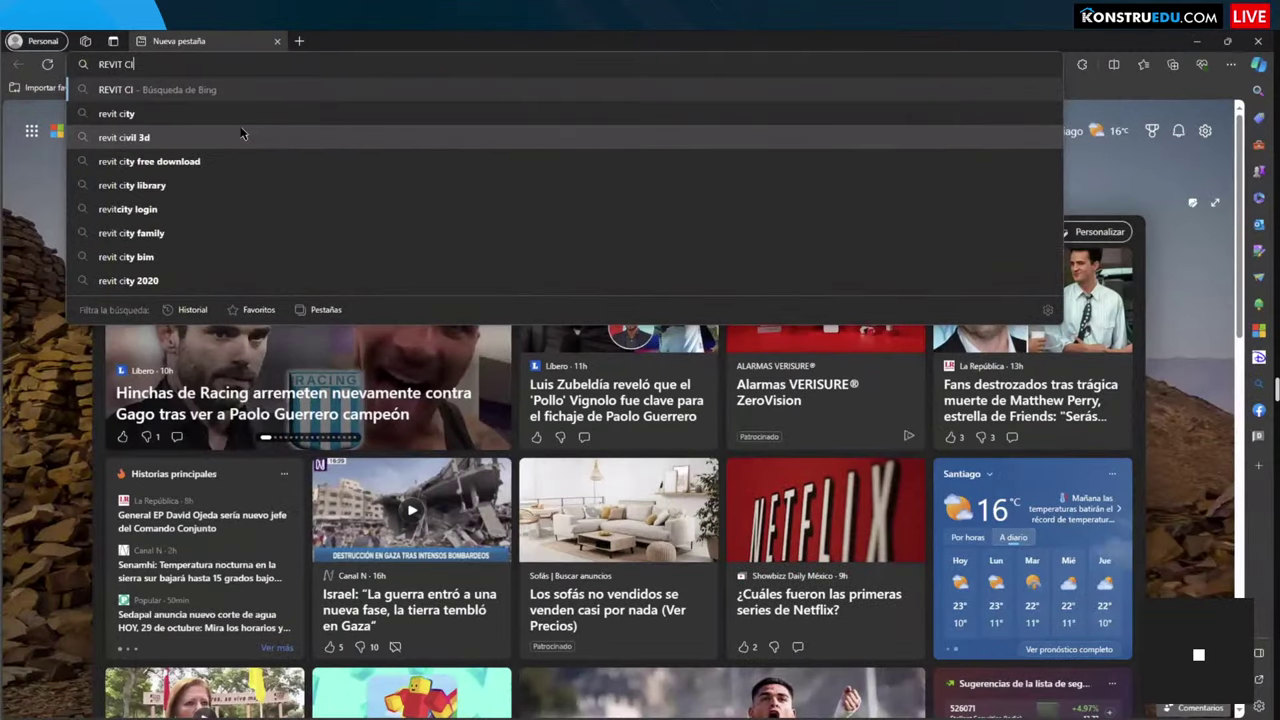
{"action": "key", "text": "Down"}
{"action": "key", "text": "Return"}
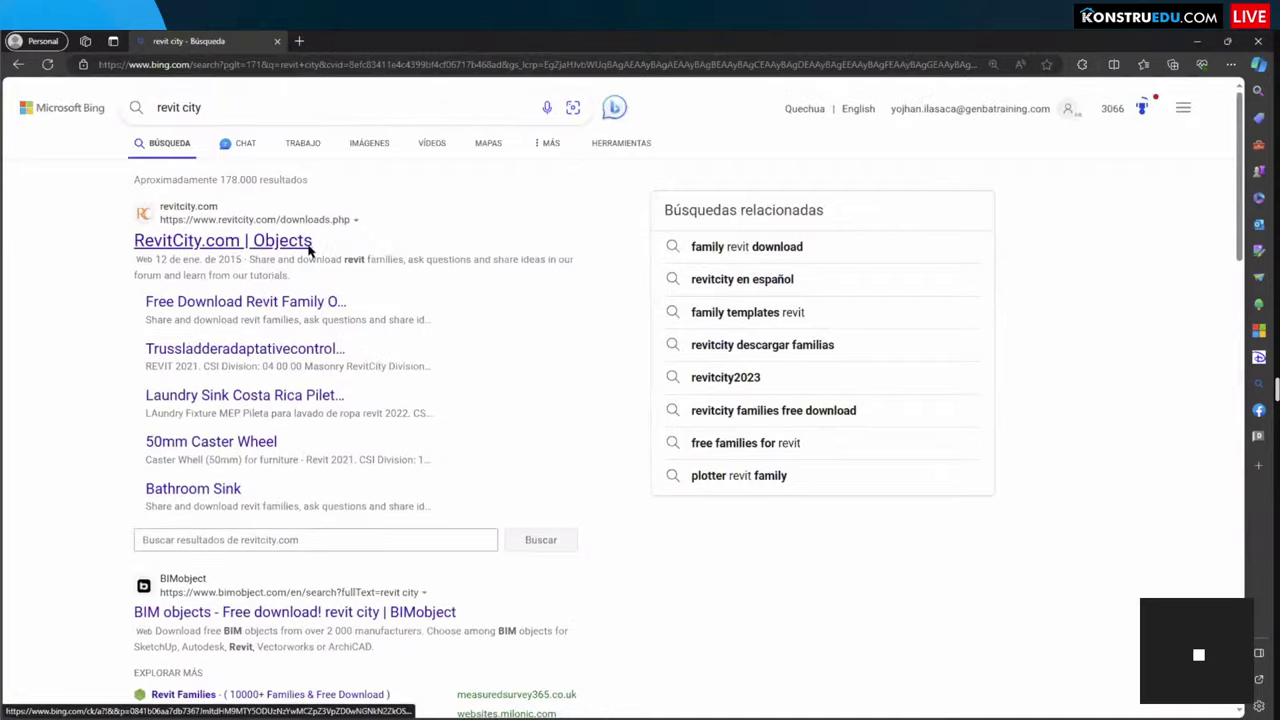
Step: Open the RevitCity.com and BIMobject results in their own new tabs
{"action": "left_click", "coordinate": [306, 242]}
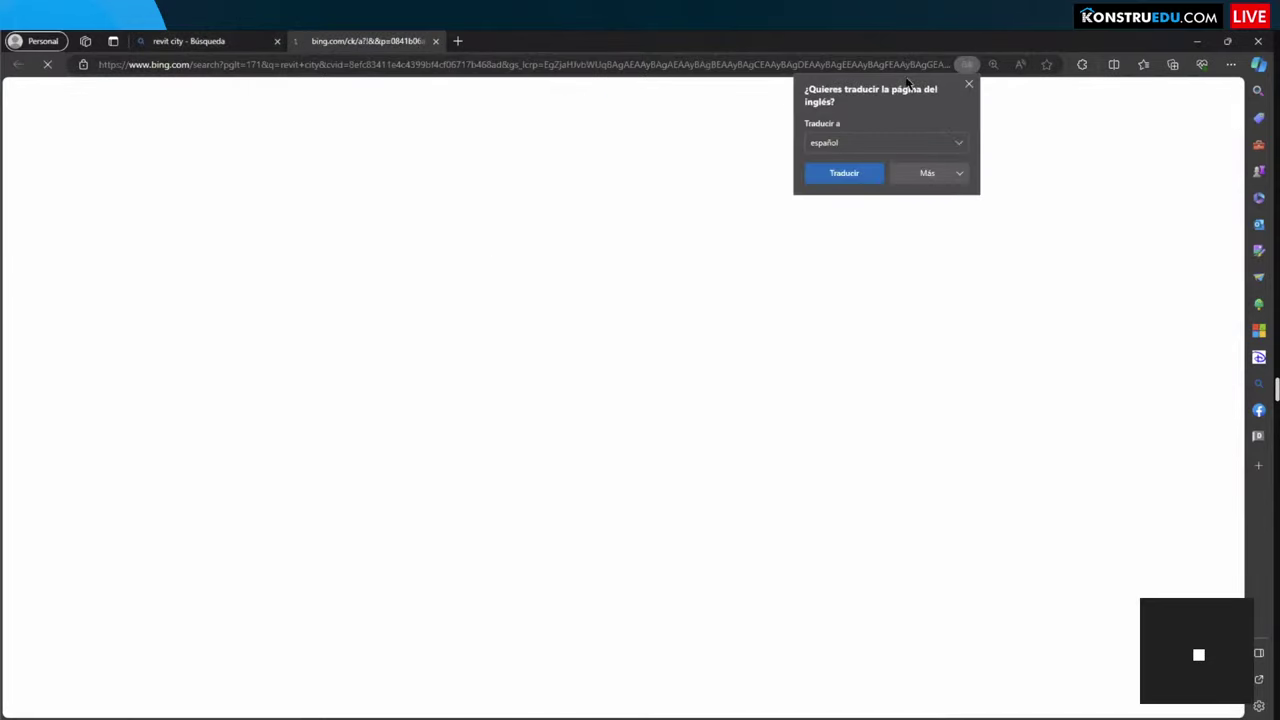
{"action": "left_click", "coordinate": [968, 84]}
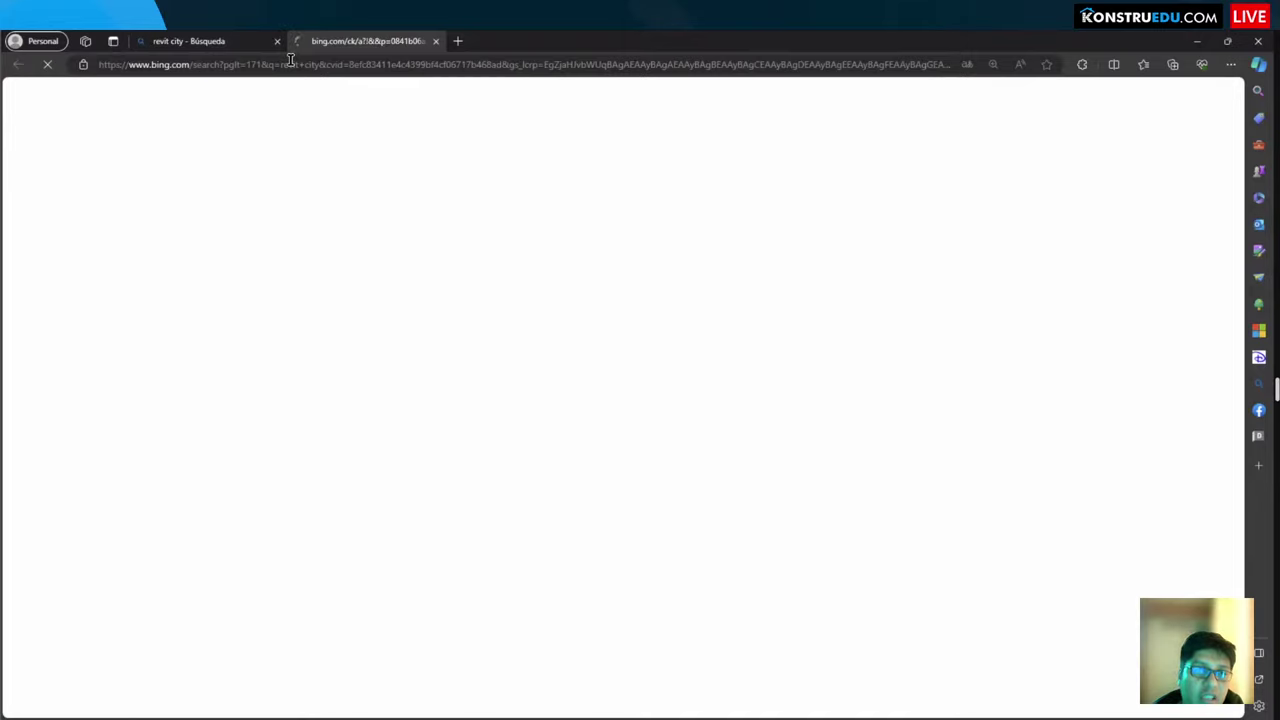
{"action": "left_click", "coordinate": [238, 42]}
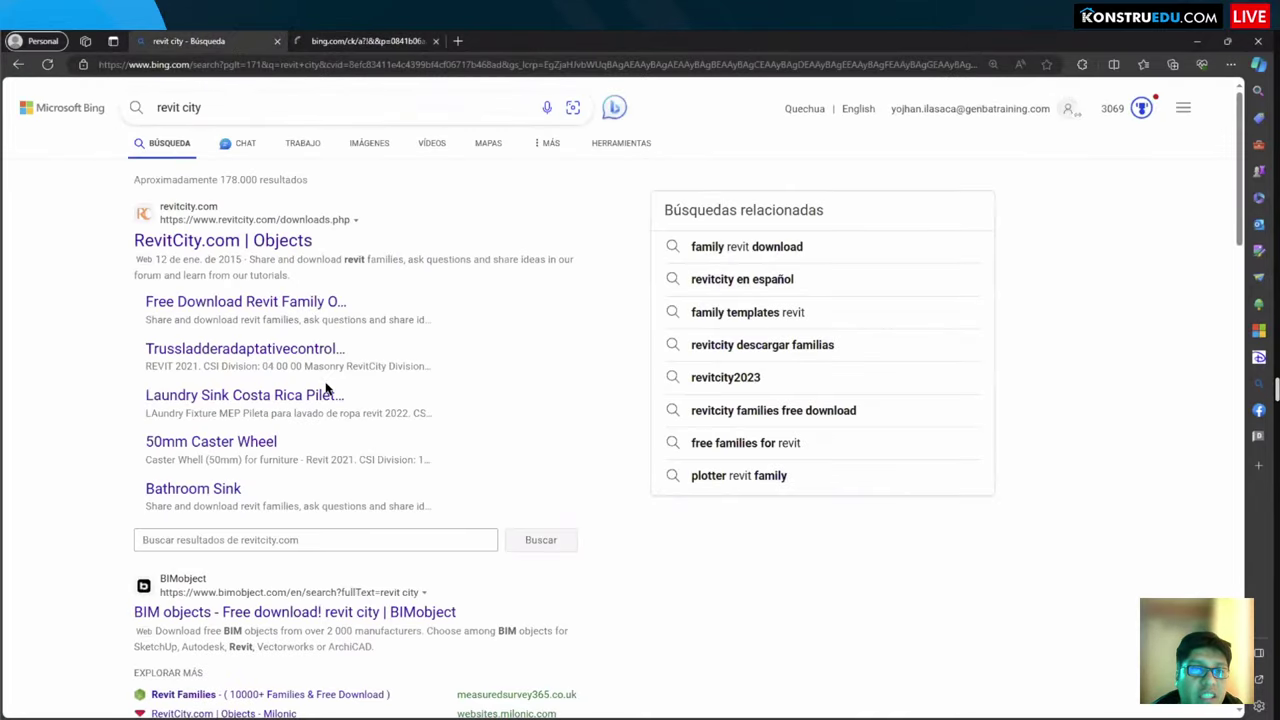
{"action": "scroll", "coordinate": [223, 430], "scroll_direction": "down", "scroll_amount": 2}
{"action": "left_click", "coordinate": [223, 423]}
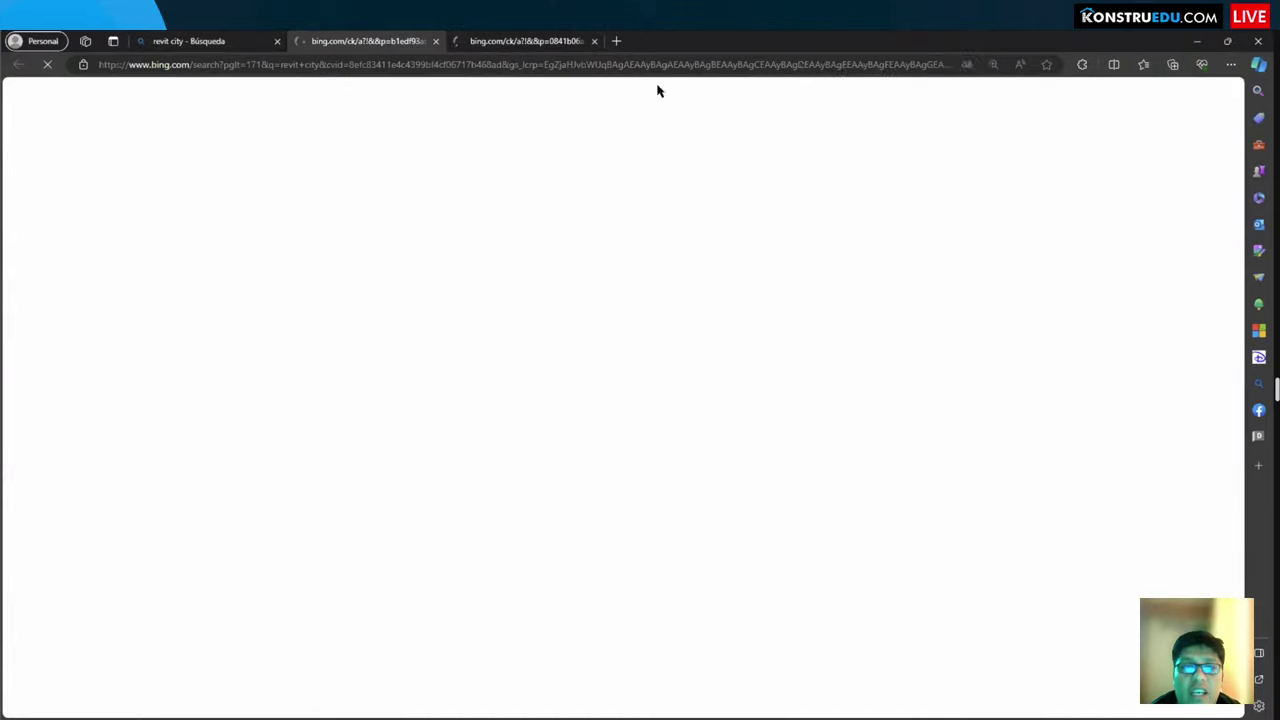
Step: Scroll the BIMobject revit city results down to the ABB floor boxes
{"action": "scroll", "coordinate": [448, 368], "scroll_direction": "down", "scroll_amount": 2}
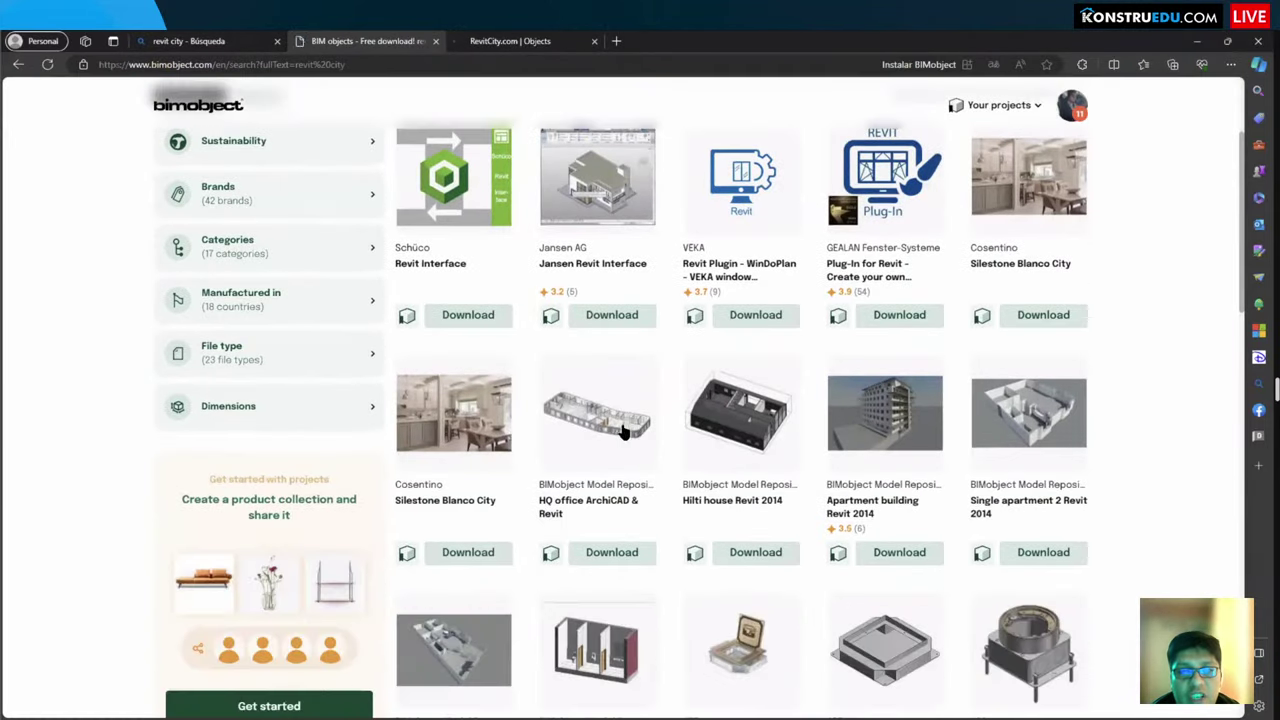
{"action": "scroll", "coordinate": [986, 414], "scroll_direction": "up", "scroll_amount": 1}
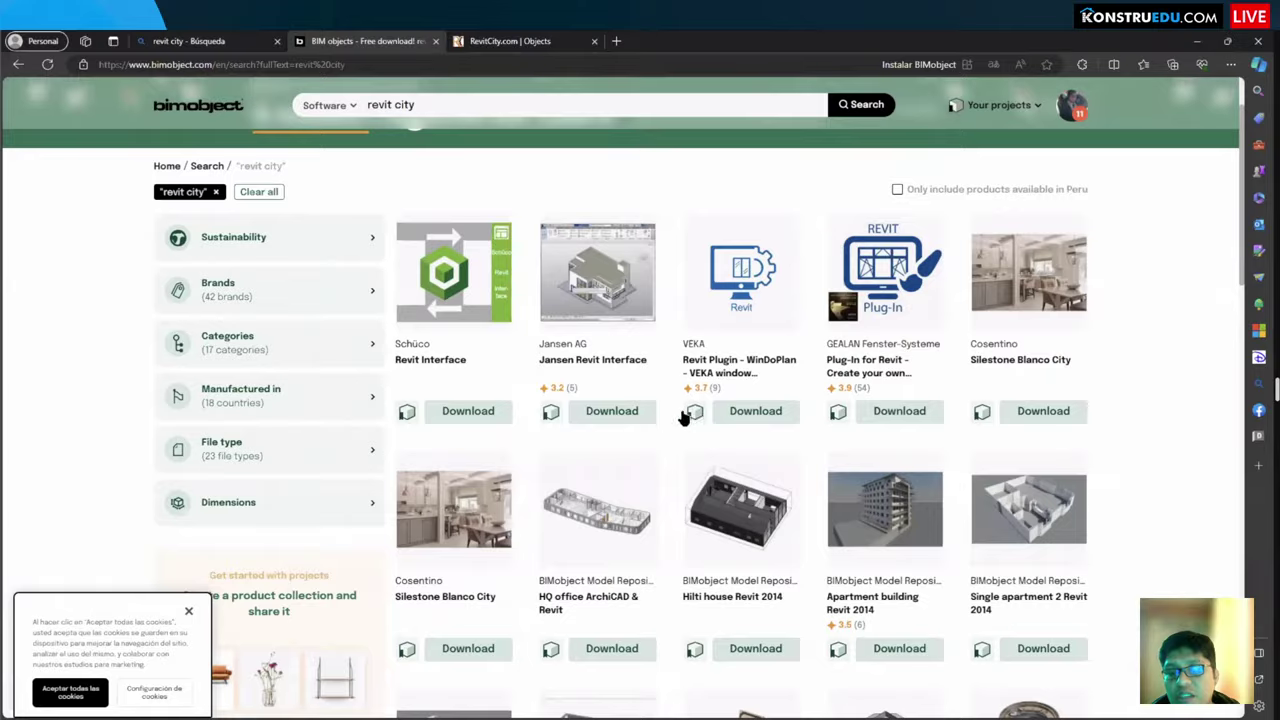
{"action": "scroll", "coordinate": [657, 434], "scroll_direction": "down", "scroll_amount": 3}
{"action": "scroll", "coordinate": [826, 502], "scroll_direction": "down", "scroll_amount": 1}
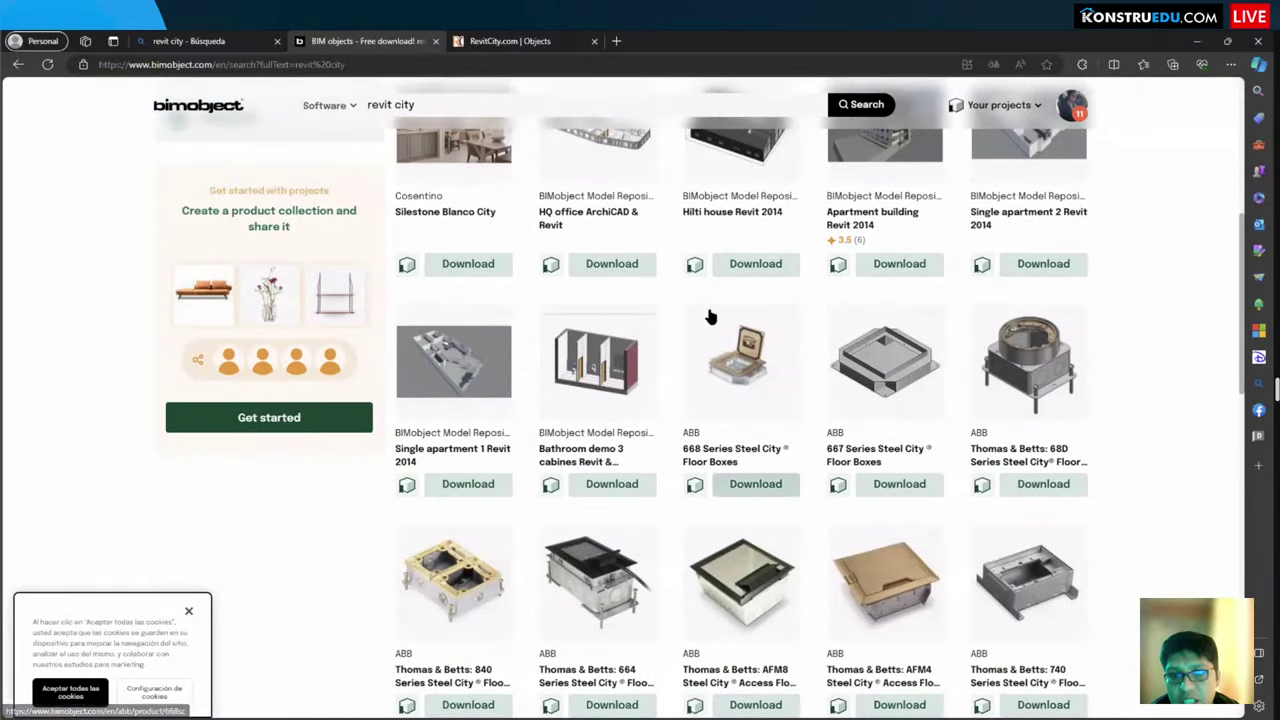
Step: Mark up the results with seven red note boxes and an upward arrow, then clear them and leave the browser
{"action": "left_click_drag", "start_coordinate": [676, 296], "coordinate": [798, 430]}
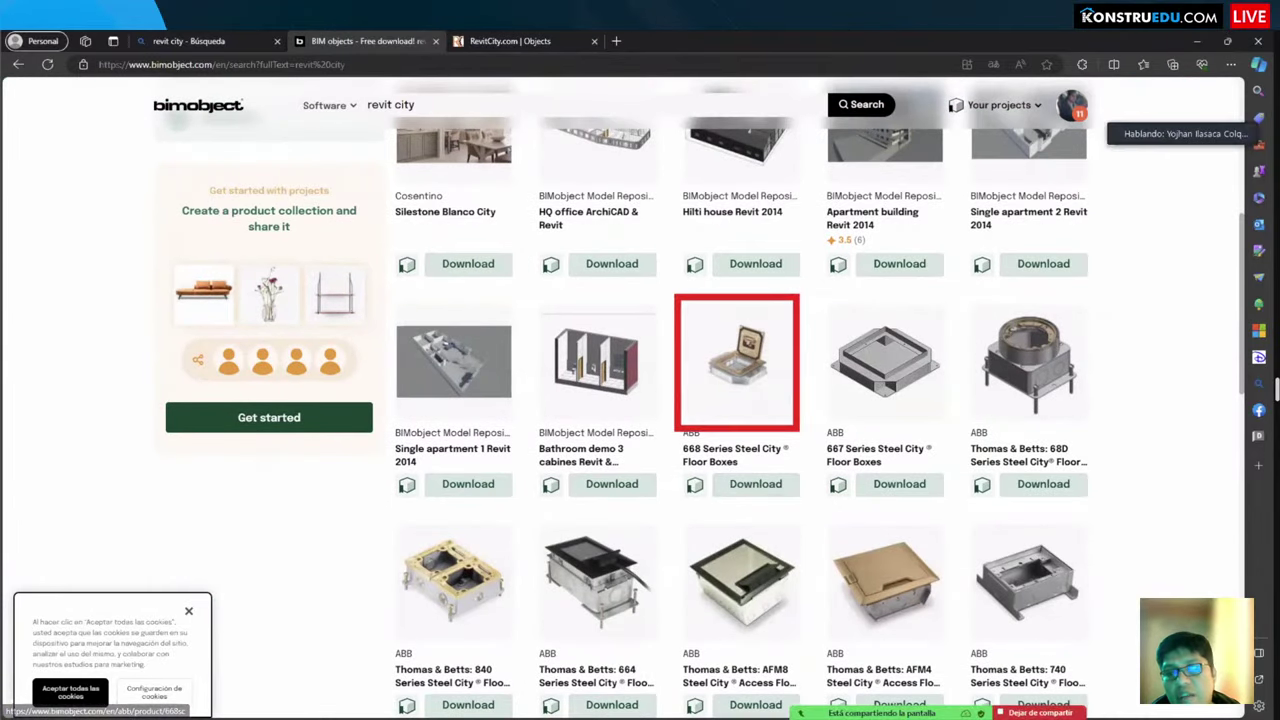
{"action": "mouse_move", "coordinate": [1092, 233]}
{"action": "left_mouse_down"}
{"action": "mouse_move", "coordinate": [1208, 270]}
{"action": "mouse_move", "coordinate": [1208, 243]}
{"action": "mouse_move", "coordinate": [1208, 256]}
{"action": "left_mouse_up"}
{"action": "left_click_drag", "start_coordinate": [1092, 259], "coordinate": [1211, 284]}
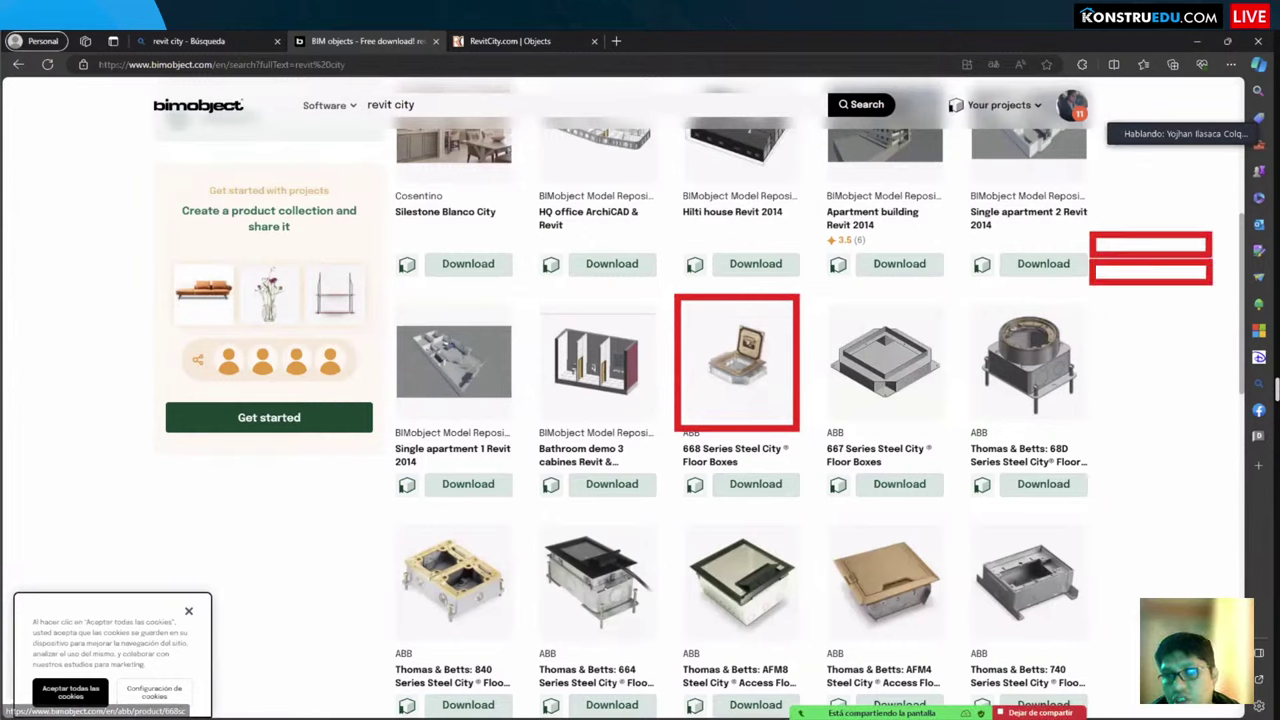
{"action": "left_click_drag", "start_coordinate": [1092, 293], "coordinate": [1212, 316]}
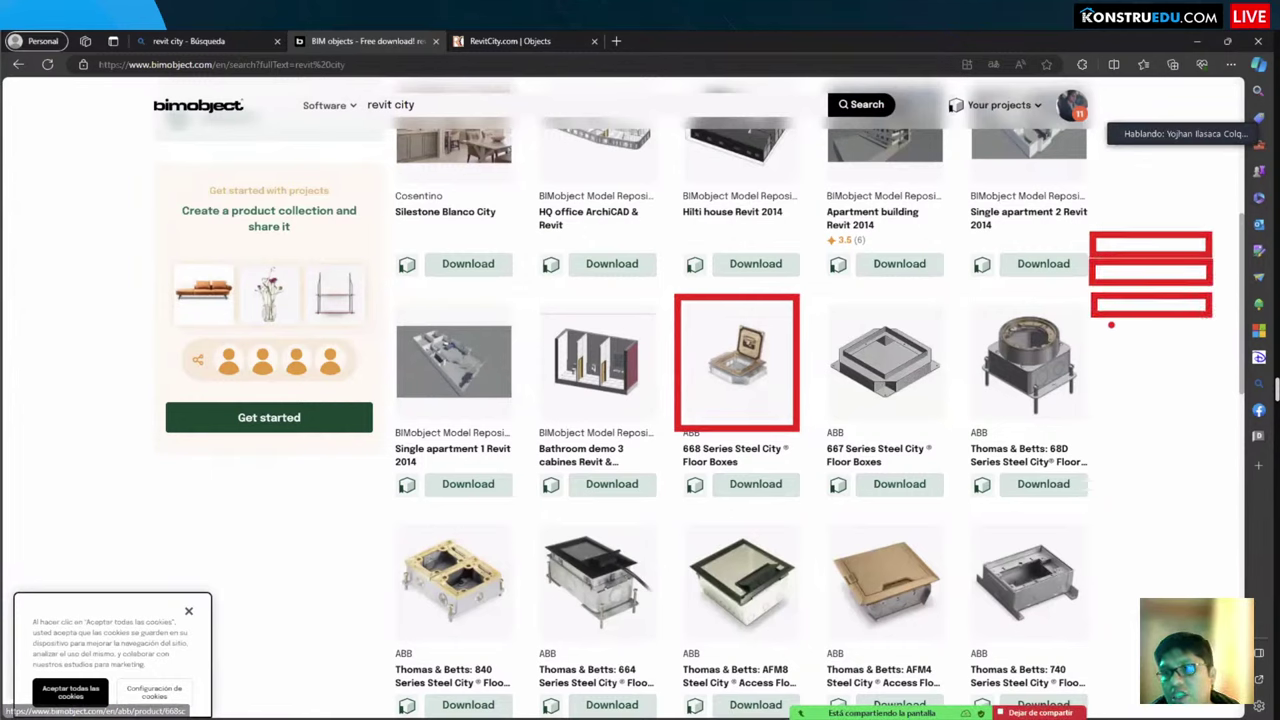
{"action": "left_click_drag", "start_coordinate": [1088, 328], "coordinate": [1214, 350]}
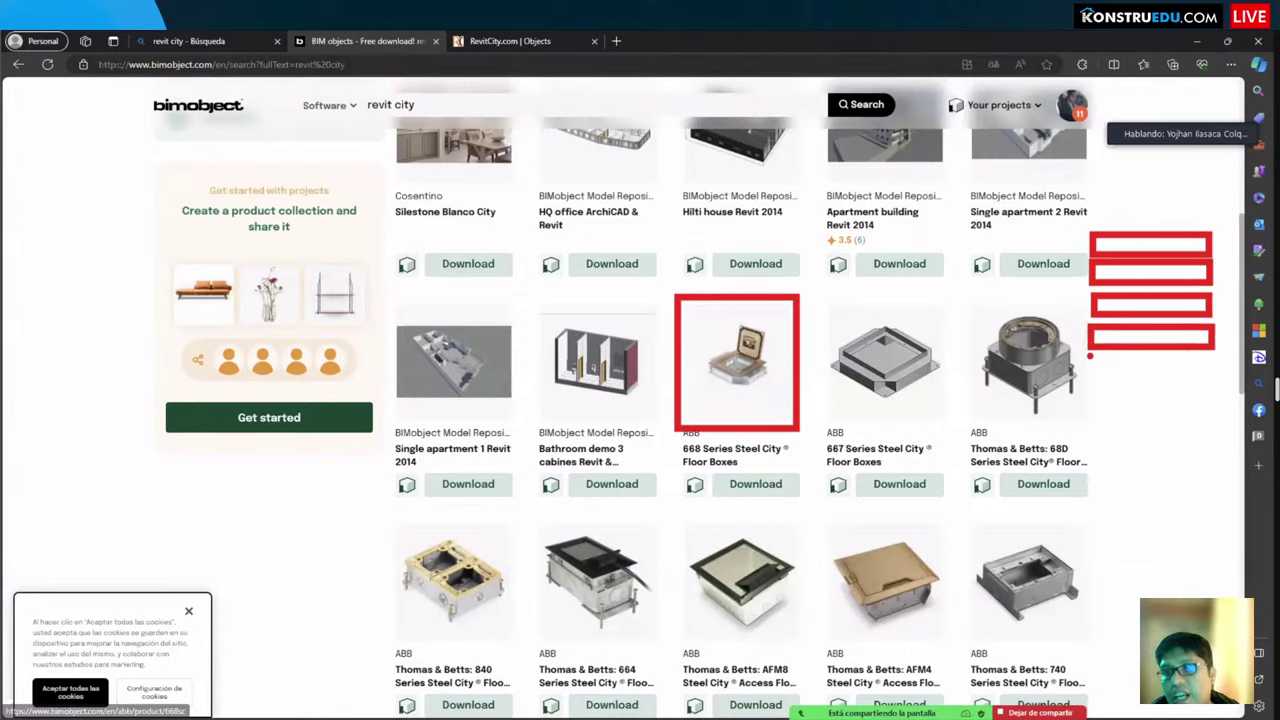
{"action": "left_click_drag", "start_coordinate": [1090, 354], "coordinate": [1213, 385]}
{"action": "left_click_drag", "start_coordinate": [1090, 393], "coordinate": [1212, 428]}
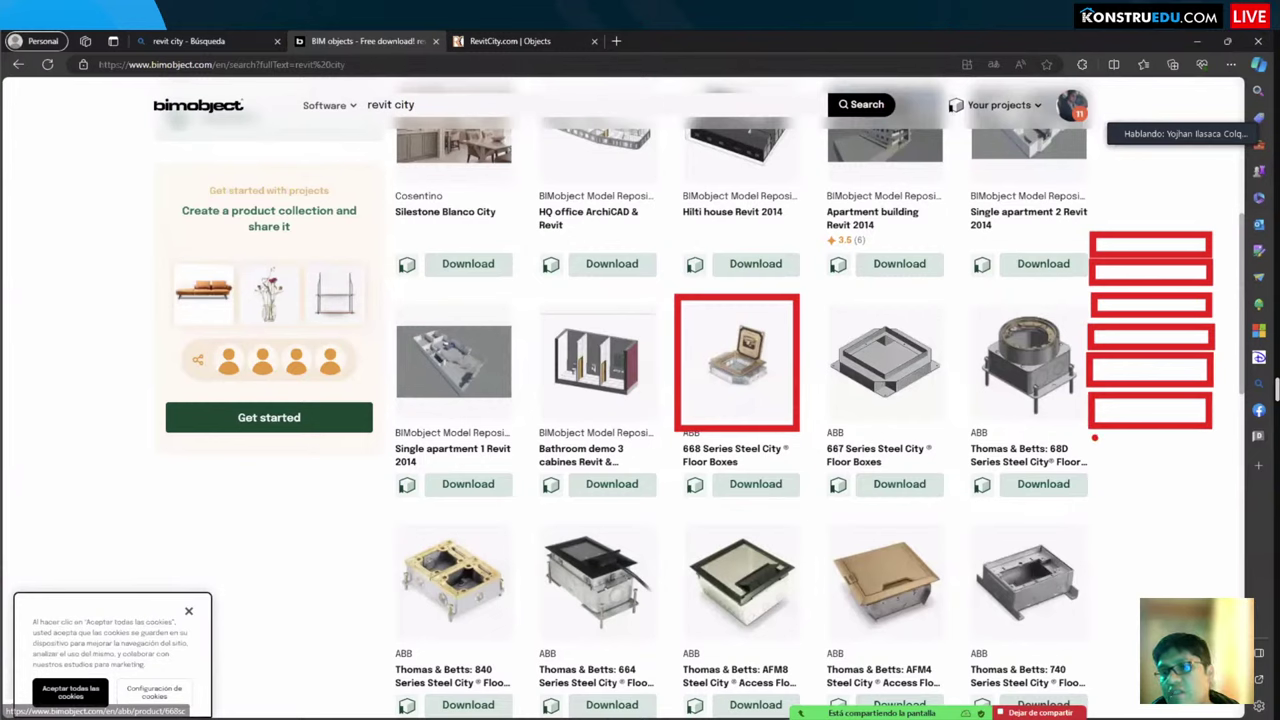
{"action": "left_click_drag", "start_coordinate": [1094, 437], "coordinate": [1212, 468]}
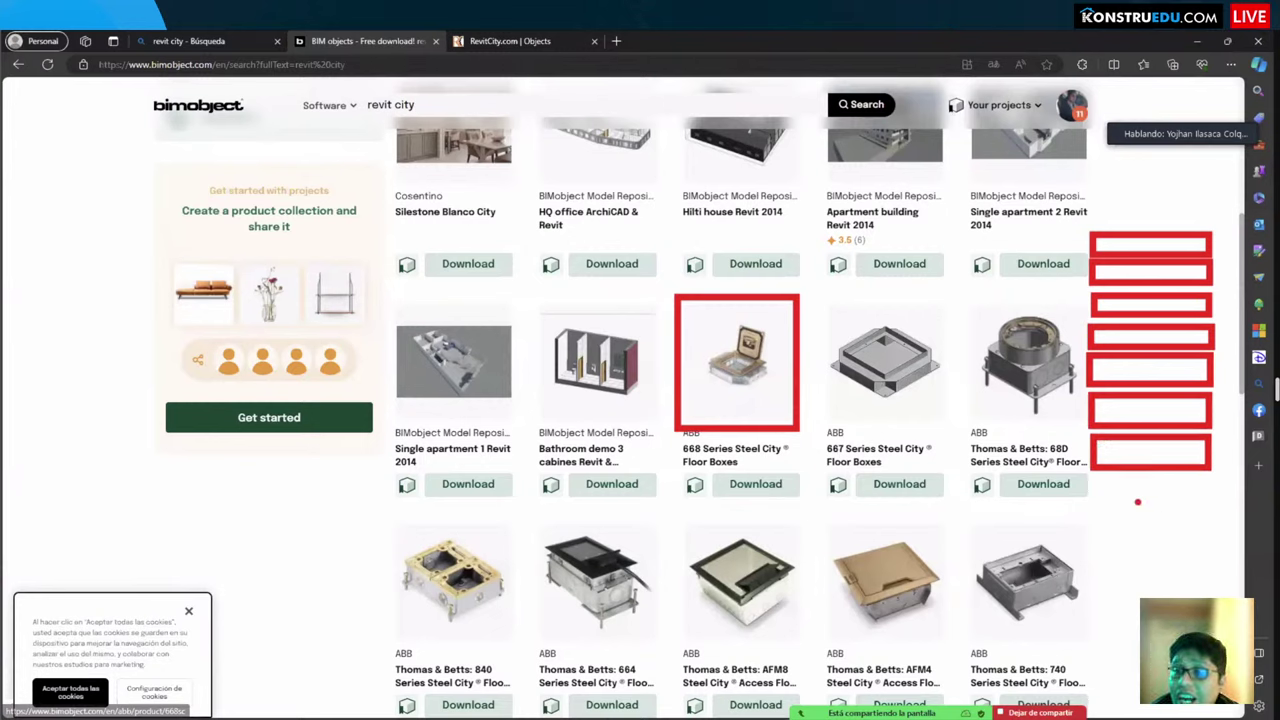
{"action": "left_click_drag", "start_coordinate": [1135, 508], "coordinate": [1139, 570]}
{"action": "mouse_move", "coordinate": [1132, 518]}
{"action": "left_mouse_down"}
{"action": "mouse_move", "coordinate": [1154, 522]}
{"action": "mouse_move", "coordinate": [1138, 506]}
{"action": "left_mouse_up"}
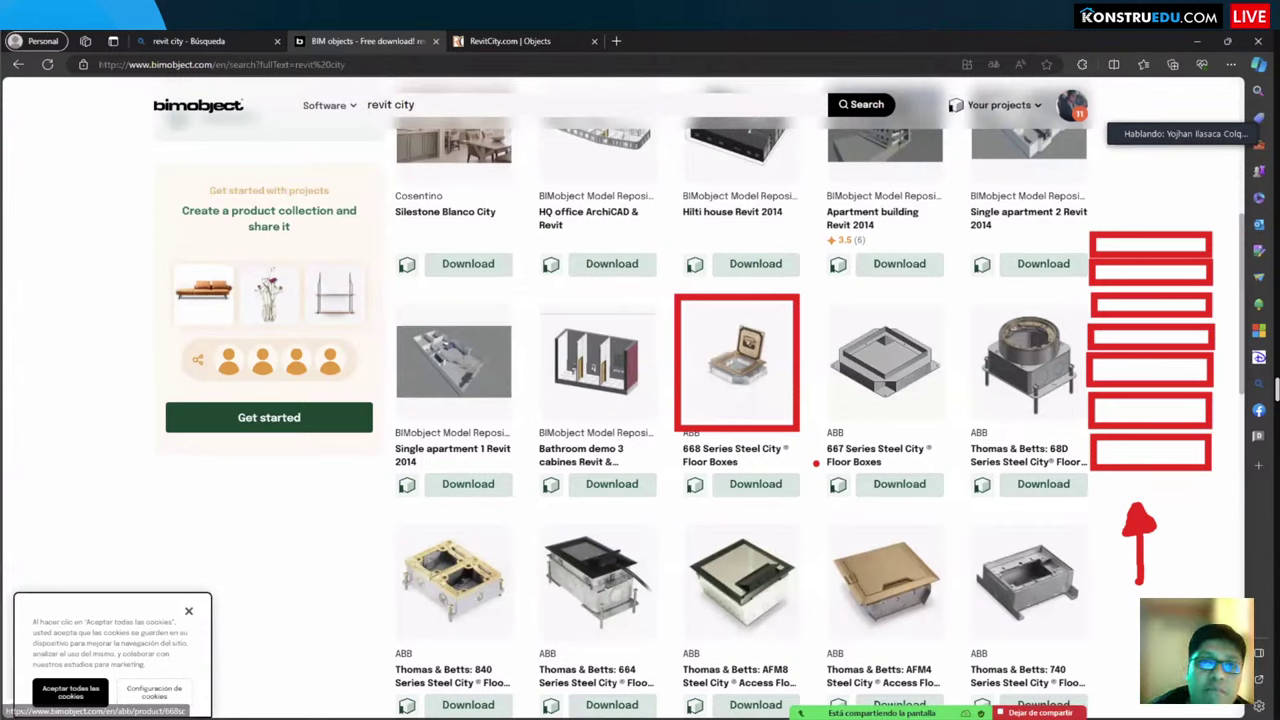
{"action": "key", "text": "Escape"}
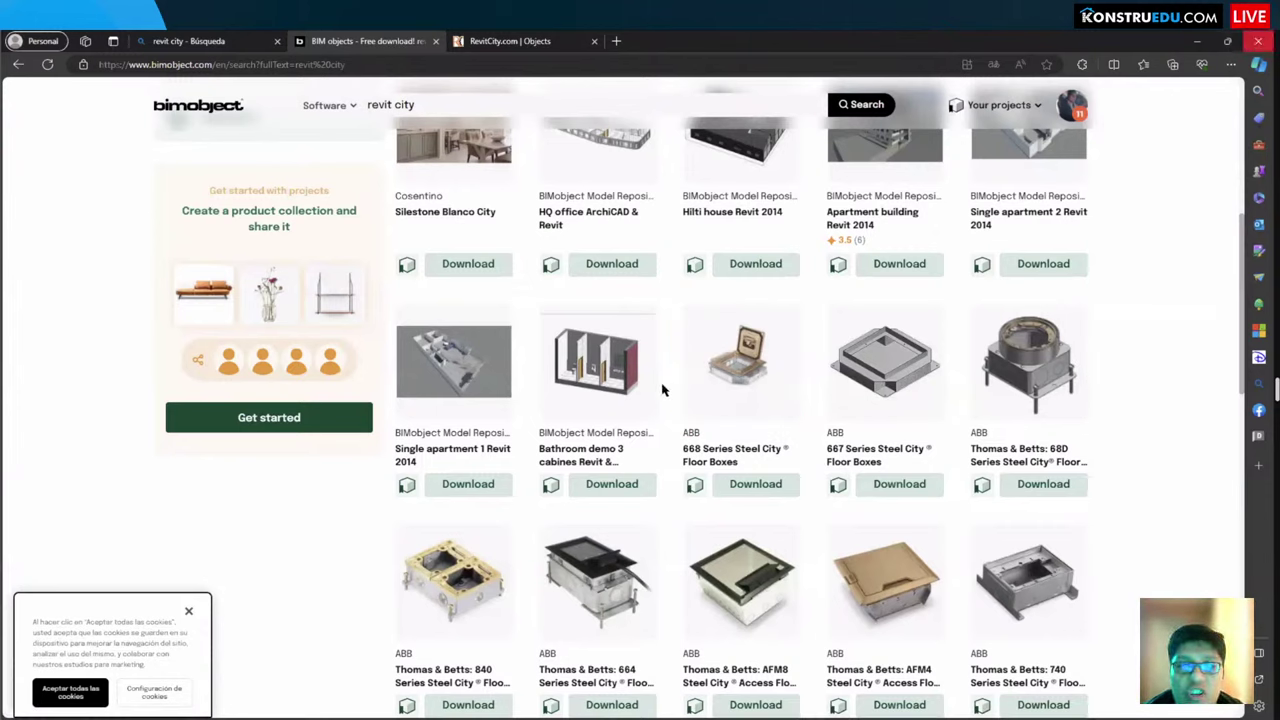
{"action": "key", "text": "alt+Tab"}
{"action": "key", "text": "alt+Tab"}
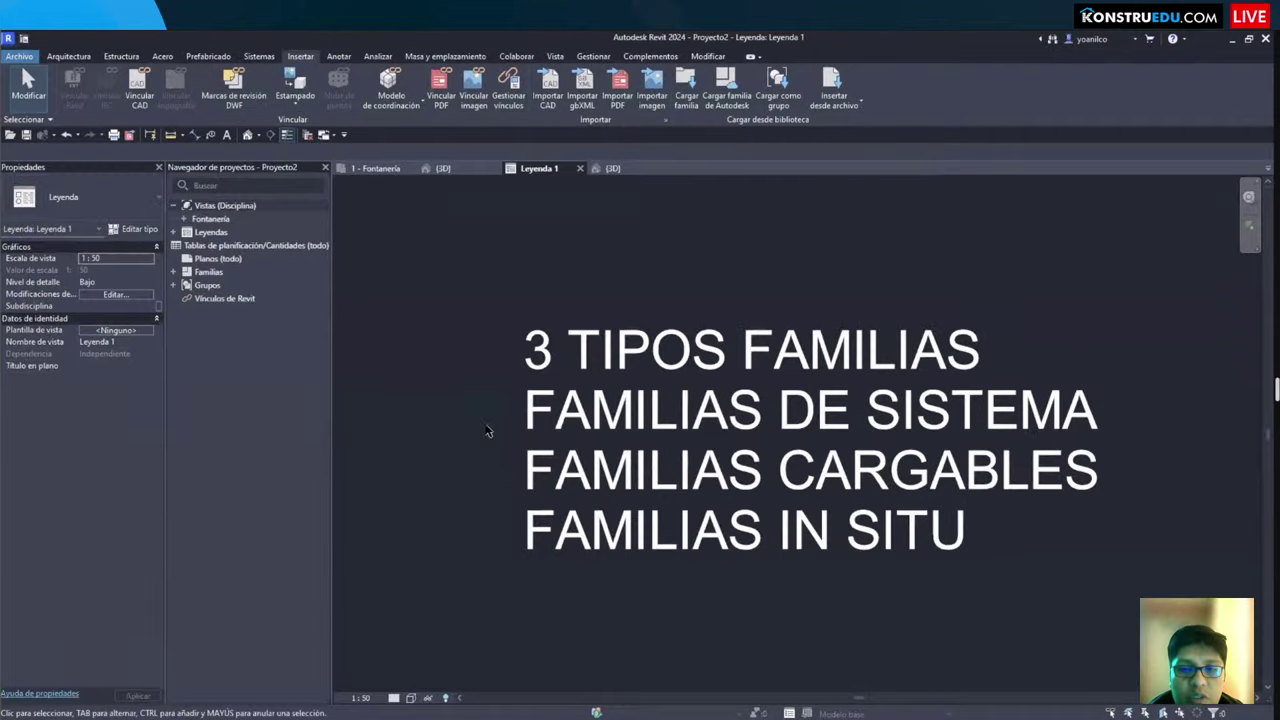
Step: Open the 1 - Fontanería plan and start Link Revit, browsing My PC's drives
{"action": "left_click", "coordinate": [375, 168]}
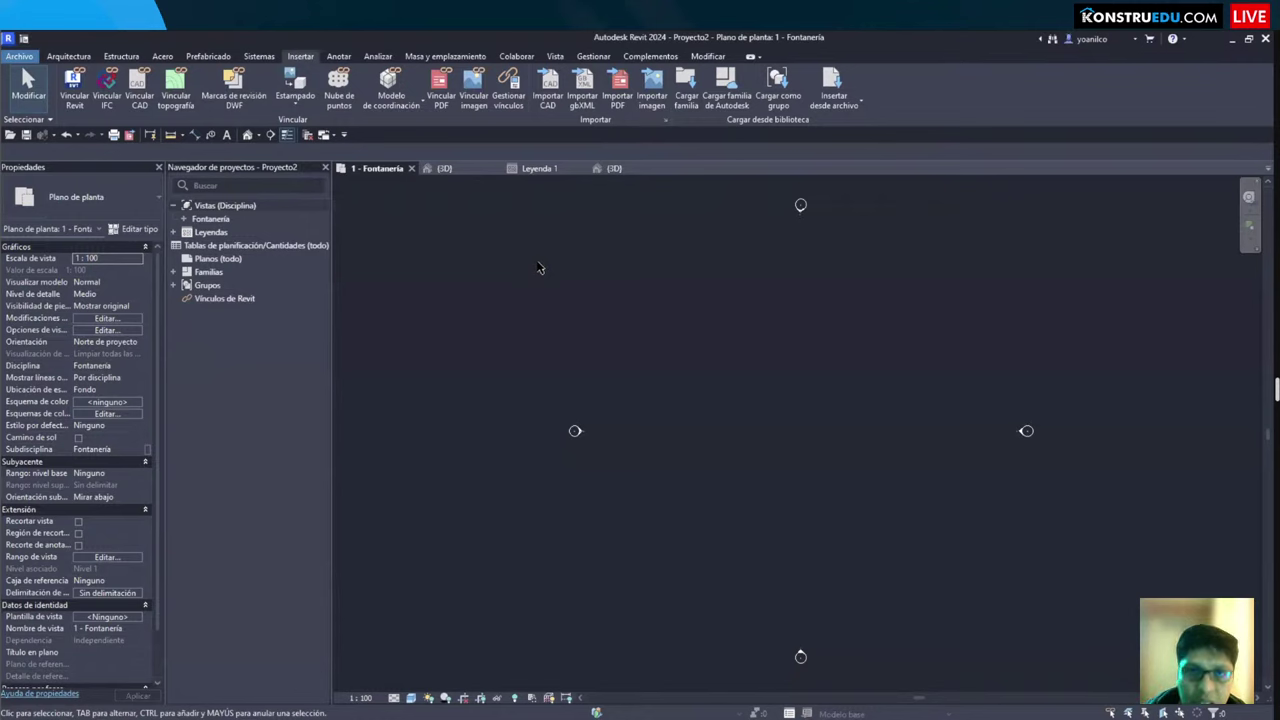
{"action": "scroll", "coordinate": [762, 343], "scroll_direction": "down", "scroll_amount": 1}
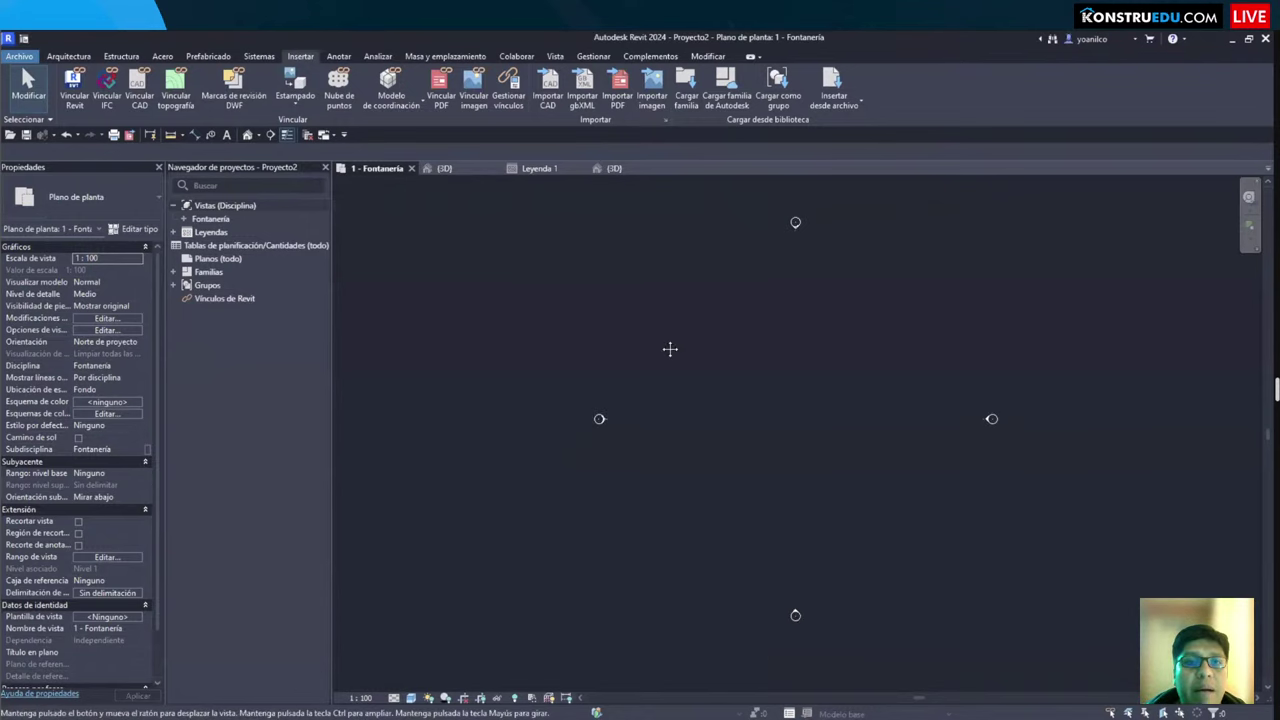
{"action": "middle_click_drag", "start_coordinate": [669, 349], "coordinate": [578, 349]}
{"action": "left_click", "coordinate": [74, 84]}
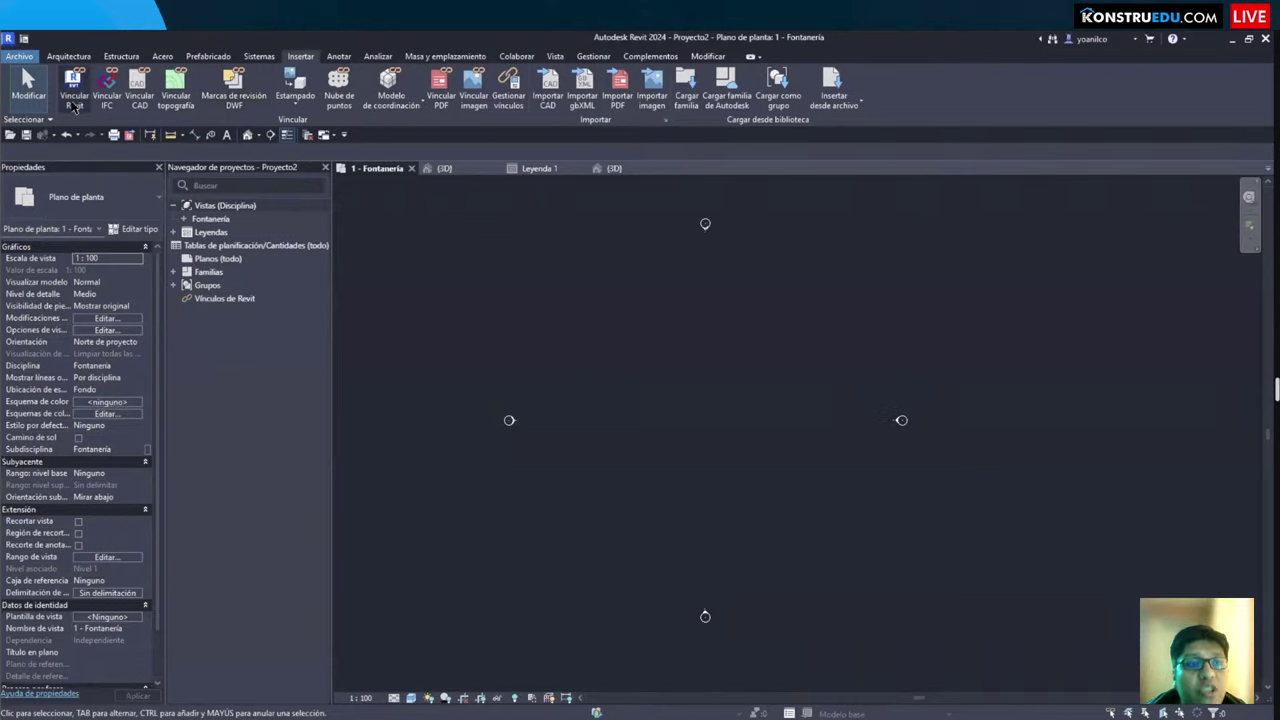
{"action": "left_click", "coordinate": [424, 350]}
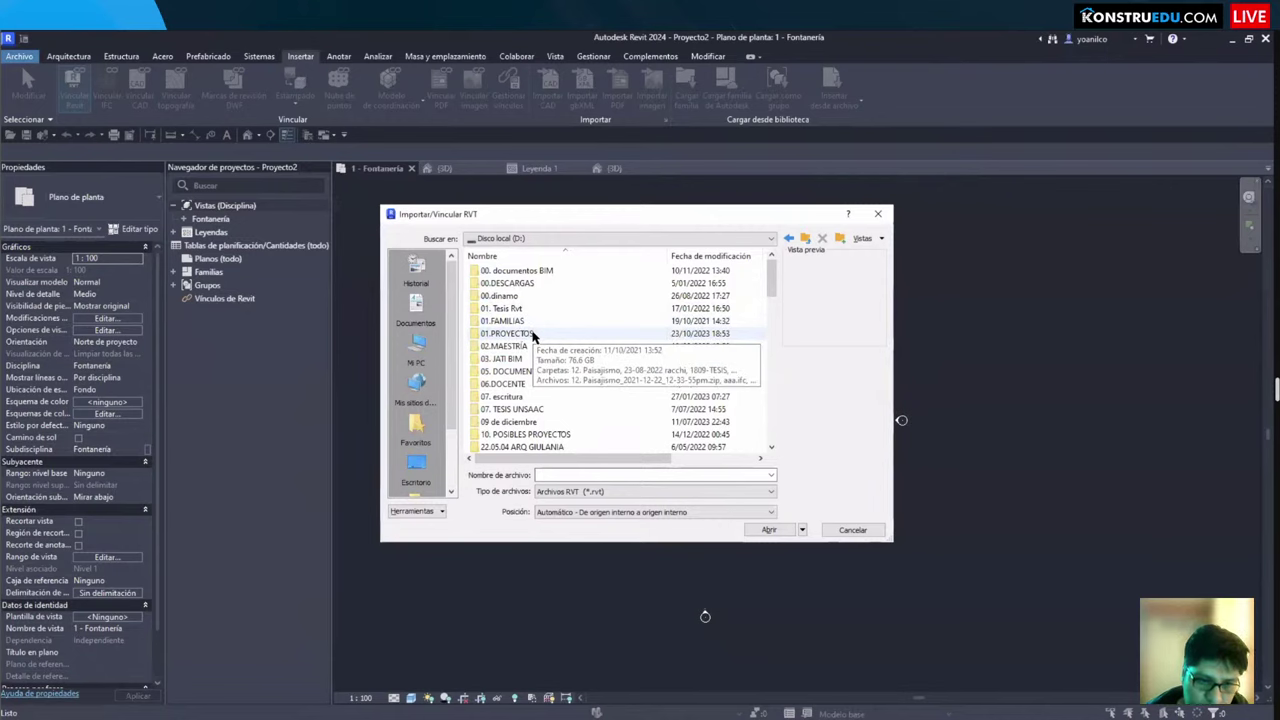
Step: Browse the Import/Link RVT dialog into KONSTRUEDU 2023 > TALLER 9 HORAS
{"action": "scroll", "coordinate": [535, 355], "scroll_direction": "down", "scroll_amount": 2}
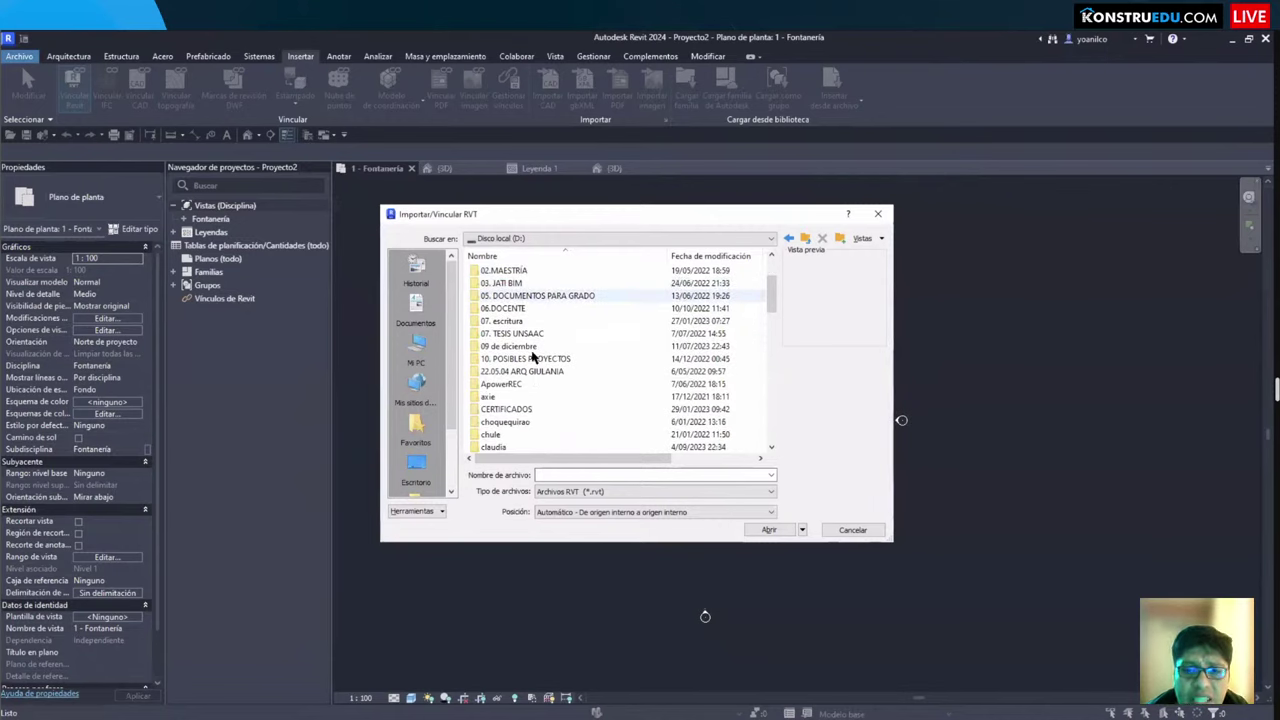
{"action": "scroll", "coordinate": [533, 358], "scroll_direction": "up", "scroll_amount": 2}
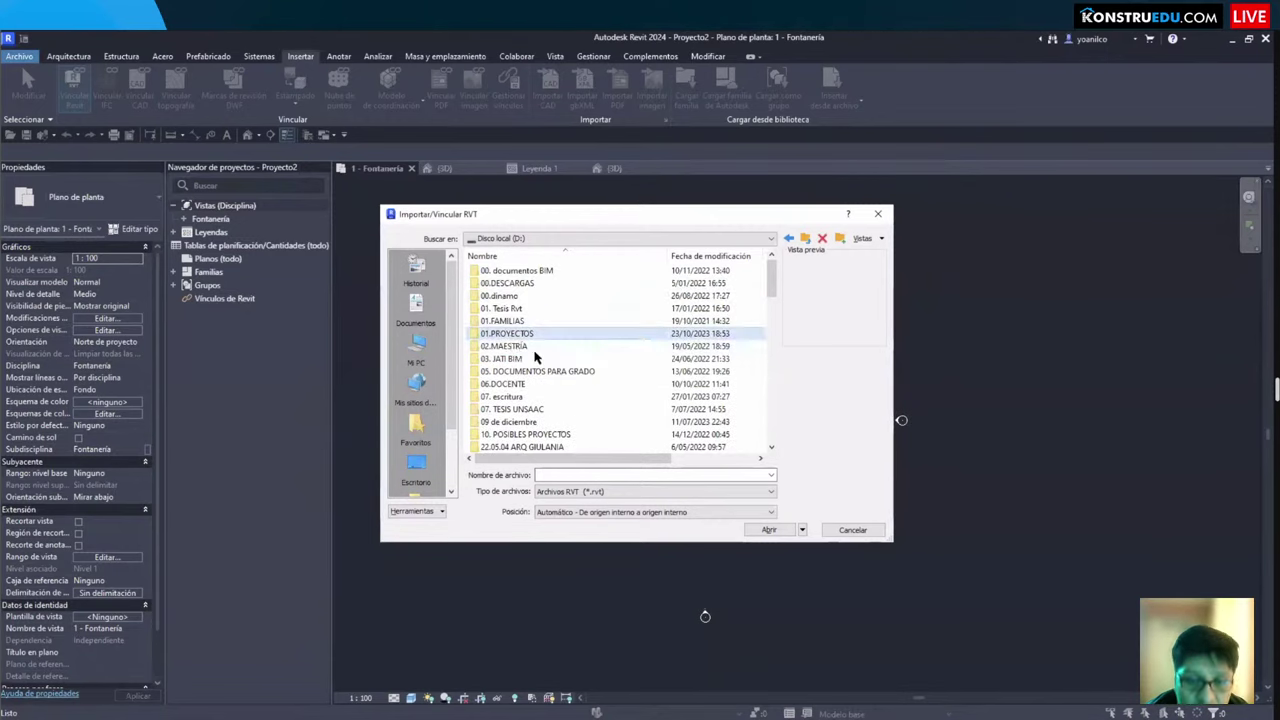
{"action": "scroll", "coordinate": [512, 340], "scroll_direction": "down", "scroll_amount": 15}
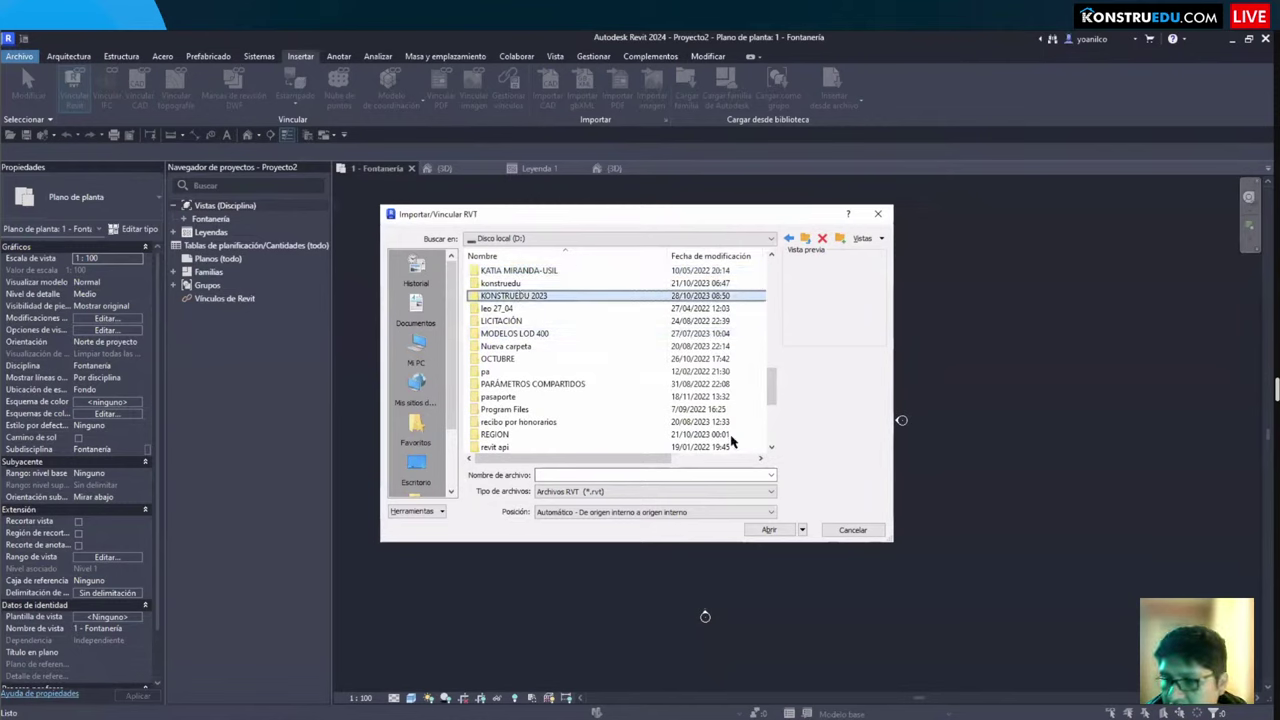
{"action": "double_click", "coordinate": [520, 296]}
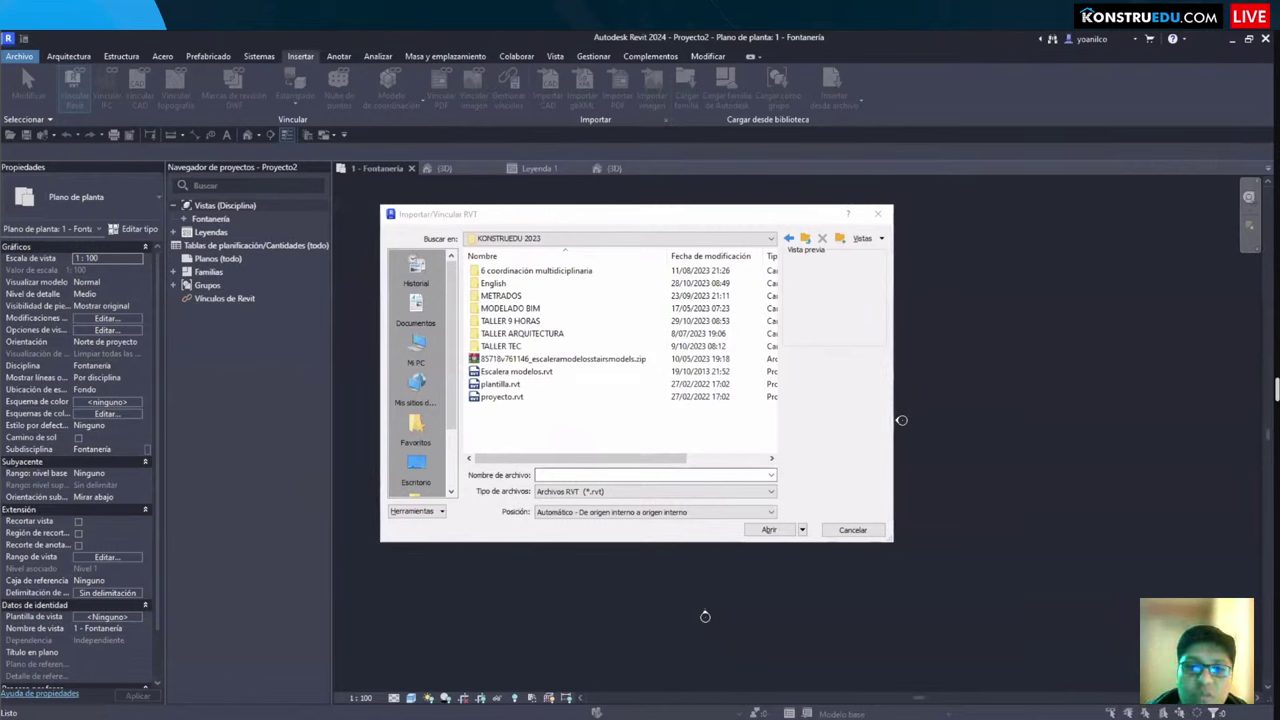
{"action": "double_click", "coordinate": [511, 321]}
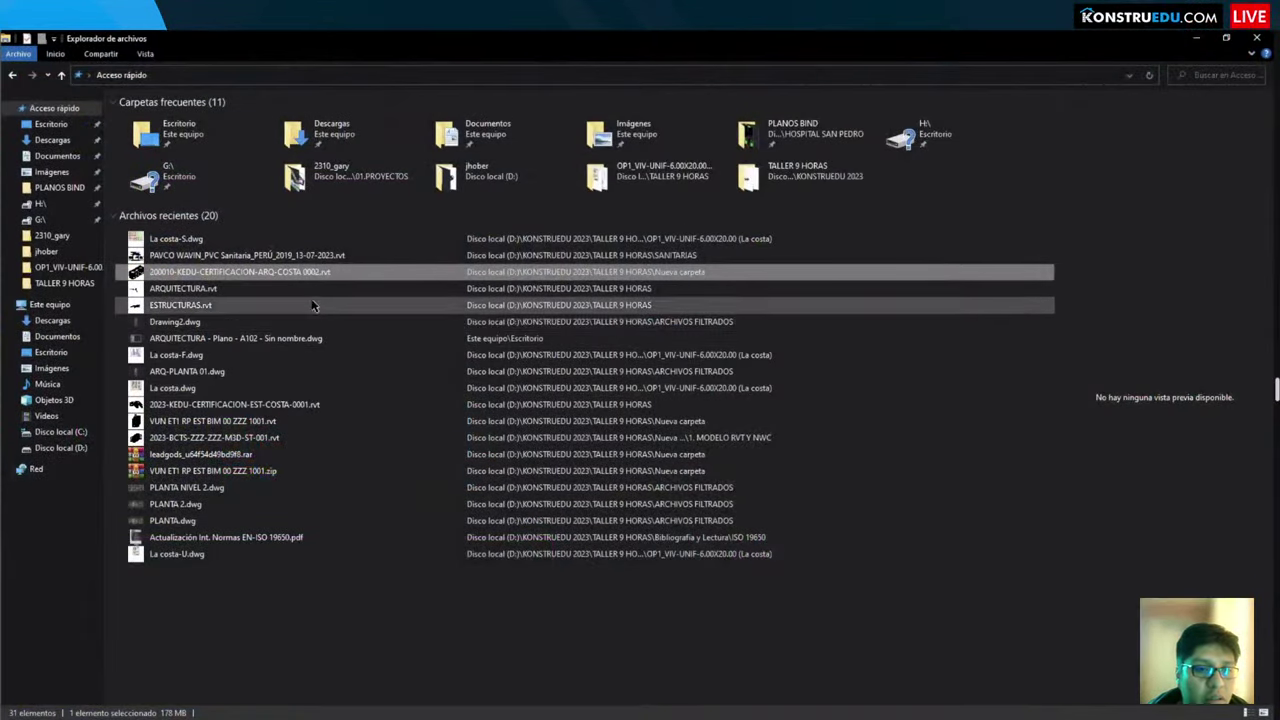
Step: Open the recent ARQ-COSTA .rvt file's location and widen the Nombre column, then return to Revit
{"action": "right_click", "coordinate": [238, 272]}
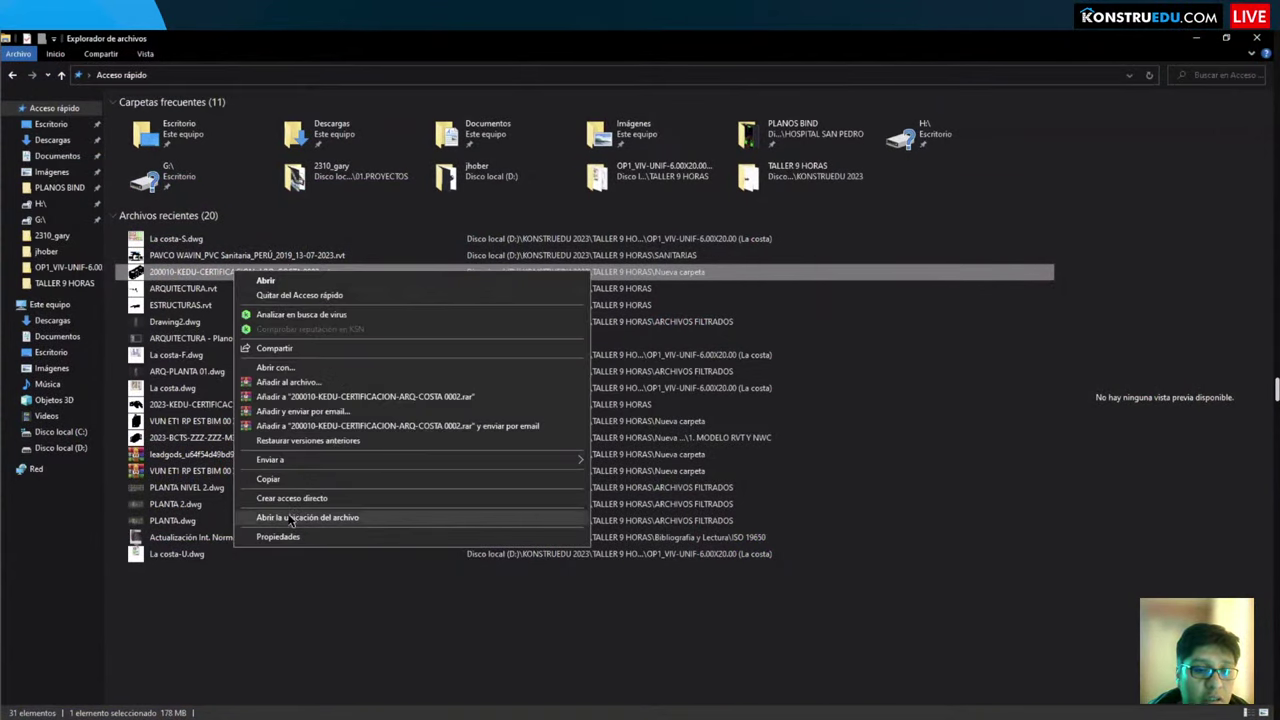
{"action": "left_click", "coordinate": [297, 517]}
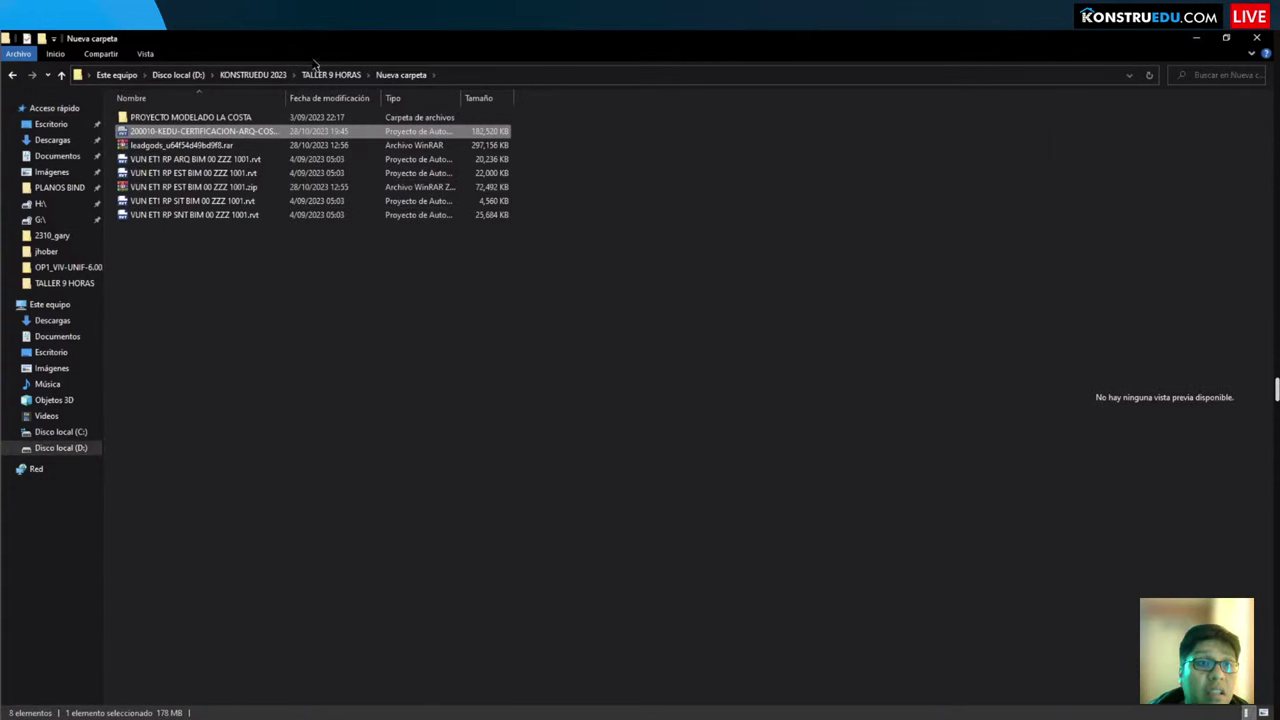
{"action": "left_click", "coordinate": [230, 330]}
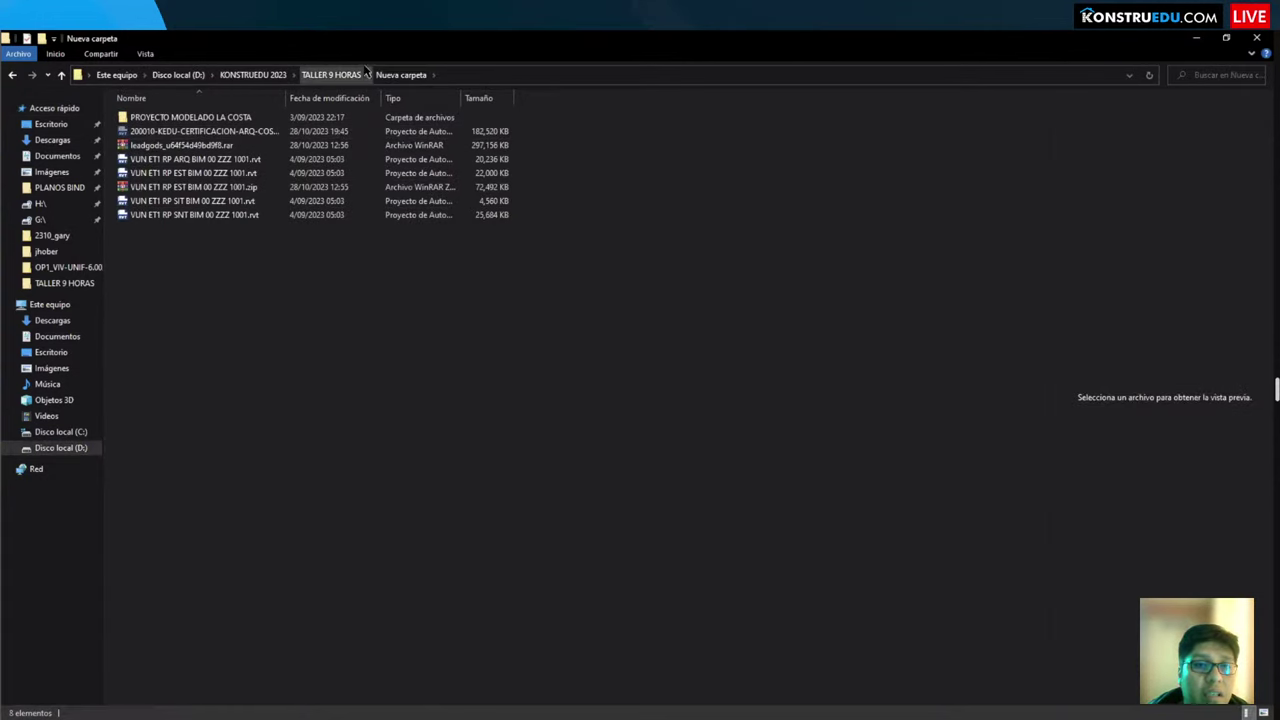
{"action": "left_click_drag", "start_coordinate": [286, 98], "coordinate": [371, 101]}
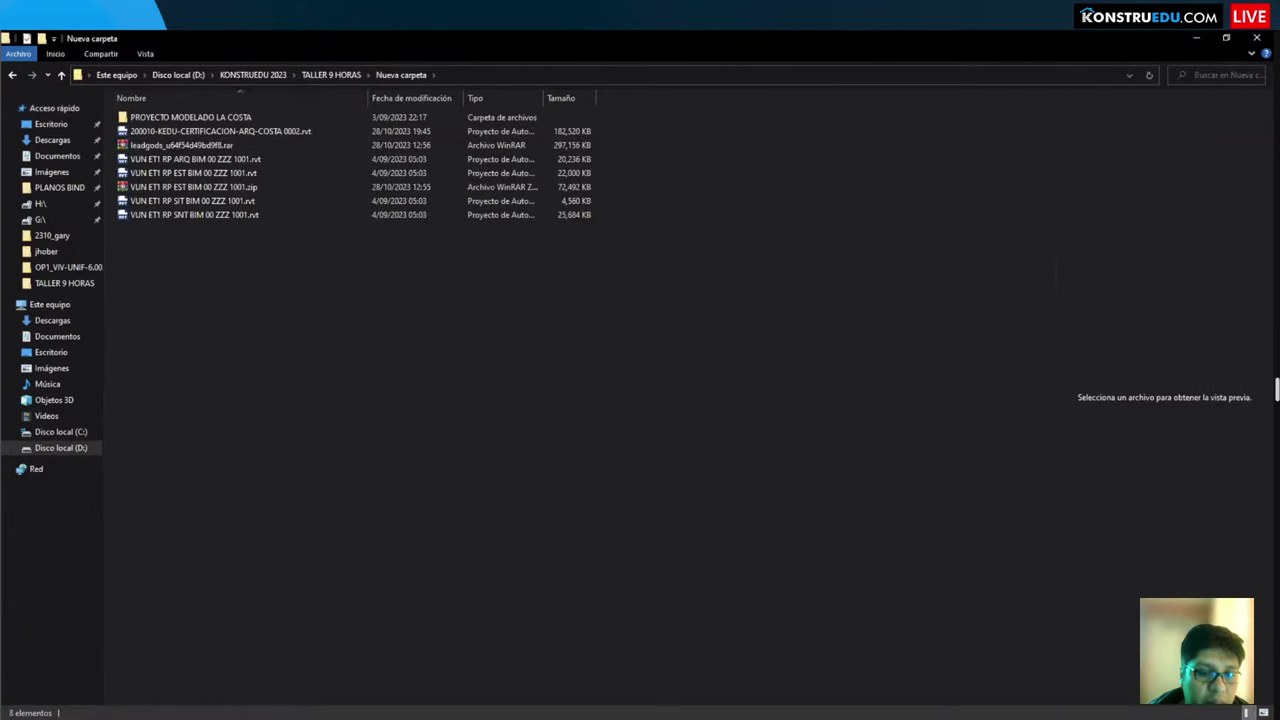
{"action": "key", "text": "alt+Tab"}
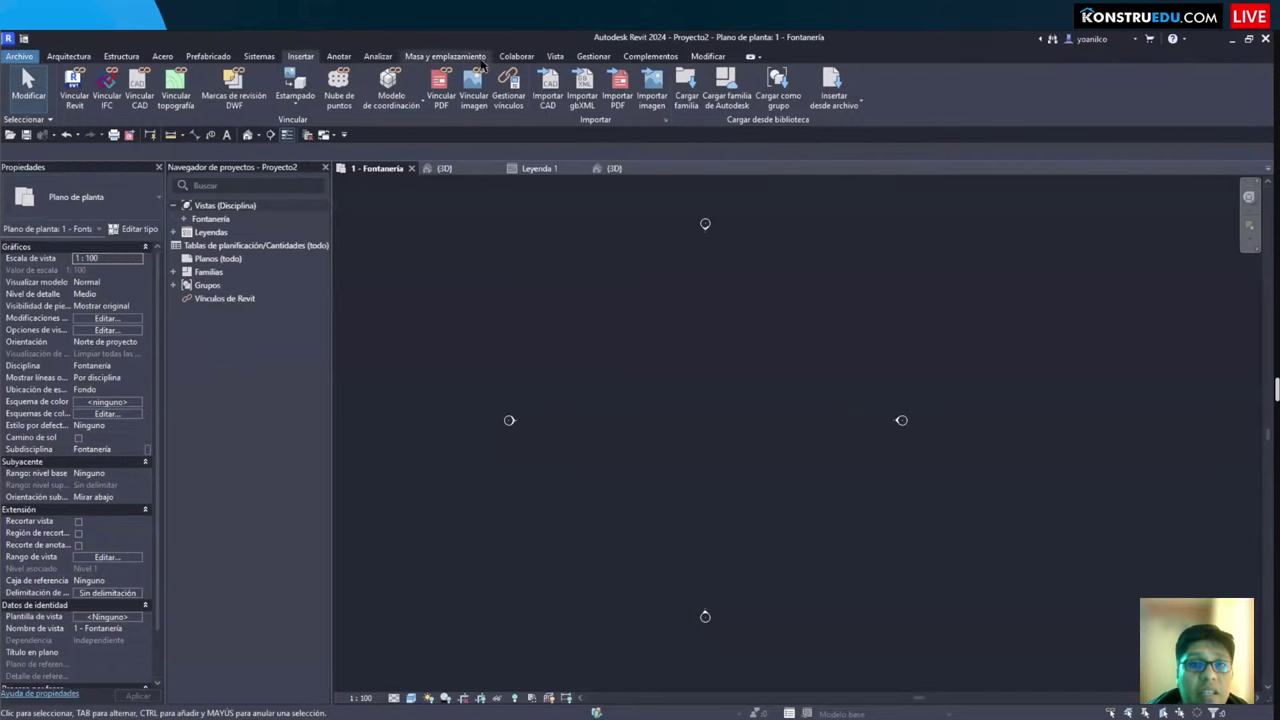
Step: Start a CAD import and browse to D:\KONSTRUEDU 2023\TALLER 9 HORAS
{"action": "left_click", "coordinate": [548, 88]}
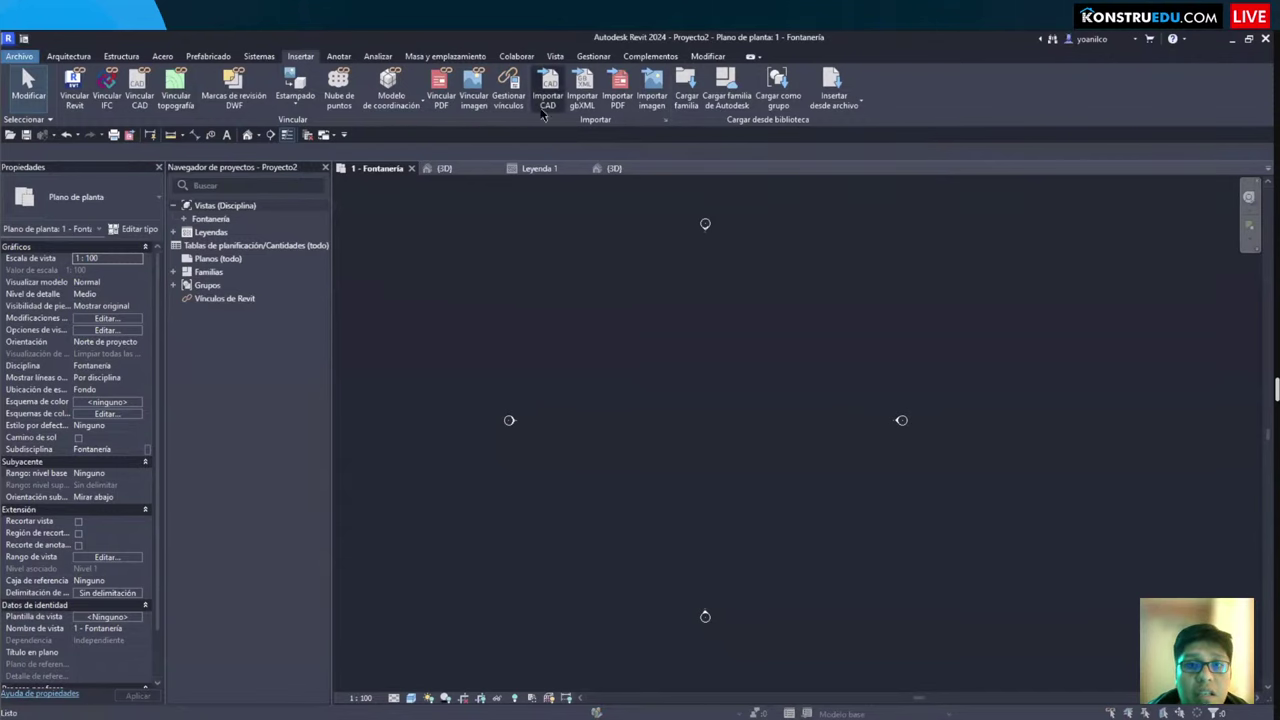
{"action": "double_click", "coordinate": [644, 362]}
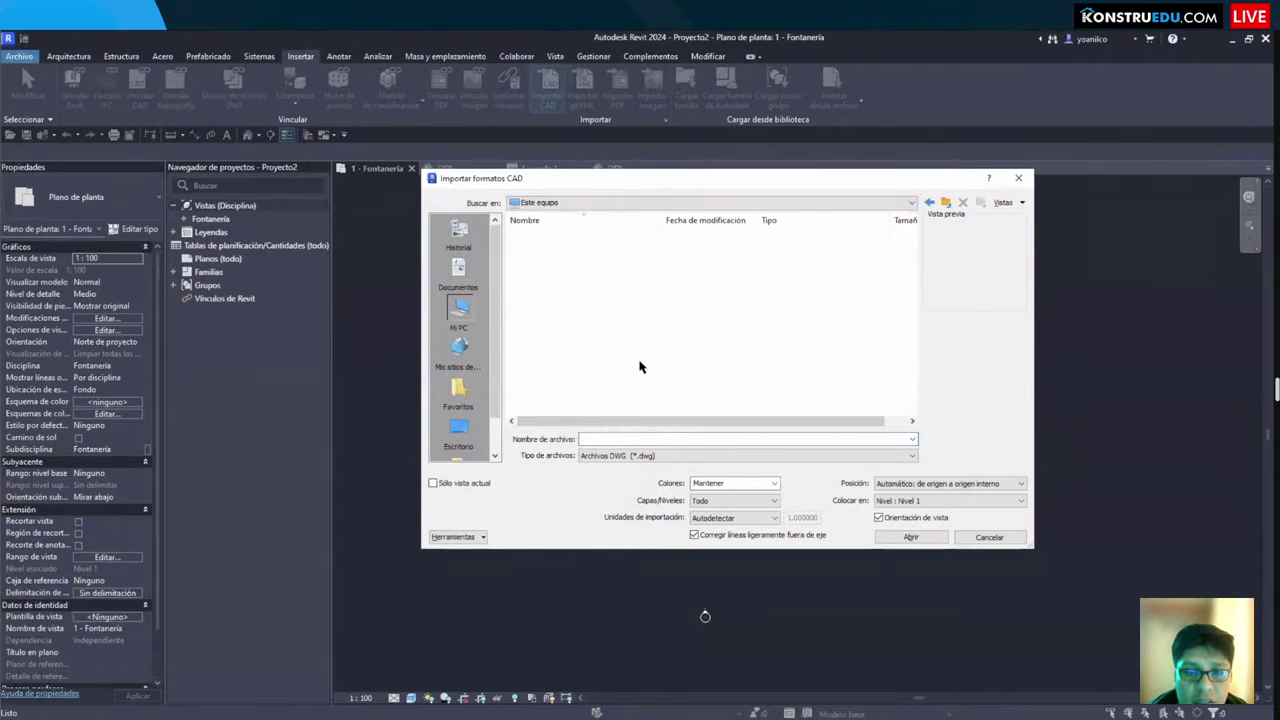
{"action": "double_click", "coordinate": [552, 372]}
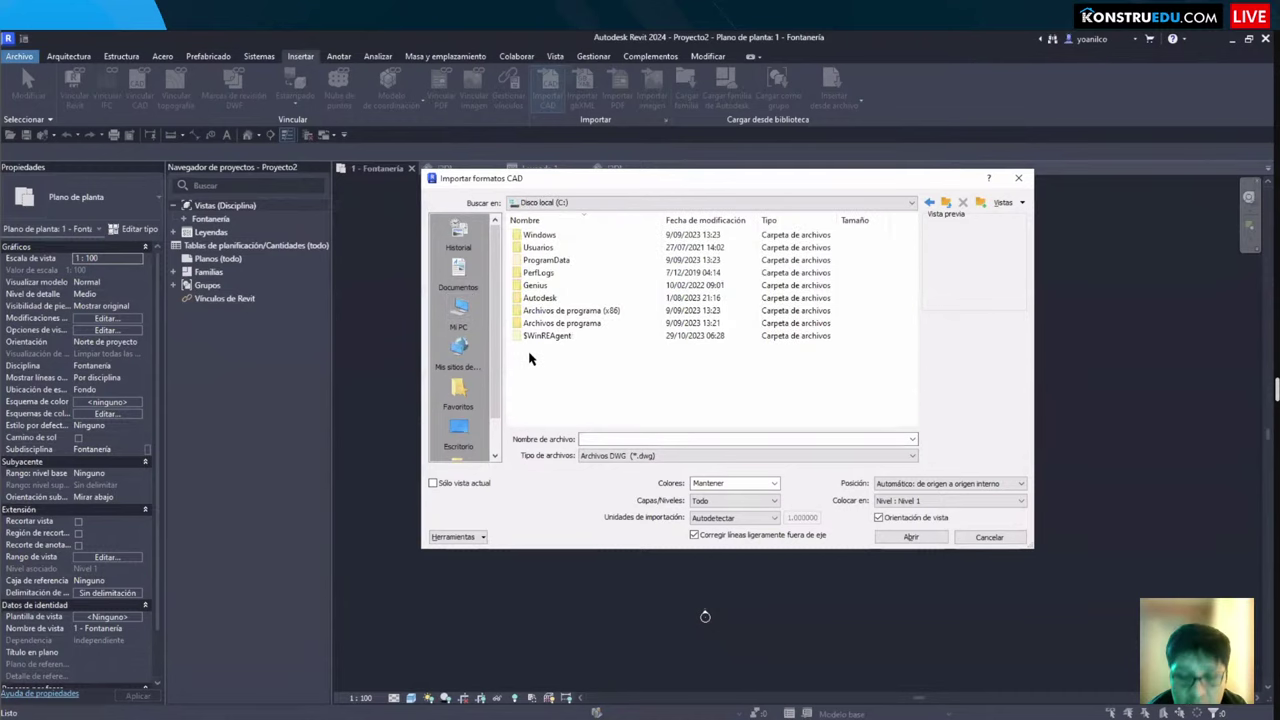
{"action": "key", "text": "BackSpace"}
{"action": "double_click", "coordinate": [550, 357]}
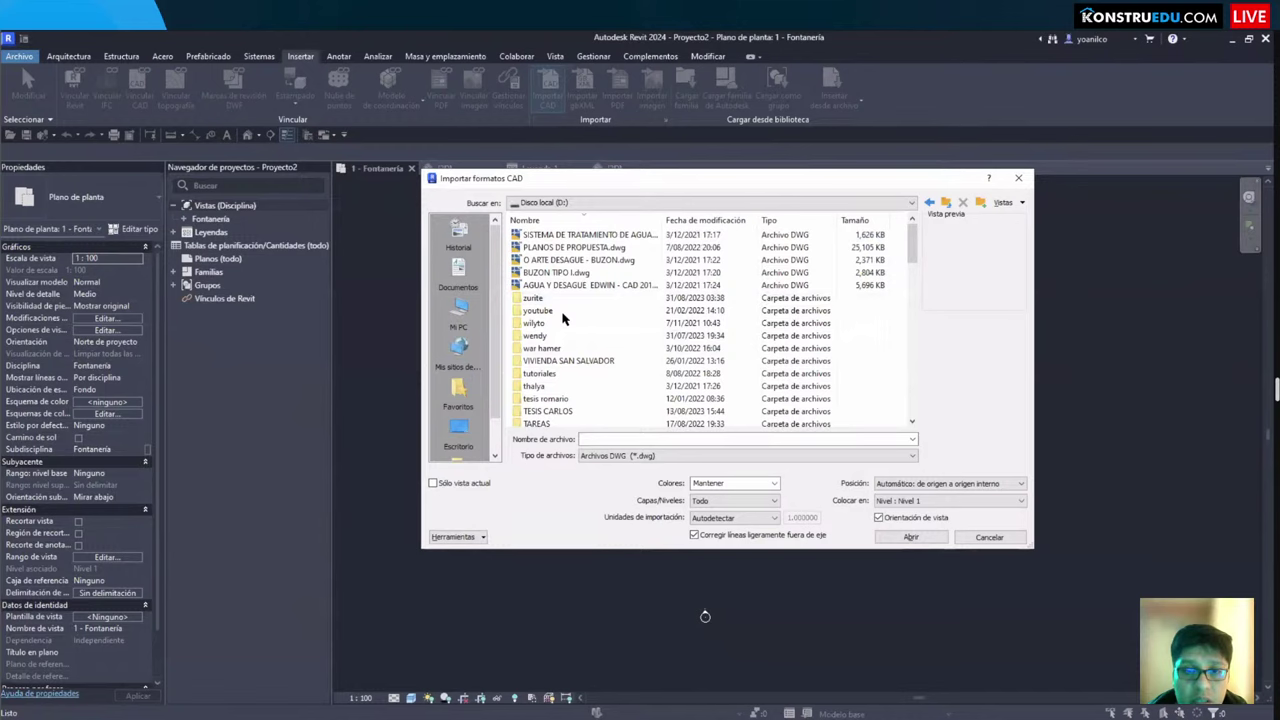
{"action": "scroll", "coordinate": [571, 357], "scroll_direction": "down", "scroll_amount": 10}
{"action": "double_click", "coordinate": [578, 238]}
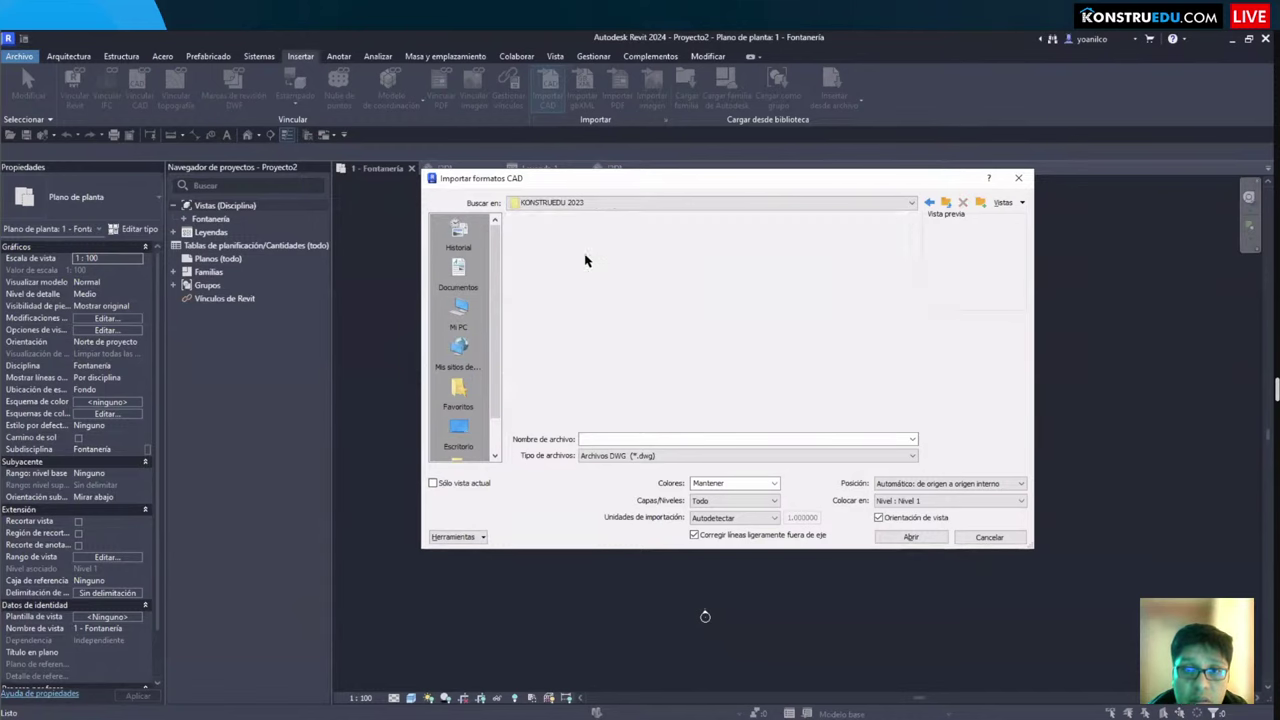
{"action": "double_click", "coordinate": [590, 326]}
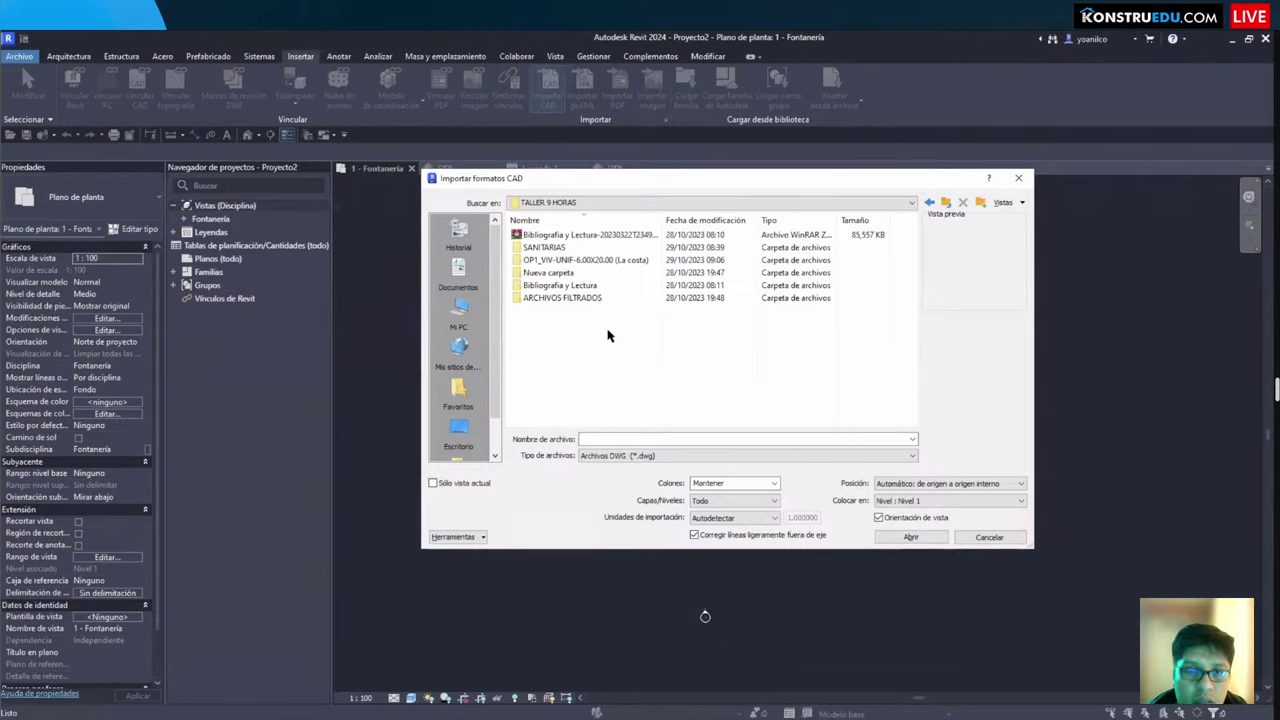
Step: Widen Explorer's type column and check the Nueva carpeta and PROYECTO MODELADO LA COSTA folders
{"action": "key", "text": "alt+Tab"}
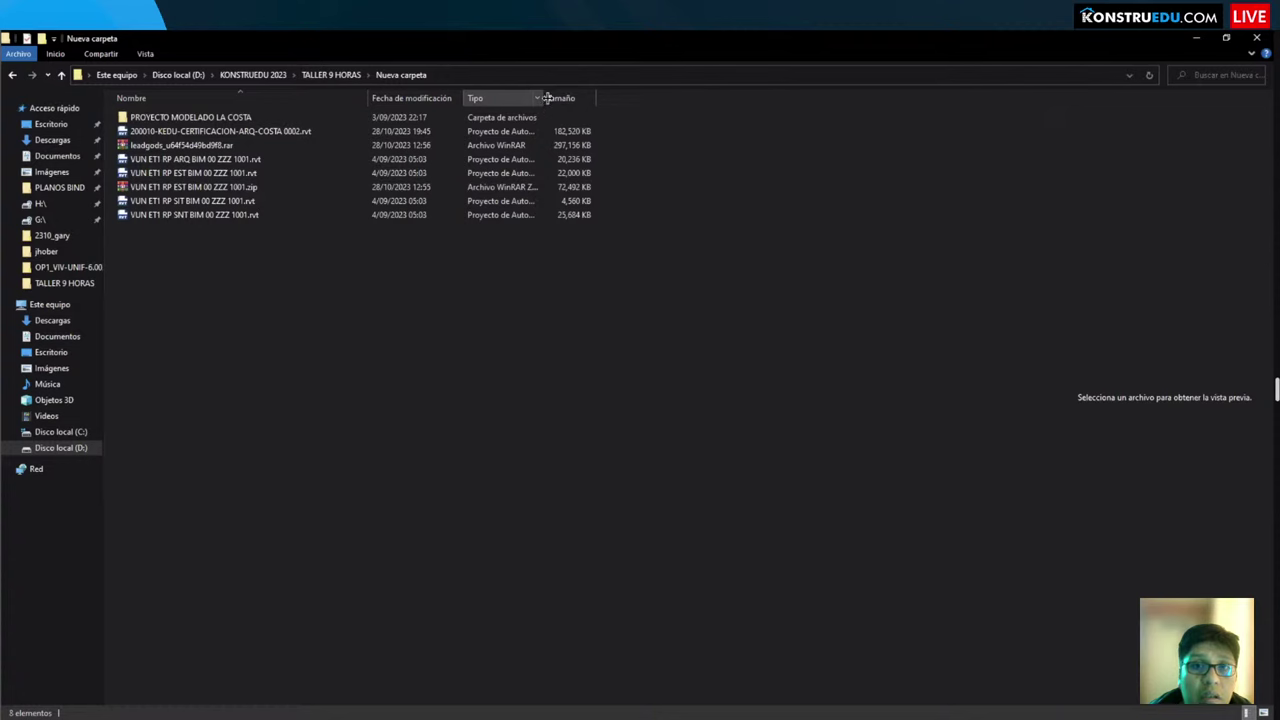
{"action": "left_click_drag", "start_coordinate": [547, 98], "coordinate": [638, 98]}
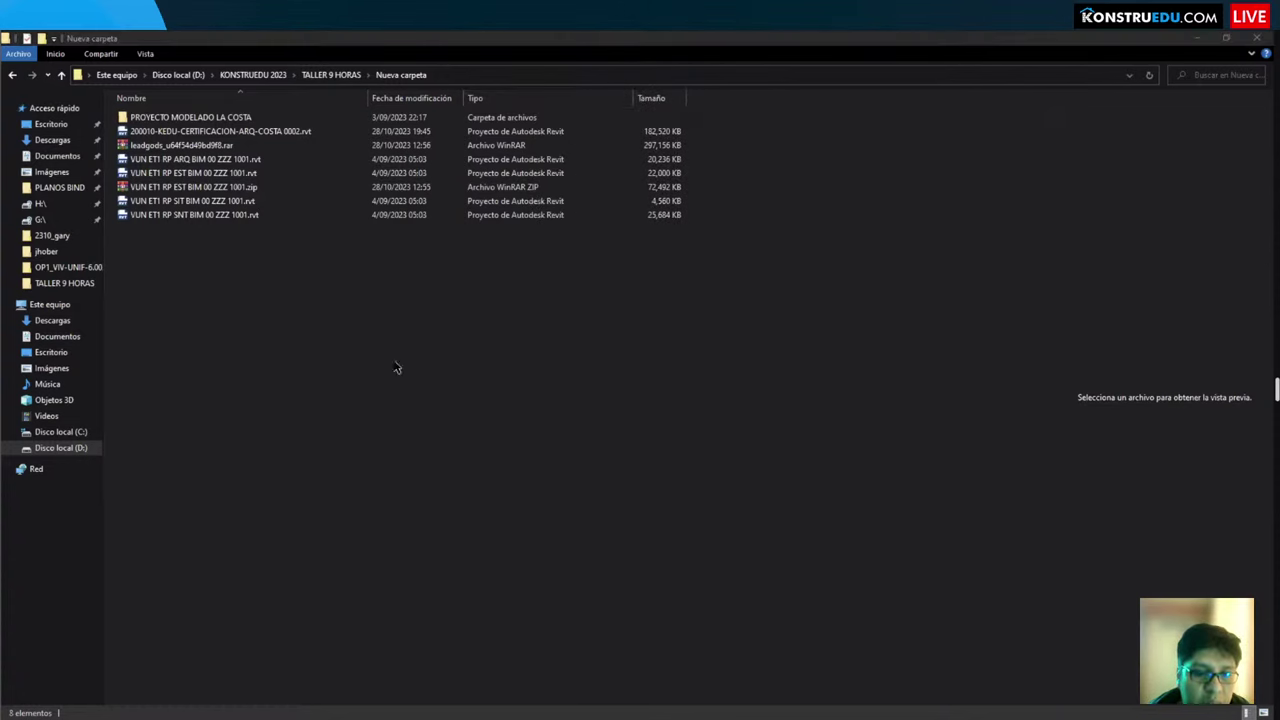
{"action": "key", "text": "alt+Tab"}
{"action": "double_click", "coordinate": [554, 278]}
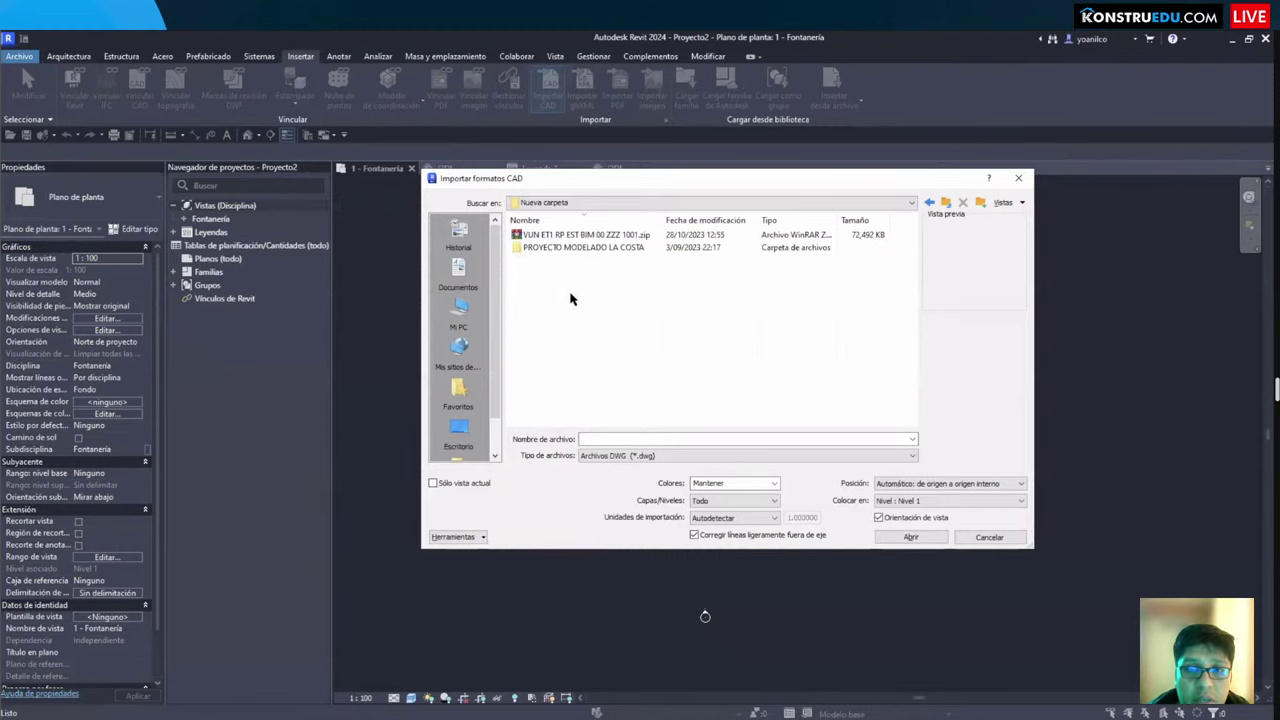
{"action": "double_click", "coordinate": [600, 248]}
{"action": "key", "text": "BackSpace"}
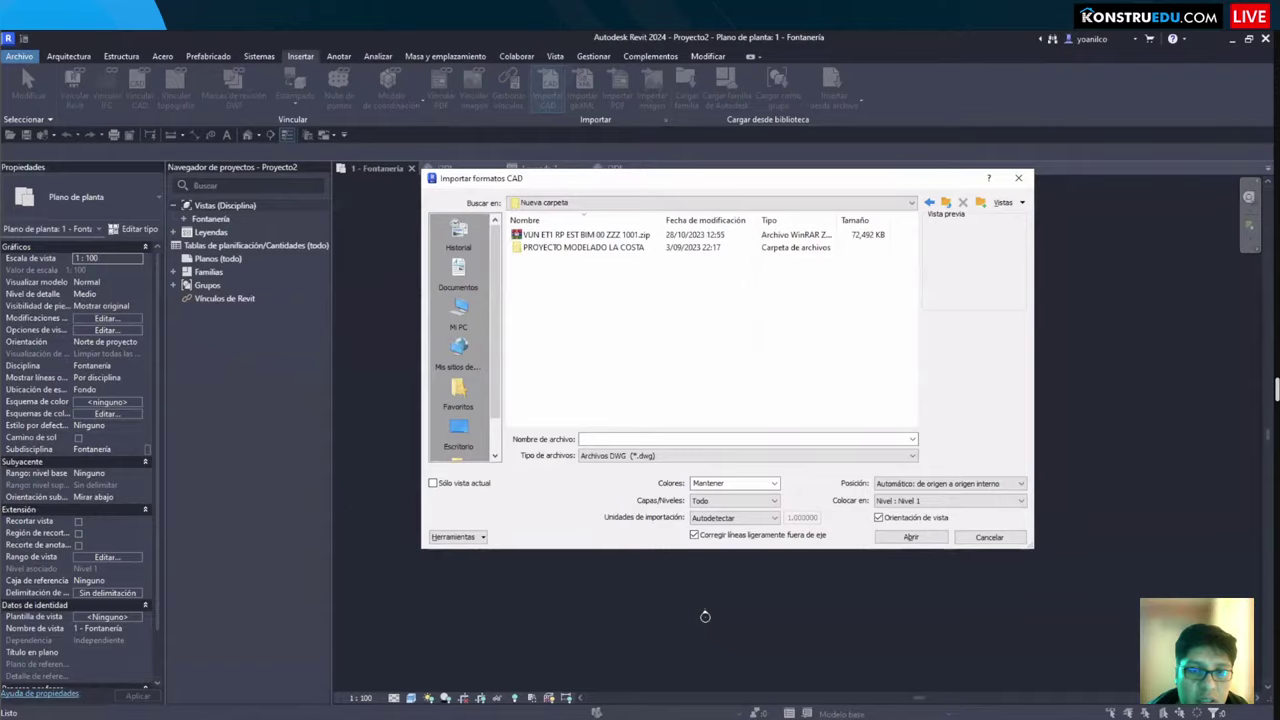
Step: Compare folder contents and move the import dialog back up to KONSTRUEDU 2023
{"action": "key", "text": "alt+Tab"}
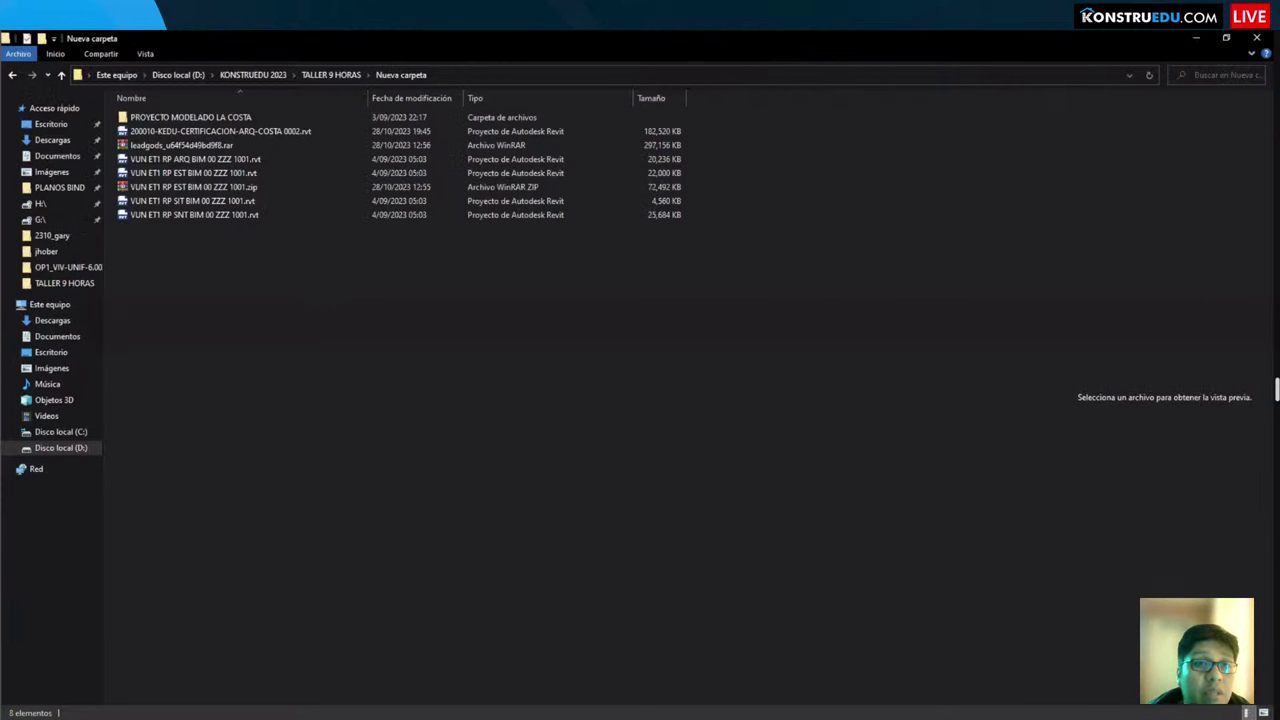
{"action": "key", "text": "alt+Tab"}
{"action": "key", "text": "BackSpace"}
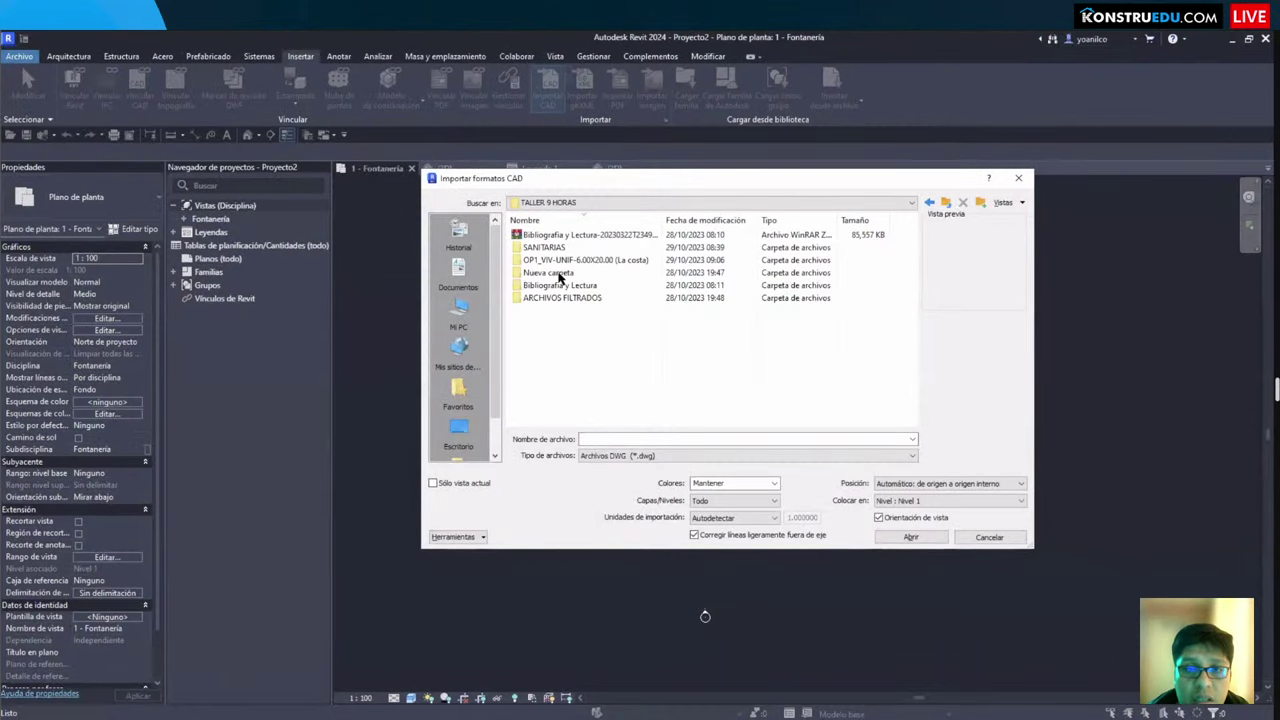
{"action": "double_click", "coordinate": [560, 273]}
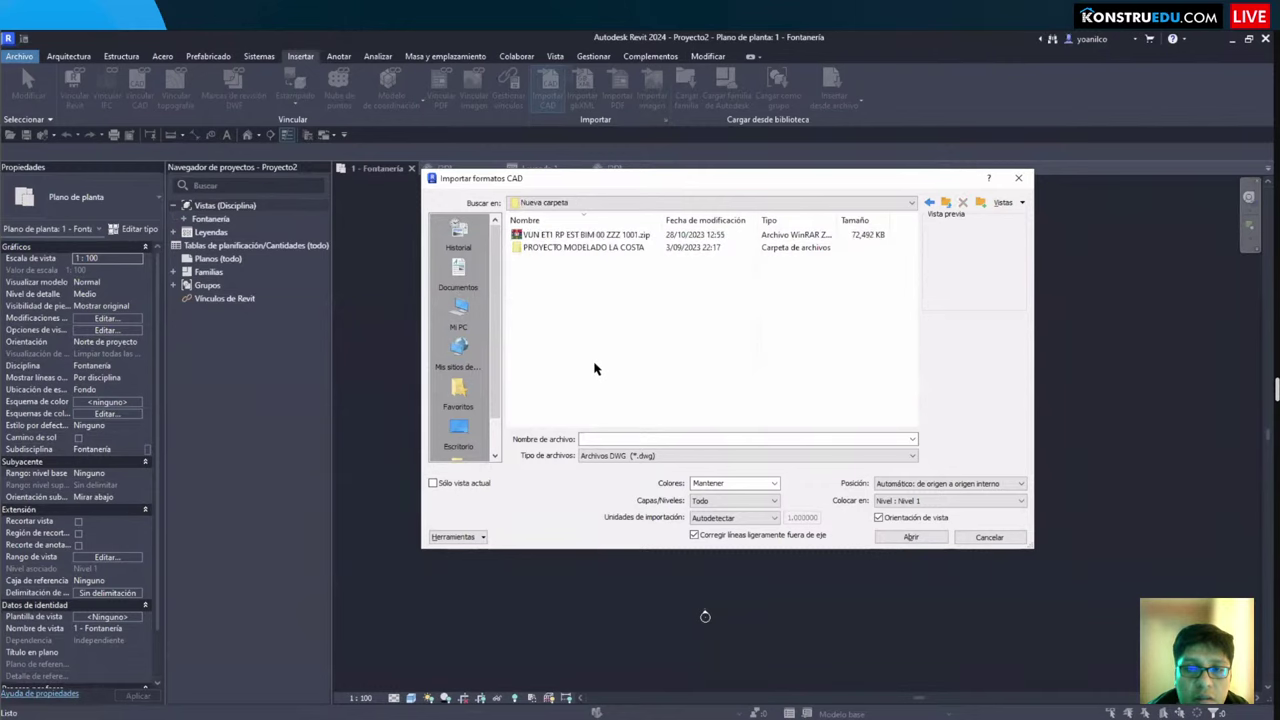
{"action": "key", "text": "BackSpace"}
{"action": "left_click", "coordinate": [560, 286]}
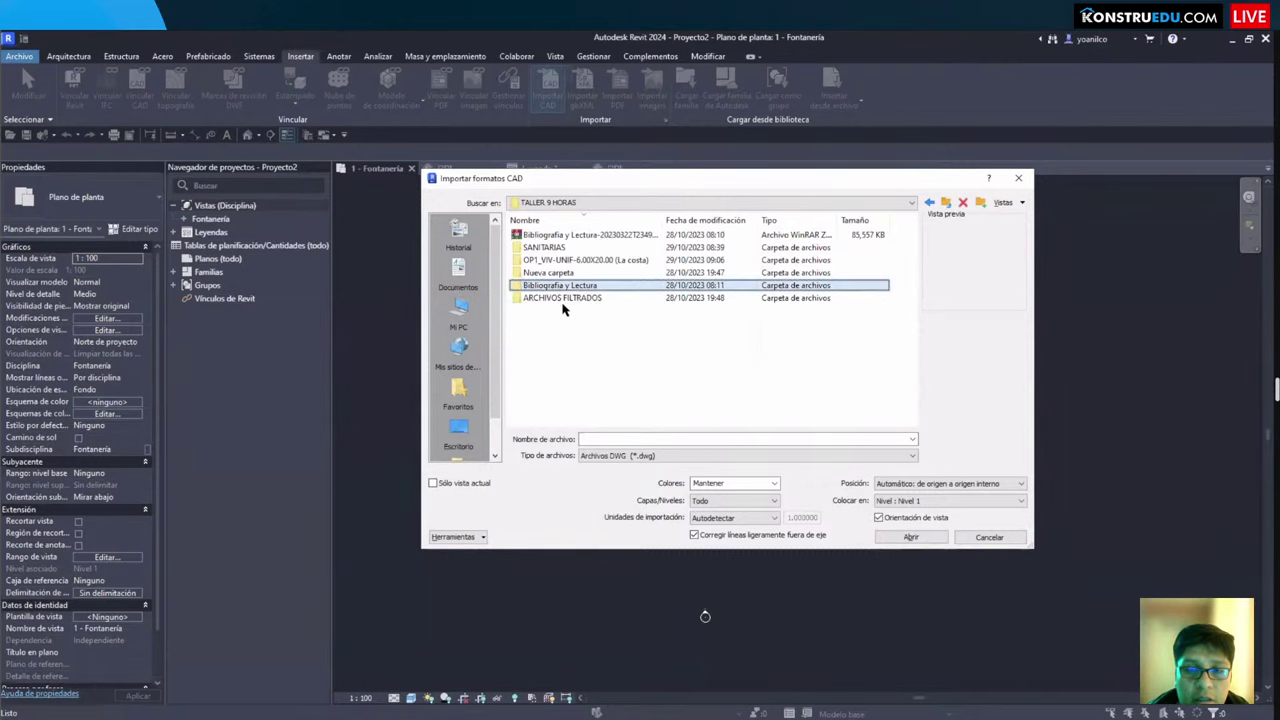
{"action": "key", "text": "BackSpace"}
Step: Paste a copy of the ARQ-COSTA project file into TALLER 9 HORAS and reopen that folder for import
{"action": "key", "text": "alt+Tab"}
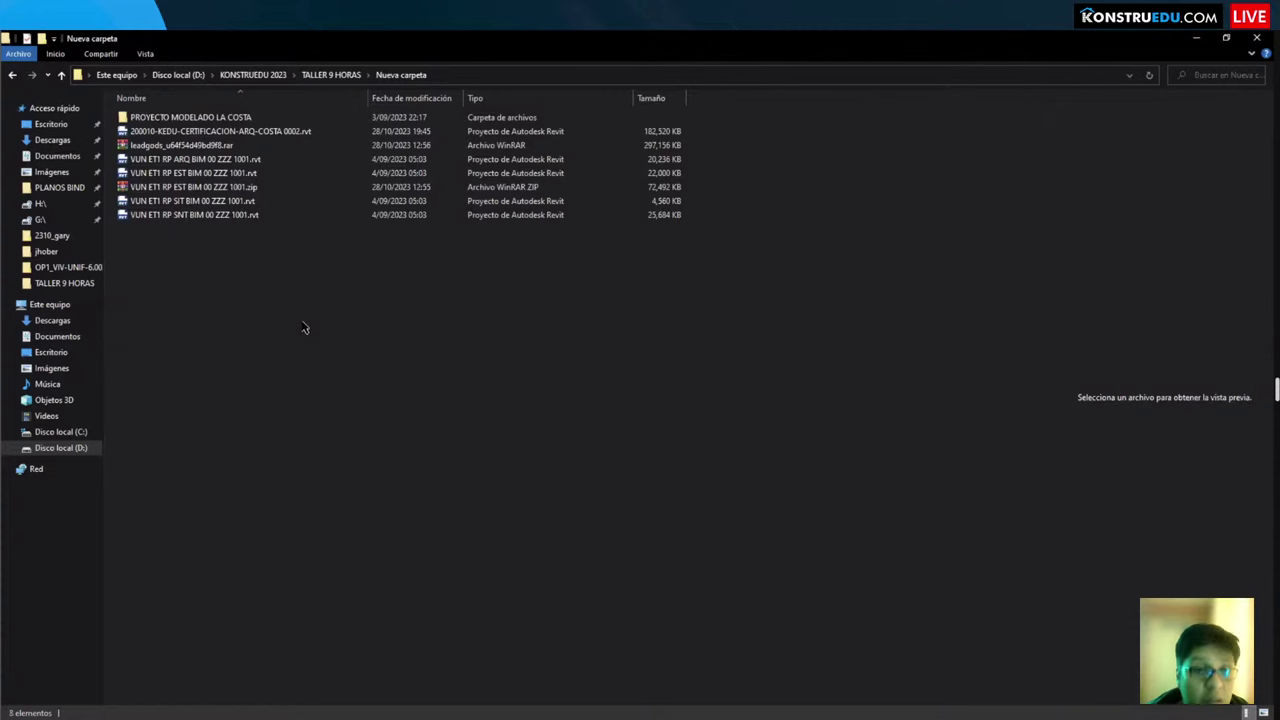
{"action": "left_click", "coordinate": [273, 134]}
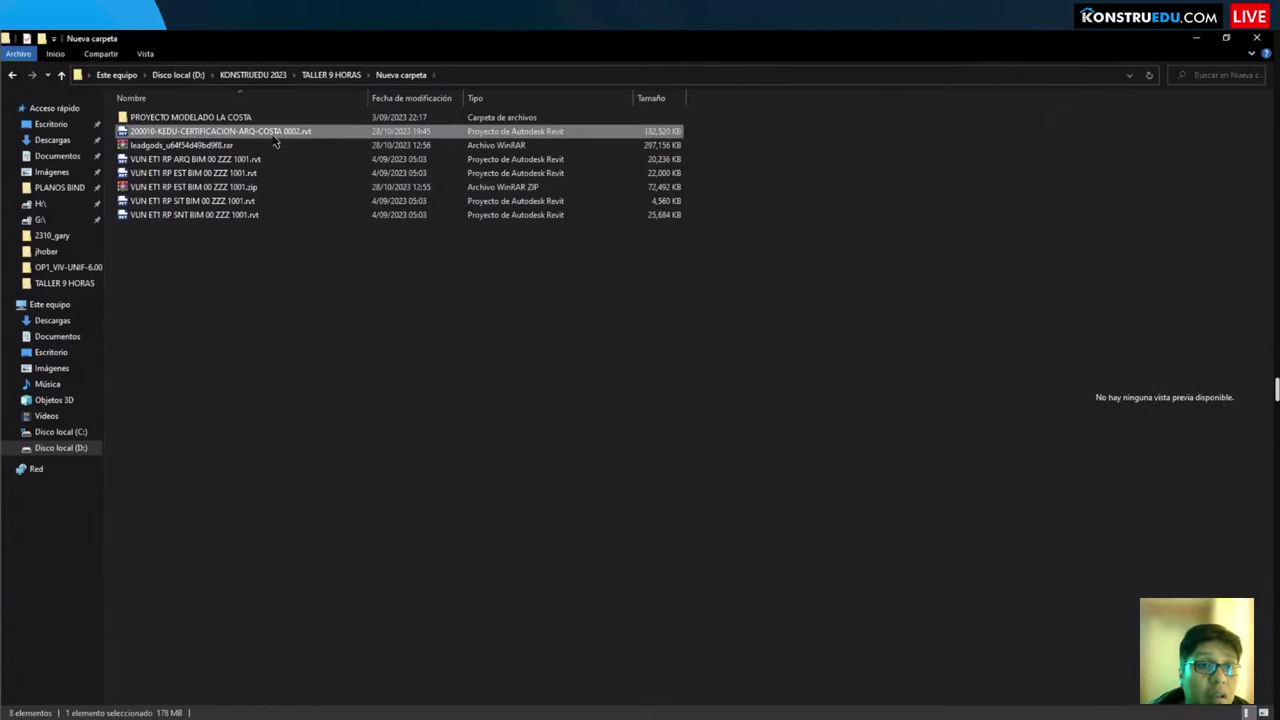
{"action": "left_click", "coordinate": [265, 80]}
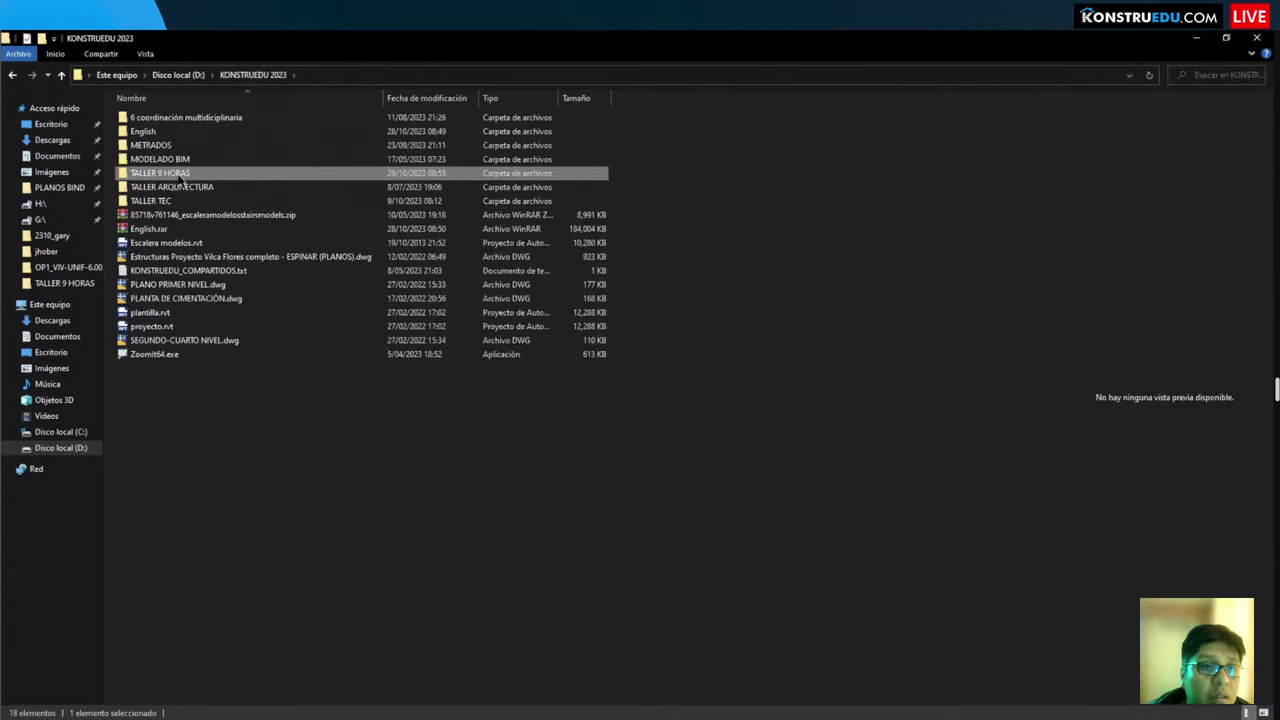
{"action": "double_click", "coordinate": [275, 166]}
{"action": "key", "text": "ctrl+v"}
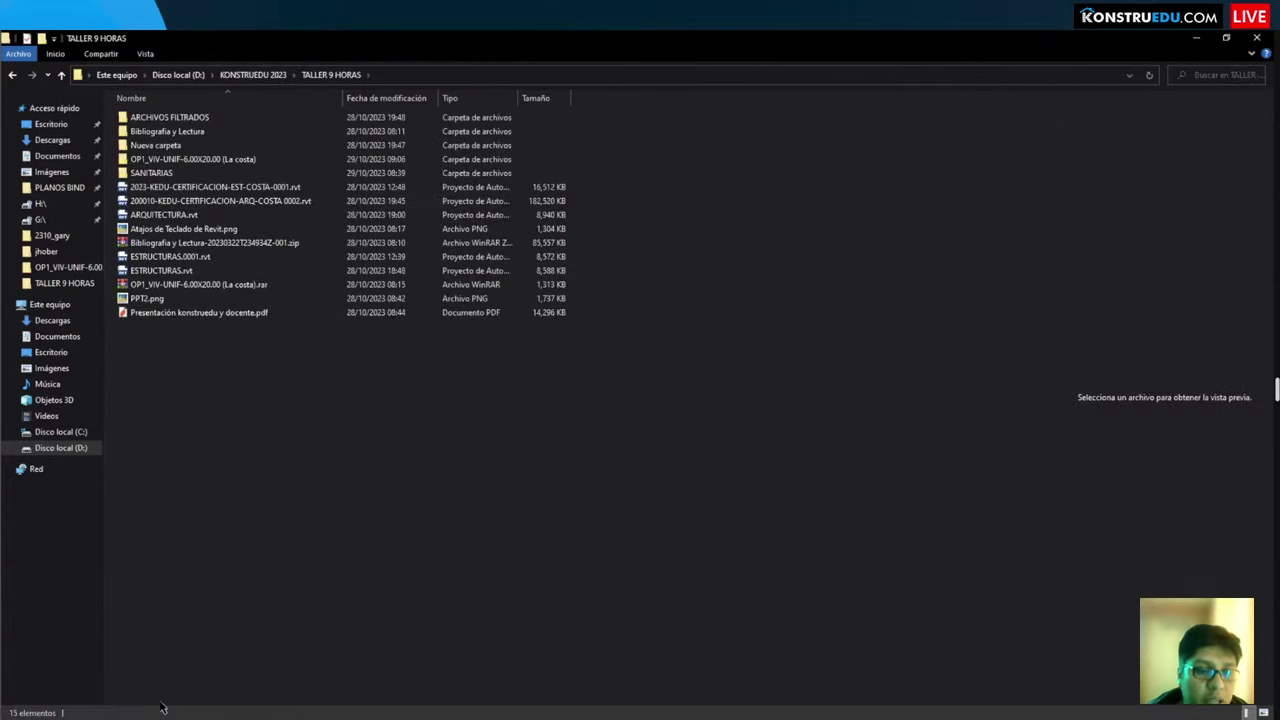
{"action": "key", "text": "alt+Tab"}
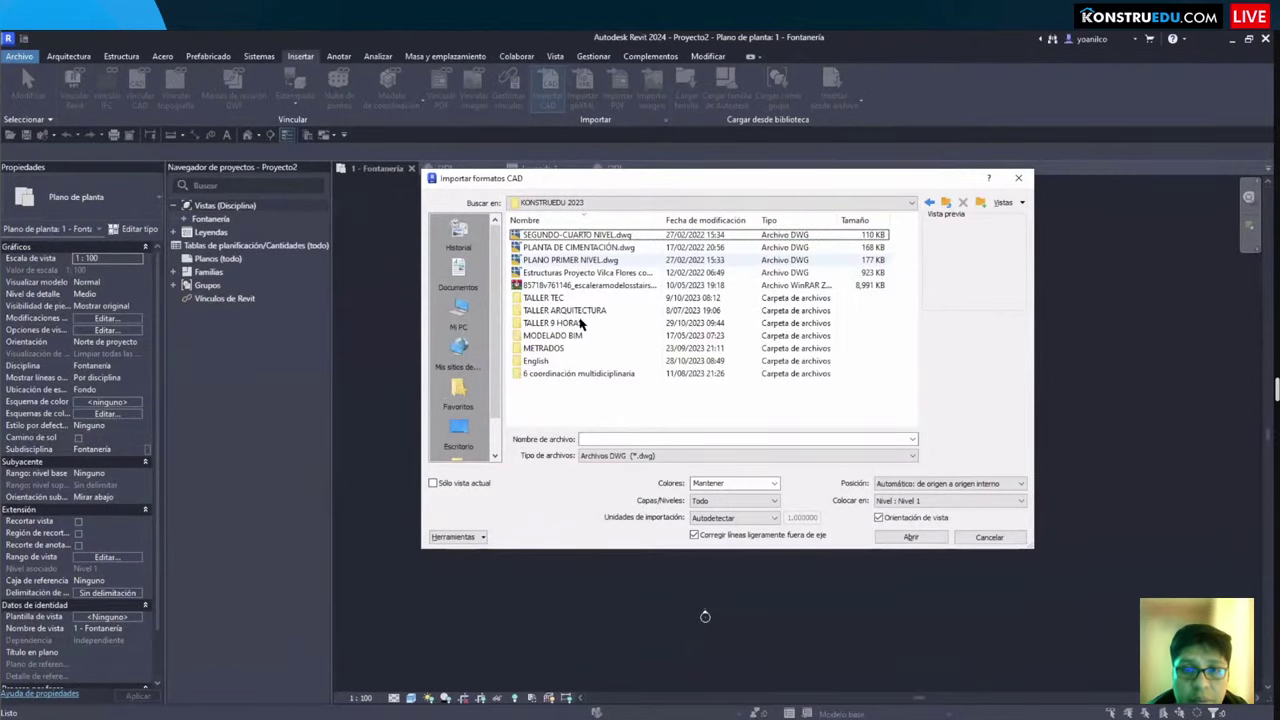
{"action": "left_click", "coordinate": [578, 323]}
{"action": "double_click", "coordinate": [578, 323]}
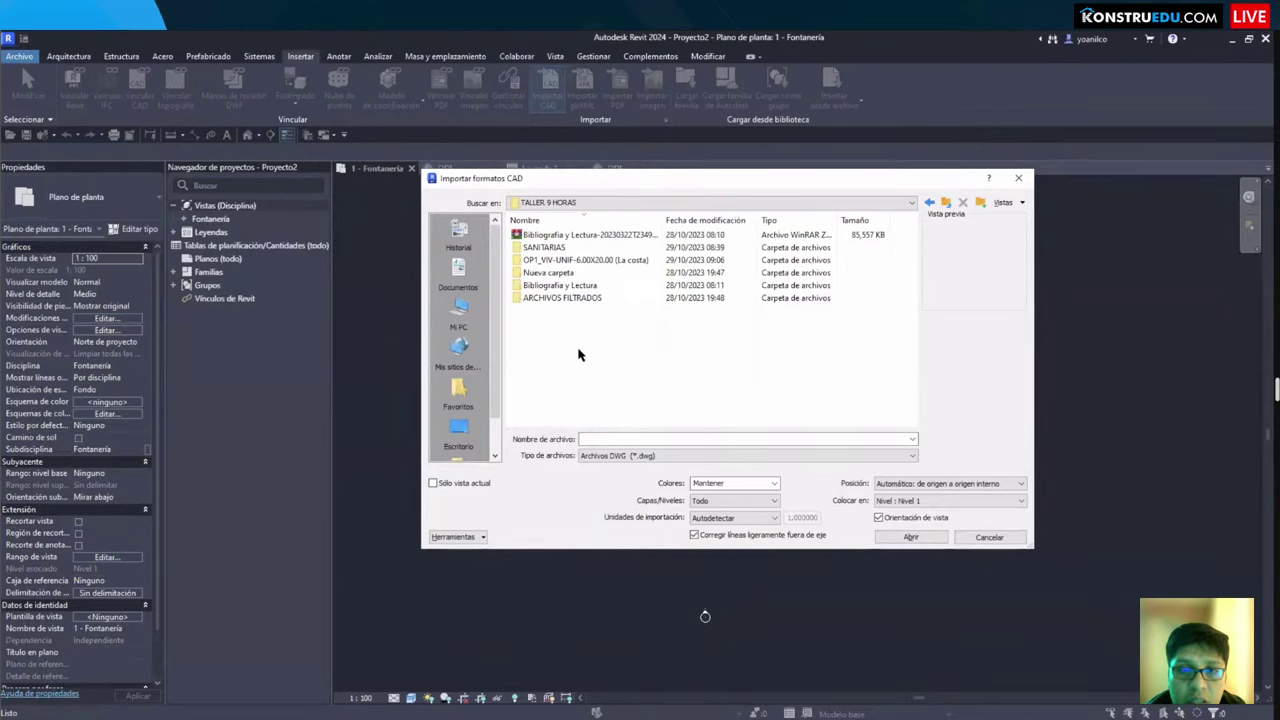
Step: Cancel the CAD import and link 200010-KEDU-CERTIFICACION-ARQ-COSTA 0002.rvt from D:\KONSTRUEDU 2023\TALLER 9 HORAS
{"action": "key", "text": "Escape"}
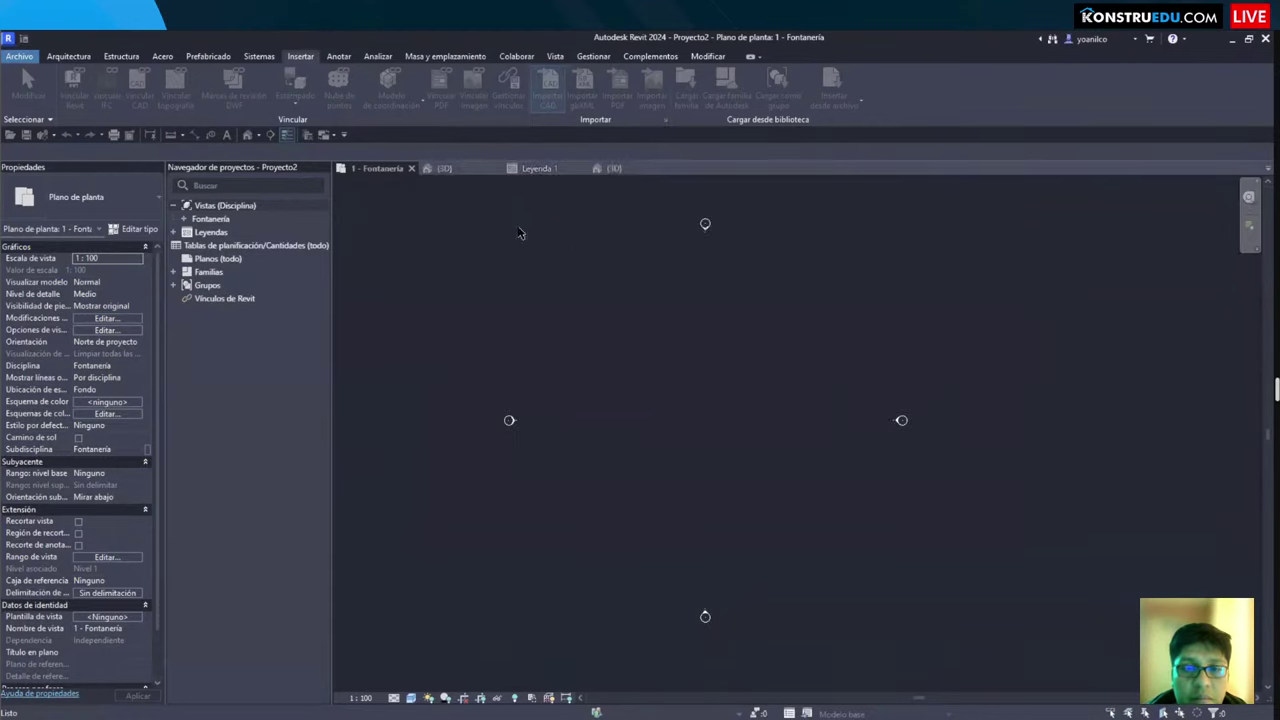
{"action": "left_click", "coordinate": [74, 85]}
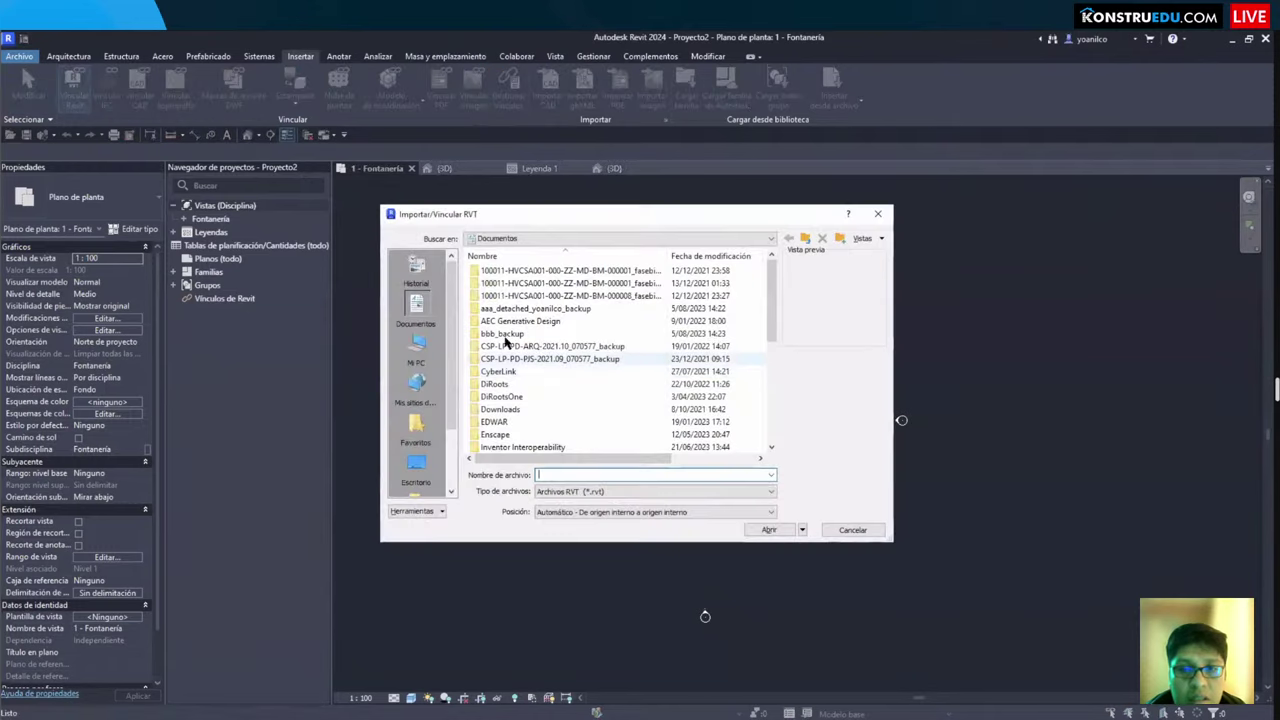
{"action": "left_click", "coordinate": [416, 348]}
{"action": "double_click", "coordinate": [510, 408]}
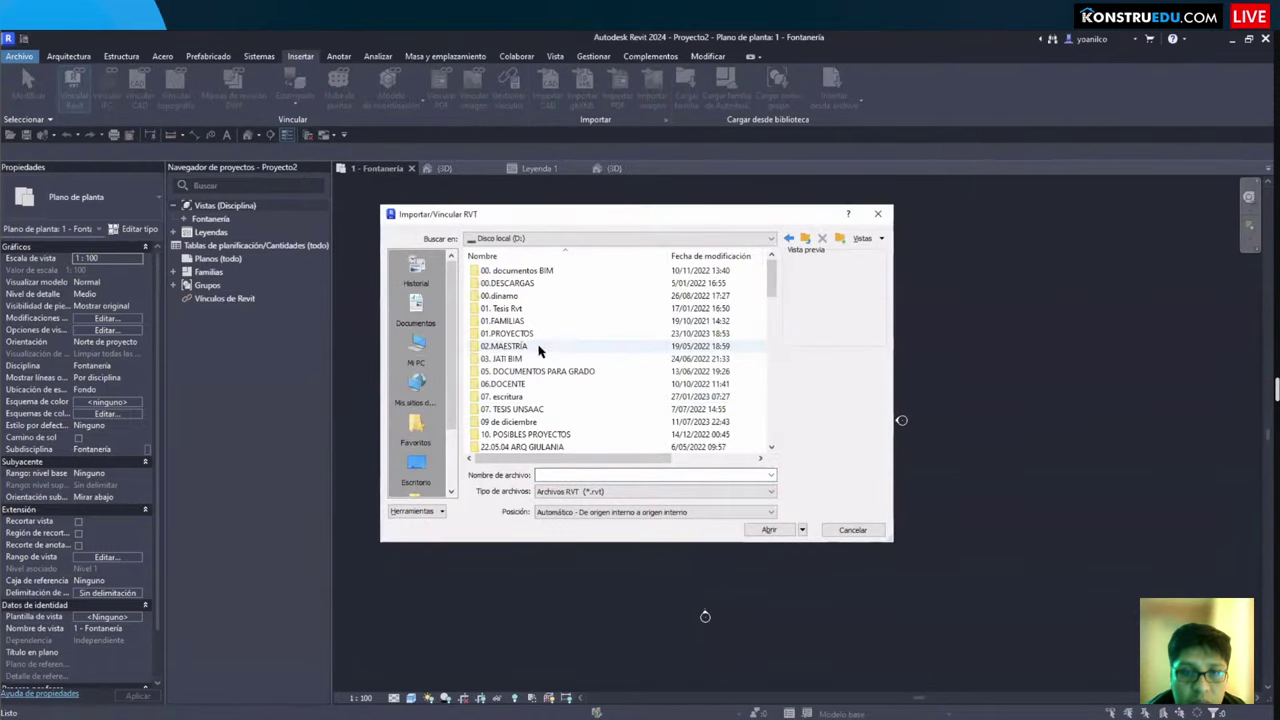
{"action": "scroll", "coordinate": [530, 306], "scroll_direction": "down", "scroll_amount": 5}
{"action": "scroll", "coordinate": [530, 306], "scroll_direction": "up", "scroll_amount": 3}
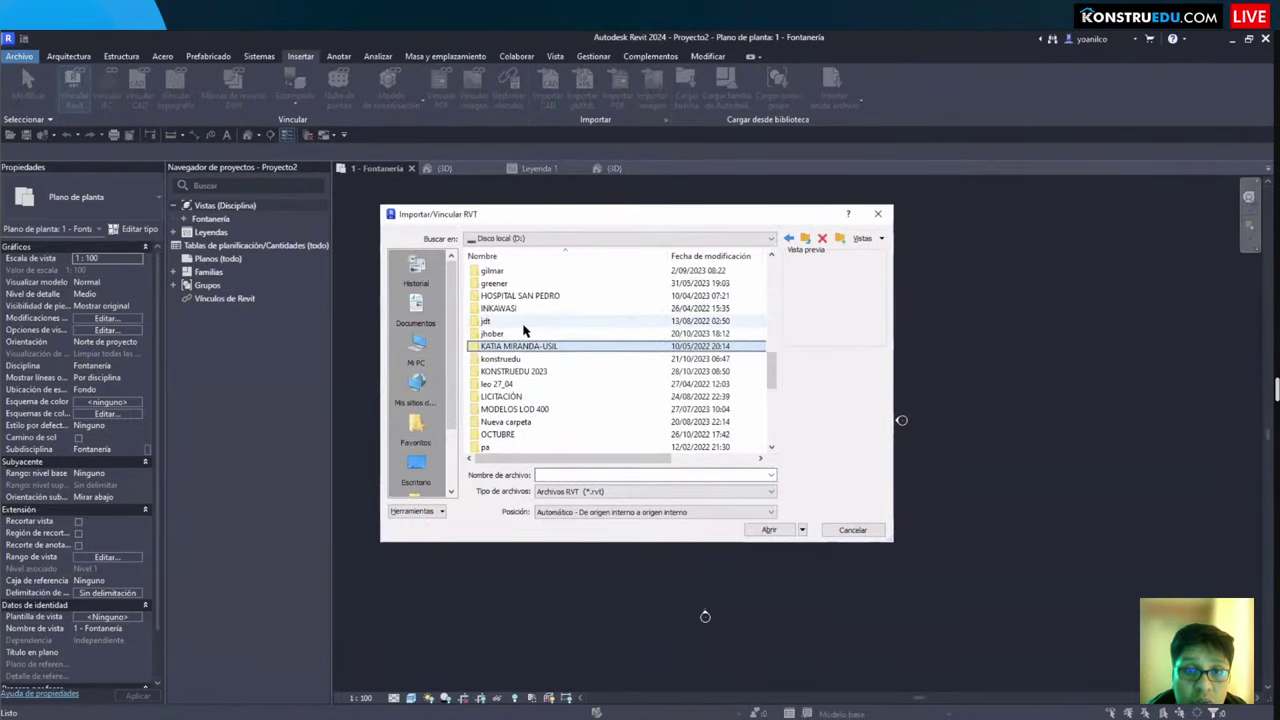
{"action": "double_click", "coordinate": [545, 371]}
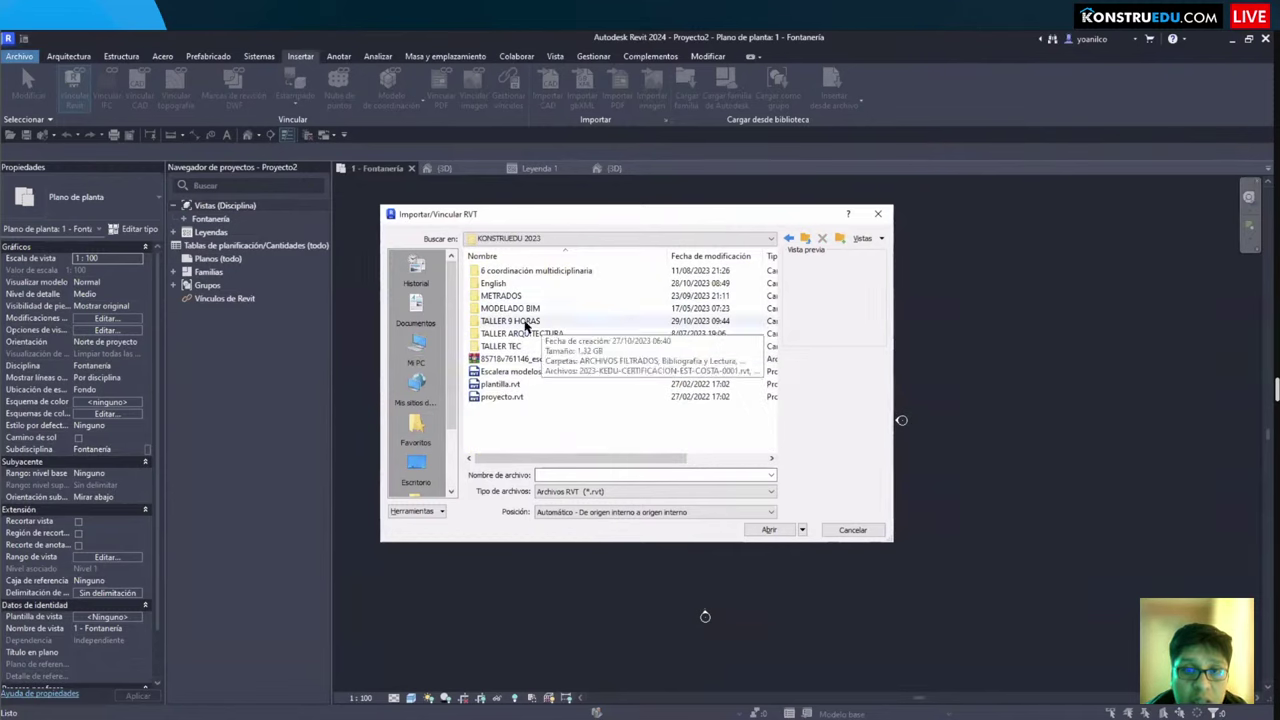
{"action": "double_click", "coordinate": [528, 322]}
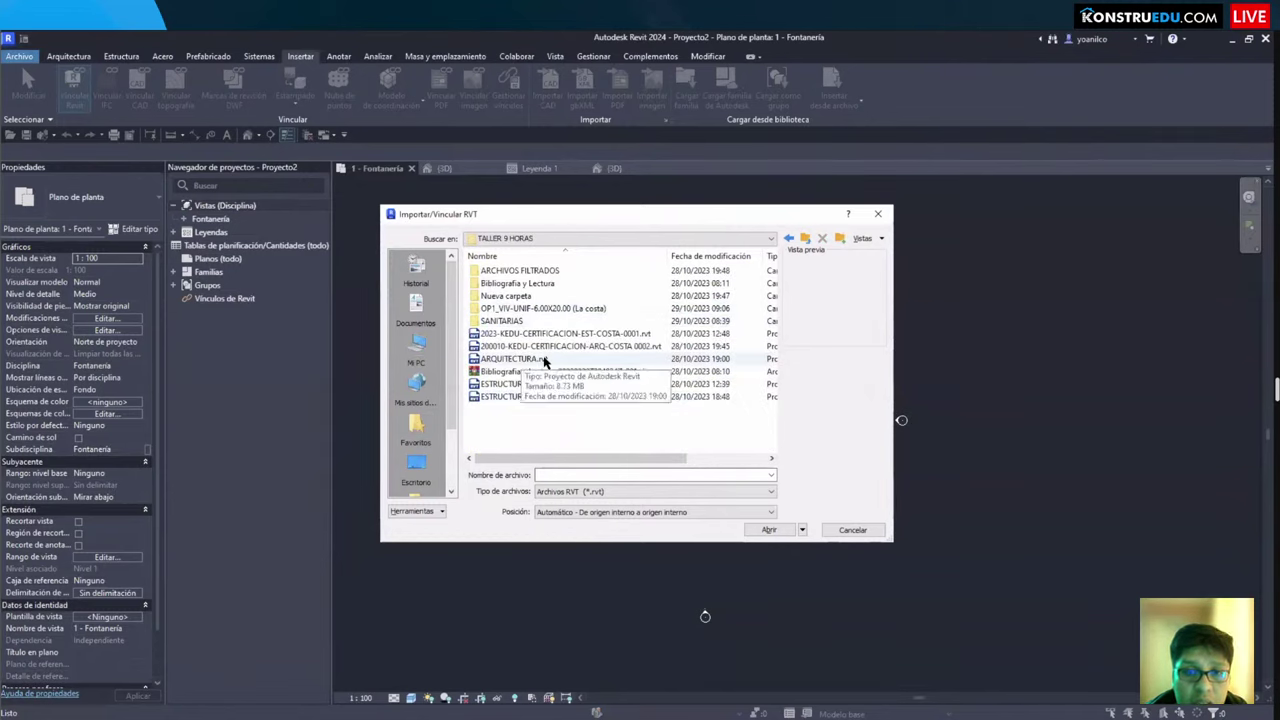
{"action": "left_click", "coordinate": [552, 348]}
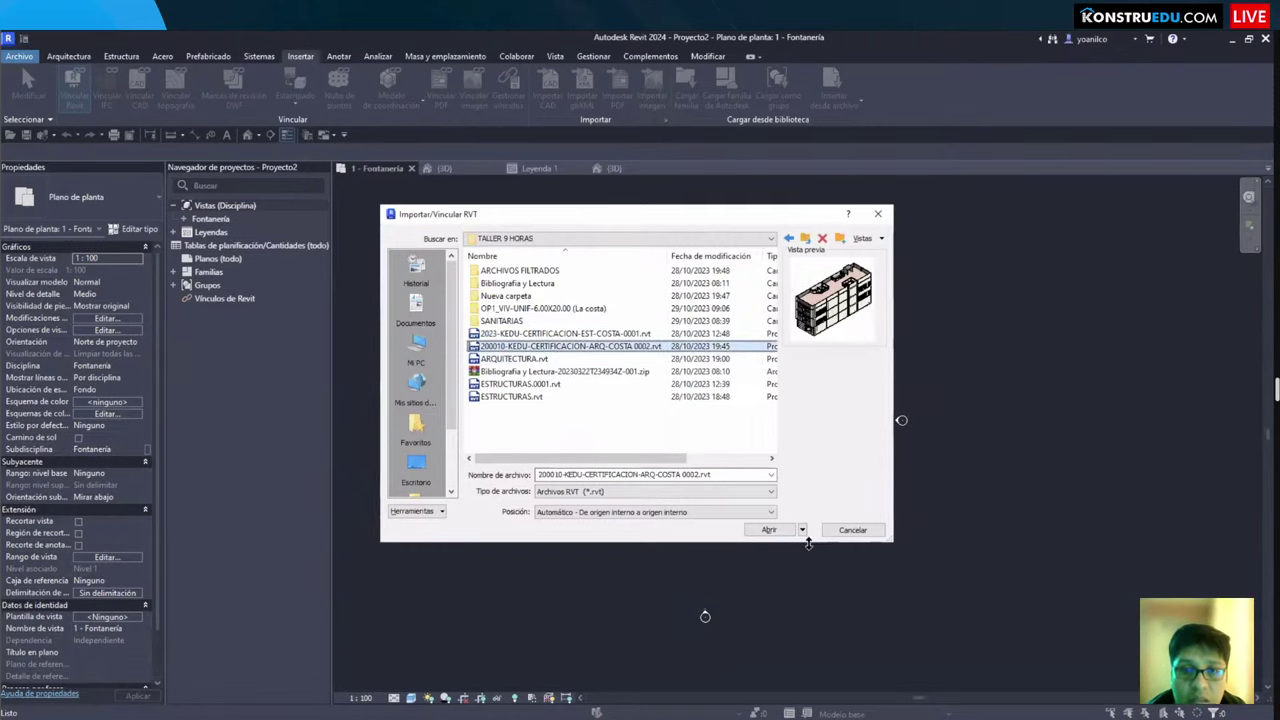
{"action": "left_click", "coordinate": [770, 530]}
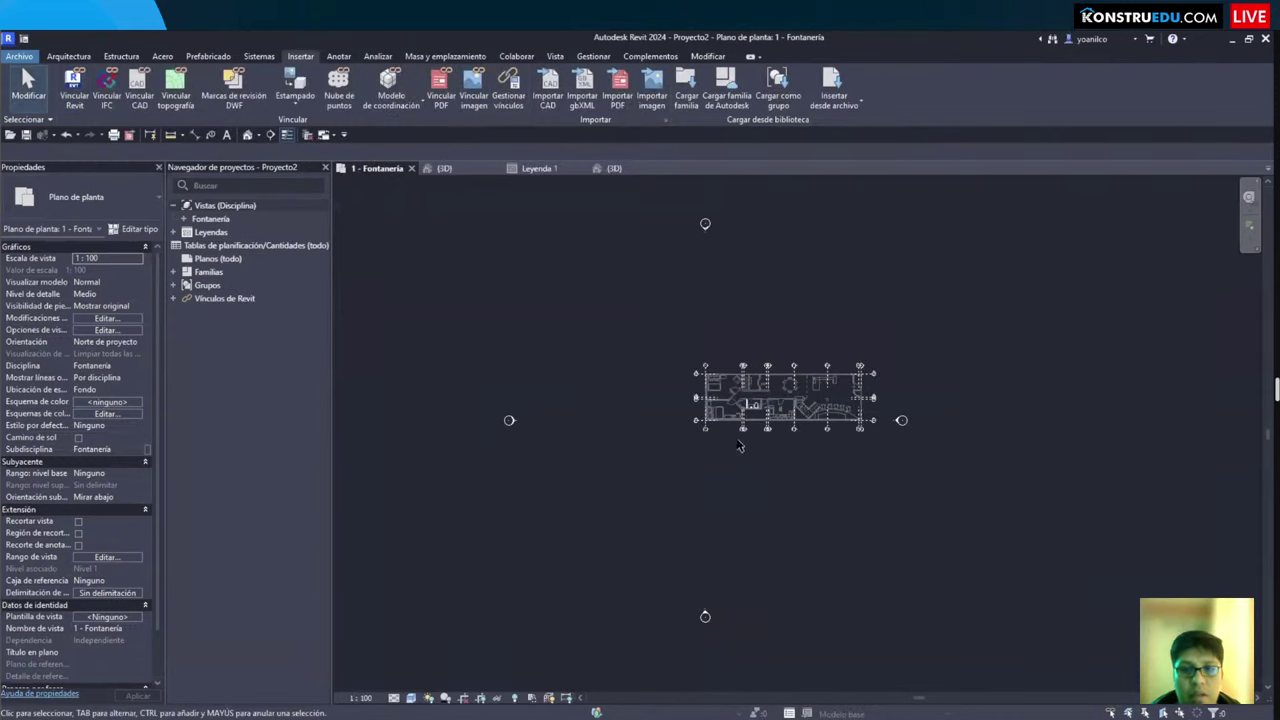
Step: Switch to the {3D} view and set its view scale to 1:100
{"action": "scroll", "coordinate": [735, 470], "scroll_direction": "up", "scroll_amount": 3}
{"action": "key", "text": "ctrl+Tab"}
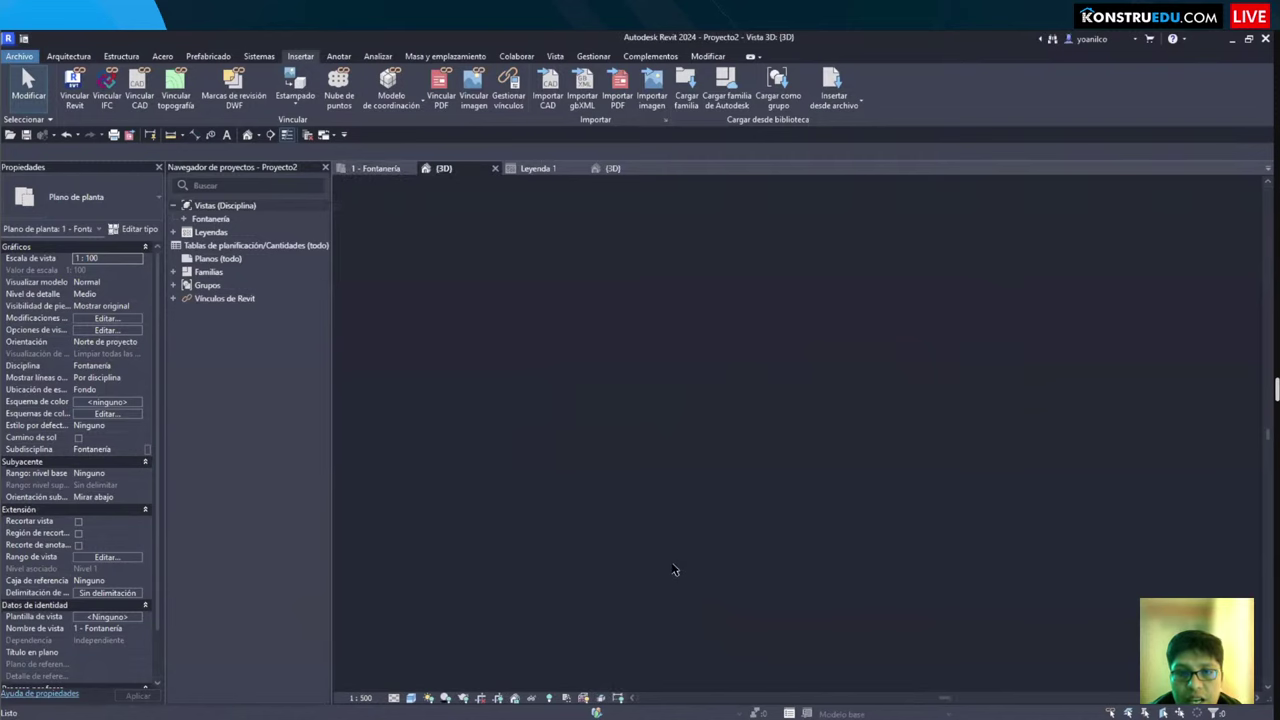
{"action": "mouse_move", "coordinate": [705, 600]}
{"action": "middle_mouse_down", "text": "shift"}
{"action": "mouse_move", "coordinate": [750, 605]}
{"action": "mouse_move", "coordinate": [623, 405]}
{"action": "mouse_move", "coordinate": [520, 368]}
{"action": "middle_mouse_up", "text": "shift"}
{"action": "scroll", "coordinate": [700, 400], "scroll_direction": "up", "scroll_amount": 1}
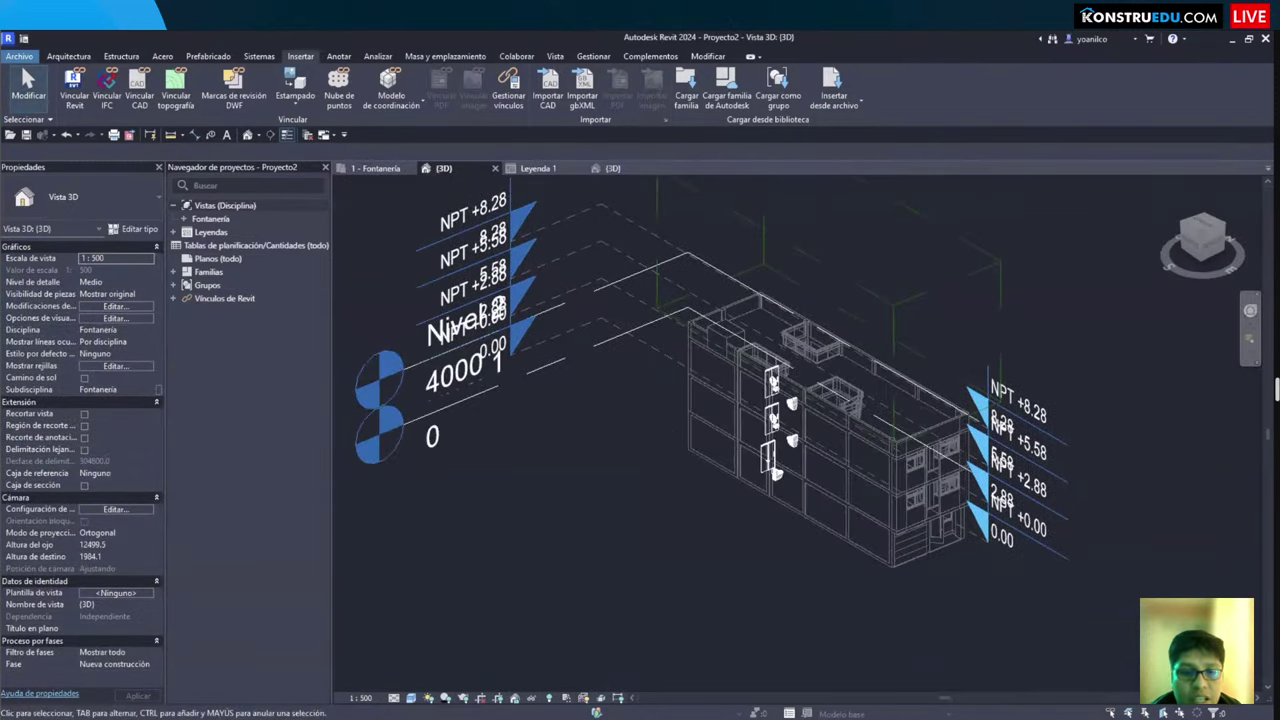
{"action": "left_click", "coordinate": [360, 698]}
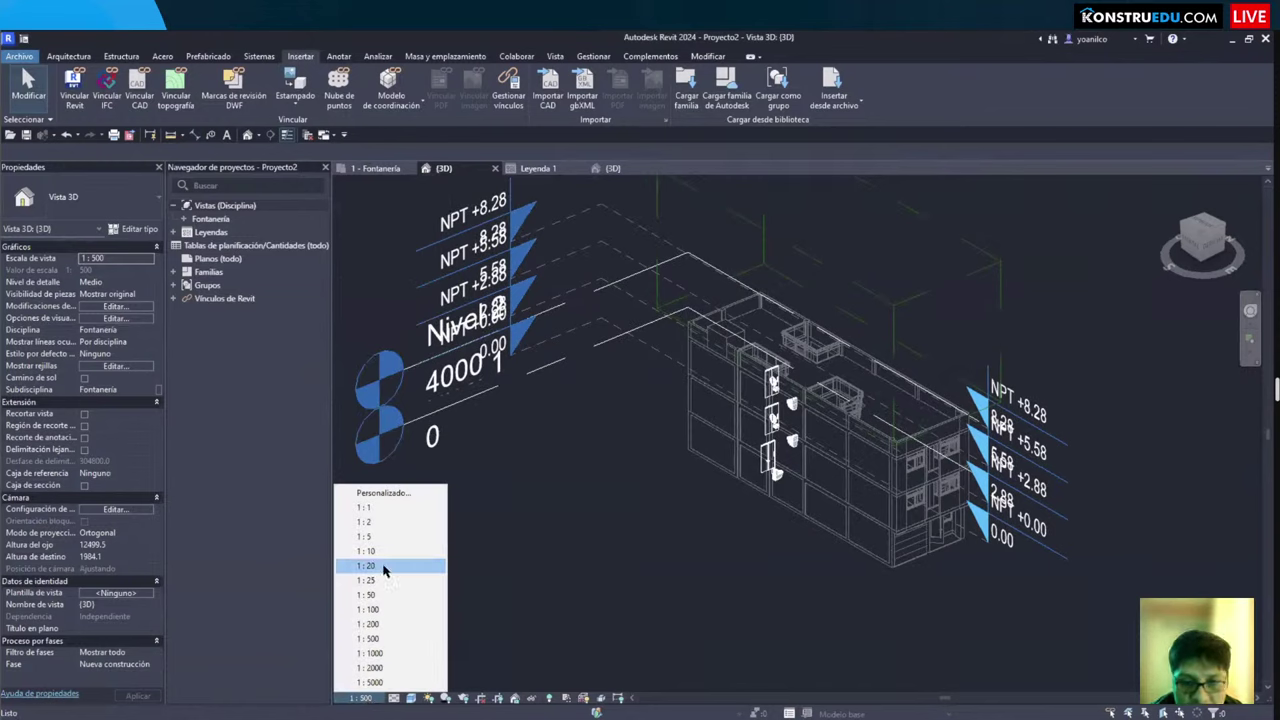
{"action": "left_click", "coordinate": [368, 609]}
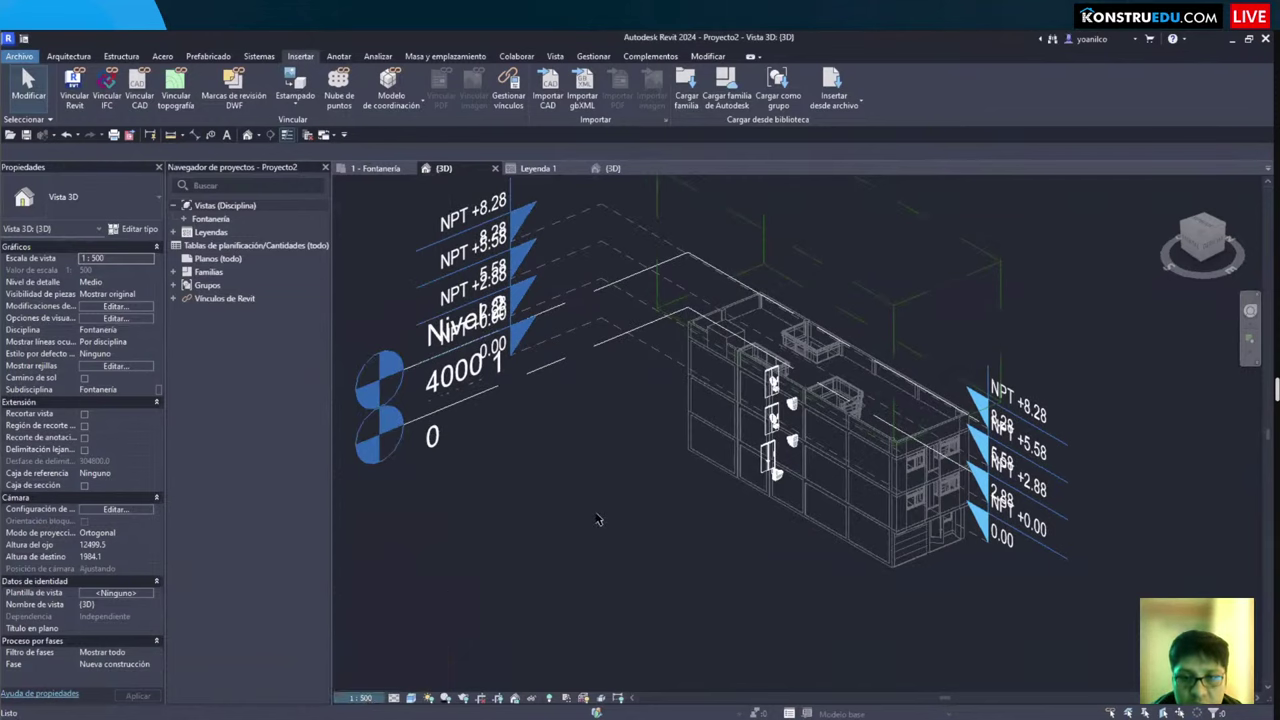
Step: Orbit and zoom the linked building to inspect its sanitary fixtures
{"action": "middle_click_drag", "start_coordinate": [662, 447], "coordinate": [629, 439], "text": "shift"}
{"action": "scroll", "coordinate": [577, 544], "scroll_direction": "up", "scroll_amount": 5}
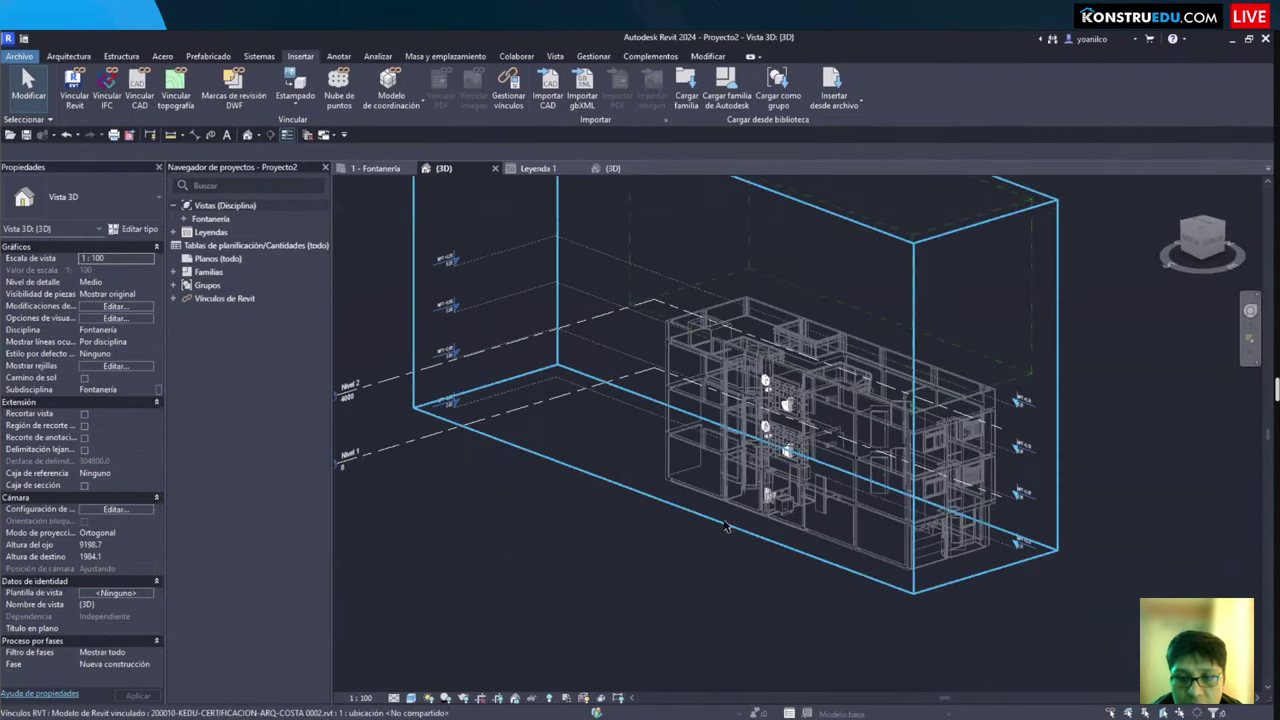
{"action": "scroll", "coordinate": [577, 544], "scroll_direction": "up", "scroll_amount": 5}
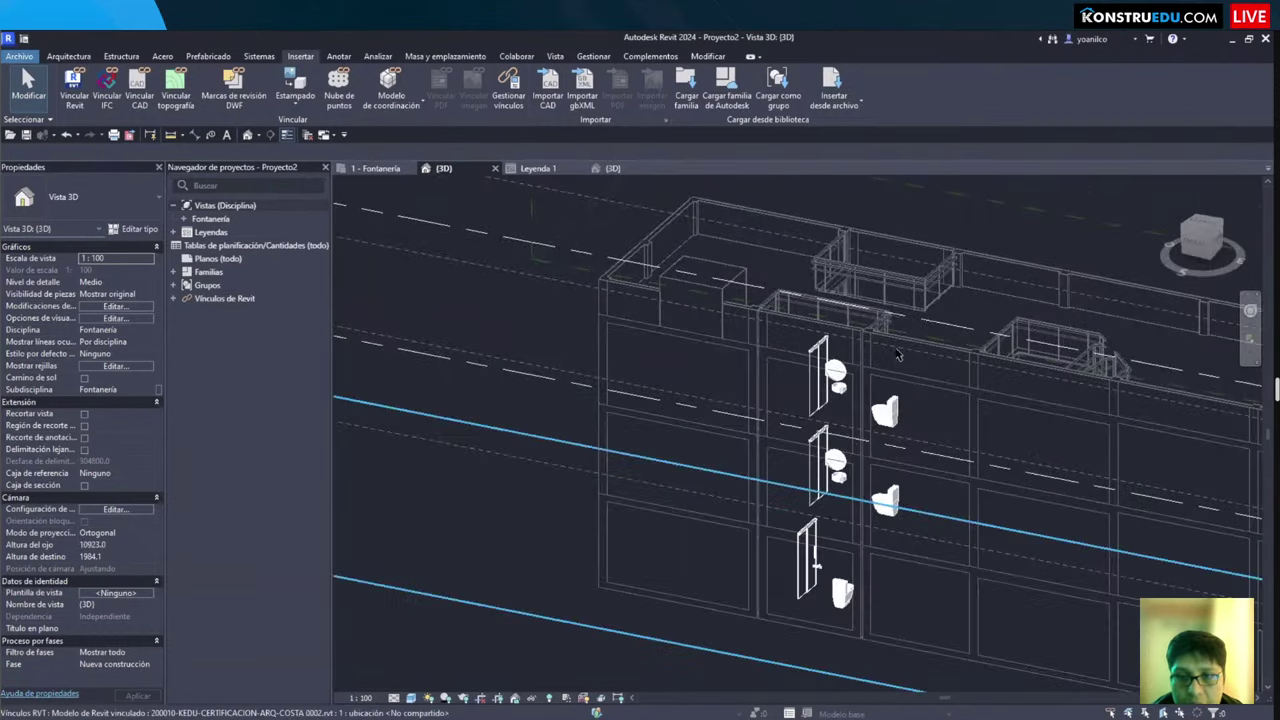
{"action": "middle_click_drag", "start_coordinate": [894, 430], "coordinate": [551, 609], "text": "shift"}
{"action": "scroll", "coordinate": [650, 602], "scroll_direction": "down", "scroll_amount": 5}
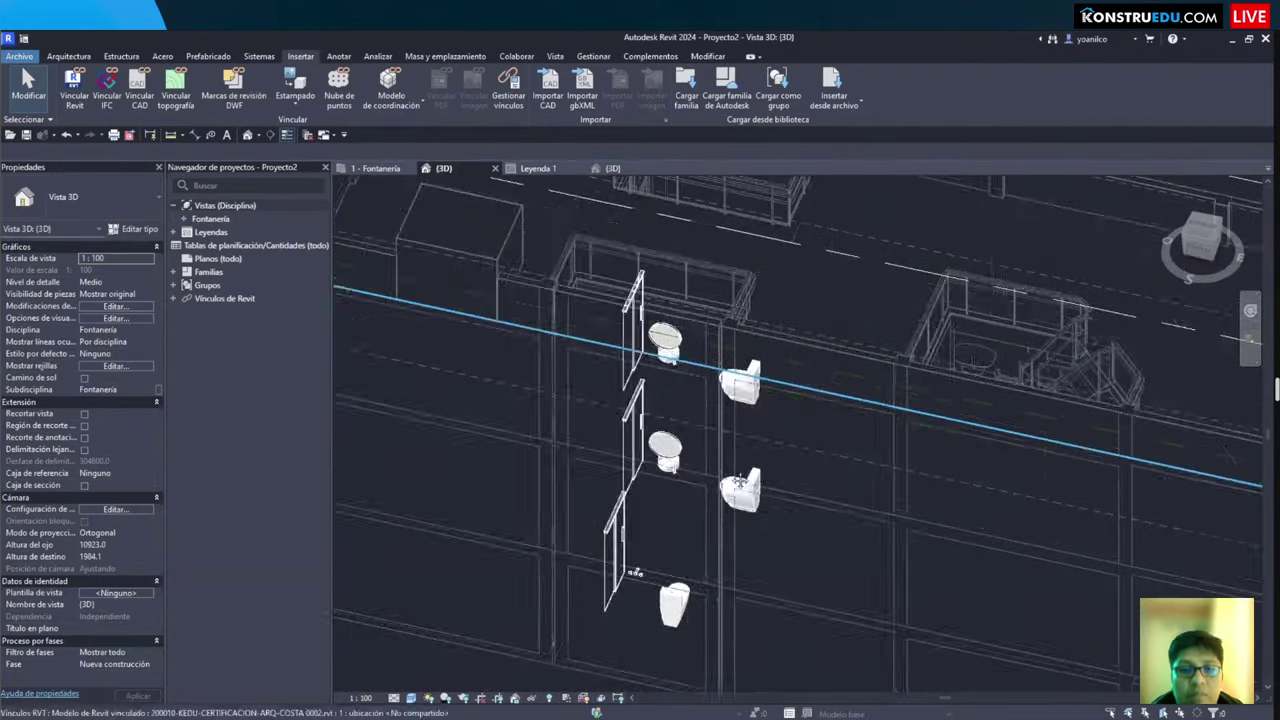
{"action": "scroll", "coordinate": [650, 602], "scroll_direction": "down", "scroll_amount": 3}
{"action": "middle_click_drag", "start_coordinate": [650, 602], "coordinate": [615, 380], "text": "shift"}
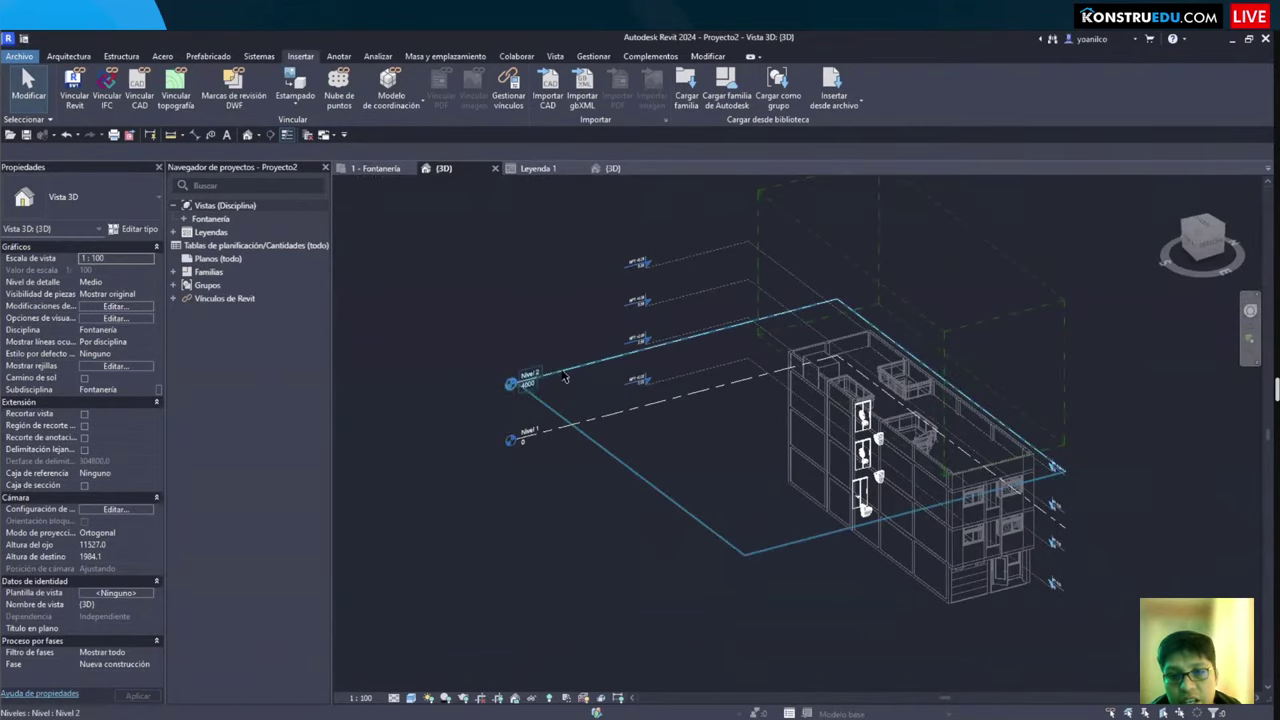
Step: Delete level Nivel 2 and its views, then go back to the 1 - Fontanería plan
{"action": "left_click", "coordinate": [565, 377]}
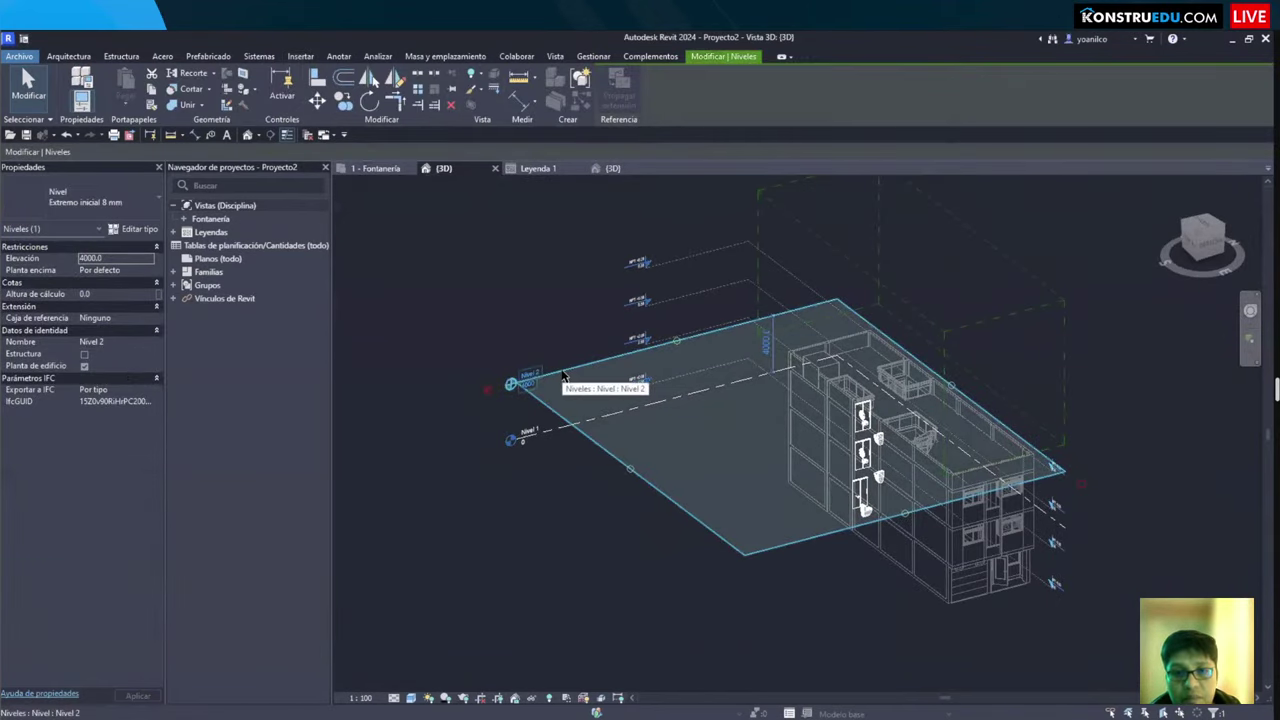
{"action": "key", "text": "Delete"}
{"action": "left_click", "coordinate": [692, 429]}
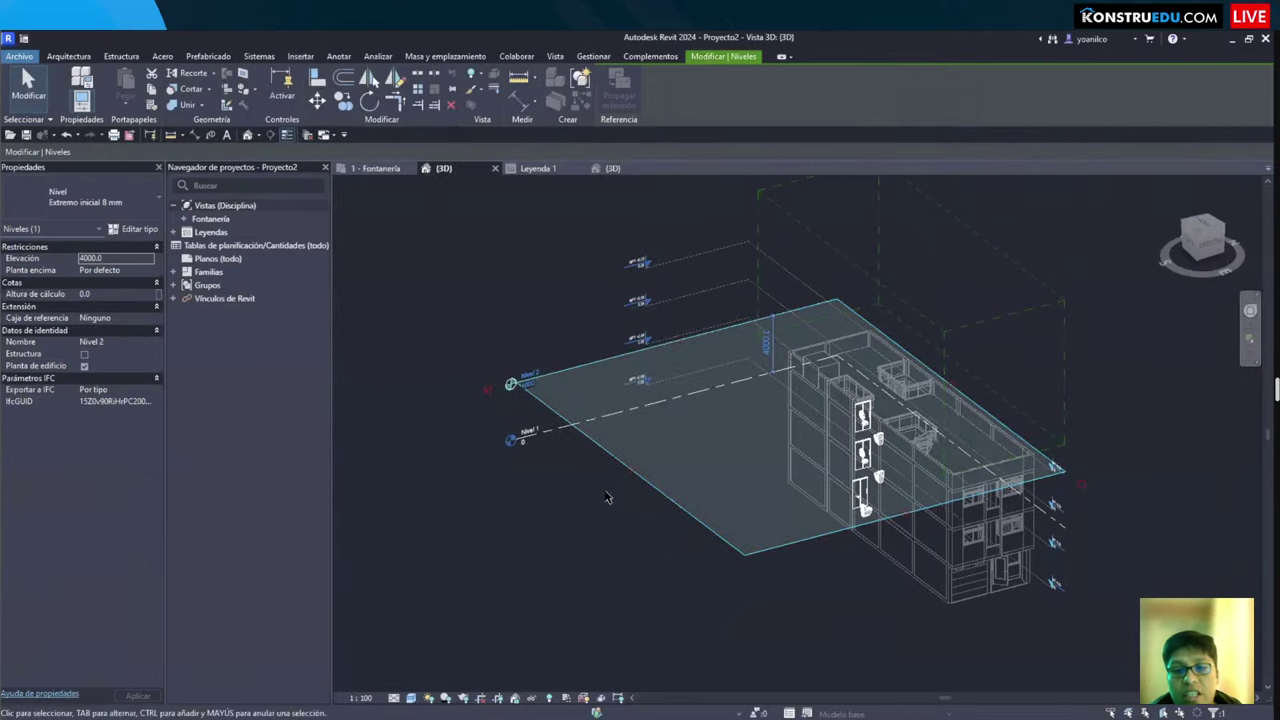
{"action": "scroll", "coordinate": [640, 494], "scroll_direction": "up", "scroll_amount": 2}
{"action": "middle_click_drag", "start_coordinate": [577, 93], "coordinate": [557, 278], "text": "shift"}
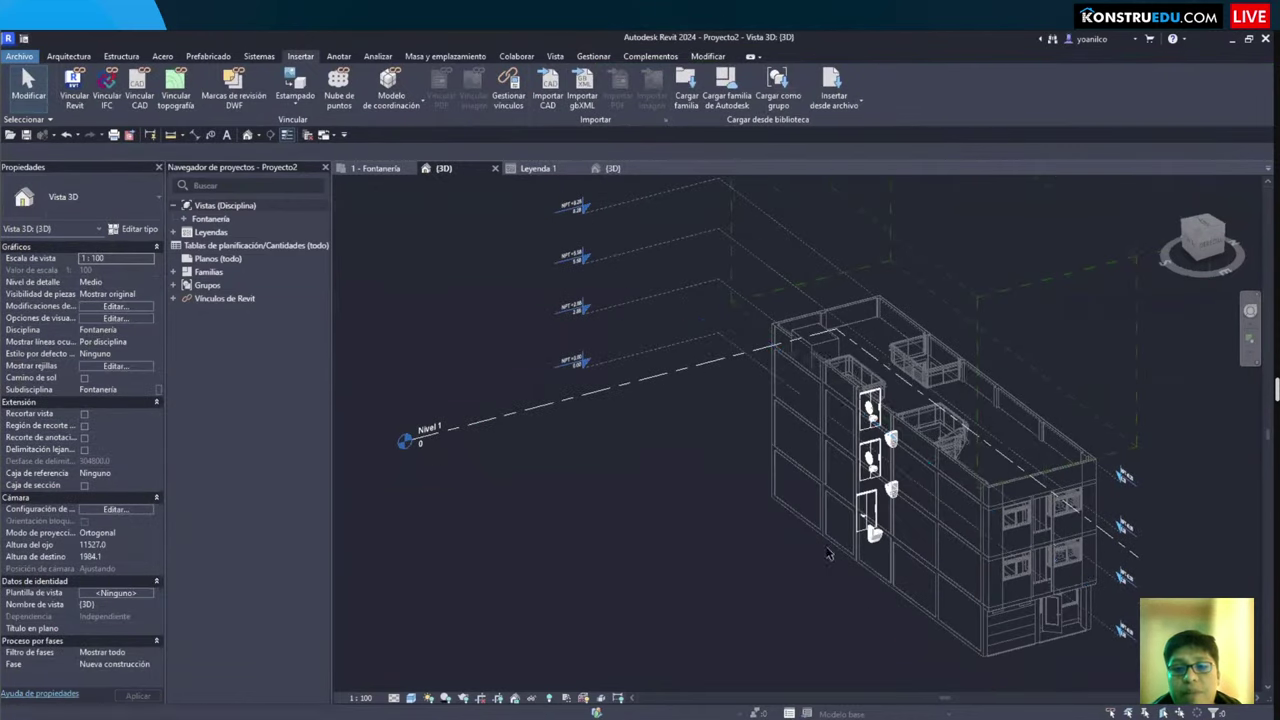
{"action": "left_click", "coordinate": [382, 170]}
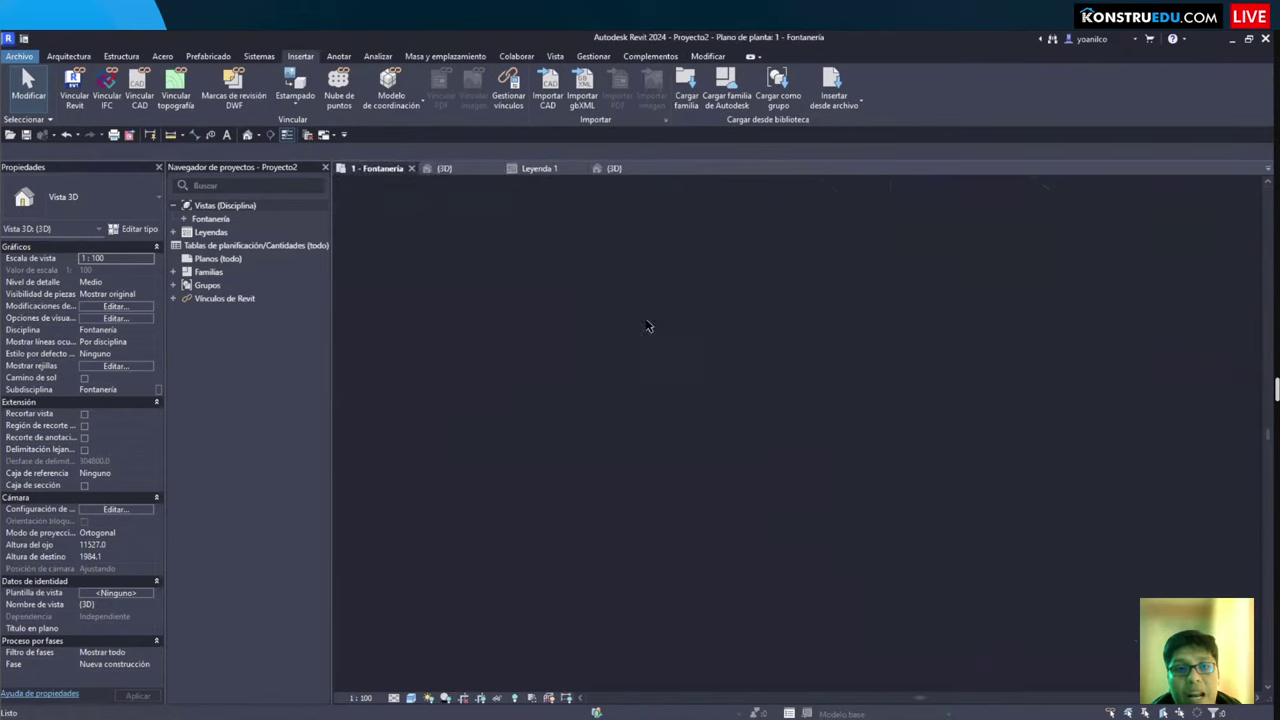
{"action": "scroll", "coordinate": [458, 197], "scroll_direction": "up", "scroll_amount": 1}
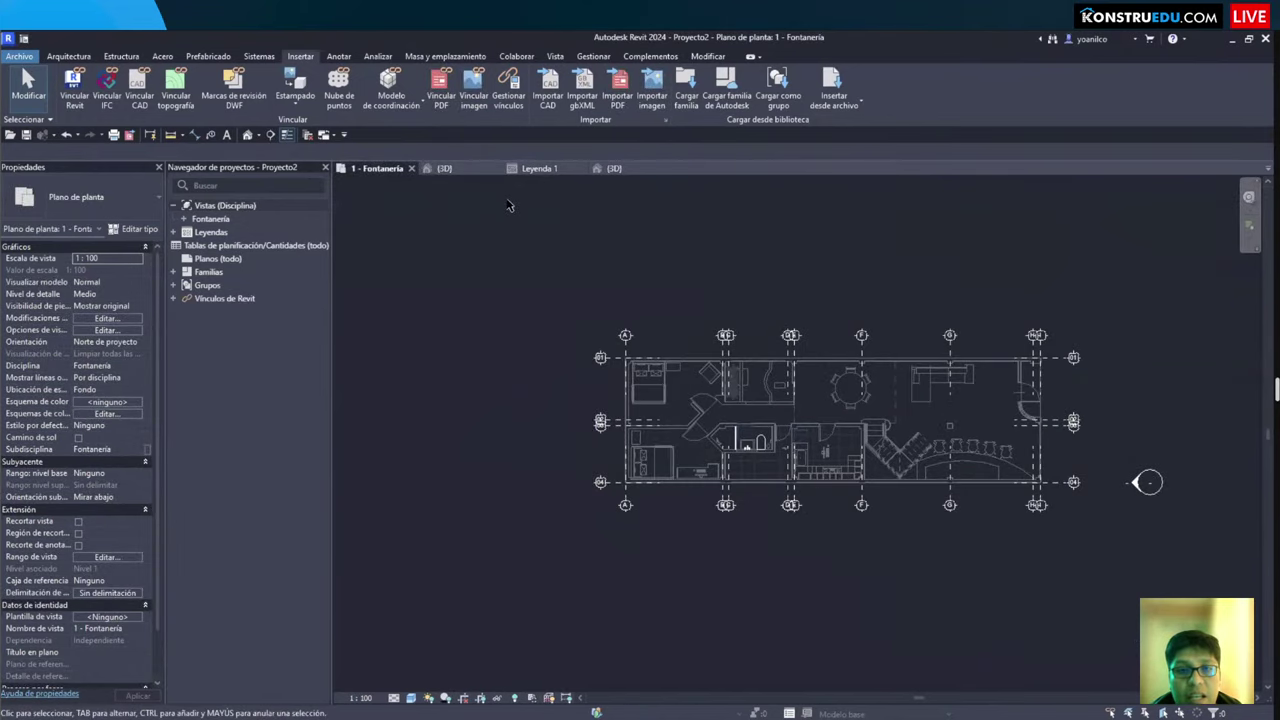
Step: Start Copy/Monitor and pick the linked architectural model as the source
{"action": "middle_click_drag", "start_coordinate": [508, 205], "coordinate": [483, 214]}
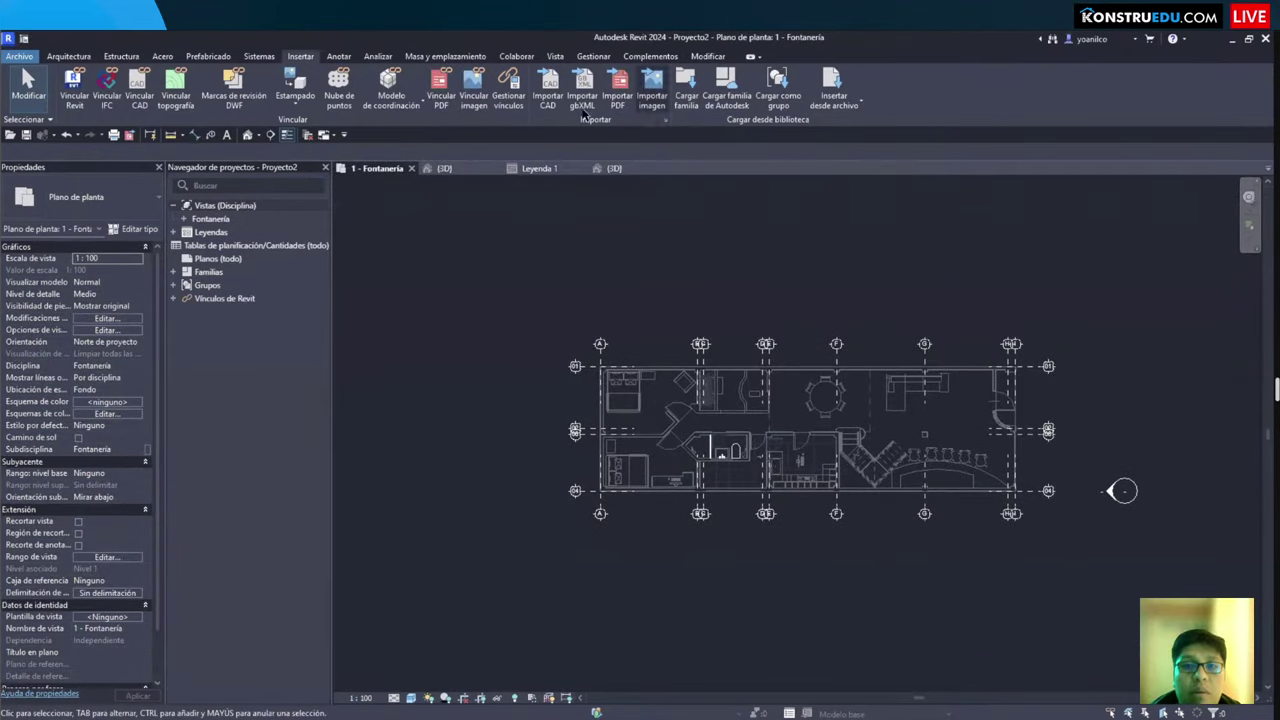
{"action": "left_click", "coordinate": [515, 57]}
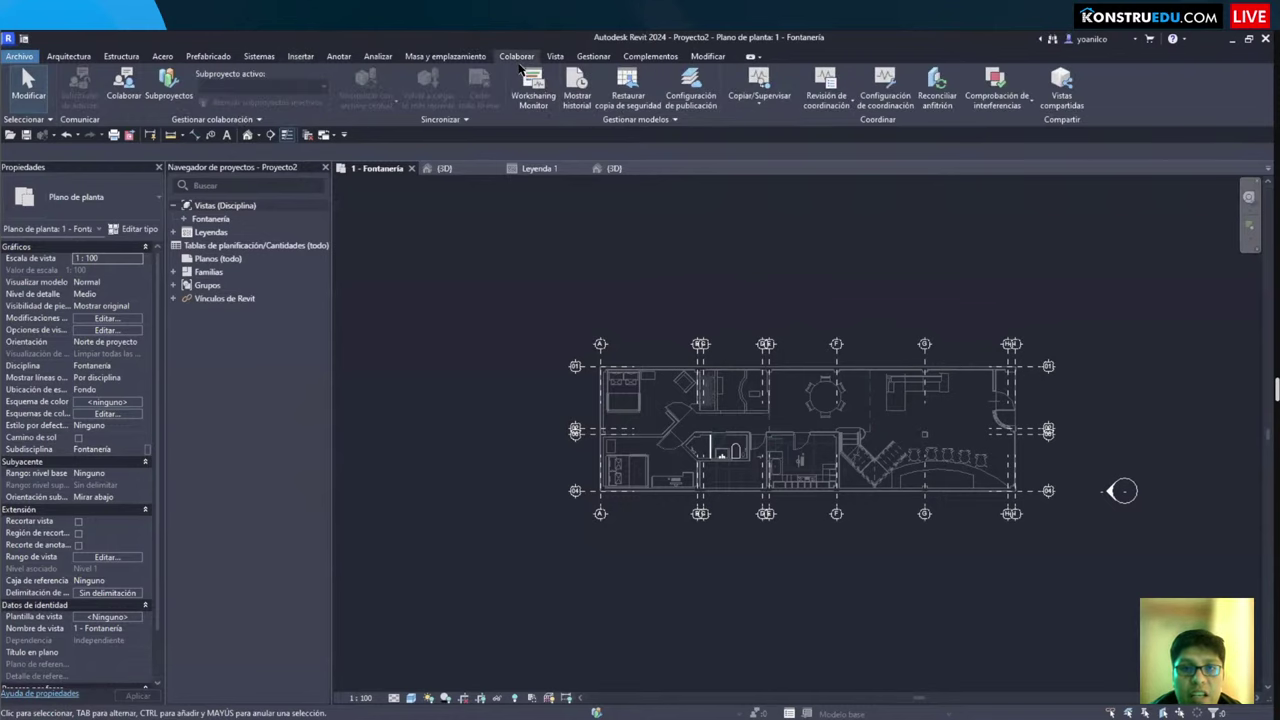
{"action": "left_click", "coordinate": [759, 100]}
{"action": "left_click", "coordinate": [785, 155]}
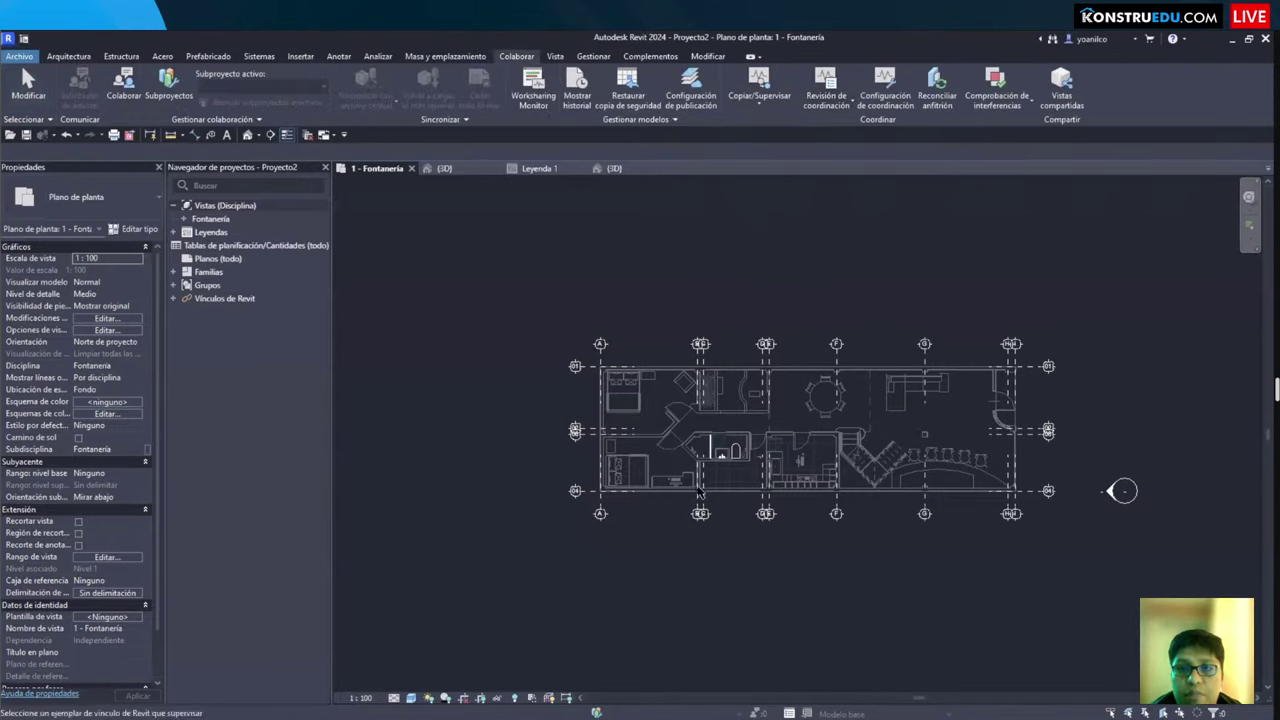
{"action": "left_click", "coordinate": [709, 457]}
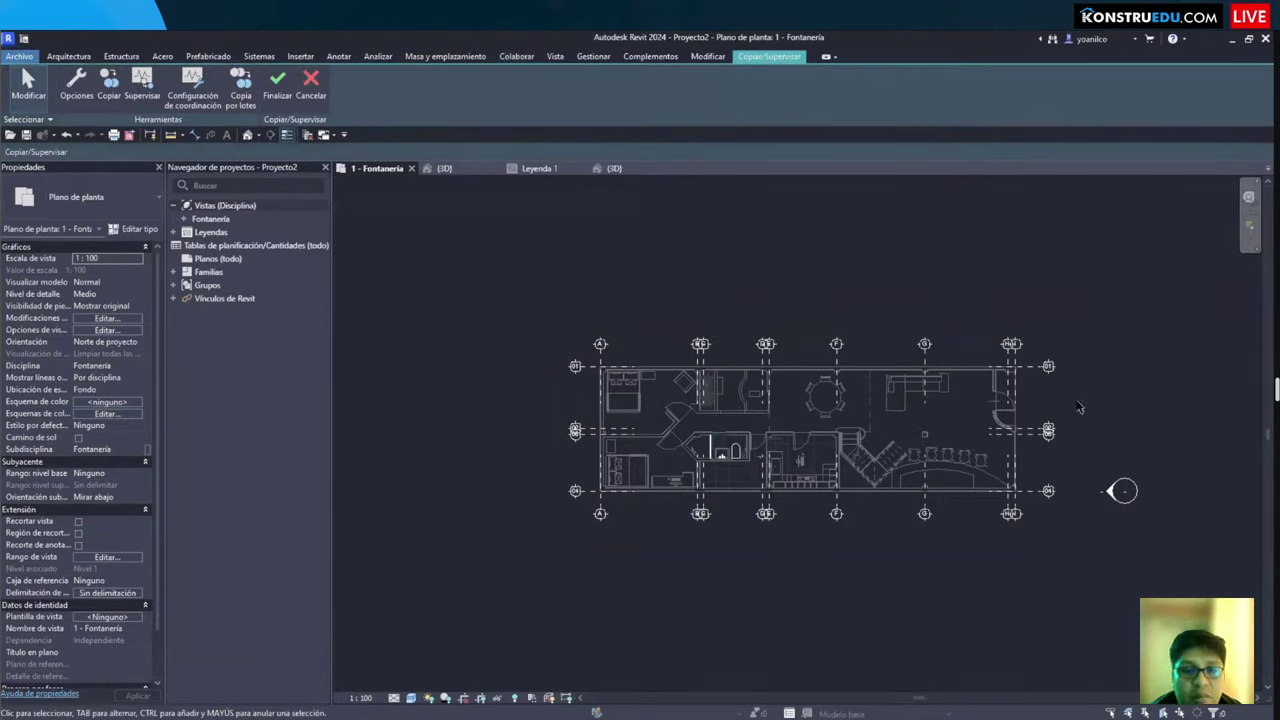
Step: Copy the link's 13 grids by filtering a window selection to Grids only, then open Este - Fontanería
{"action": "left_click", "coordinate": [109, 84]}
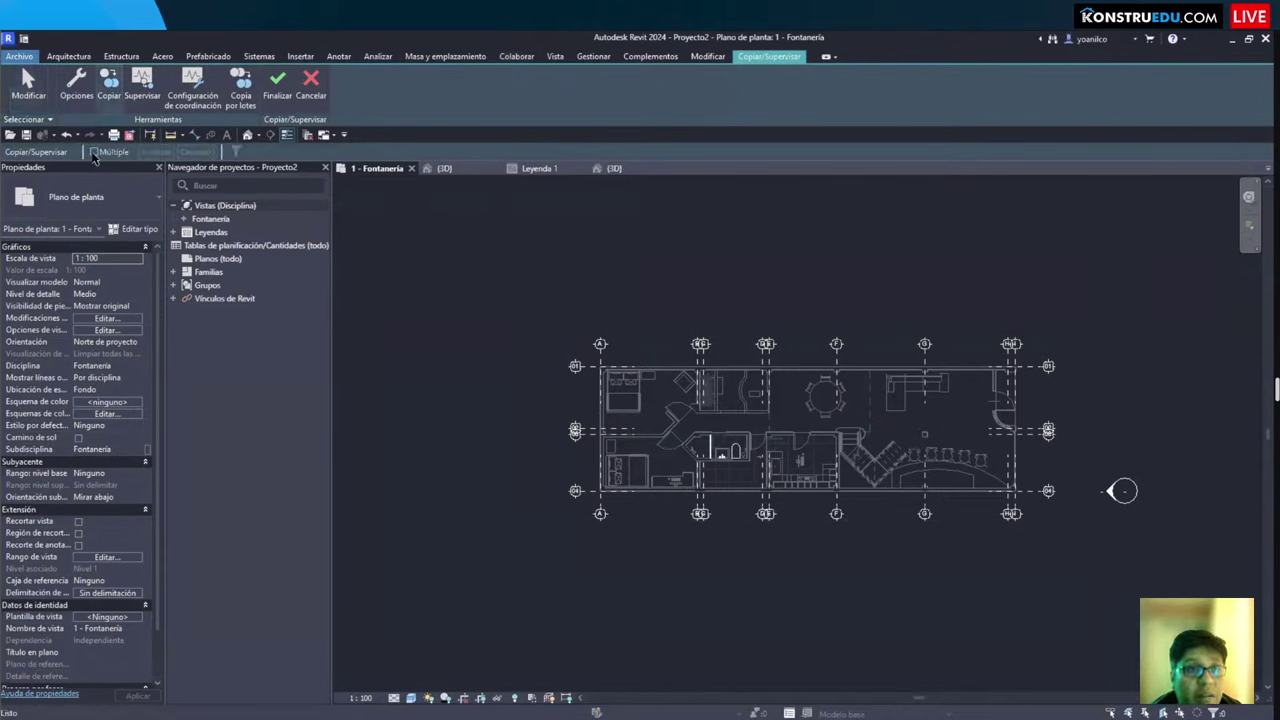
{"action": "left_click_drag", "start_coordinate": [1061, 287], "coordinate": [410, 562]}
{"action": "left_click", "coordinate": [237, 151]}
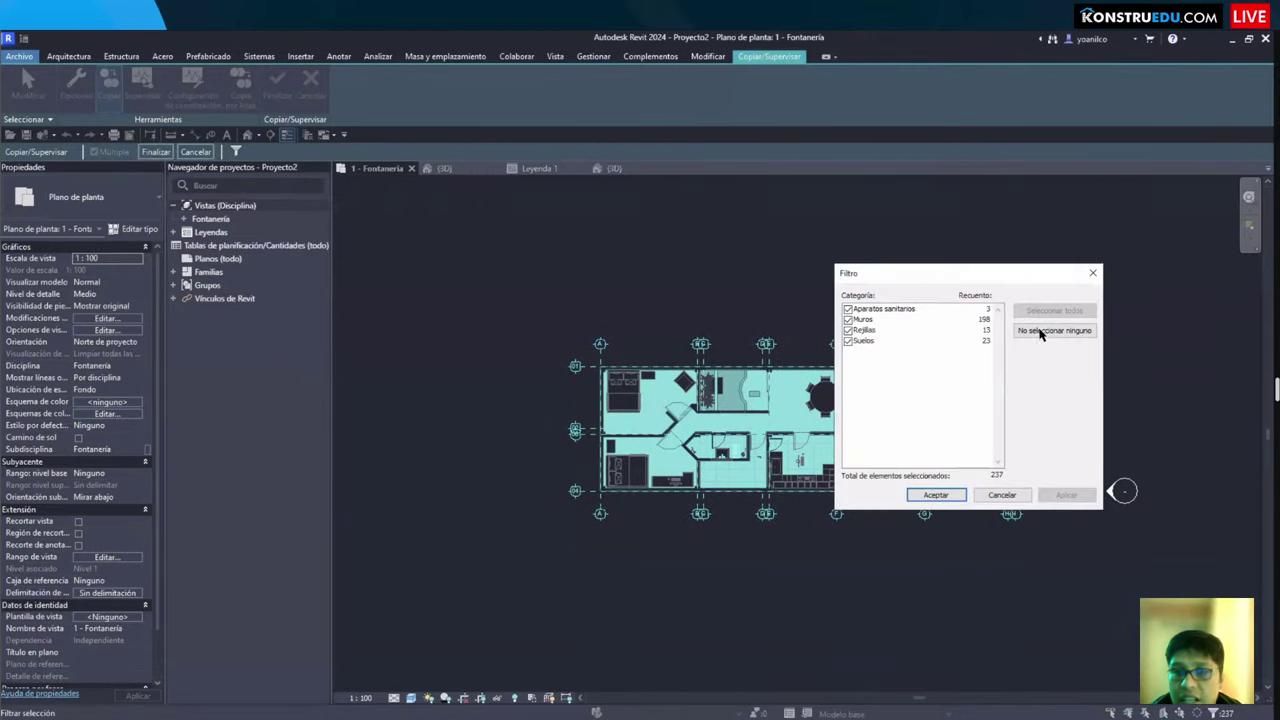
{"action": "left_click", "coordinate": [1055, 330]}
{"action": "left_click", "coordinate": [848, 341]}
{"action": "left_click", "coordinate": [933, 494]}
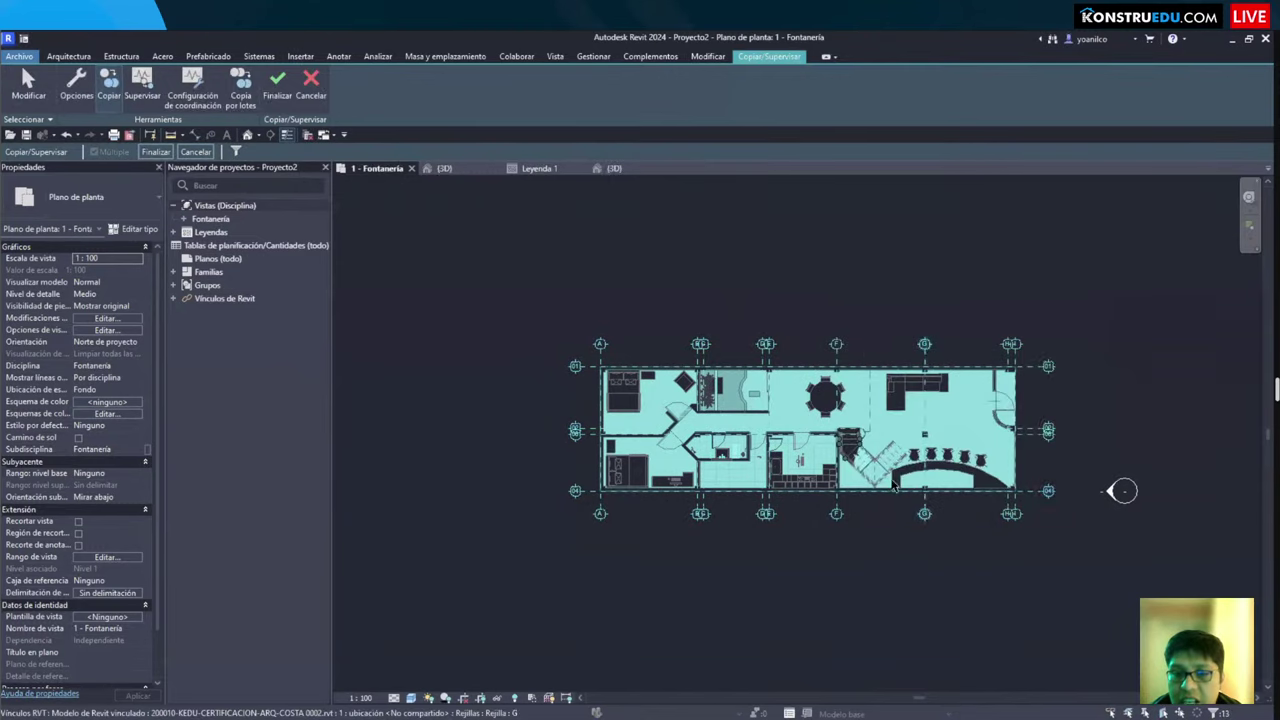
{"action": "left_click", "coordinate": [152, 153]}
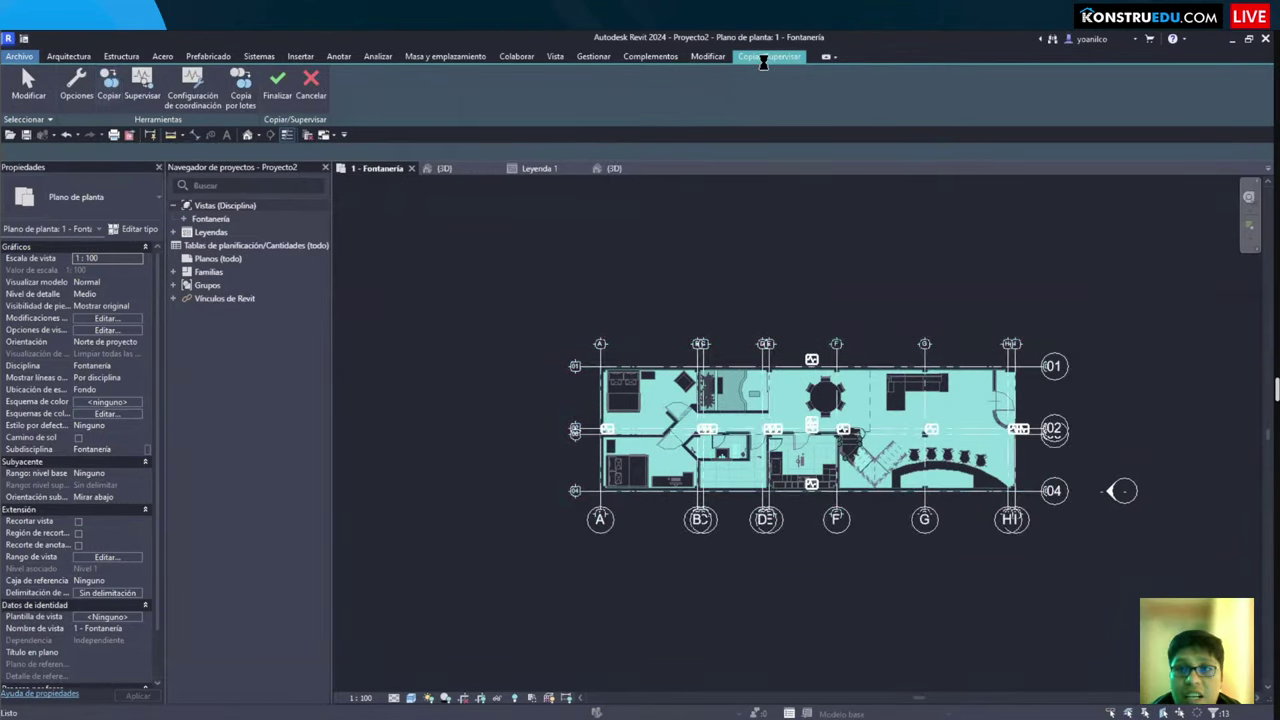
{"action": "left_click", "coordinate": [320, 82]}
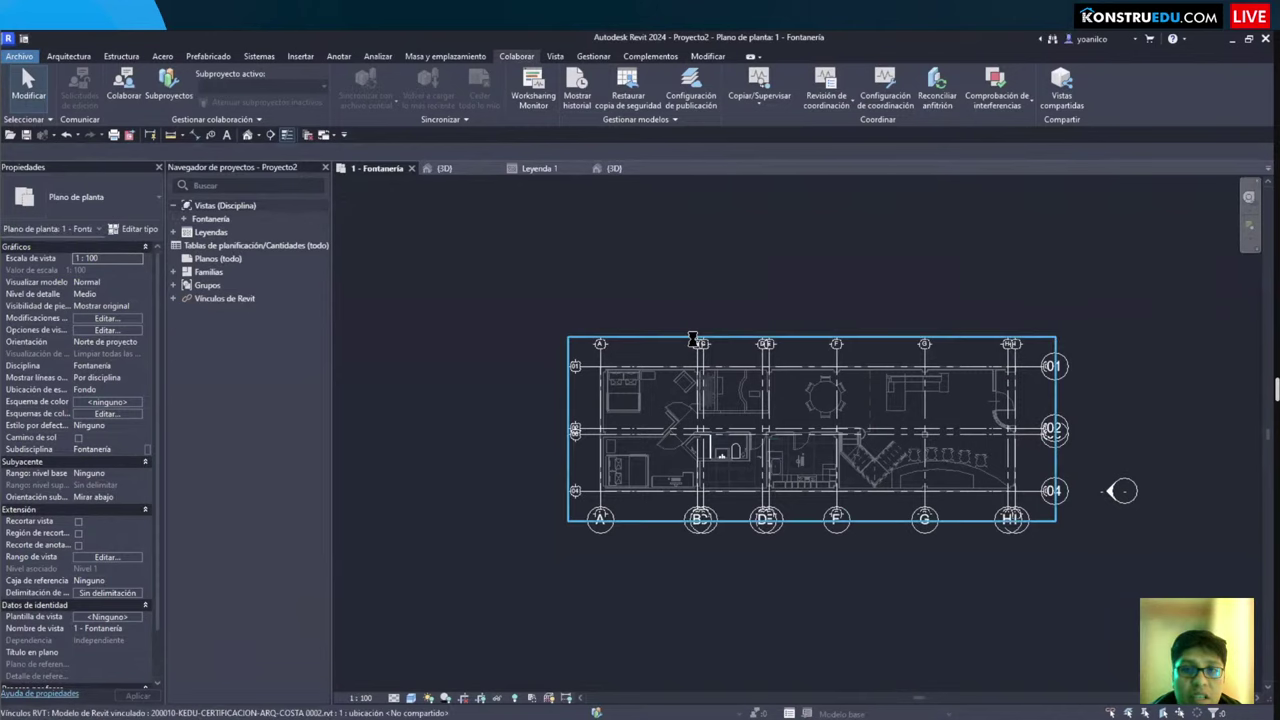
{"action": "double_click", "coordinate": [1112, 491]}
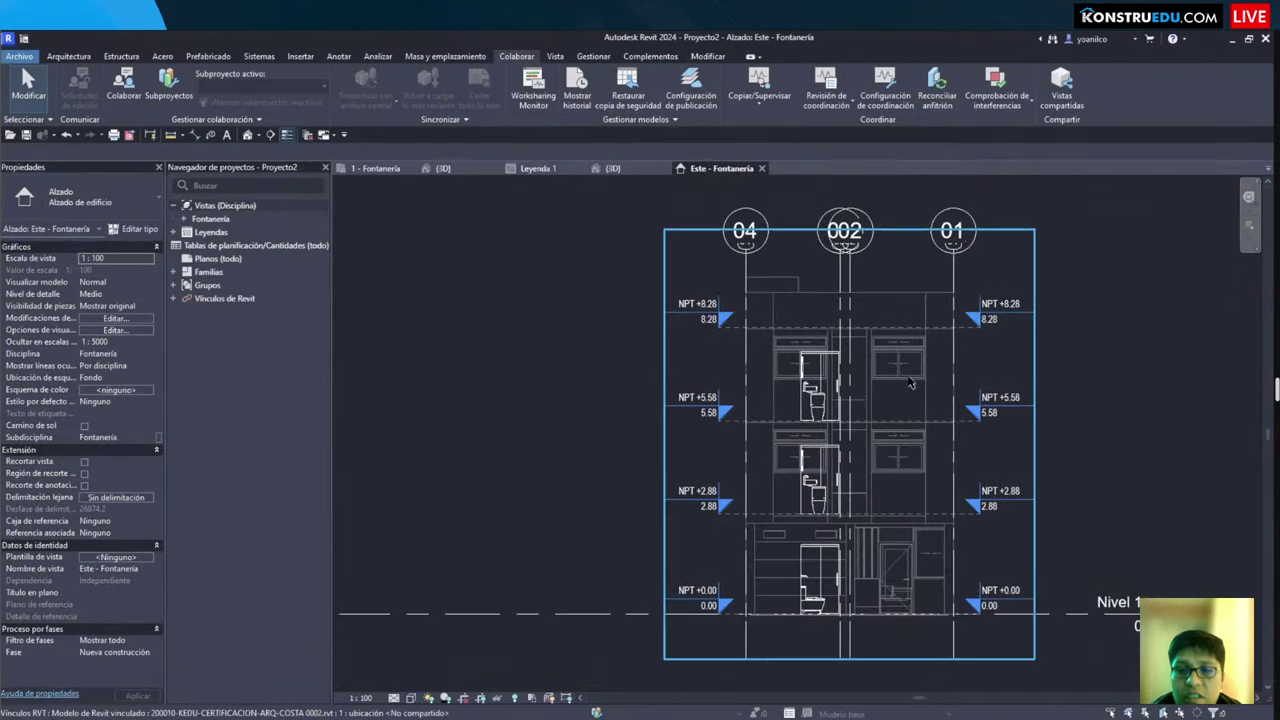
Step: Start Copy/Monitor on the linked architectural model from the elevation
{"action": "left_click", "coordinate": [1000, 360]}
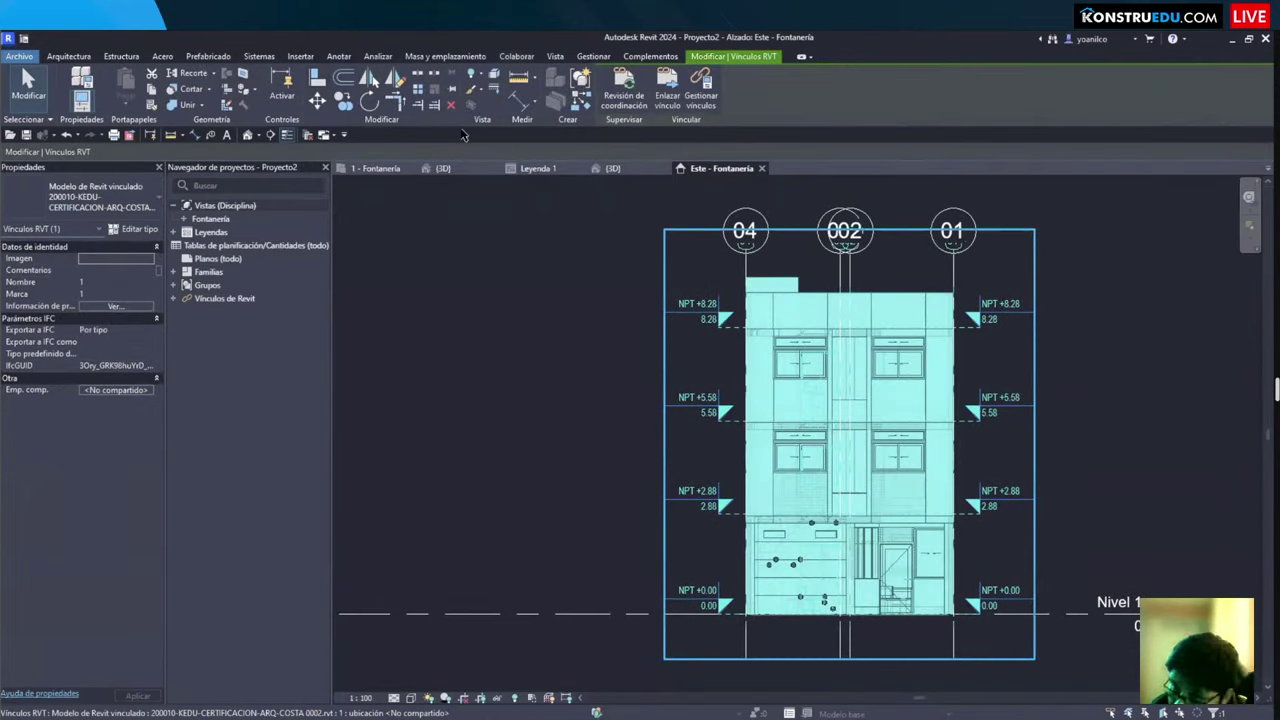
{"action": "key", "text": "Escape"}
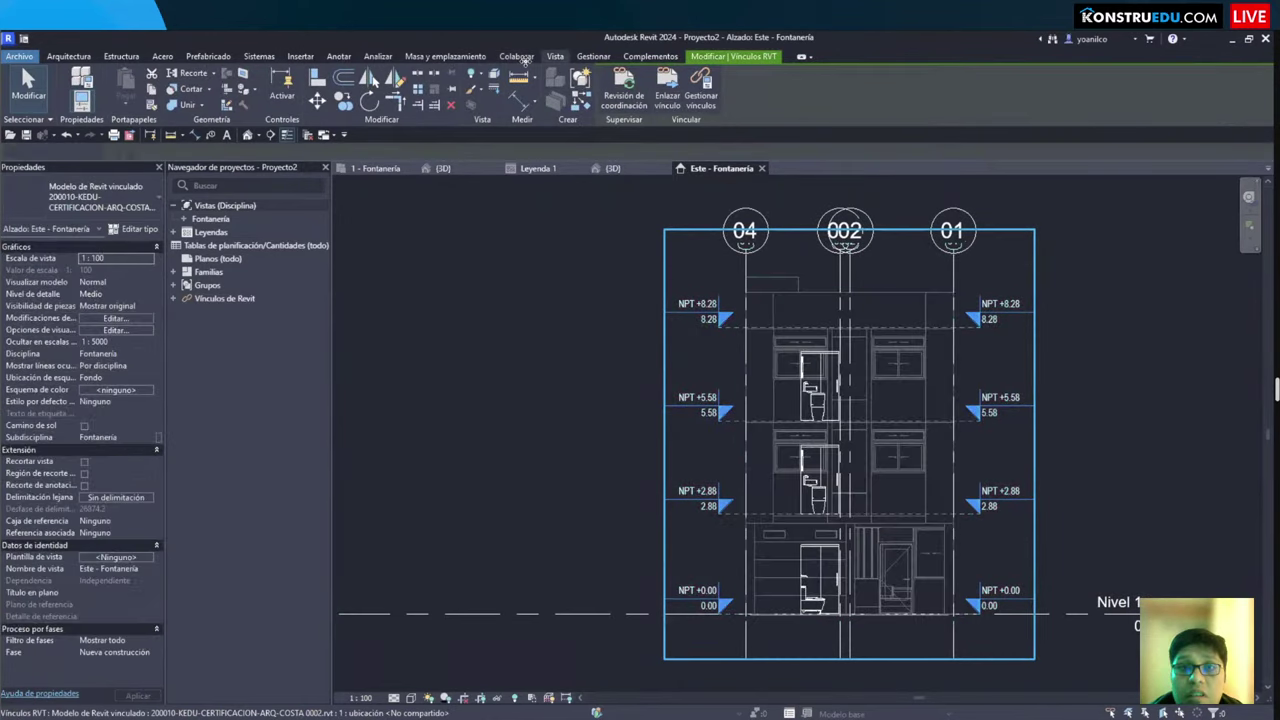
{"action": "left_click", "coordinate": [760, 96]}
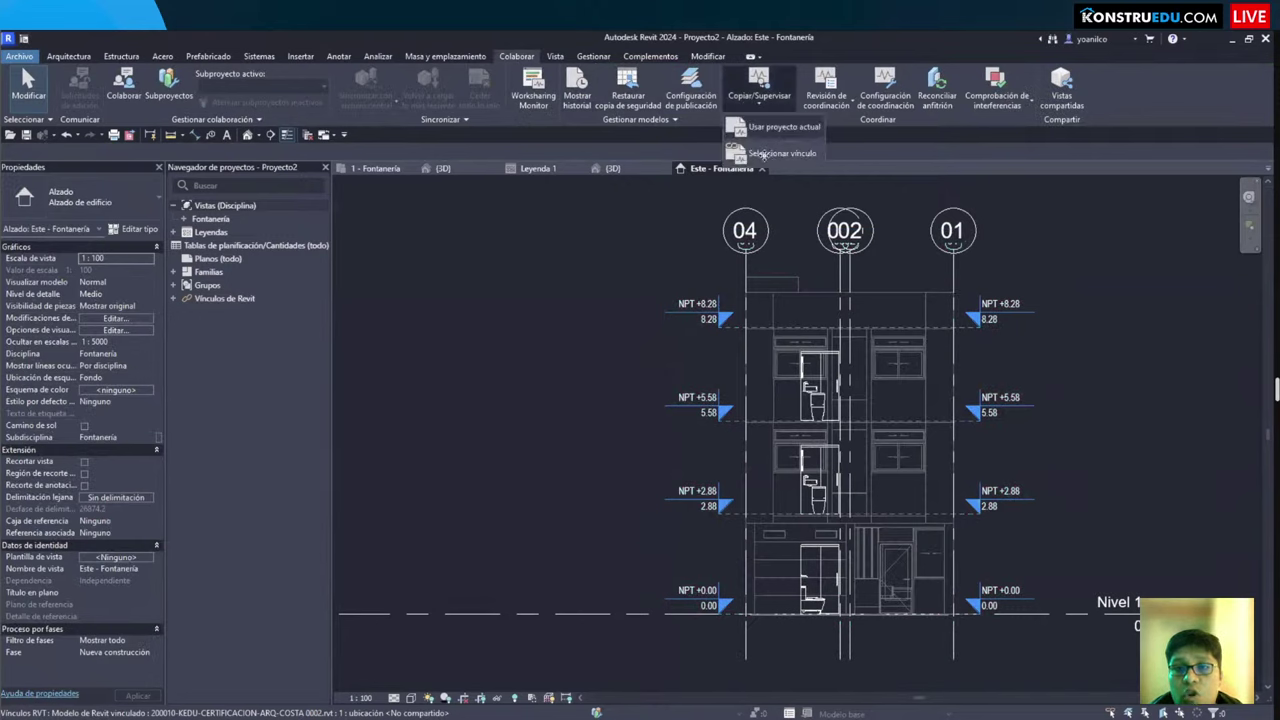
{"action": "left_click", "coordinate": [763, 154]}
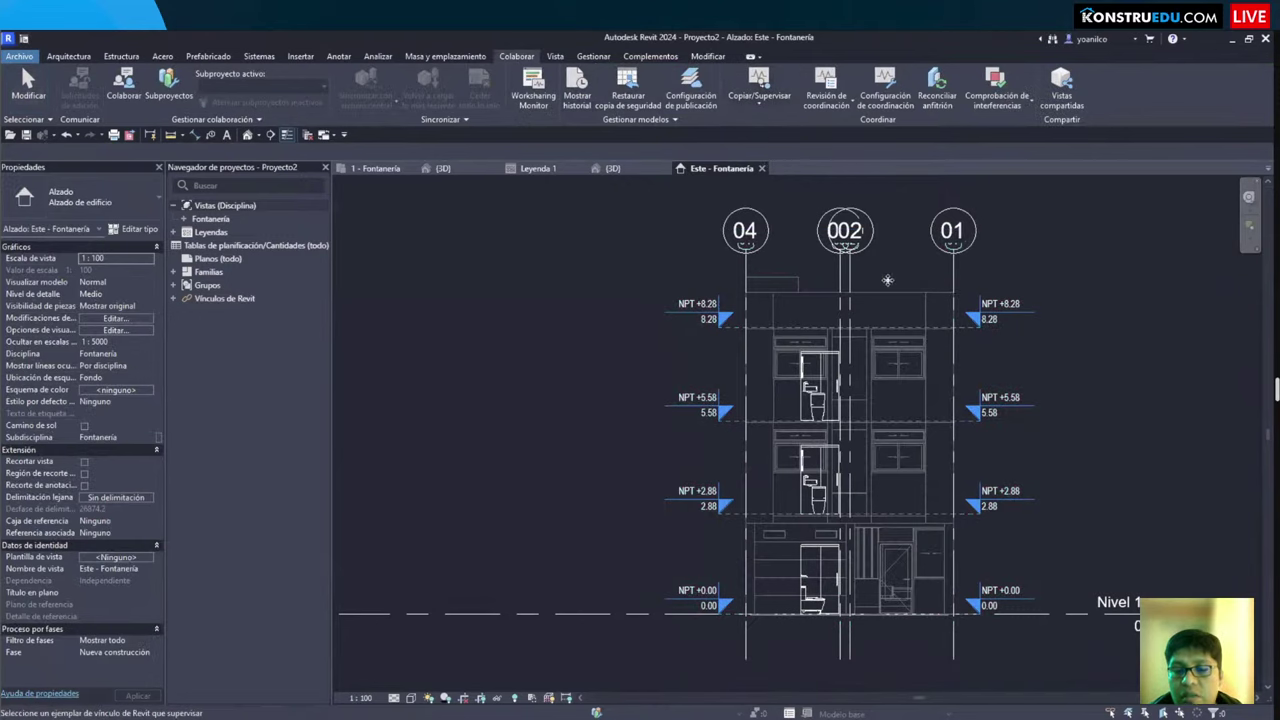
{"action": "left_click", "coordinate": [895, 308]}
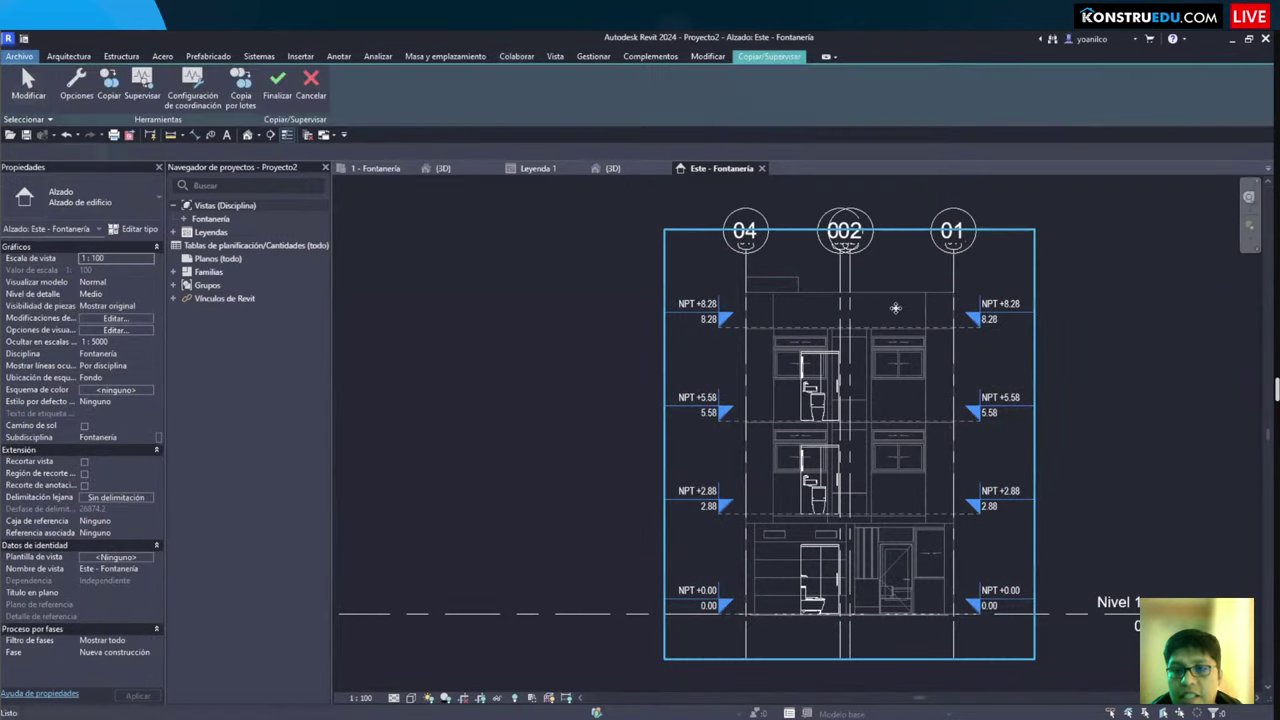
{"action": "left_click", "coordinate": [109, 85]}
Step: With Multiple on, copy levels 8.28, 5.58, 2.88 and 0.00 and finish
{"action": "left_click", "coordinate": [93, 152]}
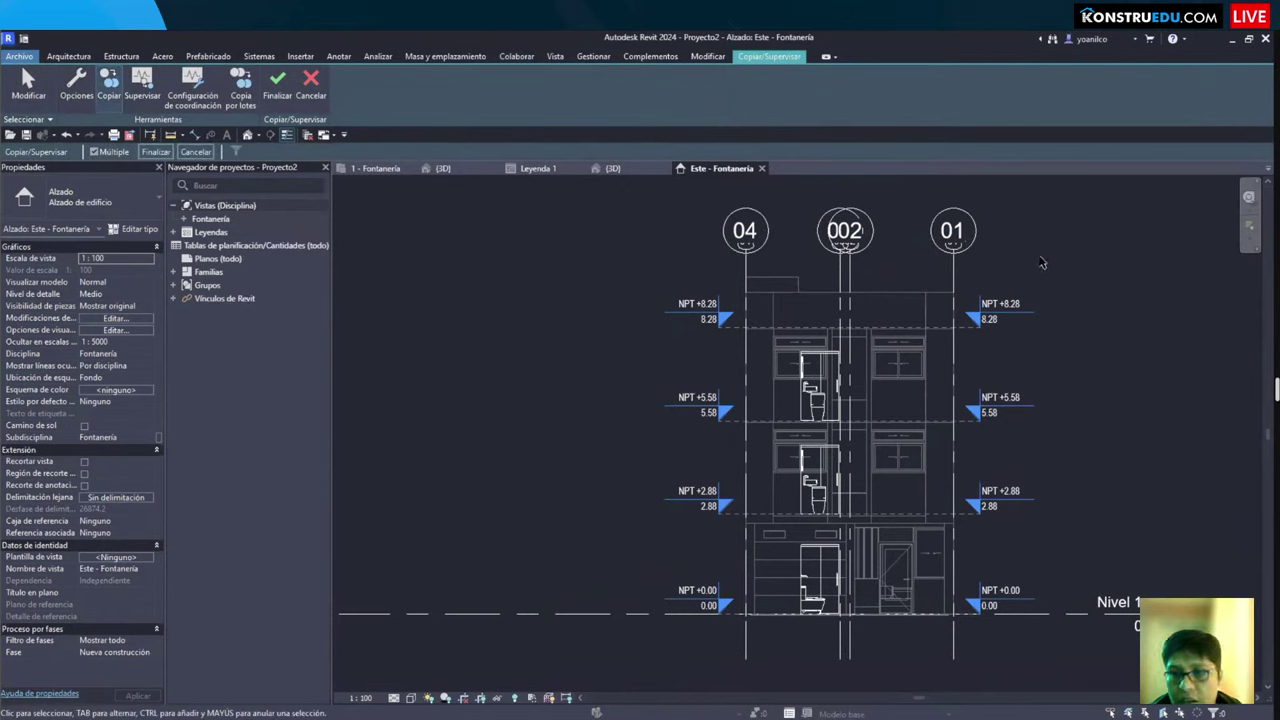
{"action": "left_click", "coordinate": [968, 322]}
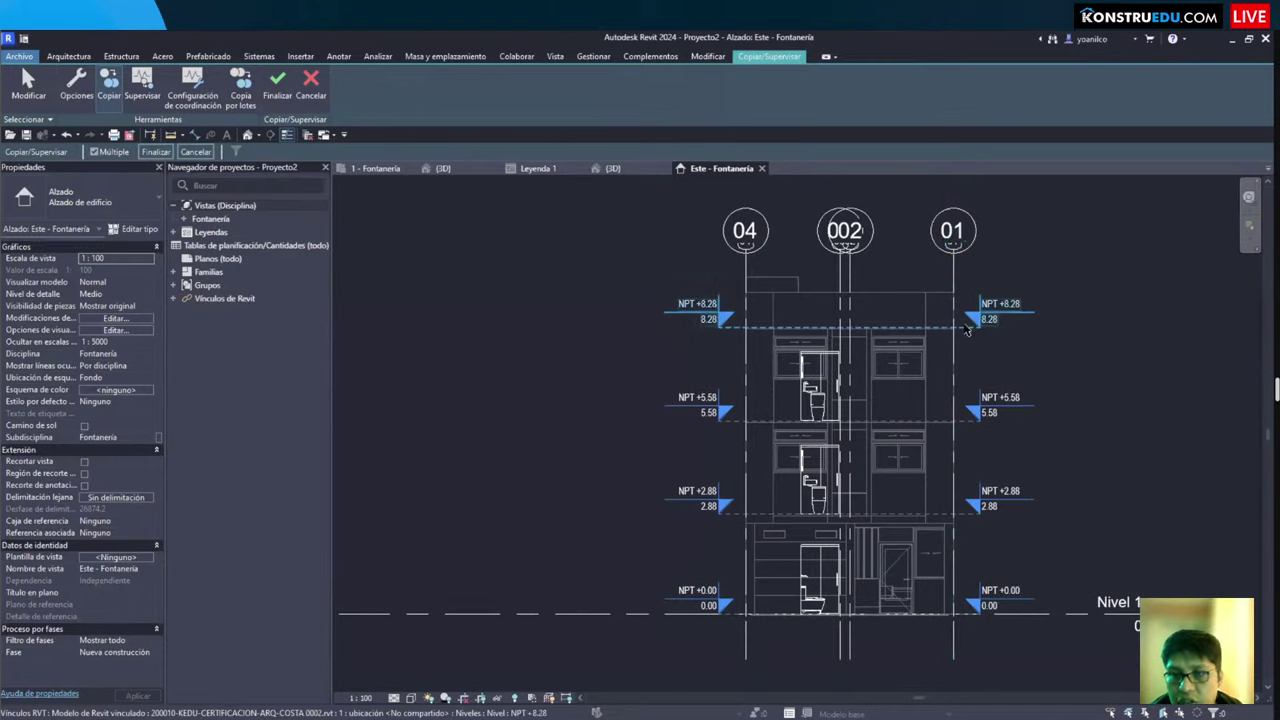
{"action": "left_click", "coordinate": [967, 415]}
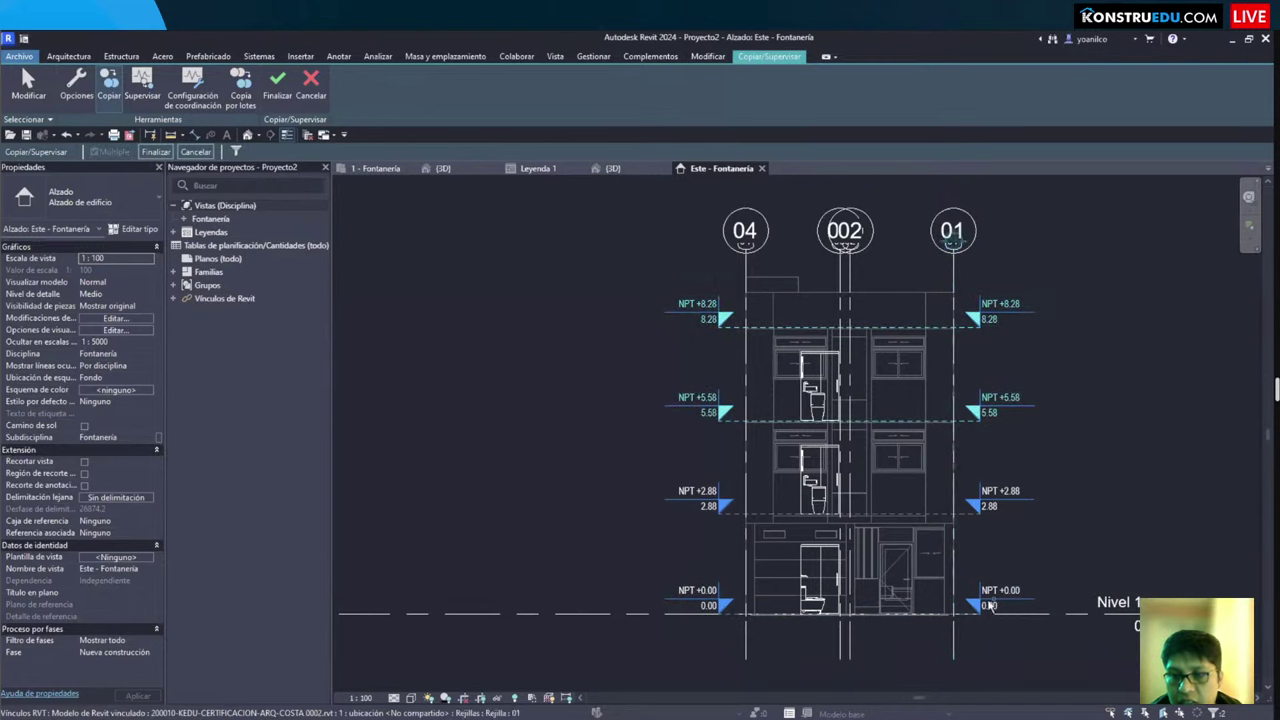
{"action": "left_click", "coordinate": [967, 508]}
{"action": "left_click", "coordinate": [923, 586]}
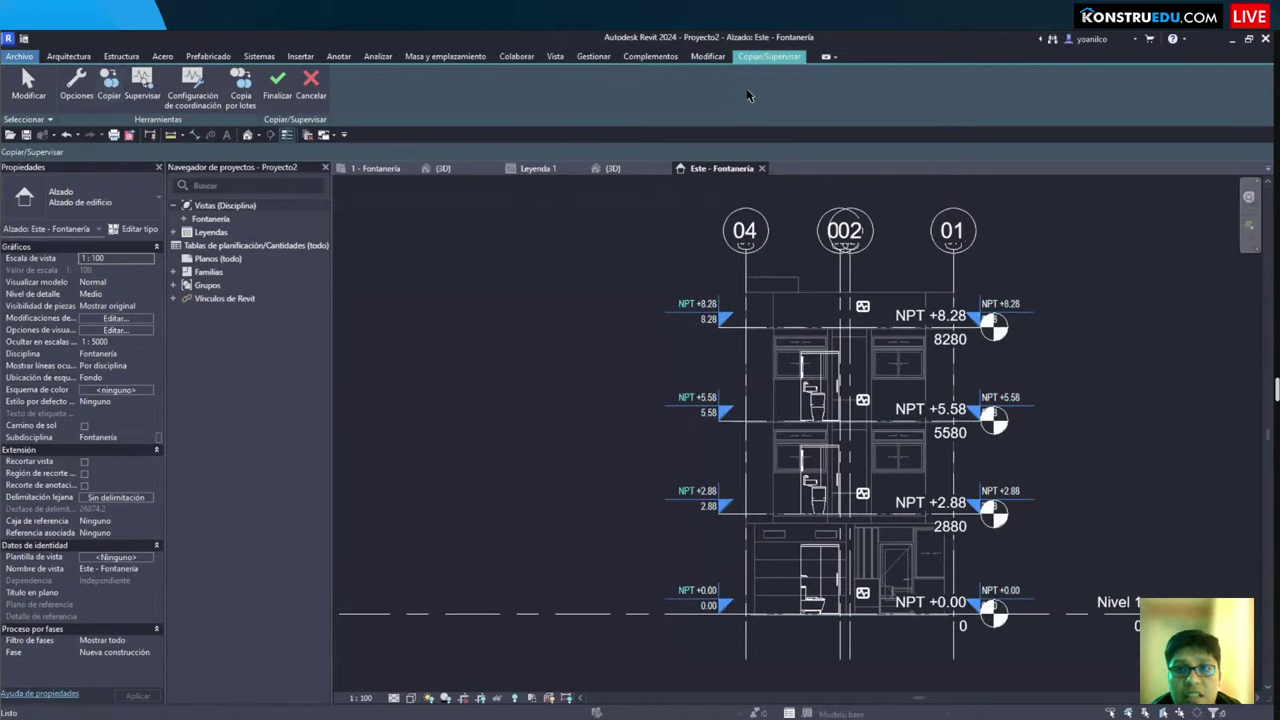
{"action": "left_click", "coordinate": [288, 90]}
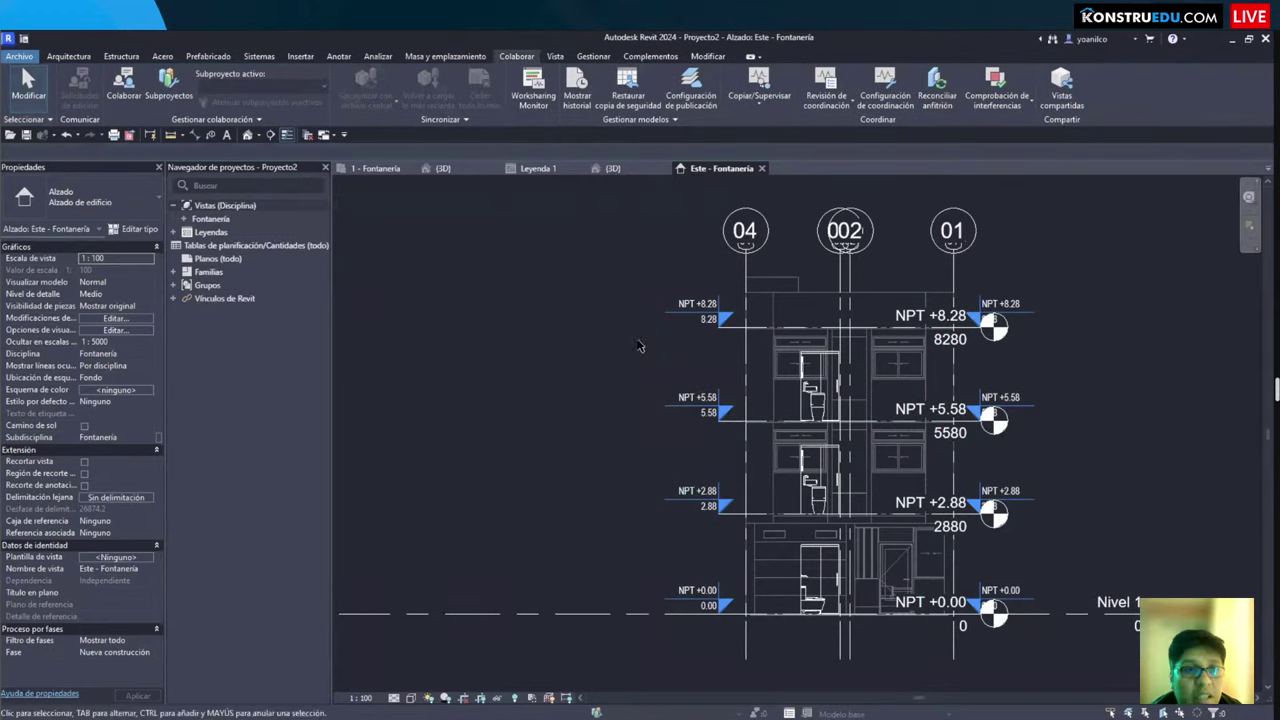
Step: Select and check the copied NPT +5.58 level, then deselect it
{"action": "scroll", "coordinate": [635, 355], "scroll_direction": "up", "scroll_amount": 5}
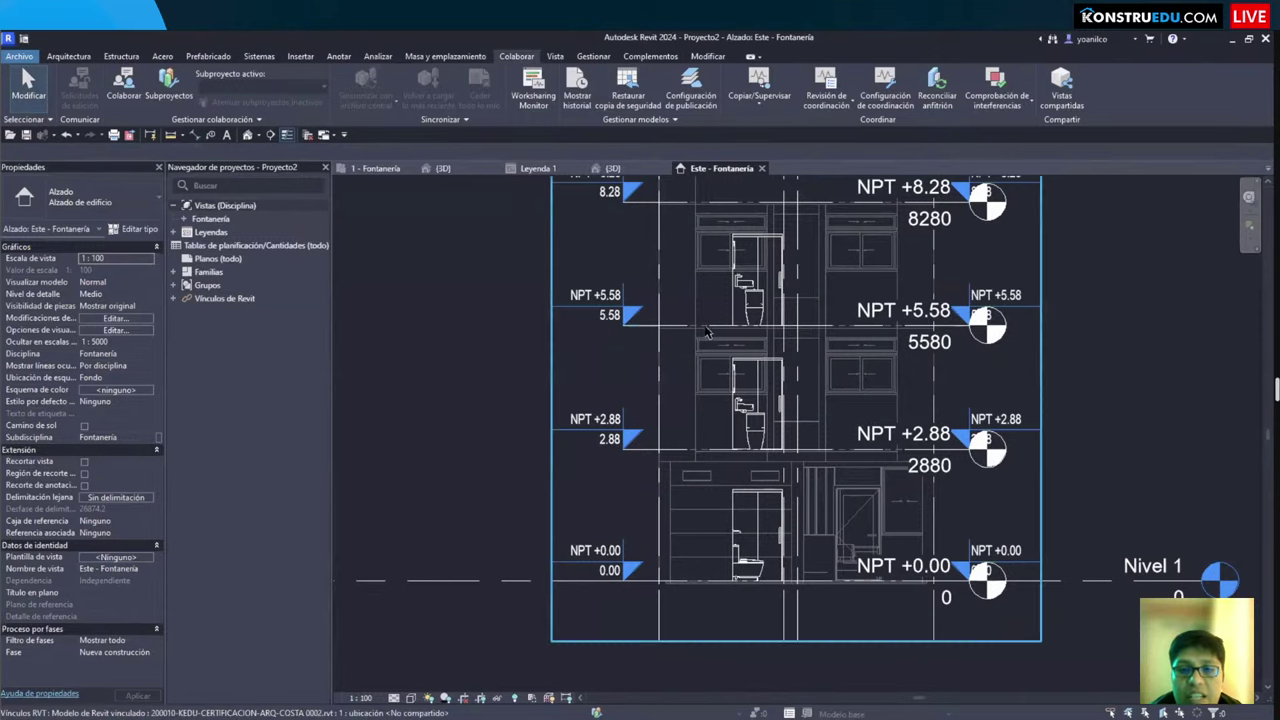
{"action": "left_click", "coordinate": [815, 312]}
{"action": "scroll", "coordinate": [815, 312], "scroll_direction": "up", "scroll_amount": 1}
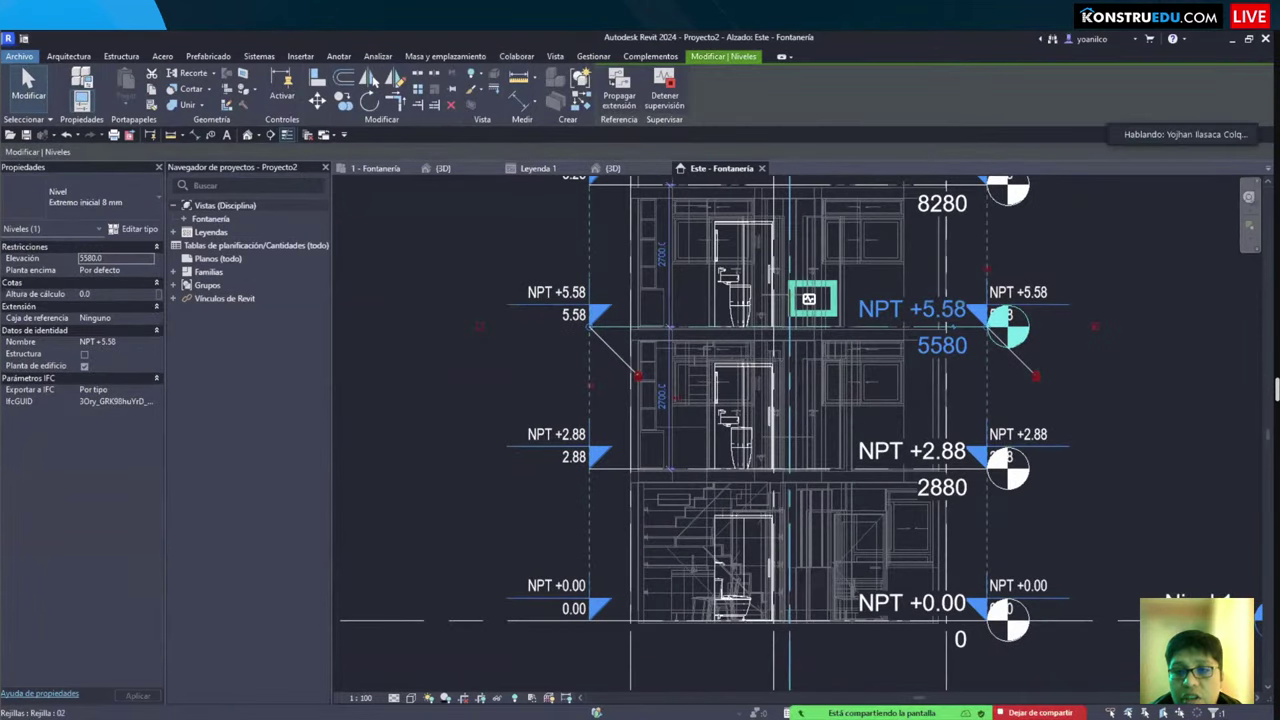
{"action": "scroll", "coordinate": [1153, 361], "scroll_direction": "down", "scroll_amount": 3}
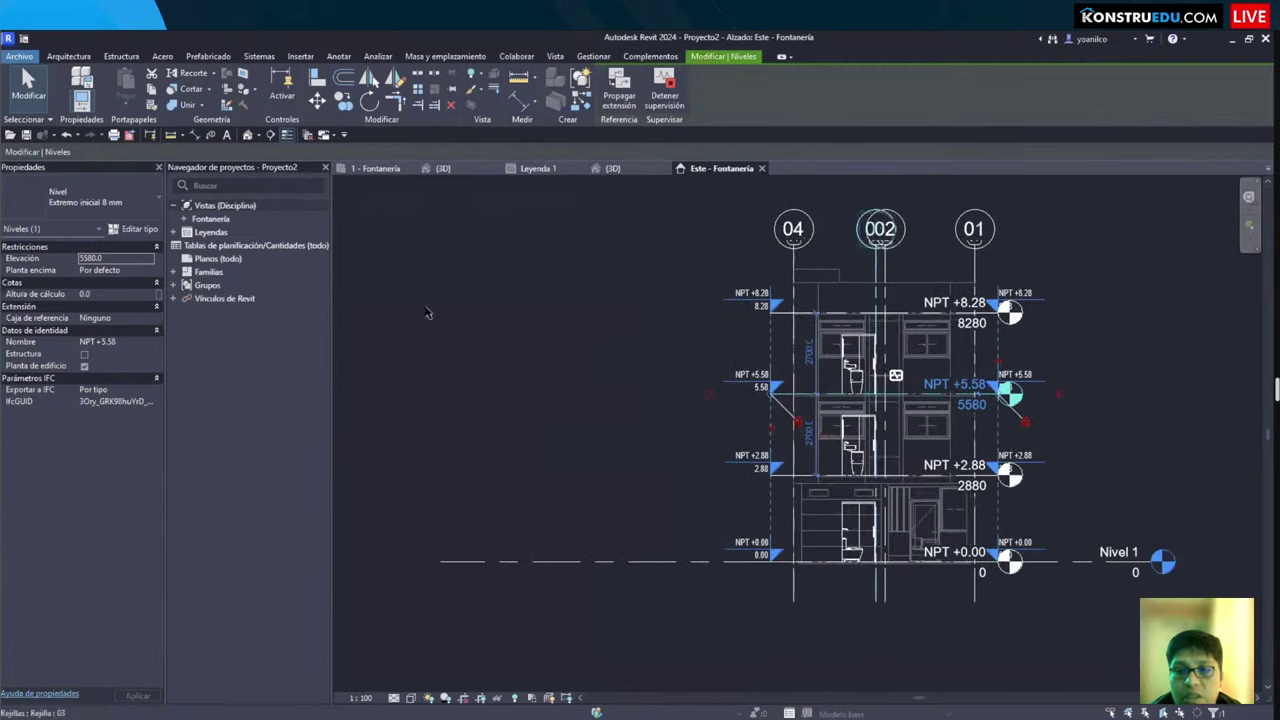
{"action": "left_click", "coordinate": [566, 357]}
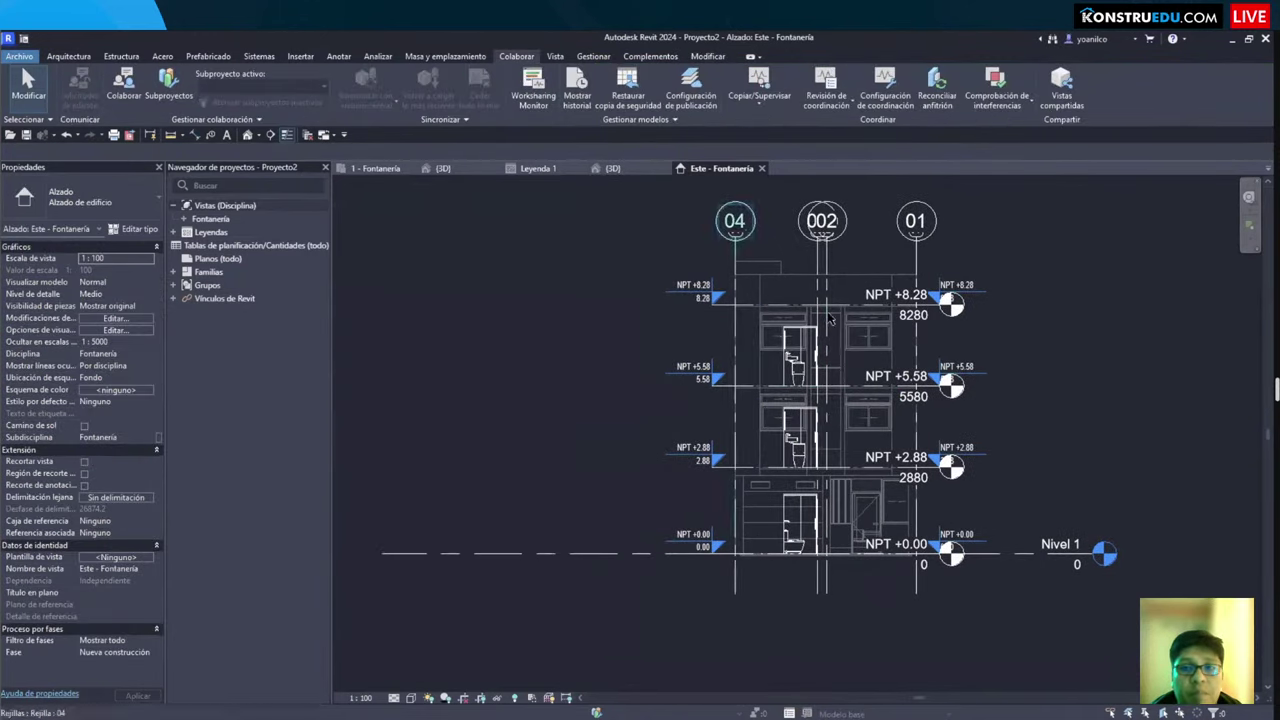
{"action": "scroll", "coordinate": [897, 368], "scroll_direction": "up", "scroll_amount": 2}
Step: Return to the 1 - Fontanería plan, pan to grids A–G and expand the Fontanería views
{"action": "left_click", "coordinate": [375, 168]}
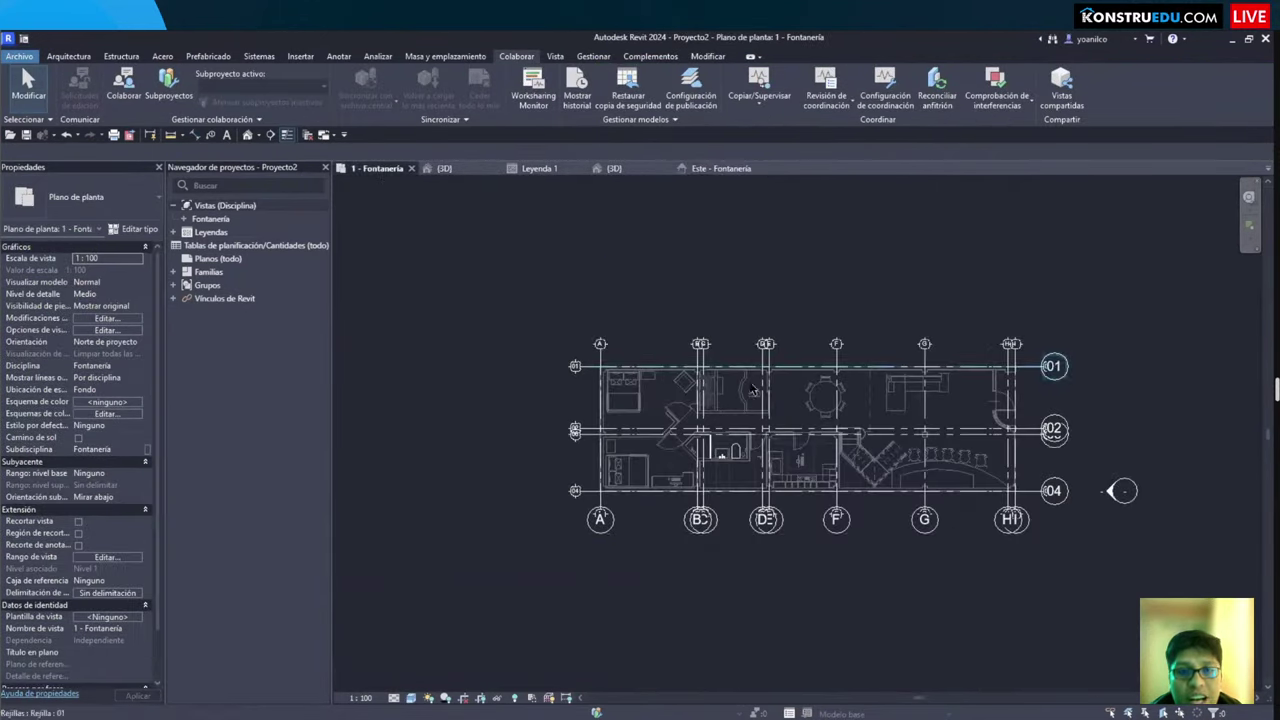
{"action": "scroll", "coordinate": [566, 341], "scroll_direction": "up", "scroll_amount": 4}
{"action": "scroll", "coordinate": [686, 457], "scroll_direction": "down", "scroll_amount": 5}
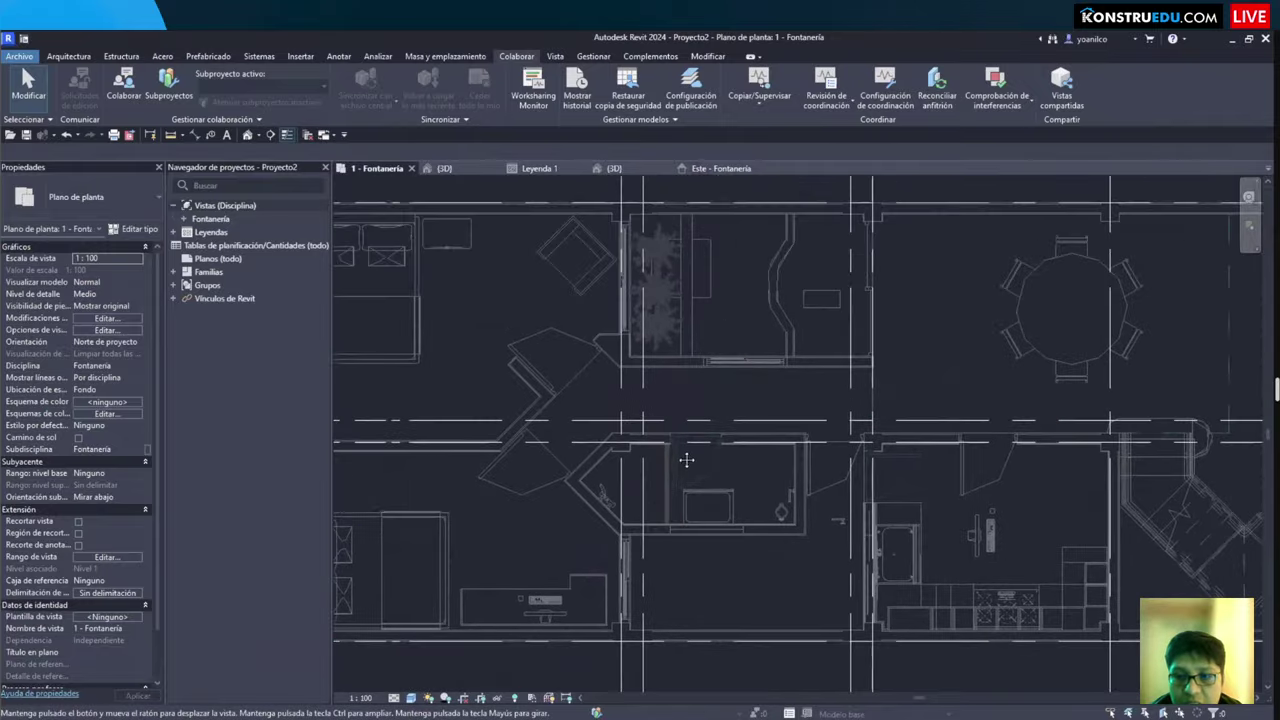
{"action": "middle_click_drag", "start_coordinate": [1079, 406], "coordinate": [1003, 442]}
{"action": "double_click", "coordinate": [200, 220]}
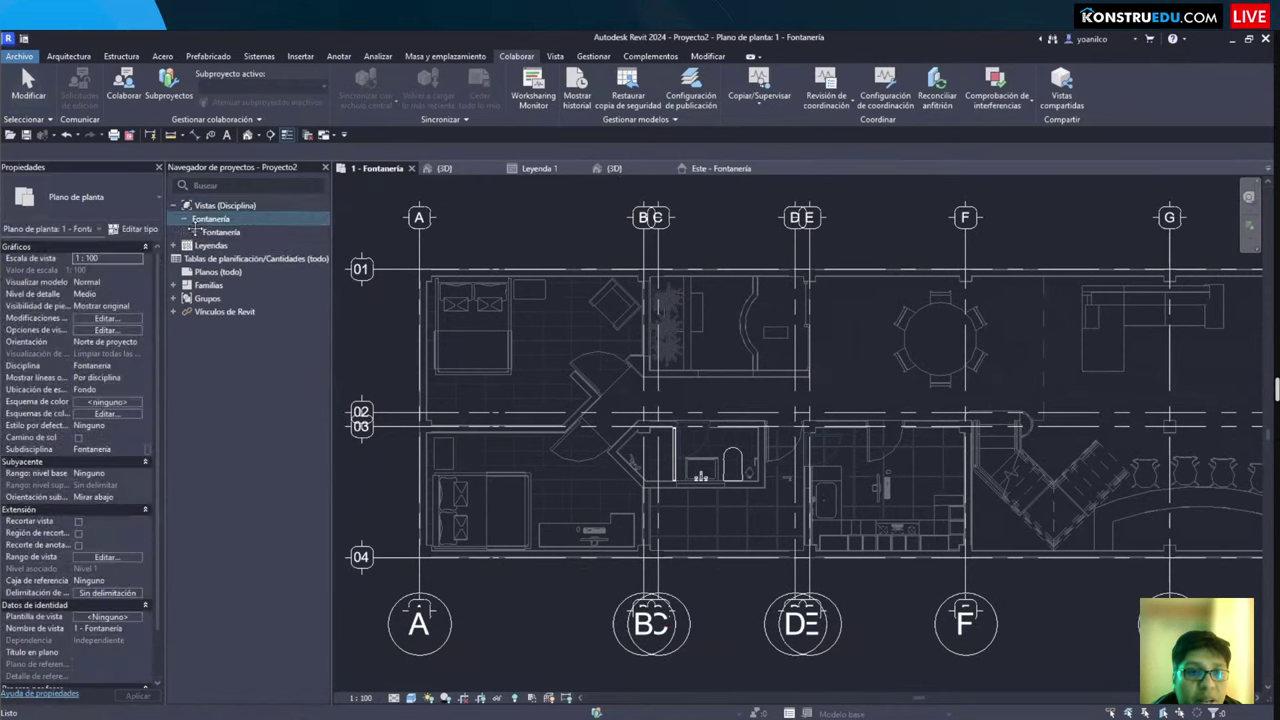
Step: Create floor plans for NPT +0.00, +2.88, +5.58 and +8.28, then expand the floor plan list
{"action": "left_click", "coordinate": [555, 56]}
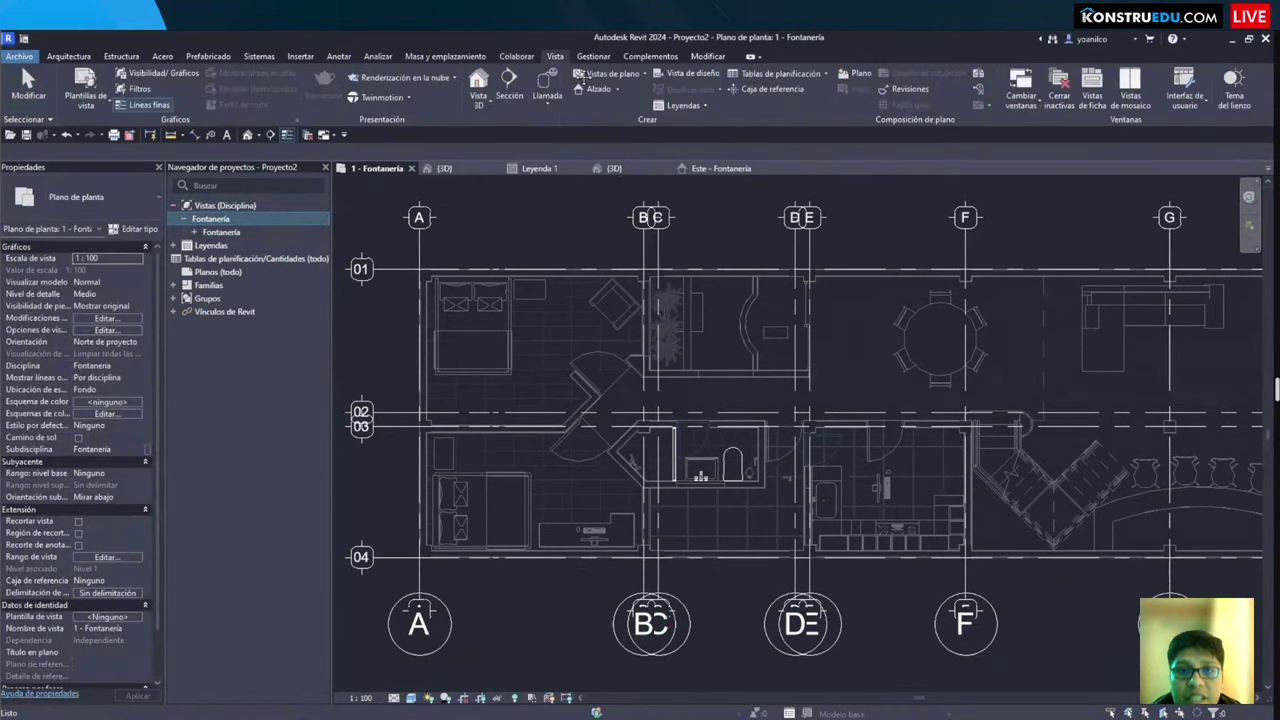
{"action": "left_click", "coordinate": [606, 73]}
{"action": "left_click", "coordinate": [620, 92]}
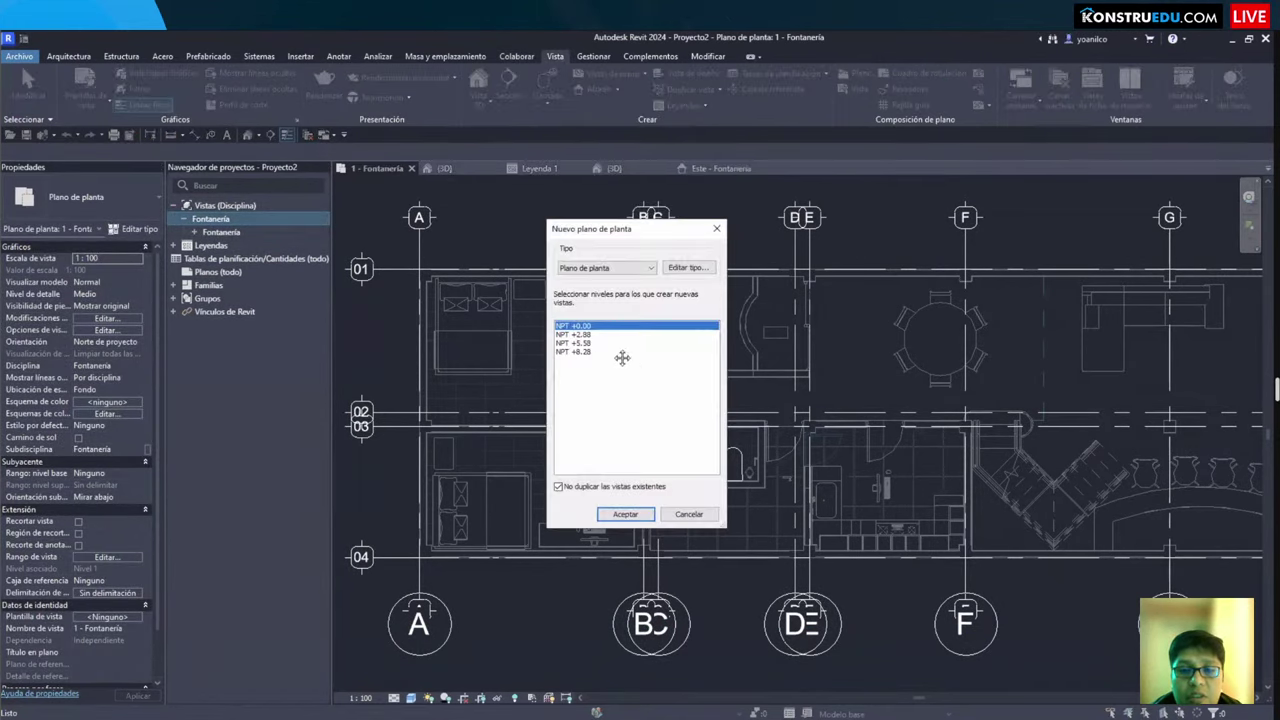
{"action": "left_click", "coordinate": [590, 352], "text": "shift"}
{"action": "left_click", "coordinate": [625, 514]}
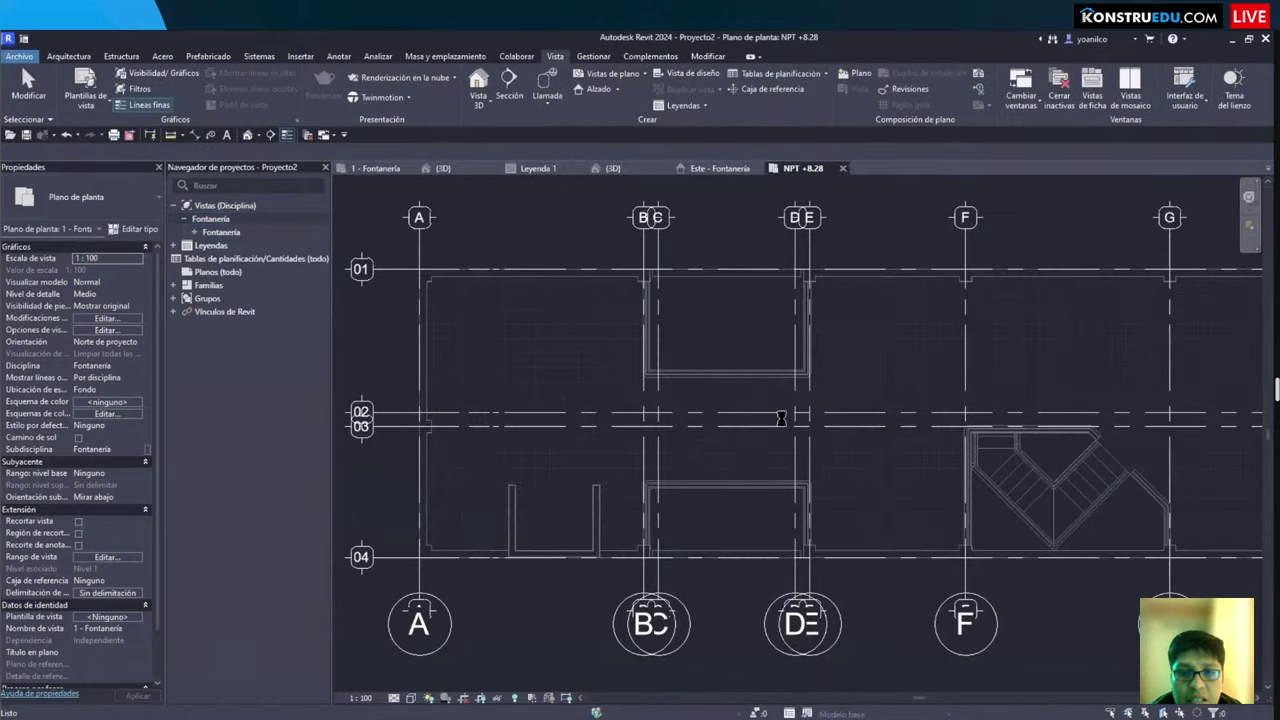
{"action": "left_click", "coordinate": [194, 232]}
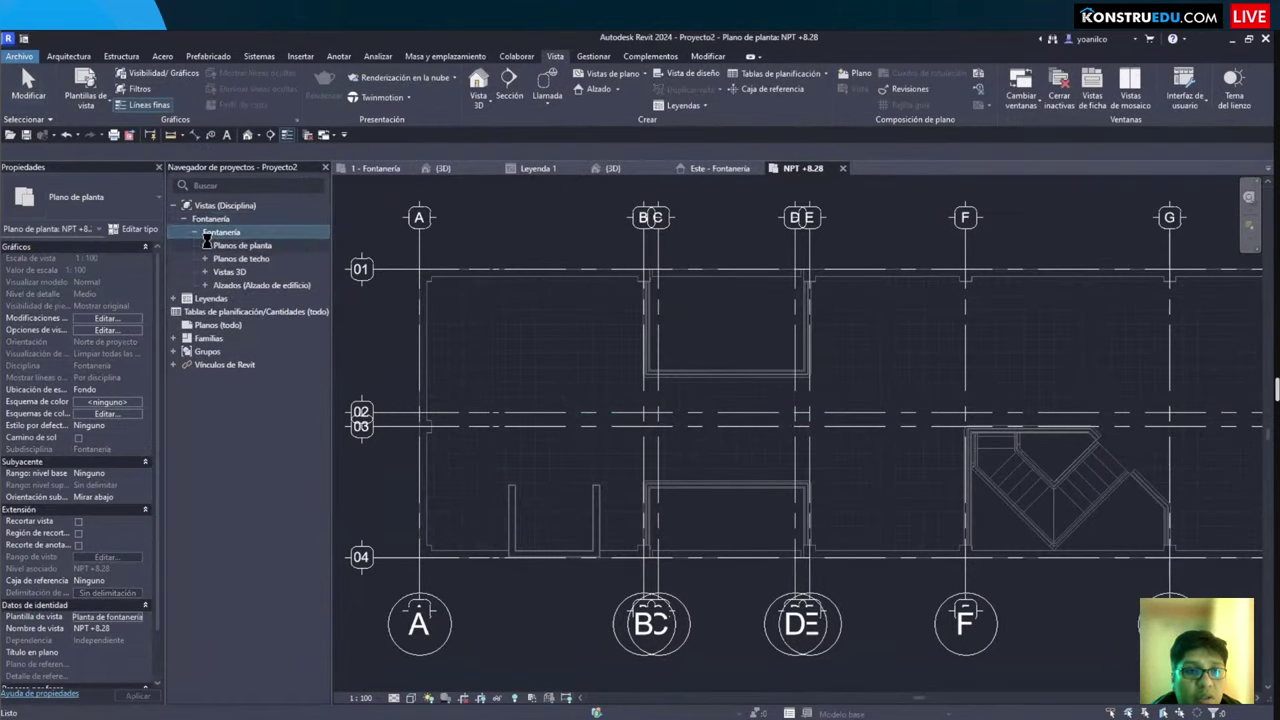
{"action": "left_click", "coordinate": [205, 245]}
Step: Open the NPT +2.88 plan and zoom in on the bathroom fixtures
{"action": "double_click", "coordinate": [254, 285]}
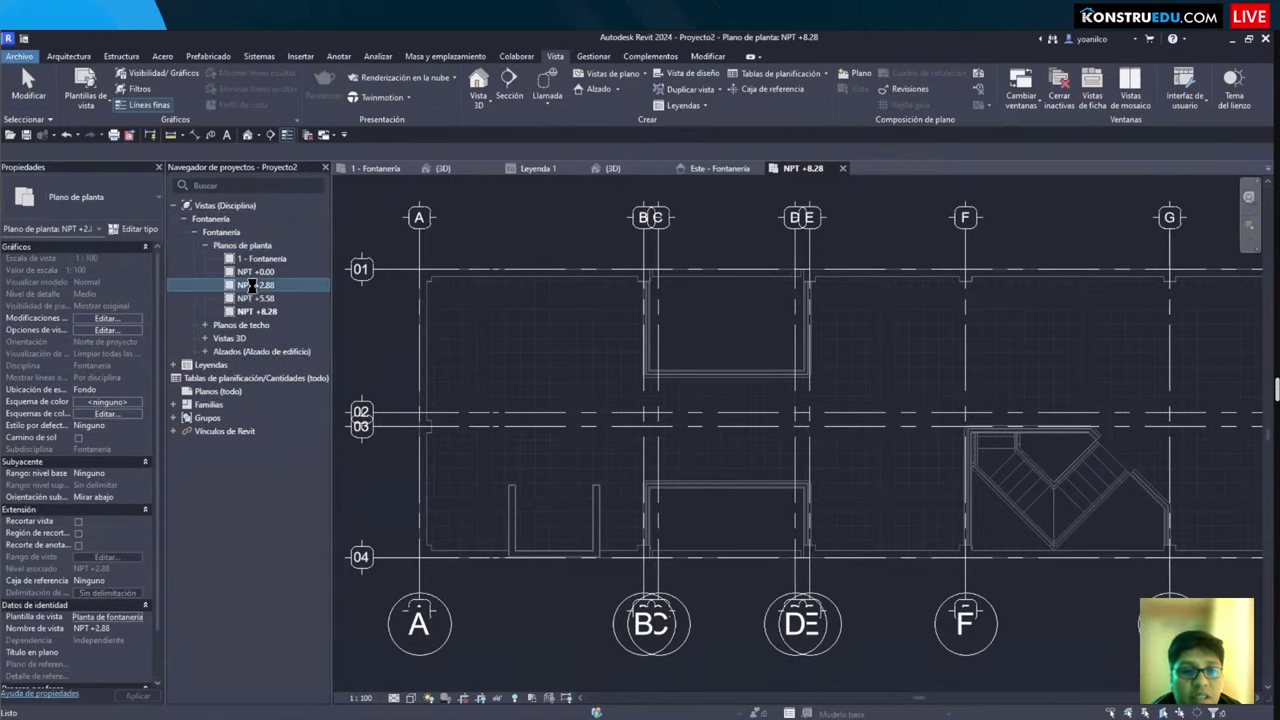
{"action": "scroll", "coordinate": [727, 497], "scroll_direction": "up", "scroll_amount": 5}
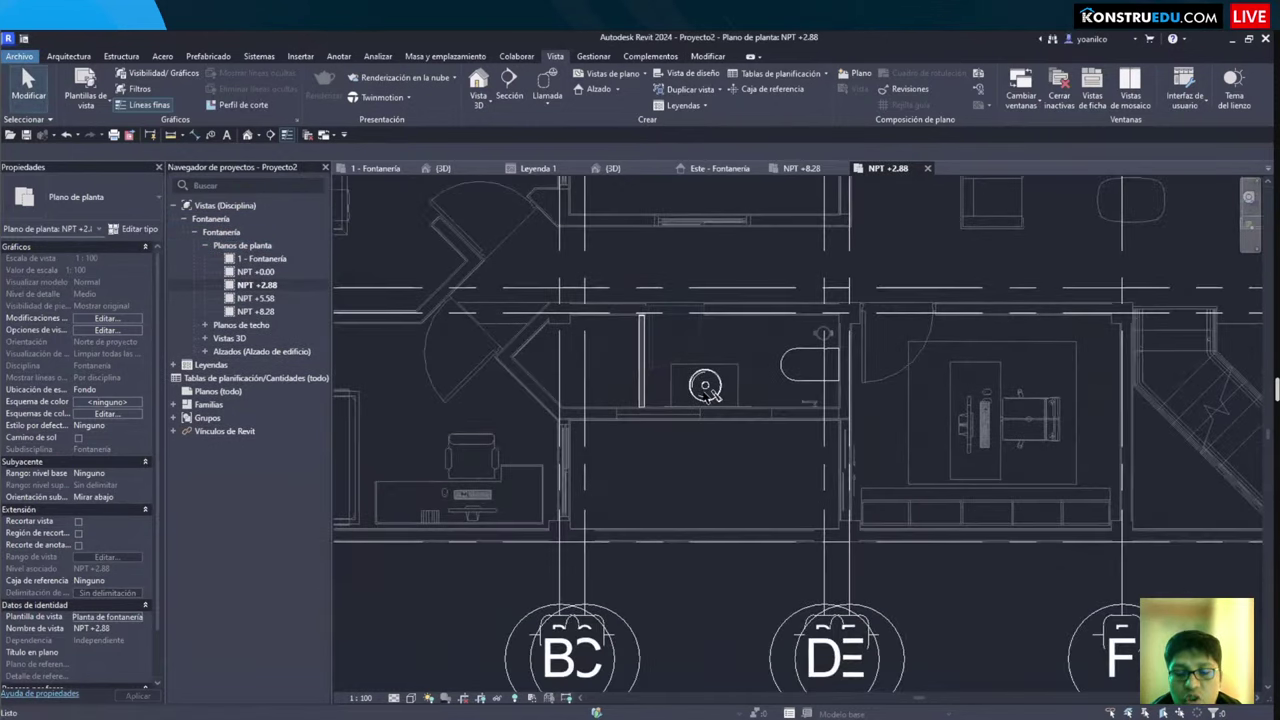
{"action": "scroll", "coordinate": [735, 414], "scroll_direction": "up", "scroll_amount": 1}
{"action": "middle_click_drag", "start_coordinate": [735, 414], "coordinate": [582, 445]}
{"action": "left_click_drag", "start_coordinate": [718, 300], "coordinate": [937, 432]}
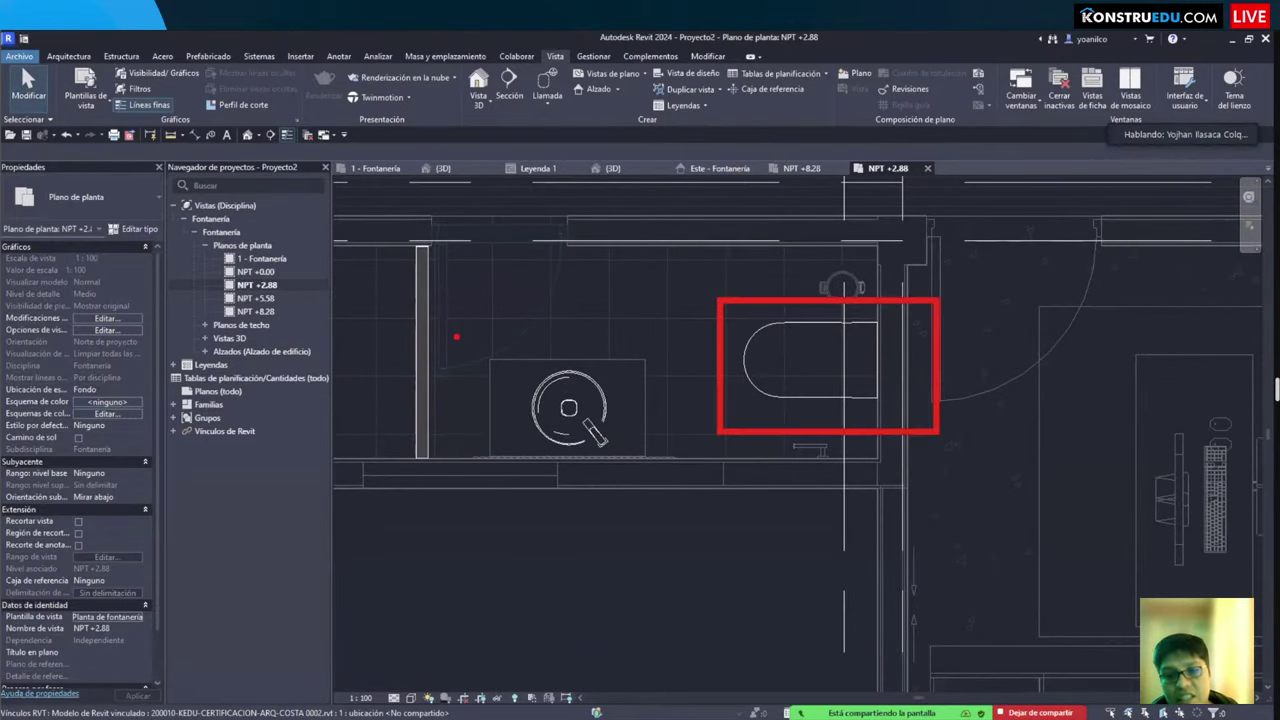
{"action": "left_click_drag", "start_coordinate": [456, 337], "coordinate": [652, 523]}
{"action": "scroll", "coordinate": [800, 450], "scroll_direction": "down", "scroll_amount": 3}
Step: Pan and zoom the plan to bring the grid bubbles back into view
{"action": "middle_click_drag", "start_coordinate": [800, 450], "coordinate": [572, 401]}
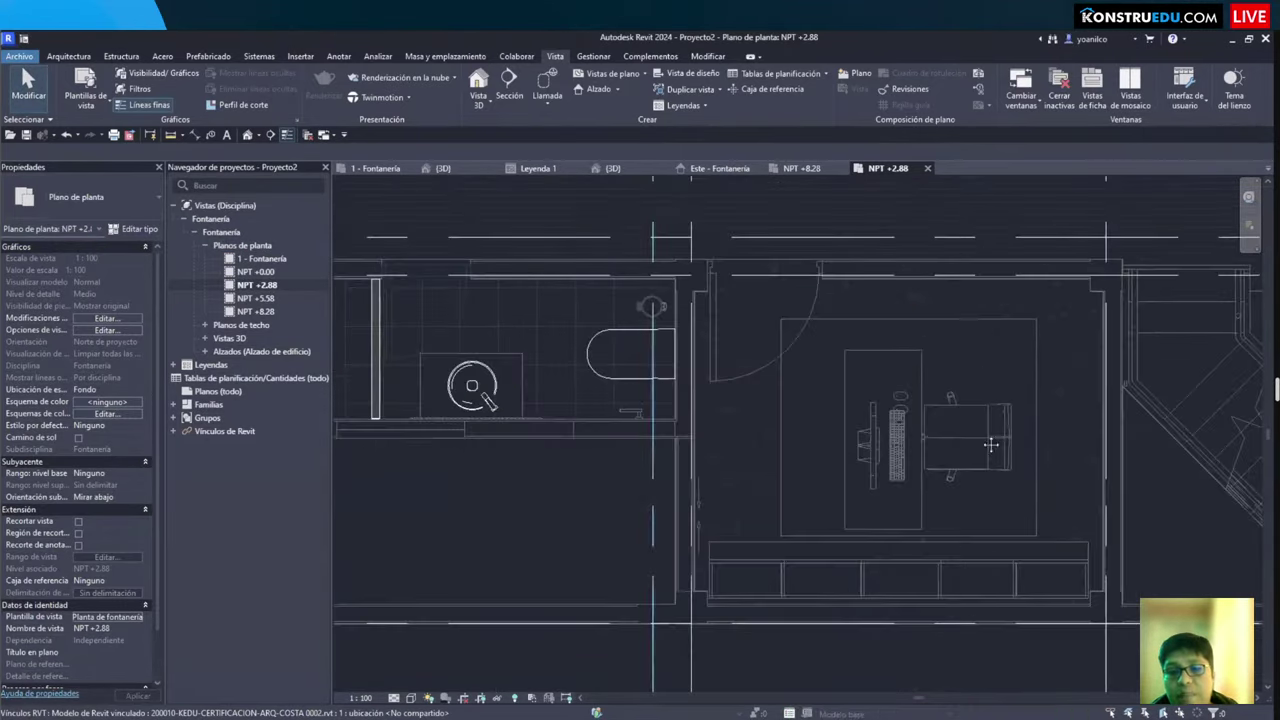
{"action": "scroll", "coordinate": [572, 401], "scroll_direction": "down", "scroll_amount": 1}
{"action": "mouse_move", "coordinate": [943, 500]}
{"action": "middle_mouse_down"}
{"action": "mouse_move", "coordinate": [793, 484]}
{"action": "mouse_move", "coordinate": [950, 476]}
{"action": "mouse_move", "coordinate": [787, 507]}
{"action": "middle_mouse_up"}
{"action": "scroll", "coordinate": [793, 484], "scroll_direction": "down", "scroll_amount": 3}
{"action": "scroll", "coordinate": [630, 484], "scroll_direction": "up", "scroll_amount": 3}
{"action": "scroll", "coordinate": [785, 510], "scroll_direction": "down", "scroll_amount": 3}
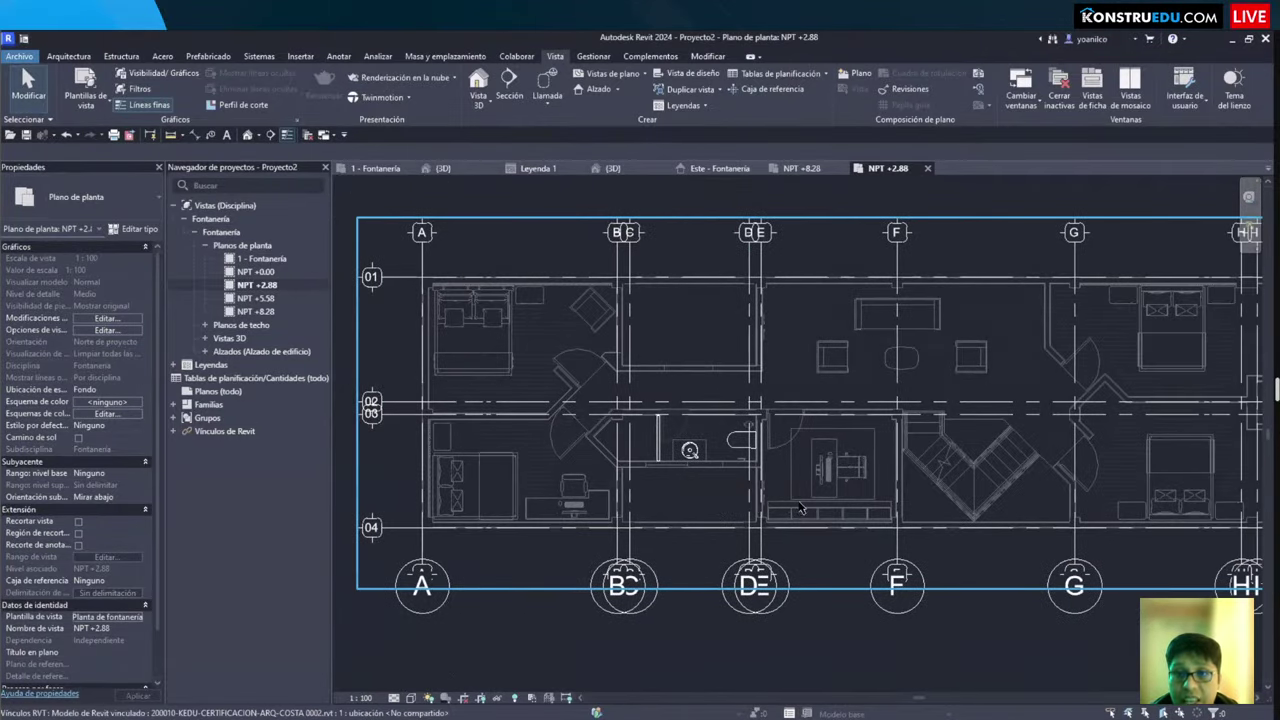
{"action": "scroll", "coordinate": [800, 508], "scroll_direction": "up", "scroll_amount": 2}
{"action": "scroll", "coordinate": [800, 508], "scroll_direction": "down", "scroll_amount": 3}
{"action": "middle_click_drag", "start_coordinate": [830, 312], "coordinate": [812, 308]}
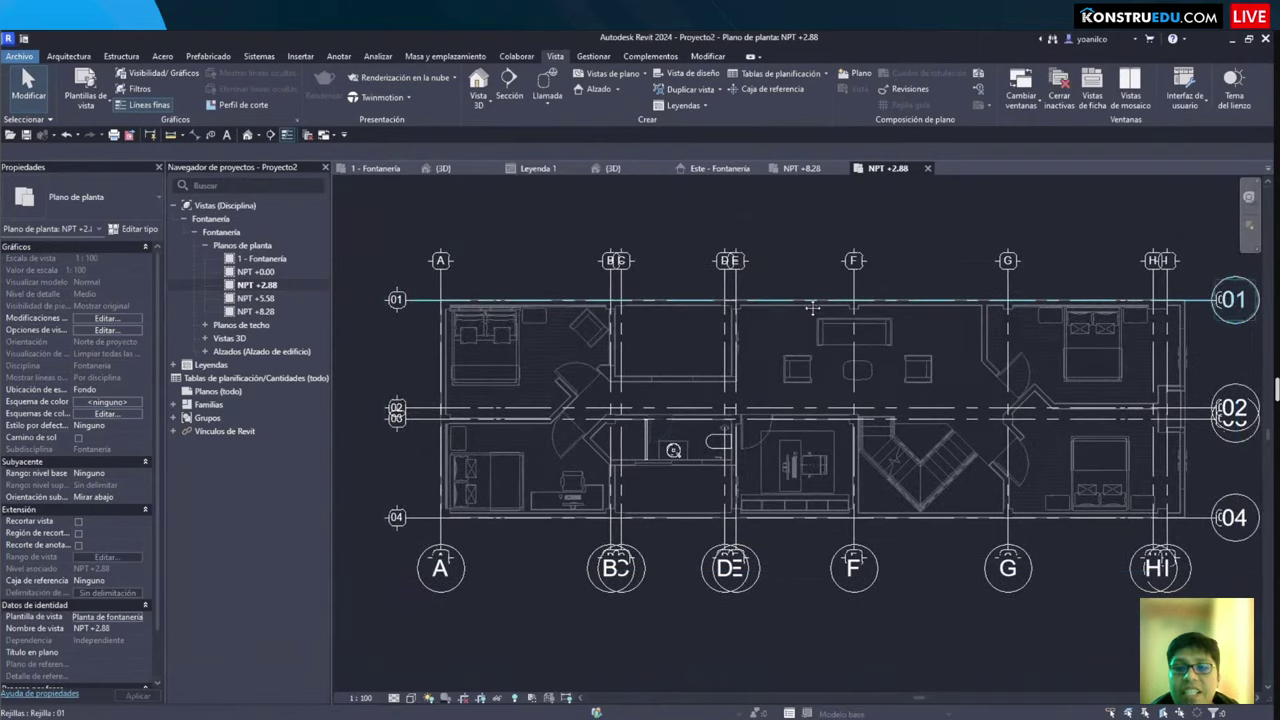
{"action": "scroll", "coordinate": [812, 308], "scroll_direction": "up", "scroll_amount": 2}
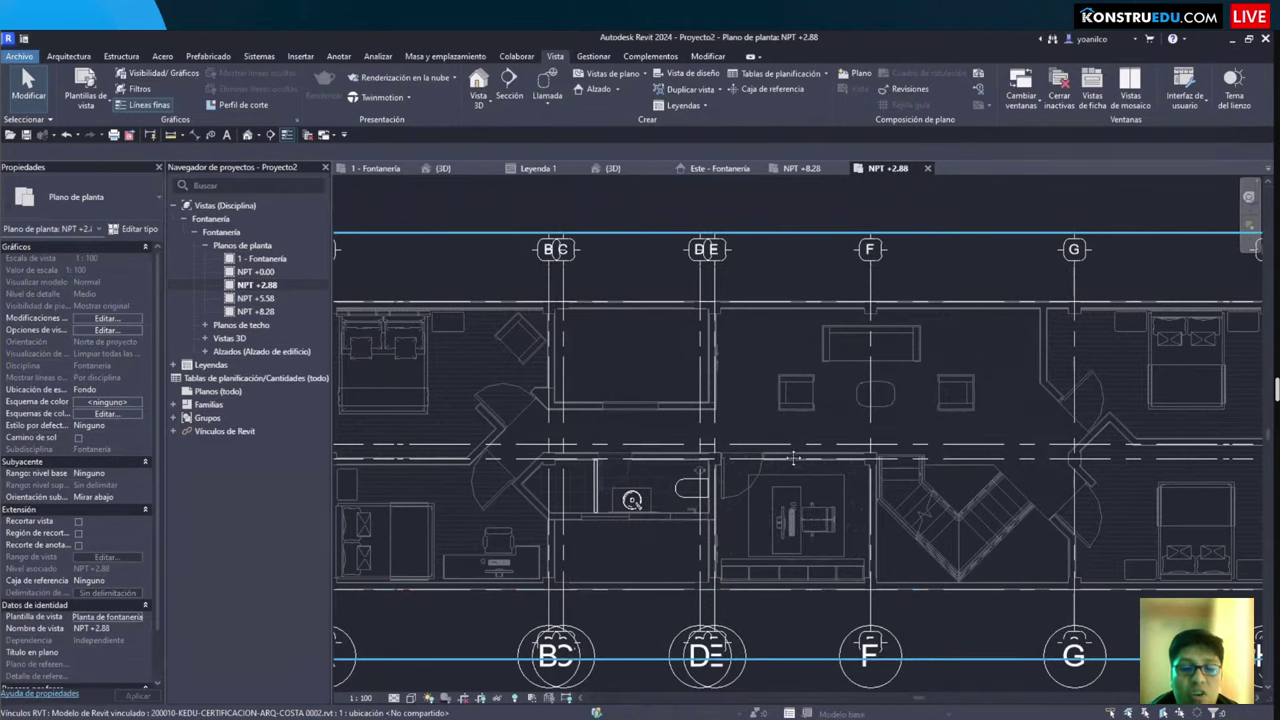
Step: Zoom in on the bathroom toilet and fine-tune the plan position
{"action": "scroll", "coordinate": [700, 495], "scroll_direction": "up", "scroll_amount": 5}
{"action": "middle_click_drag", "start_coordinate": [688, 467], "coordinate": [664, 418]}
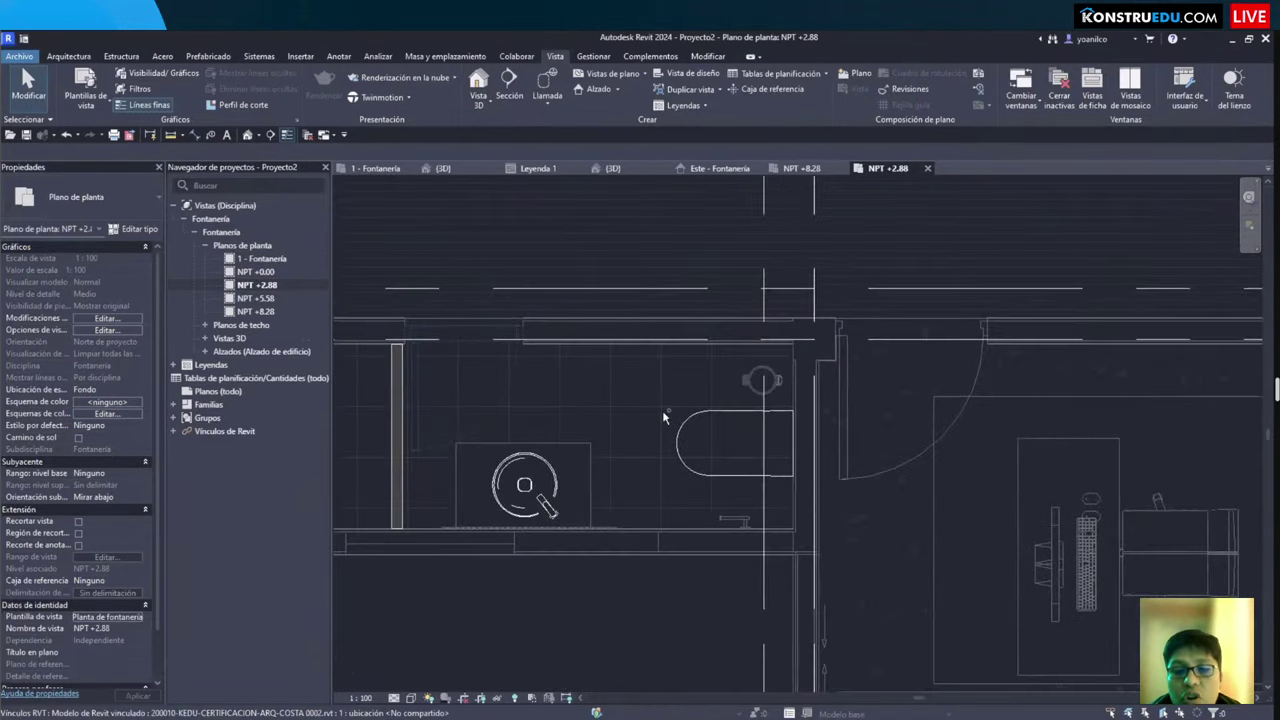
{"action": "mouse_move", "coordinate": [640, 377]}
{"action": "left_mouse_down"}
{"action": "mouse_move", "coordinate": [800, 471]}
{"action": "mouse_move", "coordinate": [842, 534]}
{"action": "left_mouse_up"}
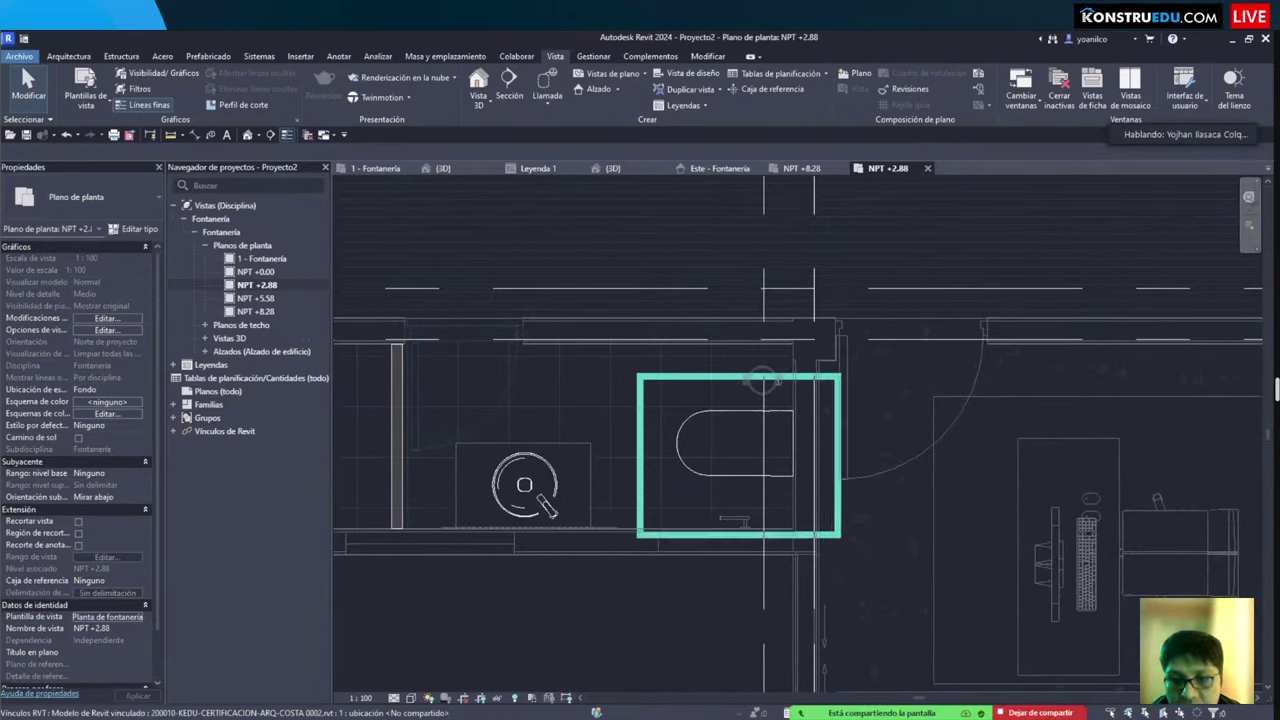
{"action": "scroll", "coordinate": [649, 458], "scroll_direction": "down", "scroll_amount": 2}
{"action": "middle_click_drag", "start_coordinate": [649, 458], "coordinate": [705, 456]}
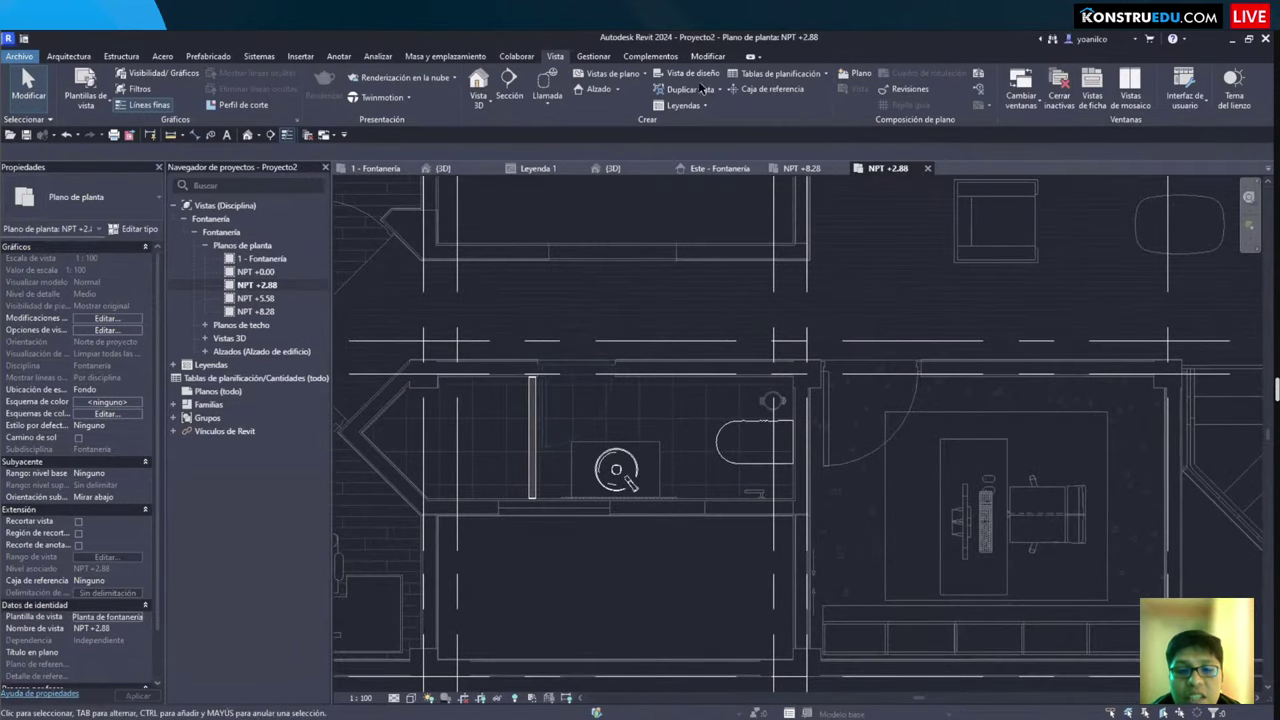
Step: Start Copy/Monitor with Select Link and pick the linked model
{"action": "left_click", "coordinate": [593, 56]}
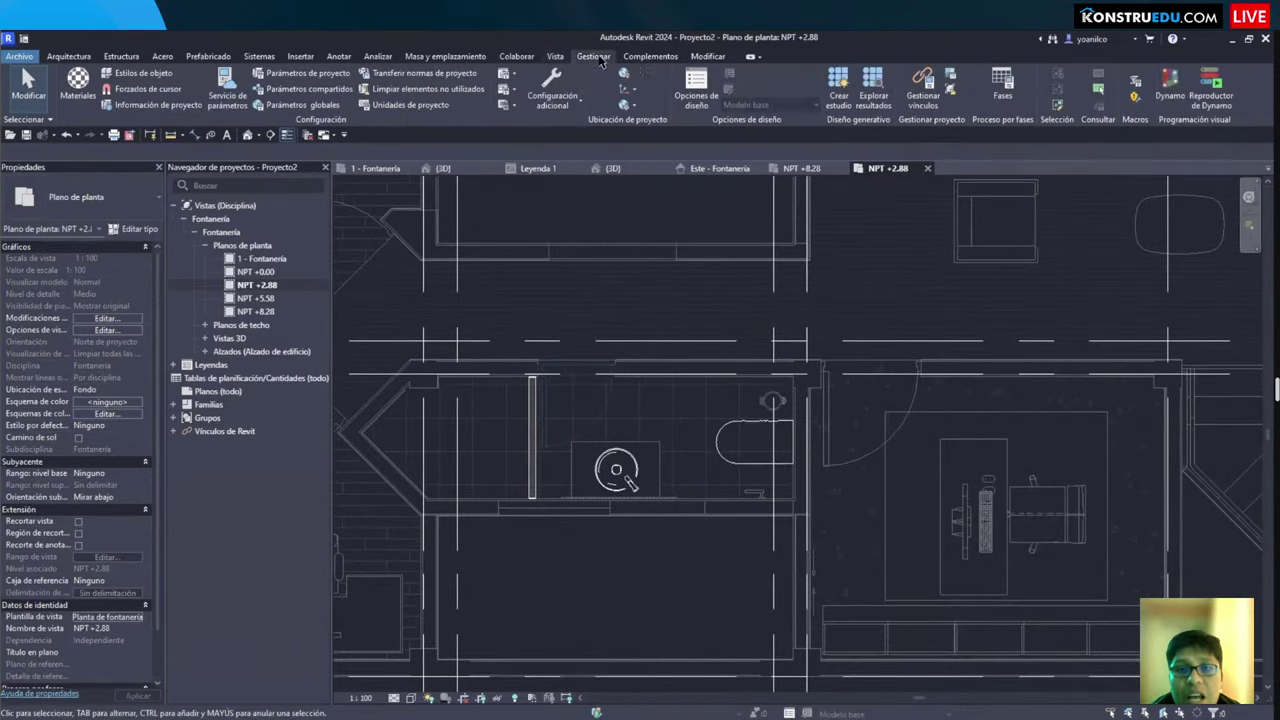
{"action": "left_click", "coordinate": [516, 56]}
{"action": "left_click", "coordinate": [759, 96]}
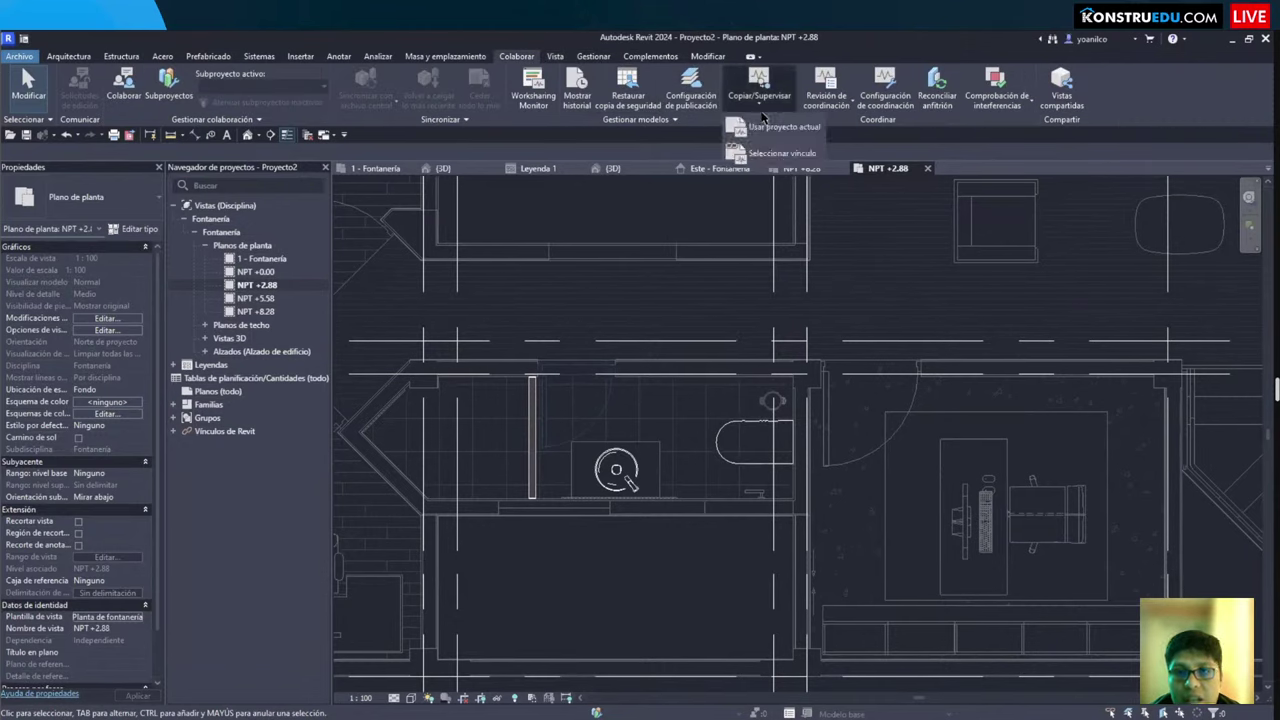
{"action": "left_click", "coordinate": [782, 154]}
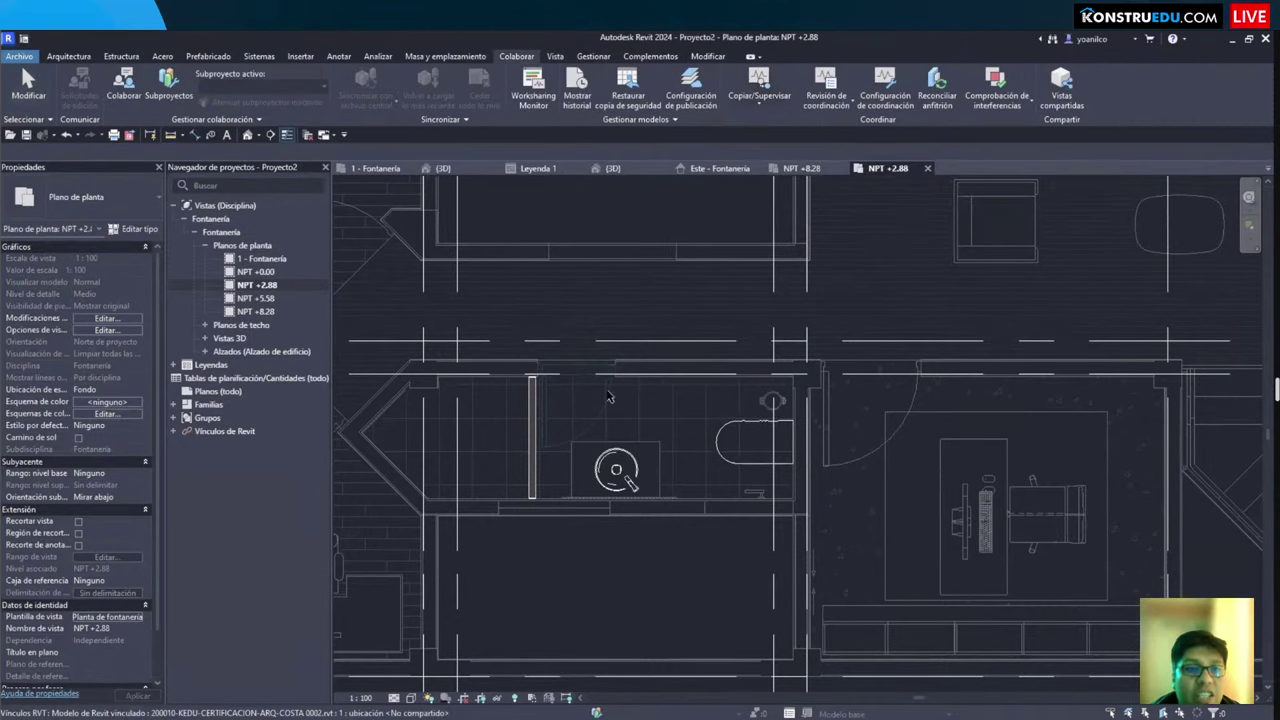
{"action": "left_click", "coordinate": [634, 385]}
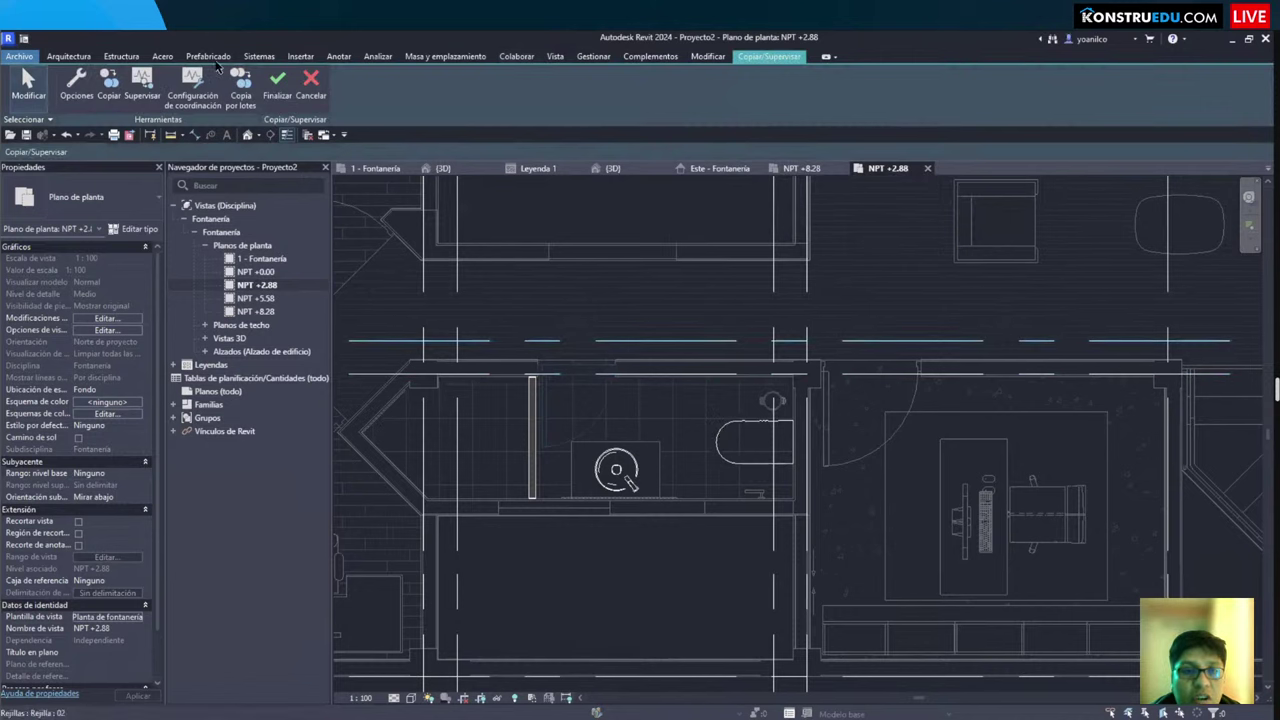
Step: Cancel that Copy/Monitor session, then open the {3D} view and orbit the building
{"action": "left_click", "coordinate": [311, 90]}
{"action": "left_click", "coordinate": [441, 168]}
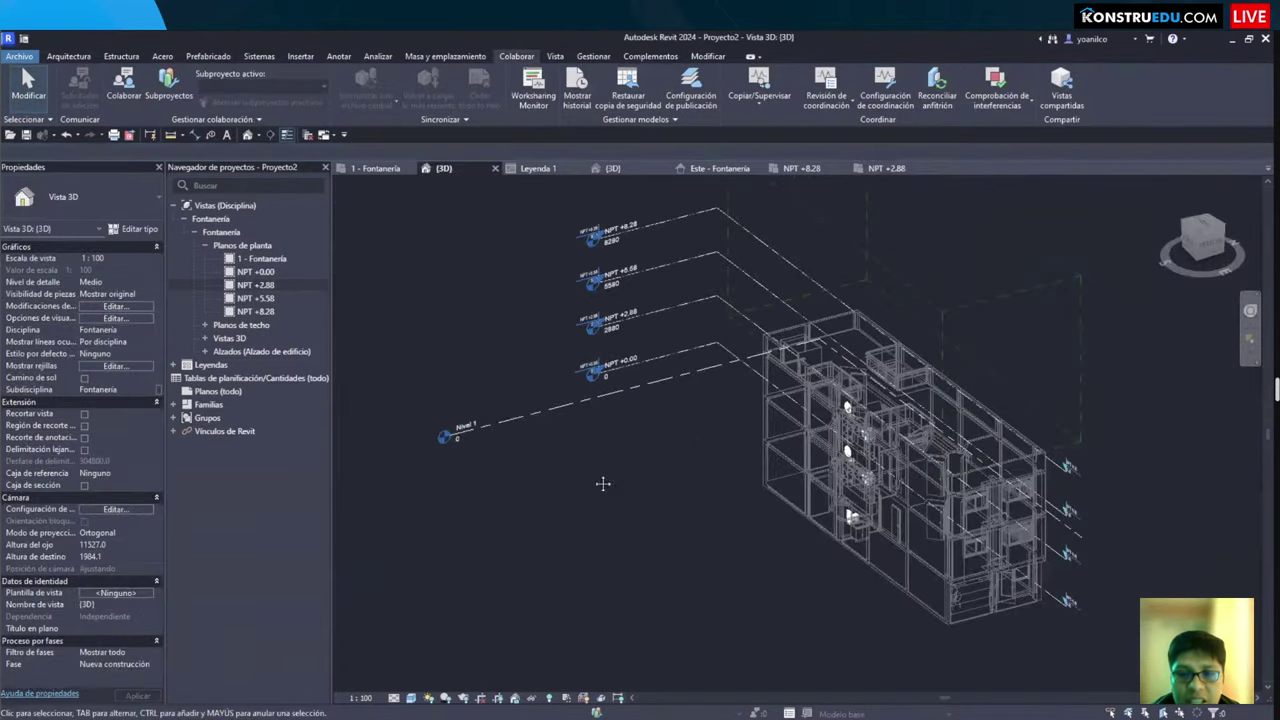
{"action": "middle_click_drag", "start_coordinate": [606, 483], "coordinate": [641, 495], "text": "shift"}
{"action": "scroll", "coordinate": [630, 500], "scroll_direction": "up", "scroll_amount": 5}
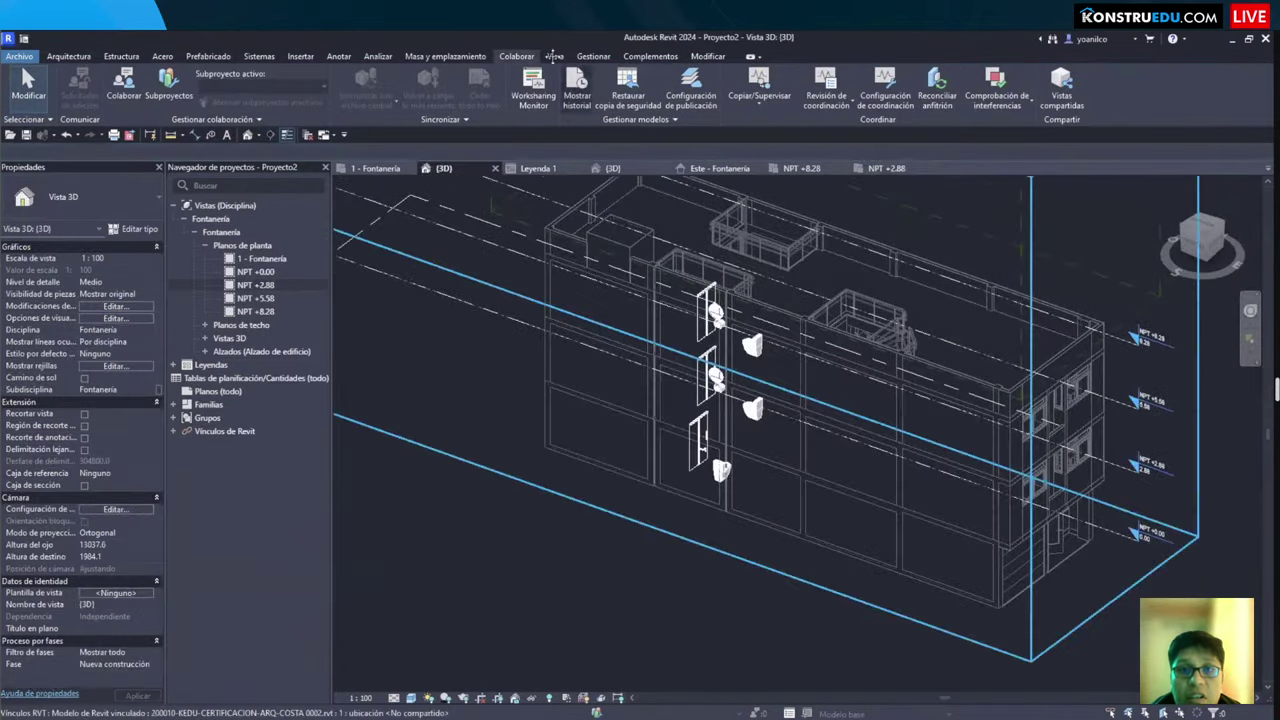
Step: From the {3D} view, start Copy/Monitor again on the linked ARQ-COSTA architectural model
{"action": "left_click", "coordinate": [759, 100]}
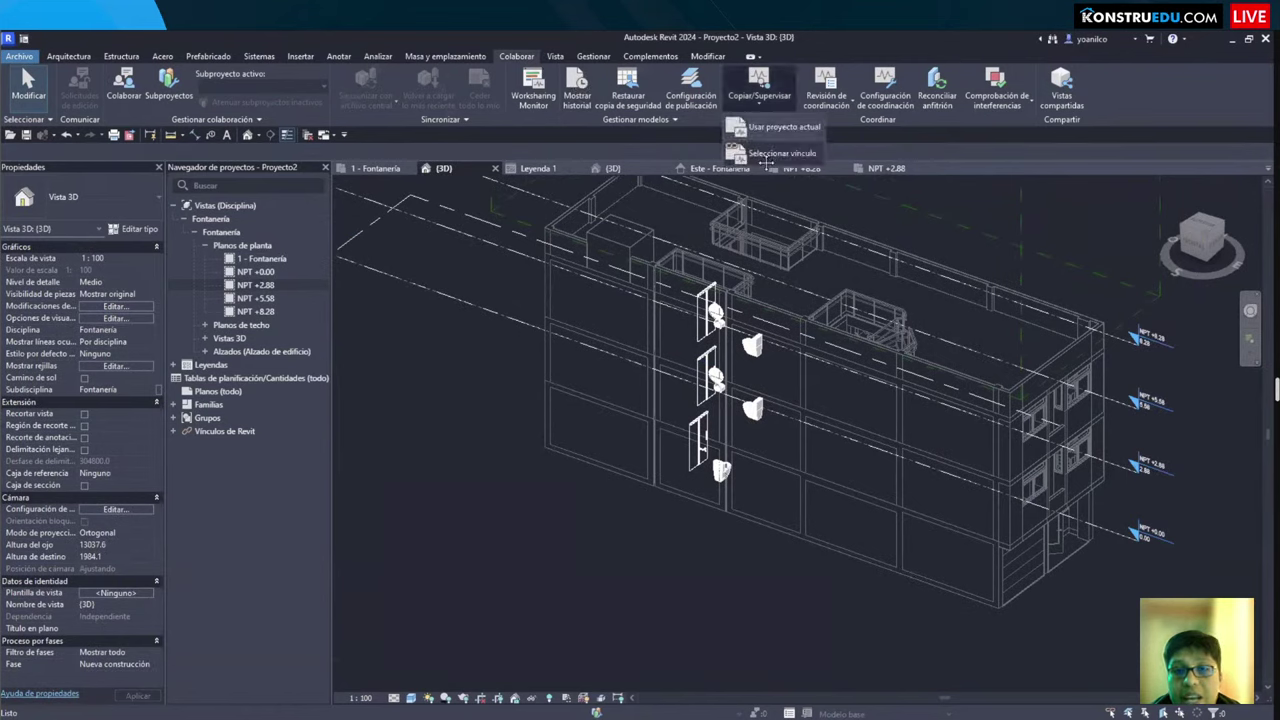
{"action": "left_click", "coordinate": [770, 155]}
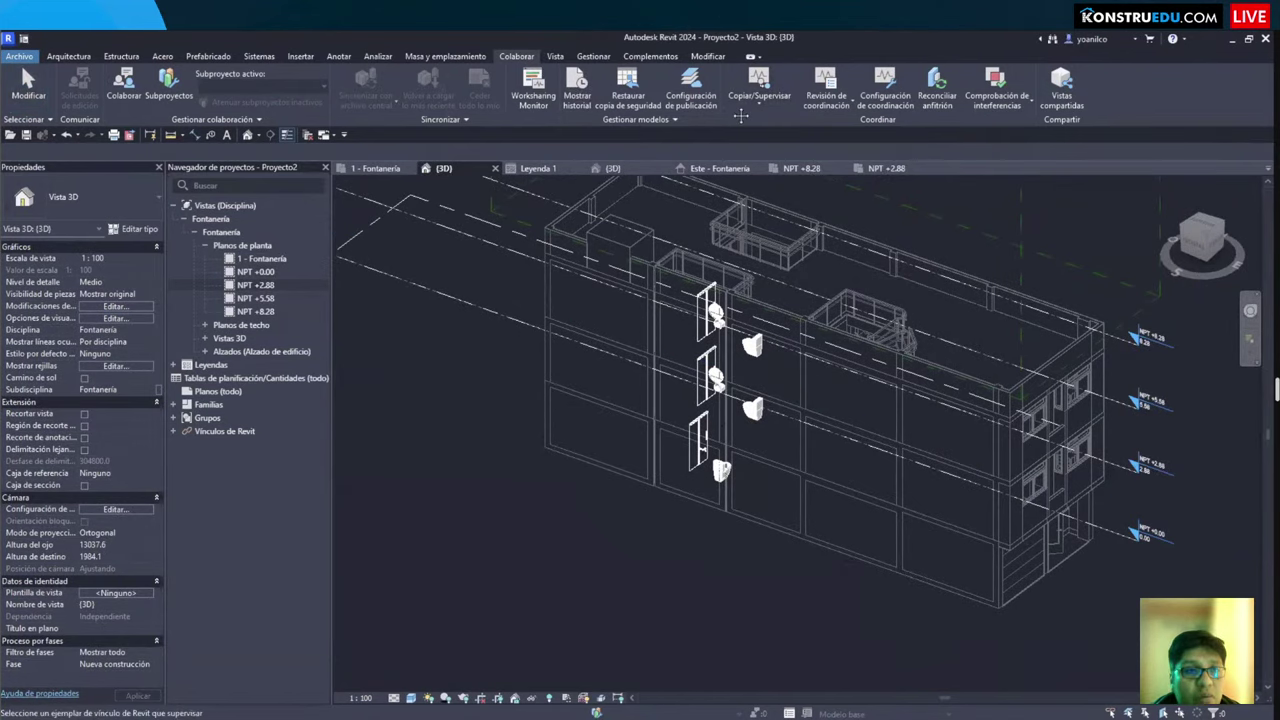
{"action": "left_click", "coordinate": [800, 332]}
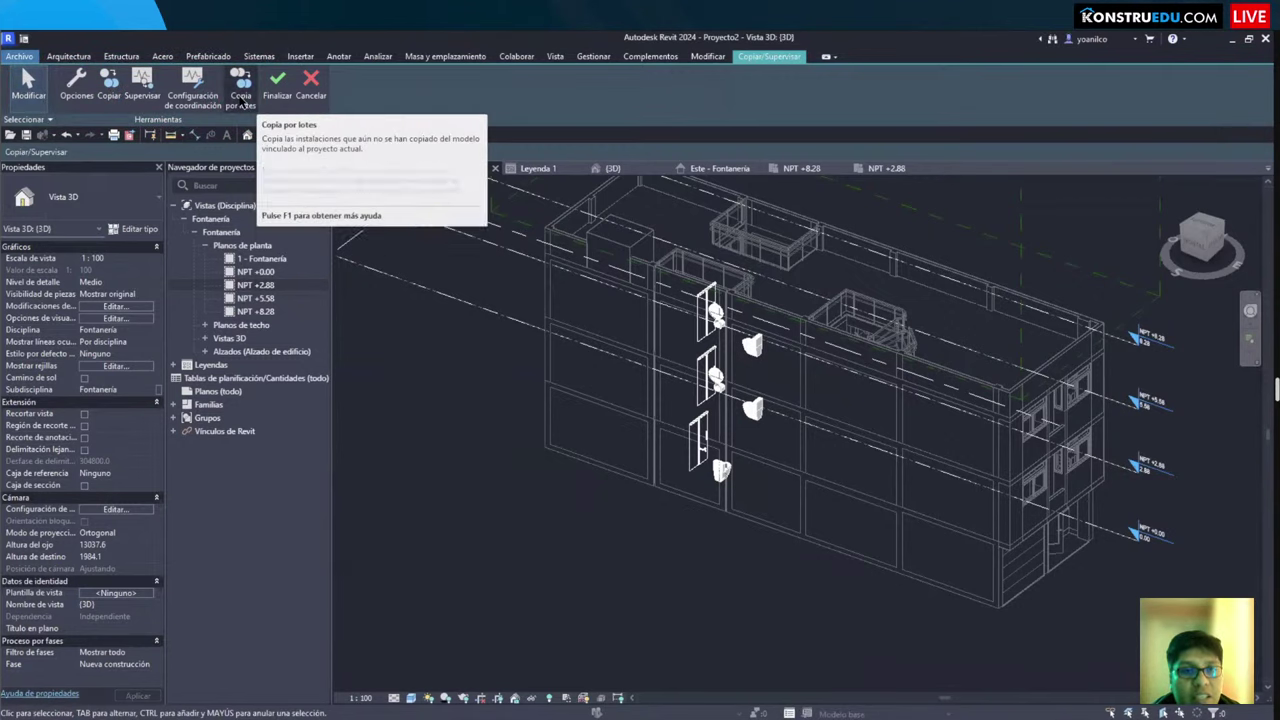
Step: Batch-copy the found fixture instances from the linked model into the project
{"action": "left_click", "coordinate": [241, 100]}
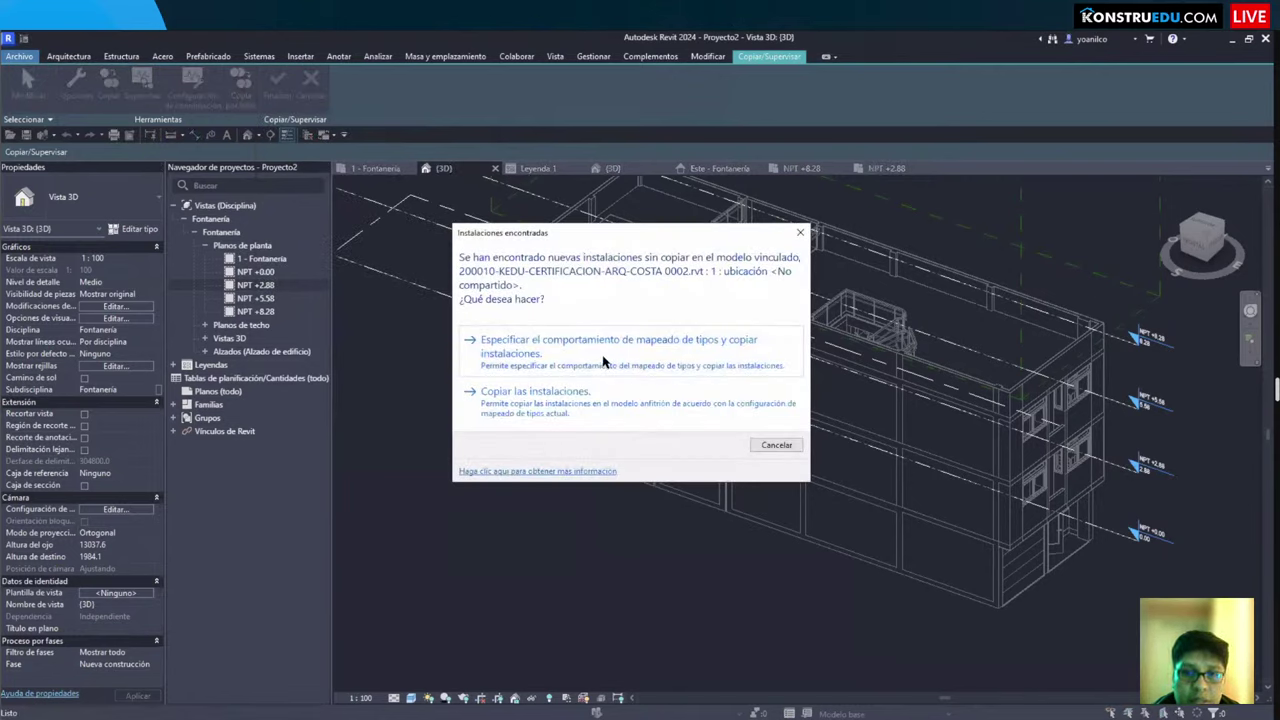
{"action": "left_click", "coordinate": [560, 413]}
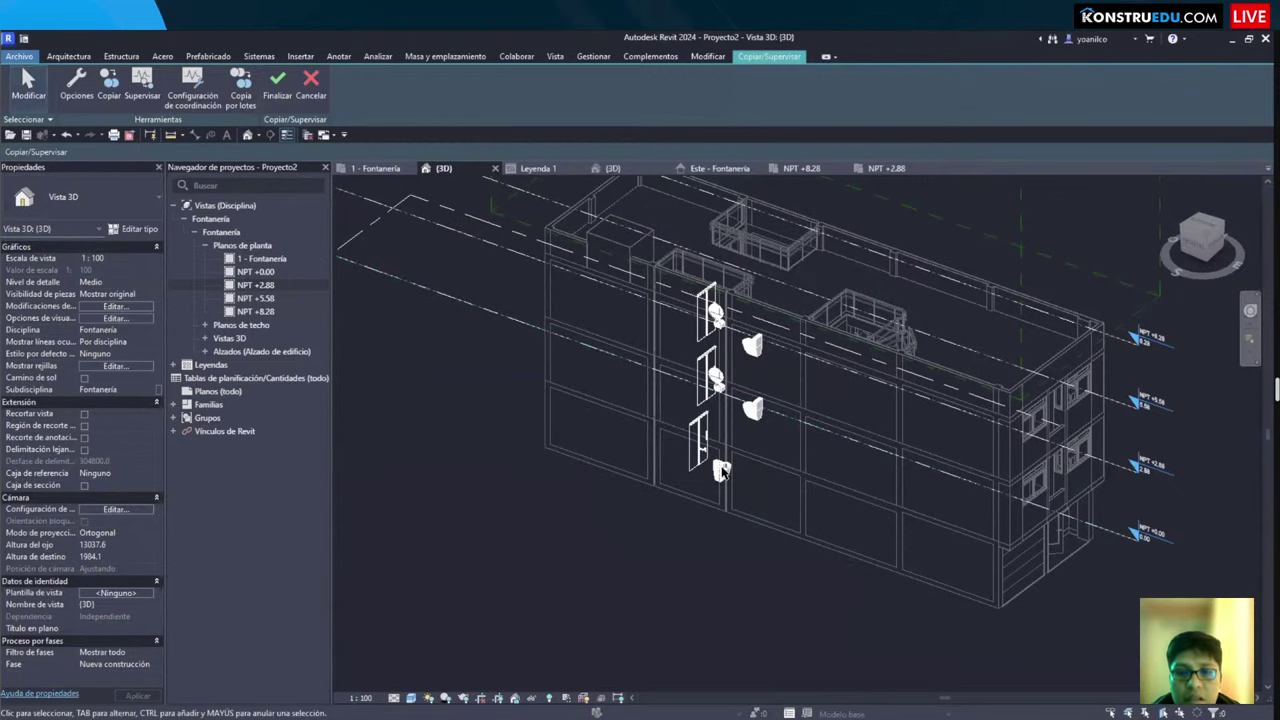
{"action": "scroll", "coordinate": [722, 470], "scroll_direction": "up", "scroll_amount": 6}
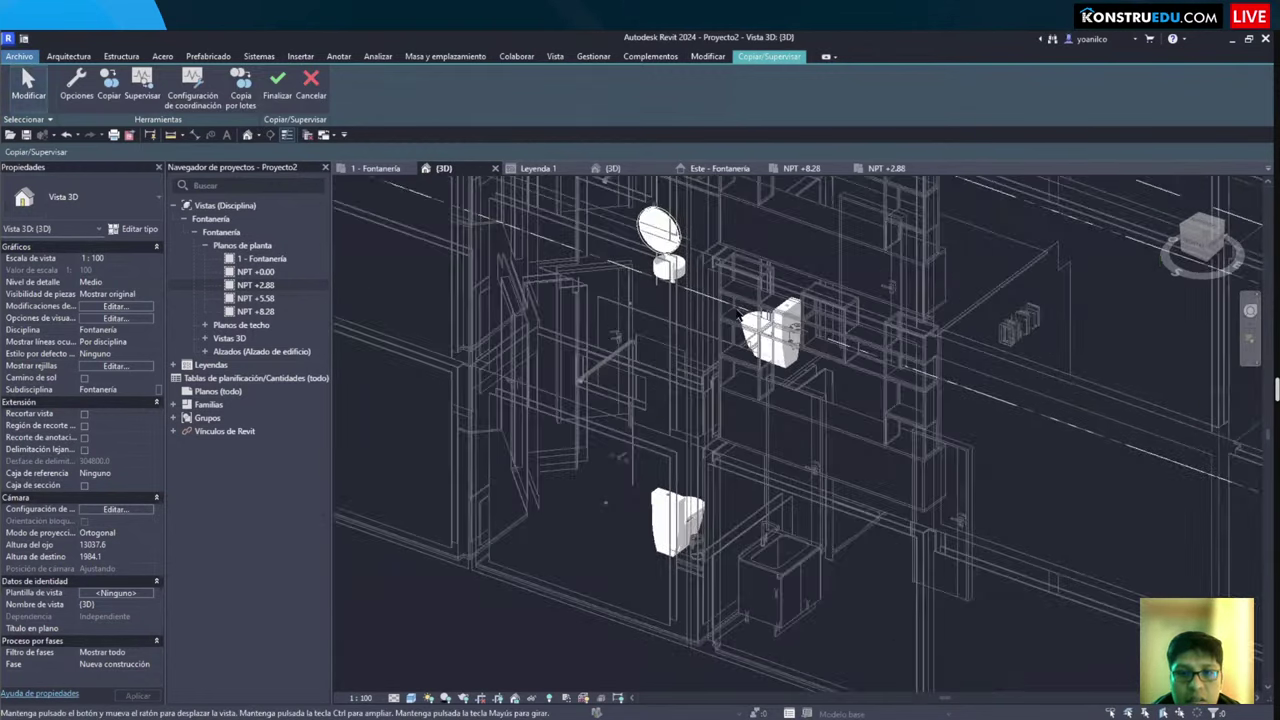
{"action": "scroll", "coordinate": [740, 316], "scroll_direction": "down", "scroll_amount": 3}
{"action": "scroll", "coordinate": [740, 316], "scroll_direction": "up", "scroll_amount": 4}
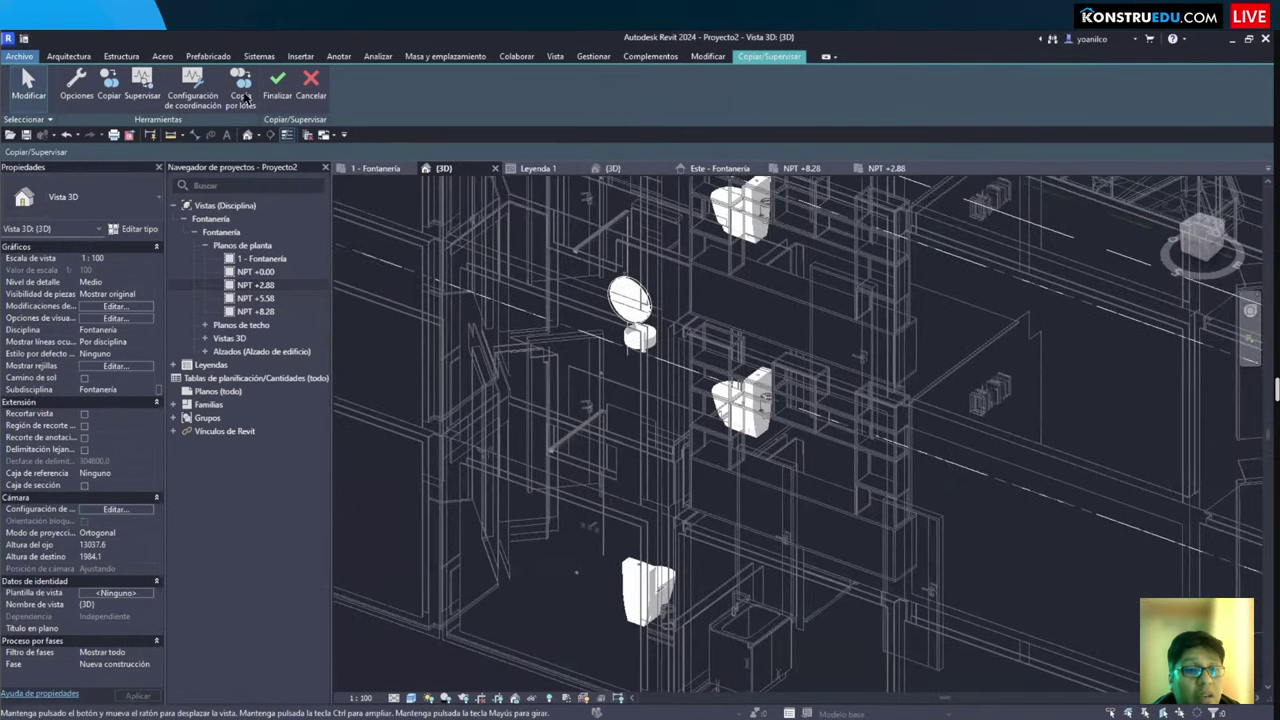
Step: Run Batch Copy with type mapping, review the Aparatos sanitarios category, and save the settings
{"action": "left_click", "coordinate": [243, 90]}
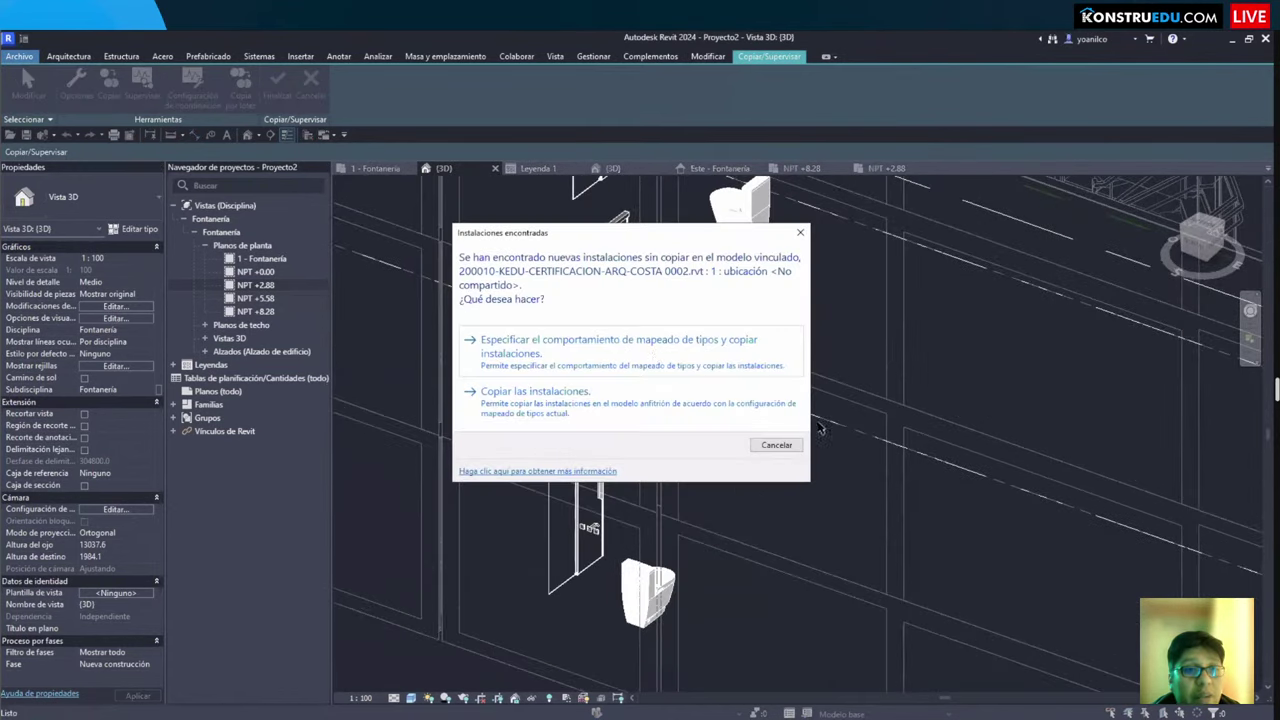
{"action": "left_click", "coordinate": [621, 350]}
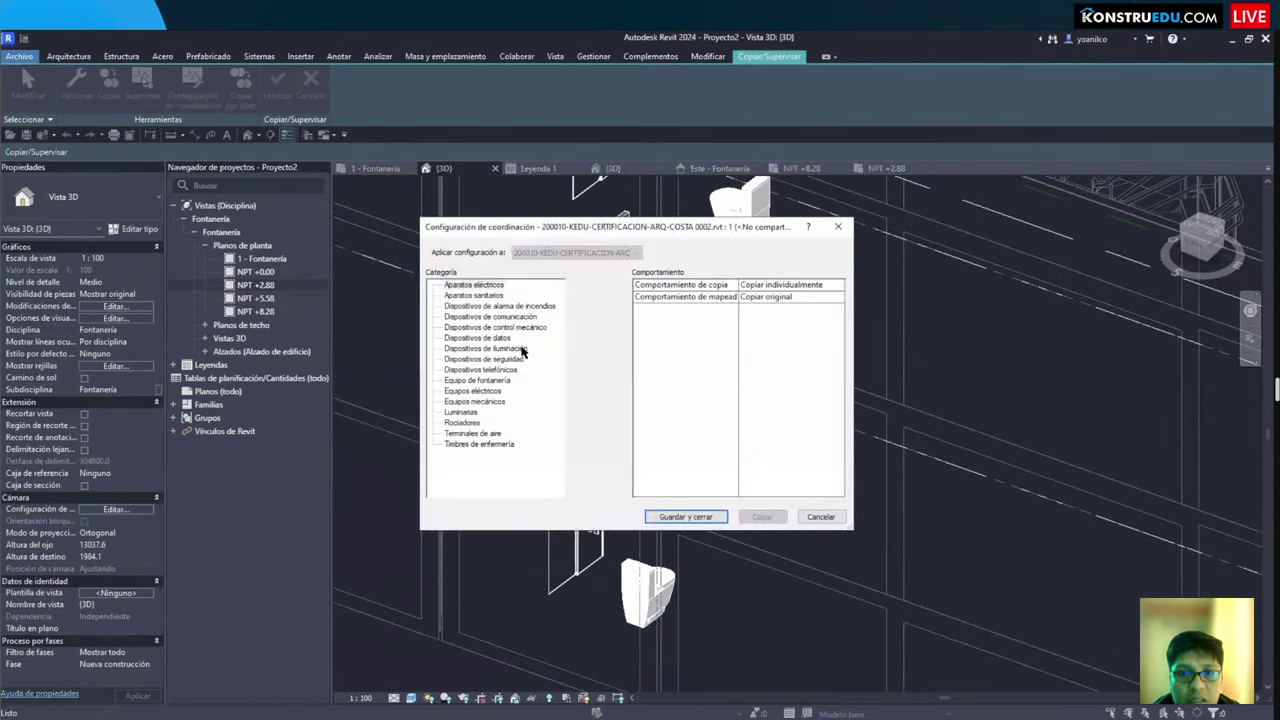
{"action": "left_click", "coordinate": [455, 286]}
{"action": "left_click", "coordinate": [466, 296]}
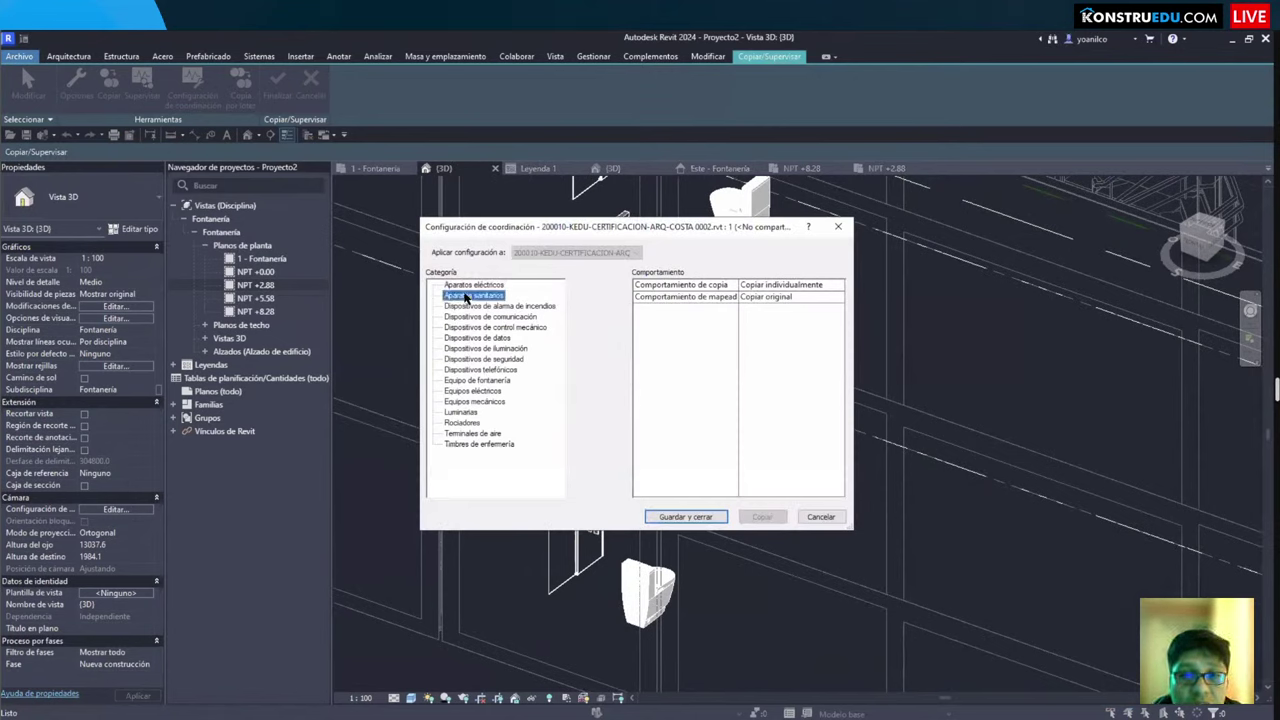
{"action": "left_click", "coordinate": [462, 285]}
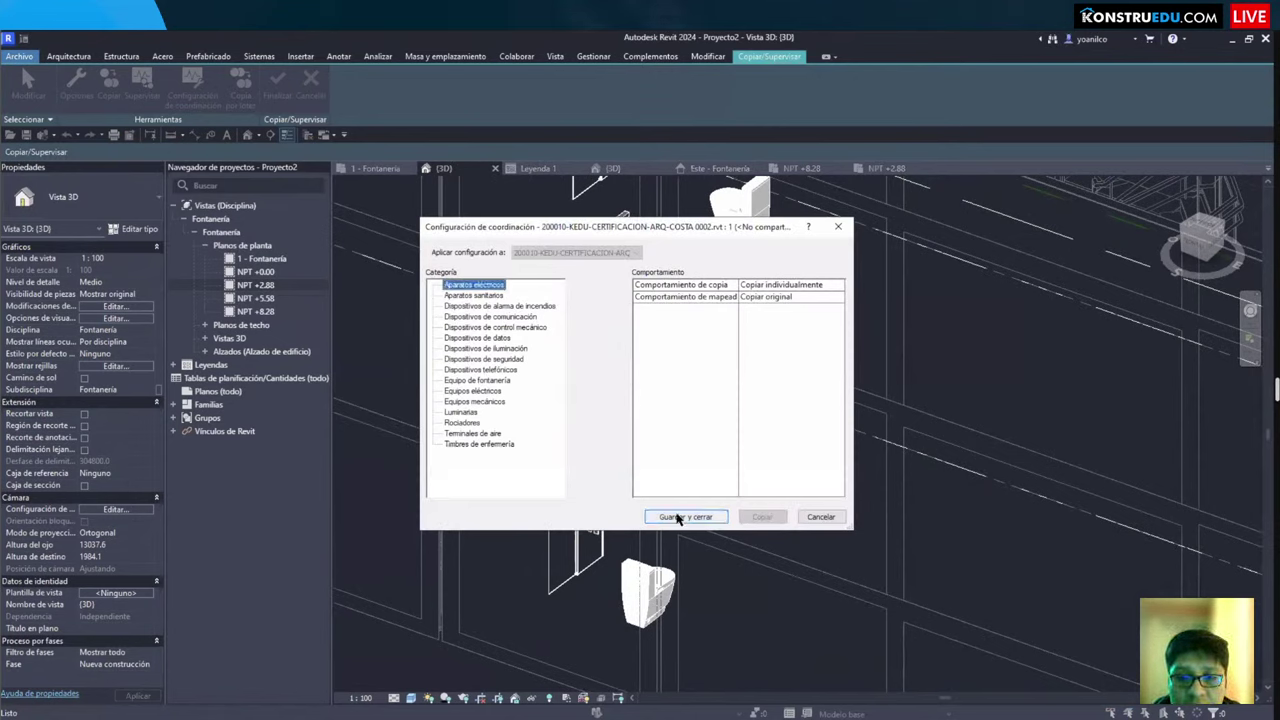
{"action": "left_click", "coordinate": [471, 297]}
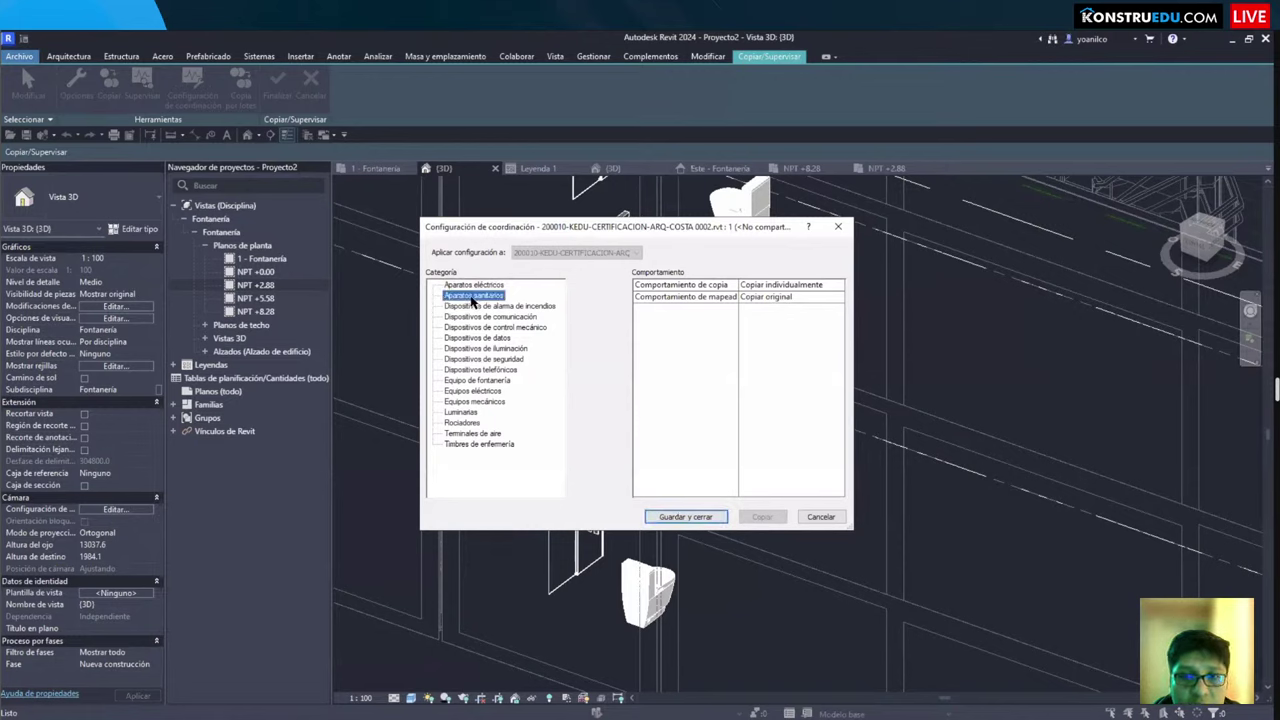
{"action": "left_click", "coordinate": [686, 517]}
Step: Finish Copy/Monitor and inspect a linked element and the linked railing in 3D
{"action": "left_click", "coordinate": [277, 82]}
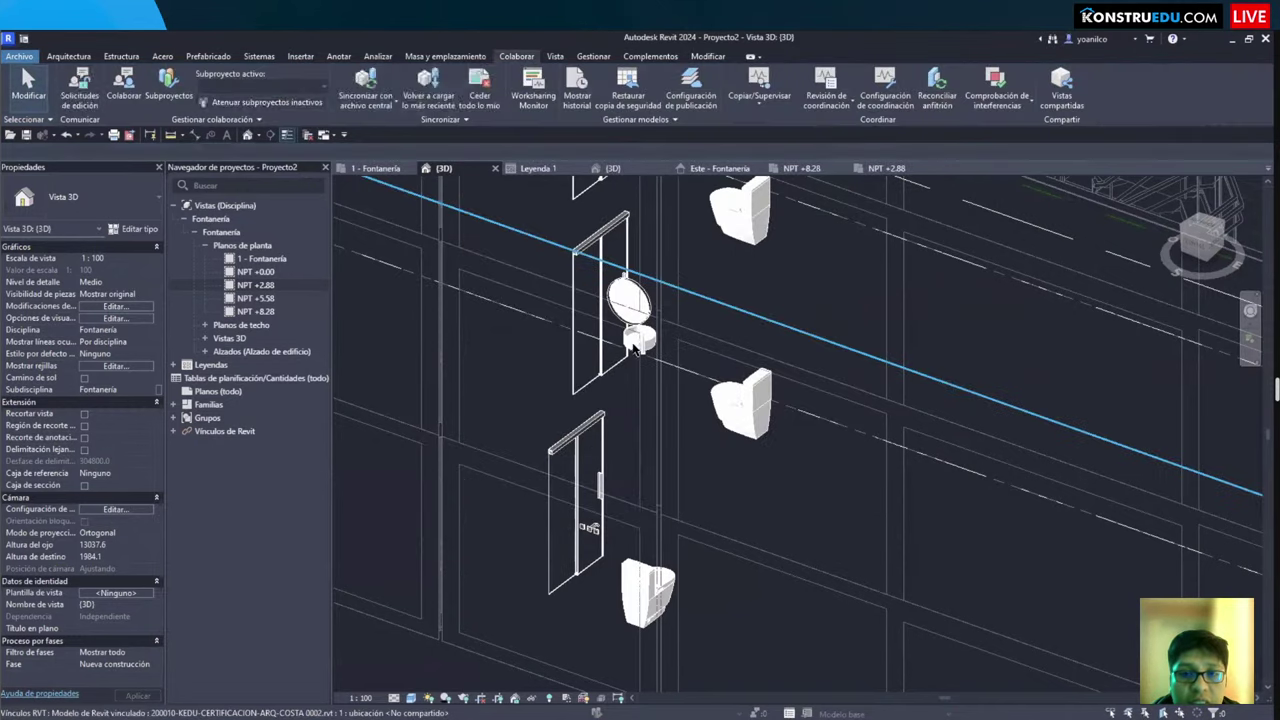
{"action": "left_click", "coordinate": [632, 300]}
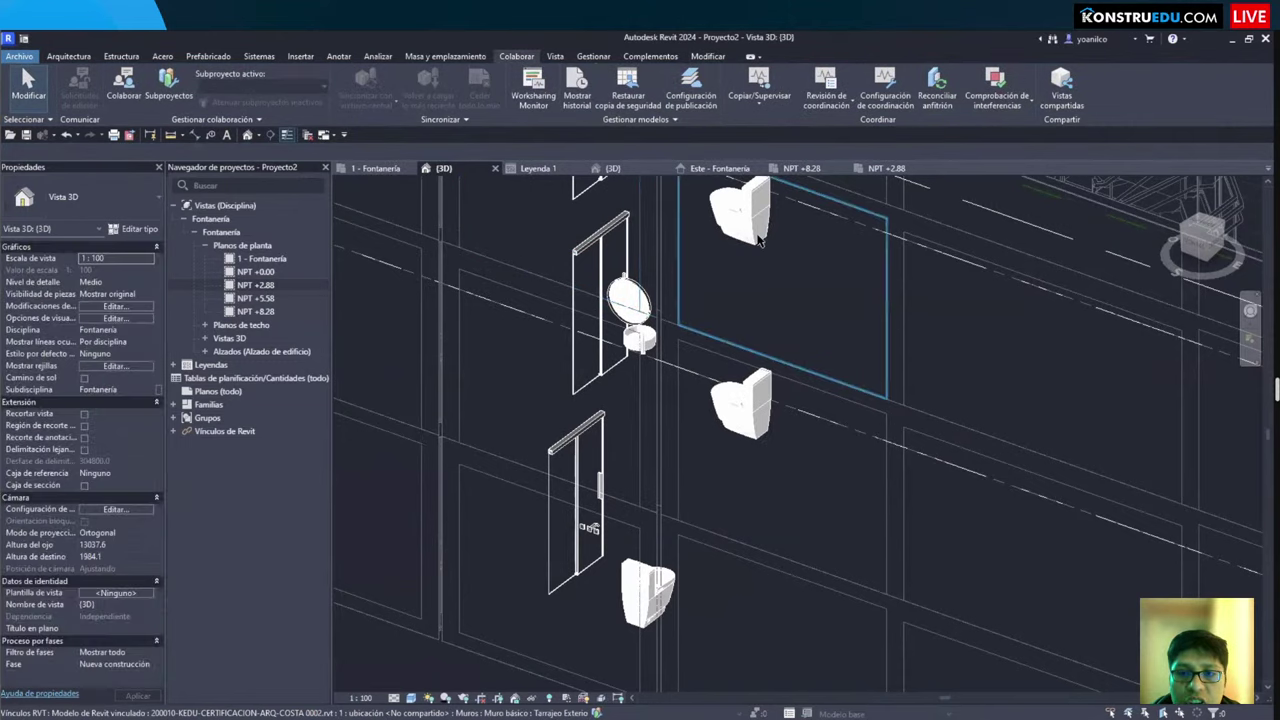
{"action": "key", "text": "Escape"}
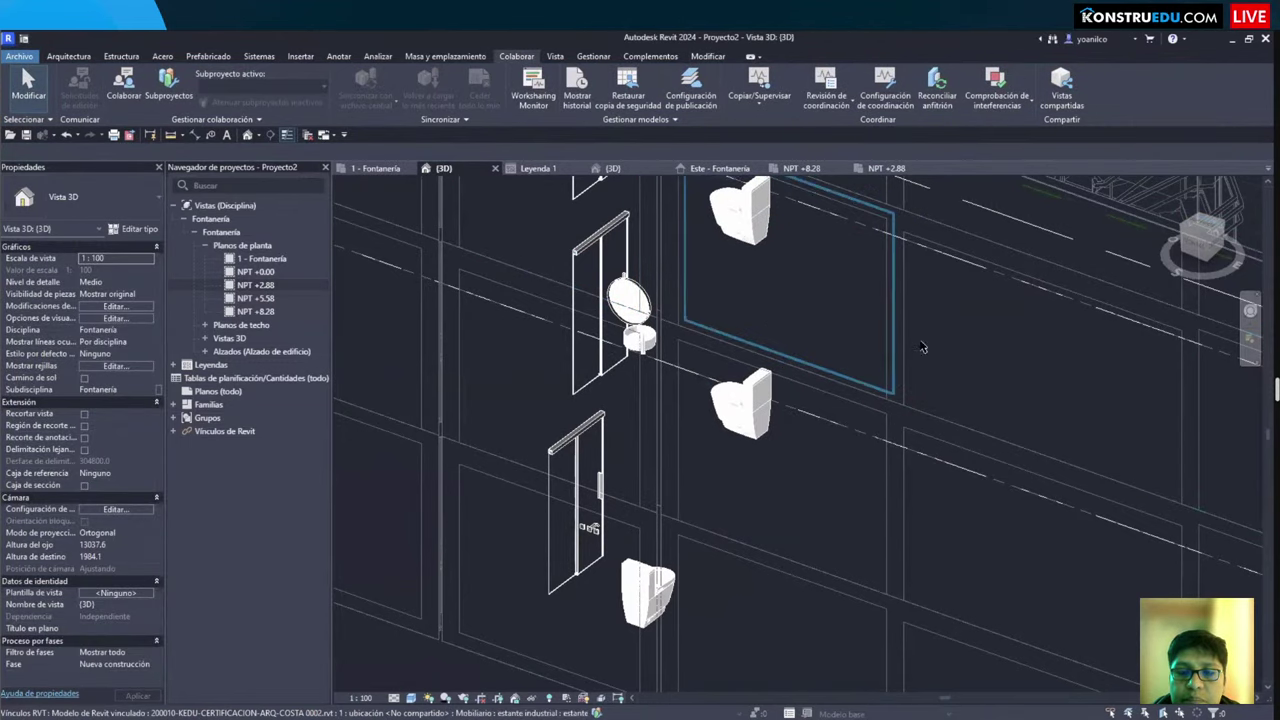
{"action": "scroll", "coordinate": [760, 222], "scroll_direction": "down", "scroll_amount": 3}
{"action": "left_click", "coordinate": [925, 345]}
{"action": "key", "text": "Escape"}
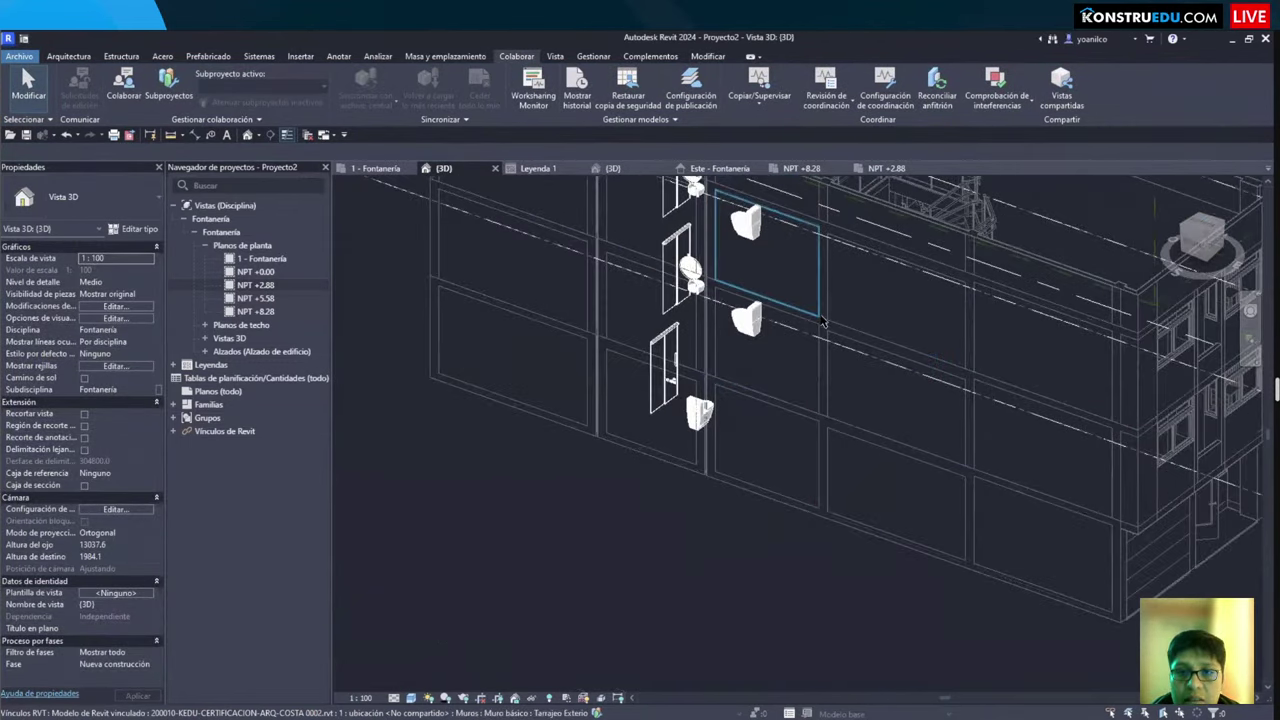
Step: Temporarily hide the whole linked model, then reset the temporary hide
{"action": "left_click", "coordinate": [730, 440]}
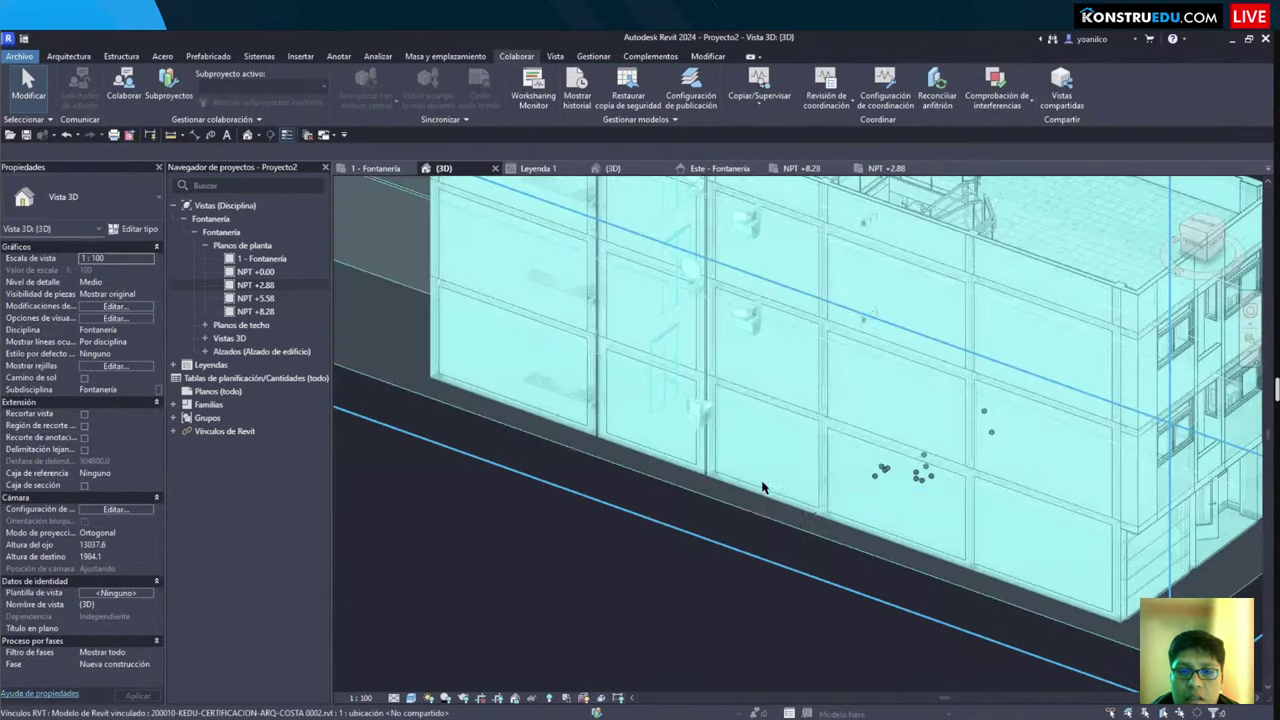
{"action": "key", "text": "h"}
{"action": "key", "text": "h"}
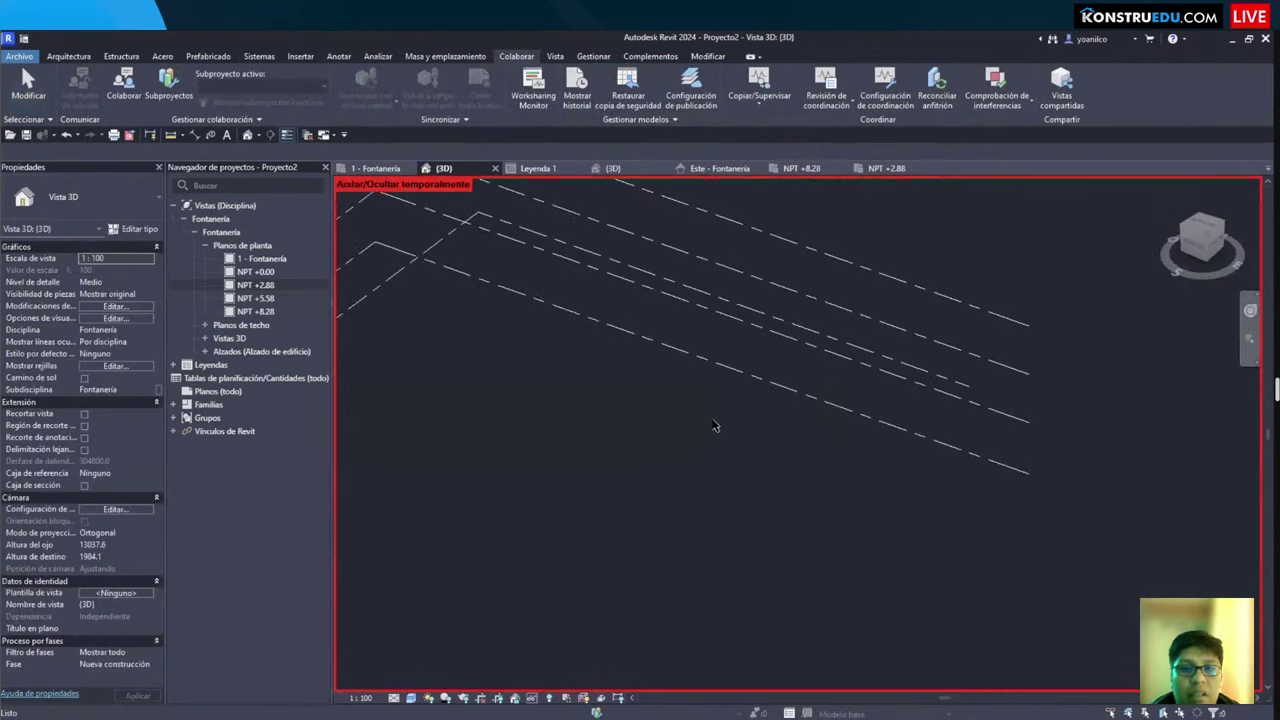
{"action": "key", "text": "h"}
{"action": "key", "text": "r"}
{"action": "scroll", "coordinate": [738, 360], "scroll_direction": "up", "scroll_amount": 10}
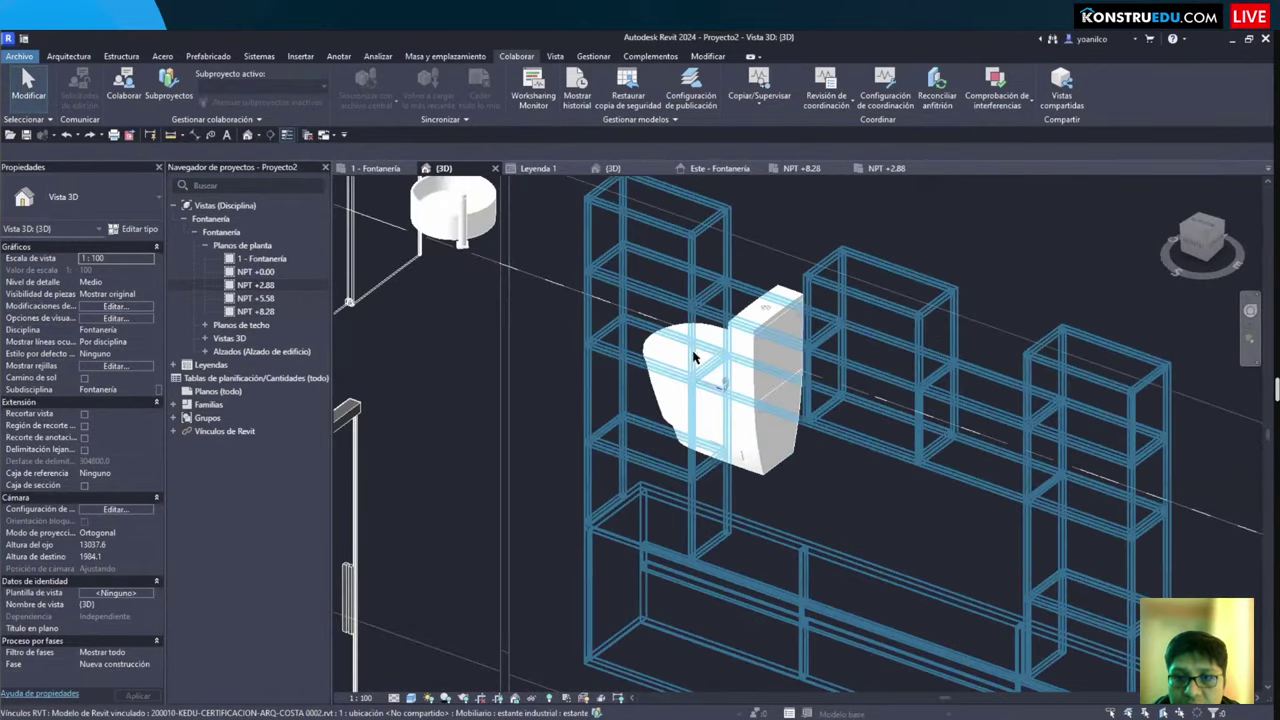
{"action": "scroll", "coordinate": [700, 350], "scroll_direction": "down", "scroll_amount": 2}
Step: Check the linked toilet in the 1 - Fontanería plan, then return to the {3D} view
{"action": "left_click", "coordinate": [537, 168]}
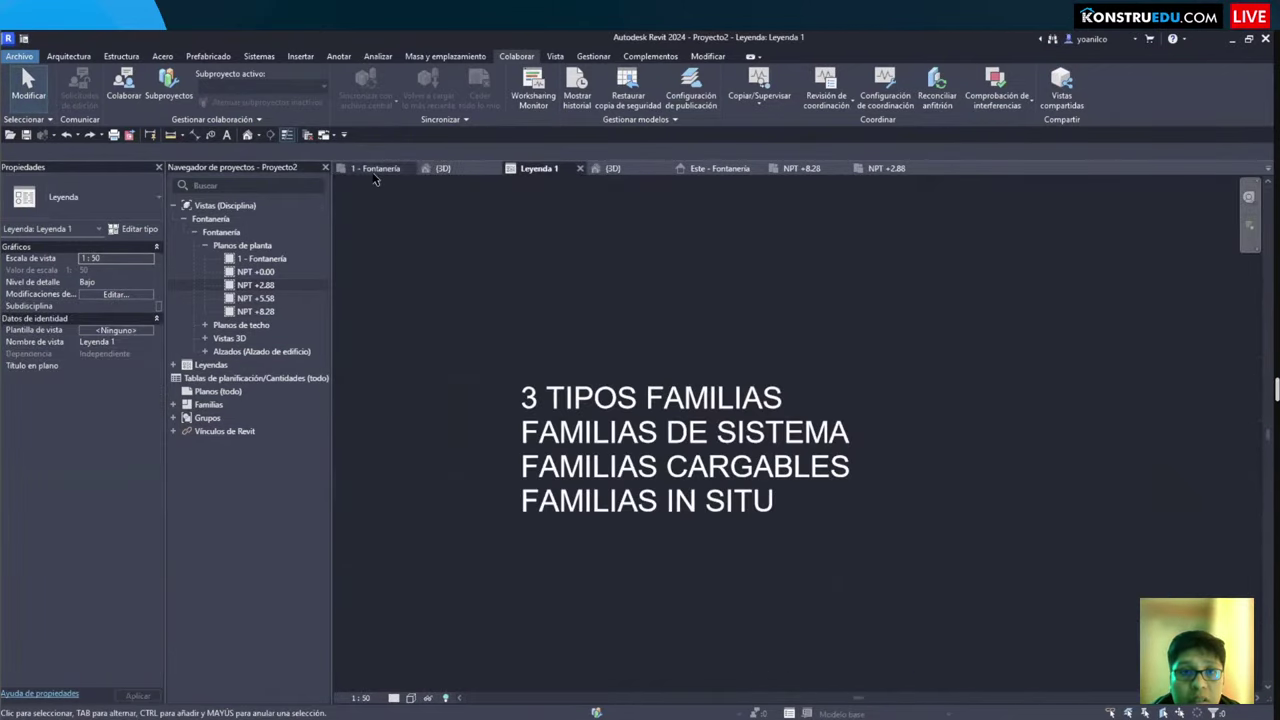
{"action": "left_click", "coordinate": [375, 168]}
{"action": "scroll", "coordinate": [790, 437], "scroll_direction": "up", "scroll_amount": 4}
{"action": "scroll", "coordinate": [790, 437], "scroll_direction": "up", "scroll_amount": 3}
{"action": "left_click", "coordinate": [789, 431]}
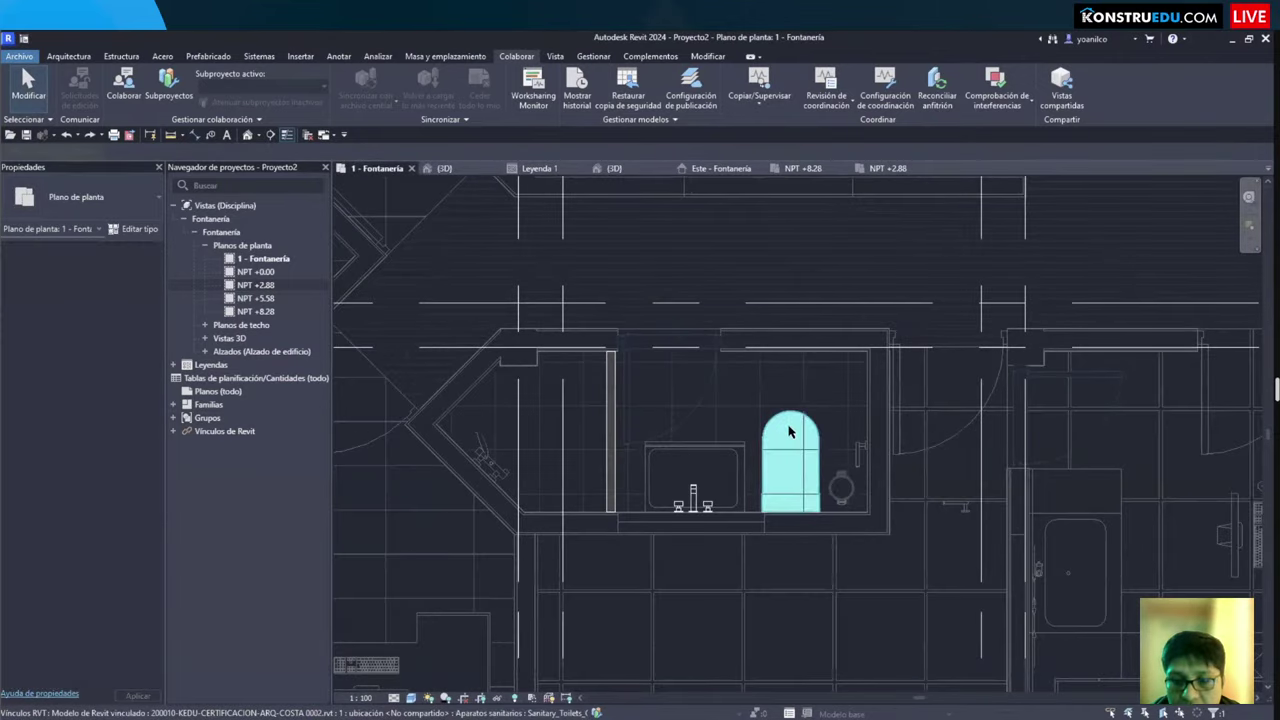
{"action": "key", "text": "Escape"}
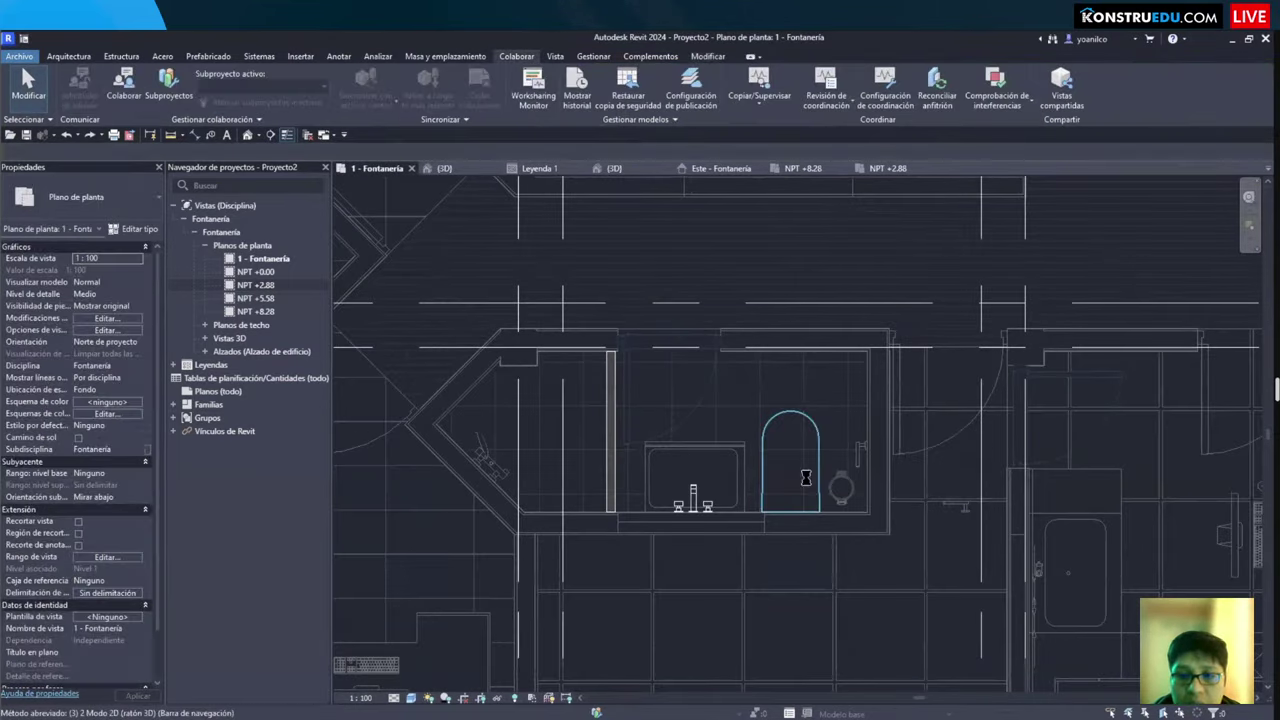
{"action": "left_click", "coordinate": [737, 440]}
{"action": "left_click", "coordinate": [443, 168]}
{"action": "scroll", "coordinate": [651, 463], "scroll_direction": "down", "scroll_amount": 6}
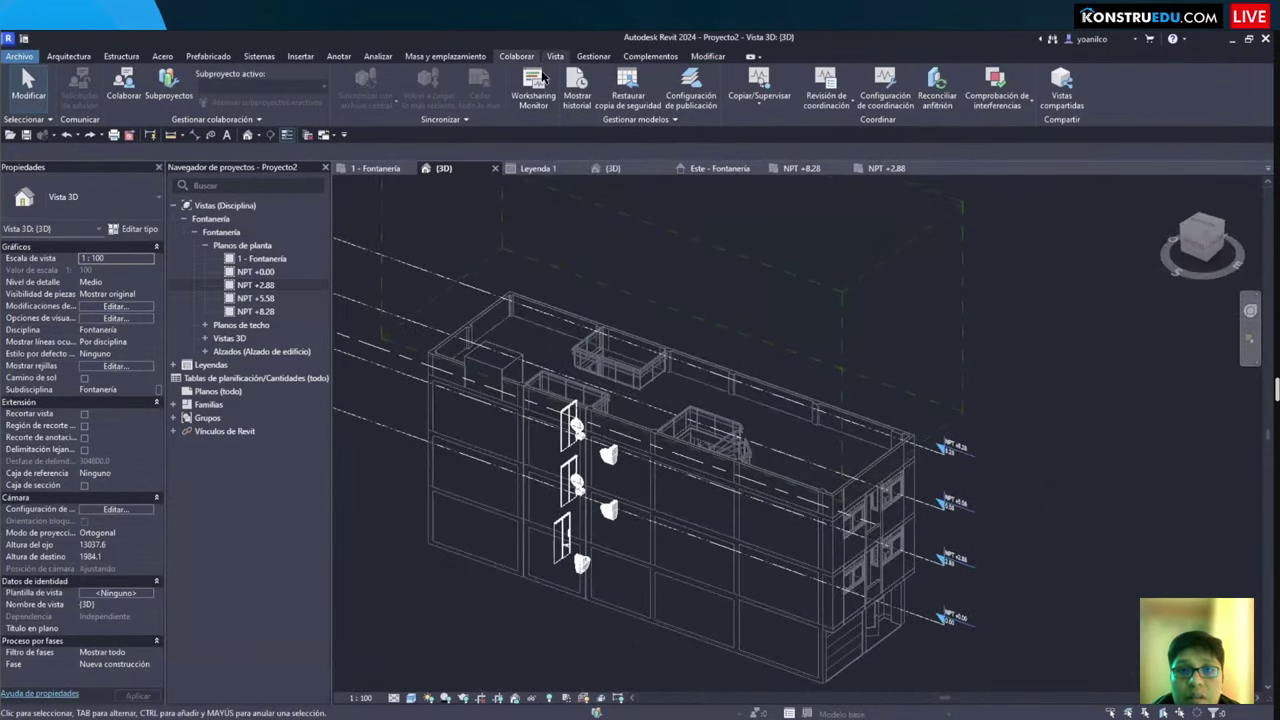
Step: Start Copy/Monitor on the linked ARQ-COSTA model
{"action": "left_click", "coordinate": [760, 105]}
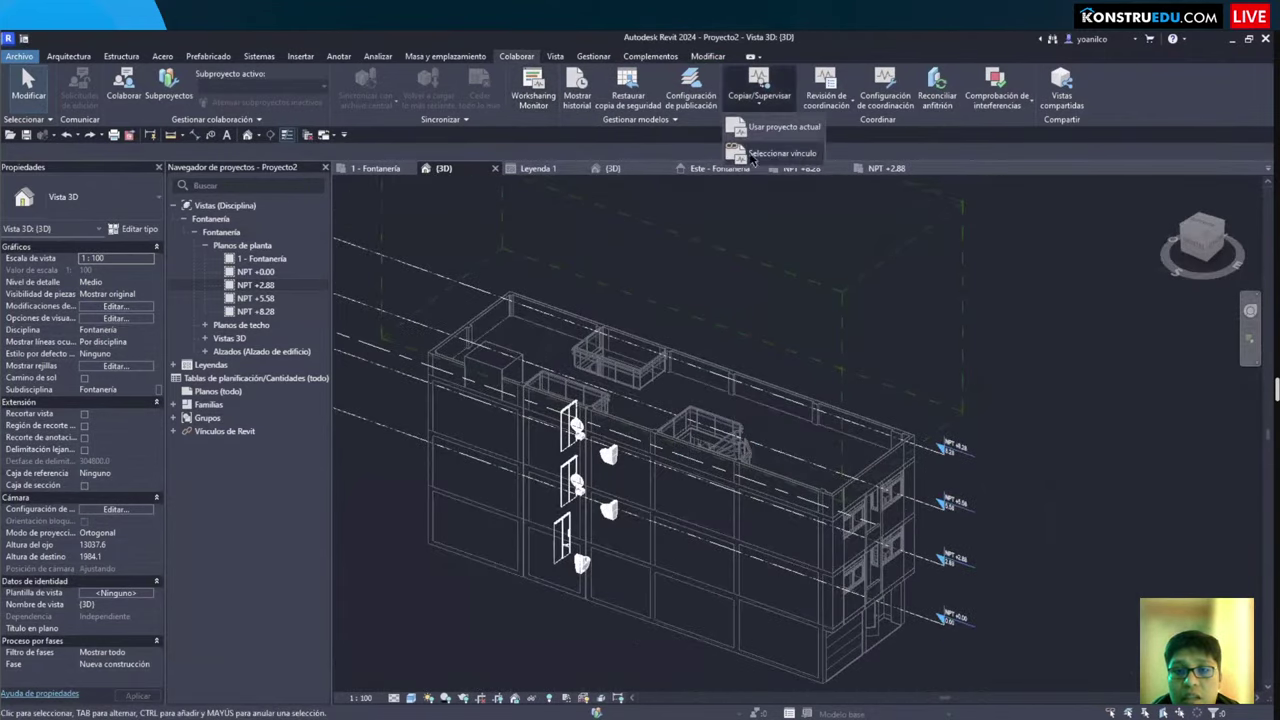
{"action": "left_click", "coordinate": [784, 160]}
{"action": "left_click", "coordinate": [621, 465]}
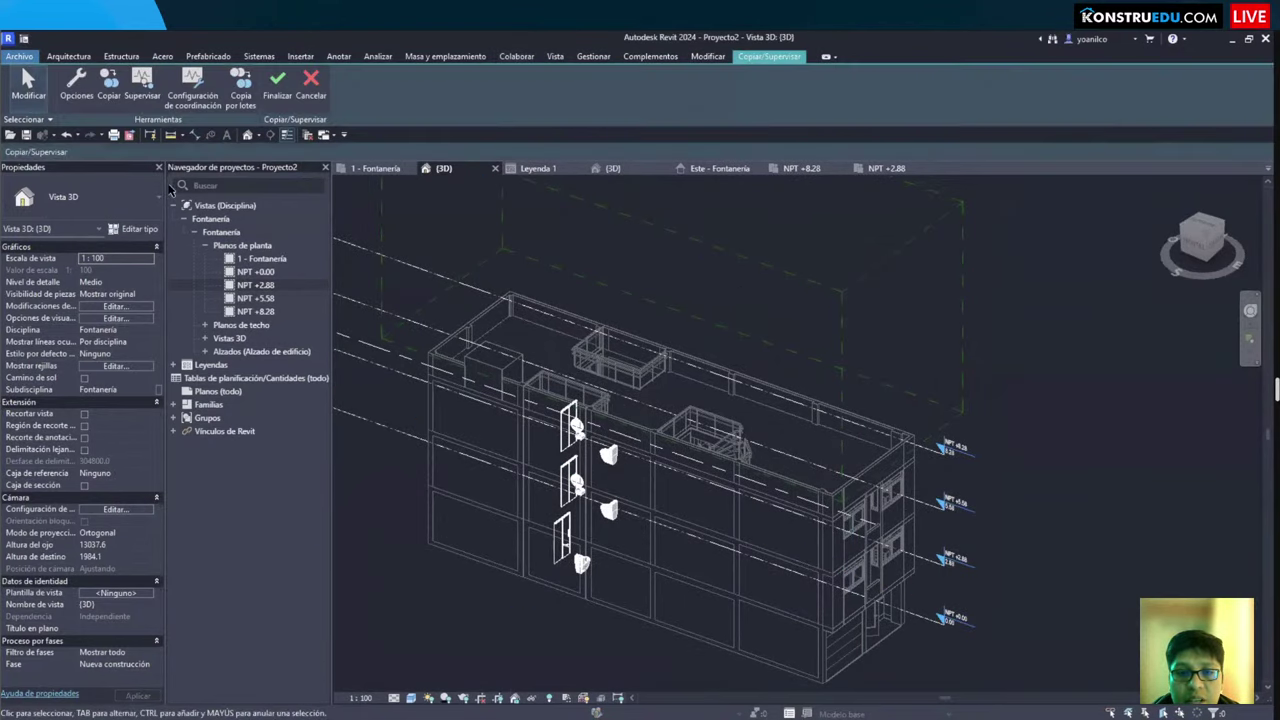
Step: Batch-copy the found fixtures with the current mapping and orbit to view them
{"action": "left_click", "coordinate": [241, 90]}
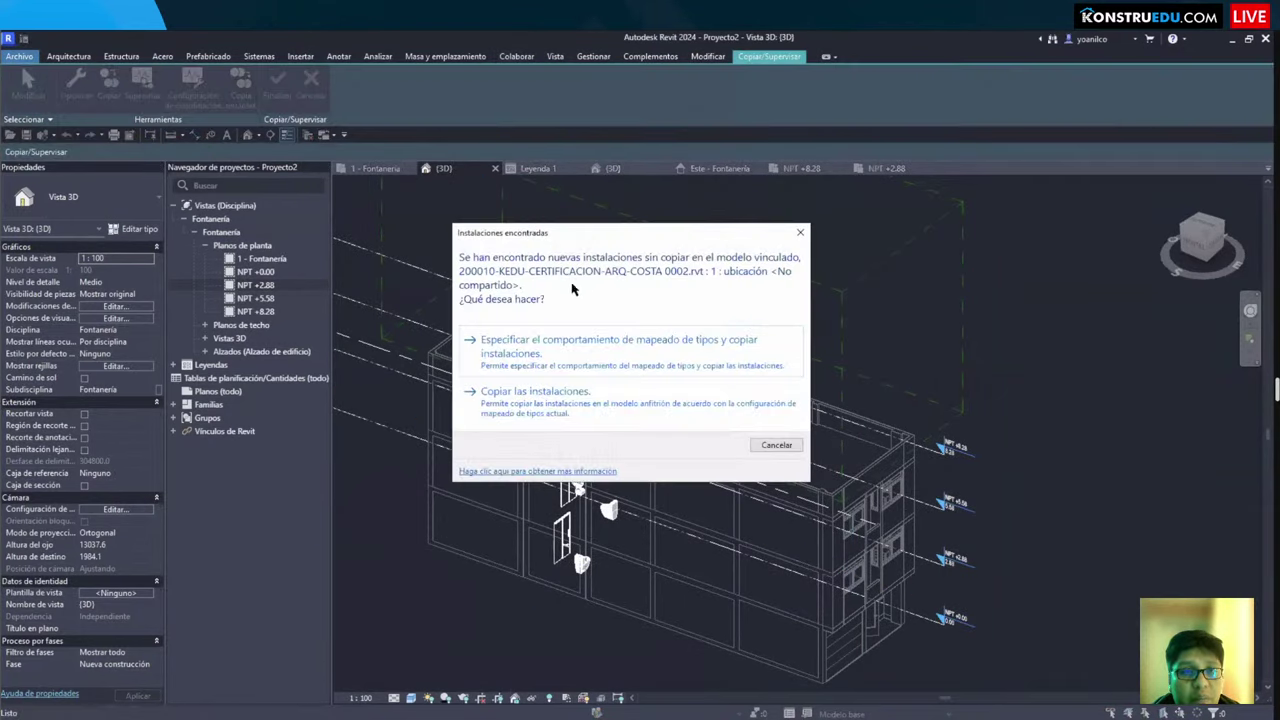
{"action": "left_click", "coordinate": [535, 395]}
{"action": "scroll", "coordinate": [600, 480], "scroll_direction": "up", "scroll_amount": 5}
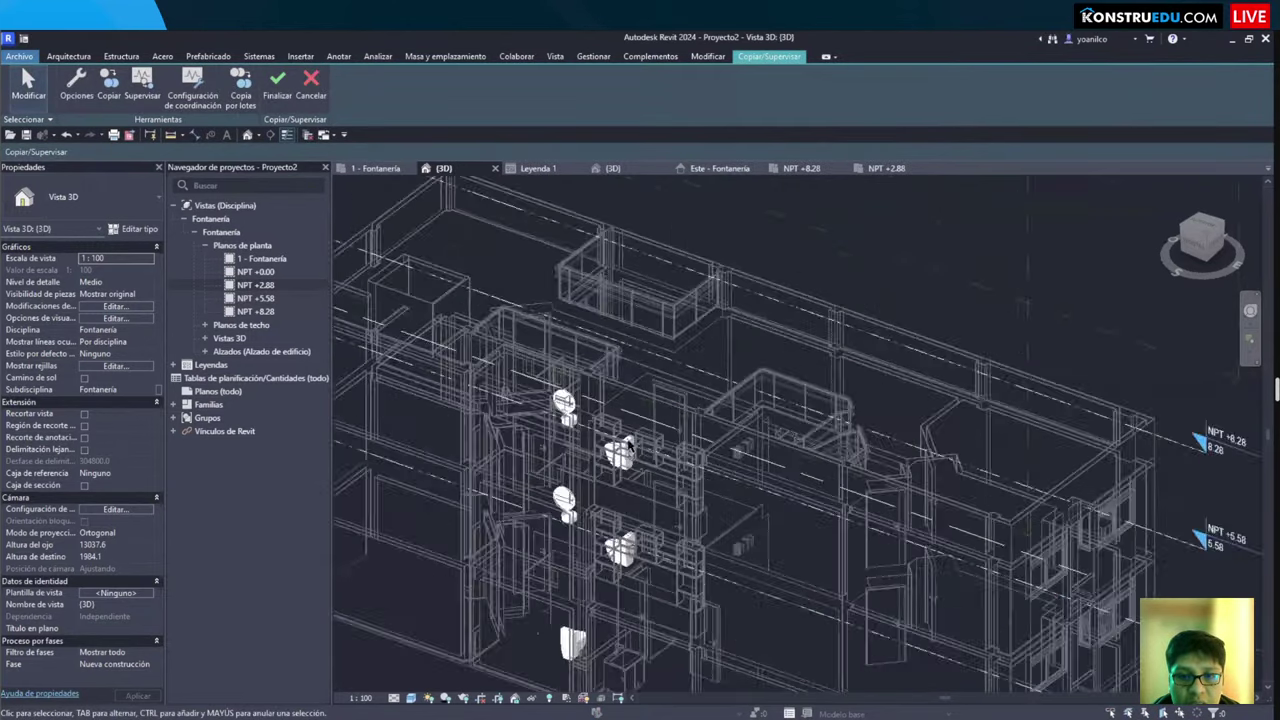
{"action": "middle_click_drag", "start_coordinate": [700, 450], "coordinate": [700, 300], "text": "shift"}
{"action": "scroll", "coordinate": [720, 290], "scroll_direction": "down", "scroll_amount": 3}
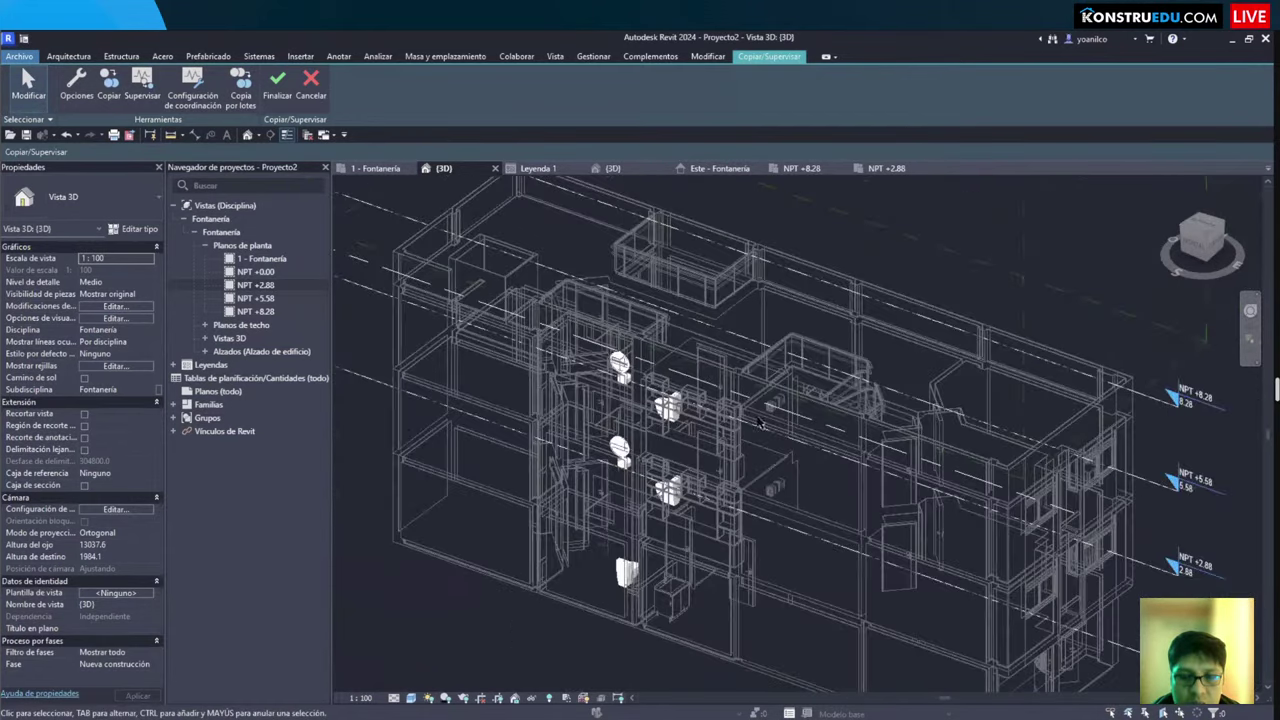
{"action": "scroll", "coordinate": [765, 265], "scroll_direction": "up", "scroll_amount": 3}
{"action": "middle_click_drag", "start_coordinate": [765, 265], "coordinate": [600, 245], "text": "shift"}
{"action": "scroll", "coordinate": [505, 233], "scroll_direction": "up", "scroll_amount": 2}
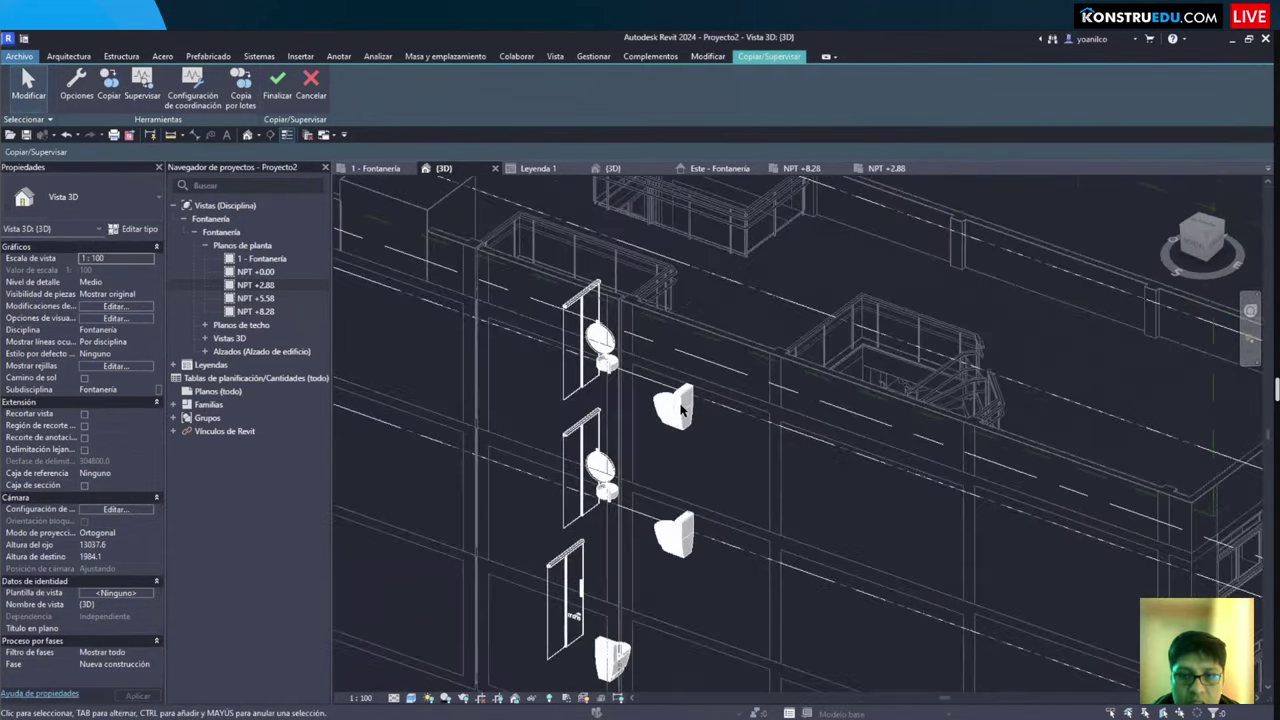
{"action": "scroll", "coordinate": [505, 233], "scroll_direction": "down", "scroll_amount": 3}
Step: Set Aparatos eléctricos to Permitir copia por lotes, keeping the original types
{"action": "left_click", "coordinate": [240, 85]}
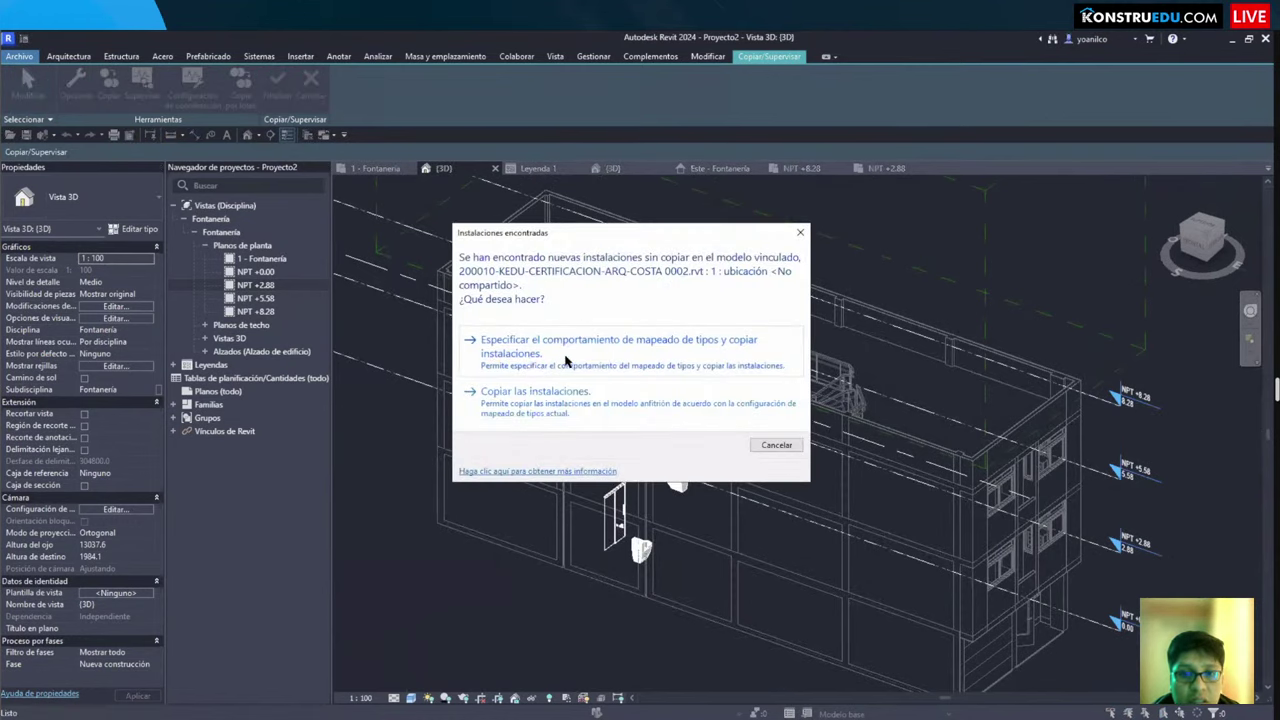
{"action": "left_click", "coordinate": [563, 362]}
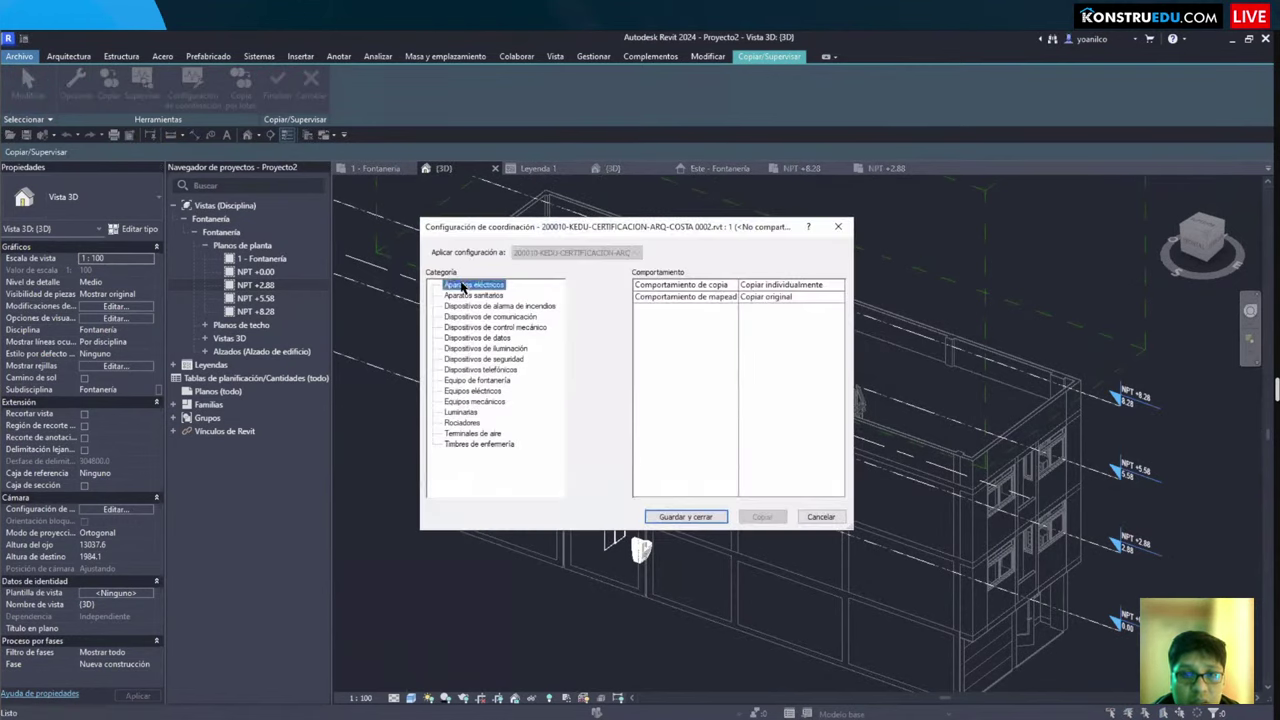
{"action": "left_click", "coordinate": [841, 287]}
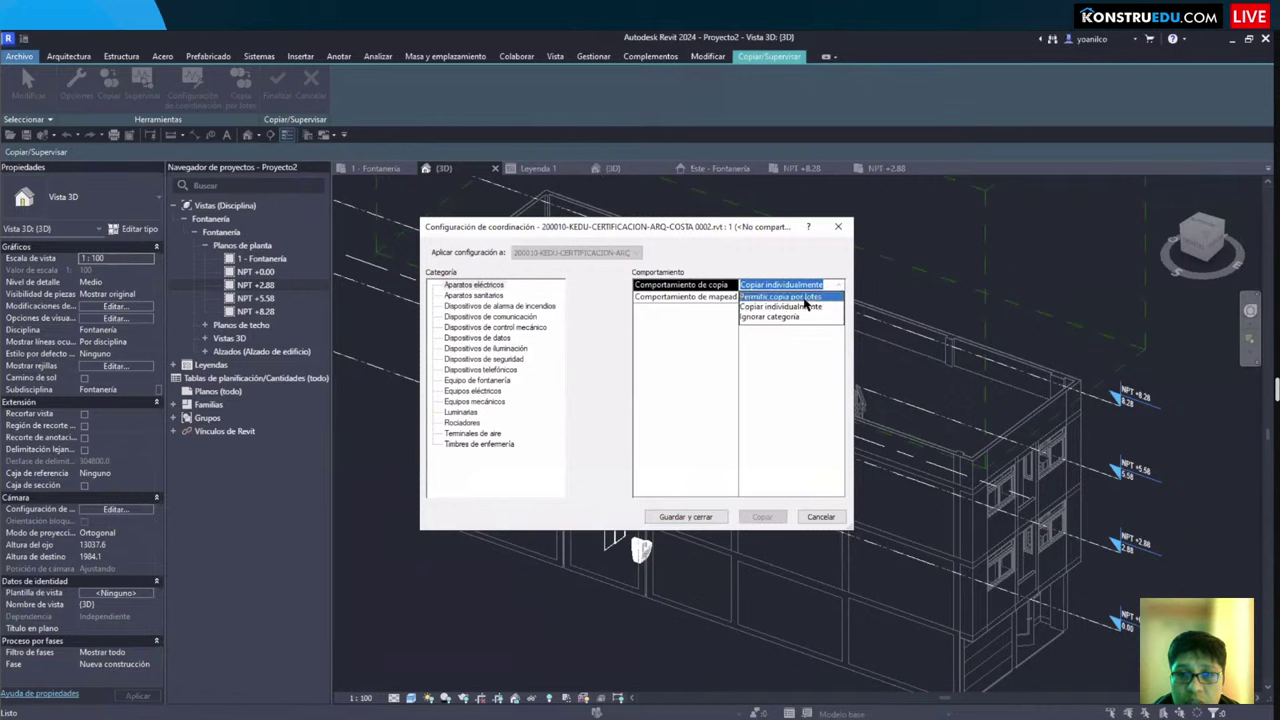
{"action": "left_click", "coordinate": [795, 296]}
{"action": "left_click", "coordinate": [795, 297]}
{"action": "left_click", "coordinate": [832, 308]}
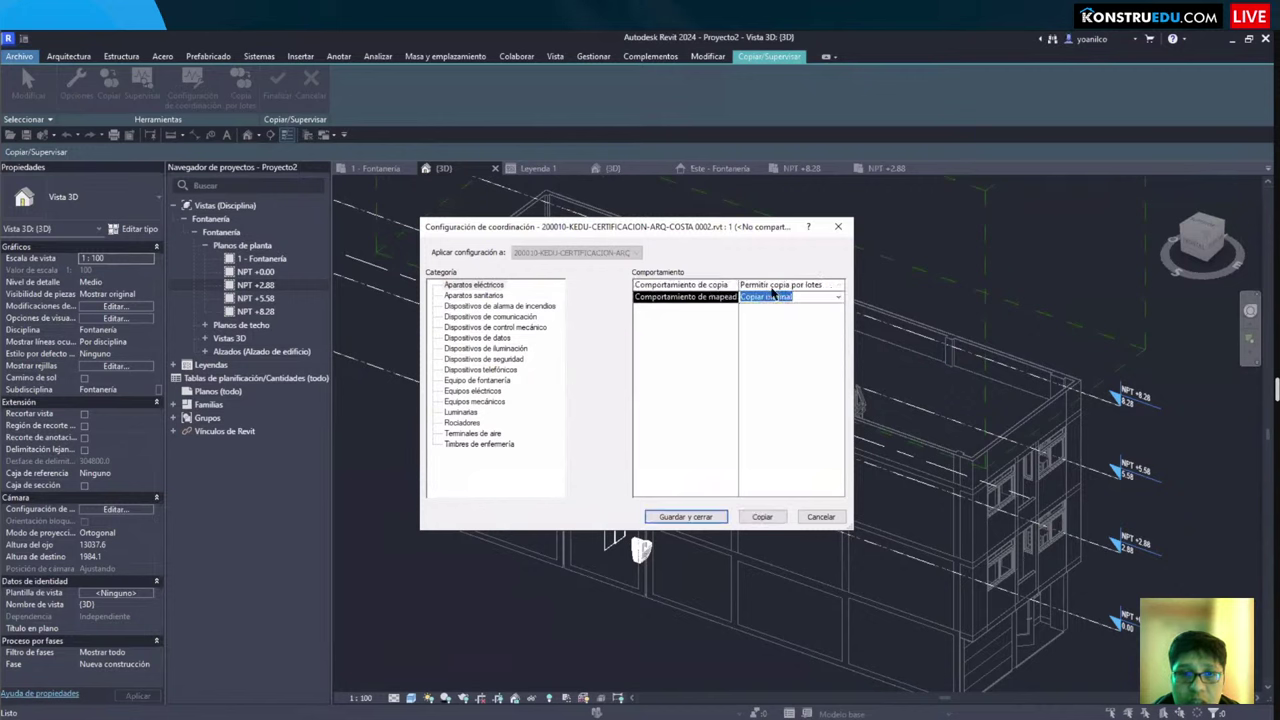
Step: Set Aparatos sanitarios to Permitir copia por lotes and save the coordination settings
{"action": "left_click", "coordinate": [486, 295]}
{"action": "left_click", "coordinate": [840, 286]}
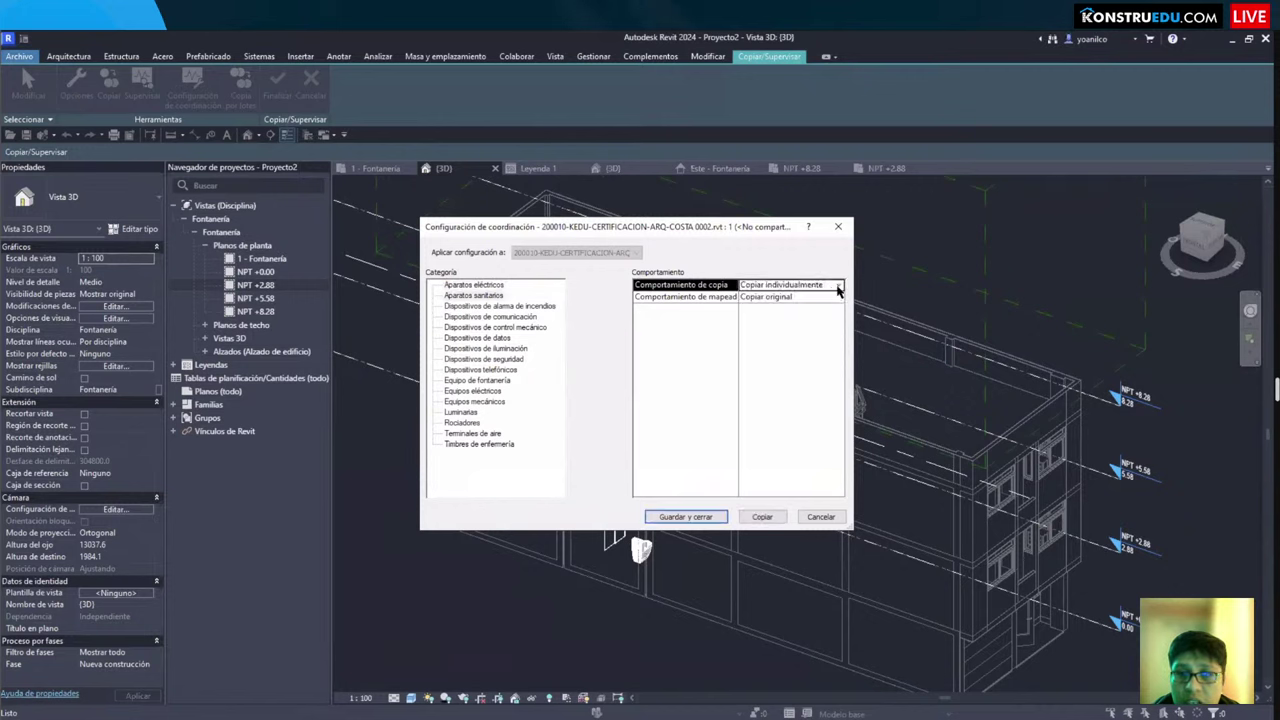
{"action": "left_click", "coordinate": [840, 286]}
{"action": "left_click", "coordinate": [822, 298]}
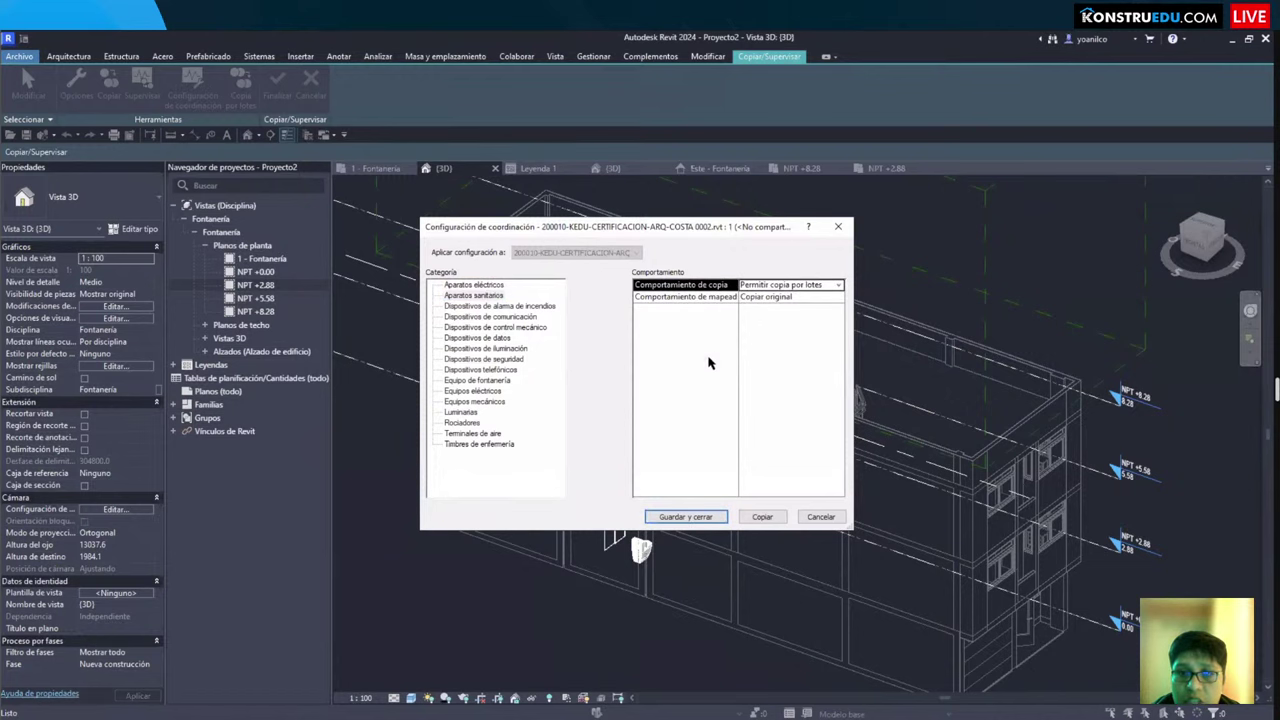
{"action": "left_click", "coordinate": [686, 517]}
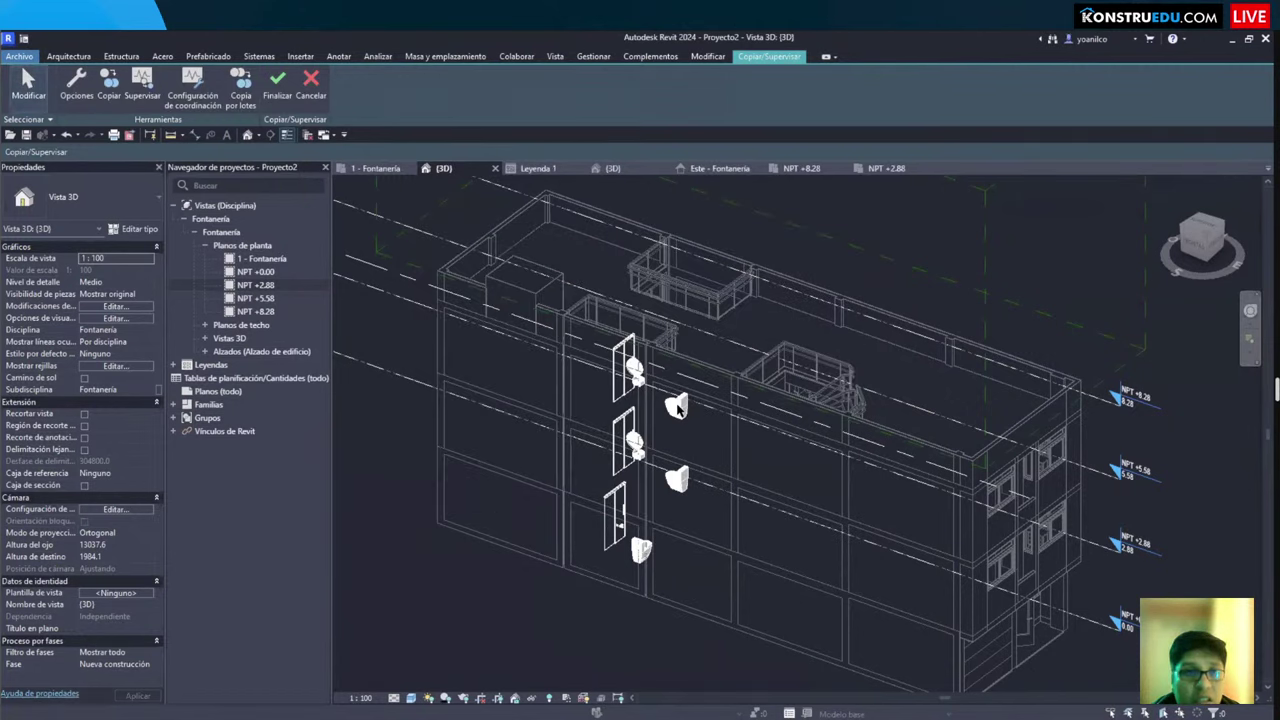
{"action": "scroll", "coordinate": [678, 404], "scroll_direction": "up", "scroll_amount": 4}
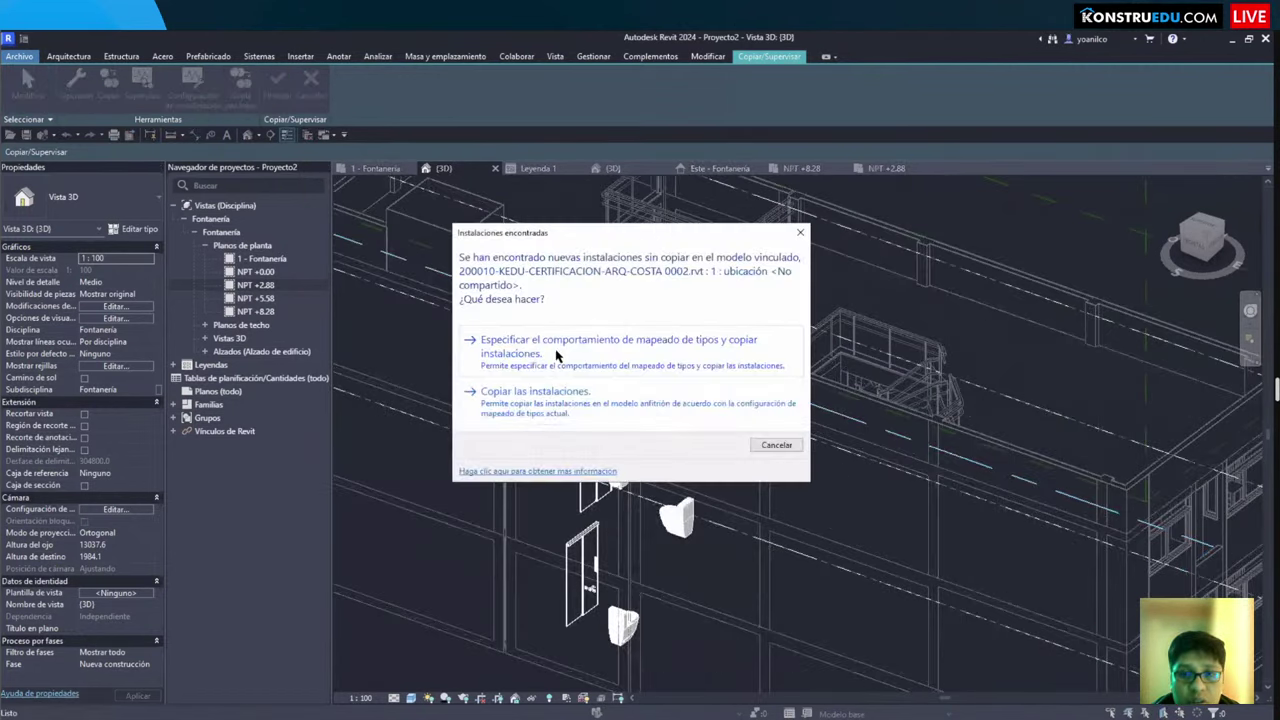
Step: Copy the found fixtures into the project and finish Copy/Monitor
{"action": "left_click", "coordinate": [560, 405]}
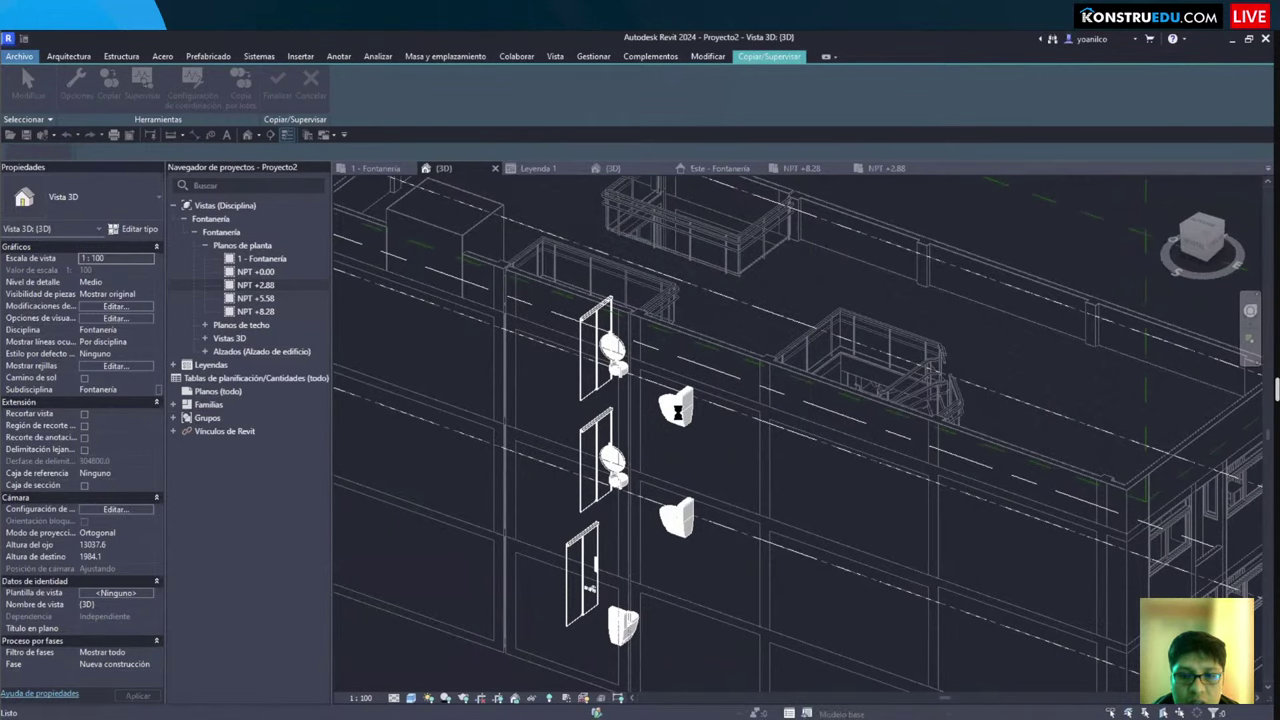
{"action": "scroll", "coordinate": [670, 410], "scroll_direction": "down", "scroll_amount": 2}
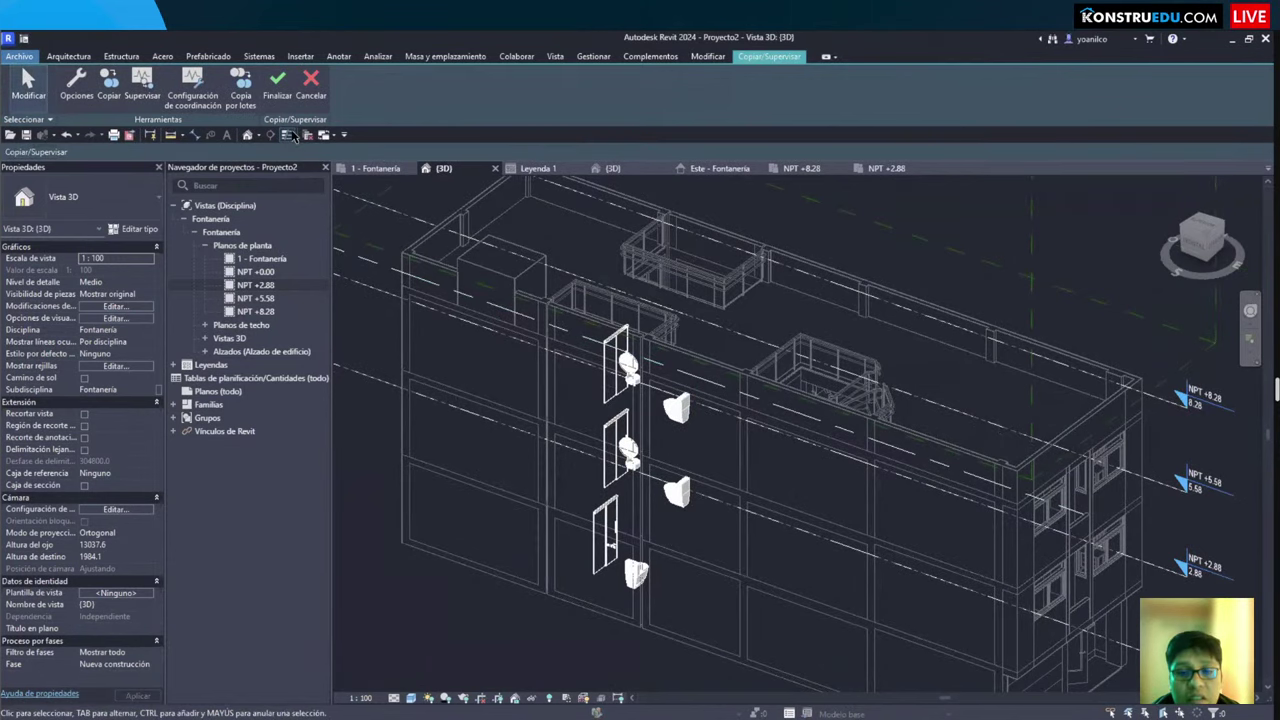
{"action": "left_click", "coordinate": [277, 85]}
Step: Isolate the copied toilets to view them across levels, then restore the full building
{"action": "left_click", "coordinate": [677, 408]}
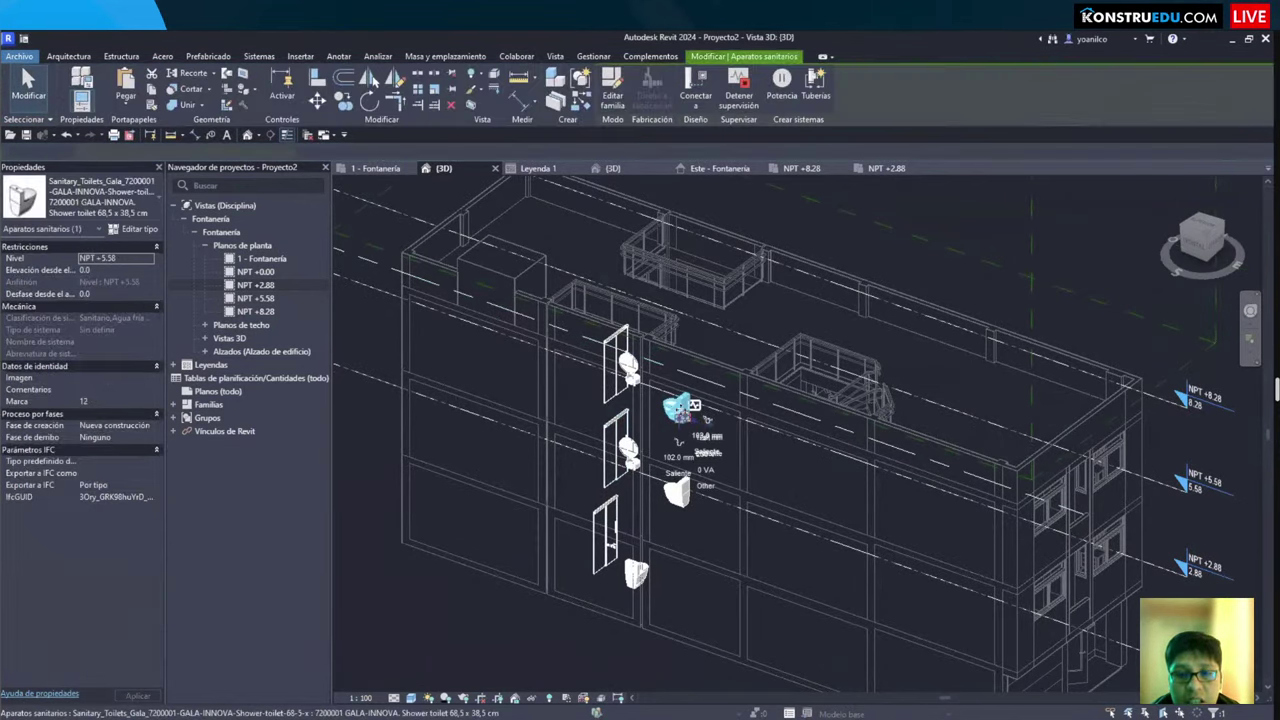
{"action": "middle_click_drag", "start_coordinate": [707, 419], "coordinate": [953, 397], "text": "shift"}
{"action": "key", "text": "Escape"}
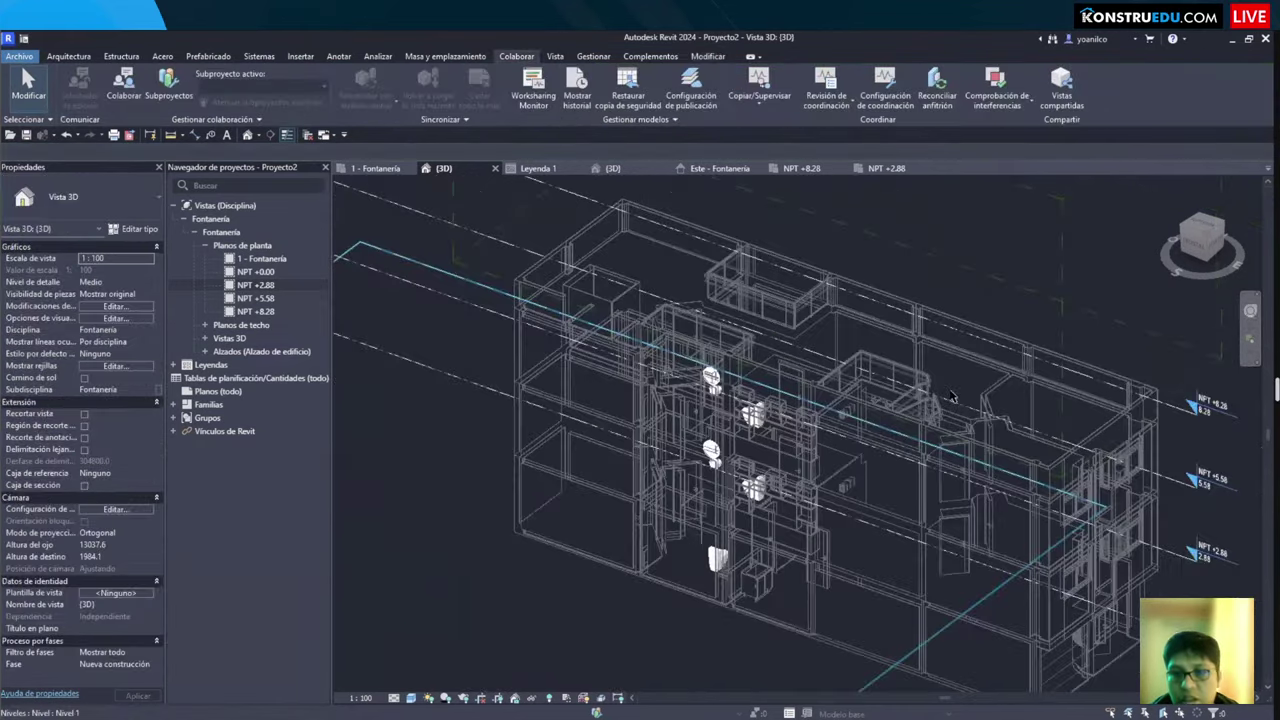
{"action": "scroll", "coordinate": [953, 397], "scroll_direction": "up", "scroll_amount": 4}
{"action": "key", "text": "h"}
{"action": "key", "text": "i"}
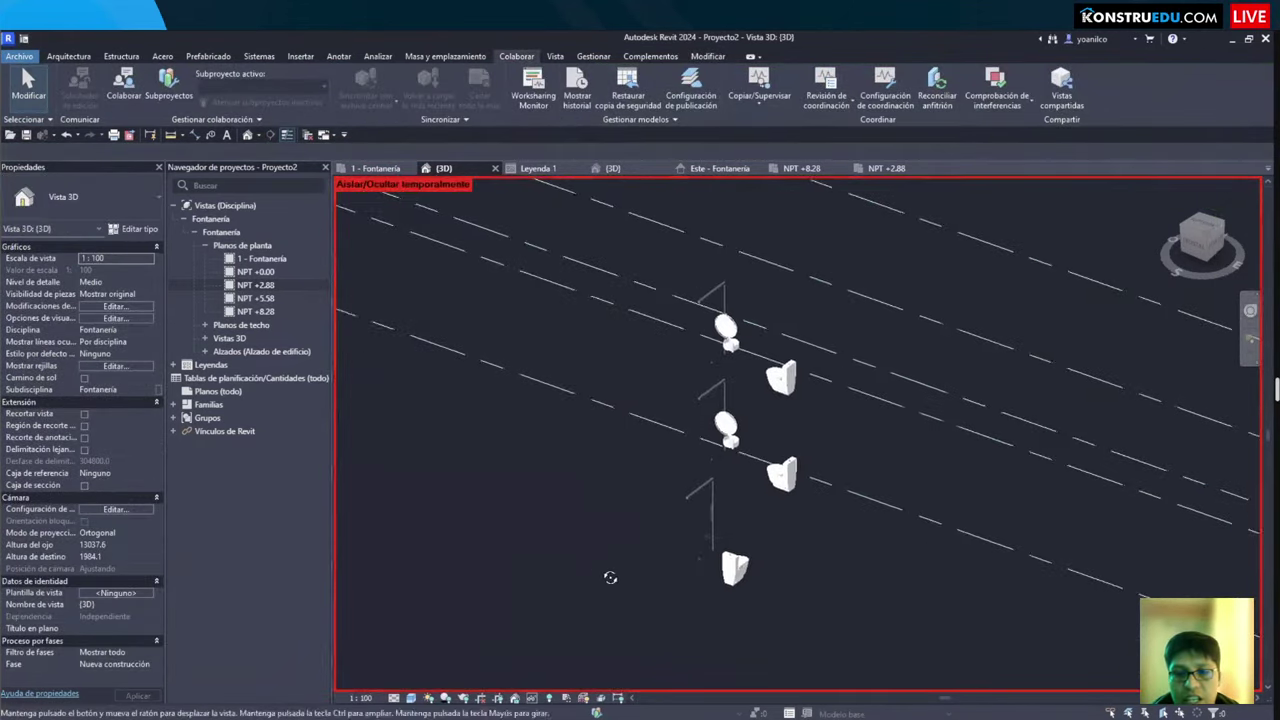
{"action": "middle_click_drag", "start_coordinate": [610, 578], "coordinate": [668, 540], "text": "shift"}
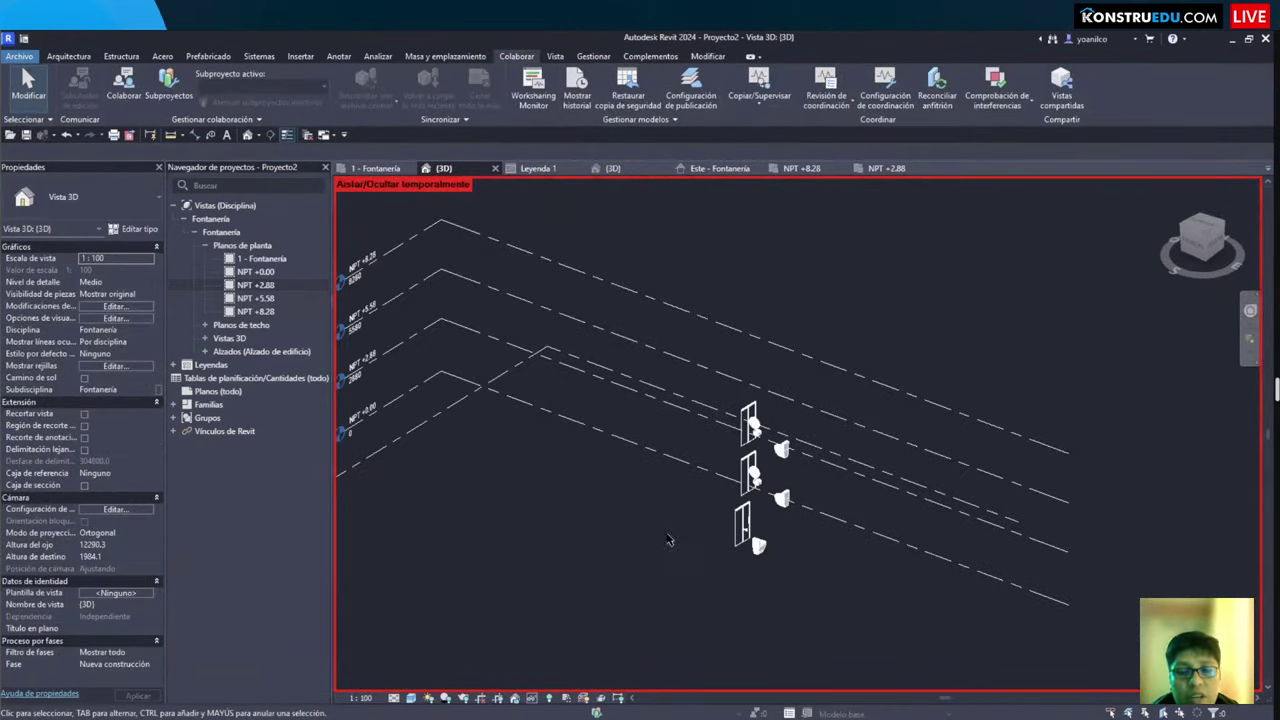
{"action": "key", "text": "h"}
{"action": "key", "text": "r"}
{"action": "scroll", "coordinate": [771, 497], "scroll_direction": "up", "scroll_amount": 4}
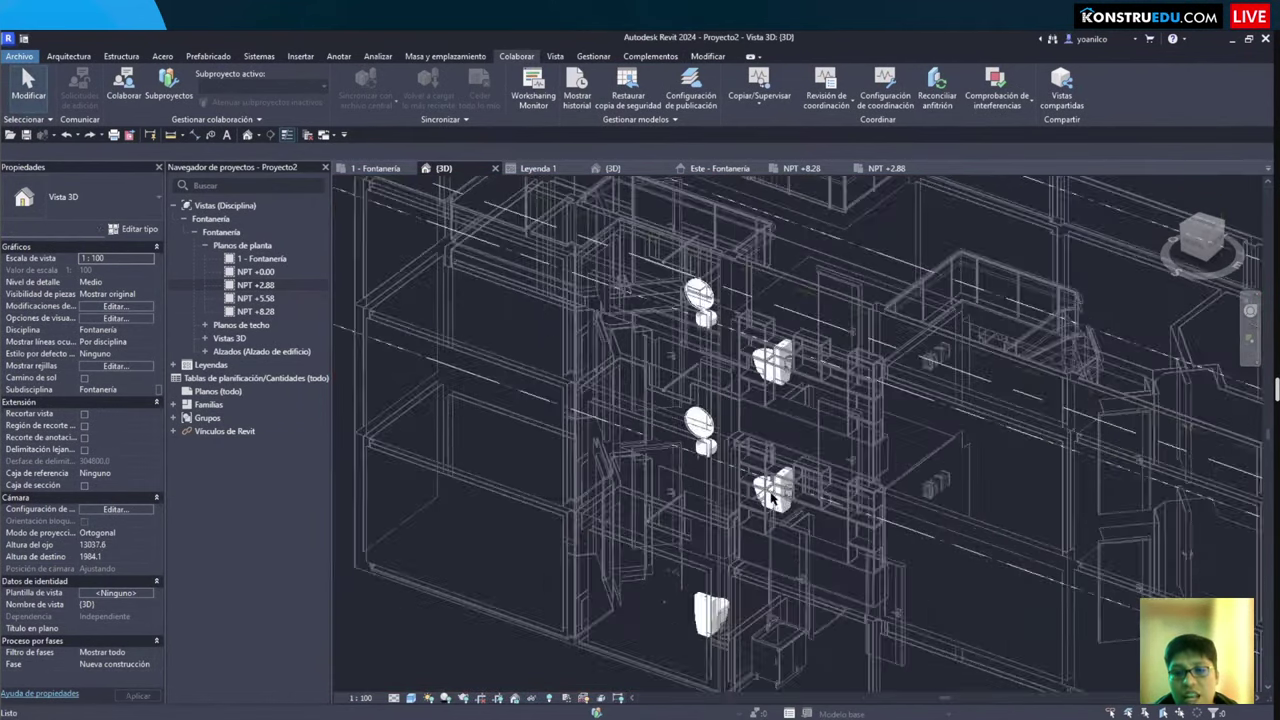
{"action": "scroll", "coordinate": [771, 497], "scroll_direction": "up", "scroll_amount": 3}
Step: Fit a section box around the copied Gala shower toilet on level NPT +2.88
{"action": "left_click", "coordinate": [773, 497]}
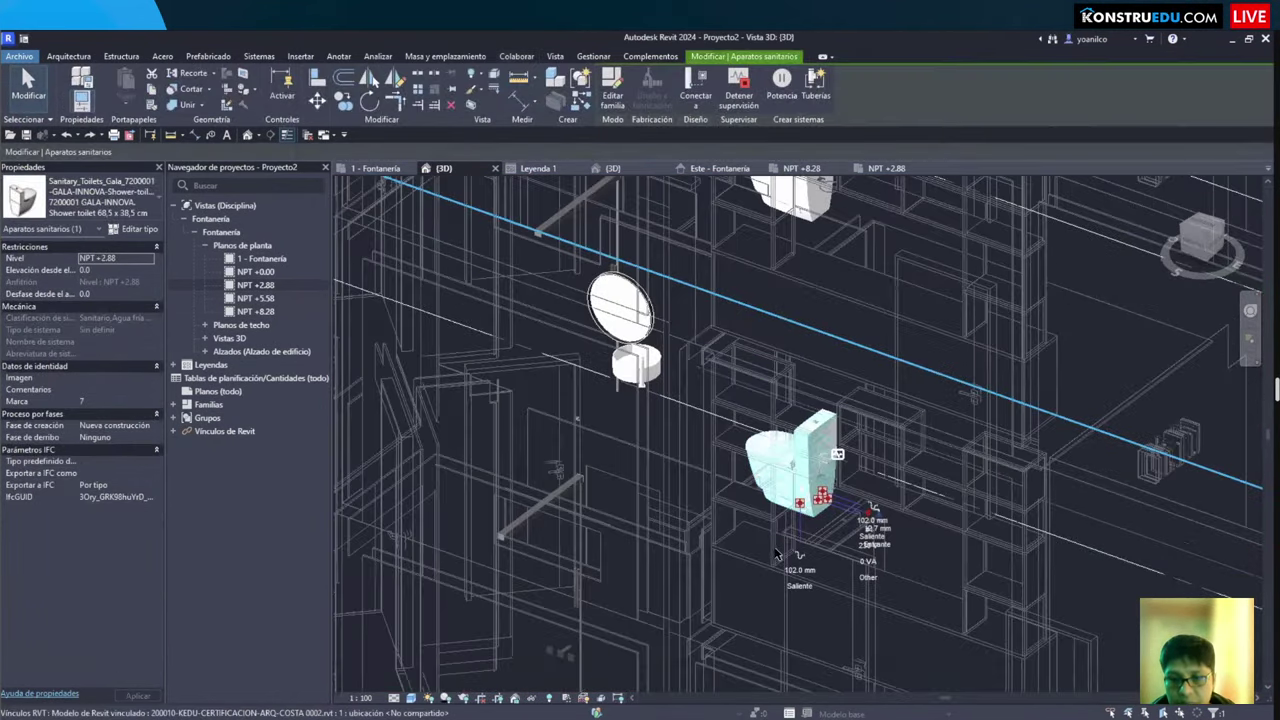
{"action": "scroll", "coordinate": [776, 553], "scroll_direction": "up", "scroll_amount": 5}
{"action": "key", "text": "Escape"}
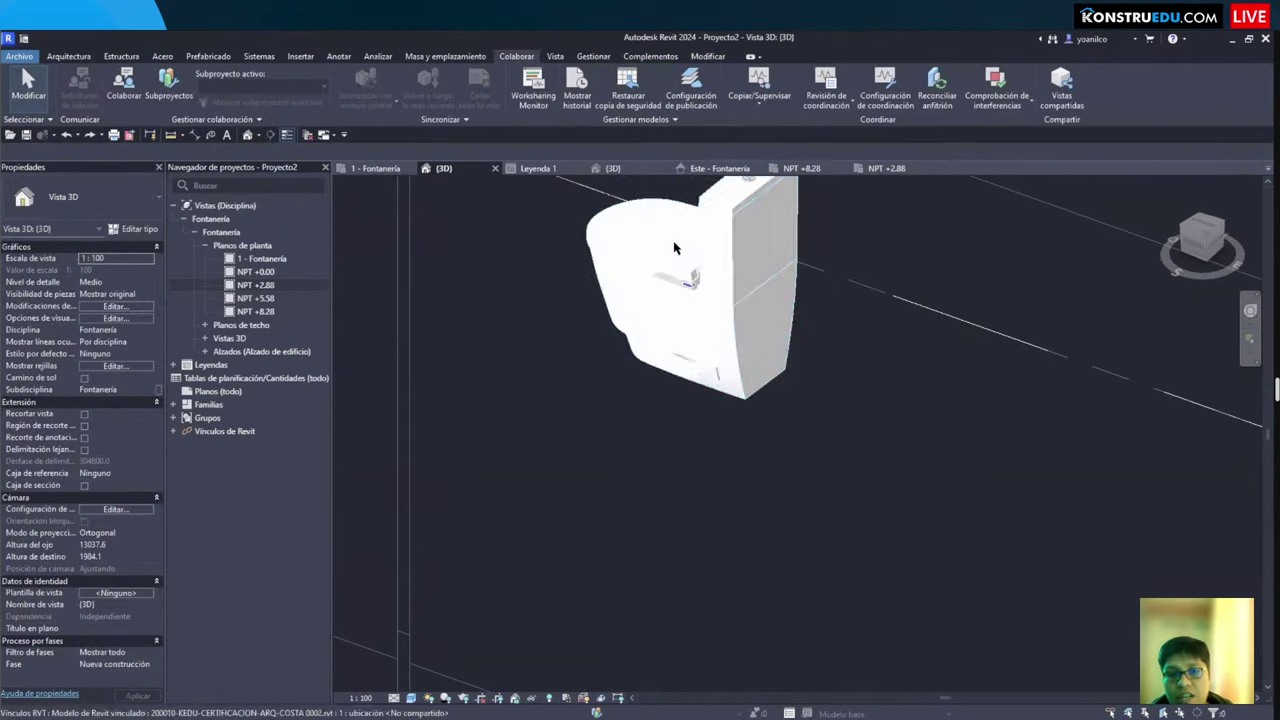
{"action": "left_click", "coordinate": [674, 247]}
{"action": "scroll", "coordinate": [700, 385], "scroll_direction": "down", "scroll_amount": 3}
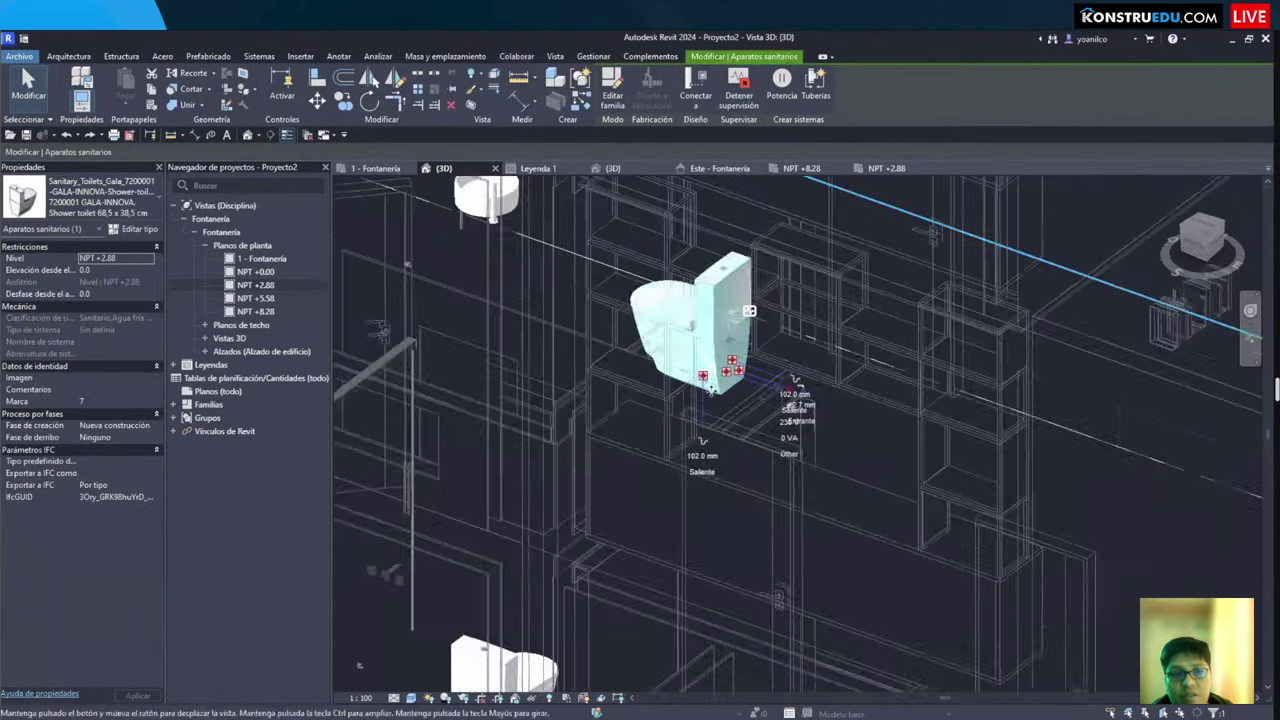
{"action": "key", "text": "b"}
{"action": "key", "text": "x"}
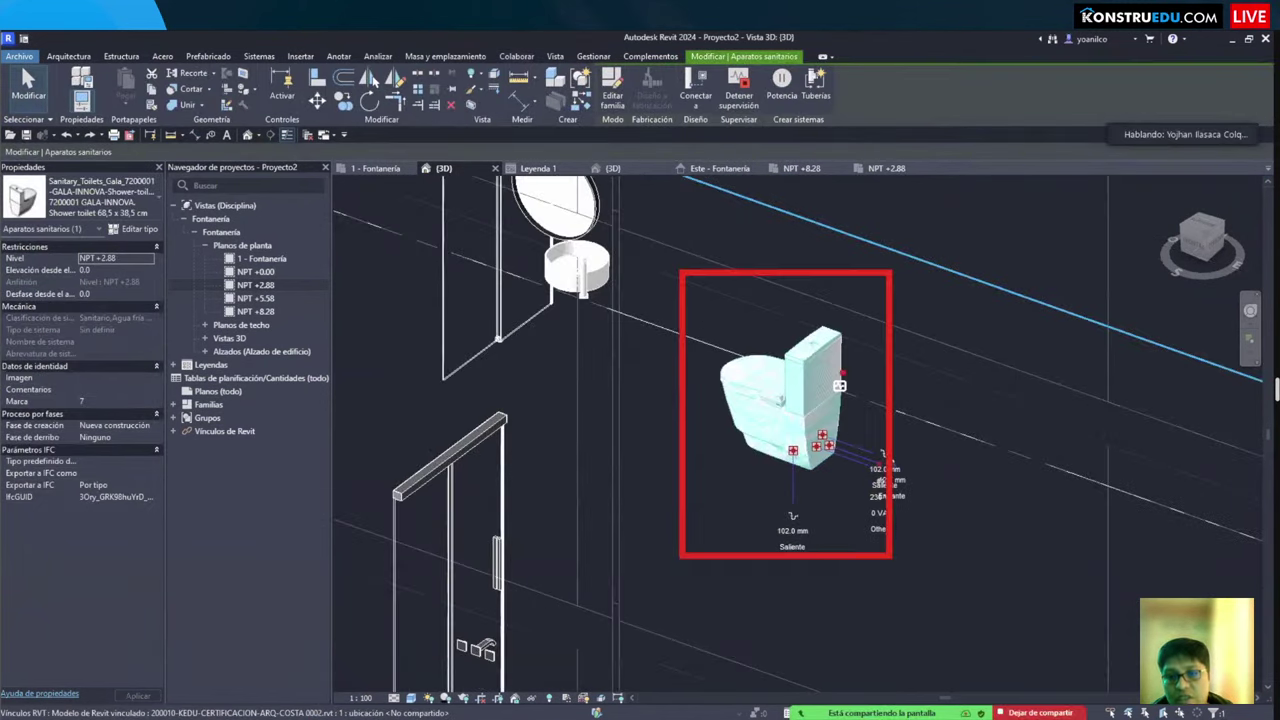
{"action": "mouse_move", "coordinate": [820, 373]}
{"action": "left_mouse_down"}
{"action": "mouse_move", "coordinate": [864, 413]}
{"action": "mouse_move", "coordinate": [936, 393]}
{"action": "mouse_move", "coordinate": [881, 410]}
{"action": "left_mouse_up"}
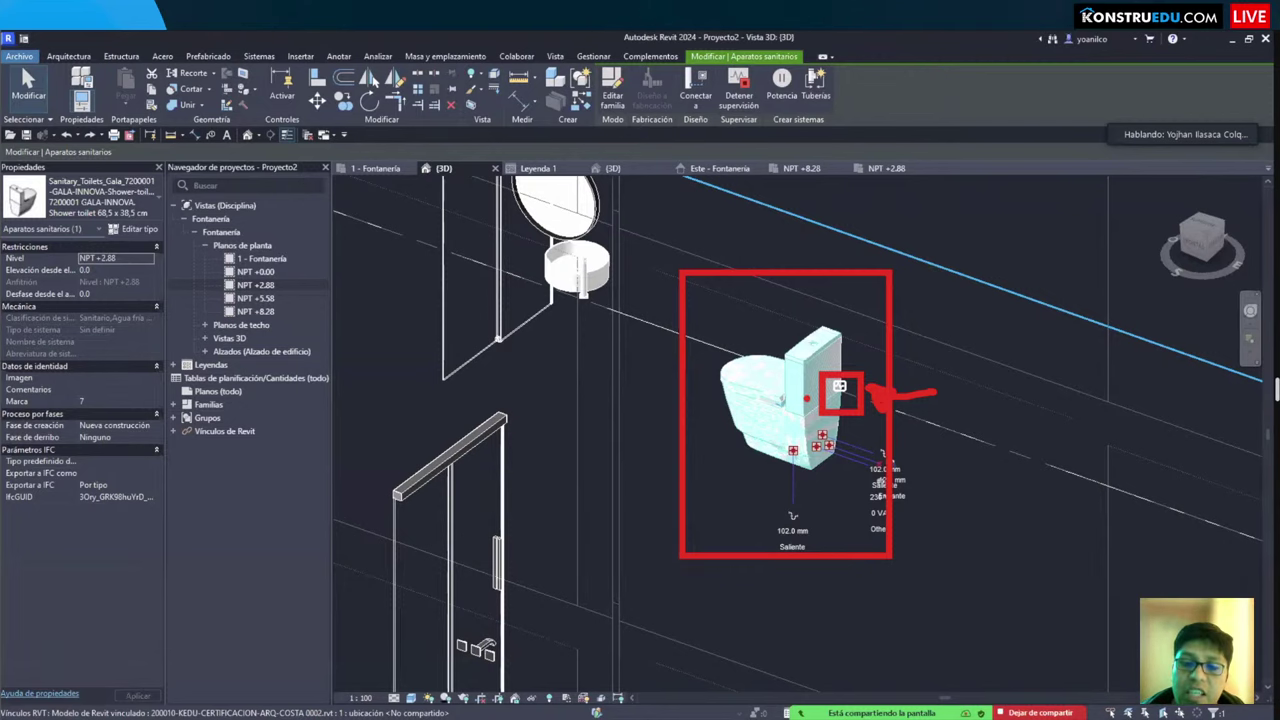
{"action": "key", "text": "Escape"}
{"action": "scroll", "coordinate": [808, 403], "scroll_direction": "down", "scroll_amount": 3}
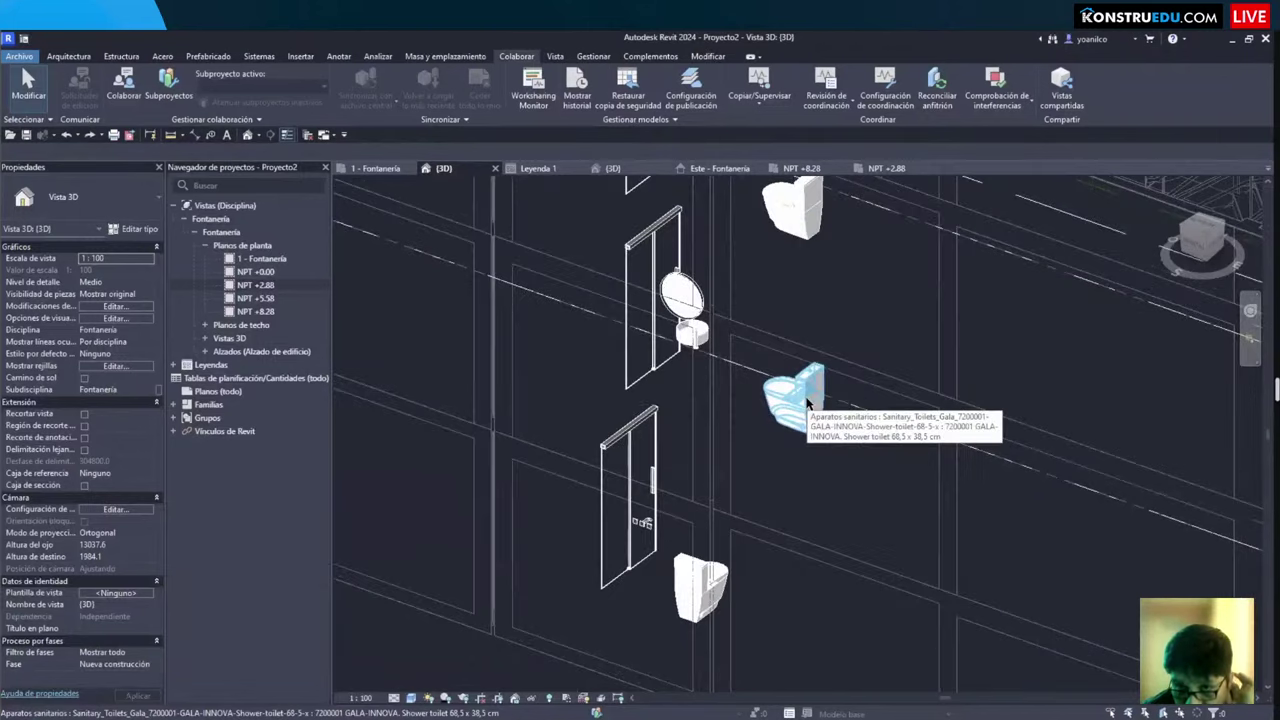
{"action": "scroll", "coordinate": [730, 415], "scroll_direction": "down", "scroll_amount": 4}
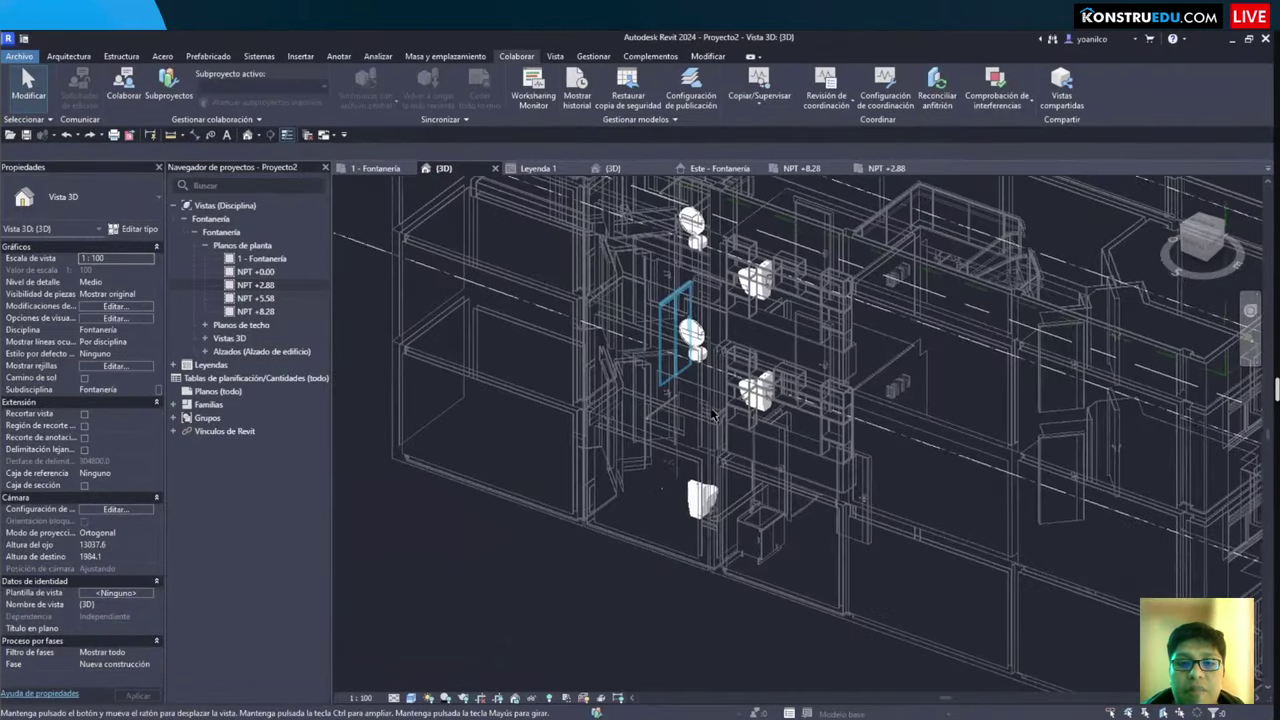
{"action": "scroll", "coordinate": [731, 420], "scroll_direction": "up", "scroll_amount": 4}
{"action": "left_click", "coordinate": [745, 380]}
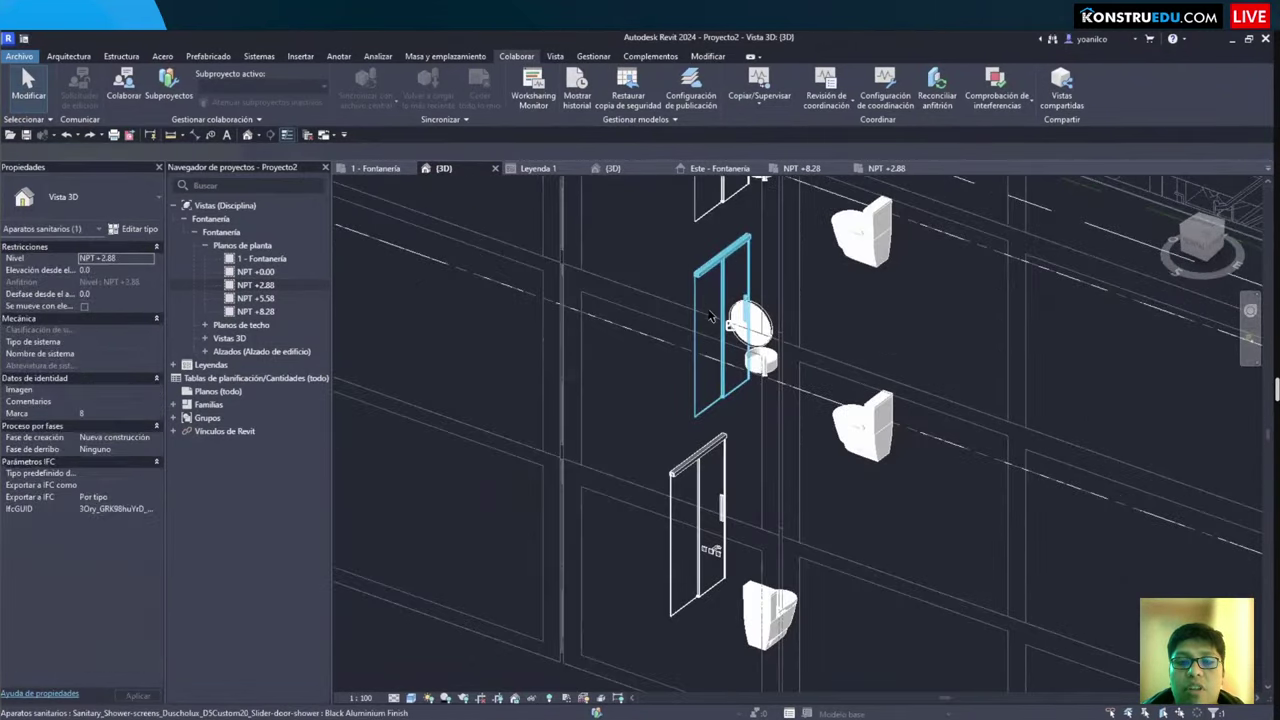
{"action": "key", "text": "Escape"}
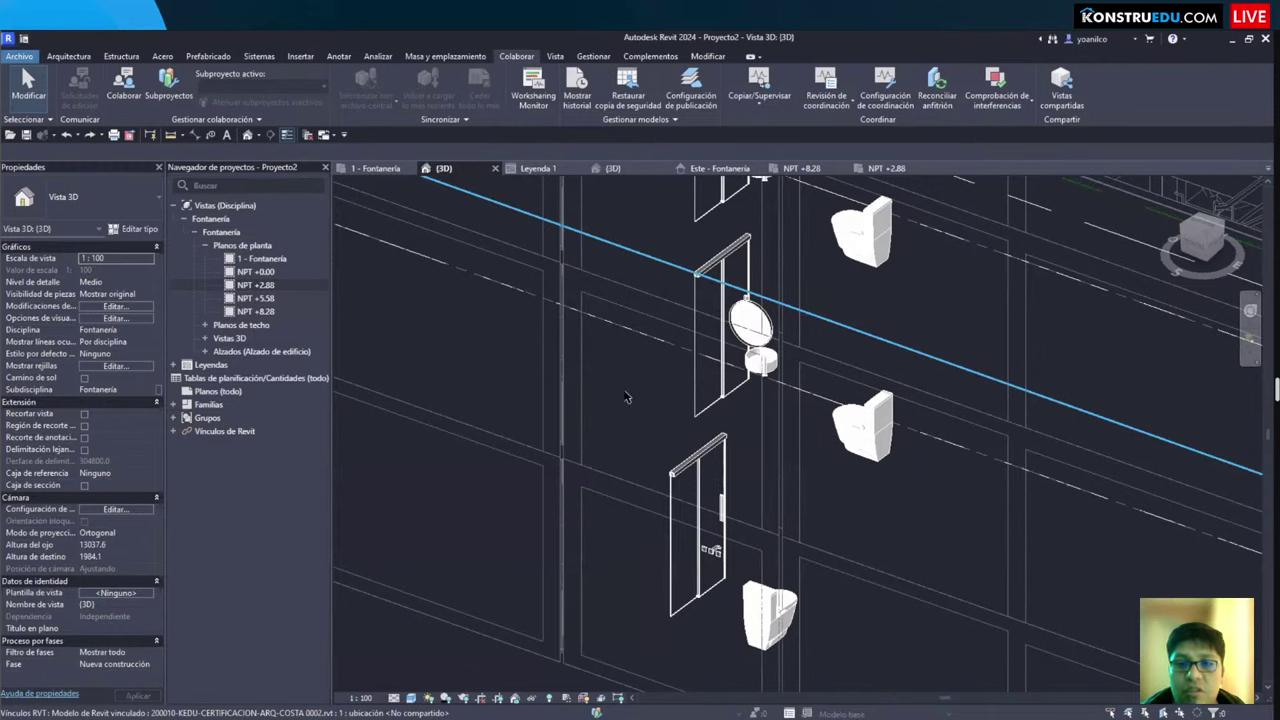
{"action": "scroll", "coordinate": [626, 397], "scroll_direction": "down", "scroll_amount": 6}
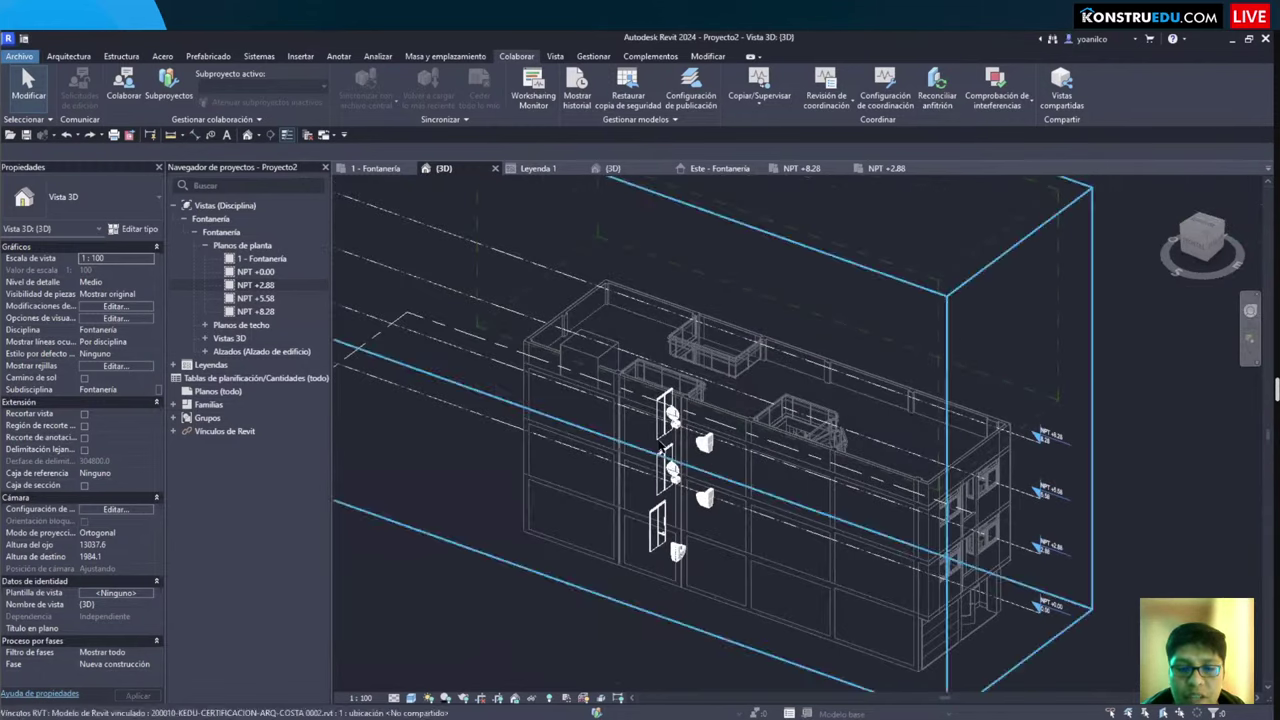
{"action": "left_click", "coordinate": [662, 507]}
{"action": "scroll", "coordinate": [670, 485], "scroll_direction": "up", "scroll_amount": 2}
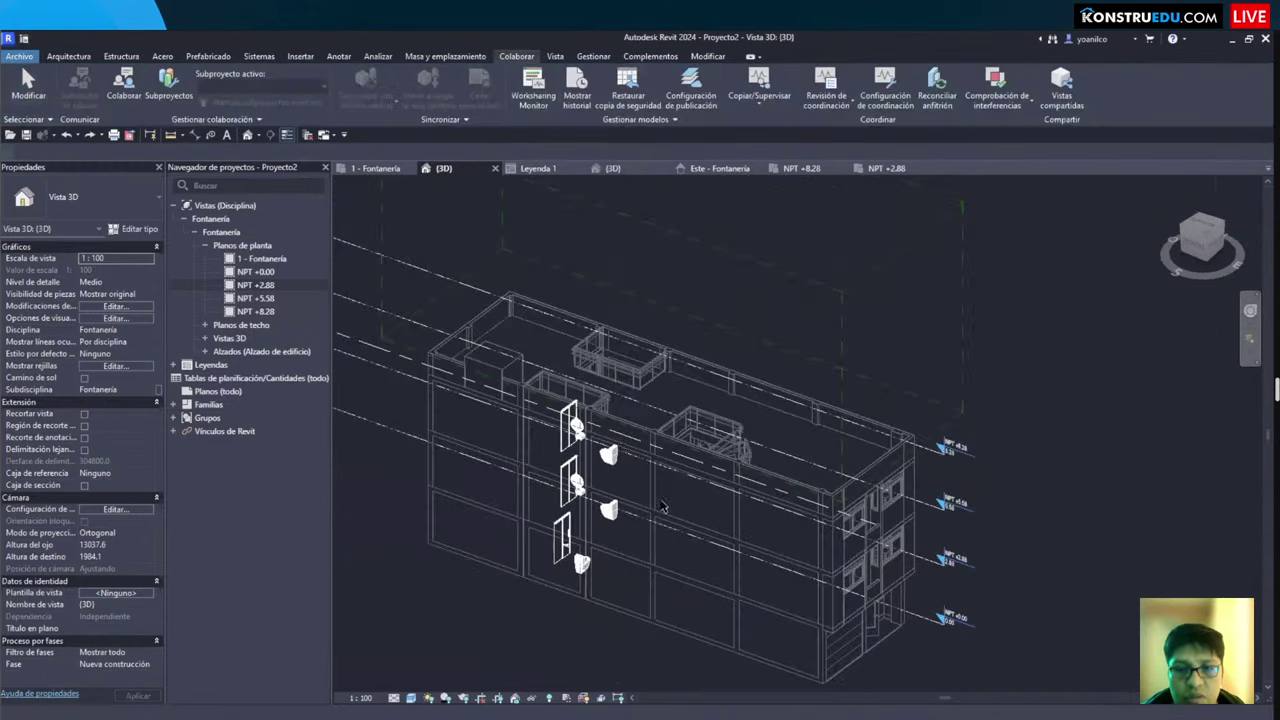
{"action": "left_click", "coordinate": [750, 340]}
{"action": "key", "text": "Escape"}
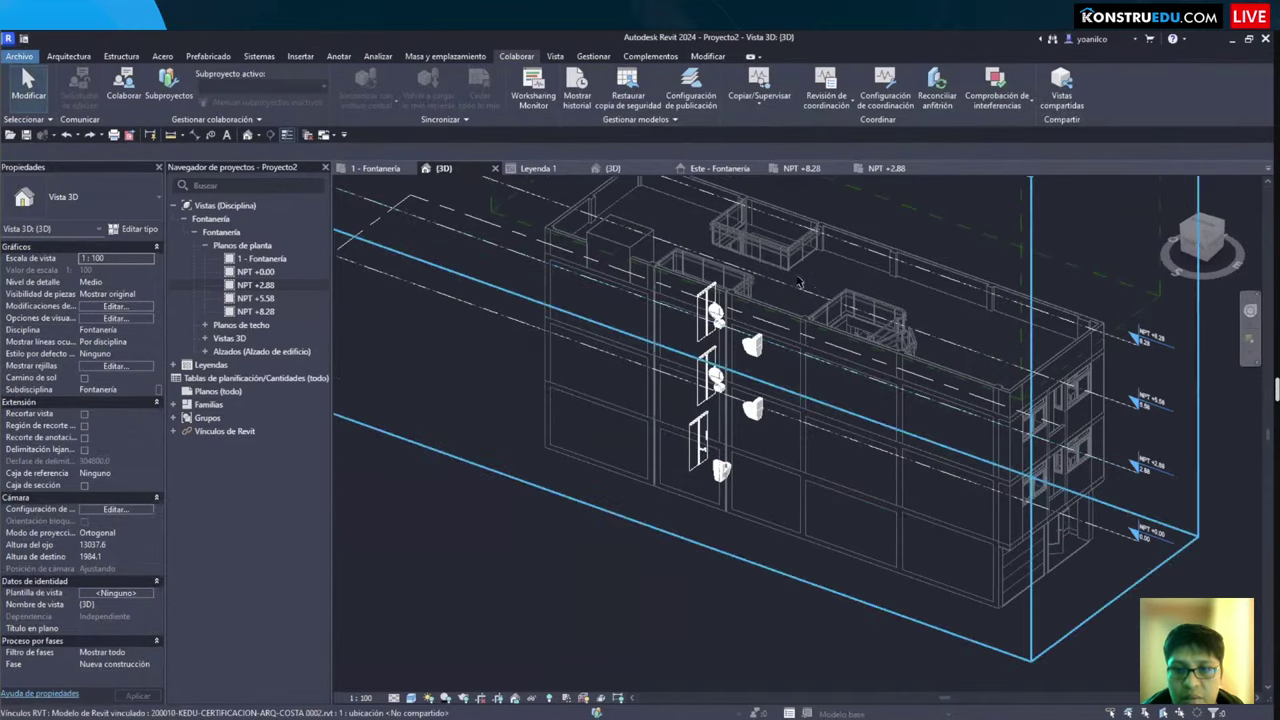
{"action": "left_click", "coordinate": [940, 525]}
{"action": "key", "text": "h"}
{"action": "key", "text": "h"}
{"action": "key", "text": "h"}
{"action": "key", "text": "r"}
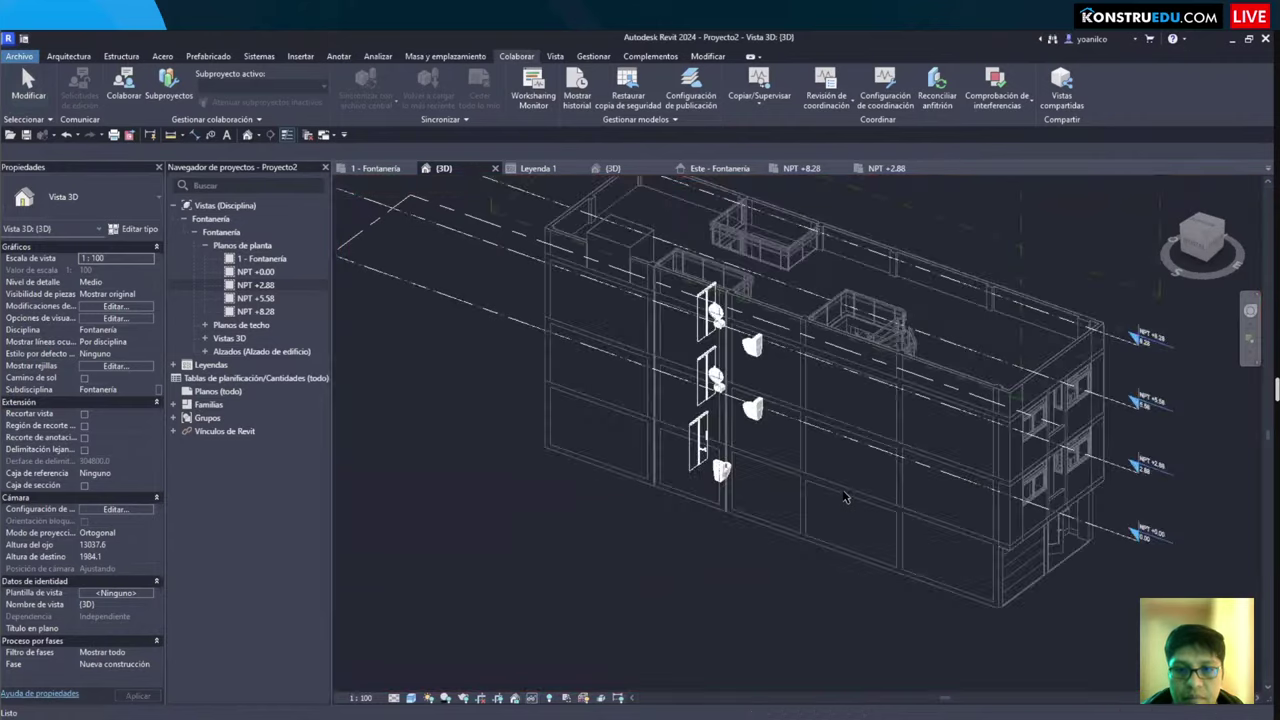
{"action": "scroll", "coordinate": [575, 590], "scroll_direction": "down", "scroll_amount": 3}
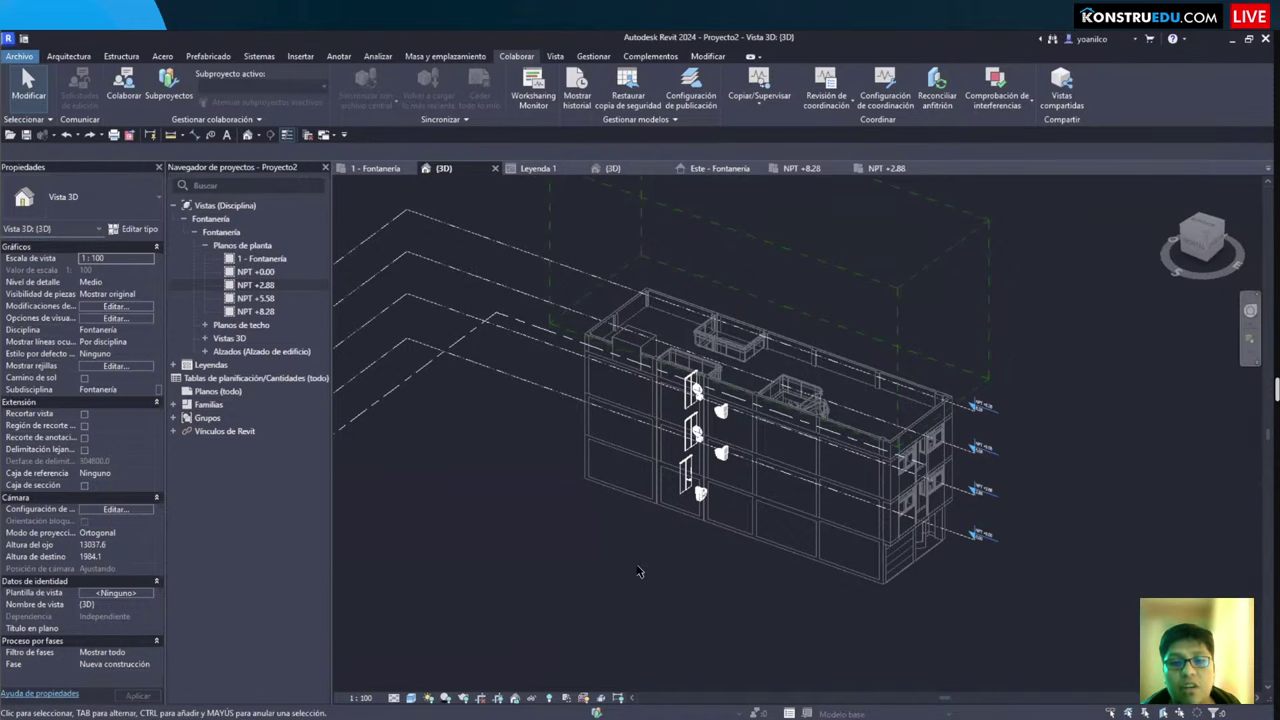
{"action": "scroll", "coordinate": [640, 572], "scroll_direction": "up", "scroll_amount": 3}
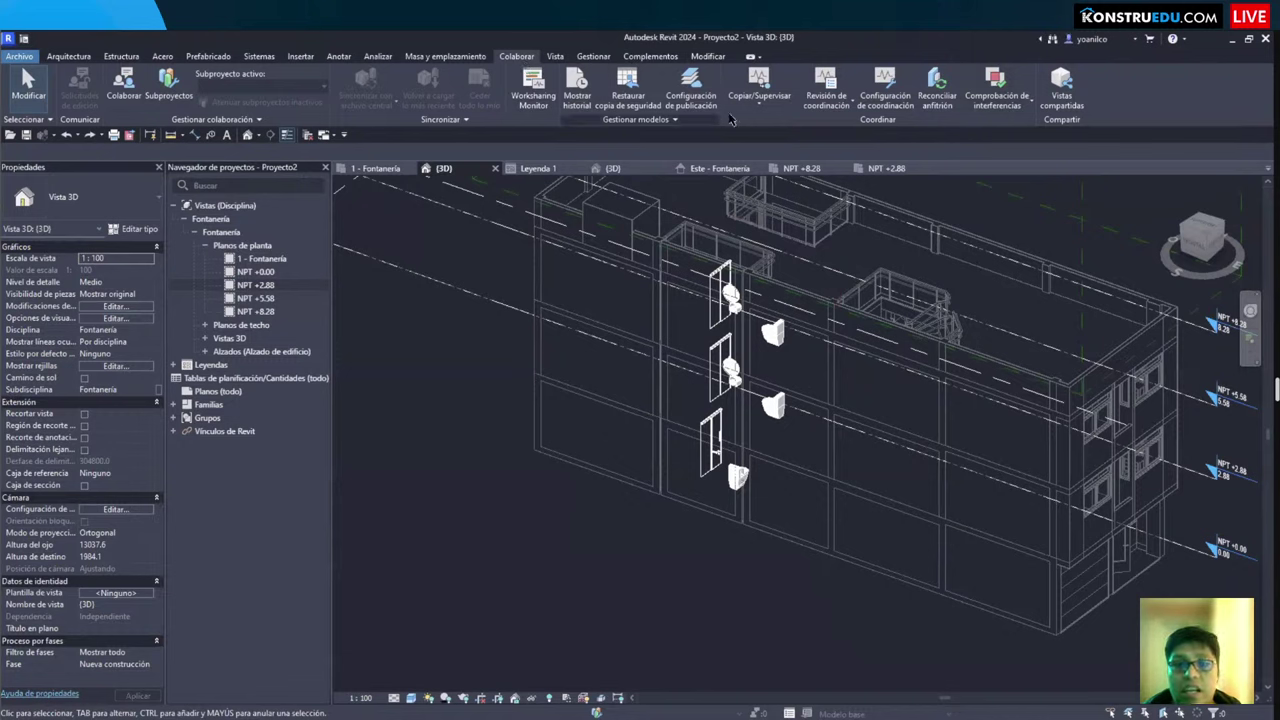
Step: Monitor the linked ARQ-COSTA model, review Copy/Monitor Options, and launch Batch Copy
{"action": "left_click", "coordinate": [759, 92]}
{"action": "left_click", "coordinate": [784, 153]}
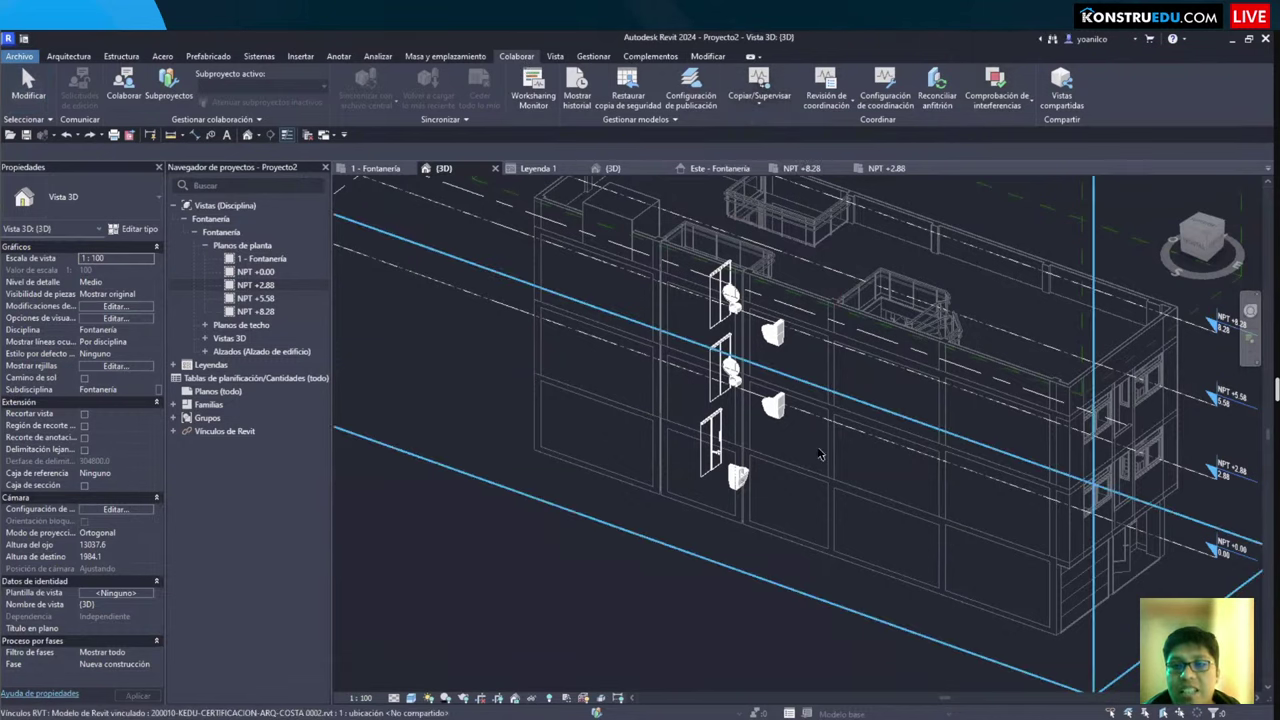
{"action": "left_click", "coordinate": [818, 455]}
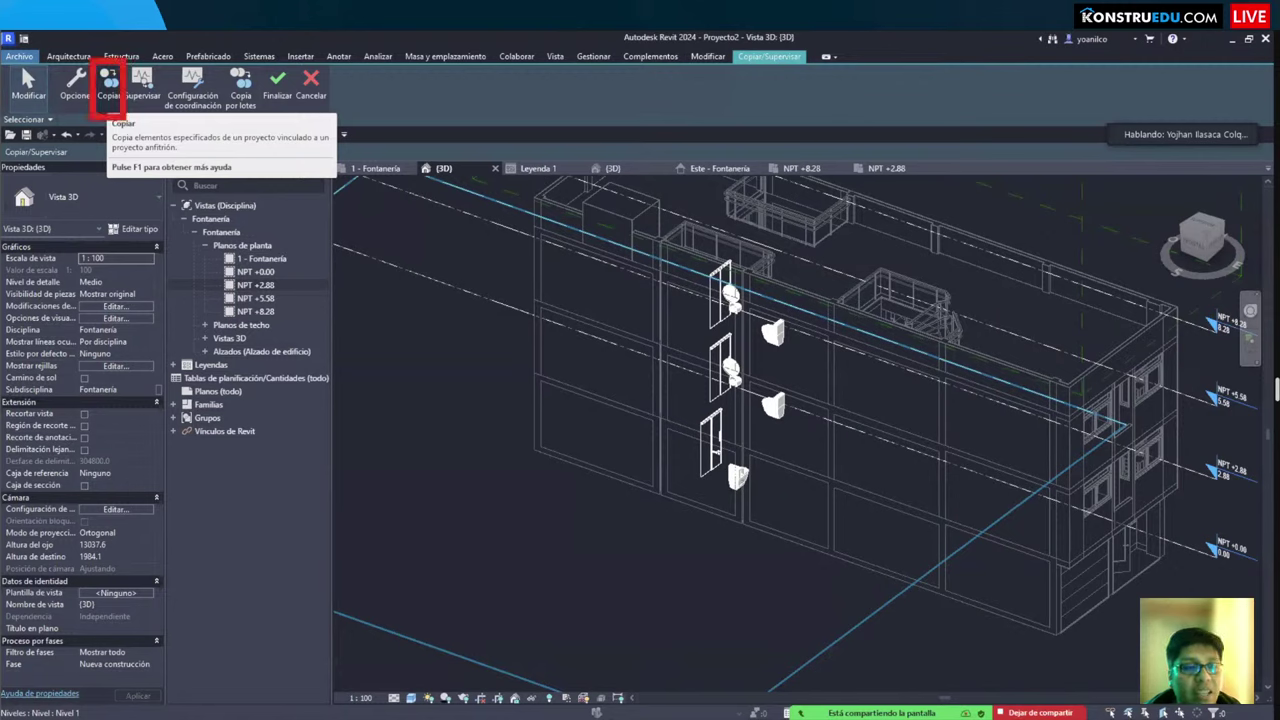
{"action": "left_click", "coordinate": [75, 85]}
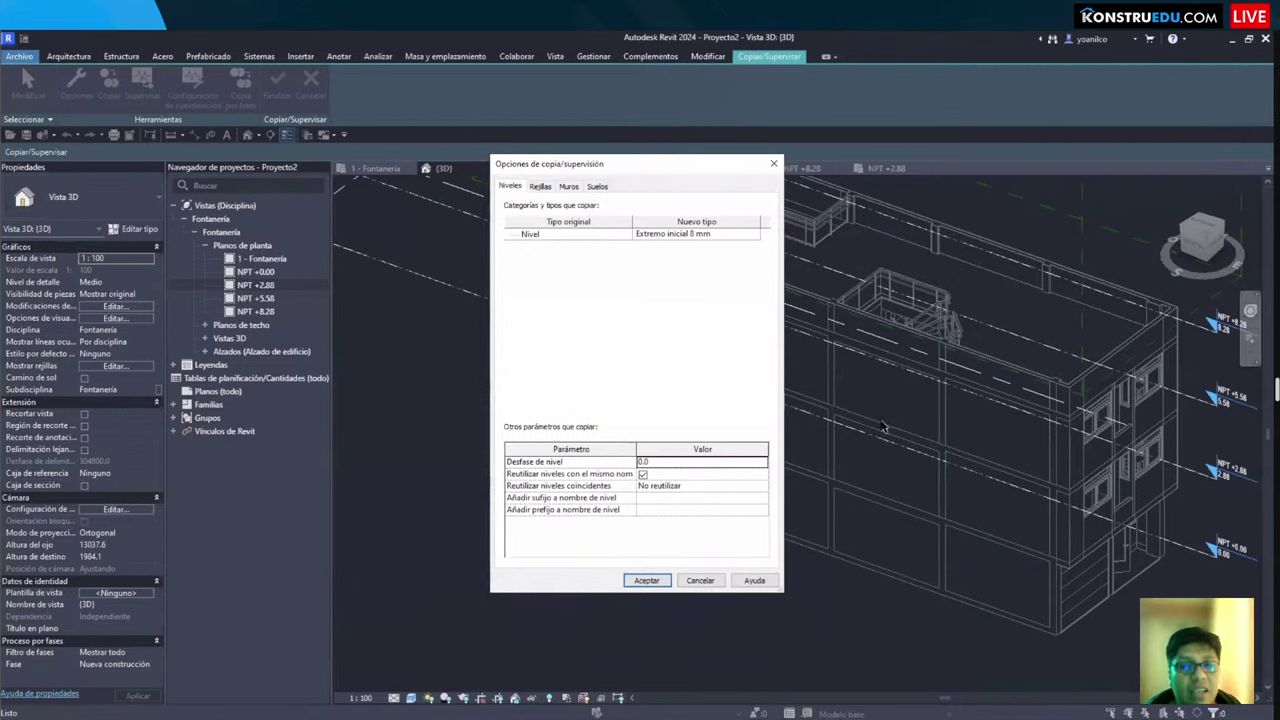
{"action": "left_click", "coordinate": [773, 165]}
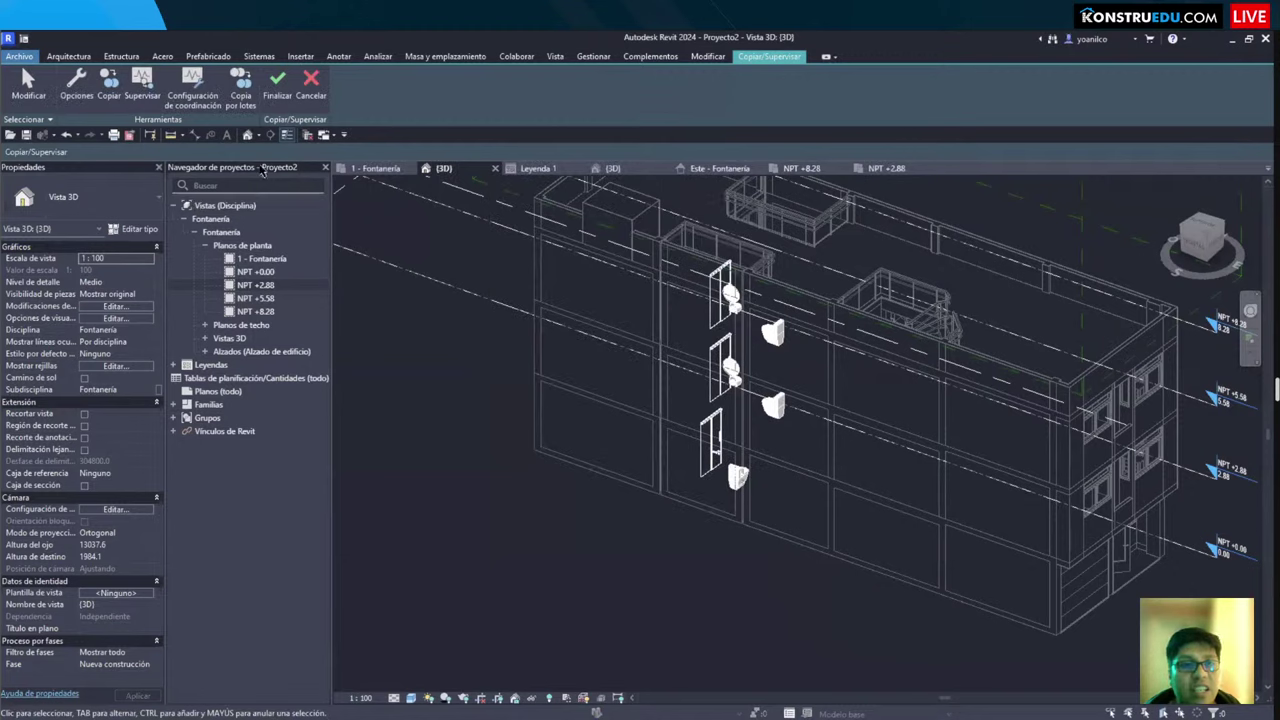
{"action": "left_click", "coordinate": [240, 82]}
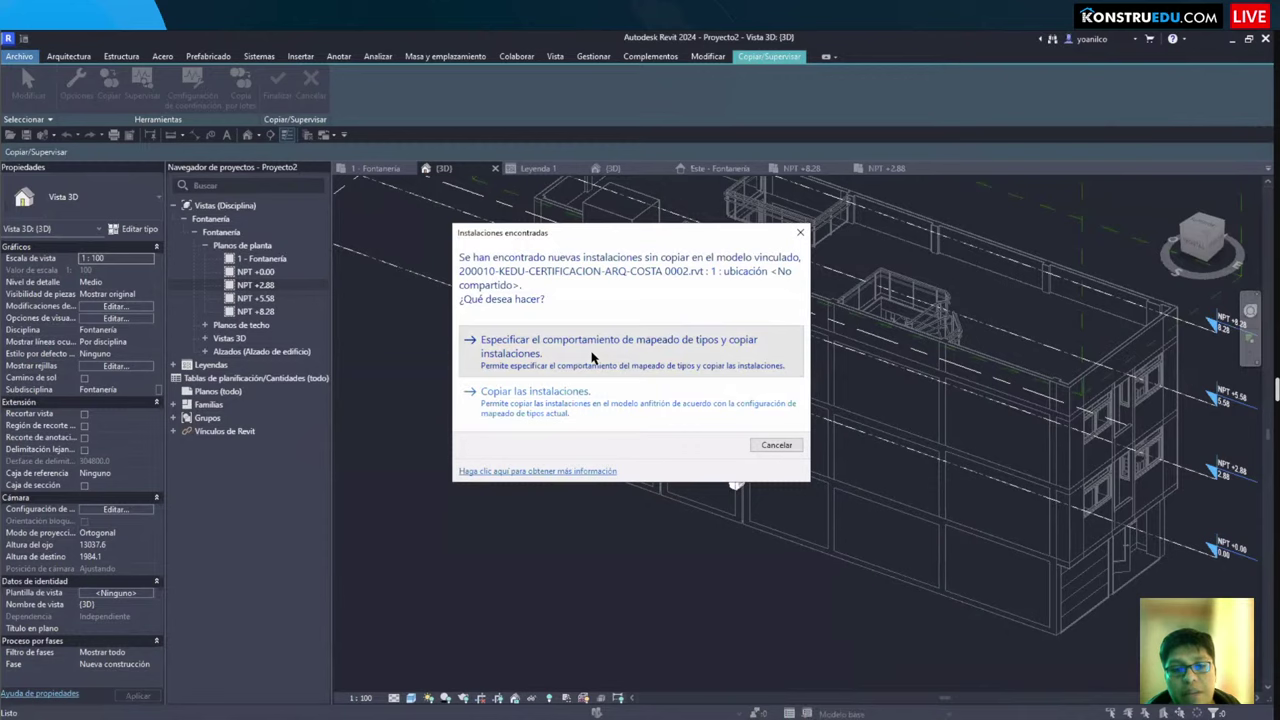
Step: Set Aparatos sanitarios to Permitir copia por lotes, save, and batch-copy the found fixtures
{"action": "left_click", "coordinate": [591, 357]}
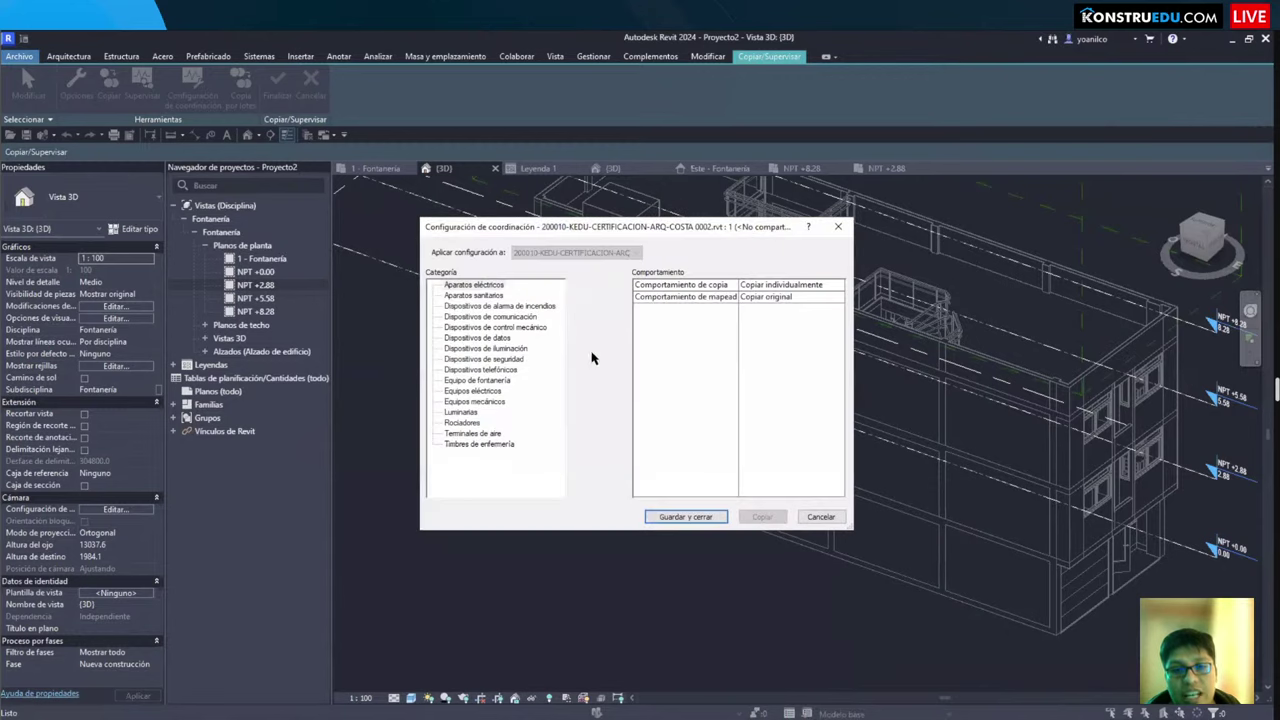
{"action": "left_click", "coordinate": [451, 298]}
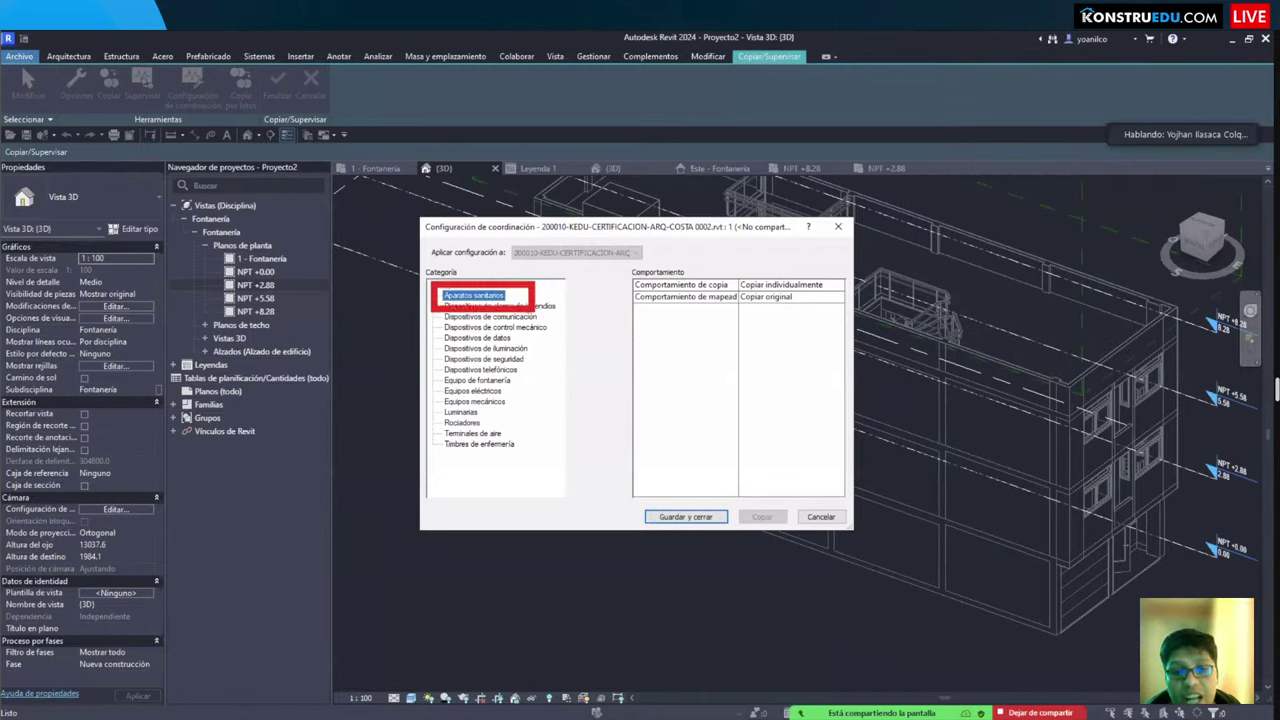
{"action": "left_click", "coordinate": [838, 286]}
{"action": "left_click", "coordinate": [785, 306]}
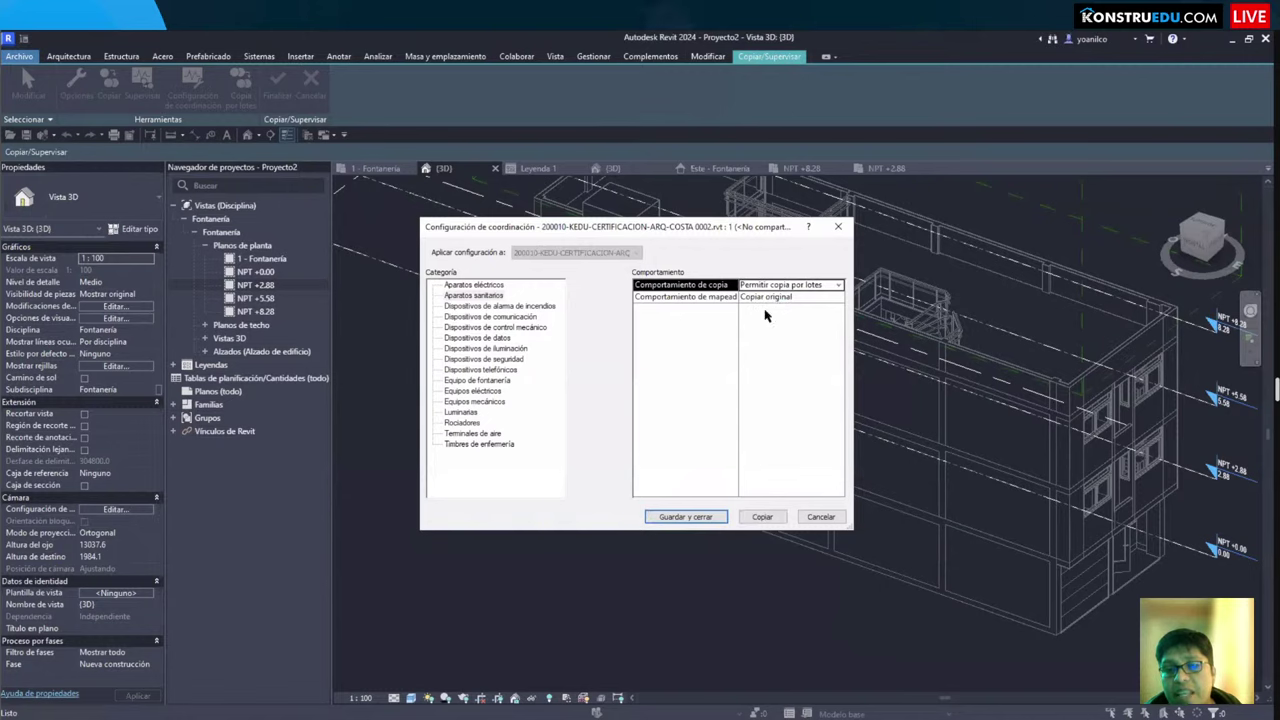
{"action": "left_click", "coordinate": [697, 522]}
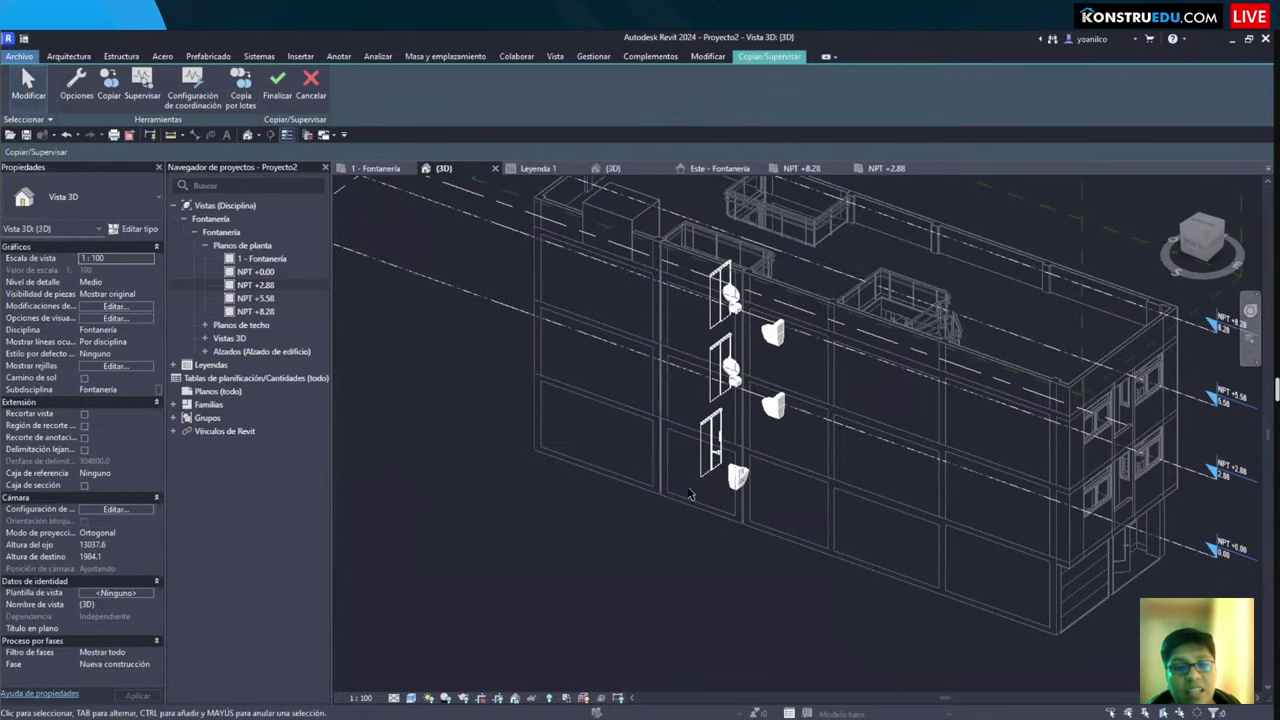
{"action": "left_click", "coordinate": [241, 101]}
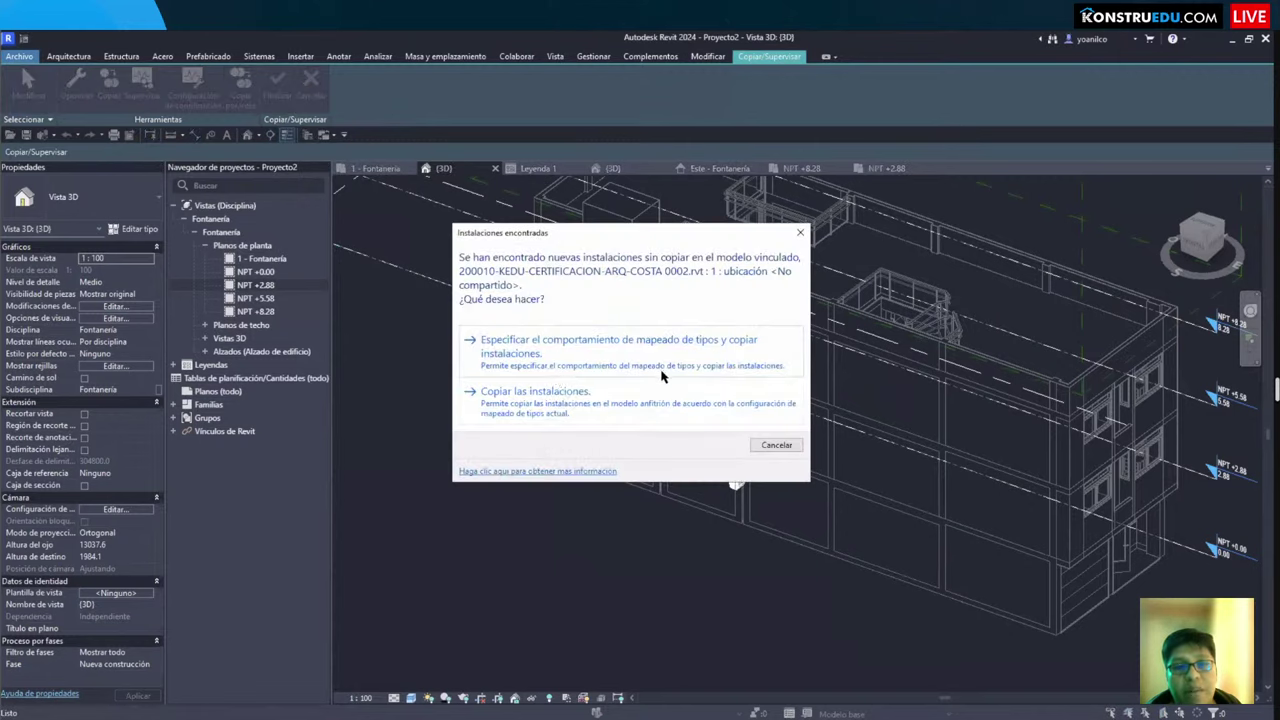
{"action": "left_click", "coordinate": [527, 393]}
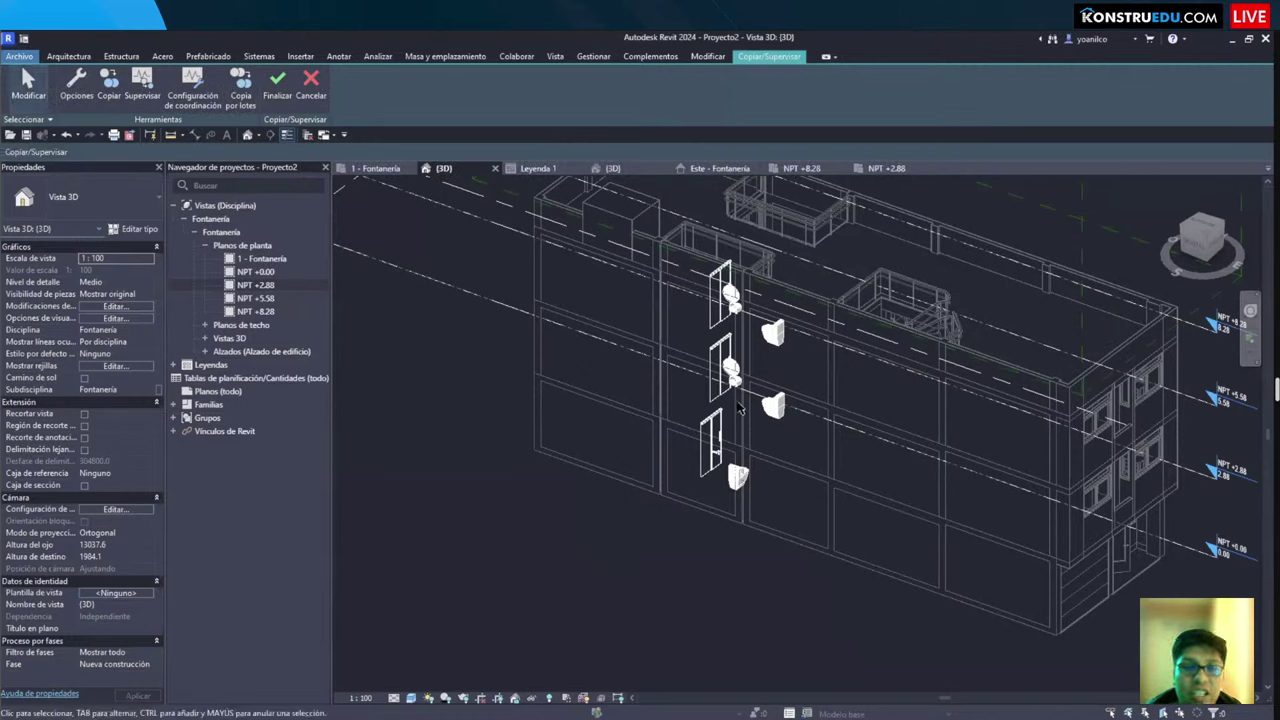
Step: Finish Copy/Monitor and temporarily hide the linked architectural model
{"action": "left_click", "coordinate": [281, 86]}
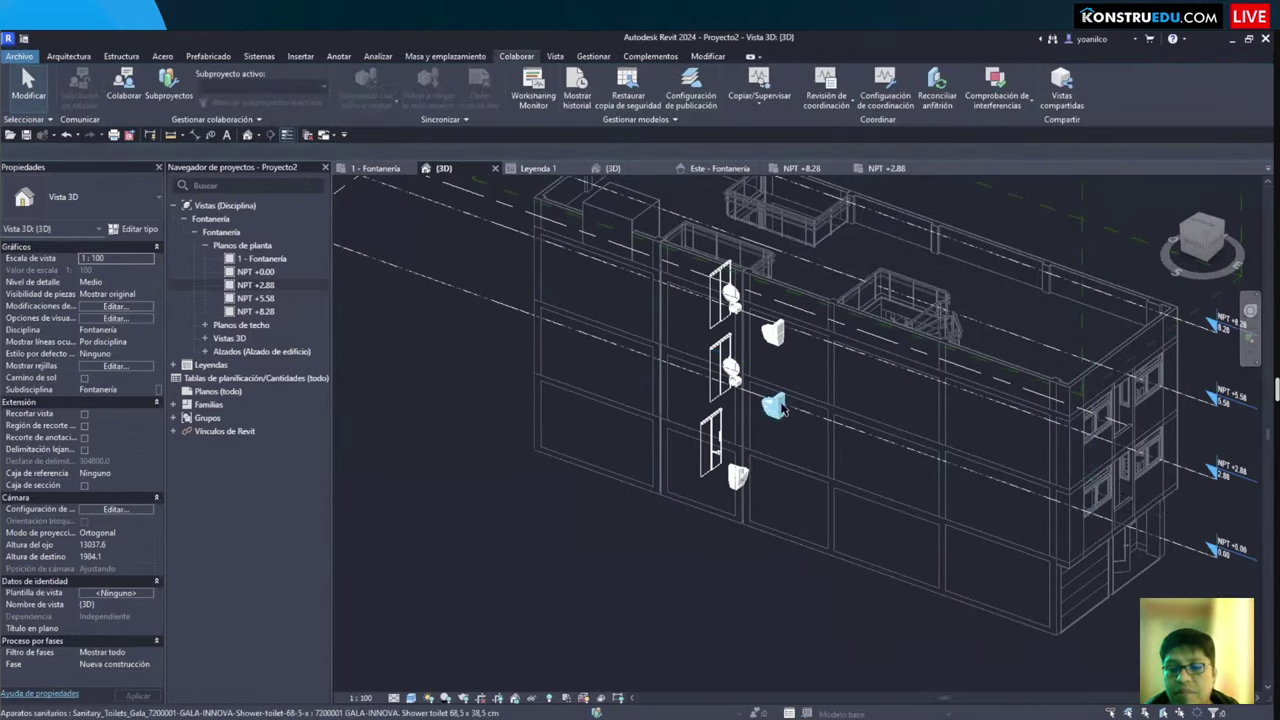
{"action": "scroll", "coordinate": [783, 408], "scroll_direction": "up", "scroll_amount": 5}
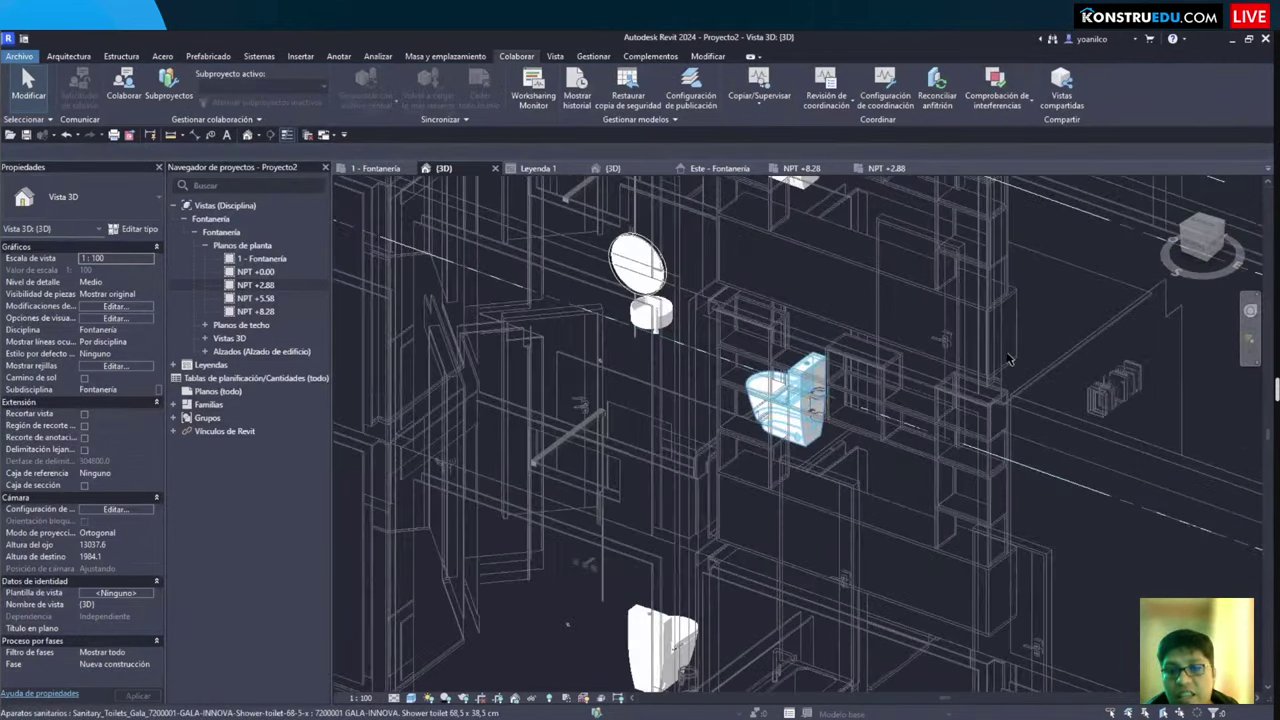
{"action": "scroll", "coordinate": [953, 372], "scroll_direction": "up", "scroll_amount": 2}
{"action": "left_click", "coordinate": [953, 372]}
{"action": "scroll", "coordinate": [958, 390], "scroll_direction": "down", "scroll_amount": 3}
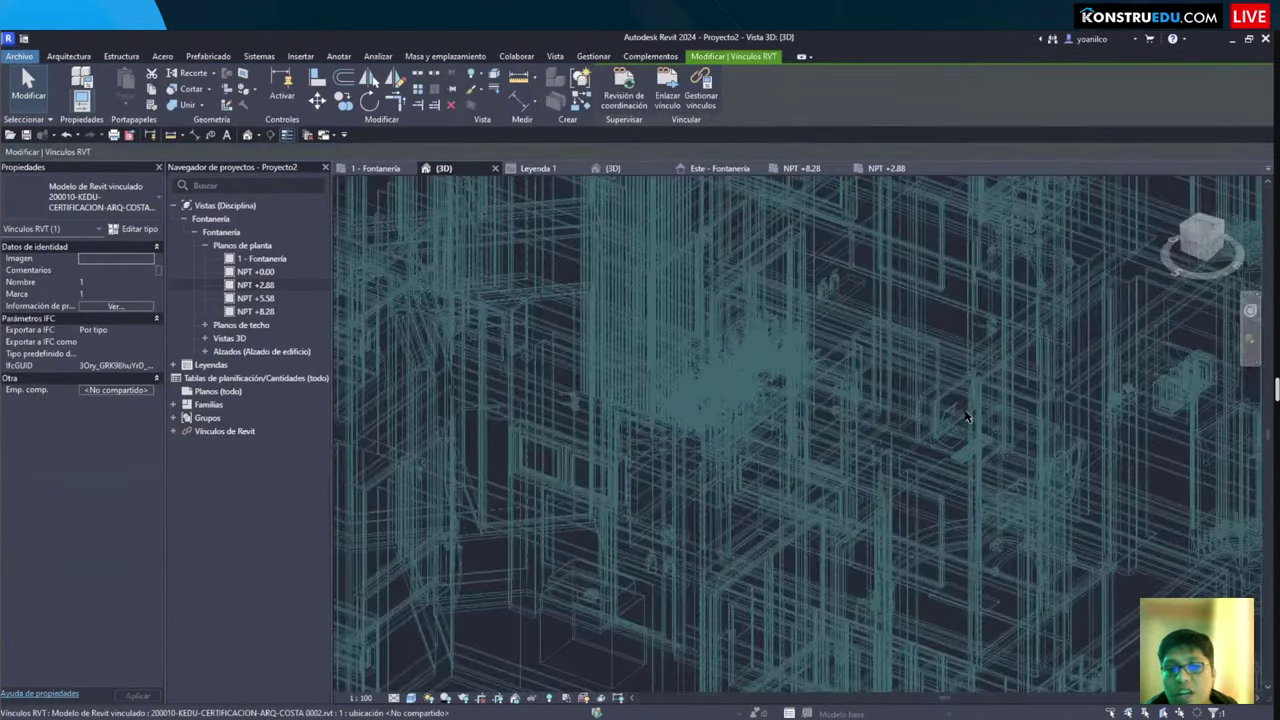
{"action": "key", "text": "h"}
{"action": "key", "text": "h"}
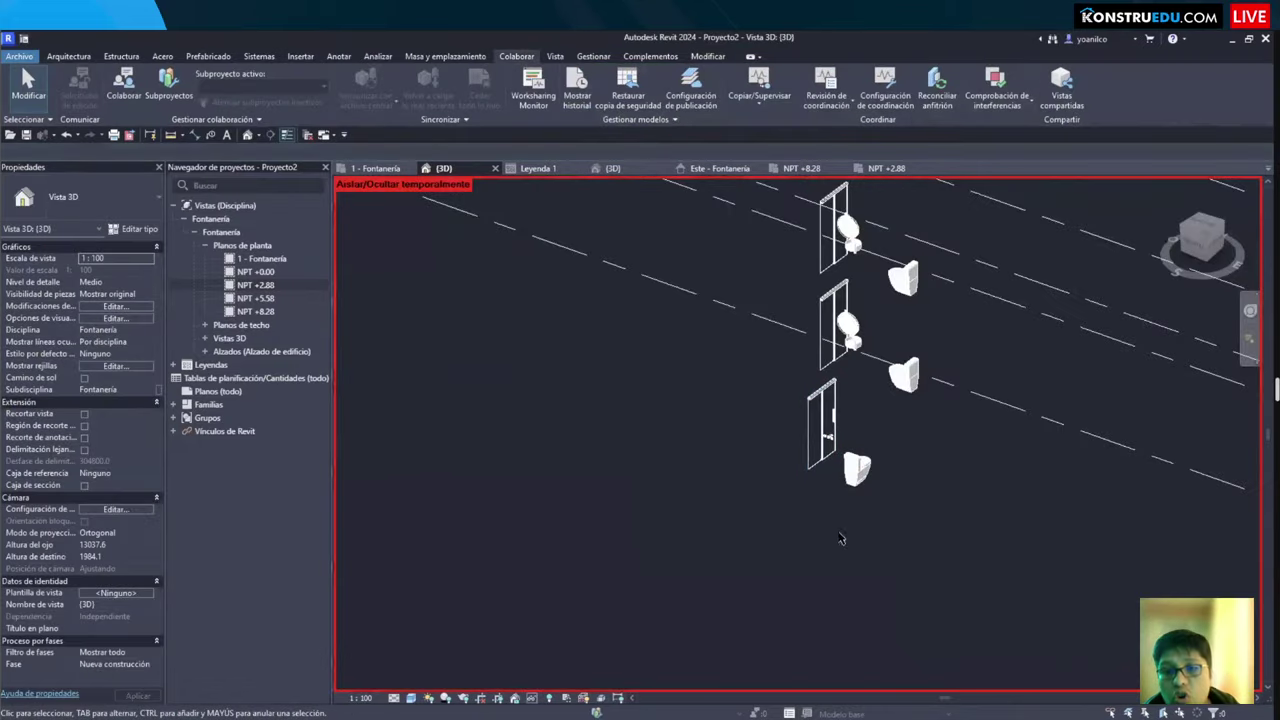
Step: Orbit around the copied fixtures and inspect the lavatory and oval mirror
{"action": "middle_click_drag", "start_coordinate": [965, 425], "coordinate": [808, 508], "text": "shift"}
{"action": "scroll", "coordinate": [808, 508], "scroll_direction": "up", "scroll_amount": 2}
{"action": "scroll", "coordinate": [801, 295], "scroll_direction": "up", "scroll_amount": 3}
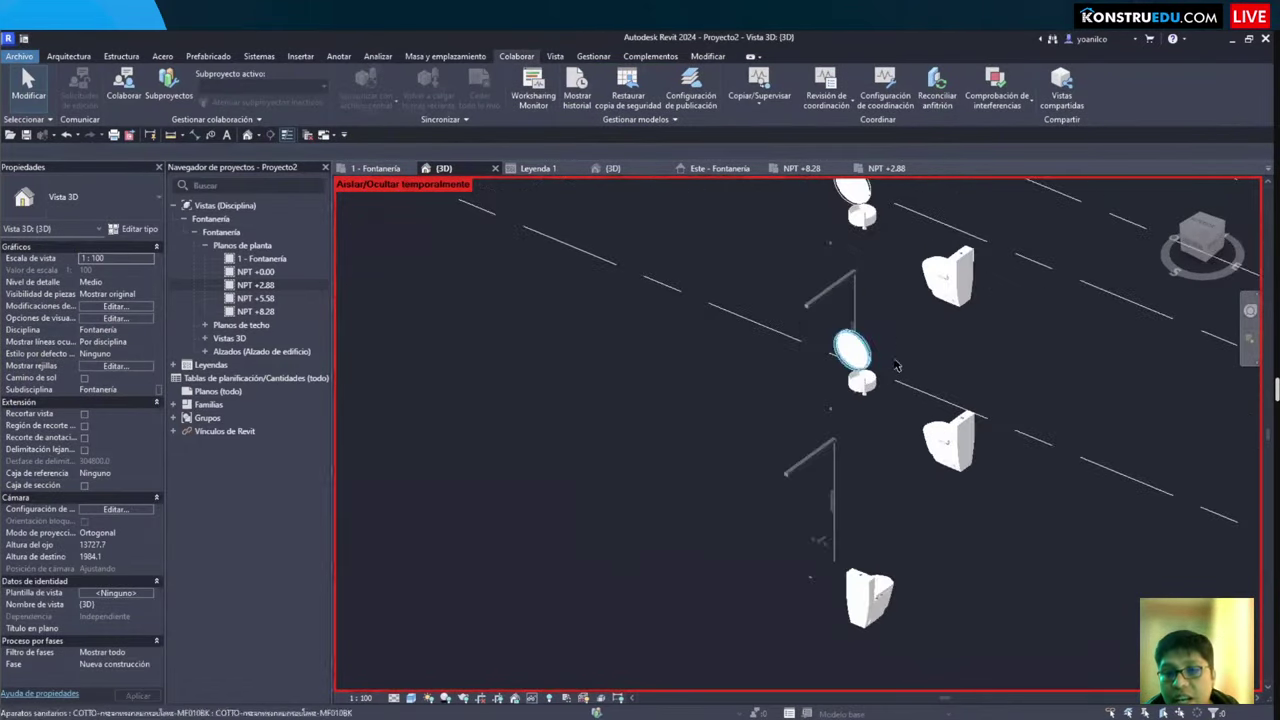
{"action": "left_click", "coordinate": [860, 371]}
{"action": "scroll", "coordinate": [860, 371], "scroll_direction": "up", "scroll_amount": 2}
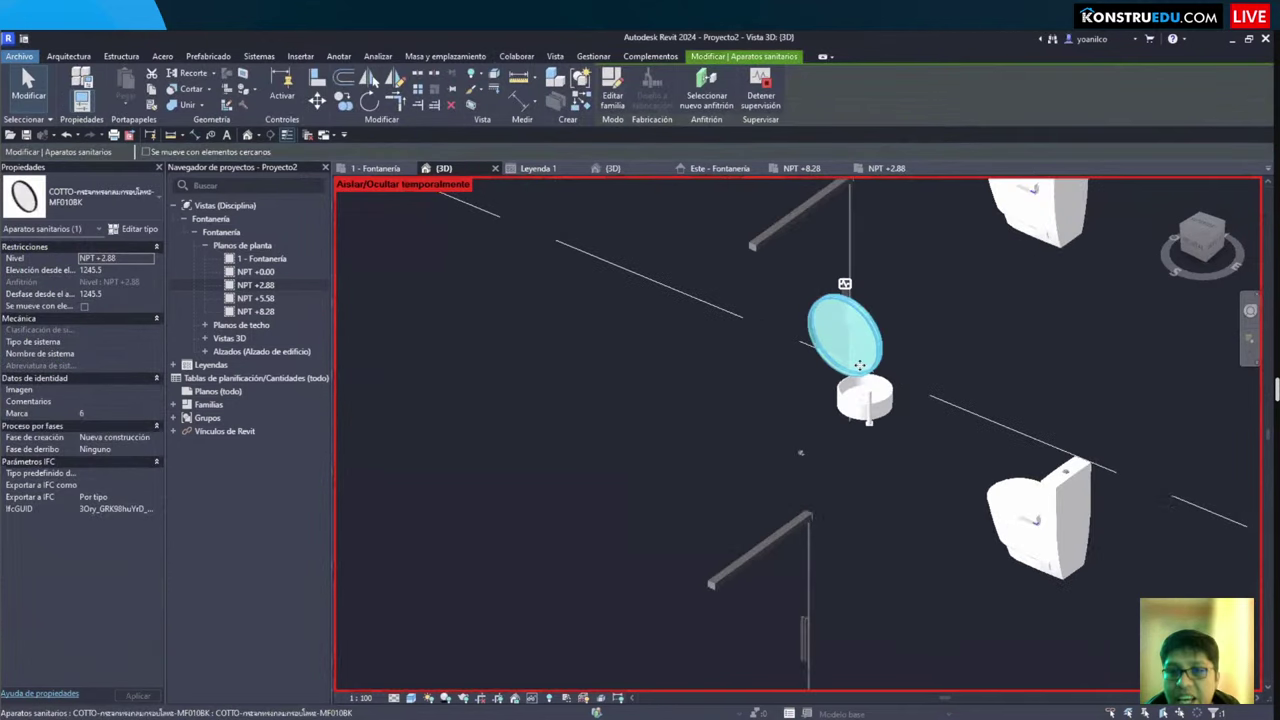
{"action": "scroll", "coordinate": [888, 427], "scroll_direction": "down", "scroll_amount": 1}
{"action": "left_click", "coordinate": [850, 340]}
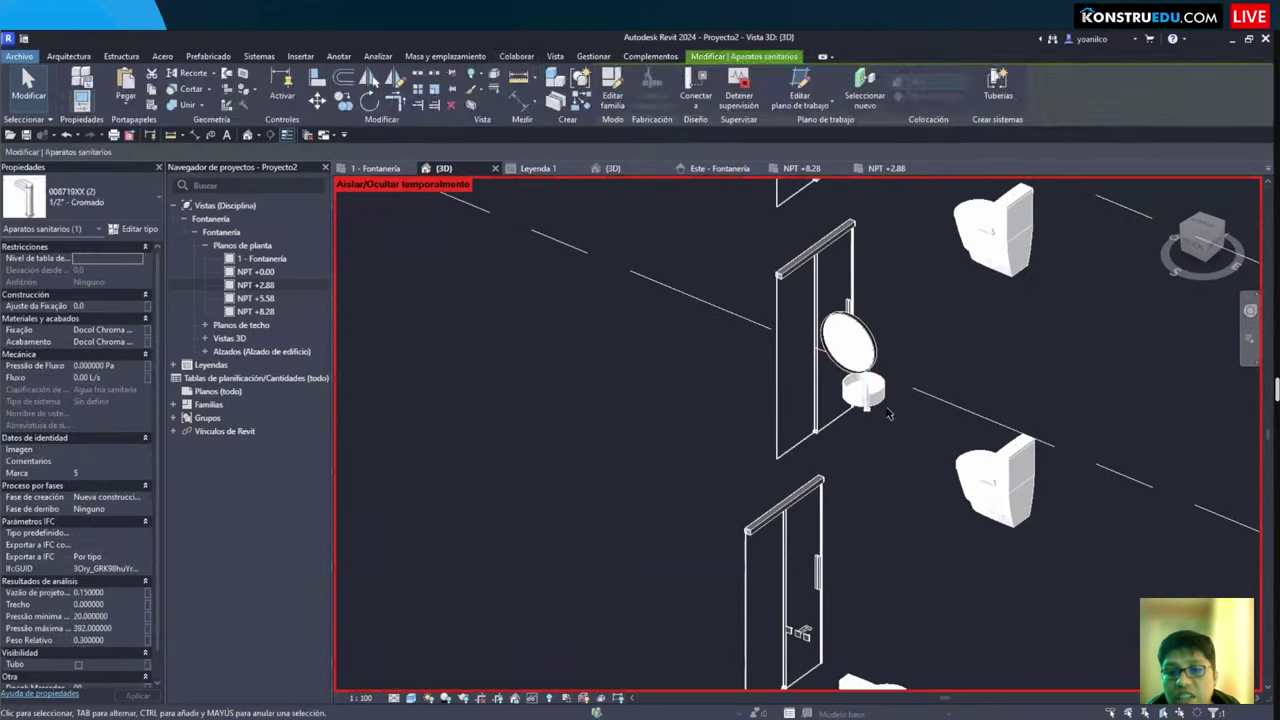
{"action": "scroll", "coordinate": [800, 496], "scroll_direction": "up", "scroll_amount": 2}
{"action": "left_click", "coordinate": [800, 496]}
Step: Re-inspect the mirror, pan across more fixtures, then reset the temporary hide to show the link
{"action": "scroll", "coordinate": [800, 496], "scroll_direction": "down", "scroll_amount": 2}
{"action": "middle_click_drag", "start_coordinate": [800, 496], "coordinate": [857, 428], "text": "shift"}
{"action": "scroll", "coordinate": [857, 327], "scroll_direction": "up", "scroll_amount": 3}
{"action": "left_click", "coordinate": [857, 327]}
{"action": "scroll", "coordinate": [860, 330], "scroll_direction": "down", "scroll_amount": 2}
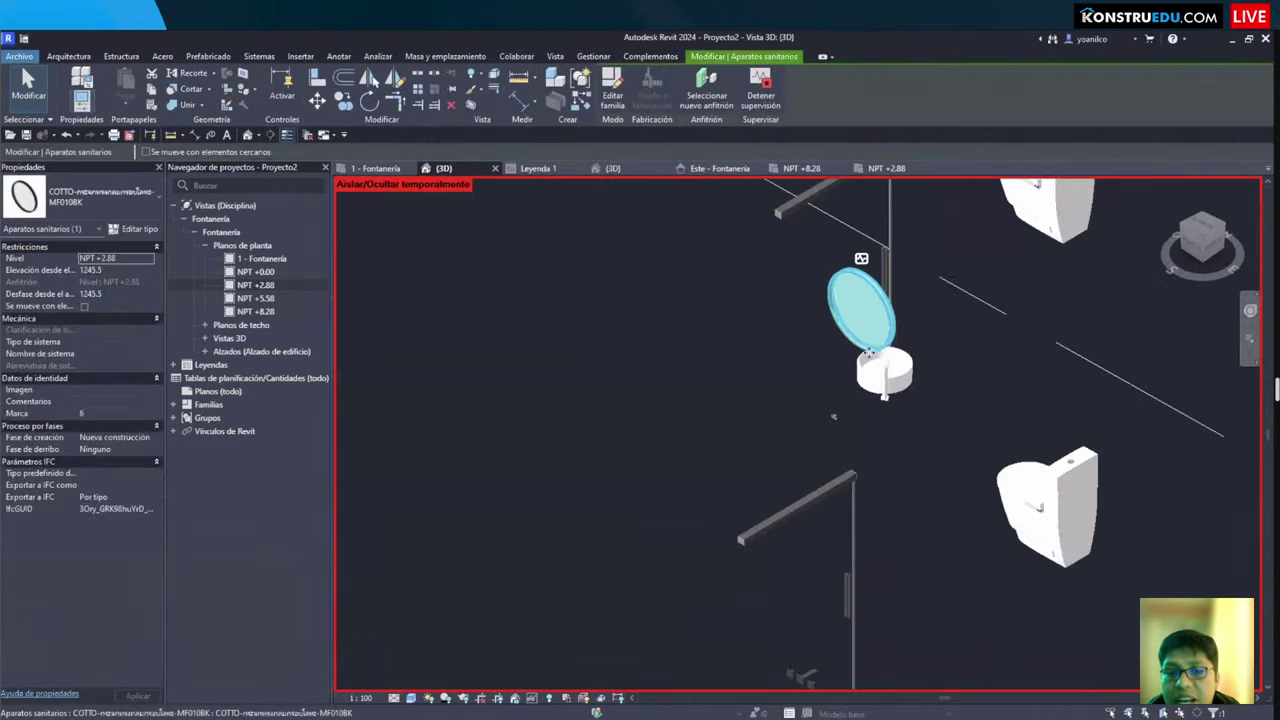
{"action": "scroll", "coordinate": [857, 330], "scroll_direction": "up", "scroll_amount": 2}
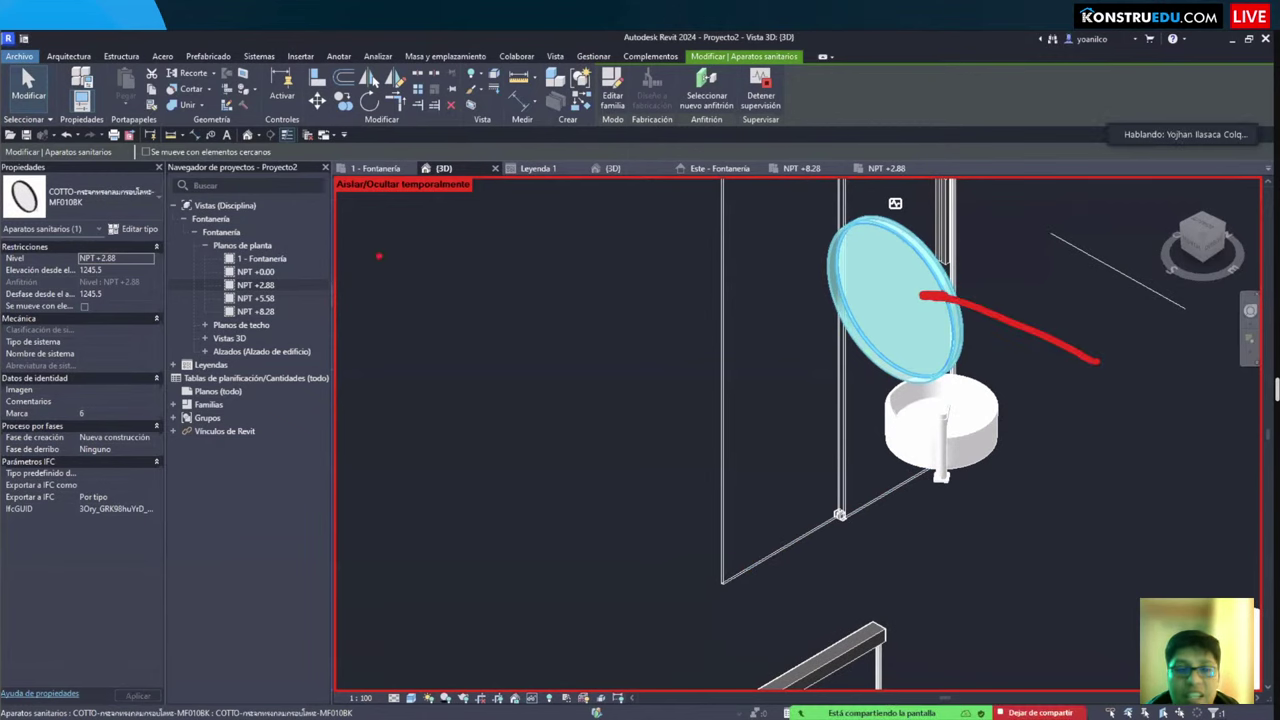
{"action": "left_click", "coordinate": [972, 380]}
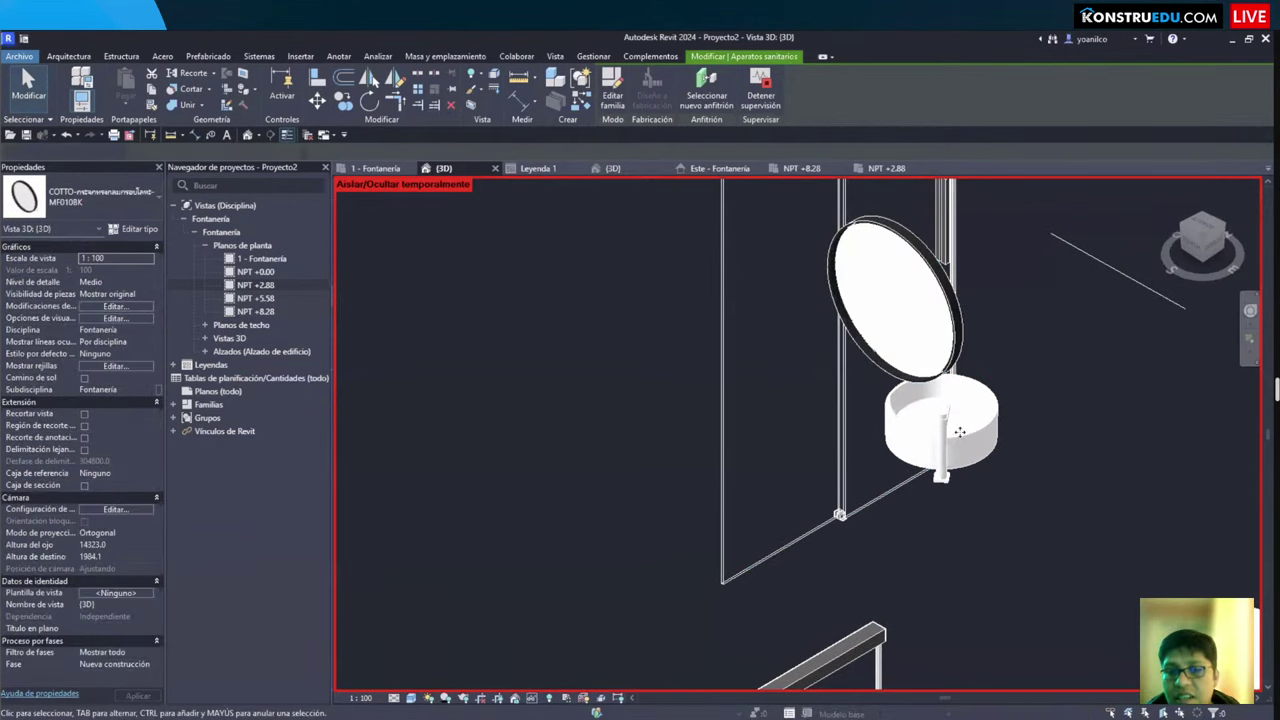
{"action": "scroll", "coordinate": [1046, 442], "scroll_direction": "down", "scroll_amount": 2}
{"action": "middle_click_drag", "start_coordinate": [1046, 442], "coordinate": [776, 444]}
{"action": "scroll", "coordinate": [776, 444], "scroll_direction": "down", "scroll_amount": 2}
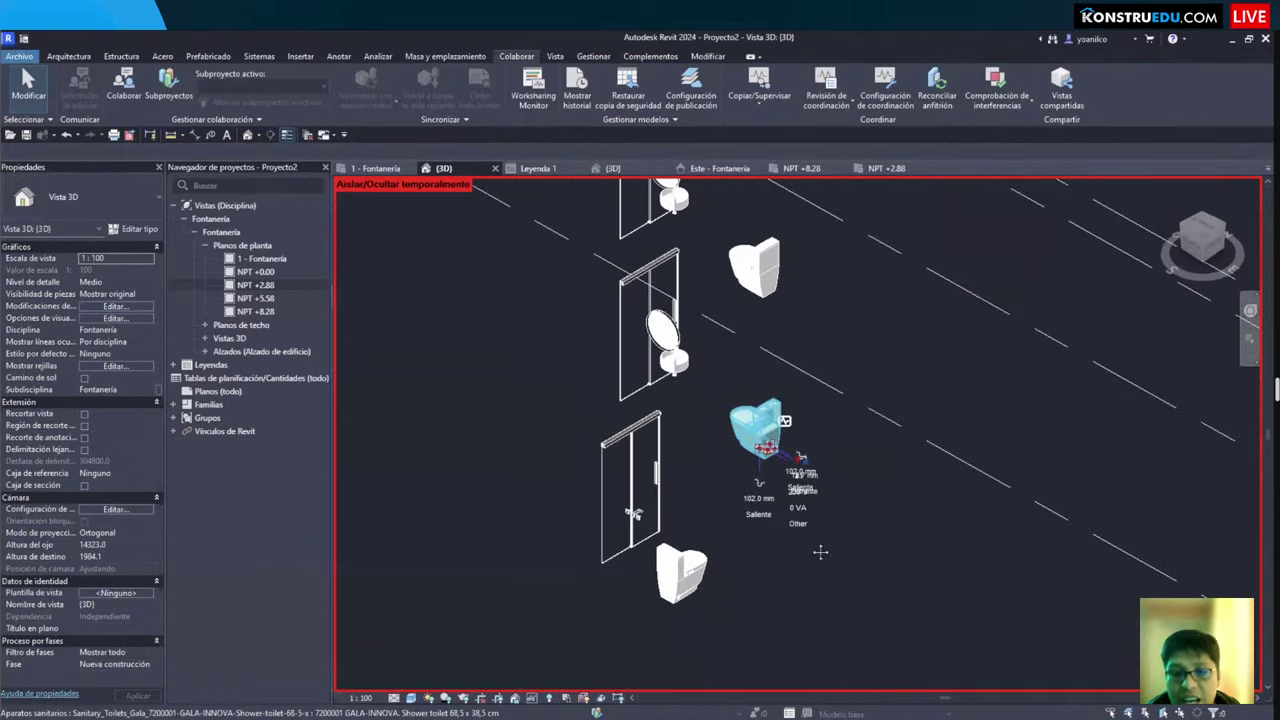
{"action": "scroll", "coordinate": [860, 531], "scroll_direction": "down", "scroll_amount": 2}
{"action": "left_click", "coordinate": [533, 698]}
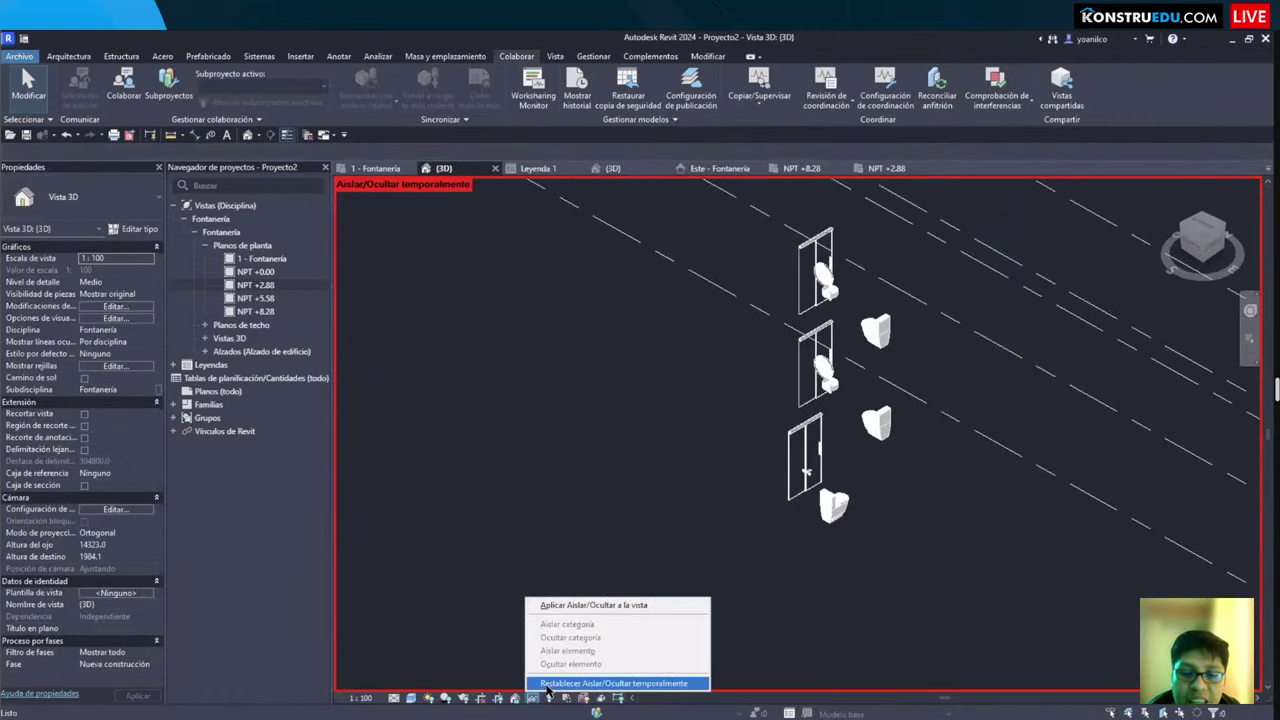
{"action": "left_click", "coordinate": [551, 692]}
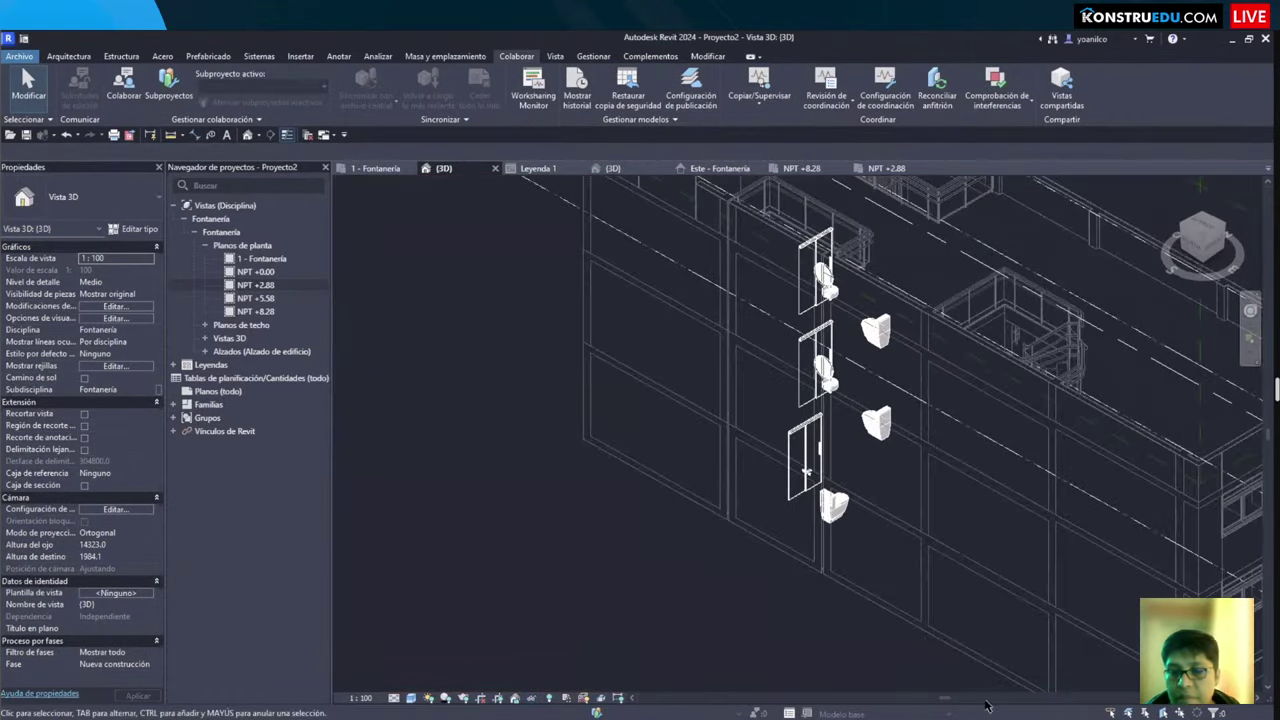
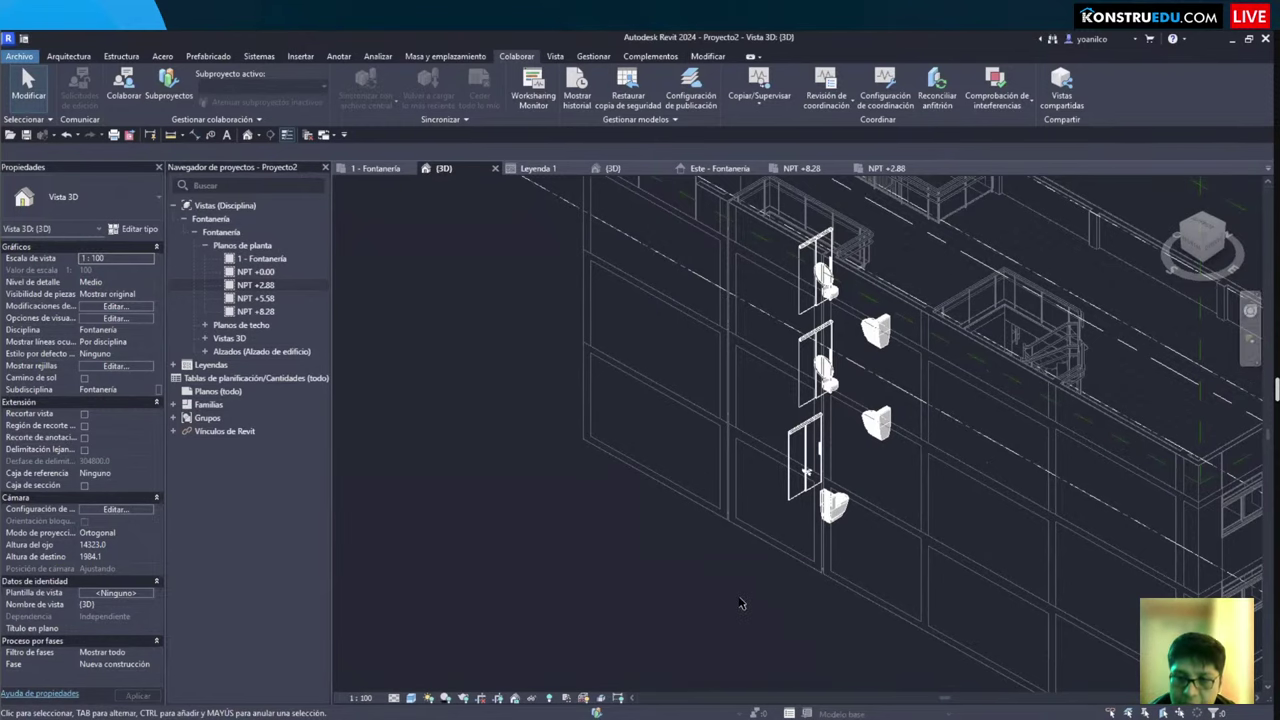
Step: Zoom, pan and orbit the 3D view to inspect fixtures stacked on every level
{"action": "scroll", "coordinate": [720, 602], "scroll_direction": "down", "scroll_amount": 3}
{"action": "scroll", "coordinate": [709, 601], "scroll_direction": "down", "scroll_amount": 2}
{"action": "scroll", "coordinate": [695, 610], "scroll_direction": "up", "scroll_amount": 5}
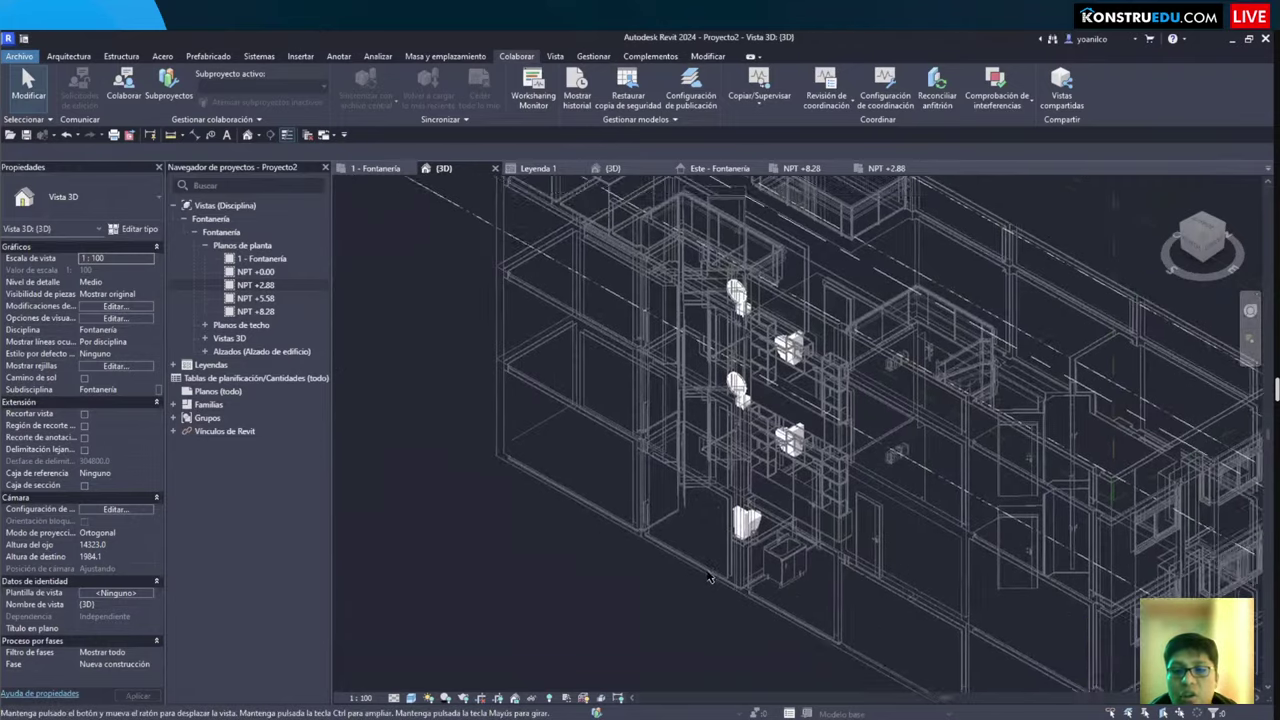
{"action": "left_click_drag", "start_coordinate": [660, 604], "coordinate": [831, 210]}
{"action": "left_click_drag", "start_coordinate": [846, 283], "coordinate": [940, 251]}
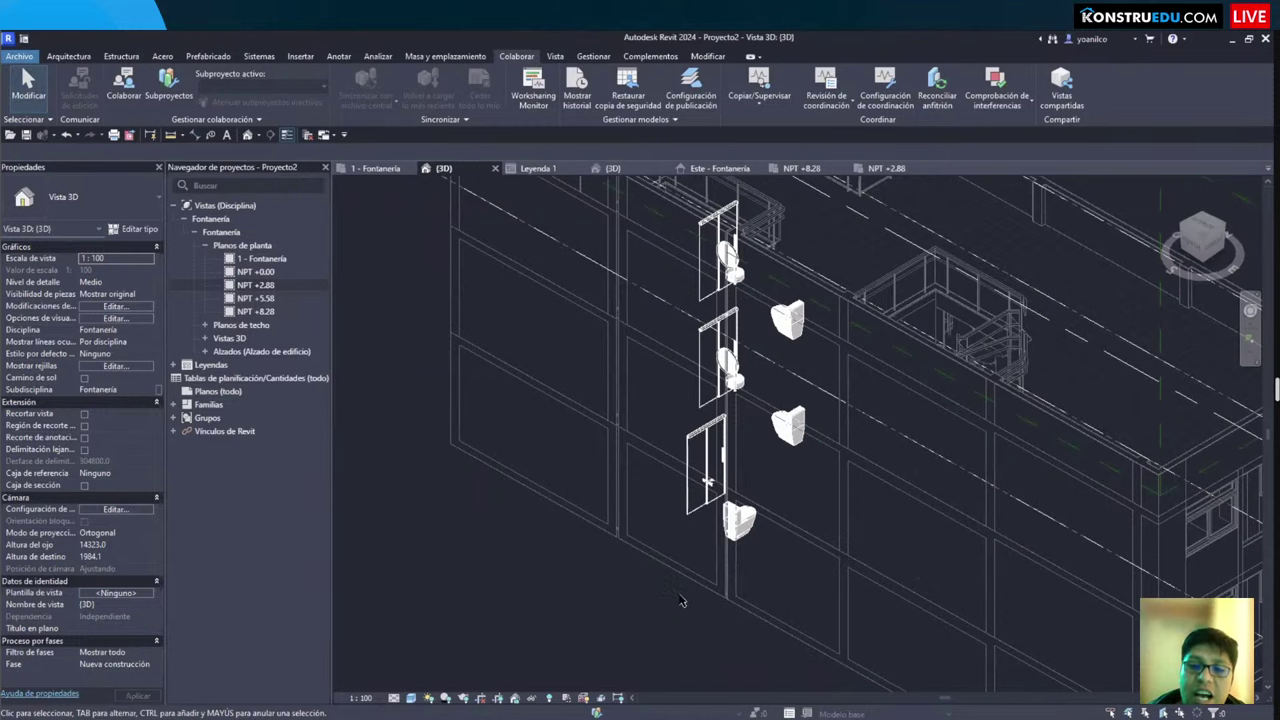
{"action": "scroll", "coordinate": [651, 615], "scroll_direction": "down", "scroll_amount": 3}
{"action": "middle_click_drag", "start_coordinate": [651, 615], "coordinate": [628, 615]}
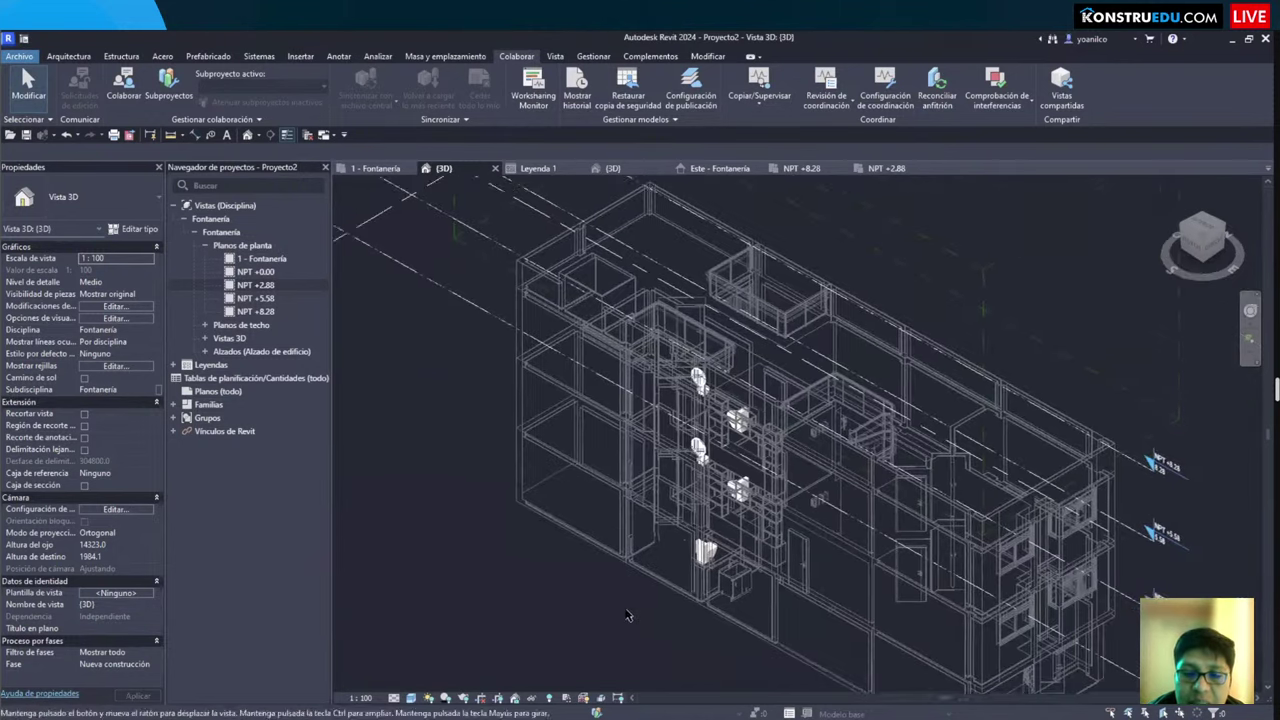
{"action": "scroll", "coordinate": [626, 615], "scroll_direction": "up", "scroll_amount": 5}
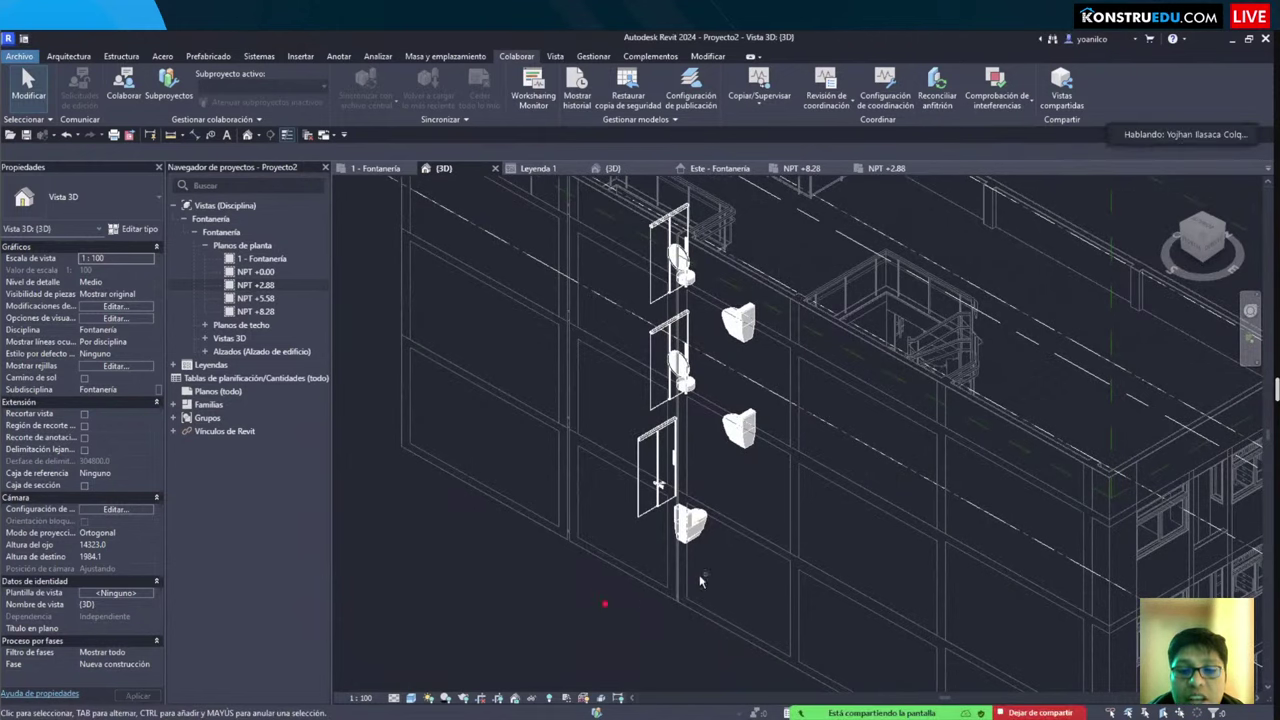
{"action": "left_click_drag", "start_coordinate": [603, 604], "coordinate": [778, 187]}
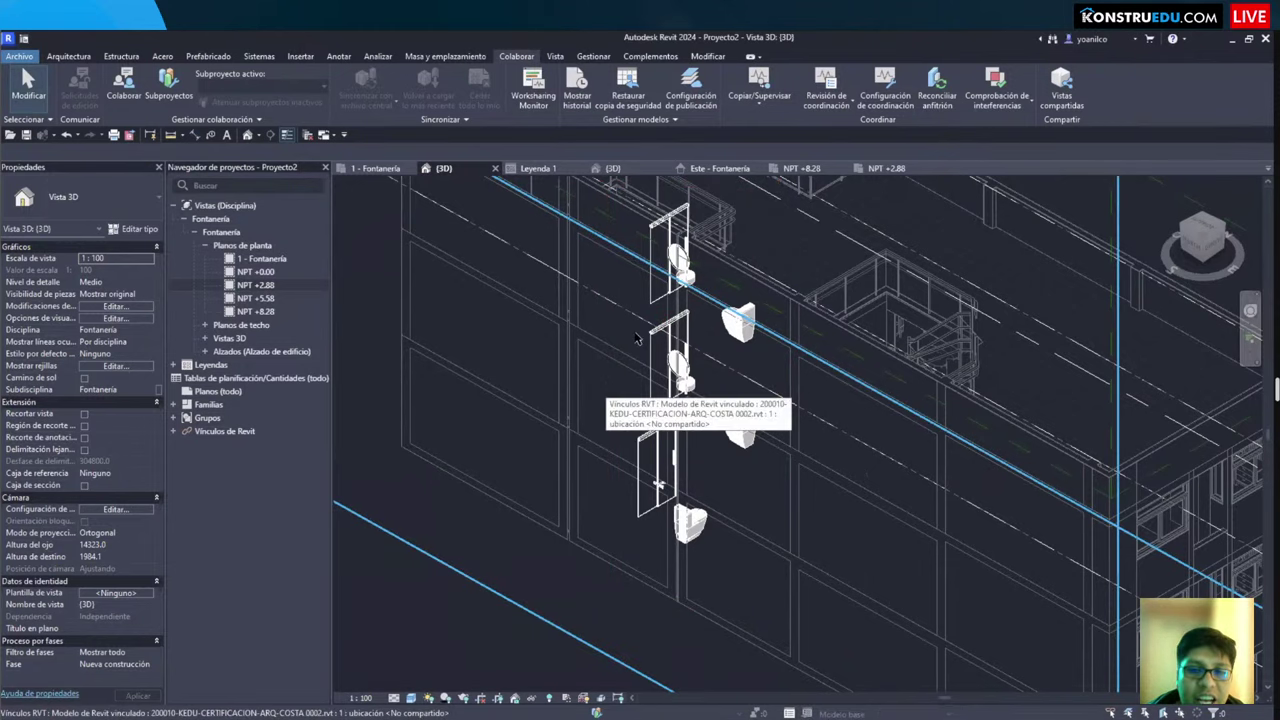
{"action": "scroll", "coordinate": [686, 291], "scroll_direction": "up", "scroll_amount": 6}
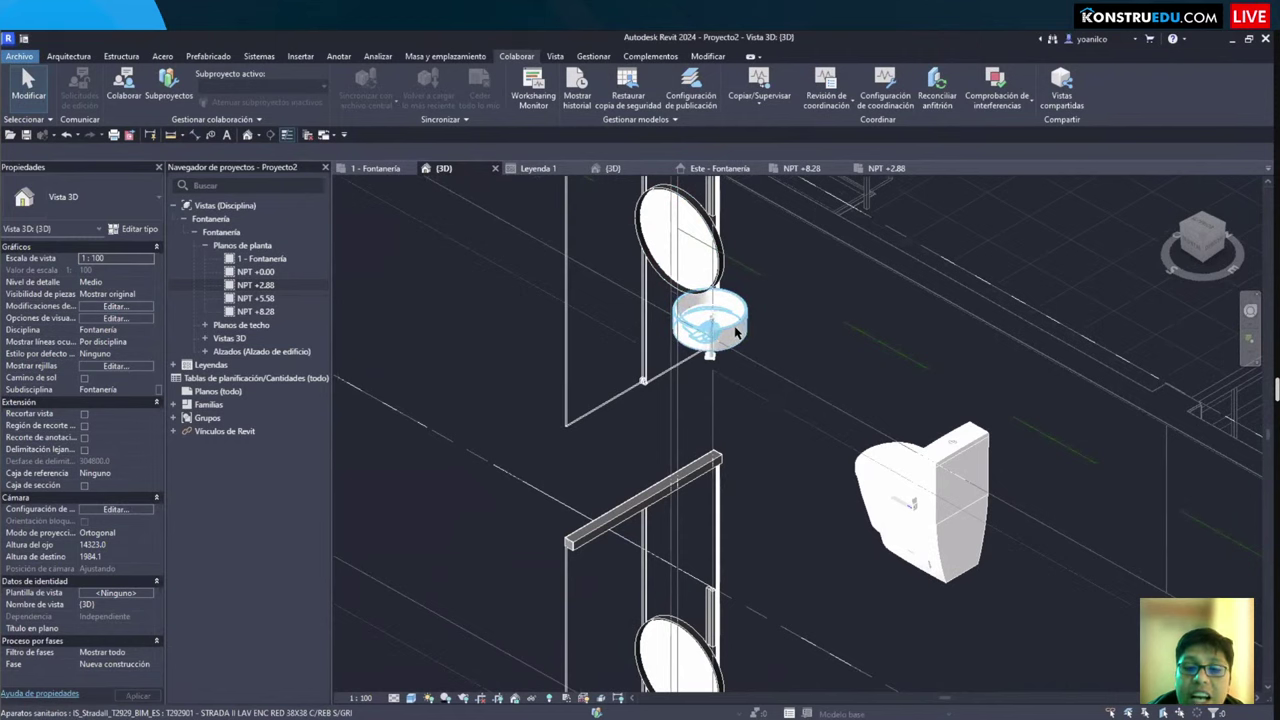
{"action": "scroll", "coordinate": [733, 380], "scroll_direction": "down", "scroll_amount": 6}
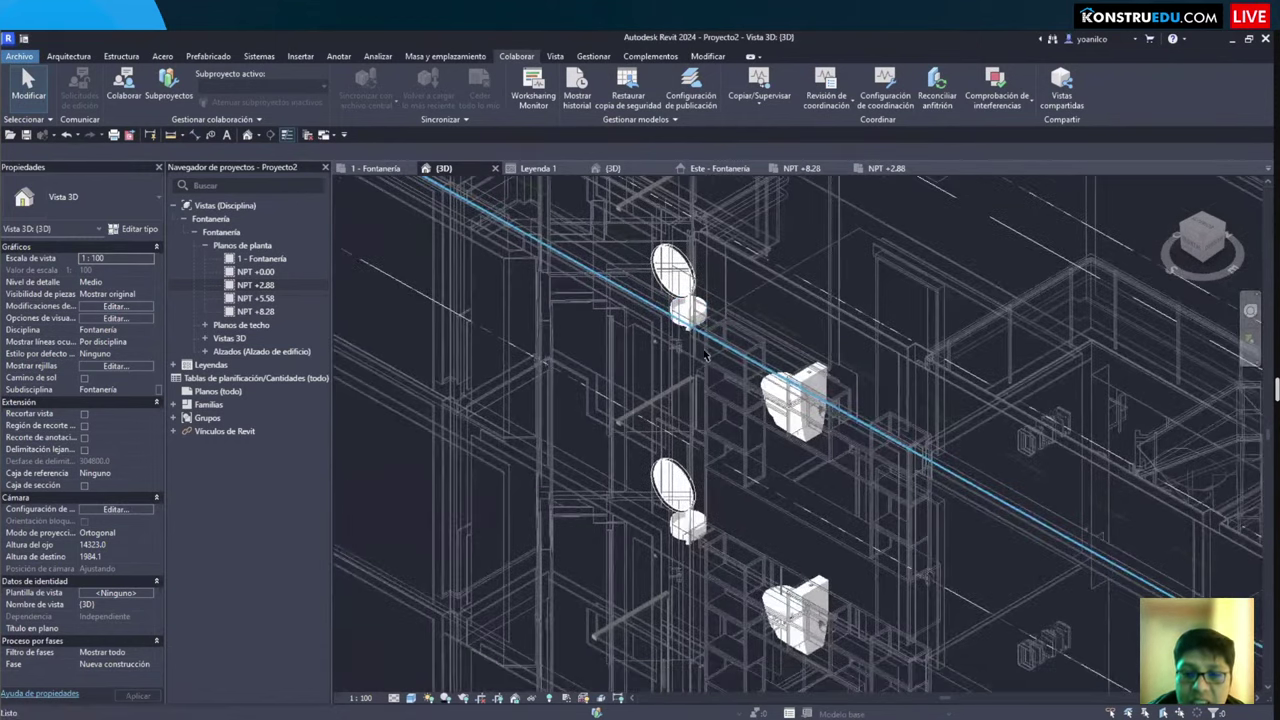
{"action": "scroll", "coordinate": [762, 355], "scroll_direction": "up", "scroll_amount": 2}
{"action": "scroll", "coordinate": [762, 355], "scroll_direction": "up", "scroll_amount": 1}
Step: Select a sanitary fixture and then a toilet in 3D to check their types
{"action": "left_click", "coordinate": [766, 350]}
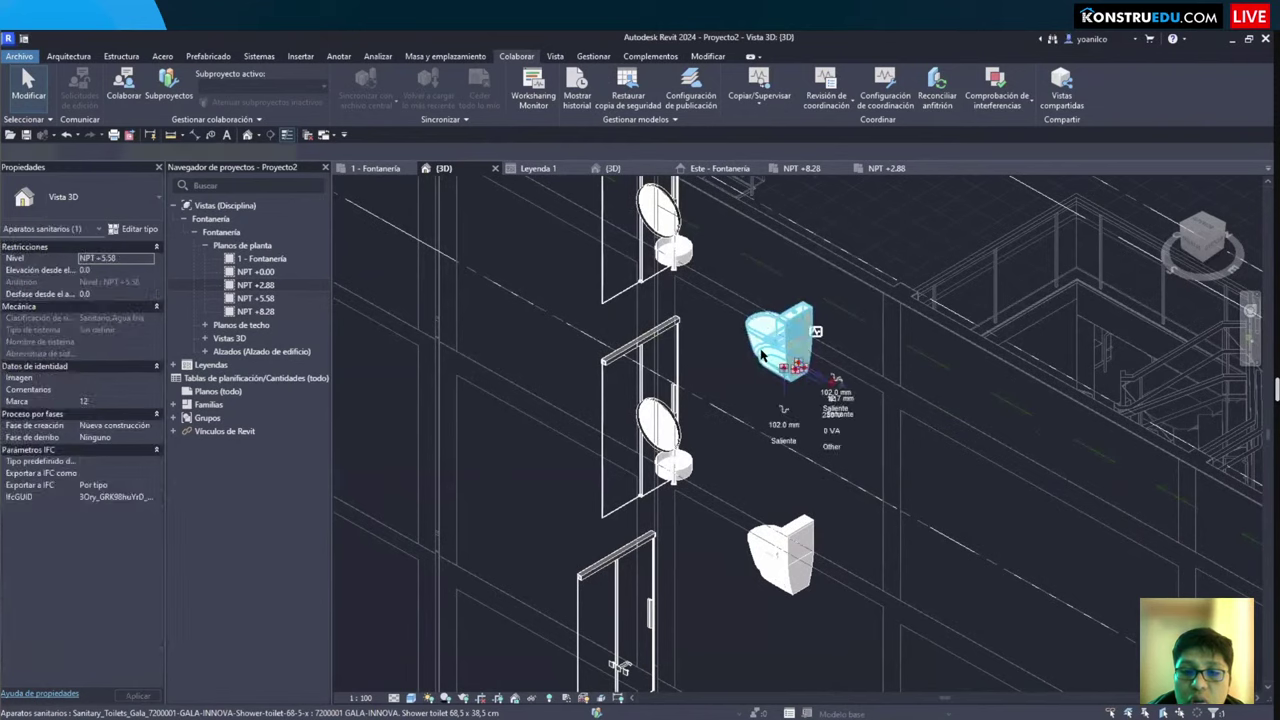
{"action": "middle_click_drag", "start_coordinate": [727, 478], "coordinate": [694, 466], "text": "shift"}
{"action": "key", "text": "Escape"}
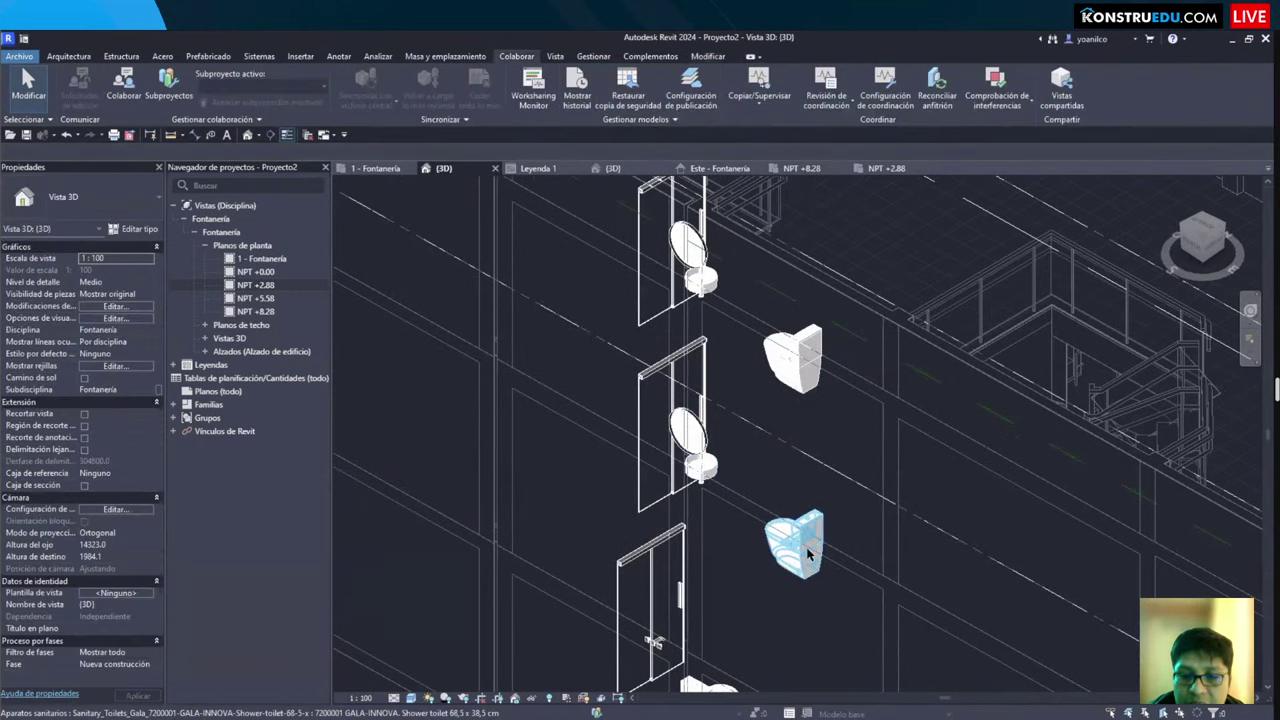
{"action": "left_click", "coordinate": [808, 553]}
{"action": "key", "text": "Escape"}
{"action": "middle_click_drag", "start_coordinate": [700, 440], "coordinate": [582, 620], "text": "shift"}
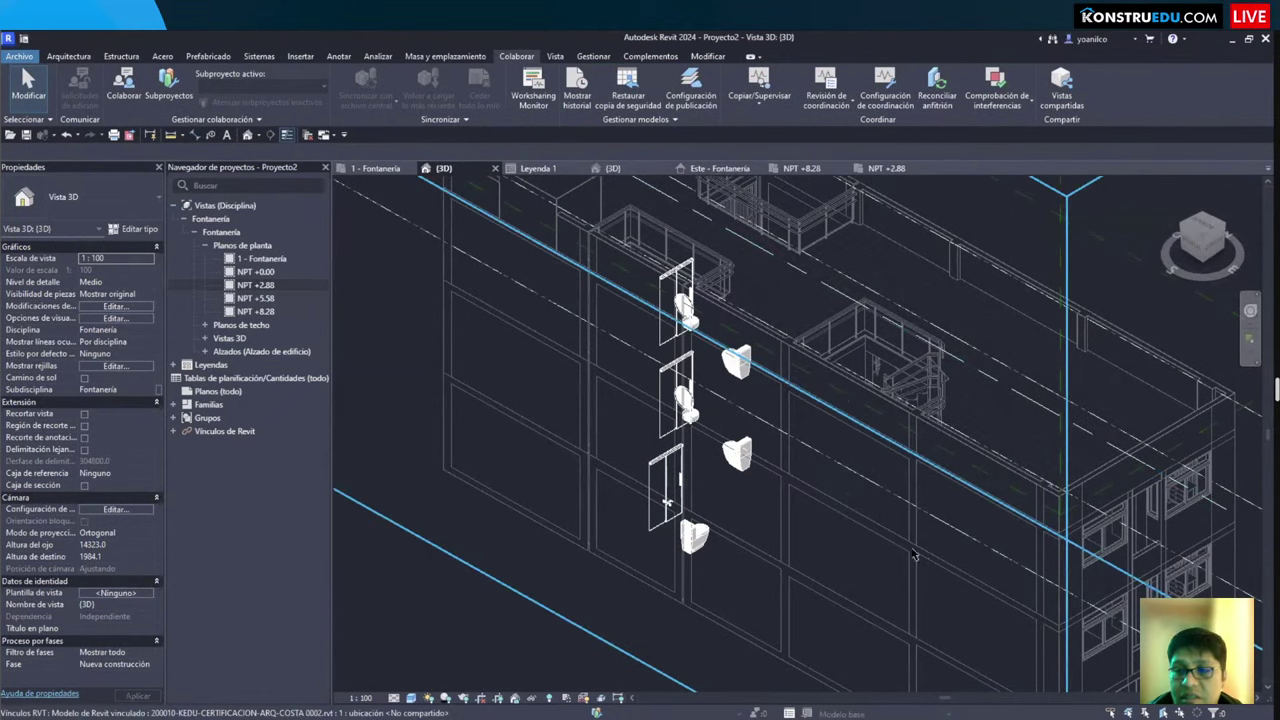
{"action": "scroll", "coordinate": [600, 532], "scroll_direction": "down", "scroll_amount": 5}
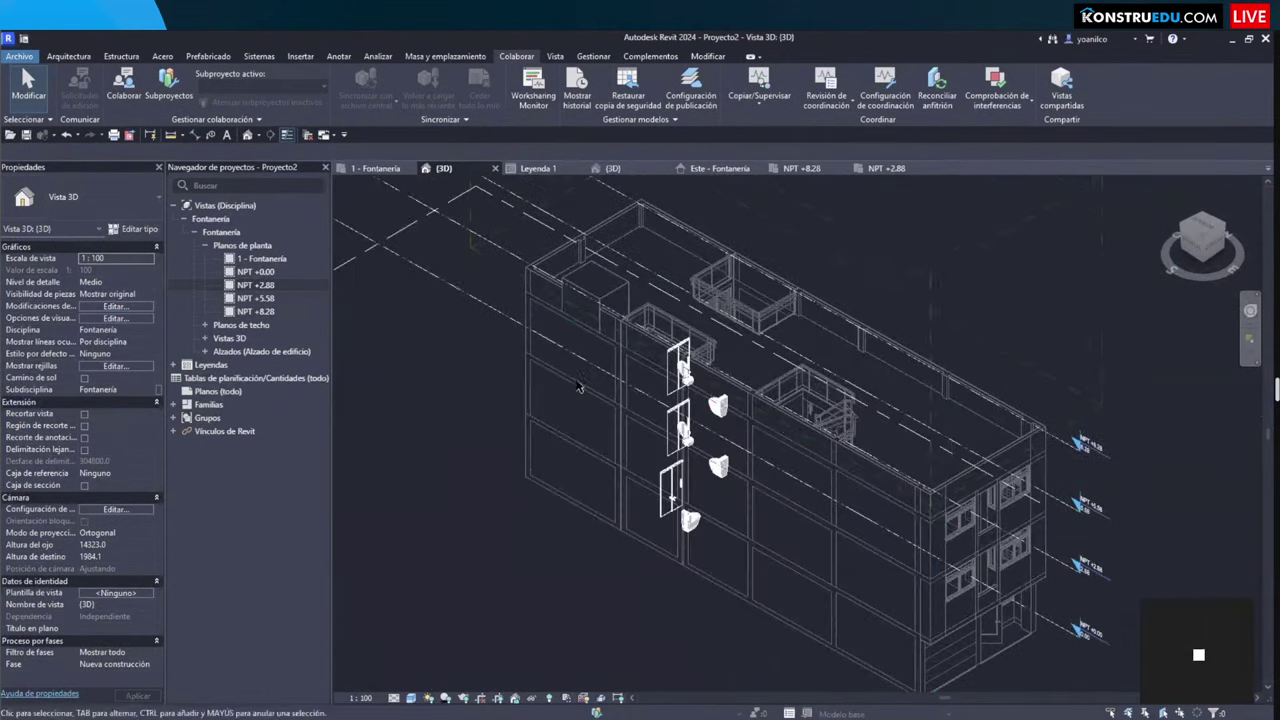
{"action": "scroll", "coordinate": [703, 525], "scroll_direction": "up", "scroll_amount": 3}
{"action": "scroll", "coordinate": [702, 524], "scroll_direction": "up", "scroll_amount": 6}
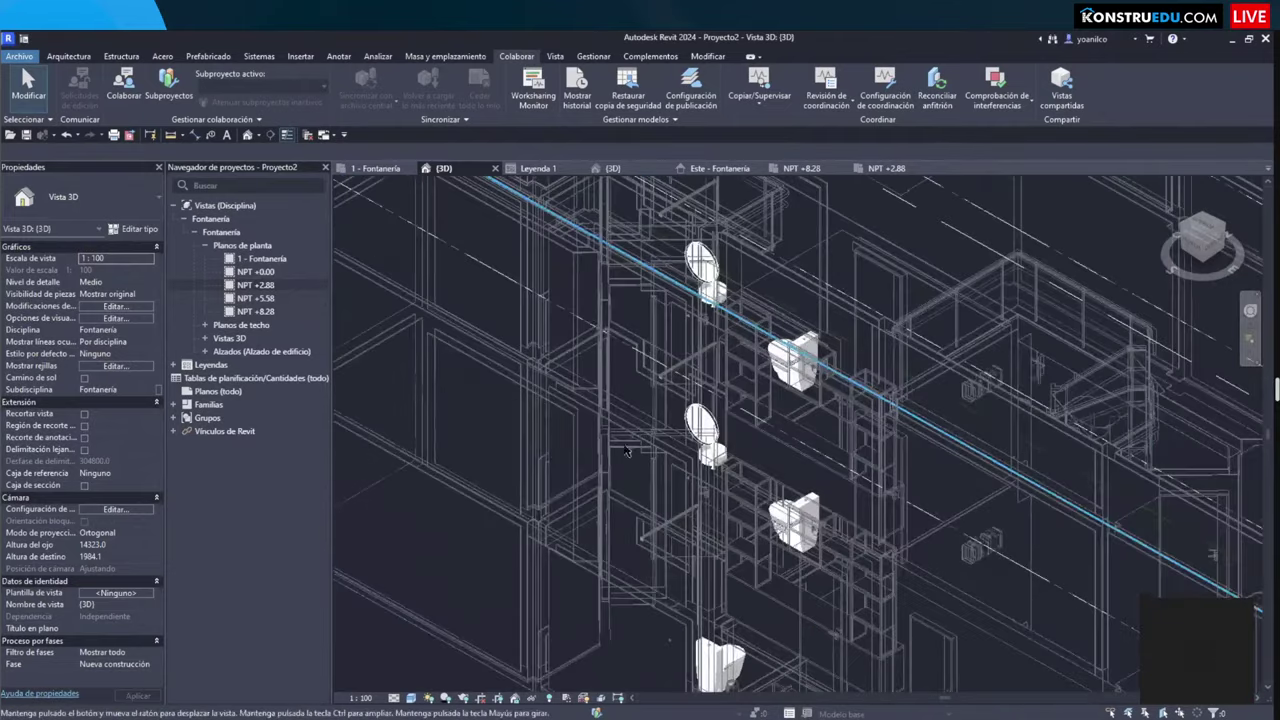
{"action": "scroll", "coordinate": [577, 548], "scroll_direction": "down", "scroll_amount": 3}
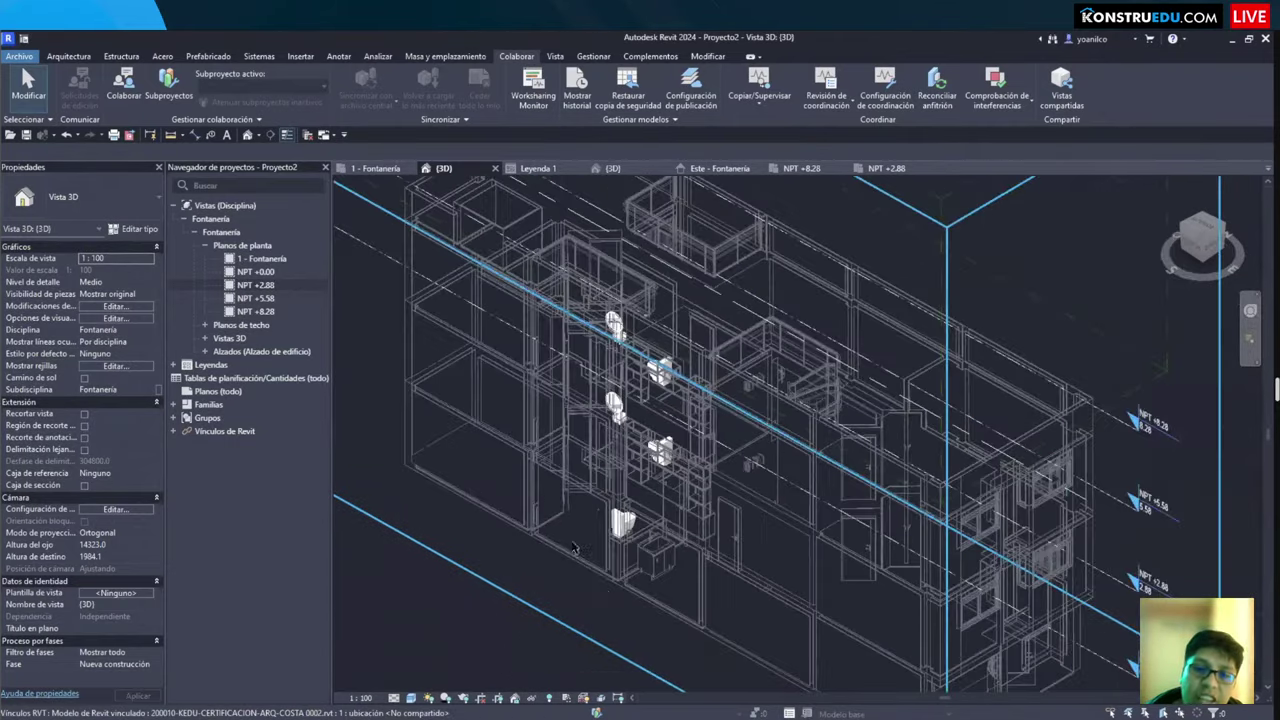
{"action": "scroll", "coordinate": [605, 585], "scroll_direction": "up", "scroll_amount": 4}
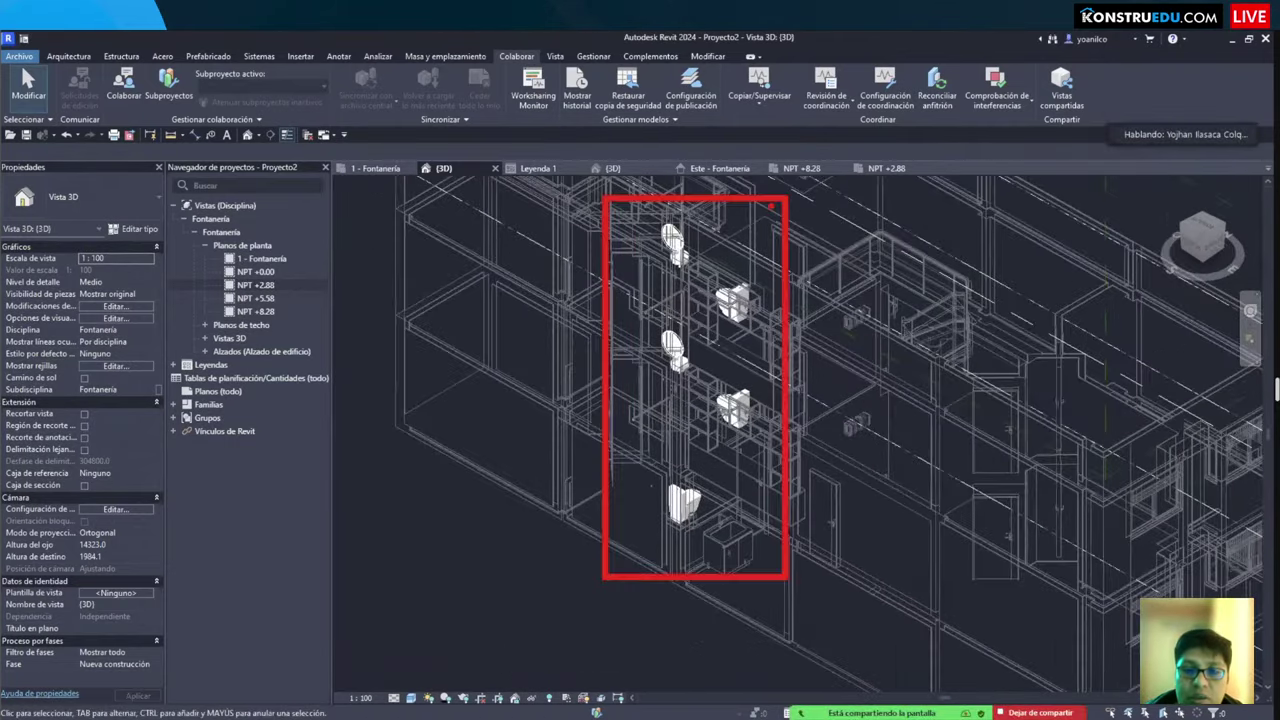
Step: Open the 1 - Fontanería floor plan, zoom around the bathroom, and show the Sistemas tools
{"action": "left_click", "coordinate": [375, 168]}
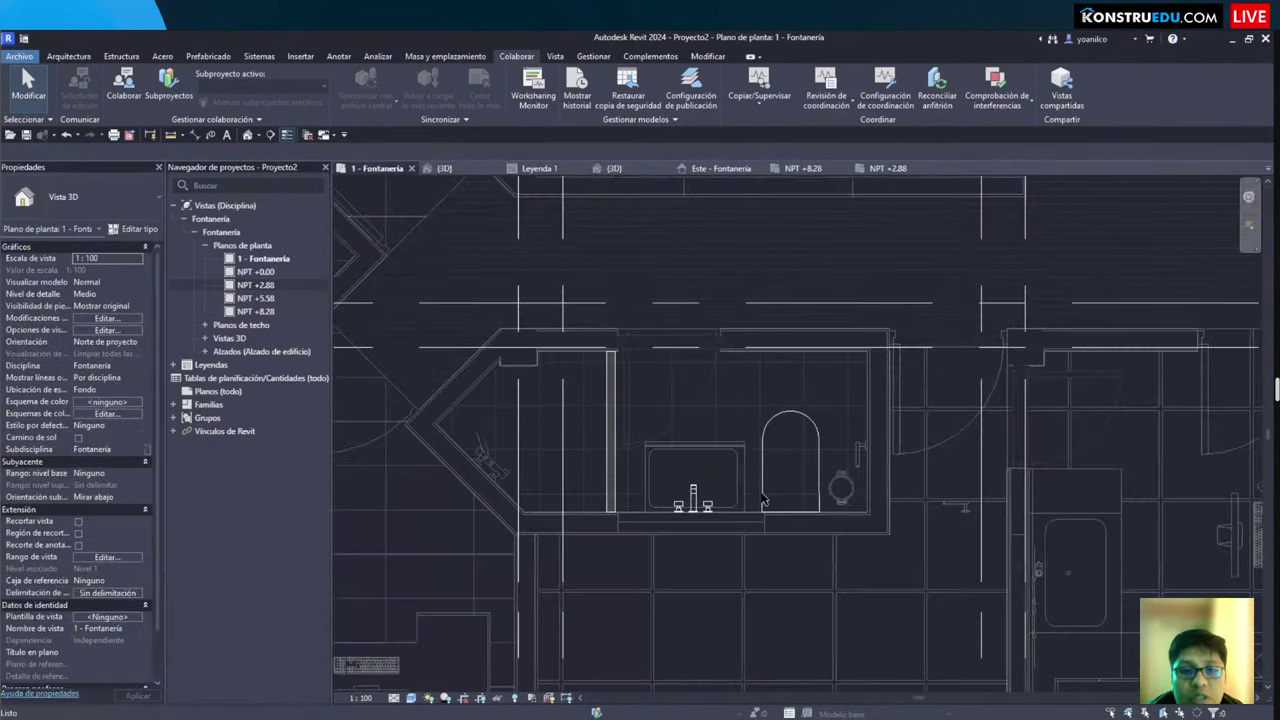
{"action": "scroll", "coordinate": [700, 470], "scroll_direction": "down", "scroll_amount": 3}
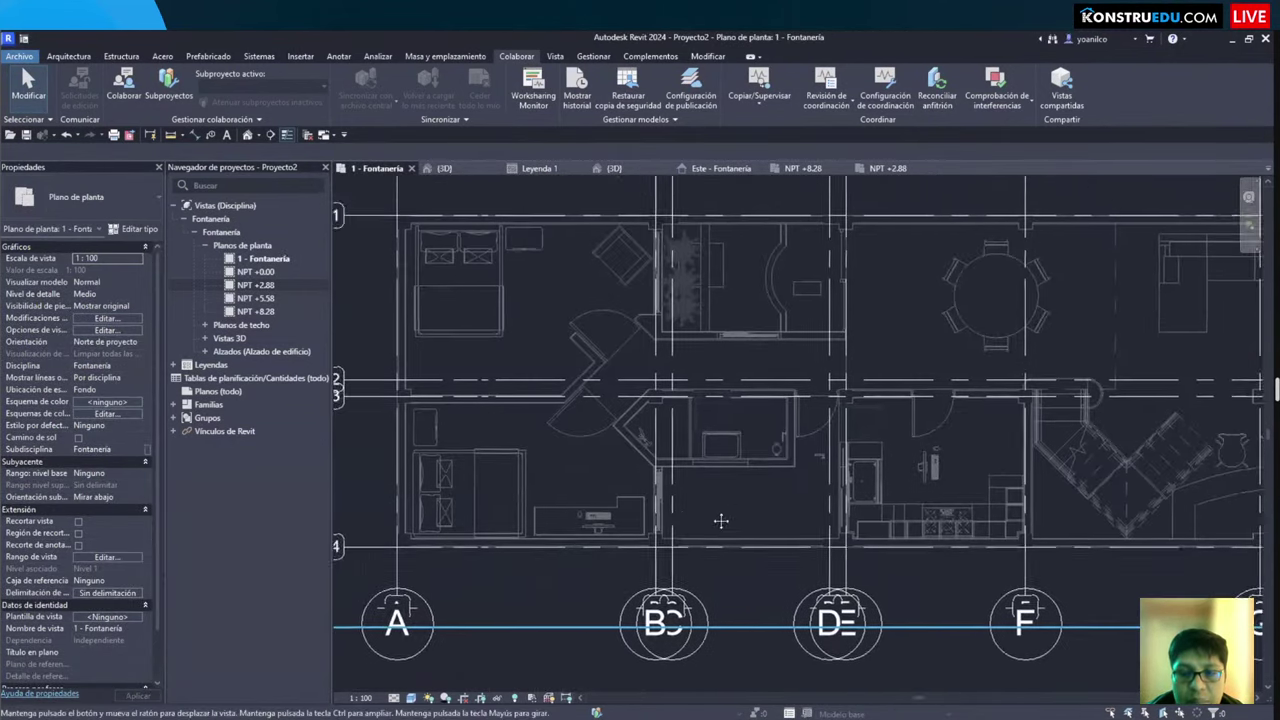
{"action": "scroll", "coordinate": [744, 398], "scroll_direction": "up", "scroll_amount": 2}
{"action": "scroll", "coordinate": [744, 400], "scroll_direction": "up", "scroll_amount": 2}
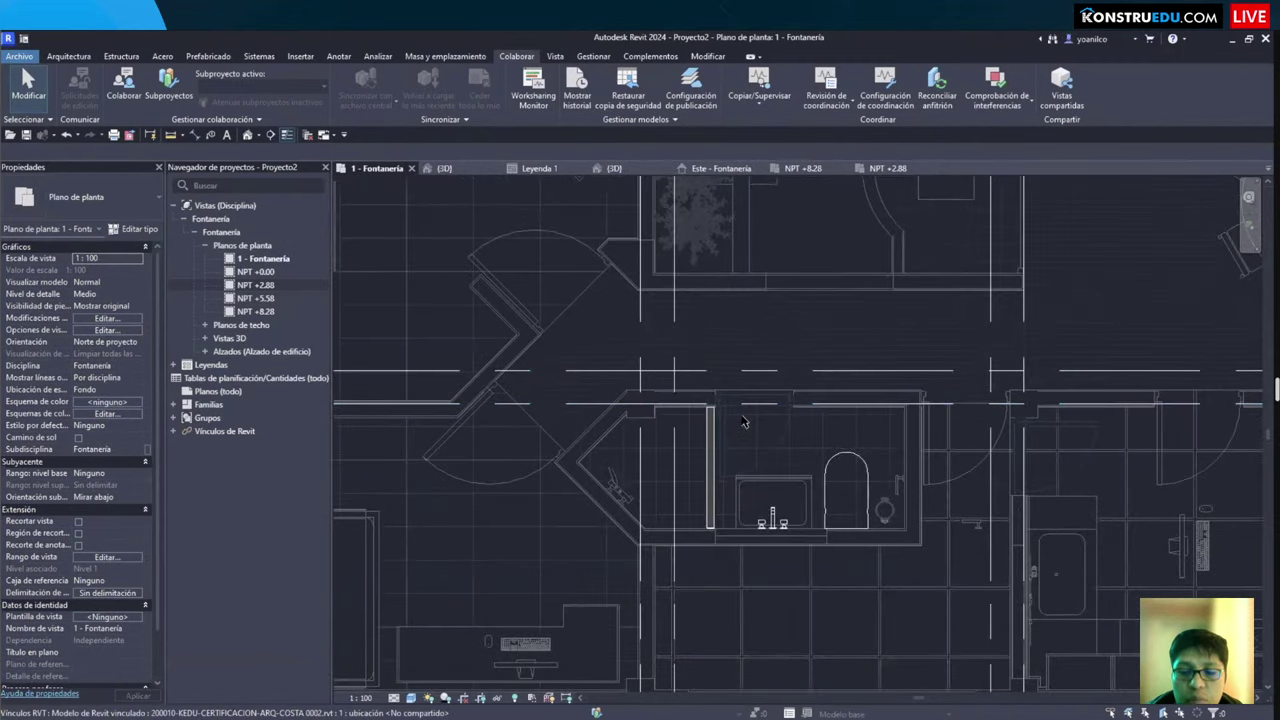
{"action": "scroll", "coordinate": [709, 490], "scroll_direction": "down", "scroll_amount": 1}
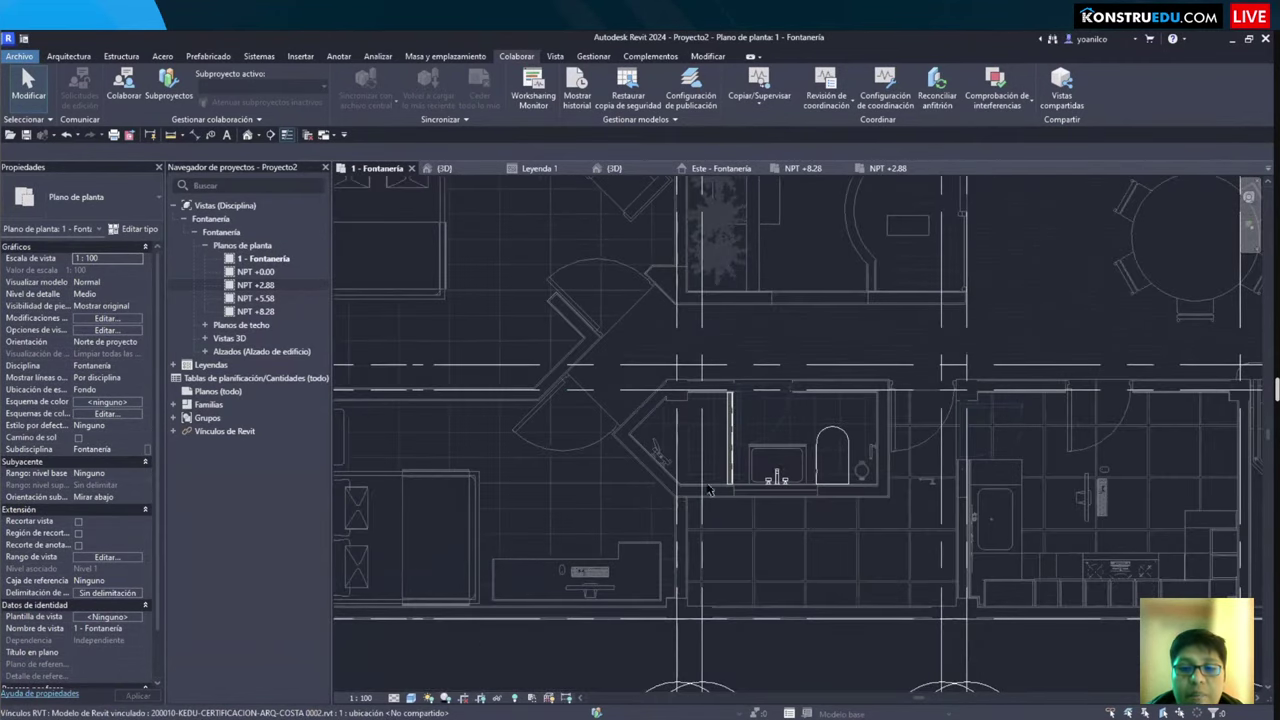
{"action": "scroll", "coordinate": [672, 486], "scroll_direction": "up", "scroll_amount": 3}
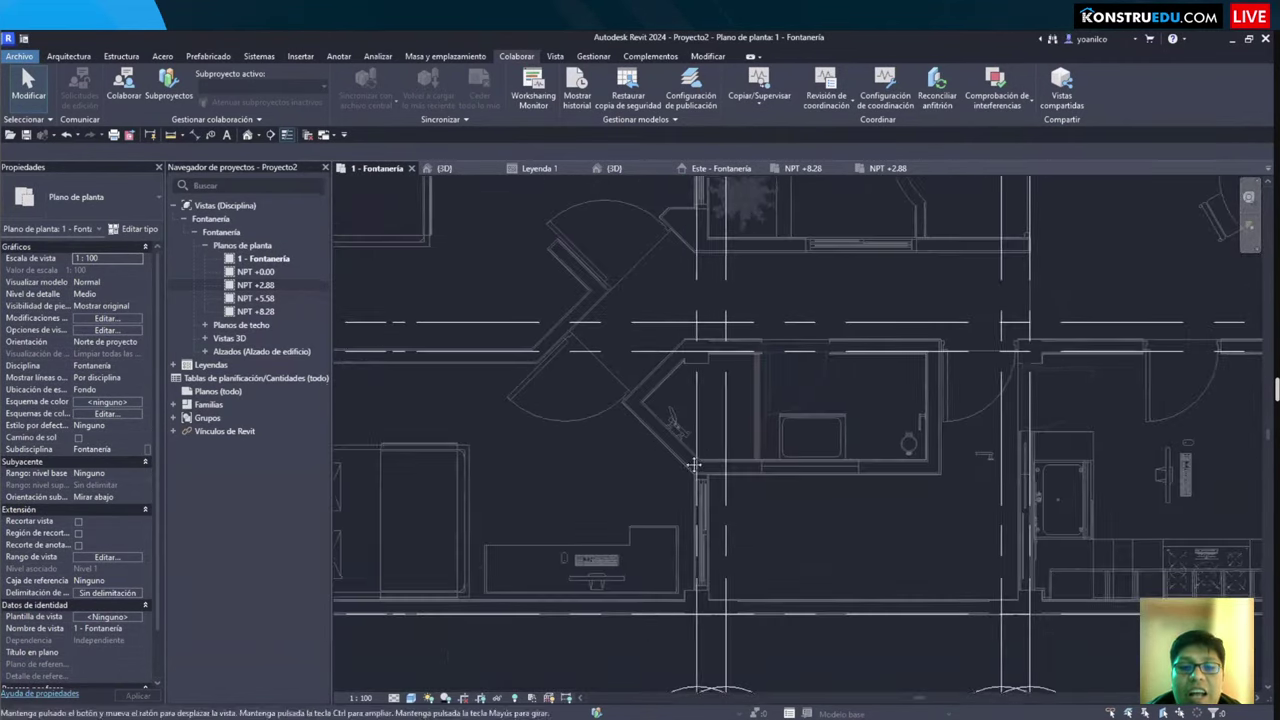
{"action": "scroll", "coordinate": [663, 451], "scroll_direction": "up", "scroll_amount": 1}
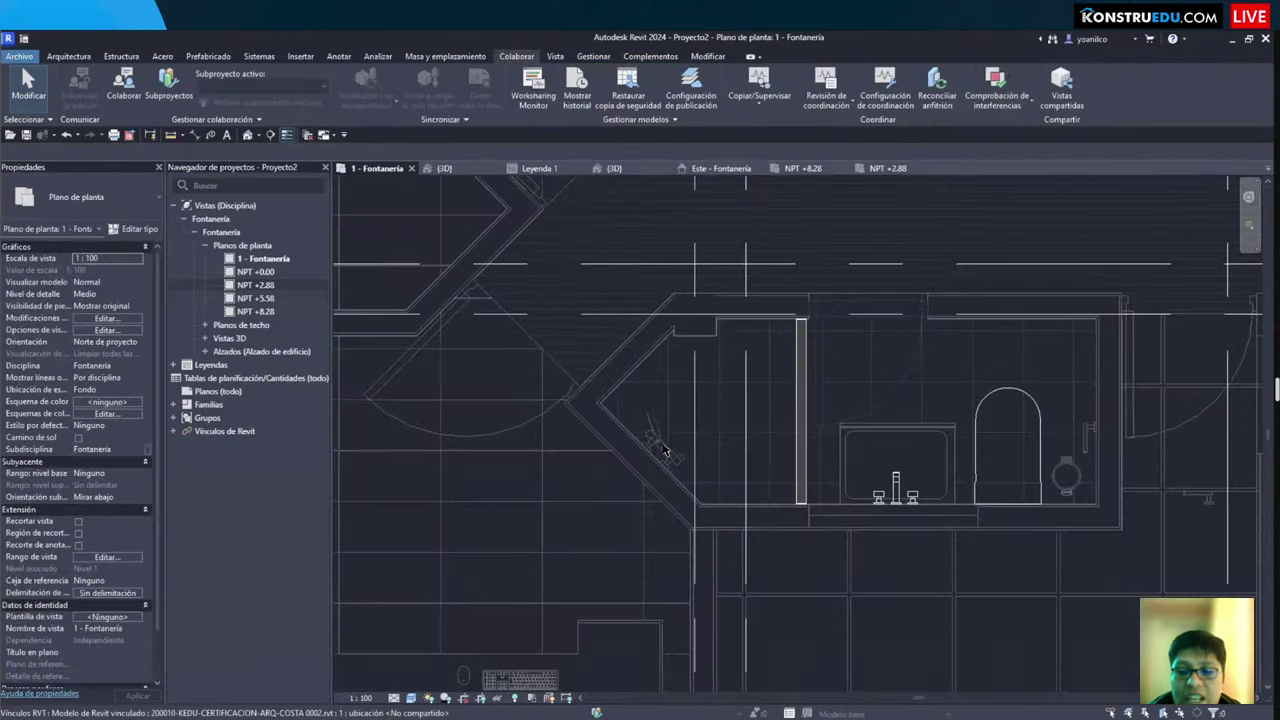
{"action": "scroll", "coordinate": [690, 440], "scroll_direction": "down", "scroll_amount": 2}
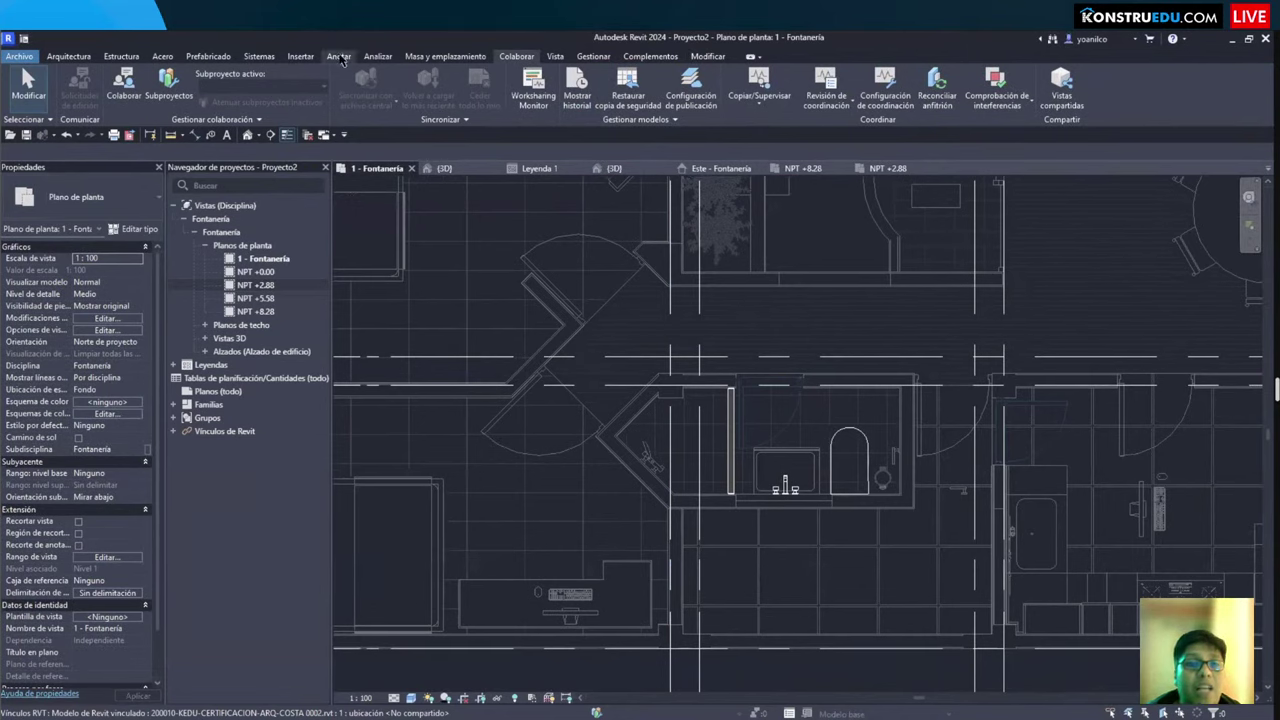
{"action": "left_click", "coordinate": [270, 58]}
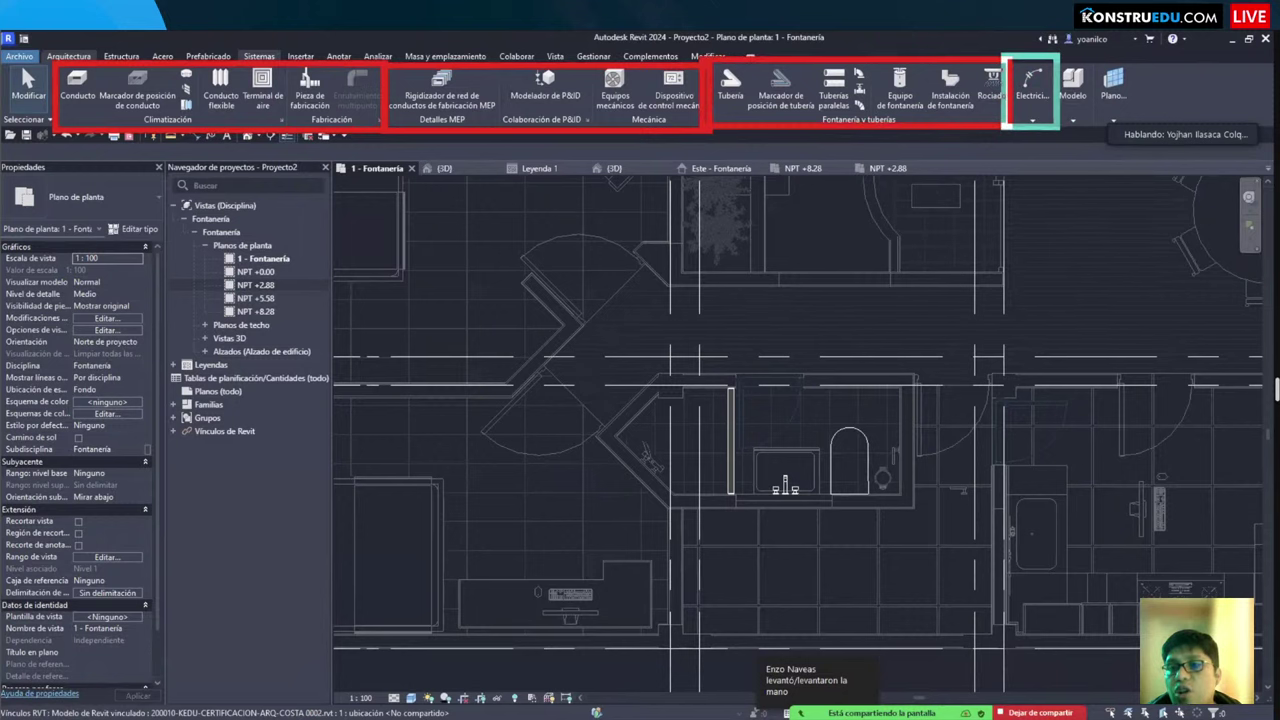
Step: Move the Fontanería y tuberías panel to the left end of Sistemas, then recentre the bathroom
{"action": "left_click", "coordinate": [1033, 121]}
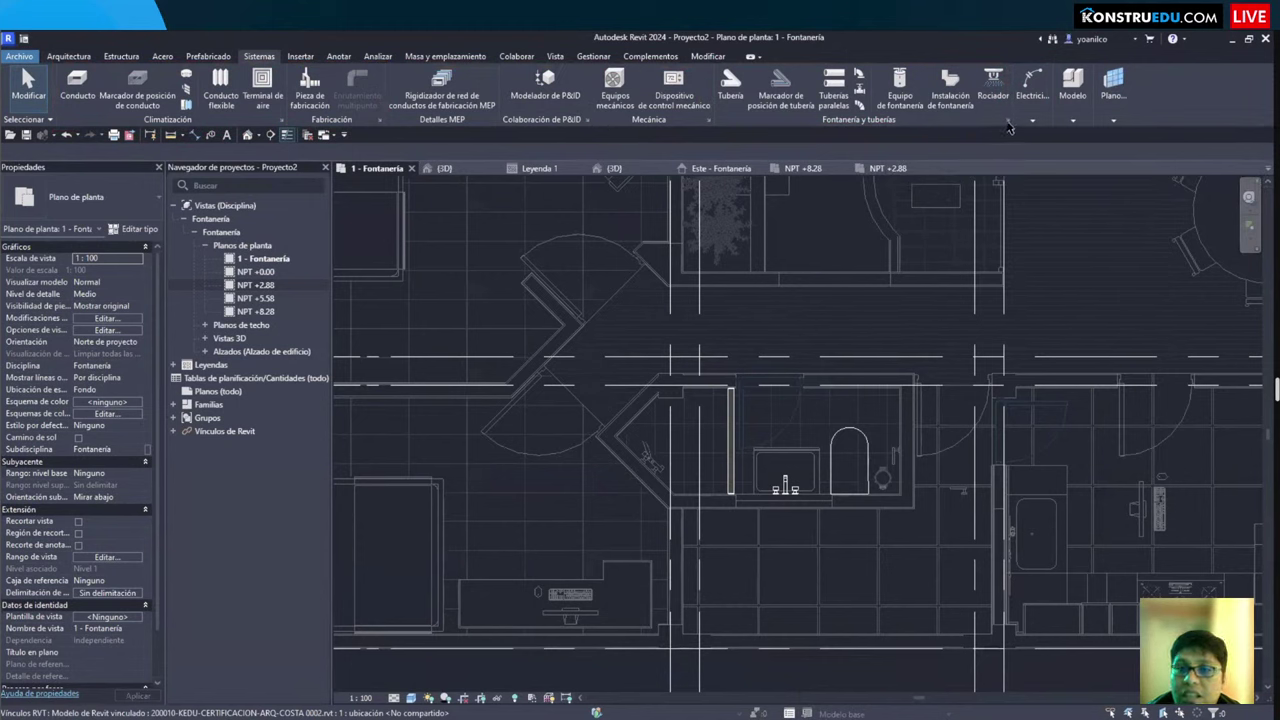
{"action": "left_click_drag", "start_coordinate": [900, 160], "coordinate": [355, 128]}
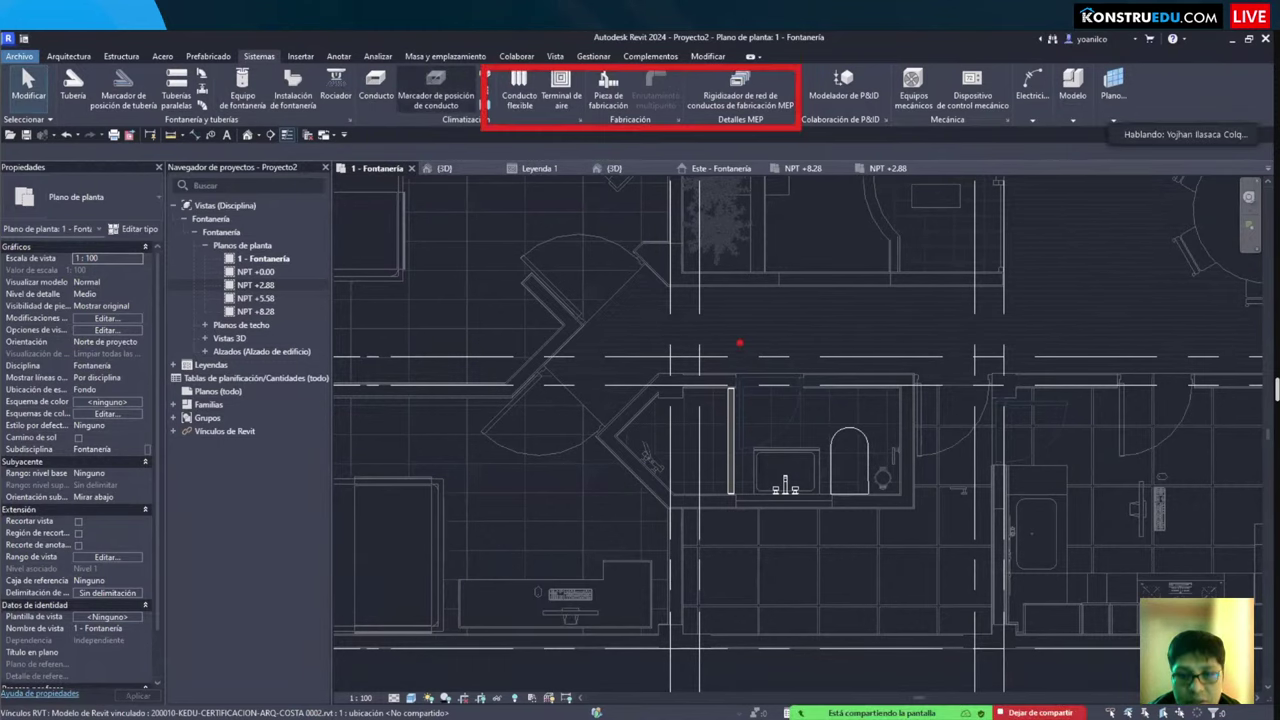
{"action": "scroll", "coordinate": [687, 428], "scroll_direction": "down", "scroll_amount": 3}
{"action": "scroll", "coordinate": [687, 428], "scroll_direction": "up", "scroll_amount": 2}
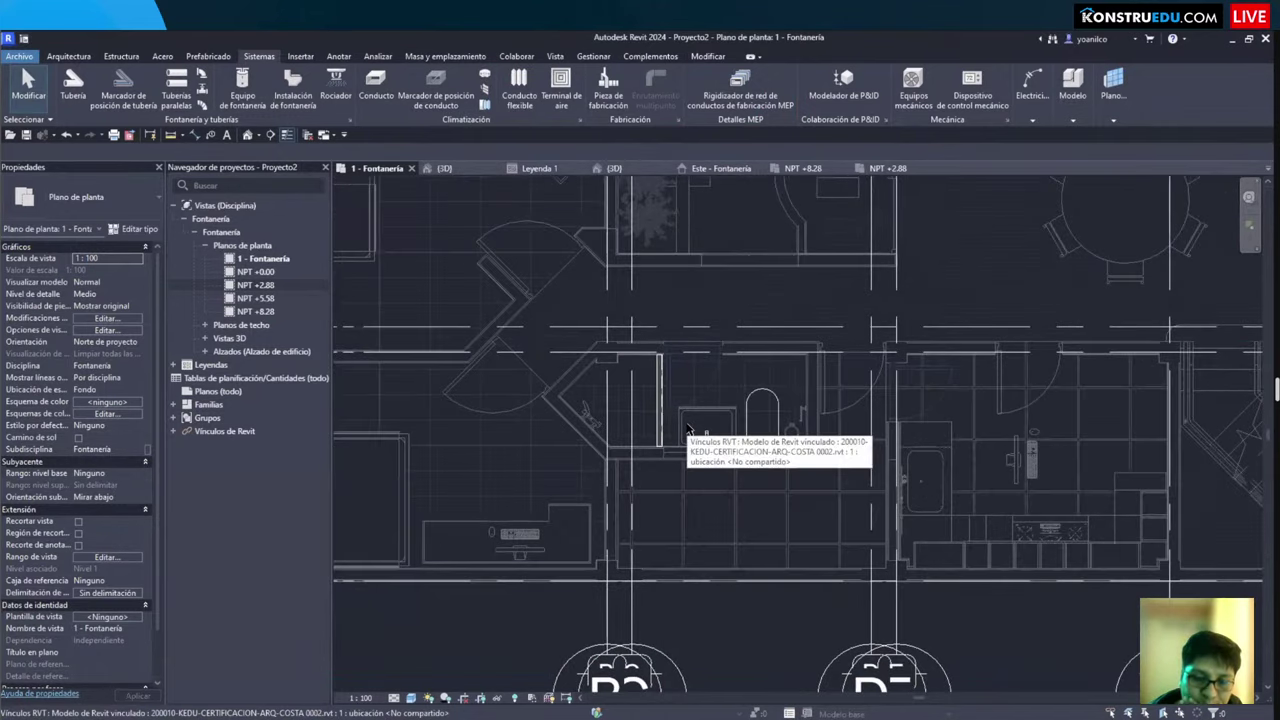
{"action": "scroll", "coordinate": [744, 480], "scroll_direction": "up", "scroll_amount": 1}
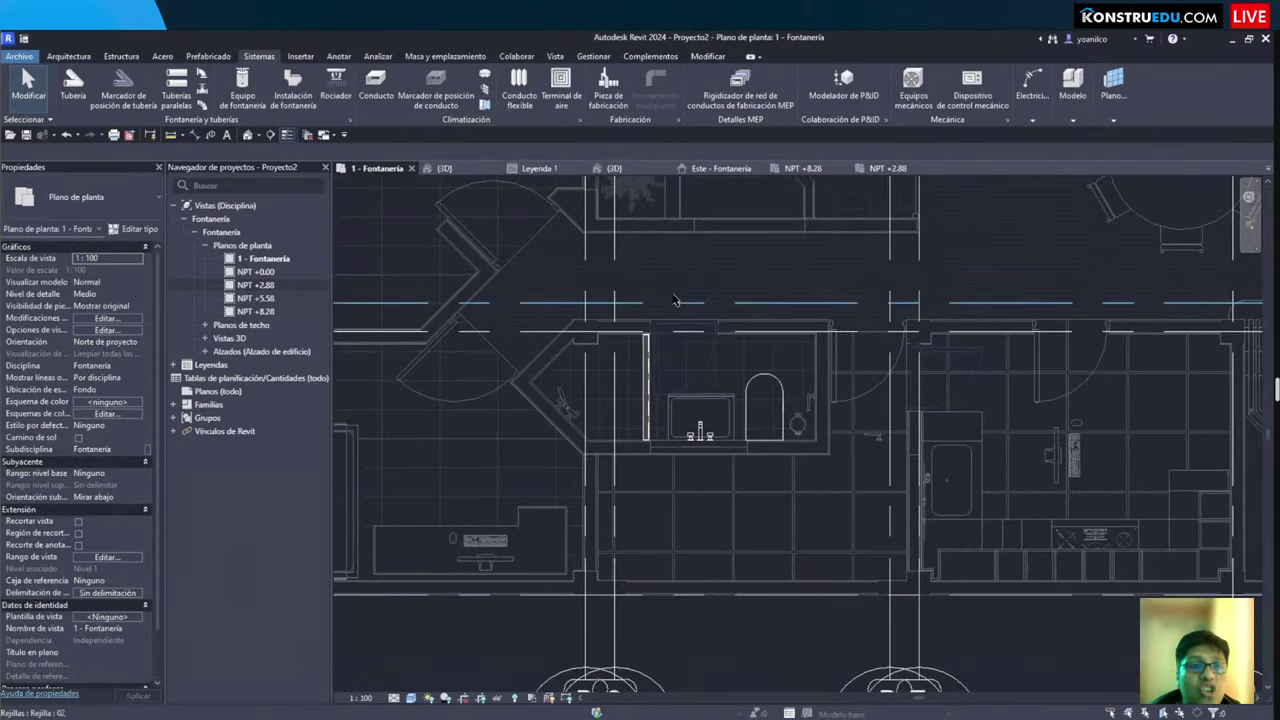
{"action": "scroll", "coordinate": [808, 332], "scroll_direction": "up", "scroll_amount": 2}
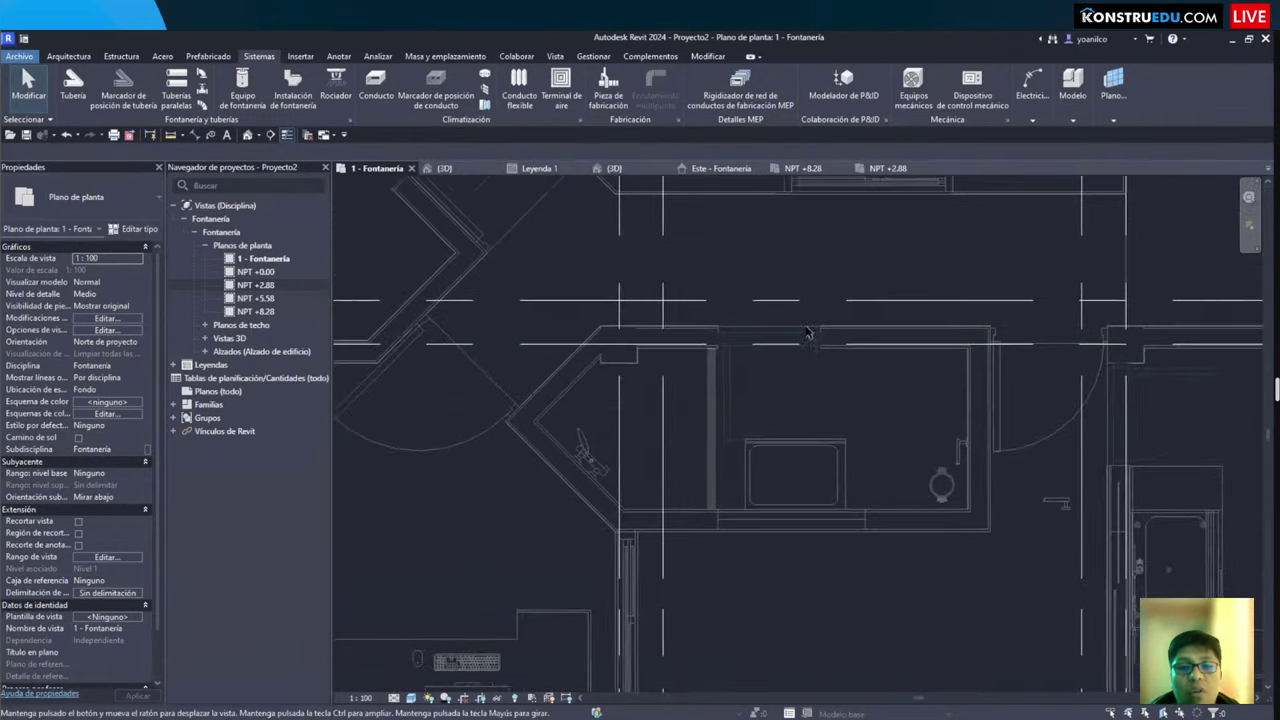
{"action": "scroll", "coordinate": [609, 326], "scroll_direction": "down", "scroll_amount": 2}
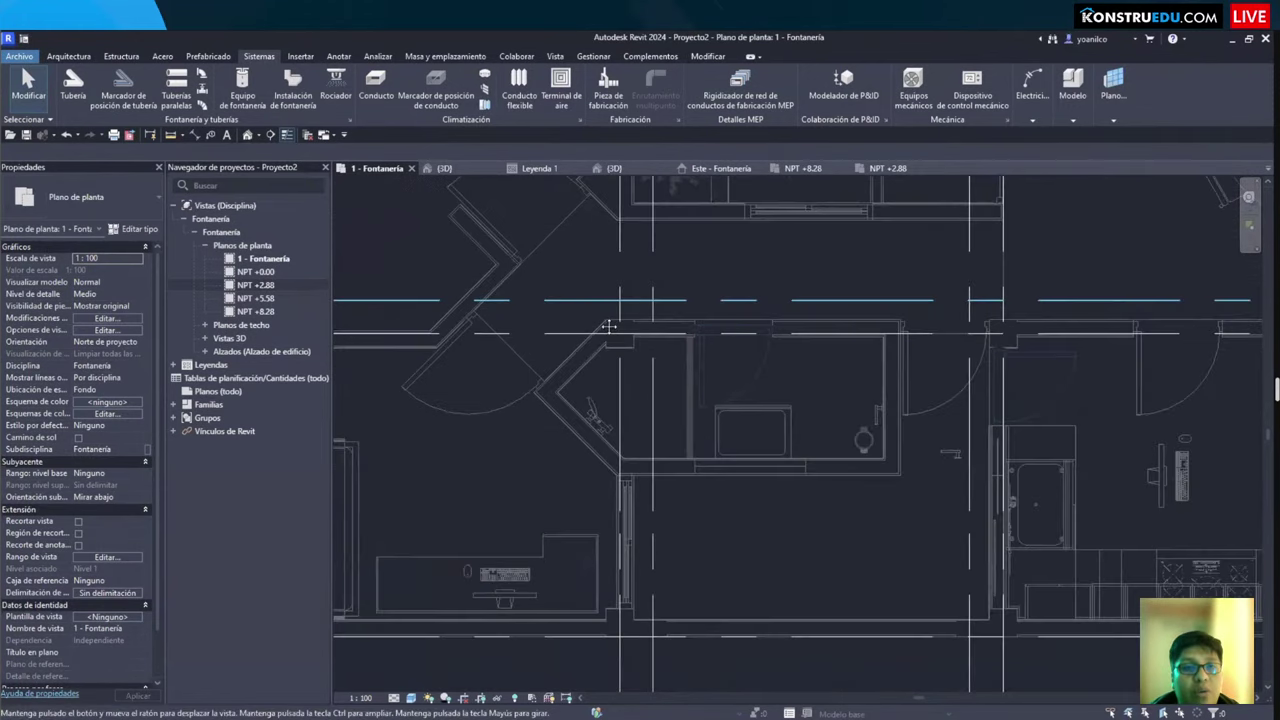
{"action": "middle_click_drag", "start_coordinate": [609, 326], "coordinate": [643, 348]}
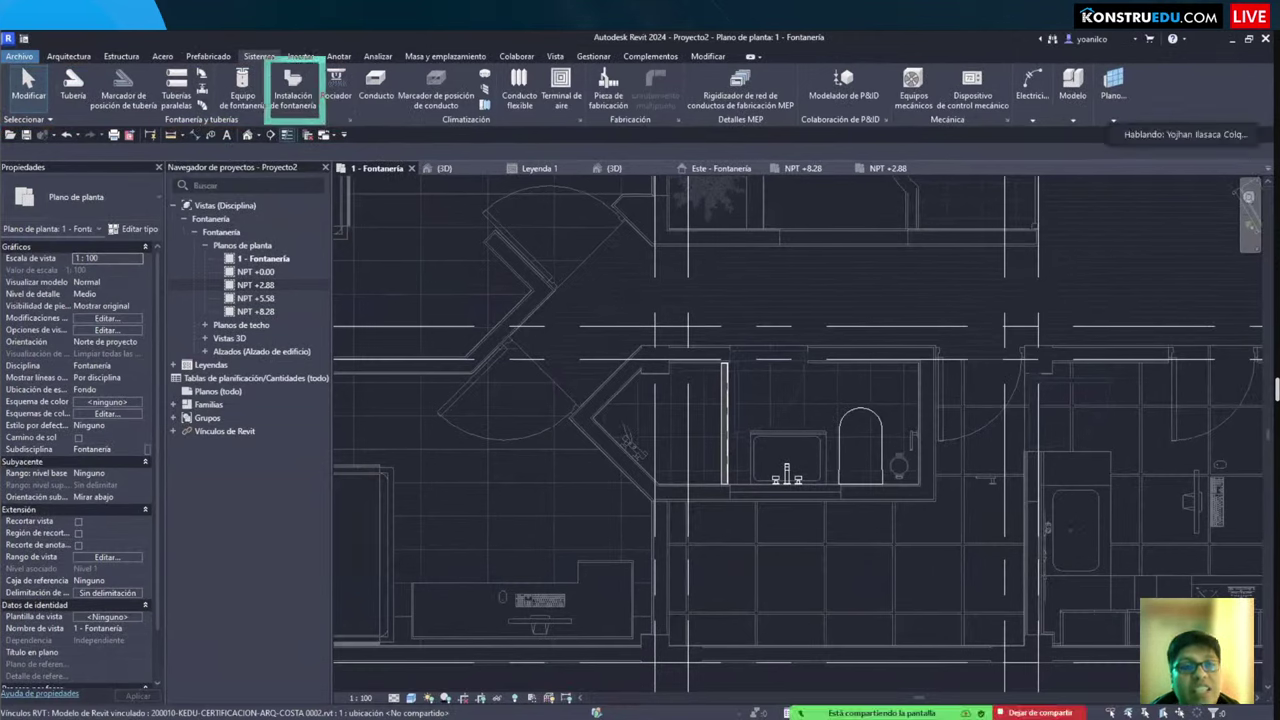
Step: Place a GALA-INNOVA shower toilet against the bathroom's upper wall
{"action": "left_click", "coordinate": [293, 88]}
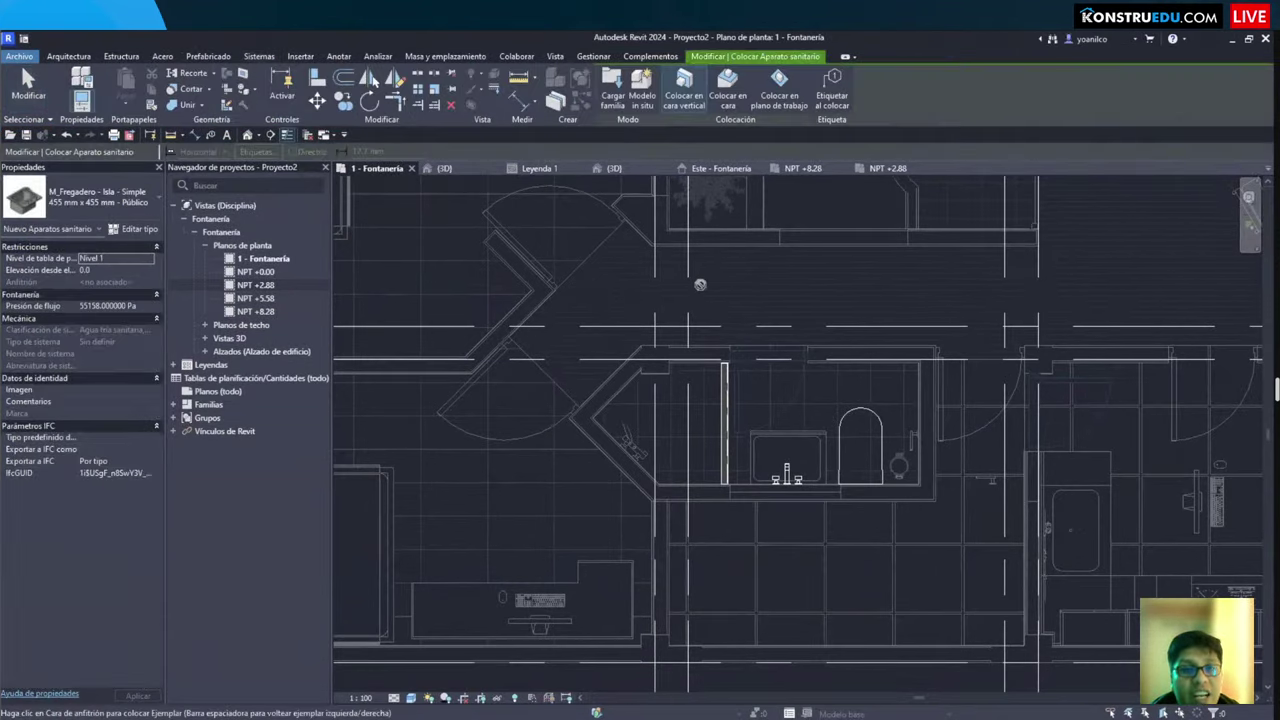
{"action": "left_click", "coordinate": [100, 195]}
{"action": "scroll", "coordinate": [105, 440], "scroll_direction": "up", "scroll_amount": 8}
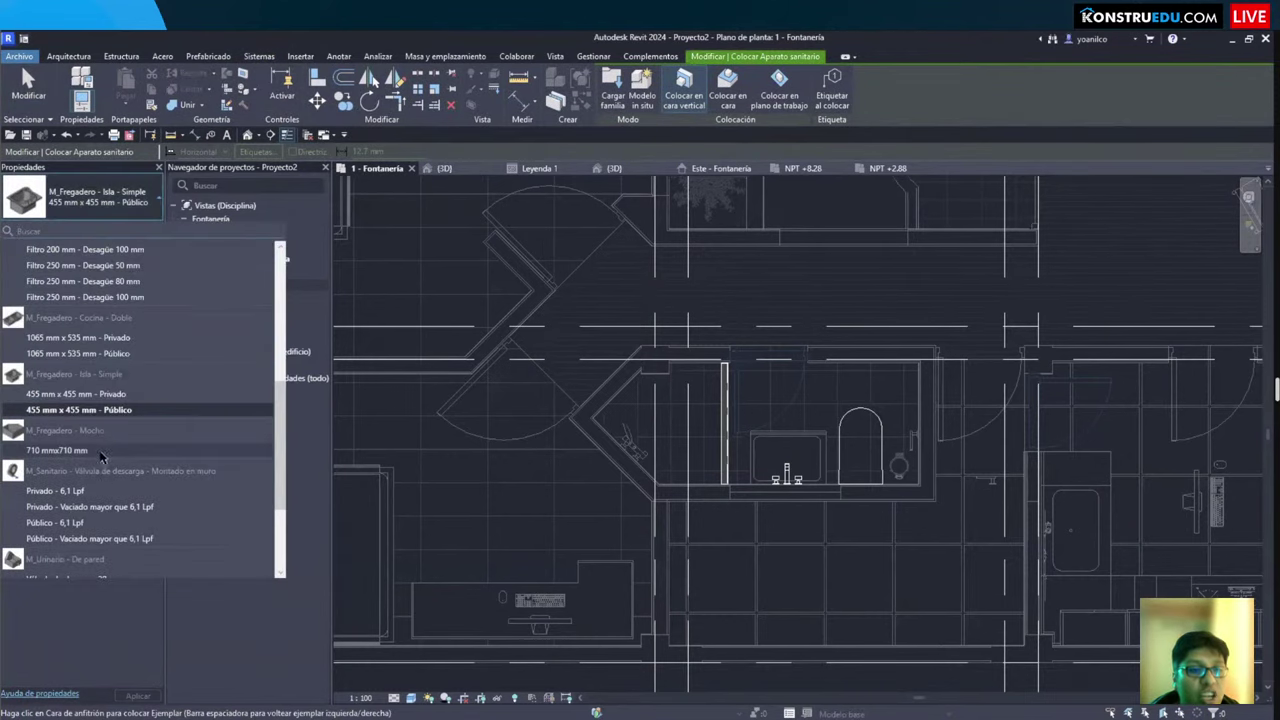
{"action": "scroll", "coordinate": [105, 440], "scroll_direction": "down", "scroll_amount": 10}
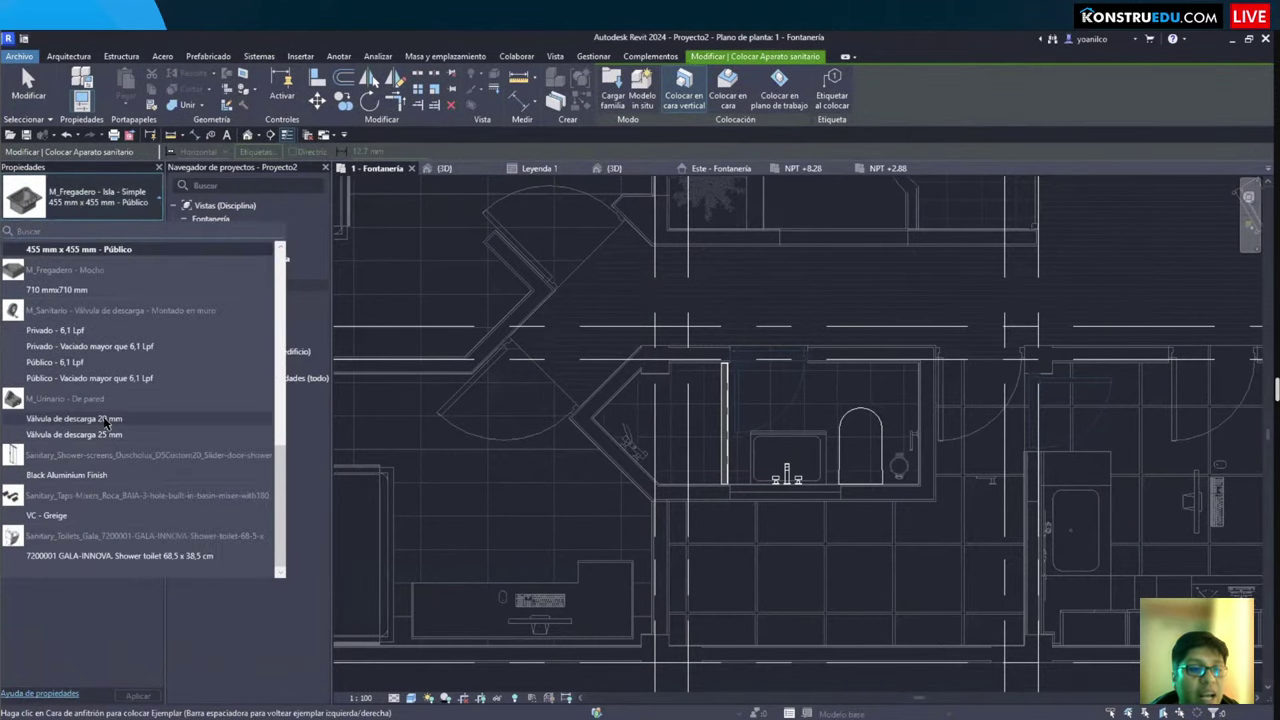
{"action": "left_click", "coordinate": [90, 556]}
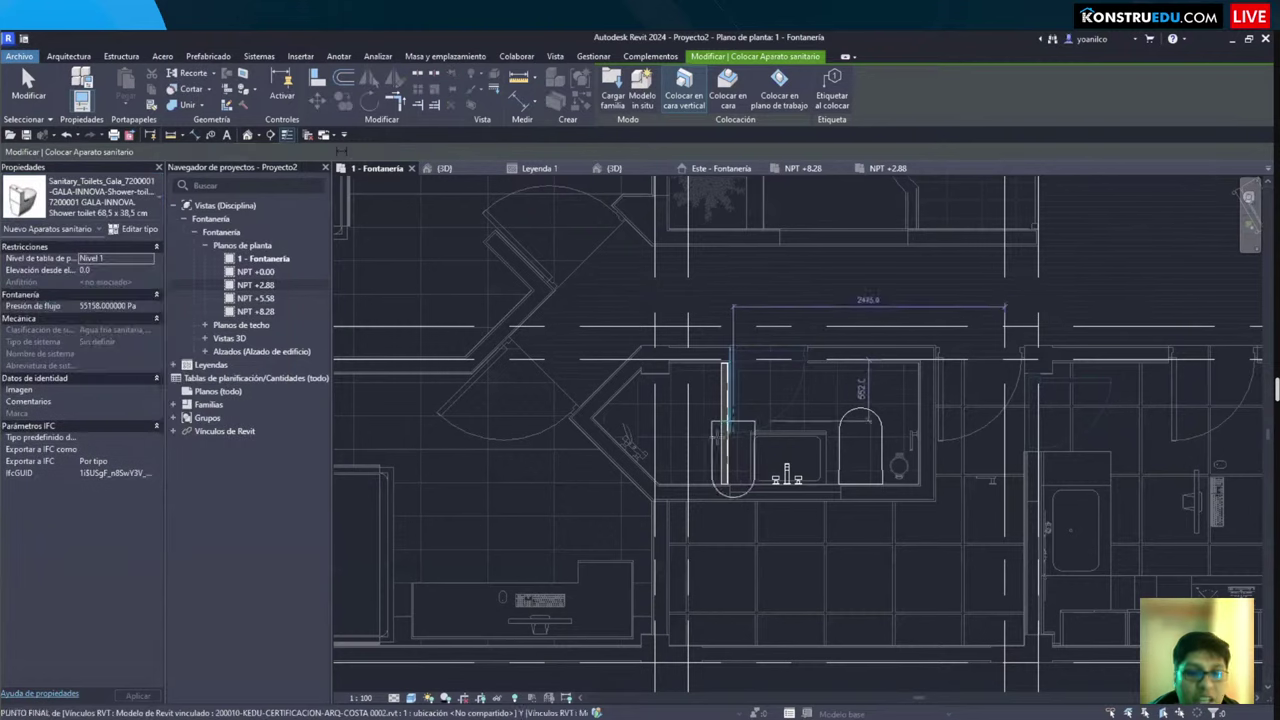
{"action": "scroll", "coordinate": [790, 392], "scroll_direction": "up", "scroll_amount": 4}
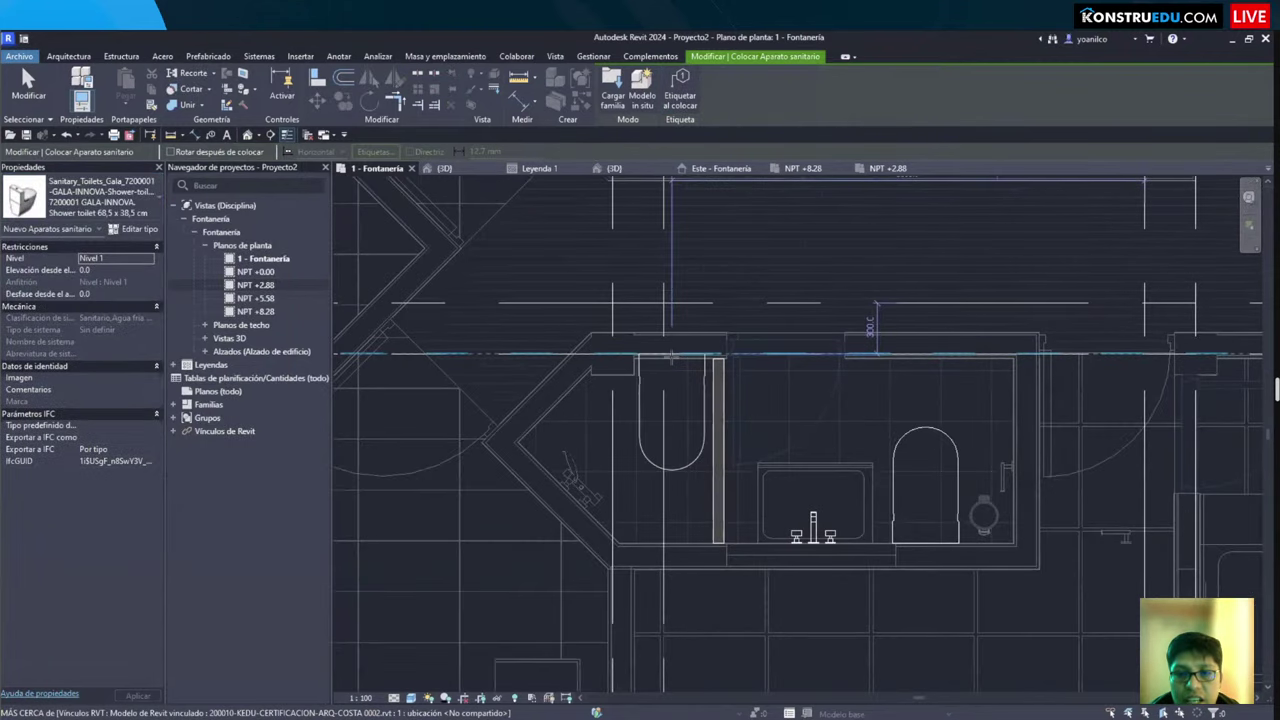
{"action": "left_click", "coordinate": [673, 366]}
{"action": "key", "text": "Escape"}
{"action": "key", "text": "Escape"}
Step: Select the new shower toilet and the existing toilet to compare them
{"action": "left_click", "coordinate": [672, 430]}
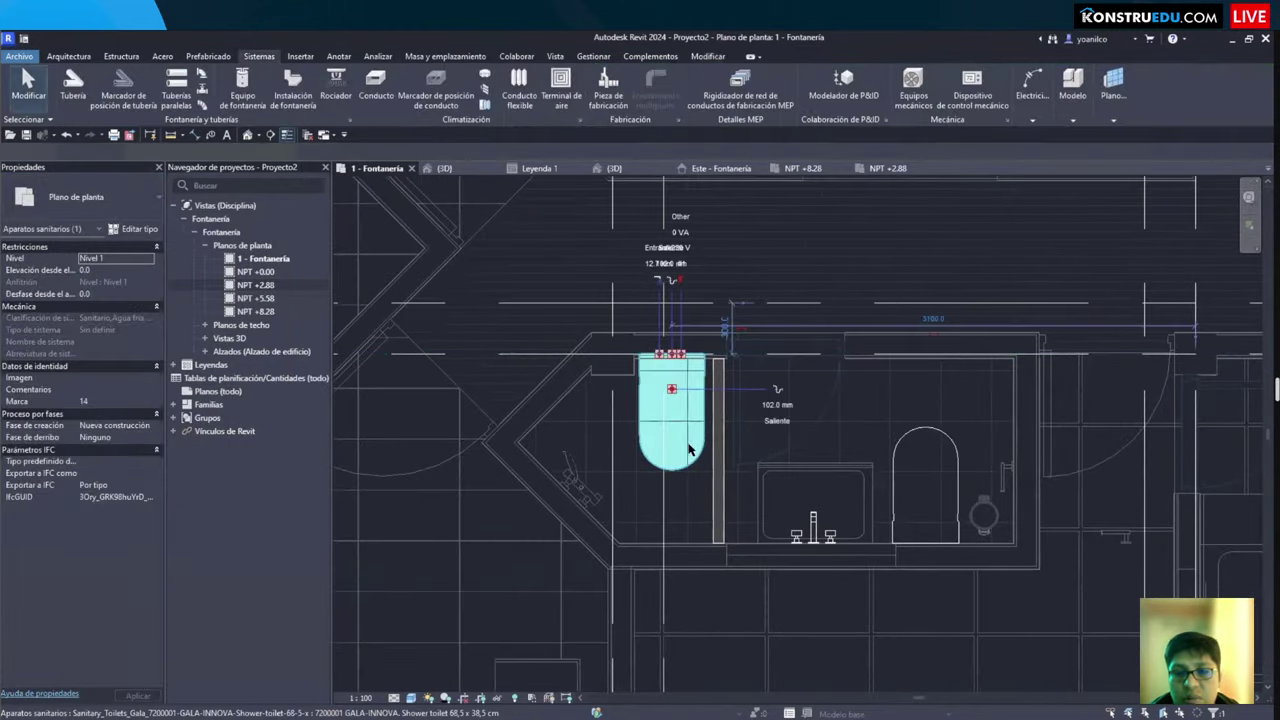
{"action": "scroll", "coordinate": [840, 511], "scroll_direction": "up", "scroll_amount": 3}
{"action": "left_click", "coordinate": [925, 480]}
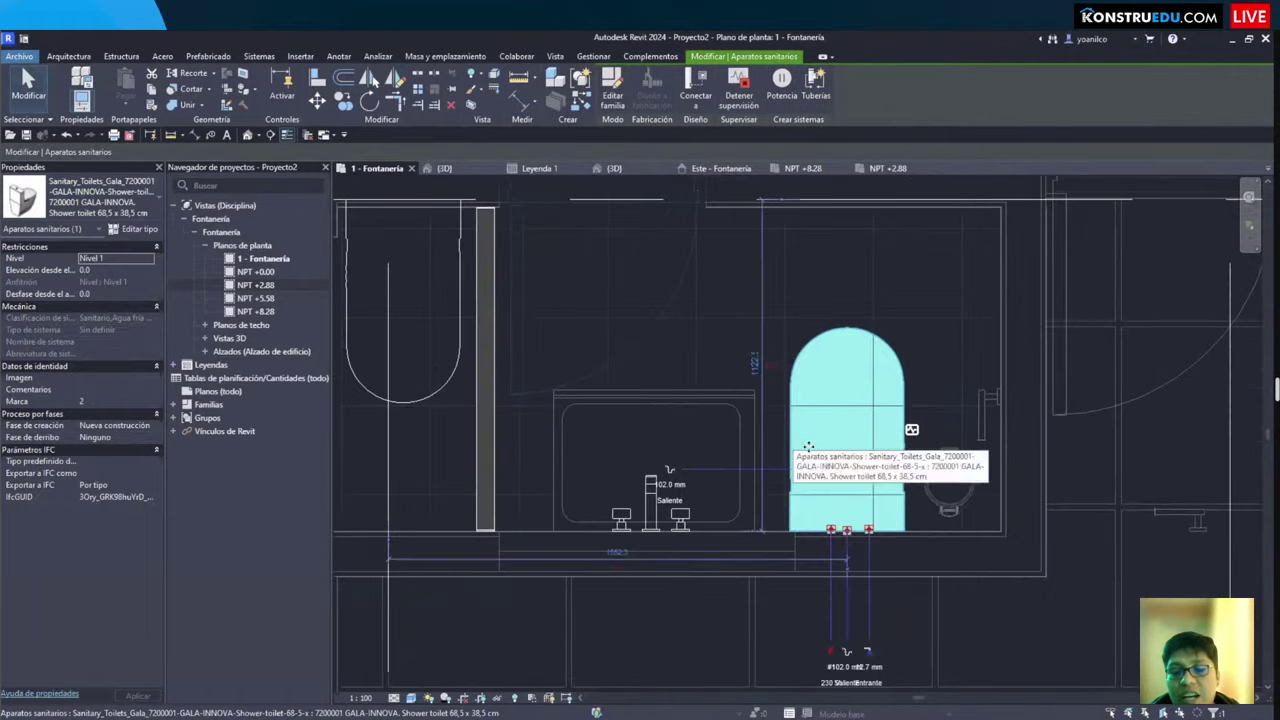
{"action": "scroll", "coordinate": [763, 450], "scroll_direction": "down", "scroll_amount": 3}
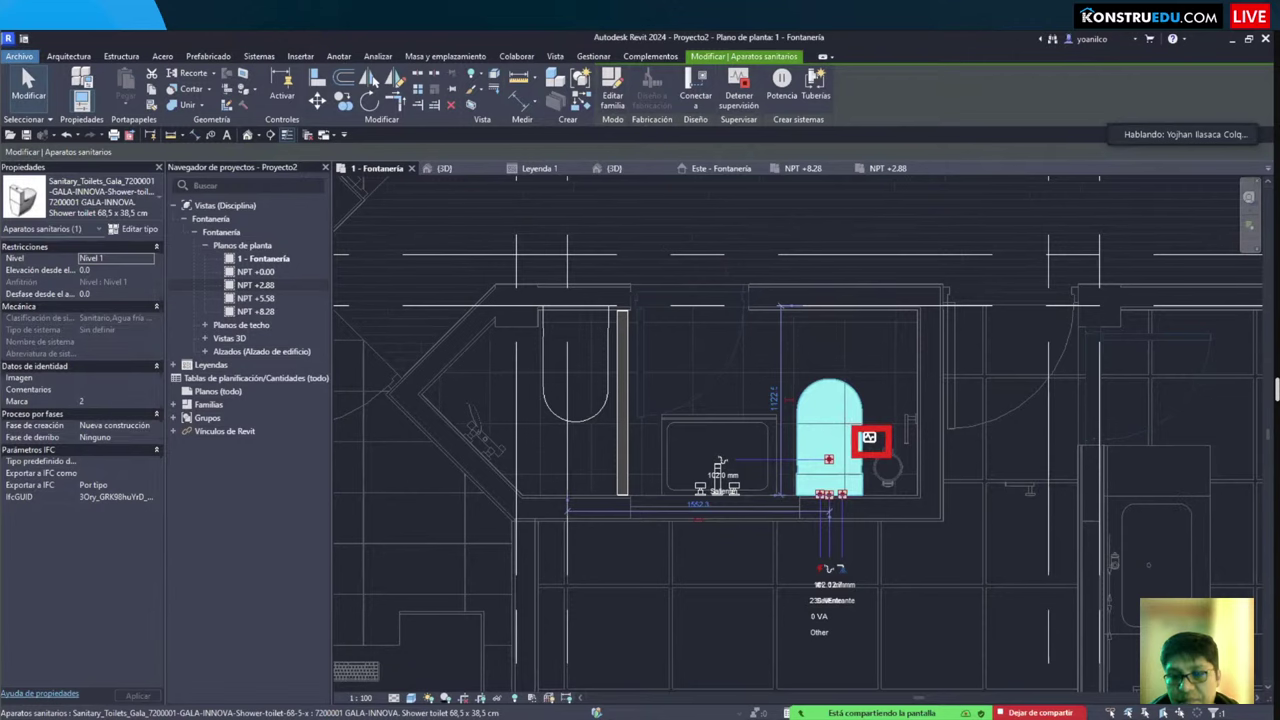
{"action": "left_click", "coordinate": [600, 400]}
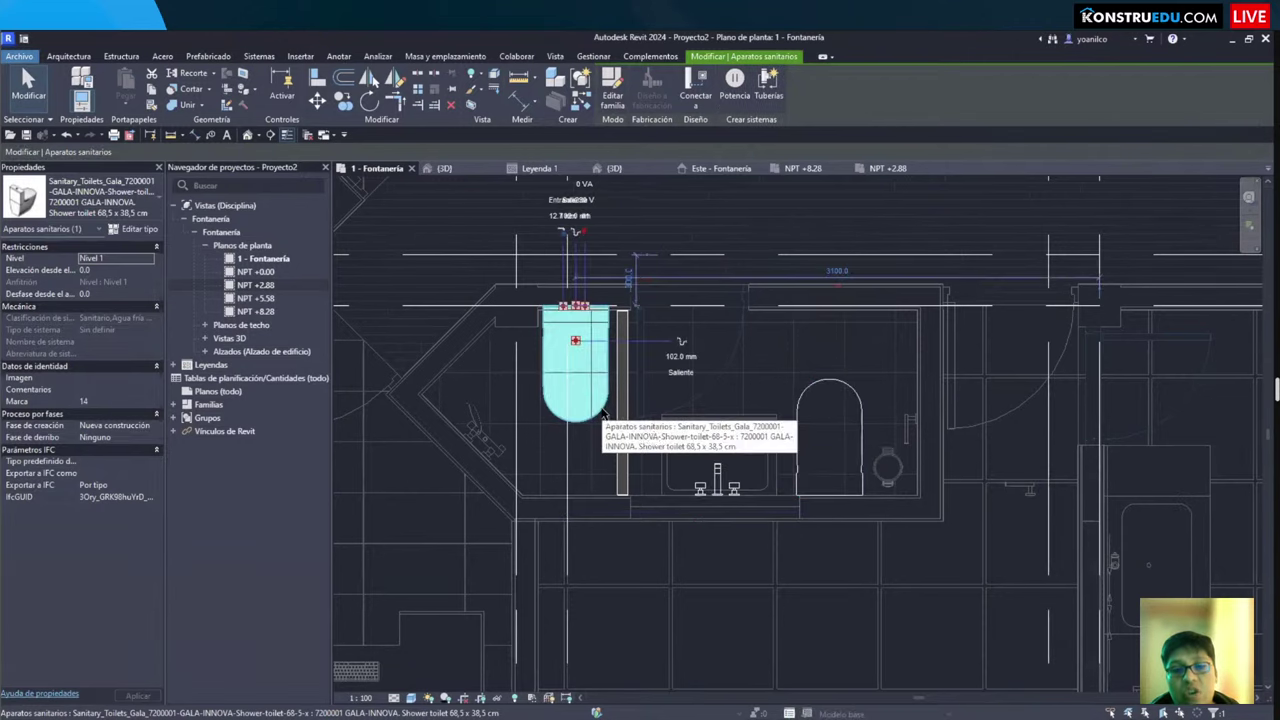
{"action": "middle_click_drag", "start_coordinate": [604, 396], "coordinate": [639, 429]}
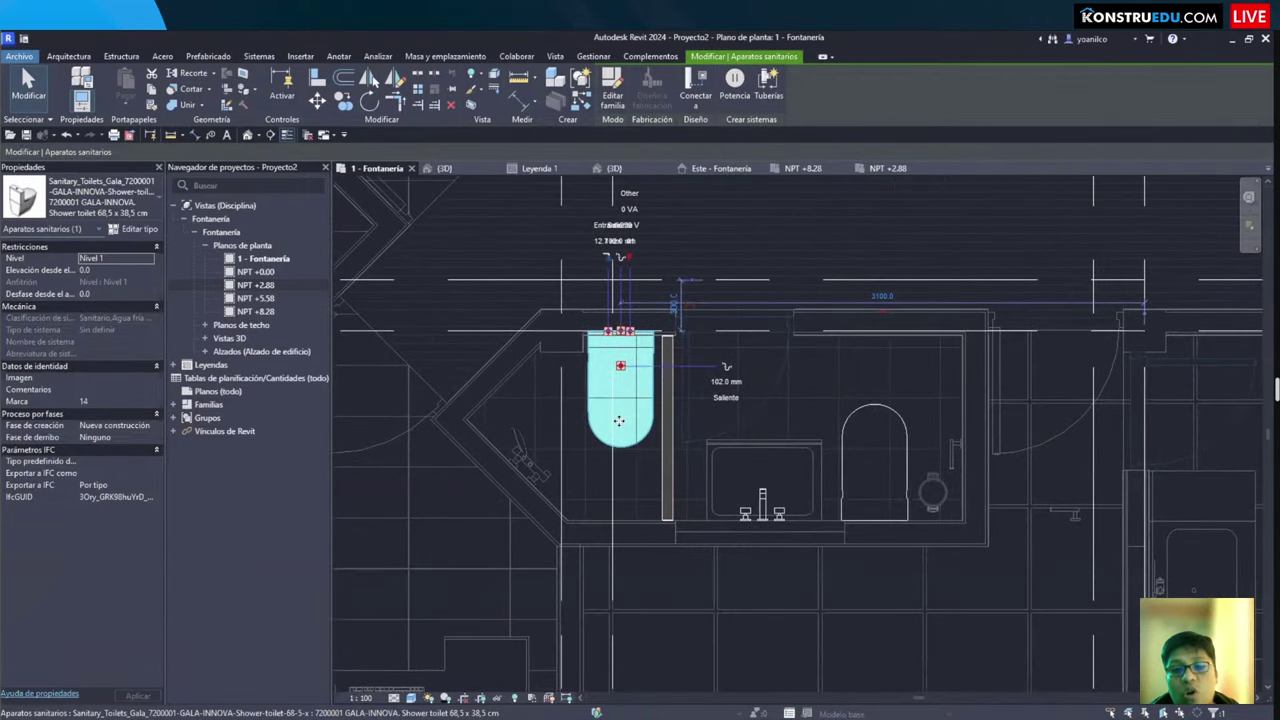
{"action": "key", "text": "Escape"}
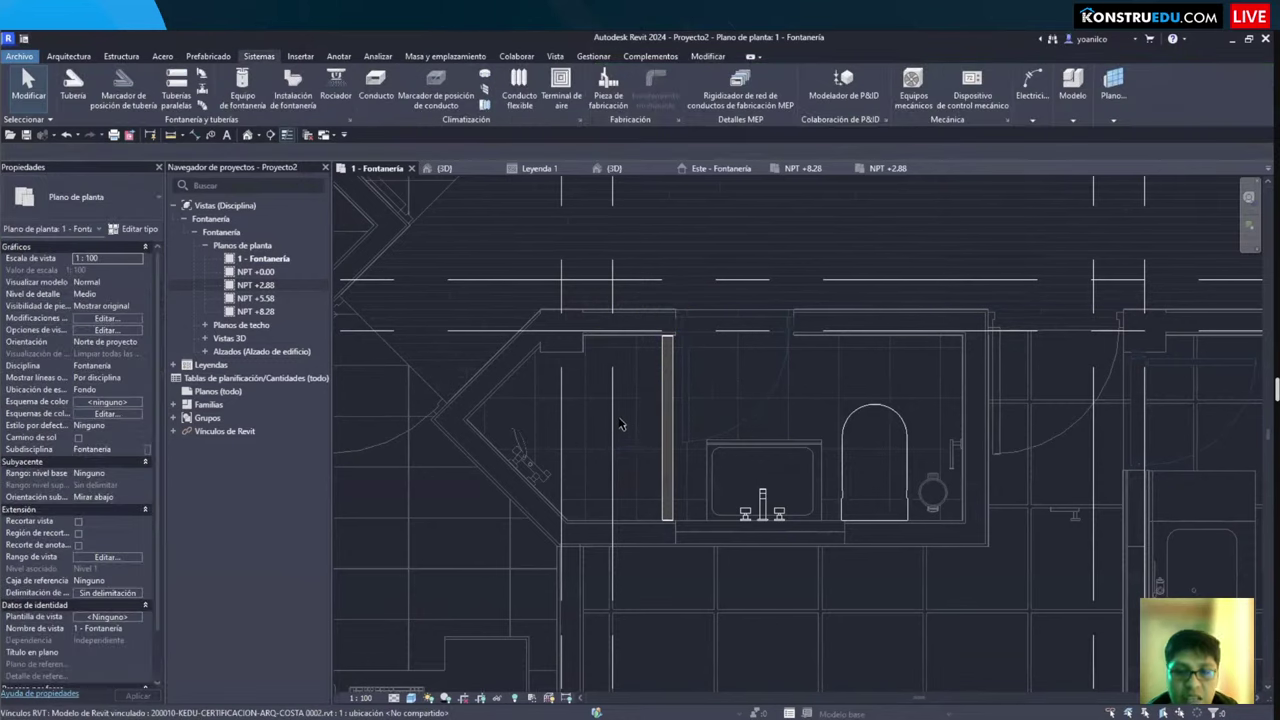
{"action": "scroll", "coordinate": [625, 410], "scroll_direction": "down", "scroll_amount": 3}
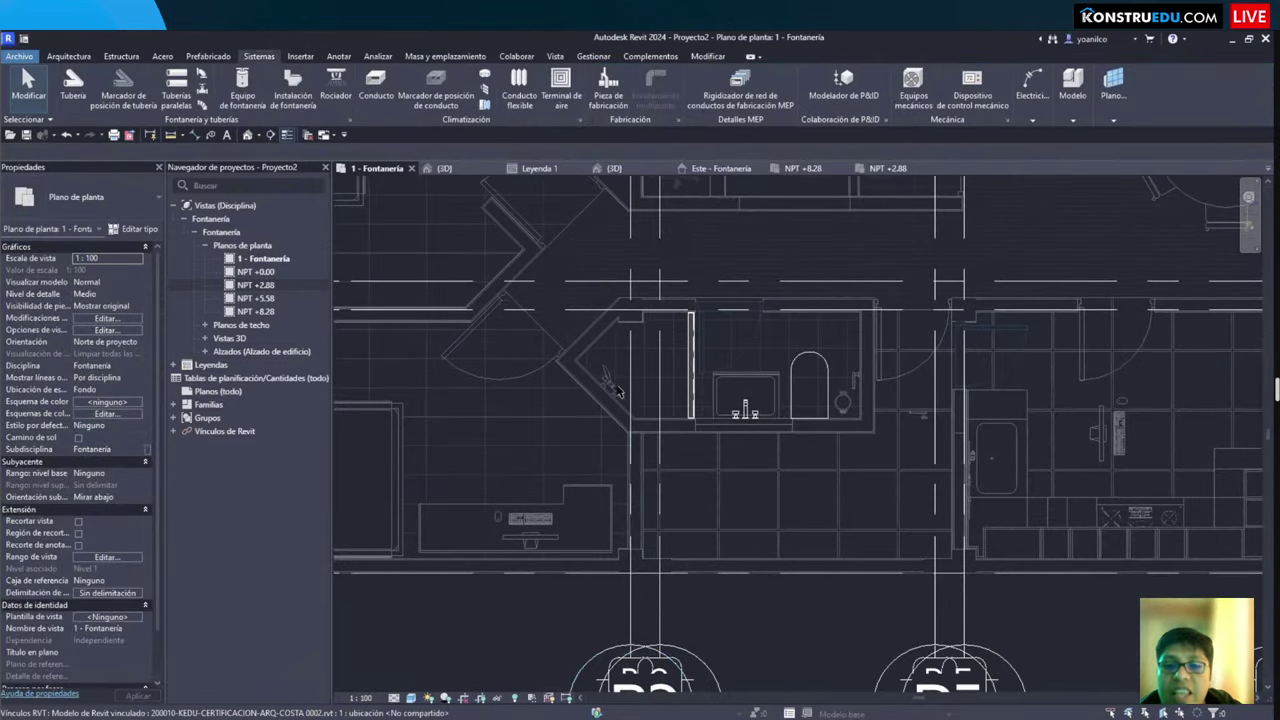
{"action": "scroll", "coordinate": [640, 410], "scroll_direction": "down", "scroll_amount": 3}
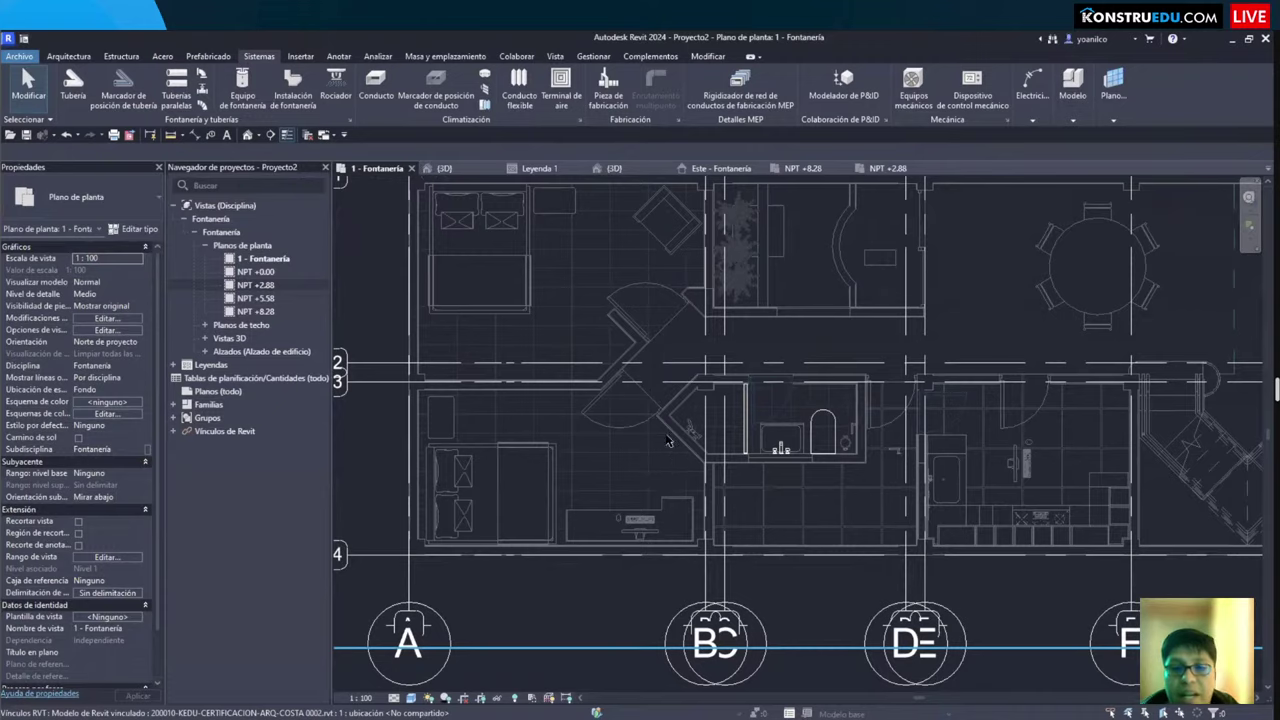
{"action": "scroll", "coordinate": [672, 428], "scroll_direction": "up", "scroll_amount": 3}
{"action": "scroll", "coordinate": [1130, 412], "scroll_direction": "down", "scroll_amount": 6}
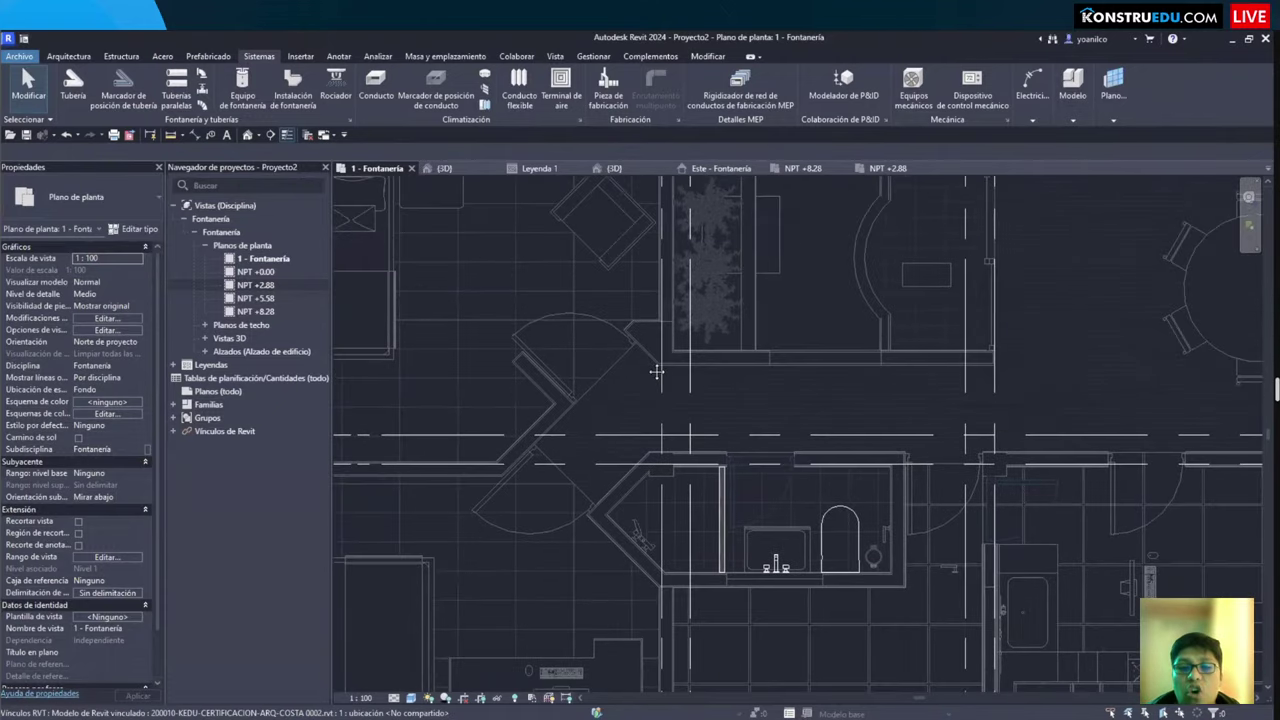
{"action": "scroll", "coordinate": [956, 410], "scroll_direction": "up", "scroll_amount": 5}
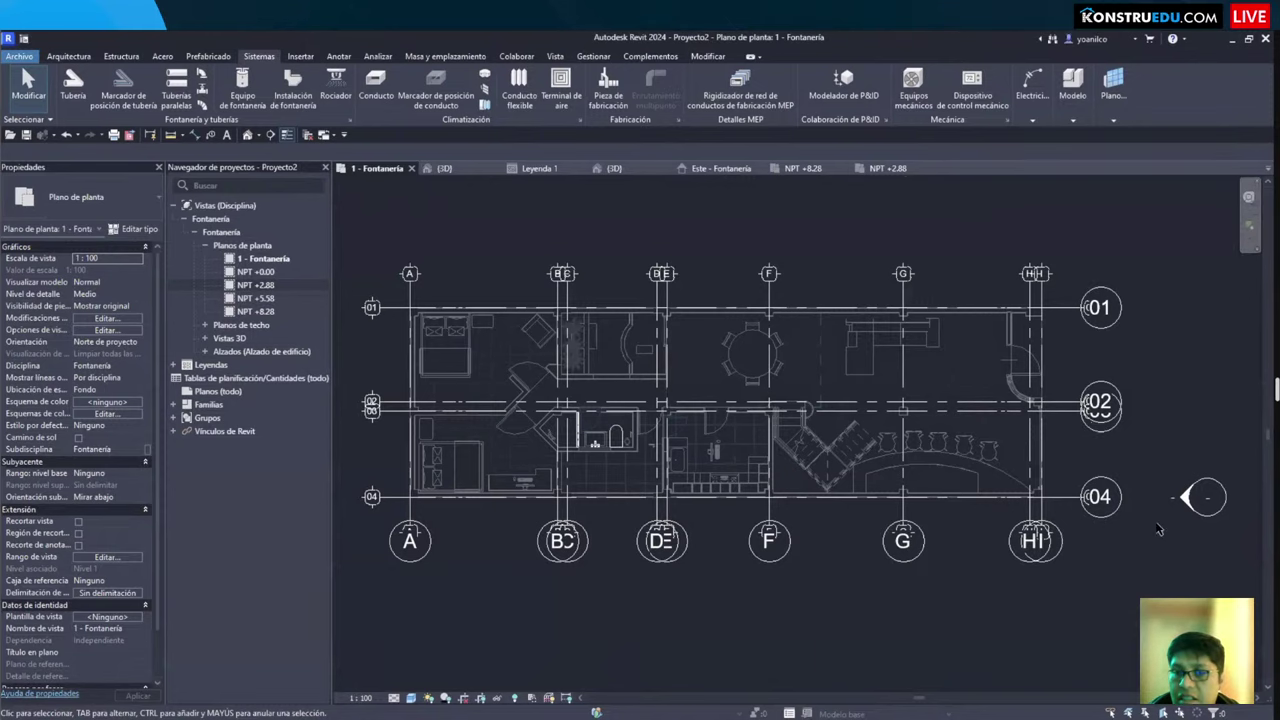
{"action": "scroll", "coordinate": [688, 634], "scroll_direction": "up", "scroll_amount": 2}
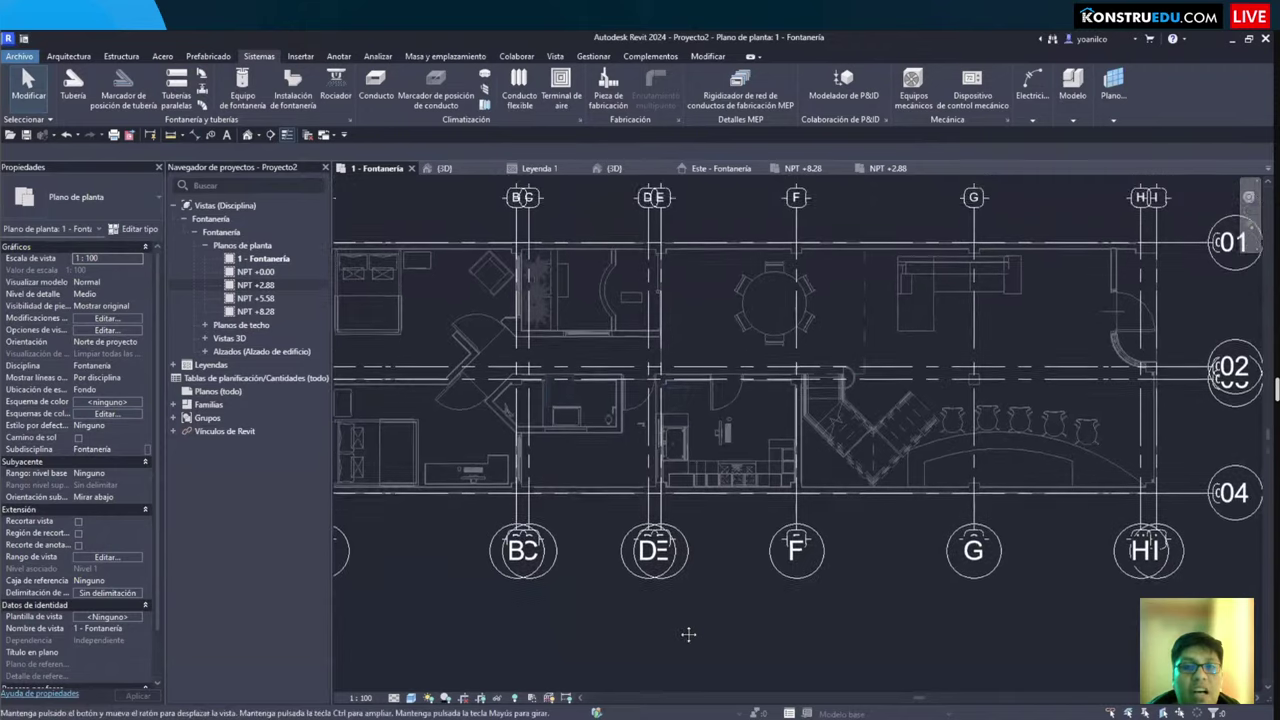
{"action": "middle_click_drag", "start_coordinate": [550, 482], "coordinate": [614, 497]}
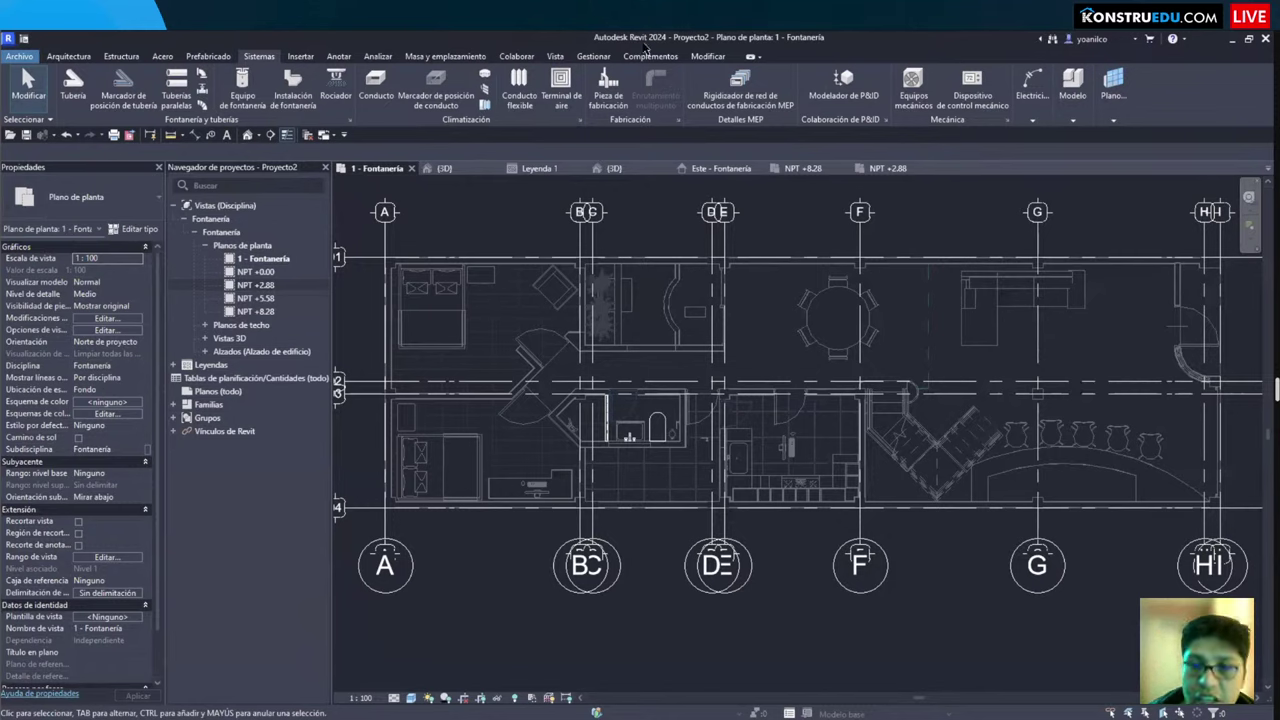
{"action": "scroll", "coordinate": [664, 285], "scroll_direction": "down", "scroll_amount": 2}
{"action": "scroll", "coordinate": [765, 425], "scroll_direction": "up", "scroll_amount": 6}
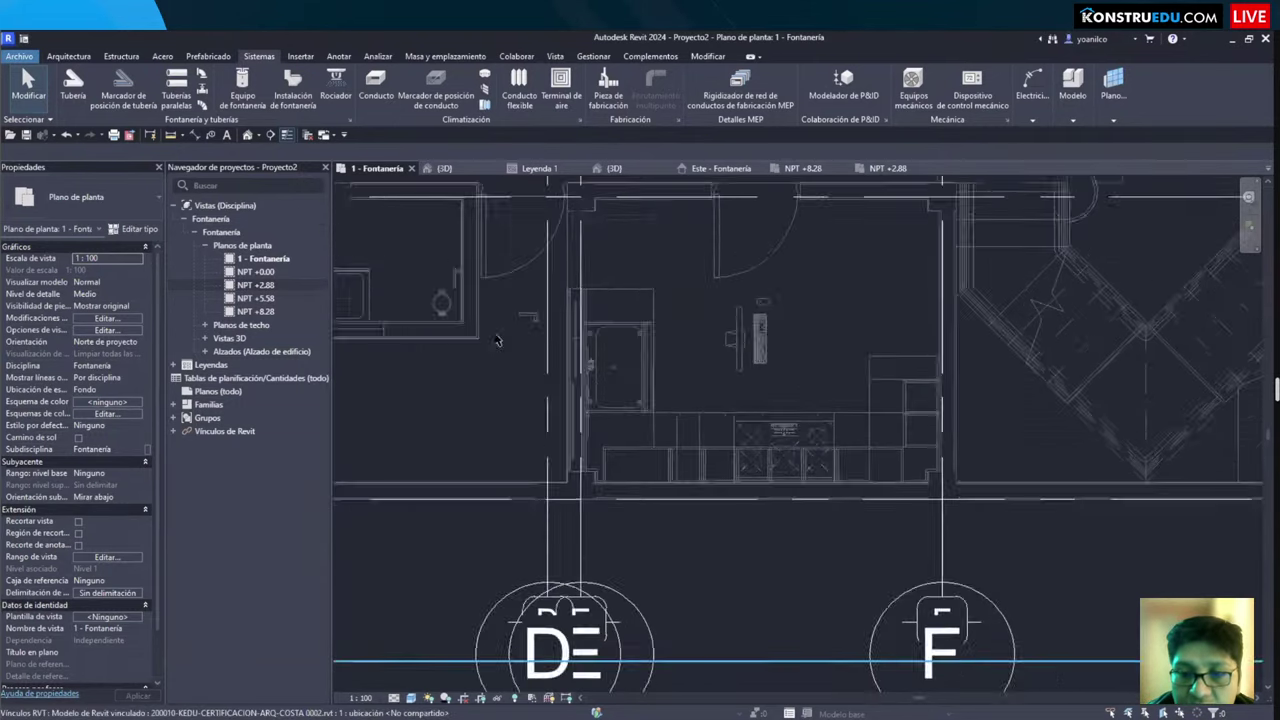
Step: Select the GALA-INNOVA shower toilet and pan around it in the bathroom
{"action": "middle_click_drag", "start_coordinate": [770, 422], "coordinate": [964, 539]}
{"action": "left_click", "coordinate": [545, 430]}
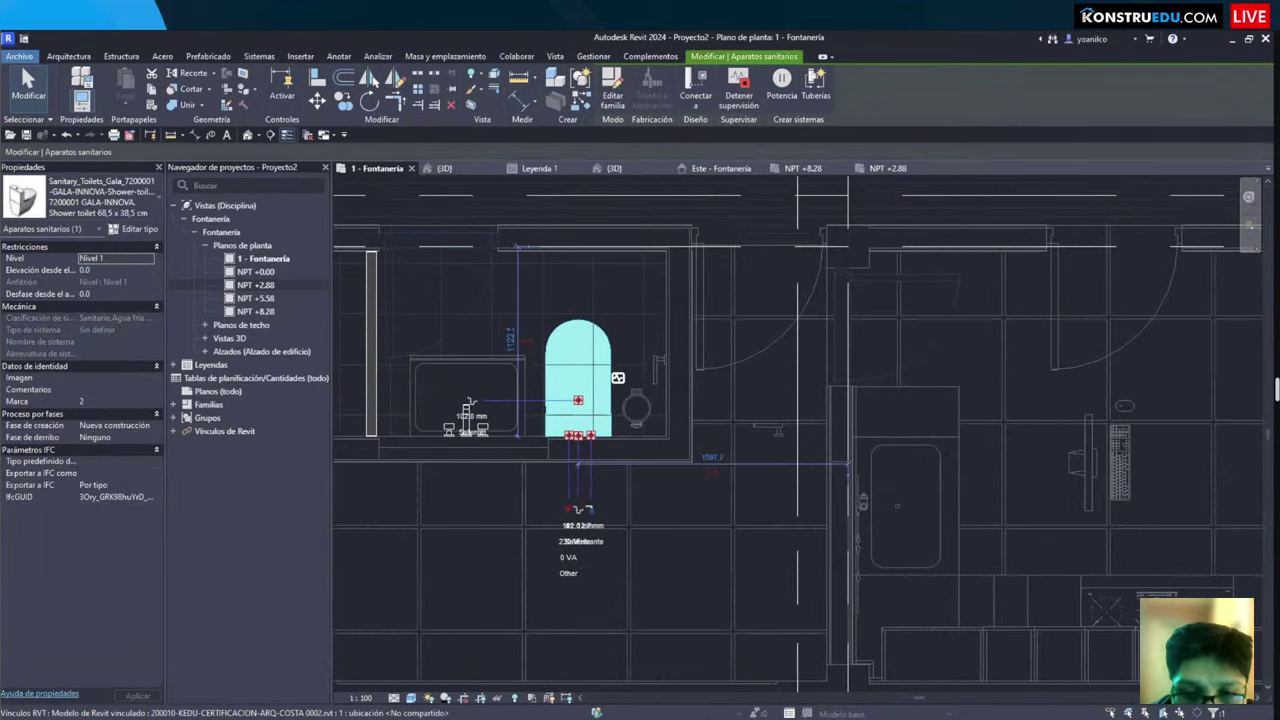
{"action": "mouse_move", "coordinate": [540, 415]}
{"action": "left_mouse_down"}
{"action": "mouse_move", "coordinate": [626, 582]}
{"action": "mouse_move", "coordinate": [628, 615]}
{"action": "left_mouse_up"}
{"action": "left_click_drag", "start_coordinate": [547, 390], "coordinate": [606, 416]}
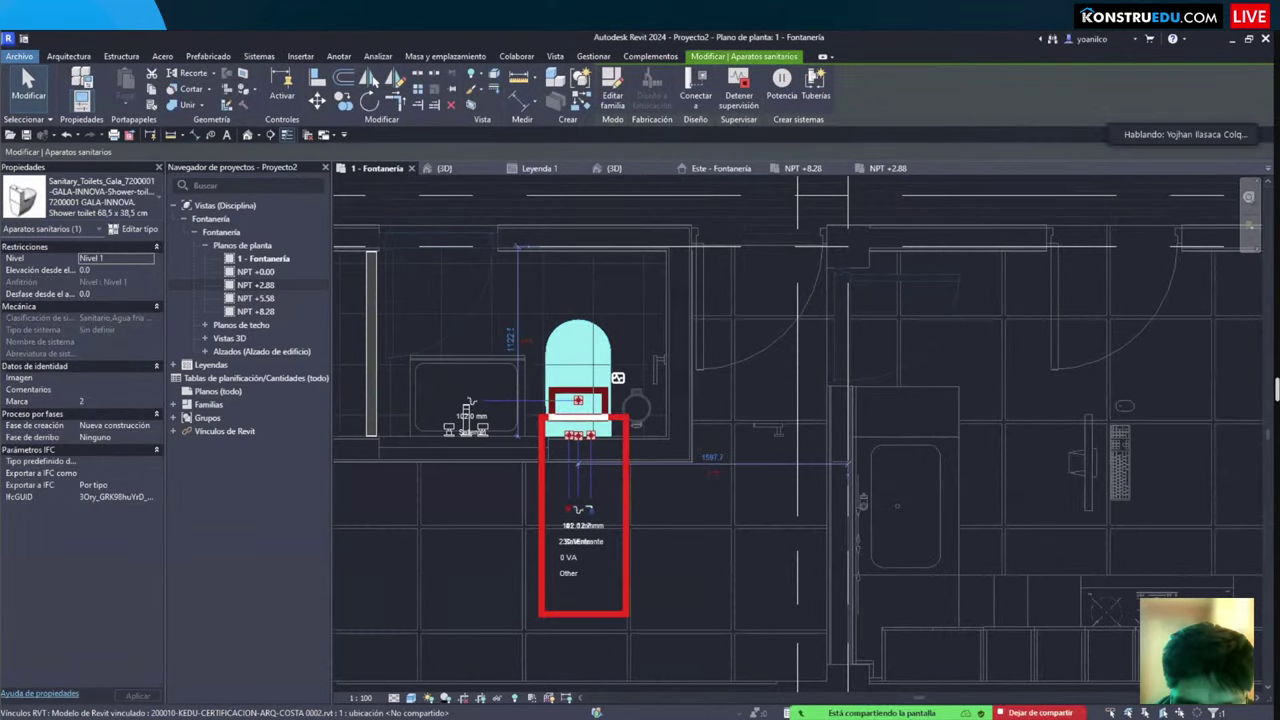
{"action": "middle_click_drag", "start_coordinate": [634, 508], "coordinate": [697, 500]}
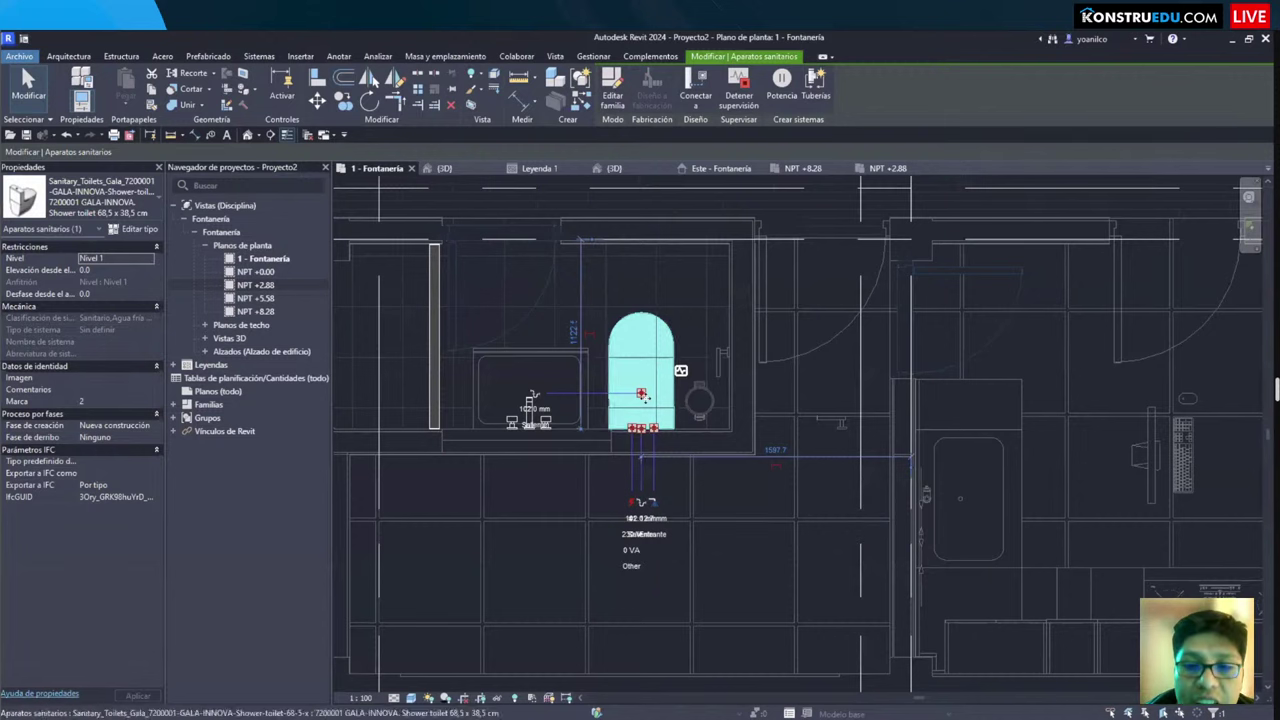
{"action": "scroll", "coordinate": [634, 410], "scroll_direction": "up", "scroll_amount": 3}
Step: Deselect it and launch Place a Component with CM, PVC Sch 40 plug ready
{"action": "key", "text": "Escape"}
{"action": "scroll", "coordinate": [594, 432], "scroll_direction": "down", "scroll_amount": 3}
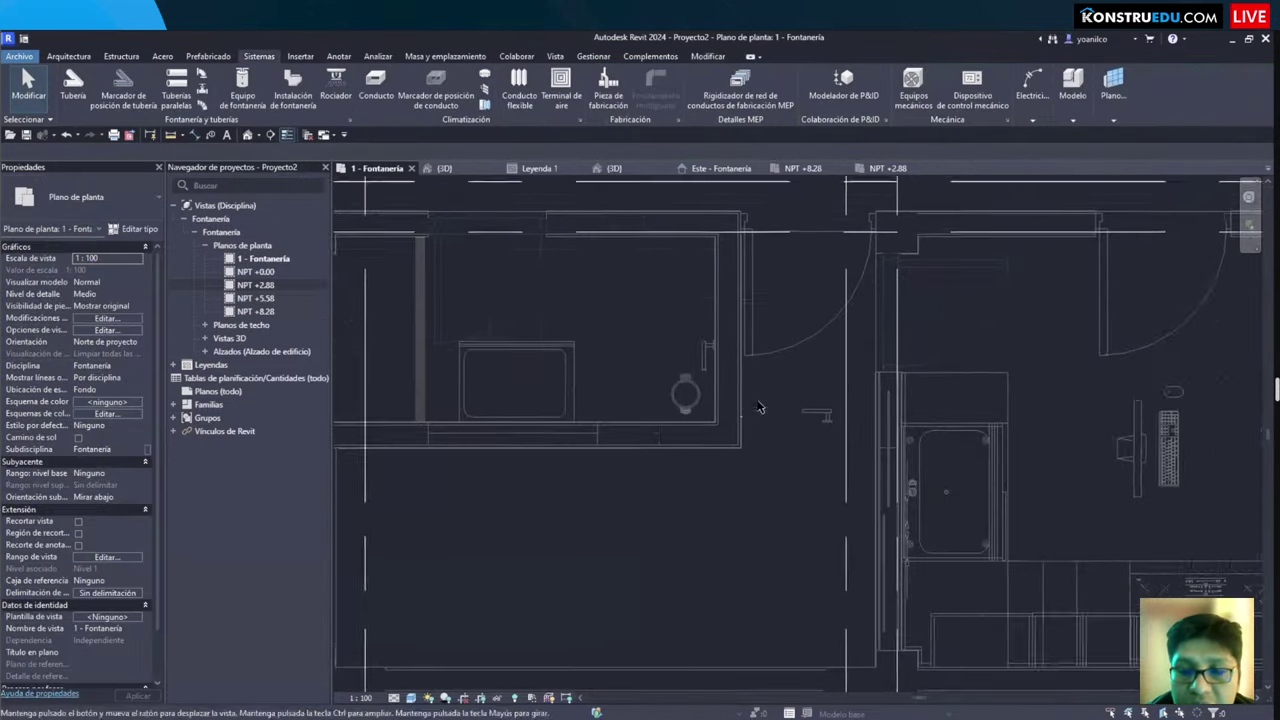
{"action": "key", "text": "c"}
{"action": "key", "text": "m"}
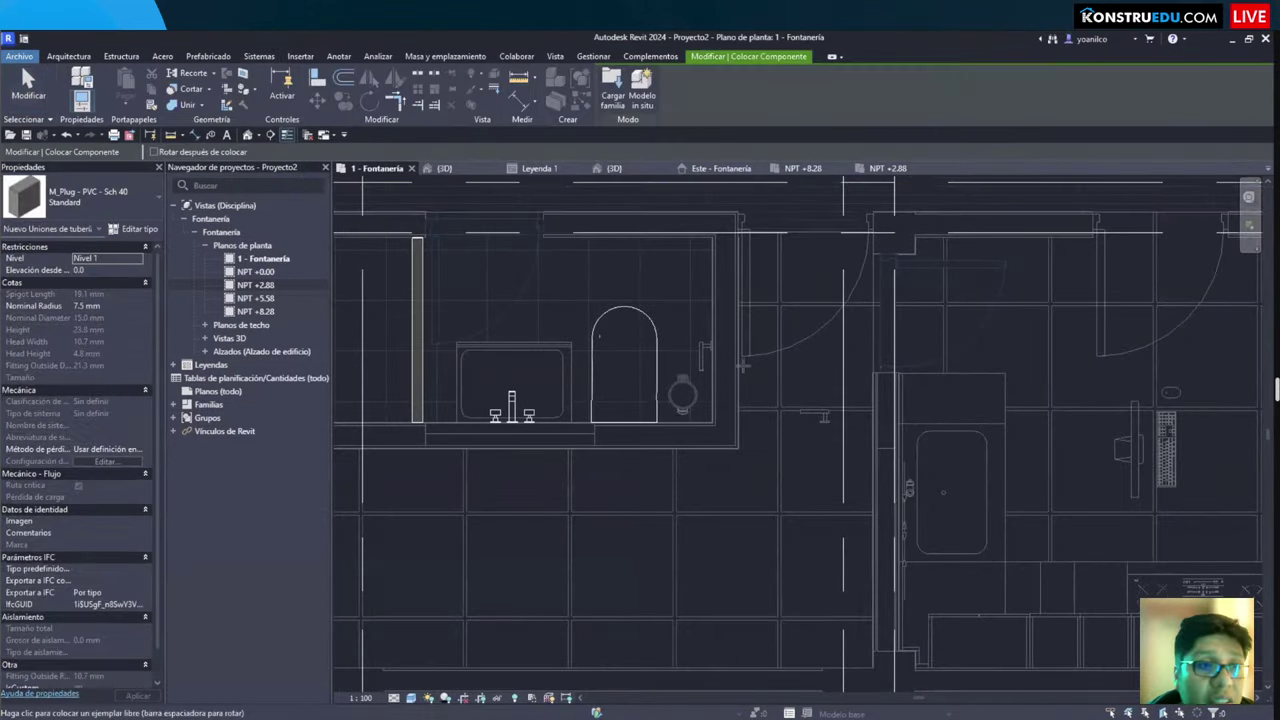
{"action": "left_click", "coordinate": [90, 196]}
{"action": "scroll", "coordinate": [126, 345], "scroll_direction": "up", "scroll_amount": 10}
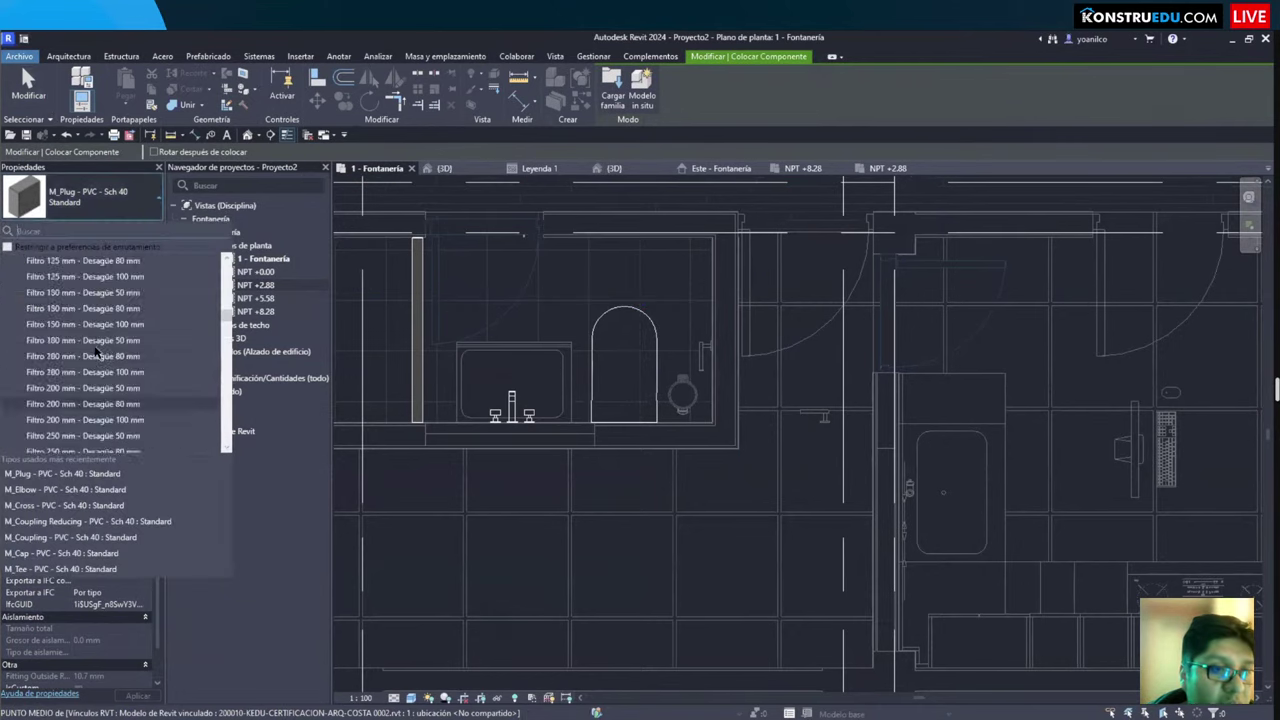
{"action": "scroll", "coordinate": [86, 287], "scroll_direction": "up", "scroll_amount": 3}
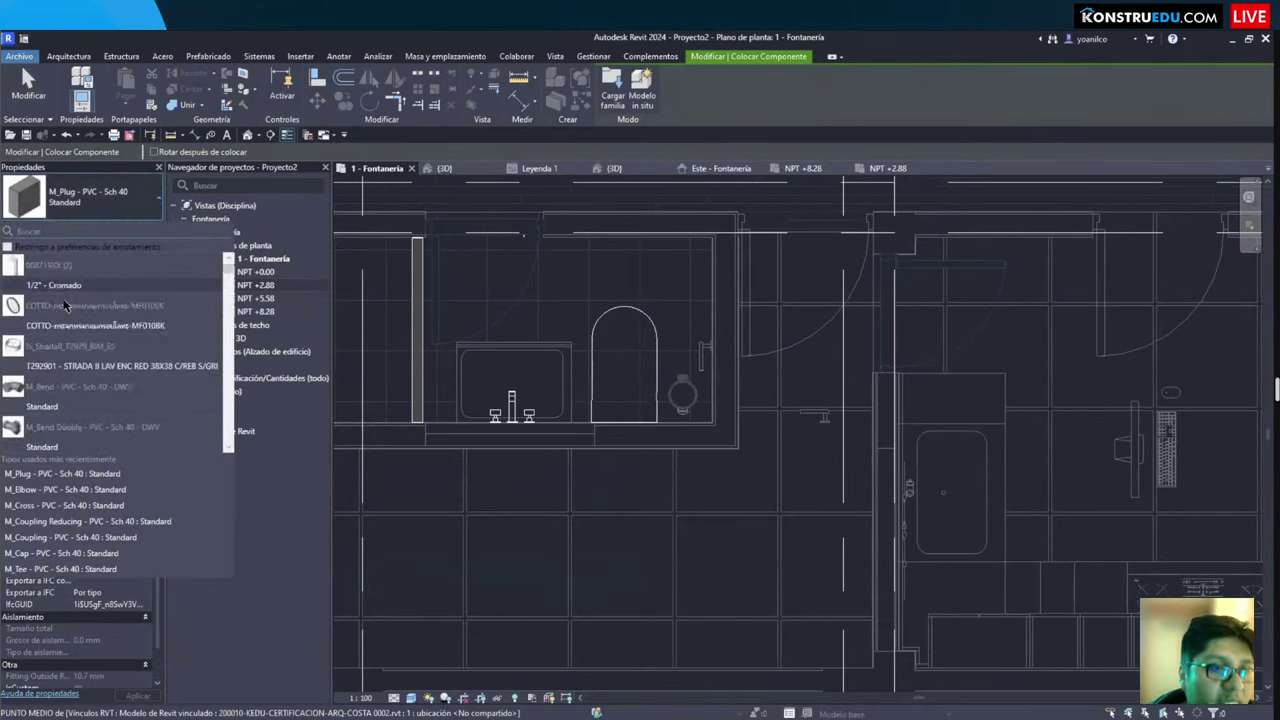
{"action": "left_click", "coordinate": [73, 327]}
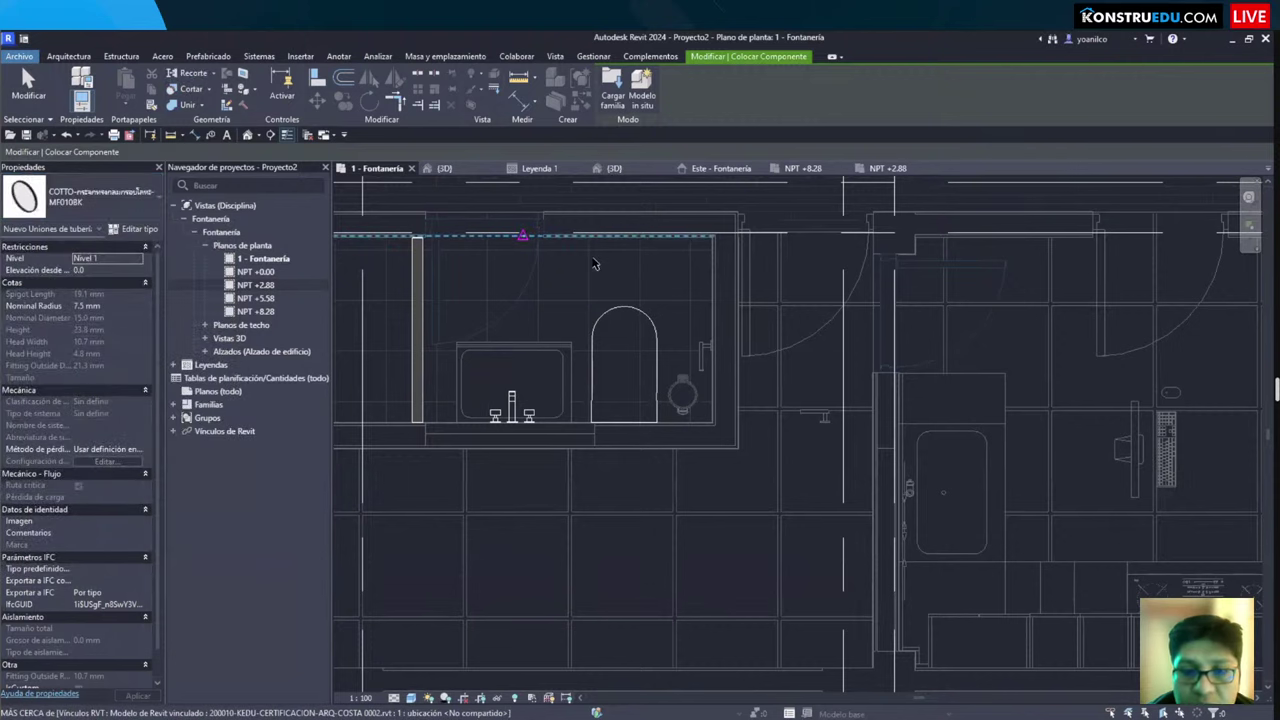
{"action": "left_click", "coordinate": [569, 329]}
{"action": "key", "text": "Escape"}
{"action": "key", "text": "Escape"}
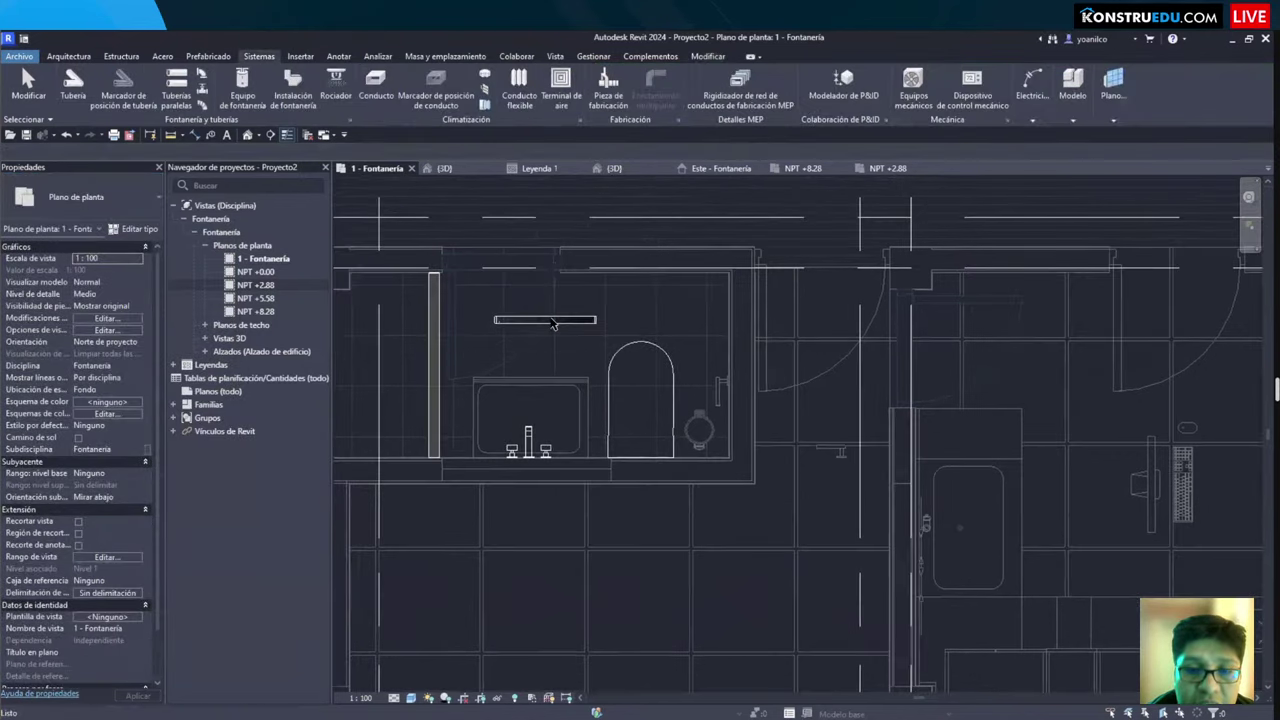
{"action": "left_click", "coordinate": [540, 320]}
{"action": "scroll", "coordinate": [540, 320], "scroll_direction": "up", "scroll_amount": 3}
{"action": "scroll", "coordinate": [490, 385], "scroll_direction": "up", "scroll_amount": 1}
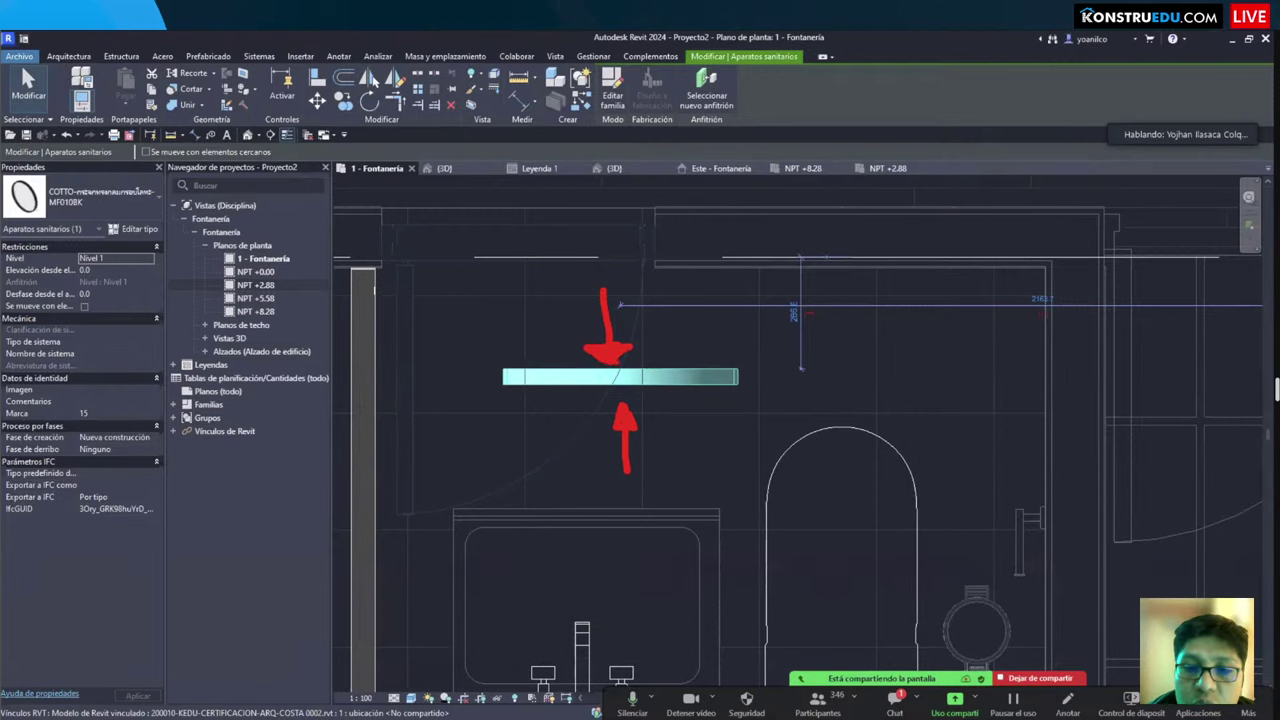
{"action": "left_click", "coordinate": [563, 309]}
{"action": "left_click", "coordinate": [557, 382]}
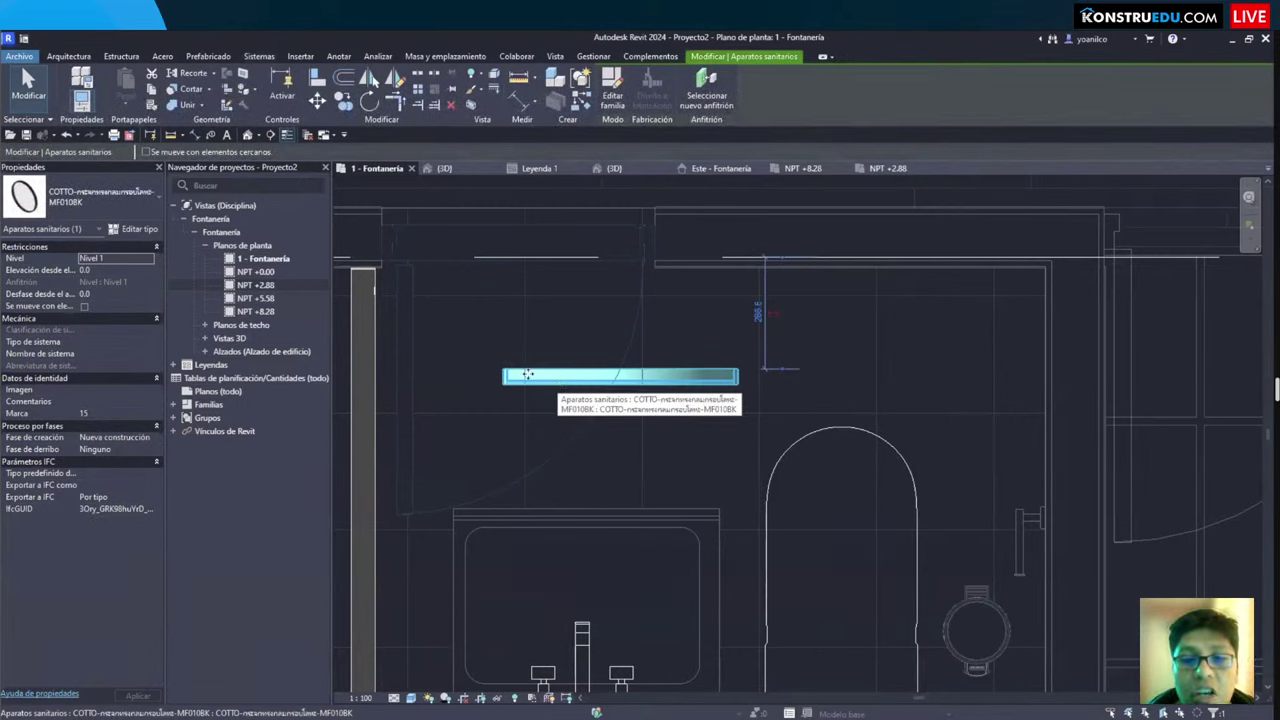
{"action": "mouse_move", "coordinate": [467, 335]}
{"action": "left_mouse_down"}
{"action": "mouse_move", "coordinate": [763, 463]}
{"action": "mouse_move", "coordinate": [782, 430]}
{"action": "left_mouse_up"}
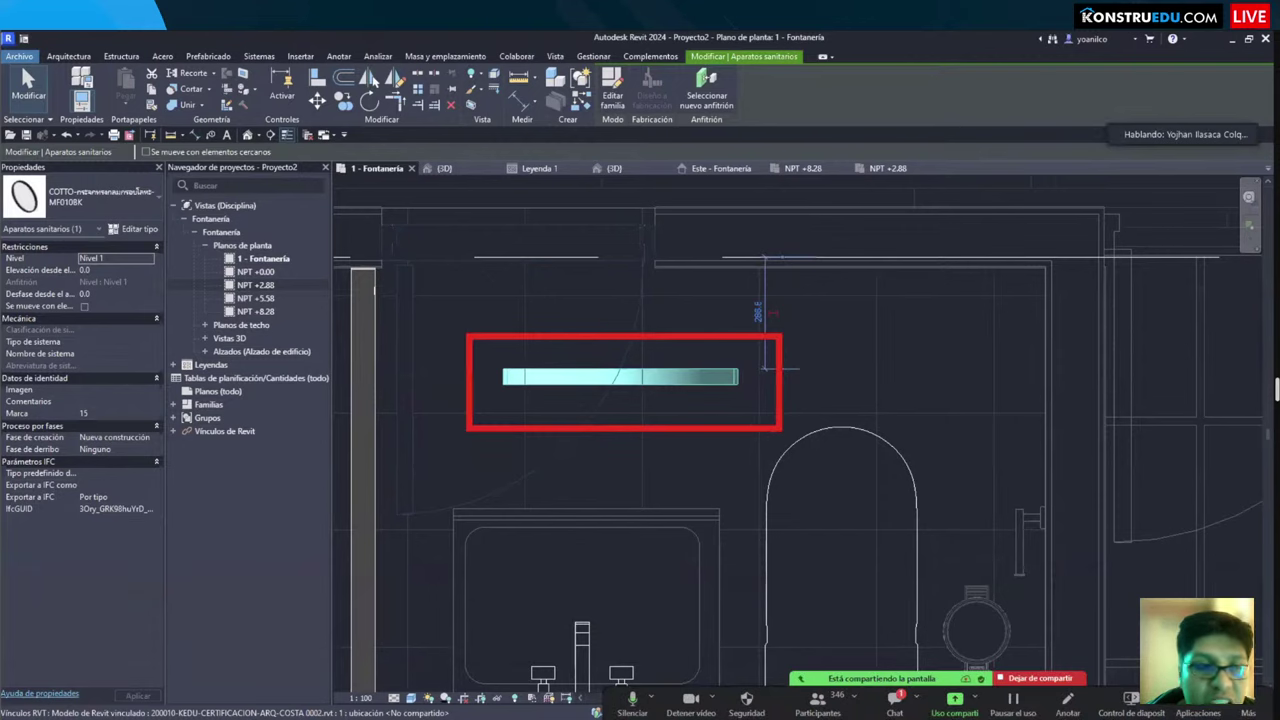
{"action": "key", "text": "Escape"}
{"action": "left_click", "coordinate": [620, 376]}
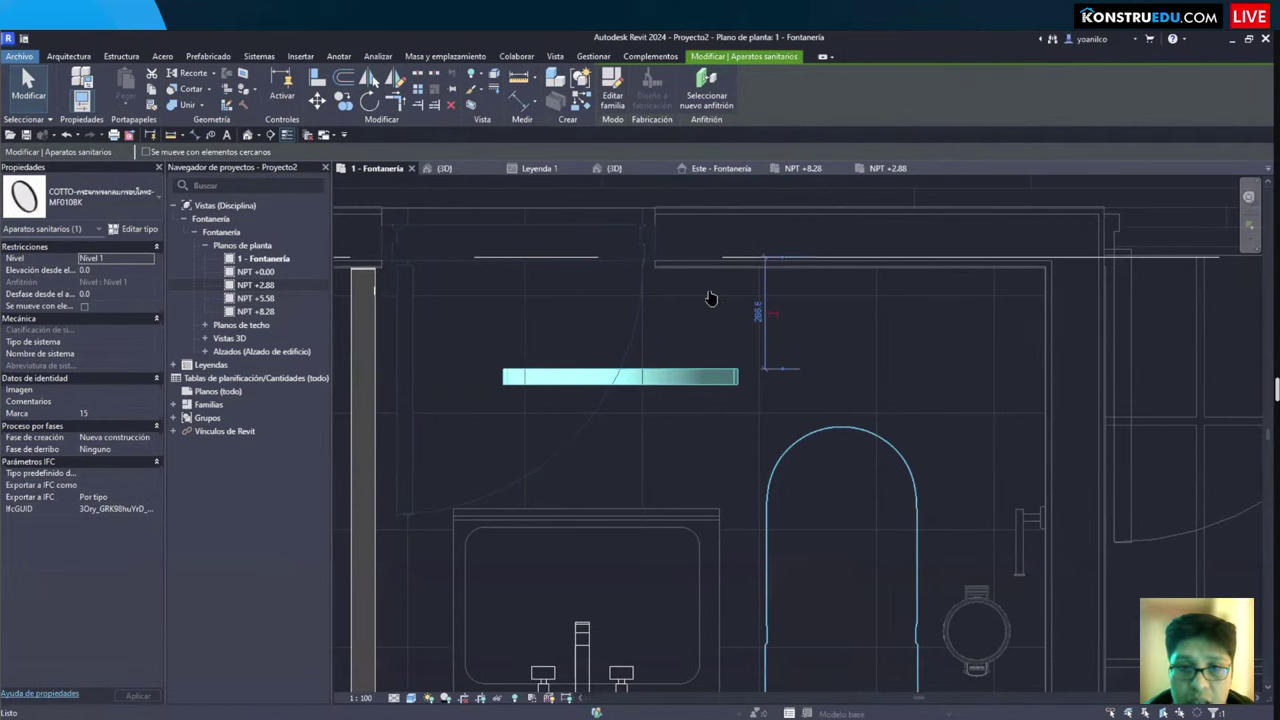
{"action": "key", "text": "Escape"}
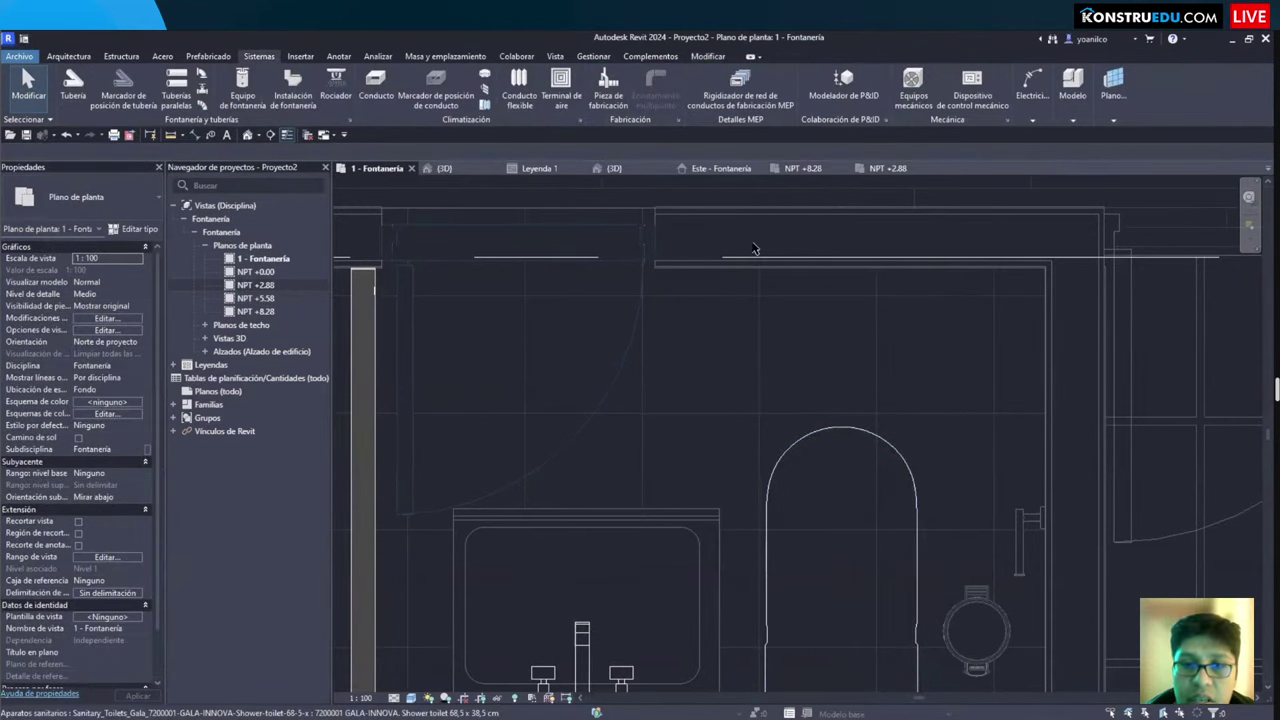
Step: Zoom out and pan to show the whole bathroom and its neighbouring rooms
{"action": "scroll", "coordinate": [754, 248], "scroll_direction": "down", "scroll_amount": 3}
{"action": "middle_click_drag", "start_coordinate": [674, 366], "coordinate": [723, 387]}
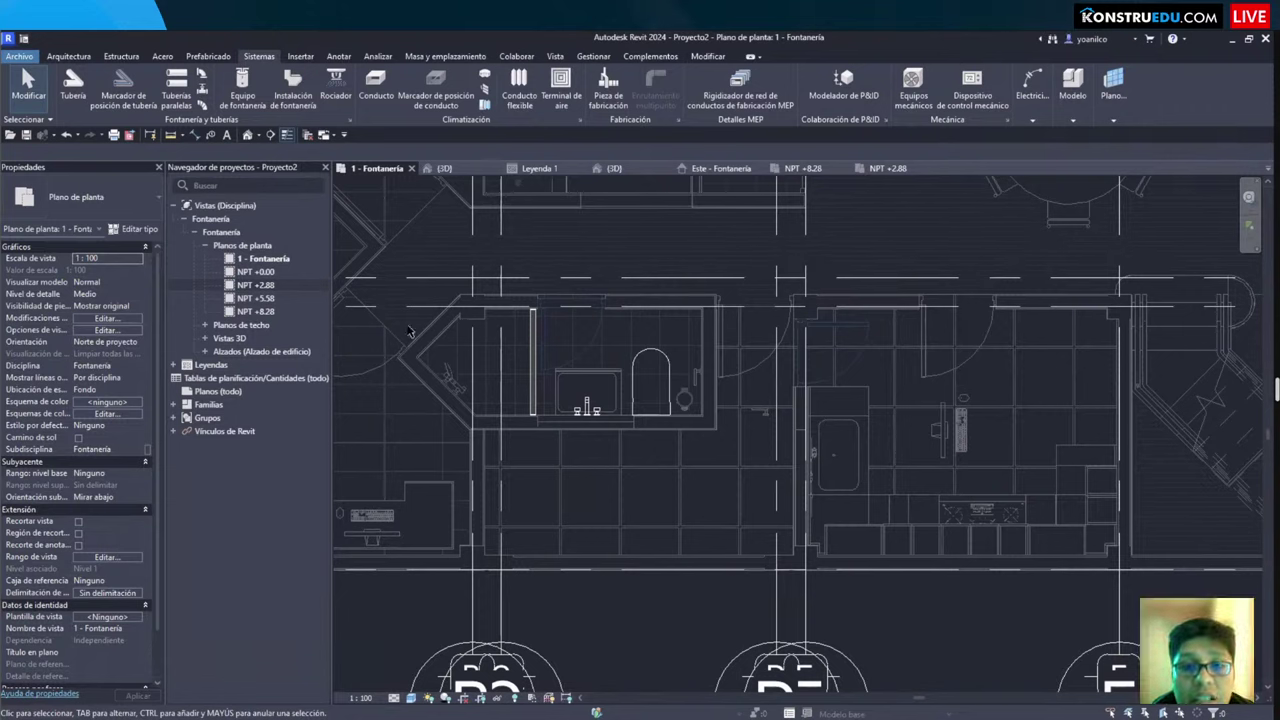
Step: Review the plan view types in the Vista tab's Vistas de plano list, then close it
{"action": "left_click", "coordinate": [552, 58]}
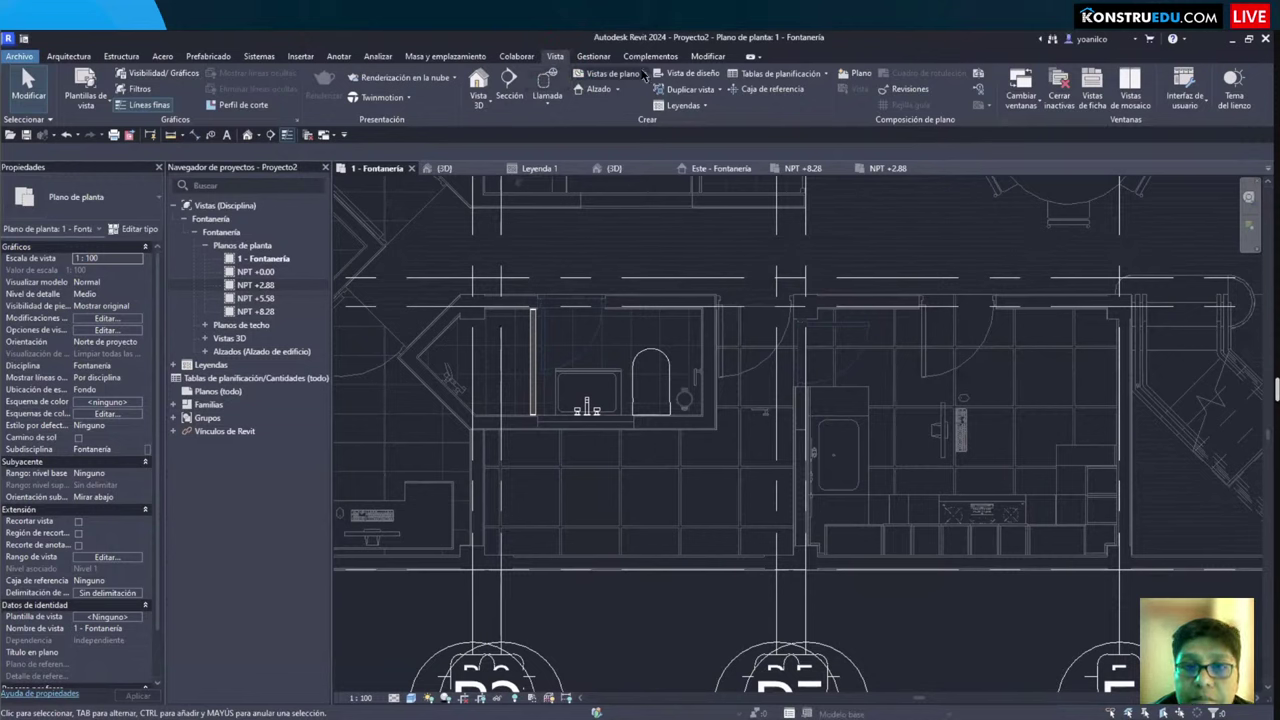
{"action": "left_click", "coordinate": [610, 73]}
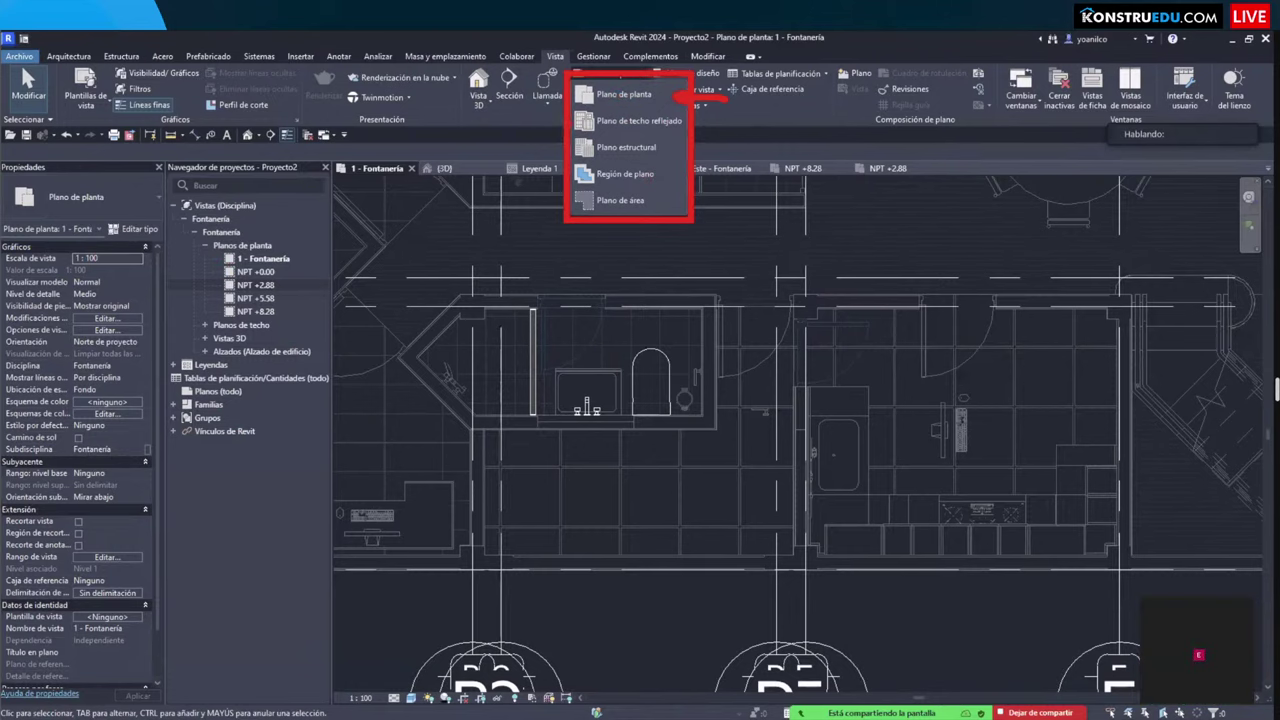
{"action": "left_click", "coordinate": [818, 435]}
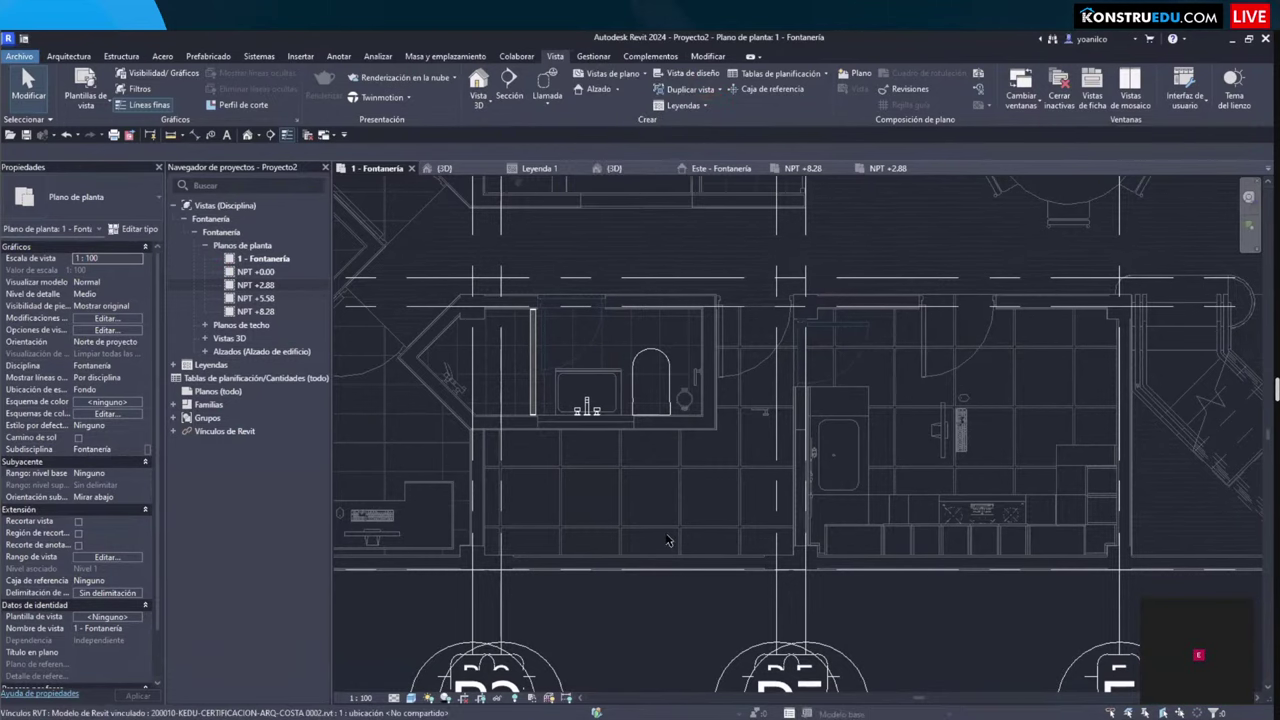
{"action": "scroll", "coordinate": [676, 470], "scroll_direction": "down", "scroll_amount": 4}
{"action": "scroll", "coordinate": [676, 470], "scroll_direction": "up", "scroll_amount": 3}
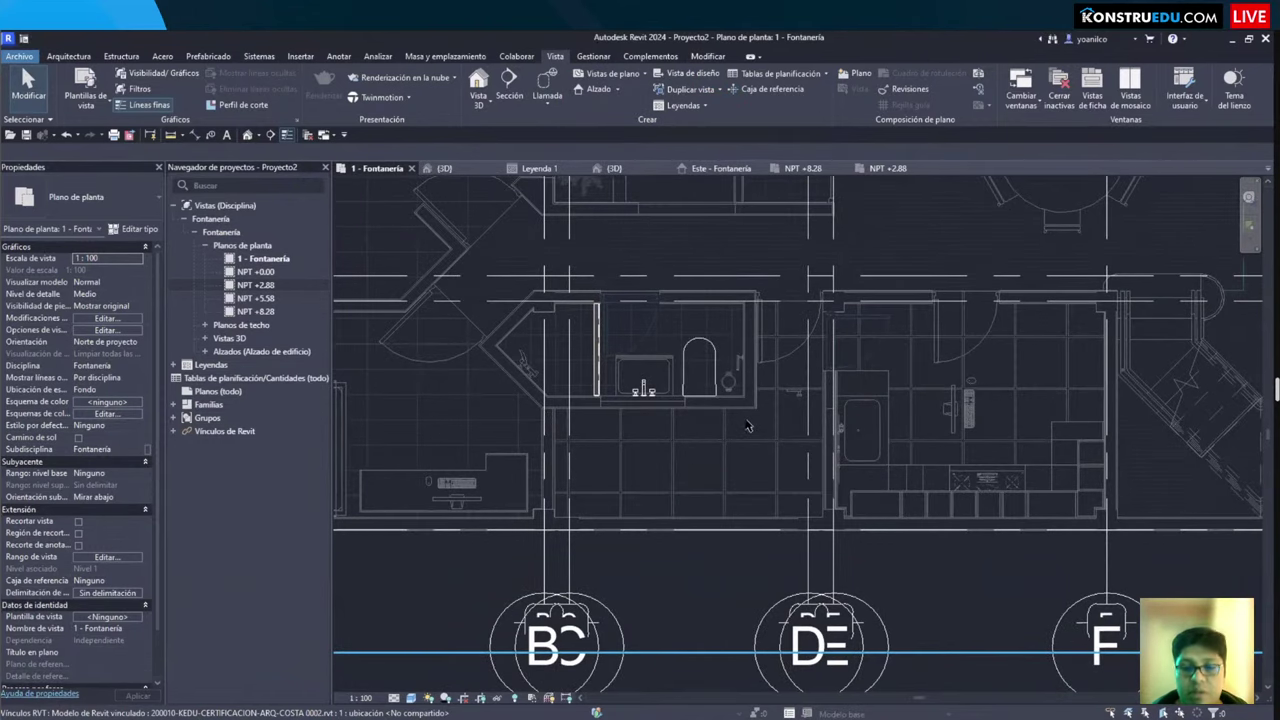
{"action": "scroll", "coordinate": [733, 428], "scroll_direction": "up", "scroll_amount": 2}
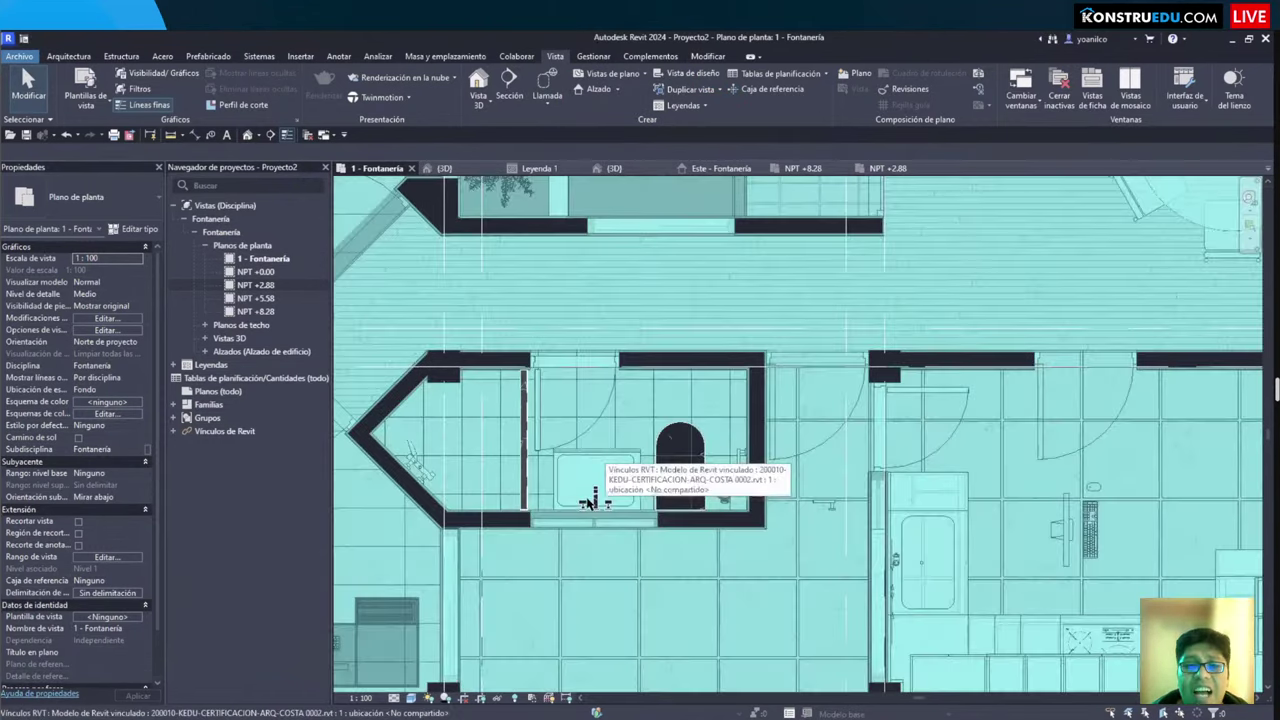
{"action": "left_click", "coordinate": [595, 500]}
{"action": "scroll", "coordinate": [418, 520], "scroll_direction": "down", "scroll_amount": 3}
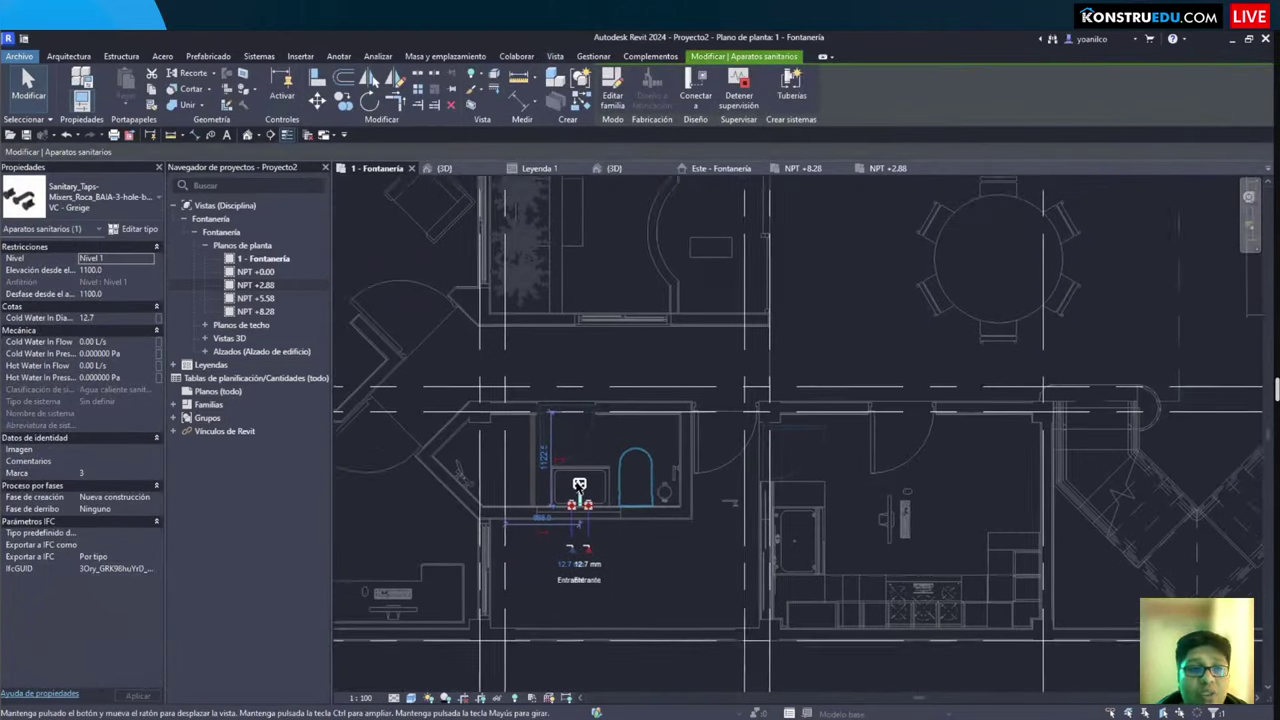
{"action": "scroll", "coordinate": [418, 520], "scroll_direction": "up", "scroll_amount": 2}
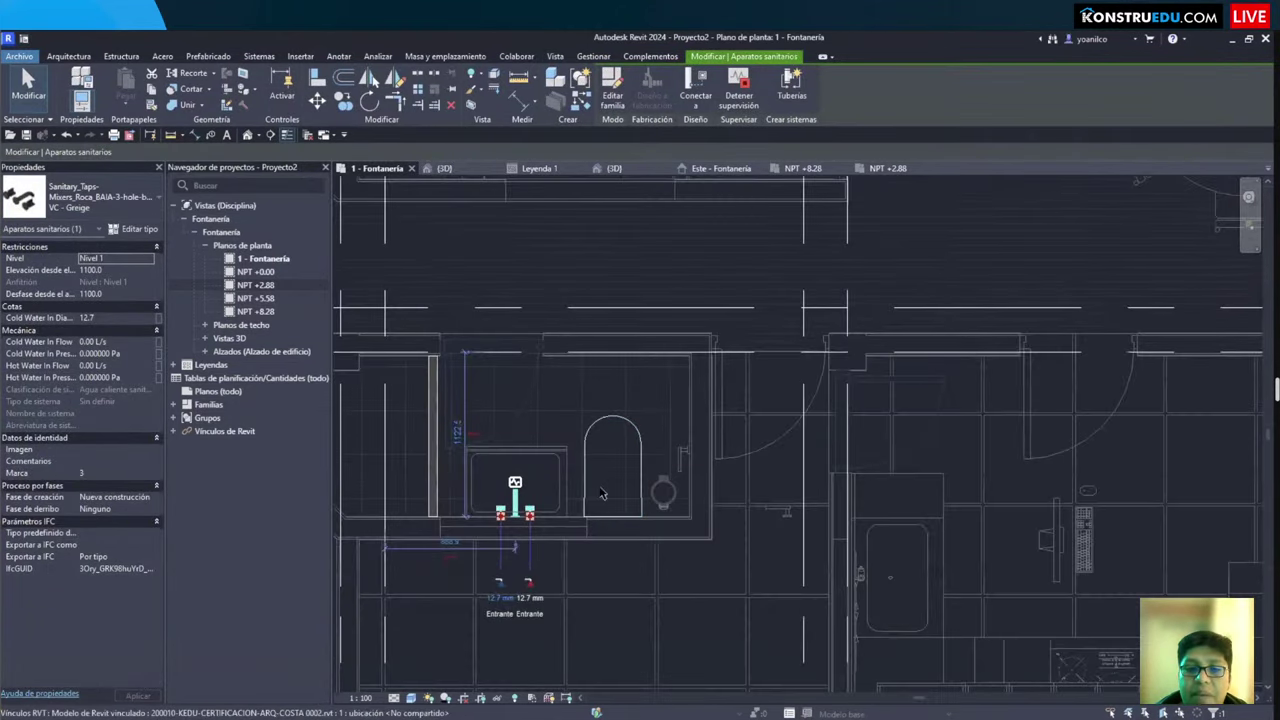
{"action": "left_click", "coordinate": [608, 485]}
{"action": "scroll", "coordinate": [674, 490], "scroll_direction": "down", "scroll_amount": 1}
{"action": "scroll", "coordinate": [674, 490], "scroll_direction": "up", "scroll_amount": 2}
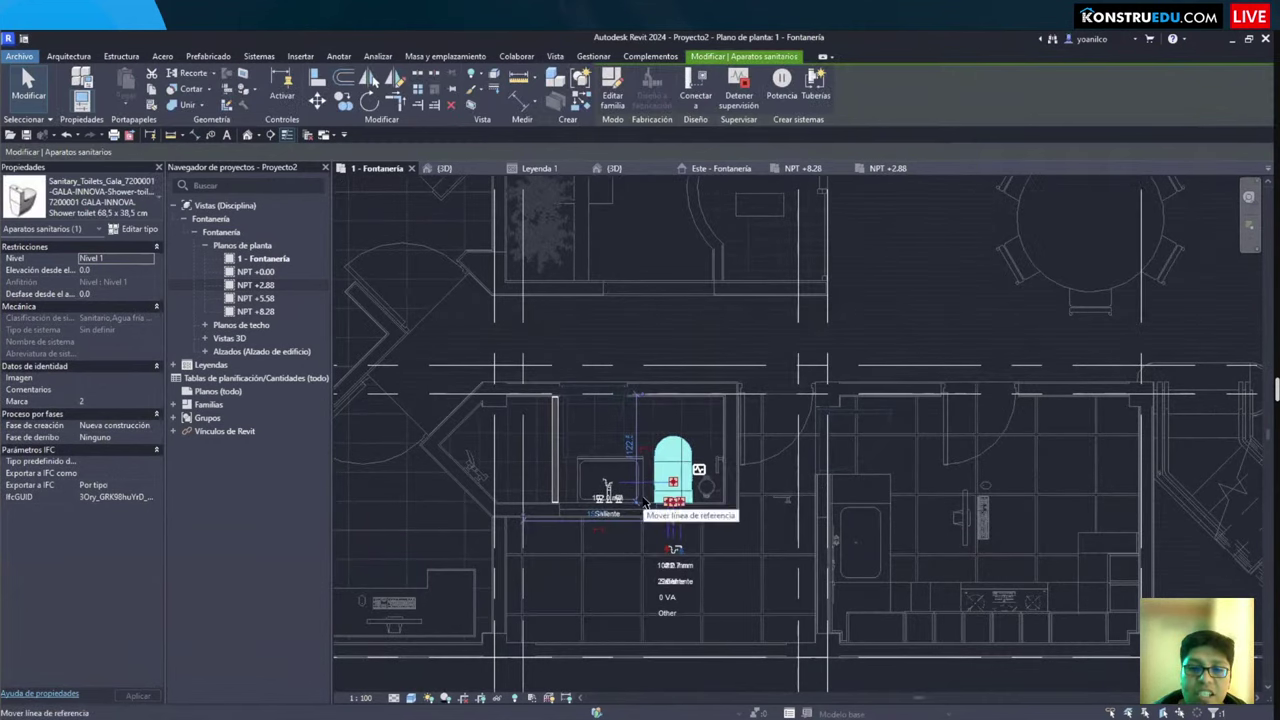
{"action": "key", "text": "Escape"}
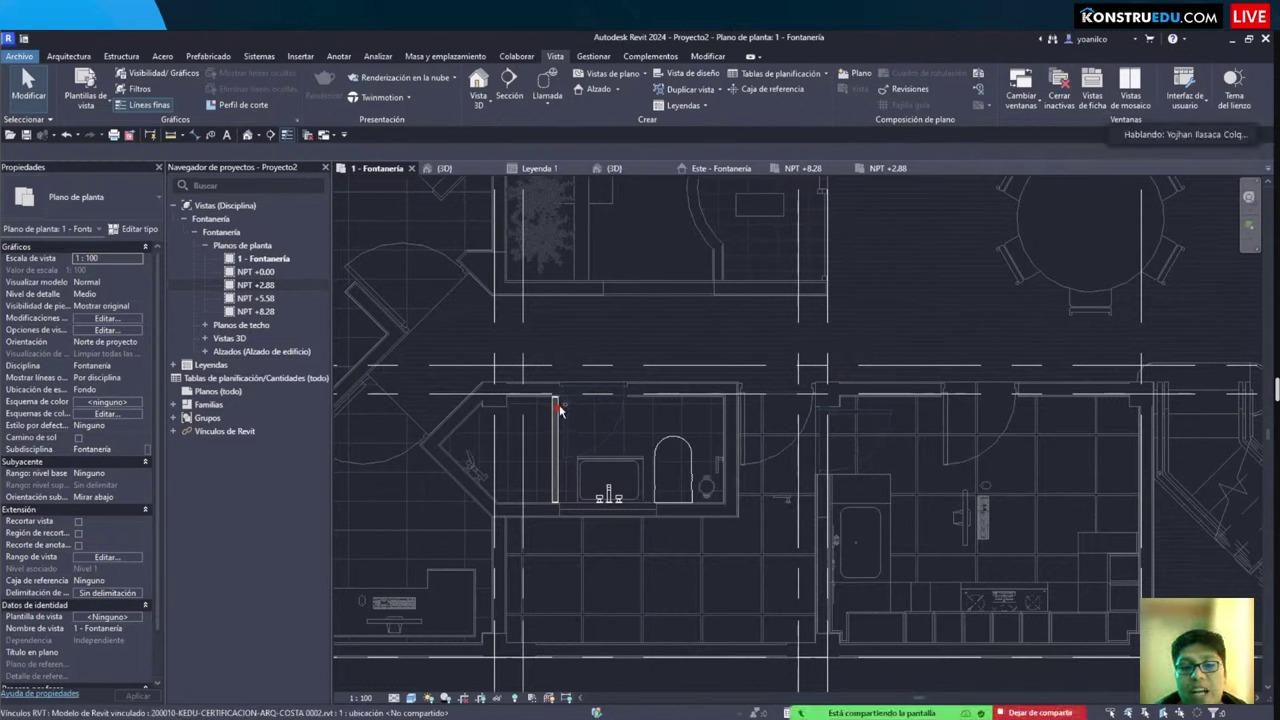
{"action": "mouse_move", "coordinate": [658, 417]}
{"action": "left_mouse_down"}
{"action": "mouse_move", "coordinate": [631, 393]}
{"action": "mouse_move", "coordinate": [676, 400]}
{"action": "left_mouse_up"}
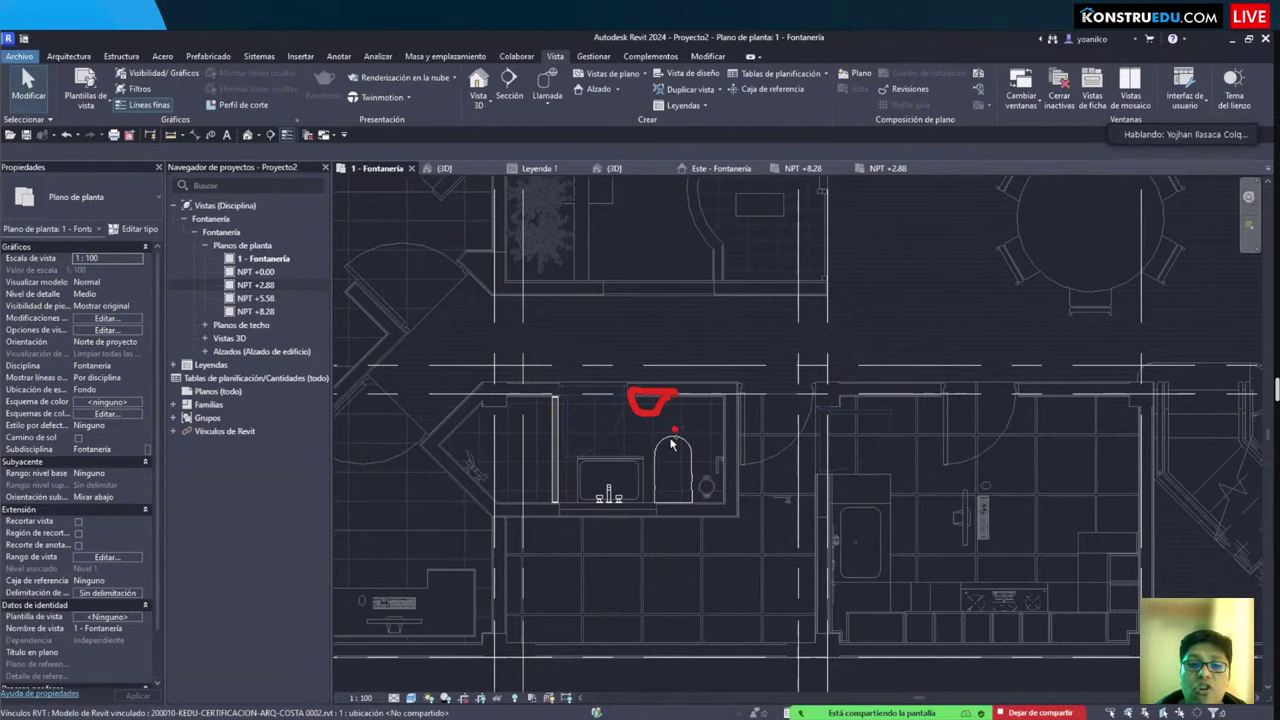
{"action": "scroll", "coordinate": [685, 432], "scroll_direction": "down", "scroll_amount": 2}
{"action": "scroll", "coordinate": [620, 425], "scroll_direction": "up", "scroll_amount": 4}
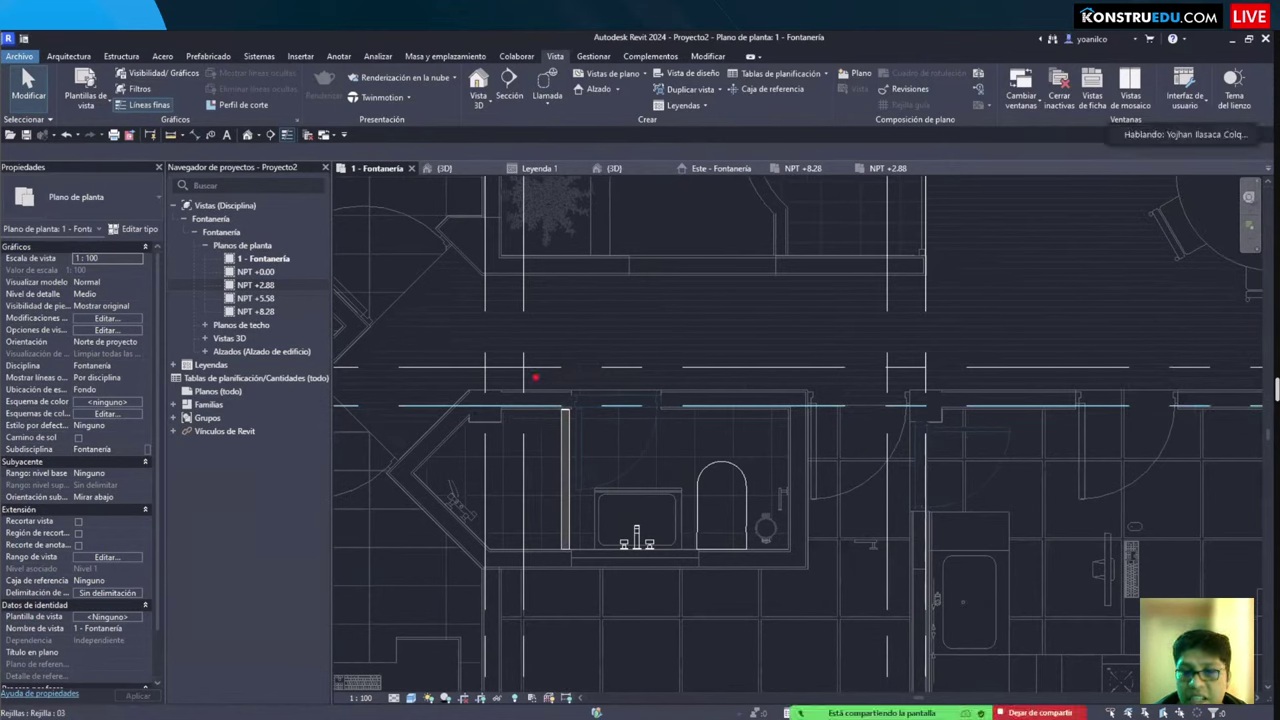
{"action": "mouse_move", "coordinate": [535, 377]}
{"action": "left_mouse_down"}
{"action": "mouse_move", "coordinate": [816, 596]}
{"action": "mouse_move", "coordinate": [827, 591]}
{"action": "left_mouse_up"}
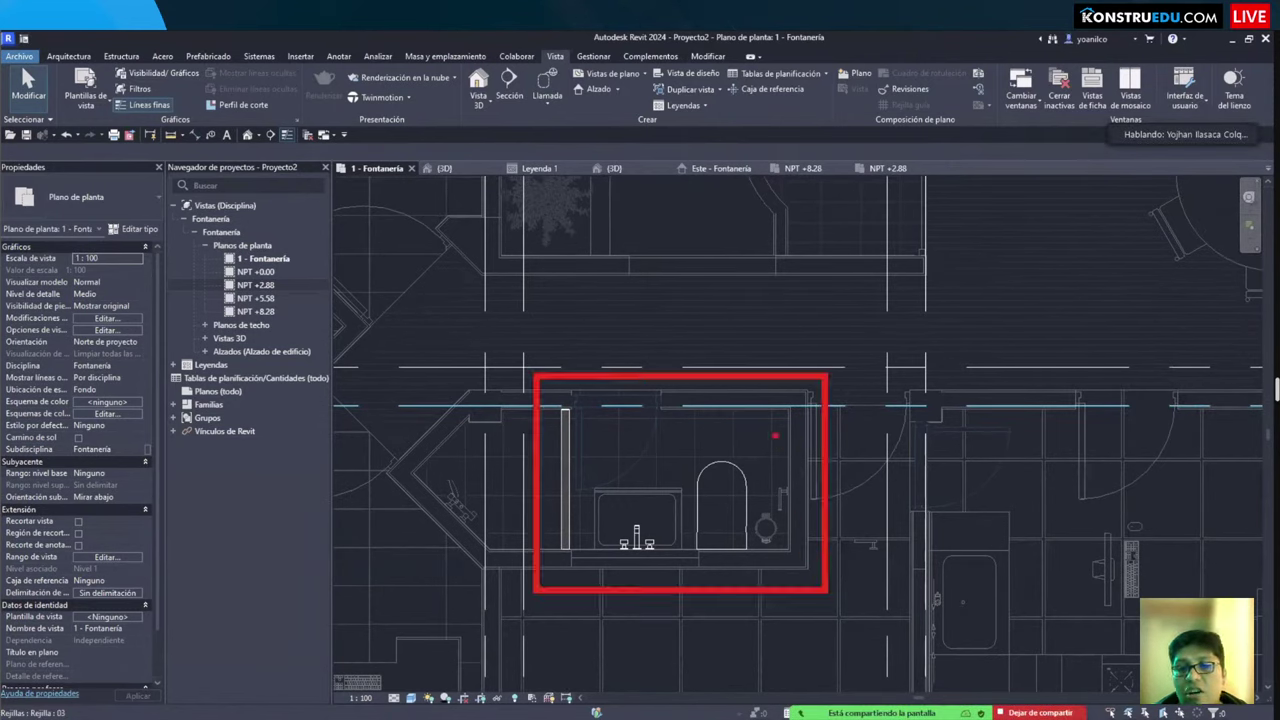
{"action": "mouse_move", "coordinate": [772, 408]}
{"action": "left_mouse_down"}
{"action": "mouse_move", "coordinate": [705, 431]}
{"action": "mouse_move", "coordinate": [701, 407]}
{"action": "mouse_move", "coordinate": [774, 407]}
{"action": "left_mouse_up"}
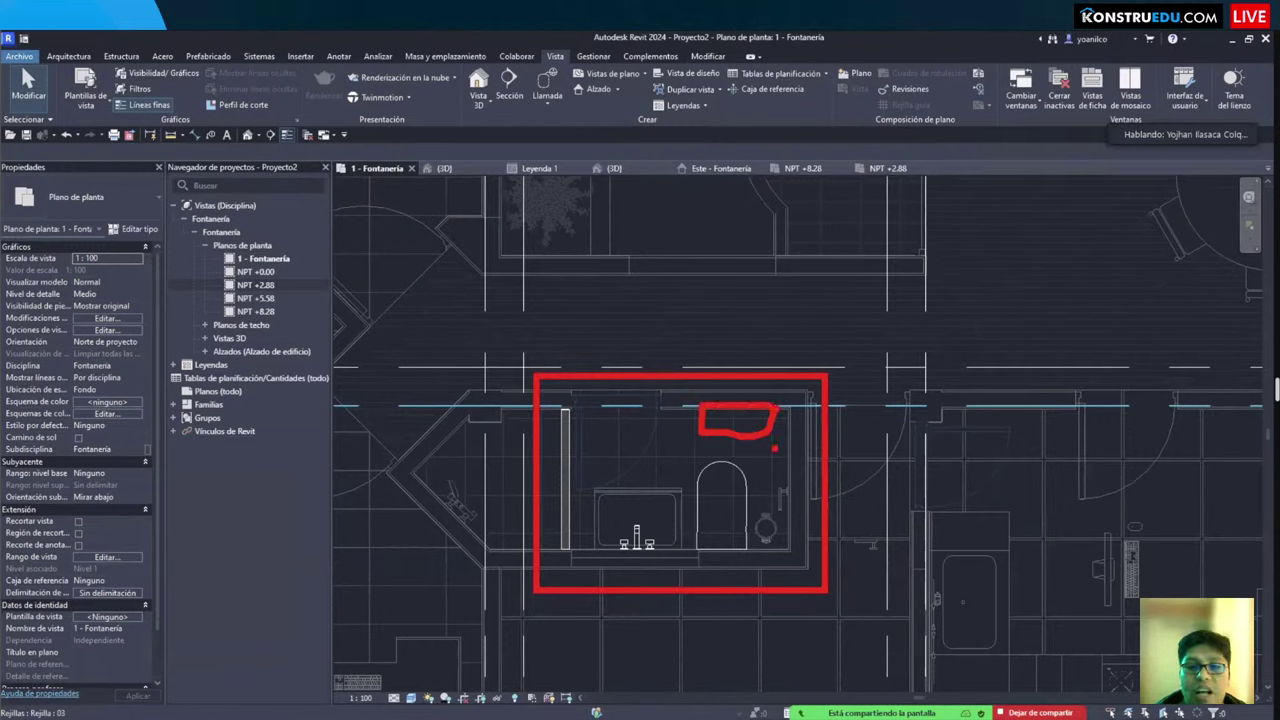
{"action": "mouse_move", "coordinate": [672, 405]}
{"action": "left_mouse_down"}
{"action": "mouse_move", "coordinate": [611, 434]}
{"action": "mouse_move", "coordinate": [602, 400]}
{"action": "mouse_move", "coordinate": [672, 404]}
{"action": "left_mouse_up"}
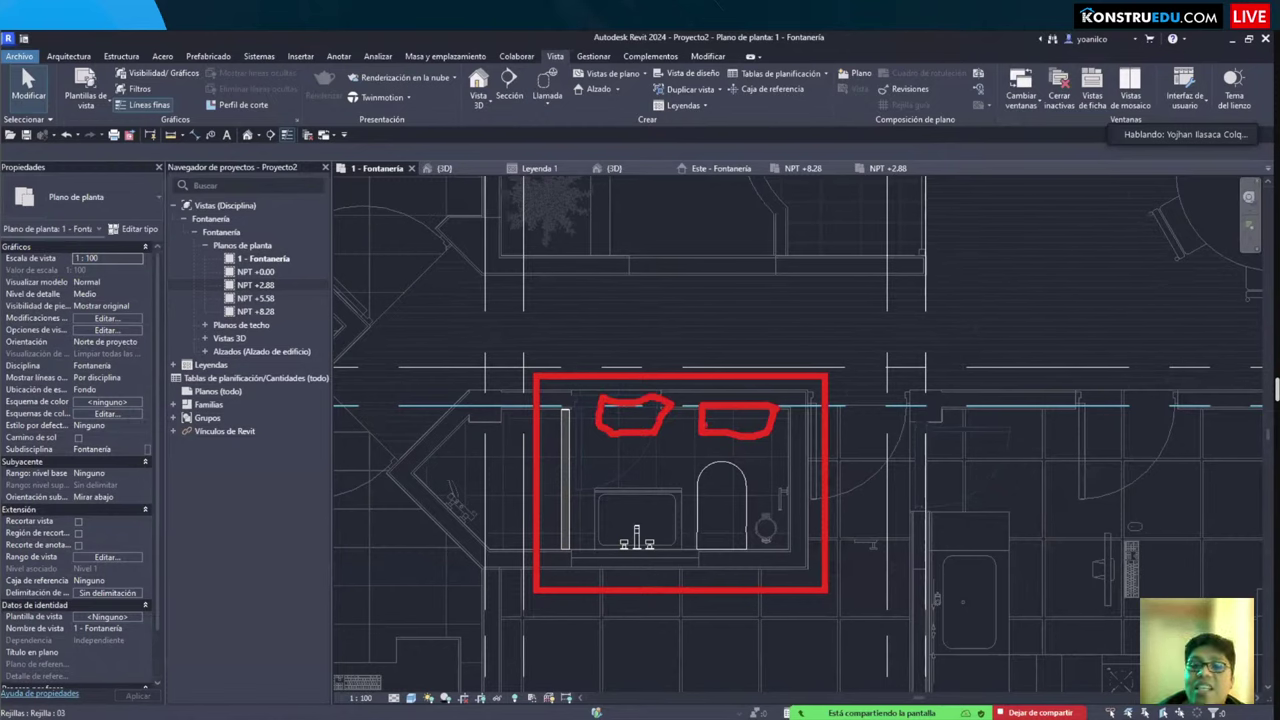
{"action": "key", "text": "Escape"}
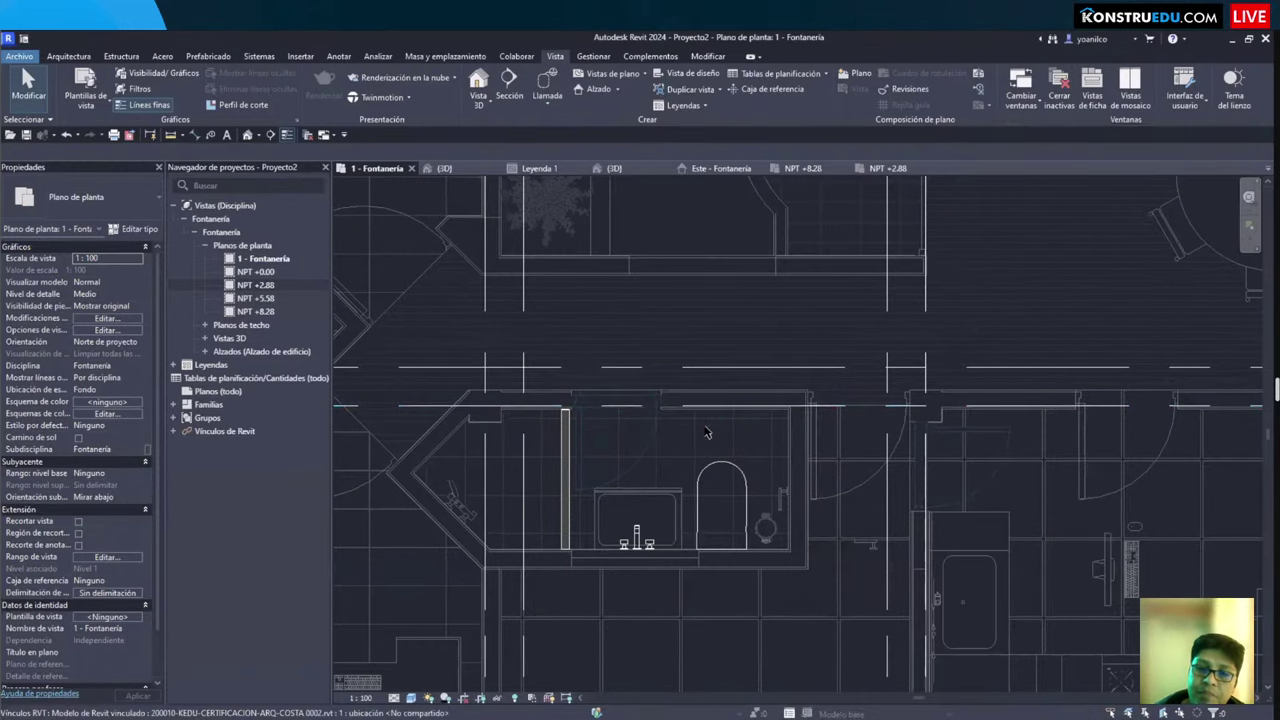
{"action": "scroll", "coordinate": [747, 533], "scroll_direction": "down", "scroll_amount": 2}
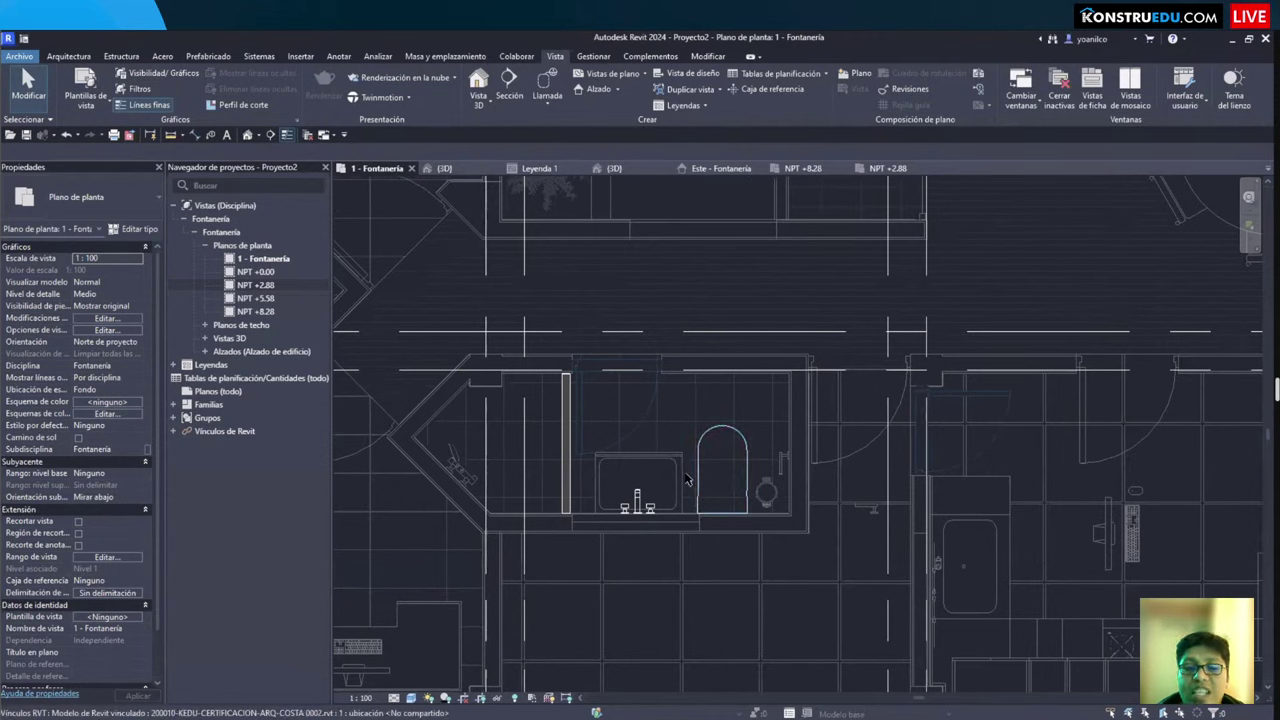
{"action": "mouse_move", "coordinate": [542, 400]}
{"action": "left_mouse_down"}
{"action": "mouse_move", "coordinate": [794, 543]}
{"action": "mouse_move", "coordinate": [783, 582]}
{"action": "mouse_move", "coordinate": [808, 580]}
{"action": "mouse_move", "coordinate": [782, 562]}
{"action": "left_mouse_up"}
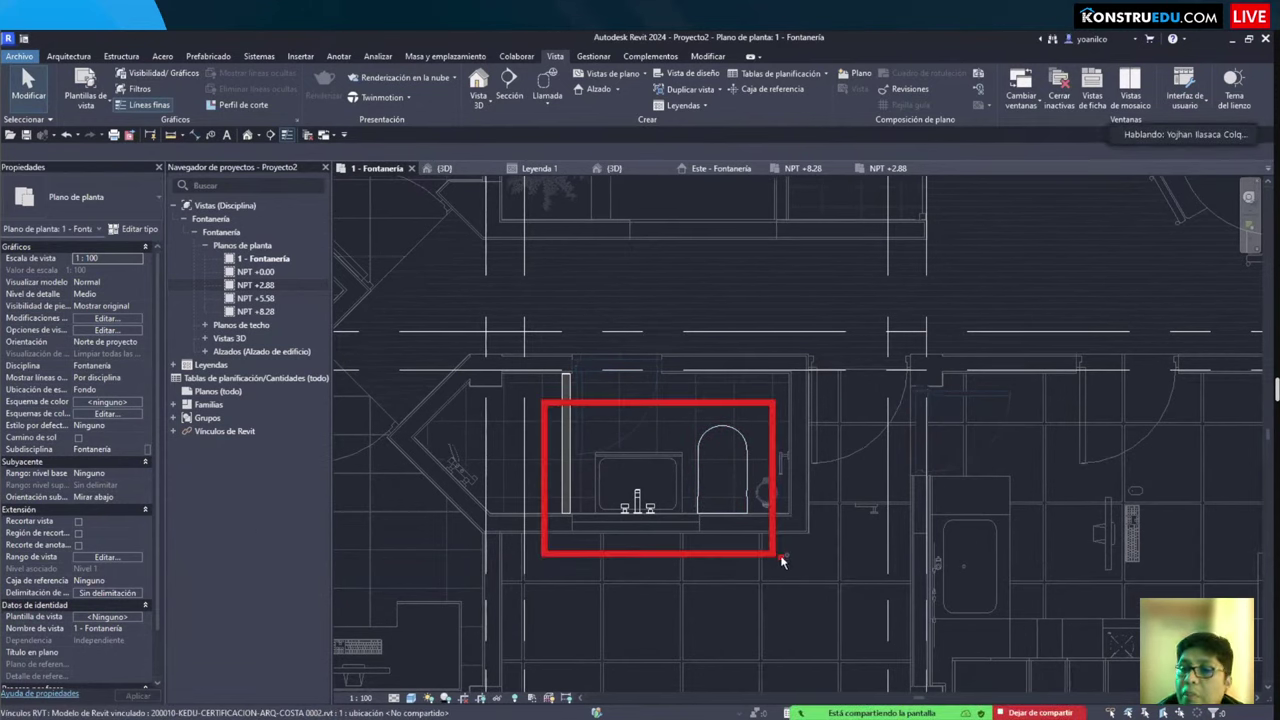
{"action": "scroll", "coordinate": [740, 540], "scroll_direction": "down", "scroll_amount": 6}
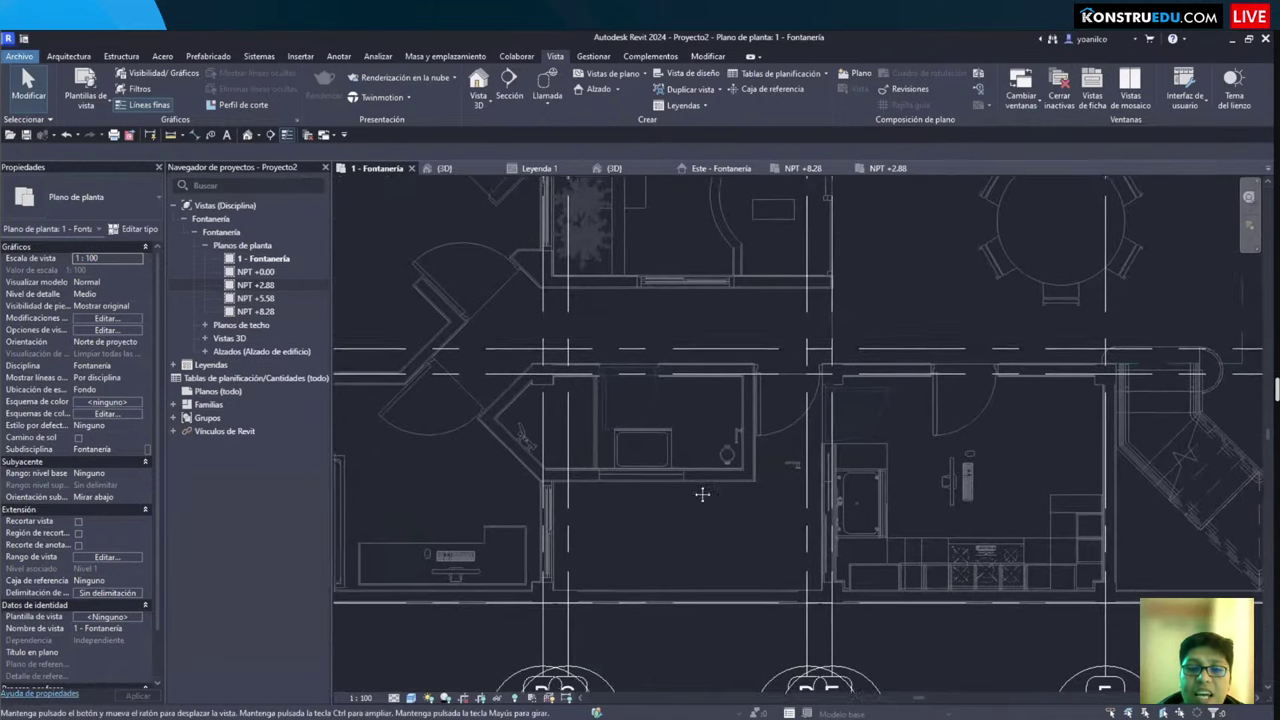
{"action": "scroll", "coordinate": [694, 526], "scroll_direction": "up", "scroll_amount": 3}
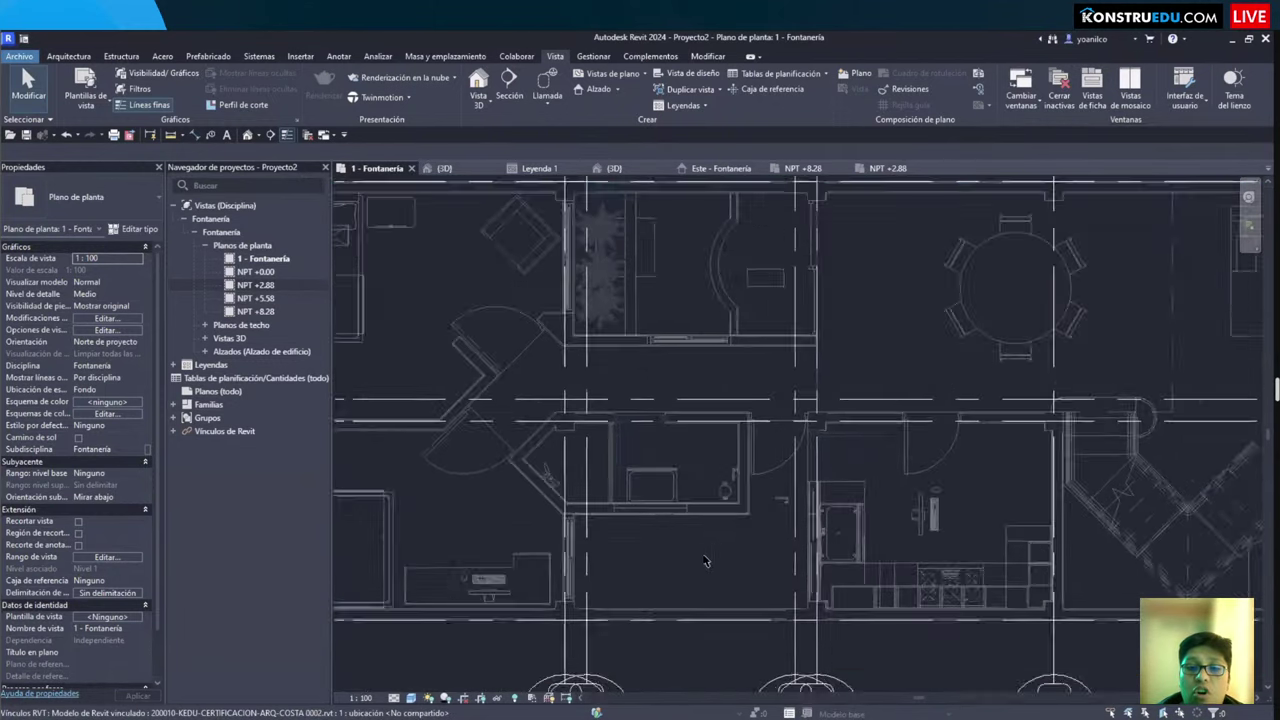
{"action": "scroll", "coordinate": [688, 591], "scroll_direction": "up", "scroll_amount": 2}
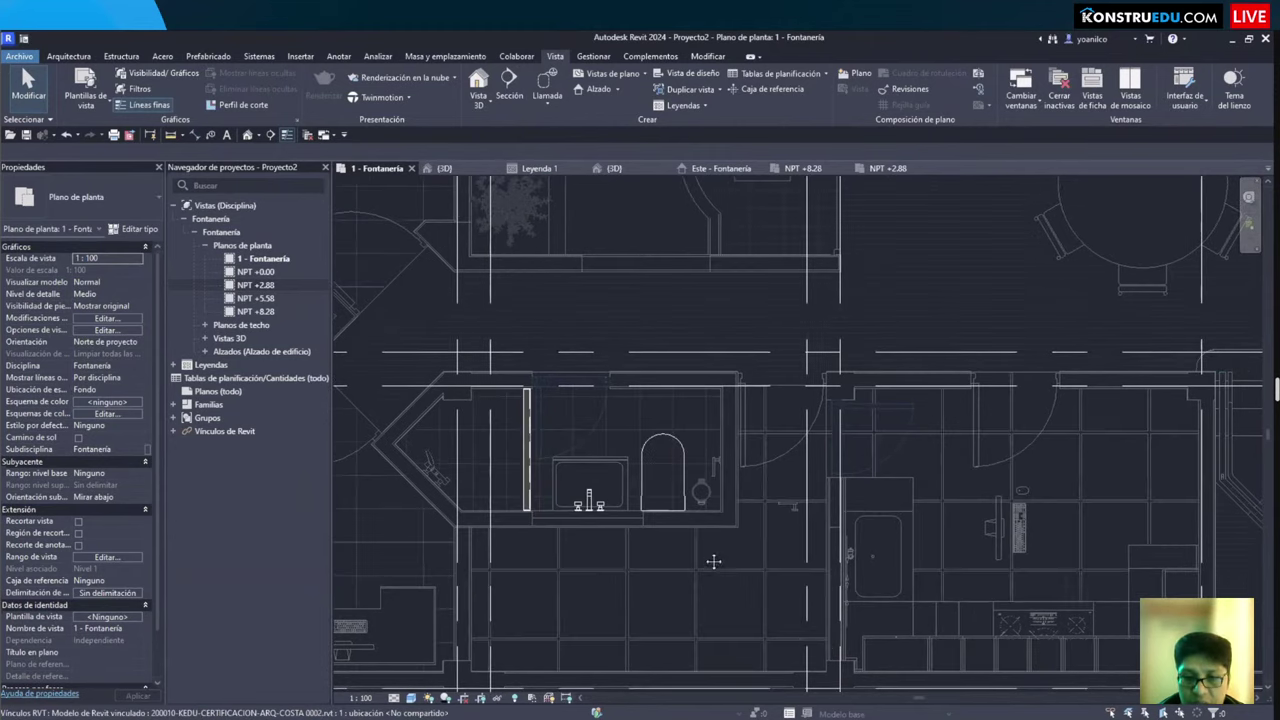
{"action": "scroll", "coordinate": [706, 565], "scroll_direction": "up", "scroll_amount": 1}
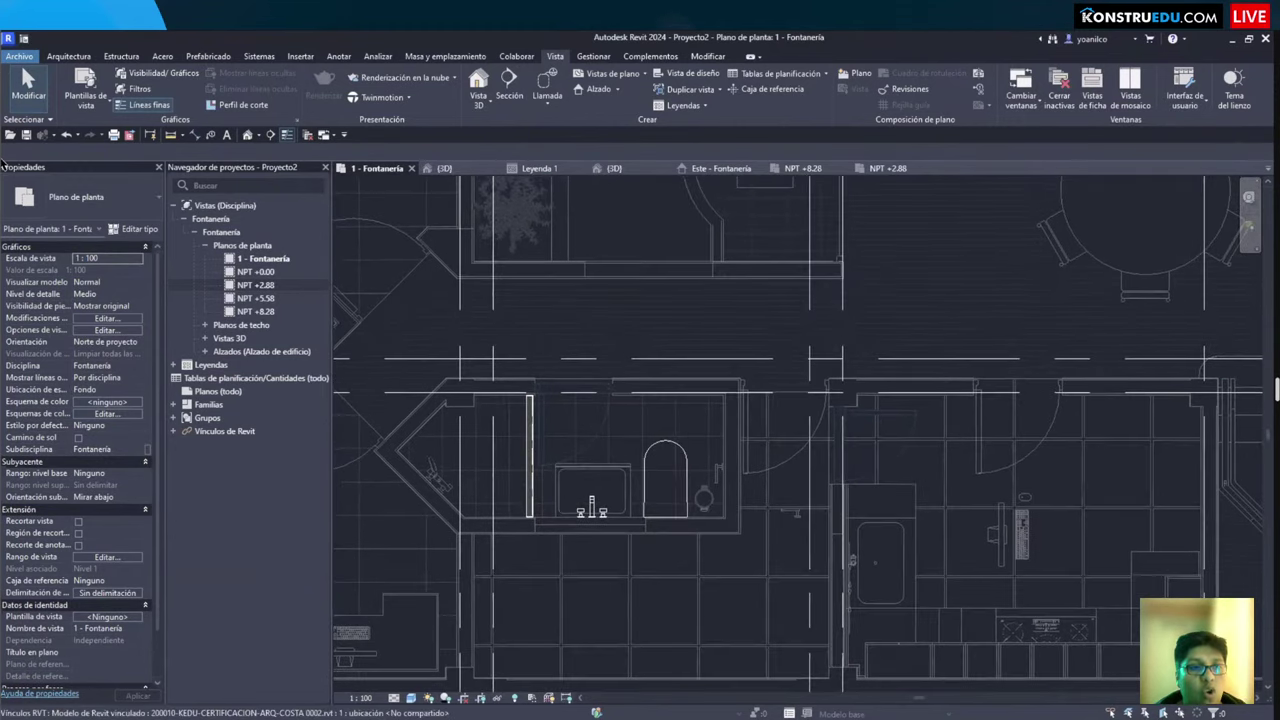
{"action": "mouse_move", "coordinate": [4, 162]}
{"action": "left_mouse_down"}
{"action": "mouse_move", "coordinate": [120, 668]}
{"action": "mouse_move", "coordinate": [116, 516]}
{"action": "left_mouse_up"}
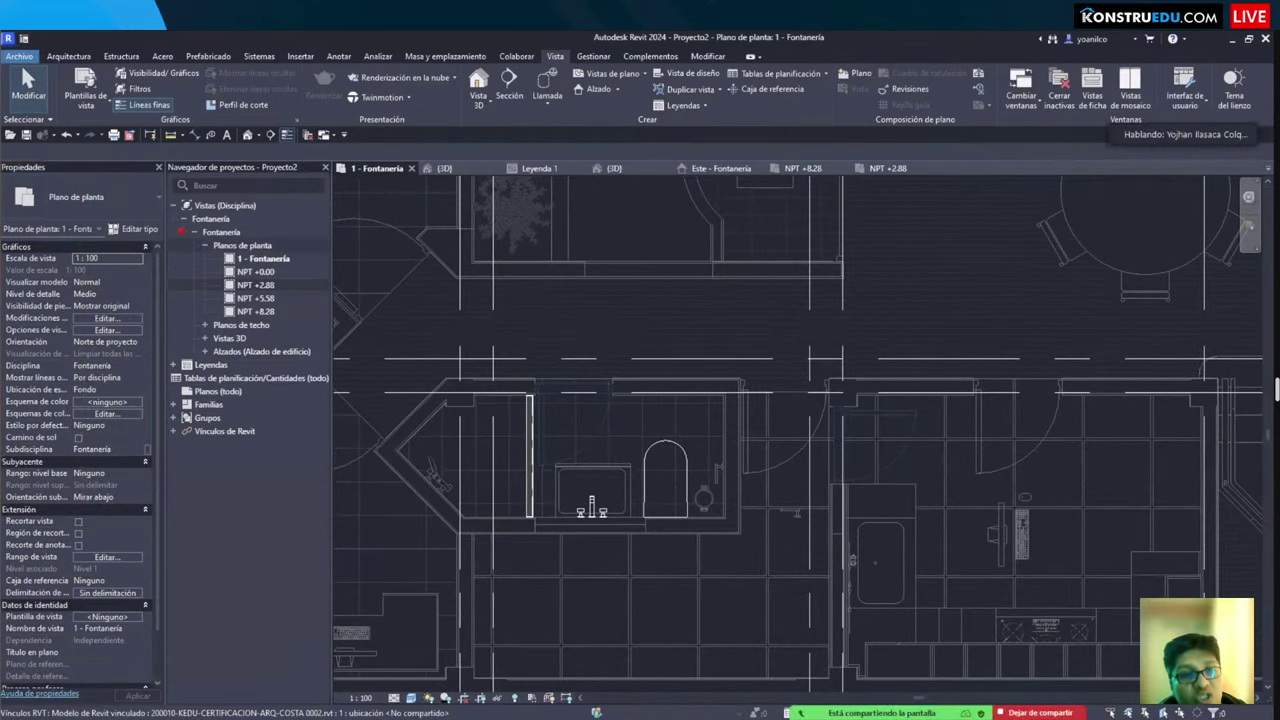
{"action": "left_click_drag", "start_coordinate": [181, 231], "coordinate": [331, 333]}
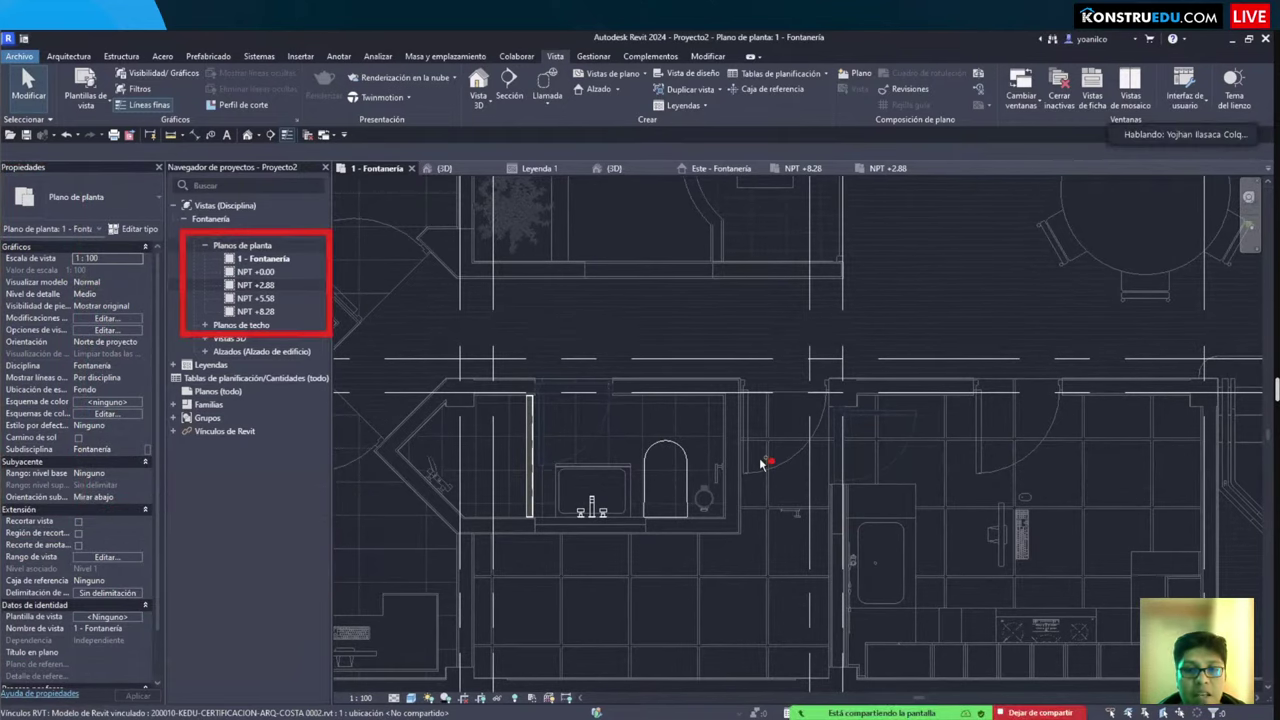
{"action": "scroll", "coordinate": [763, 460], "scroll_direction": "down", "scroll_amount": 3}
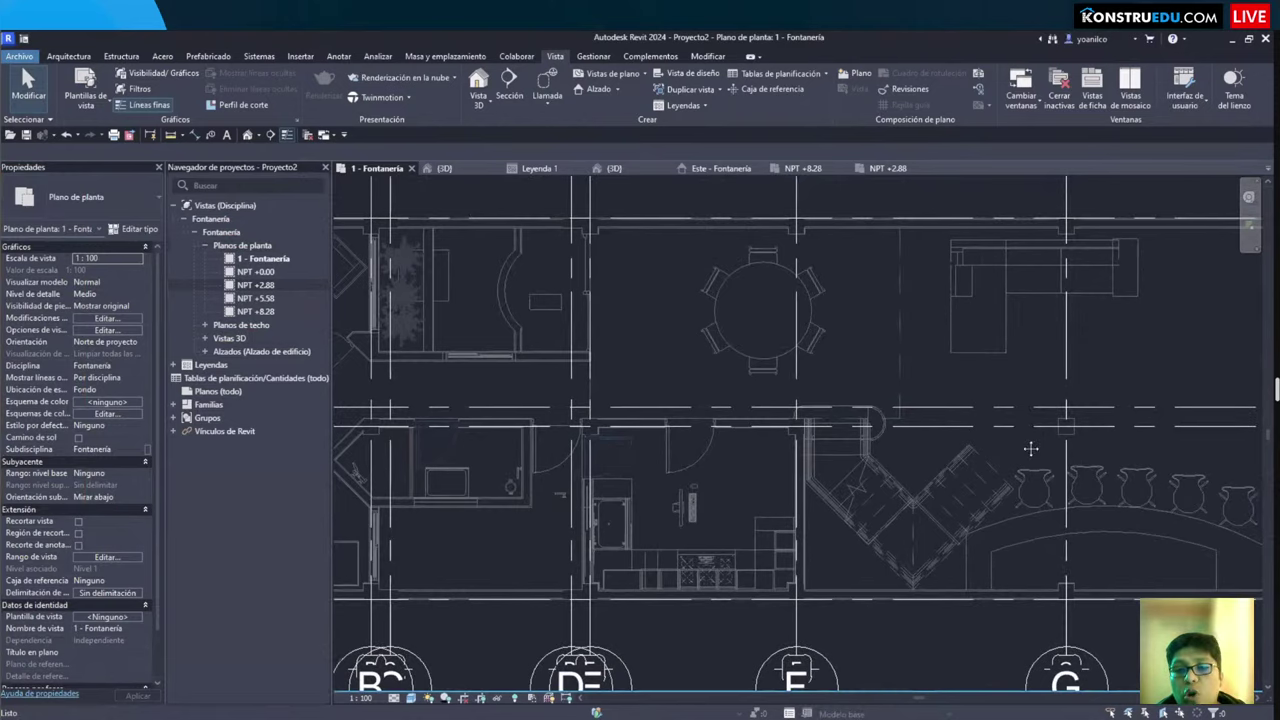
{"action": "scroll", "coordinate": [1031, 449], "scroll_direction": "down", "scroll_amount": 3}
{"action": "middle_click_drag", "start_coordinate": [450, 450], "coordinate": [800, 450]}
{"action": "scroll", "coordinate": [562, 449], "scroll_direction": "up", "scroll_amount": 4}
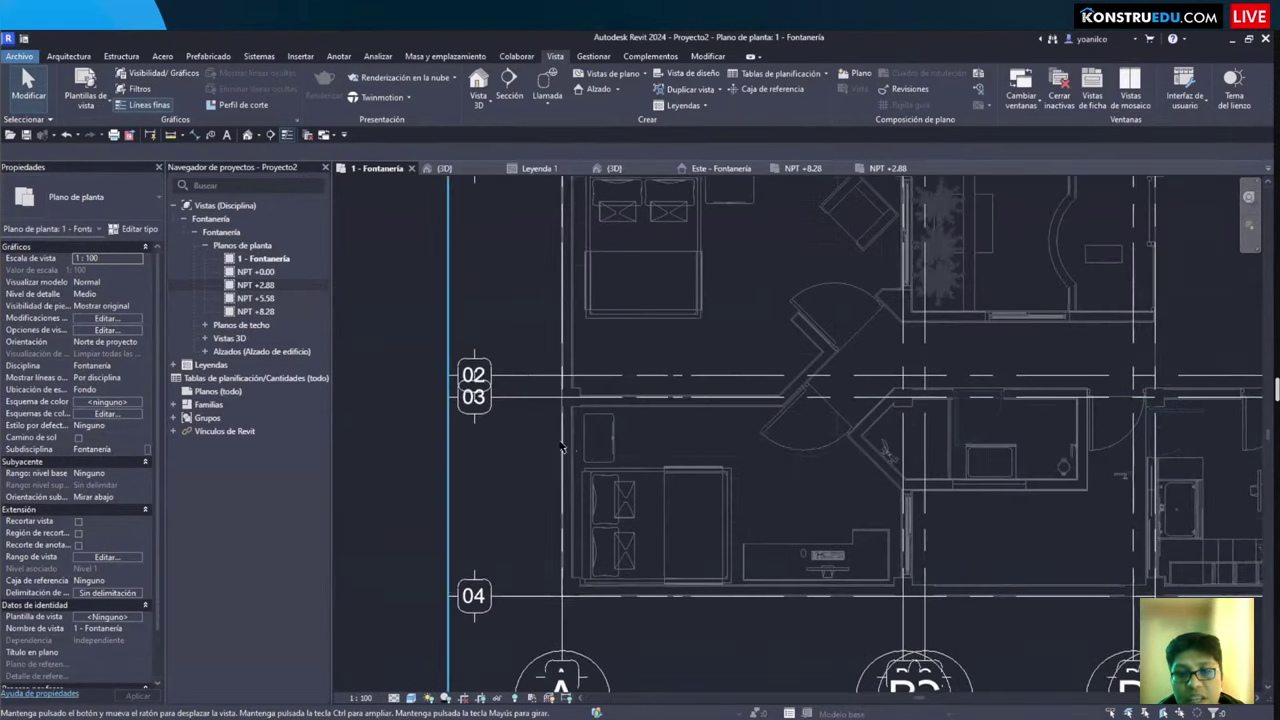
{"action": "middle_click_drag", "start_coordinate": [562, 449], "coordinate": [468, 474]}
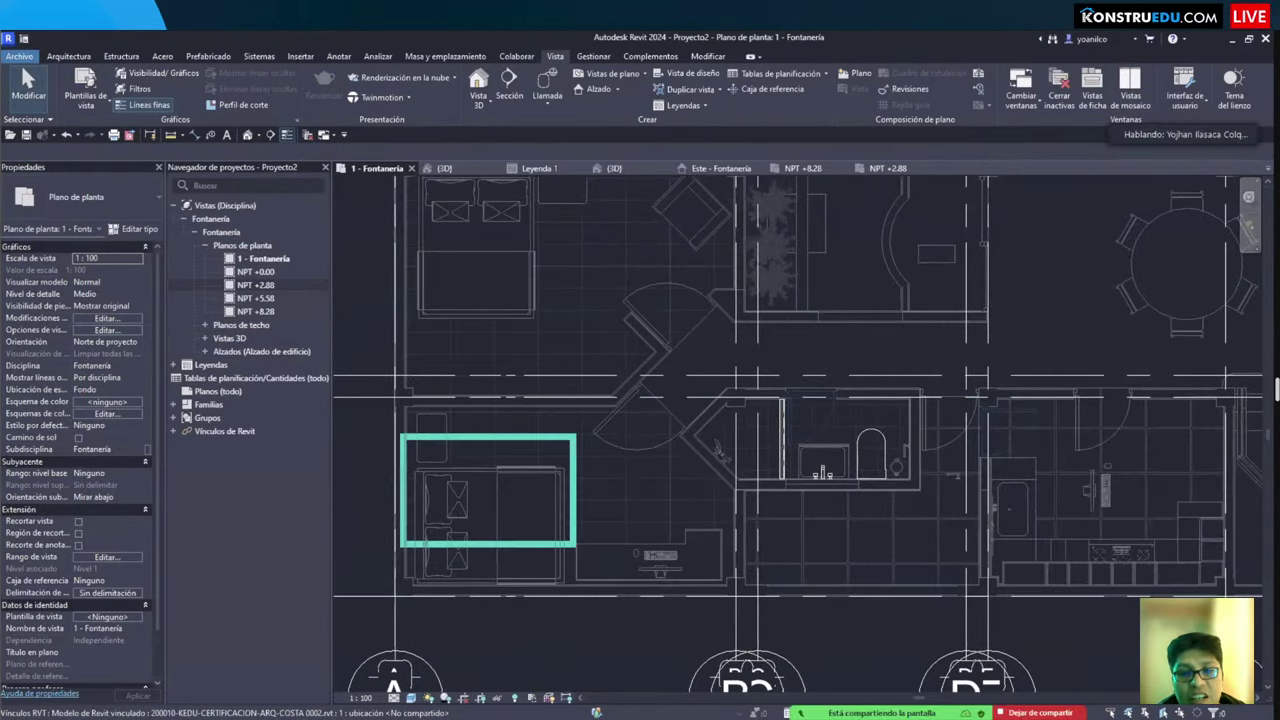
{"action": "scroll", "coordinate": [640, 485], "scroll_direction": "up", "scroll_amount": 3}
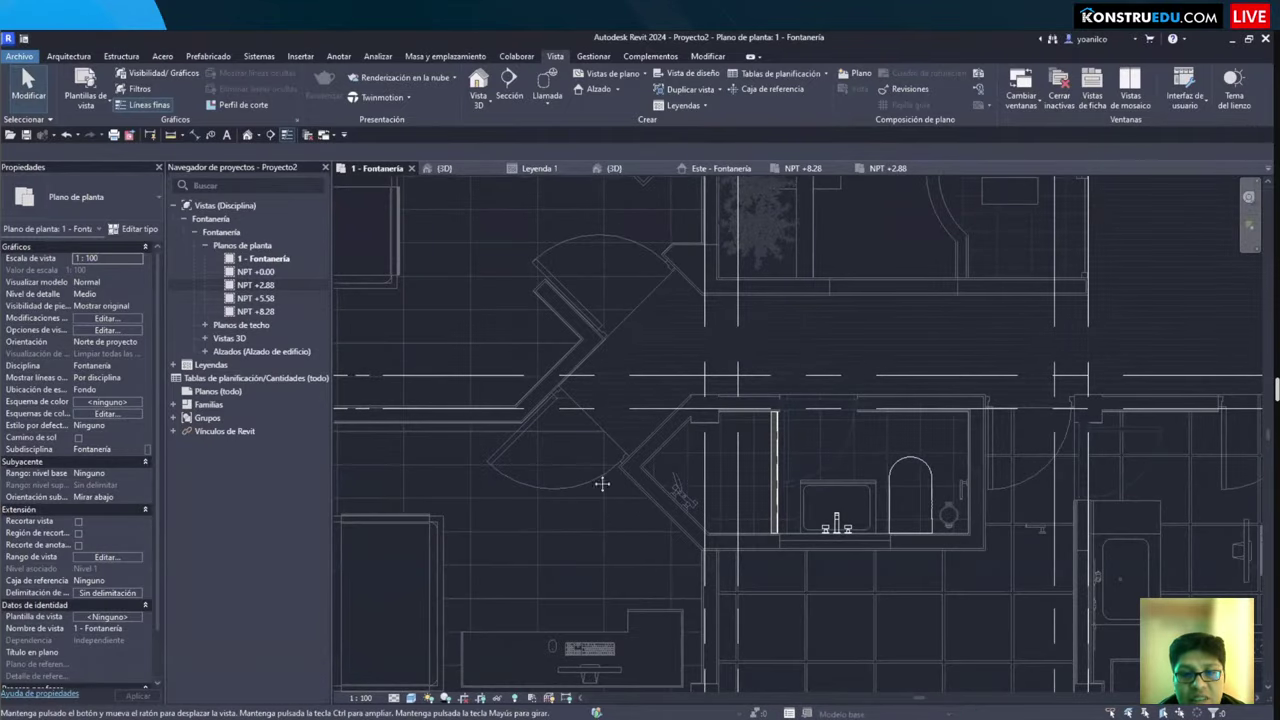
{"action": "scroll", "coordinate": [602, 484], "scroll_direction": "down", "scroll_amount": 5}
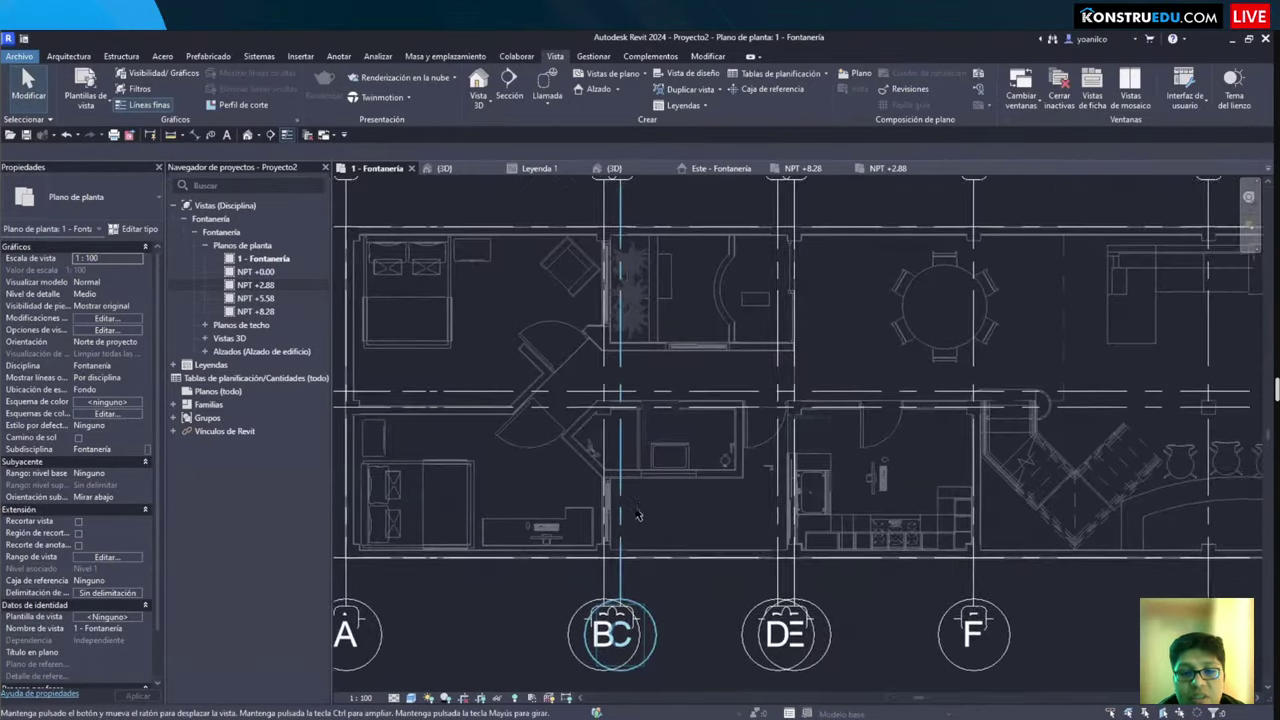
{"action": "middle_click_drag", "start_coordinate": [638, 515], "coordinate": [726, 503]}
{"action": "scroll", "coordinate": [693, 521], "scroll_direction": "up", "scroll_amount": 3}
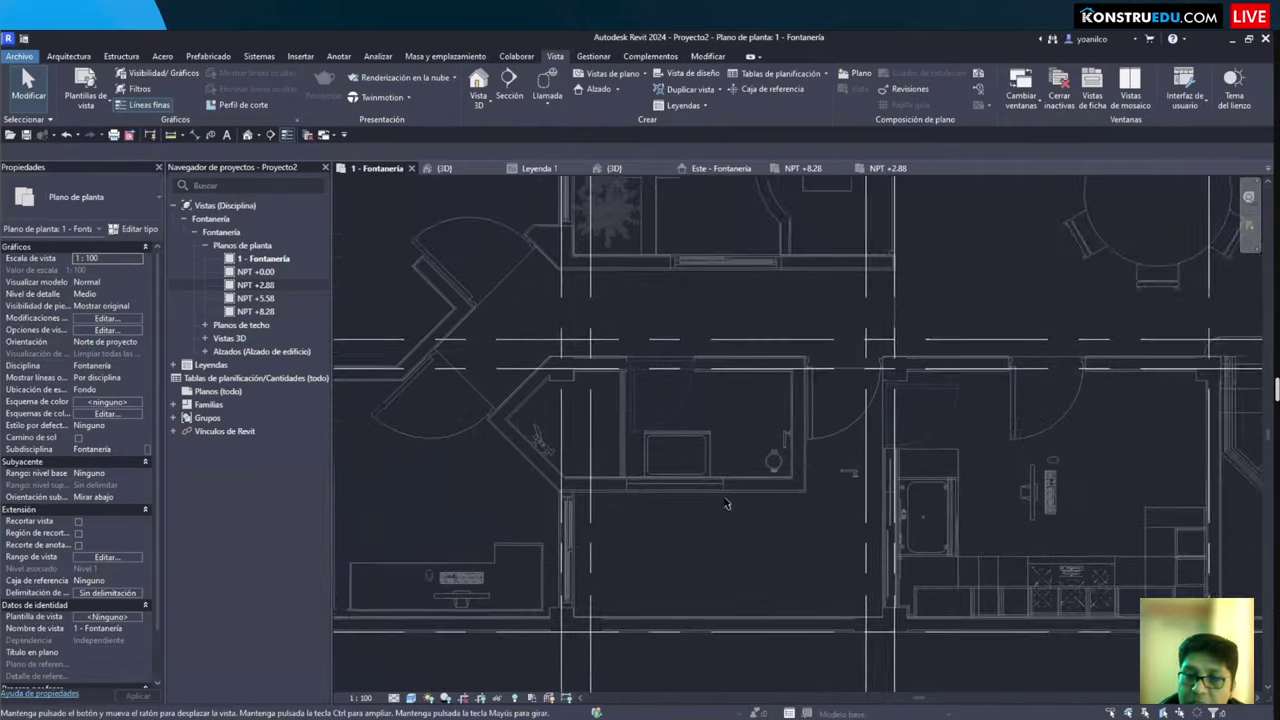
{"action": "scroll", "coordinate": [663, 457], "scroll_direction": "up", "scroll_amount": 3}
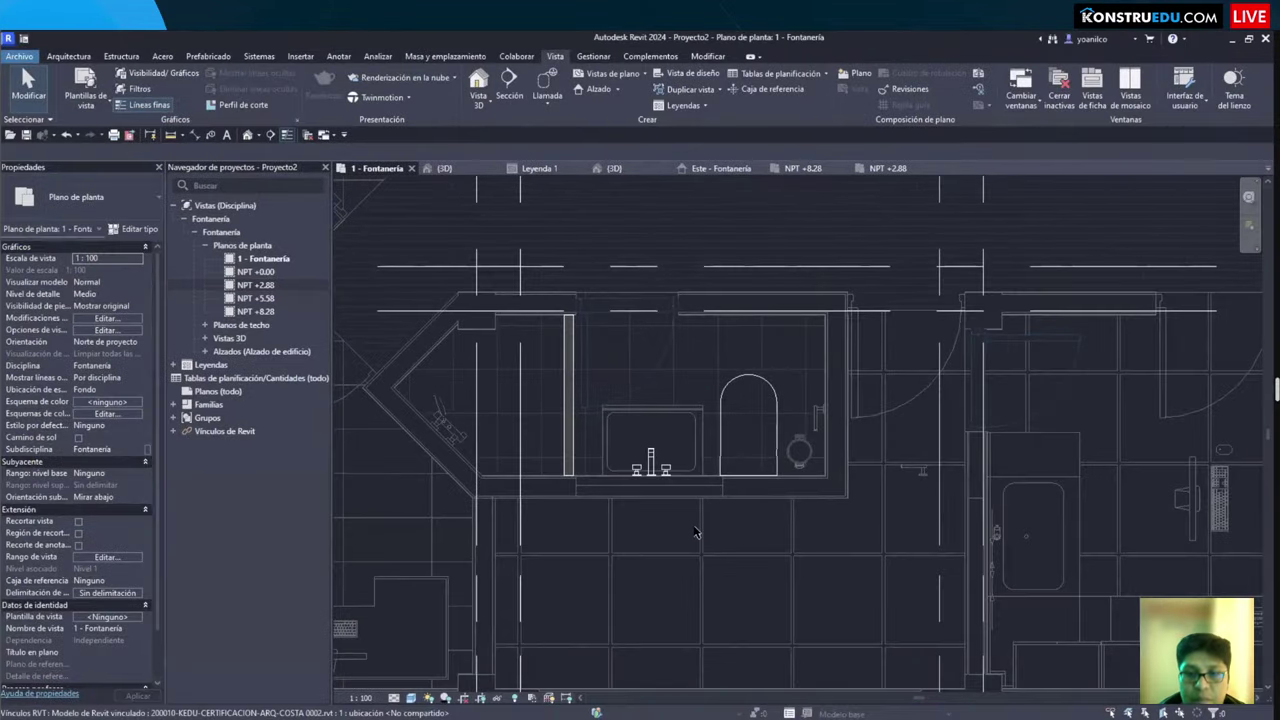
{"action": "scroll", "coordinate": [695, 535], "scroll_direction": "down", "scroll_amount": 2}
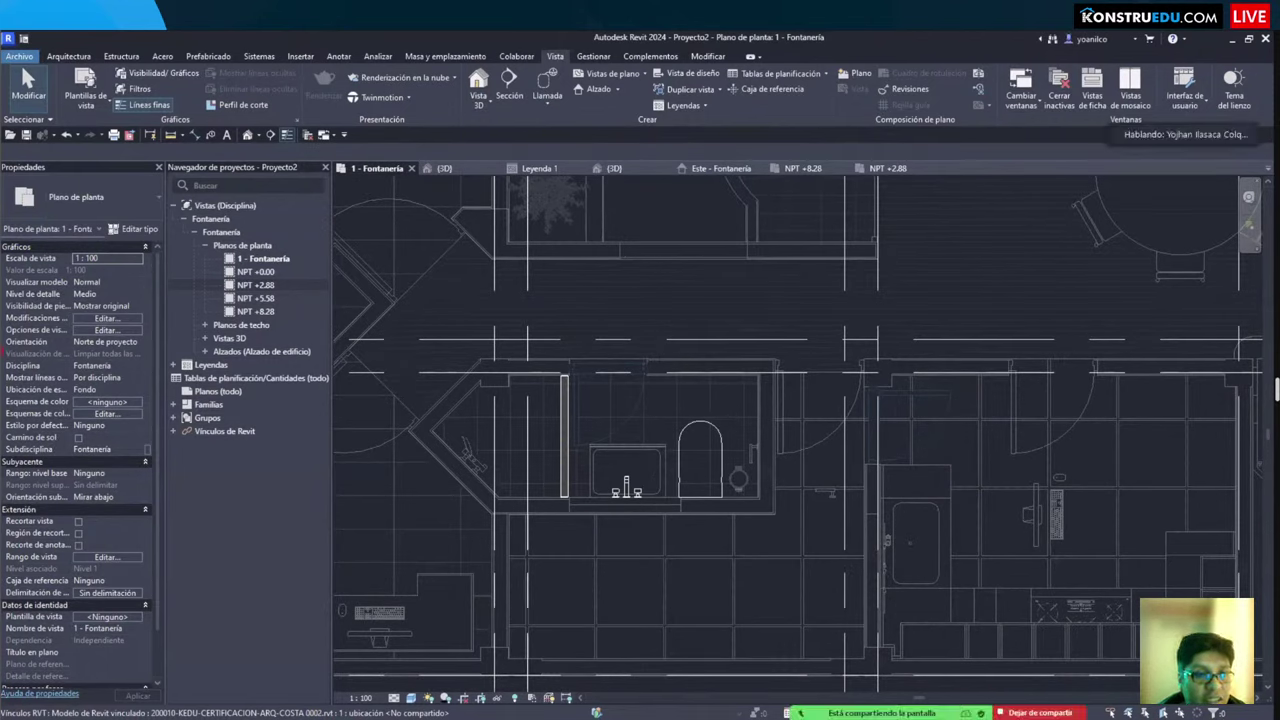
{"action": "mouse_move", "coordinate": [3, 352]}
{"action": "left_mouse_down"}
{"action": "mouse_move", "coordinate": [155, 444]}
{"action": "mouse_move", "coordinate": [153, 466]}
{"action": "left_mouse_up"}
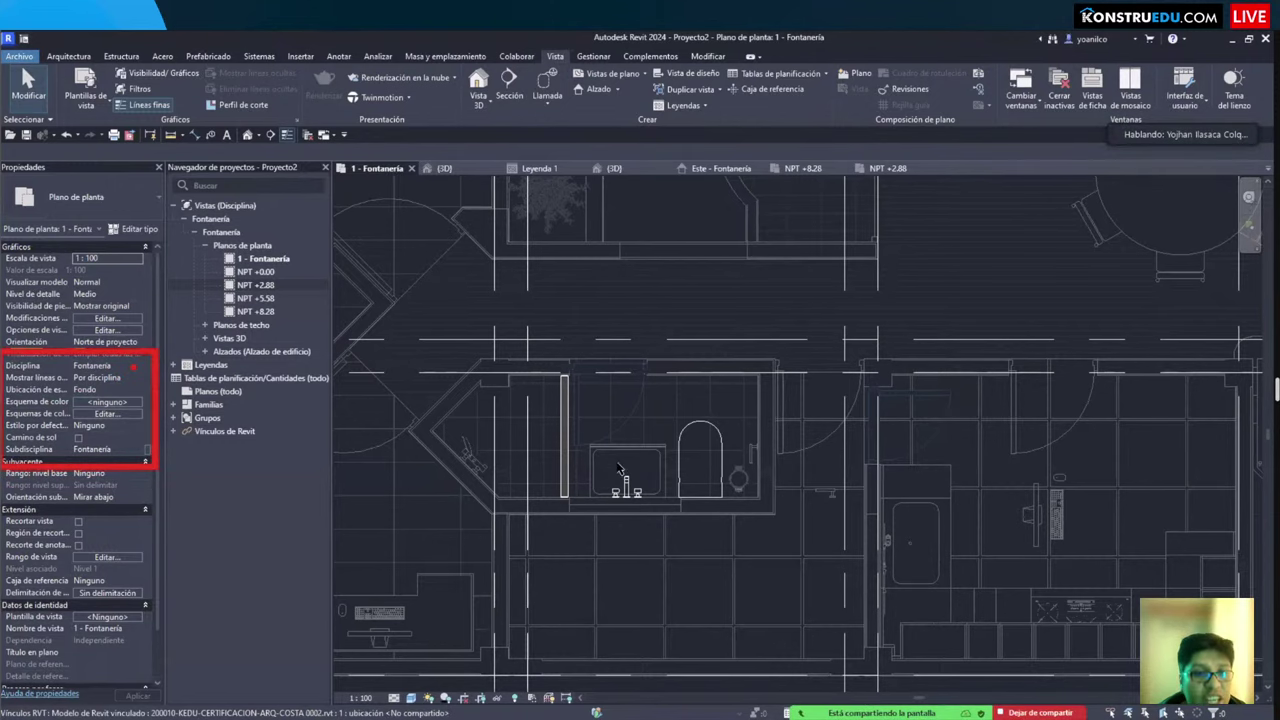
{"action": "left_click", "coordinate": [140, 366]}
{"action": "left_click", "coordinate": [143, 370]}
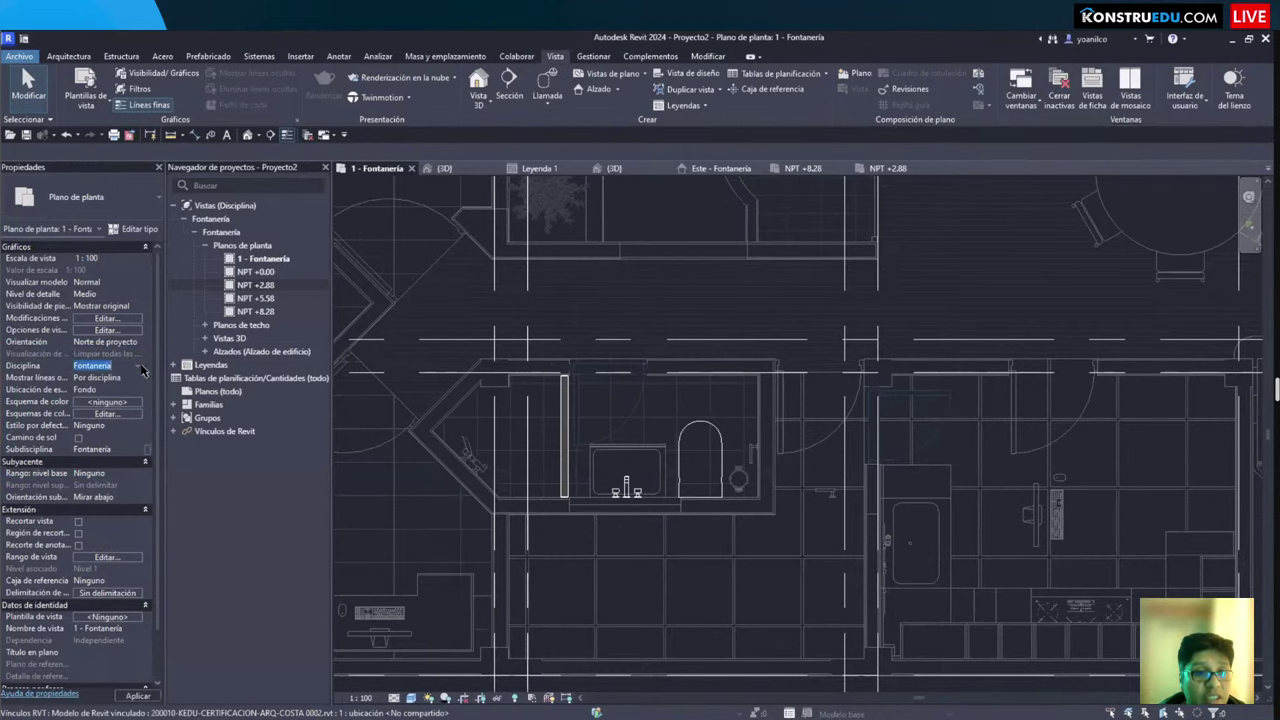
{"action": "left_click", "coordinate": [143, 370]}
{"action": "left_click", "coordinate": [110, 432]}
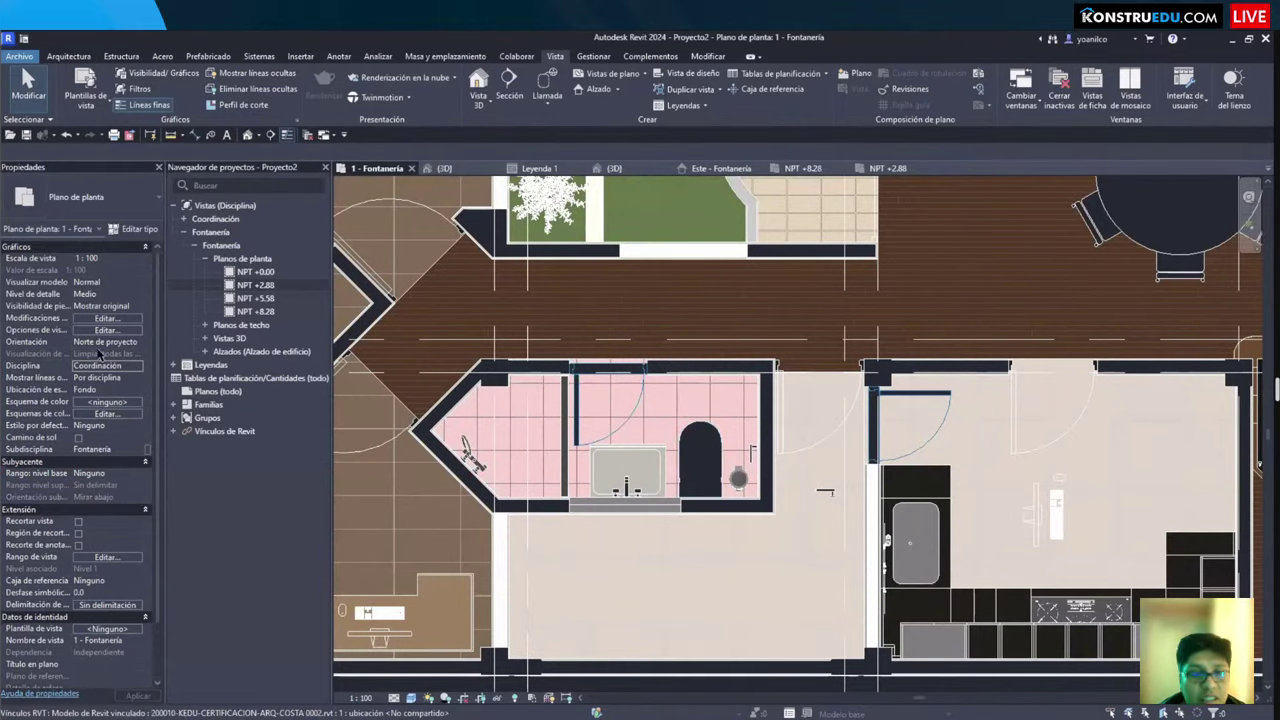
{"action": "left_click", "coordinate": [140, 367]}
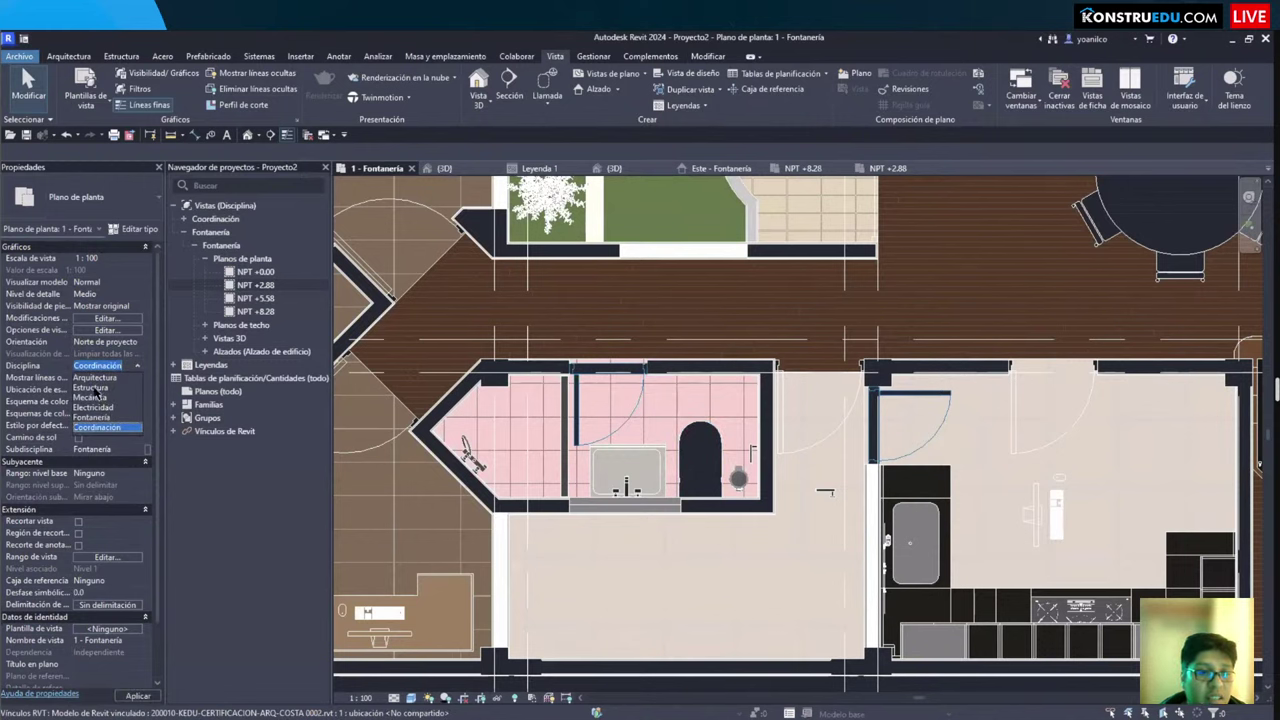
{"action": "left_click", "coordinate": [95, 377]}
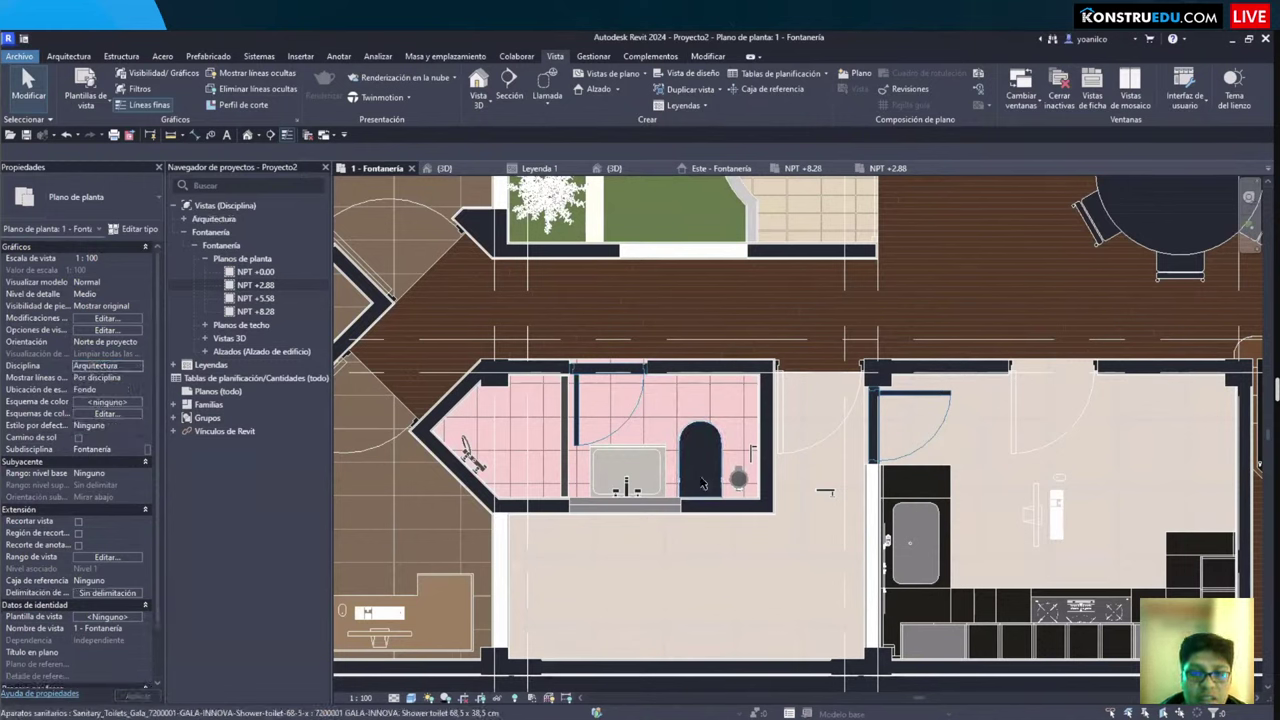
{"action": "left_click", "coordinate": [140, 366]}
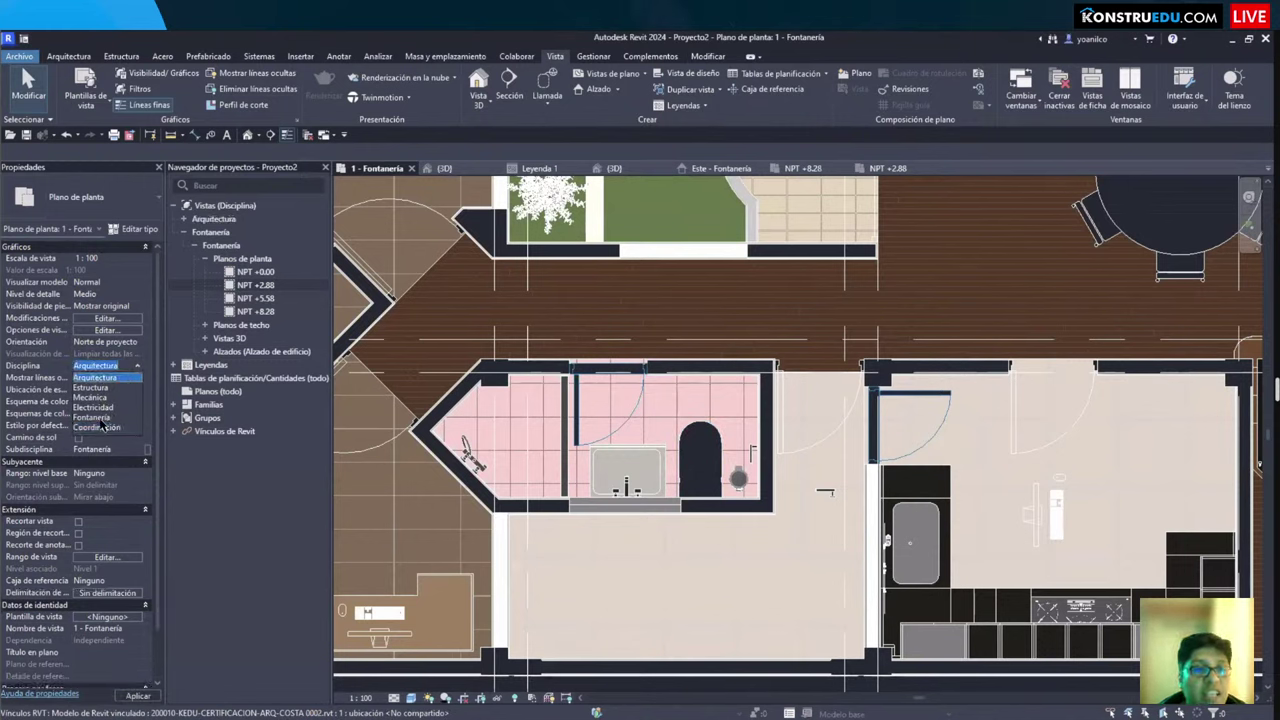
{"action": "left_click", "coordinate": [95, 418]}
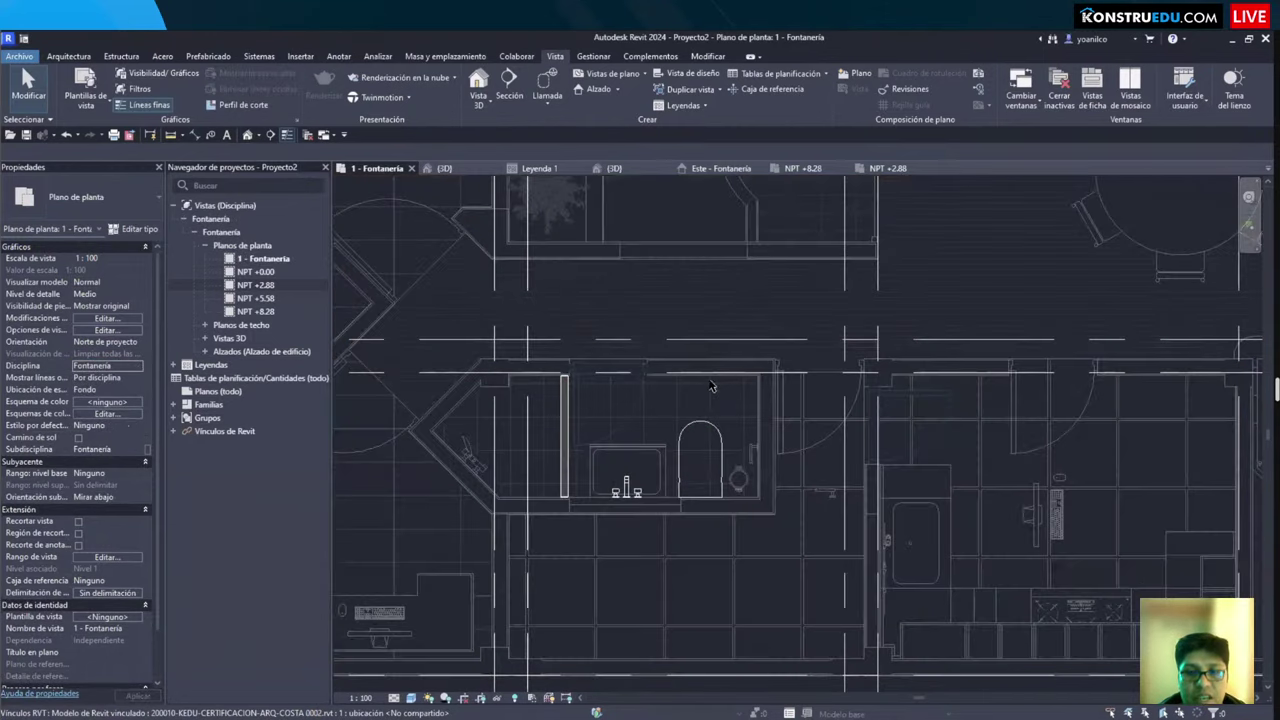
{"action": "key", "text": "v"}
{"action": "key", "text": "g"}
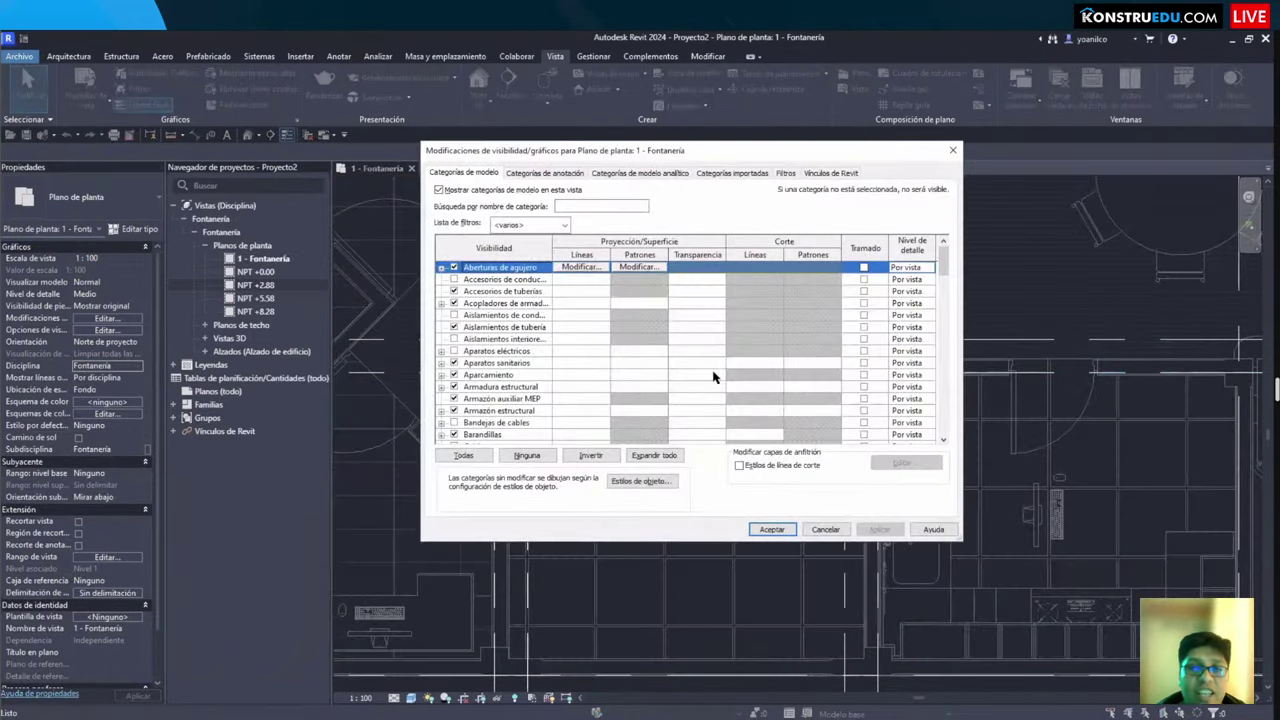
{"action": "key", "text": "Escape"}
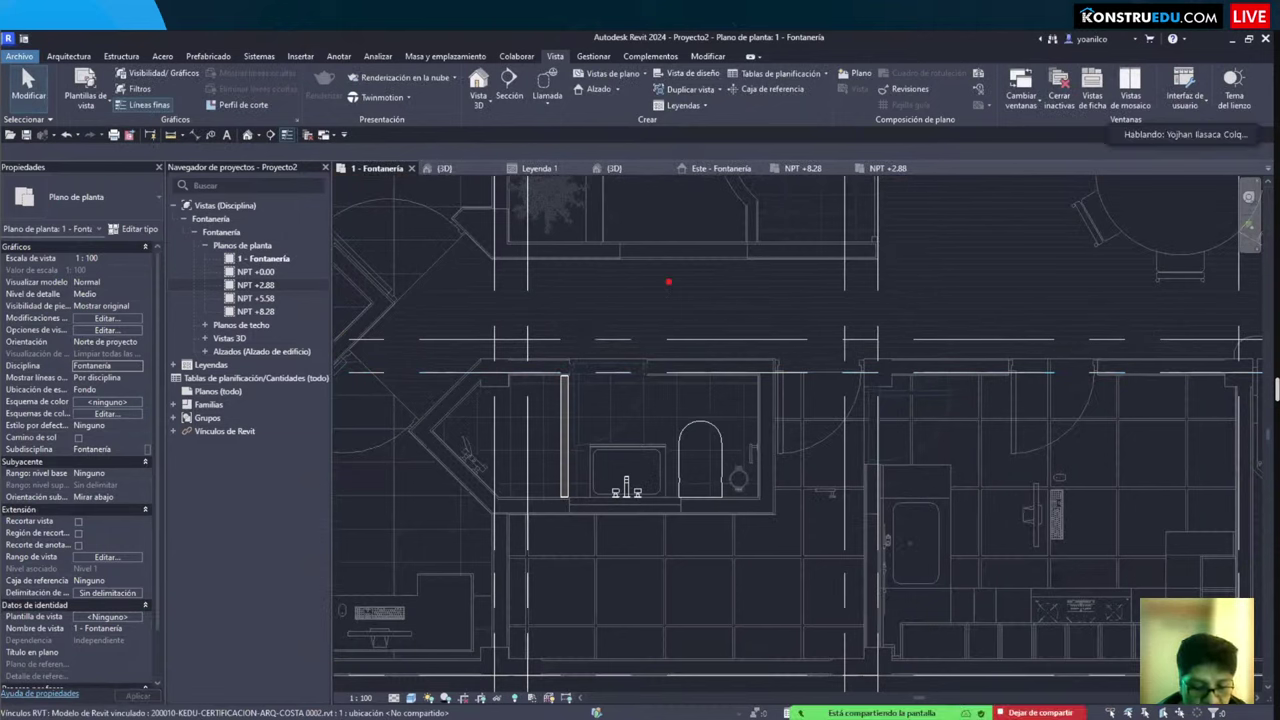
{"action": "type", "text": "VV O VG"}
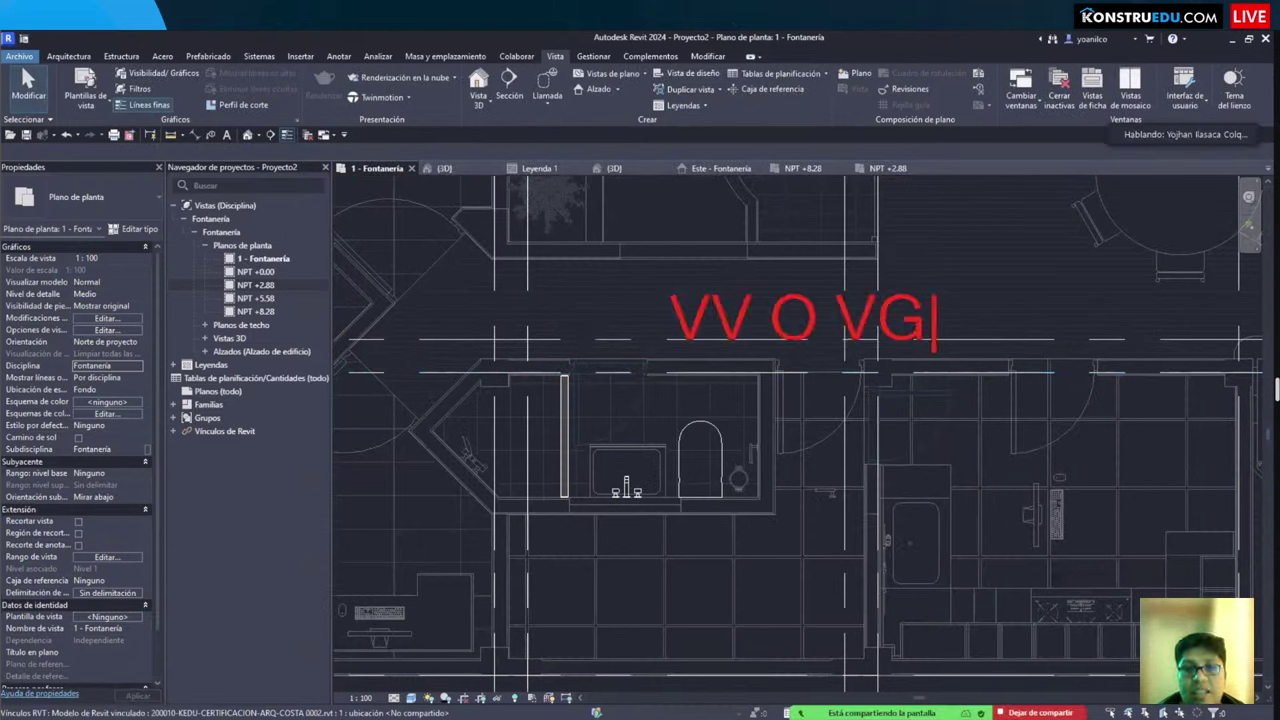
{"action": "key", "text": "Escape"}
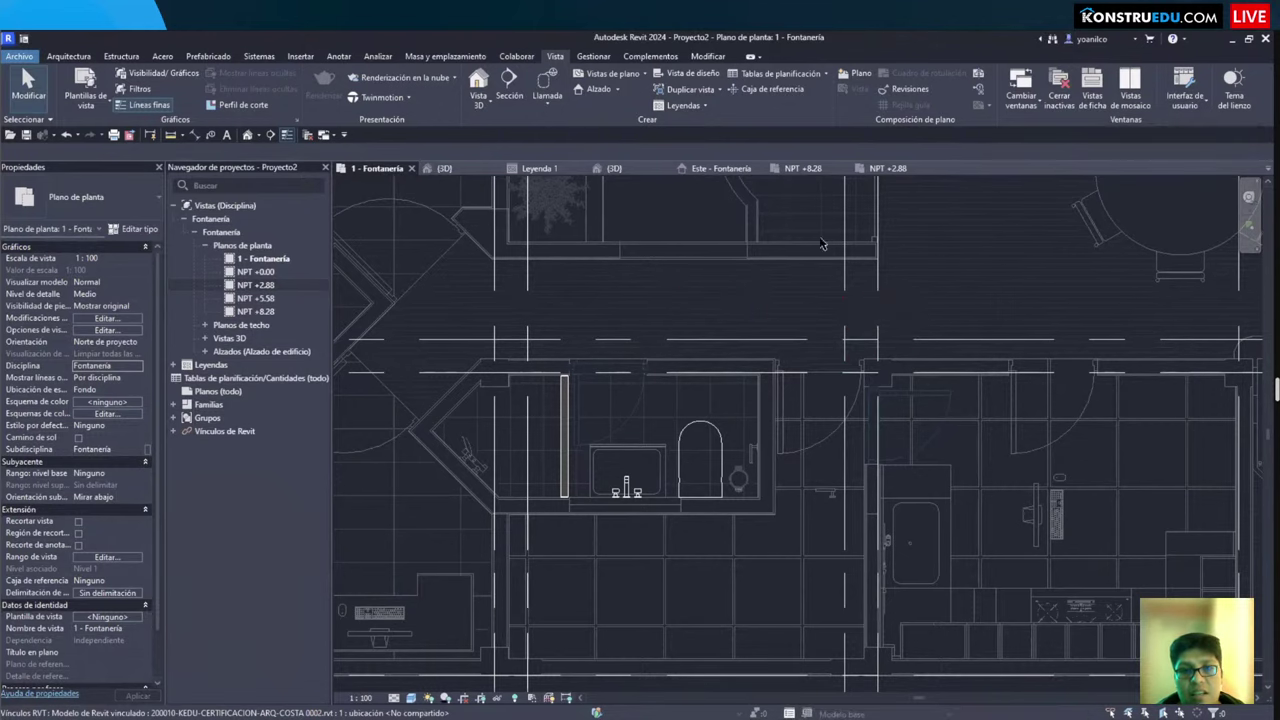
{"action": "key", "text": "v"}
{"action": "key", "text": "g"}
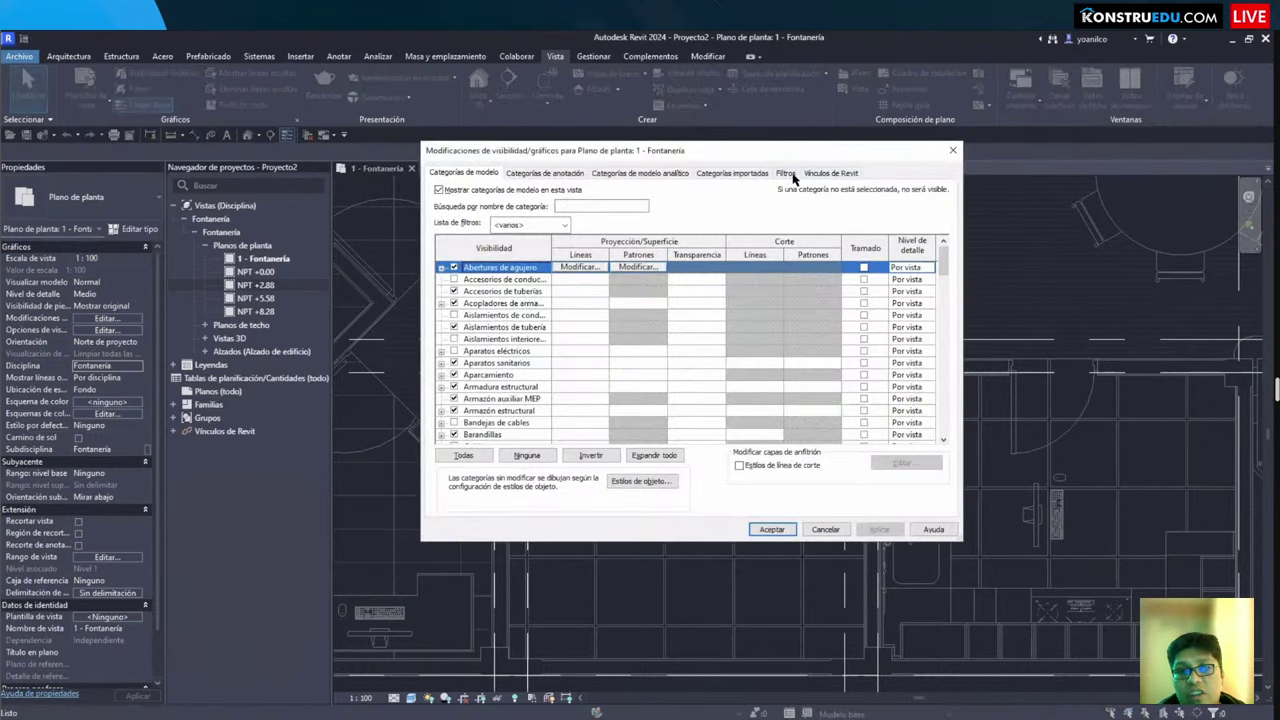
{"action": "left_click", "coordinate": [812, 176]}
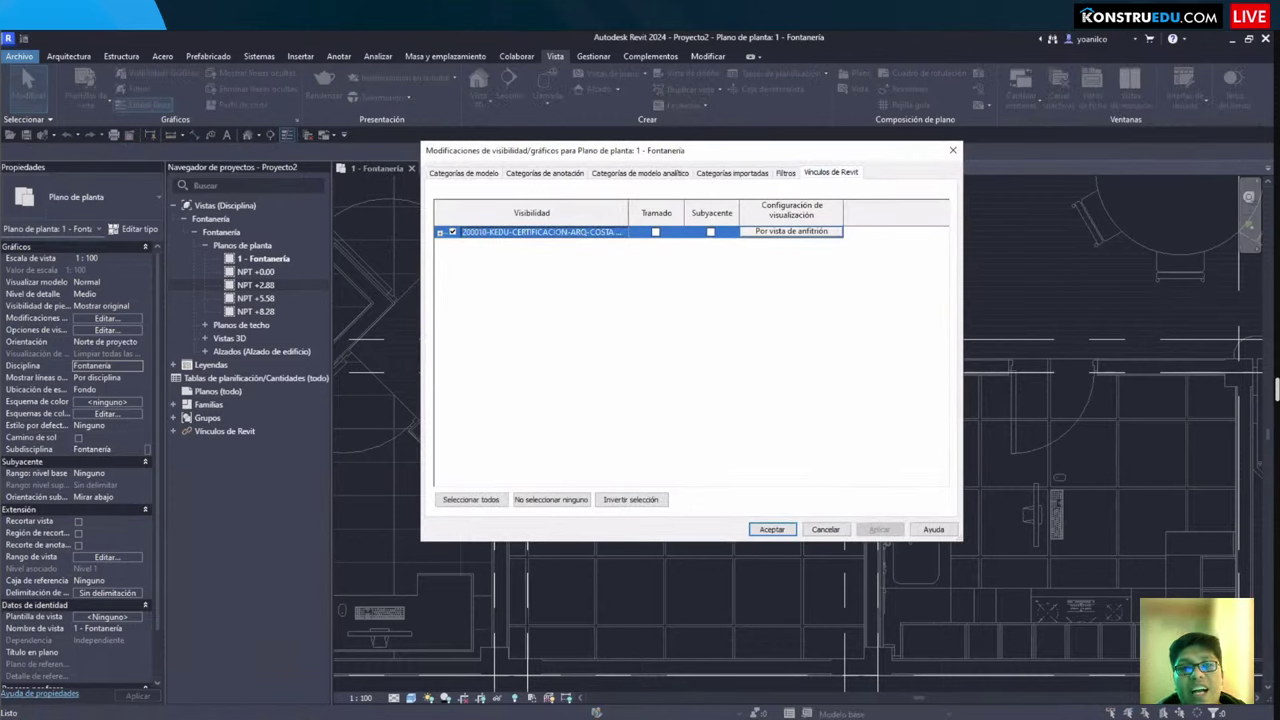
{"action": "left_click_drag", "start_coordinate": [420, 188], "coordinate": [858, 258]}
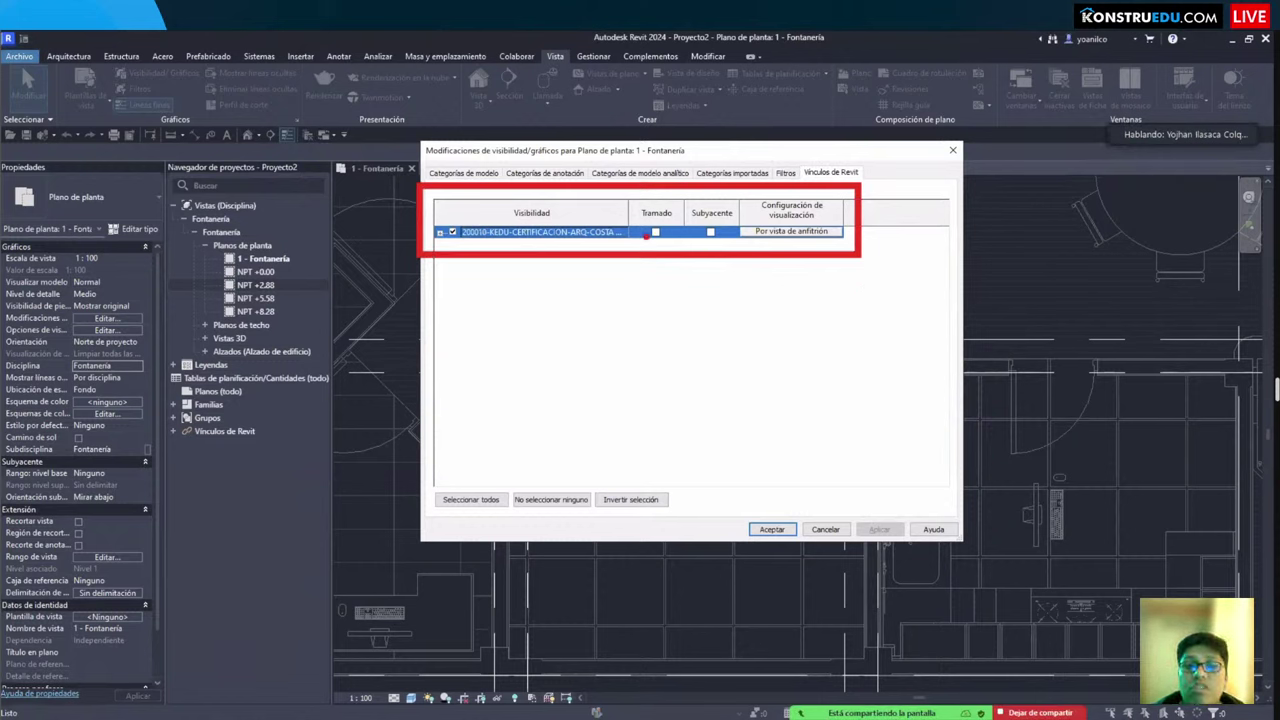
{"action": "left_click_drag", "start_coordinate": [655, 268], "coordinate": [660, 325]}
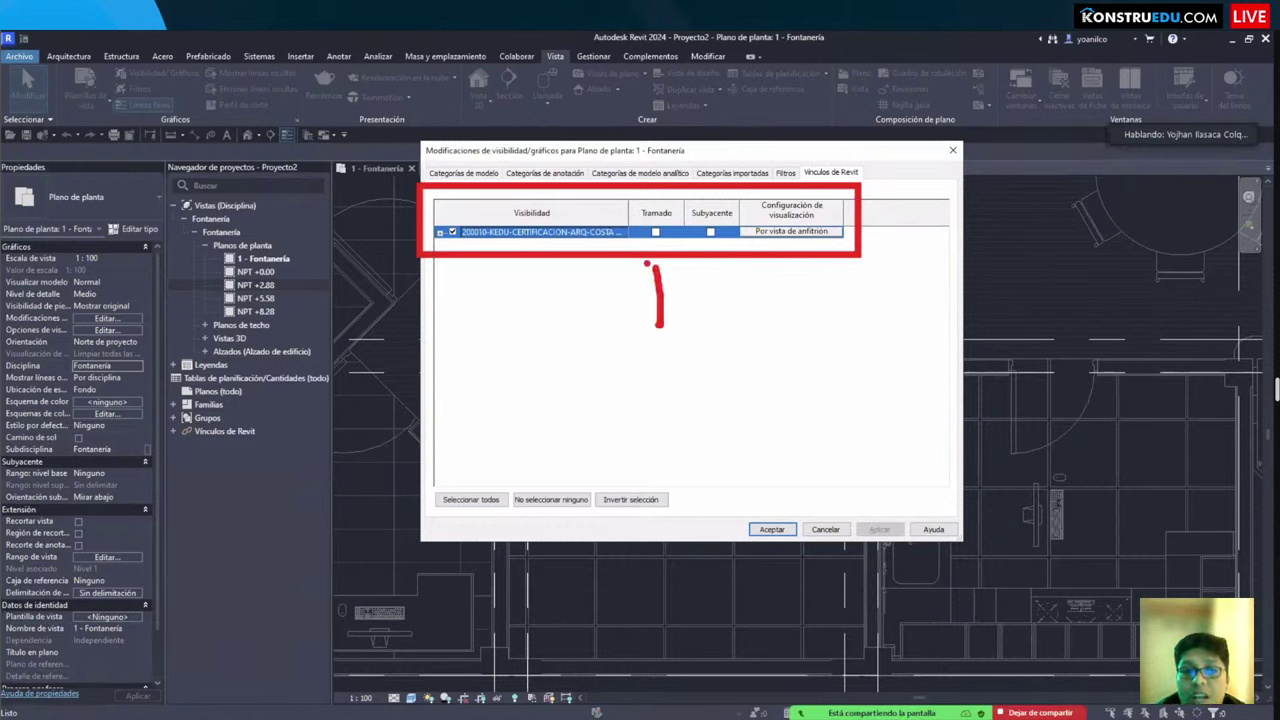
{"action": "left_click_drag", "start_coordinate": [656, 264], "coordinate": [646, 290]}
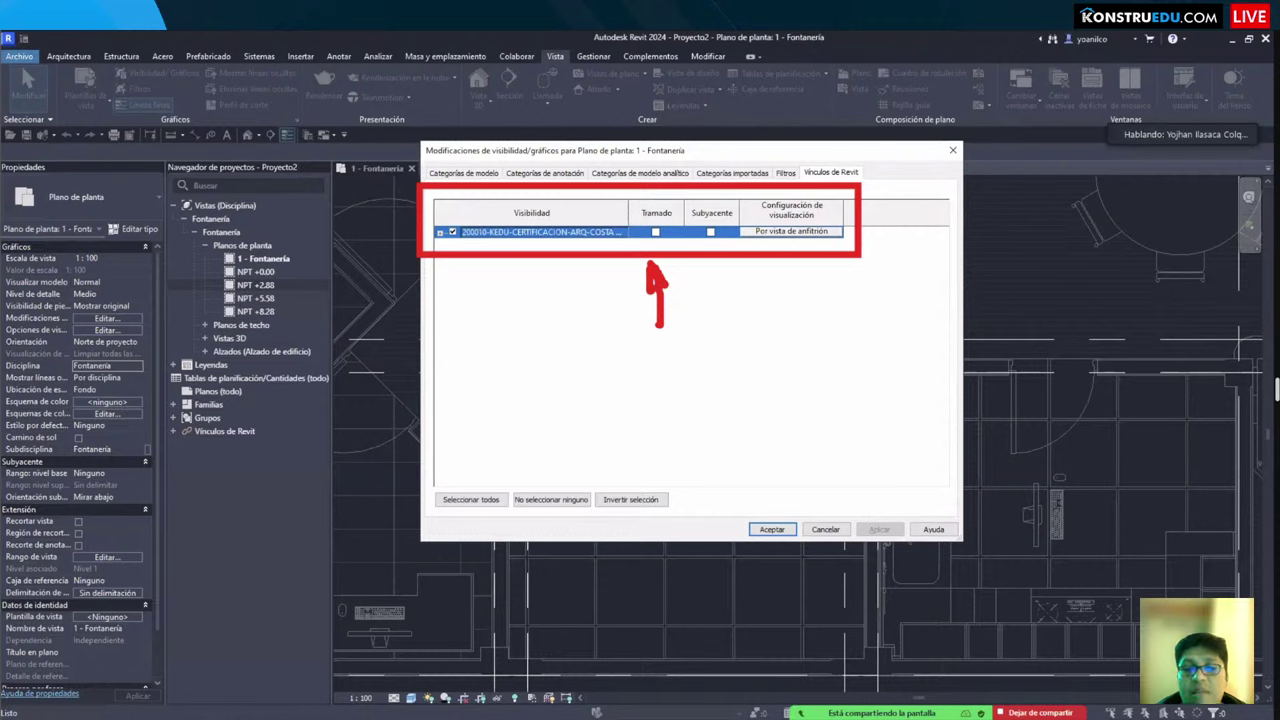
{"action": "key", "text": "Escape"}
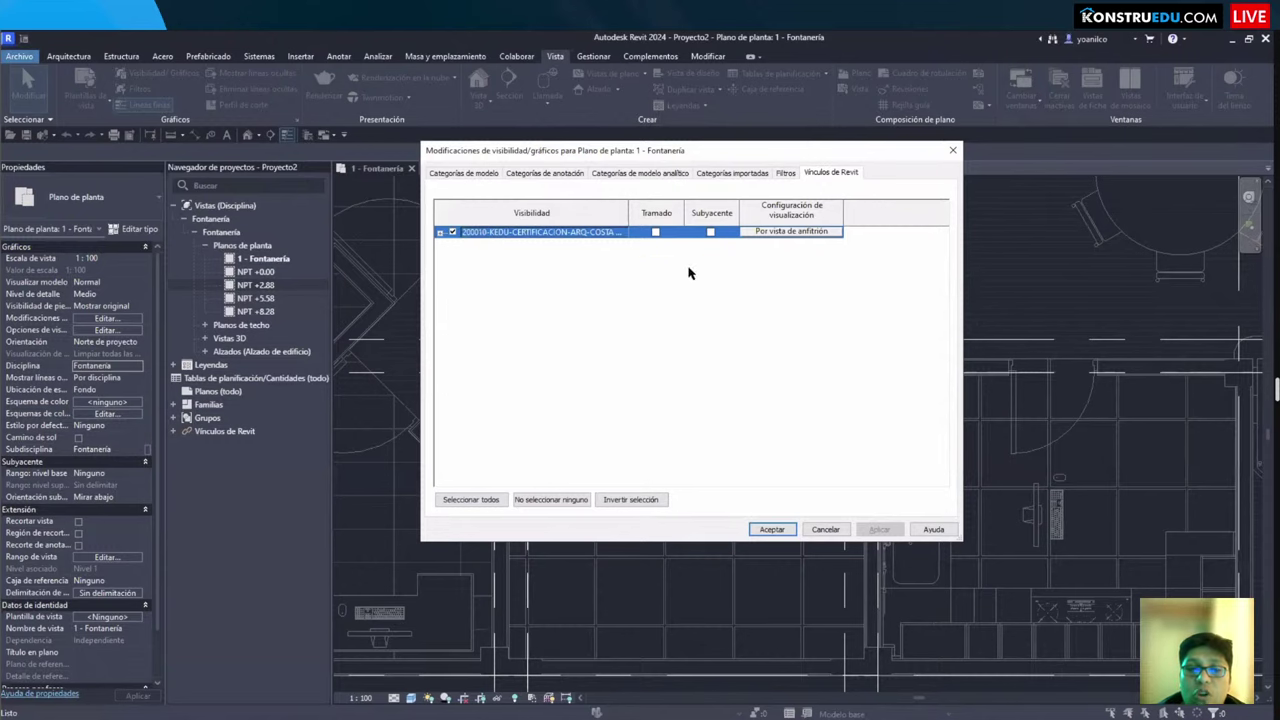
{"action": "key", "text": "Return"}
Step: Zoom into the bathroom, glance at the Anotar tools, then return to Sistemas
{"action": "scroll", "coordinate": [777, 430], "scroll_direction": "up", "scroll_amount": 3}
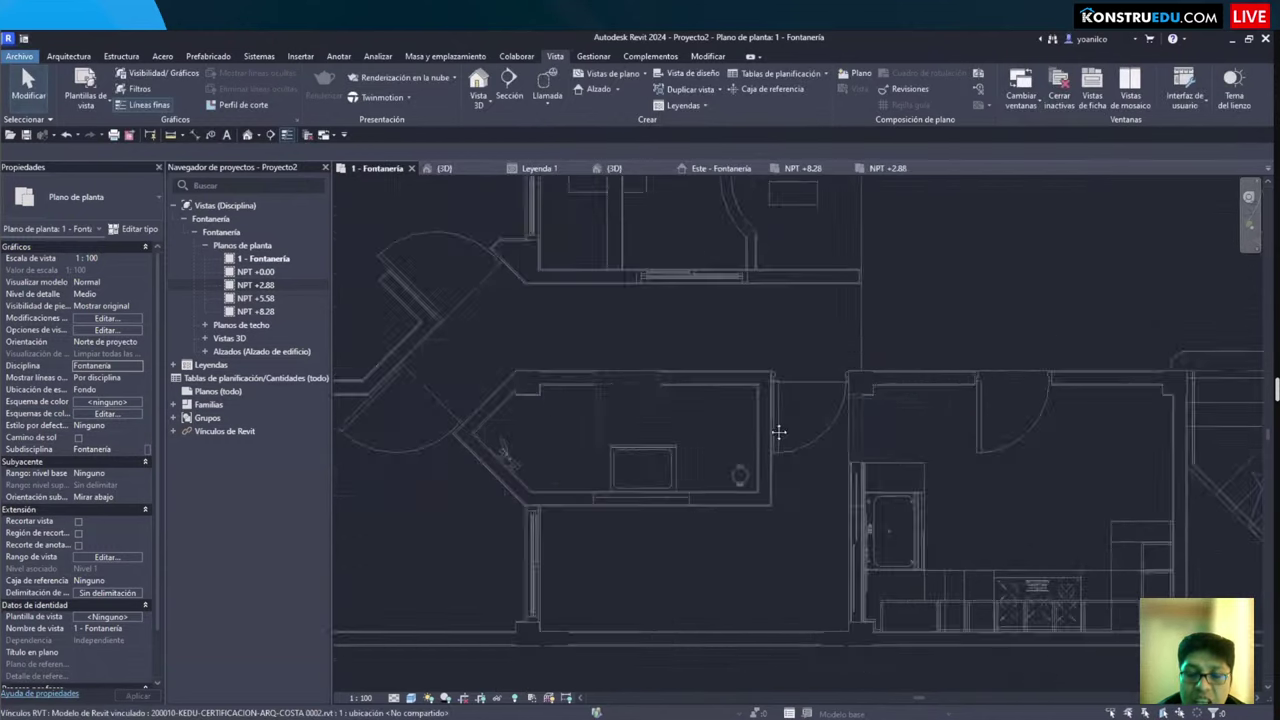
{"action": "scroll", "coordinate": [745, 388], "scroll_direction": "up", "scroll_amount": 5}
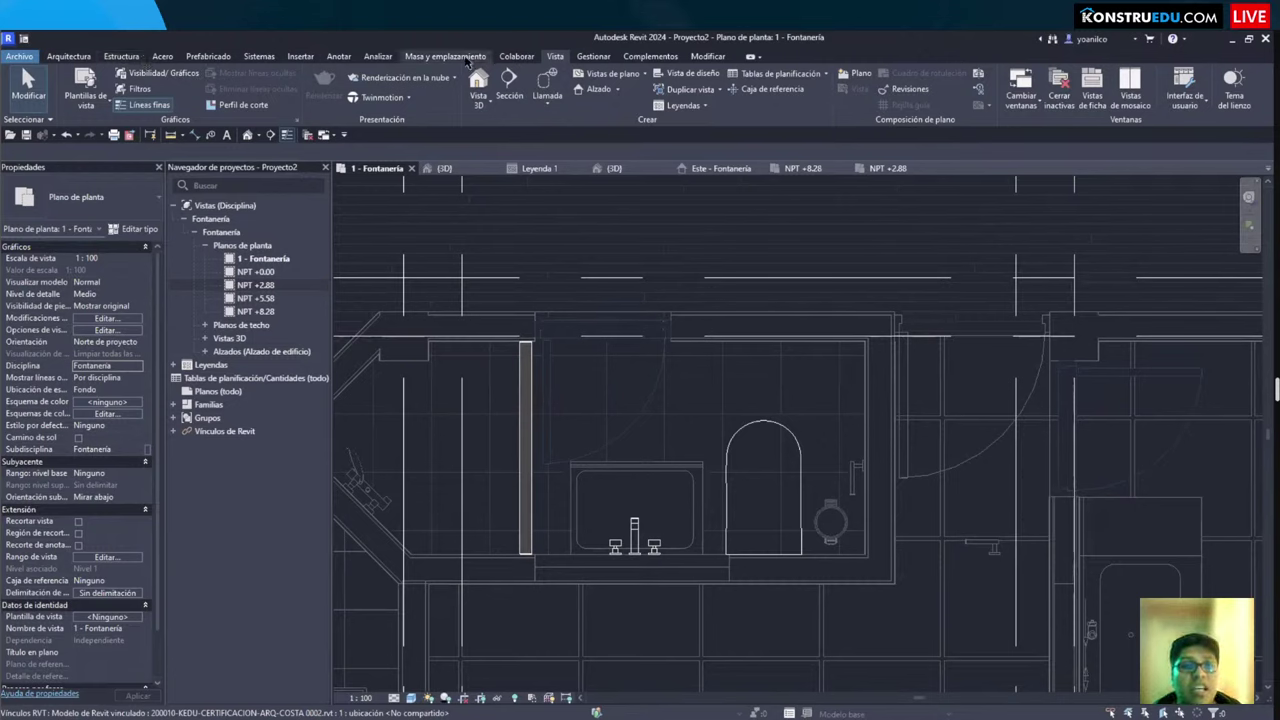
{"action": "left_click", "coordinate": [339, 57]}
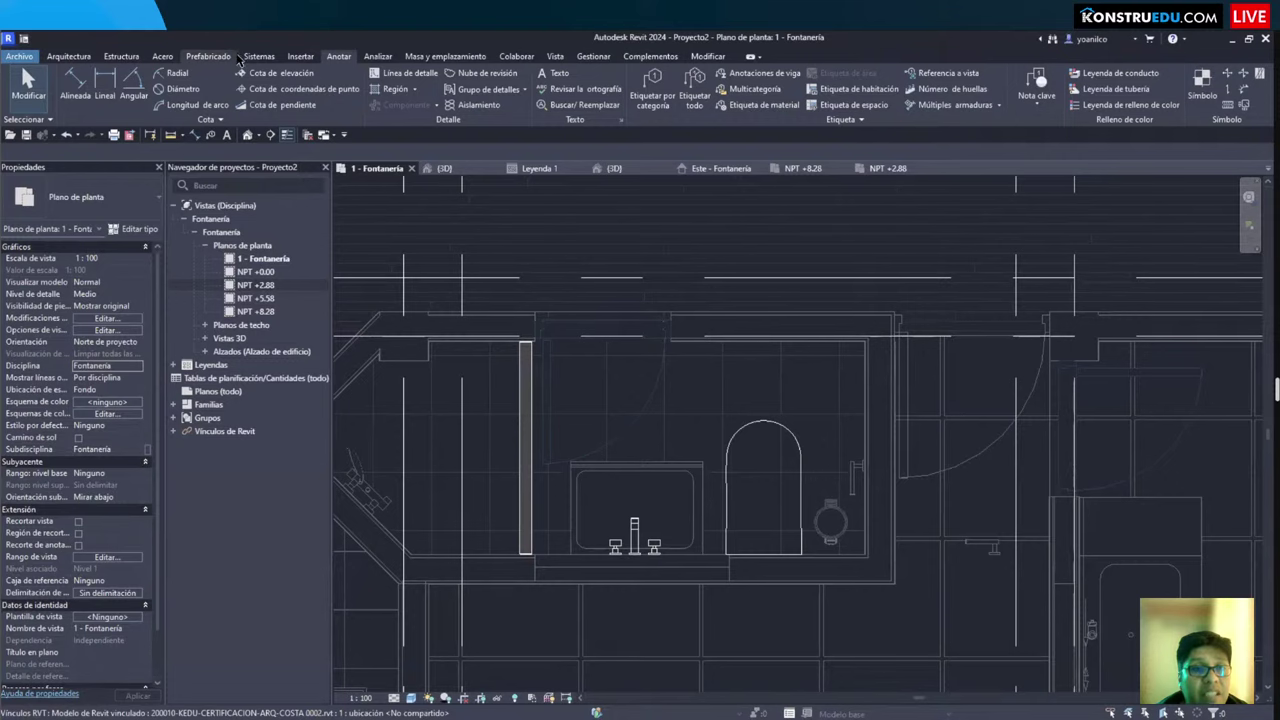
{"action": "left_click", "coordinate": [258, 58]}
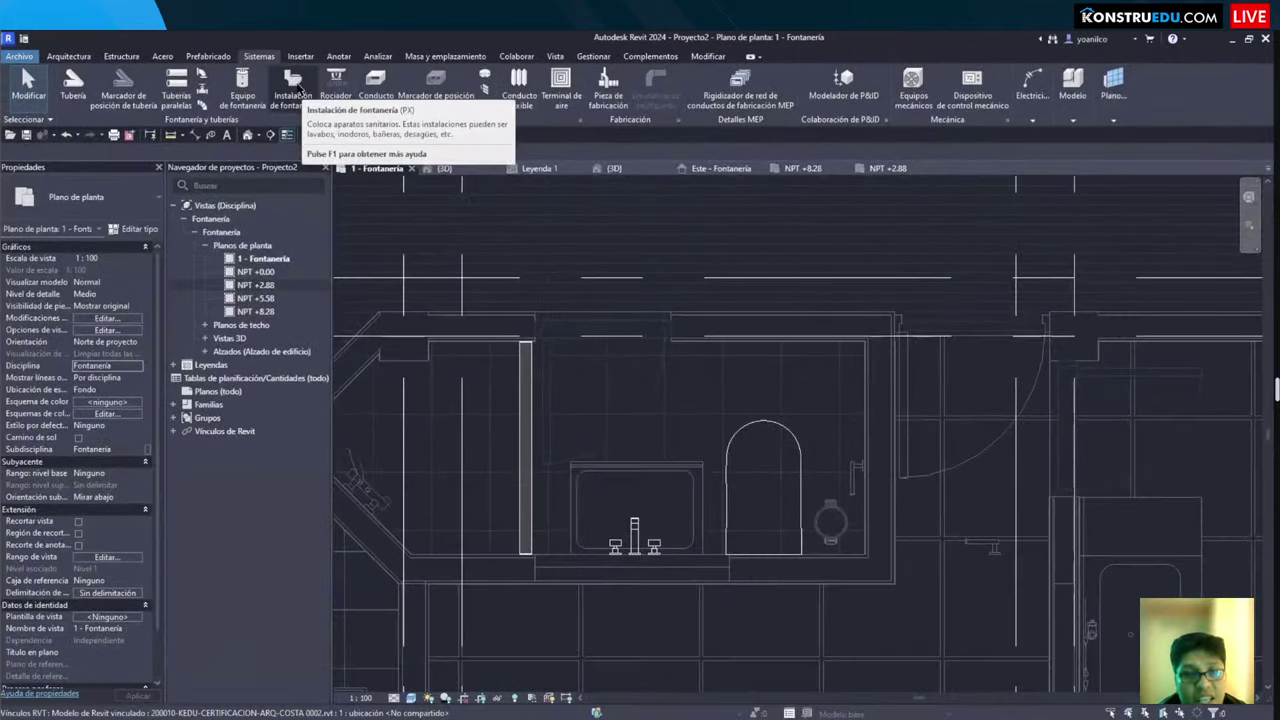
Step: Start plumbing fixture placement and sketch a mark to the right of the toilet
{"action": "left_click", "coordinate": [296, 88]}
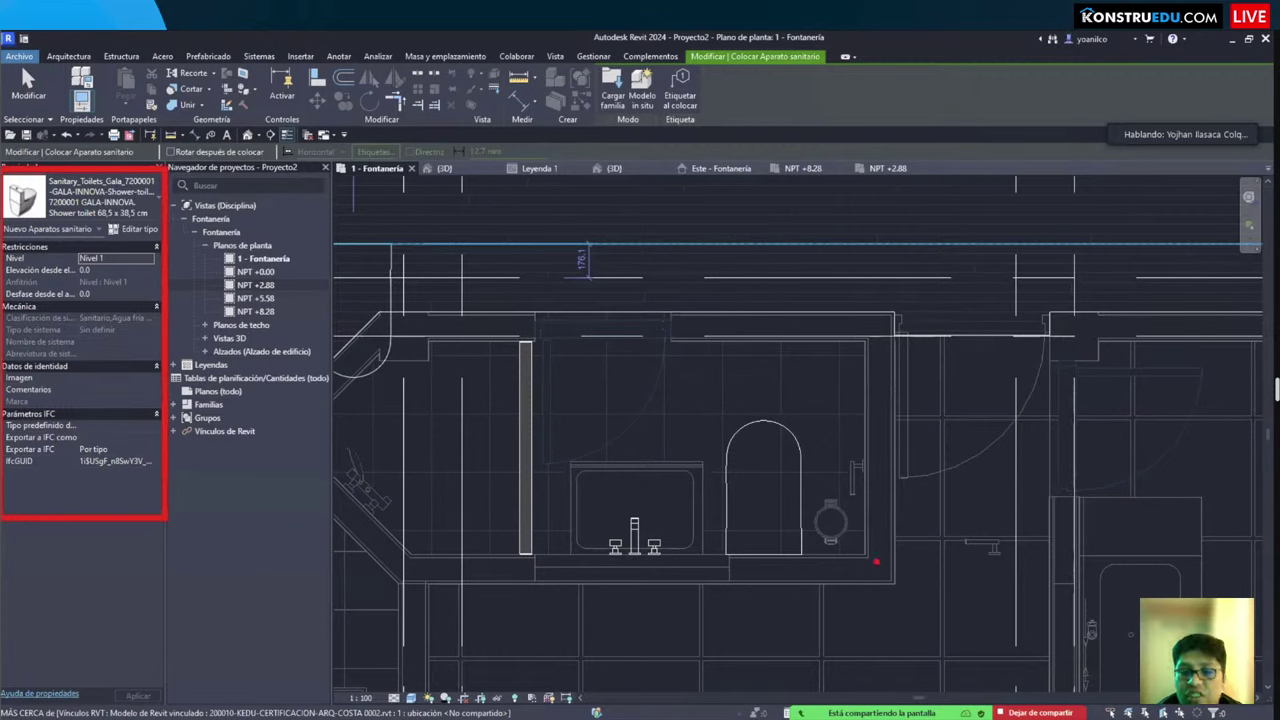
{"action": "mouse_move", "coordinate": [845, 354]}
{"action": "left_mouse_down"}
{"action": "mouse_move", "coordinate": [845, 410]}
{"action": "mouse_move", "coordinate": [876, 398]}
{"action": "left_mouse_up"}
{"action": "left_click_drag", "start_coordinate": [876, 356], "coordinate": [842, 398]}
{"action": "left_click_drag", "start_coordinate": [886, 352], "coordinate": [886, 412]}
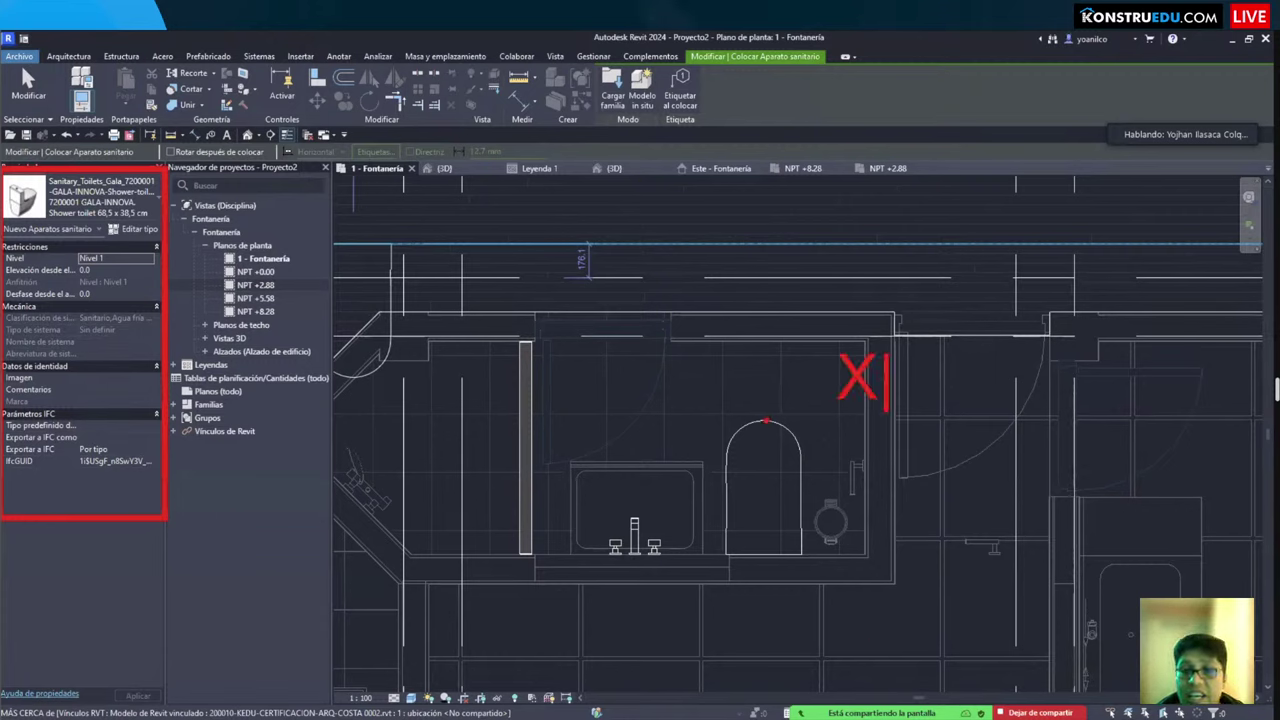
Step: Write the on-screen note 'ANFITRION ?', then cancel fixture placement and zoom out
{"action": "key", "text": "BackSpace"}
{"action": "type", "text": "ANFITRI"}
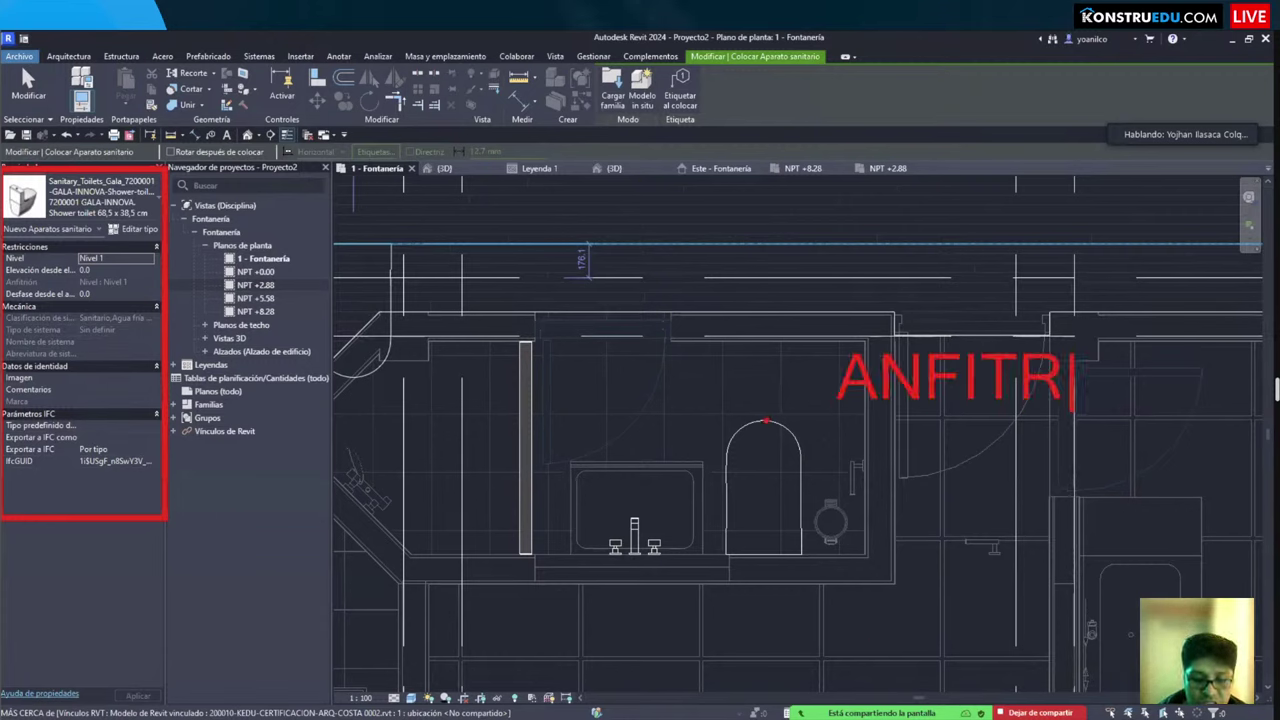
{"action": "type", "text": "ON ?"}
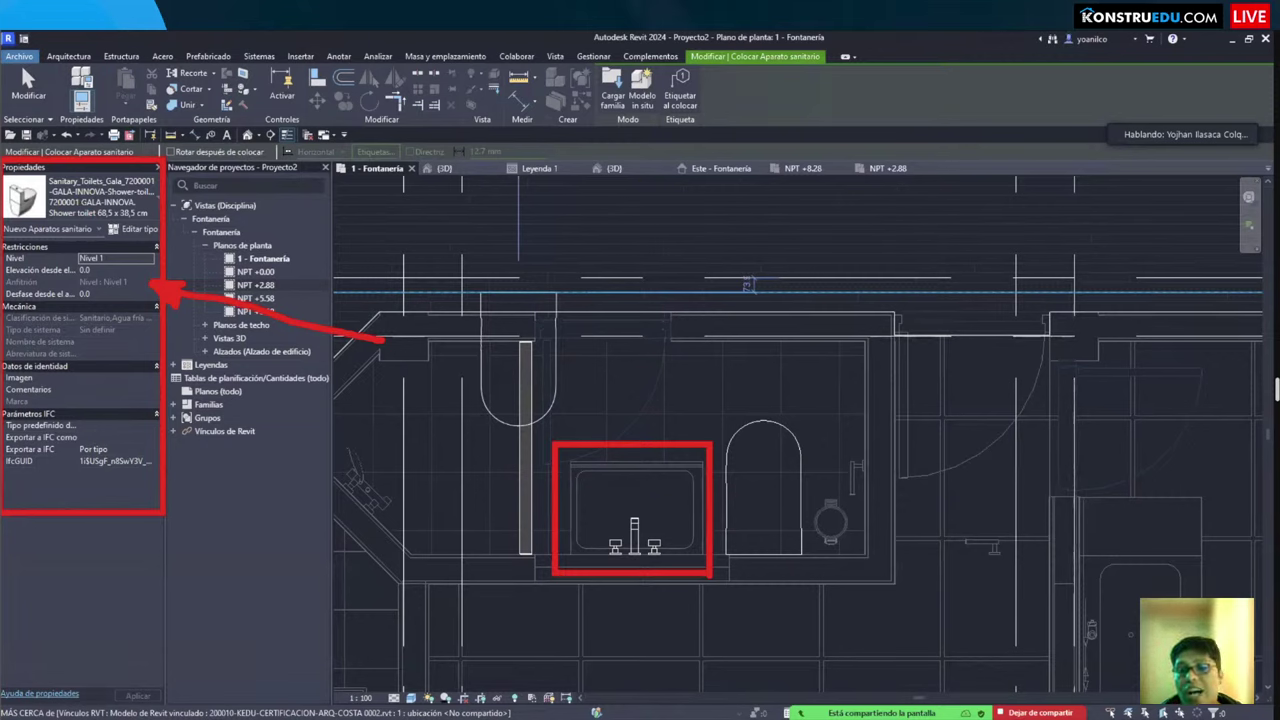
{"action": "key", "text": "Escape"}
{"action": "key", "text": "Escape"}
{"action": "scroll", "coordinate": [1197, 363], "scroll_direction": "down", "scroll_amount": 2}
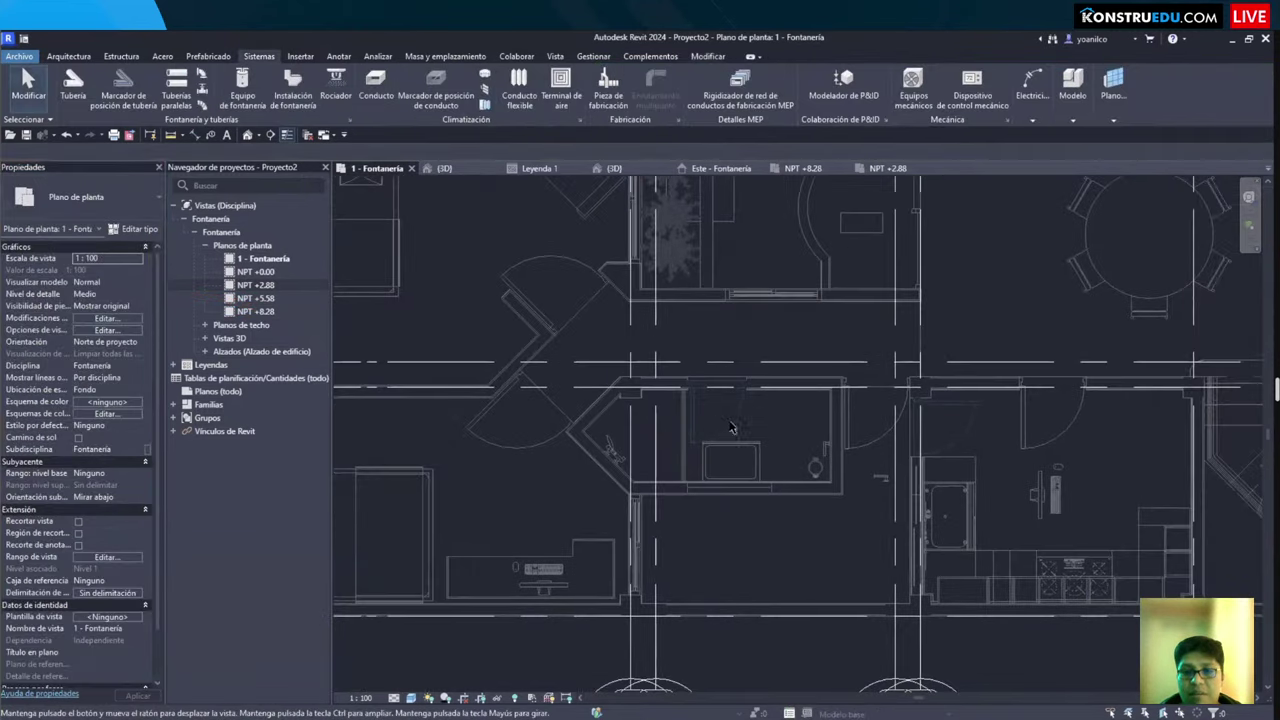
Step: Cancel the accidentally started structural column command
{"action": "key", "text": "c"}
{"action": "key", "text": "l"}
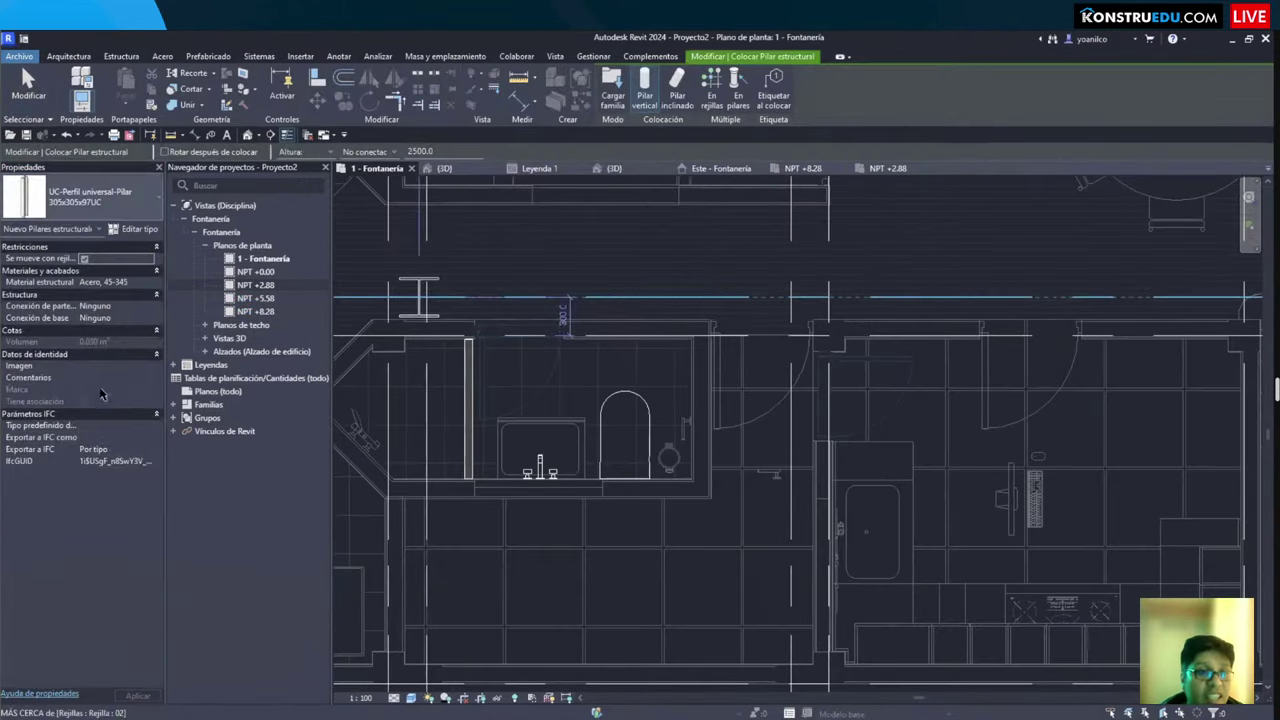
{"action": "left_click", "coordinate": [73, 208]}
{"action": "key", "text": "Escape"}
{"action": "key", "text": "Escape"}
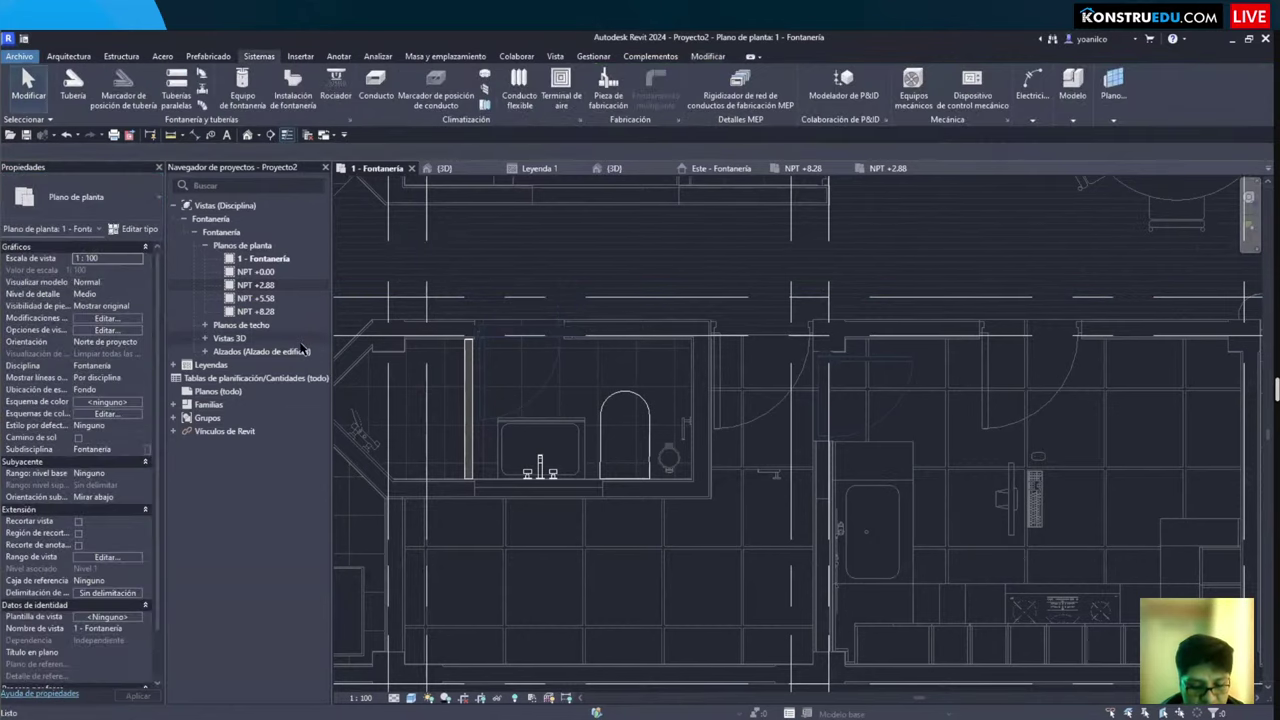
Step: Start placing an M_Urinario - De pared : Válvula de descarga 20 mm plumbing fixture
{"action": "left_click", "coordinate": [293, 88]}
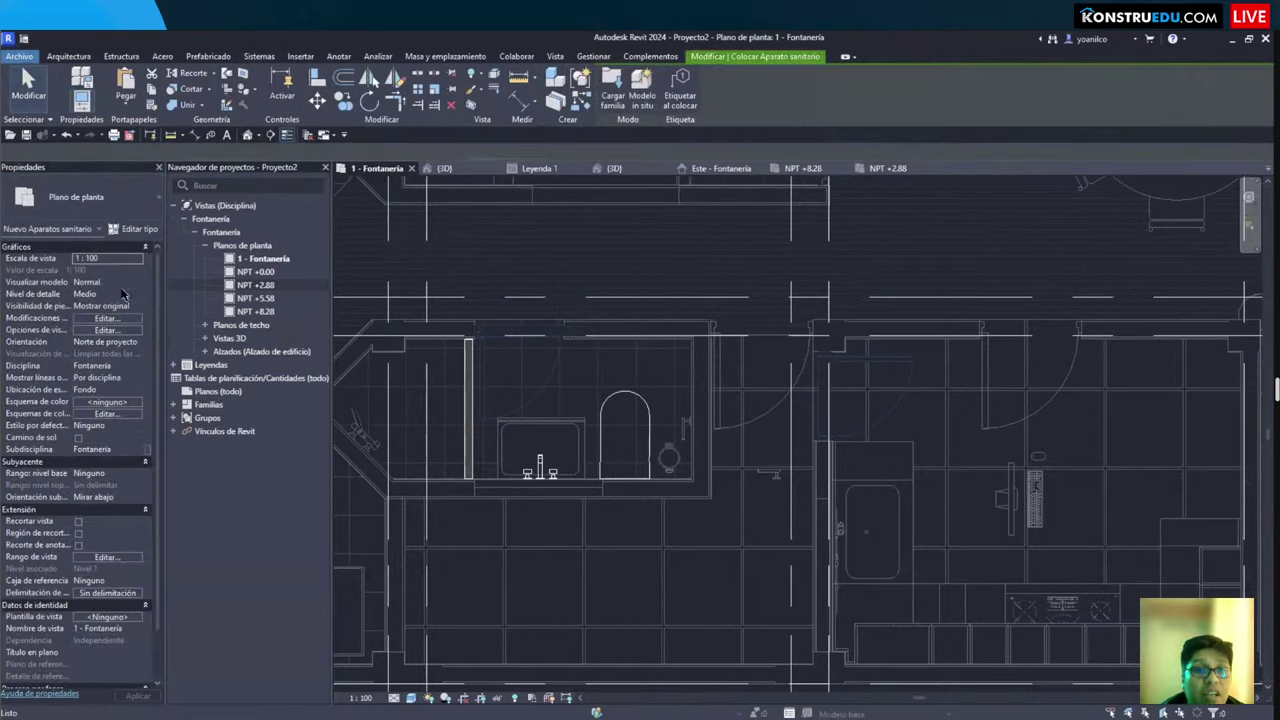
{"action": "left_click", "coordinate": [104, 212]}
{"action": "left_click", "coordinate": [76, 378]}
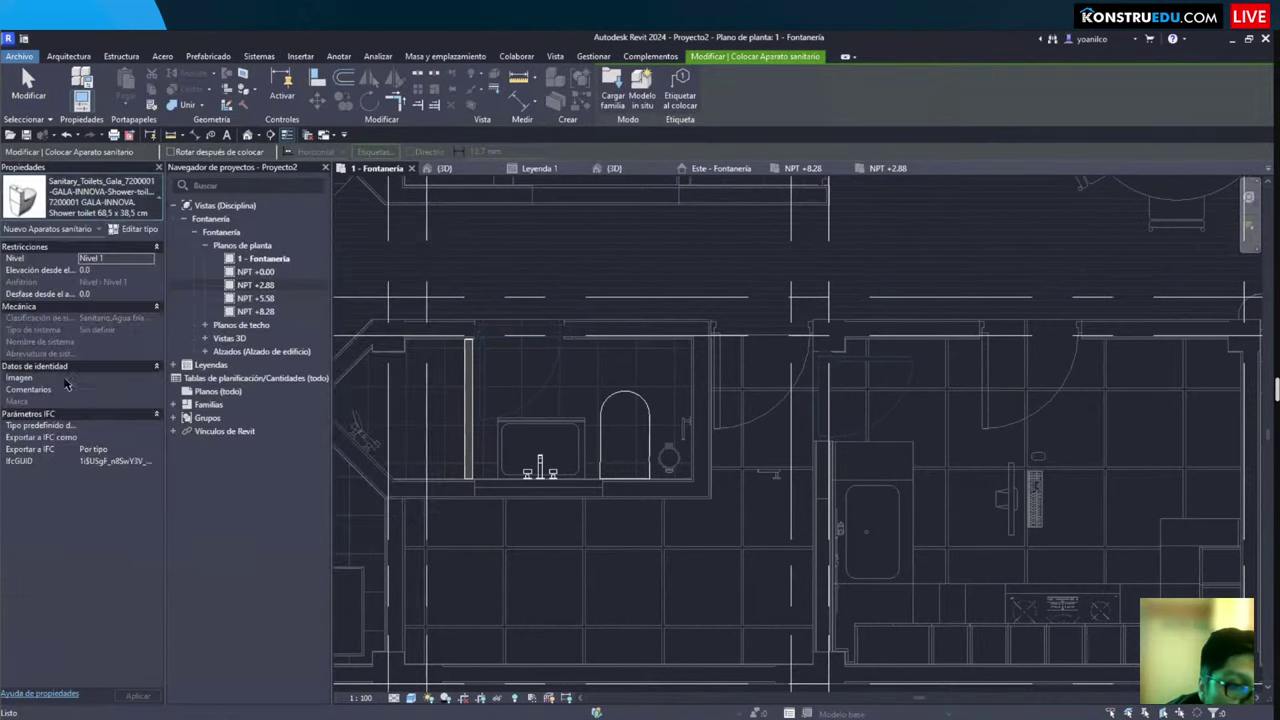
Step: Keep the M_Urinario - De pared 20 mm flush-valve type and pan to the wall near grids F–G
{"action": "left_click", "coordinate": [80, 198]}
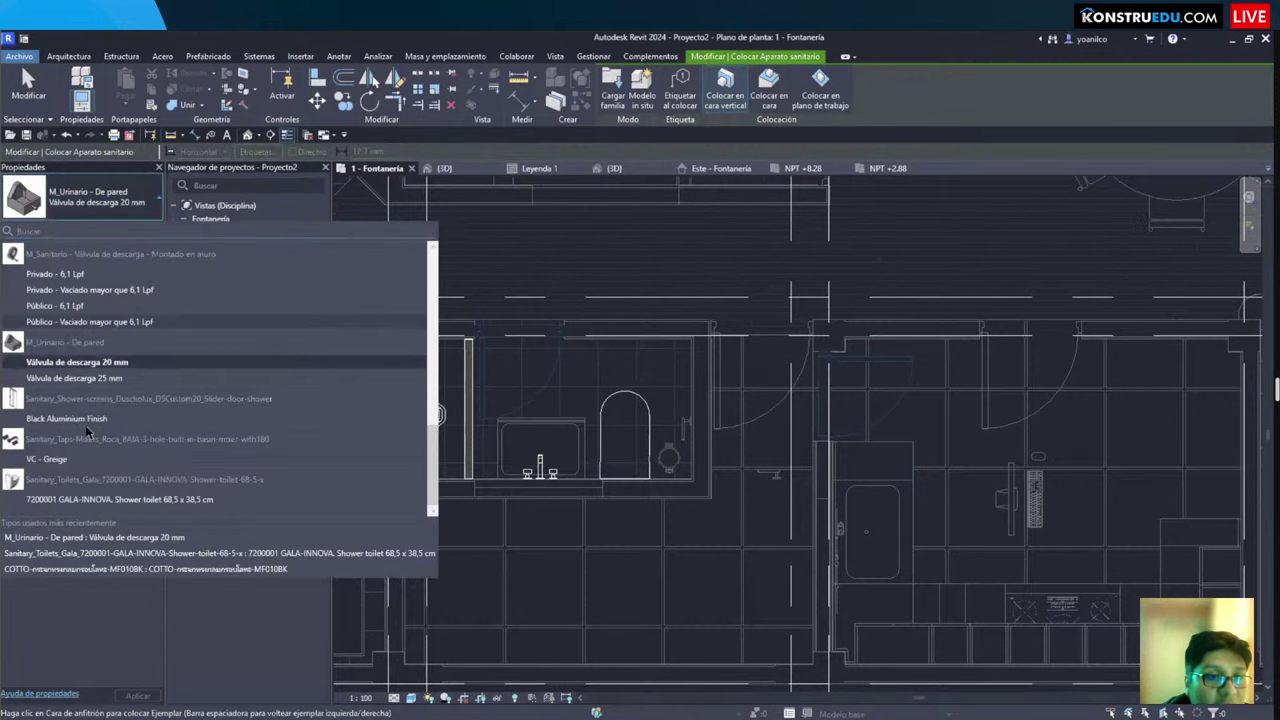
{"action": "left_click", "coordinate": [45, 365]}
{"action": "scroll", "coordinate": [429, 429], "scroll_direction": "down", "scroll_amount": 5}
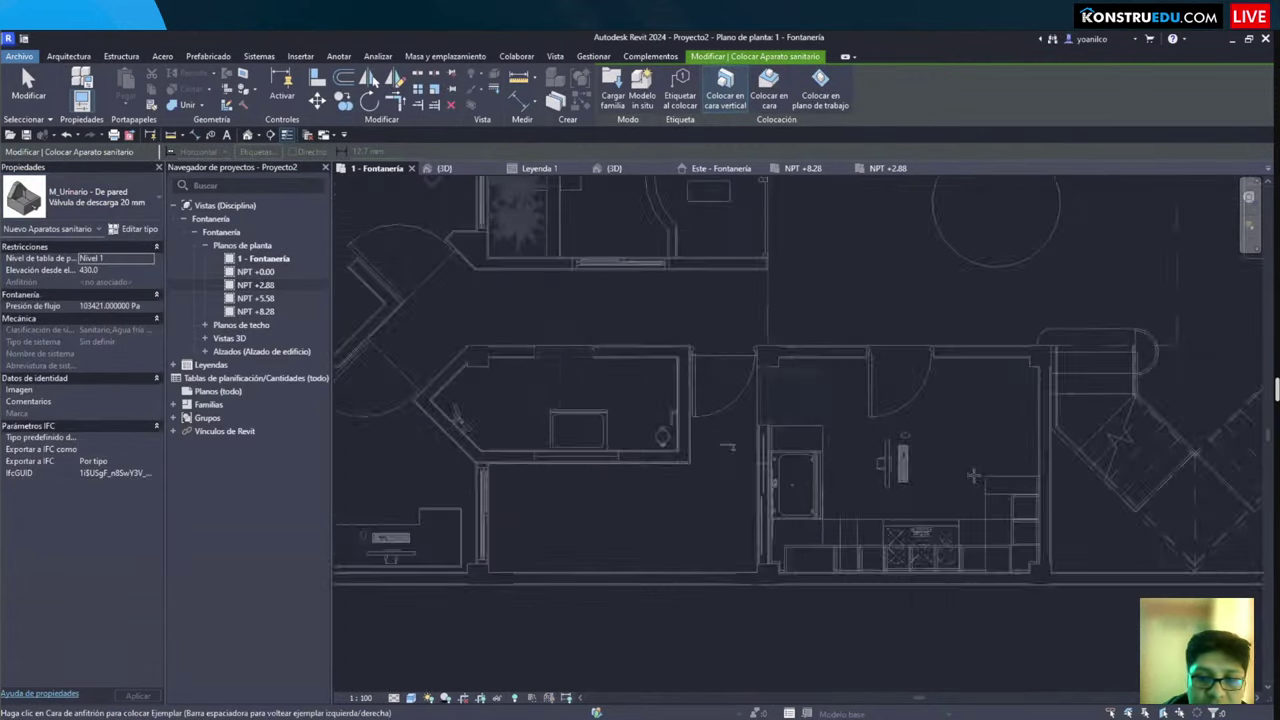
{"action": "scroll", "coordinate": [429, 429], "scroll_direction": "up", "scroll_amount": 5}
{"action": "middle_click_drag", "start_coordinate": [698, 535], "coordinate": [943, 628]}
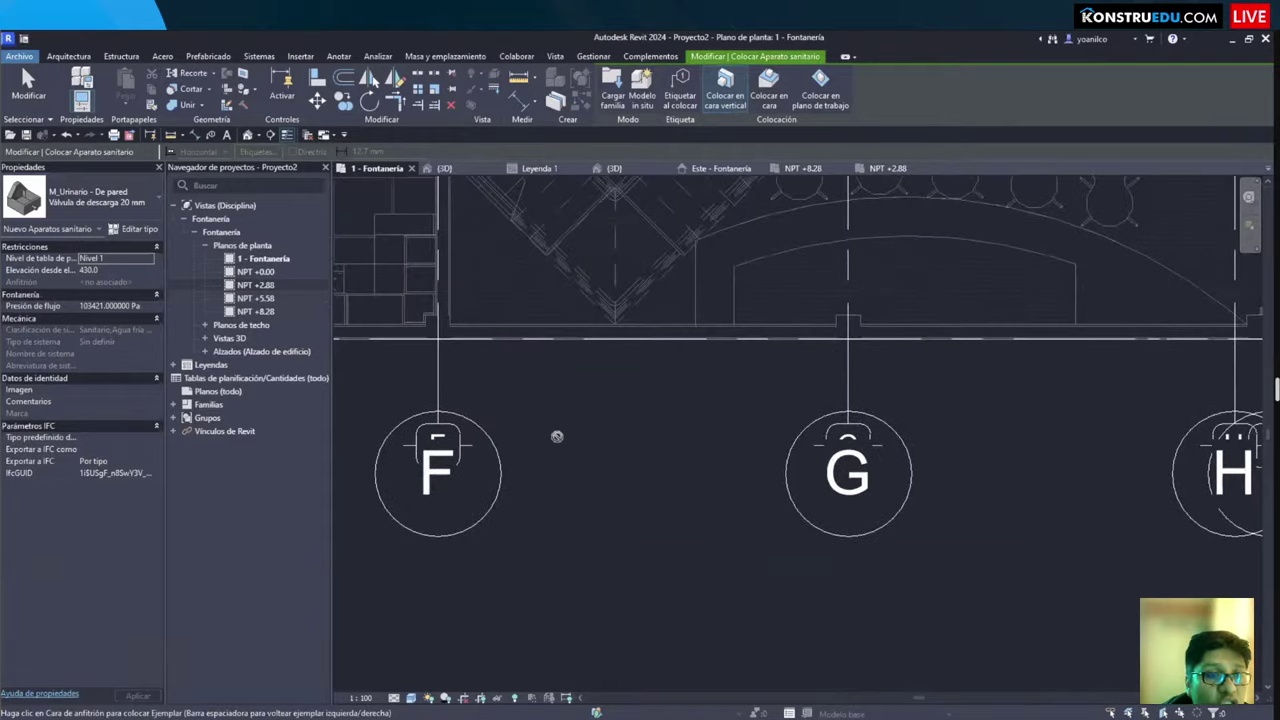
{"action": "scroll", "coordinate": [600, 446], "scroll_direction": "up", "scroll_amount": 2}
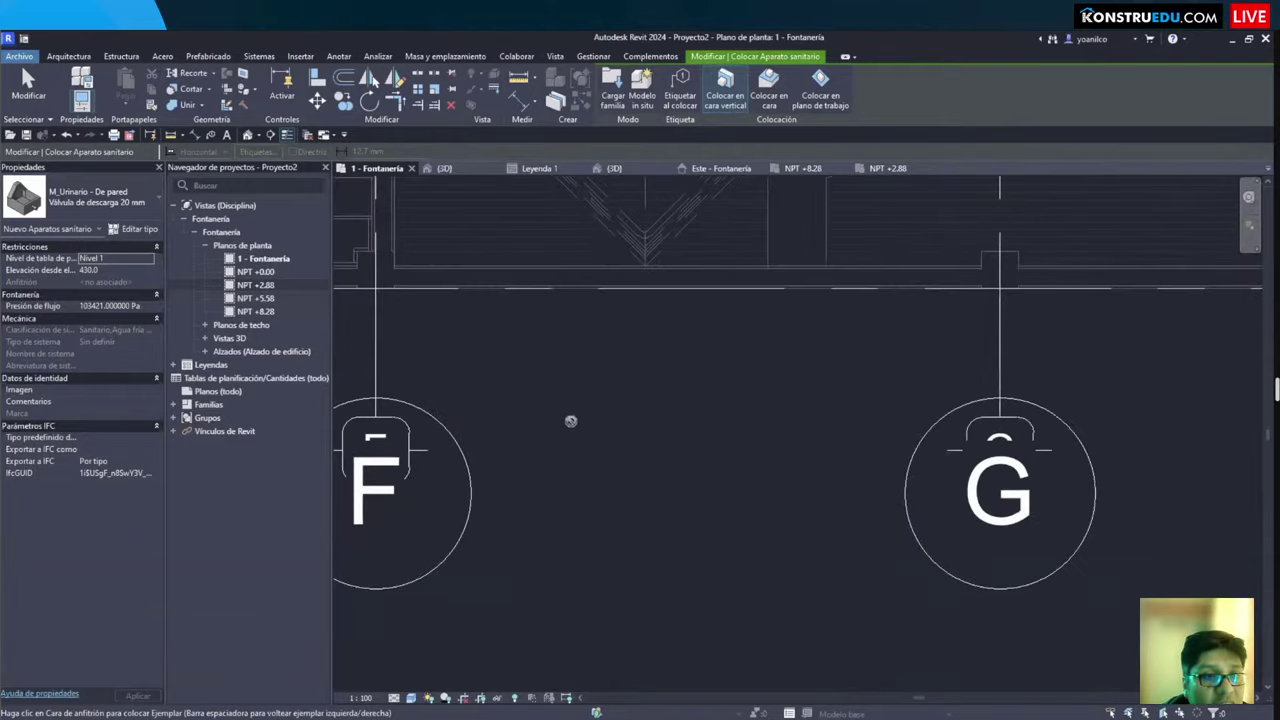
{"action": "scroll", "coordinate": [660, 477], "scroll_direction": "down", "scroll_amount": 2}
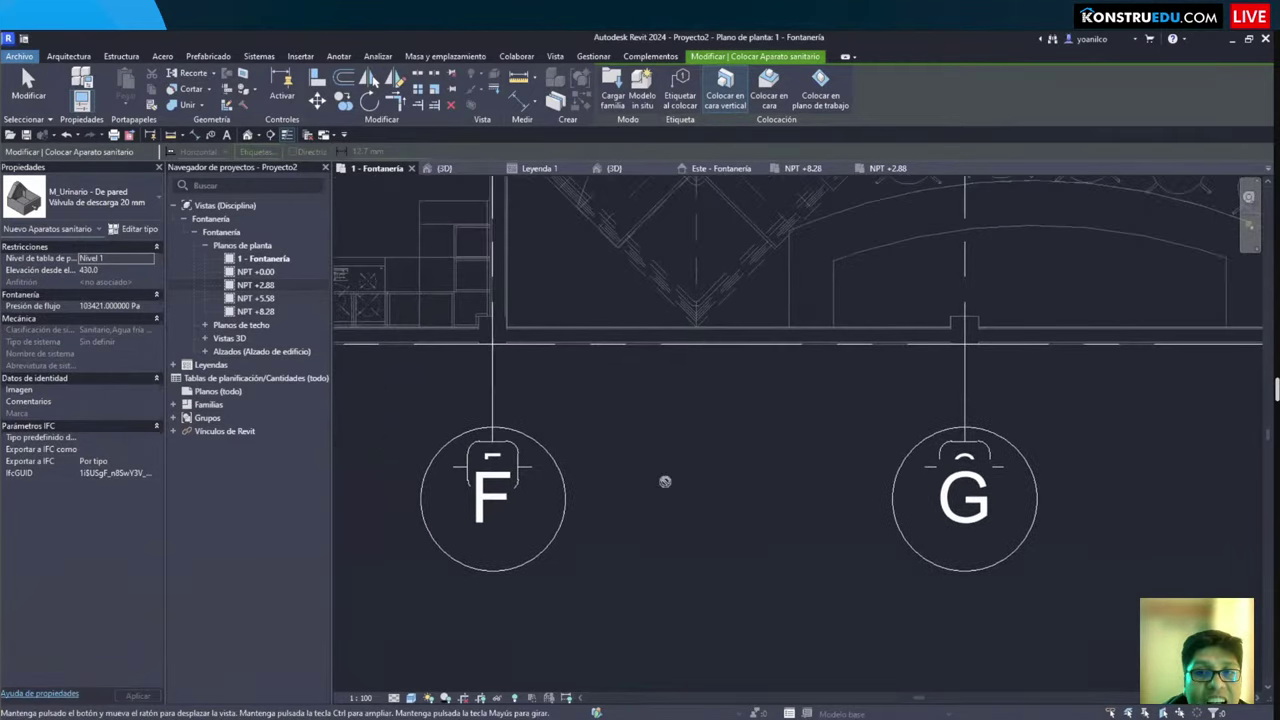
{"action": "middle_click_drag", "start_coordinate": [659, 461], "coordinate": [770, 618]}
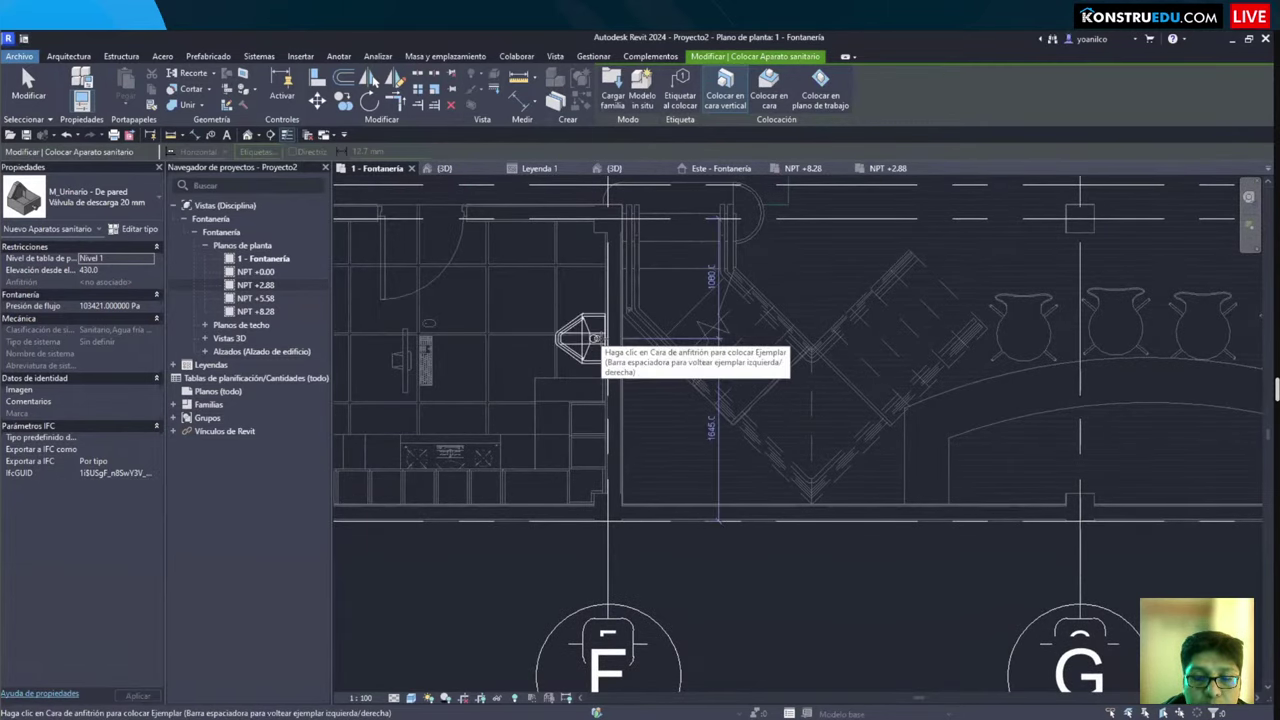
{"action": "scroll", "coordinate": [597, 338], "scroll_direction": "up", "scroll_amount": 3}
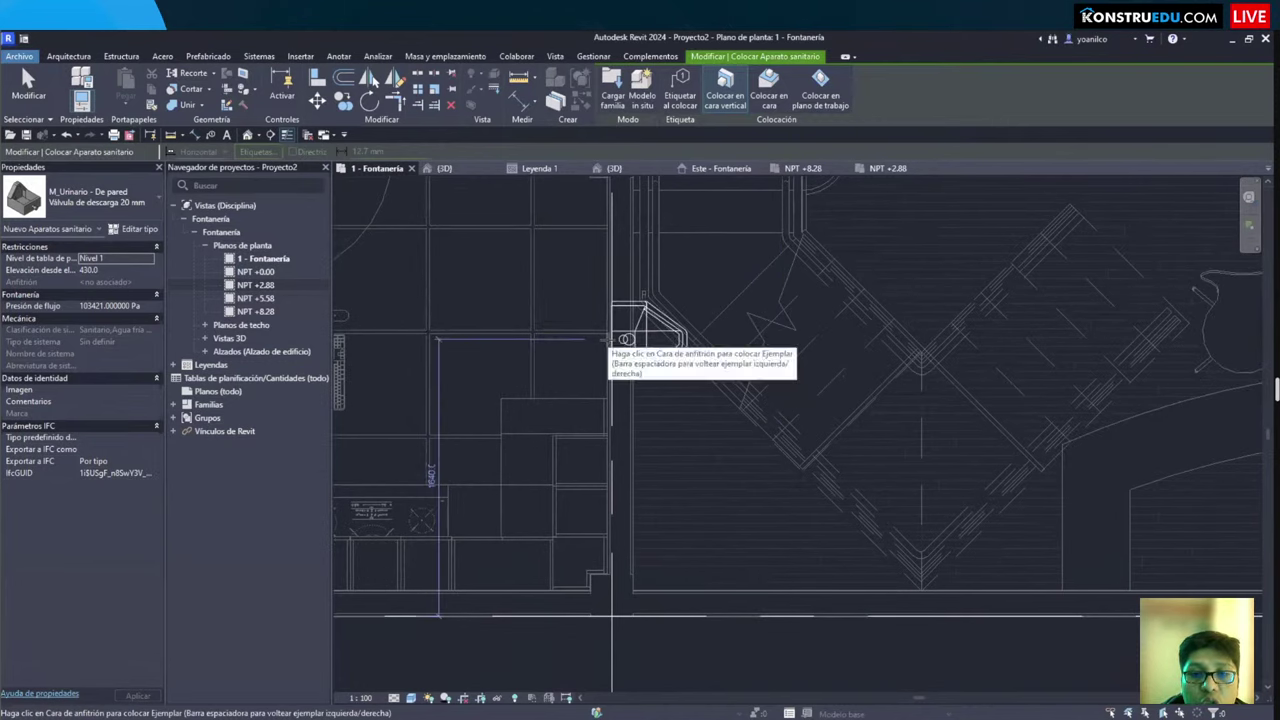
Step: Review the urinal's type properties, including the 430.0 default elevation, then close them
{"action": "left_click", "coordinate": [134, 228]}
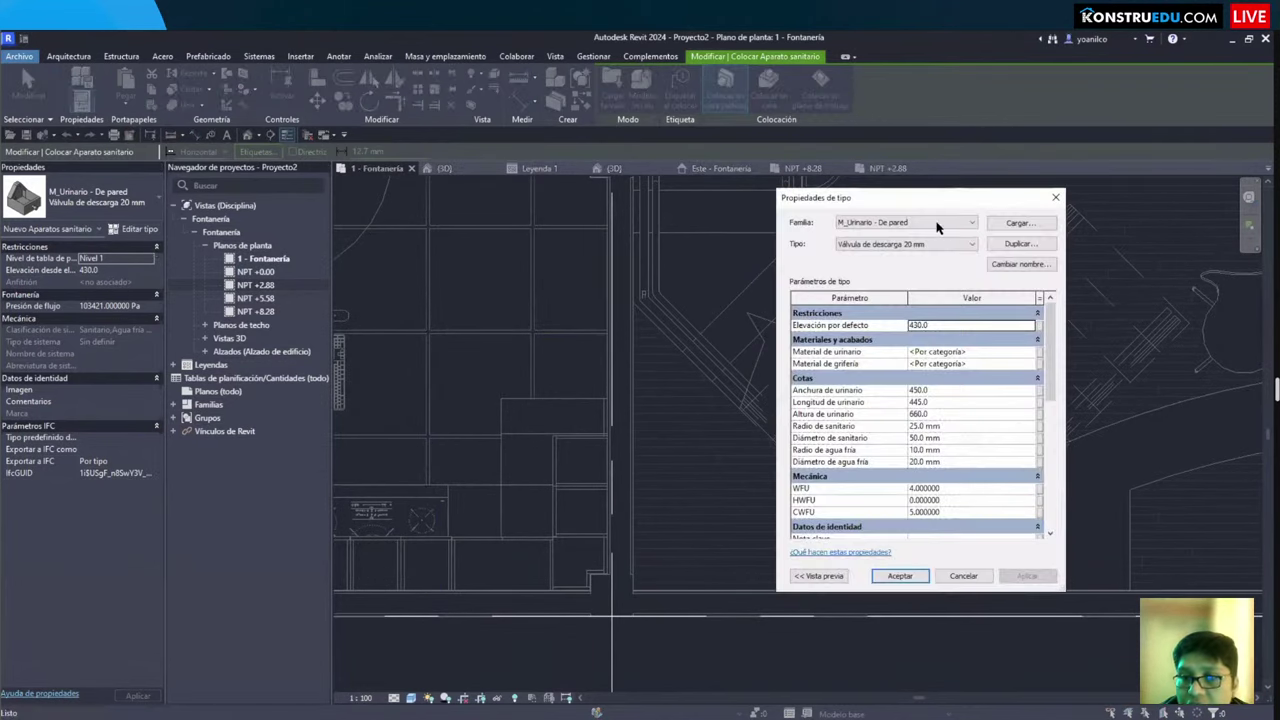
{"action": "left_click_drag", "start_coordinate": [872, 204], "coordinate": [625, 154]}
{"action": "scroll", "coordinate": [645, 357], "scroll_direction": "down", "scroll_amount": 4}
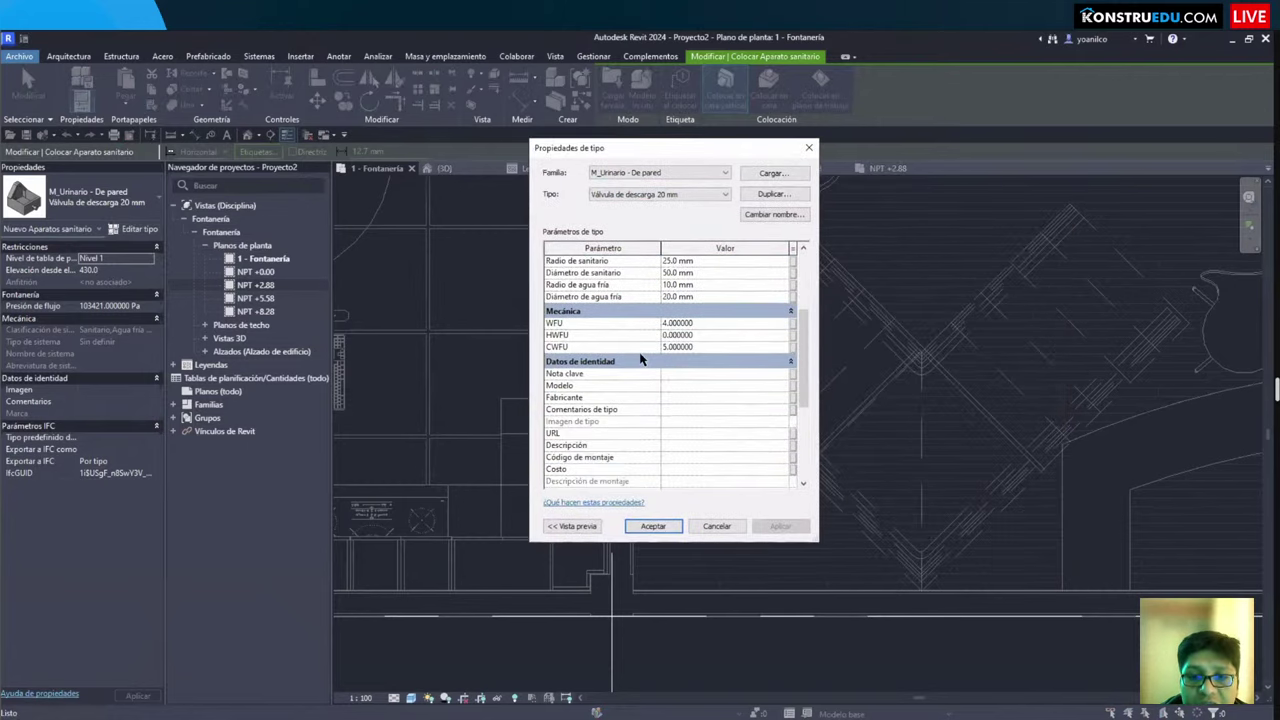
{"action": "scroll", "coordinate": [641, 358], "scroll_direction": "up", "scroll_amount": 5}
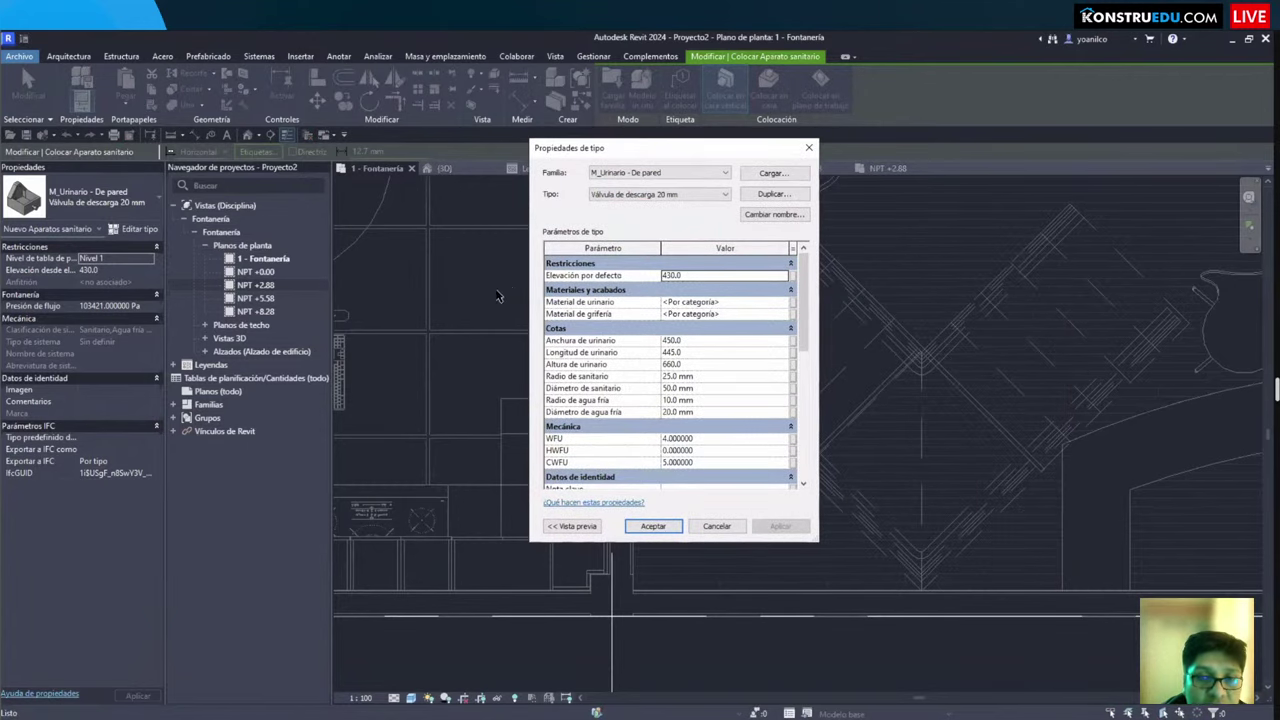
{"action": "key", "text": "Return"}
{"action": "mouse_move", "coordinate": [3, 268]}
{"action": "left_mouse_down"}
{"action": "mouse_move", "coordinate": [118, 297]}
{"action": "mouse_move", "coordinate": [172, 285]}
{"action": "mouse_move", "coordinate": [418, 350]}
{"action": "left_mouse_up"}
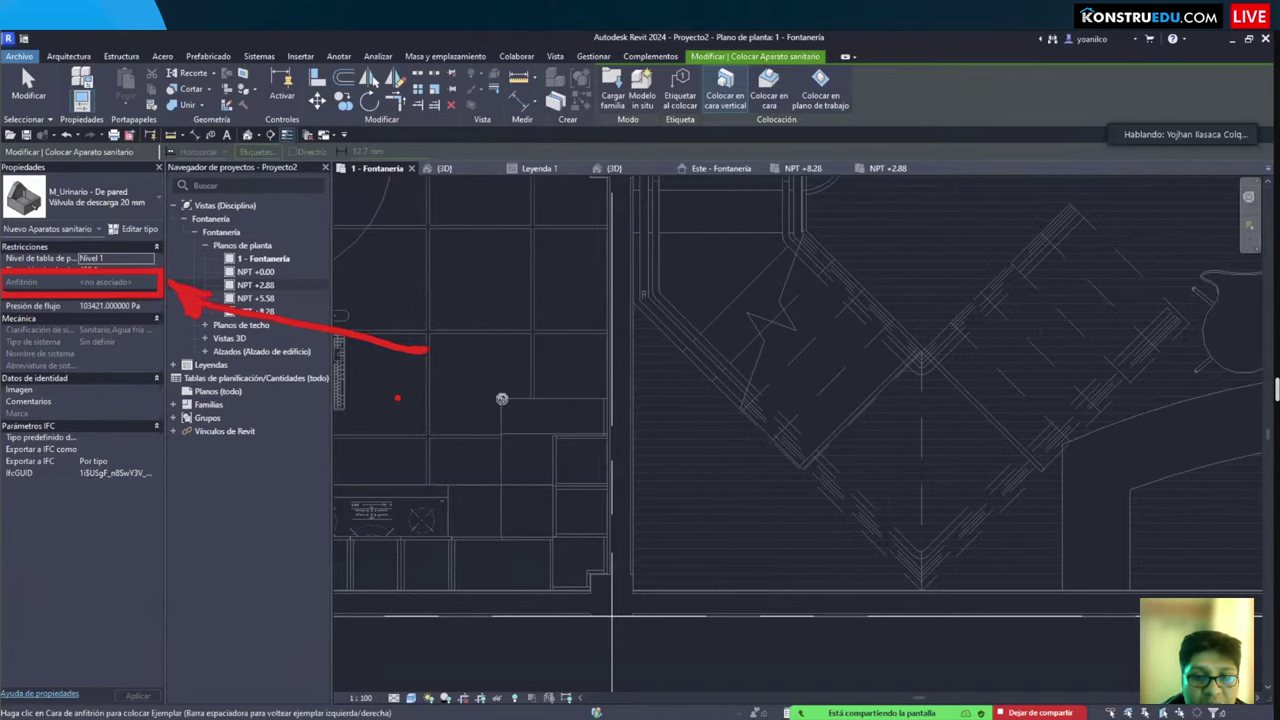
Step: Zoom in on the bathroom fixtures and cancel the urinal placement without placing one
{"action": "scroll", "coordinate": [502, 398], "scroll_direction": "up", "scroll_amount": 1}
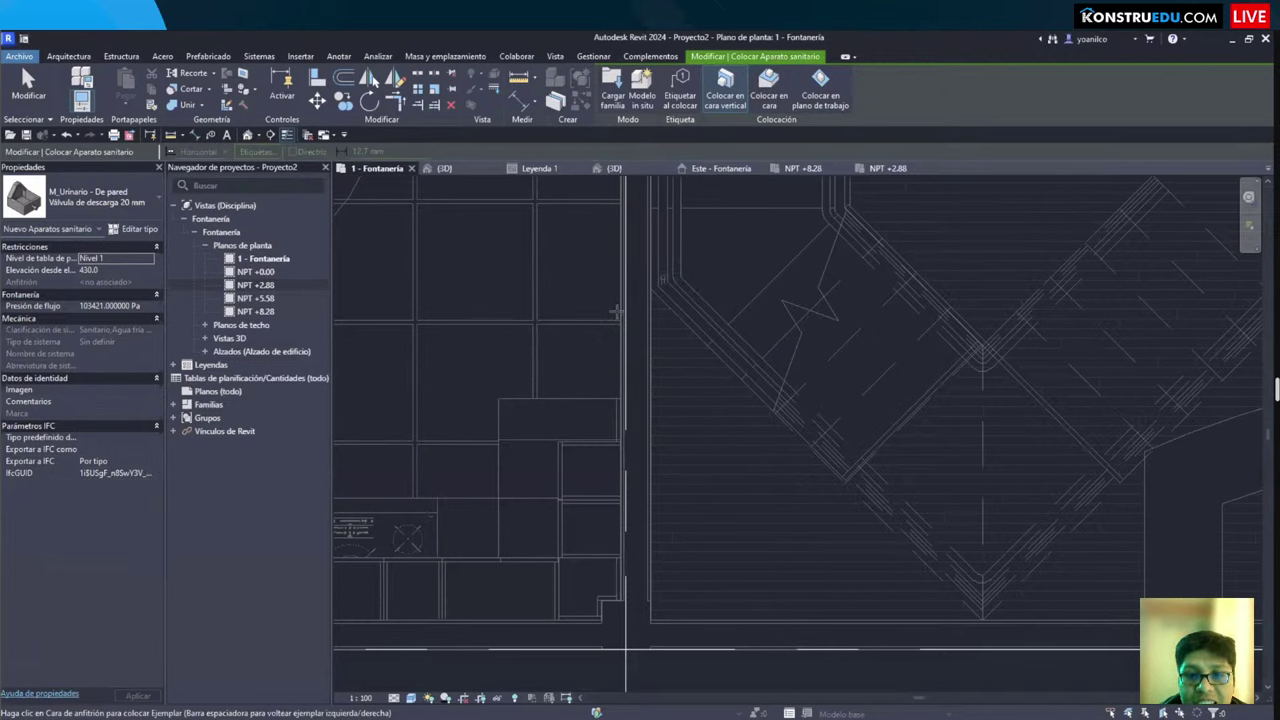
{"action": "scroll", "coordinate": [722, 471], "scroll_direction": "down", "scroll_amount": 3}
{"action": "scroll", "coordinate": [700, 460], "scroll_direction": "up", "scroll_amount": 3}
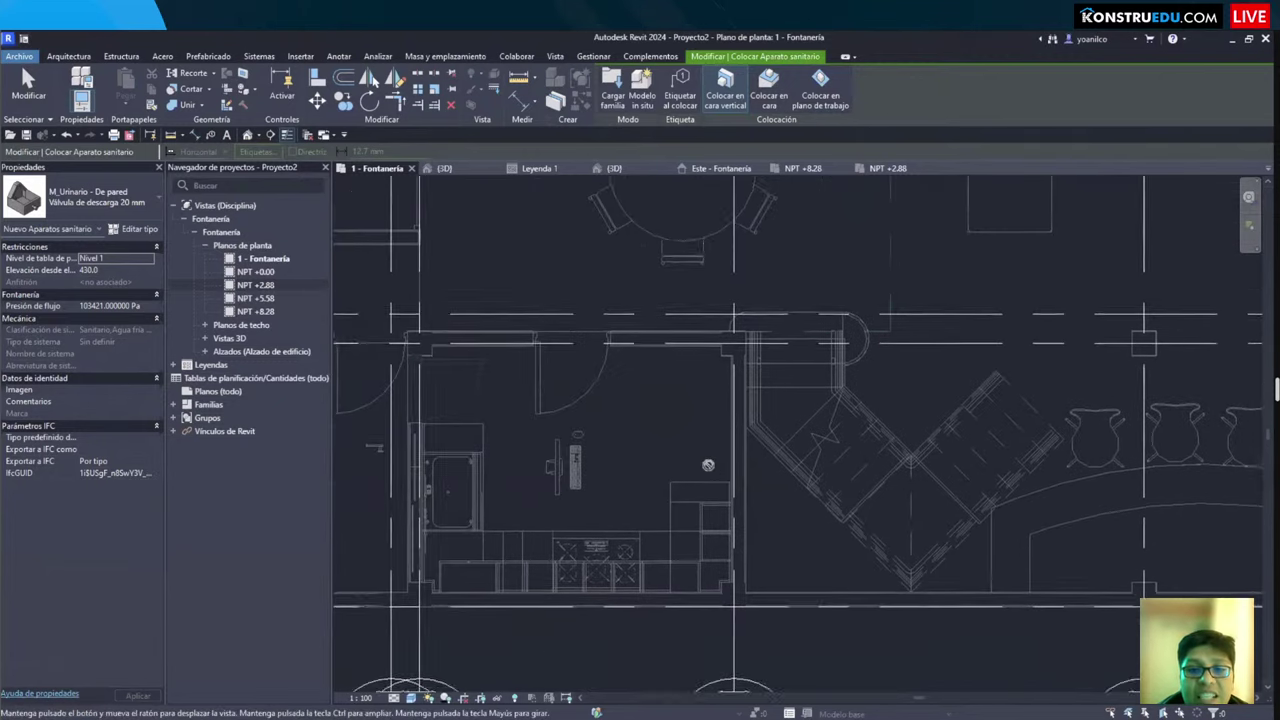
{"action": "scroll", "coordinate": [680, 444], "scroll_direction": "down", "scroll_amount": 3}
{"action": "scroll", "coordinate": [680, 444], "scroll_direction": "up", "scroll_amount": 3}
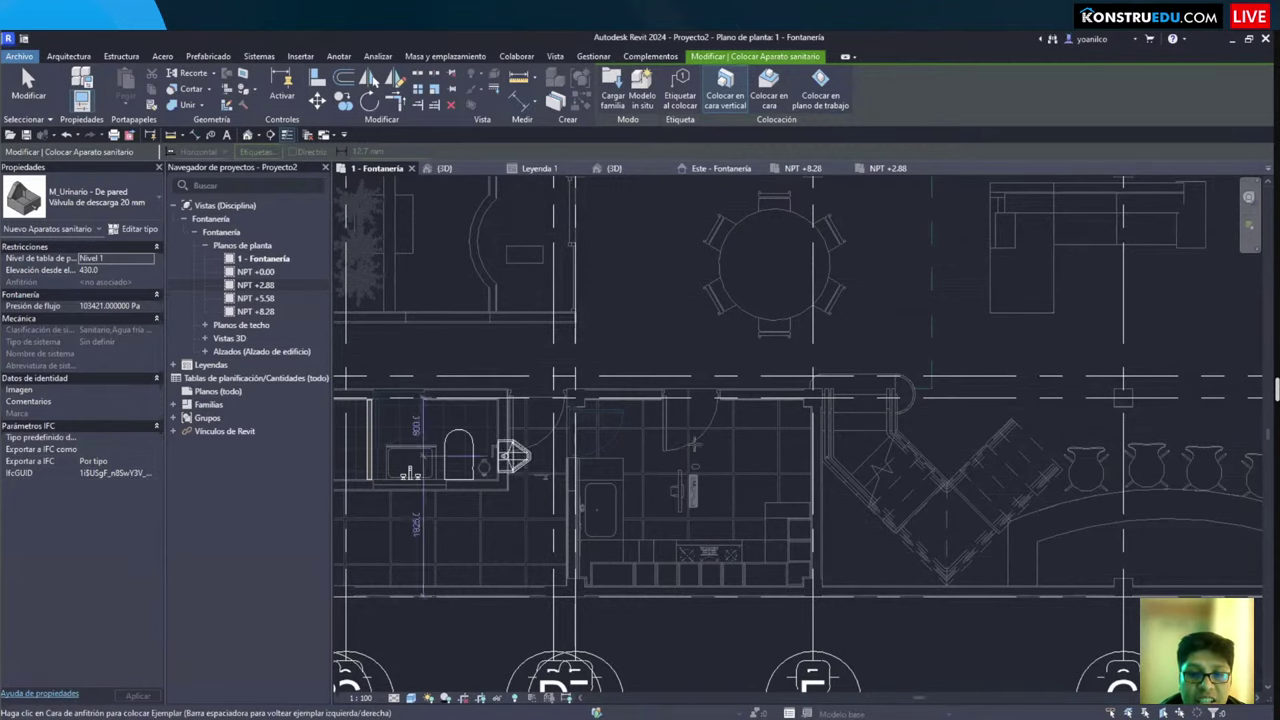
{"action": "middle_click_drag", "start_coordinate": [514, 455], "coordinate": [750, 435]}
{"action": "scroll", "coordinate": [653, 426], "scroll_direction": "up", "scroll_amount": 5}
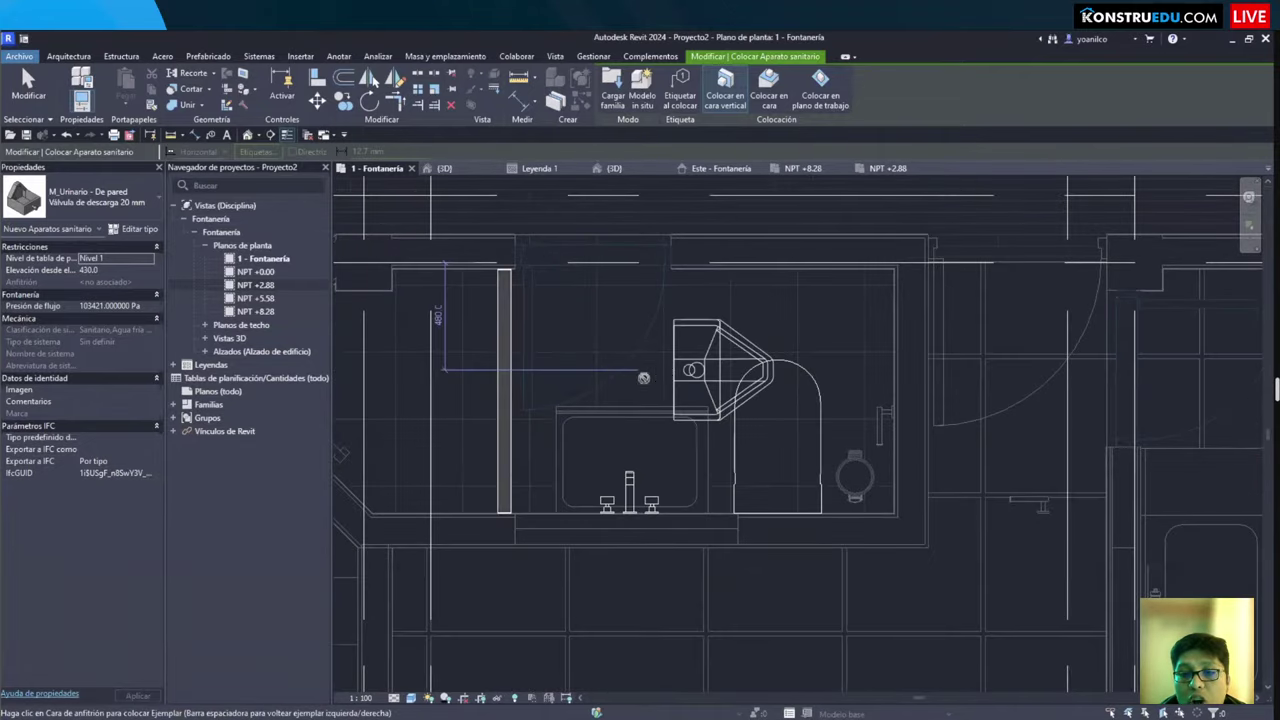
{"action": "scroll", "coordinate": [533, 547], "scroll_direction": "up", "scroll_amount": 2}
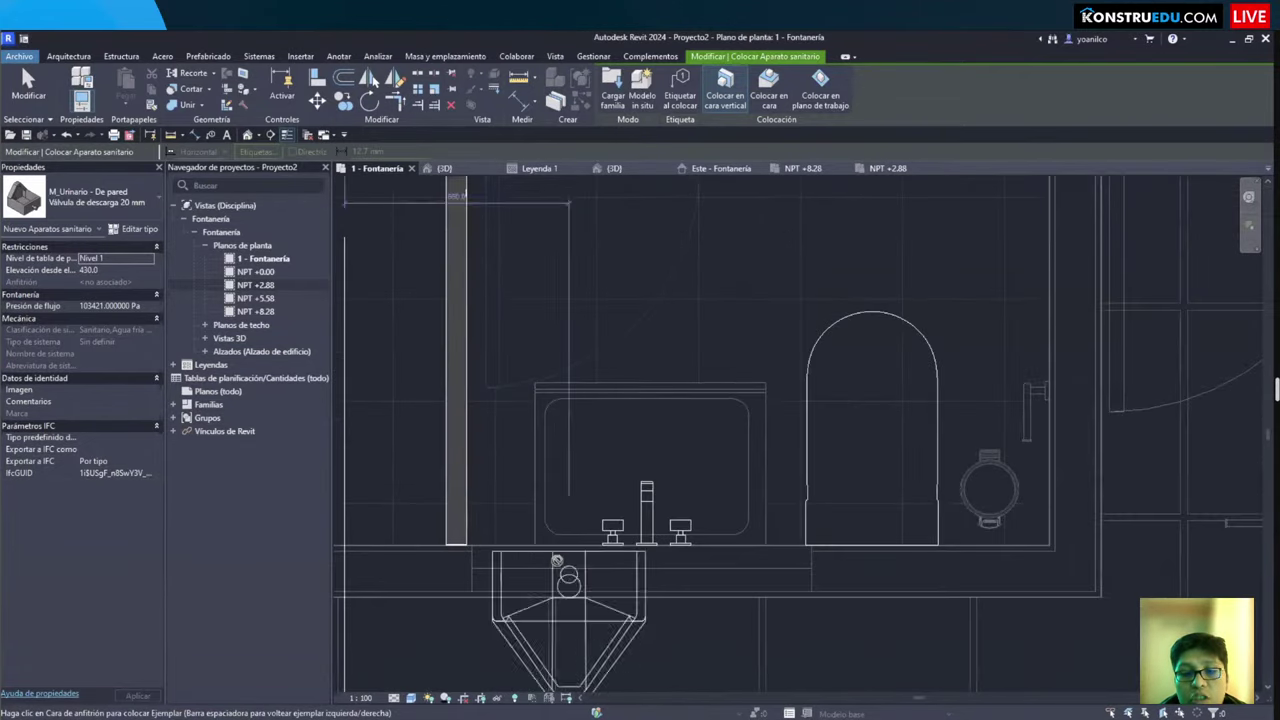
{"action": "middle_click_drag", "start_coordinate": [566, 363], "coordinate": [575, 466]}
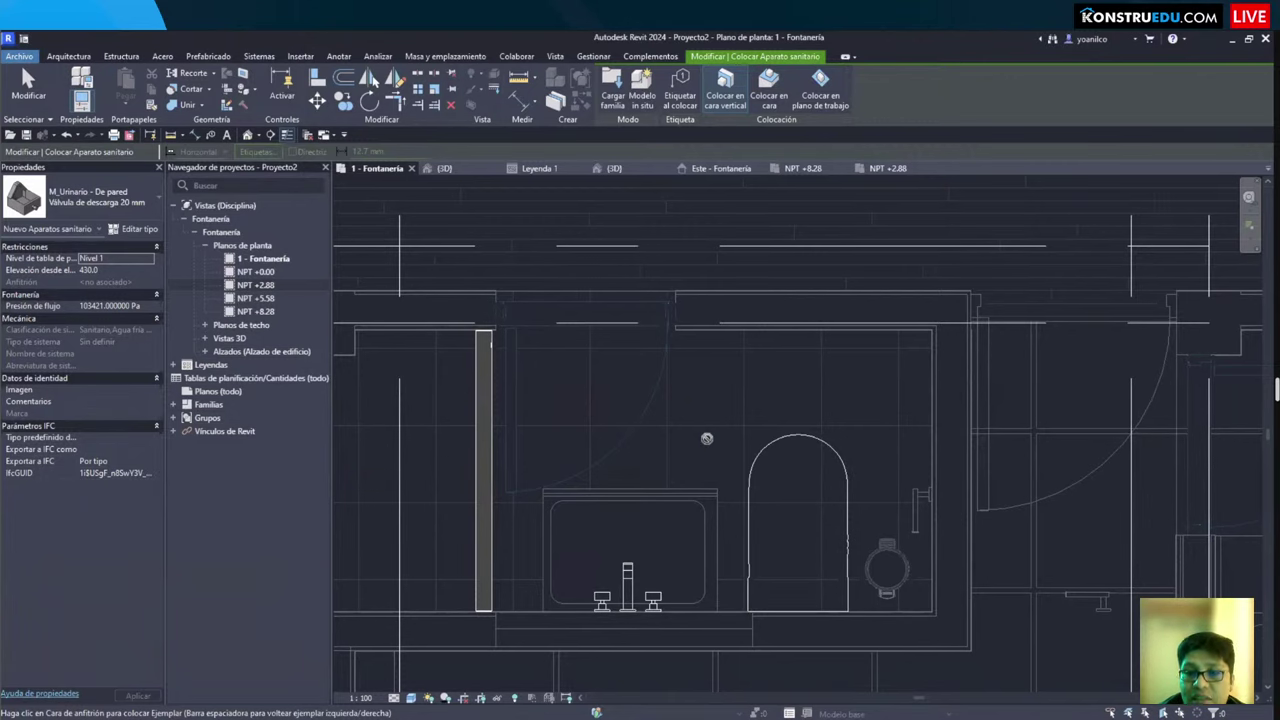
{"action": "scroll", "coordinate": [615, 338], "scroll_direction": "down", "scroll_amount": 3}
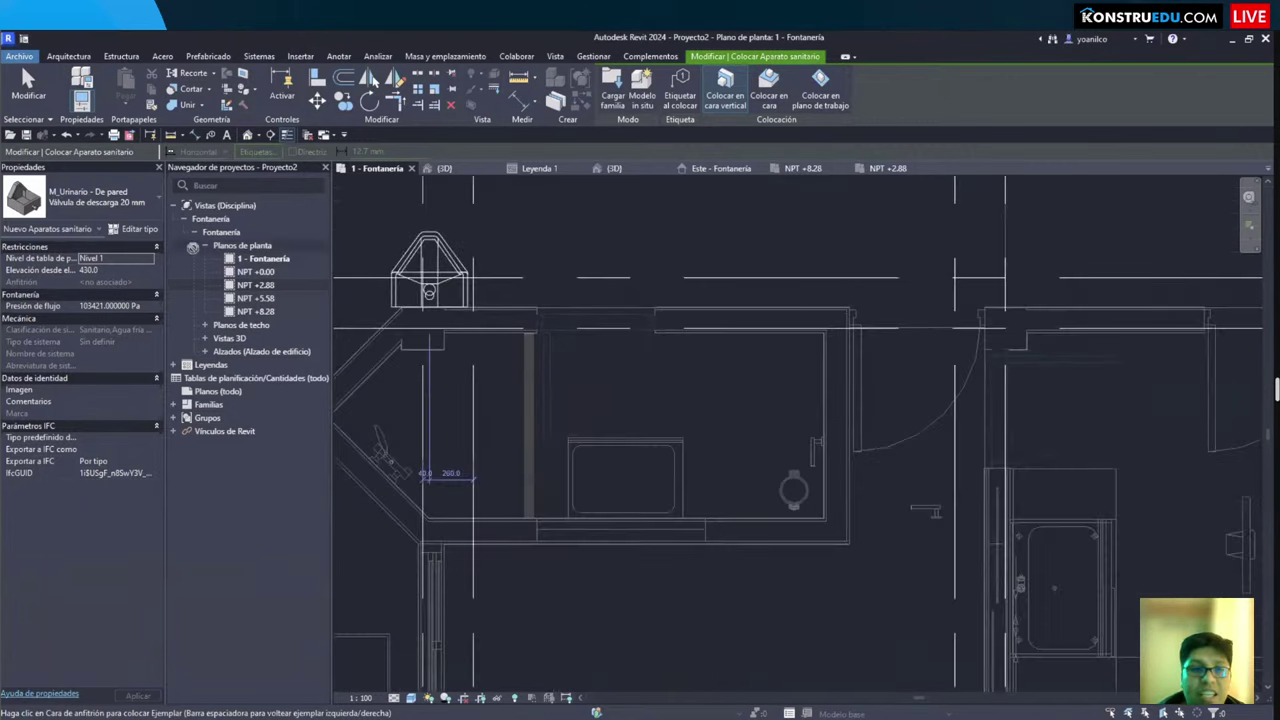
{"action": "key", "text": "Escape"}
Step: Look over the bathroom near grids BC and DE, then switch to AutoCAD's La costa-S.dwg
{"action": "scroll", "coordinate": [612, 418], "scroll_direction": "down", "scroll_amount": 1}
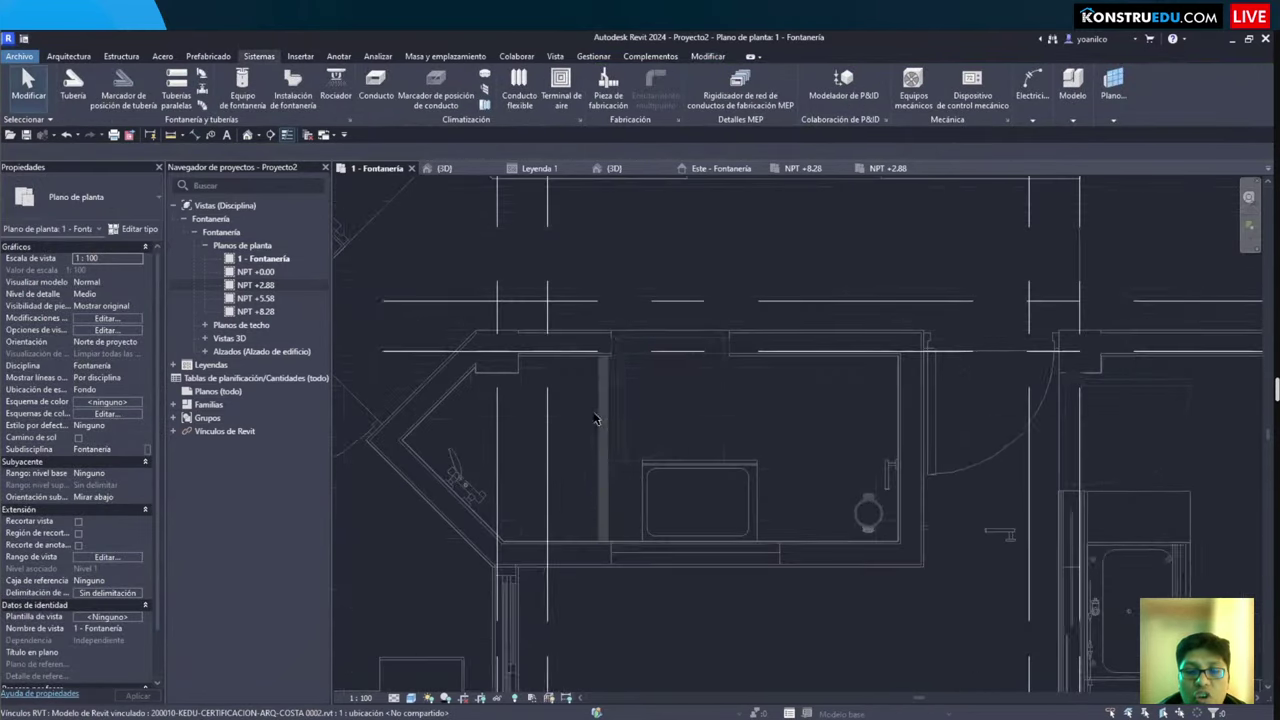
{"action": "middle_click_drag", "start_coordinate": [612, 418], "coordinate": [656, 580]}
{"action": "scroll", "coordinate": [656, 580], "scroll_direction": "down", "scroll_amount": 2}
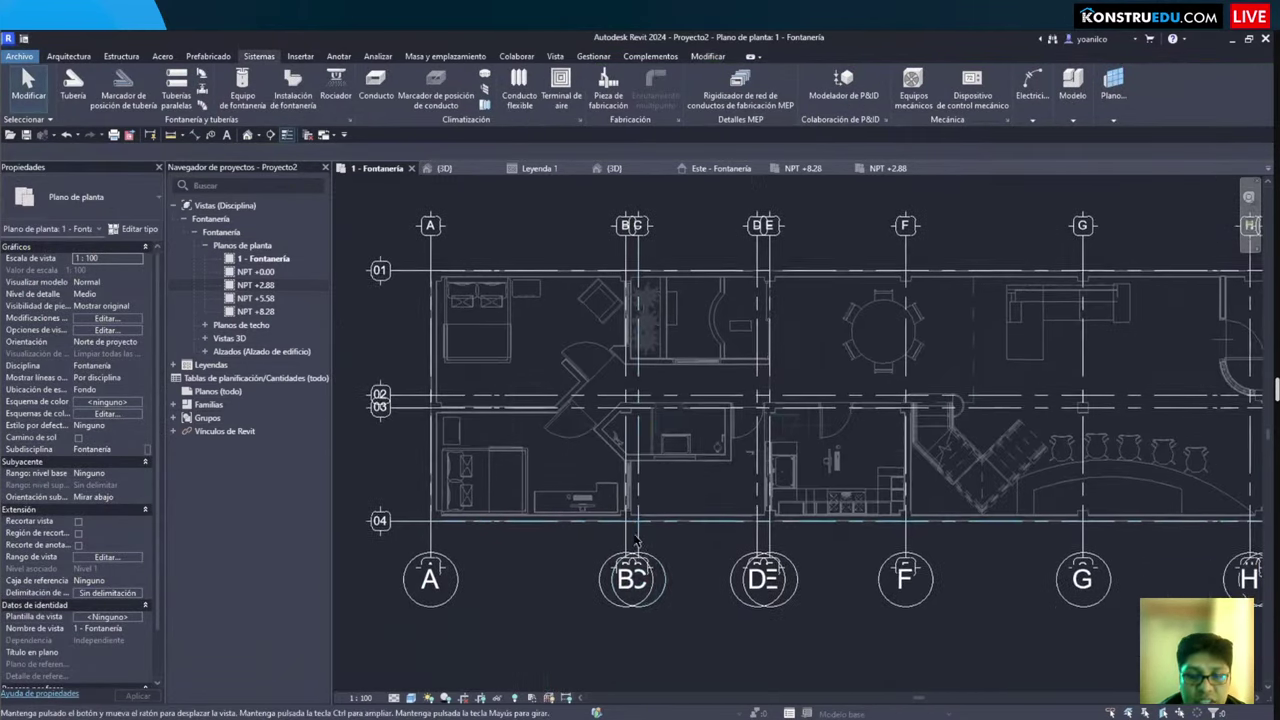
{"action": "scroll", "coordinate": [631, 560], "scroll_direction": "up", "scroll_amount": 1}
{"action": "middle_click_drag", "start_coordinate": [630, 536], "coordinate": [560, 558]}
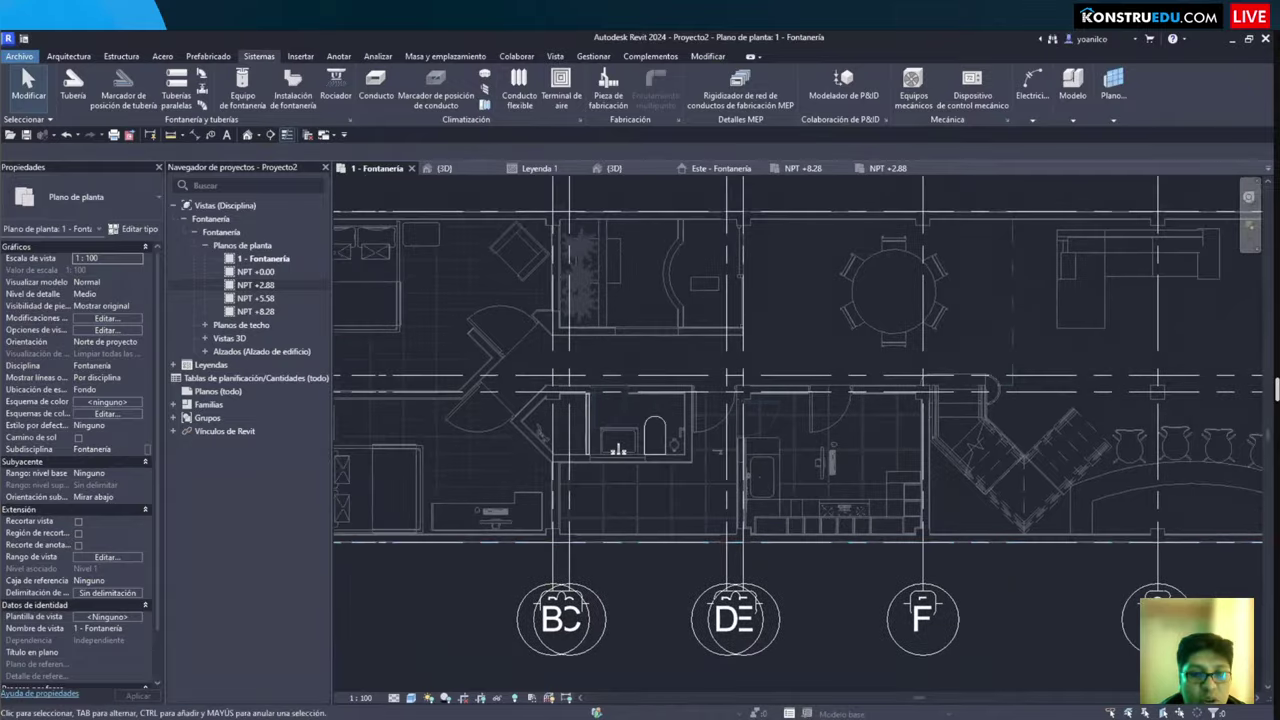
{"action": "key", "text": "alt+Tab"}
{"action": "scroll", "coordinate": [449, 477], "scroll_direction": "up", "scroll_amount": 2}
Step: Window-select and copy the first-floor drainage and water plan from La costa-S.dwg
{"action": "scroll", "coordinate": [548, 337], "scroll_direction": "up", "scroll_amount": 5}
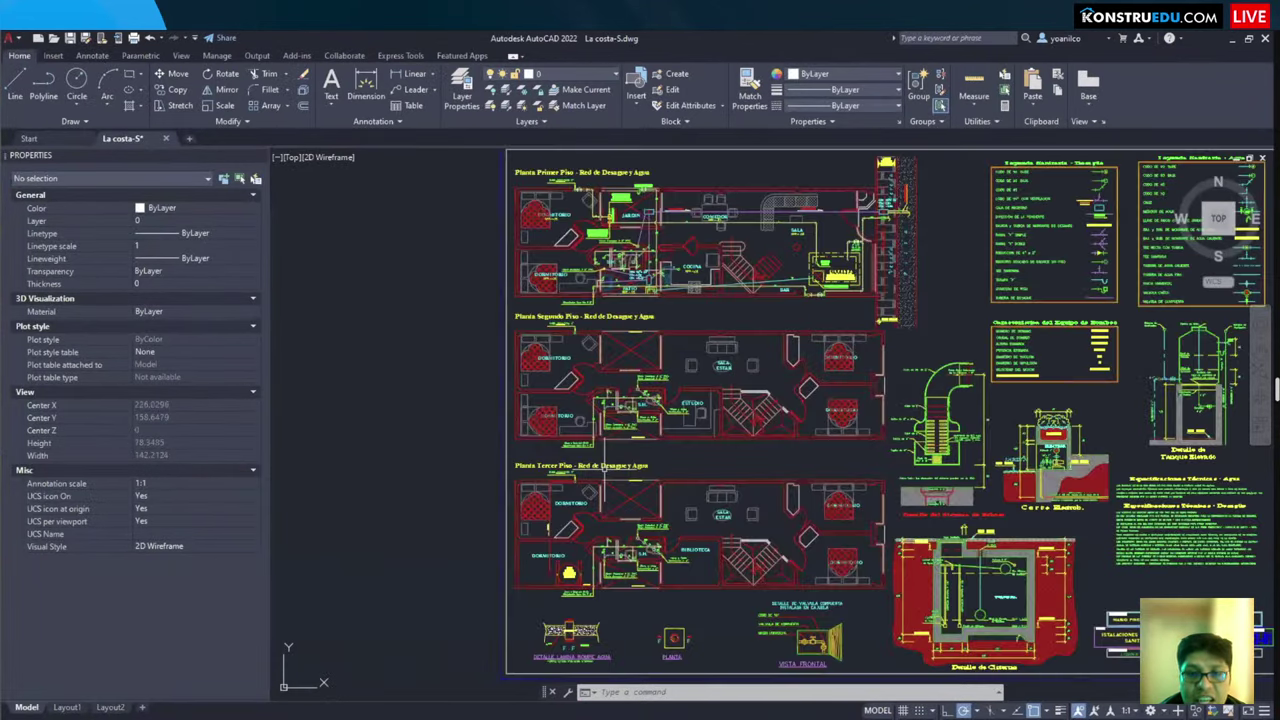
{"action": "scroll", "coordinate": [550, 545], "scroll_direction": "up", "scroll_amount": 2}
{"action": "middle_click_drag", "start_coordinate": [550, 545], "coordinate": [523, 660]}
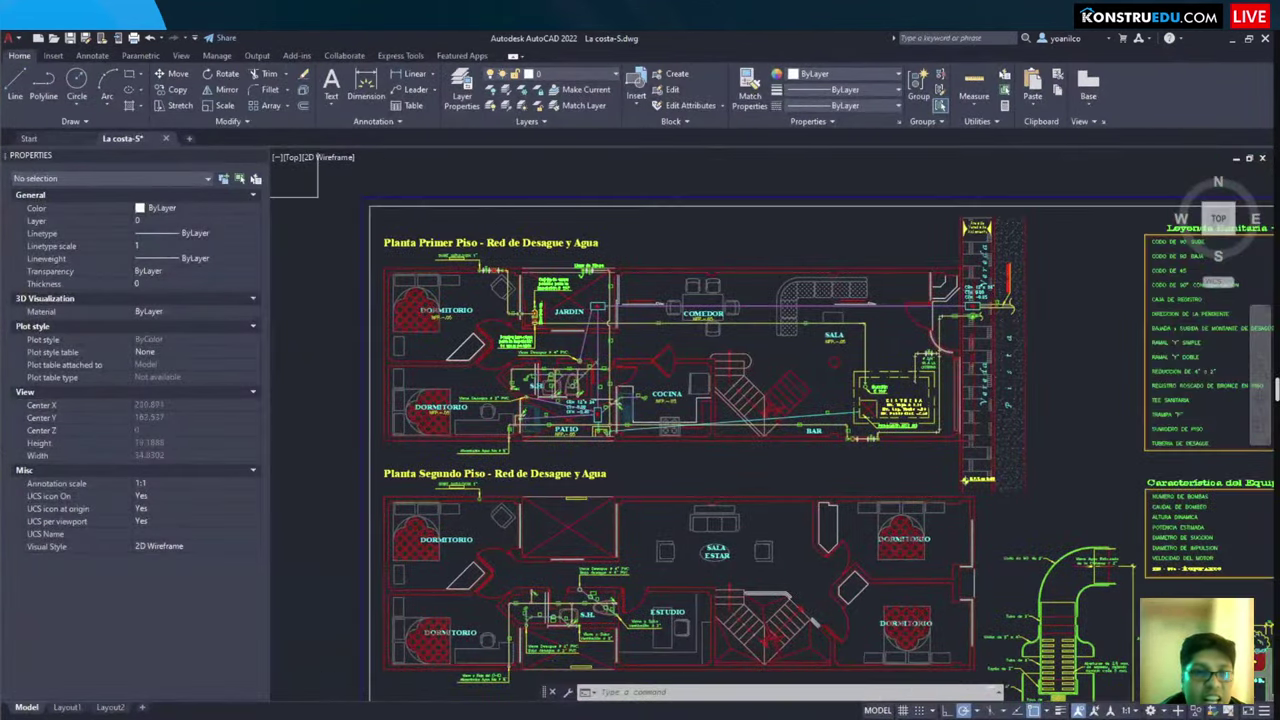
{"action": "scroll", "coordinate": [537, 566], "scroll_direction": "down", "scroll_amount": 3}
{"action": "scroll", "coordinate": [485, 442], "scroll_direction": "up", "scroll_amount": 2}
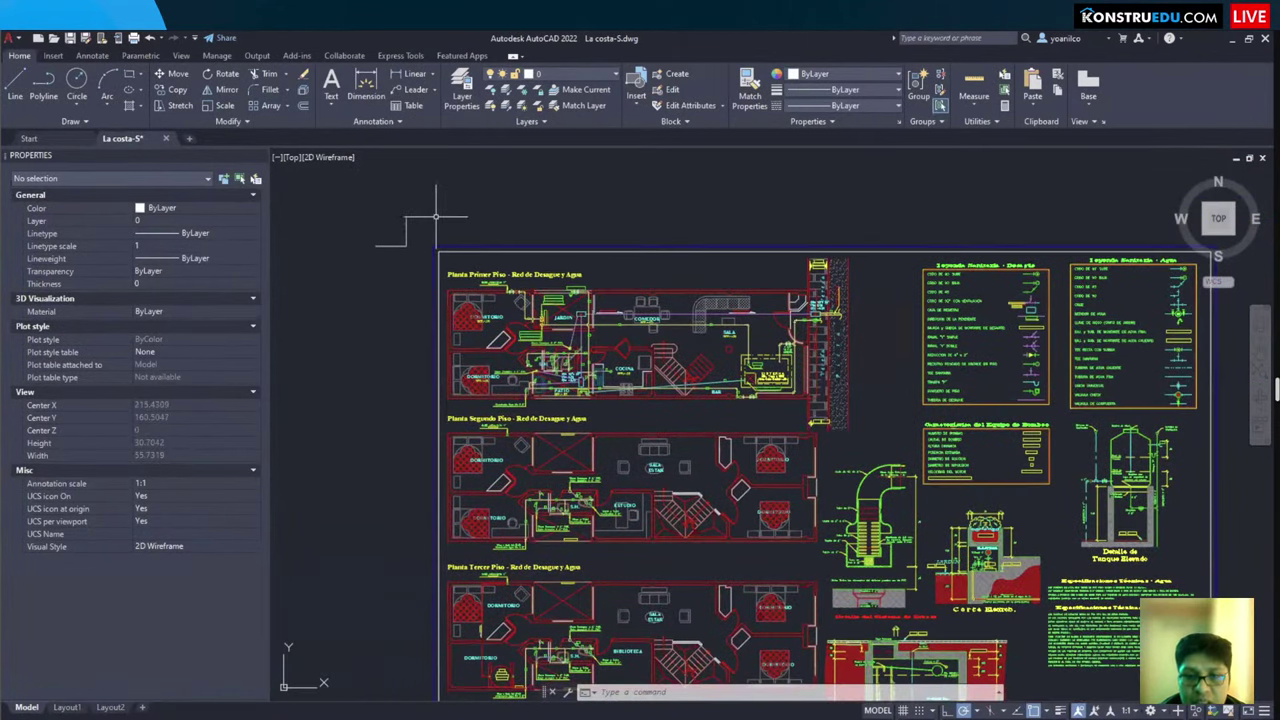
{"action": "scroll", "coordinate": [460, 311], "scroll_direction": "up", "scroll_amount": 3}
{"action": "scroll", "coordinate": [461, 296], "scroll_direction": "down", "scroll_amount": 3}
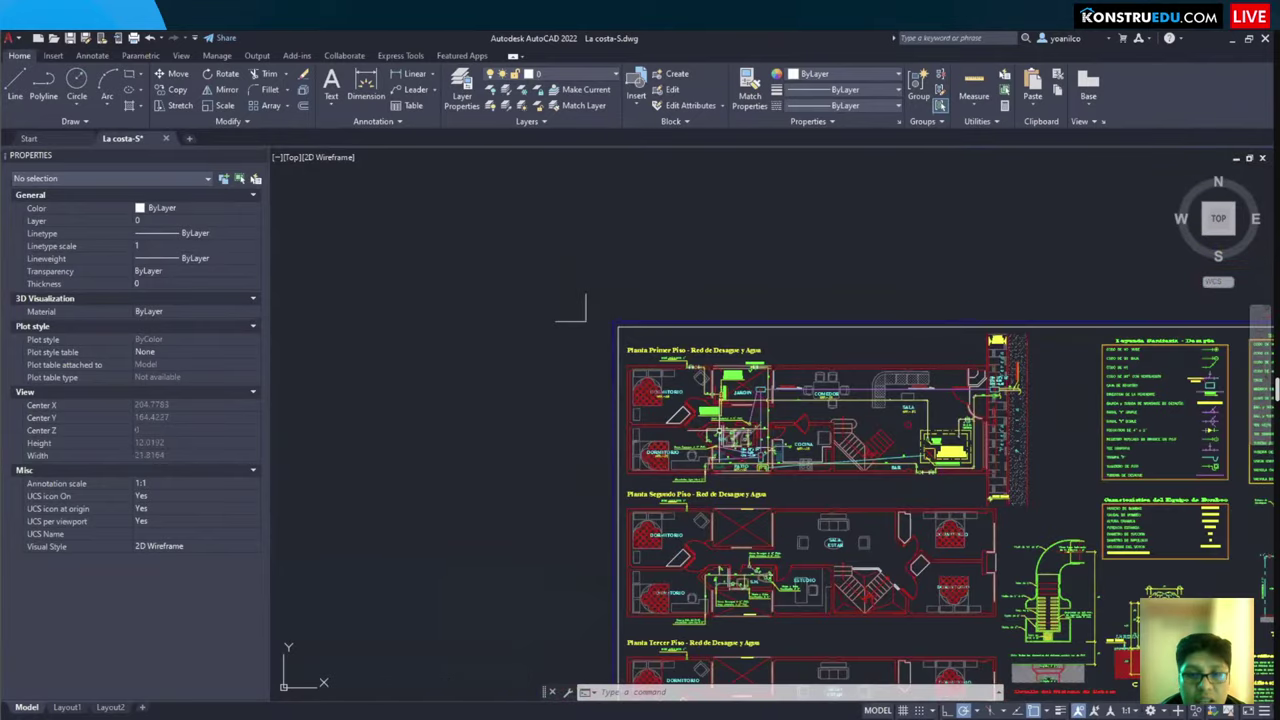
{"action": "scroll", "coordinate": [461, 296], "scroll_direction": "up", "scroll_amount": 2}
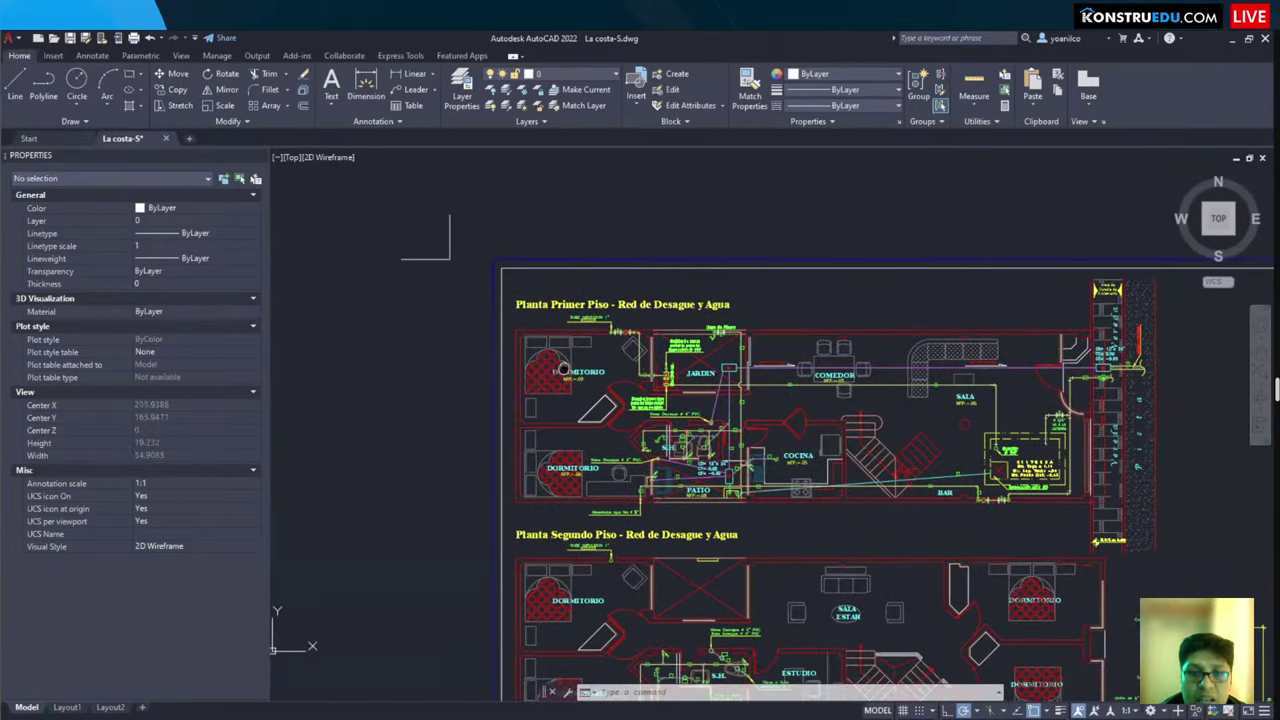
{"action": "scroll", "coordinate": [661, 393], "scroll_direction": "up", "scroll_amount": 2}
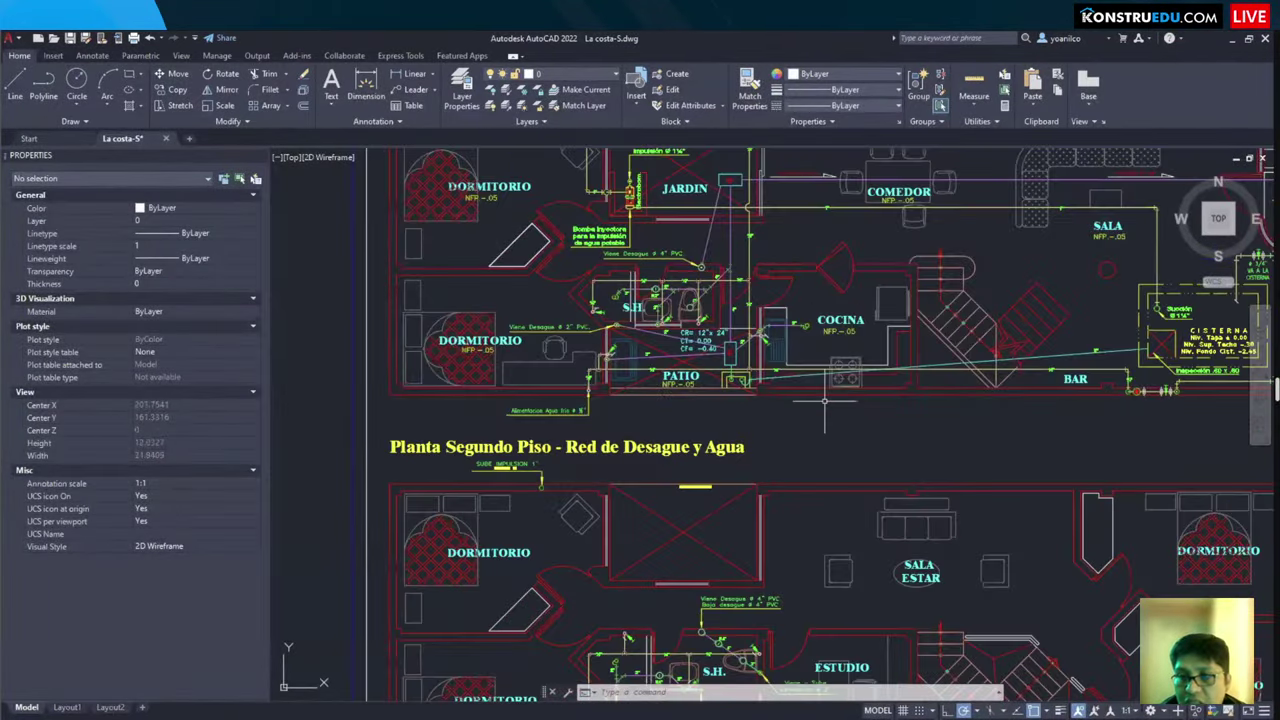
{"action": "scroll", "coordinate": [725, 555], "scroll_direction": "down", "scroll_amount": 2}
{"action": "left_click", "coordinate": [464, 189]}
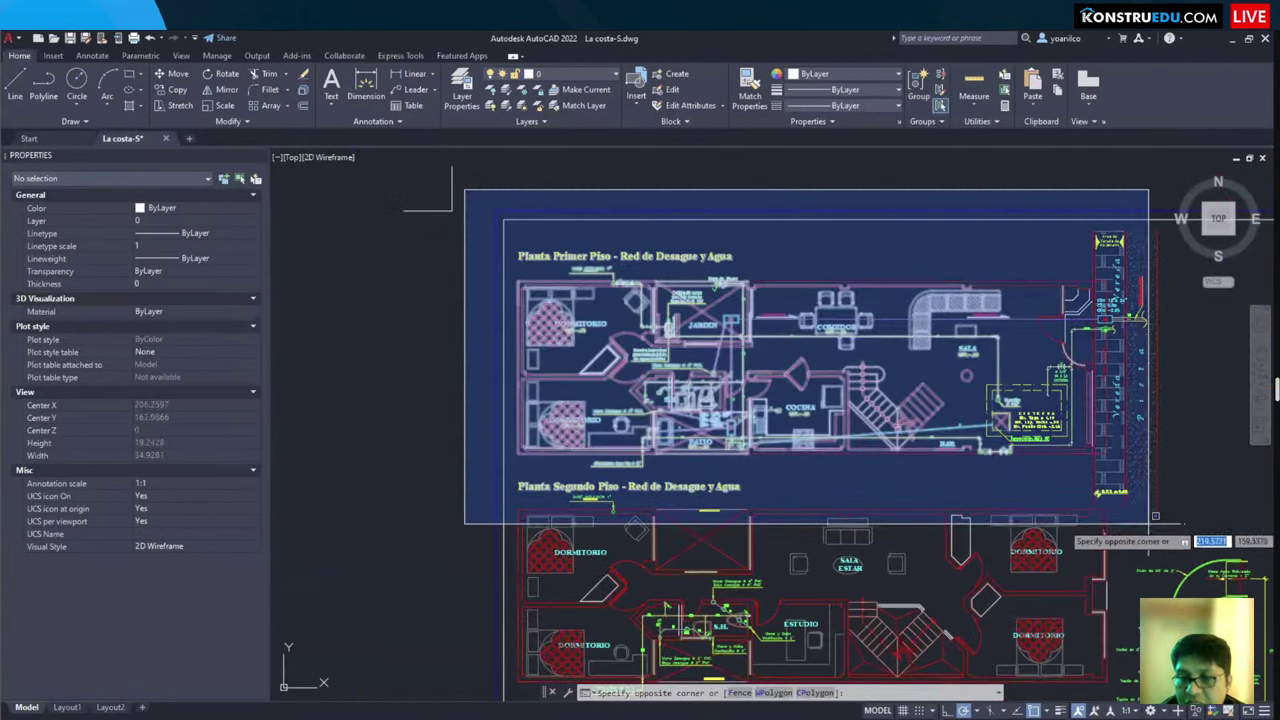
{"action": "left_click", "coordinate": [1160, 510]}
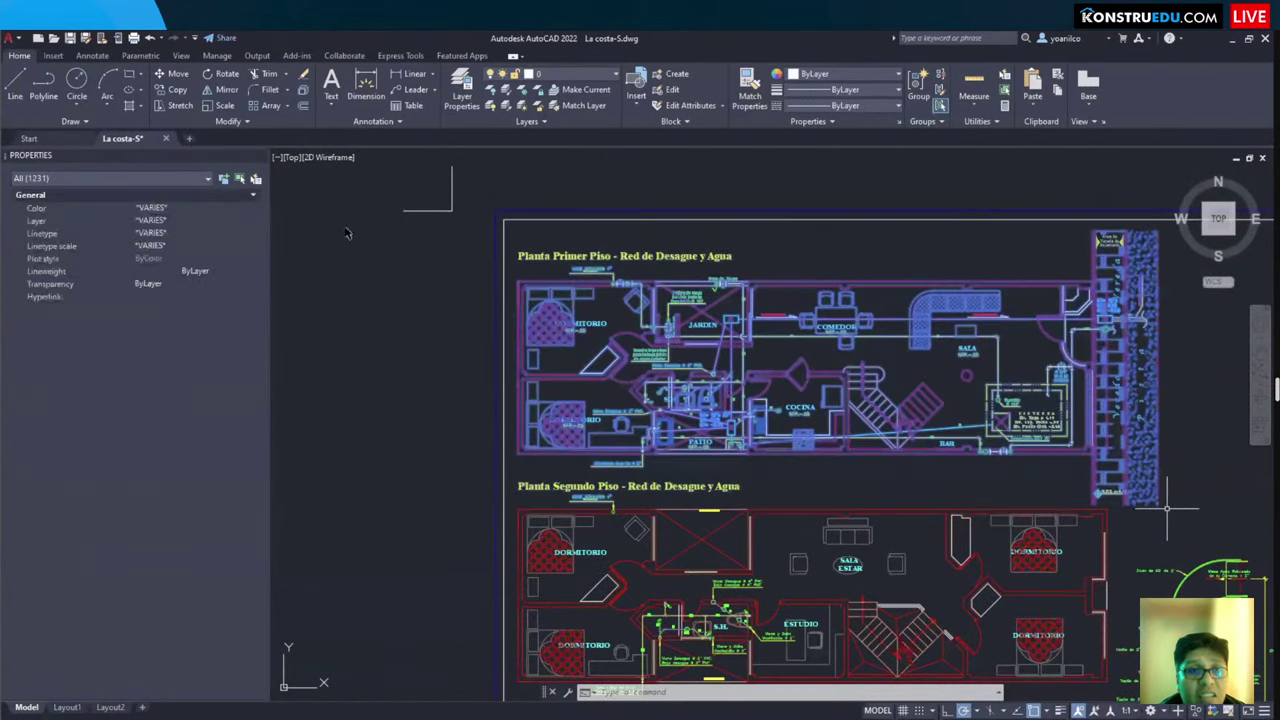
{"action": "key", "text": "ctrl+c"}
Step: Paste the copied first-floor plan into a new blank drawing
{"action": "key", "text": "ctrl+v"}
{"action": "left_click", "coordinate": [543, 380]}
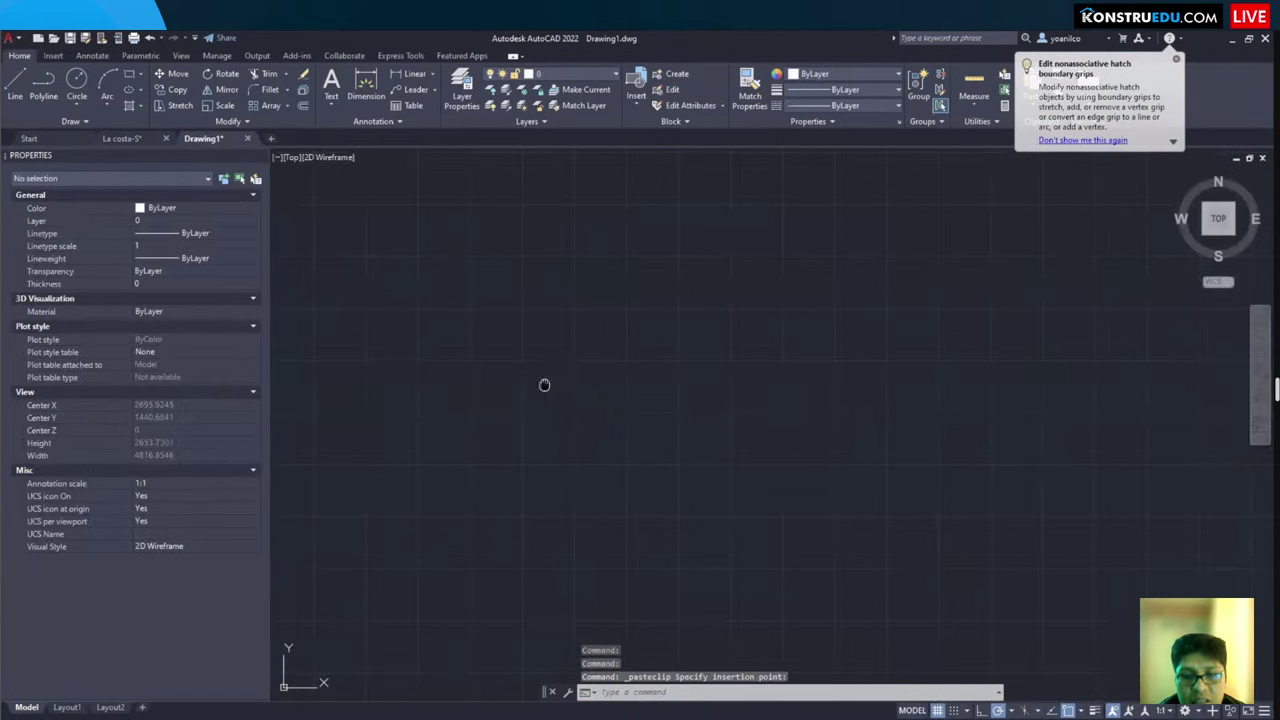
{"action": "middle_click", "coordinate": [543, 380]}
{"action": "middle_click", "coordinate": [543, 380]}
{"action": "scroll", "coordinate": [547, 384], "scroll_direction": "down", "scroll_amount": 4}
{"action": "key", "text": "Escape"}
Step: Move the pasted plan from its lower-left corner to the origin 0,0
{"action": "left_click", "coordinate": [370, 235]}
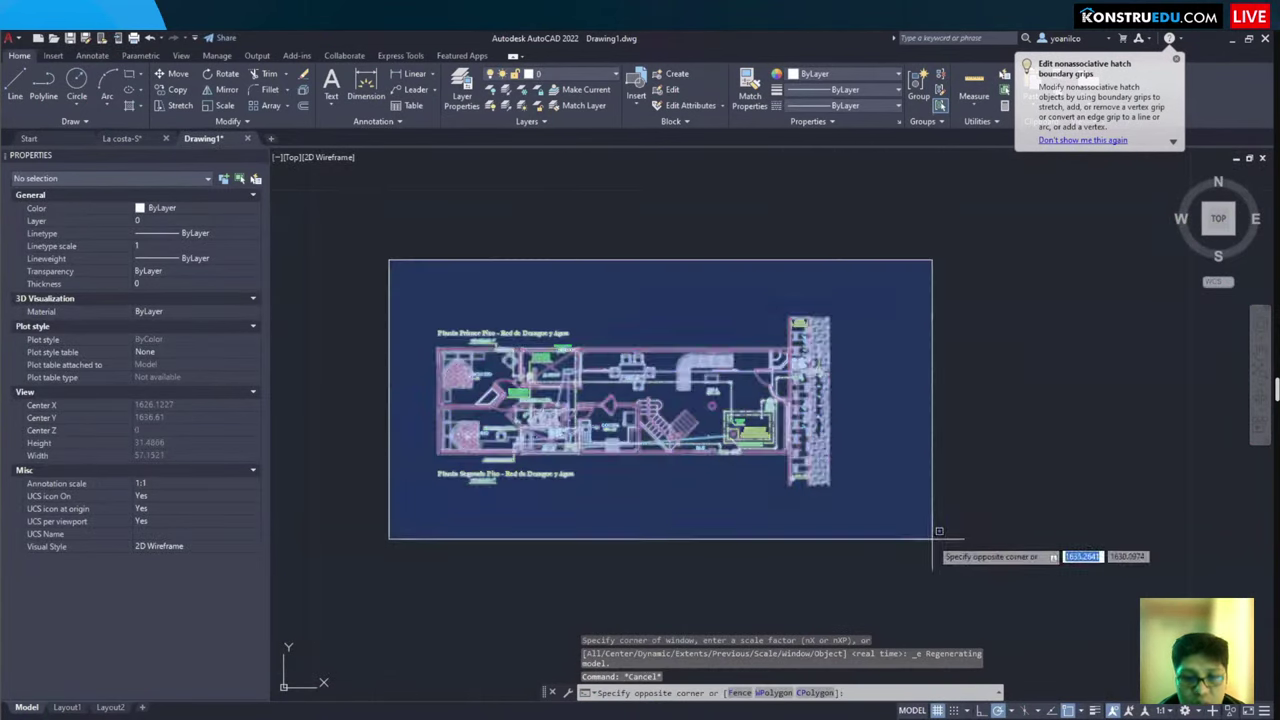
{"action": "left_click", "coordinate": [934, 540]}
{"action": "type", "text": "m"}
{"action": "key", "text": "Return"}
{"action": "scroll", "coordinate": [440, 471], "scroll_direction": "up", "scroll_amount": 6}
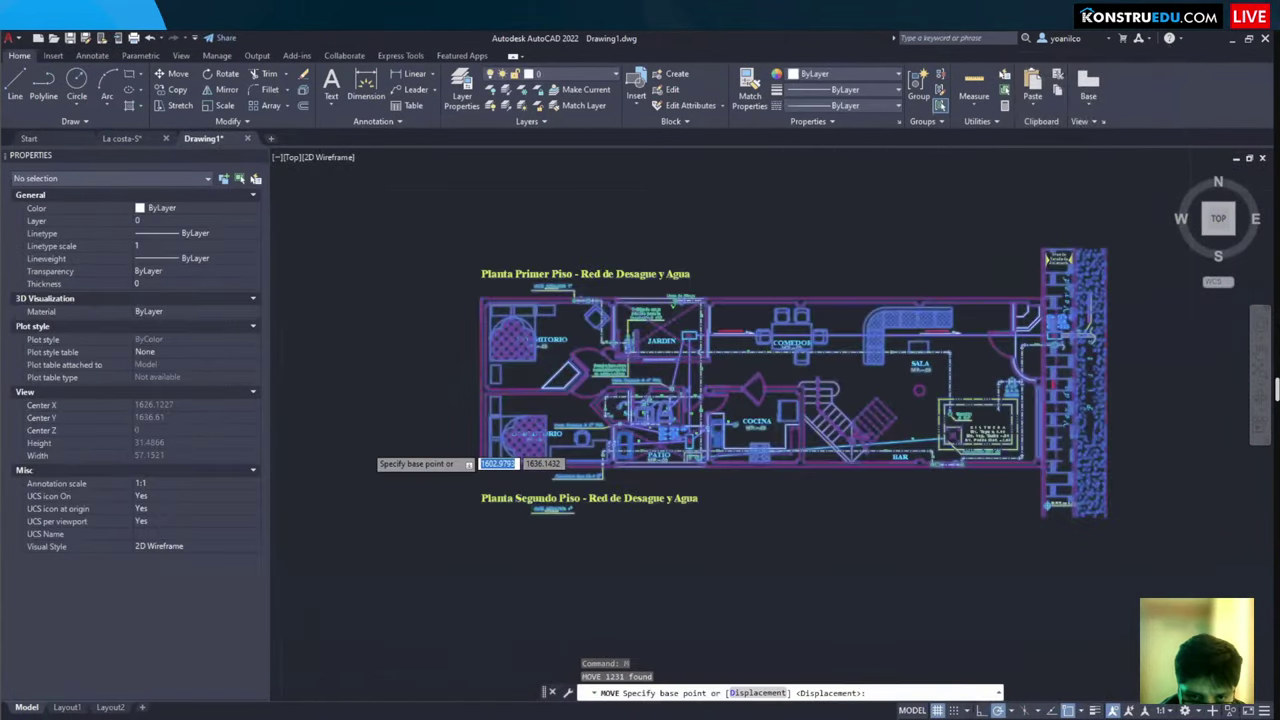
{"action": "scroll", "coordinate": [543, 488], "scroll_direction": "up", "scroll_amount": 2}
{"action": "left_click", "coordinate": [560, 568]}
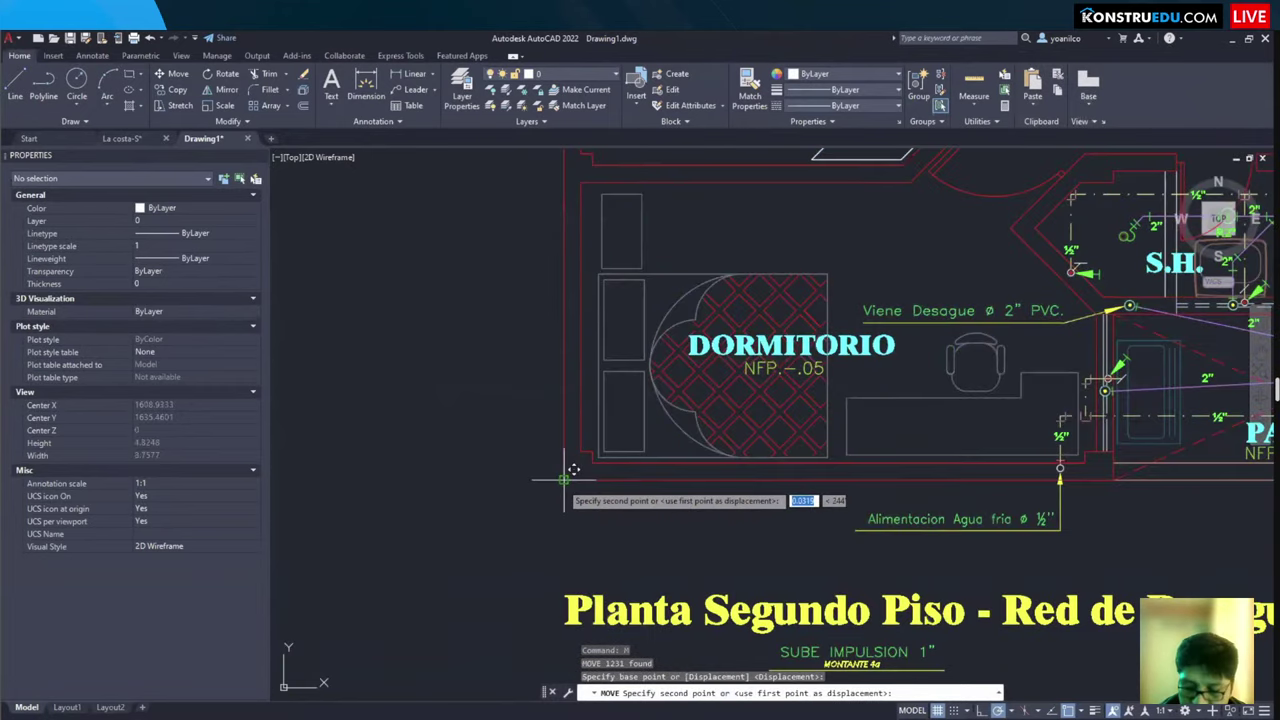
{"action": "scroll", "coordinate": [491, 537], "scroll_direction": "down", "scroll_amount": 4}
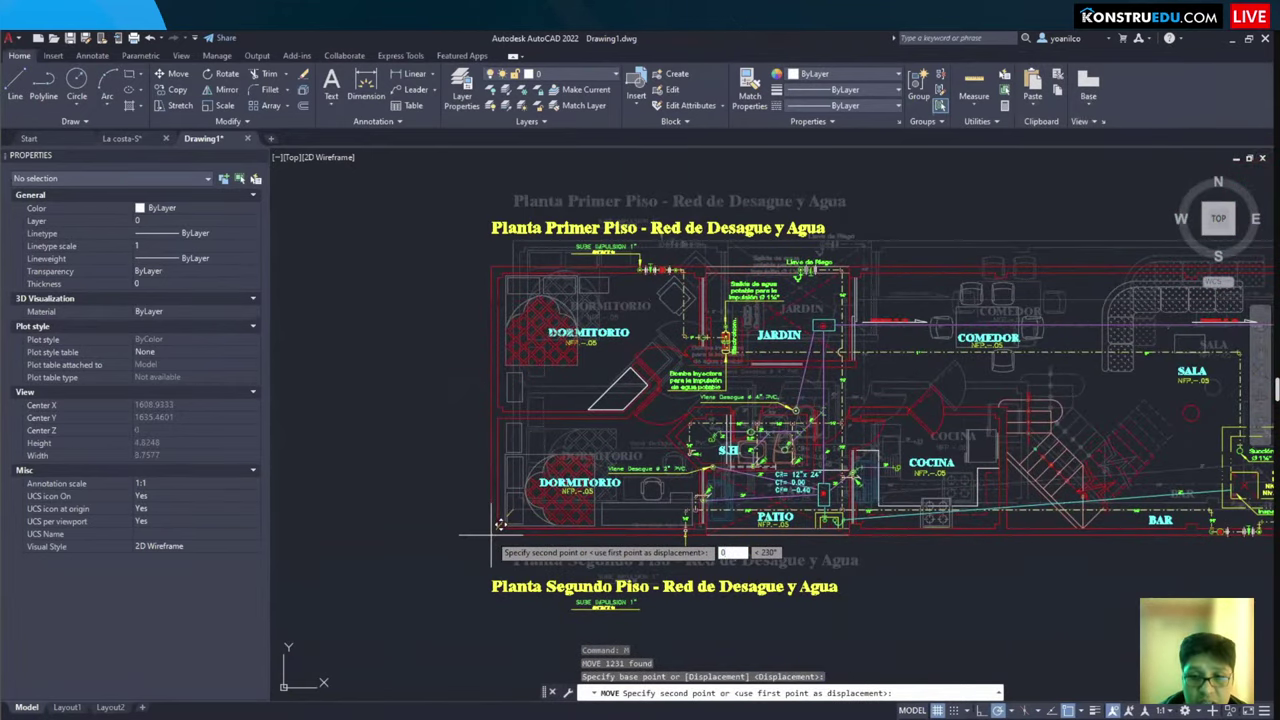
{"action": "type", "text": "#0,0"}
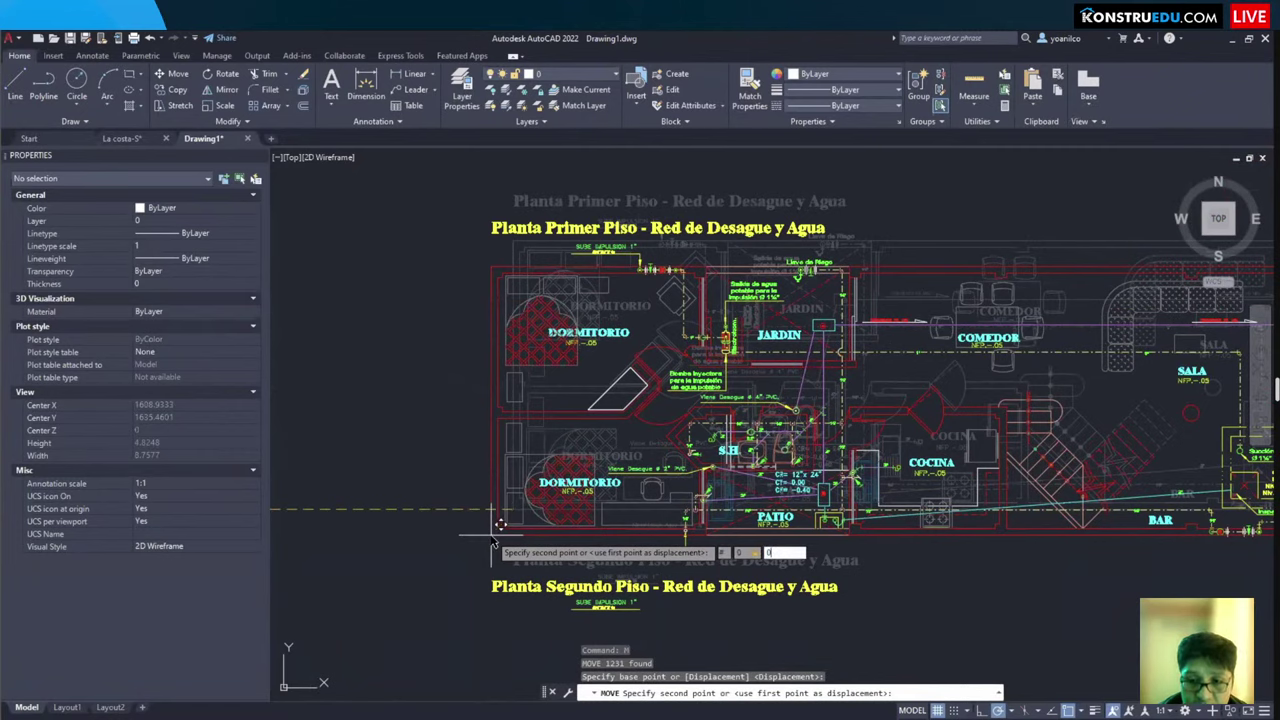
{"action": "key", "text": "Return"}
{"action": "middle_click", "coordinate": [681, 377]}
{"action": "middle_click", "coordinate": [681, 377]}
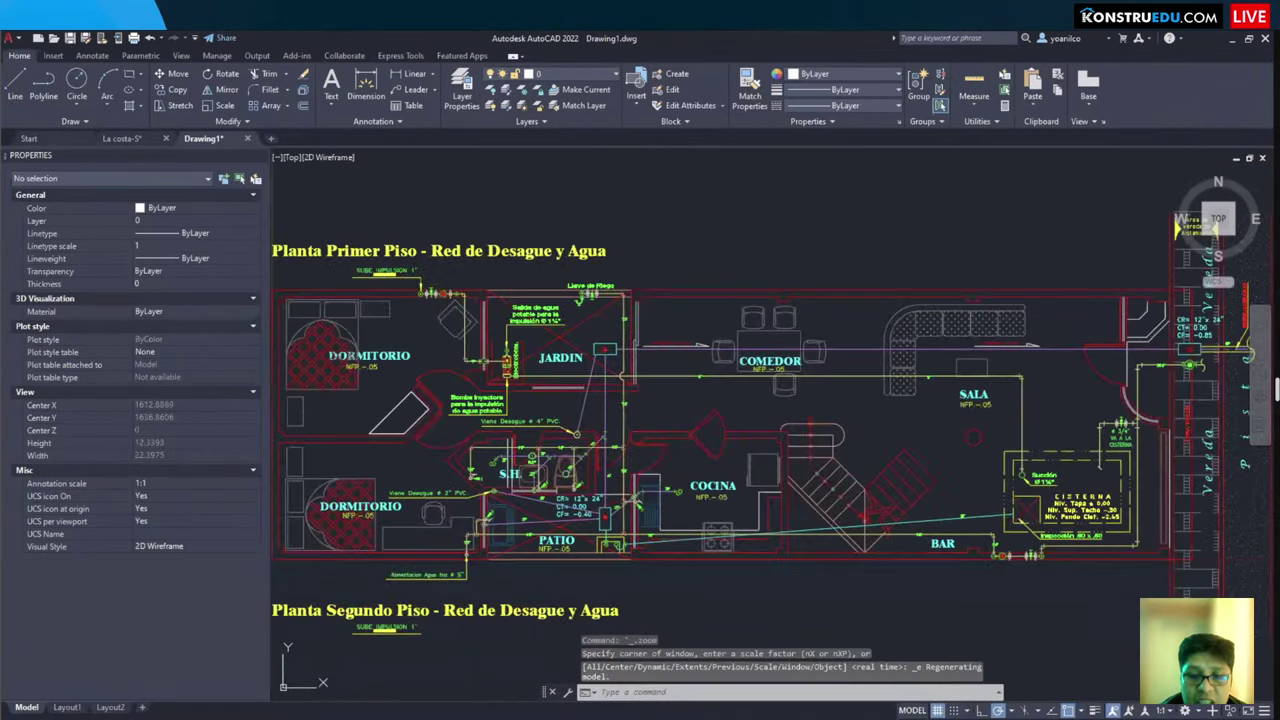
Step: Delete the leftover second-floor title and label, then start saving the drawing
{"action": "middle_click_drag", "start_coordinate": [681, 377], "coordinate": [1052, 245]}
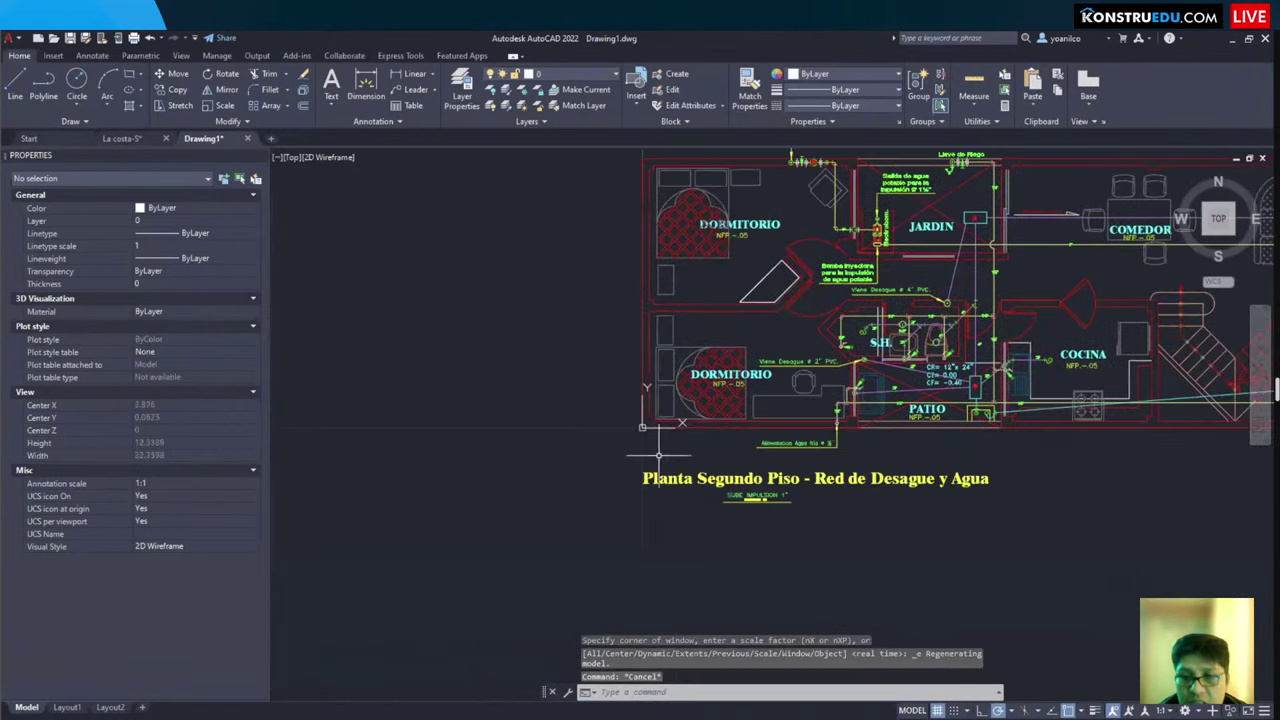
{"action": "key", "text": "Escape"}
{"action": "left_click", "coordinate": [632, 456]}
{"action": "left_click", "coordinate": [1016, 563]}
{"action": "key", "text": "Escape"}
{"action": "middle_click", "coordinate": [903, 521]}
{"action": "middle_click", "coordinate": [903, 521]}
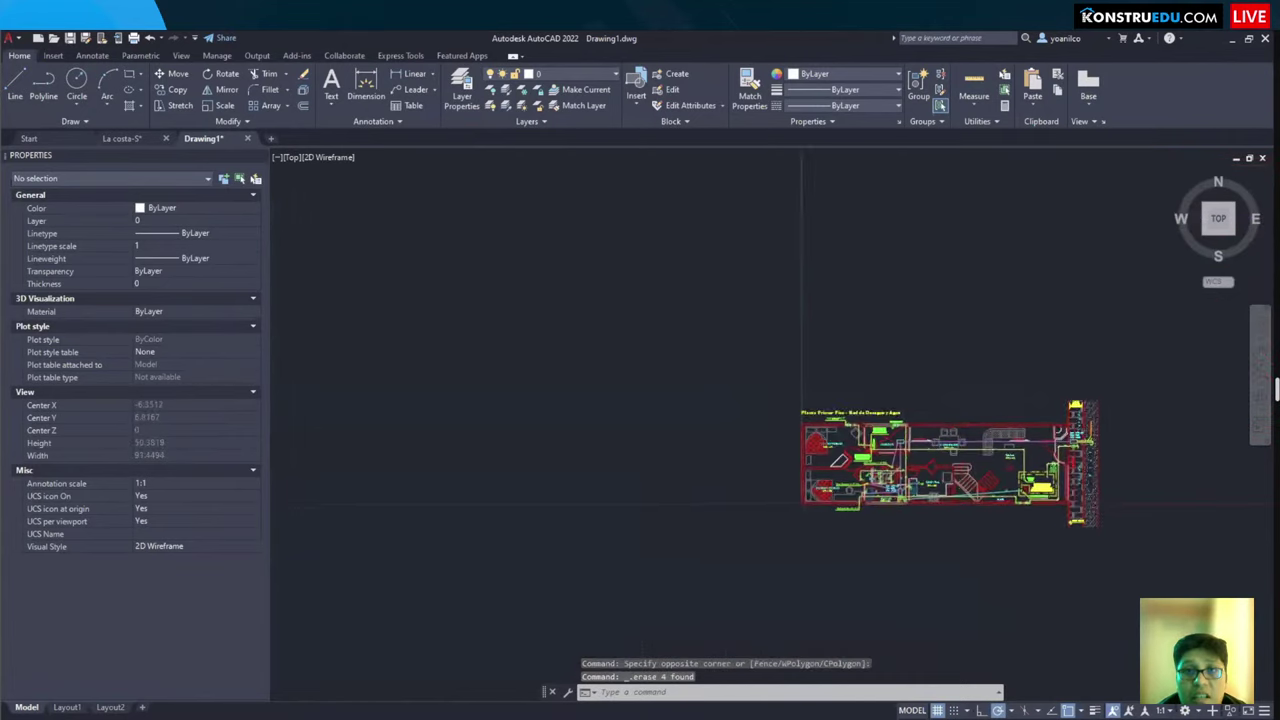
{"action": "key", "text": "ctrl+s"}
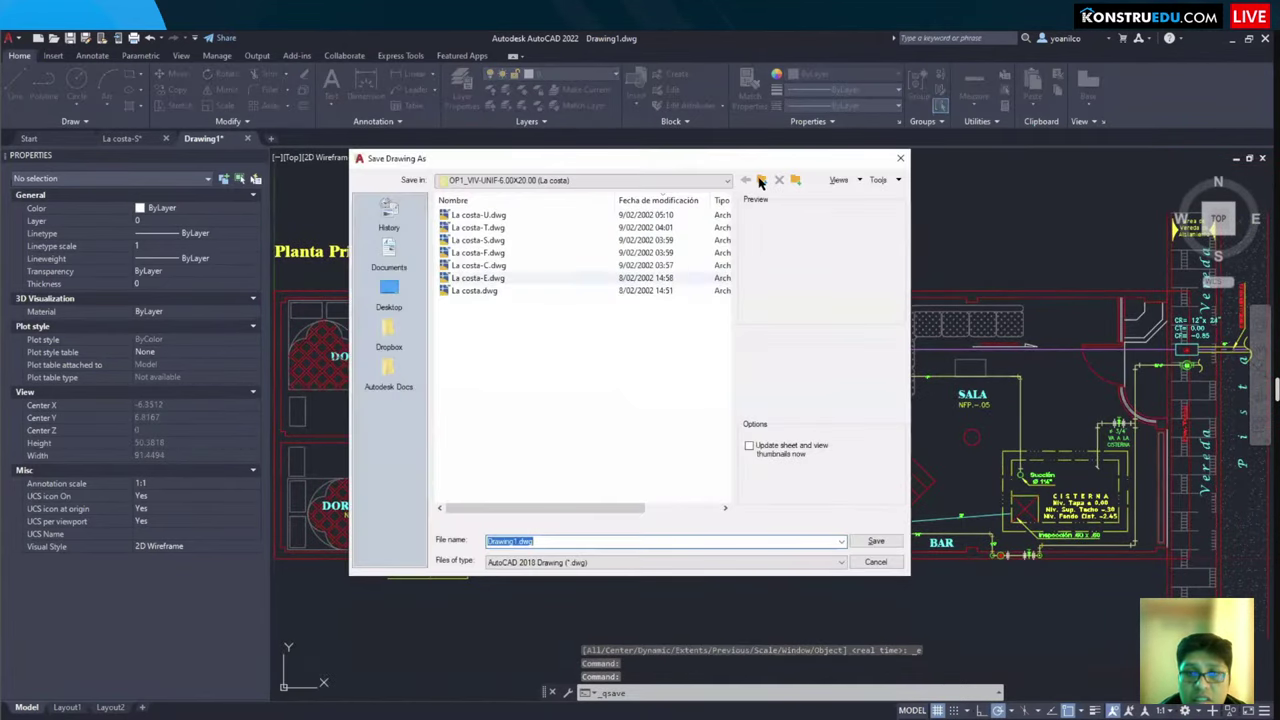
Step: Save the drawing as 'IS - NIVEL 01' in the ARCHIVOS FILTRADOS folder
{"action": "double_click", "coordinate": [503, 254]}
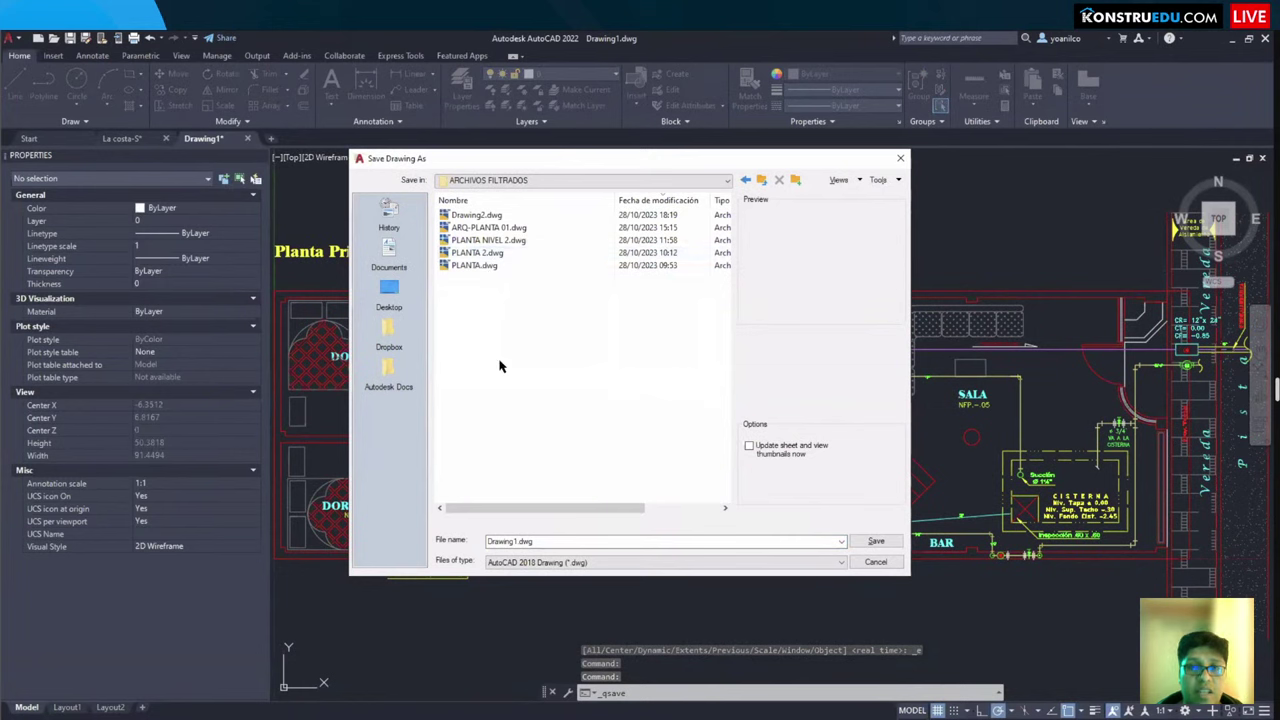
{"action": "left_click", "coordinate": [552, 540]}
{"action": "type", "text": "IS"}
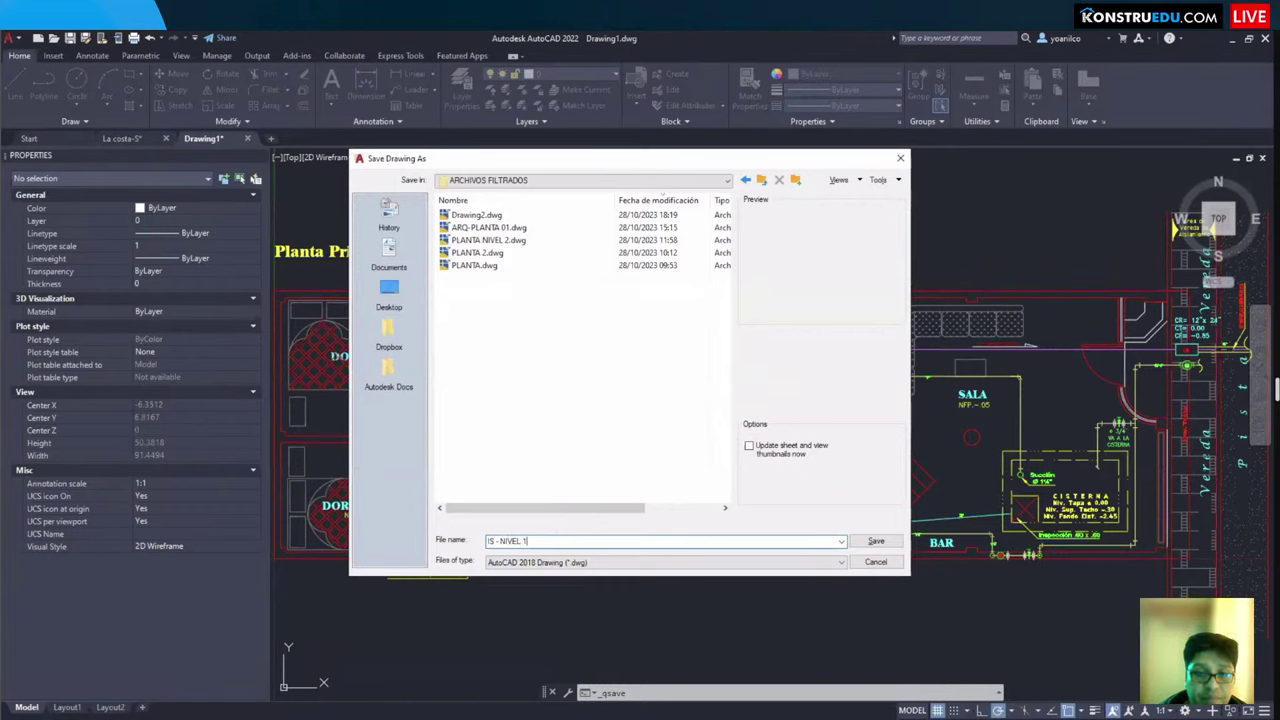
{"action": "type", "text": " - NIVEL 01"}
{"action": "key", "text": "Return"}
Step: Close the IS - NIVEL 01 drawing and return to the Revit project
{"action": "key", "text": "Escape"}
{"action": "key", "text": "Escape"}
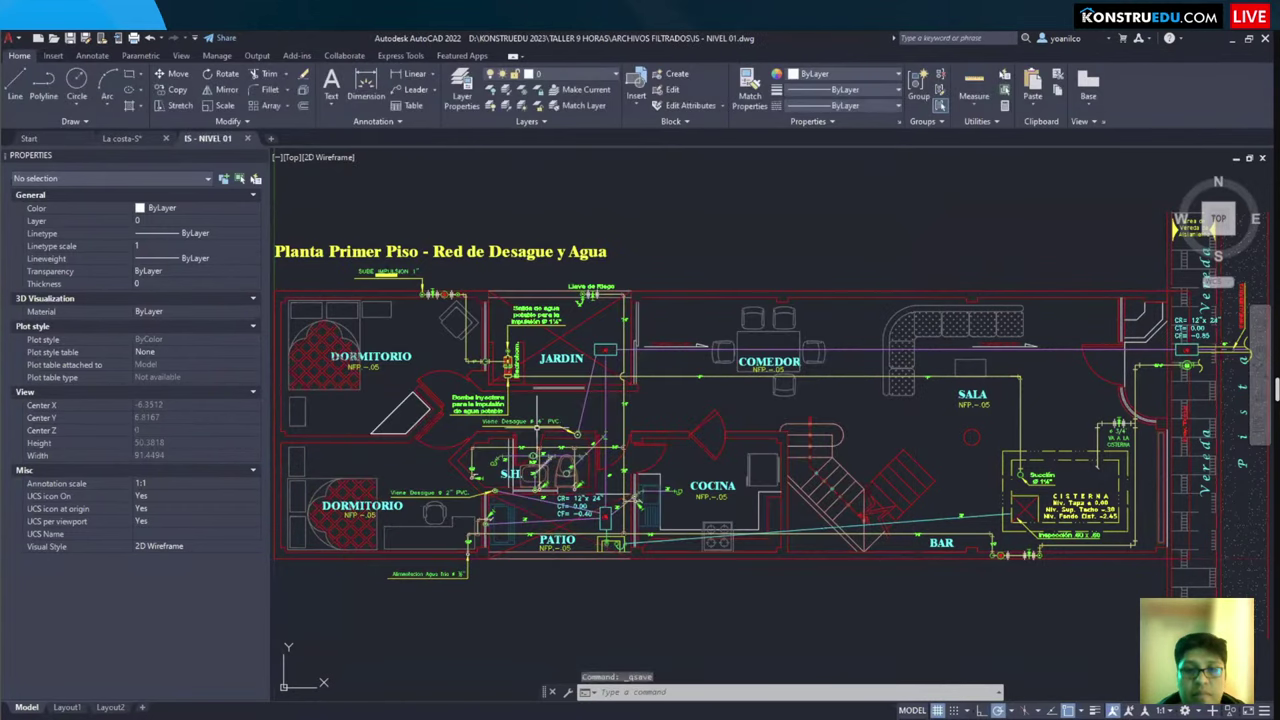
{"action": "scroll", "coordinate": [613, 342], "scroll_direction": "down", "scroll_amount": 4}
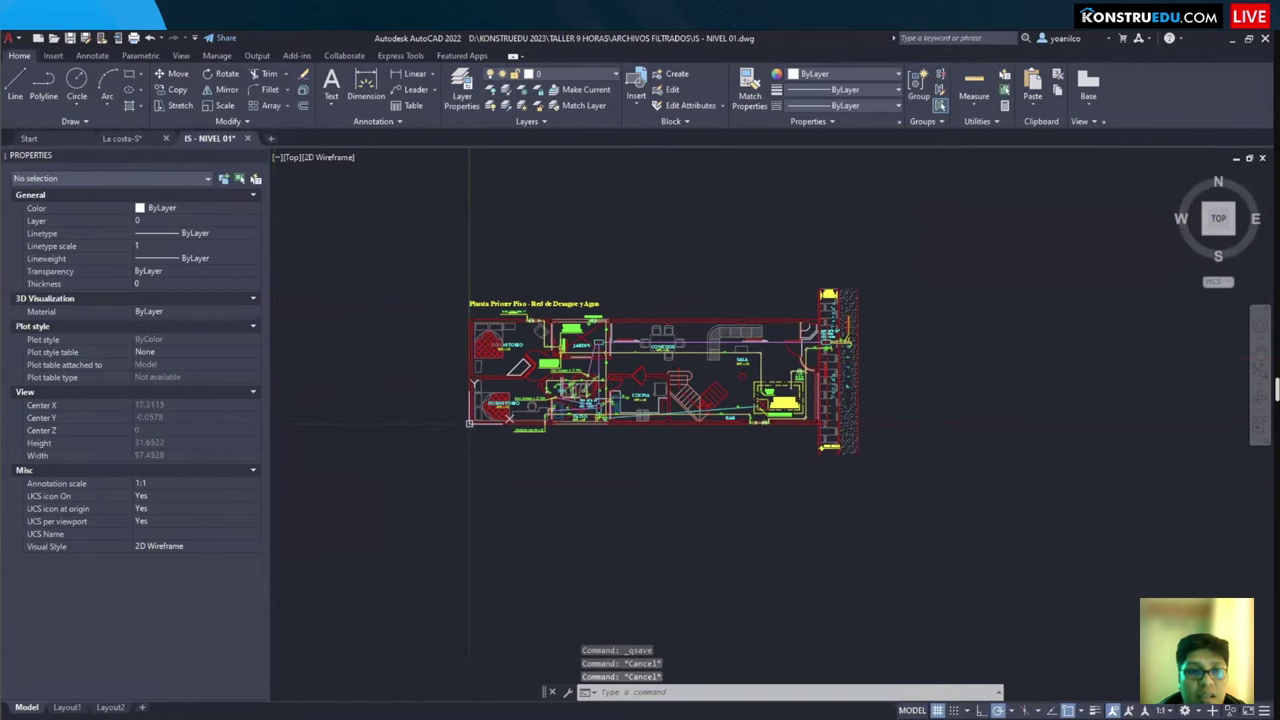
{"action": "key", "text": "ctrl+s"}
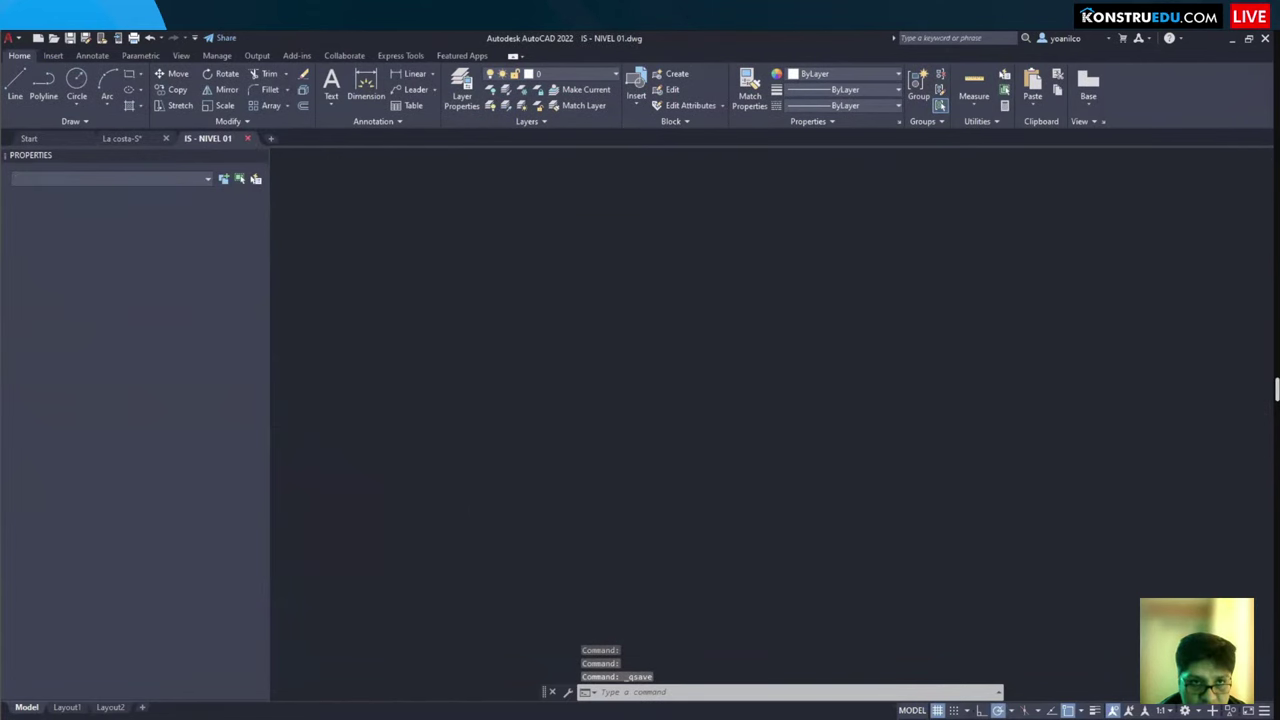
{"action": "key", "text": "ctrl+F4"}
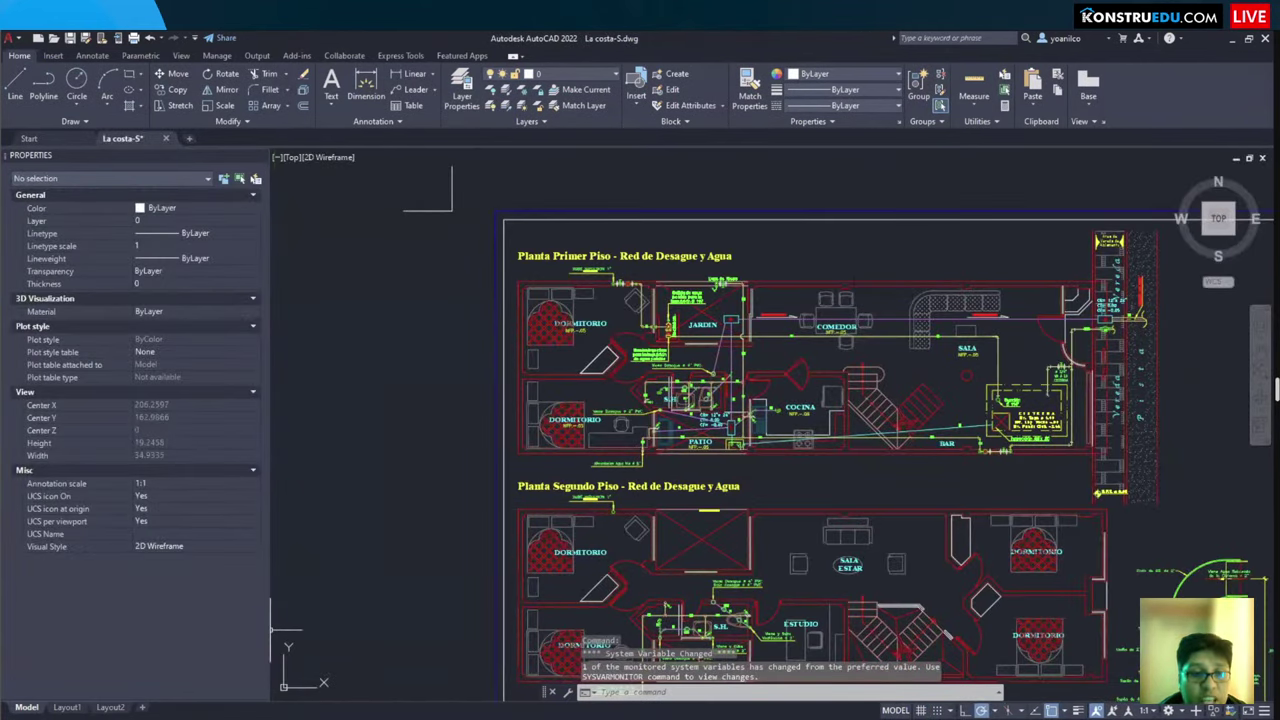
{"action": "key", "text": "alt+Tab"}
{"action": "scroll", "coordinate": [800, 420], "scroll_direction": "down", "scroll_amount": 3}
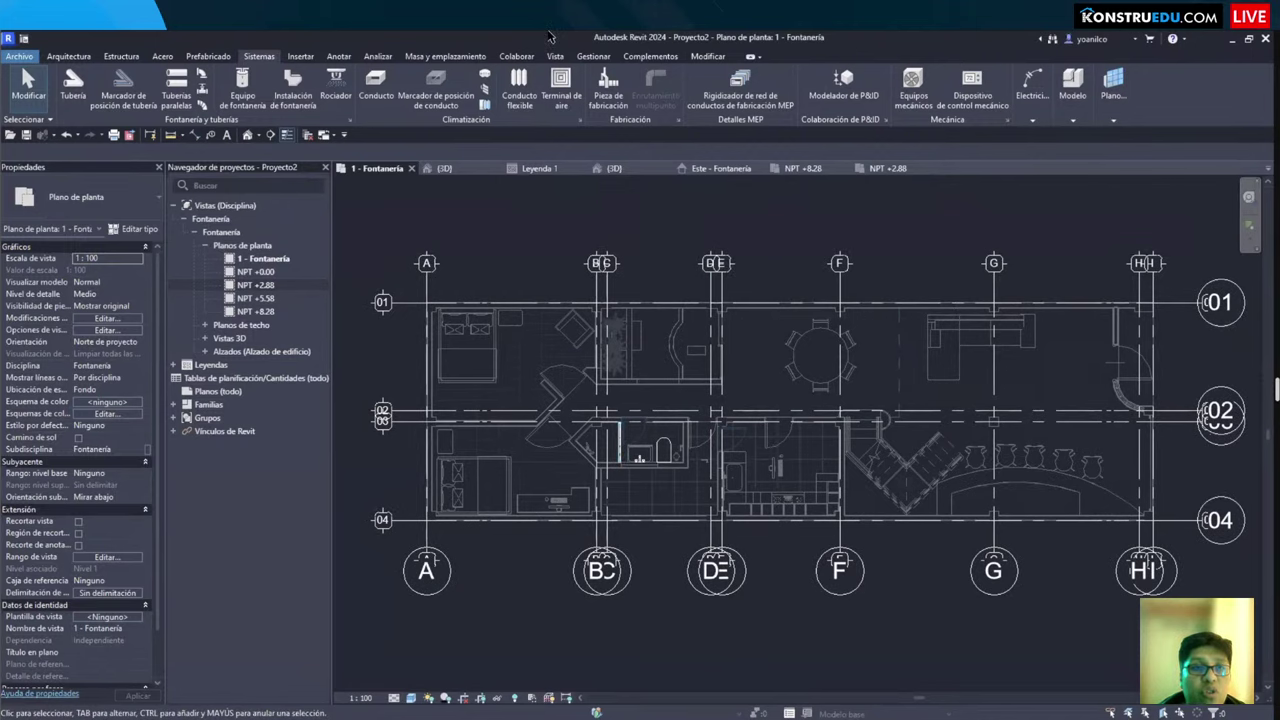
Step: Import IS - NIVEL 01.dwg from ARCHIVOS FILTRADOS into the current view only, with units in metres
{"action": "left_click", "coordinate": [301, 57]}
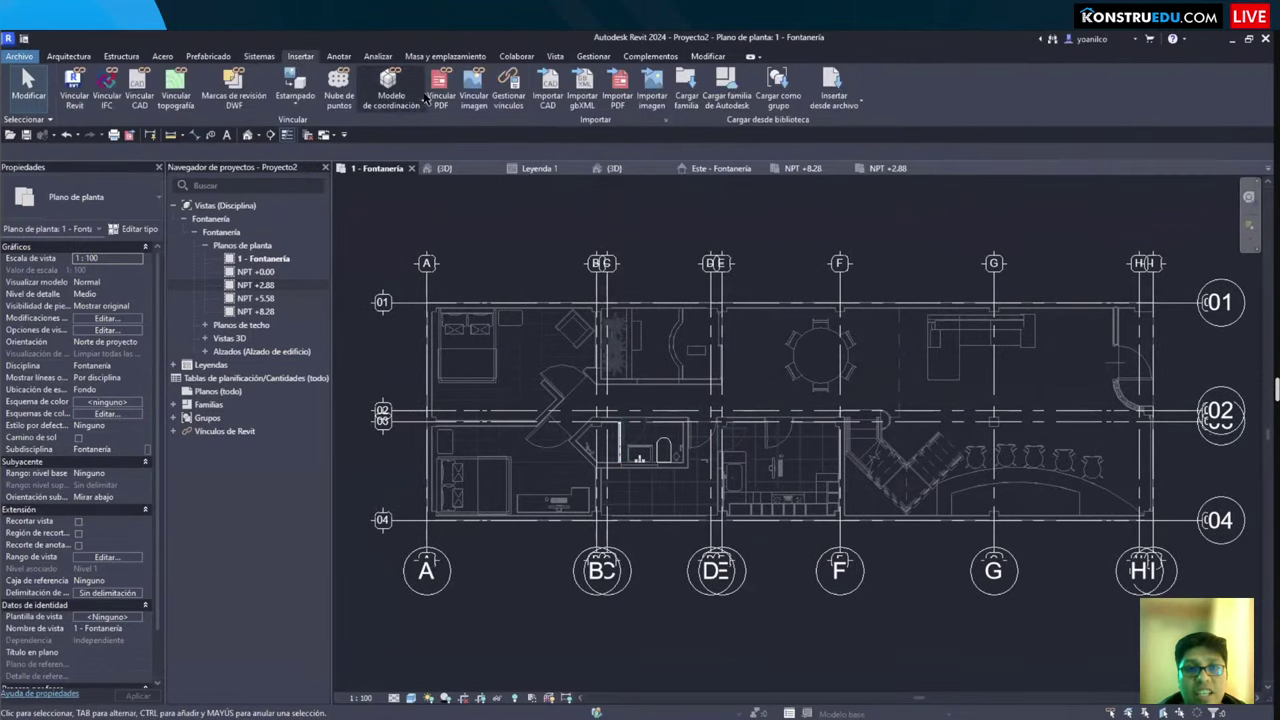
{"action": "left_click", "coordinate": [548, 90]}
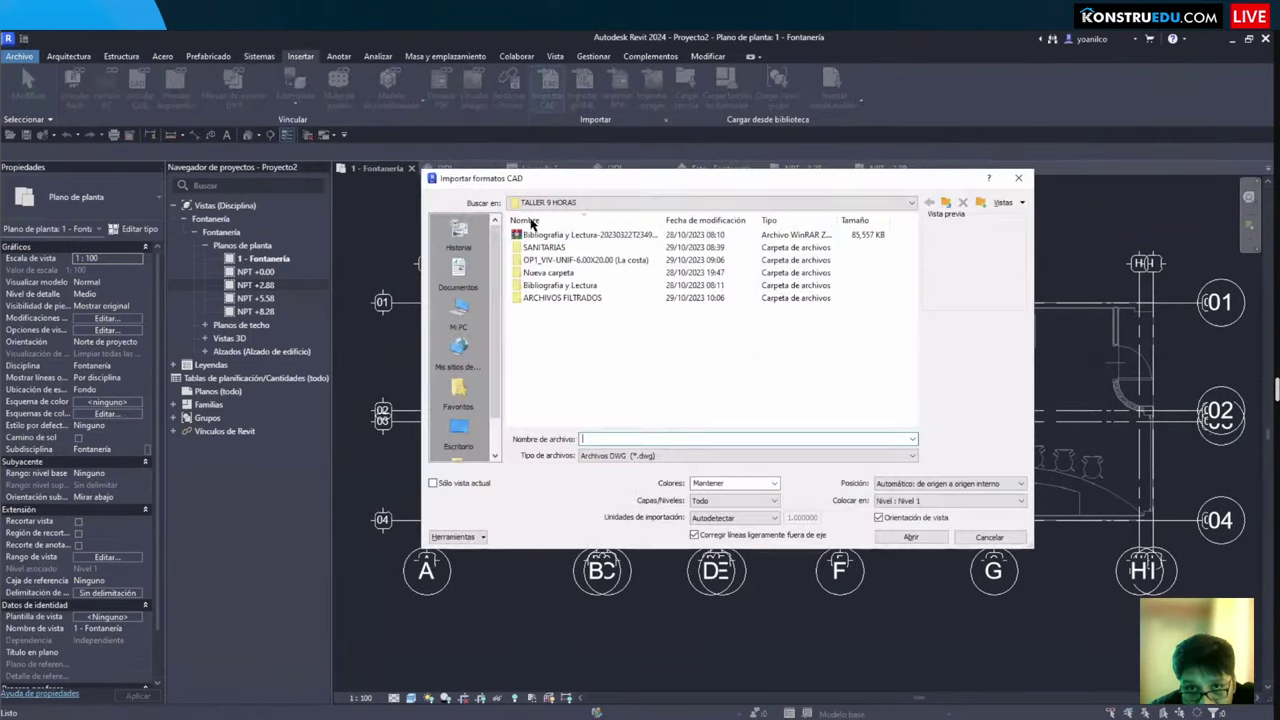
{"action": "double_click", "coordinate": [557, 298]}
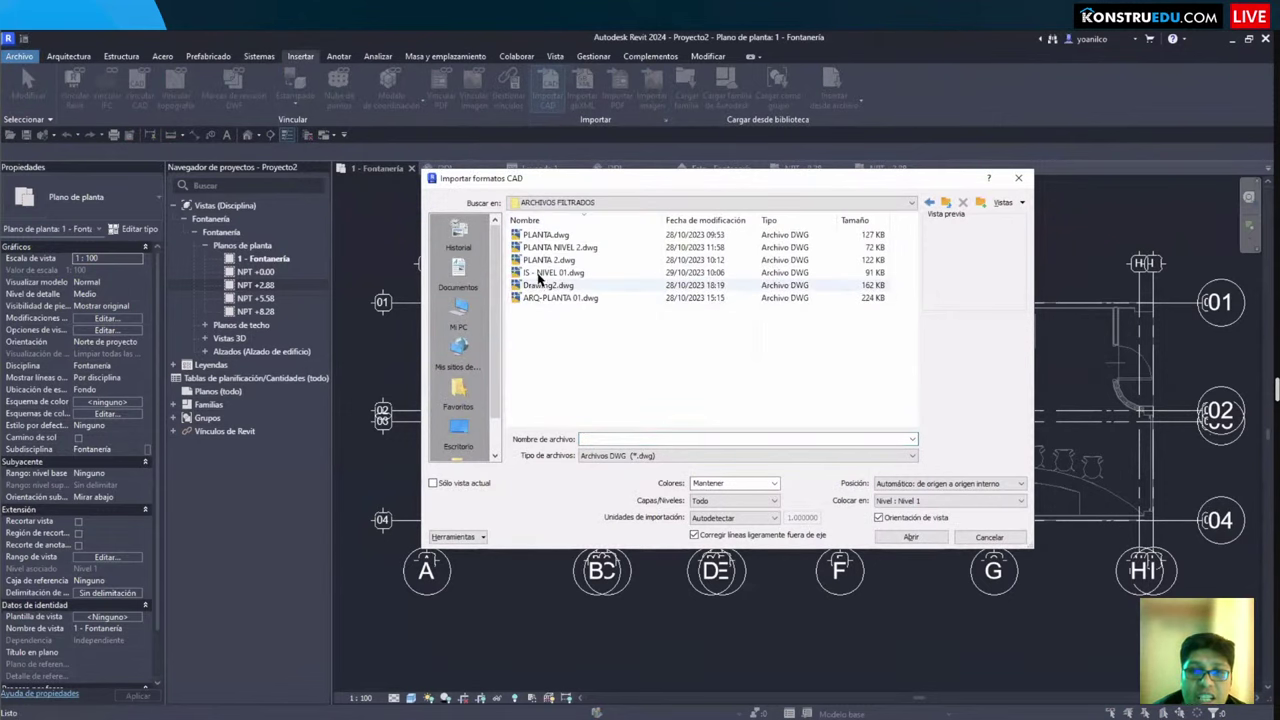
{"action": "left_click", "coordinate": [538, 274]}
{"action": "left_click", "coordinate": [437, 484]}
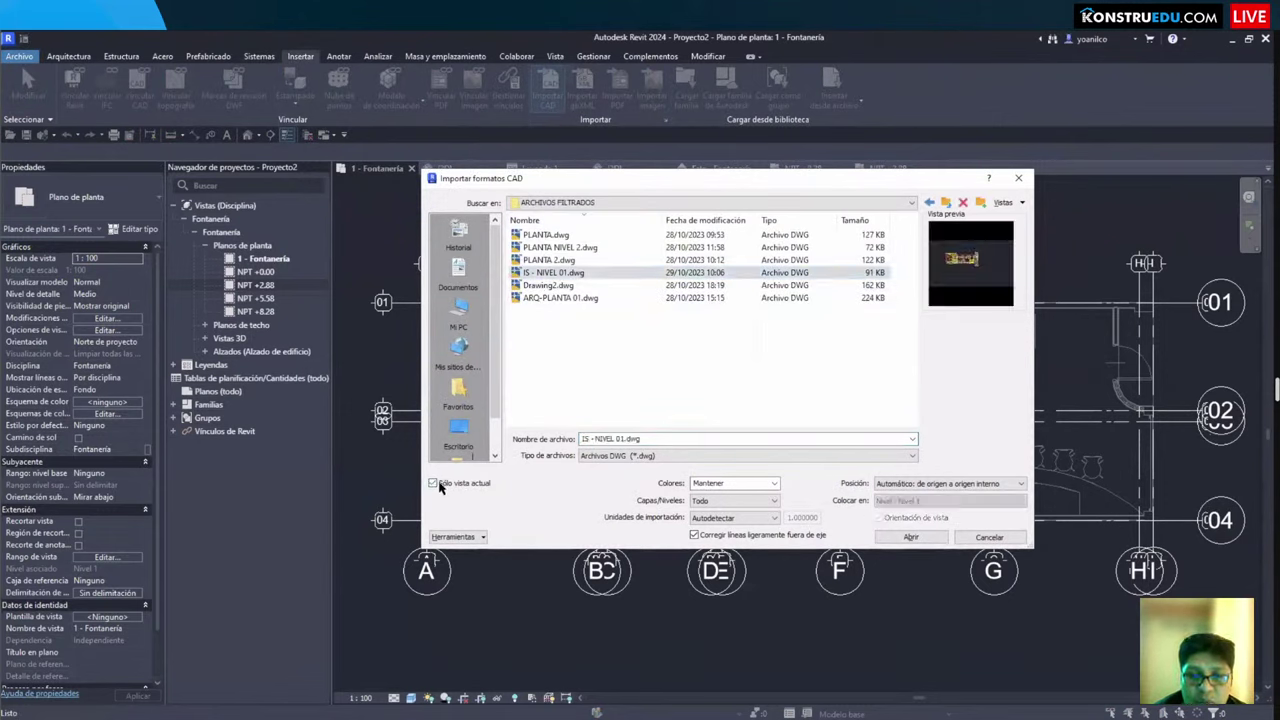
{"action": "left_click", "coordinate": [735, 518]}
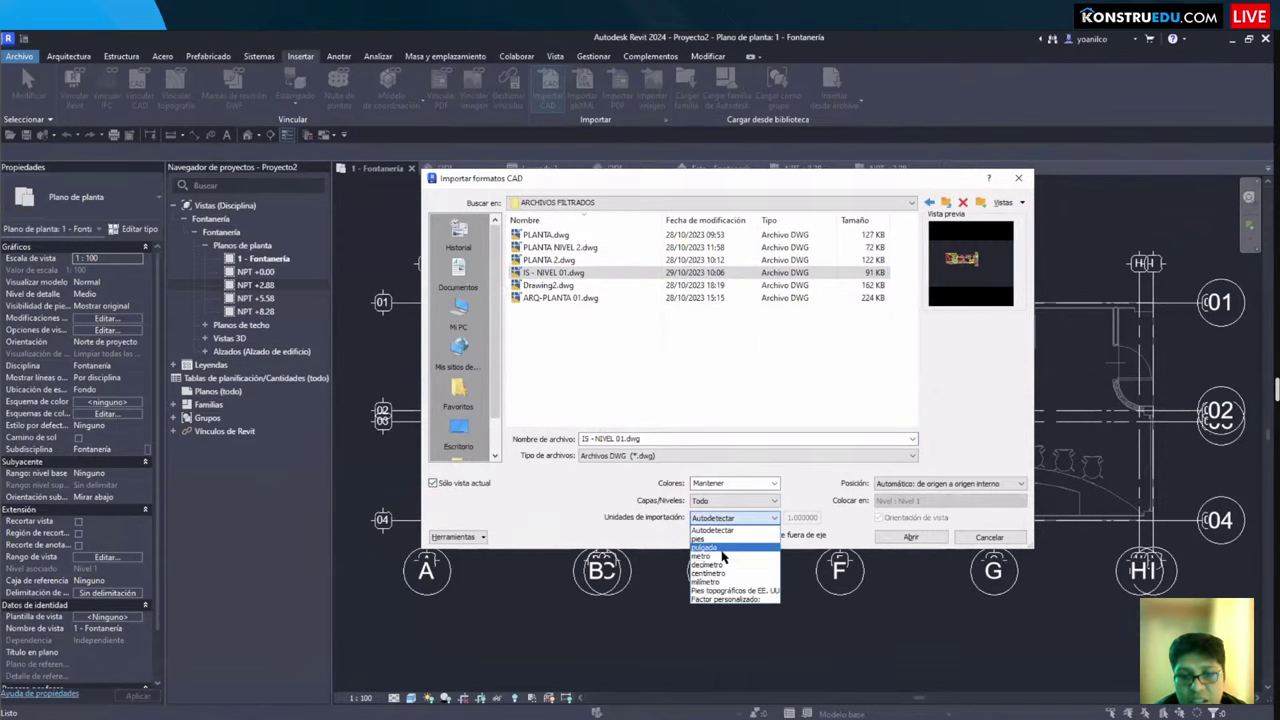
{"action": "left_click", "coordinate": [724, 566]}
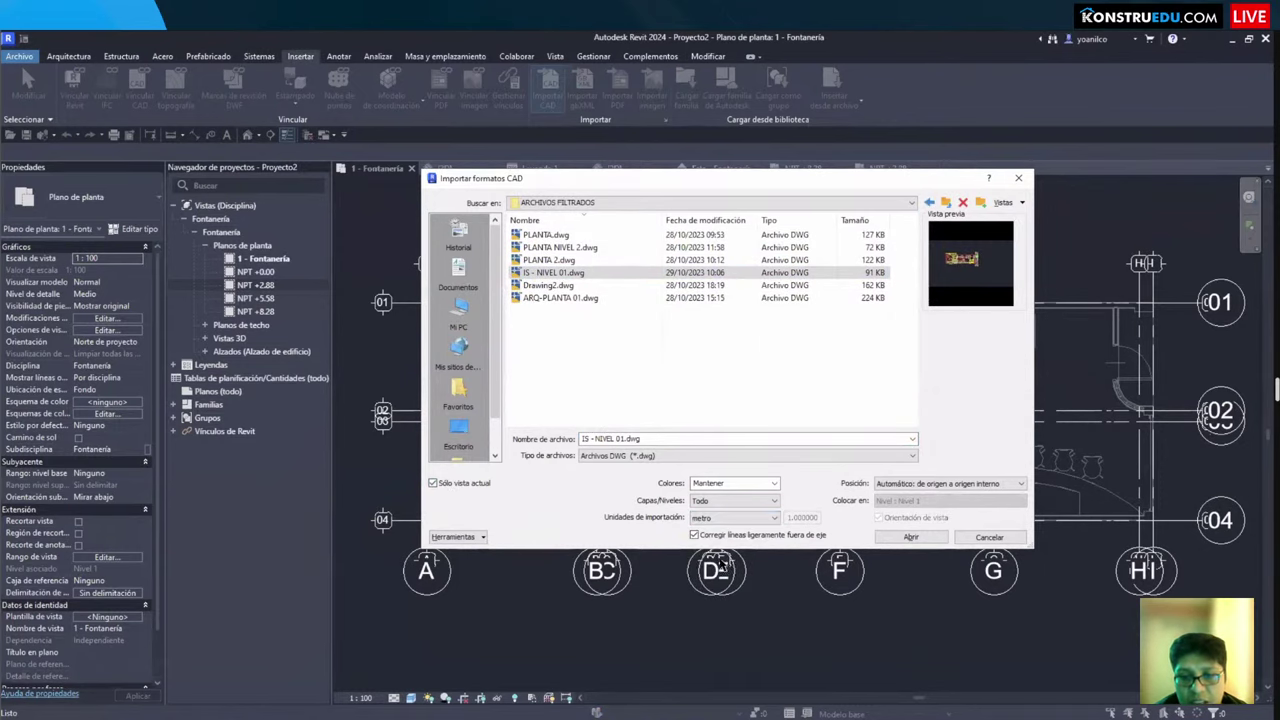
{"action": "left_click", "coordinate": [910, 537]}
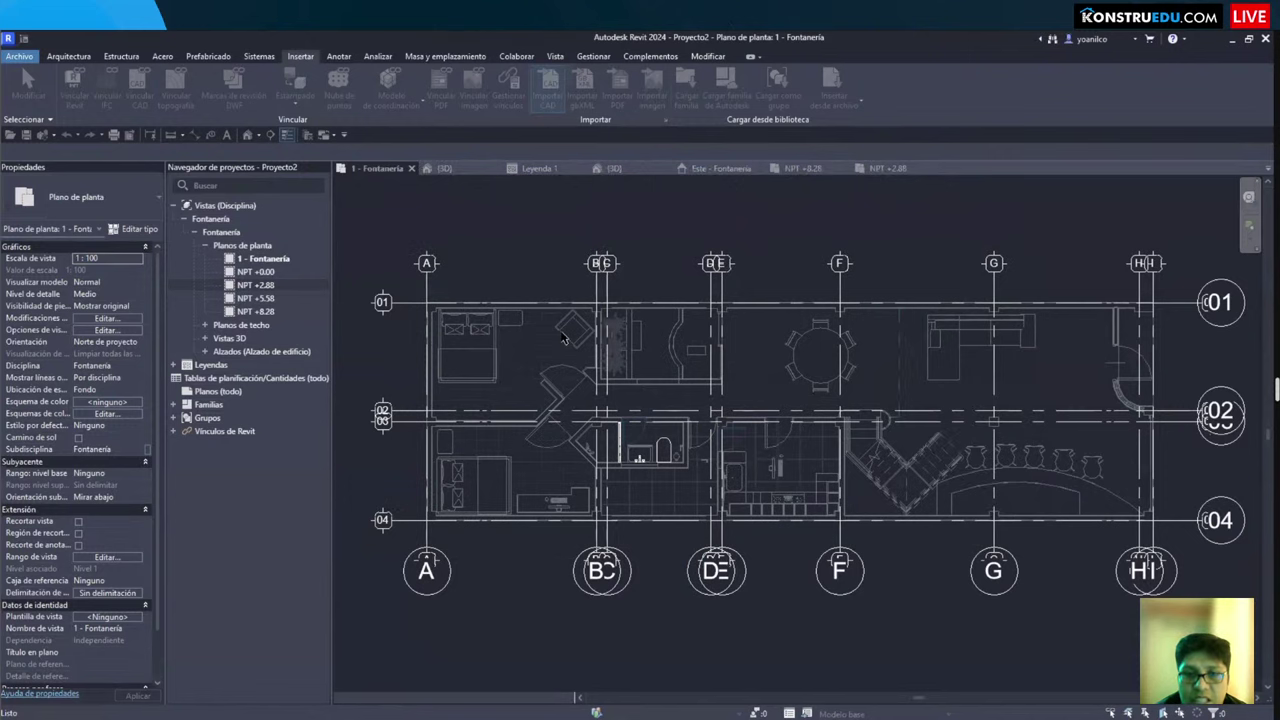
Step: Inspect the linked architectural model and pan toward the JARDIN, COCINA and PATIO plumbing area
{"action": "scroll", "coordinate": [563, 340], "scroll_direction": "down", "scroll_amount": 3}
{"action": "scroll", "coordinate": [716, 490], "scroll_direction": "up", "scroll_amount": 5}
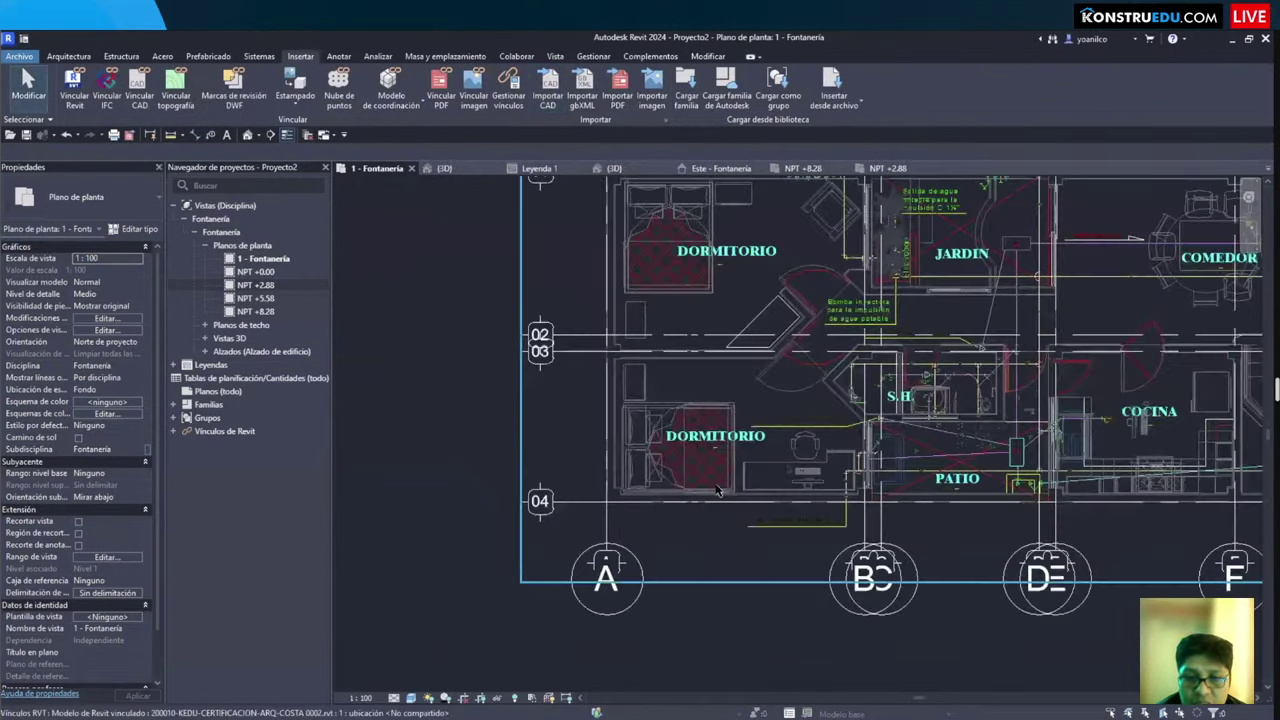
{"action": "left_click", "coordinate": [716, 490]}
{"action": "scroll", "coordinate": [730, 491], "scroll_direction": "up", "scroll_amount": 2}
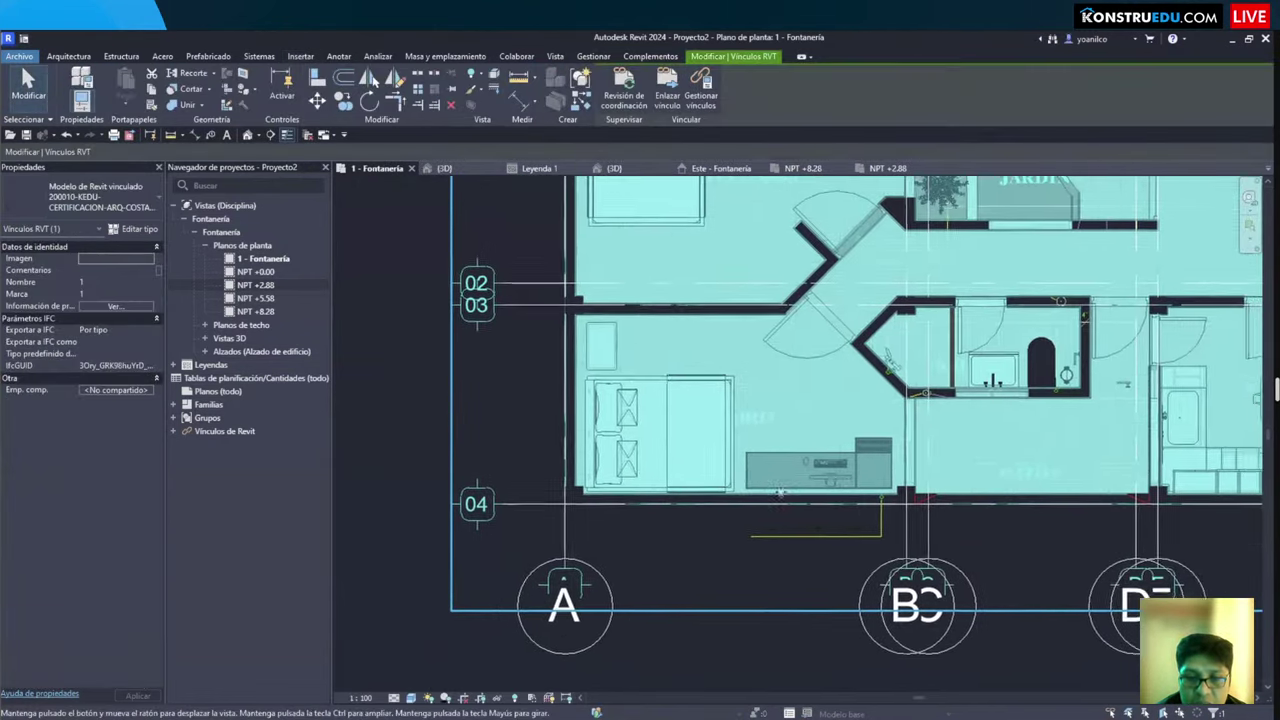
{"action": "scroll", "coordinate": [781, 492], "scroll_direction": "down", "scroll_amount": 5}
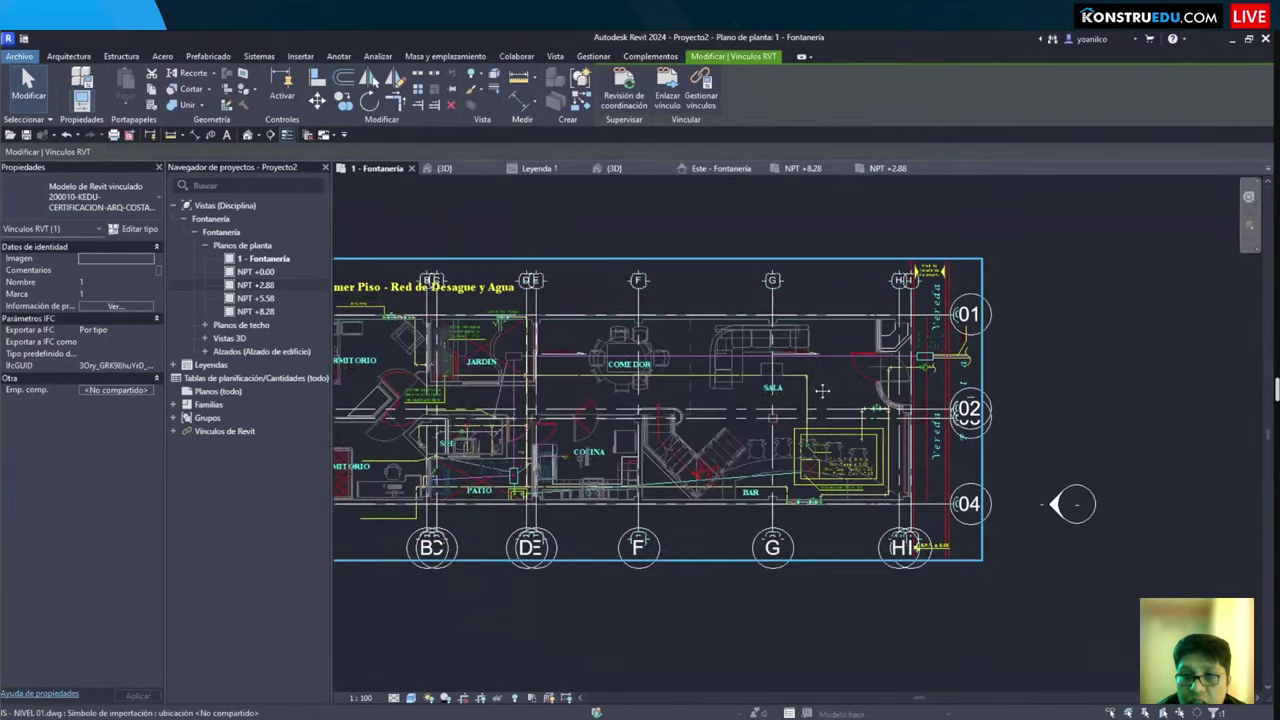
{"action": "key", "text": "Escape"}
{"action": "scroll", "coordinate": [822, 390], "scroll_direction": "up", "scroll_amount": 2}
{"action": "middle_click_drag", "start_coordinate": [731, 434], "coordinate": [713, 453]}
{"action": "scroll", "coordinate": [713, 453], "scroll_direction": "up", "scroll_amount": 2}
{"action": "middle_click_drag", "start_coordinate": [350, 470], "coordinate": [640, 465]}
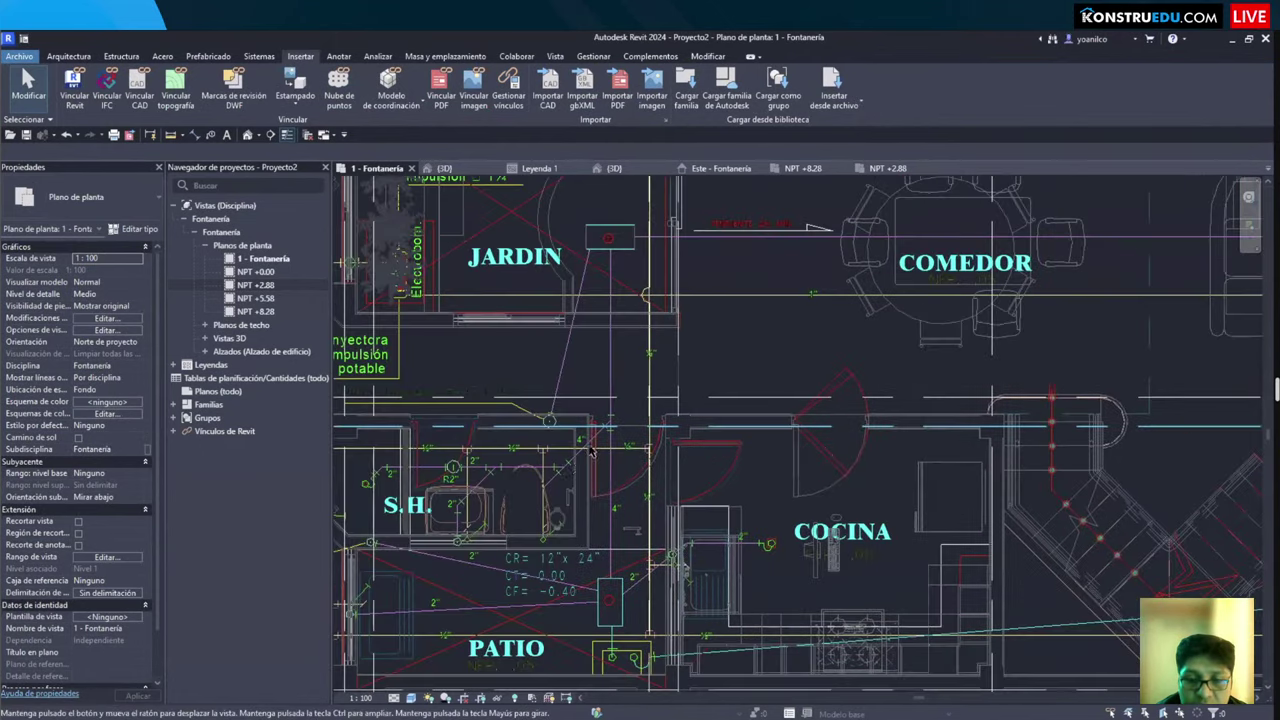
{"action": "scroll", "coordinate": [593, 478], "scroll_direction": "up", "scroll_amount": 3}
{"action": "scroll", "coordinate": [650, 500], "scroll_direction": "up", "scroll_amount": 2}
{"action": "scroll", "coordinate": [760, 500], "scroll_direction": "down", "scroll_amount": 4}
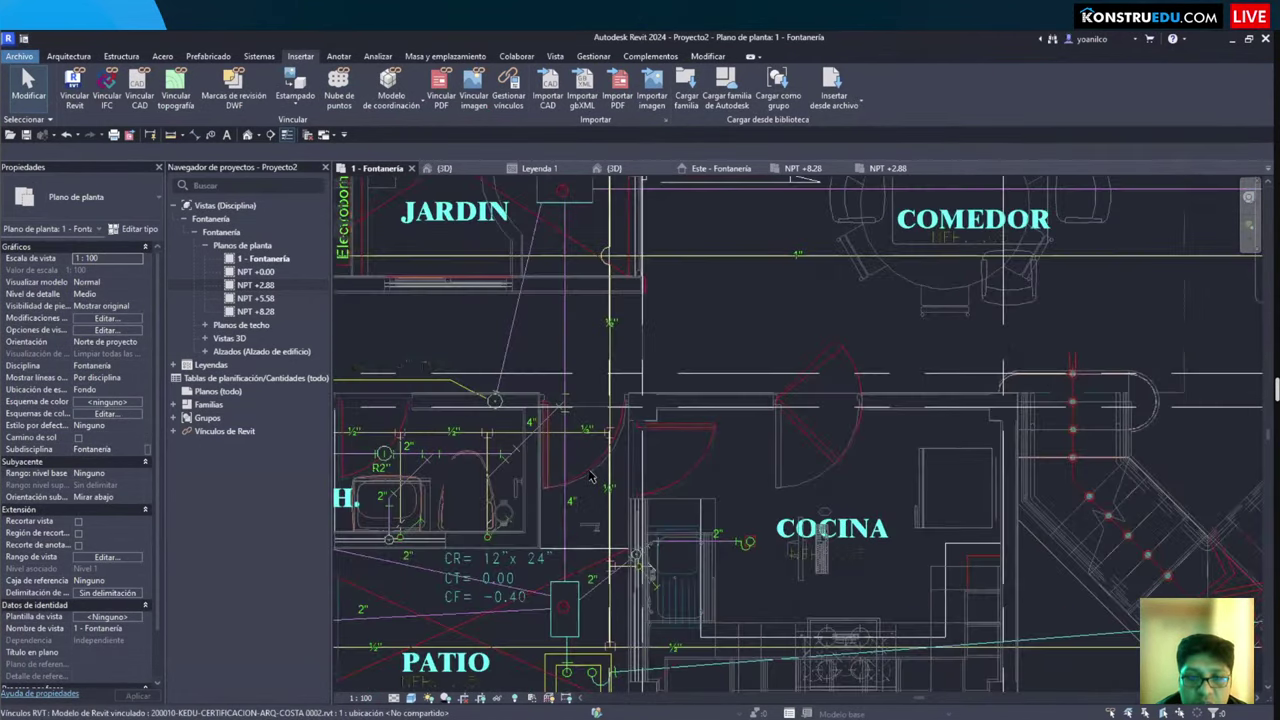
{"action": "scroll", "coordinate": [819, 503], "scroll_direction": "up", "scroll_amount": 2}
Step: Check the linked model and the imported IS - NIVEL 01.dwg, then open Save As
{"action": "left_click", "coordinate": [815, 325]}
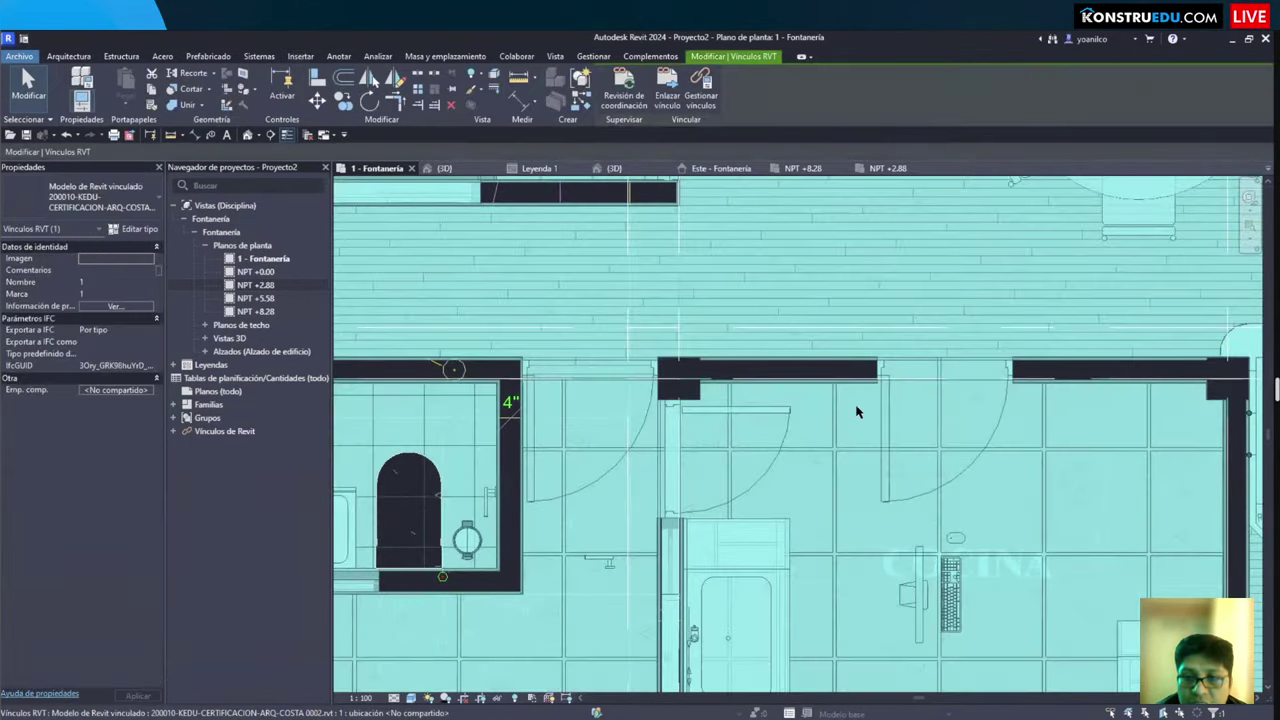
{"action": "scroll", "coordinate": [860, 410], "scroll_direction": "down", "scroll_amount": 4}
{"action": "key", "text": "Escape"}
{"action": "scroll", "coordinate": [1100, 470], "scroll_direction": "down", "scroll_amount": 2}
{"action": "scroll", "coordinate": [758, 330], "scroll_direction": "up", "scroll_amount": 3}
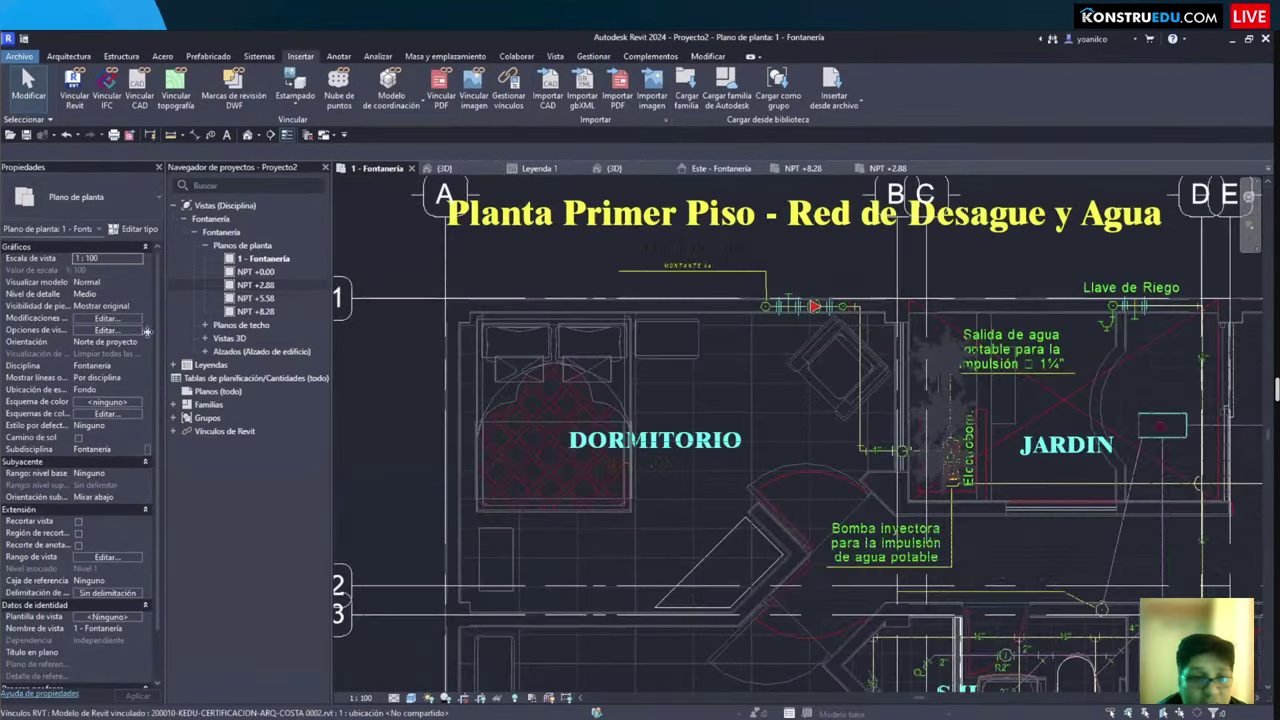
{"action": "left_click", "coordinate": [758, 330]}
{"action": "key", "text": "Escape"}
{"action": "left_click", "coordinate": [685, 411]}
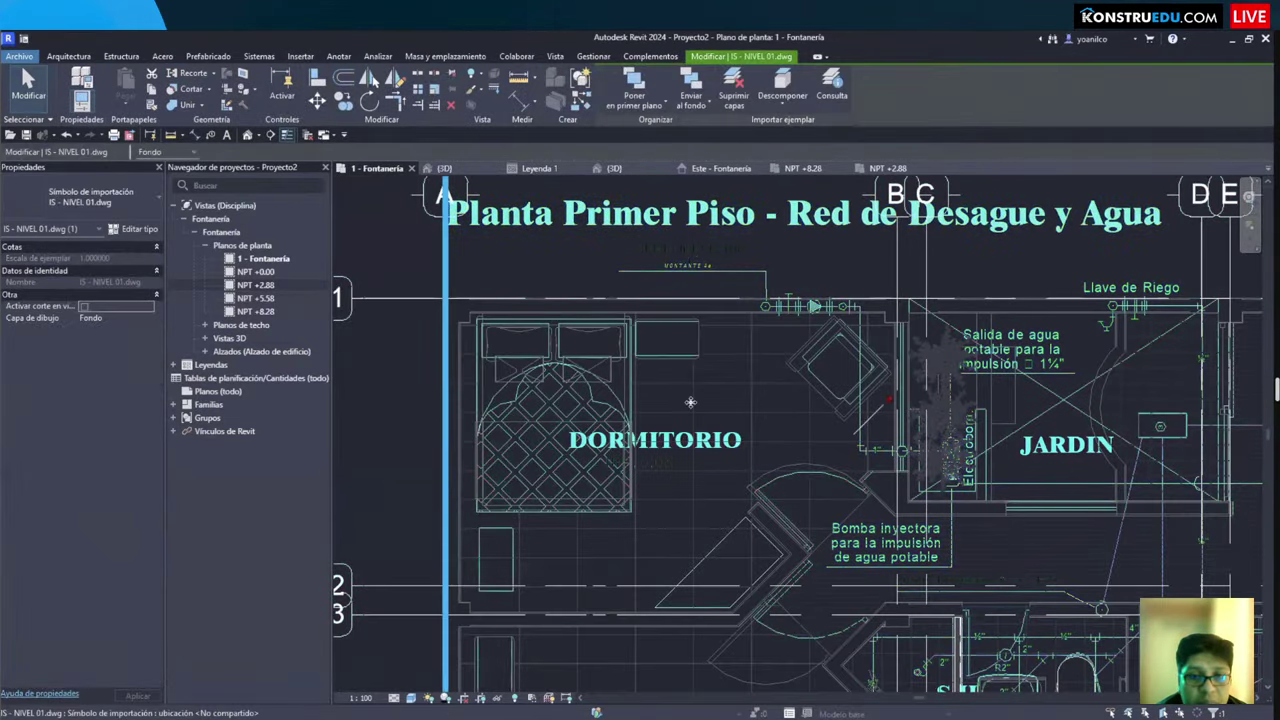
{"action": "key", "text": "Escape"}
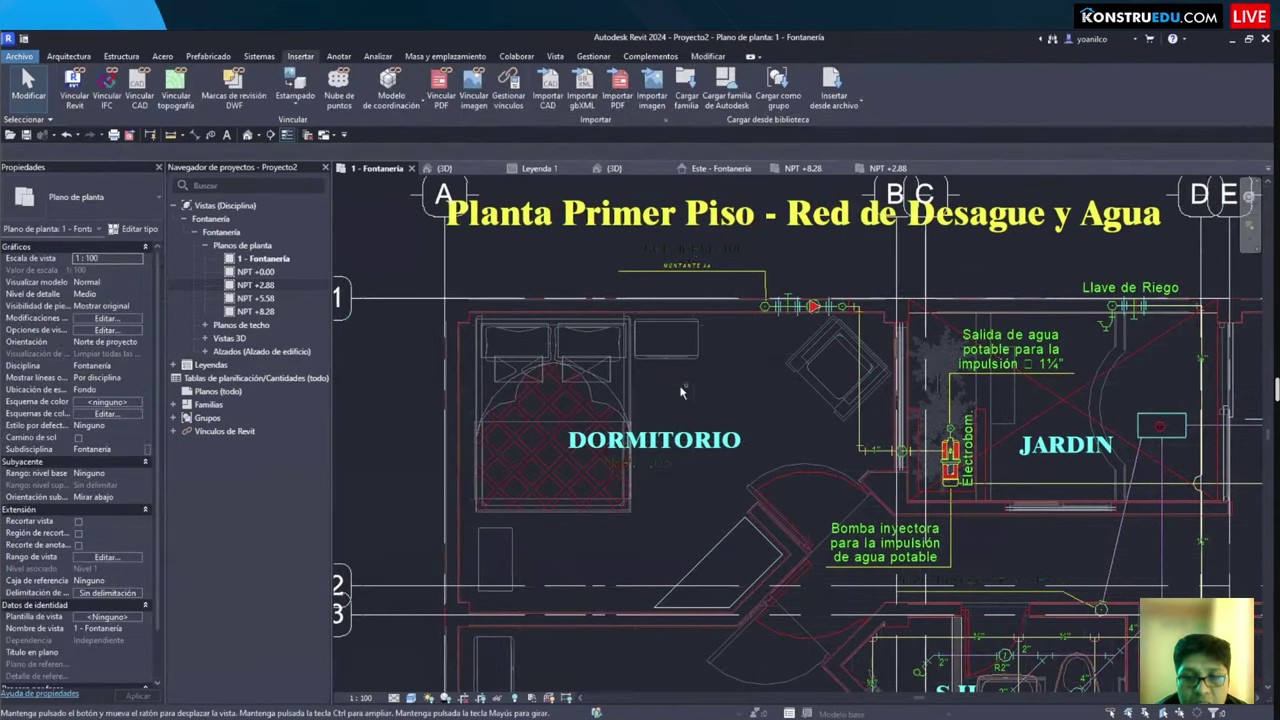
{"action": "scroll", "coordinate": [680, 405], "scroll_direction": "down", "scroll_amount": 3}
{"action": "key", "text": "ctrl+s"}
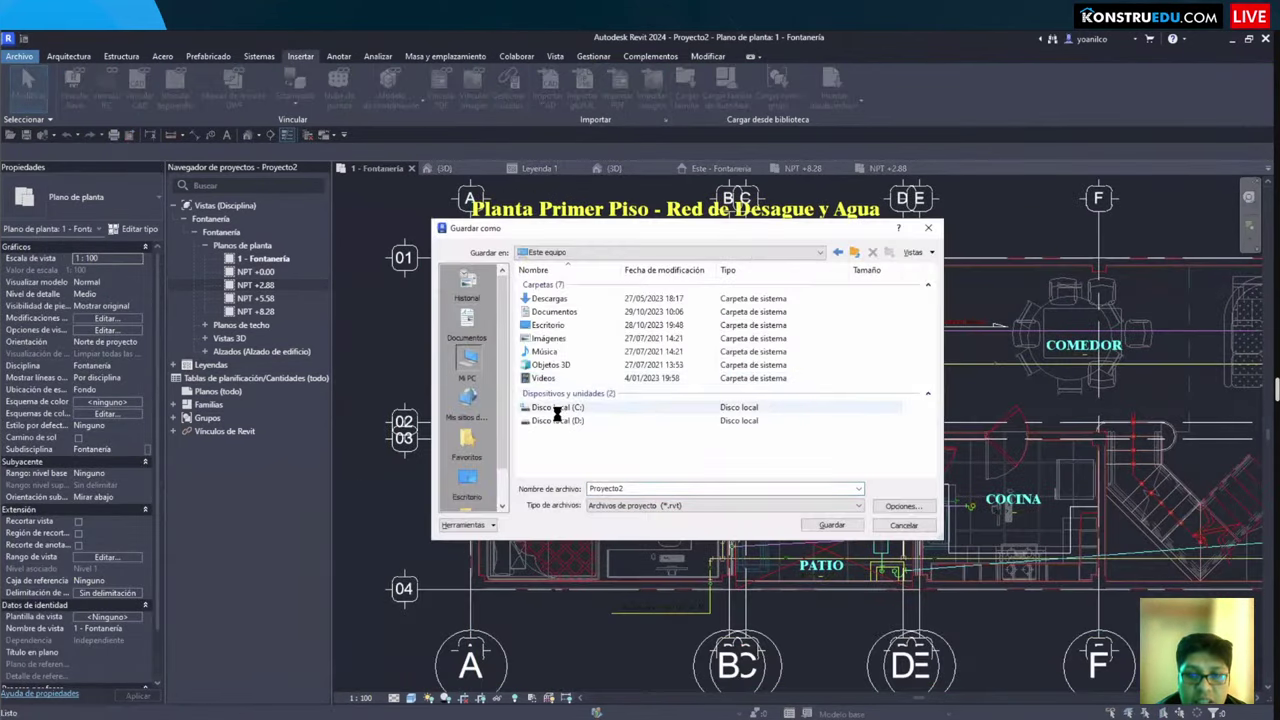
Step: Save the project as IISS.rvt in D: > KONSTRUEDU 2023
{"action": "left_click", "coordinate": [555, 420]}
{"action": "key", "text": "Return"}
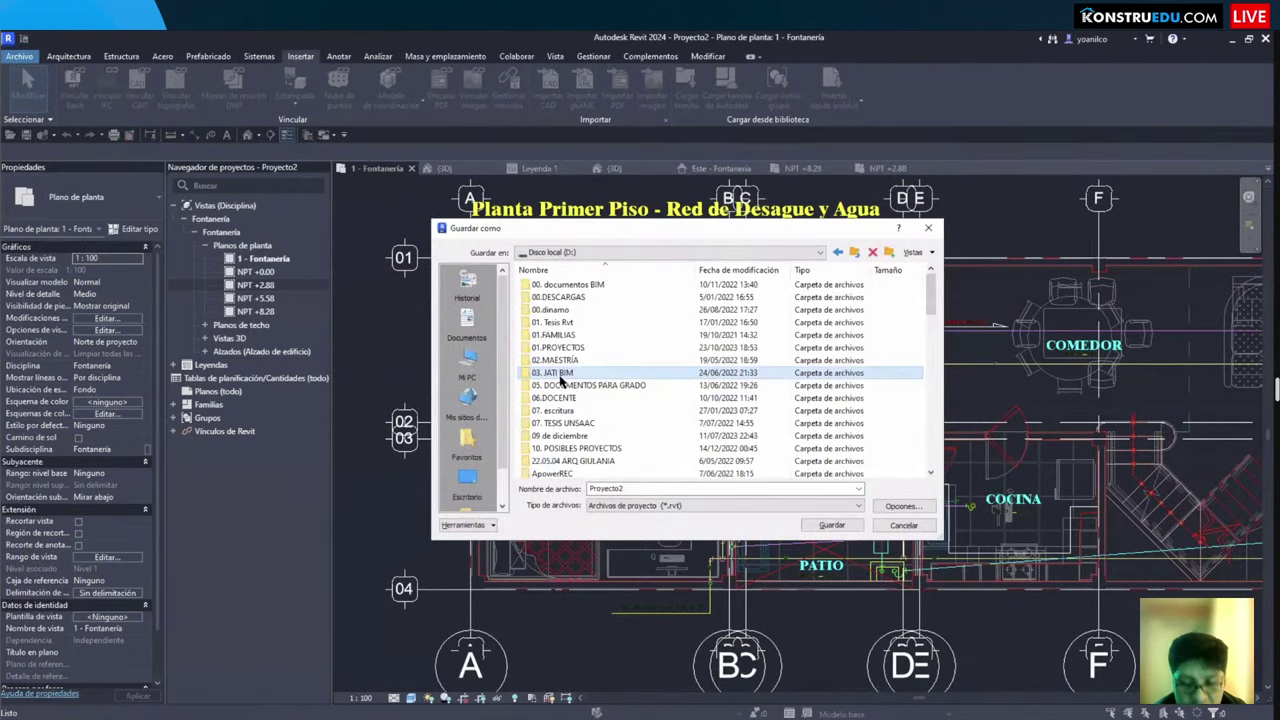
{"action": "scroll", "coordinate": [555, 340], "scroll_direction": "down", "scroll_amount": 5}
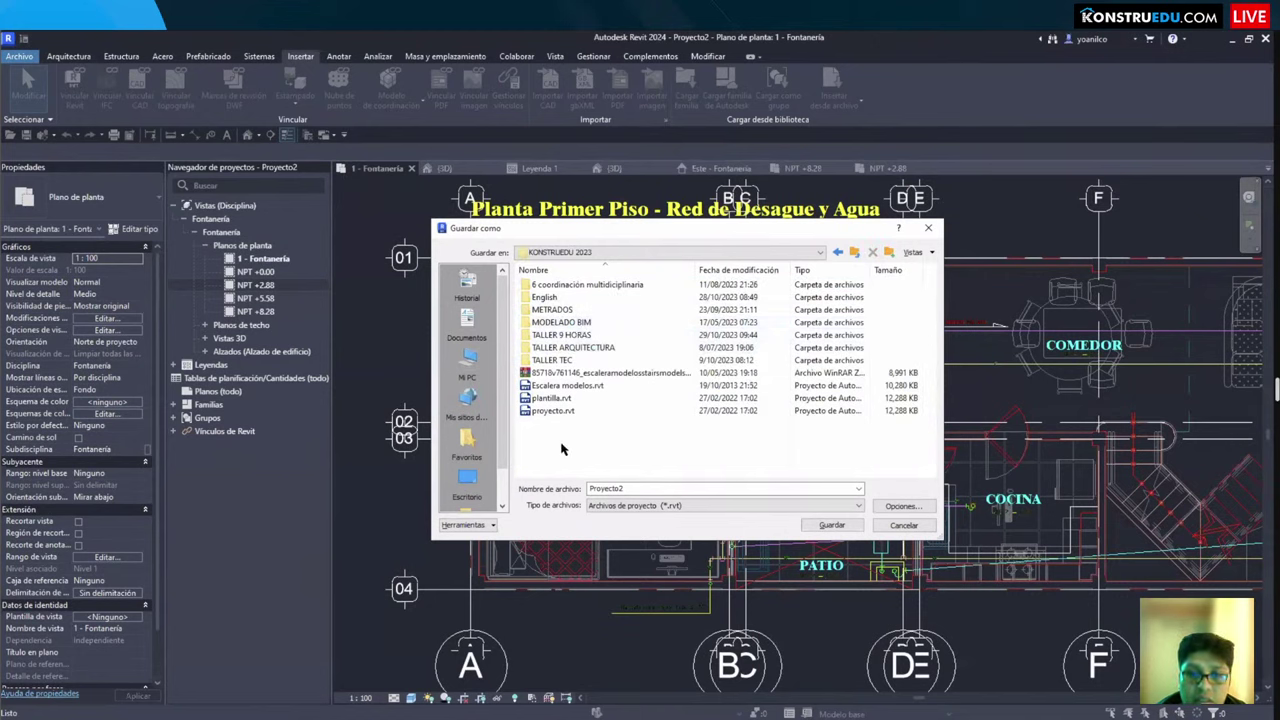
{"action": "left_click", "coordinate": [660, 505]}
{"action": "left_click", "coordinate": [645, 505]}
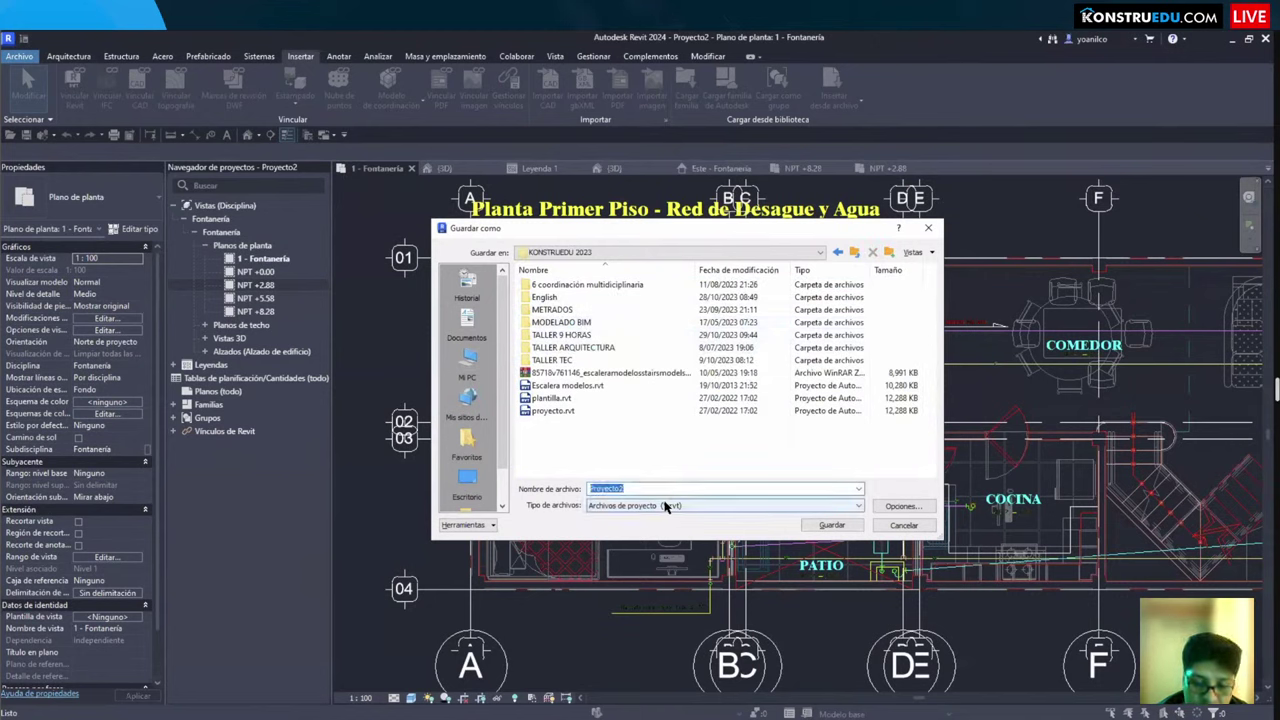
{"action": "type", "text": "1SSS"}
{"action": "key", "text": "Return"}
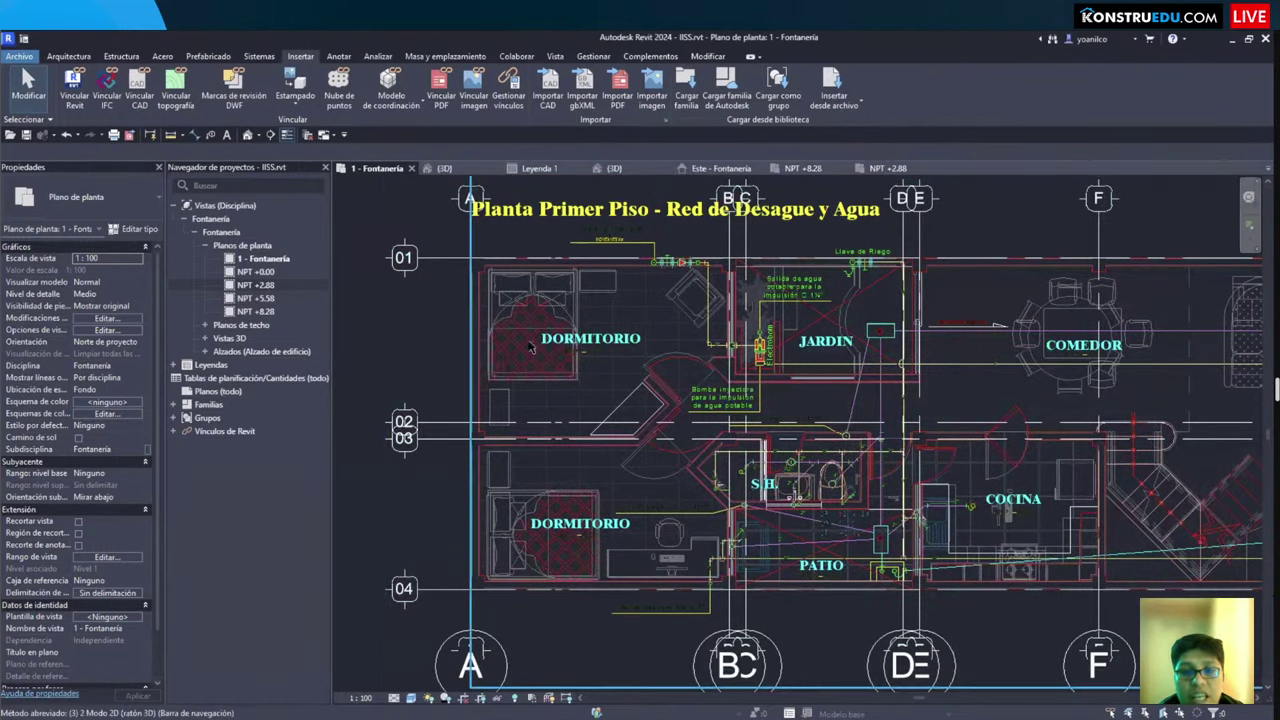
Step: Switch to the {3D} view showing the levels and stacked fixtures
{"action": "left_click", "coordinate": [450, 172]}
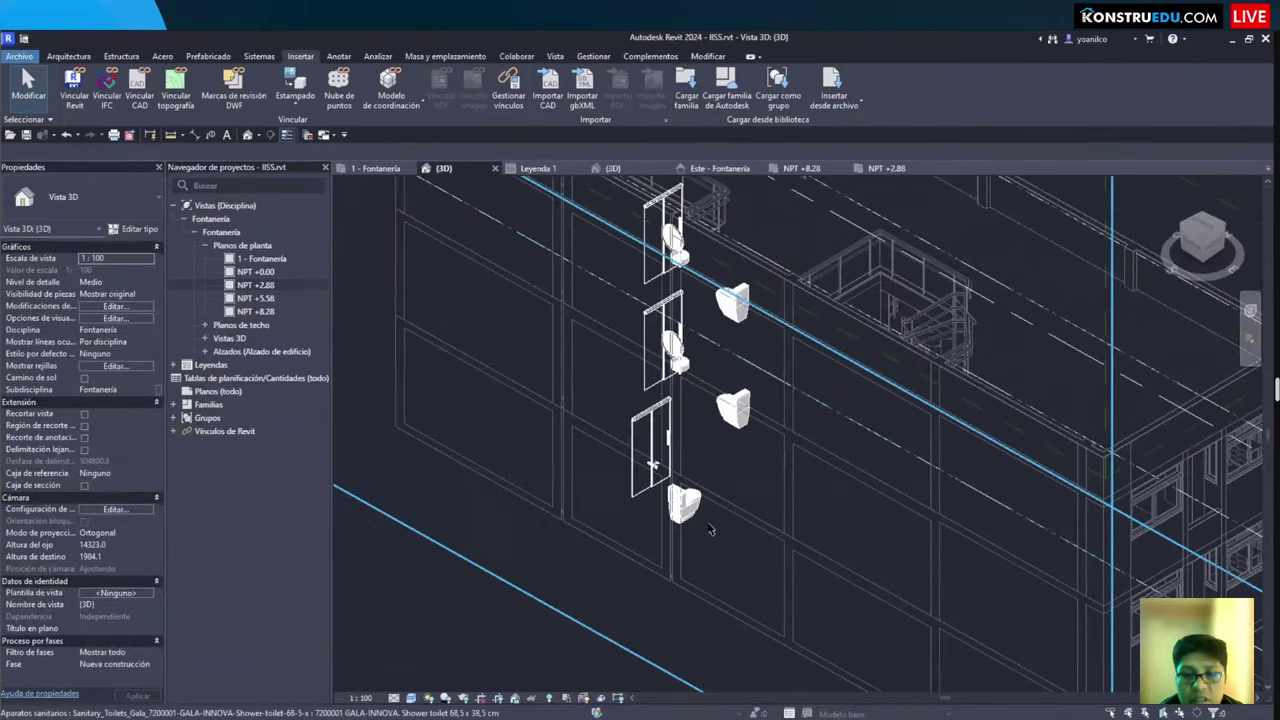
{"action": "scroll", "coordinate": [710, 530], "scroll_direction": "down", "scroll_amount": 6}
{"action": "scroll", "coordinate": [612, 581], "scroll_direction": "up", "scroll_amount": 1}
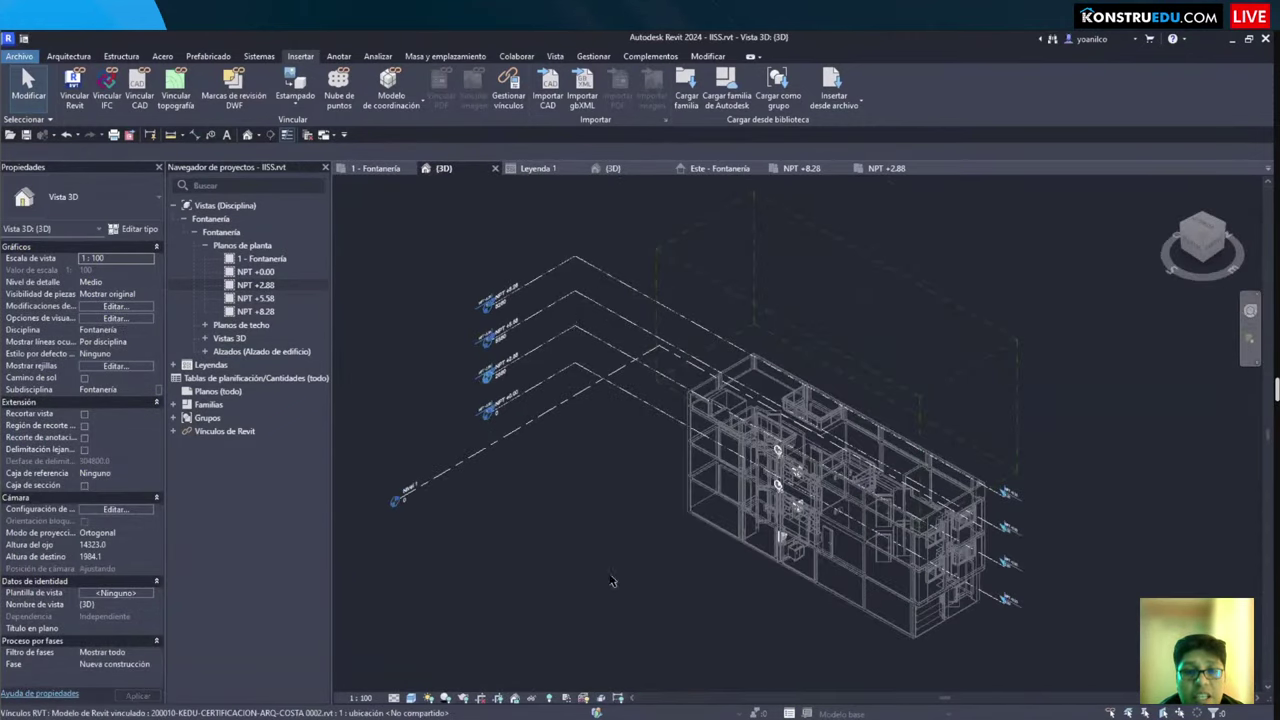
{"action": "scroll", "coordinate": [612, 581], "scroll_direction": "up", "scroll_amount": 2}
Step: Copy/Monitor the architectural link's levels using Múltiple, filtered to Niveles, and finish
{"action": "left_click", "coordinate": [516, 56]}
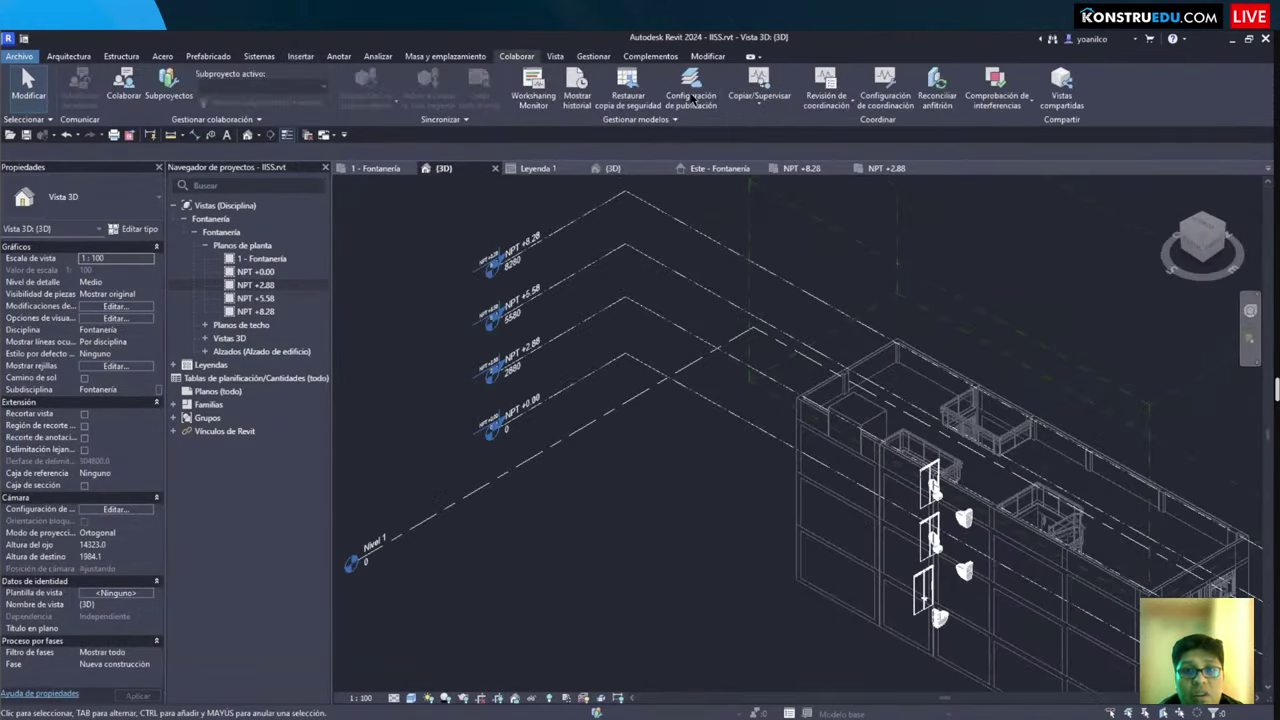
{"action": "left_click", "coordinate": [759, 95]}
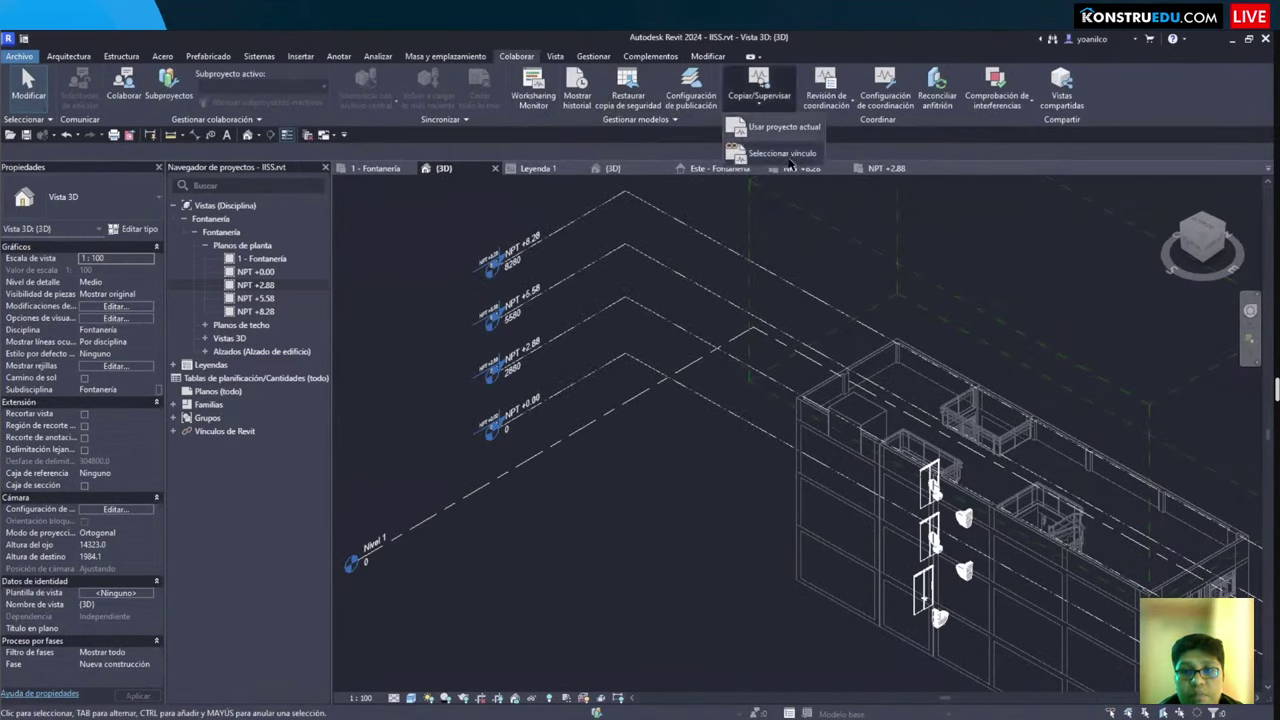
{"action": "left_click", "coordinate": [783, 153]}
{"action": "left_click", "coordinate": [841, 475]}
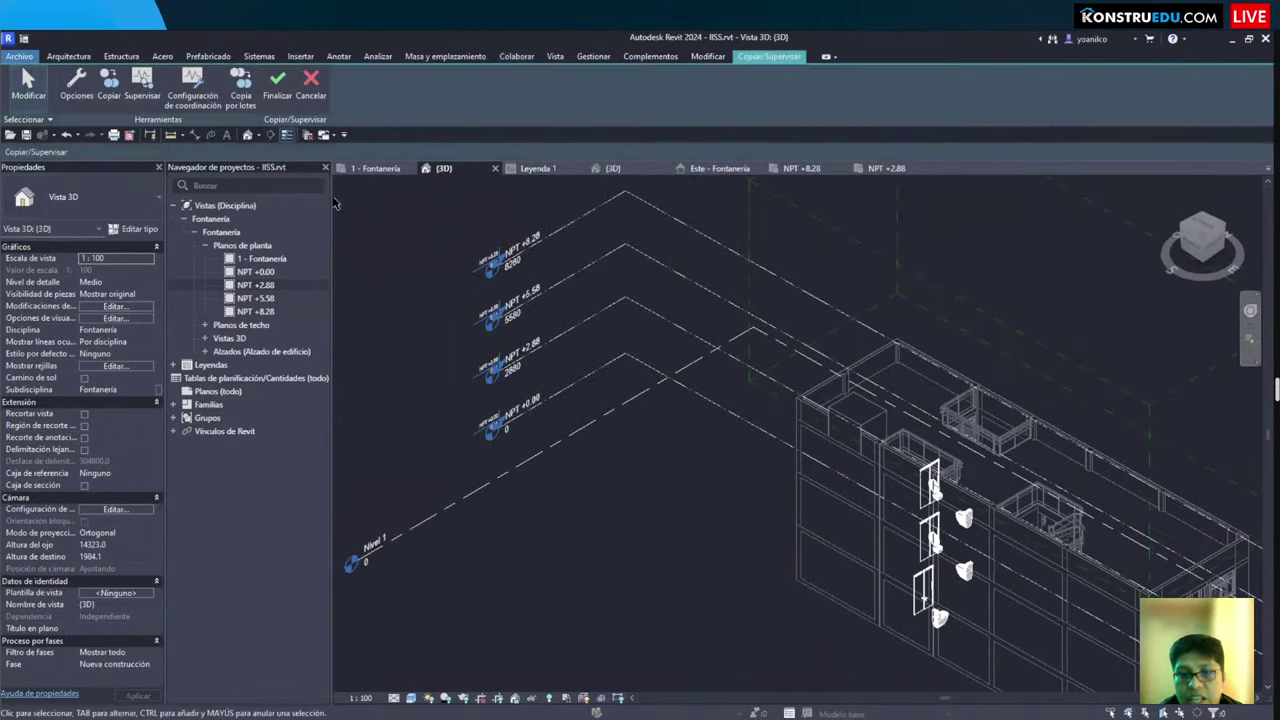
{"action": "left_click", "coordinate": [108, 83]}
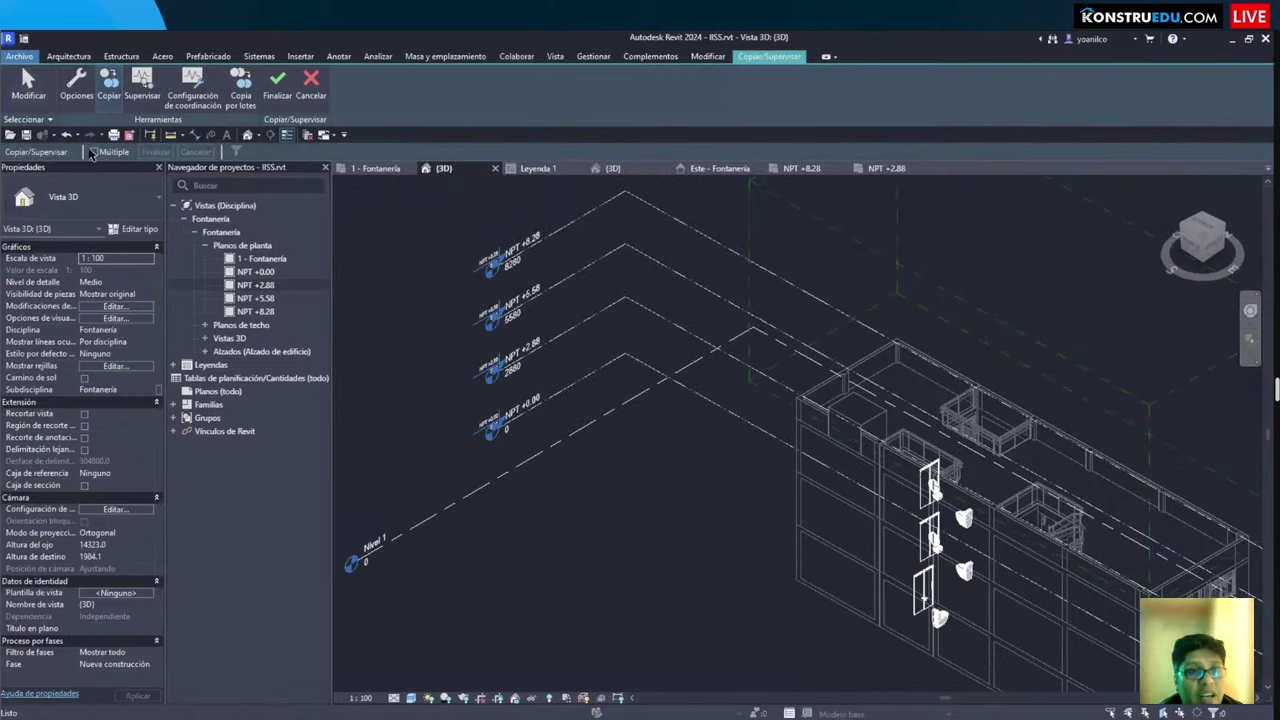
{"action": "left_click", "coordinate": [90, 152]}
{"action": "left_click_drag", "start_coordinate": [562, 423], "coordinate": [416, 246]}
{"action": "left_click", "coordinate": [237, 152]}
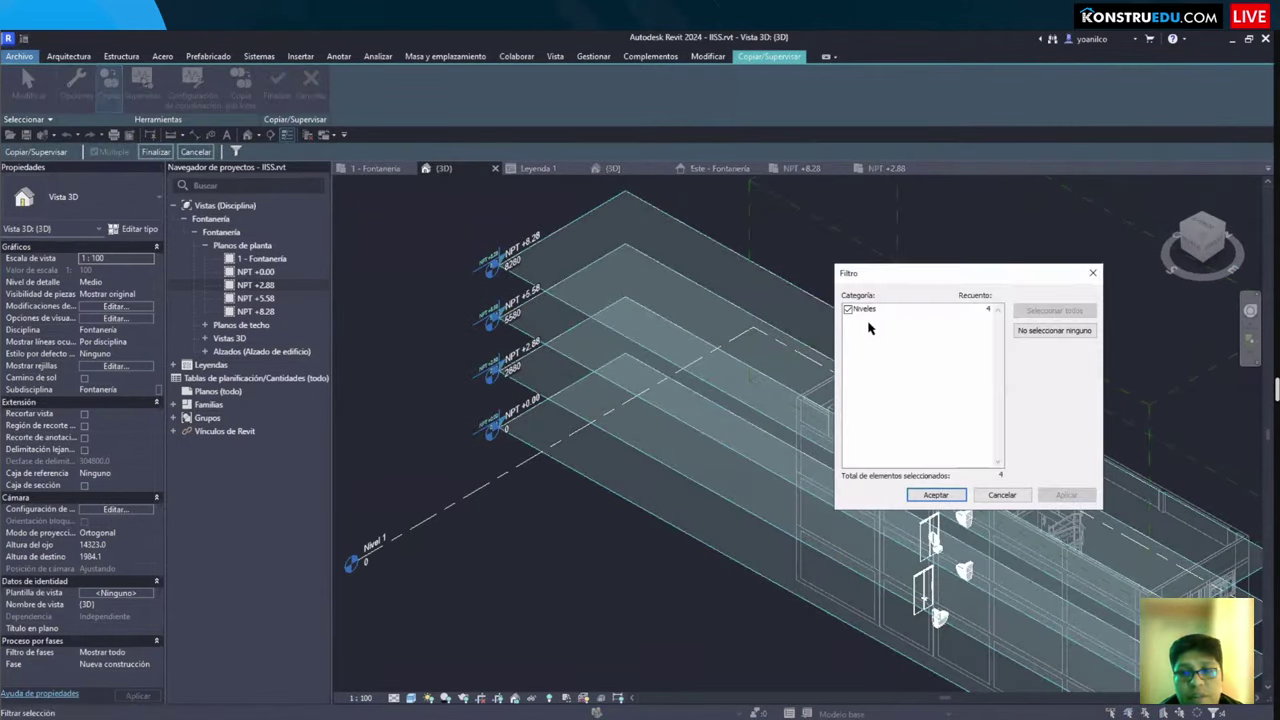
{"action": "key", "text": "Return"}
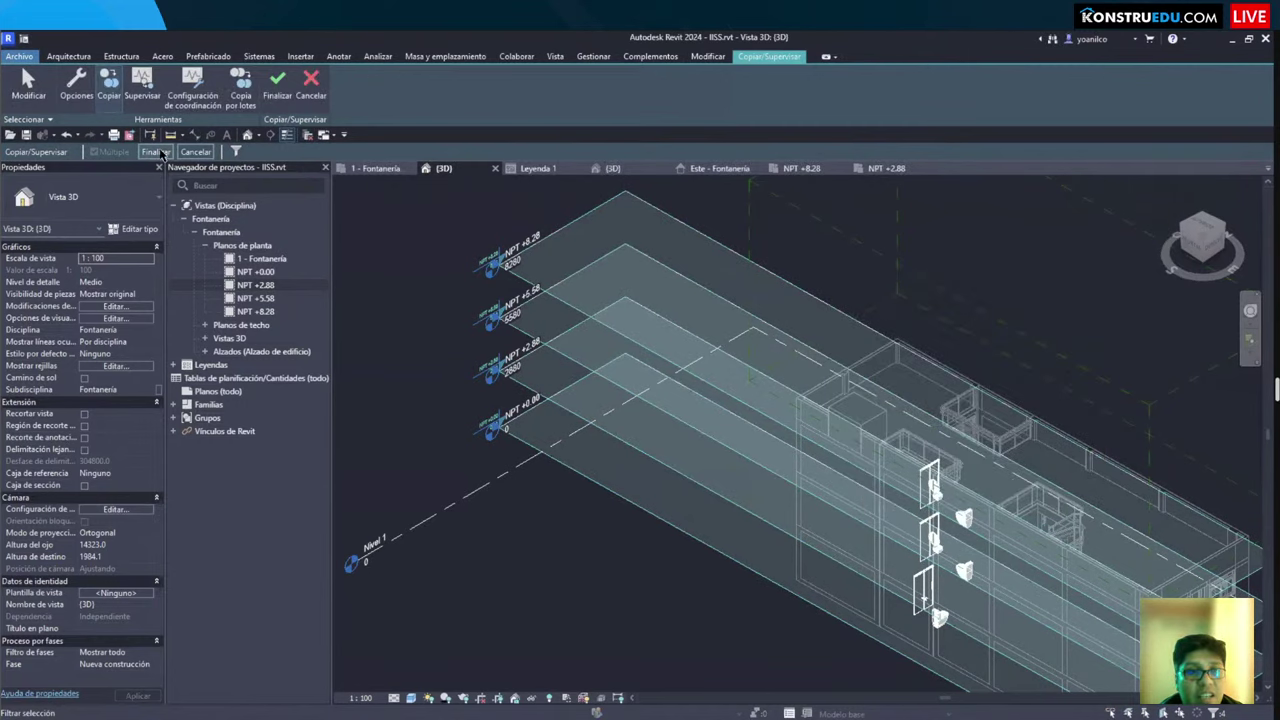
{"action": "left_click", "coordinate": [160, 152]}
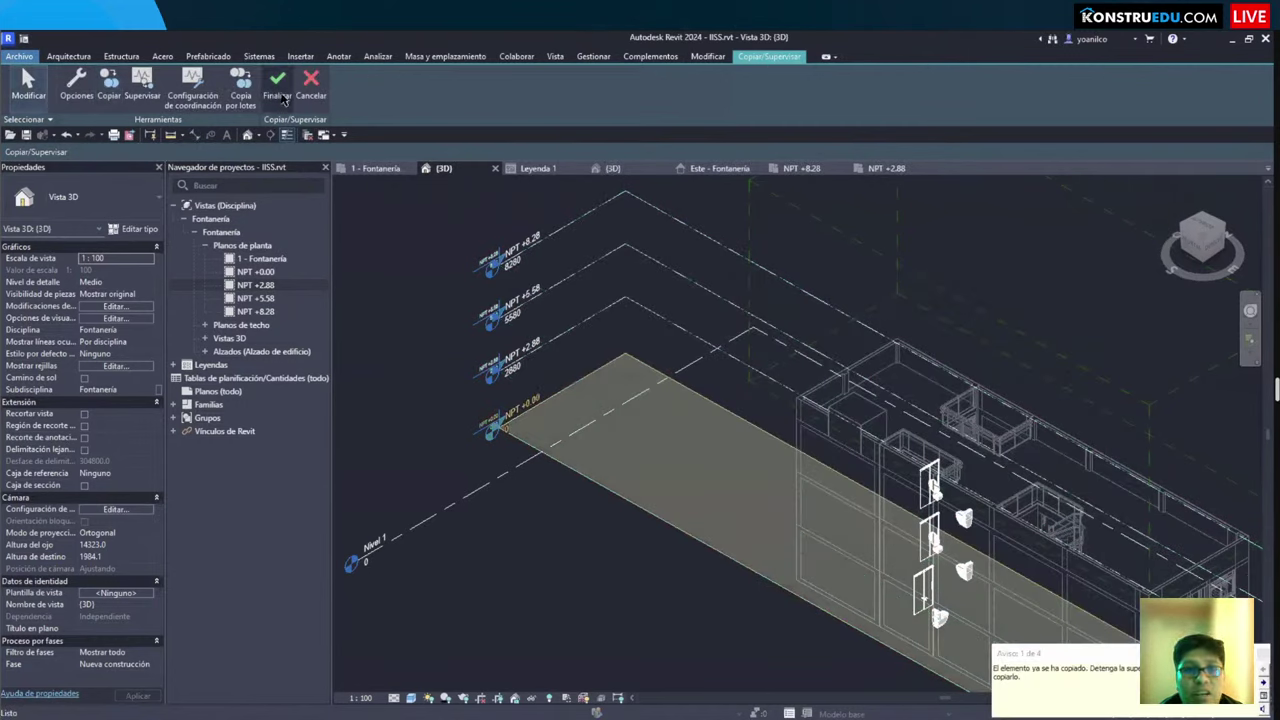
{"action": "left_click", "coordinate": [278, 88]}
Step: Select the copied NPT +2.88 level to confirm it is now monitored
{"action": "left_click", "coordinate": [561, 340]}
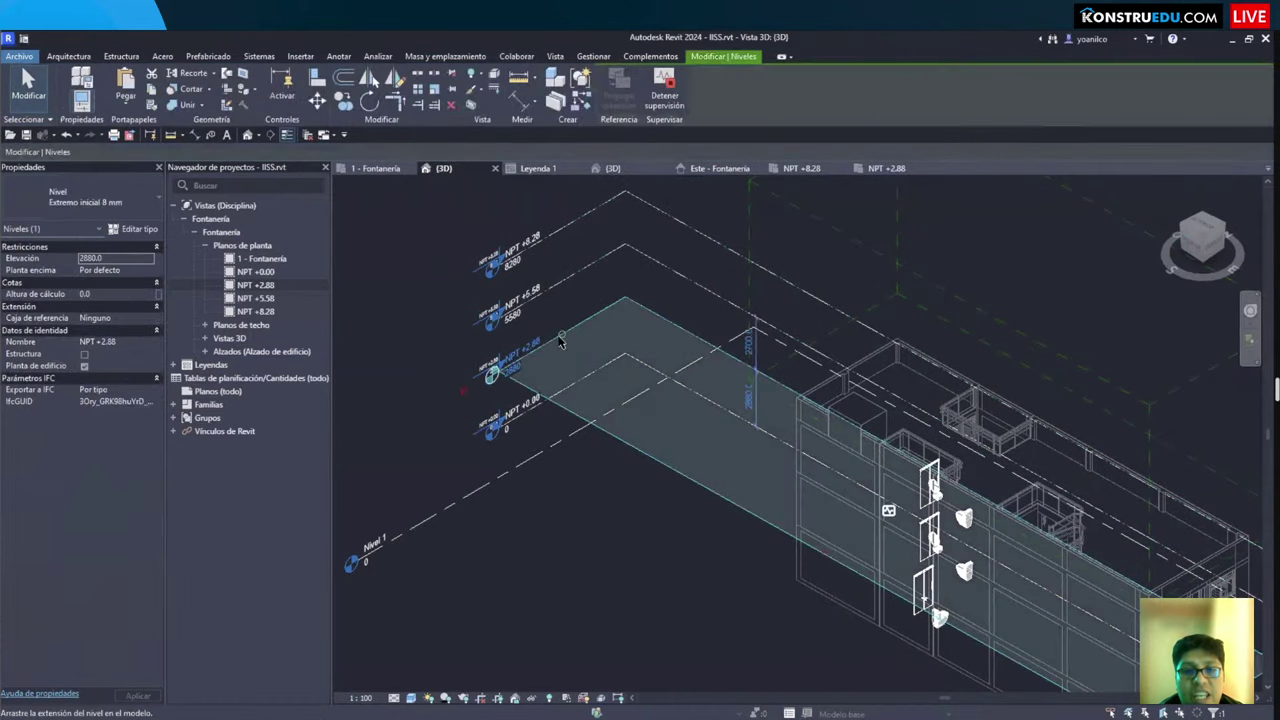
{"action": "scroll", "coordinate": [561, 340], "scroll_direction": "up", "scroll_amount": 6}
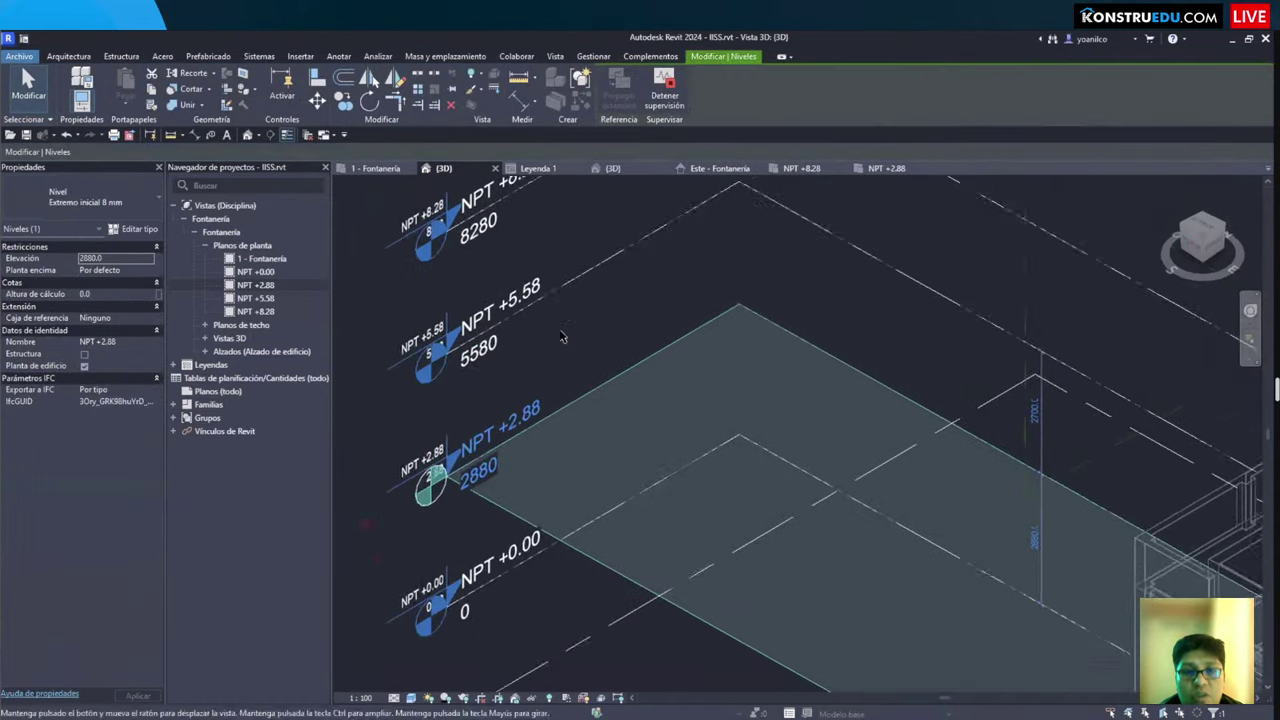
{"action": "scroll", "coordinate": [561, 338], "scroll_direction": "down", "scroll_amount": 8}
{"action": "key", "text": "Escape"}
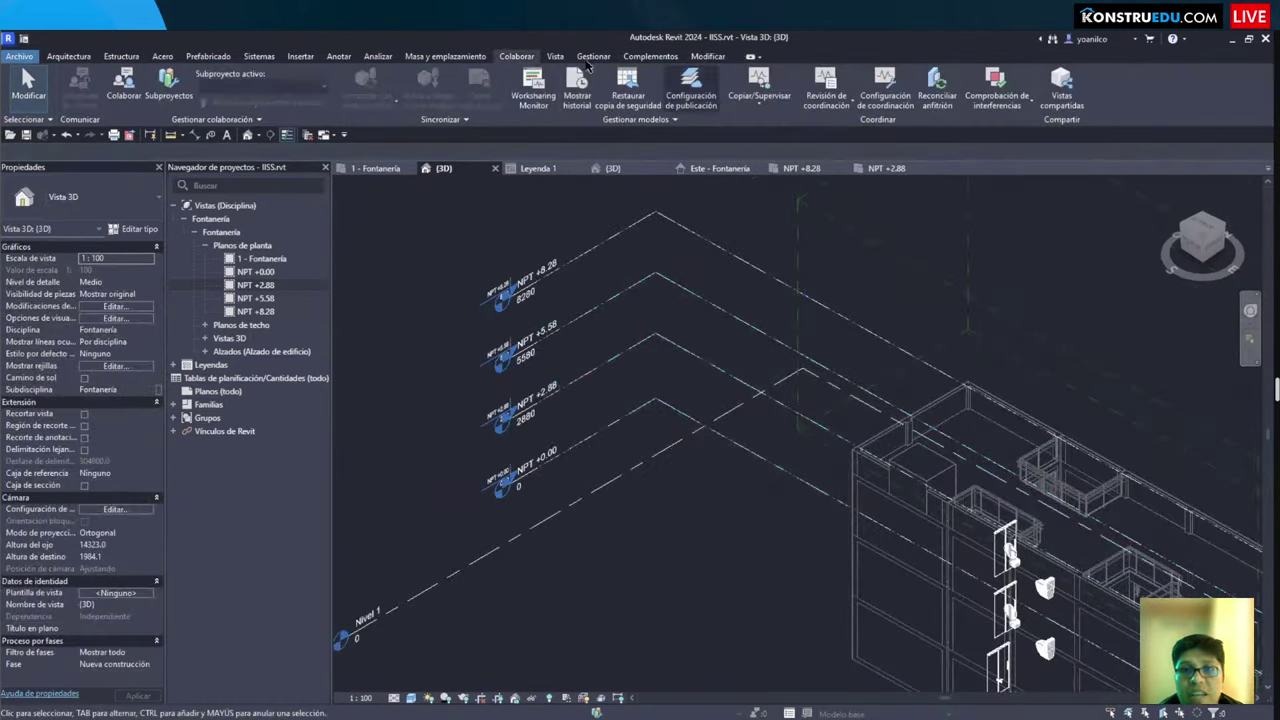
Step: Switch from the Modify tab to the Gestionar (Manage) ribbon tab
{"action": "left_click", "coordinate": [693, 57]}
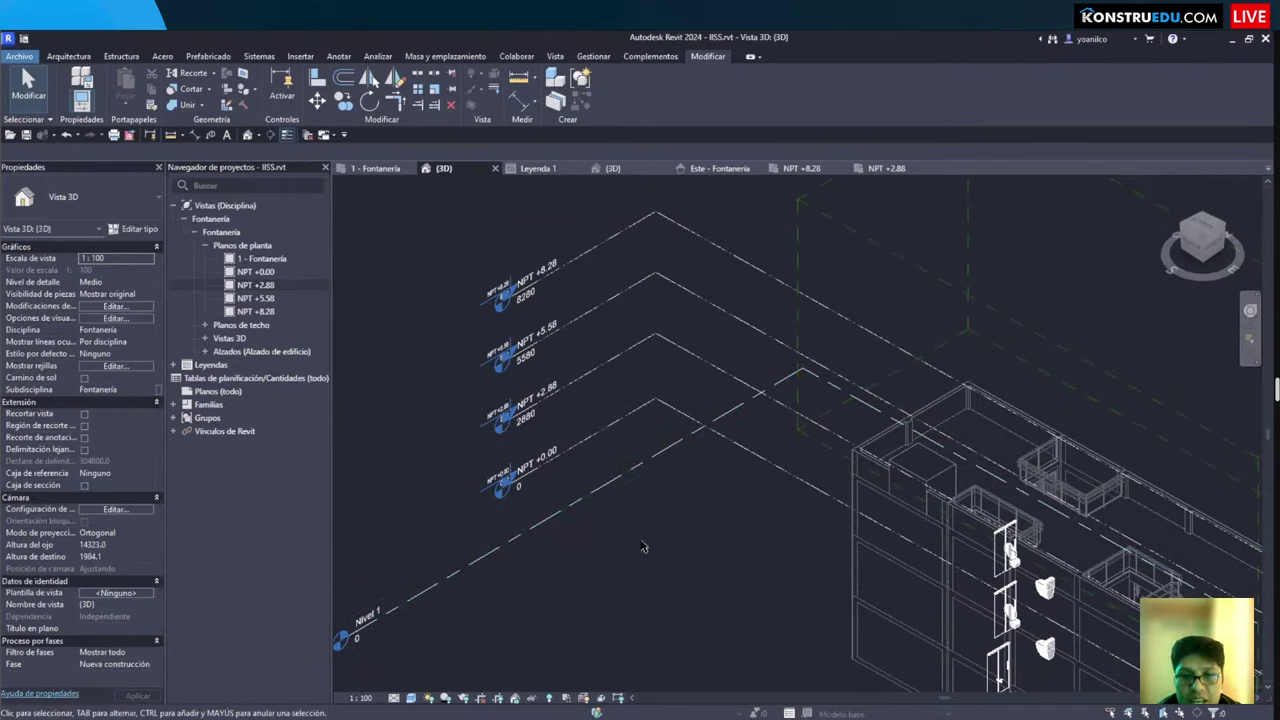
{"action": "left_click", "coordinate": [594, 56]}
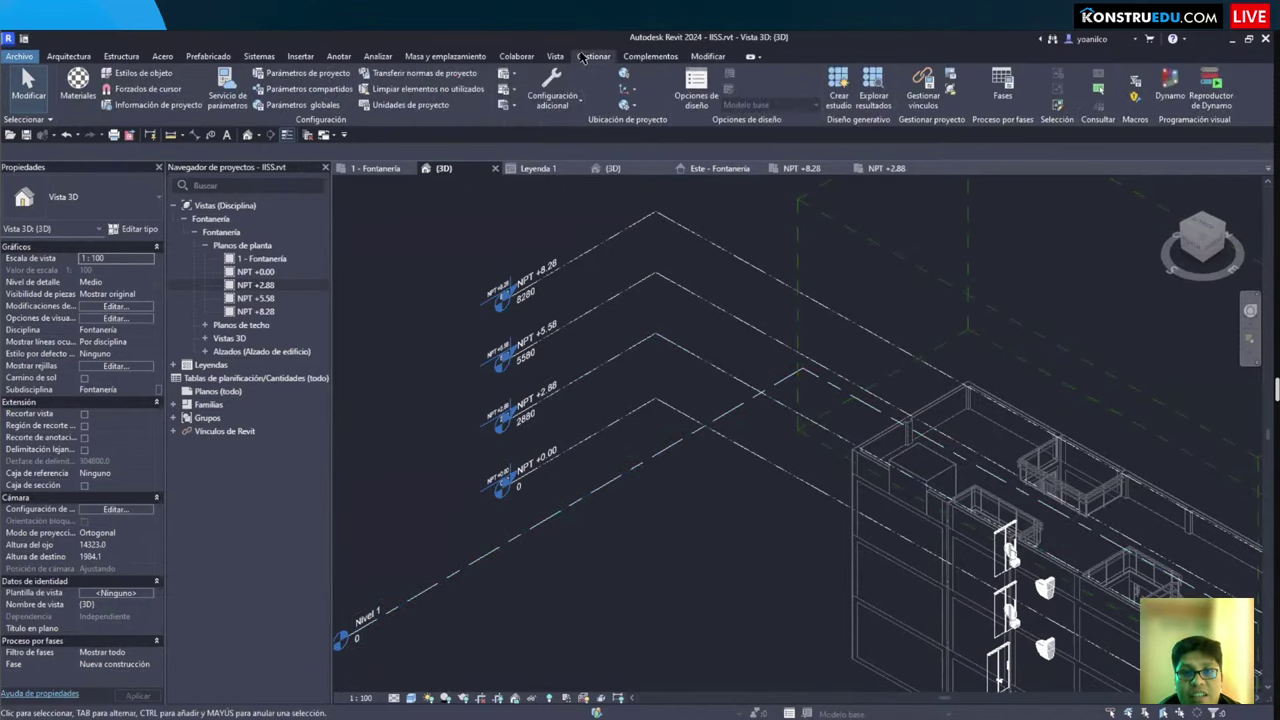
Step: Review the Project Units, where length is in millimetres, and close them unchanged
{"action": "left_click", "coordinate": [416, 110]}
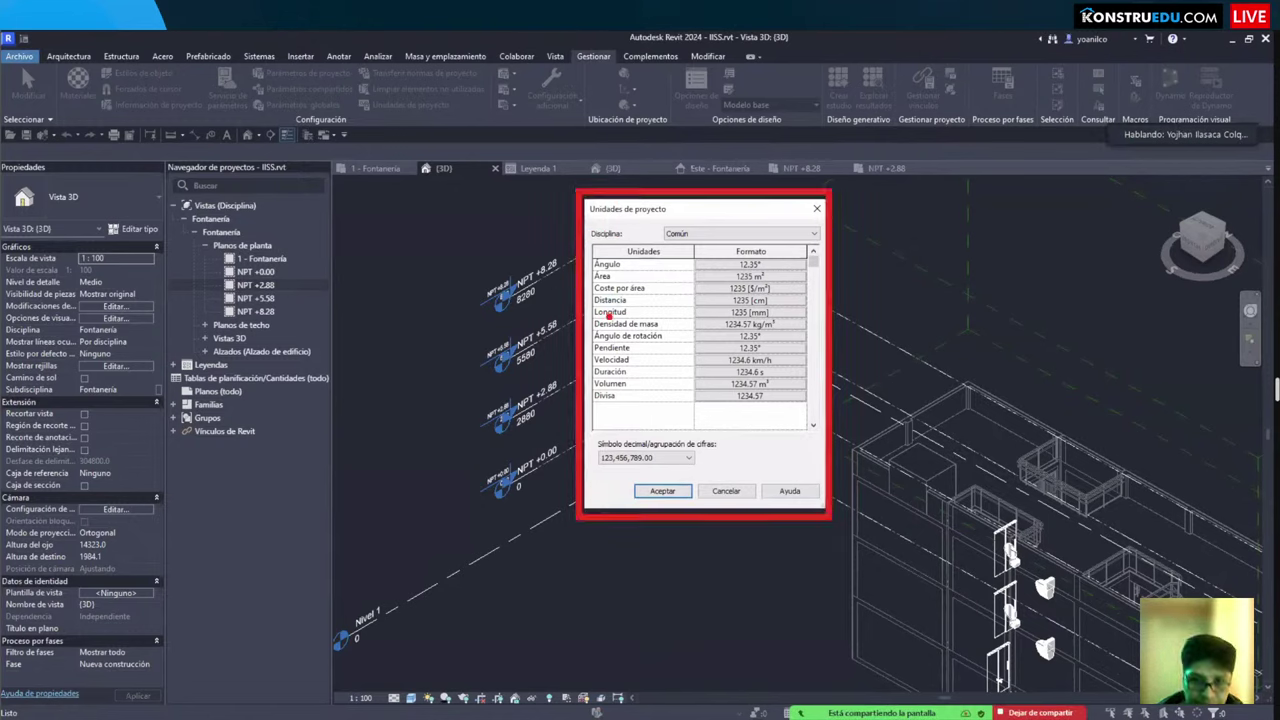
{"action": "left_click_drag", "start_coordinate": [636, 313], "coordinate": [676, 313]}
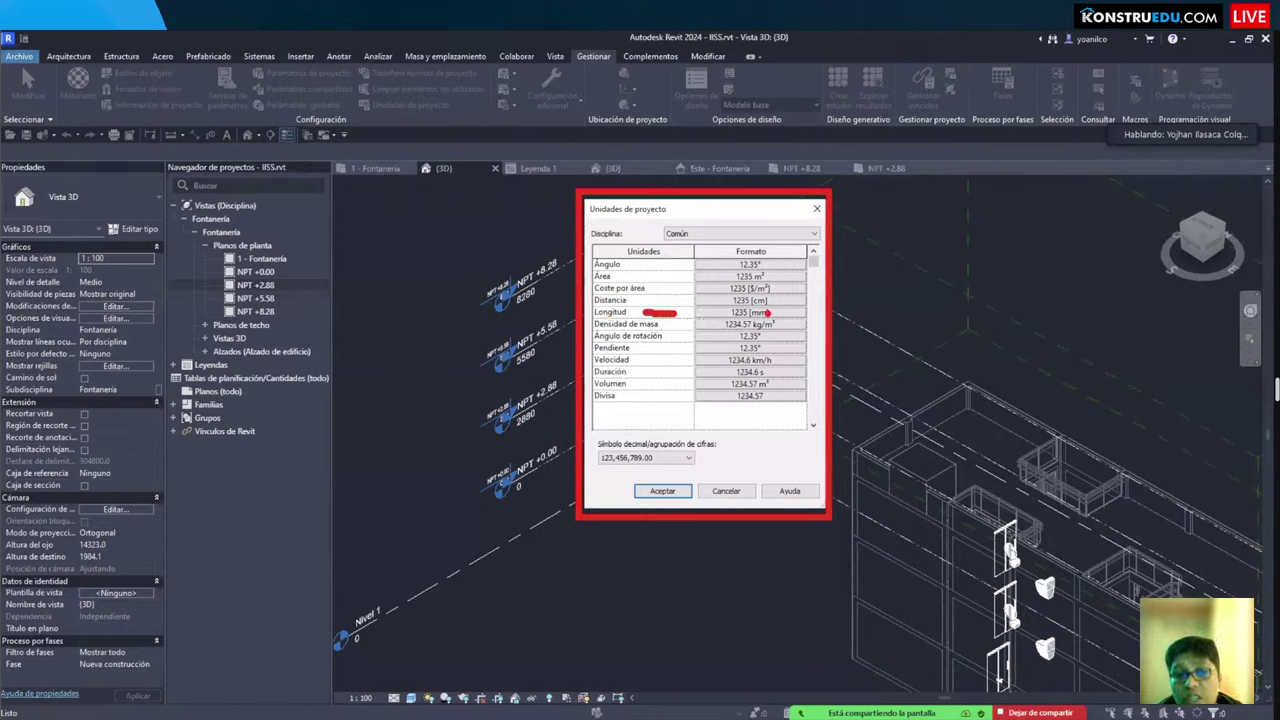
{"action": "key", "text": "Return"}
{"action": "scroll", "coordinate": [551, 362], "scroll_direction": "up", "scroll_amount": 3}
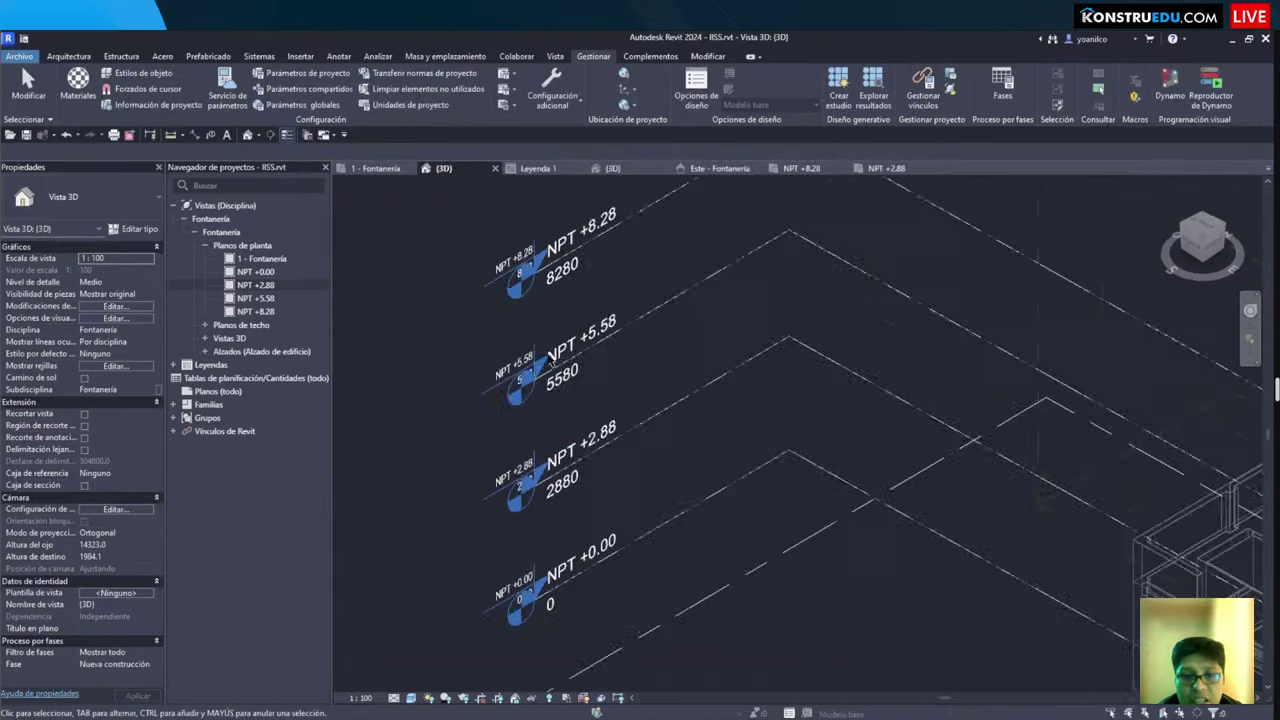
{"action": "scroll", "coordinate": [551, 362], "scroll_direction": "up", "scroll_amount": 5}
Step: Check the NPT +5.58 level's 5580 elevation, then reopen Project Units with UN
{"action": "left_click", "coordinate": [720, 316]}
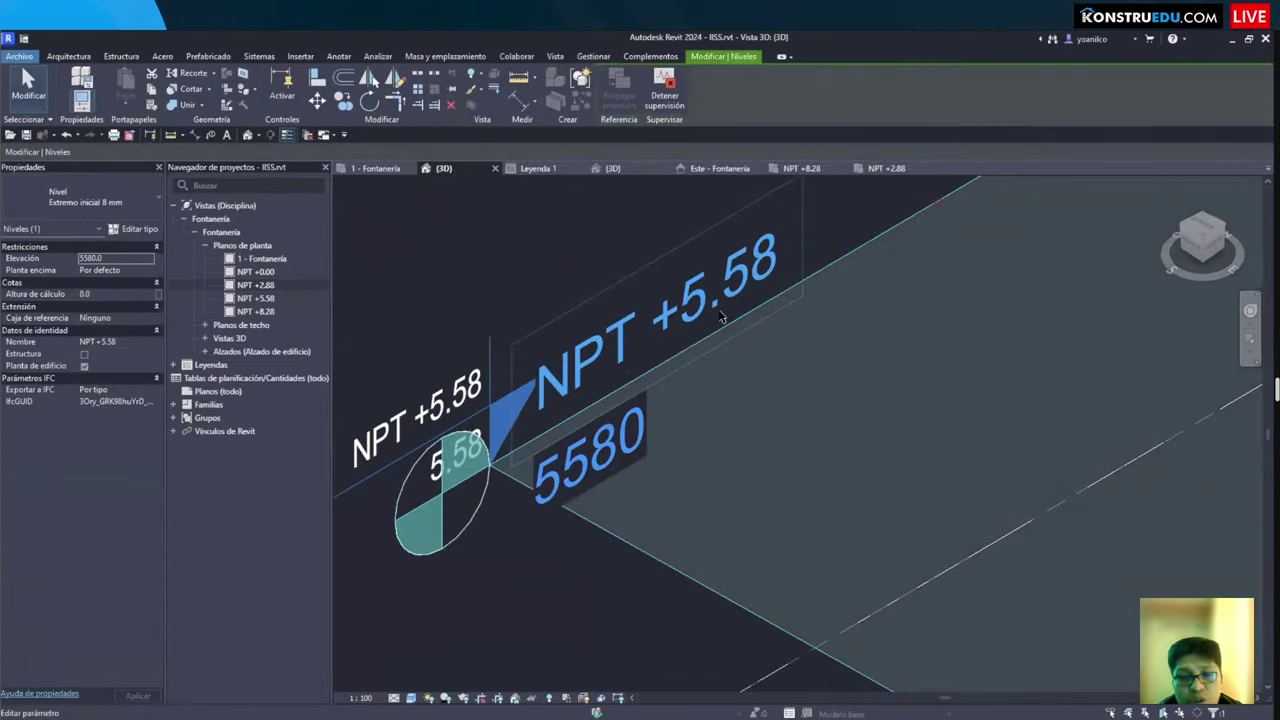
{"action": "scroll", "coordinate": [720, 316], "scroll_direction": "down", "scroll_amount": 3}
{"action": "key", "text": "Escape"}
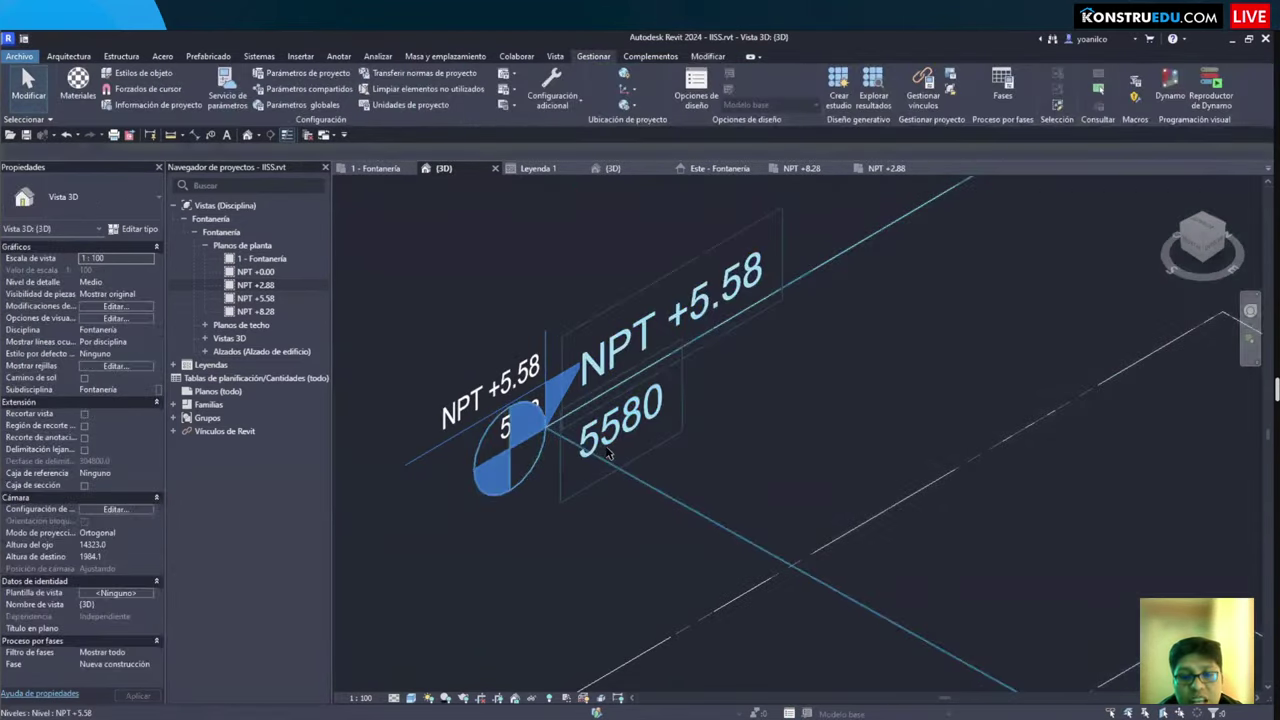
{"action": "scroll", "coordinate": [607, 453], "scroll_direction": "up", "scroll_amount": 2}
{"action": "left_click", "coordinate": [597, 451]}
{"action": "left_click", "coordinate": [596, 451]}
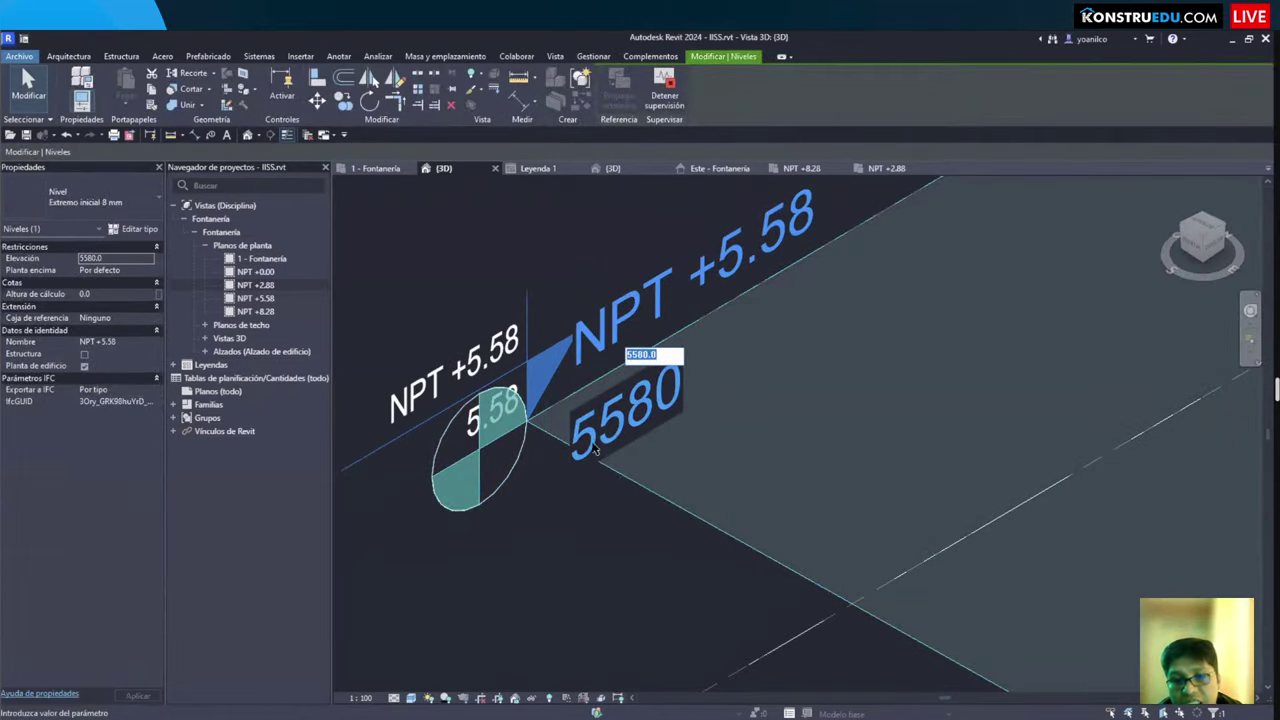
{"action": "scroll", "coordinate": [590, 450], "scroll_direction": "down", "scroll_amount": 2}
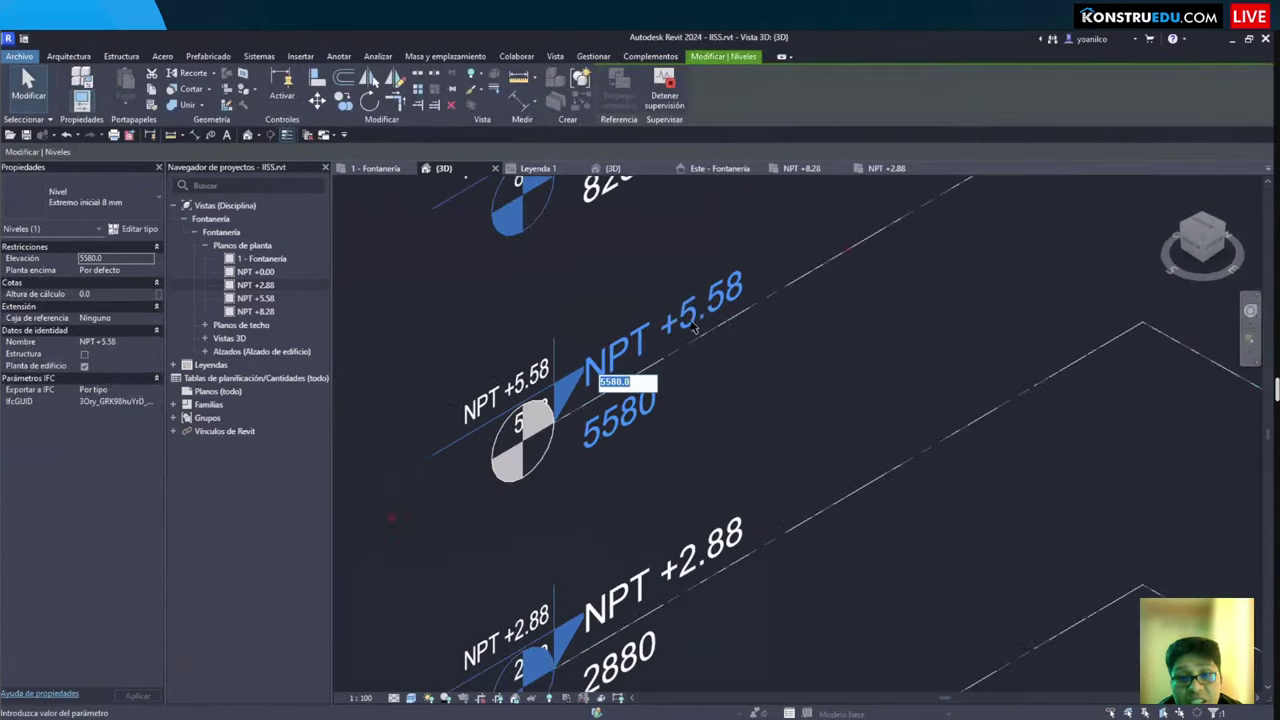
{"action": "scroll", "coordinate": [630, 432], "scroll_direction": "up", "scroll_amount": 2}
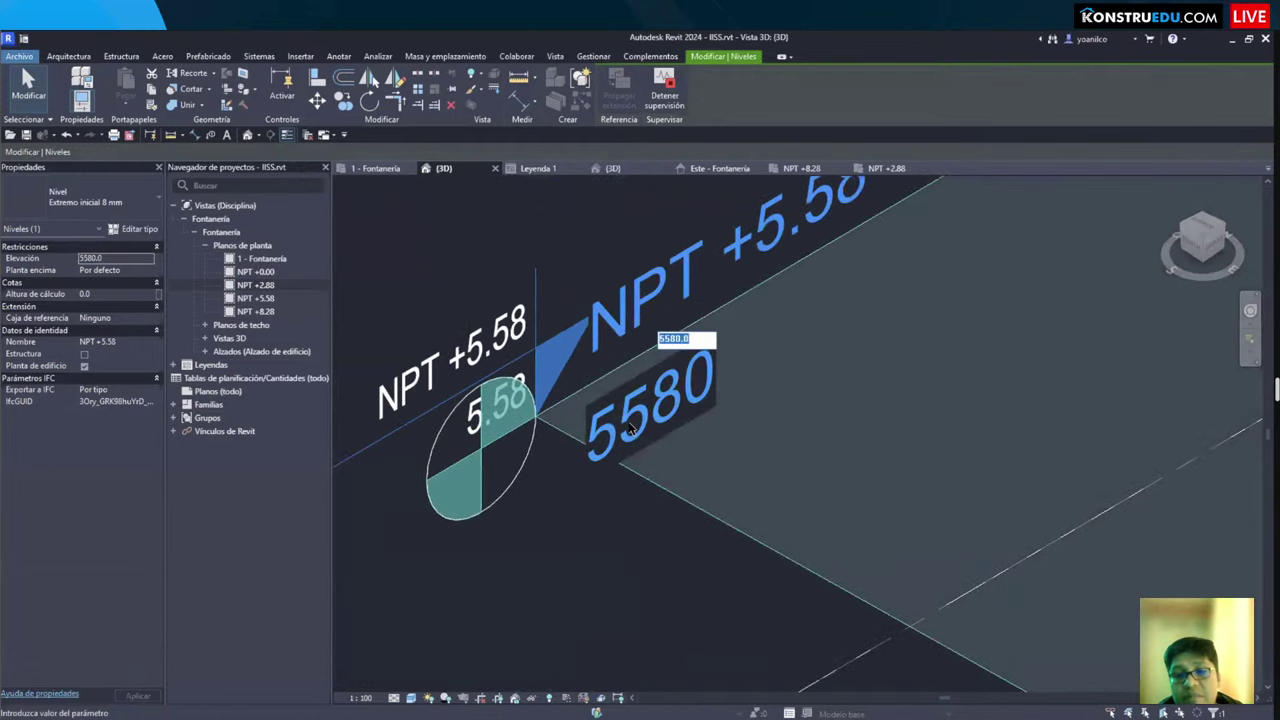
{"action": "key", "text": "Escape"}
{"action": "scroll", "coordinate": [630, 432], "scroll_direction": "down", "scroll_amount": 4}
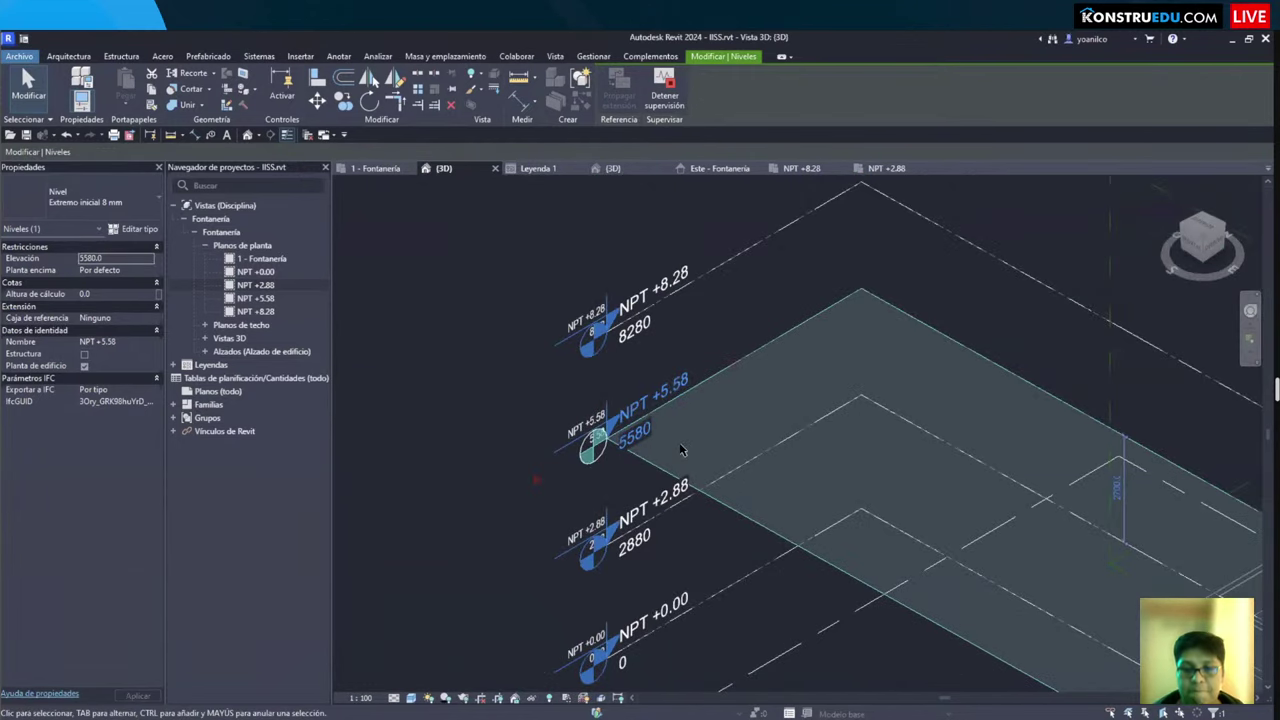
{"action": "left_click", "coordinate": [487, 503]}
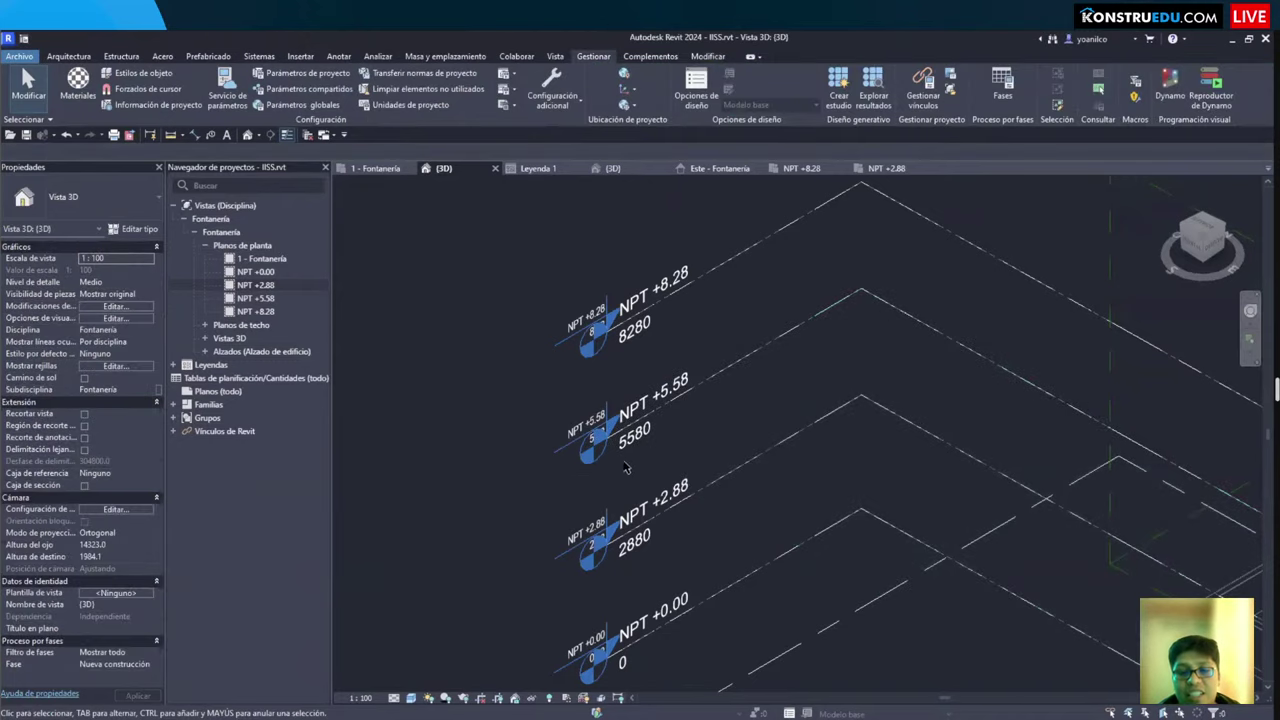
{"action": "scroll", "coordinate": [624, 460], "scroll_direction": "up", "scroll_amount": 3}
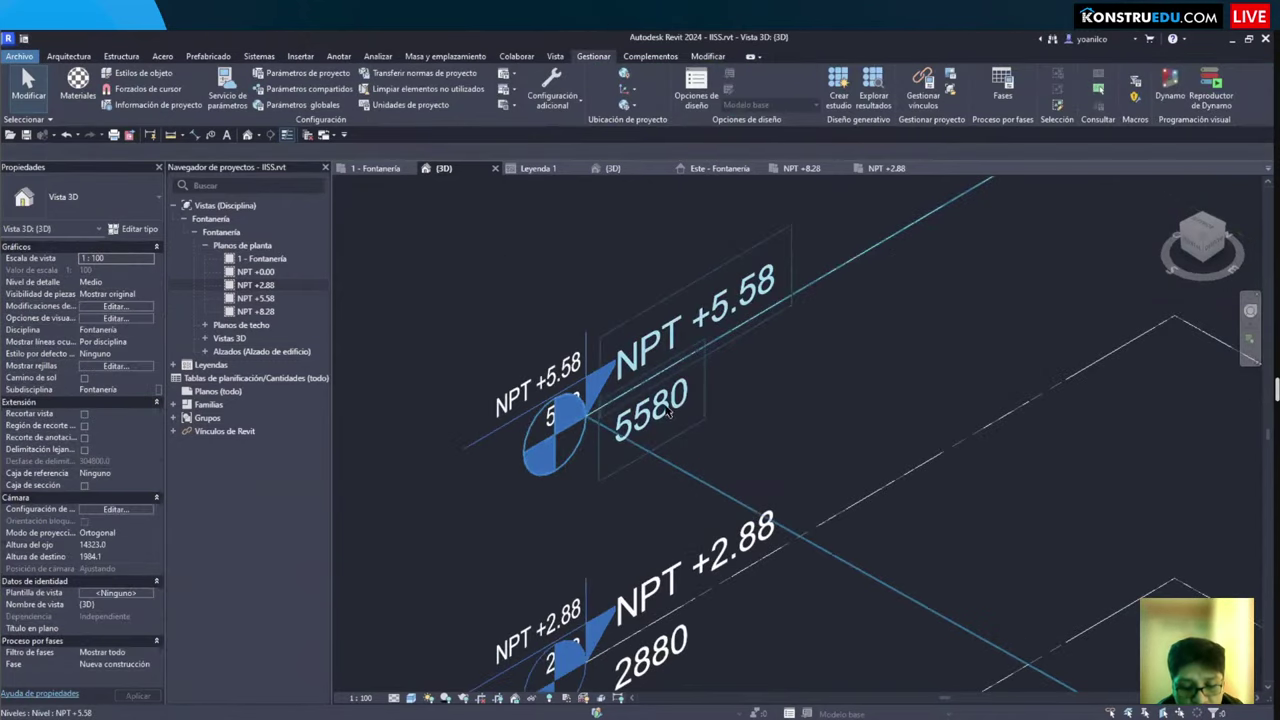
{"action": "key", "text": "u"}
{"action": "key", "text": "n"}
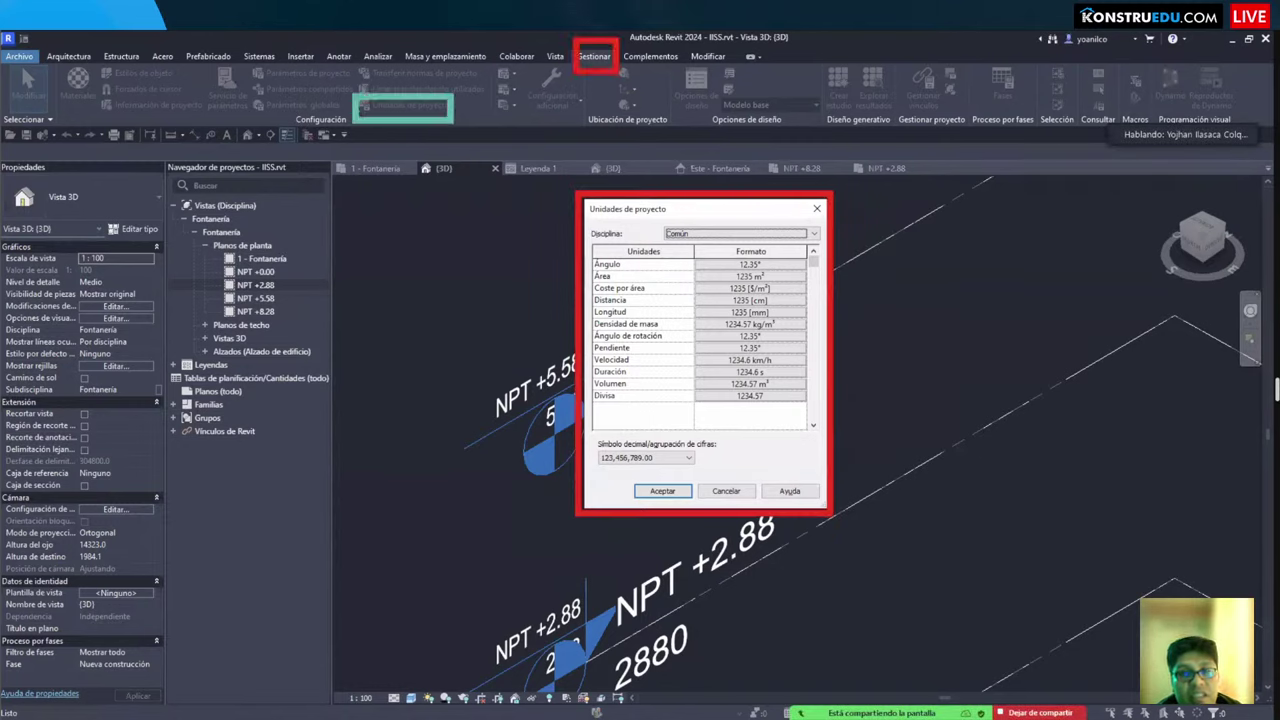
Step: Set the project length format to metres rounded to 2 decimal places
{"action": "left_click", "coordinate": [724, 313]}
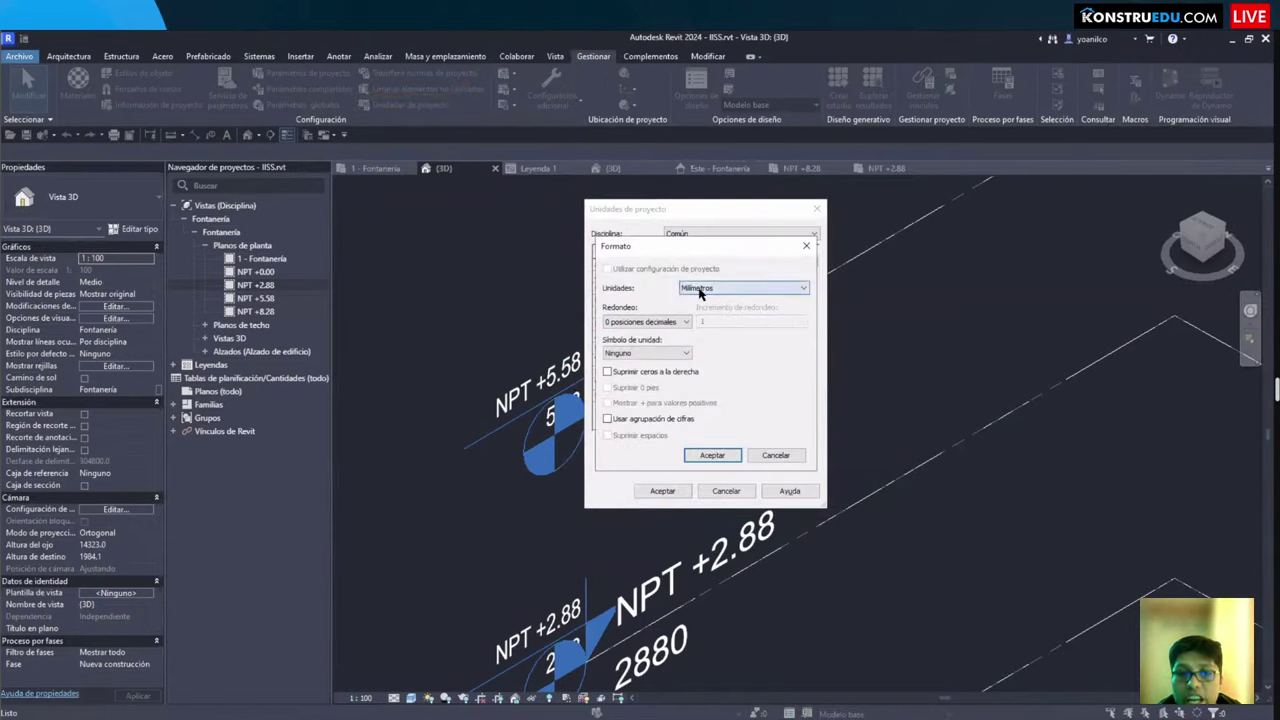
{"action": "left_click", "coordinate": [700, 288]}
{"action": "left_click", "coordinate": [700, 335]}
{"action": "left_click", "coordinate": [645, 321]}
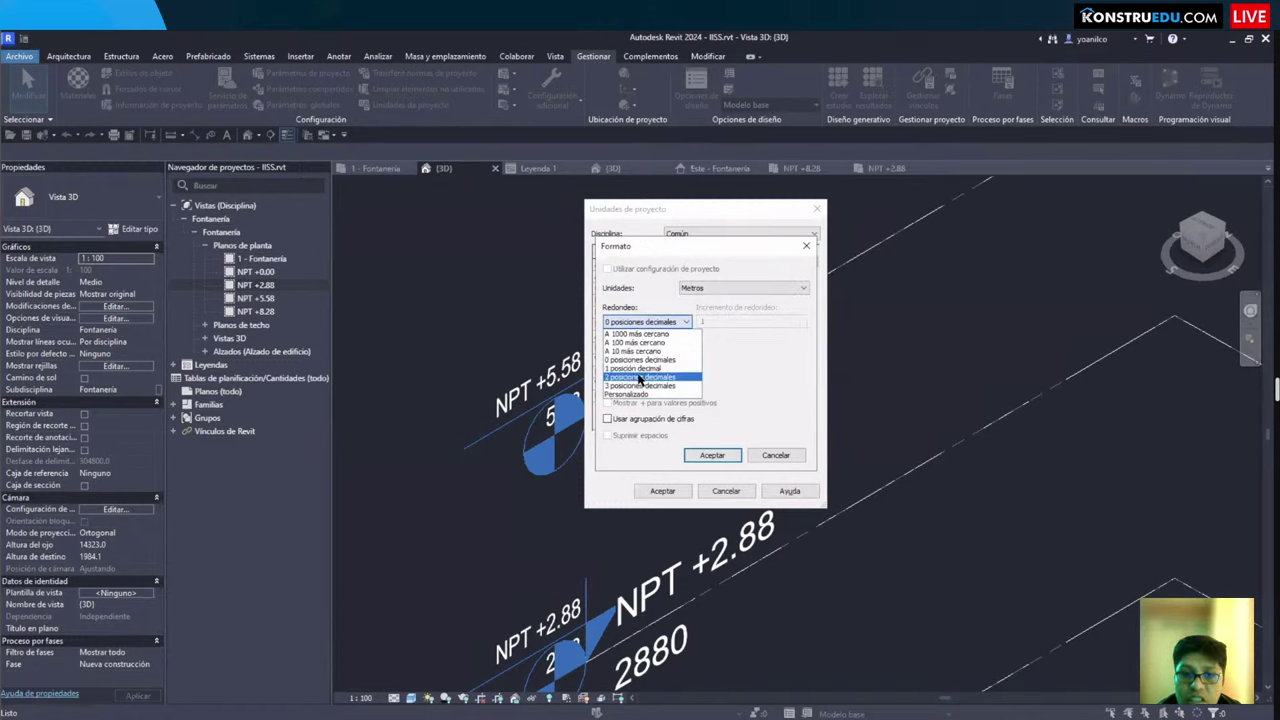
{"action": "left_click", "coordinate": [645, 351]}
{"action": "left_click", "coordinate": [712, 455]}
{"action": "left_click", "coordinate": [662, 491]}
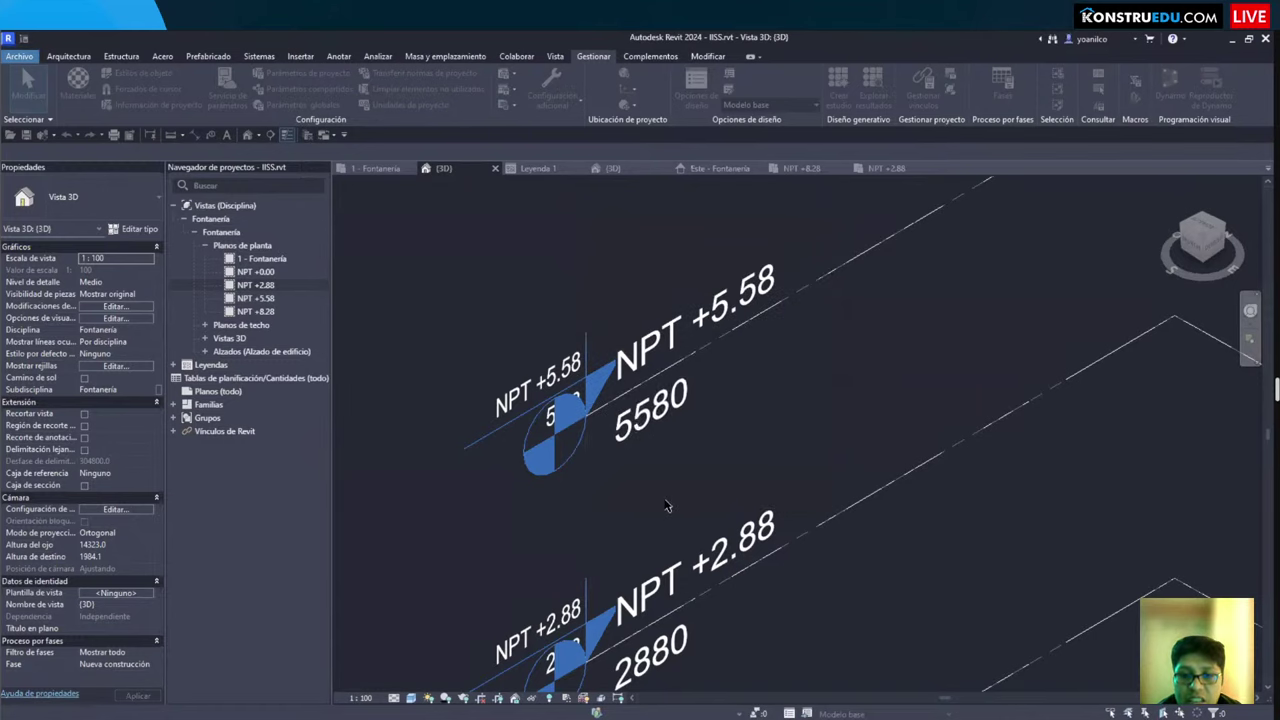
Step: Open the Este - Fontanería elevation from the Project Browser
{"action": "scroll", "coordinate": [630, 380], "scroll_direction": "down", "scroll_amount": 2}
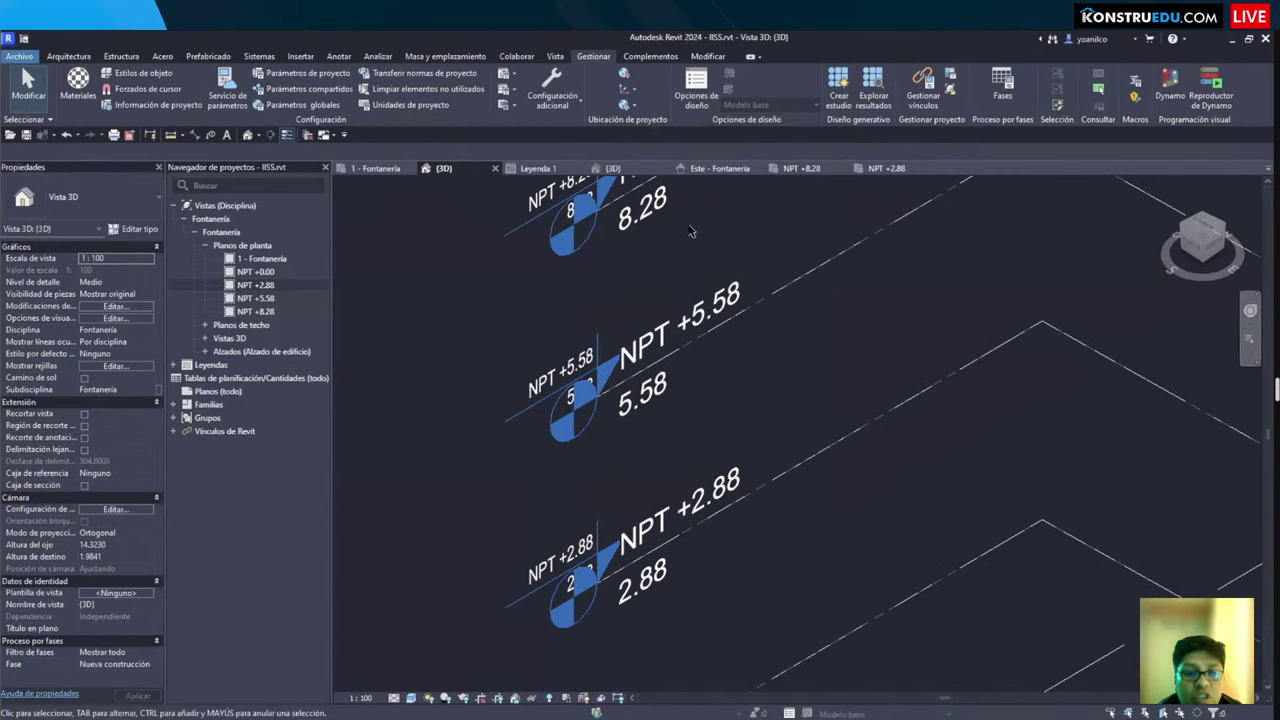
{"action": "scroll", "coordinate": [740, 283], "scroll_direction": "down", "scroll_amount": 1}
{"action": "scroll", "coordinate": [740, 283], "scroll_direction": "down", "scroll_amount": 3}
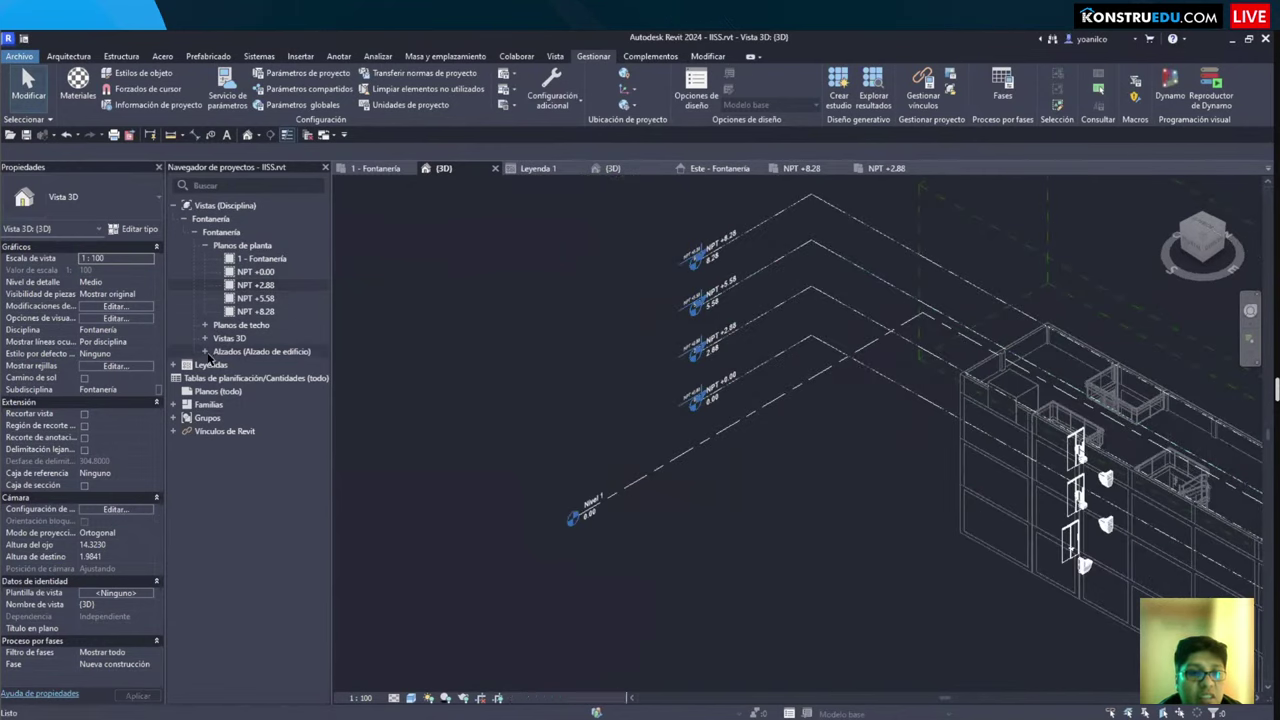
{"action": "double_click", "coordinate": [260, 351]}
{"action": "double_click", "coordinate": [263, 366]}
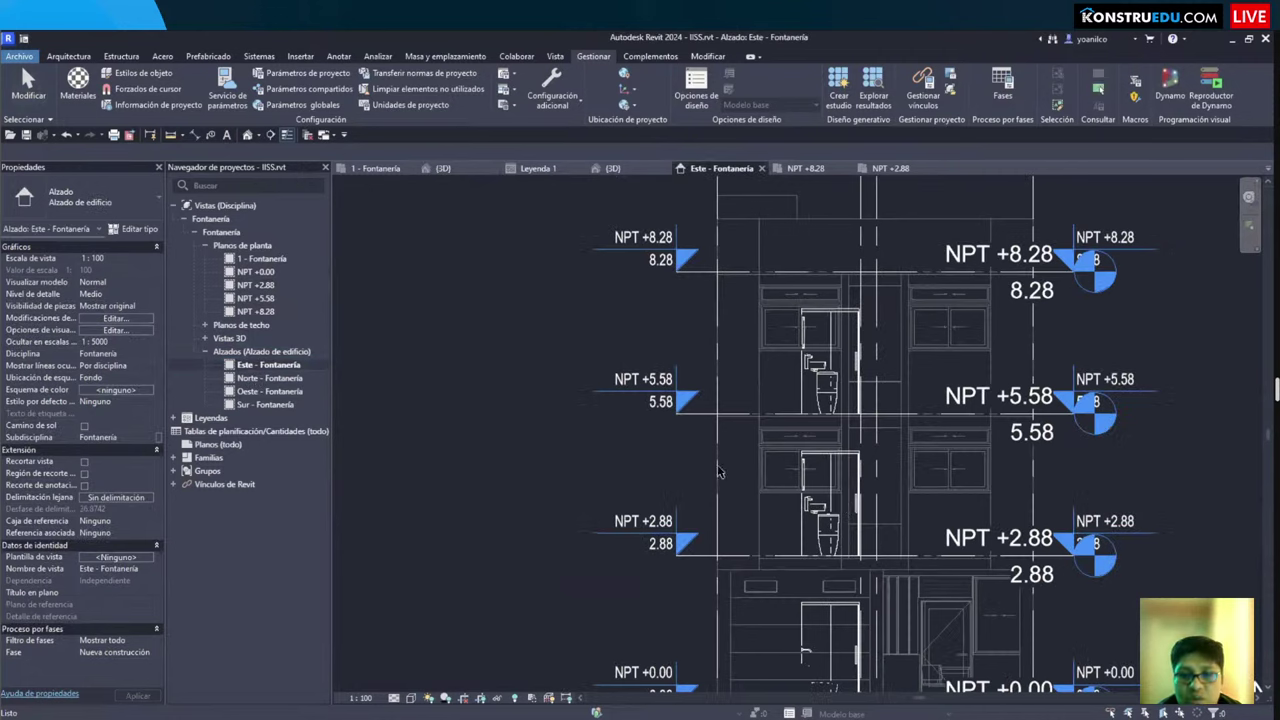
Step: Draw a new level, Nivel 3, across the East elevation with LL
{"action": "scroll", "coordinate": [776, 485], "scroll_direction": "down", "scroll_amount": 3}
{"action": "scroll", "coordinate": [617, 487], "scroll_direction": "up", "scroll_amount": 5}
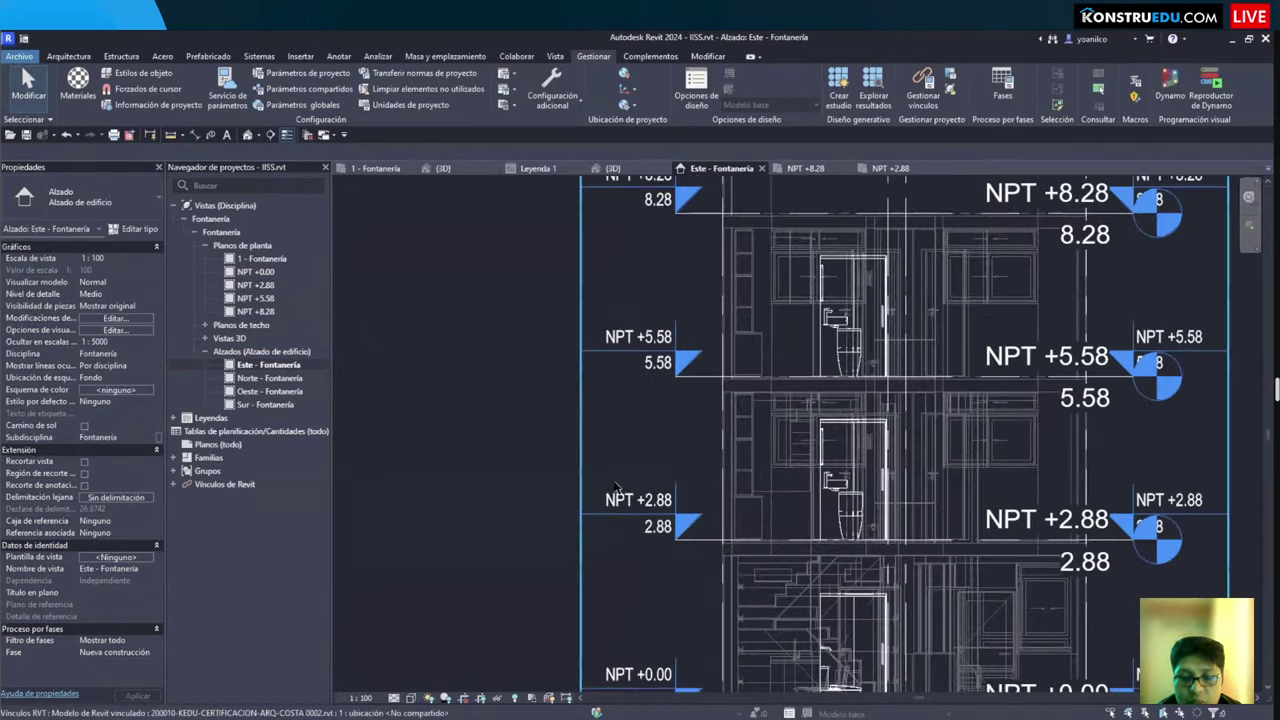
{"action": "key", "text": "l"}
{"action": "key", "text": "l"}
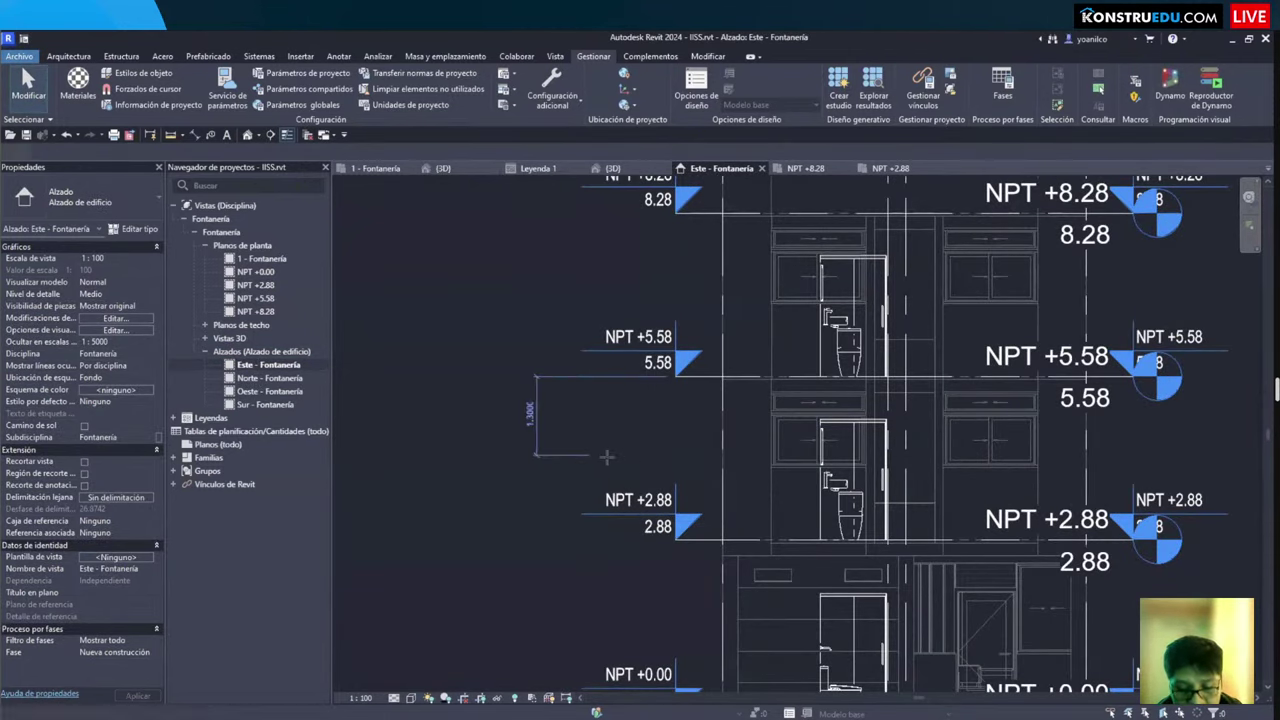
{"action": "left_click", "coordinate": [637, 436]}
{"action": "left_click", "coordinate": [1207, 436]}
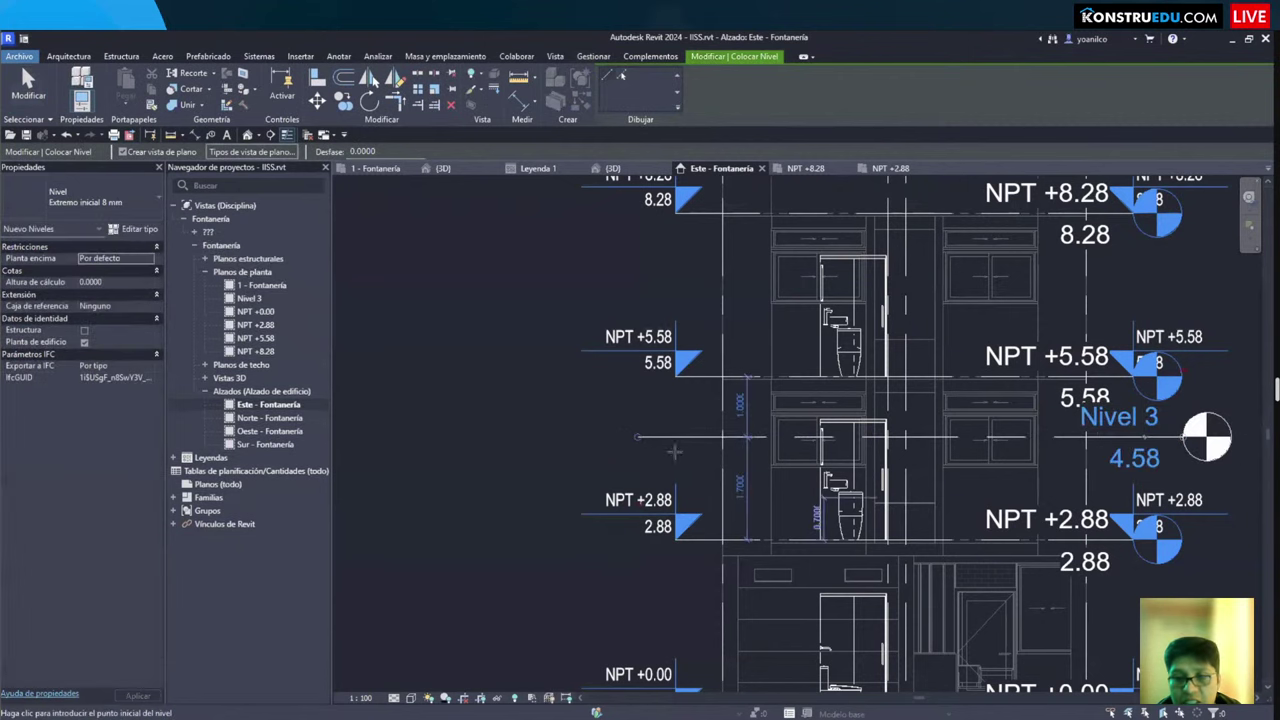
{"action": "key", "text": "Escape"}
{"action": "key", "text": "Escape"}
Step: Move Nivel 3 upward by 1.3 m
{"action": "left_click", "coordinate": [672, 438]}
{"action": "scroll", "coordinate": [677, 443], "scroll_direction": "up", "scroll_amount": 5}
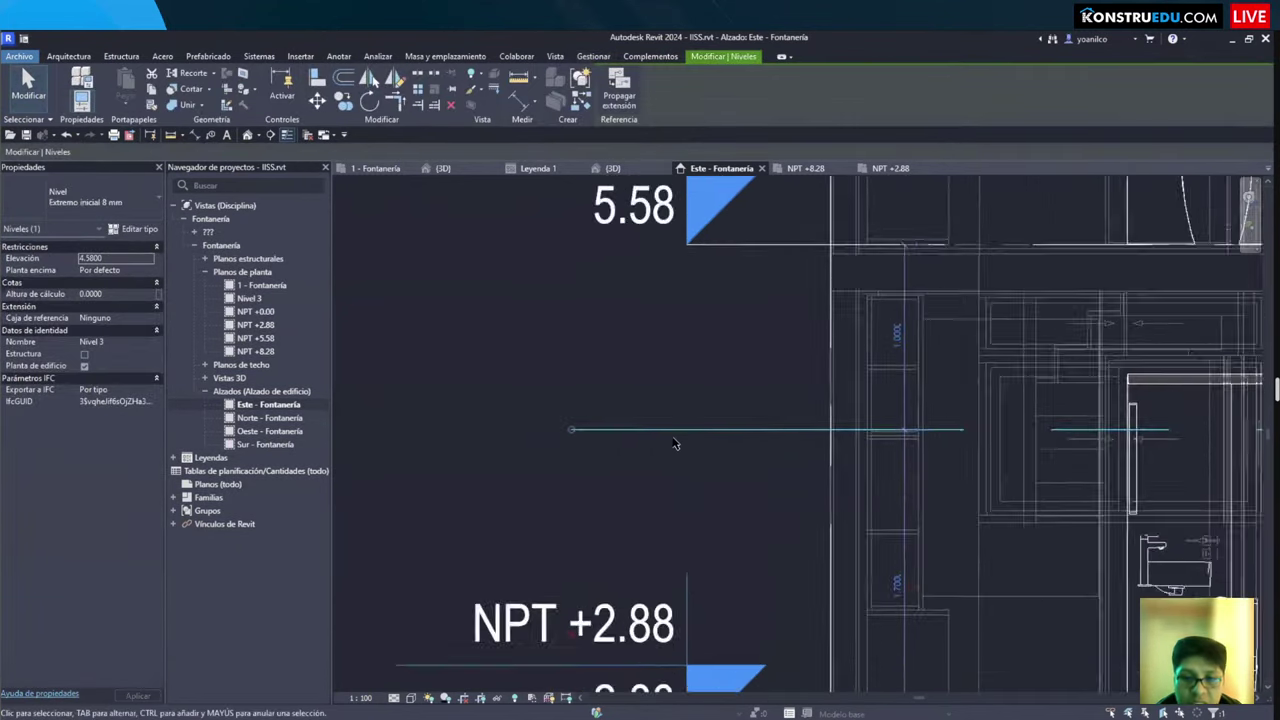
{"action": "key", "text": "m"}
{"action": "key", "text": "v"}
{"action": "left_click", "coordinate": [633, 490]}
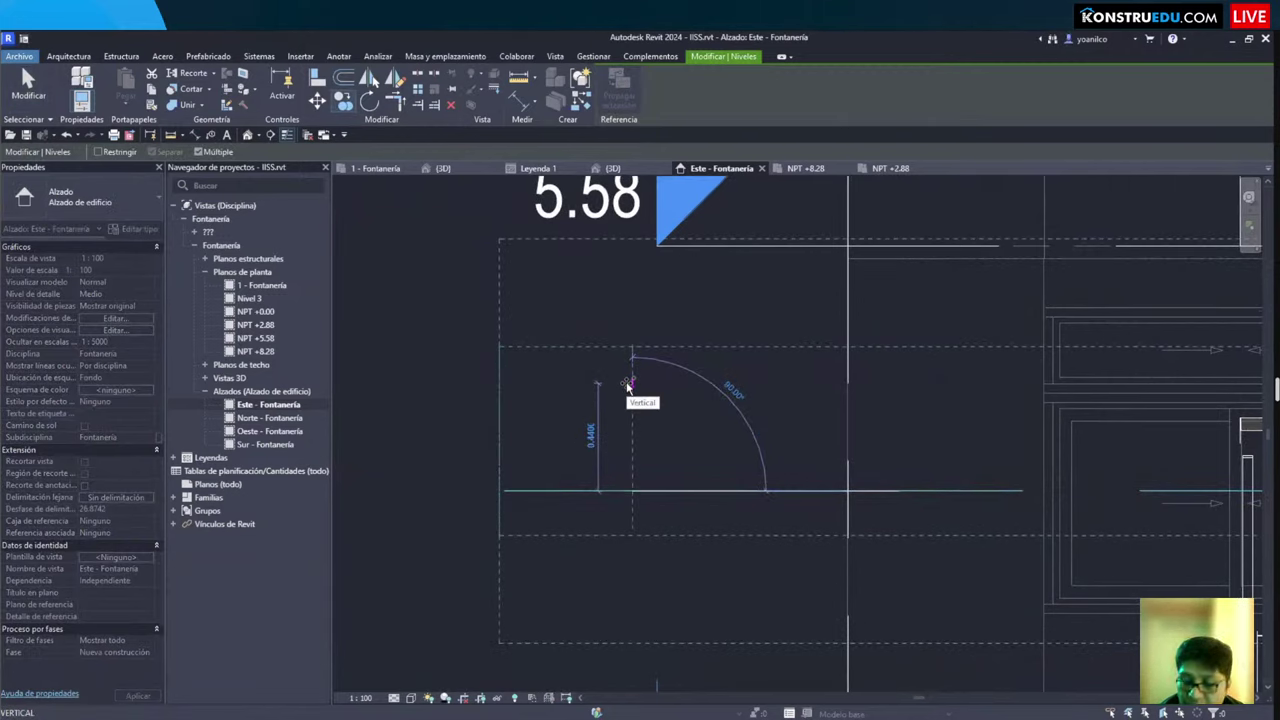
{"action": "type", "text": "1."}
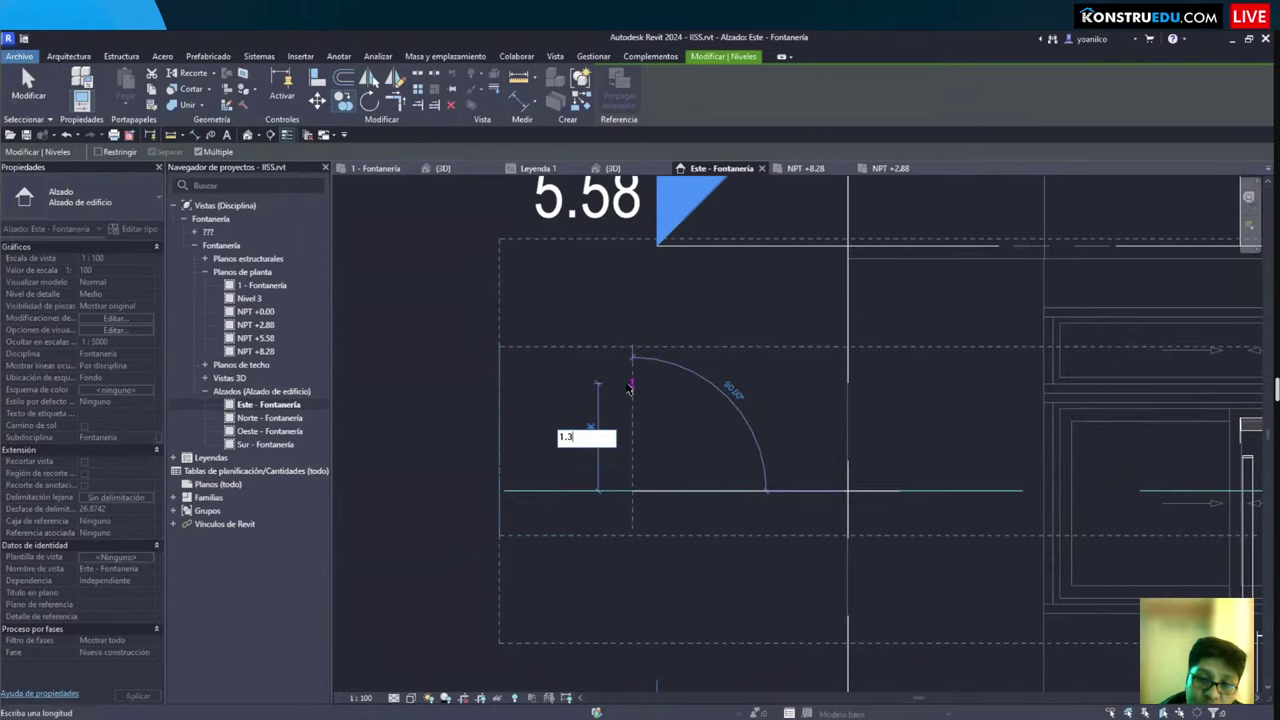
{"action": "type", "text": "3M"}
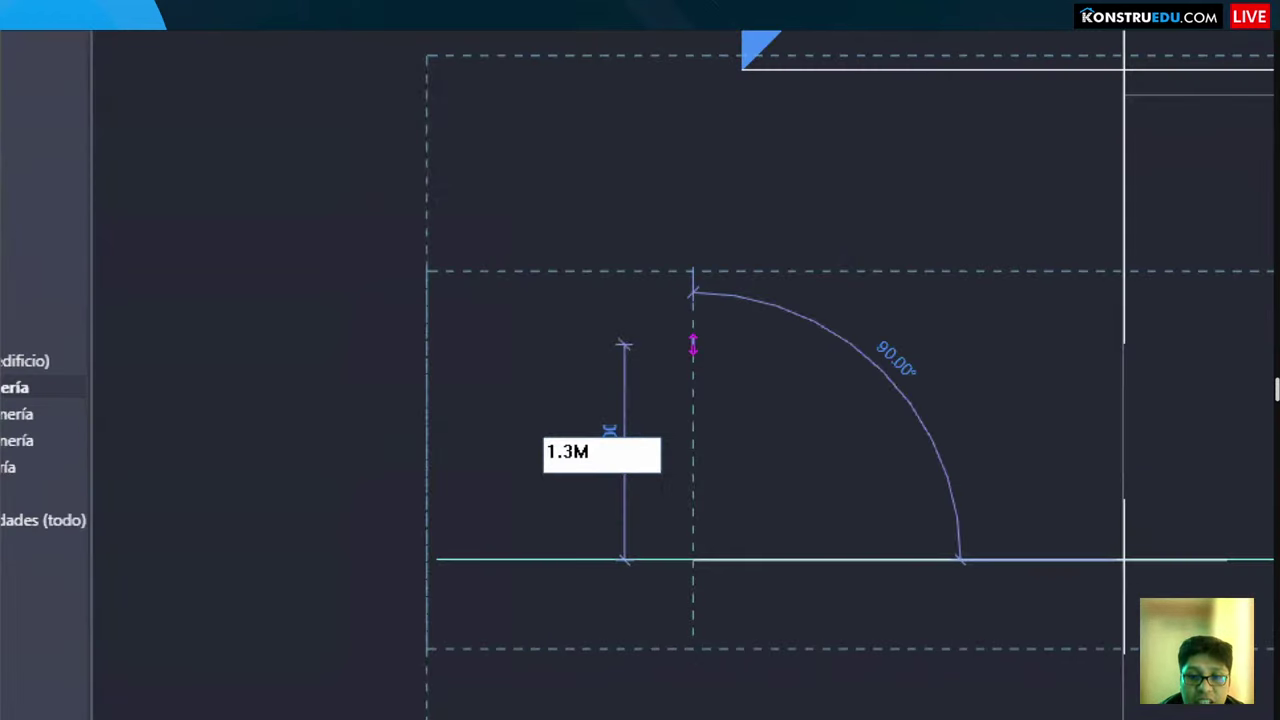
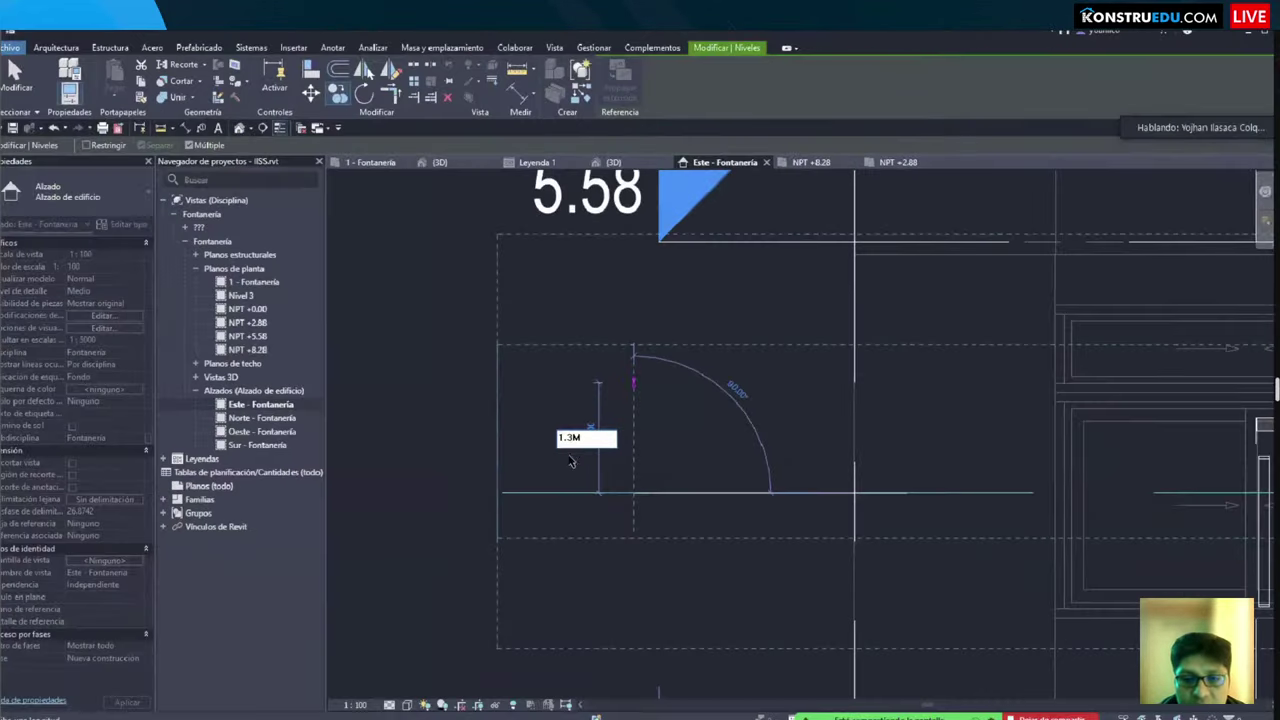
Step: Copy the selected level line 1" upward
{"action": "key", "text": "Return"}
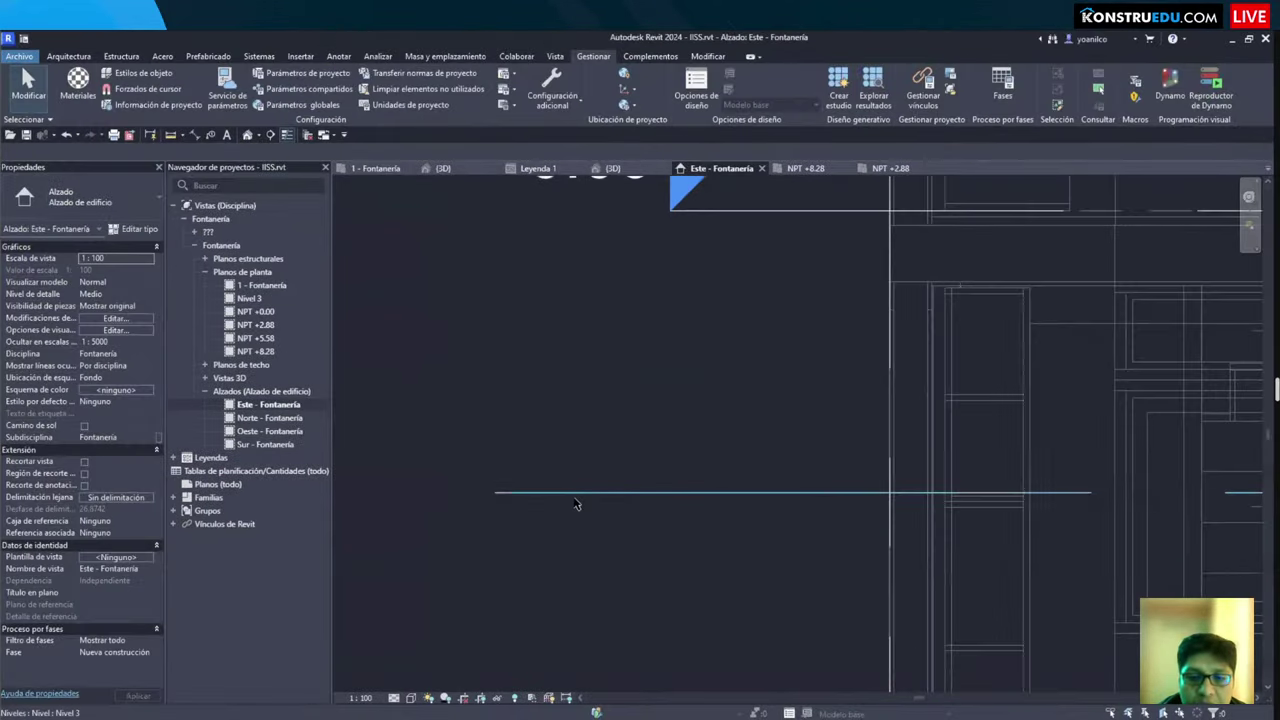
{"action": "key", "text": "c"}
{"action": "key", "text": "o"}
{"action": "left_click", "coordinate": [575, 492]}
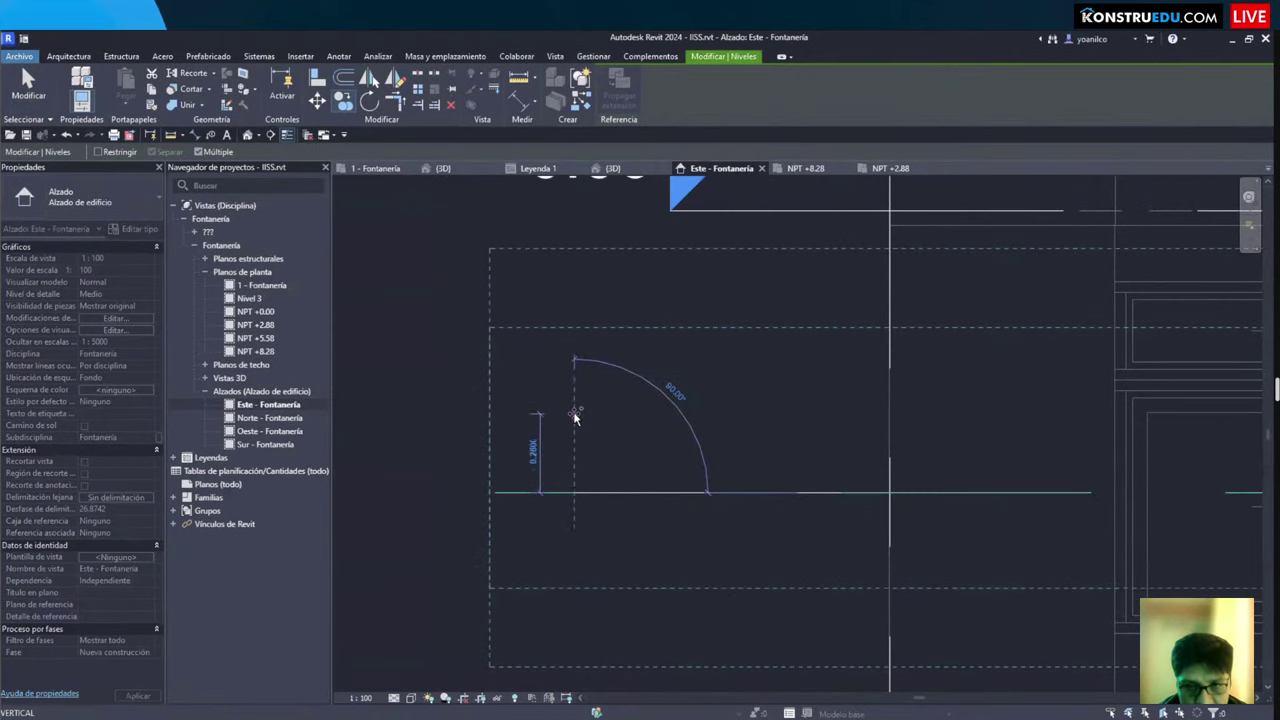
{"action": "type", "text": "1\""}
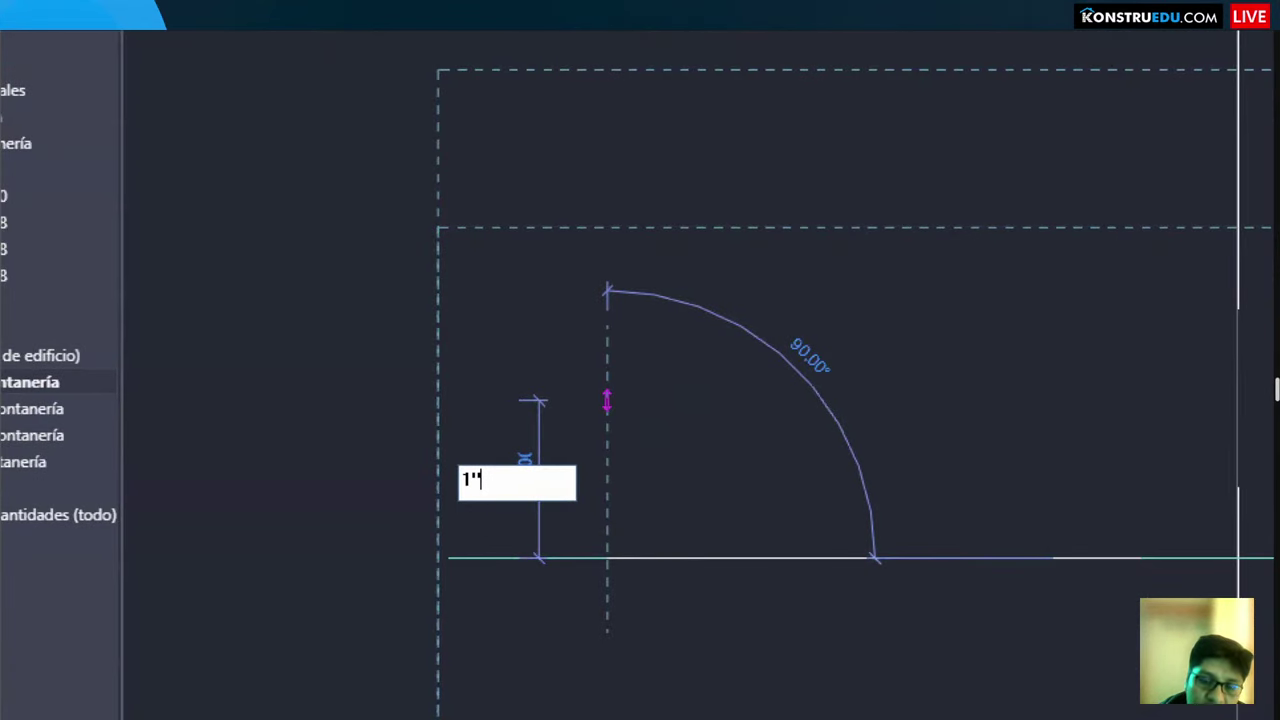
{"action": "key", "text": "Return"}
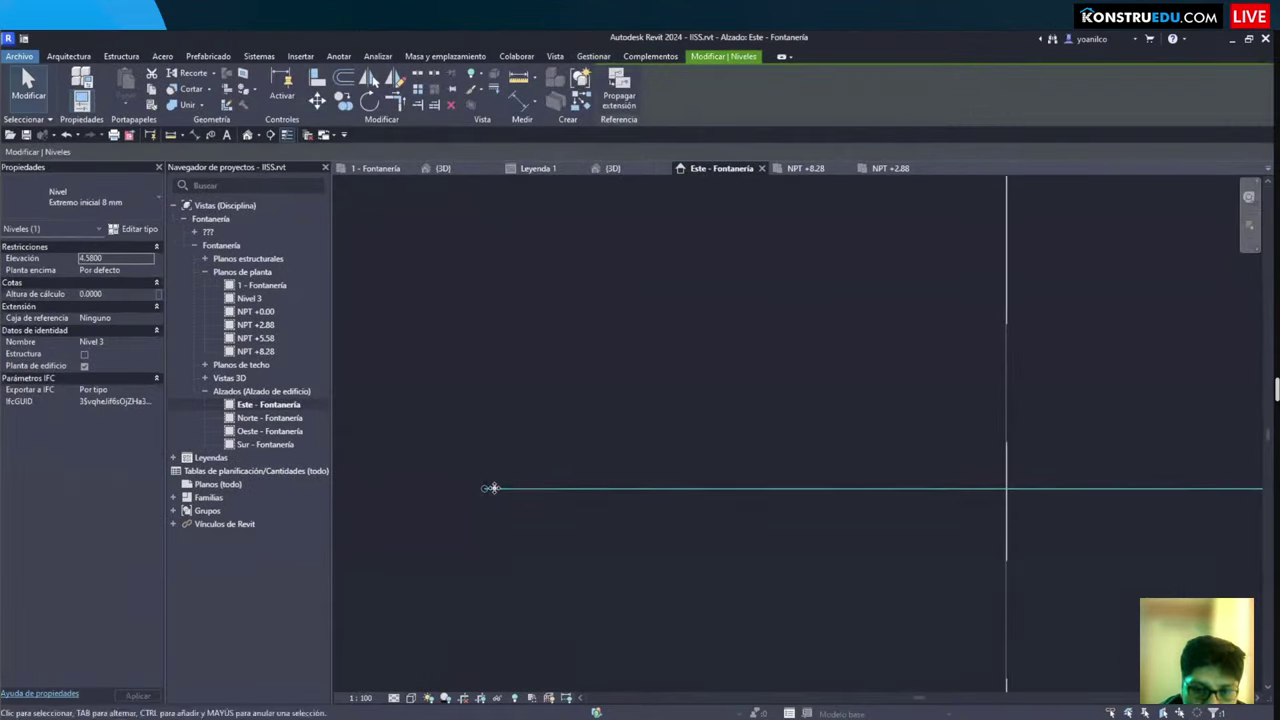
Step: Draw a short horizontal detail line above the level
{"action": "key", "text": "d"}
{"action": "key", "text": "l"}
{"action": "left_click", "coordinate": [478, 336]}
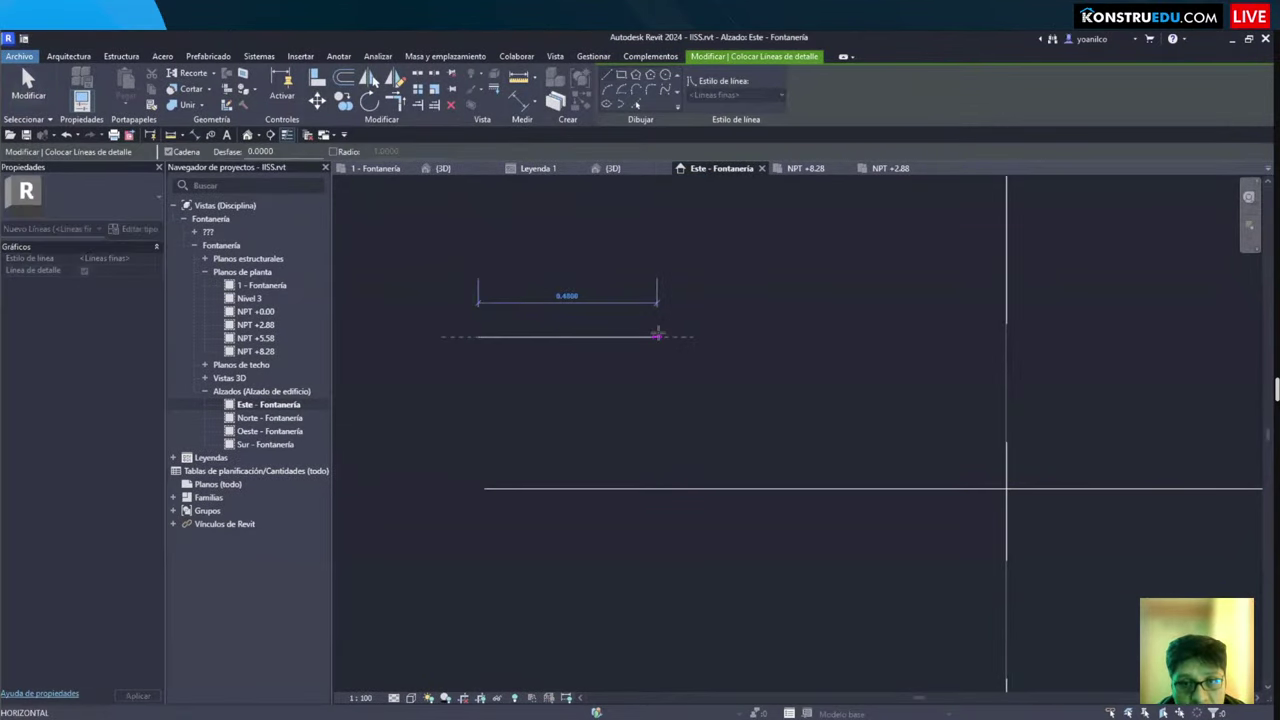
{"action": "left_click", "coordinate": [657, 336]}
{"action": "key", "text": "Escape"}
{"action": "key", "text": "Escape"}
{"action": "key", "text": "l"}
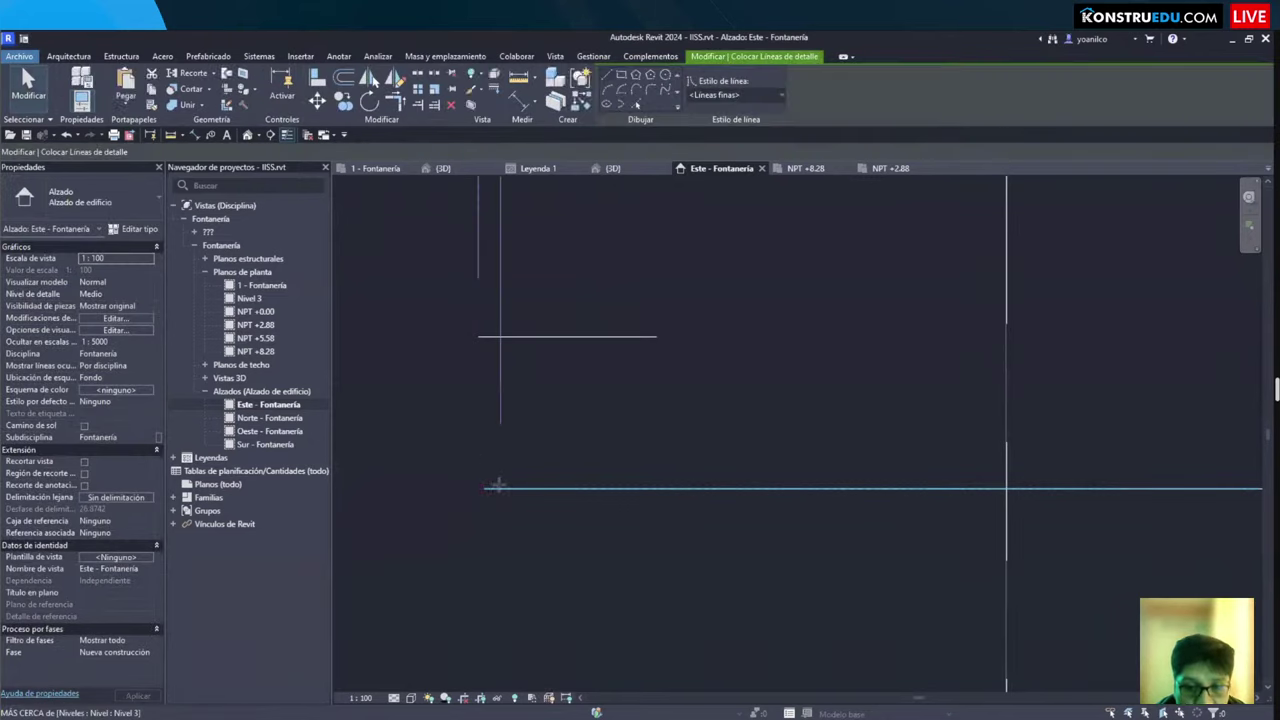
{"action": "key", "text": "Escape"}
{"action": "key", "text": "Escape"}
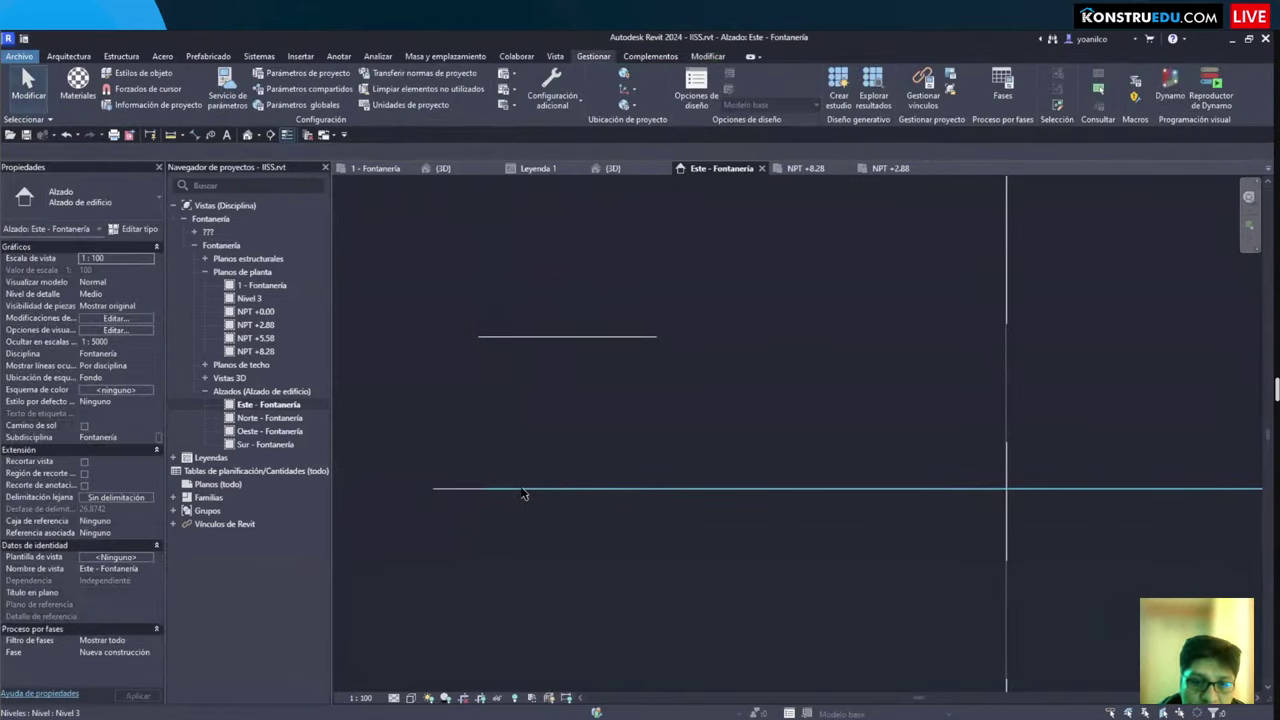
Step: Move the Nivel 3 level by 2"
{"action": "left_click", "coordinate": [521, 488]}
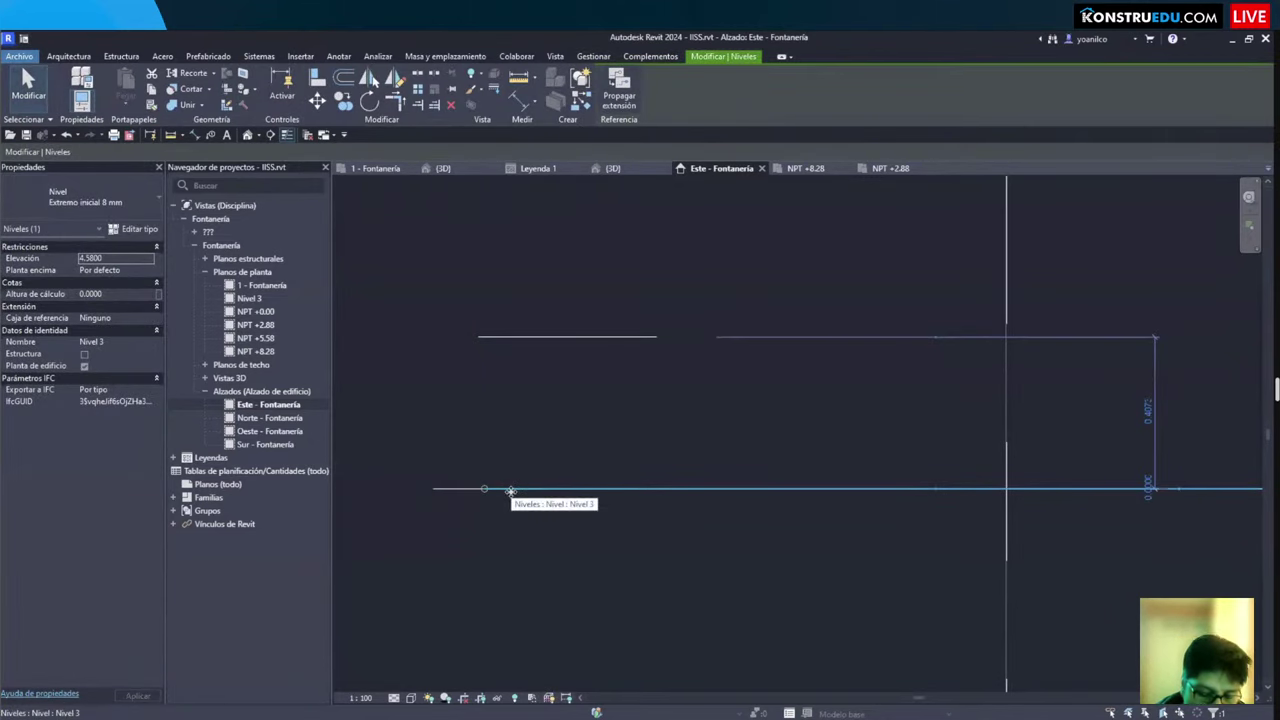
{"action": "key", "text": "m"}
{"action": "key", "text": "v"}
{"action": "left_click", "coordinate": [508, 489]}
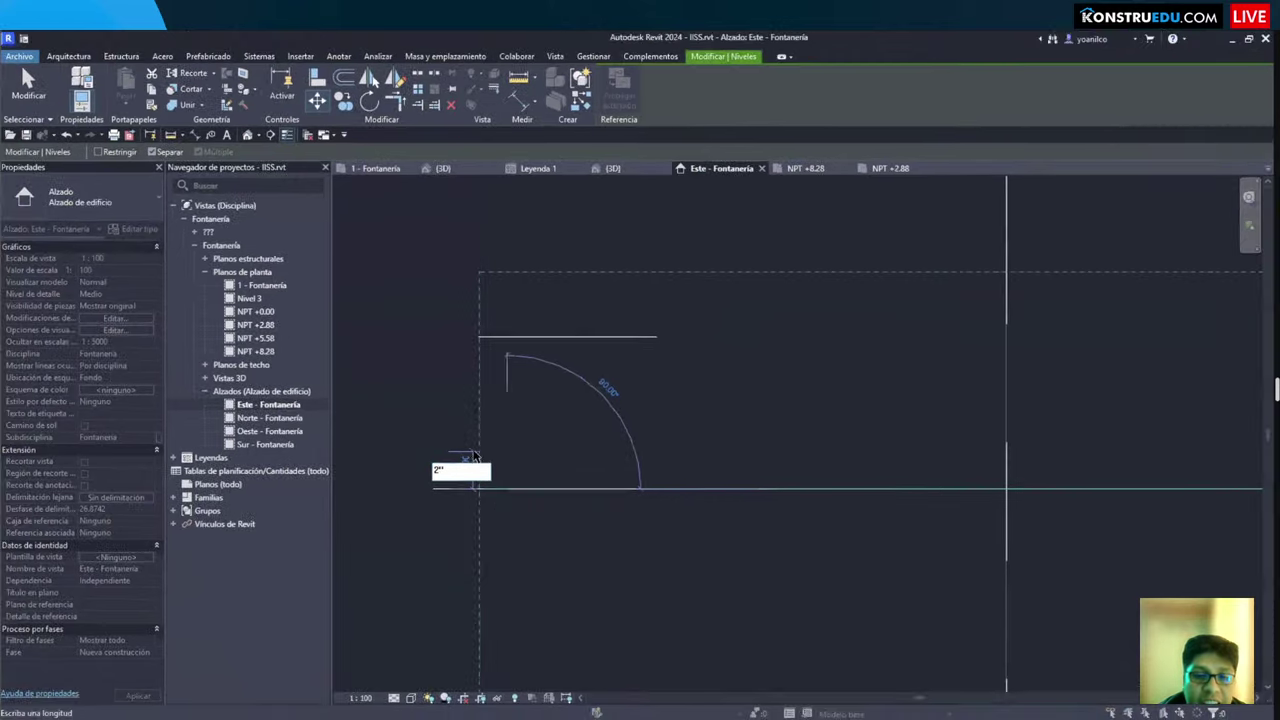
{"action": "key", "text": "Return"}
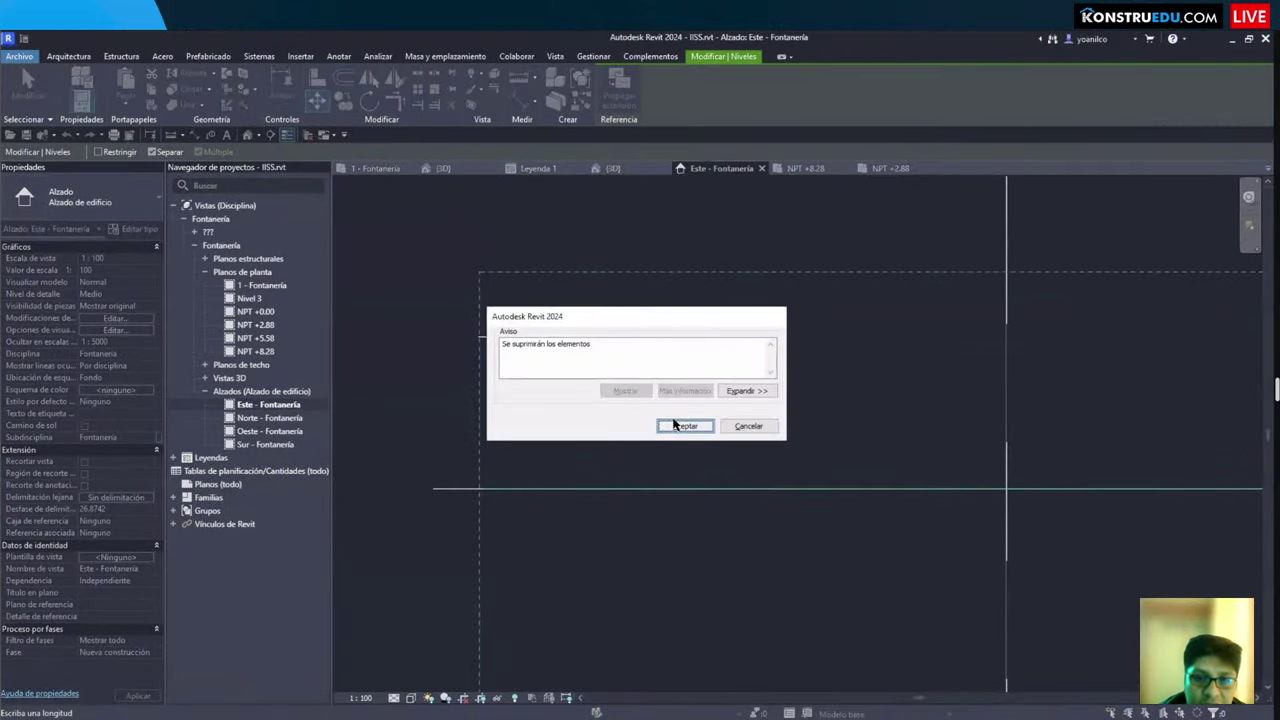
Step: Accept deleting the affected elements and add an aligned dimension reading 0.0508 between the lines
{"action": "left_click", "coordinate": [673, 427]}
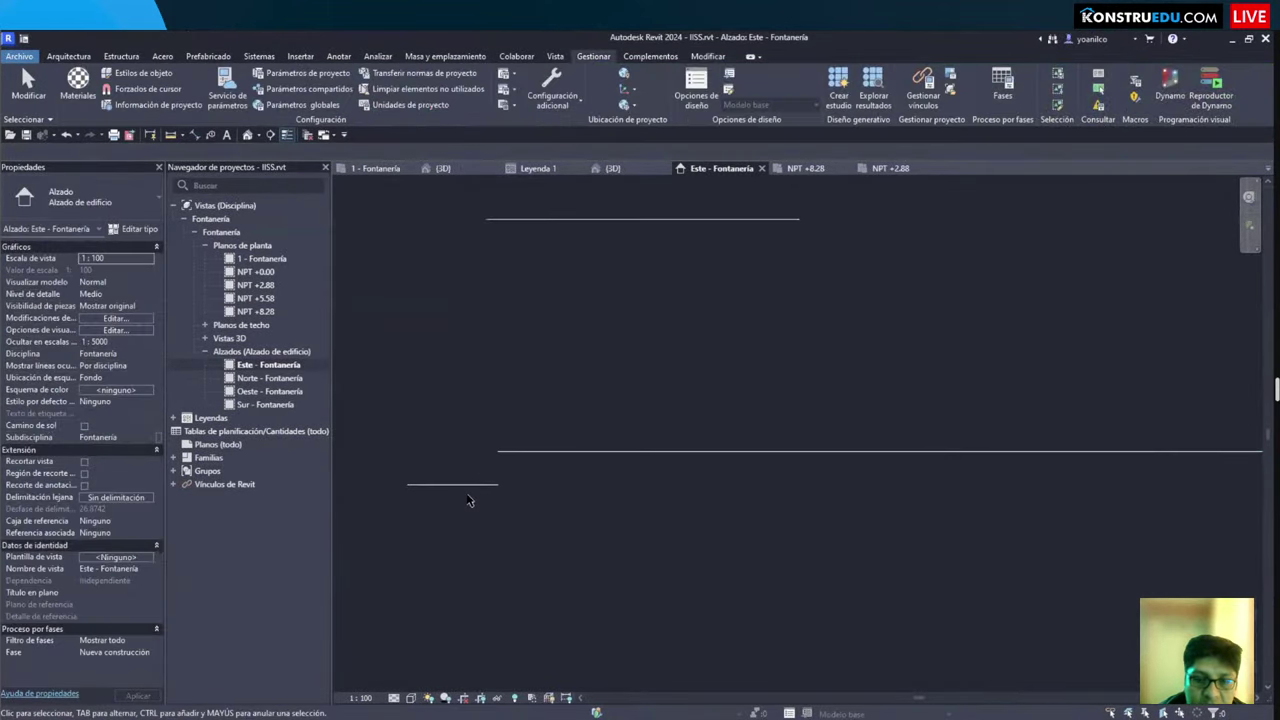
{"action": "key", "text": "i"}
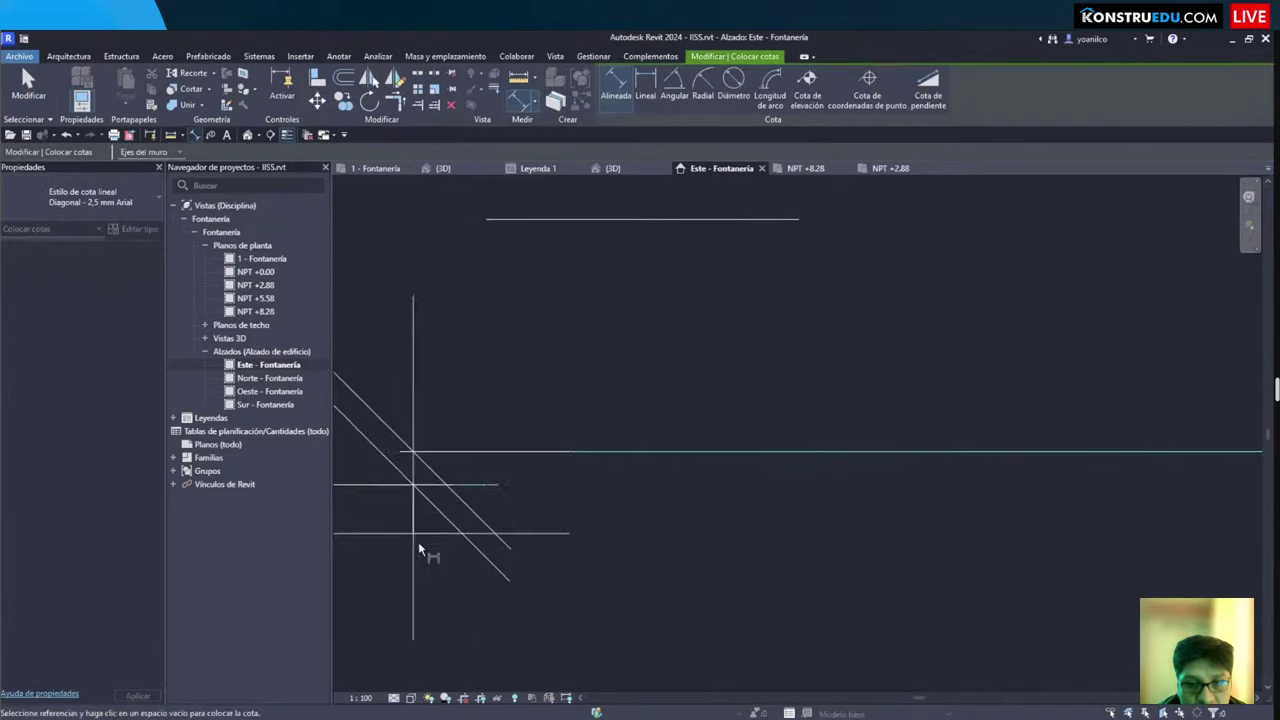
{"action": "scroll", "coordinate": [430, 567], "scroll_direction": "down", "scroll_amount": 1}
{"action": "left_click", "coordinate": [430, 567]}
{"action": "key", "text": "Escape"}
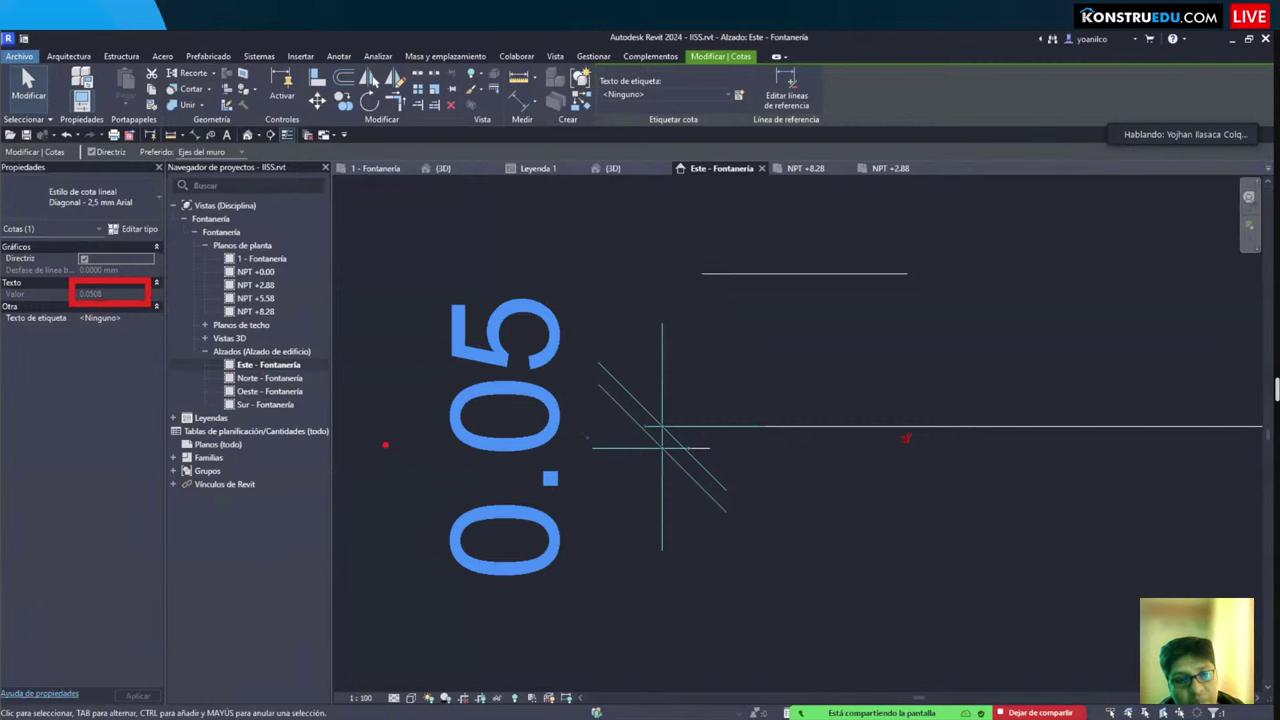
{"action": "scroll", "coordinate": [790, 590], "scroll_direction": "down", "scroll_amount": 5}
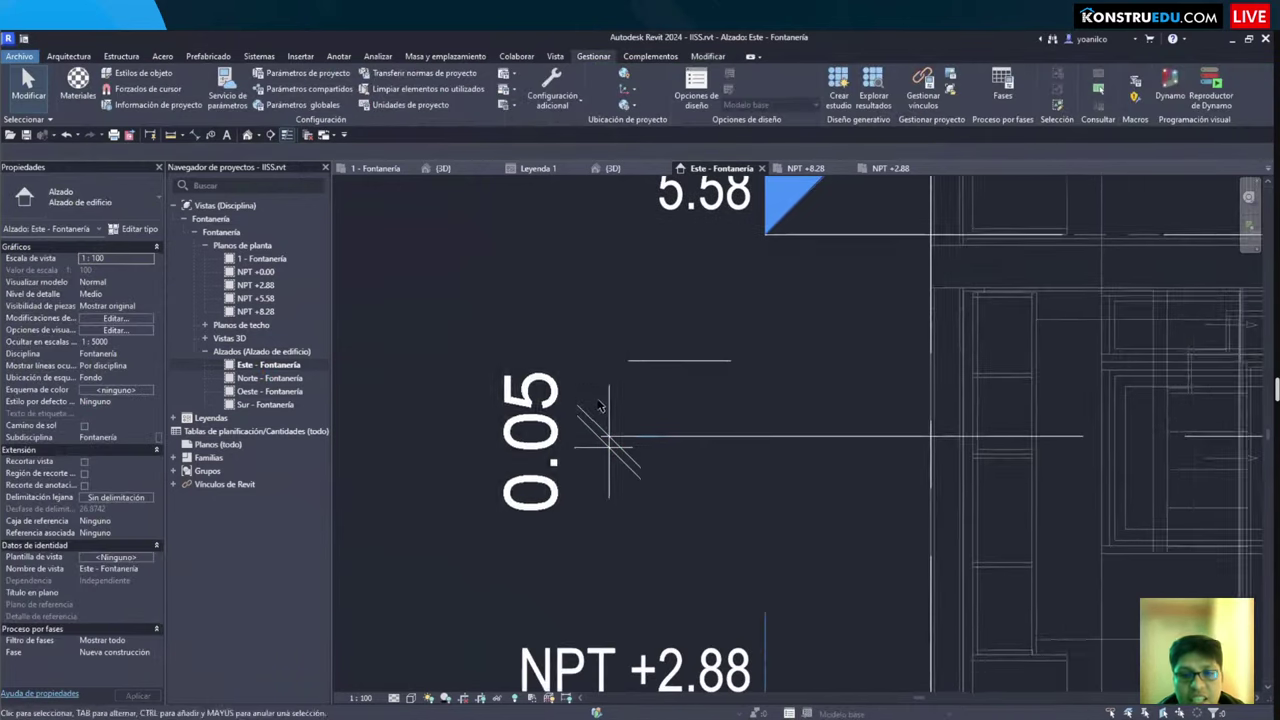
Step: Delete the long copied level line and the short detail line
{"action": "left_click", "coordinate": [698, 437]}
{"action": "key", "text": "Delete"}
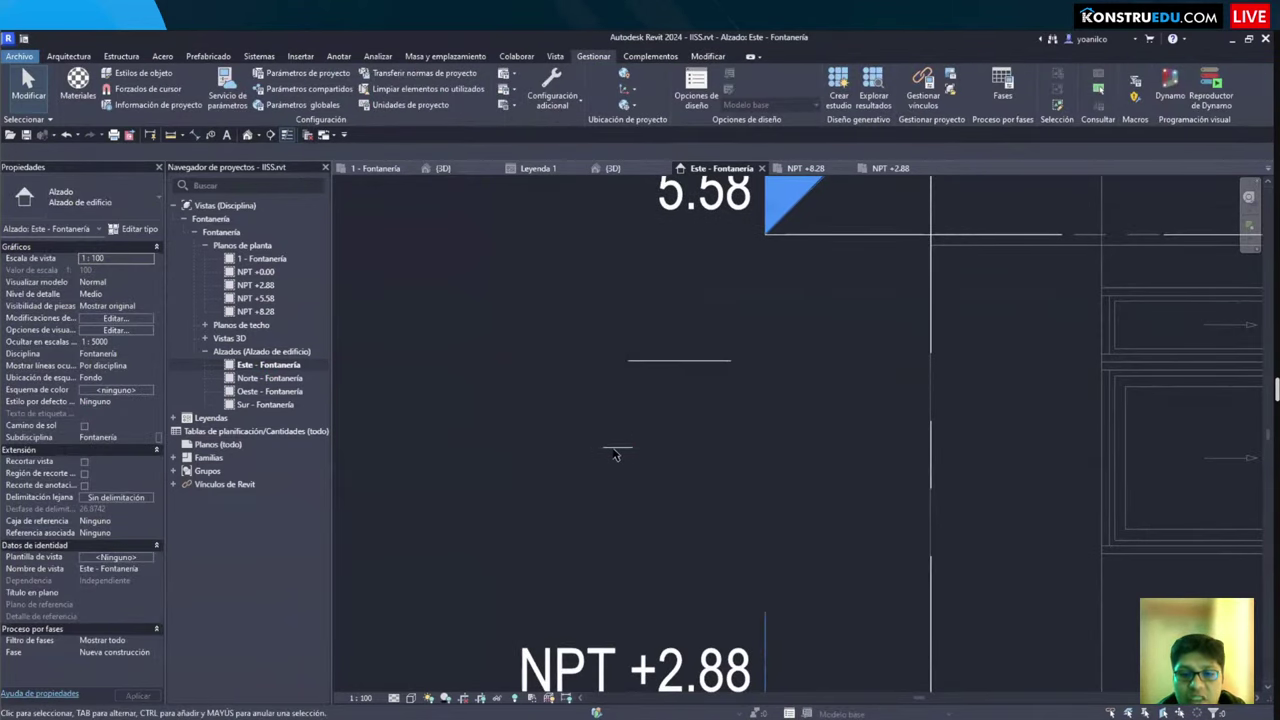
{"action": "left_click", "coordinate": [667, 362]}
{"action": "key", "text": "Delete"}
{"action": "scroll", "coordinate": [663, 394], "scroll_direction": "down", "scroll_amount": 5}
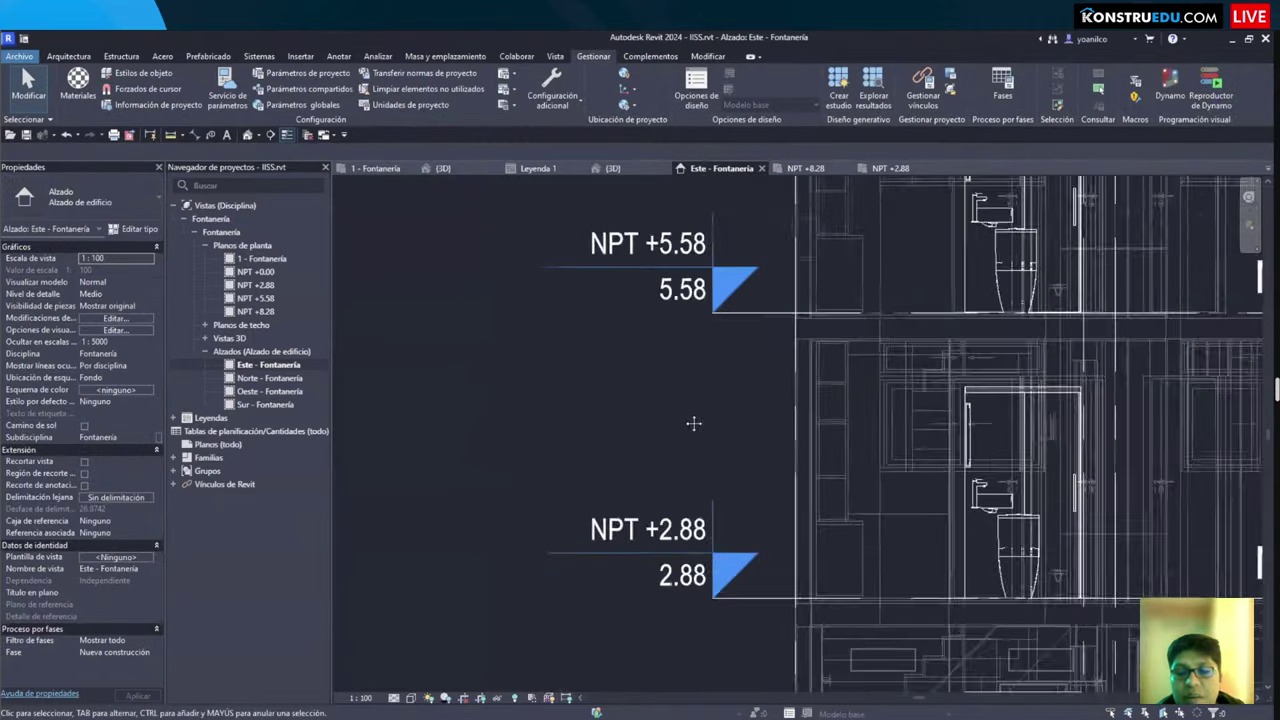
{"action": "scroll", "coordinate": [516, 566], "scroll_direction": "down", "scroll_amount": 3}
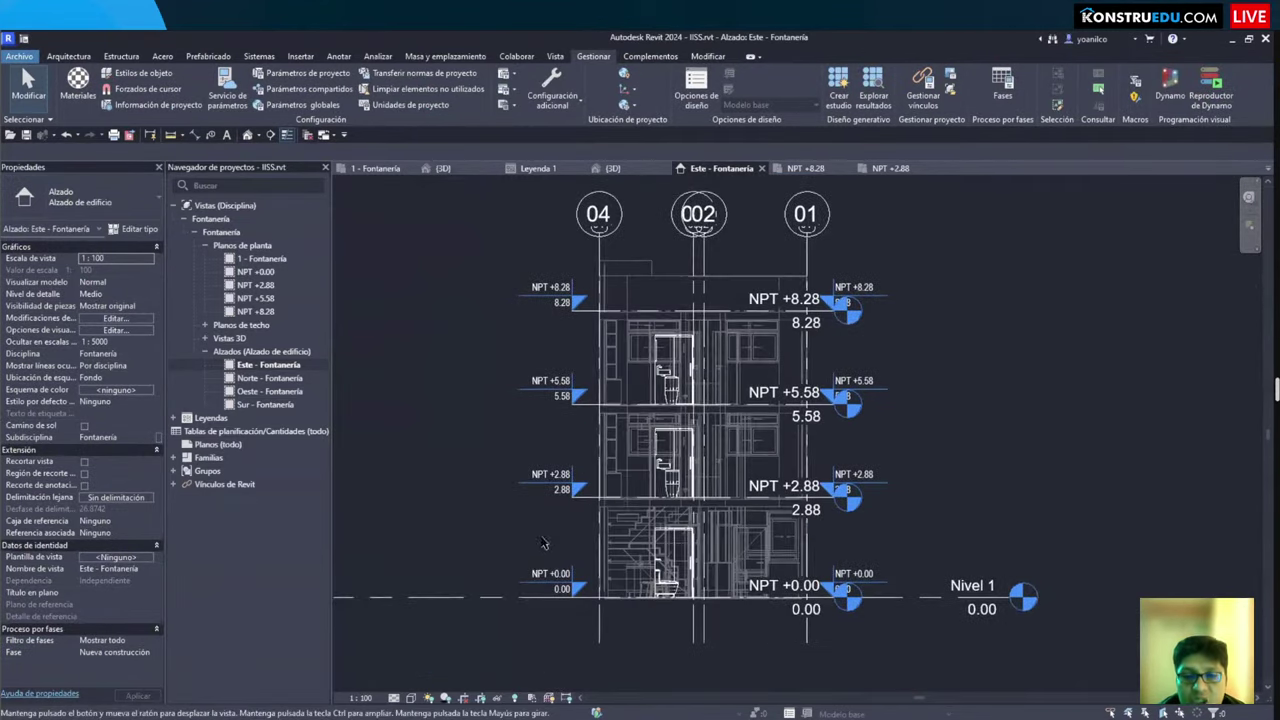
{"action": "scroll", "coordinate": [540, 548], "scroll_direction": "up", "scroll_amount": 3}
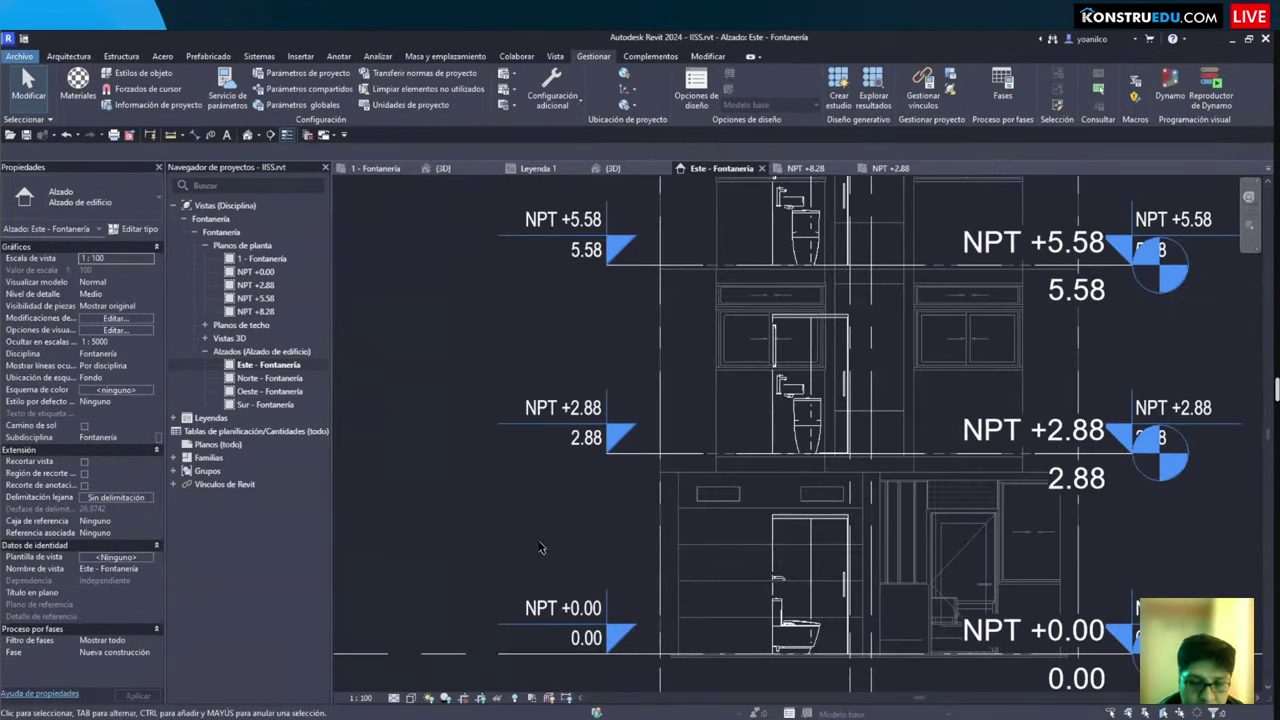
Step: Open the 1 - Fontanería plan, via NPT +8.28, and zoom into the S.H. bathroom piping
{"action": "left_click", "coordinate": [803, 168]}
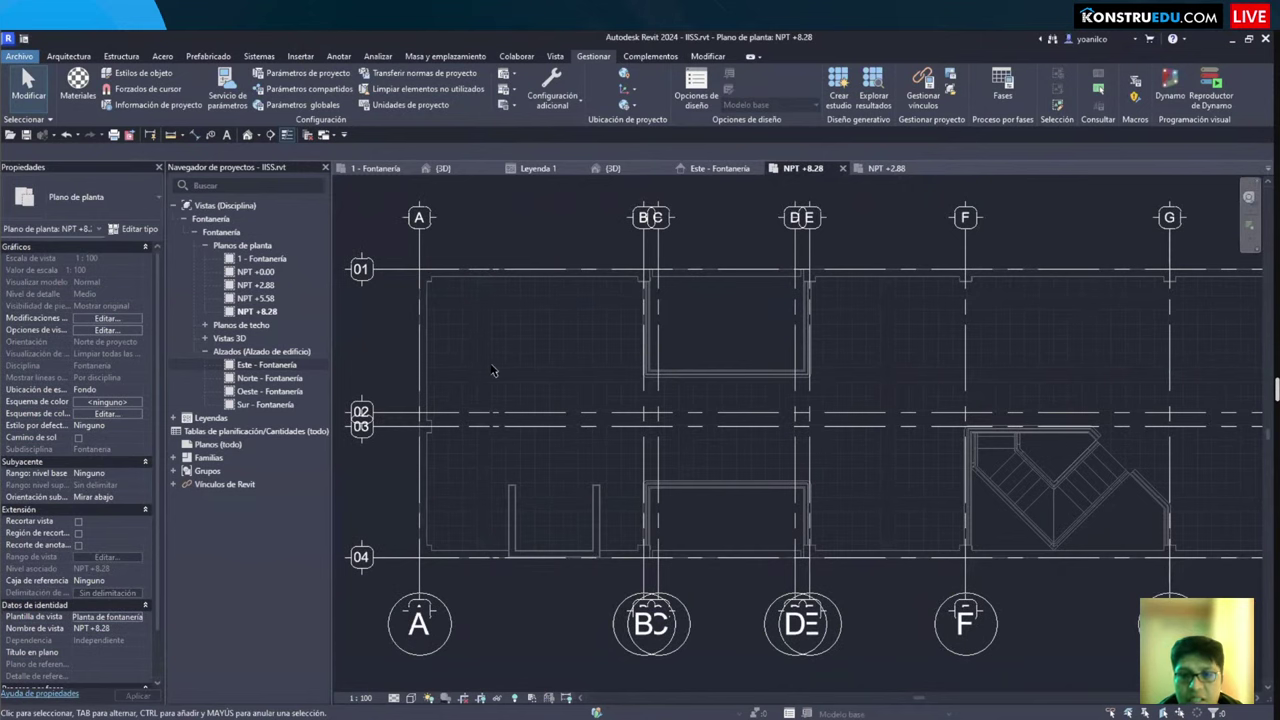
{"action": "scroll", "coordinate": [475, 296], "scroll_direction": "down", "scroll_amount": 3}
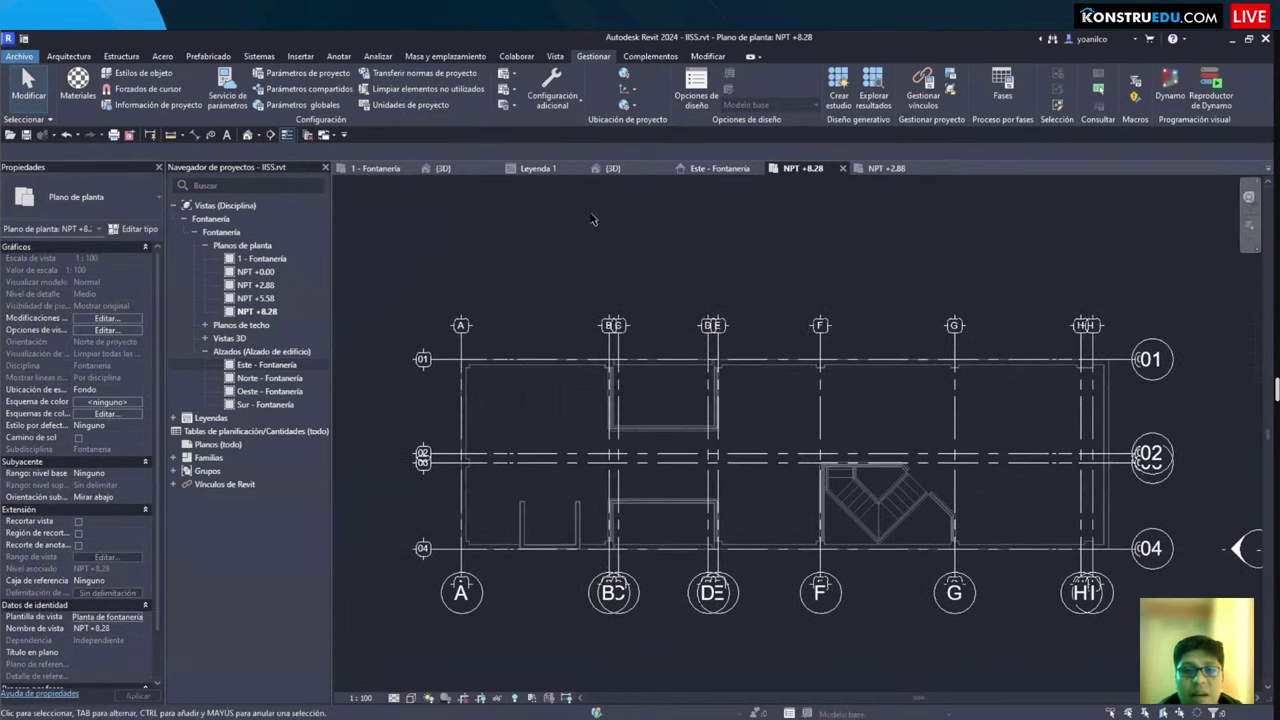
{"action": "left_click", "coordinate": [378, 168]}
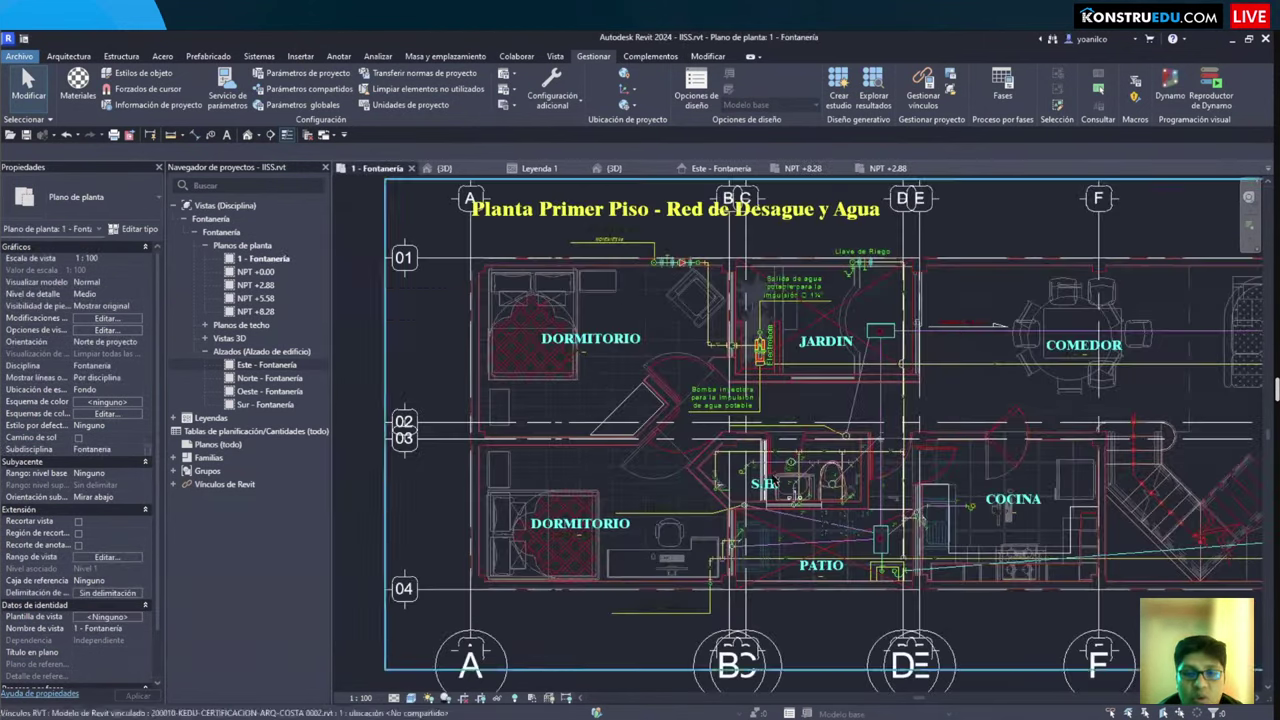
{"action": "scroll", "coordinate": [634, 462], "scroll_direction": "up", "scroll_amount": 4}
{"action": "scroll", "coordinate": [634, 462], "scroll_direction": "up", "scroll_amount": 3}
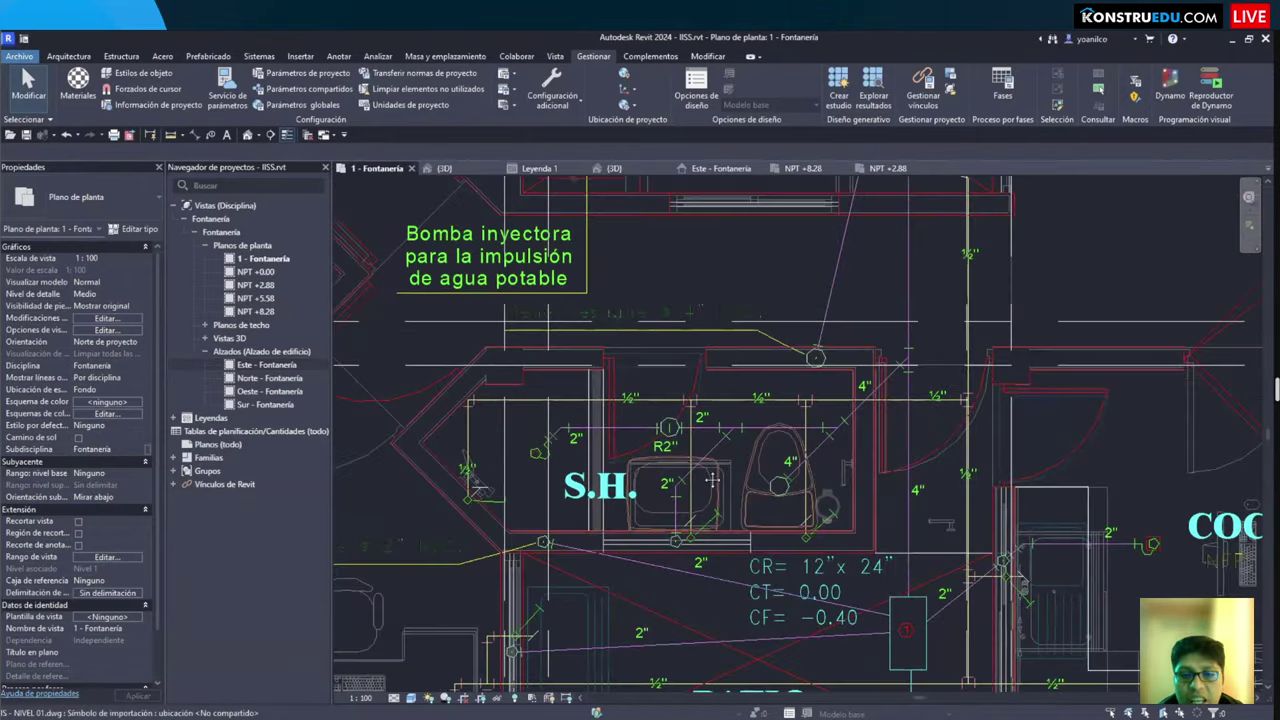
{"action": "scroll", "coordinate": [697, 505], "scroll_direction": "up", "scroll_amount": 4}
{"action": "middle_click_drag", "start_coordinate": [697, 505], "coordinate": [690, 470]}
{"action": "scroll", "coordinate": [708, 403], "scroll_direction": "down", "scroll_amount": 3}
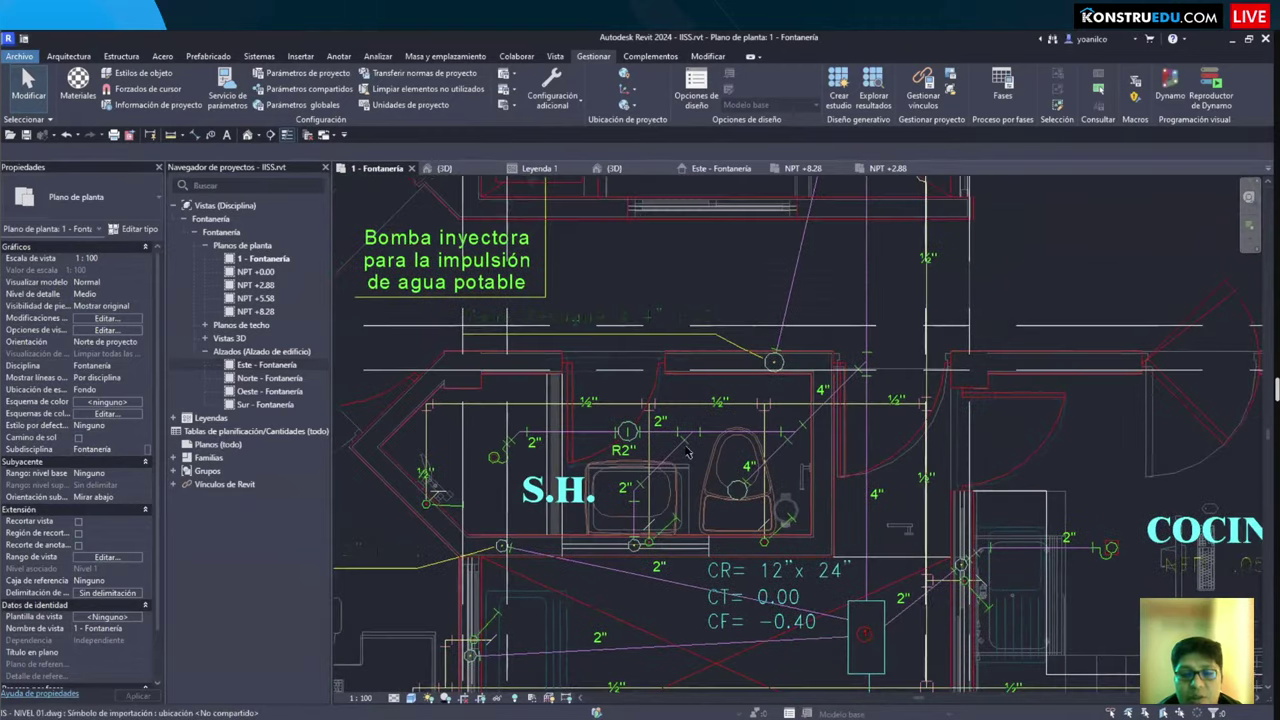
{"action": "scroll", "coordinate": [560, 430], "scroll_direction": "up", "scroll_amount": 5}
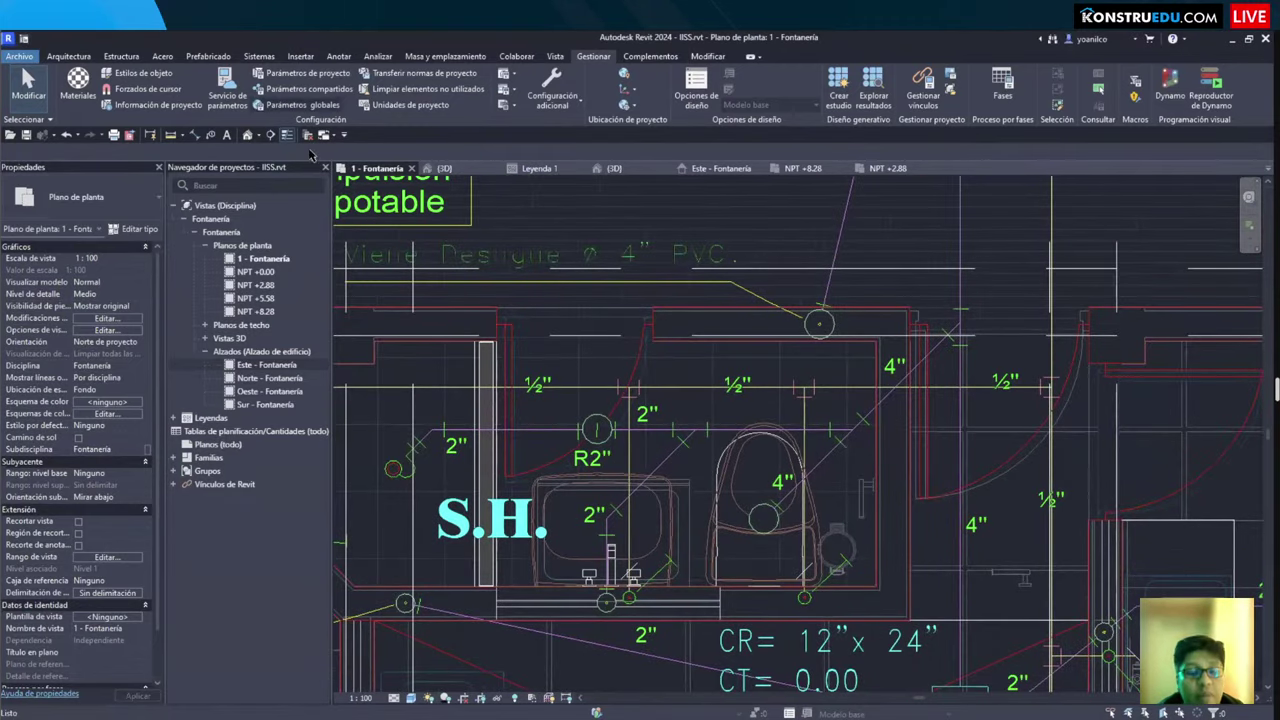
Step: Start placing a plumbing fixture and choose the T292901 fixture type
{"action": "left_click", "coordinate": [259, 57]}
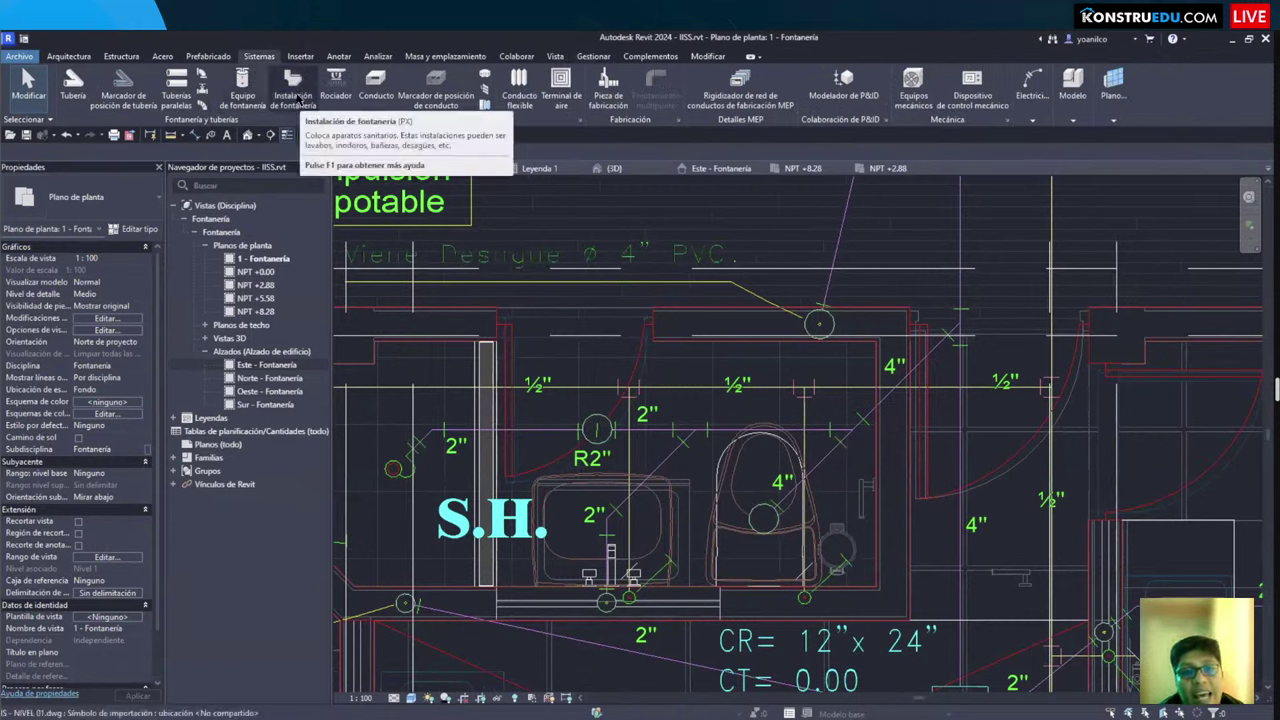
{"action": "left_click", "coordinate": [293, 95]}
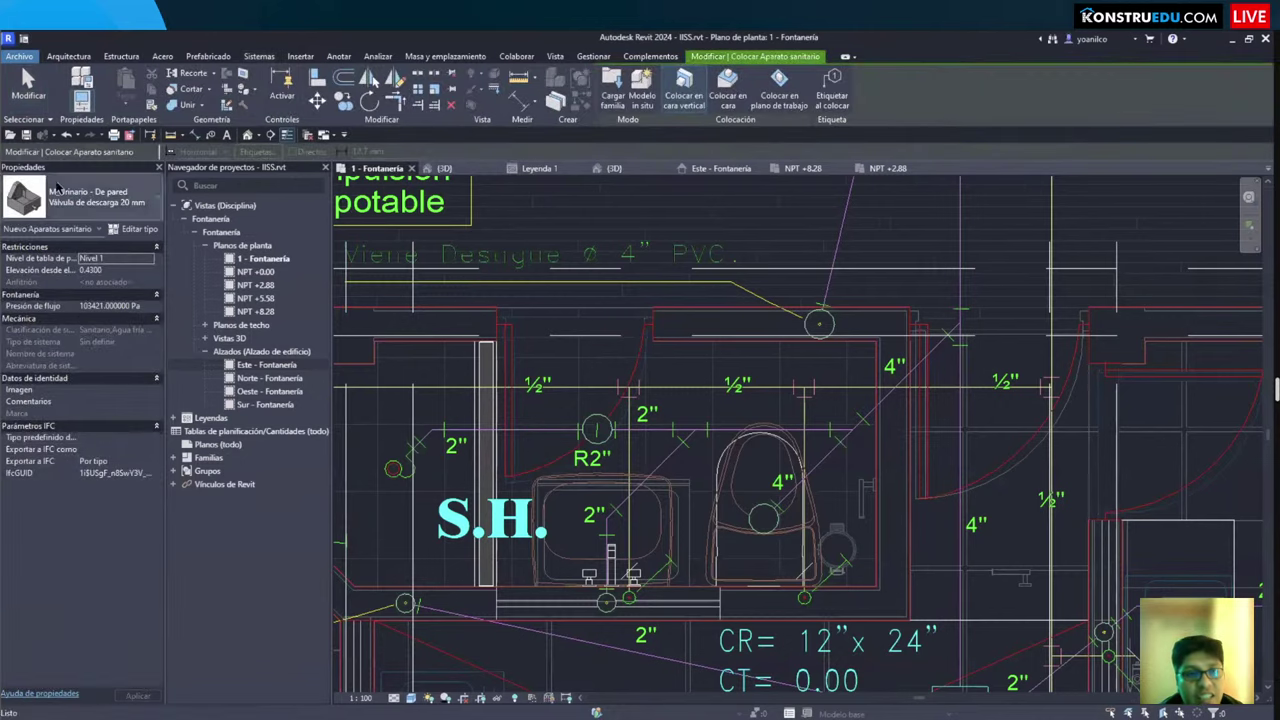
{"action": "left_click", "coordinate": [55, 190]}
{"action": "scroll", "coordinate": [83, 315], "scroll_direction": "up", "scroll_amount": 5}
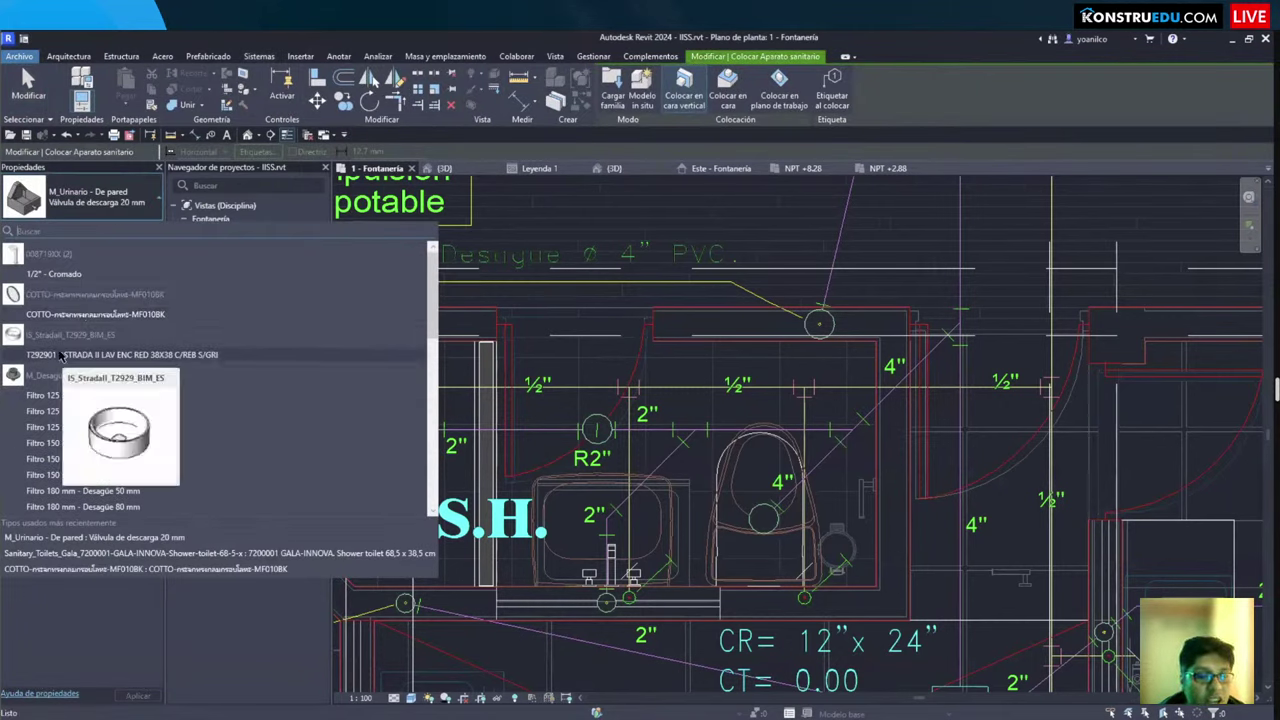
{"action": "left_click", "coordinate": [60, 355]}
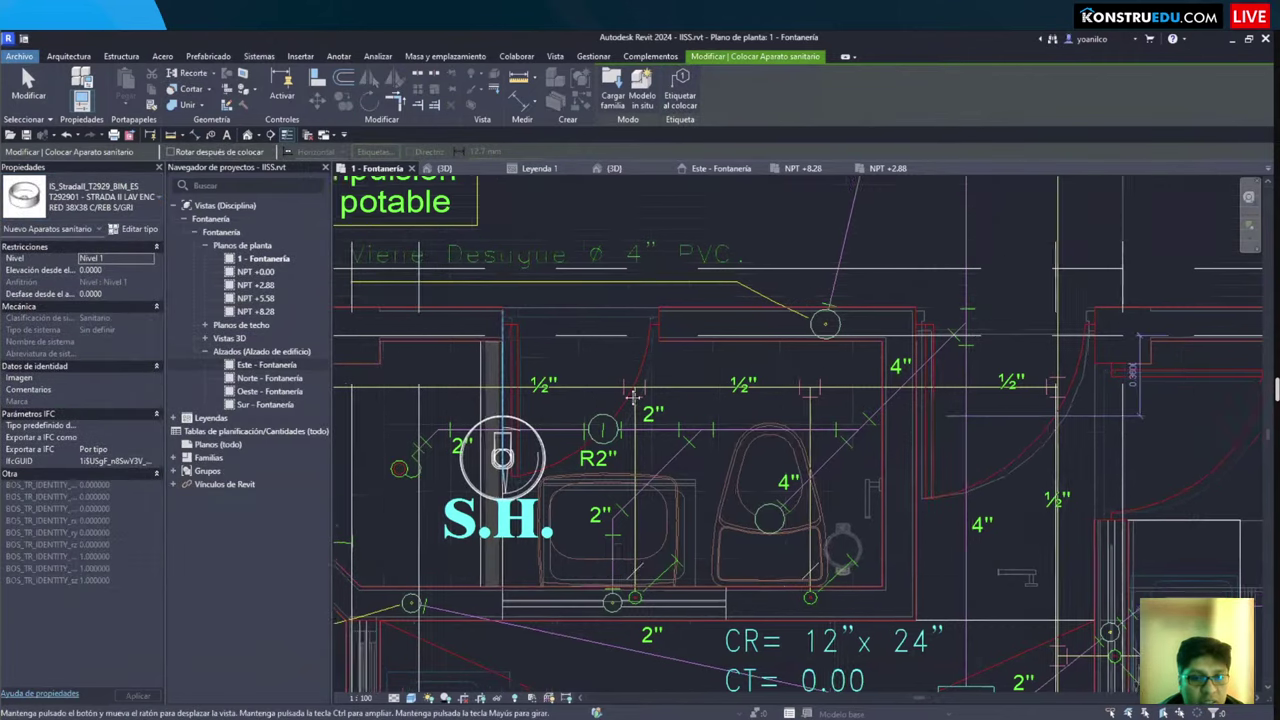
Step: Place the washbasin beside the COCINA kitchen sink
{"action": "middle_click_drag", "start_coordinate": [500, 457], "coordinate": [555, 440]}
{"action": "scroll", "coordinate": [555, 440], "scroll_direction": "up", "scroll_amount": 1}
{"action": "scroll", "coordinate": [580, 430], "scroll_direction": "up", "scroll_amount": 2}
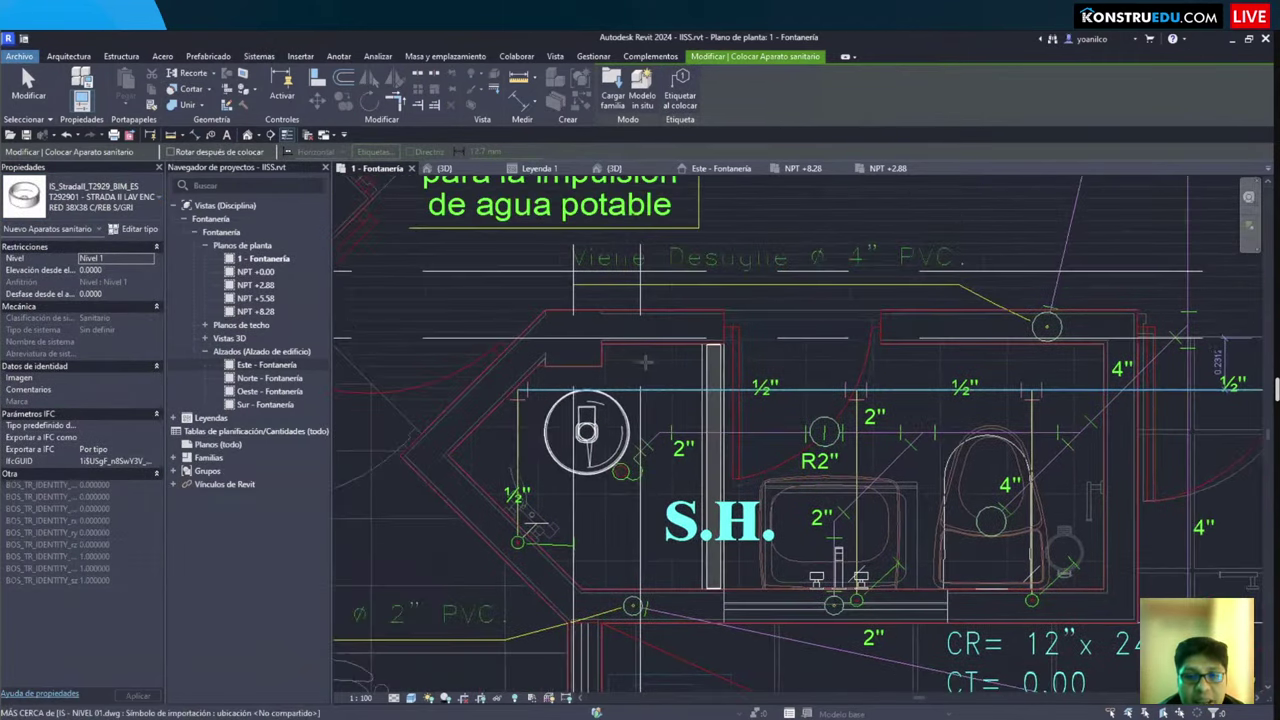
{"action": "scroll", "coordinate": [393, 400], "scroll_direction": "up", "scroll_amount": 2}
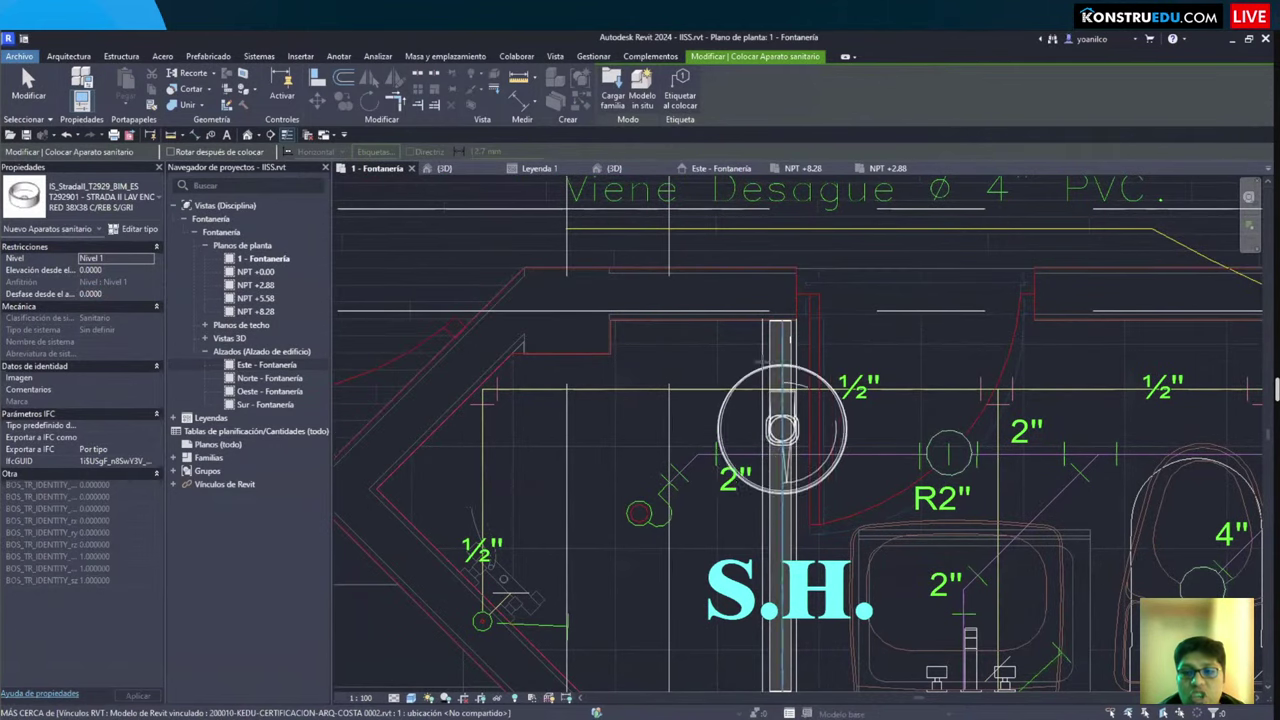
{"action": "scroll", "coordinate": [866, 462], "scroll_direction": "down", "scroll_amount": 4}
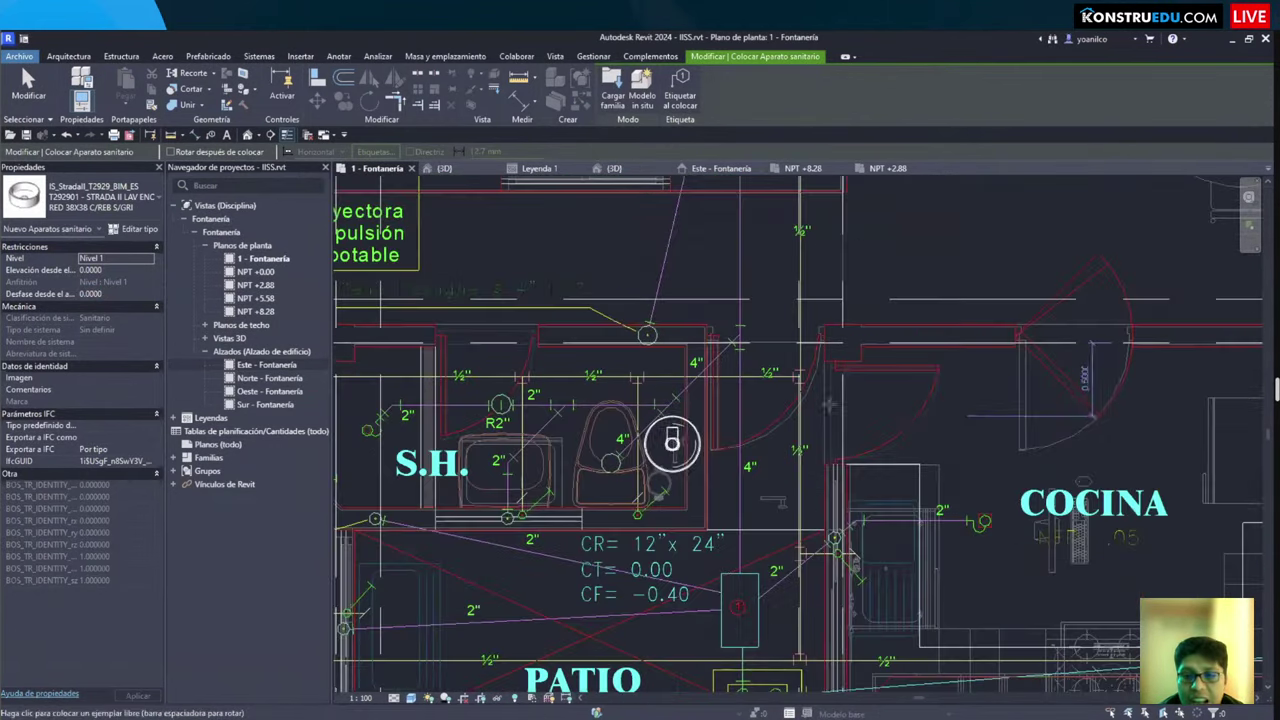
{"action": "middle_click_drag", "start_coordinate": [929, 463], "coordinate": [814, 371]}
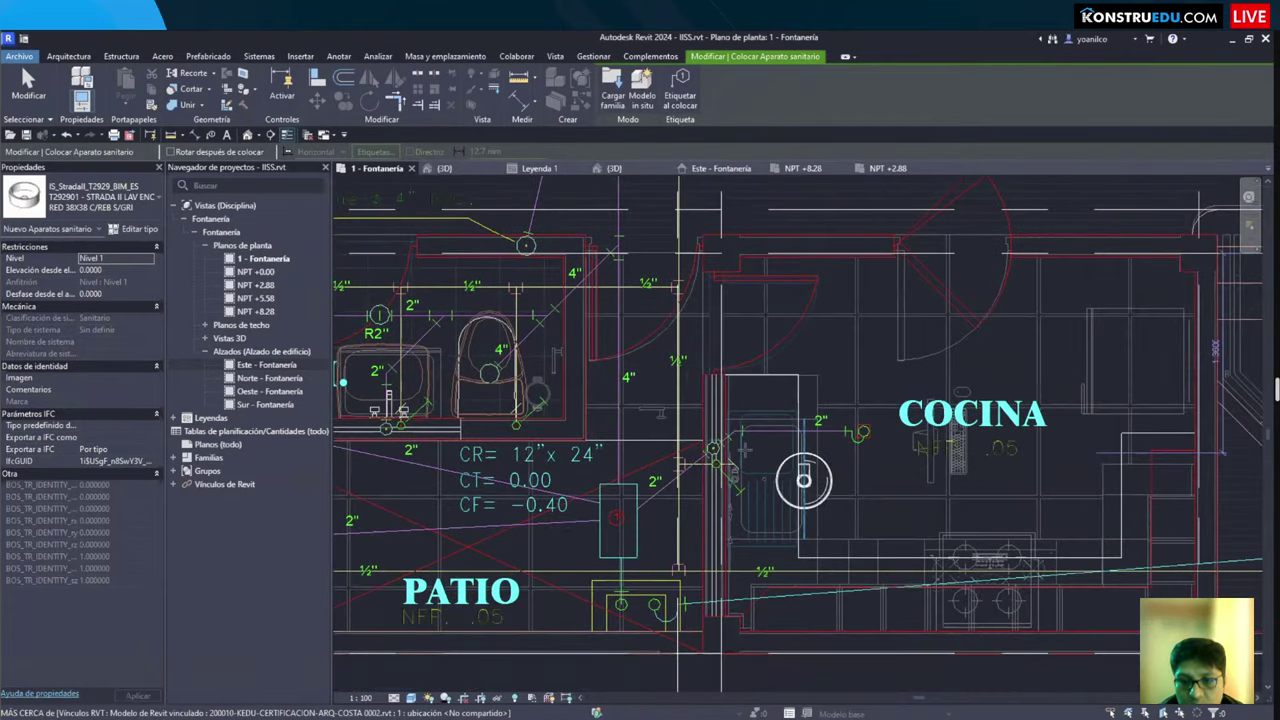
{"action": "scroll", "coordinate": [810, 420], "scroll_direction": "up", "scroll_amount": 2}
{"action": "left_click", "coordinate": [737, 492]}
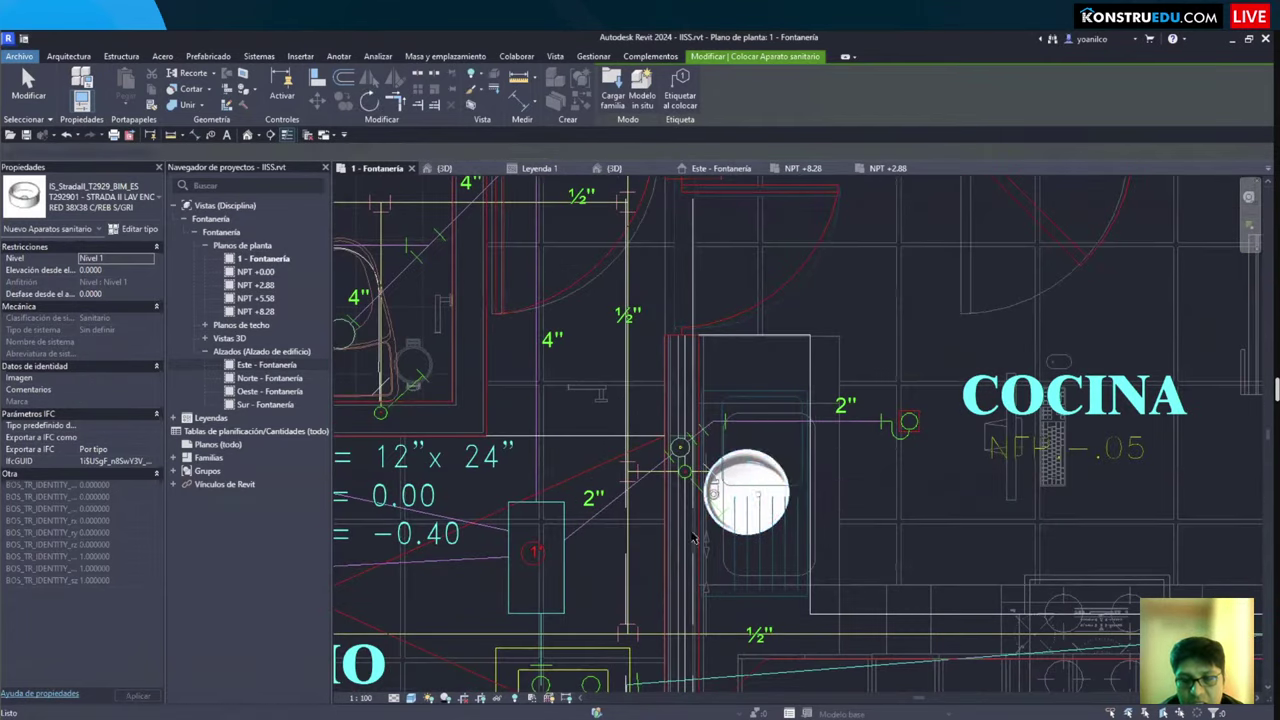
{"action": "key", "text": "Escape"}
{"action": "key", "text": "Escape"}
Step: Start a section cut with its first point beside the washbasin
{"action": "middle_click_drag", "start_coordinate": [650, 467], "coordinate": [622, 407]}
{"action": "key", "text": "s"}
{"action": "key", "text": "c"}
{"action": "left_click", "coordinate": [812, 252]}
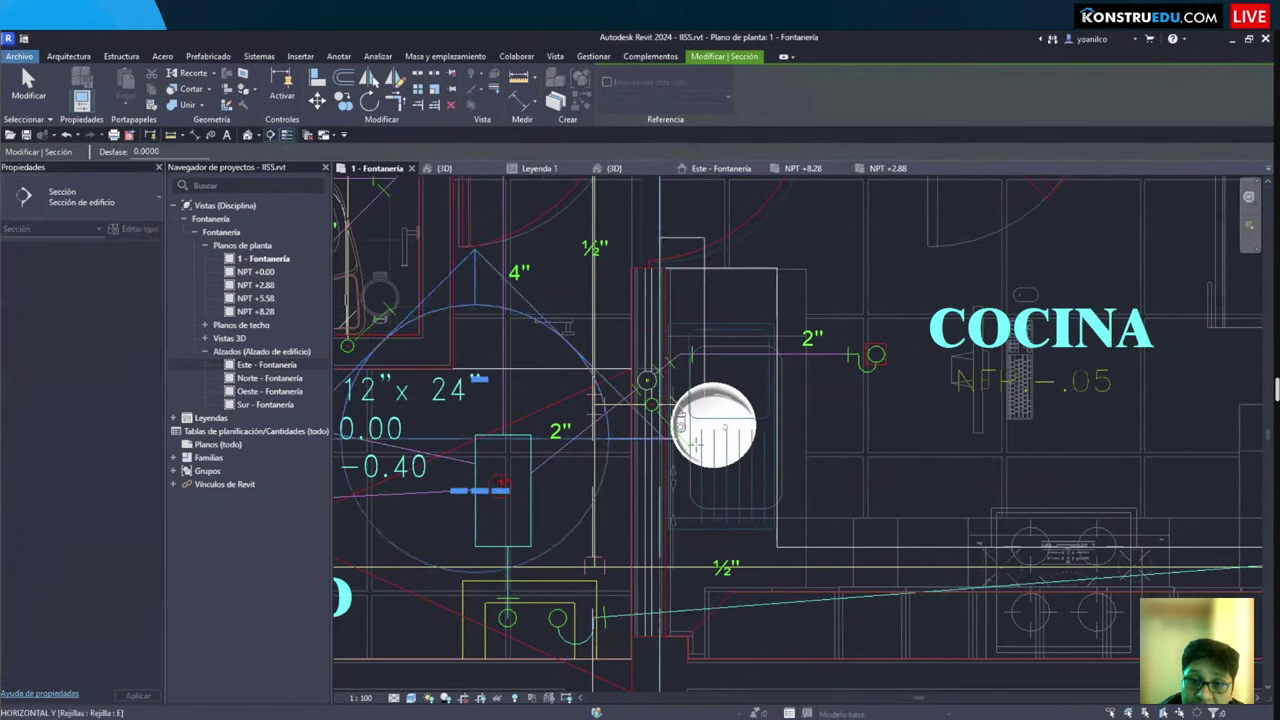
Step: Finish the section past the washbasin and open Sección 1 showing the upper levels
{"action": "left_click", "coordinate": [785, 452]}
{"action": "key", "text": "Escape"}
{"action": "key", "text": "Escape"}
{"action": "double_click", "coordinate": [836, 524]}
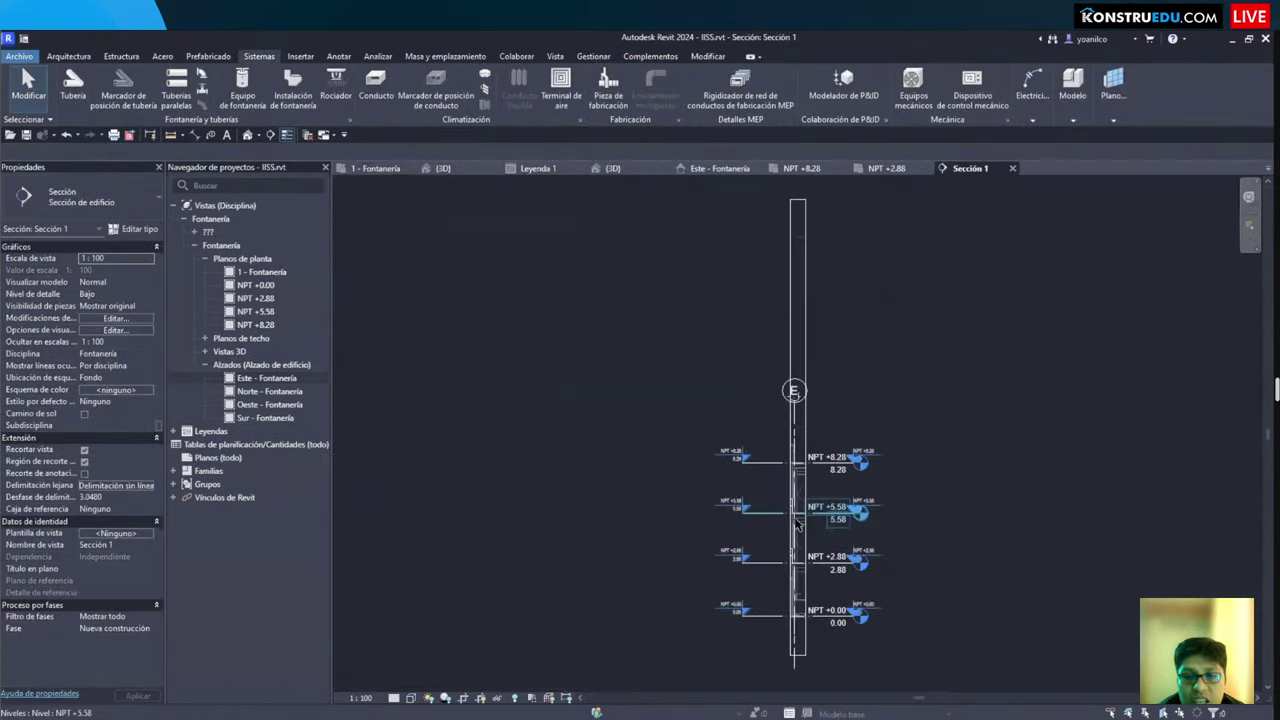
{"action": "scroll", "coordinate": [740, 541], "scroll_direction": "up", "scroll_amount": 5}
{"action": "scroll", "coordinate": [740, 541], "scroll_direction": "up", "scroll_amount": 2}
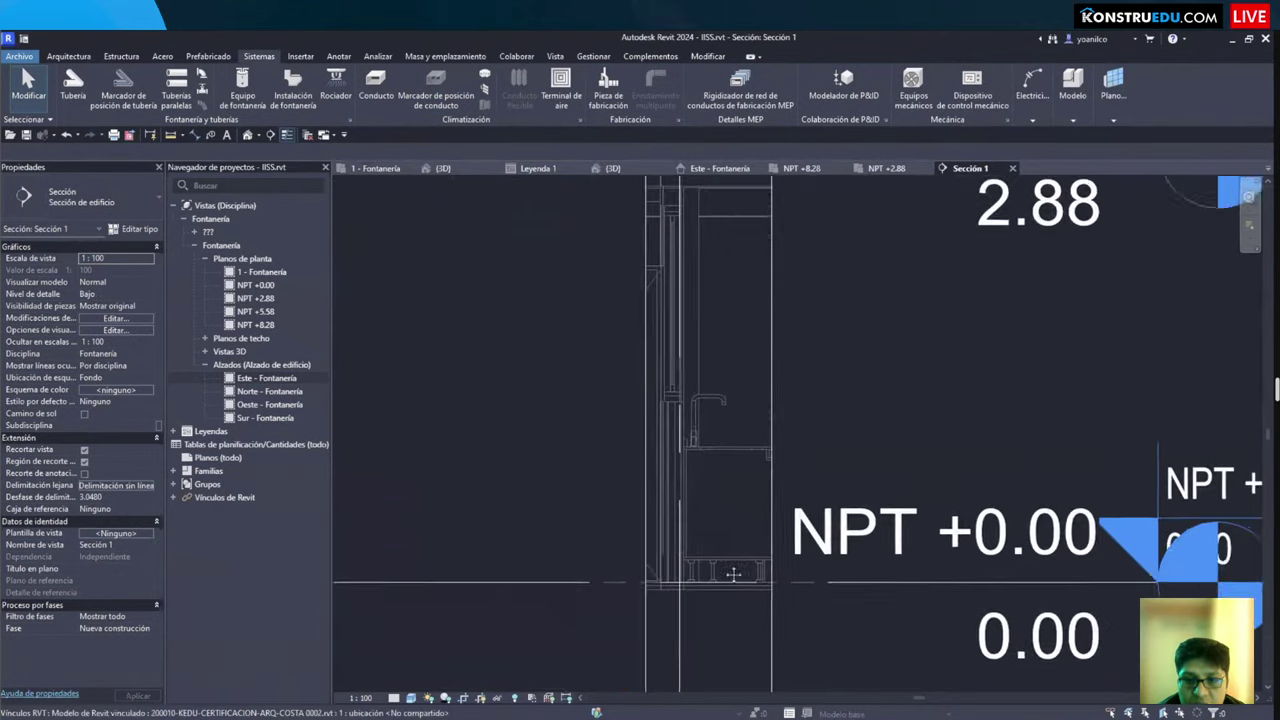
{"action": "scroll", "coordinate": [740, 541], "scroll_direction": "down", "scroll_amount": 4}
{"action": "middle_click_drag", "start_coordinate": [698, 285], "coordinate": [578, 410]}
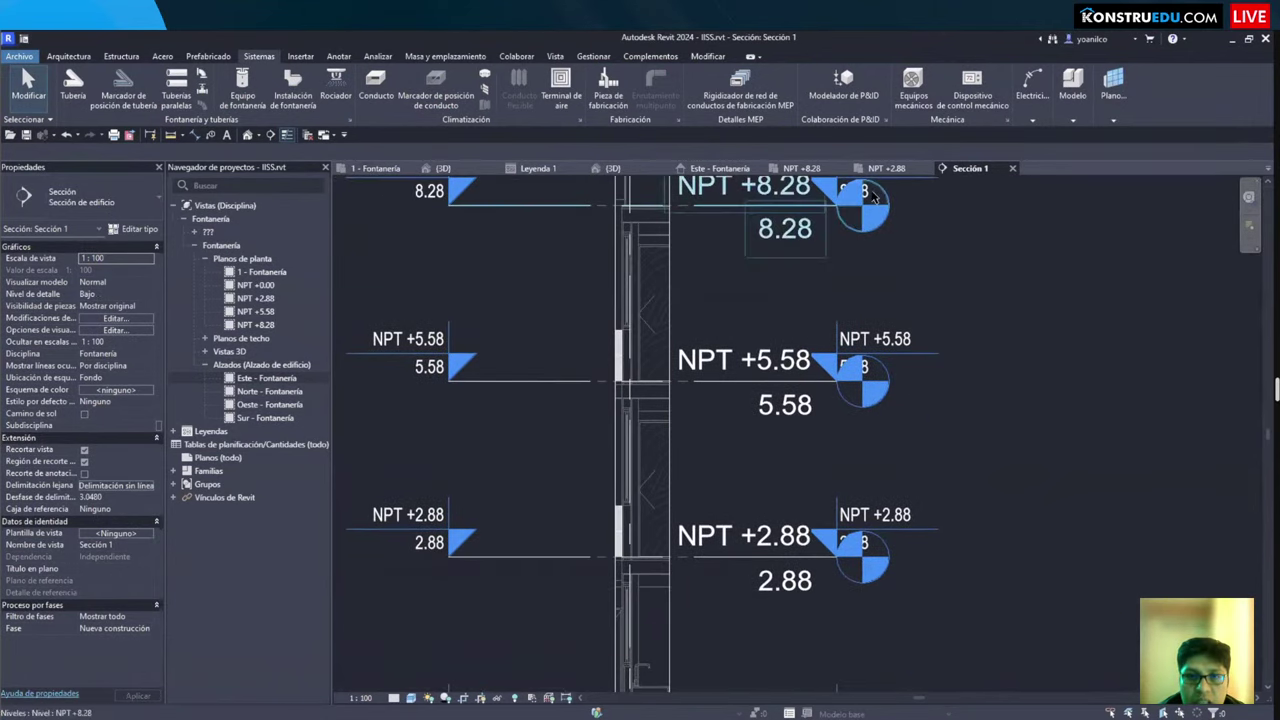
Step: Select the washbasin in the plan and centre it in the Sección 1 view
{"action": "key", "text": "ctrl+Tab"}
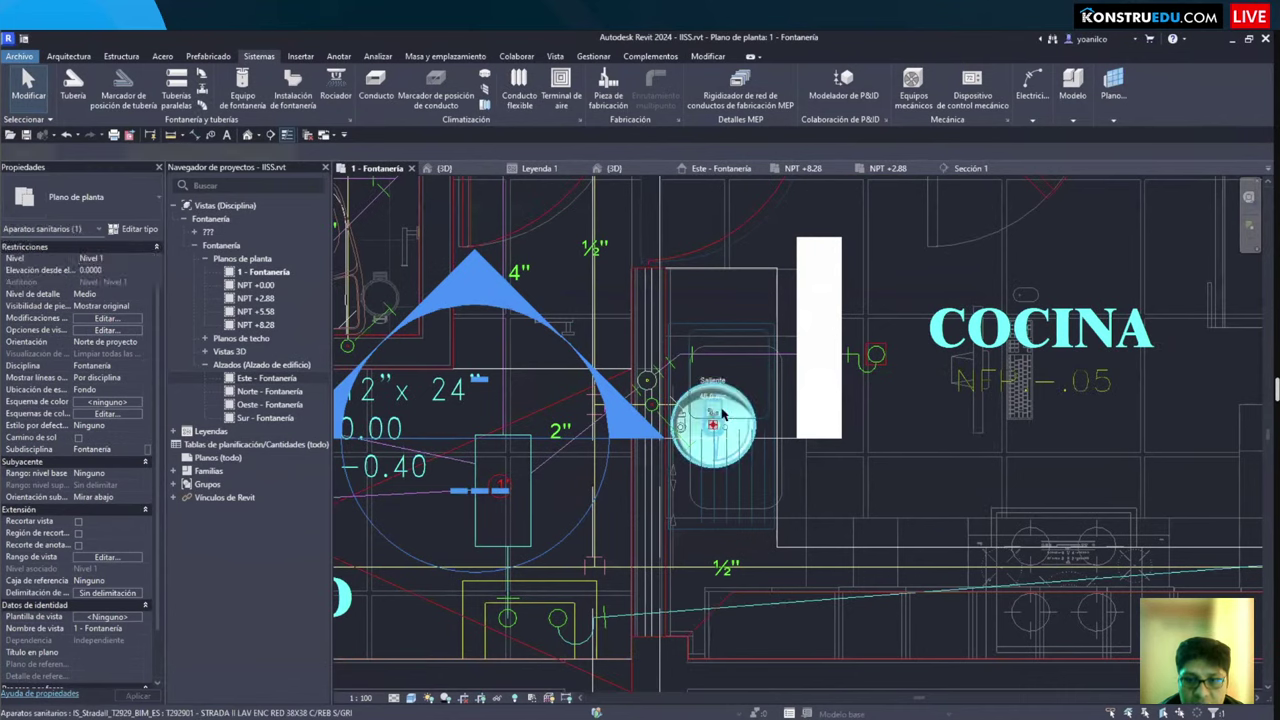
{"action": "left_click", "coordinate": [714, 430]}
{"action": "left_click", "coordinate": [966, 168]}
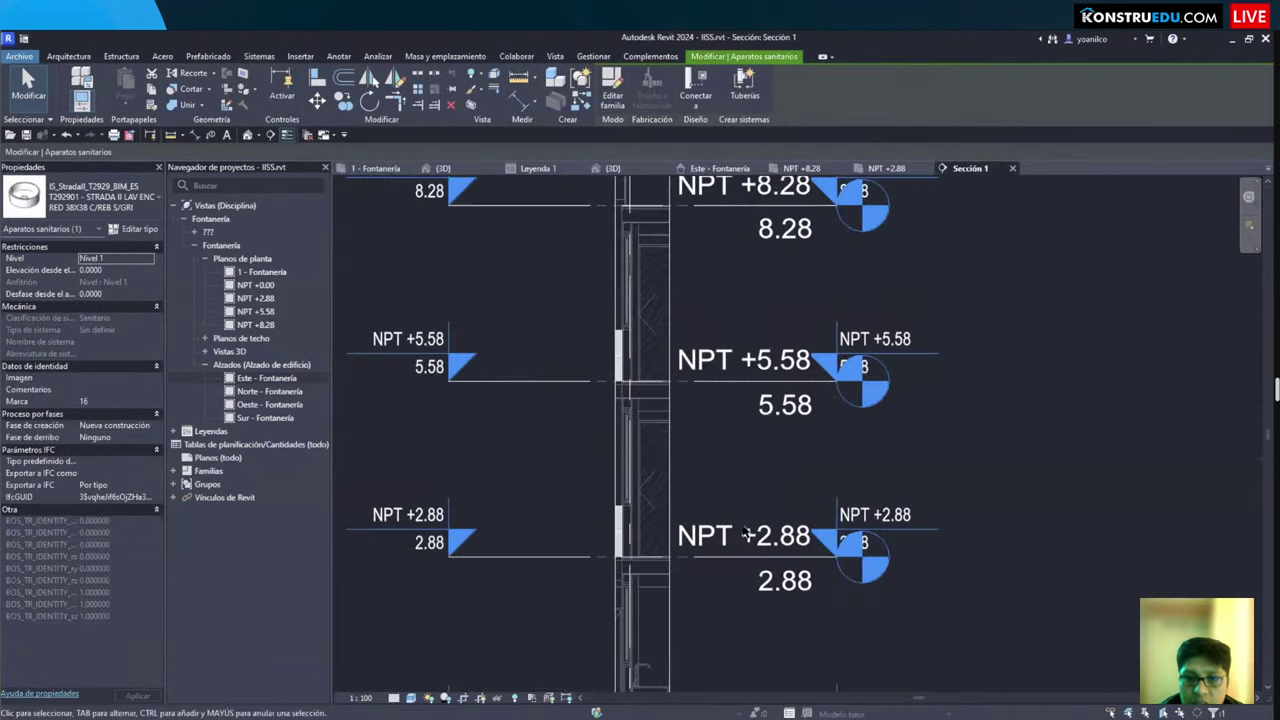
{"action": "scroll", "coordinate": [693, 607], "scroll_direction": "up", "scroll_amount": 8}
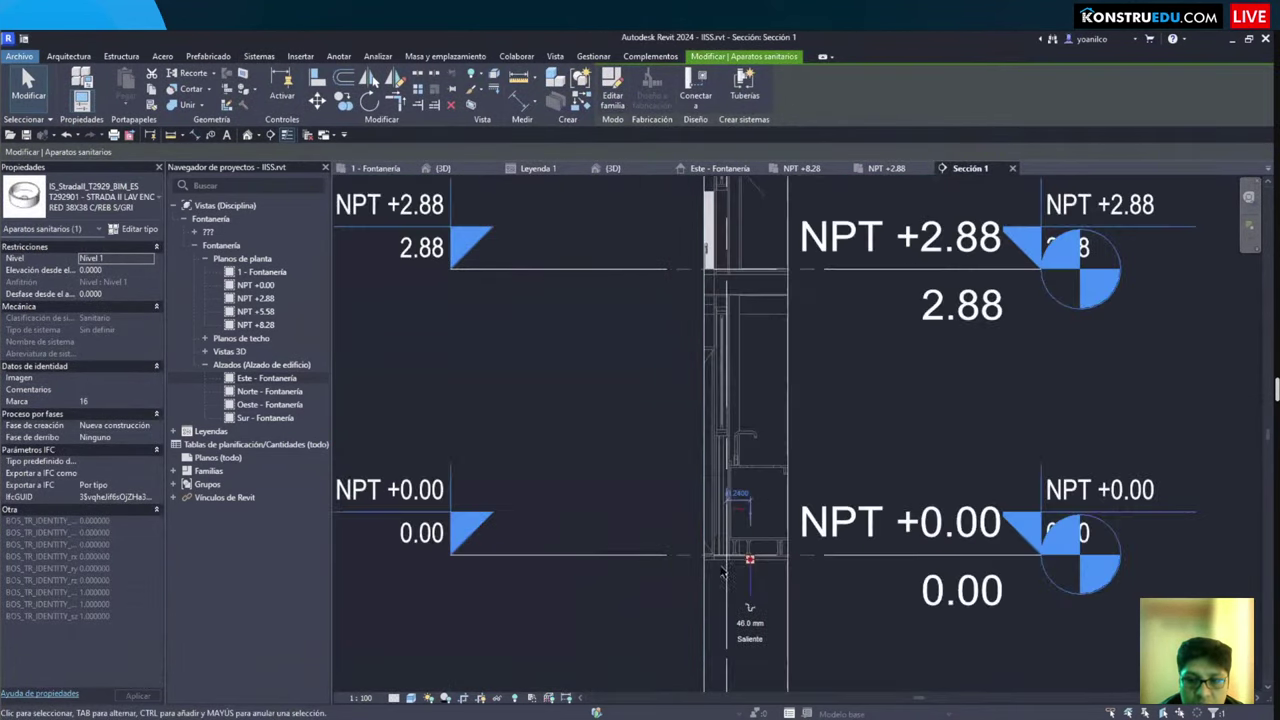
{"action": "middle_click_drag", "start_coordinate": [740, 524], "coordinate": [669, 477]}
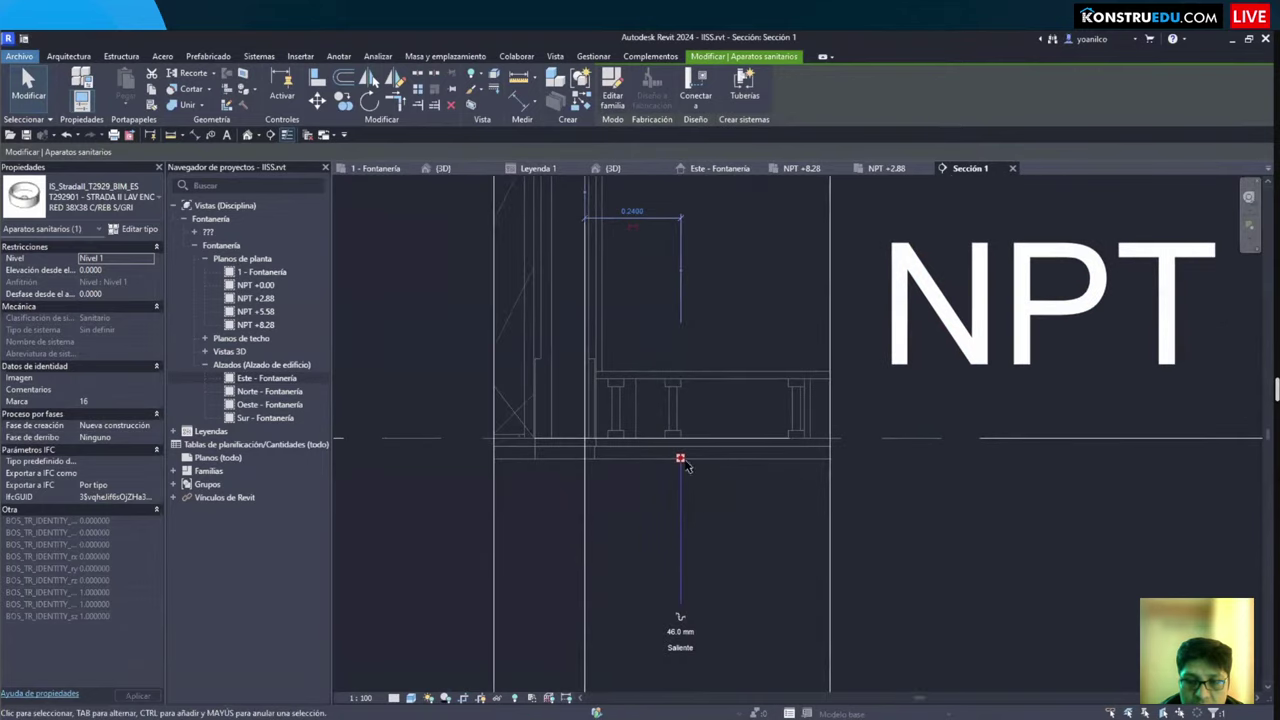
{"action": "scroll", "coordinate": [668, 526], "scroll_direction": "down", "scroll_amount": 2}
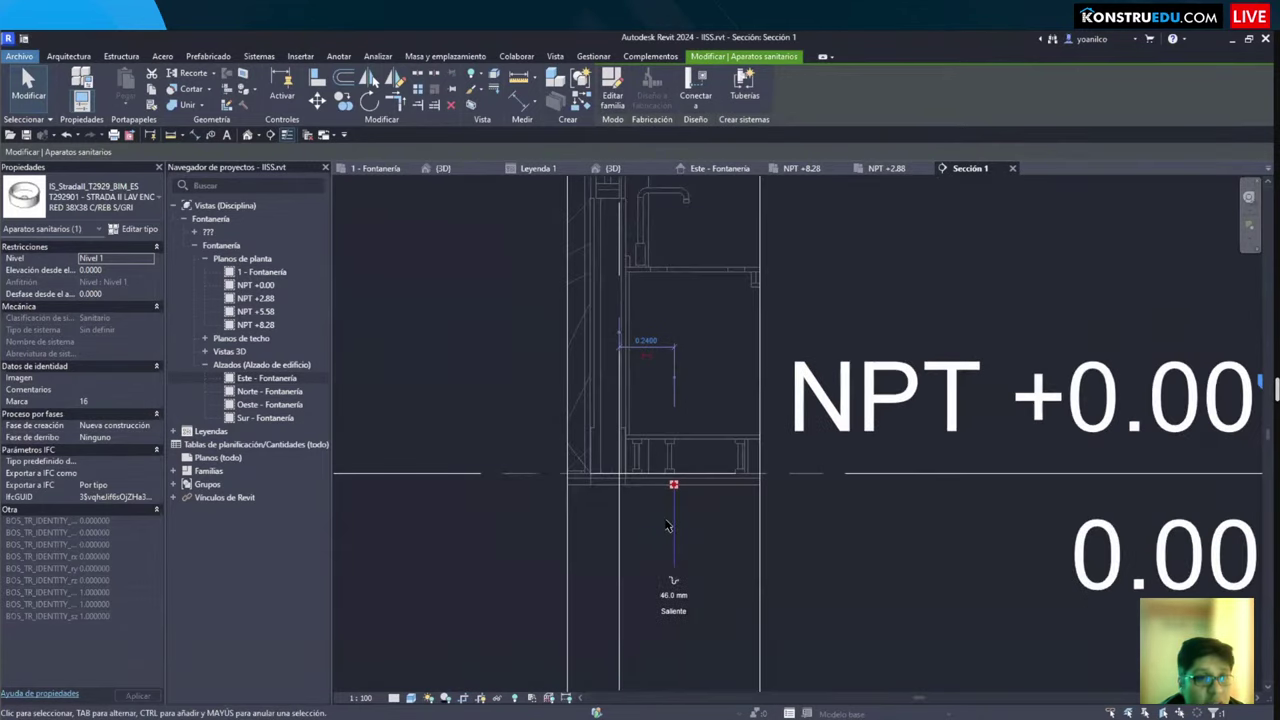
{"action": "key", "text": "Escape"}
Step: Close Visibility/Graphics and inspect the sanitary fixture on the NPT +2.88 plan
{"action": "key", "text": "v"}
{"action": "key", "text": "v"}
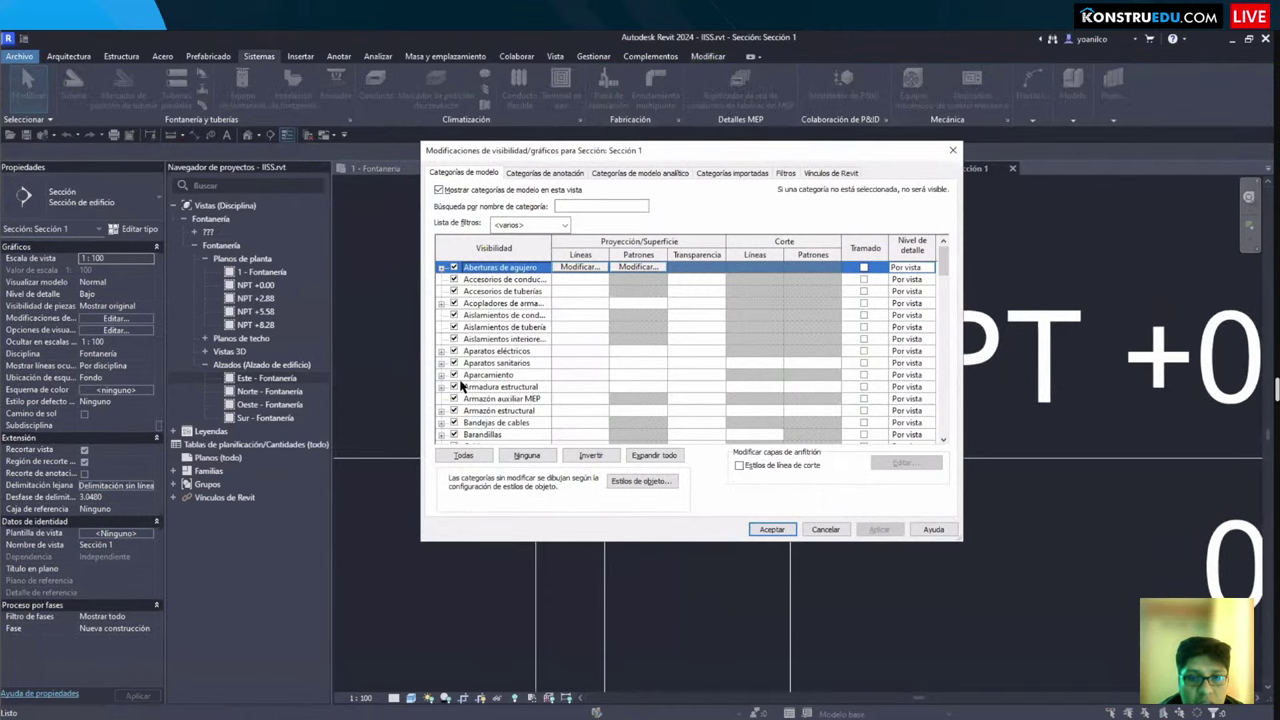
{"action": "key", "text": "Escape"}
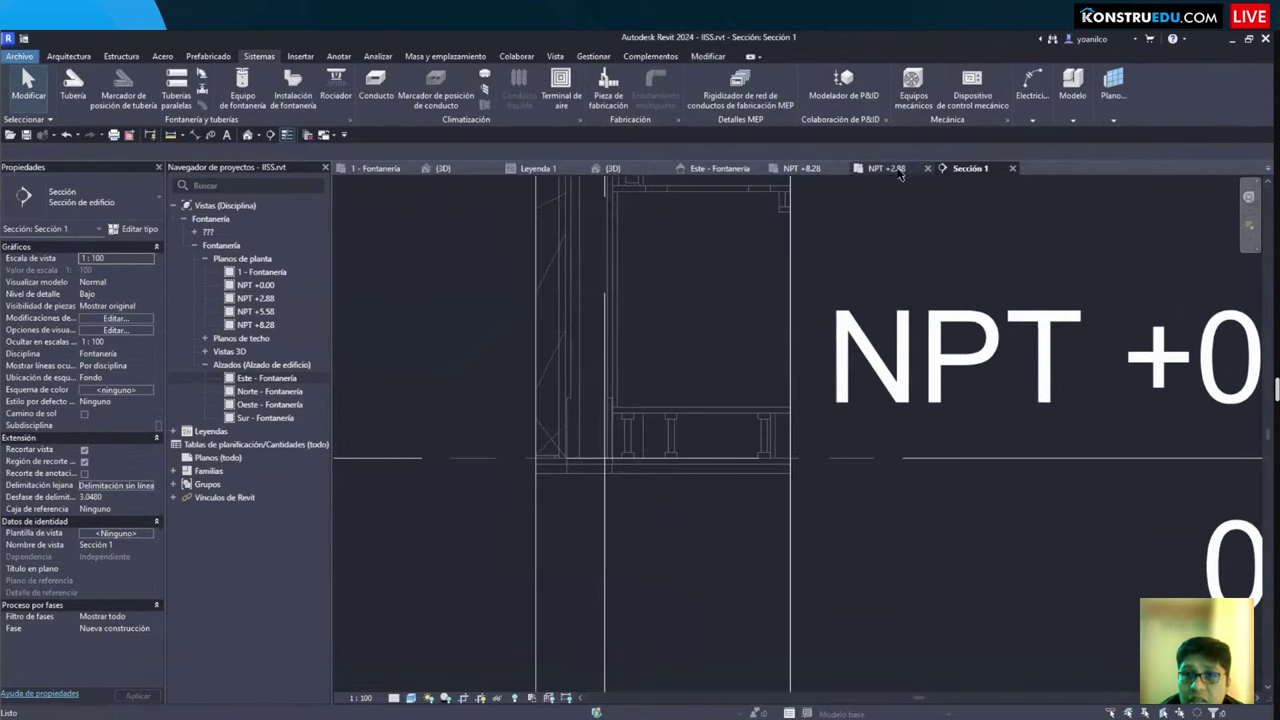
{"action": "left_click", "coordinate": [870, 168]}
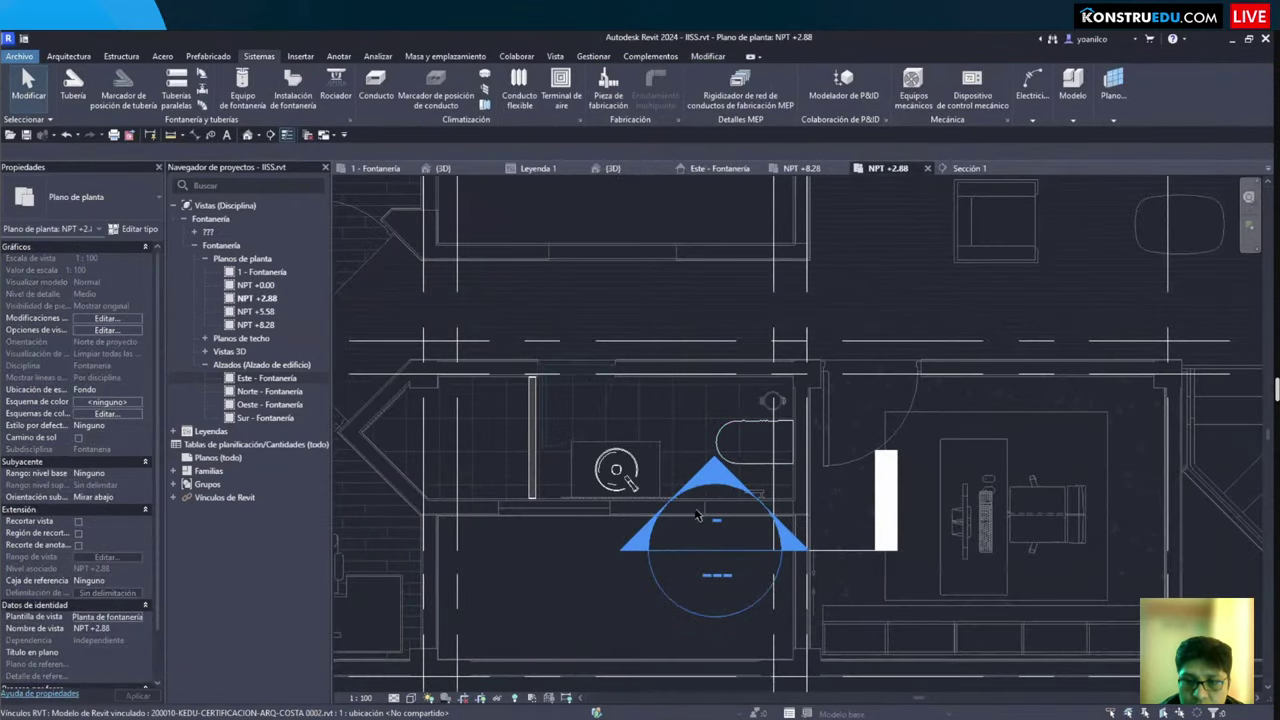
{"action": "scroll", "coordinate": [770, 455], "scroll_direction": "down", "scroll_amount": 3}
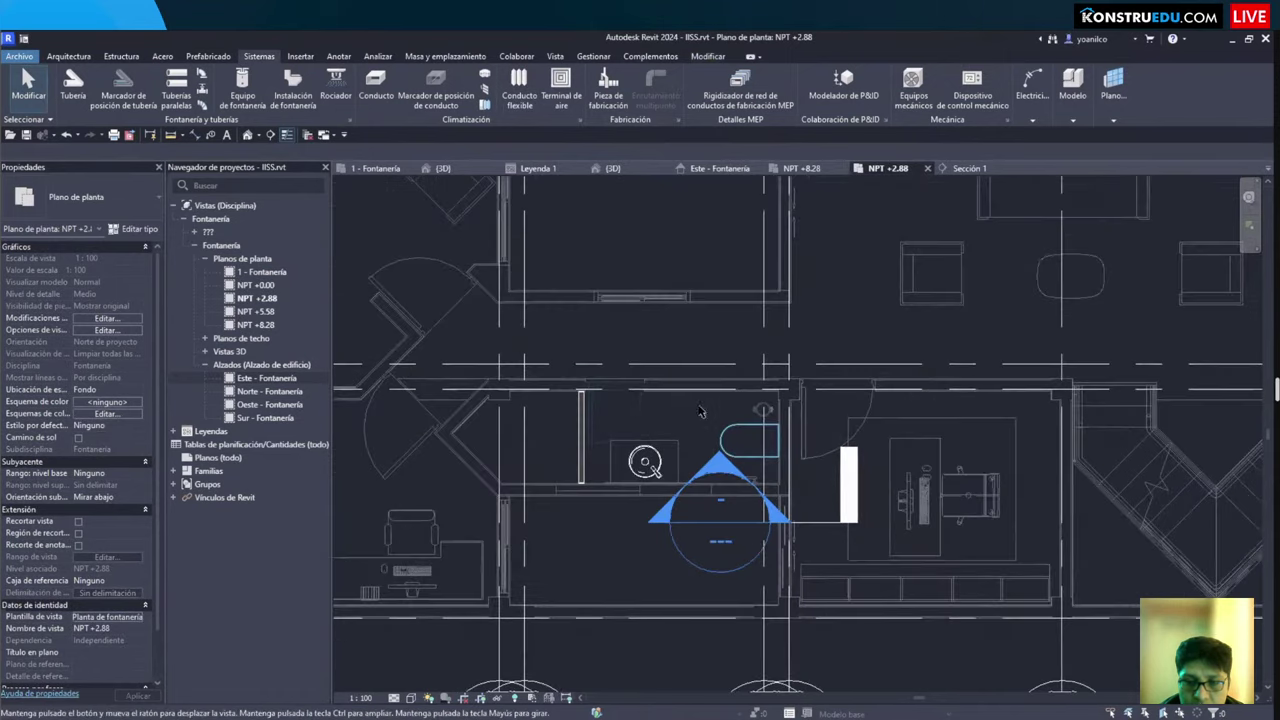
{"action": "left_click", "coordinate": [690, 455]}
{"action": "scroll", "coordinate": [690, 455], "scroll_direction": "up", "scroll_amount": 3}
{"action": "key", "text": "Escape"}
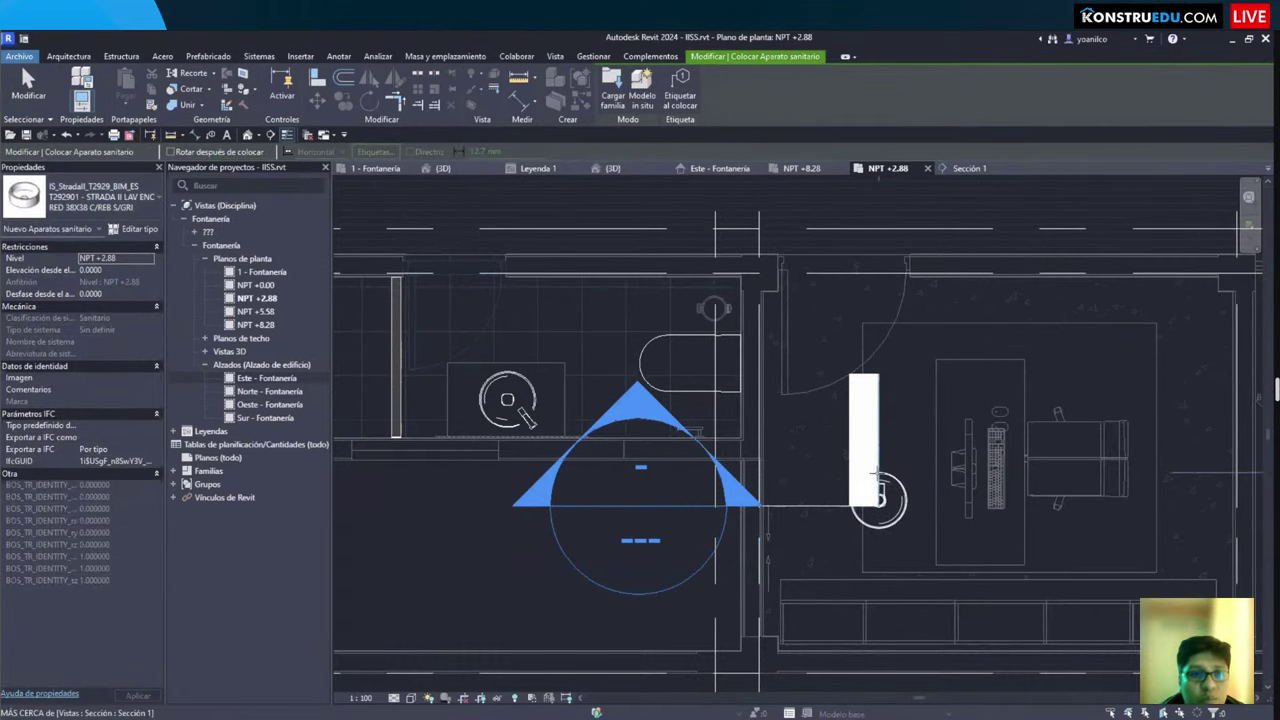
Step: Place the T292901 washbasin beside the Sección 1 cut on NPT +2.88
{"action": "scroll", "coordinate": [790, 440], "scroll_direction": "up", "scroll_amount": 1}
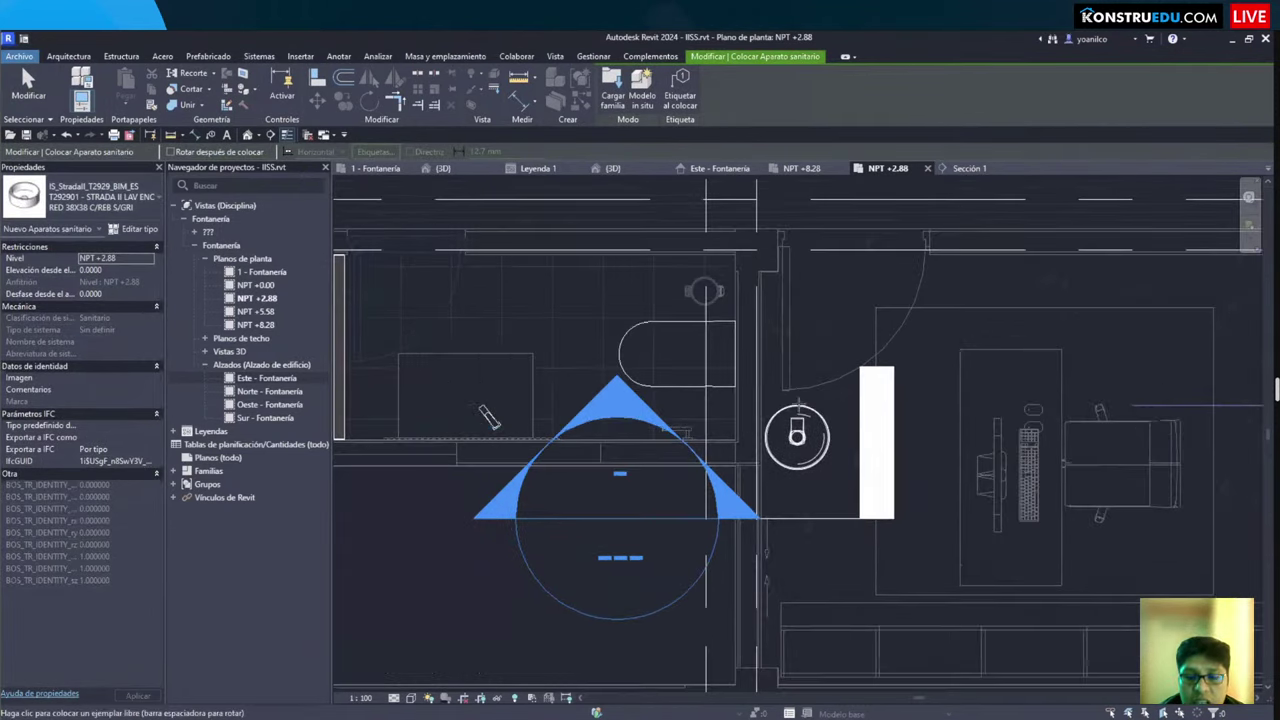
{"action": "left_click", "coordinate": [797, 410]}
{"action": "key", "text": "Escape"}
{"action": "key", "text": "Escape"}
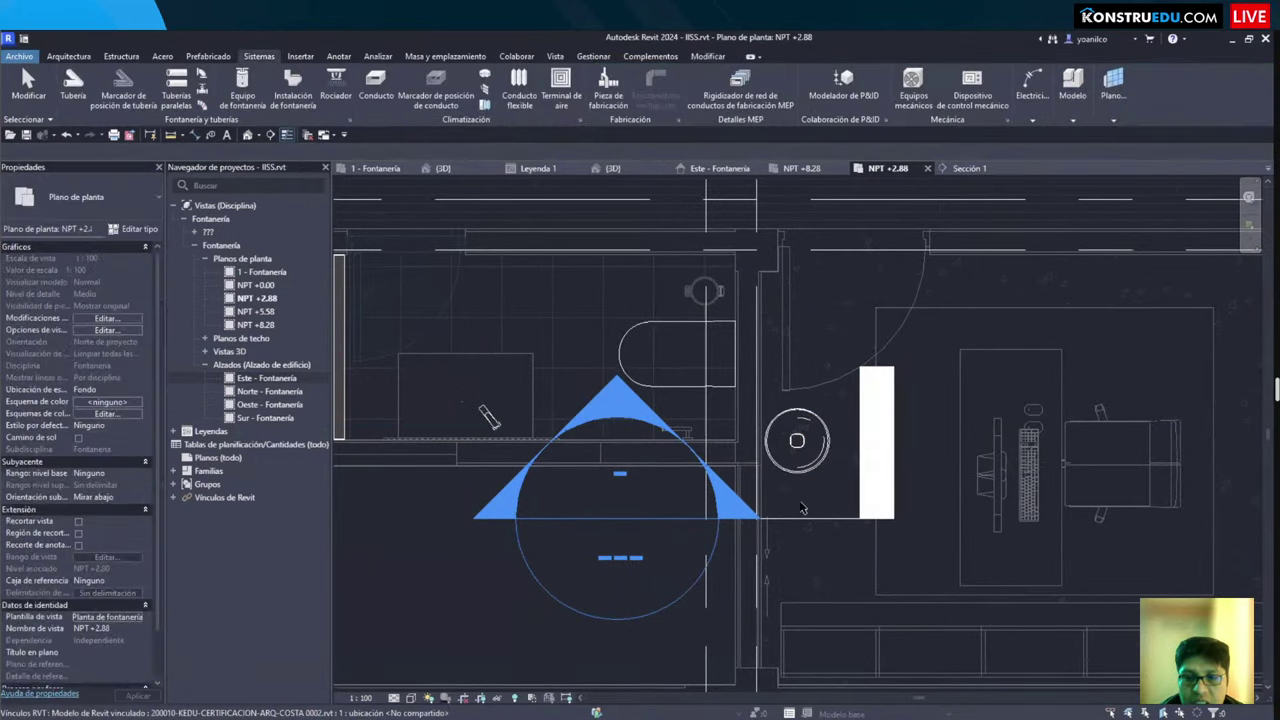
{"action": "left_click", "coordinate": [805, 517]}
{"action": "scroll", "coordinate": [827, 477], "scroll_direction": "down", "scroll_amount": 2}
{"action": "middle_click_drag", "start_coordinate": [827, 477], "coordinate": [752, 510]}
Step: Open Sección 1 and compare it against the NPT +2.88 plan
{"action": "double_click", "coordinate": [752, 510]}
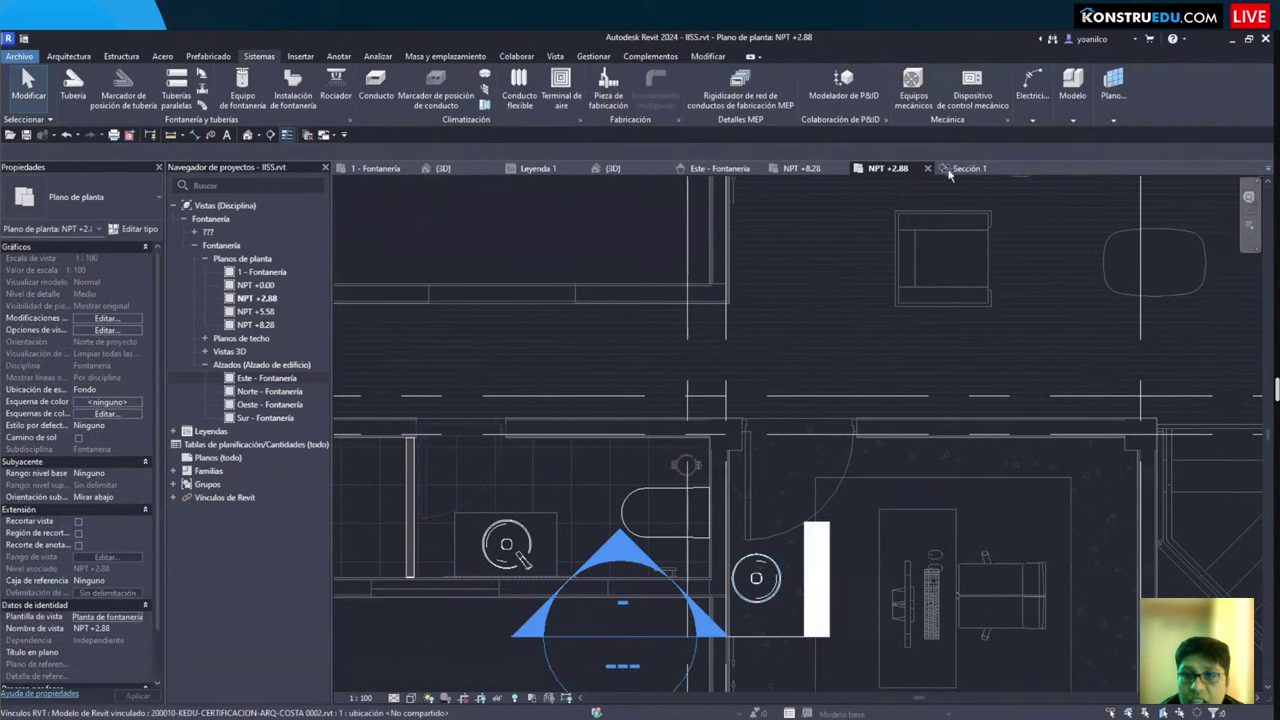
{"action": "scroll", "coordinate": [738, 497], "scroll_direction": "down", "scroll_amount": 5}
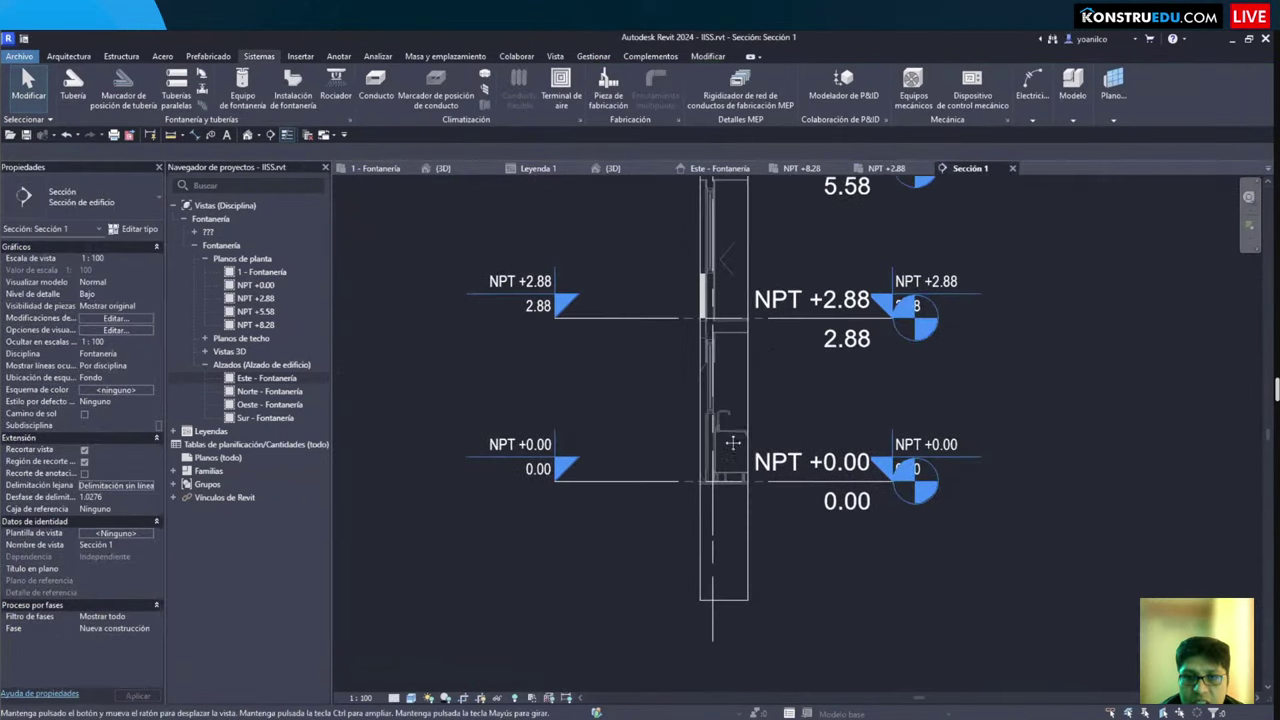
{"action": "left_click", "coordinate": [887, 169]}
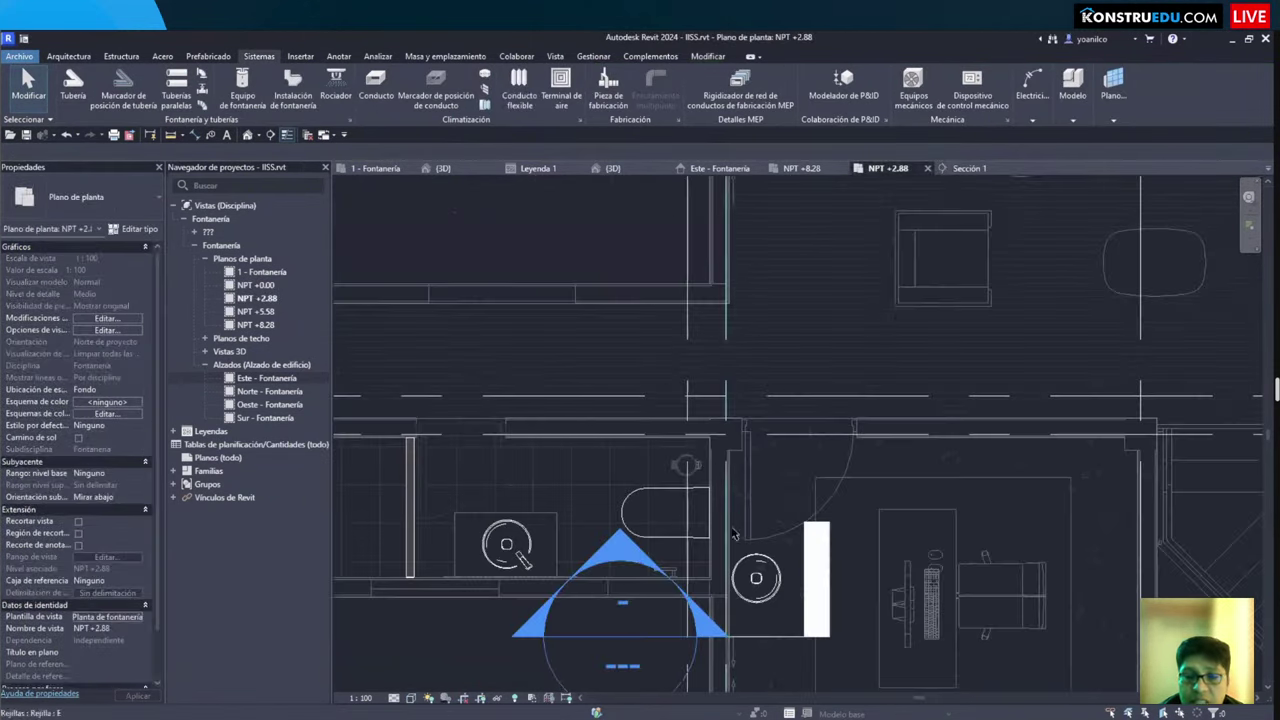
{"action": "left_click", "coordinate": [957, 169]}
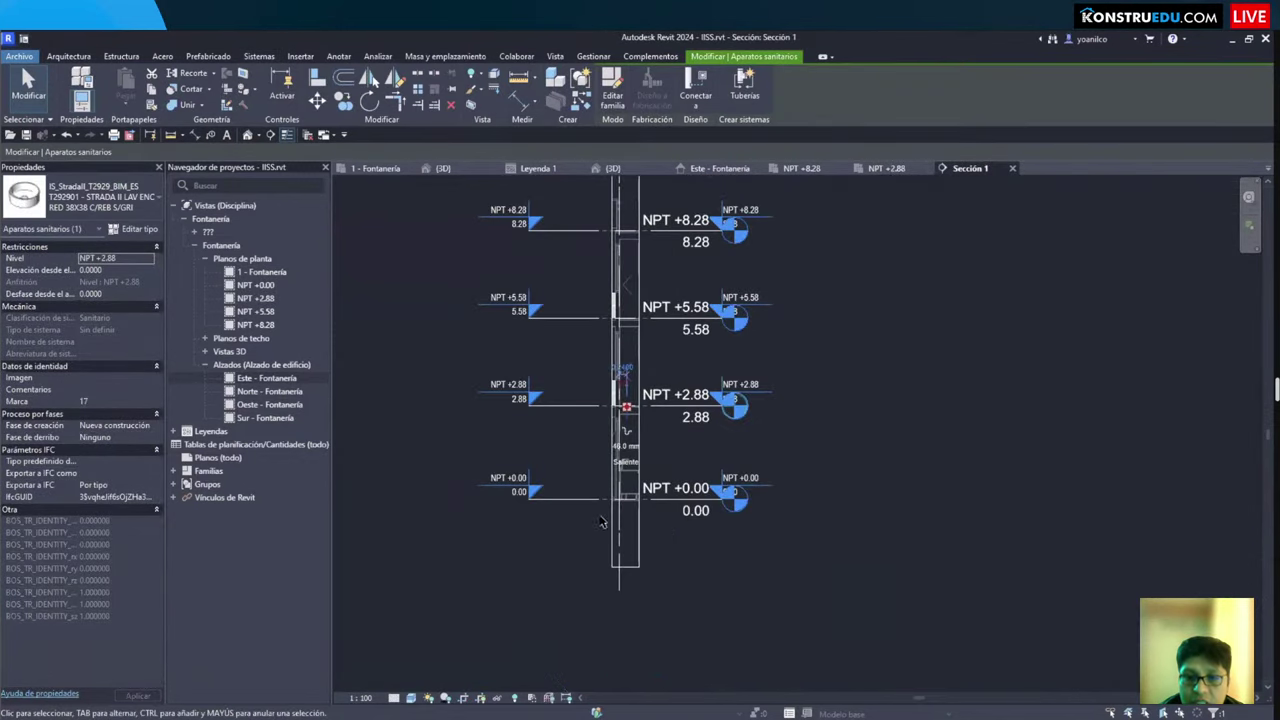
{"action": "scroll", "coordinate": [697, 477], "scroll_direction": "up", "scroll_amount": 5}
Step: Temporarily hide the linked architectural model in Sección 1
{"action": "left_click", "coordinate": [728, 477]}
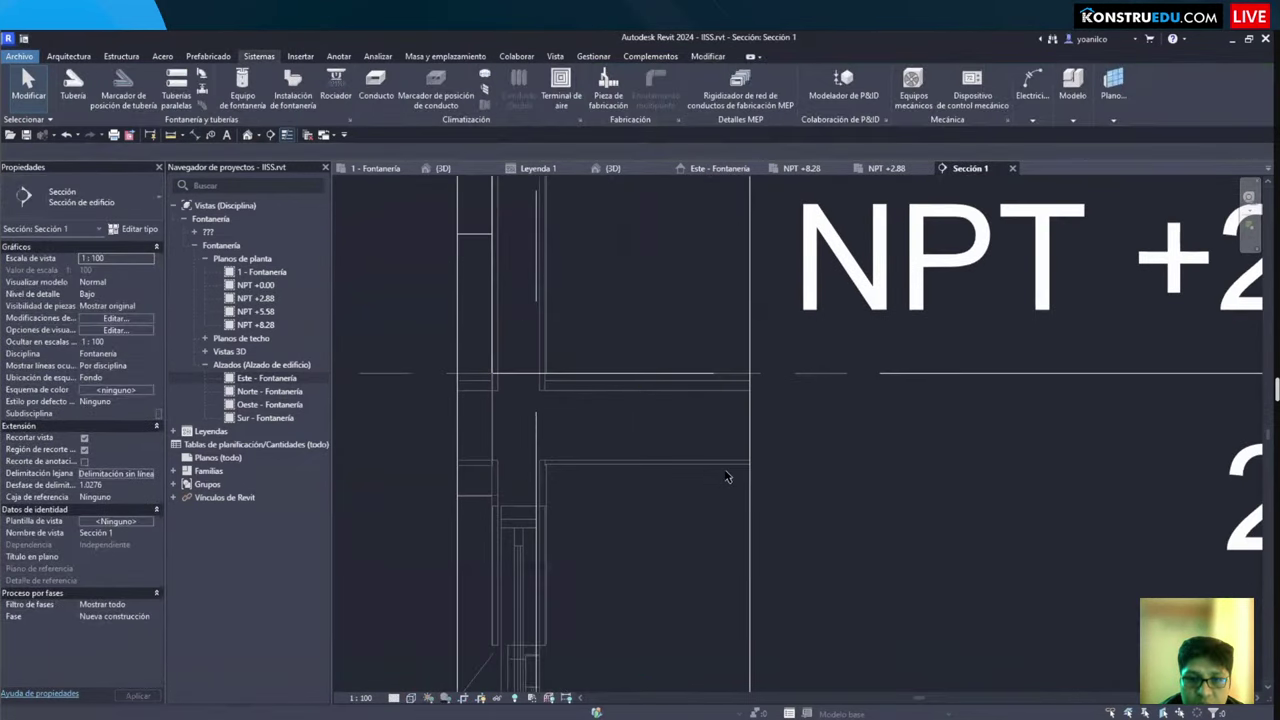
{"action": "left_click", "coordinate": [617, 465]}
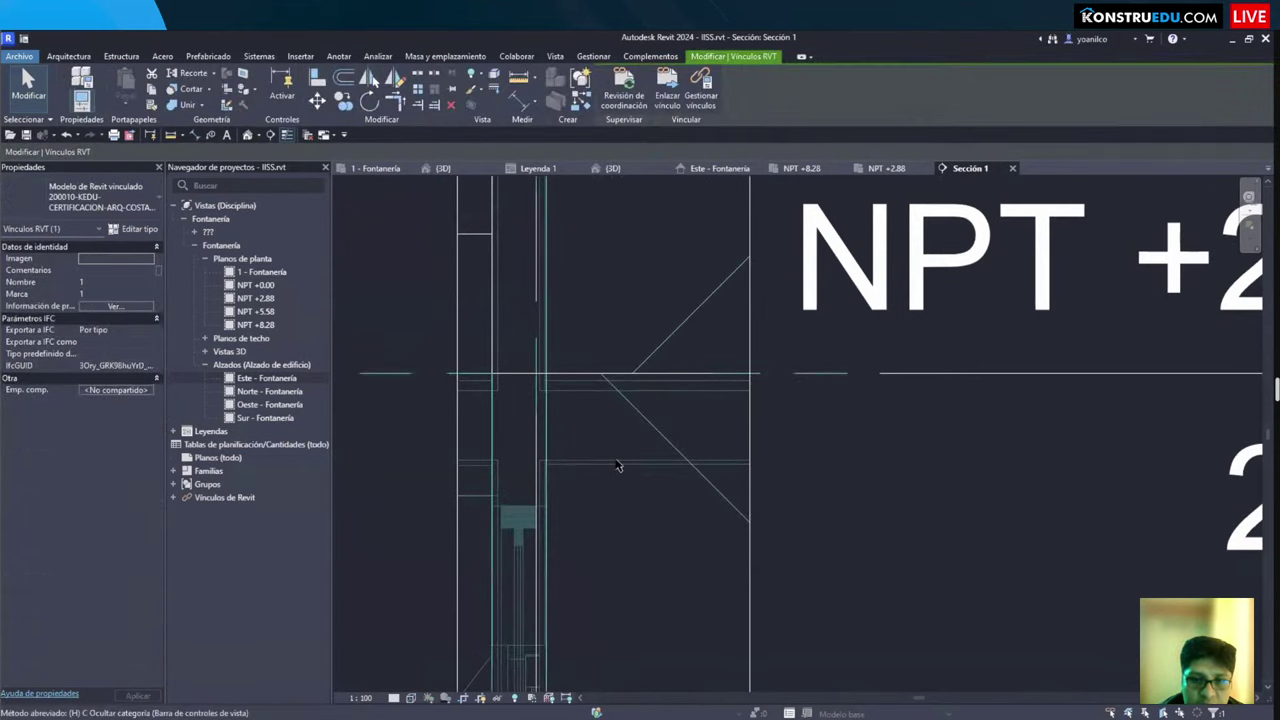
{"action": "key", "text": "h"}
{"action": "scroll", "coordinate": [630, 460], "scroll_direction": "down", "scroll_amount": 3}
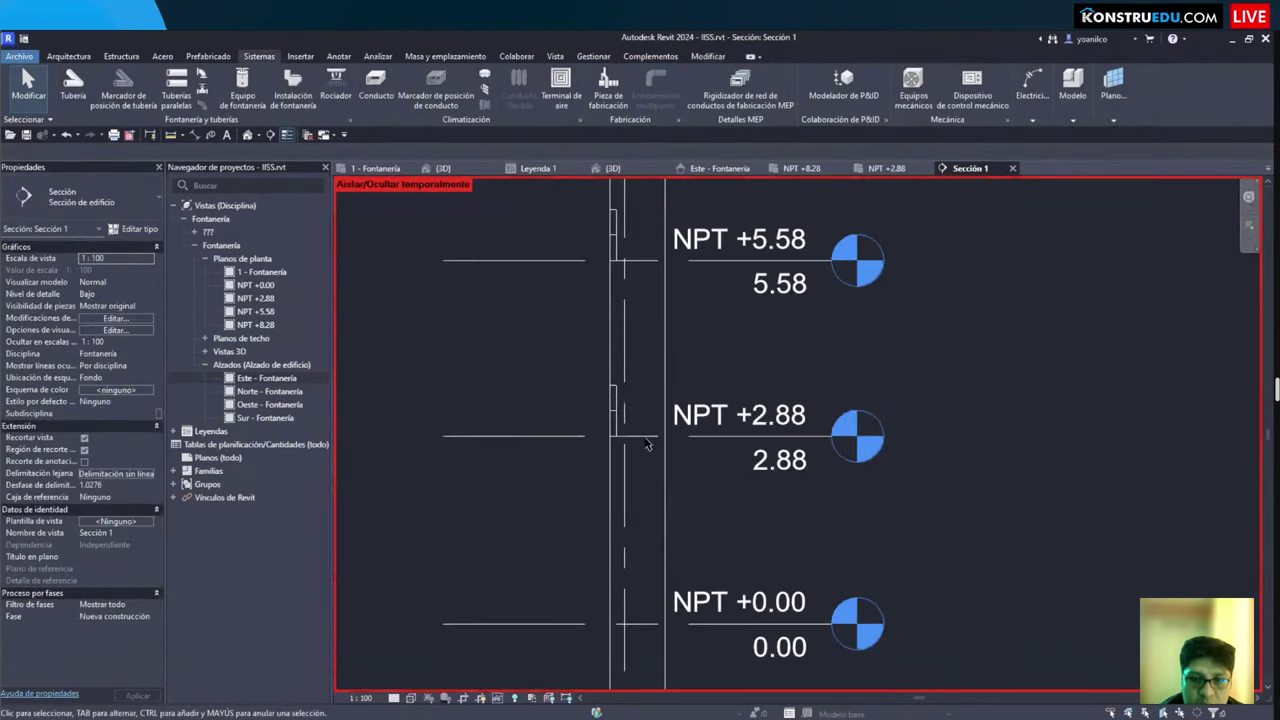
{"action": "scroll", "coordinate": [632, 448], "scroll_direction": "up", "scroll_amount": 3}
Step: Move between NPT +2.88 and Sección 1, centring the section's level markers
{"action": "double_click", "coordinate": [663, 437]}
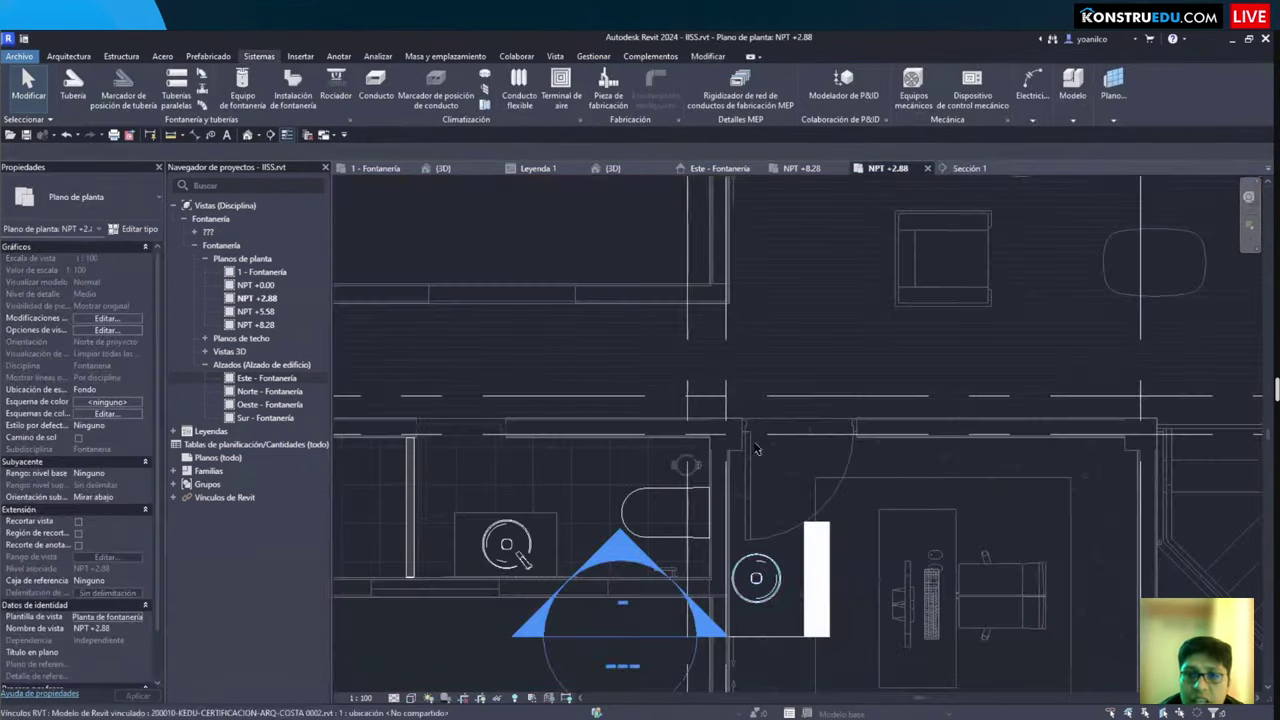
{"action": "scroll", "coordinate": [728, 447], "scroll_direction": "up", "scroll_amount": 2}
{"action": "double_click", "coordinate": [727, 433]}
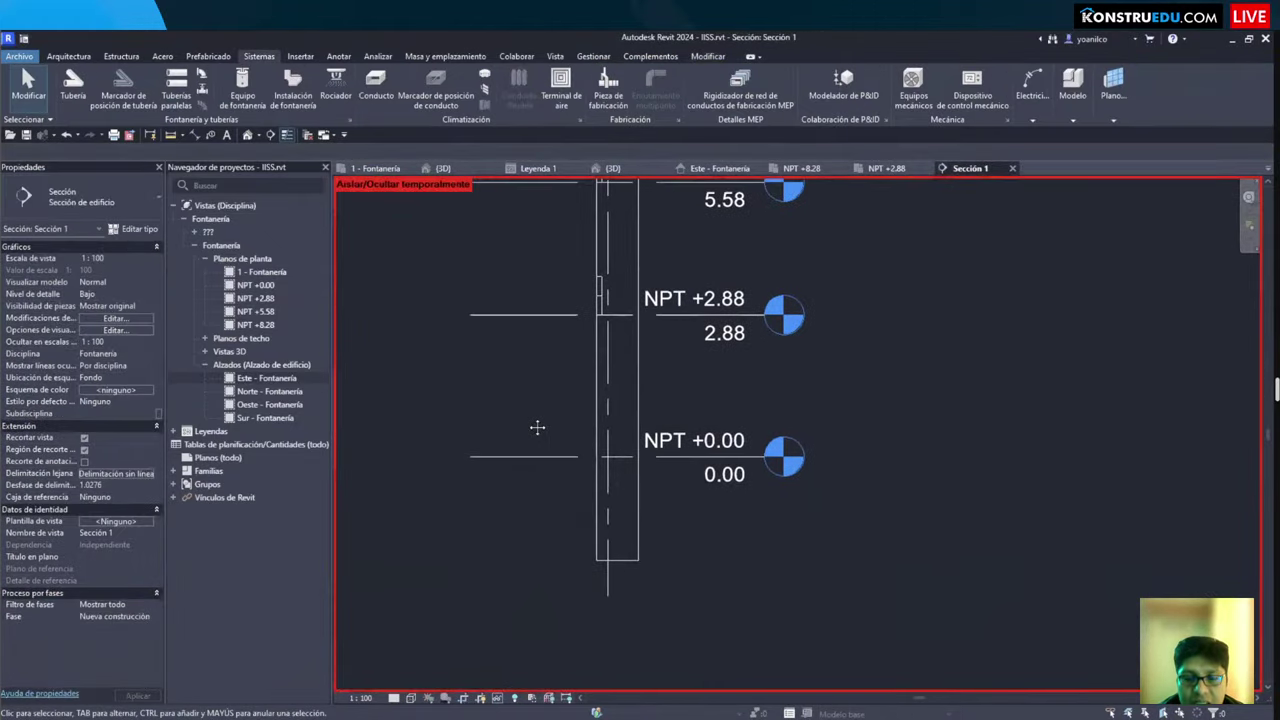
{"action": "scroll", "coordinate": [574, 346], "scroll_direction": "down", "scroll_amount": 3}
{"action": "scroll", "coordinate": [574, 411], "scroll_direction": "up", "scroll_amount": 4}
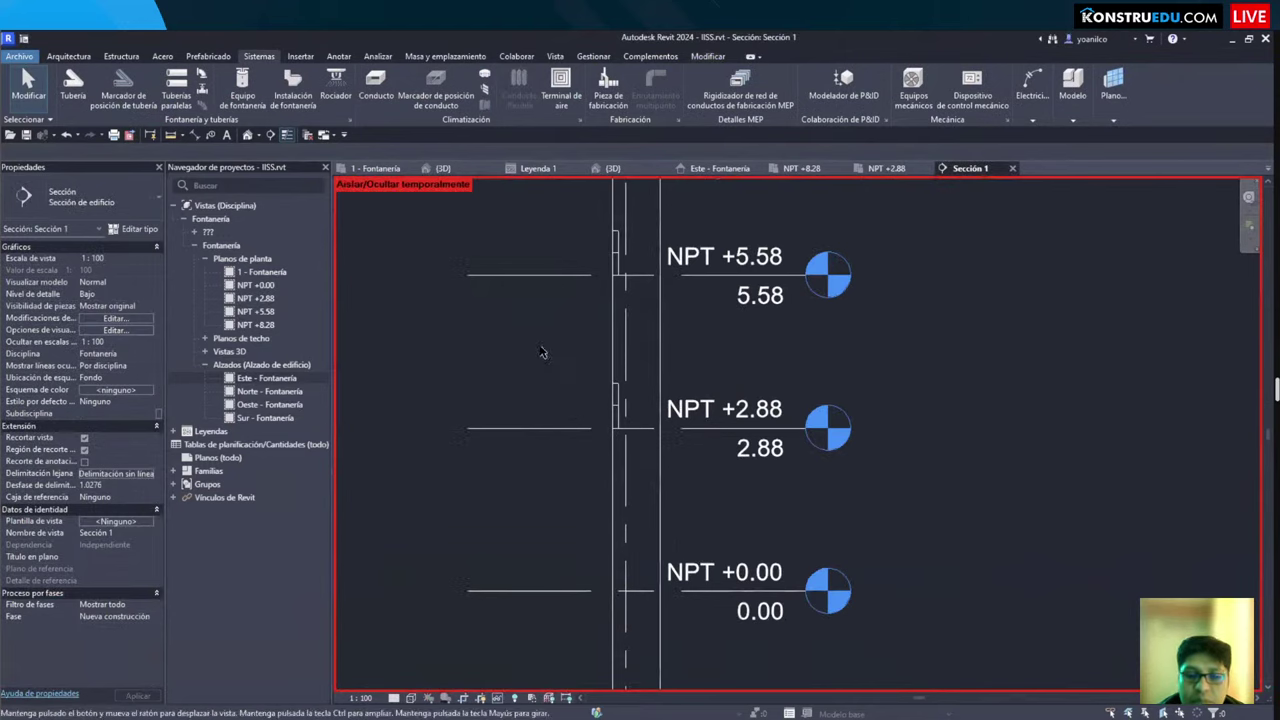
{"action": "middle_click_drag", "start_coordinate": [540, 352], "coordinate": [516, 290]}
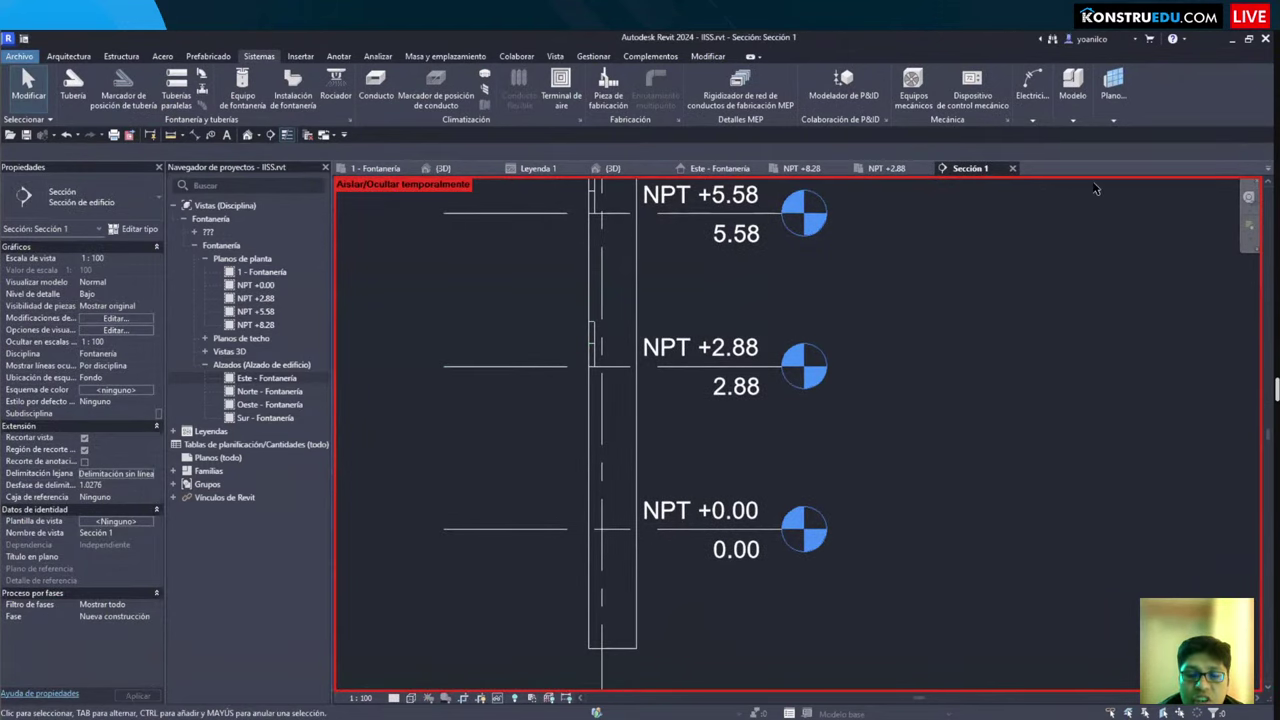
{"action": "left_click", "coordinate": [885, 168]}
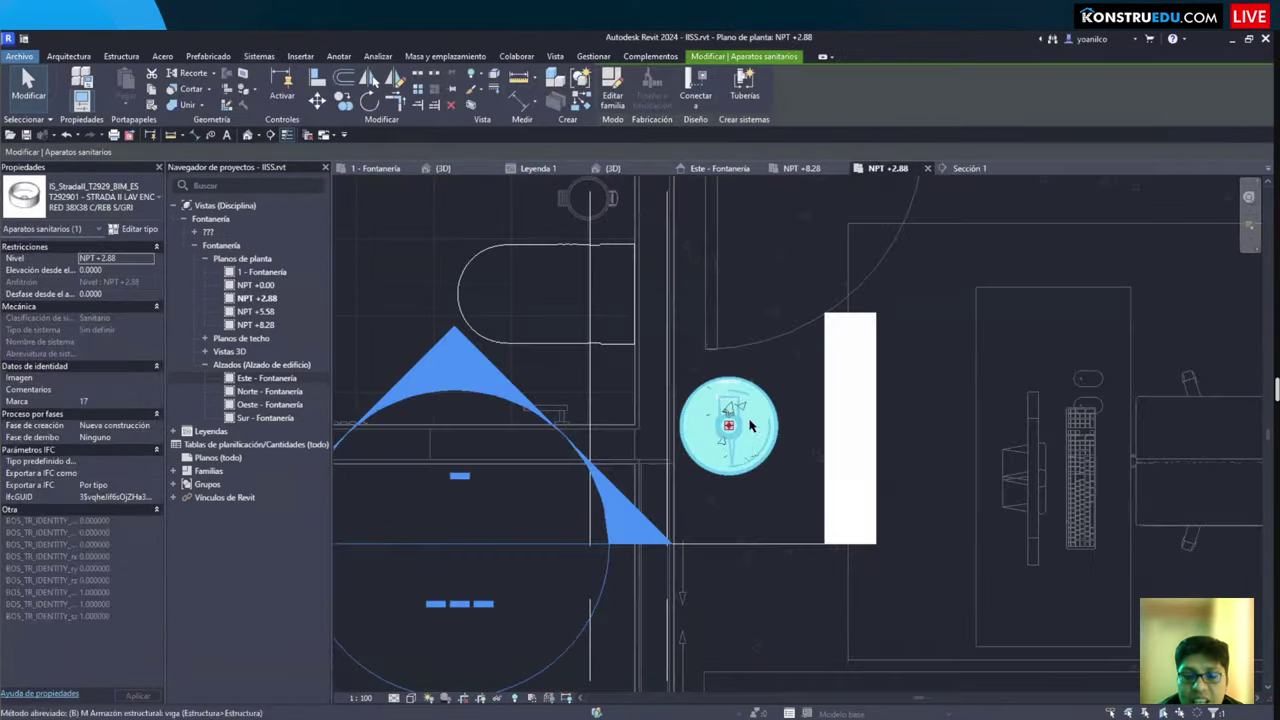
{"action": "left_click", "coordinate": [437, 168]}
{"action": "left_click", "coordinate": [670, 589]}
{"action": "scroll", "coordinate": [670, 589], "scroll_direction": "up", "scroll_amount": 6}
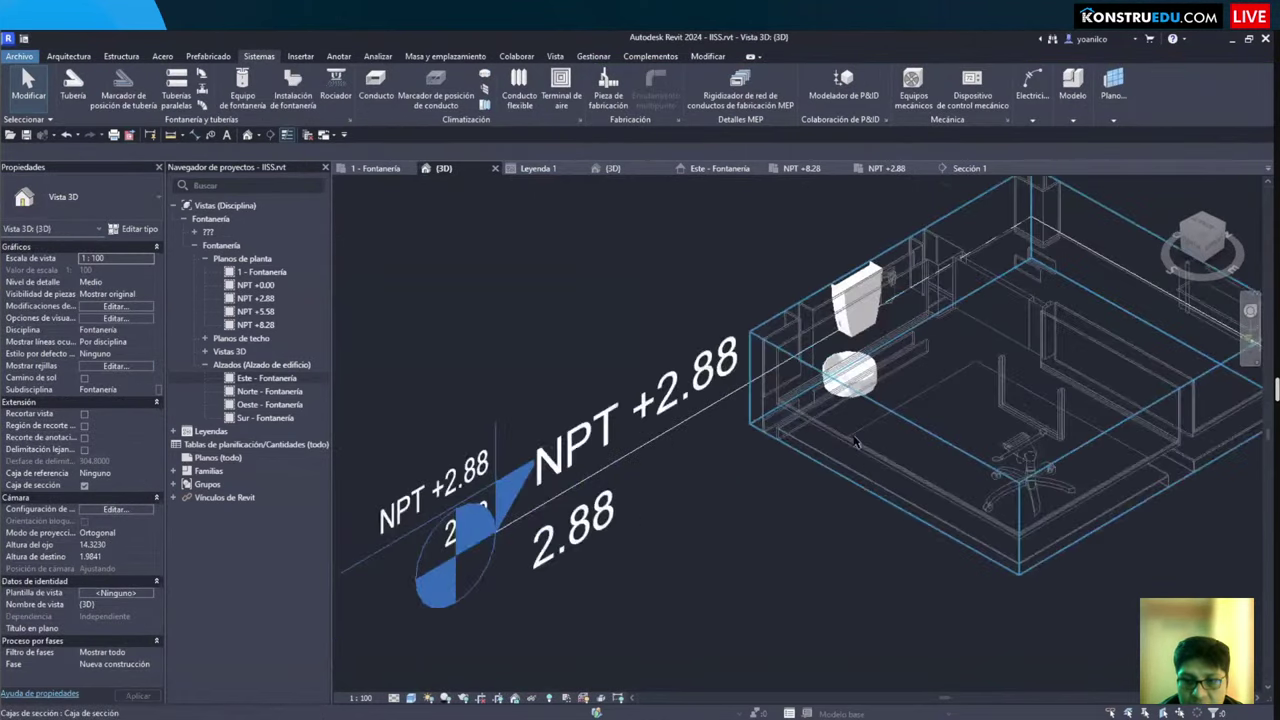
{"action": "middle_click_drag", "start_coordinate": [670, 589], "coordinate": [780, 430], "text": "shift"}
{"action": "scroll", "coordinate": [745, 380], "scroll_direction": "up", "scroll_amount": 5}
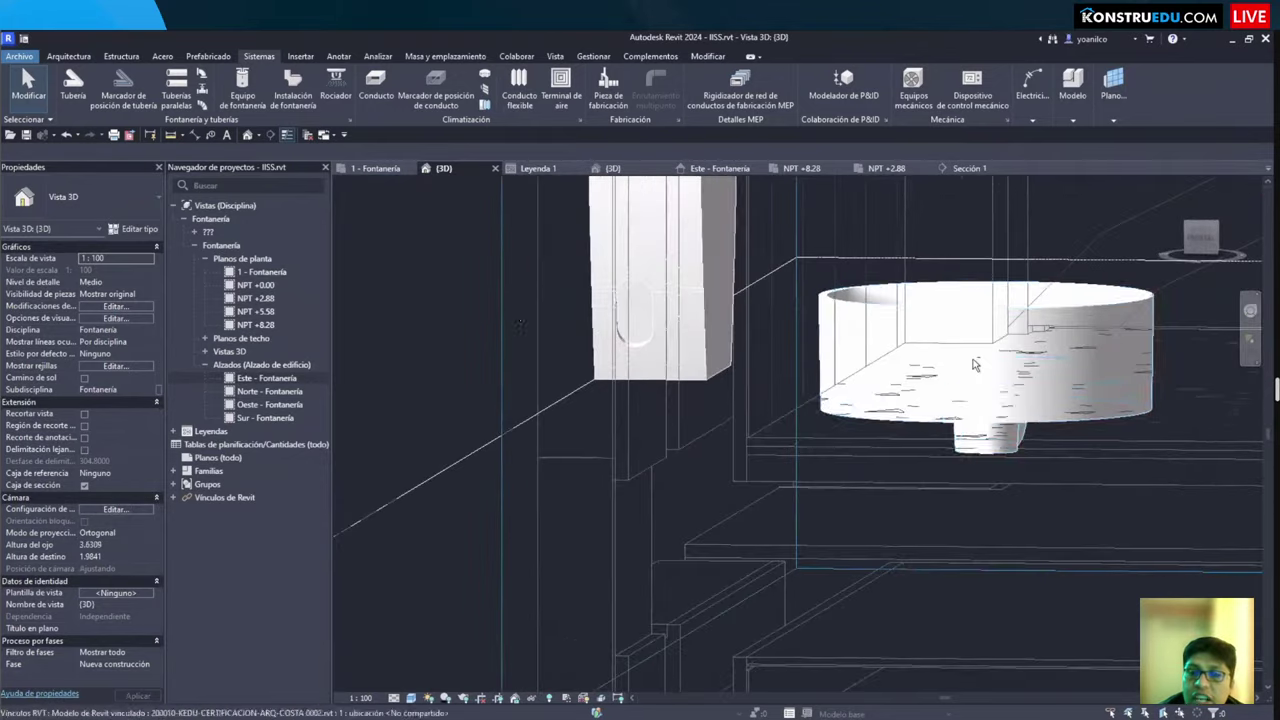
{"action": "left_click", "coordinate": [985, 360]}
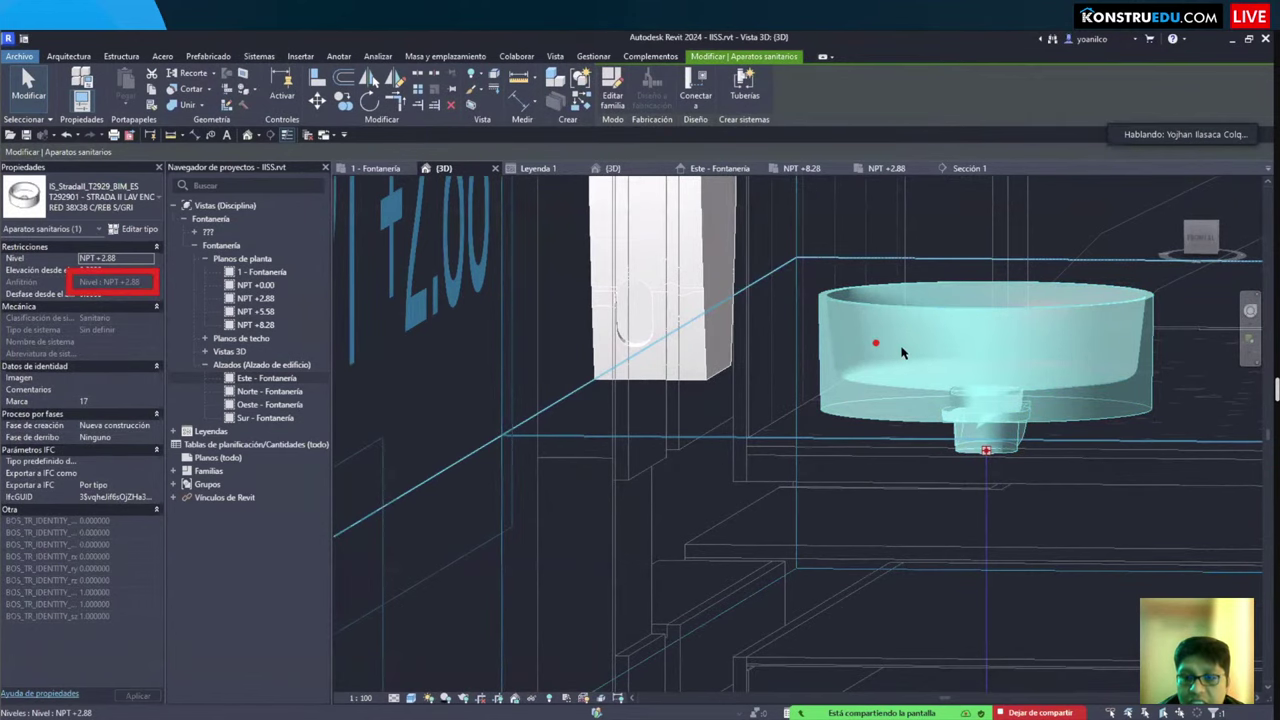
{"action": "middle_click_drag", "start_coordinate": [896, 405], "coordinate": [836, 373], "text": "shift"}
{"action": "left_click", "coordinate": [968, 170]}
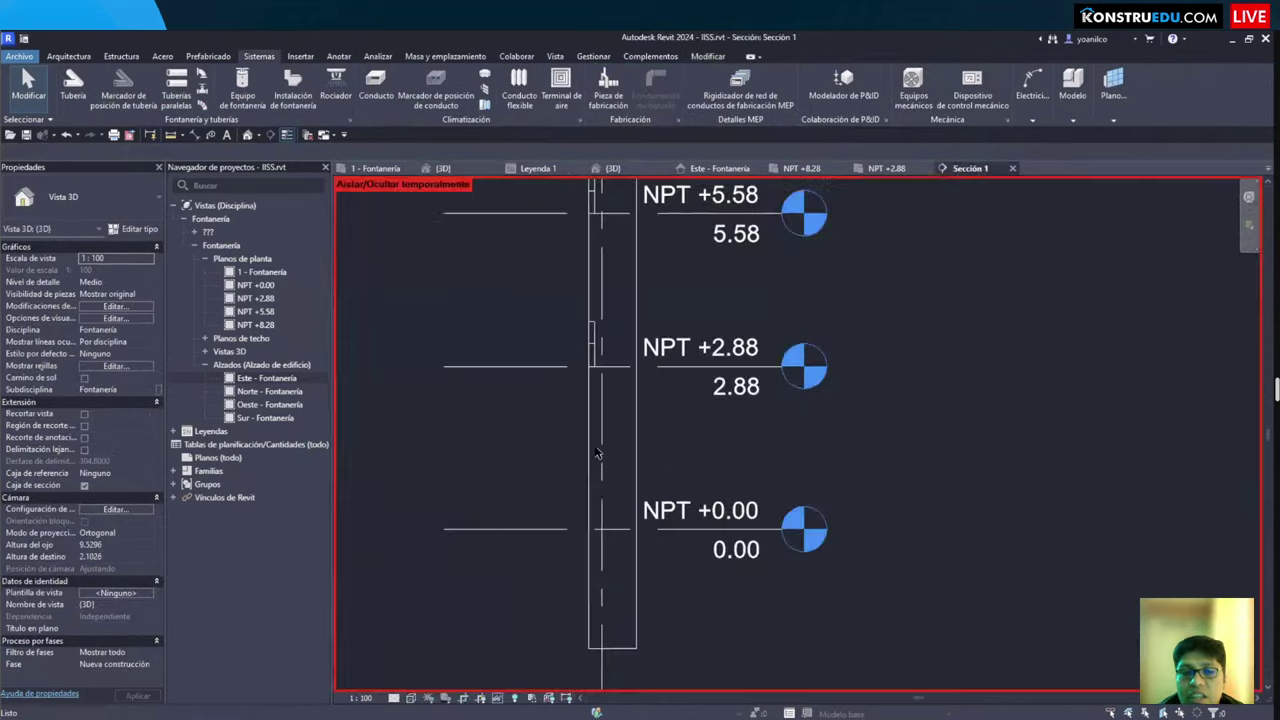
{"action": "left_click", "coordinate": [801, 169]}
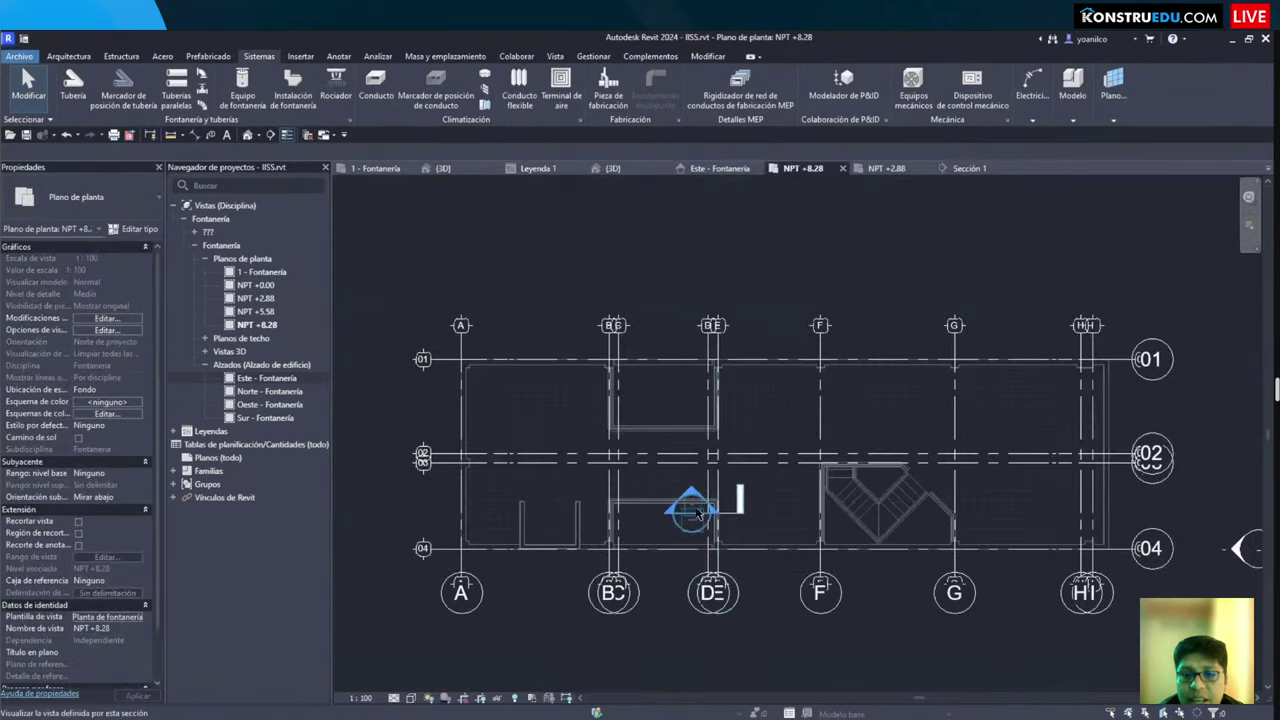
{"action": "scroll", "coordinate": [690, 490], "scroll_direction": "up", "scroll_amount": 2}
{"action": "left_click", "coordinate": [886, 168]}
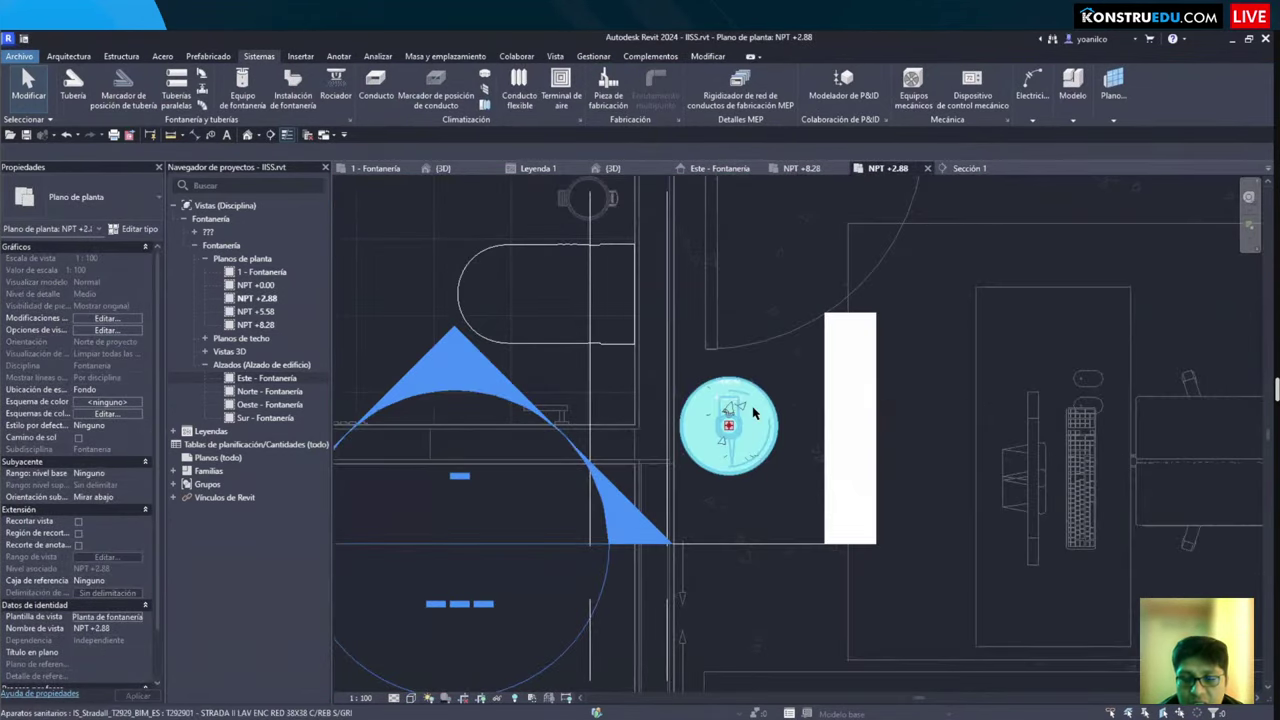
{"action": "left_click", "coordinate": [738, 414]}
{"action": "scroll", "coordinate": [735, 418], "scroll_direction": "up", "scroll_amount": 2}
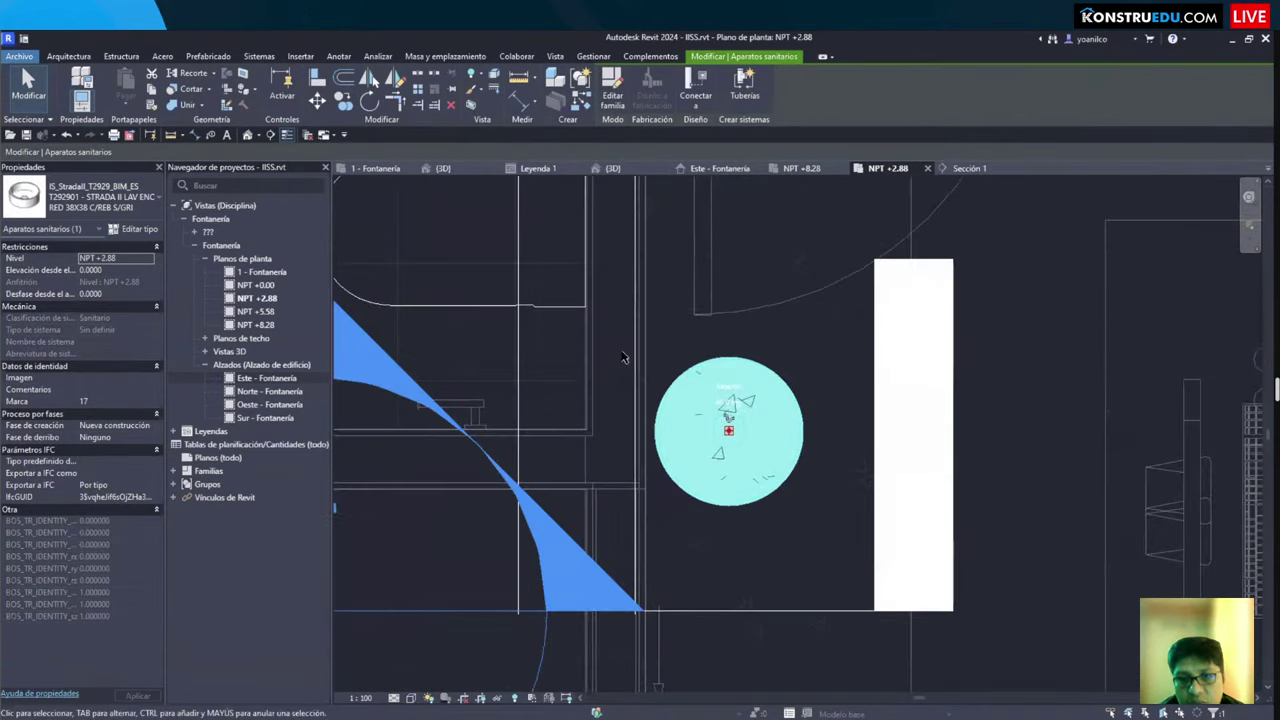
{"action": "mouse_move", "coordinate": [613, 309]}
{"action": "left_mouse_down"}
{"action": "mouse_move", "coordinate": [782, 516]}
{"action": "mouse_move", "coordinate": [844, 538]}
{"action": "left_mouse_up"}
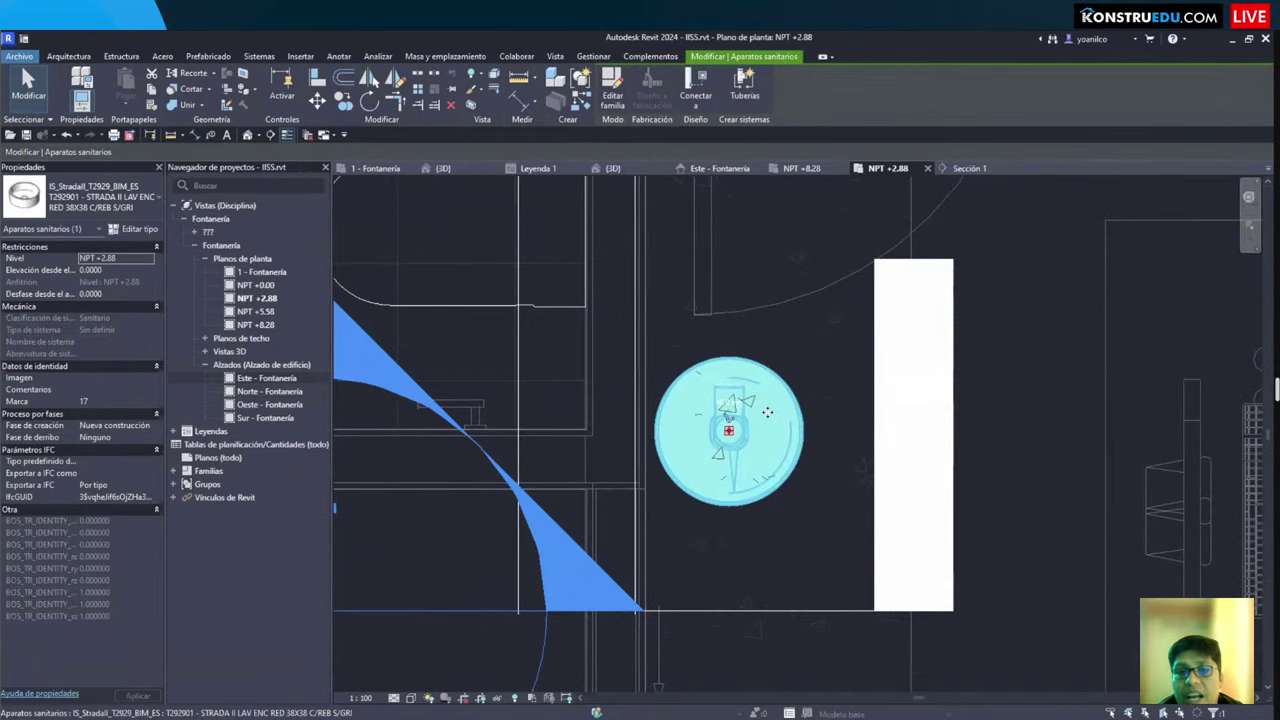
{"action": "left_click", "coordinate": [615, 100]}
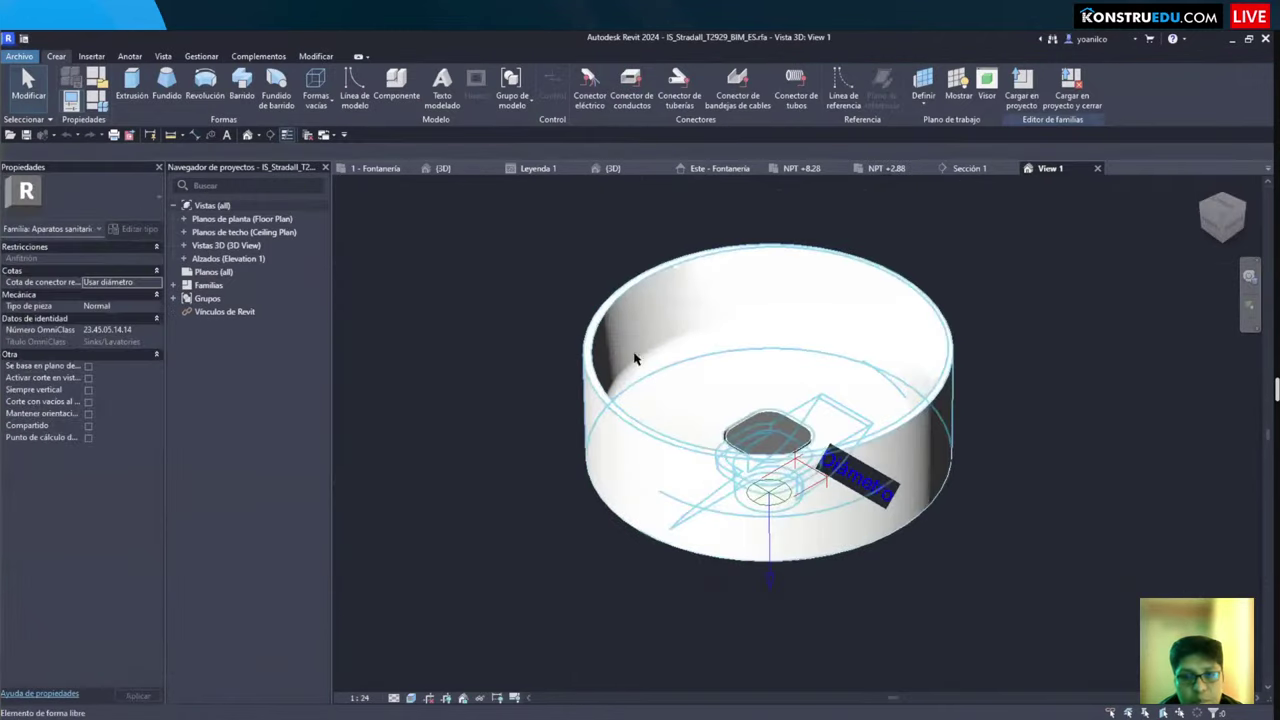
{"action": "left_click", "coordinate": [634, 358]}
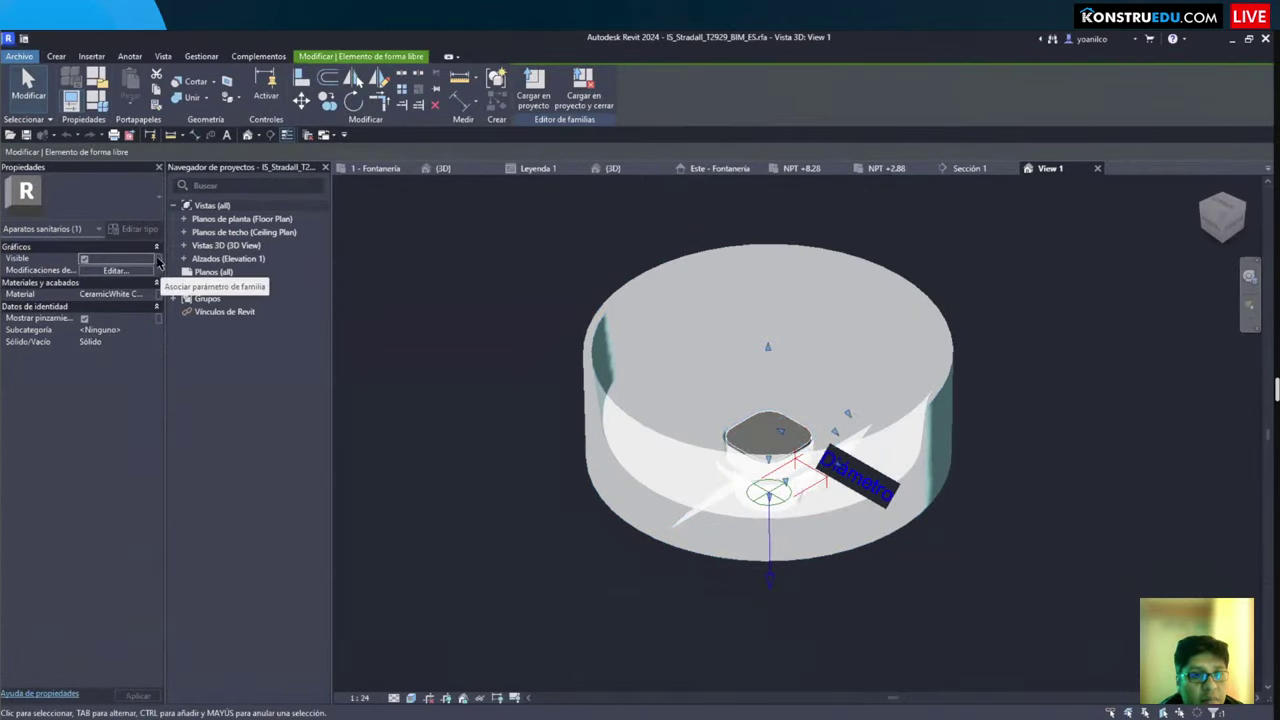
{"action": "left_click", "coordinate": [139, 273]}
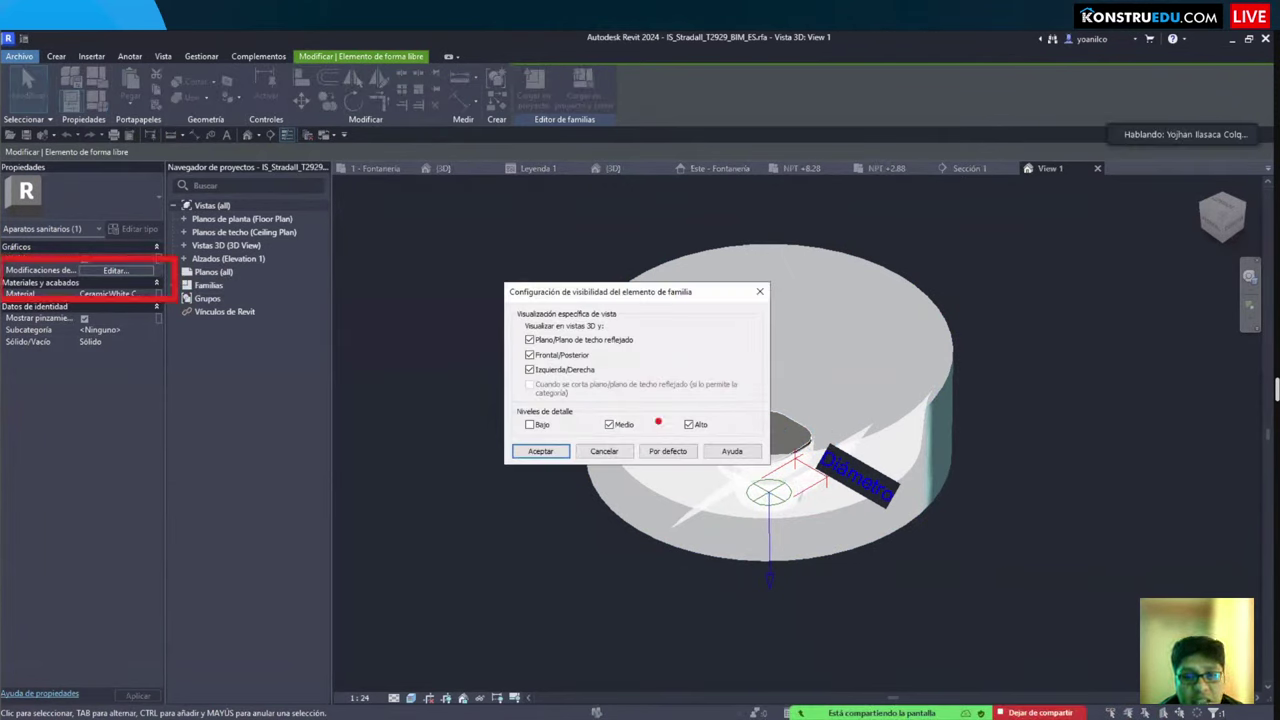
{"action": "key", "text": "Return"}
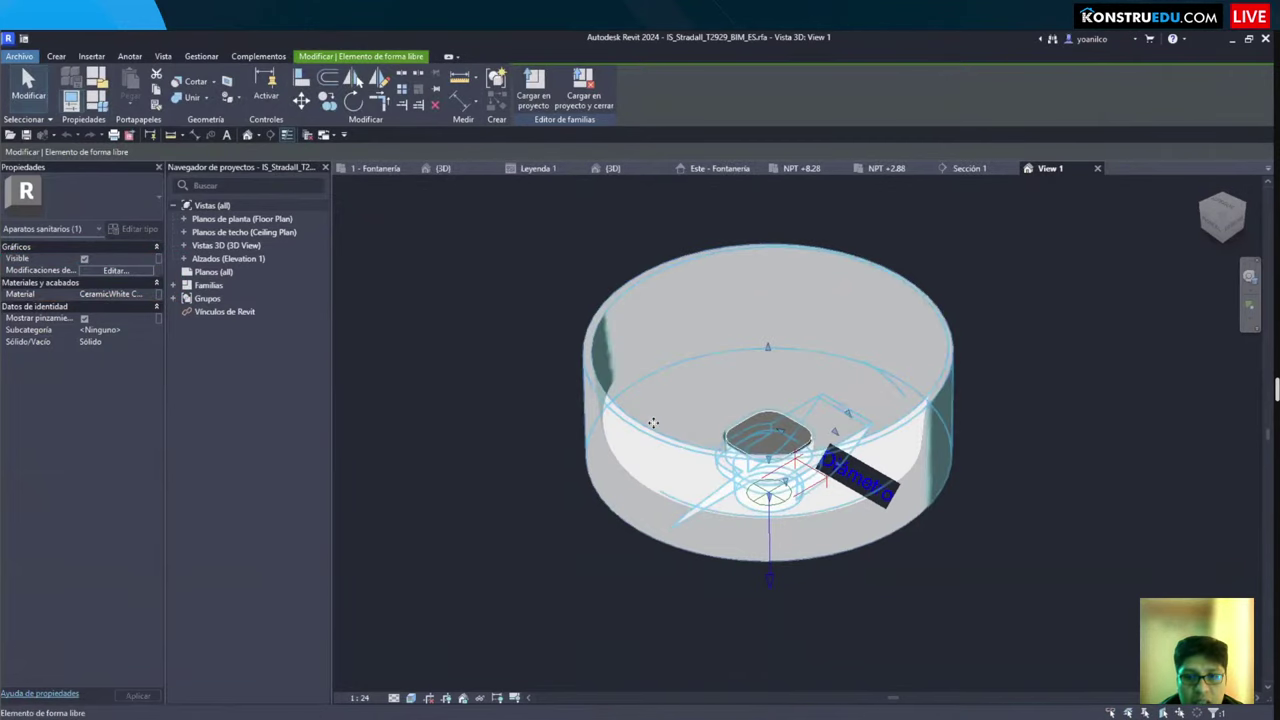
{"action": "left_click_drag", "start_coordinate": [535, 212], "coordinate": [956, 606]}
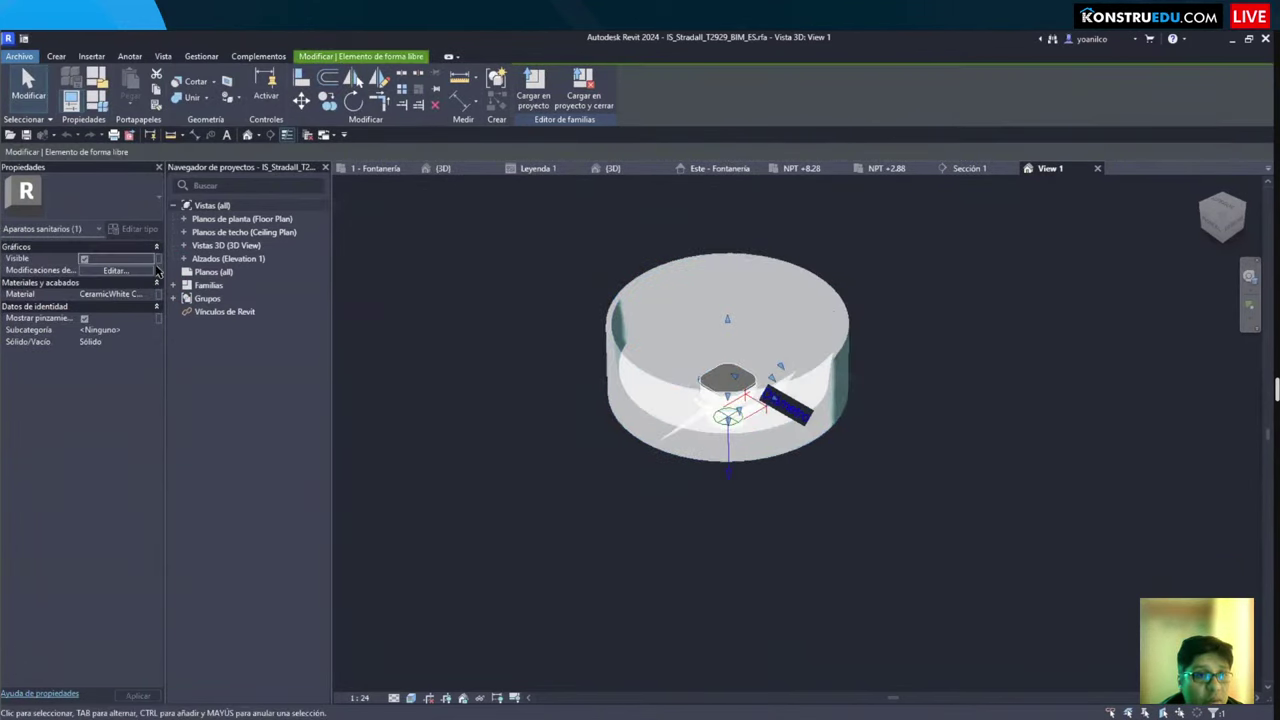
{"action": "left_click", "coordinate": [128, 271]}
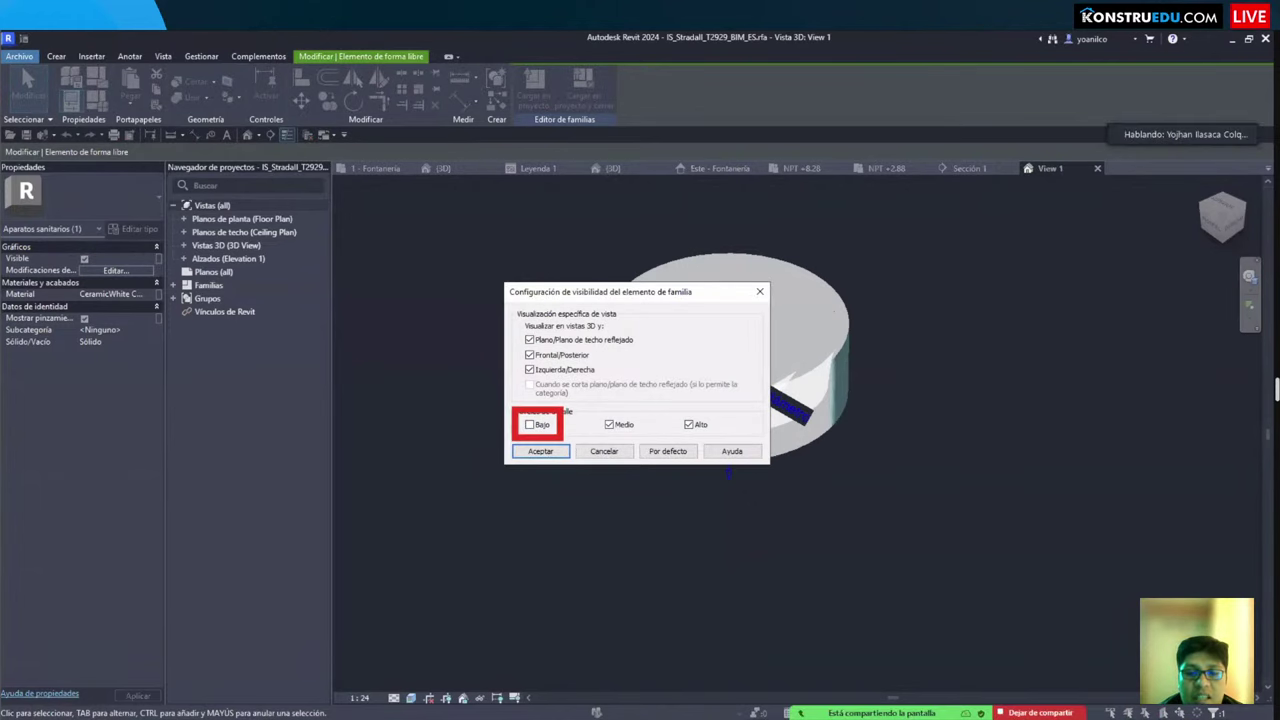
{"action": "key", "text": "Return"}
{"action": "key", "text": "Escape"}
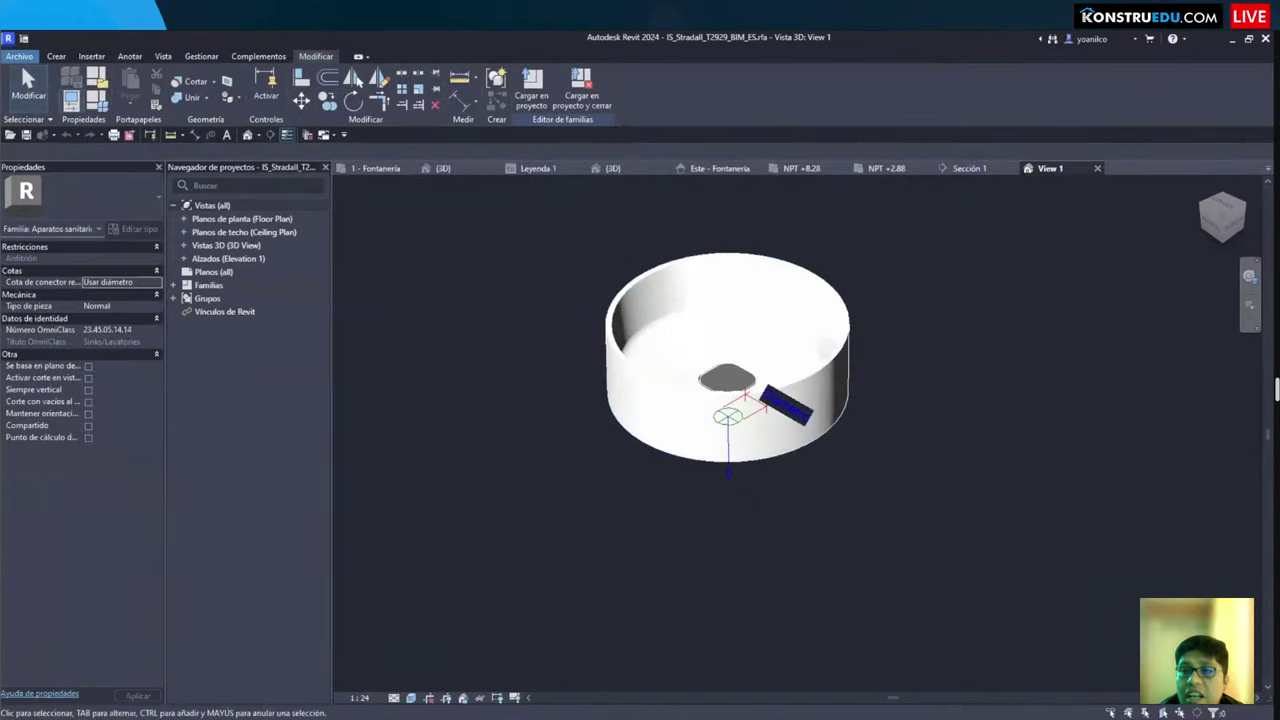
{"action": "key", "text": "ctrl+F4"}
{"action": "left_click", "coordinate": [648, 396]}
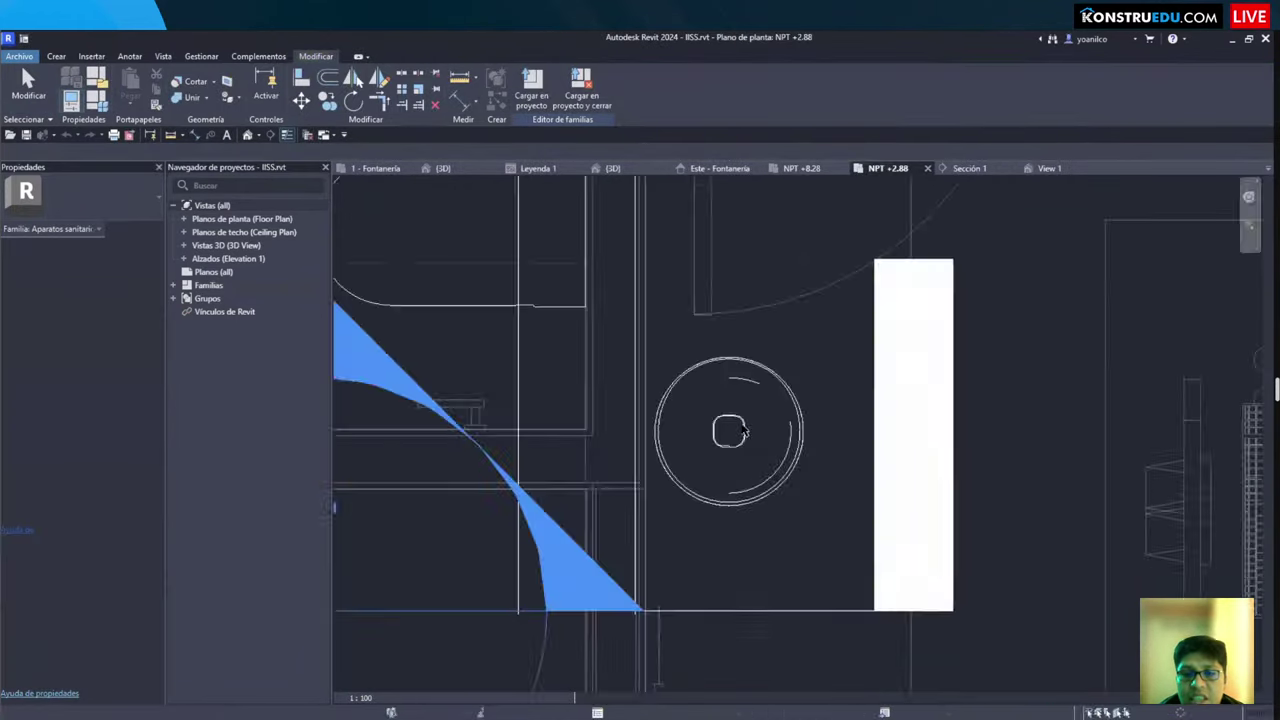
Step: Set the Sección 1 view's detail level to Medio
{"action": "left_click", "coordinate": [968, 168]}
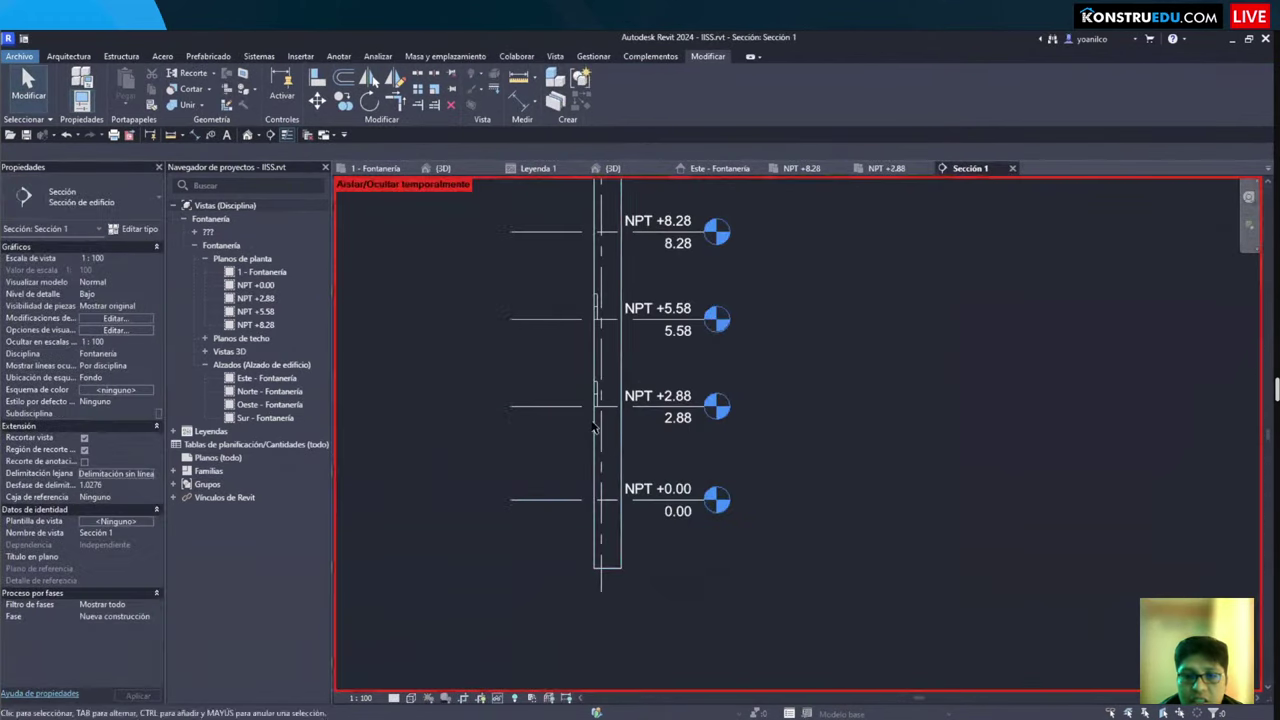
{"action": "scroll", "coordinate": [560, 460], "scroll_direction": "up", "scroll_amount": 5}
{"action": "left_click", "coordinate": [394, 698]}
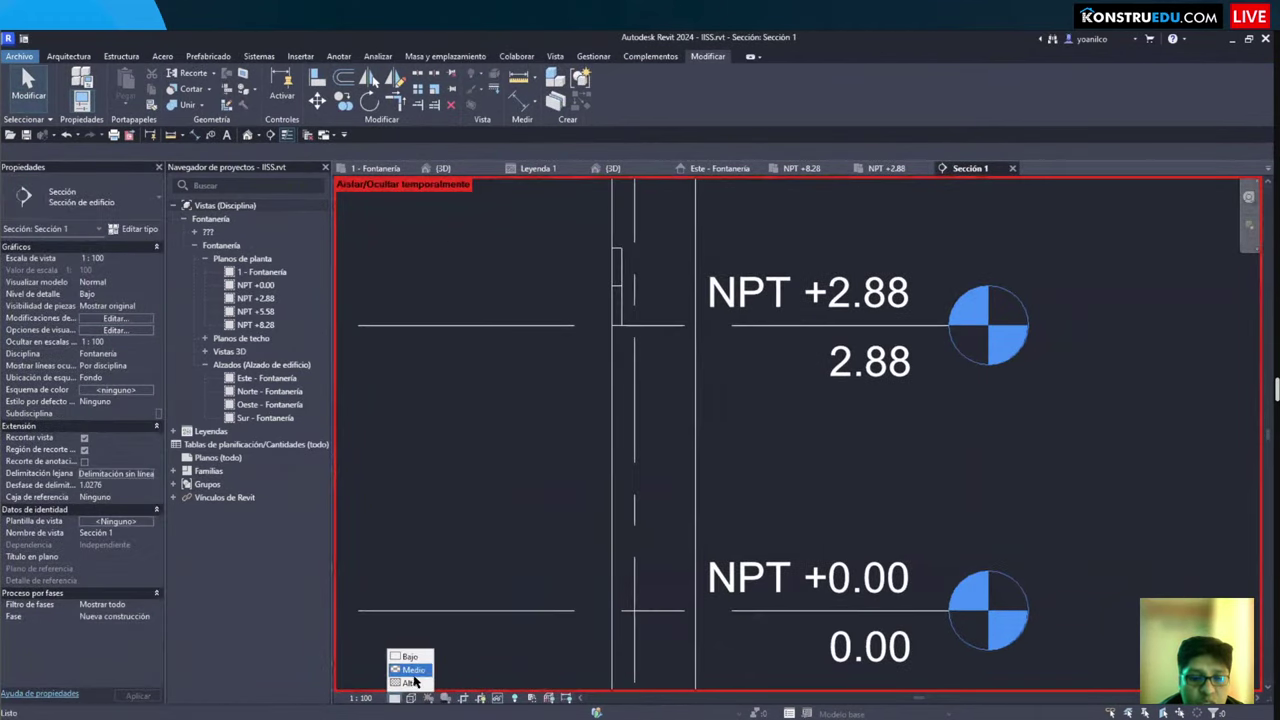
{"action": "left_click", "coordinate": [410, 672]}
{"action": "scroll", "coordinate": [610, 565], "scroll_direction": "up", "scroll_amount": 8}
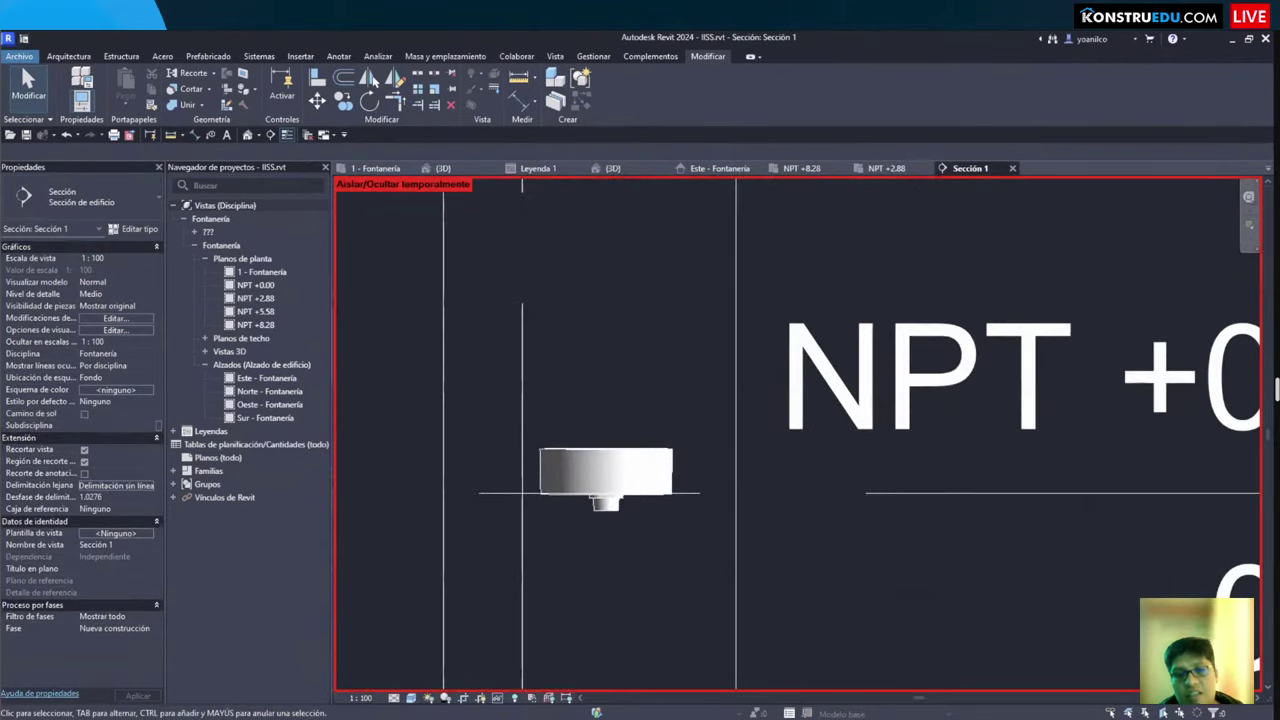
{"action": "scroll", "coordinate": [672, 497], "scroll_direction": "down", "scroll_amount": 4}
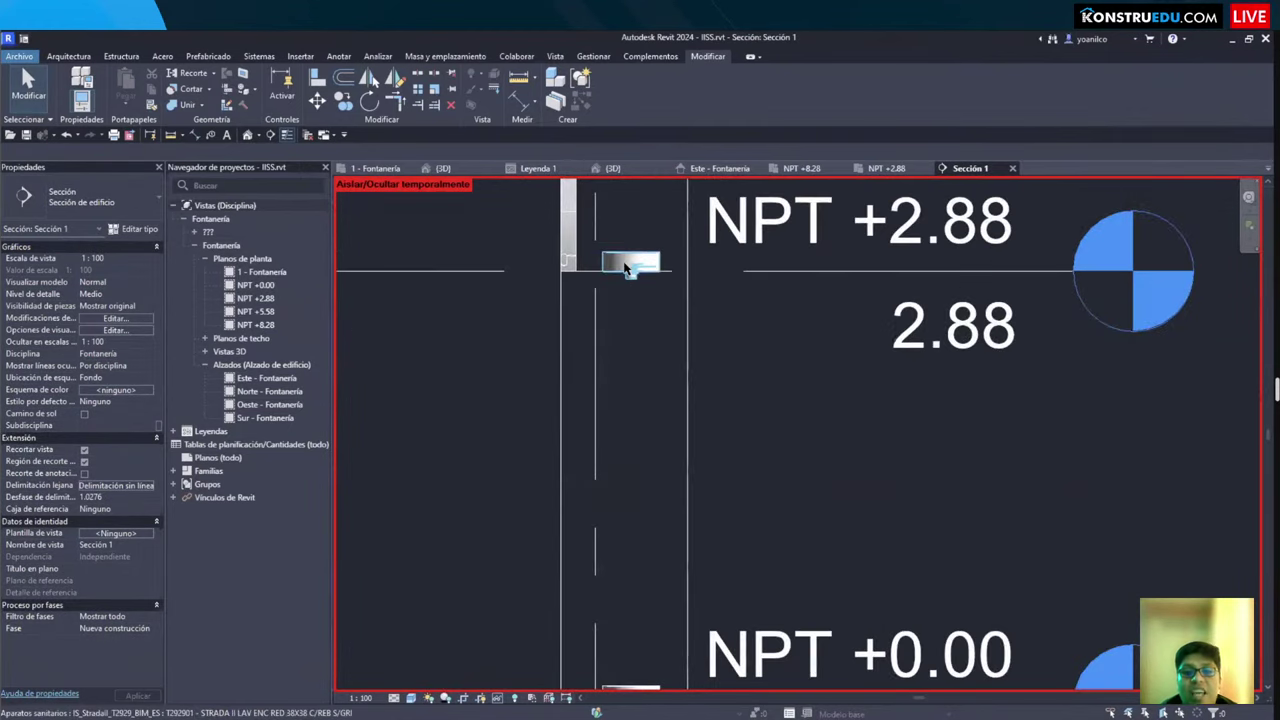
Step: Try a 1.0000 offset from host on the basin, then undo it
{"action": "left_click", "coordinate": [629, 265]}
{"action": "scroll", "coordinate": [615, 405], "scroll_direction": "up", "scroll_amount": 3}
{"action": "scroll", "coordinate": [604, 398], "scroll_direction": "down", "scroll_amount": 3}
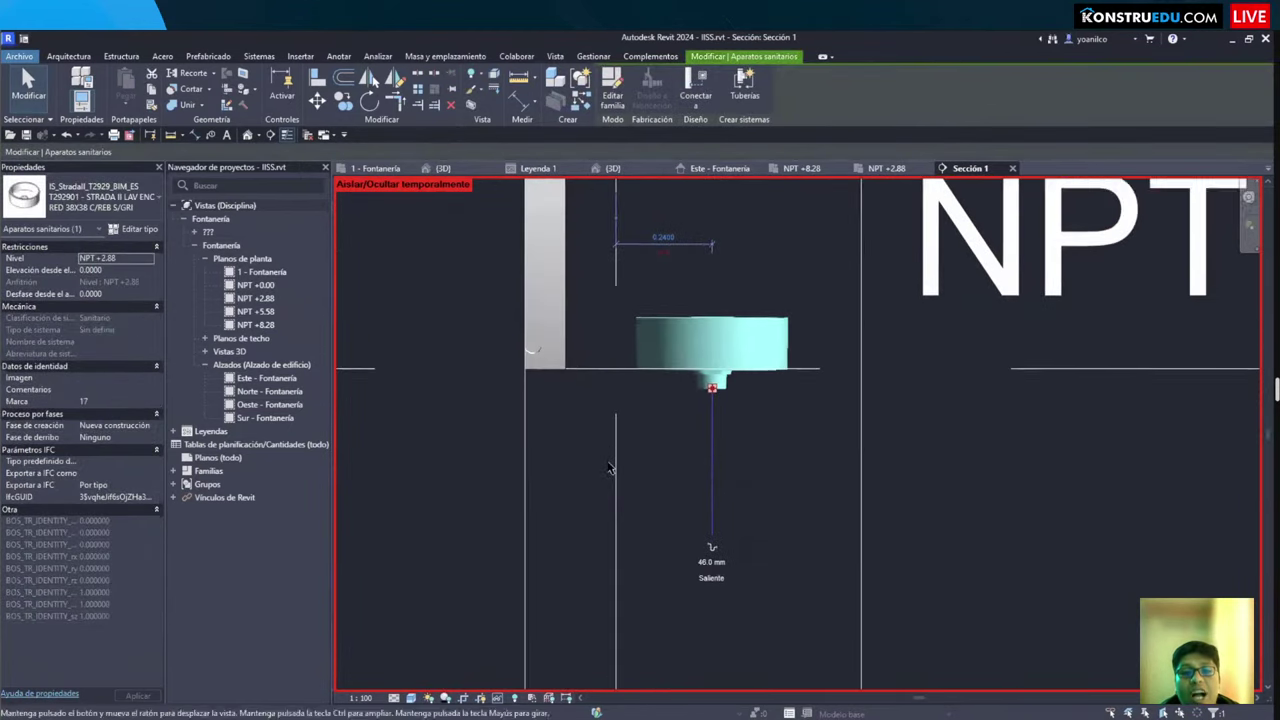
{"action": "left_click", "coordinate": [136, 232]}
{"action": "key", "text": "Escape"}
{"action": "left_click", "coordinate": [117, 296]}
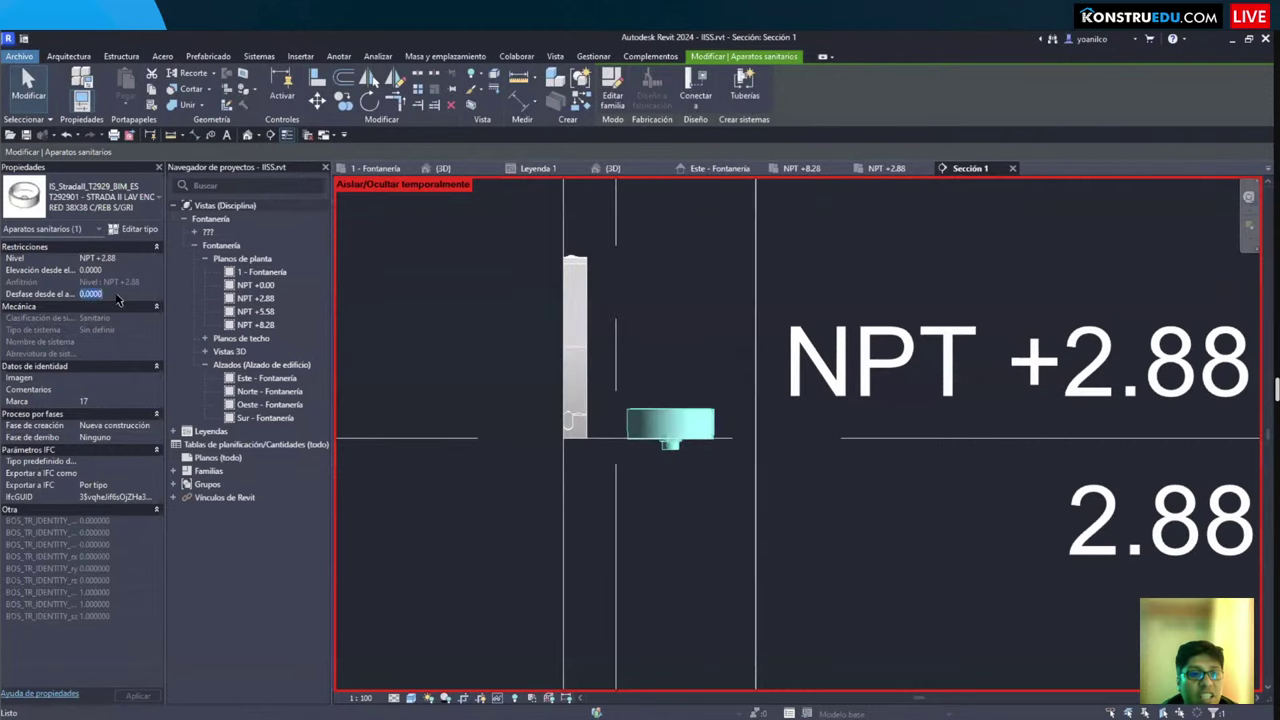
{"action": "type", "text": "1"}
{"action": "key", "text": "Return"}
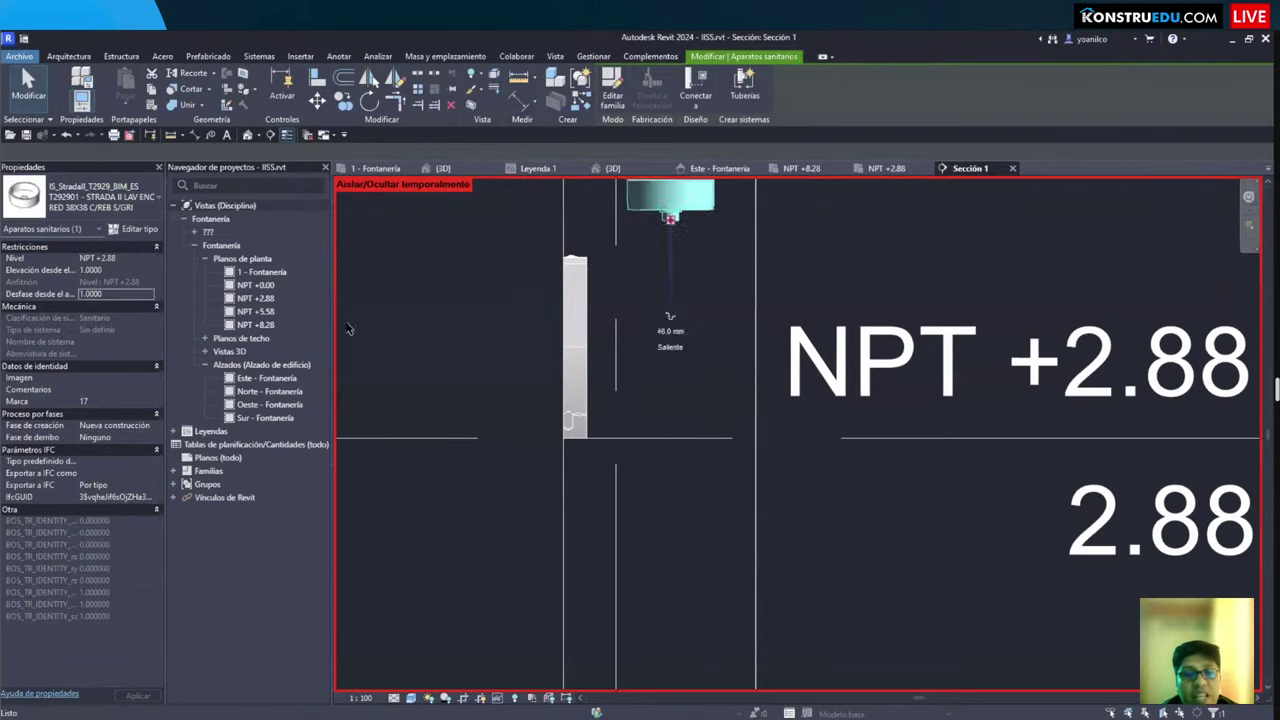
{"action": "left_click", "coordinate": [692, 306]}
{"action": "key", "text": "ctrl+z"}
{"action": "scroll", "coordinate": [566, 447], "scroll_direction": "up", "scroll_amount": 2}
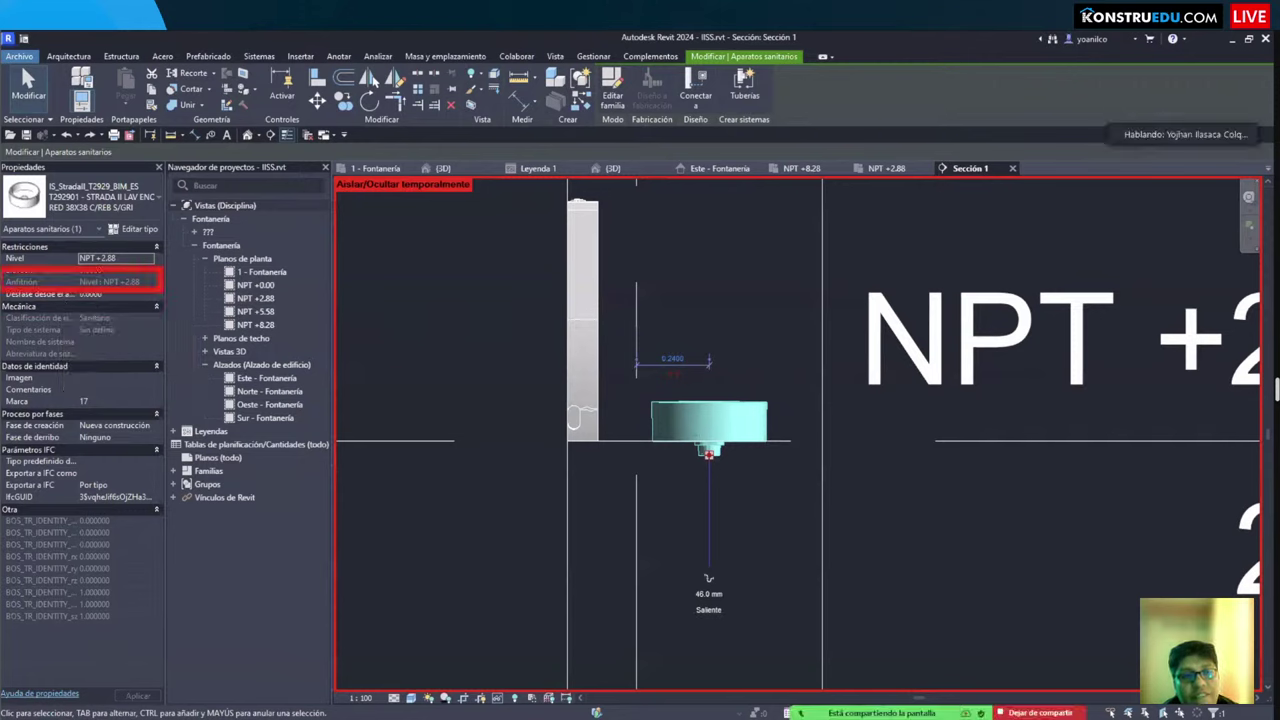
Step: Give the basin a 1.1000 offset from host
{"action": "left_click", "coordinate": [116, 294]}
{"action": "type", "text": "1.1000"}
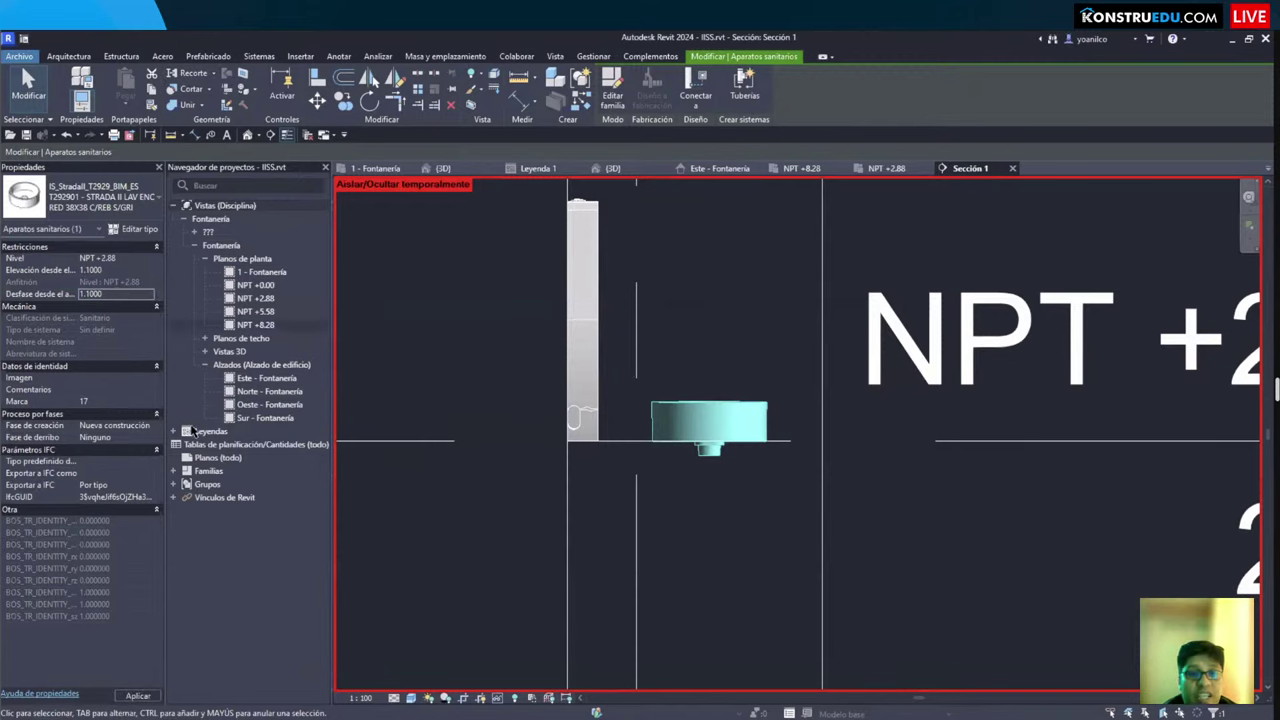
{"action": "key", "text": "Return"}
{"action": "scroll", "coordinate": [615, 490], "scroll_direction": "down", "scroll_amount": 2}
{"action": "scroll", "coordinate": [555, 450], "scroll_direction": "up", "scroll_amount": 3}
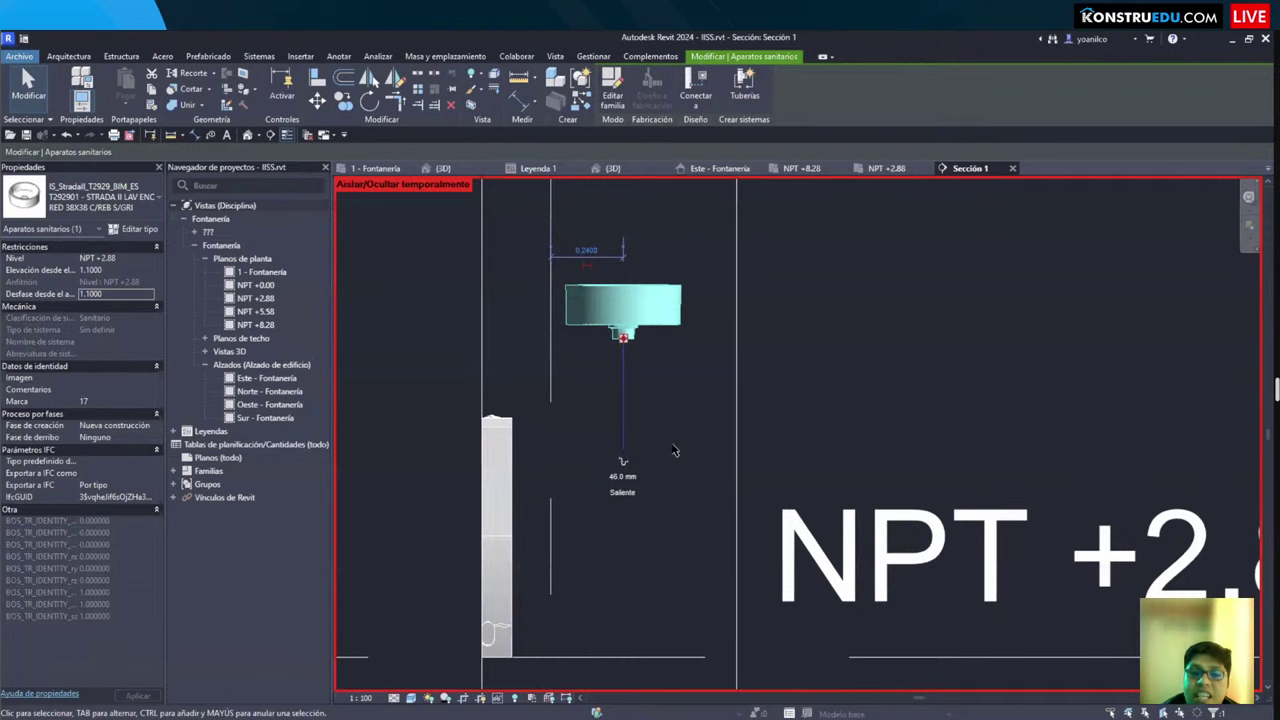
{"action": "scroll", "coordinate": [672, 425], "scroll_direction": "down", "scroll_amount": 2}
Step: Check the raised basin in 3D, then select both washbasins in Sección 1
{"action": "key", "text": "ctrl+Tab"}
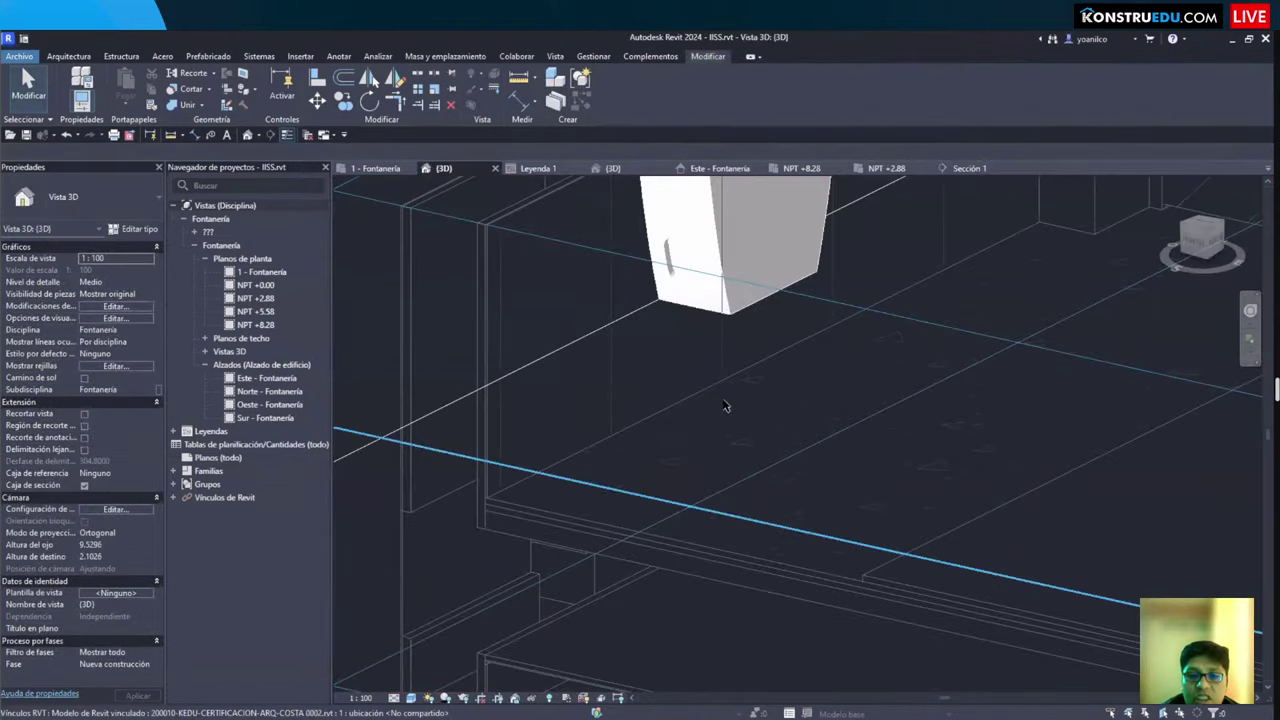
{"action": "middle_click_drag", "start_coordinate": [735, 415], "coordinate": [700, 415], "text": "shift"}
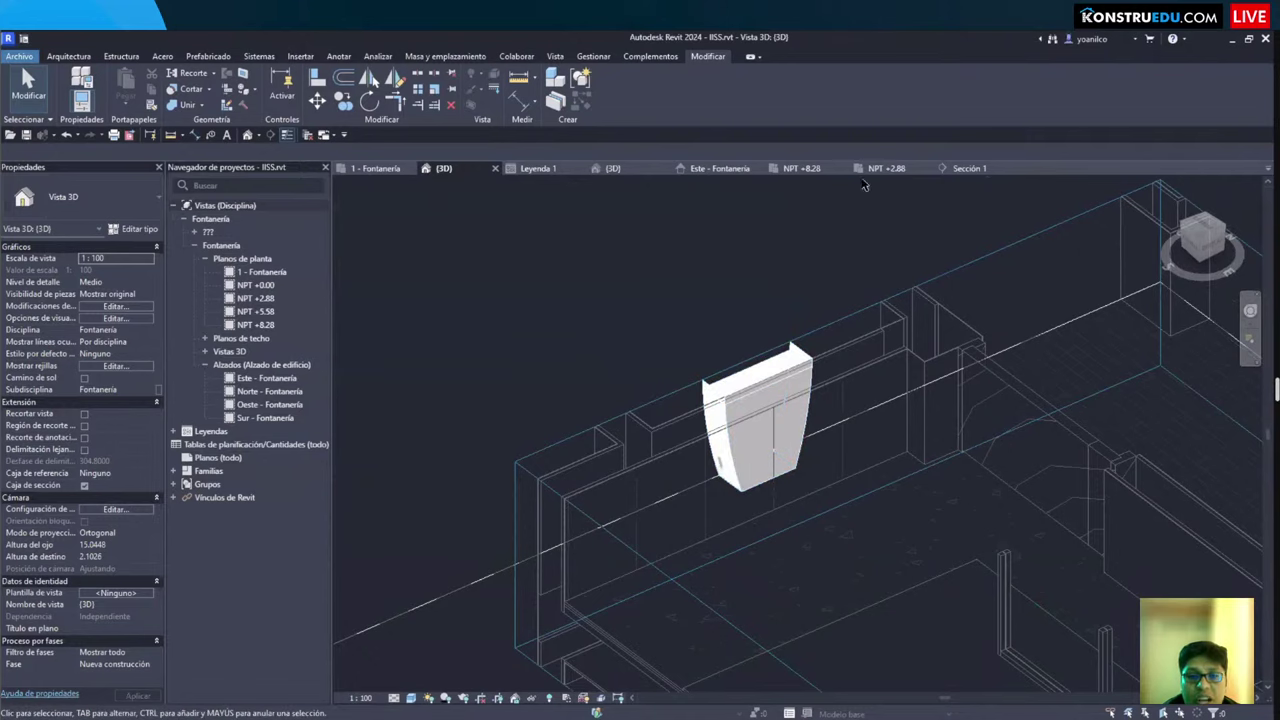
{"action": "left_click", "coordinate": [966, 168]}
{"action": "left_click", "coordinate": [642, 370]}
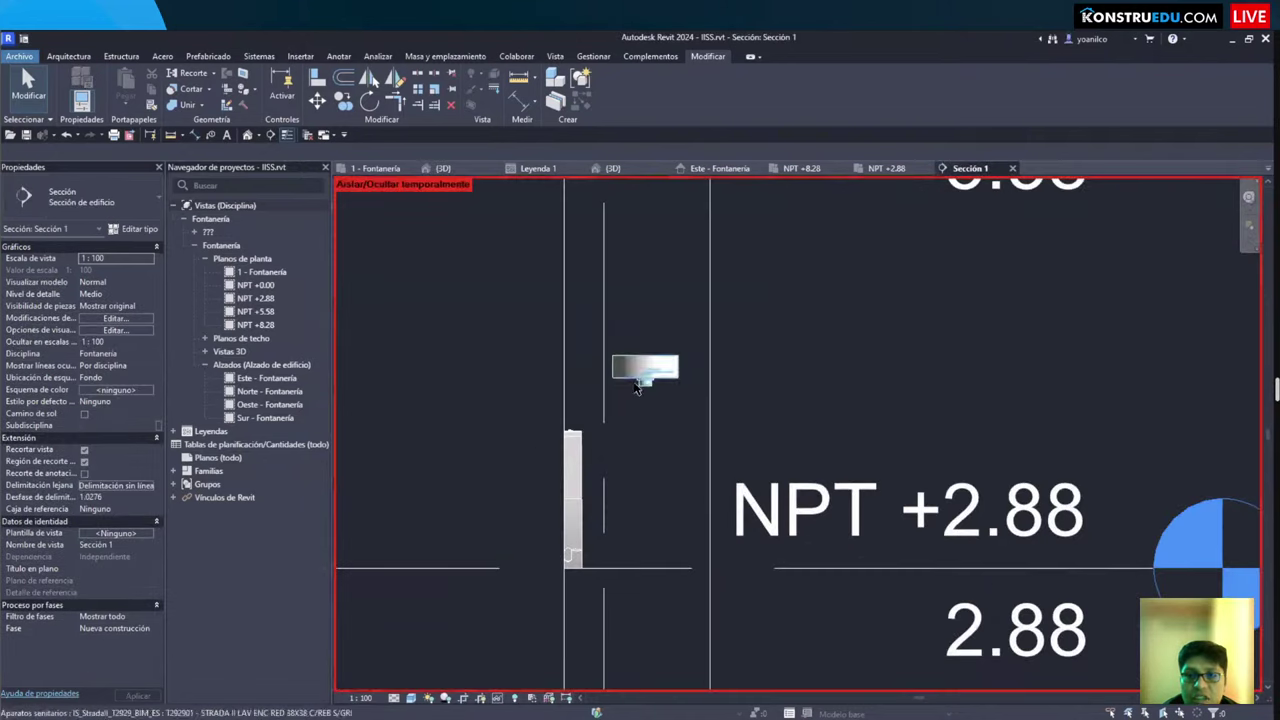
{"action": "scroll", "coordinate": [654, 506], "scroll_direction": "up", "scroll_amount": 2}
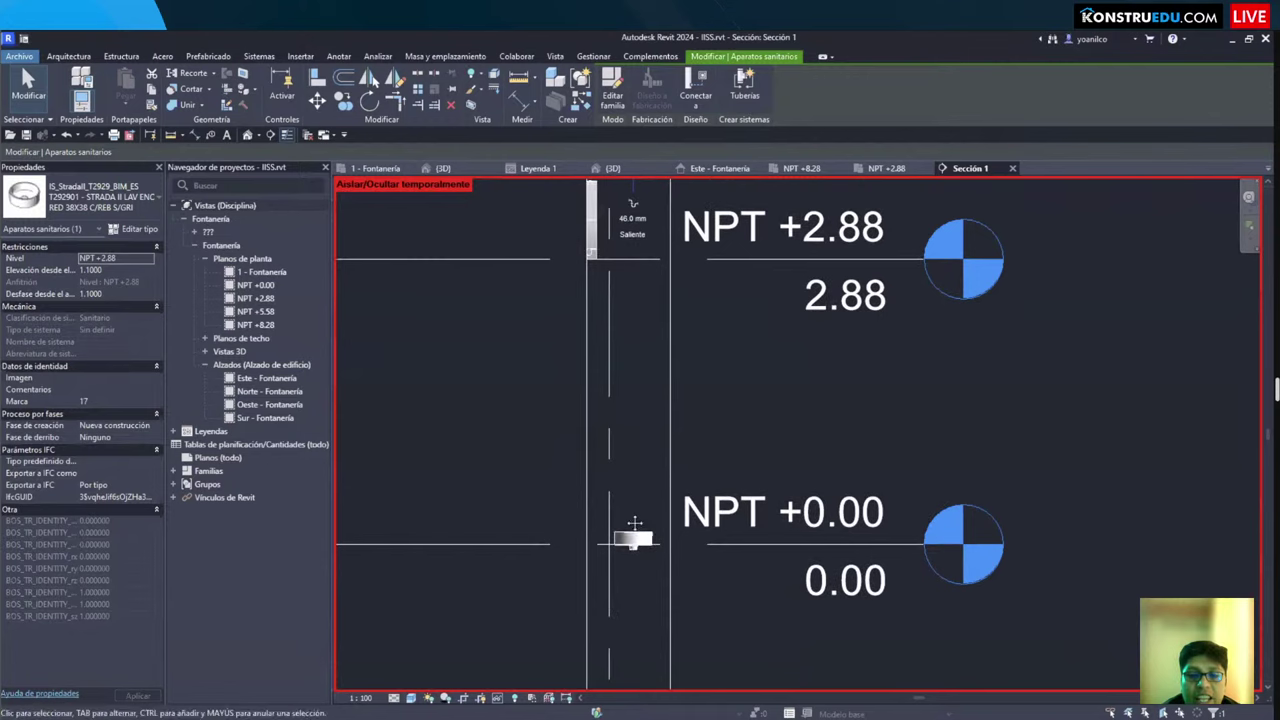
{"action": "left_click", "coordinate": [629, 537], "text": "ctrl"}
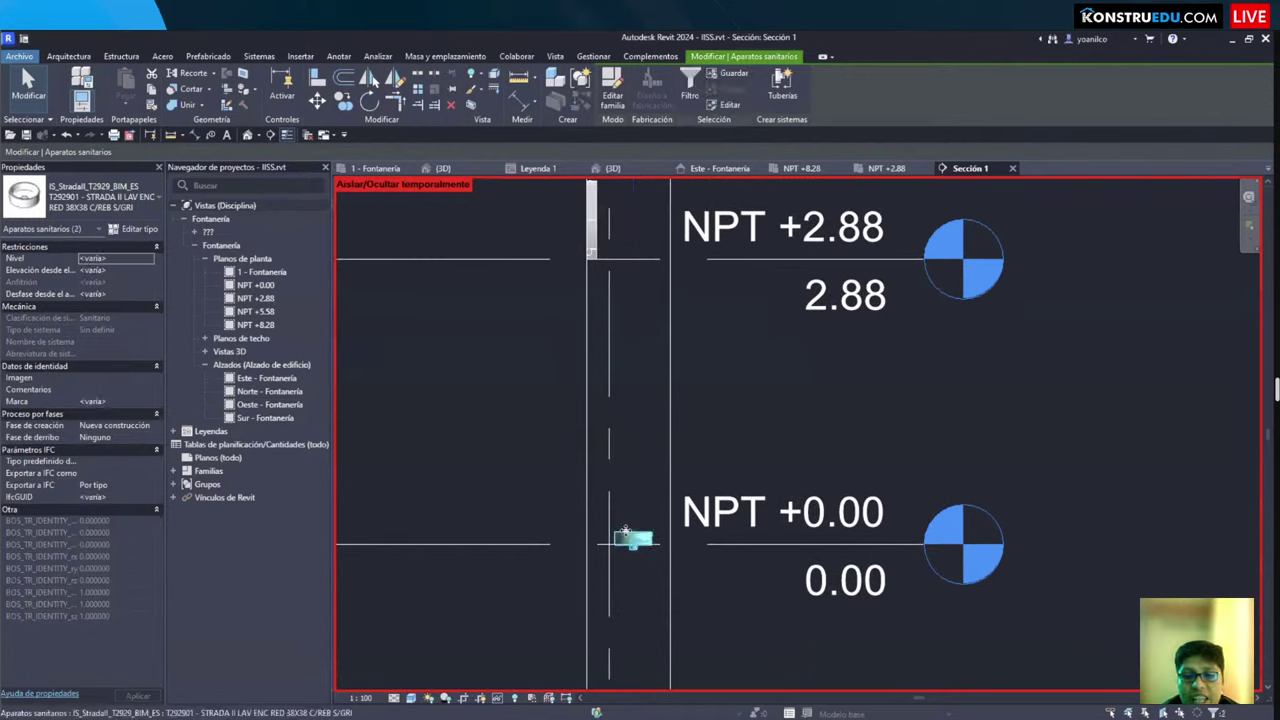
{"action": "left_click", "coordinate": [676, 448]}
{"action": "scroll", "coordinate": [732, 416], "scroll_direction": "down", "scroll_amount": 3}
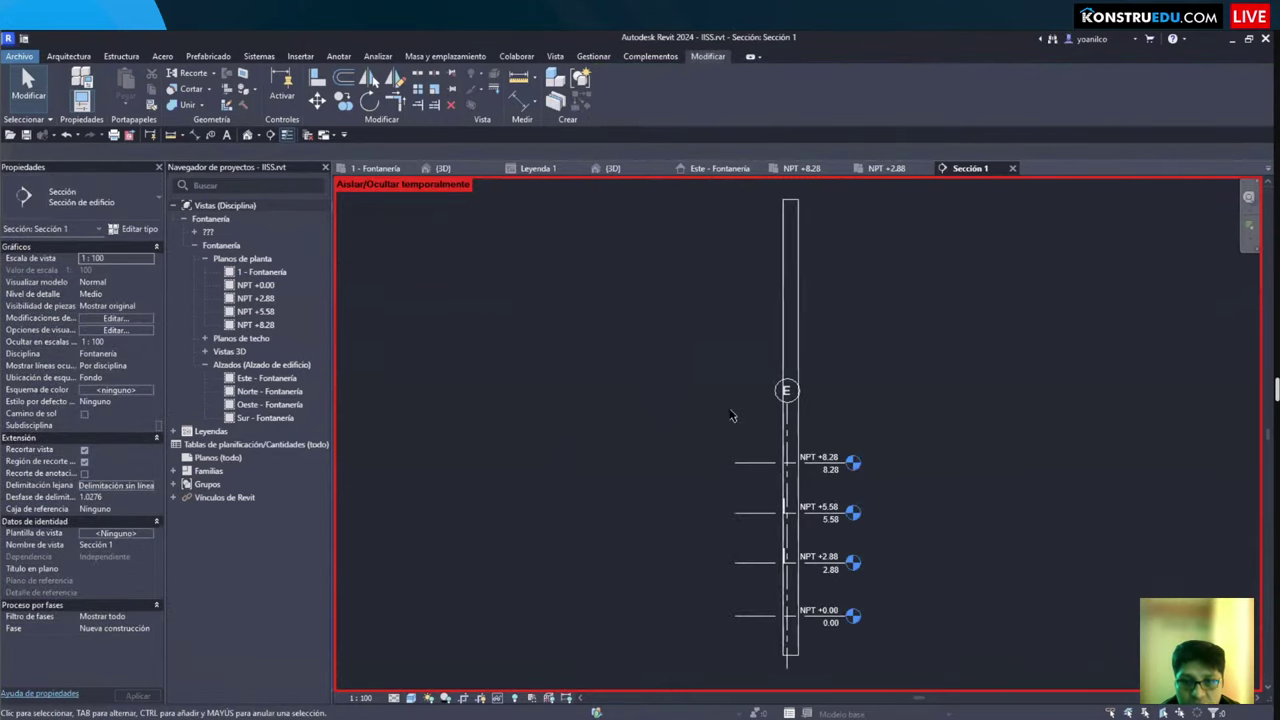
Step: Close the Sección 1 view tab so the 3D view is showing
{"action": "left_click", "coordinate": [790, 207]}
{"action": "scroll", "coordinate": [790, 207], "scroll_direction": "up", "scroll_amount": 4}
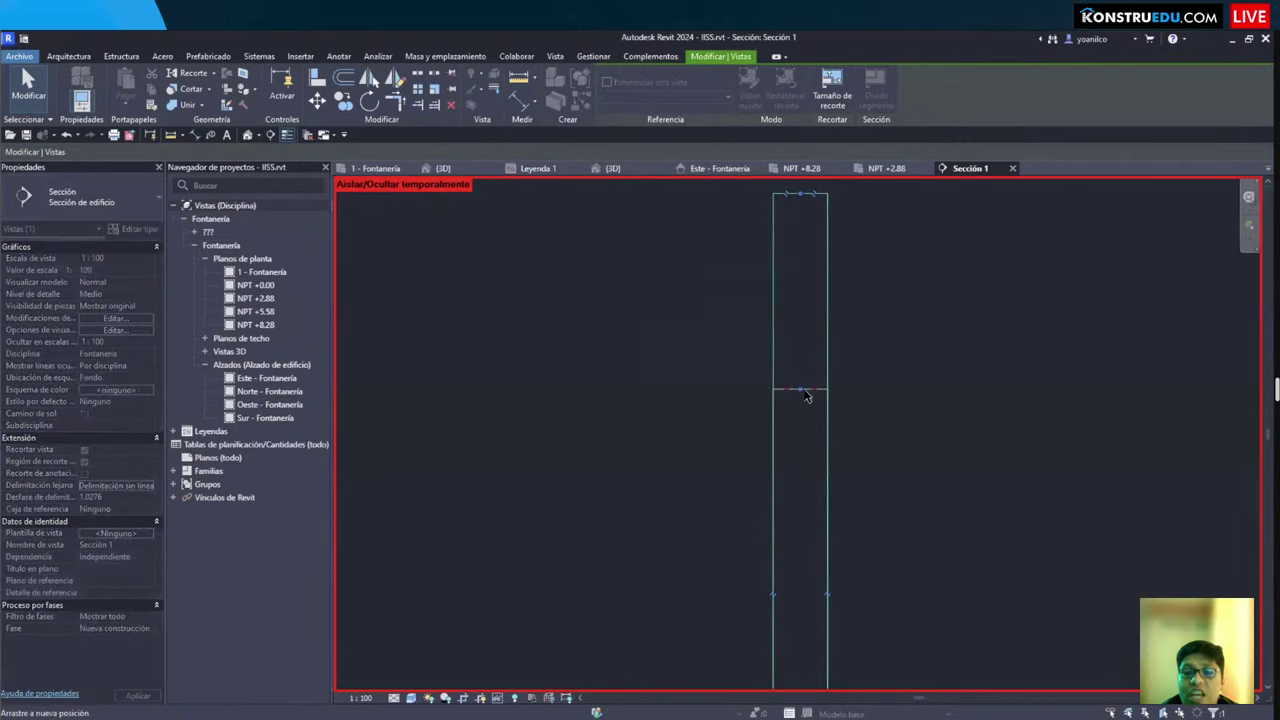
{"action": "scroll", "coordinate": [807, 396], "scroll_direction": "down", "scroll_amount": 3}
{"action": "scroll", "coordinate": [673, 447], "scroll_direction": "up", "scroll_amount": 2}
{"action": "left_click", "coordinate": [592, 199]}
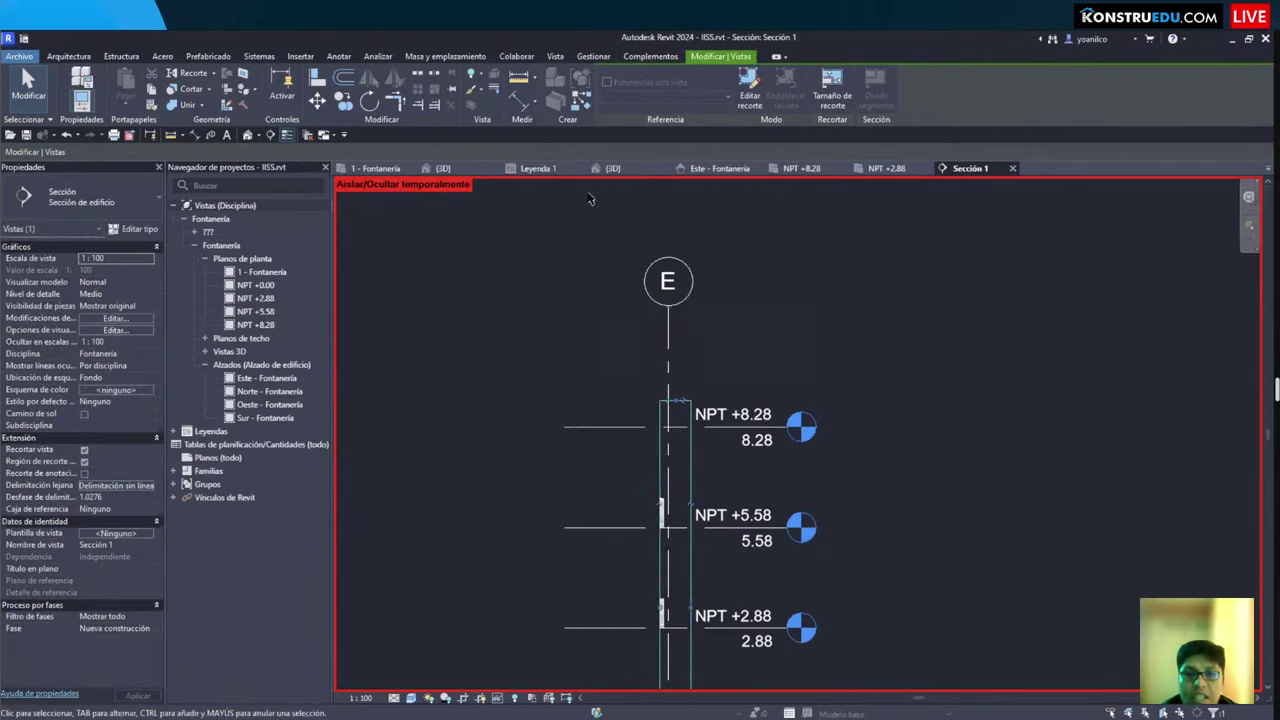
{"action": "left_click", "coordinate": [1013, 169]}
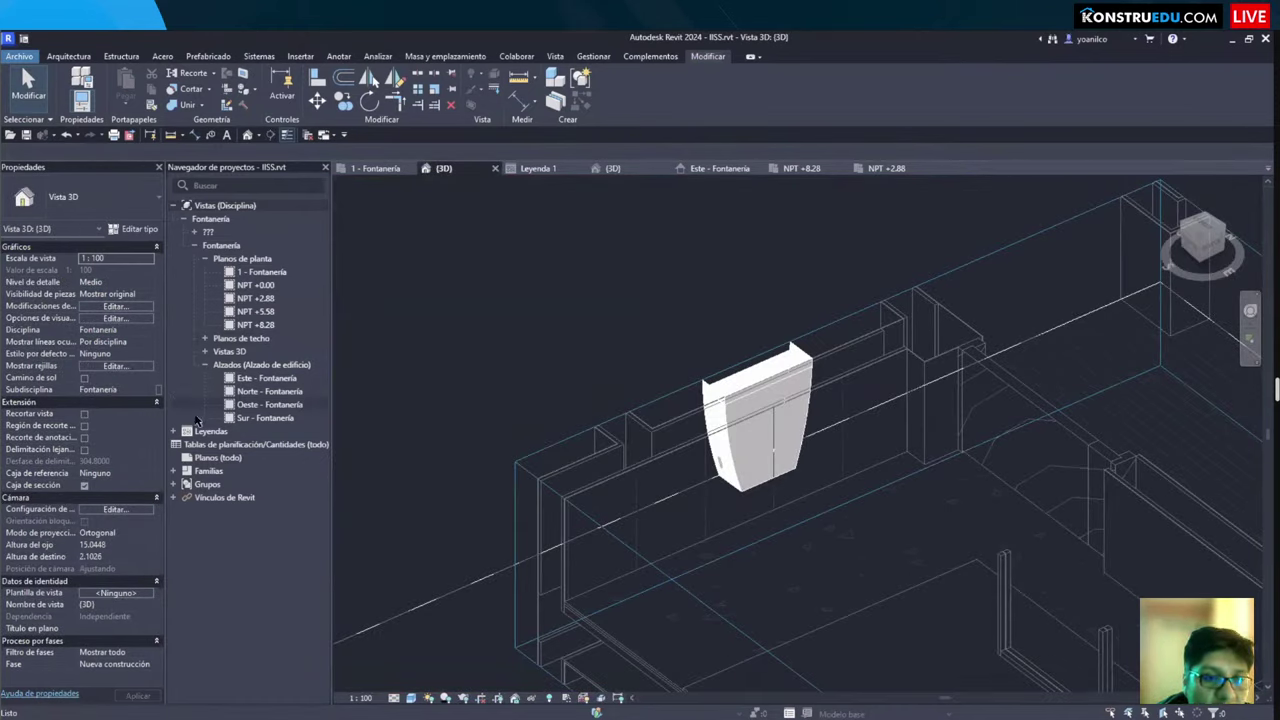
Step: Delete the Sección 1 view from the Project Browser
{"action": "left_click", "coordinate": [194, 231]}
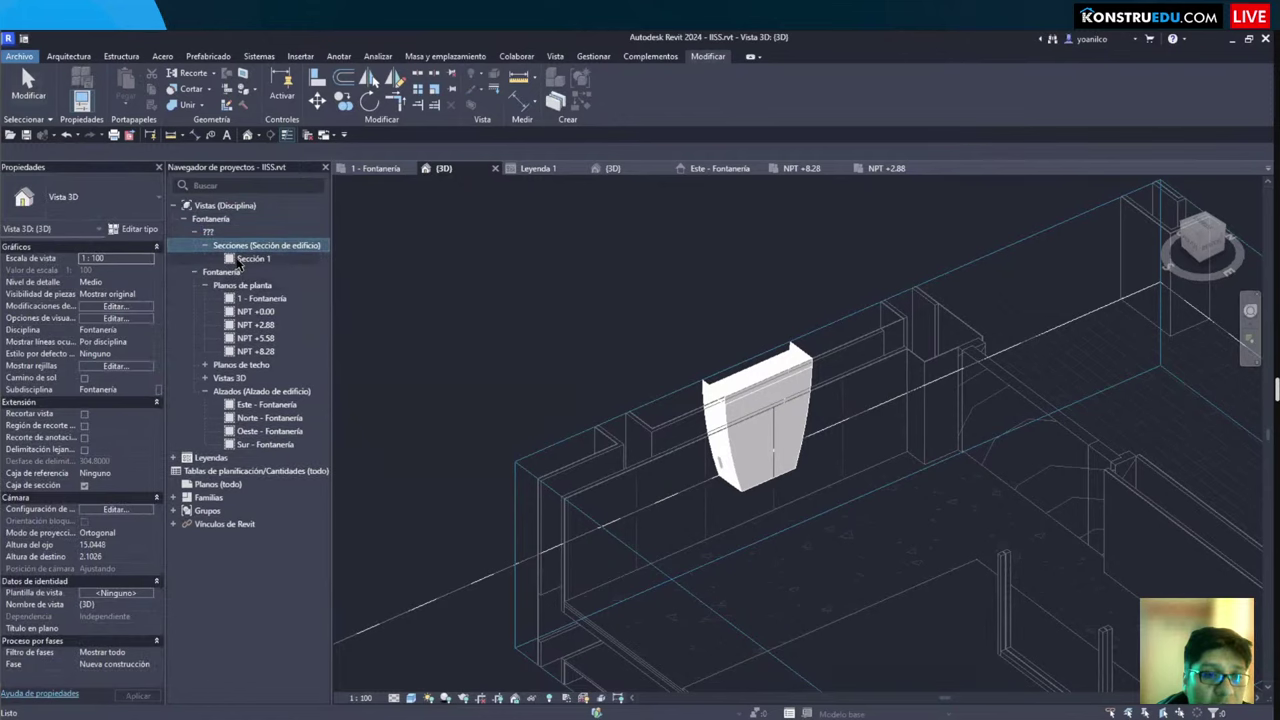
{"action": "left_click", "coordinate": [245, 259]}
{"action": "key", "text": "Delete"}
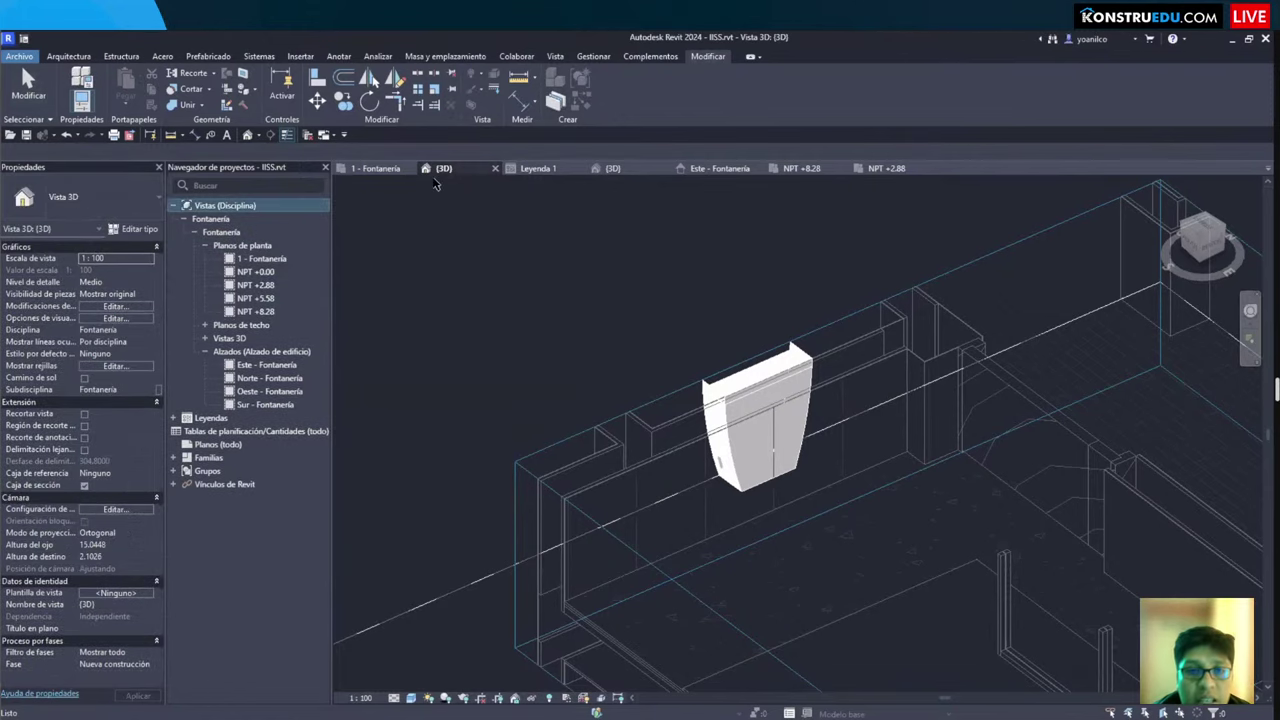
Step: Switch to the 1 - Fontanería floor plan, cancelling a stray CM component placement
{"action": "left_click", "coordinate": [375, 168]}
{"action": "scroll", "coordinate": [659, 444], "scroll_direction": "down", "scroll_amount": 3}
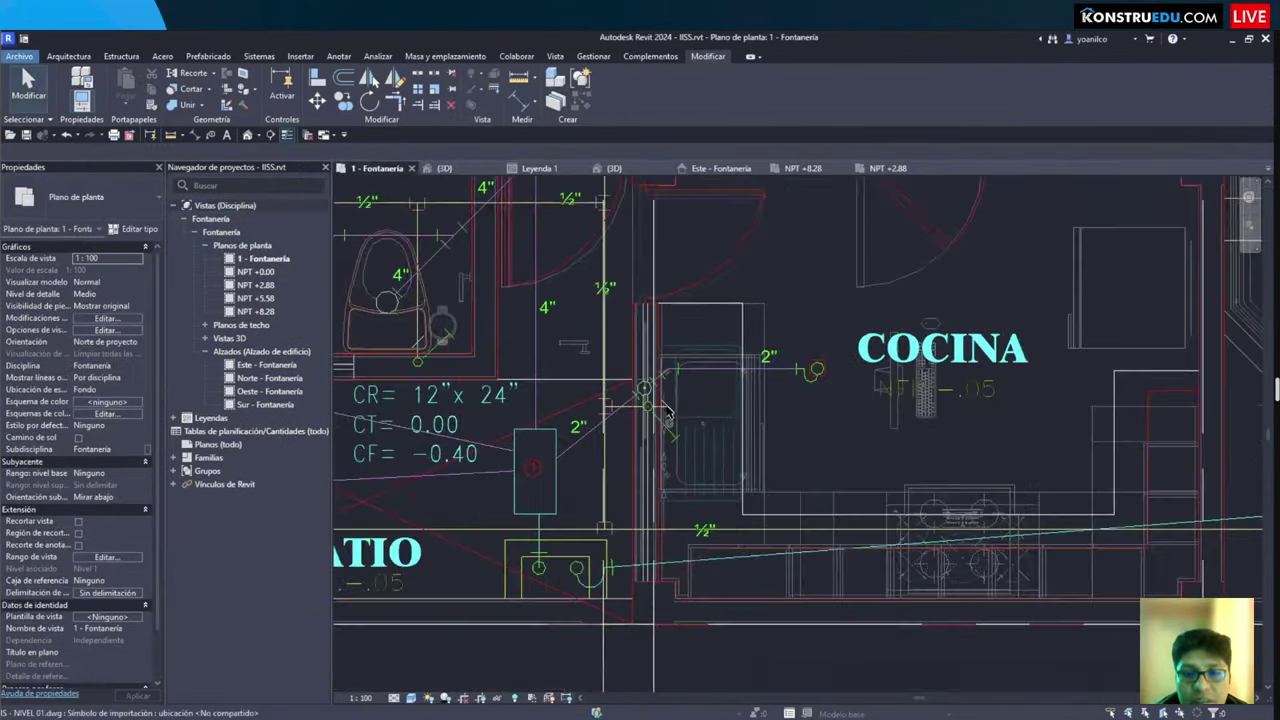
{"action": "scroll", "coordinate": [659, 444], "scroll_direction": "up", "scroll_amount": 3}
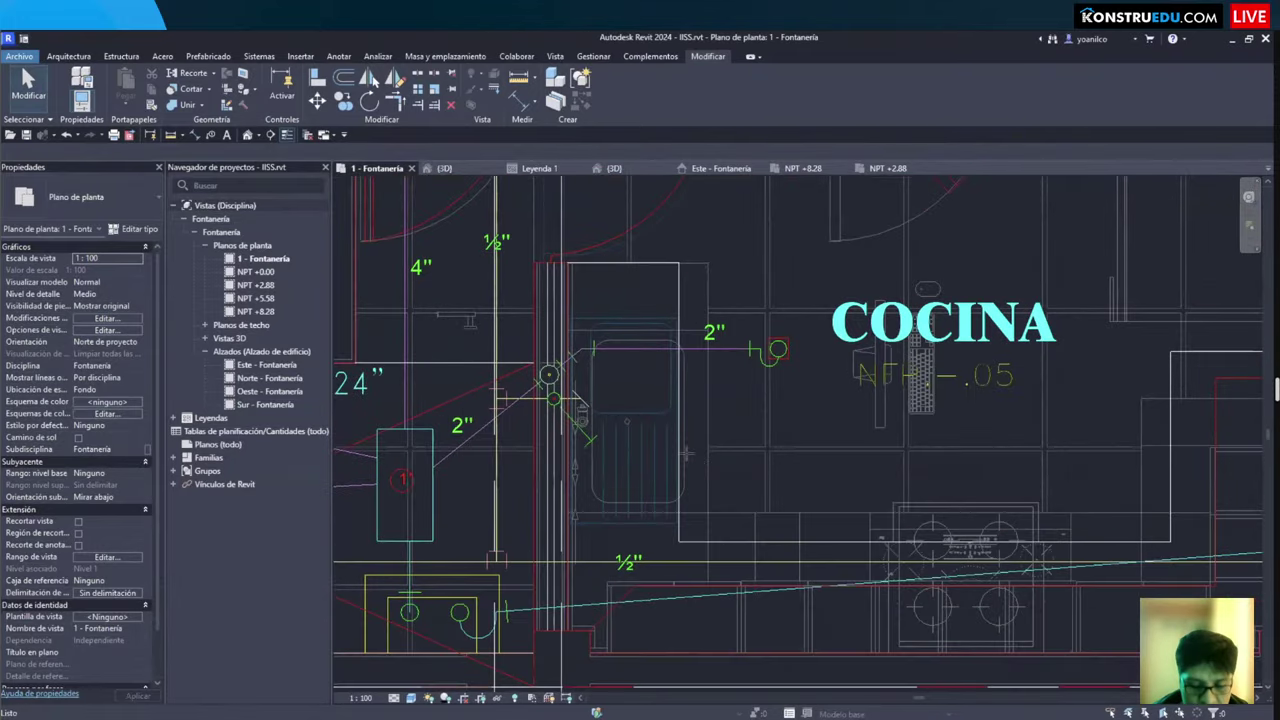
{"action": "key", "text": "c"}
{"action": "key", "text": "m"}
{"action": "key", "text": "Escape"}
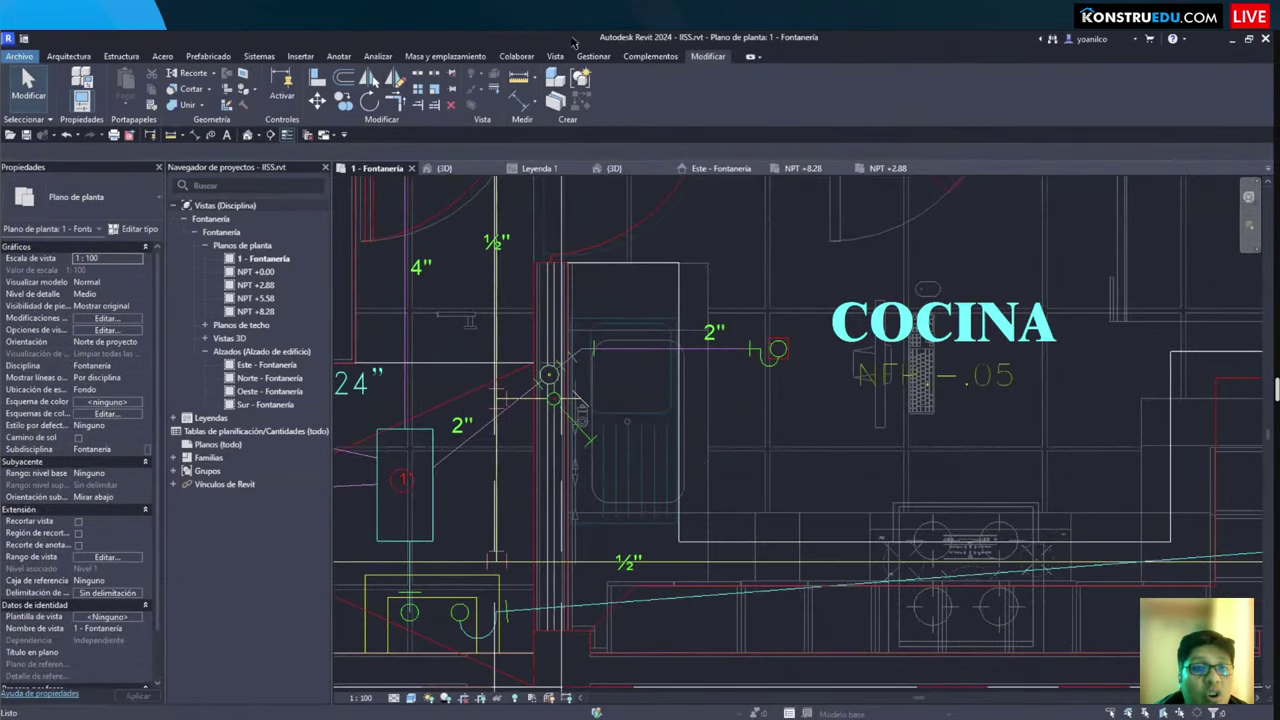
Step: Start Aparato sanitario with type M_Fregadero - Cocina - Doble 1065 x 535 mm - Privado
{"action": "left_click", "coordinate": [250, 57]}
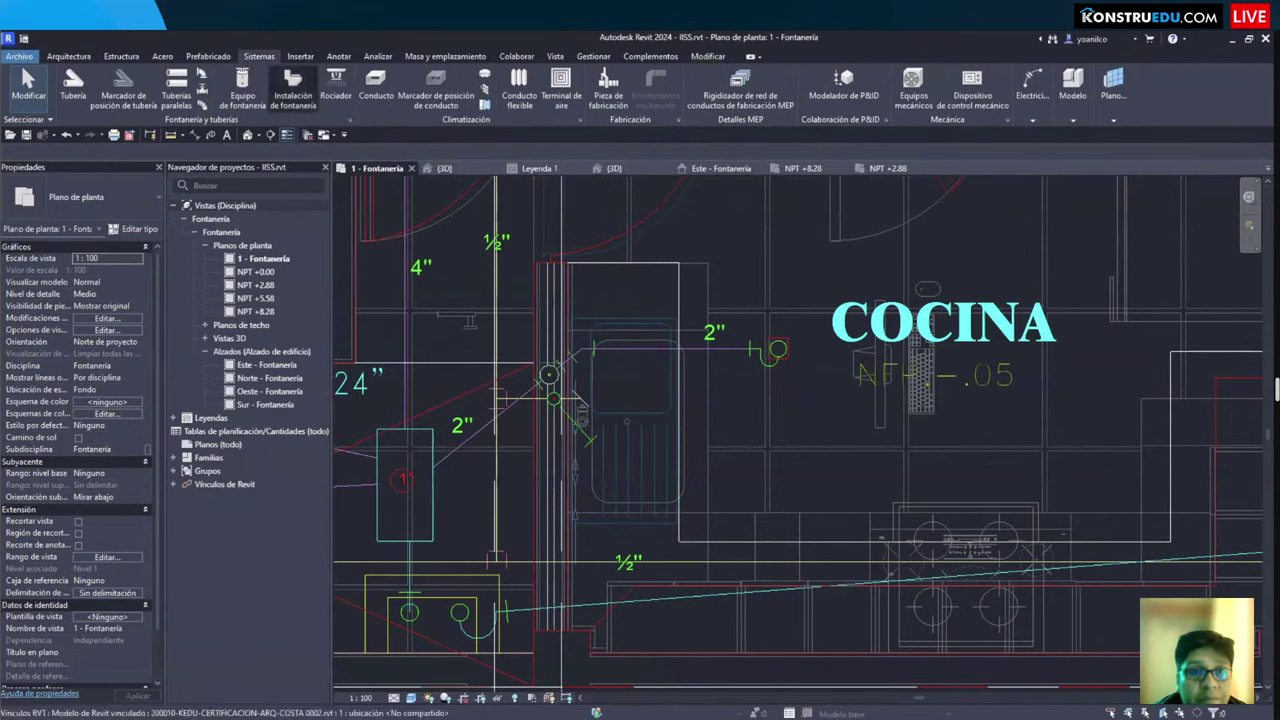
{"action": "left_click", "coordinate": [292, 88]}
{"action": "left_click", "coordinate": [95, 196]}
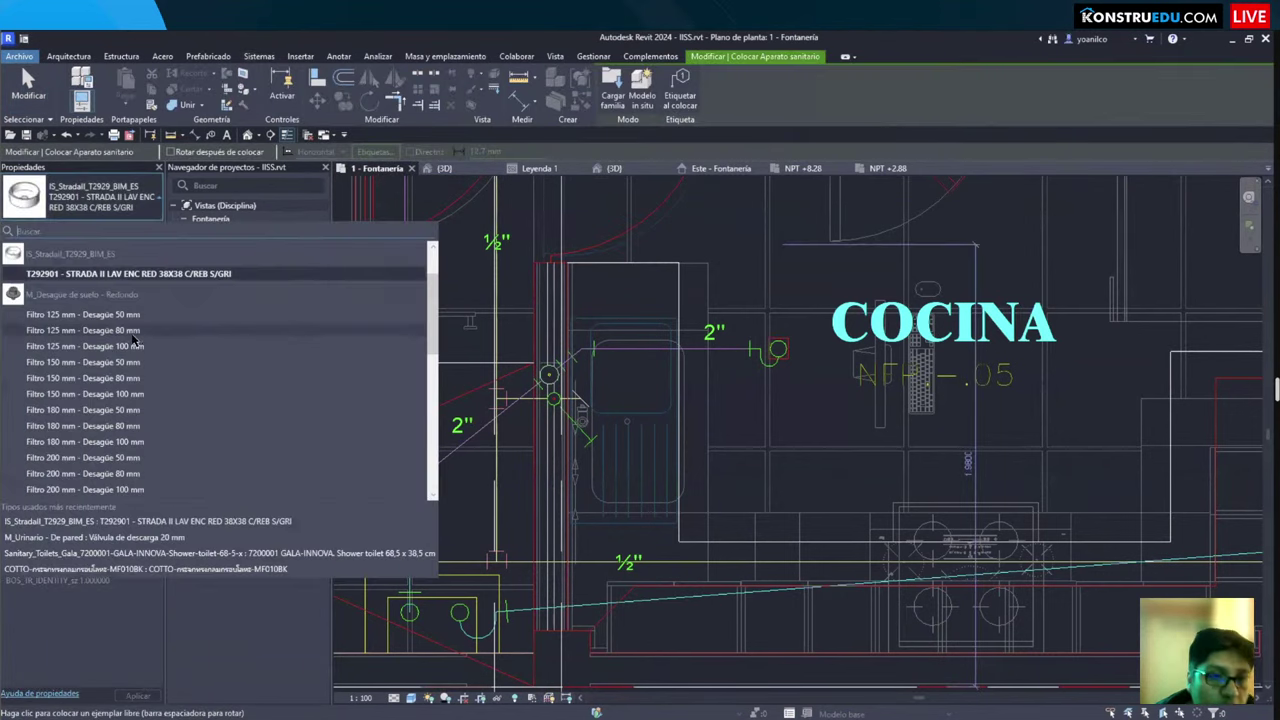
{"action": "scroll", "coordinate": [100, 330], "scroll_direction": "down", "scroll_amount": 5}
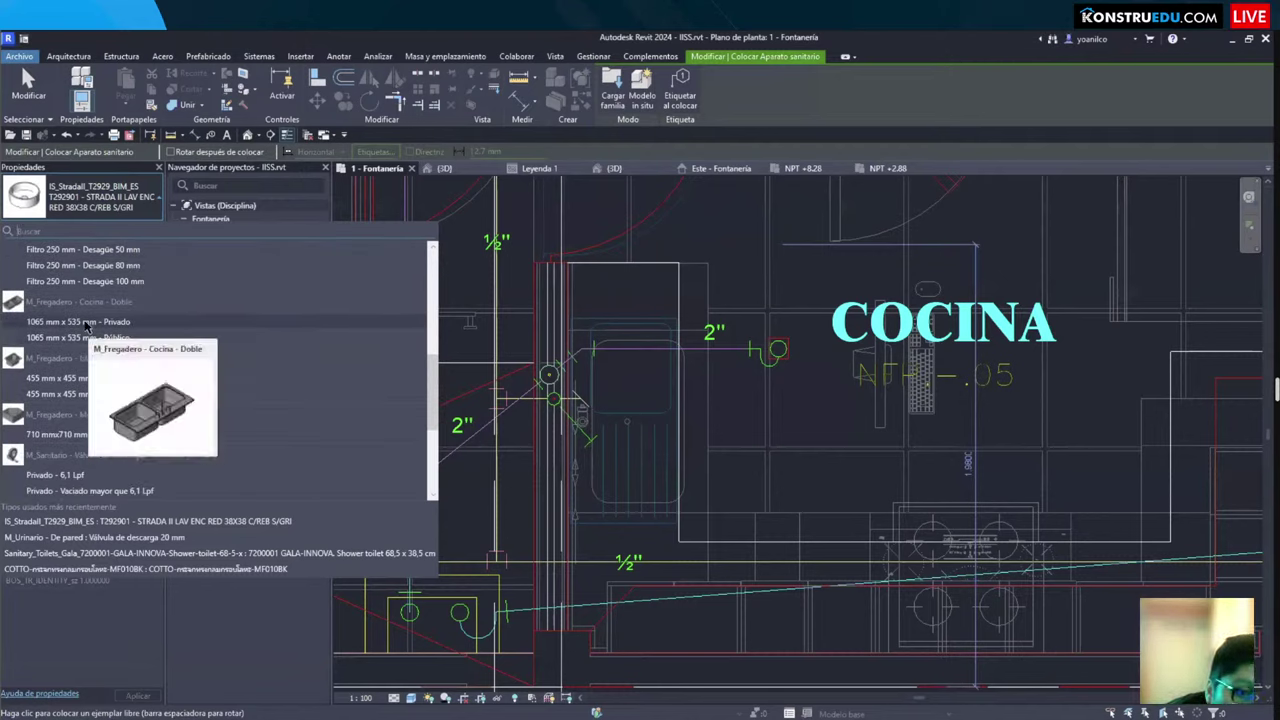
{"action": "left_click", "coordinate": [87, 326]}
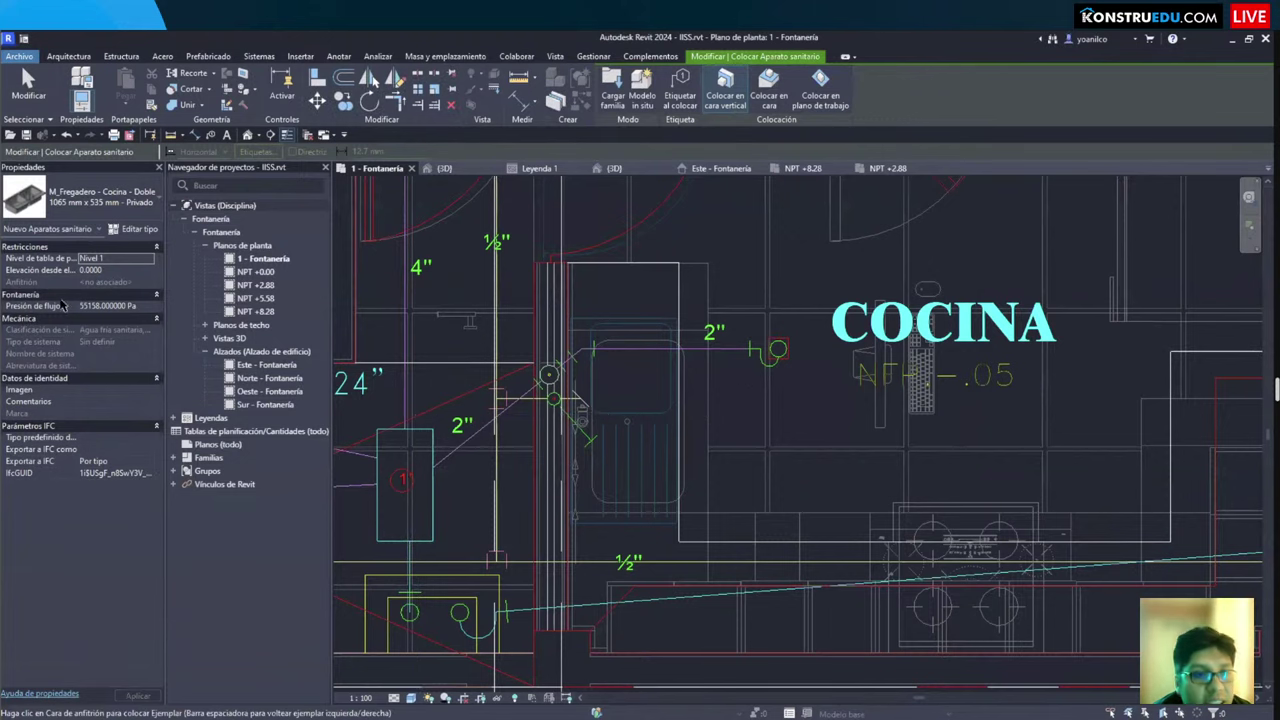
{"action": "left_click_drag", "start_coordinate": [5, 271], "coordinate": [163, 292]}
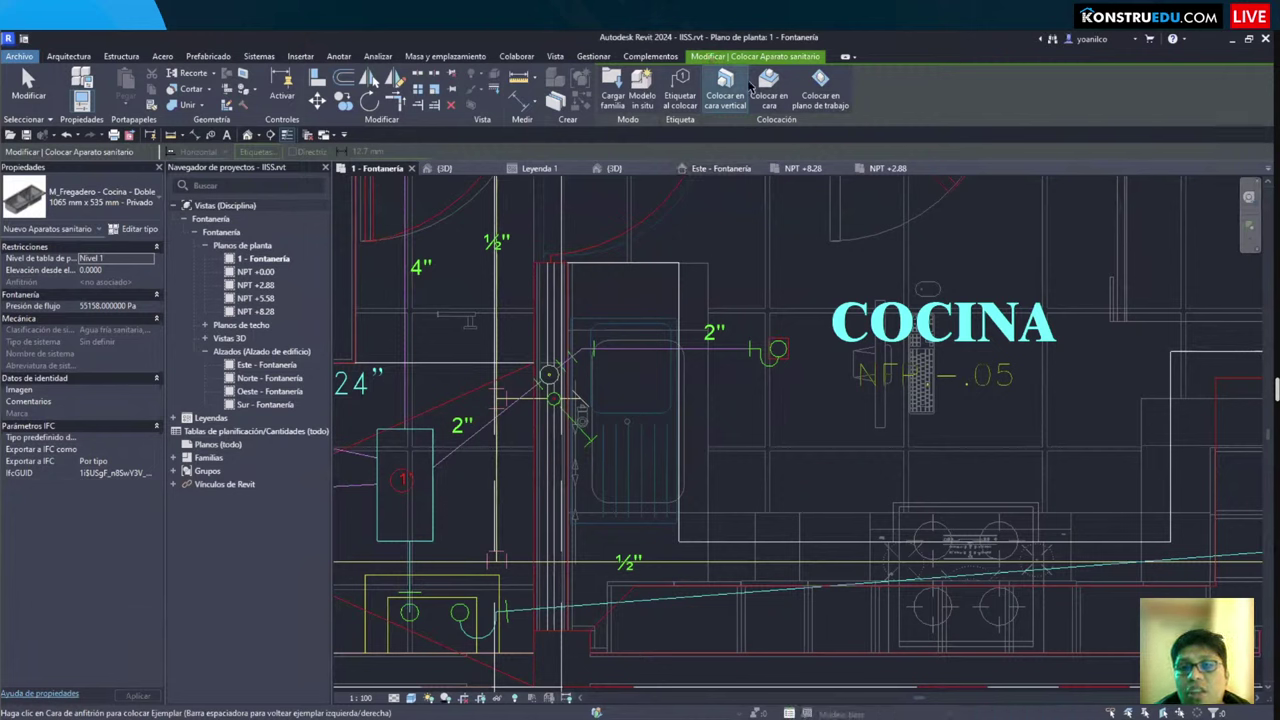
Step: Place the double sink on a face, rotated 90°, against the COCINA kitchen wall
{"action": "left_click", "coordinate": [769, 86]}
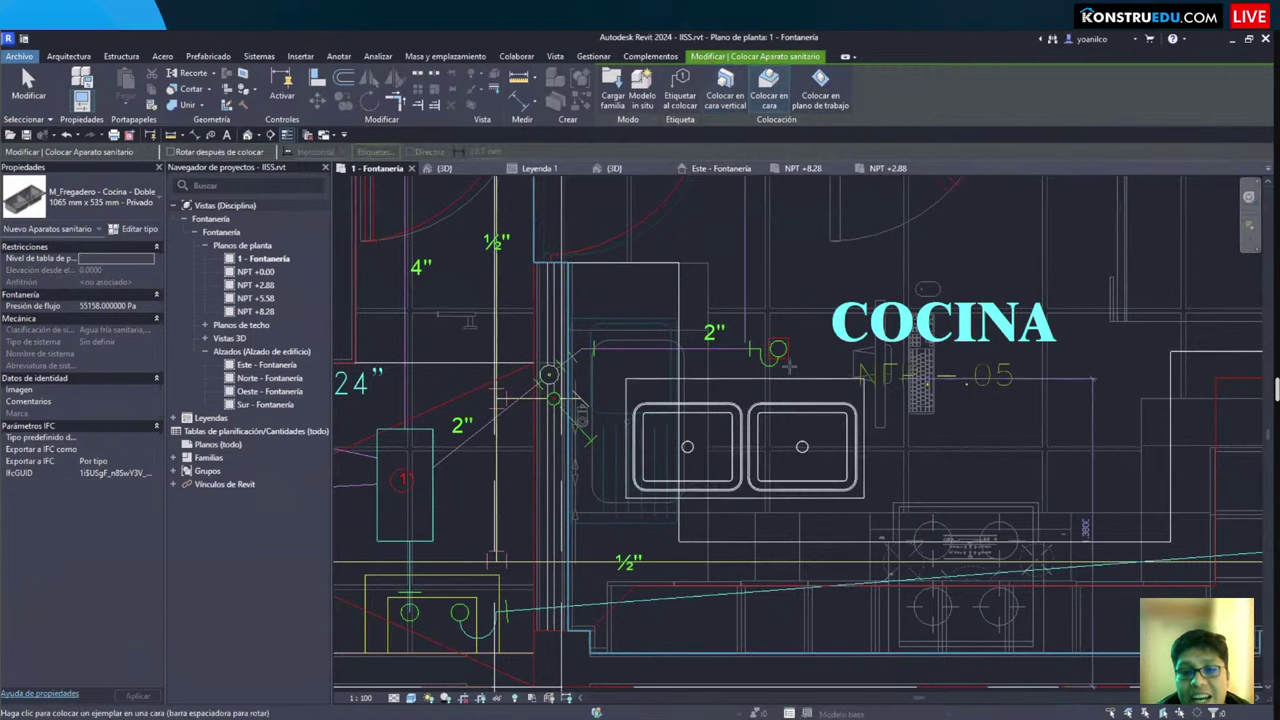
{"action": "key", "text": "space"}
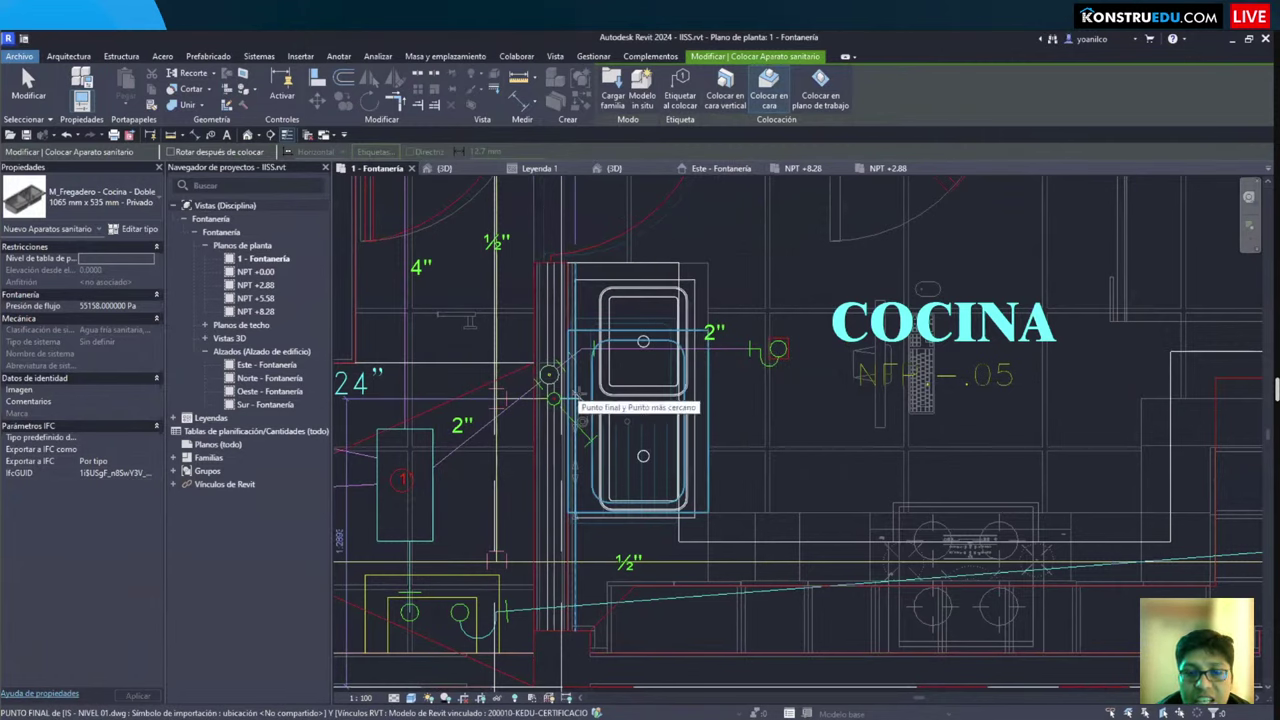
{"action": "left_click", "coordinate": [580, 395]}
{"action": "key", "text": "Escape"}
{"action": "key", "text": "Escape"}
{"action": "left_click", "coordinate": [651, 372]}
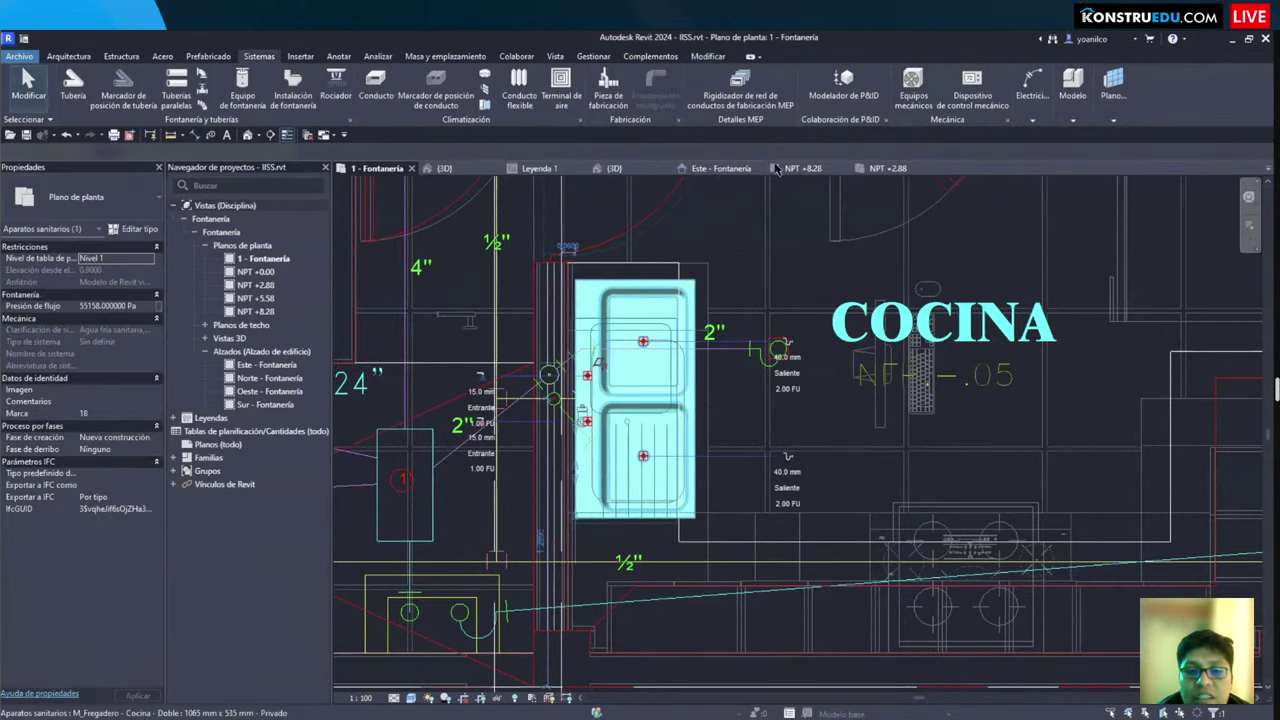
{"action": "scroll", "coordinate": [605, 440], "scroll_direction": "down", "scroll_amount": 3}
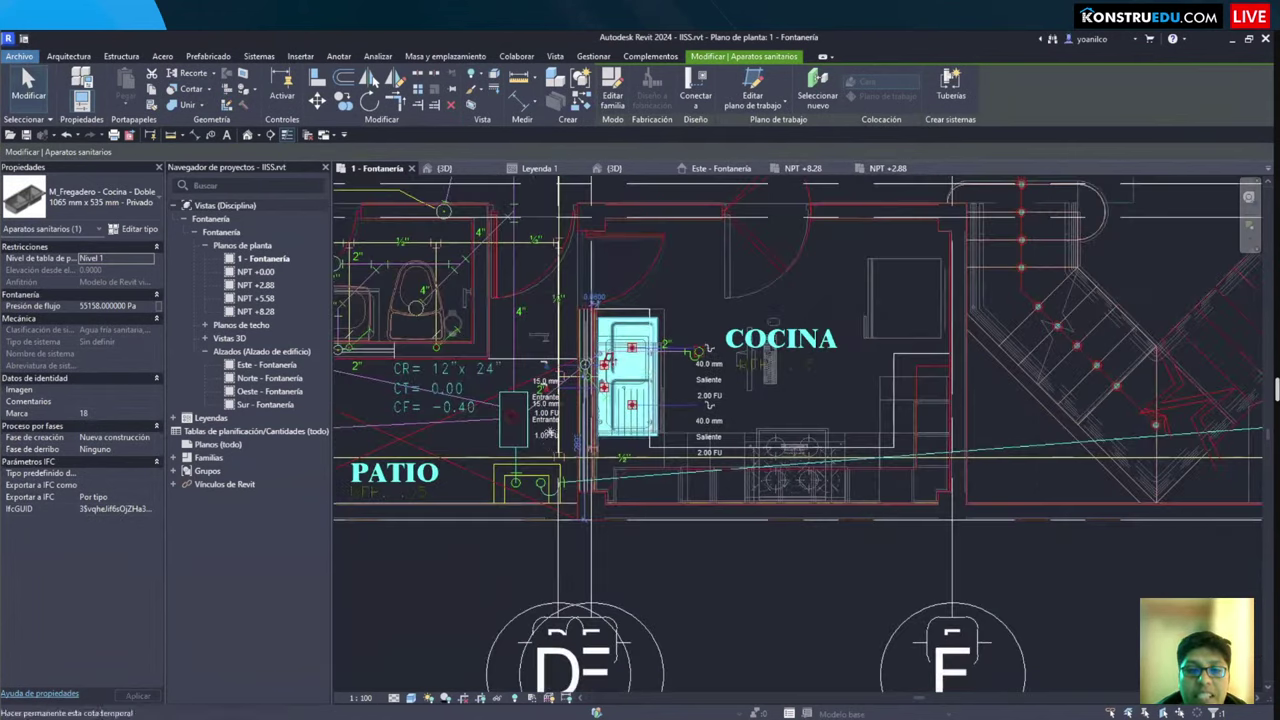
{"action": "key", "text": "Escape"}
{"action": "scroll", "coordinate": [571, 435], "scroll_direction": "up", "scroll_amount": 2}
Step: Draw a section line across the kitchen sink and open the new section view
{"action": "left_click", "coordinate": [270, 134]}
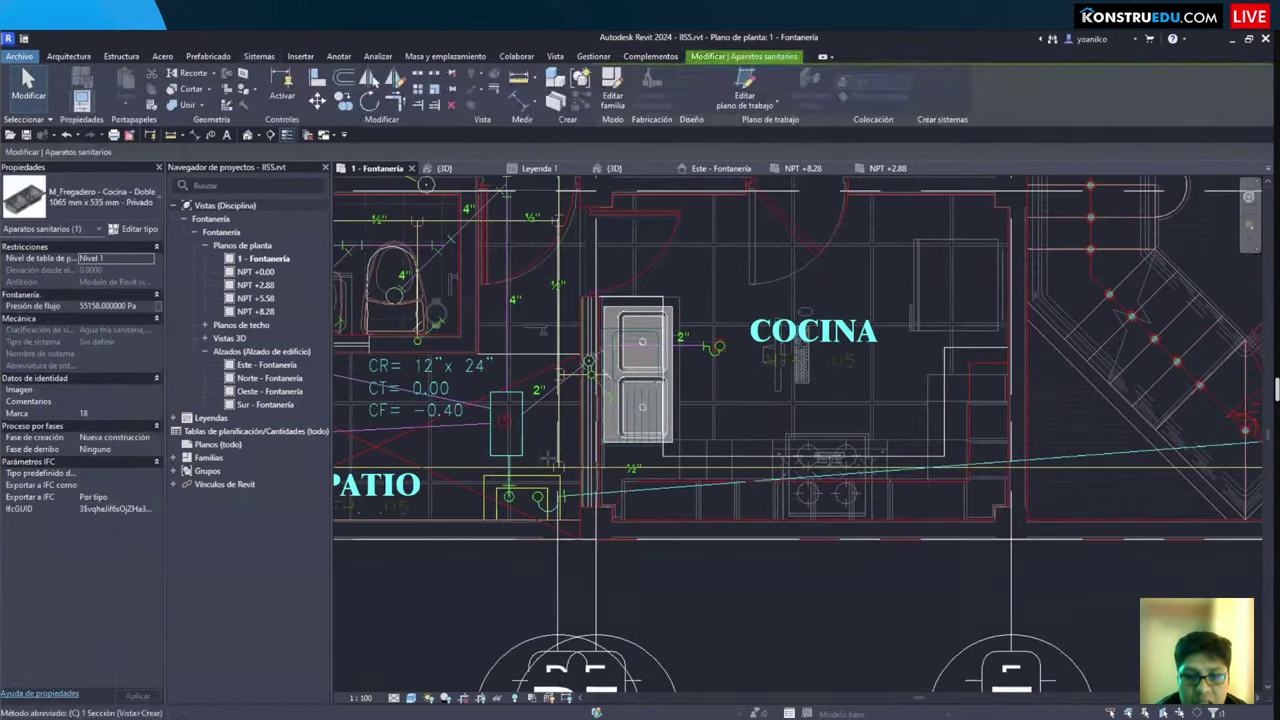
{"action": "left_click", "coordinate": [700, 460]}
{"action": "left_click", "coordinate": [460, 383]}
{"action": "key", "text": "Escape"}
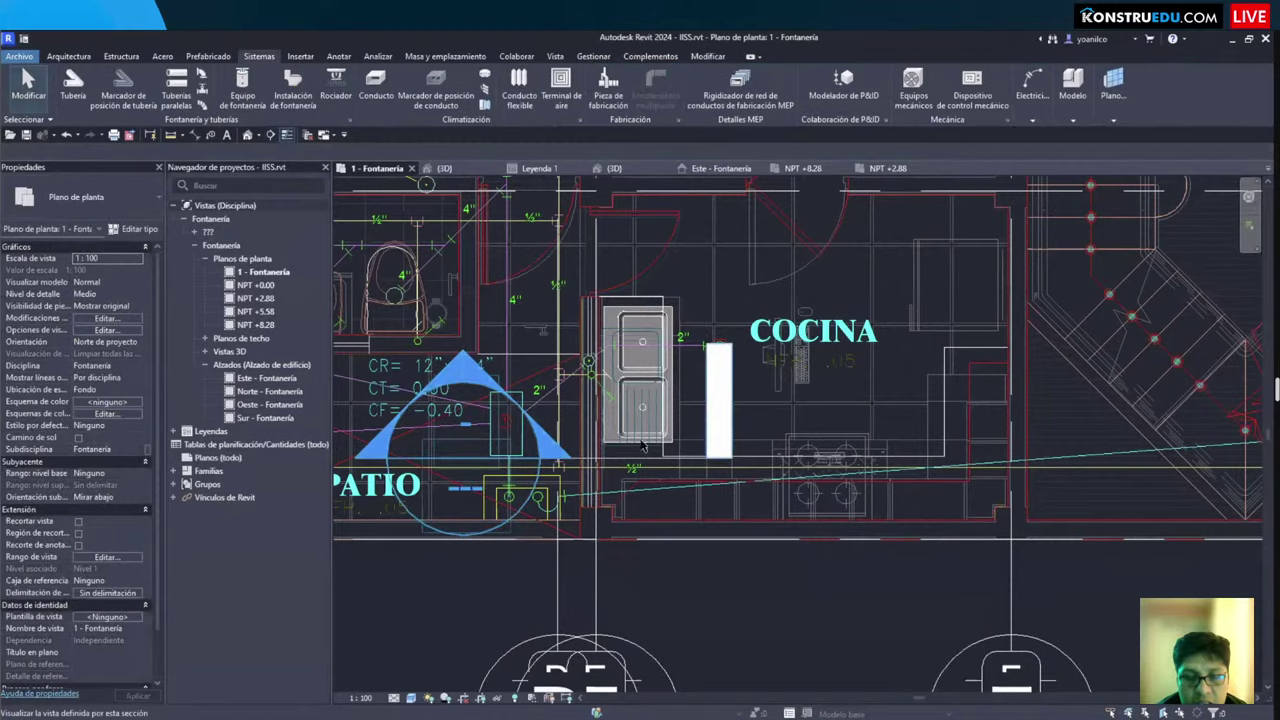
{"action": "double_click", "coordinate": [460, 383]}
Step: Frame the sink in the section view and check the linked architectural model
{"action": "scroll", "coordinate": [754, 515], "scroll_direction": "up", "scroll_amount": 5}
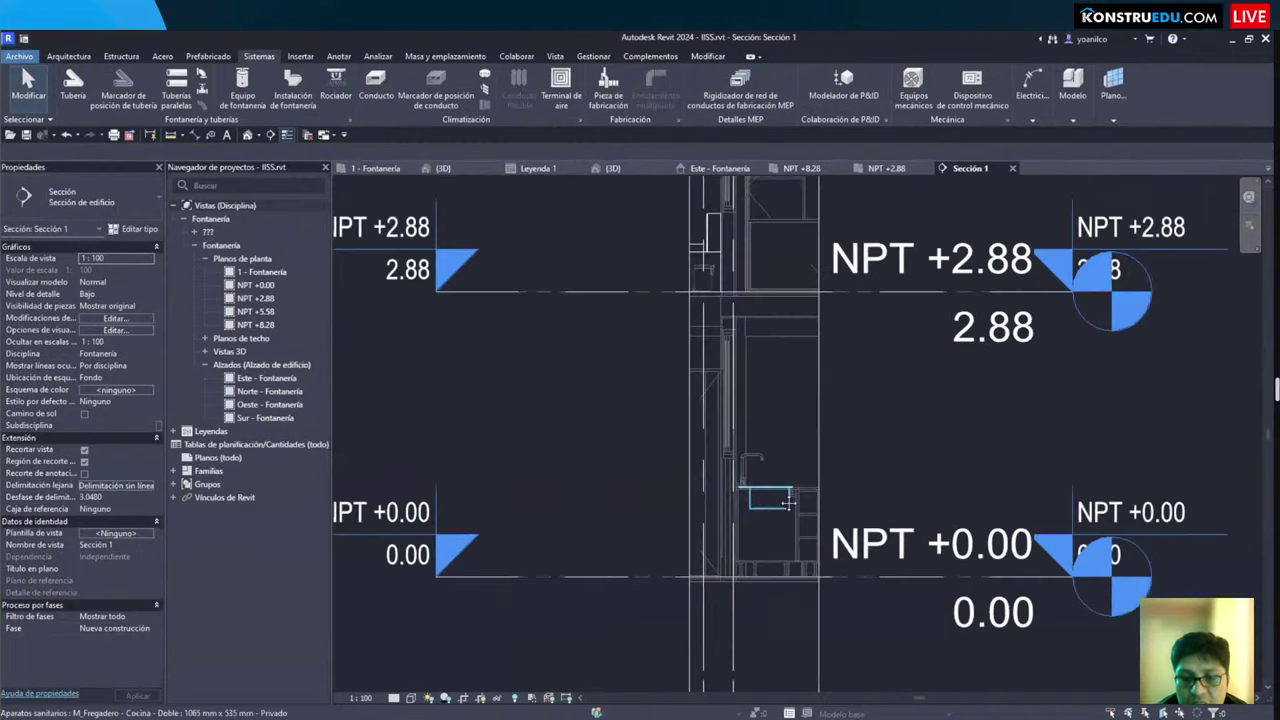
{"action": "left_click", "coordinate": [765, 492]}
{"action": "scroll", "coordinate": [706, 392], "scroll_direction": "up", "scroll_amount": 2}
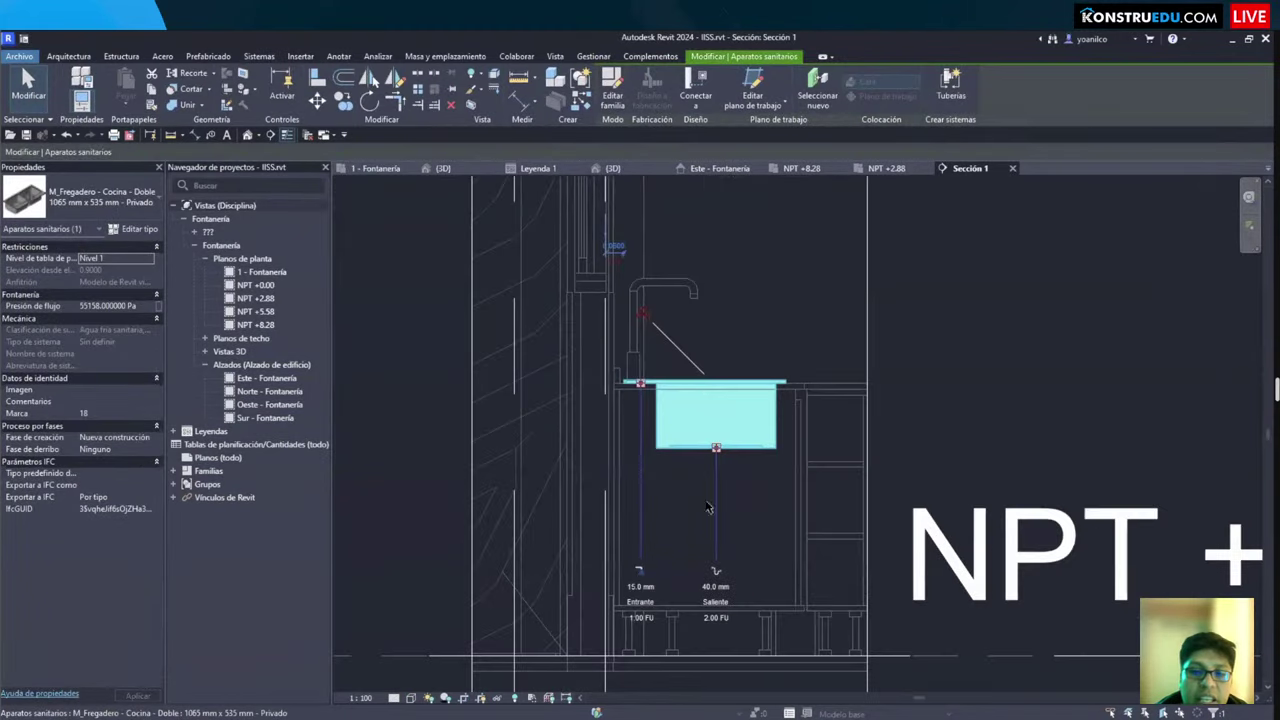
{"action": "middle_click_drag", "start_coordinate": [706, 392], "coordinate": [547, 325]}
{"action": "left_click", "coordinate": [649, 410]}
{"action": "key", "text": "d"}
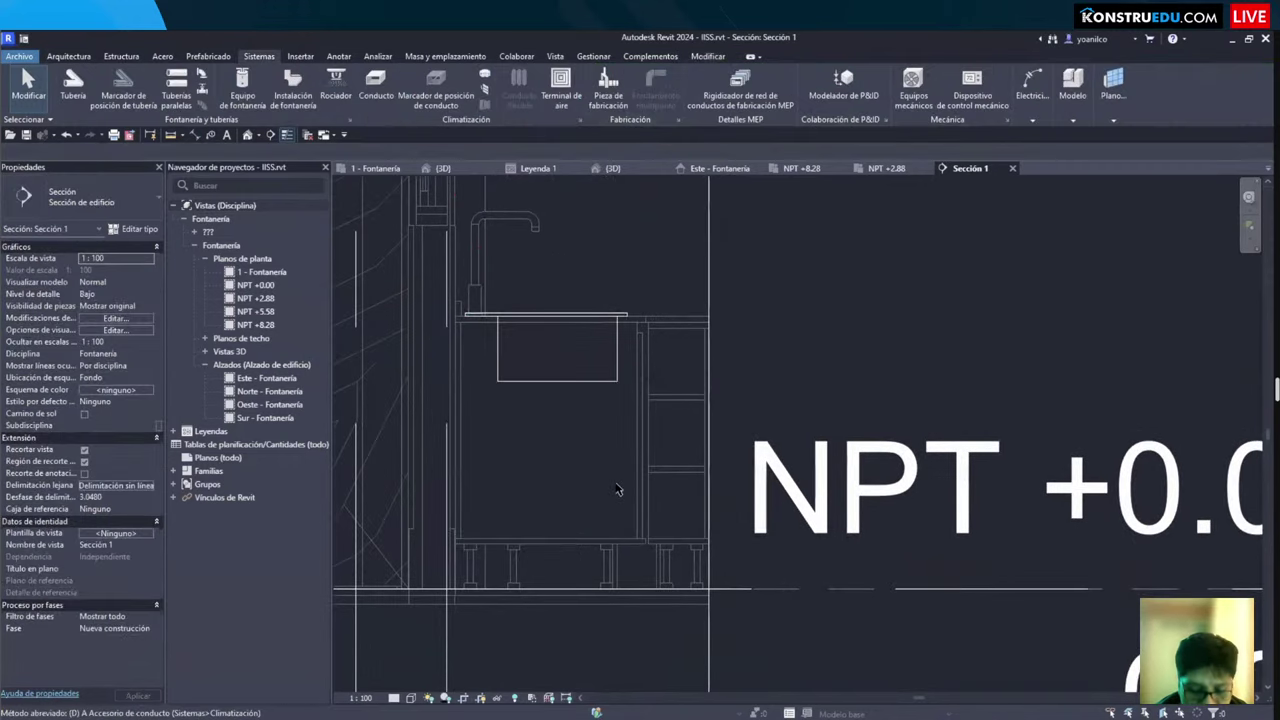
{"action": "left_click", "coordinate": [605, 484]}
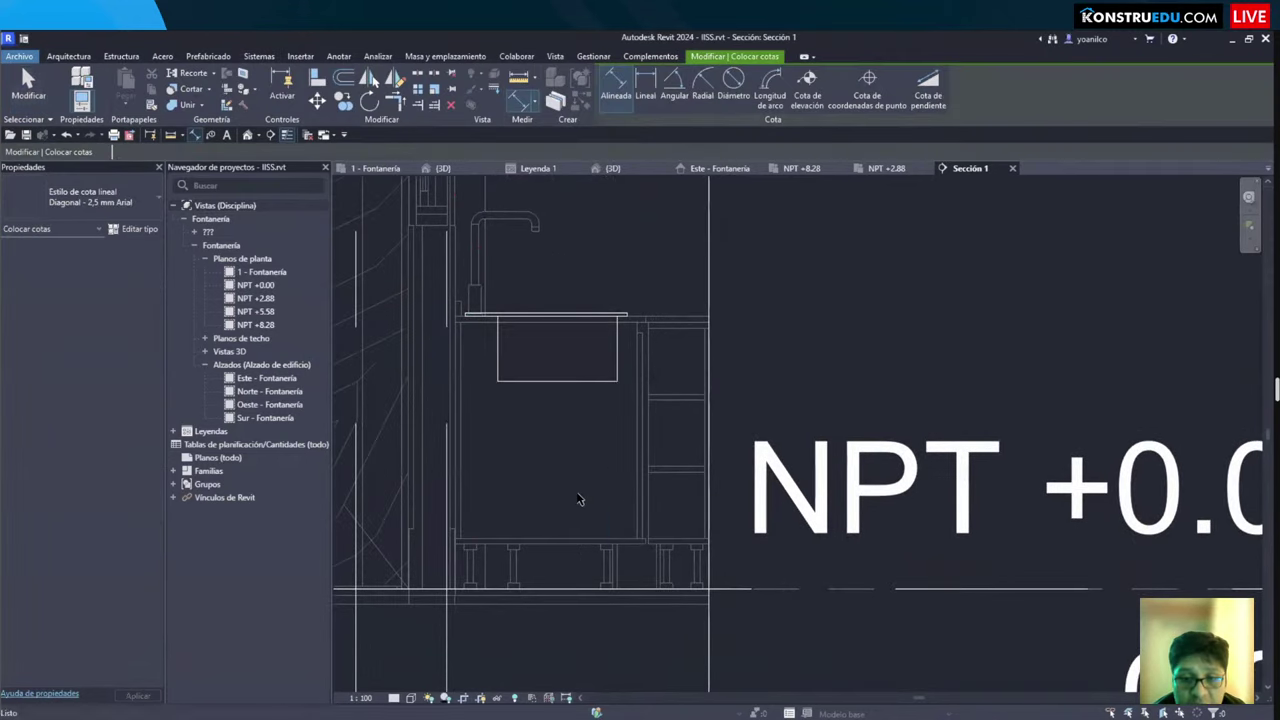
{"action": "key", "text": "Escape"}
Step: Tab-select the cabinet inside the linked model, then select the kitchen sink
{"action": "scroll", "coordinate": [627, 323], "scroll_direction": "up", "scroll_amount": 2}
{"action": "left_click", "coordinate": [583, 321]}
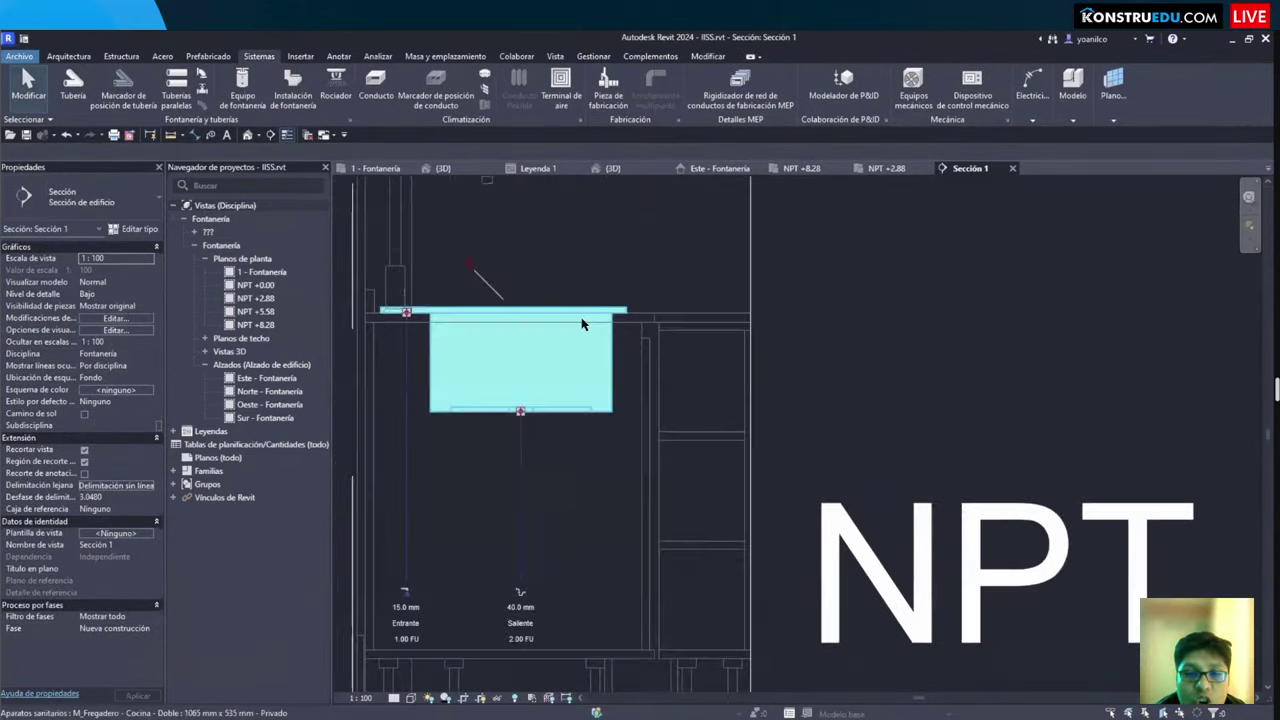
{"action": "key", "text": "Escape"}
{"action": "left_click", "coordinate": [665, 330]}
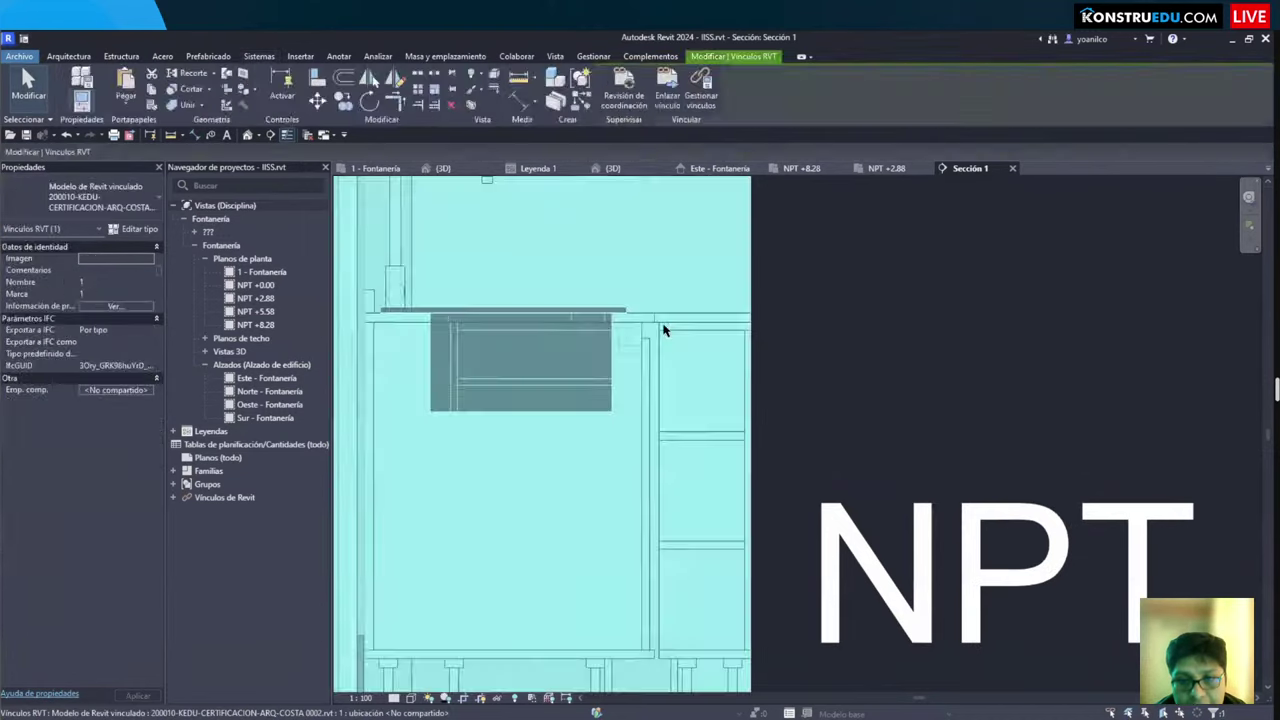
{"action": "key", "text": "Escape"}
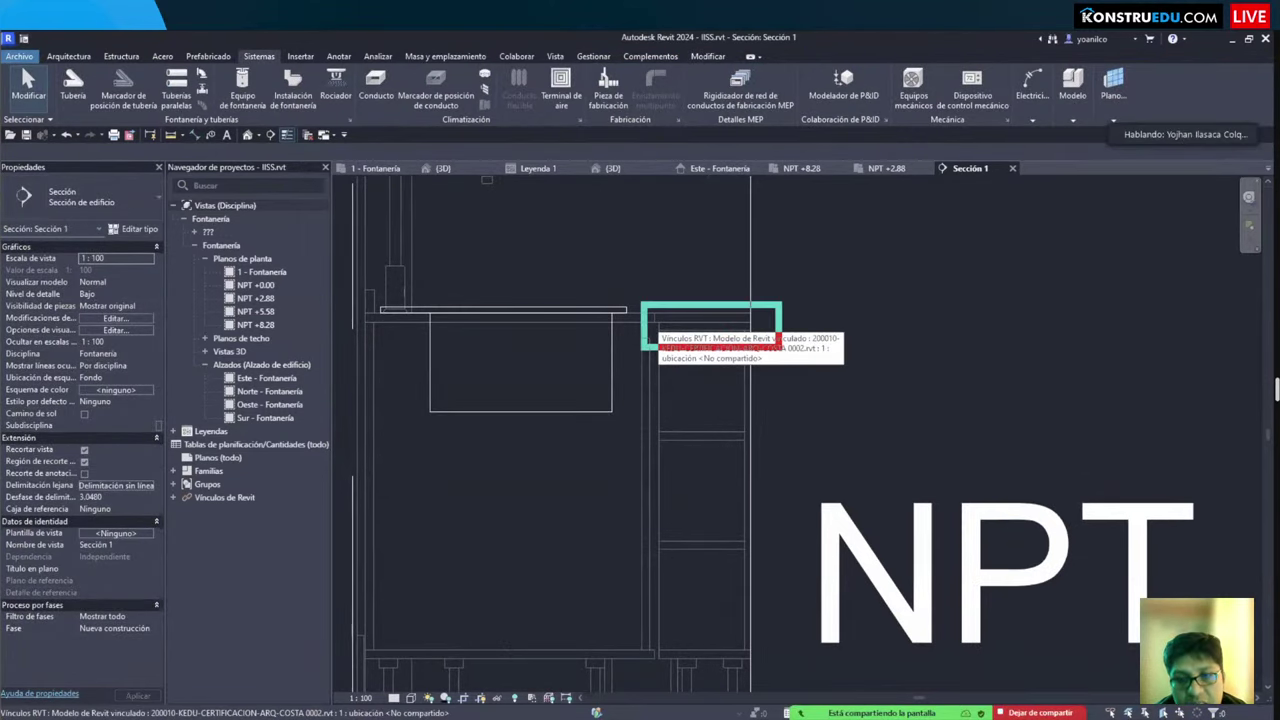
{"action": "key", "text": "Tab"}
{"action": "left_click", "coordinate": [645, 412]}
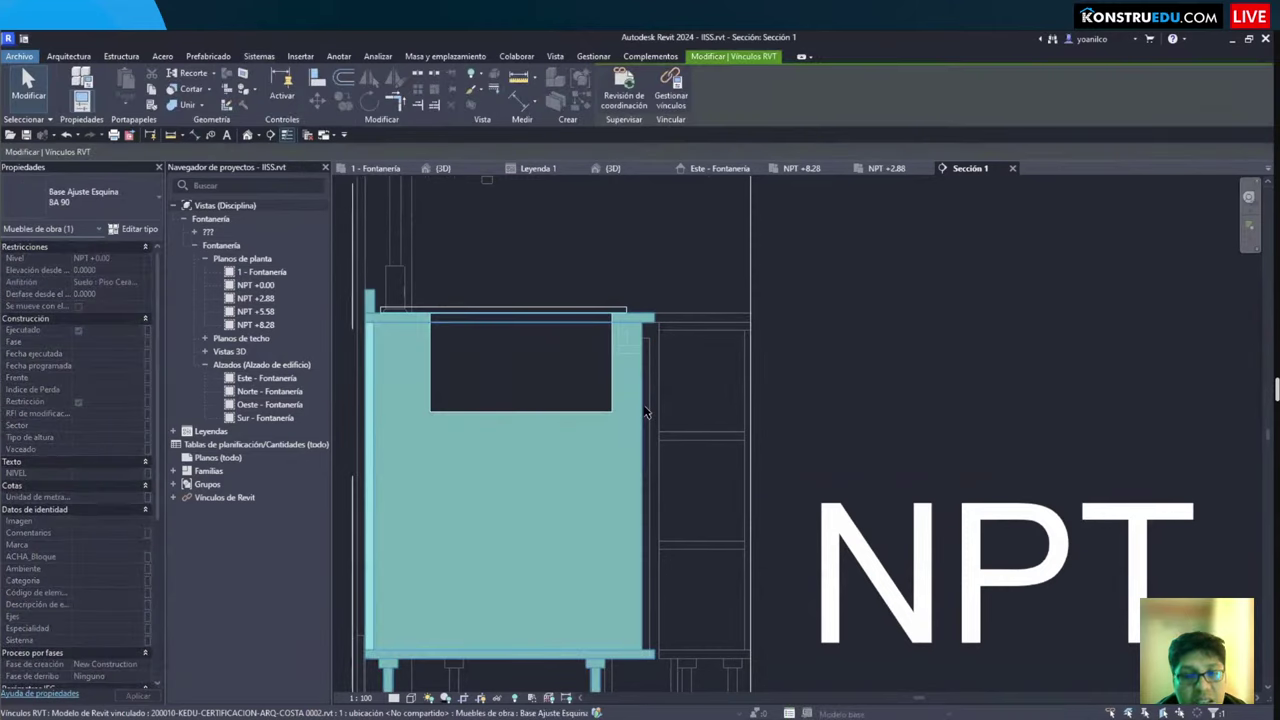
{"action": "key", "text": "Escape"}
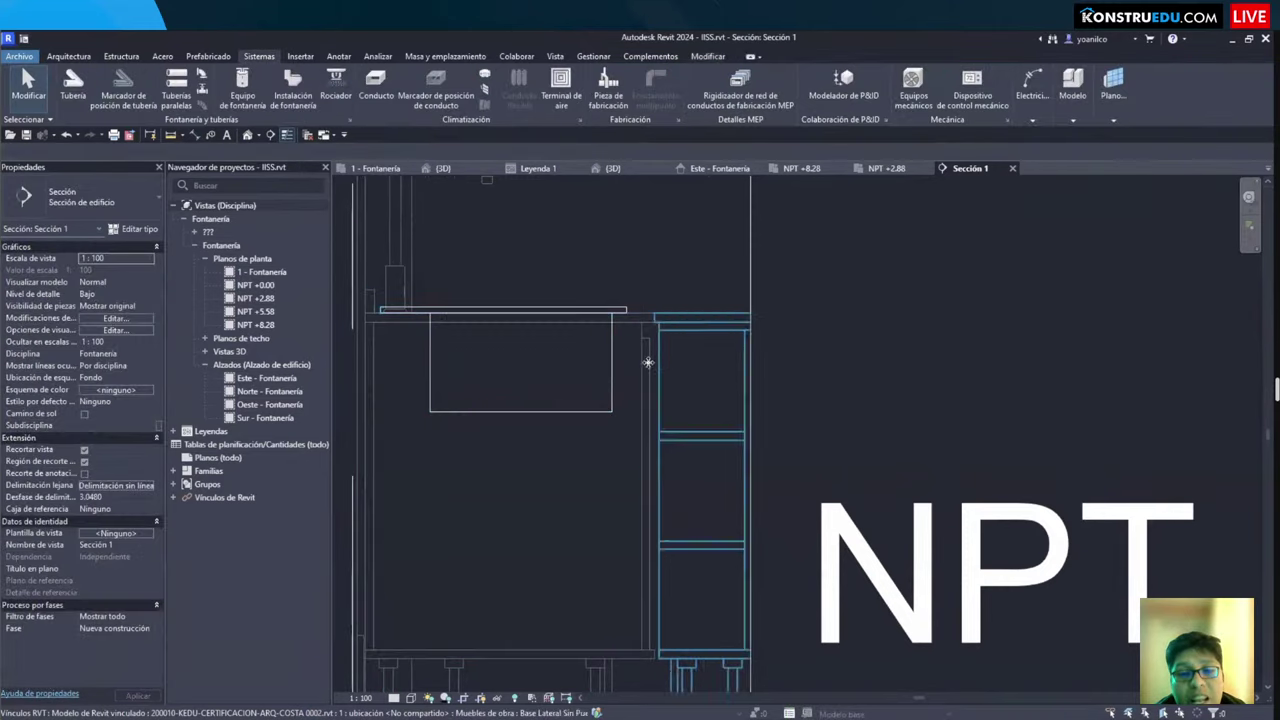
{"action": "scroll", "coordinate": [592, 248], "scroll_direction": "down", "scroll_amount": 2}
{"action": "scroll", "coordinate": [580, 290], "scroll_direction": "down", "scroll_amount": 1}
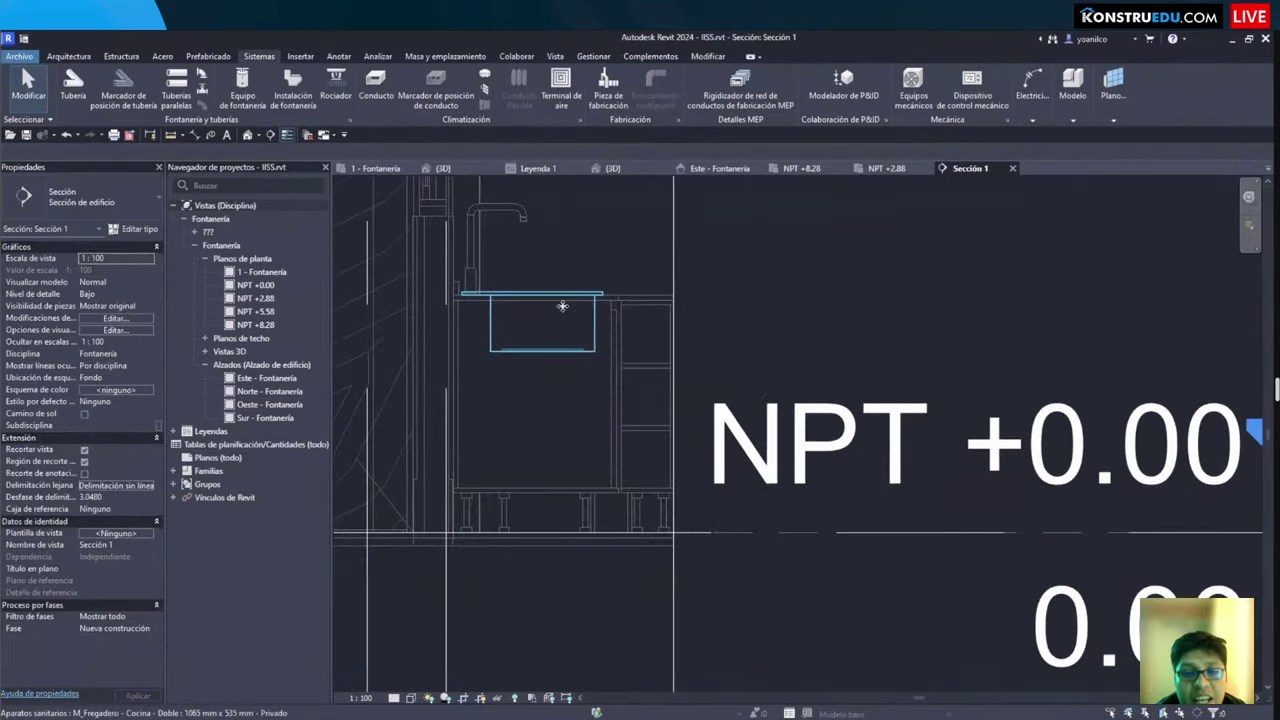
{"action": "left_click", "coordinate": [563, 305]}
Step: Open a 3D view boxed around the sink with BX and centre it
{"action": "key", "text": "b"}
{"action": "key", "text": "x"}
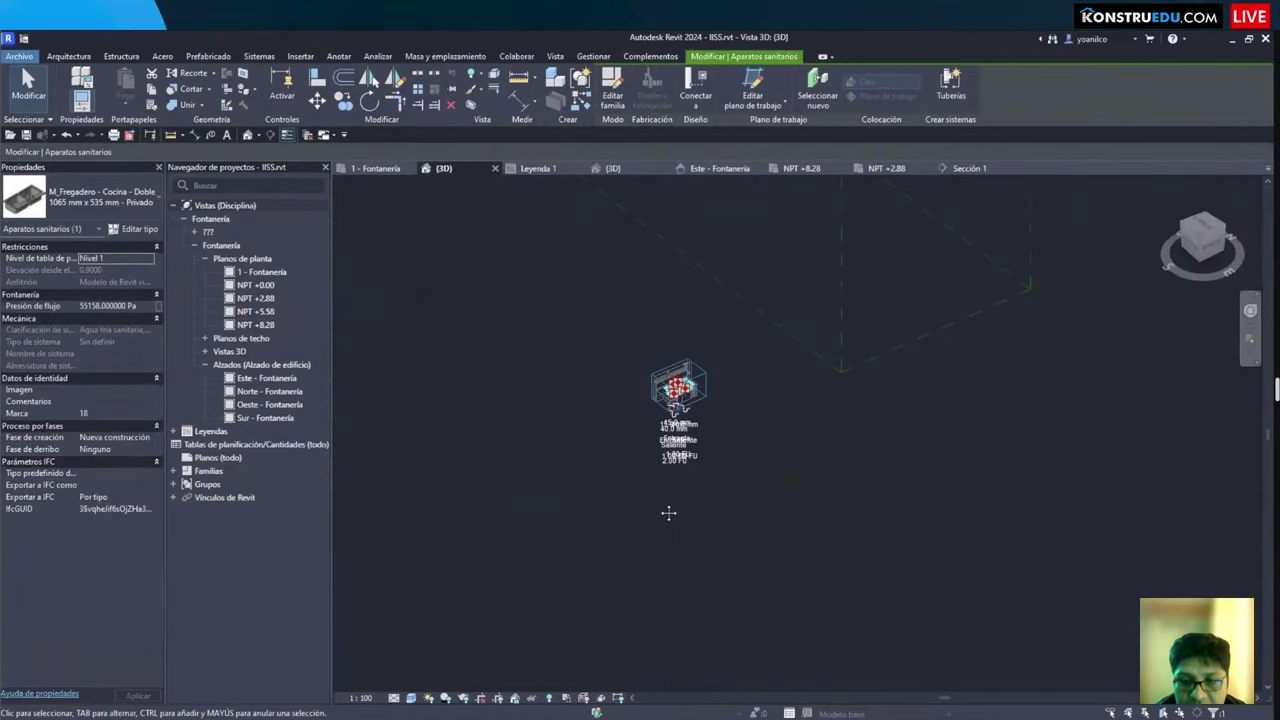
{"action": "key", "text": "Escape"}
{"action": "scroll", "coordinate": [1017, 300], "scroll_direction": "up", "scroll_amount": 3}
{"action": "left_click", "coordinate": [1037, 286]}
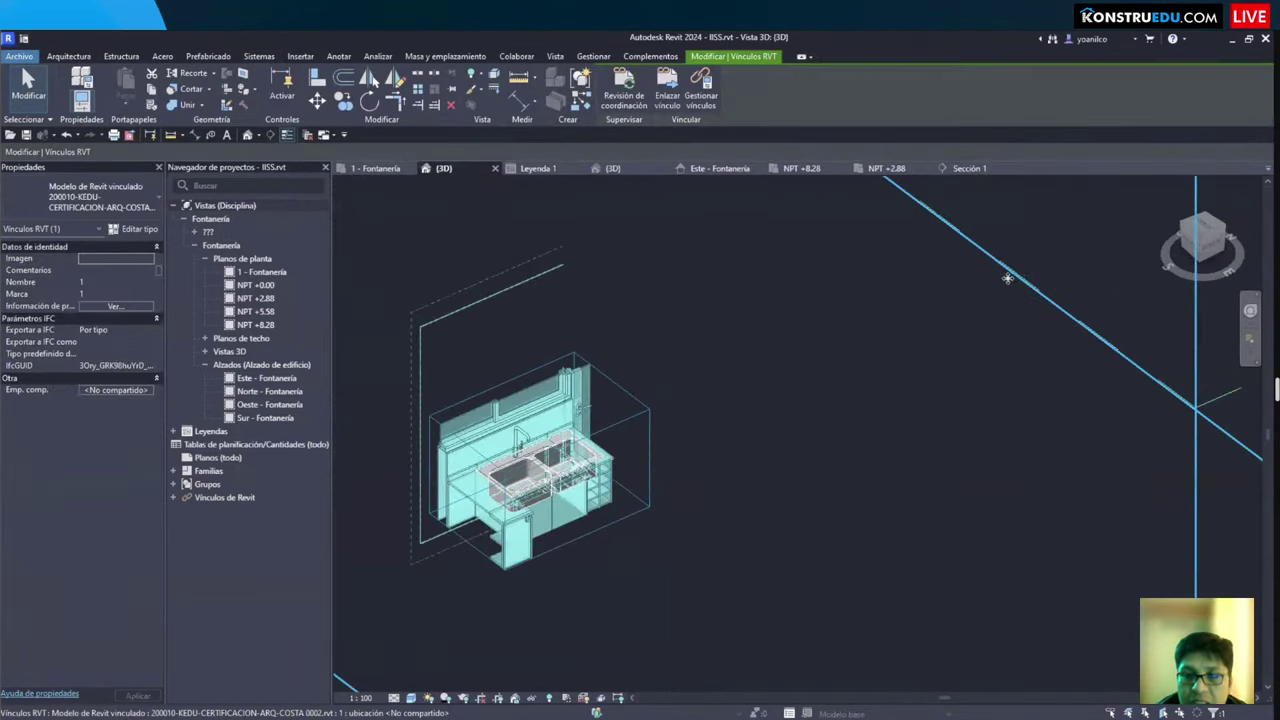
{"action": "scroll", "coordinate": [900, 330], "scroll_direction": "down", "scroll_amount": 2}
{"action": "key", "text": "Escape"}
{"action": "scroll", "coordinate": [940, 393], "scroll_direction": "up", "scroll_amount": 4}
{"action": "scroll", "coordinate": [651, 537], "scroll_direction": "up", "scroll_amount": 3}
{"action": "middle_click_drag", "start_coordinate": [651, 537], "coordinate": [678, 465]}
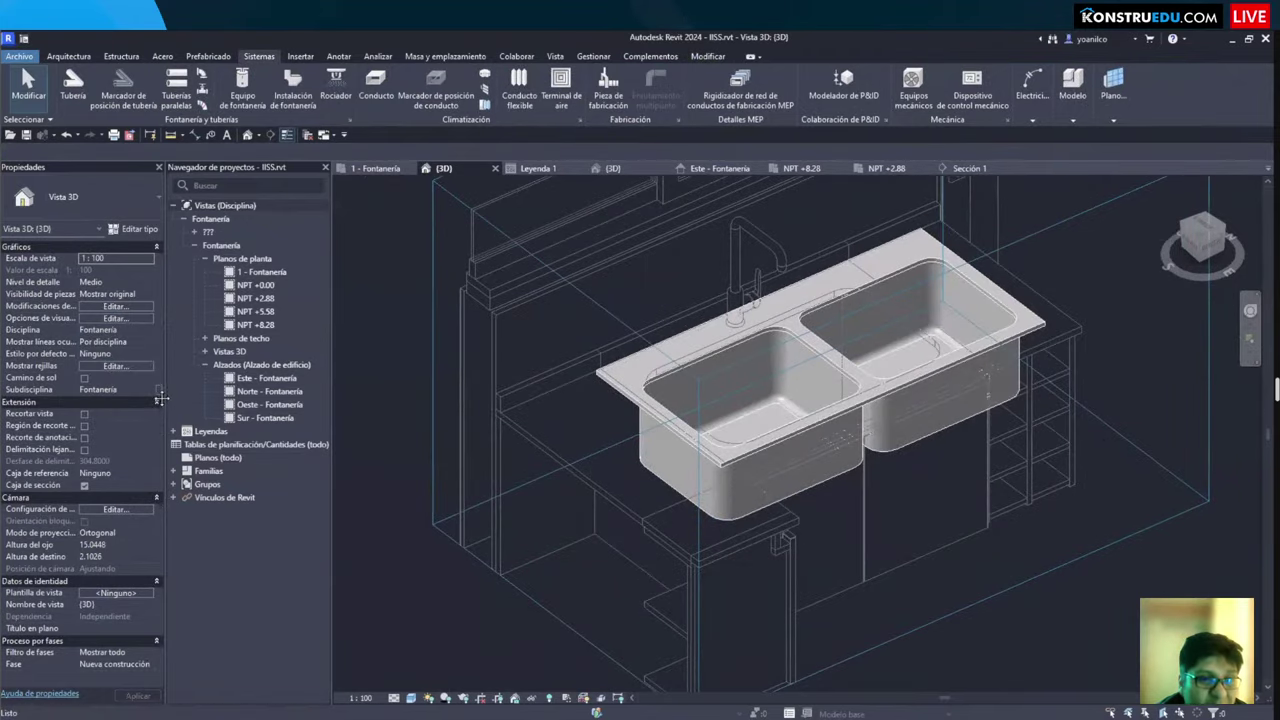
Step: Change the 3D view's Disciplina from Fontanería to Coordinación
{"action": "left_click", "coordinate": [118, 389]}
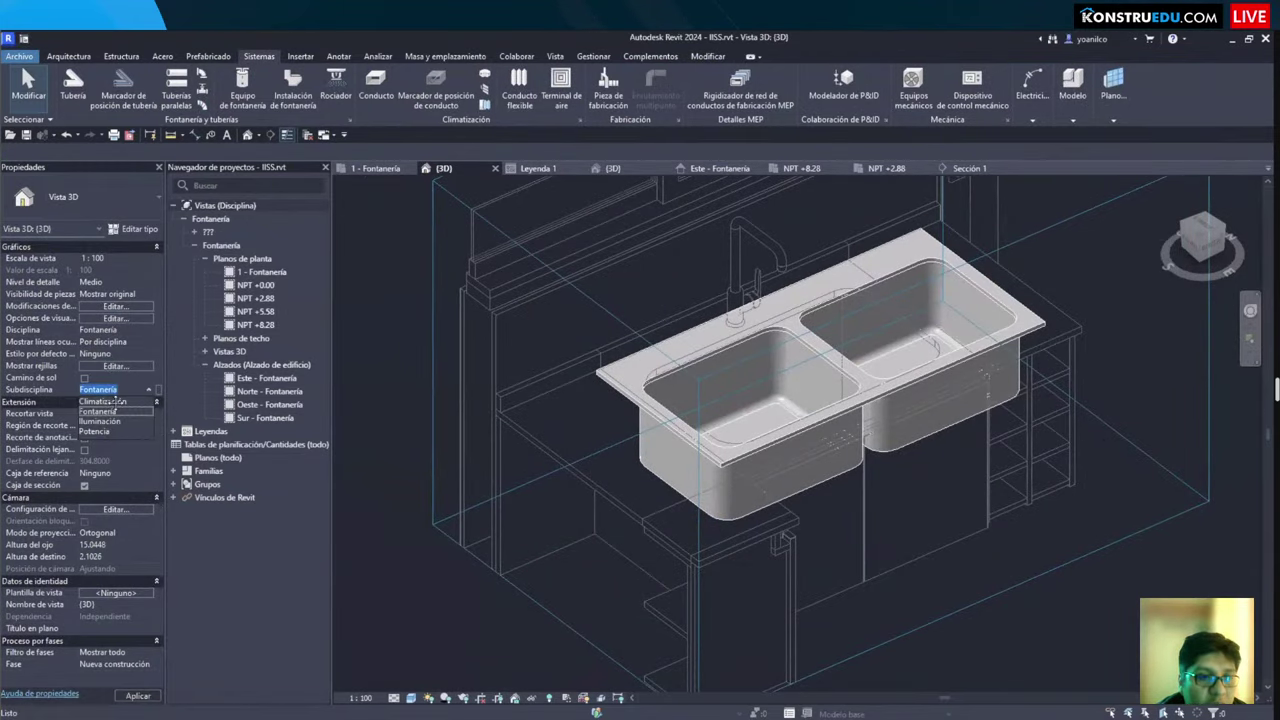
{"action": "left_click", "coordinate": [110, 410]}
{"action": "left_click", "coordinate": [140, 330]}
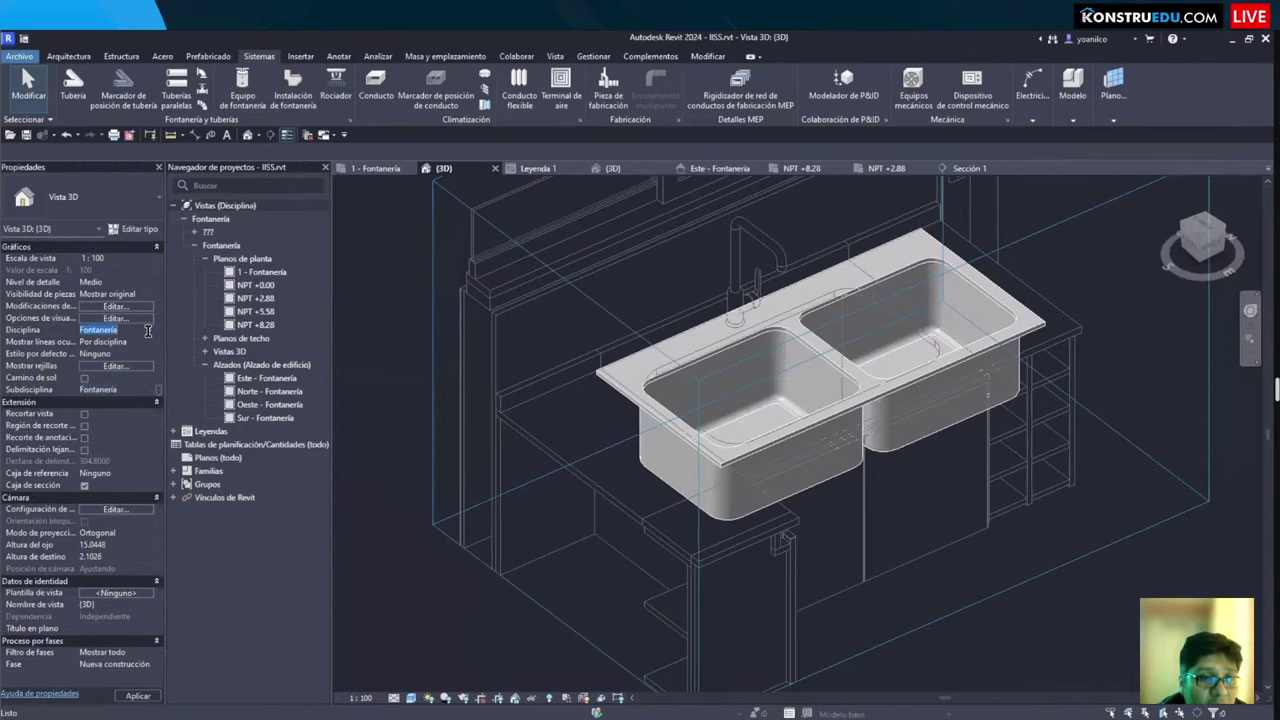
{"action": "left_click", "coordinate": [148, 330]}
{"action": "left_click", "coordinate": [100, 391]}
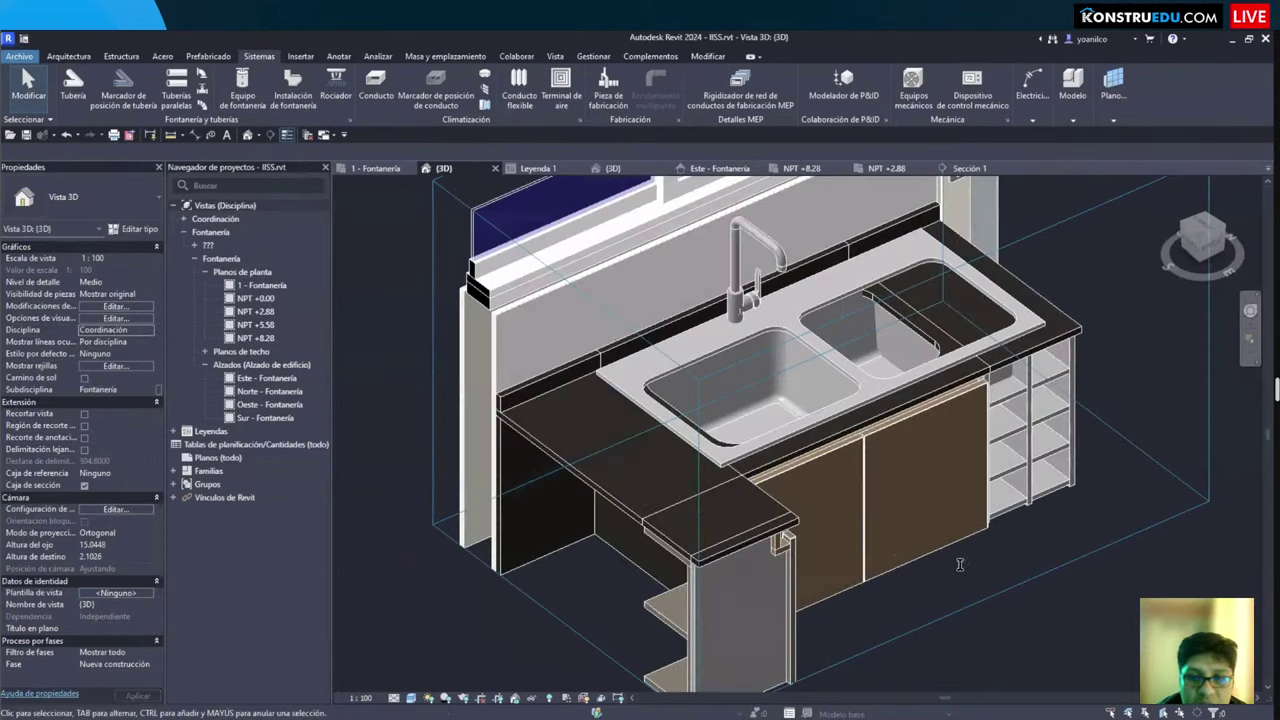
Step: Orbit and pan around the sink to inspect the coloured kitchen cabinet
{"action": "middle_click_drag", "start_coordinate": [957, 571], "coordinate": [916, 529], "text": "shift"}
{"action": "left_click", "coordinate": [815, 290]}
{"action": "middle_click_drag", "start_coordinate": [815, 290], "coordinate": [680, 295], "text": "shift"}
{"action": "middle_click_drag", "start_coordinate": [1005, 226], "coordinate": [985, 405], "text": "shift"}
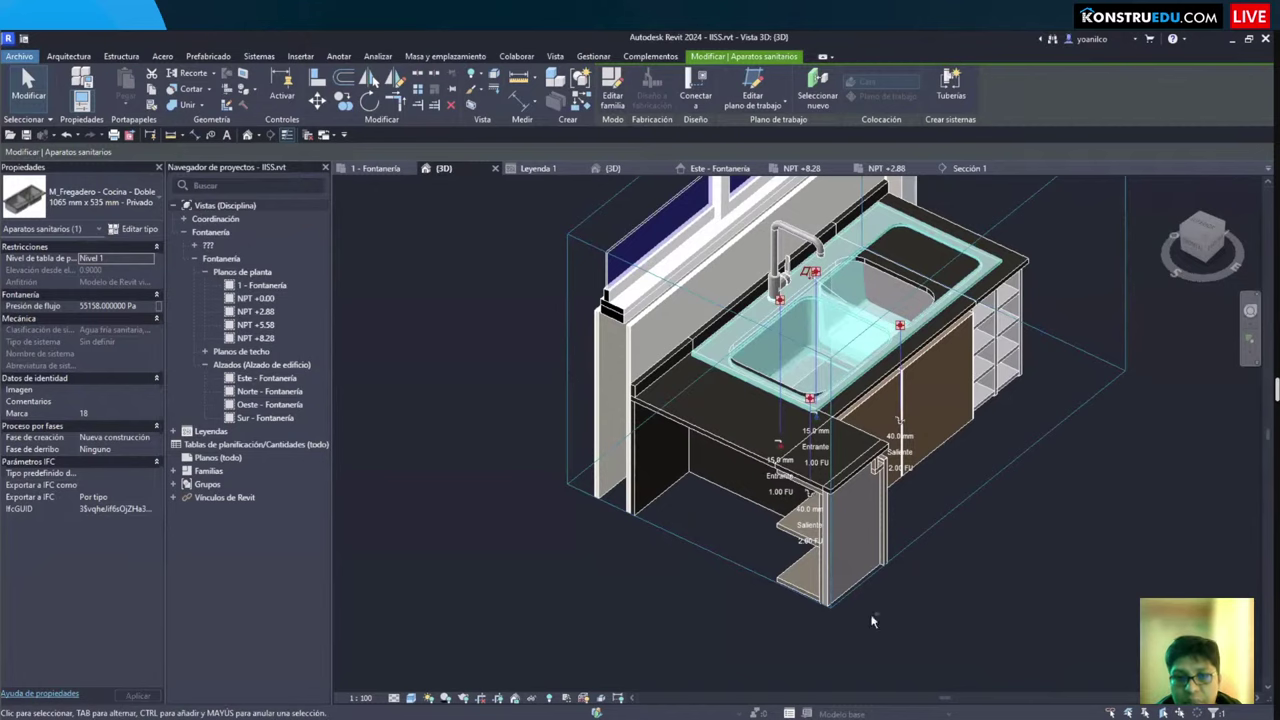
{"action": "key", "text": "Escape"}
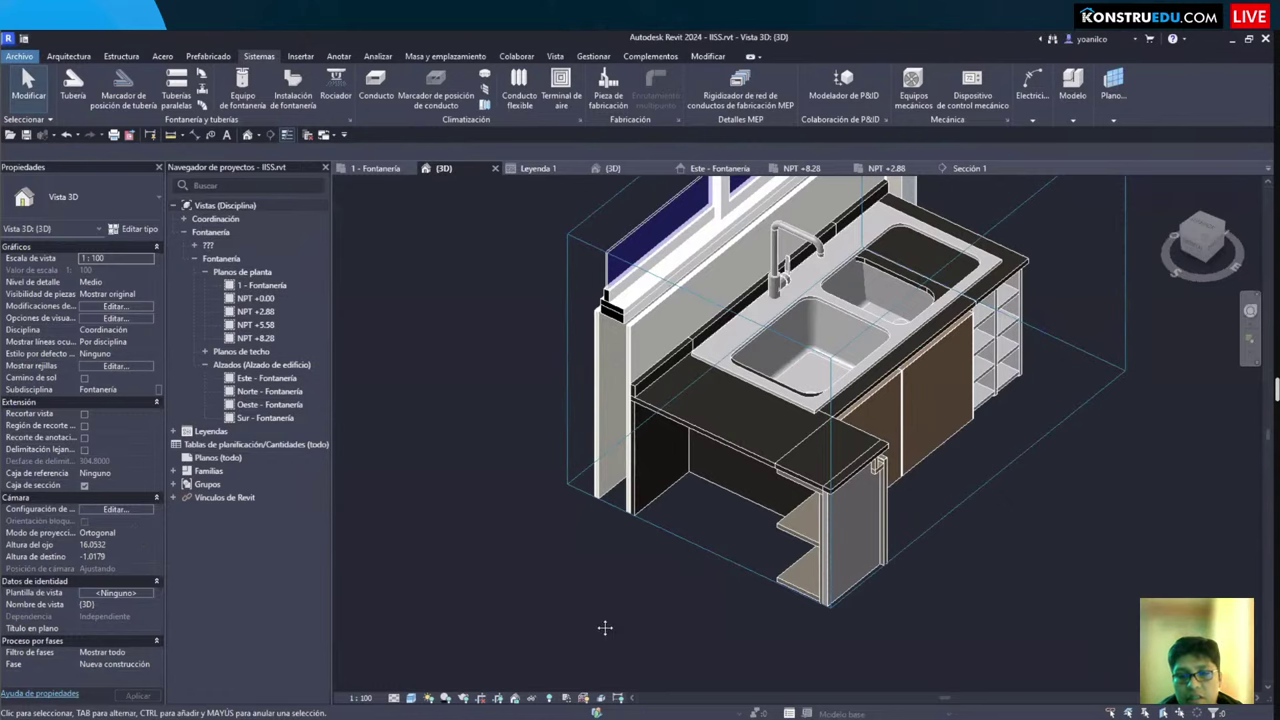
{"action": "middle_click_drag", "start_coordinate": [606, 623], "coordinate": [722, 643]}
{"action": "mouse_move", "coordinate": [397, 256]}
{"action": "left_mouse_down"}
{"action": "mouse_move", "coordinate": [585, 338]}
{"action": "mouse_move", "coordinate": [617, 326]}
{"action": "mouse_move", "coordinate": [597, 320]}
{"action": "mouse_move", "coordinate": [637, 288]}
{"action": "mouse_move", "coordinate": [618, 284]}
{"action": "mouse_move", "coordinate": [636, 269]}
{"action": "mouse_move", "coordinate": [638, 303]}
{"action": "mouse_move", "coordinate": [630, 280]}
{"action": "left_mouse_up"}
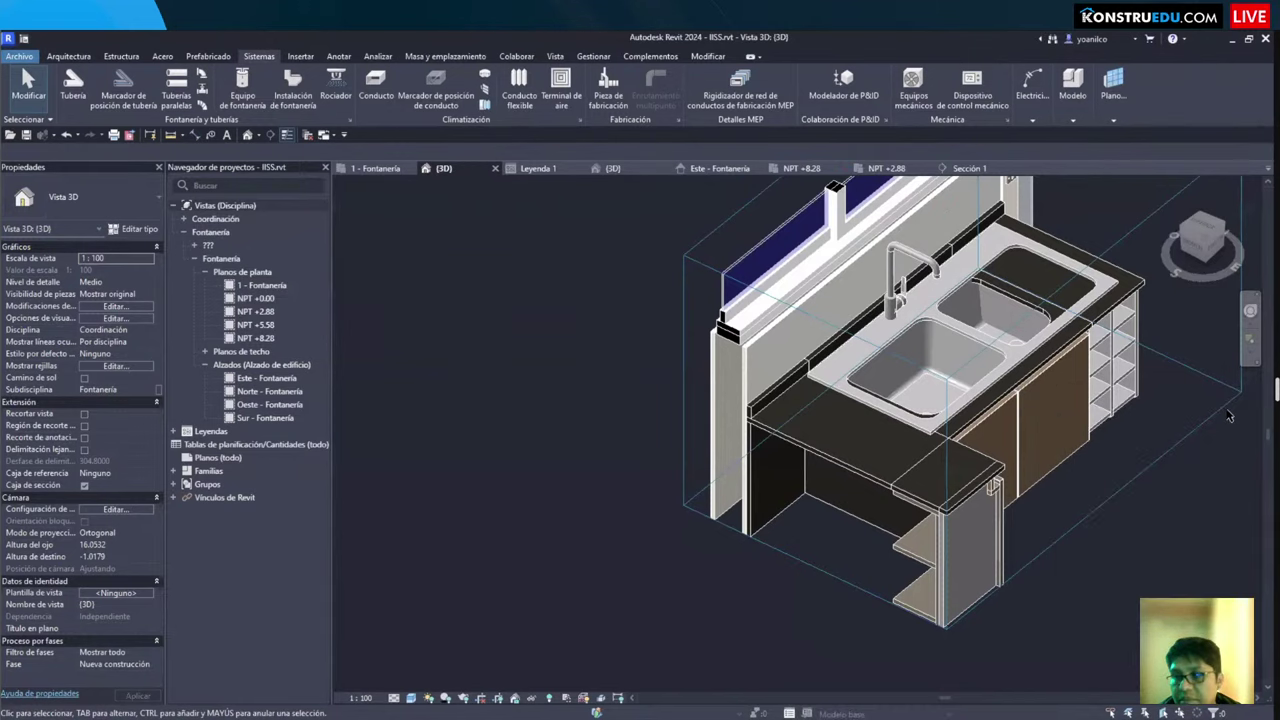
Step: Start a new family and move to the English family templates folder
{"action": "left_click", "coordinate": [19, 56]}
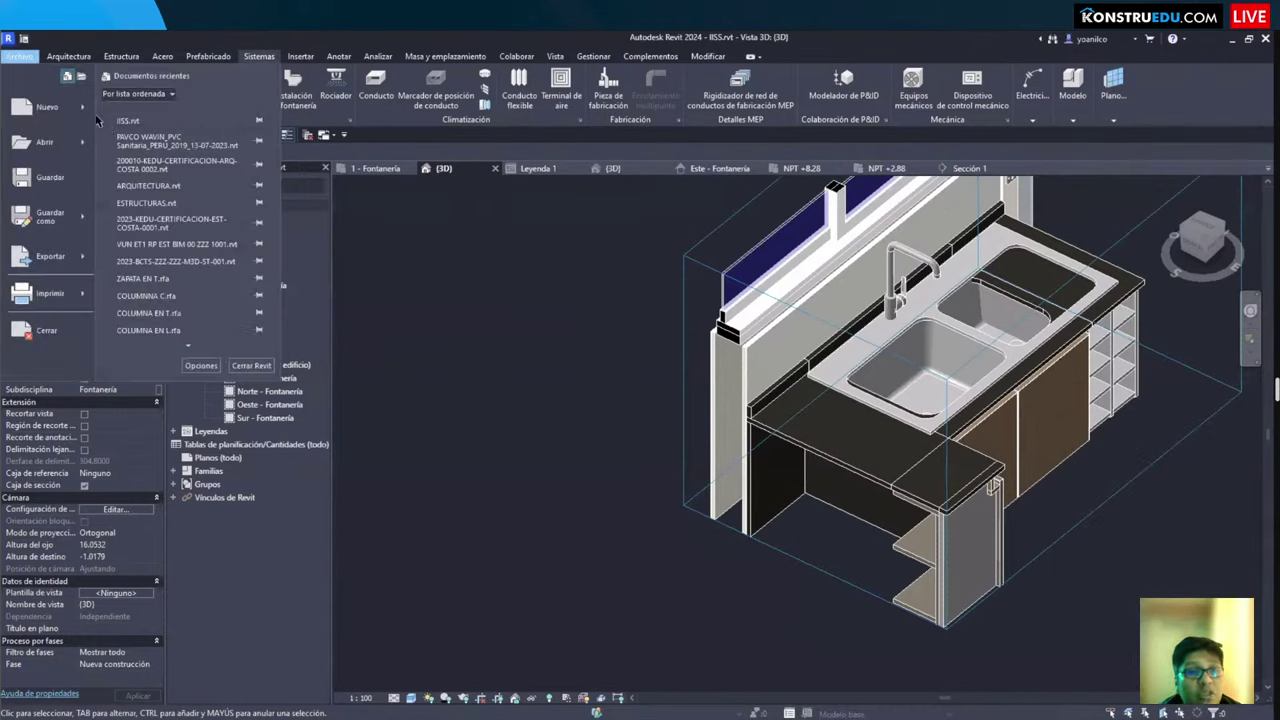
{"action": "mouse_move", "coordinate": [87, 114]}
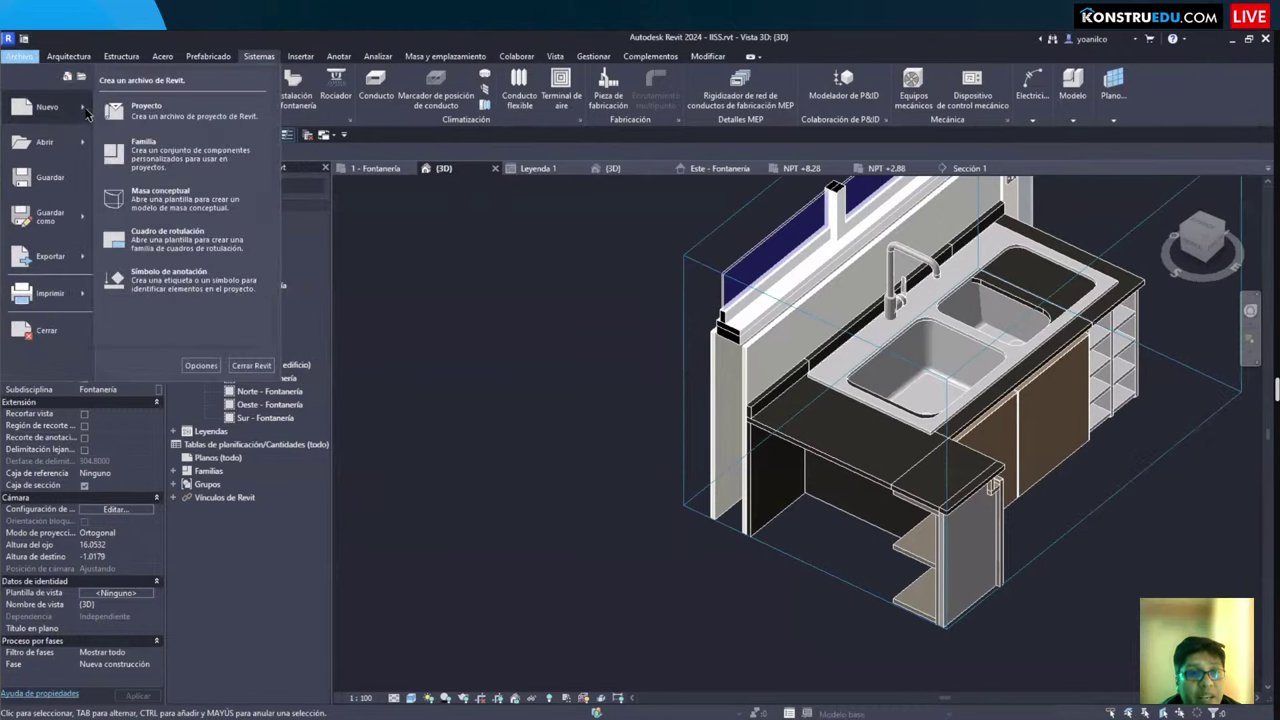
{"action": "left_click", "coordinate": [150, 150]}
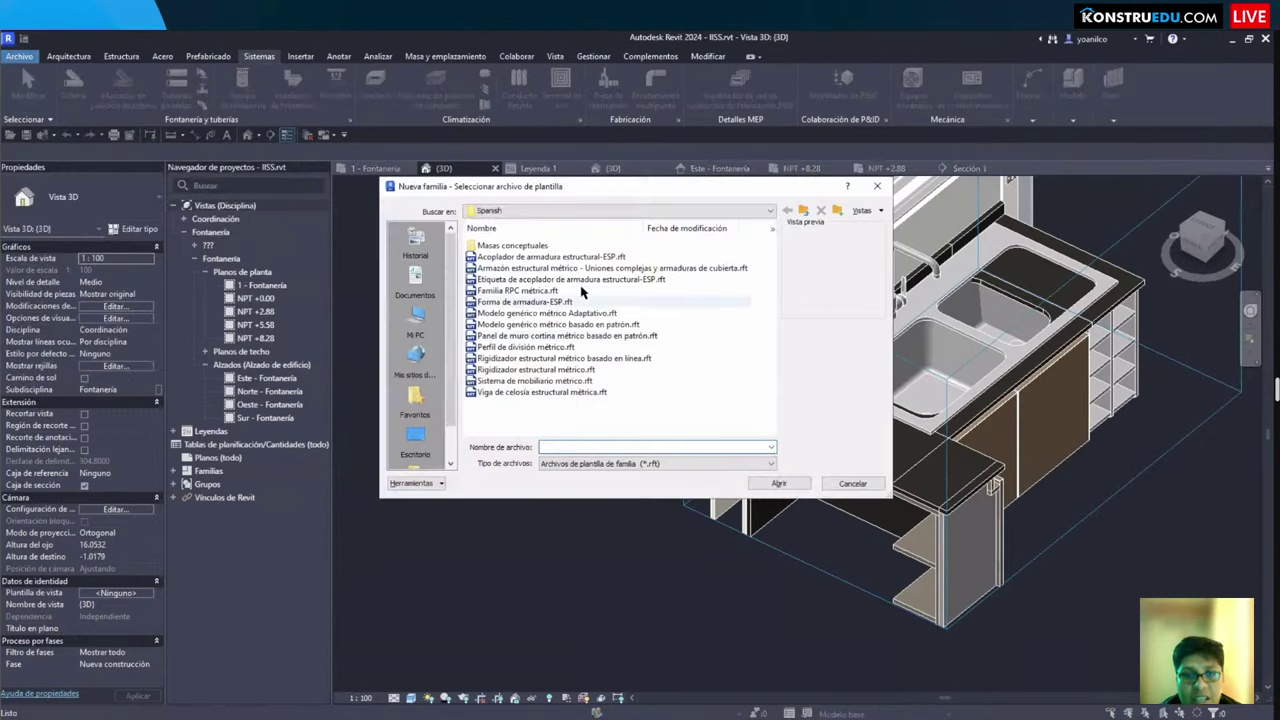
{"action": "left_click", "coordinate": [803, 210]}
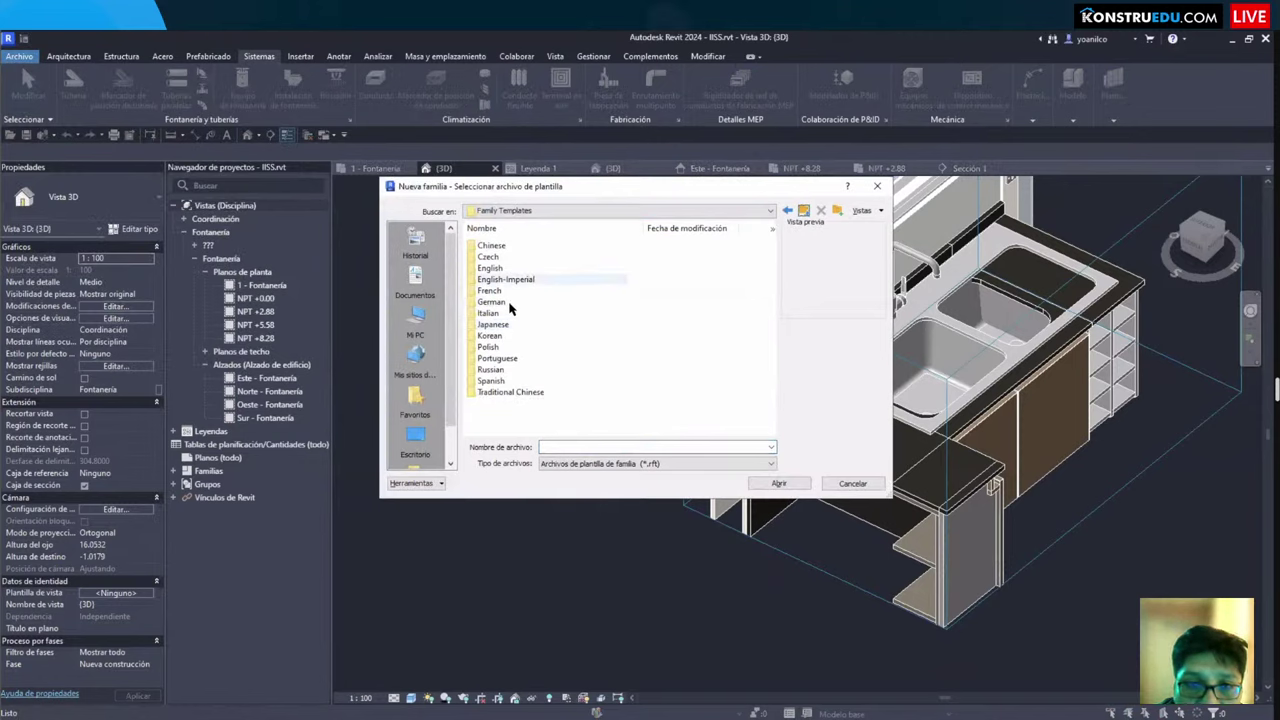
{"action": "double_click", "coordinate": [490, 268]}
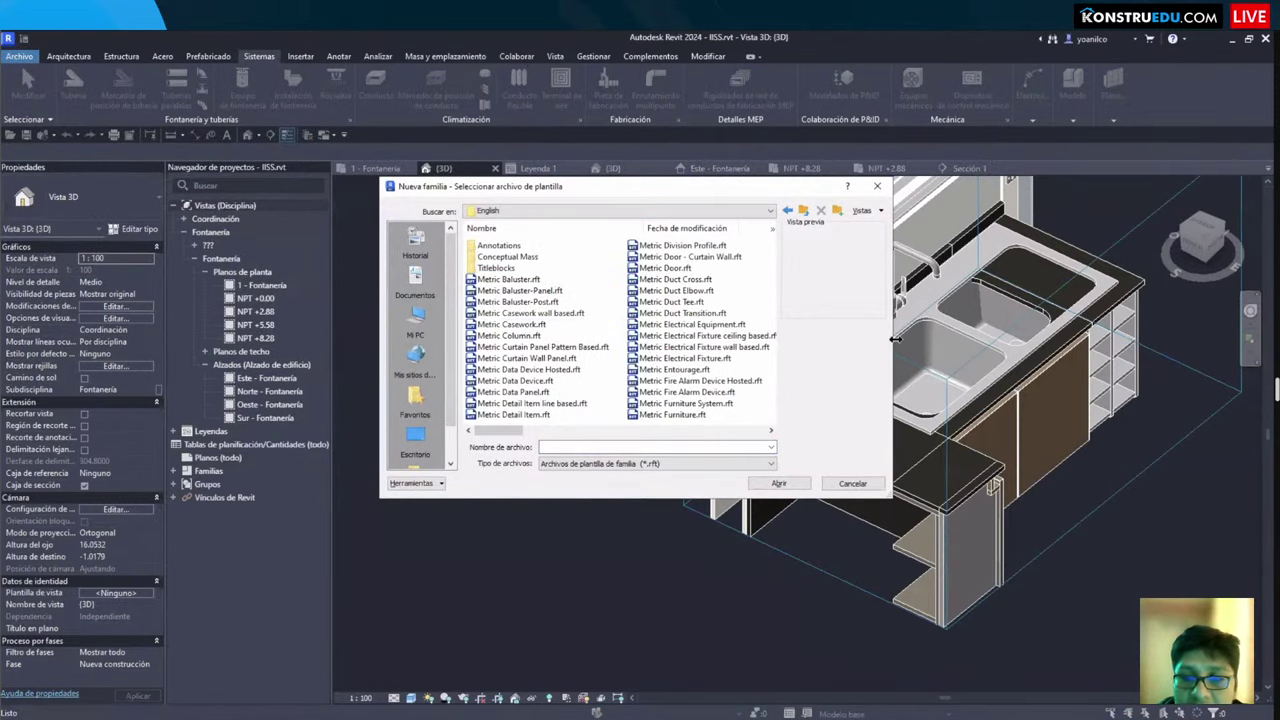
Step: Widen the template chooser and select Metric Generic Model floor based.rft
{"action": "left_click_drag", "start_coordinate": [888, 339], "coordinate": [1101, 346]}
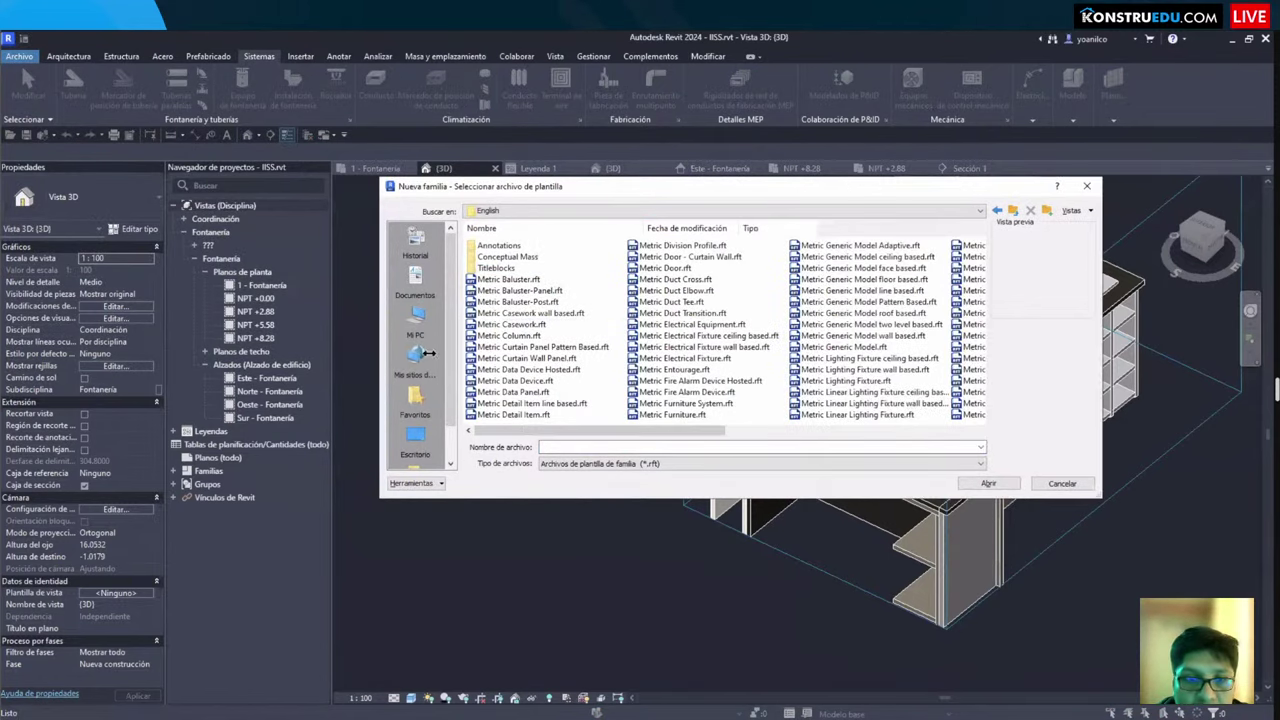
{"action": "left_click_drag", "start_coordinate": [378, 346], "coordinate": [150, 346]}
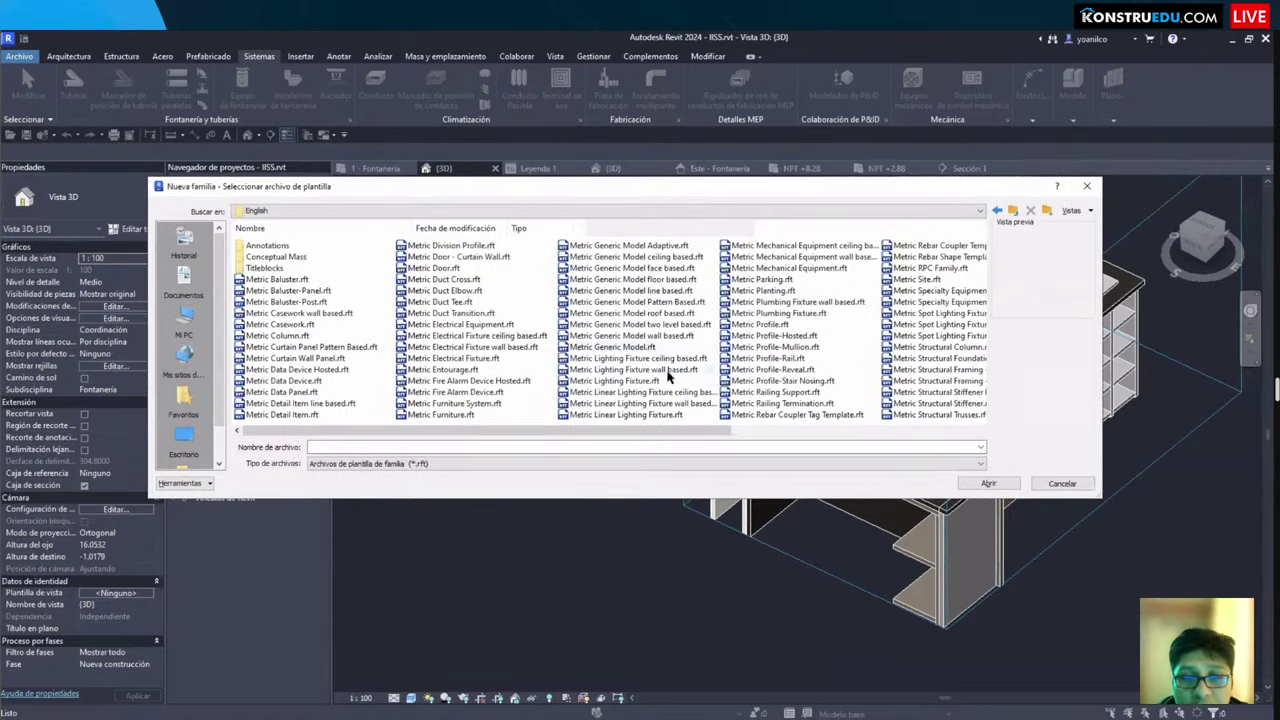
{"action": "left_click", "coordinate": [658, 335]}
{"action": "left_click", "coordinate": [630, 279]}
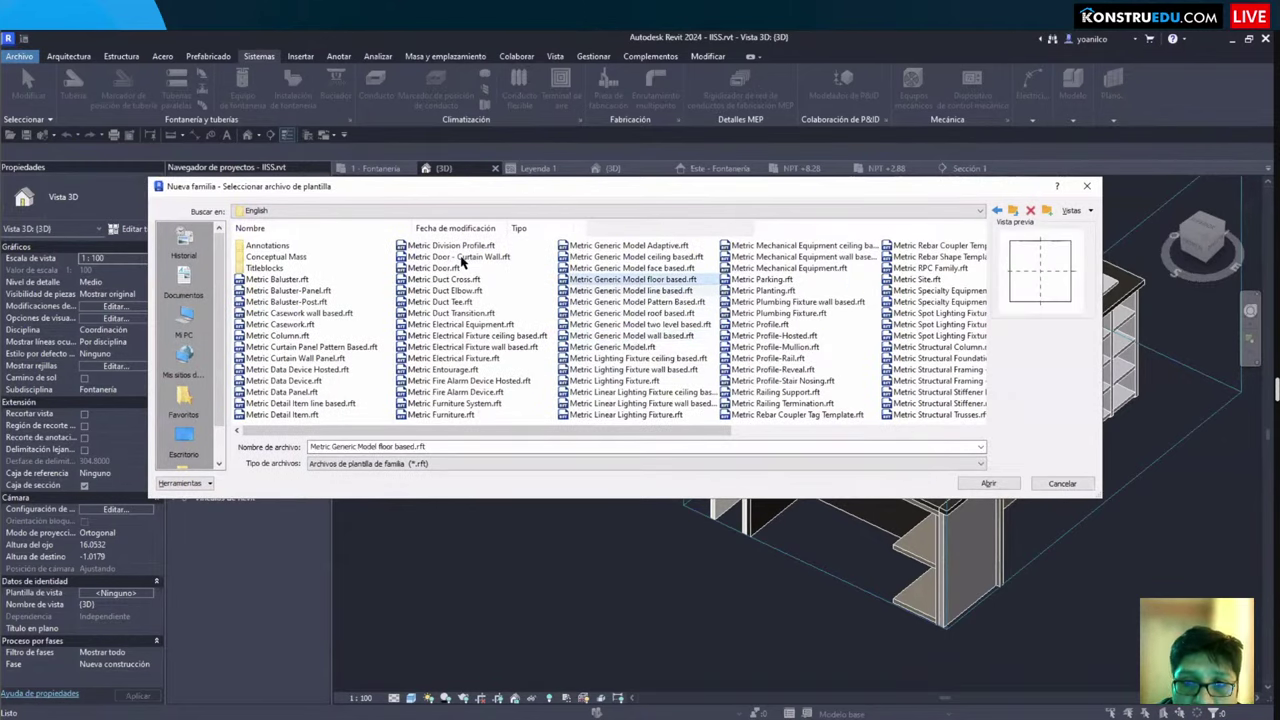
{"action": "left_click_drag", "start_coordinate": [548, 264], "coordinate": [719, 297]}
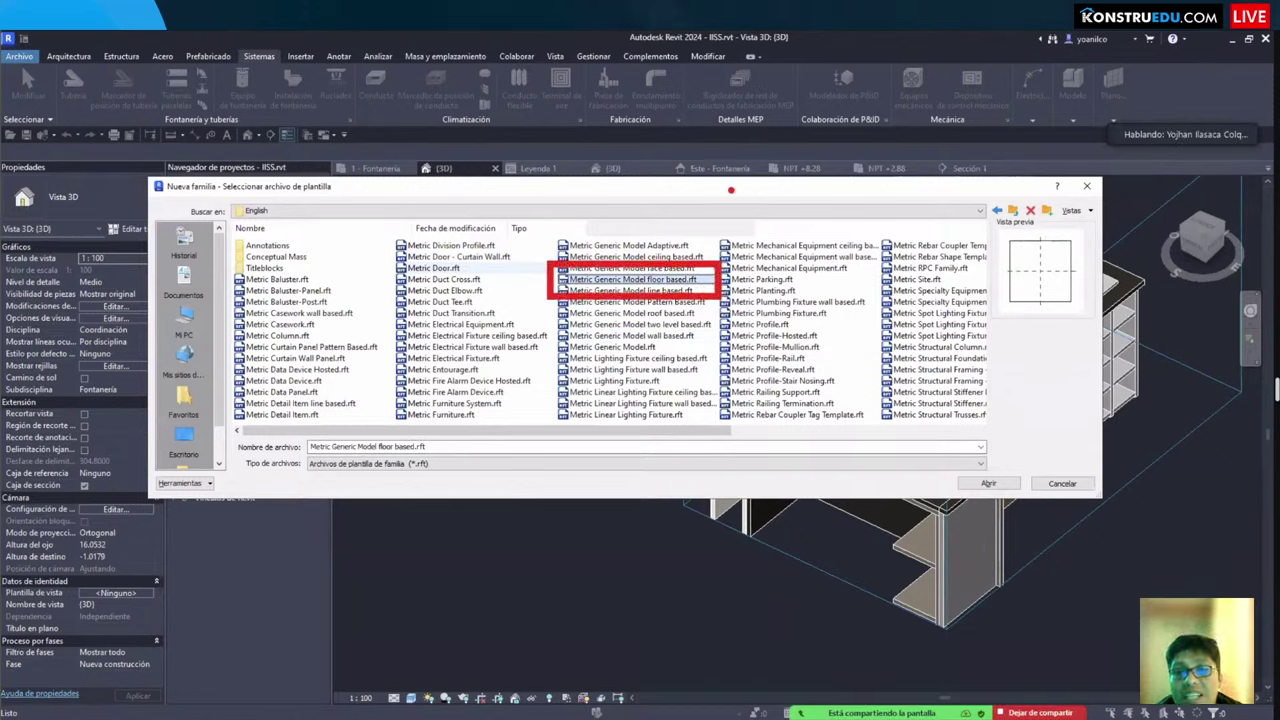
{"action": "mouse_move", "coordinate": [736, 184]}
{"action": "left_mouse_down"}
{"action": "mouse_move", "coordinate": [731, 272]}
{"action": "mouse_move", "coordinate": [757, 274]}
{"action": "left_mouse_up"}
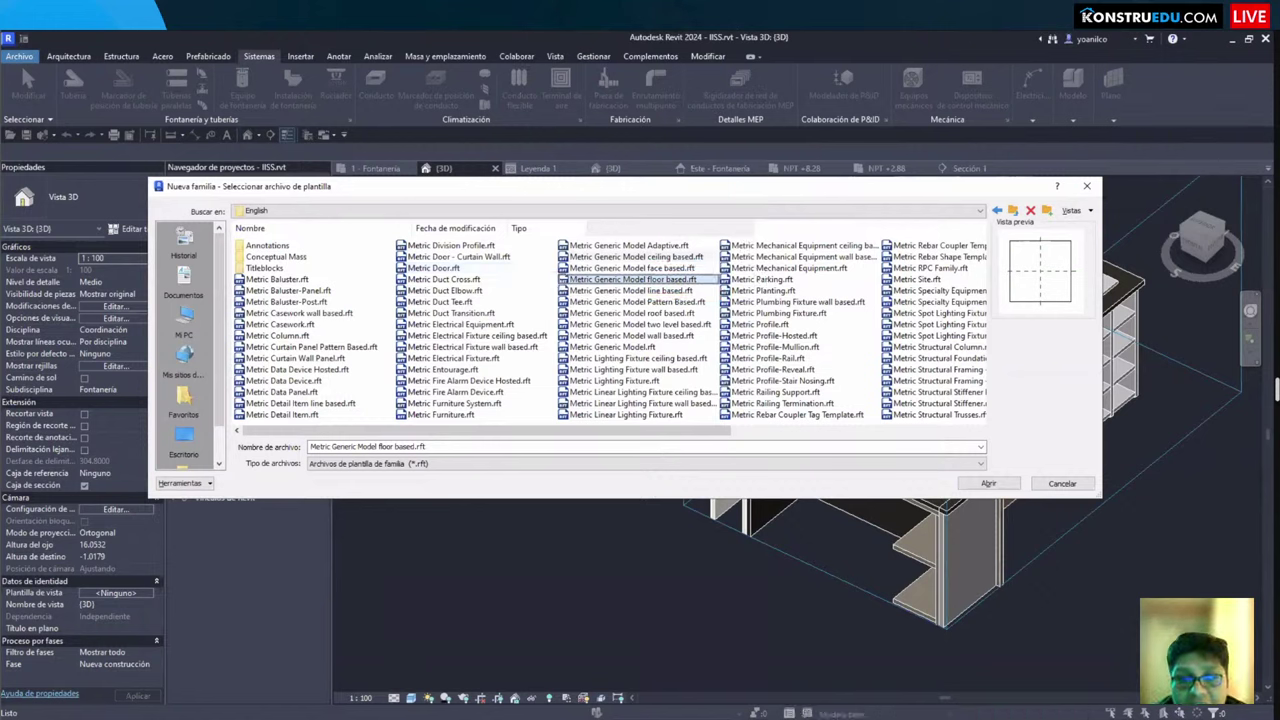
Step: Select Metric Generic Model ceiling based.rft as the template instead
{"action": "left_click", "coordinate": [635, 256]}
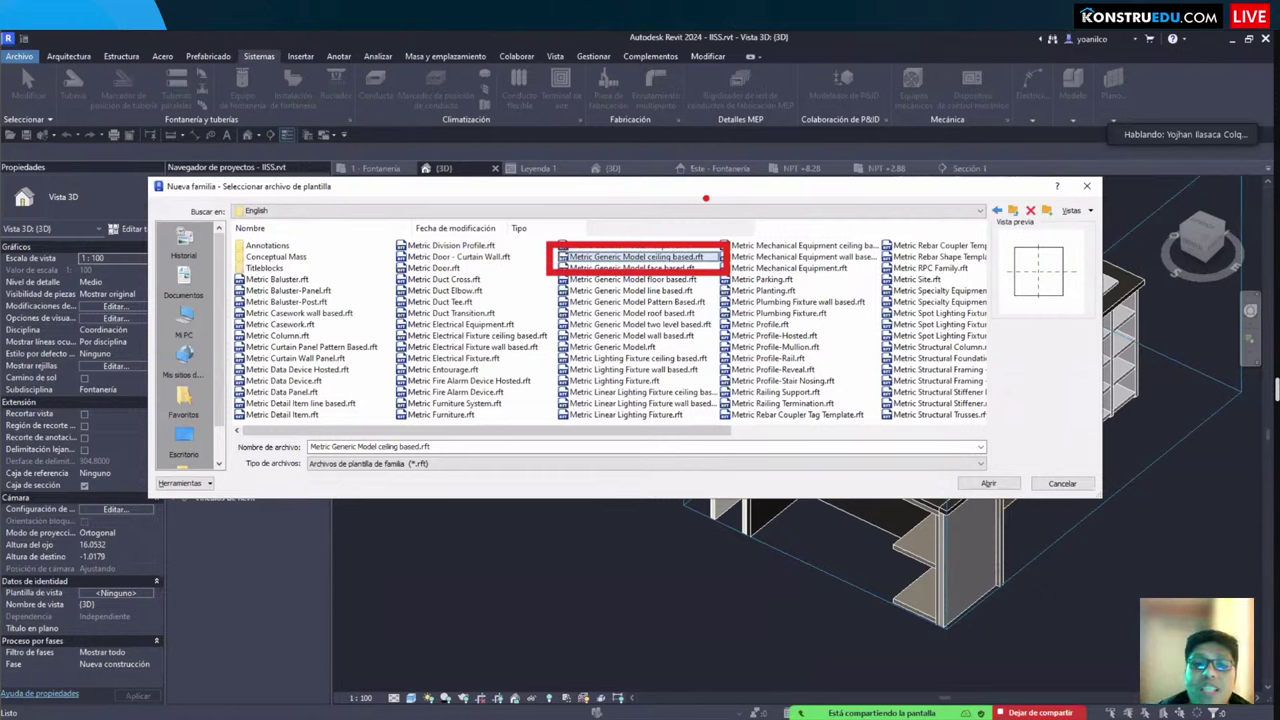
{"action": "mouse_move", "coordinate": [656, 207]}
{"action": "left_mouse_down"}
{"action": "mouse_move", "coordinate": [641, 236]}
{"action": "mouse_move", "coordinate": [638, 222]}
{"action": "mouse_move", "coordinate": [654, 220]}
{"action": "left_mouse_up"}
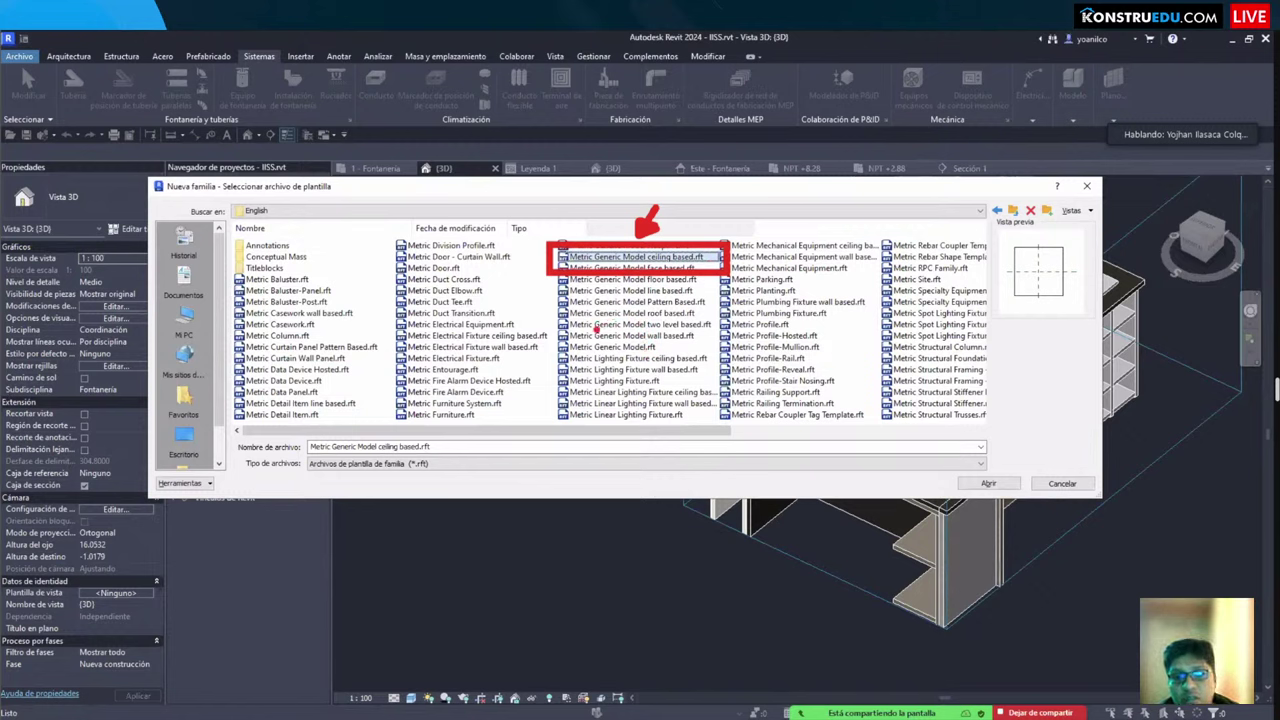
{"action": "left_click_drag", "start_coordinate": [546, 324], "coordinate": [712, 350]}
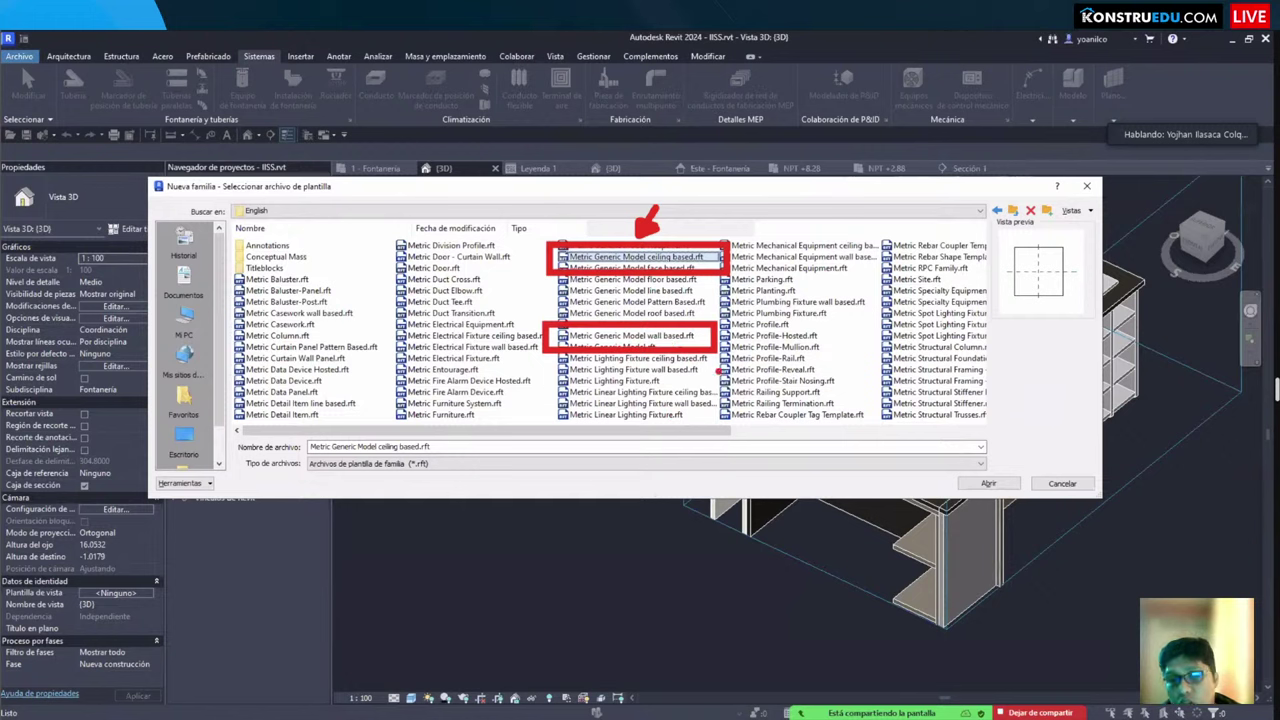
{"action": "mouse_move", "coordinate": [688, 356]}
{"action": "left_mouse_down"}
{"action": "mouse_move", "coordinate": [752, 390]}
{"action": "mouse_move", "coordinate": [690, 364]}
{"action": "mouse_move", "coordinate": [688, 376]}
{"action": "mouse_move", "coordinate": [700, 368]}
{"action": "left_mouse_up"}
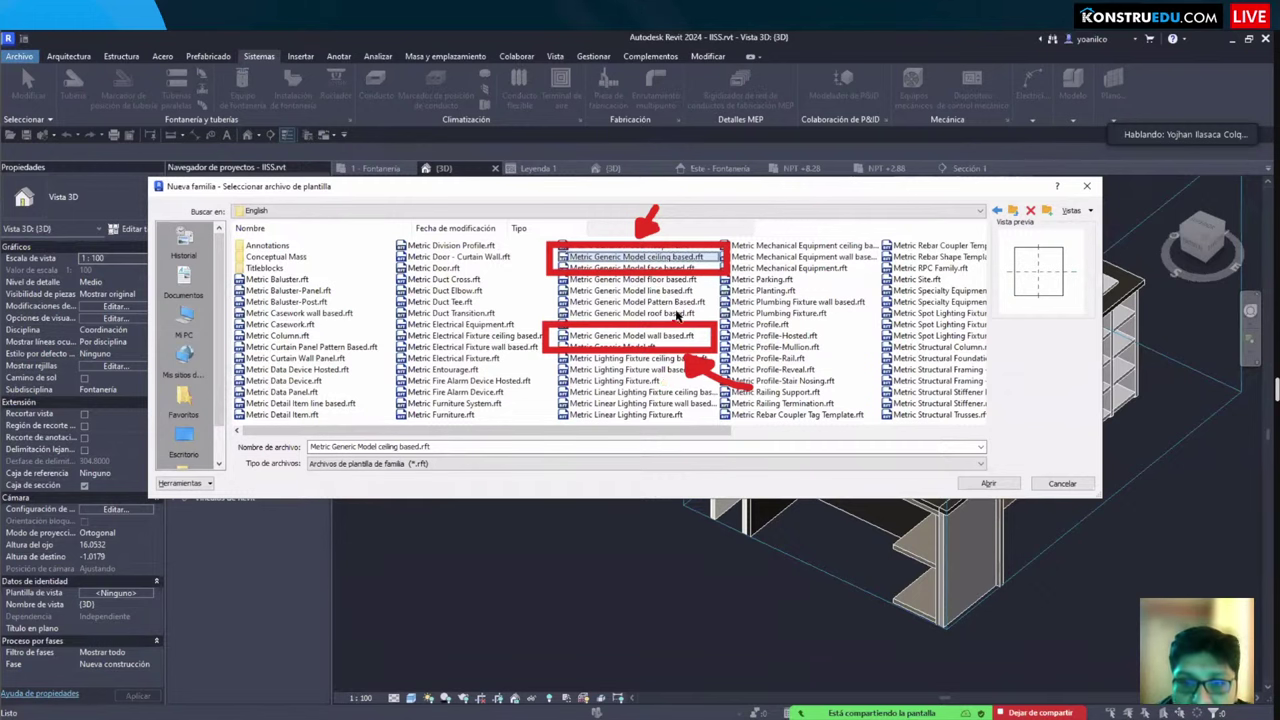
Step: Select Metric Generic Model face based.rft, then cancel without creating a family
{"action": "left_click", "coordinate": [655, 292]}
{"action": "left_click", "coordinate": [648, 269]}
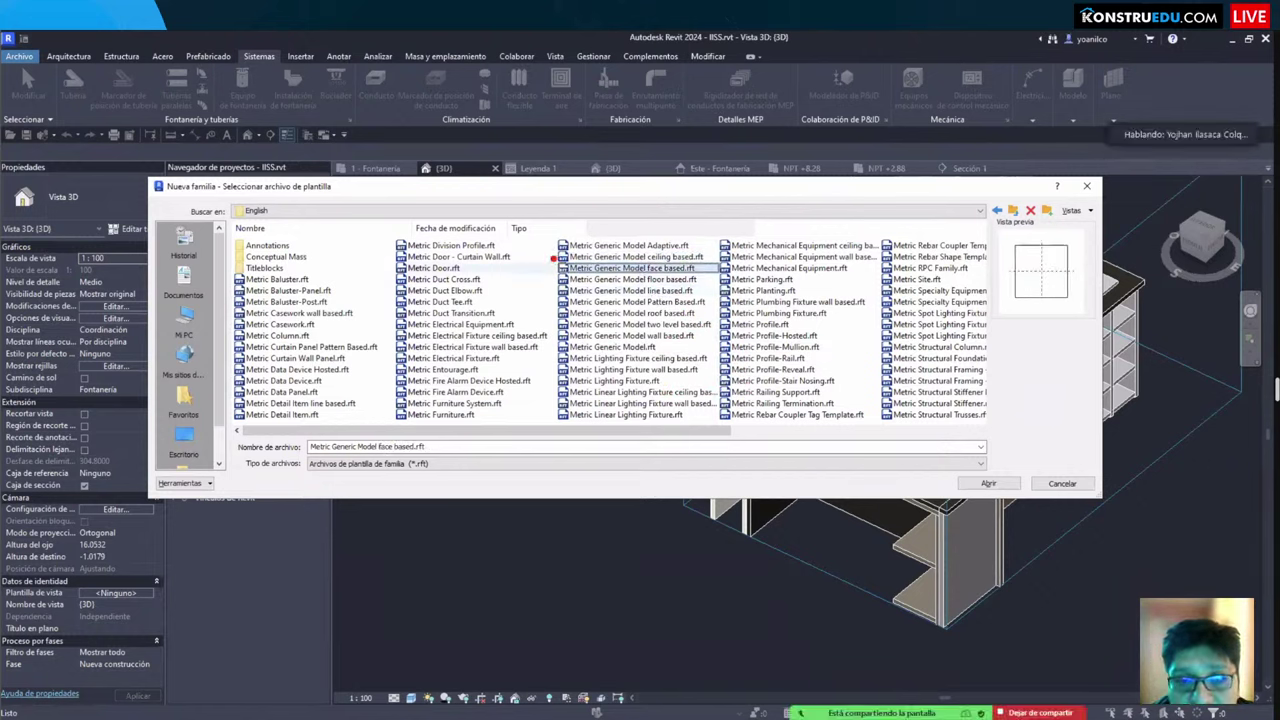
{"action": "left_click_drag", "start_coordinate": [547, 259], "coordinate": [722, 285]}
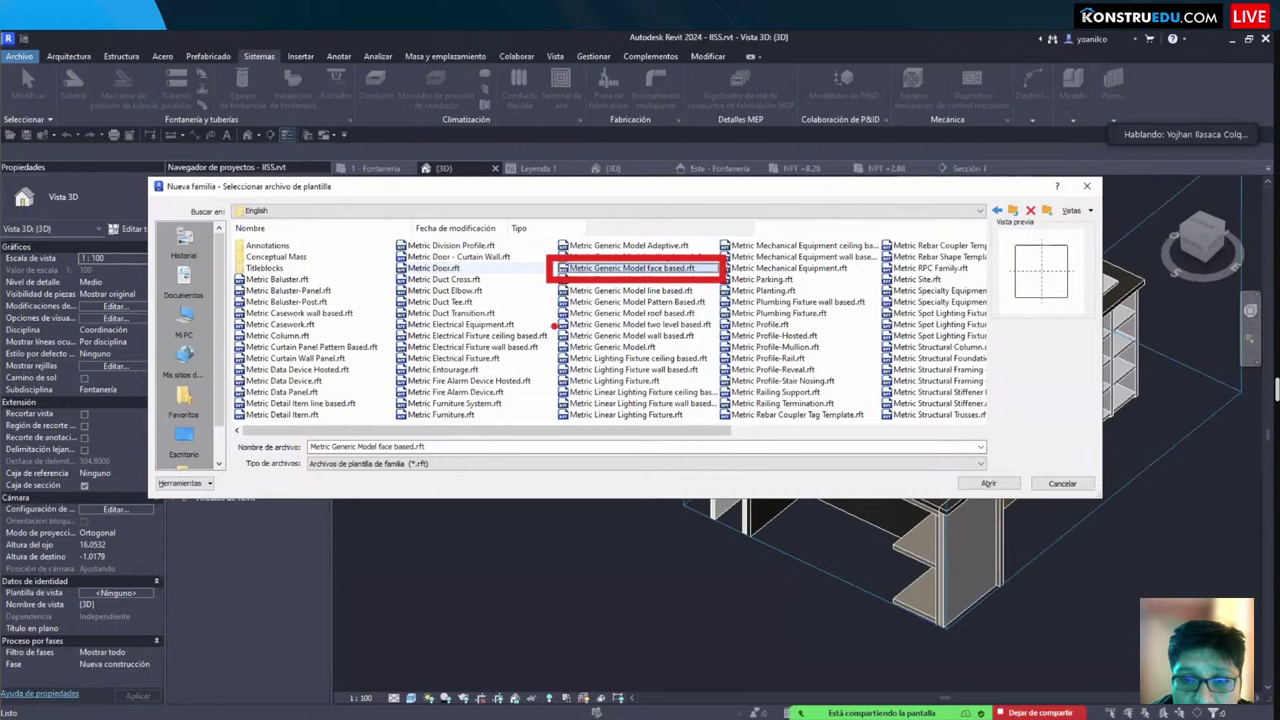
{"action": "mouse_move", "coordinate": [548, 316]}
{"action": "left_mouse_down"}
{"action": "mouse_move", "coordinate": [580, 330]}
{"action": "mouse_move", "coordinate": [714, 332]}
{"action": "left_mouse_up"}
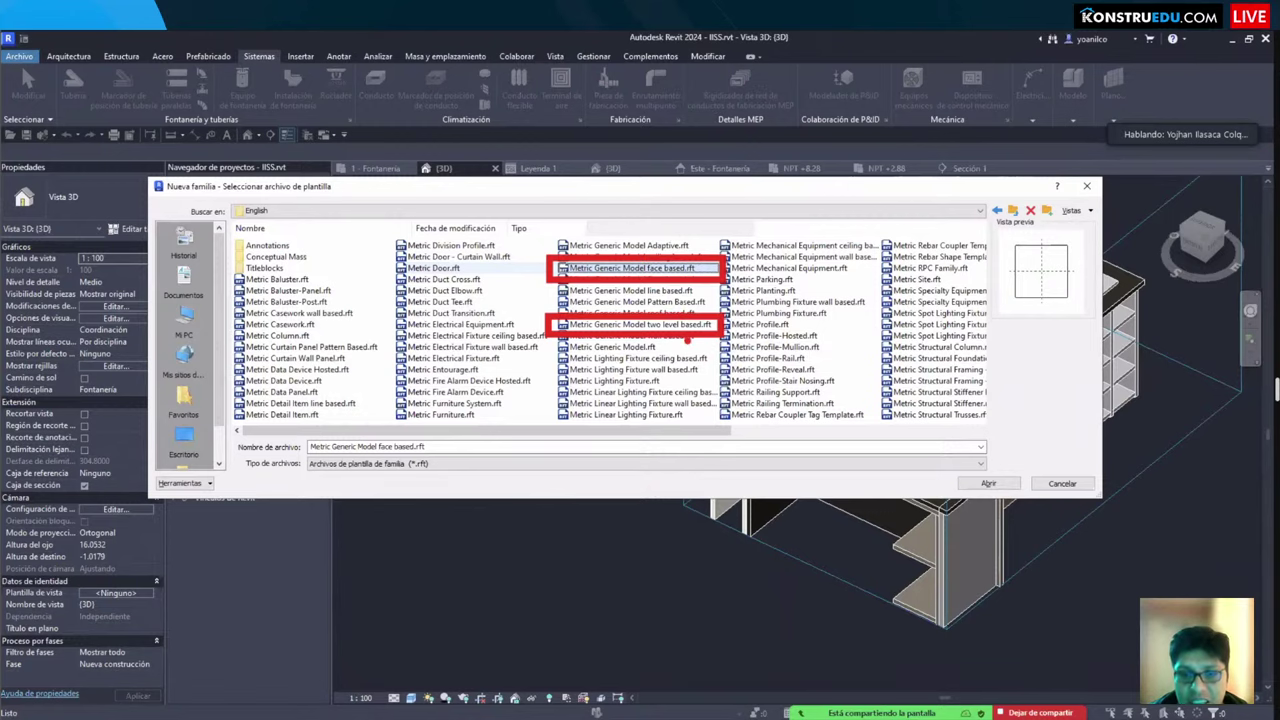
{"action": "key", "text": "Escape"}
{"action": "middle_click_drag", "start_coordinate": [677, 511], "coordinate": [525, 505], "text": "shift"}
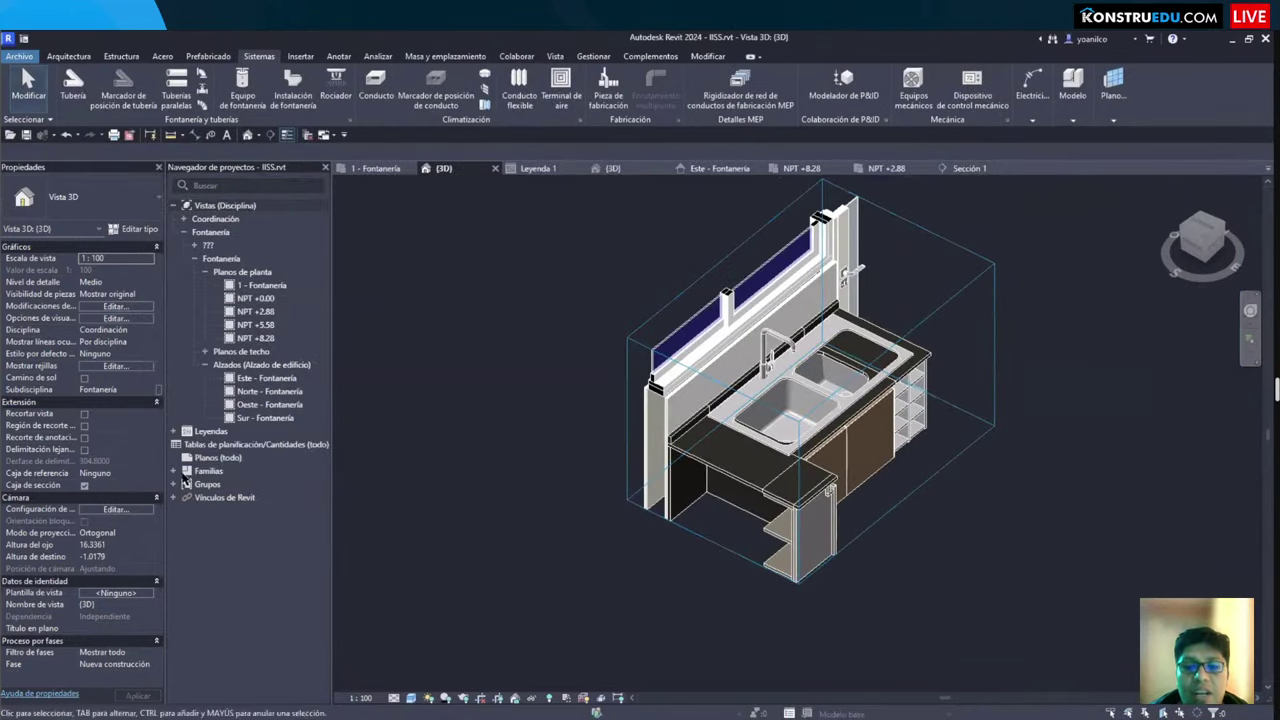
{"action": "left_click", "coordinate": [156, 391]}
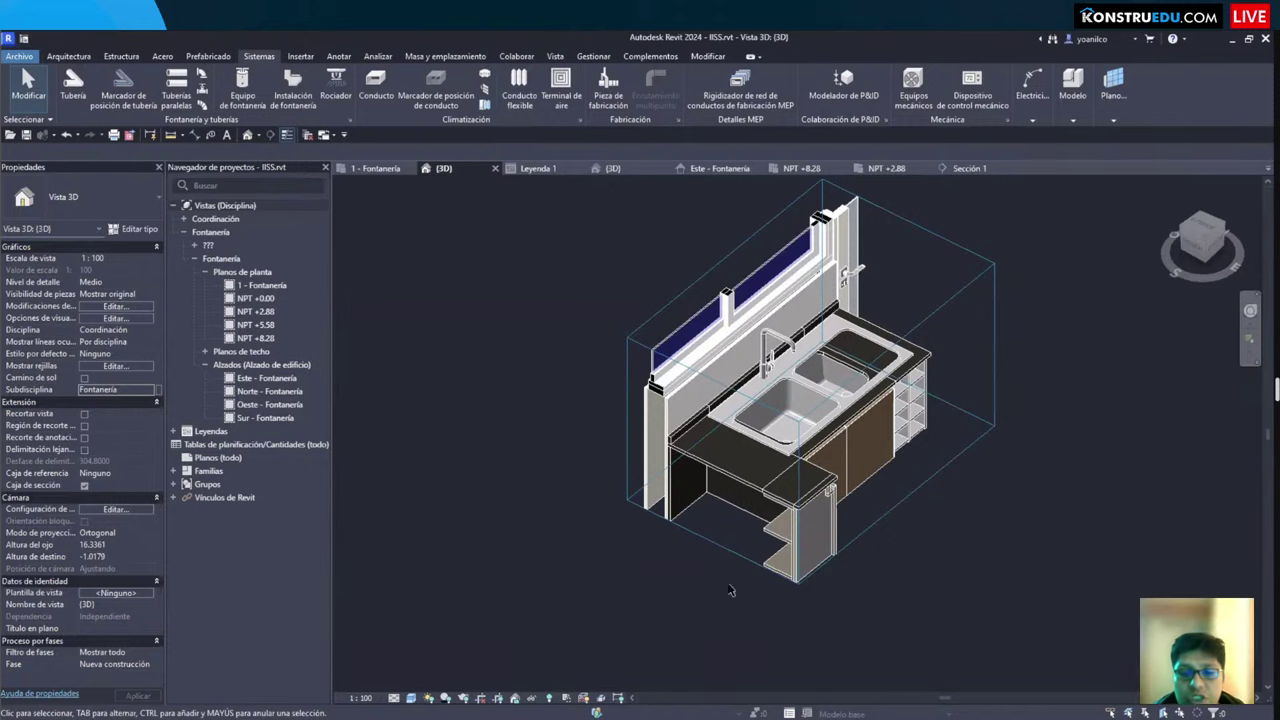
{"action": "middle_click_drag", "start_coordinate": [506, 488], "coordinate": [420, 370], "text": "shift"}
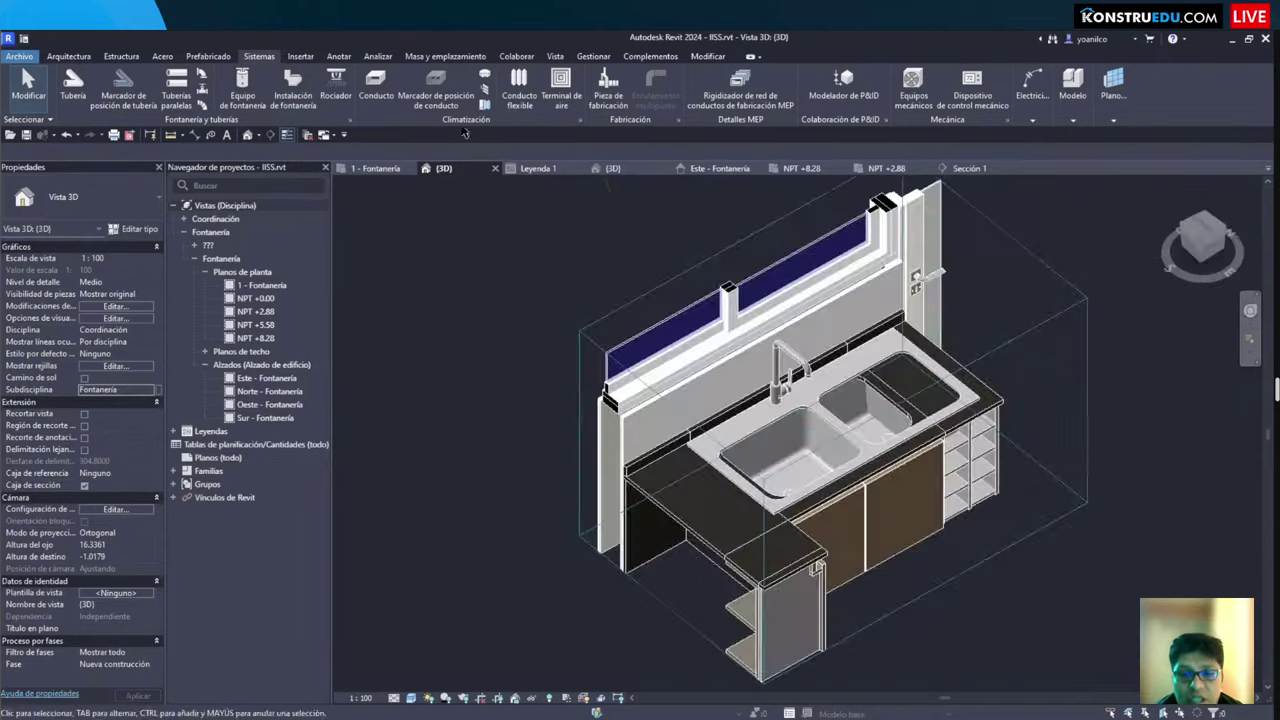
Step: Show the 1 - Fontanería plan, panning and zooming out to display the whole building
{"action": "left_click", "coordinate": [376, 168]}
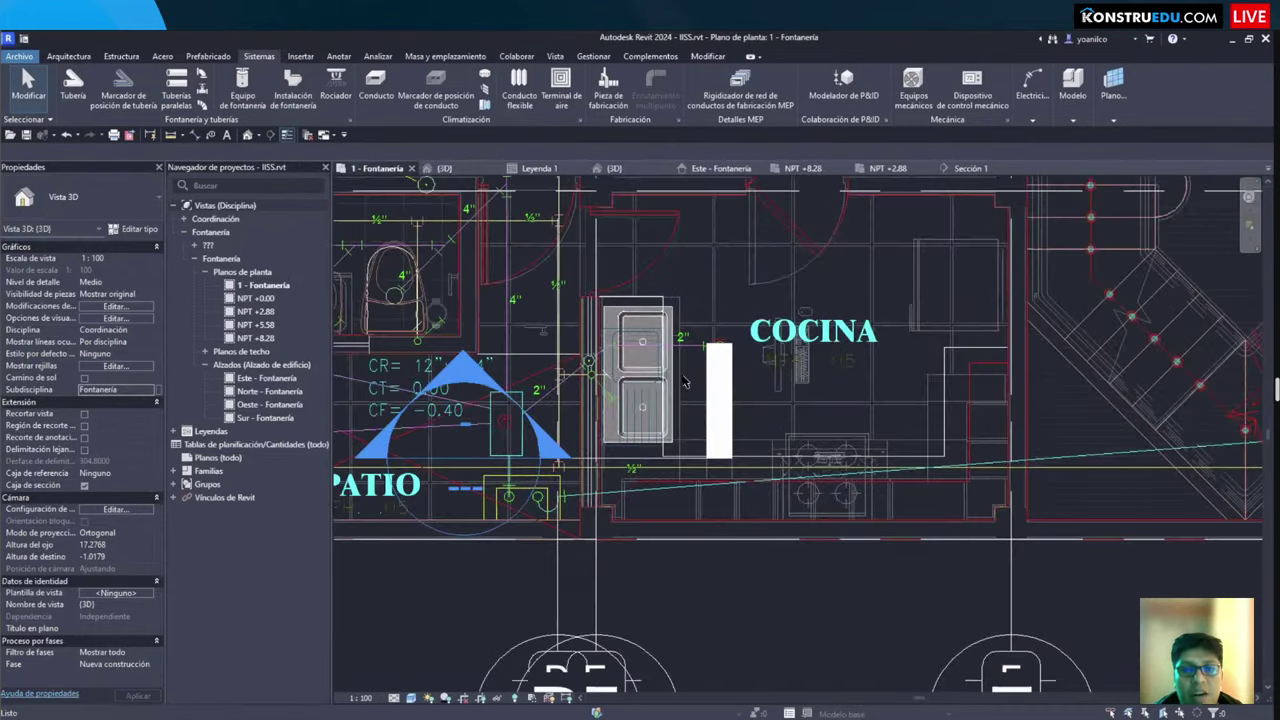
{"action": "scroll", "coordinate": [660, 315], "scroll_direction": "up", "scroll_amount": 6}
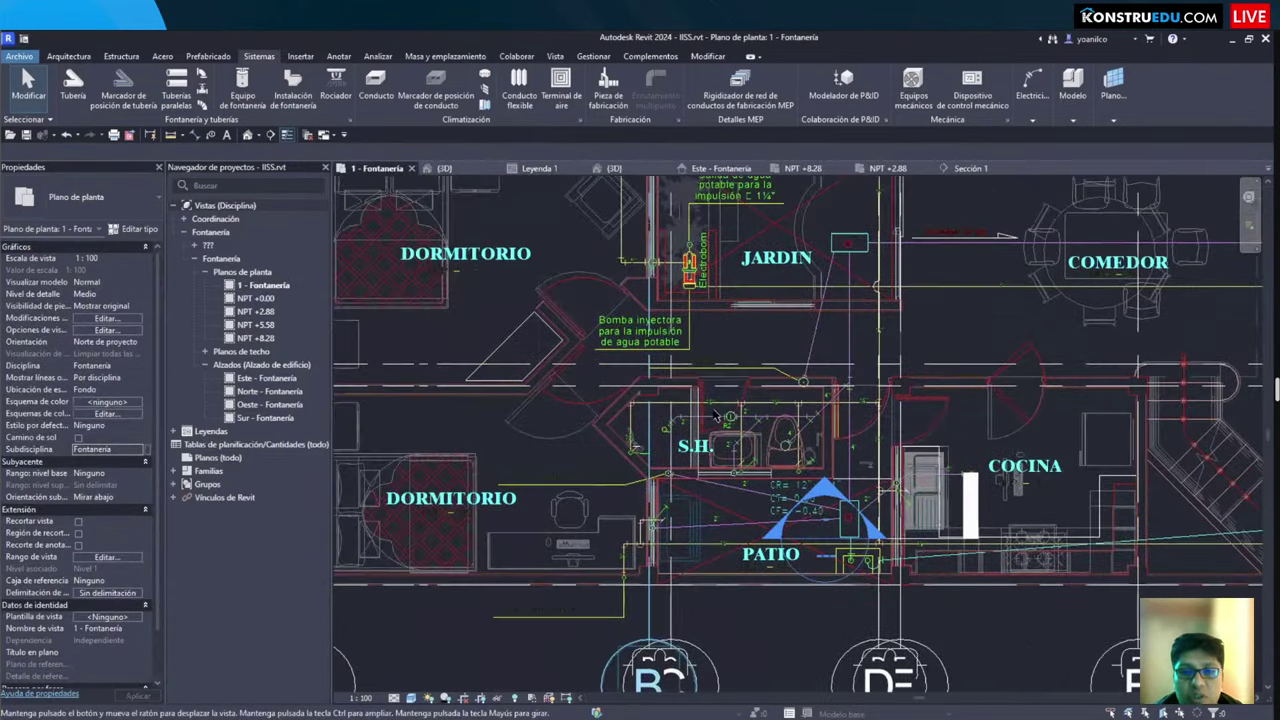
{"action": "middle_click_drag", "start_coordinate": [660, 315], "coordinate": [502, 290]}
{"action": "scroll", "coordinate": [702, 356], "scroll_direction": "down", "scroll_amount": 3}
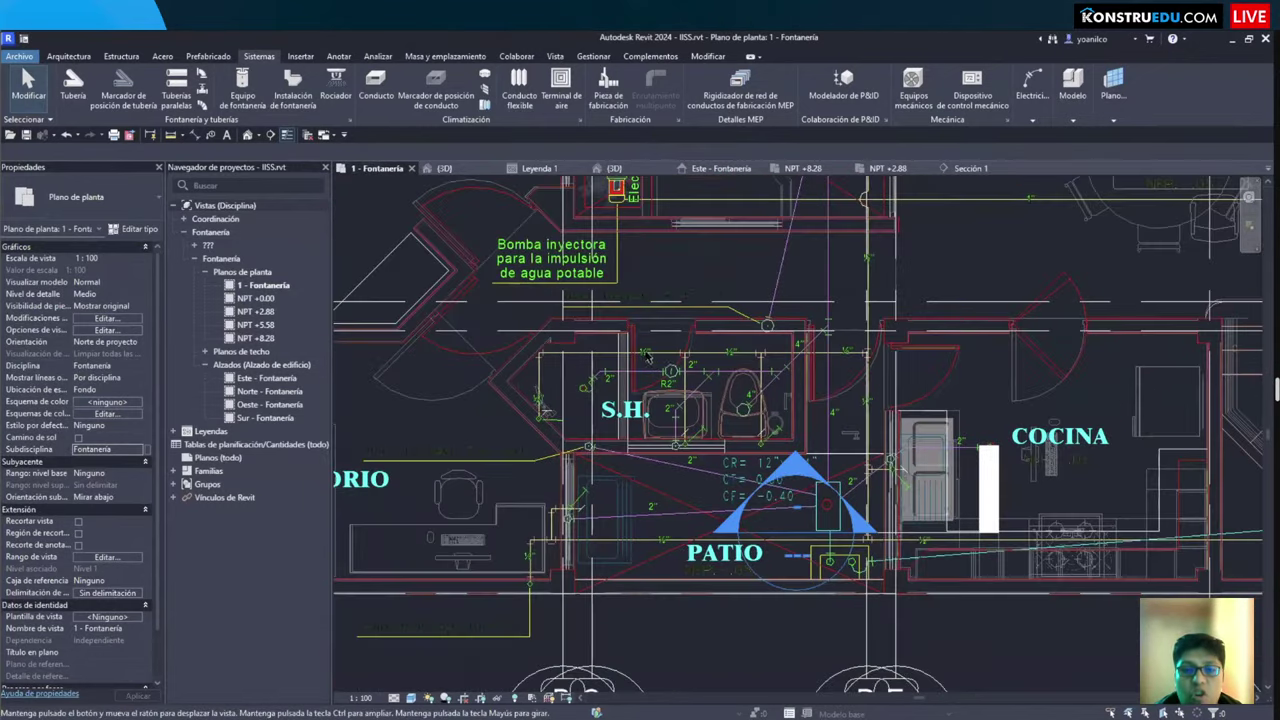
{"action": "middle_click_drag", "start_coordinate": [702, 356], "coordinate": [860, 480]}
{"action": "scroll", "coordinate": [860, 480], "scroll_direction": "down", "scroll_amount": 2}
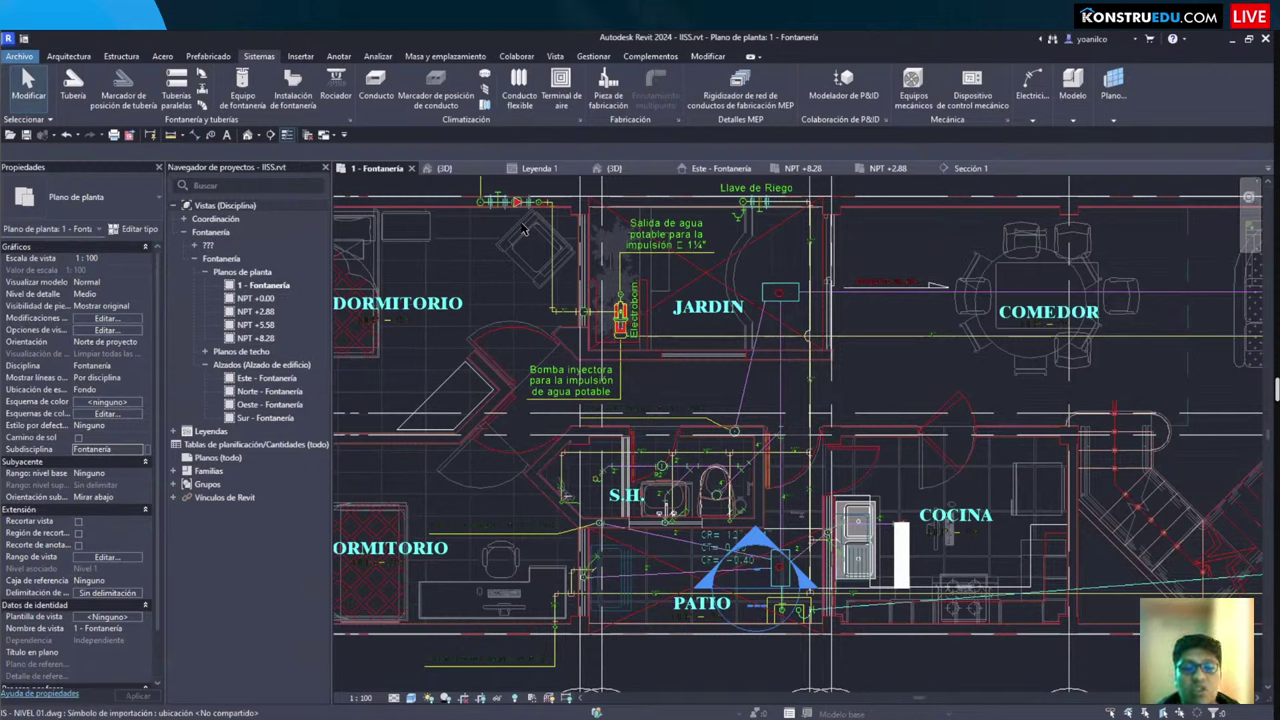
{"action": "scroll", "coordinate": [725, 310], "scroll_direction": "down", "scroll_amount": 1}
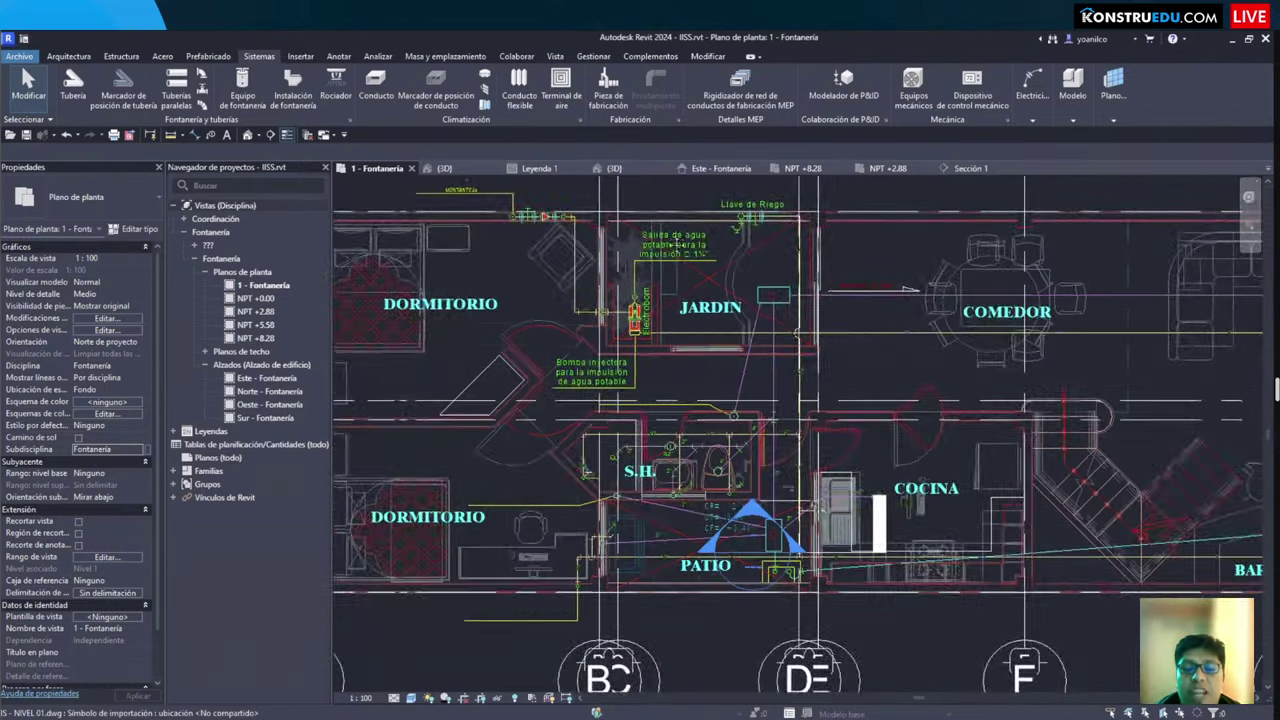
{"action": "scroll", "coordinate": [609, 300], "scroll_direction": "down", "scroll_amount": 3}
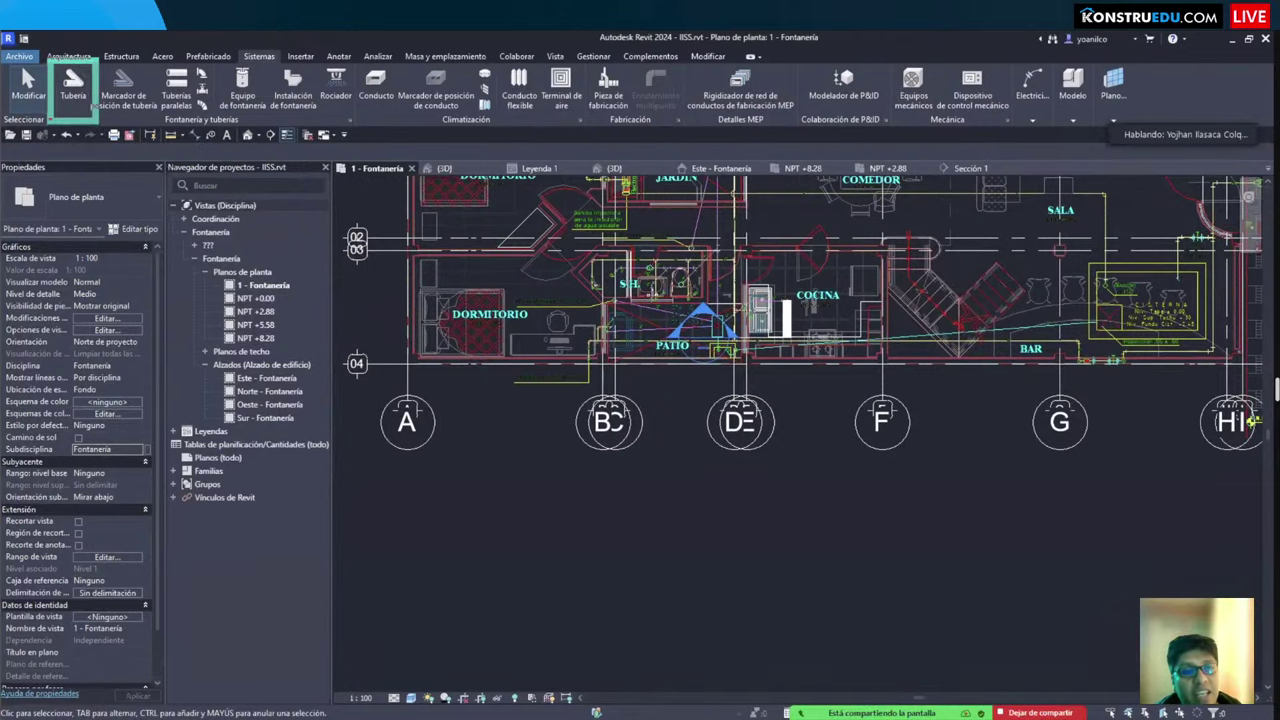
Step: Activate the Tubería pipe tool with the PI alias on the plumbing plan
{"action": "left_click", "coordinate": [73, 88]}
{"action": "left_click_drag", "start_coordinate": [218, 40], "coordinate": [290, 72]}
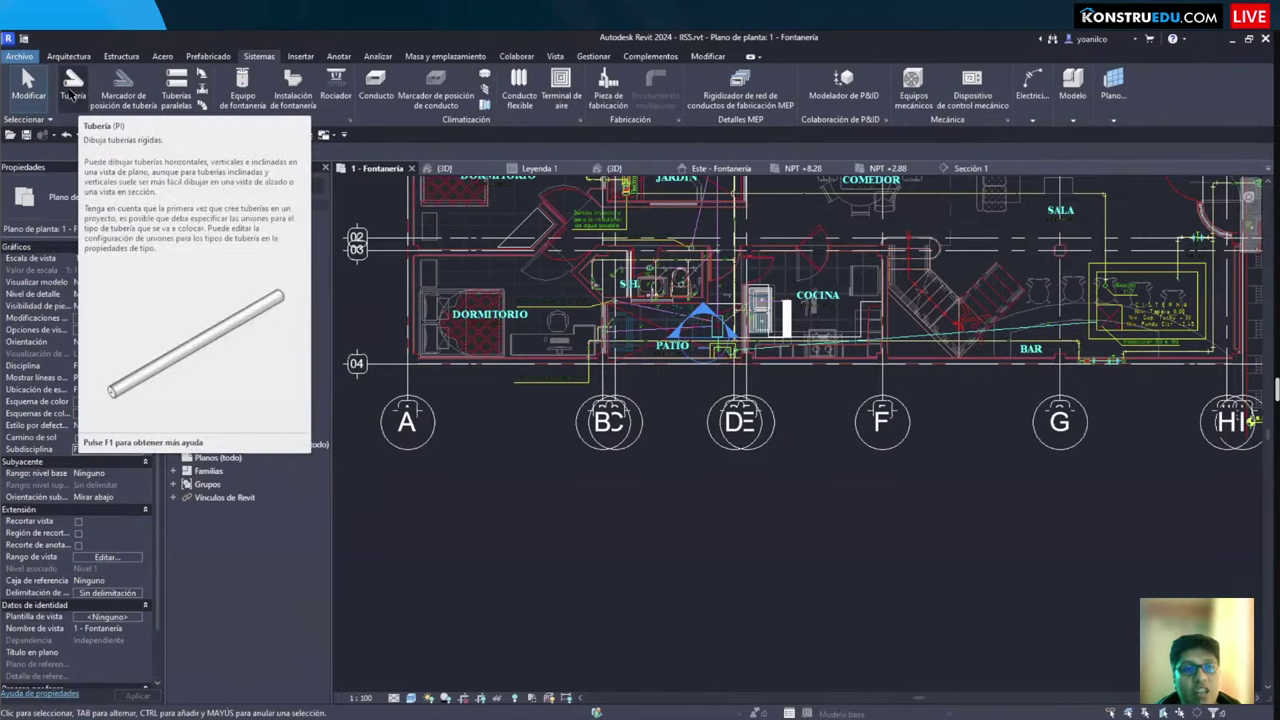
{"action": "left_click_drag", "start_coordinate": [50, 54], "coordinate": [95, 127]}
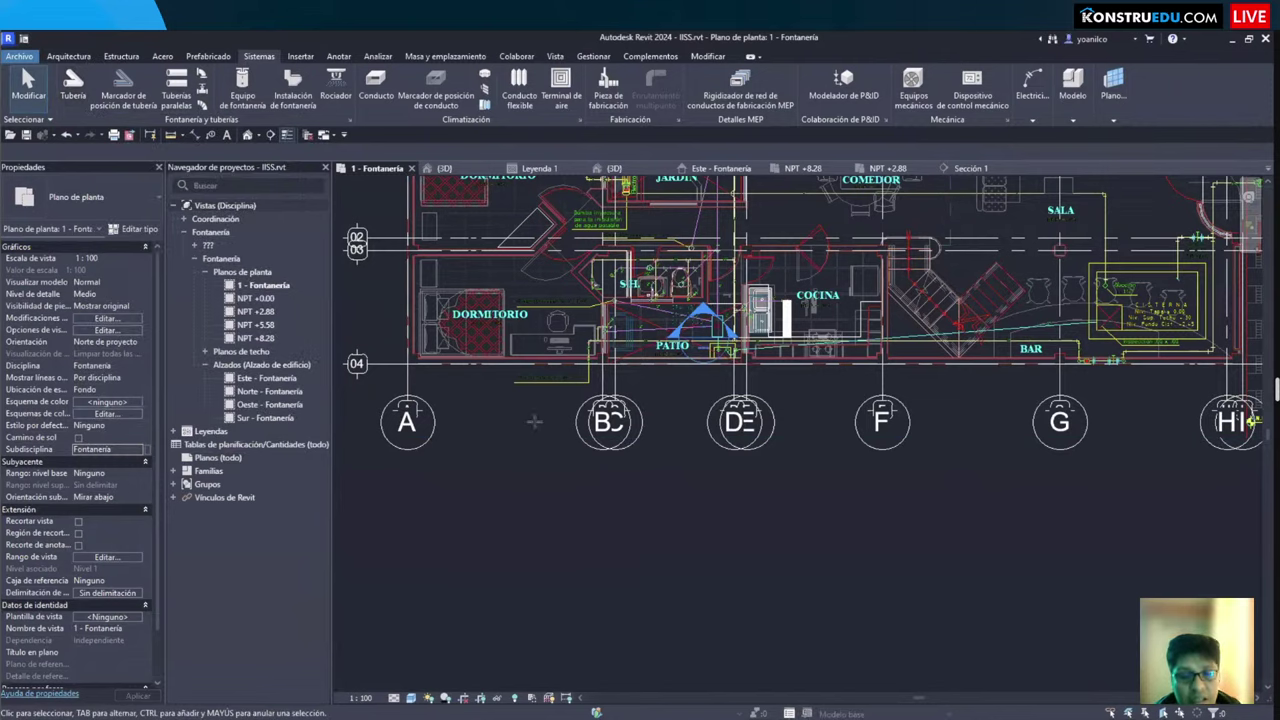
{"action": "key", "text": "p"}
{"action": "key", "text": "i"}
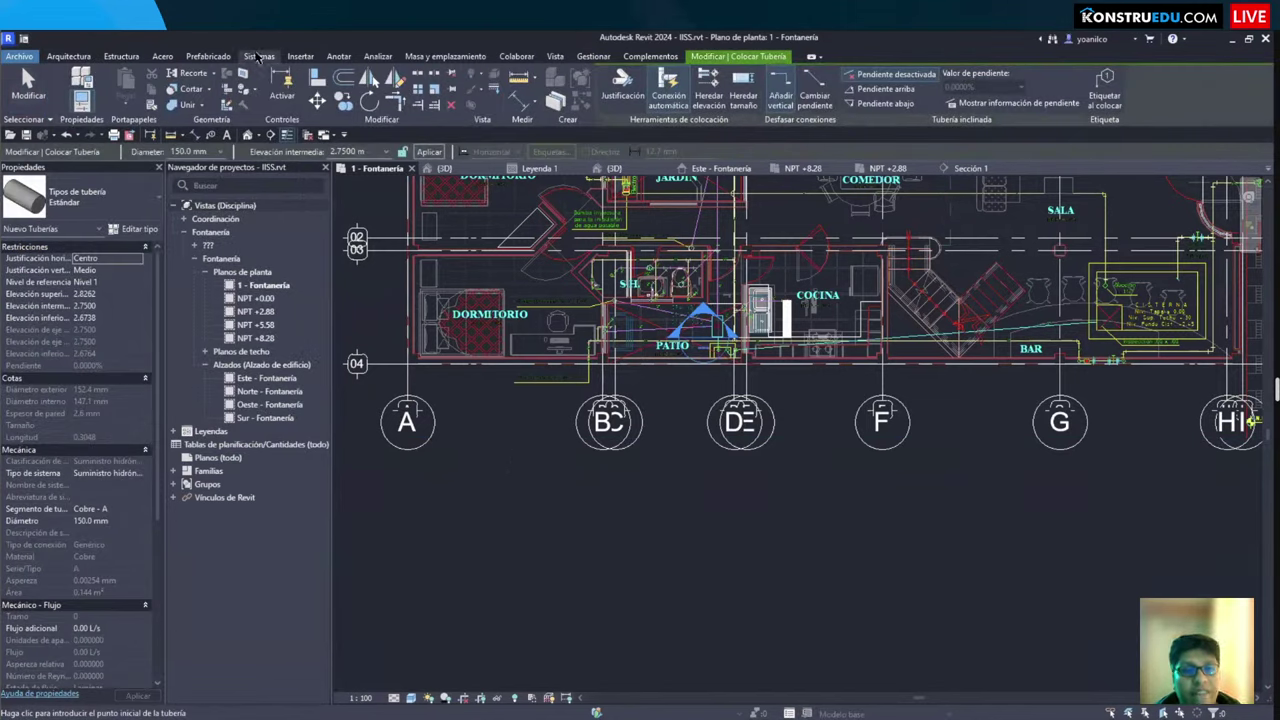
{"action": "left_click", "coordinate": [128, 193]}
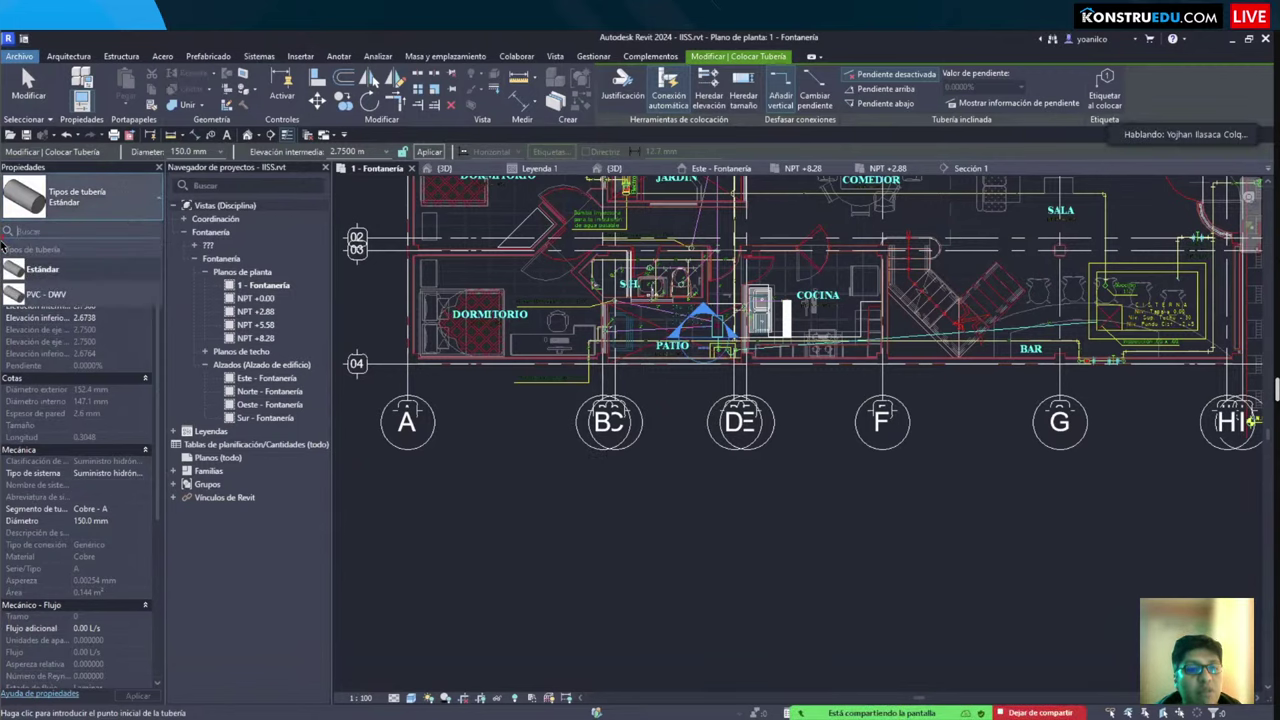
{"action": "mouse_move", "coordinate": [3, 237]}
{"action": "left_mouse_down"}
{"action": "mouse_move", "coordinate": [86, 297]}
{"action": "mouse_move", "coordinate": [167, 319]}
{"action": "left_mouse_up"}
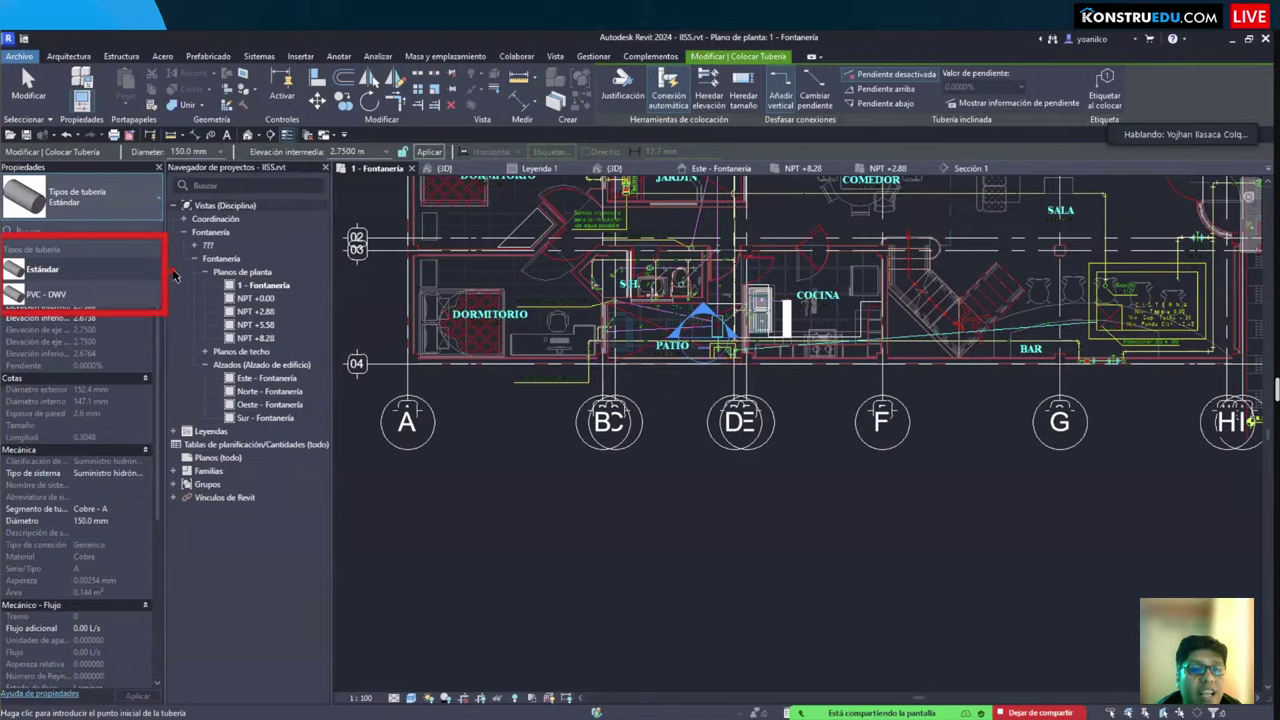
{"action": "mouse_move", "coordinate": [173, 272]}
{"action": "left_mouse_down"}
{"action": "mouse_move", "coordinate": [224, 281]}
{"action": "mouse_move", "coordinate": [248, 270]}
{"action": "mouse_move", "coordinate": [181, 275]}
{"action": "mouse_move", "coordinate": [232, 341]}
{"action": "mouse_move", "coordinate": [321, 357]}
{"action": "left_mouse_up"}
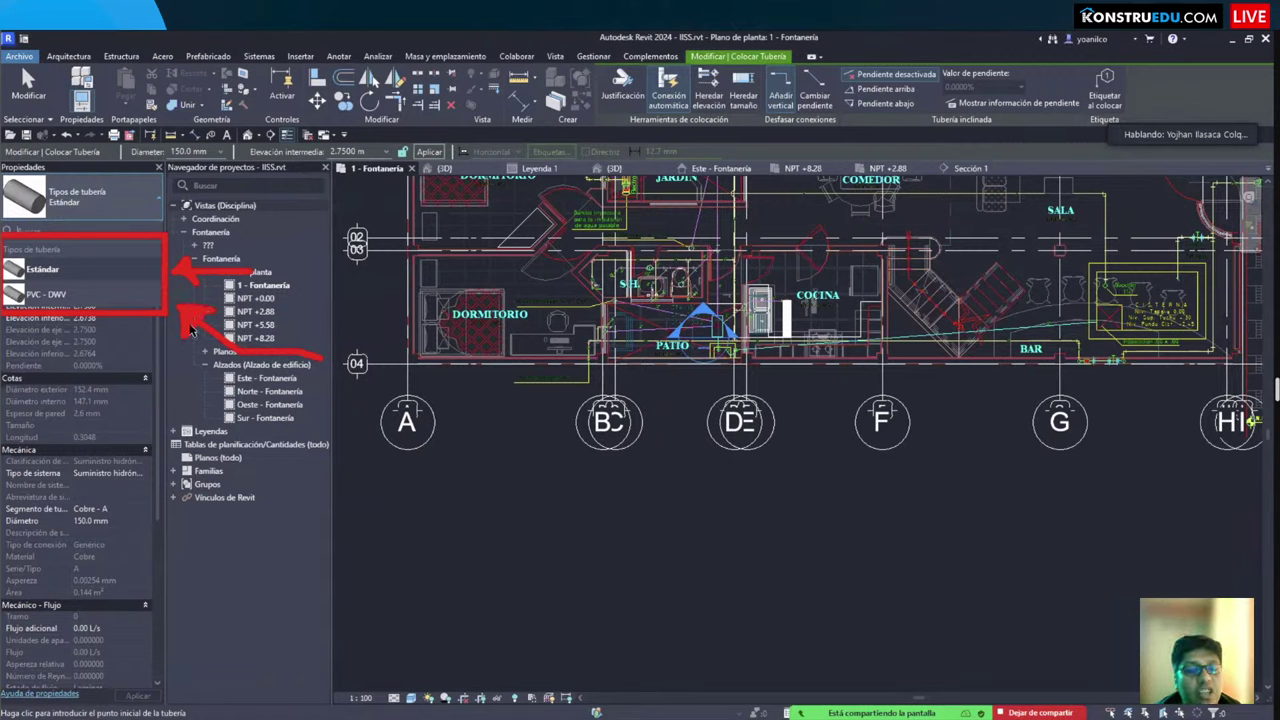
{"action": "key", "text": "Escape"}
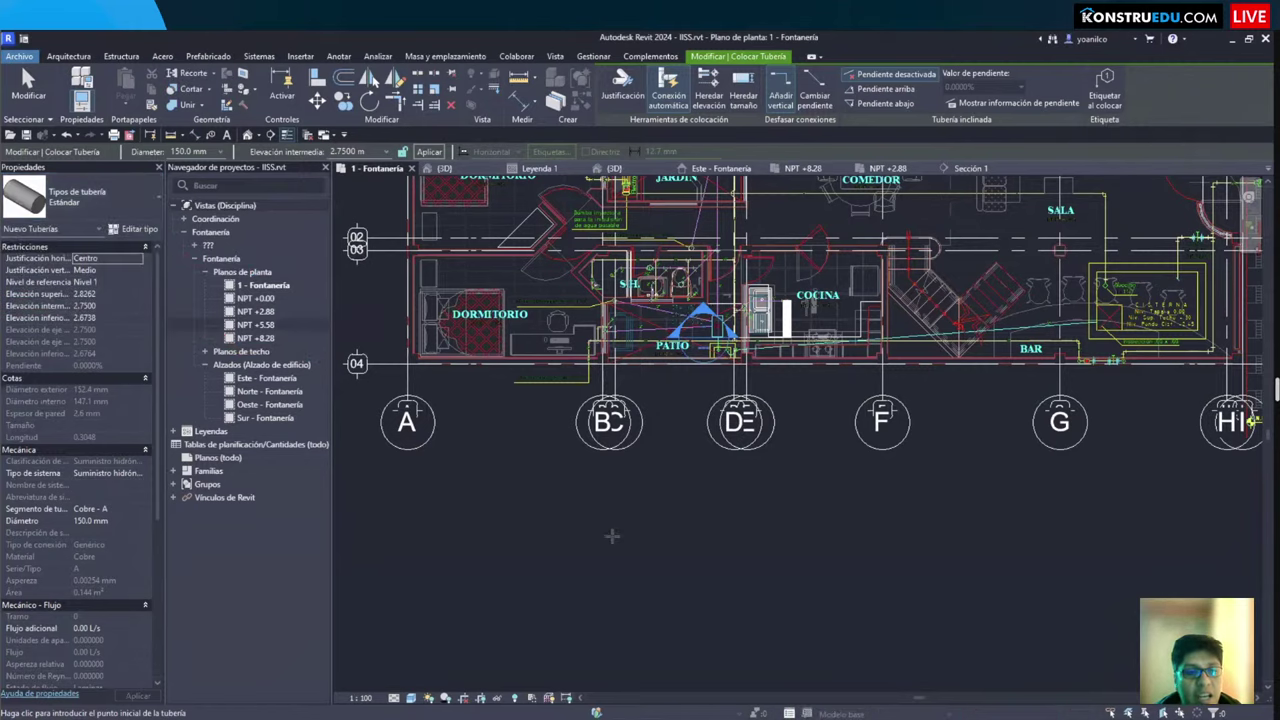
{"action": "scroll", "coordinate": [610, 535], "scroll_direction": "down", "scroll_amount": 1}
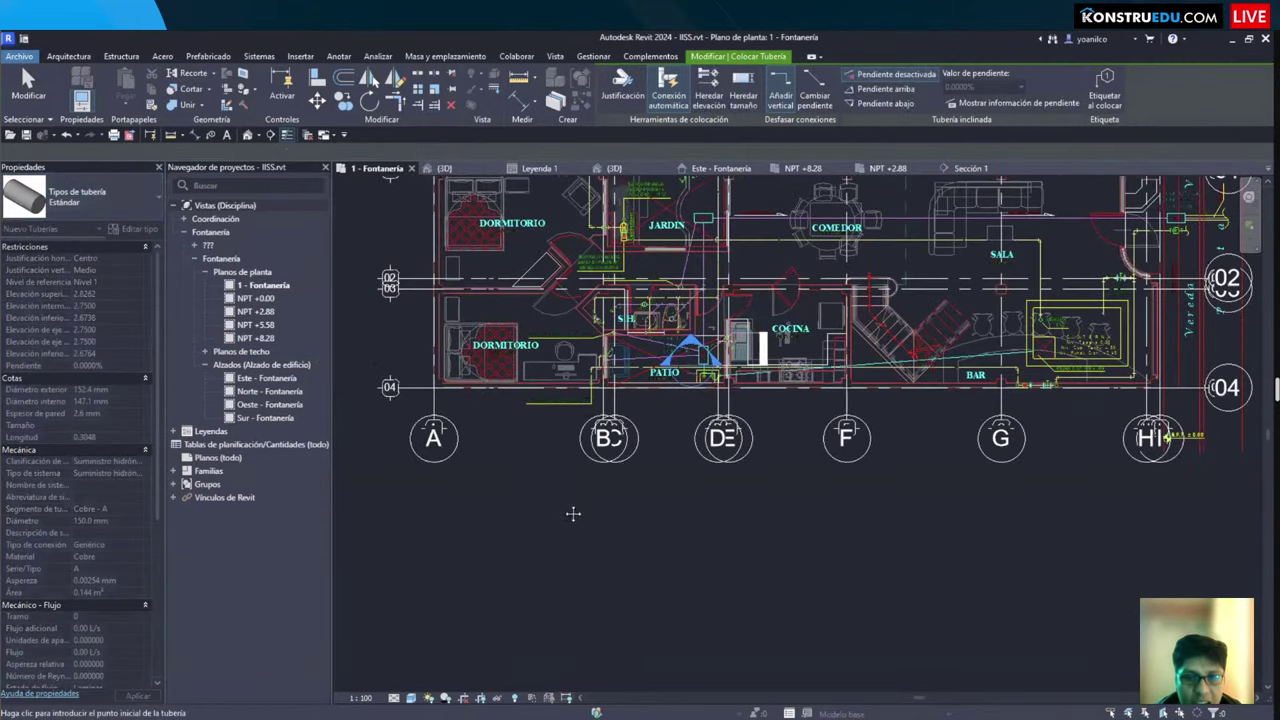
{"action": "scroll", "coordinate": [573, 513], "scroll_direction": "up", "scroll_amount": 2}
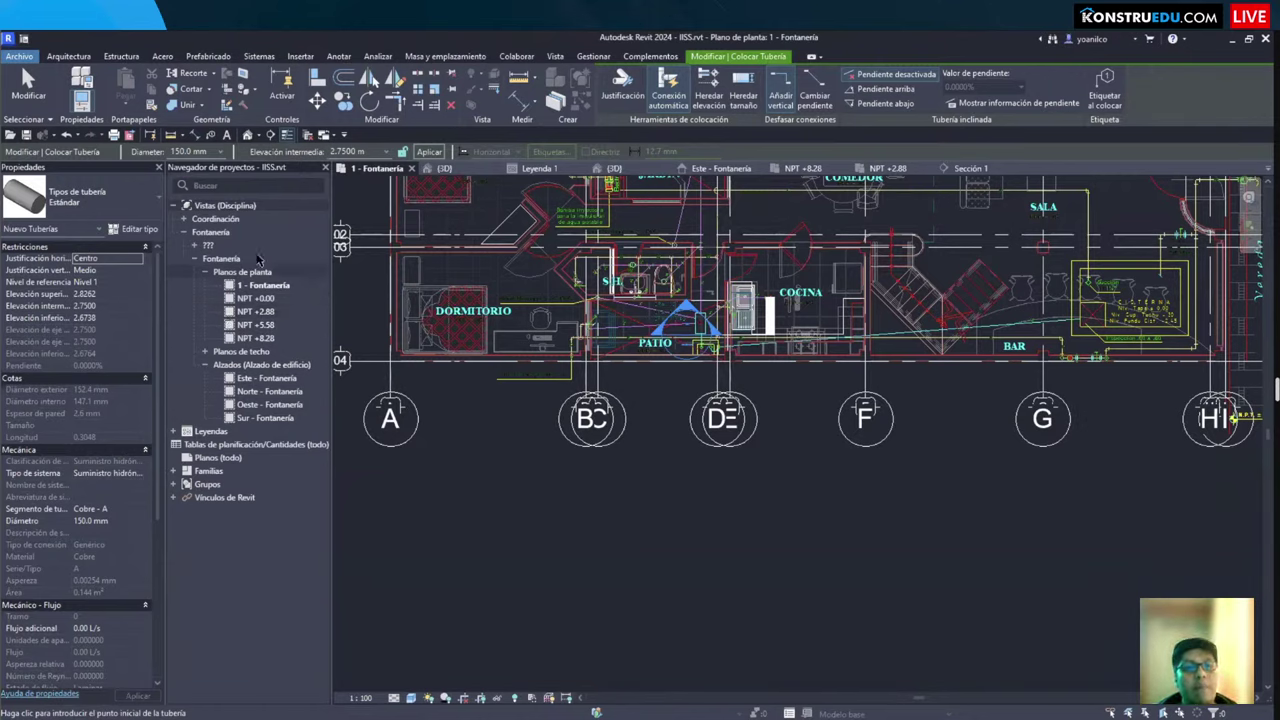
{"action": "left_click", "coordinate": [219, 152]}
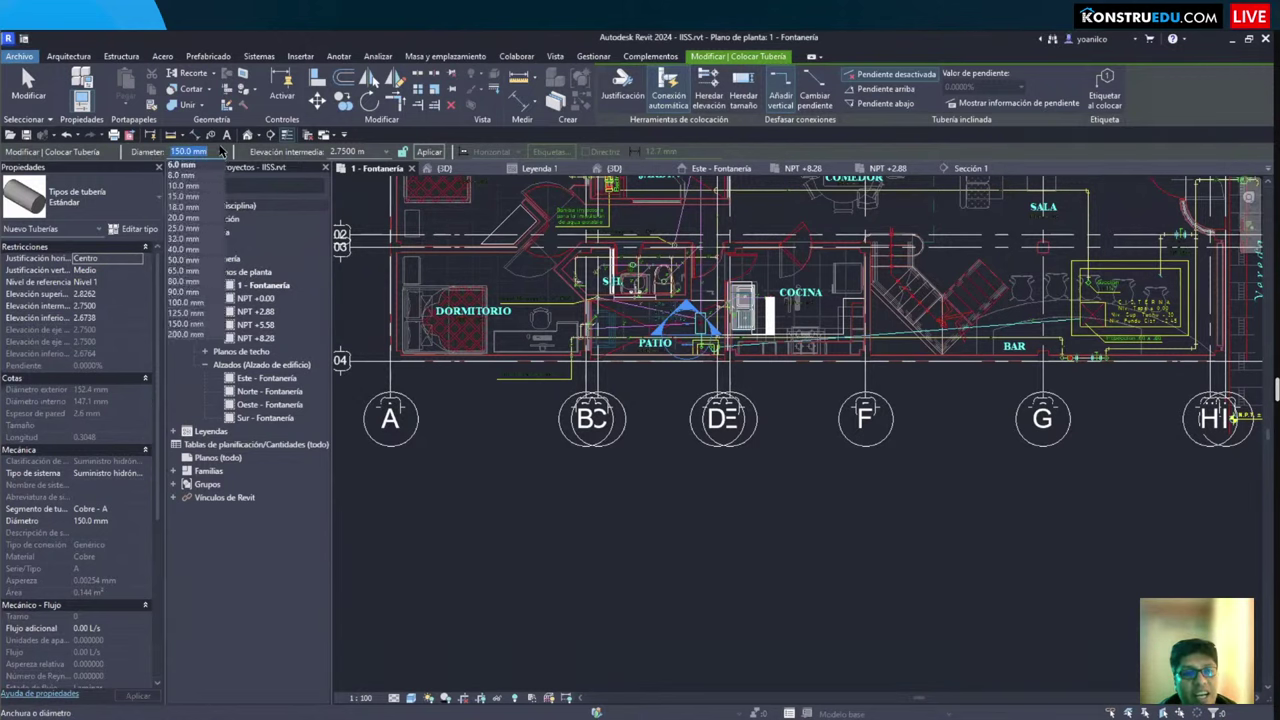
{"action": "left_click", "coordinate": [220, 152]}
{"action": "left_click", "coordinate": [362, 152]}
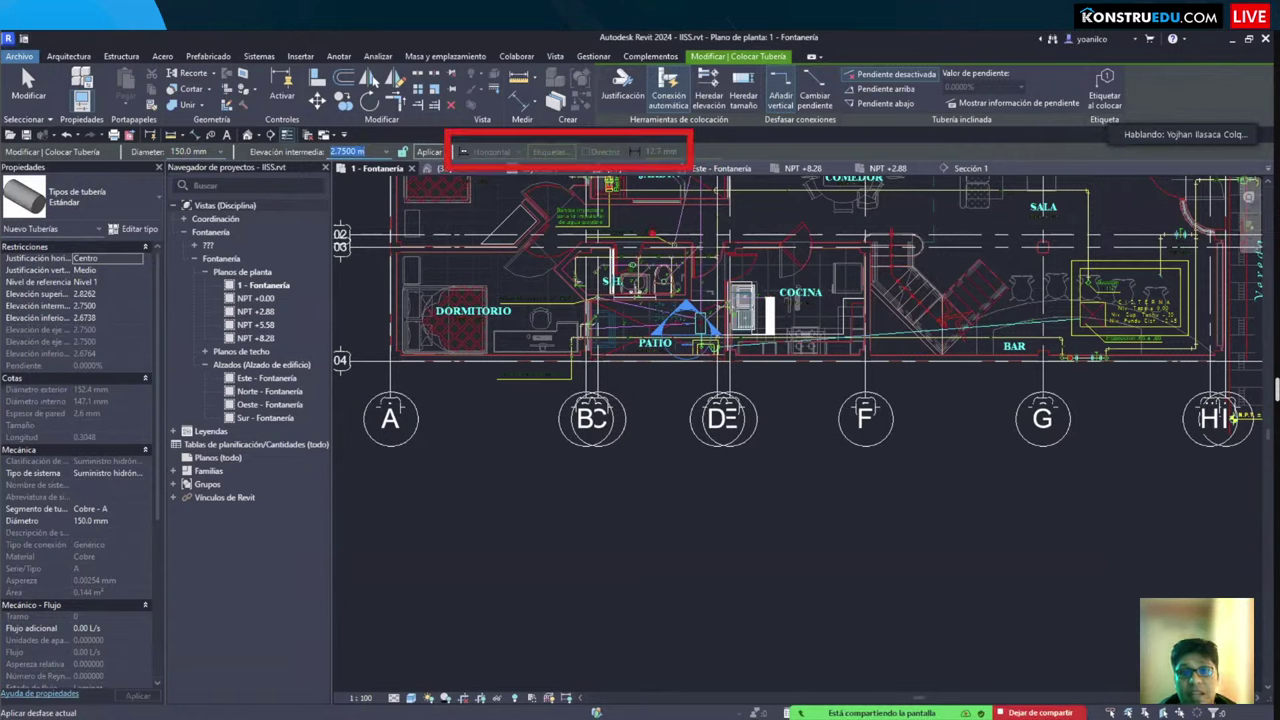
{"action": "left_click", "coordinate": [429, 152]}
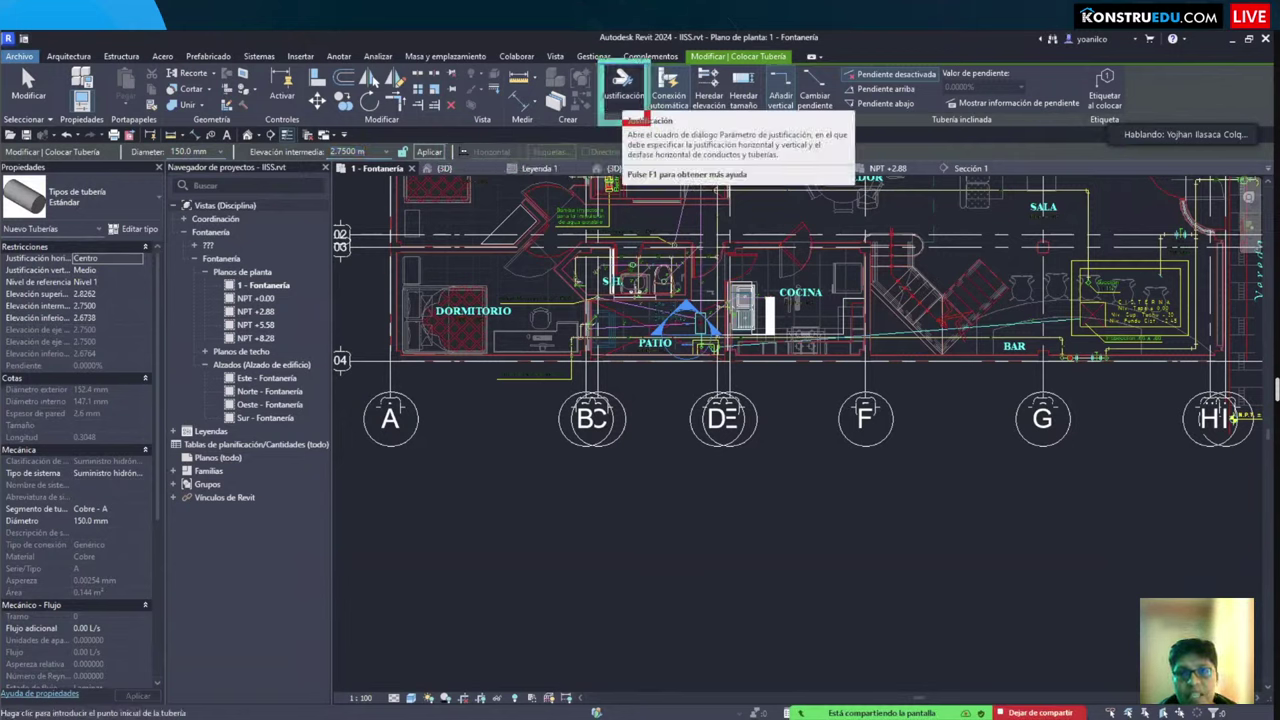
Step: Review the vertical justification options, close them unchanged, and end pipe placement
{"action": "left_click", "coordinate": [624, 100]}
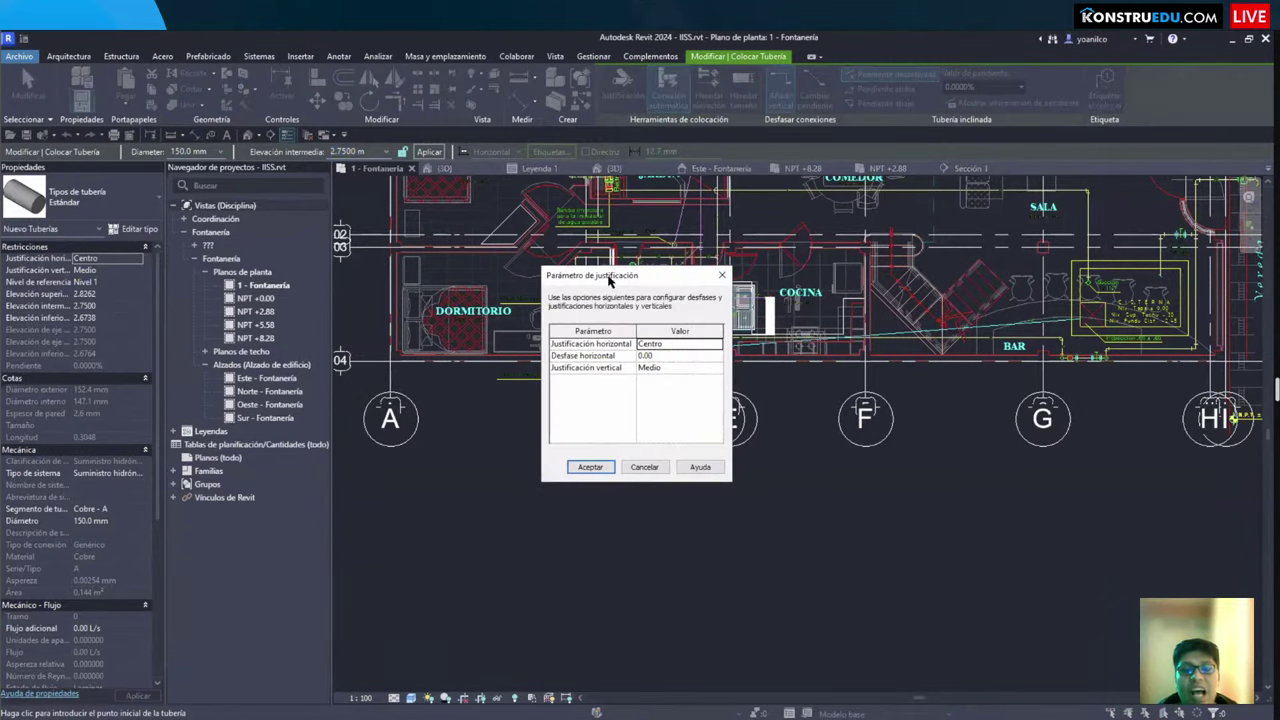
{"action": "left_click_drag", "start_coordinate": [614, 281], "coordinate": [588, 255]}
{"action": "left_click", "coordinate": [689, 343]}
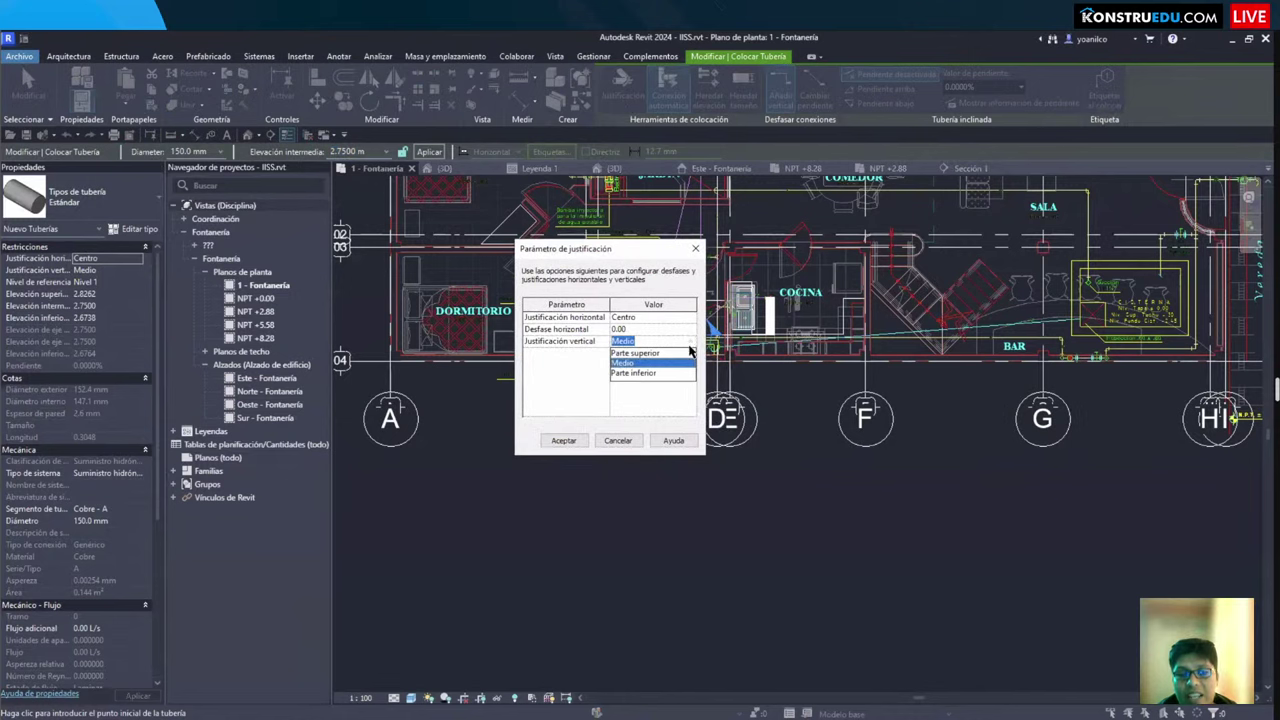
{"action": "left_click_drag", "start_coordinate": [600, 341], "coordinate": [697, 392]}
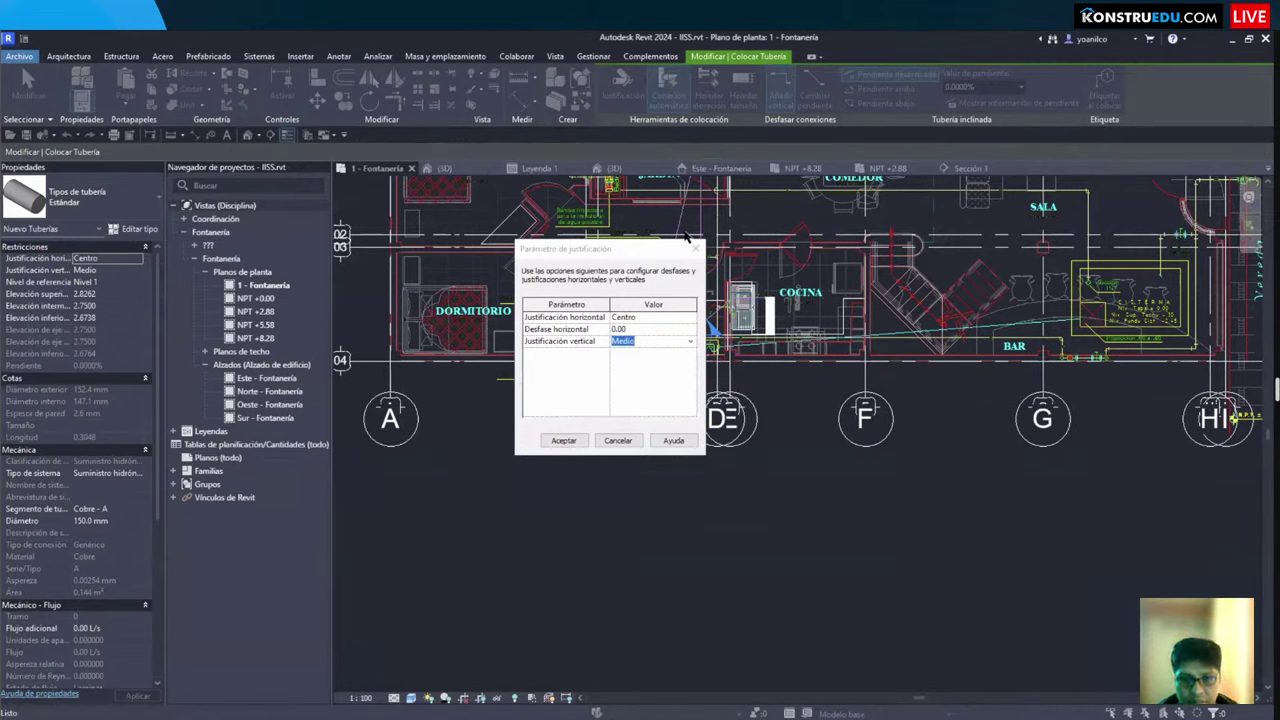
{"action": "left_click", "coordinate": [697, 247]}
{"action": "key", "text": "Escape"}
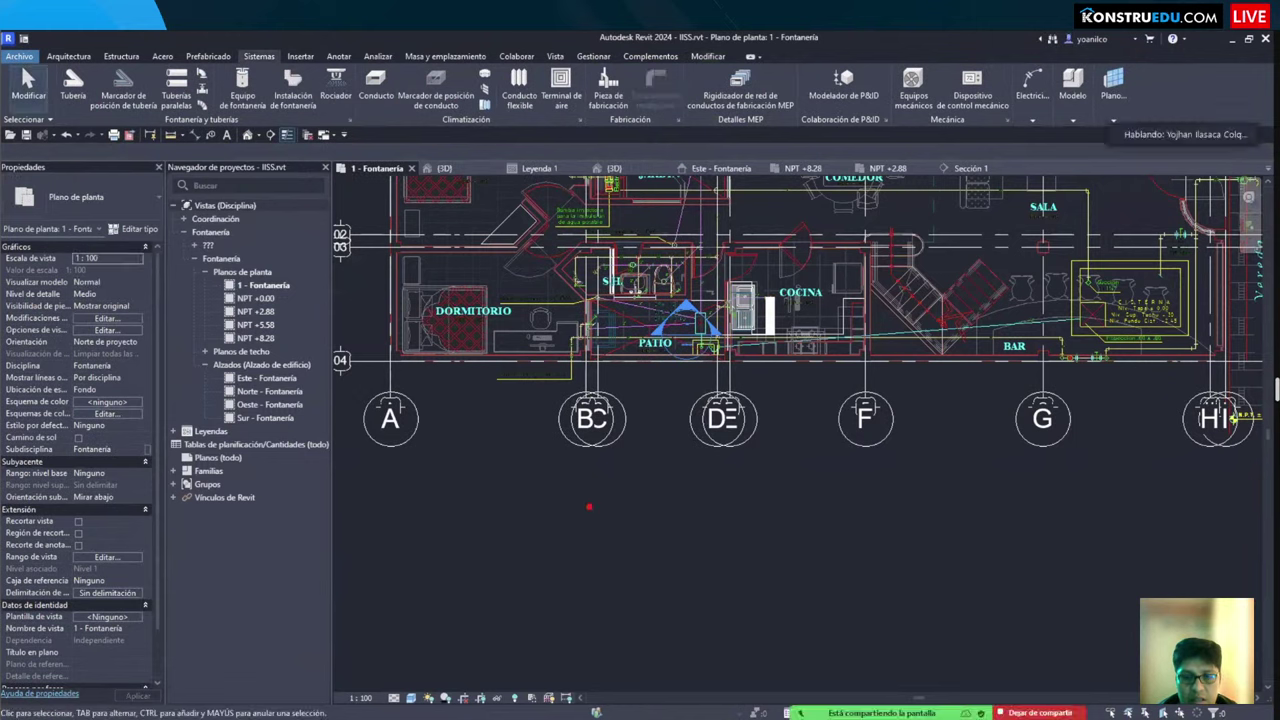
{"action": "mouse_move", "coordinate": [529, 486]}
{"action": "left_mouse_down"}
{"action": "mouse_move", "coordinate": [1000, 608]}
{"action": "mouse_move", "coordinate": [988, 607]}
{"action": "left_mouse_up"}
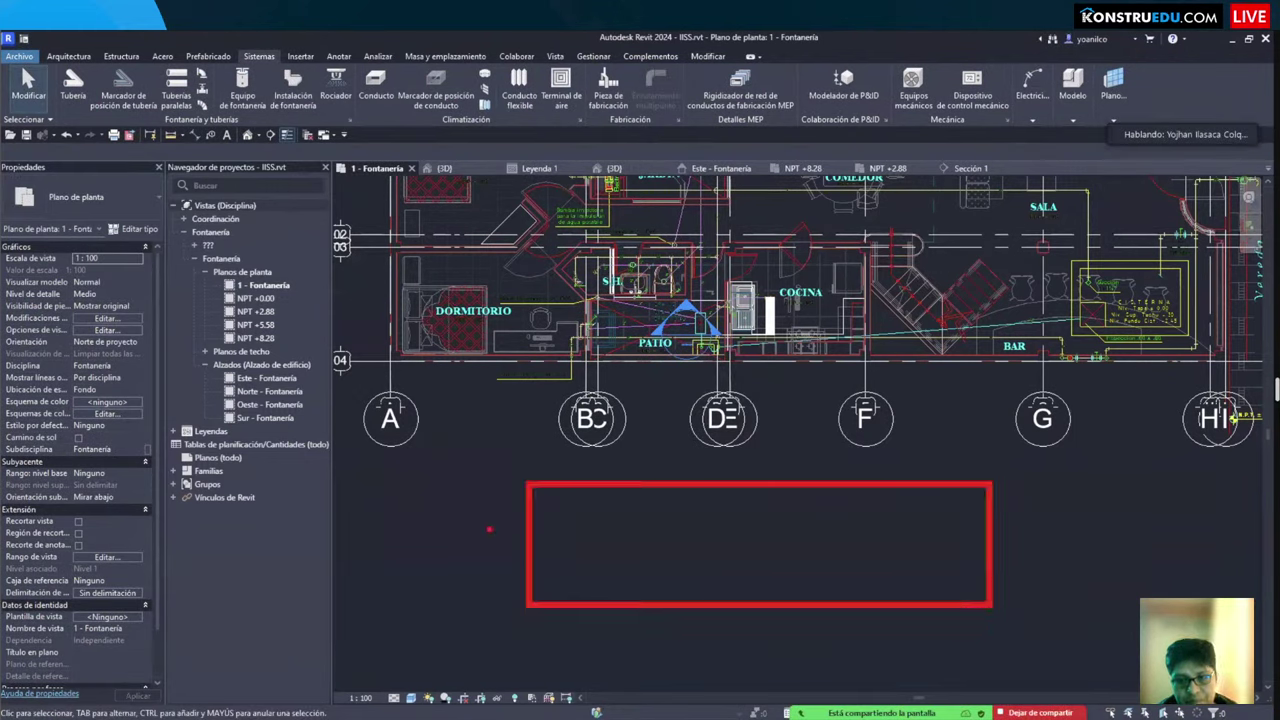
{"action": "mouse_move", "coordinate": [540, 602]}
{"action": "left_mouse_down"}
{"action": "mouse_move", "coordinate": [531, 488]}
{"action": "mouse_move", "coordinate": [519, 485]}
{"action": "mouse_move", "coordinate": [516, 604]}
{"action": "left_mouse_up"}
{"action": "mouse_move", "coordinate": [995, 600]}
{"action": "left_mouse_down"}
{"action": "mouse_move", "coordinate": [996, 488]}
{"action": "mouse_move", "coordinate": [976, 530]}
{"action": "mouse_move", "coordinate": [978, 604]}
{"action": "left_mouse_up"}
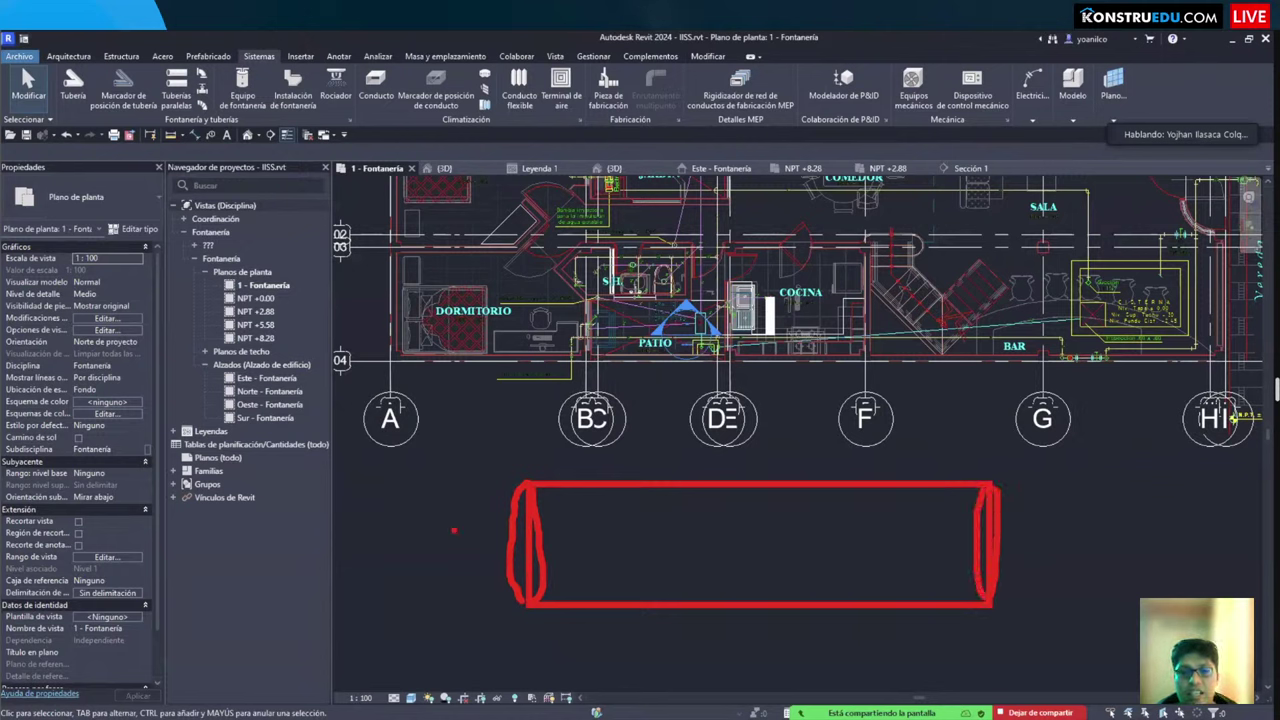
{"action": "left_click_drag", "start_coordinate": [346, 542], "coordinate": [490, 543]}
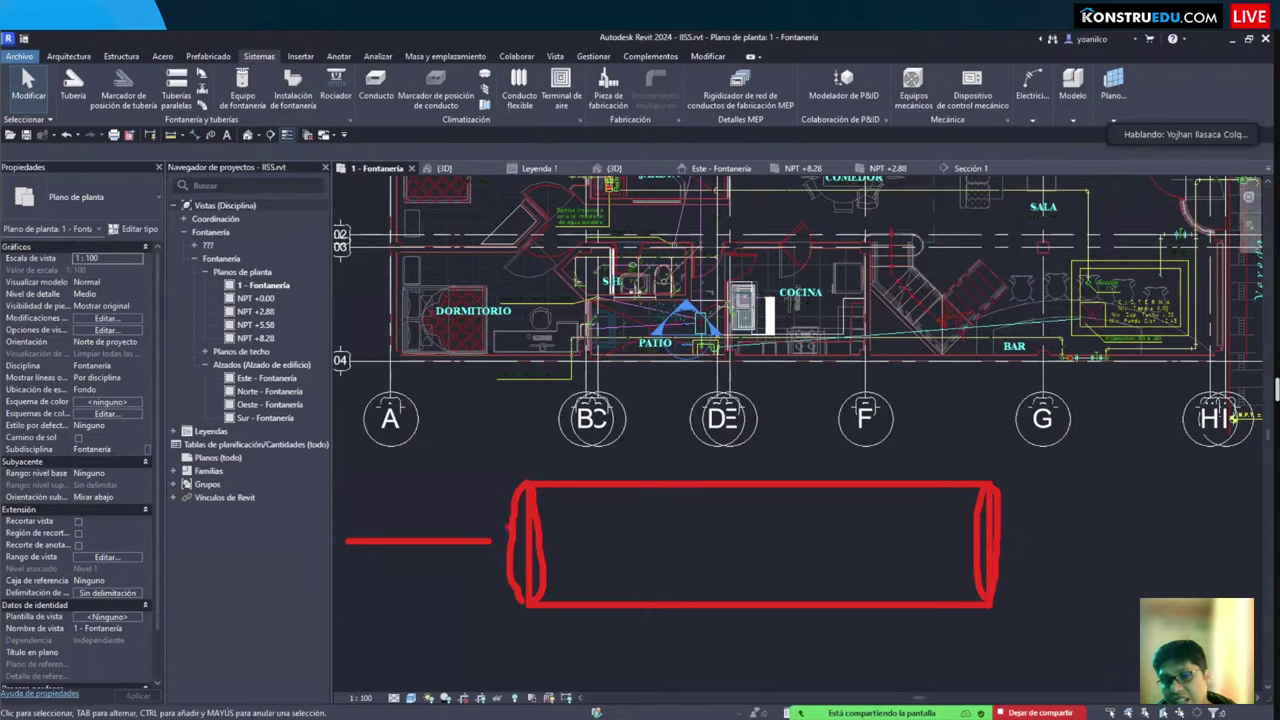
{"action": "mouse_move", "coordinate": [1001, 481]}
{"action": "left_mouse_down"}
{"action": "mouse_move", "coordinate": [1092, 606]}
{"action": "mouse_move", "coordinate": [1078, 620]}
{"action": "mouse_move", "coordinate": [992, 616]}
{"action": "mouse_move", "coordinate": [1000, 484]}
{"action": "left_mouse_up"}
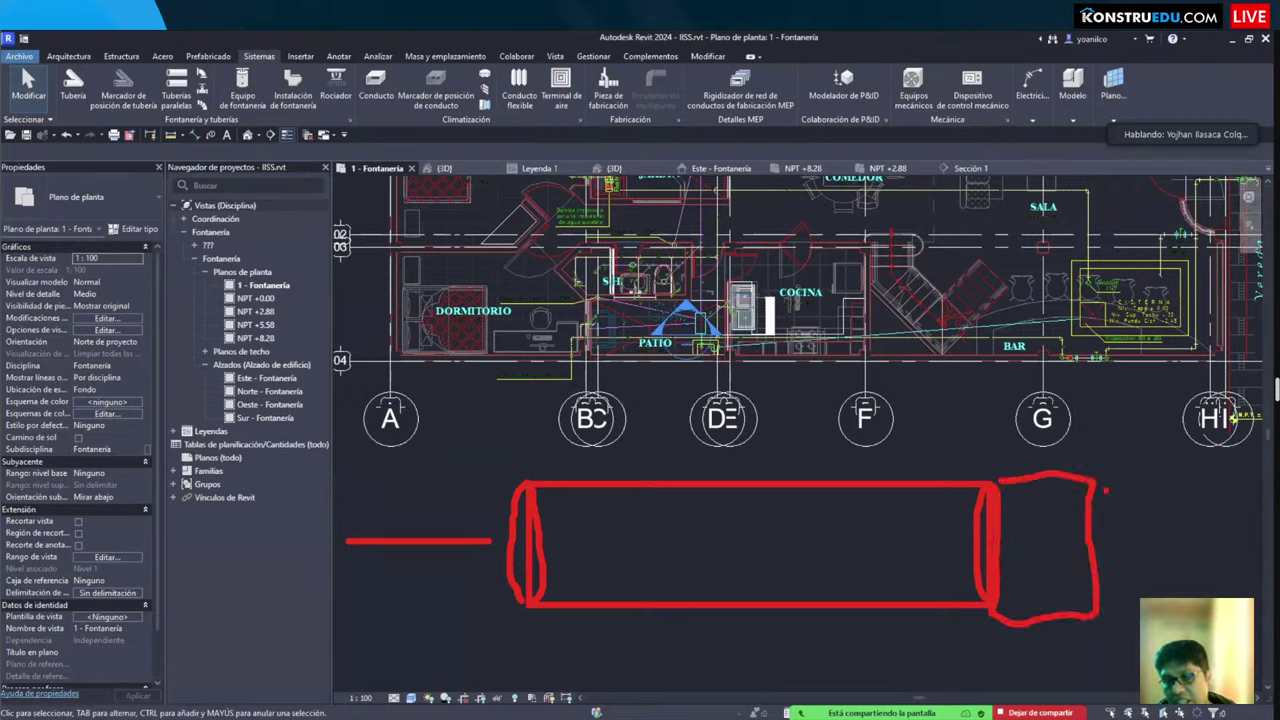
{"action": "left_click_drag", "start_coordinate": [1102, 486], "coordinate": [1251, 491]}
{"action": "left_click_drag", "start_coordinate": [1116, 602], "coordinate": [1234, 595]}
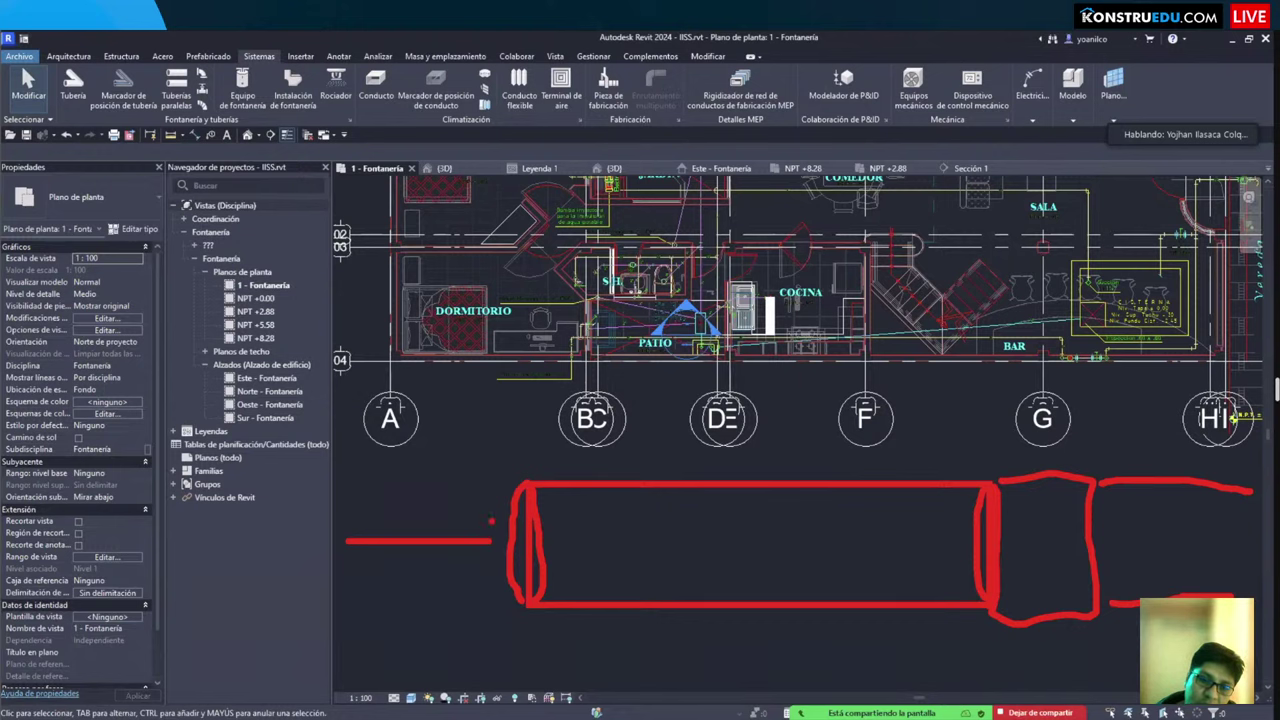
{"action": "left_click_drag", "start_coordinate": [516, 487], "coordinate": [466, 510]}
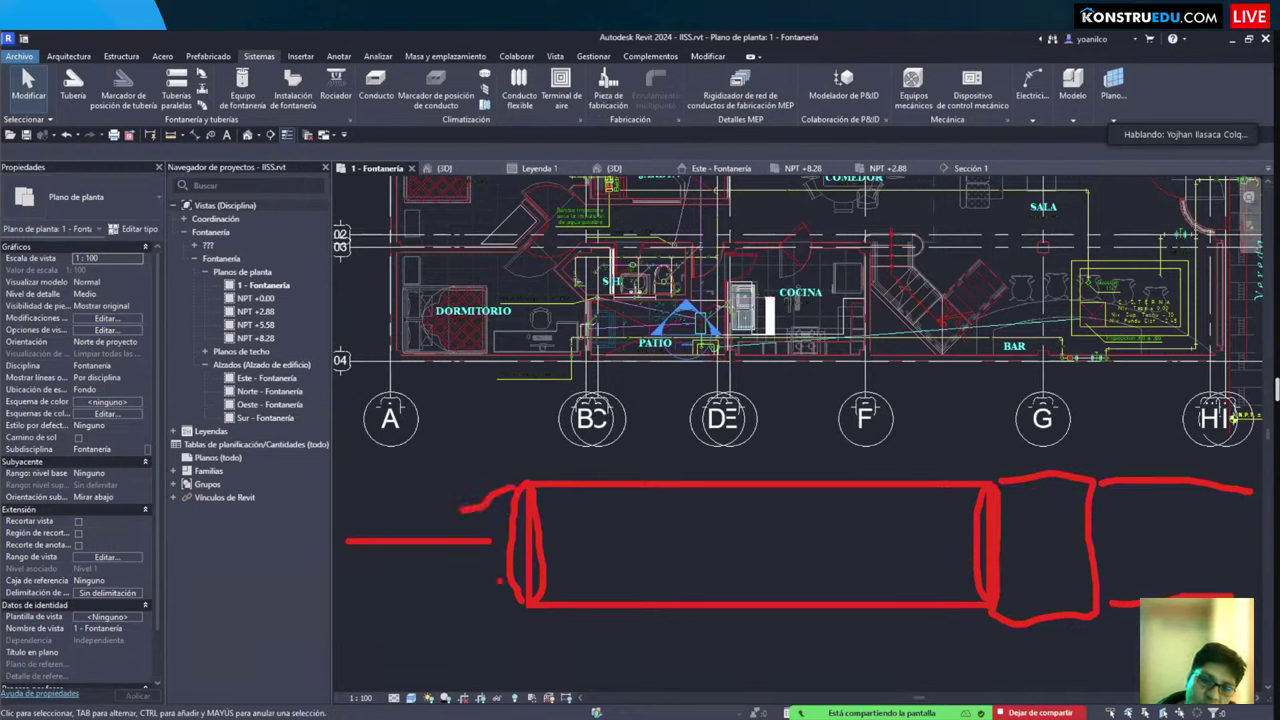
{"action": "mouse_move", "coordinate": [499, 580]}
{"action": "left_mouse_down"}
{"action": "mouse_move", "coordinate": [484, 588]}
{"action": "mouse_move", "coordinate": [462, 566]}
{"action": "mouse_move", "coordinate": [466, 514]}
{"action": "mouse_move", "coordinate": [366, 511]}
{"action": "left_mouse_up"}
{"action": "left_click_drag", "start_coordinate": [452, 578], "coordinate": [353, 569]}
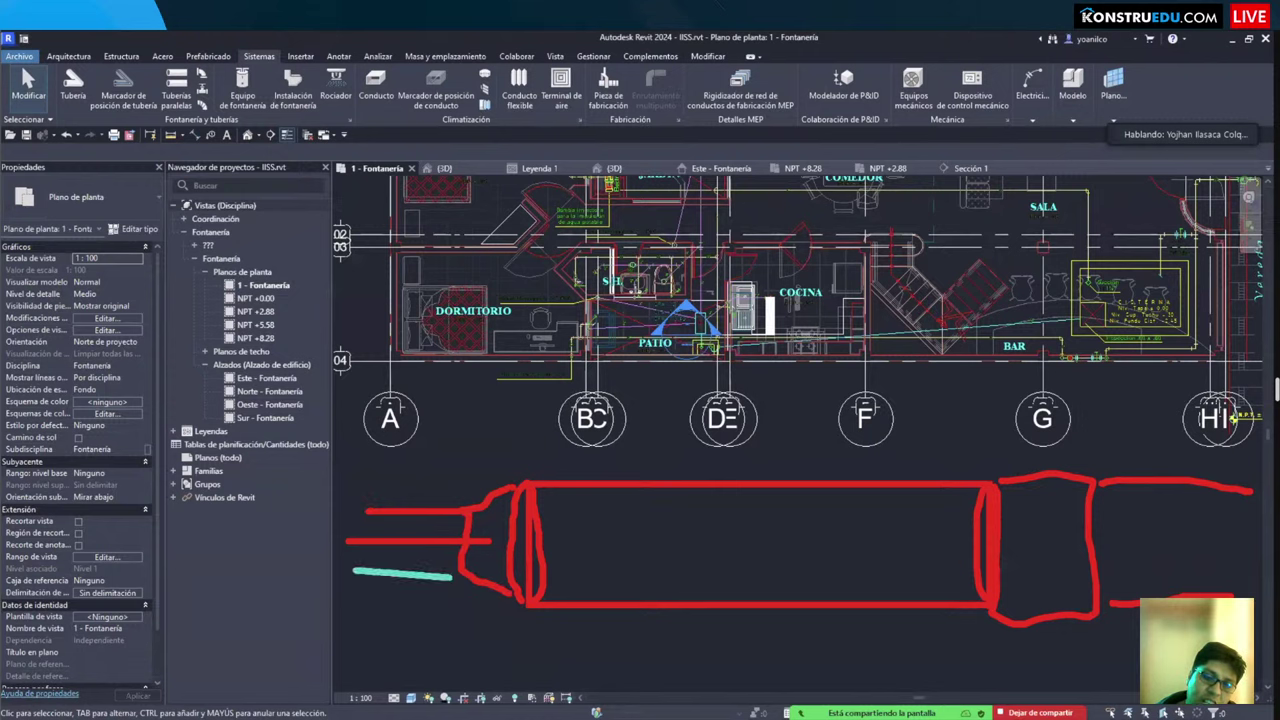
{"action": "mouse_move", "coordinate": [458, 576]}
{"action": "left_mouse_down"}
{"action": "mouse_move", "coordinate": [385, 565]}
{"action": "mouse_move", "coordinate": [353, 576]}
{"action": "mouse_move", "coordinate": [395, 562]}
{"action": "mouse_move", "coordinate": [451, 576]}
{"action": "mouse_move", "coordinate": [392, 570]}
{"action": "left_mouse_up"}
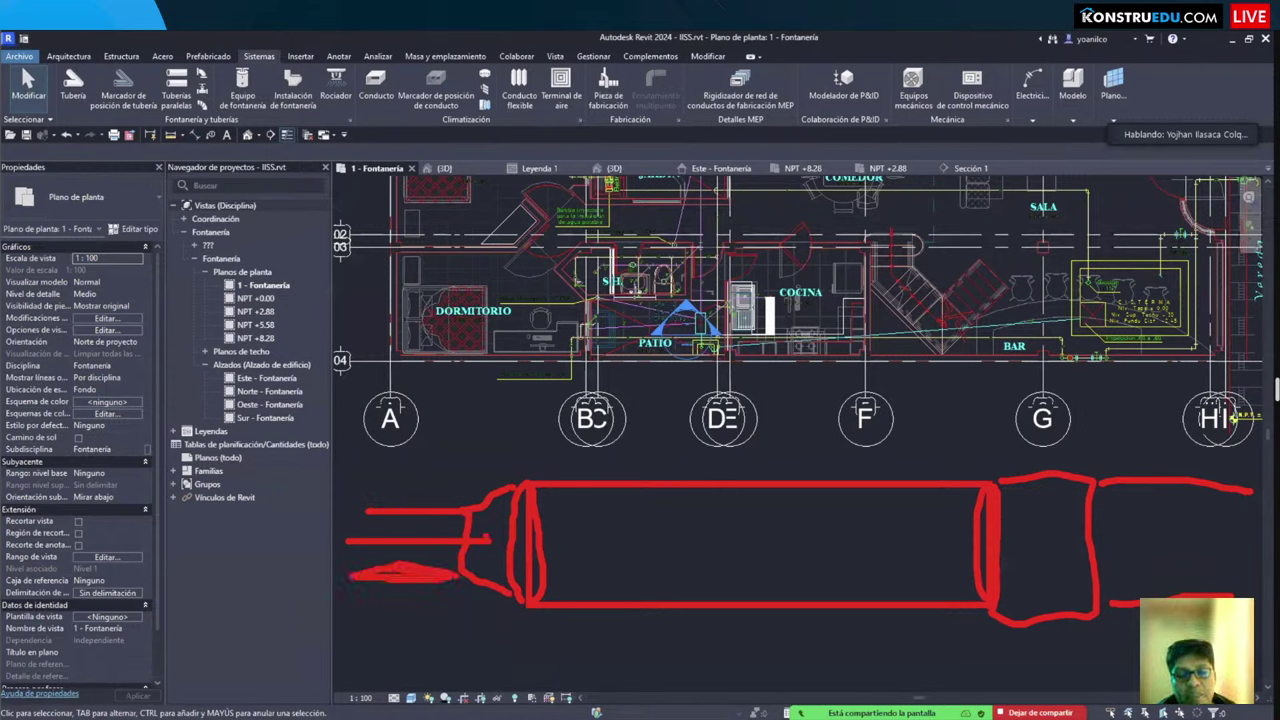
{"action": "mouse_move", "coordinate": [486, 532]}
{"action": "left_mouse_down"}
{"action": "mouse_move", "coordinate": [482, 554]}
{"action": "mouse_move", "coordinate": [494, 532]}
{"action": "left_mouse_up"}
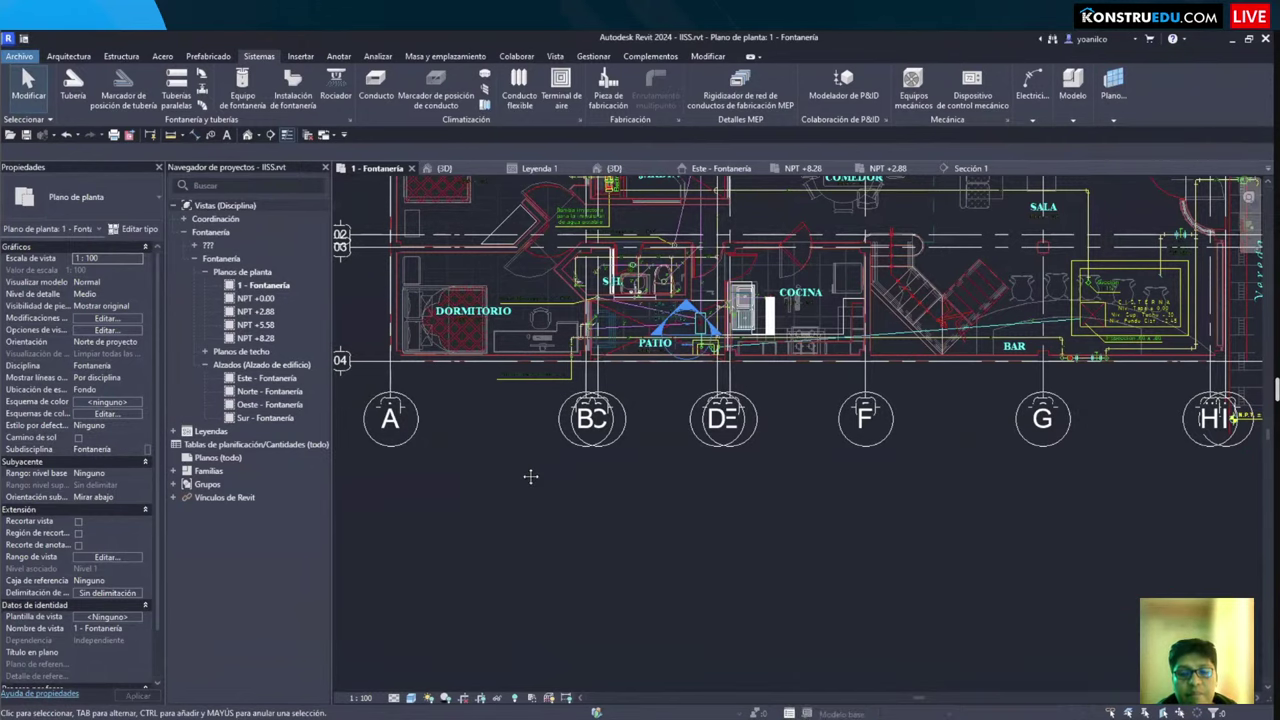
{"action": "middle_click_drag", "start_coordinate": [525, 545], "coordinate": [527, 468]}
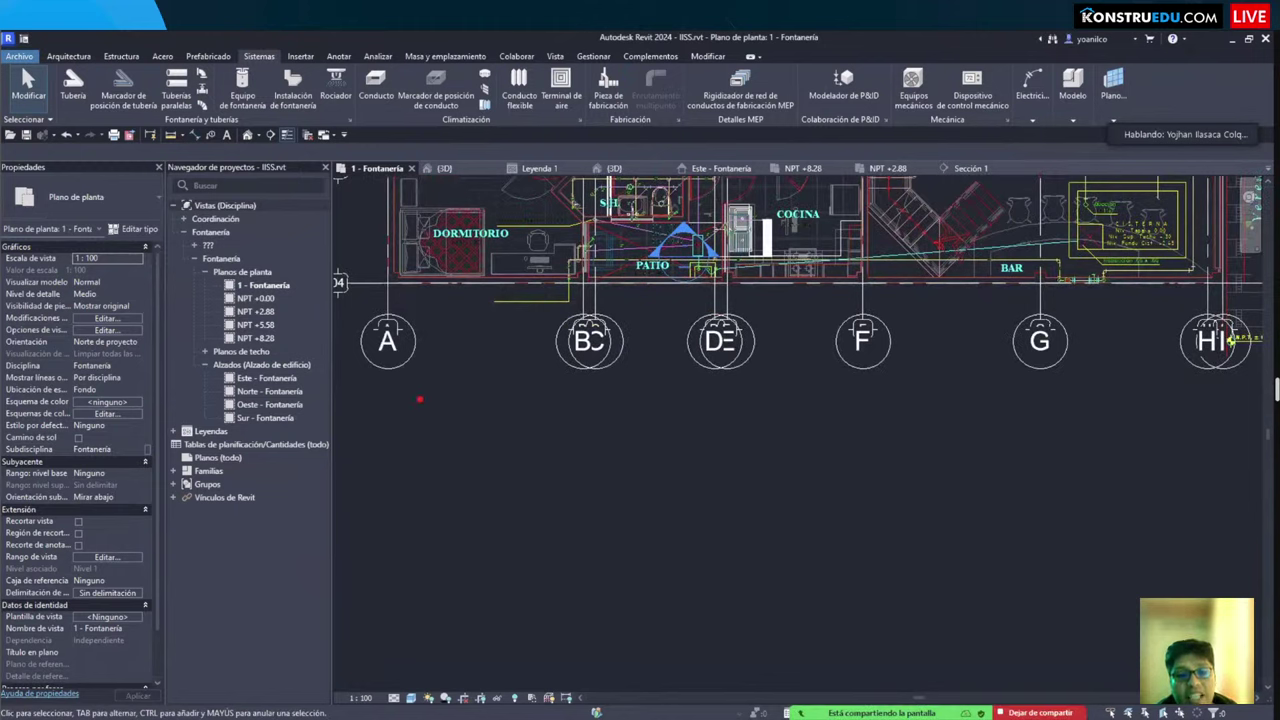
{"action": "mouse_move", "coordinate": [372, 394]}
{"action": "left_mouse_down"}
{"action": "mouse_move", "coordinate": [834, 684]}
{"action": "mouse_move", "coordinate": [862, 662]}
{"action": "mouse_move", "coordinate": [872, 610]}
{"action": "mouse_move", "coordinate": [1200, 607]}
{"action": "mouse_move", "coordinate": [1242, 486]}
{"action": "left_mouse_up"}
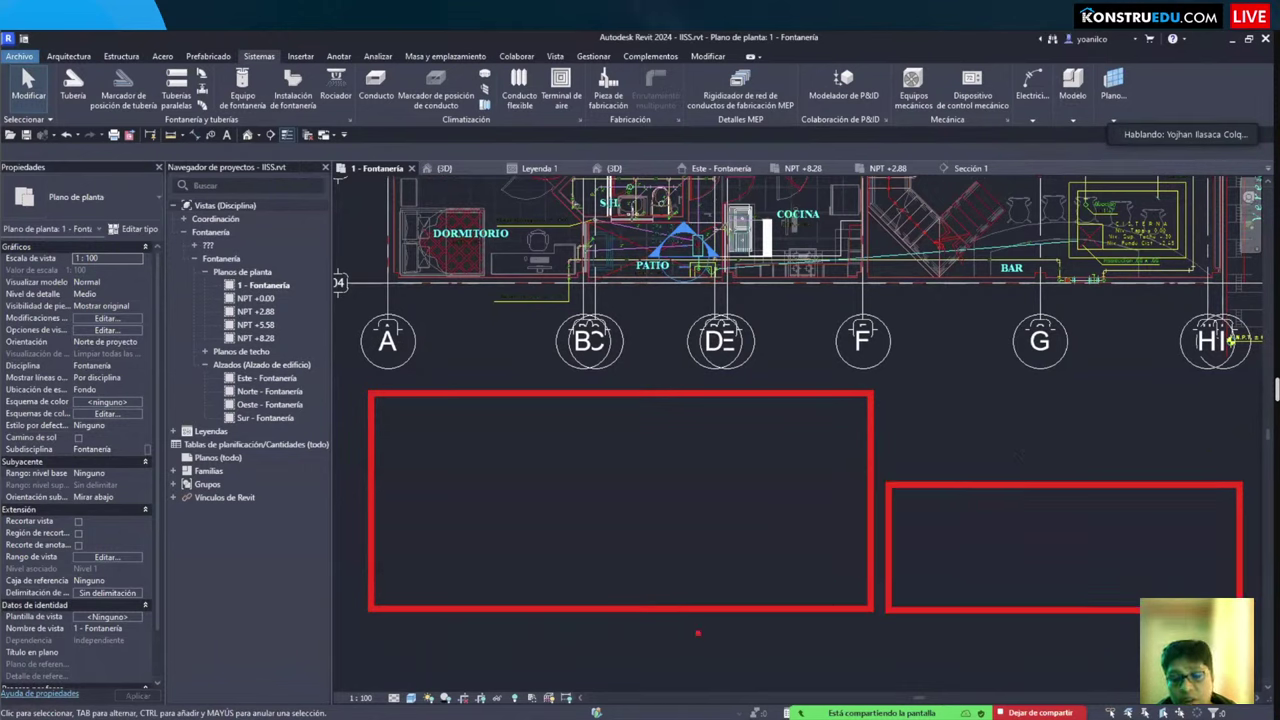
{"action": "left_click_drag", "start_coordinate": [369, 665], "coordinate": [1240, 690]}
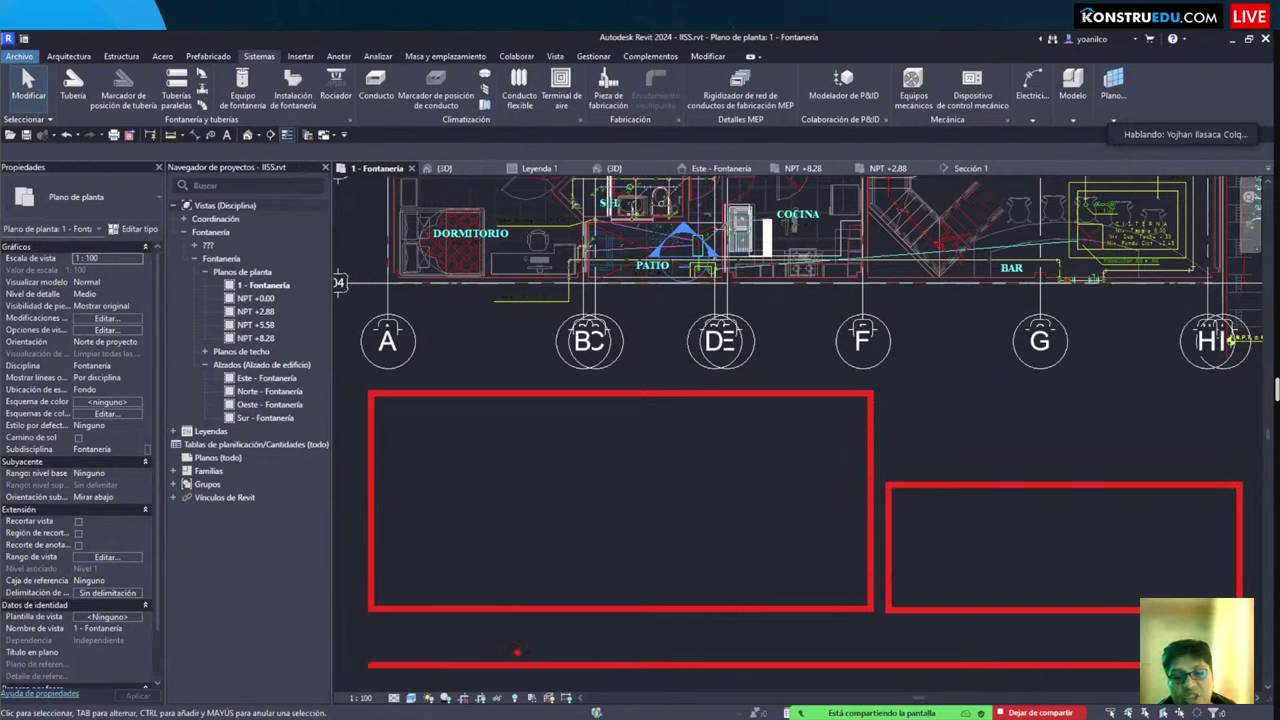
{"action": "mouse_move", "coordinate": [485, 632]}
{"action": "left_mouse_down"}
{"action": "mouse_move", "coordinate": [505, 626]}
{"action": "mouse_move", "coordinate": [499, 655]}
{"action": "mouse_move", "coordinate": [484, 648]}
{"action": "mouse_move", "coordinate": [568, 630]}
{"action": "left_mouse_up"}
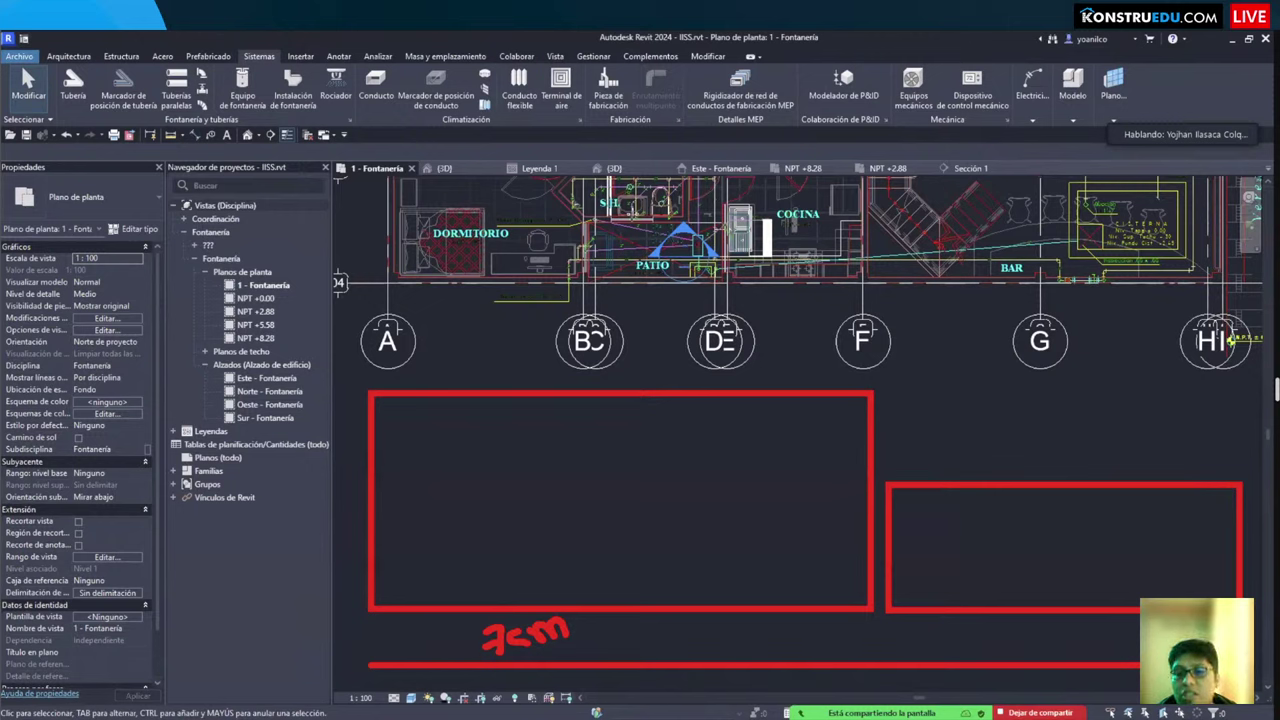
{"action": "left_click_drag", "start_coordinate": [874, 394], "coordinate": [998, 478]}
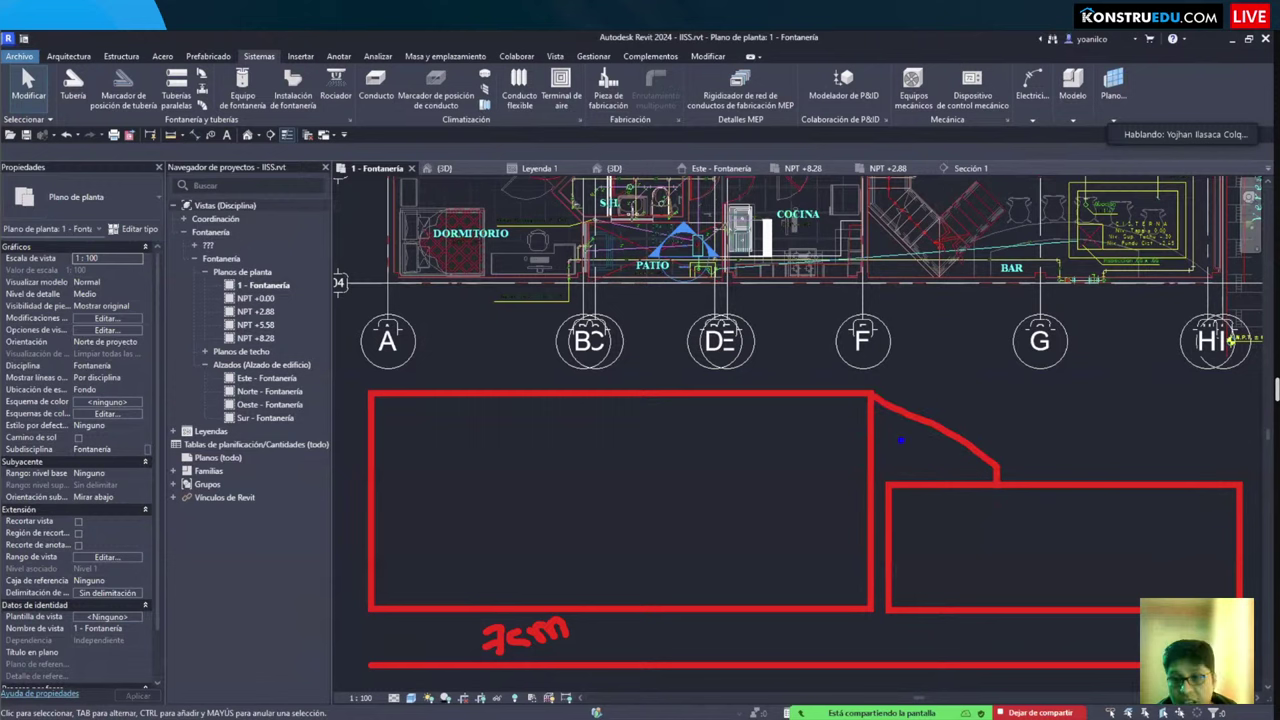
{"action": "mouse_move", "coordinate": [874, 394]}
{"action": "left_mouse_down"}
{"action": "mouse_move", "coordinate": [995, 470]}
{"action": "mouse_move", "coordinate": [992, 606]}
{"action": "mouse_move", "coordinate": [890, 608]}
{"action": "mouse_move", "coordinate": [873, 552]}
{"action": "mouse_move", "coordinate": [878, 404]}
{"action": "mouse_move", "coordinate": [900, 432]}
{"action": "mouse_move", "coordinate": [886, 518]}
{"action": "left_mouse_up"}
{"action": "left_click_drag", "start_coordinate": [958, 448], "coordinate": [886, 556]}
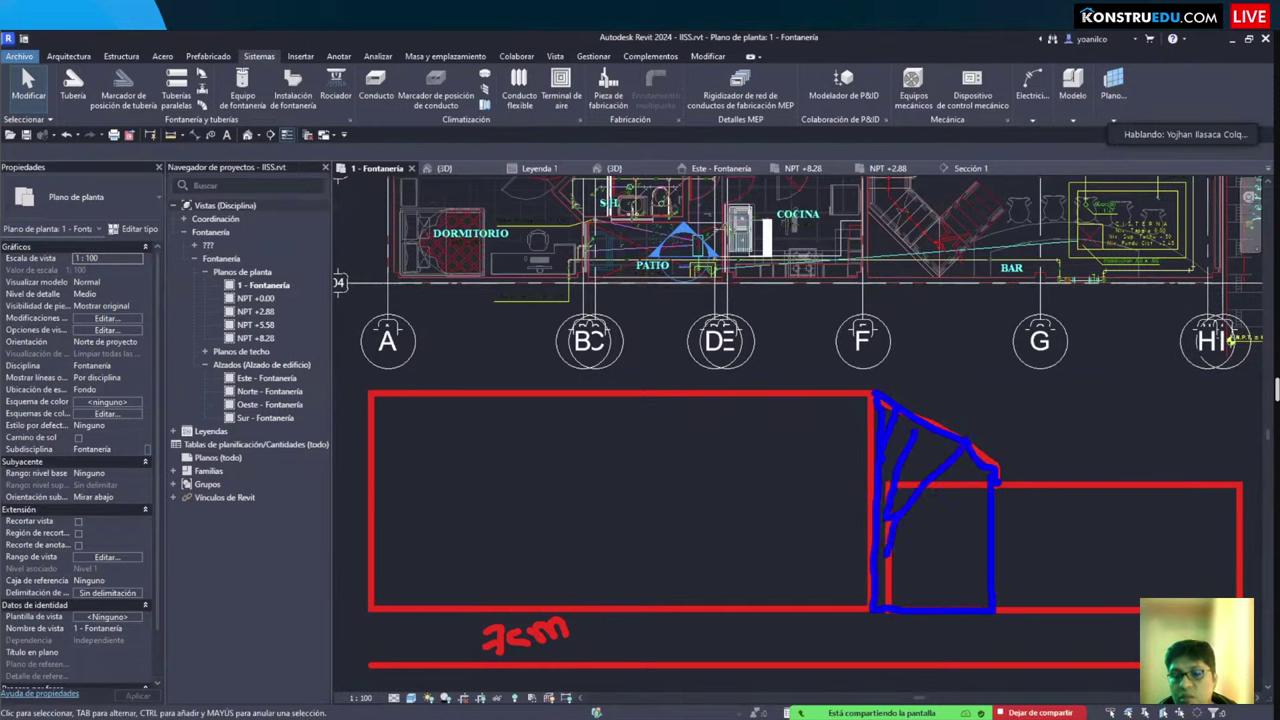
{"action": "left_click_drag", "start_coordinate": [972, 478], "coordinate": [884, 584]}
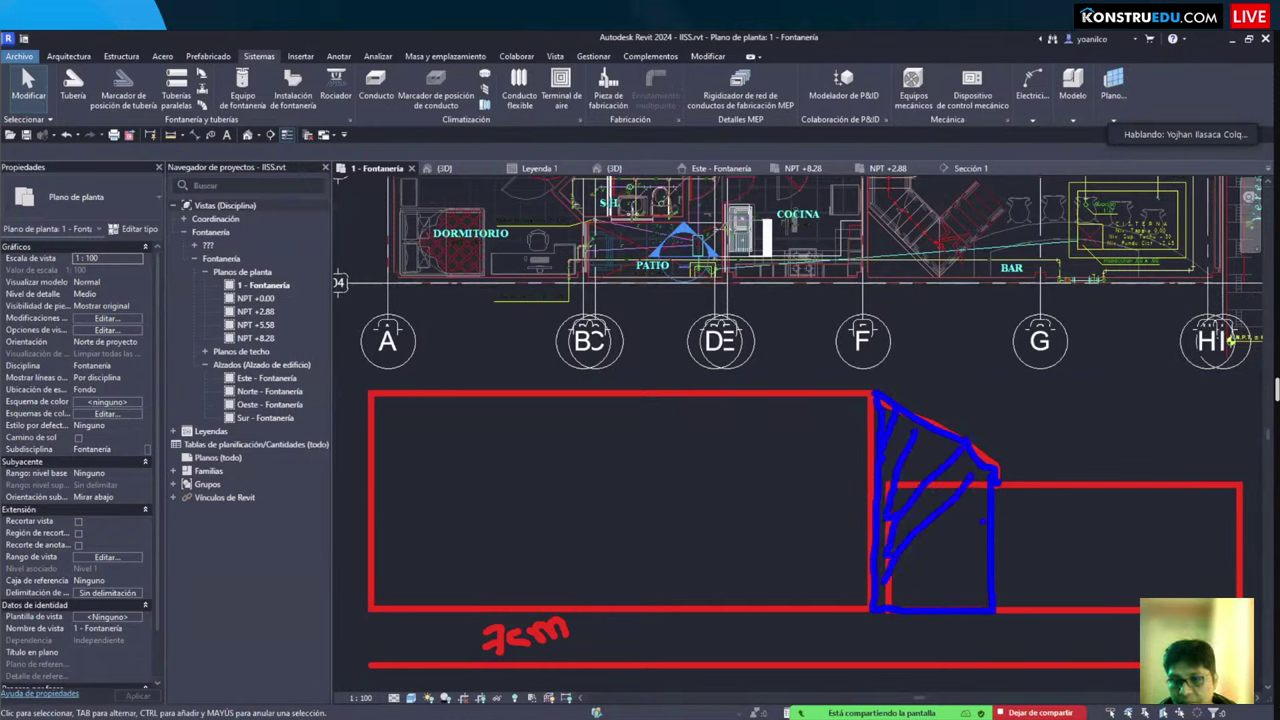
{"action": "left_click_drag", "start_coordinate": [984, 516], "coordinate": [920, 594]}
{"action": "left_click_drag", "start_coordinate": [970, 577], "coordinate": [951, 607]}
{"action": "left_click_drag", "start_coordinate": [972, 546], "coordinate": [944, 586]}
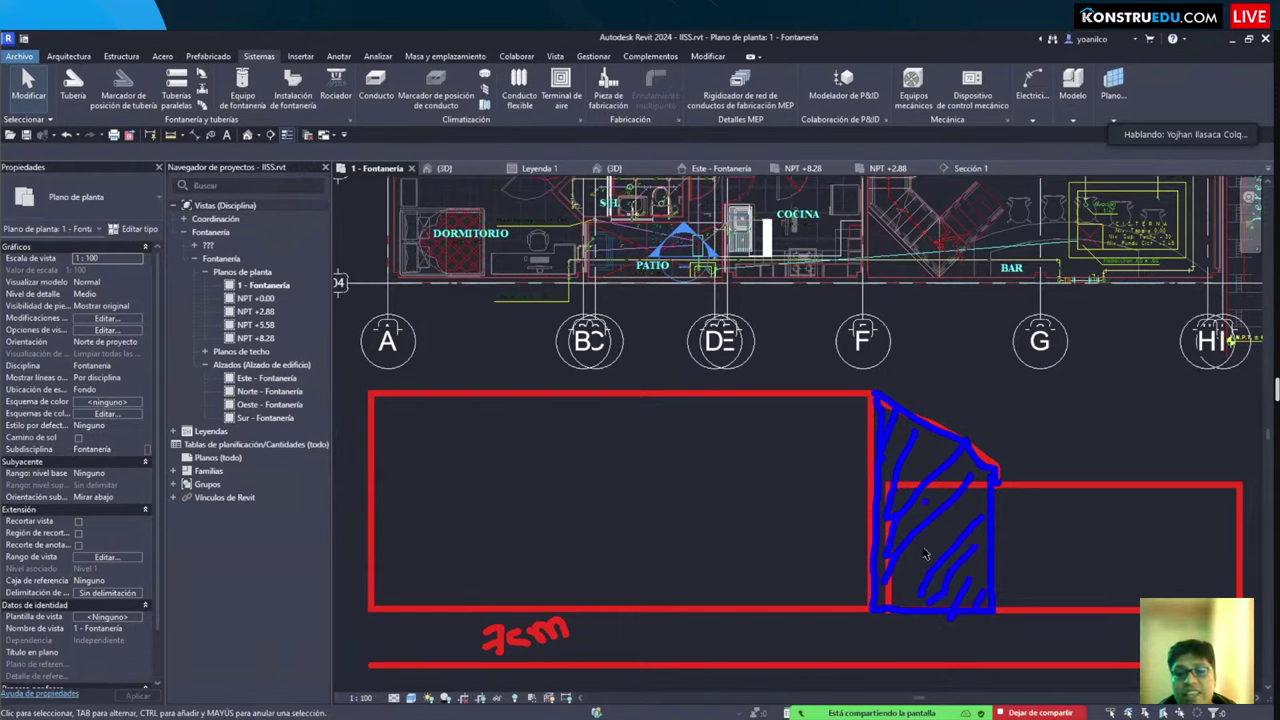
{"action": "key", "text": "Escape"}
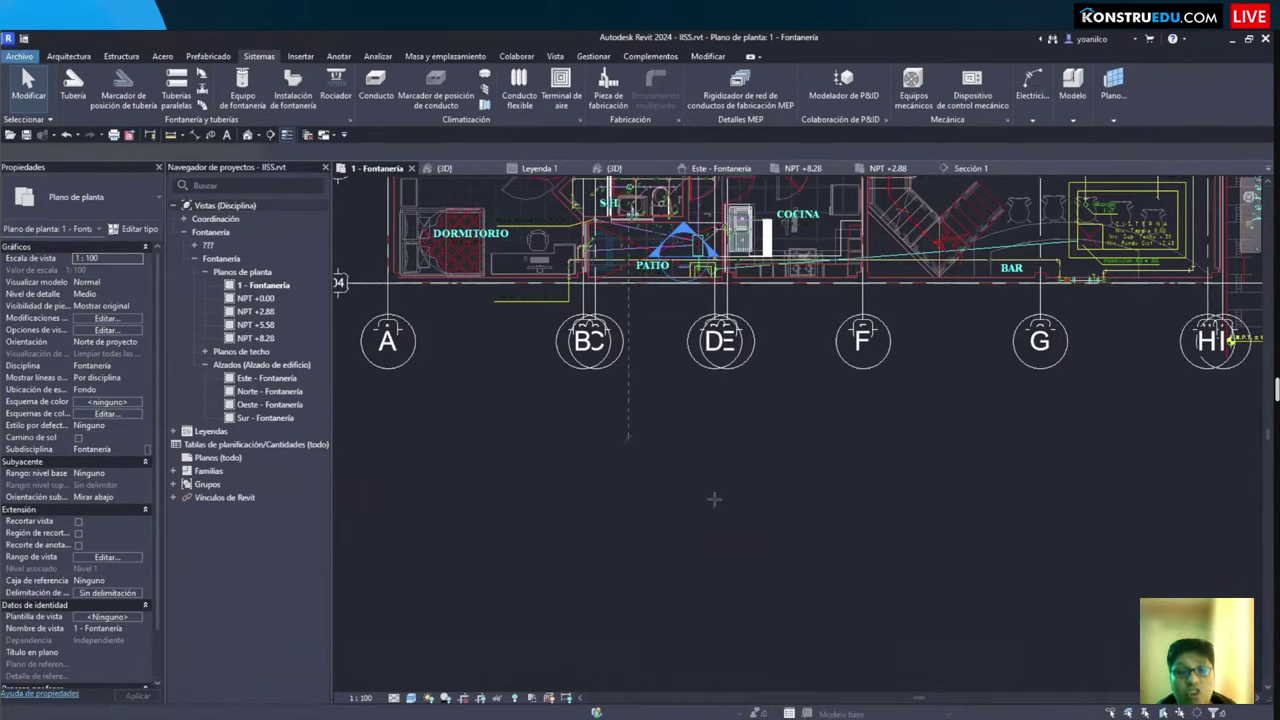
Step: Restart the Pipe tool with PI and pan the plan to show the space below the grids
{"action": "key", "text": "p"}
{"action": "key", "text": "i"}
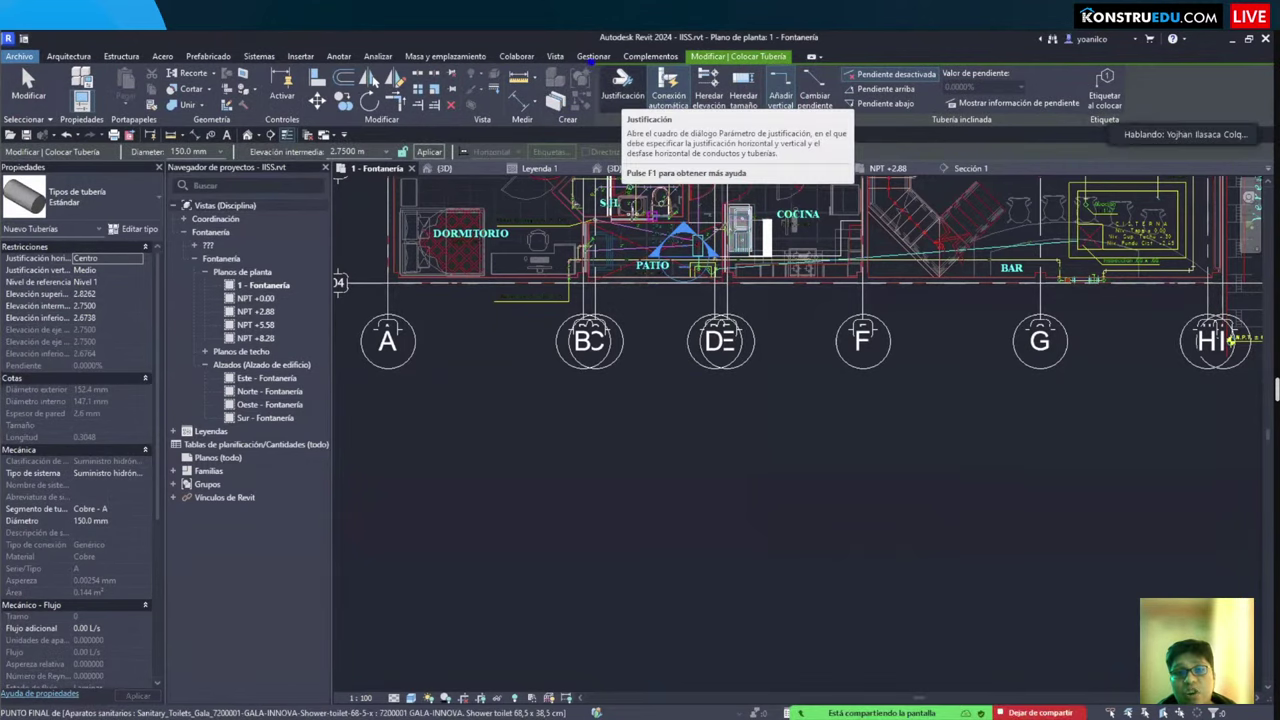
{"action": "left_click_drag", "start_coordinate": [591, 61], "coordinate": [648, 126]}
{"action": "key", "text": "Escape"}
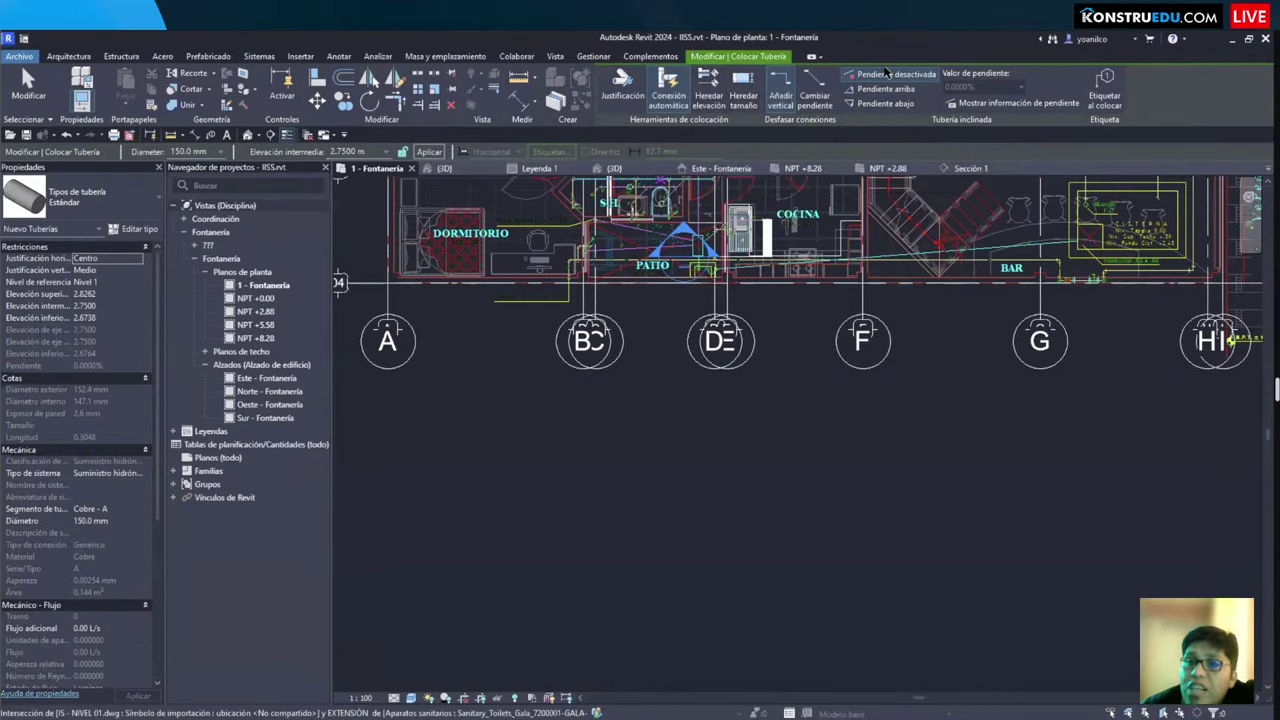
{"action": "scroll", "coordinate": [751, 440], "scroll_direction": "down", "scroll_amount": 2}
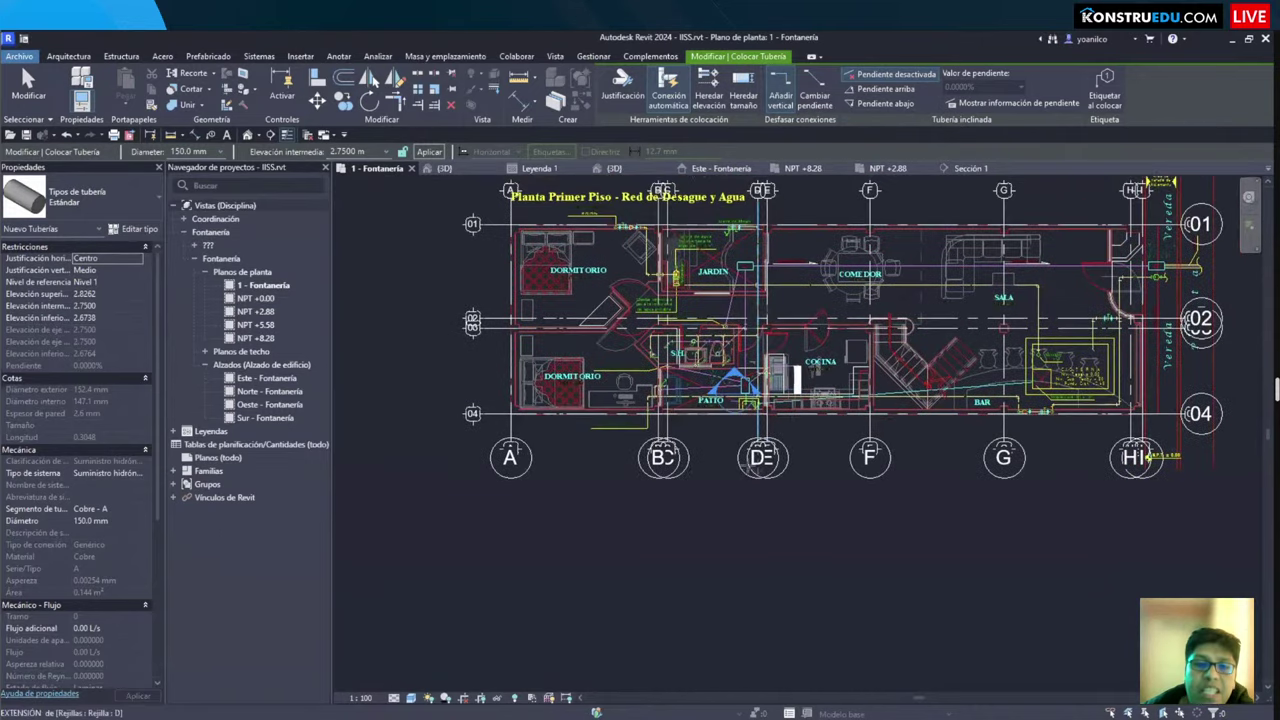
{"action": "scroll", "coordinate": [606, 464], "scroll_direction": "up", "scroll_amount": 3}
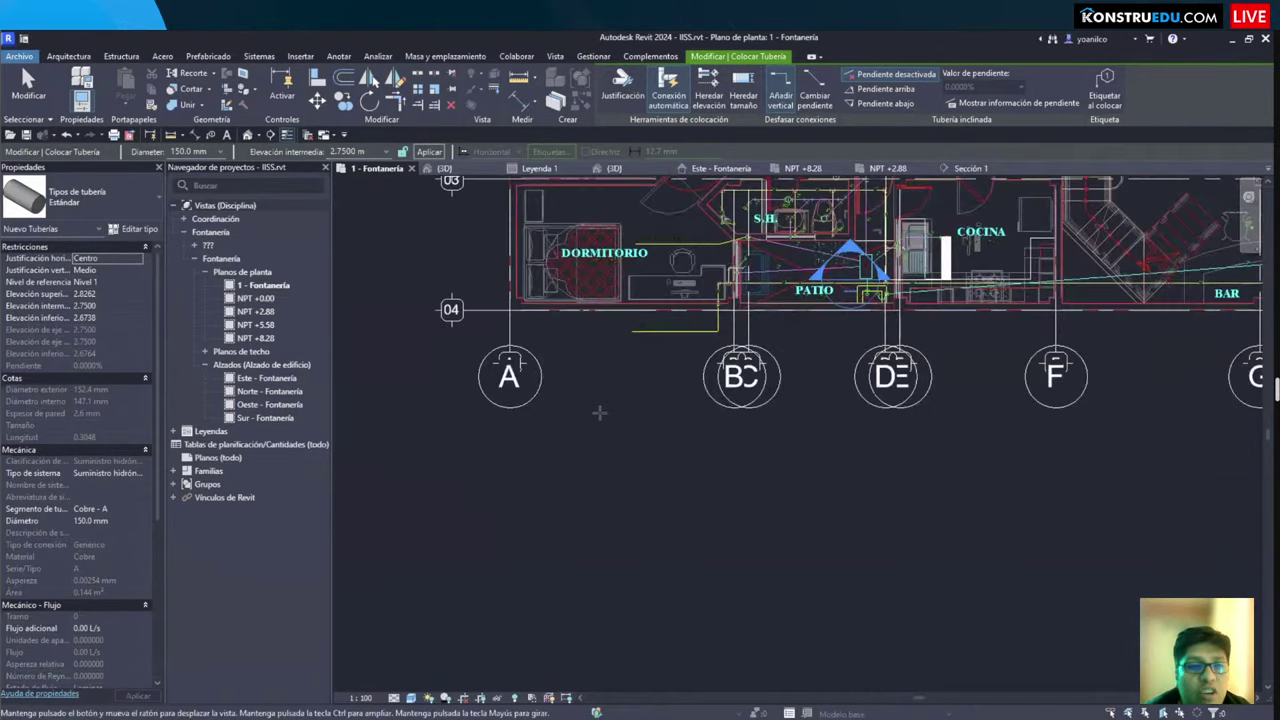
{"action": "middle_click_drag", "start_coordinate": [599, 412], "coordinate": [594, 411]}
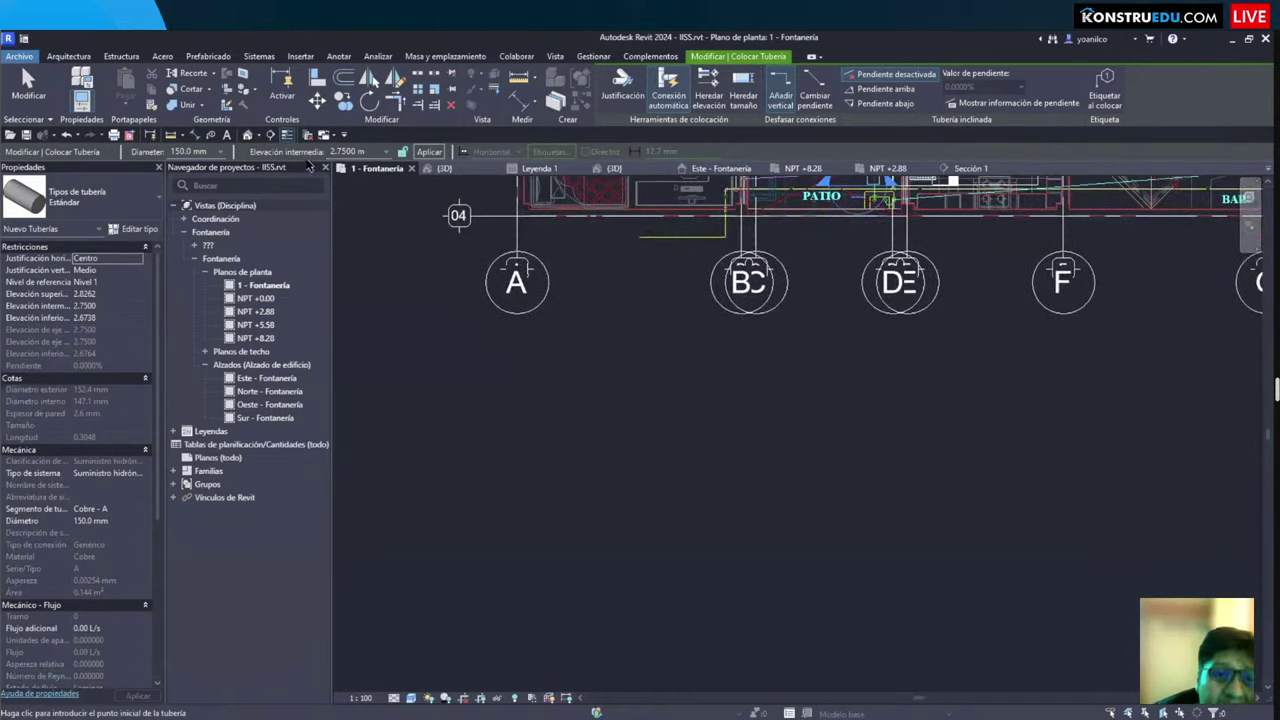
Step: Try Parte inferior as the vertical justification for new pipes
{"action": "left_click", "coordinate": [355, 151]}
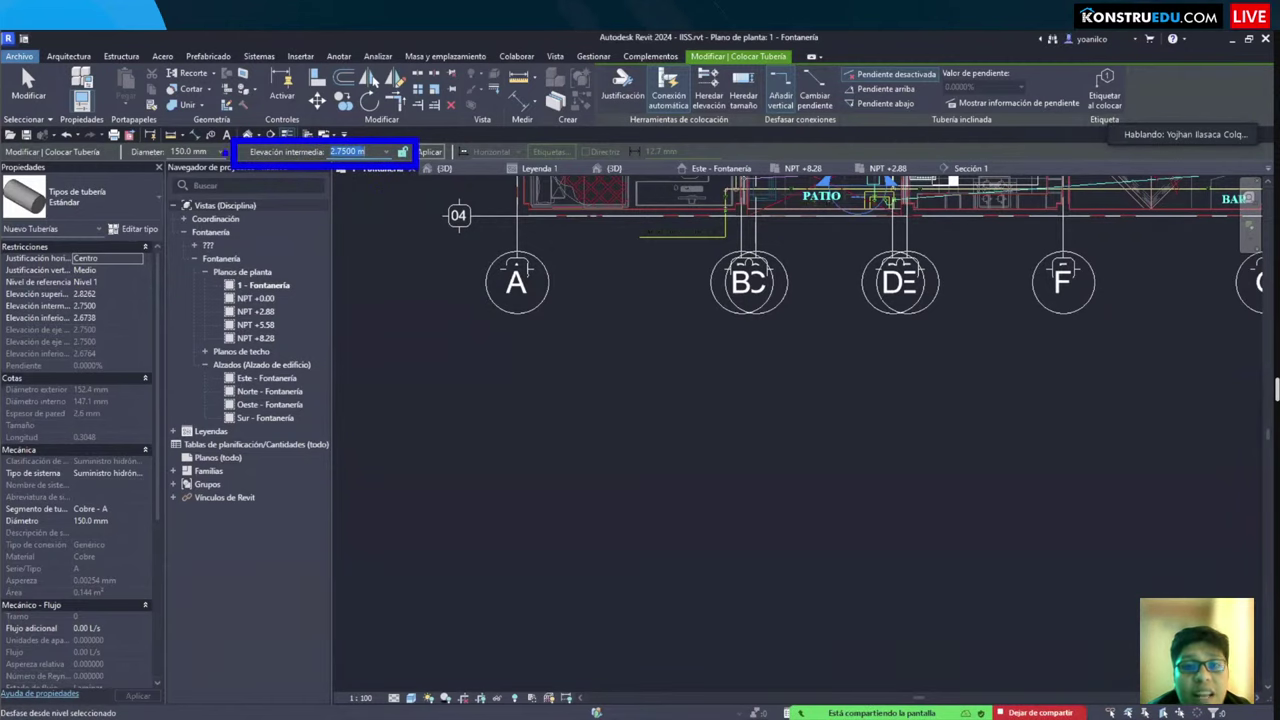
{"action": "left_click", "coordinate": [621, 85]}
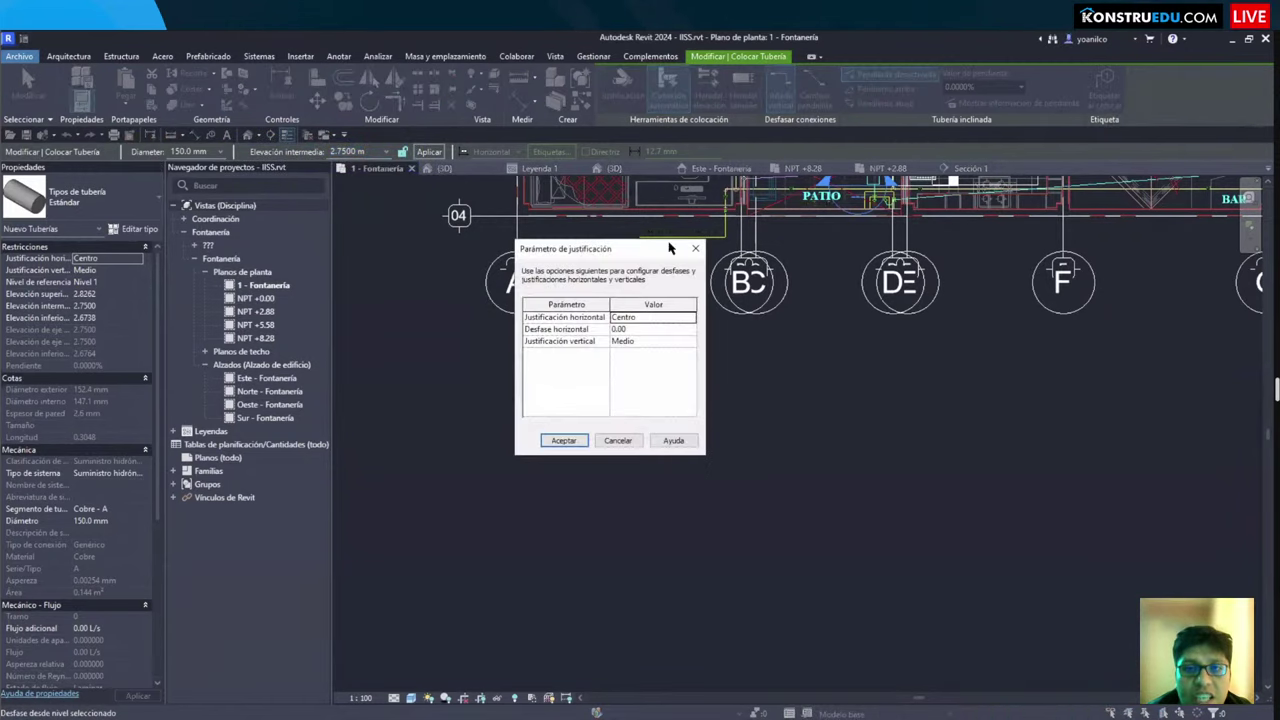
{"action": "left_click", "coordinate": [686, 341]}
{"action": "left_click", "coordinate": [633, 372]}
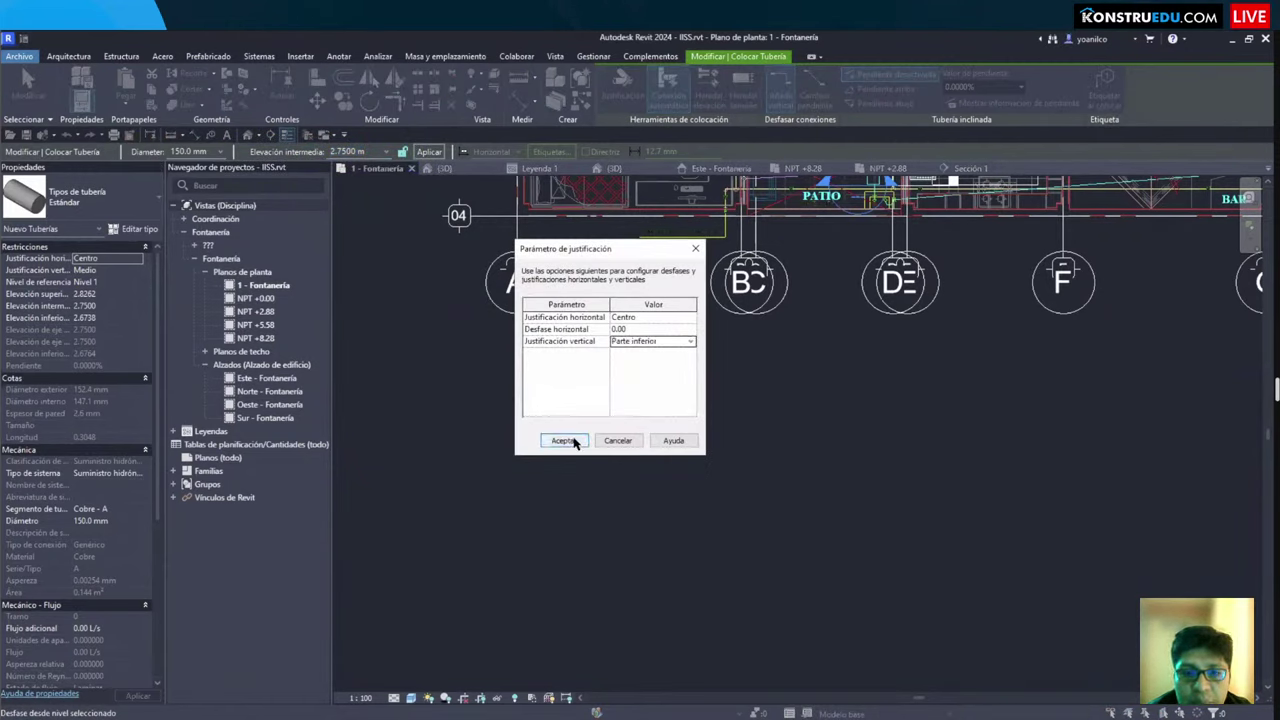
{"action": "left_click", "coordinate": [564, 440]}
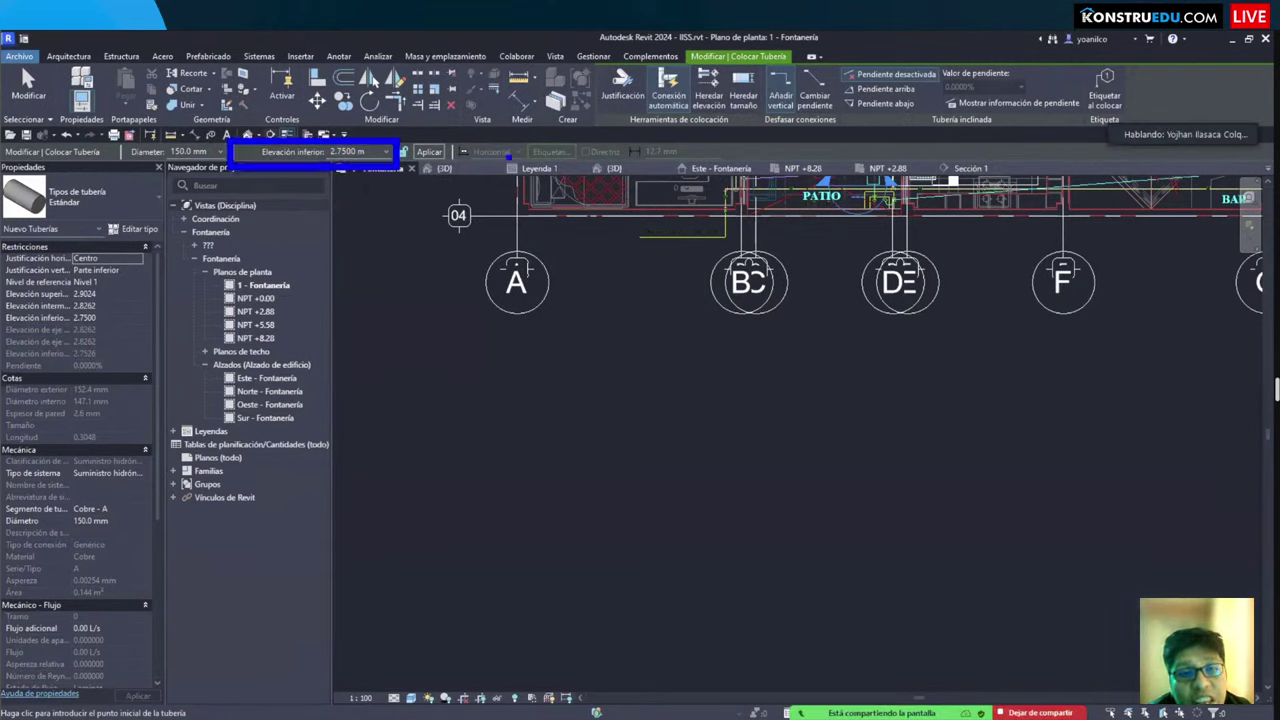
Step: Switch the vertical justification back to Medio and select the middle elevation field
{"action": "left_click", "coordinate": [621, 88]}
{"action": "left_click", "coordinate": [689, 344]}
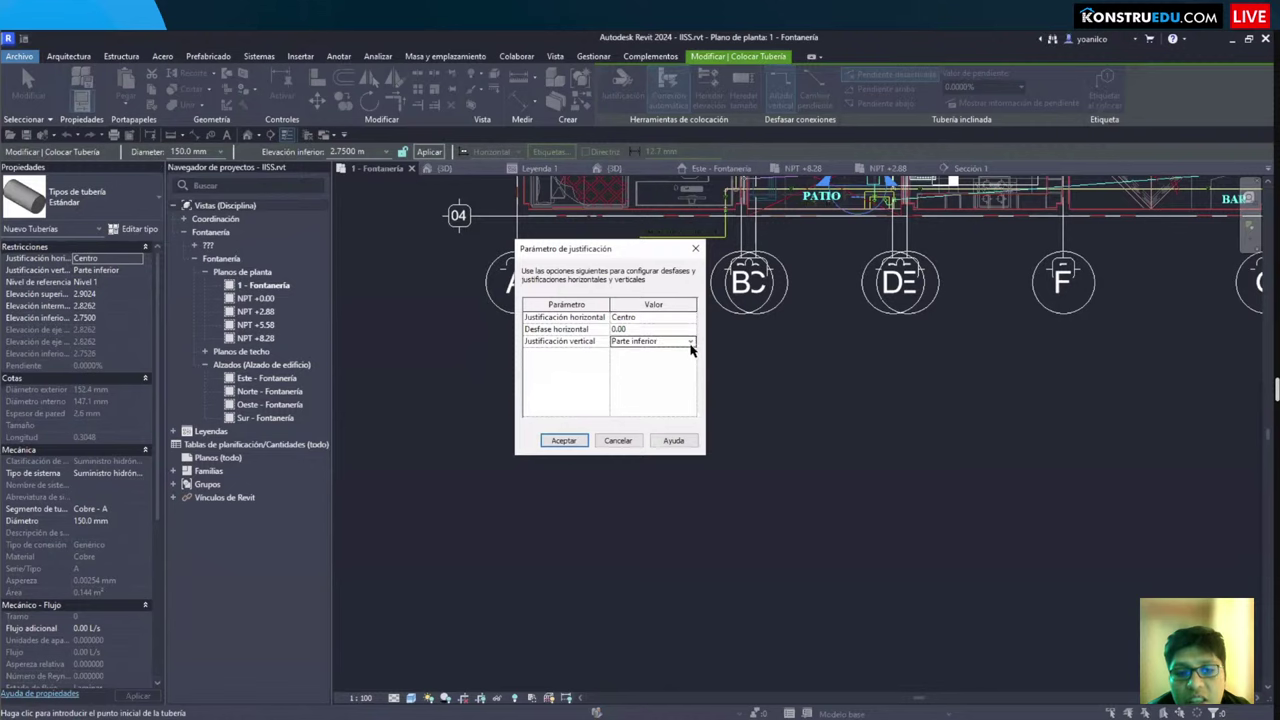
{"action": "left_click", "coordinate": [690, 344]}
{"action": "left_click", "coordinate": [640, 366]}
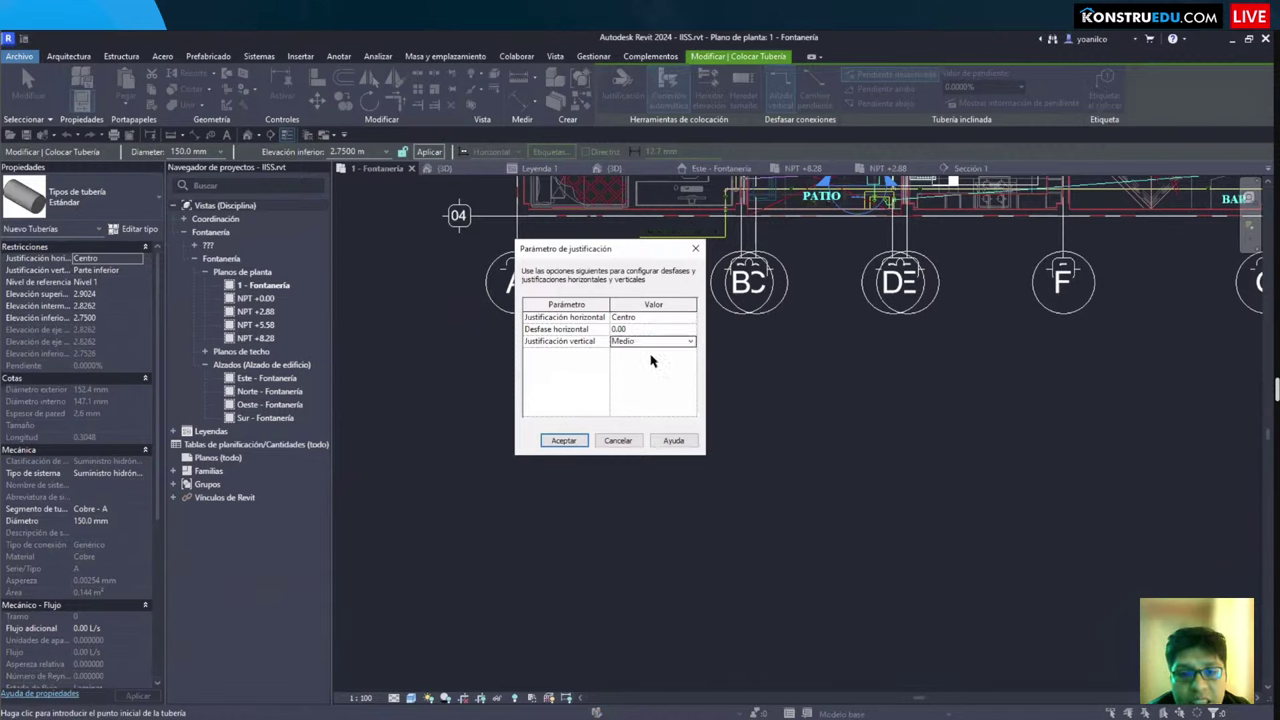
{"action": "left_click", "coordinate": [562, 441]}
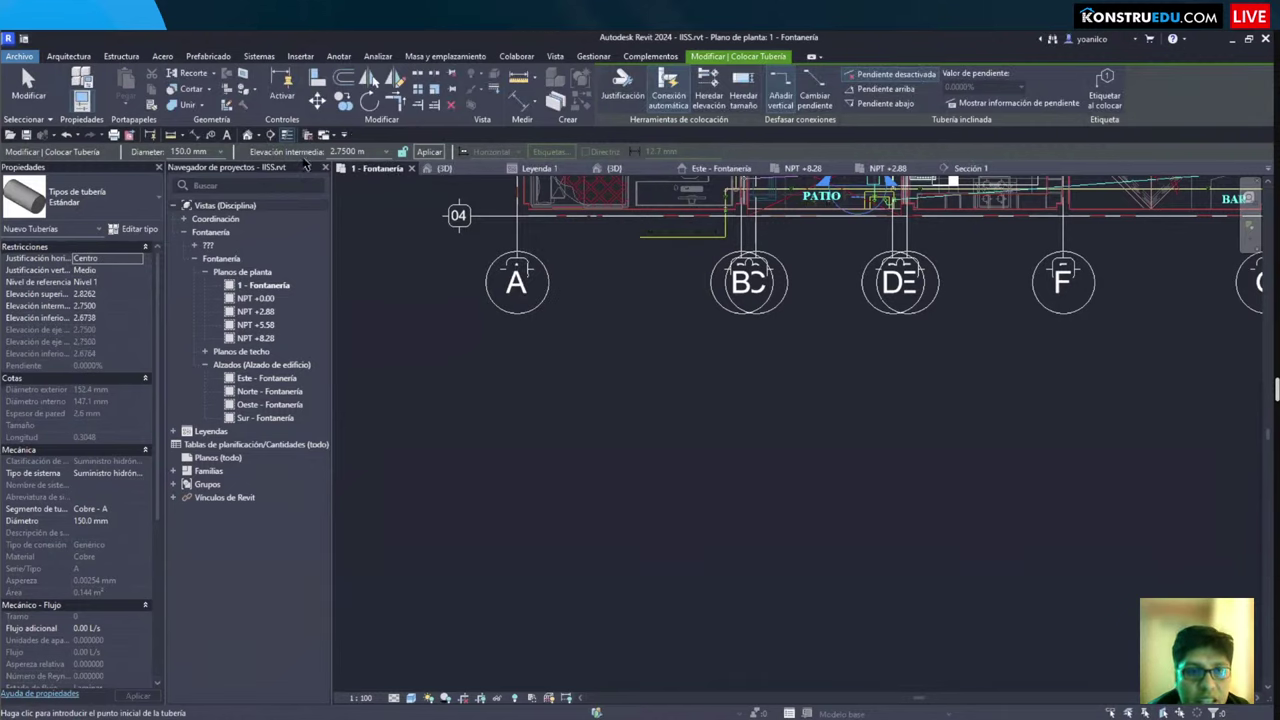
{"action": "left_click", "coordinate": [365, 152]}
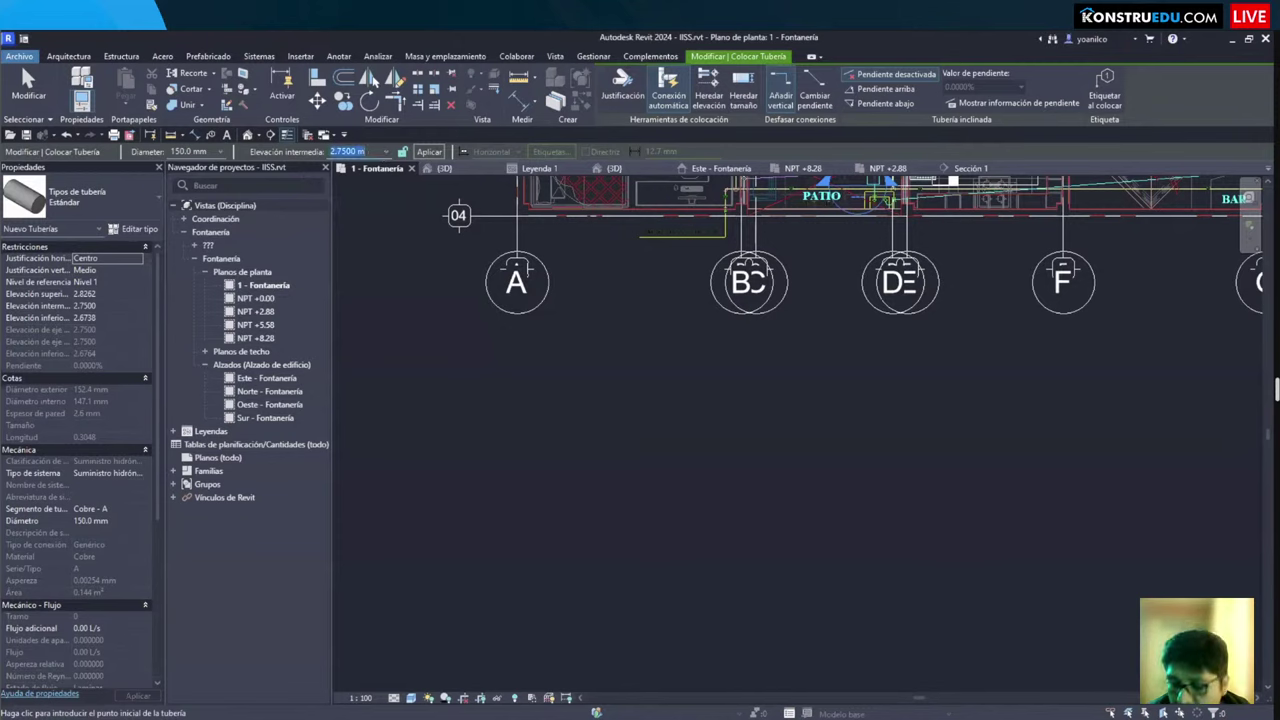
Step: Set the middle elevation to 0.5 m and draw two parallel horizontal pipes
{"action": "type", "text": "0.5"}
{"action": "key", "text": "Return"}
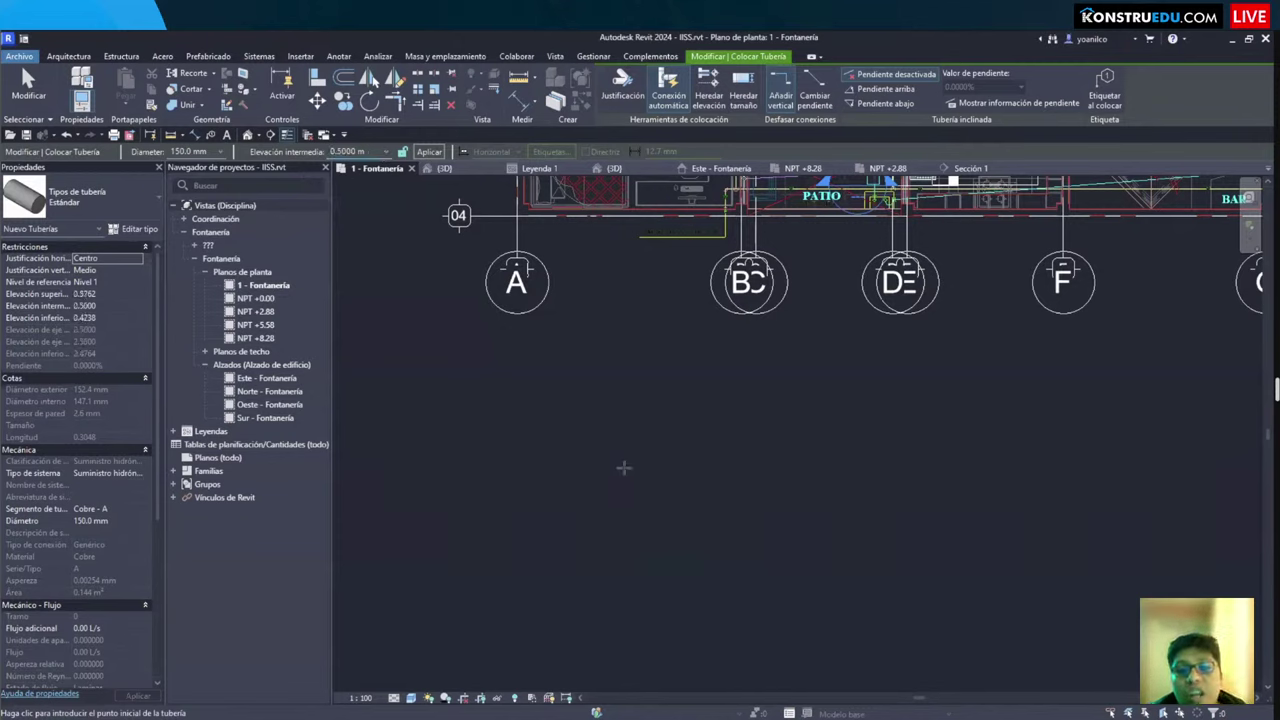
{"action": "left_click", "coordinate": [534, 457]}
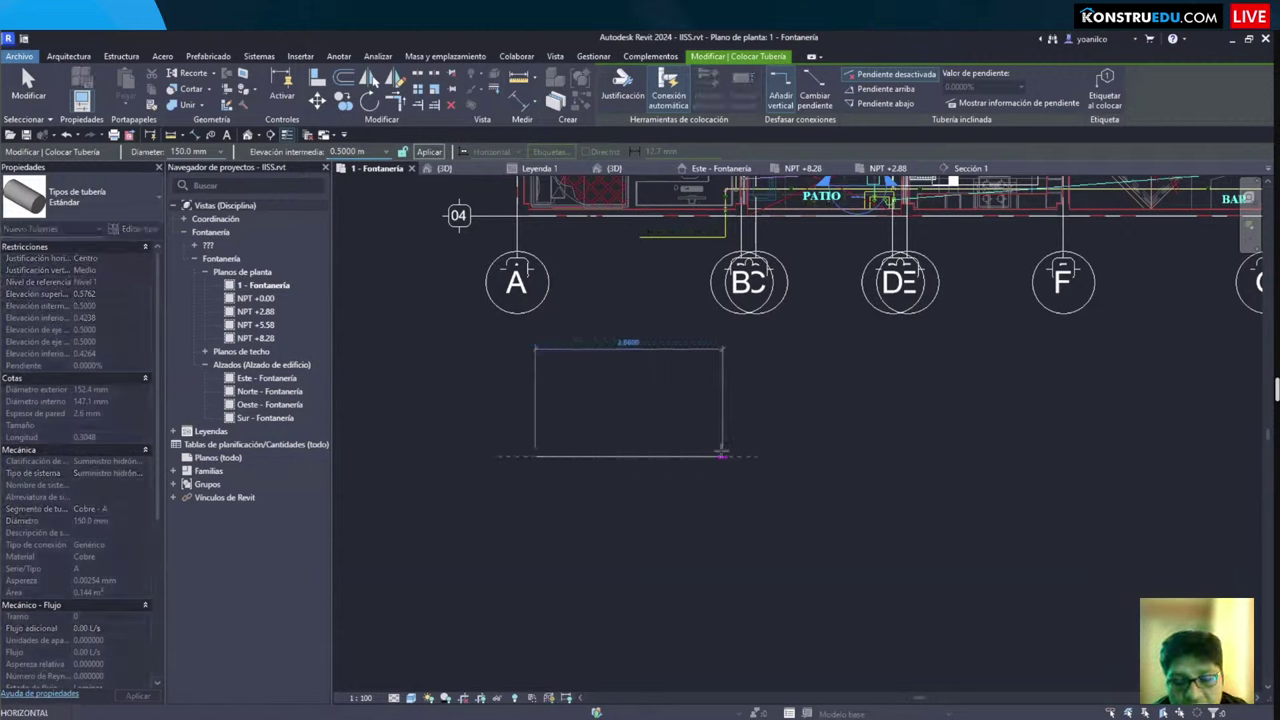
{"action": "left_click", "coordinate": [760, 460]}
{"action": "key", "text": "Escape"}
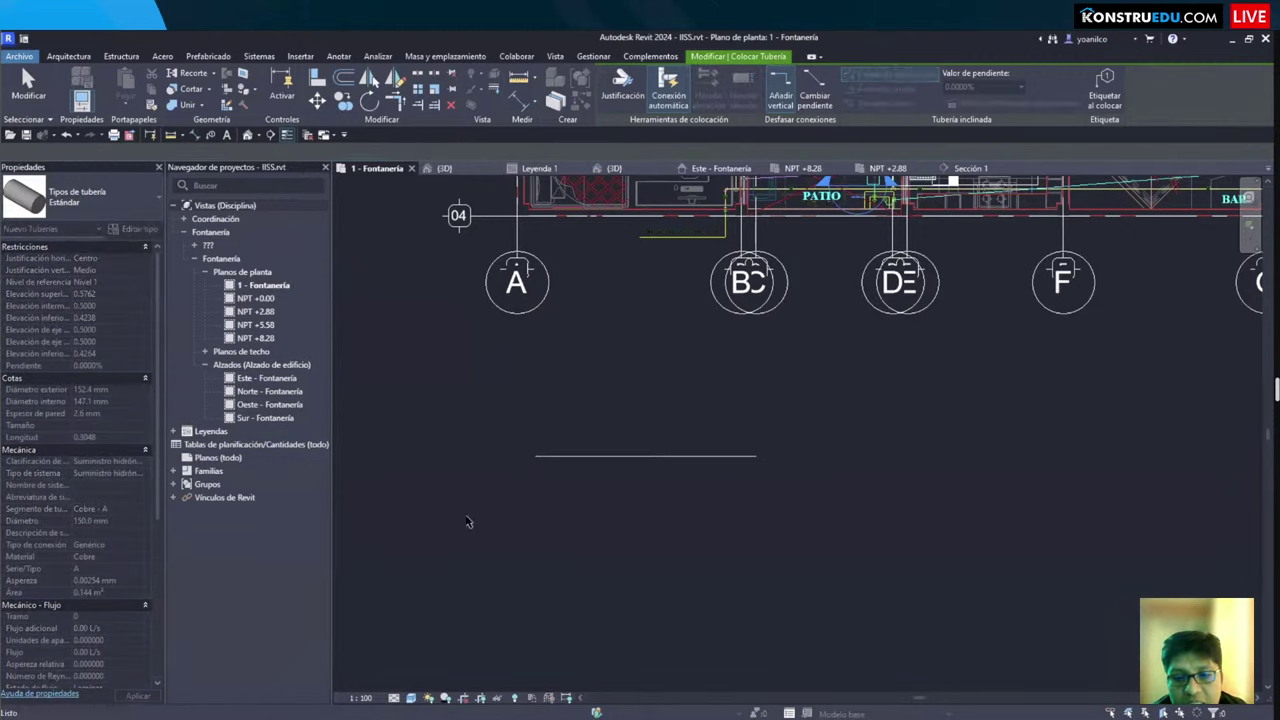
{"action": "left_click", "coordinate": [534, 523]}
{"action": "left_click", "coordinate": [757, 523]}
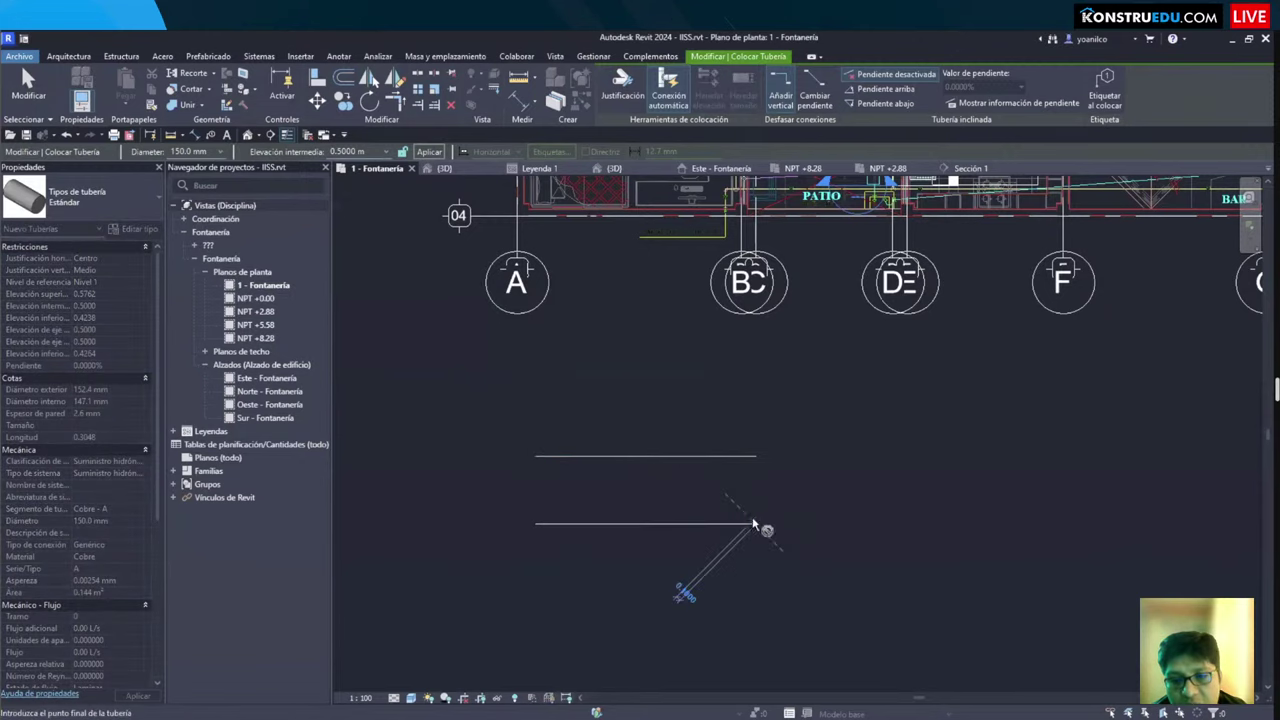
{"action": "key", "text": "Escape"}
Step: Draw a vertical pipe joining the right ends of the two horizontal pipes
{"action": "middle_click_drag", "start_coordinate": [645, 554], "coordinate": [614, 500]}
{"action": "scroll", "coordinate": [698, 465], "scroll_direction": "up", "scroll_amount": 2}
{"action": "left_click", "coordinate": [698, 465]}
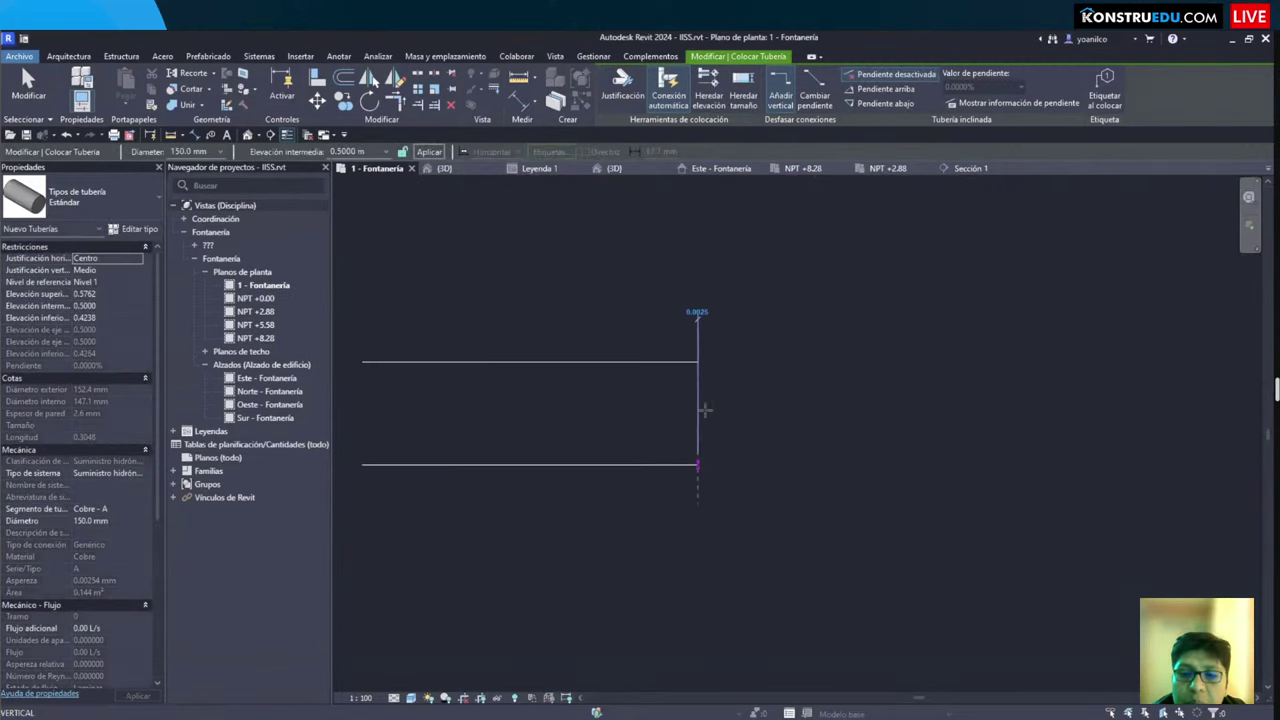
{"action": "left_click", "coordinate": [697, 258]}
{"action": "key", "text": "Escape"}
{"action": "scroll", "coordinate": [708, 517], "scroll_direction": "down", "scroll_amount": 2}
{"action": "scroll", "coordinate": [708, 517], "scroll_direction": "down", "scroll_amount": 1}
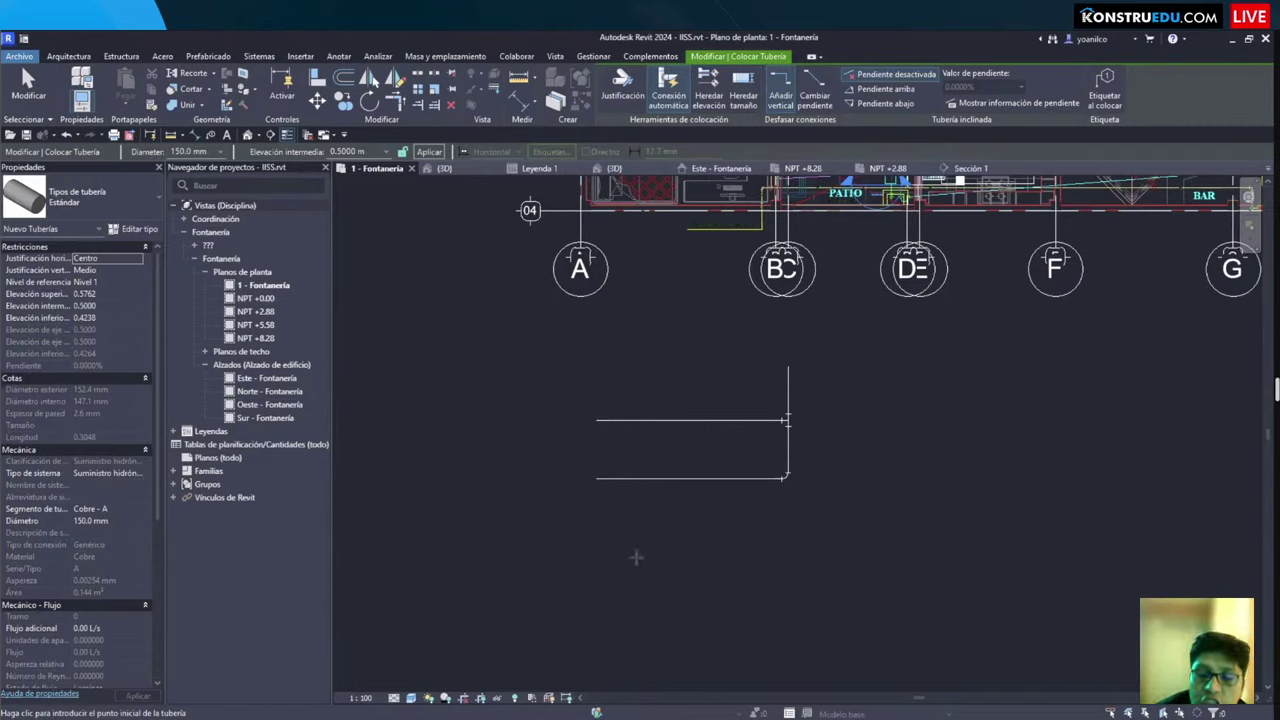
{"action": "left_click", "coordinate": [394, 698]}
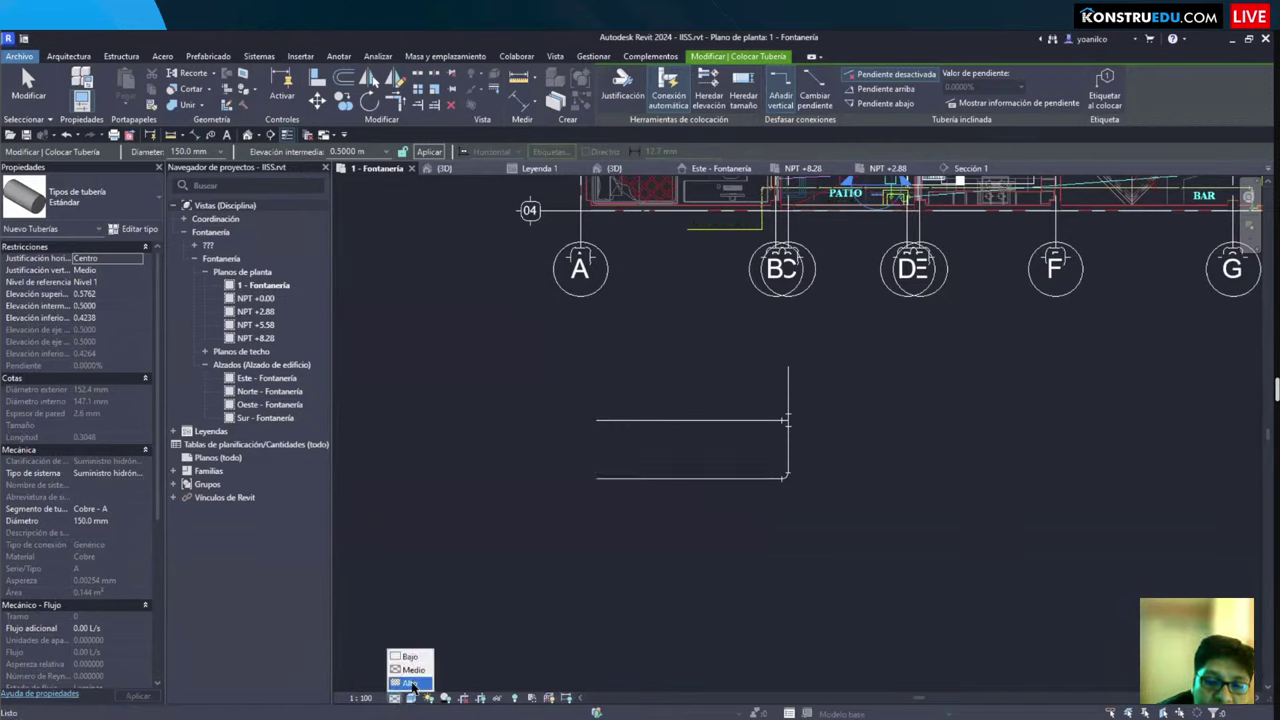
Step: Switch the plan to Alto detail level, exit the Pipe tool, and center the pipes
{"action": "left_click", "coordinate": [414, 688]}
{"action": "scroll", "coordinate": [820, 527], "scroll_direction": "up", "scroll_amount": 2}
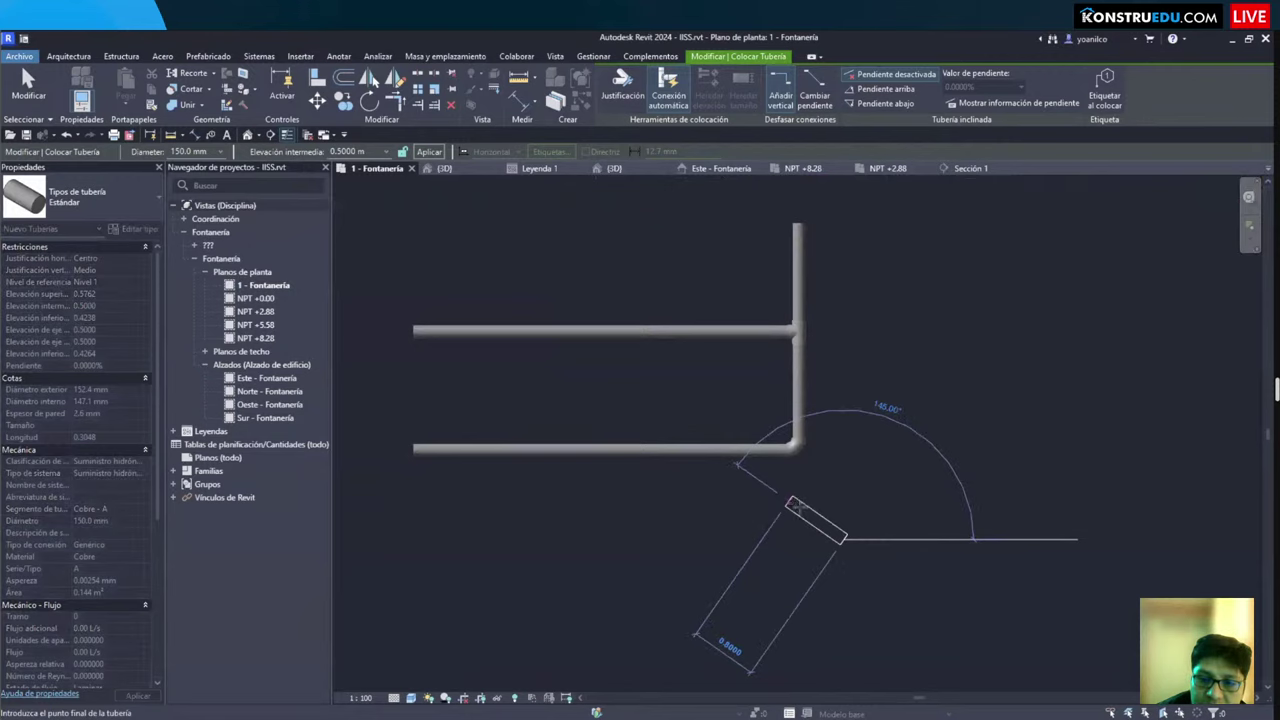
{"action": "scroll", "coordinate": [866, 533], "scroll_direction": "down", "scroll_amount": 2}
{"action": "key", "text": "Escape"}
{"action": "key", "text": "Escape"}
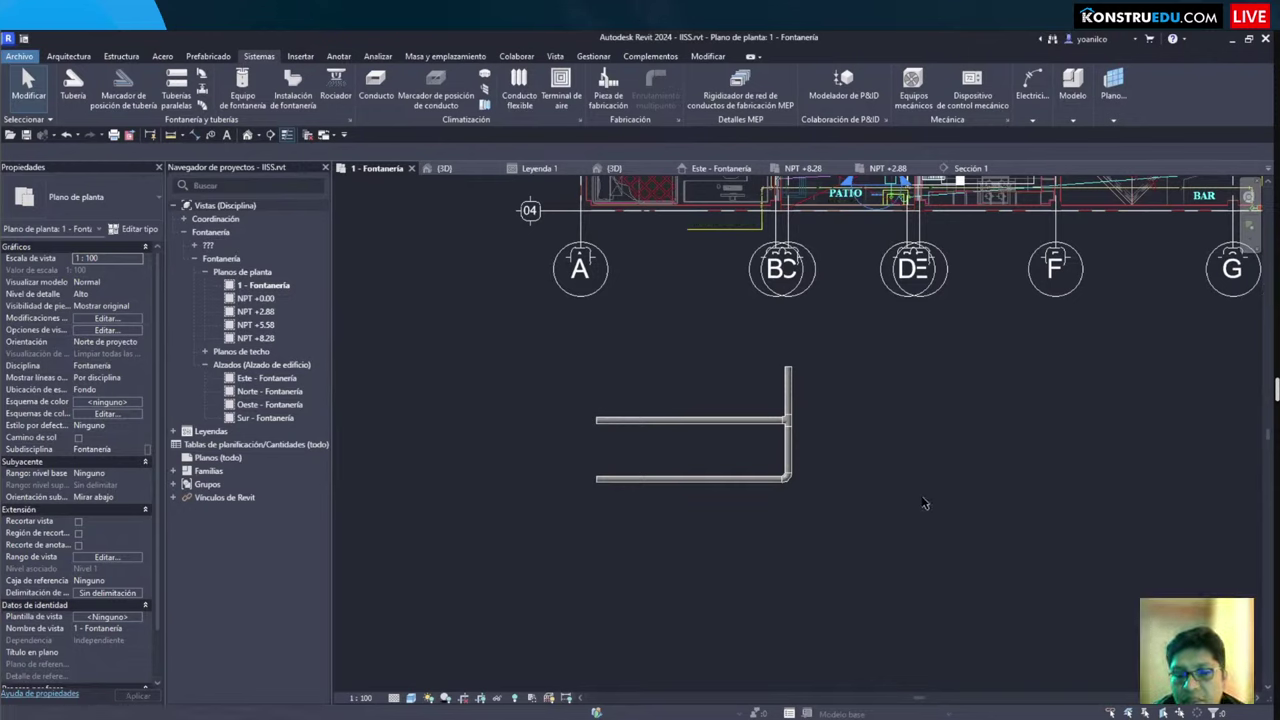
{"action": "scroll", "coordinate": [863, 524], "scroll_direction": "down", "scroll_amount": 2}
{"action": "scroll", "coordinate": [890, 548], "scroll_direction": "up", "scroll_amount": 2}
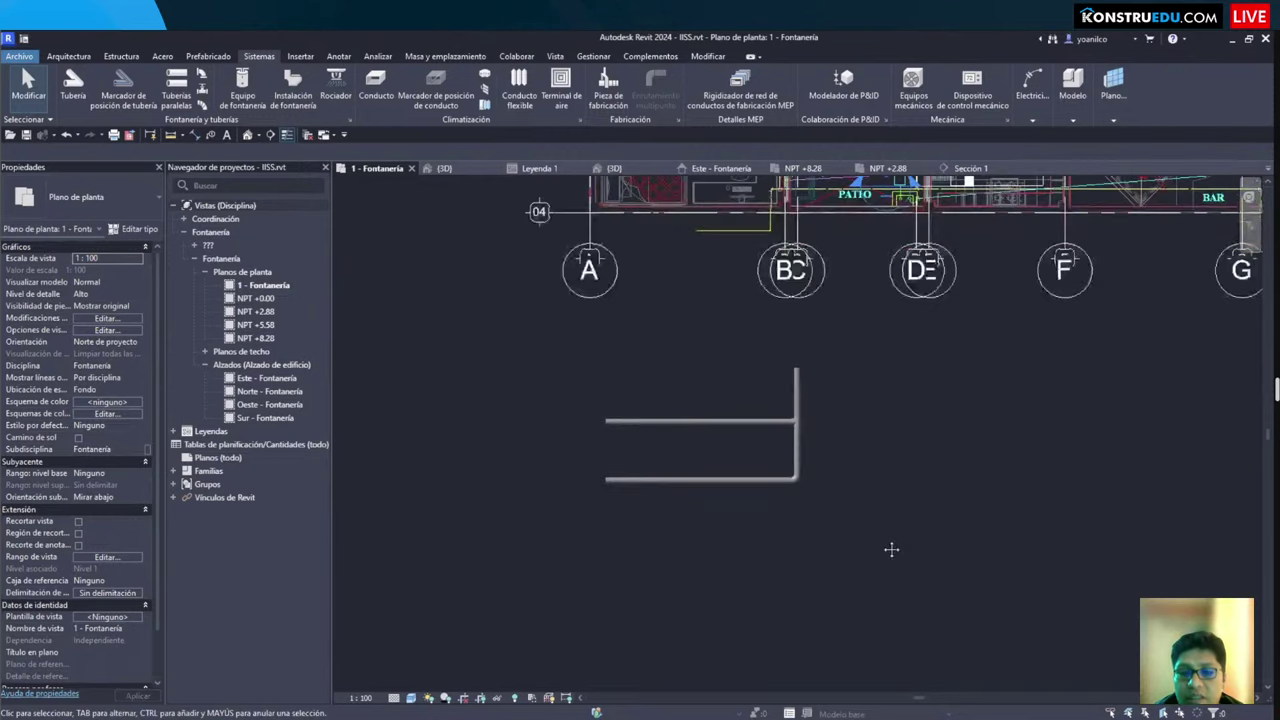
{"action": "middle_click_drag", "start_coordinate": [764, 400], "coordinate": [847, 442]}
{"action": "scroll", "coordinate": [847, 442], "scroll_direction": "down", "scroll_amount": 1}
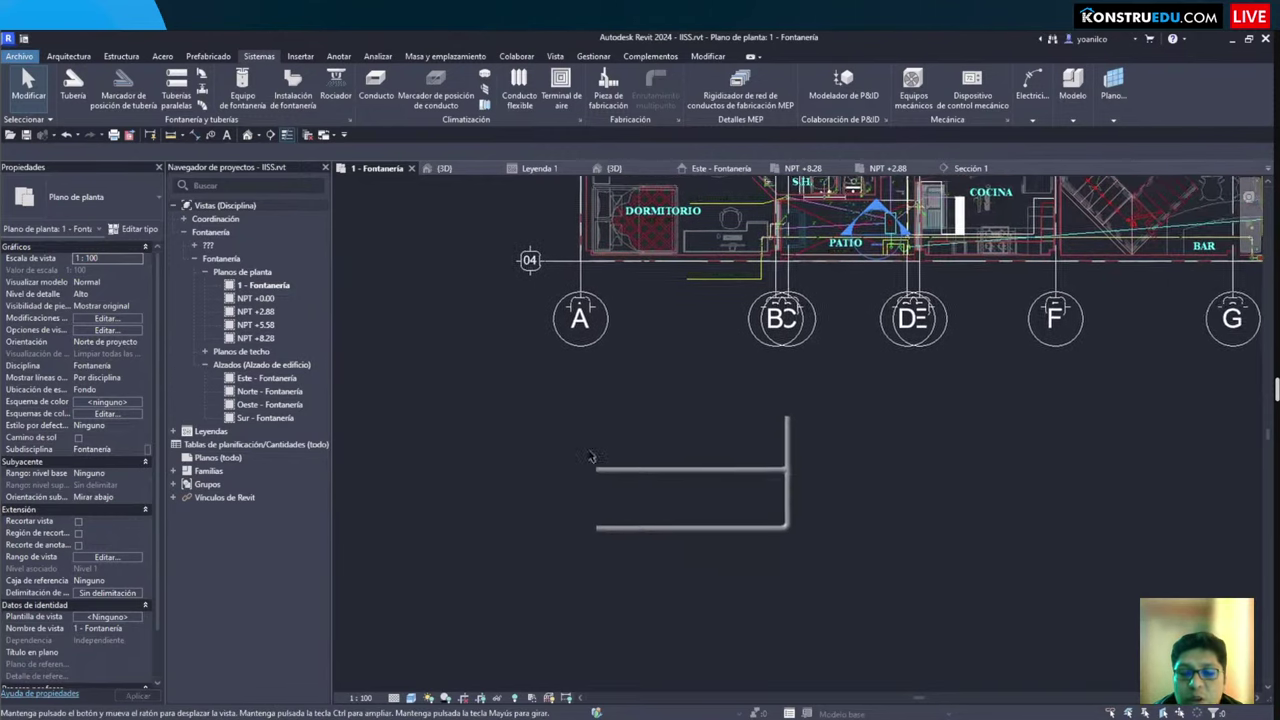
{"action": "scroll", "coordinate": [703, 540], "scroll_direction": "up", "scroll_amount": 3}
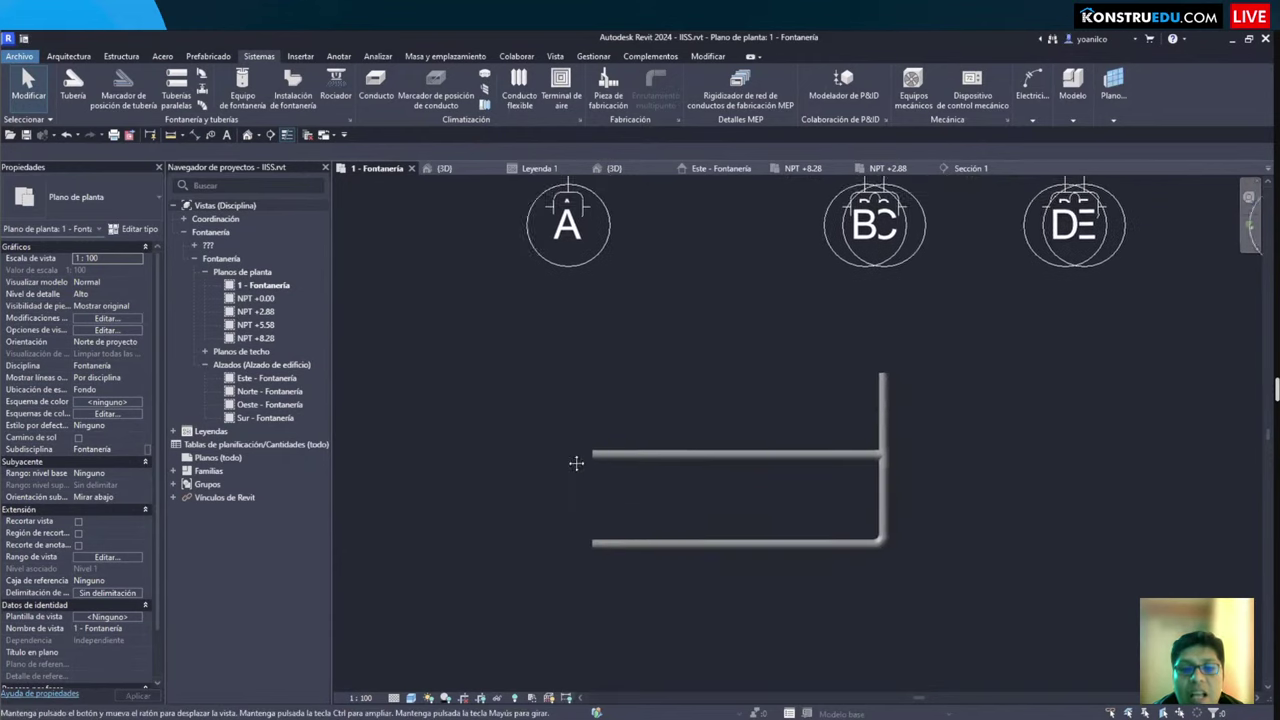
{"action": "mouse_move", "coordinate": [558, 351]}
{"action": "left_mouse_down"}
{"action": "mouse_move", "coordinate": [851, 491]}
{"action": "mouse_move", "coordinate": [903, 589]}
{"action": "left_mouse_up"}
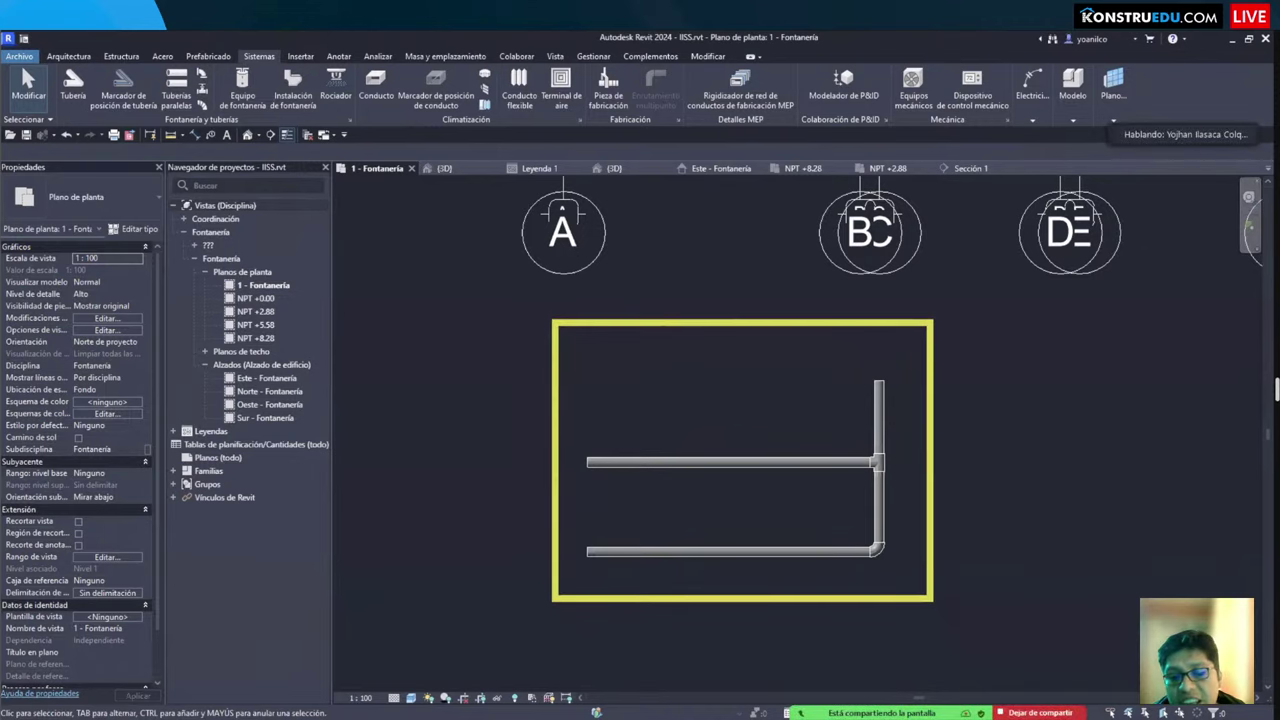
{"action": "left_click_drag", "start_coordinate": [970, 384], "coordinate": [978, 416]}
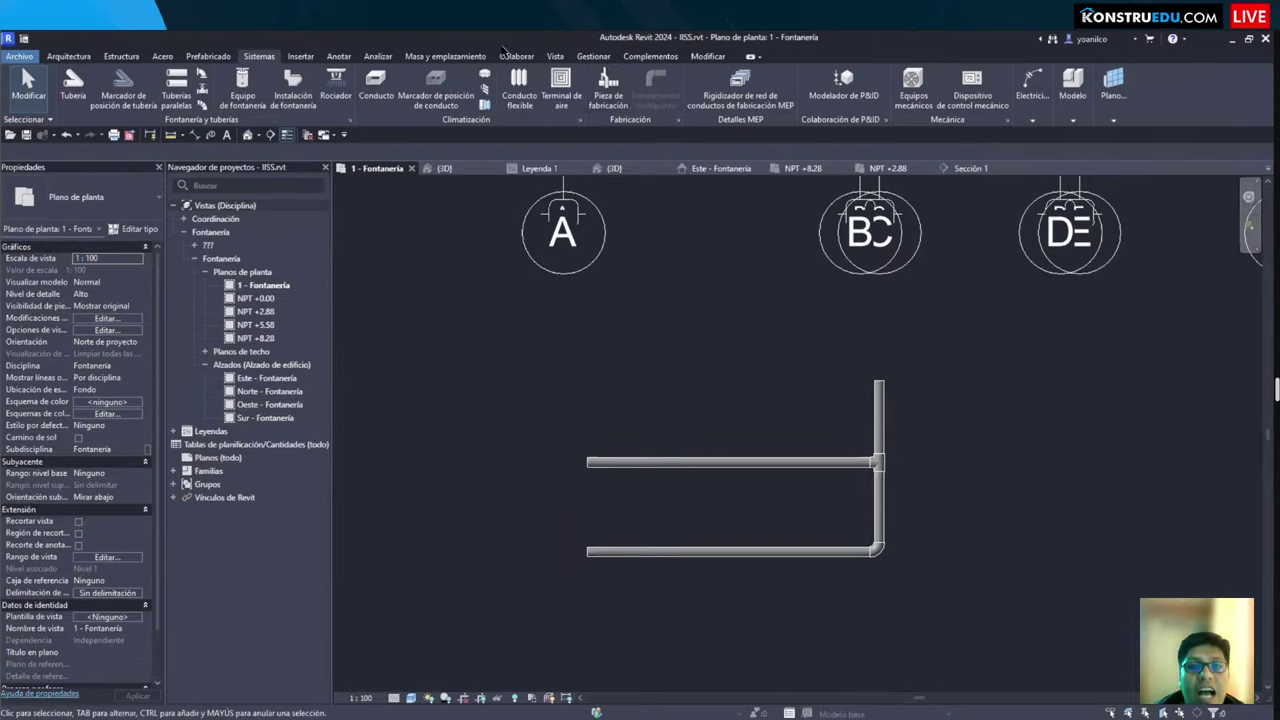
Step: Open the Project Units dialog from the Gestionar tab
{"action": "left_click", "coordinate": [593, 57]}
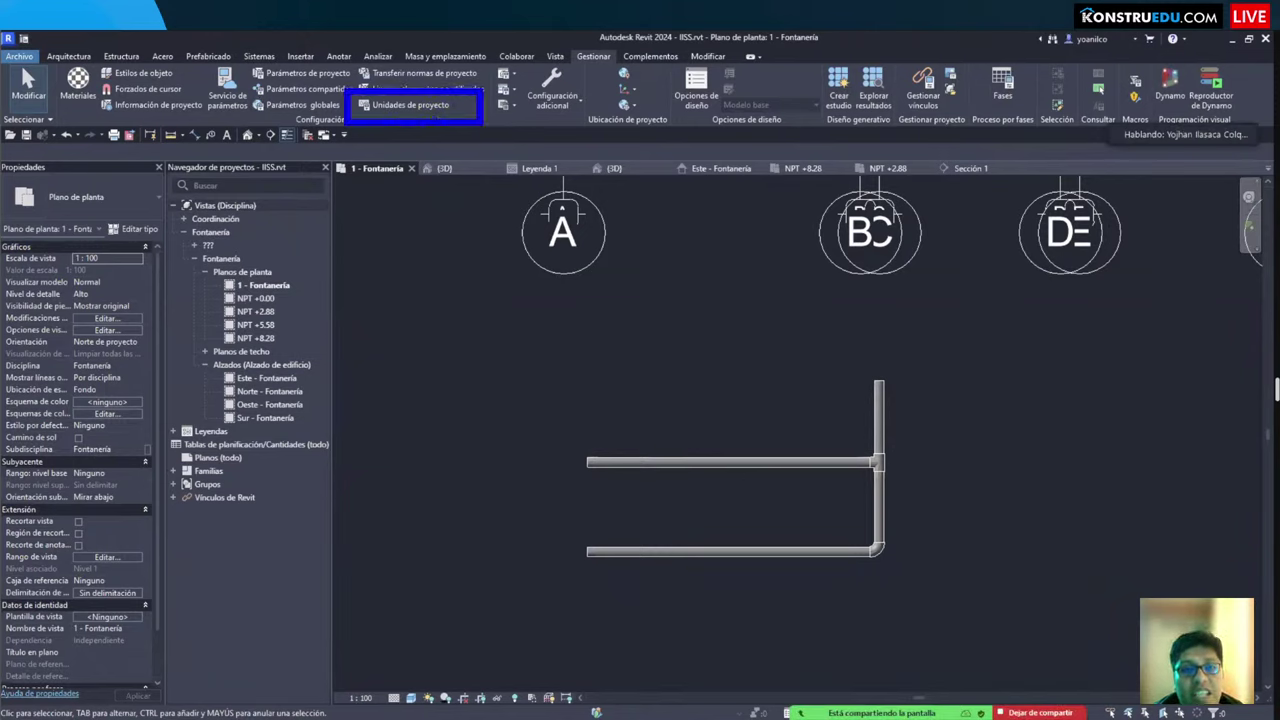
{"action": "left_click", "coordinate": [410, 104]}
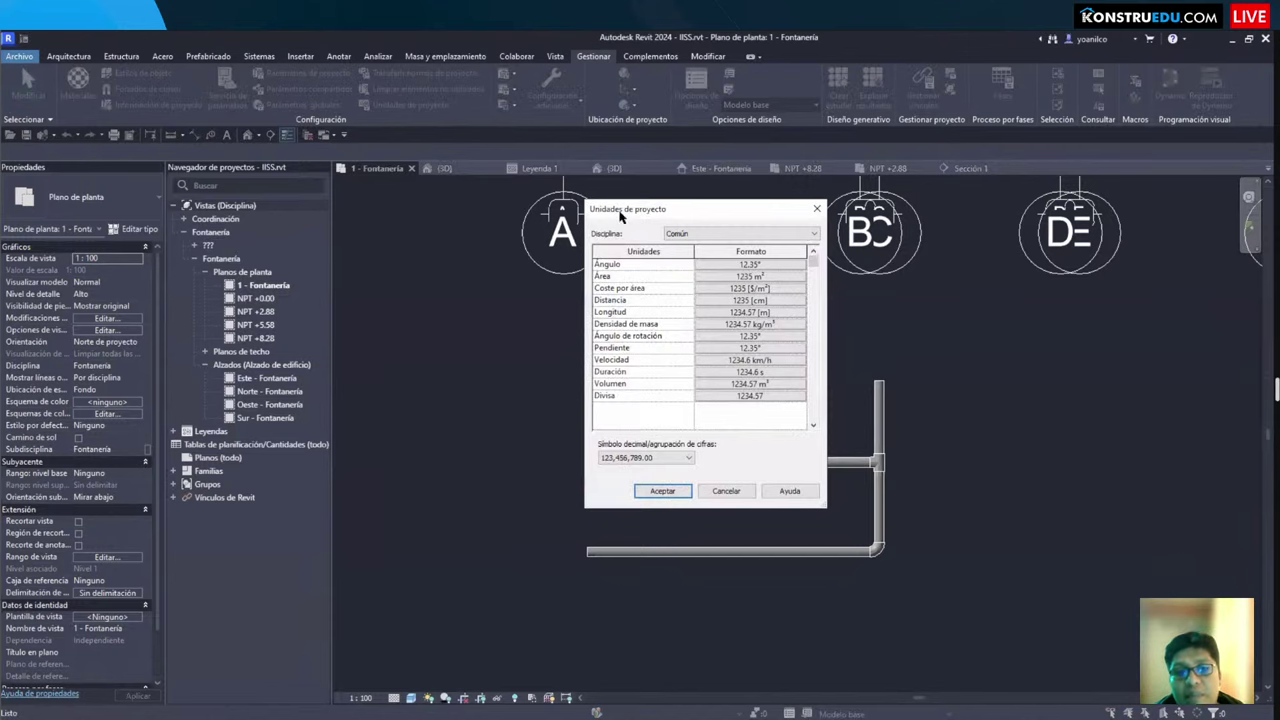
{"action": "left_click_drag", "start_coordinate": [619, 214], "coordinate": [629, 246]}
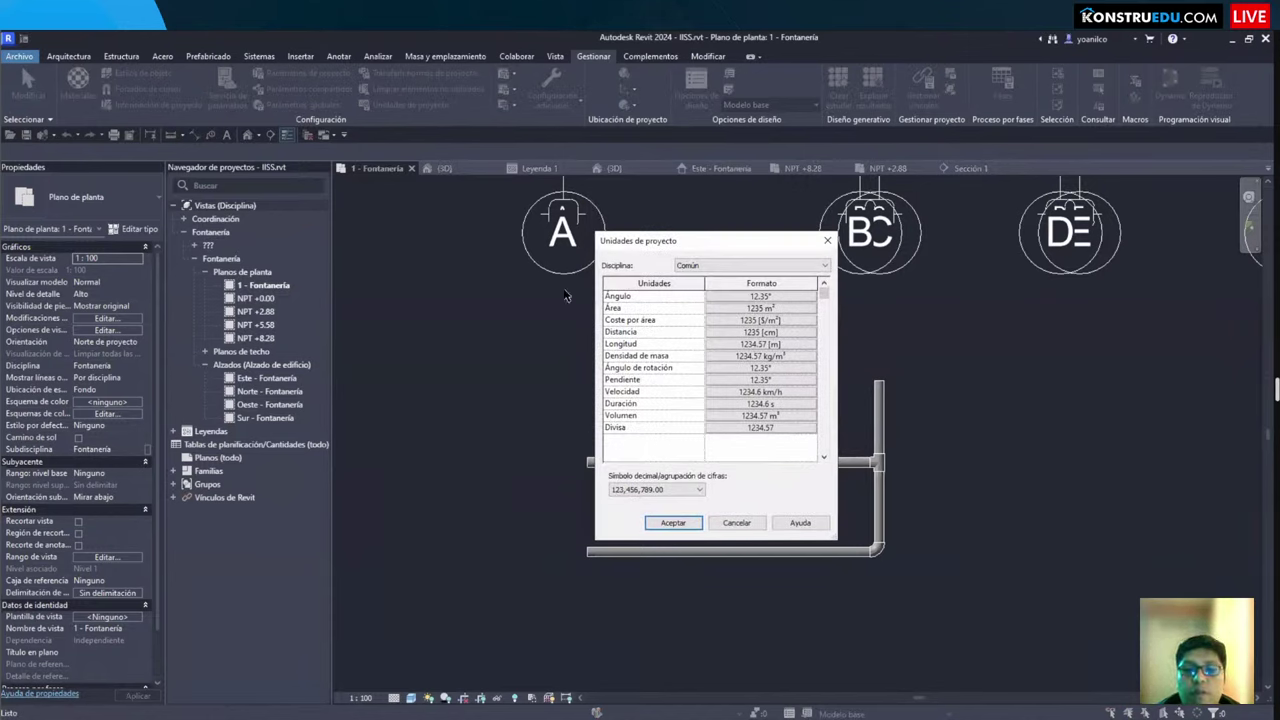
{"action": "left_click_drag", "start_coordinate": [600, 273], "coordinate": [827, 451]}
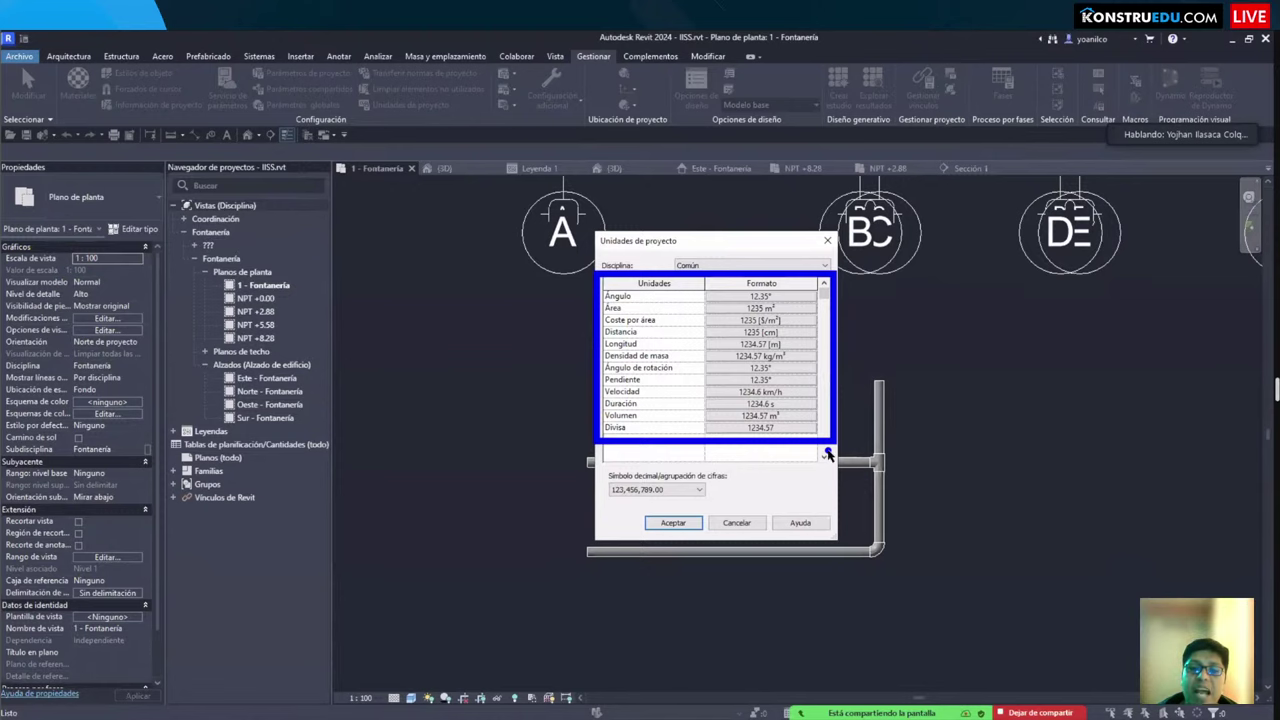
Step: Set the discipline to Tuberías and widen the dialog to read the full unit names
{"action": "left_click", "coordinate": [684, 265]}
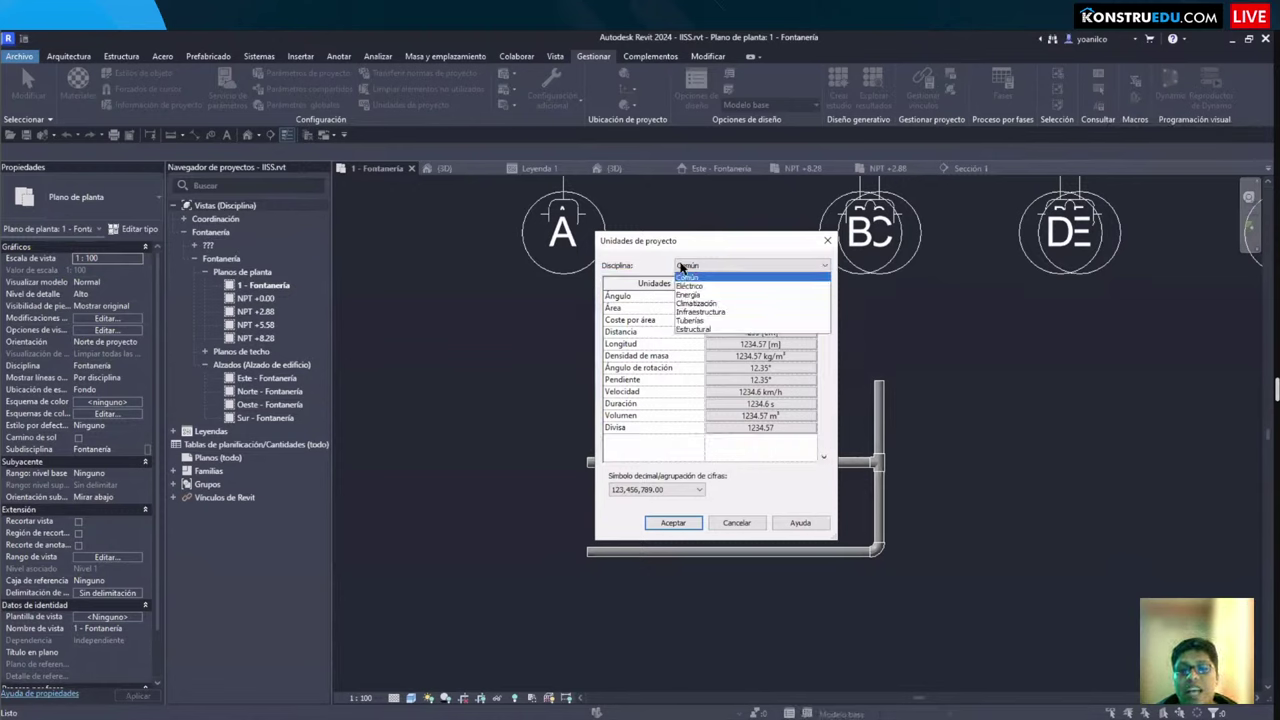
{"action": "left_click_drag", "start_coordinate": [668, 250], "coordinate": [836, 340]}
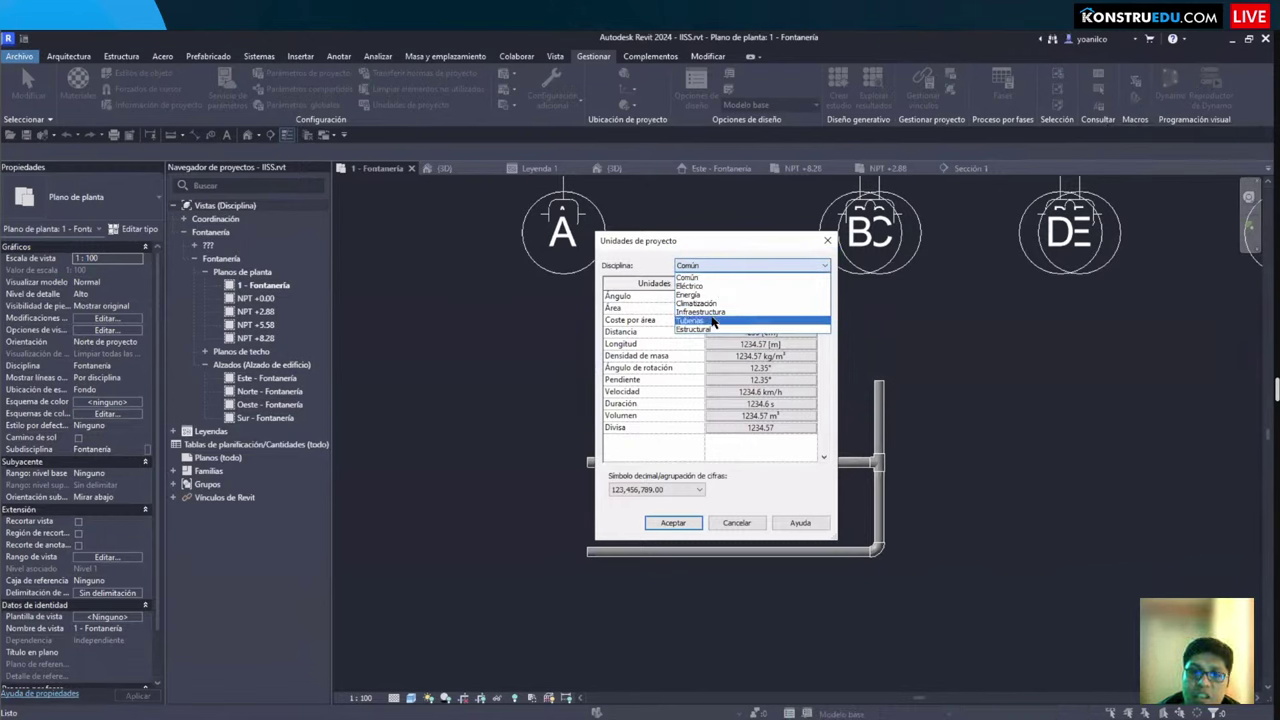
{"action": "left_click", "coordinate": [714, 322]}
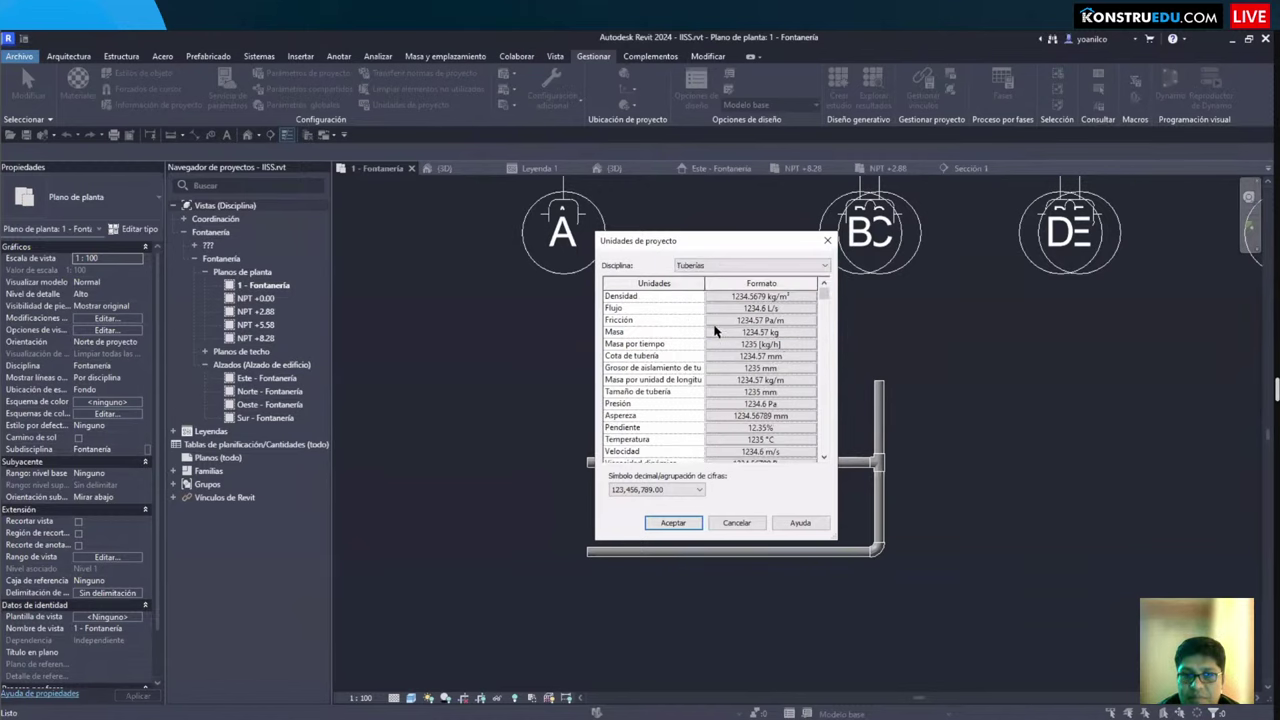
{"action": "scroll", "coordinate": [645, 357], "scroll_direction": "down", "scroll_amount": 1}
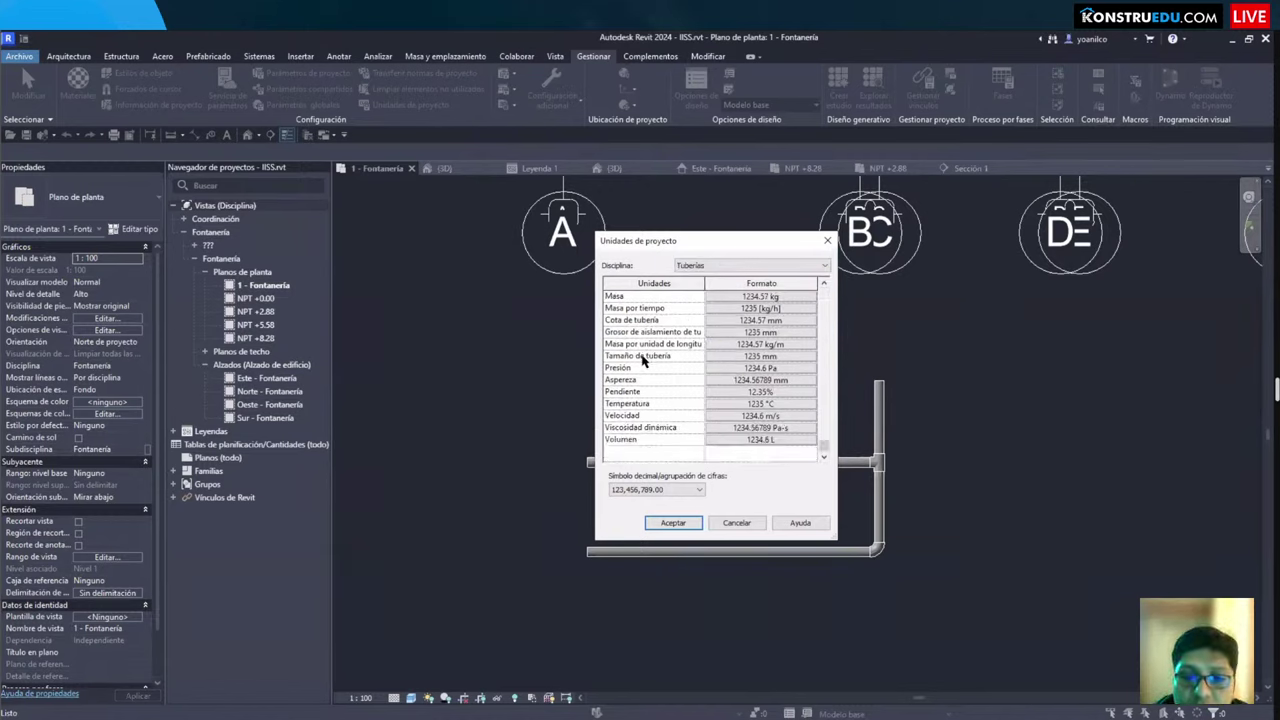
{"action": "scroll", "coordinate": [645, 362], "scroll_direction": "up", "scroll_amount": 1}
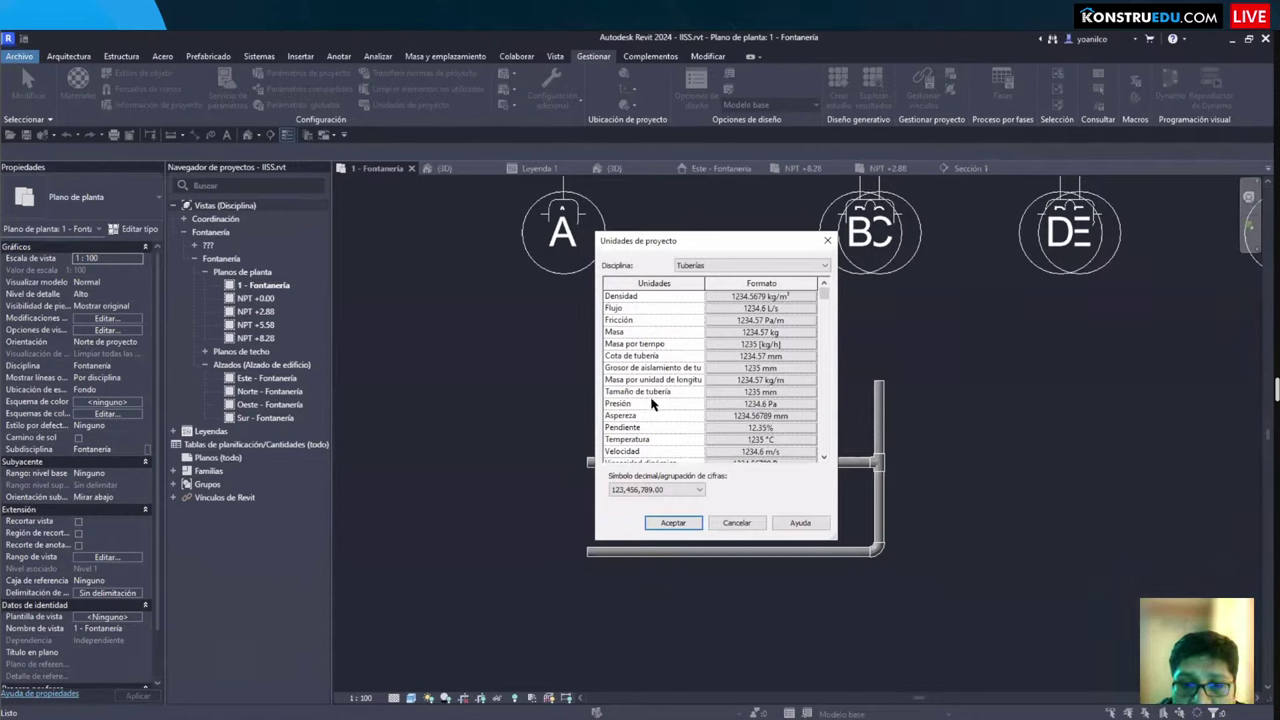
{"action": "scroll", "coordinate": [660, 408], "scroll_direction": "down", "scroll_amount": 1}
{"action": "scroll", "coordinate": [672, 414], "scroll_direction": "up", "scroll_amount": 1}
{"action": "left_click", "coordinate": [695, 266]}
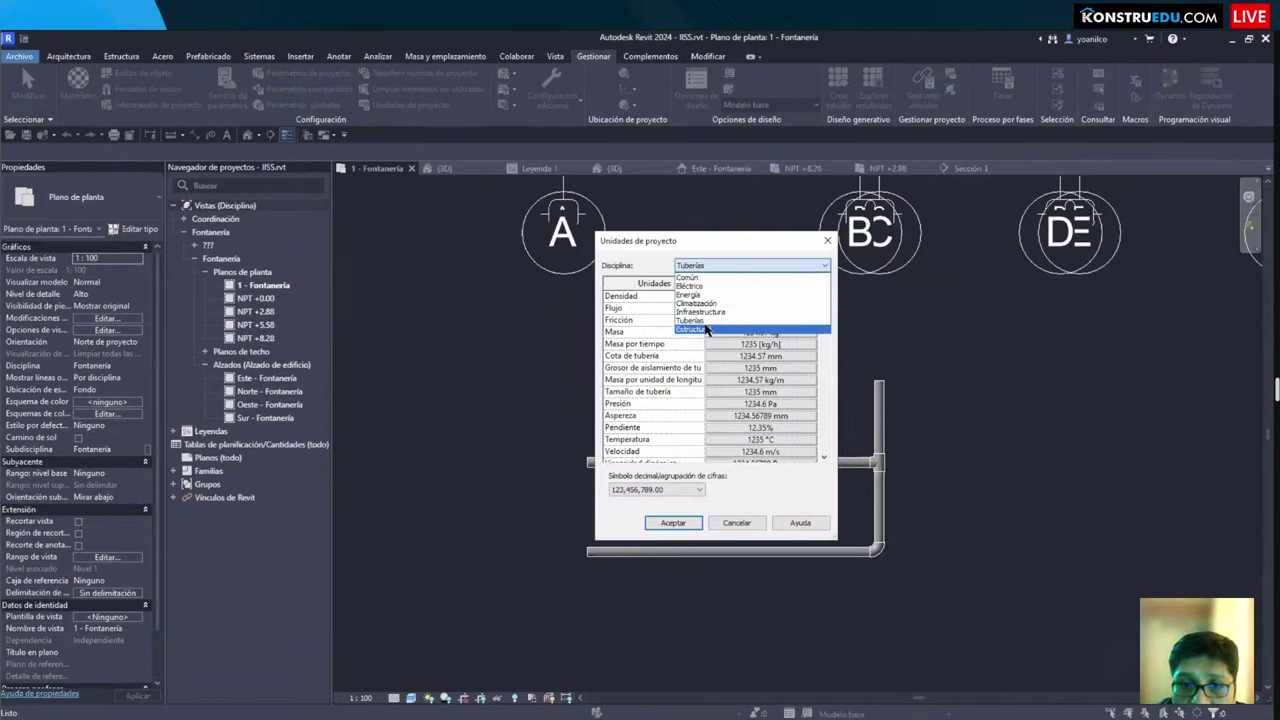
{"action": "left_click", "coordinate": [750, 265]}
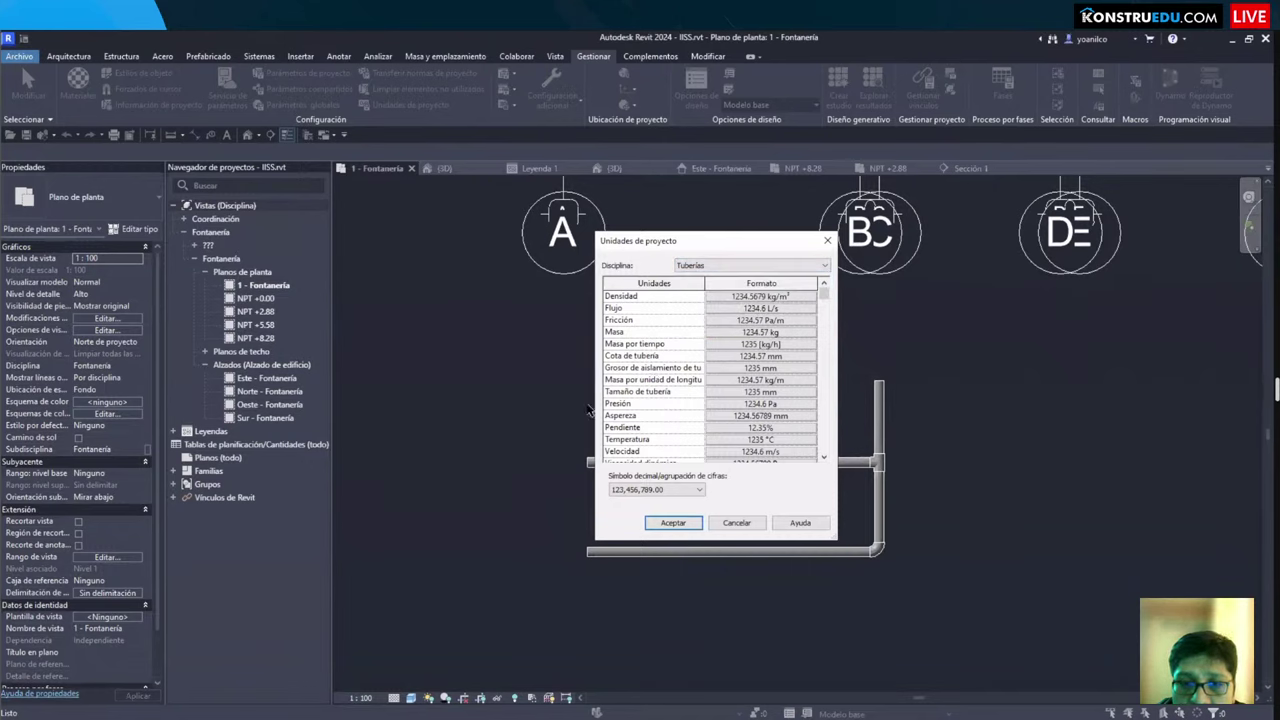
{"action": "left_click_drag", "start_coordinate": [595, 410], "coordinate": [516, 411]}
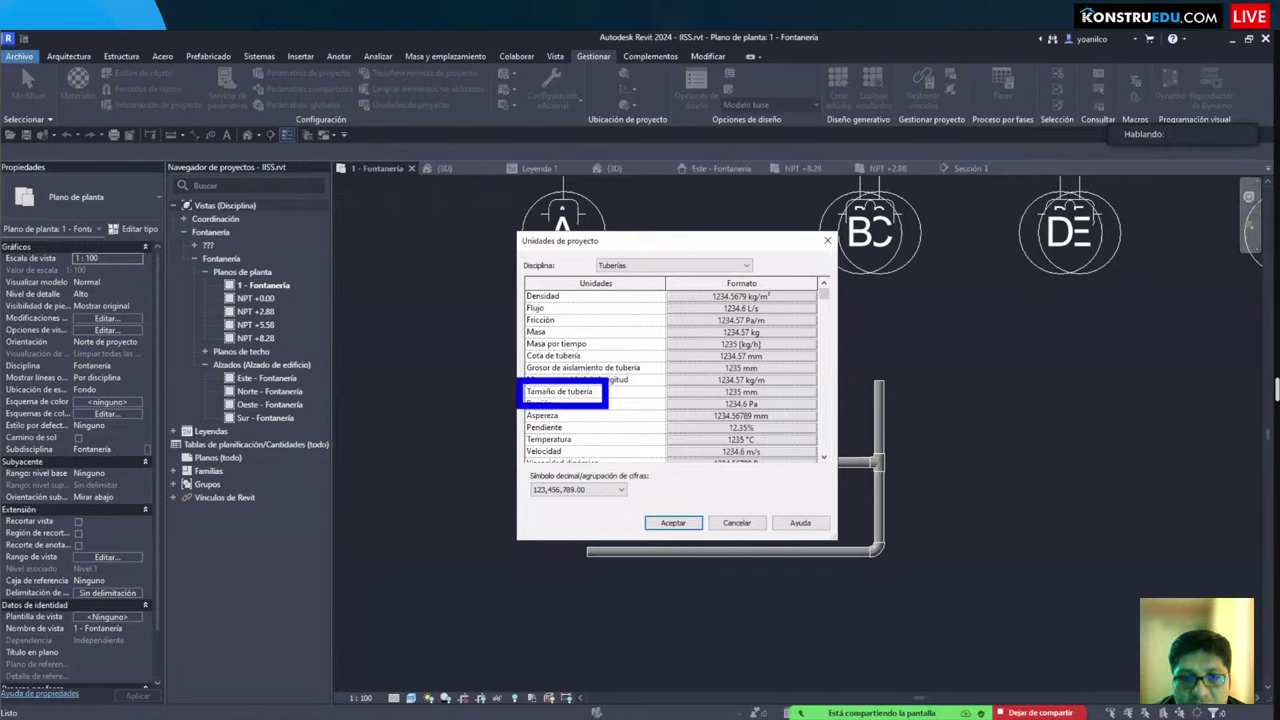
Step: Set the Tamaño de tubería format units to Pulgadas fraccionarias
{"action": "left_click", "coordinate": [741, 392]}
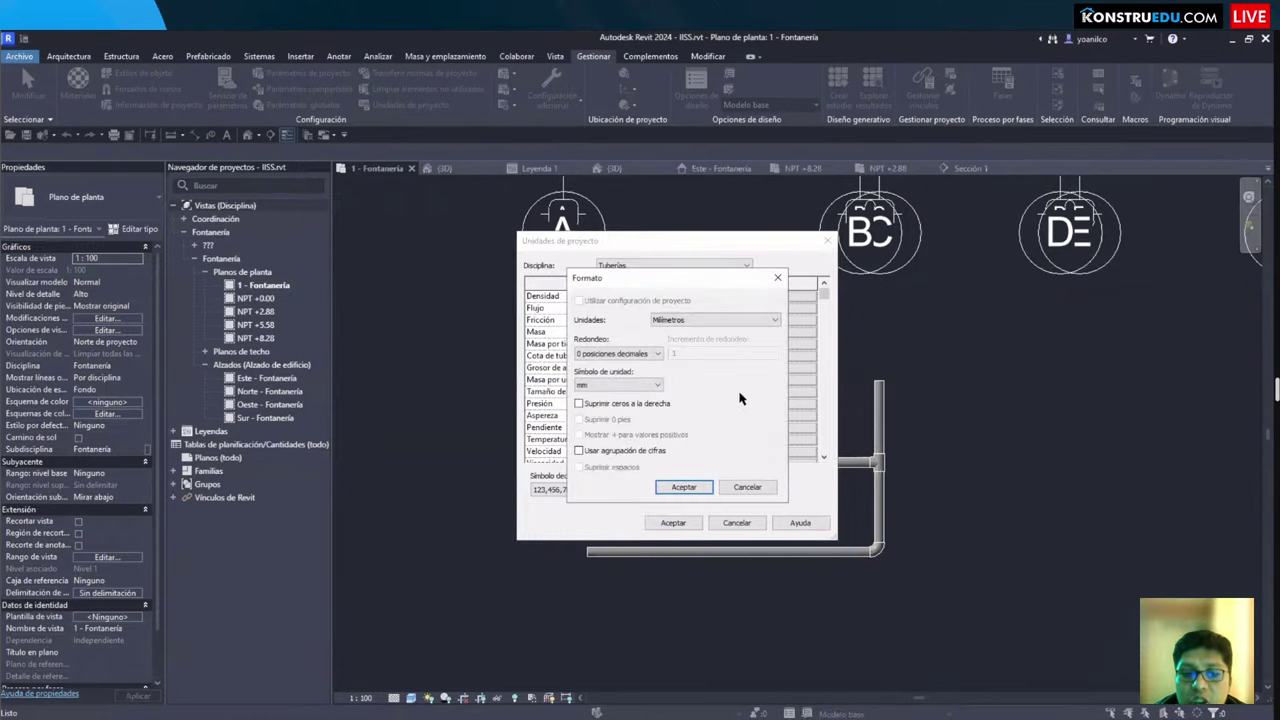
{"action": "mouse_move", "coordinate": [562, 265]}
{"action": "left_mouse_down"}
{"action": "mouse_move", "coordinate": [766, 498]}
{"action": "mouse_move", "coordinate": [794, 504]}
{"action": "left_mouse_up"}
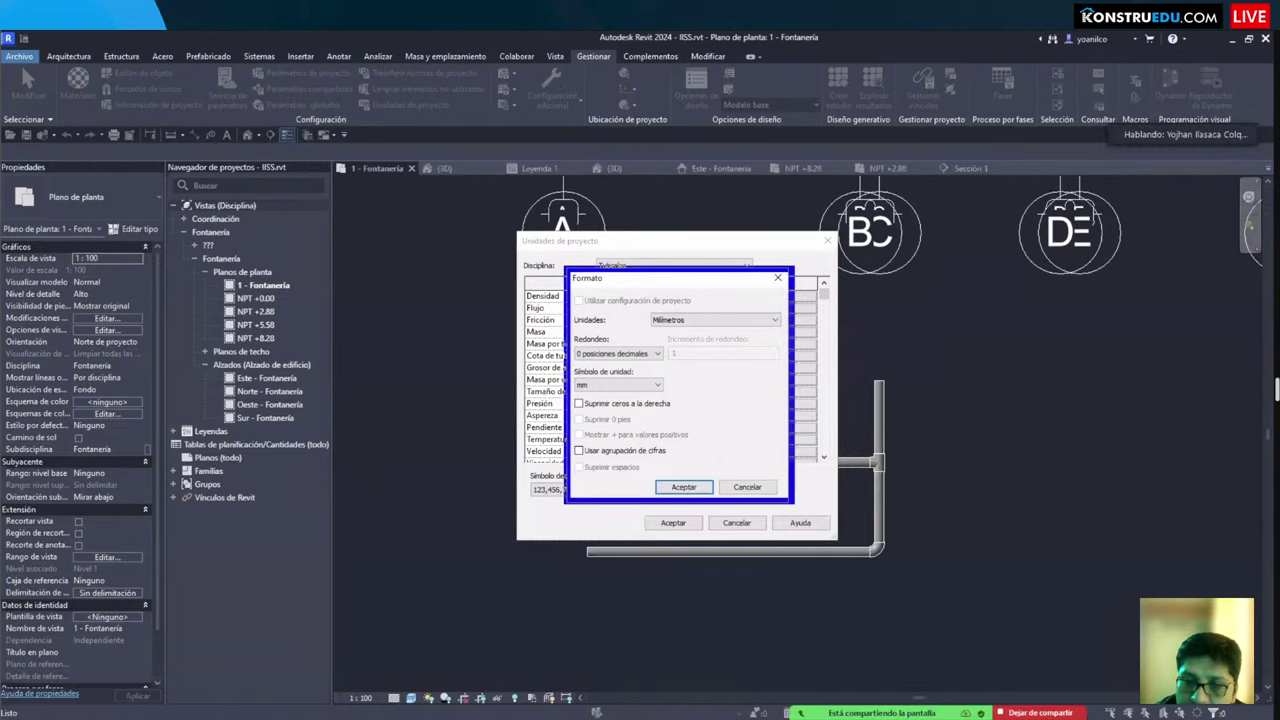
{"action": "left_click", "coordinate": [665, 320]}
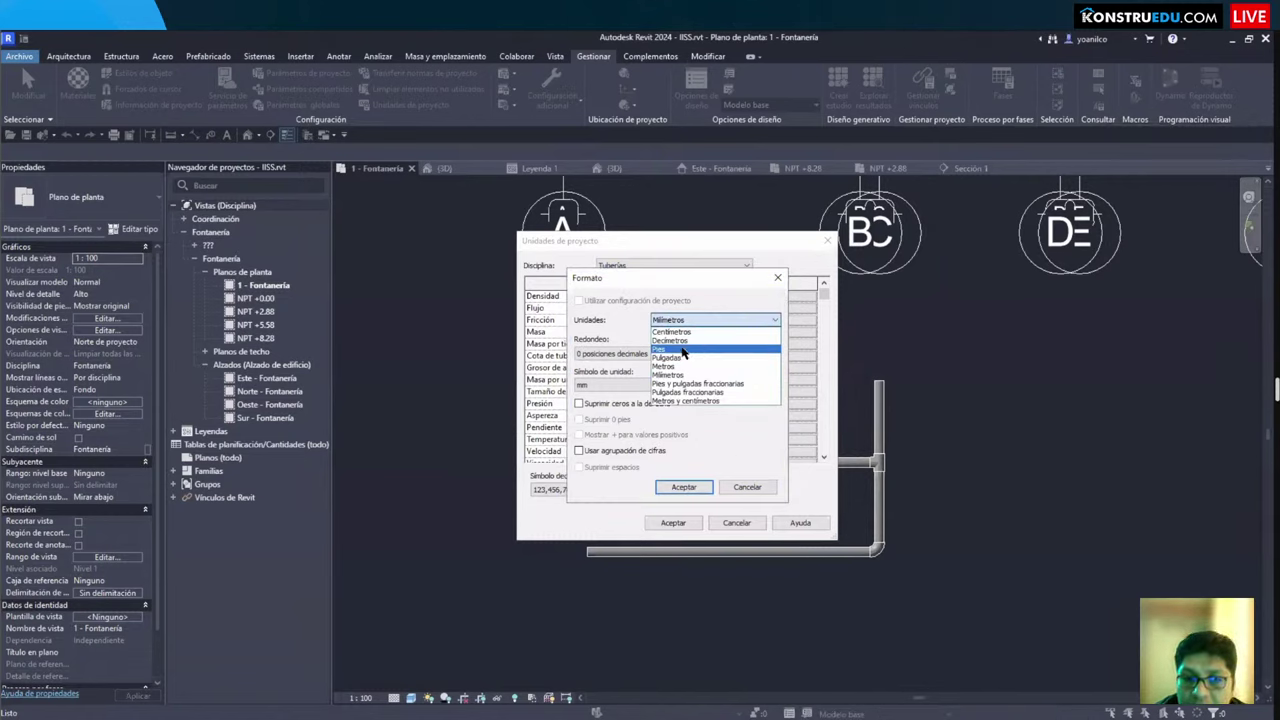
{"action": "left_click", "coordinate": [678, 358]}
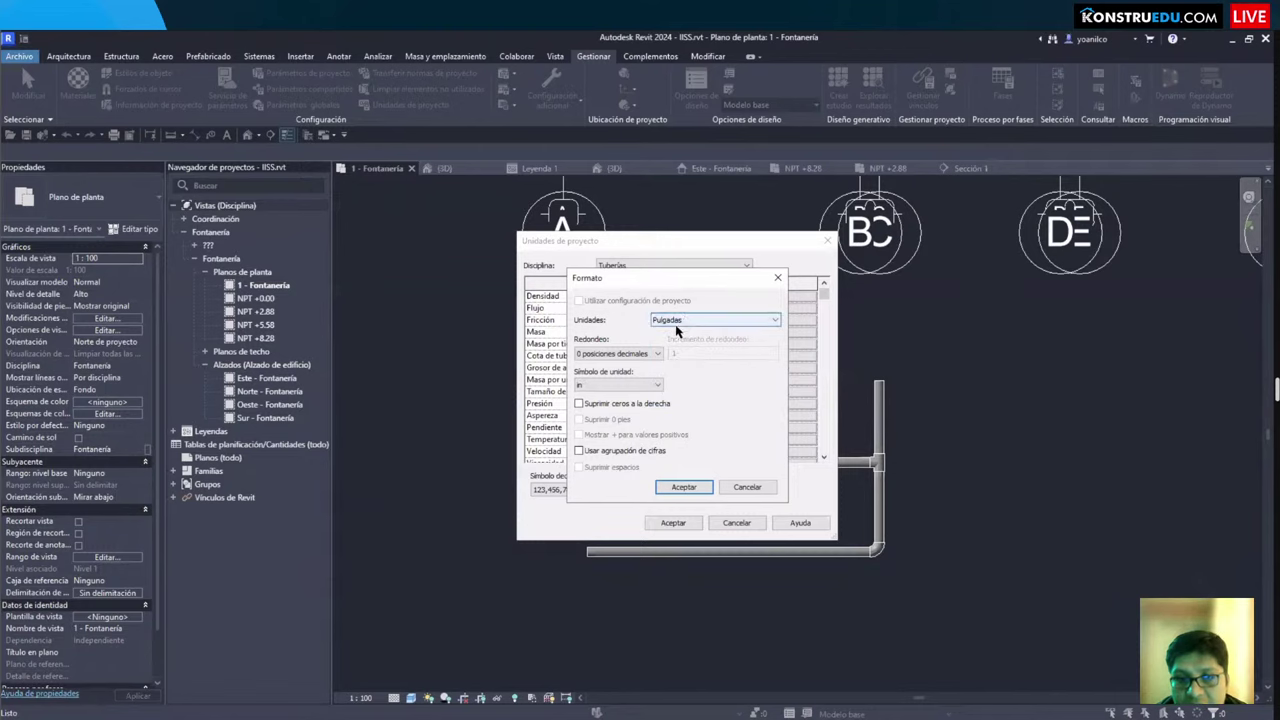
{"action": "left_click", "coordinate": [625, 356]}
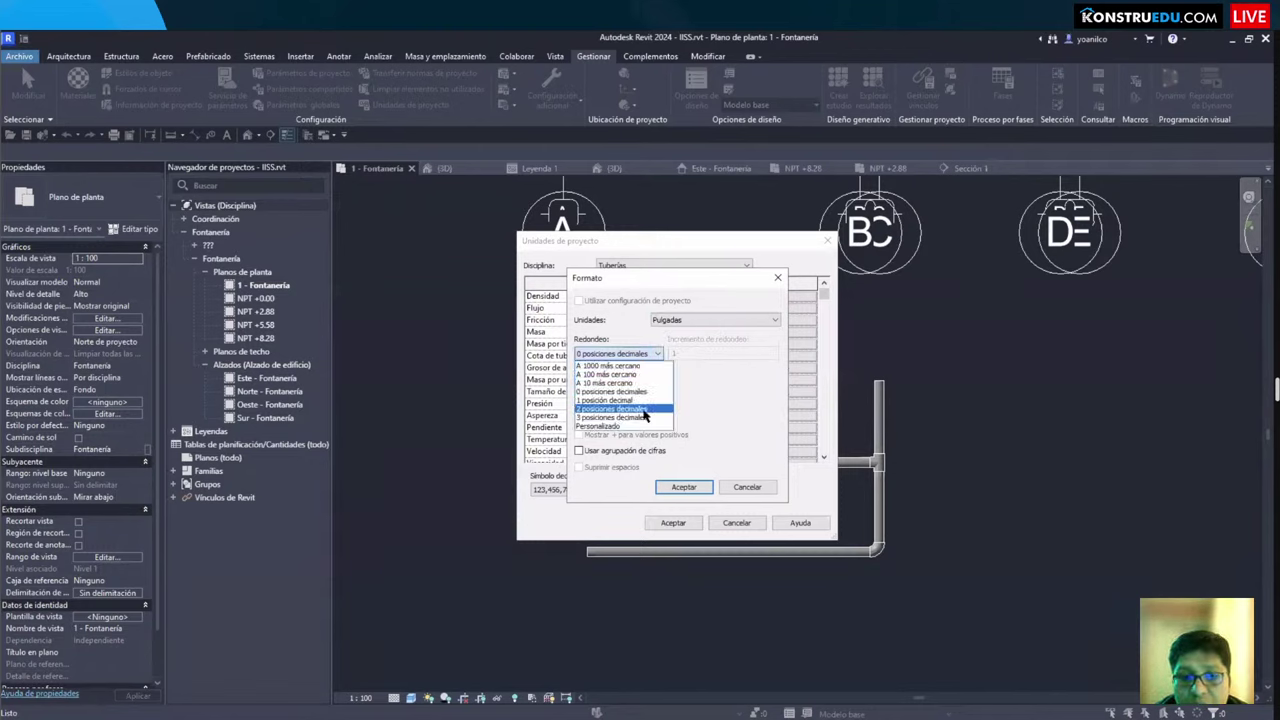
{"action": "left_click", "coordinate": [632, 391]}
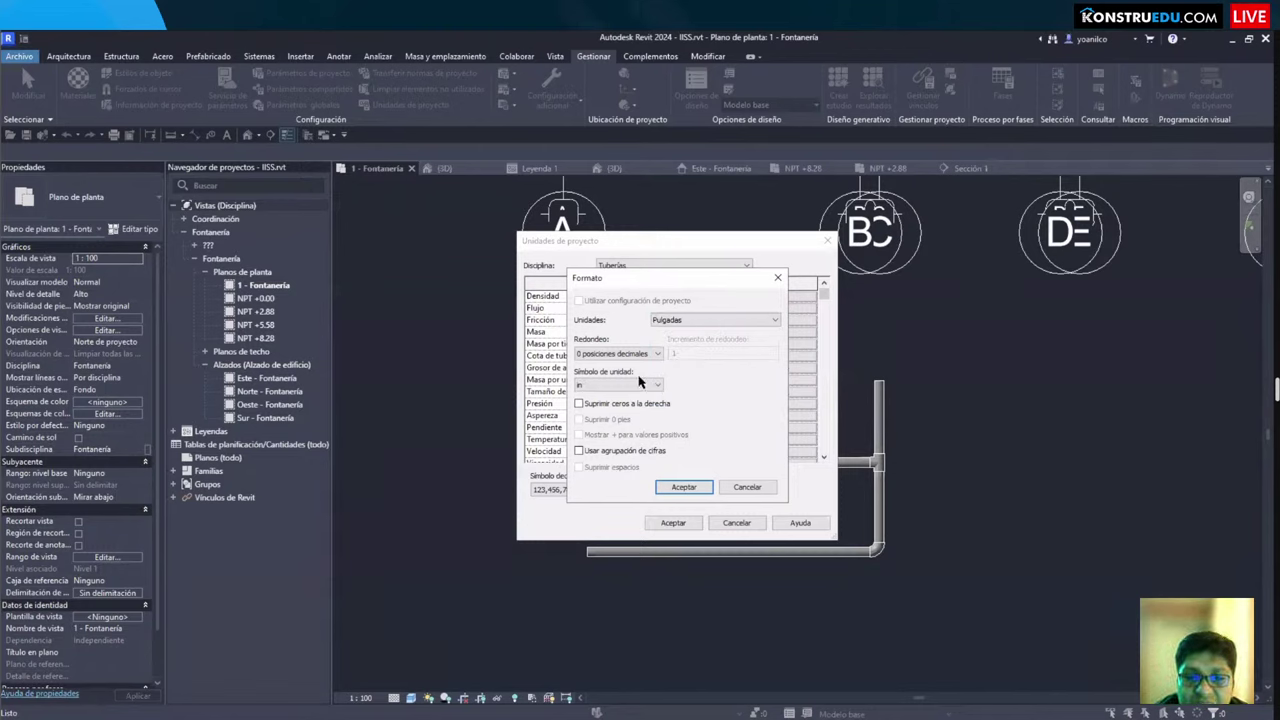
{"action": "left_click", "coordinate": [689, 322]}
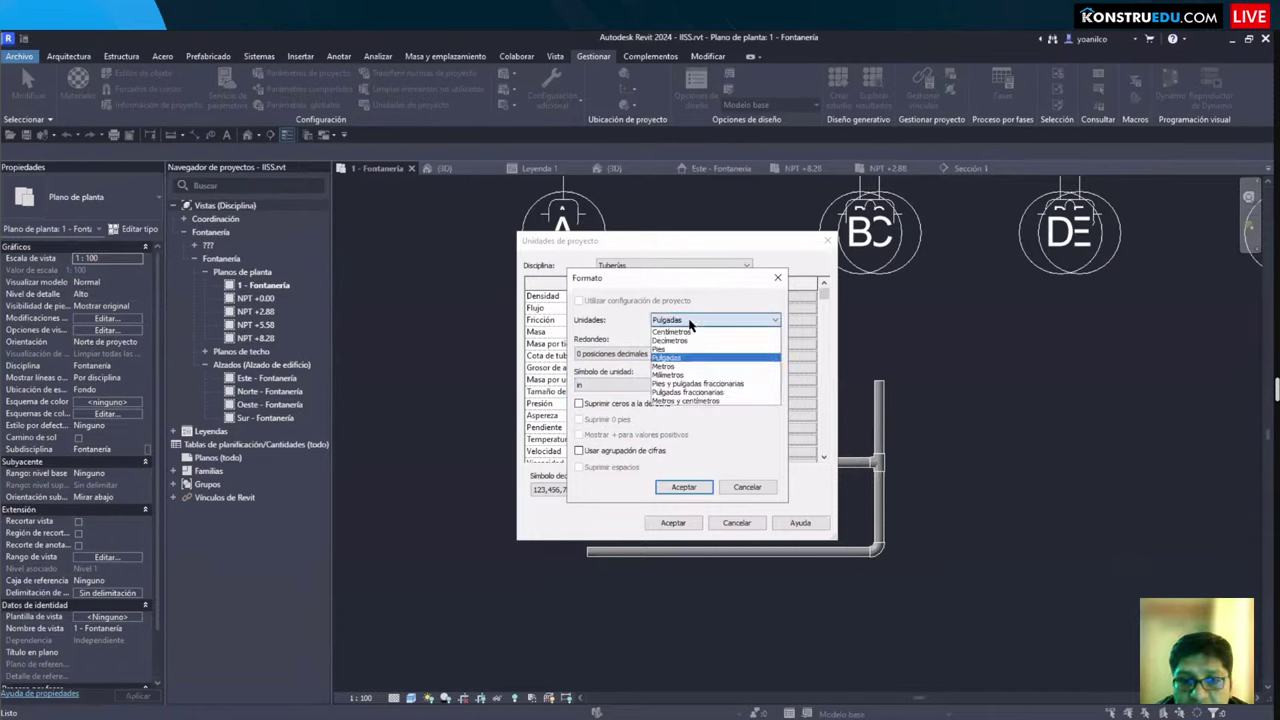
{"action": "left_click_drag", "start_coordinate": [640, 308], "coordinate": [793, 409]}
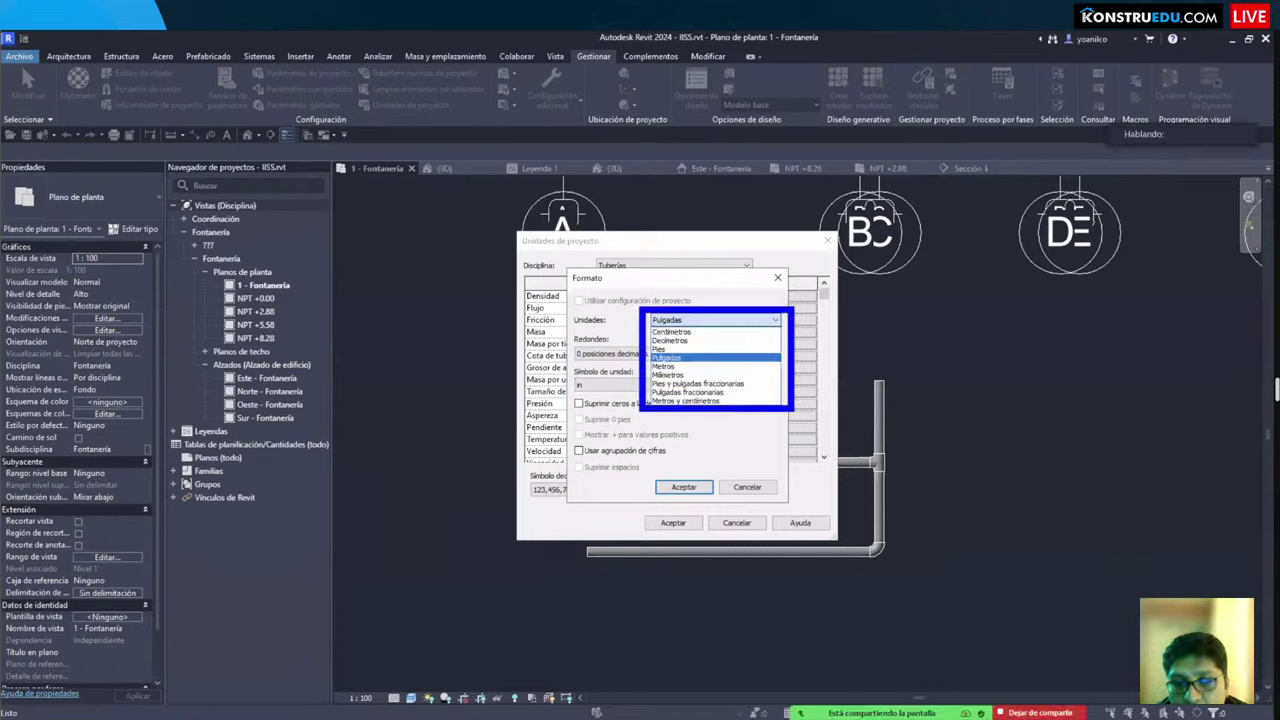
{"action": "left_click", "coordinate": [700, 320]}
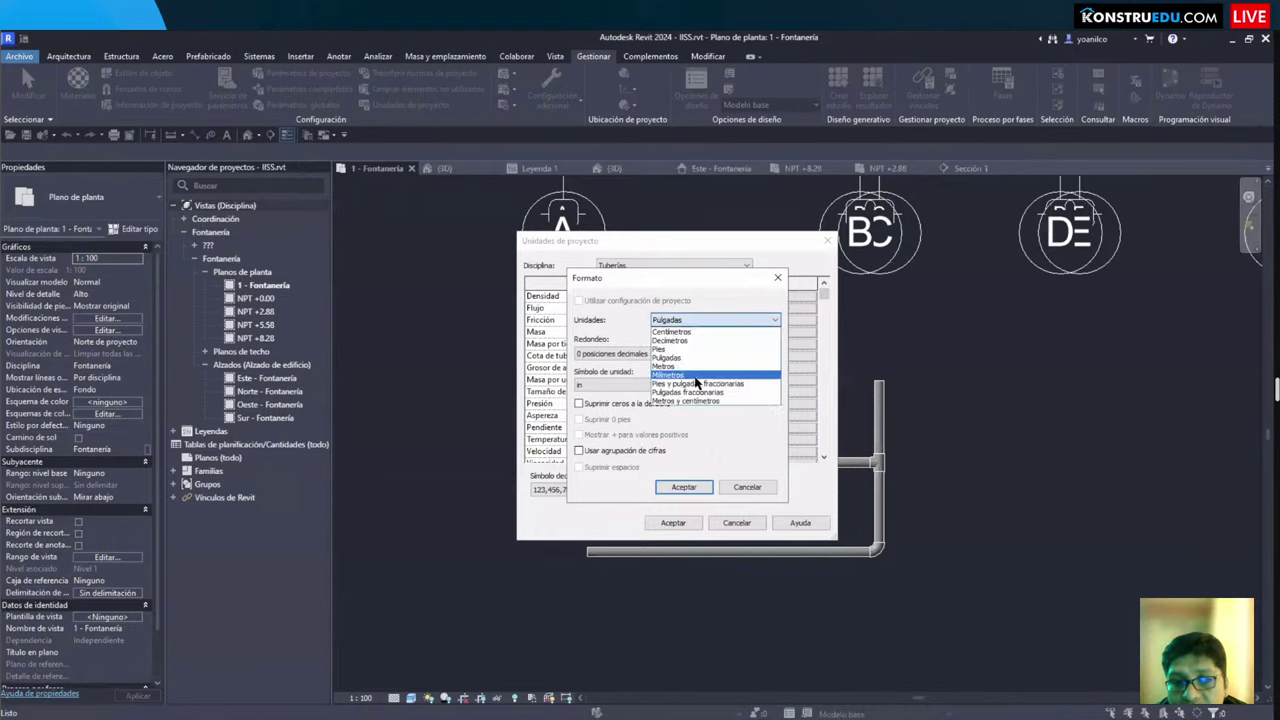
{"action": "left_click", "coordinate": [694, 393]}
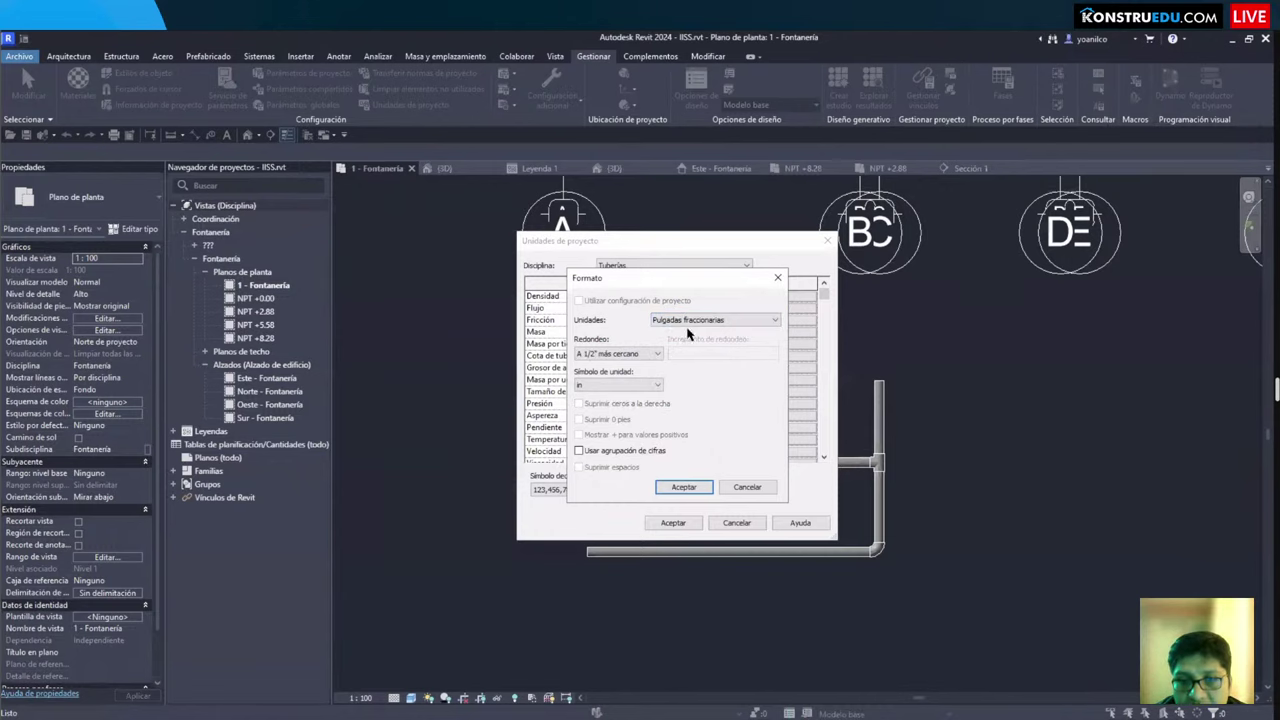
Step: Round pipe sizes to the nearest 1/4", set unit symbol to Ninguno, and accept both dialogs
{"action": "left_click", "coordinate": [636, 355]}
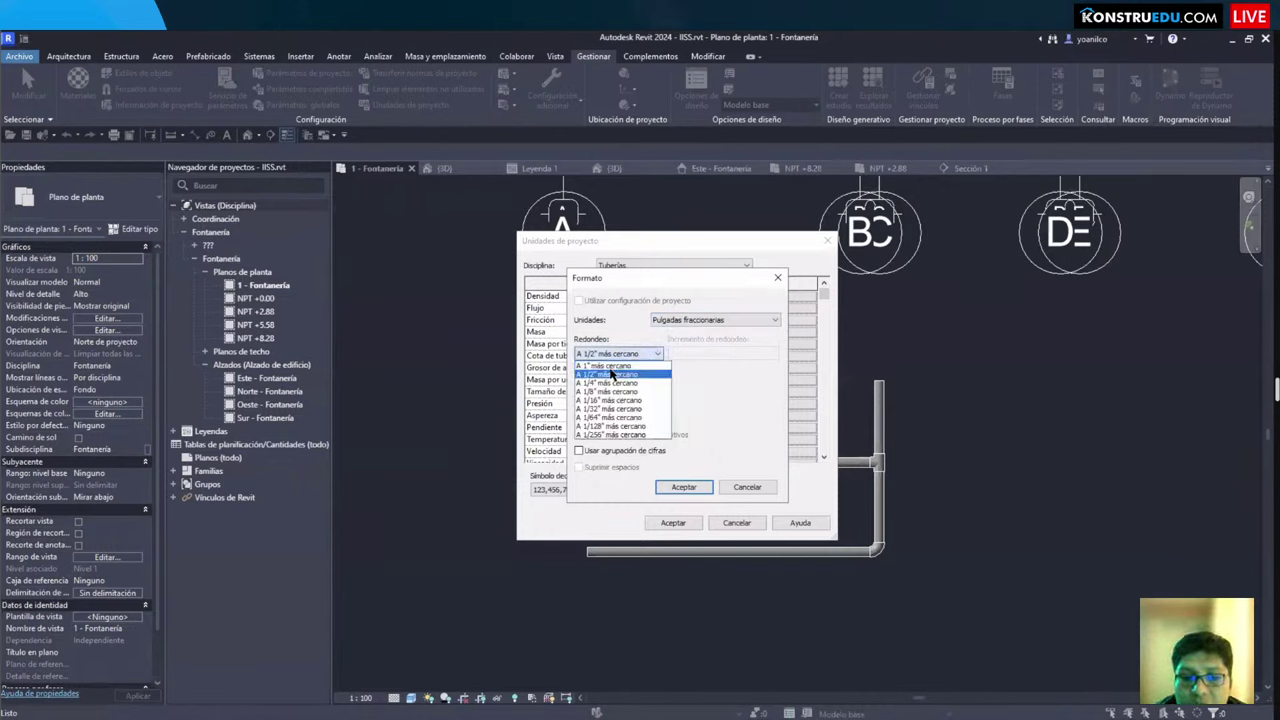
{"action": "left_click_drag", "start_coordinate": [574, 354], "coordinate": [674, 446]}
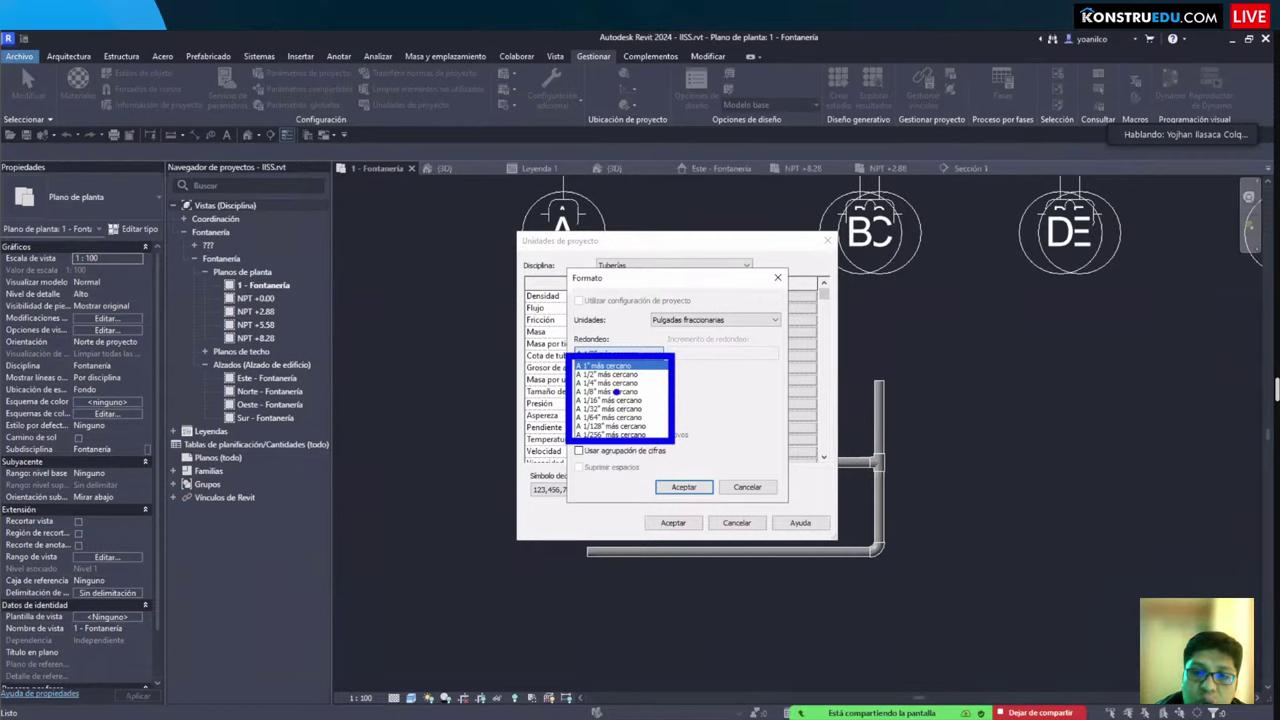
{"action": "left_click", "coordinate": [608, 374]}
{"action": "left_click", "coordinate": [616, 354]}
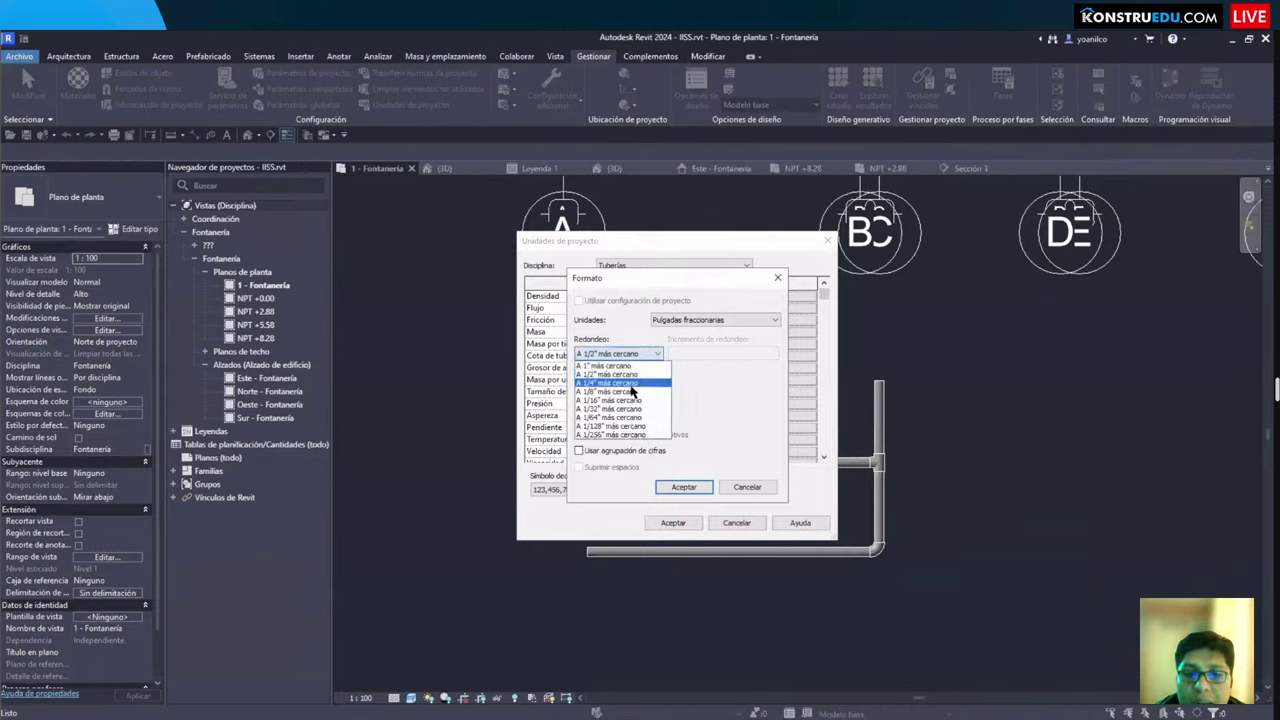
{"action": "left_click", "coordinate": [629, 383]}
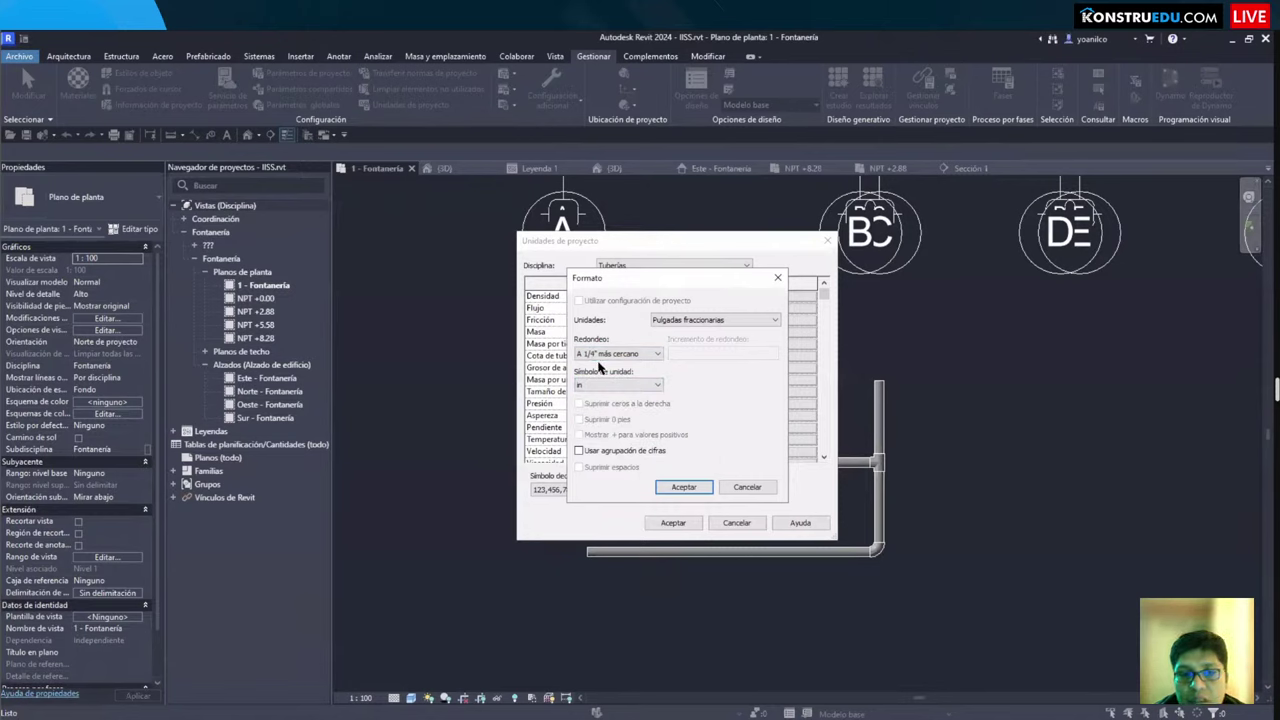
{"action": "left_click", "coordinate": [592, 385]}
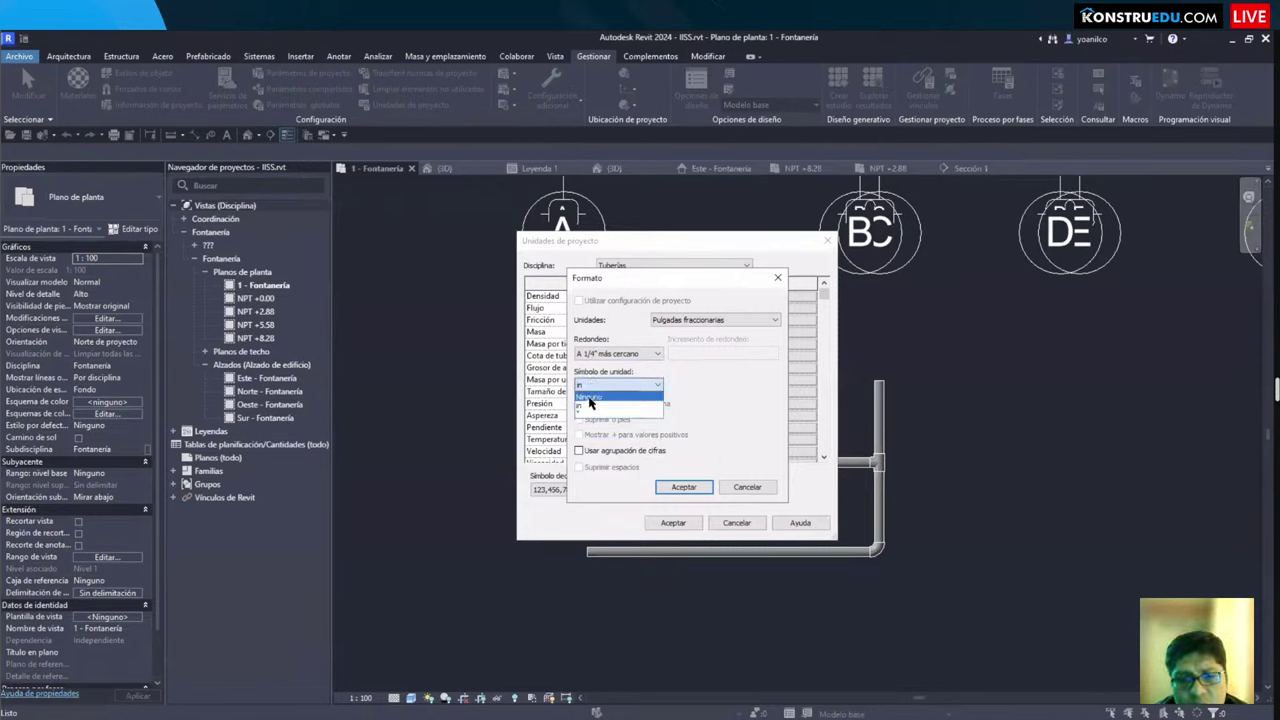
{"action": "left_click", "coordinate": [590, 398]}
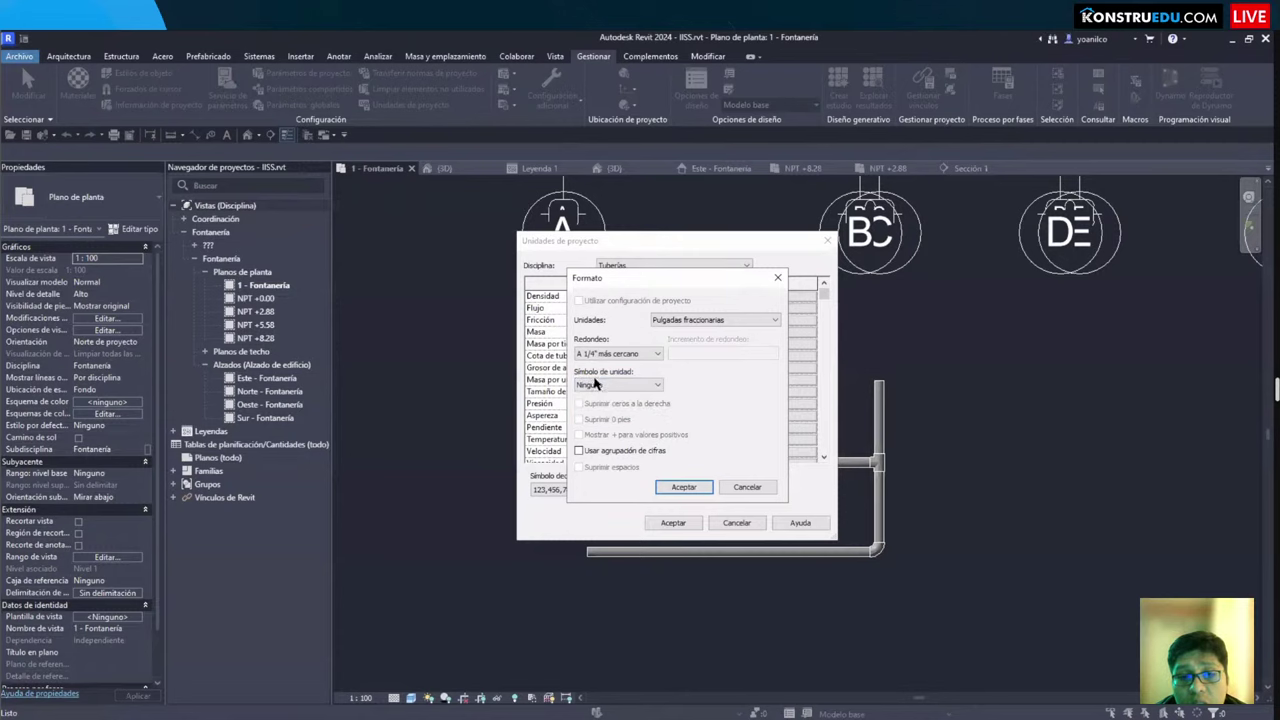
{"action": "left_click", "coordinate": [598, 384]}
{"action": "left_click", "coordinate": [589, 397]}
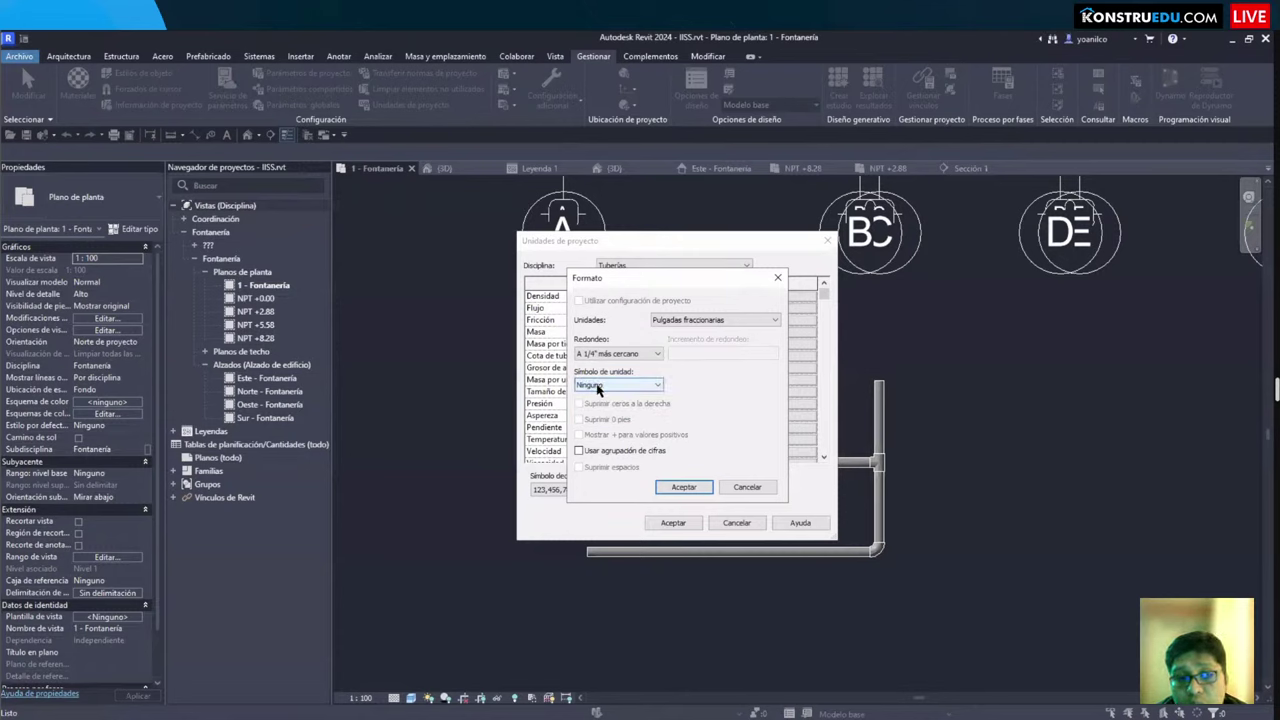
{"action": "left_click", "coordinate": [681, 487]}
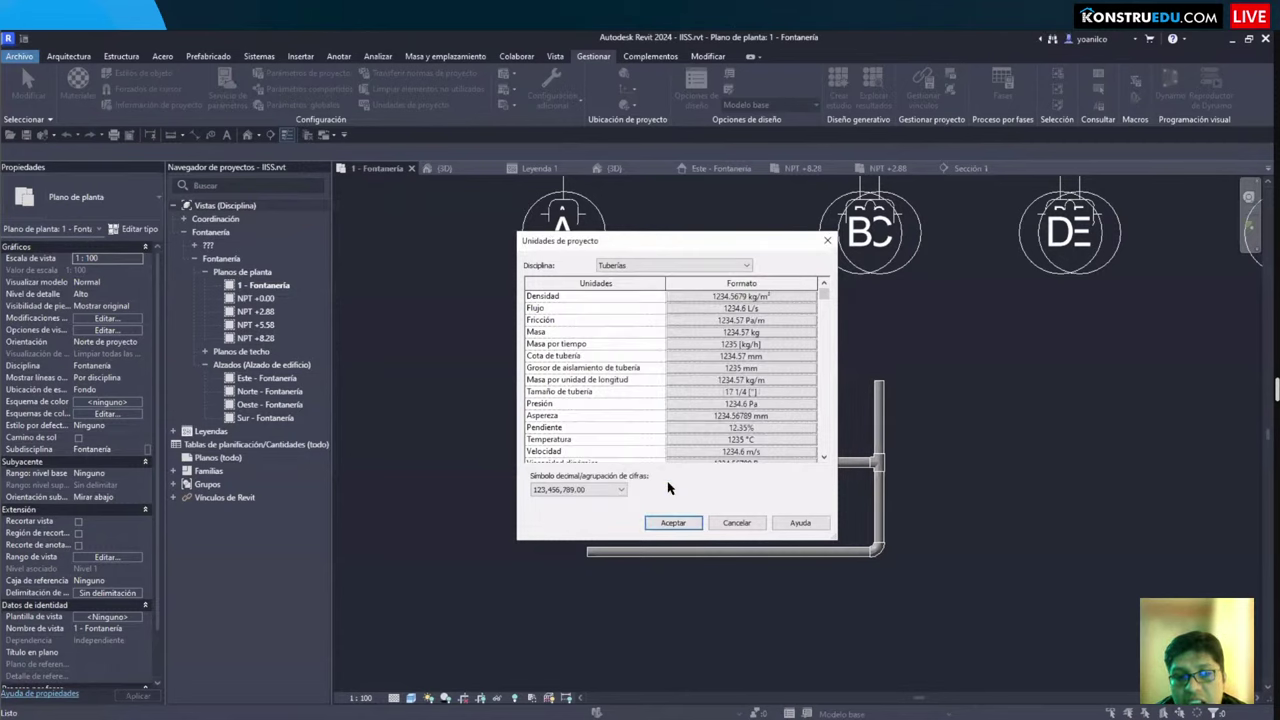
{"action": "left_click", "coordinate": [668, 522]}
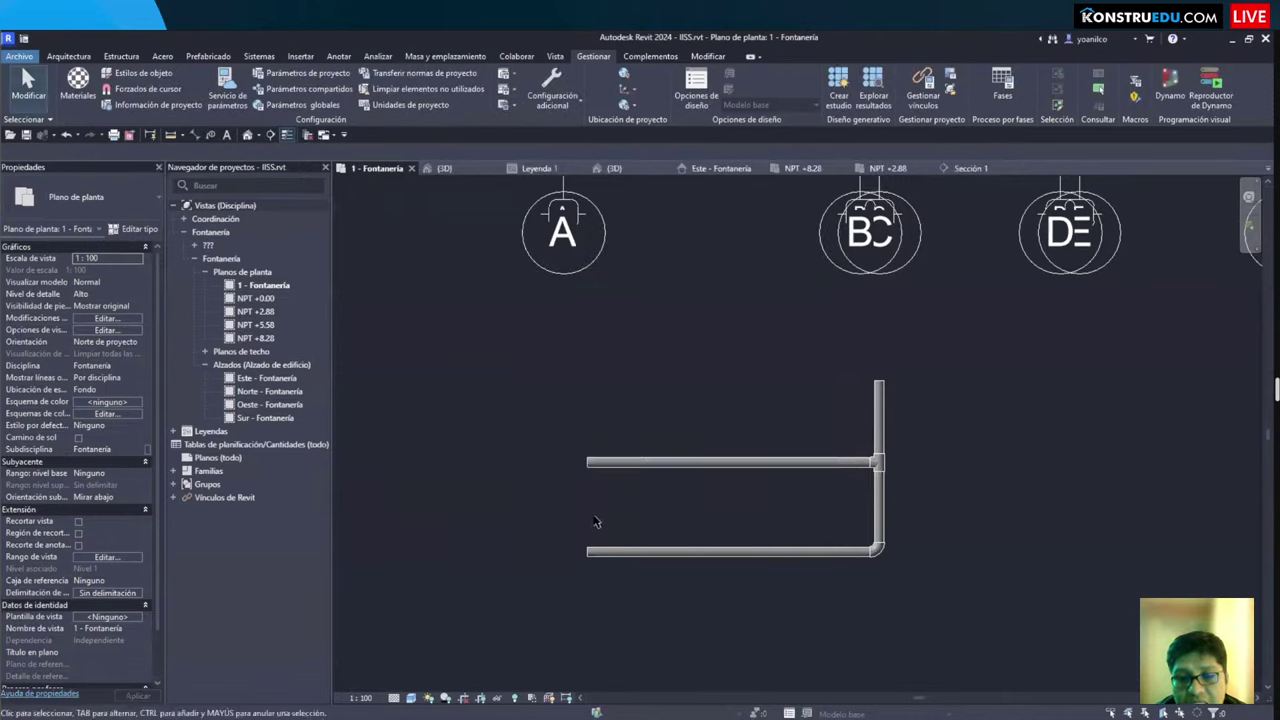
Step: Restart the Pipe tool and check the diameter list, now showing 5 29/32
{"action": "middle_click_drag", "start_coordinate": [597, 520], "coordinate": [571, 466]}
{"action": "key", "text": "i"}
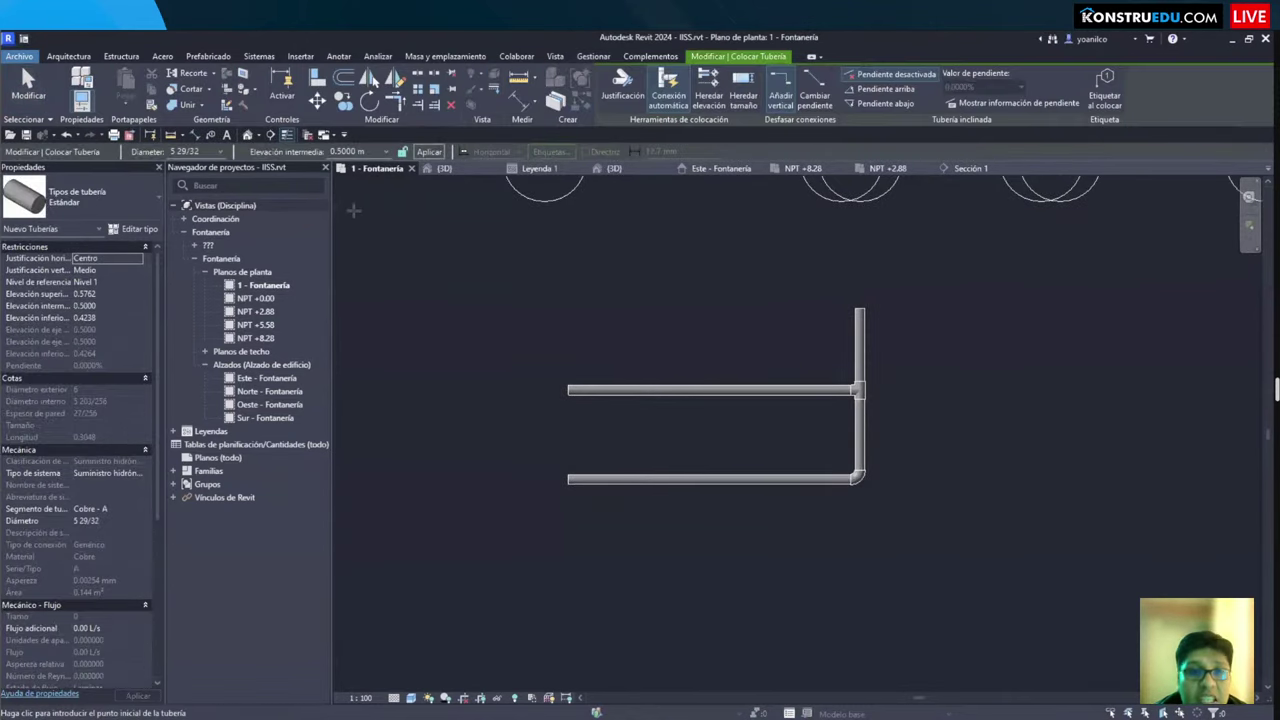
{"action": "left_click", "coordinate": [220, 151]}
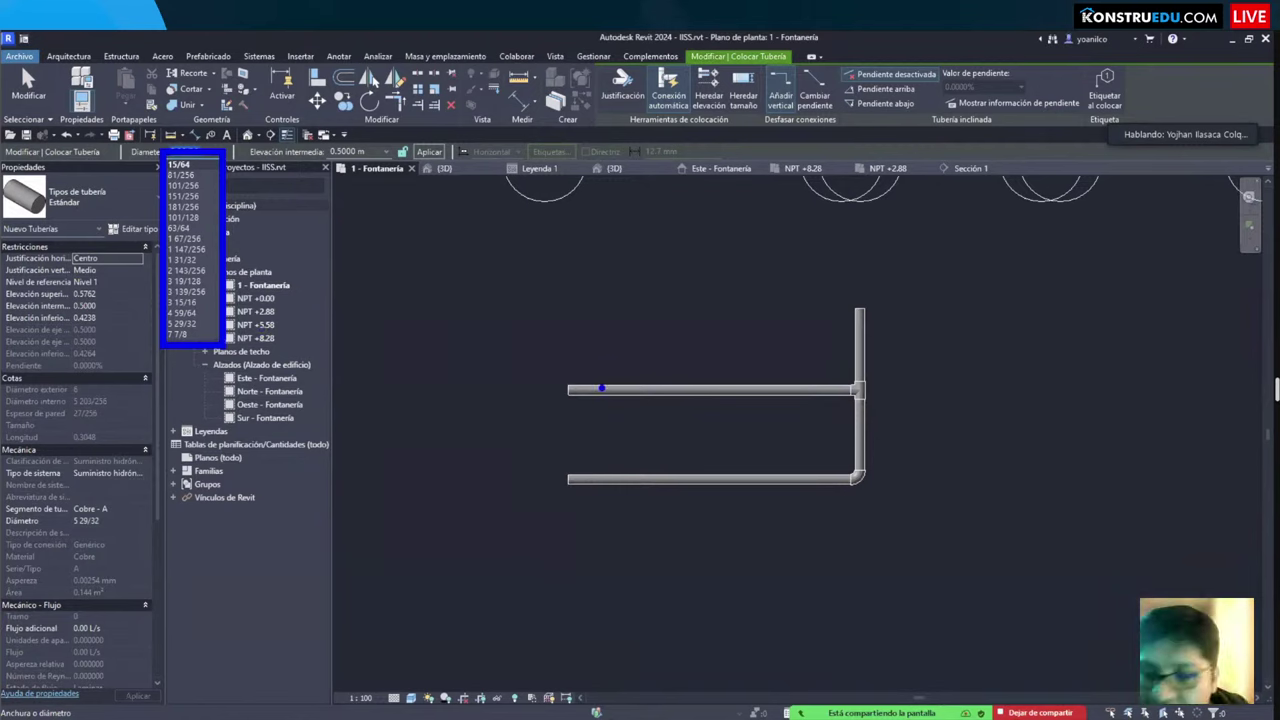
{"action": "left_click", "coordinate": [783, 550]}
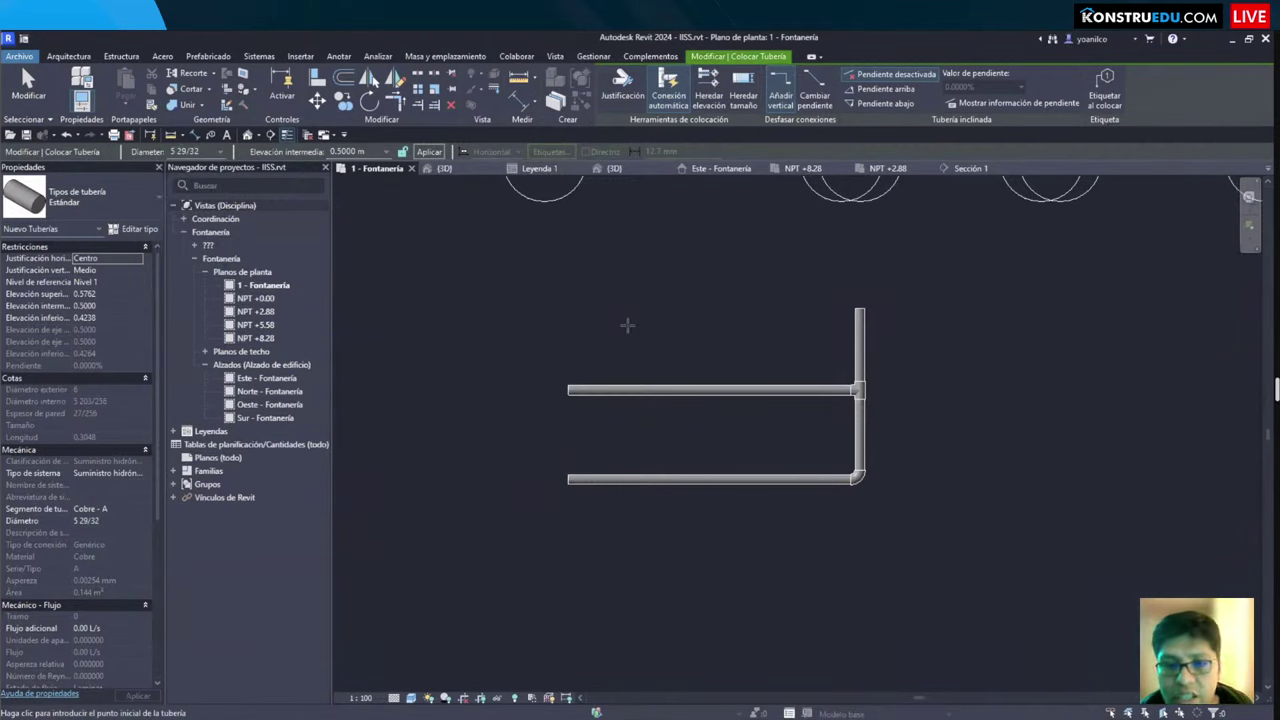
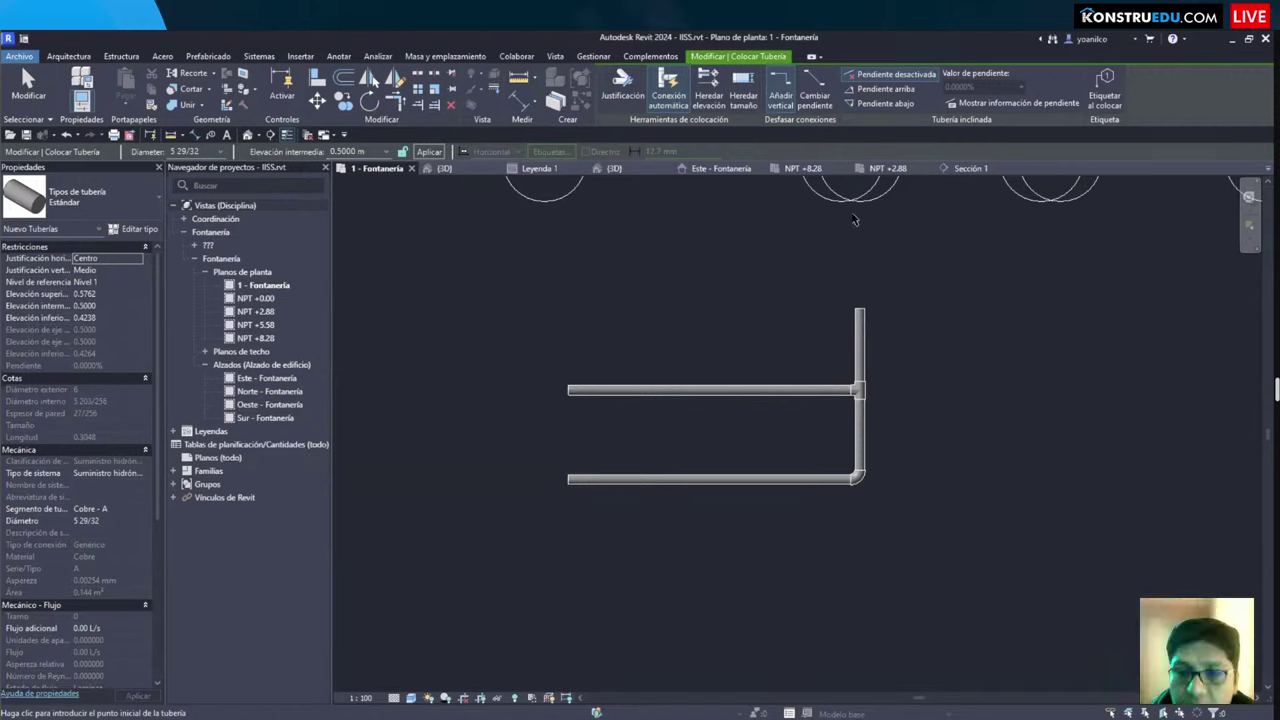
Step: End pipe placement and pan the 1 - Fontanería plan around the copper pipe run
{"action": "scroll", "coordinate": [703, 517], "scroll_direction": "down", "scroll_amount": 2}
{"action": "scroll", "coordinate": [687, 558], "scroll_direction": "up", "scroll_amount": 1}
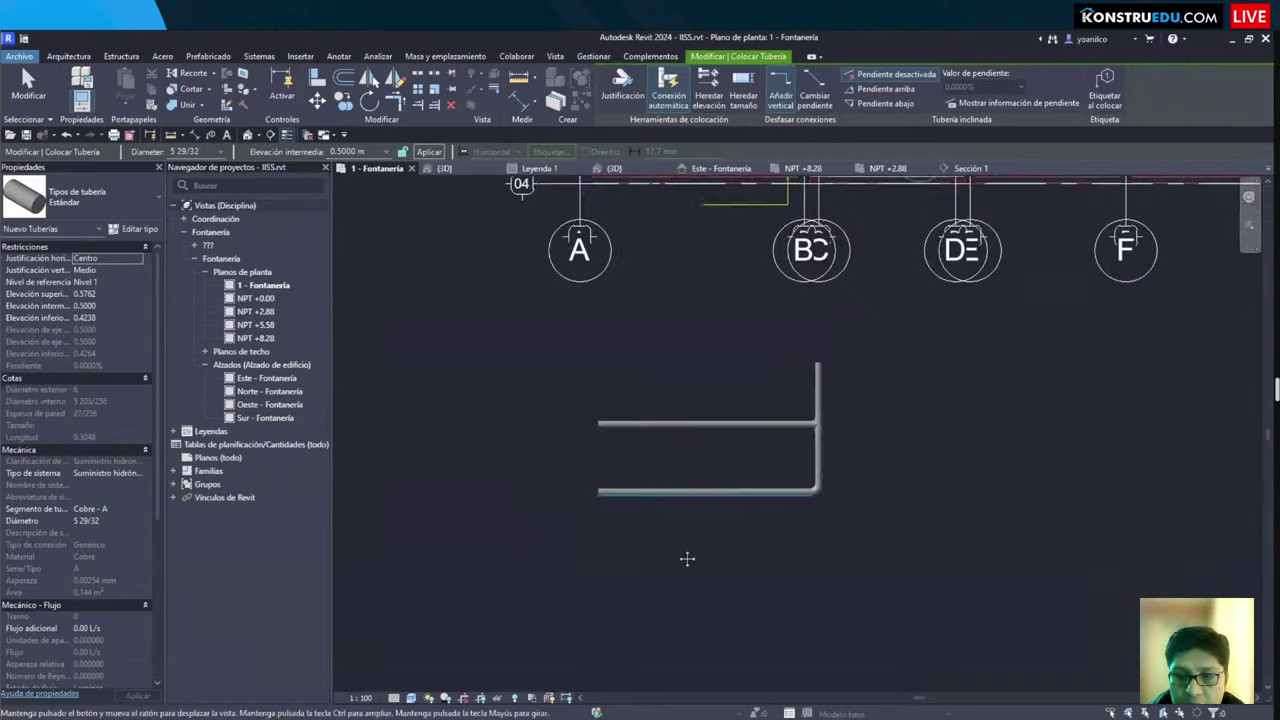
{"action": "middle_click_drag", "start_coordinate": [687, 558], "coordinate": [694, 600]}
{"action": "key", "text": "Escape"}
{"action": "middle_click_drag", "start_coordinate": [646, 560], "coordinate": [666, 557]}
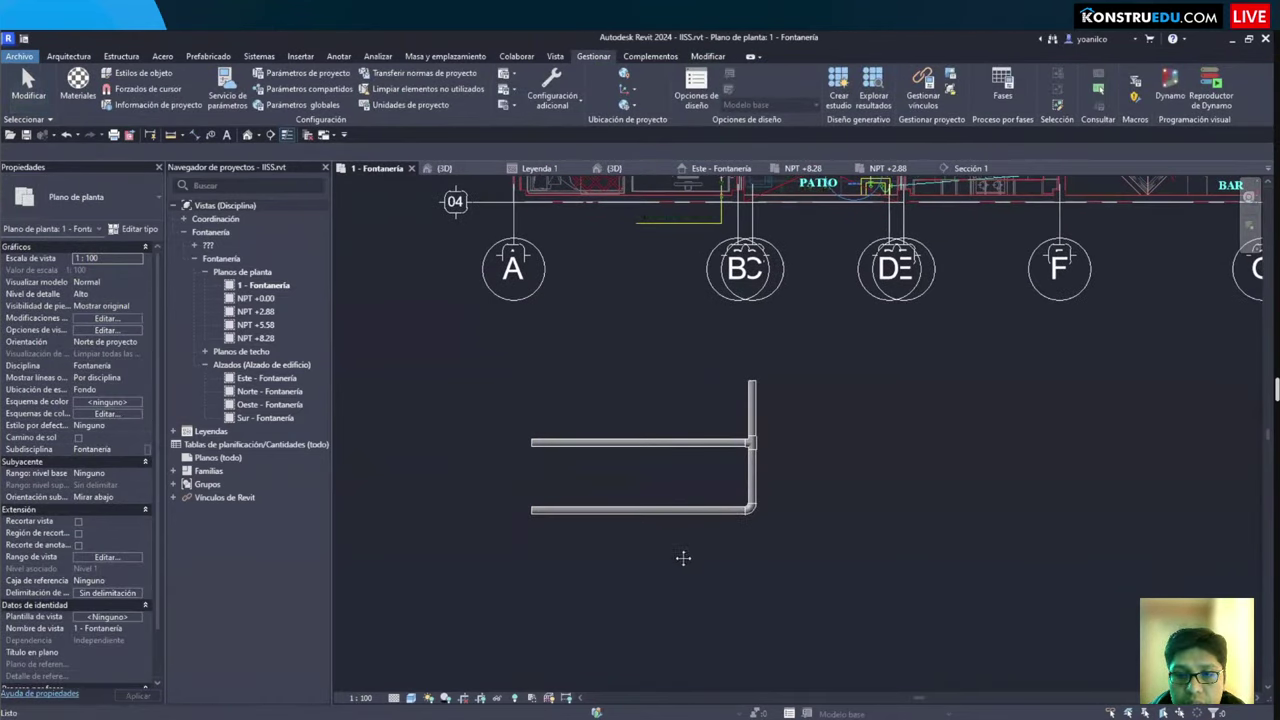
Step: Briefly bring up Project Units with UN and close it unchanged
{"action": "scroll", "coordinate": [683, 558], "scroll_direction": "up", "scroll_amount": 2}
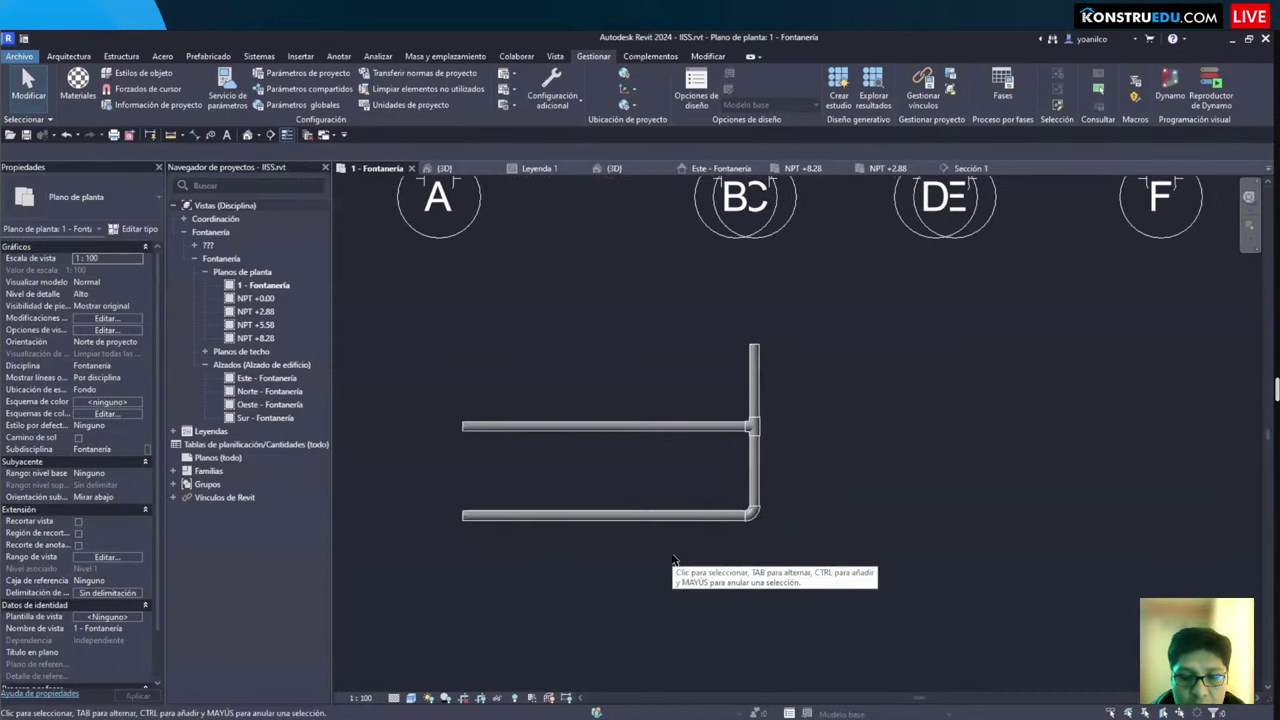
{"action": "key", "text": "u"}
{"action": "key", "text": "n"}
{"action": "key", "text": "Escape"}
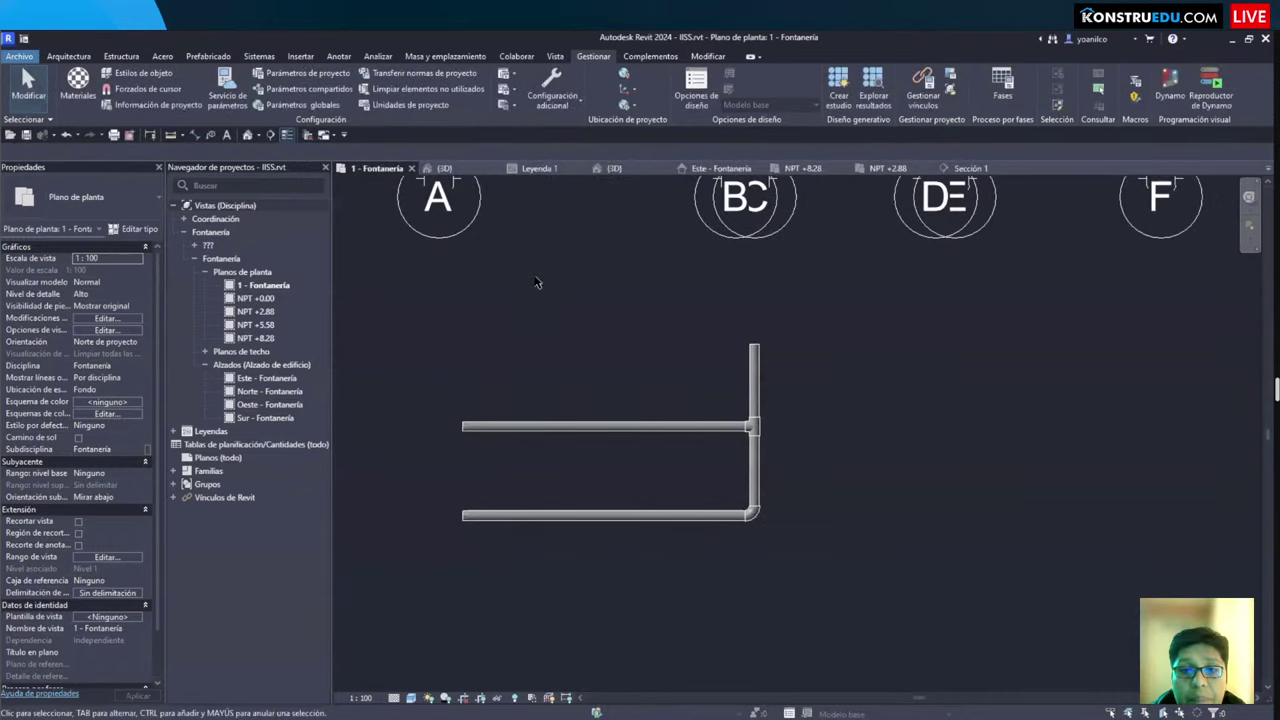
{"action": "left_click", "coordinate": [400, 105]}
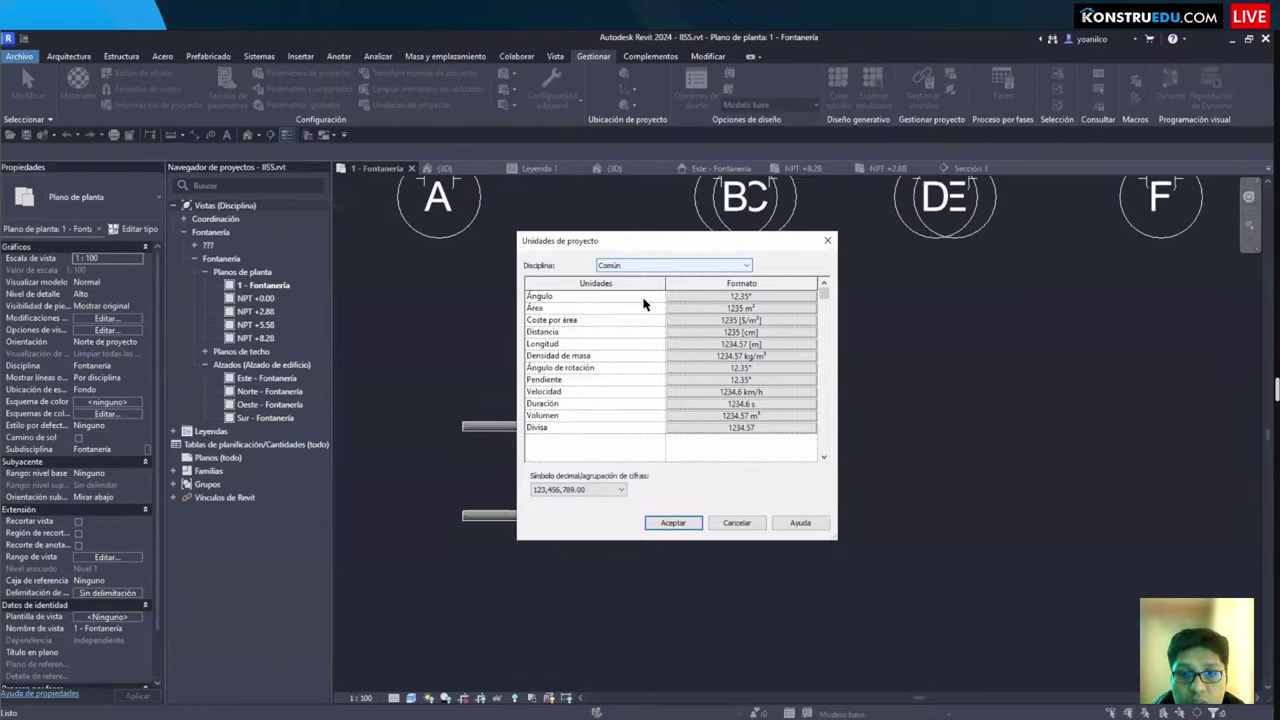
{"action": "left_click", "coordinate": [660, 265]}
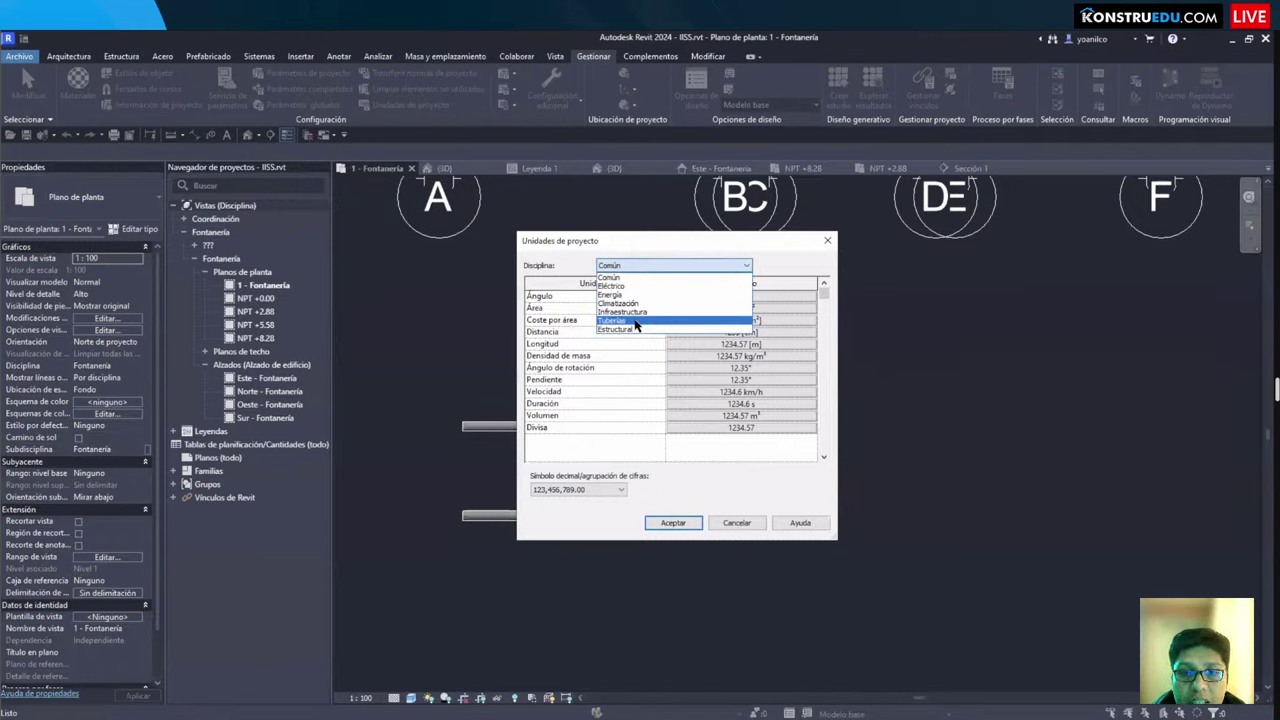
{"action": "left_click", "coordinate": [636, 321]}
{"action": "scroll", "coordinate": [660, 432], "scroll_direction": "down", "scroll_amount": 1}
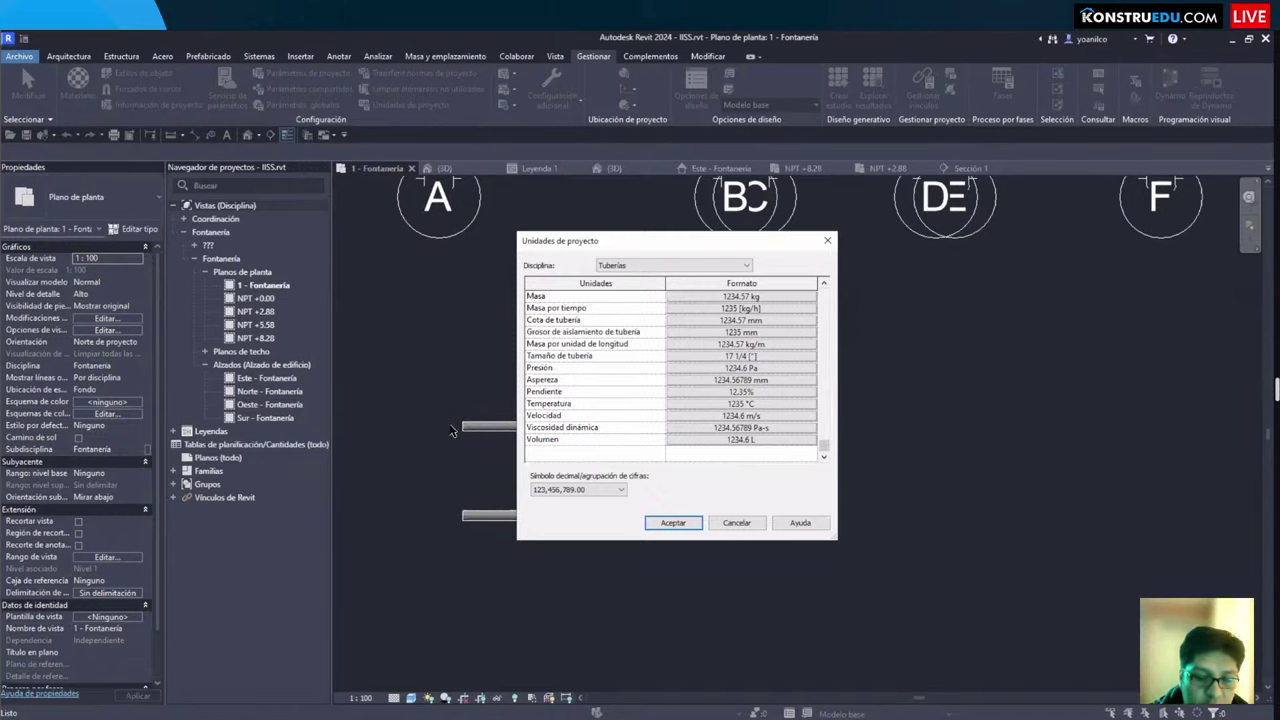
{"action": "key", "text": "Return"}
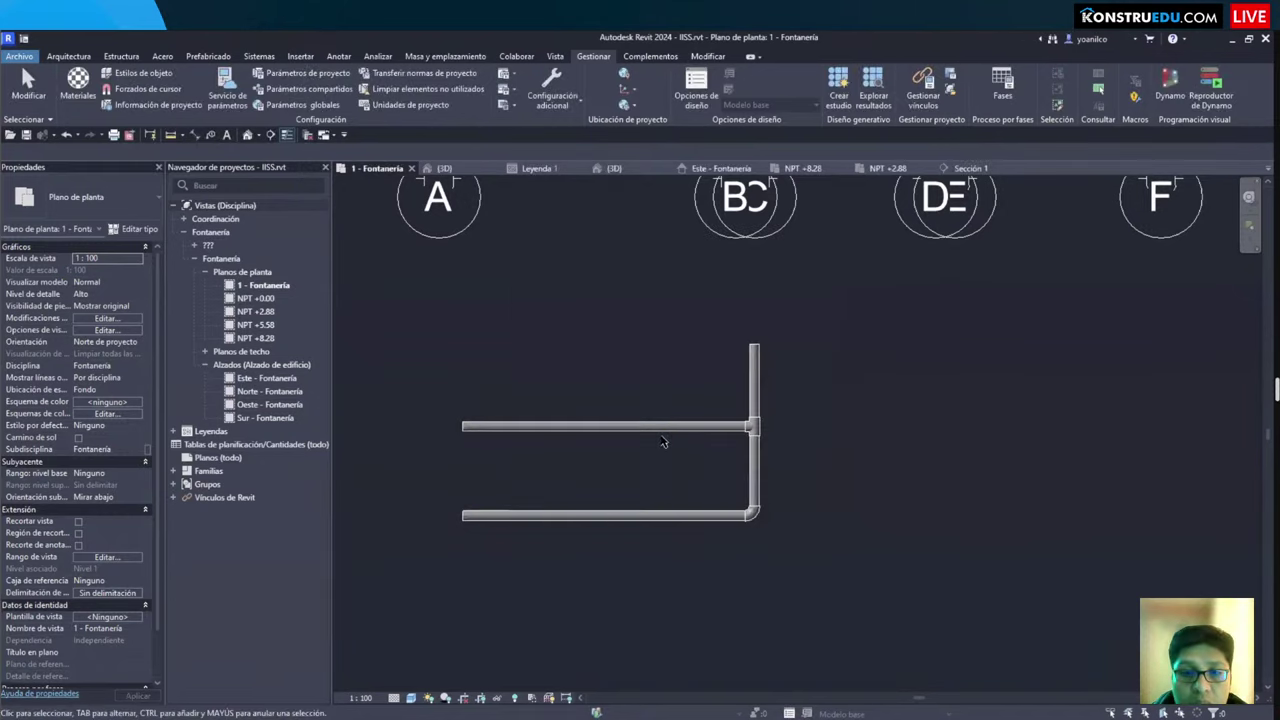
{"action": "key", "text": "u"}
{"action": "key", "text": "n"}
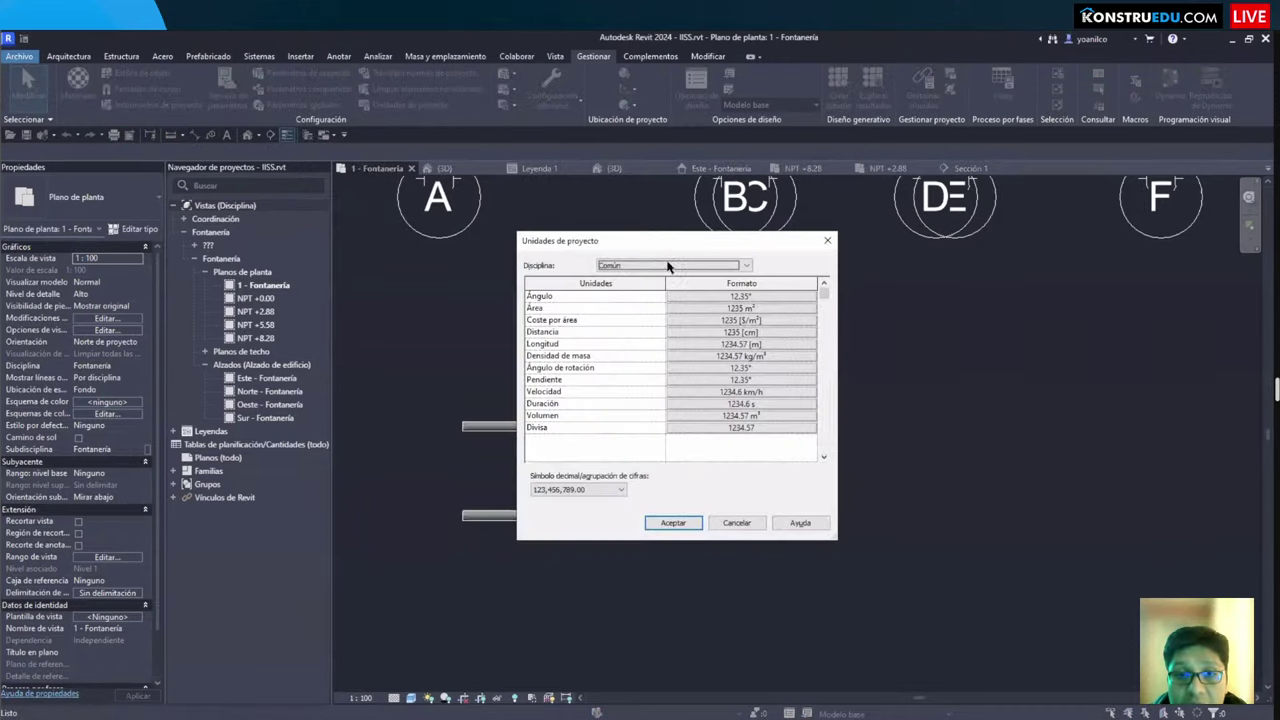
{"action": "left_click", "coordinate": [670, 265]}
{"action": "left_click", "coordinate": [628, 323]}
{"action": "scroll", "coordinate": [592, 414], "scroll_direction": "down", "scroll_amount": 1}
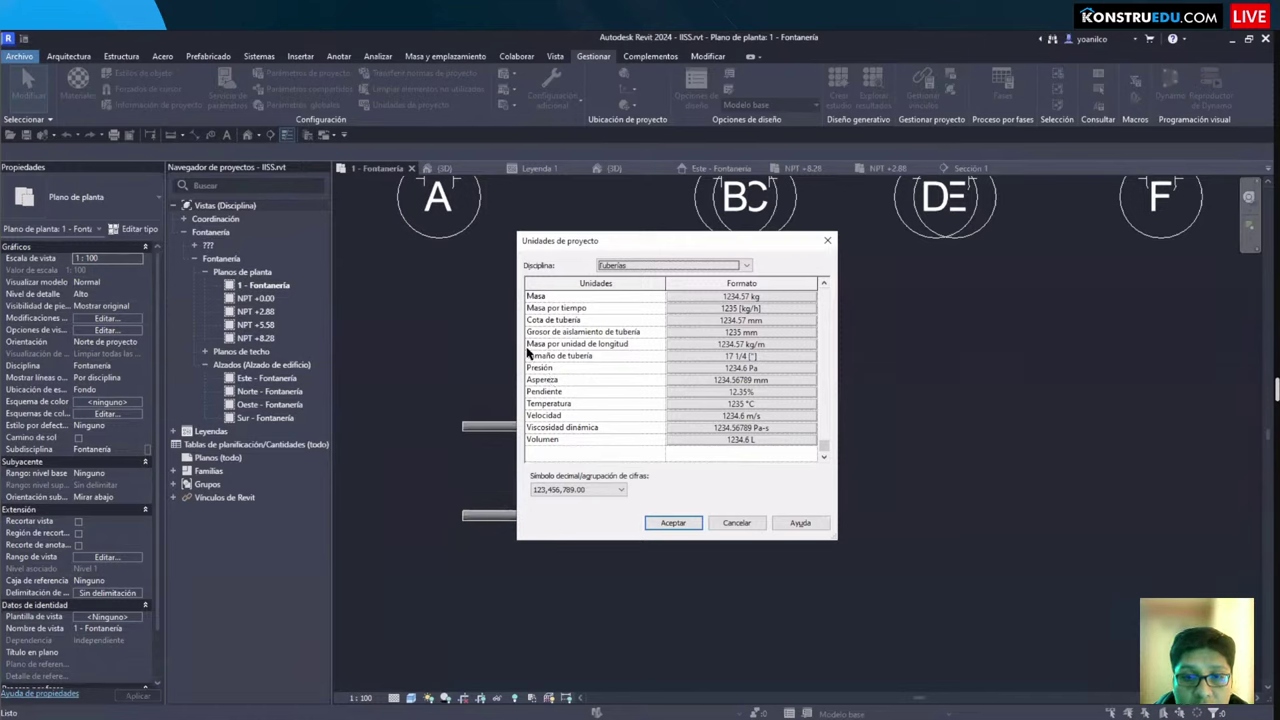
{"action": "left_click_drag", "start_coordinate": [525, 343], "coordinate": [644, 370]}
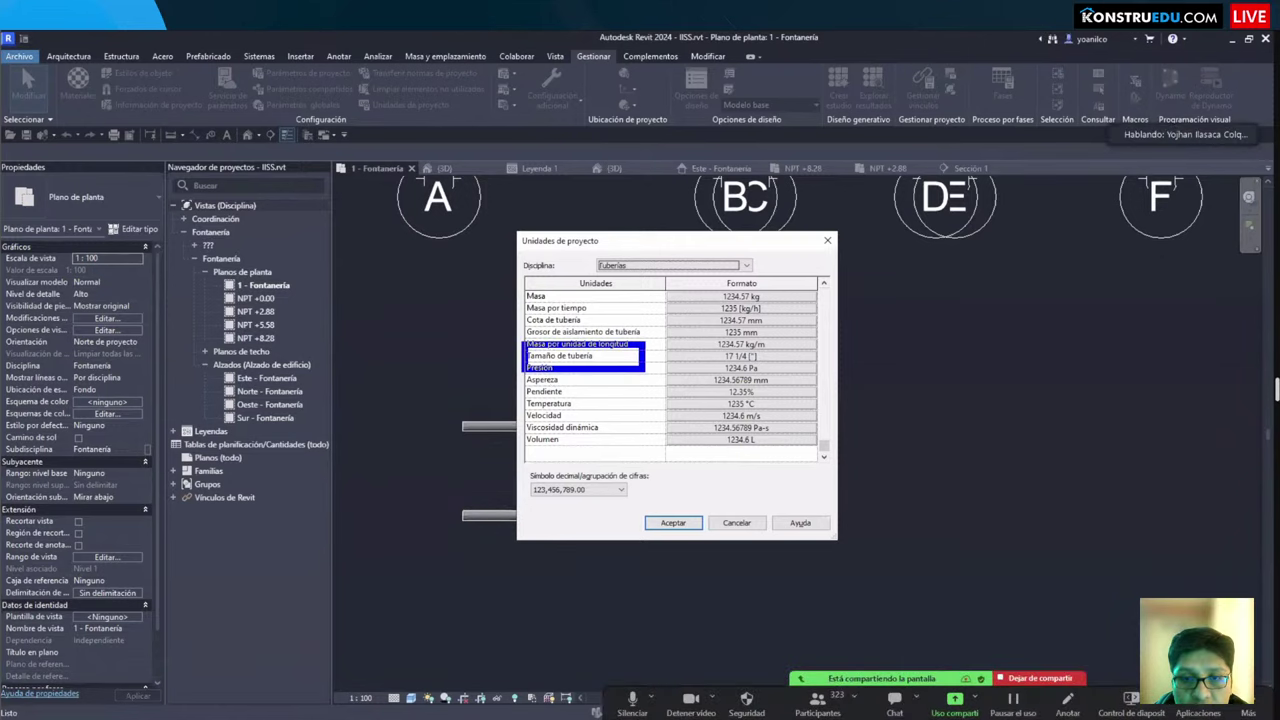
{"action": "left_click", "coordinate": [766, 357]}
{"action": "key", "text": "Escape"}
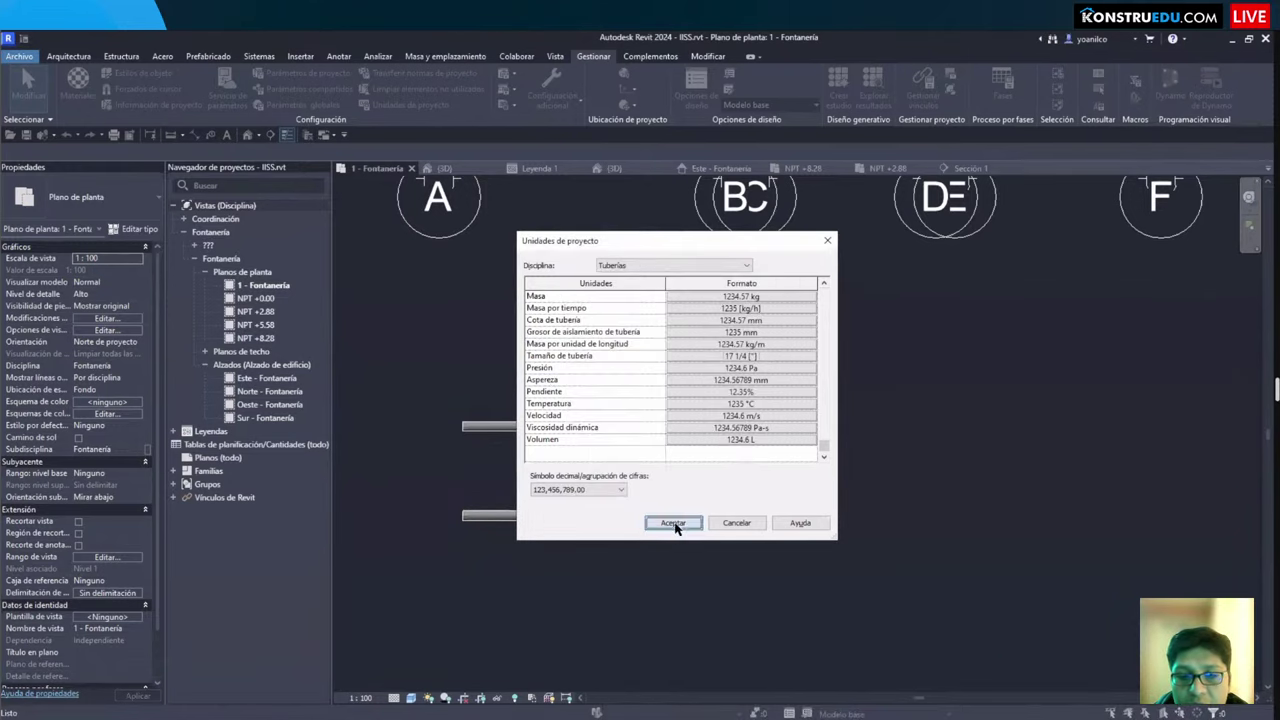
{"action": "left_click", "coordinate": [672, 523]}
{"action": "scroll", "coordinate": [585, 370], "scroll_direction": "up", "scroll_amount": 3}
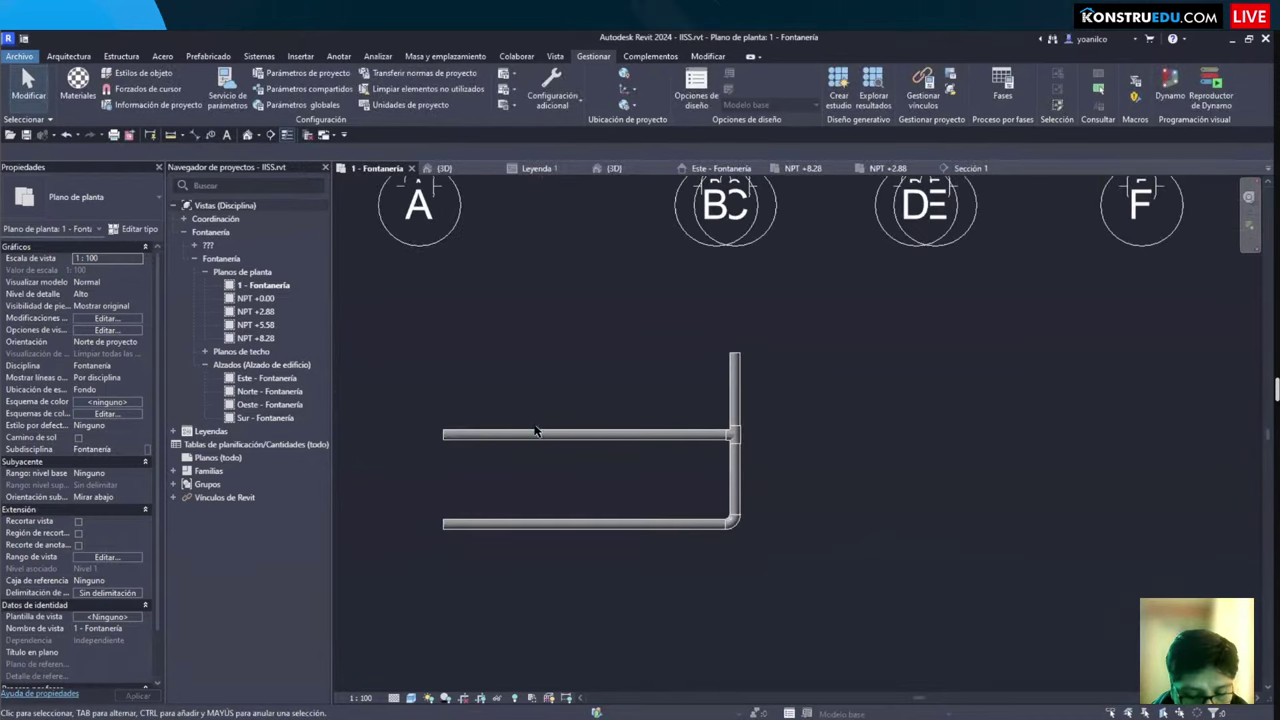
Step: Start the Pipe tool with PI and review the Diameter list before cancelling
{"action": "key", "text": "p"}
{"action": "key", "text": "i"}
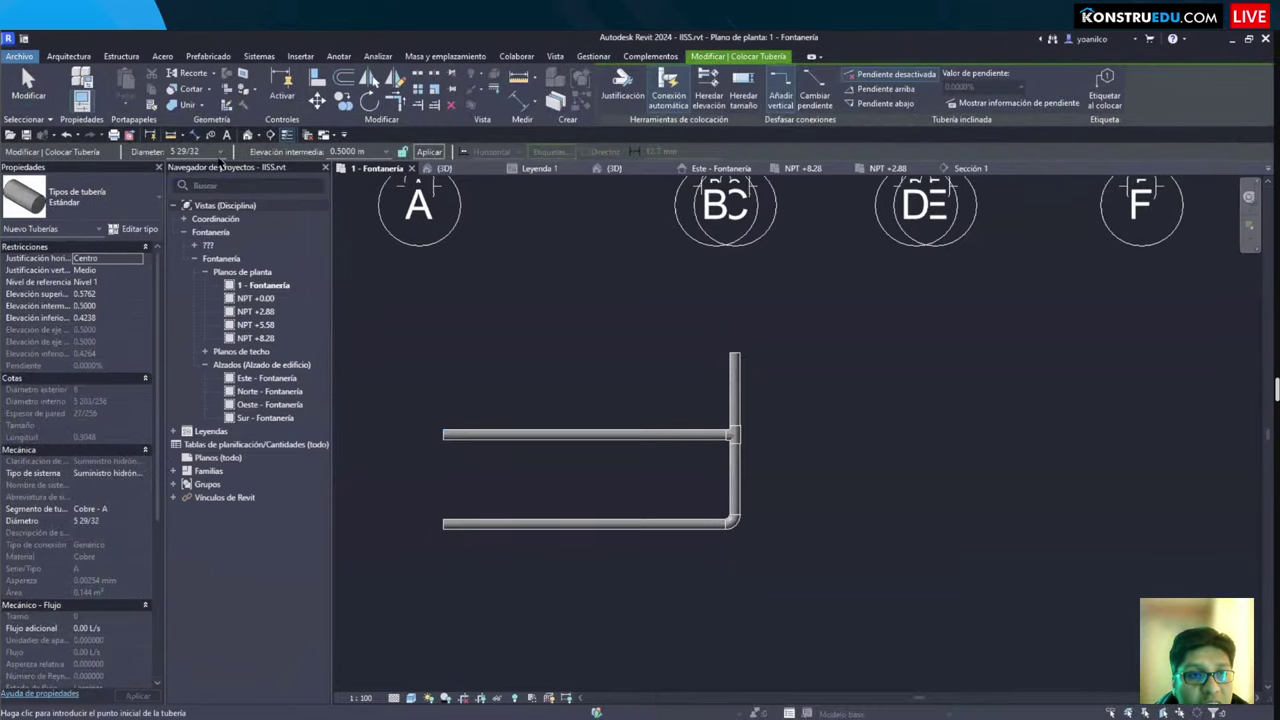
{"action": "left_click", "coordinate": [219, 151]}
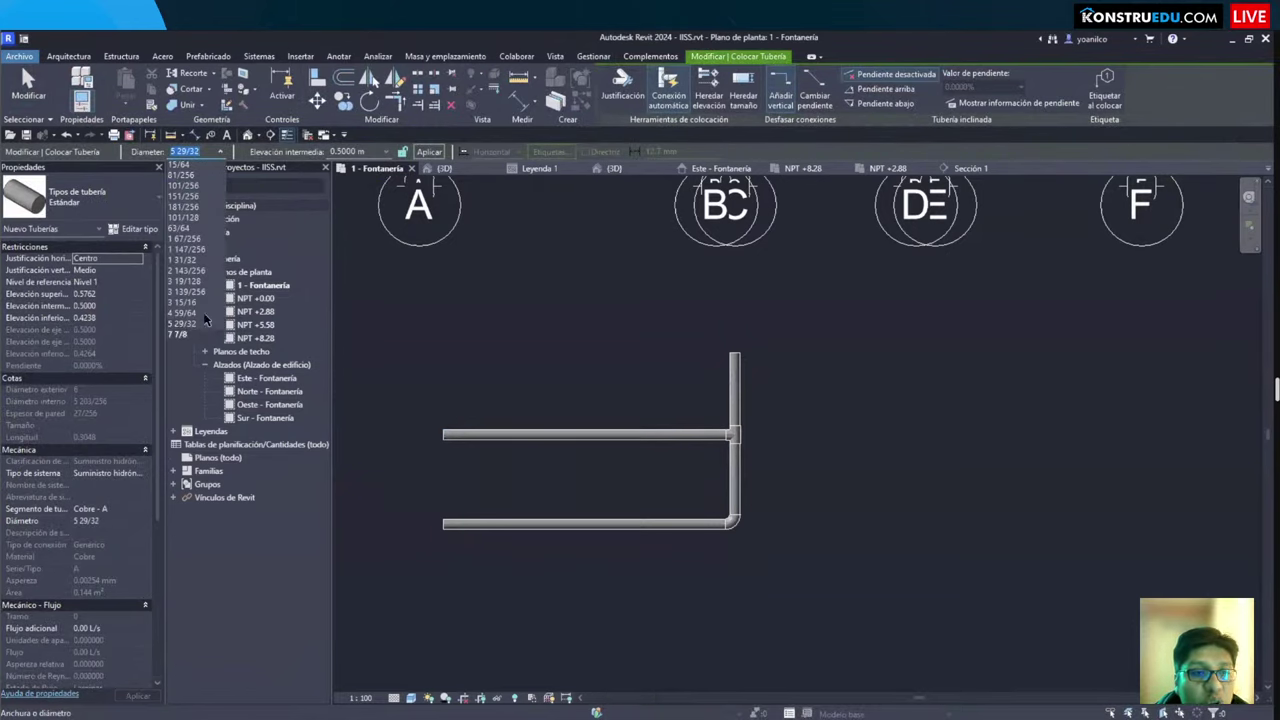
{"action": "key", "text": "Escape"}
{"action": "key", "text": "Escape"}
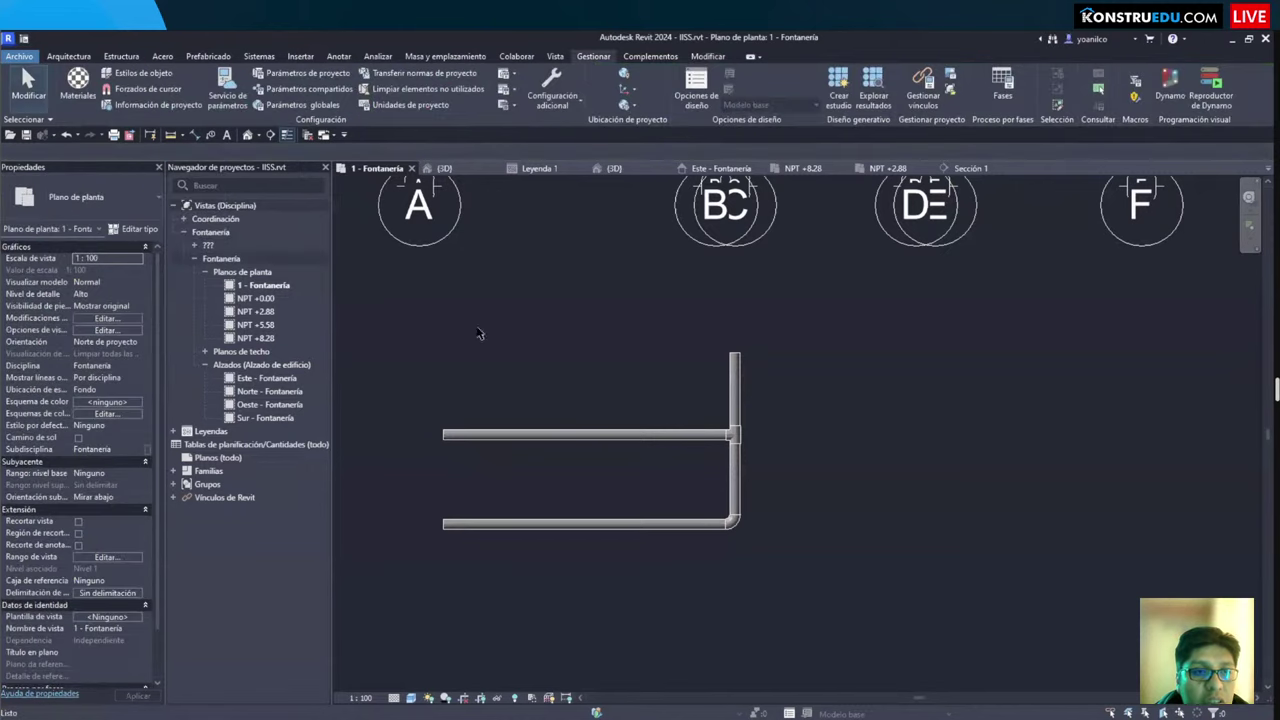
{"action": "scroll", "coordinate": [565, 395], "scroll_direction": "up", "scroll_amount": 1}
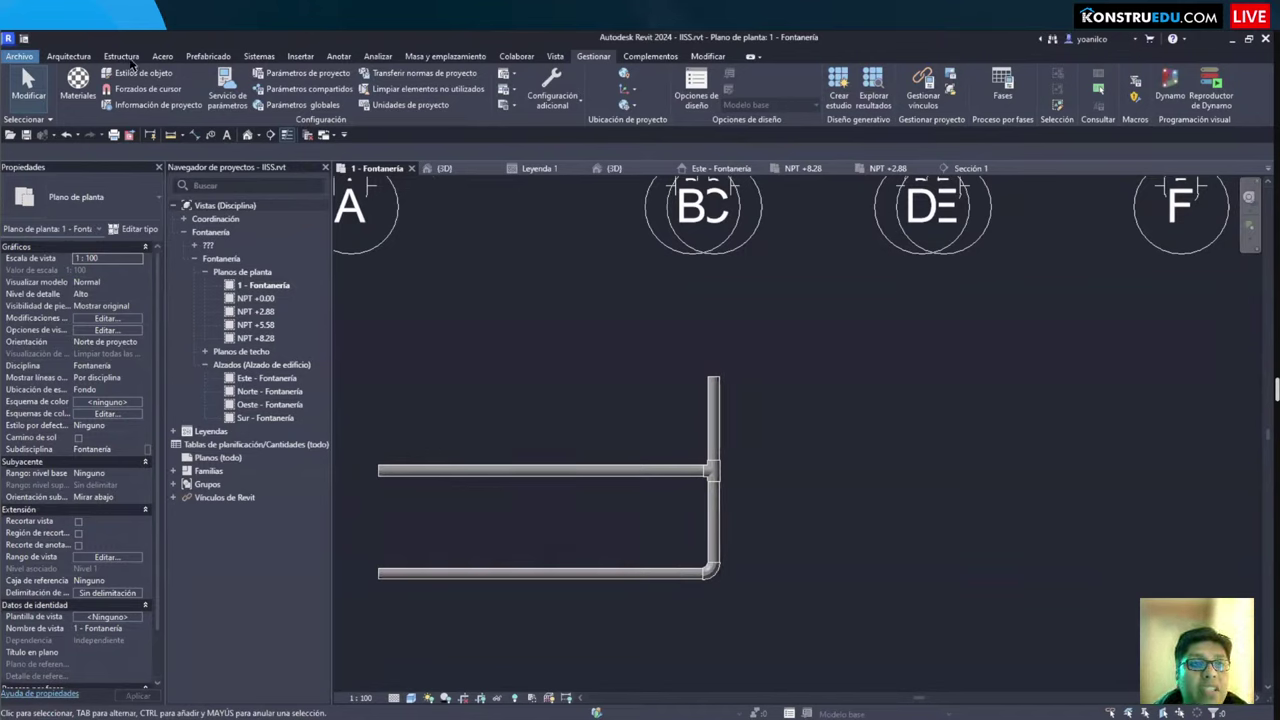
Step: Bring up the Systems ribbon's MEP plumbing and piping tools
{"action": "left_click", "coordinate": [259, 56]}
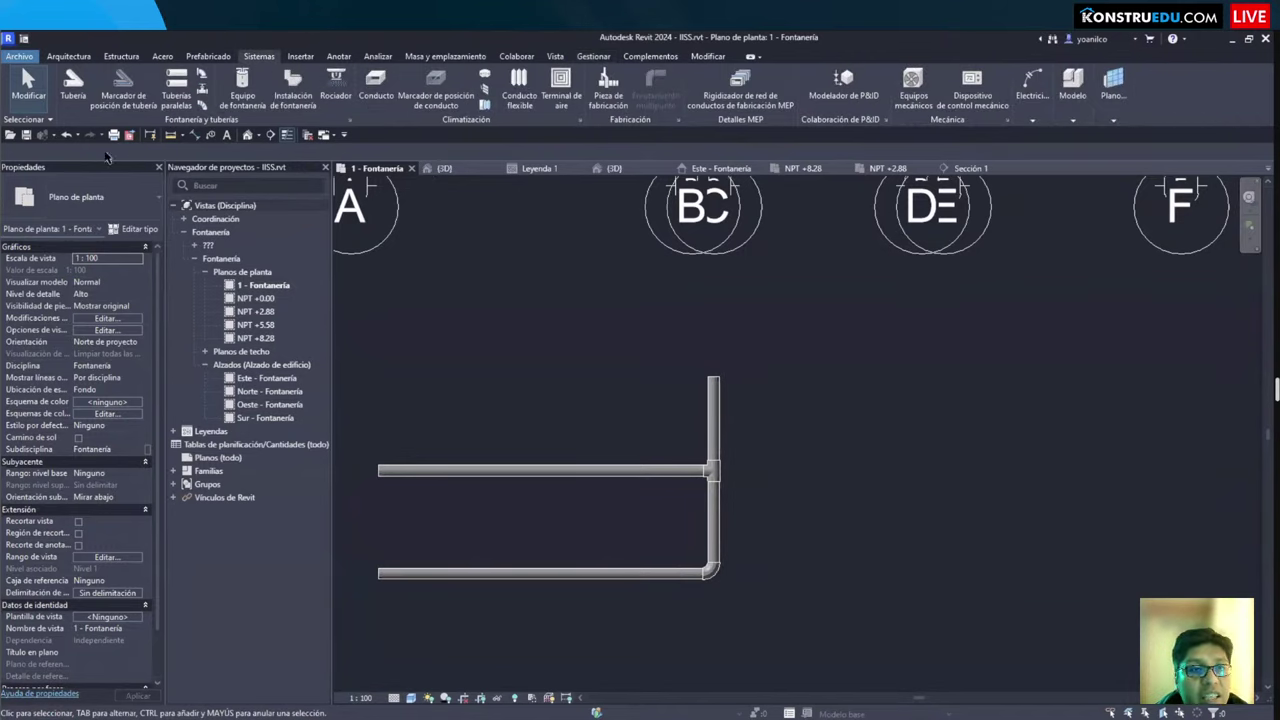
{"action": "mouse_move", "coordinate": [58, 66]}
{"action": "left_mouse_down"}
{"action": "mouse_move", "coordinate": [92, 86]}
{"action": "mouse_move", "coordinate": [350, 130]}
{"action": "left_mouse_up"}
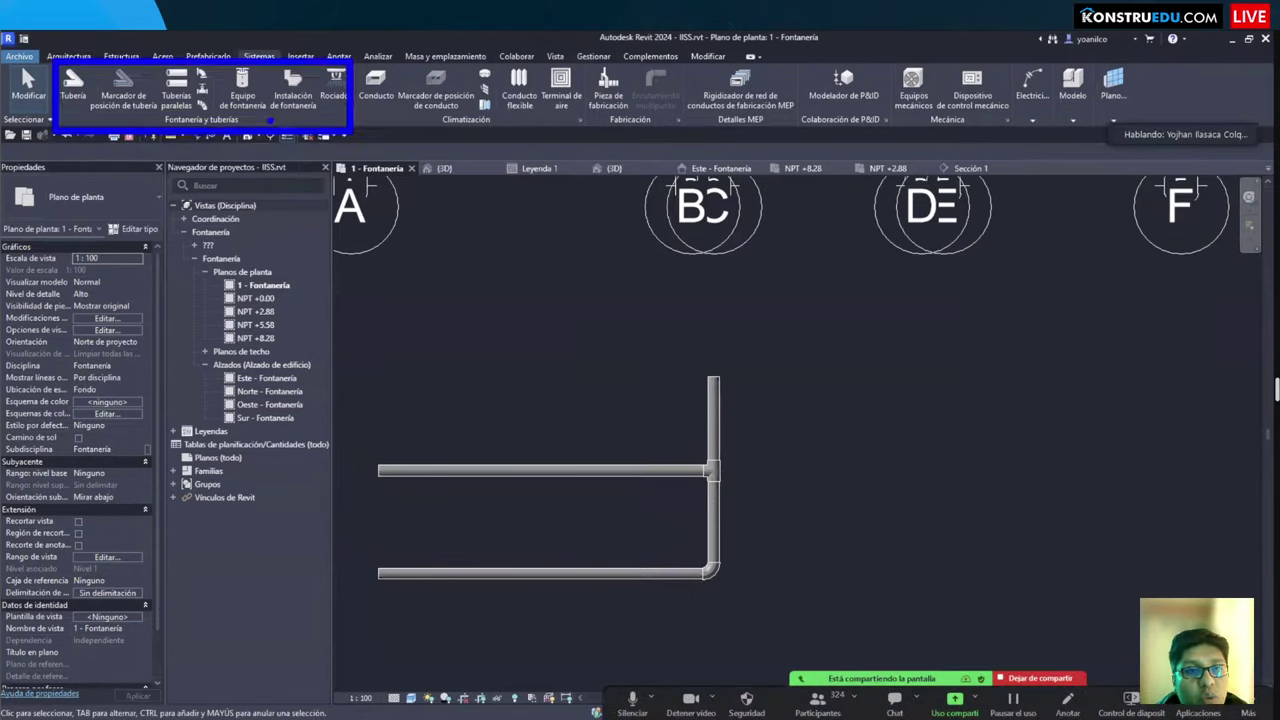
{"action": "left_click_drag", "start_coordinate": [68, 121], "coordinate": [117, 191]}
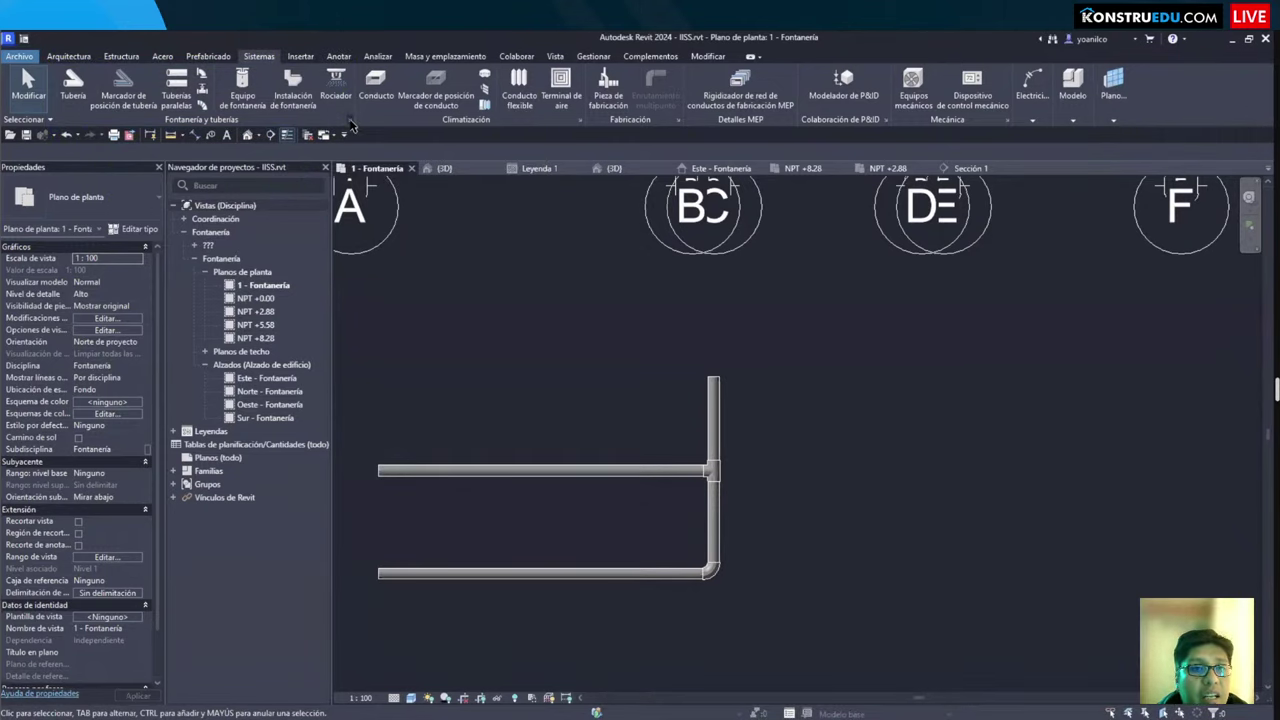
Step: In Mechanical Settings > Segments and Sizes, select the Cloruro de polivinilo - Rígido - Serie 40 segment
{"action": "left_click", "coordinate": [349, 121]}
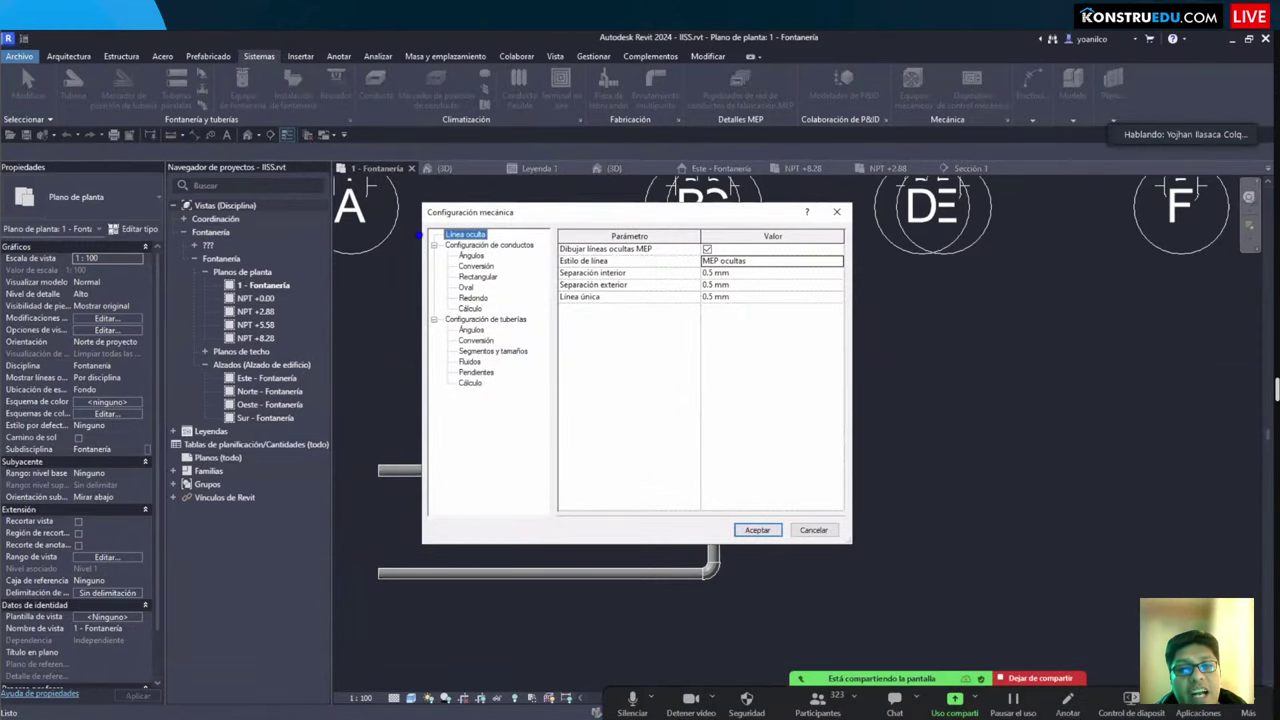
{"action": "mouse_move", "coordinate": [427, 237]}
{"action": "left_mouse_down"}
{"action": "mouse_move", "coordinate": [543, 297]}
{"action": "mouse_move", "coordinate": [550, 315]}
{"action": "left_mouse_up"}
{"action": "left_click_drag", "start_coordinate": [426, 318], "coordinate": [546, 397]}
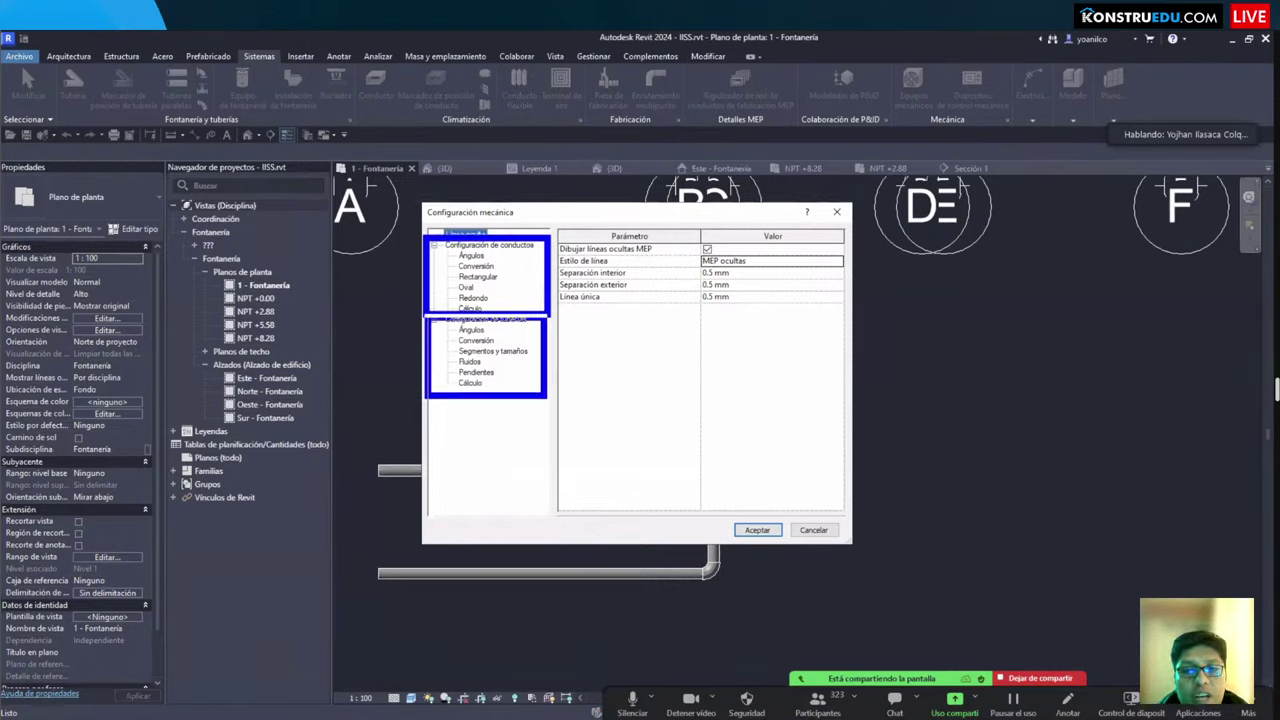
{"action": "left_click", "coordinate": [477, 341]}
{"action": "left_click", "coordinate": [490, 352]}
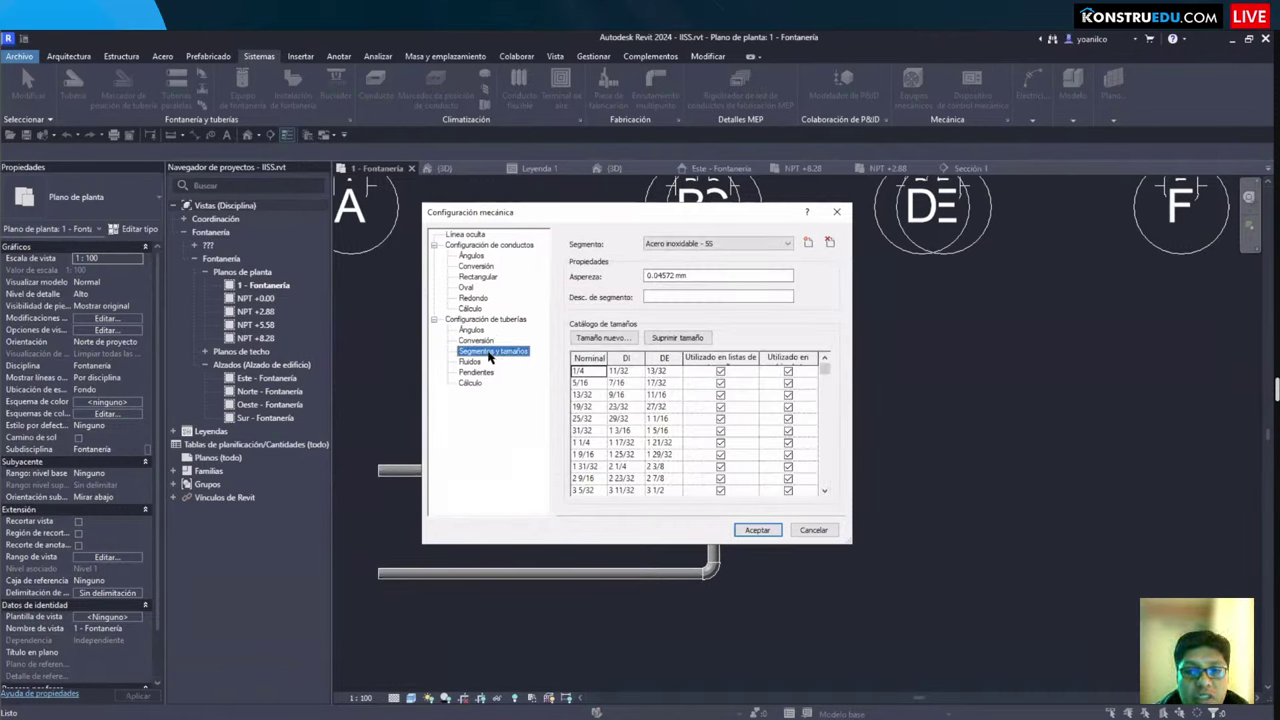
{"action": "left_click", "coordinate": [696, 243]}
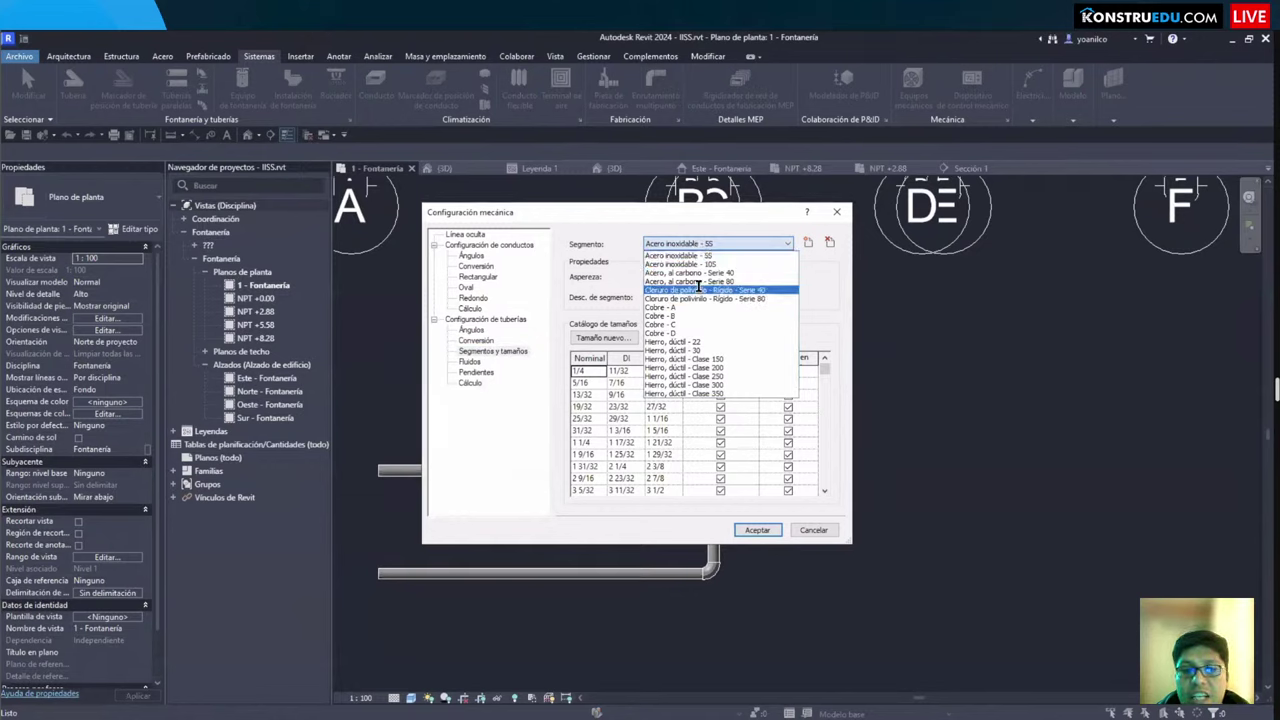
{"action": "left_click", "coordinate": [697, 289]}
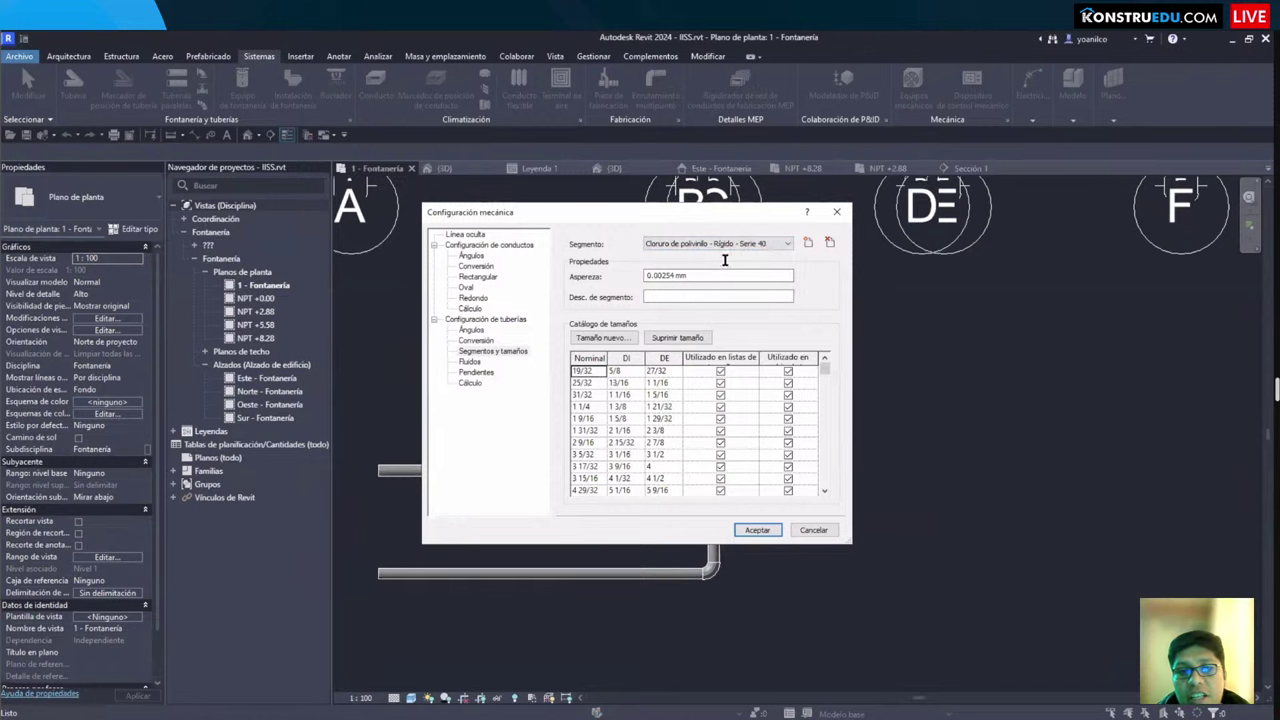
Step: Delete the PVC segment's sizes one by one until only 11 13/16 remains
{"action": "scroll", "coordinate": [705, 425], "scroll_direction": "down", "scroll_amount": 3}
{"action": "scroll", "coordinate": [688, 366], "scroll_direction": "up", "scroll_amount": 3}
{"action": "left_click", "coordinate": [678, 338]}
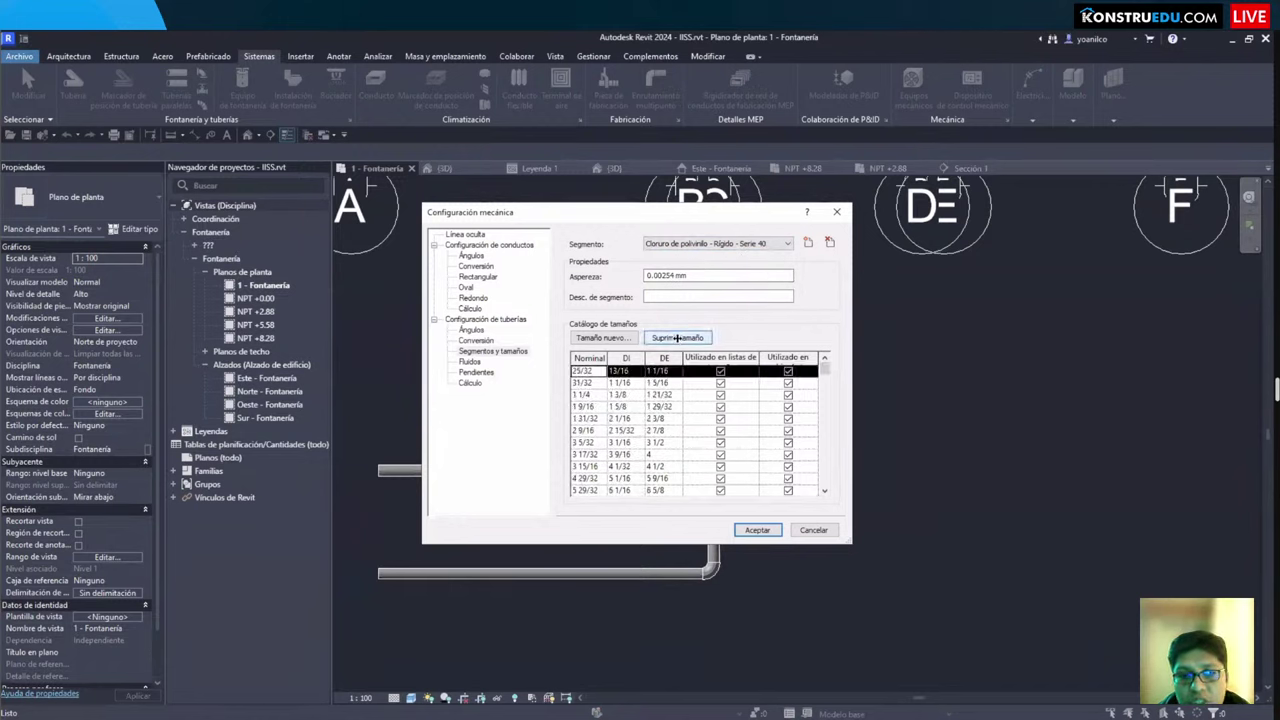
{"action": "left_click", "coordinate": [678, 338]}
{"action": "left_click", "coordinate": [678, 338]}
{"action": "left_click", "coordinate": [678, 338]}
{"action": "left_click", "coordinate": [678, 338]}
{"action": "left_click", "coordinate": [678, 338]}
{"action": "left_click", "coordinate": [678, 338]}
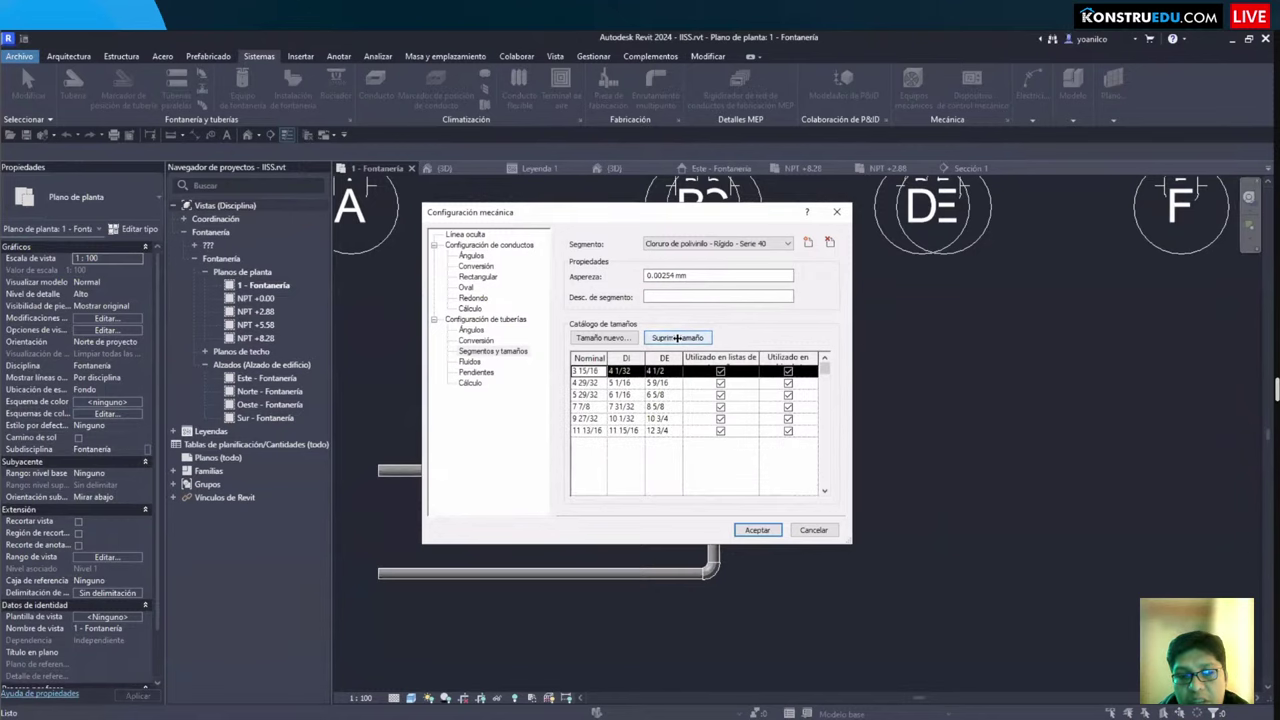
{"action": "left_click", "coordinate": [678, 338]}
{"action": "left_click", "coordinate": [678, 338]}
{"action": "left_click", "coordinate": [678, 338]}
{"action": "left_click", "coordinate": [678, 338]}
{"action": "left_click", "coordinate": [678, 338]}
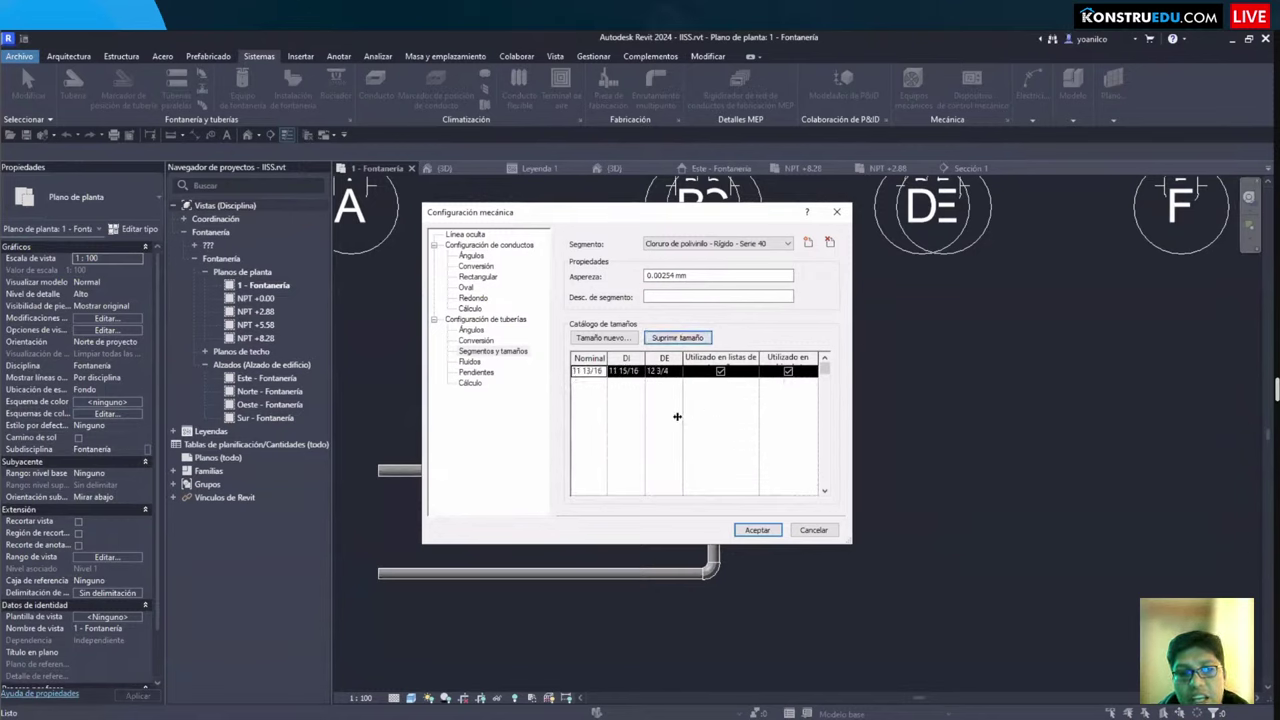
{"action": "left_click", "coordinate": [692, 338]}
Step: Add a nominal size 1 with 1" outer diameter and delete the 11 13/16 size
{"action": "key", "text": "Return"}
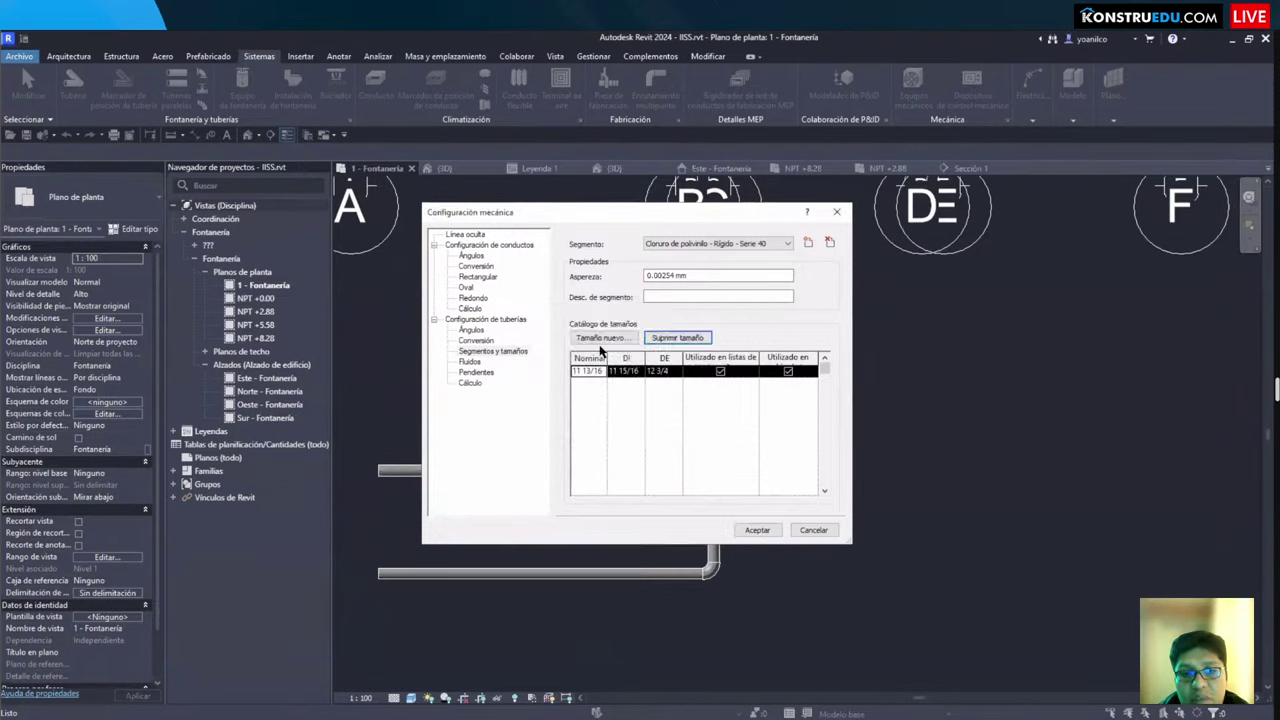
{"action": "left_click", "coordinate": [603, 338]}
{"action": "type", "text": "1"}
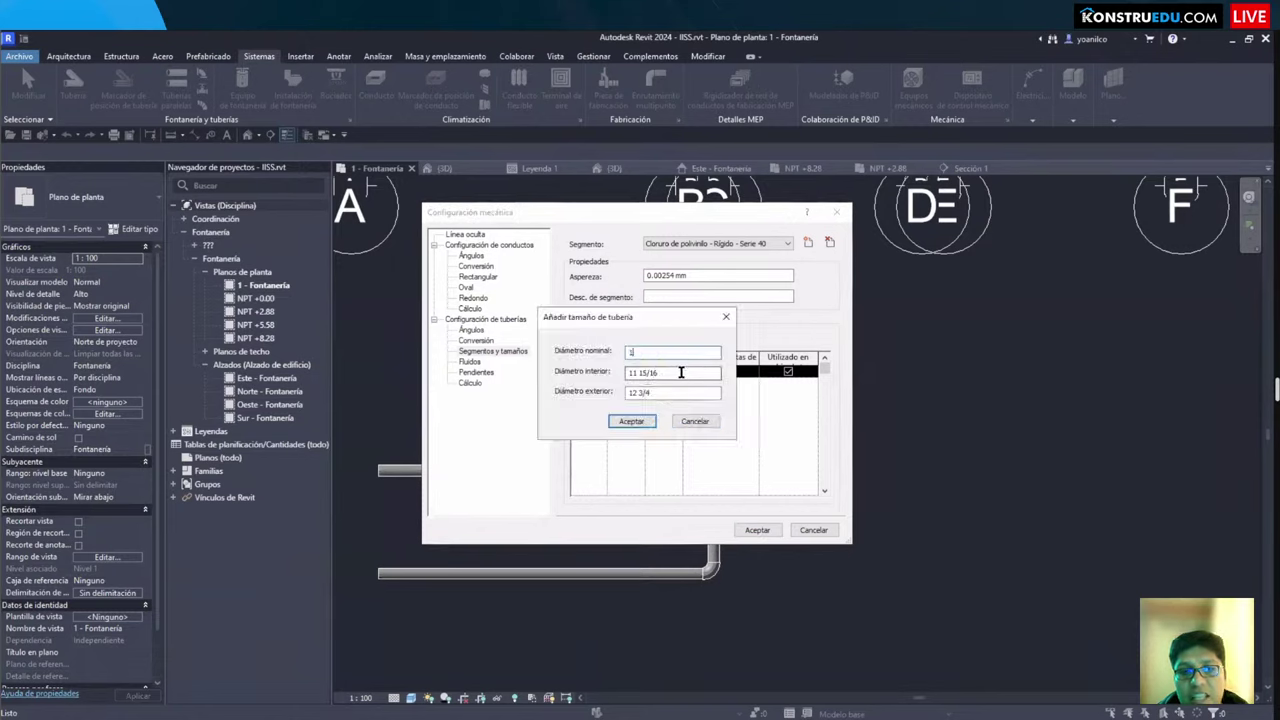
{"action": "left_click_drag", "start_coordinate": [671, 373], "coordinate": [554, 371]}
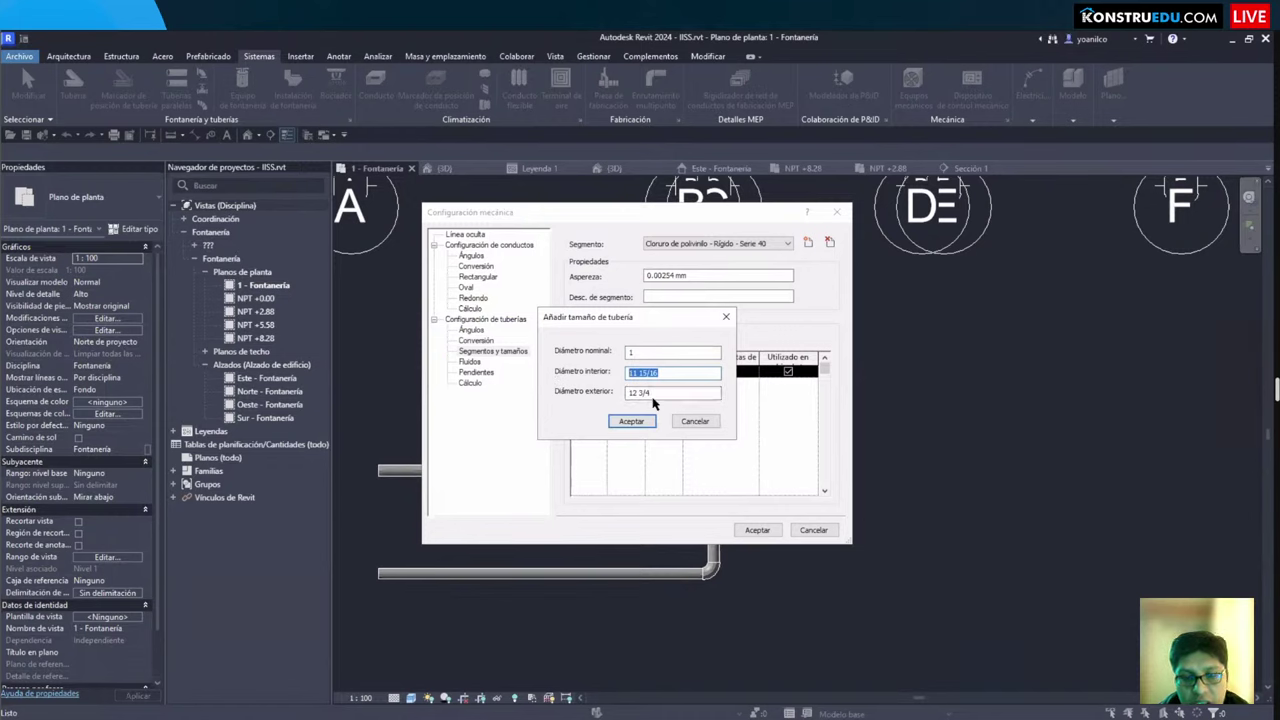
{"action": "type", "text": "0."}
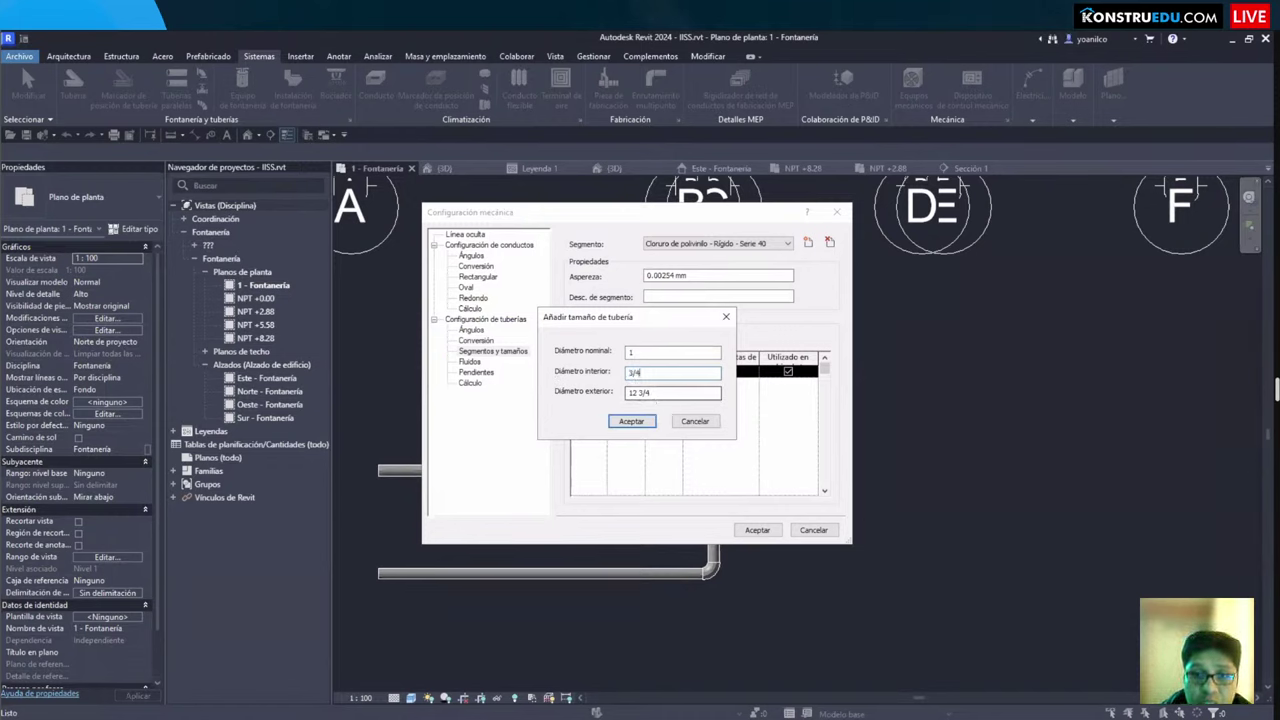
{"action": "left_click_drag", "start_coordinate": [677, 395], "coordinate": [581, 397]}
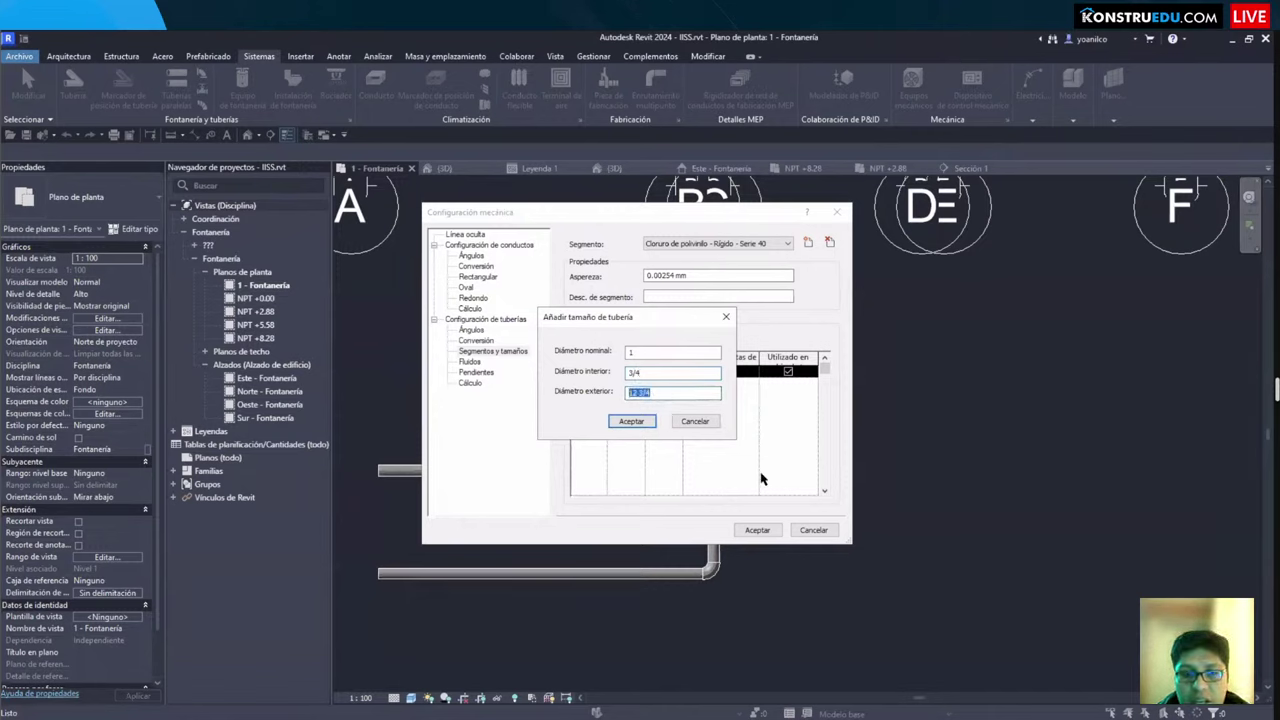
{"action": "type", "text": "1"}
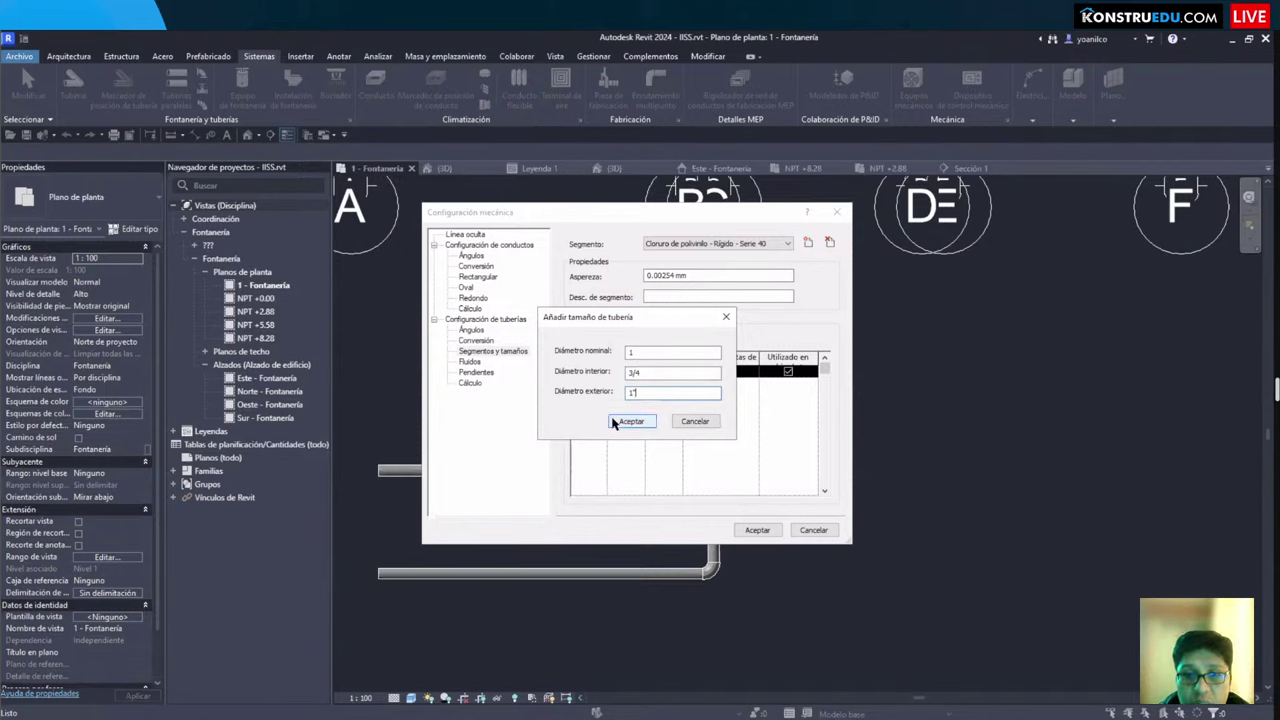
{"action": "type", "text": "\""}
{"action": "left_click", "coordinate": [651, 372]}
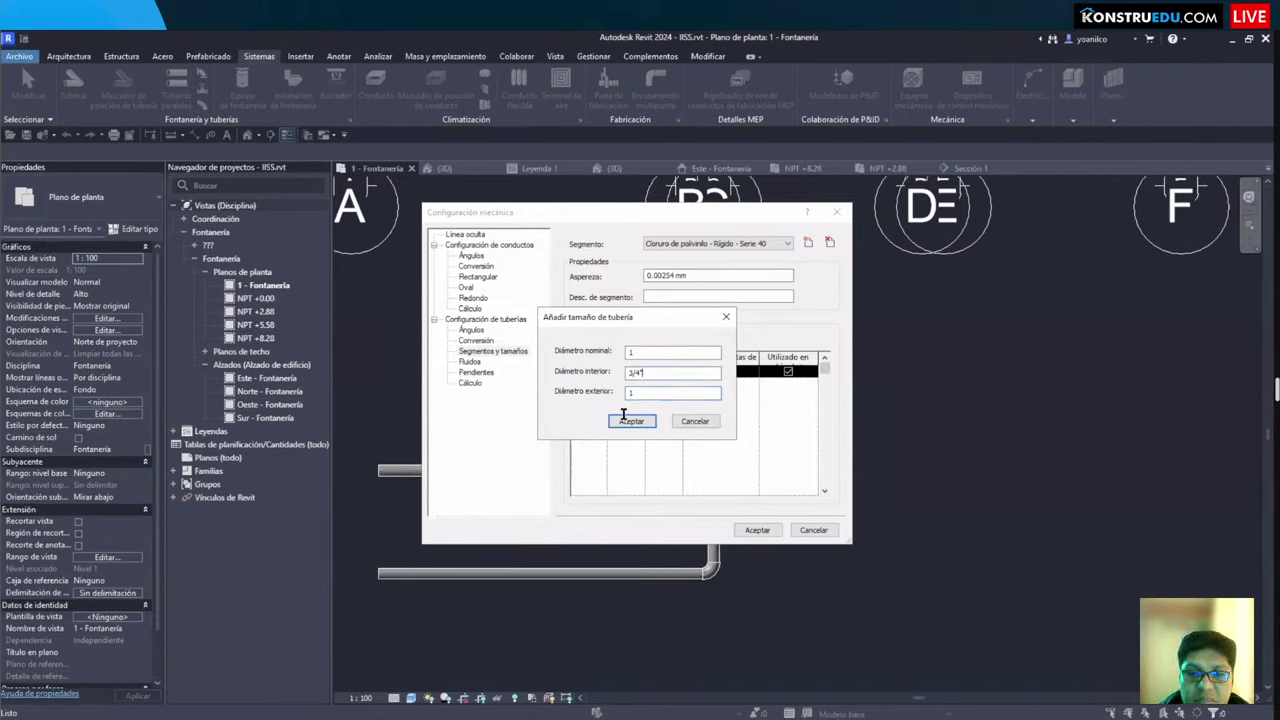
{"action": "left_click", "coordinate": [638, 396]}
{"action": "left_click", "coordinate": [634, 421]}
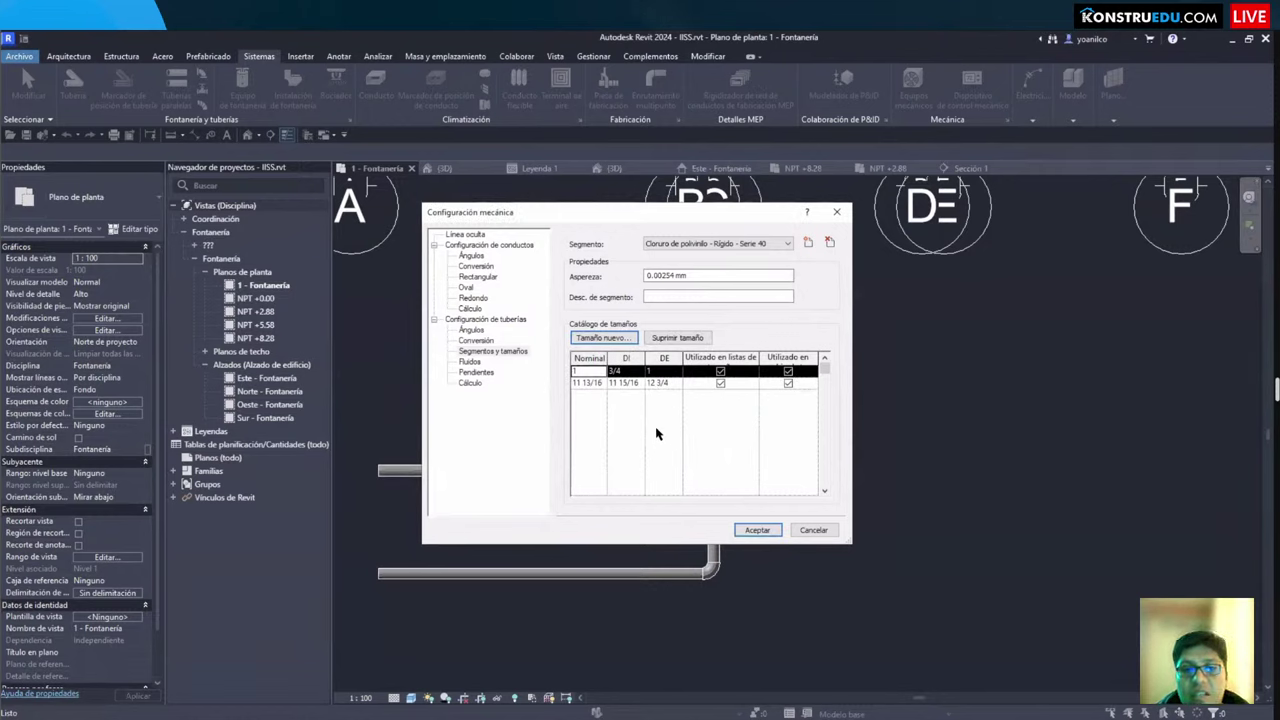
{"action": "left_click", "coordinate": [588, 385]}
{"action": "left_click", "coordinate": [677, 338]}
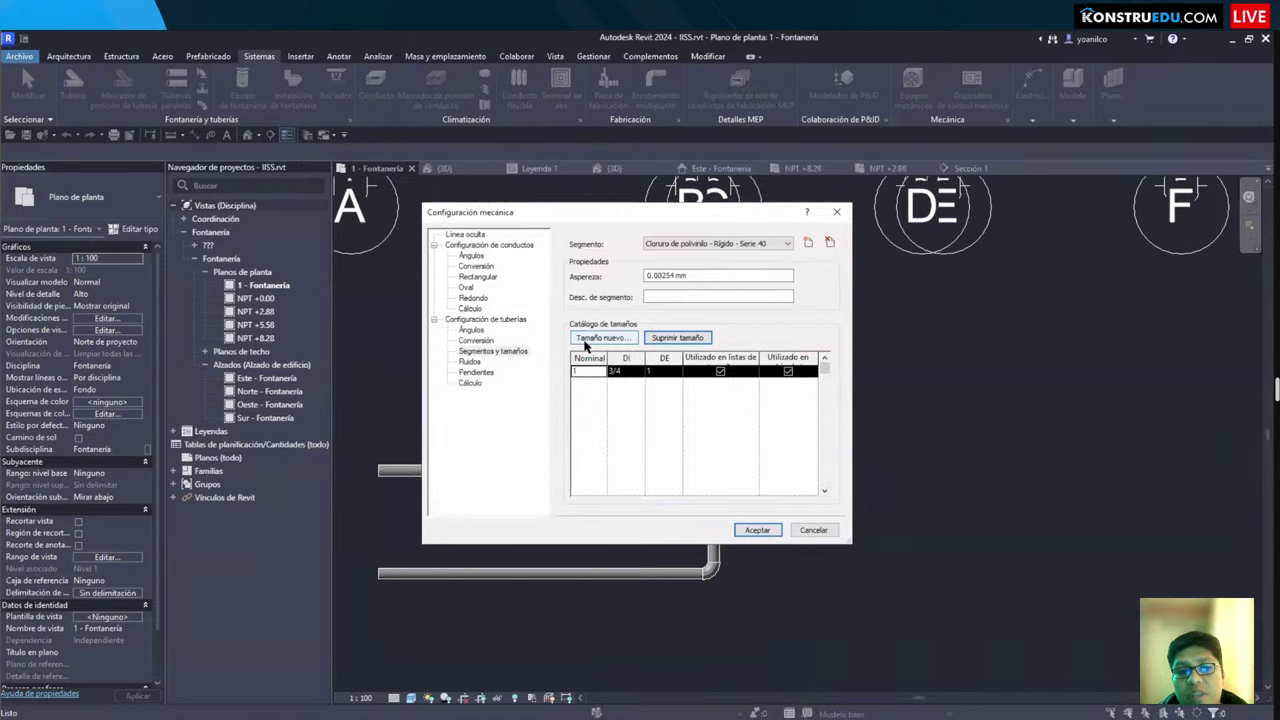
Step: Start another new size entry but close it without adding anything
{"action": "left_click", "coordinate": [588, 338]}
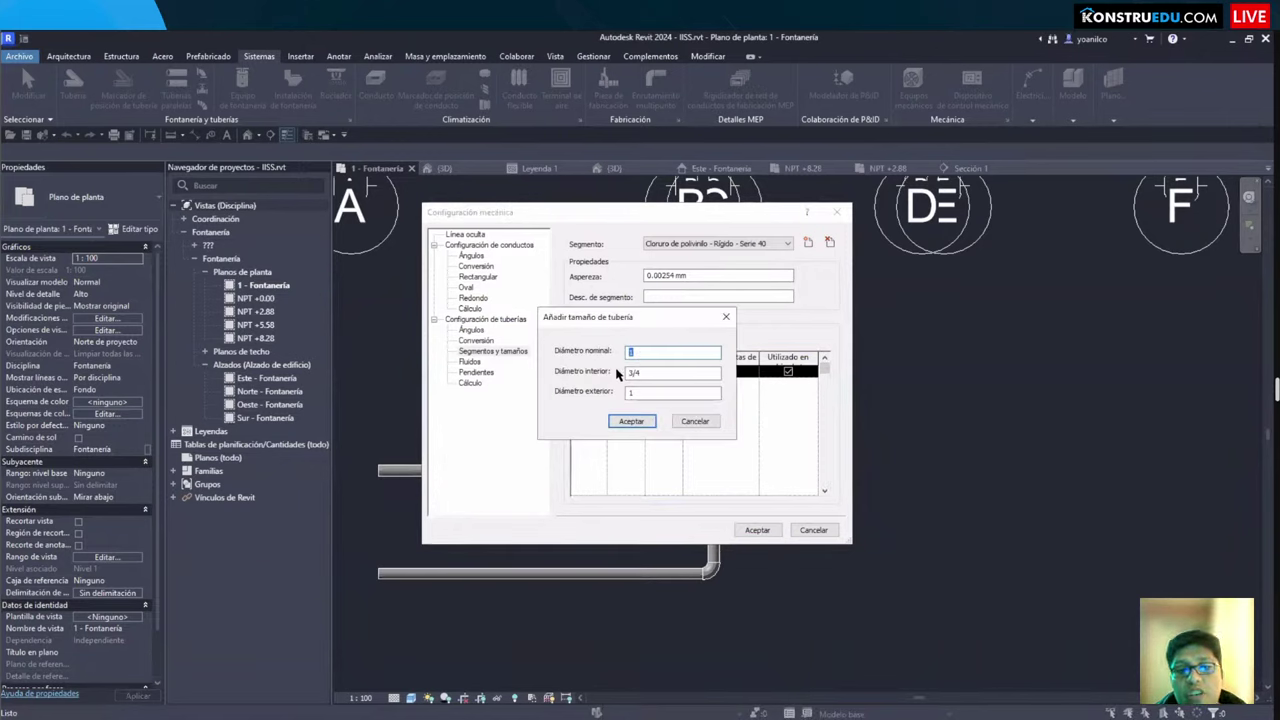
{"action": "mouse_move", "coordinate": [615, 361]}
{"action": "left_mouse_down"}
{"action": "mouse_move", "coordinate": [740, 410]}
{"action": "mouse_move", "coordinate": [728, 408]}
{"action": "left_mouse_up"}
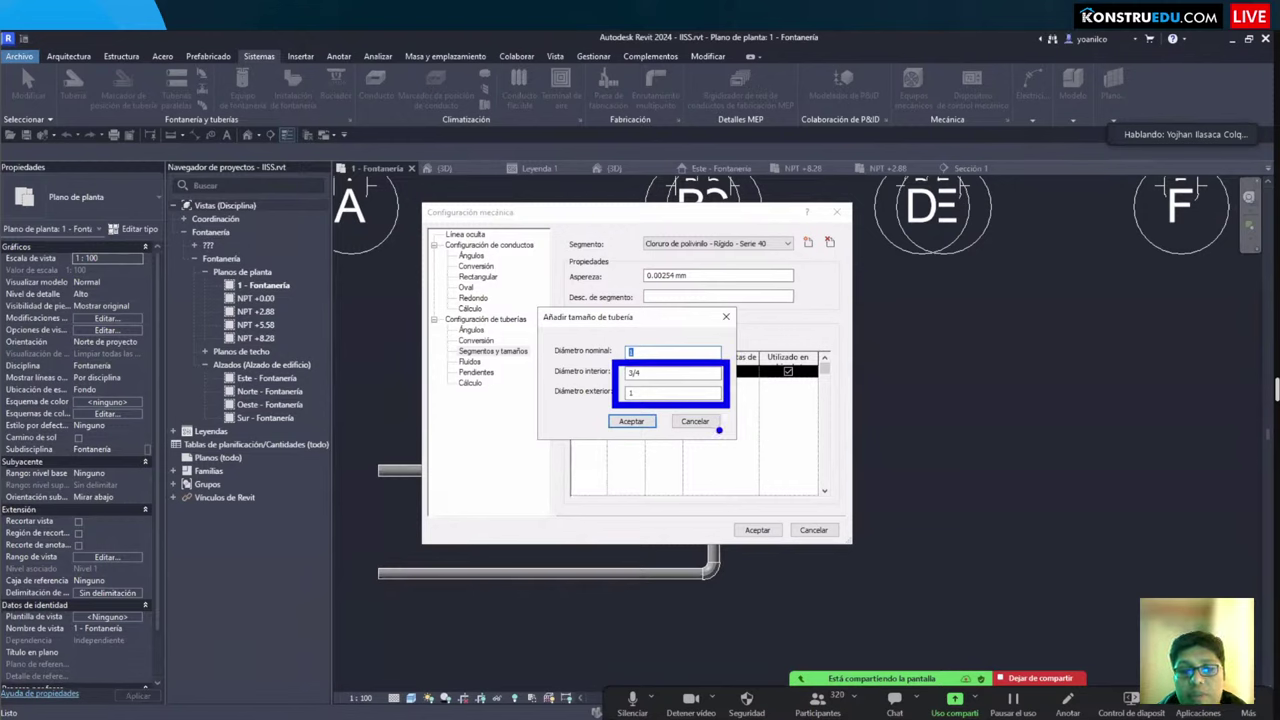
{"action": "left_click", "coordinate": [631, 421]}
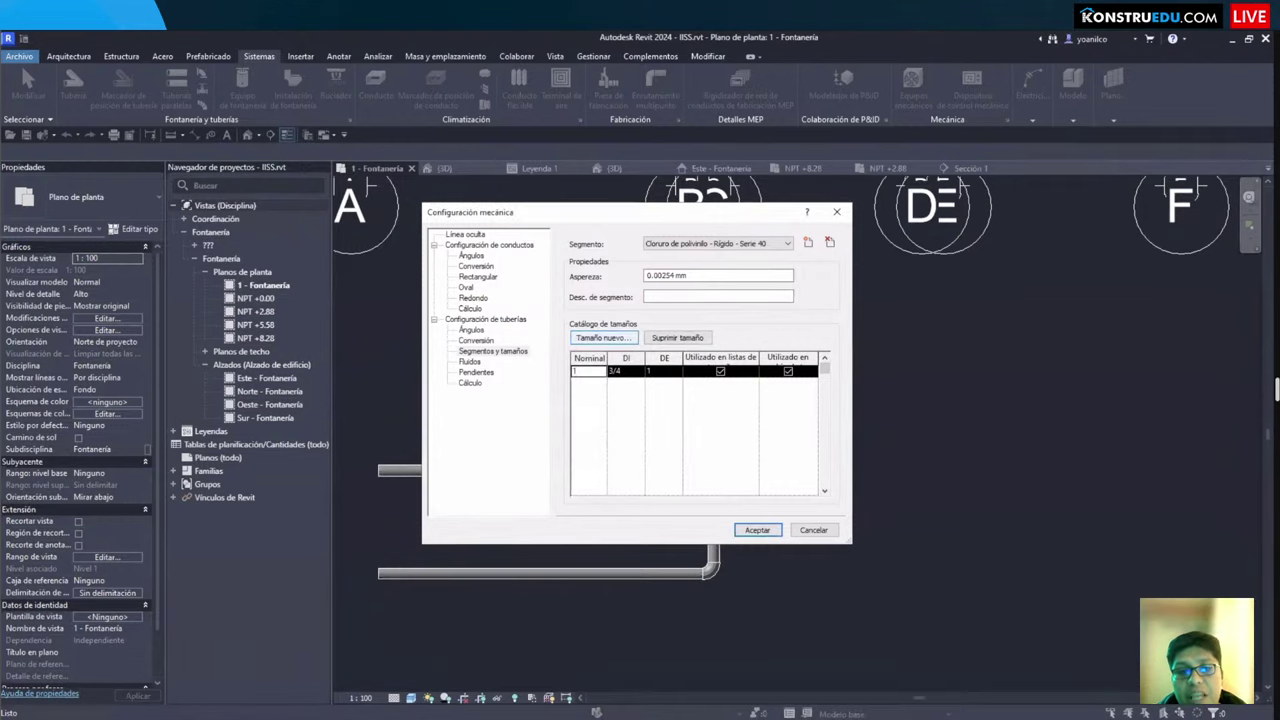
{"action": "mouse_move", "coordinate": [632, 259]}
{"action": "left_mouse_down"}
{"action": "mouse_move", "coordinate": [720, 290]}
{"action": "mouse_move", "coordinate": [816, 290]}
{"action": "left_mouse_up"}
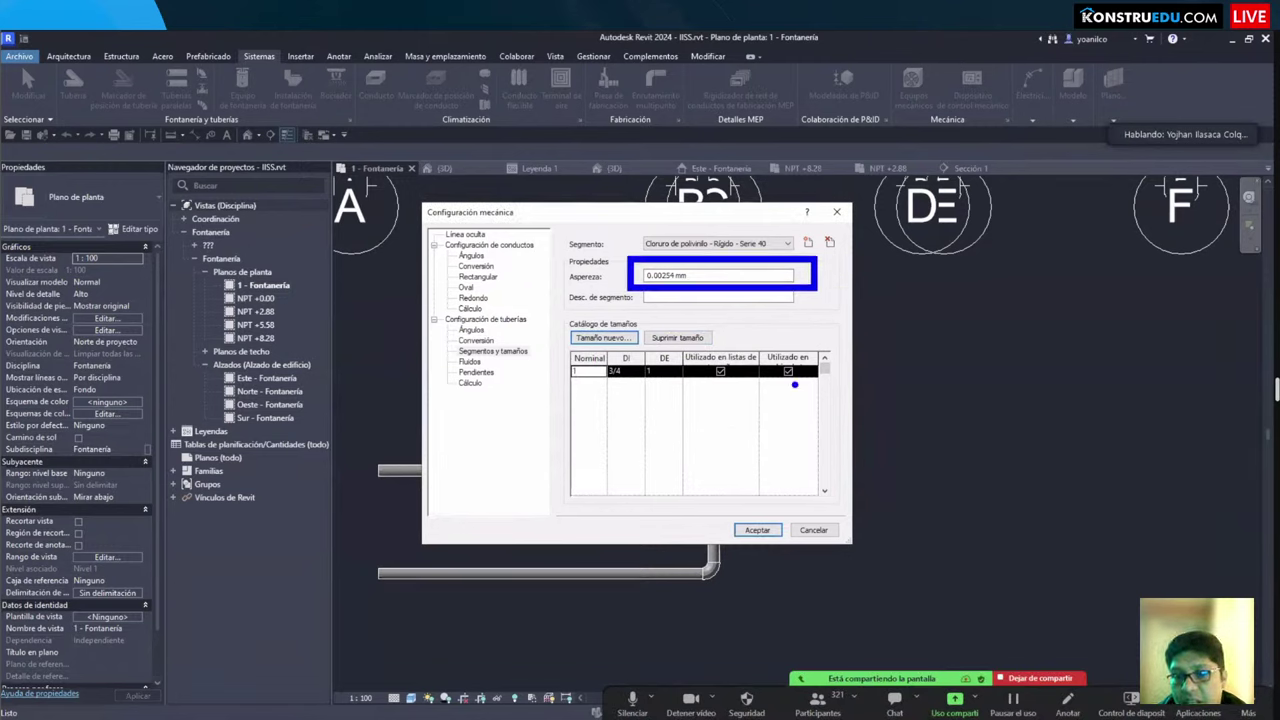
Step: Add the 3/4 nominal size with a 0.5" interior diameter
{"action": "left_click", "coordinate": [602, 337]}
{"action": "type", "text": "3/4\""}
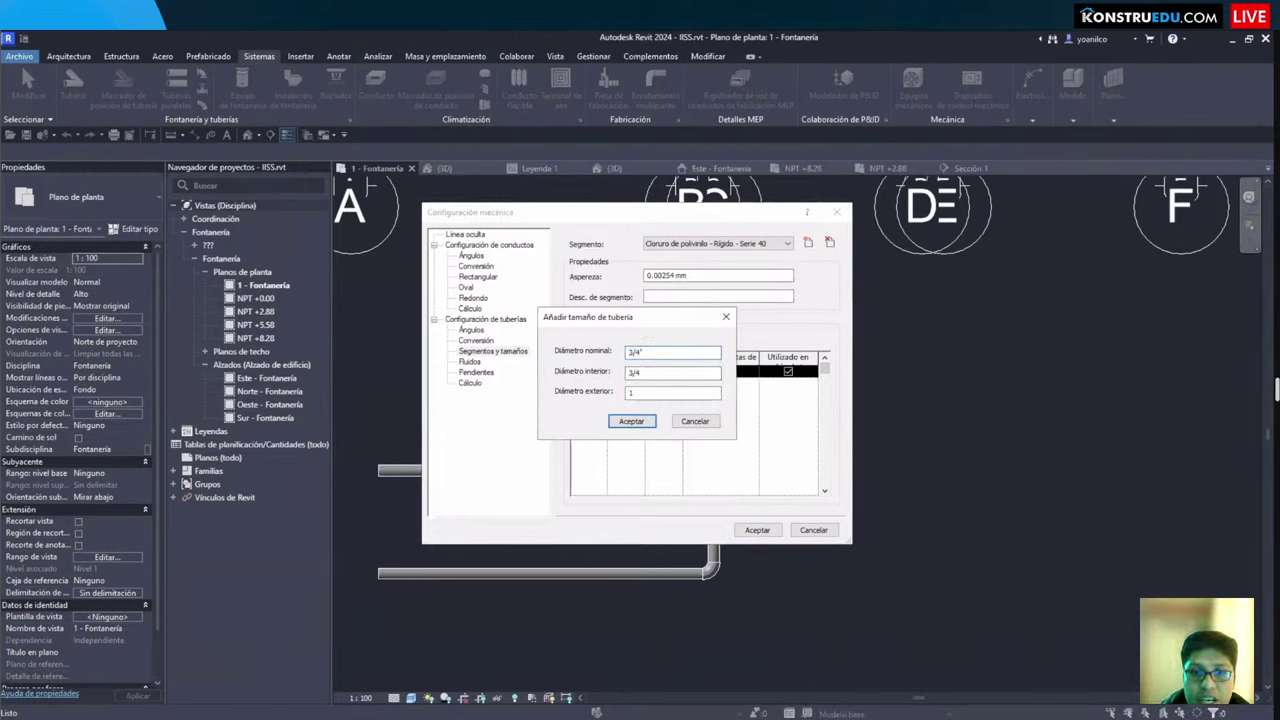
{"action": "left_click", "coordinate": [640, 370]}
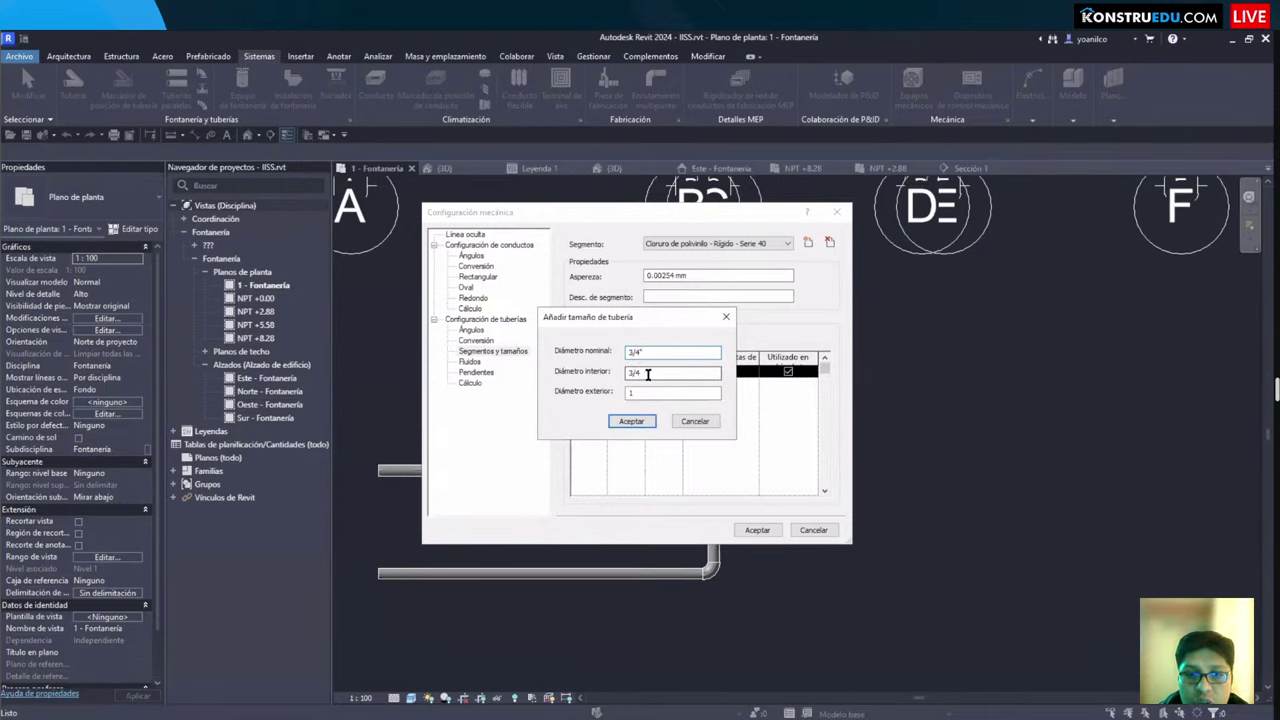
{"action": "left_click_drag", "start_coordinate": [647, 373], "coordinate": [618, 376]}
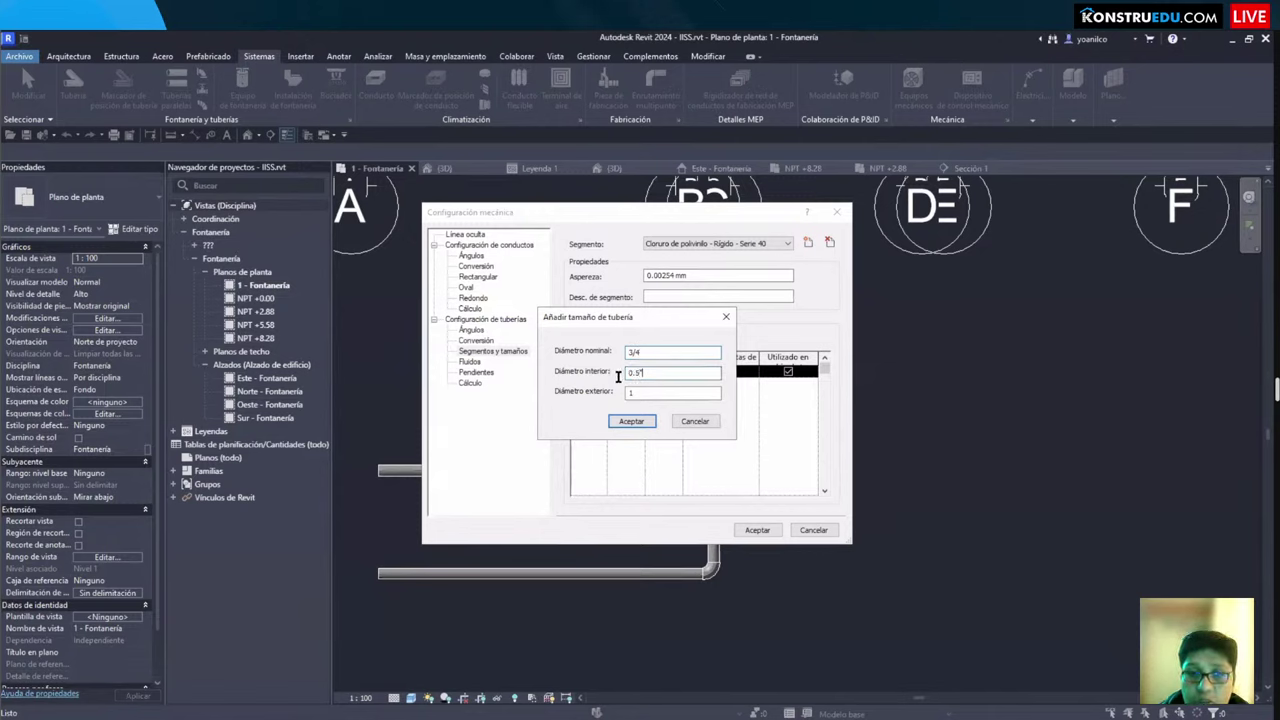
{"action": "type", "text": "0.5\""}
{"action": "key", "text": "Tab"}
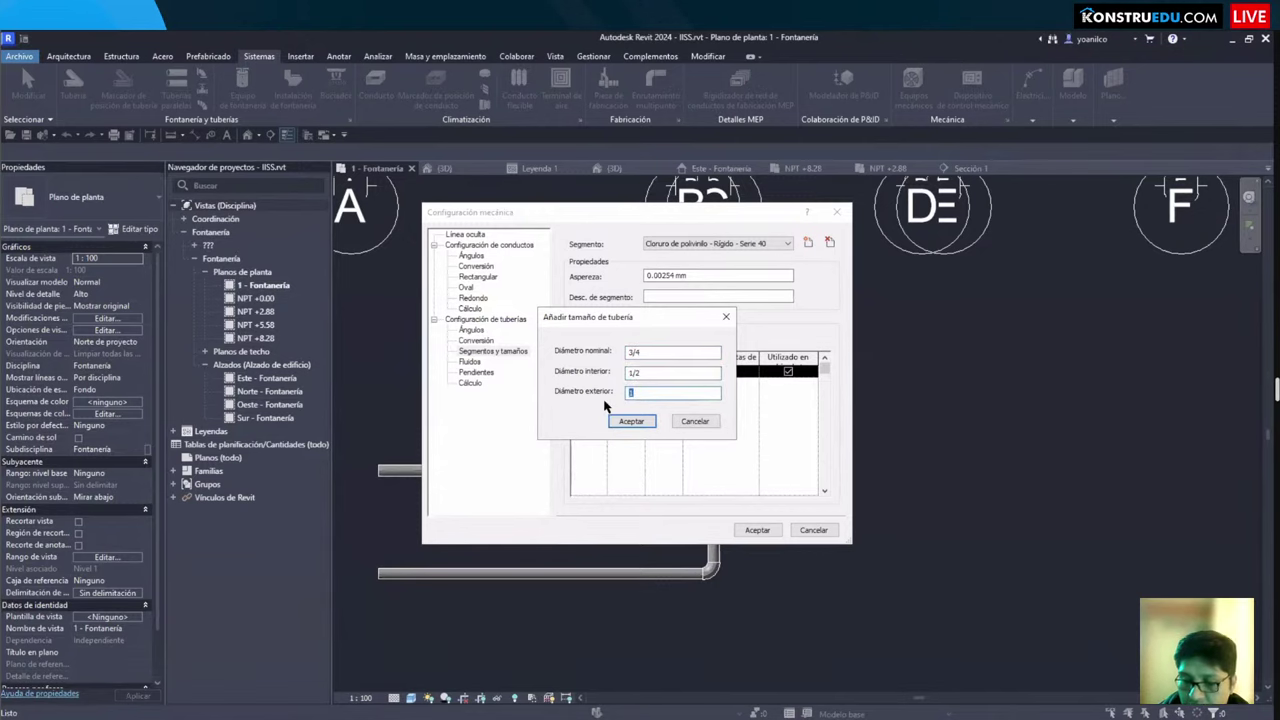
{"action": "left_click", "coordinate": [641, 420]}
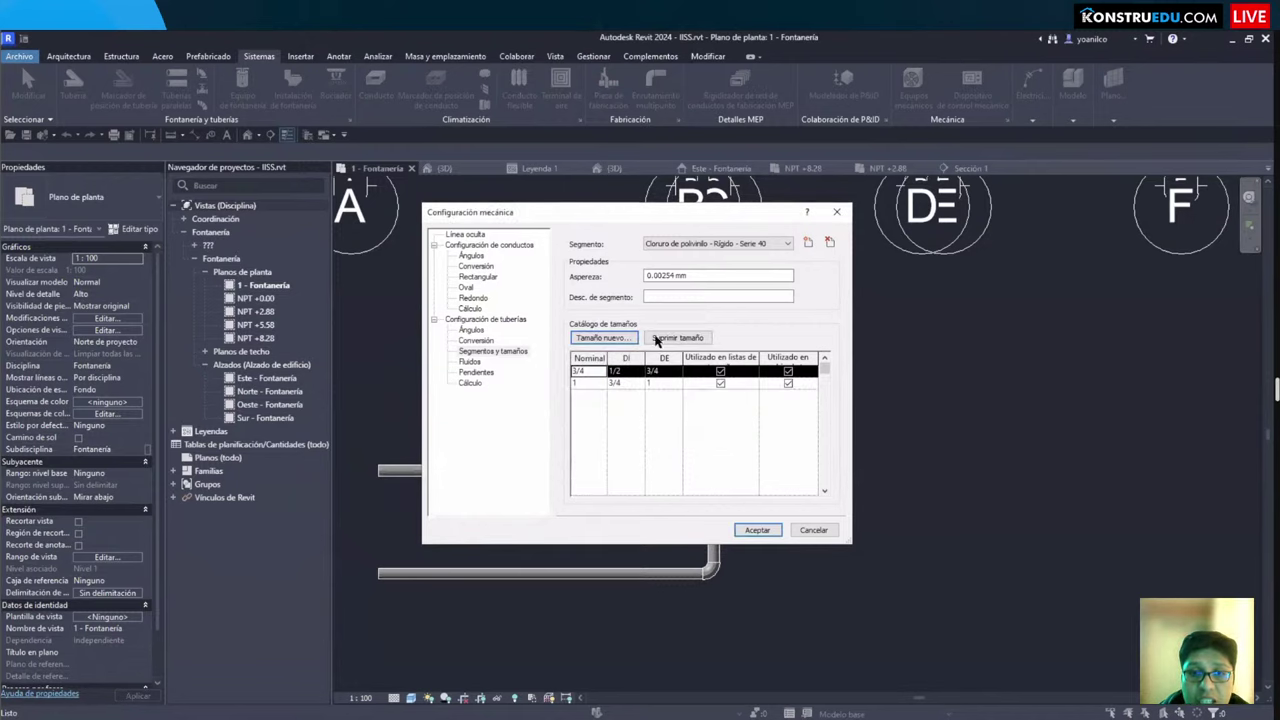
Step: Add the 1/2 nominal size with a 1/4 interior diameter
{"action": "left_click", "coordinate": [592, 340]}
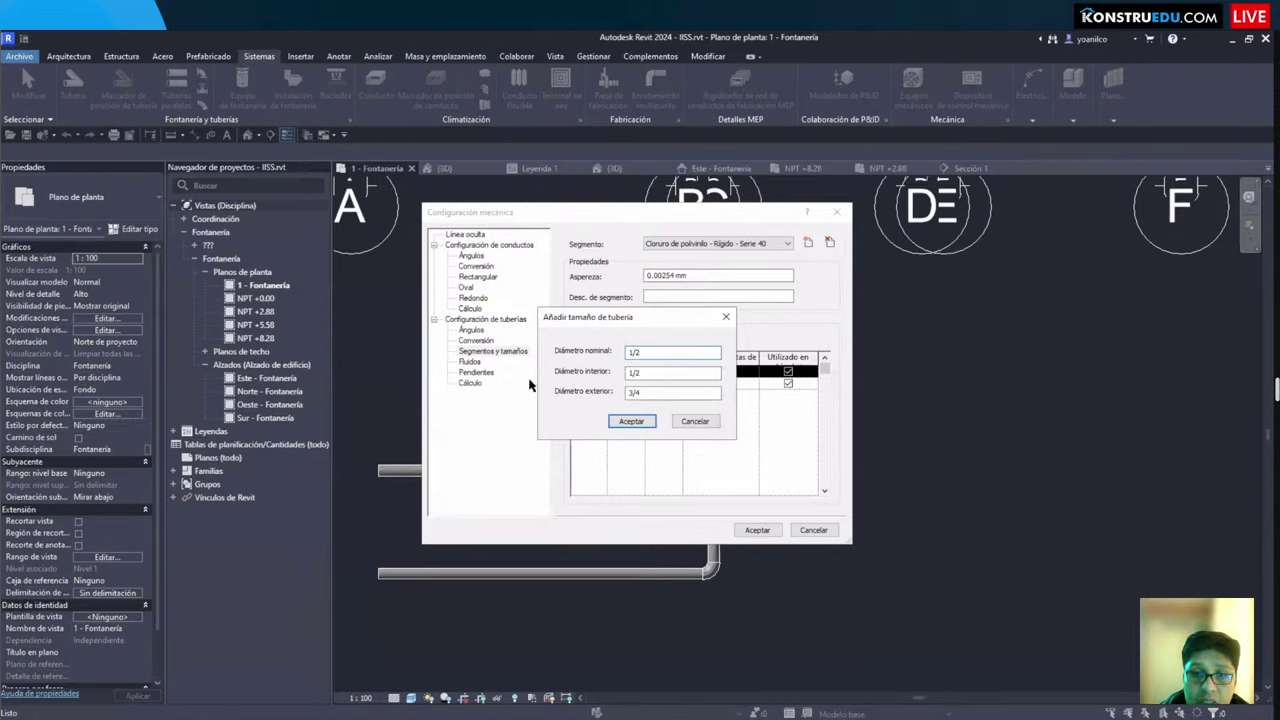
{"action": "left_click_drag", "start_coordinate": [652, 373], "coordinate": [609, 378]}
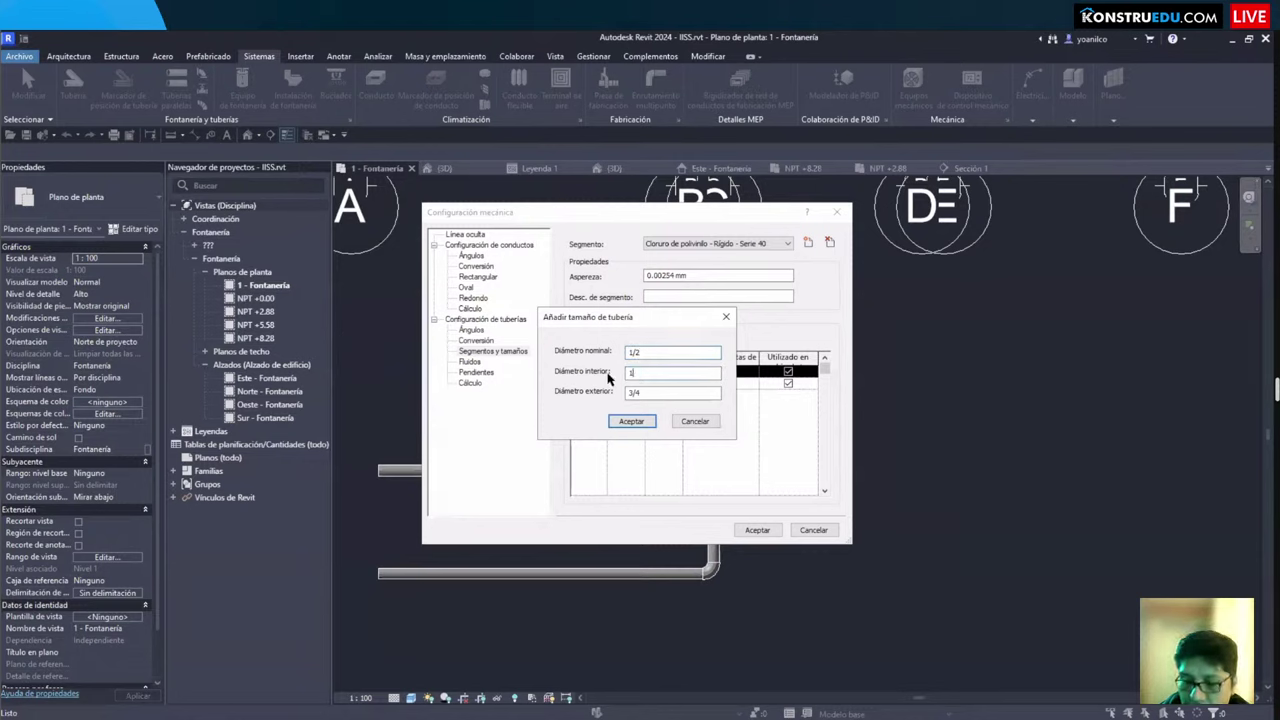
{"action": "type", "text": "1/4"}
{"action": "key", "text": "Tab"}
{"action": "type", "text": "0."}
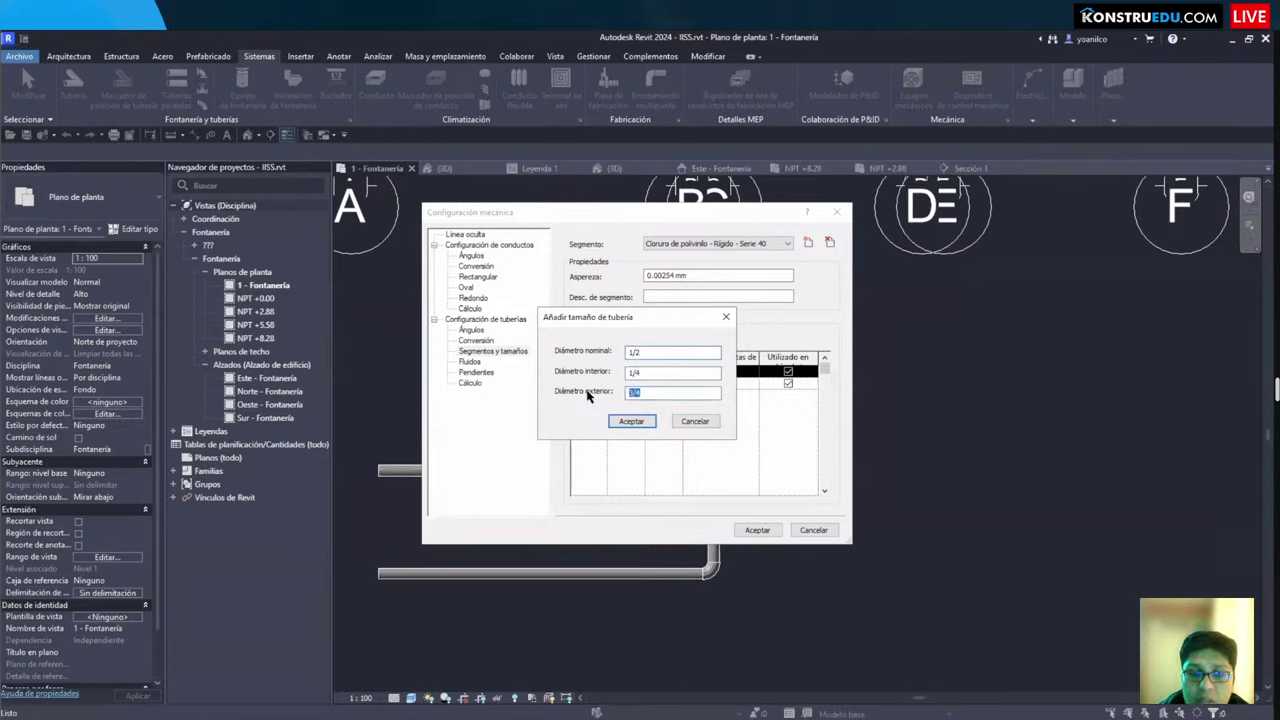
{"action": "left_click", "coordinate": [646, 423]}
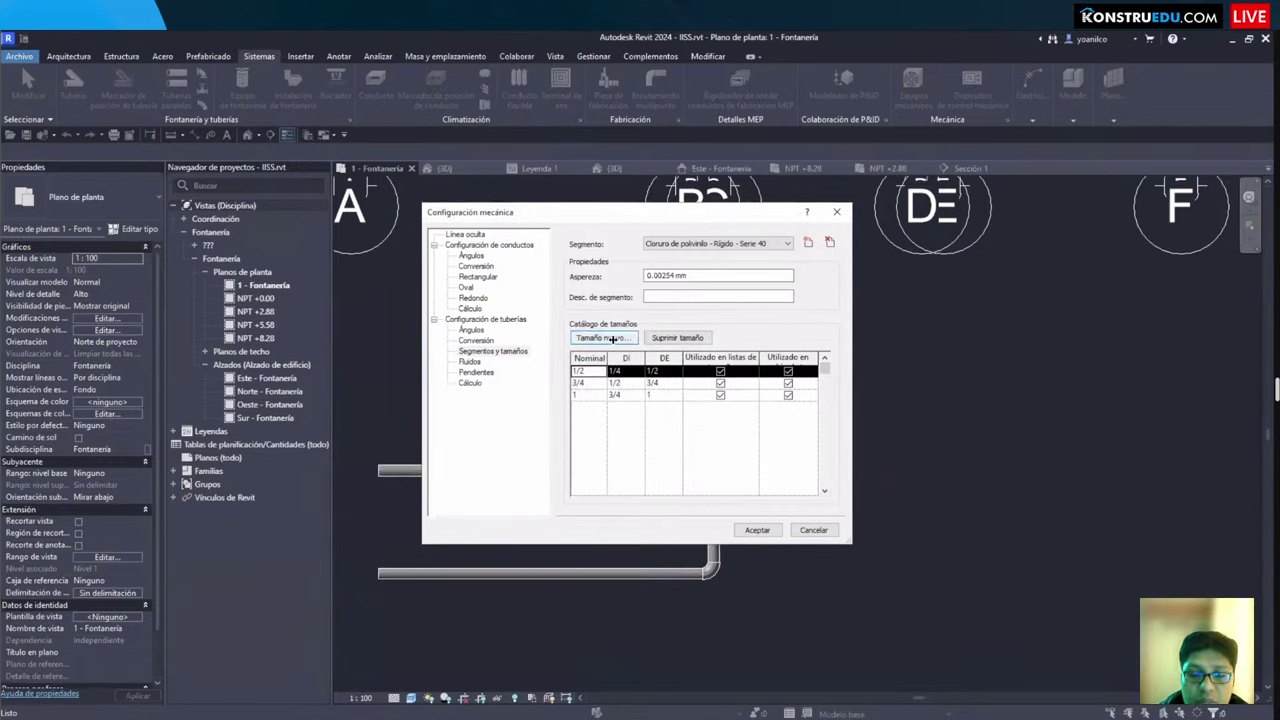
Step: Add the 2 nominal size with 1.5 interior and 2 exterior diameters
{"action": "left_click", "coordinate": [613, 339]}
{"action": "type", "text": "2"}
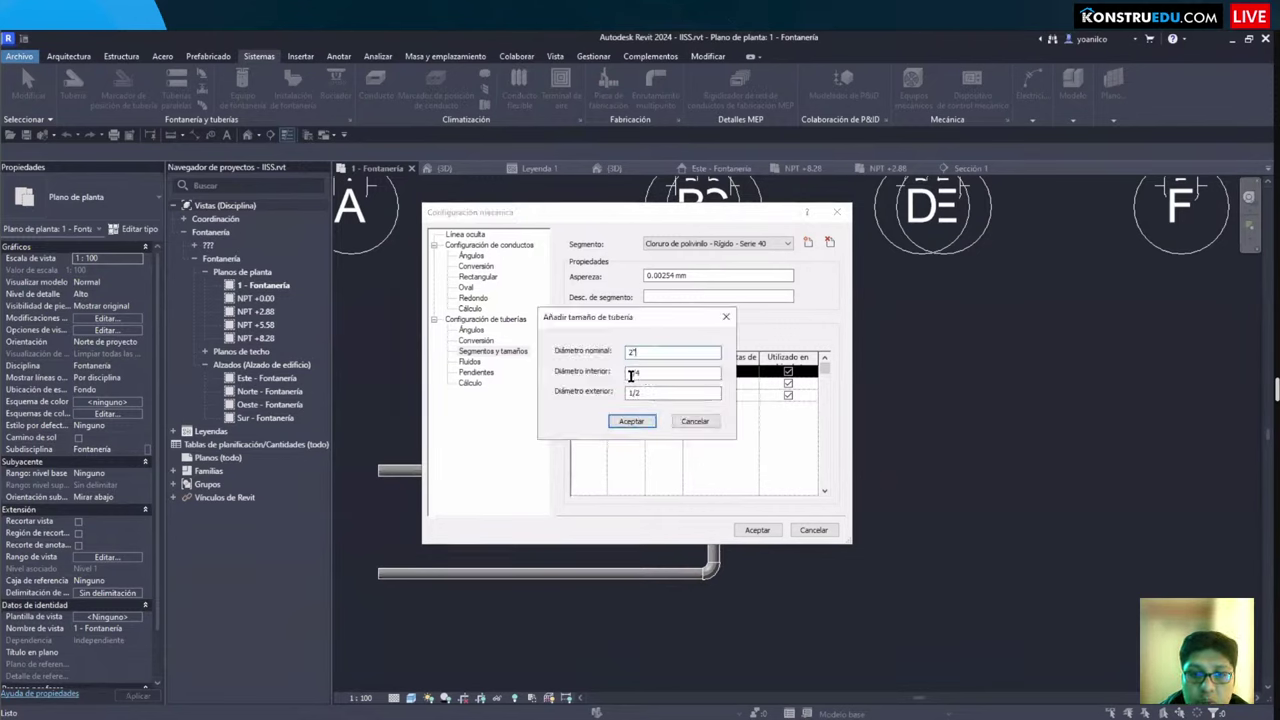
{"action": "key", "text": "Tab"}
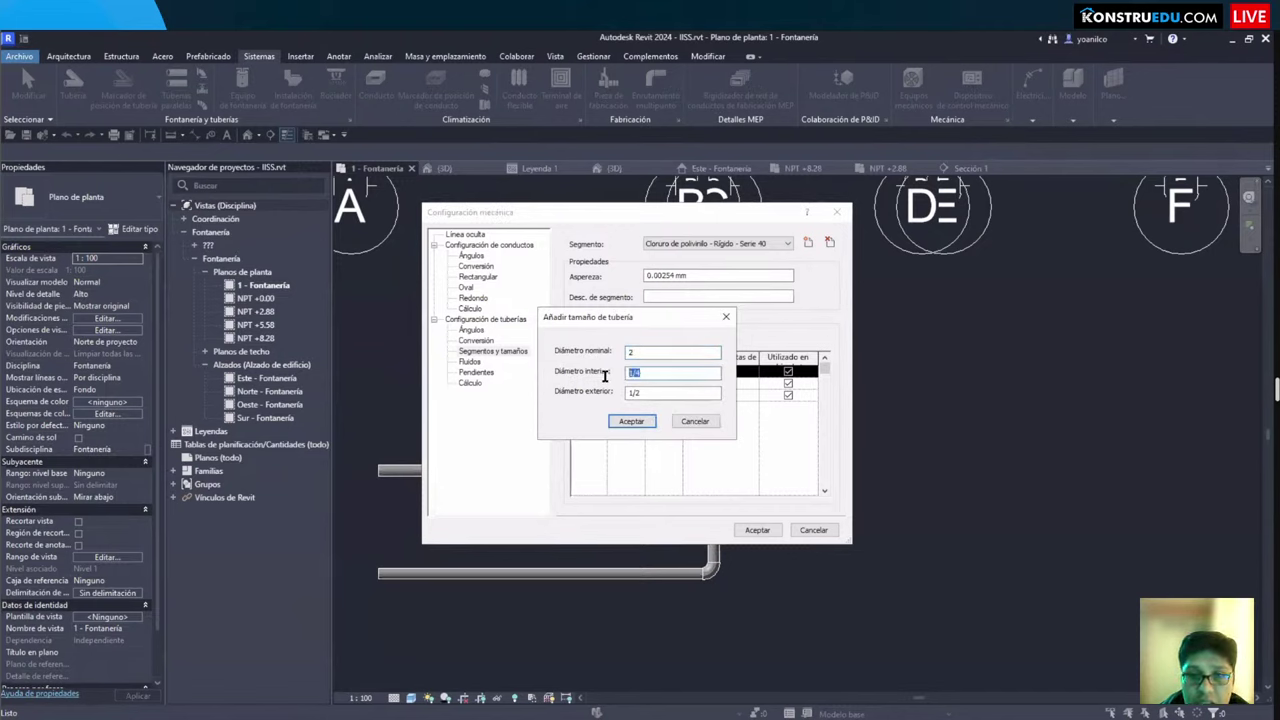
{"action": "type", "text": "1.5"}
{"action": "key", "text": "Tab"}
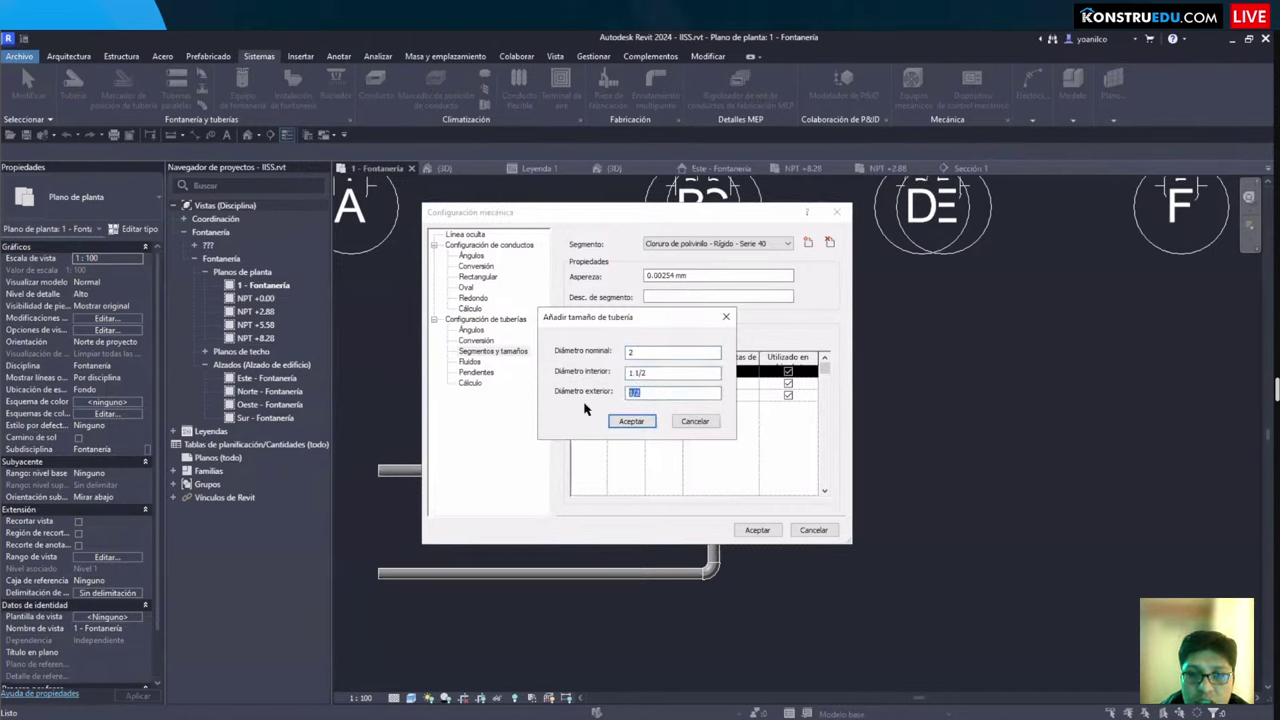
{"action": "type", "text": "2"}
{"action": "left_click", "coordinate": [629, 421]}
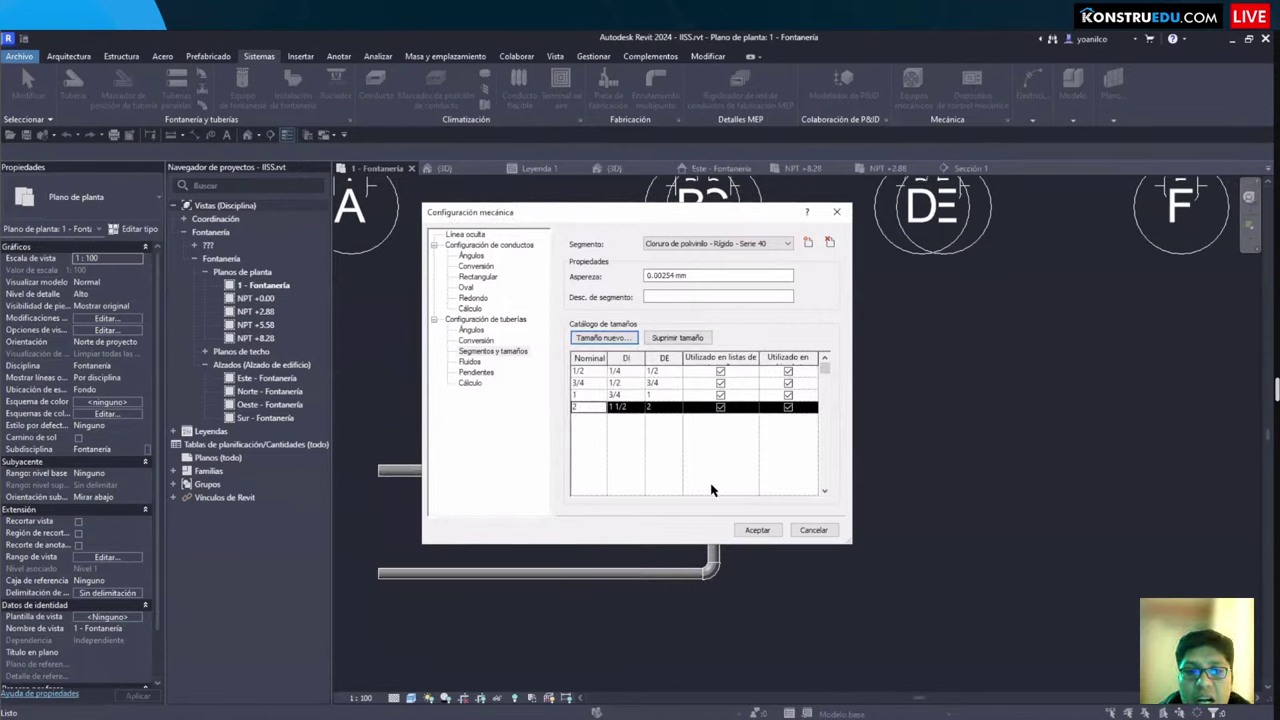
Step: Apply the mechanical settings, then set the Pipe tool's type to PVC - DWV
{"action": "left_click", "coordinate": [750, 530]}
{"action": "middle_click_drag", "start_coordinate": [619, 534], "coordinate": [671, 476]}
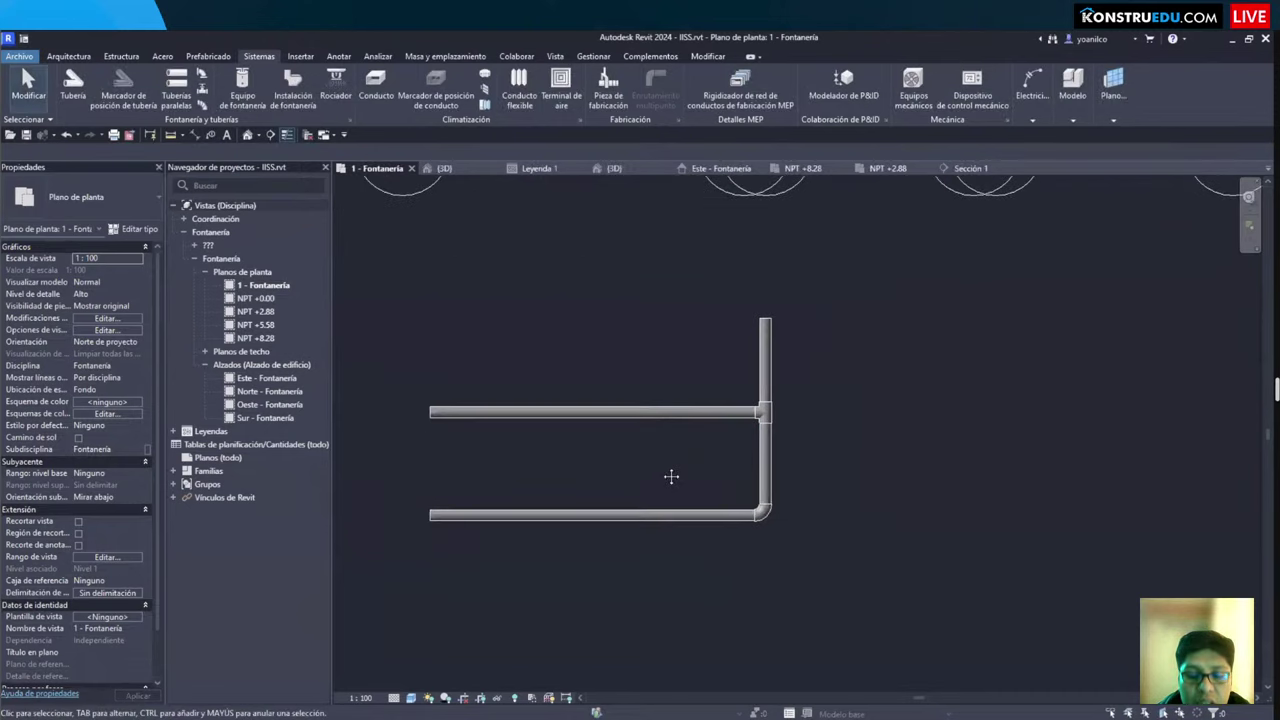
{"action": "key", "text": "p"}
{"action": "key", "text": "i"}
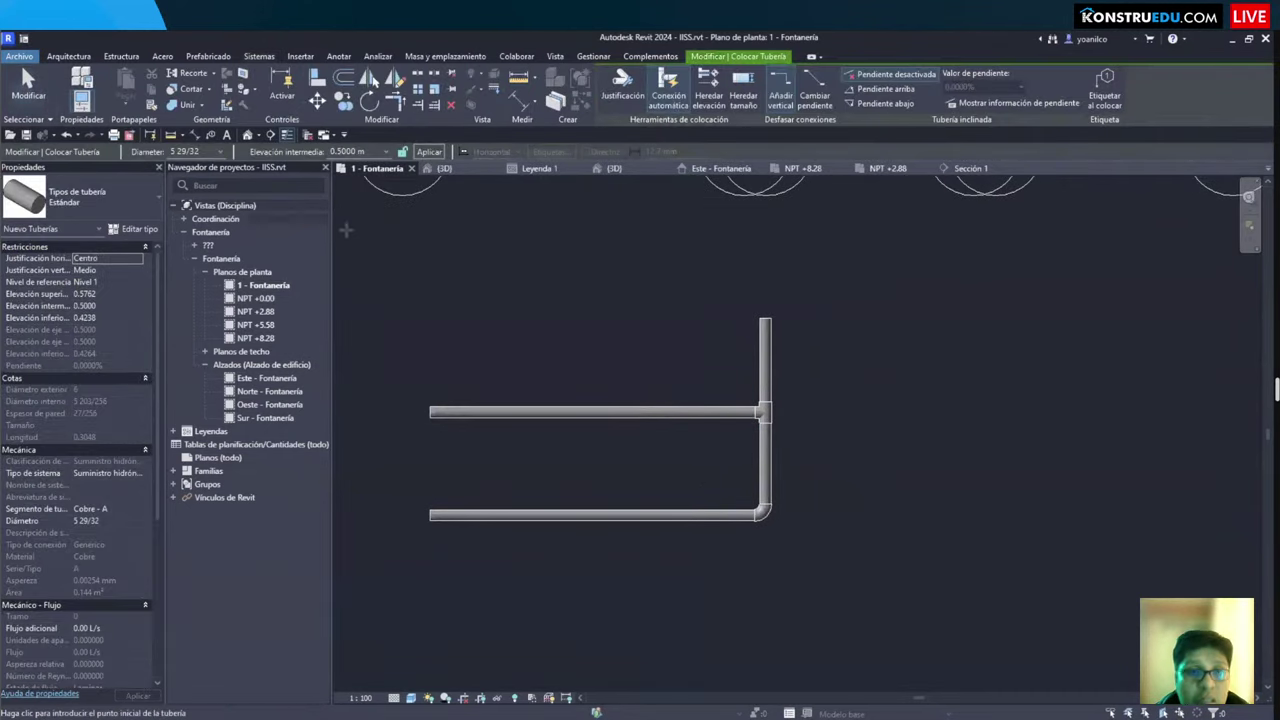
{"action": "left_click", "coordinate": [222, 151]}
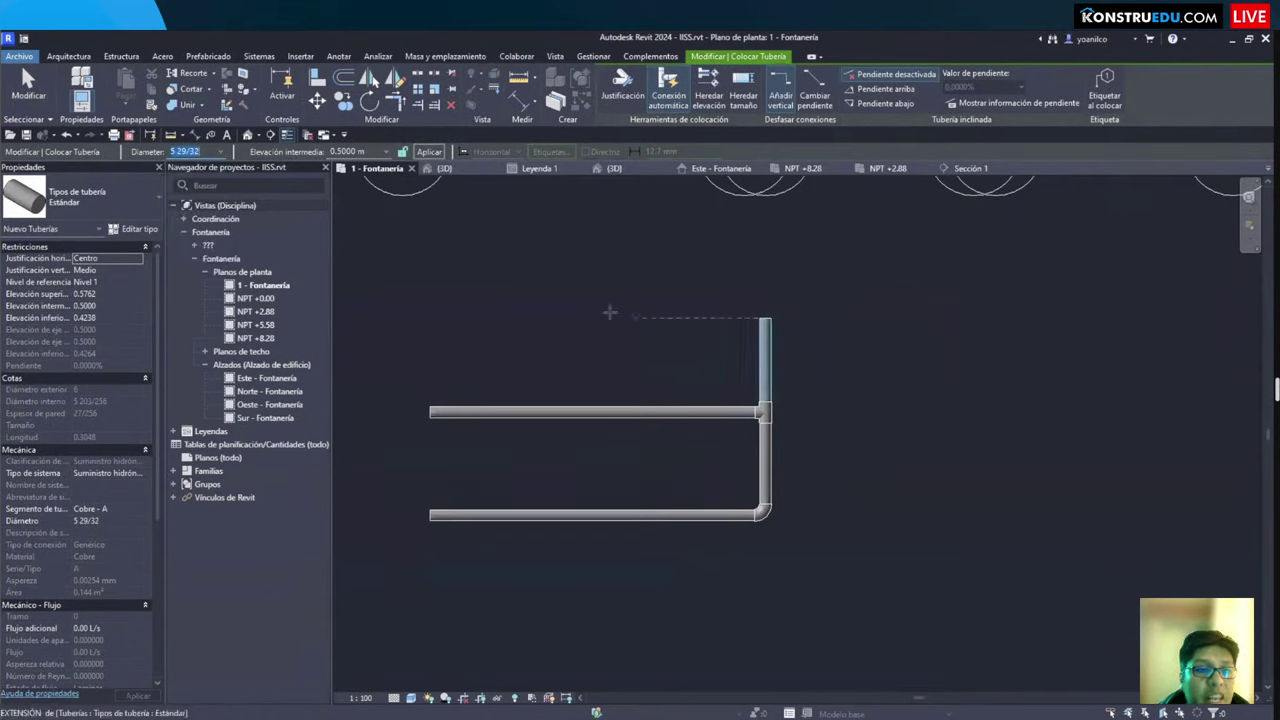
{"action": "scroll", "coordinate": [609, 313], "scroll_direction": "down", "scroll_amount": 1}
{"action": "middle_click_drag", "start_coordinate": [609, 313], "coordinate": [596, 349]}
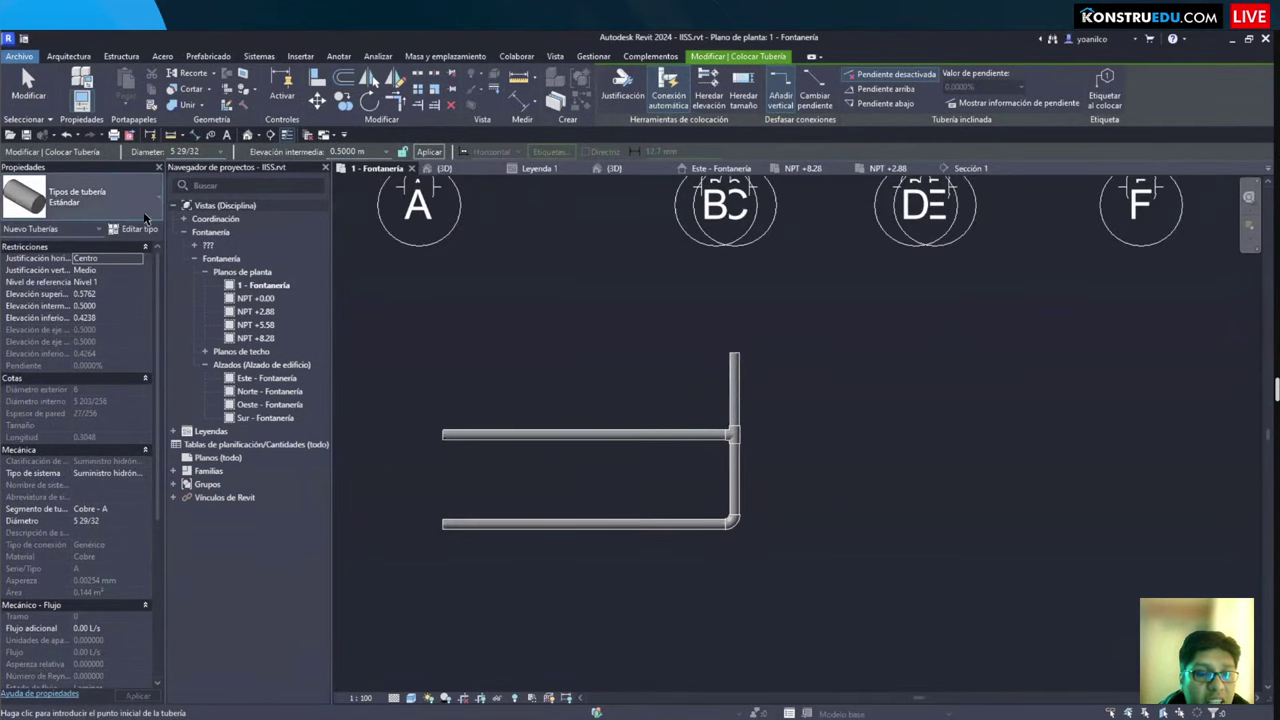
{"action": "left_click", "coordinate": [80, 198]}
{"action": "left_click", "coordinate": [55, 295]}
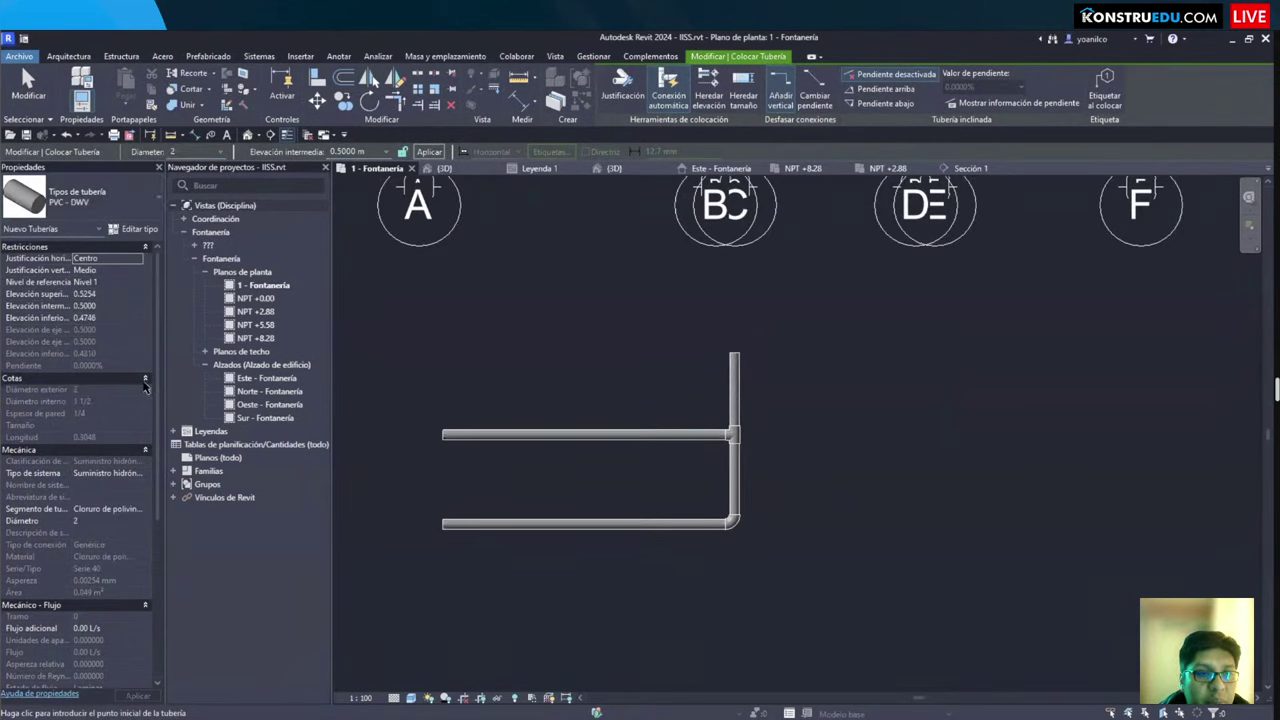
{"action": "left_click", "coordinate": [116, 200]}
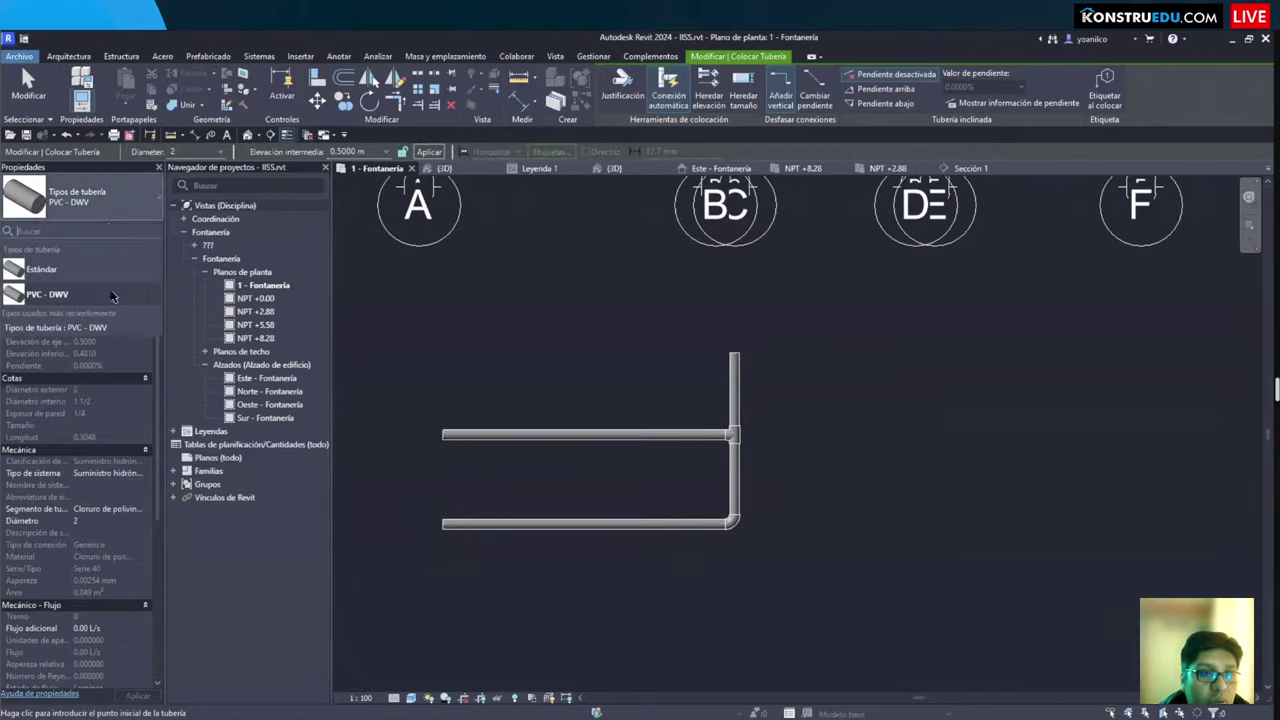
{"action": "left_click", "coordinate": [119, 200]}
{"action": "key", "text": "Escape"}
{"action": "key", "text": "Escape"}
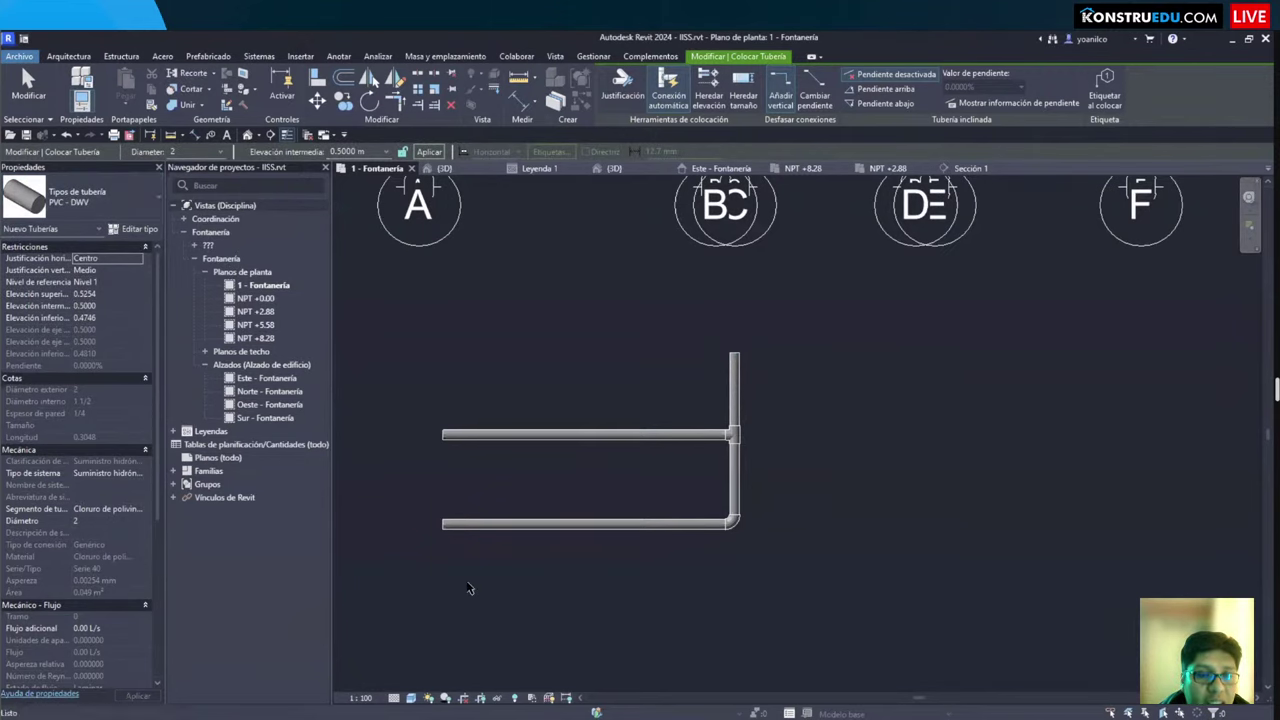
Step: Draw a 2 m PVC - DWV pipe below the existing copper pipes
{"action": "key", "text": "p"}
{"action": "key", "text": "i"}
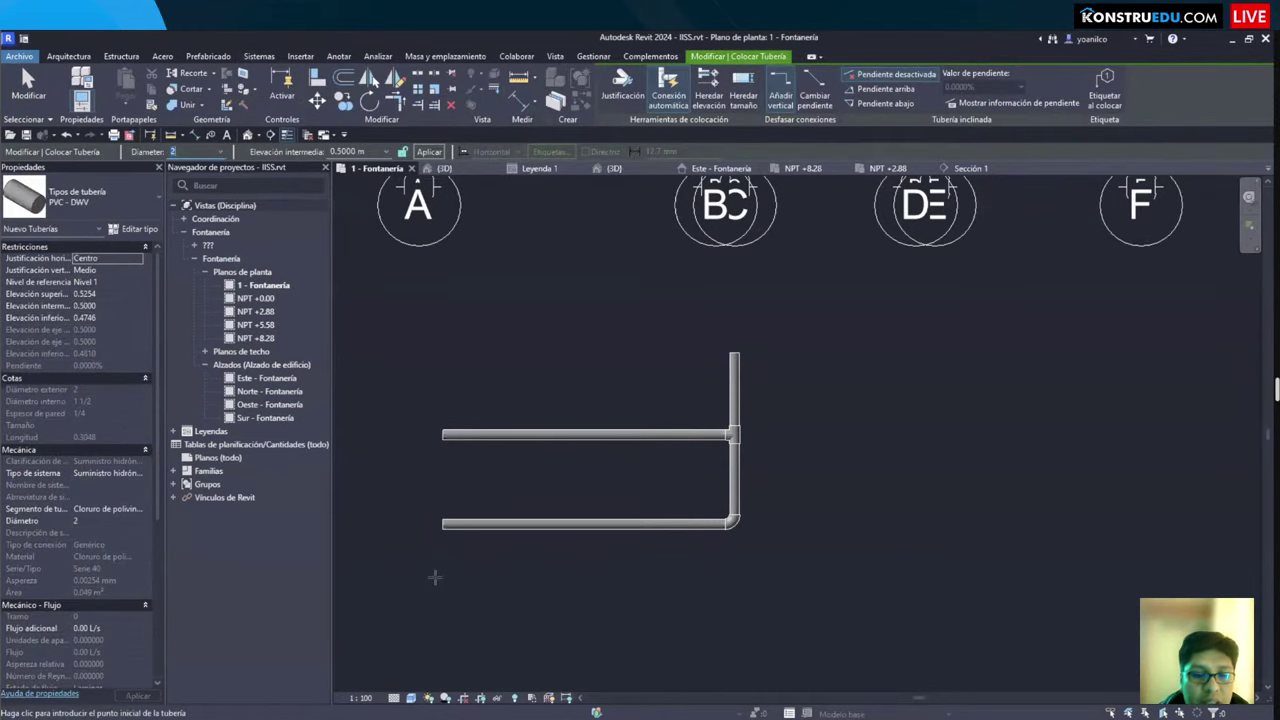
{"action": "left_click", "coordinate": [435, 577]}
{"action": "left_click", "coordinate": [615, 577]}
{"action": "key", "text": "Escape"}
{"action": "key", "text": "Escape"}
{"action": "scroll", "coordinate": [440, 580], "scroll_direction": "up", "scroll_amount": 3}
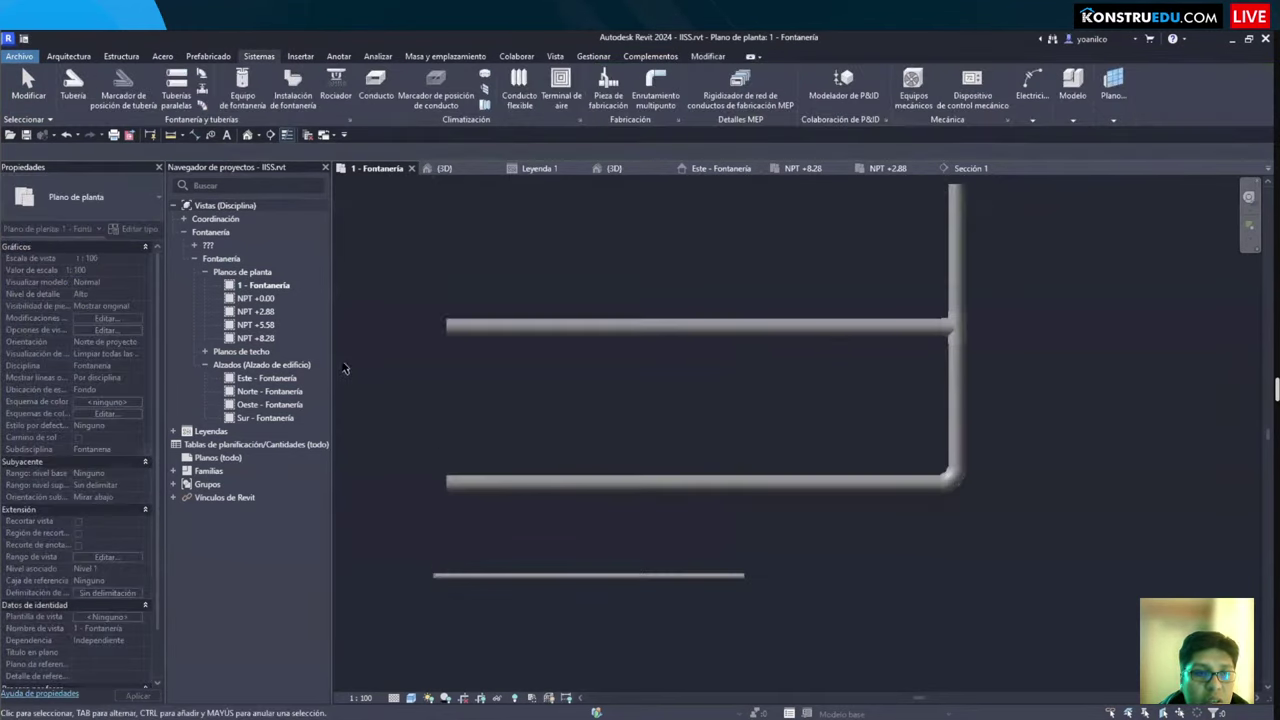
Step: Review the available pipe diameters, then select the new lower PVC pipe
{"action": "key", "text": "p"}
{"action": "key", "text": "i"}
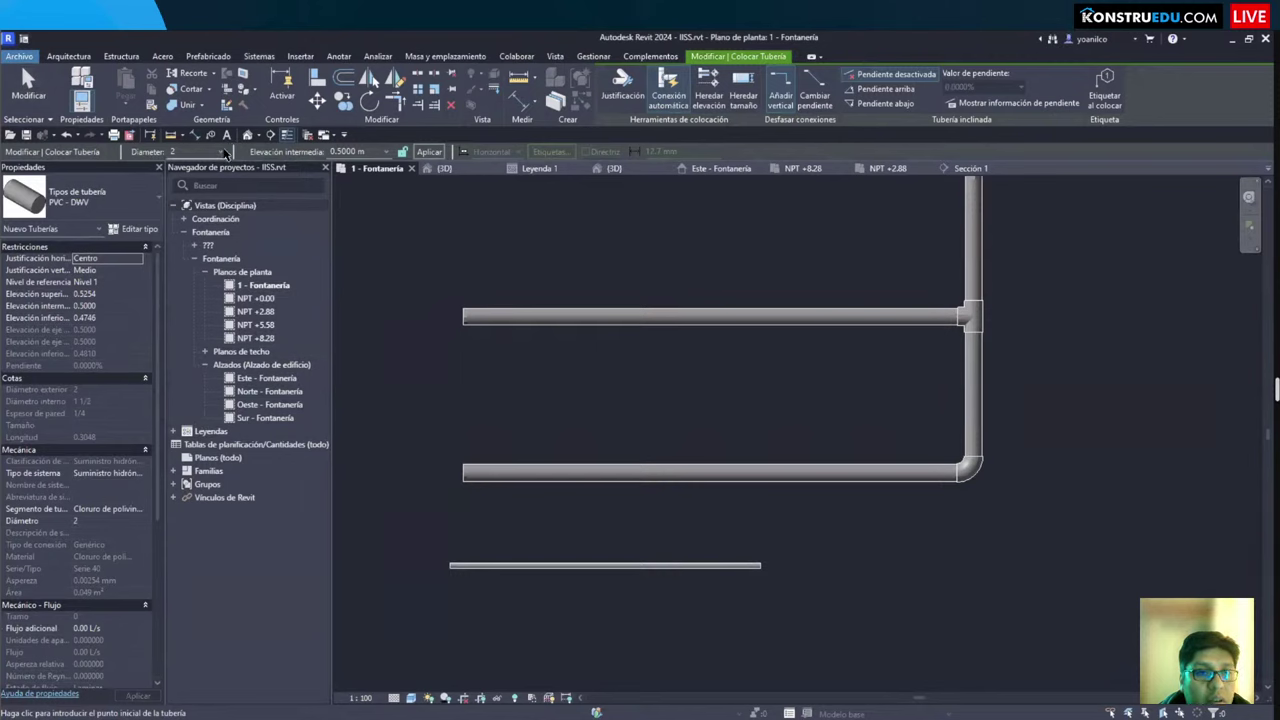
{"action": "left_click", "coordinate": [222, 152]}
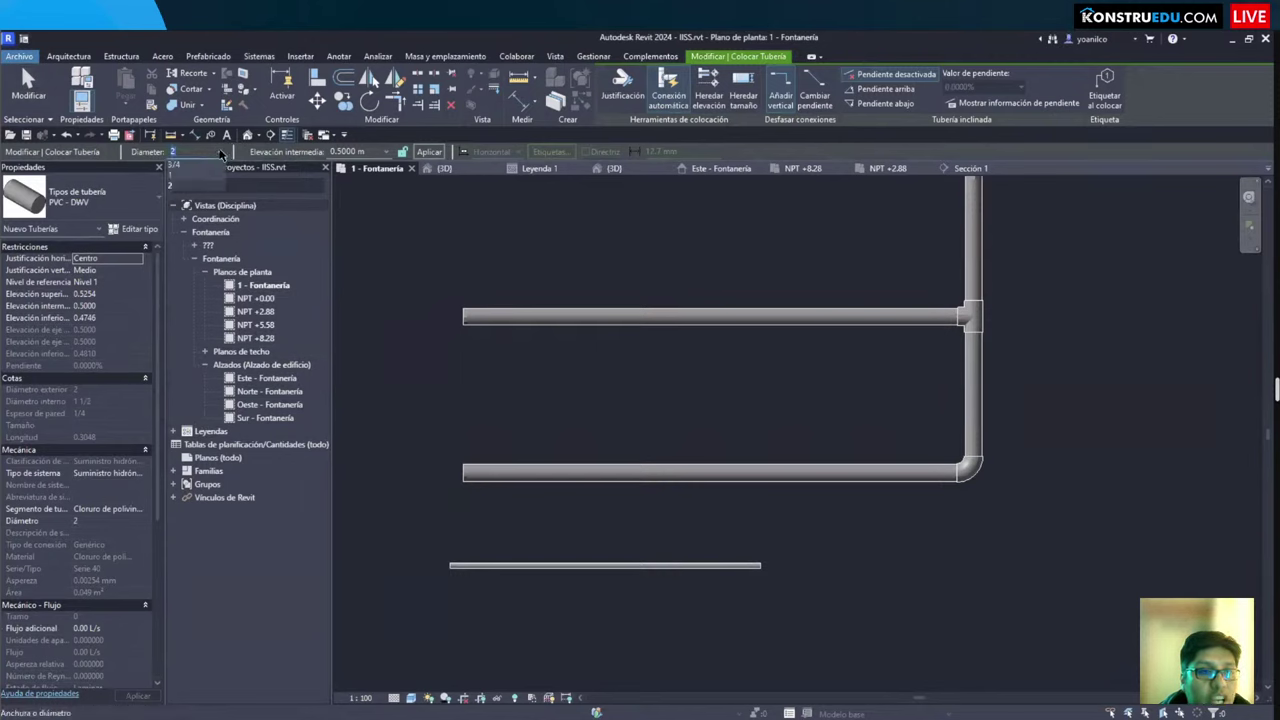
{"action": "key", "text": "Escape"}
{"action": "key", "text": "Escape"}
{"action": "left_click", "coordinate": [501, 565]}
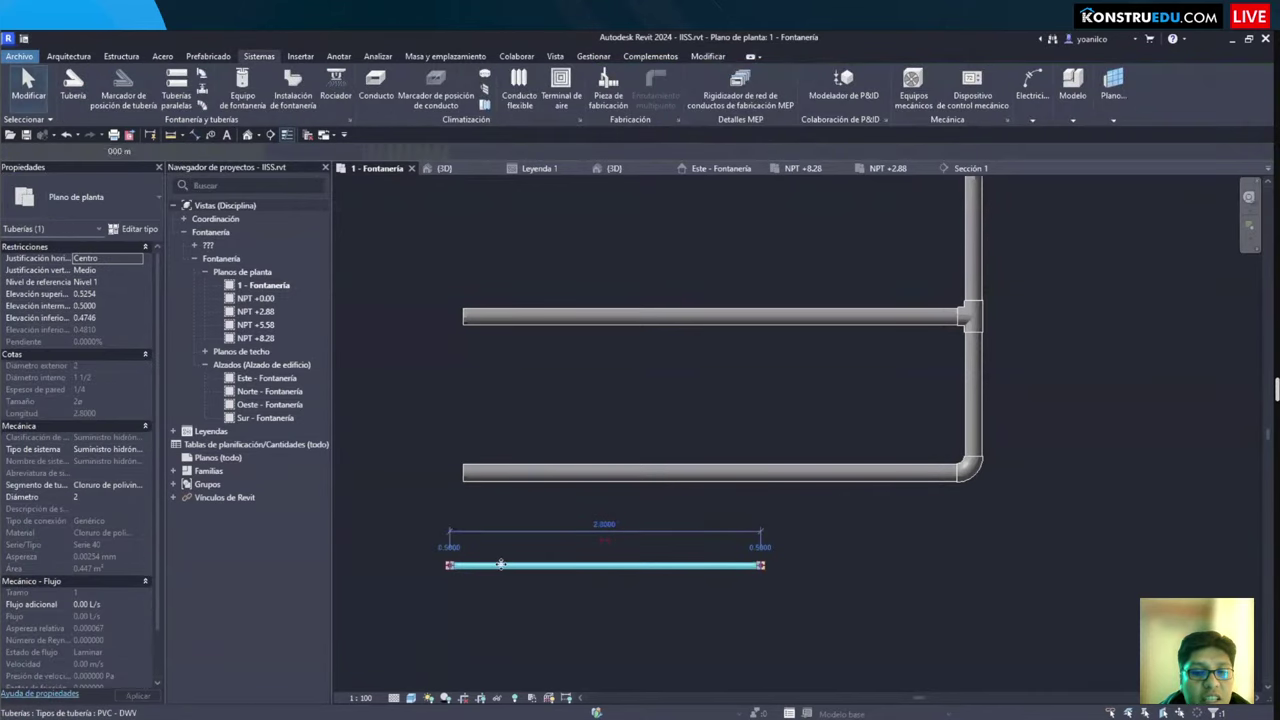
{"action": "left_click", "coordinate": [500, 540]}
{"action": "left_click", "coordinate": [503, 570]}
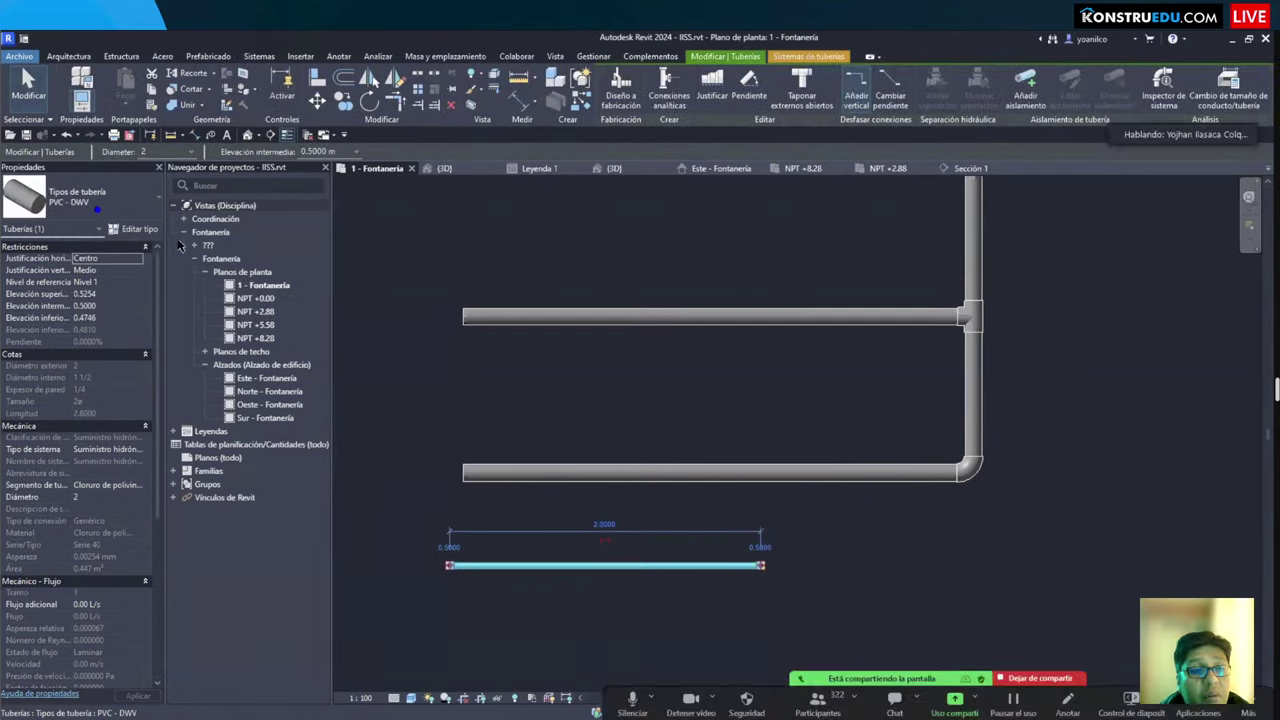
{"action": "left_click", "coordinate": [133, 228]}
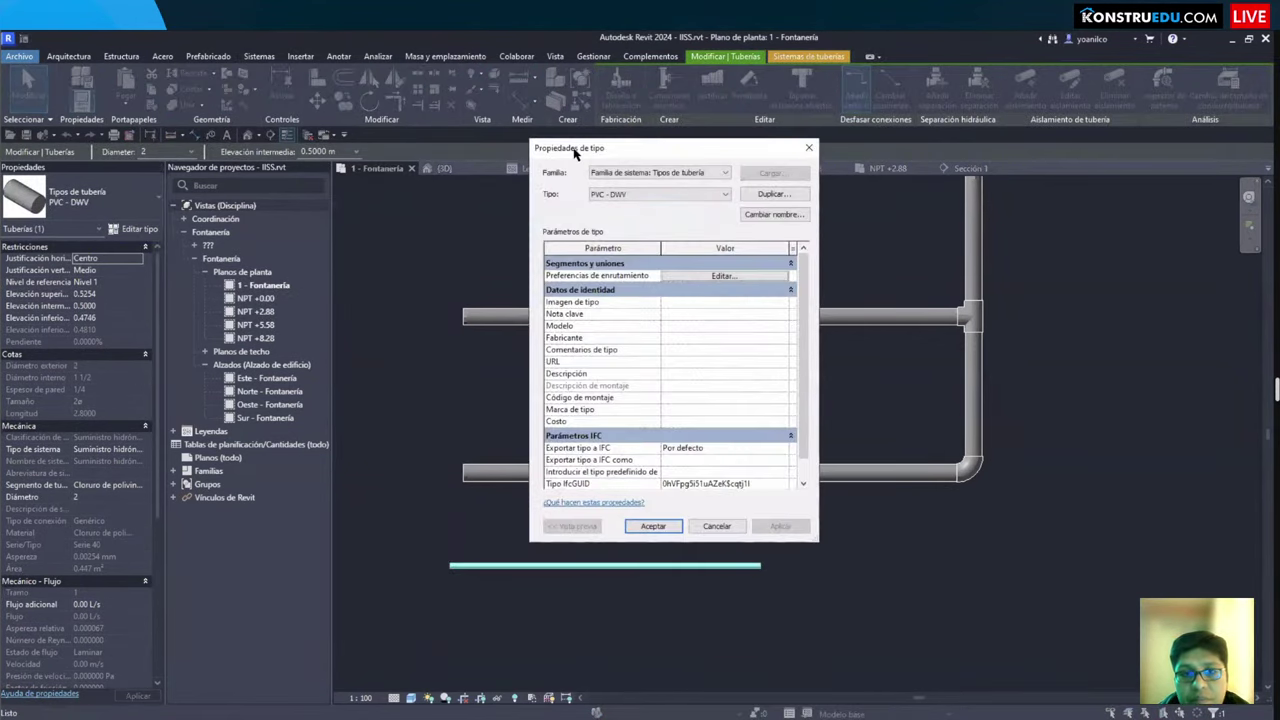
{"action": "left_click_drag", "start_coordinate": [575, 152], "coordinate": [680, 154]}
{"action": "left_click", "coordinate": [798, 282]}
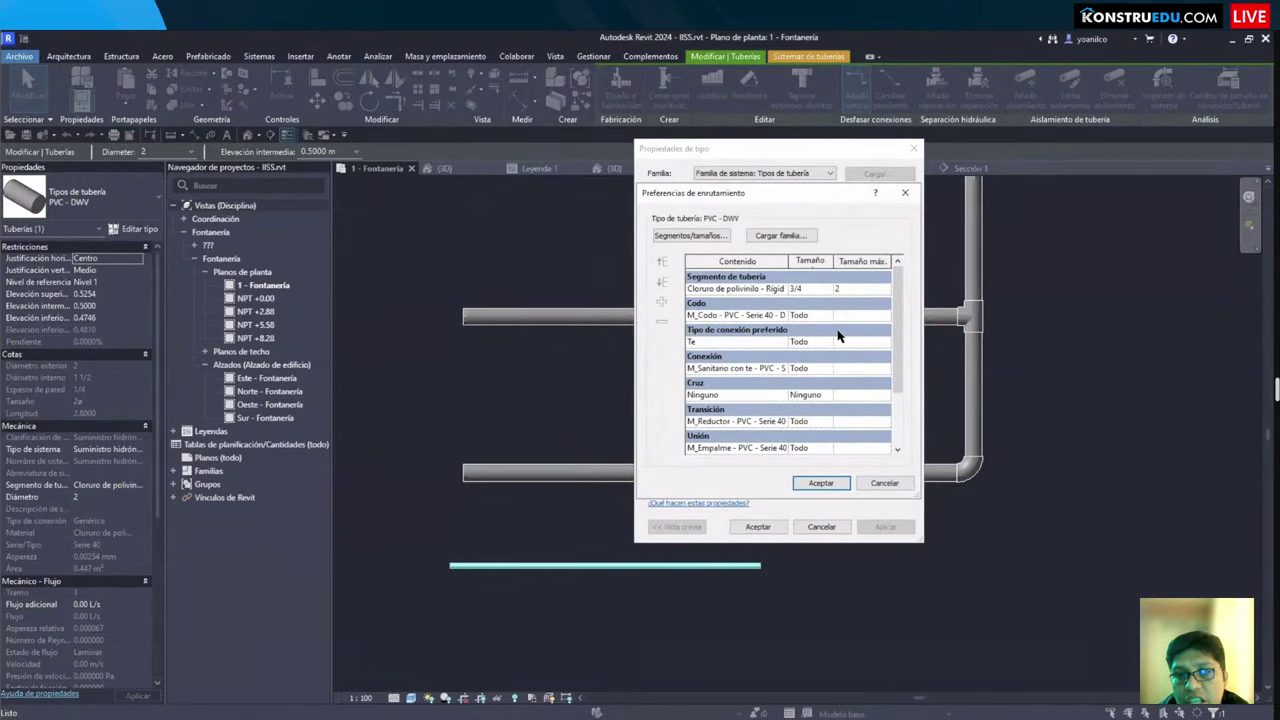
{"action": "left_click_drag", "start_coordinate": [828, 254], "coordinate": [898, 462]}
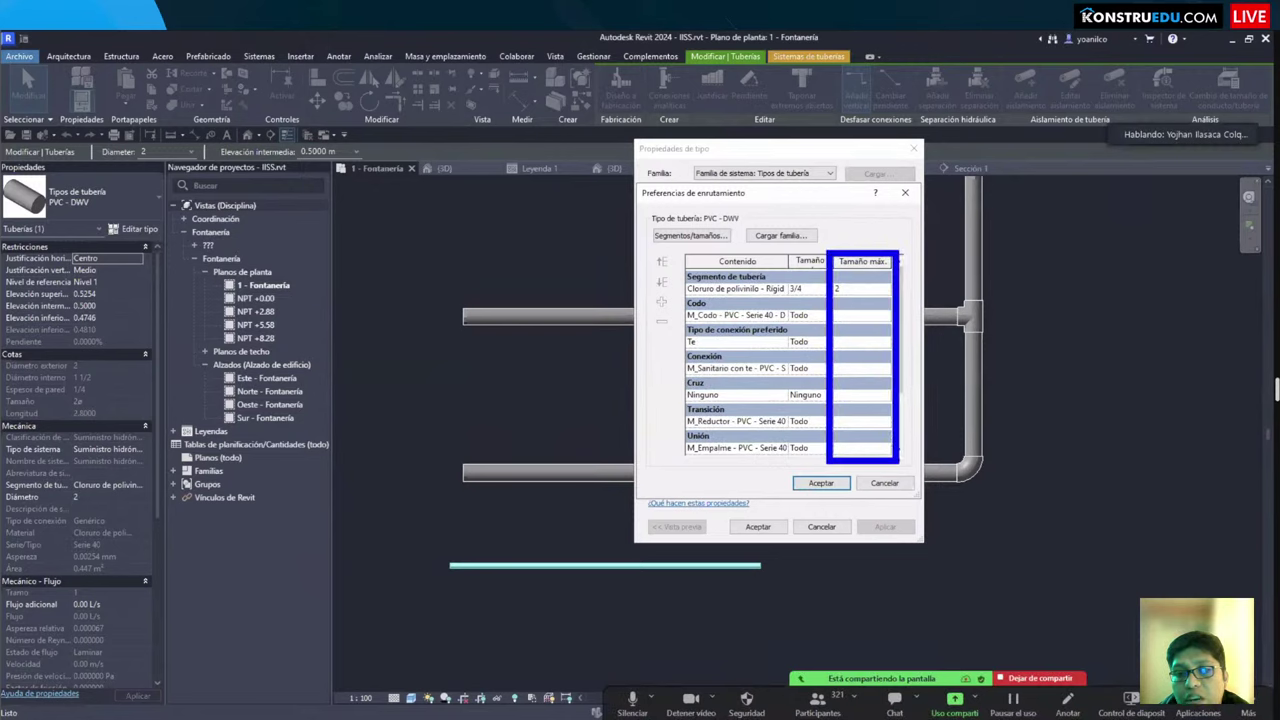
{"action": "left_click", "coordinate": [840, 289]}
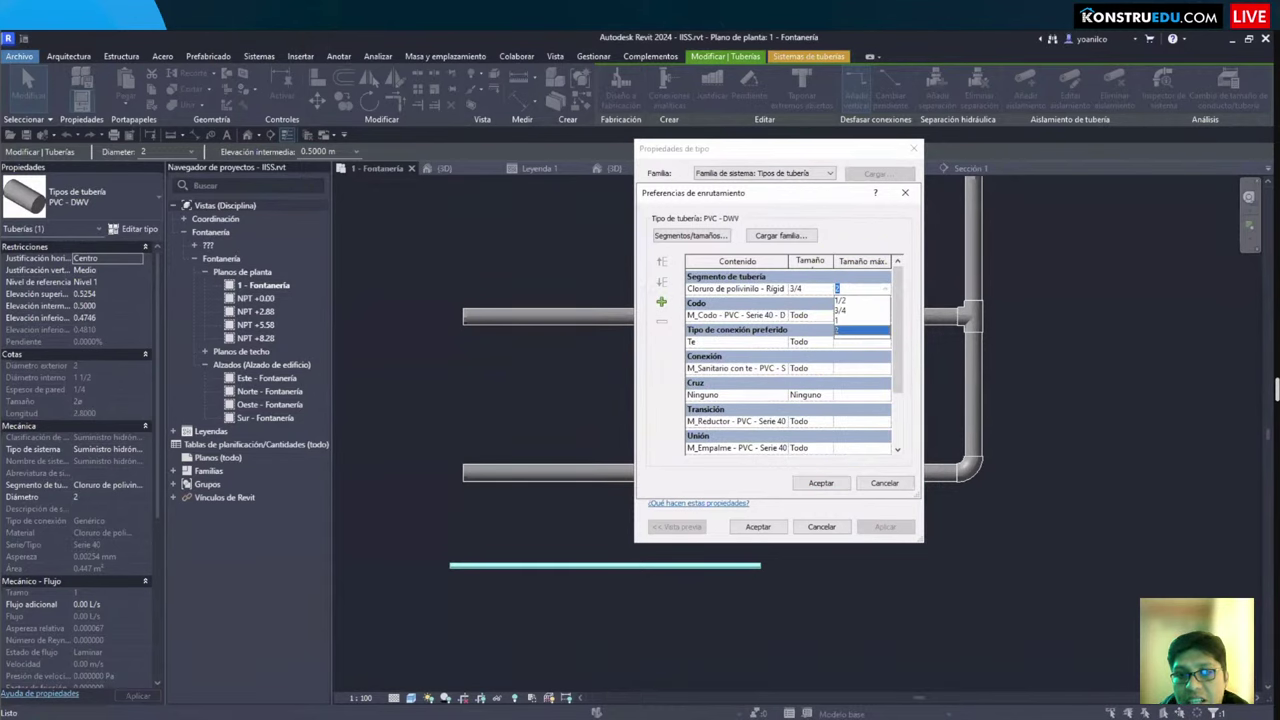
{"action": "key", "text": "Return"}
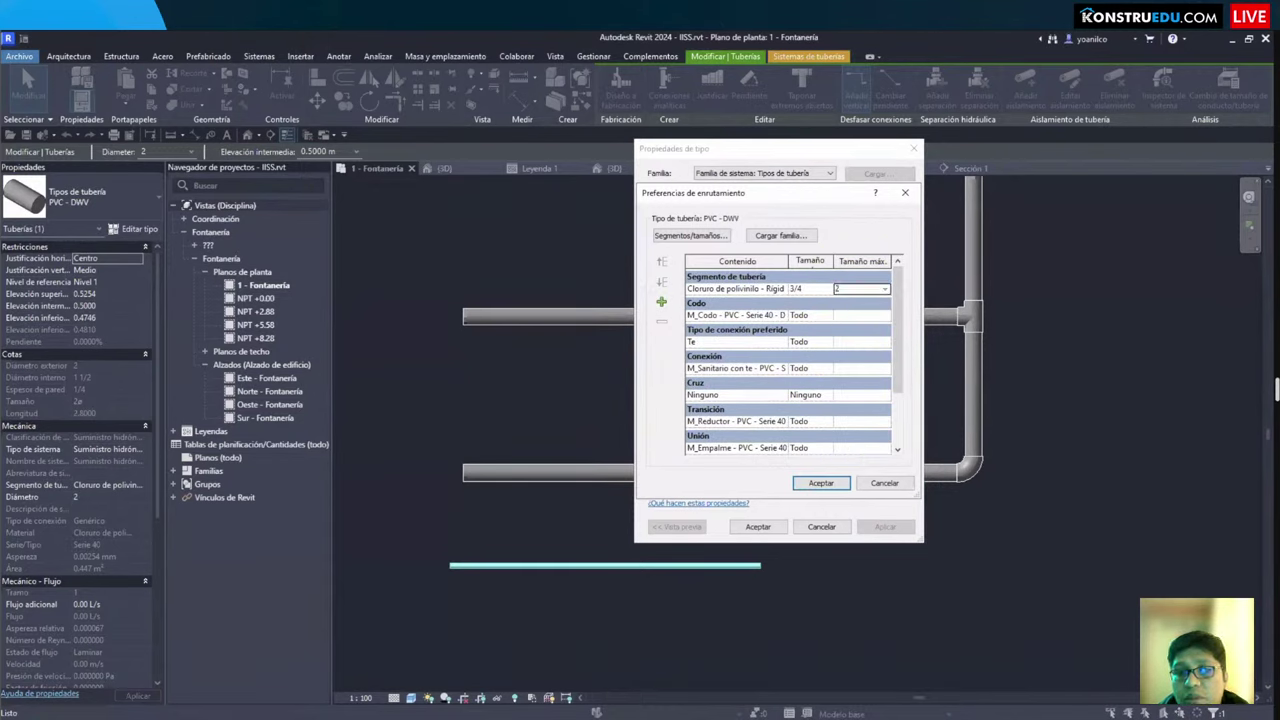
{"action": "left_click", "coordinate": [884, 288]}
{"action": "left_click", "coordinate": [850, 300]}
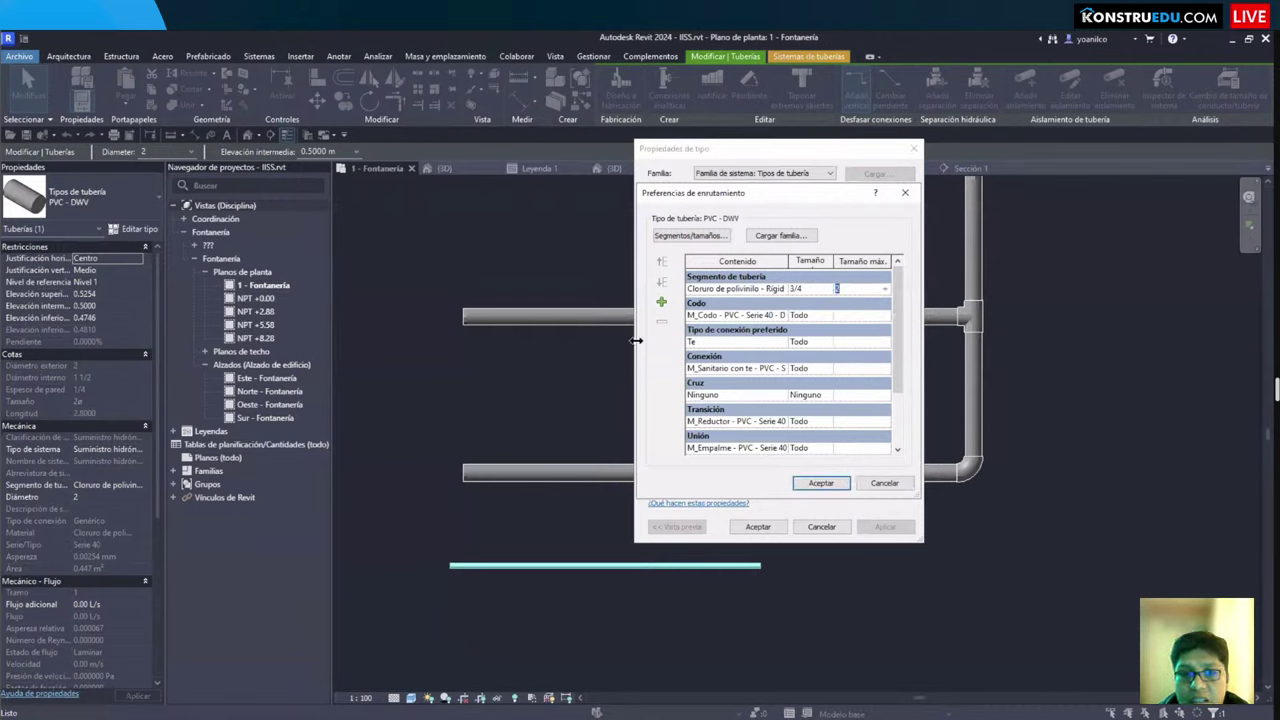
{"action": "left_click_drag", "start_coordinate": [636, 341], "coordinate": [529, 341]}
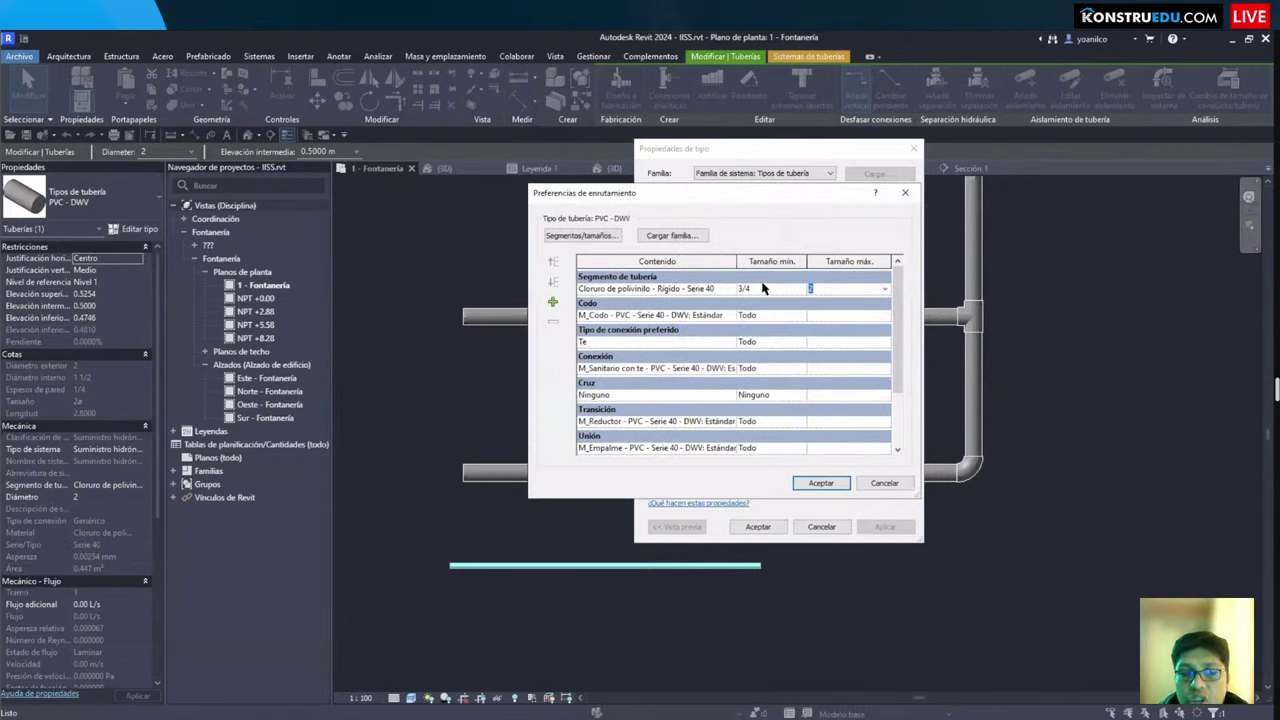
{"action": "left_click", "coordinate": [883, 288]}
{"action": "left_click", "coordinate": [806, 288]}
{"action": "left_click", "coordinate": [803, 289]}
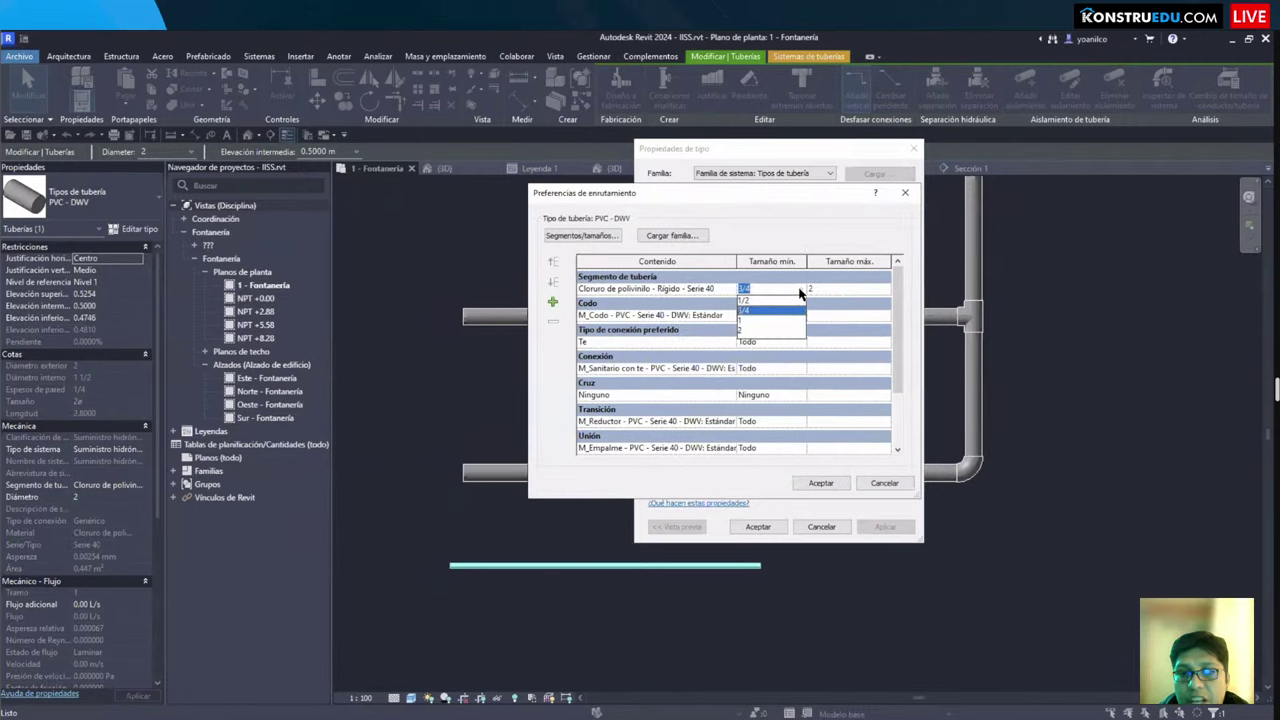
{"action": "left_click", "coordinate": [800, 291]}
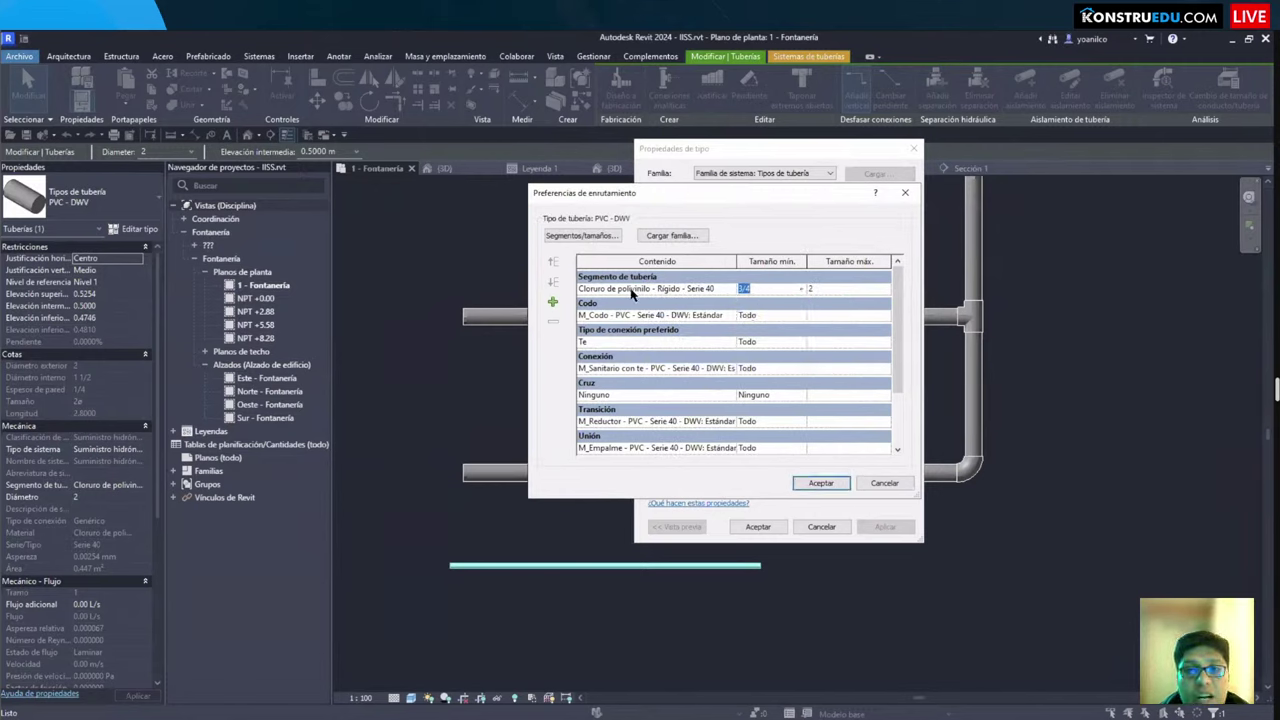
{"action": "scroll", "coordinate": [700, 372], "scroll_direction": "down", "scroll_amount": 3}
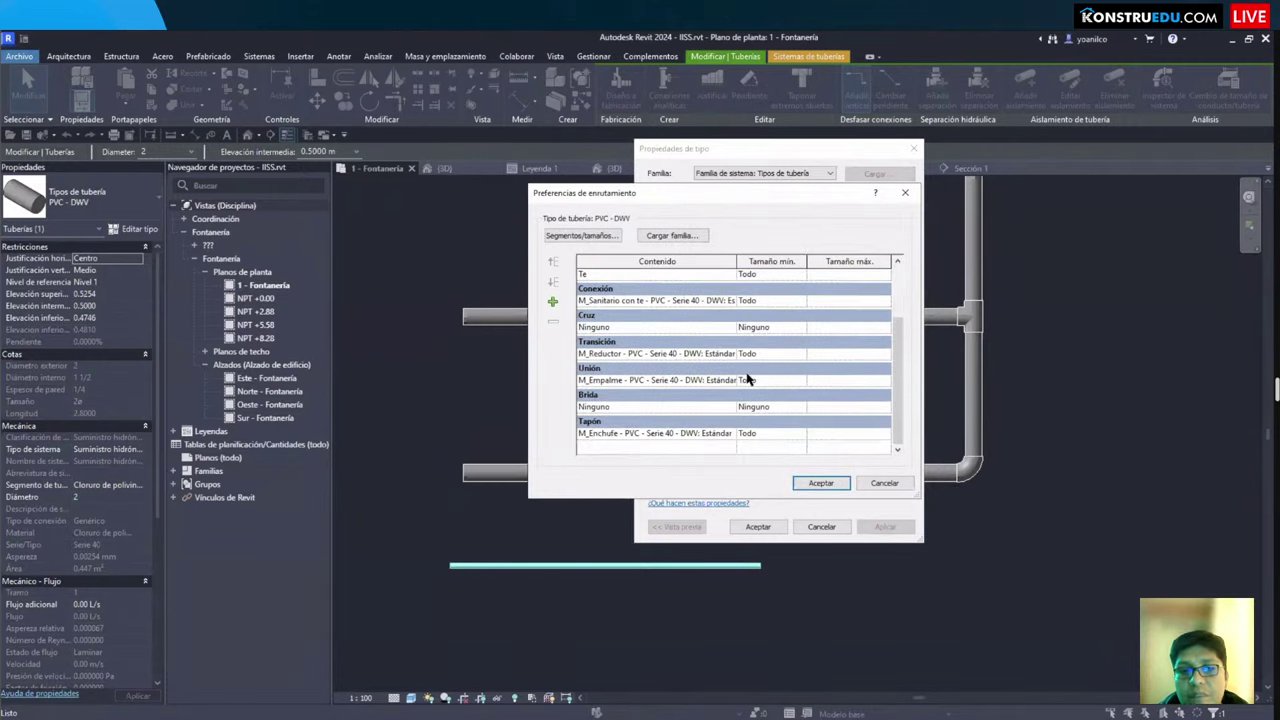
{"action": "scroll", "coordinate": [748, 378], "scroll_direction": "up", "scroll_amount": 3}
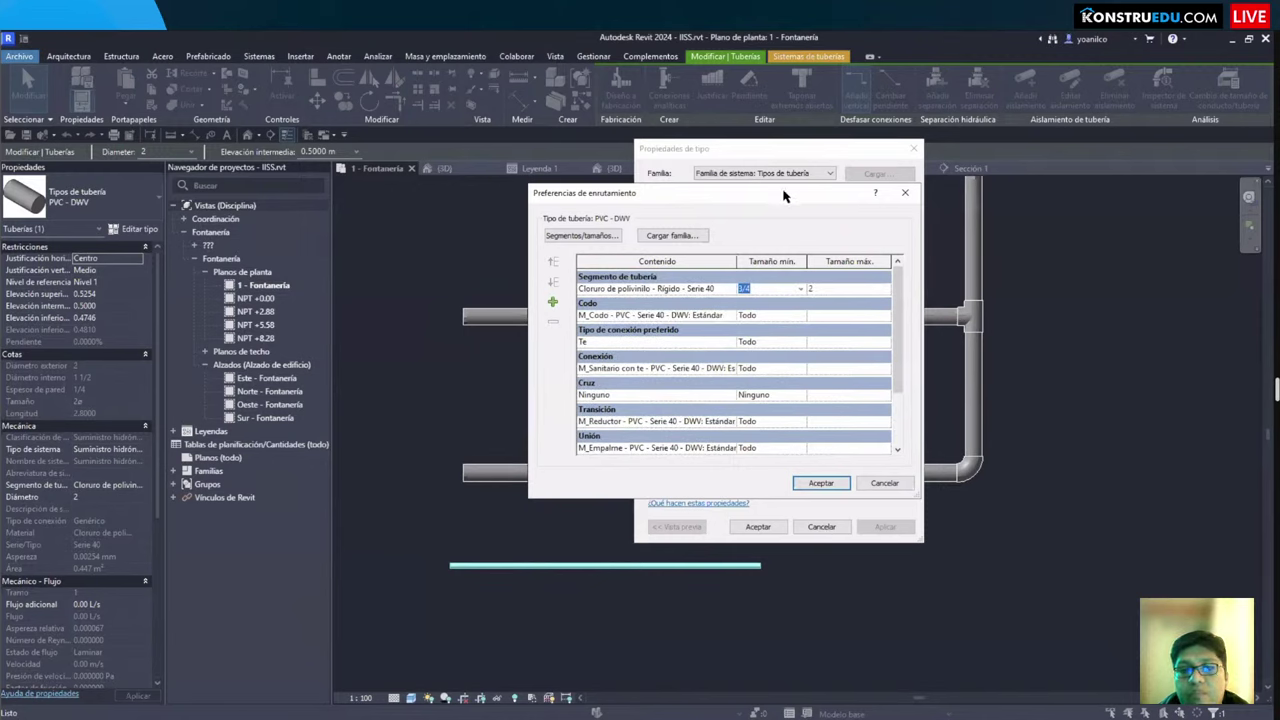
{"action": "scroll", "coordinate": [670, 400], "scroll_direction": "down", "scroll_amount": 3}
{"action": "scroll", "coordinate": [673, 406], "scroll_direction": "up", "scroll_amount": 3}
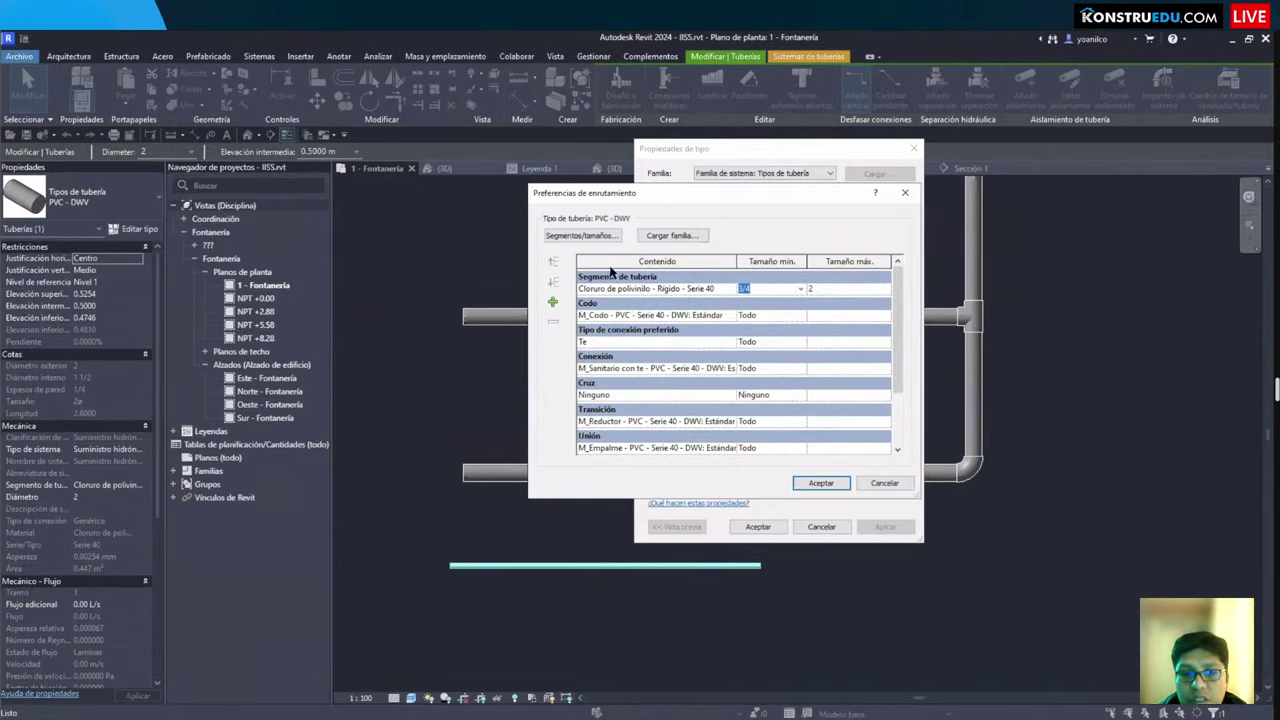
{"action": "left_click_drag", "start_coordinate": [558, 249], "coordinate": [908, 462]}
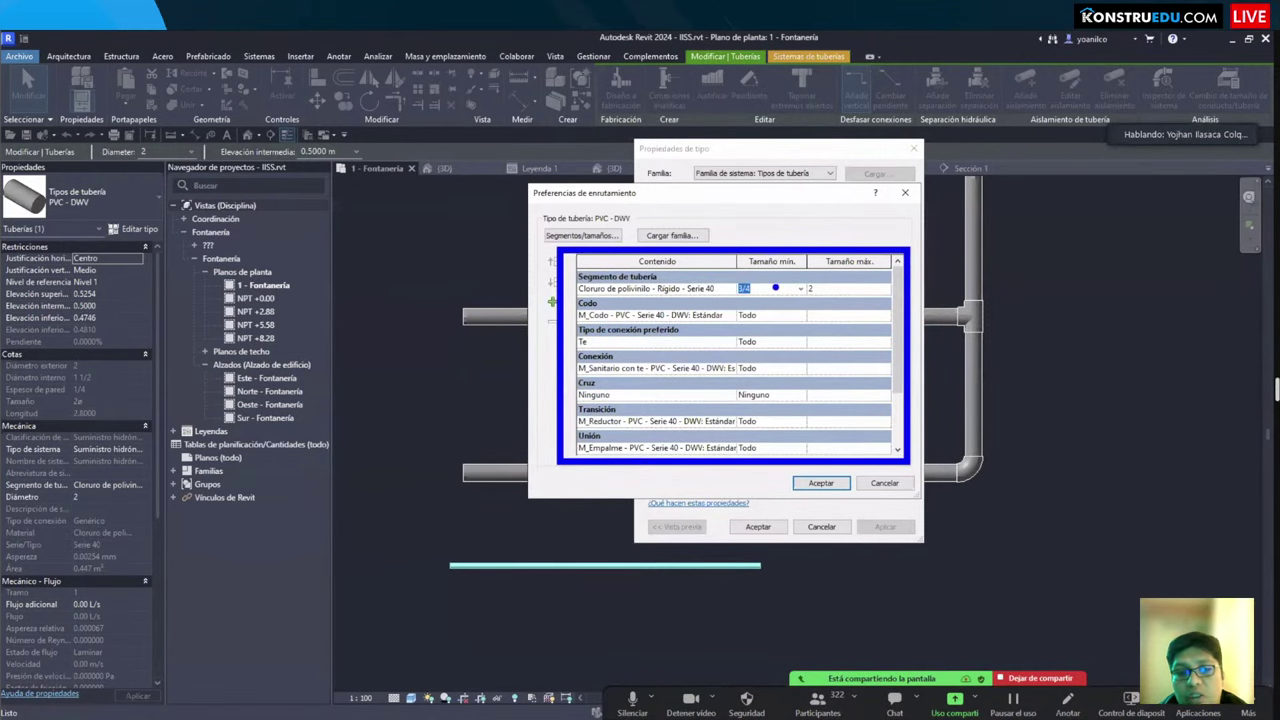
{"action": "key", "text": "Return"}
{"action": "key", "text": "Return"}
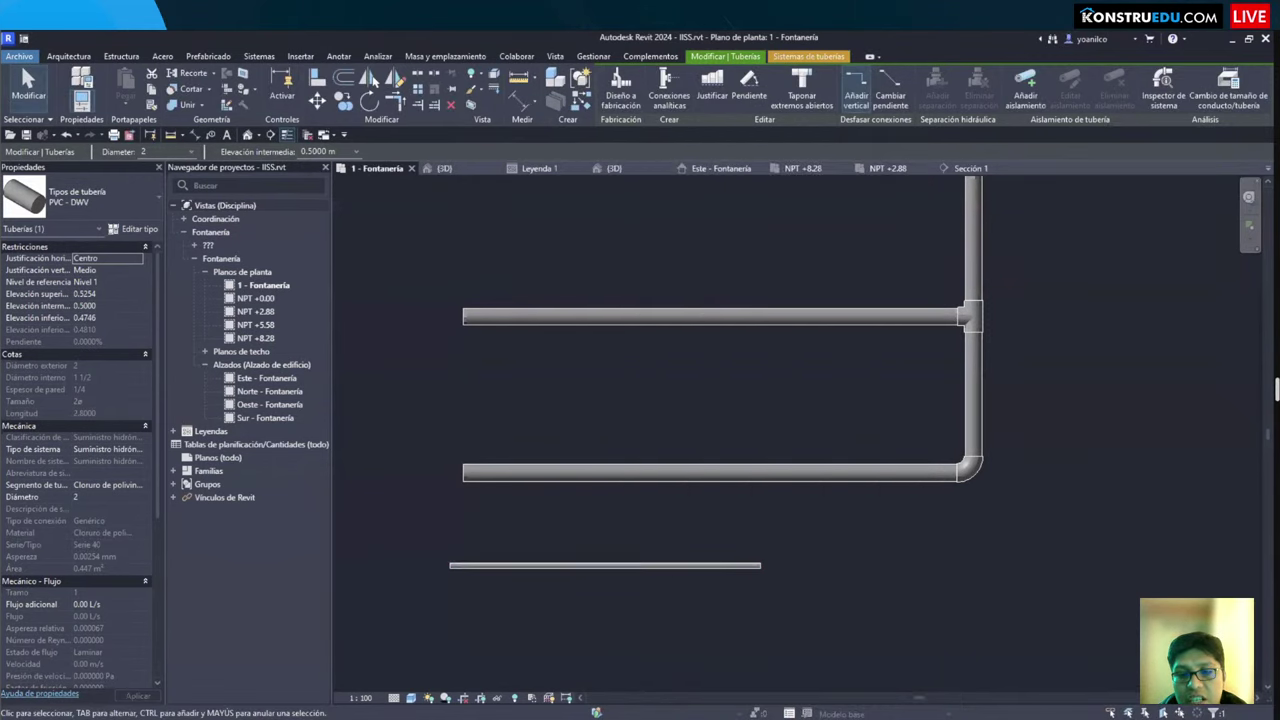
{"action": "key", "text": "Escape"}
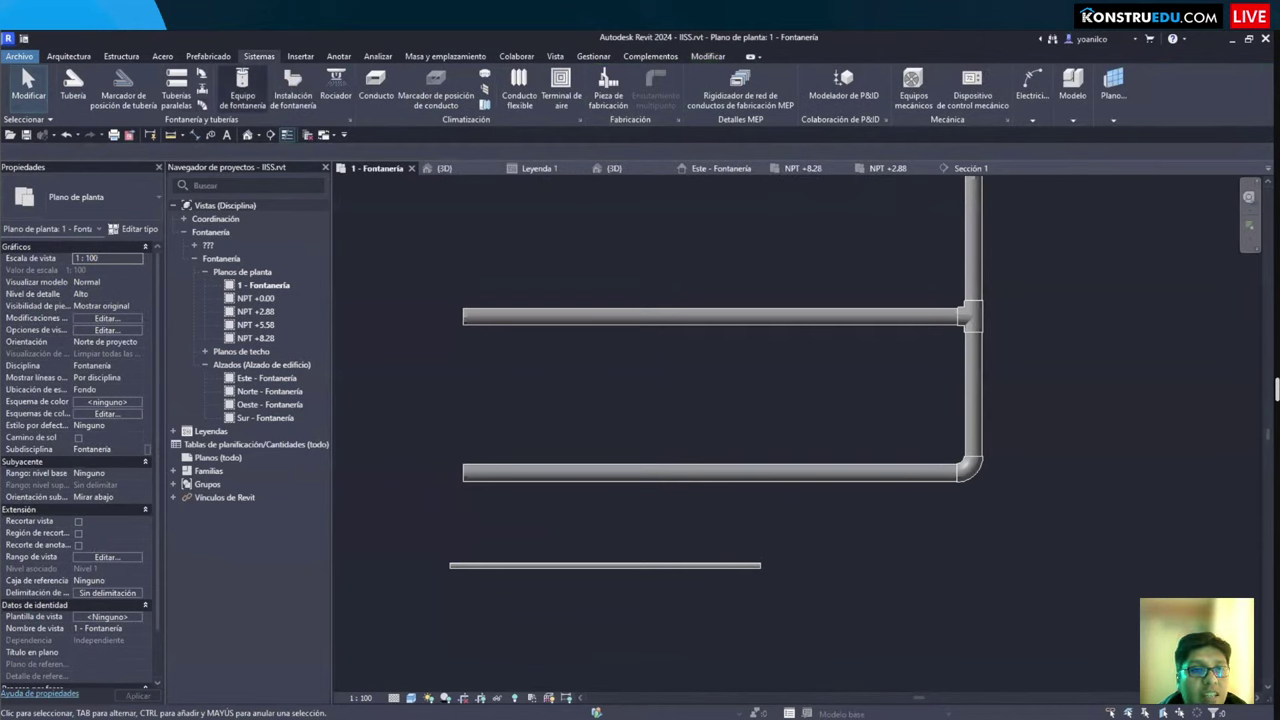
Step: Via MS, add a 1 1/2 size to the PVC Rígido Serie 40 segment and apply
{"action": "key", "text": "m"}
{"action": "key", "text": "s"}
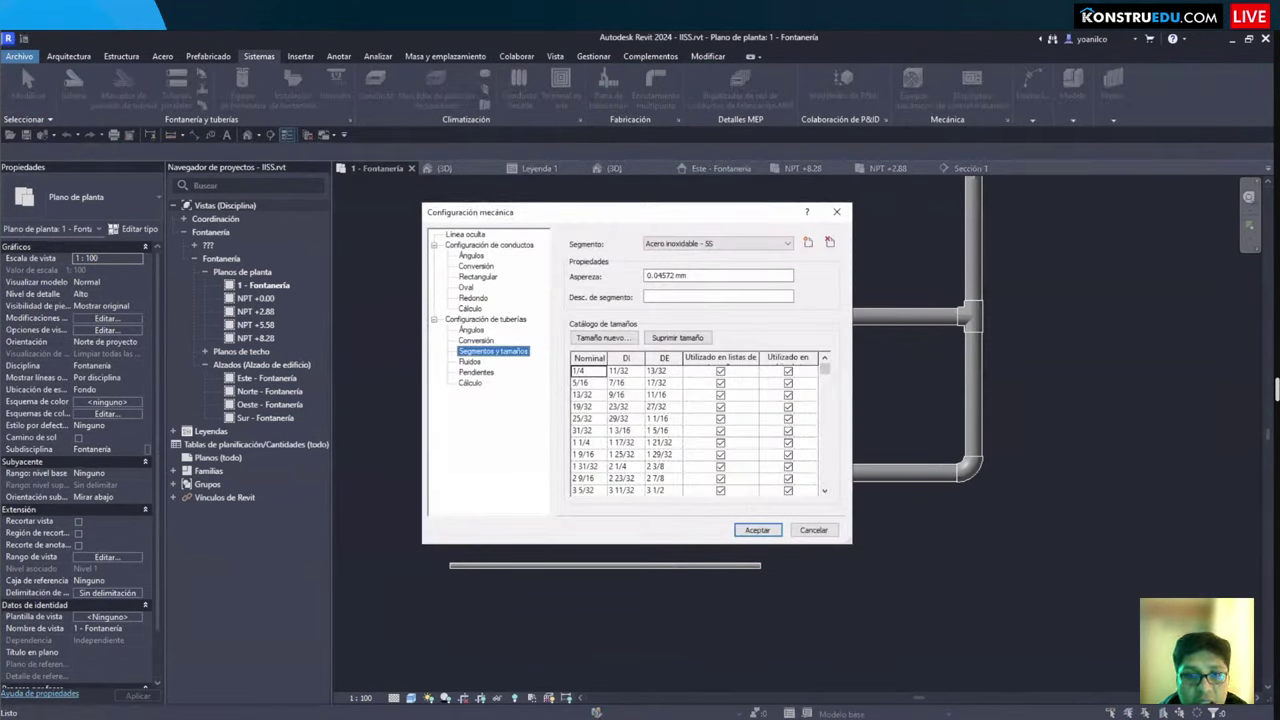
{"action": "left_click", "coordinate": [718, 243]}
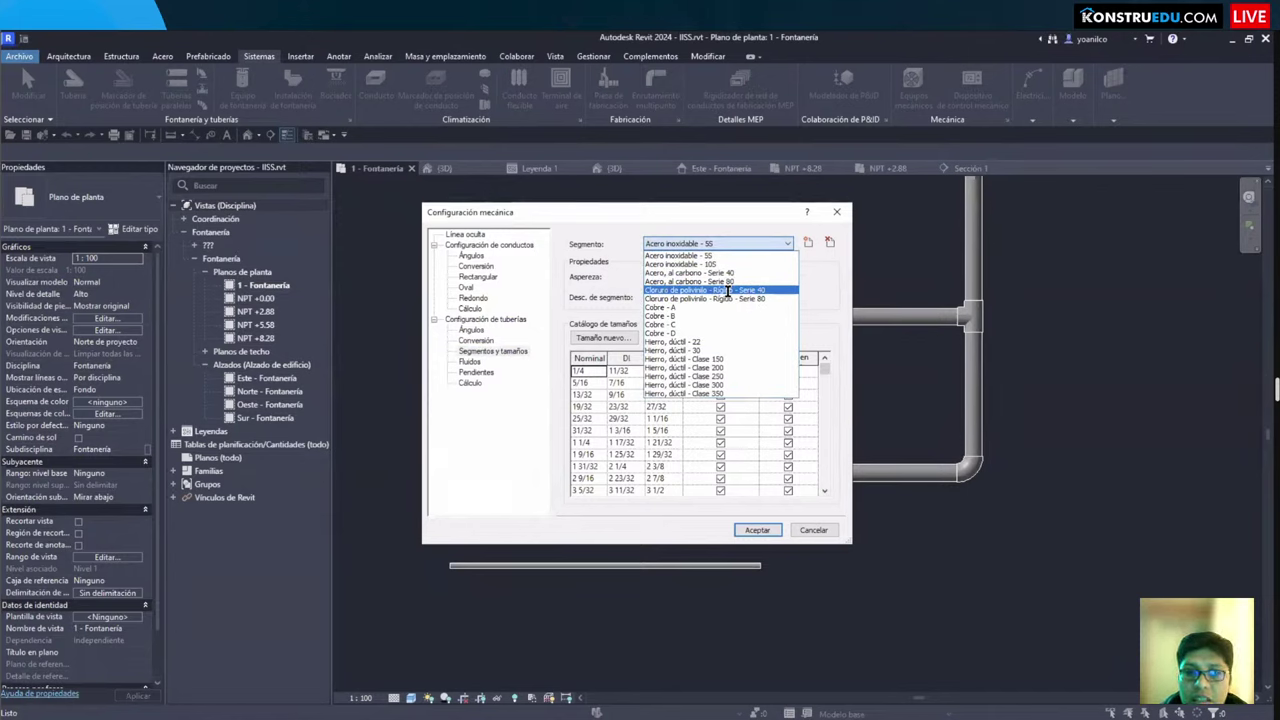
{"action": "left_click", "coordinate": [727, 290]}
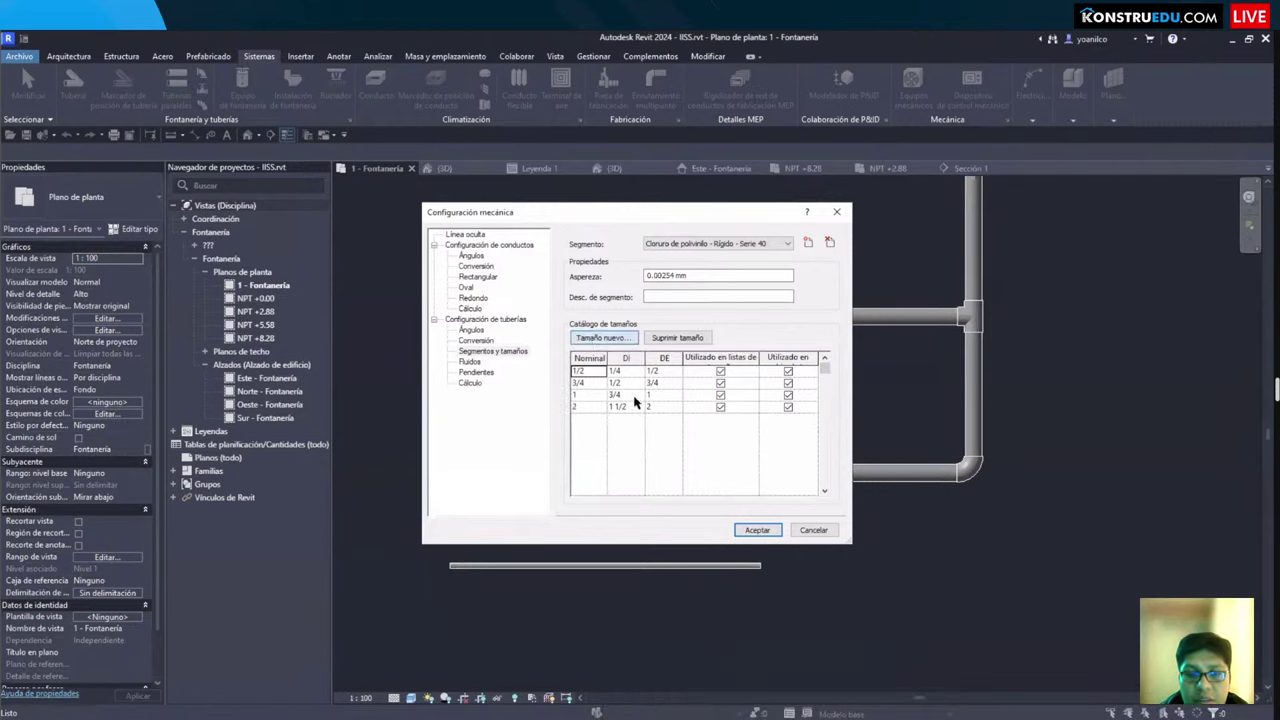
{"action": "key", "text": "Return"}
{"action": "type", "text": "1 1/2"}
{"action": "key", "text": "Tab"}
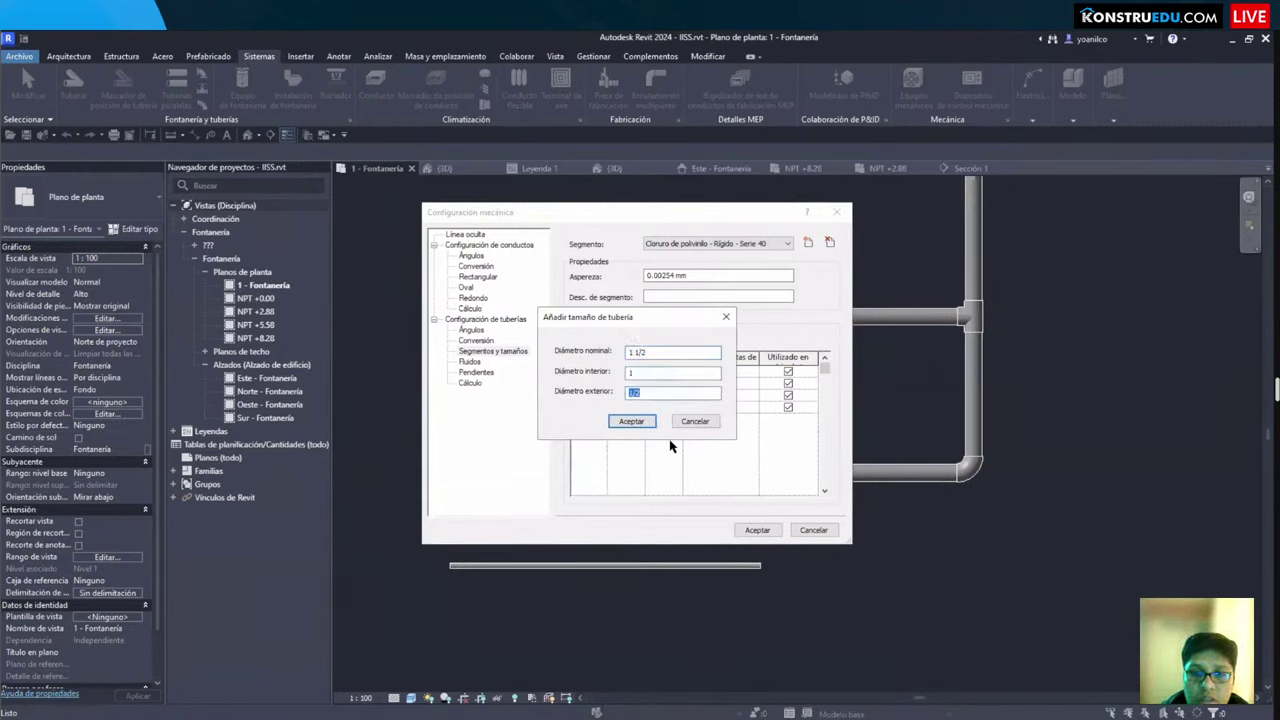
{"action": "type", "text": "9"}
{"action": "key", "text": "Return"}
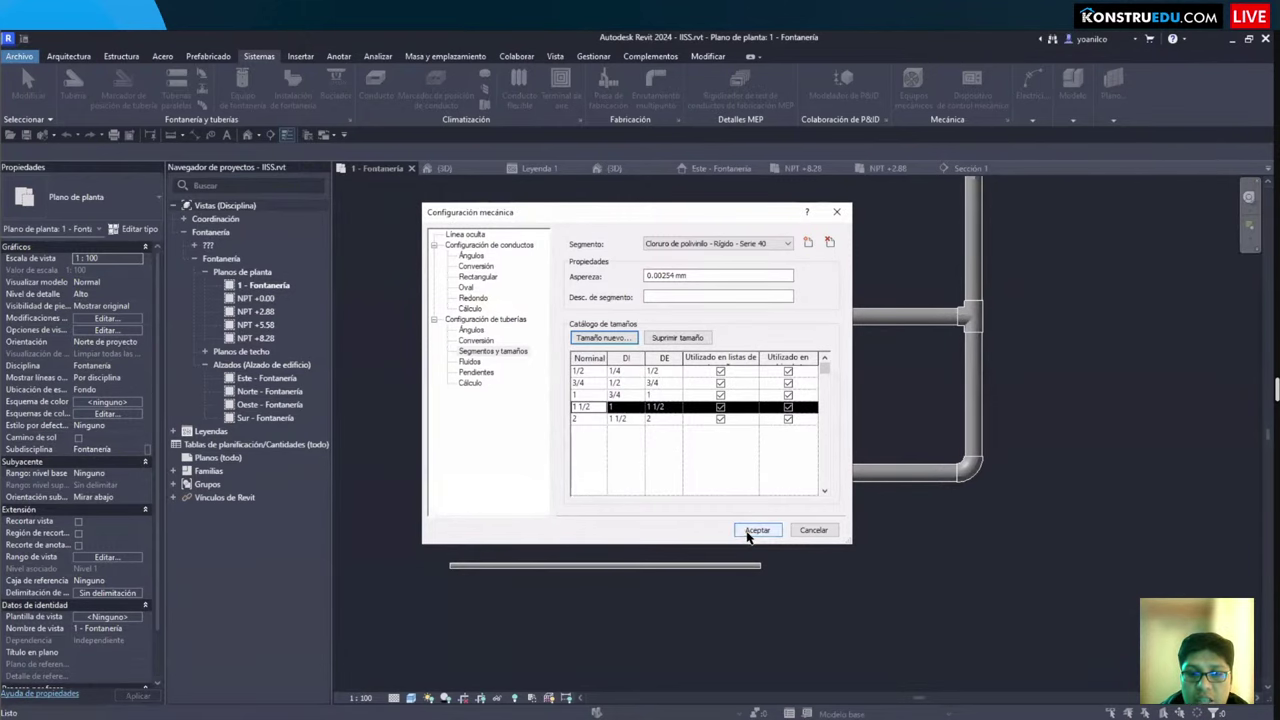
{"action": "left_click", "coordinate": [751, 531]}
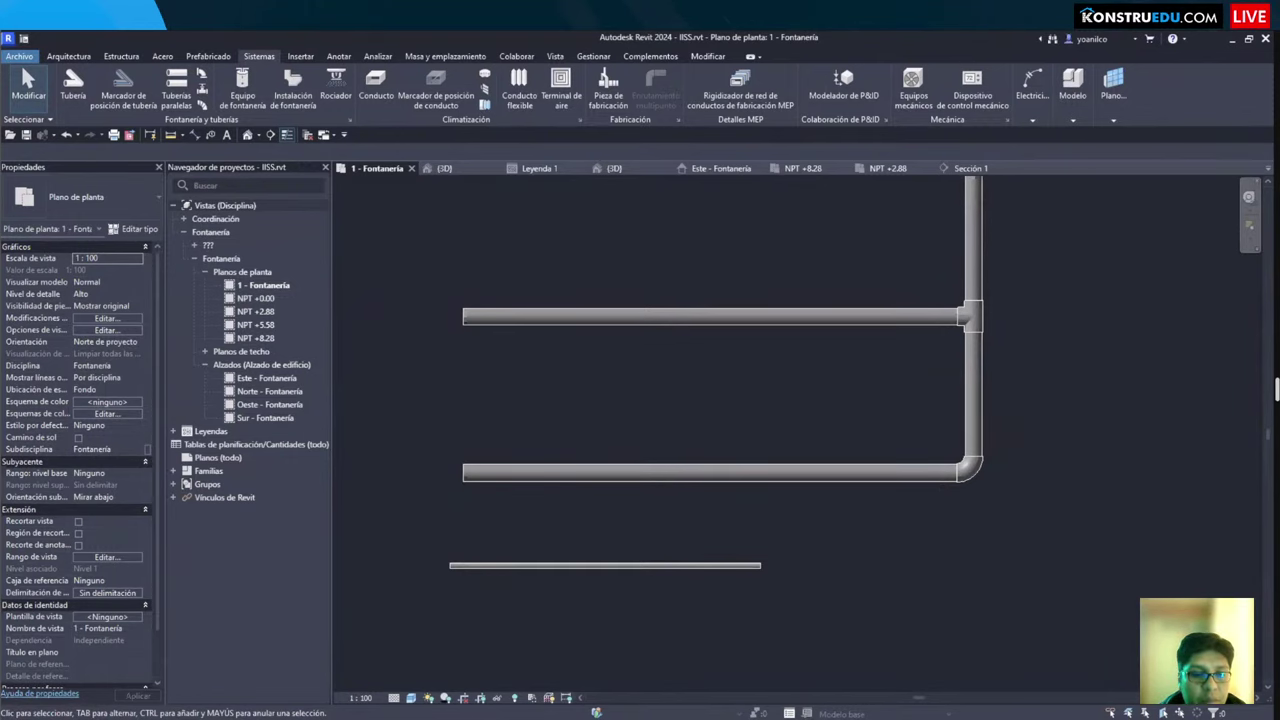
Step: In Edge, search 'bim pavco' and open the Pavco Wavin BIM library site
{"action": "key", "text": "alt+Tab"}
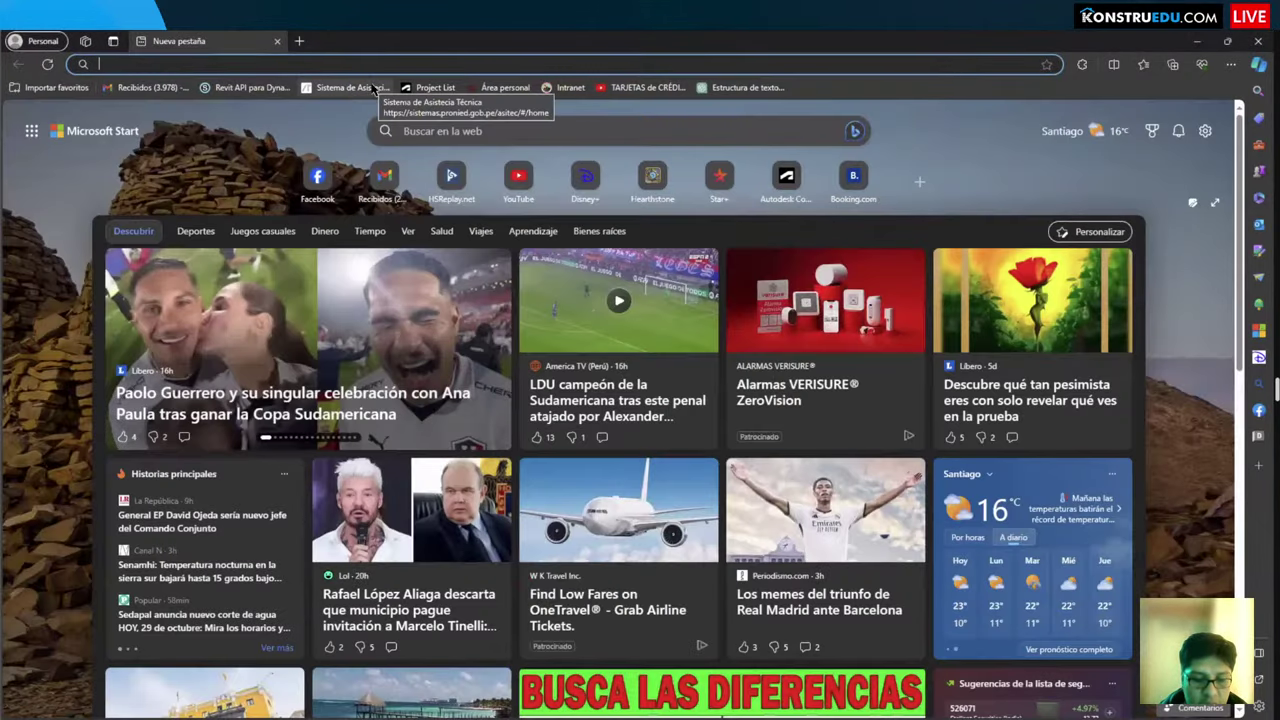
{"action": "type", "text": "bim pavco"}
{"action": "key", "text": "Return"}
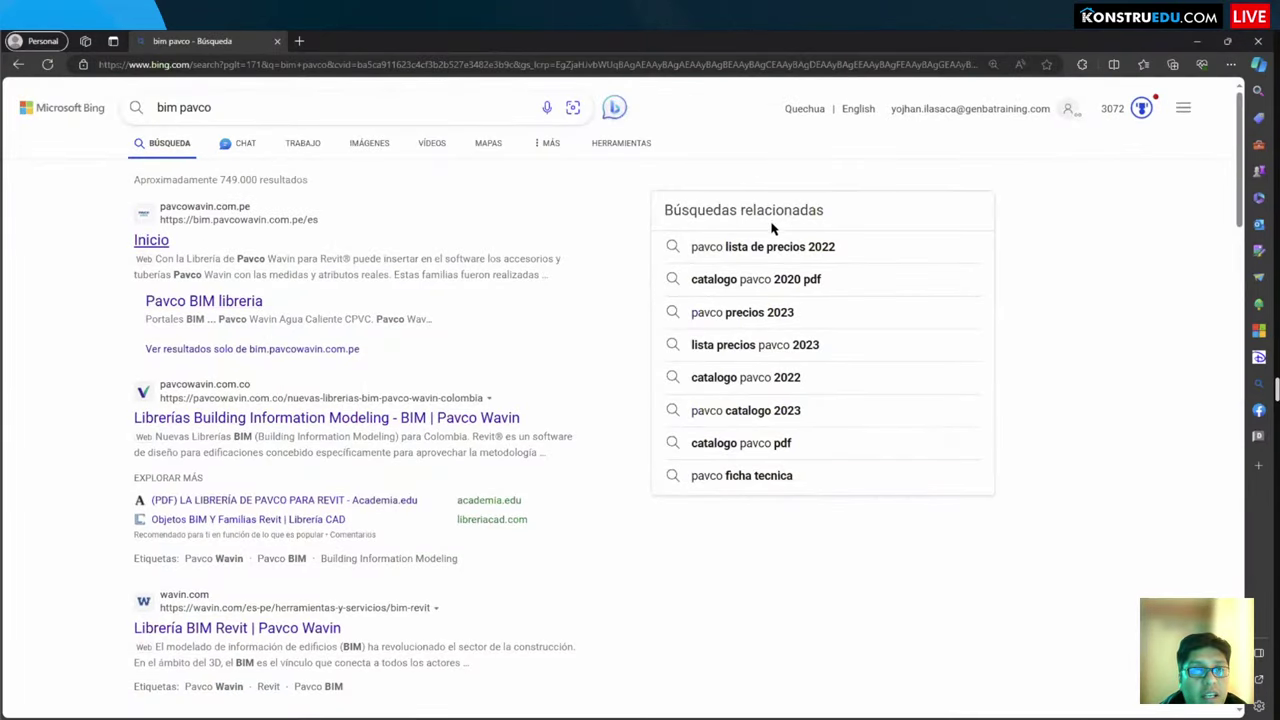
{"action": "left_click", "coordinate": [151, 240]}
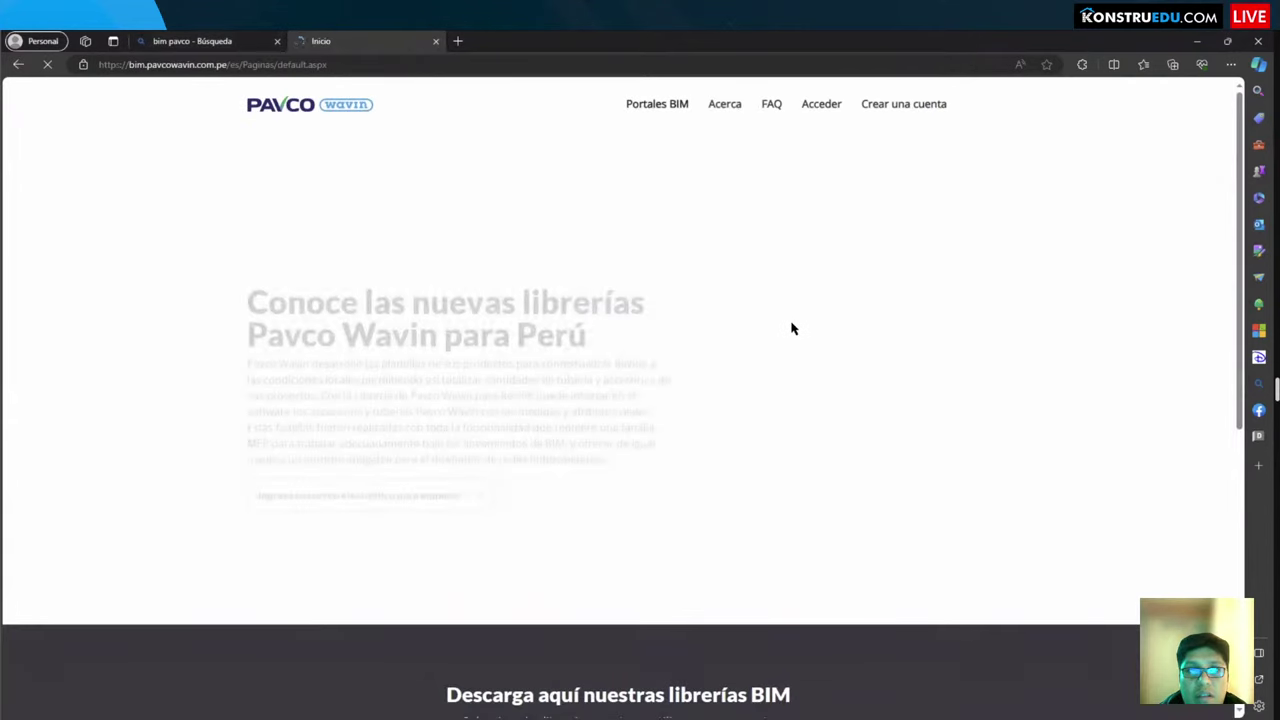
Step: Highlight the Portales BIM country portals, from Argentina to Colombia, then return to Revit
{"action": "mouse_move", "coordinate": [645, 113]}
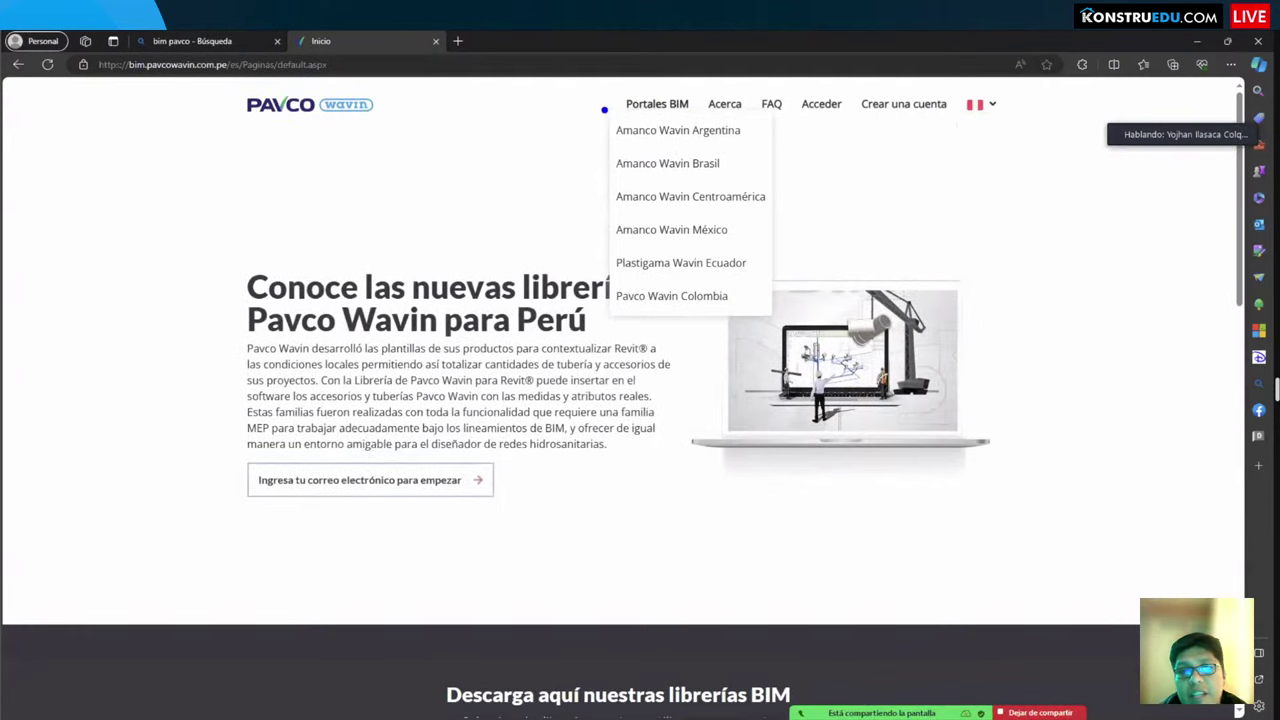
{"action": "left_click_drag", "start_coordinate": [604, 109], "coordinate": [778, 318]}
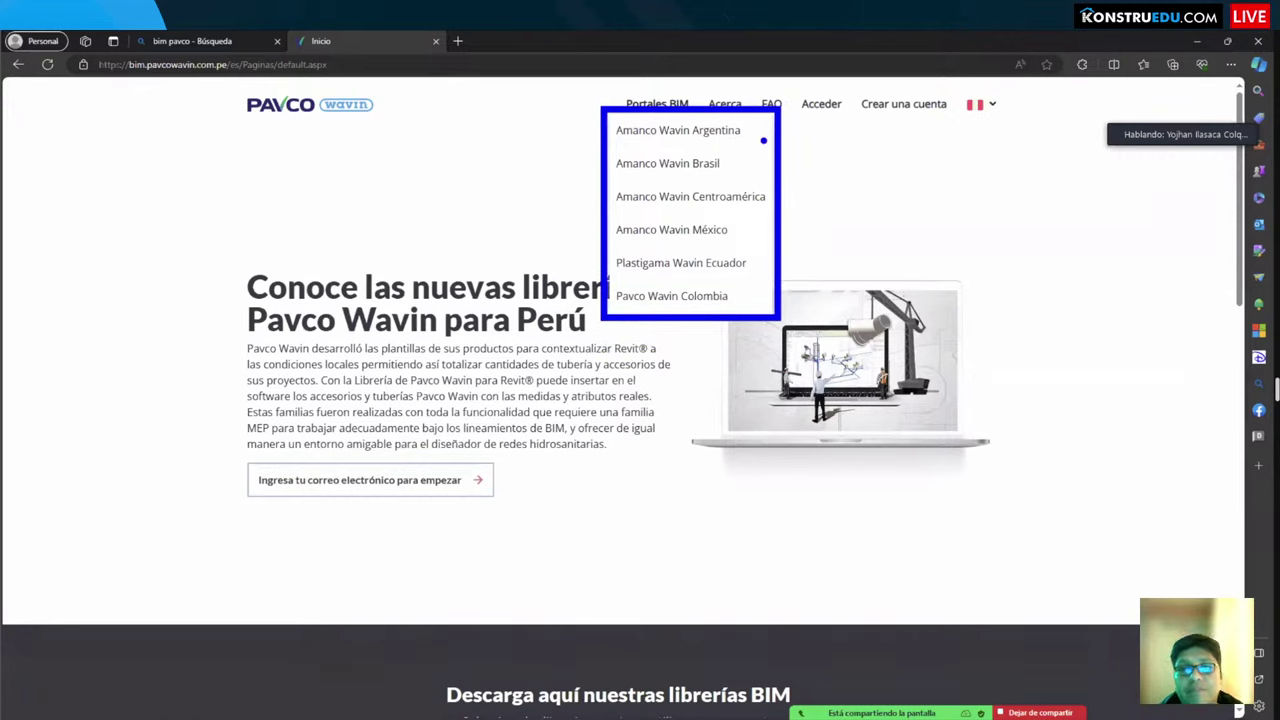
{"action": "left_click_drag", "start_coordinate": [762, 132], "coordinate": [843, 132]}
{"action": "left_click_drag", "start_coordinate": [756, 160], "coordinate": [828, 161]}
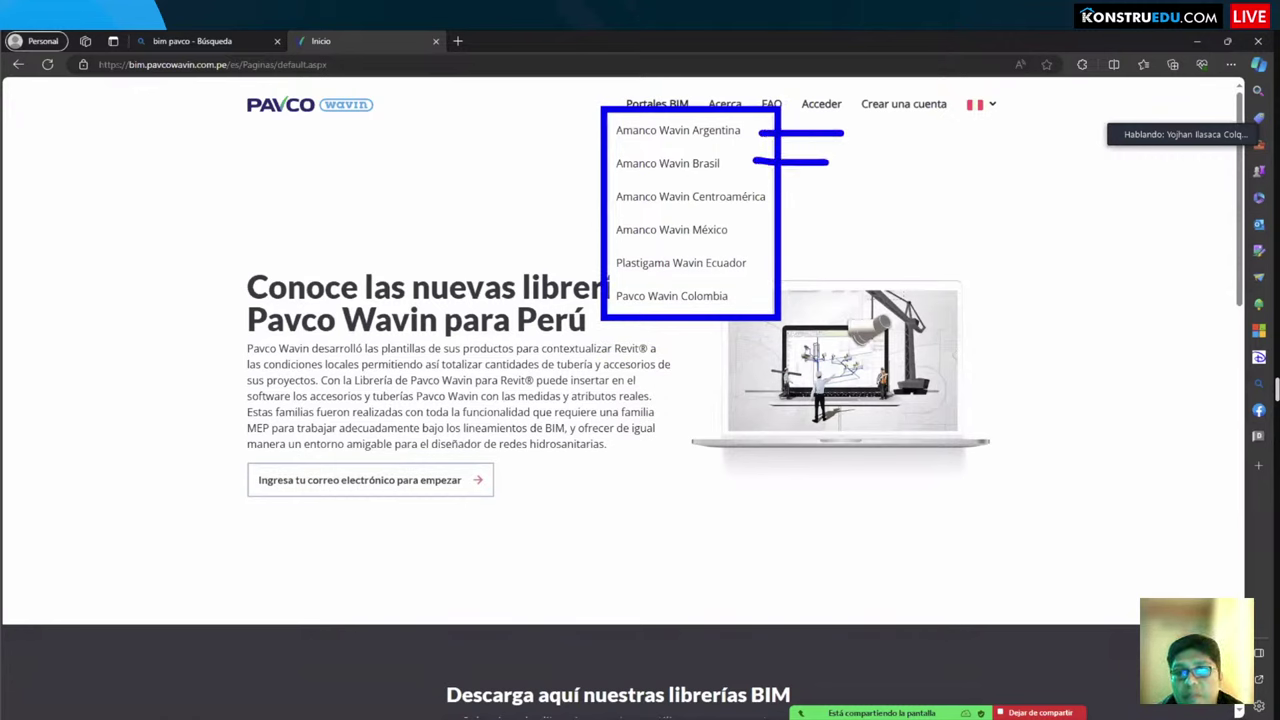
{"action": "left_click_drag", "start_coordinate": [766, 197], "coordinate": [830, 198]}
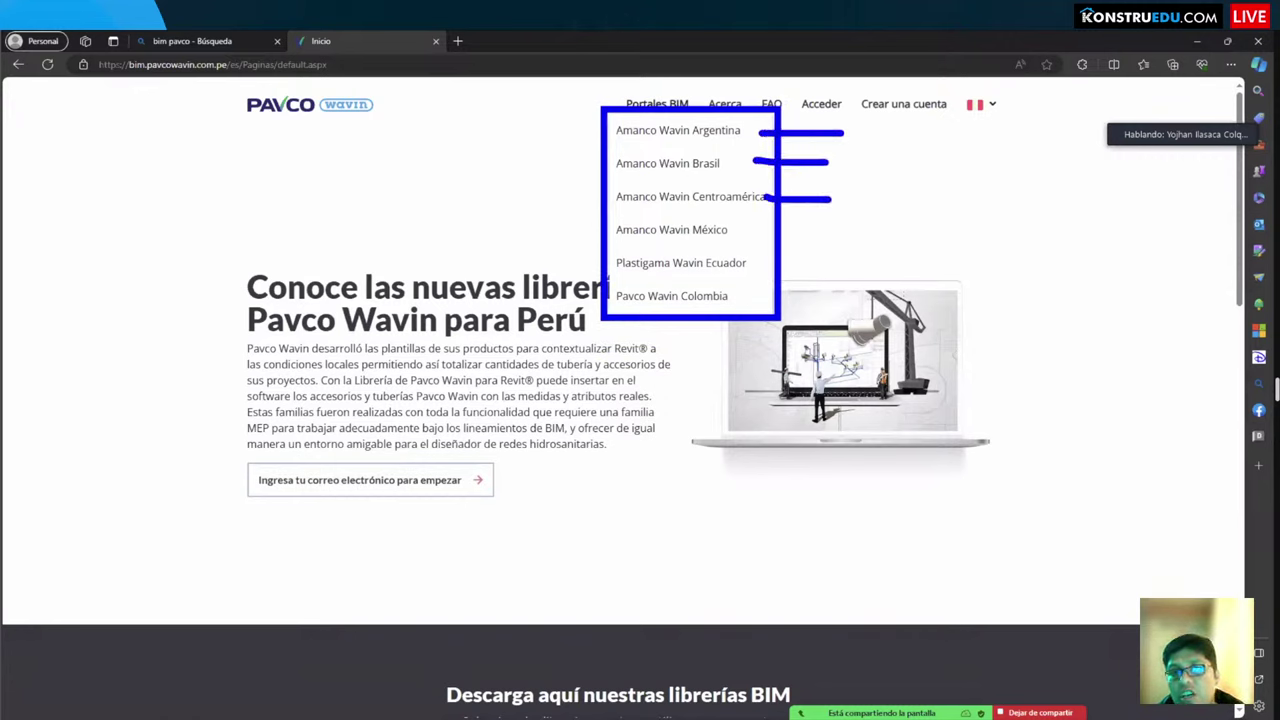
{"action": "left_click_drag", "start_coordinate": [752, 228], "coordinate": [826, 224]}
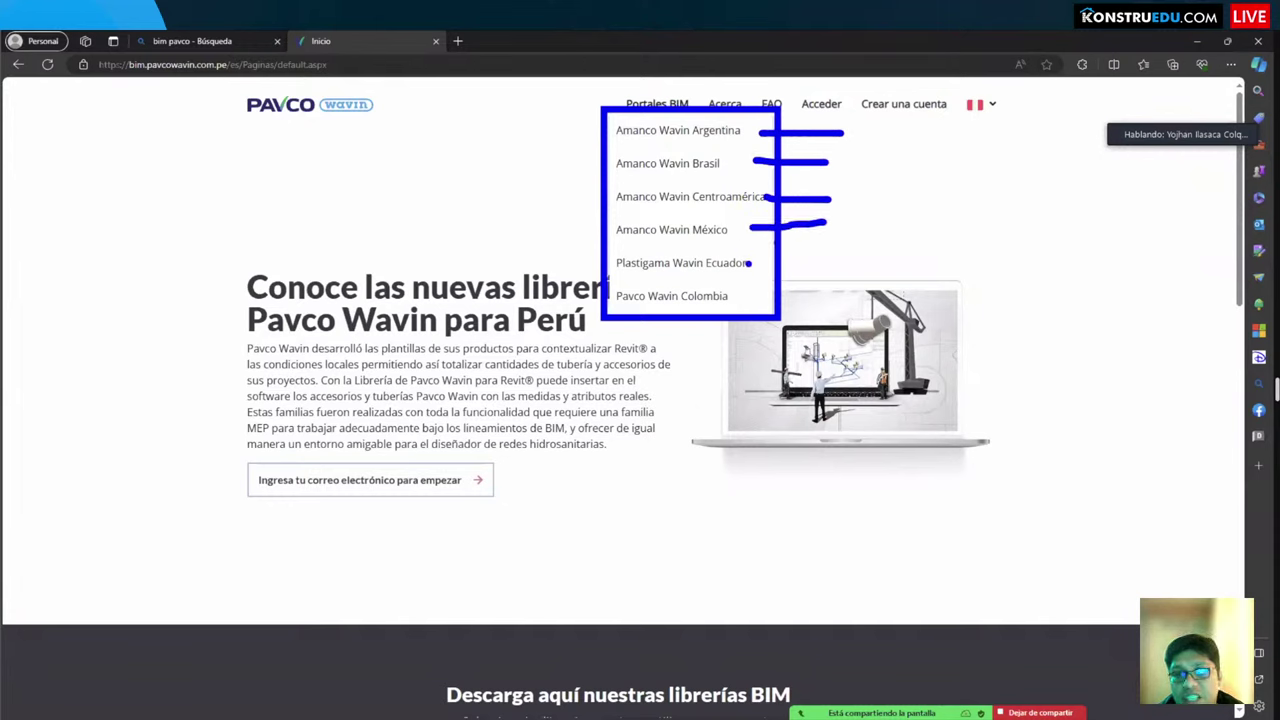
{"action": "left_click_drag", "start_coordinate": [748, 263], "coordinate": [818, 255]}
{"action": "left_click_drag", "start_coordinate": [754, 296], "coordinate": [820, 297]}
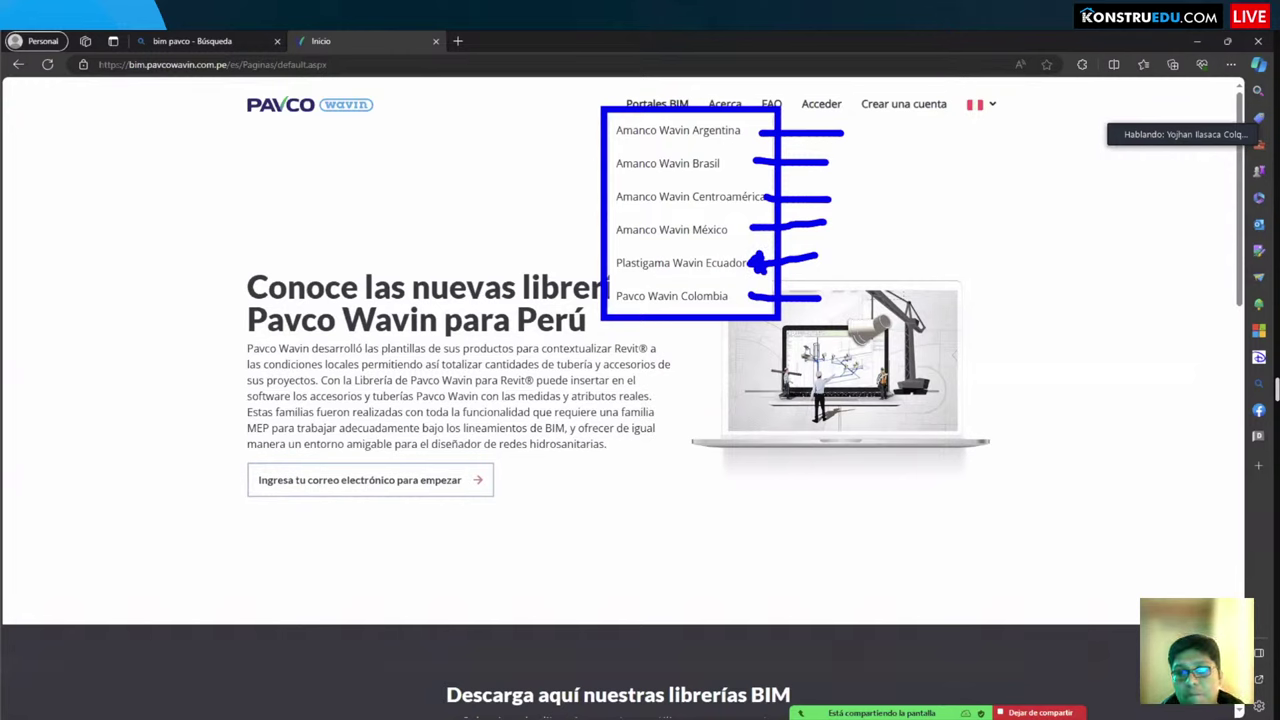
{"action": "key", "text": "Escape"}
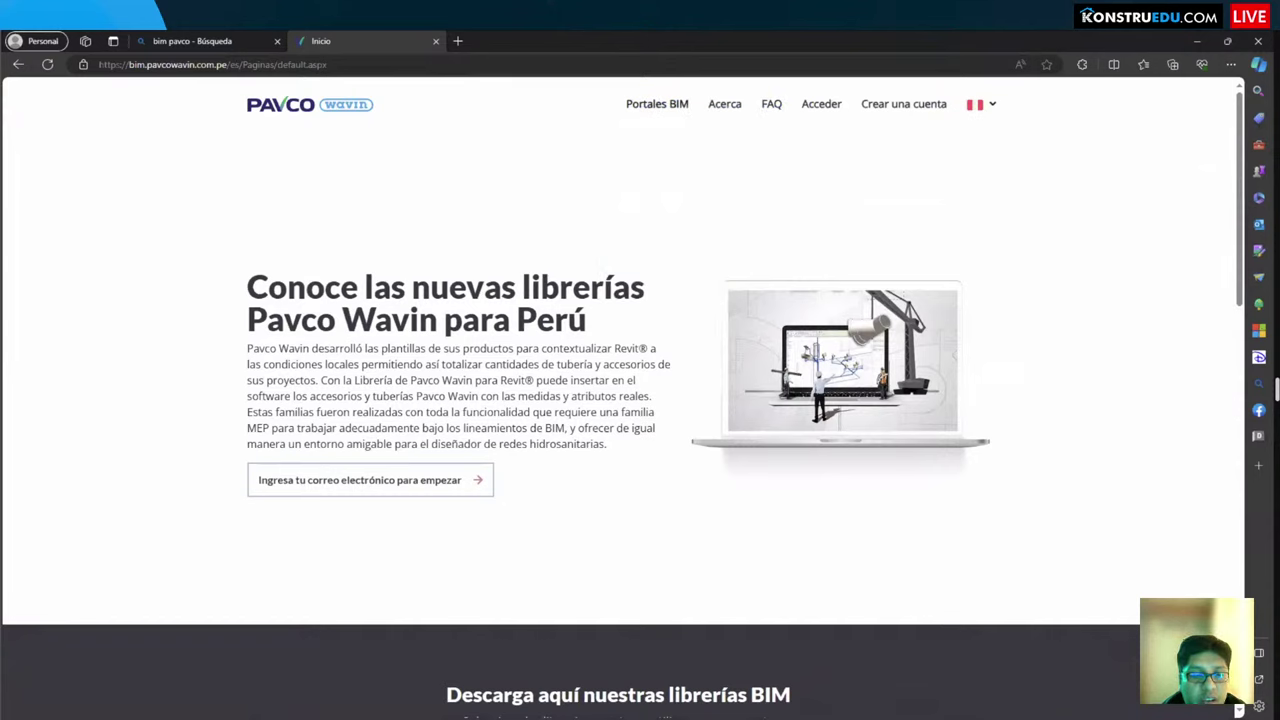
{"action": "key", "text": "alt+Tab"}
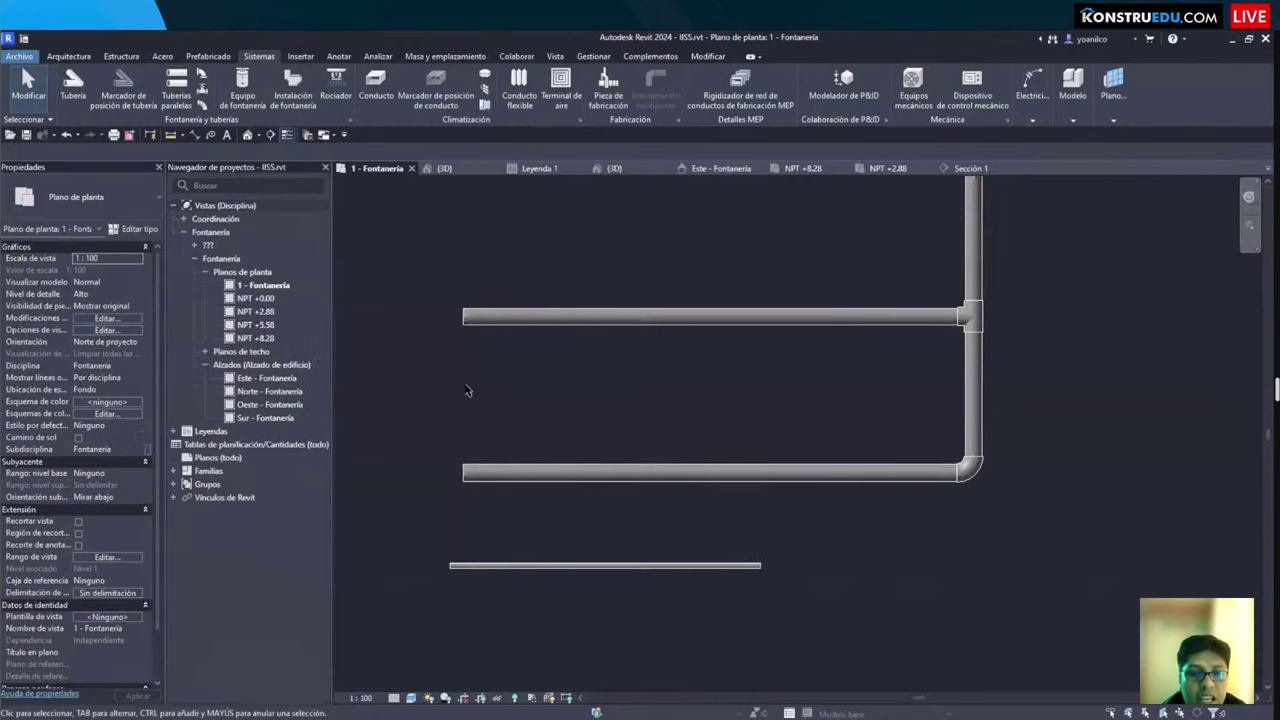
{"action": "scroll", "coordinate": [517, 420], "scroll_direction": "down", "scroll_amount": 5}
{"action": "scroll", "coordinate": [593, 392], "scroll_direction": "up", "scroll_amount": 3}
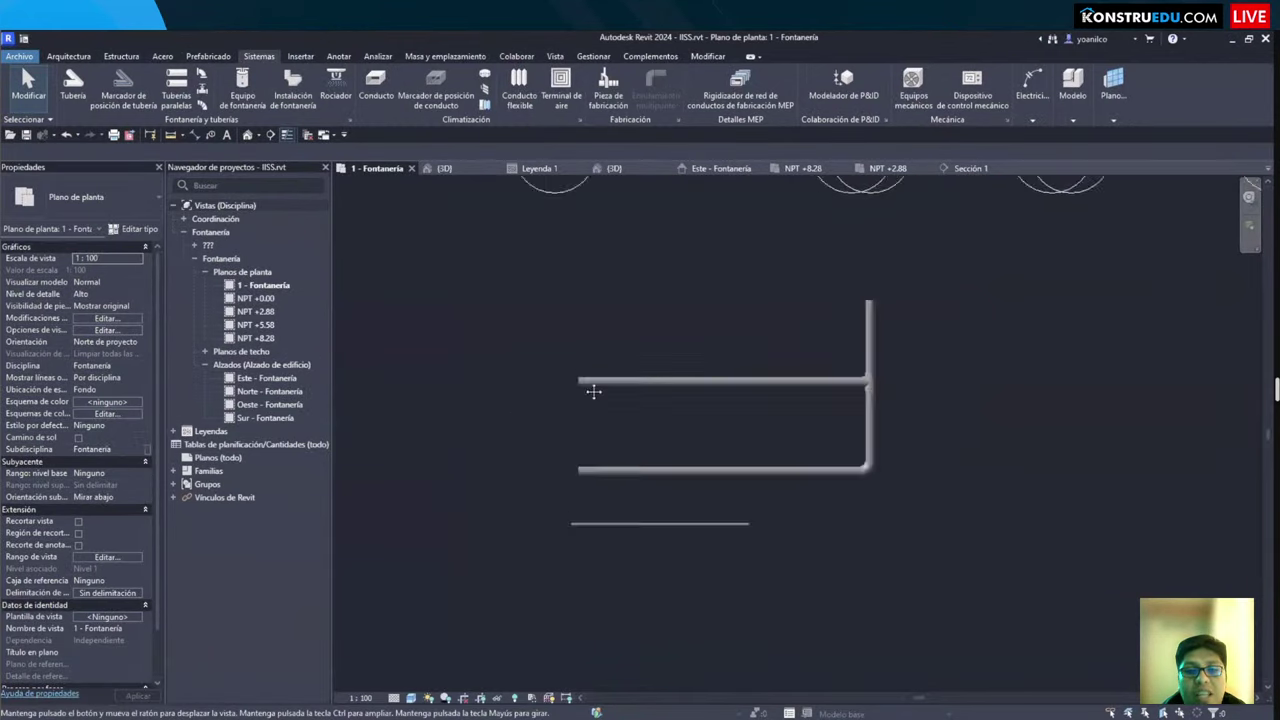
{"action": "scroll", "coordinate": [608, 428], "scroll_direction": "down", "scroll_amount": 3}
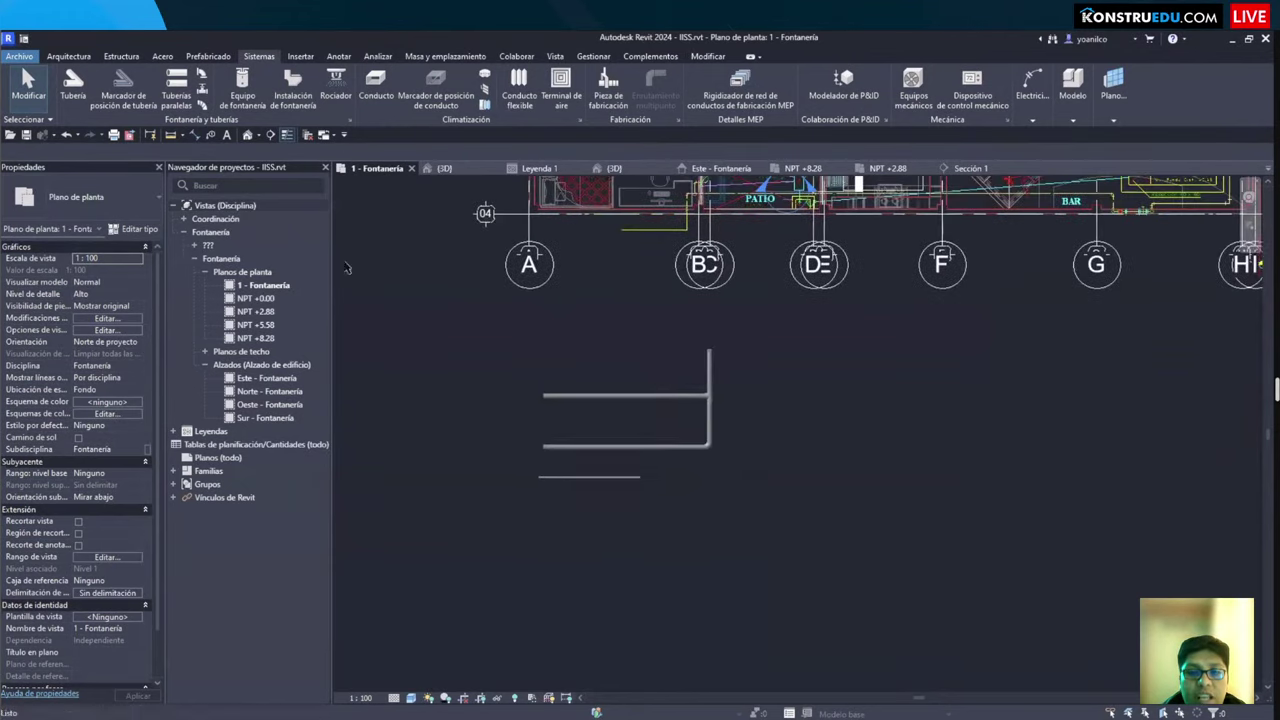
{"action": "left_click", "coordinate": [18, 56]}
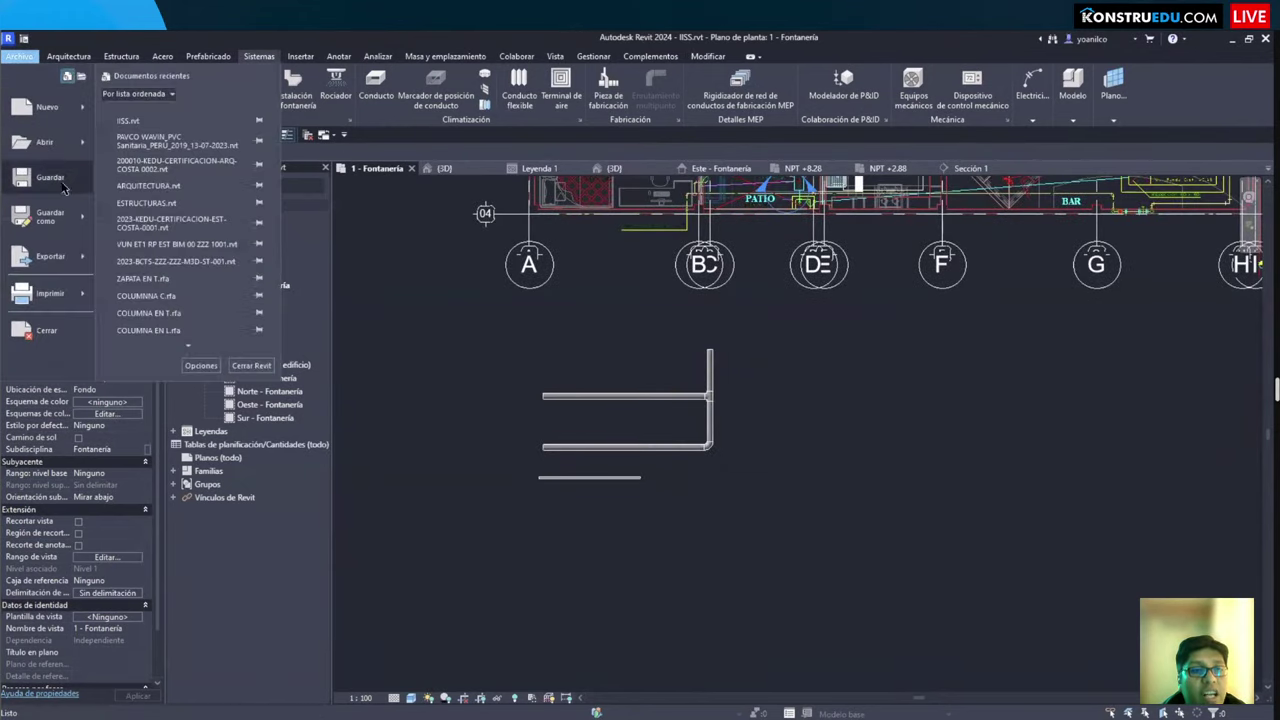
{"action": "mouse_move", "coordinate": [78, 226]}
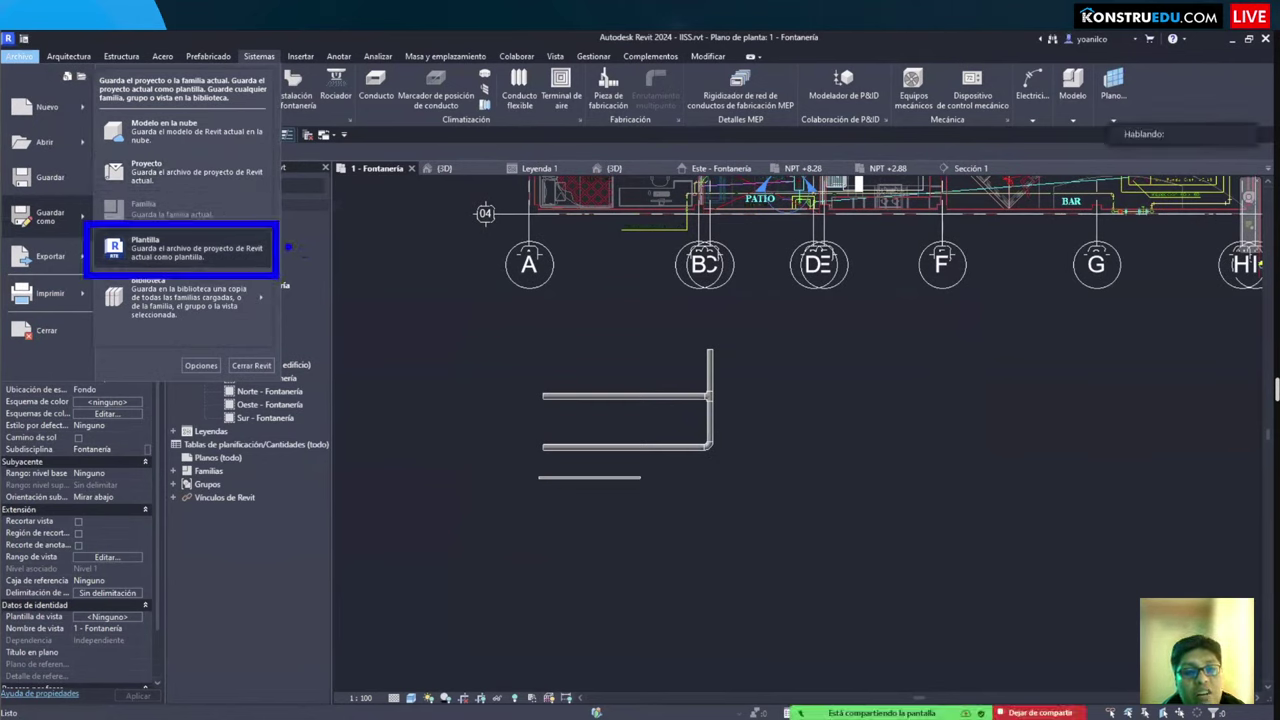
{"action": "left_click_drag", "start_coordinate": [288, 247], "coordinate": [492, 331]}
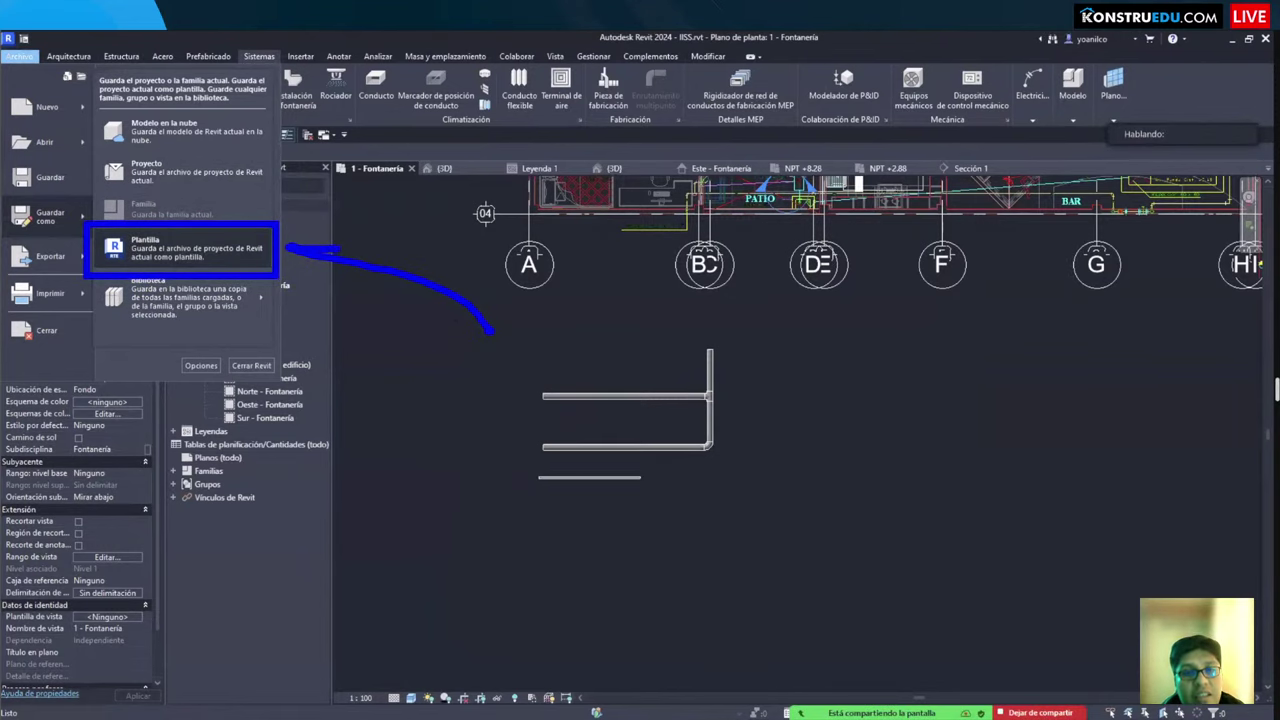
{"action": "left_click_drag", "start_coordinate": [325, 265], "coordinate": [300, 250]}
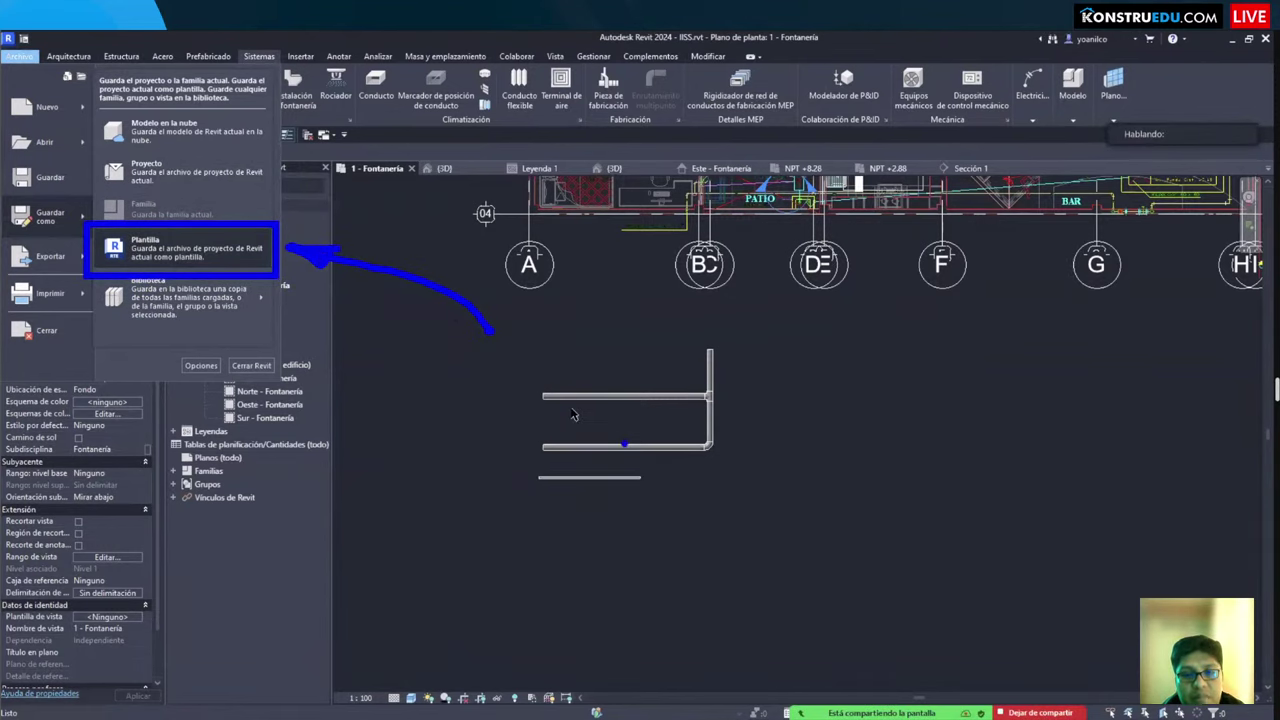
{"action": "left_click", "coordinate": [523, 414]}
{"action": "scroll", "coordinate": [516, 408], "scroll_direction": "down", "scroll_amount": 2}
{"action": "scroll", "coordinate": [560, 420], "scroll_direction": "up", "scroll_amount": 5}
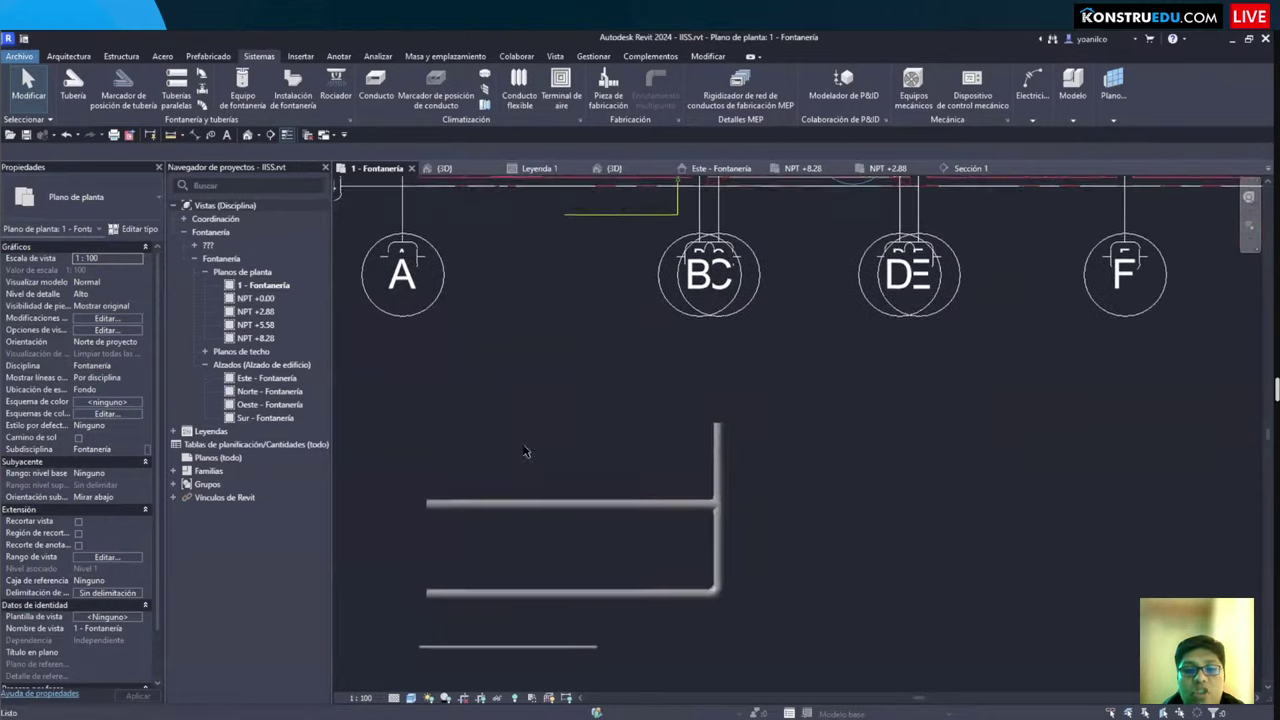
{"action": "middle_click_drag", "start_coordinate": [523, 451], "coordinate": [563, 420]}
{"action": "middle_click_drag", "start_coordinate": [477, 400], "coordinate": [509, 338]}
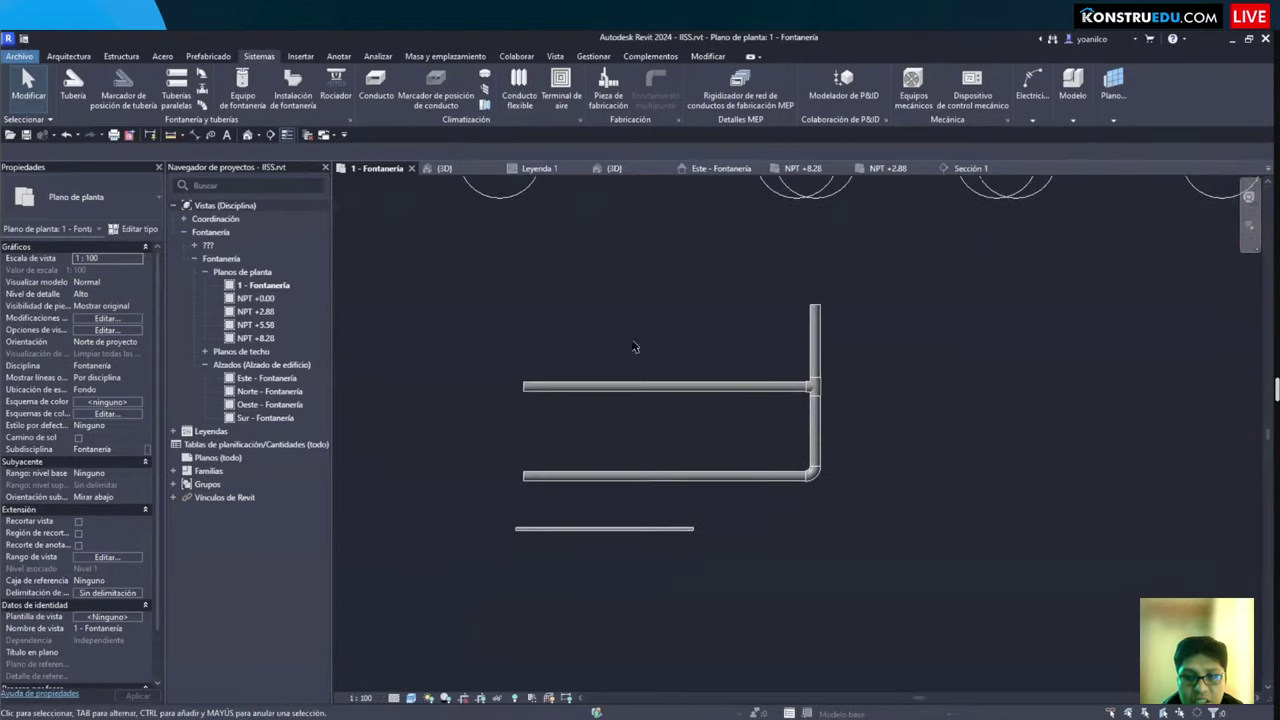
{"action": "middle_click_drag", "start_coordinate": [634, 347], "coordinate": [555, 406]}
{"action": "left_click", "coordinate": [556, 444]}
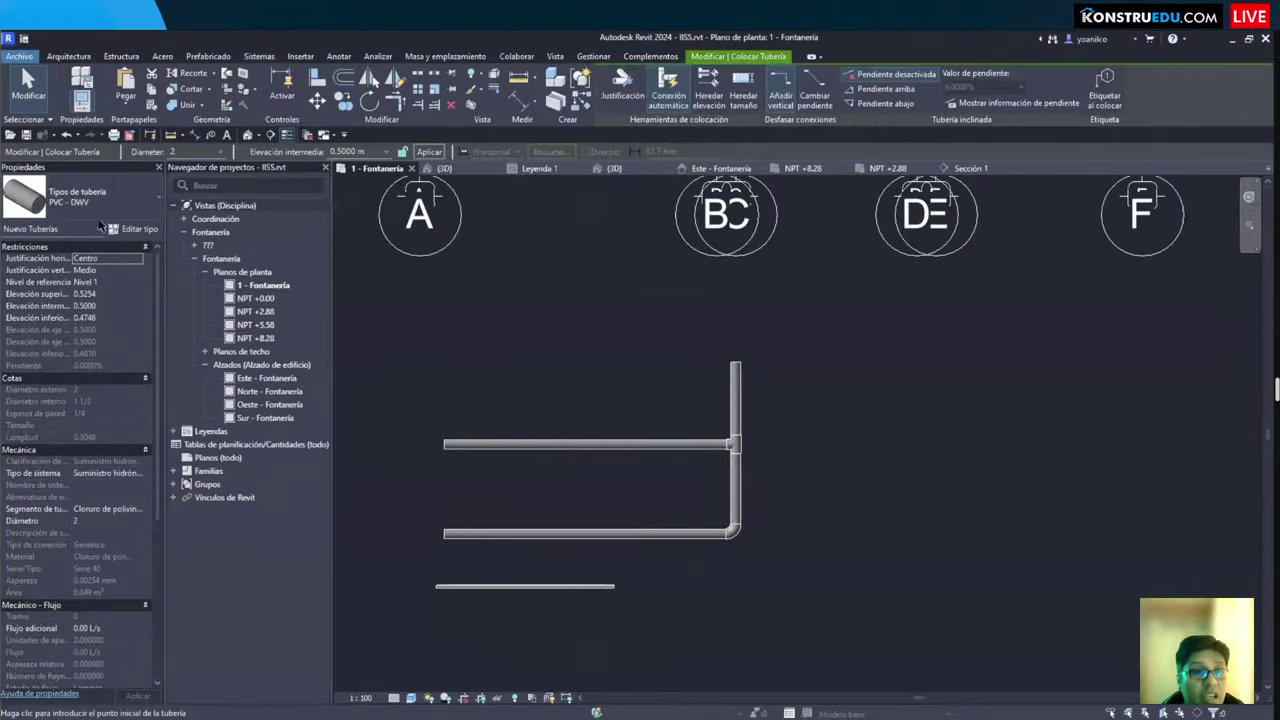
{"action": "left_click", "coordinate": [568, 352]}
{"action": "scroll", "coordinate": [560, 360], "scroll_direction": "down", "scroll_amount": 3}
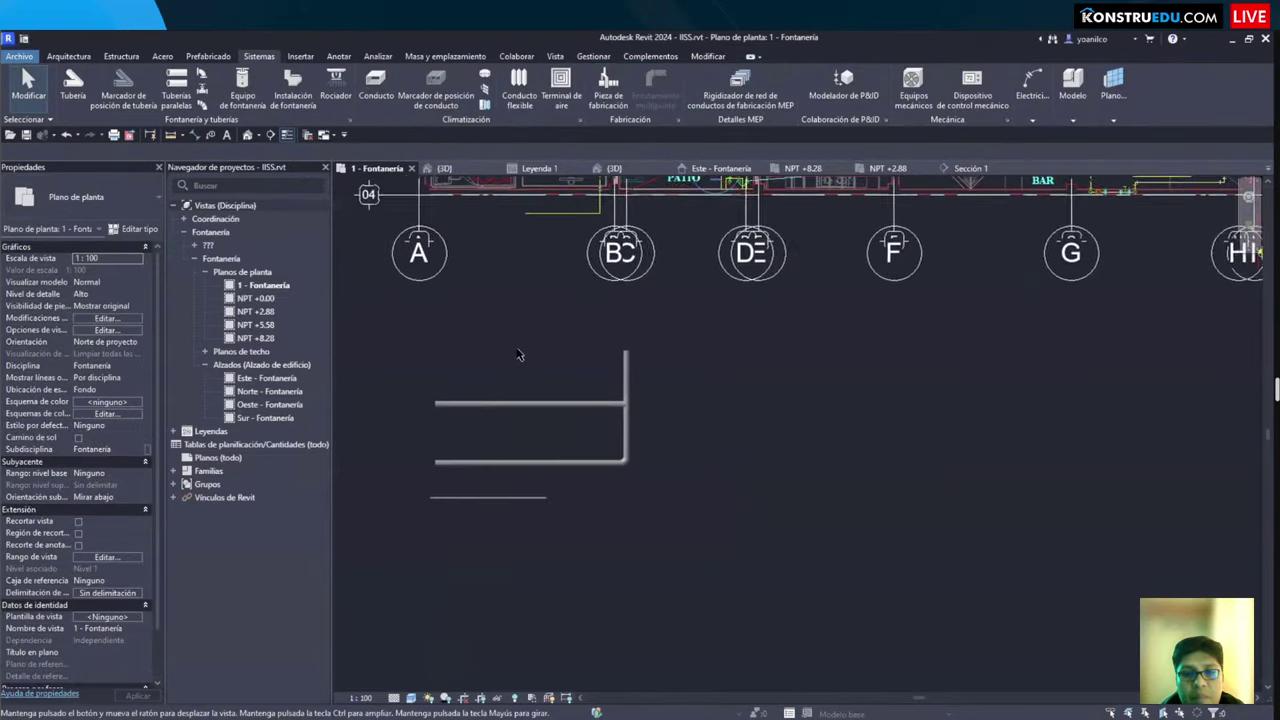
{"action": "left_click", "coordinate": [120, 208]}
{"action": "left_click", "coordinate": [140, 220]}
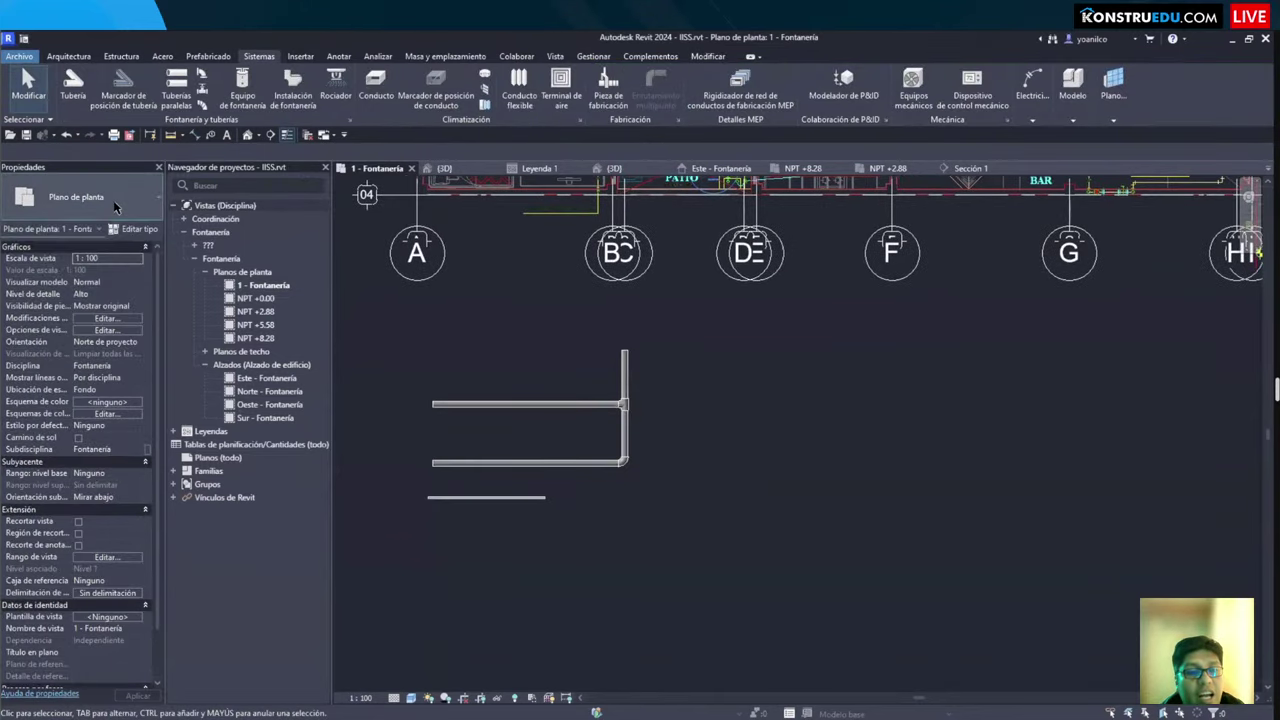
{"action": "left_click", "coordinate": [139, 202]}
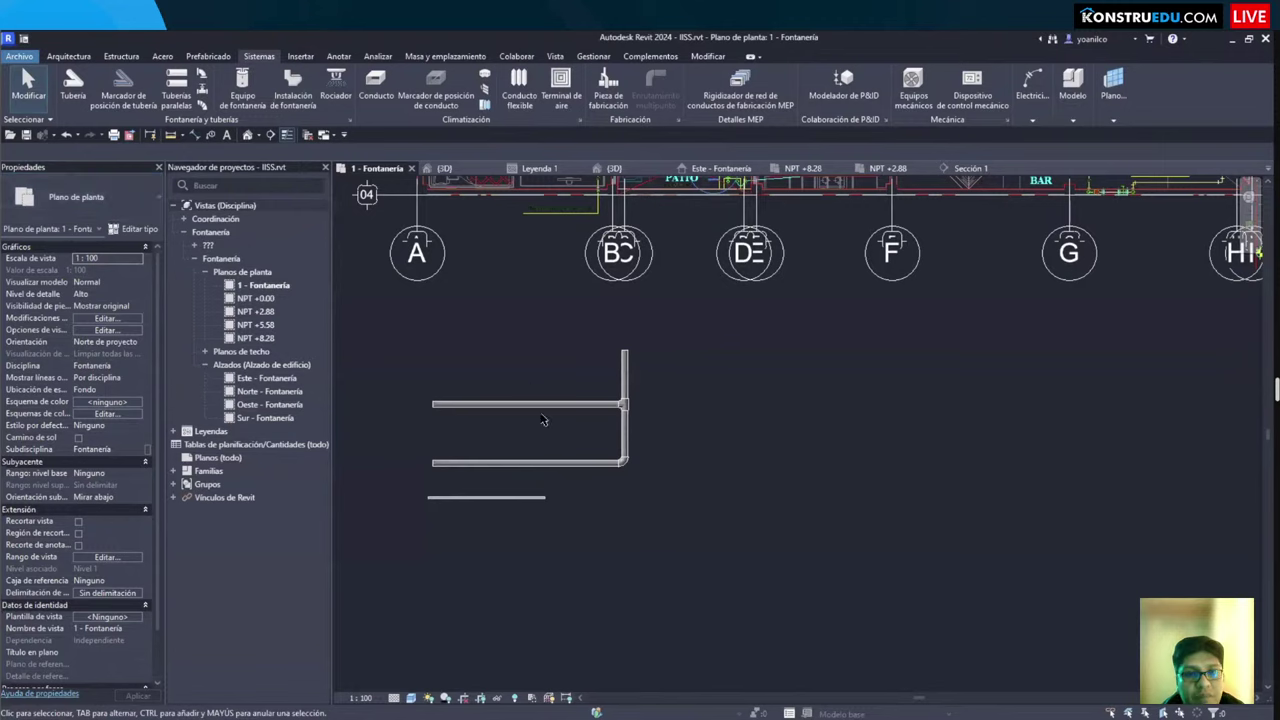
{"action": "scroll", "coordinate": [592, 500], "scroll_direction": "down", "scroll_amount": 2}
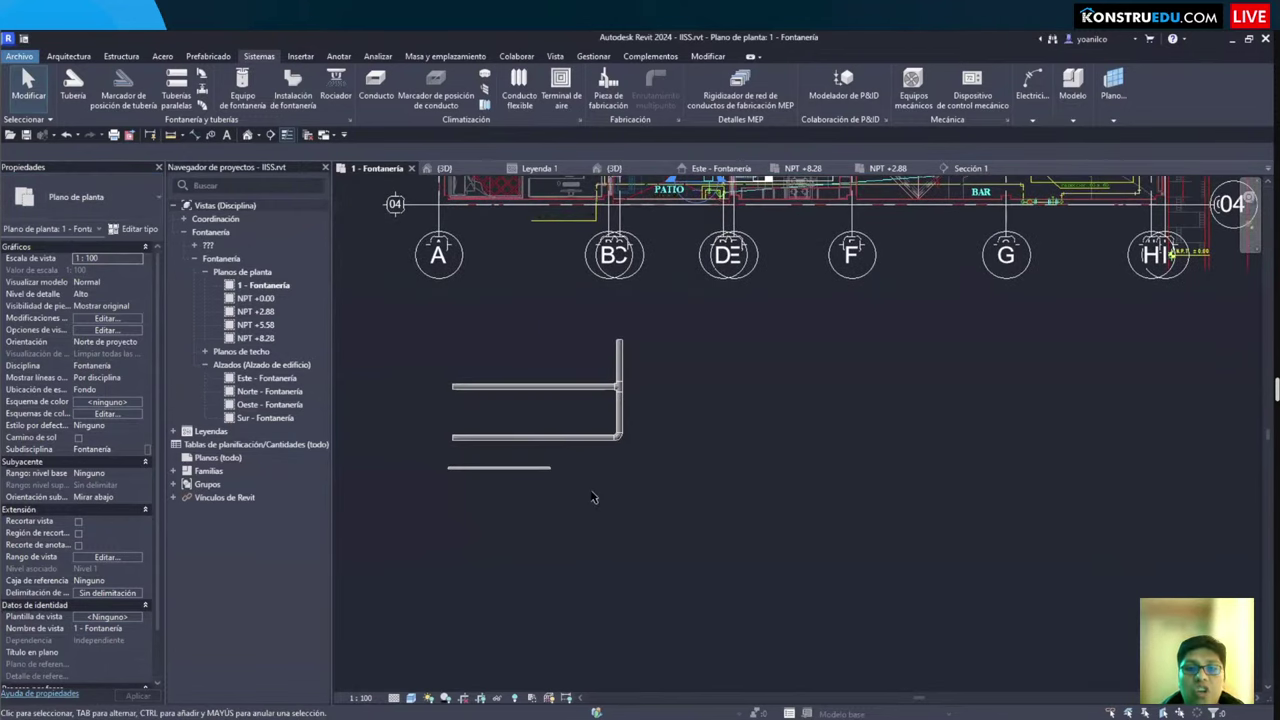
{"action": "middle_click_drag", "start_coordinate": [663, 318], "coordinate": [611, 384]}
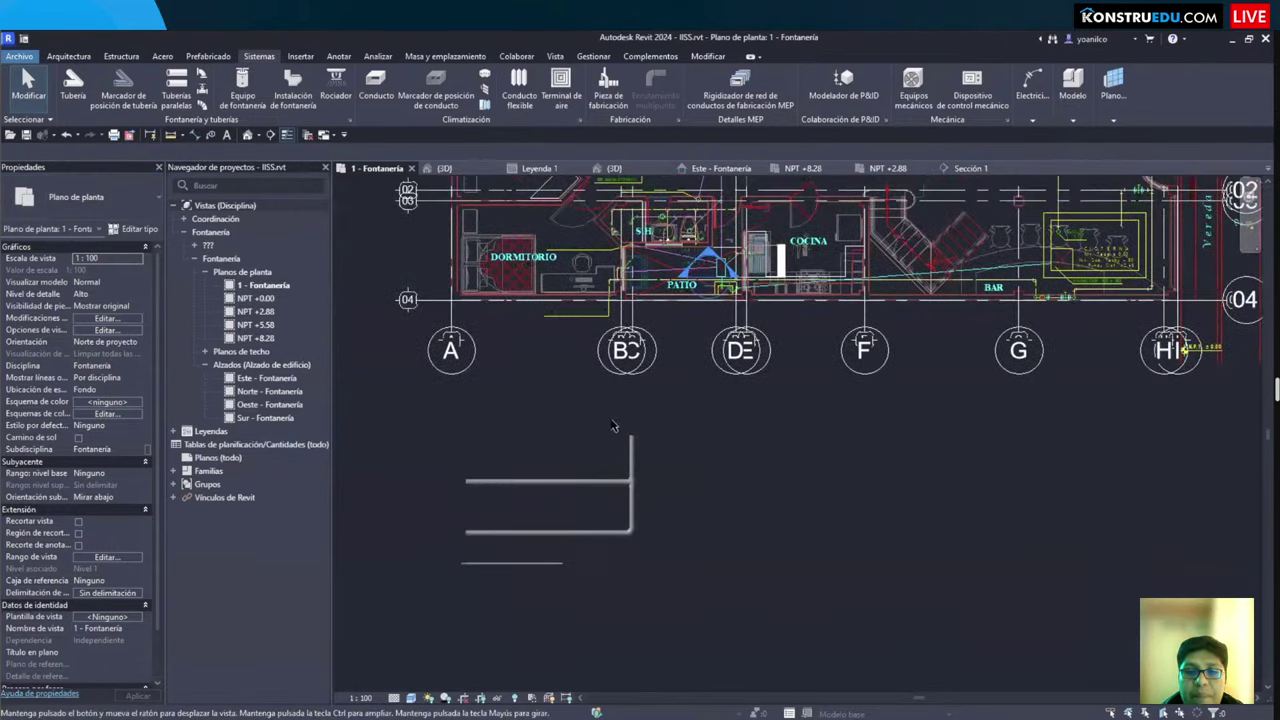
{"action": "scroll", "coordinate": [612, 405], "scroll_direction": "up", "scroll_amount": 3}
{"action": "scroll", "coordinate": [610, 402], "scroll_direction": "up", "scroll_amount": 4}
{"action": "middle_click_drag", "start_coordinate": [900, 400], "coordinate": [806, 388]}
{"action": "middle_click_drag", "start_coordinate": [683, 495], "coordinate": [645, 424]}
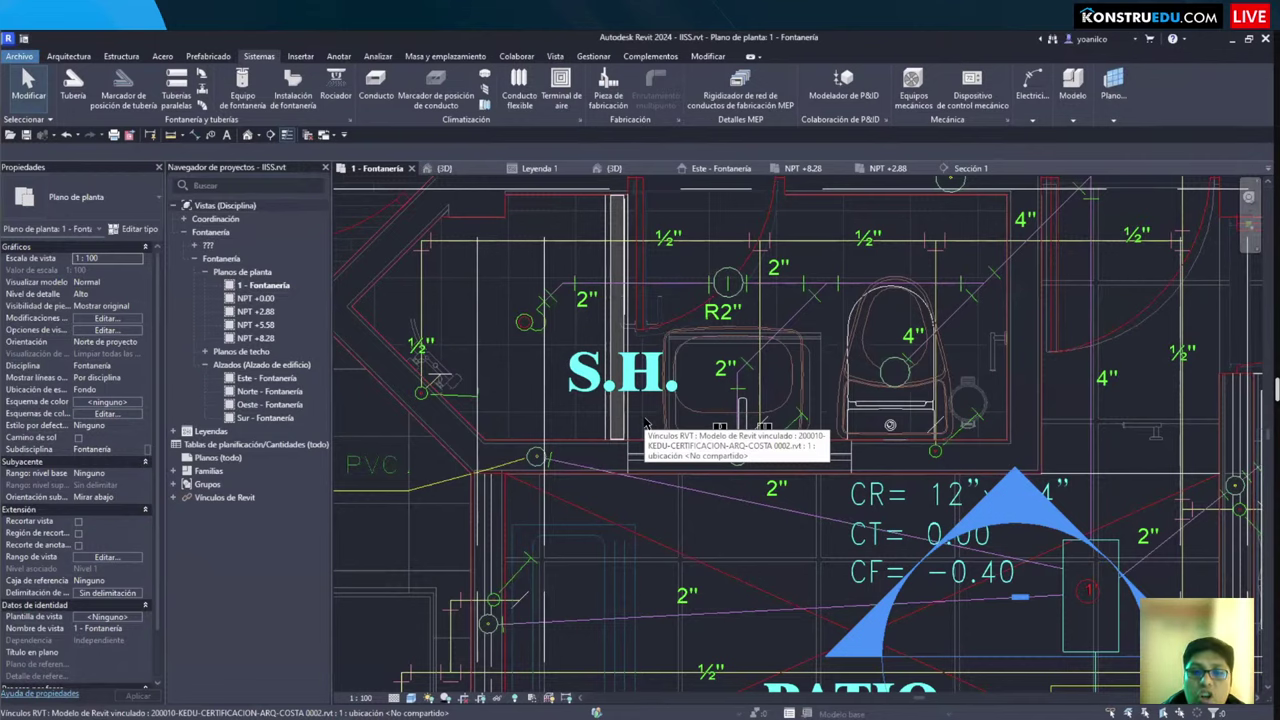
{"action": "middle_click_drag", "start_coordinate": [740, 435], "coordinate": [677, 458]}
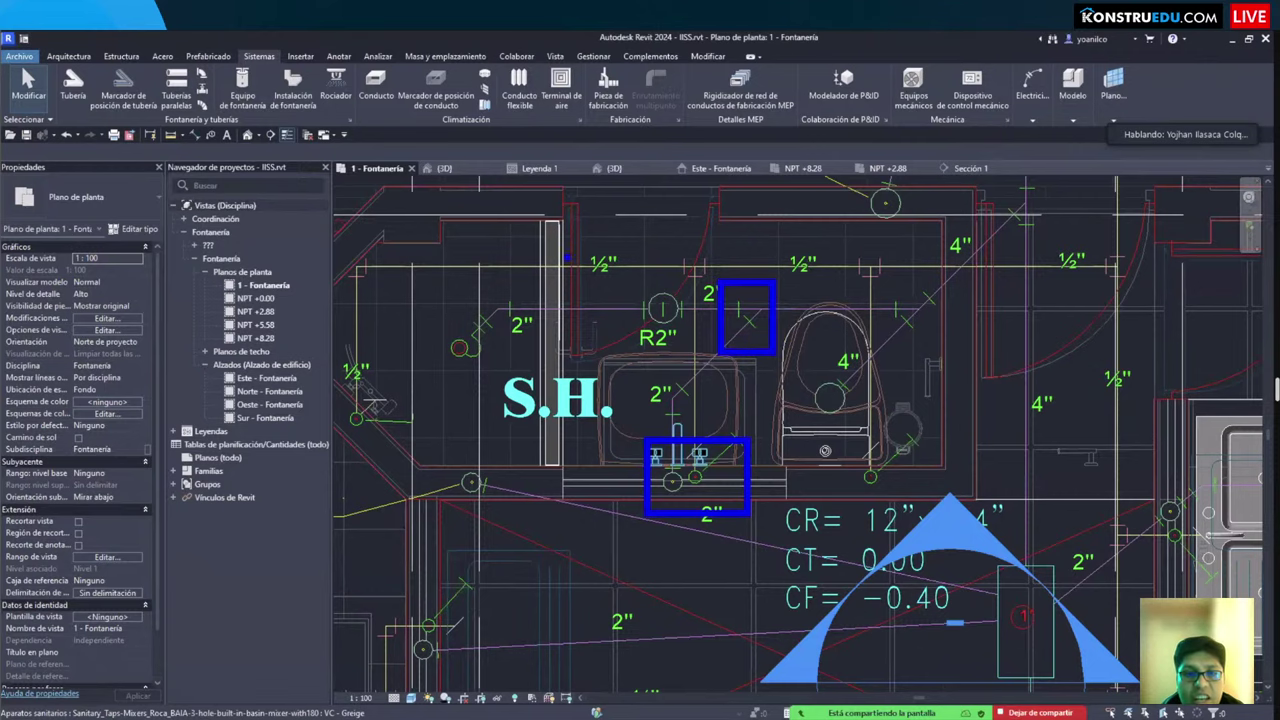
{"action": "scroll", "coordinate": [538, 400], "scroll_direction": "down", "scroll_amount": 2}
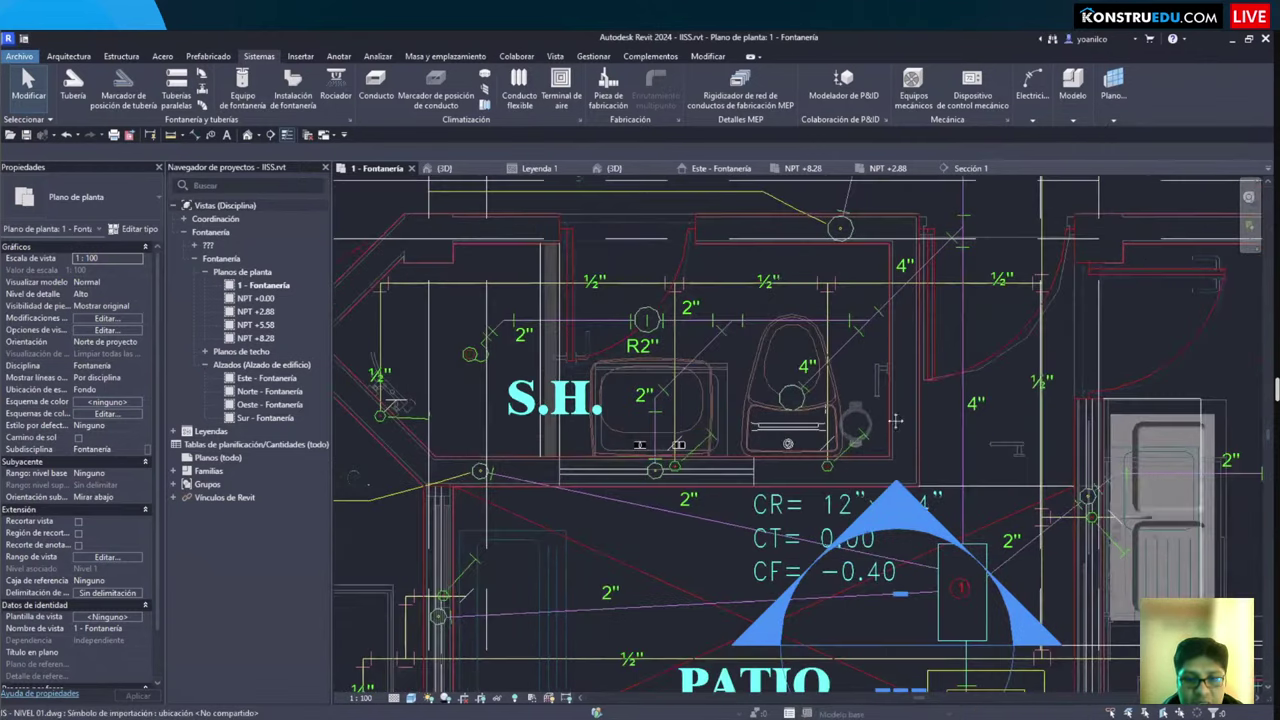
{"action": "mouse_move", "coordinate": [549, 461]}
{"action": "middle_mouse_down"}
{"action": "mouse_move", "coordinate": [655, 432]}
{"action": "mouse_move", "coordinate": [907, 484]}
{"action": "mouse_move", "coordinate": [895, 488]}
{"action": "middle_mouse_up"}
{"action": "scroll", "coordinate": [895, 488], "scroll_direction": "down", "scroll_amount": 2}
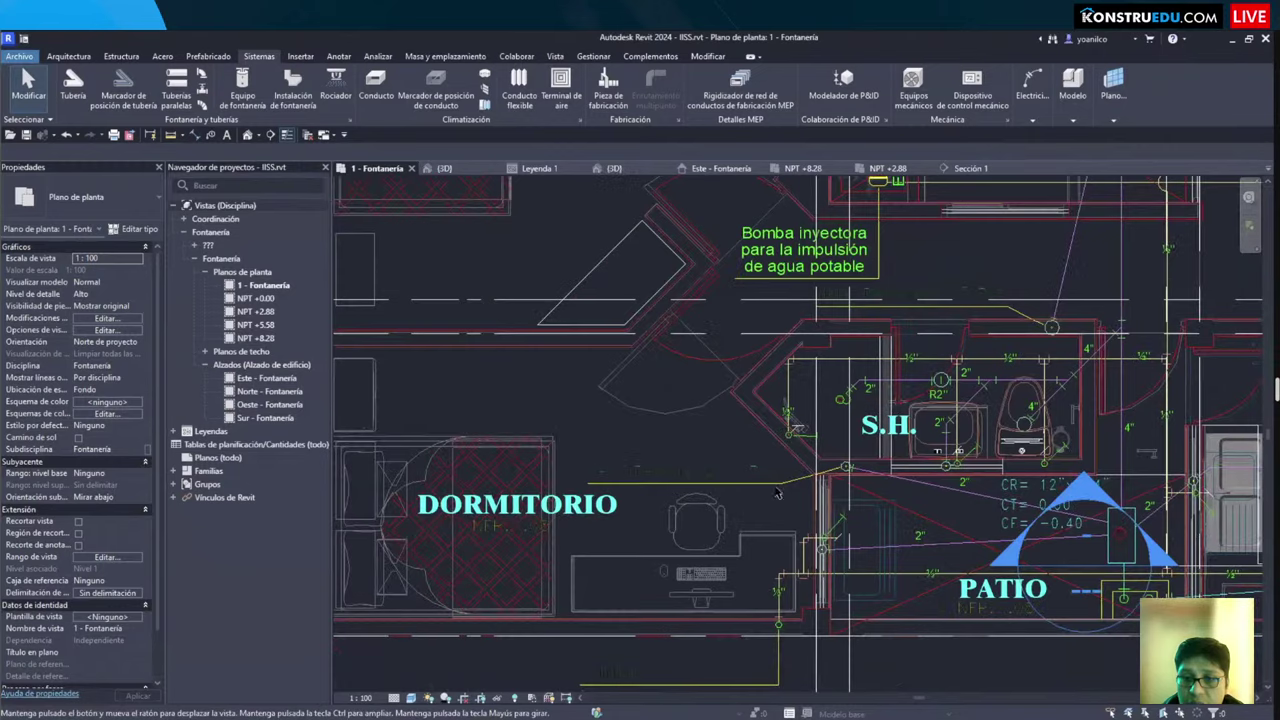
{"action": "scroll", "coordinate": [719, 471], "scroll_direction": "up", "scroll_amount": 2}
{"action": "middle_click_drag", "start_coordinate": [719, 471], "coordinate": [664, 478]}
{"action": "scroll", "coordinate": [664, 479], "scroll_direction": "down", "scroll_amount": 1}
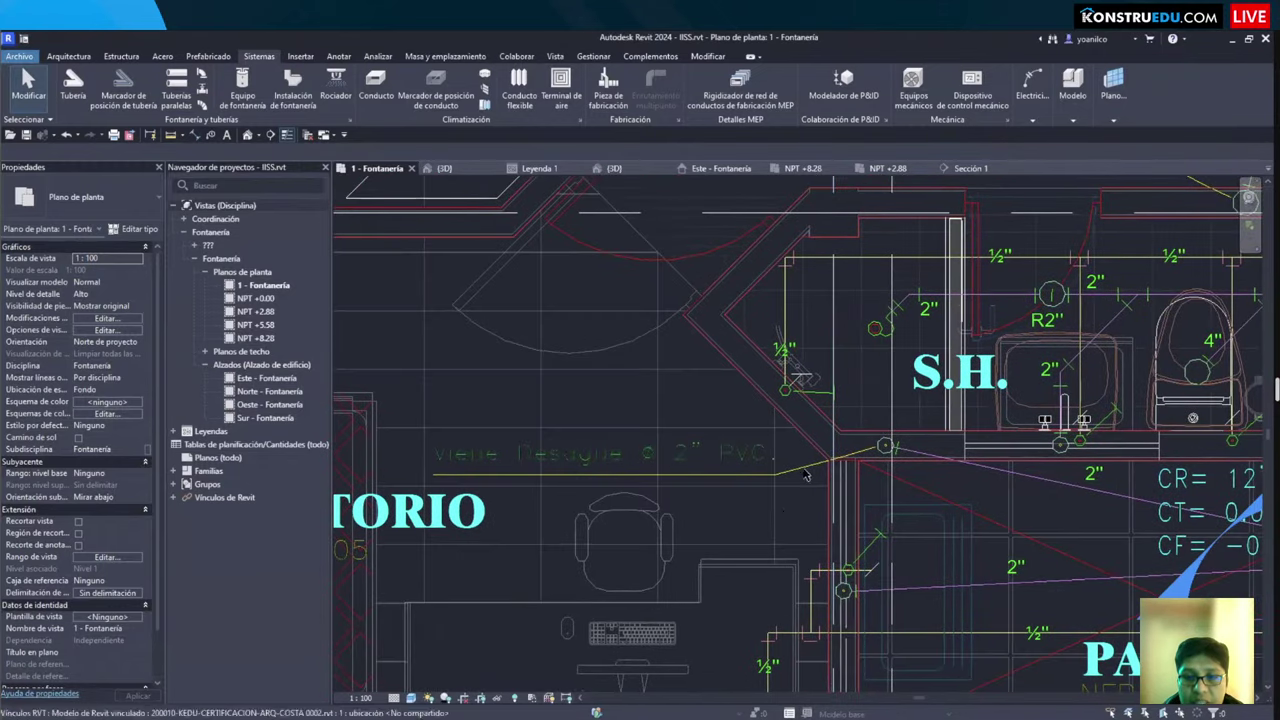
{"action": "middle_click_drag", "start_coordinate": [1040, 370], "coordinate": [852, 438]}
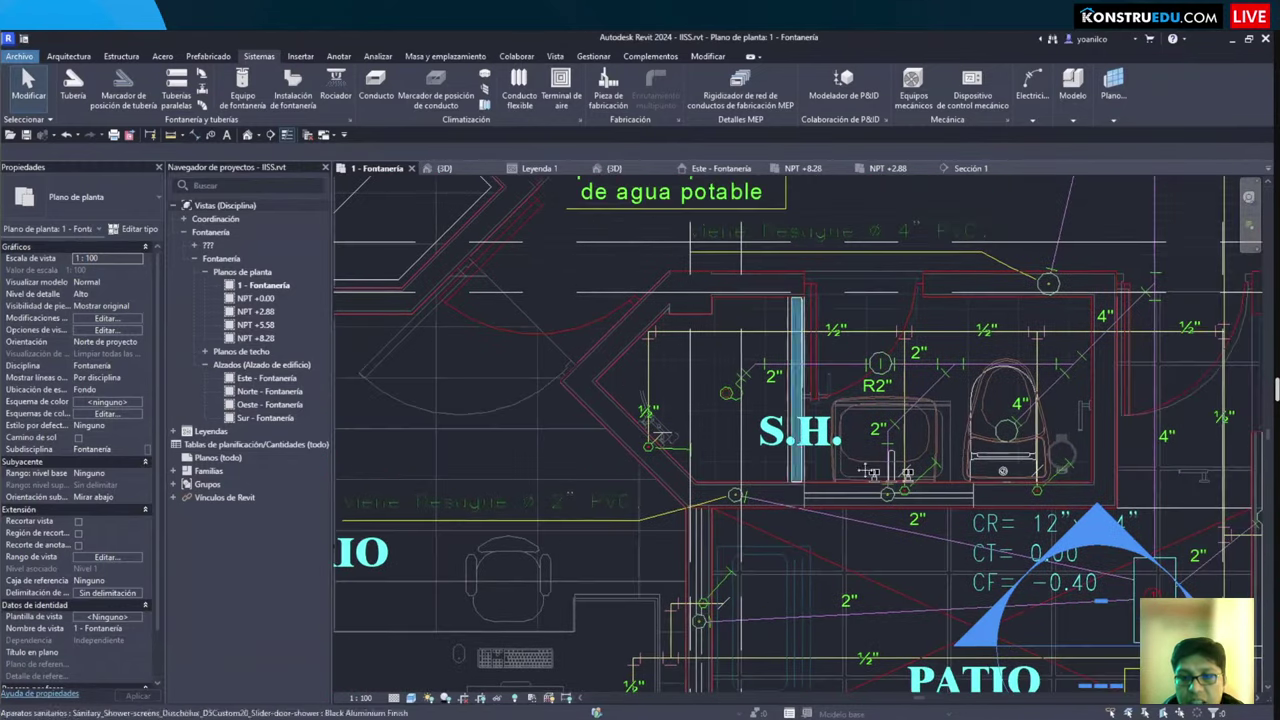
{"action": "middle_click_drag", "start_coordinate": [1055, 558], "coordinate": [740, 471]}
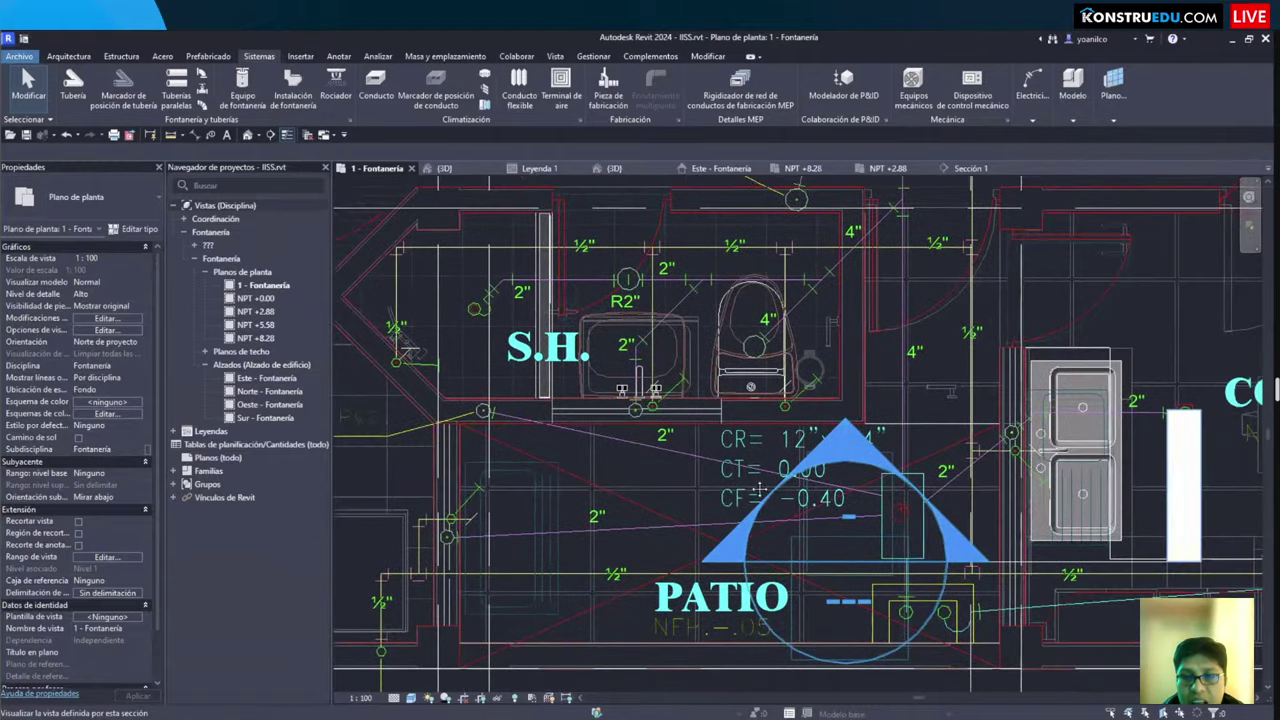
{"action": "middle_click_drag", "start_coordinate": [591, 305], "coordinate": [720, 470]}
{"action": "scroll", "coordinate": [730, 466], "scroll_direction": "down", "scroll_amount": 3}
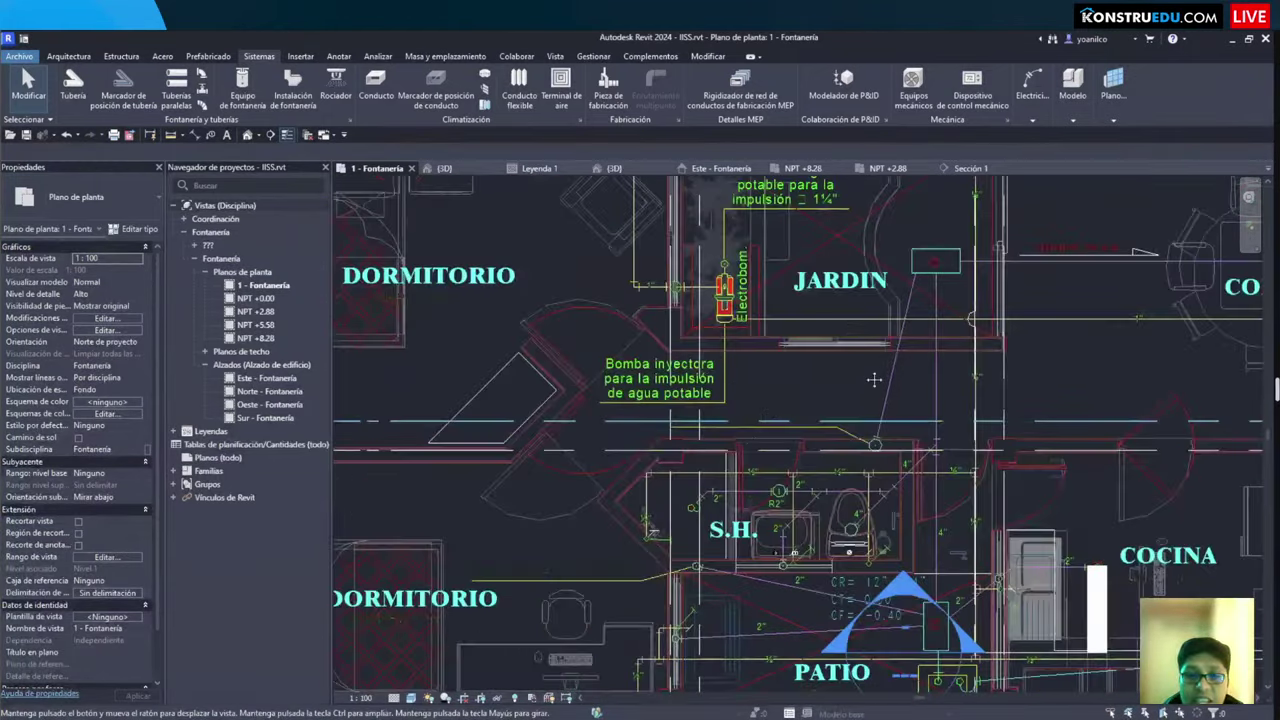
{"action": "scroll", "coordinate": [568, 252], "scroll_direction": "up", "scroll_amount": 3}
{"action": "middle_click_drag", "start_coordinate": [568, 252], "coordinate": [590, 270]}
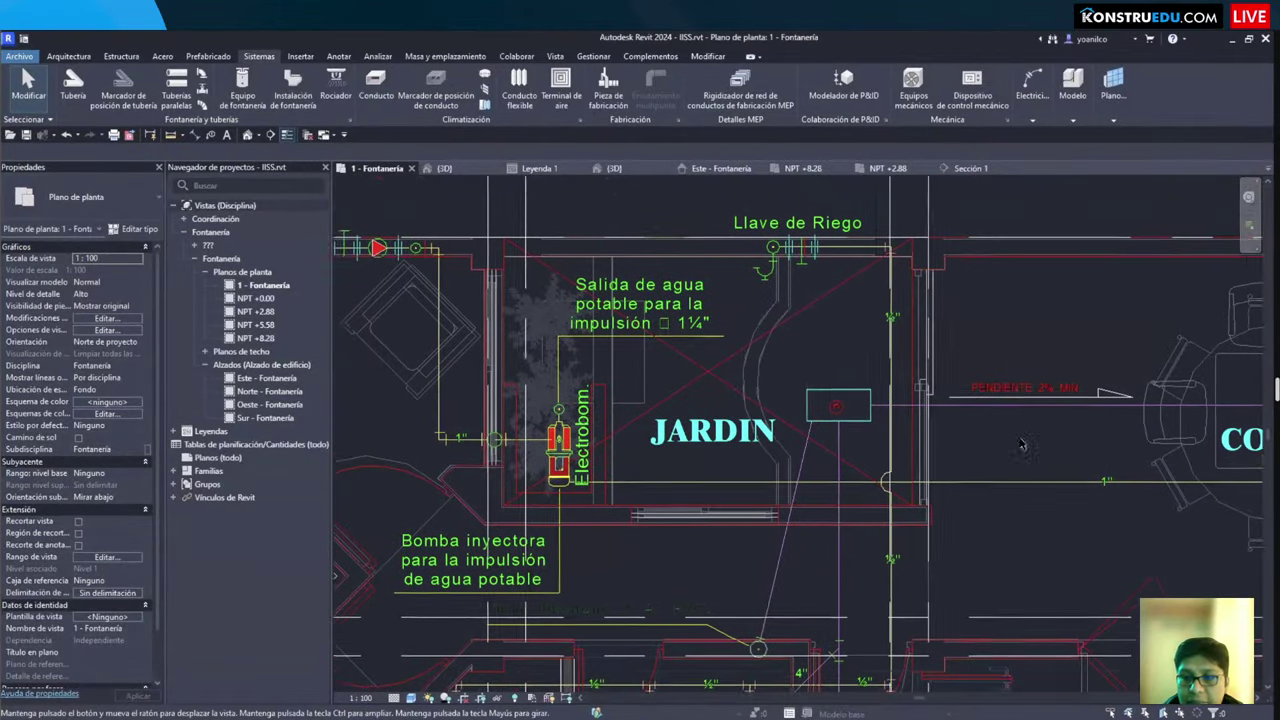
{"action": "scroll", "coordinate": [812, 430], "scroll_direction": "down", "scroll_amount": 1}
{"action": "scroll", "coordinate": [868, 366], "scroll_direction": "down", "scroll_amount": 1}
{"action": "middle_click_drag", "start_coordinate": [623, 505], "coordinate": [745, 425]}
{"action": "scroll", "coordinate": [1123, 371], "scroll_direction": "down", "scroll_amount": 2}
{"action": "middle_click_drag", "start_coordinate": [1123, 371], "coordinate": [786, 430]}
{"action": "scroll", "coordinate": [778, 432], "scroll_direction": "up", "scroll_amount": 1}
{"action": "scroll", "coordinate": [776, 432], "scroll_direction": "down", "scroll_amount": 1}
{"action": "middle_click_drag", "start_coordinate": [778, 312], "coordinate": [880, 392]}
{"action": "scroll", "coordinate": [762, 466], "scroll_direction": "down", "scroll_amount": 1}
{"action": "scroll", "coordinate": [762, 466], "scroll_direction": "down", "scroll_amount": 1}
{"action": "scroll", "coordinate": [796, 399], "scroll_direction": "up", "scroll_amount": 2}
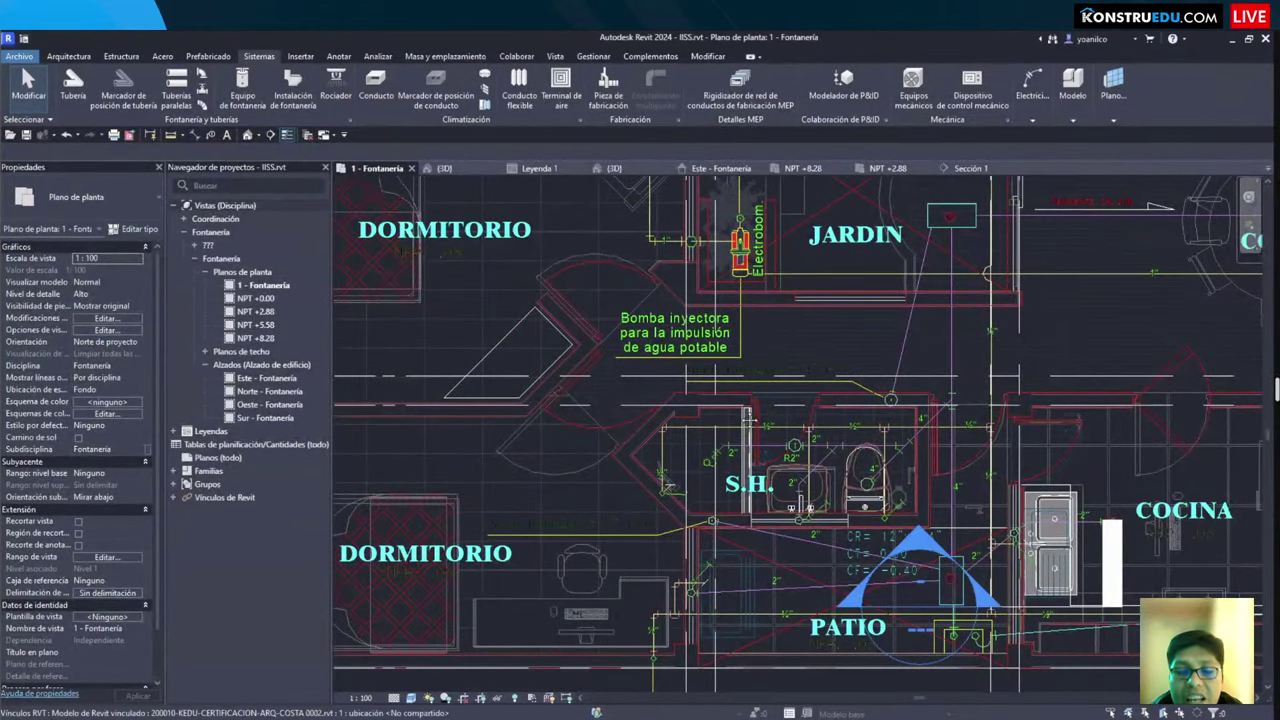
{"action": "middle_click_drag", "start_coordinate": [700, 524], "coordinate": [727, 444]}
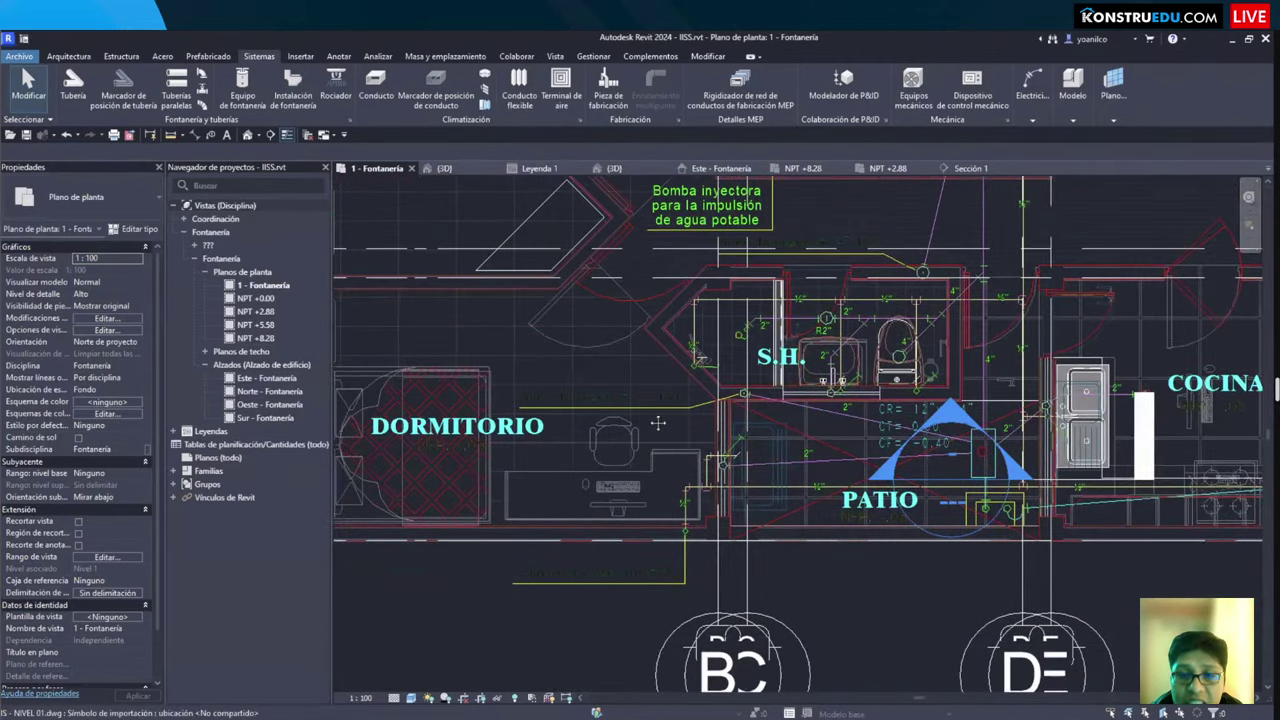
{"action": "scroll", "coordinate": [658, 424], "scroll_direction": "down", "scroll_amount": 1}
{"action": "middle_click_drag", "start_coordinate": [676, 382], "coordinate": [820, 181]}
{"action": "scroll", "coordinate": [820, 181], "scroll_direction": "down", "scroll_amount": 1}
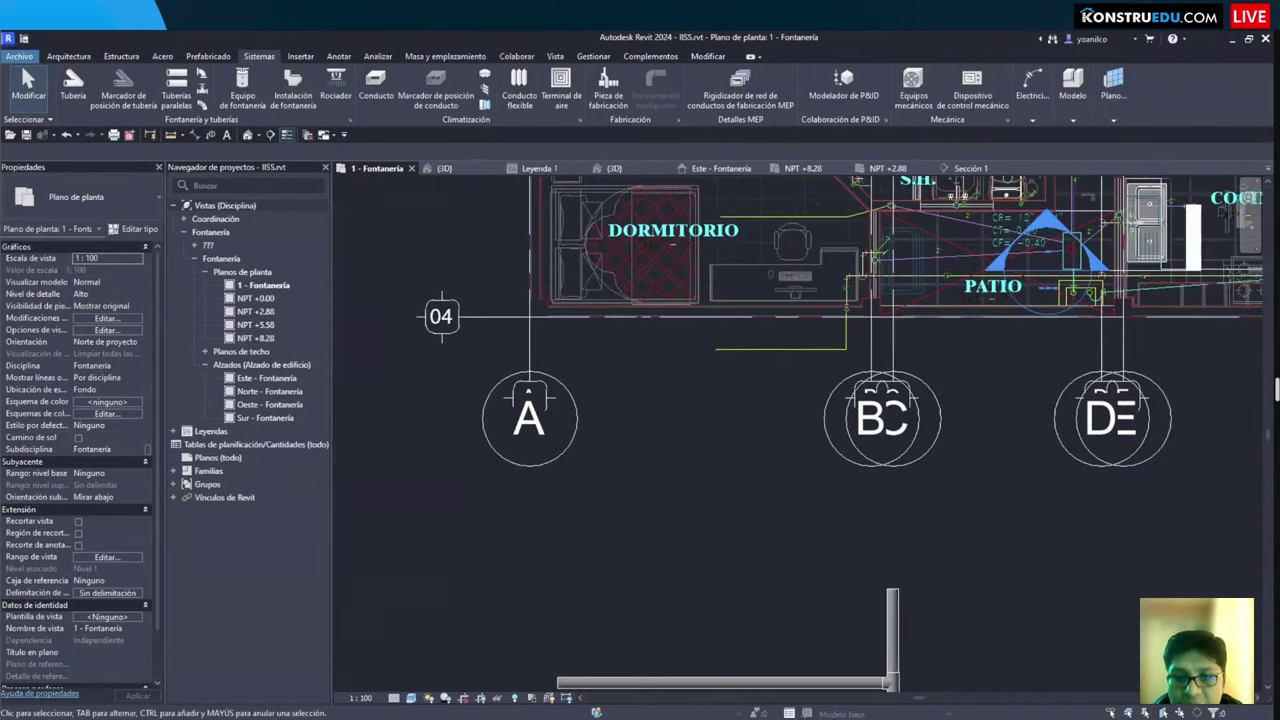
{"action": "scroll", "coordinate": [760, 450], "scroll_direction": "up", "scroll_amount": 2}
{"action": "left_click", "coordinate": [800, 476]}
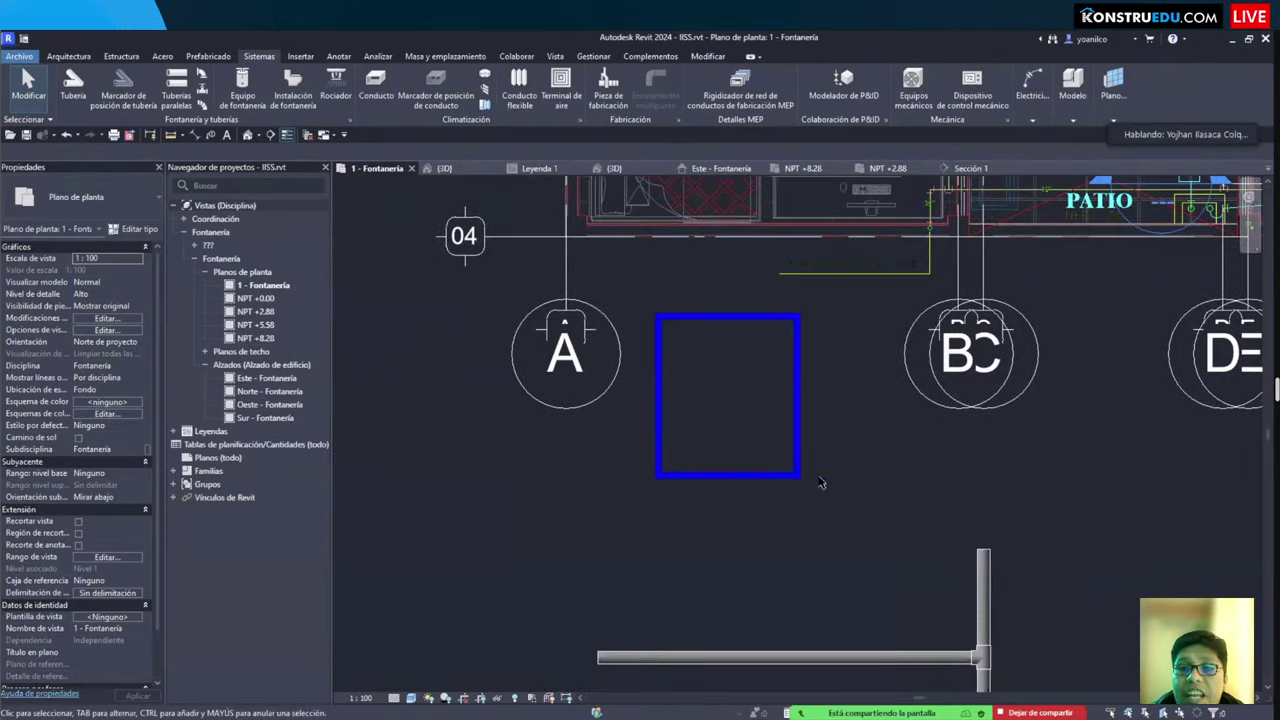
{"action": "key", "text": "Delete"}
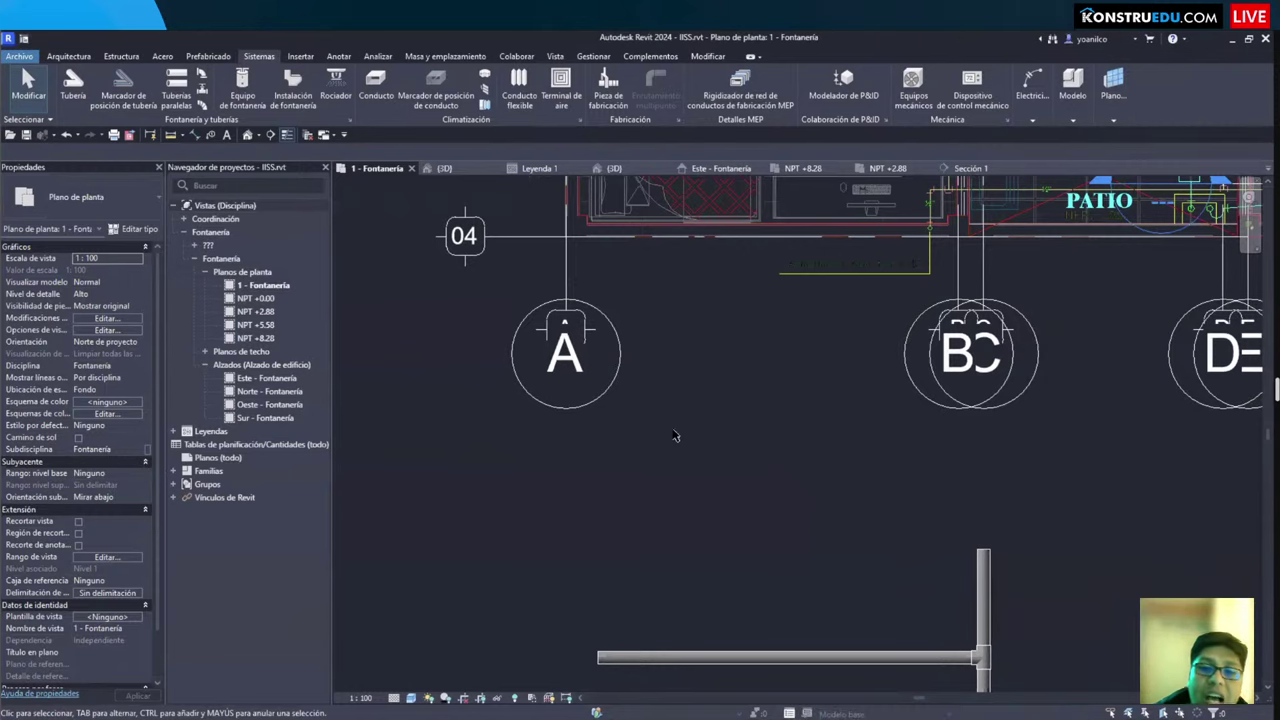
{"action": "scroll", "coordinate": [760, 415], "scroll_direction": "down", "scroll_amount": 1}
{"action": "middle_click_drag", "start_coordinate": [780, 347], "coordinate": [735, 359]}
{"action": "middle_click_drag", "start_coordinate": [484, 424], "coordinate": [432, 451]}
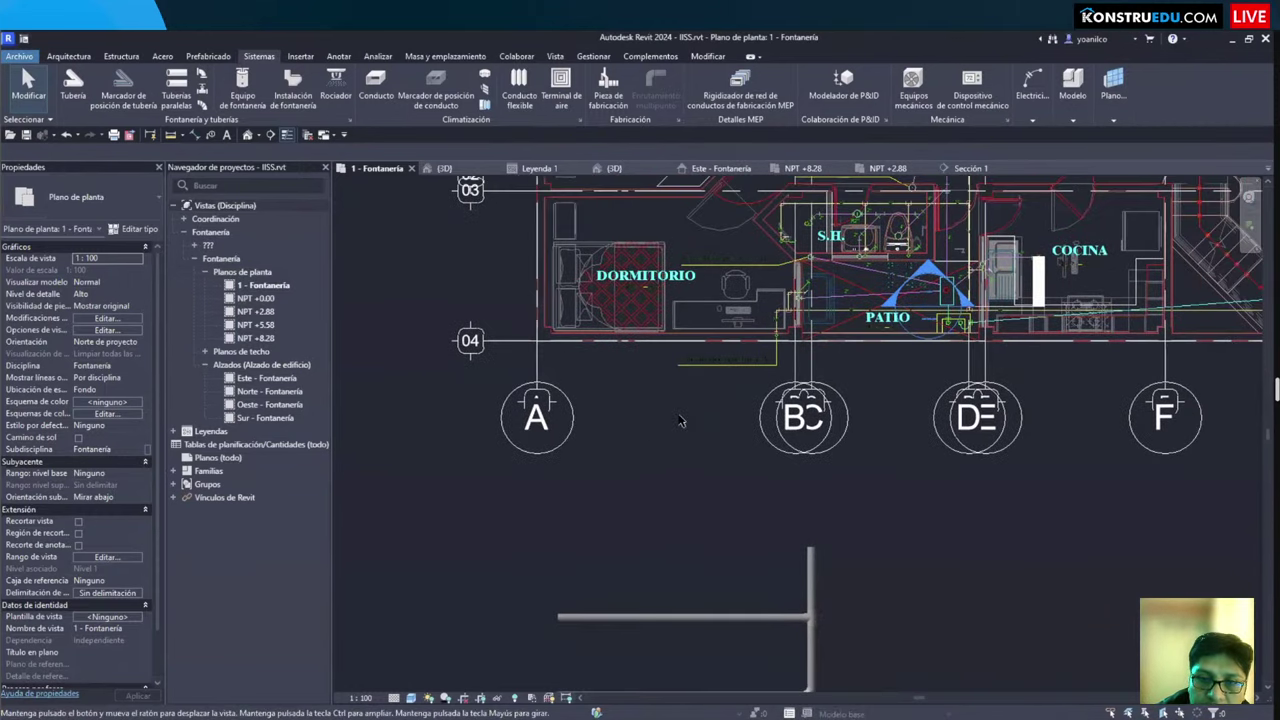
{"action": "scroll", "coordinate": [690, 400], "scroll_direction": "up", "scroll_amount": 2}
{"action": "middle_click_drag", "start_coordinate": [595, 335], "coordinate": [777, 326]}
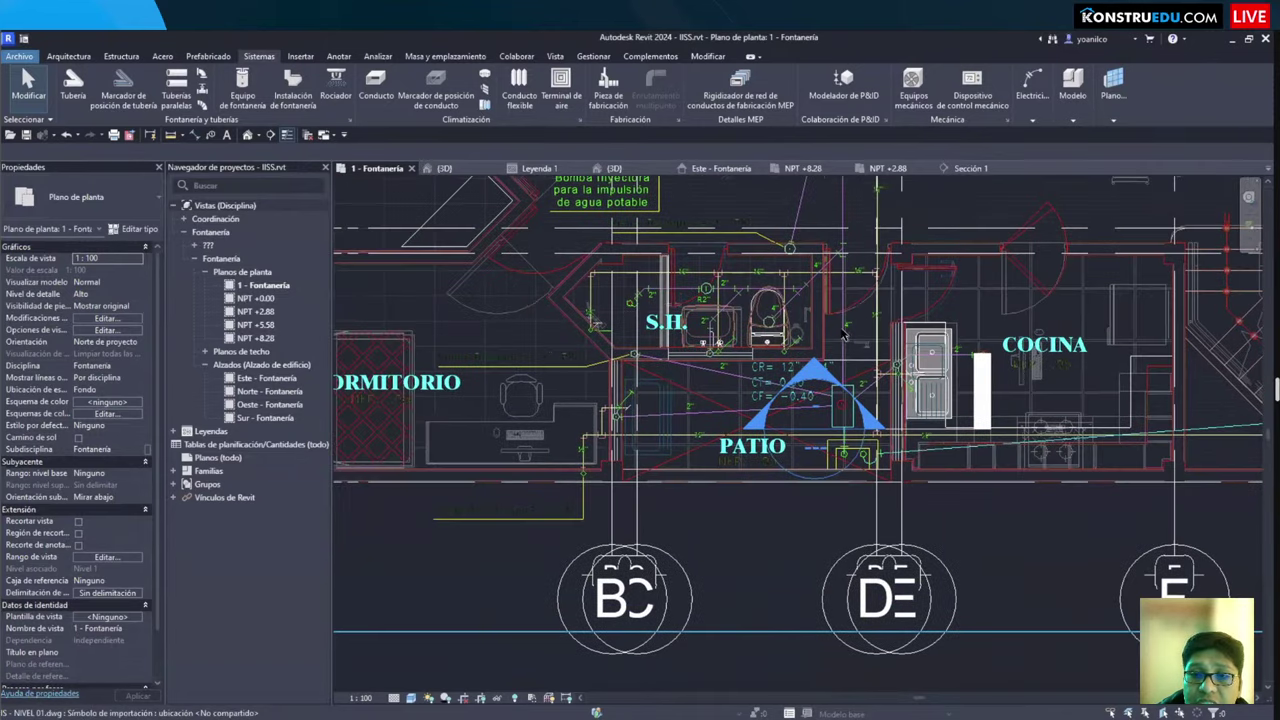
{"action": "scroll", "coordinate": [681, 342], "scroll_direction": "up", "scroll_amount": 2}
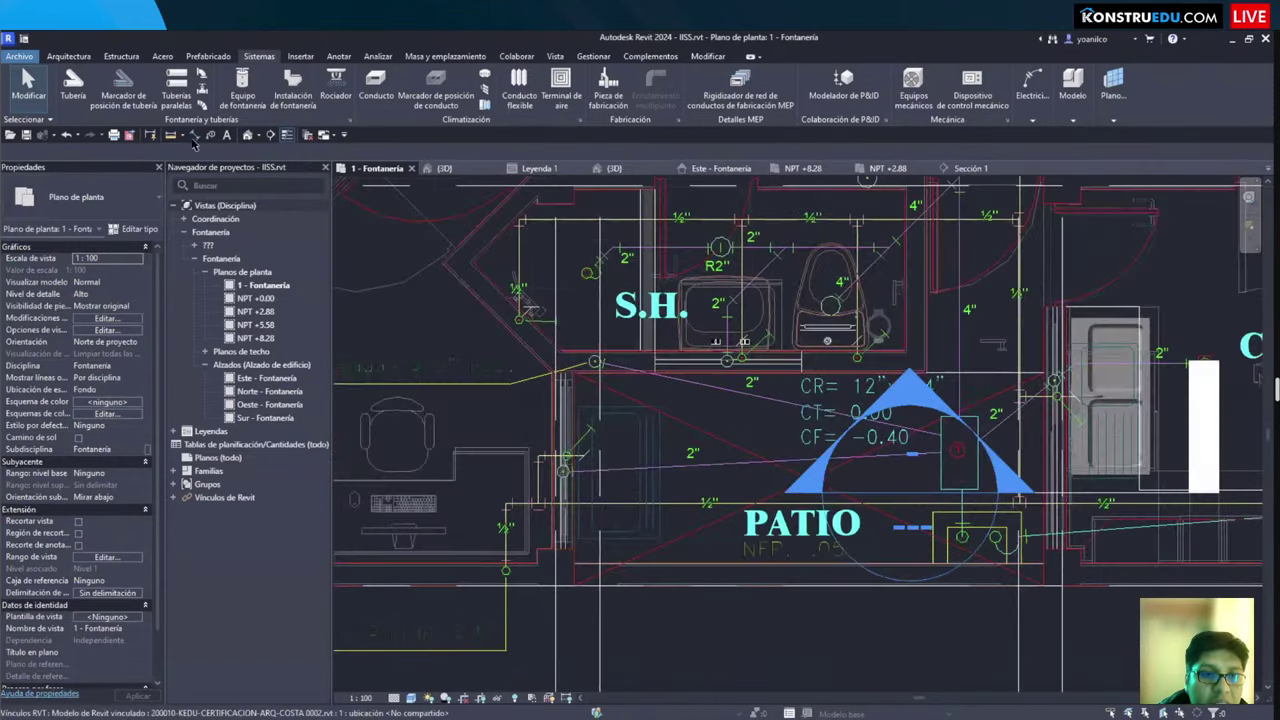
{"action": "middle_click_drag", "start_coordinate": [681, 342], "coordinate": [661, 412]}
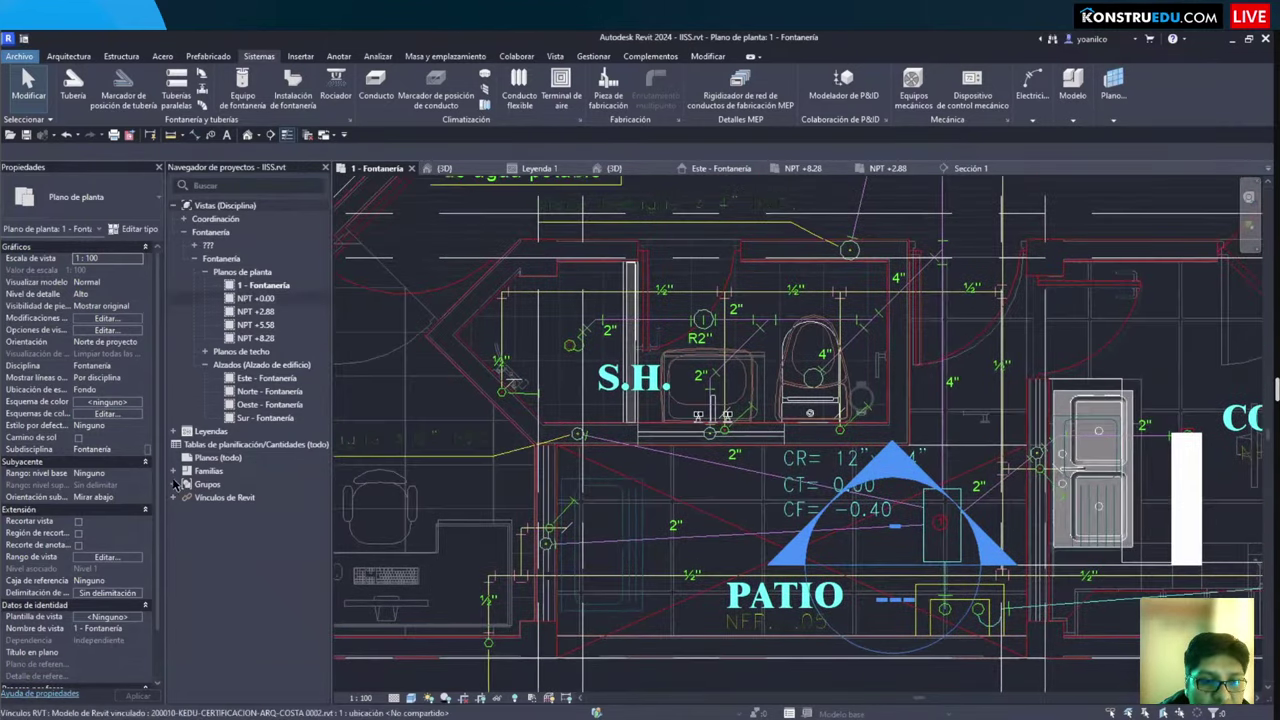
Step: Expand Familias > Sistemas de tuberías > Sistema de tuberías in the Project Browser
{"action": "double_click", "coordinate": [226, 469]}
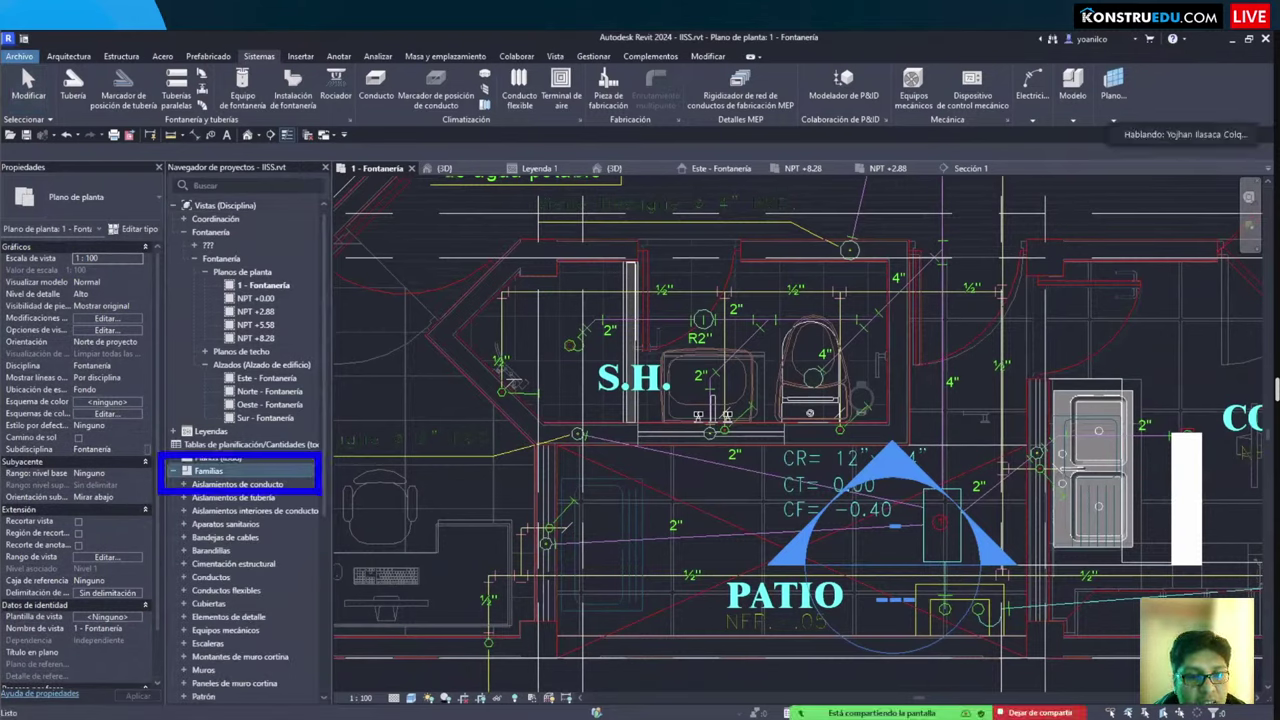
{"action": "scroll", "coordinate": [222, 541], "scroll_direction": "down", "scroll_amount": 7}
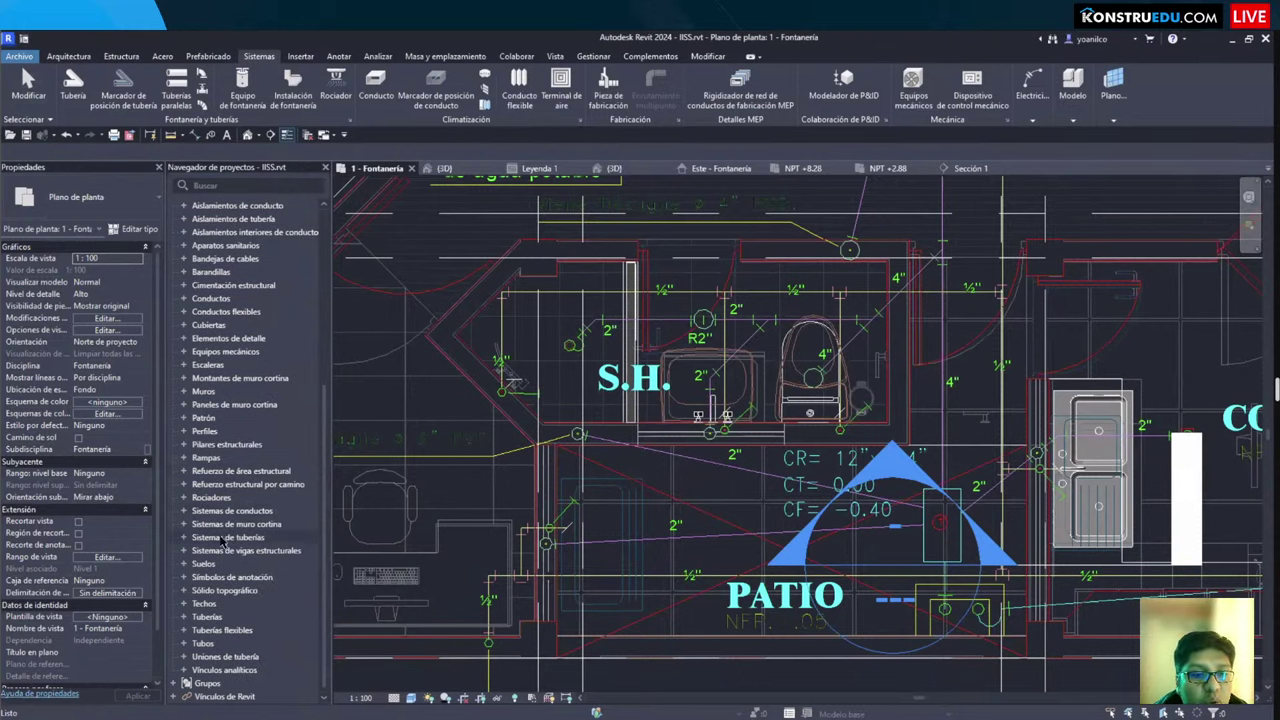
{"action": "left_click", "coordinate": [222, 538]}
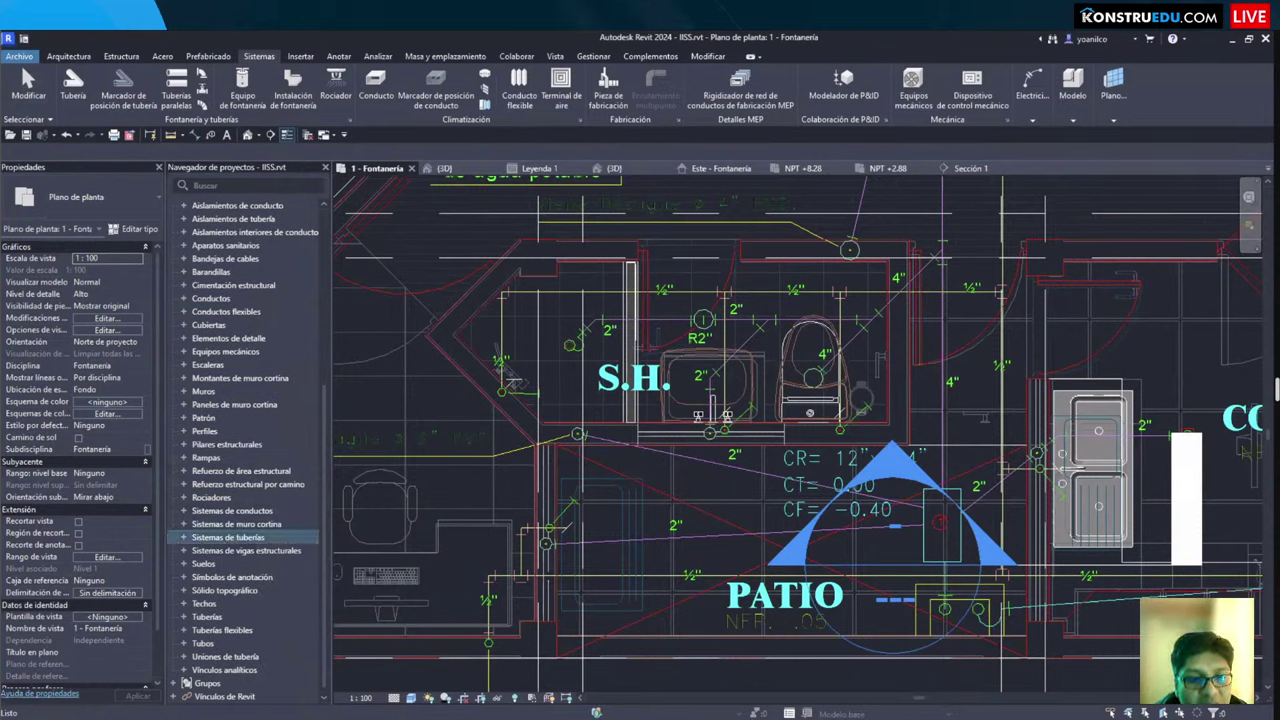
{"action": "left_click", "coordinate": [183, 538]}
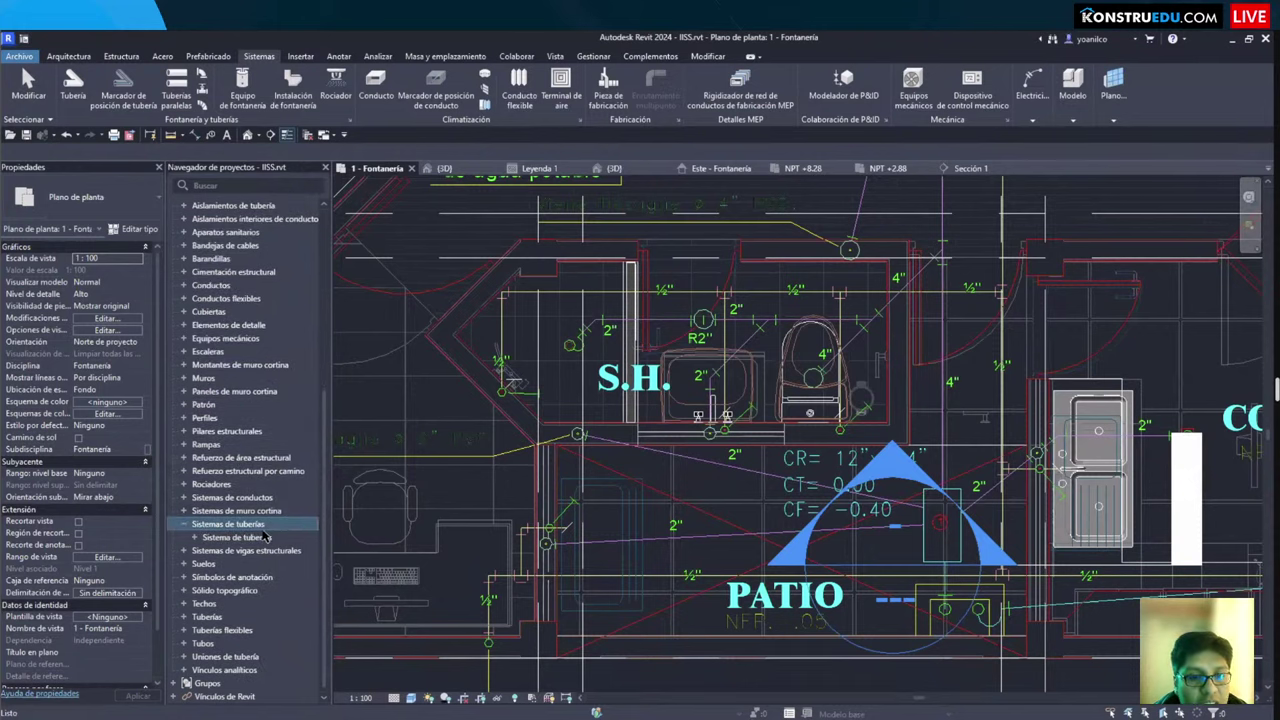
{"action": "left_click", "coordinate": [196, 538]}
{"action": "scroll", "coordinate": [190, 500], "scroll_direction": "down", "scroll_amount": 2}
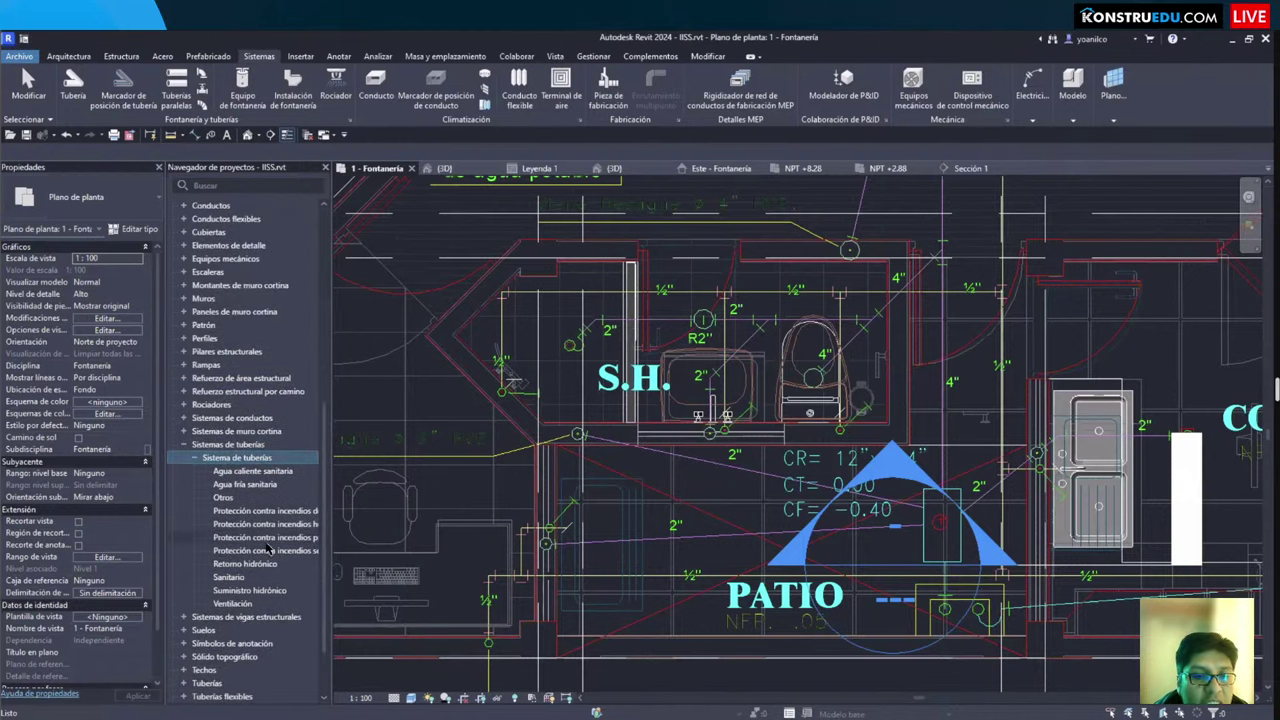
{"action": "left_click_drag", "start_coordinate": [184, 459], "coordinate": [325, 622]}
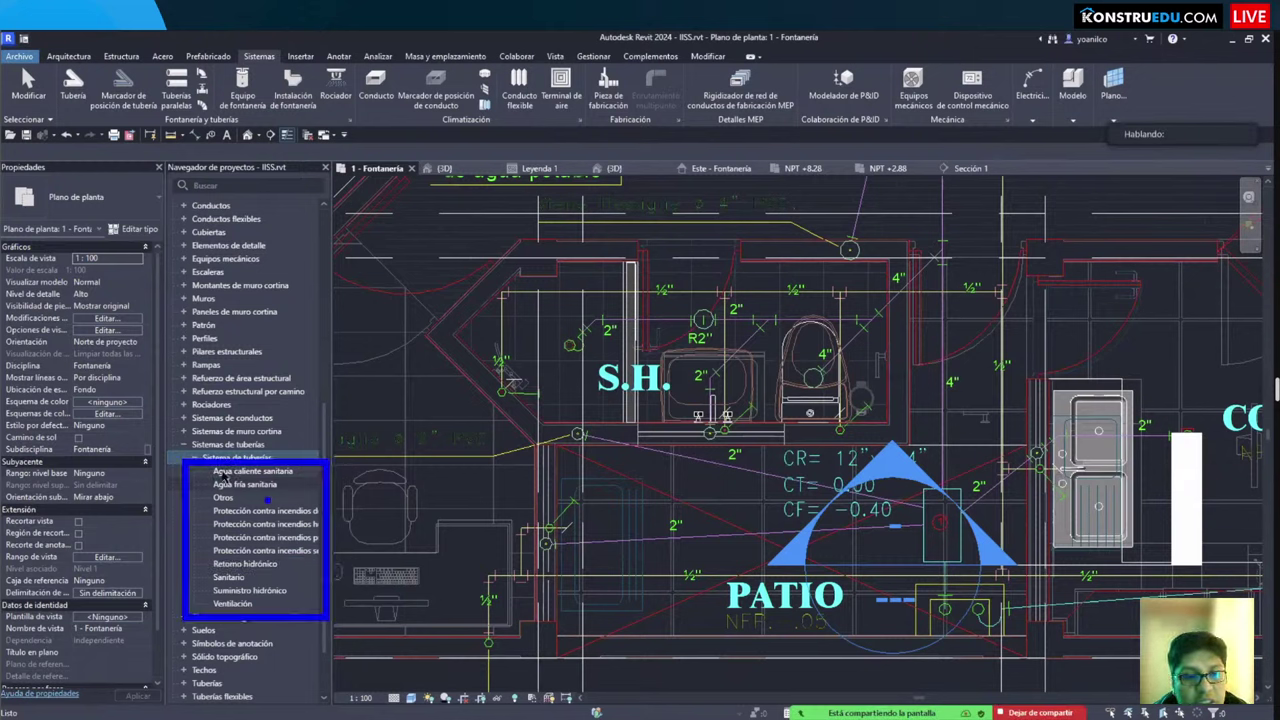
{"action": "mouse_move", "coordinate": [164, 461]}
{"action": "left_mouse_down"}
{"action": "mouse_move", "coordinate": [320, 563]}
{"action": "mouse_move", "coordinate": [349, 647]}
{"action": "mouse_move", "coordinate": [331, 612]}
{"action": "left_mouse_up"}
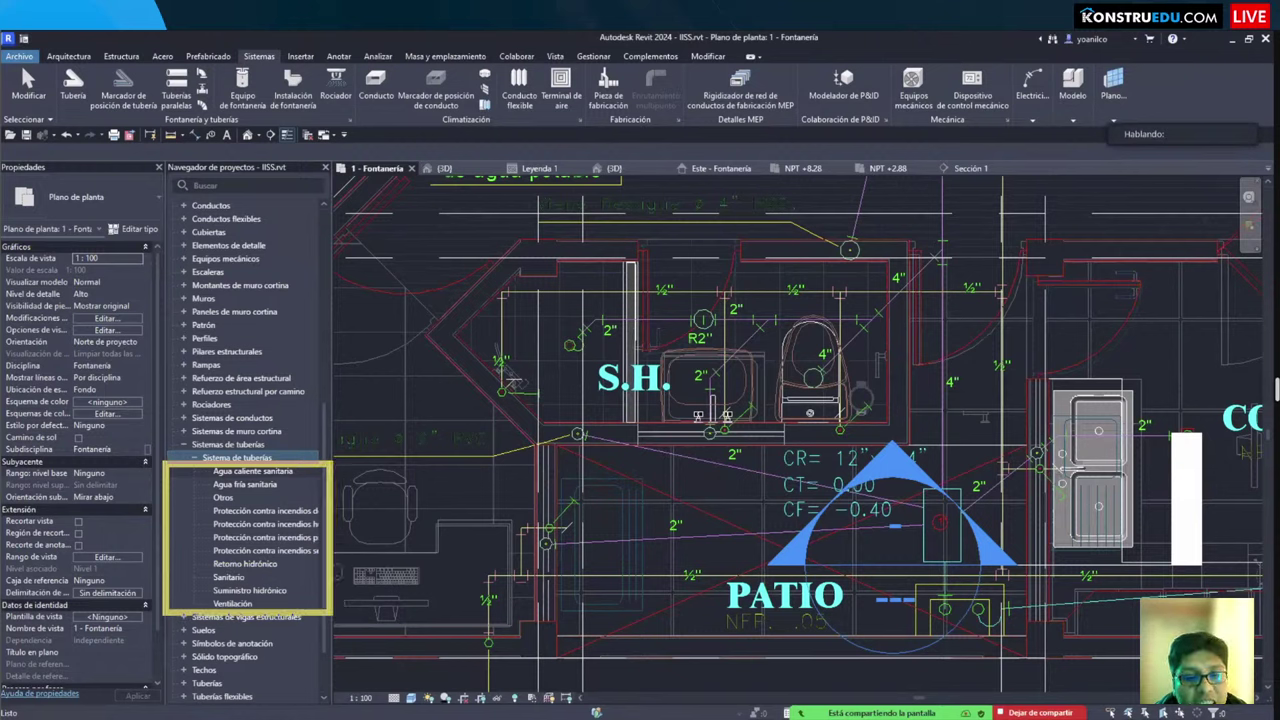
Step: Browse the listed pipe systems' properties and settle on Agua fría sanitaria
{"action": "left_click", "coordinate": [262, 484]}
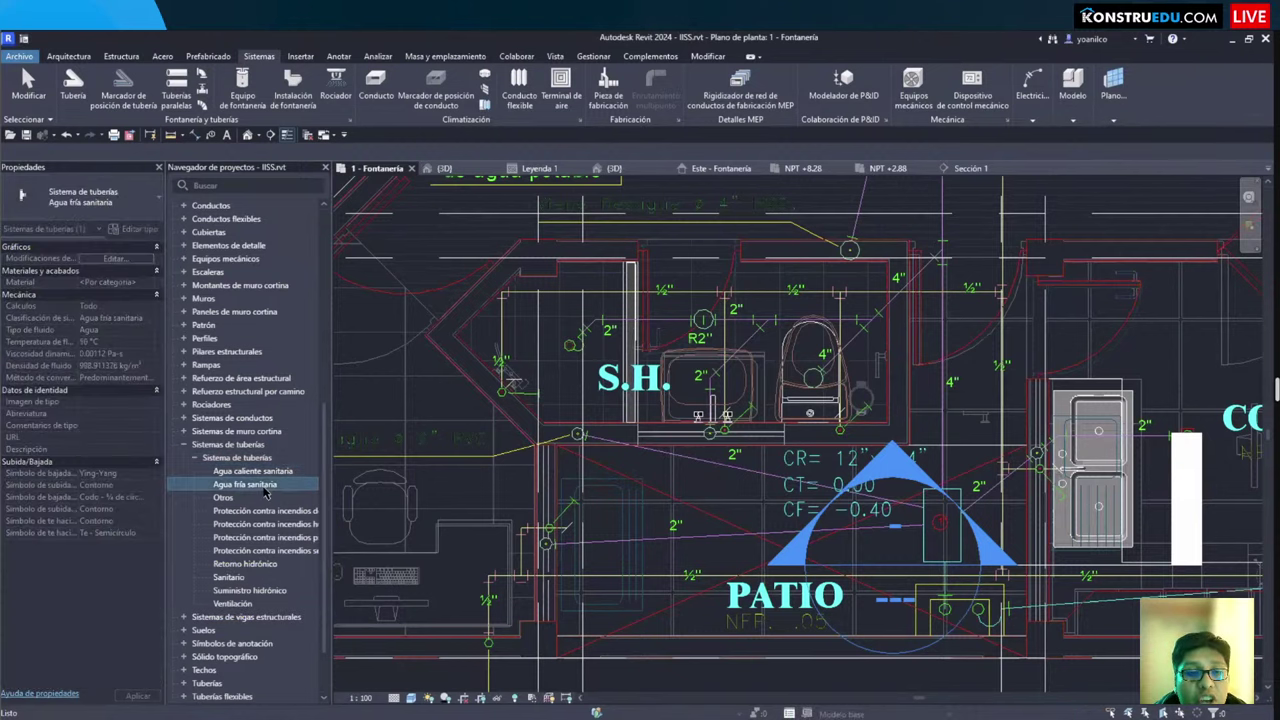
{"action": "left_click", "coordinate": [248, 524]}
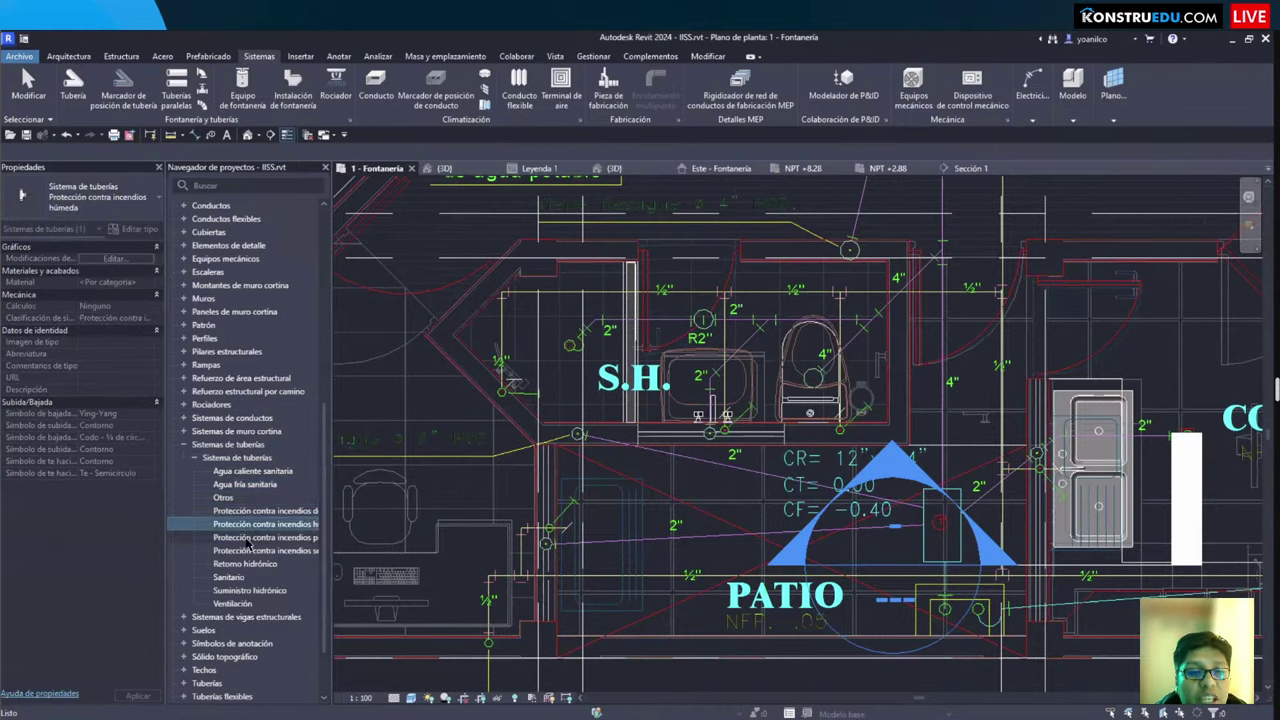
{"action": "left_click", "coordinate": [248, 539]}
{"action": "left_click", "coordinate": [246, 551]}
{"action": "left_click", "coordinate": [241, 564]}
{"action": "left_click", "coordinate": [240, 577]}
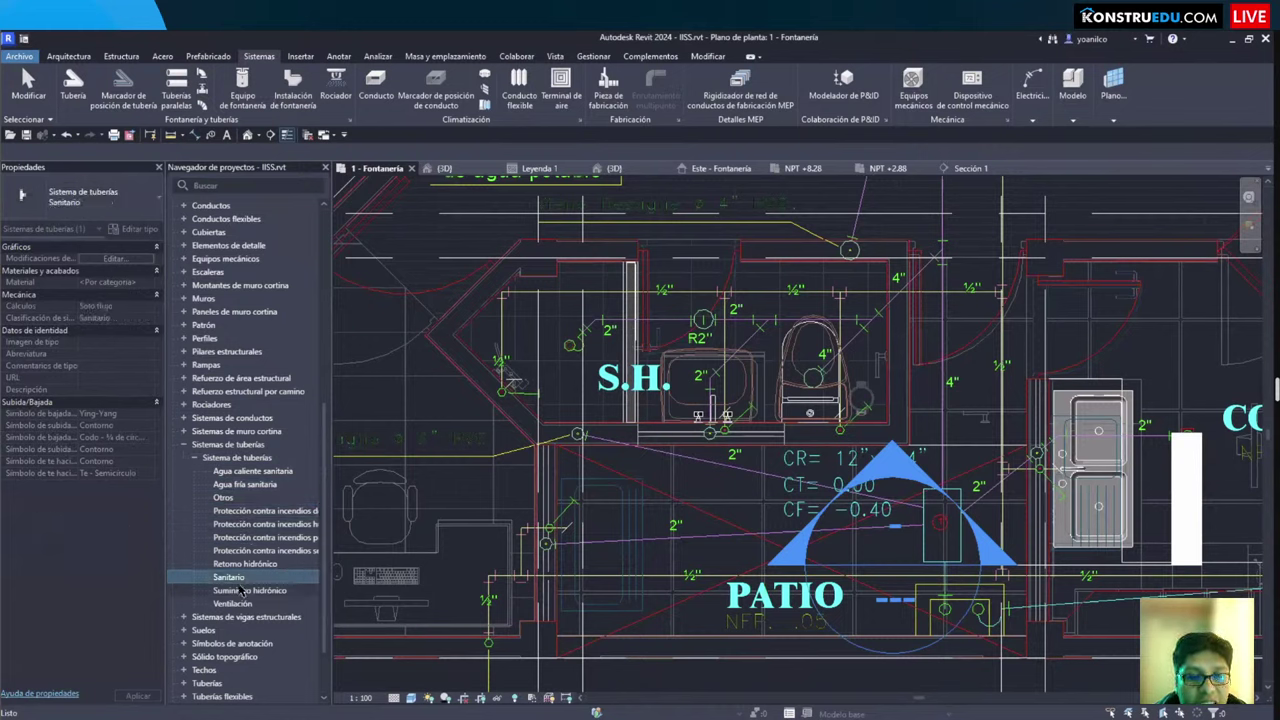
{"action": "left_click", "coordinate": [242, 604]}
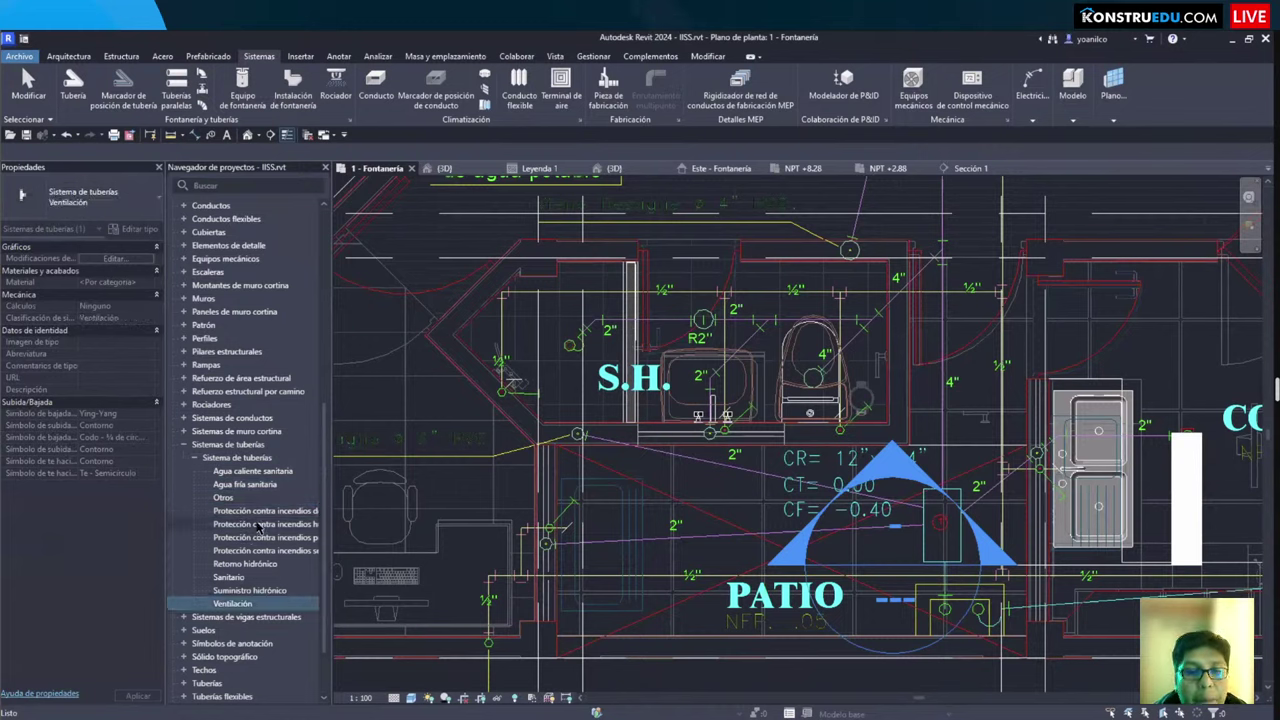
{"action": "left_click", "coordinate": [261, 524]}
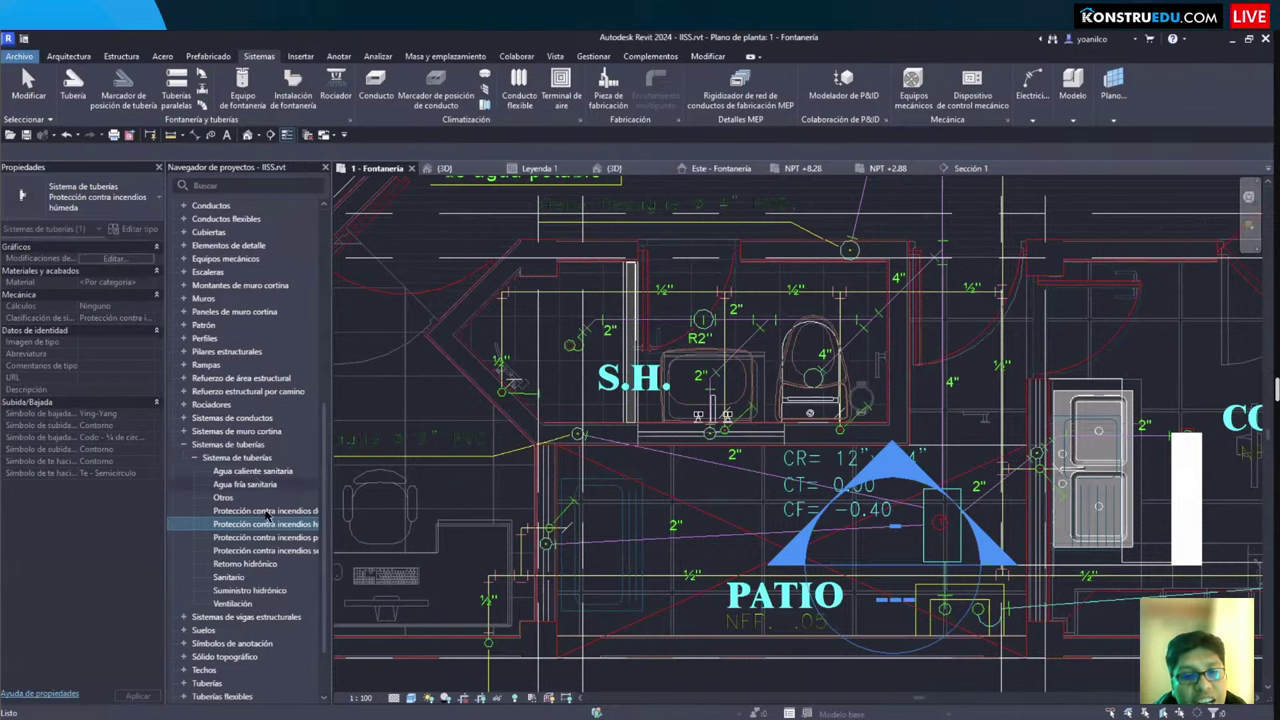
{"action": "left_click", "coordinate": [255, 472]}
{"action": "right_click", "coordinate": [255, 473]}
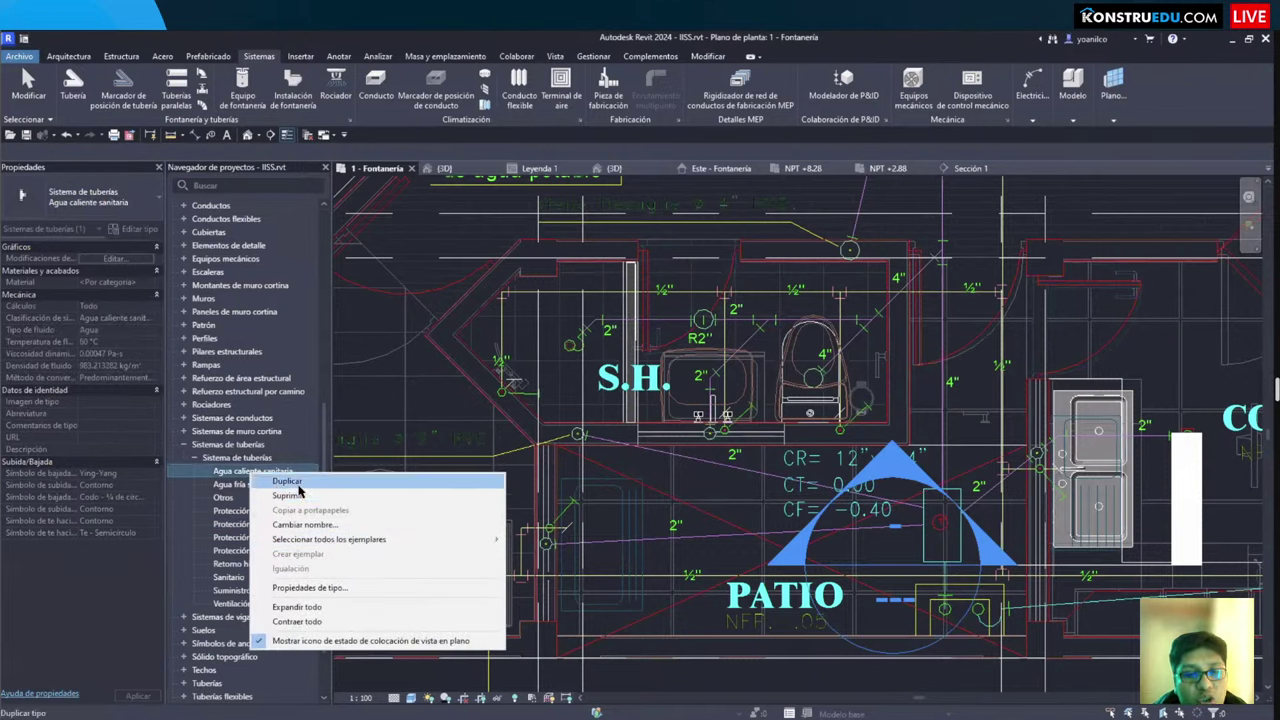
{"action": "key", "text": "Escape"}
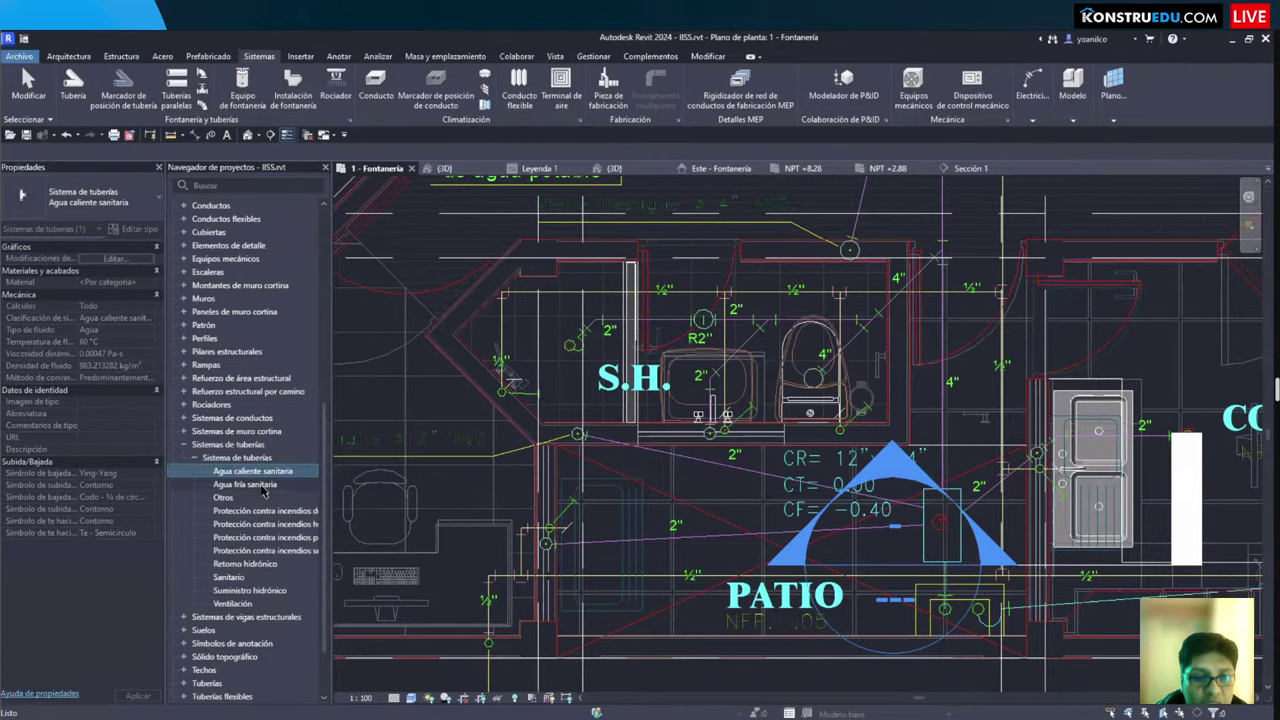
{"action": "left_click", "coordinate": [265, 487]}
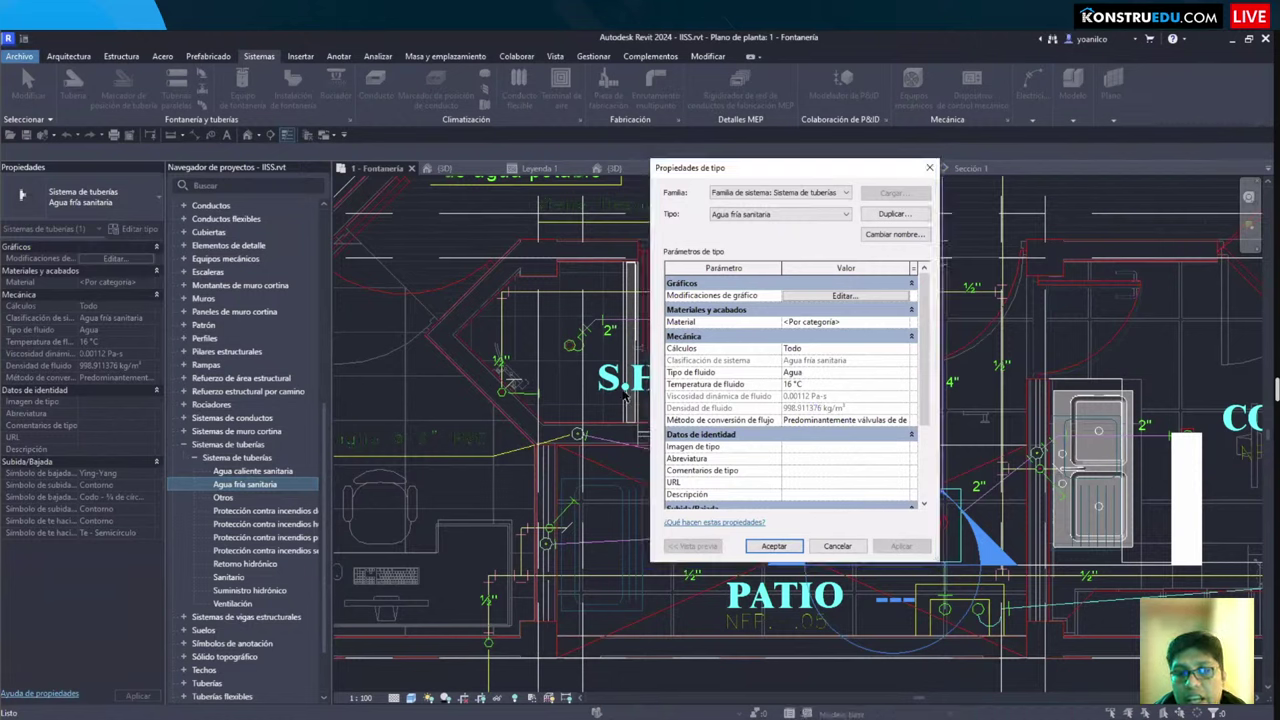
Step: Check the fluid temperature and leave it at 16 °C
{"action": "left_click", "coordinate": [823, 384]}
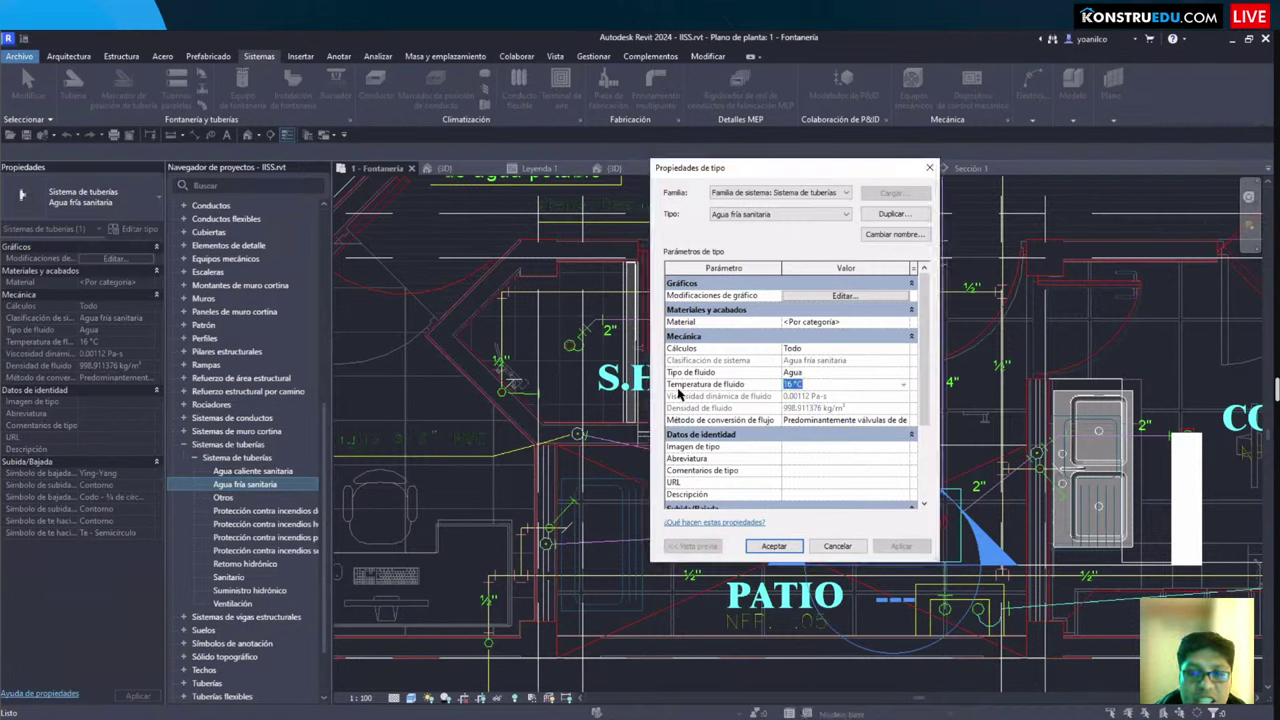
{"action": "left_click", "coordinate": [714, 390]}
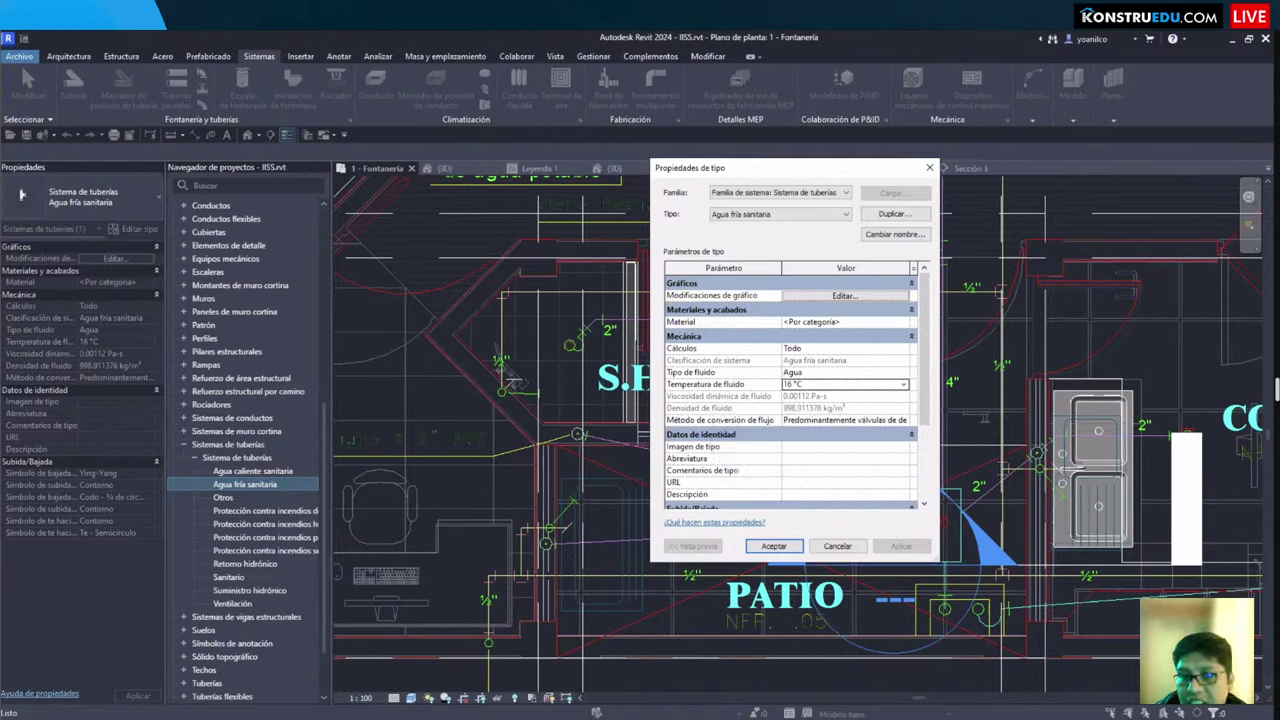
{"action": "mouse_move", "coordinate": [766, 366]}
{"action": "left_mouse_down"}
{"action": "mouse_move", "coordinate": [857, 400]}
{"action": "mouse_move", "coordinate": [818, 398]}
{"action": "left_mouse_up"}
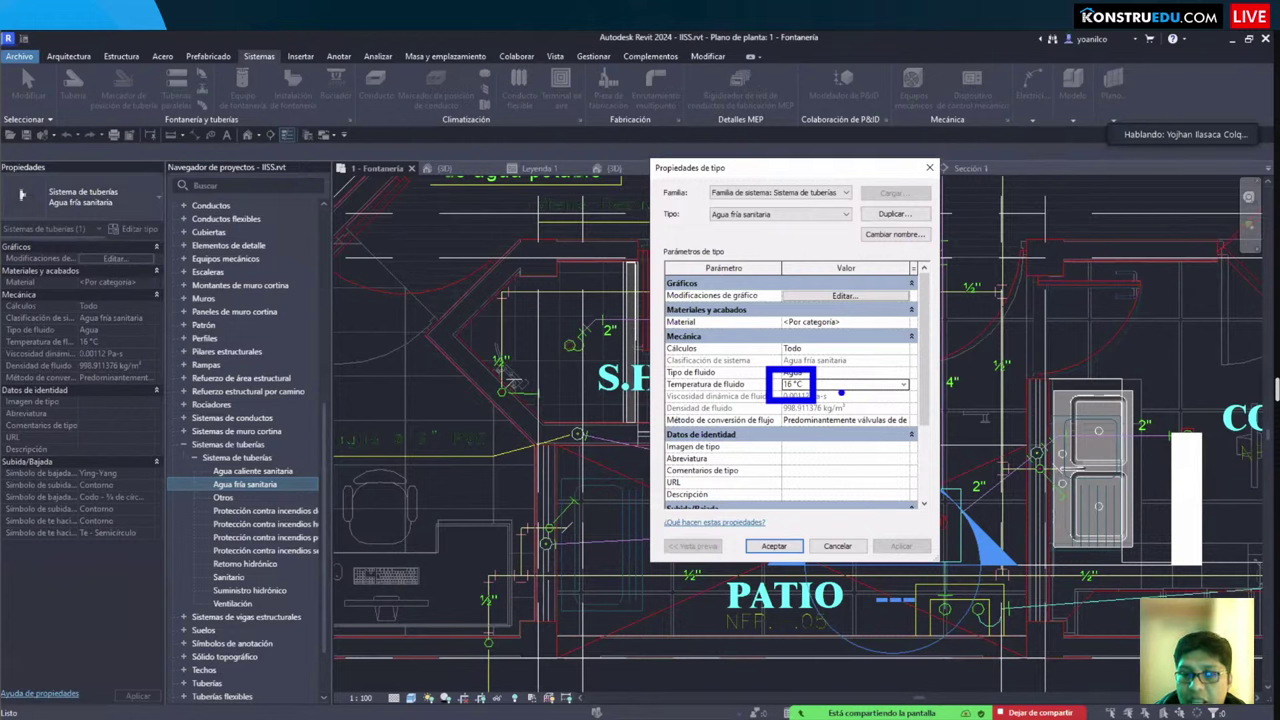
{"action": "left_click", "coordinate": [904, 384]}
{"action": "left_click", "coordinate": [800, 396]}
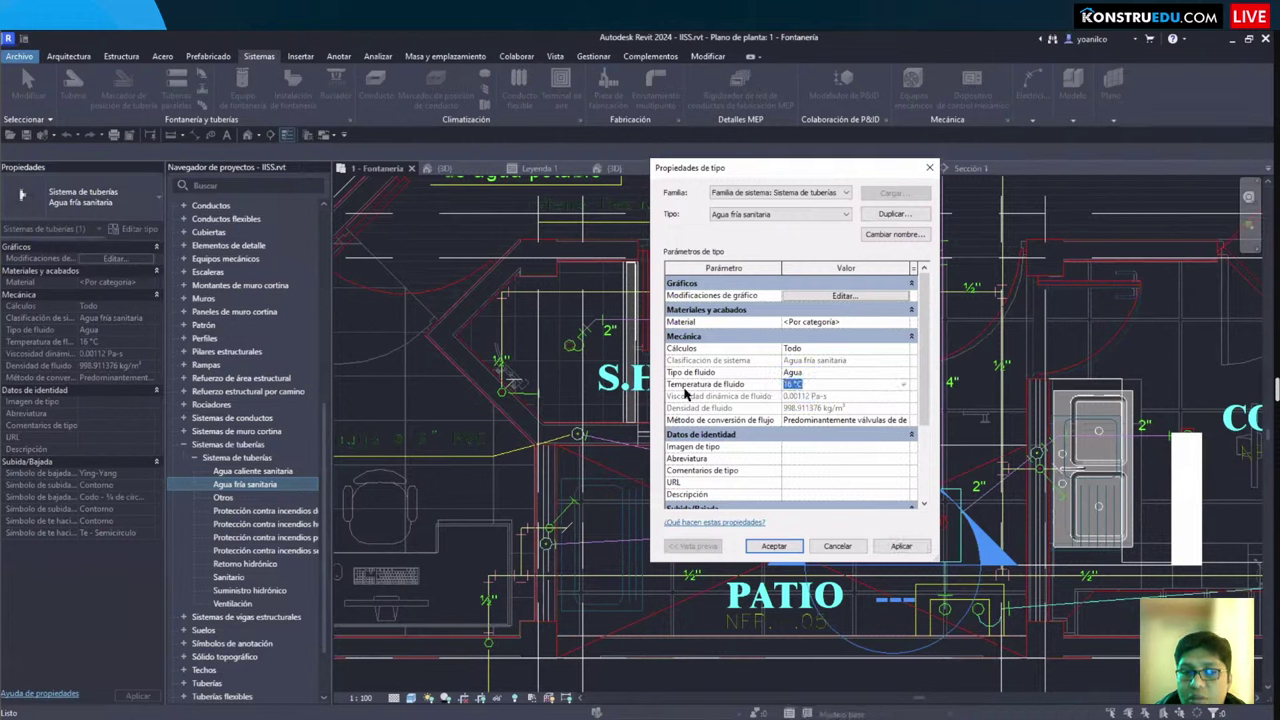
{"action": "scroll", "coordinate": [750, 398], "scroll_direction": "down", "scroll_amount": 2}
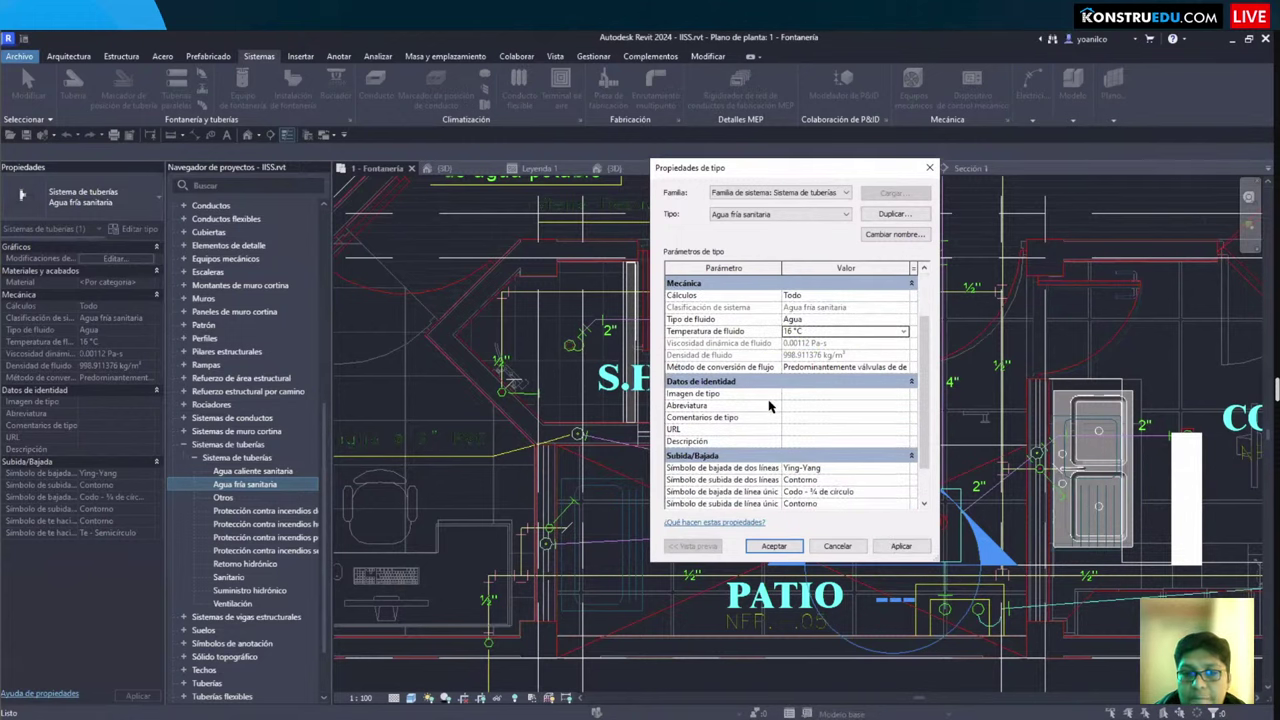
{"action": "scroll", "coordinate": [770, 405], "scroll_direction": "up", "scroll_amount": 2}
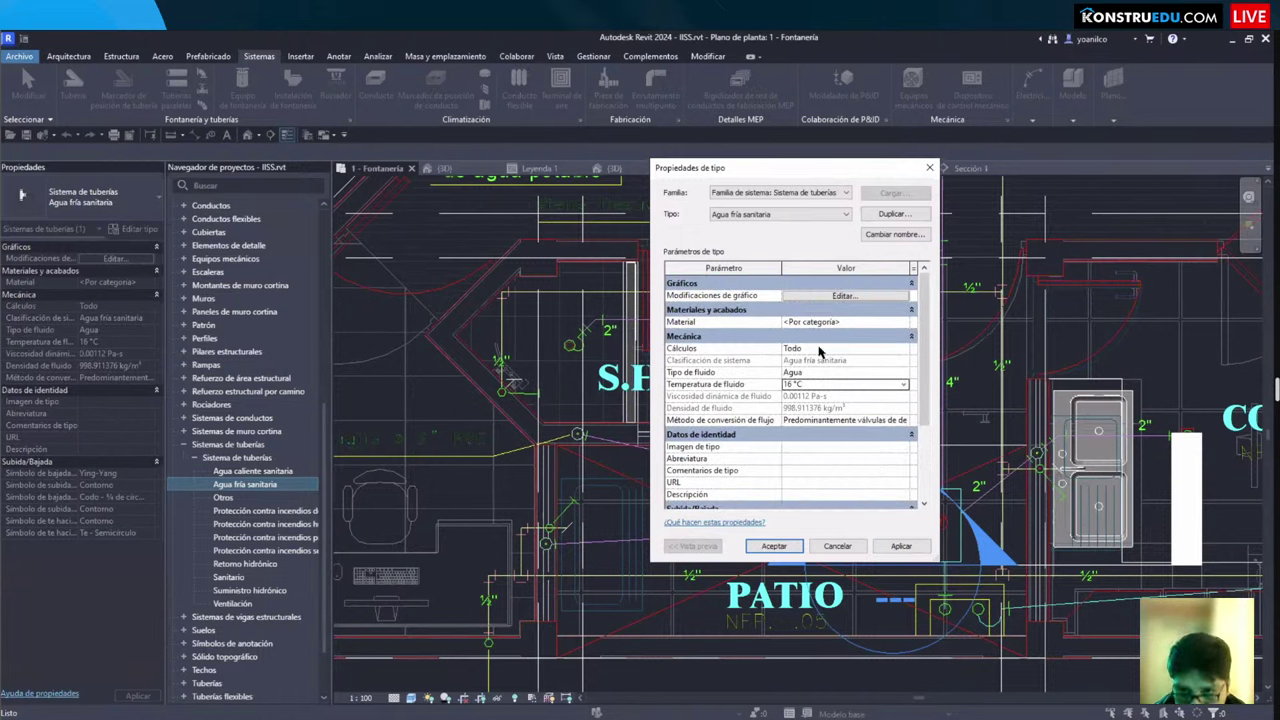
Step: Review the system's blue line graphics overrides, then close them and the type properties
{"action": "left_click", "coordinate": [814, 298]}
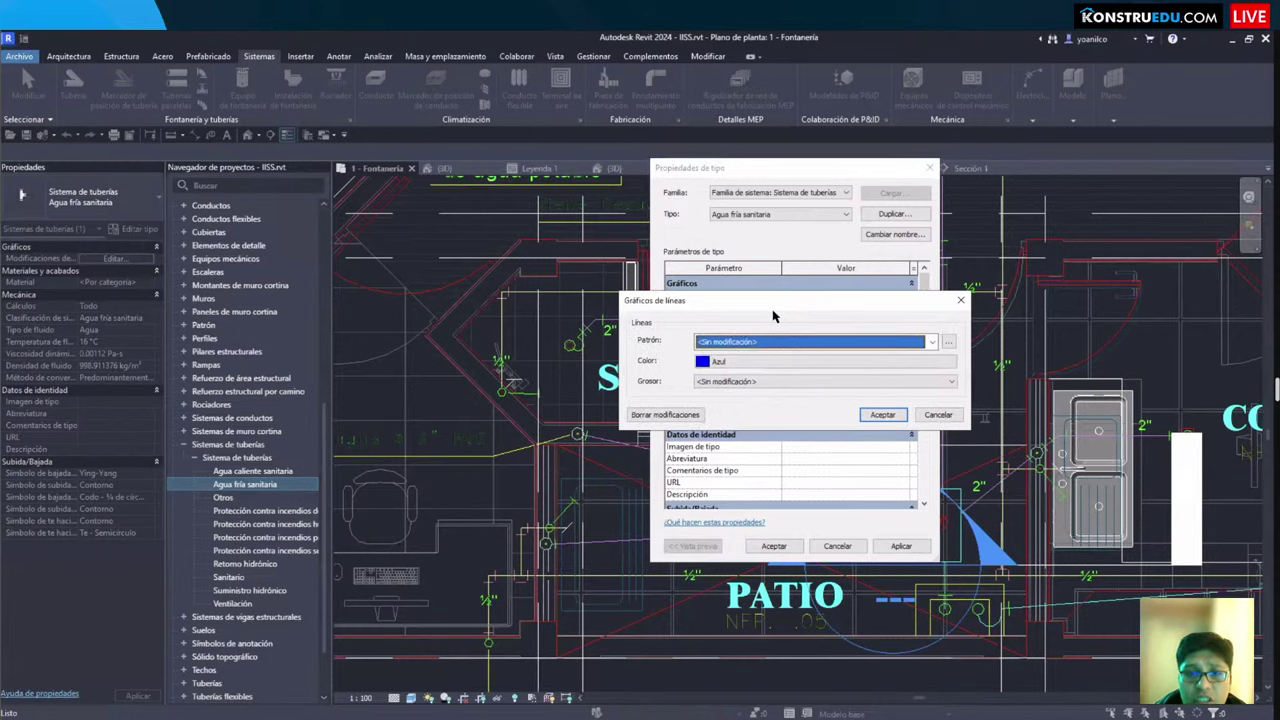
{"action": "left_click_drag", "start_coordinate": [772, 312], "coordinate": [437, 325]}
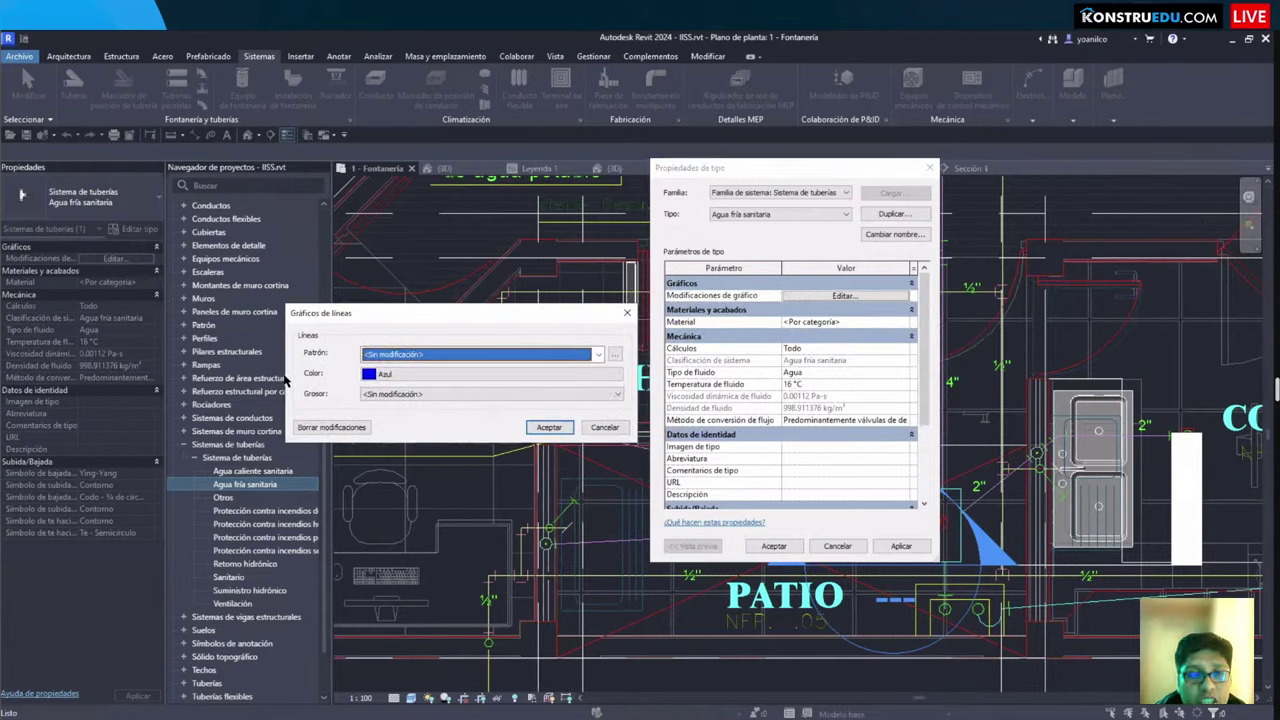
{"action": "left_click", "coordinate": [549, 427]}
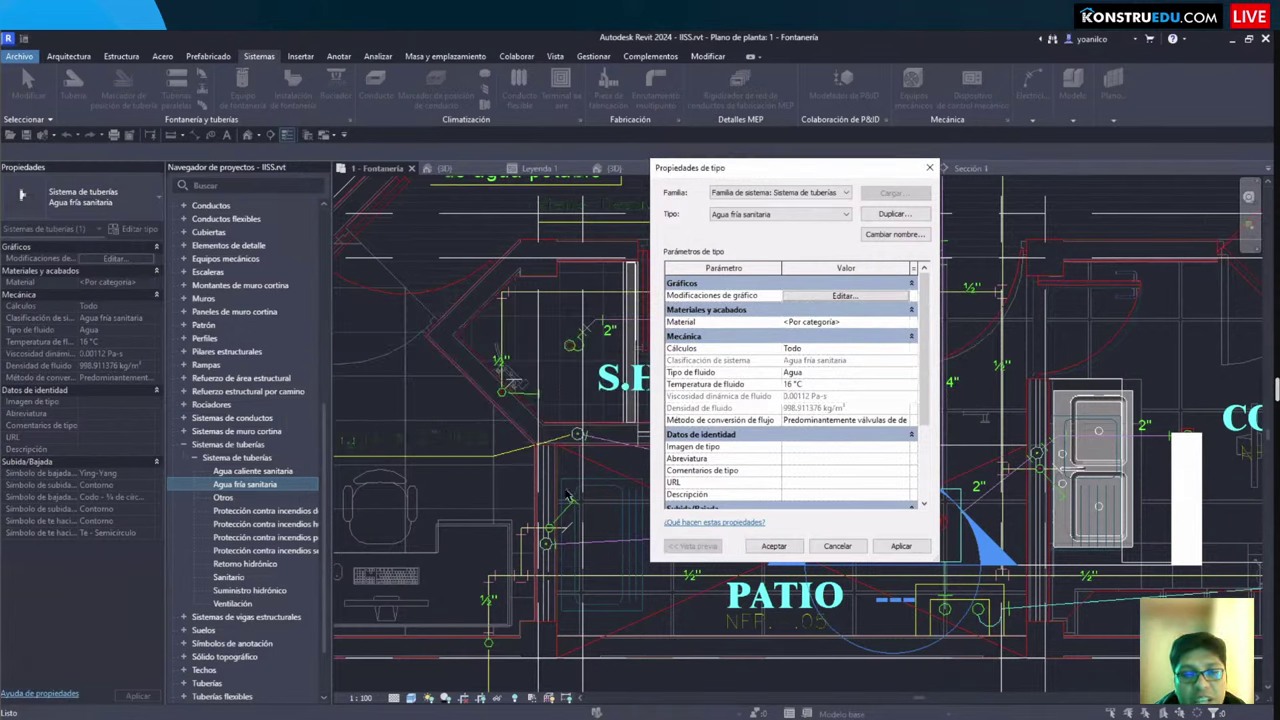
{"action": "left_click", "coordinate": [773, 546]}
Step: Zoom and pan the plan to frame the pipe runs
{"action": "scroll", "coordinate": [629, 407], "scroll_direction": "down", "scroll_amount": 3}
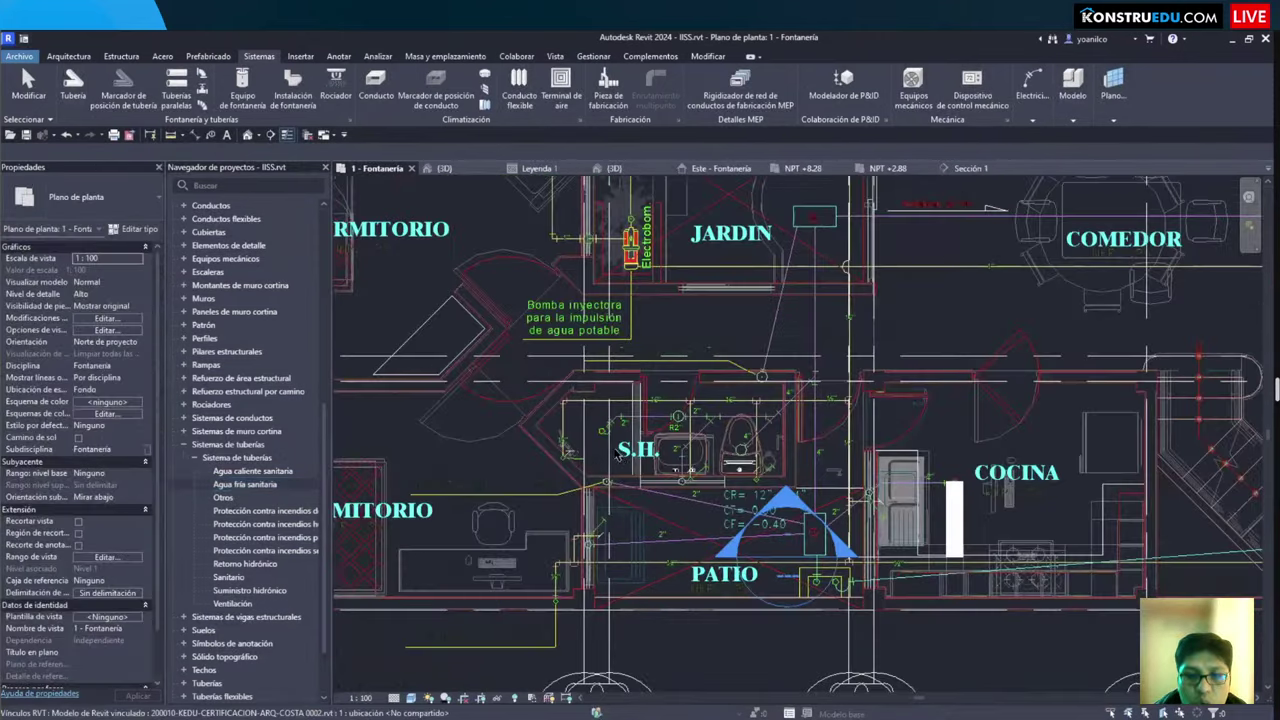
{"action": "scroll", "coordinate": [955, 384], "scroll_direction": "up", "scroll_amount": 6}
{"action": "left_click_drag", "start_coordinate": [986, 200], "coordinate": [743, 386]}
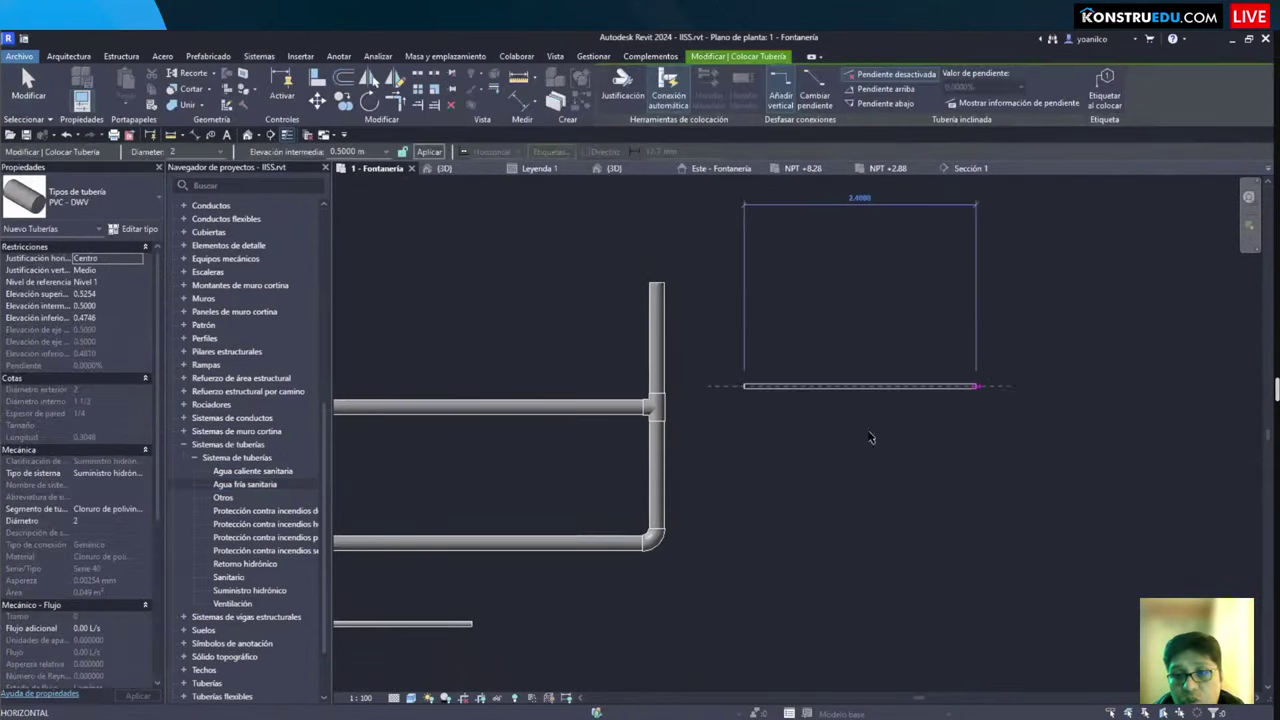
{"action": "left_click", "coordinate": [800, 463]}
{"action": "scroll", "coordinate": [697, 413], "scroll_direction": "up", "scroll_amount": 1}
{"action": "middle_click_drag", "start_coordinate": [500, 427], "coordinate": [709, 437]}
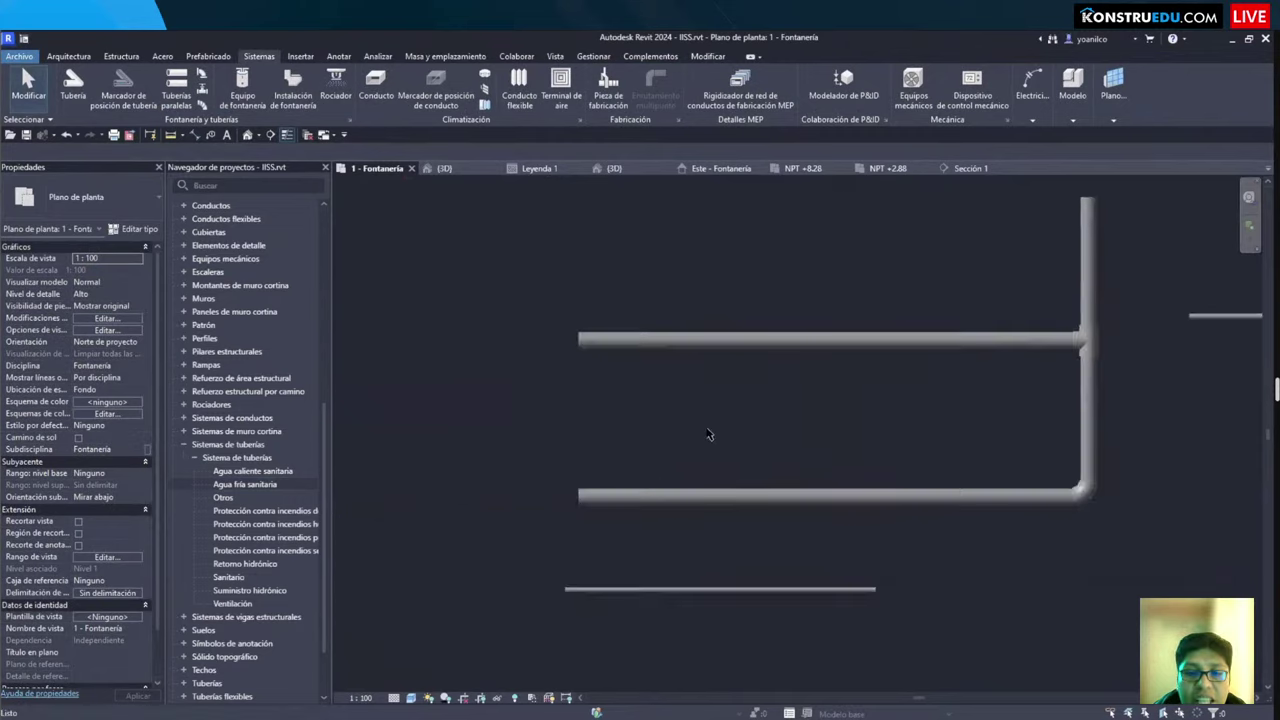
{"action": "middle_click_drag", "start_coordinate": [574, 237], "coordinate": [535, 293]}
{"action": "left_click_drag", "start_coordinate": [517, 194], "coordinate": [1090, 578]}
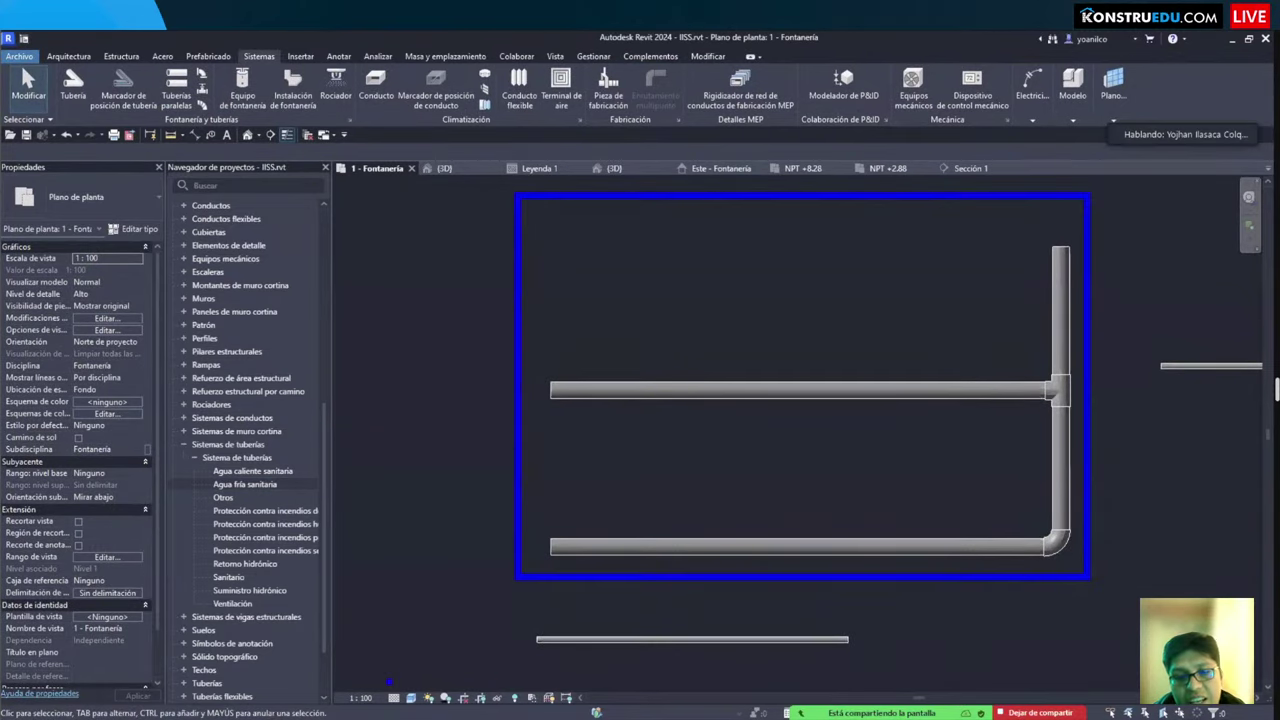
Step: Set the view's Detail Level to Bajo so the pipes draw as single lines
{"action": "left_click", "coordinate": [411, 697]}
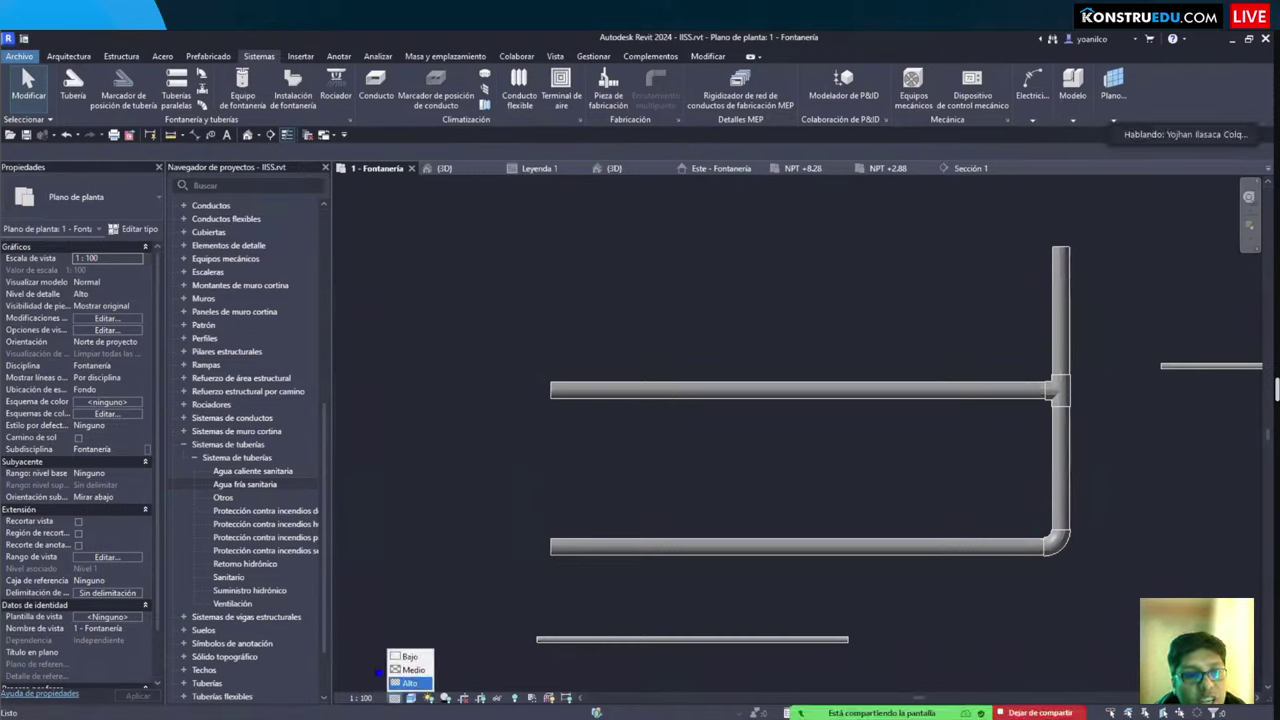
{"action": "left_click", "coordinate": [408, 682]}
{"action": "left_click", "coordinate": [394, 698]}
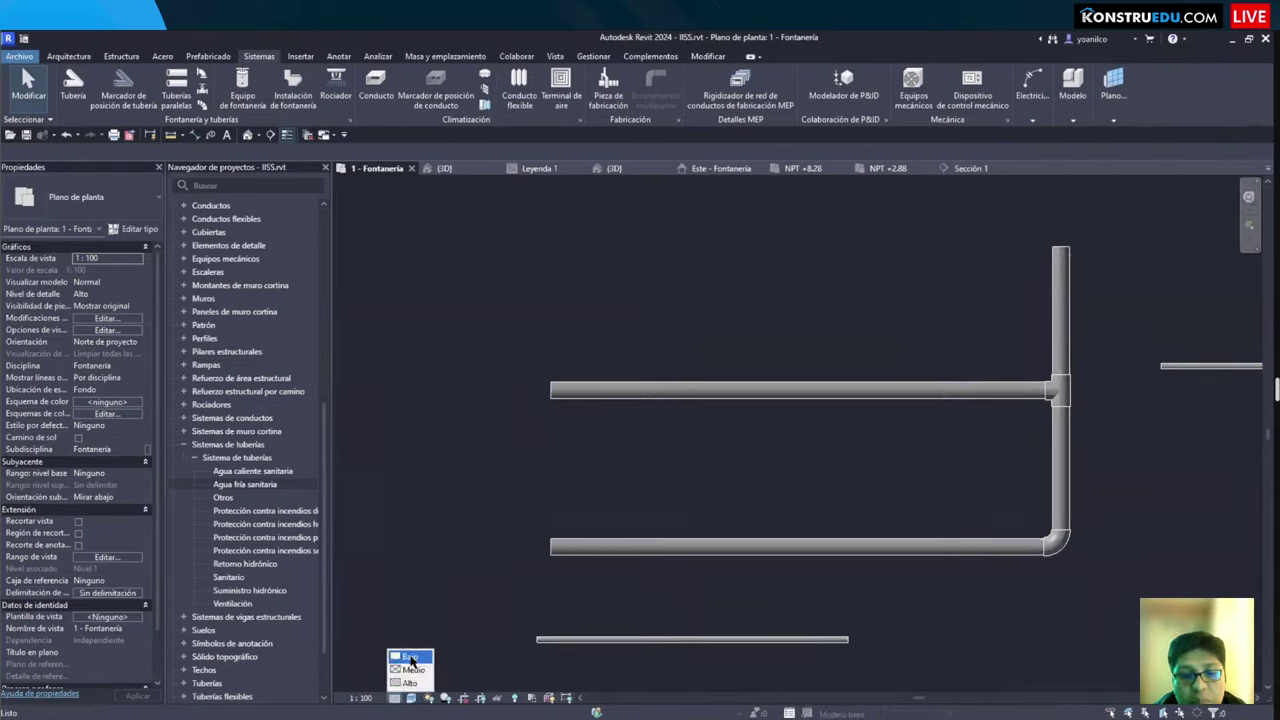
{"action": "left_click", "coordinate": [410, 658]}
{"action": "middle_click_drag", "start_coordinate": [800, 486], "coordinate": [721, 489]}
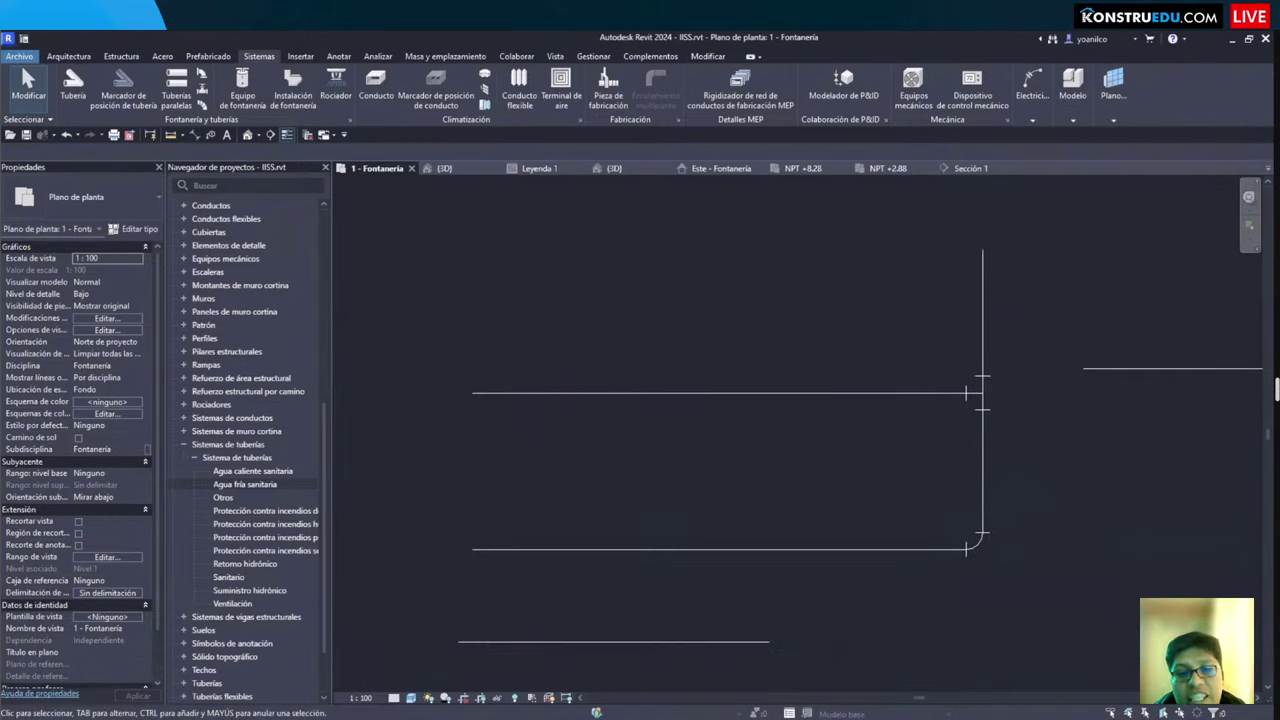
{"action": "left_click", "coordinate": [960, 392]}
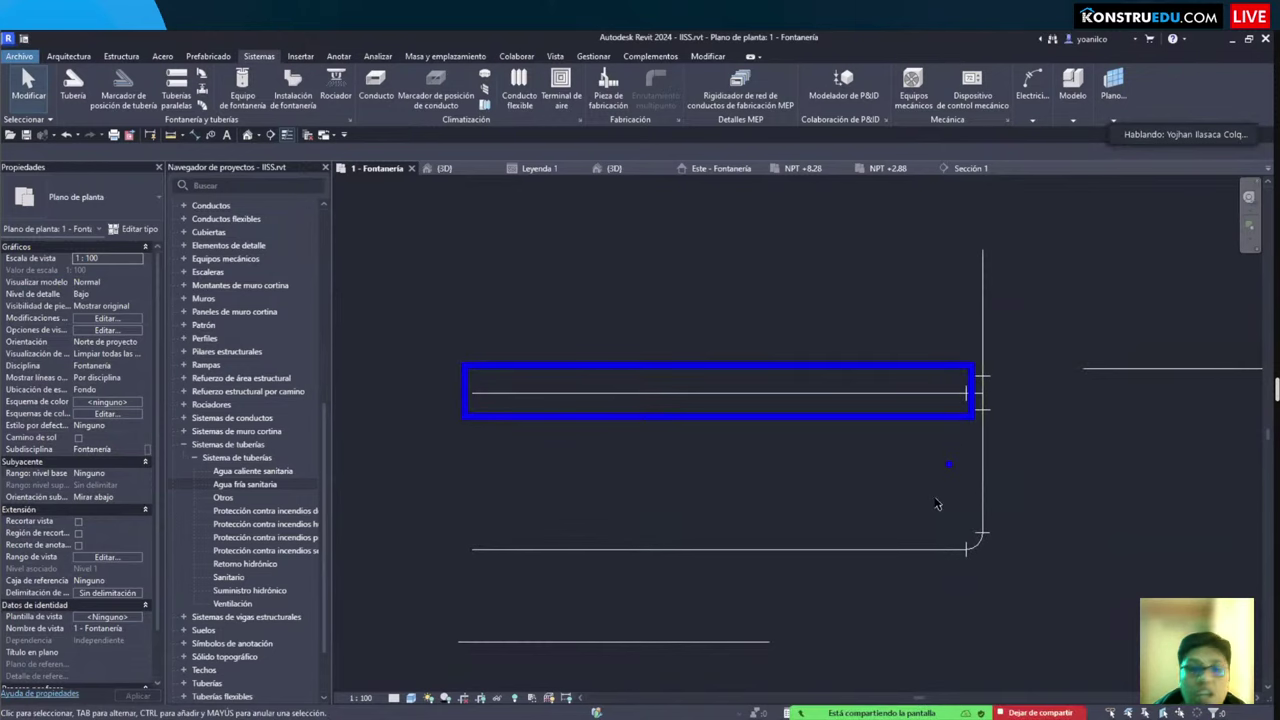
{"action": "key", "text": "Escape"}
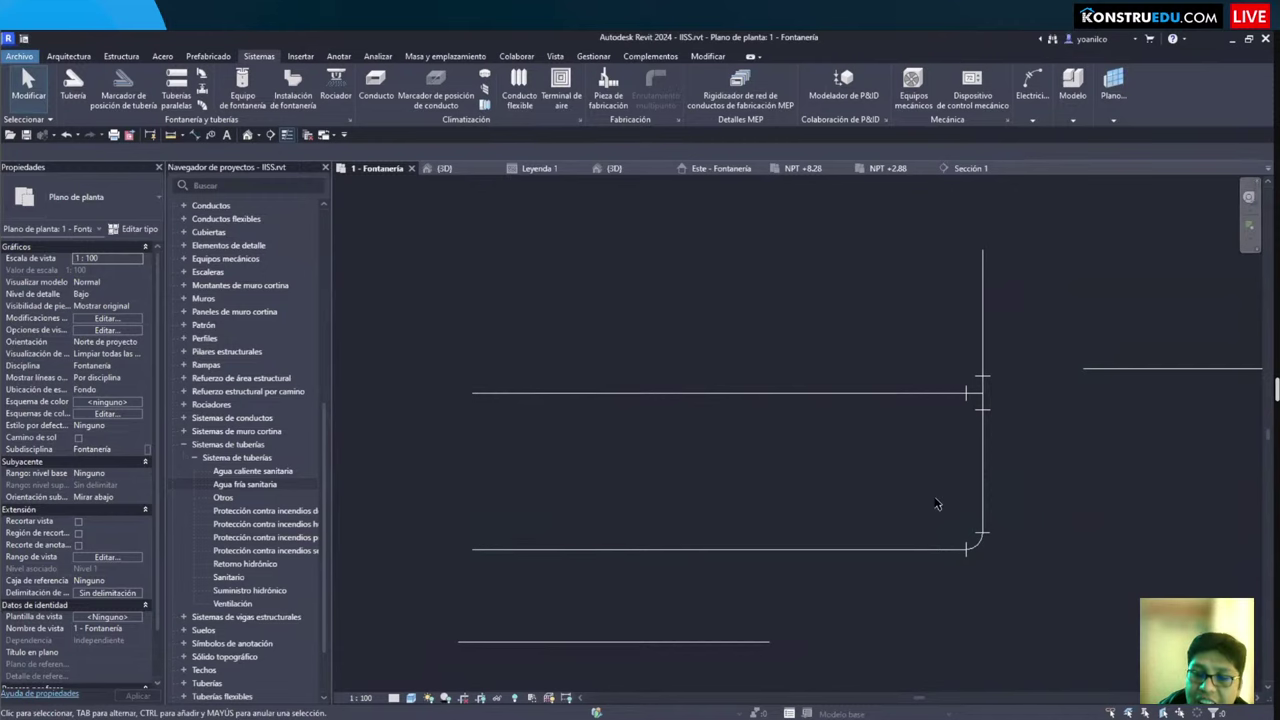
Step: Open the Agua fría sanitaria system's type properties from the Project Browser
{"action": "scroll", "coordinate": [751, 471], "scroll_direction": "down", "scroll_amount": 3}
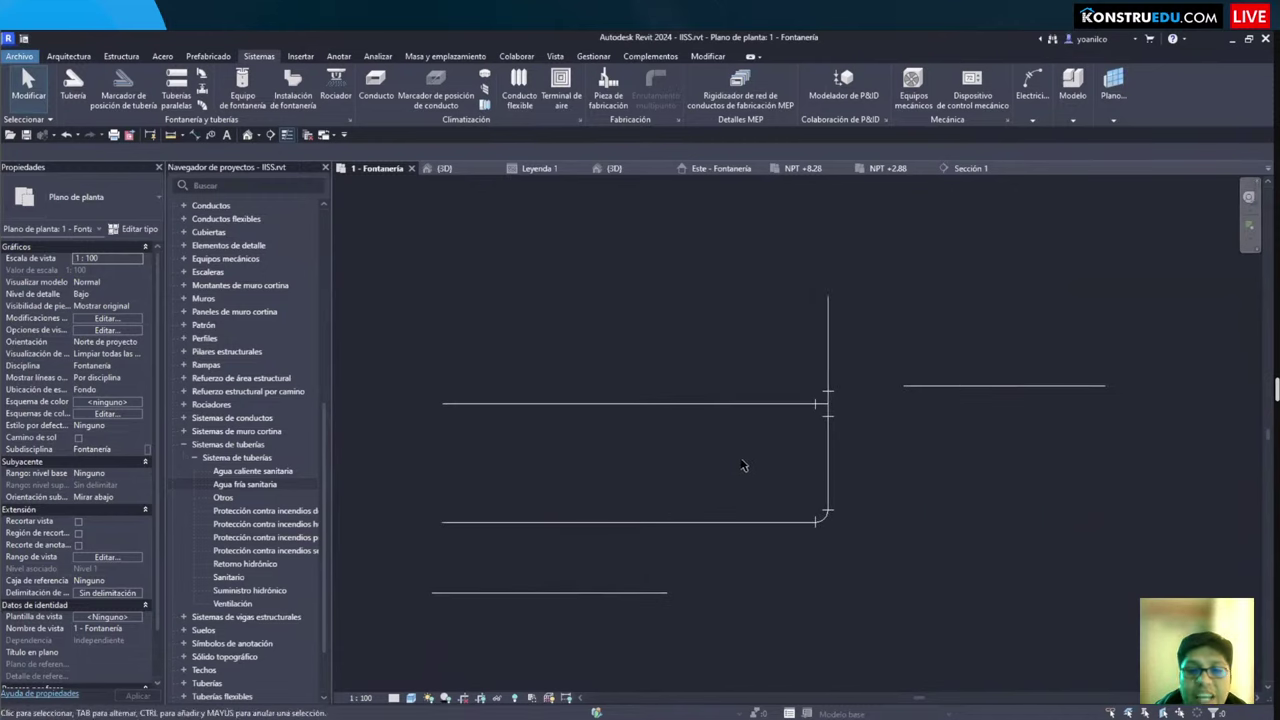
{"action": "scroll", "coordinate": [650, 525], "scroll_direction": "up", "scroll_amount": 1}
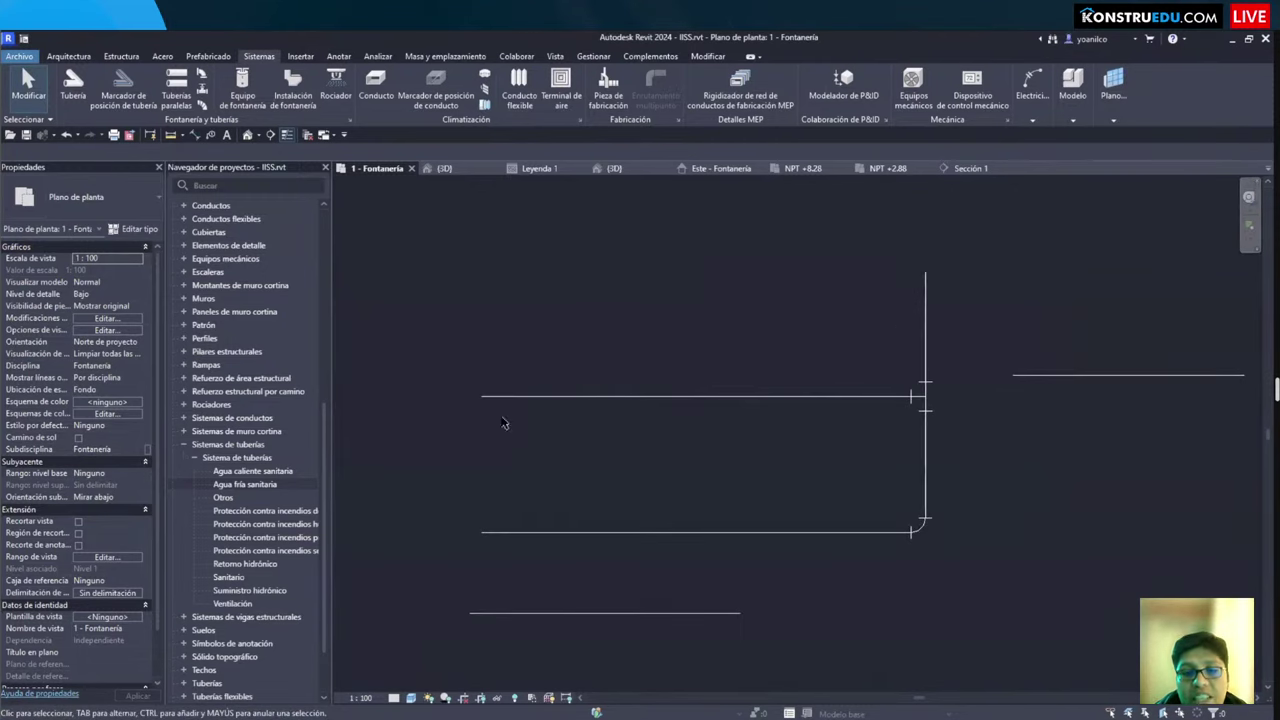
{"action": "double_click", "coordinate": [264, 486]}
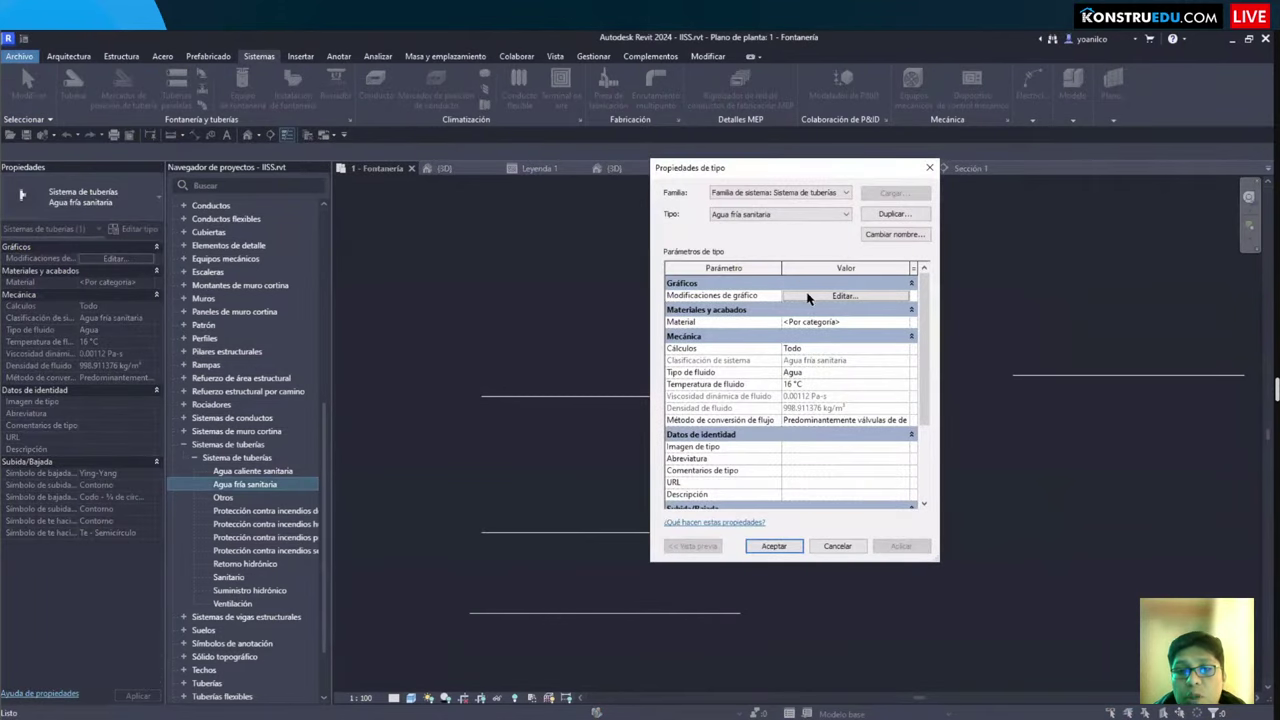
Step: Override Agua fría sanitaria's lines to the Center pattern at weight 2, keeping them blue
{"action": "left_click", "coordinate": [798, 298]}
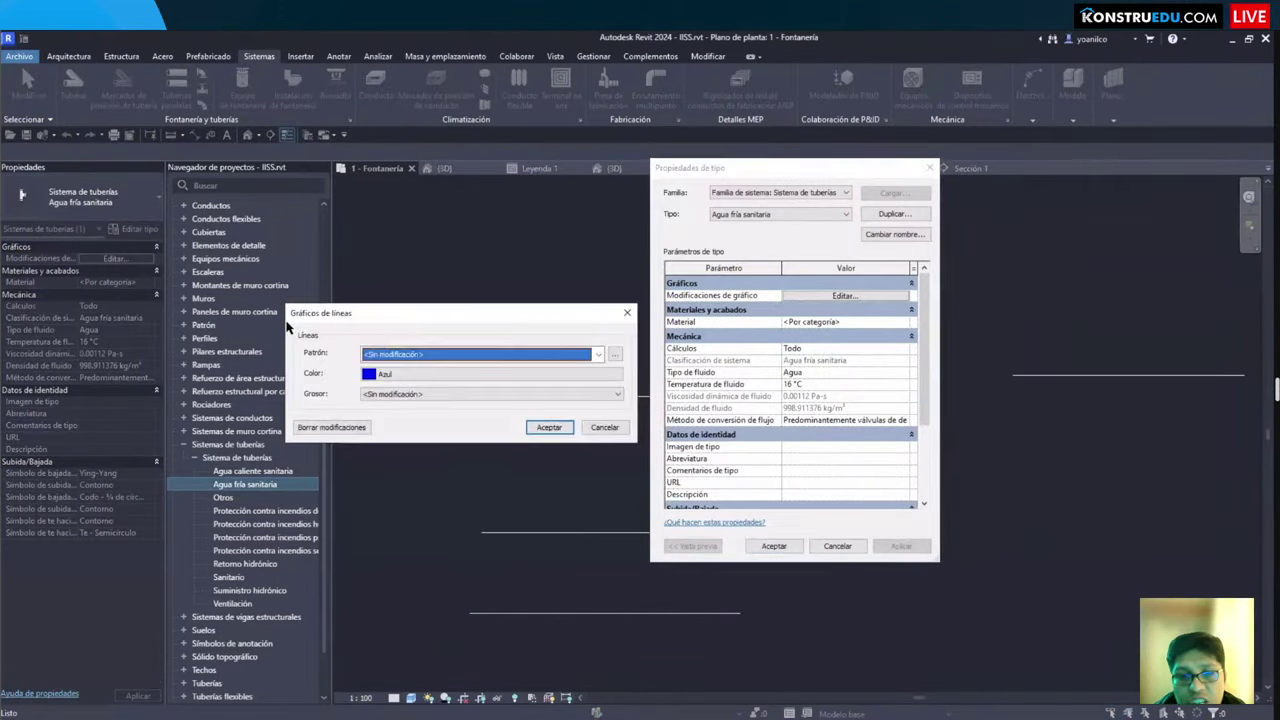
{"action": "left_click", "coordinate": [561, 354]}
{"action": "left_click", "coordinate": [561, 354]}
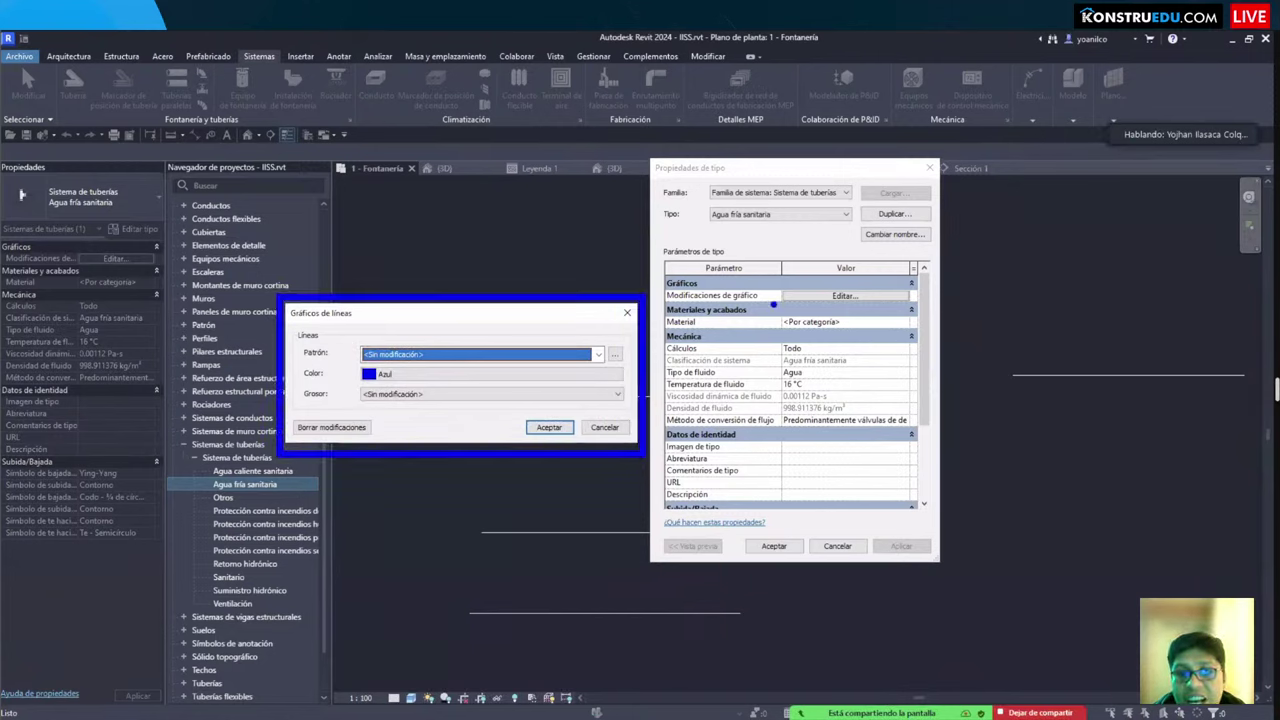
{"action": "left_click_drag", "start_coordinate": [205, 492], "coordinate": [302, 474]}
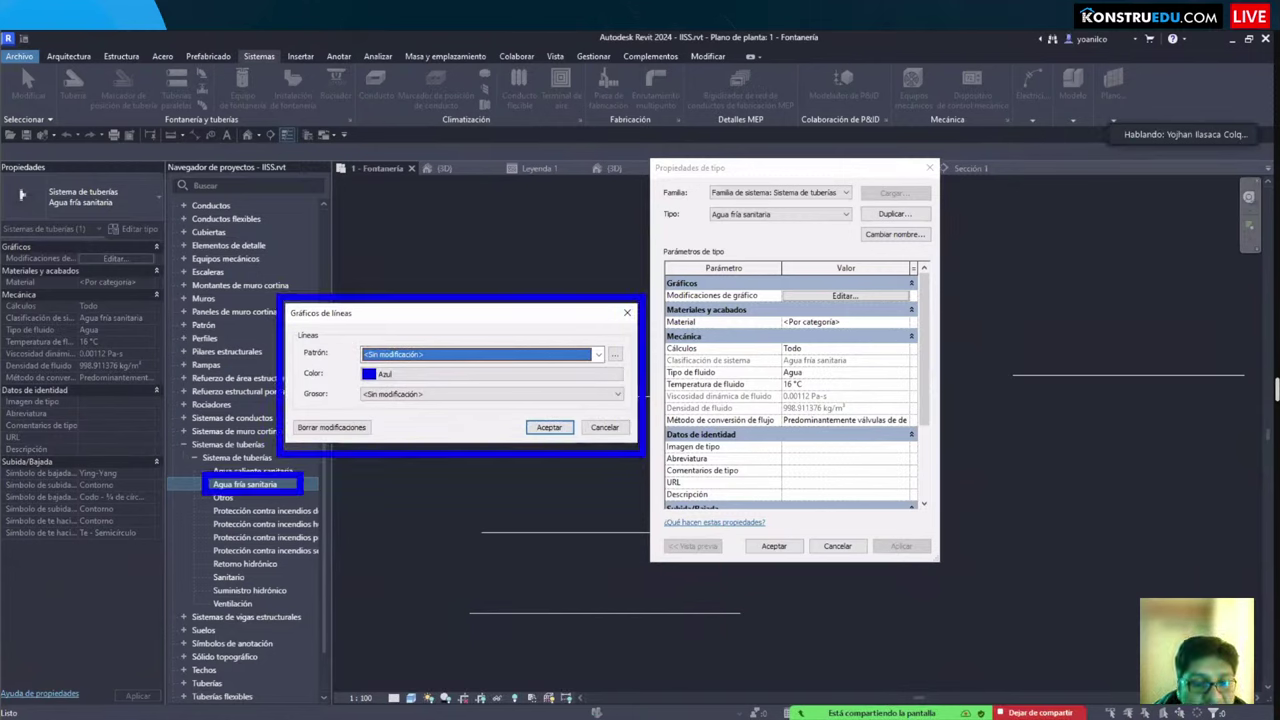
{"action": "left_click", "coordinate": [598, 355]}
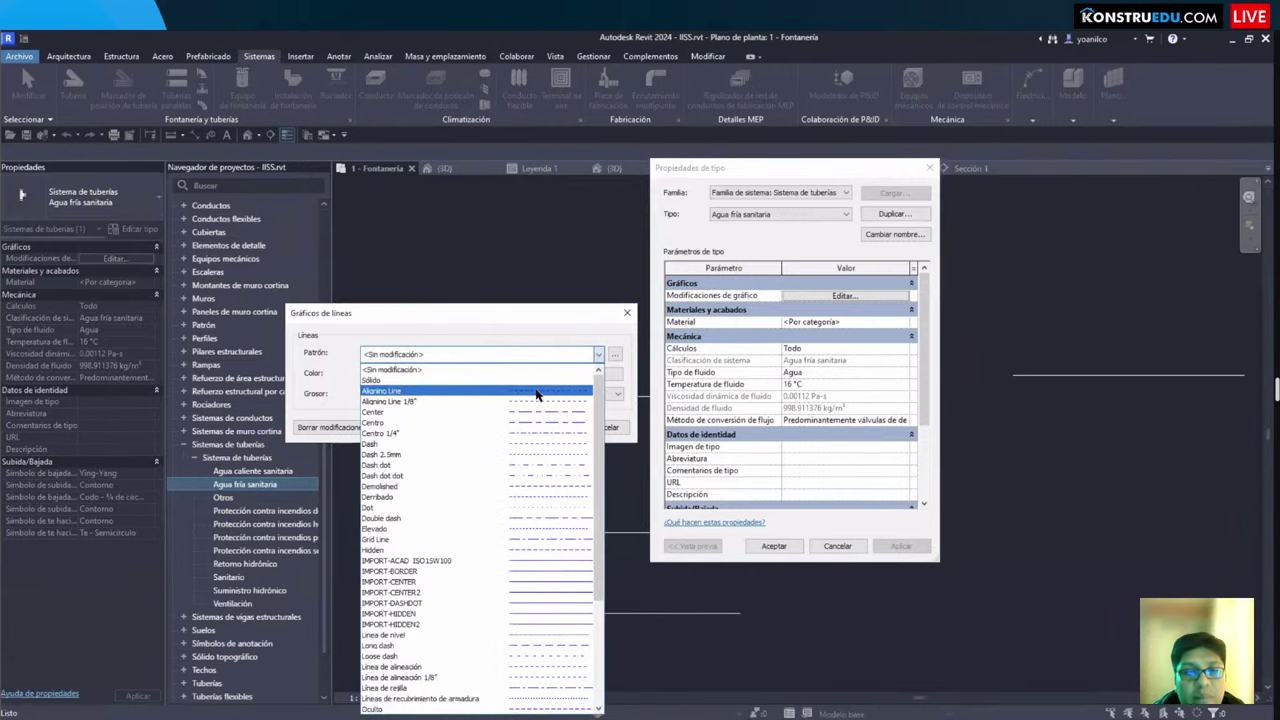
{"action": "left_click", "coordinate": [463, 421]}
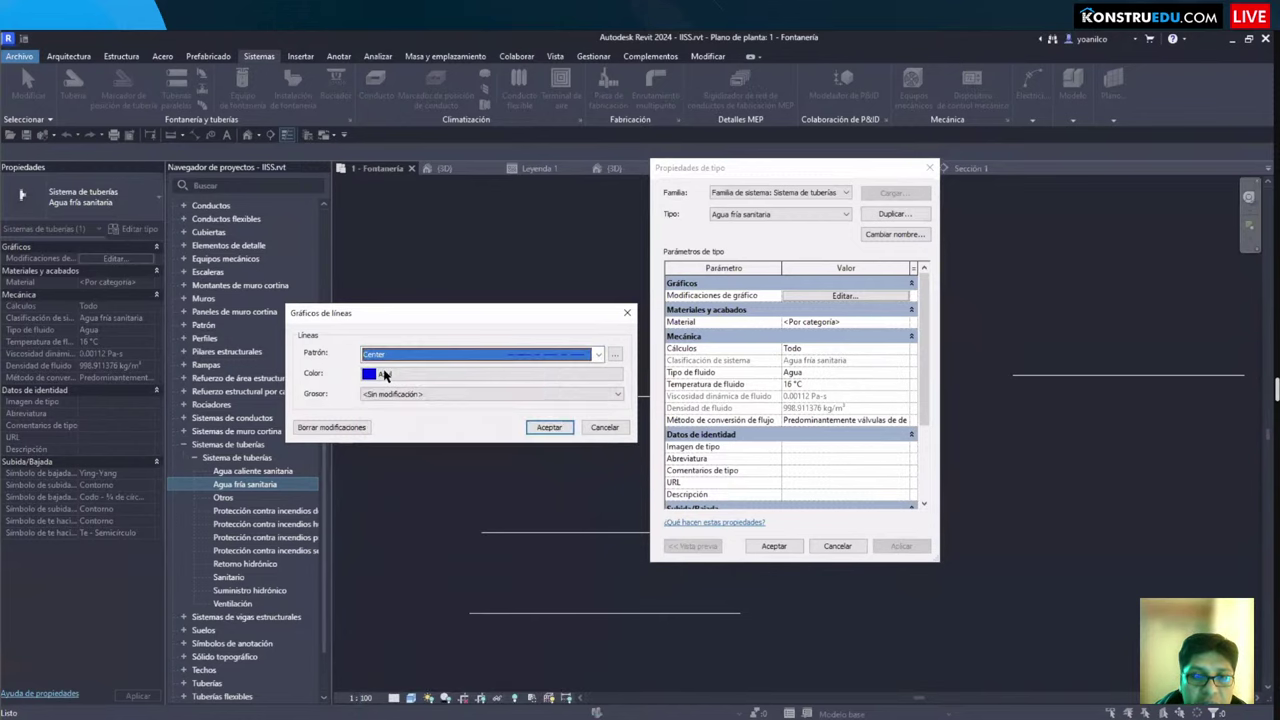
{"action": "left_click", "coordinate": [405, 394]}
{"action": "left_click", "coordinate": [384, 422]}
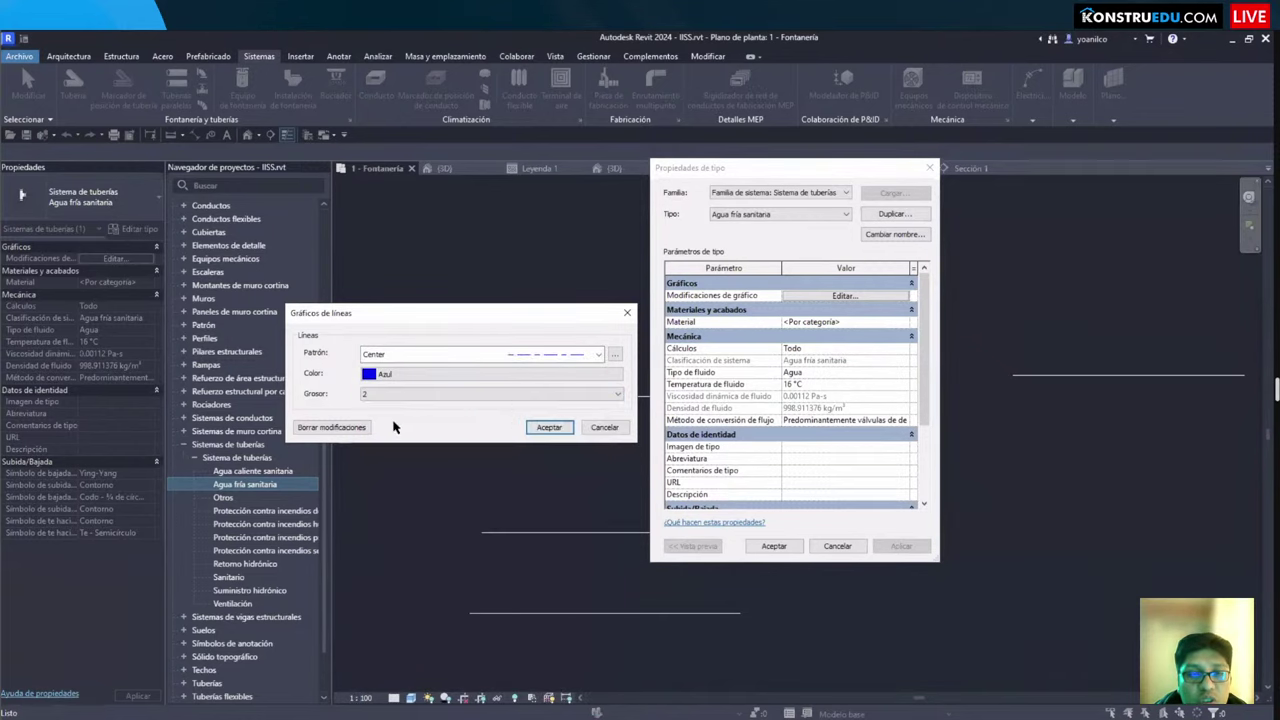
{"action": "left_click", "coordinate": [545, 428]}
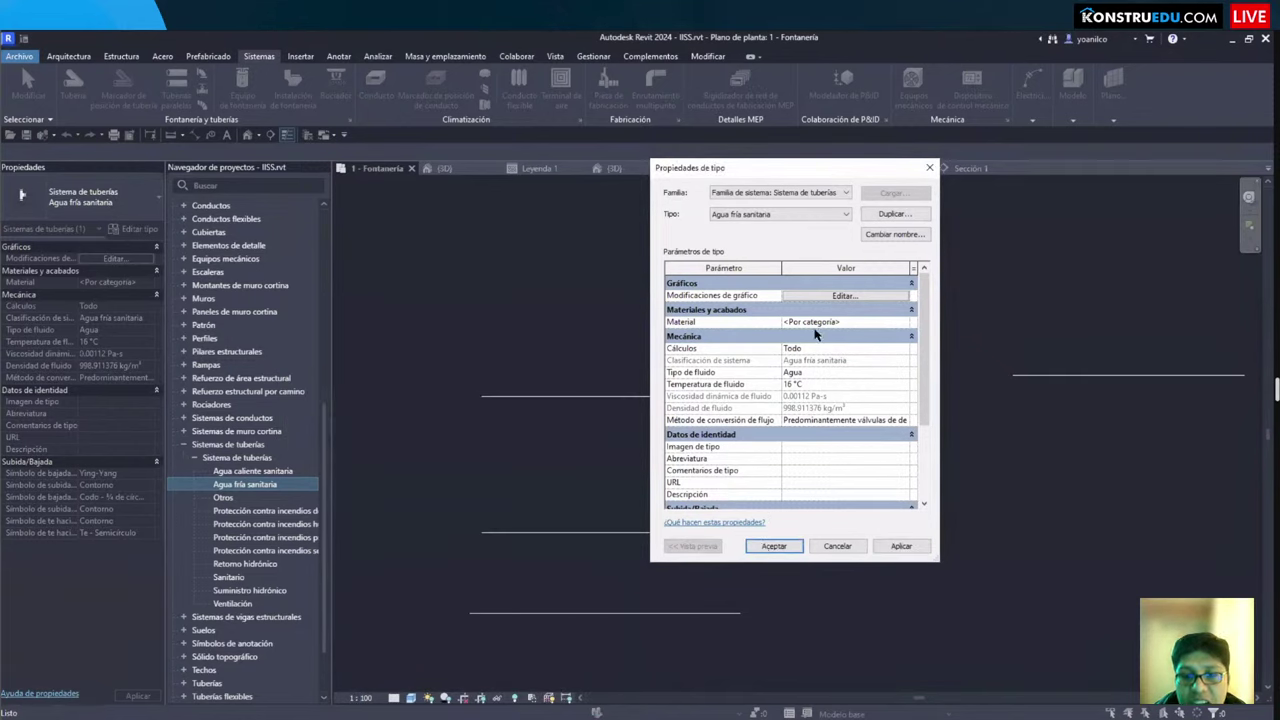
{"action": "left_click", "coordinate": [906, 324]}
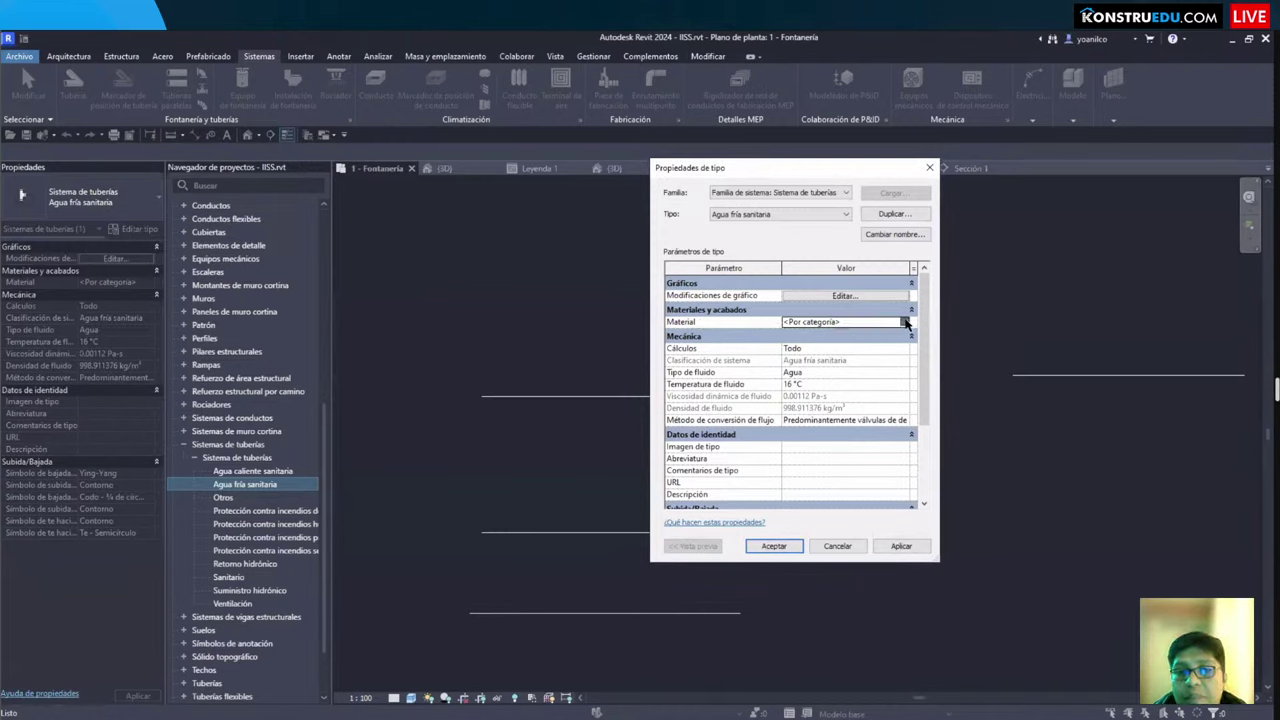
Step: Create a new material named TUBERIA DE AGUA FRIA with class Plástico
{"action": "left_click", "coordinate": [906, 324]}
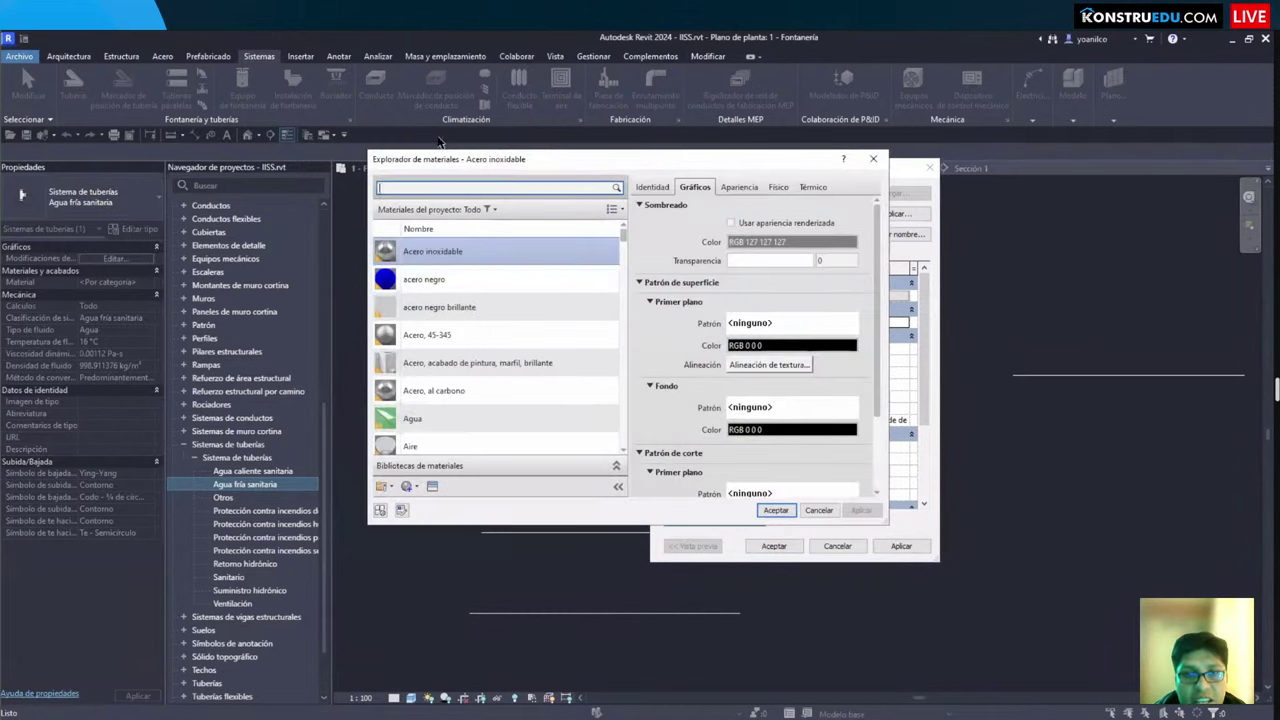
{"action": "left_click", "coordinate": [414, 489]}
{"action": "left_click", "coordinate": [430, 499]}
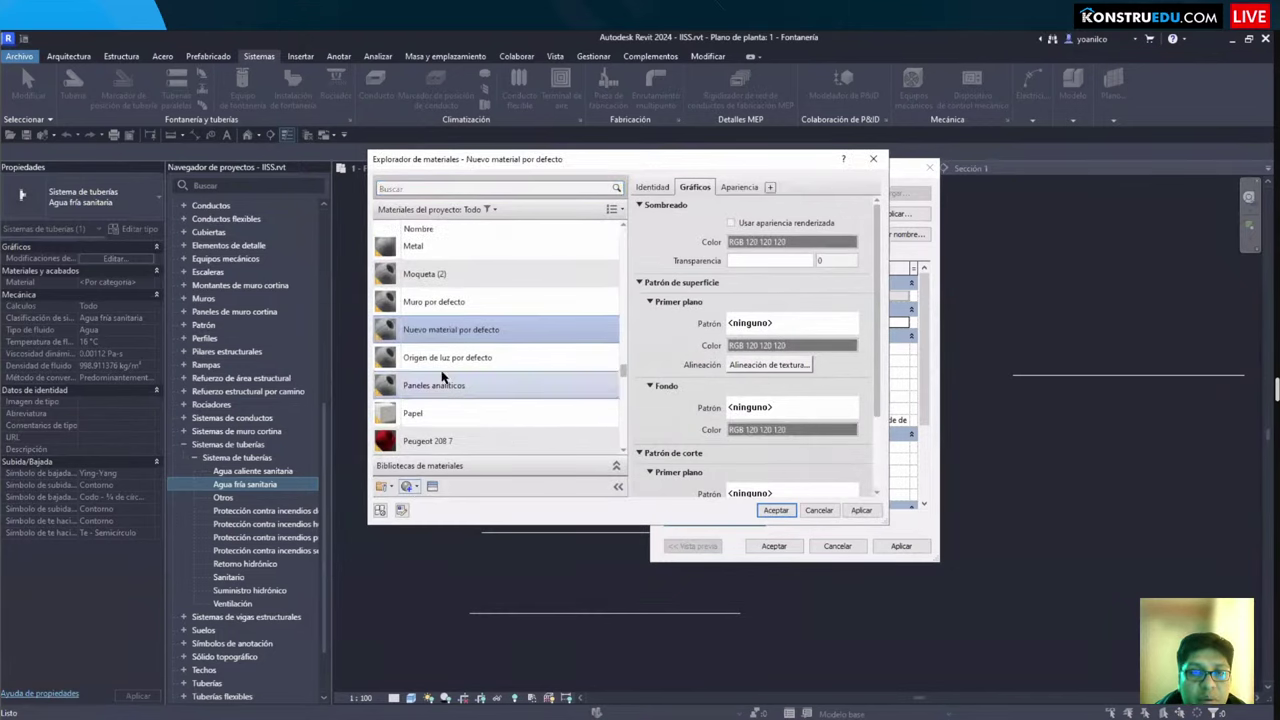
{"action": "left_click", "coordinate": [656, 193]}
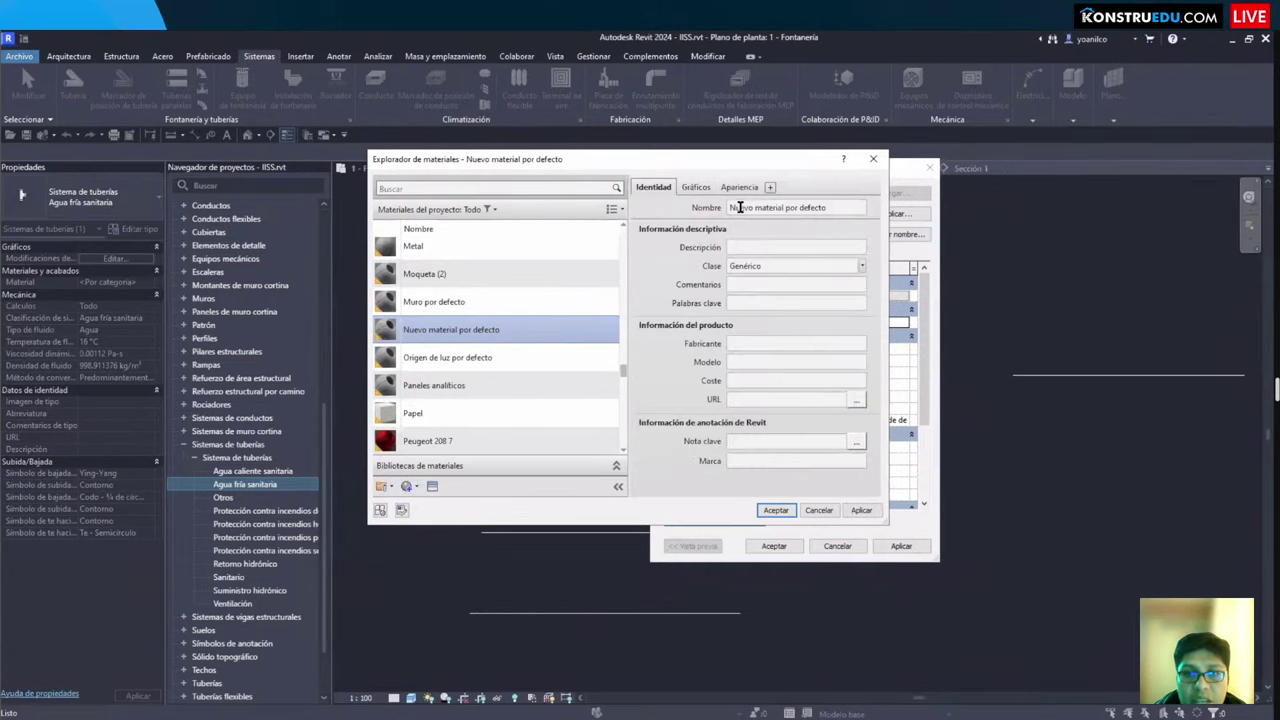
{"action": "triple_click", "coordinate": [845, 212]}
{"action": "type", "text": "AGUA FRÍA"}
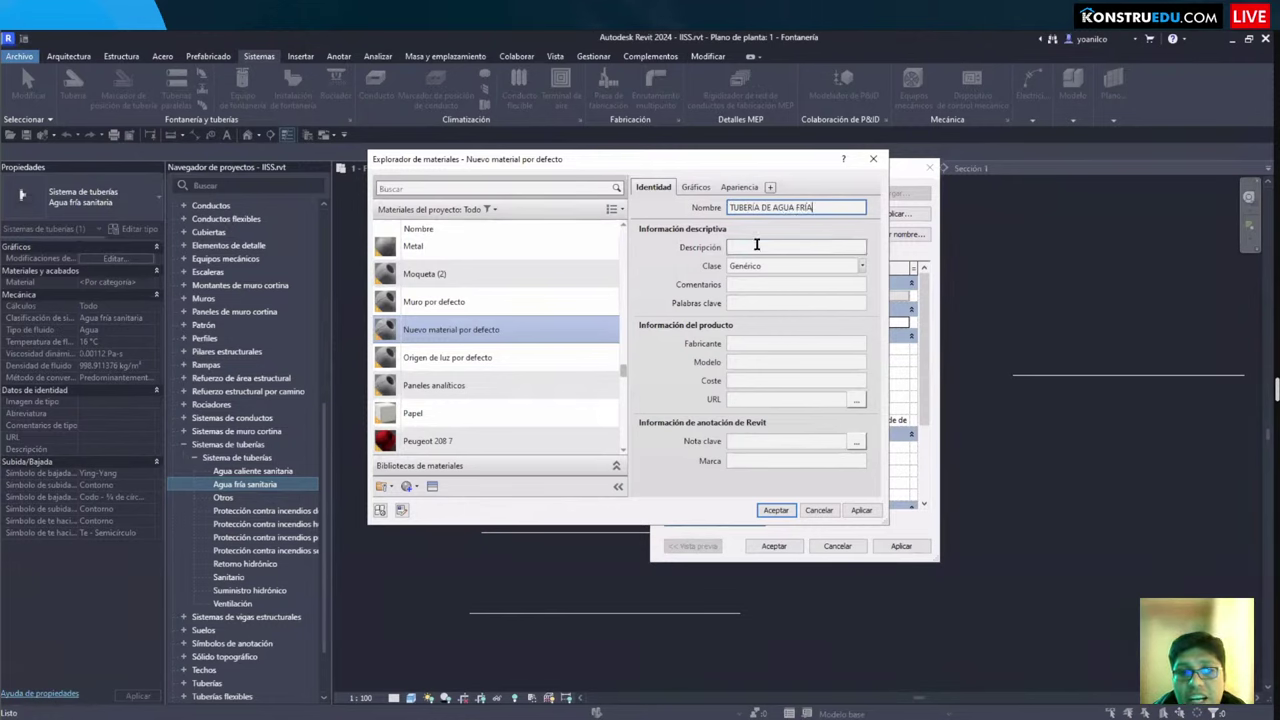
{"action": "left_click", "coordinate": [757, 247]}
{"action": "left_click", "coordinate": [760, 266]}
{"action": "left_click", "coordinate": [861, 266]}
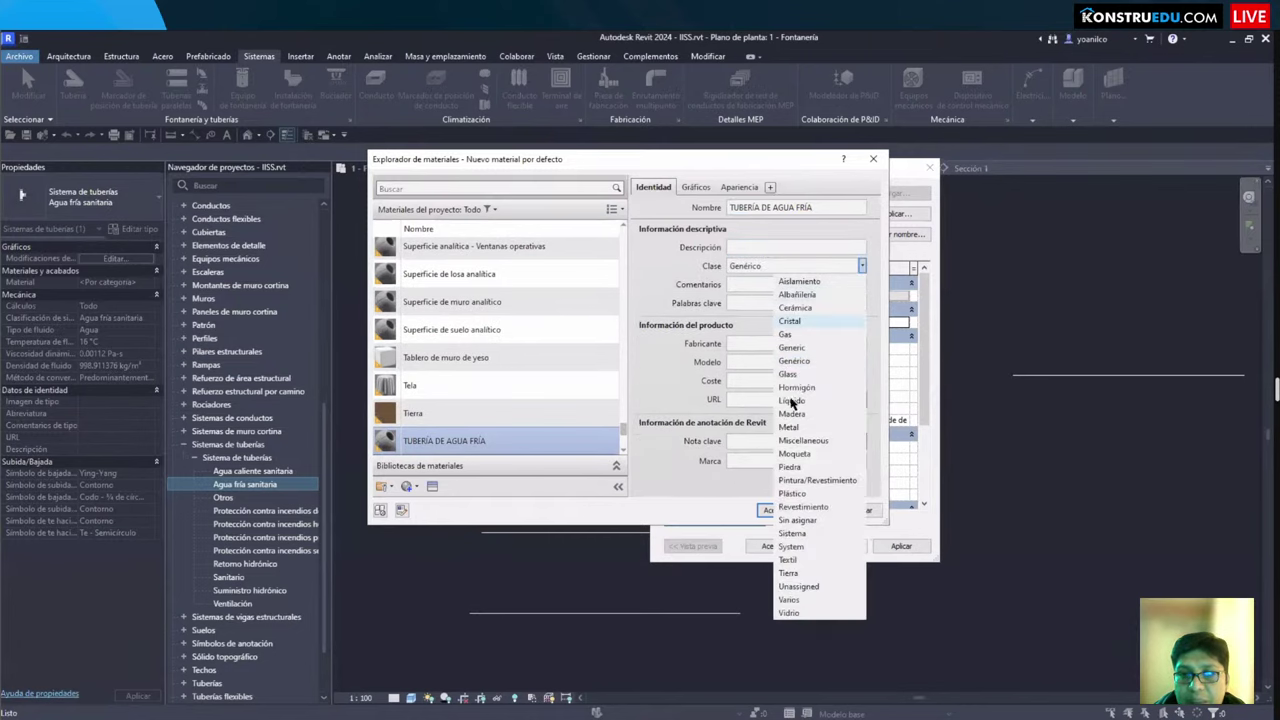
{"action": "left_click", "coordinate": [796, 494]}
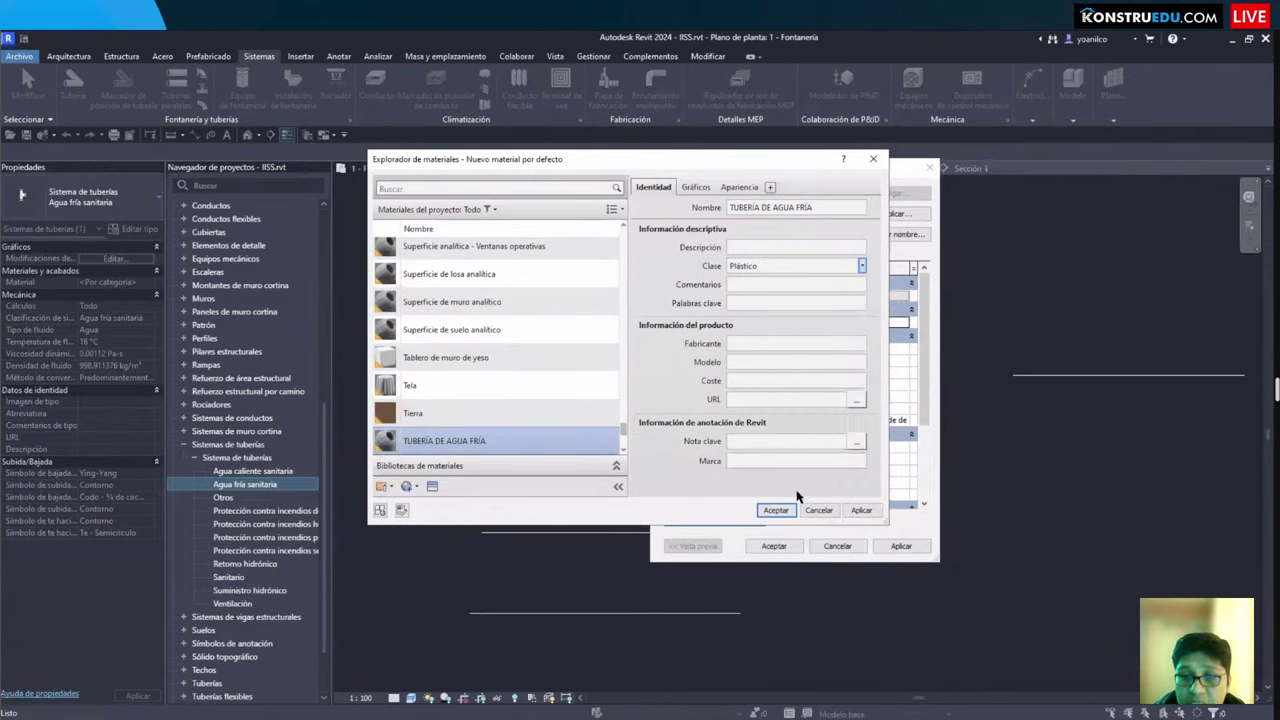
Step: Set the material's appearance colour to blue
{"action": "left_click", "coordinate": [695, 188]}
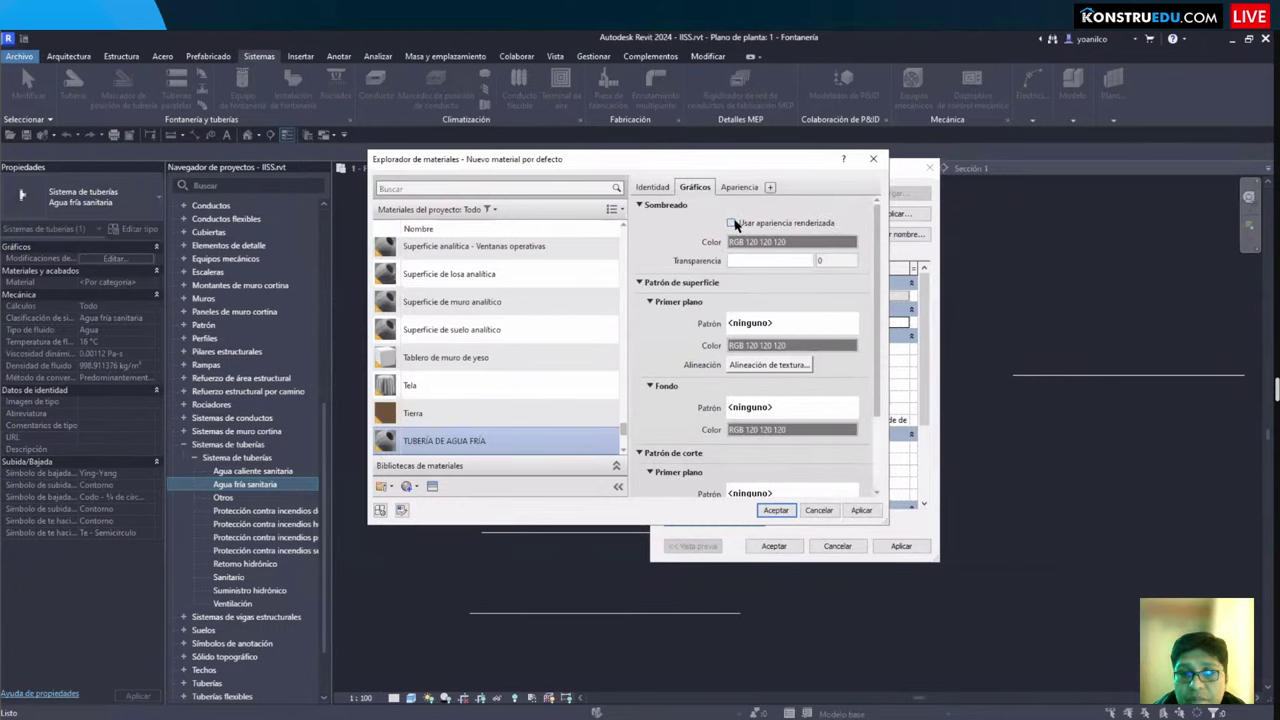
{"action": "left_click", "coordinate": [731, 189]}
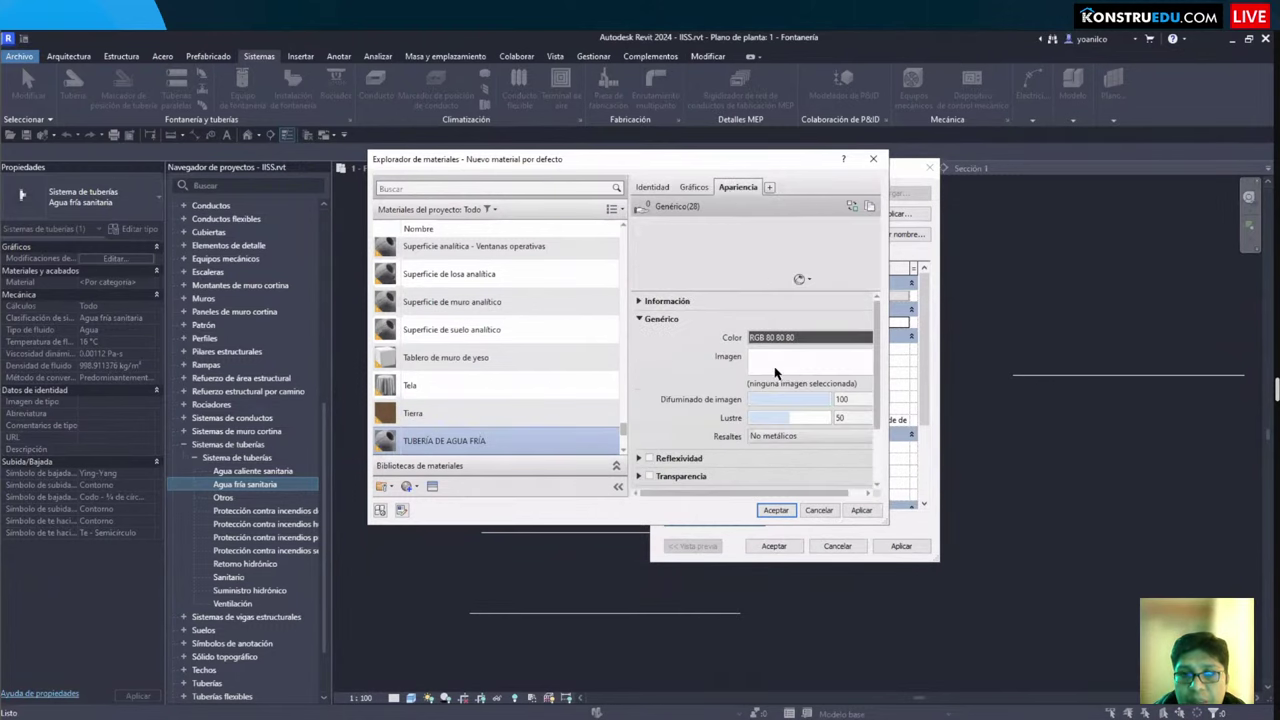
{"action": "left_click", "coordinate": [757, 339]}
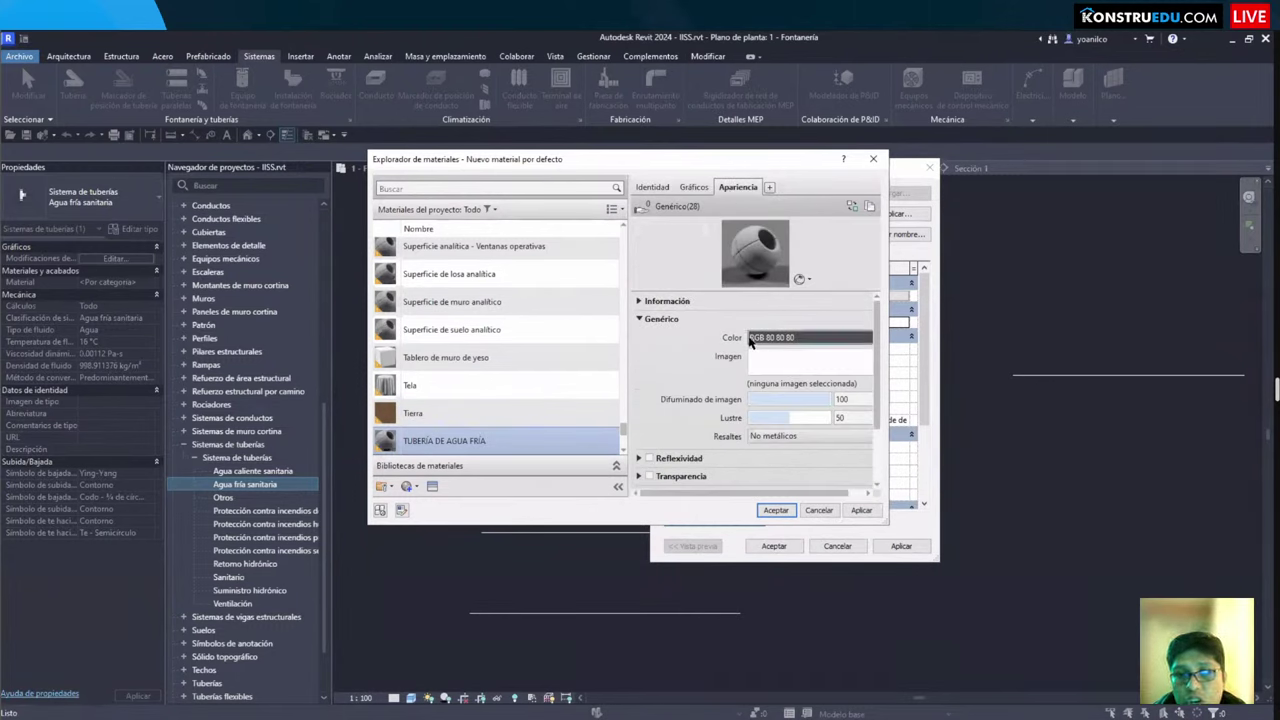
{"action": "left_click", "coordinate": [561, 290]}
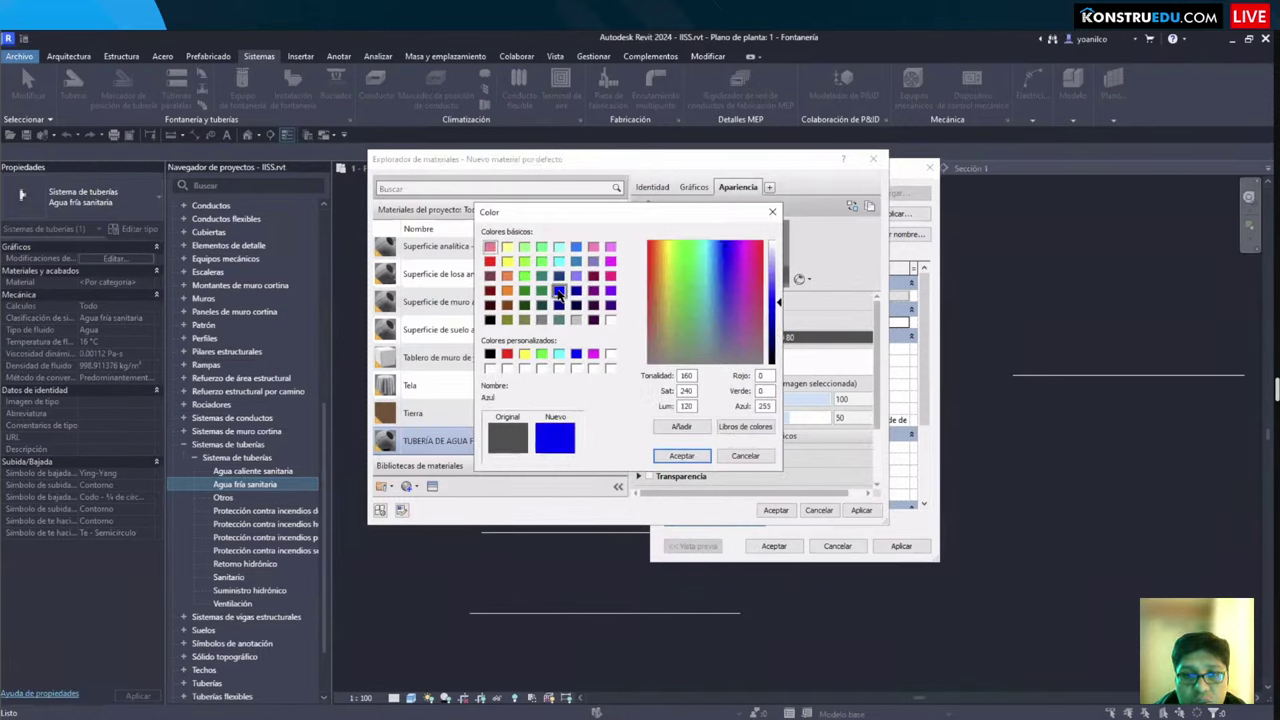
{"action": "left_click", "coordinate": [681, 455]}
Step: Keep the shading colour blue, unlinked from the render appearance
{"action": "left_click", "coordinate": [693, 188]}
{"action": "left_click", "coordinate": [731, 222]}
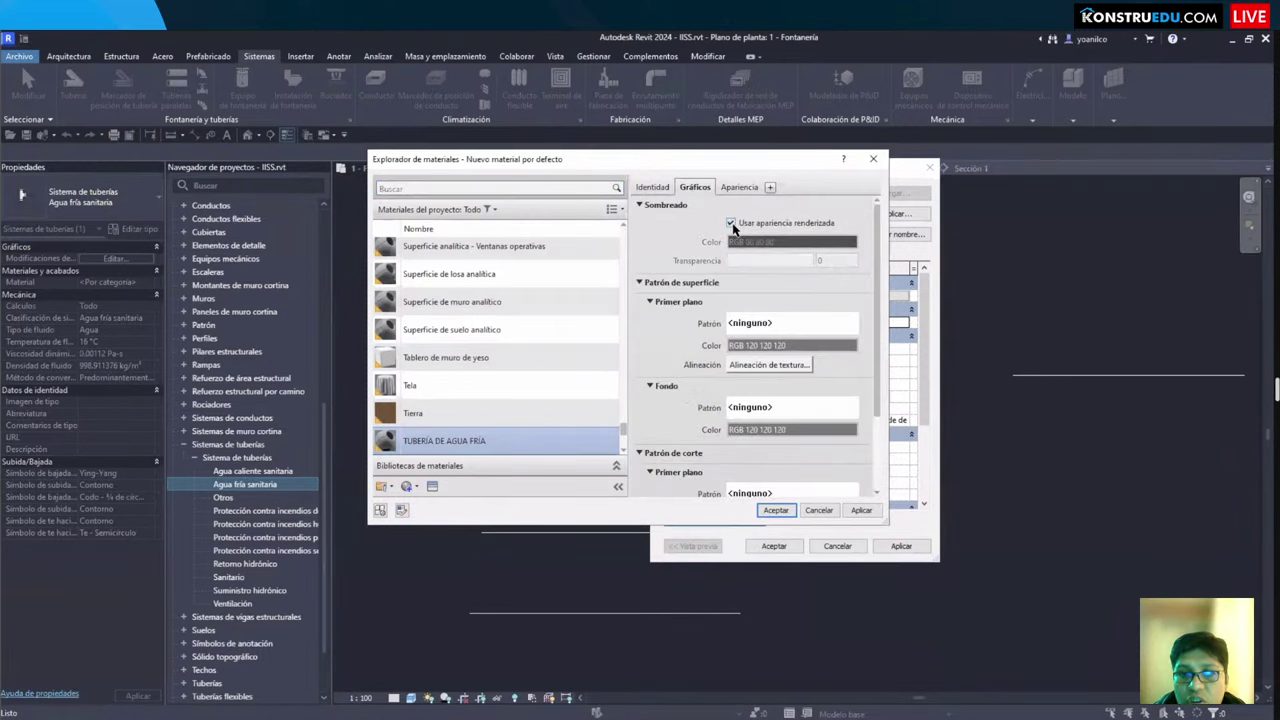
{"action": "left_click", "coordinate": [731, 222]}
{"action": "scroll", "coordinate": [735, 333], "scroll_direction": "down", "scroll_amount": 2}
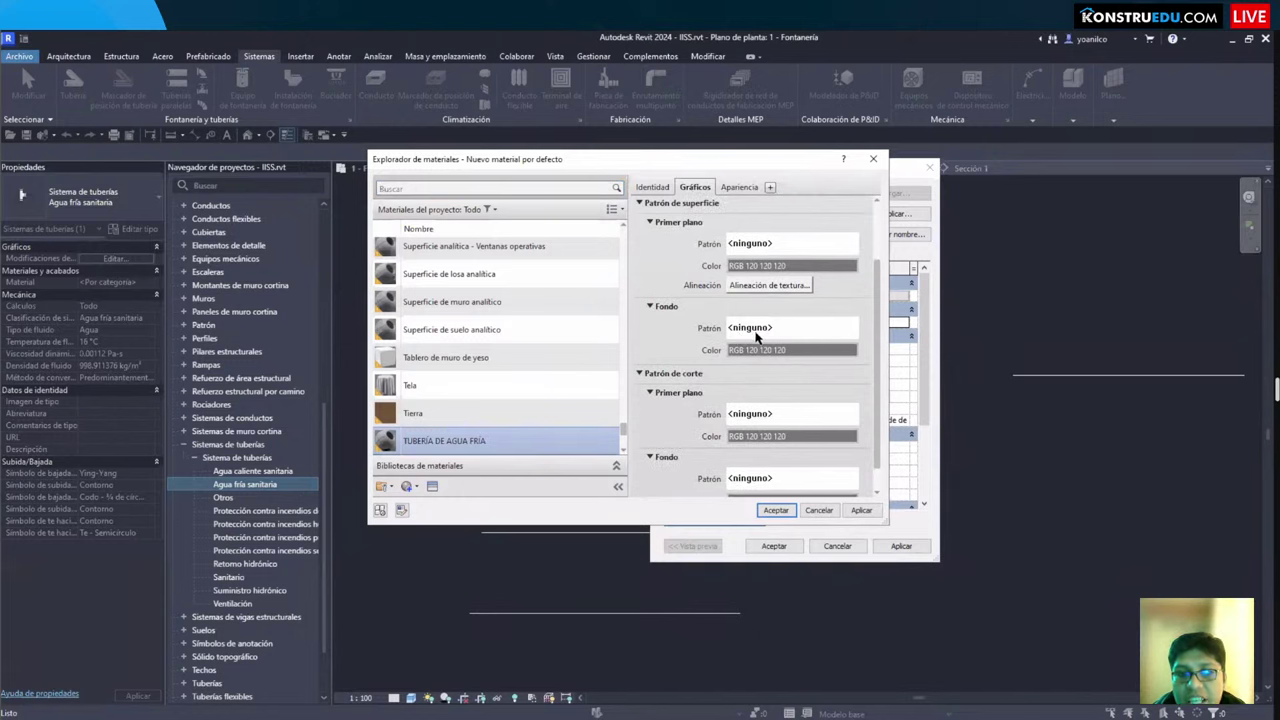
{"action": "scroll", "coordinate": [755, 300], "scroll_direction": "up", "scroll_amount": 3}
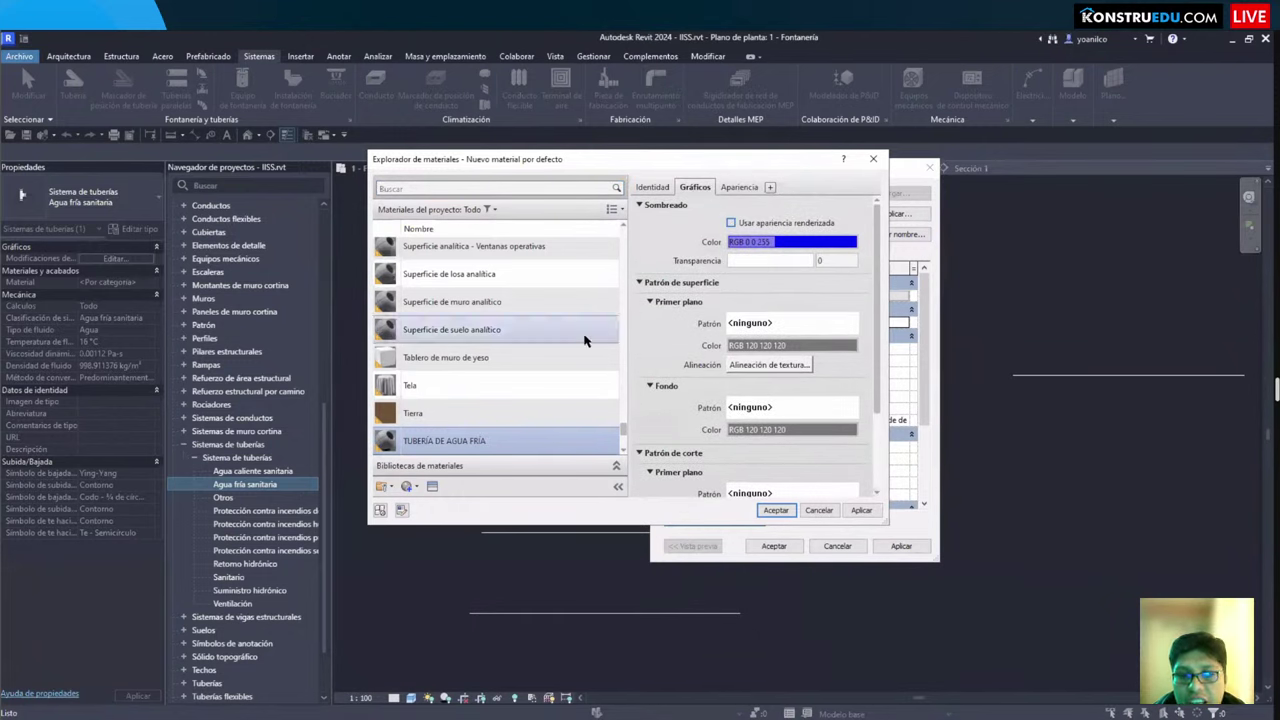
{"action": "scroll", "coordinate": [778, 352], "scroll_direction": "down", "scroll_amount": 2}
{"action": "scroll", "coordinate": [781, 349], "scroll_direction": "up", "scroll_amount": 2}
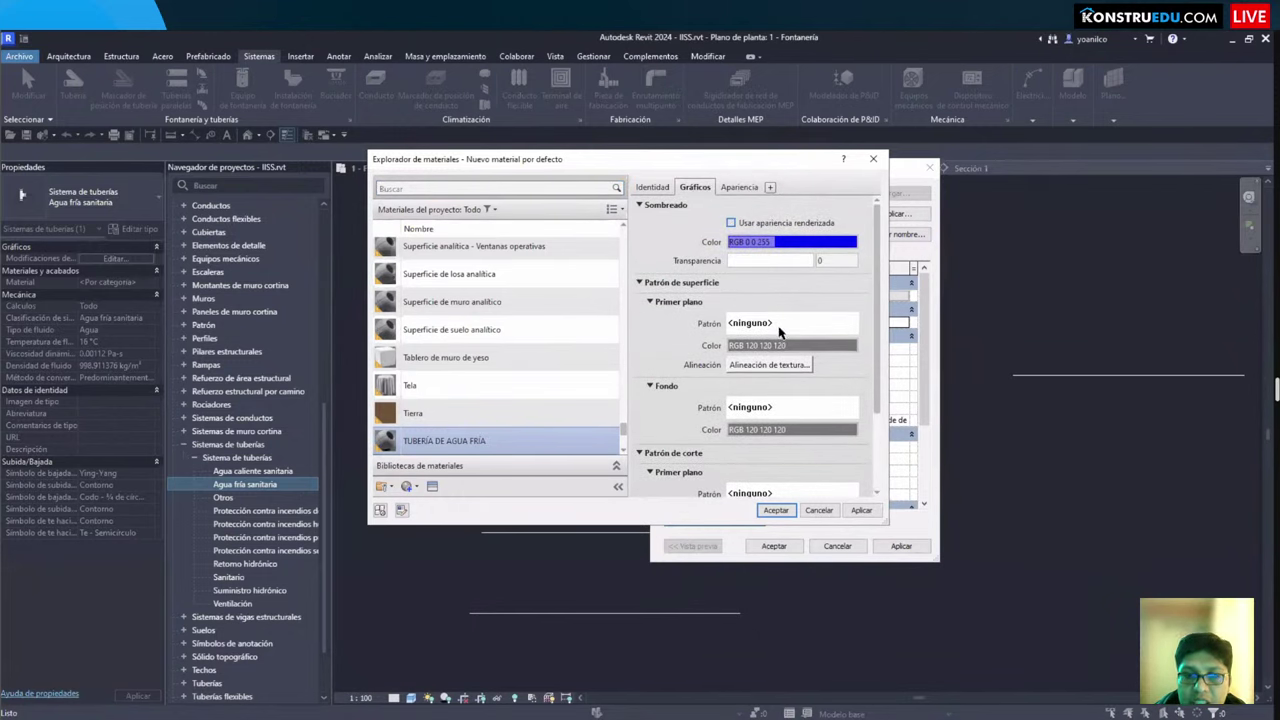
Step: Give the material a solid-fill surface pattern in dark blue
{"action": "left_click", "coordinate": [767, 326]}
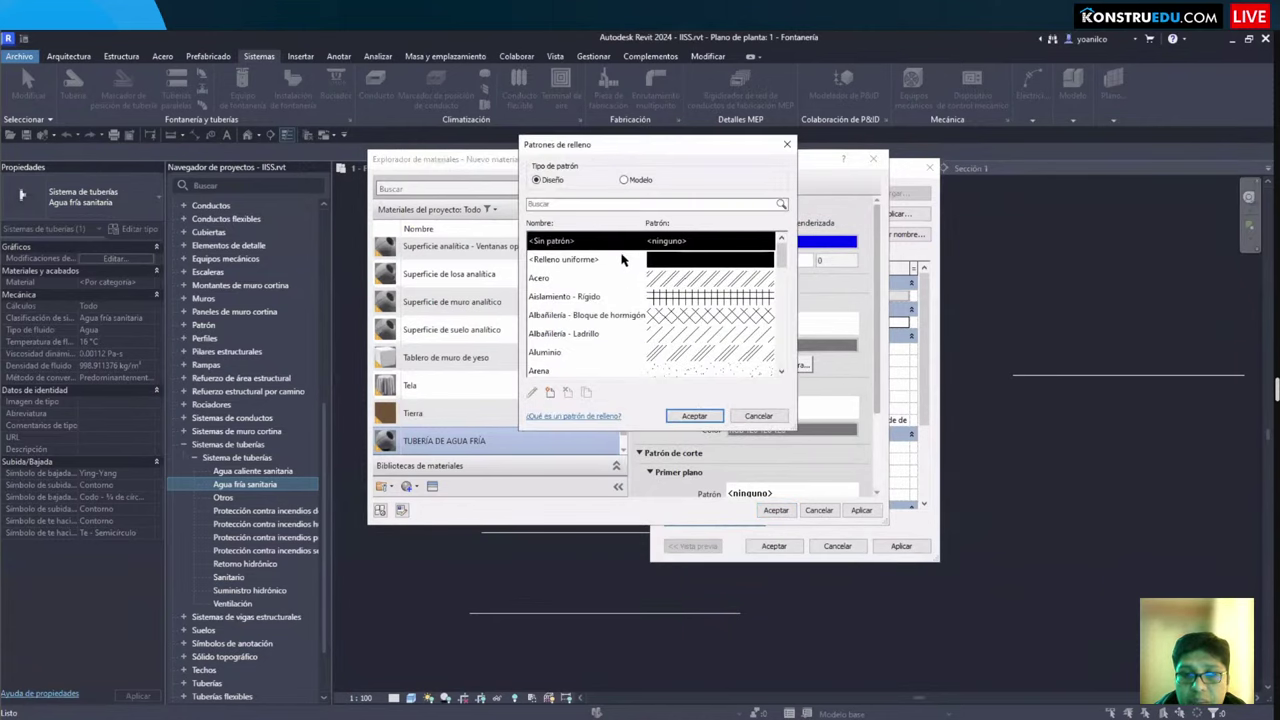
{"action": "left_click", "coordinate": [621, 259]}
{"action": "left_click", "coordinate": [692, 415]}
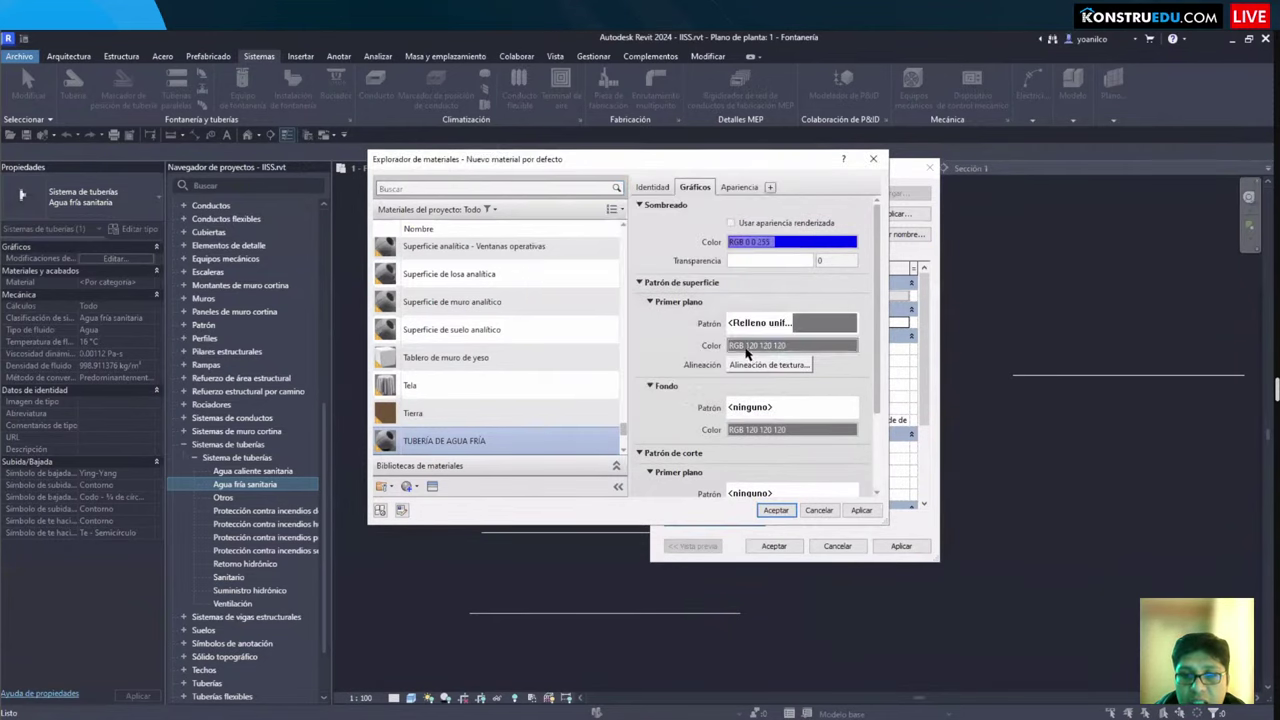
{"action": "left_click", "coordinate": [746, 347]}
{"action": "left_click", "coordinate": [577, 248]}
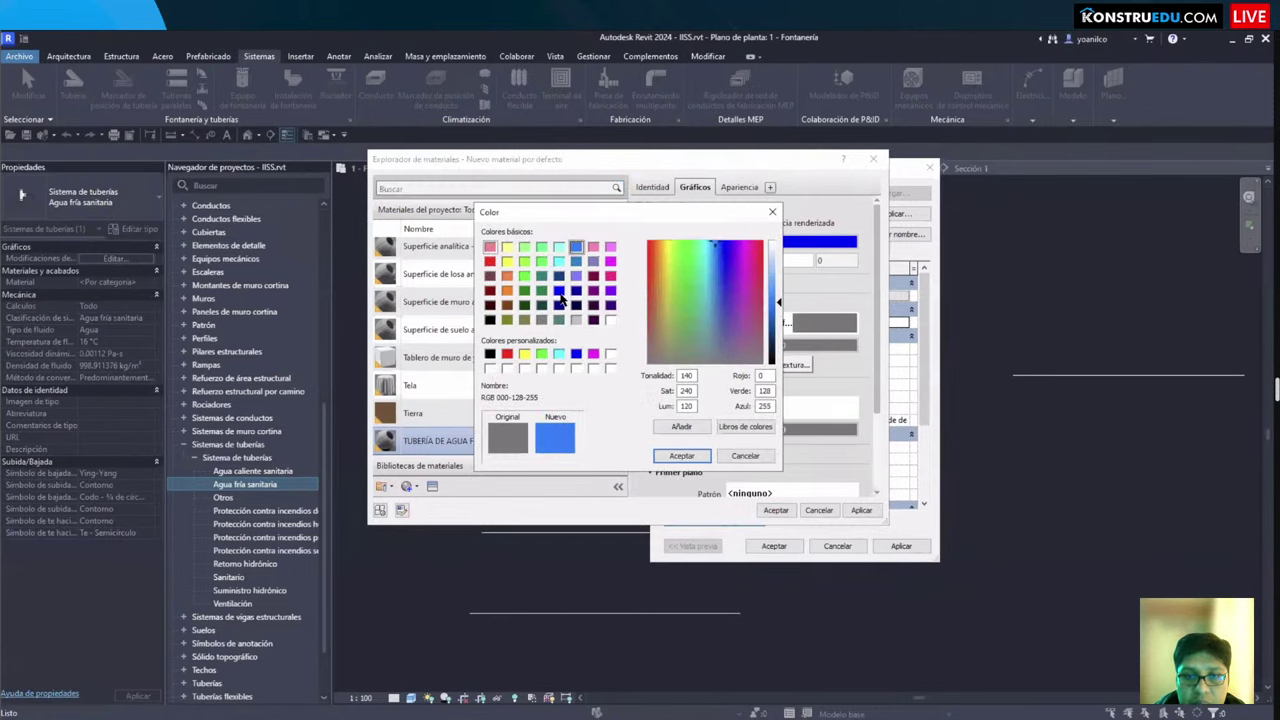
{"action": "left_click", "coordinate": [560, 292]}
{"action": "left_click", "coordinate": [681, 455]}
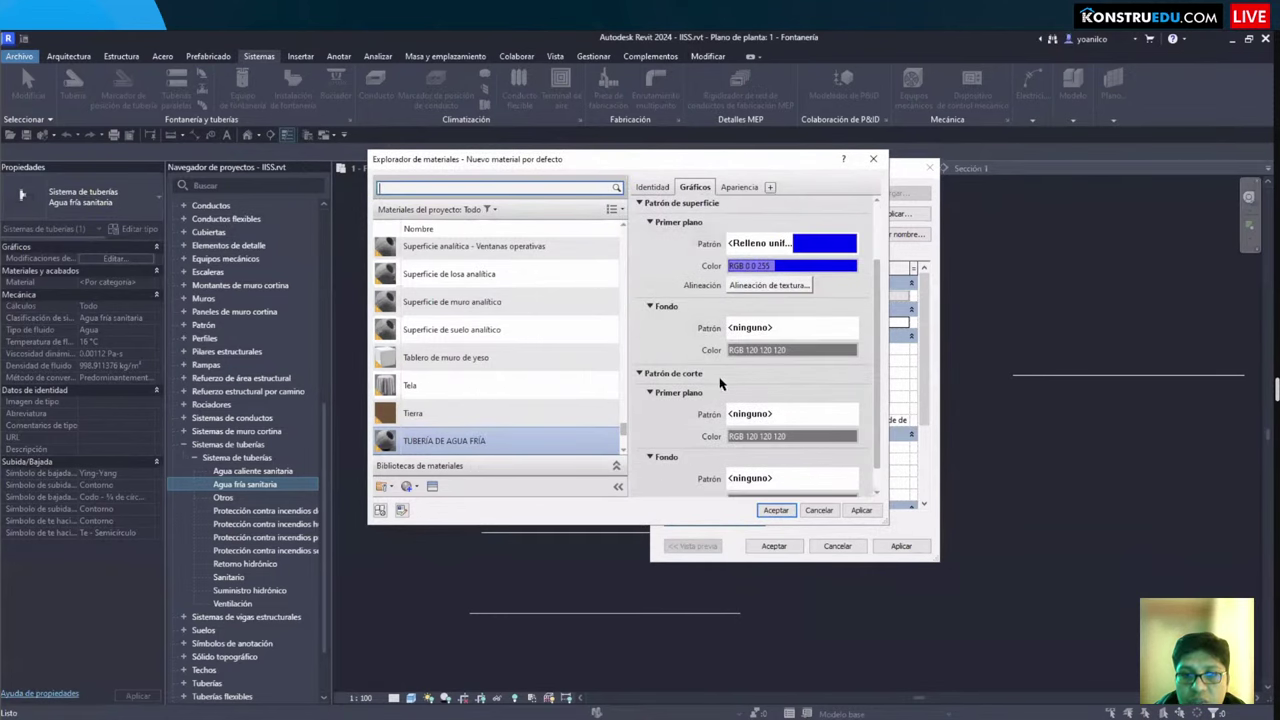
Step: Leave the cut pattern unchanged and accept the material for the cold-water system
{"action": "scroll", "coordinate": [722, 385], "scroll_direction": "down", "scroll_amount": 1}
{"action": "scroll", "coordinate": [740, 395], "scroll_direction": "up", "scroll_amount": 1}
{"action": "scroll", "coordinate": [750, 395], "scroll_direction": "down", "scroll_amount": 1}
{"action": "left_click", "coordinate": [750, 393]}
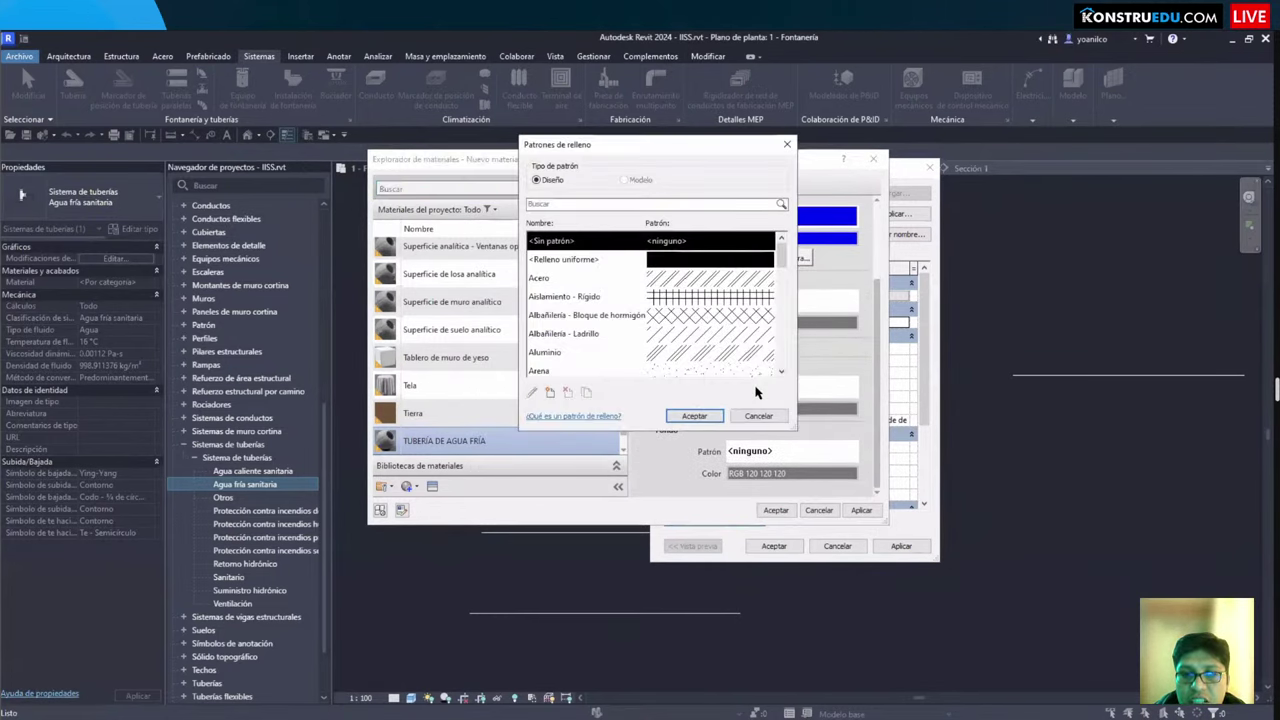
{"action": "key", "text": "Escape"}
{"action": "scroll", "coordinate": [757, 376], "scroll_direction": "up", "scroll_amount": 2}
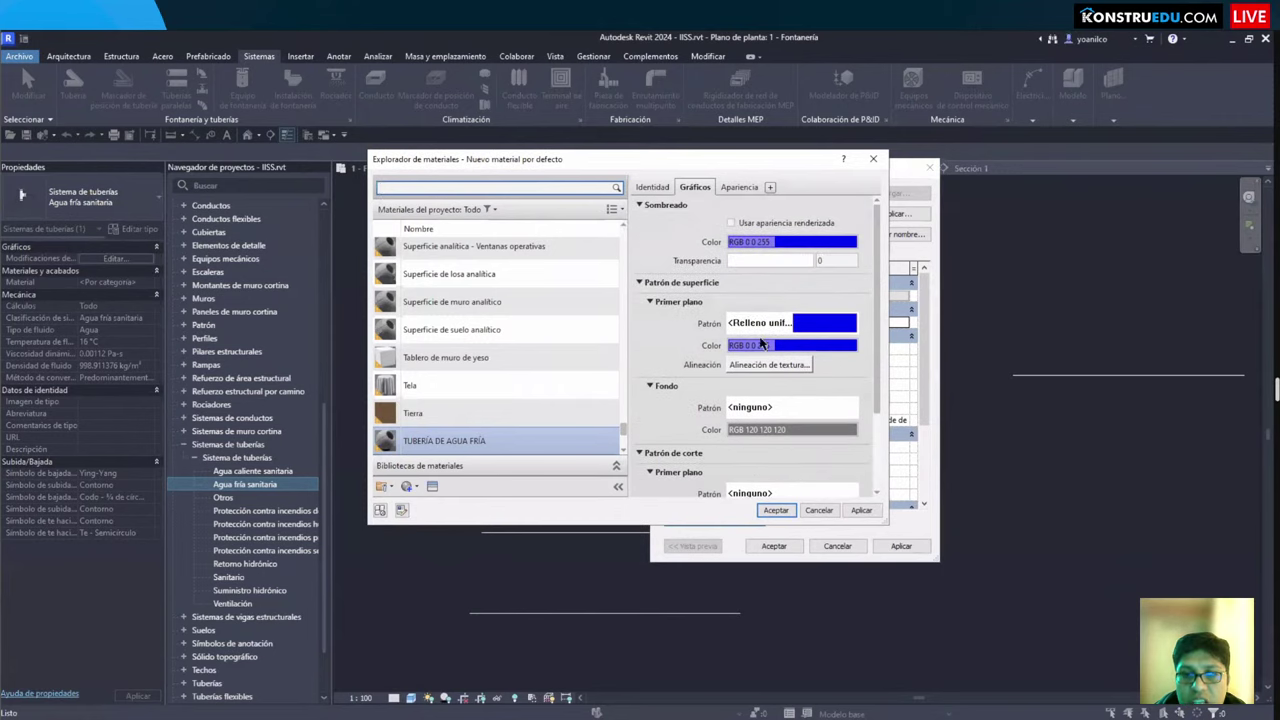
{"action": "left_click", "coordinate": [778, 511]}
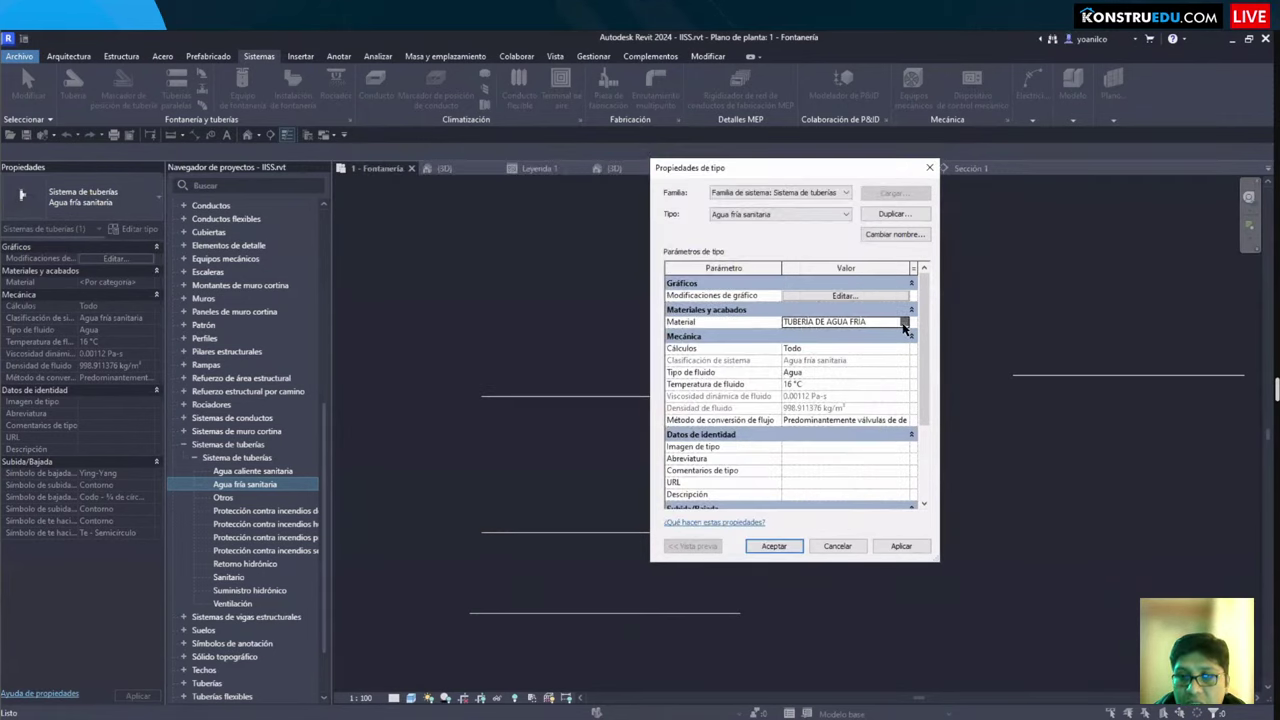
Step: Reopen the material settings to verify them, then close them again
{"action": "left_click", "coordinate": [904, 323]}
{"action": "left_click", "coordinate": [781, 511]}
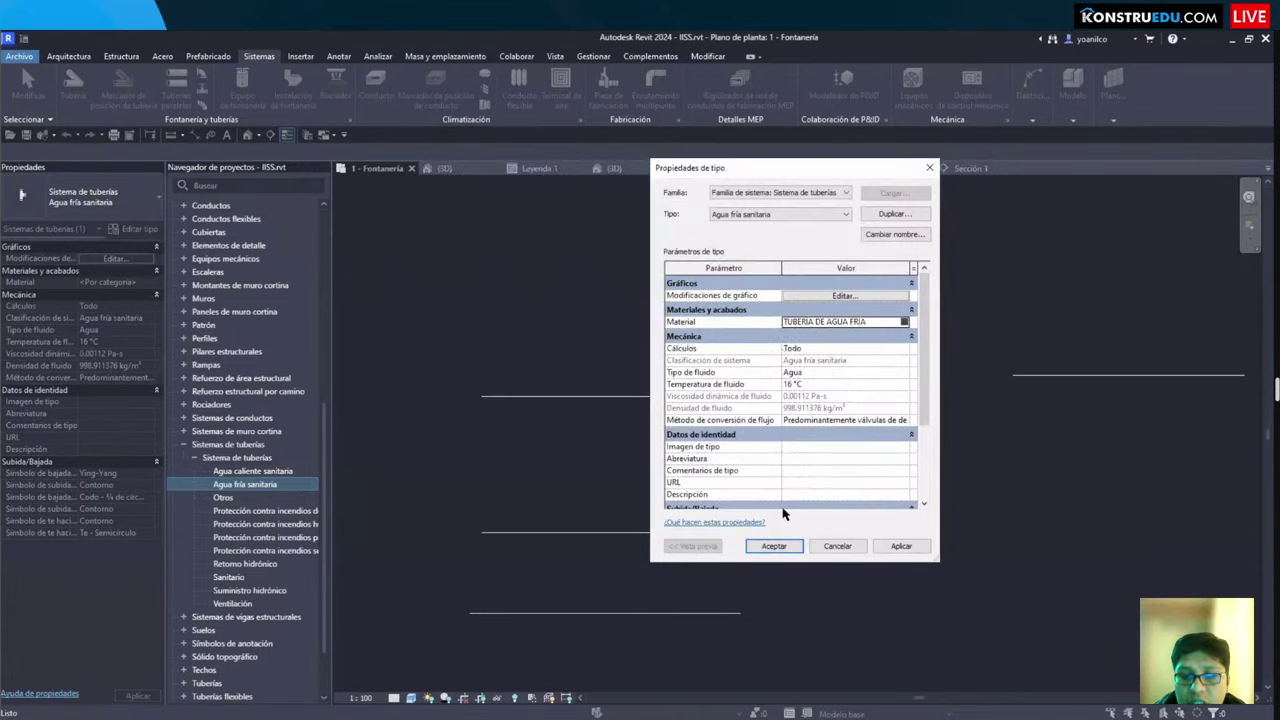
{"action": "scroll", "coordinate": [799, 405], "scroll_direction": "down", "scroll_amount": 2}
{"action": "scroll", "coordinate": [800, 414], "scroll_direction": "up", "scroll_amount": 1}
{"action": "scroll", "coordinate": [800, 414], "scroll_direction": "down", "scroll_amount": 1}
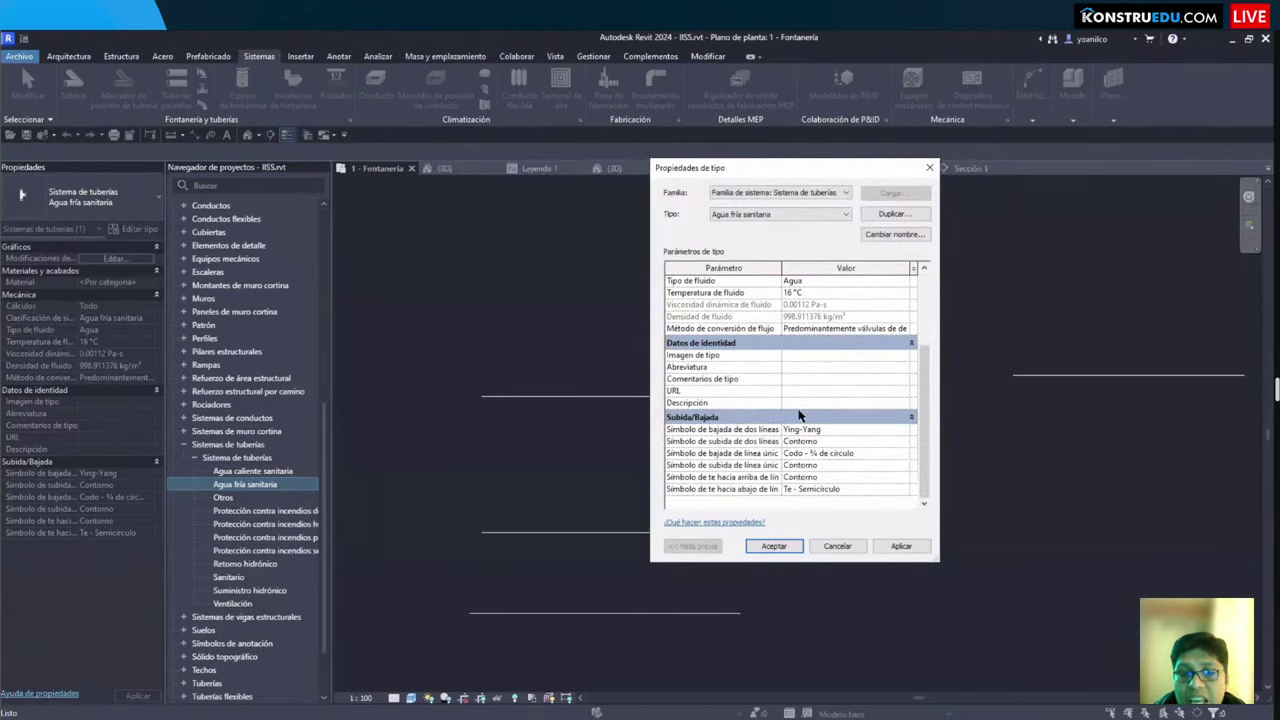
{"action": "scroll", "coordinate": [760, 400], "scroll_direction": "up", "scroll_amount": 3}
{"action": "scroll", "coordinate": [720, 420], "scroll_direction": "down", "scroll_amount": 3}
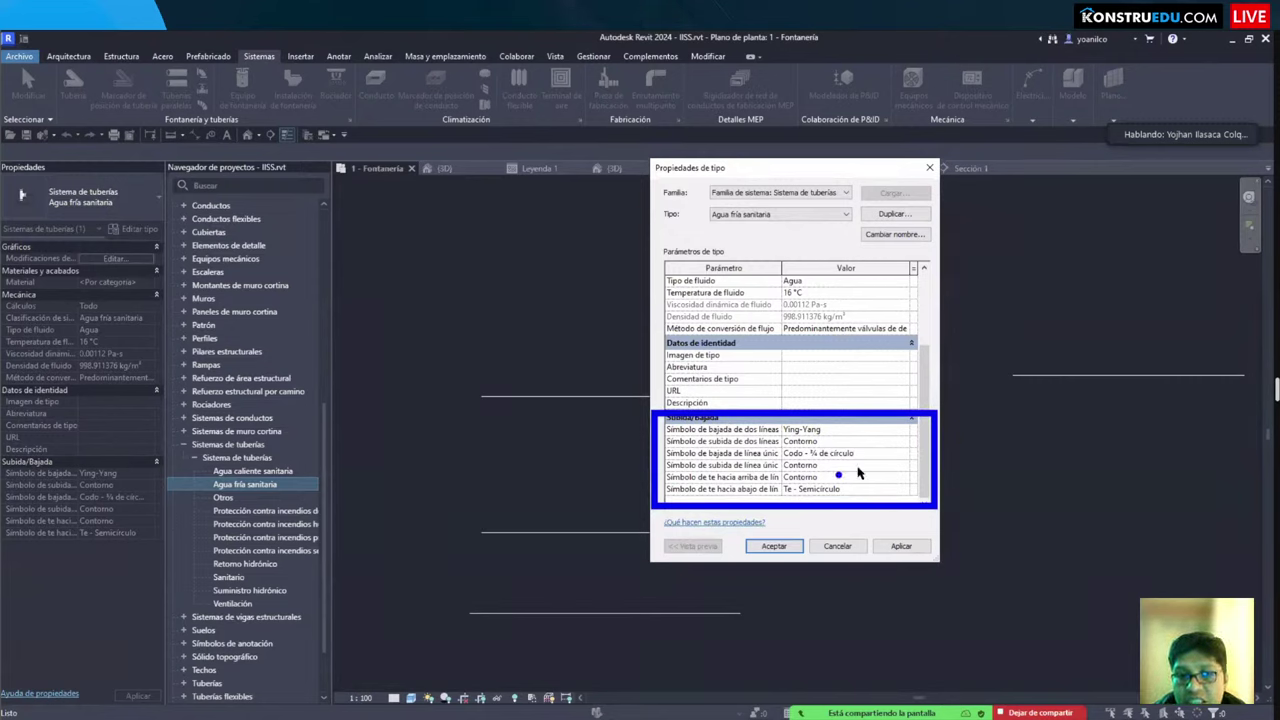
{"action": "scroll", "coordinate": [862, 470], "scroll_direction": "up", "scroll_amount": 10}
Step: Accept the cold-water type properties and bring the Sanitario system and pipe lines into view
{"action": "left_click", "coordinate": [775, 545]}
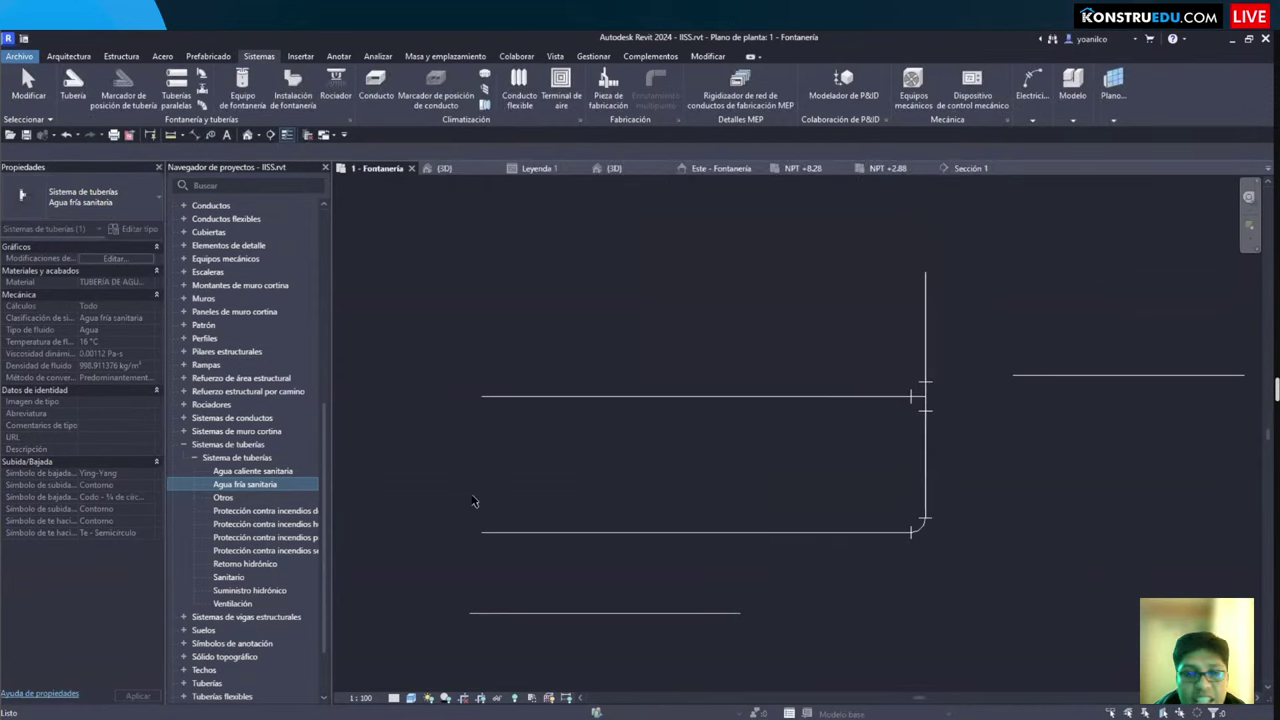
{"action": "scroll", "coordinate": [627, 509], "scroll_direction": "up", "scroll_amount": 1}
{"action": "scroll", "coordinate": [630, 504], "scroll_direction": "down", "scroll_amount": 1}
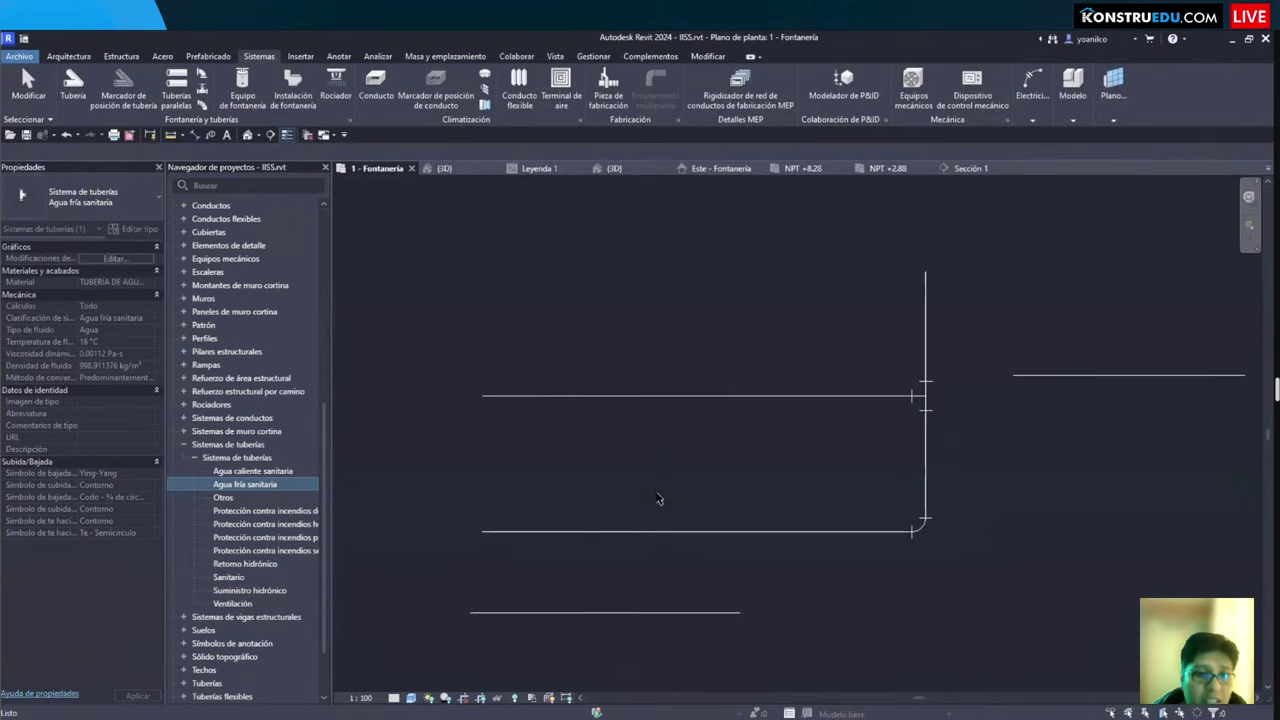
{"action": "left_click", "coordinate": [655, 503]}
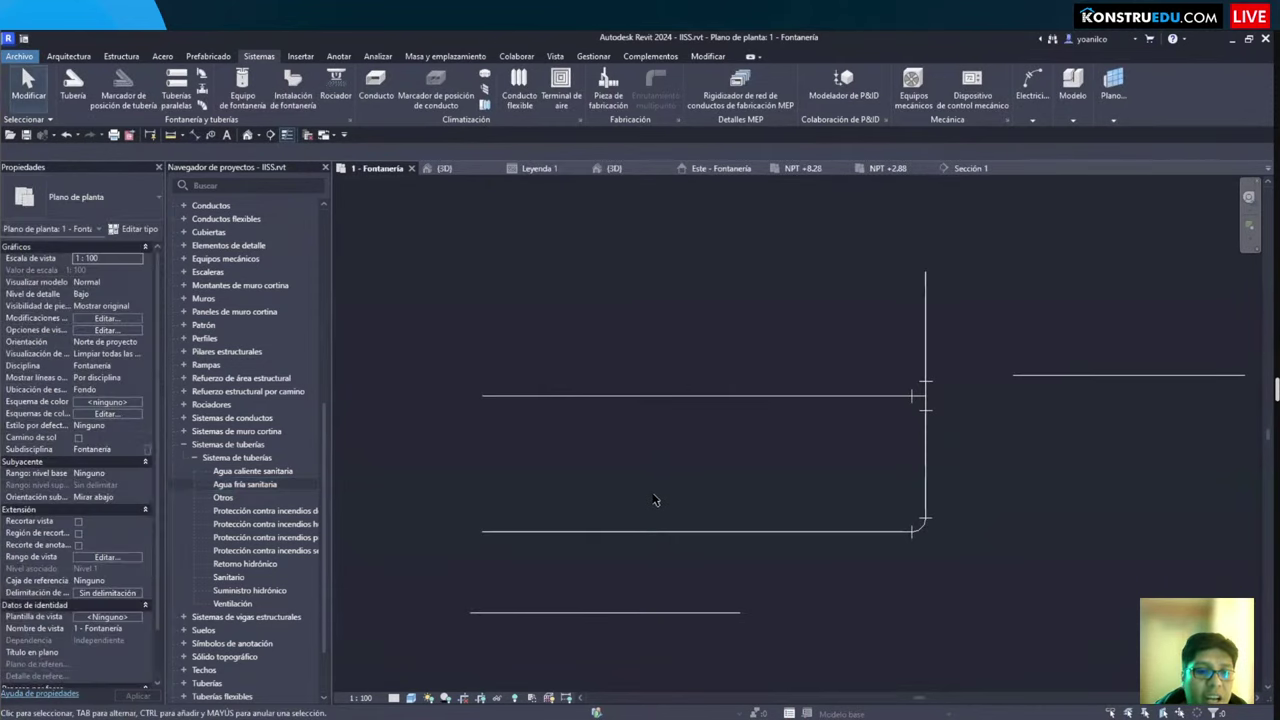
{"action": "left_click", "coordinate": [237, 577]}
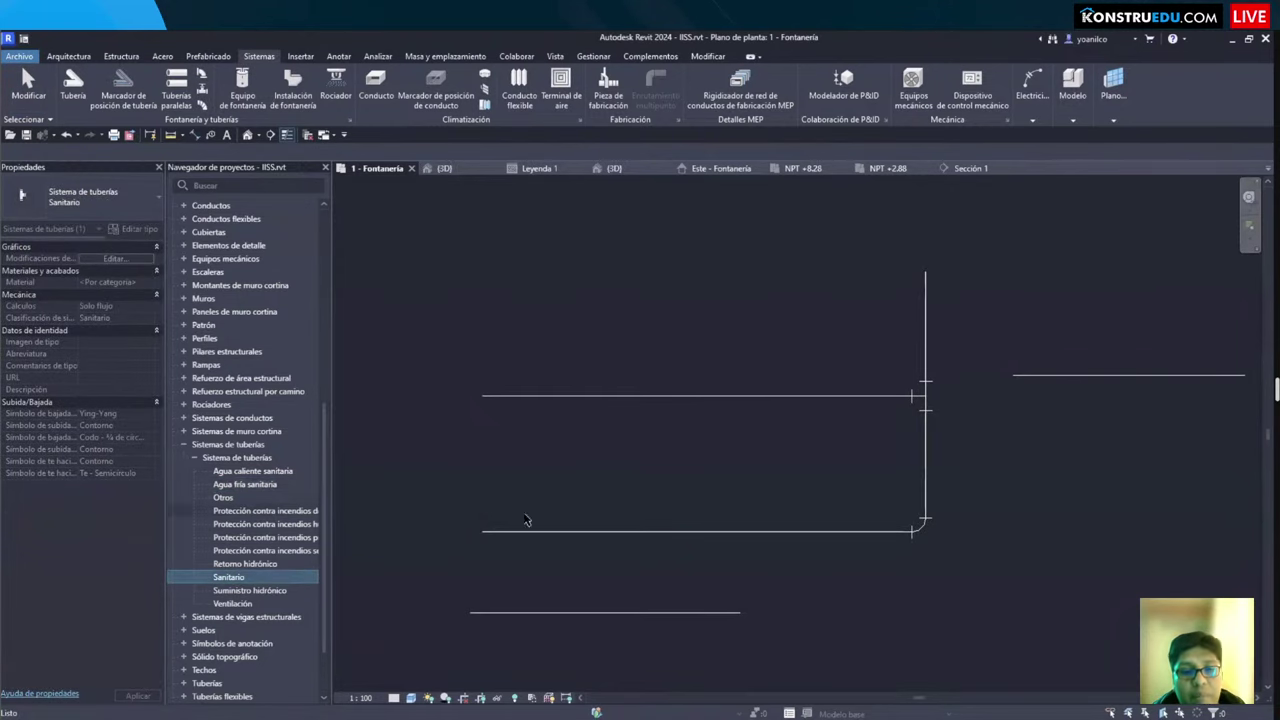
{"action": "scroll", "coordinate": [615, 327], "scroll_direction": "down", "scroll_amount": 2}
{"action": "left_click", "coordinate": [628, 372]}
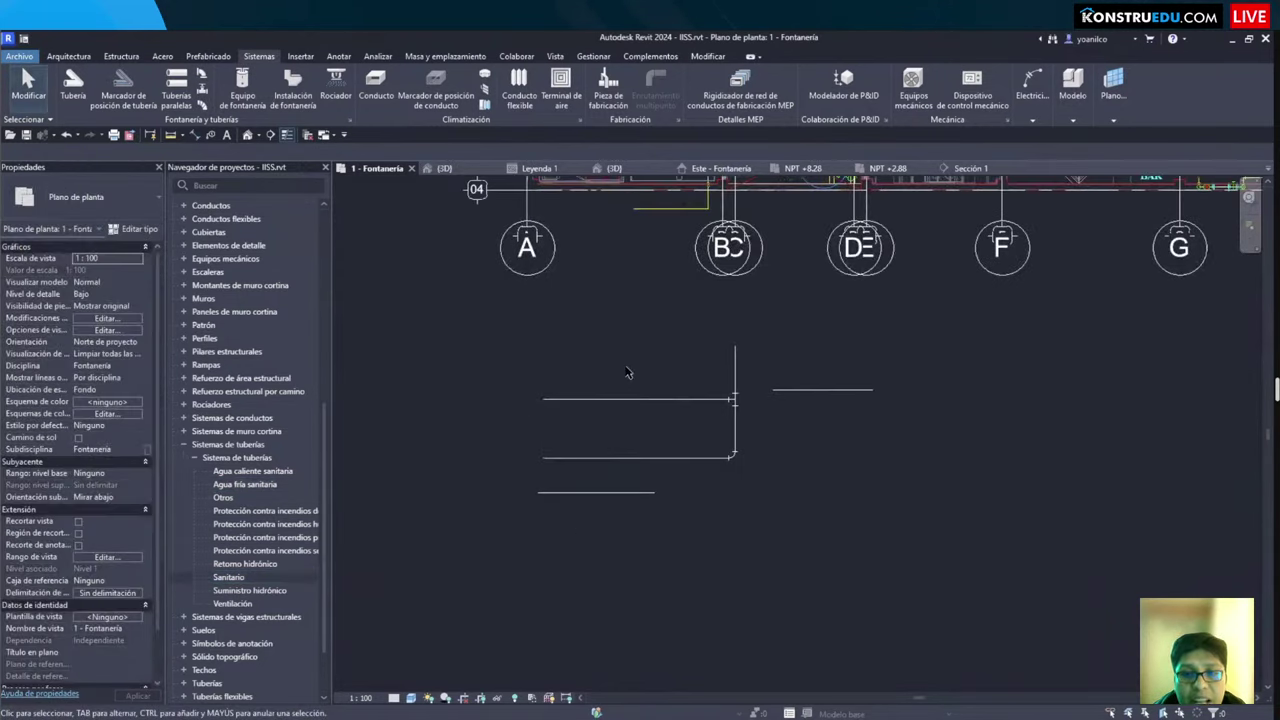
{"action": "middle_click_drag", "start_coordinate": [640, 403], "coordinate": [622, 670]}
{"action": "scroll", "coordinate": [688, 428], "scroll_direction": "up", "scroll_amount": 3}
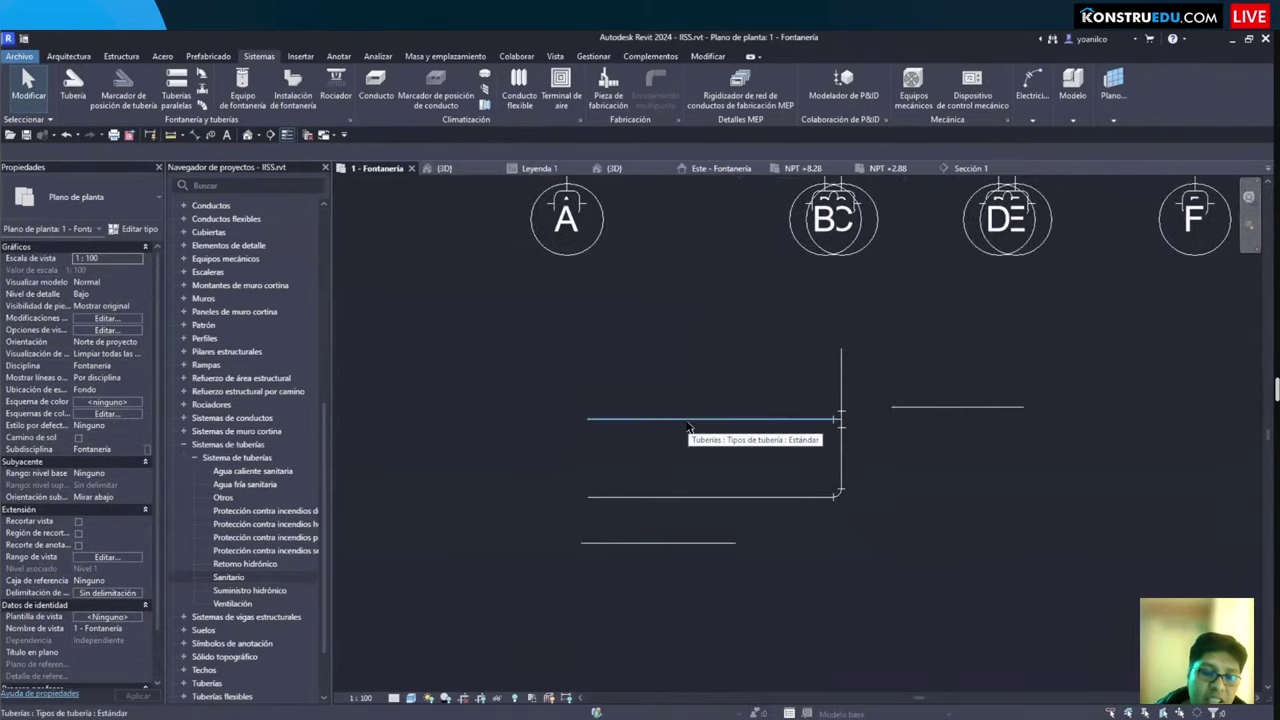
Step: Override the Sanitario system's lines to the Sólido pattern at weight 3
{"action": "double_click", "coordinate": [229, 578]}
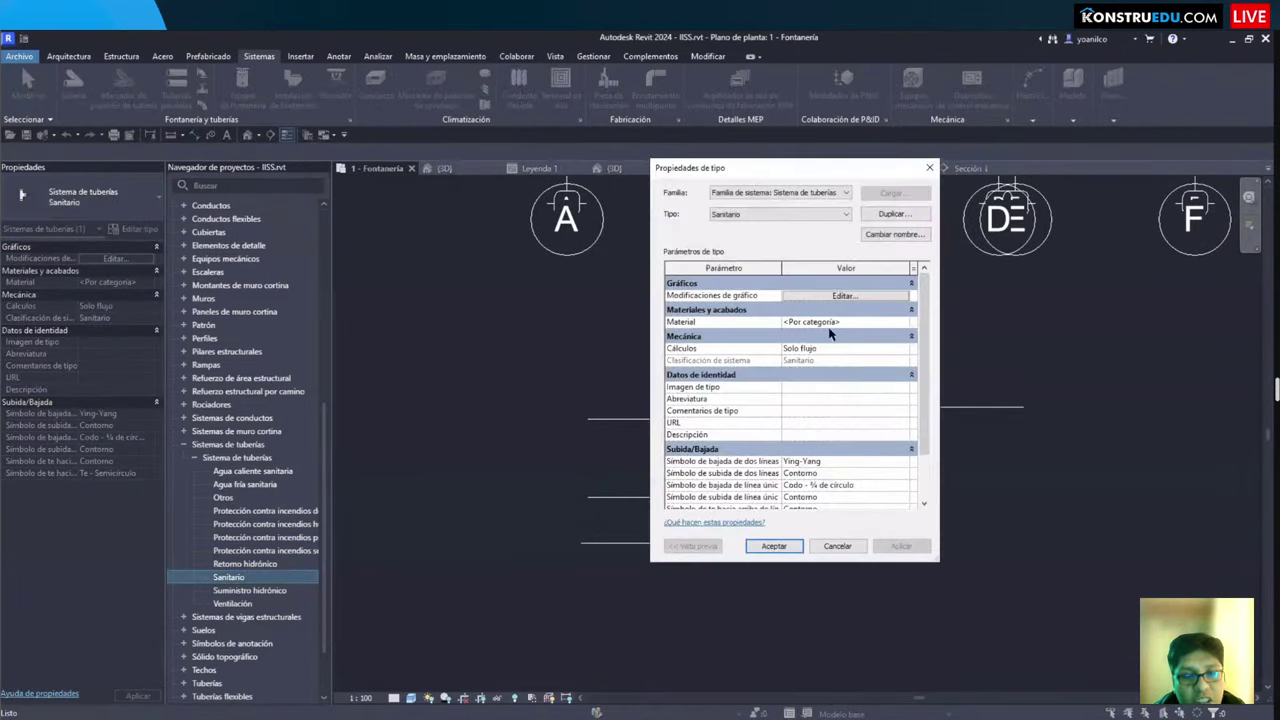
{"action": "left_click", "coordinate": [798, 299]}
{"action": "left_click", "coordinate": [440, 356]}
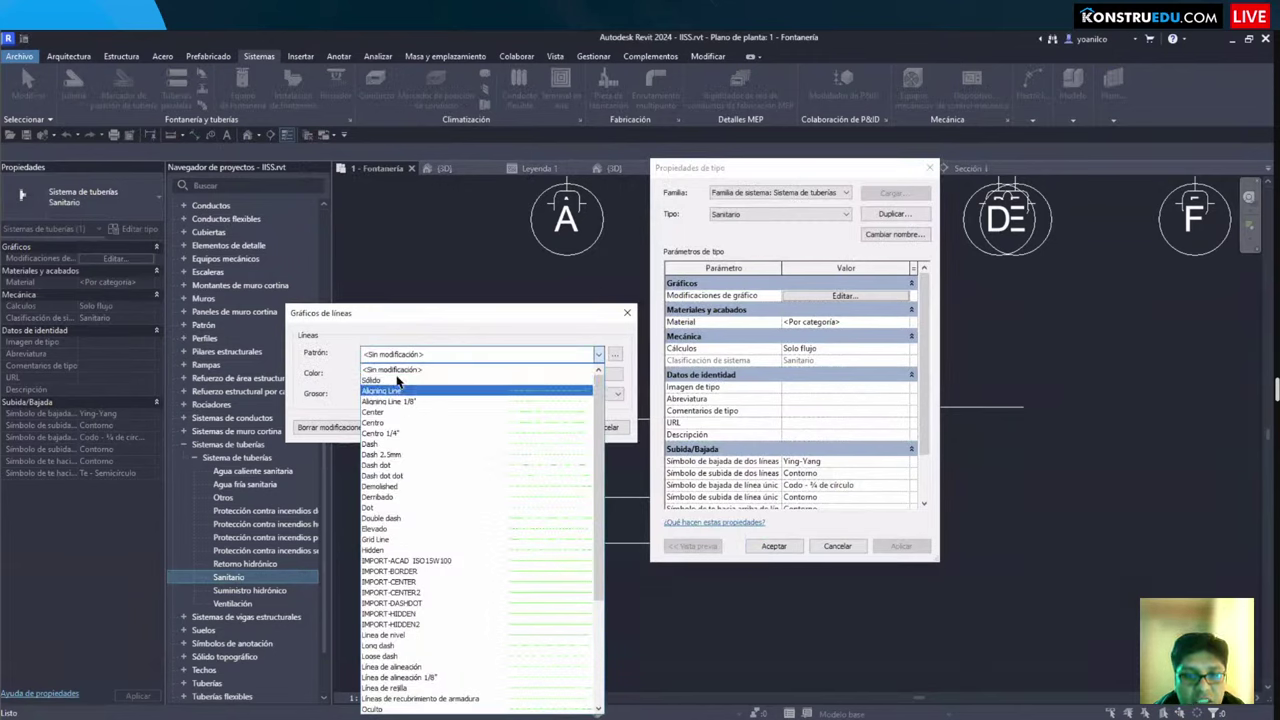
{"action": "left_click", "coordinate": [368, 381]}
{"action": "left_click", "coordinate": [410, 394]}
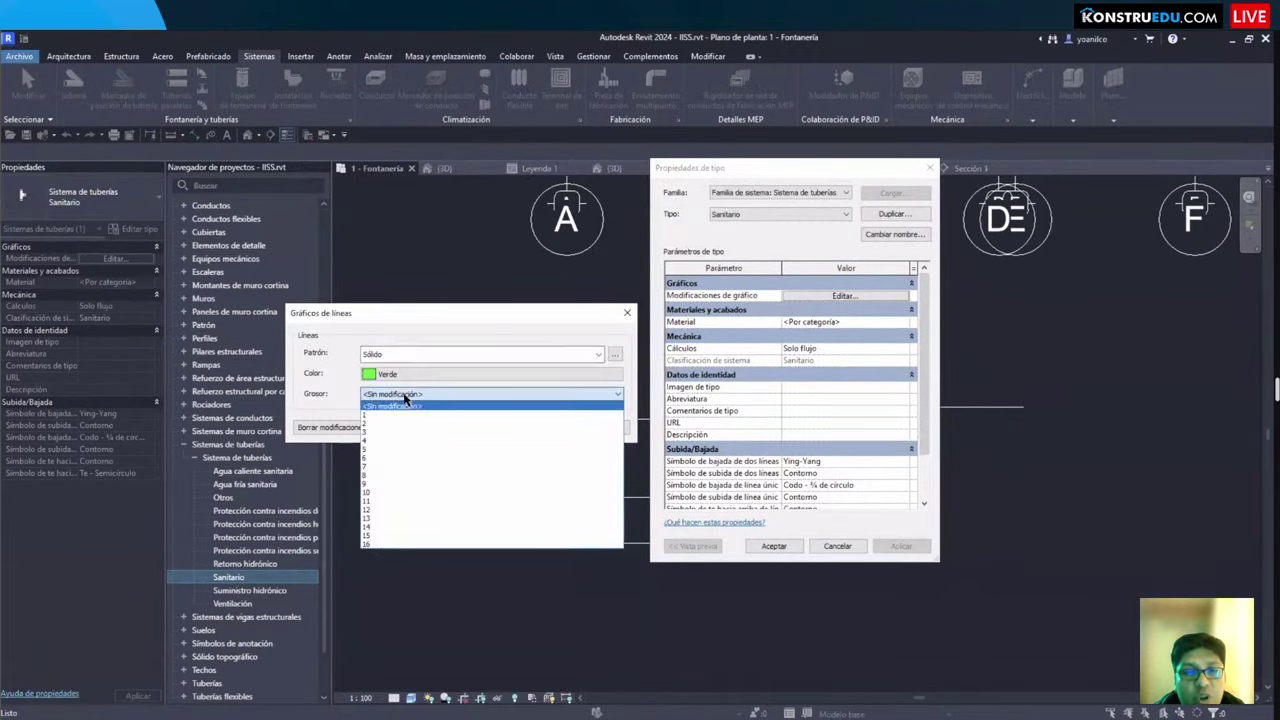
{"action": "left_click", "coordinate": [372, 436]}
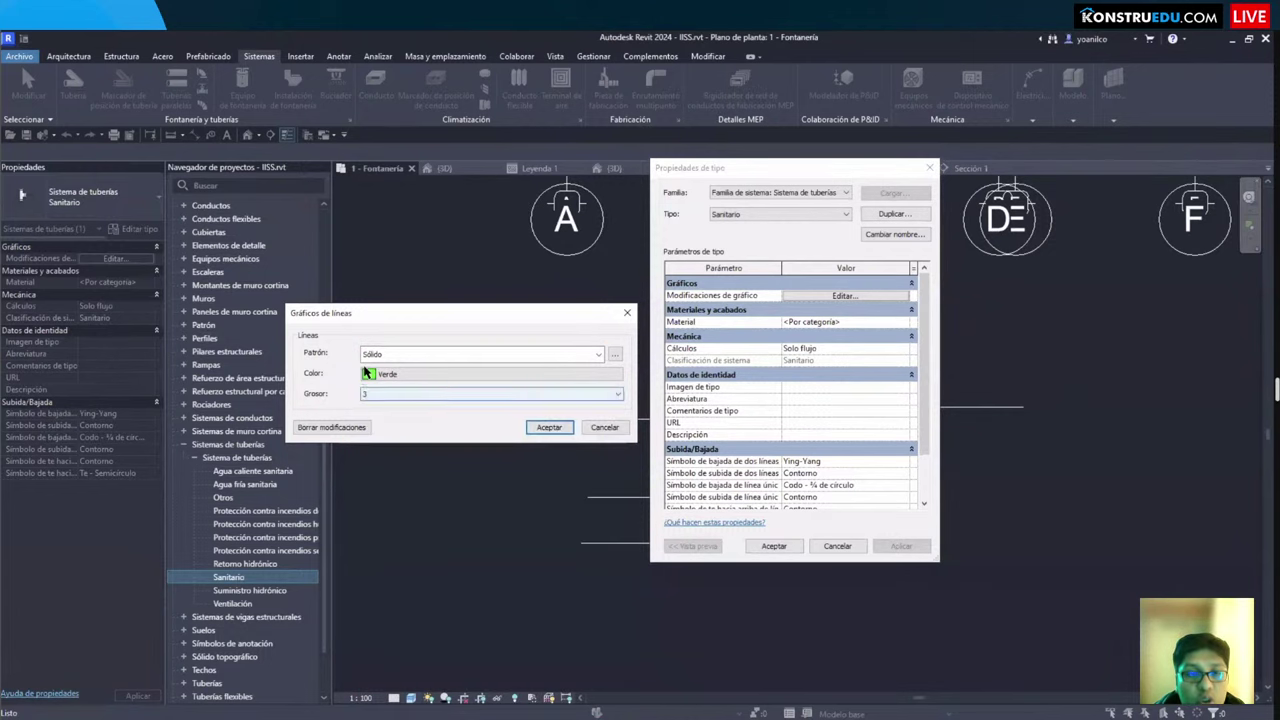
{"action": "left_click", "coordinate": [546, 428]}
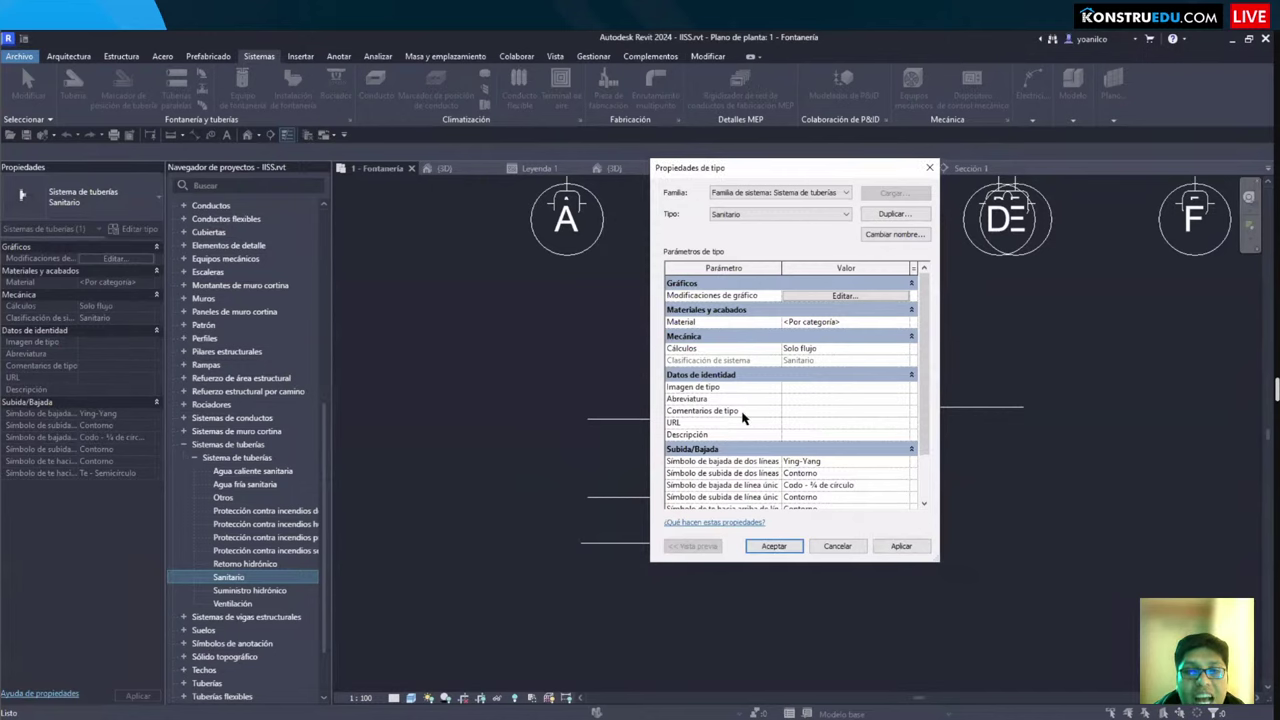
{"action": "left_click", "coordinate": [905, 321]}
Step: Create a new material named DESAGUE with class Plástico
{"action": "left_click", "coordinate": [907, 321]}
{"action": "left_click", "coordinate": [448, 346]}
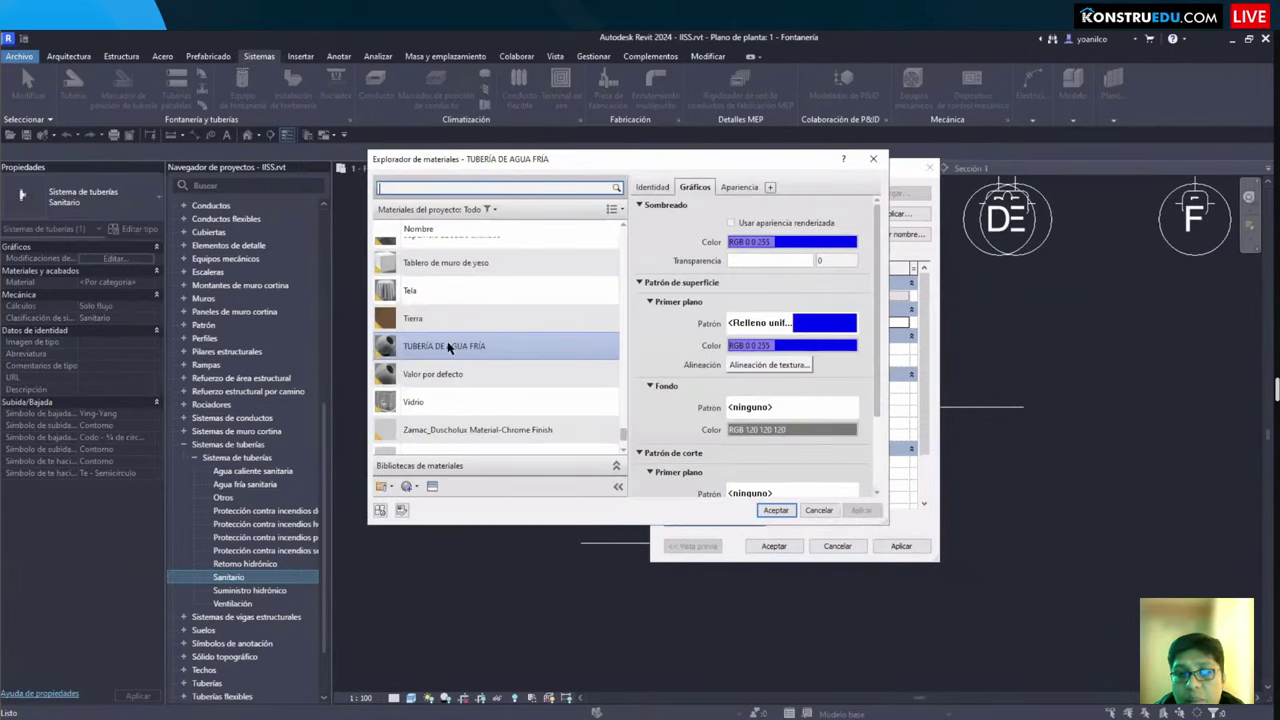
{"action": "left_click", "coordinate": [410, 486]}
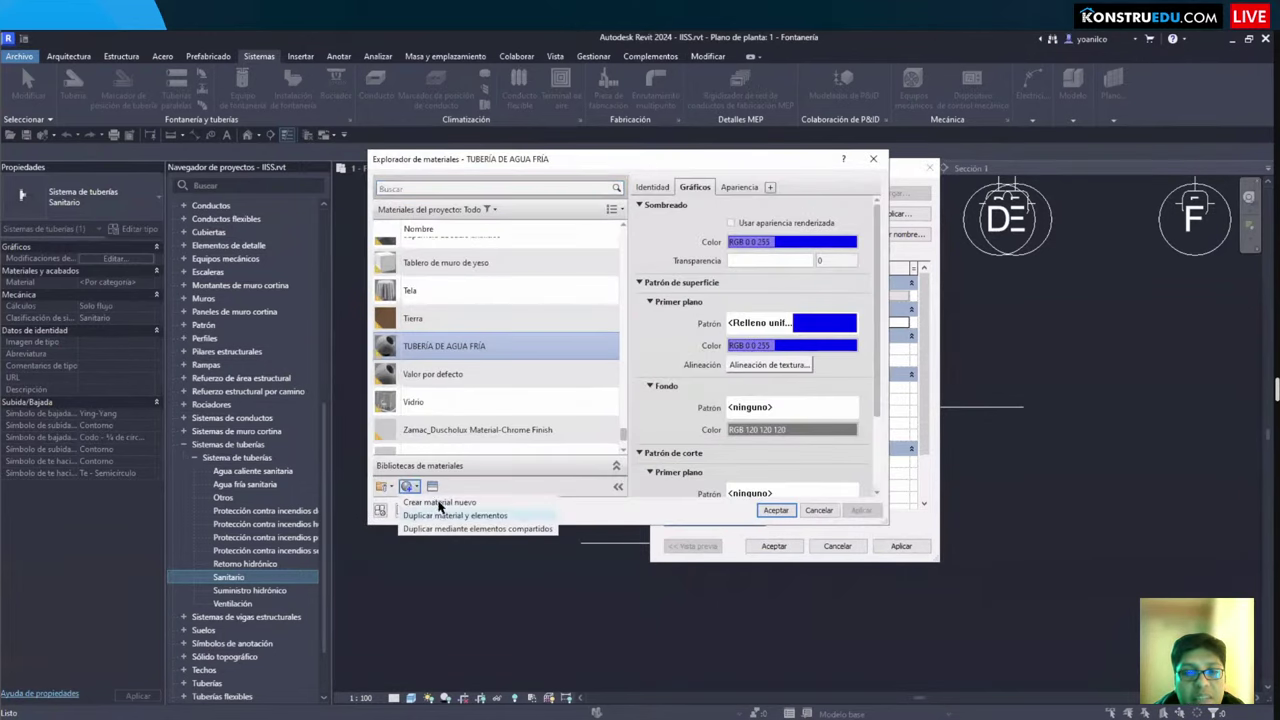
{"action": "left_click", "coordinate": [451, 506]}
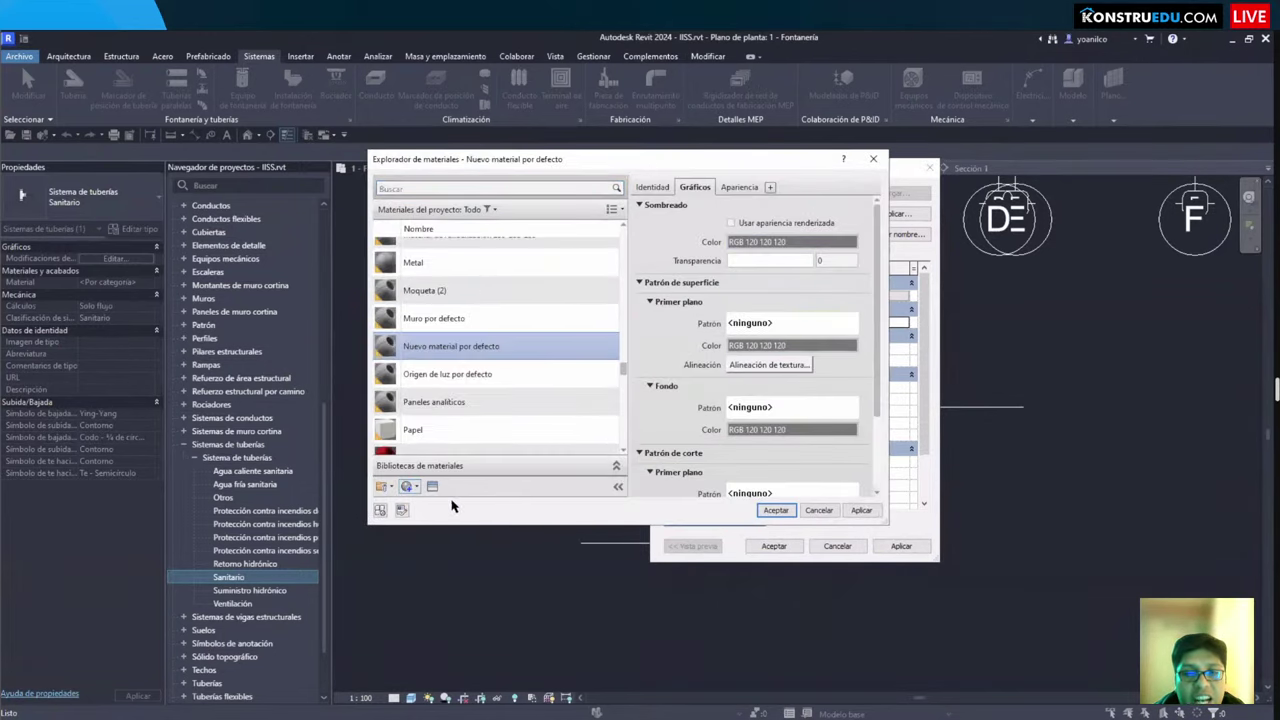
{"action": "left_click", "coordinate": [653, 187]}
{"action": "triple_click", "coordinate": [837, 208]}
{"action": "type", "text": "AGUE"}
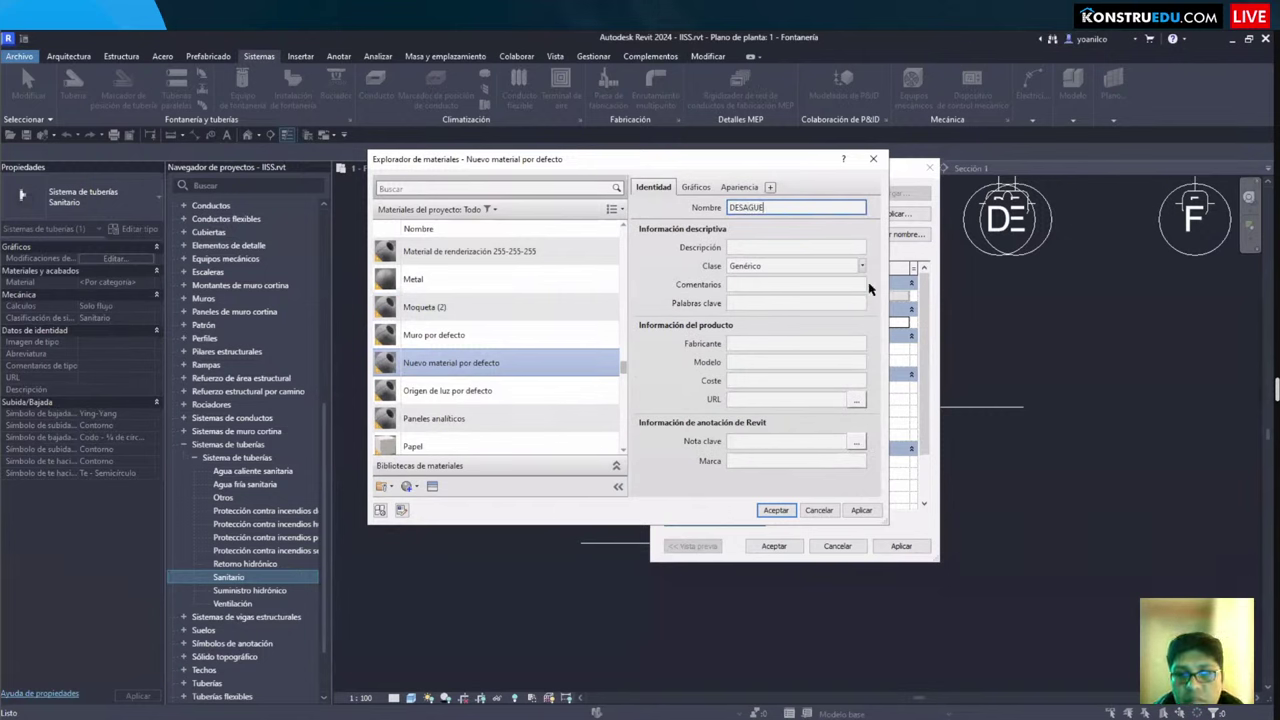
{"action": "left_click", "coordinate": [862, 266]}
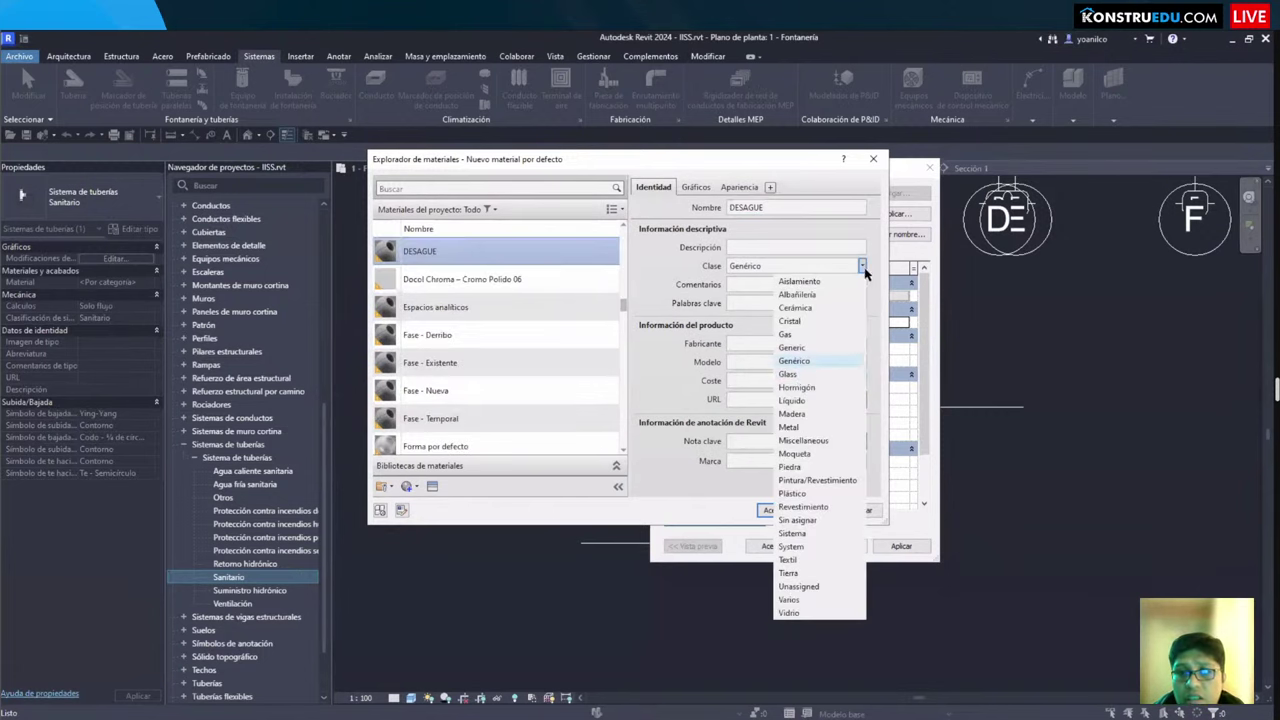
{"action": "left_click", "coordinate": [805, 494]}
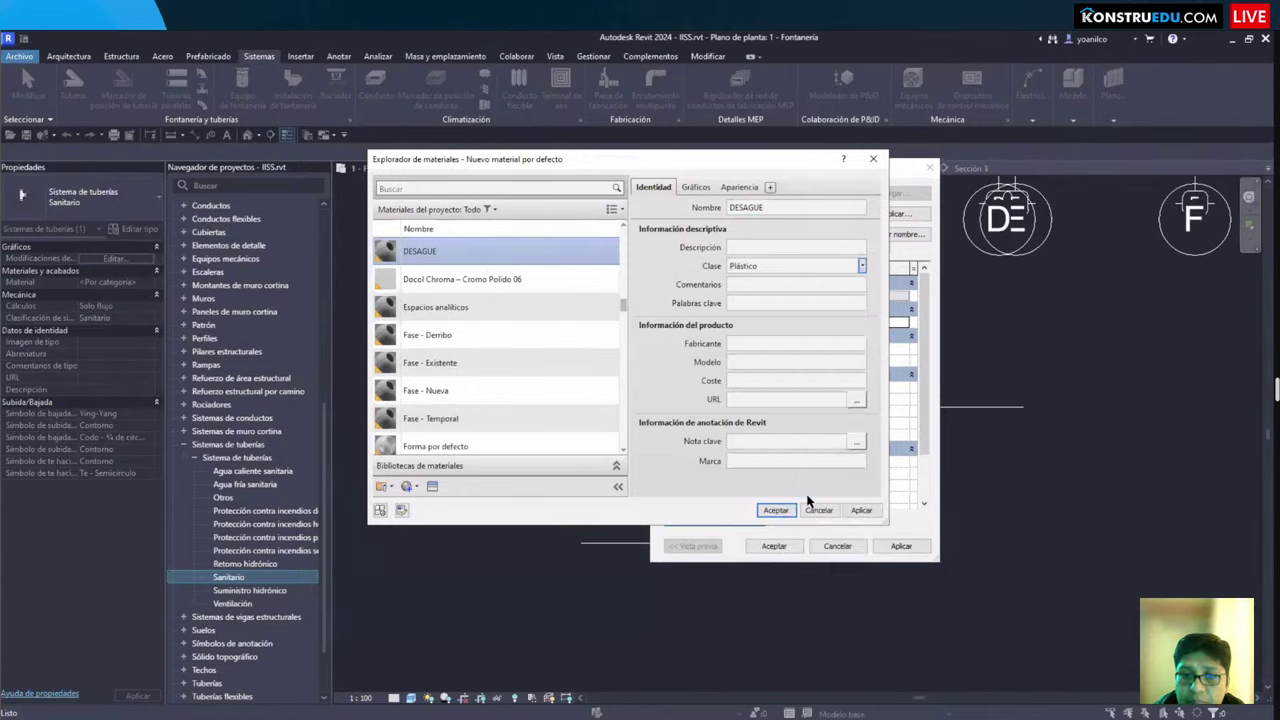
Step: Set the DESAGUE appearance colour to pure green (RGB 0 255 0)
{"action": "left_click", "coordinate": [696, 187]}
{"action": "left_click", "coordinate": [732, 187]}
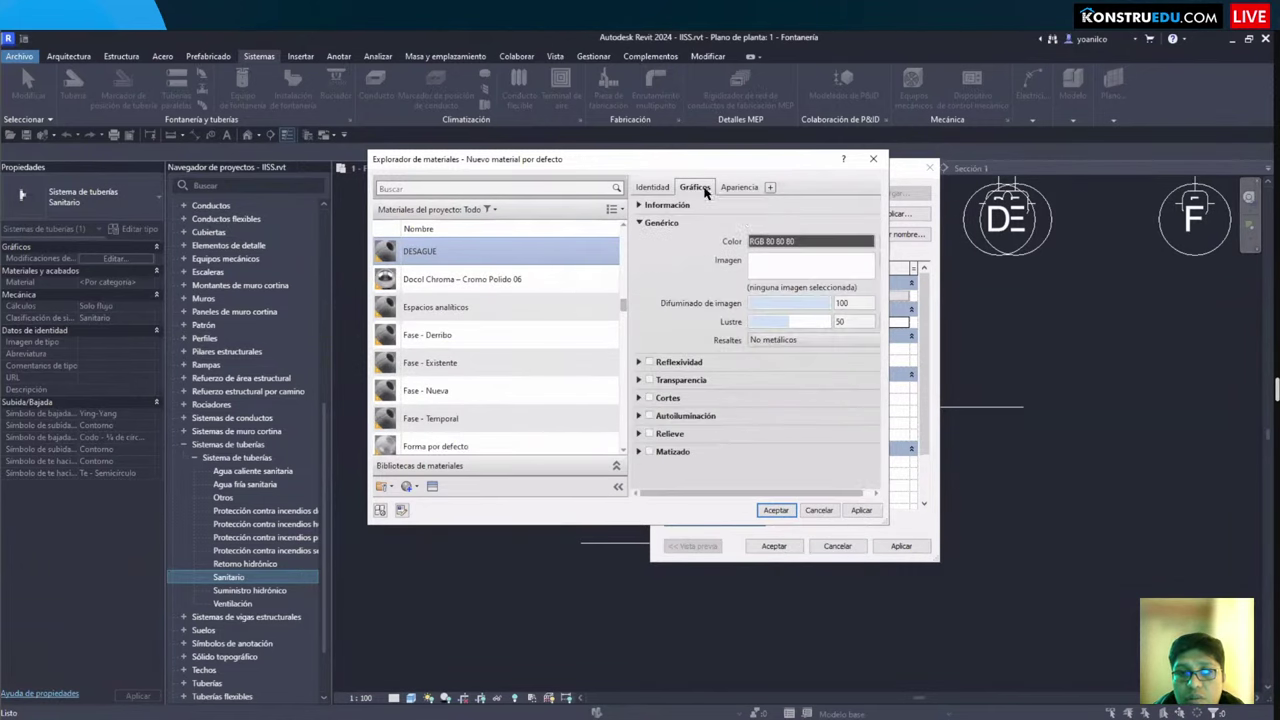
{"action": "left_click", "coordinate": [695, 187]}
{"action": "left_click", "coordinate": [733, 223]}
{"action": "left_click", "coordinate": [739, 187]}
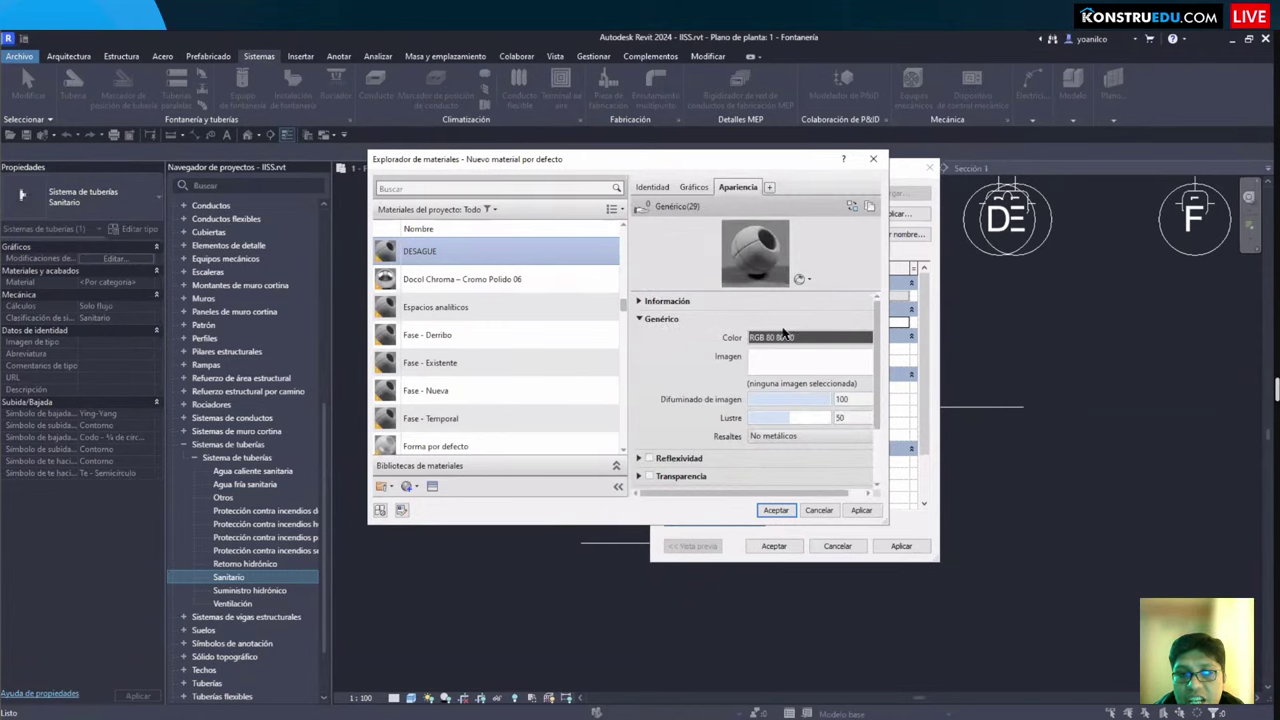
{"action": "left_click", "coordinate": [785, 337]}
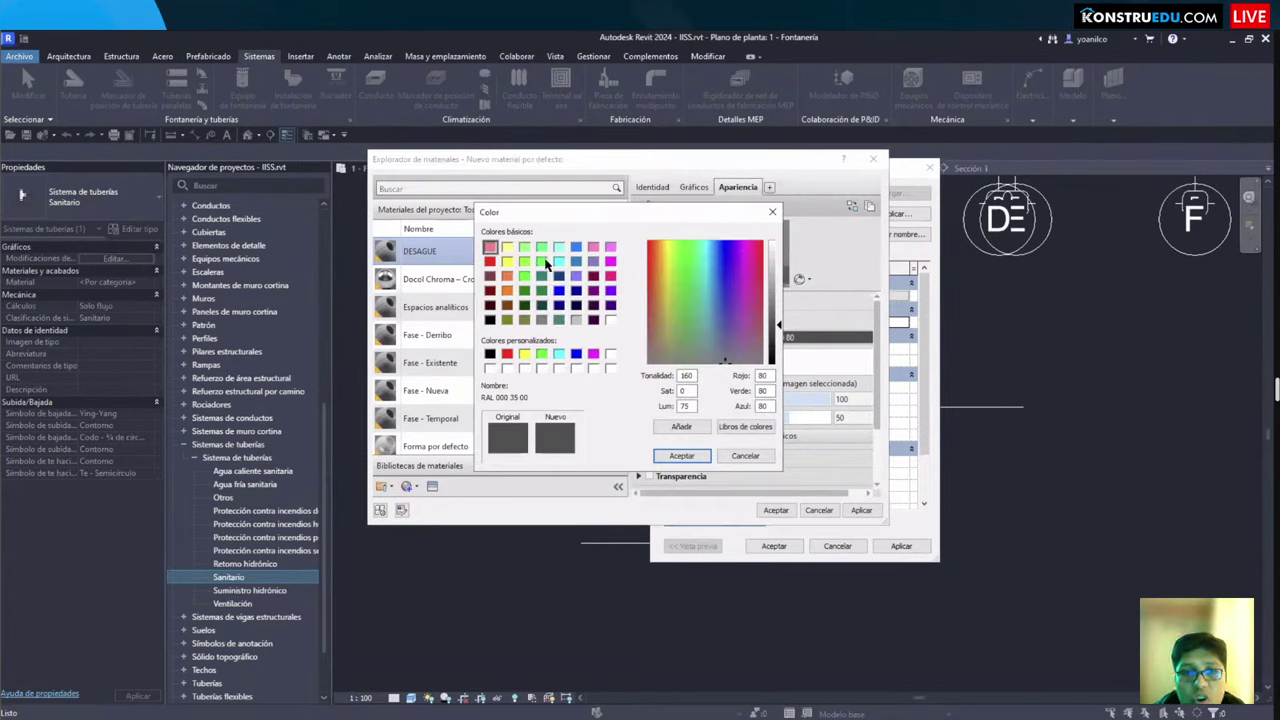
{"action": "left_click", "coordinate": [543, 262]}
{"action": "left_click", "coordinate": [679, 455]}
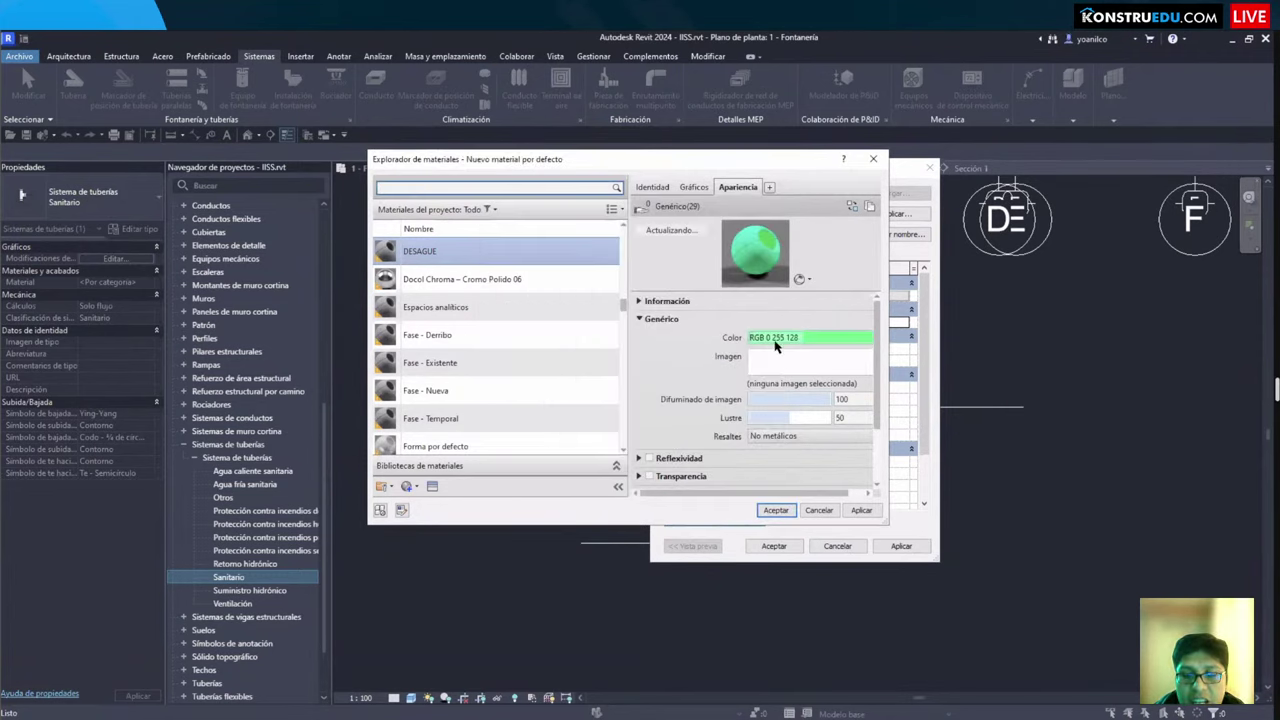
{"action": "left_click", "coordinate": [780, 340]}
{"action": "left_click", "coordinate": [524, 248]}
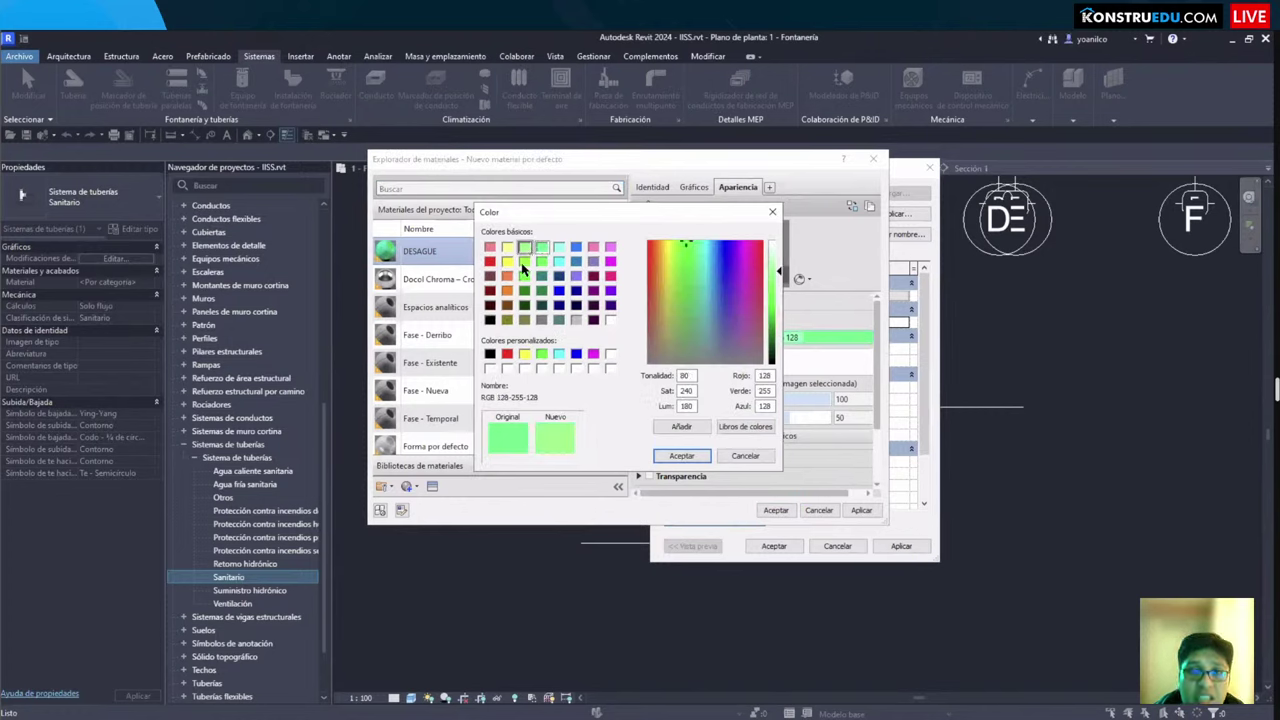
{"action": "left_click", "coordinate": [524, 276]}
{"action": "left_click", "coordinate": [679, 455]}
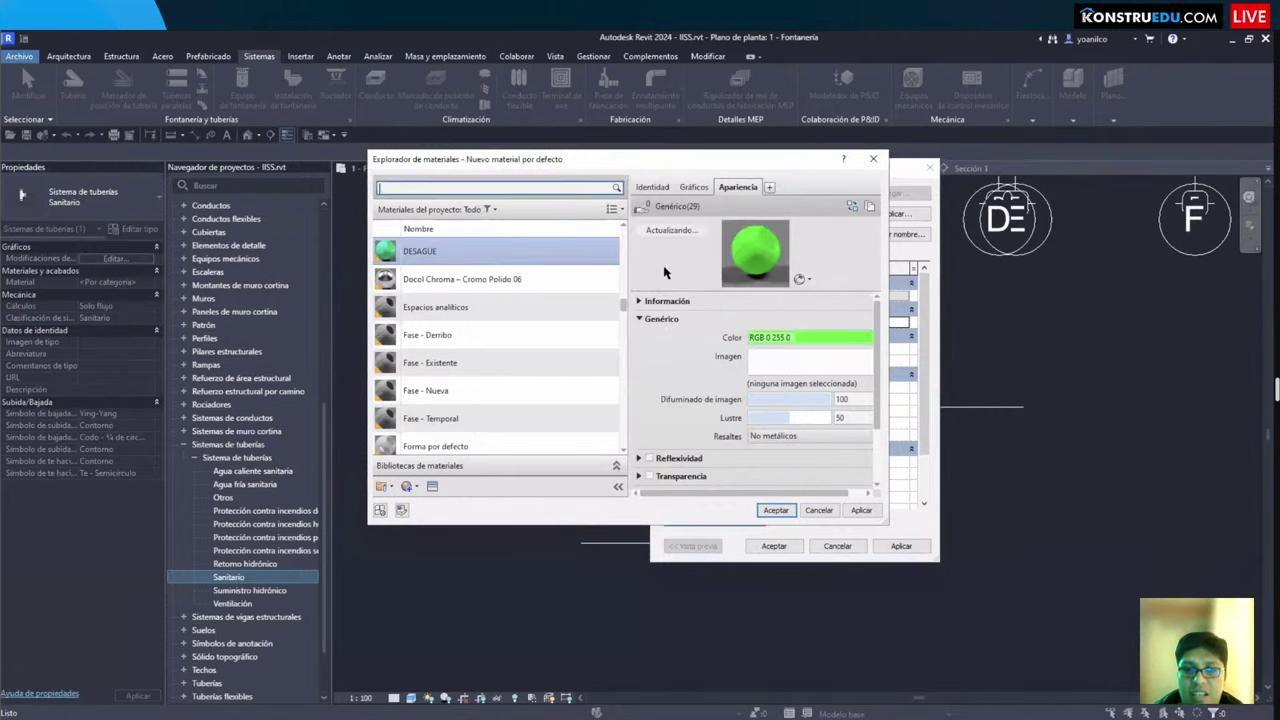
Step: Give DESAGUE a solid green surface fill and apply it to the Sanitario type
{"action": "left_click", "coordinate": [693, 188]}
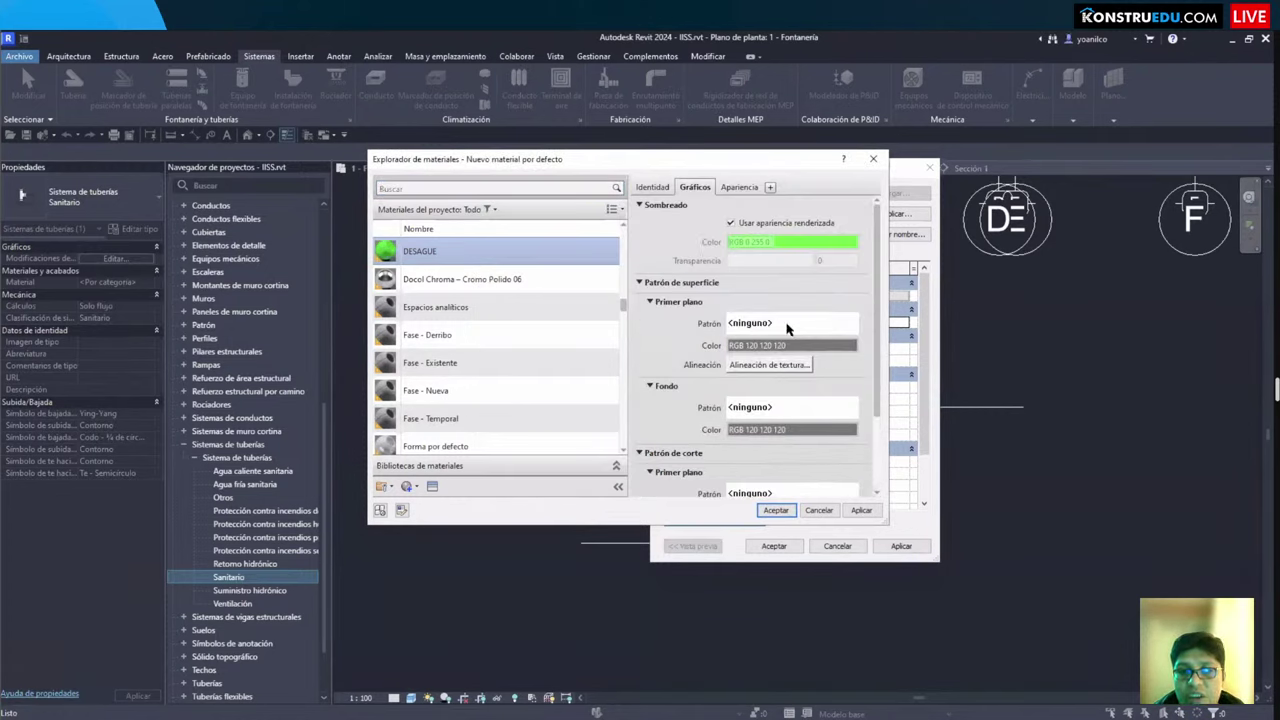
{"action": "left_click", "coordinate": [787, 328]}
{"action": "left_click", "coordinate": [670, 278]}
{"action": "left_click", "coordinate": [655, 260]}
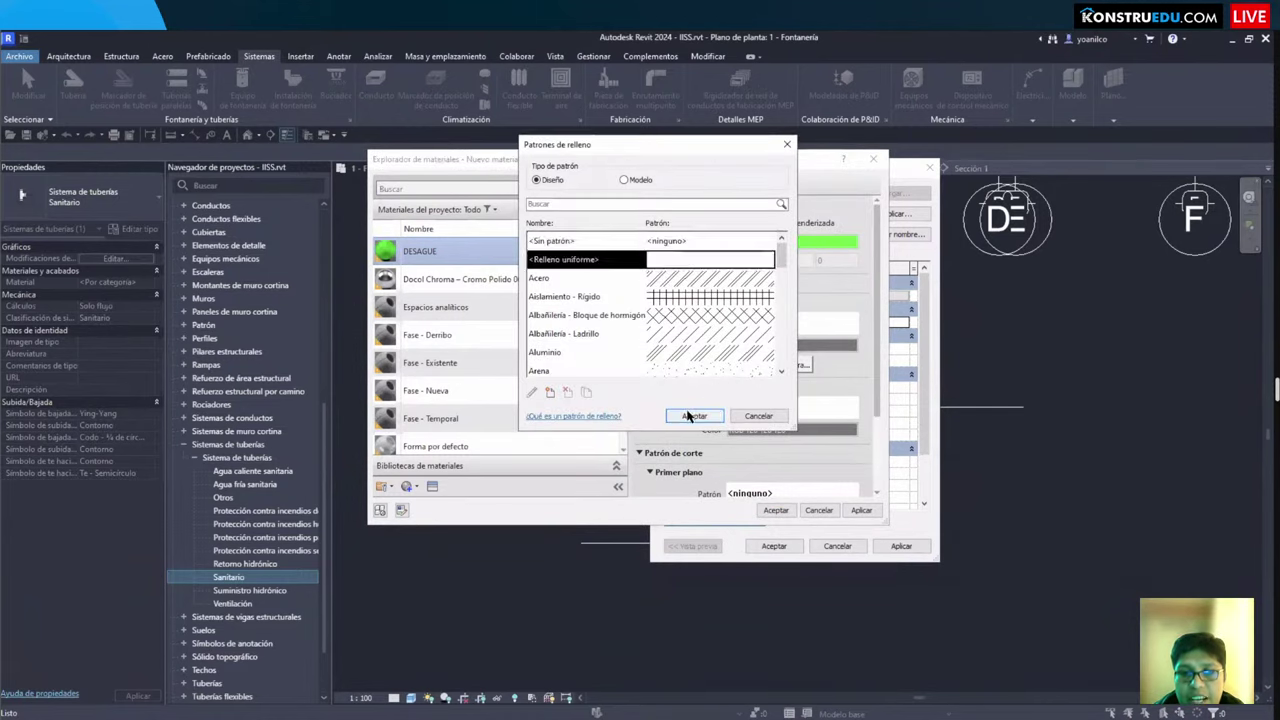
{"action": "left_click", "coordinate": [690, 416]}
{"action": "left_click", "coordinate": [743, 356]}
{"action": "left_click", "coordinate": [541, 248]}
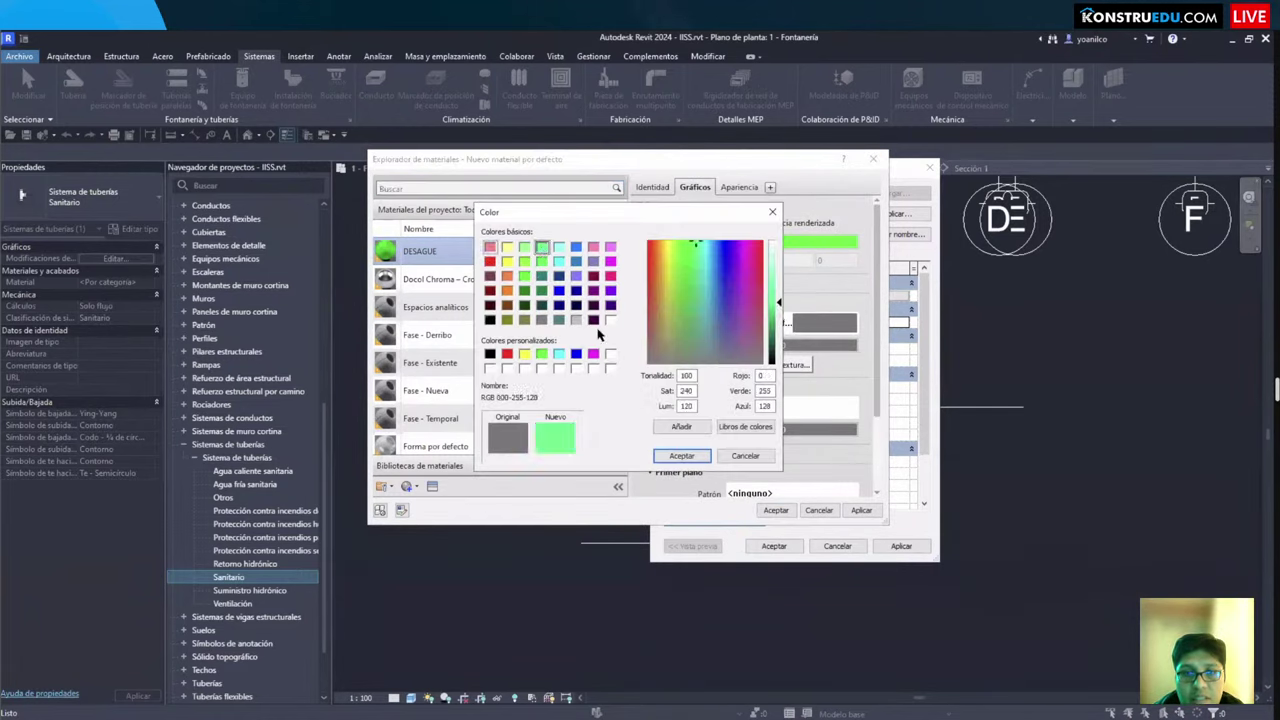
{"action": "left_click", "coordinate": [683, 456]}
{"action": "left_click", "coordinate": [776, 510]}
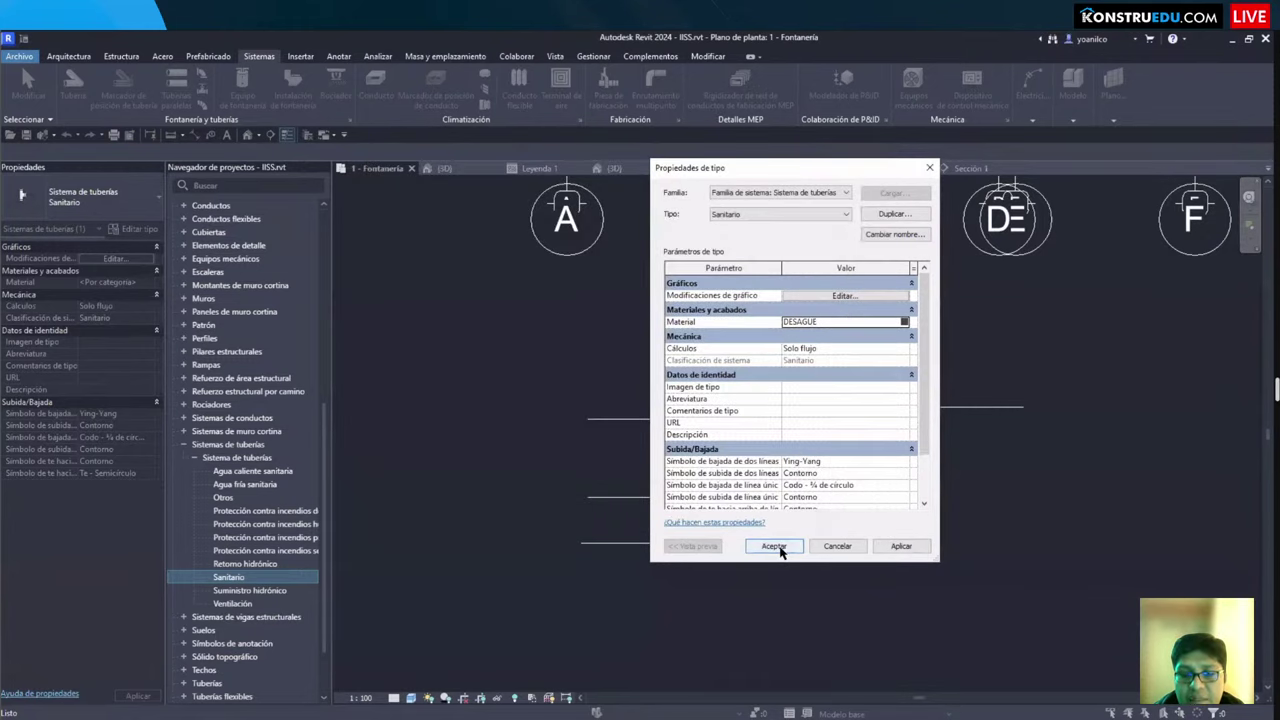
{"action": "left_click", "coordinate": [777, 548]}
{"action": "scroll", "coordinate": [779, 550], "scroll_direction": "down", "scroll_amount": 2}
Step: Deselect the Sanitario piping system and reframe the plan view around the pipes
{"action": "left_click", "coordinate": [779, 550]}
{"action": "scroll", "coordinate": [779, 550], "scroll_direction": "down", "scroll_amount": 1}
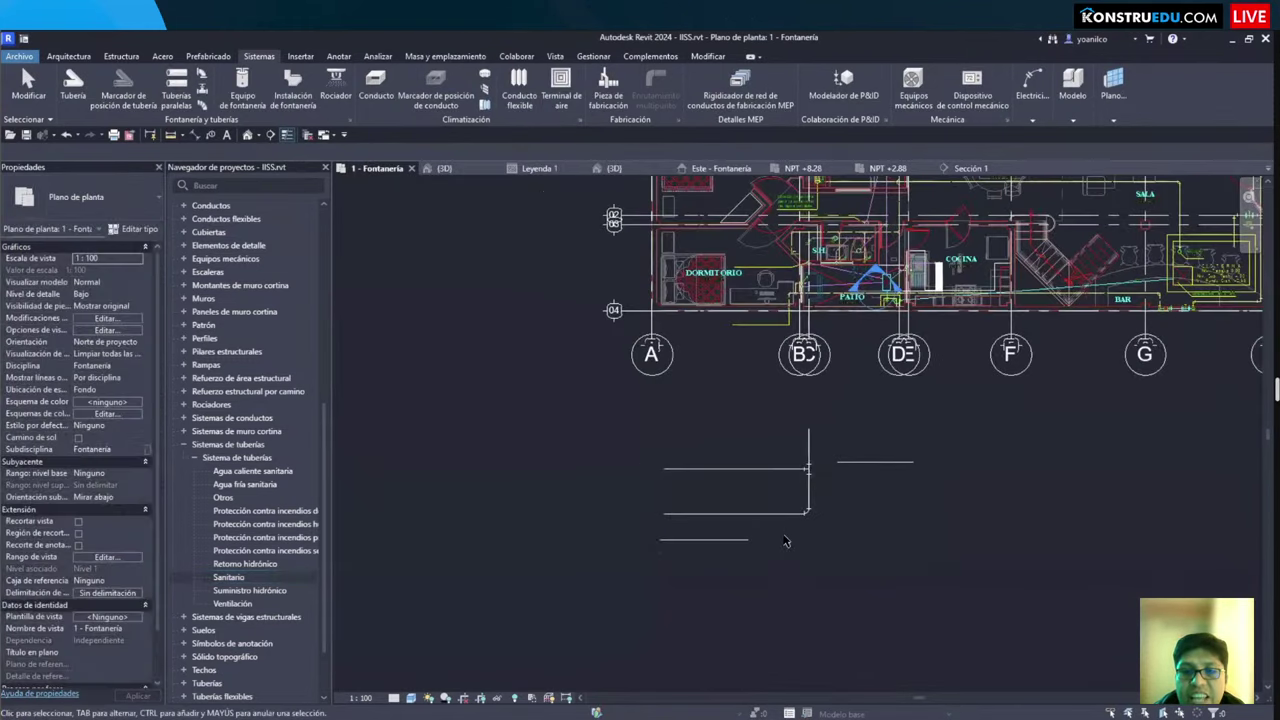
{"action": "scroll", "coordinate": [743, 542], "scroll_direction": "up", "scroll_amount": 1}
{"action": "middle_click_drag", "start_coordinate": [740, 543], "coordinate": [739, 499]}
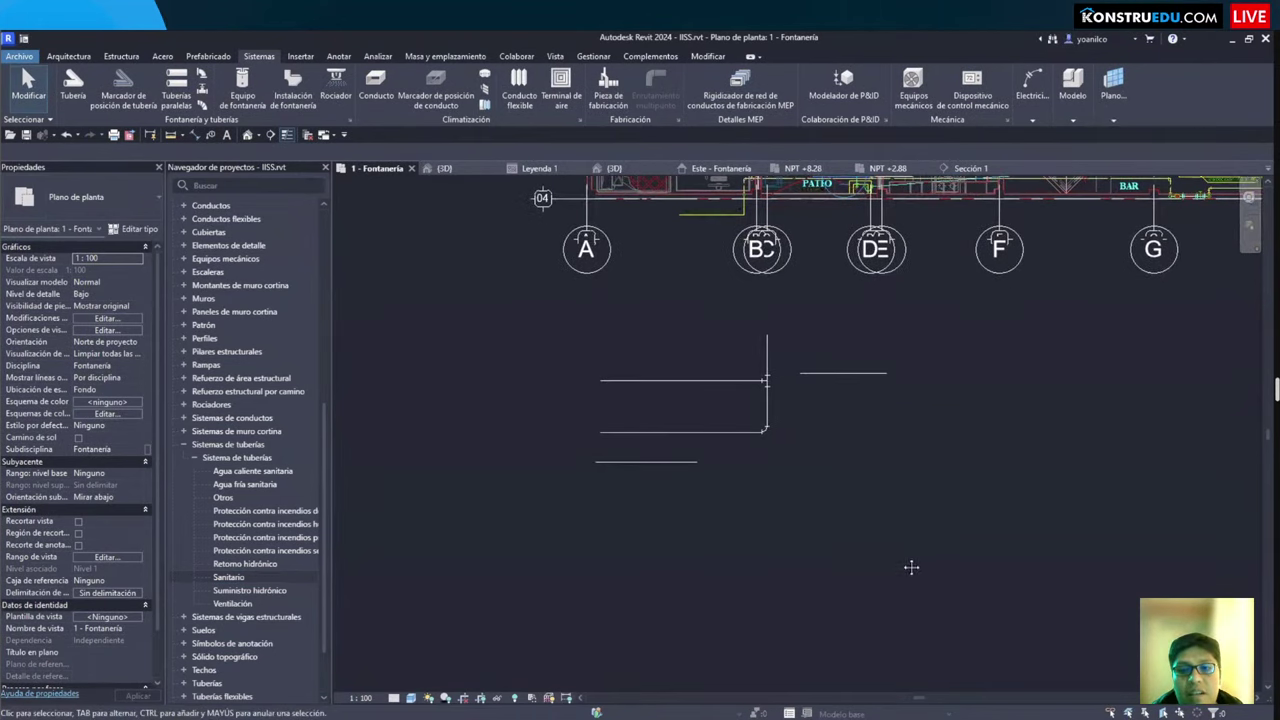
{"action": "middle_click_drag", "start_coordinate": [911, 567], "coordinate": [903, 434]}
{"action": "middle_click_drag", "start_coordinate": [743, 429], "coordinate": [620, 420]}
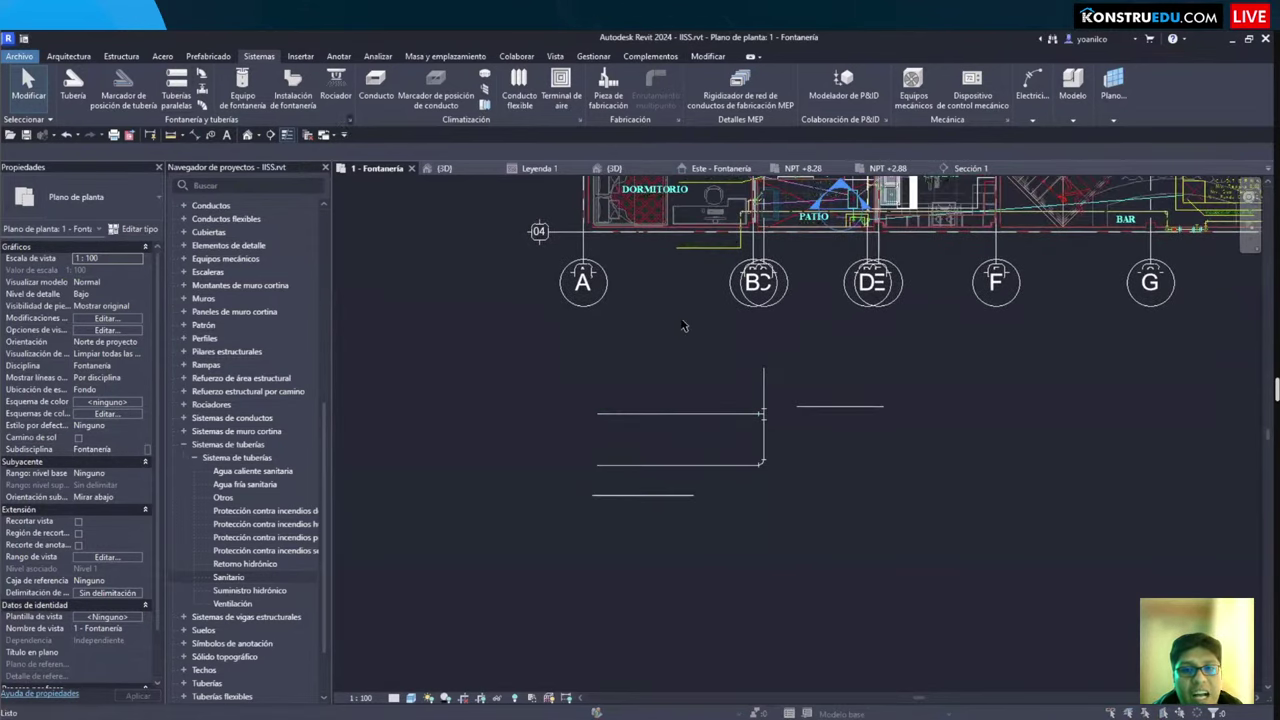
Step: In Mechanical Settings (MS), choose the PVC Rígido Serie 40 segment, then view the 0/1/2/4% pipe slopes
{"action": "key", "text": "m"}
{"action": "key", "text": "s"}
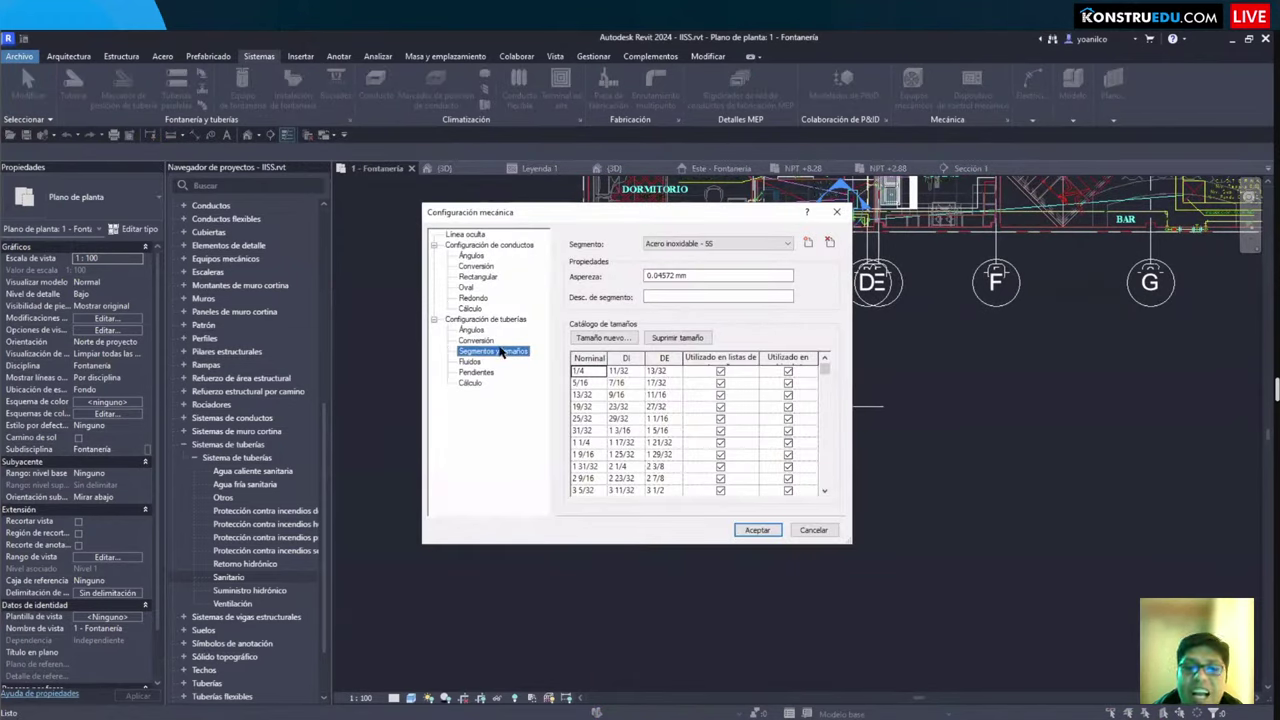
{"action": "left_click", "coordinate": [690, 246]}
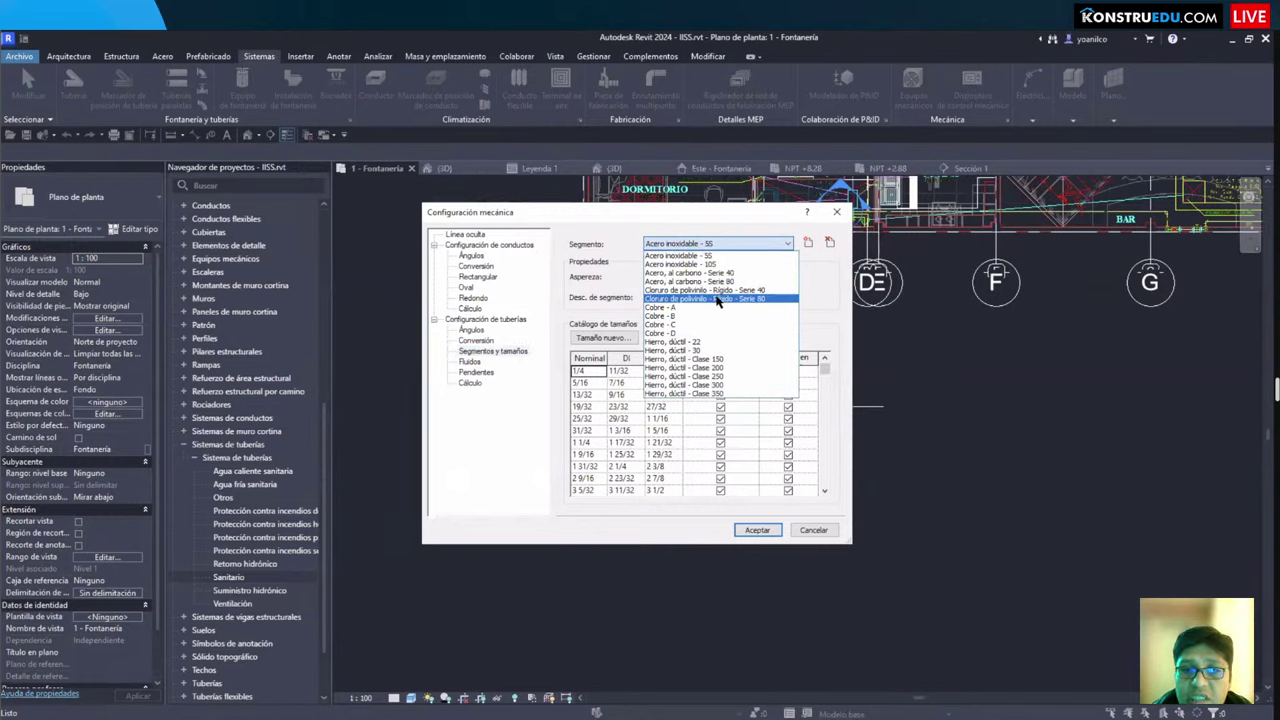
{"action": "left_click", "coordinate": [685, 291]}
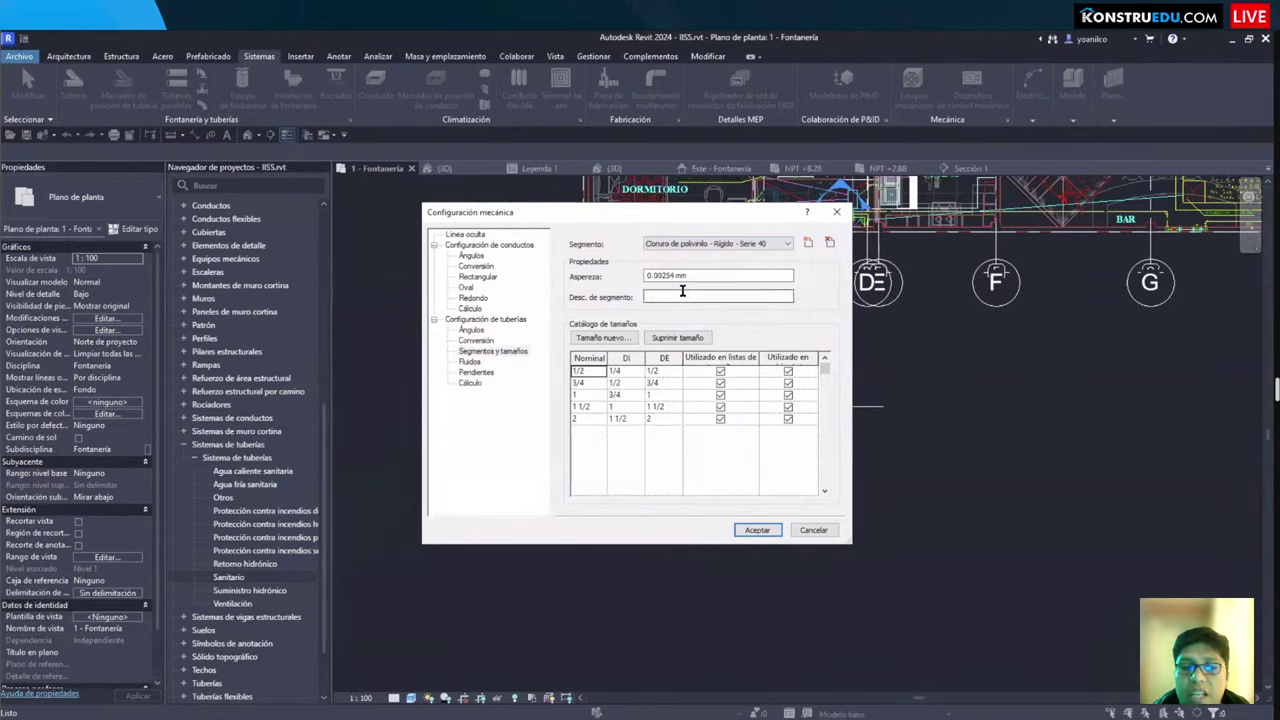
{"action": "left_click_drag", "start_coordinate": [626, 222], "coordinate": [790, 268]}
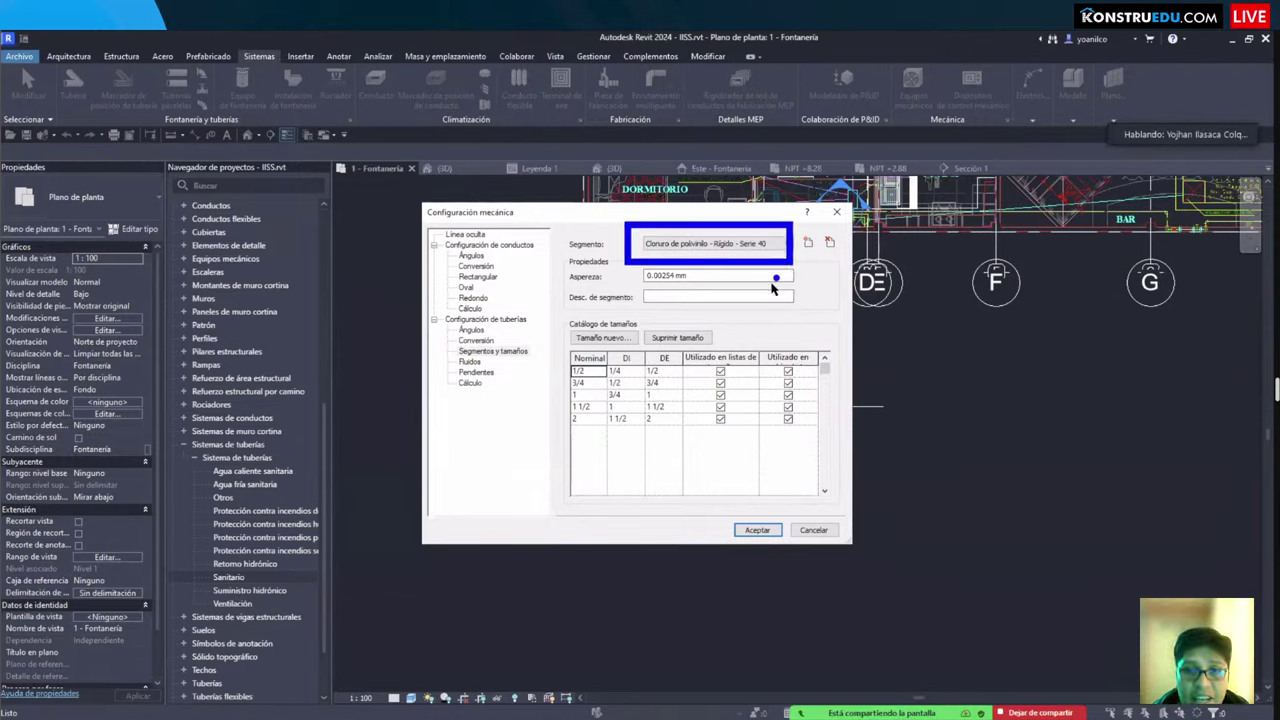
{"action": "key", "text": "Escape"}
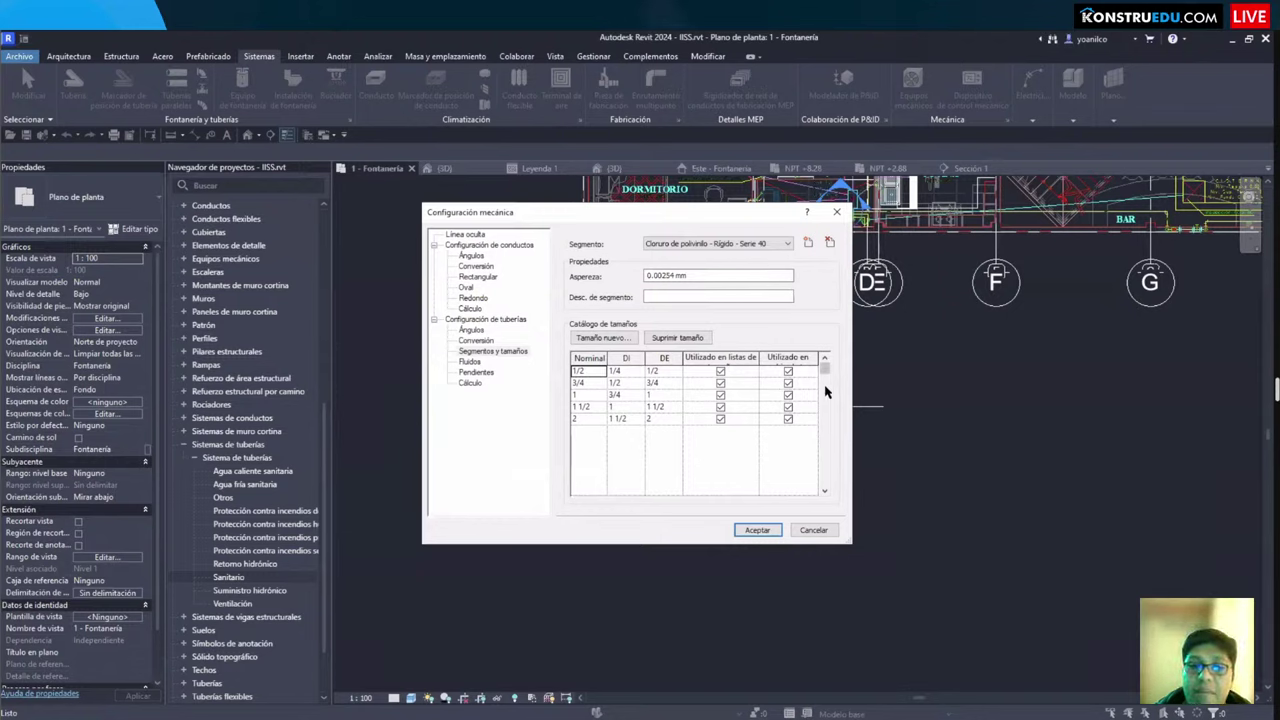
{"action": "left_click_drag", "start_coordinate": [558, 218], "coordinate": [852, 318]}
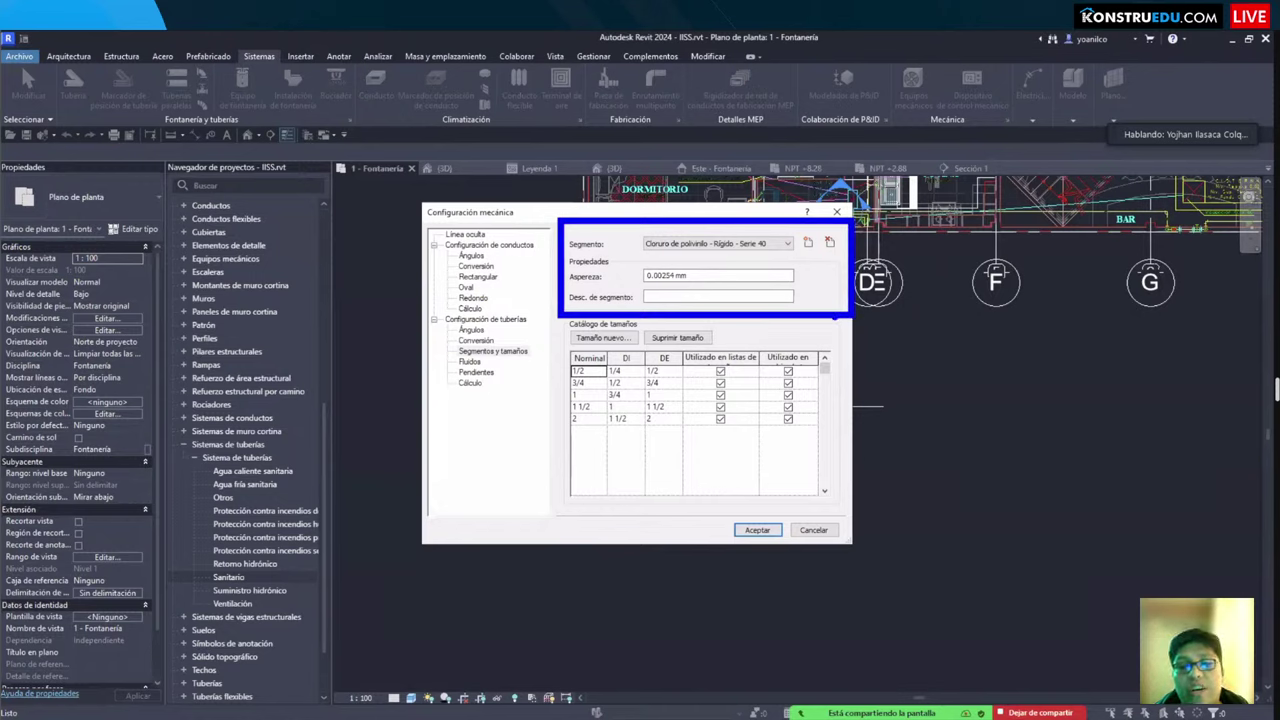
{"action": "left_click", "coordinate": [476, 373]}
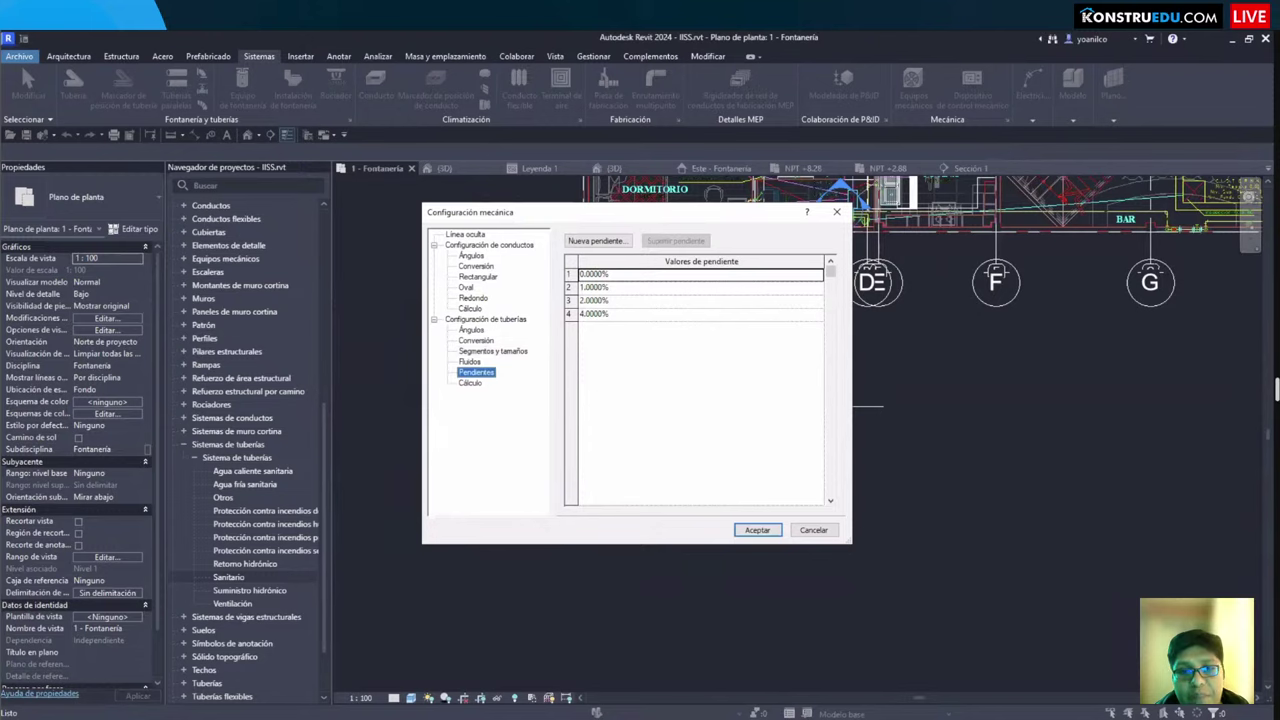
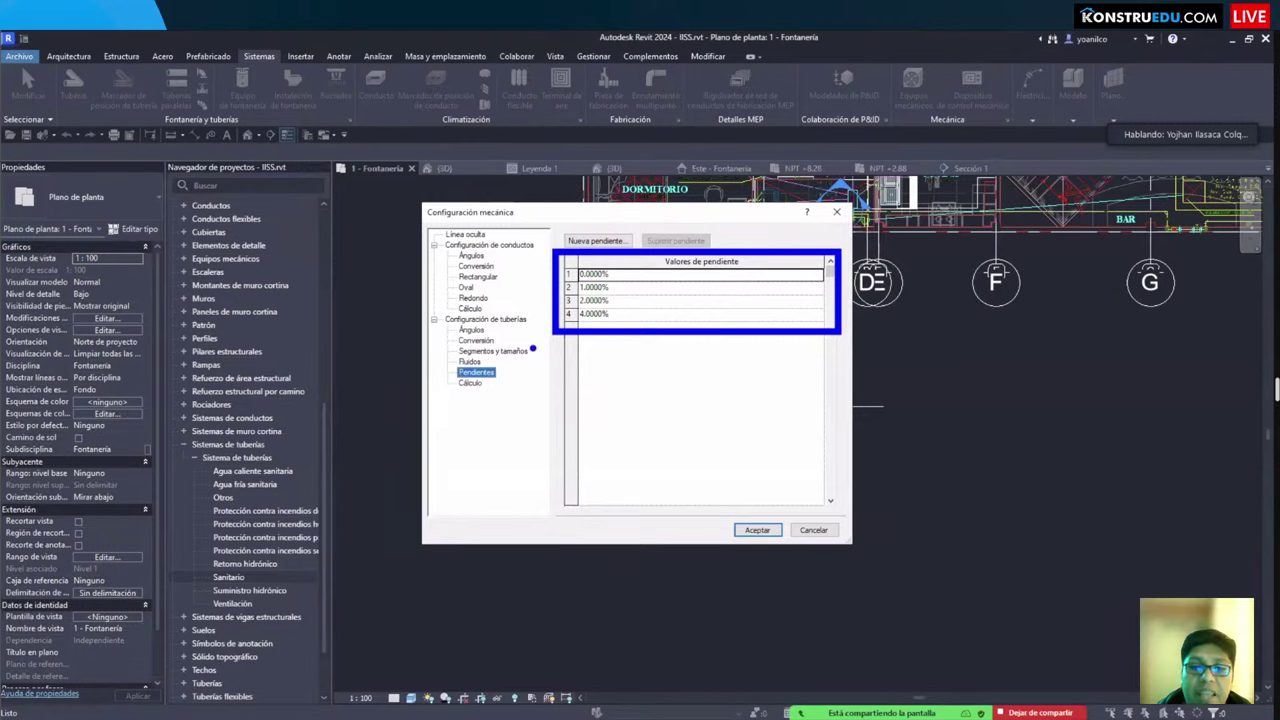
Step: Switch pipe angles to specific angles, clearing 60°, 30°, 22.5° and 11.25° so only 90° and 45° remain
{"action": "left_click", "coordinate": [476, 340]}
{"action": "left_click", "coordinate": [471, 330]}
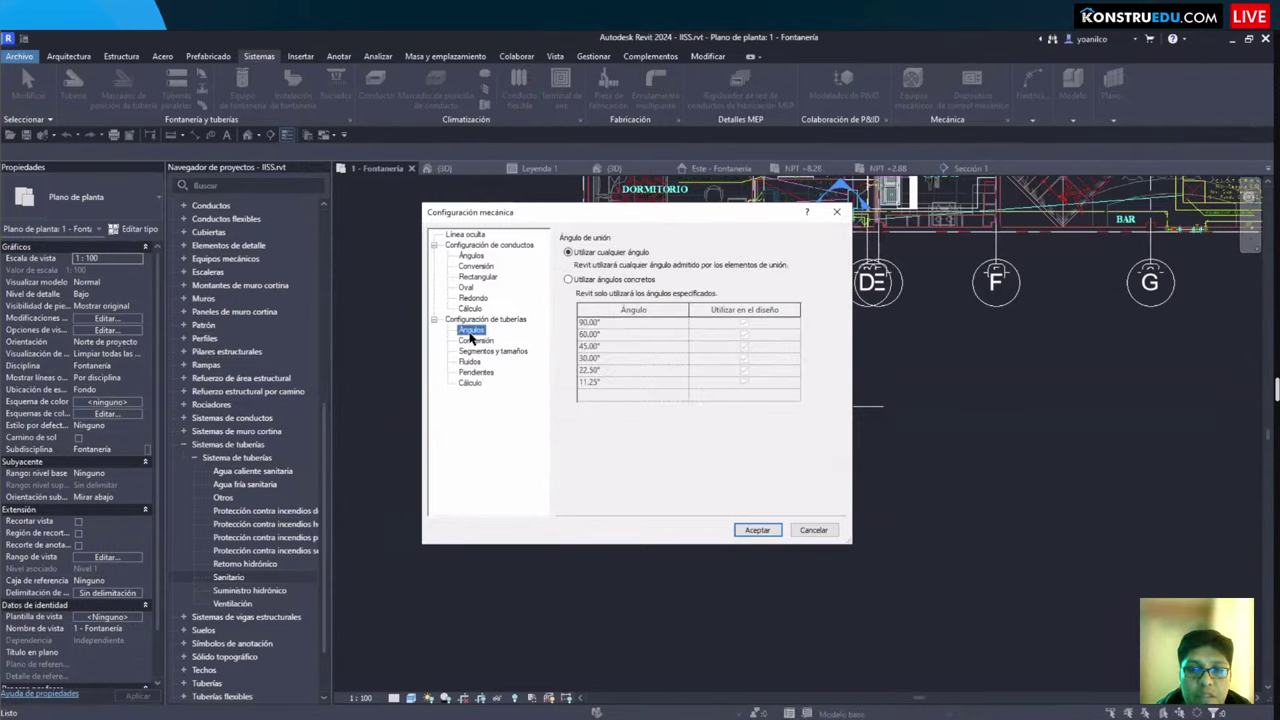
{"action": "left_click", "coordinate": [568, 280]}
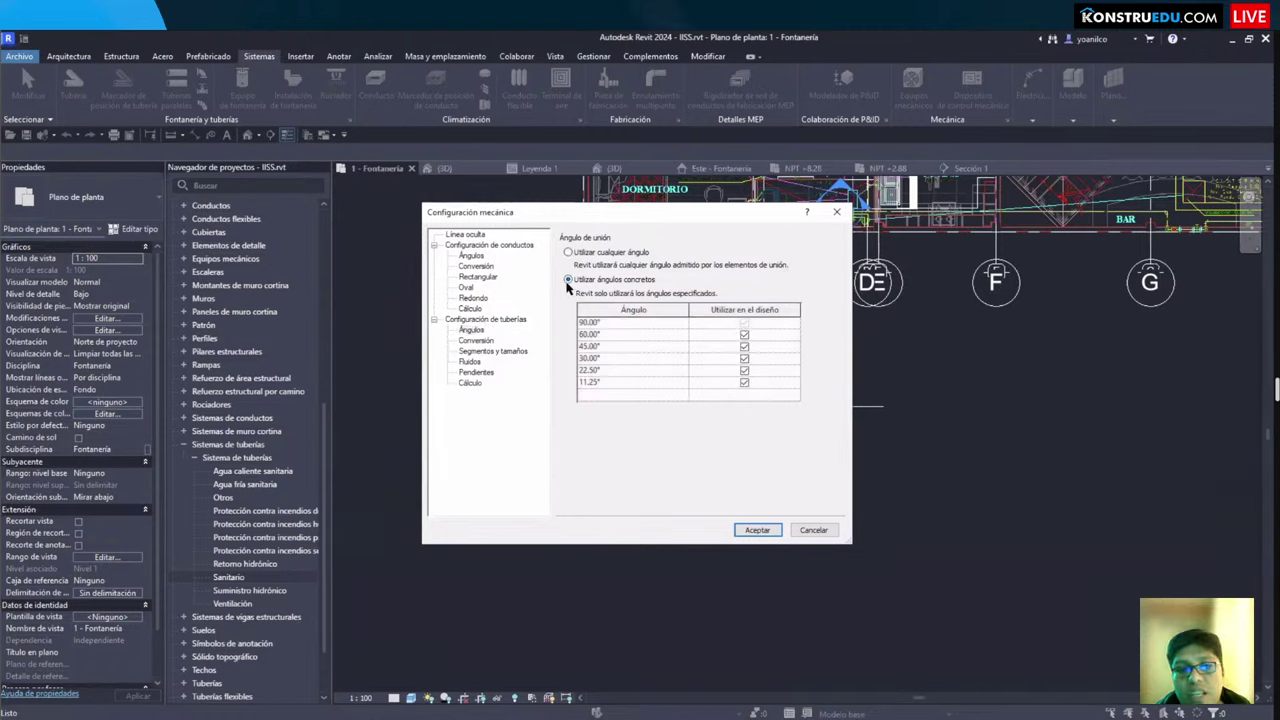
{"action": "left_click", "coordinate": [744, 334]}
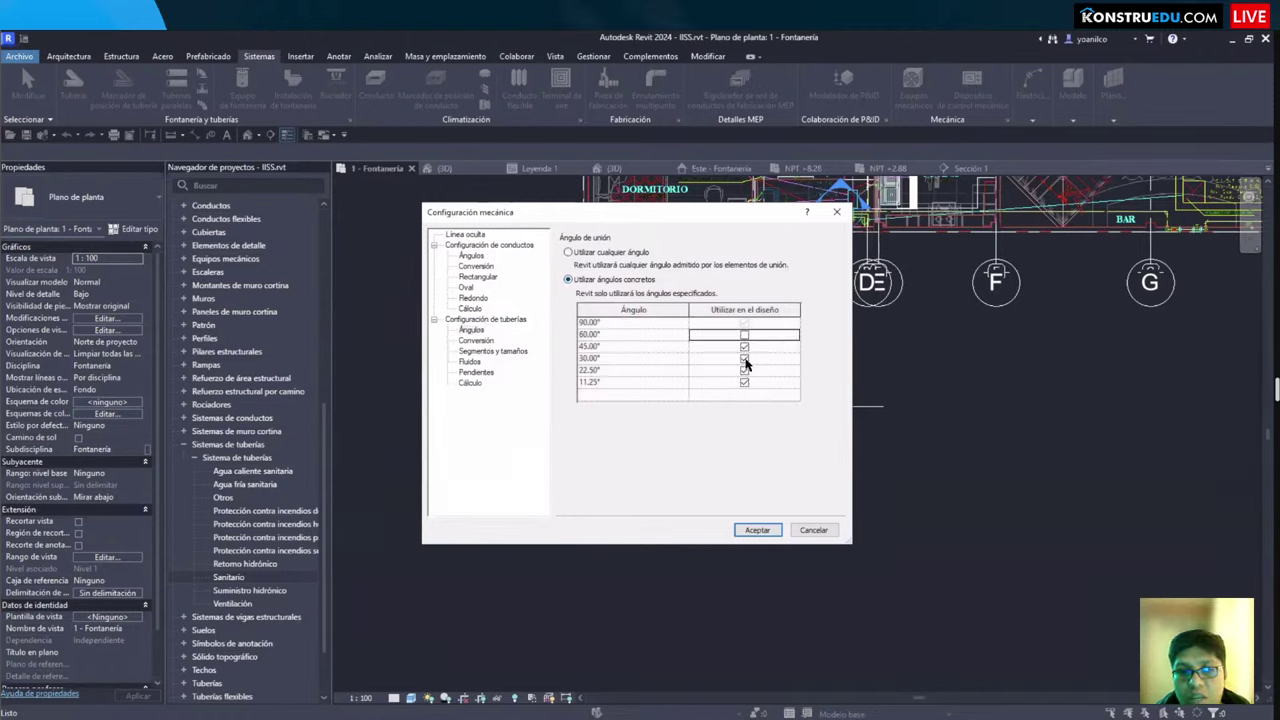
{"action": "left_click", "coordinate": [744, 358]}
{"action": "left_click", "coordinate": [744, 370]}
{"action": "left_click", "coordinate": [744, 382]}
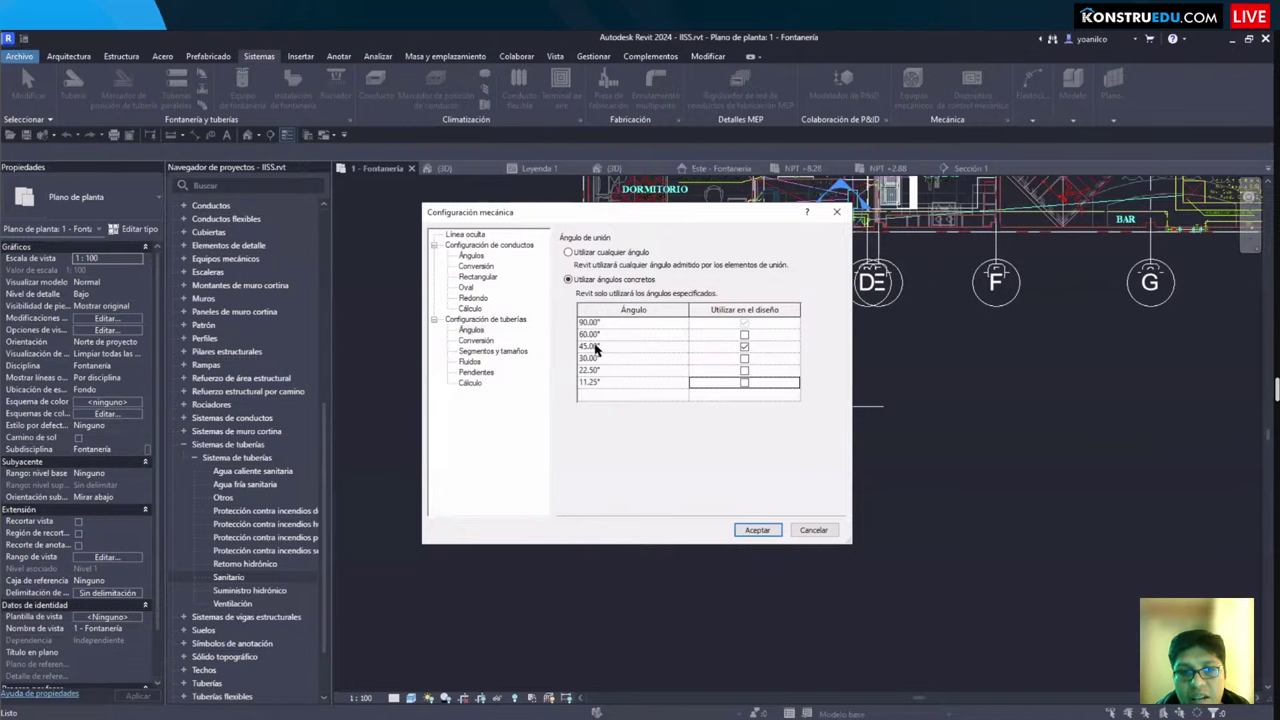
{"action": "left_click_drag", "start_coordinate": [566, 308], "coordinate": [784, 342]}
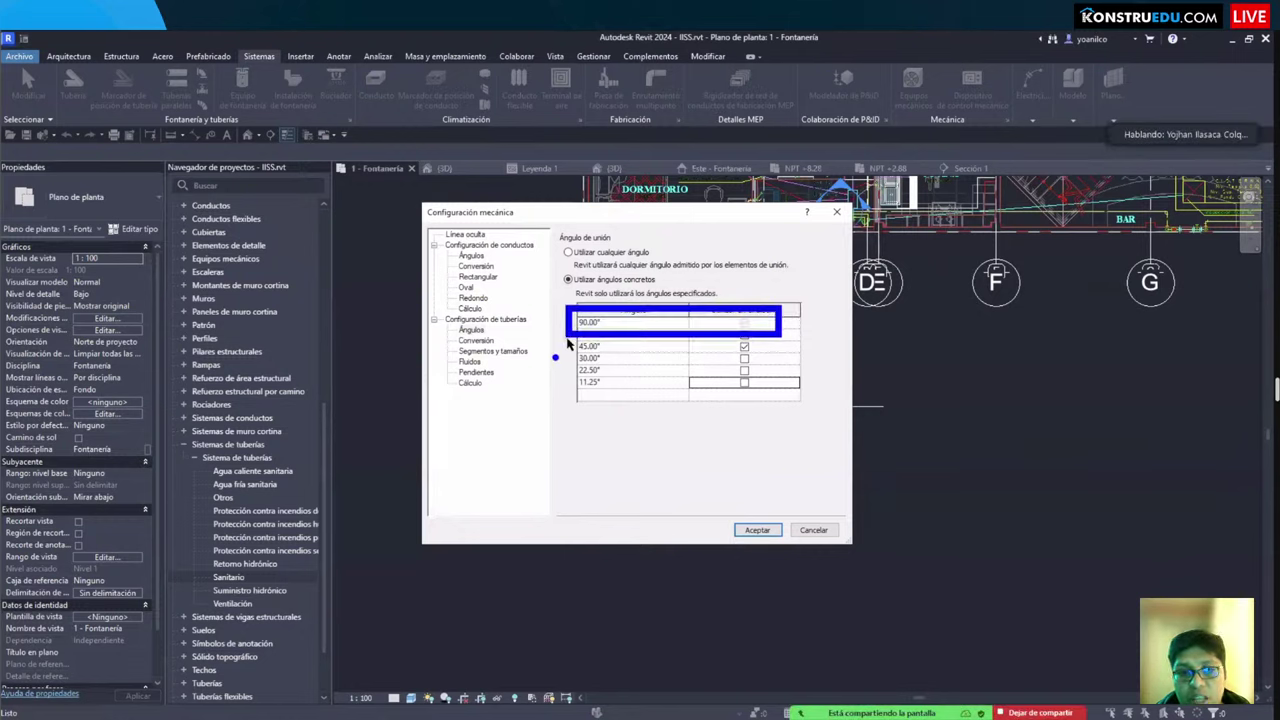
{"action": "left_click_drag", "start_coordinate": [567, 337], "coordinate": [772, 360]}
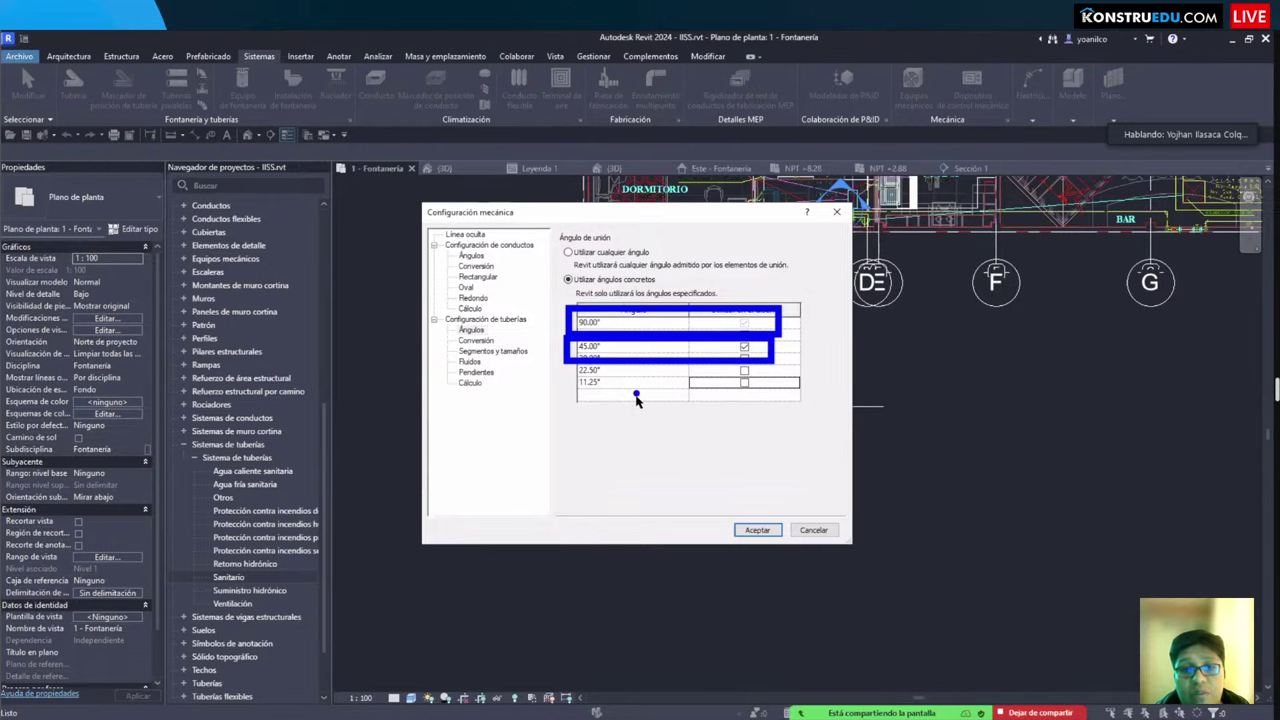
{"action": "left_click", "coordinate": [758, 531]}
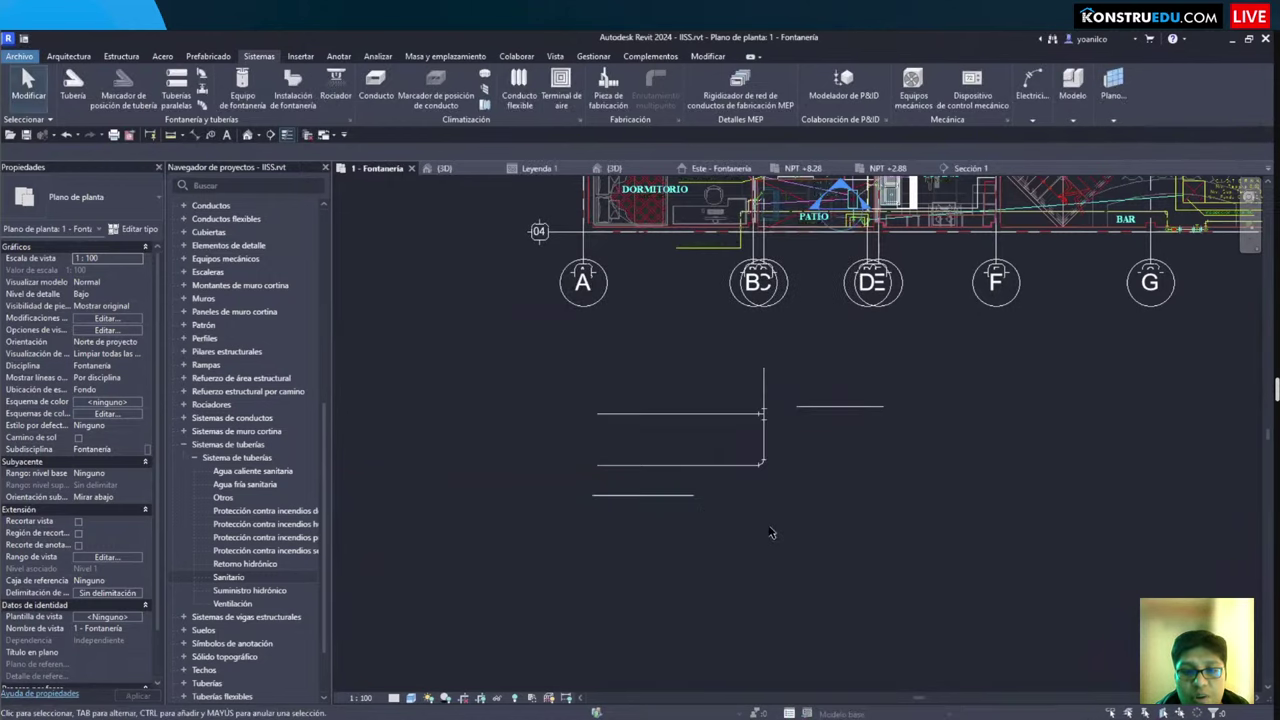
Step: Bring the rooms above the grid into view and start the Pipe tool
{"action": "scroll", "coordinate": [677, 477], "scroll_direction": "down", "scroll_amount": 3}
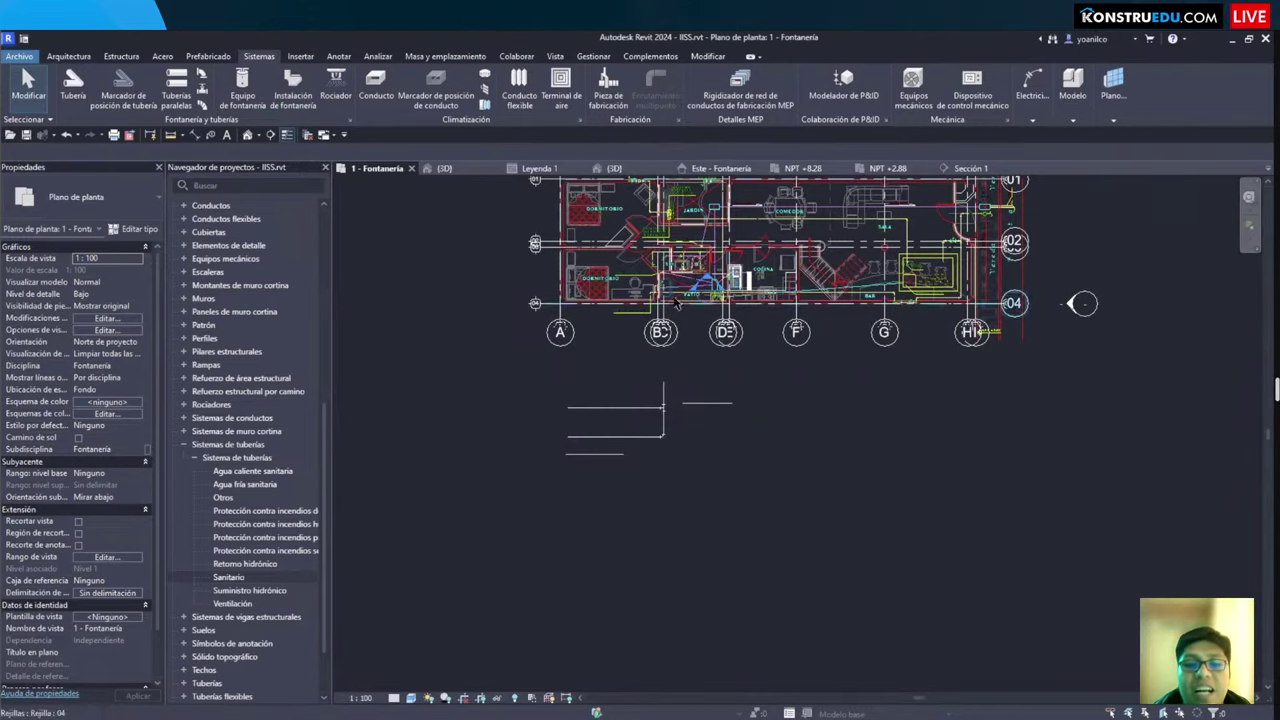
{"action": "scroll", "coordinate": [656, 484], "scroll_direction": "up", "scroll_amount": 2}
{"action": "middle_click_drag", "start_coordinate": [685, 486], "coordinate": [648, 495]}
{"action": "left_click", "coordinate": [73, 85]}
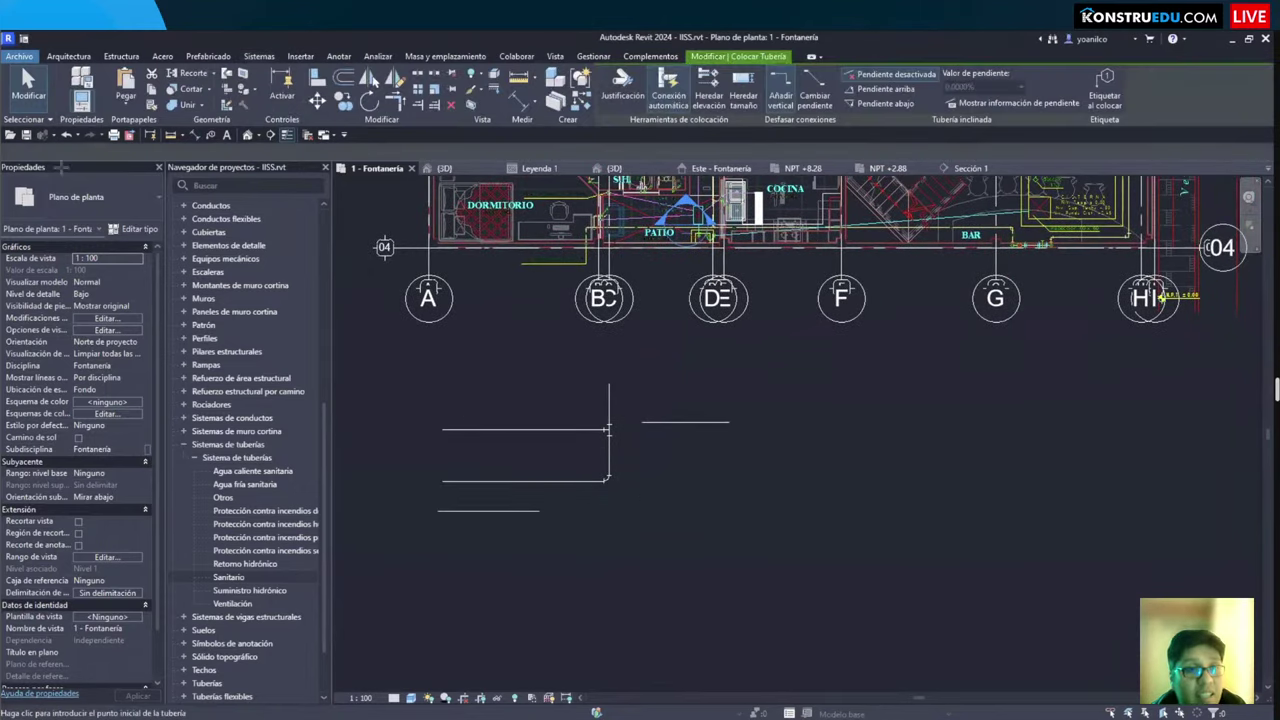
Step: Keep PVC - DWV as the selected pipe type in the type selector
{"action": "left_click", "coordinate": [90, 196]}
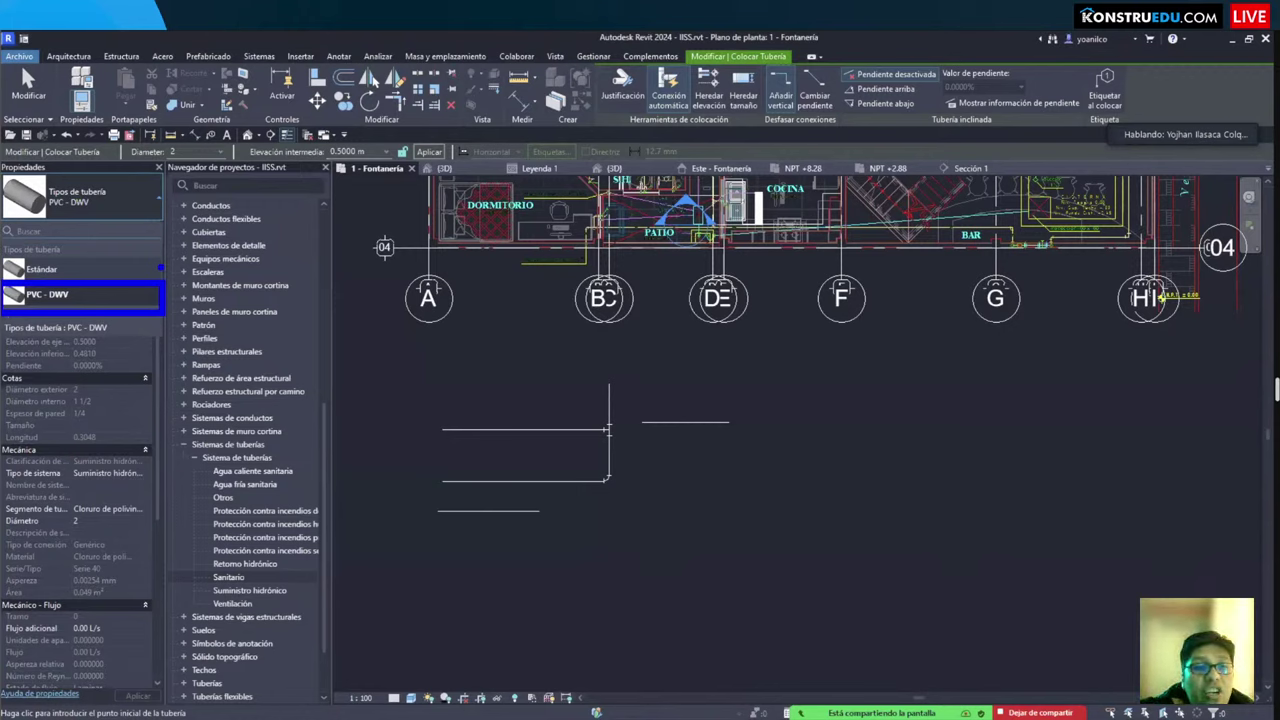
{"action": "left_click", "coordinate": [92, 198]}
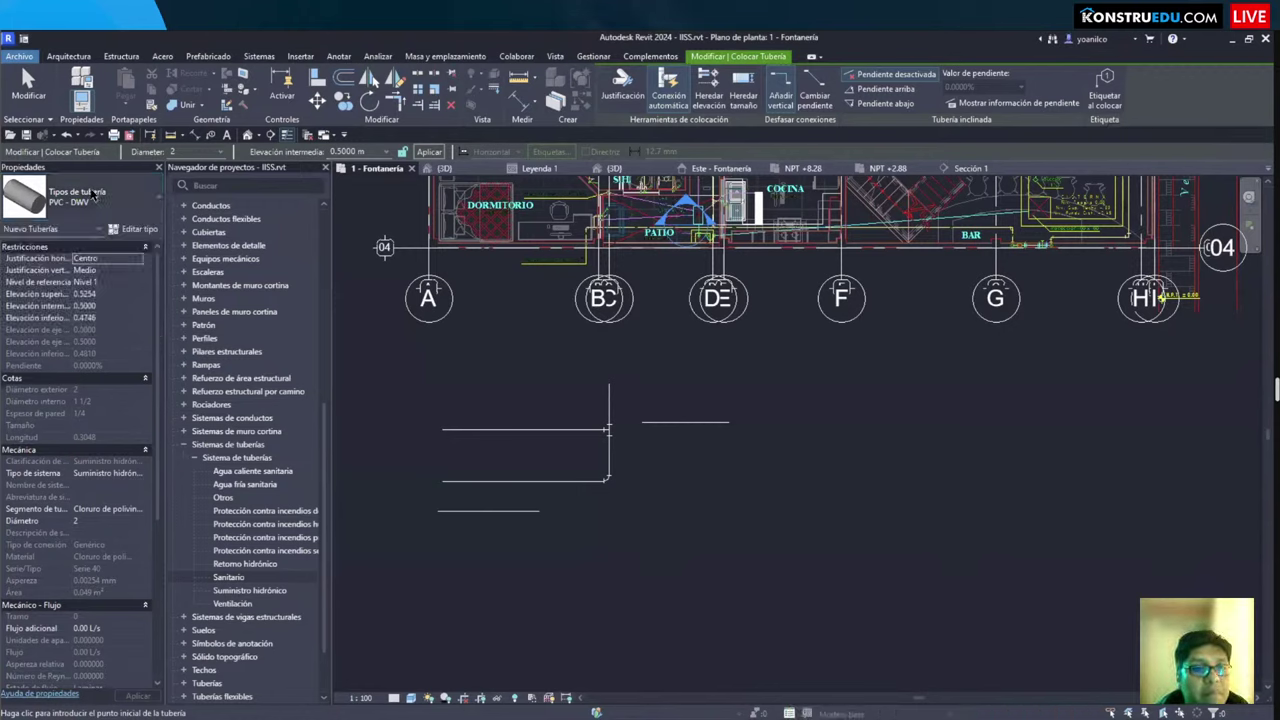
{"action": "left_click", "coordinate": [94, 196]}
{"action": "left_click", "coordinate": [94, 196]}
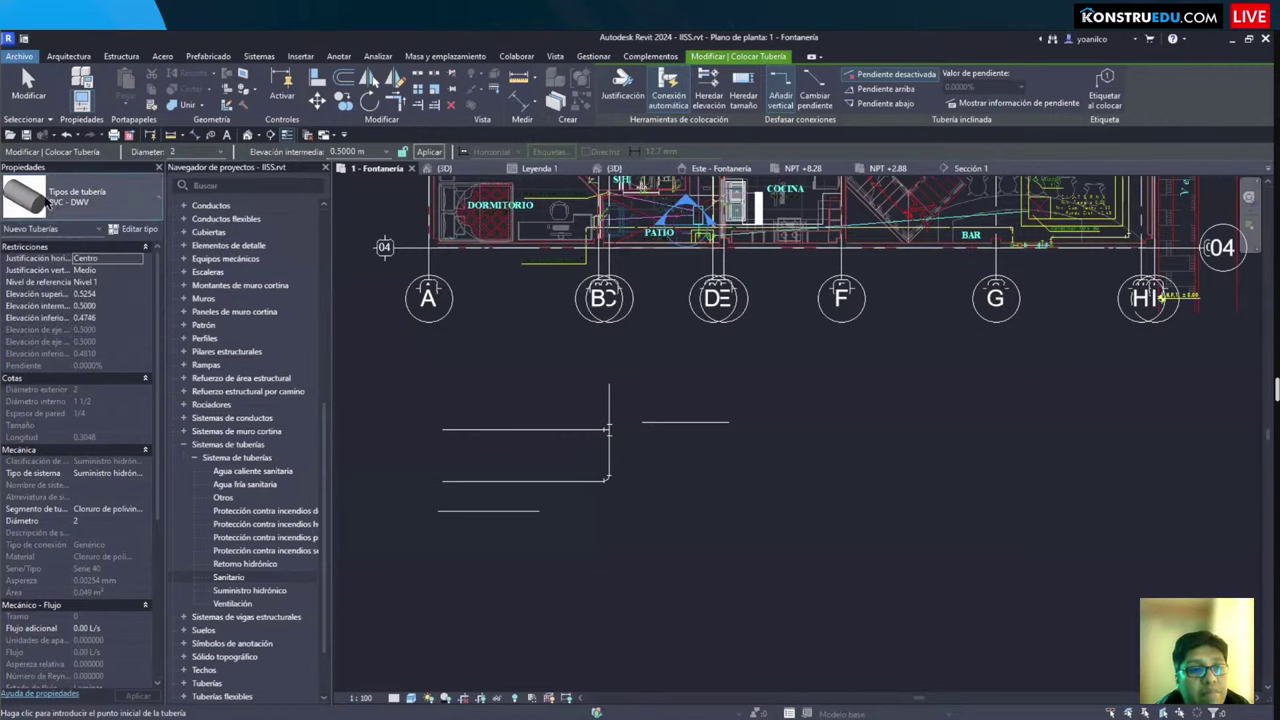
Step: Duplicate the PVC - DWV pipe type as a new type named TUBERÍA DE AGUA
{"action": "left_click", "coordinate": [138, 232]}
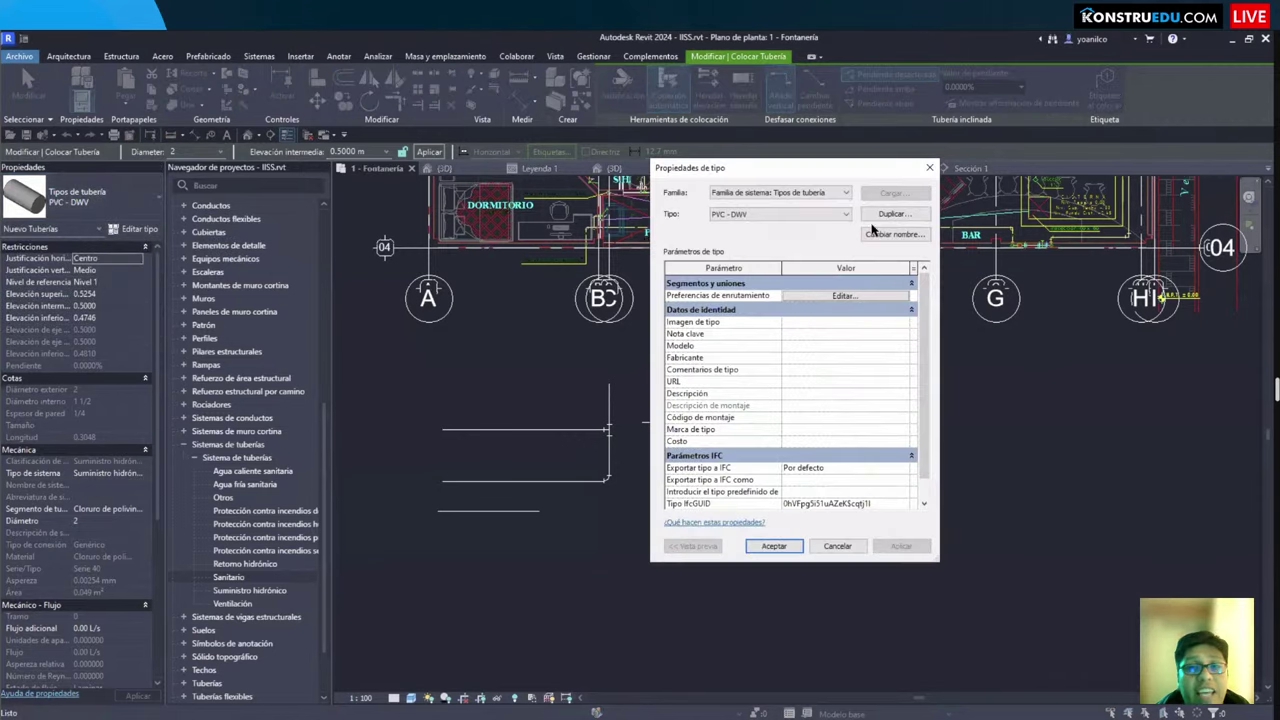
{"action": "left_click", "coordinate": [885, 216]}
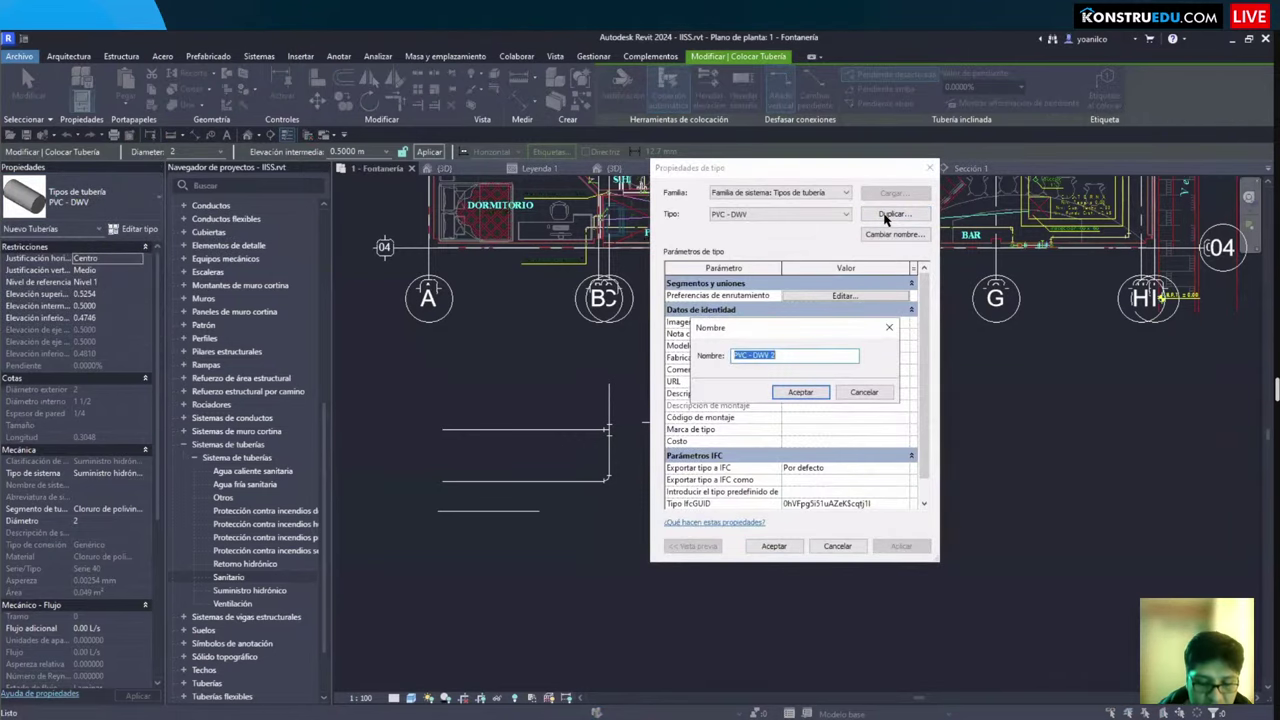
{"action": "type", "text": "TUBERÍA DE AGUA"}
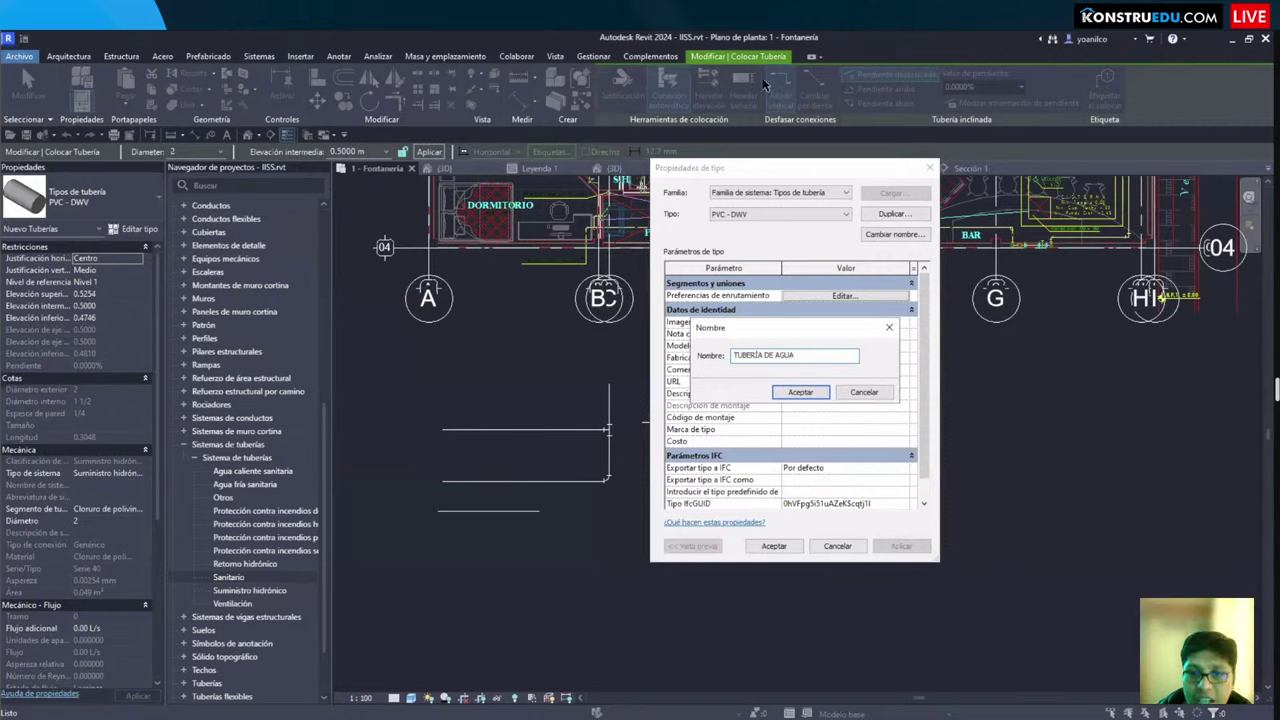
{"action": "left_click", "coordinate": [800, 392]}
Step: Set the routing preferences' pipe segment sizes to minimum 1/2 and maximum 1 1/2
{"action": "left_click", "coordinate": [828, 297]}
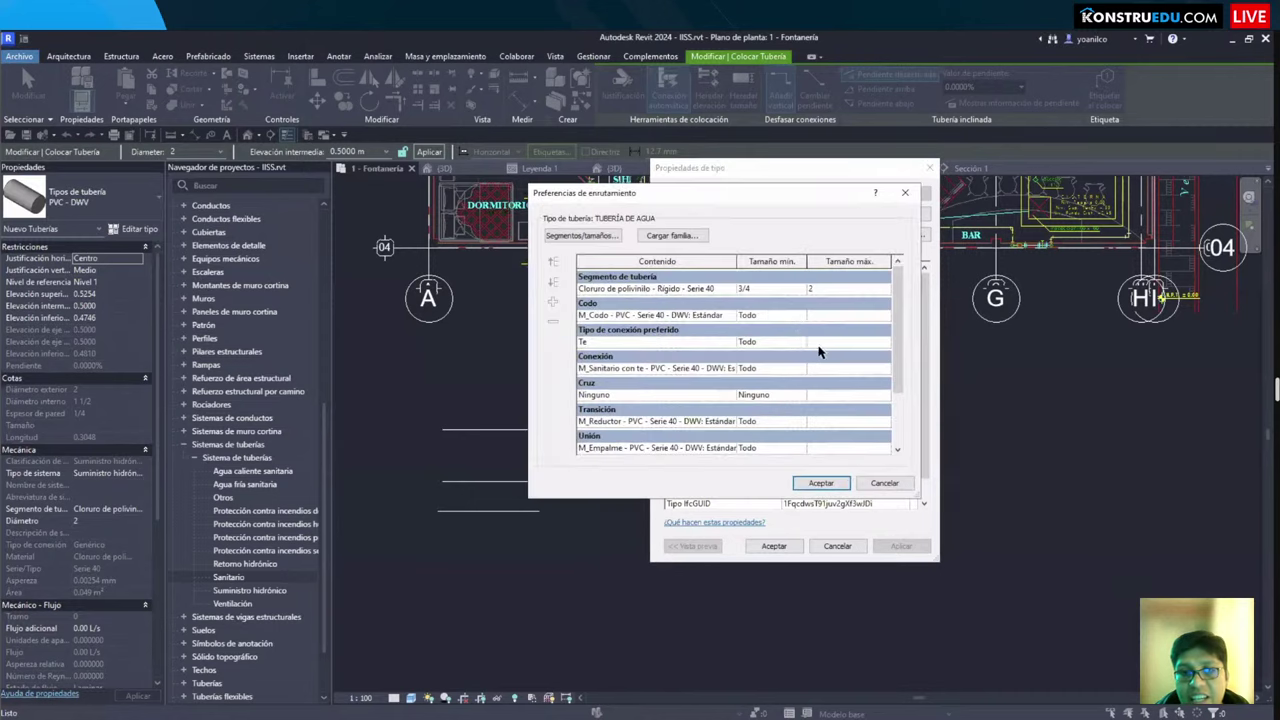
{"action": "left_click", "coordinate": [816, 290]}
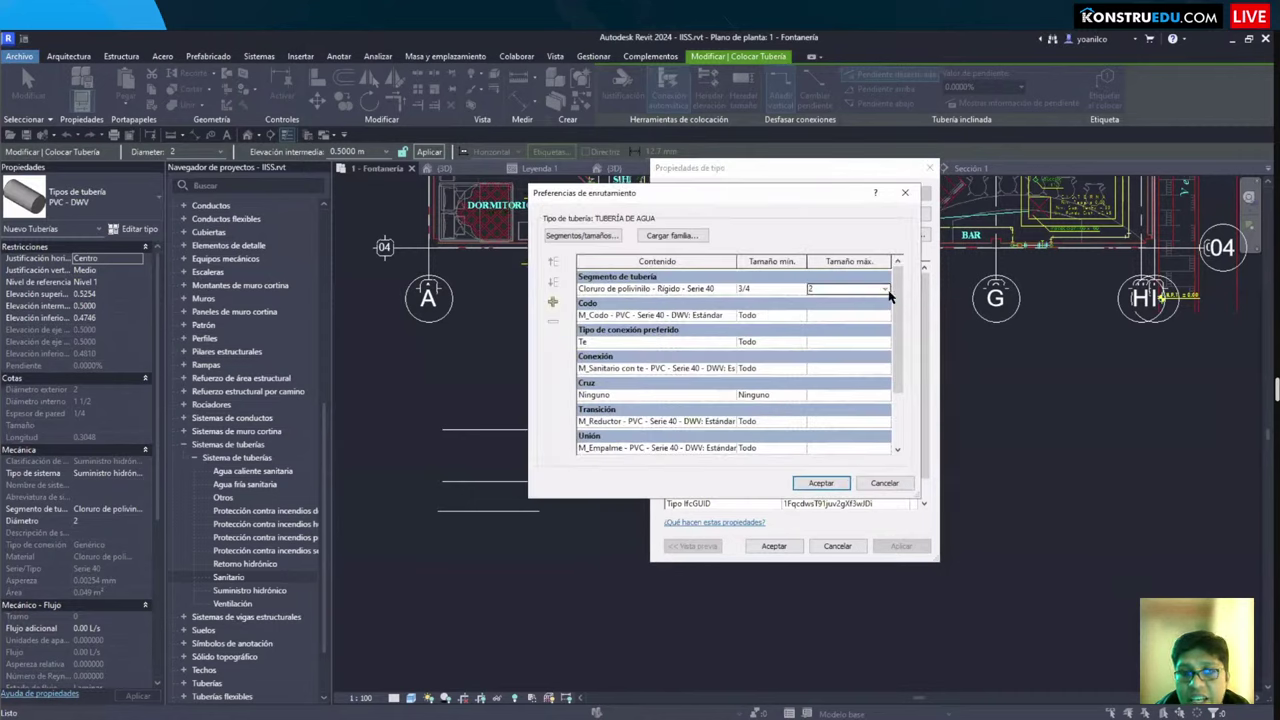
{"action": "left_click", "coordinate": [816, 290]}
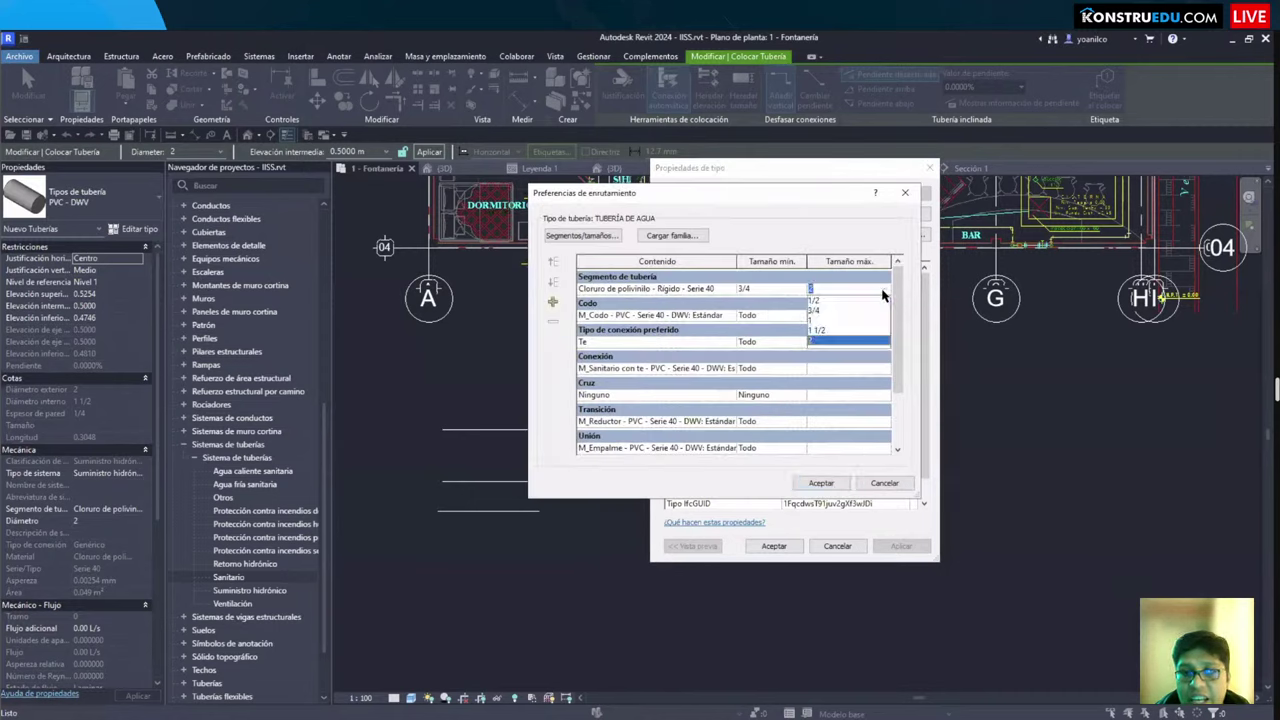
{"action": "left_click", "coordinate": [817, 330]}
{"action": "left_click", "coordinate": [760, 288]}
{"action": "left_click", "coordinate": [760, 288]}
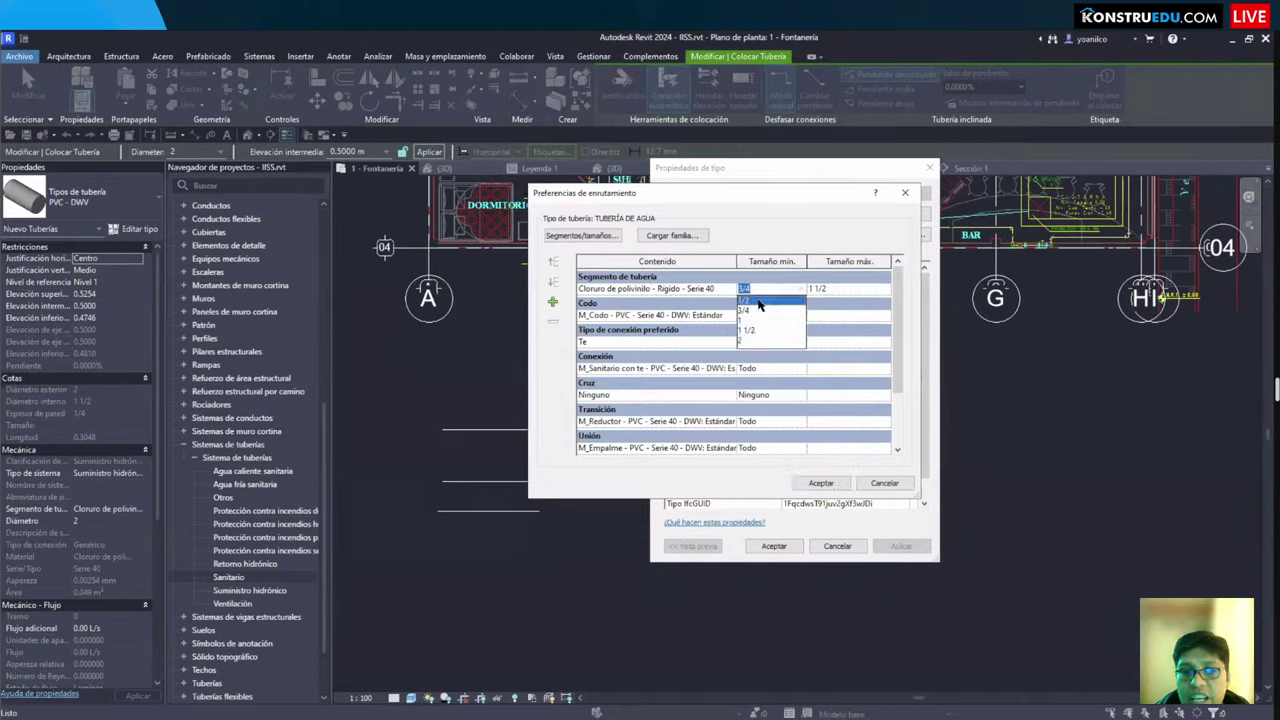
{"action": "left_click", "coordinate": [758, 301]}
{"action": "left_click", "coordinate": [821, 483]}
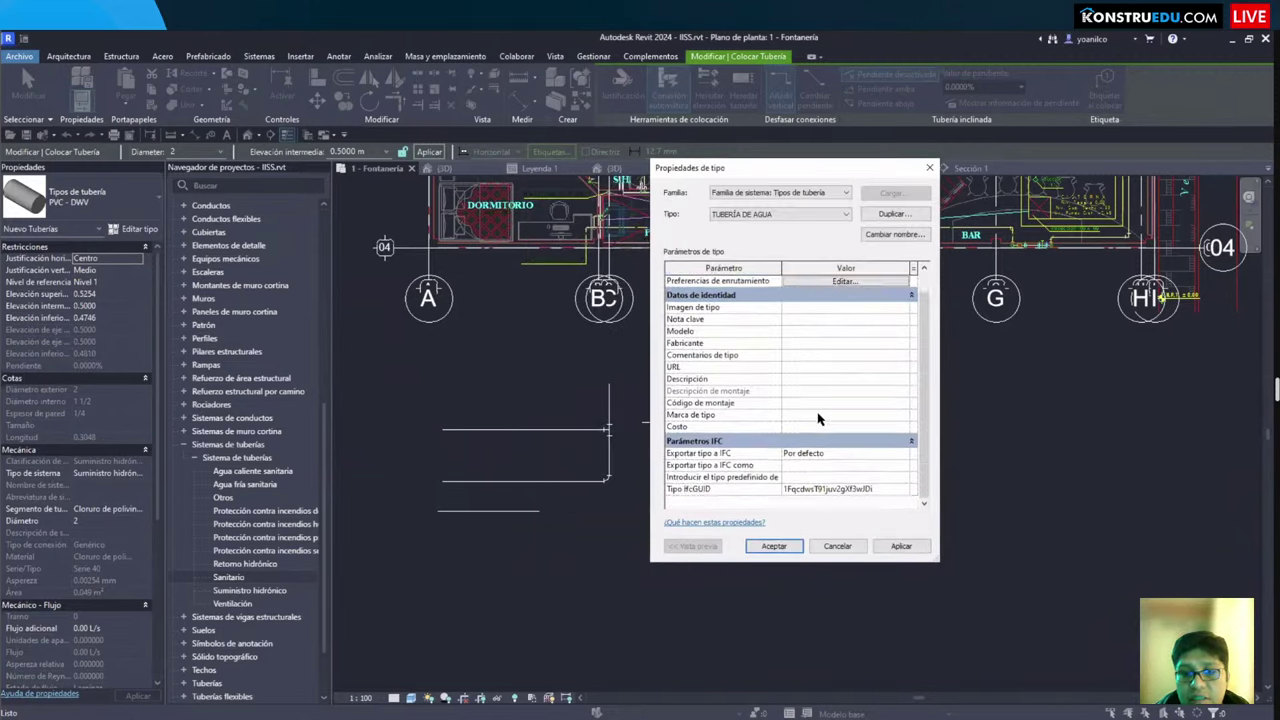
Step: Confirm the TUBERÍA DE AGUA type and assign the Agua fría sanitaria system type
{"action": "scroll", "coordinate": [805, 281], "scroll_direction": "up", "scroll_amount": 1}
{"action": "left_click", "coordinate": [774, 546]}
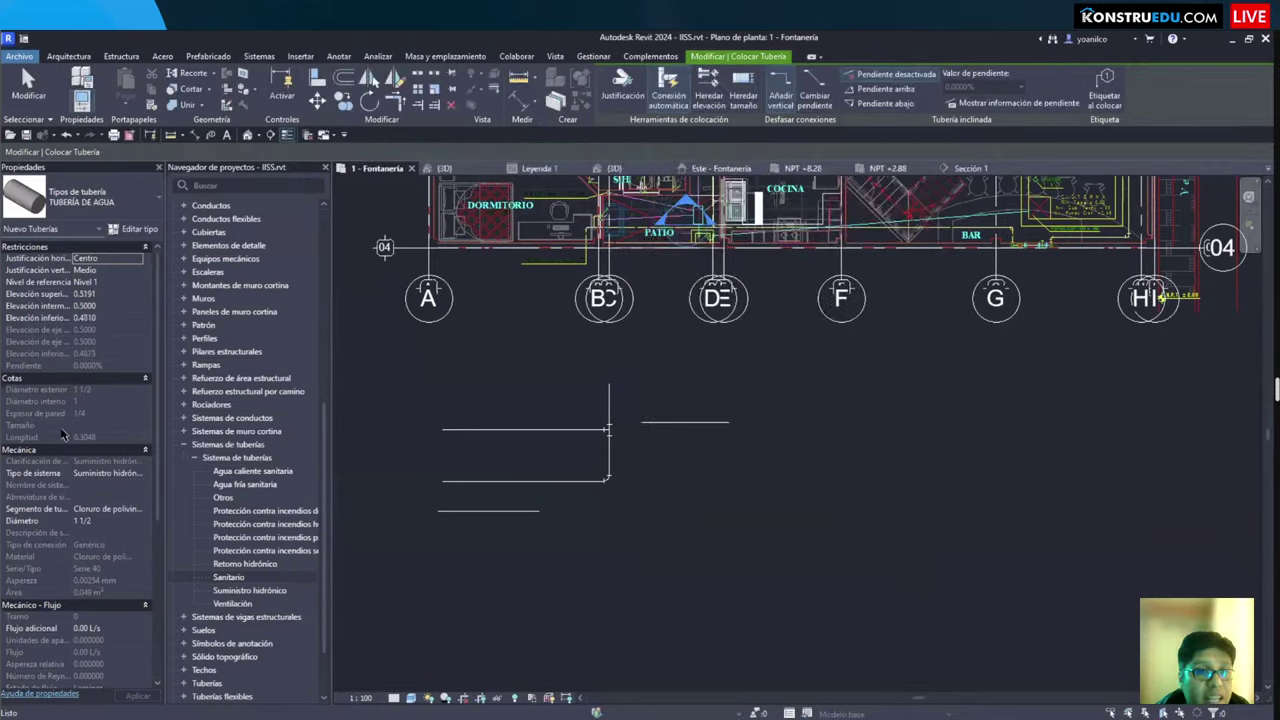
{"action": "left_click", "coordinate": [105, 473]}
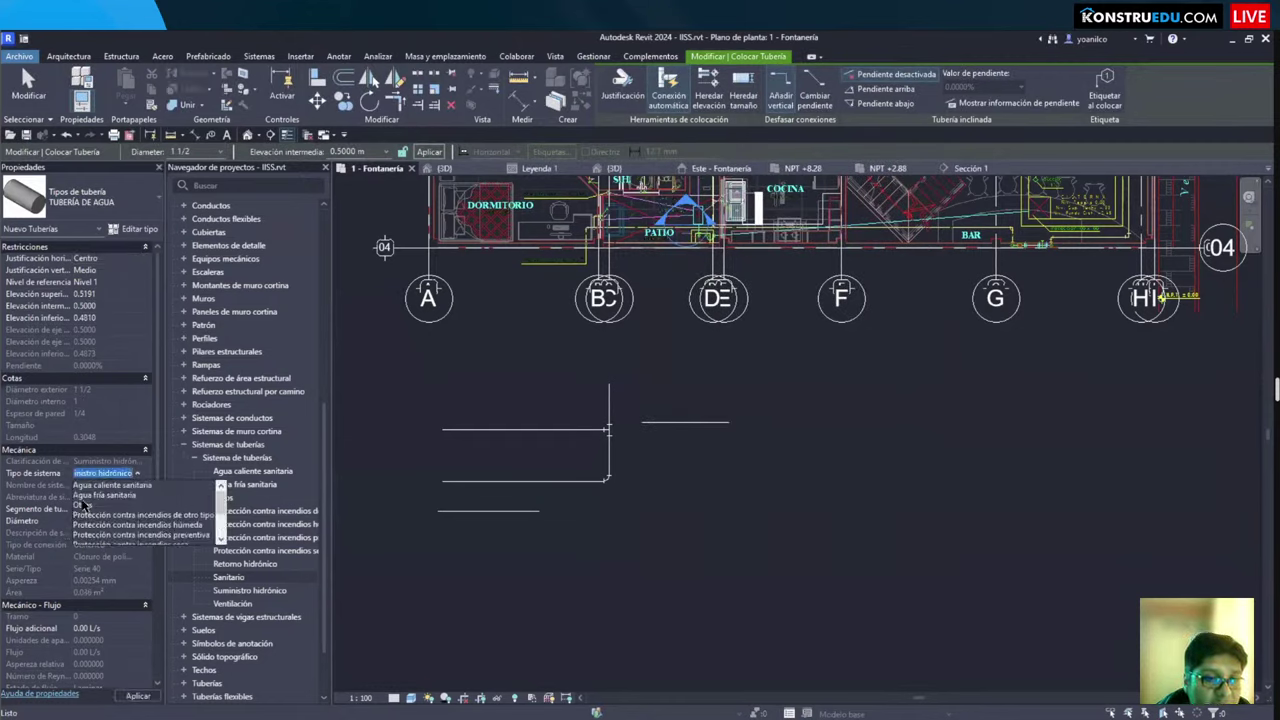
{"action": "left_click", "coordinate": [100, 495]}
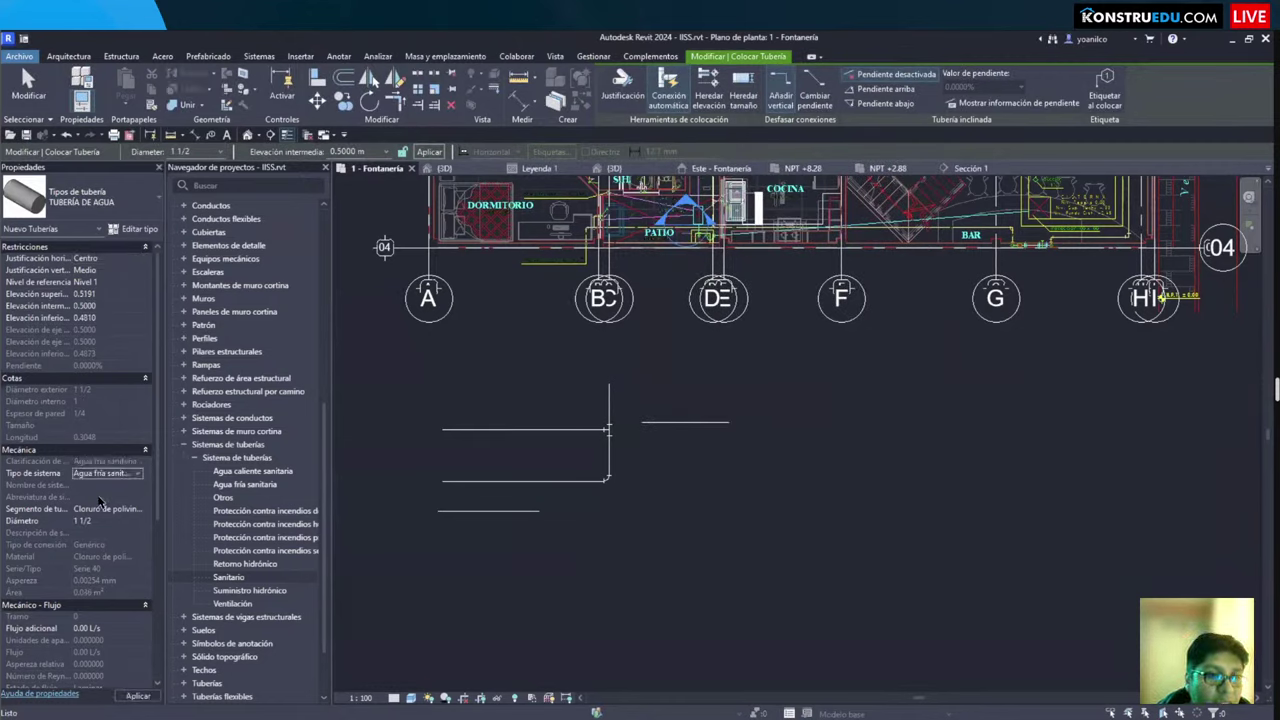
Step: Duplicate TUBERÍA DE AGUA as a new pipe type named TUBERÍA DE DESAGUE
{"action": "left_click", "coordinate": [136, 230]}
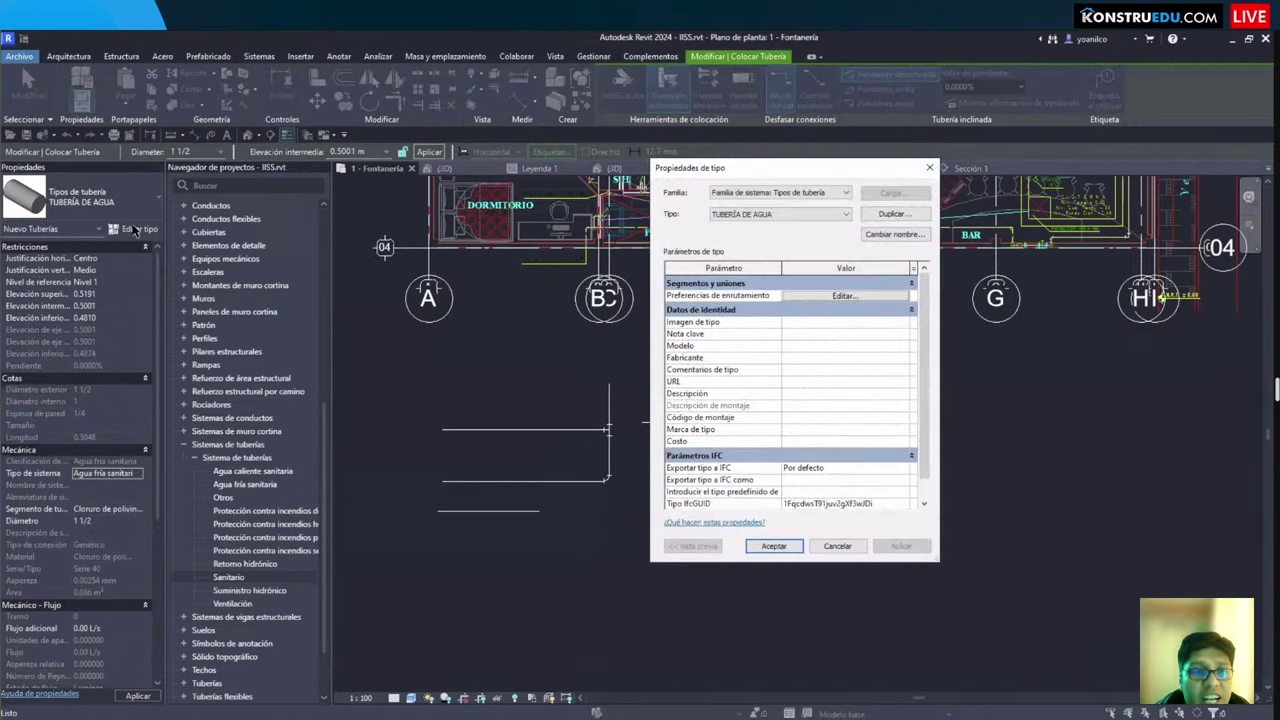
{"action": "left_click", "coordinate": [878, 216]}
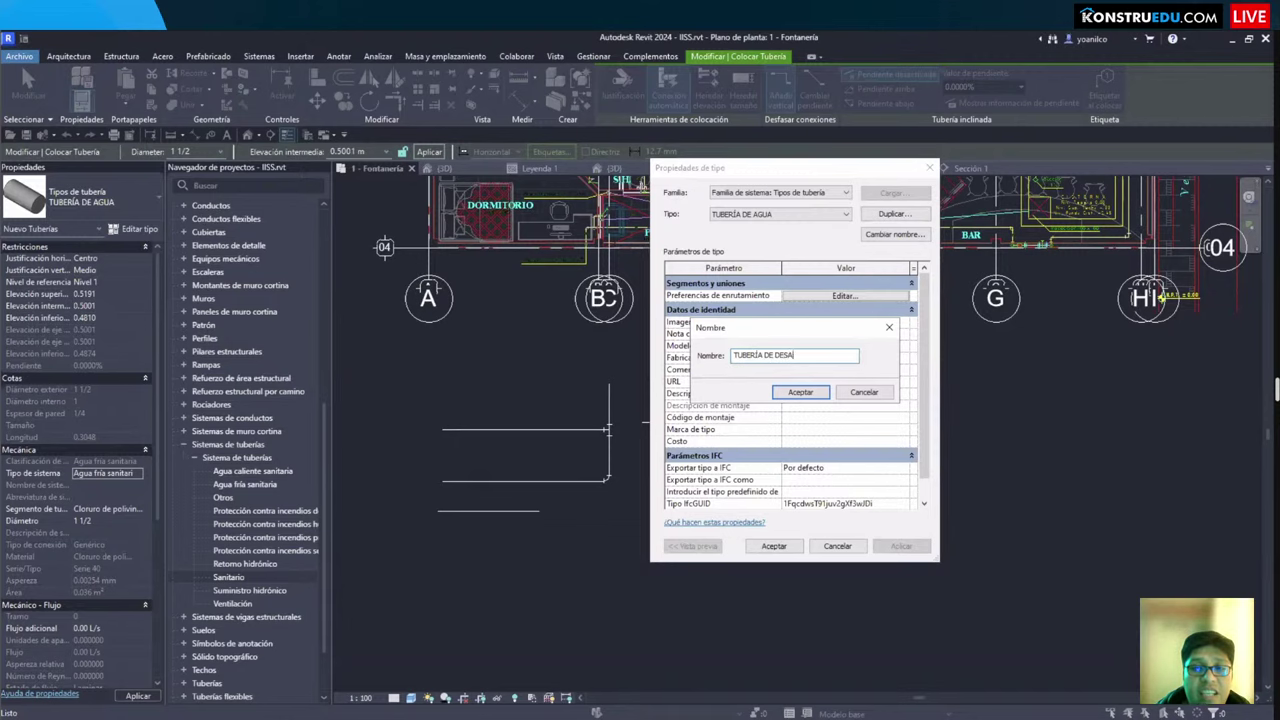
{"action": "left_click", "coordinate": [783, 389]}
Step: Limit the PVC Serie 40 pipe segment in routing preferences to sizes 1 to 2
{"action": "left_click", "coordinate": [843, 296]}
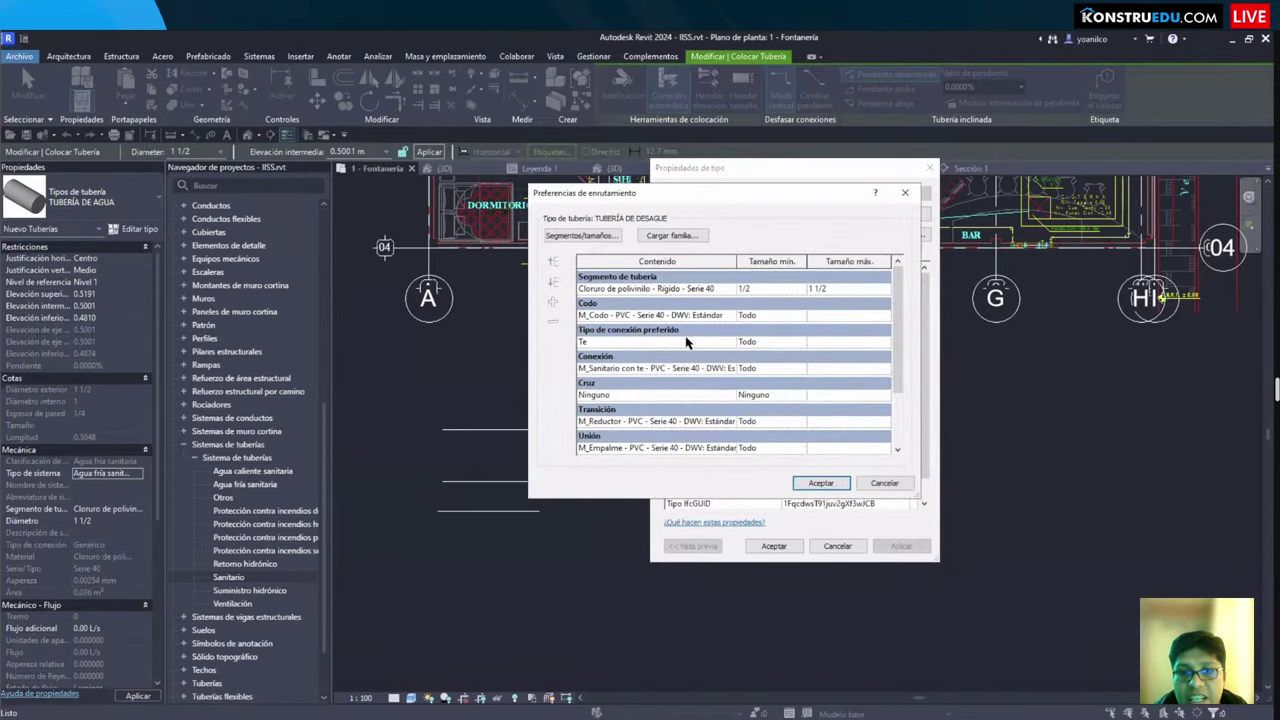
{"action": "left_click", "coordinate": [884, 291]}
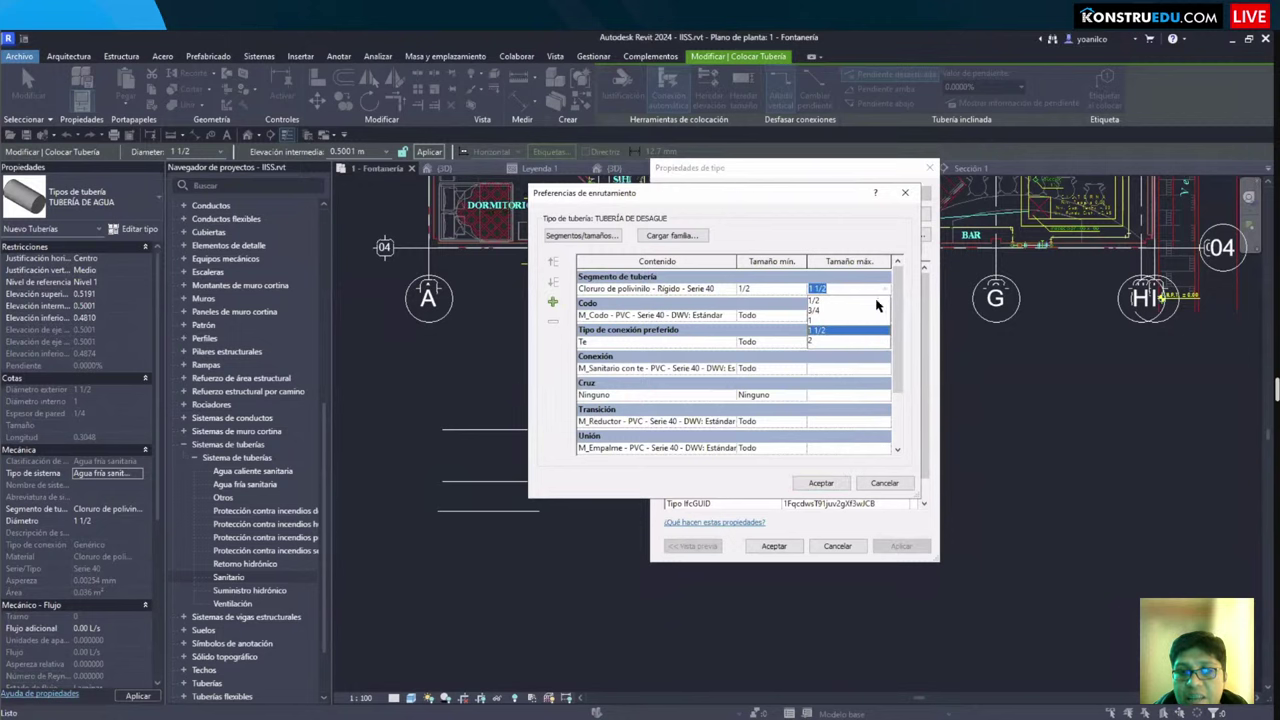
{"action": "left_click", "coordinate": [827, 341]}
{"action": "left_click", "coordinate": [800, 291]}
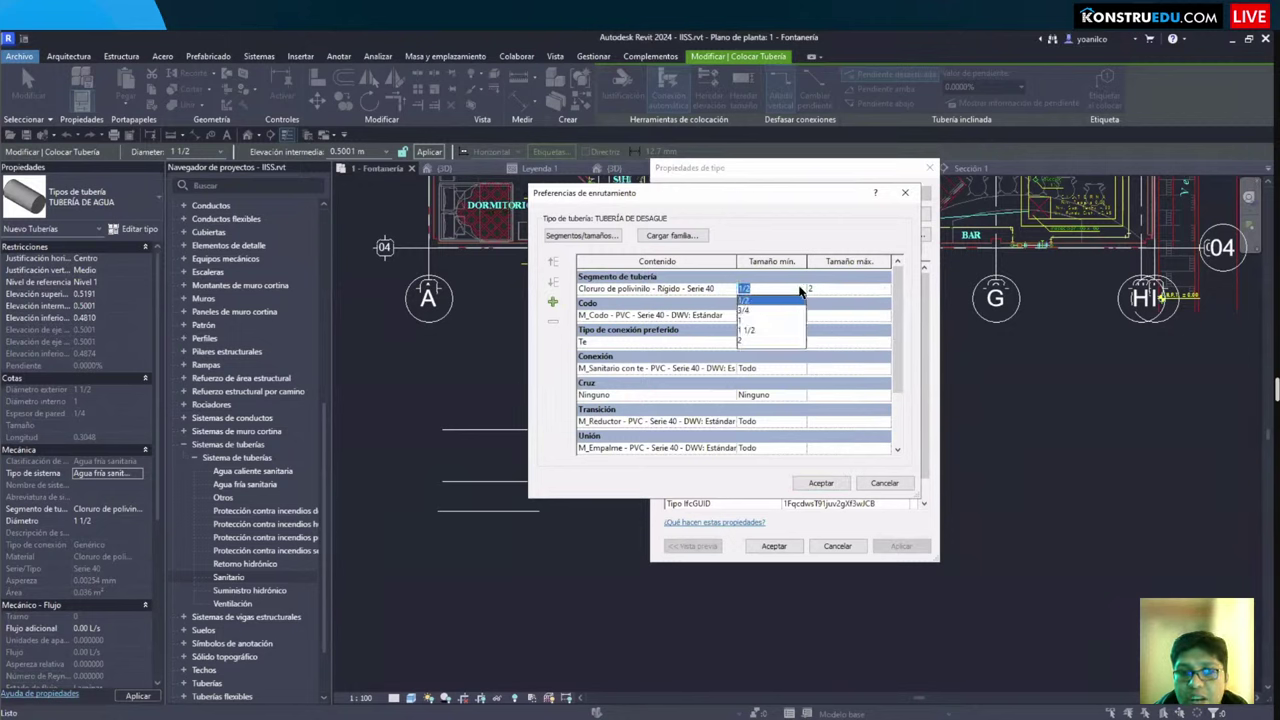
{"action": "left_click", "coordinate": [748, 321]}
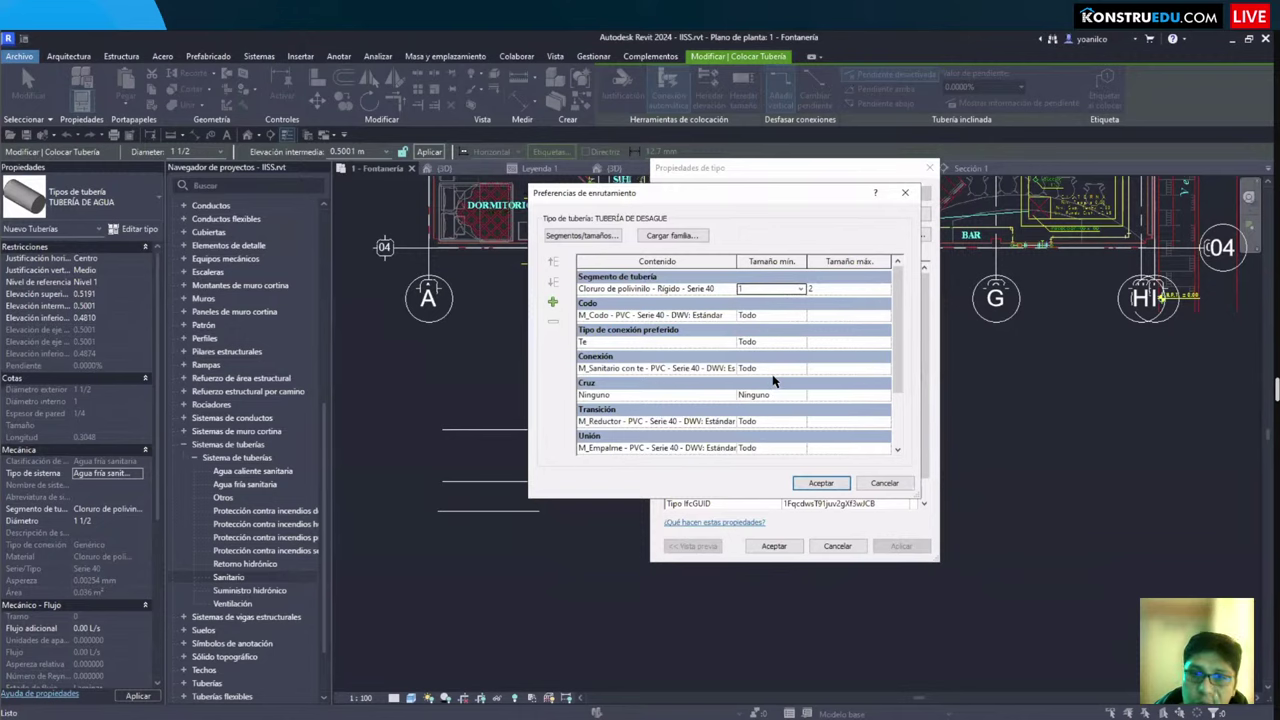
{"action": "scroll", "coordinate": [773, 379], "scroll_direction": "down", "scroll_amount": 2}
{"action": "scroll", "coordinate": [773, 379], "scroll_direction": "up", "scroll_amount": 2}
{"action": "scroll", "coordinate": [758, 378], "scroll_direction": "down", "scroll_amount": 2}
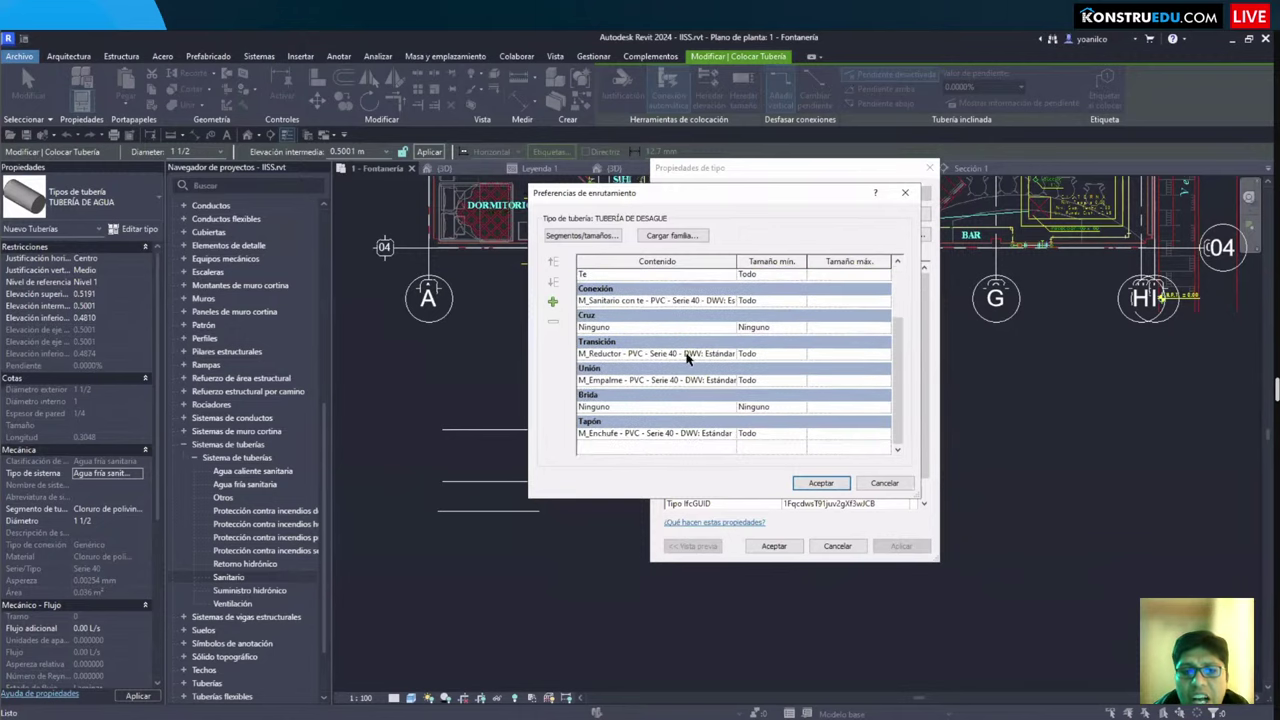
{"action": "scroll", "coordinate": [680, 375], "scroll_direction": "up", "scroll_amount": 3}
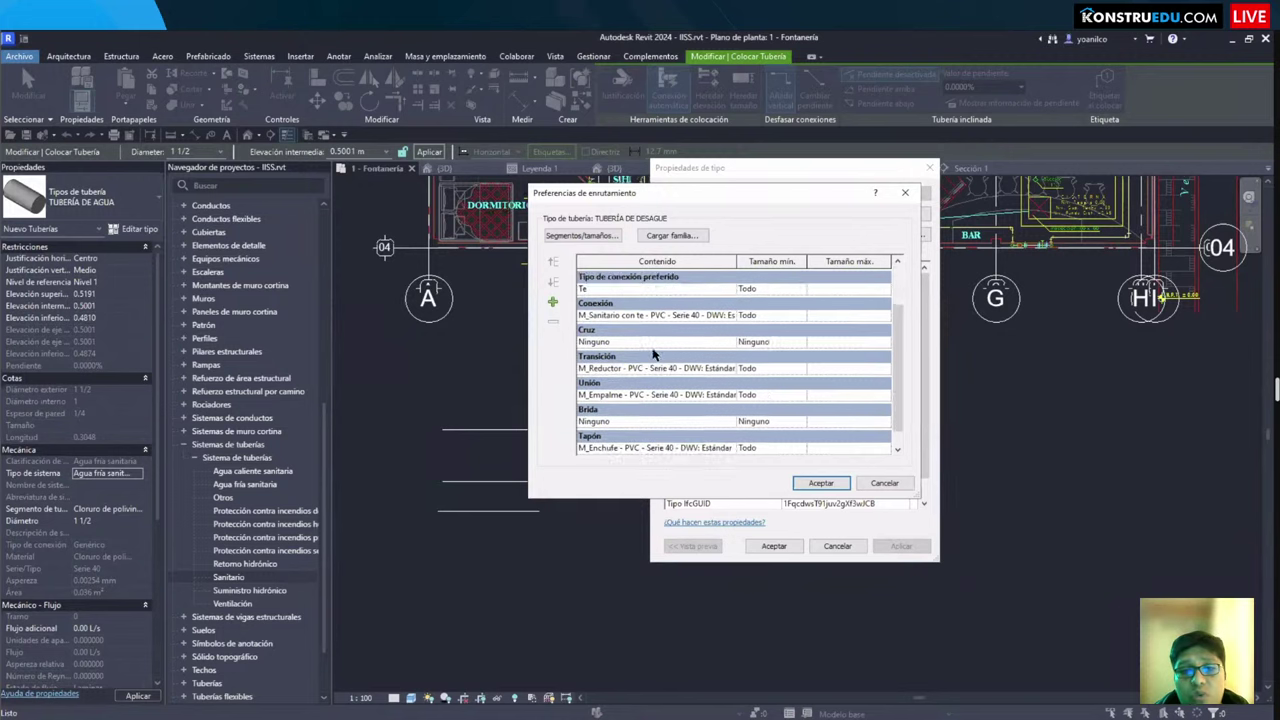
{"action": "scroll", "coordinate": [668, 350], "scroll_direction": "down", "scroll_amount": 2}
{"action": "scroll", "coordinate": [678, 358], "scroll_direction": "up", "scroll_amount": 2}
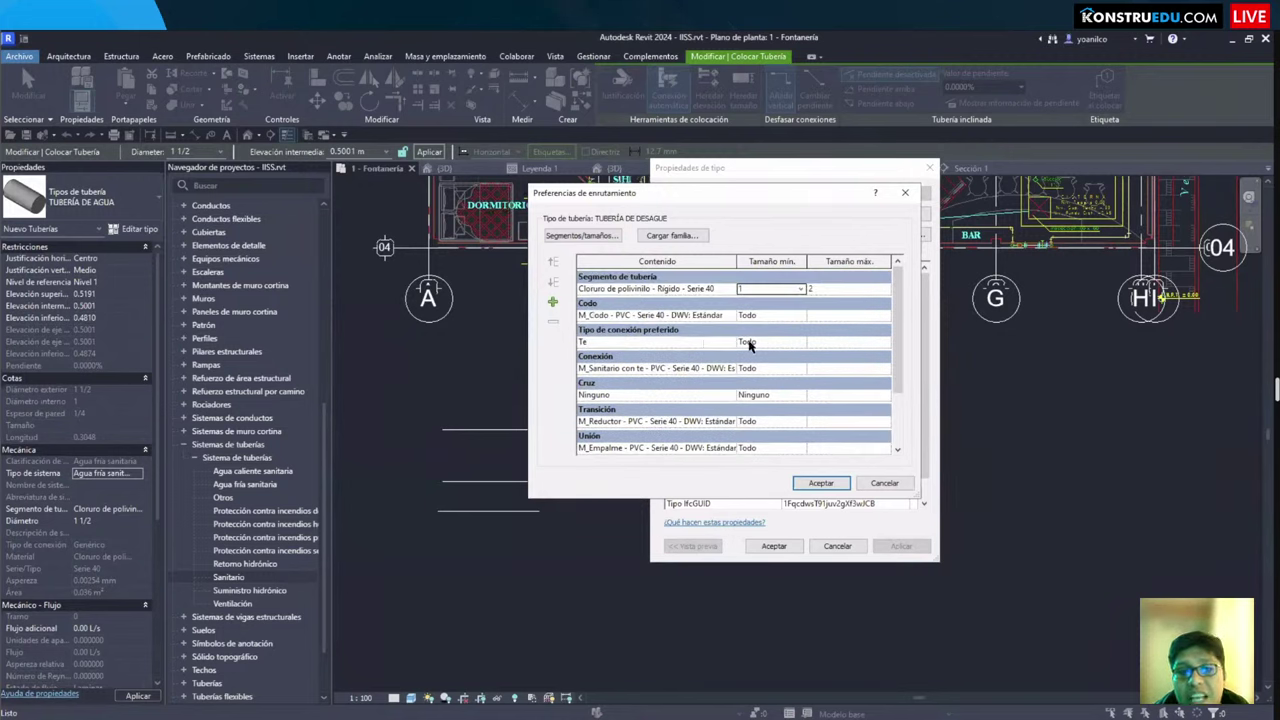
Step: Keep M_Sanitario con te as the junction fitting
{"action": "left_click", "coordinate": [731, 369]}
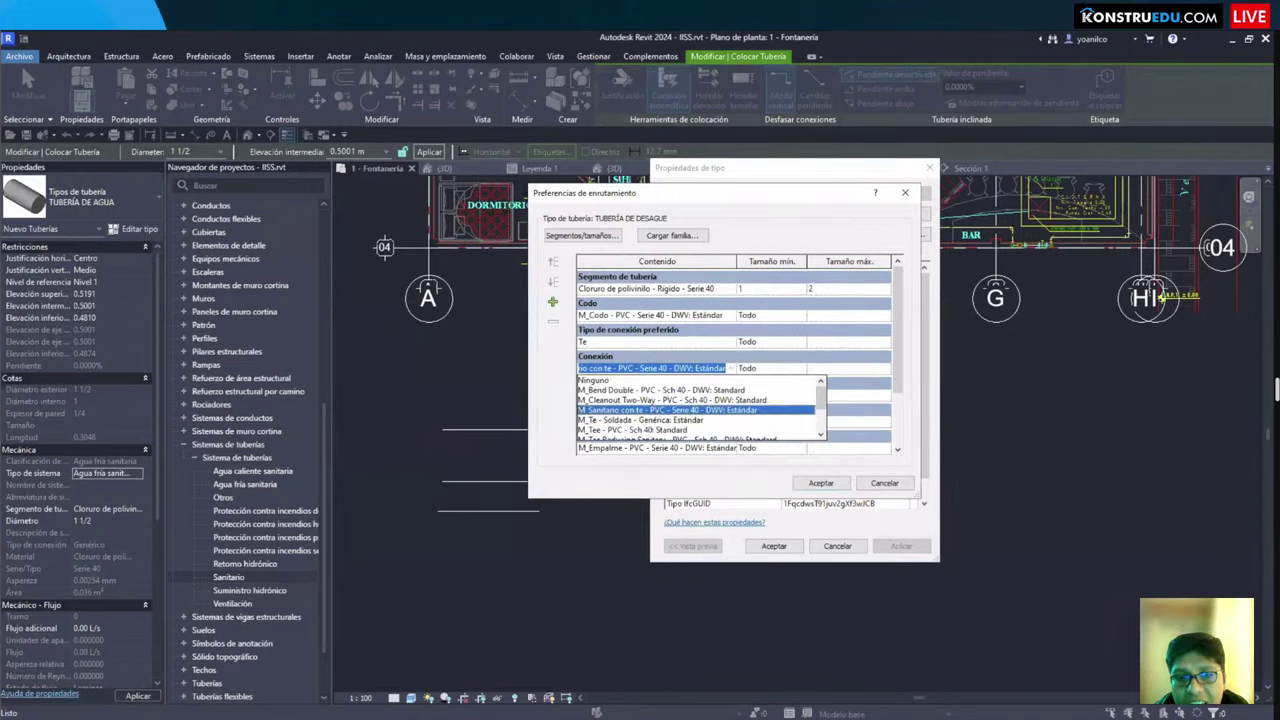
{"action": "left_click_drag", "start_coordinate": [562, 367], "coordinate": [836, 455]}
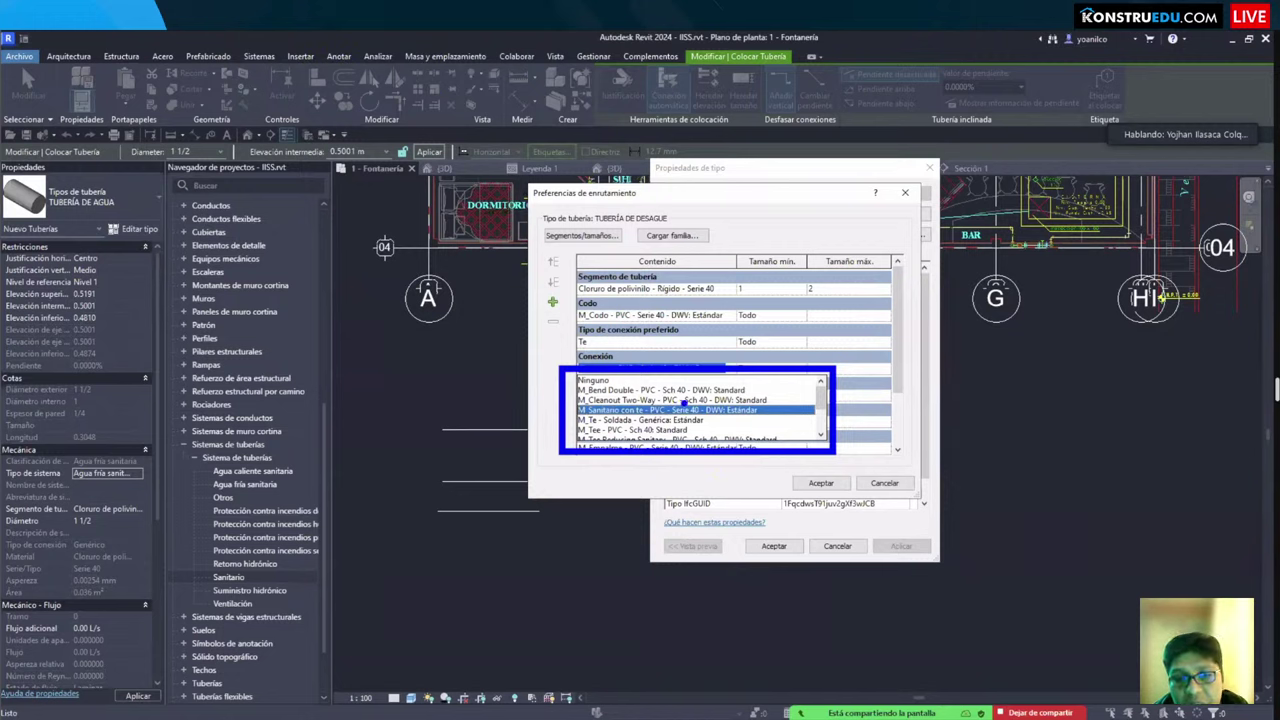
{"action": "left_click", "coordinate": [714, 379]}
{"action": "left_click", "coordinate": [731, 372]}
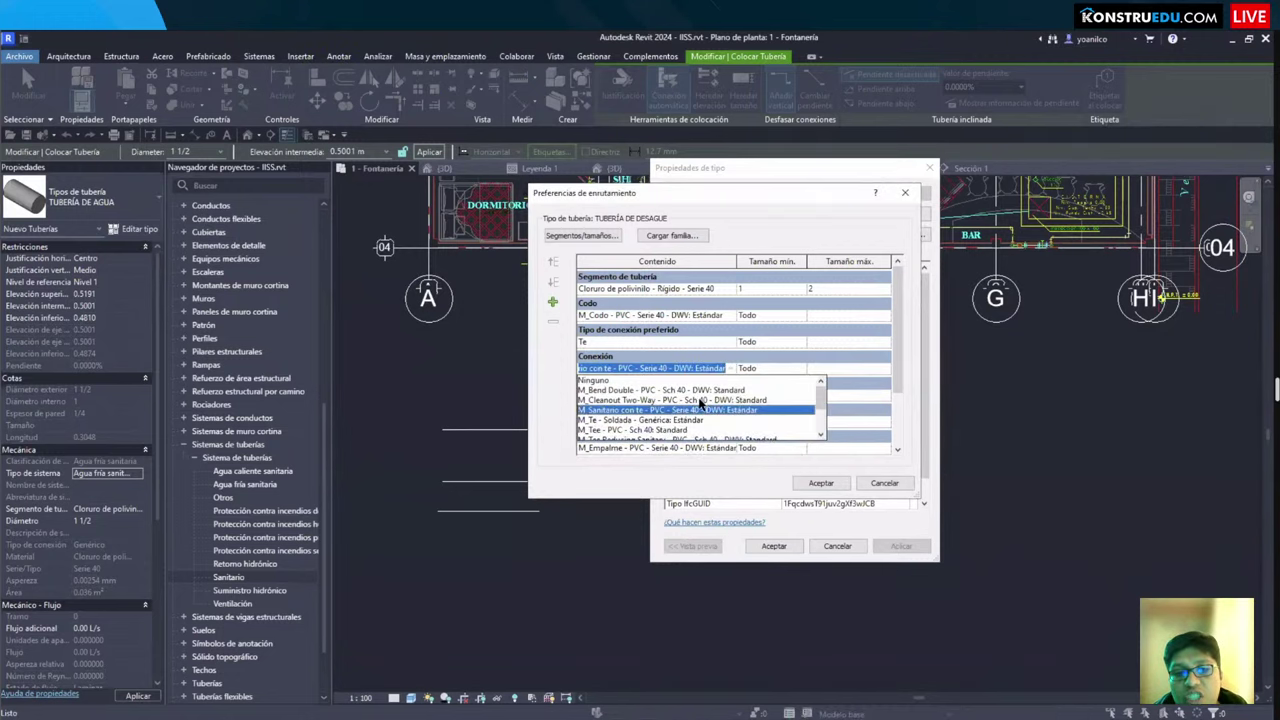
{"action": "scroll", "coordinate": [698, 424], "scroll_direction": "down", "scroll_amount": 2}
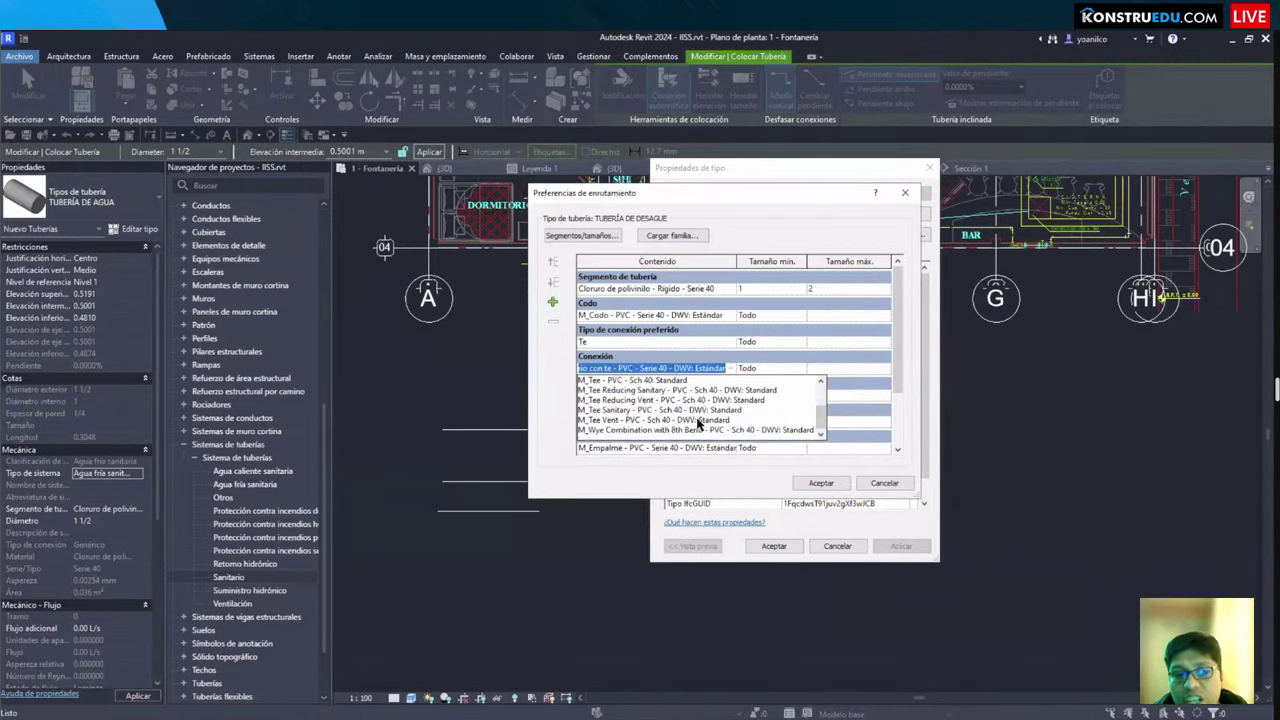
{"action": "scroll", "coordinate": [698, 424], "scroll_direction": "up", "scroll_amount": 2}
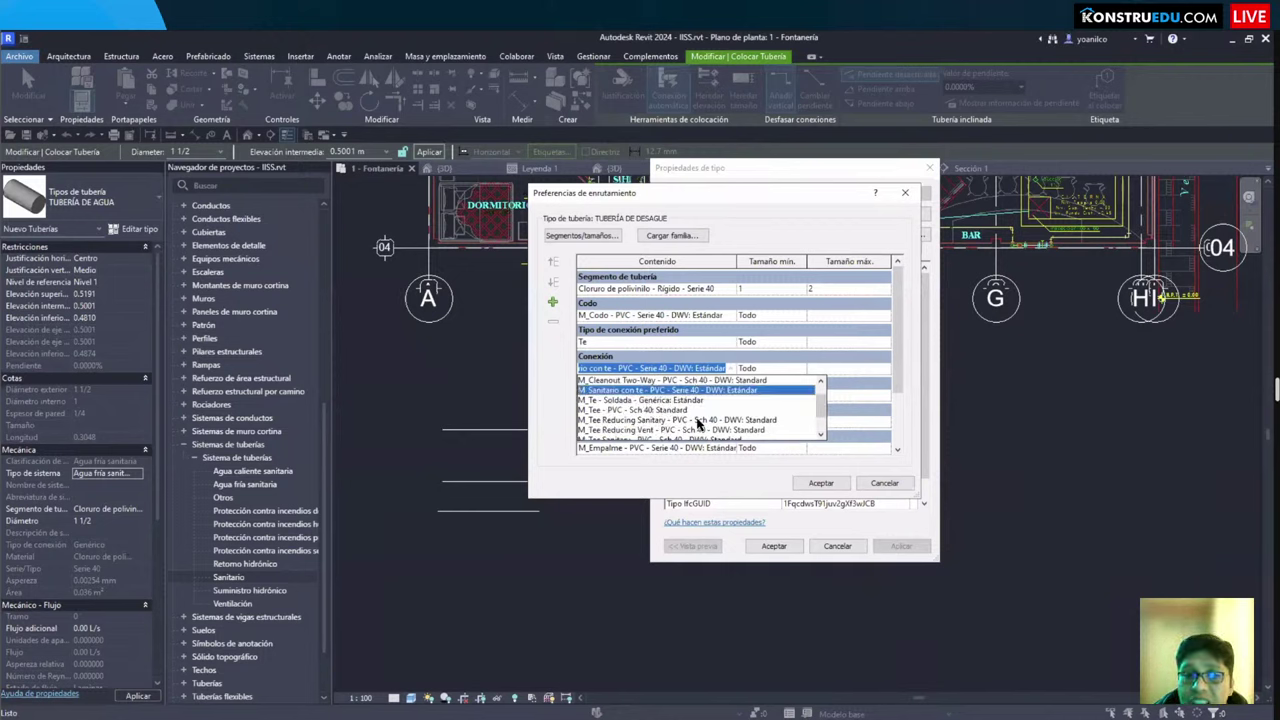
{"action": "scroll", "coordinate": [698, 424], "scroll_direction": "up", "scroll_amount": 2}
{"action": "left_click", "coordinate": [731, 370]}
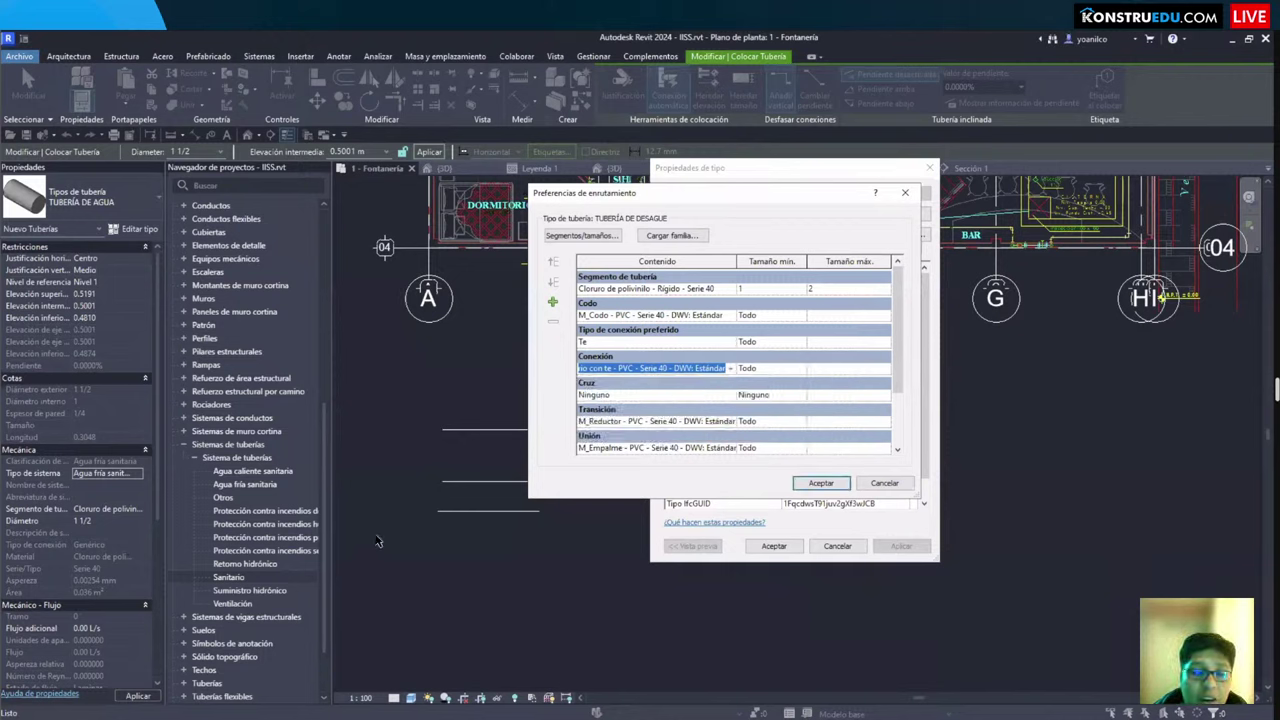
Step: Switch to the Pavco Wavin BIM site in Edge and sign in with the saved account
{"action": "key", "text": "alt+Tab"}
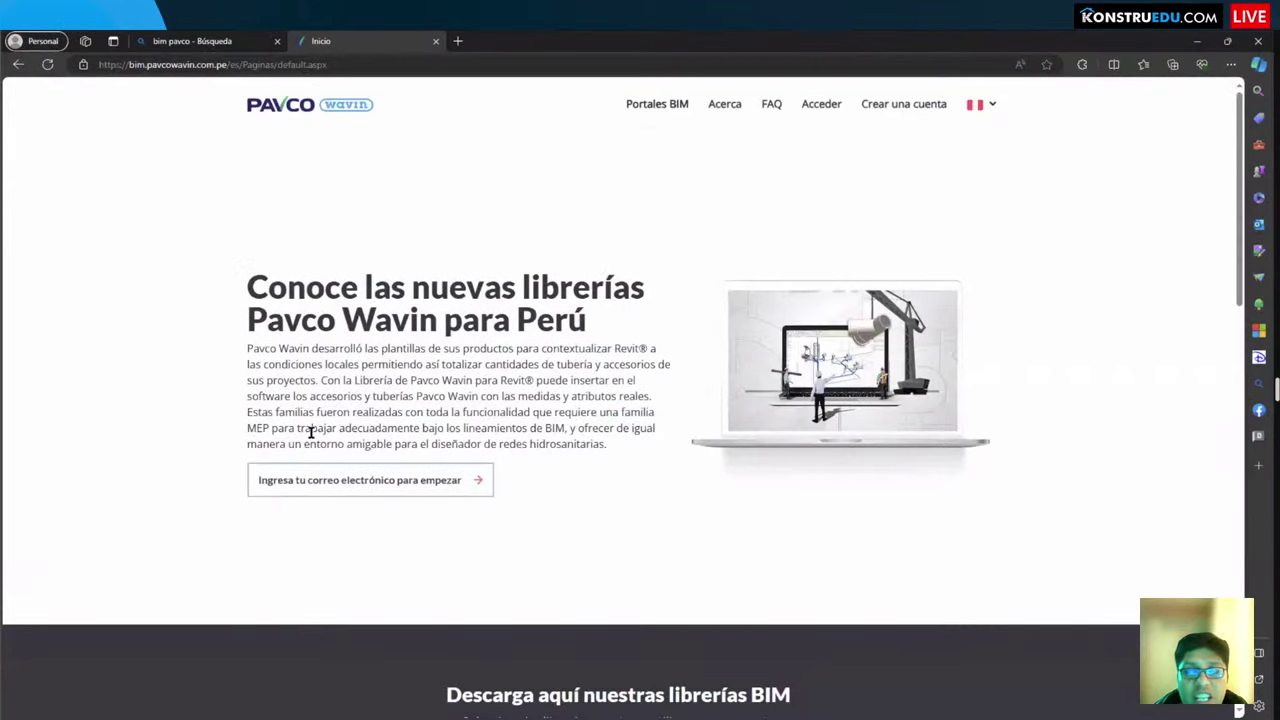
{"action": "left_click", "coordinate": [455, 490]}
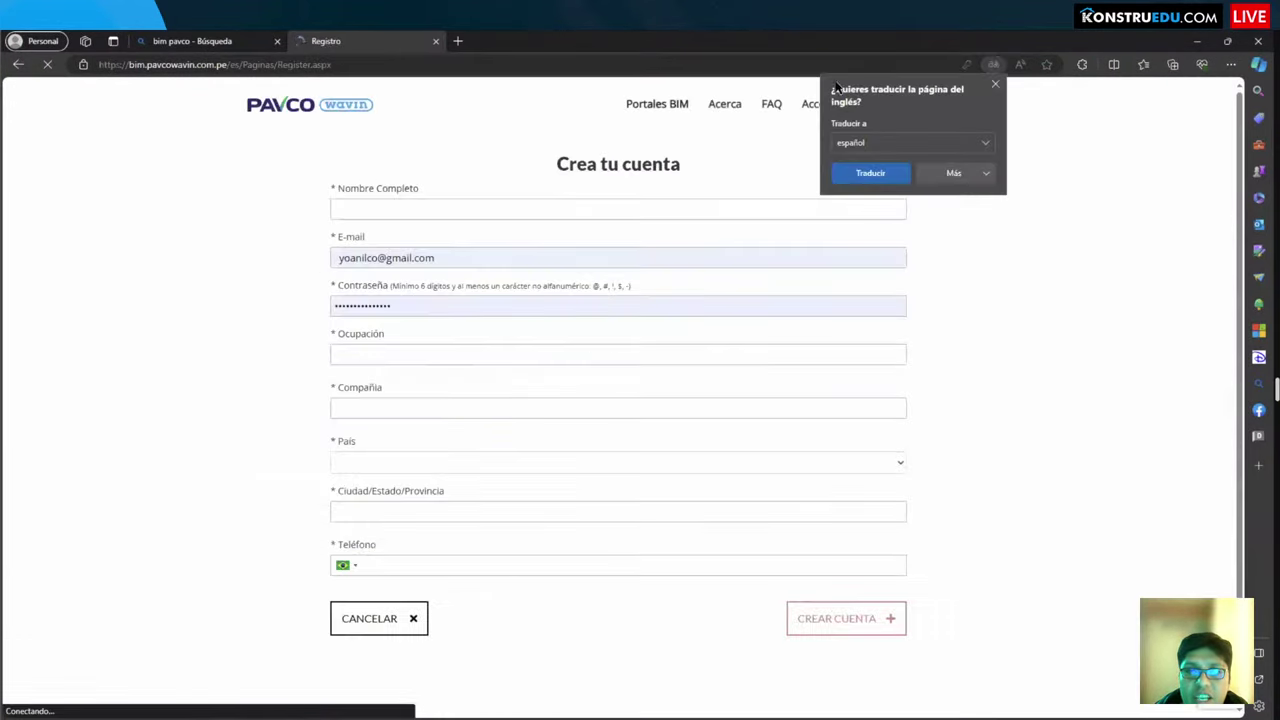
{"action": "left_click", "coordinate": [995, 83]}
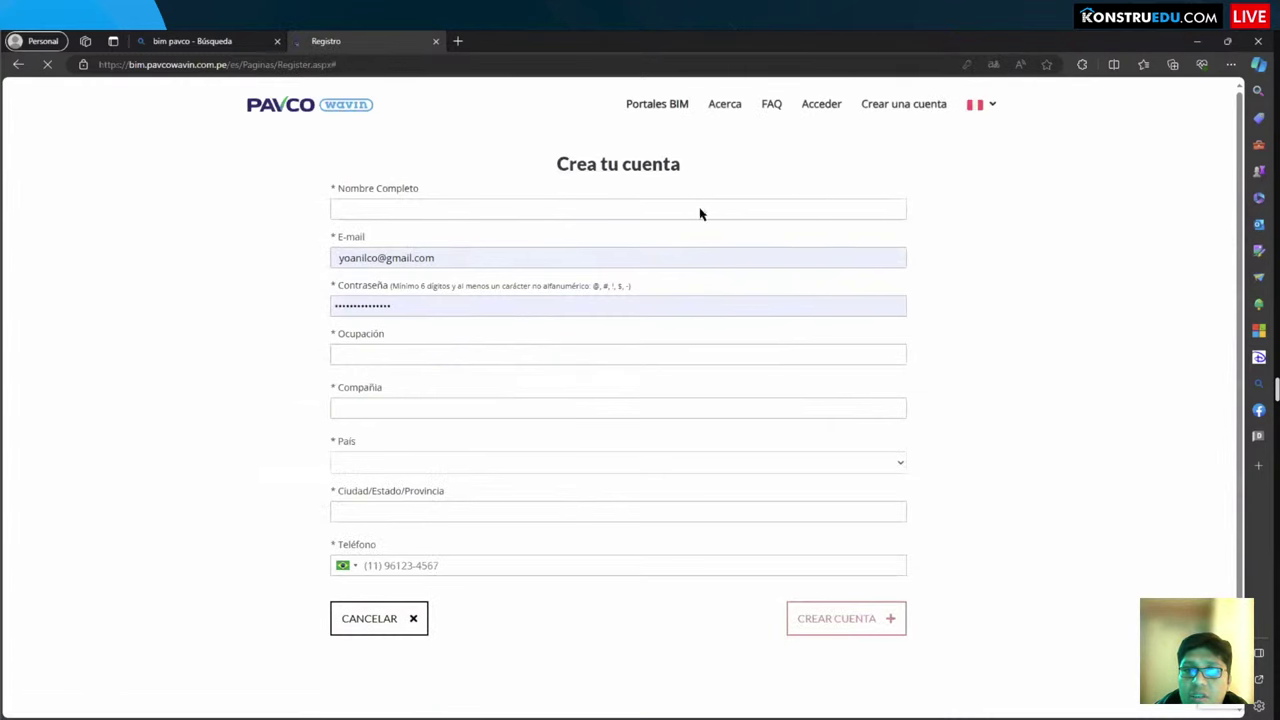
{"action": "left_click", "coordinate": [793, 353]}
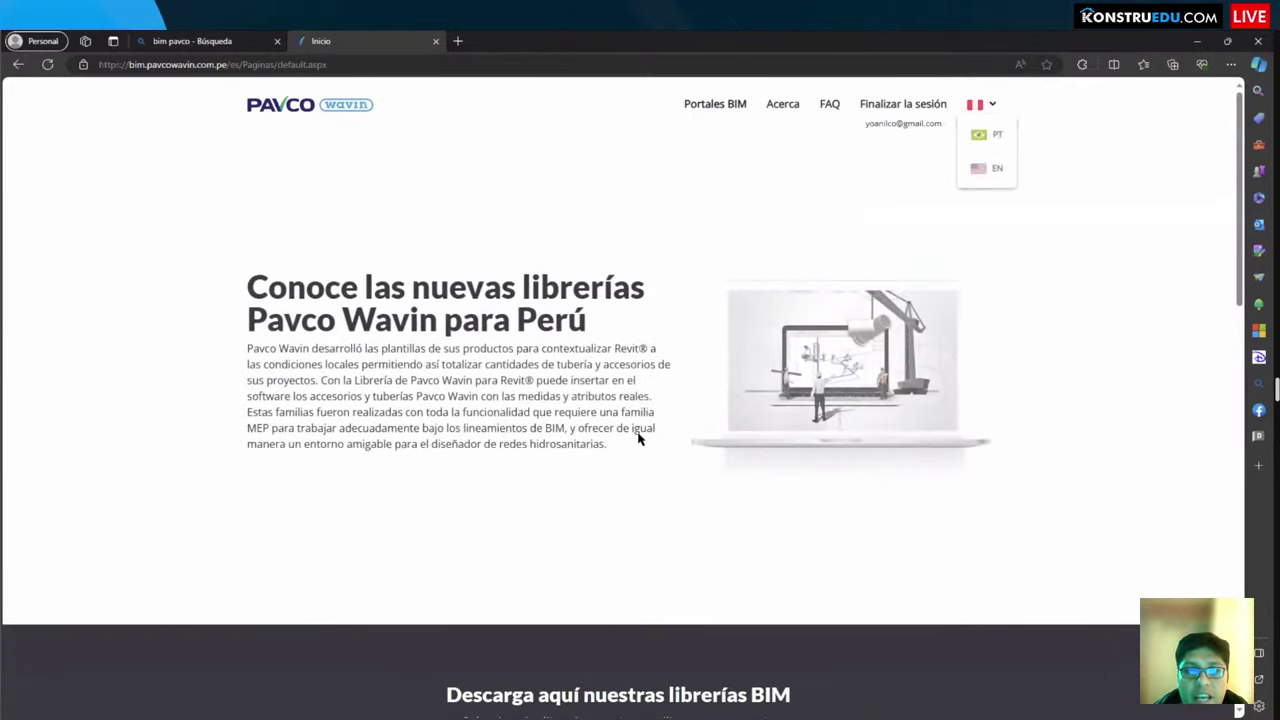
Step: Page through the BIM libraries carousel, then accept the drain pipe routing preferences in Revit
{"action": "scroll", "coordinate": [618, 447], "scroll_direction": "down", "scroll_amount": 3}
{"action": "scroll", "coordinate": [618, 447], "scroll_direction": "down", "scroll_amount": 2}
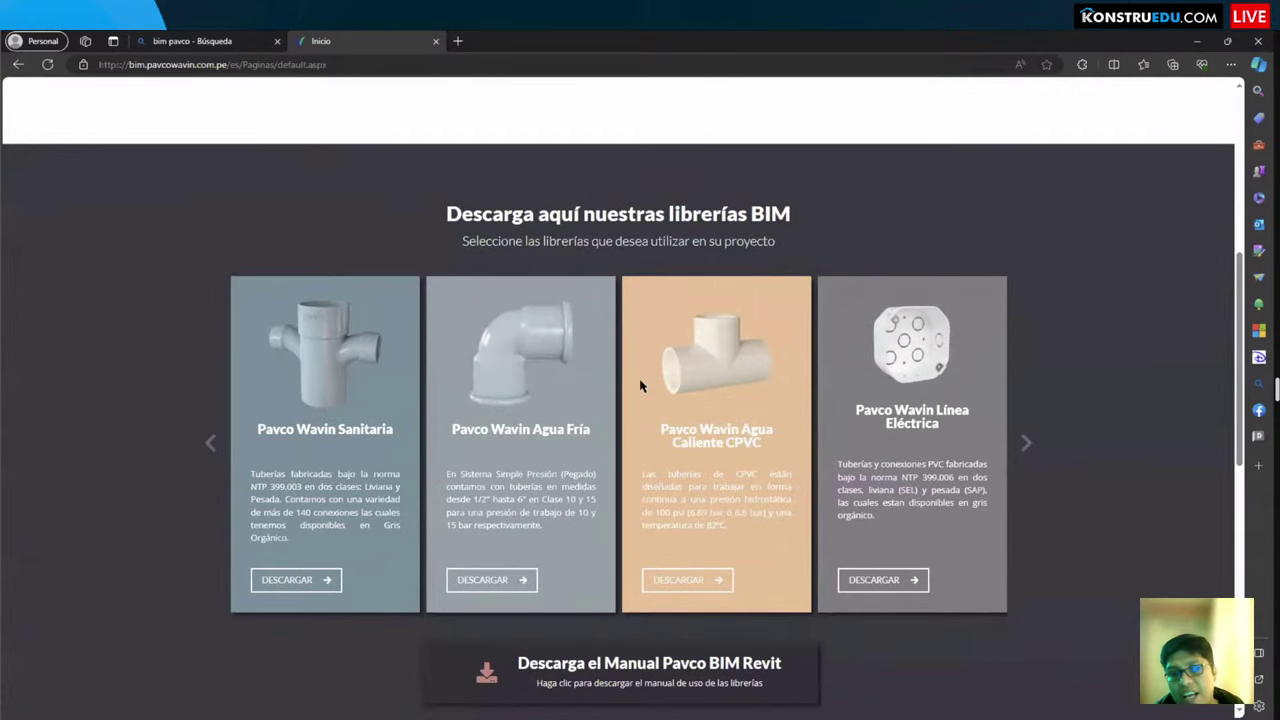
{"action": "left_click", "coordinate": [1028, 446]}
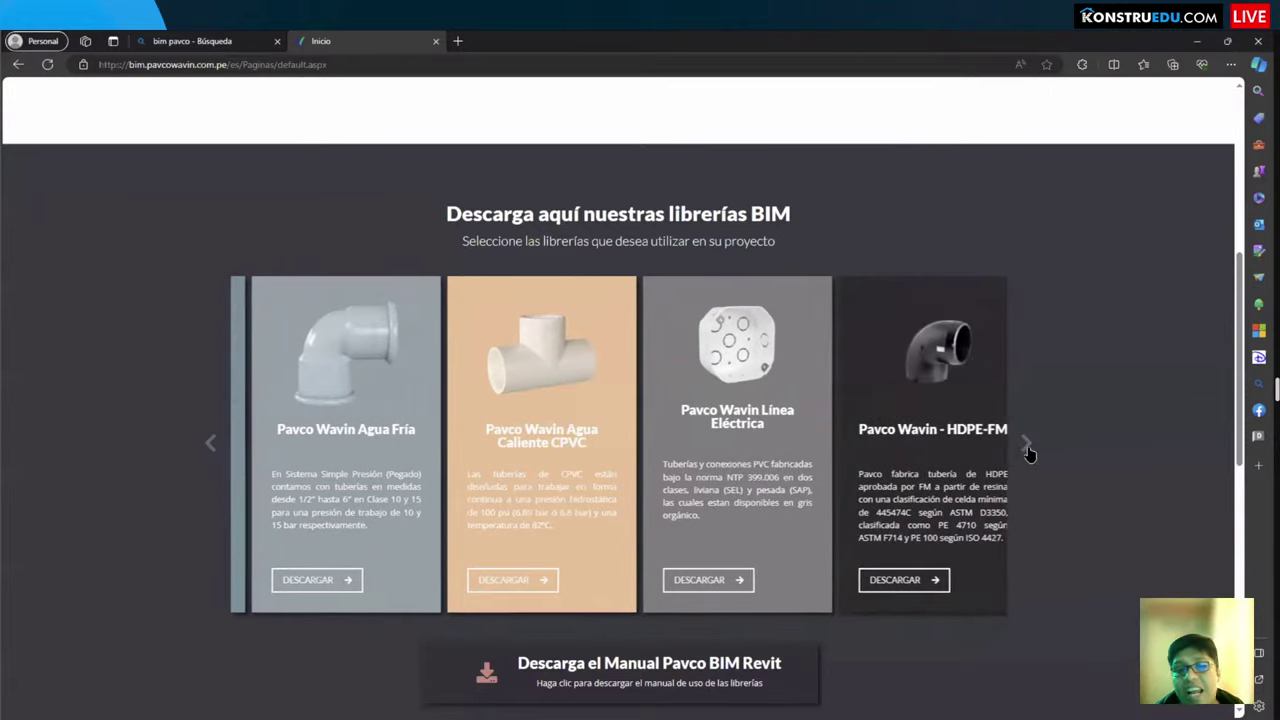
{"action": "left_click", "coordinate": [1028, 446]}
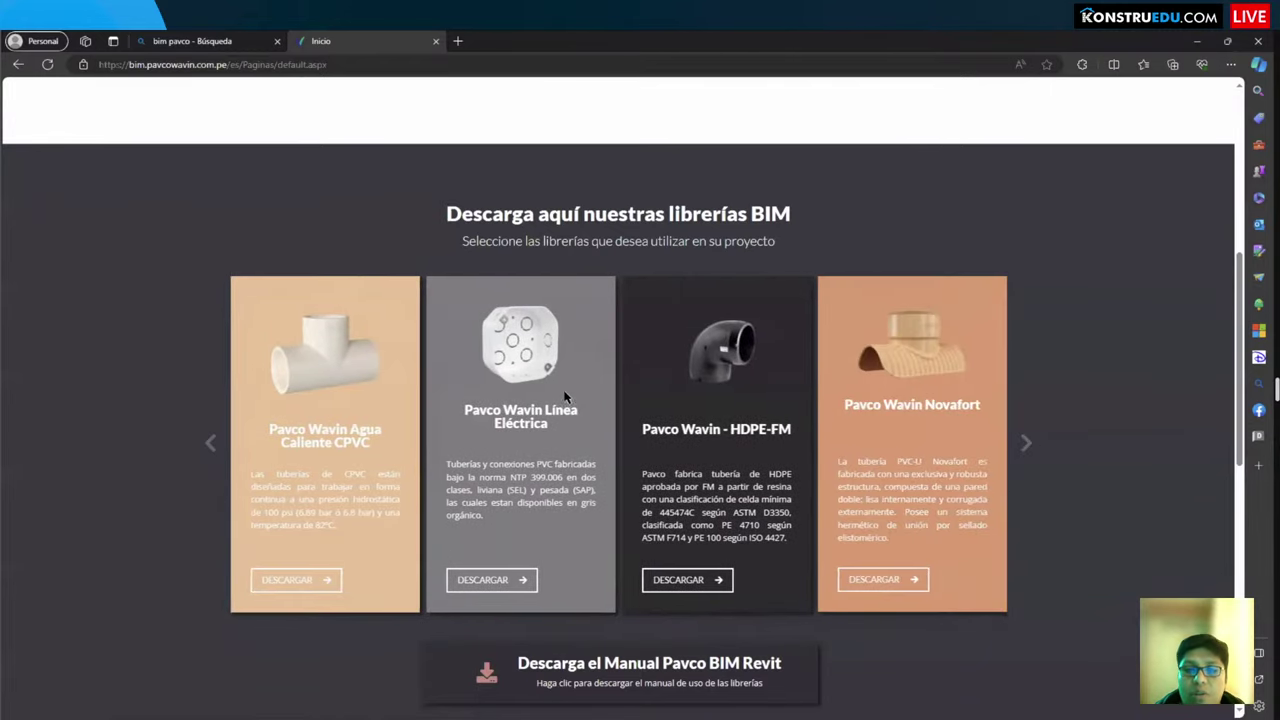
{"action": "left_click", "coordinate": [1026, 444]}
{"action": "left_click", "coordinate": [1024, 443]}
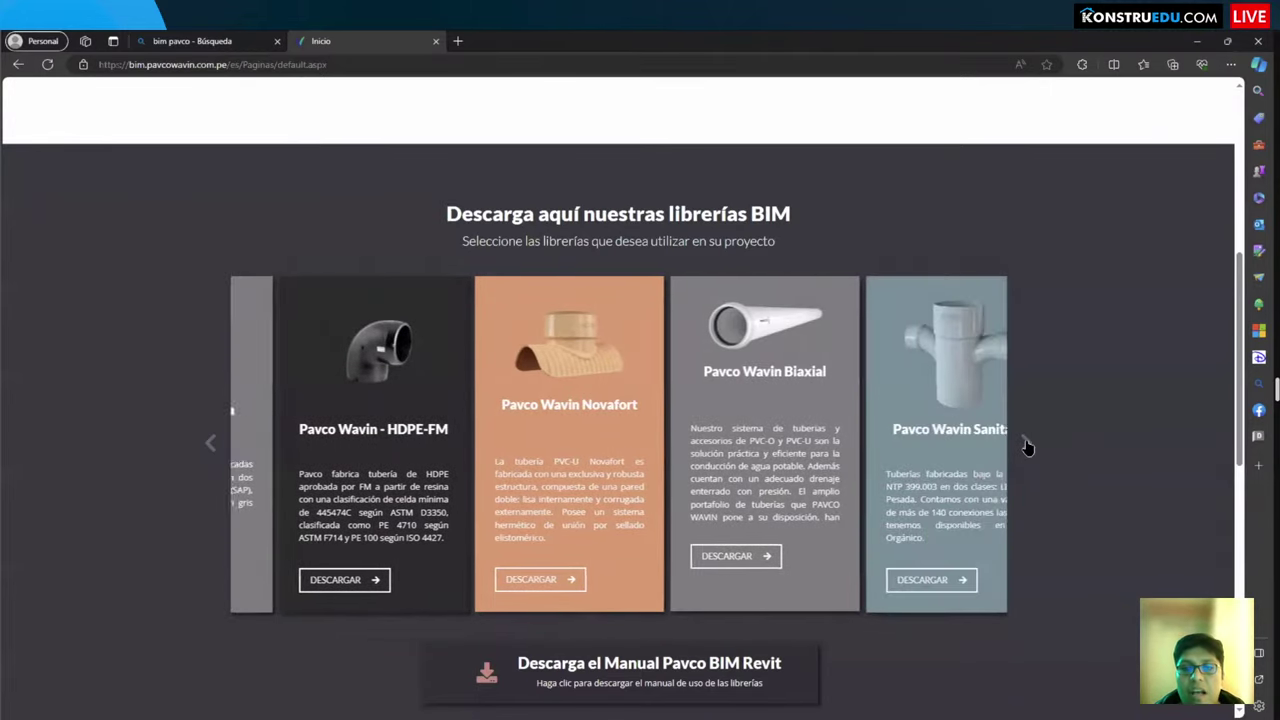
{"action": "left_click", "coordinate": [1024, 443]}
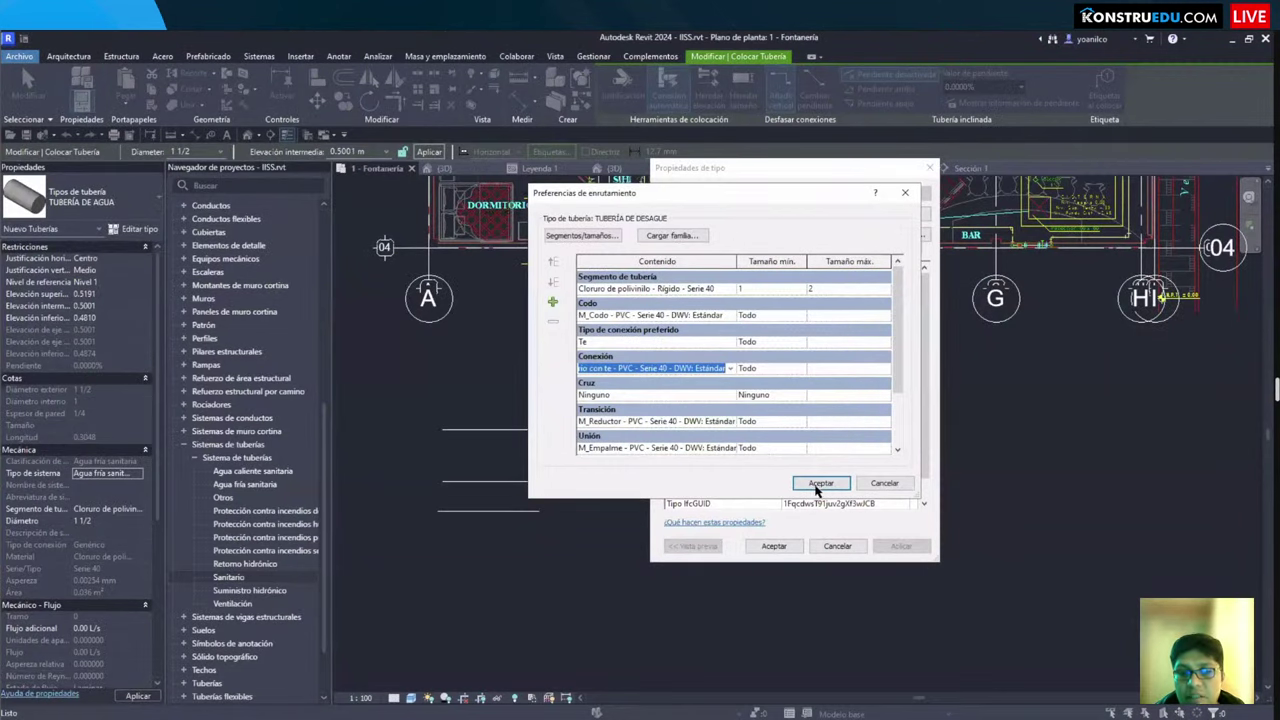
{"action": "left_click", "coordinate": [819, 483]}
Step: Confirm the drain pipe type properties and end the Pipe command
{"action": "left_click", "coordinate": [773, 546]}
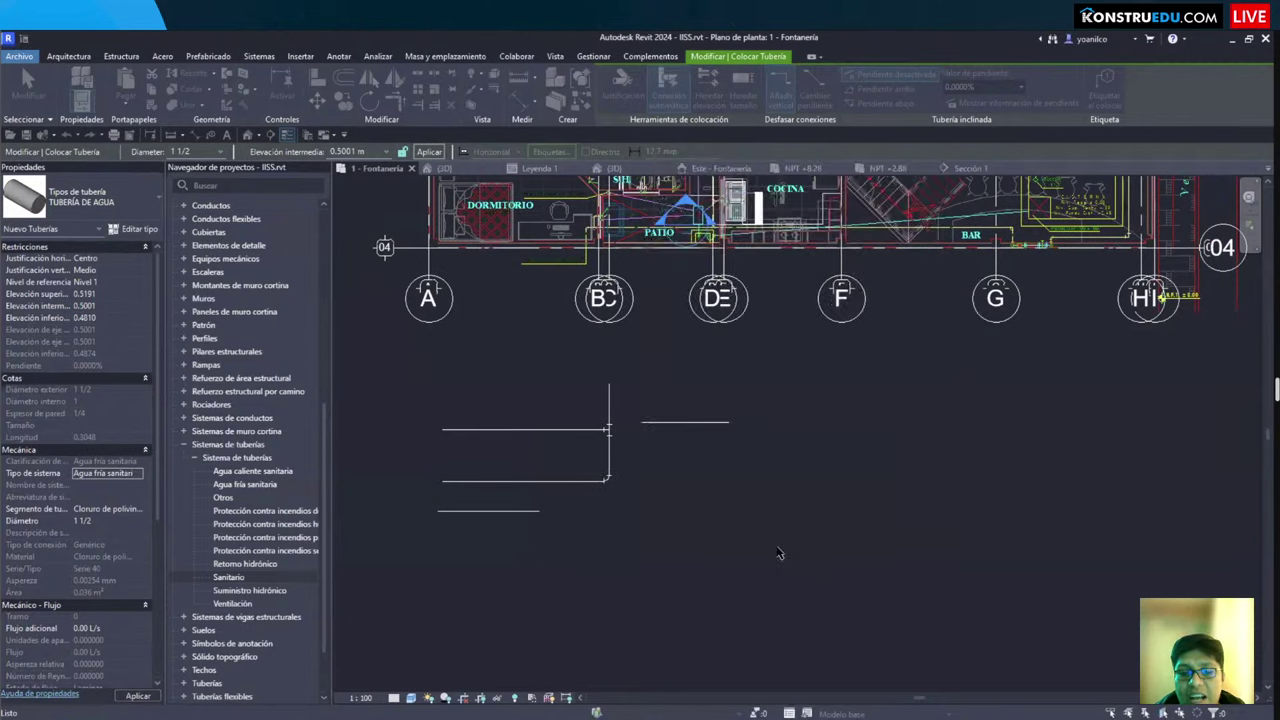
{"action": "scroll", "coordinate": [731, 487], "scroll_direction": "down", "scroll_amount": 3}
{"action": "scroll", "coordinate": [760, 430], "scroll_direction": "up", "scroll_amount": 1}
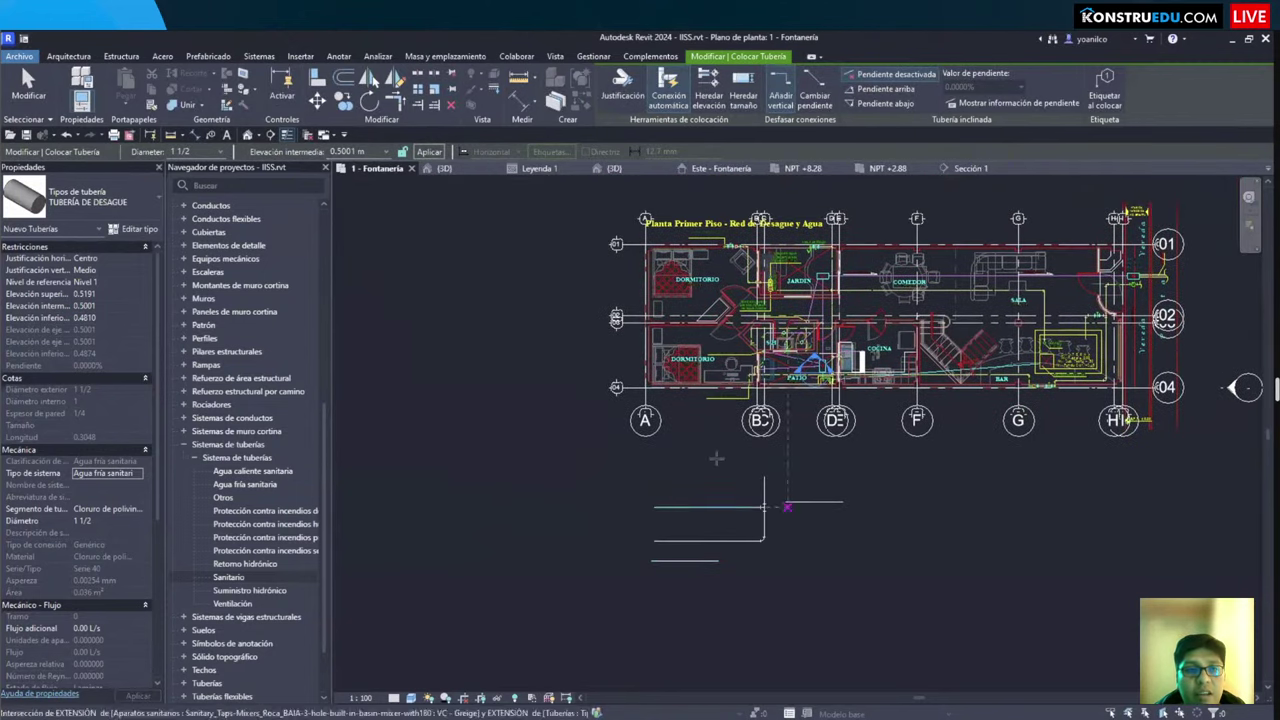
{"action": "scroll", "coordinate": [771, 401], "scroll_direction": "up", "scroll_amount": 2}
{"action": "scroll", "coordinate": [771, 401], "scroll_direction": "up", "scroll_amount": 5}
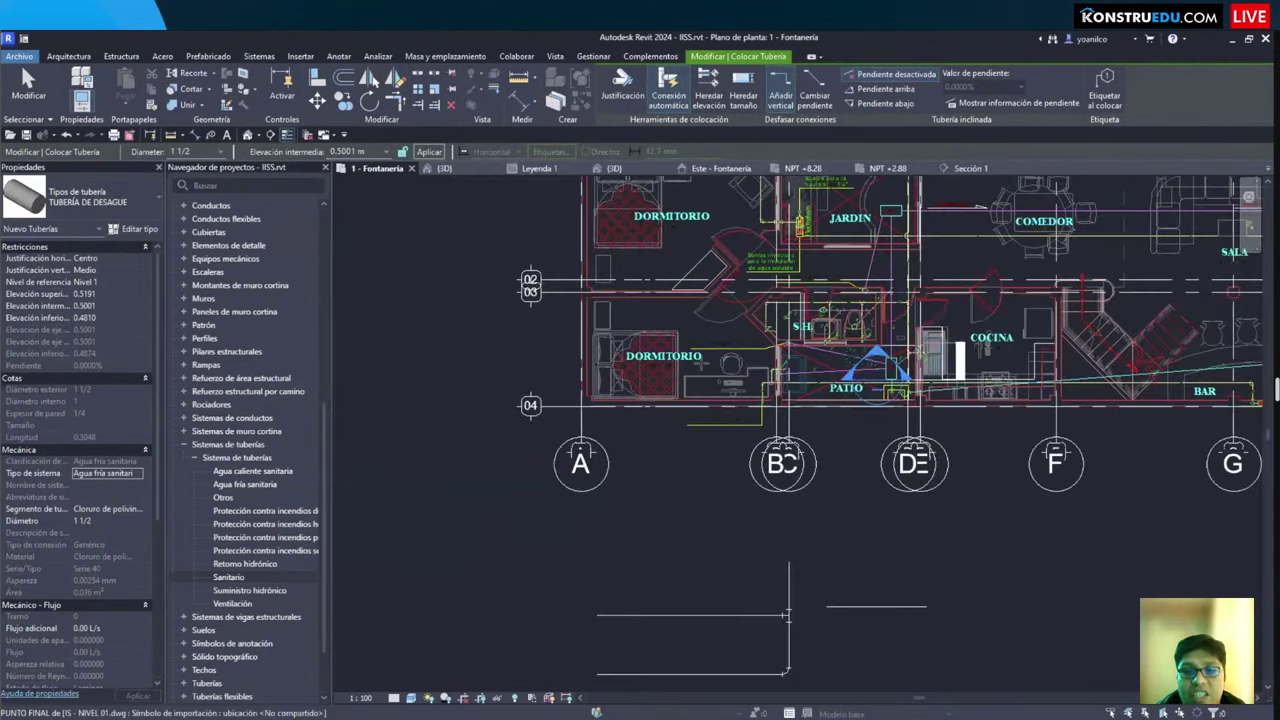
{"action": "scroll", "coordinate": [768, 426], "scroll_direction": "up", "scroll_amount": 5}
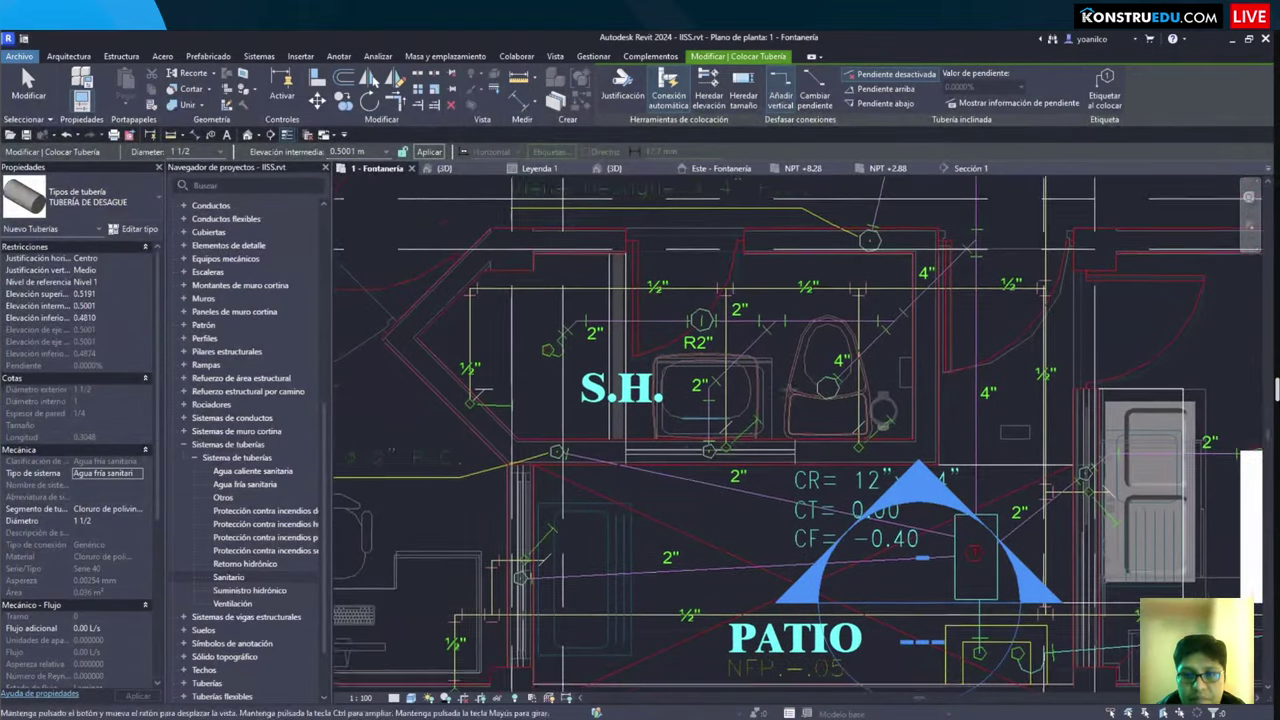
{"action": "scroll", "coordinate": [620, 440], "scroll_direction": "down", "scroll_amount": 5}
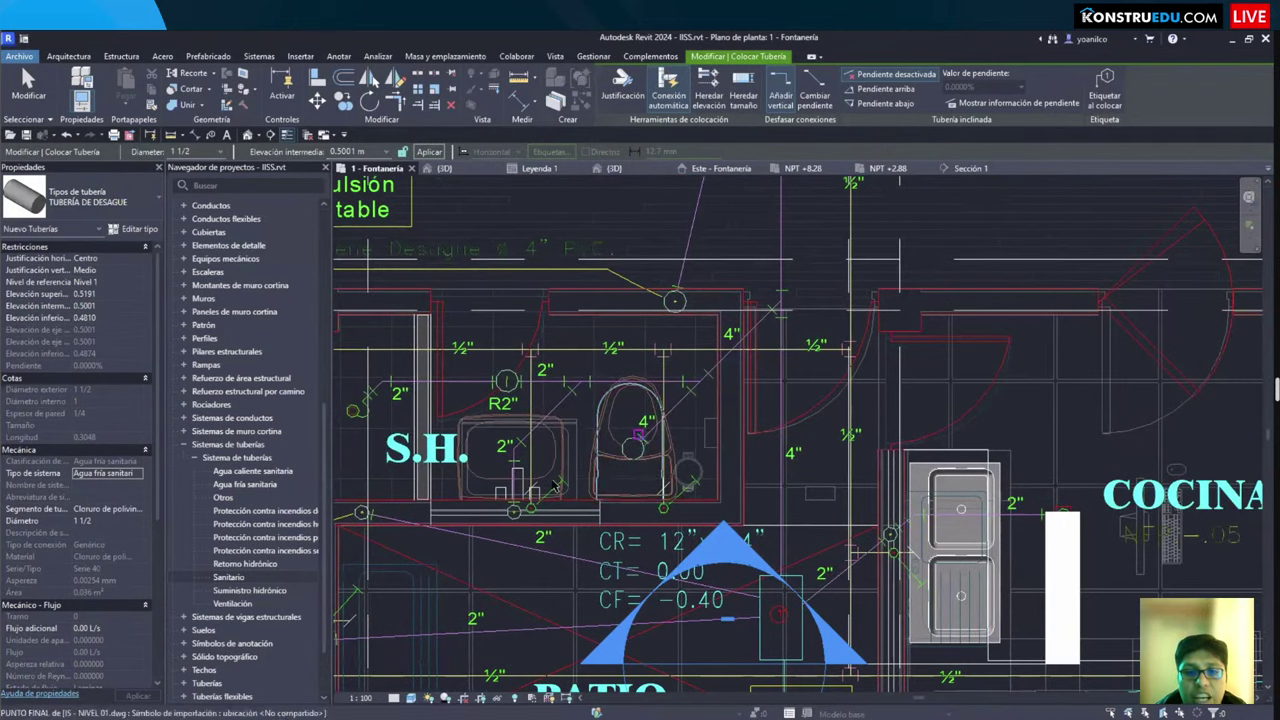
{"action": "scroll", "coordinate": [590, 450], "scroll_direction": "up", "scroll_amount": 3}
{"action": "key", "text": "Escape"}
{"action": "key", "text": "Escape"}
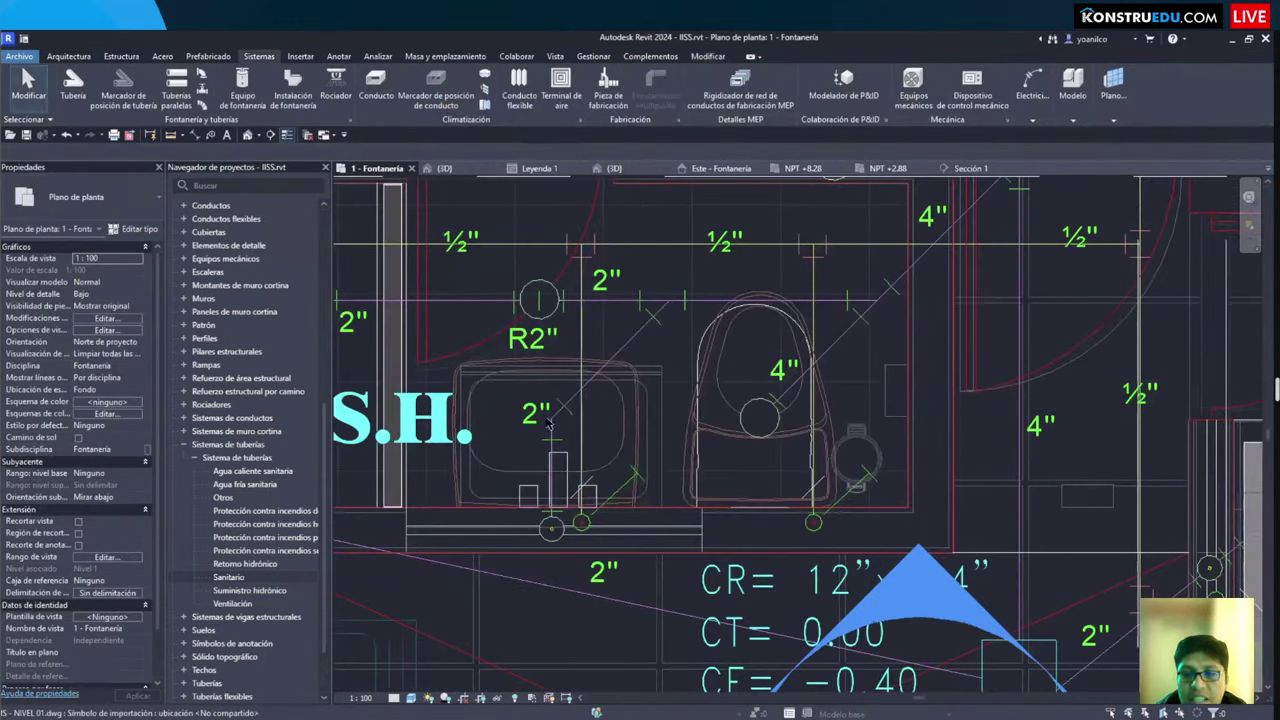
Step: Select the S.H. sink tap and toilet and open a section-boxed 3D view with BX
{"action": "scroll", "coordinate": [545, 320], "scroll_direction": "down", "scroll_amount": 4}
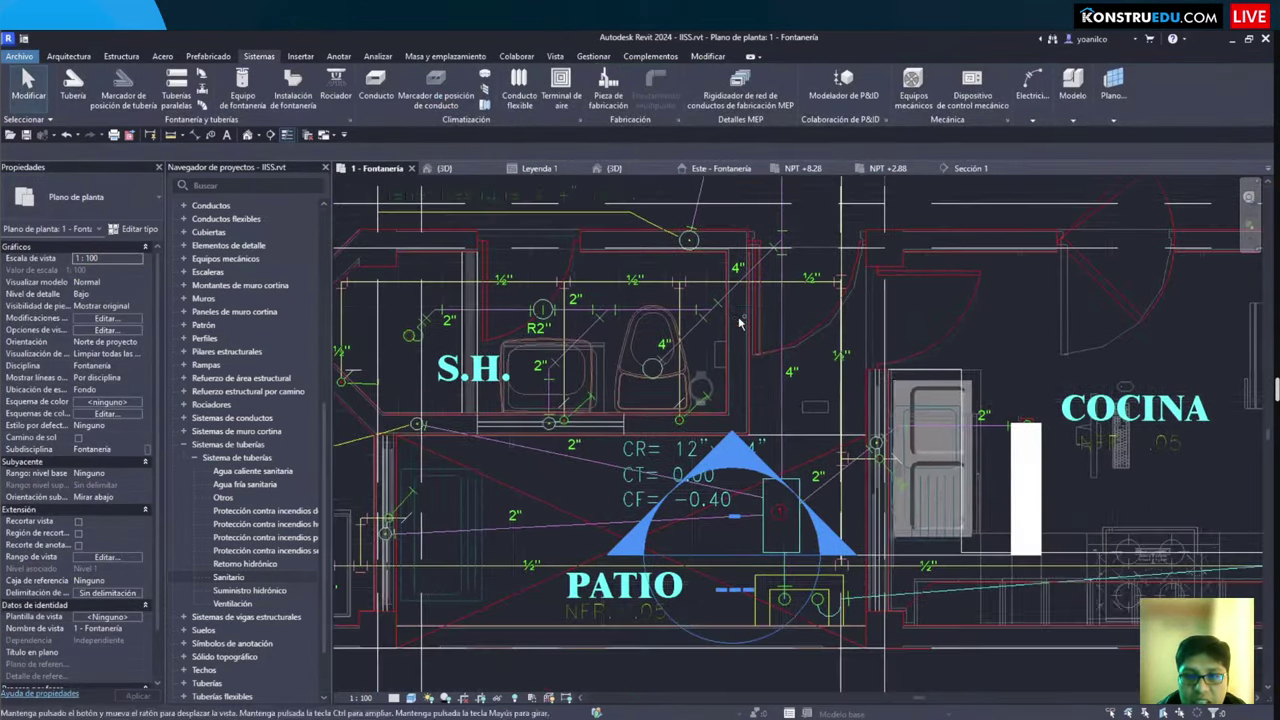
{"action": "scroll", "coordinate": [550, 410], "scroll_direction": "up", "scroll_amount": 3}
{"action": "left_click", "coordinate": [555, 385]}
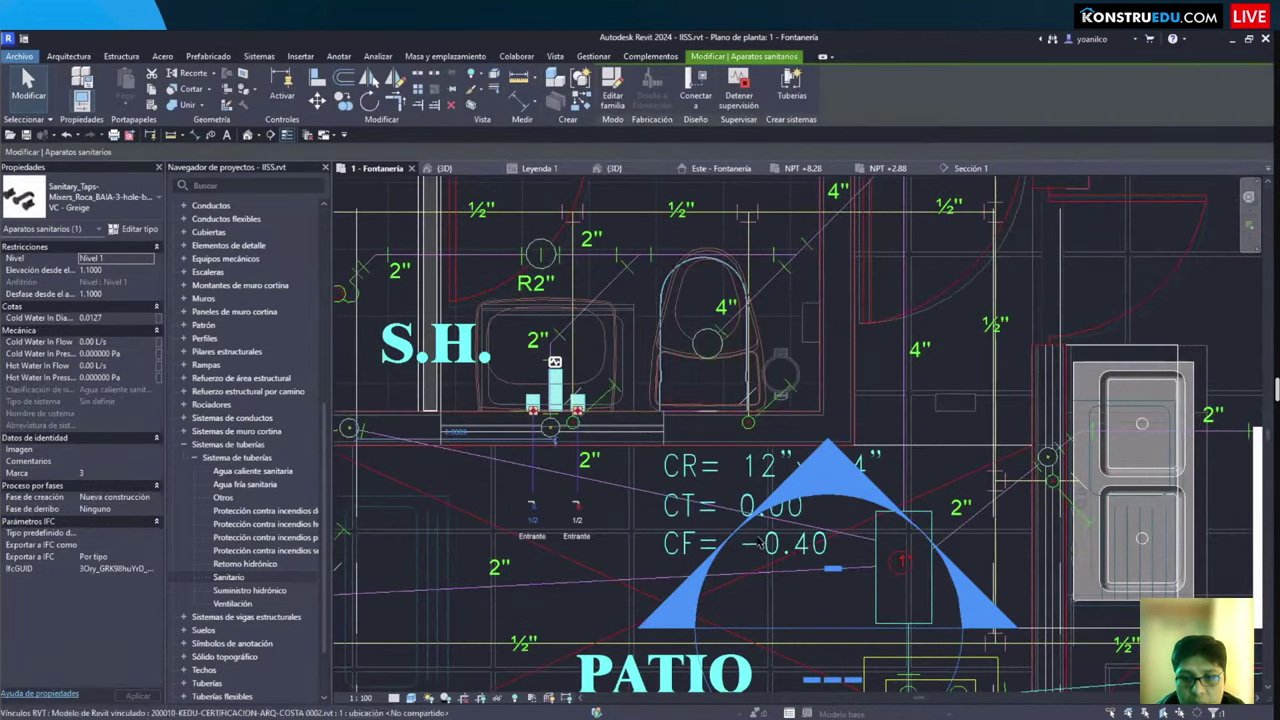
{"action": "left_click", "coordinate": [749, 334]}
{"action": "key", "text": "b"}
{"action": "key", "text": "x"}
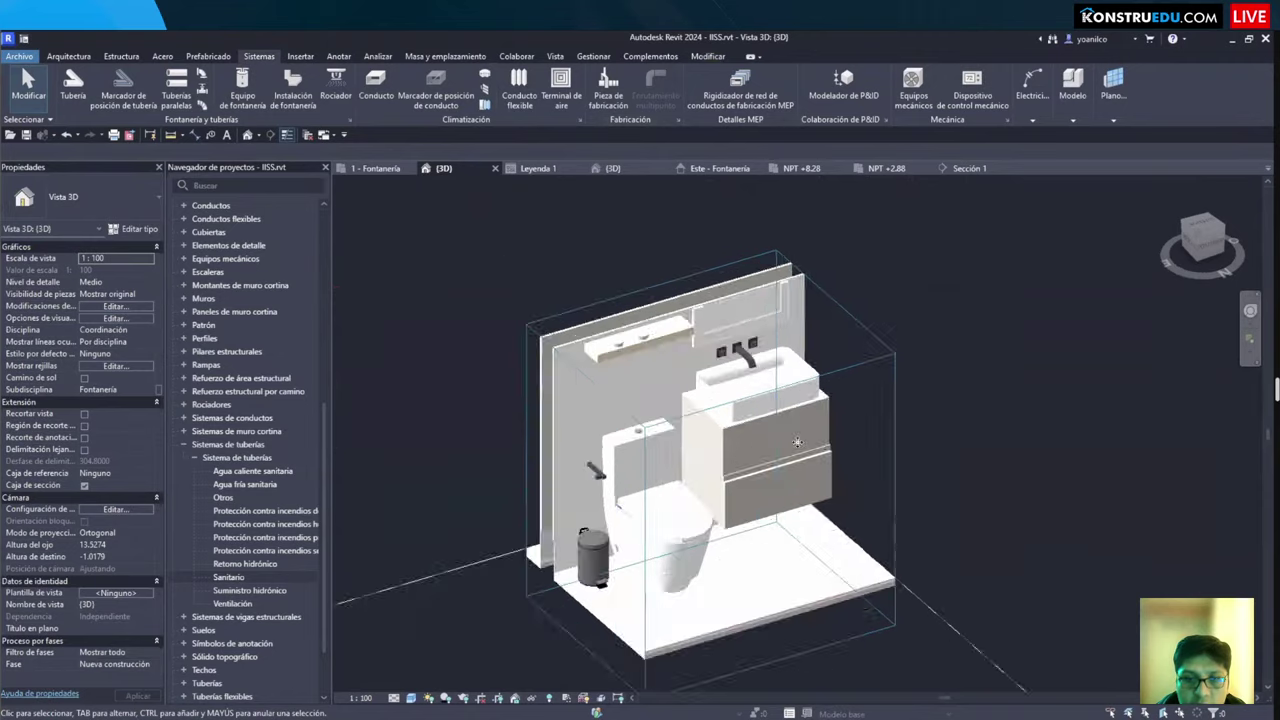
Step: Select the washbasin inside the linked architectural model and orbit the boxed bathroom
{"action": "scroll", "coordinate": [797, 442], "scroll_direction": "up", "scroll_amount": 3}
{"action": "left_click", "coordinate": [871, 374]}
{"action": "key", "text": "Tab"}
{"action": "left_click", "coordinate": [730, 455]}
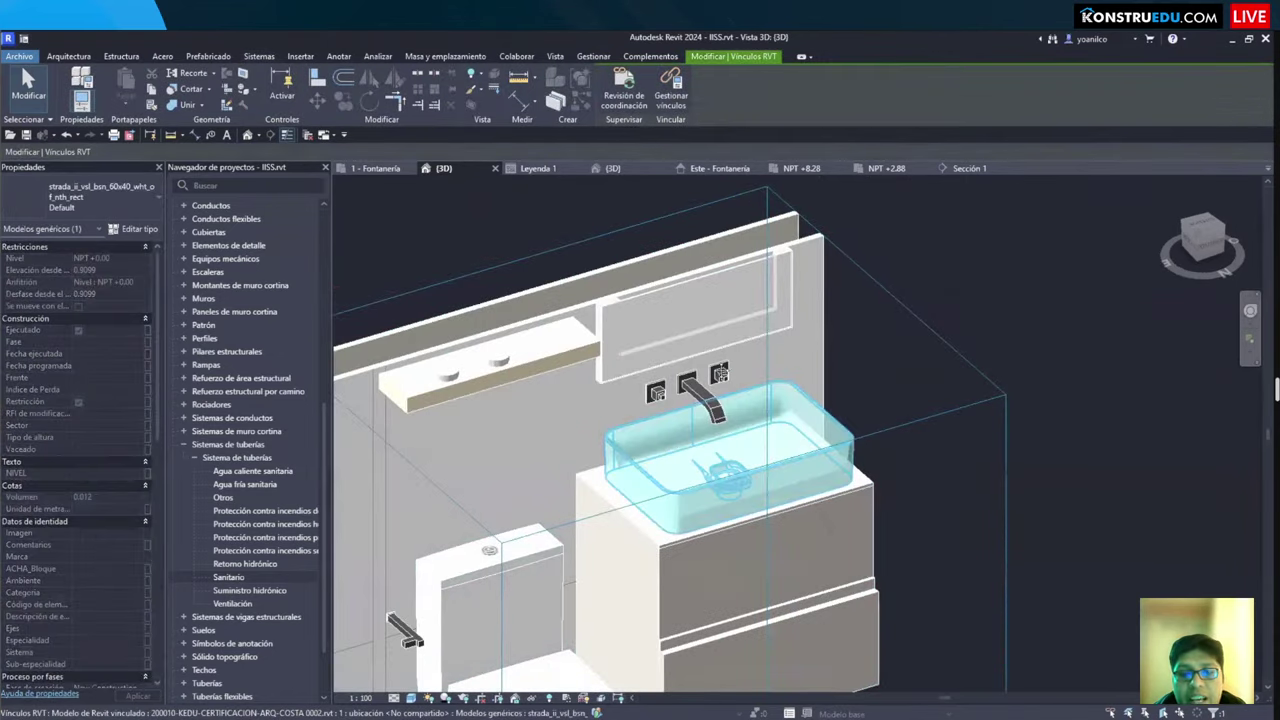
{"action": "middle_click_drag", "start_coordinate": [671, 315], "coordinate": [620, 450], "text": "shift"}
{"action": "key", "text": "Escape"}
Step: Inspect the toilet and washbasin from a higher orbited view of the bathroom
{"action": "left_click", "coordinate": [665, 490]}
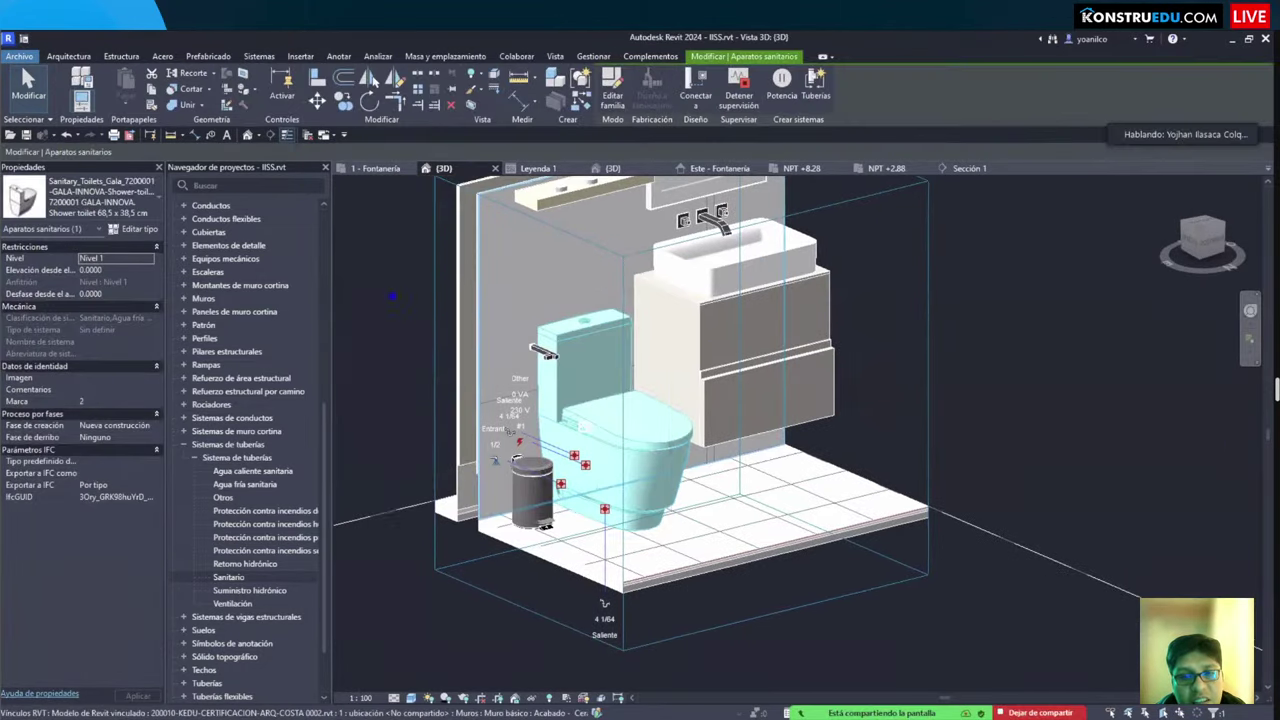
{"action": "middle_click_drag", "start_coordinate": [665, 490], "coordinate": [693, 400], "text": "shift"}
{"action": "scroll", "coordinate": [693, 400], "scroll_direction": "up", "scroll_amount": 3}
{"action": "left_click", "coordinate": [690, 340]}
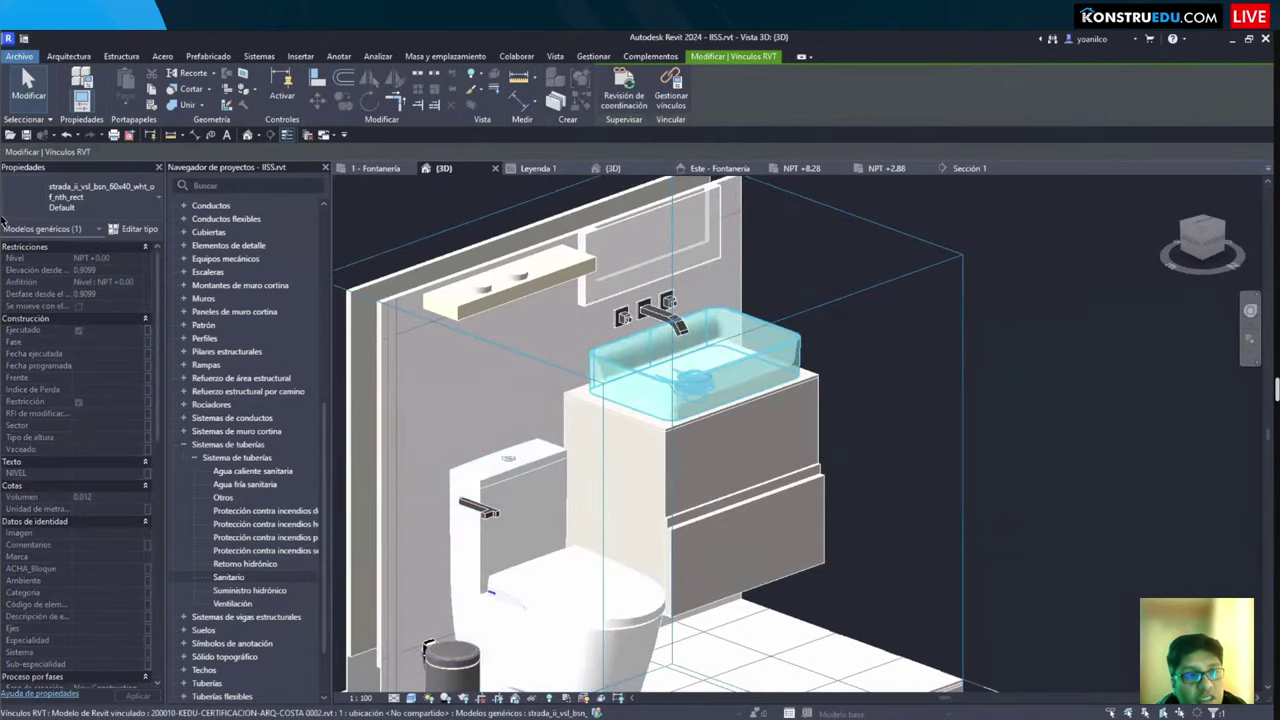
{"action": "scroll", "coordinate": [690, 340], "scroll_direction": "up", "scroll_amount": 2}
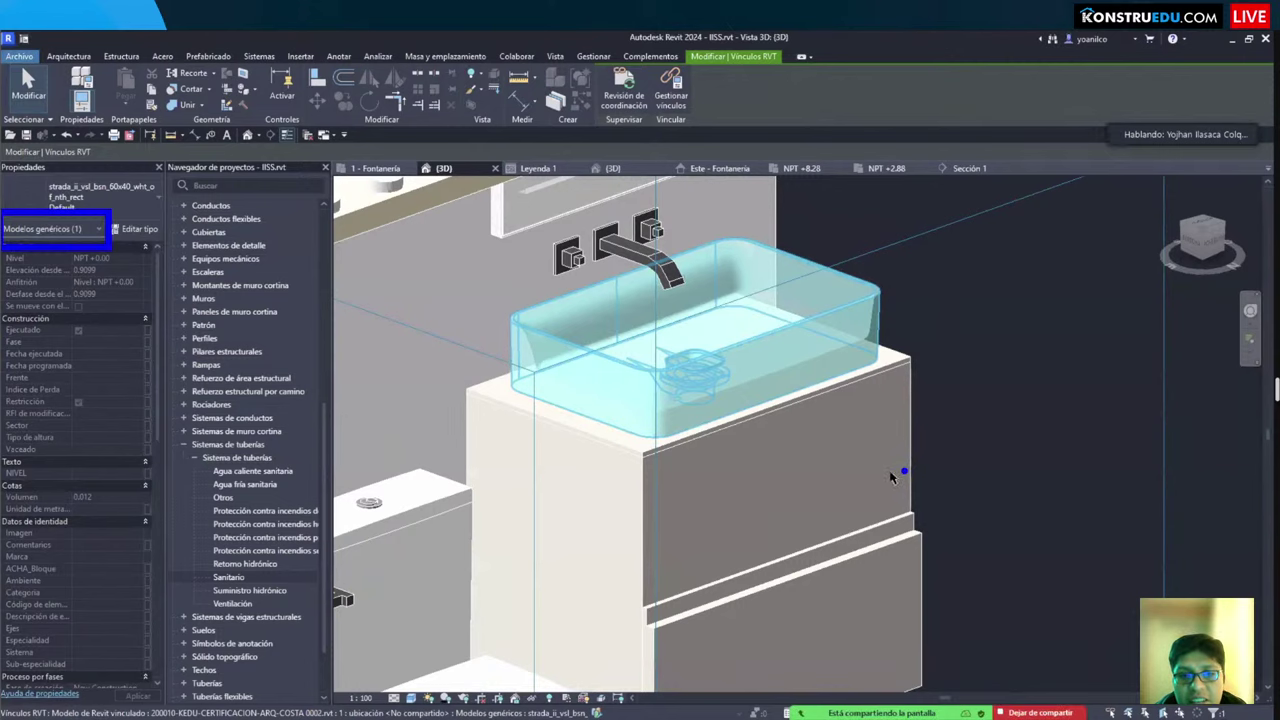
{"action": "key", "text": "Escape"}
{"action": "scroll", "coordinate": [700, 450], "scroll_direction": "down", "scroll_amount": 4}
{"action": "middle_click_drag", "start_coordinate": [700, 500], "coordinate": [500, 280], "text": "shift"}
Step: Check the vanity cabinet and washbasin, then return to the 1 - Fontanería floor plan
{"action": "left_click", "coordinate": [819, 427]}
{"action": "left_click", "coordinate": [443, 256]}
{"action": "left_click", "coordinate": [810, 370]}
{"action": "key", "text": "Escape"}
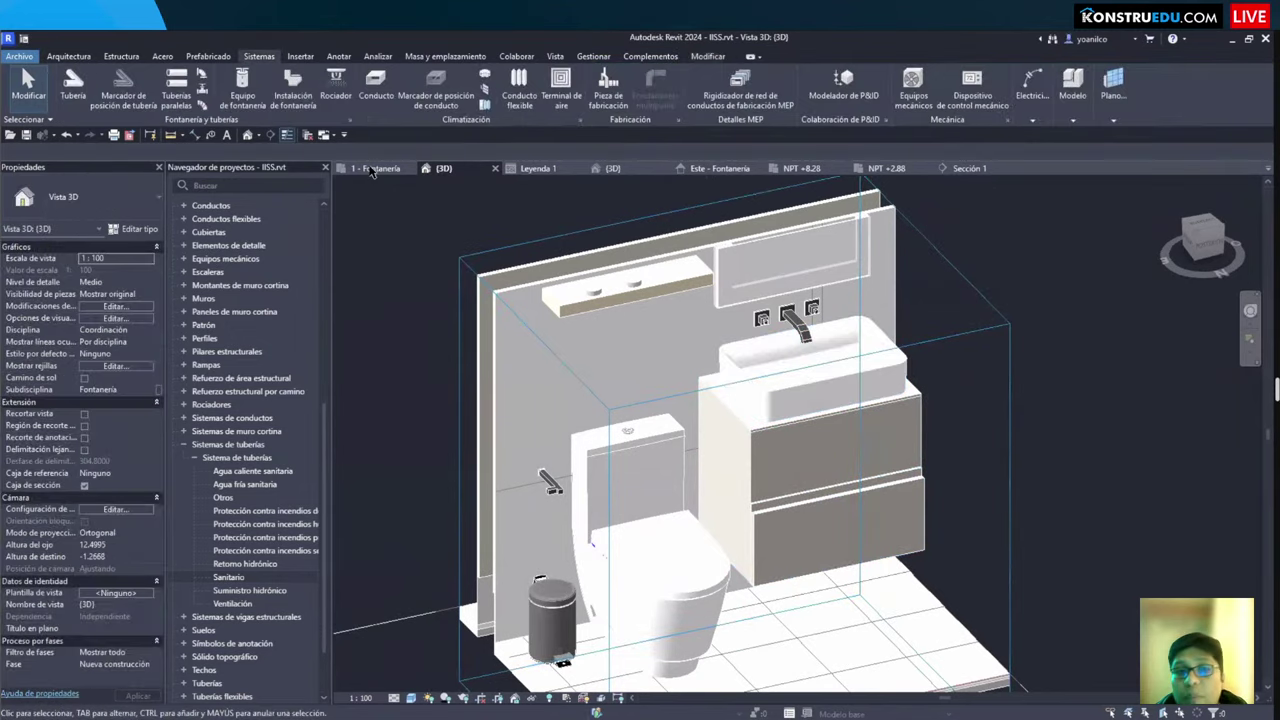
{"action": "left_click", "coordinate": [375, 168]}
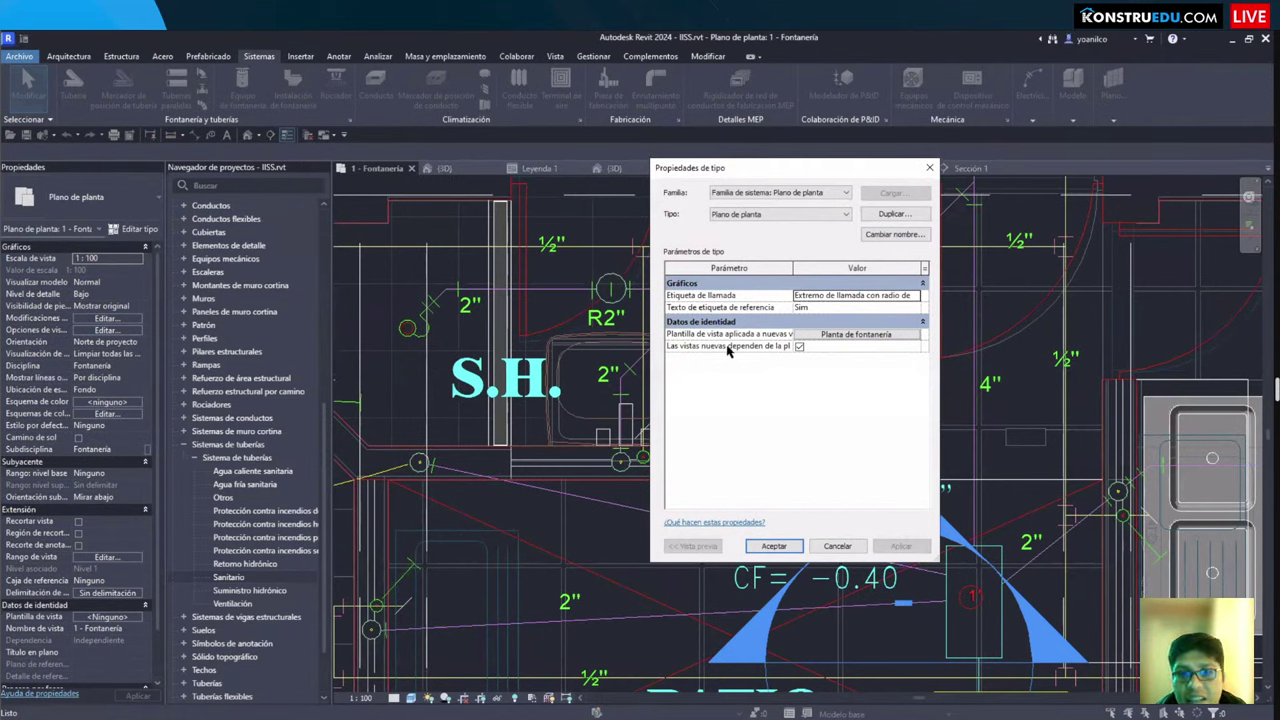
{"action": "key", "text": "Escape"}
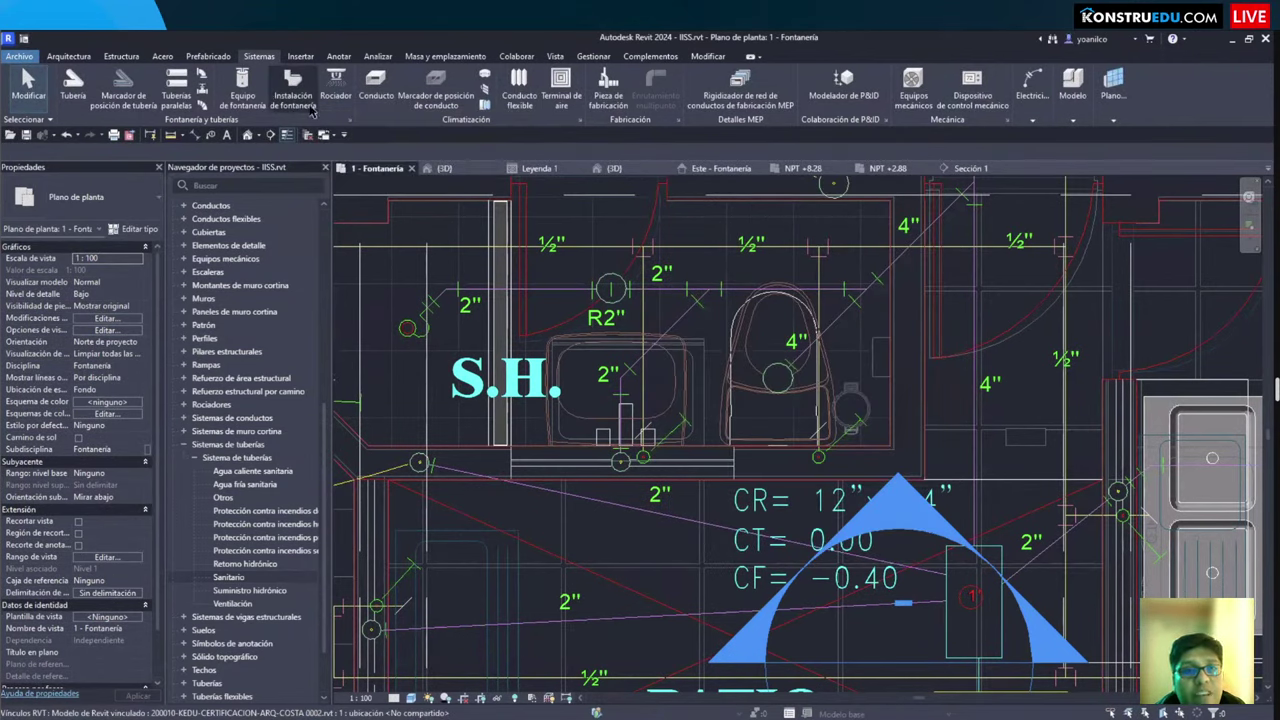
Step: Place an M_Fregadero - Isla - Simple 455 x 455 mm Privado sink over the bathroom washbasin
{"action": "left_click", "coordinate": [293, 82]}
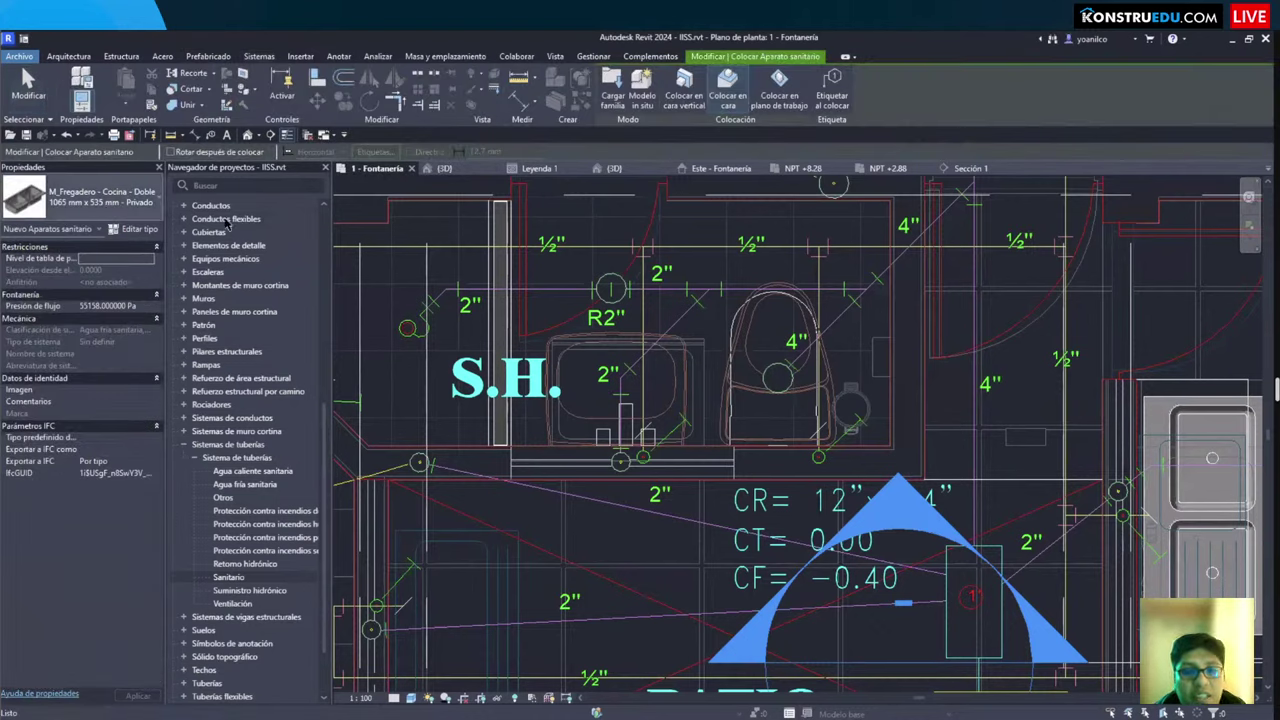
{"action": "left_click", "coordinate": [100, 196]}
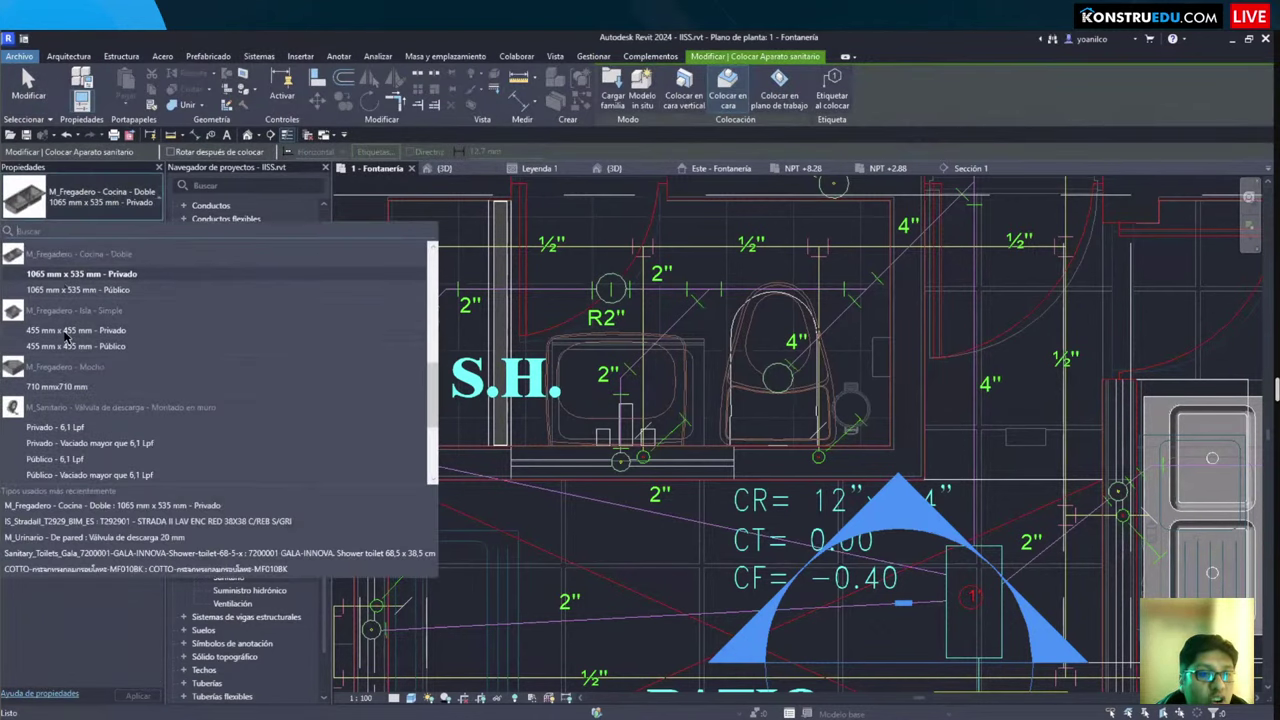
{"action": "left_click", "coordinate": [65, 332]}
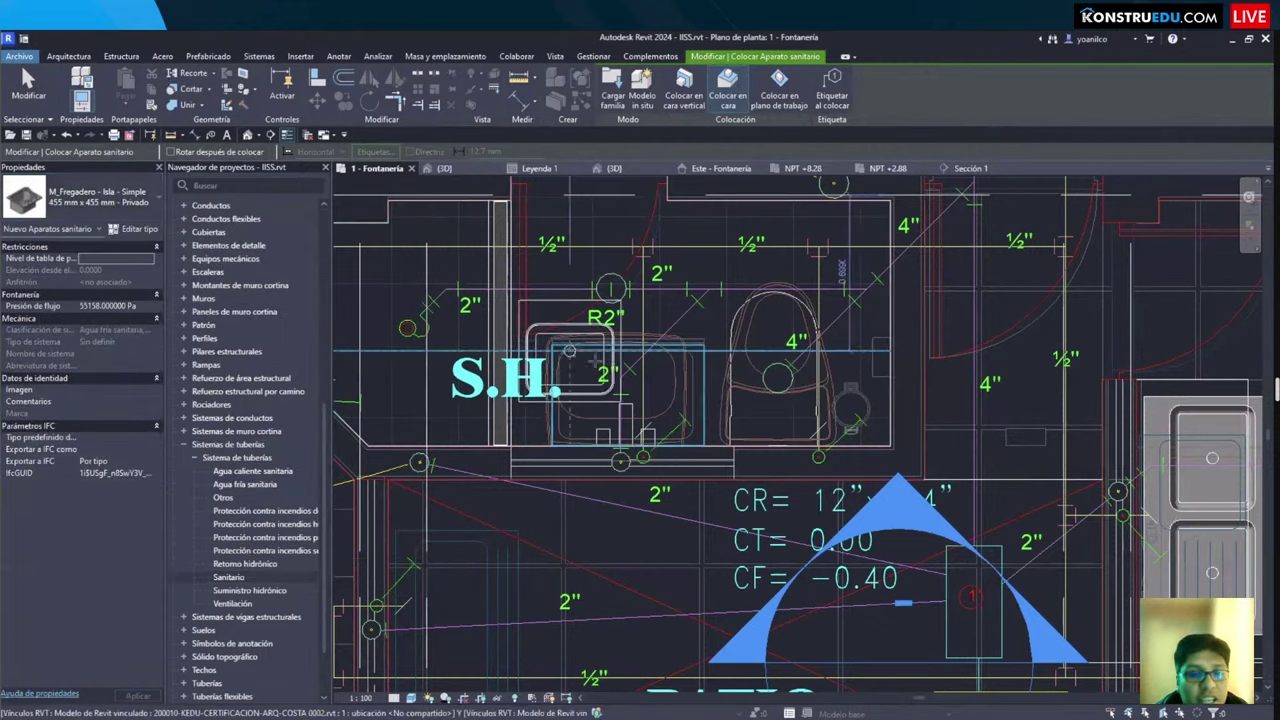
{"action": "scroll", "coordinate": [600, 385], "scroll_direction": "up", "scroll_amount": 1}
{"action": "scroll", "coordinate": [620, 396], "scroll_direction": "up", "scroll_amount": 1}
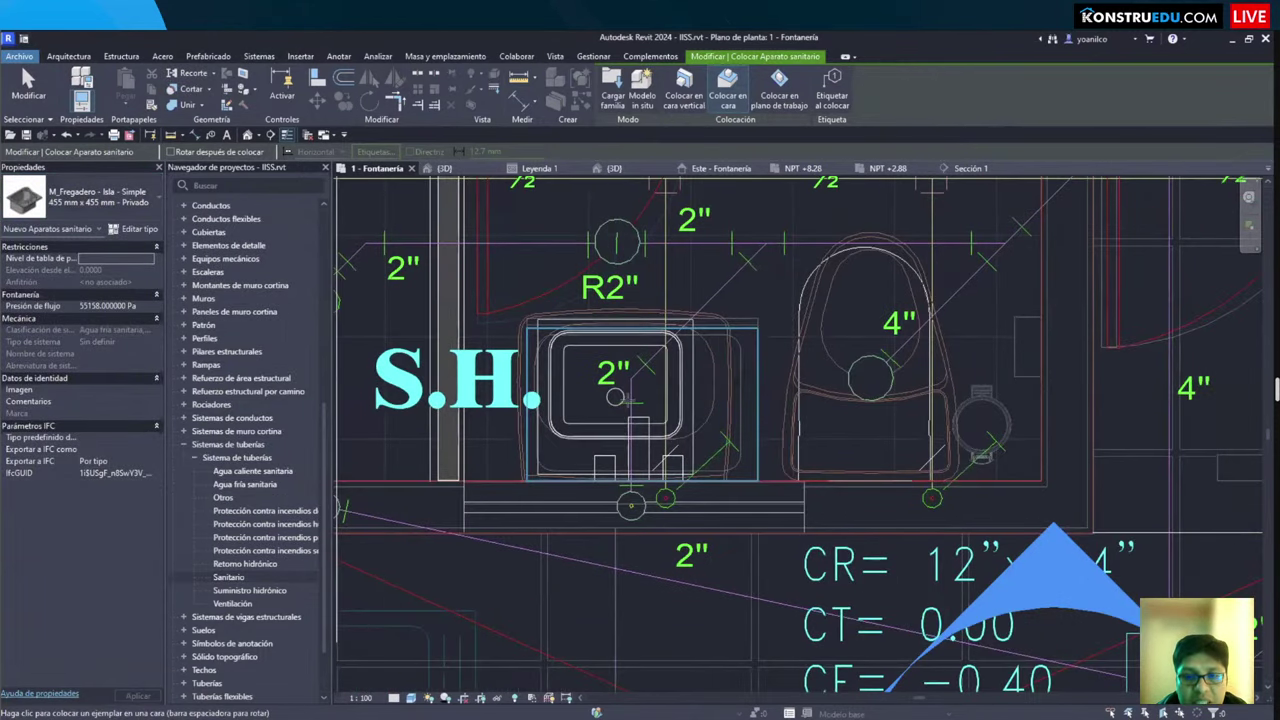
{"action": "left_click", "coordinate": [617, 408]}
{"action": "key", "text": "Escape"}
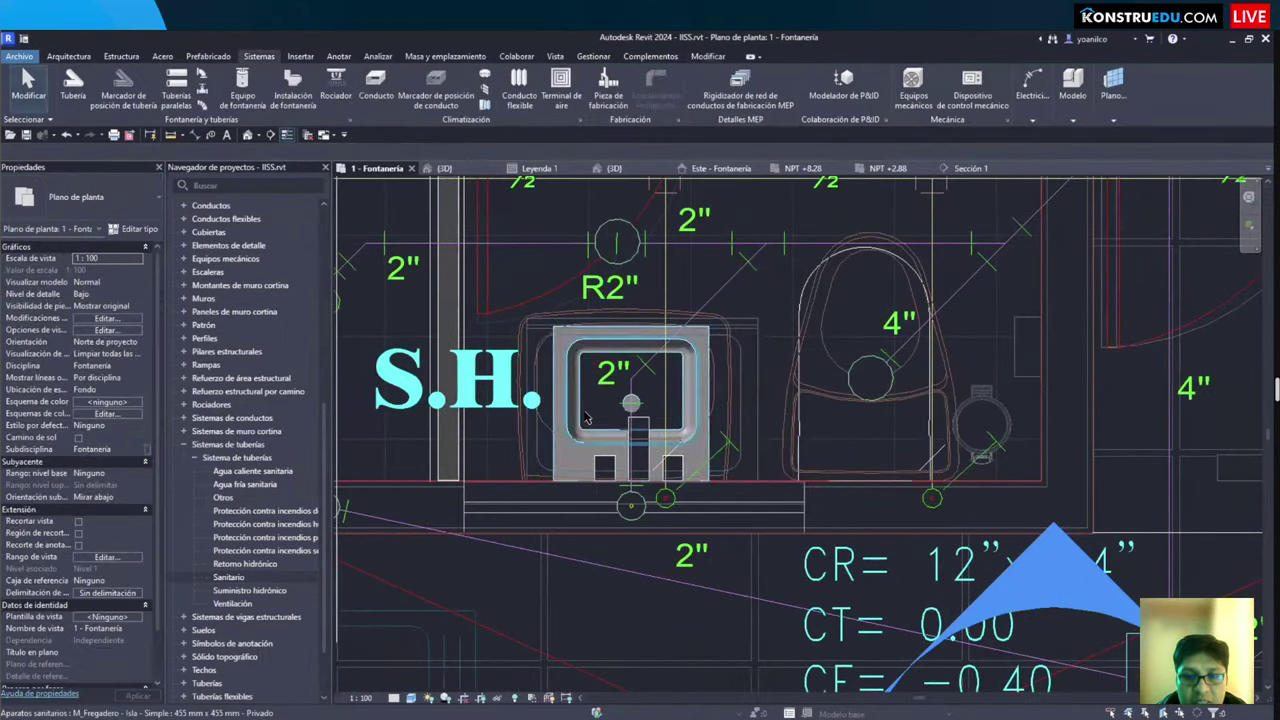
Step: Open a section-boxed 3D view with the sink and toilet isolated, and orbit around the sink
{"action": "key", "text": "b"}
{"action": "key", "text": "x"}
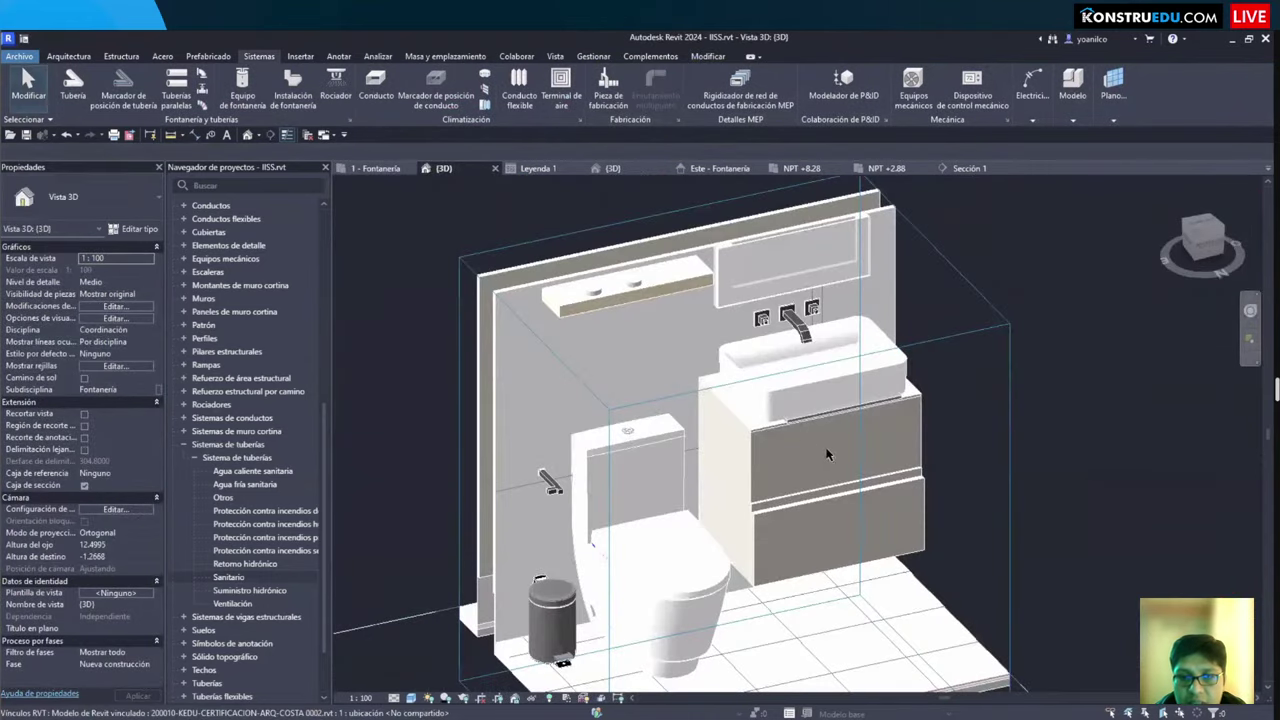
{"action": "key", "text": "i"}
{"action": "key", "text": "c"}
{"action": "scroll", "coordinate": [755, 519], "scroll_direction": "up", "scroll_amount": 1}
{"action": "left_click", "coordinate": [750, 450]}
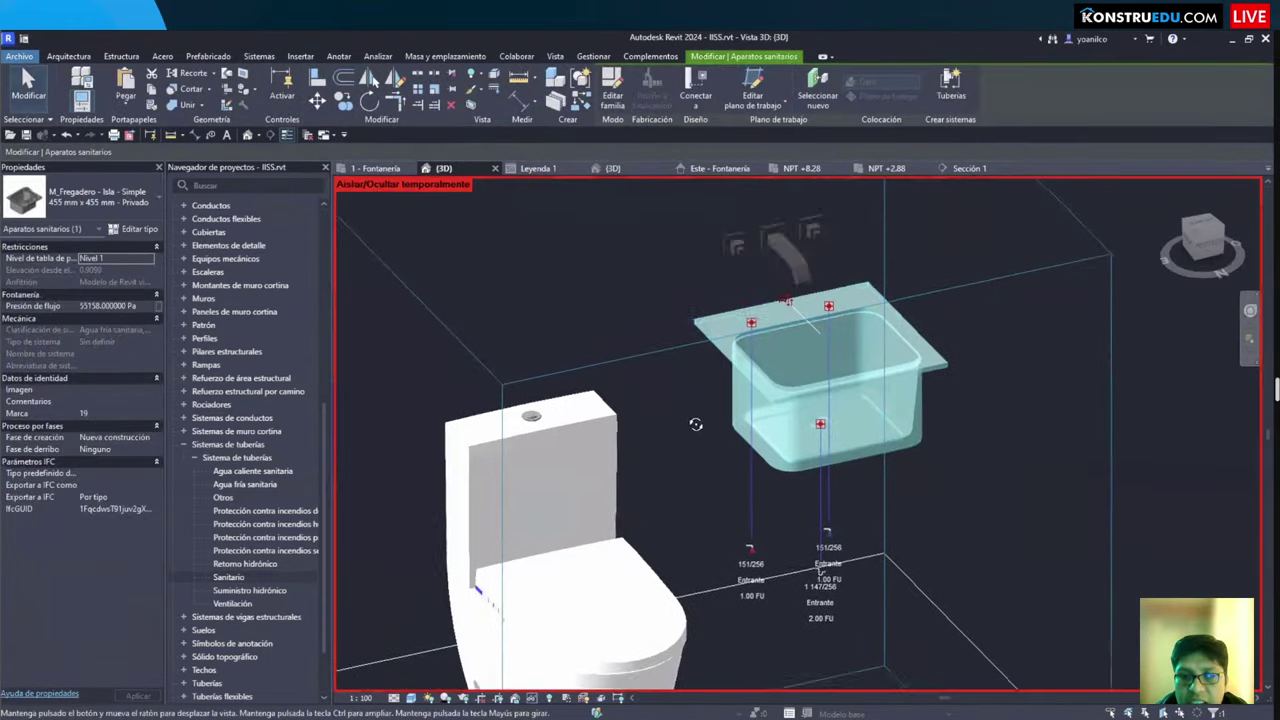
{"action": "middle_click_drag", "start_coordinate": [694, 423], "coordinate": [843, 440], "text": "shift"}
Step: Review the sink's type properties and the toilet, then return to the 1 - Fontanería plan
{"action": "left_click", "coordinate": [133, 228]}
{"action": "scroll", "coordinate": [780, 400], "scroll_direction": "down", "scroll_amount": 2}
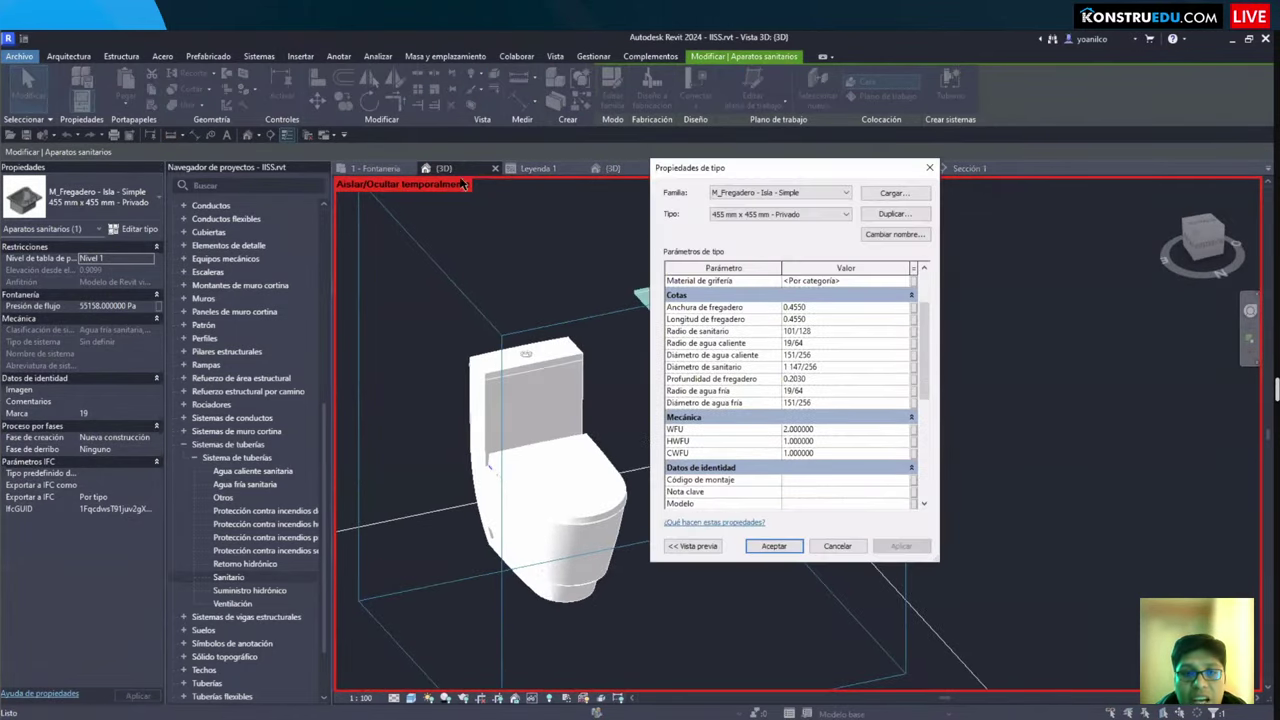
{"action": "key", "text": "Escape"}
{"action": "key", "text": "Escape"}
{"action": "scroll", "coordinate": [650, 400], "scroll_direction": "down", "scroll_amount": 3}
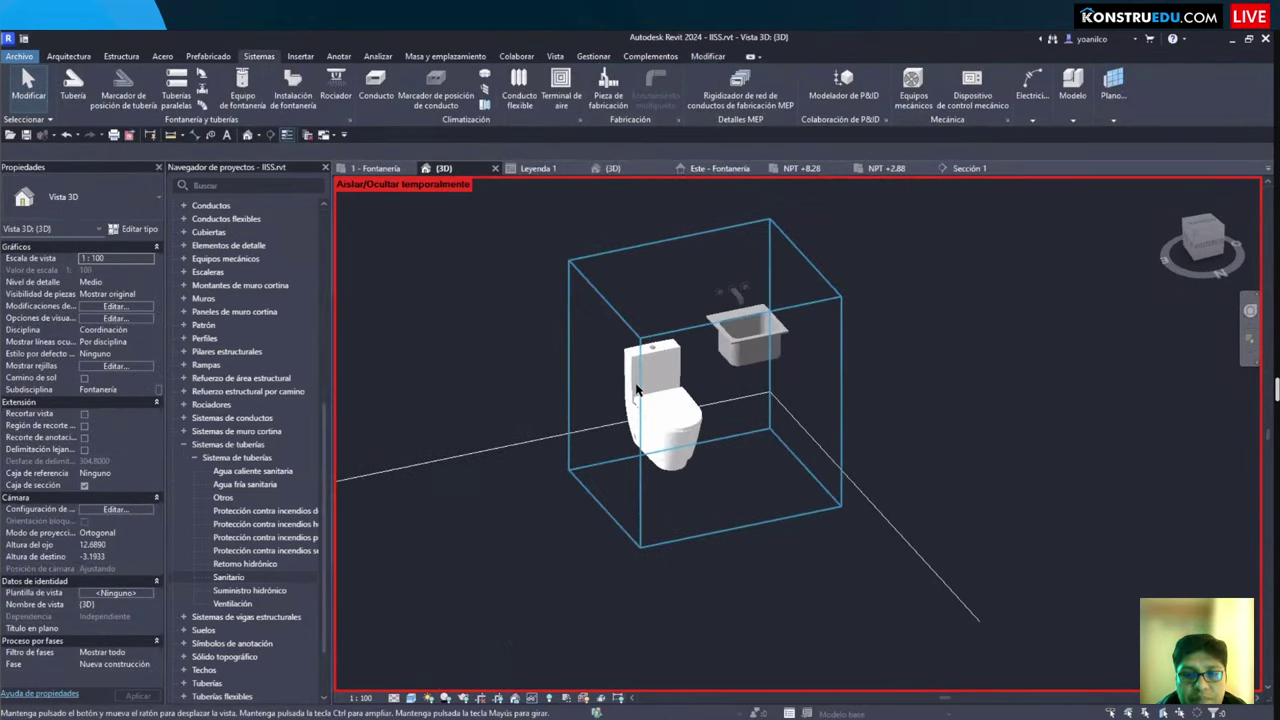
{"action": "scroll", "coordinate": [690, 420], "scroll_direction": "up", "scroll_amount": 4}
{"action": "left_click", "coordinate": [650, 400]}
{"action": "key", "text": "Escape"}
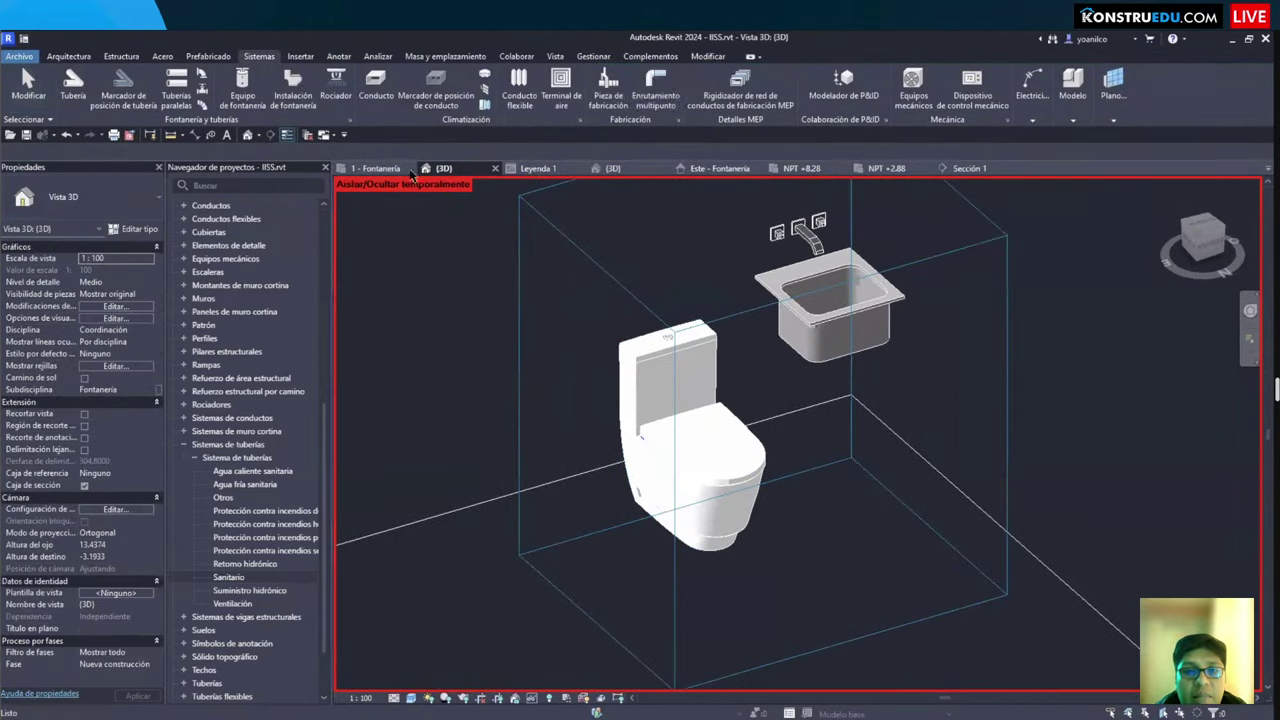
{"action": "key", "text": "ctrl+shift+Tab"}
Step: Center the bathroom in the plan and select the shower toilet, then the sink
{"action": "scroll", "coordinate": [780, 420], "scroll_direction": "down", "scroll_amount": 3}
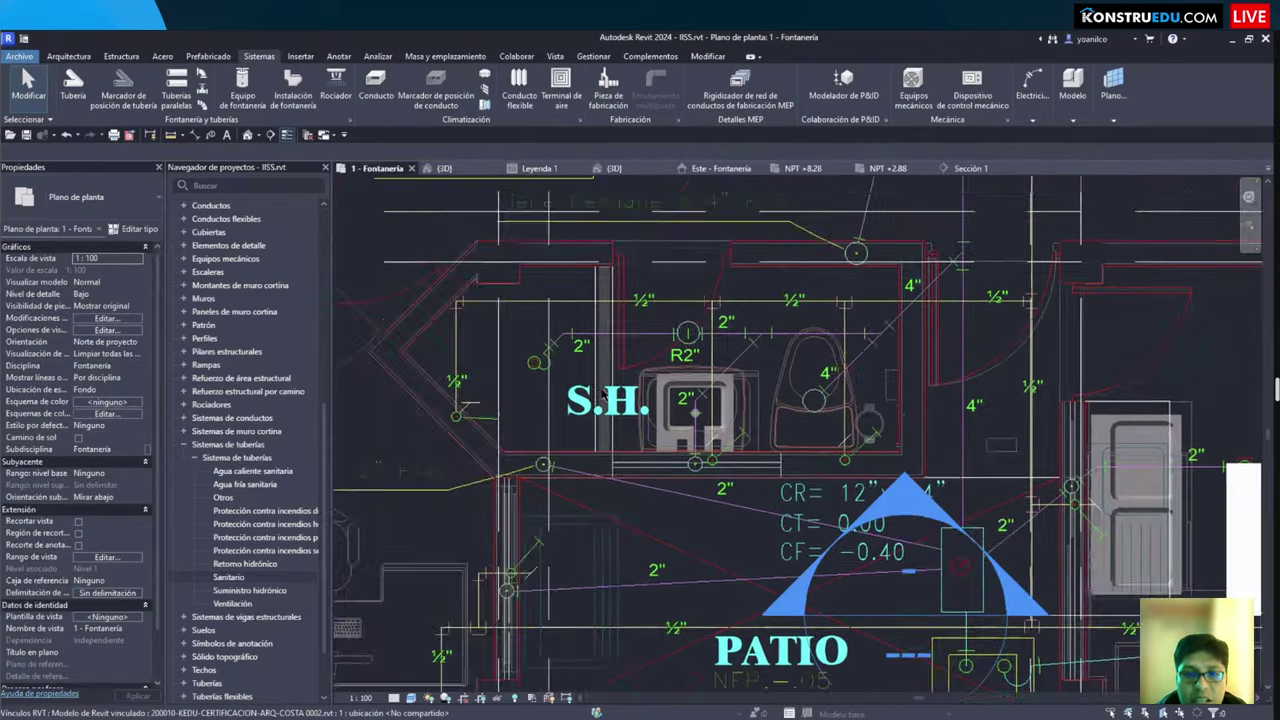
{"action": "scroll", "coordinate": [800, 415], "scroll_direction": "up", "scroll_amount": 3}
{"action": "scroll", "coordinate": [802, 412], "scroll_direction": "down", "scroll_amount": 4}
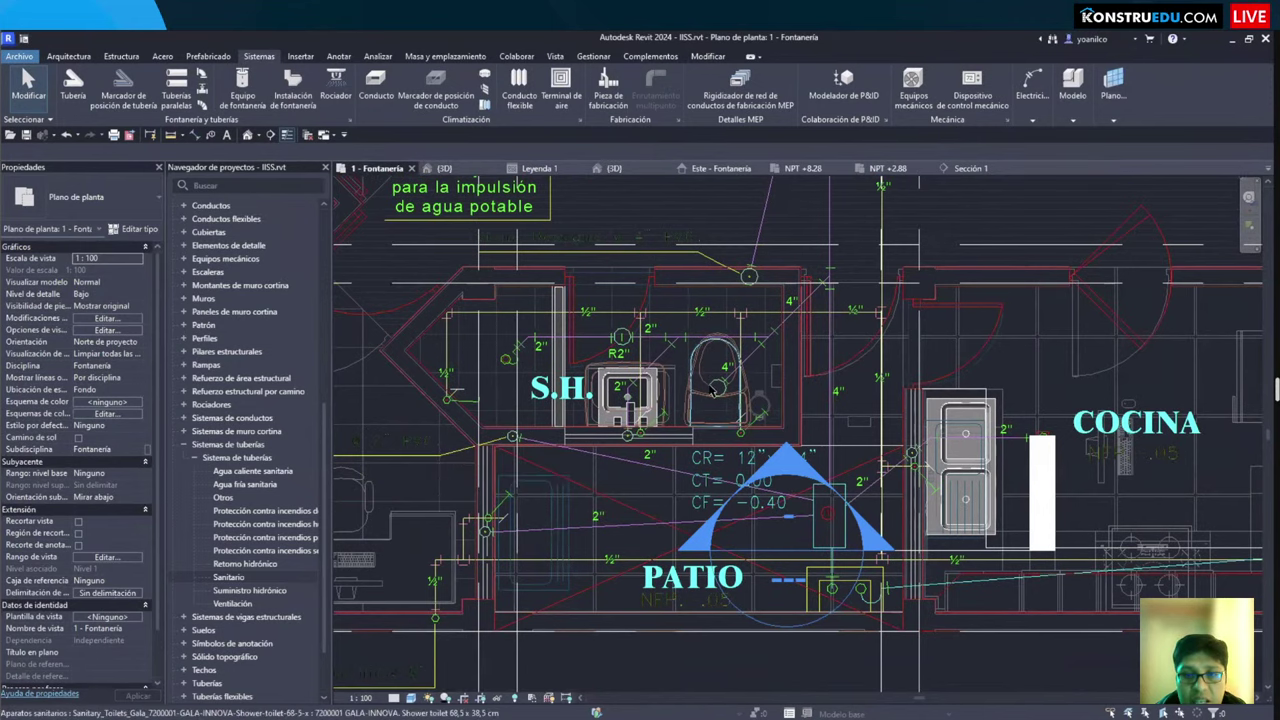
{"action": "scroll", "coordinate": [730, 410], "scroll_direction": "up", "scroll_amount": 3}
{"action": "middle_click_drag", "start_coordinate": [756, 453], "coordinate": [757, 454]}
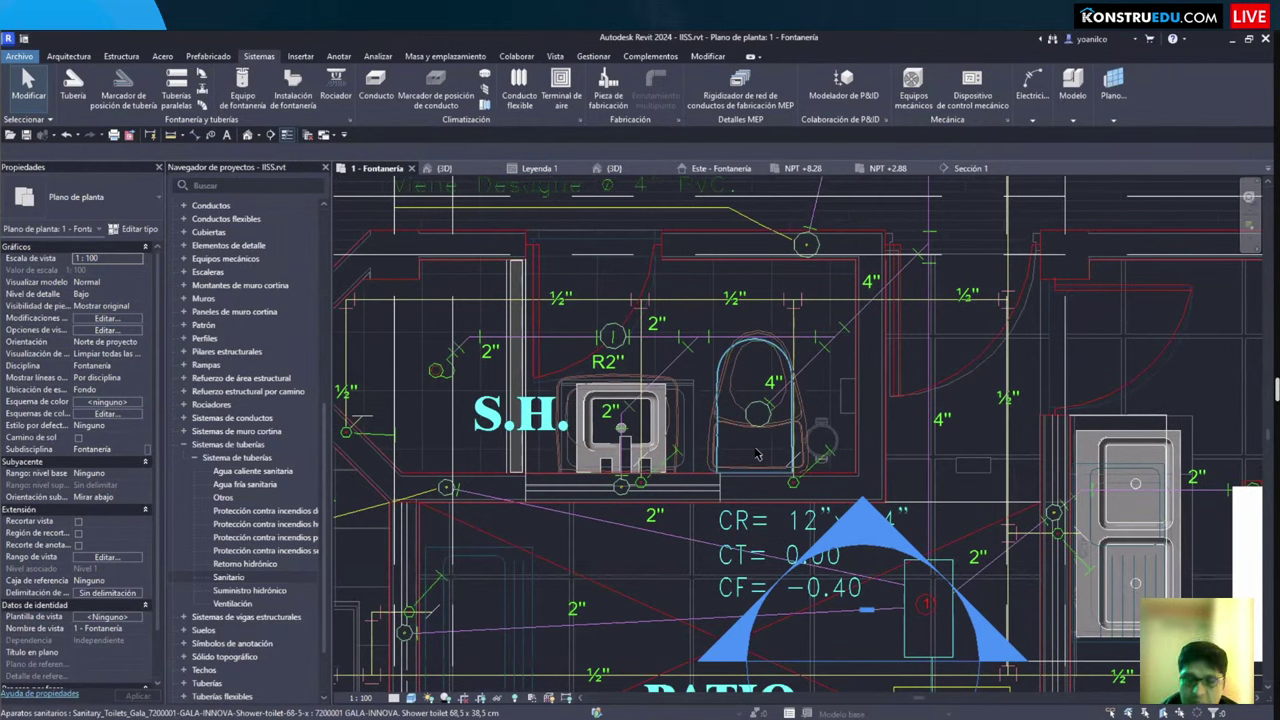
{"action": "left_click", "coordinate": [729, 412]}
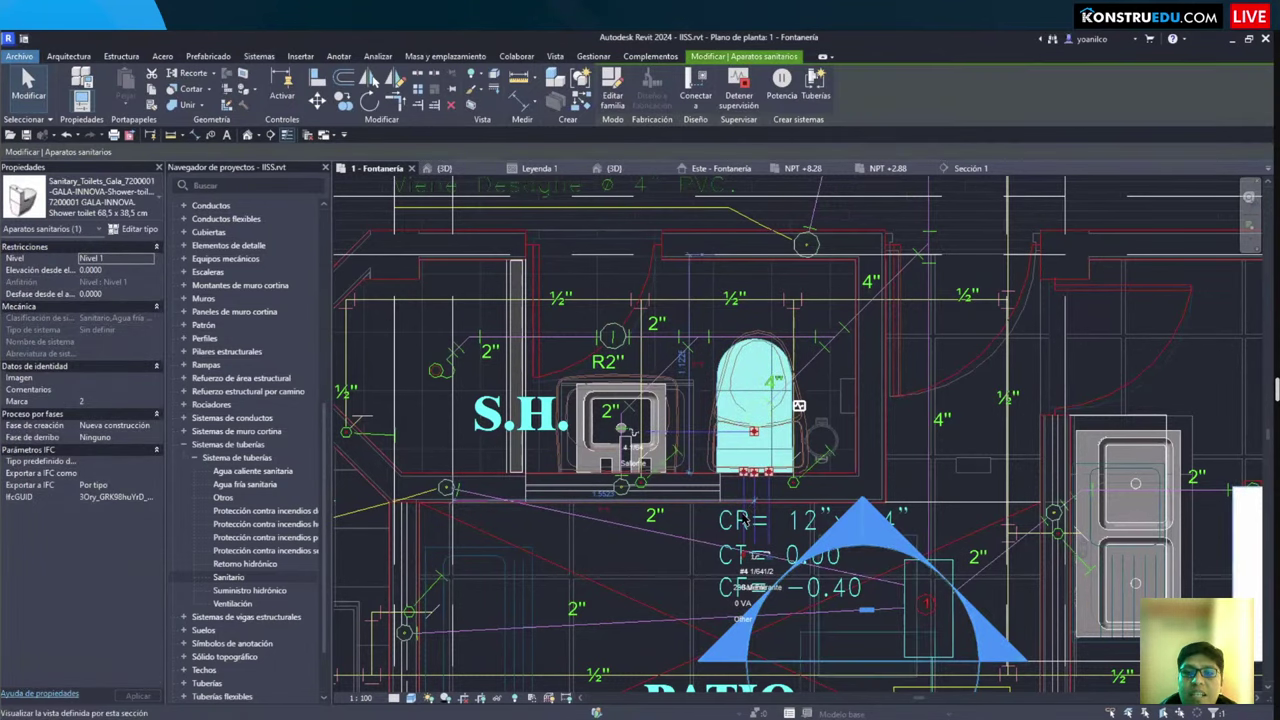
{"action": "scroll", "coordinate": [745, 520], "scroll_direction": "up", "scroll_amount": 3}
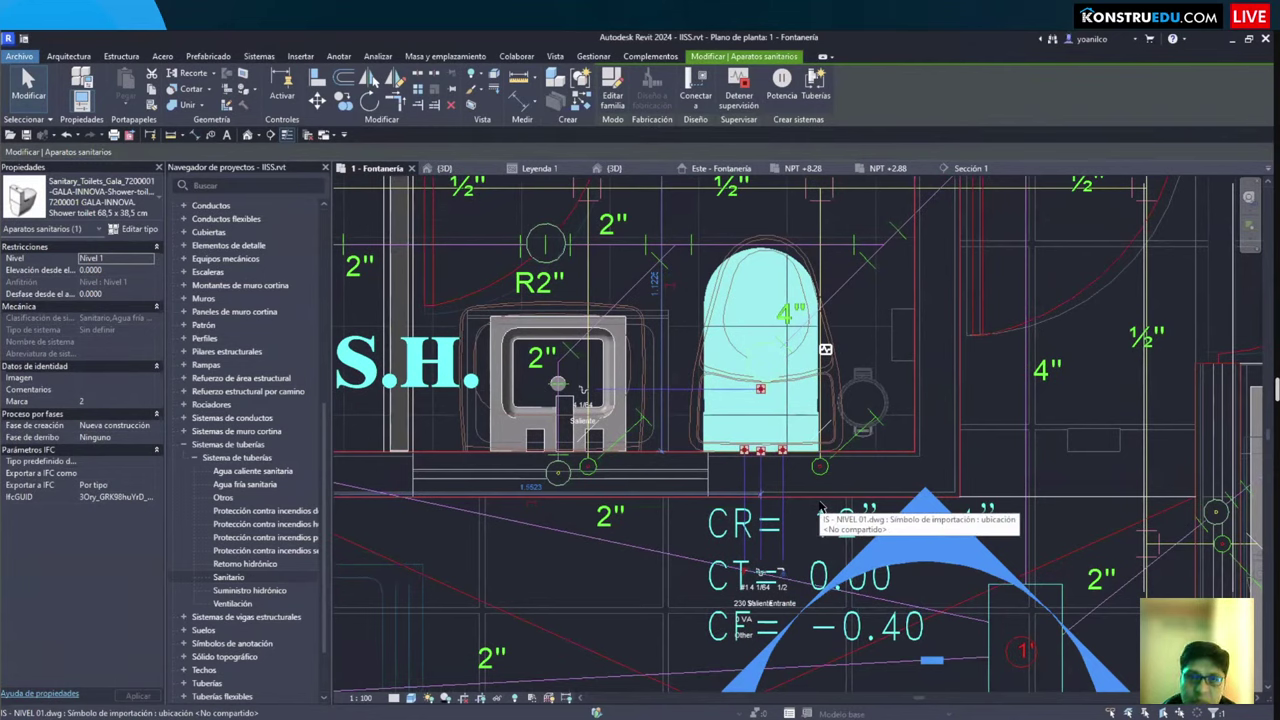
{"action": "left_click", "coordinate": [557, 373]}
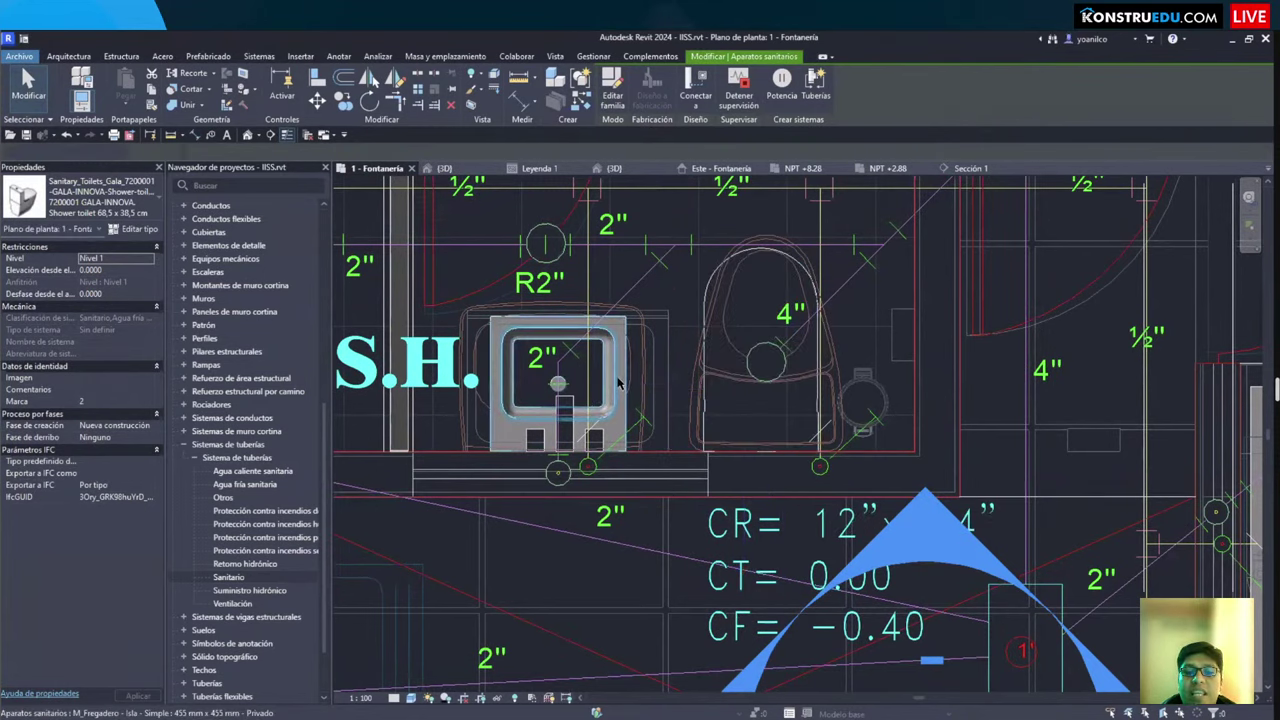
{"action": "left_click", "coordinate": [670, 390]}
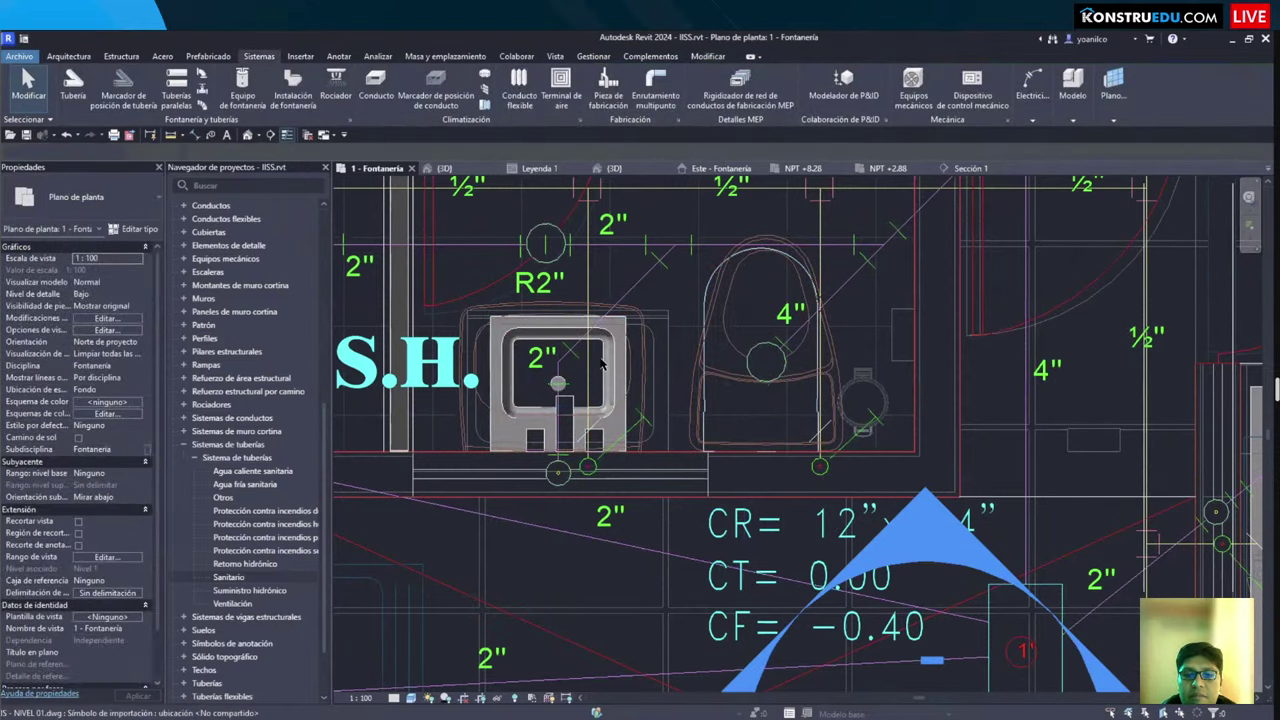
{"action": "left_click", "coordinate": [601, 364]}
Step: Reselect the shower toilet and open the new piping system's System Type list, showing Sanitario
{"action": "scroll", "coordinate": [629, 450], "scroll_direction": "down", "scroll_amount": 4}
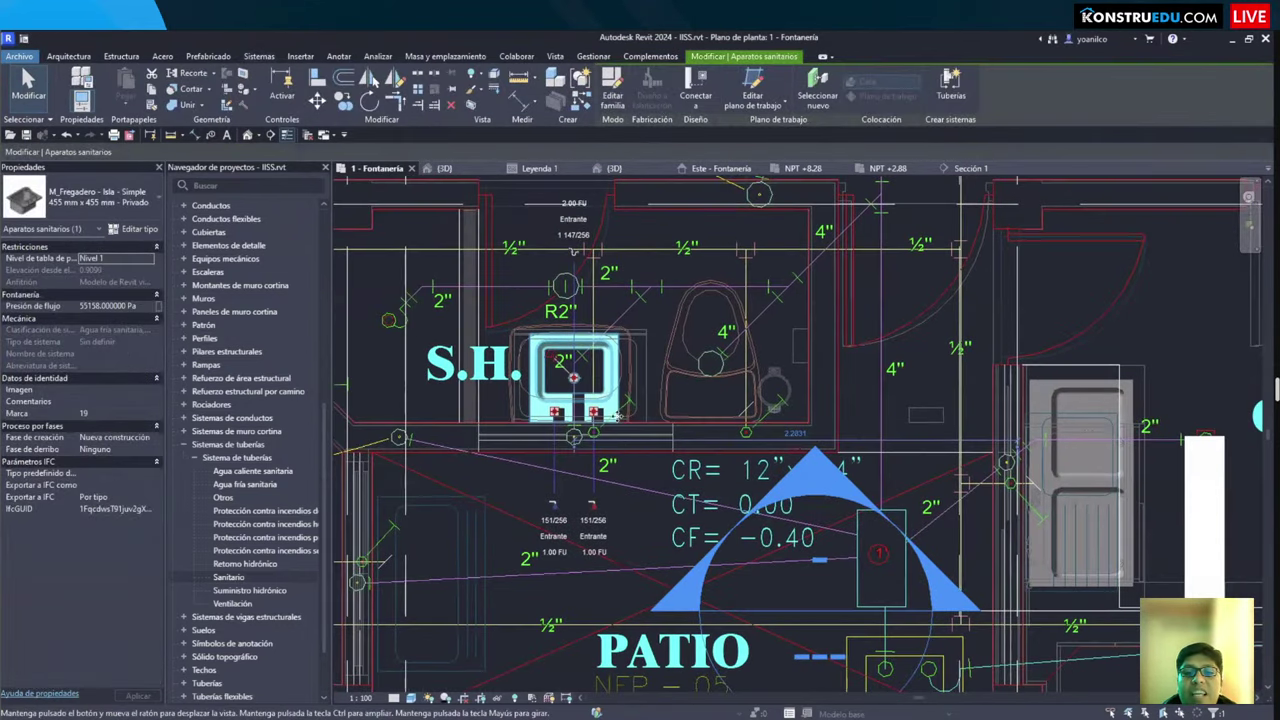
{"action": "scroll", "coordinate": [629, 451], "scroll_direction": "up", "scroll_amount": 2}
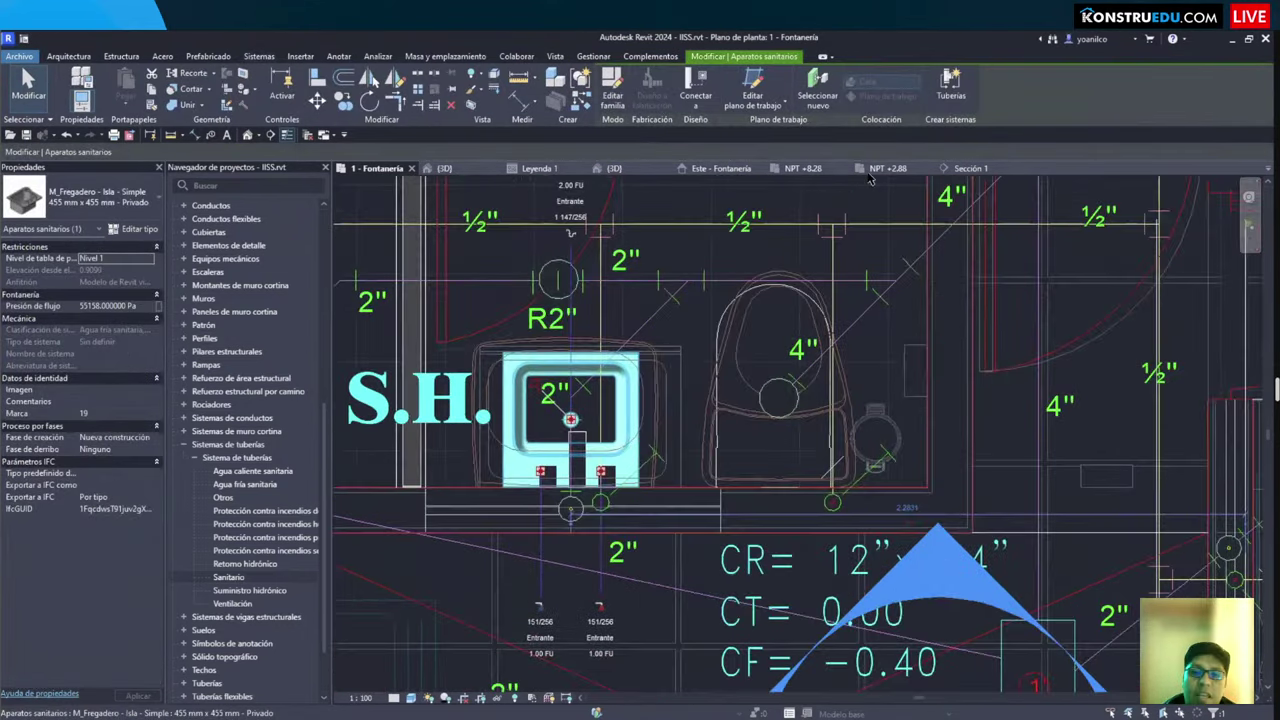
{"action": "left_click", "coordinate": [701, 406]}
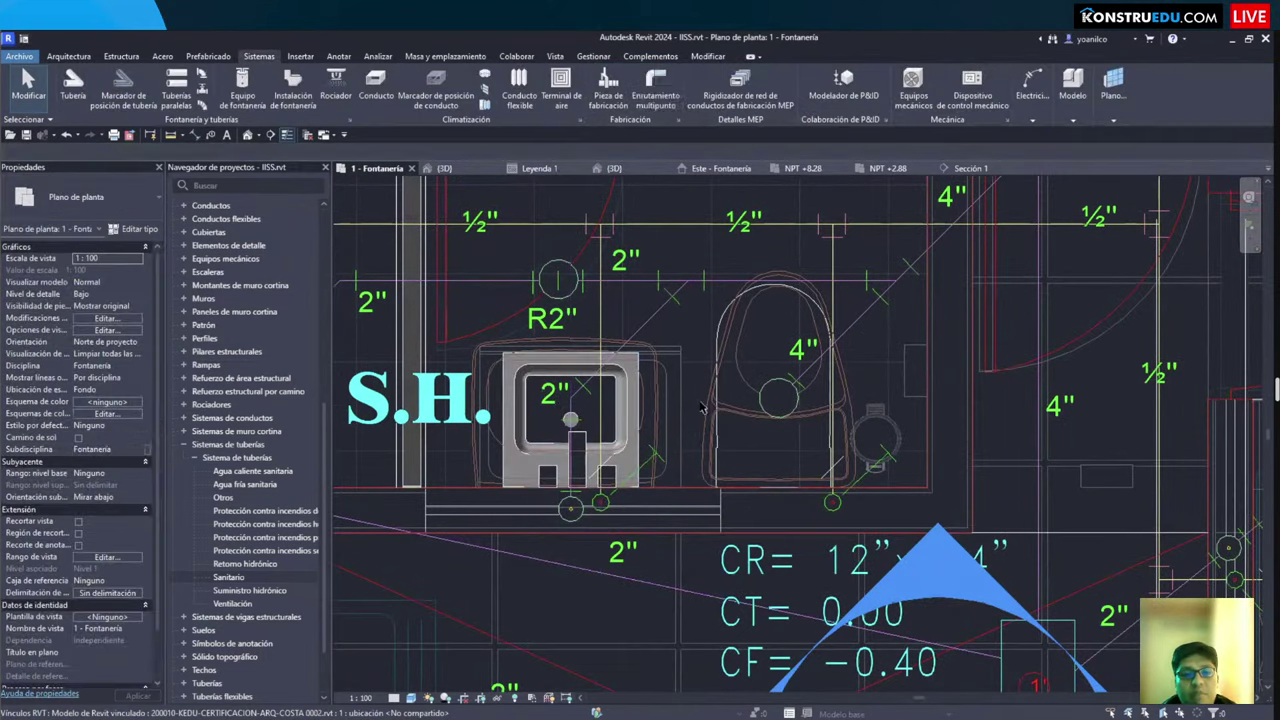
{"action": "left_click", "coordinate": [728, 400]}
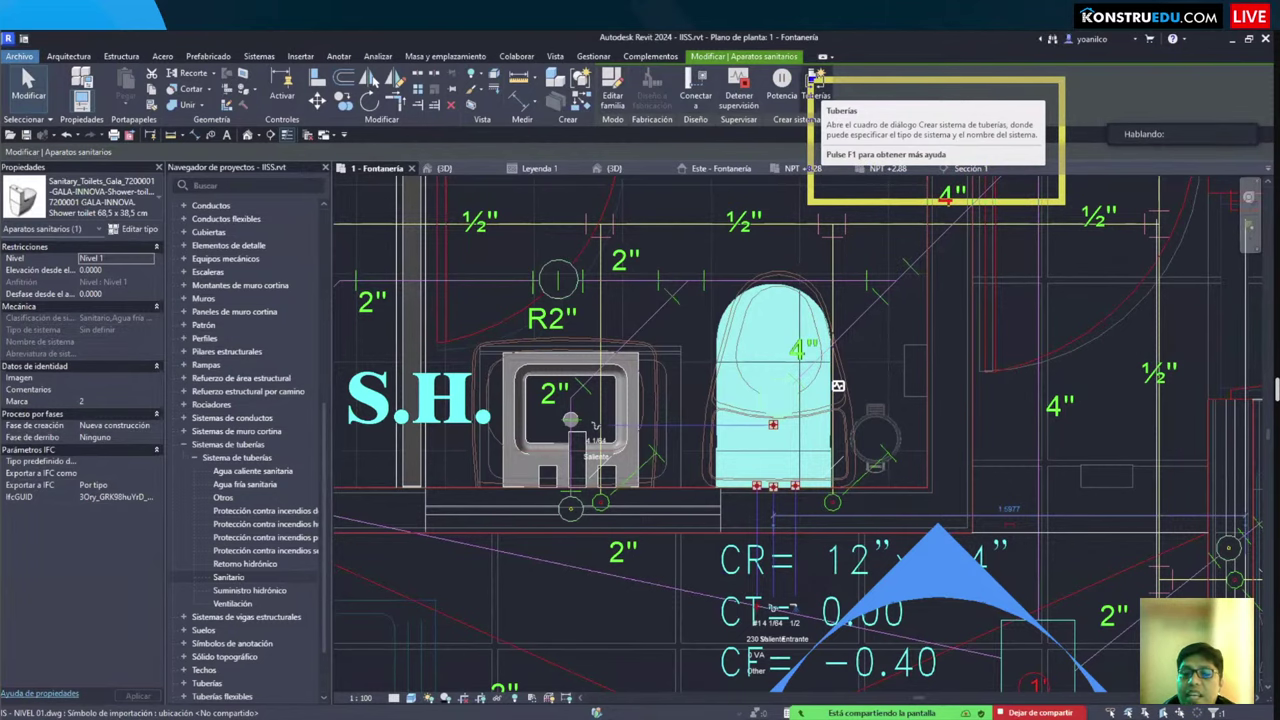
{"action": "scroll", "coordinate": [720, 410], "scroll_direction": "down", "scroll_amount": 3}
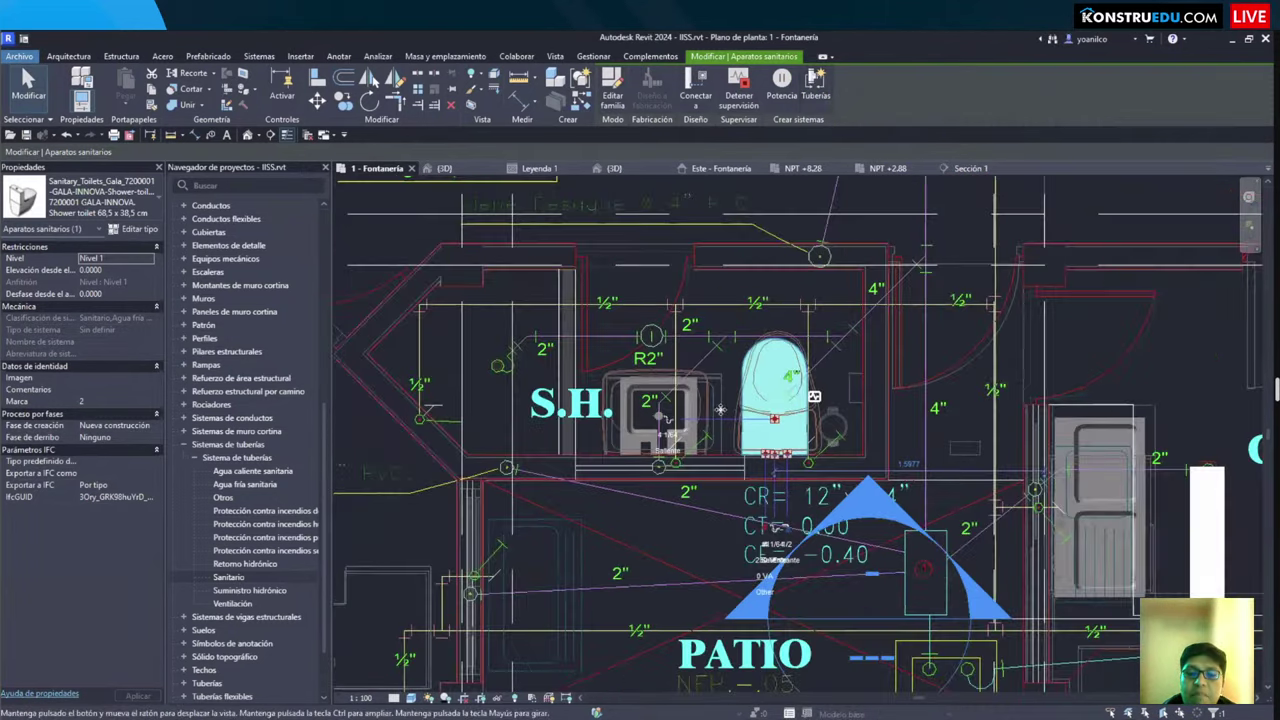
{"action": "scroll", "coordinate": [720, 410], "scroll_direction": "up", "scroll_amount": 2}
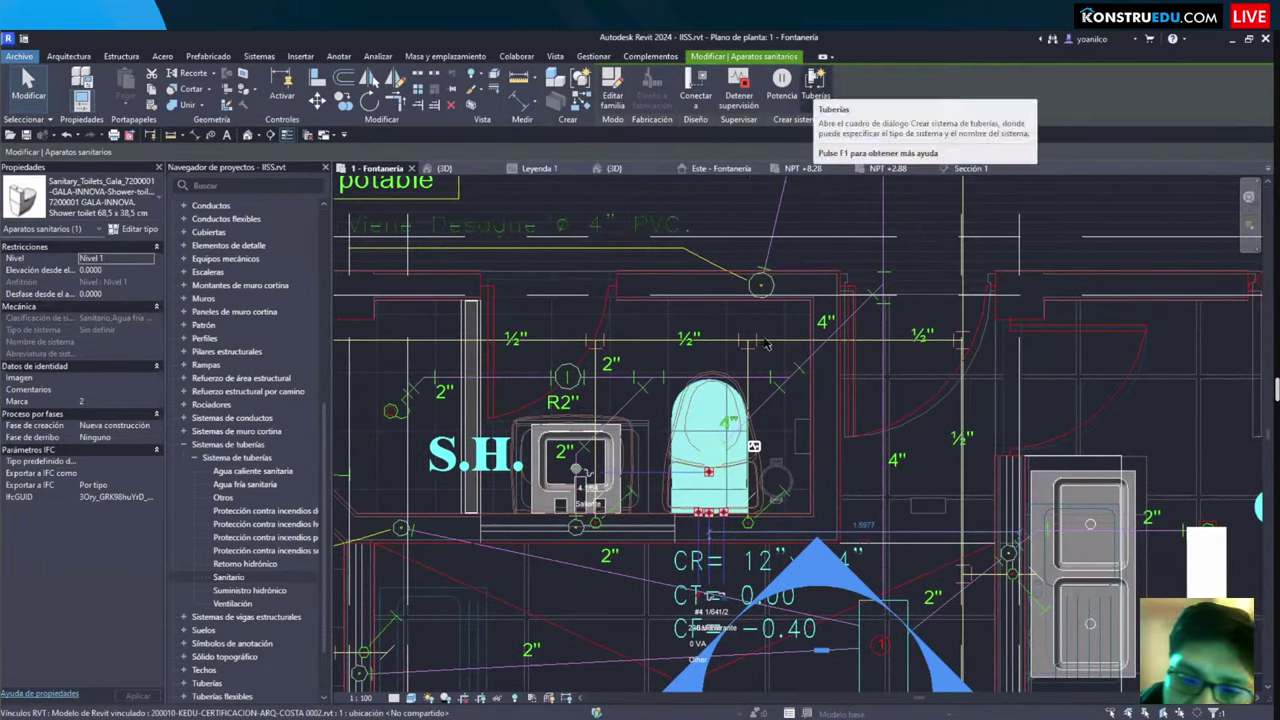
{"action": "left_click", "coordinate": [725, 355]}
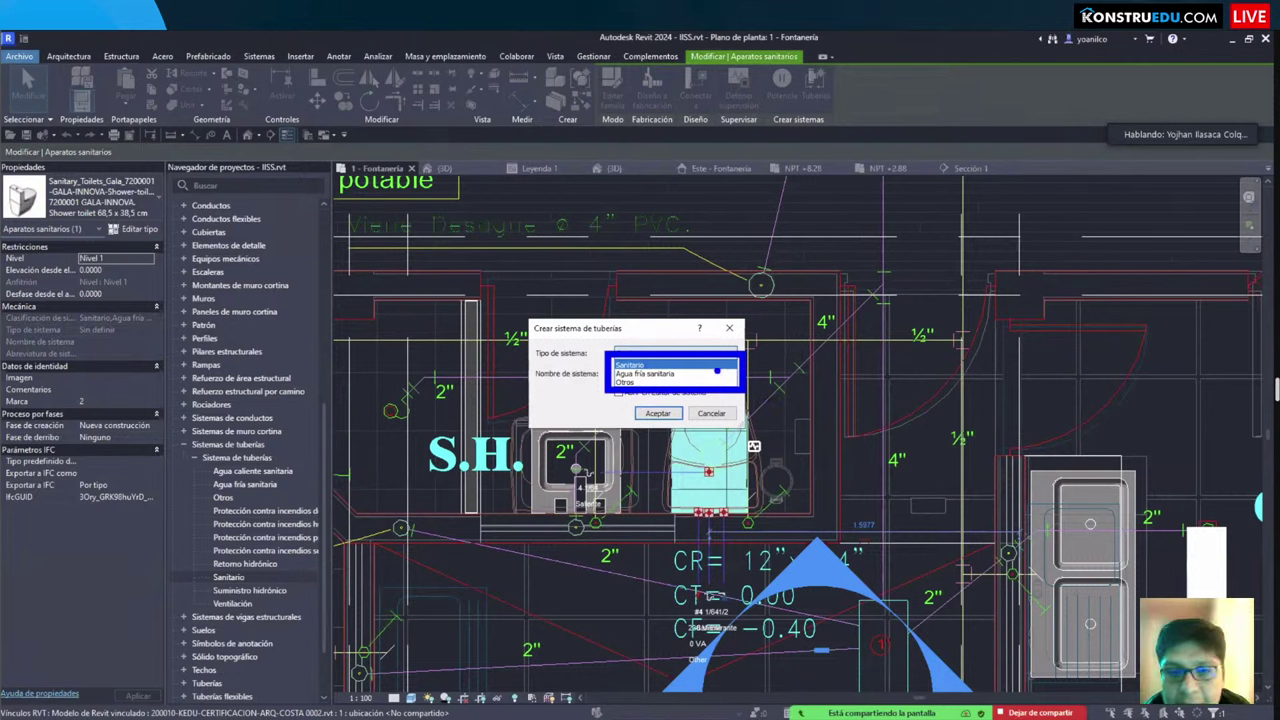
Step: Create an Agua fría sanitaria piping system from the toilet named BAÑO AGUA FRÍA
{"action": "left_click", "coordinate": [690, 365]}
{"action": "left_click", "coordinate": [654, 359]}
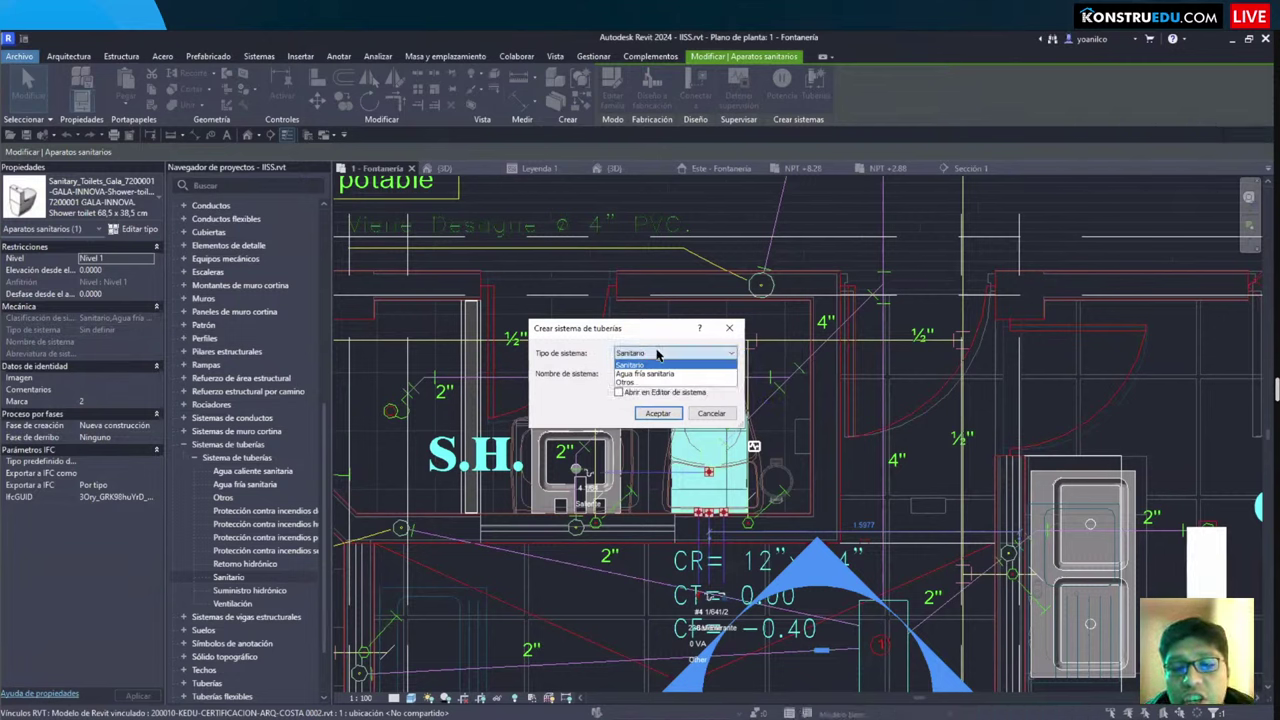
{"action": "left_click", "coordinate": [661, 375]}
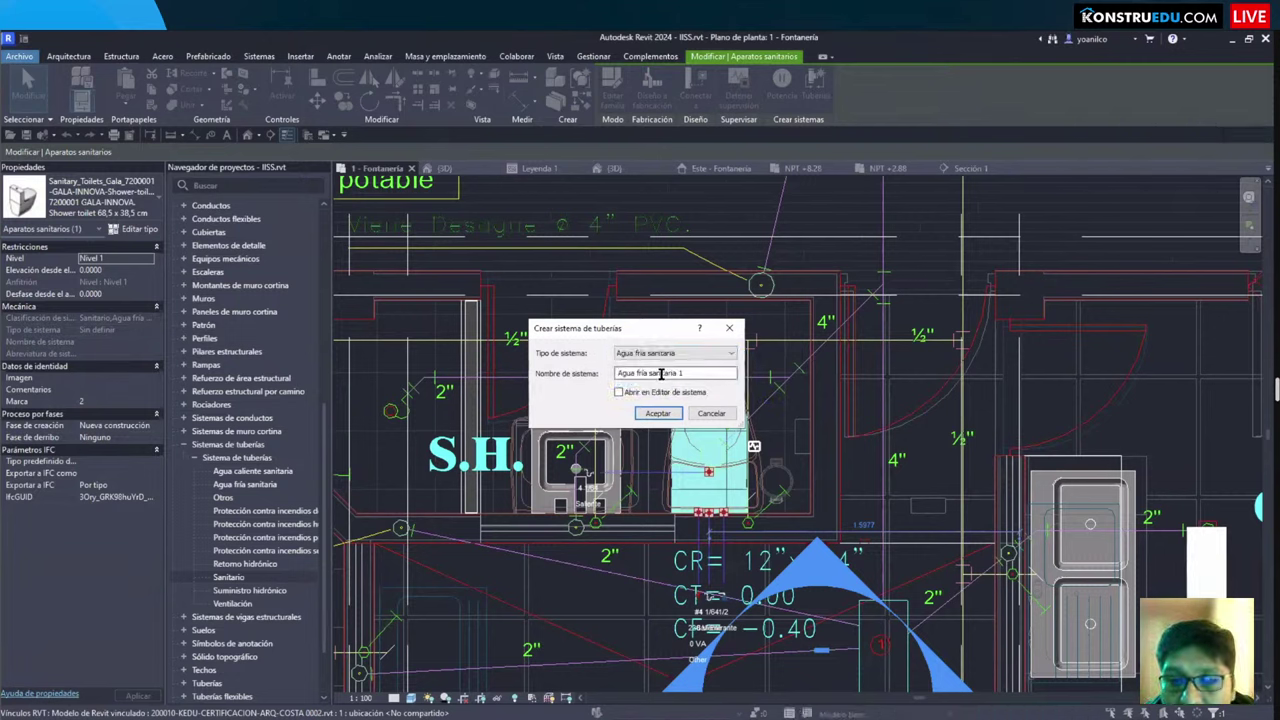
{"action": "key", "text": "Tab"}
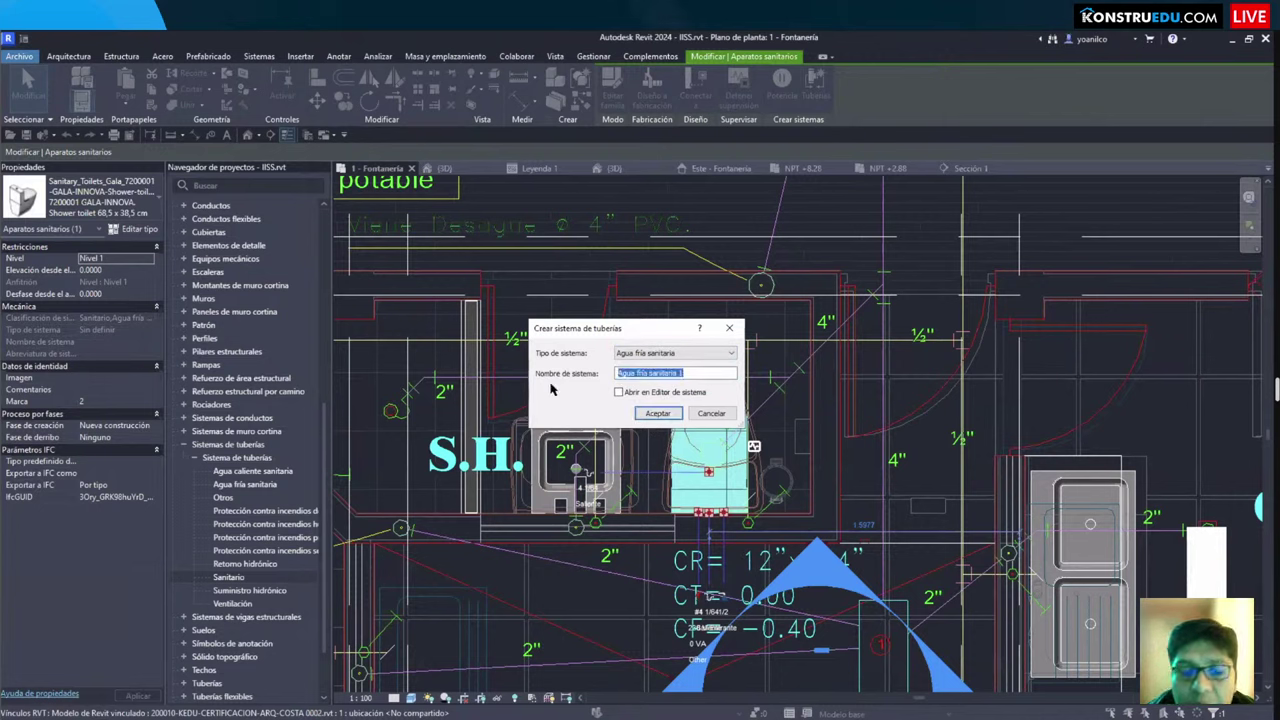
{"action": "type", "text": "BAÑO AGUA FRÍA"}
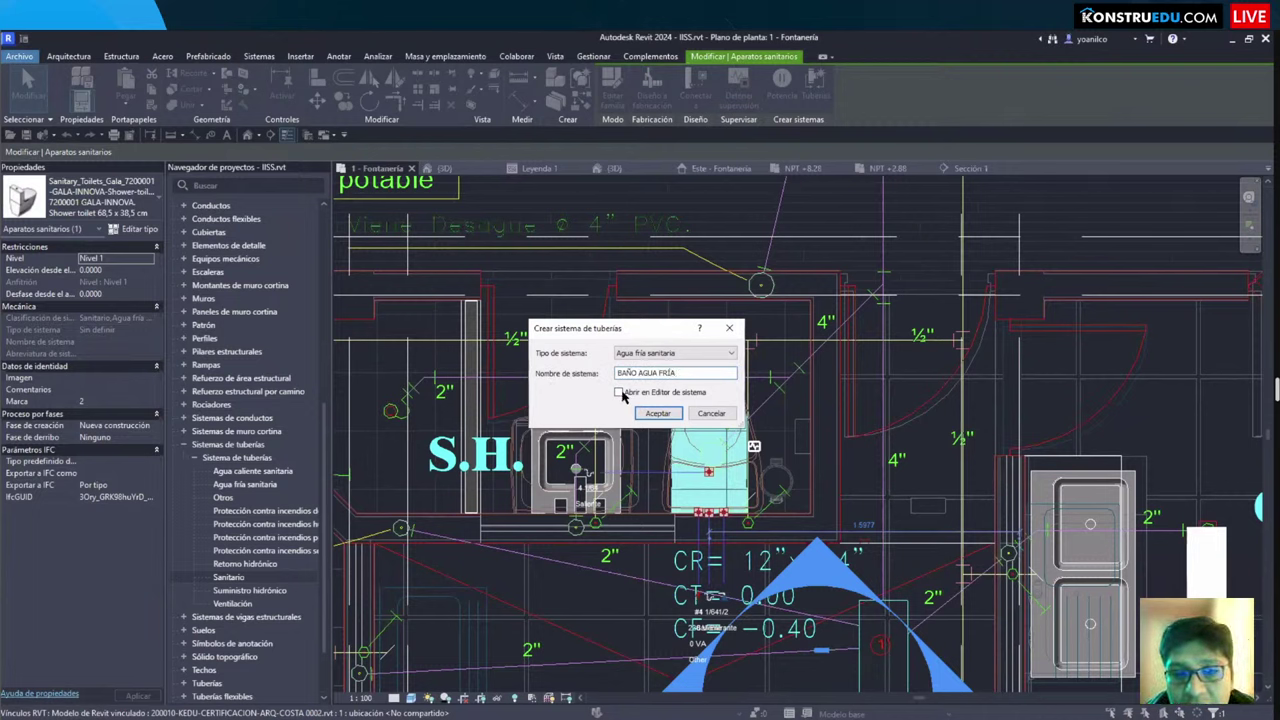
{"action": "left_click", "coordinate": [655, 413]}
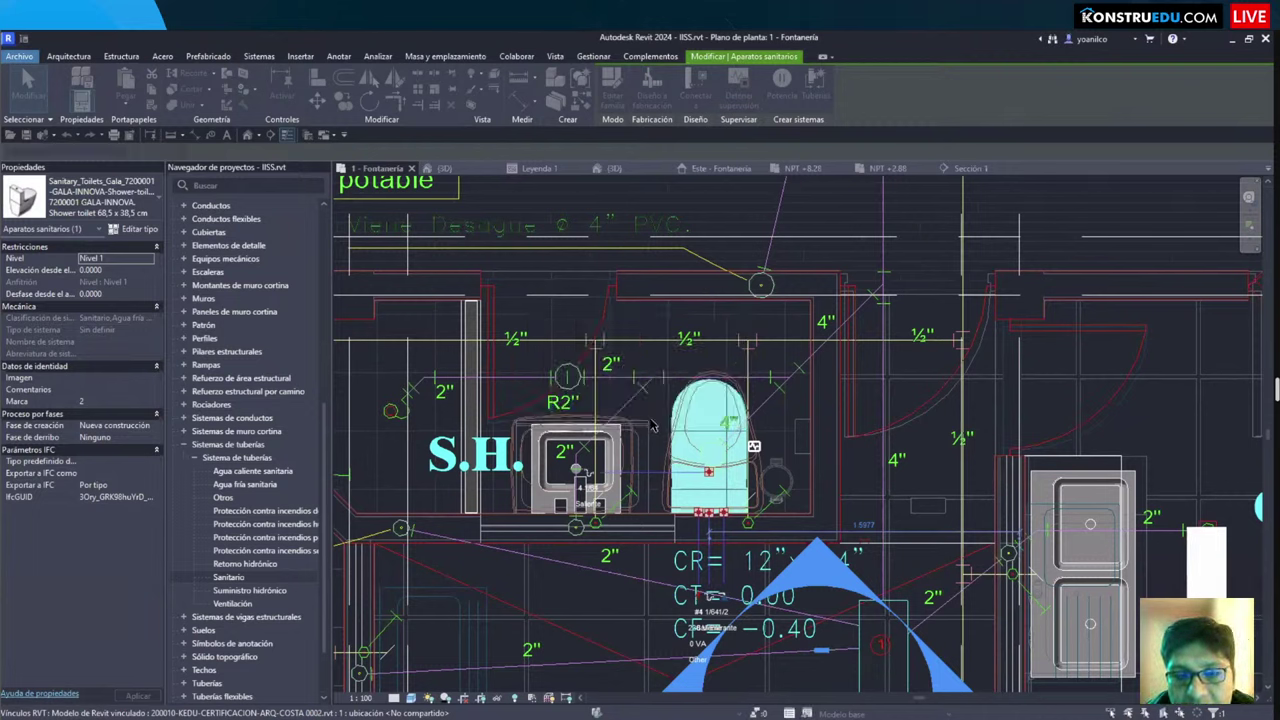
Step: Add the sink to the BAÑO AGUA FRÍA system
{"action": "left_click", "coordinate": [656, 462]}
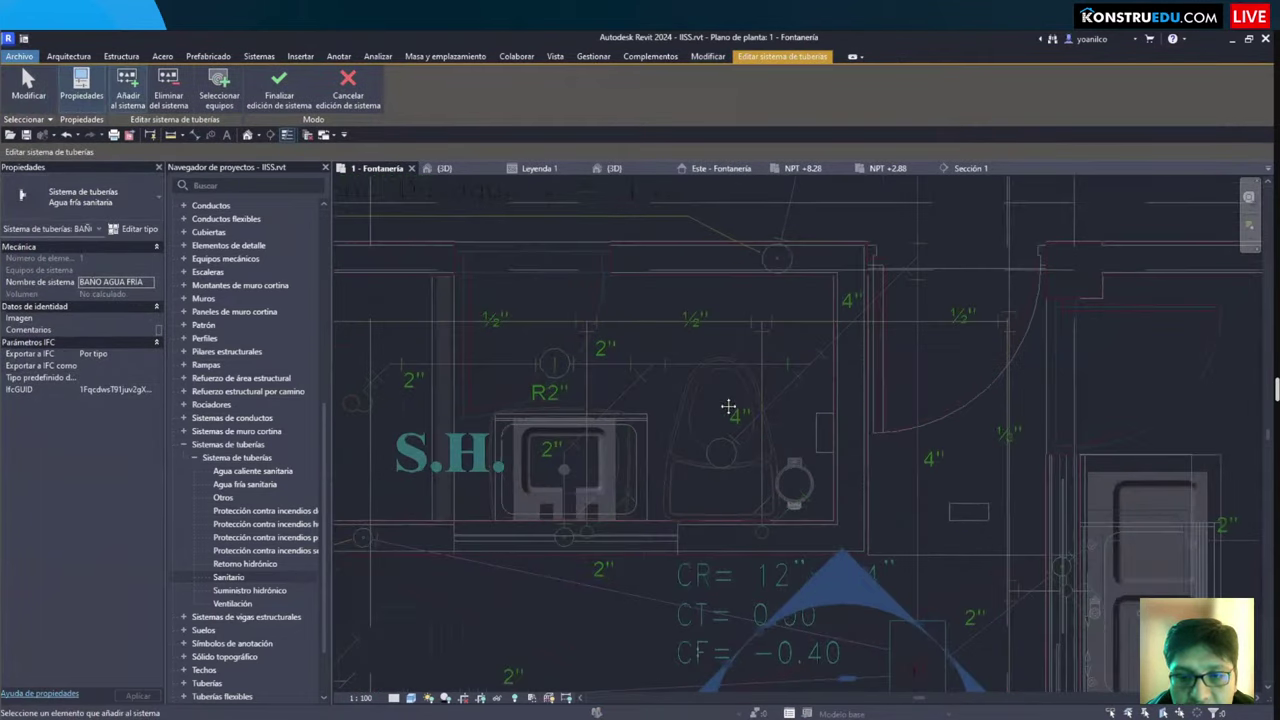
{"action": "scroll", "coordinate": [697, 443], "scroll_direction": "up", "scroll_amount": 2}
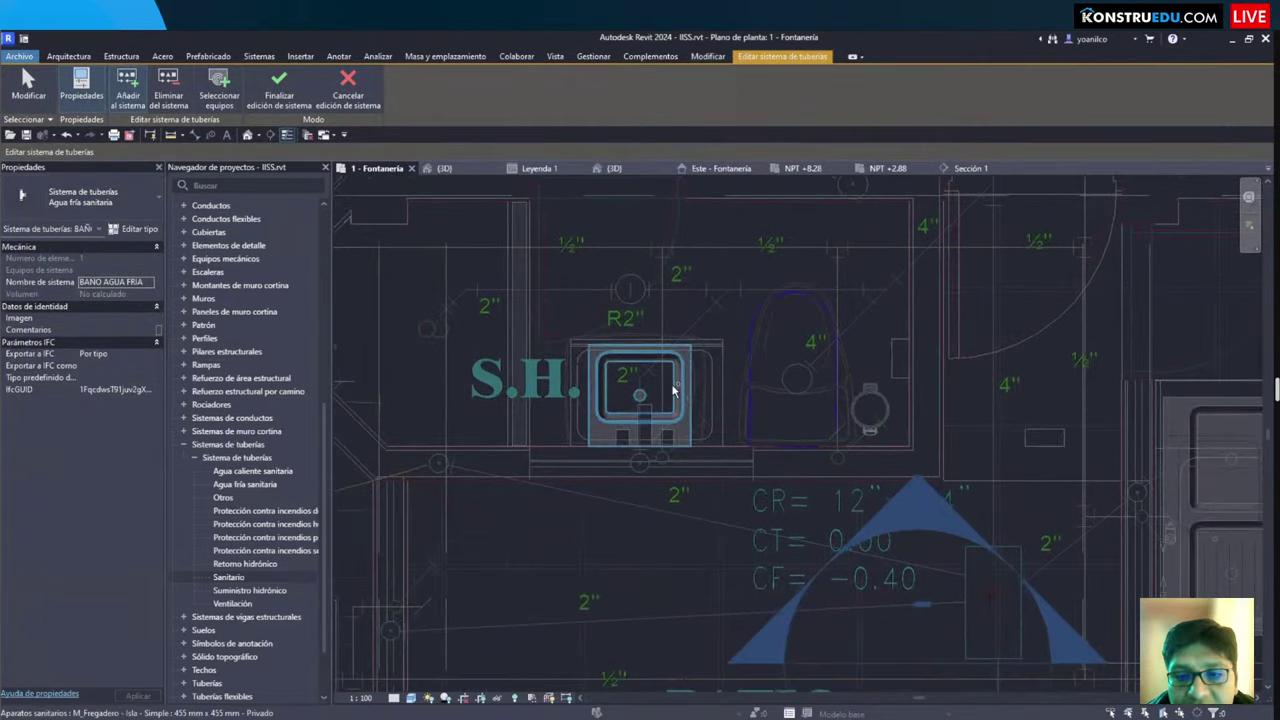
{"action": "left_click", "coordinate": [130, 95]}
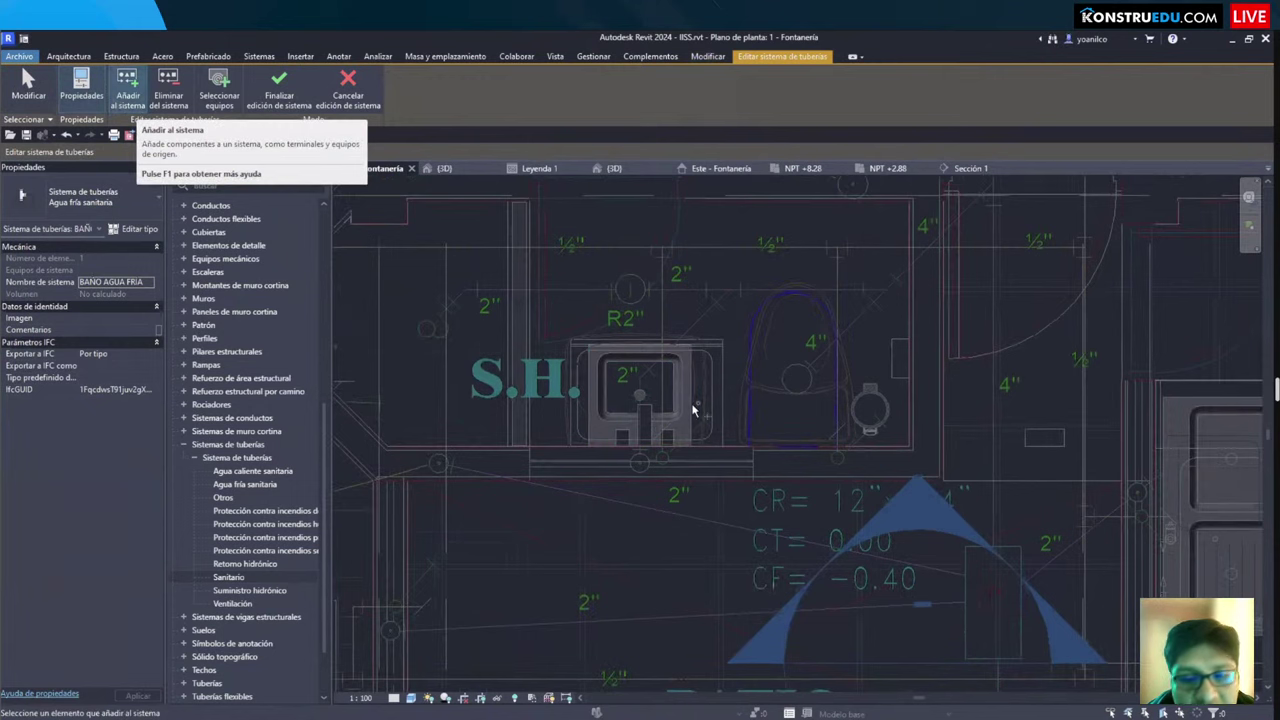
{"action": "left_click", "coordinate": [685, 408]}
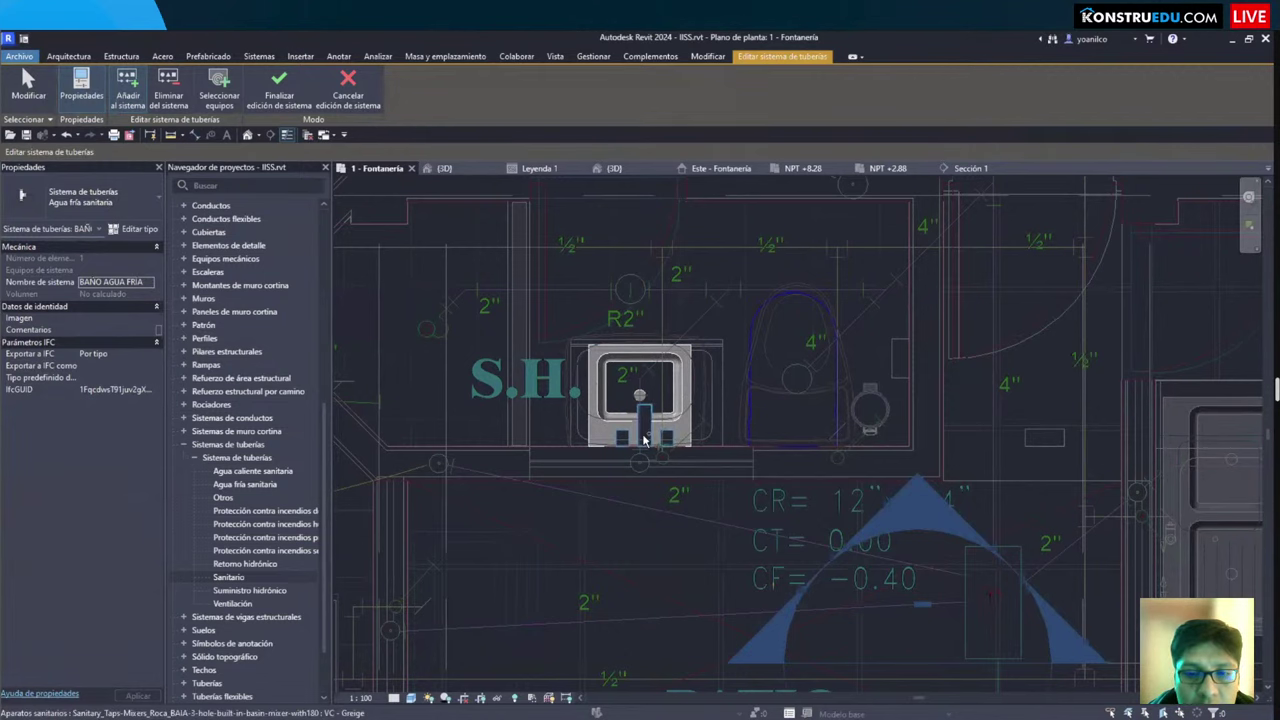
Step: Finish editing BAÑO AGUA FRÍA and orbit the toilet and sink in the isolated {3D} view
{"action": "left_click", "coordinate": [279, 88]}
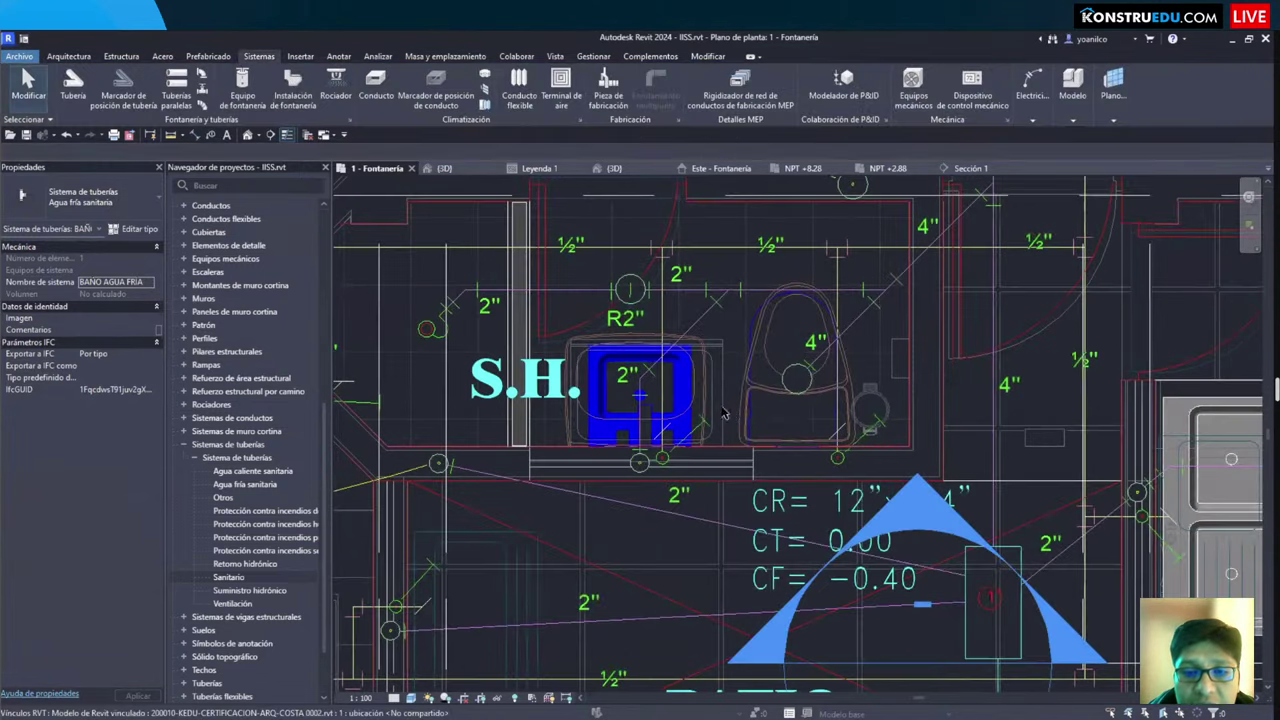
{"action": "key", "text": "Escape"}
{"action": "scroll", "coordinate": [752, 407], "scroll_direction": "down", "scroll_amount": 4}
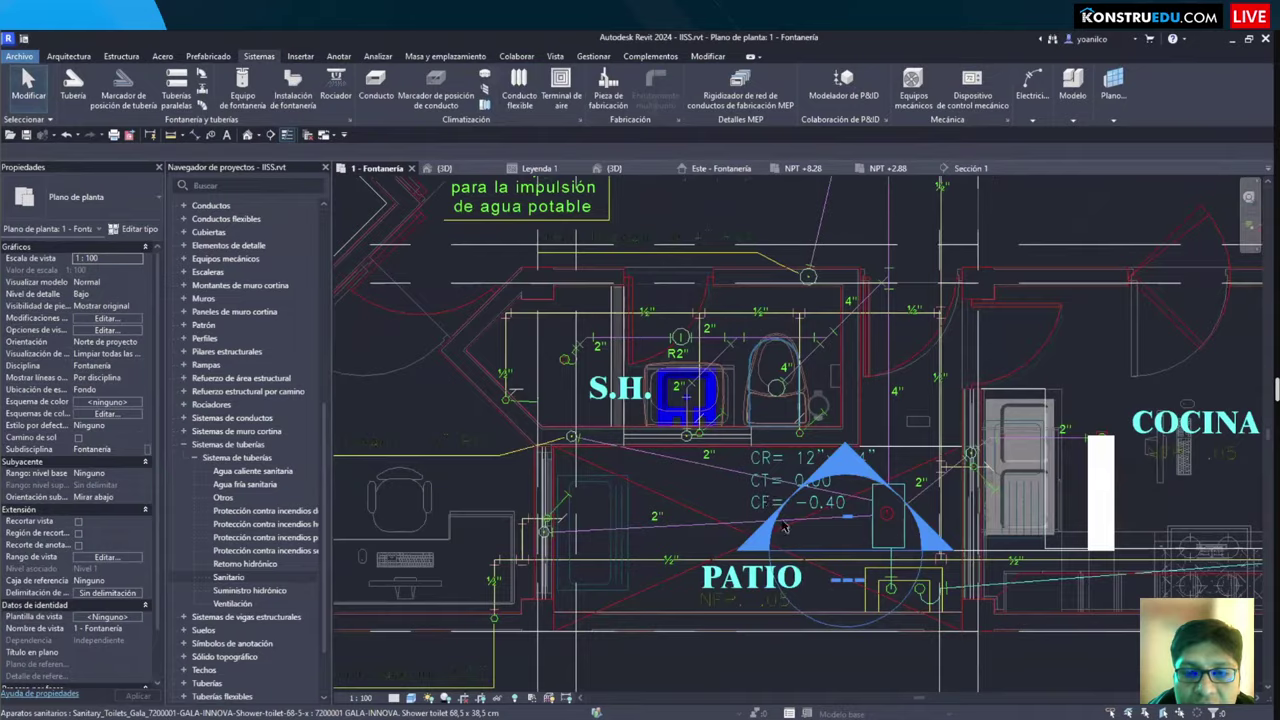
{"action": "key", "text": "ctrl+Tab"}
{"action": "middle_click_drag", "start_coordinate": [827, 538], "coordinate": [682, 345], "text": "shift"}
{"action": "left_click", "coordinate": [688, 345]}
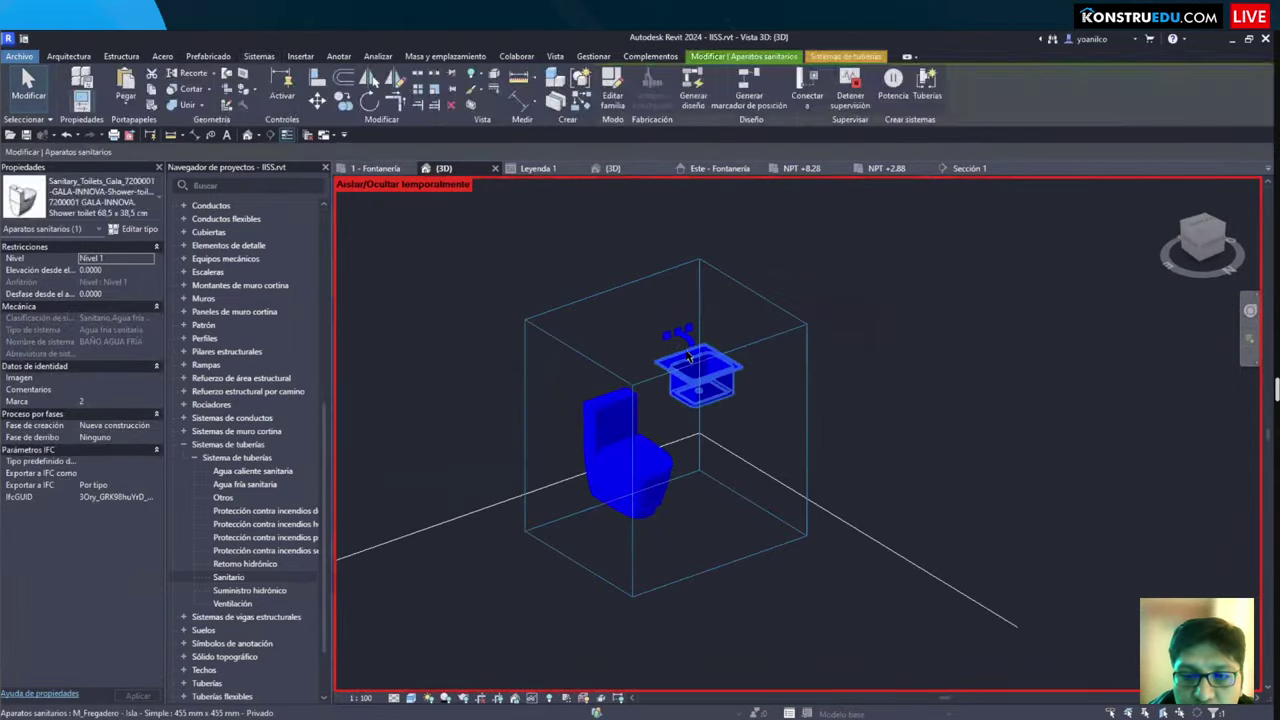
{"action": "key", "text": "Escape"}
{"action": "scroll", "coordinate": [680, 335], "scroll_direction": "up", "scroll_amount": 3}
{"action": "left_click", "coordinate": [678, 332]}
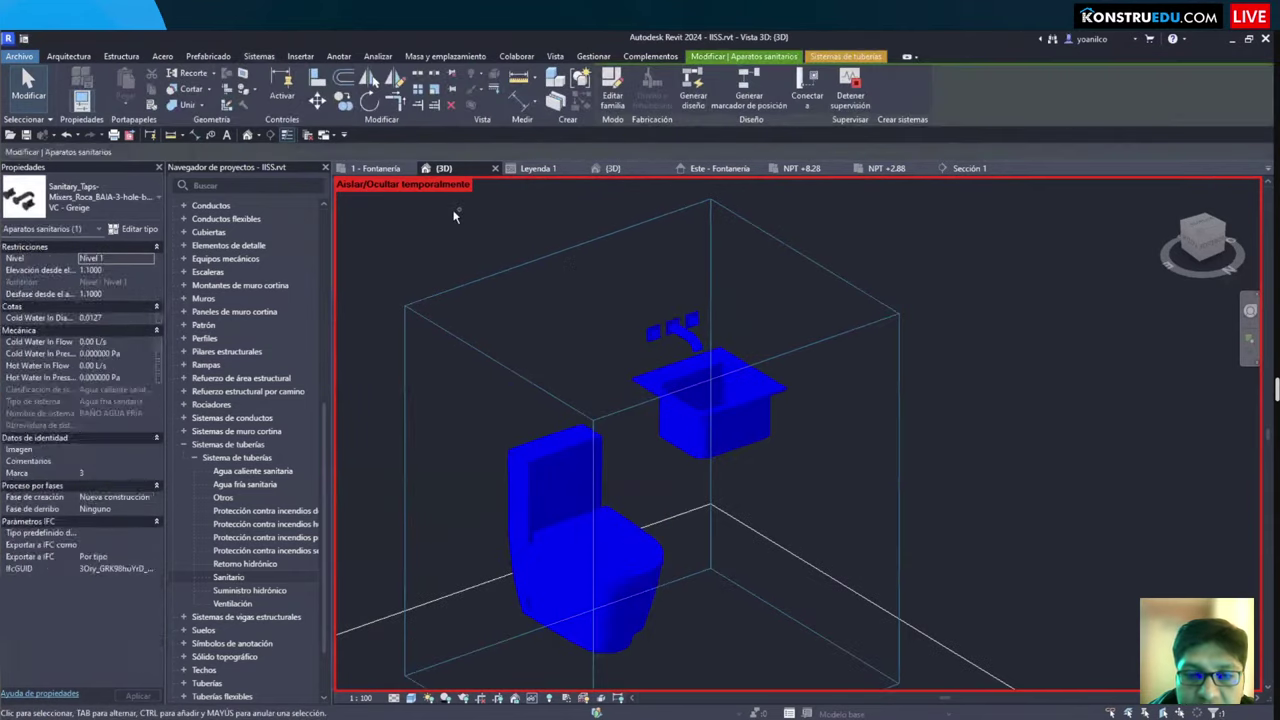
{"action": "key", "text": "Escape"}
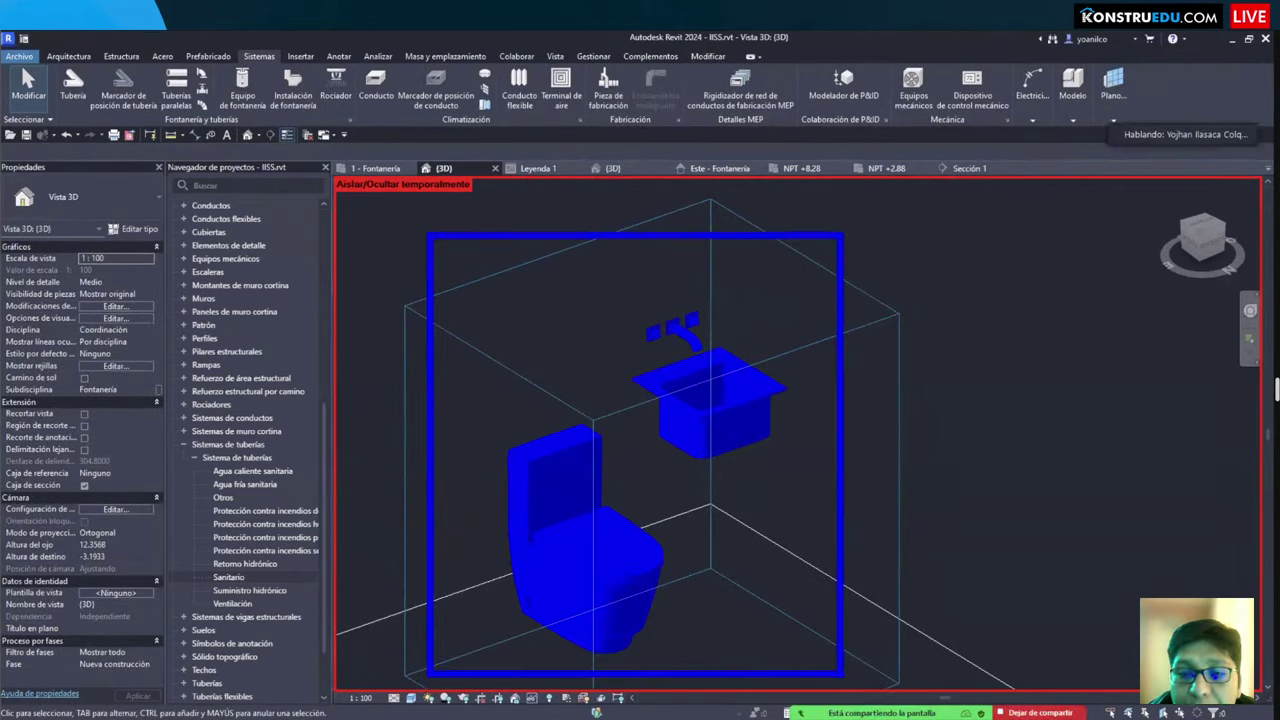
{"action": "scroll", "coordinate": [840, 590], "scroll_direction": "down", "scroll_amount": 3}
{"action": "middle_click_drag", "start_coordinate": [820, 551], "coordinate": [885, 590], "text": "shift"}
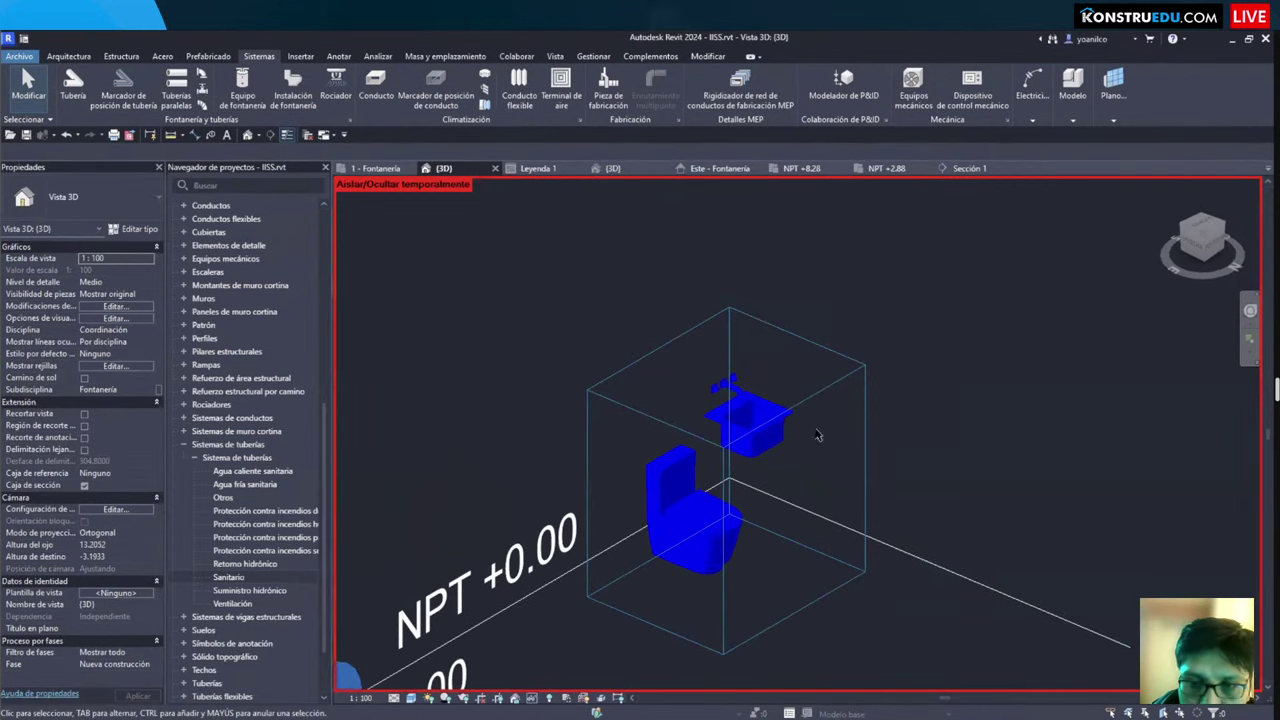
Step: Give Agua fría sanitaria blue Center lines of weight 2 and confirm its TUBERÍA DE AGUA FRÍA material
{"action": "double_click", "coordinate": [245, 484]}
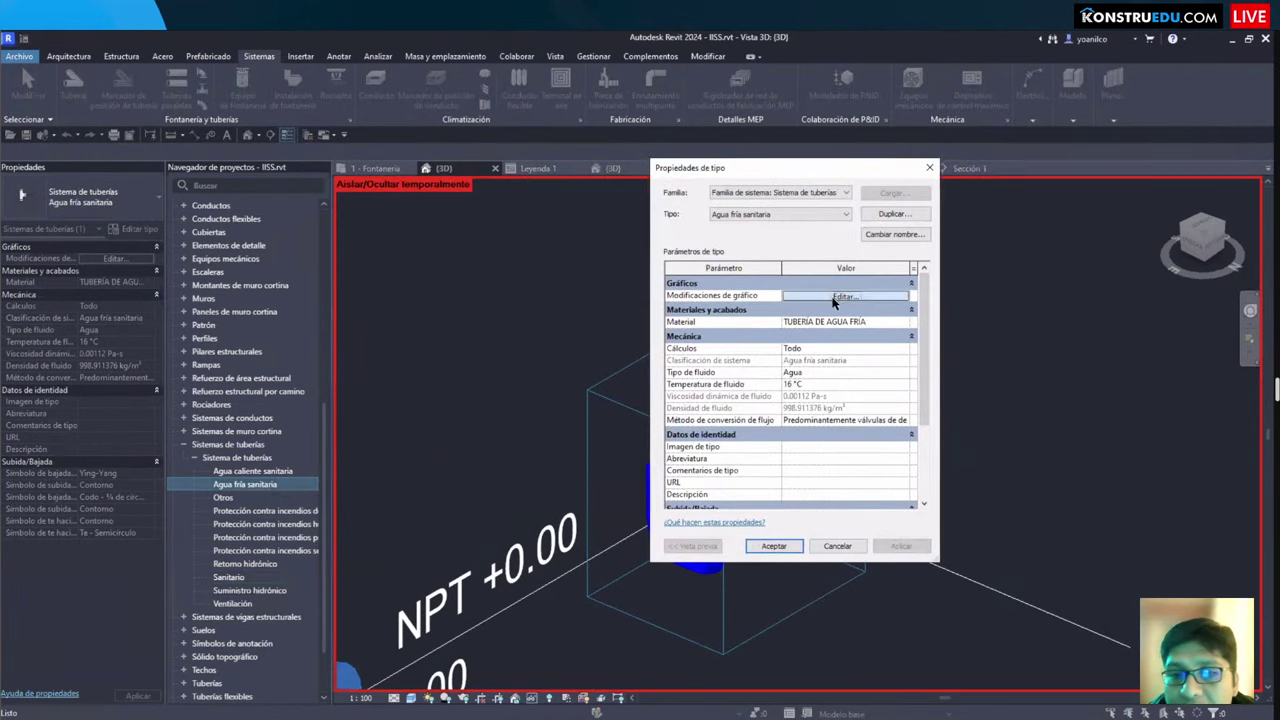
{"action": "left_click", "coordinate": [845, 296]}
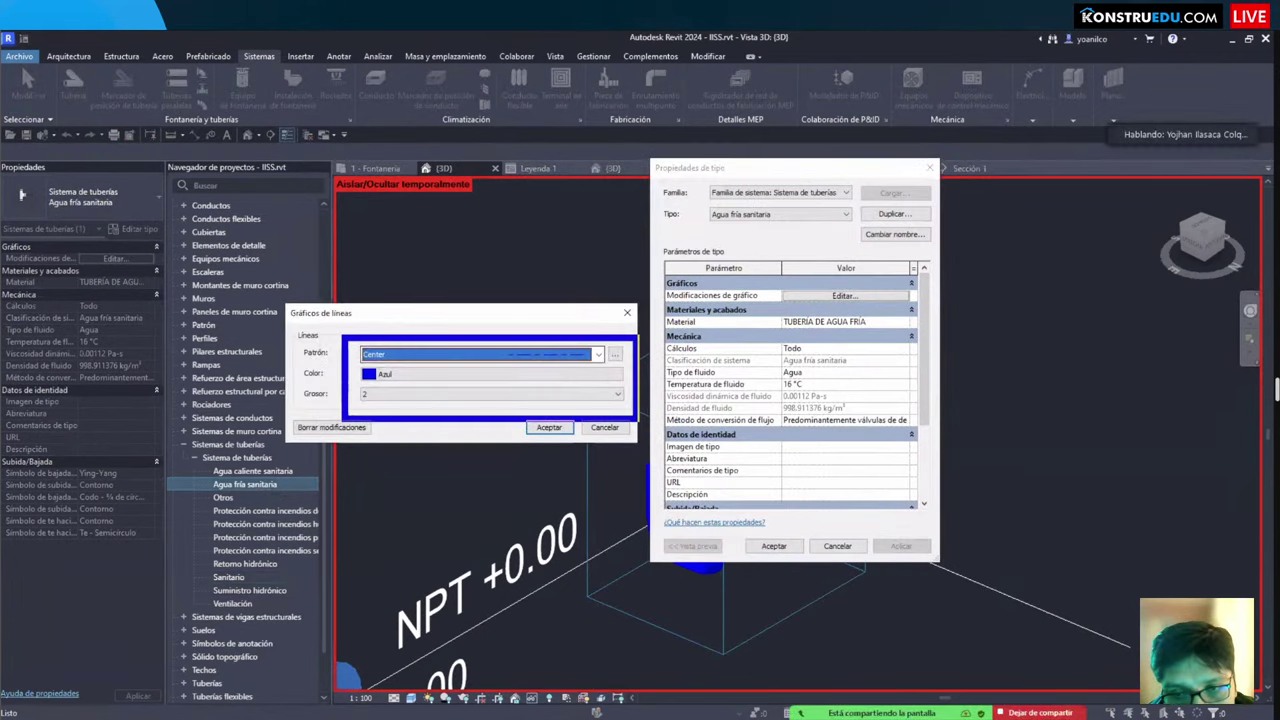
{"action": "key", "text": "Return"}
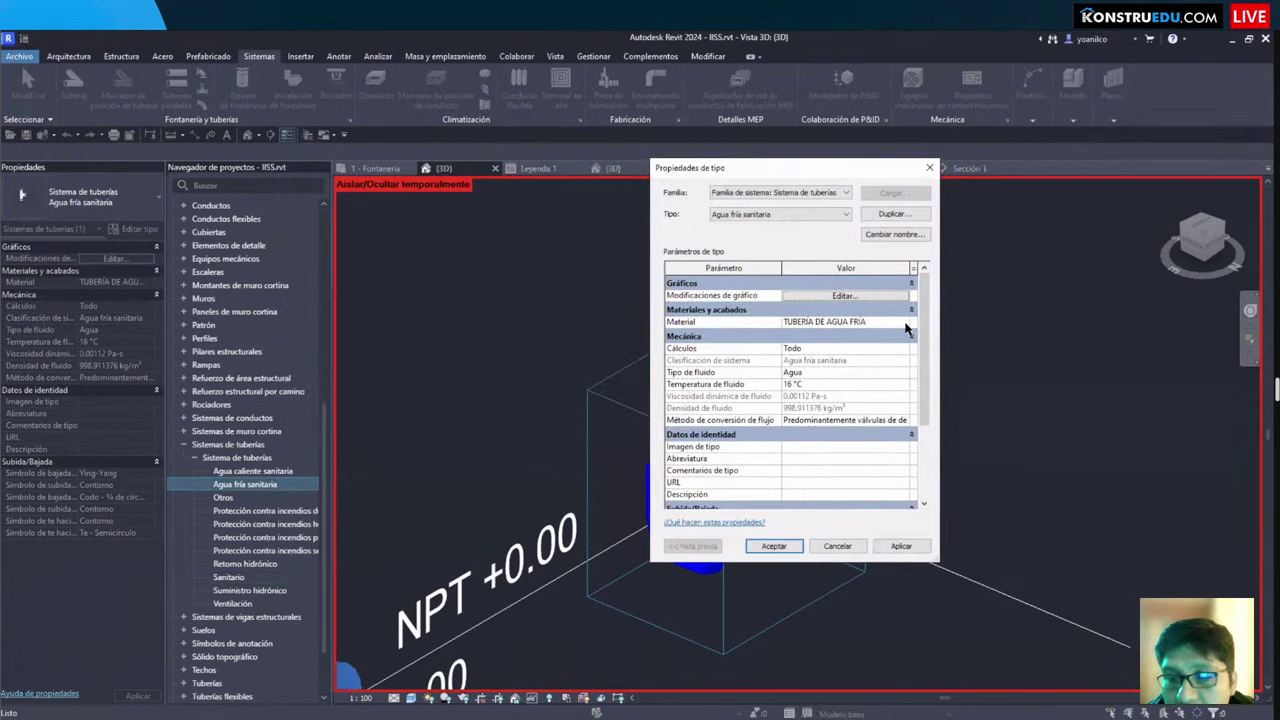
{"action": "left_click", "coordinate": [908, 322]}
{"action": "left_click", "coordinate": [906, 322]}
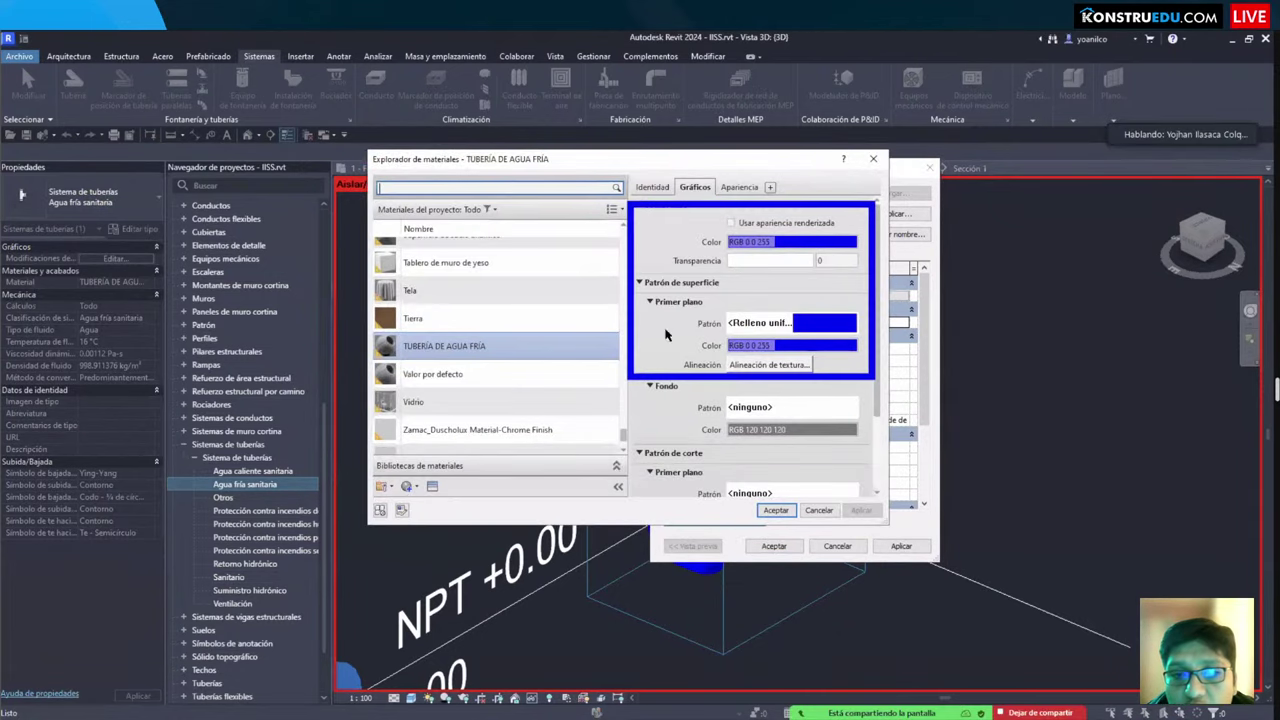
{"action": "left_click", "coordinate": [776, 510]}
{"action": "left_click", "coordinate": [774, 546]}
Step: Orbit the fixtures in 3D, check the sink's properties, then return to 1 - Fontanería
{"action": "left_click", "coordinate": [448, 332]}
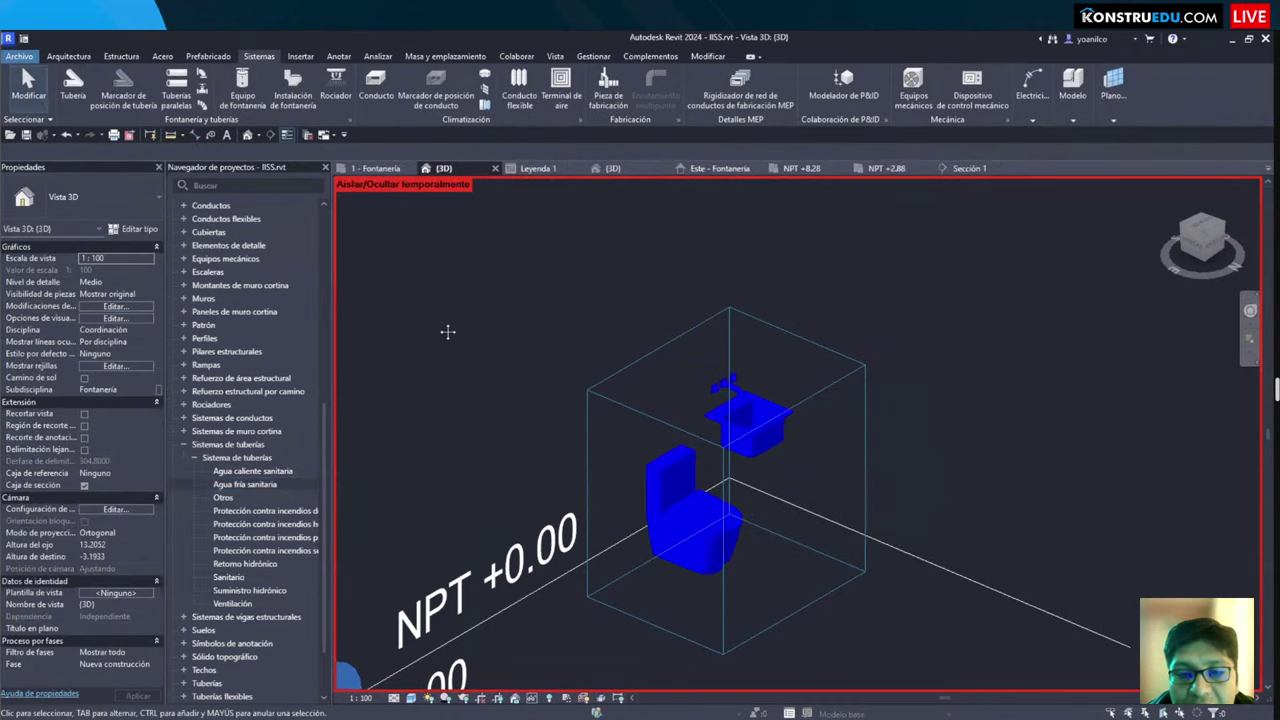
{"action": "middle_click_drag", "start_coordinate": [448, 332], "coordinate": [677, 507], "text": "shift"}
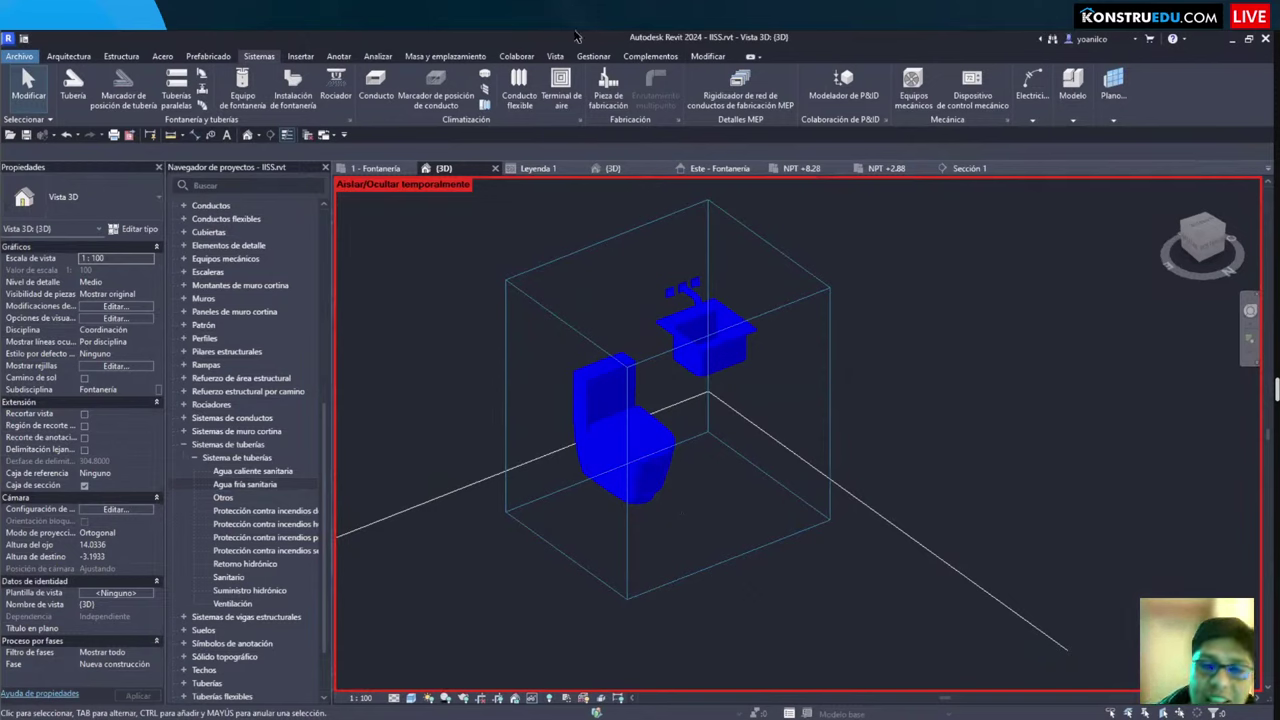
{"action": "scroll", "coordinate": [971, 443], "scroll_direction": "down", "scroll_amount": 2}
{"action": "mouse_move", "coordinate": [971, 443]}
{"action": "middle_mouse_down", "text": "shift"}
{"action": "mouse_move", "coordinate": [966, 457]}
{"action": "mouse_move", "coordinate": [866, 440]}
{"action": "mouse_move", "coordinate": [809, 486]}
{"action": "mouse_move", "coordinate": [791, 443]}
{"action": "mouse_move", "coordinate": [737, 429]}
{"action": "mouse_move", "coordinate": [726, 490]}
{"action": "mouse_move", "coordinate": [783, 437]}
{"action": "mouse_move", "coordinate": [750, 440]}
{"action": "mouse_move", "coordinate": [742, 320]}
{"action": "mouse_move", "coordinate": [720, 305]}
{"action": "middle_mouse_up", "text": "shift"}
{"action": "scroll", "coordinate": [866, 440], "scroll_direction": "up", "scroll_amount": 2}
{"action": "left_click", "coordinate": [720, 305]}
{"action": "left_click", "coordinate": [775, 359]}
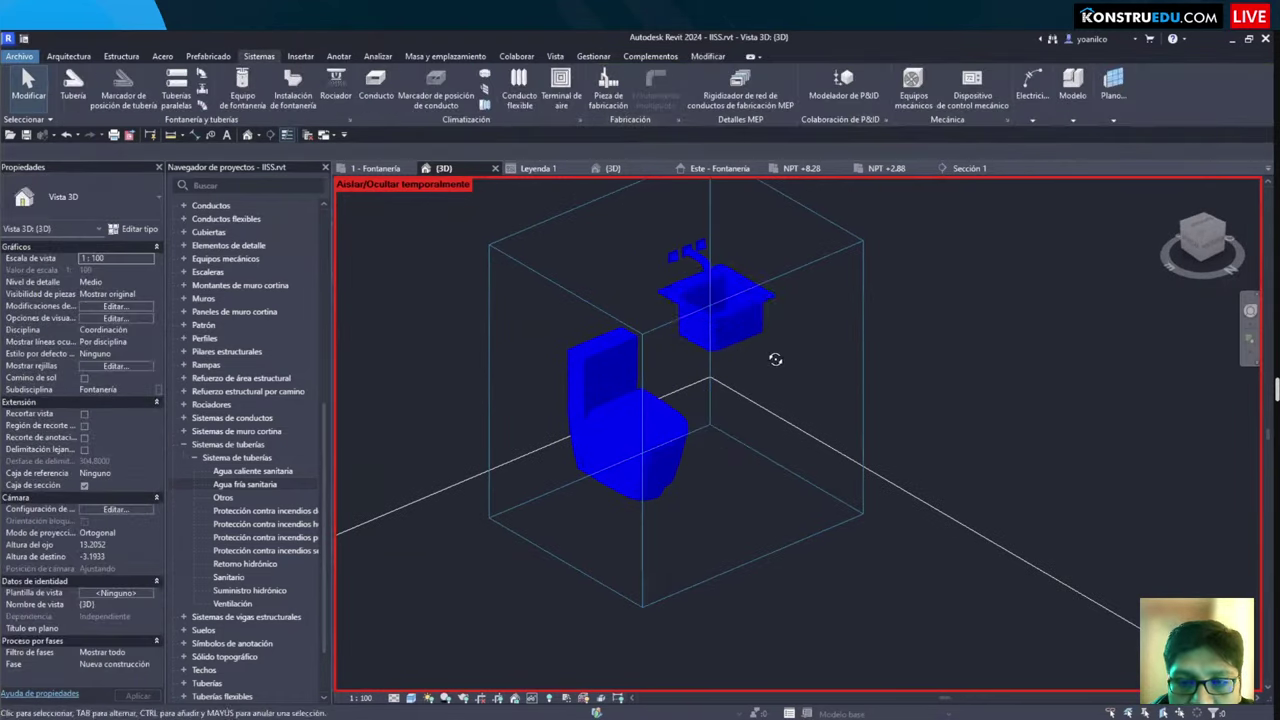
{"action": "middle_click_drag", "start_coordinate": [775, 359], "coordinate": [559, 253], "text": "shift"}
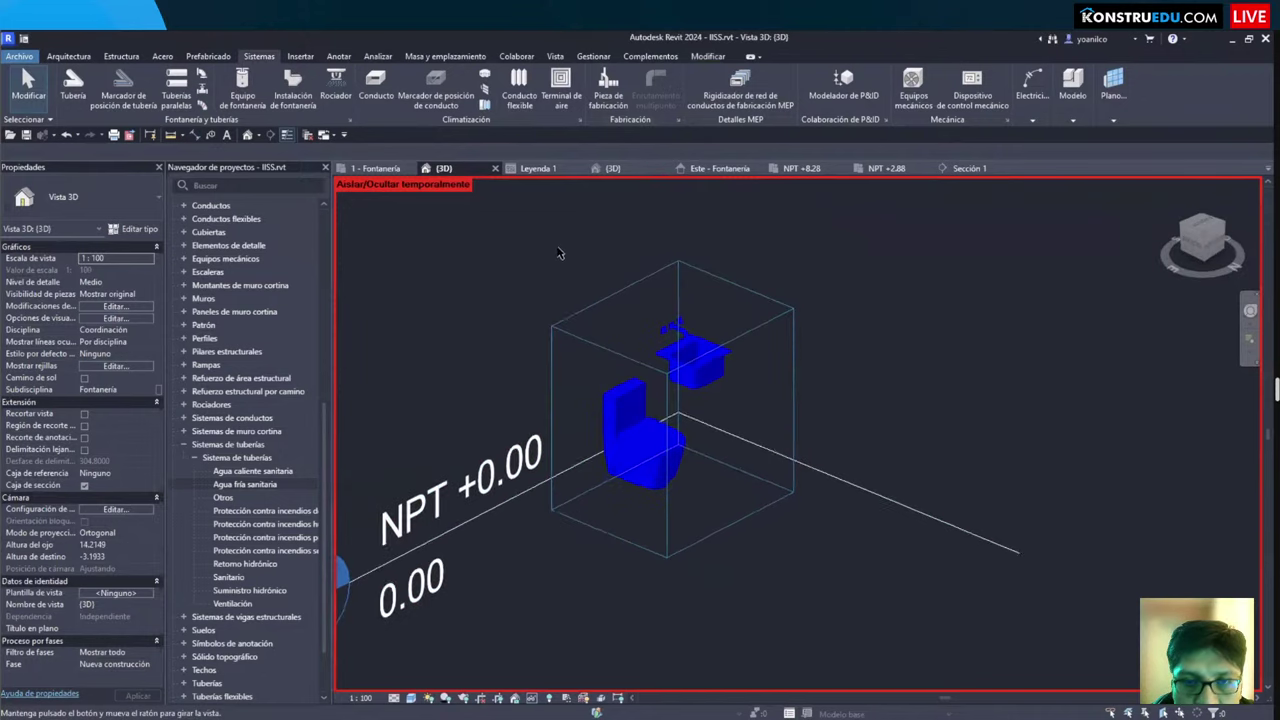
{"action": "key", "text": "ctrl+Tab"}
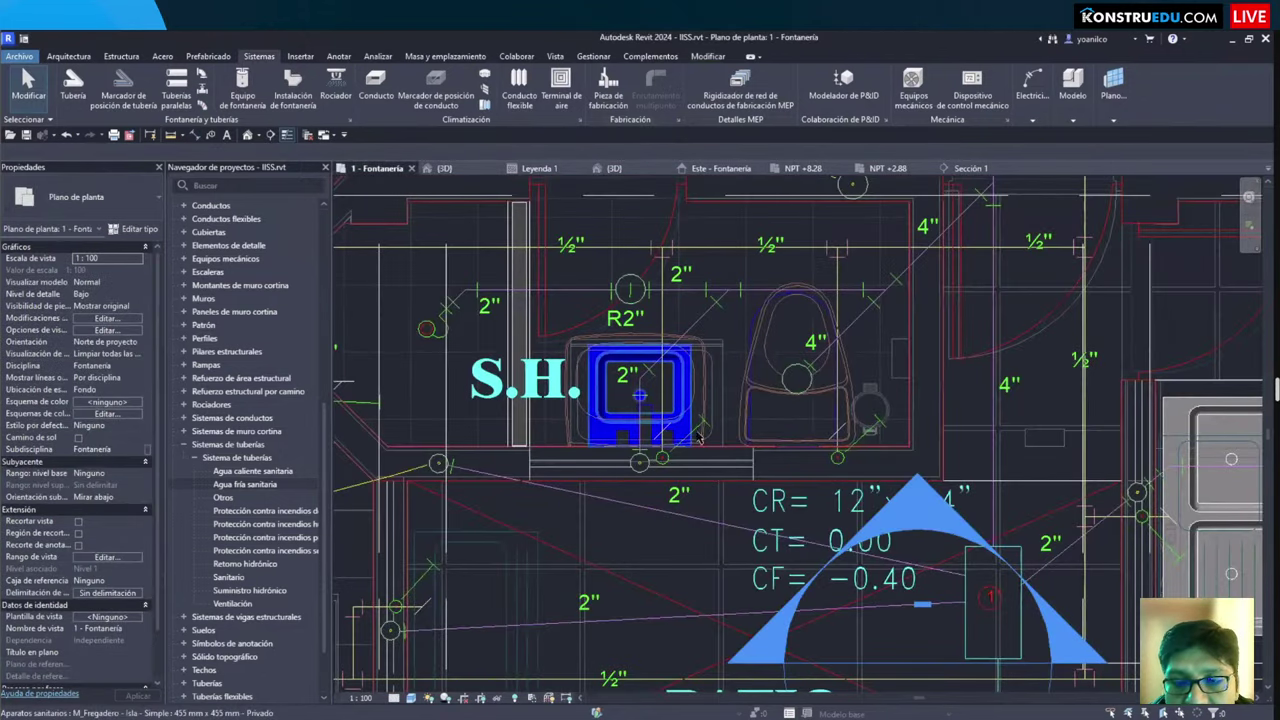
{"action": "left_click", "coordinate": [685, 431]}
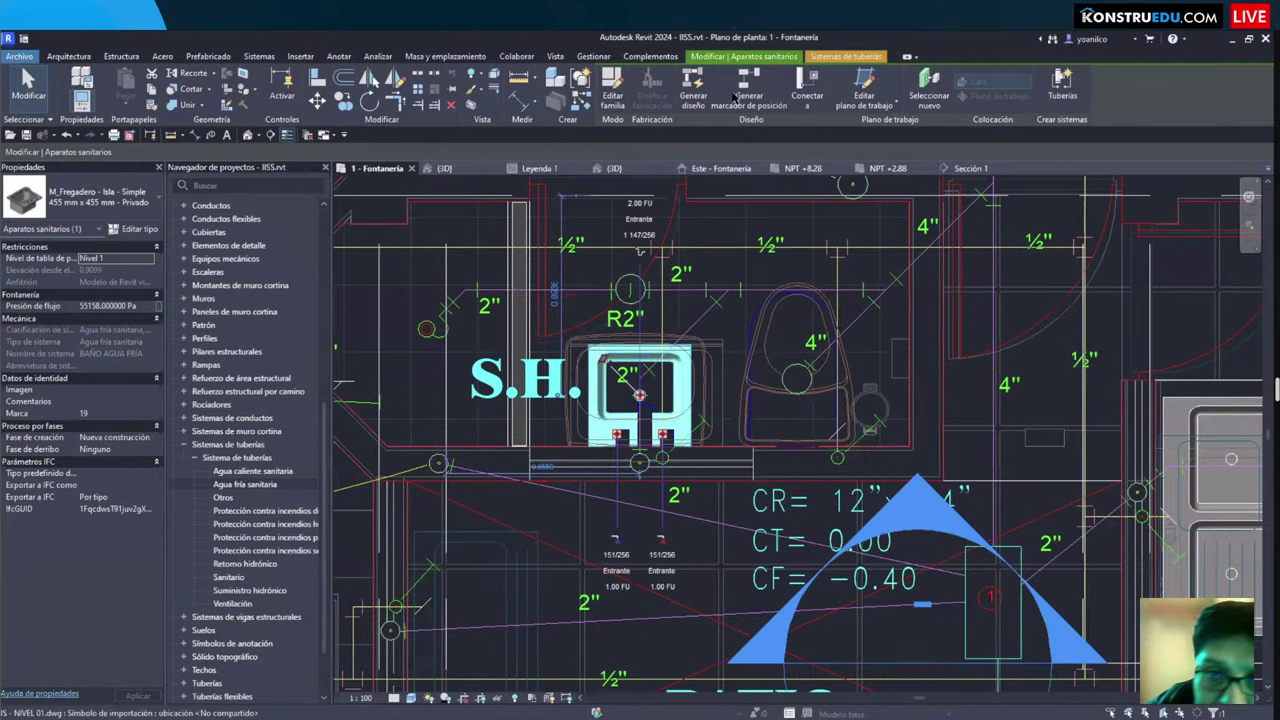
{"action": "key", "text": "Escape"}
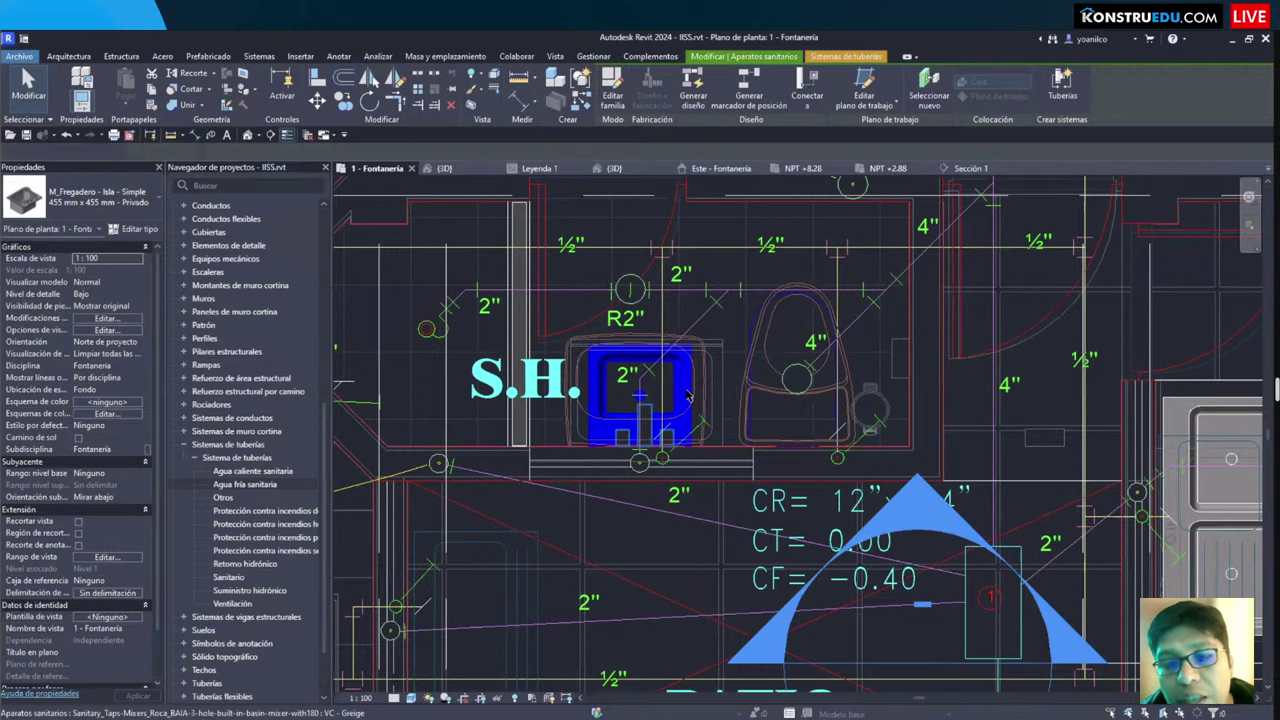
{"action": "left_click", "coordinate": [688, 397]}
{"action": "key", "text": "Escape"}
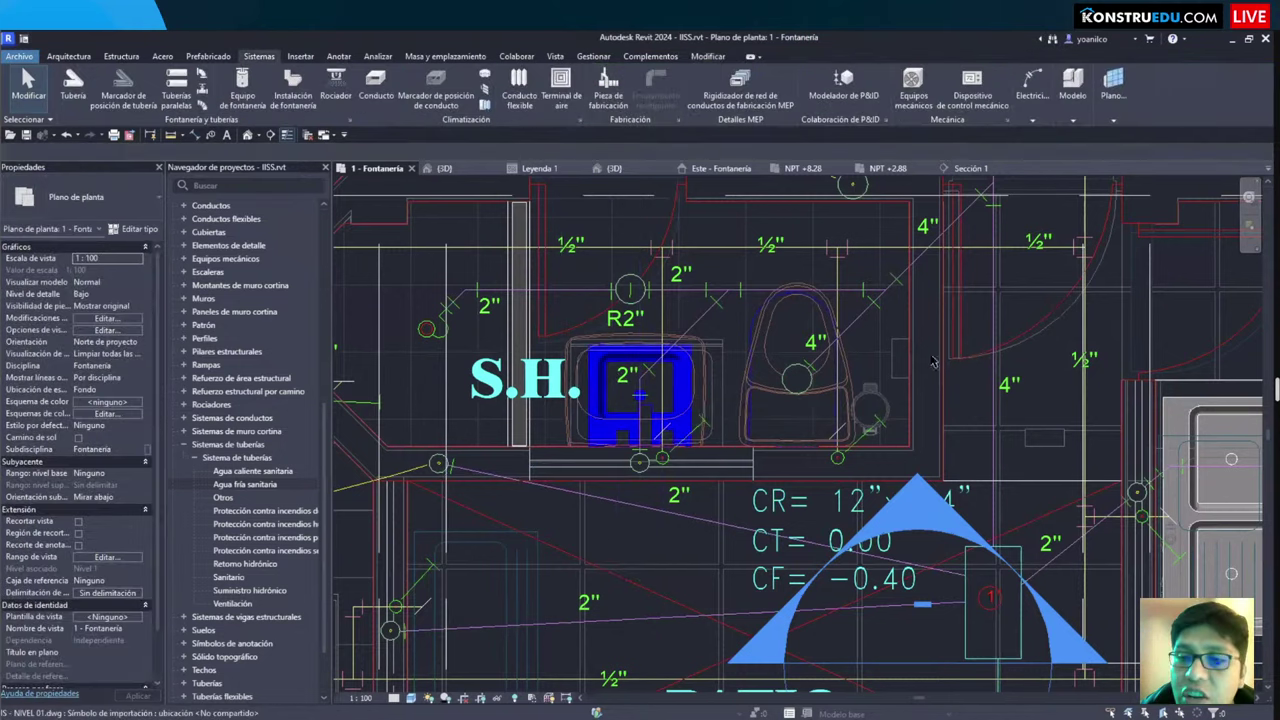
Step: Review the toilet and sink under Agua fría sanitaria in the System Browser
{"action": "right_click", "coordinate": [968, 338]}
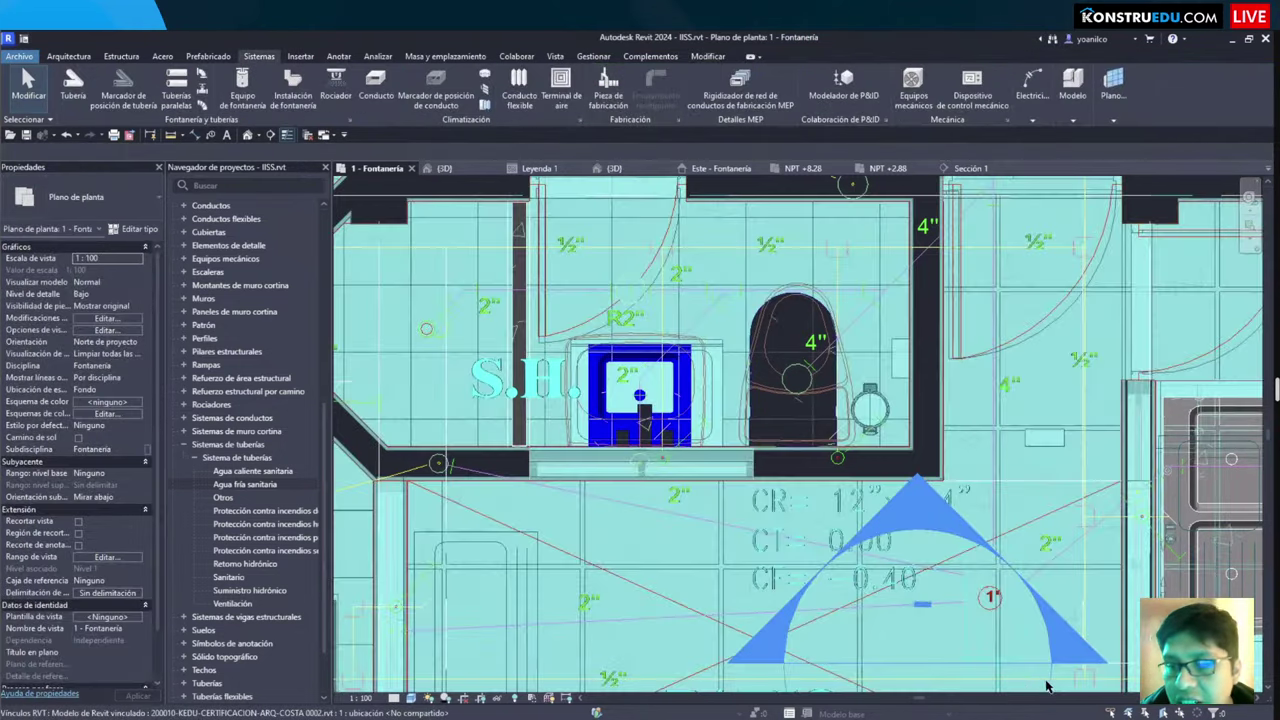
{"action": "mouse_move", "coordinate": [1012, 674]}
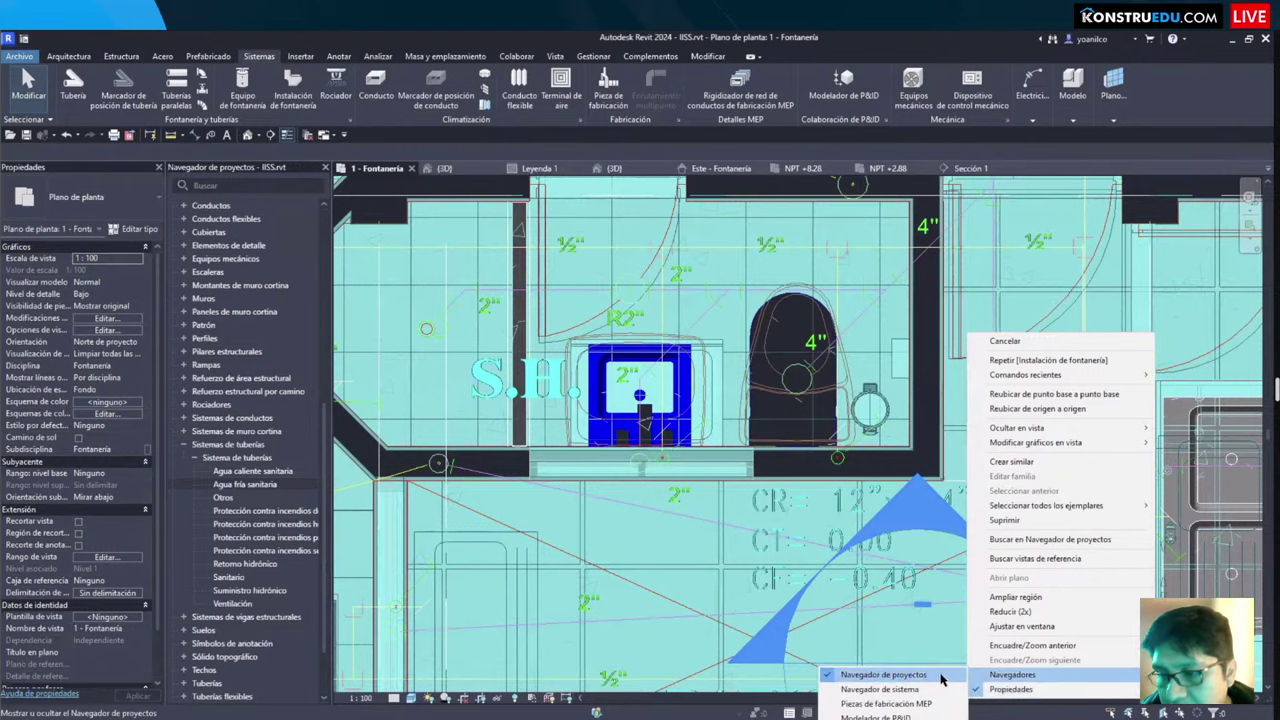
{"action": "left_click", "coordinate": [880, 689]}
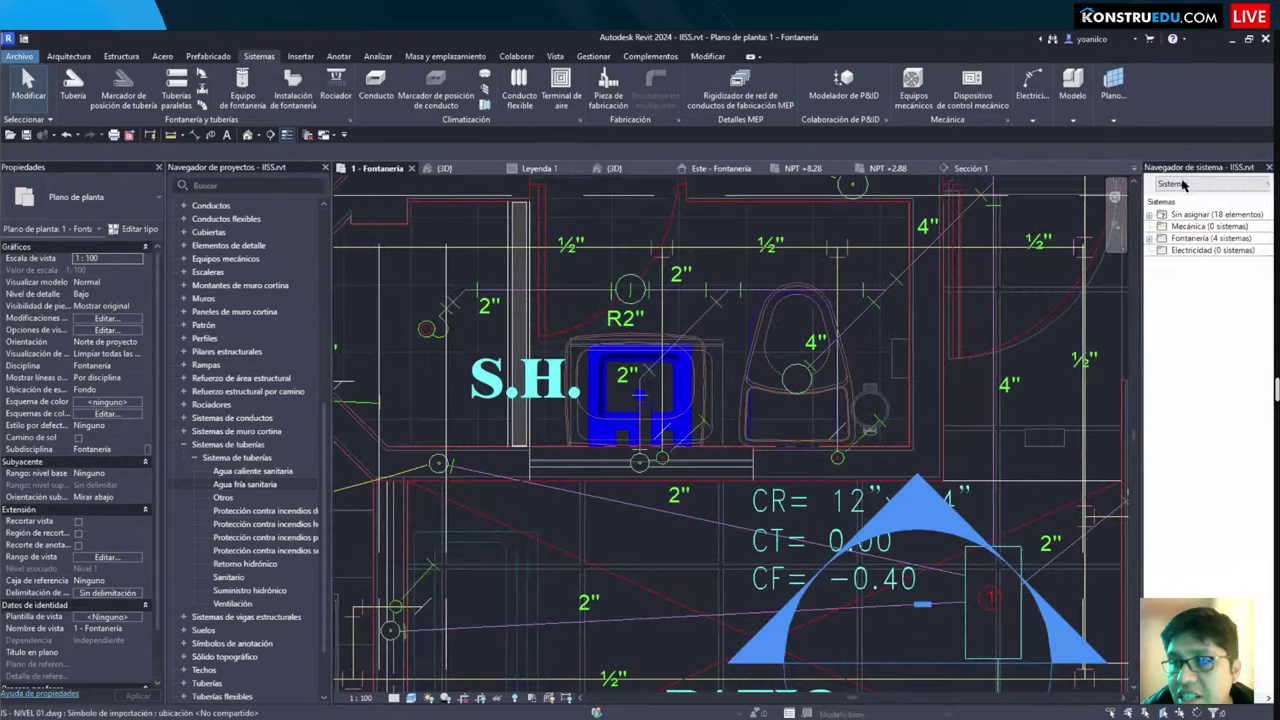
{"action": "left_click", "coordinate": [1160, 216]}
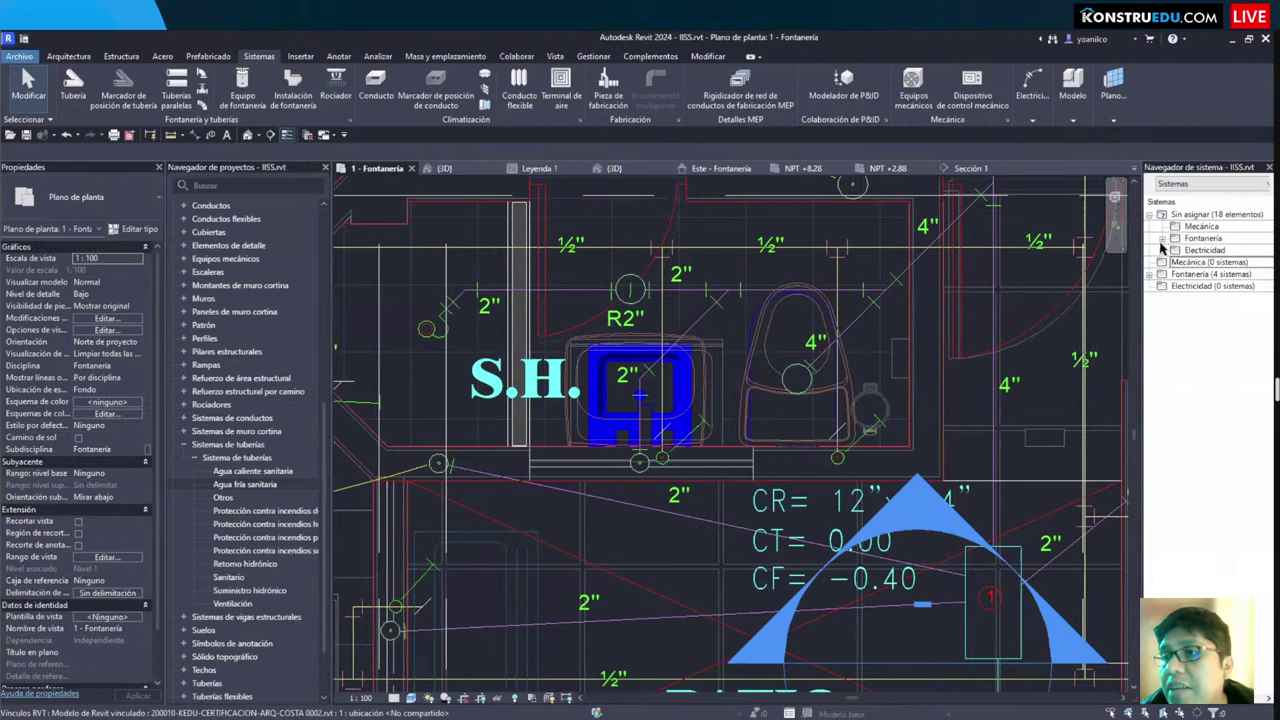
{"action": "left_click", "coordinate": [1162, 239]}
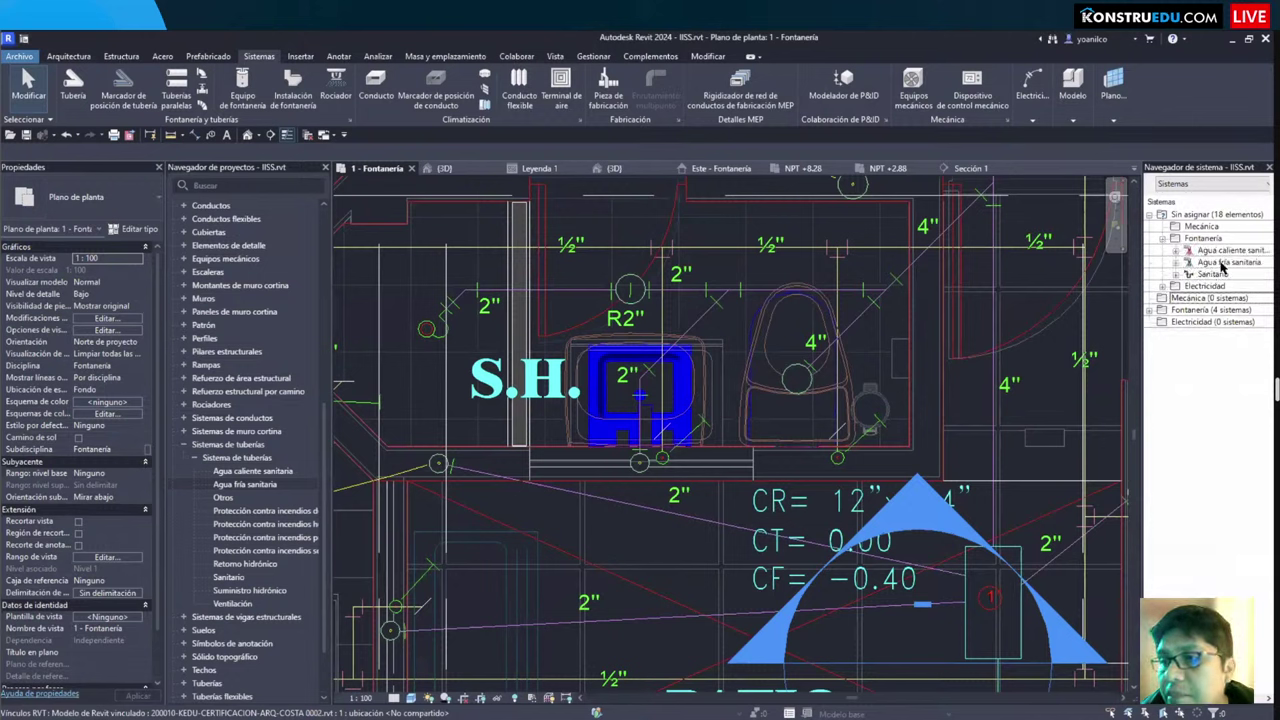
{"action": "left_click", "coordinate": [1176, 262]}
{"action": "left_click", "coordinate": [1220, 311]}
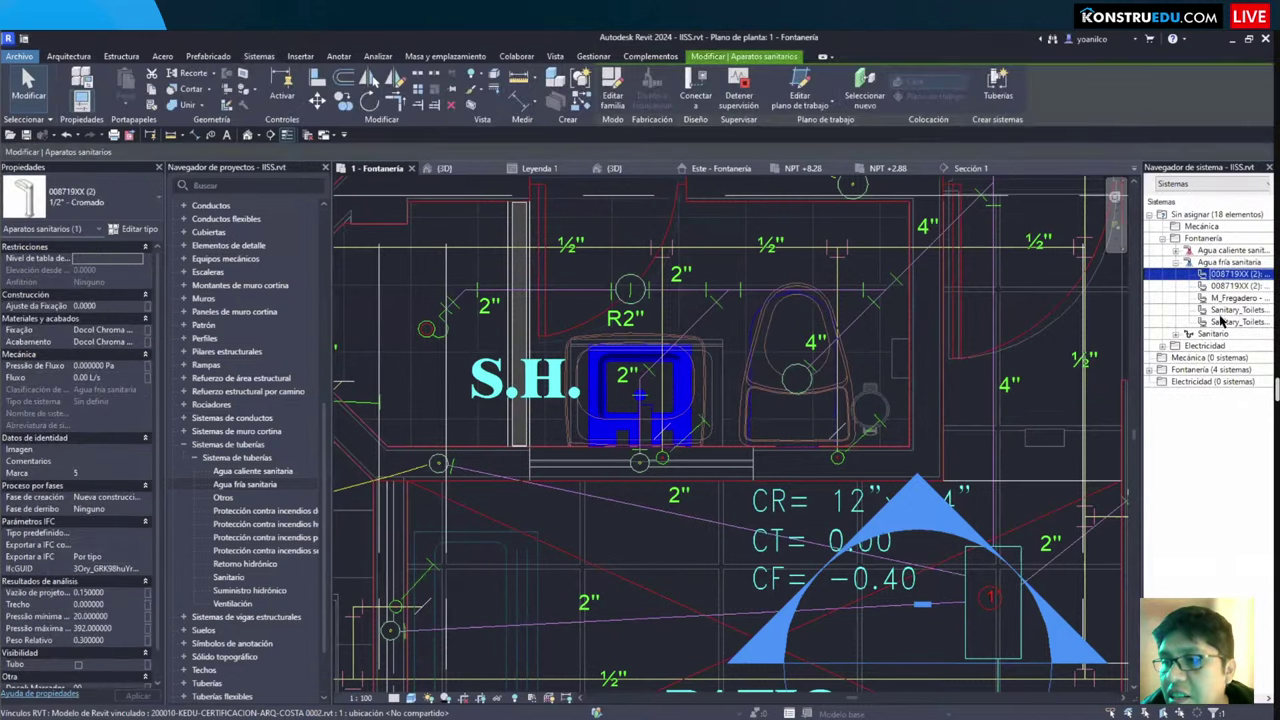
{"action": "key", "text": "Escape"}
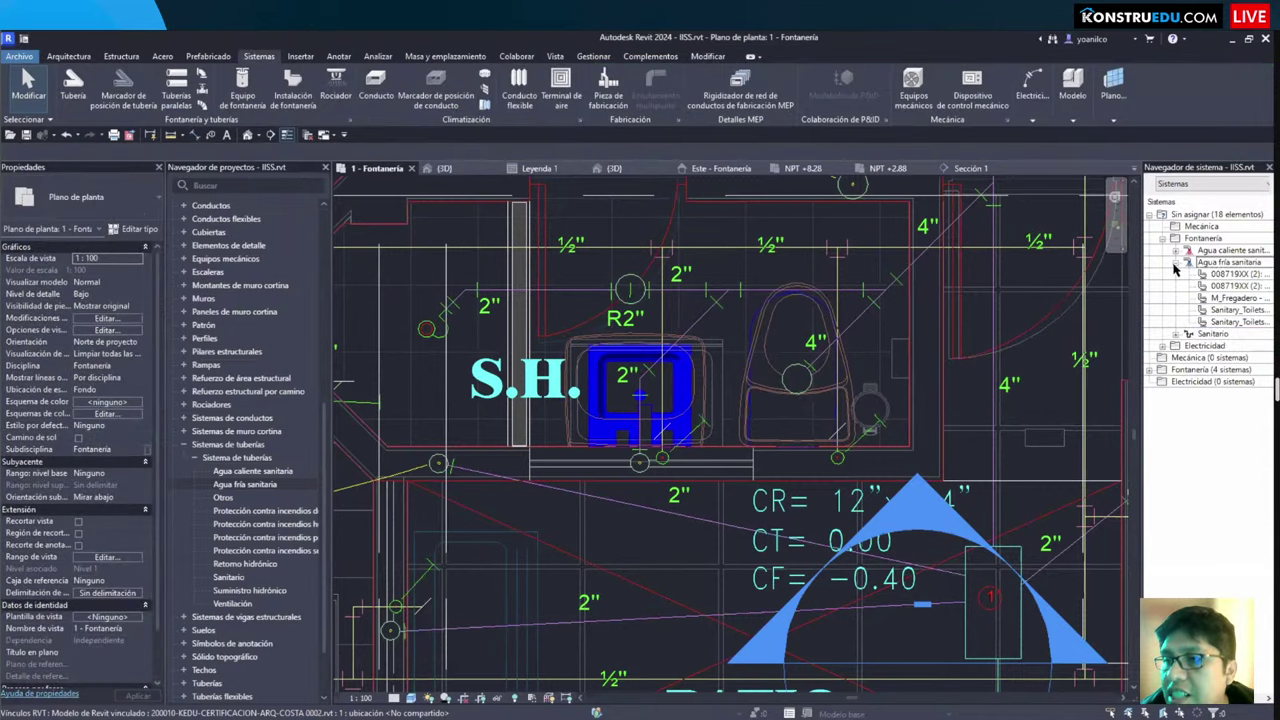
{"action": "left_click", "coordinate": [1176, 262]}
{"action": "left_click", "coordinate": [1174, 185]}
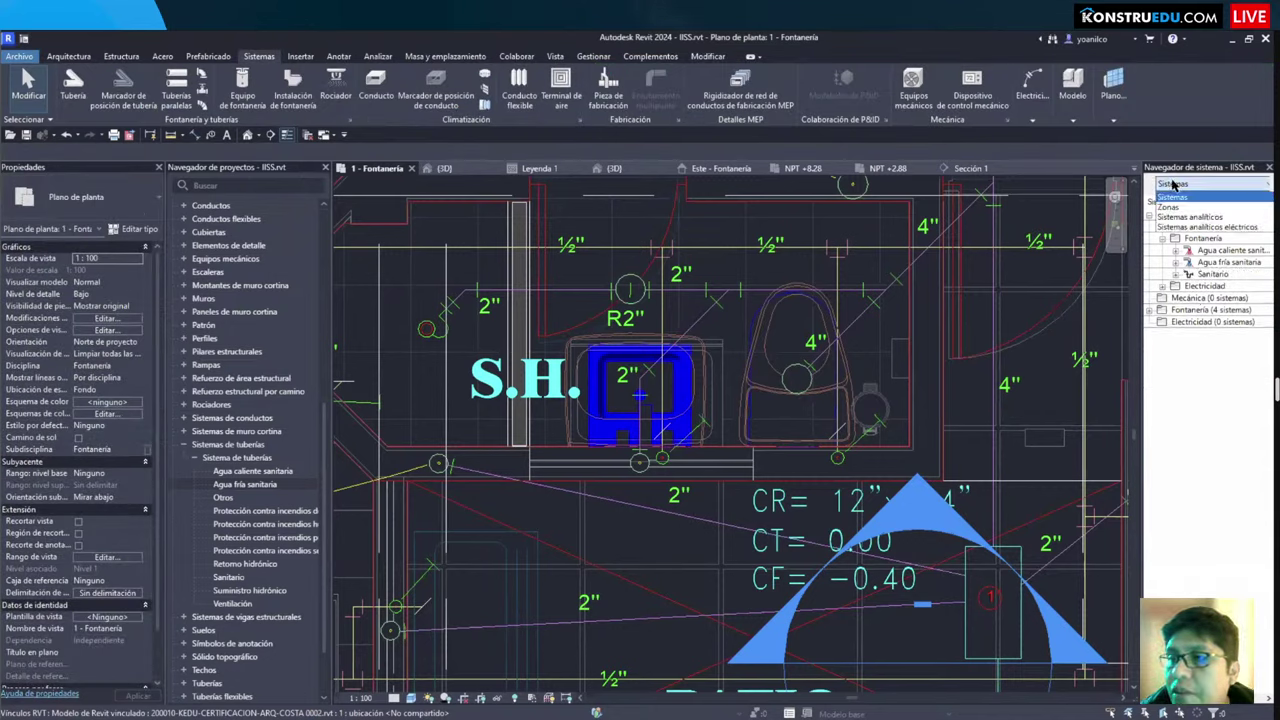
{"action": "left_click", "coordinate": [1172, 197]}
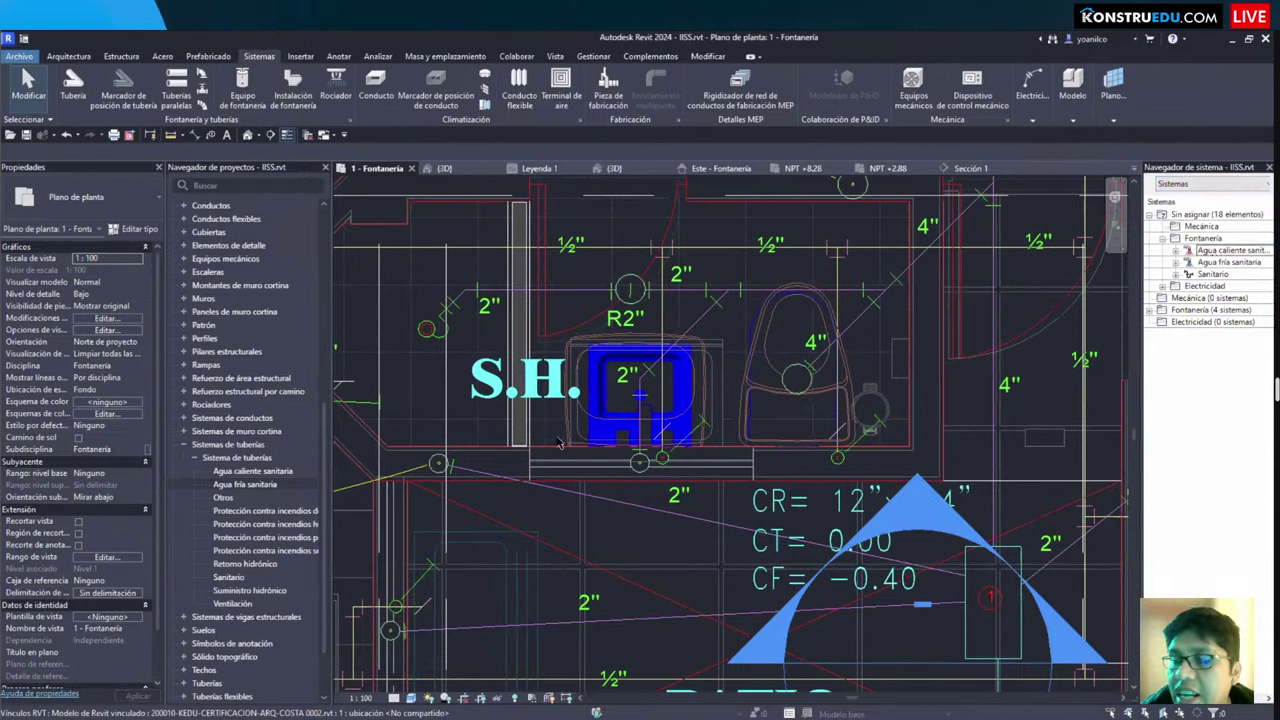
Step: Zoom out and select the sink fixture in the plan
{"action": "left_click", "coordinate": [622, 392]}
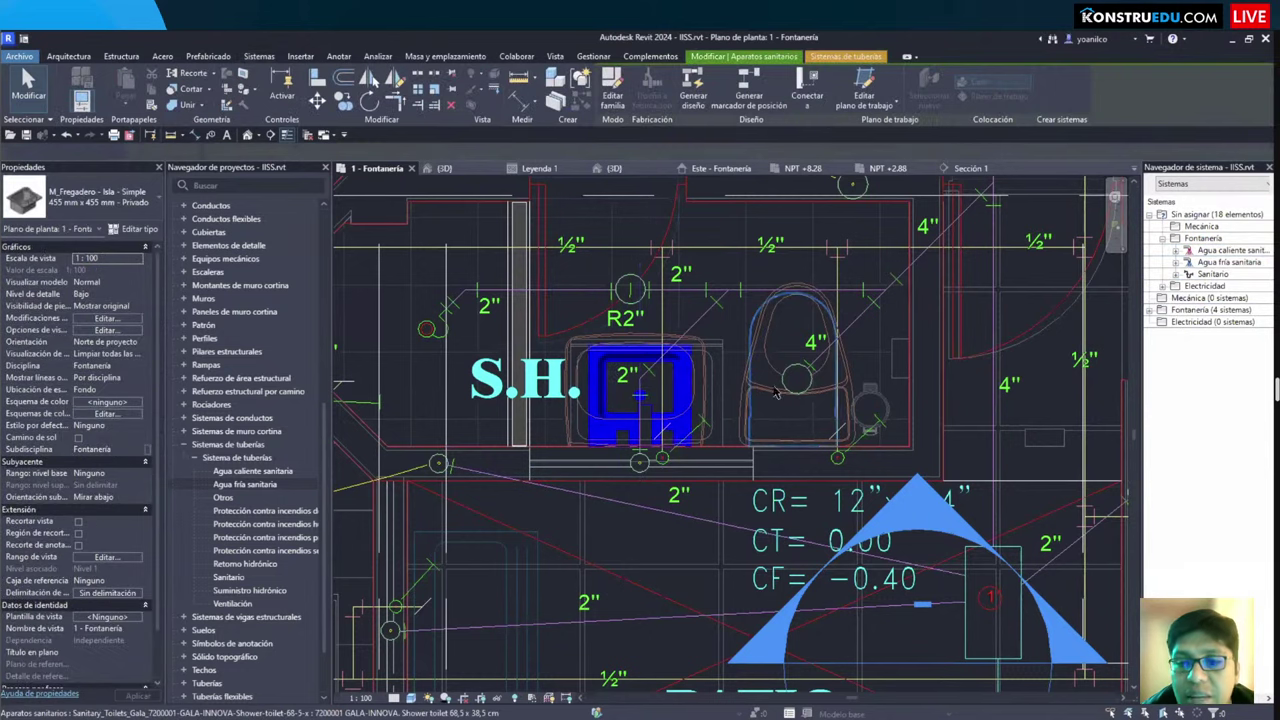
{"action": "left_click", "coordinate": [776, 392]}
{"action": "left_click", "coordinate": [778, 397]}
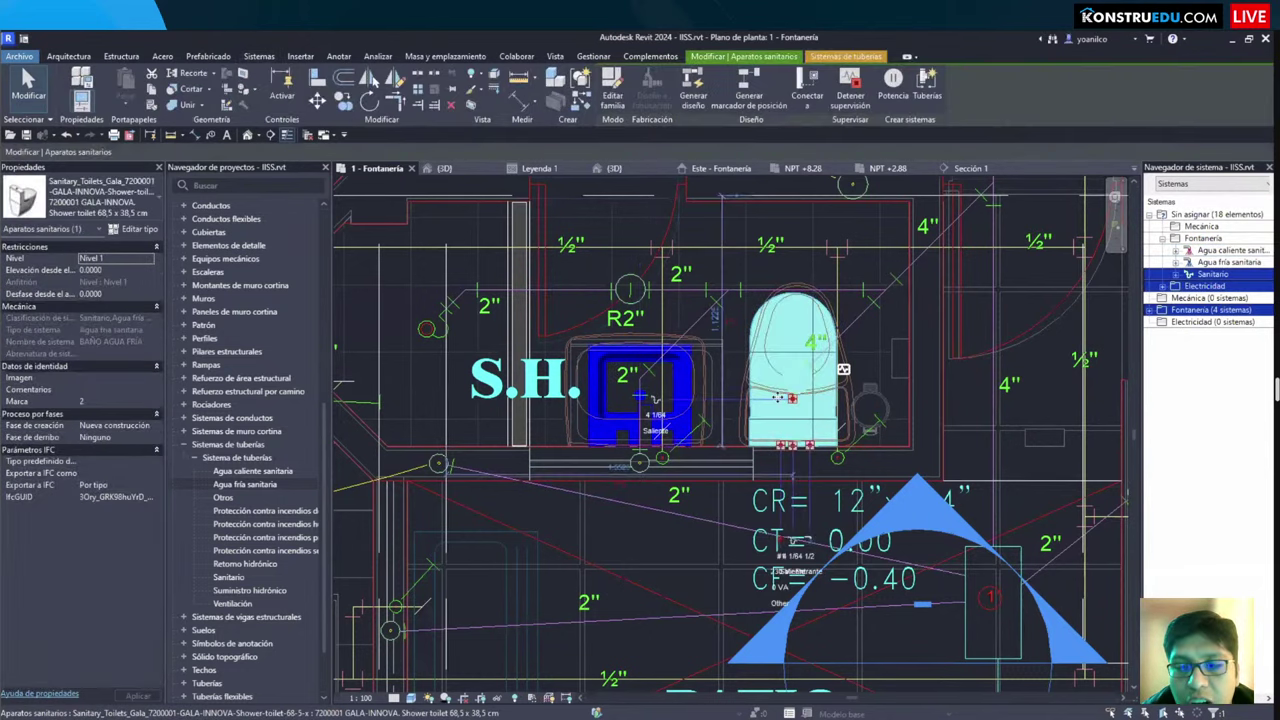
{"action": "key", "text": "Escape"}
{"action": "scroll", "coordinate": [651, 396], "scroll_direction": "down", "scroll_amount": 3}
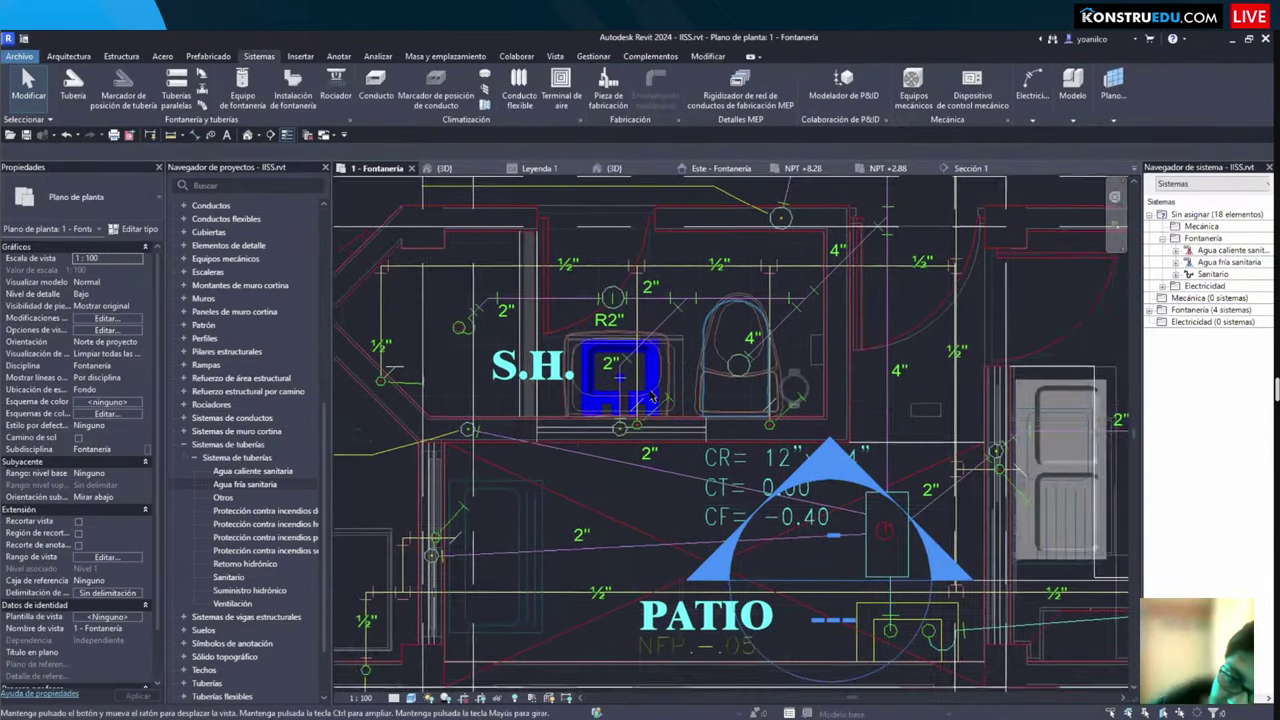
{"action": "left_click", "coordinate": [652, 397]}
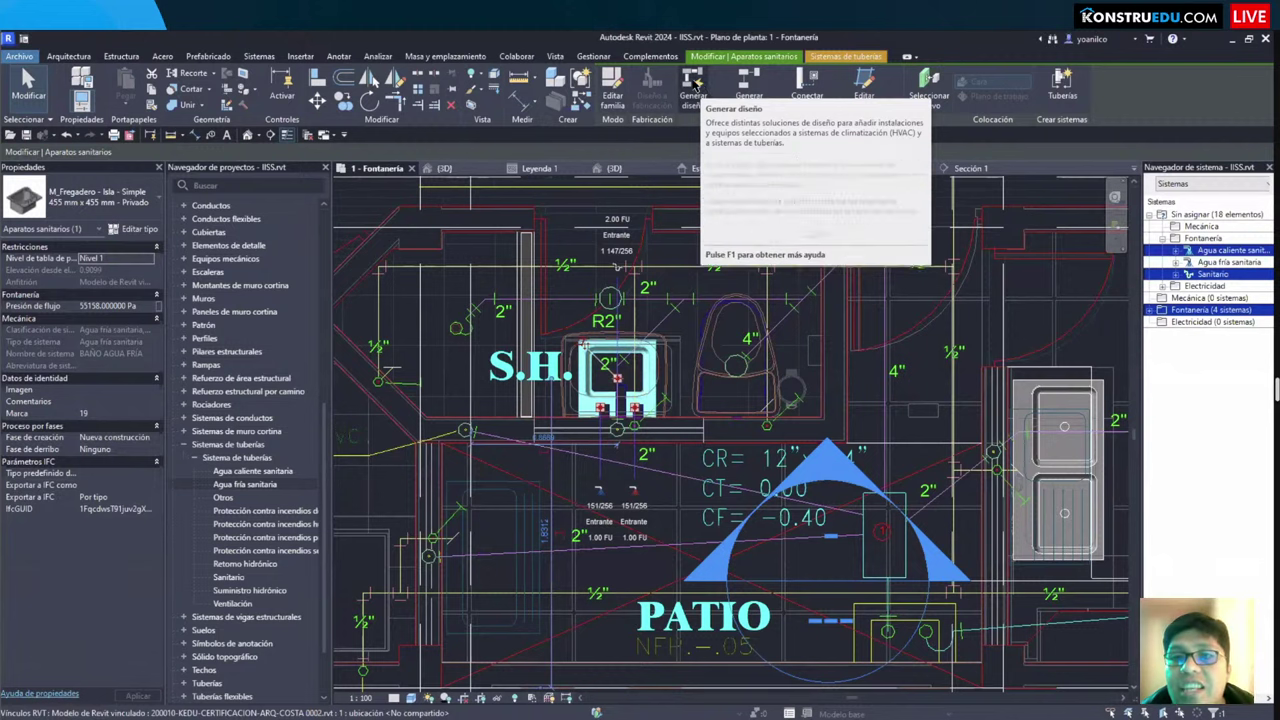
Step: Generate a pipe layout for the sink's system with the Red solution type, zooming to S.H
{"action": "left_click", "coordinate": [693, 84]}
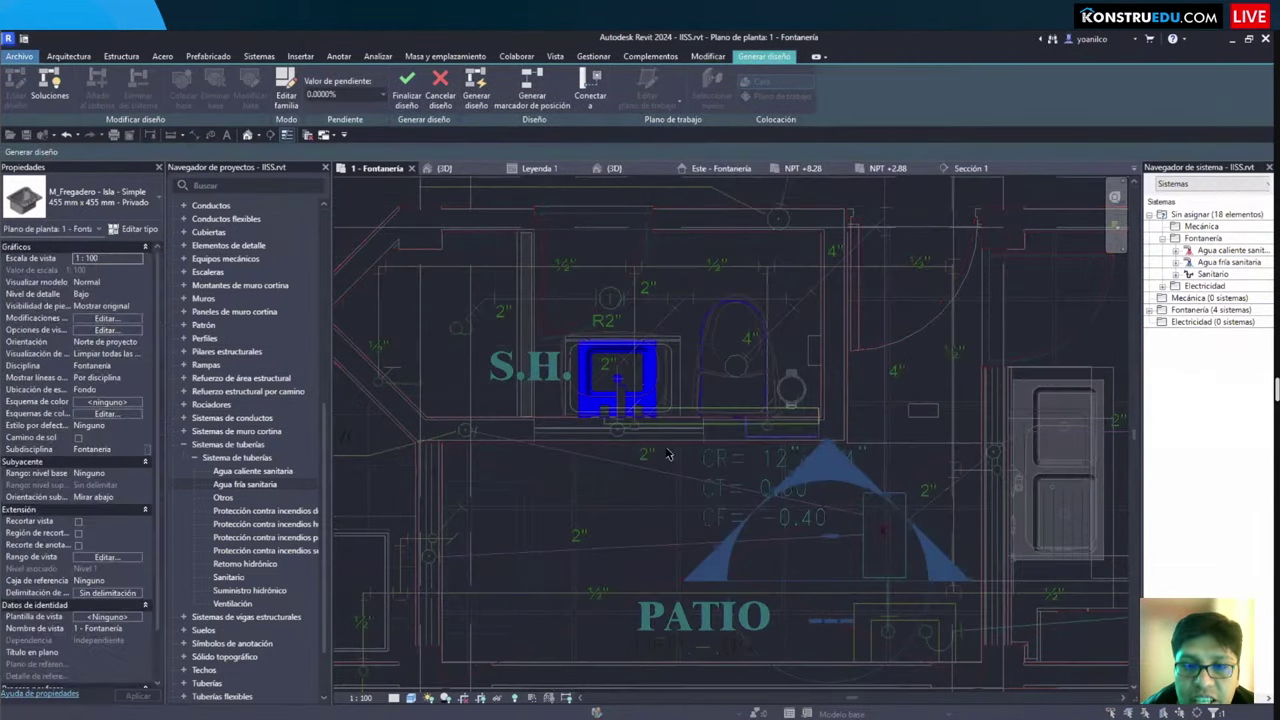
{"action": "left_click", "coordinate": [238, 152]}
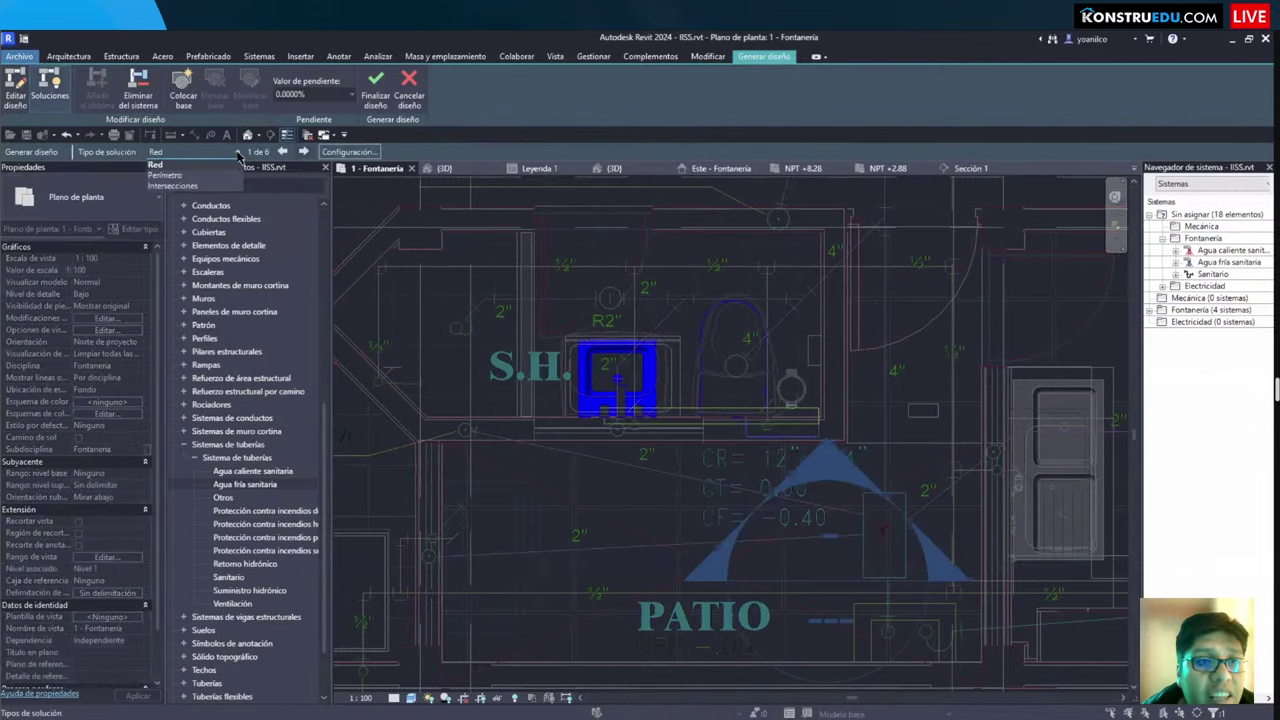
{"action": "left_click", "coordinate": [238, 152]}
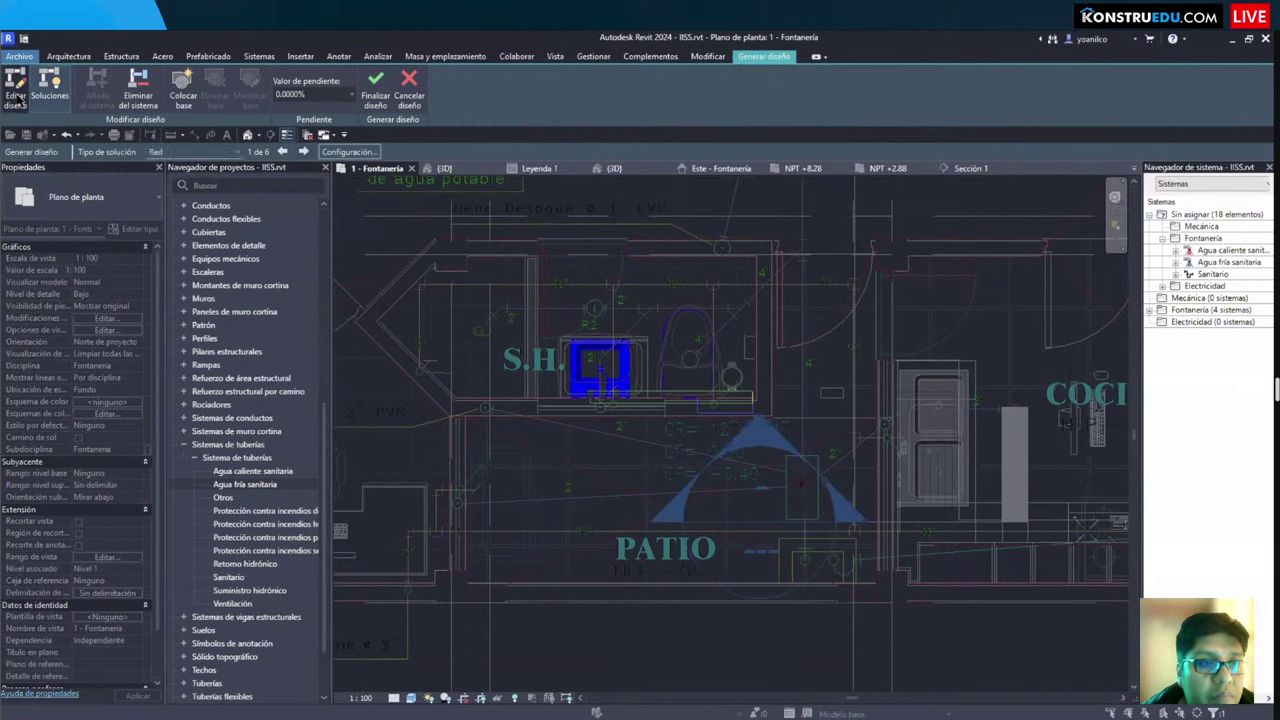
{"action": "scroll", "coordinate": [660, 397], "scroll_direction": "up", "scroll_amount": 3}
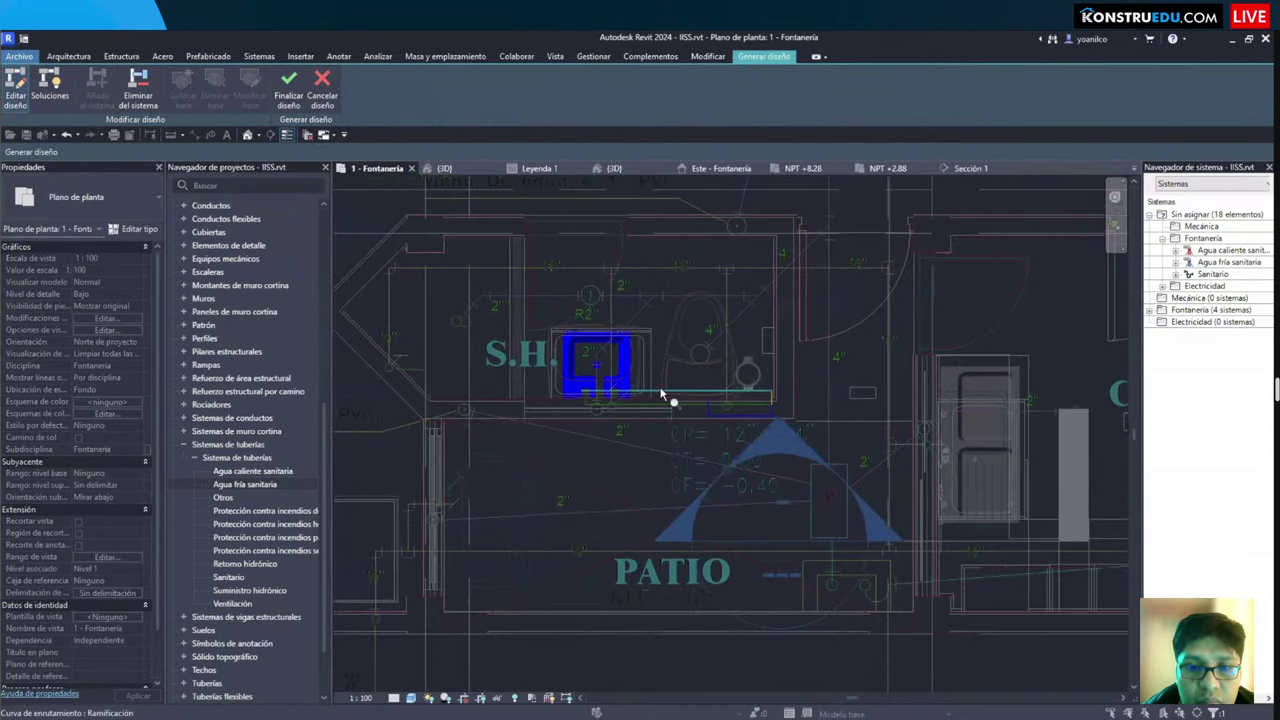
{"action": "scroll", "coordinate": [580, 430], "scroll_direction": "up", "scroll_amount": 4}
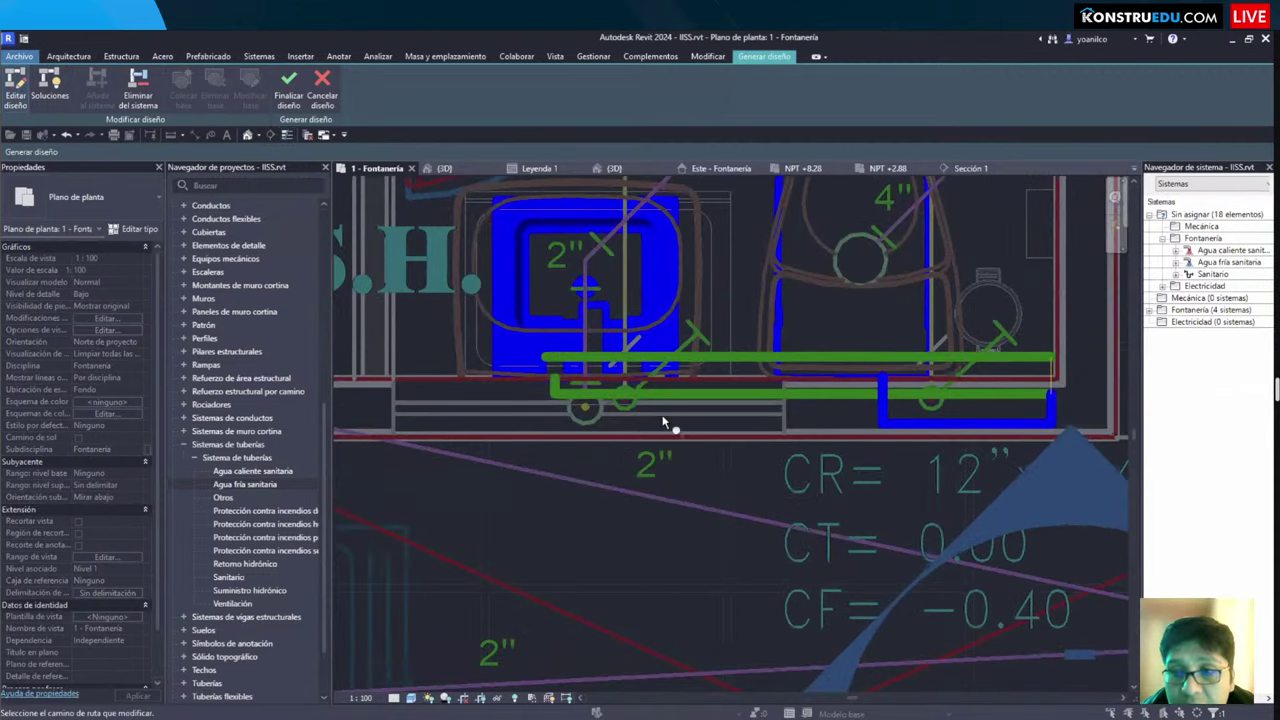
{"action": "scroll", "coordinate": [663, 421], "scroll_direction": "down", "scroll_amount": 1}
{"action": "scroll", "coordinate": [606, 426], "scroll_direction": "down", "scroll_amount": 2}
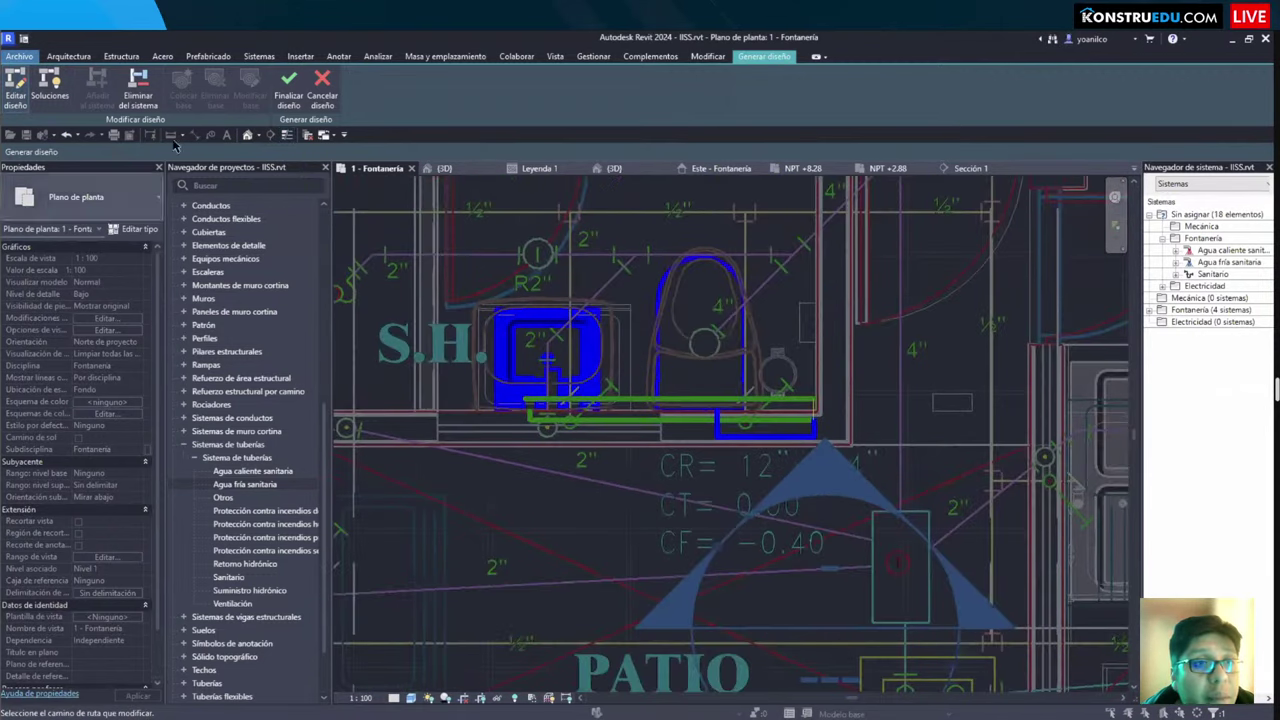
Step: Compare Perímetro, Intersecciones and Personalizado solutions, then pick Red solution 2 of 6
{"action": "left_click", "coordinate": [48, 82]}
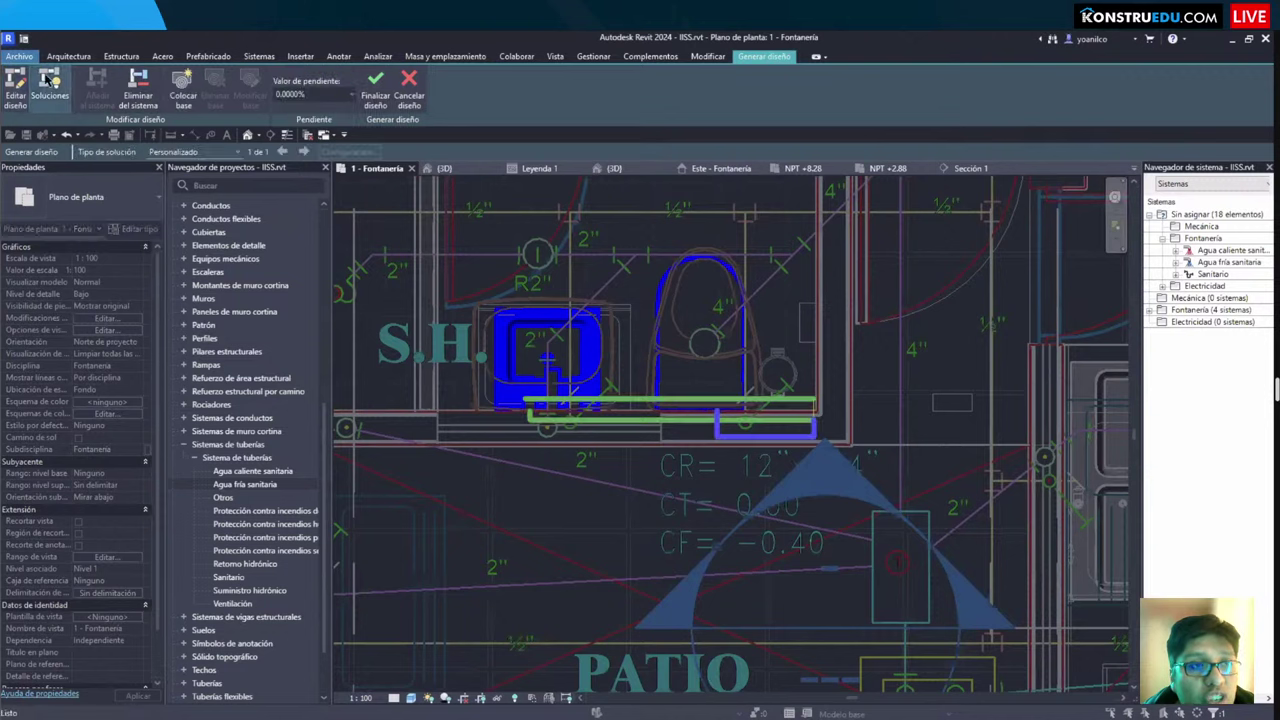
{"action": "left_click", "coordinate": [195, 151]}
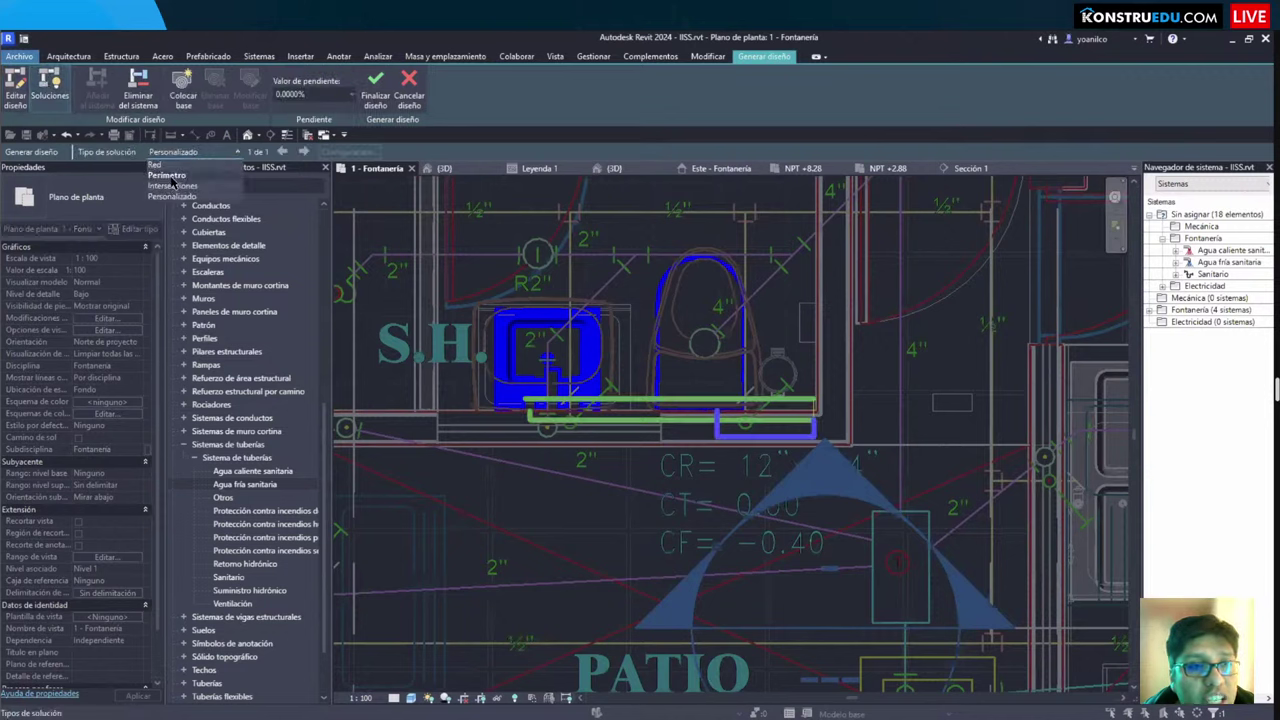
{"action": "left_click", "coordinate": [170, 176]}
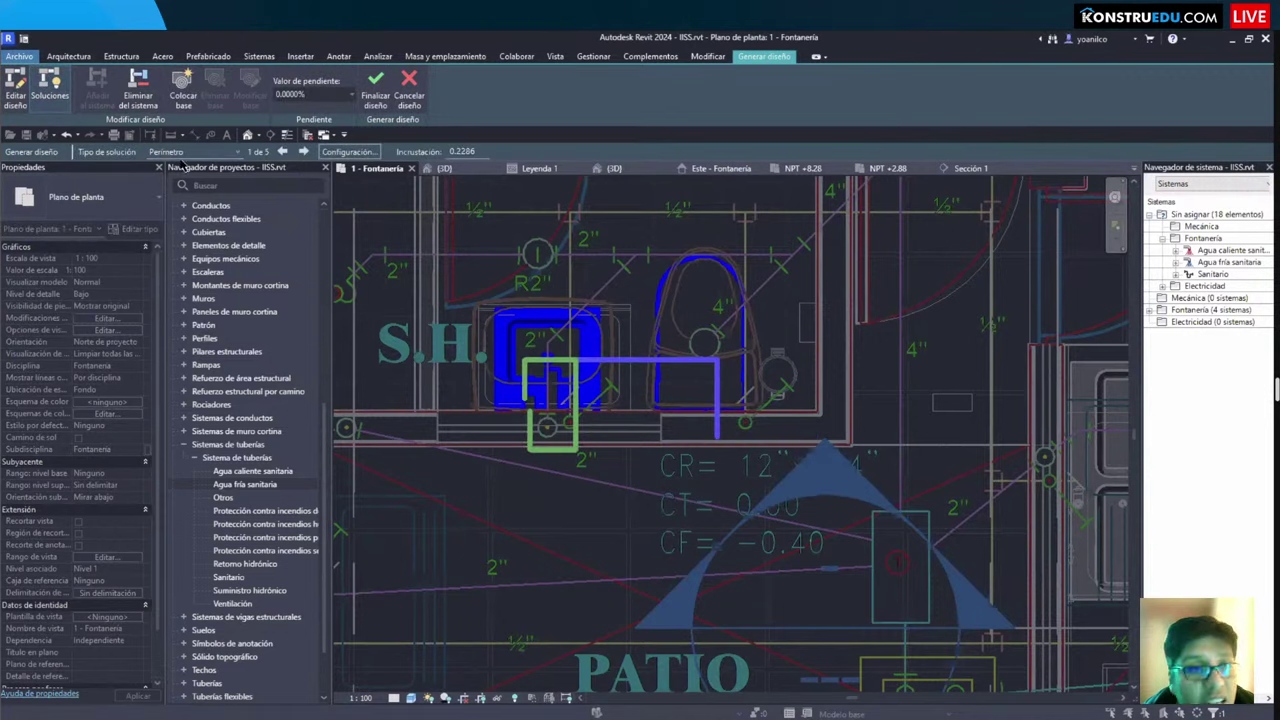
{"action": "left_click", "coordinate": [182, 152]}
{"action": "left_click", "coordinate": [180, 189]}
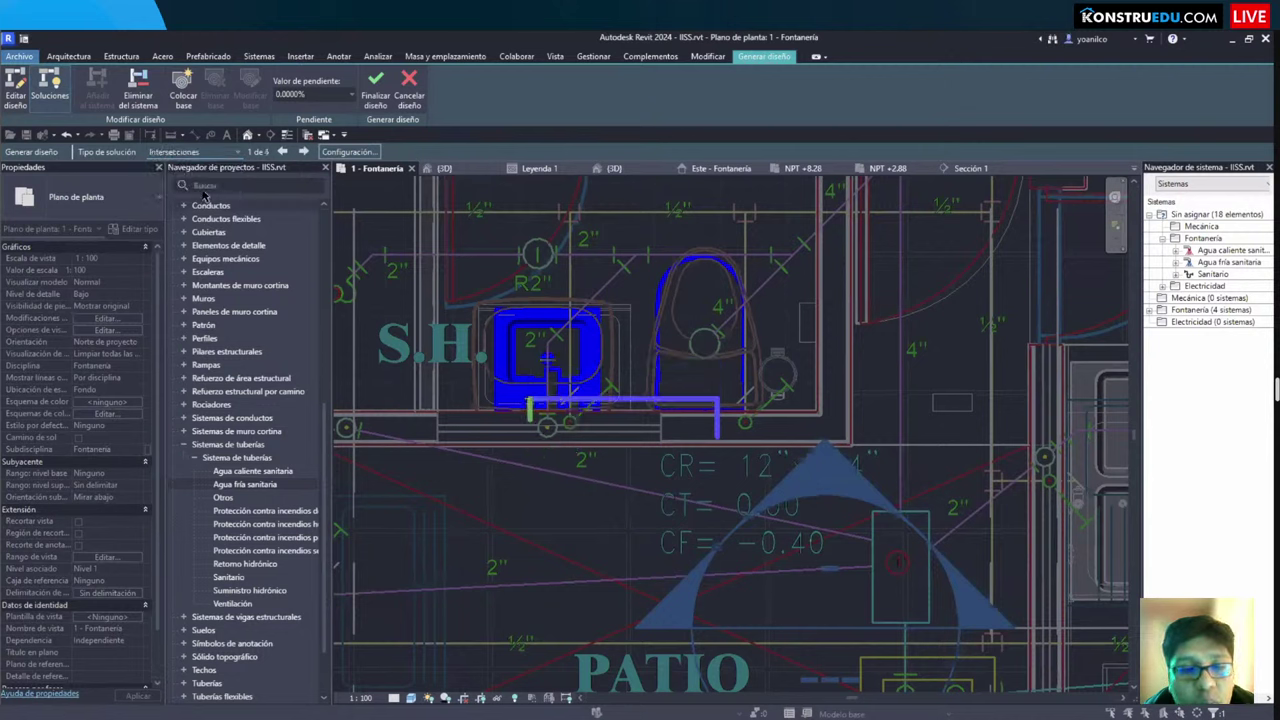
{"action": "left_click", "coordinate": [182, 152]}
{"action": "left_click", "coordinate": [180, 202]}
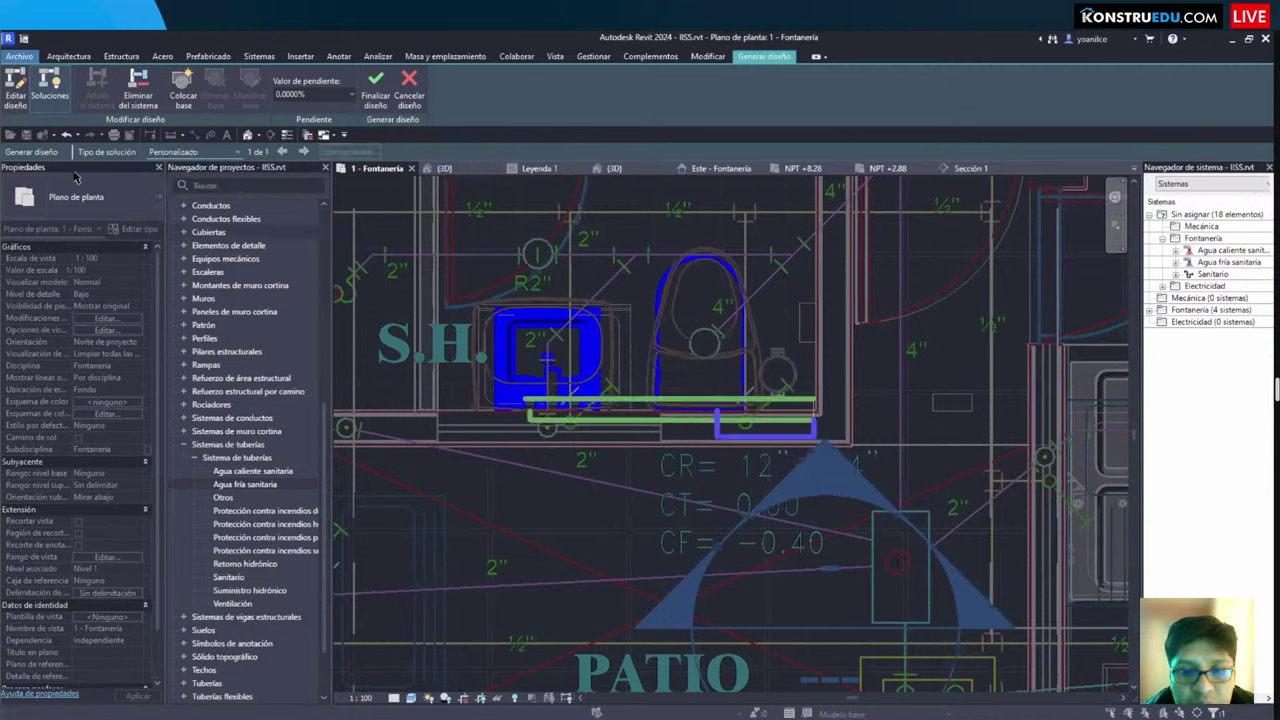
{"action": "left_click", "coordinate": [182, 152]}
{"action": "left_click", "coordinate": [180, 163]}
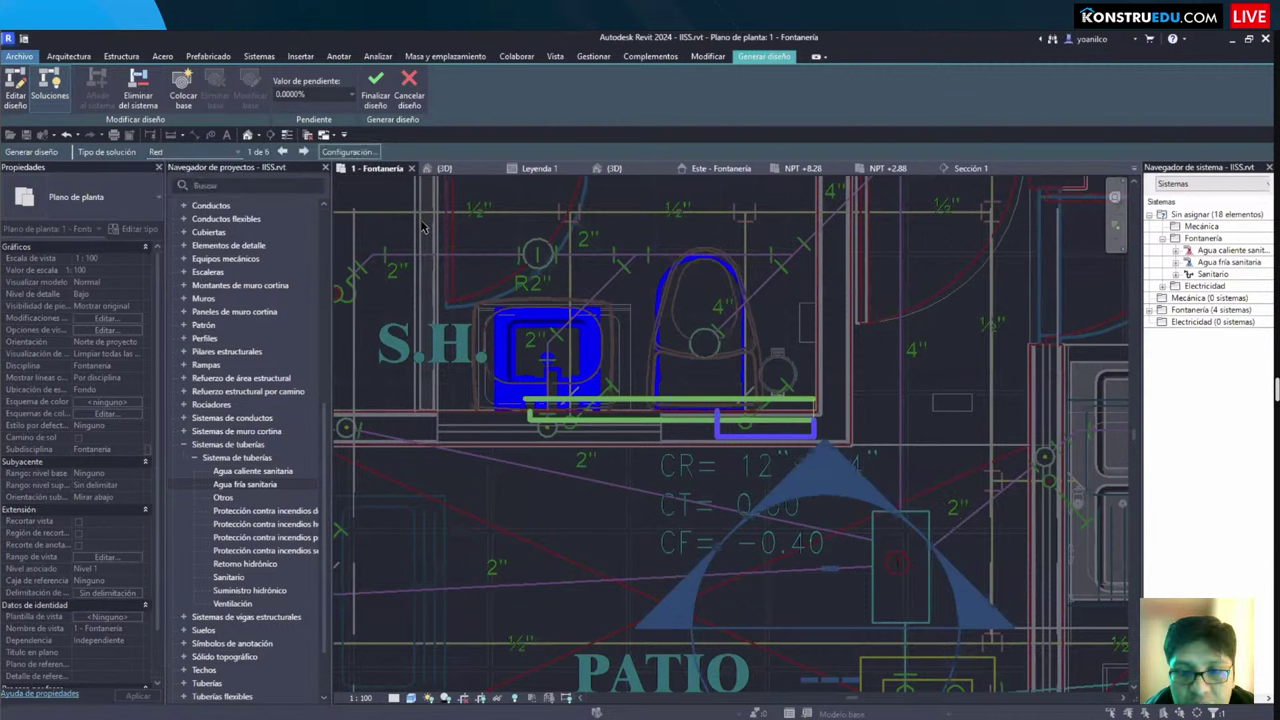
{"action": "left_click", "coordinate": [303, 151]}
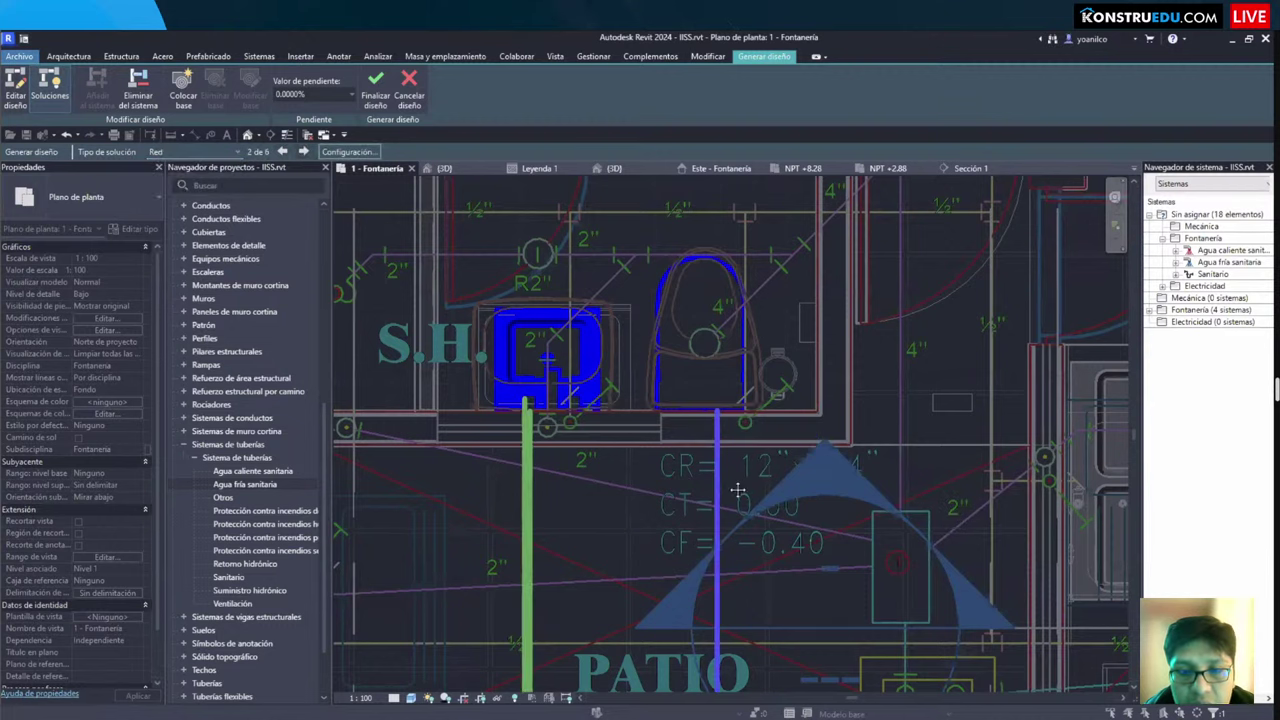
Step: Edit the layout, raise its lower horizontal pipe run, and finalize the pipes
{"action": "scroll", "coordinate": [706, 421], "scroll_direction": "down", "scroll_amount": 3}
{"action": "middle_click_drag", "start_coordinate": [706, 421], "coordinate": [611, 356]}
{"action": "left_click", "coordinate": [16, 95]}
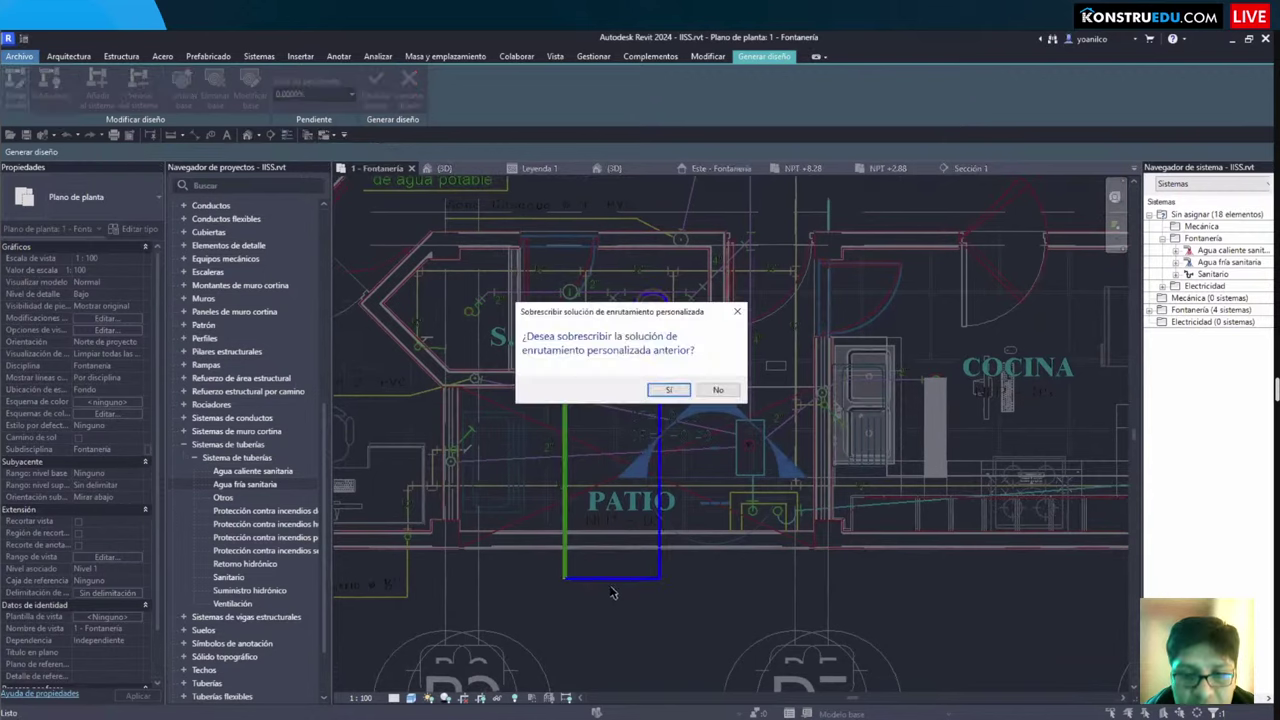
{"action": "left_click", "coordinate": [667, 390]}
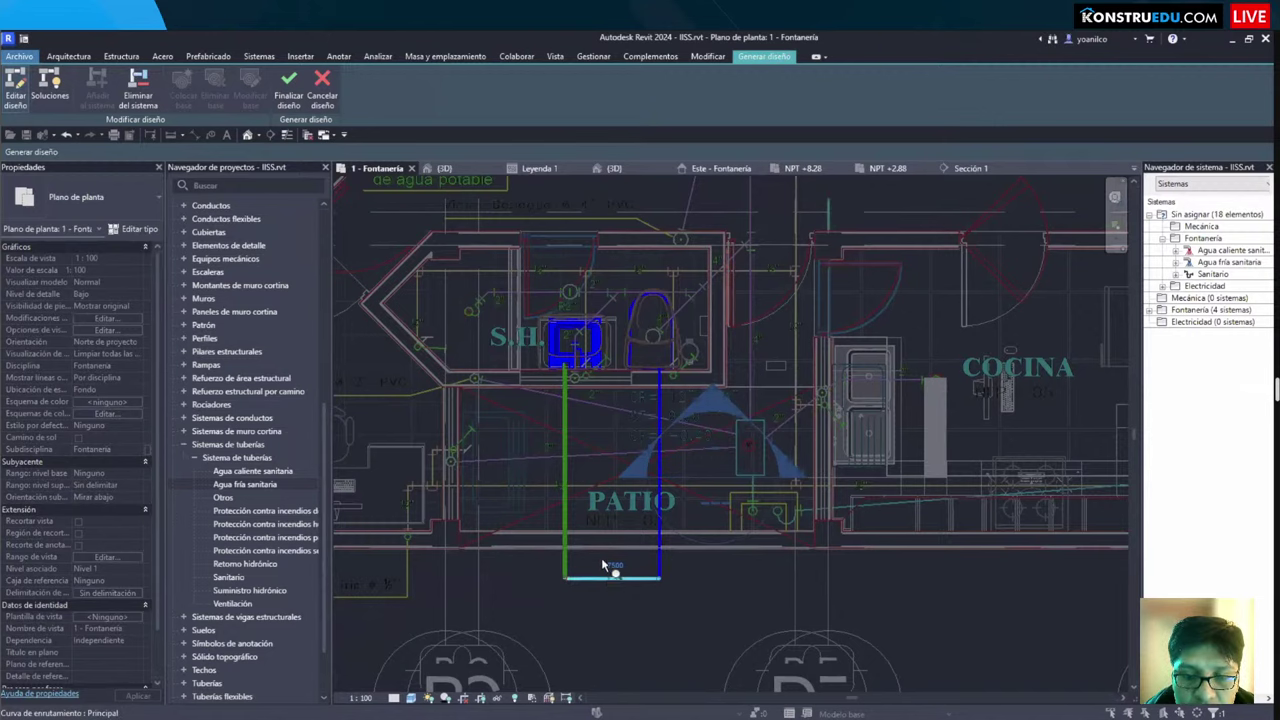
{"action": "scroll", "coordinate": [607, 586], "scroll_direction": "up", "scroll_amount": 4}
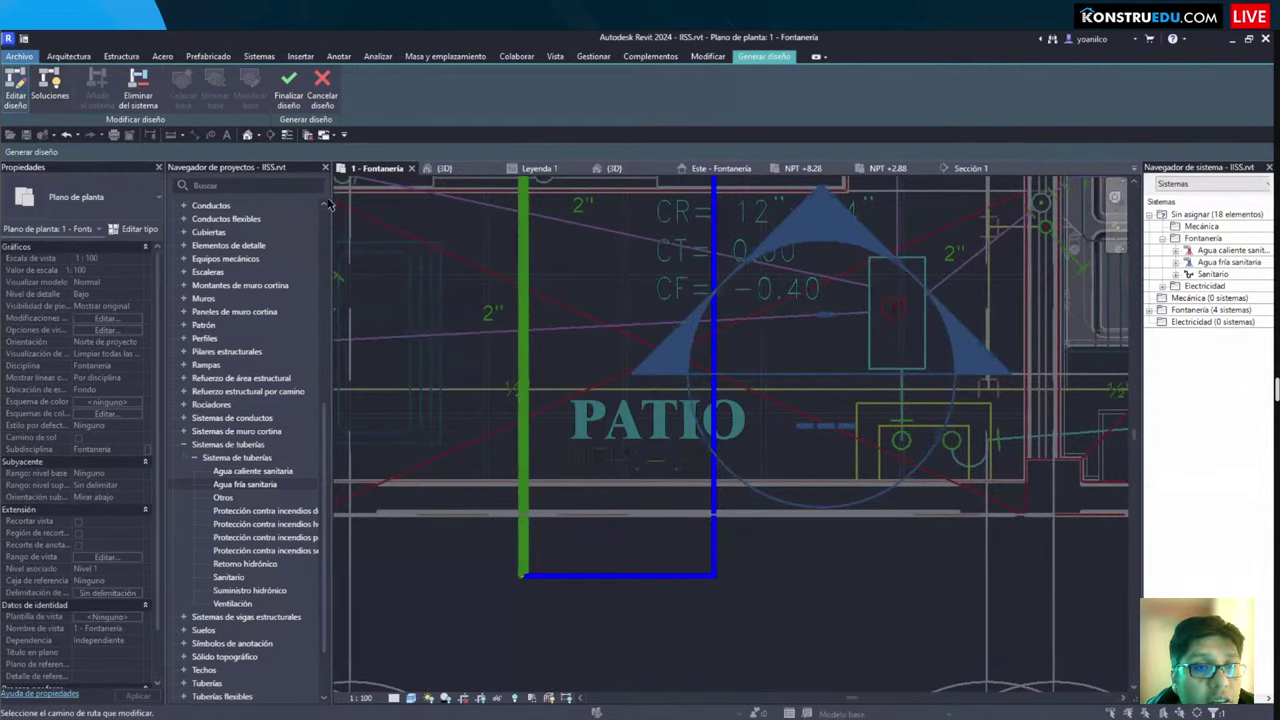
{"action": "left_click_drag", "start_coordinate": [620, 577], "coordinate": [617, 492]}
{"action": "scroll", "coordinate": [620, 420], "scroll_direction": "down", "scroll_amount": 2}
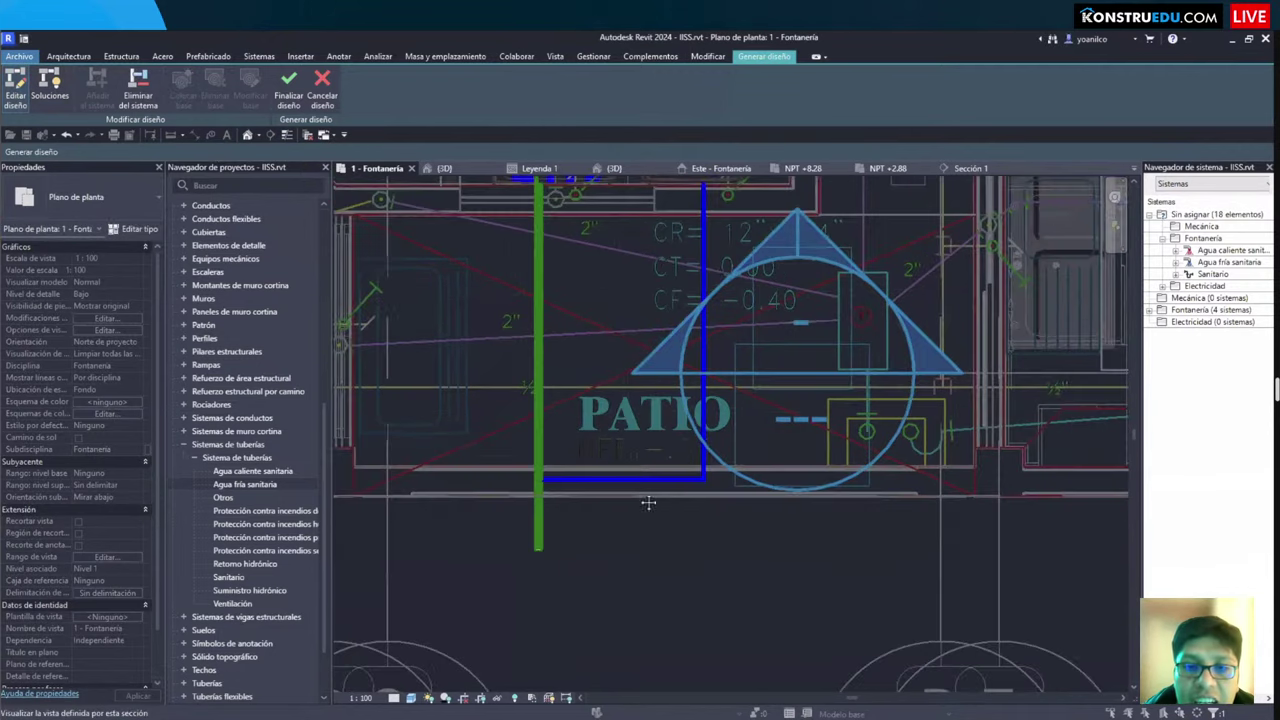
{"action": "scroll", "coordinate": [590, 405], "scroll_direction": "down", "scroll_amount": 1}
{"action": "scroll", "coordinate": [735, 352], "scroll_direction": "up", "scroll_amount": 2}
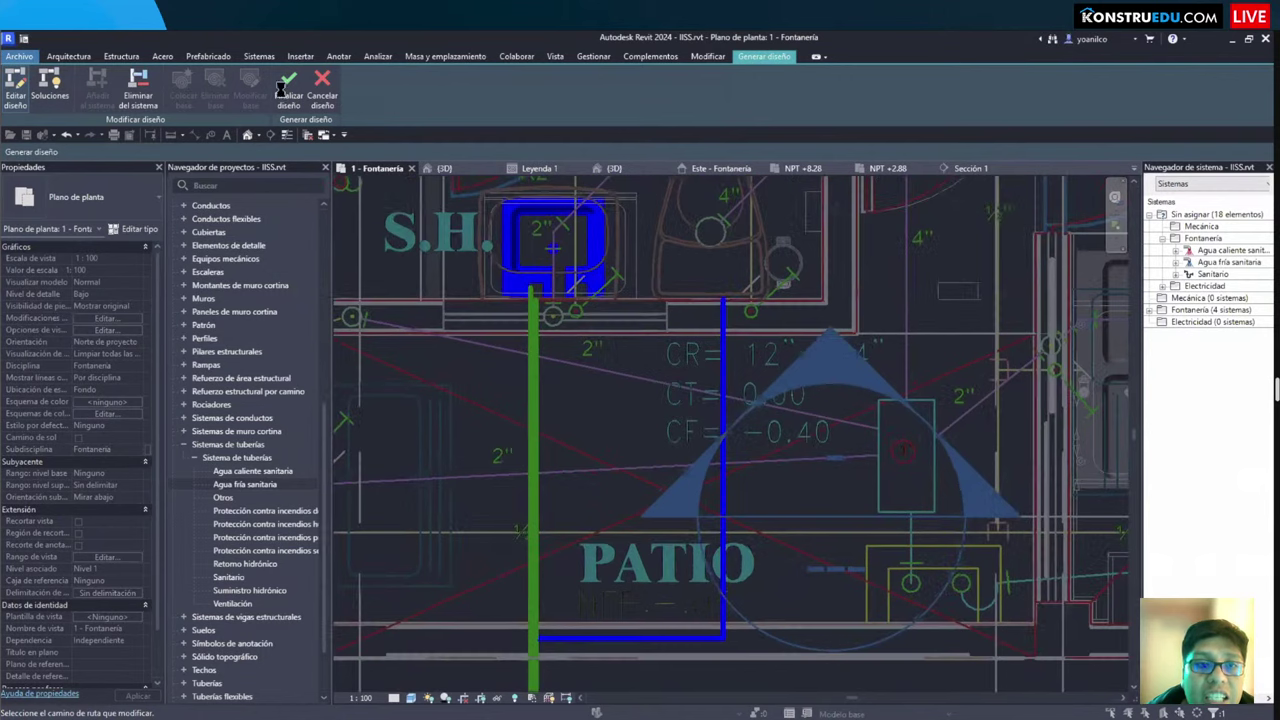
{"action": "left_click", "coordinate": [288, 85]}
{"action": "scroll", "coordinate": [735, 400], "scroll_direction": "down", "scroll_amount": 2}
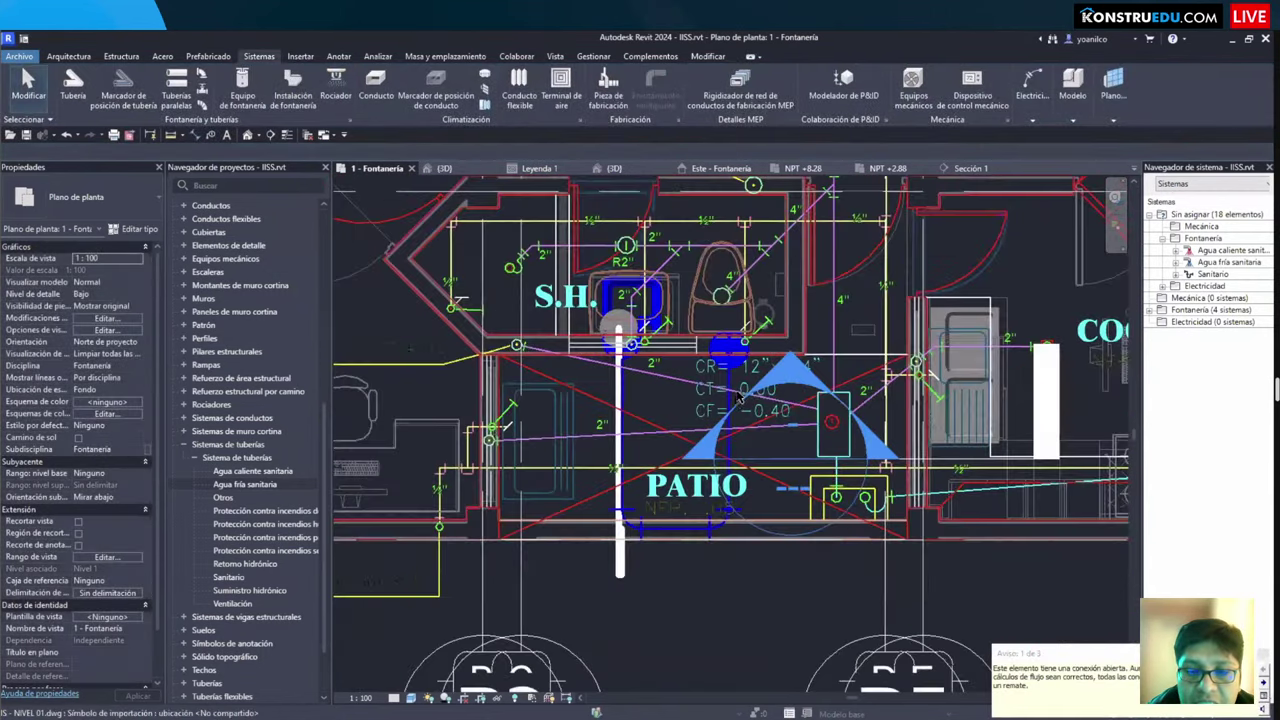
Step: Box the fixtures in 3D and widen the section box to show the pipe run
{"action": "key", "text": "b"}
{"action": "key", "text": "x"}
{"action": "middle_click_drag", "start_coordinate": [766, 434], "coordinate": [689, 408], "text": "shift"}
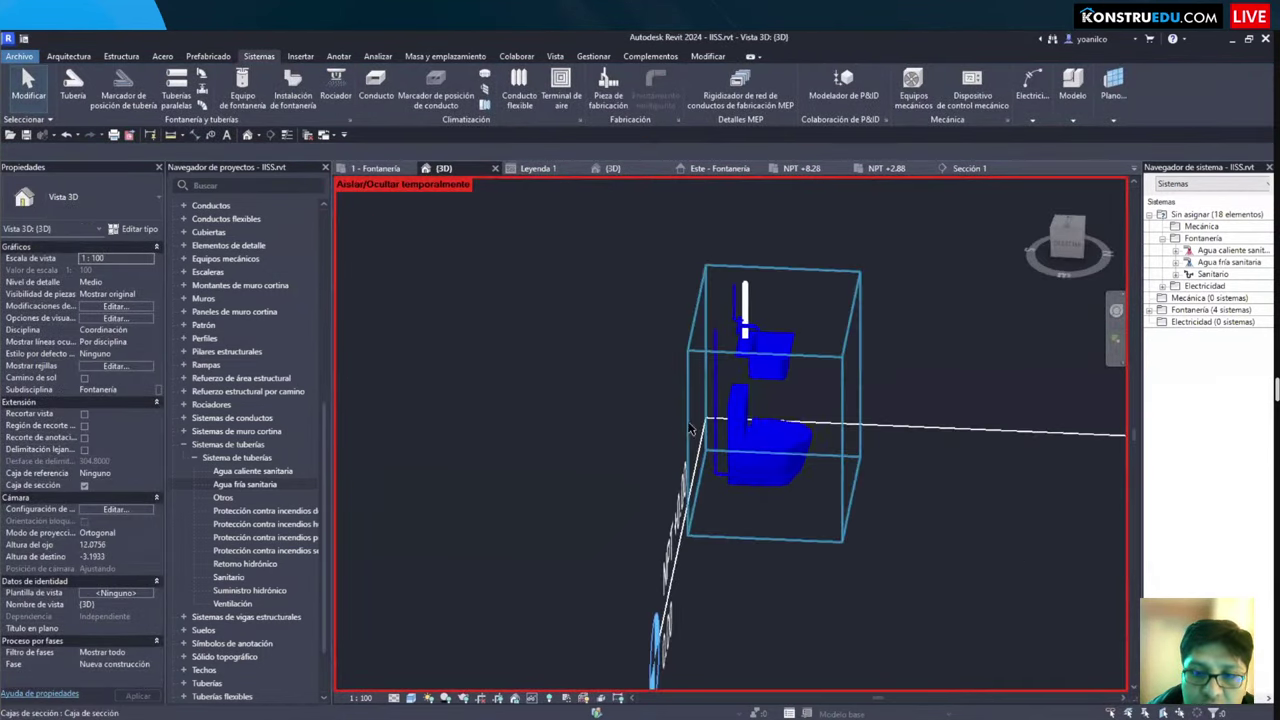
{"action": "left_click", "coordinate": [689, 408]}
{"action": "left_click_drag", "start_coordinate": [689, 408], "coordinate": [538, 422]}
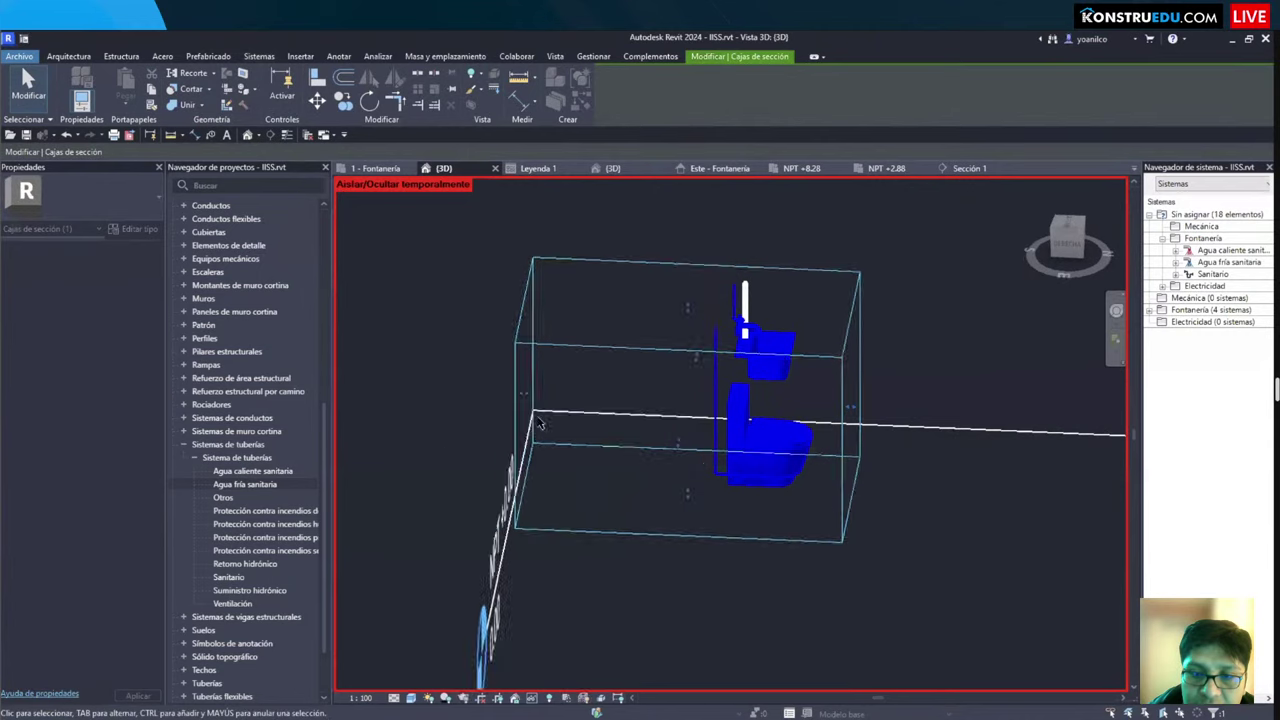
{"action": "left_click", "coordinate": [680, 300]}
{"action": "left_click", "coordinate": [624, 272]}
{"action": "left_click", "coordinate": [629, 286]}
{"action": "scroll", "coordinate": [629, 286], "scroll_direction": "down", "scroll_amount": 1}
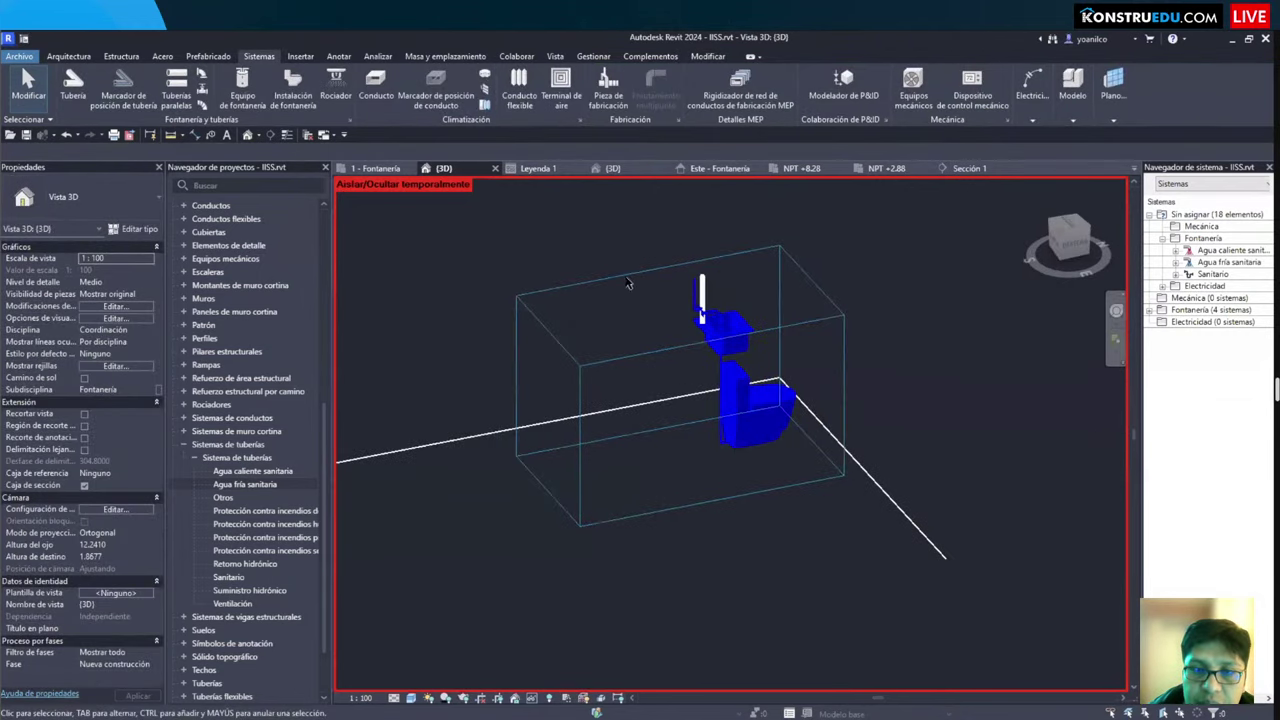
{"action": "left_click", "coordinate": [628, 284]}
{"action": "middle_click_drag", "start_coordinate": [657, 363], "coordinate": [651, 362], "text": "shift"}
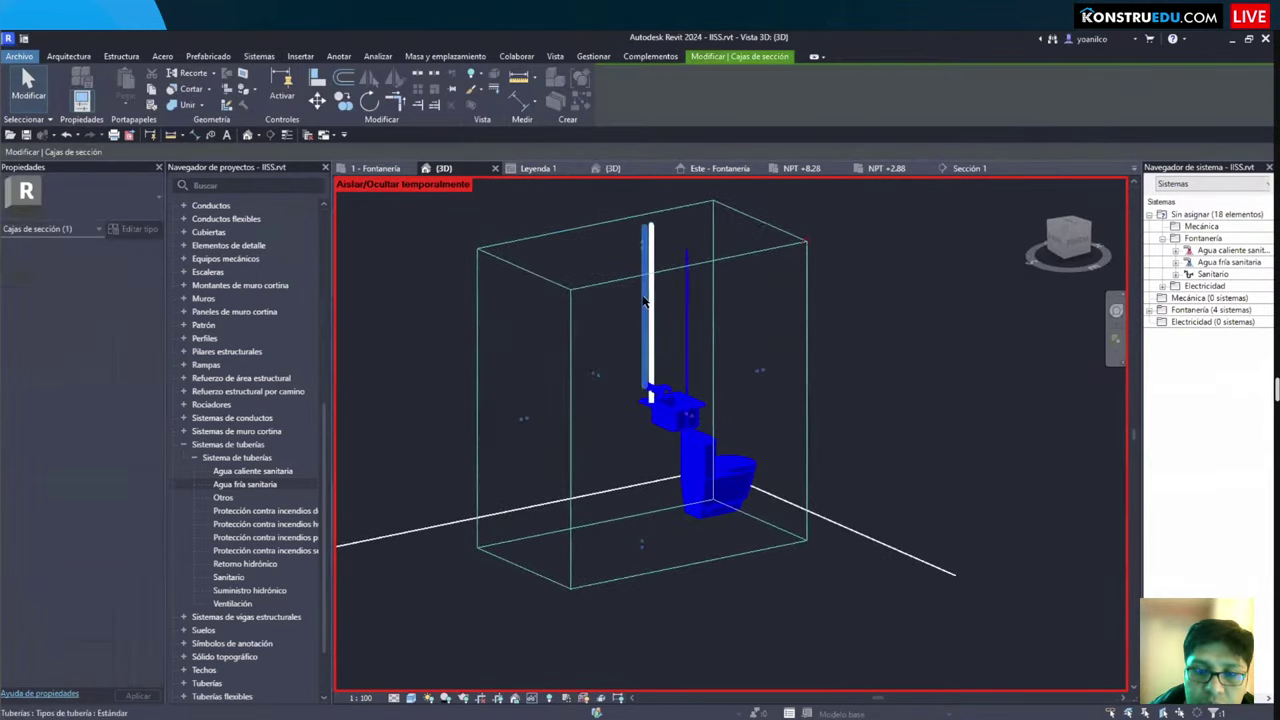
{"action": "middle_click_drag", "start_coordinate": [700, 397], "coordinate": [600, 440], "text": "shift"}
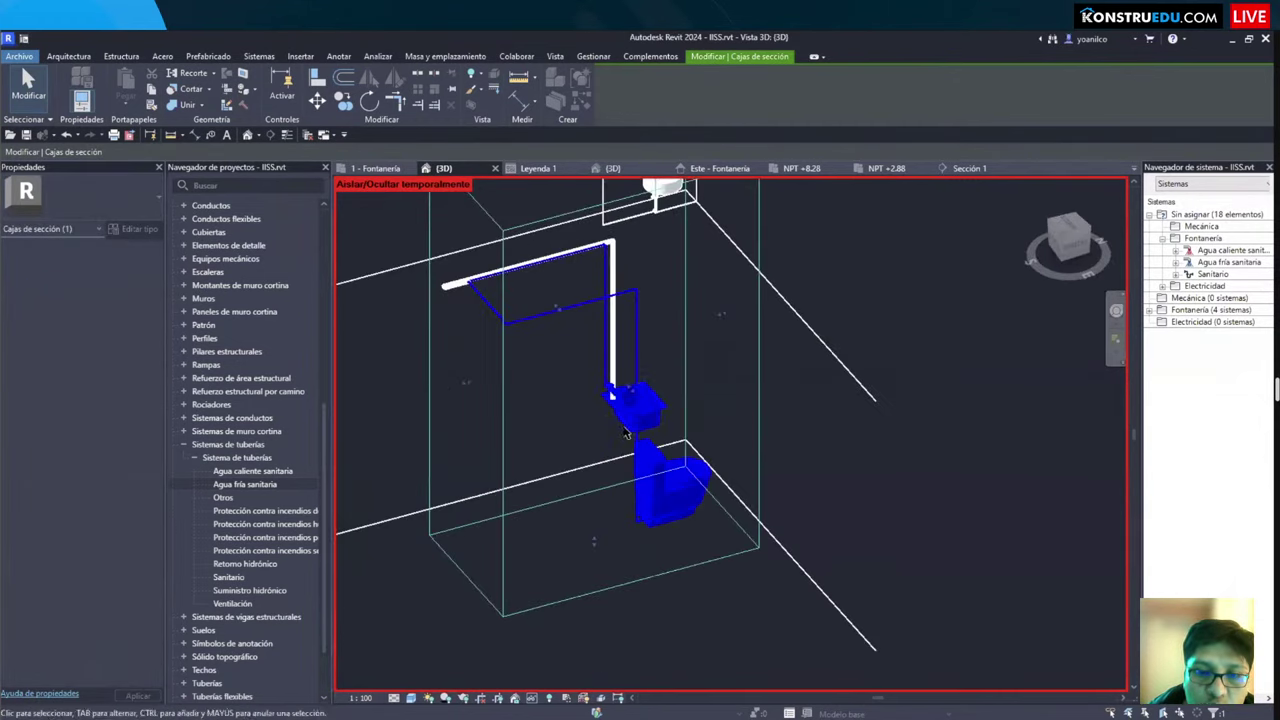
{"action": "scroll", "coordinate": [560, 418], "scroll_direction": "up", "scroll_amount": 4}
{"action": "left_click", "coordinate": [560, 420]}
Step: Set the 3D view's detail level to Fine and switch to thin lines
{"action": "left_click", "coordinate": [360, 698]}
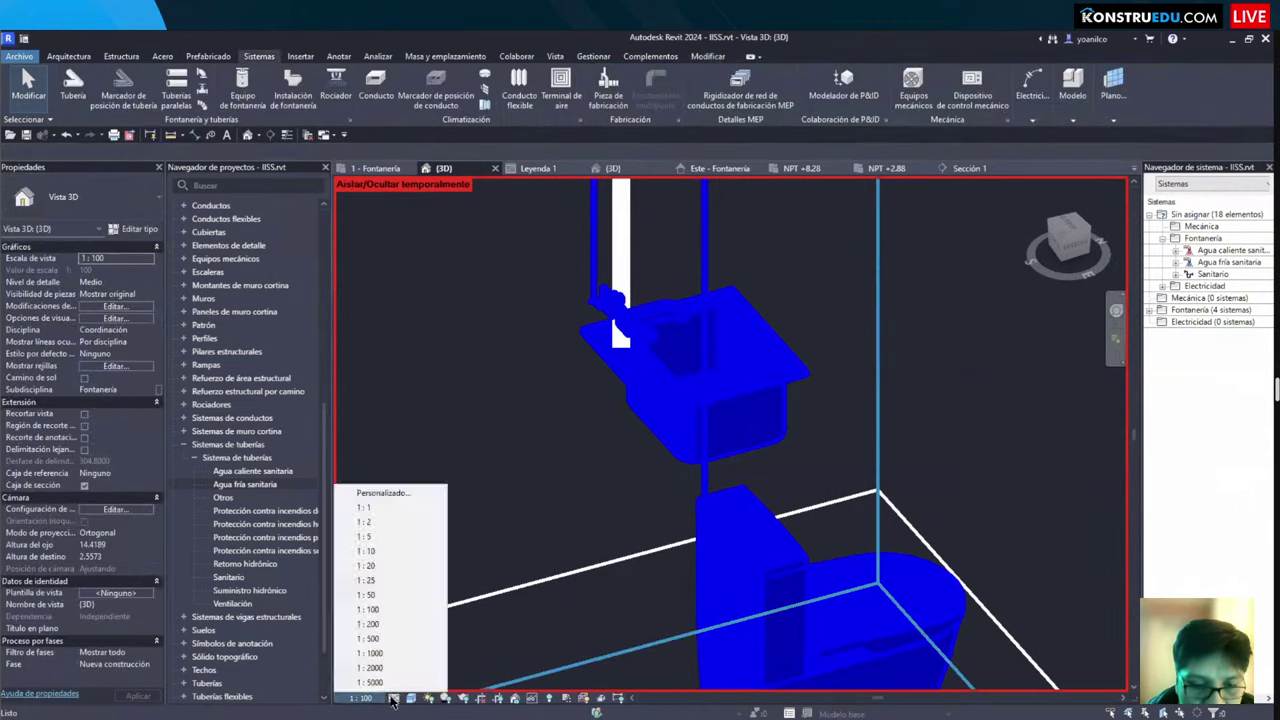
{"action": "left_click", "coordinate": [394, 698]}
{"action": "left_click", "coordinate": [413, 684]}
{"action": "scroll", "coordinate": [470, 655], "scroll_direction": "down", "scroll_amount": 3}
{"action": "middle_click_drag", "start_coordinate": [470, 655], "coordinate": [525, 624], "text": "shift"}
{"action": "key", "text": "t"}
{"action": "key", "text": "l"}
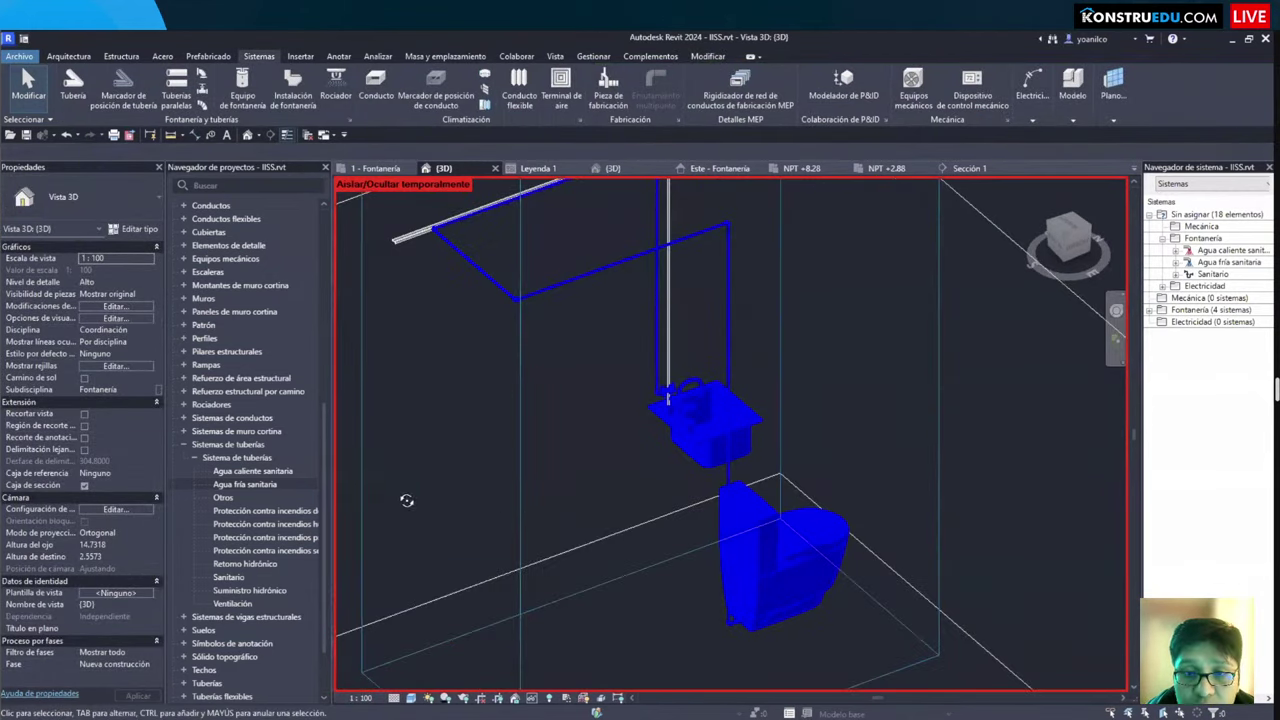
{"action": "middle_click_drag", "start_coordinate": [406, 500], "coordinate": [794, 466], "text": "shift"}
Step: Inspect the toilet and the vertical supply pipe, then orbit to see the whole run
{"action": "scroll", "coordinate": [671, 277], "scroll_direction": "up", "scroll_amount": 6}
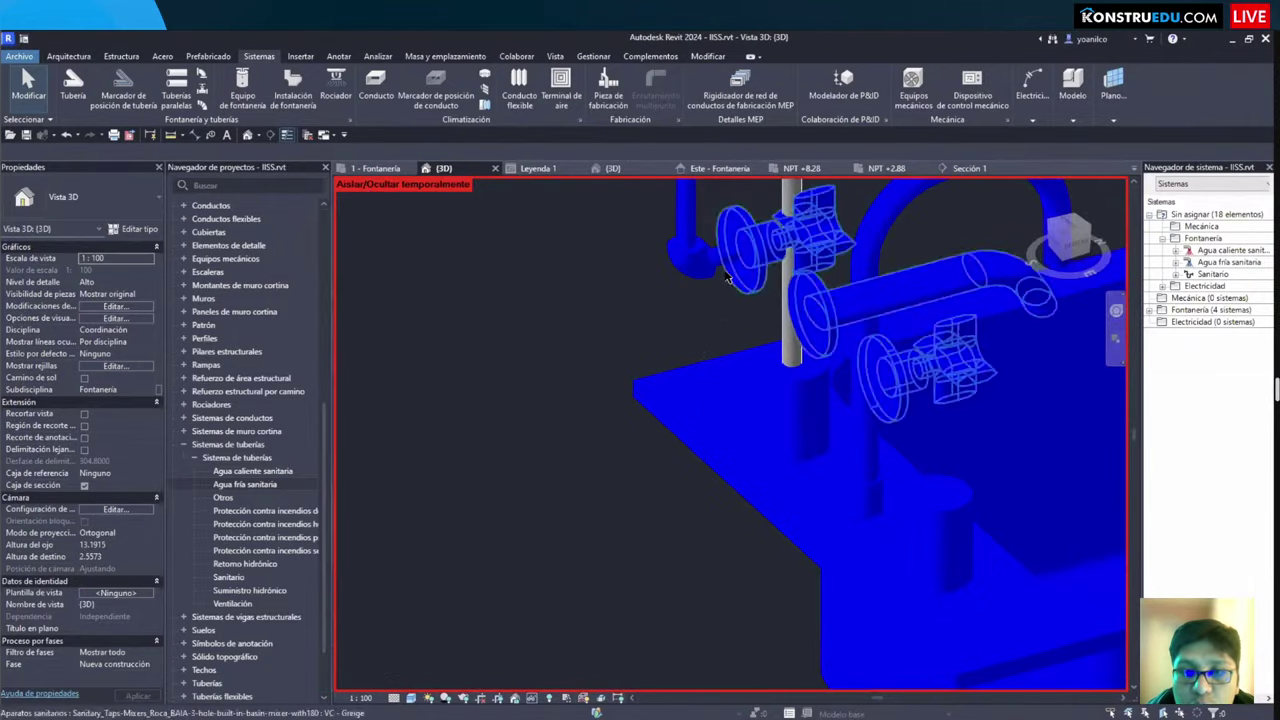
{"action": "scroll", "coordinate": [727, 279], "scroll_direction": "down", "scroll_amount": 5}
{"action": "scroll", "coordinate": [700, 420], "scroll_direction": "up", "scroll_amount": 3}
{"action": "left_click", "coordinate": [795, 465]}
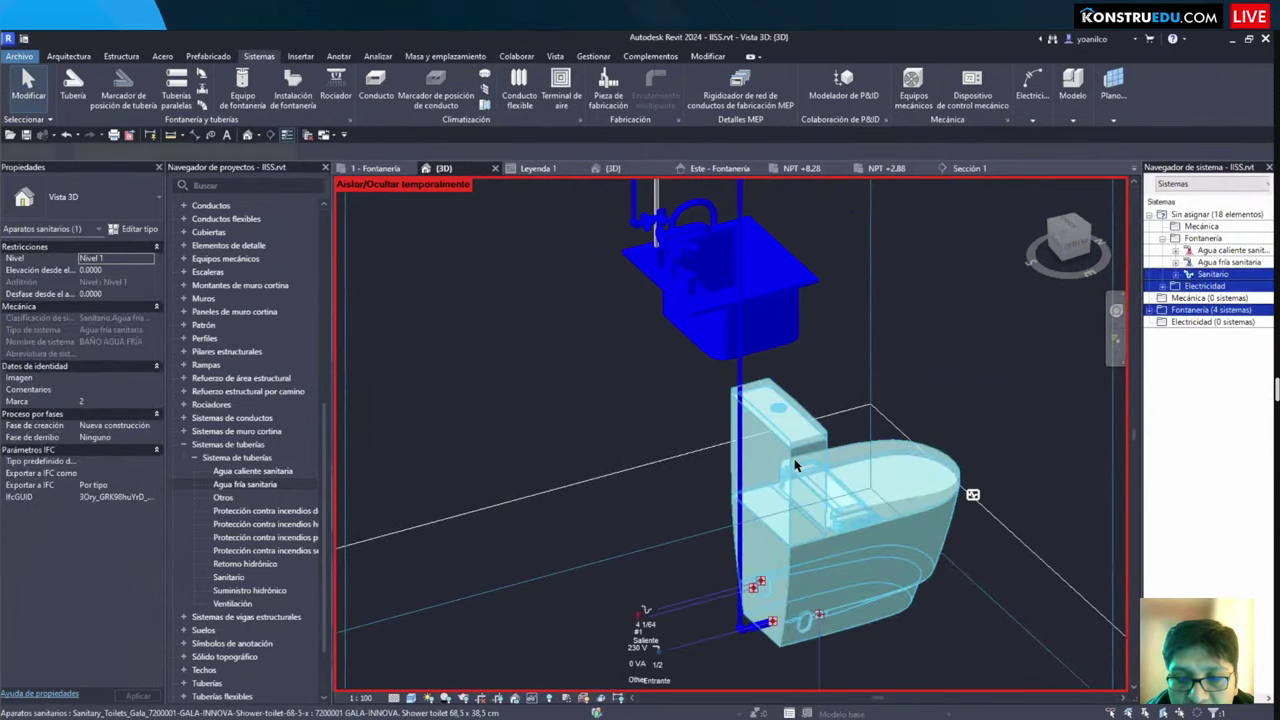
{"action": "key", "text": "Escape"}
{"action": "left_click", "coordinate": [790, 460]}
{"action": "key", "text": "Escape"}
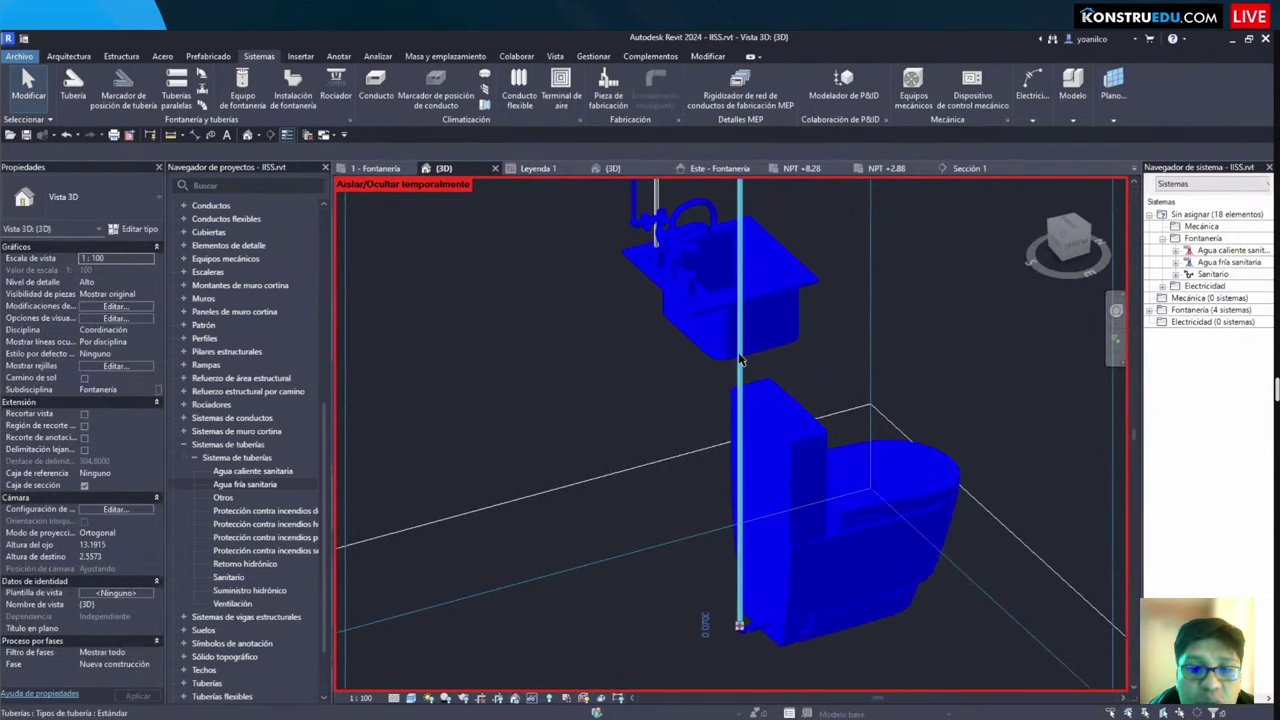
{"action": "left_click", "coordinate": [740, 360]}
{"action": "key", "text": "Escape"}
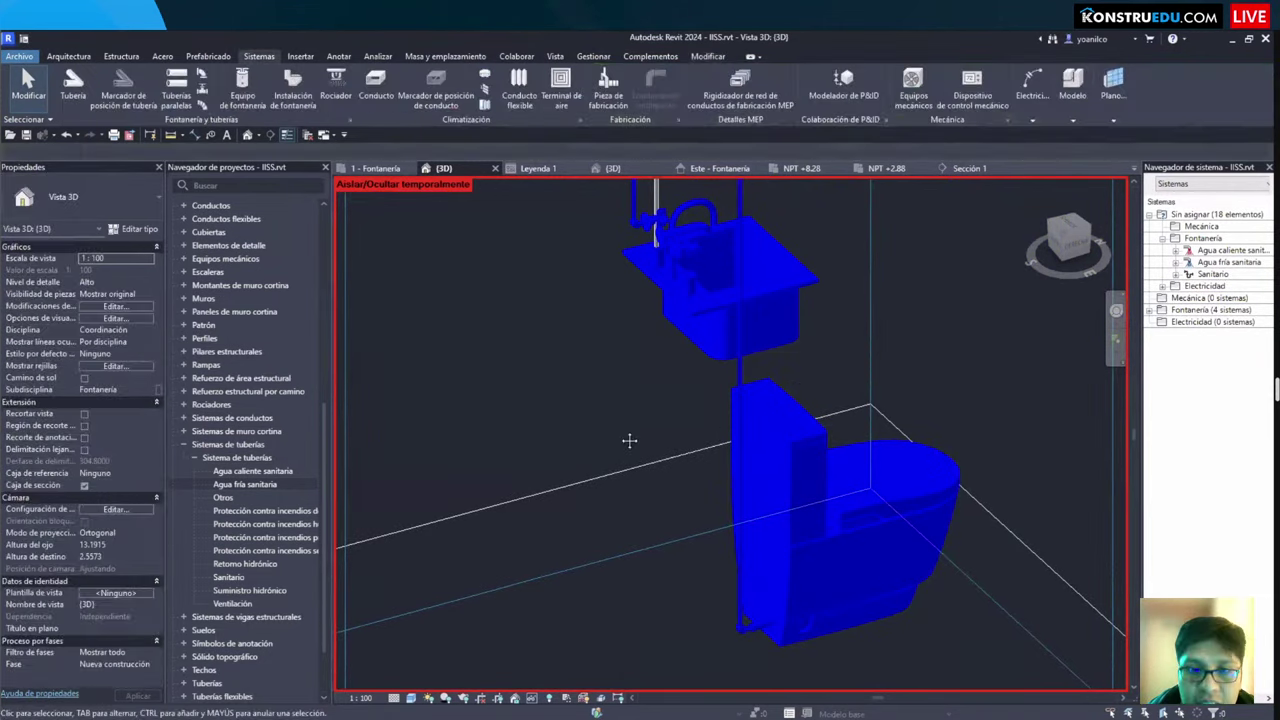
{"action": "middle_click_drag", "start_coordinate": [629, 443], "coordinate": [650, 360], "text": "shift"}
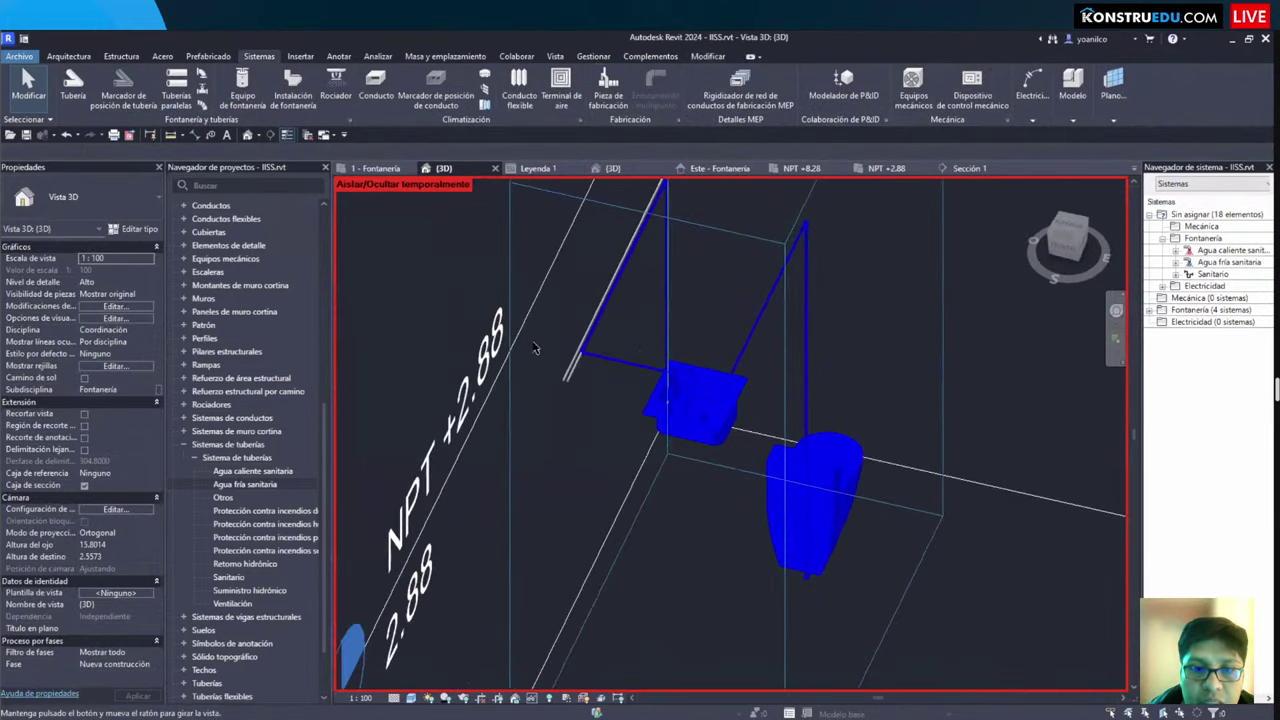
Step: Select the 1/2" blue pipe at the joint in 3D to review its properties, then deselect it
{"action": "scroll", "coordinate": [607, 291], "scroll_direction": "up", "scroll_amount": 8}
{"action": "left_click", "coordinate": [607, 291]}
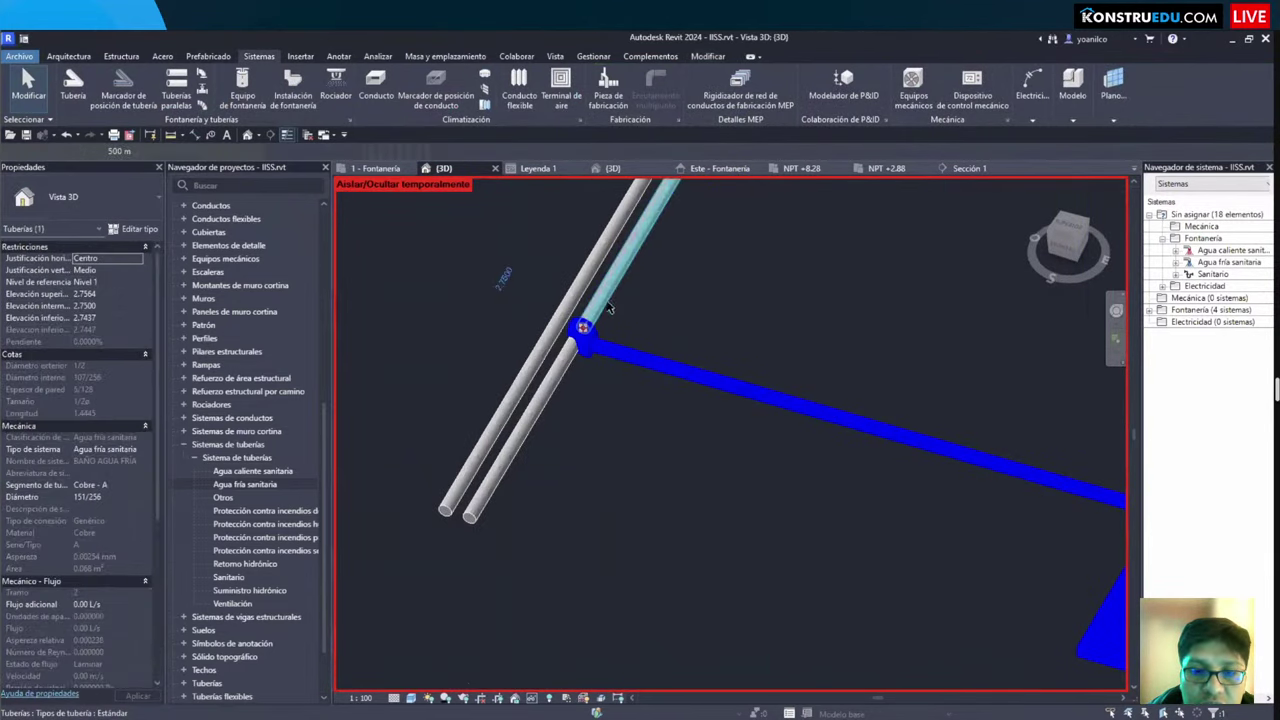
{"action": "scroll", "coordinate": [607, 291], "scroll_direction": "down", "scroll_amount": 6}
{"action": "middle_click_drag", "start_coordinate": [607, 291], "coordinate": [716, 508], "text": "shift"}
{"action": "key", "text": "Escape"}
Step: Orbit around the sink and select it to inspect its connectors, ending at a side angle
{"action": "scroll", "coordinate": [700, 440], "scroll_direction": "up", "scroll_amount": 4}
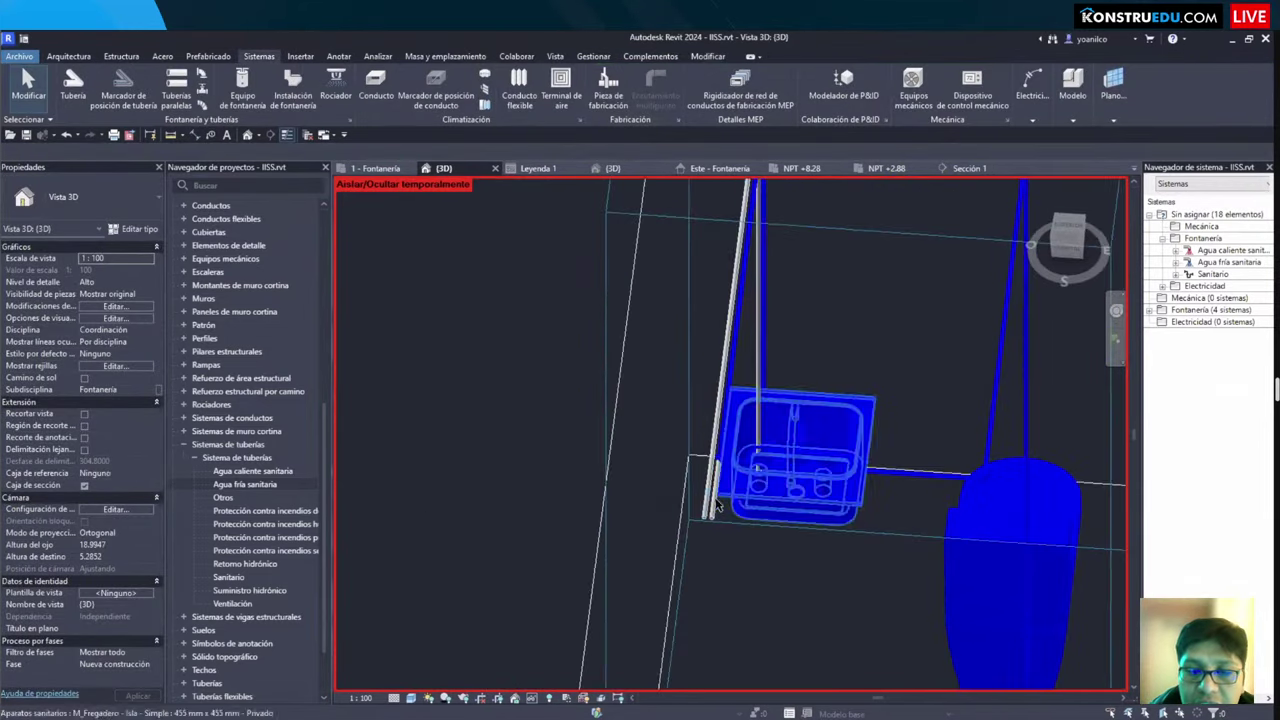
{"action": "middle_click_drag", "start_coordinate": [755, 465], "coordinate": [589, 443], "text": "shift"}
{"action": "scroll", "coordinate": [589, 443], "scroll_direction": "up", "scroll_amount": 4}
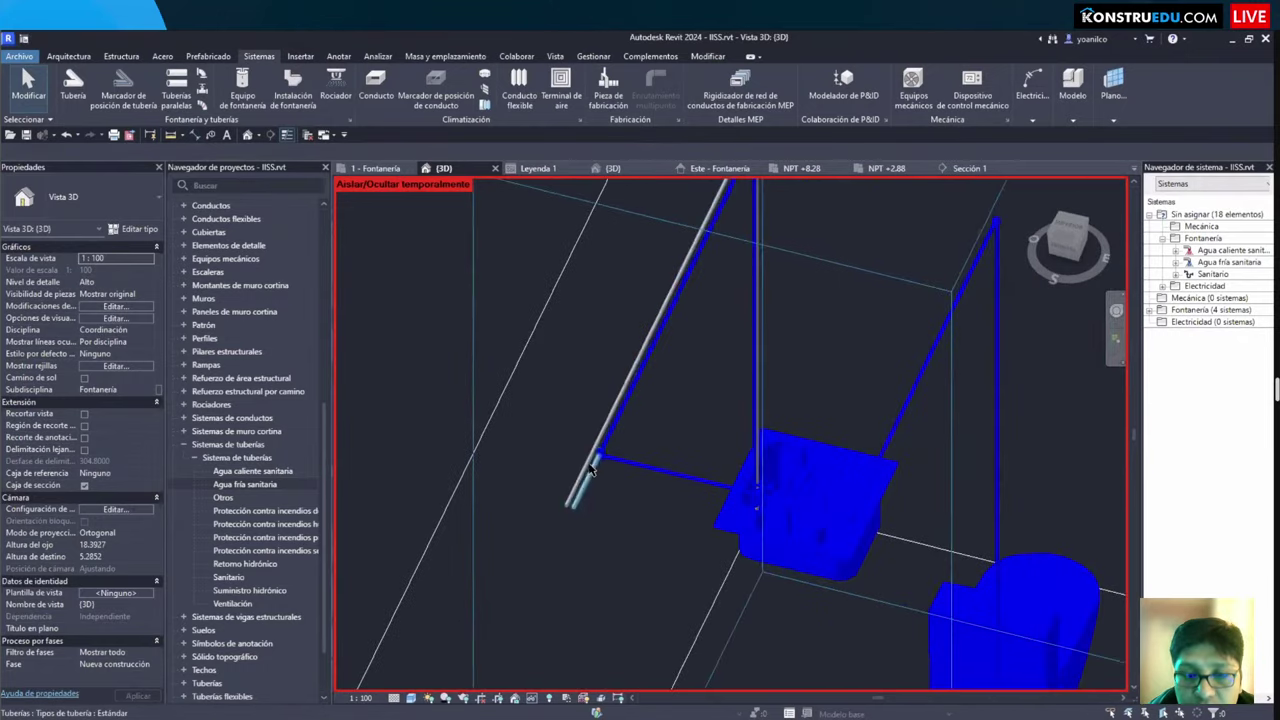
{"action": "scroll", "coordinate": [600, 451], "scroll_direction": "down", "scroll_amount": 4}
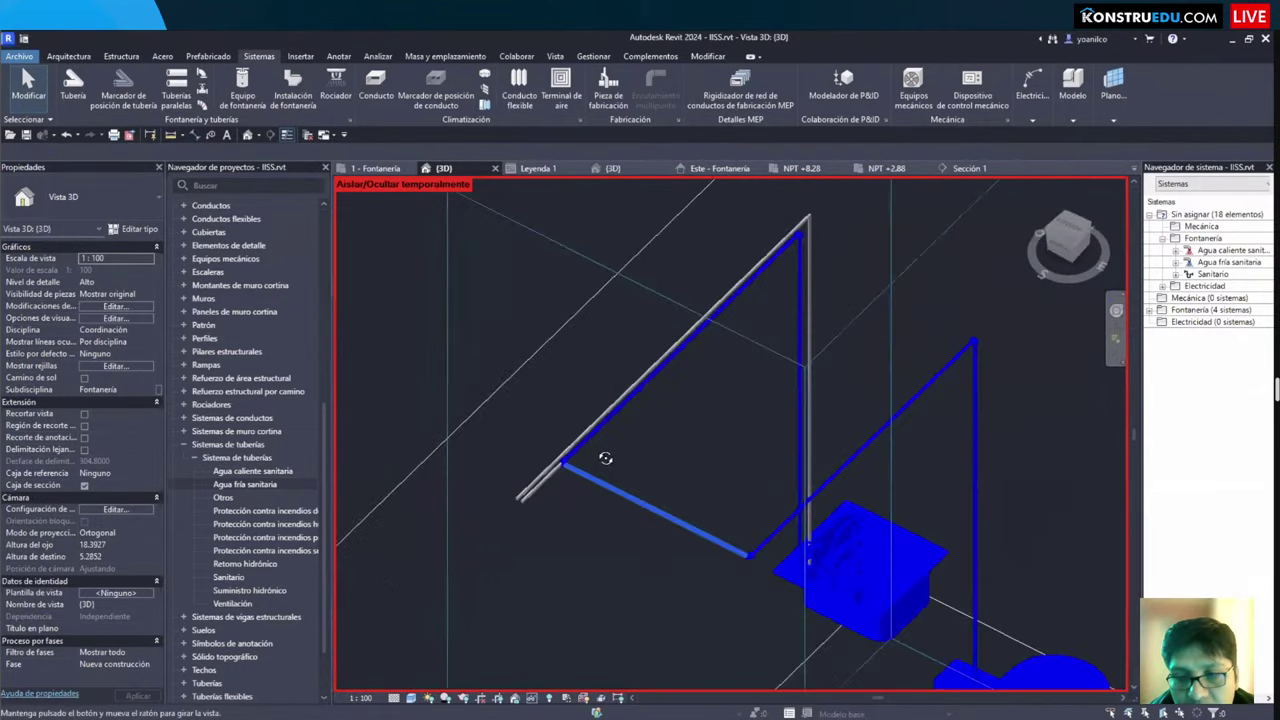
{"action": "middle_click_drag", "start_coordinate": [600, 451], "coordinate": [680, 334], "text": "shift"}
{"action": "scroll", "coordinate": [690, 380], "scroll_direction": "up", "scroll_amount": 3}
{"action": "left_click", "coordinate": [694, 394]}
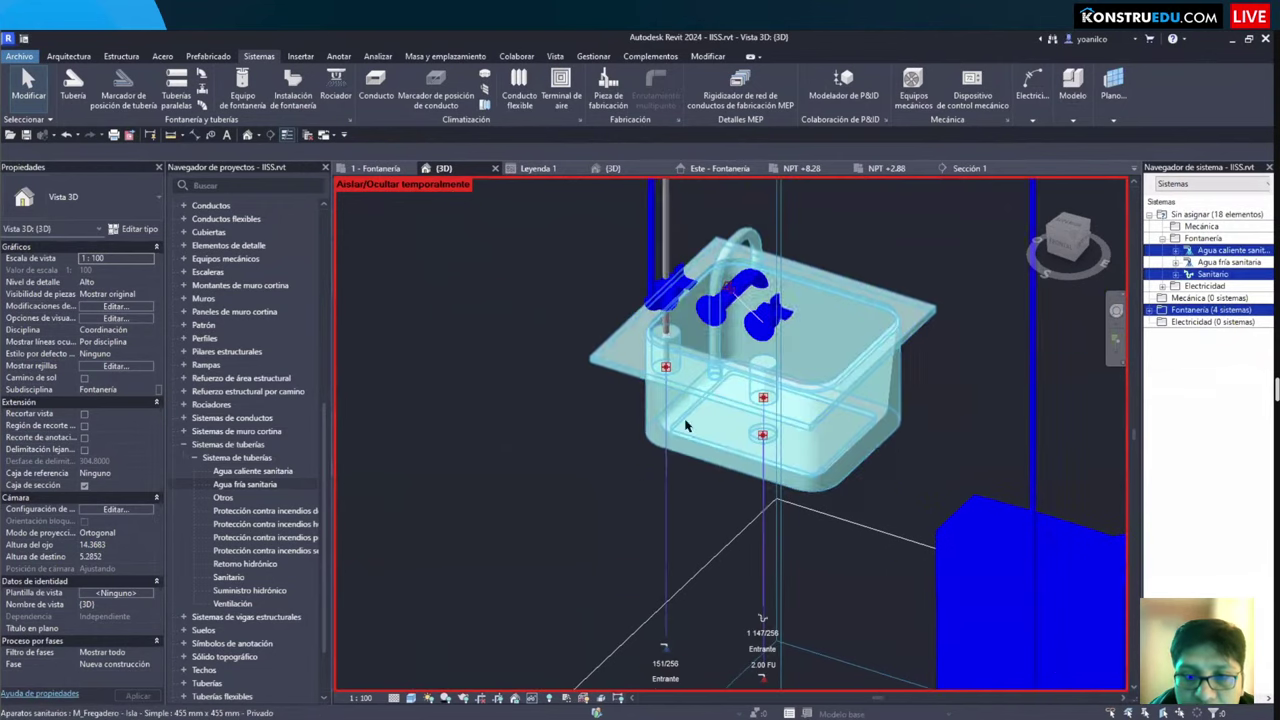
{"action": "middle_click_drag", "start_coordinate": [563, 431], "coordinate": [673, 401], "text": "shift"}
{"action": "scroll", "coordinate": [510, 415], "scroll_direction": "up", "scroll_amount": 3}
{"action": "scroll", "coordinate": [508, 420], "scroll_direction": "down", "scroll_amount": 5}
{"action": "scroll", "coordinate": [636, 337], "scroll_direction": "up", "scroll_amount": 4}
{"action": "scroll", "coordinate": [636, 337], "scroll_direction": "down", "scroll_amount": 4}
{"action": "key", "text": "Escape"}
{"action": "scroll", "coordinate": [673, 401], "scroll_direction": "up", "scroll_amount": 3}
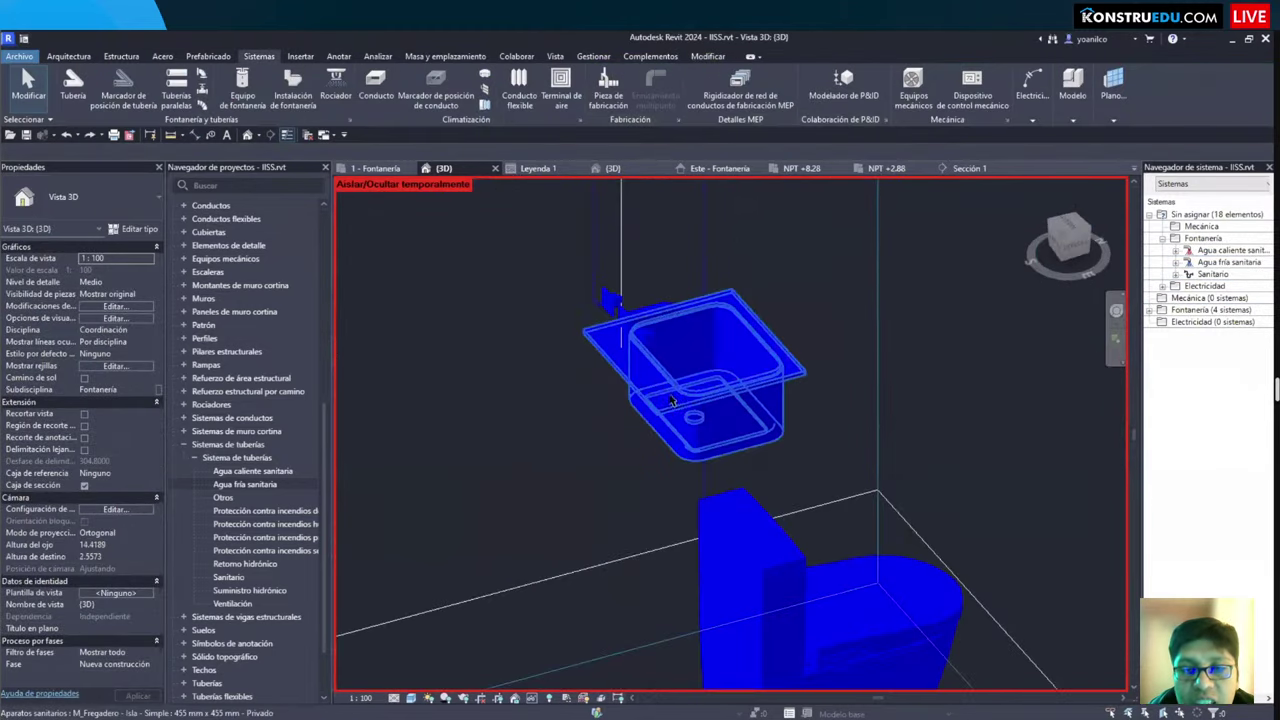
{"action": "scroll", "coordinate": [627, 432], "scroll_direction": "down", "scroll_amount": 2}
{"action": "scroll", "coordinate": [626, 432], "scroll_direction": "down", "scroll_amount": 4}
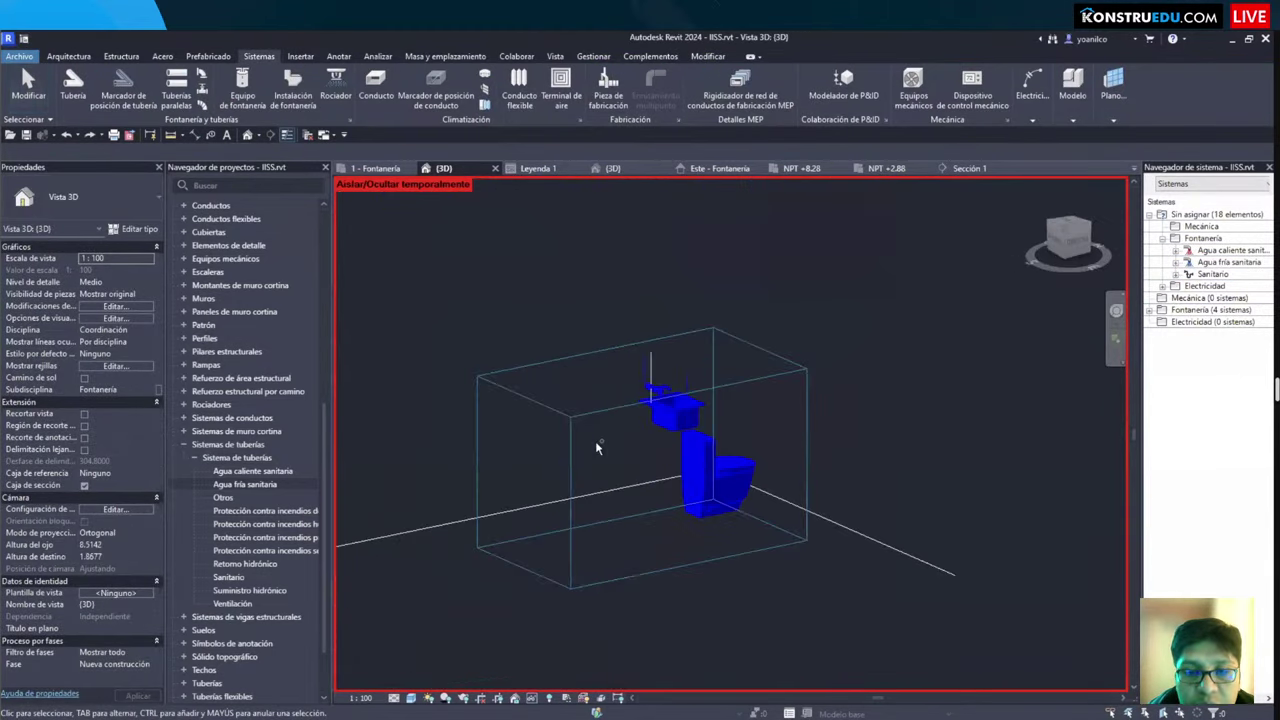
{"action": "middle_click_drag", "start_coordinate": [598, 449], "coordinate": [600, 449], "text": "shift"}
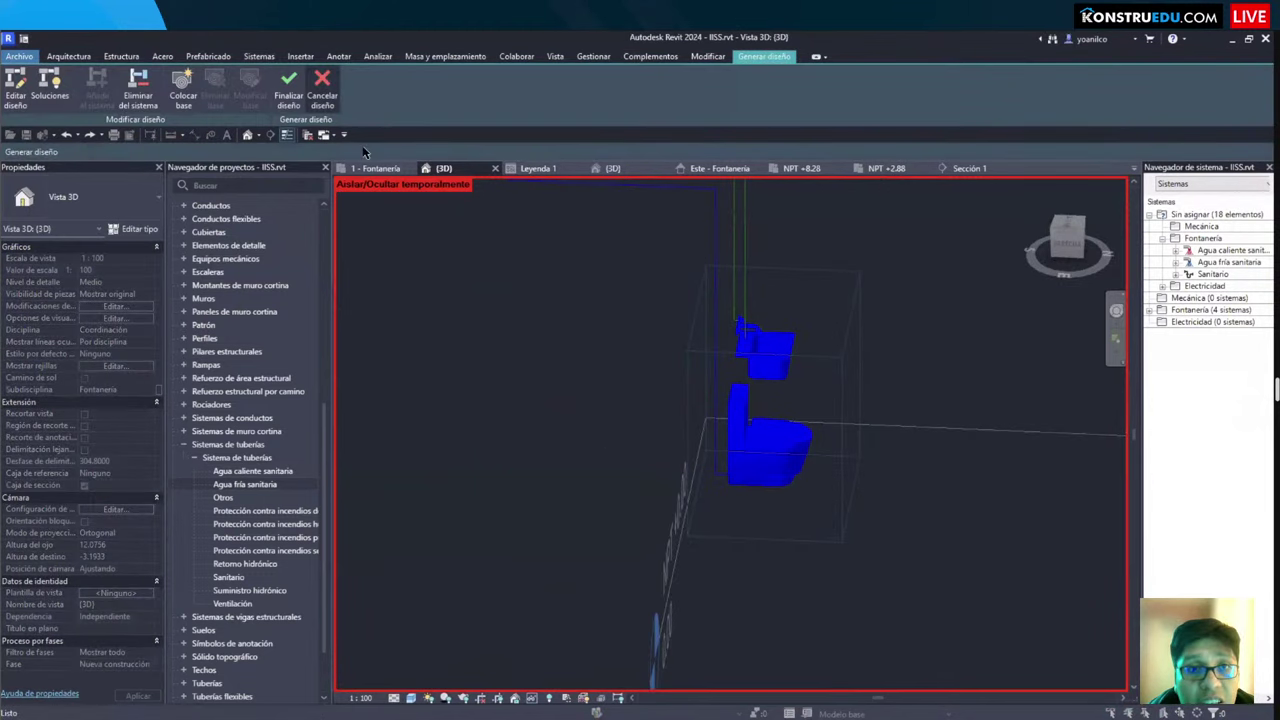
Step: Leave layout generation and return to the 1 - Fontanería floor plan
{"action": "key", "text": "Escape"}
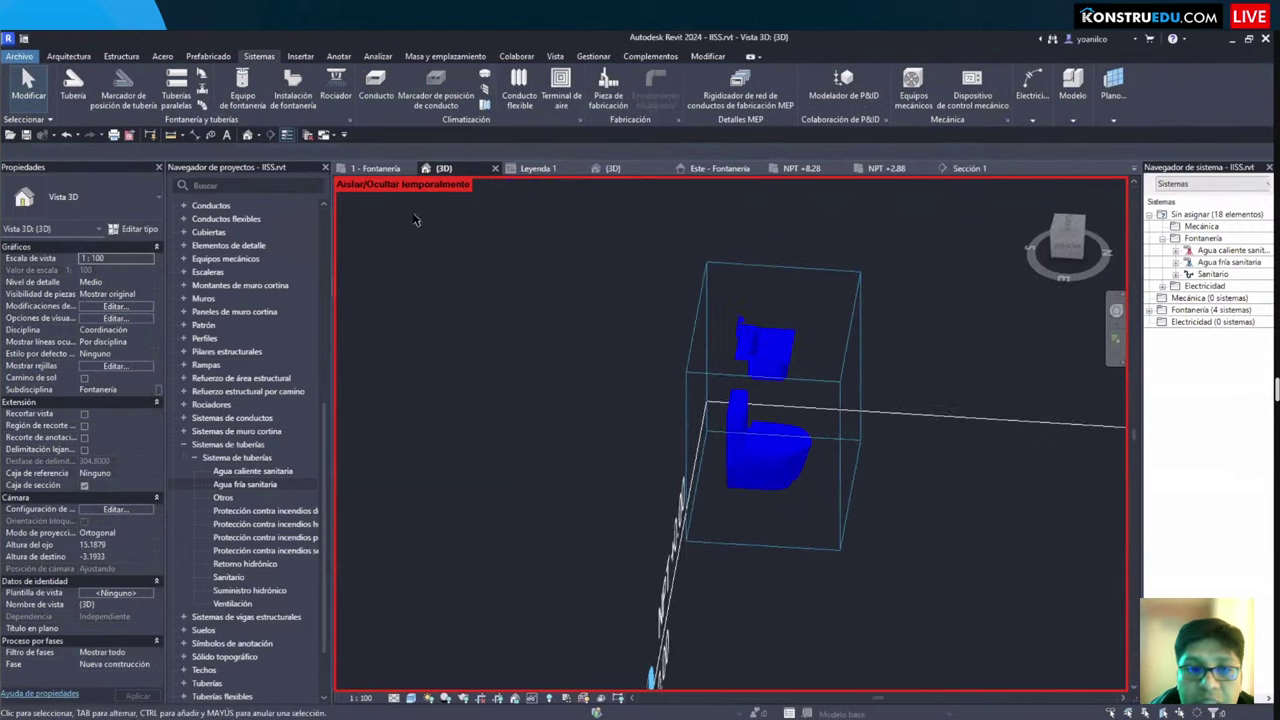
{"action": "left_click", "coordinate": [387, 170]}
{"action": "scroll", "coordinate": [754, 461], "scroll_direction": "up", "scroll_amount": 5}
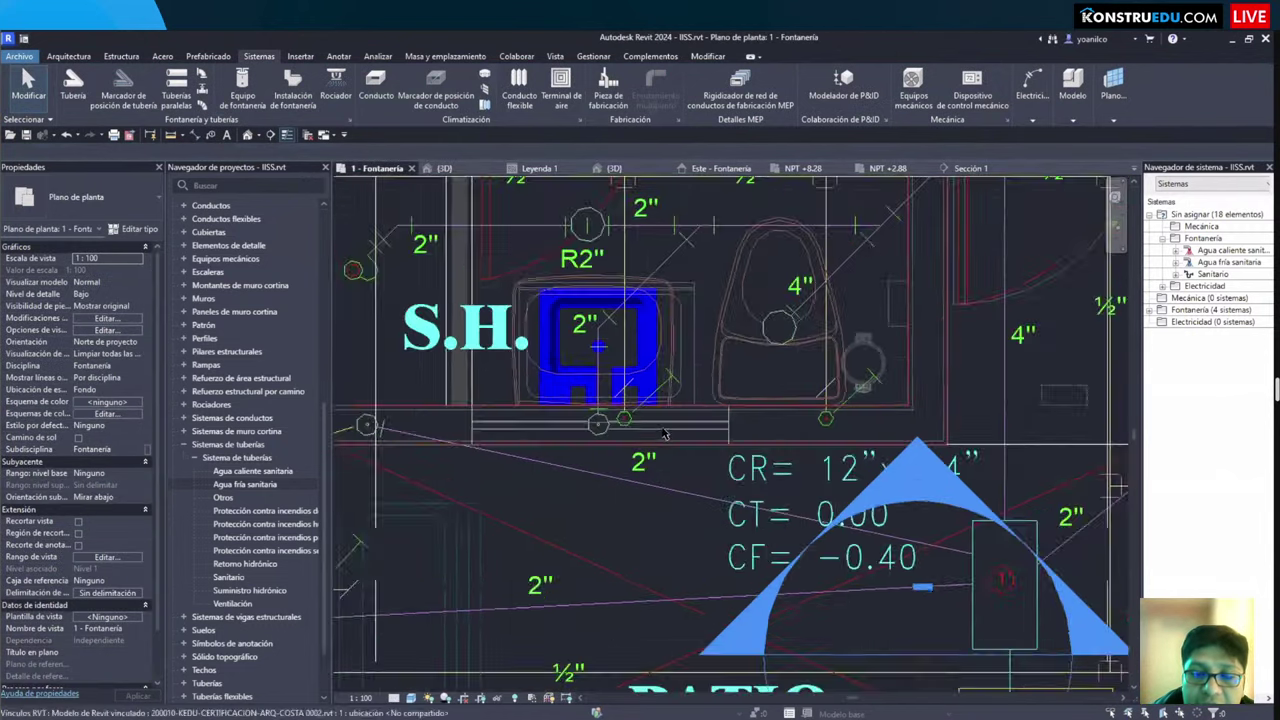
{"action": "scroll", "coordinate": [754, 461], "scroll_direction": "down", "scroll_amount": 5}
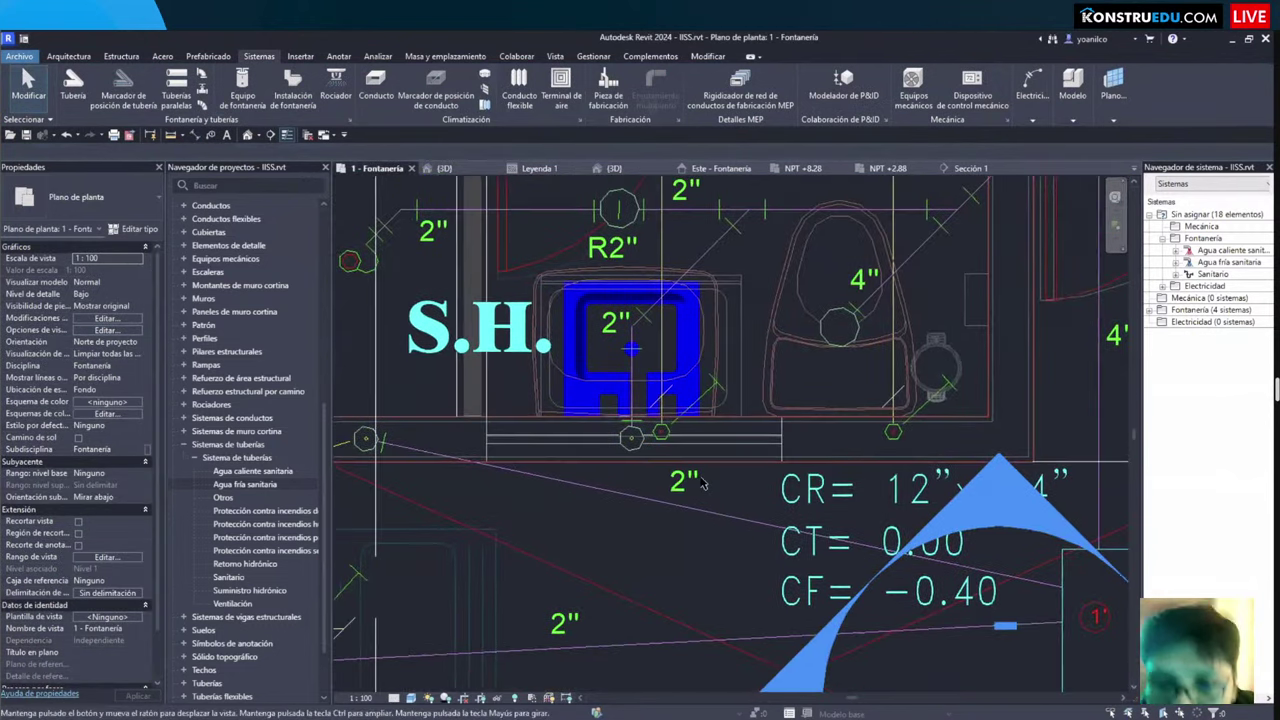
Step: Start a new pipe and zoom the plan in on the S.H. sink and its ½" supply lines
{"action": "left_click", "coordinate": [73, 88]}
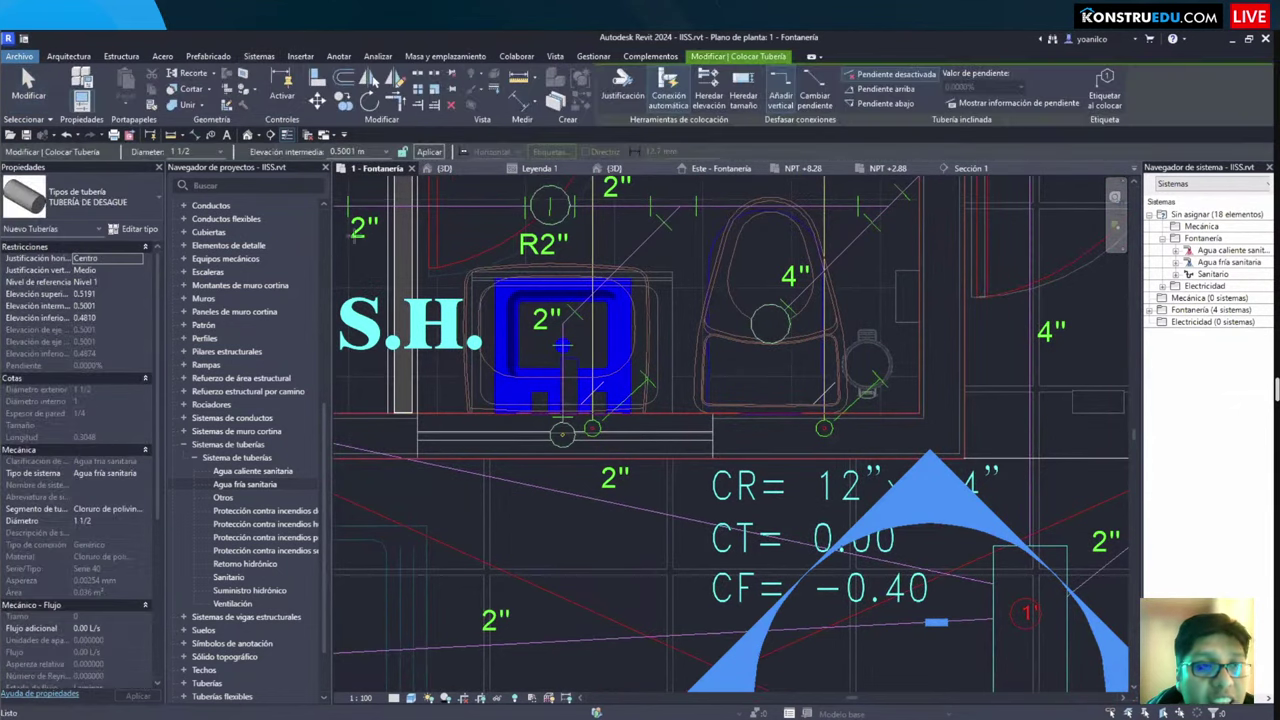
{"action": "scroll", "coordinate": [735, 365], "scroll_direction": "down", "scroll_amount": 3}
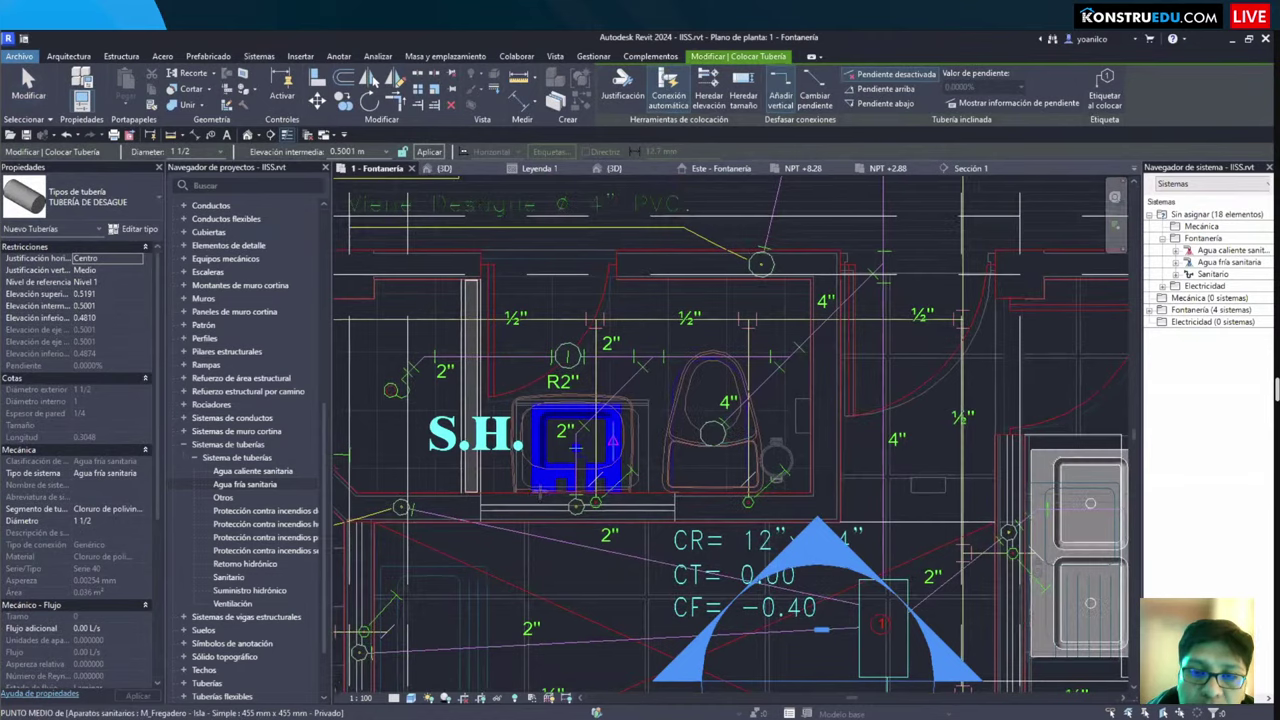
{"action": "scroll", "coordinate": [576, 416], "scroll_direction": "up", "scroll_amount": 4}
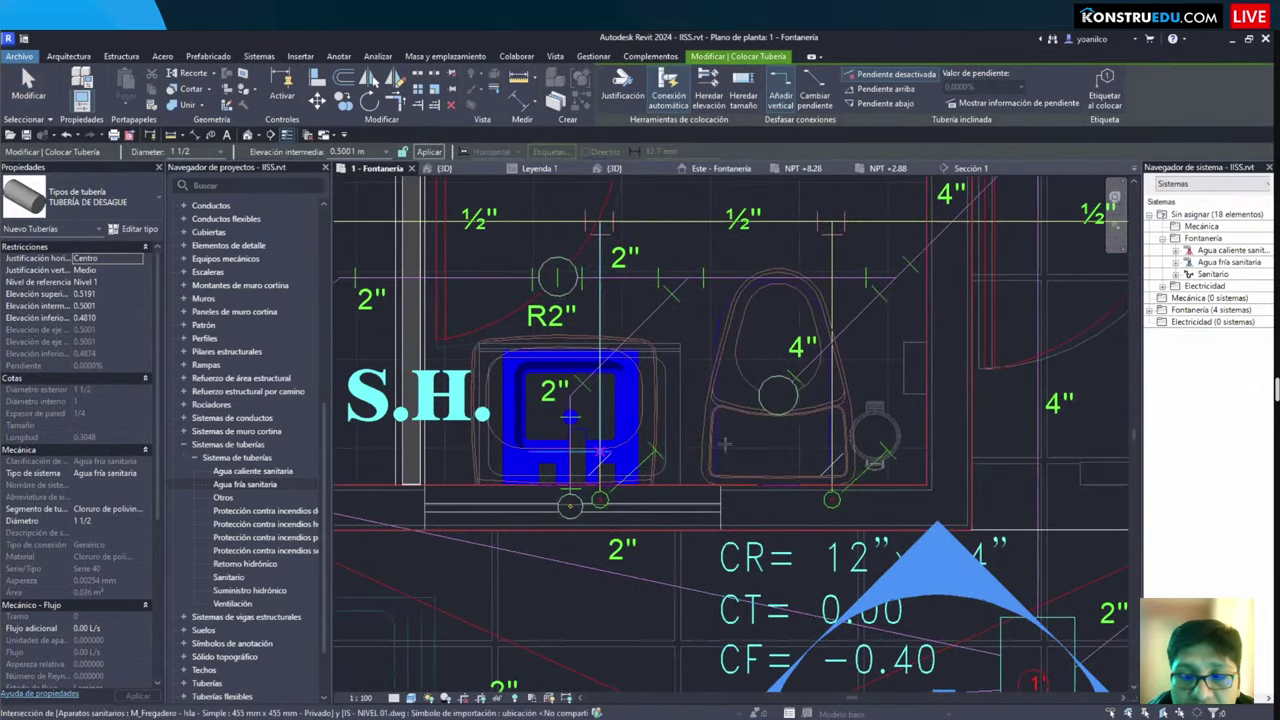
{"action": "scroll", "coordinate": [677, 453], "scroll_direction": "down", "scroll_amount": 2}
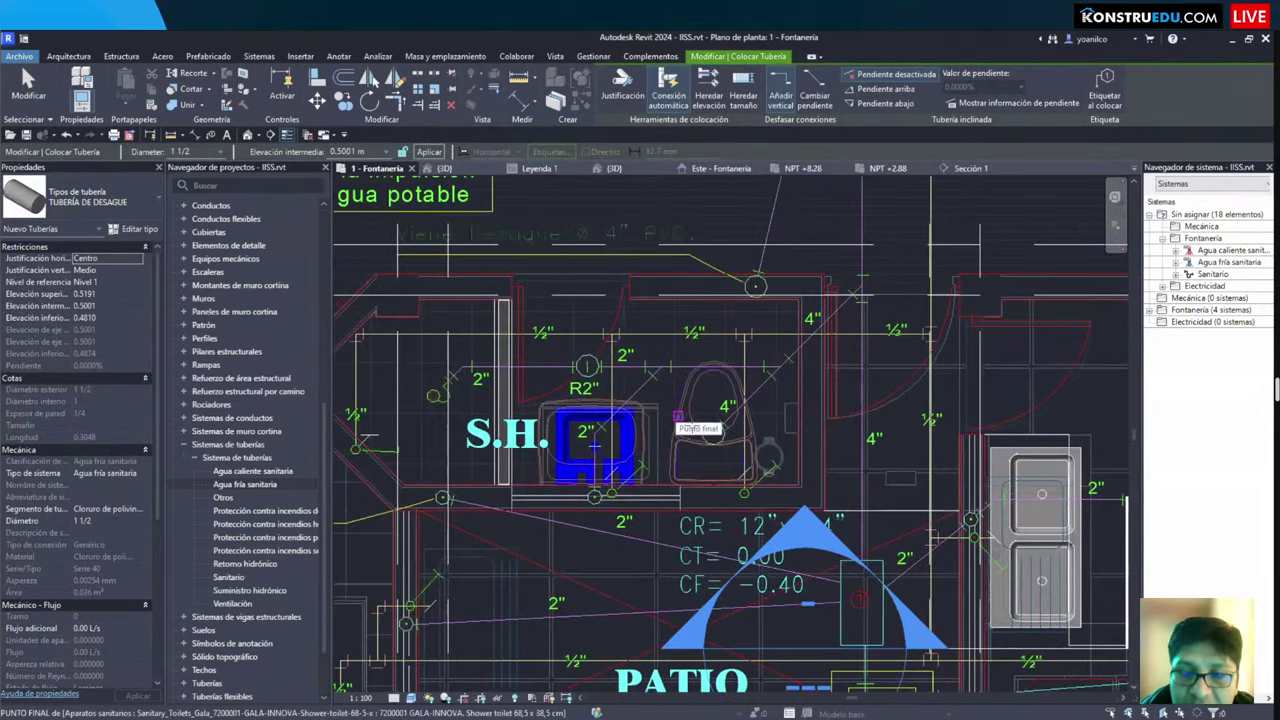
{"action": "scroll", "coordinate": [678, 420], "scroll_direction": "down", "scroll_amount": 4}
{"action": "middle_click_drag", "start_coordinate": [678, 420], "coordinate": [737, 471]}
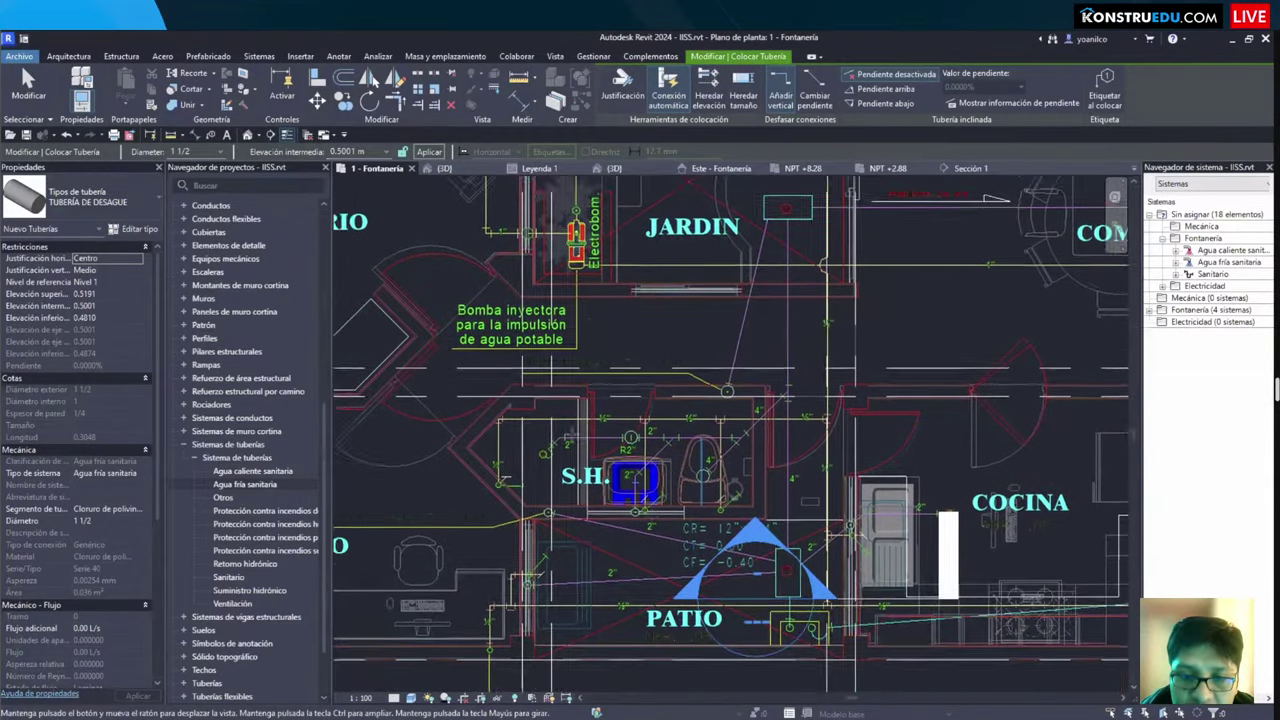
{"action": "scroll", "coordinate": [600, 606], "scroll_direction": "up", "scroll_amount": 2}
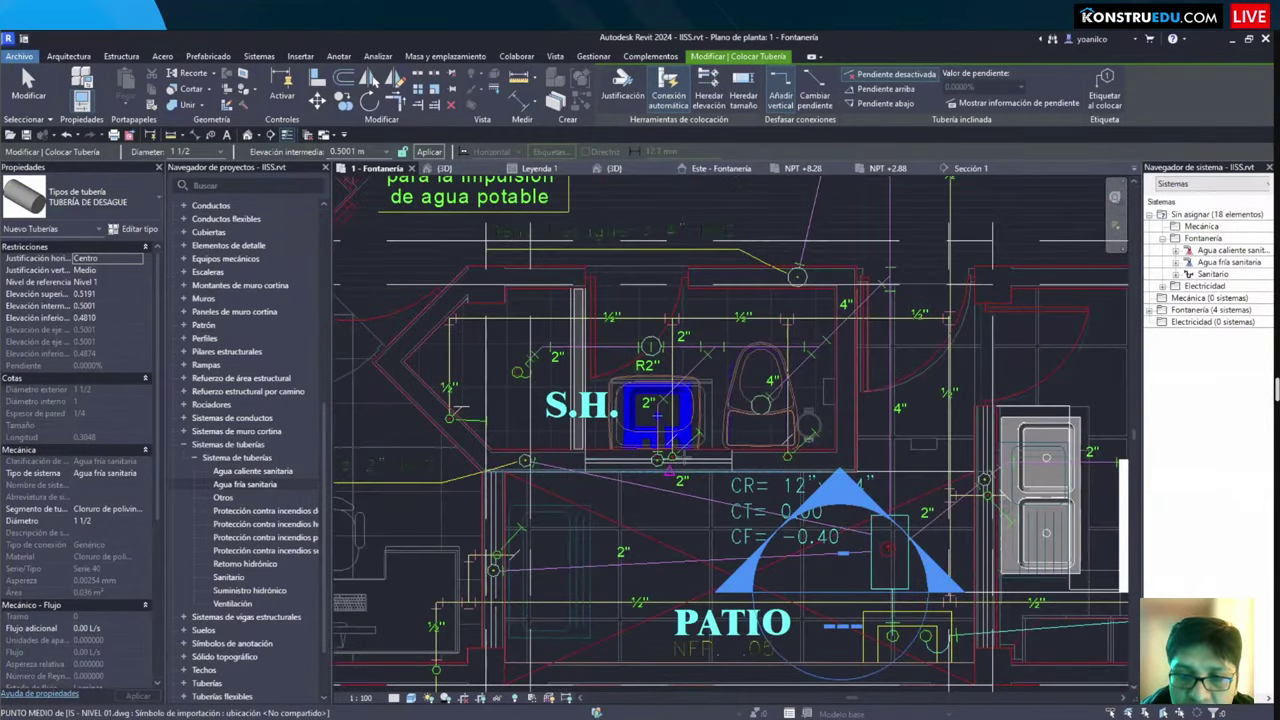
{"action": "scroll", "coordinate": [660, 460], "scroll_direction": "up", "scroll_amount": 5}
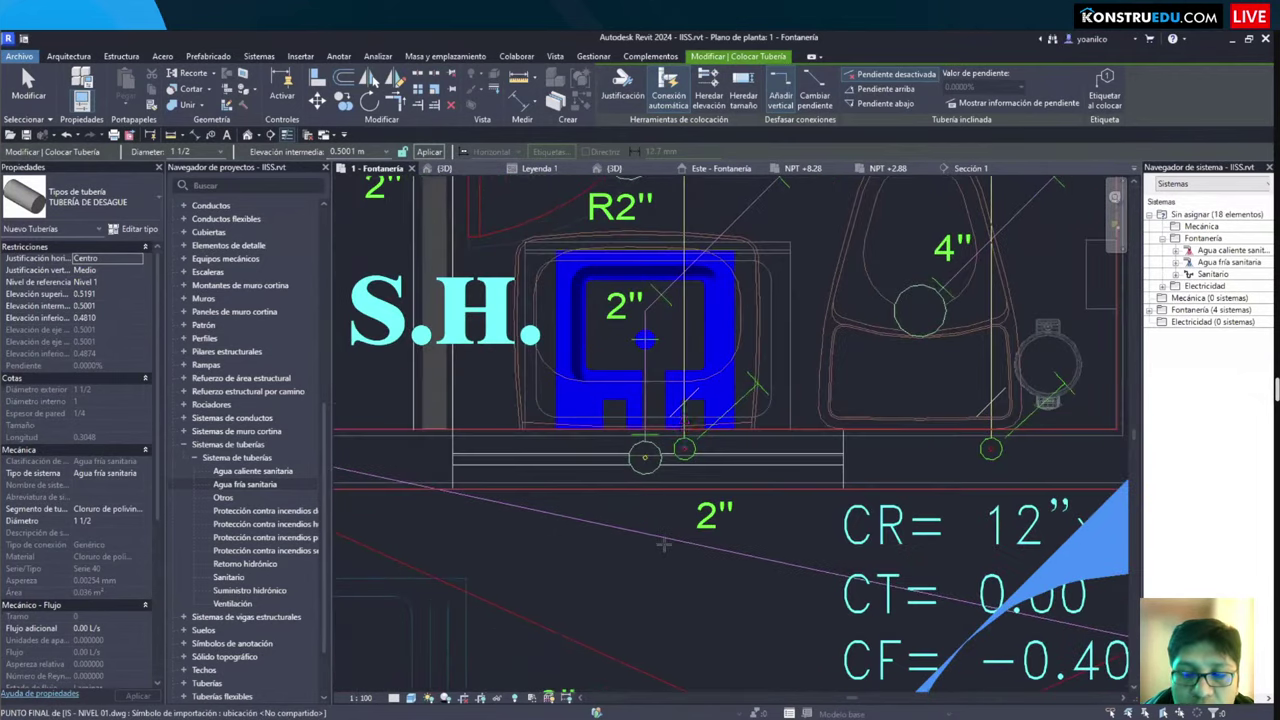
{"action": "scroll", "coordinate": [663, 545], "scroll_direction": "up", "scroll_amount": 4}
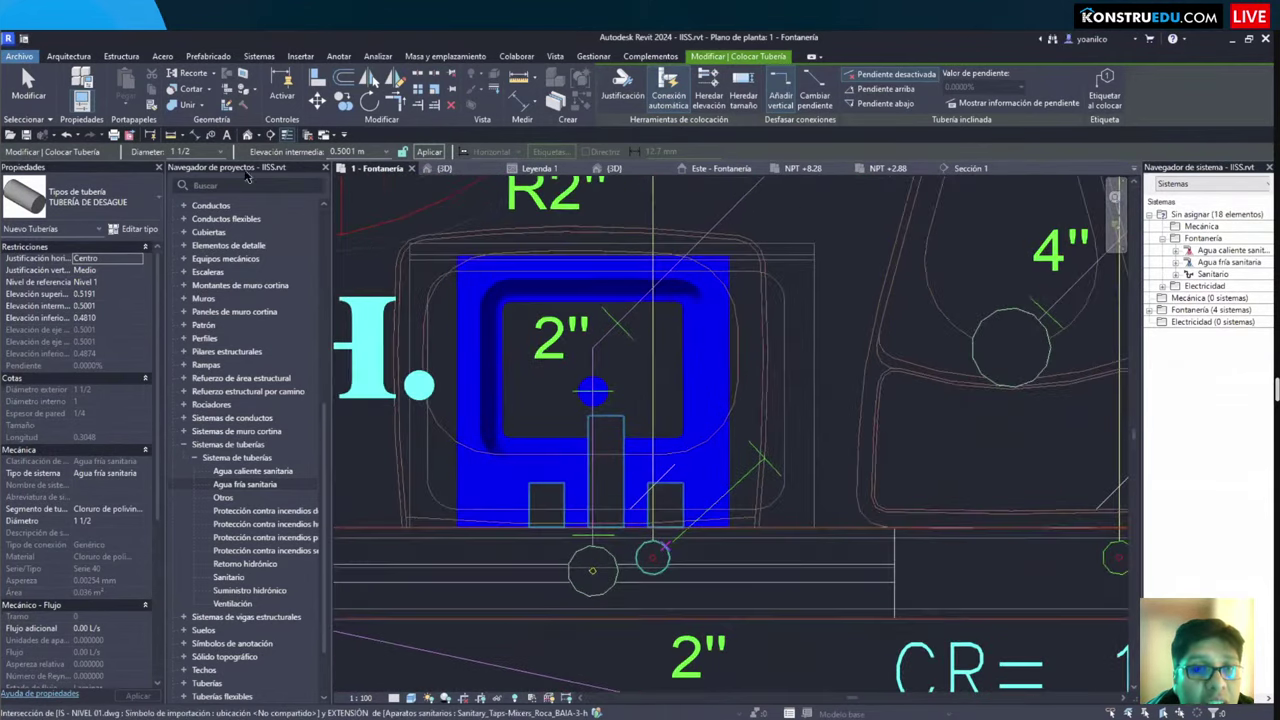
{"action": "scroll", "coordinate": [605, 246], "scroll_direction": "down", "scroll_amount": 2}
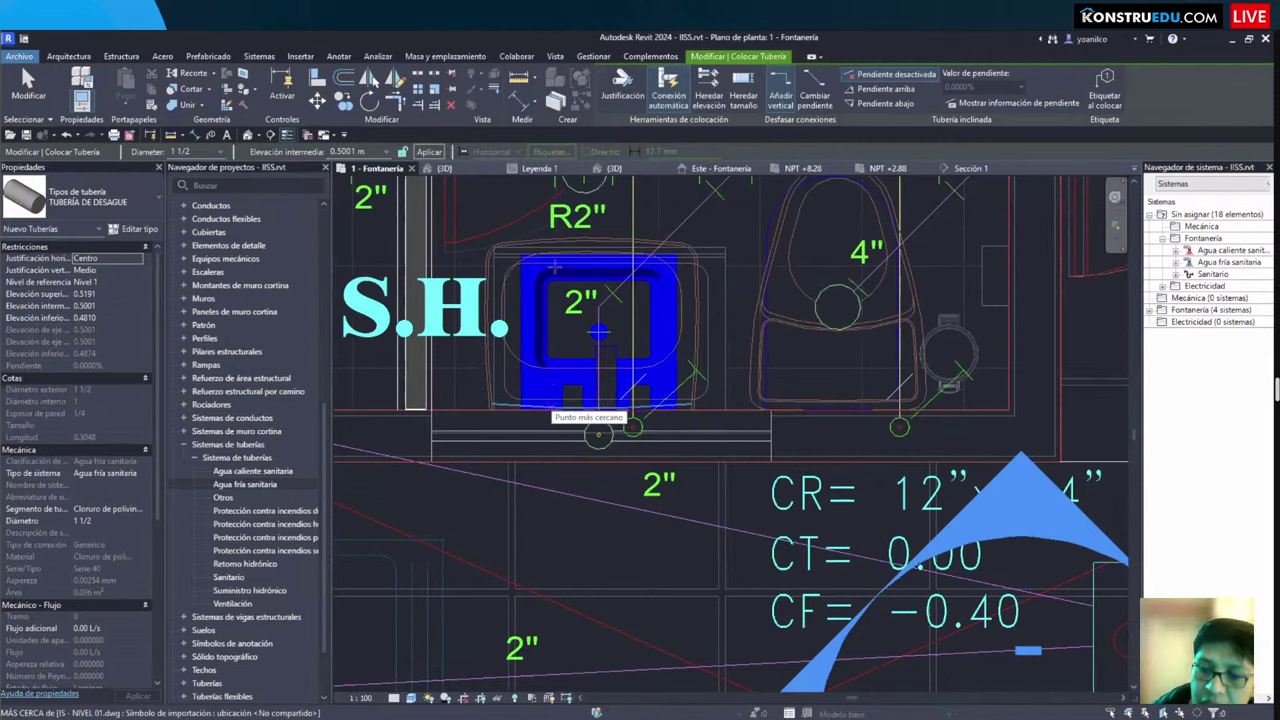
{"action": "scroll", "coordinate": [622, 451], "scroll_direction": "up", "scroll_amount": 5}
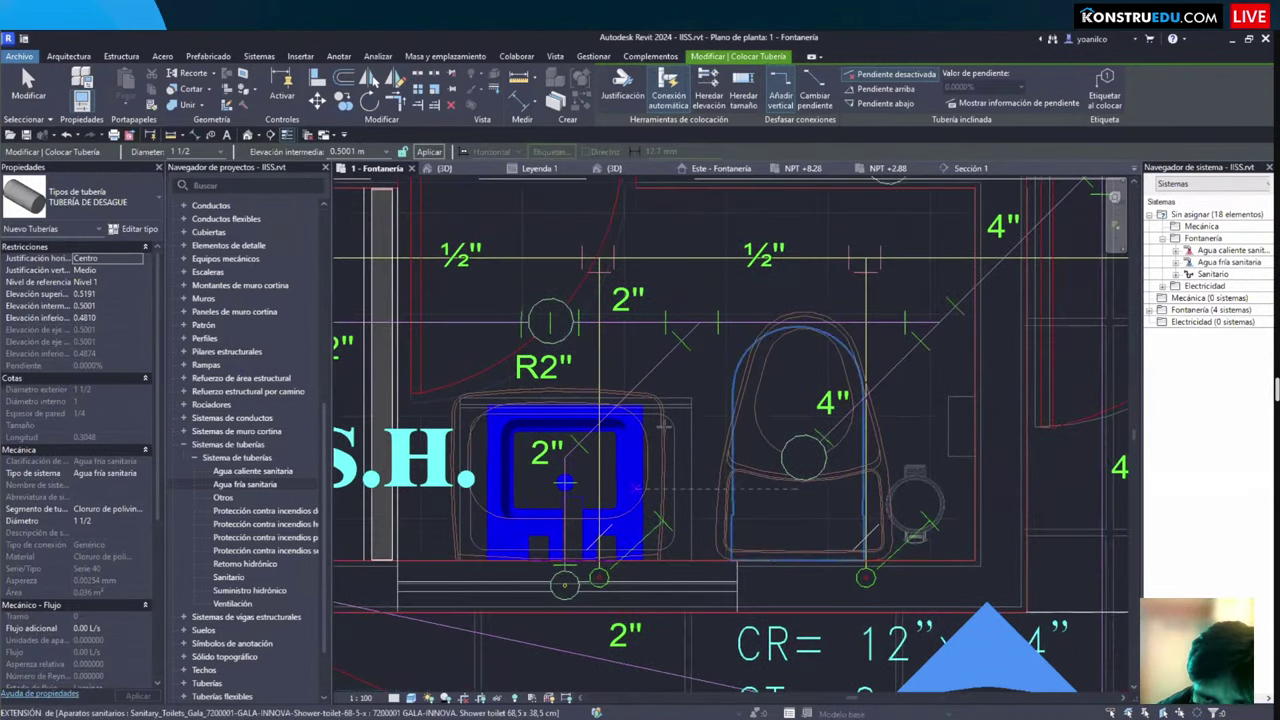
{"action": "scroll", "coordinate": [663, 425], "scroll_direction": "down", "scroll_amount": 2}
{"action": "scroll", "coordinate": [671, 464], "scroll_direction": "up", "scroll_amount": 1}
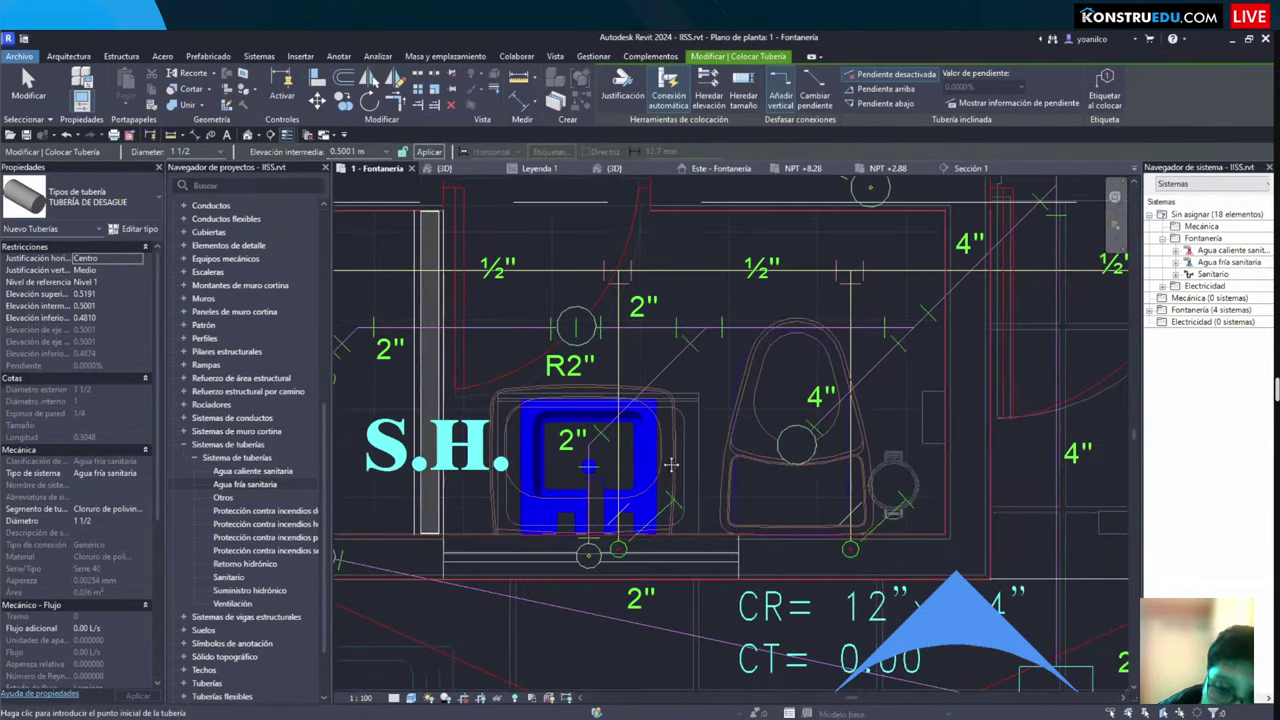
{"action": "scroll", "coordinate": [590, 462], "scroll_direction": "down", "scroll_amount": 1}
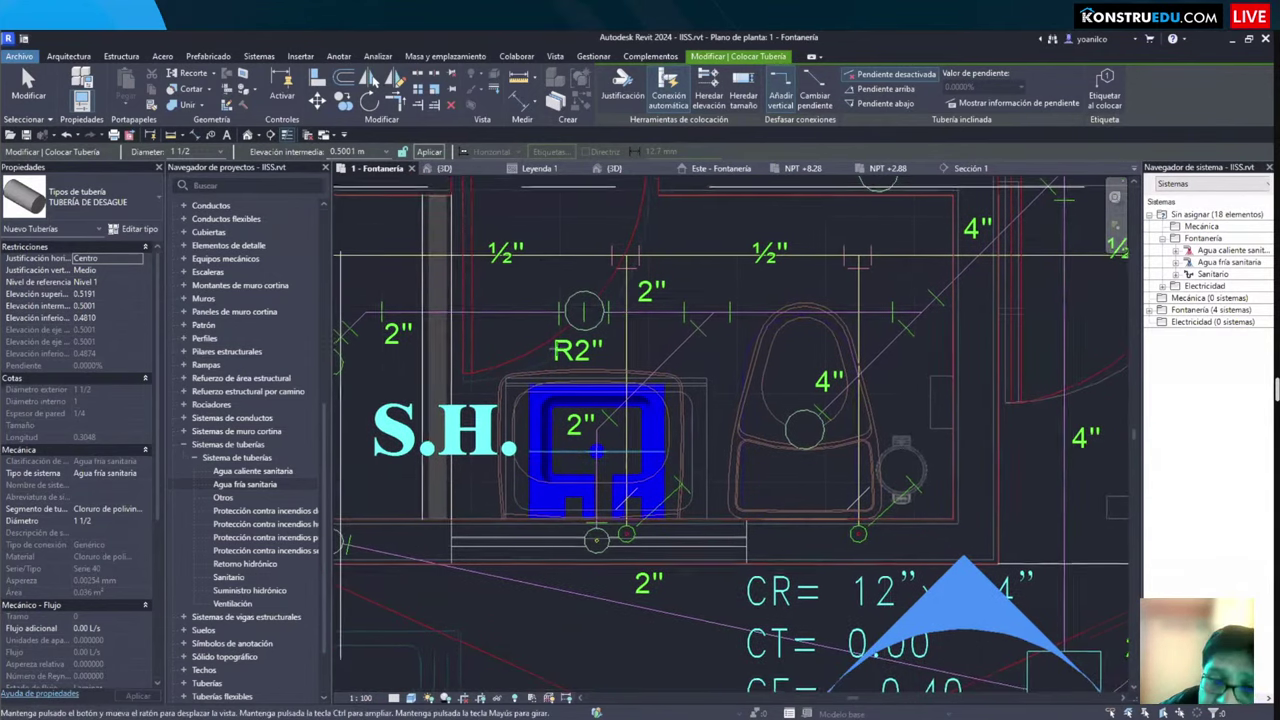
{"action": "scroll", "coordinate": [598, 458], "scroll_direction": "up", "scroll_amount": 1}
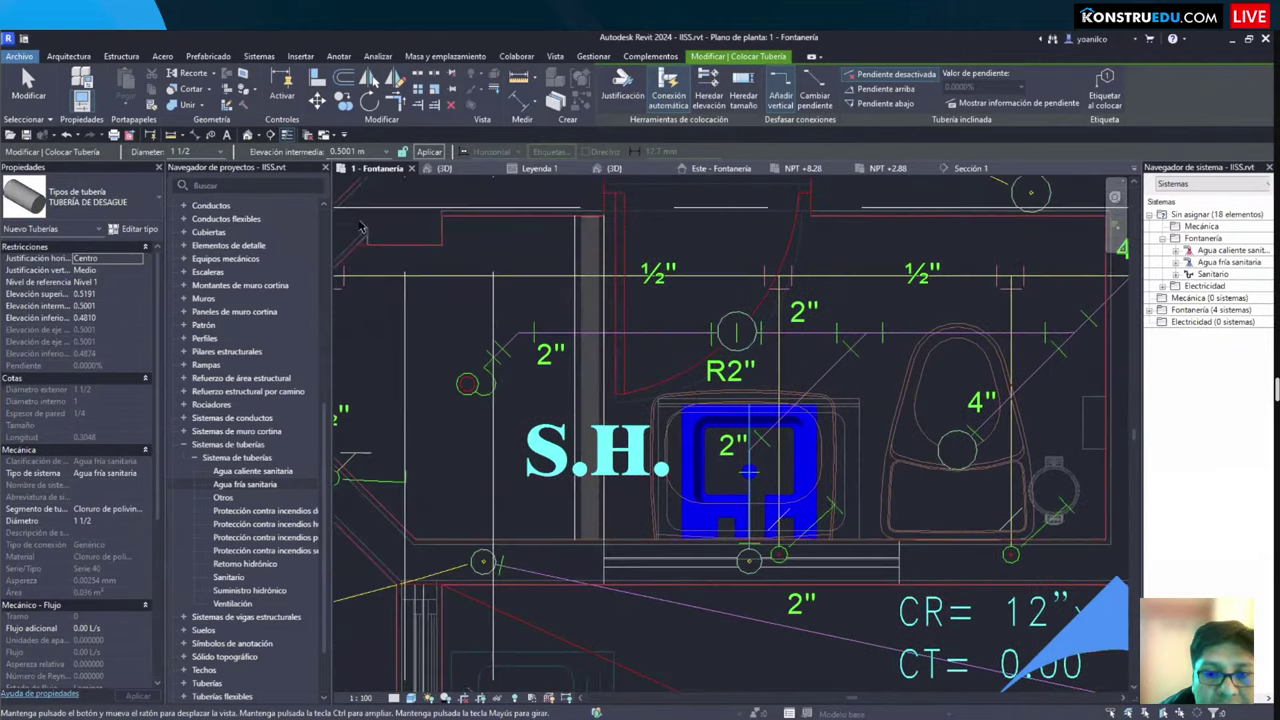
Step: Switch the pipe type to TUBERÍA DE AGUA at 1/2 diameter and recenter on the S.H. bathroom
{"action": "left_click", "coordinate": [214, 153]}
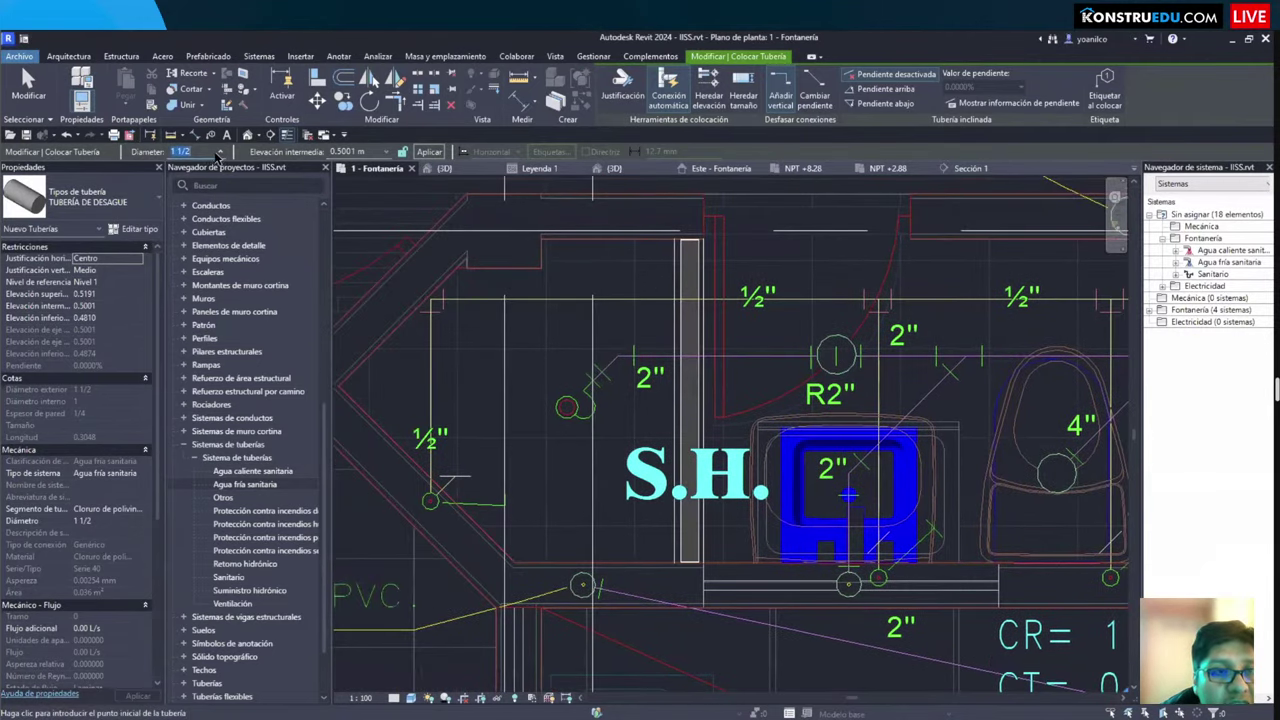
{"action": "left_click", "coordinate": [142, 208]}
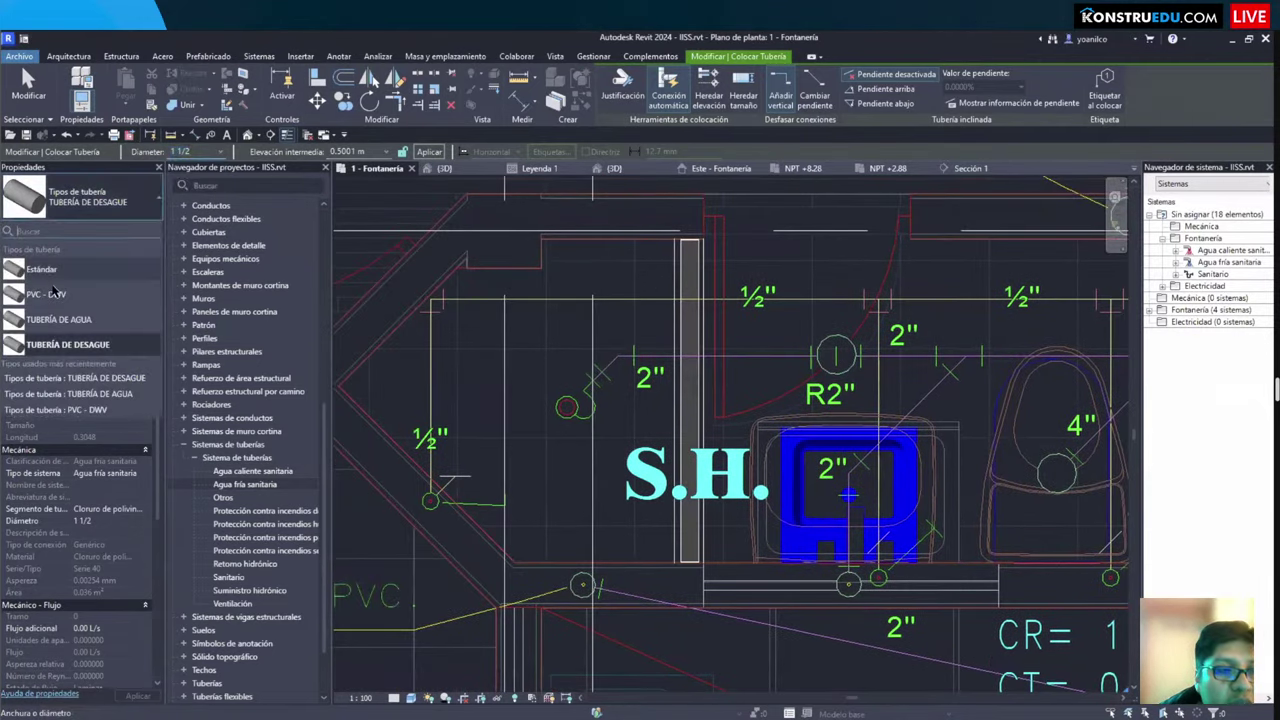
{"action": "left_click", "coordinate": [85, 285]}
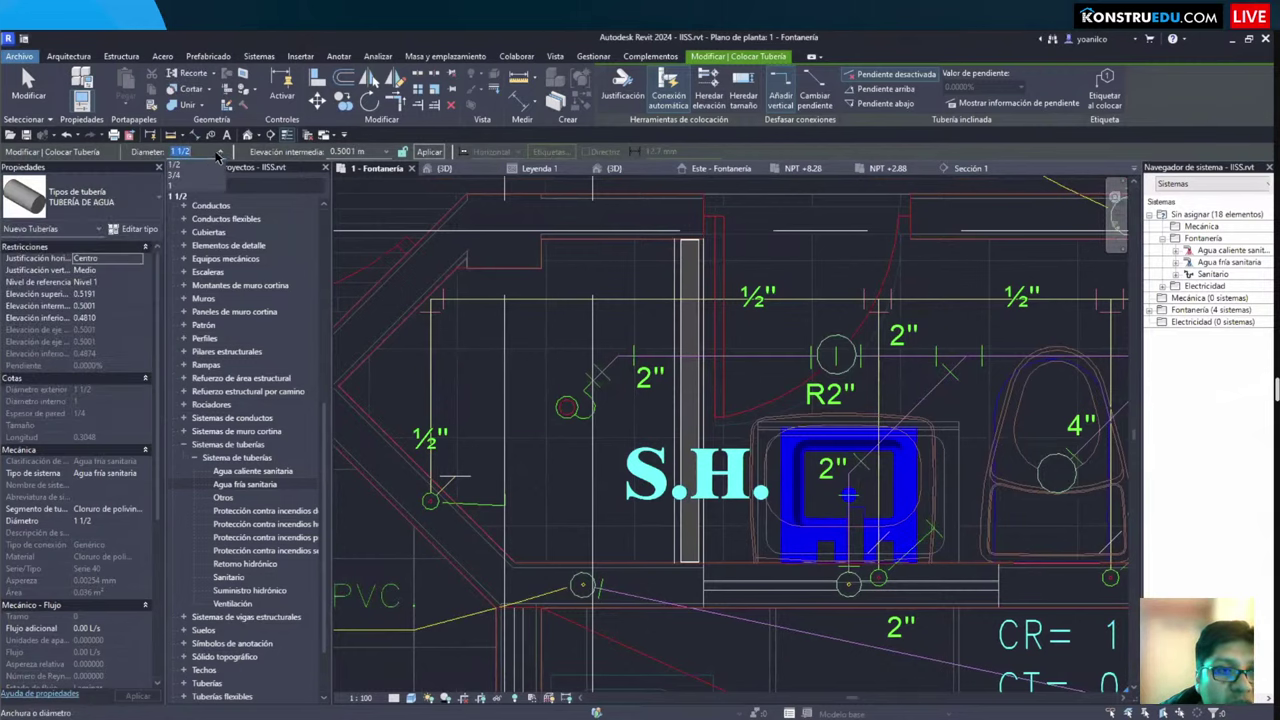
{"action": "left_click", "coordinate": [176, 164]}
{"action": "middle_click_drag", "start_coordinate": [828, 409], "coordinate": [626, 371]}
{"action": "scroll", "coordinate": [688, 437], "scroll_direction": "up", "scroll_amount": 1}
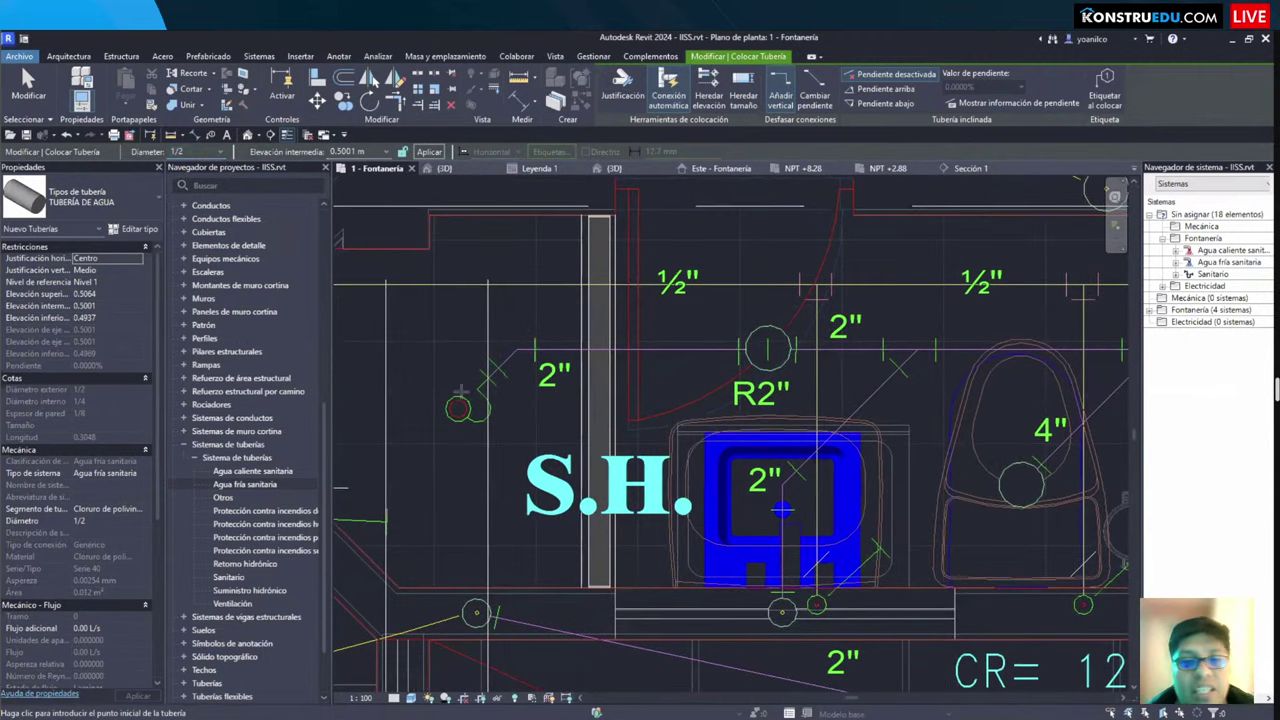
{"action": "scroll", "coordinate": [688, 438], "scroll_direction": "up", "scroll_amount": 2}
{"action": "scroll", "coordinate": [680, 433], "scroll_direction": "down", "scroll_amount": 3}
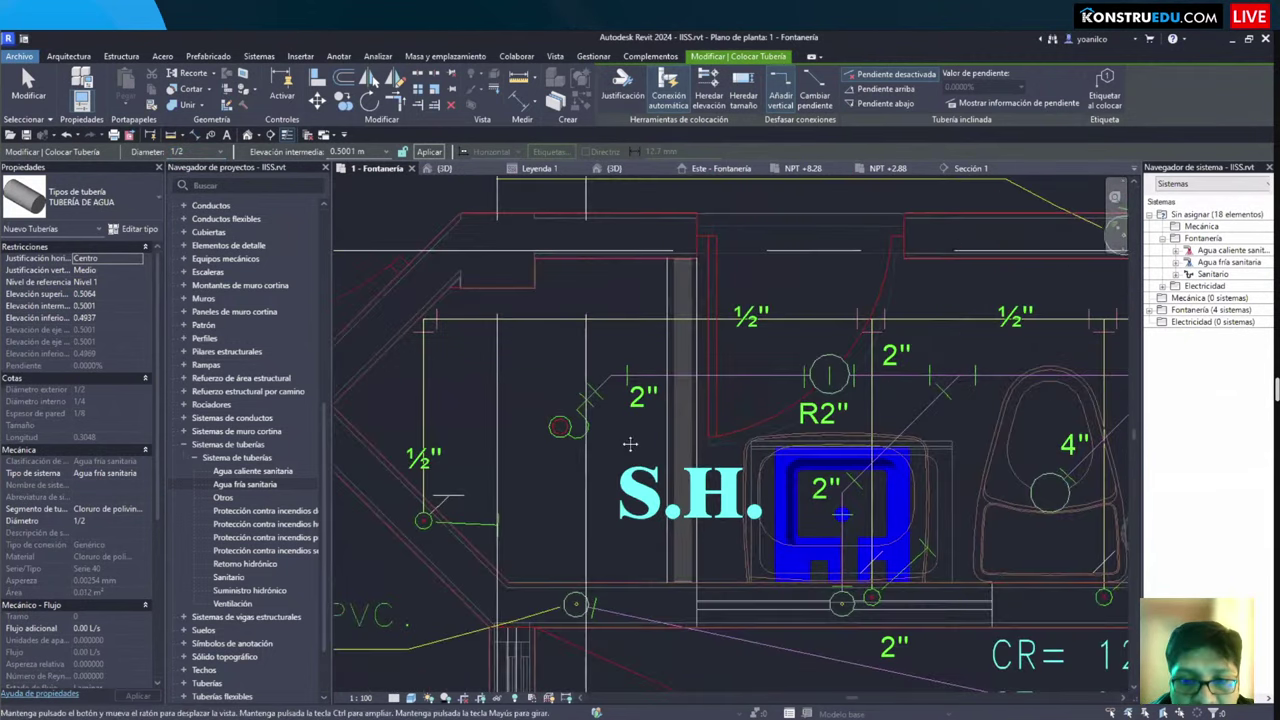
{"action": "middle_click_drag", "start_coordinate": [797, 449], "coordinate": [831, 403]}
{"action": "scroll", "coordinate": [527, 452], "scroll_direction": "down", "scroll_amount": 1}
{"action": "middle_click_drag", "start_coordinate": [527, 452], "coordinate": [368, 464]}
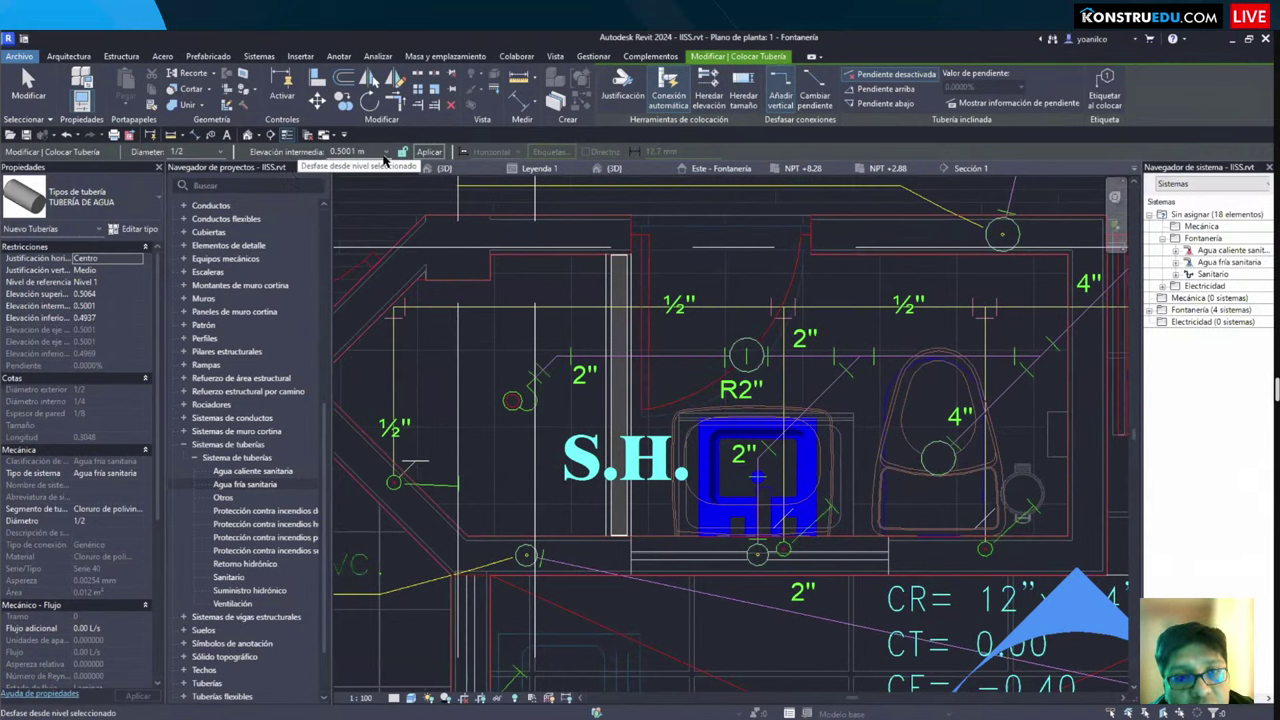
Step: Set the middle elevation to -0.0254 m and frame the sink's left ½" supply line
{"action": "left_click", "coordinate": [385, 153]}
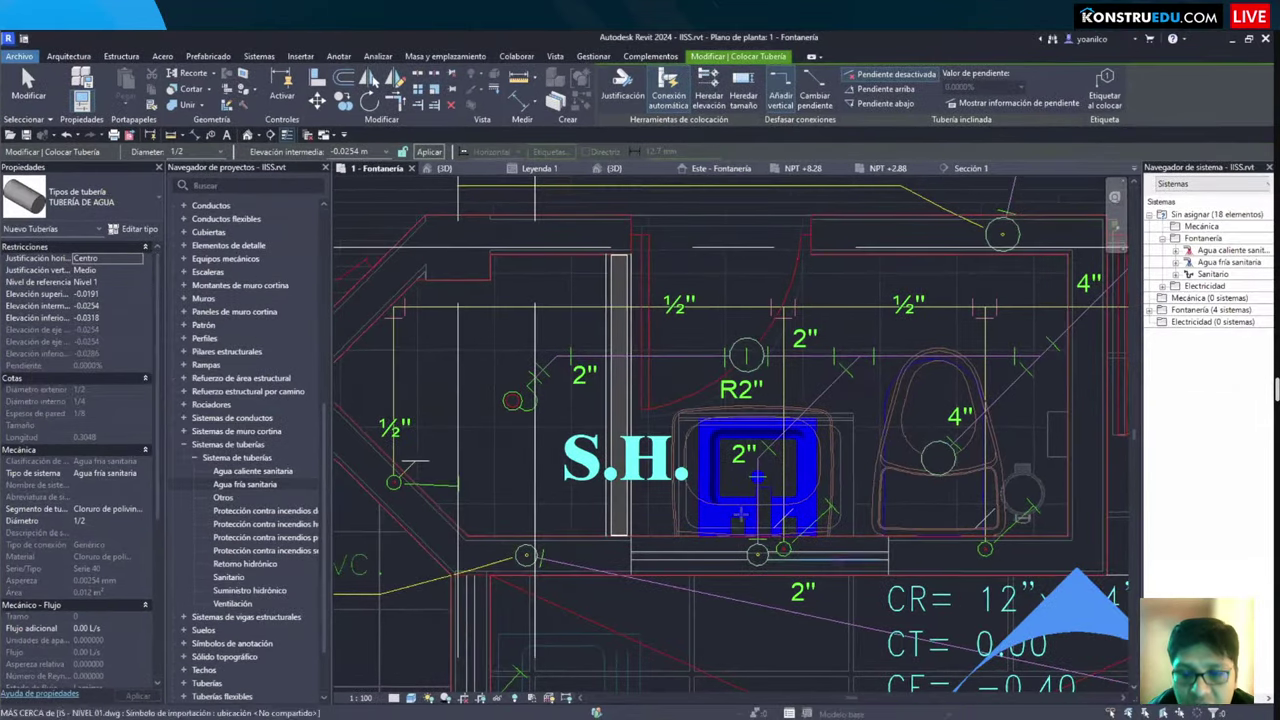
{"action": "scroll", "coordinate": [741, 509], "scroll_direction": "up", "scroll_amount": 2}
{"action": "middle_click_drag", "start_coordinate": [339, 375], "coordinate": [571, 362]}
{"action": "scroll", "coordinate": [565, 445], "scroll_direction": "up", "scroll_amount": 1}
{"action": "scroll", "coordinate": [564, 446], "scroll_direction": "down", "scroll_amount": 1}
{"action": "scroll", "coordinate": [563, 433], "scroll_direction": "down", "scroll_amount": 1}
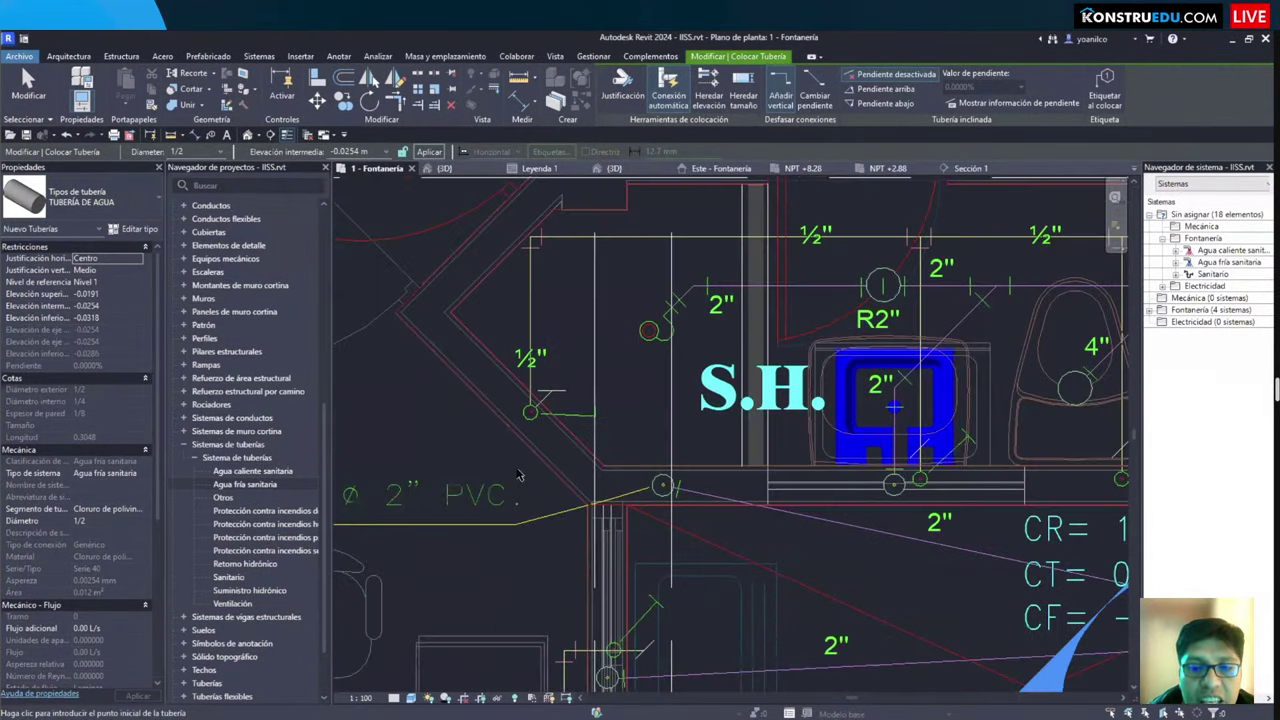
{"action": "middle_click_drag", "start_coordinate": [562, 436], "coordinate": [549, 465]}
{"action": "scroll", "coordinate": [547, 468], "scroll_direction": "up", "scroll_amount": 2}
{"action": "scroll", "coordinate": [547, 468], "scroll_direction": "up", "scroll_amount": 3}
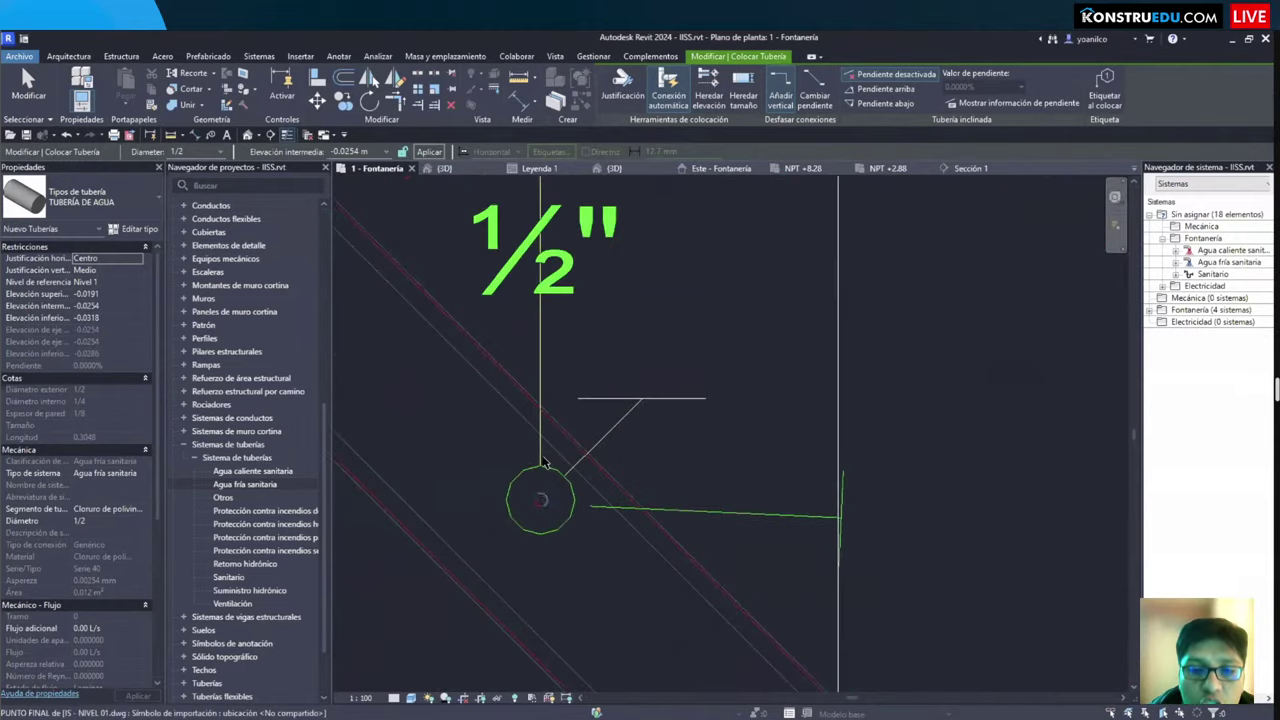
Step: Draw the pipe from the existing line's endpoint to the snapped end point, then exit placement
{"action": "left_click", "coordinate": [542, 463]}
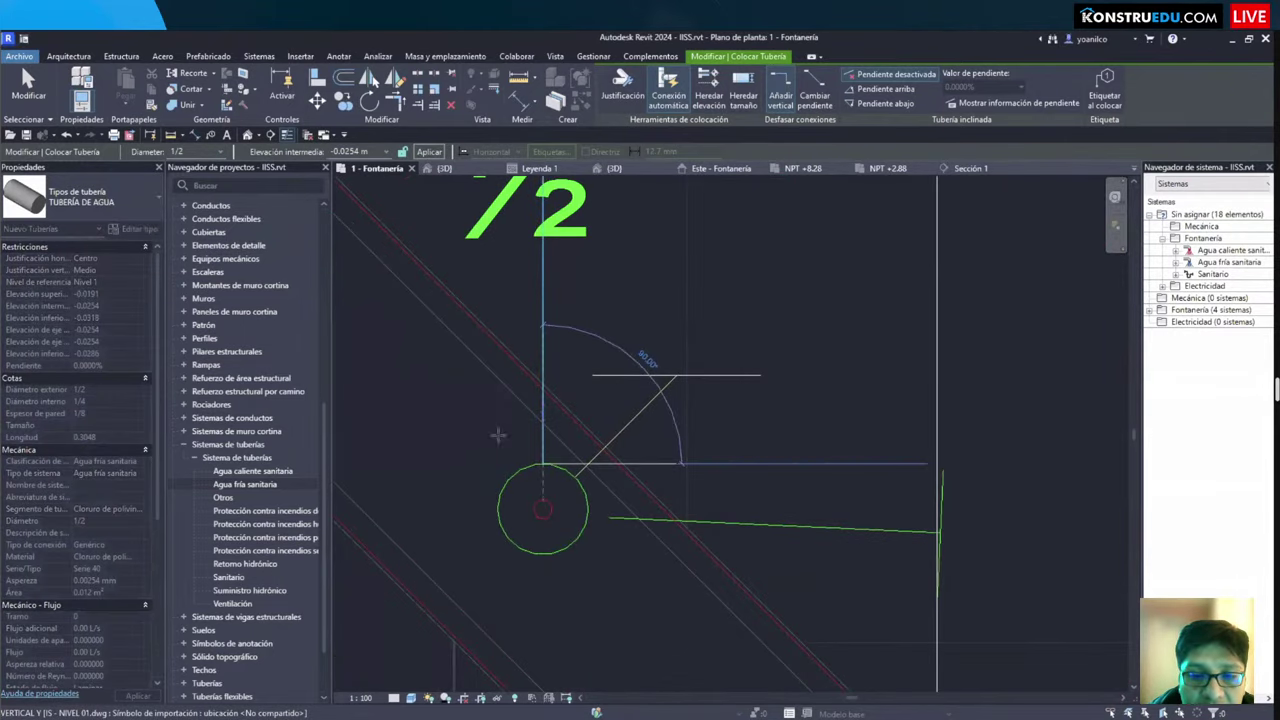
{"action": "middle_click_drag", "start_coordinate": [530, 190], "coordinate": [560, 640]}
{"action": "scroll", "coordinate": [570, 595], "scroll_direction": "down", "scroll_amount": 2}
{"action": "left_click", "coordinate": [560, 316]}
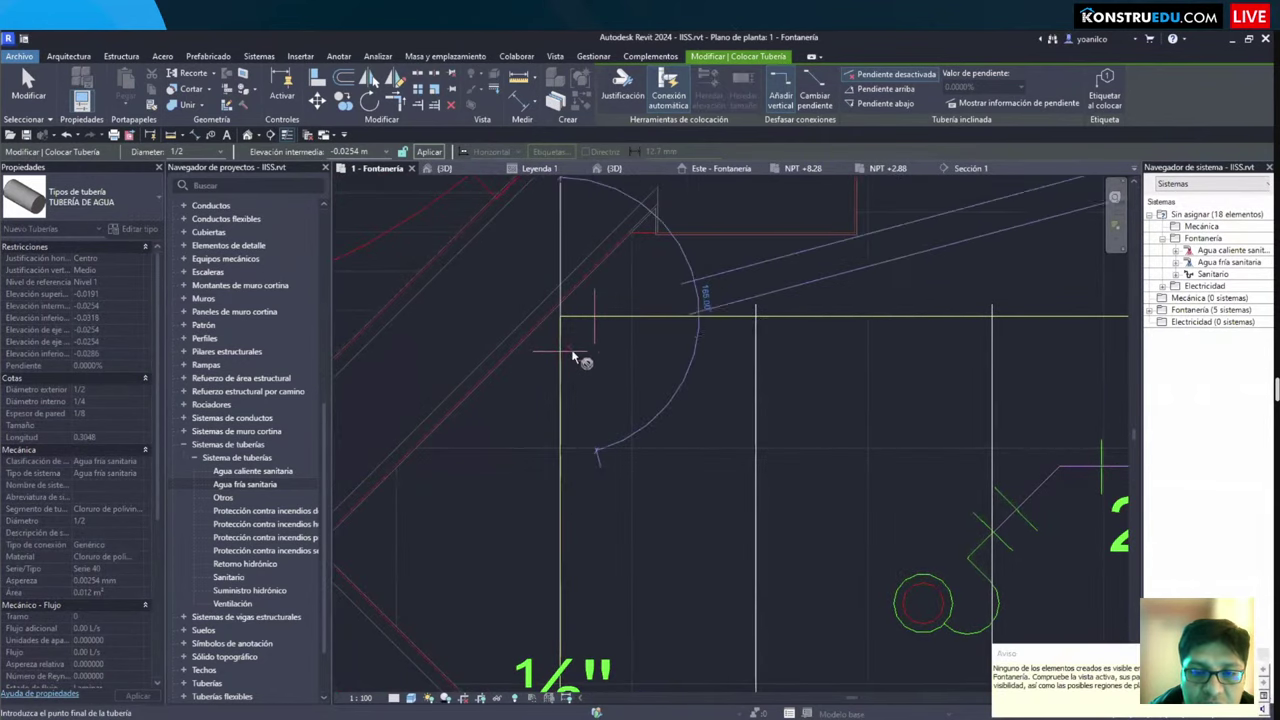
{"action": "scroll", "coordinate": [585, 375], "scroll_direction": "down", "scroll_amount": 1}
{"action": "middle_click_drag", "start_coordinate": [590, 441], "coordinate": [584, 391]}
{"action": "scroll", "coordinate": [584, 391], "scroll_direction": "down", "scroll_amount": 1}
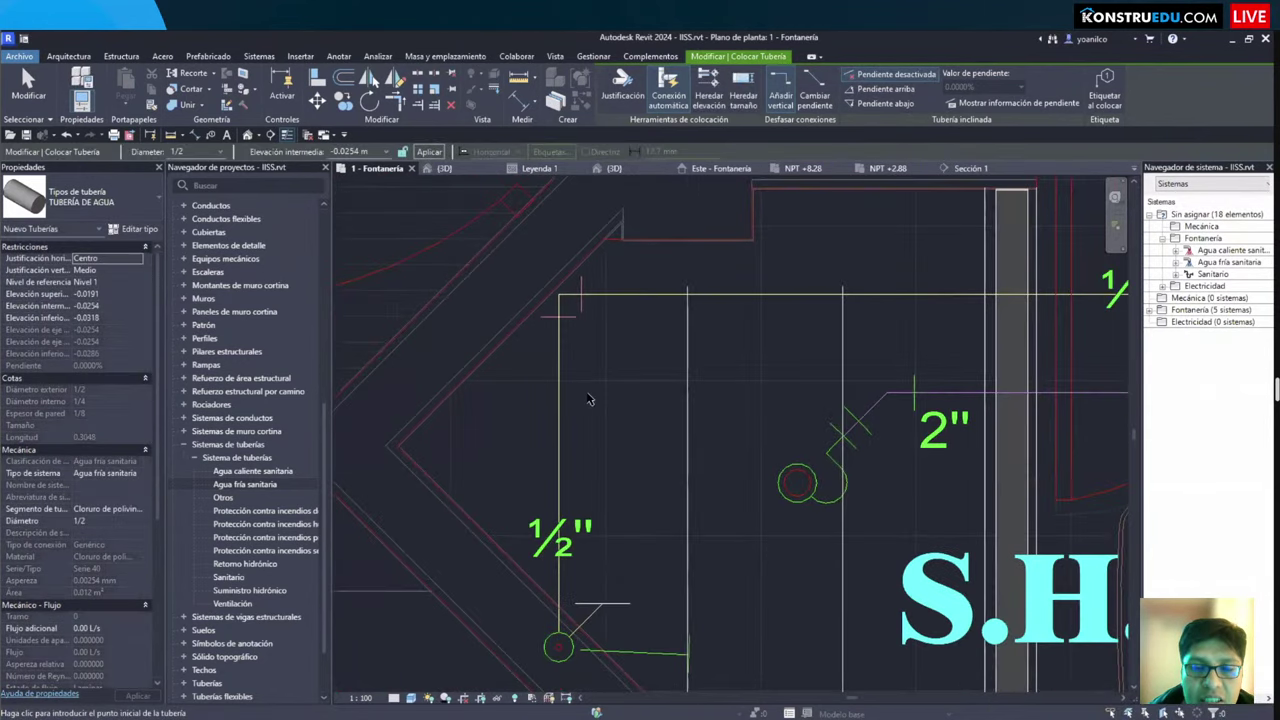
{"action": "key", "text": "Escape"}
{"action": "key", "text": "Escape"}
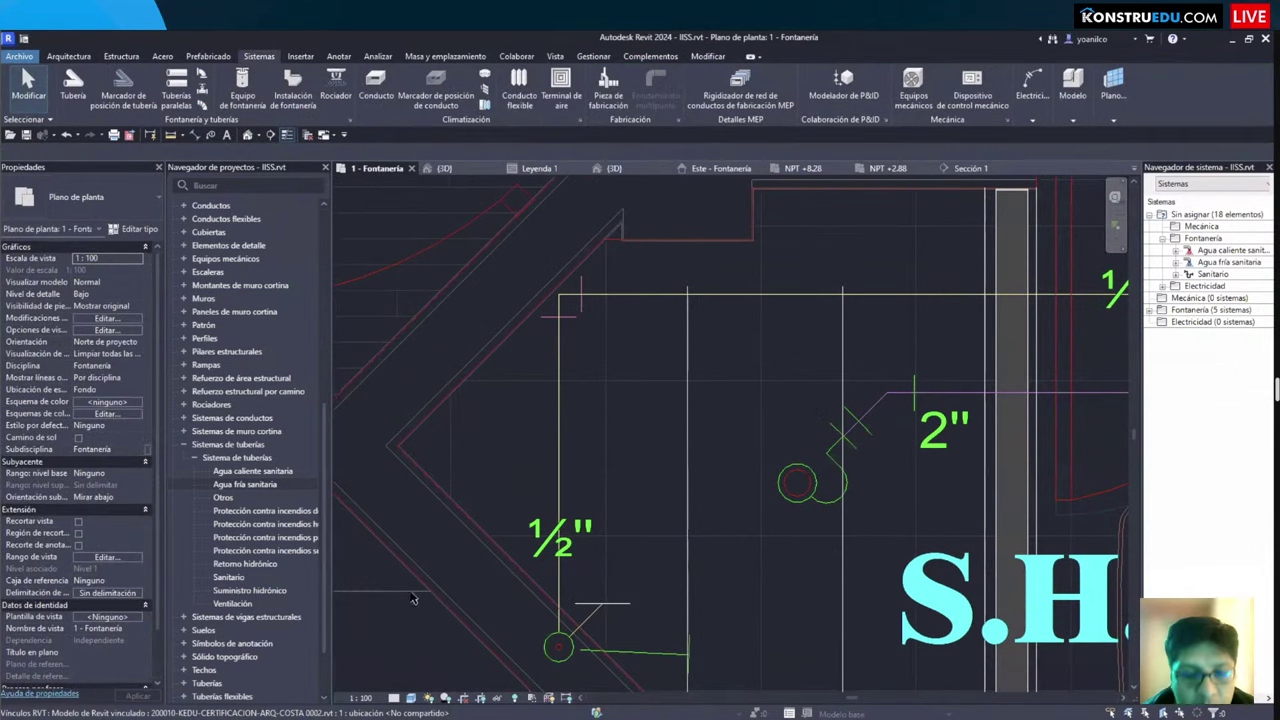
Step: Set the Fontanería plan's detail level to Alto so fittings display fully
{"action": "left_click", "coordinate": [393, 698]}
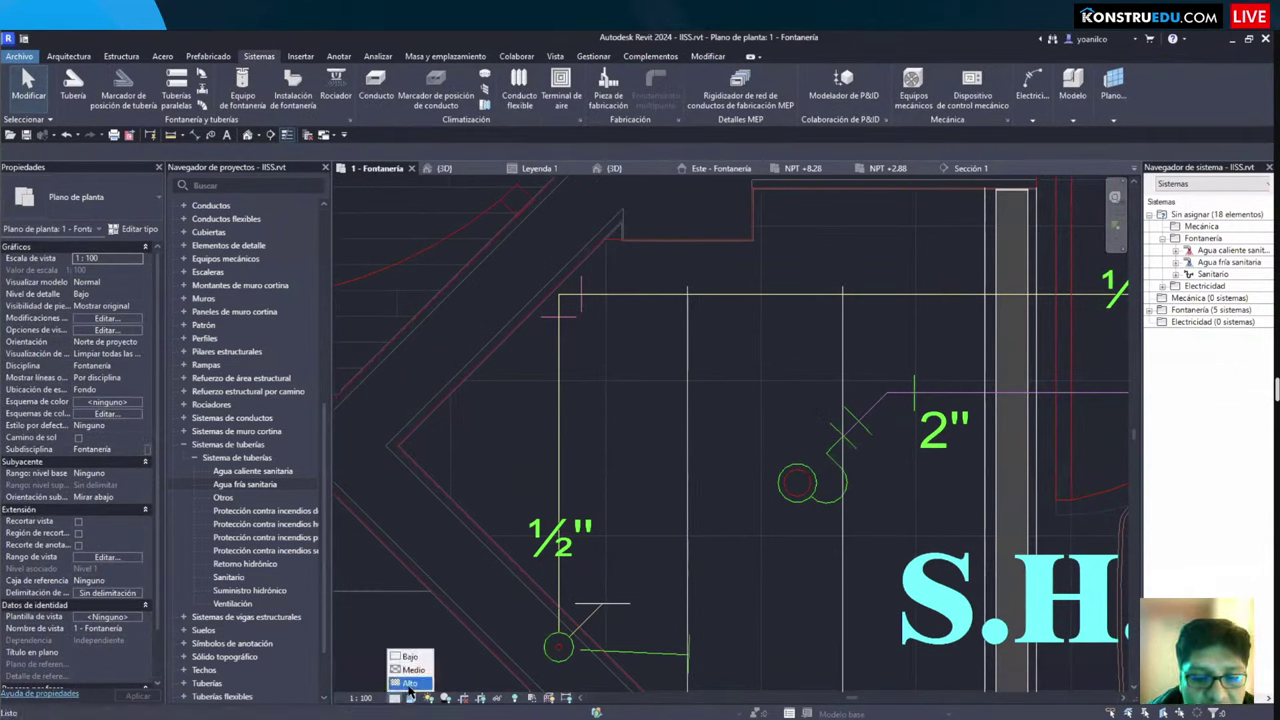
{"action": "left_click", "coordinate": [410, 683]}
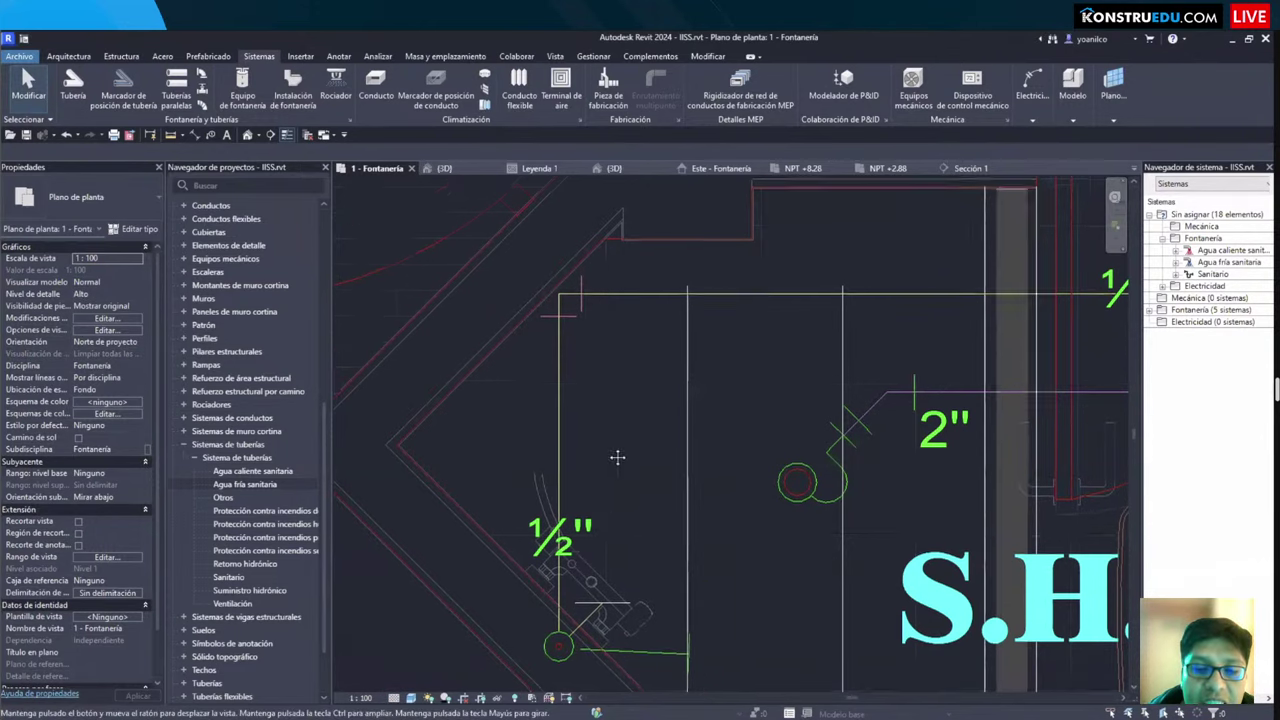
{"action": "middle_click_drag", "start_coordinate": [617, 457], "coordinate": [640, 467]}
{"action": "scroll", "coordinate": [650, 468], "scroll_direction": "down", "scroll_amount": 2}
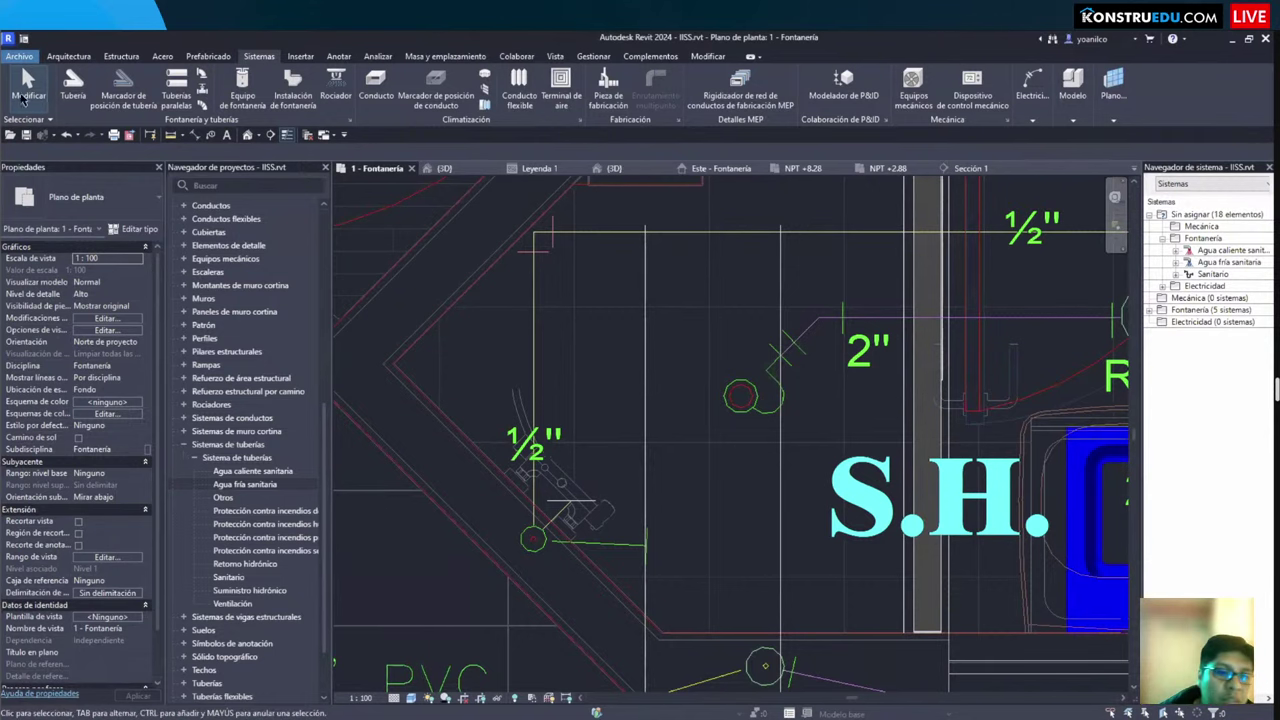
{"action": "left_click_drag", "start_coordinate": [3, 170], "coordinate": [4, 172]}
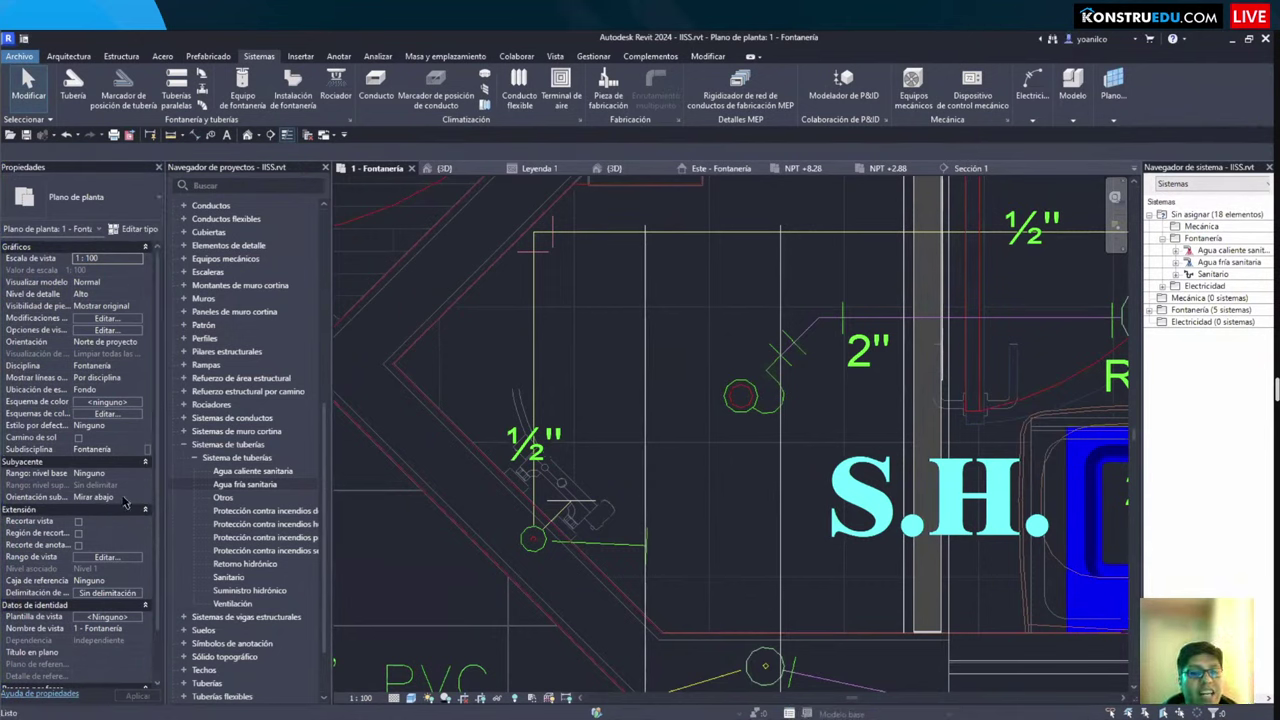
Step: In Rango de vista, enter -5cm for bottom and view depth offsets and 3 for top, then accept
{"action": "left_click", "coordinate": [110, 561]}
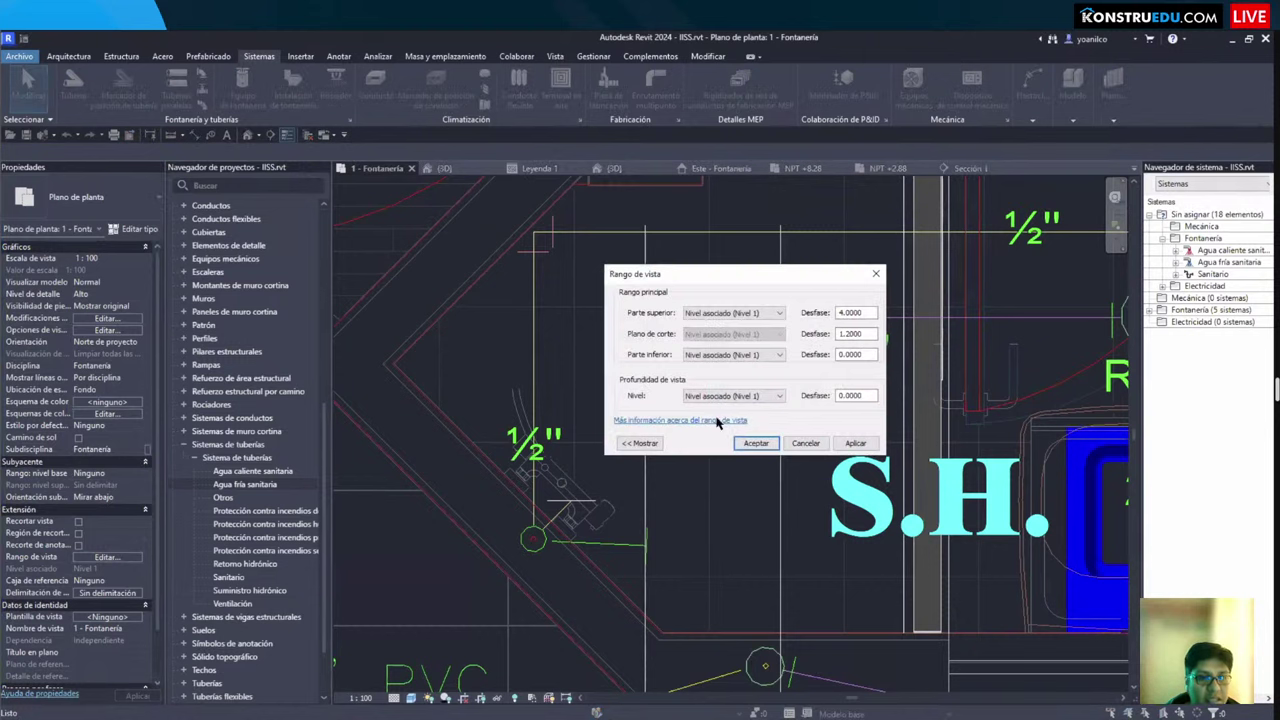
{"action": "left_click_drag", "start_coordinate": [693, 281], "coordinate": [665, 279]}
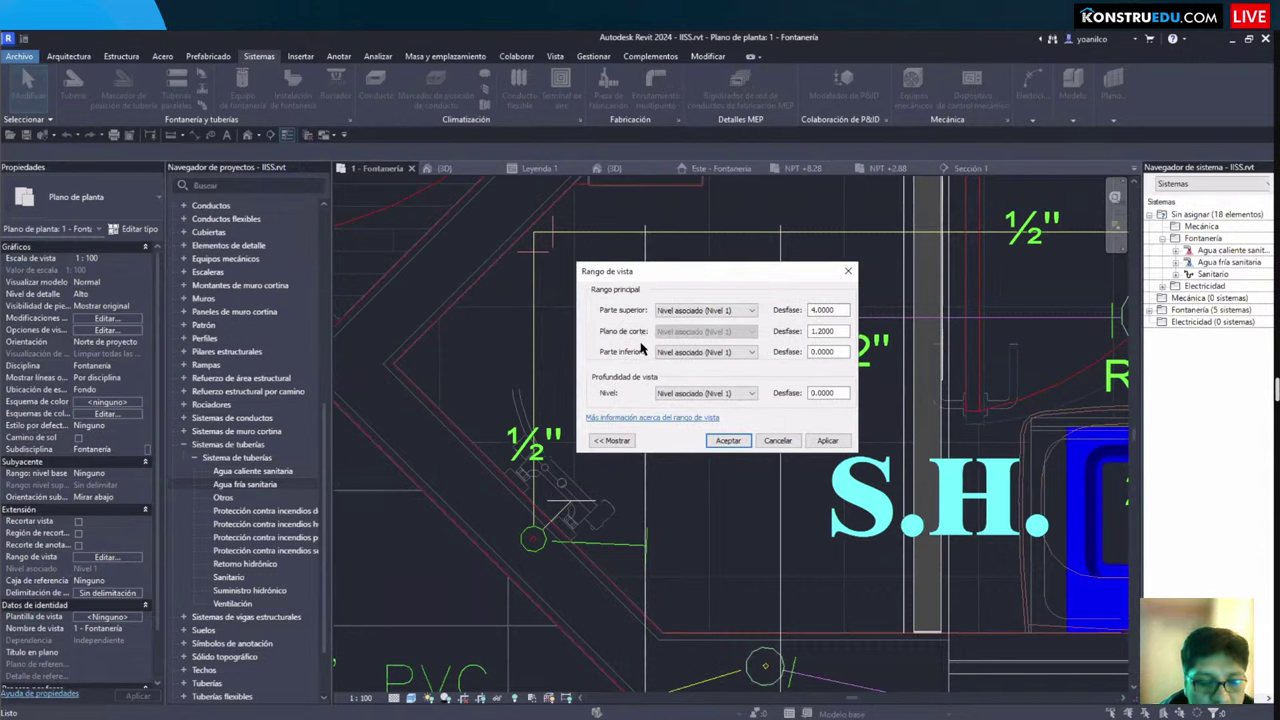
{"action": "double_click", "coordinate": [826, 351]}
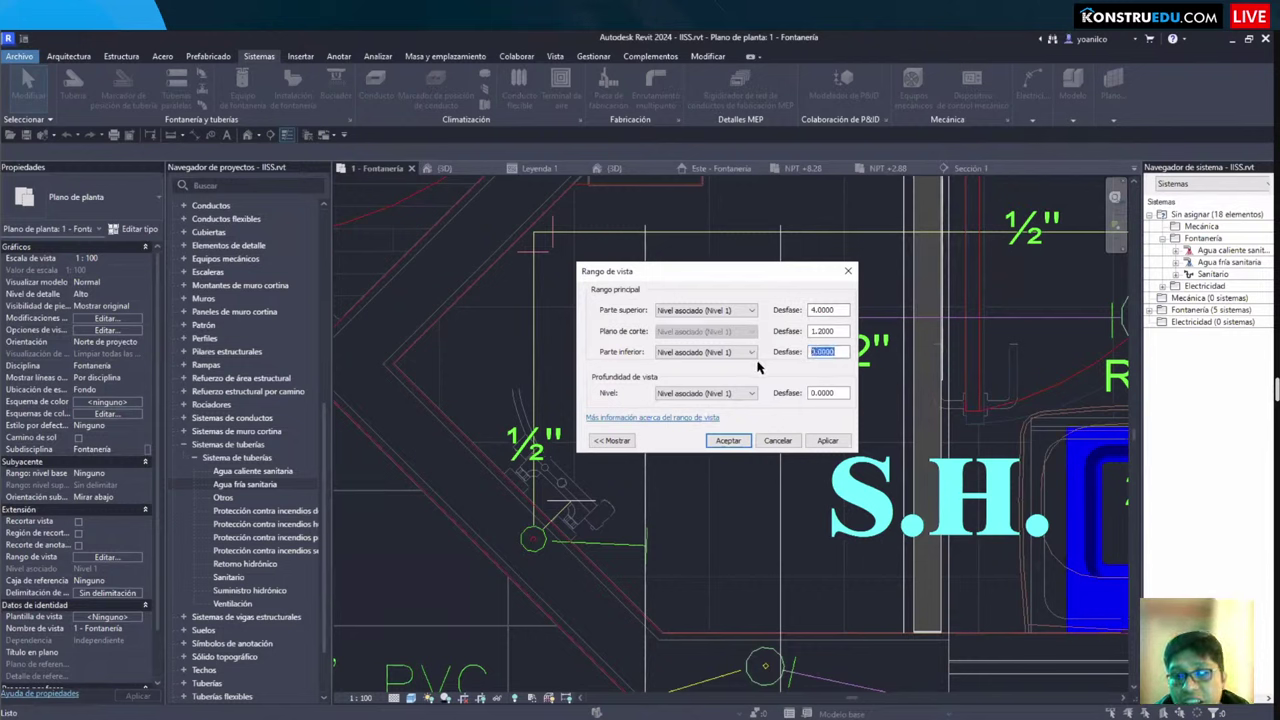
{"action": "type", "text": "-"}
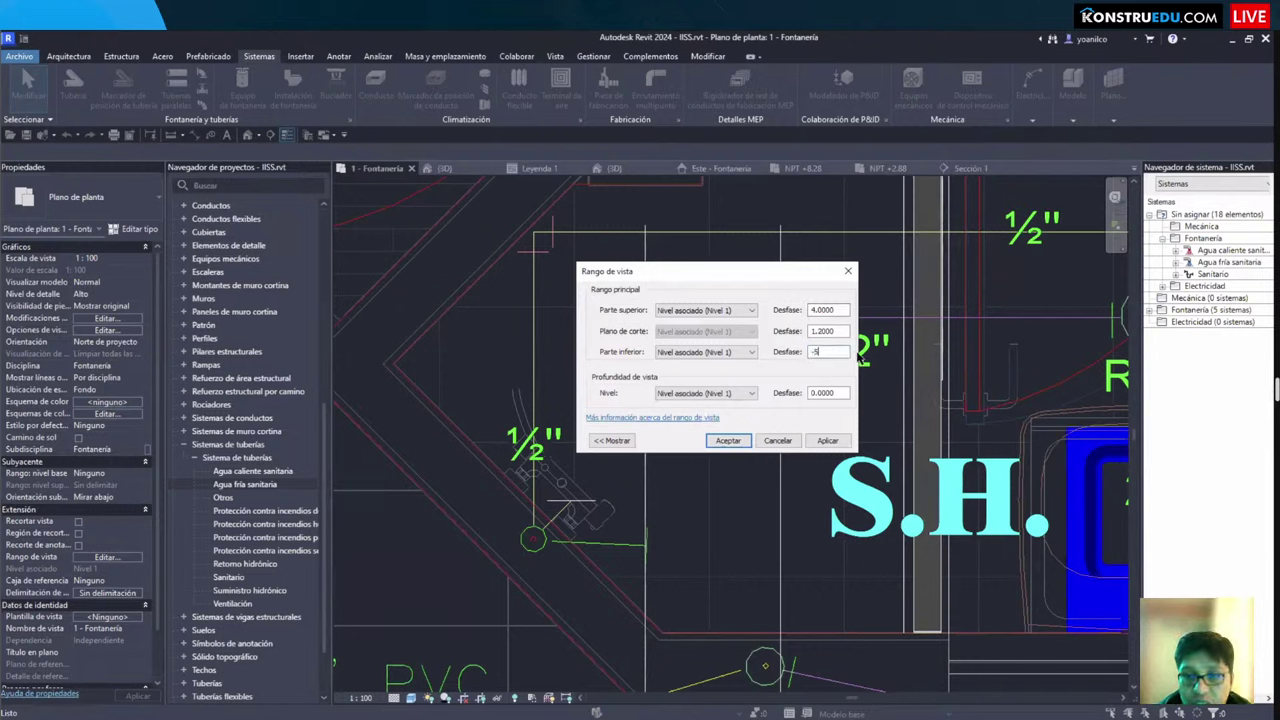
{"action": "type", "text": "5cm"}
{"action": "key", "text": "Tab"}
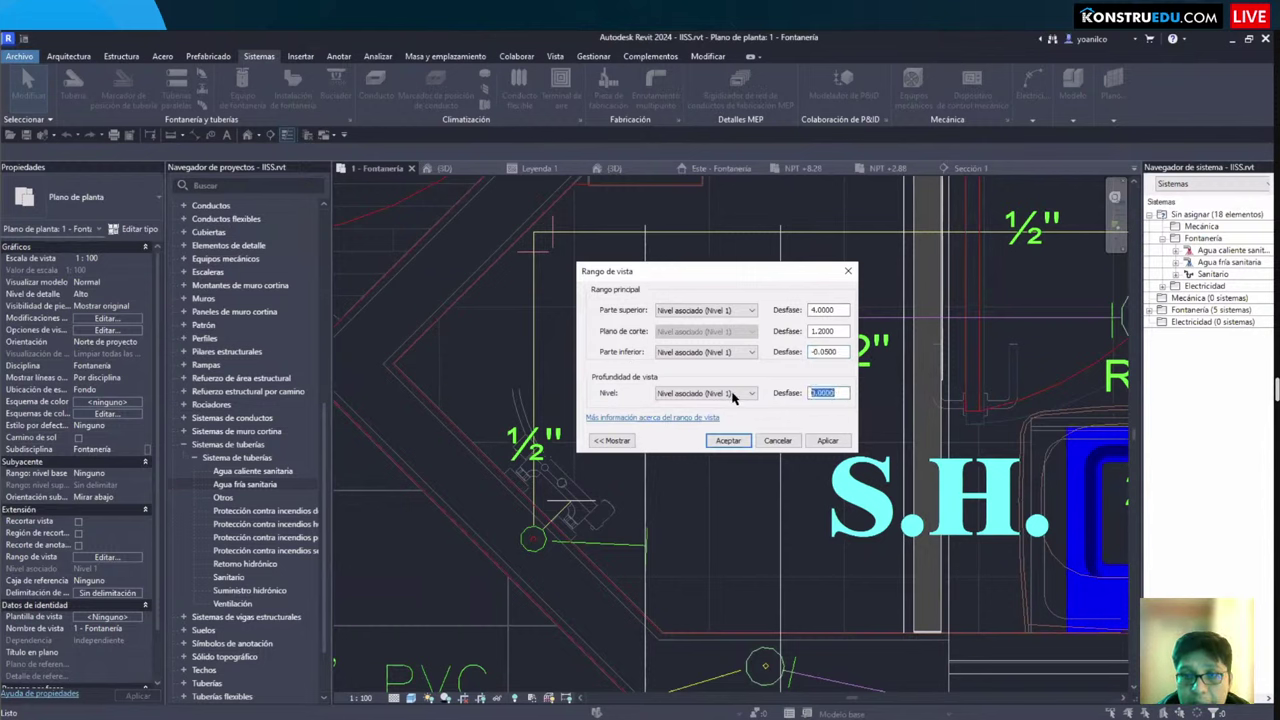
{"action": "type", "text": "-5C"}
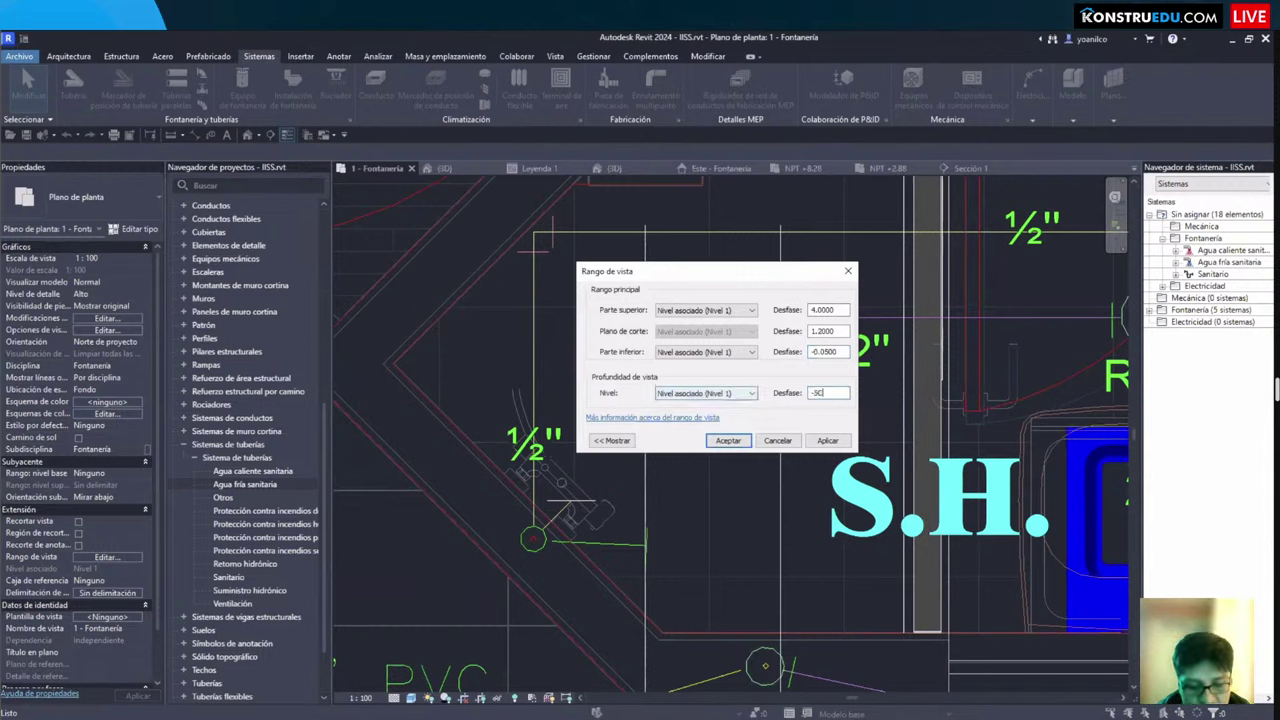
{"action": "type", "text": "M"}
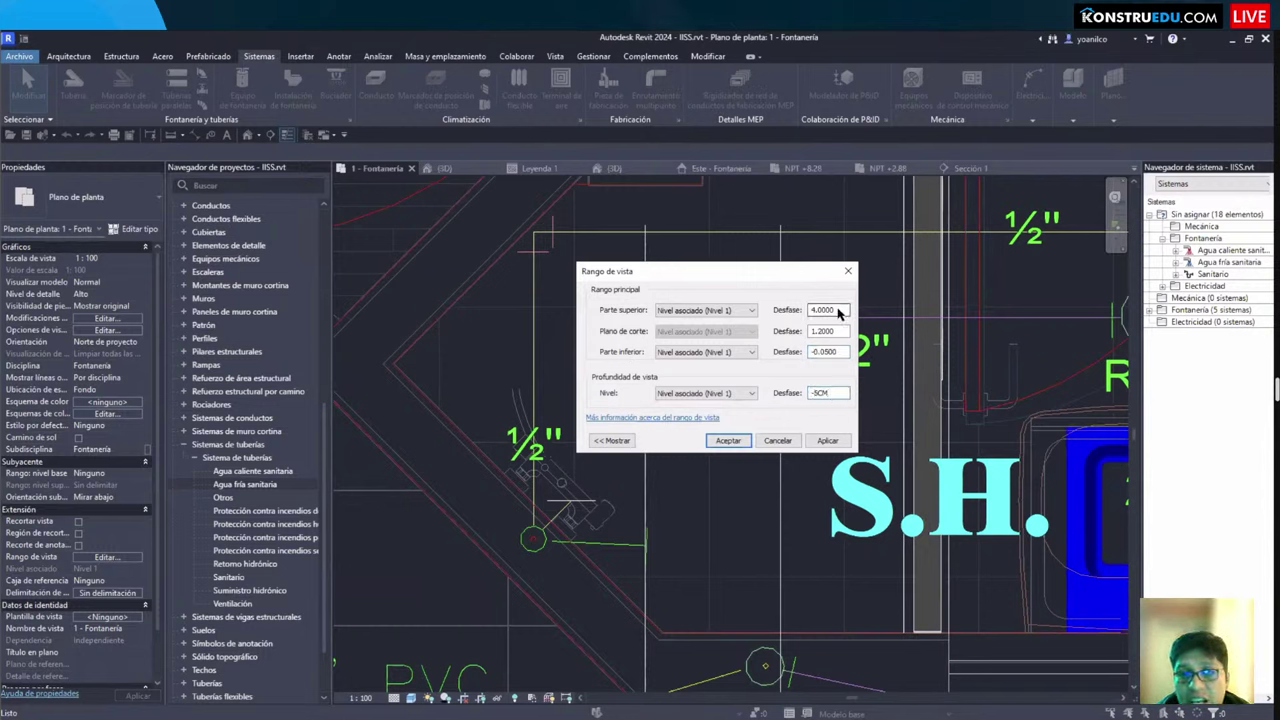
{"action": "double_click", "coordinate": [830, 310]}
{"action": "type", "text": "3"}
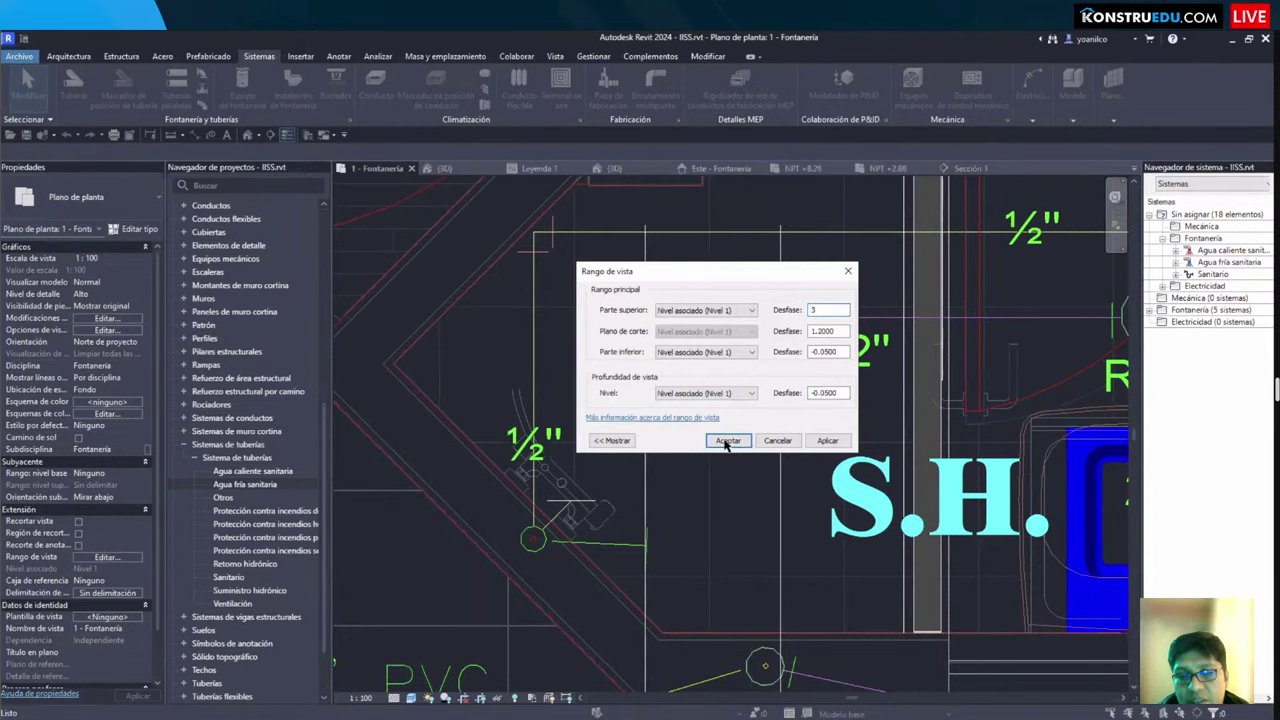
{"action": "left_click", "coordinate": [727, 441]}
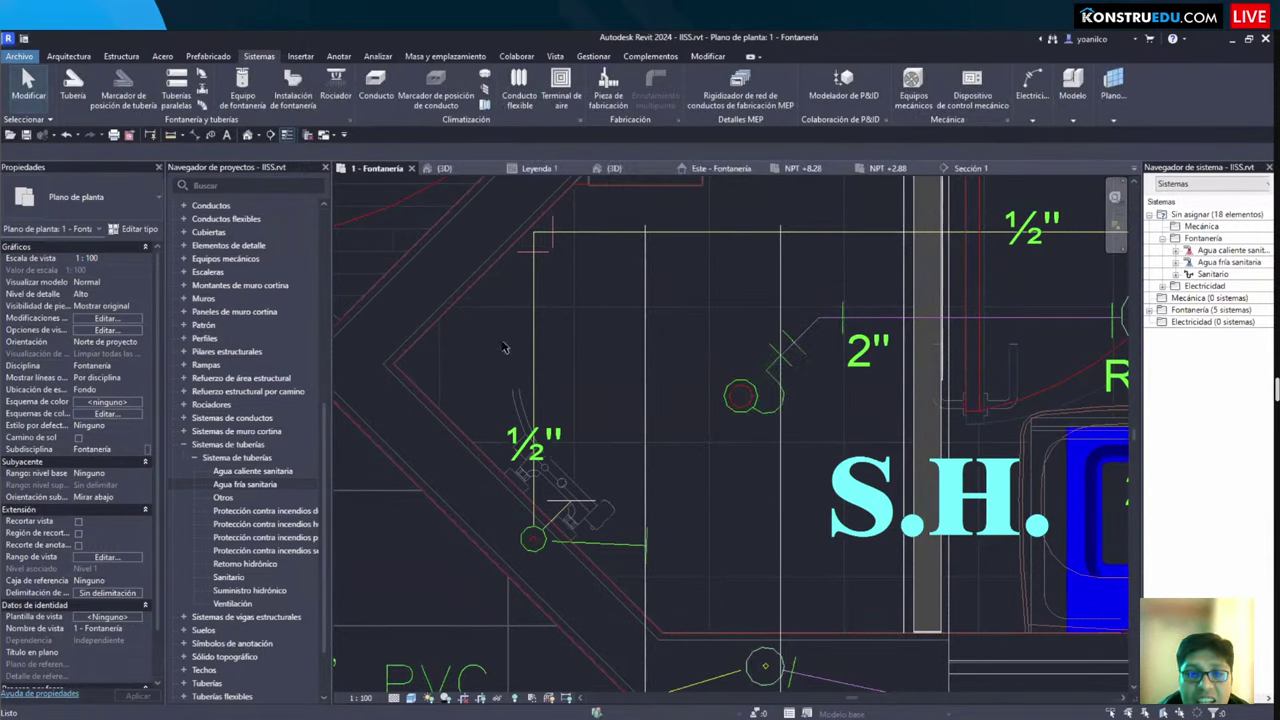
Step: Assign the Cloruro de polivinilo - Rígido - Serie 40 segment to the vertical 1/2" pipe
{"action": "left_click", "coordinate": [533, 360]}
{"action": "scroll", "coordinate": [540, 450], "scroll_direction": "up", "scroll_amount": 4}
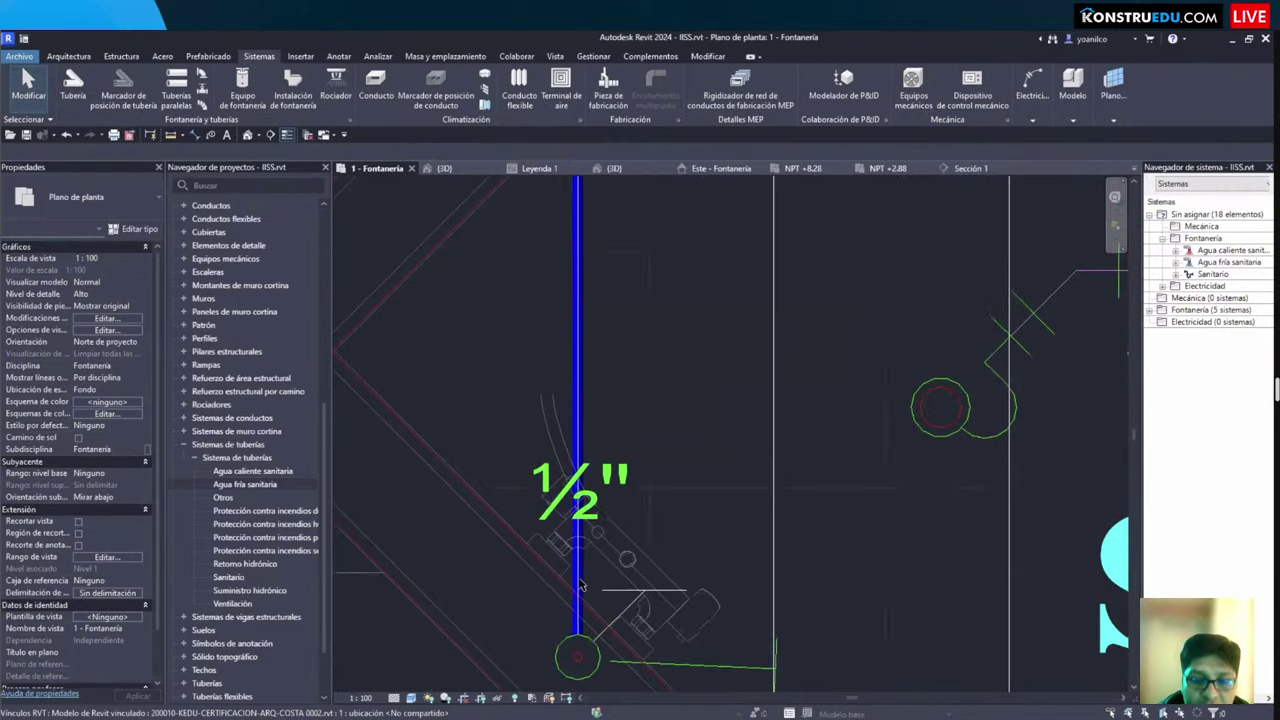
{"action": "scroll", "coordinate": [580, 585], "scroll_direction": "up", "scroll_amount": 3}
{"action": "left_click", "coordinate": [578, 585]}
{"action": "scroll", "coordinate": [600, 540], "scroll_direction": "down", "scroll_amount": 3}
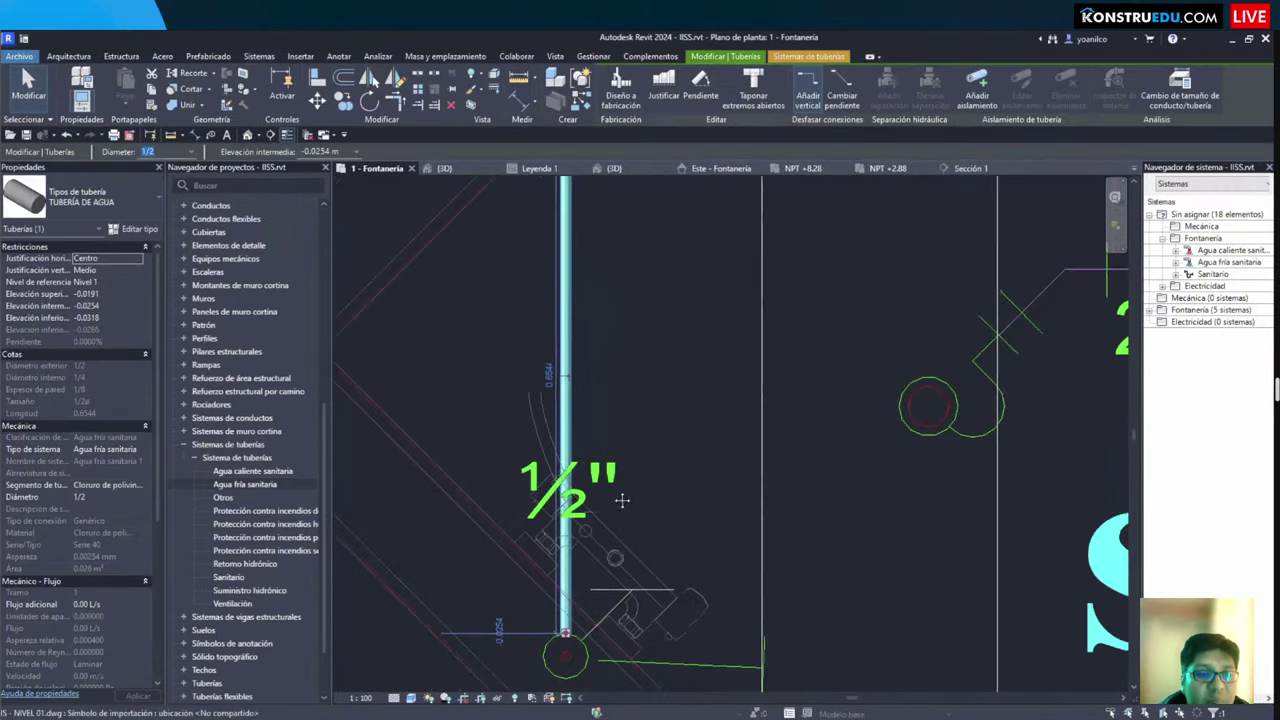
{"action": "scroll", "coordinate": [622, 500], "scroll_direction": "down", "scroll_amount": 3}
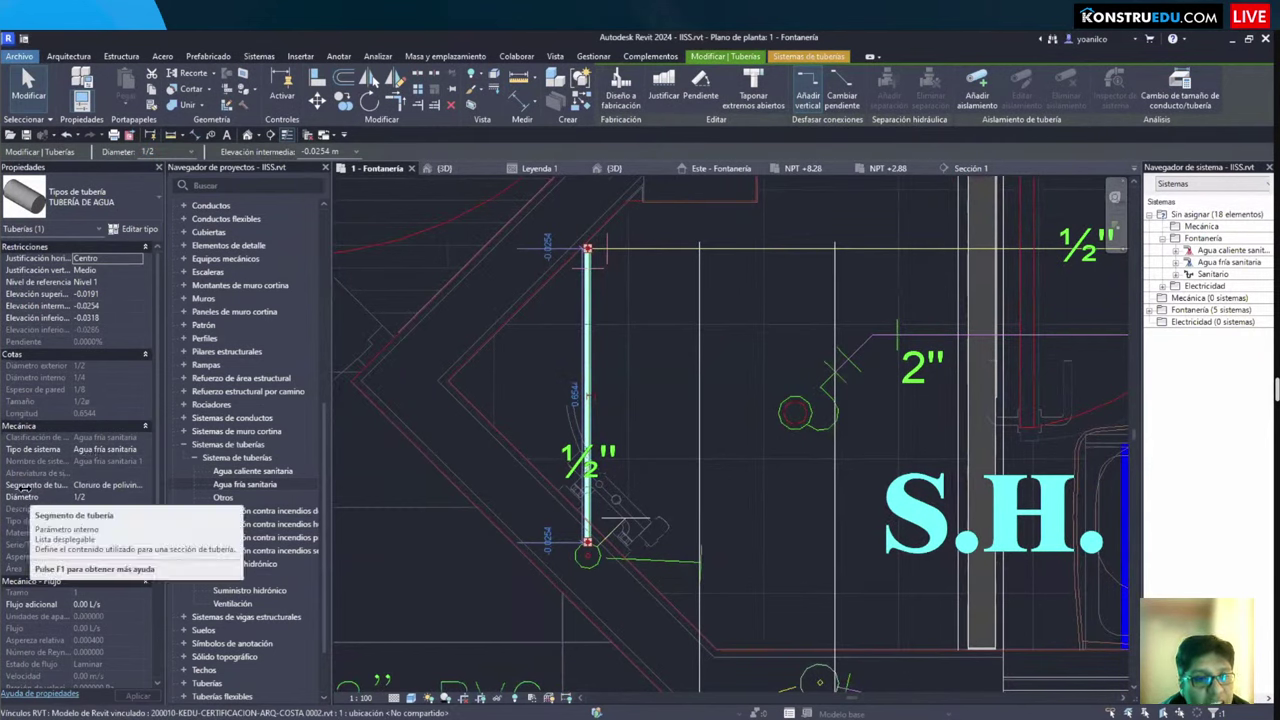
{"action": "left_click", "coordinate": [139, 489]}
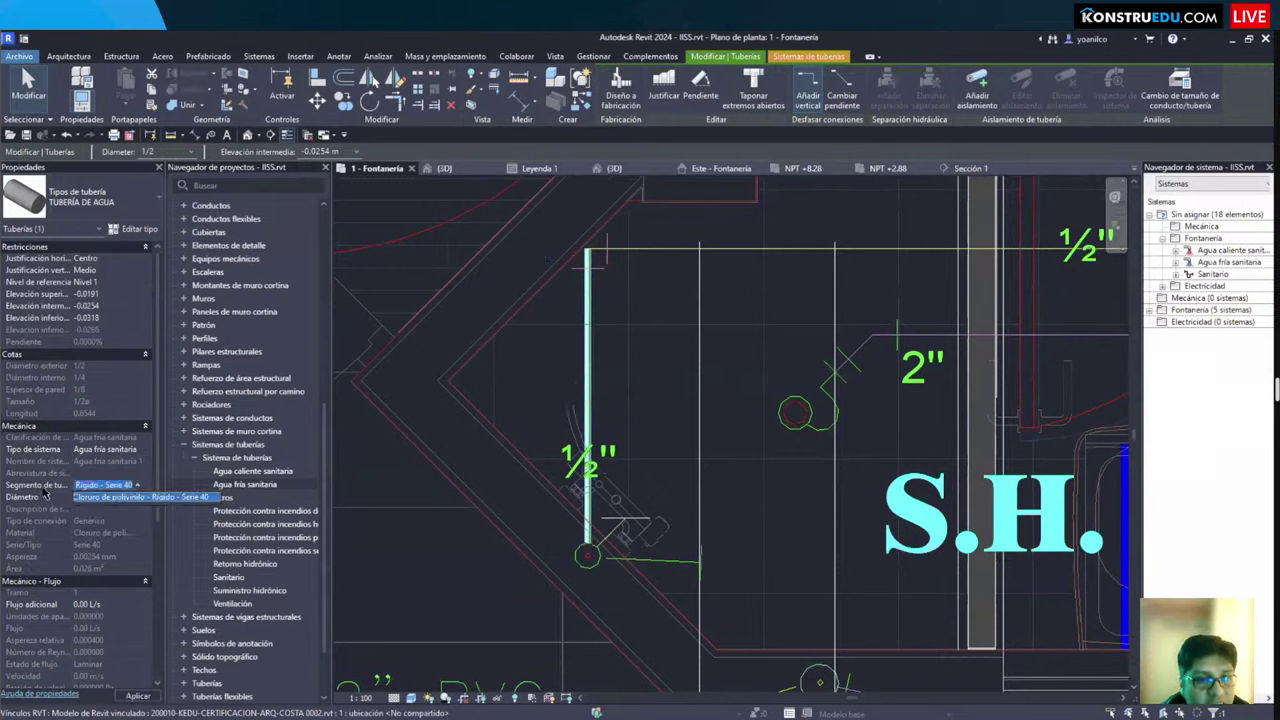
{"action": "left_click", "coordinate": [137, 486]}
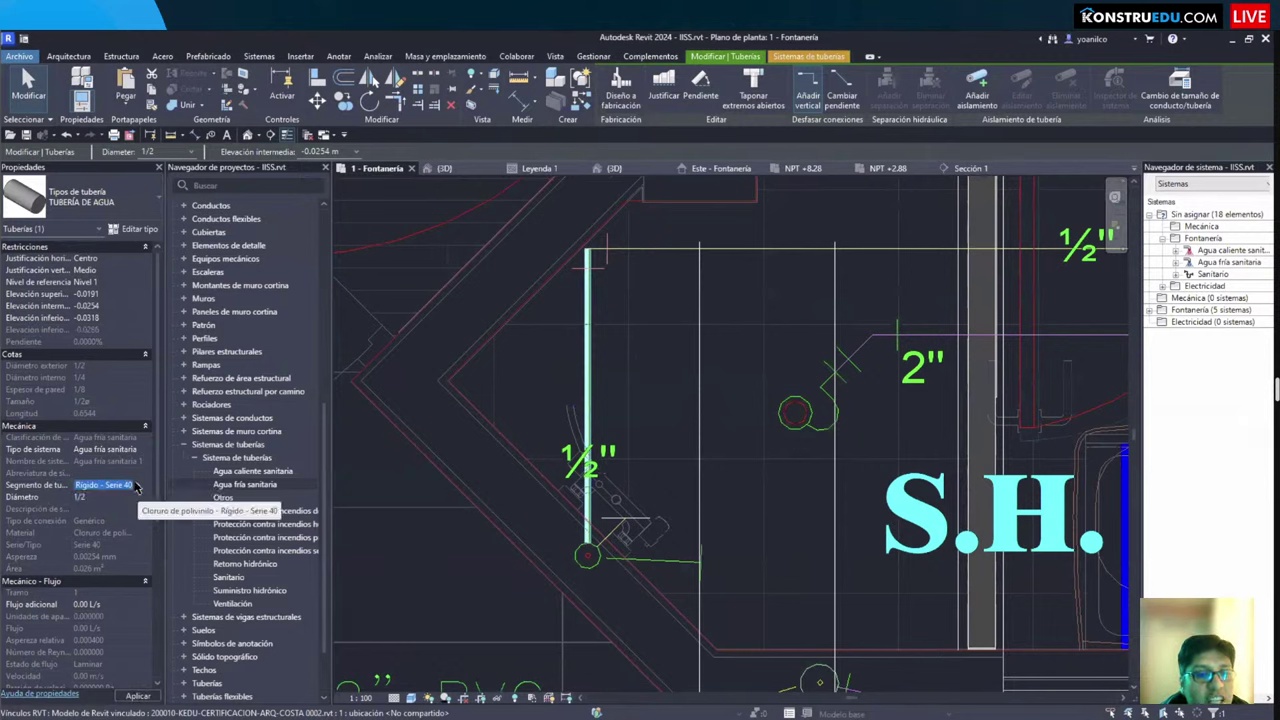
{"action": "left_click", "coordinate": [100, 497]}
{"action": "scroll", "coordinate": [88, 506], "scroll_direction": "down", "scroll_amount": 1}
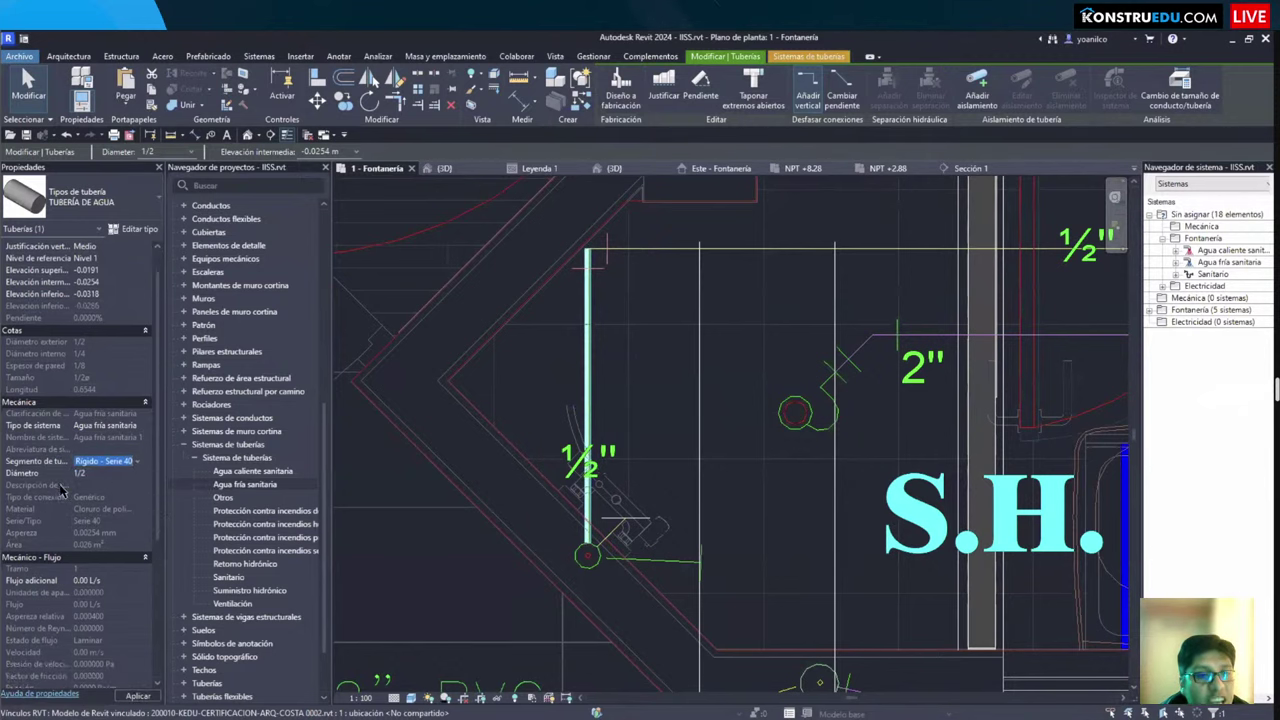
{"action": "scroll", "coordinate": [62, 492], "scroll_direction": "down", "scroll_amount": 9}
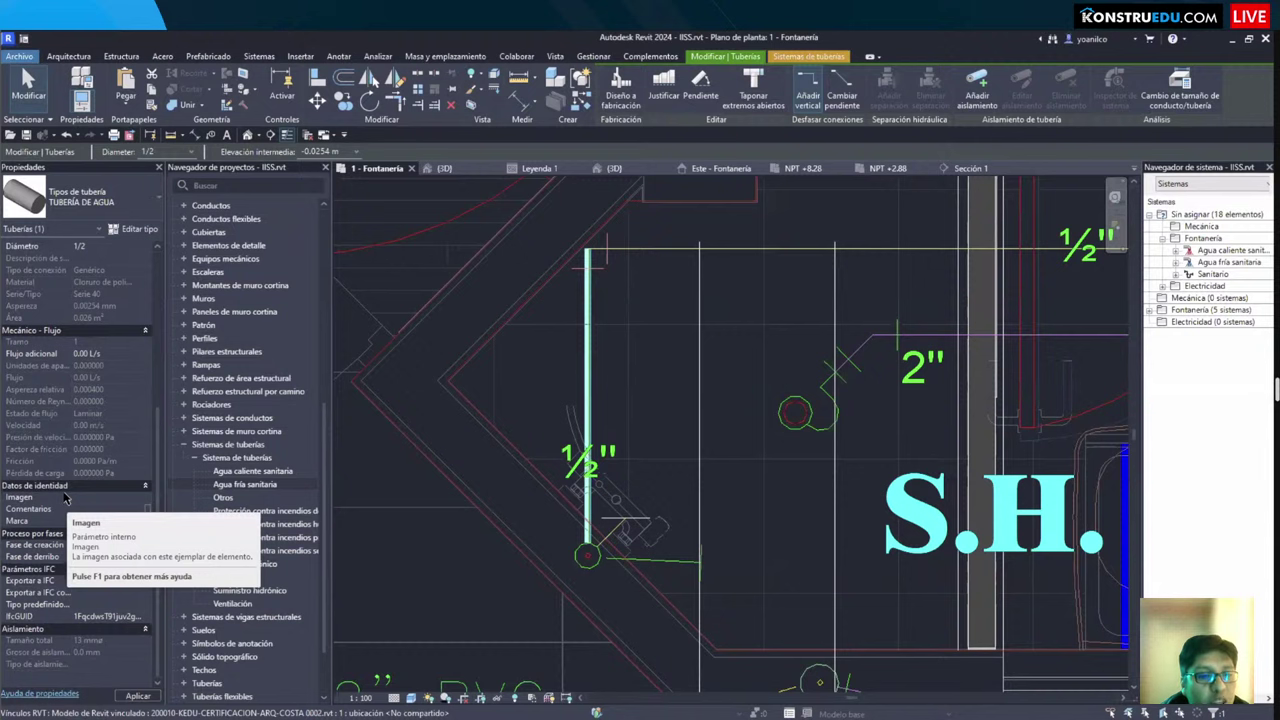
{"action": "left_click", "coordinate": [651, 487]}
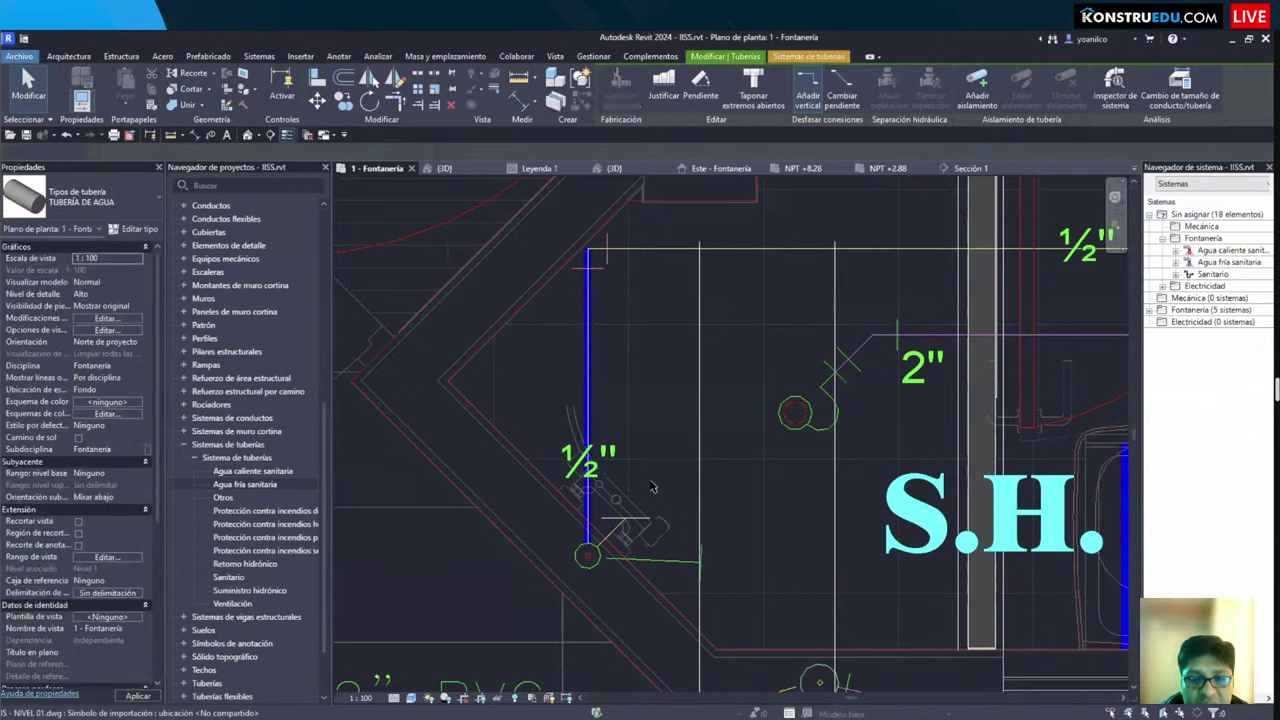
Step: Using PI, draw a horizontal 1/2" pipe rightward from the vertical pipe's top to the guide line
{"action": "key", "text": "p"}
{"action": "key", "text": "i"}
{"action": "middle_click_drag", "start_coordinate": [611, 356], "coordinate": [506, 436]}
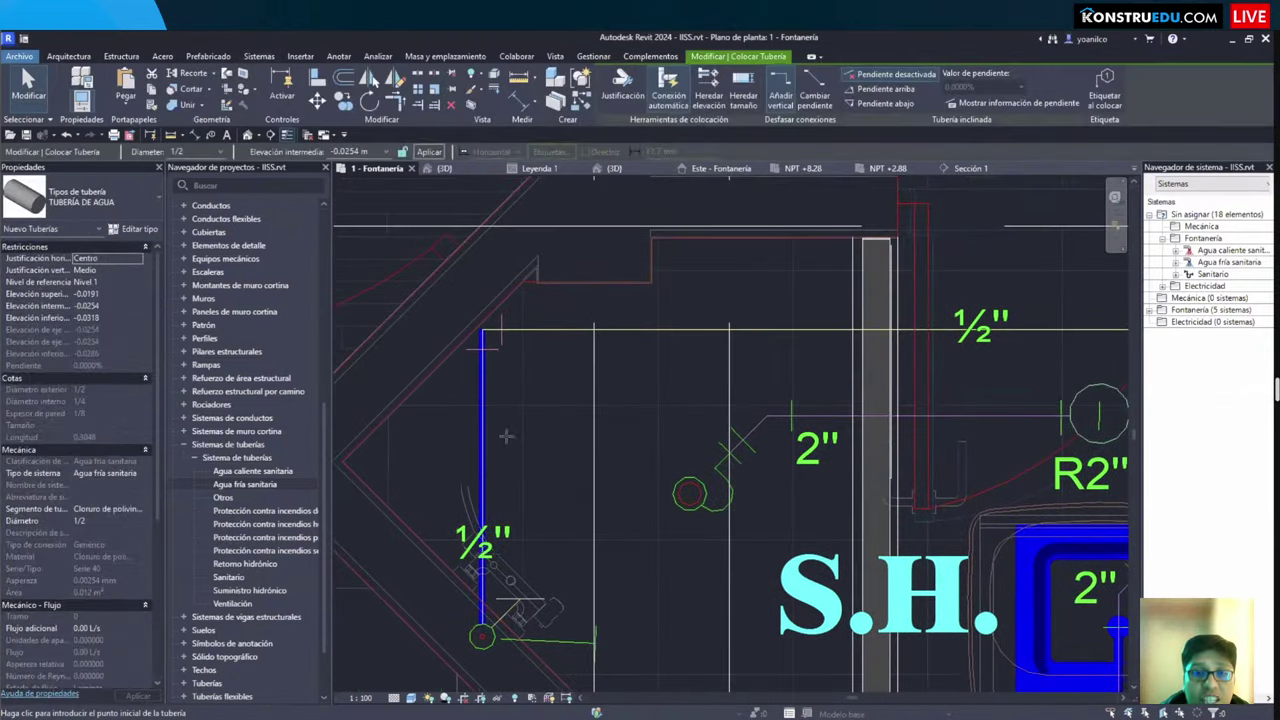
{"action": "scroll", "coordinate": [506, 436], "scroll_direction": "up", "scroll_amount": 3}
{"action": "scroll", "coordinate": [508, 436], "scroll_direction": "up", "scroll_amount": 3}
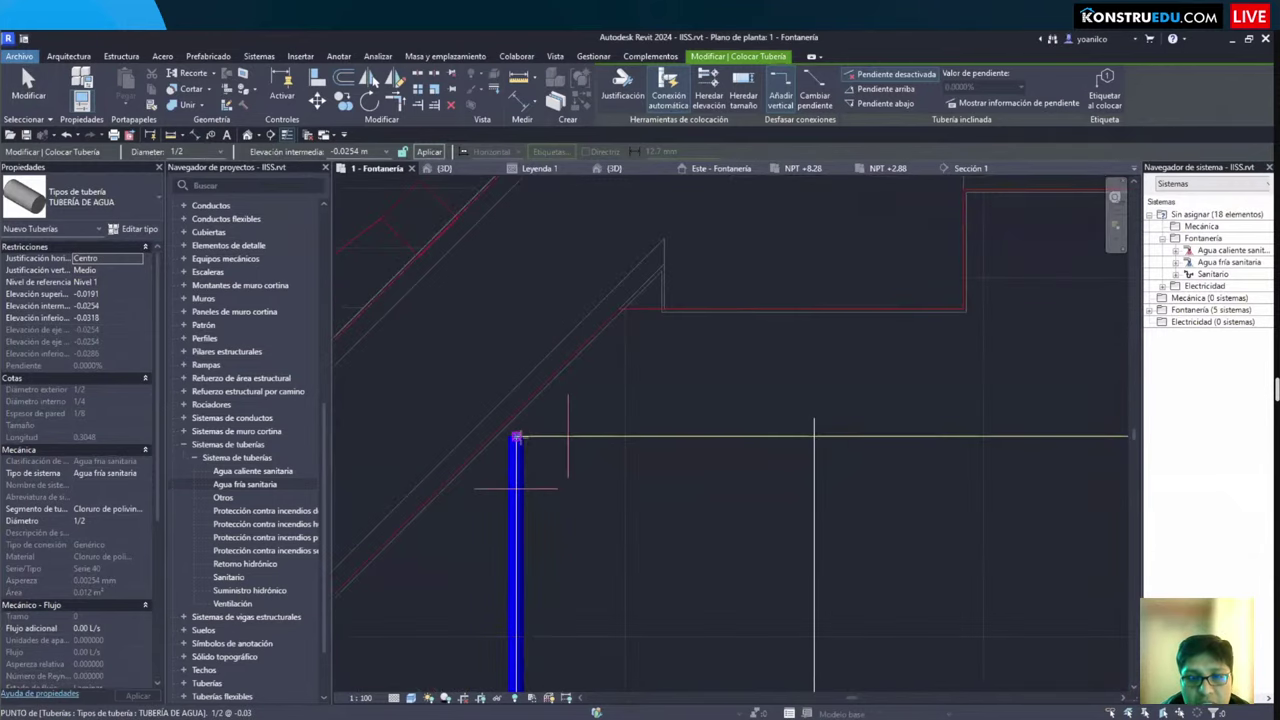
{"action": "scroll", "coordinate": [516, 437], "scroll_direction": "up", "scroll_amount": 3}
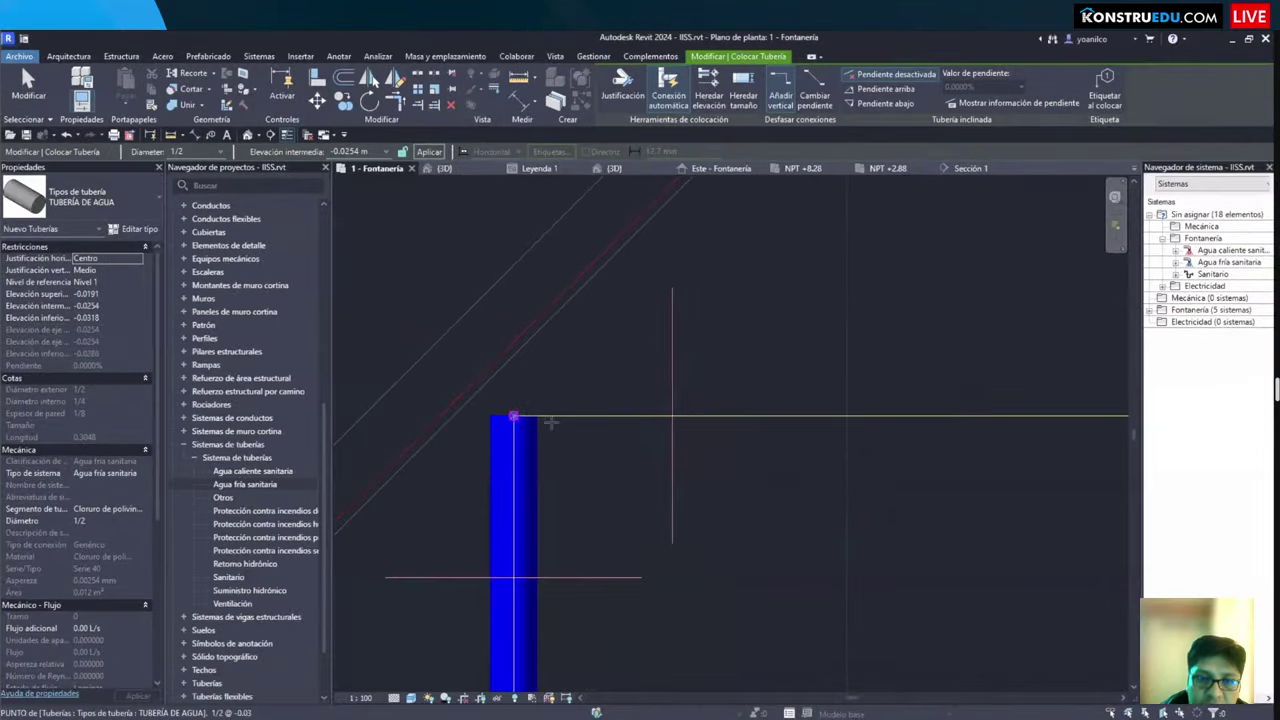
{"action": "left_click", "coordinate": [513, 416]}
{"action": "scroll", "coordinate": [630, 415], "scroll_direction": "down", "scroll_amount": 2}
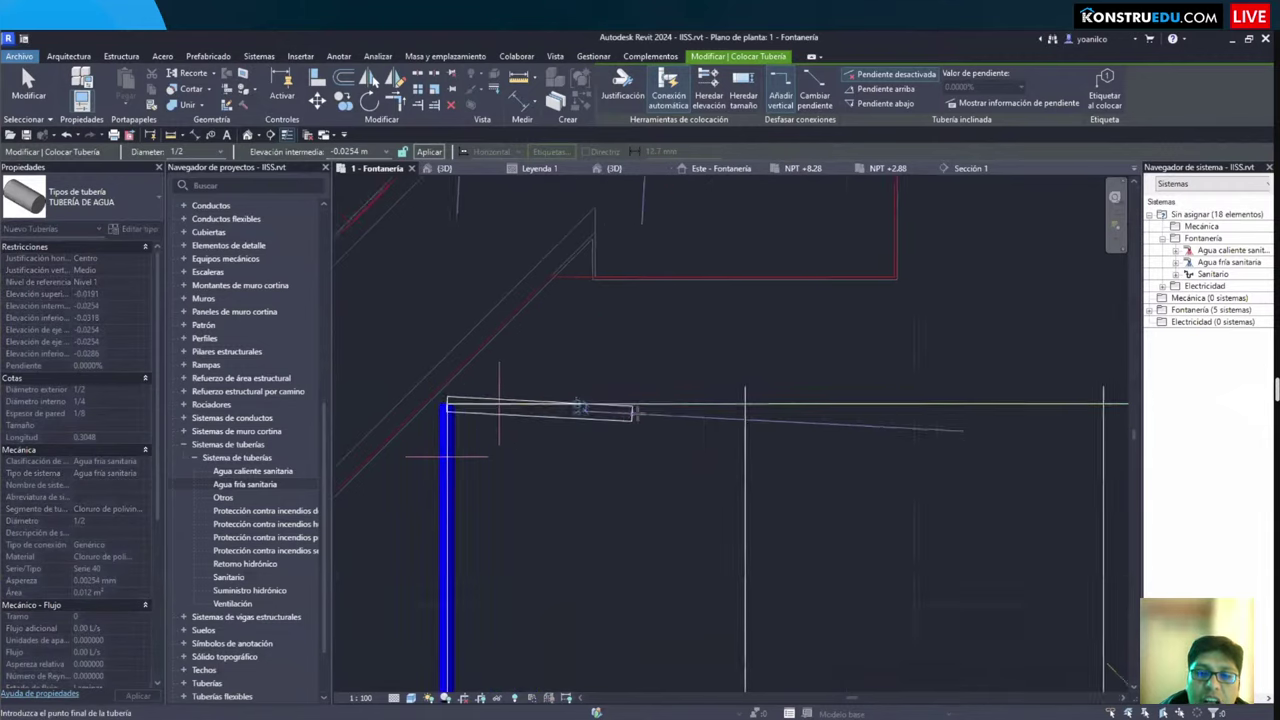
{"action": "middle_click_drag", "start_coordinate": [711, 498], "coordinate": [595, 412]}
{"action": "scroll", "coordinate": [633, 412], "scroll_direction": "down", "scroll_amount": 2}
{"action": "left_click", "coordinate": [775, 408]}
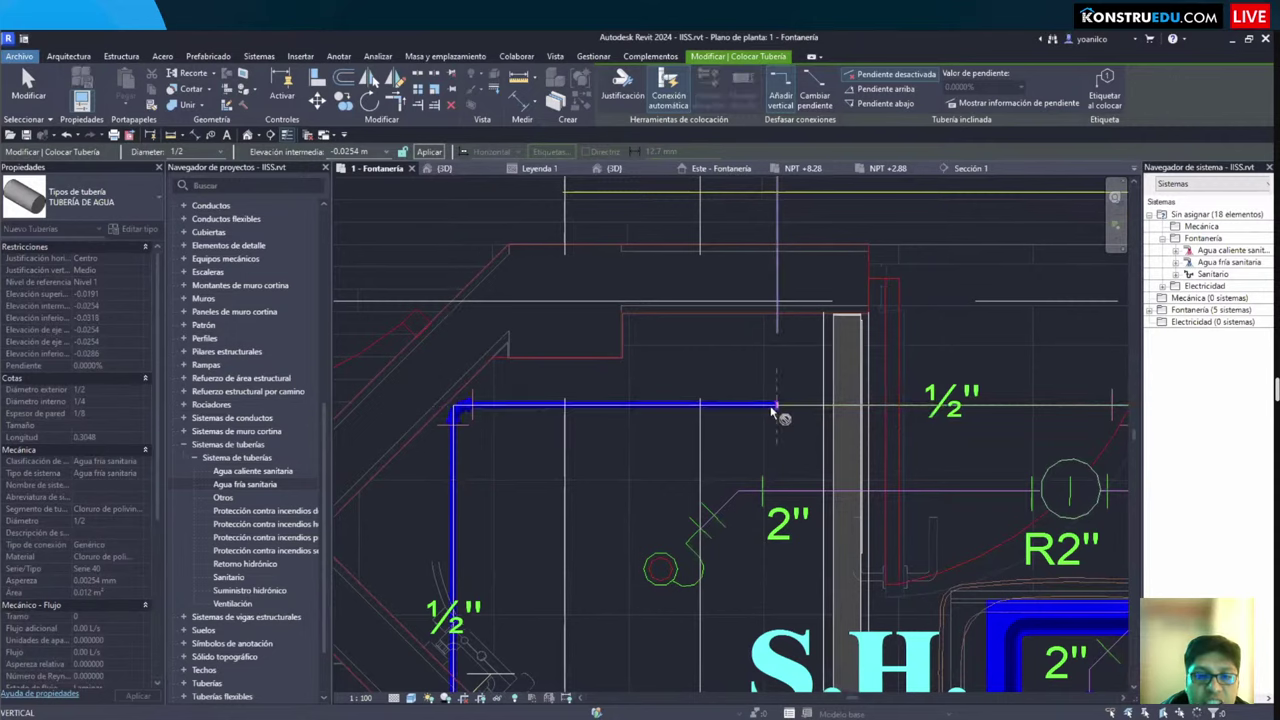
{"action": "key", "text": "Escape"}
{"action": "key", "text": "Escape"}
{"action": "scroll", "coordinate": [437, 421], "scroll_direction": "up", "scroll_amount": 2}
{"action": "scroll", "coordinate": [483, 390], "scroll_direction": "down", "scroll_amount": 3}
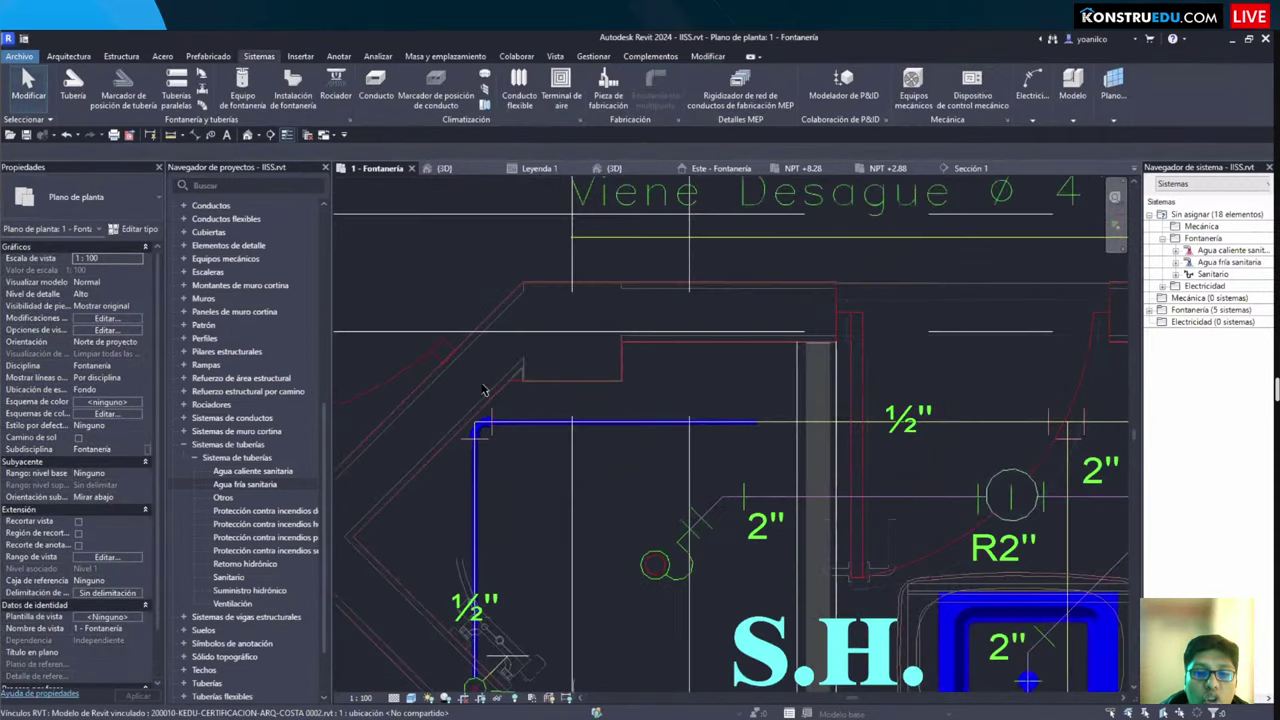
{"action": "scroll", "coordinate": [483, 390], "scroll_direction": "down", "scroll_amount": 2}
{"action": "left_click", "coordinate": [483, 386]}
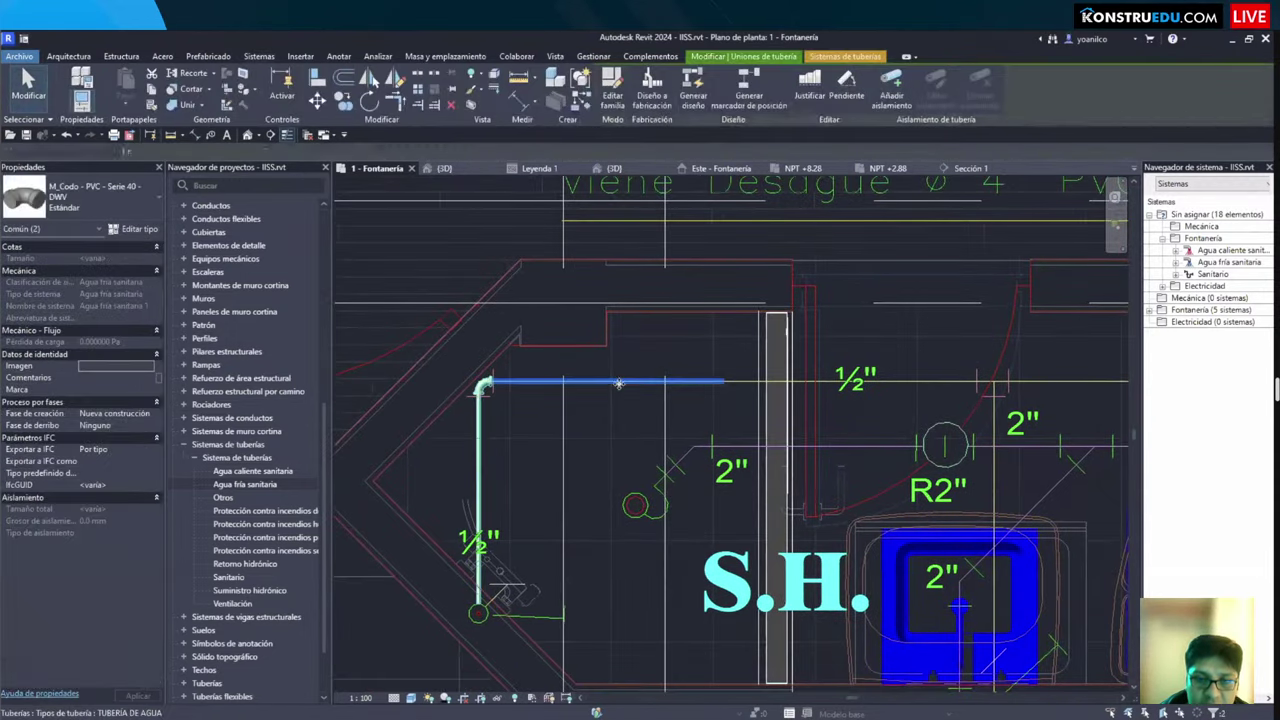
{"action": "left_click", "coordinate": [619, 384]}
{"action": "key", "text": "b"}
{"action": "key", "text": "x"}
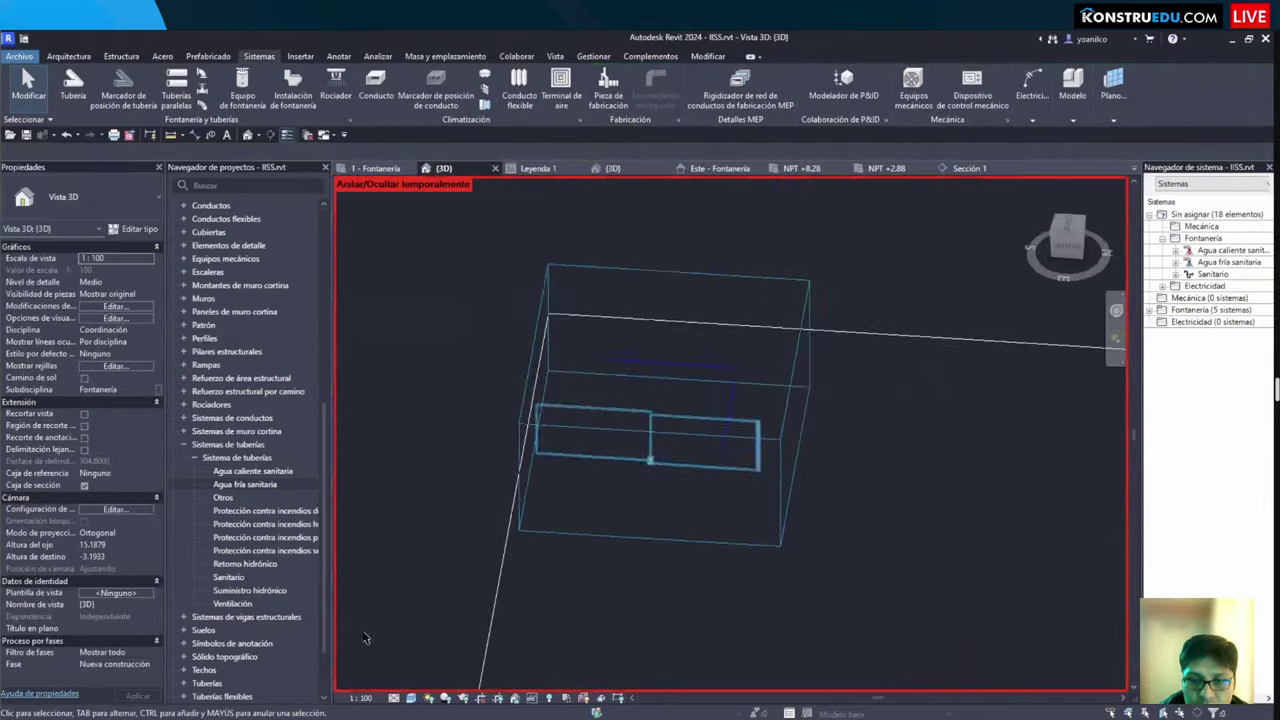
{"action": "scroll", "coordinate": [781, 363], "scroll_direction": "up", "scroll_amount": 5}
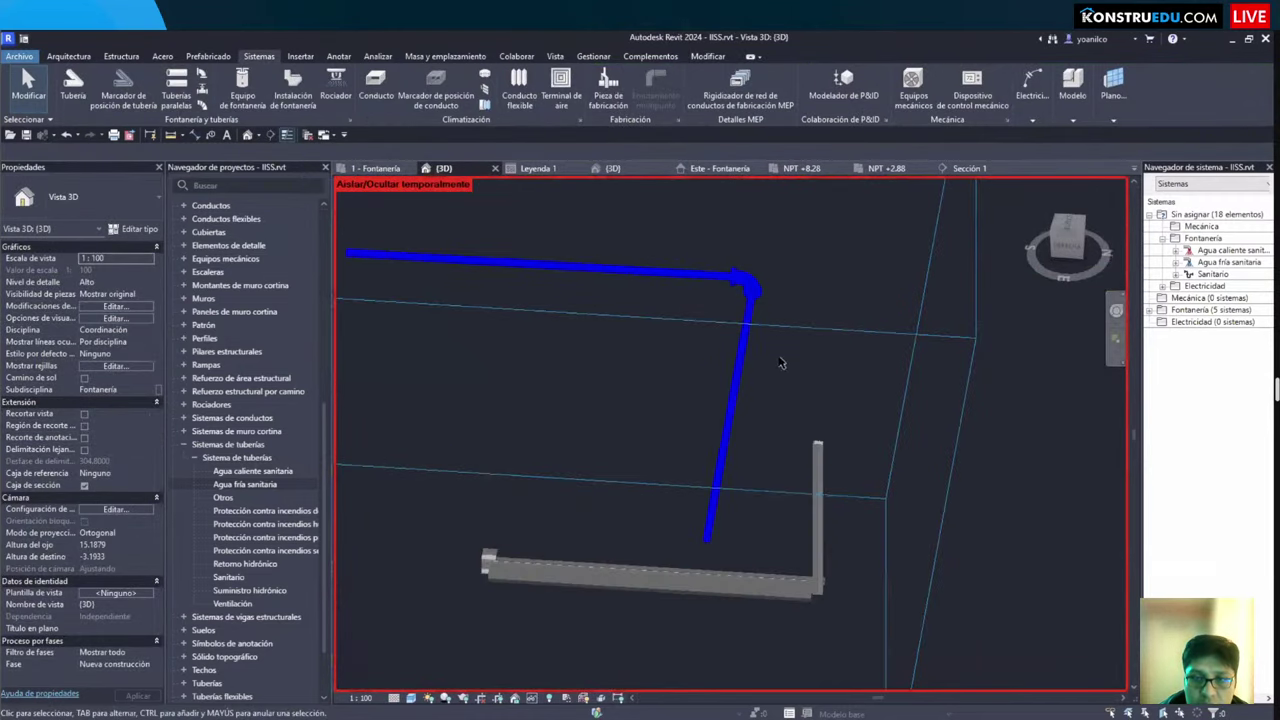
{"action": "scroll", "coordinate": [781, 363], "scroll_direction": "up", "scroll_amount": 8}
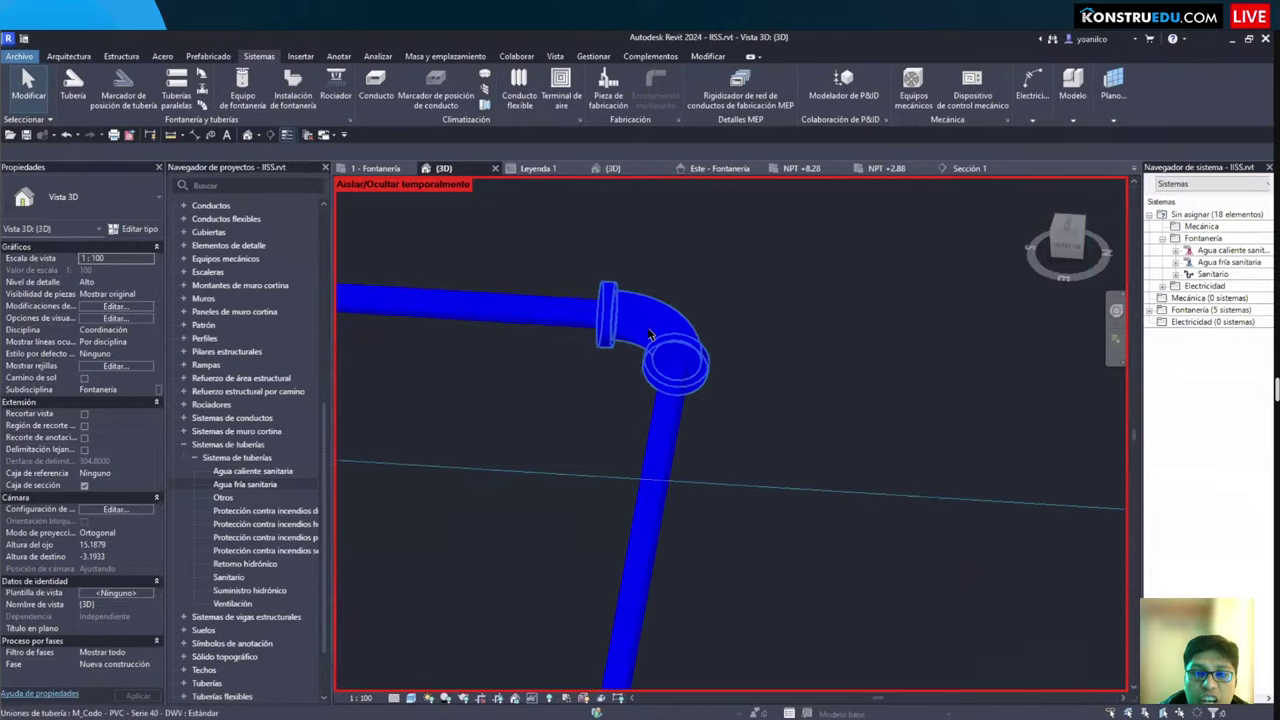
{"action": "left_click", "coordinate": [650, 335]}
{"action": "middle_click_drag", "start_coordinate": [620, 457], "coordinate": [660, 335], "text": "shift"}
{"action": "key", "text": "Escape"}
{"action": "left_click", "coordinate": [660, 340]}
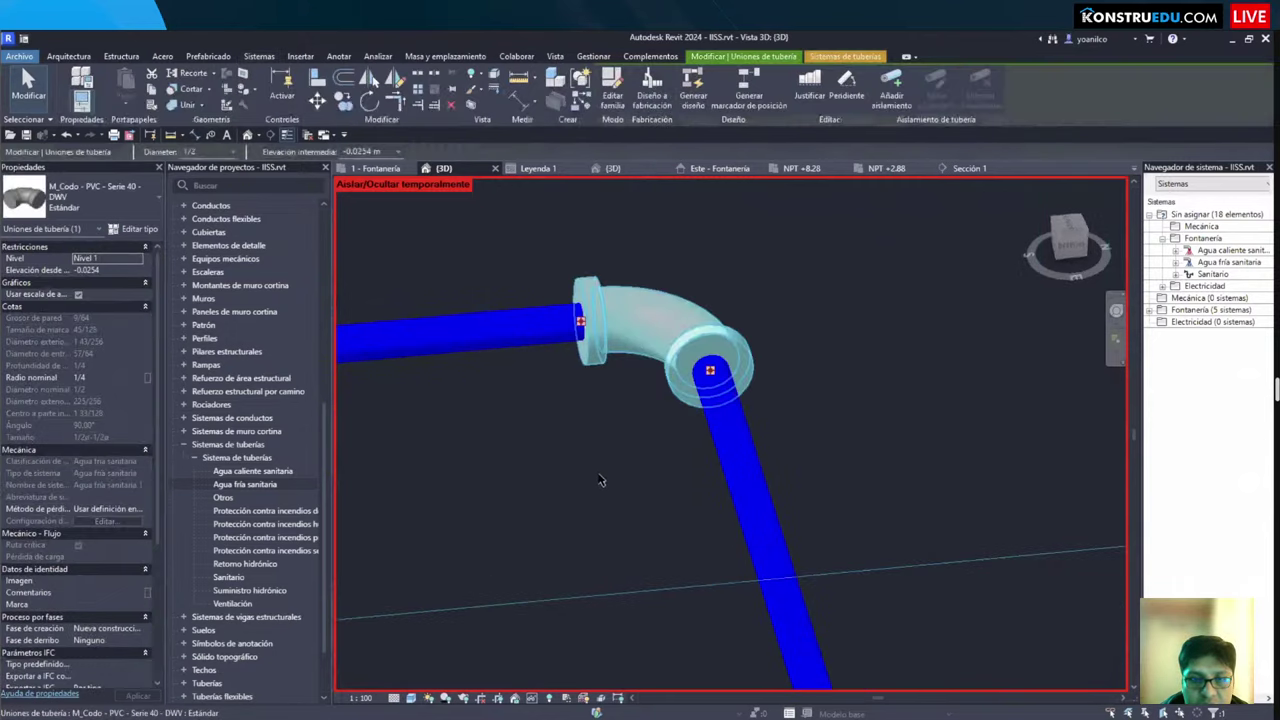
{"action": "key", "text": "Escape"}
{"action": "scroll", "coordinate": [595, 420], "scroll_direction": "down", "scroll_amount": 3}
{"action": "middle_click_drag", "start_coordinate": [589, 354], "coordinate": [623, 283], "text": "shift"}
{"action": "left_click", "coordinate": [623, 283]}
{"action": "middle_click_drag", "start_coordinate": [780, 429], "coordinate": [642, 481], "text": "shift"}
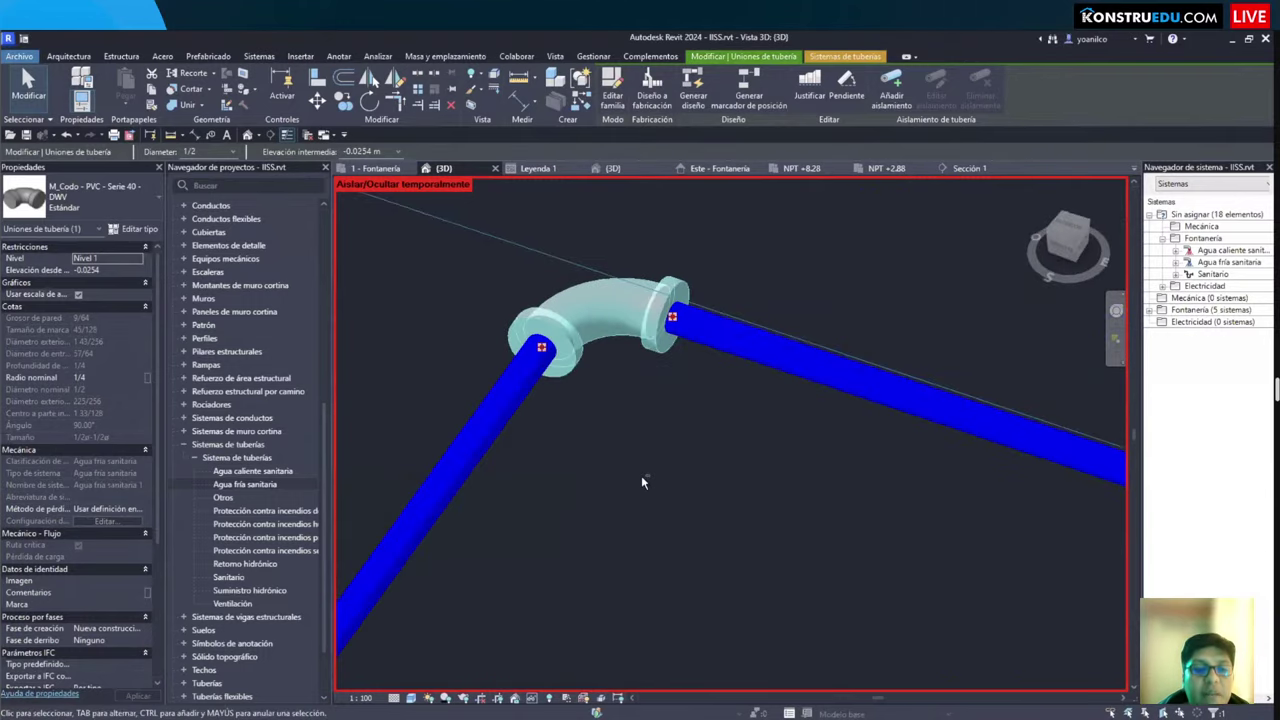
{"action": "scroll", "coordinate": [642, 482], "scroll_direction": "down", "scroll_amount": 2}
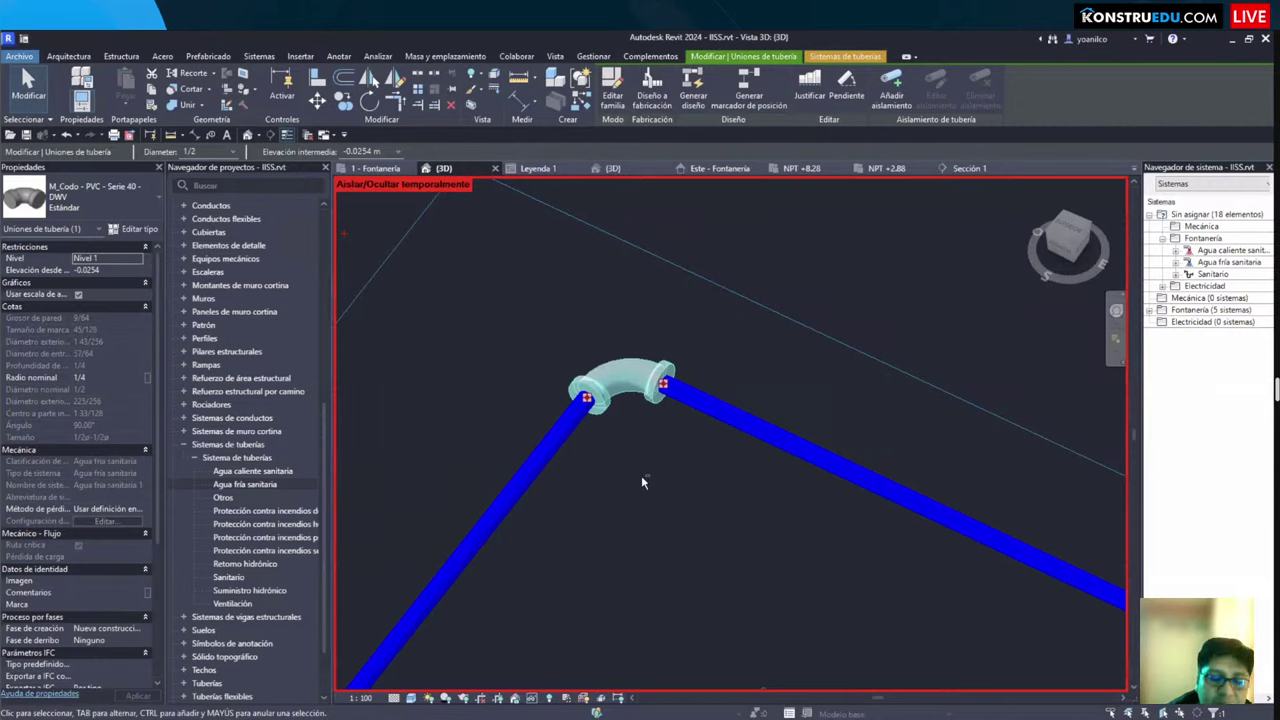
{"action": "left_click", "coordinate": [50, 203]}
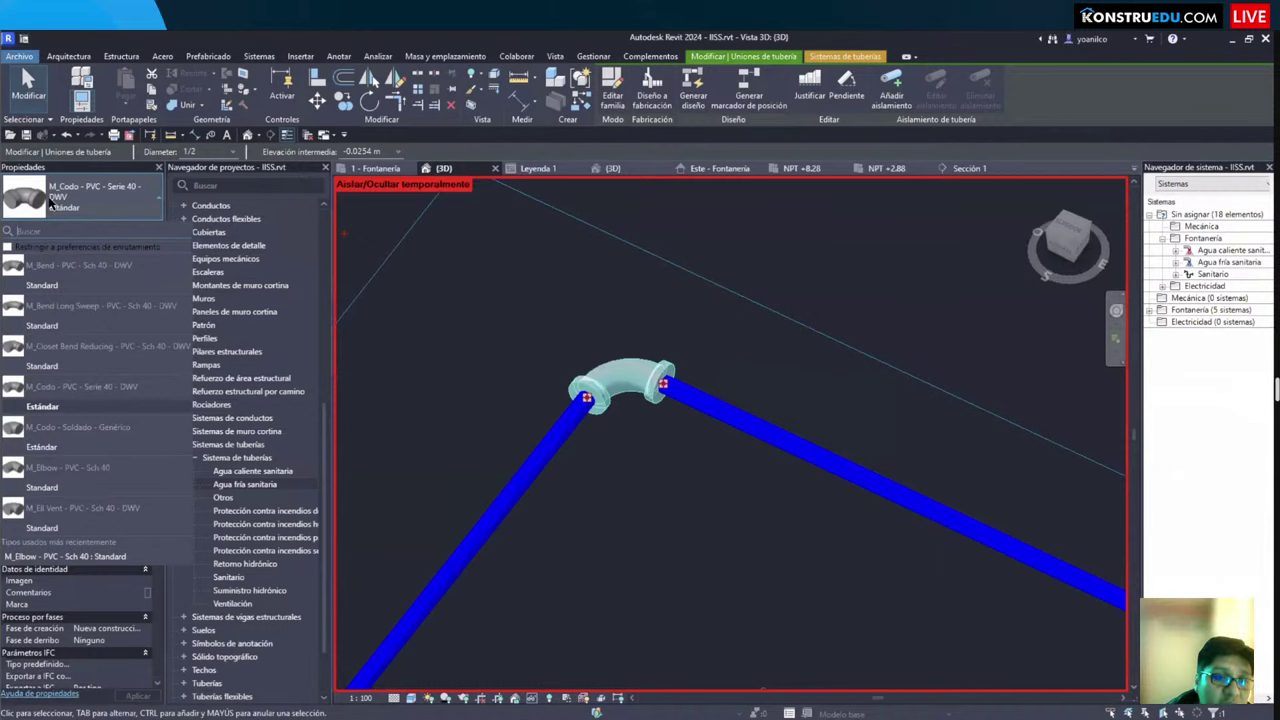
{"action": "key", "text": "Escape"}
{"action": "key", "text": "Escape"}
{"action": "middle_click_drag", "start_coordinate": [870, 375], "coordinate": [642, 405], "text": "shift"}
{"action": "left_click", "coordinate": [375, 168]}
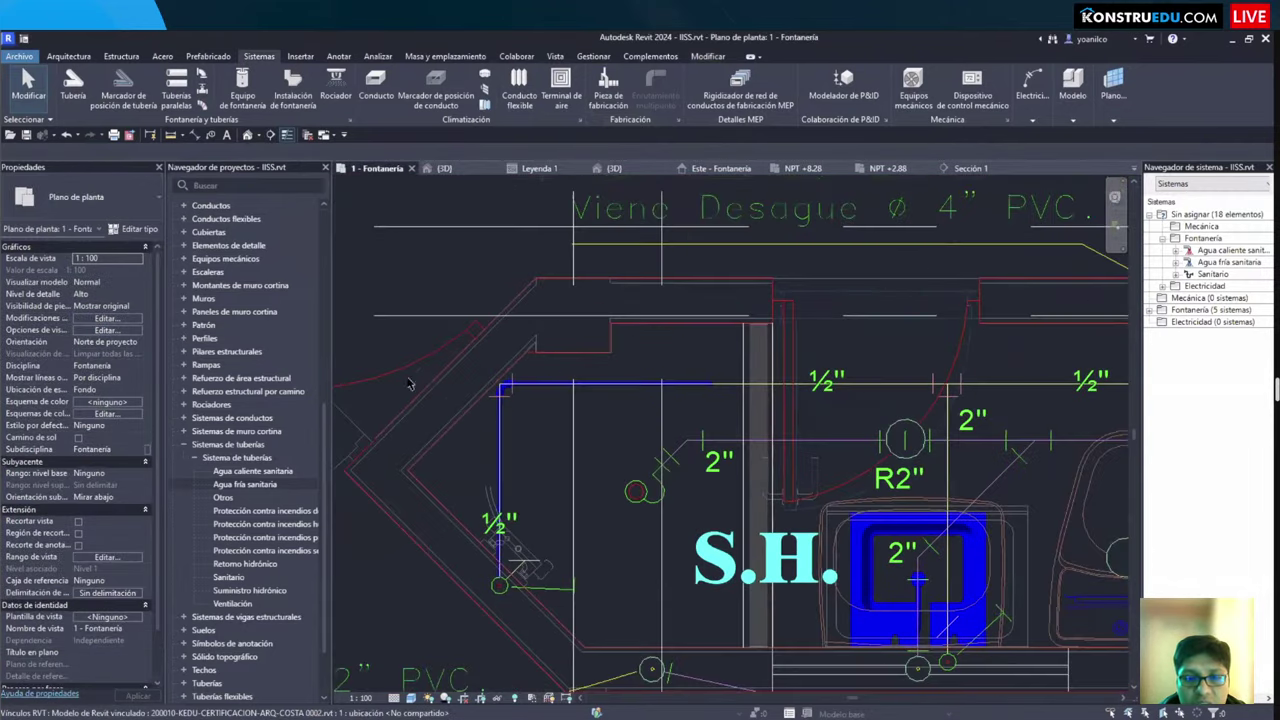
Step: Delete the elbow fitting at the pipe corner in the 3D view
{"action": "scroll", "coordinate": [484, 389], "scroll_direction": "up", "scroll_amount": 5}
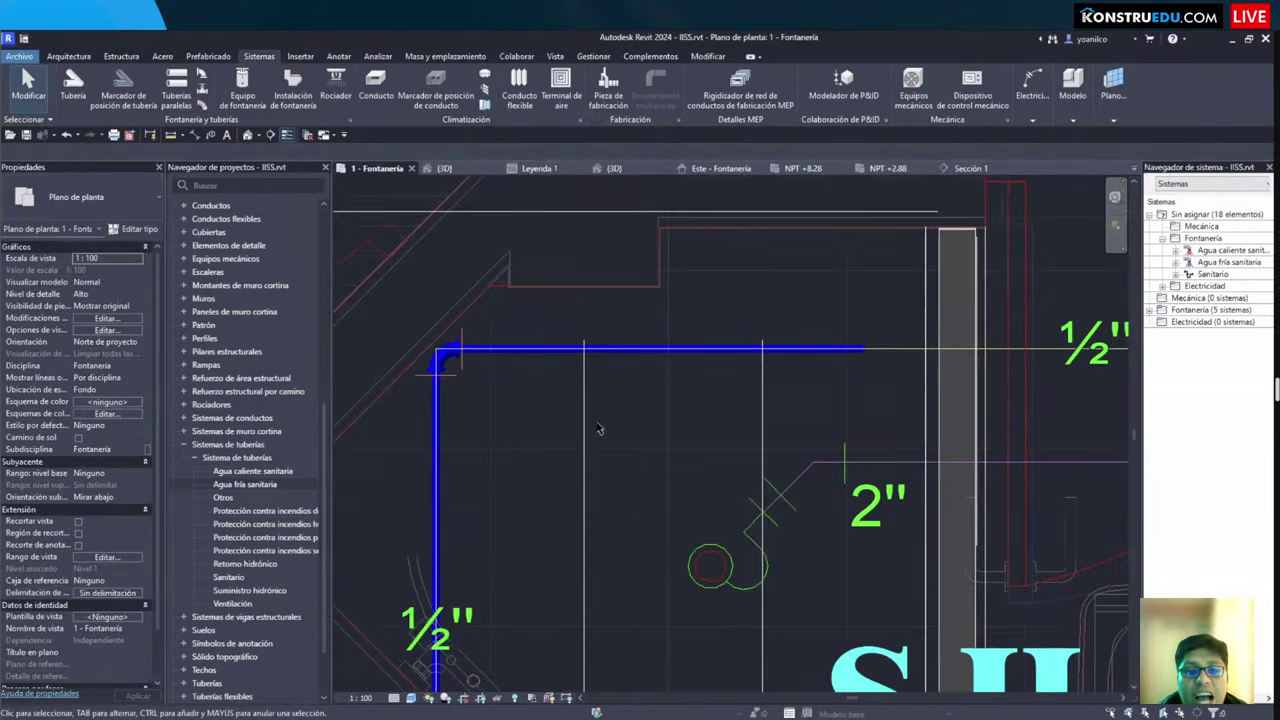
{"action": "left_click", "coordinate": [444, 168]}
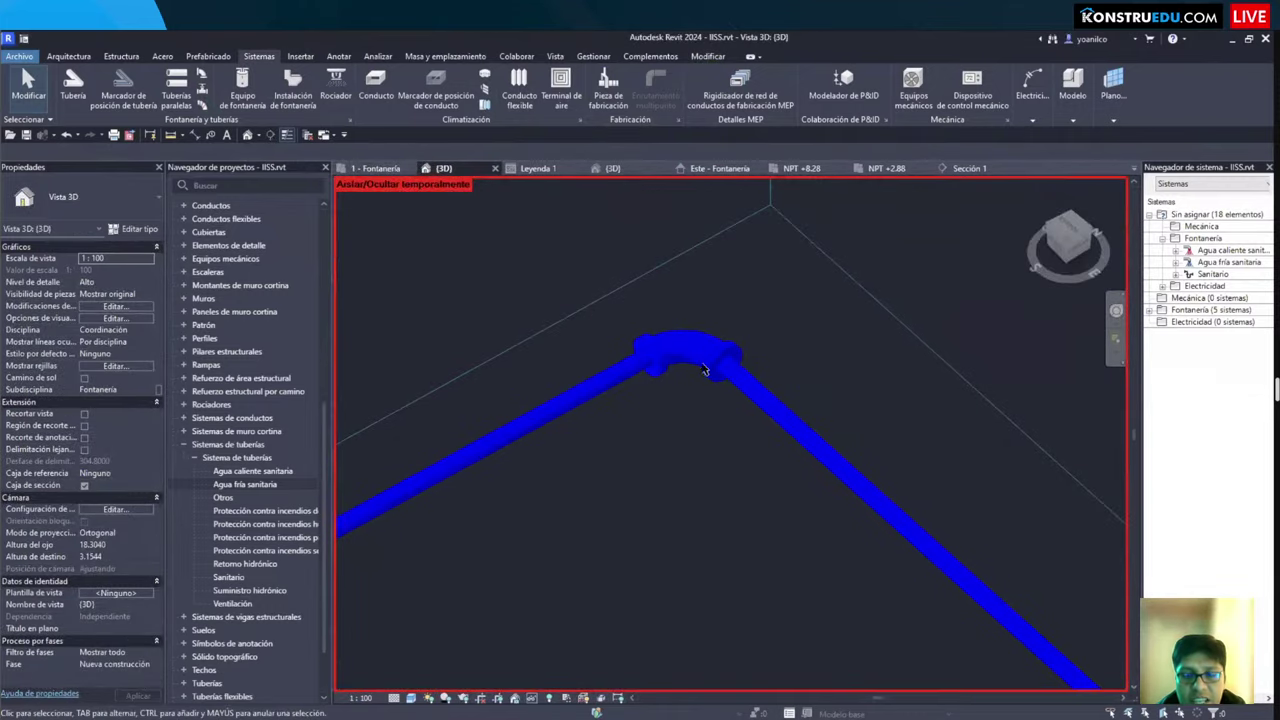
{"action": "left_click", "coordinate": [708, 361]}
{"action": "key", "text": "Delete"}
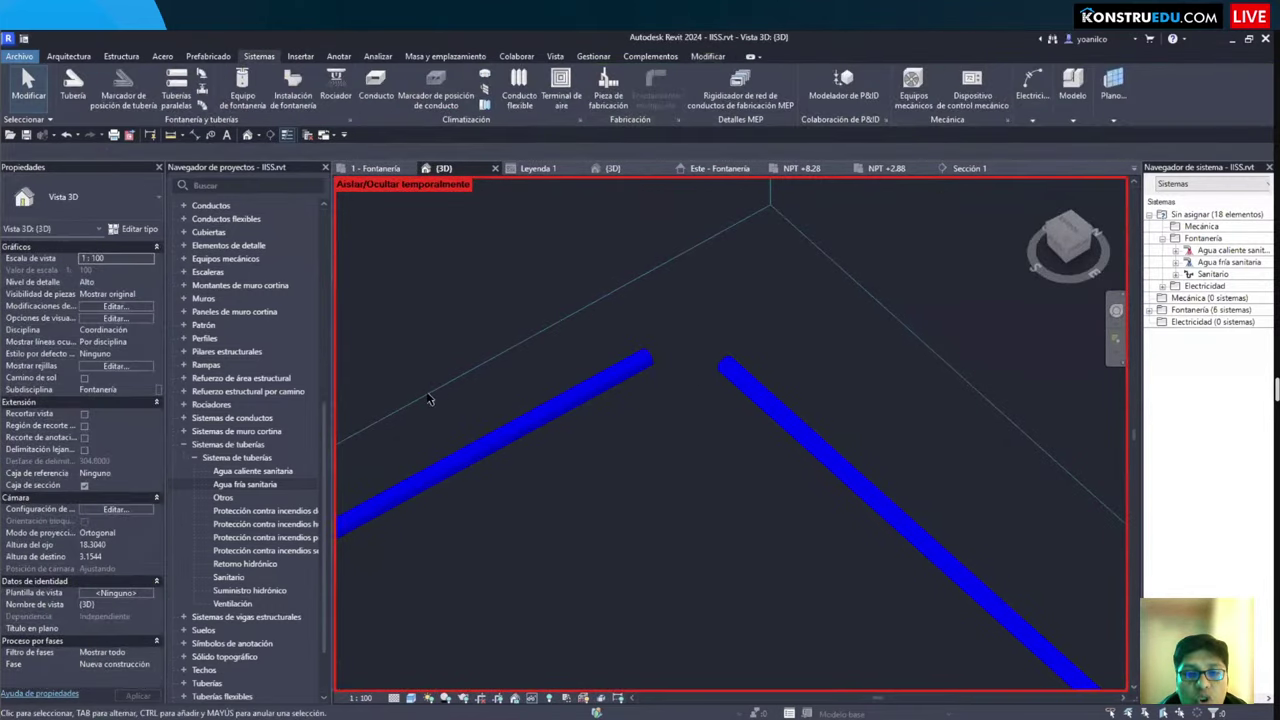
Step: Back on the Fontanería plan, window-select the horizontal and vertical pipe ends at the corner
{"action": "key", "text": "ctrl+Tab"}
{"action": "scroll", "coordinate": [570, 455], "scroll_direction": "up", "scroll_amount": 5}
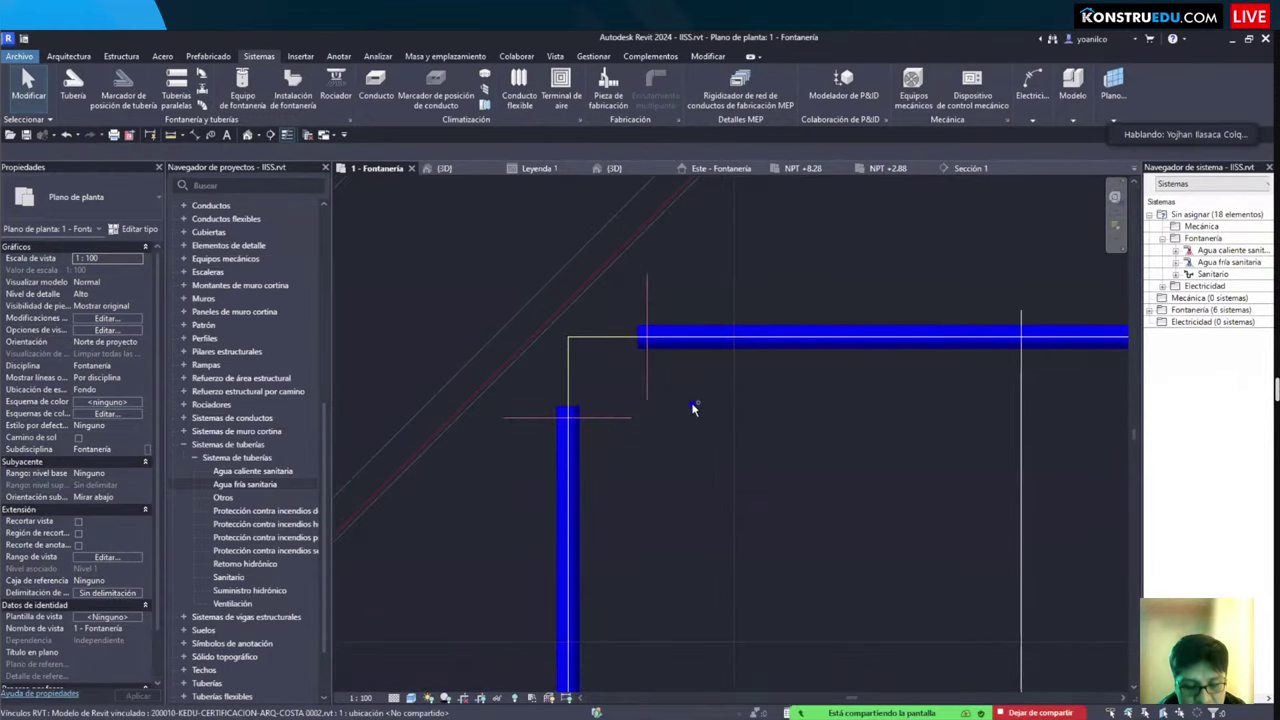
{"action": "left_click_drag", "start_coordinate": [617, 297], "coordinate": [780, 372]}
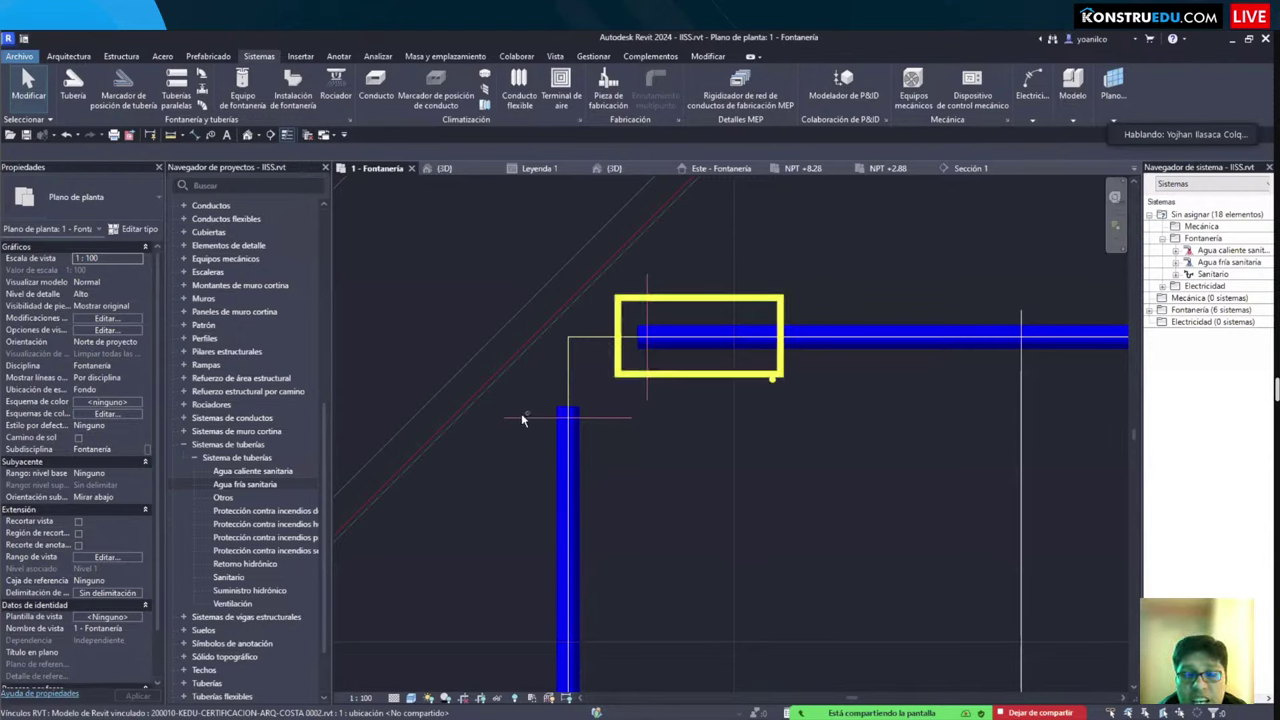
{"action": "left_click_drag", "start_coordinate": [521, 395], "coordinate": [615, 557]}
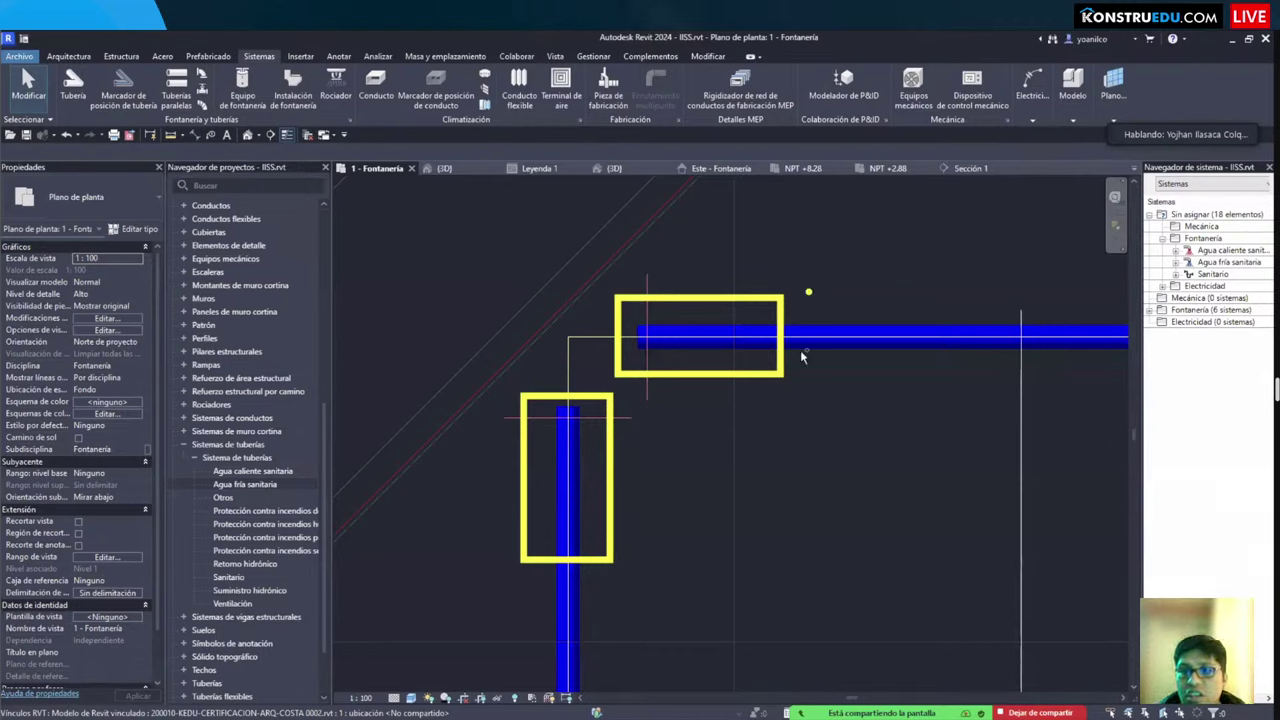
{"action": "key", "text": "Escape"}
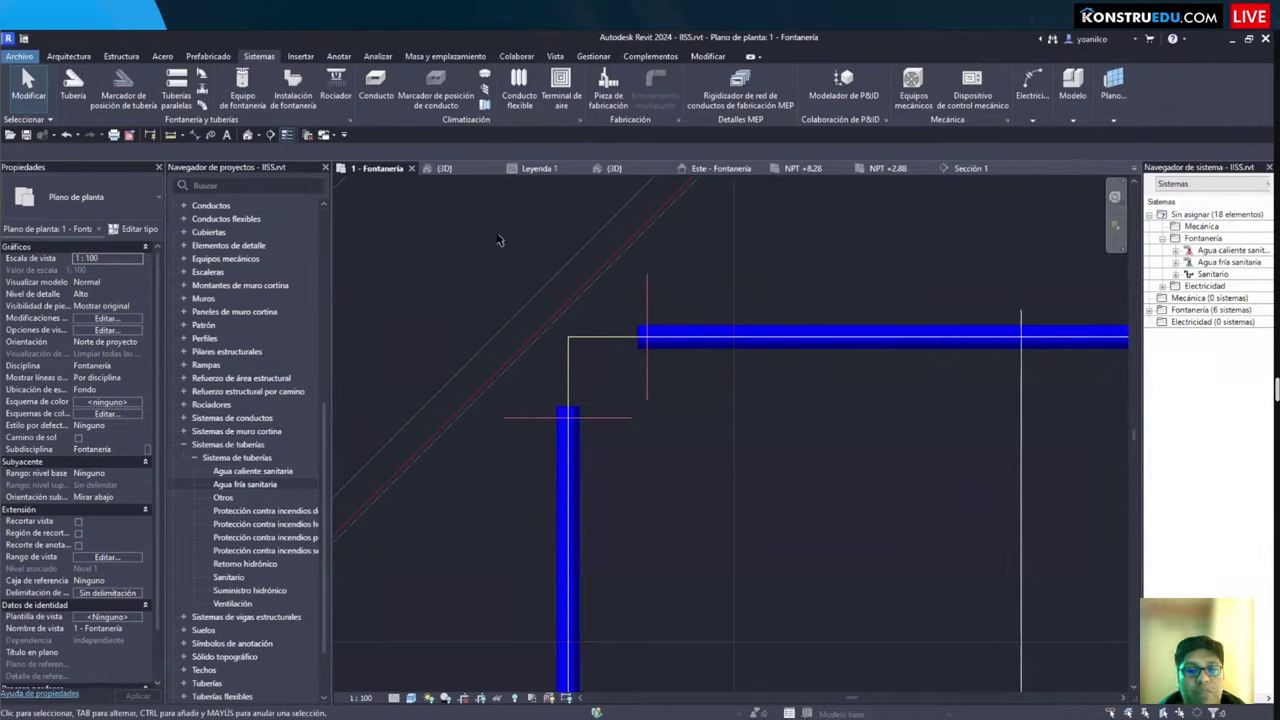
{"action": "left_click", "coordinate": [698, 57]}
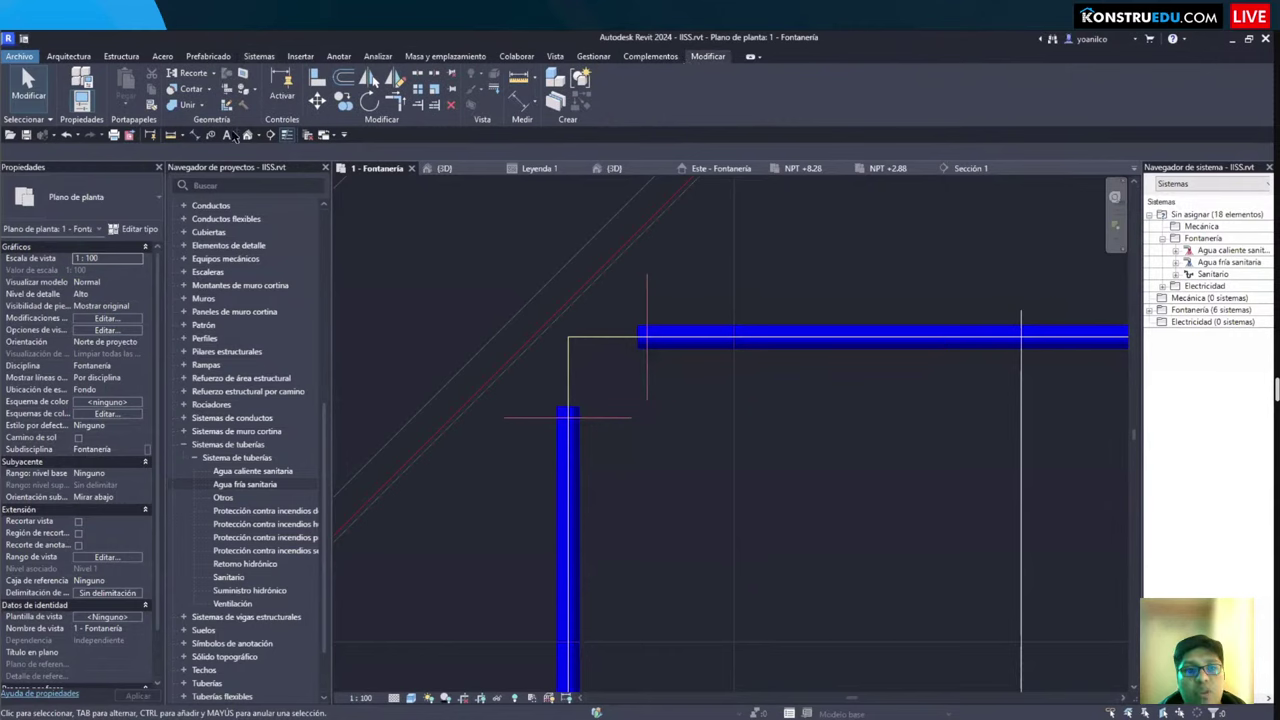
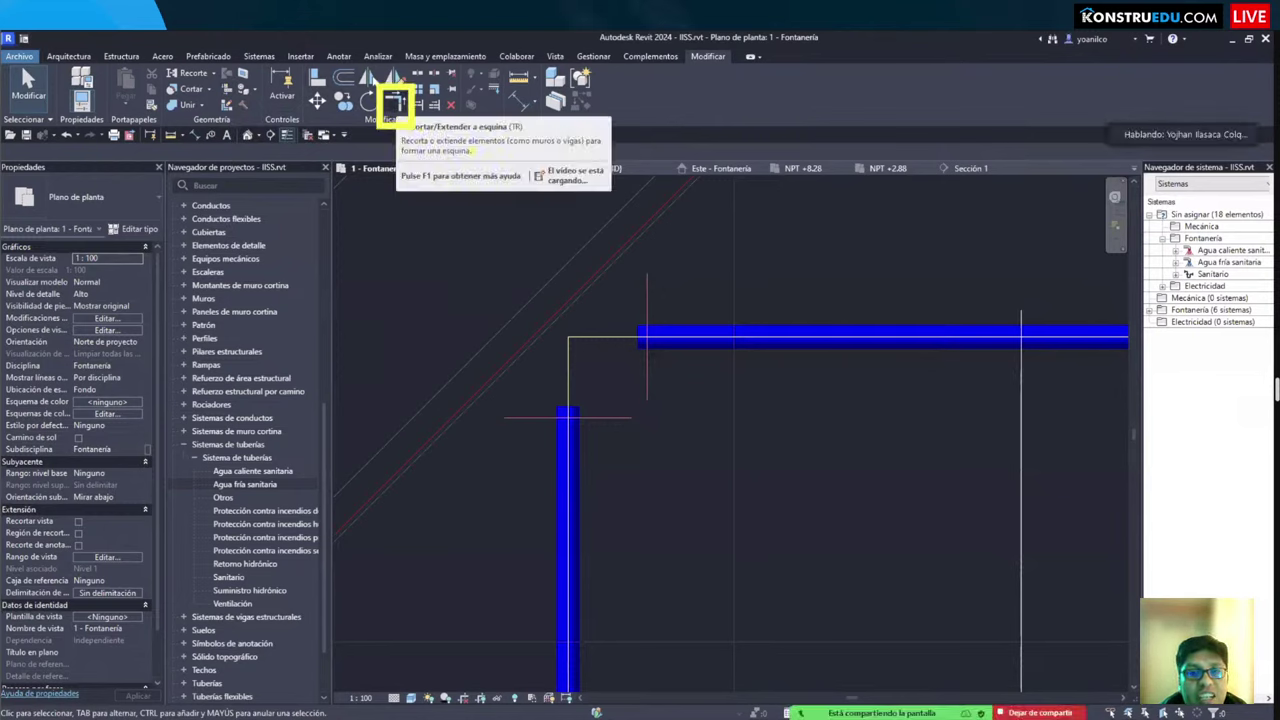
Step: Join the horizontal and vertical pipes at the corner with an elbow using Trim/Extend to Corner
{"action": "left_click", "coordinate": [700, 344]}
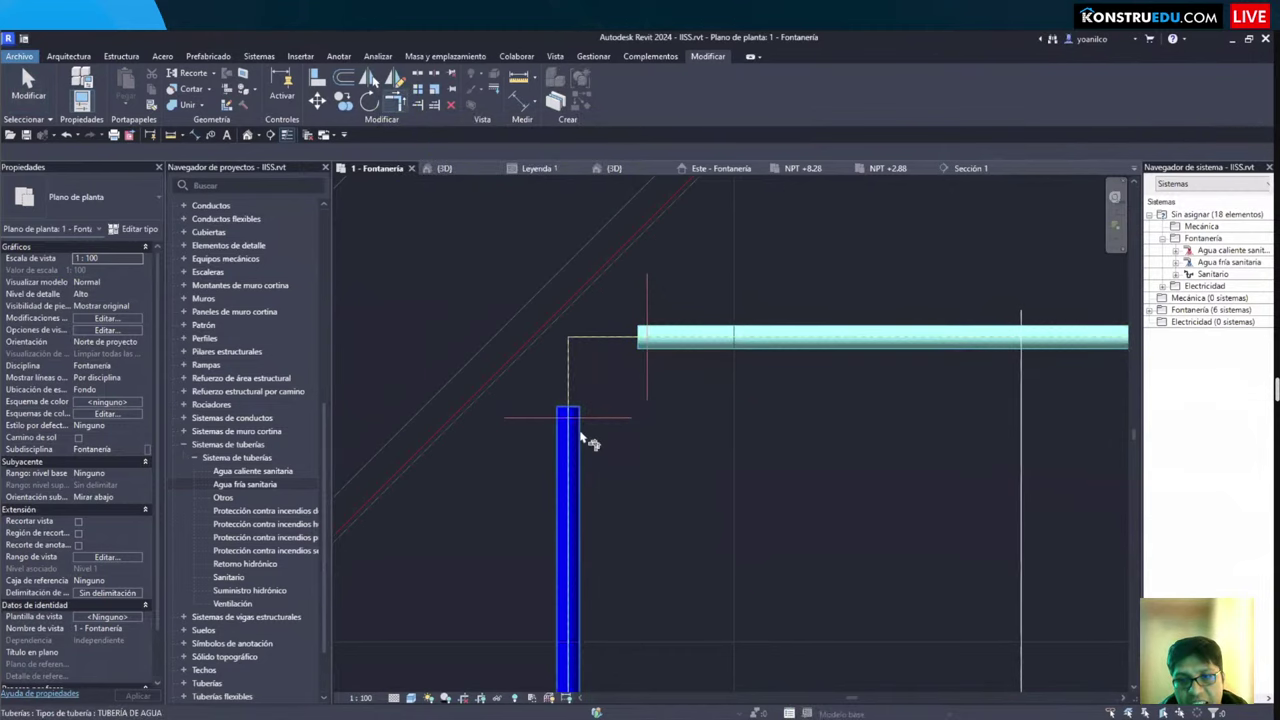
{"action": "left_click", "coordinate": [586, 438]}
{"action": "scroll", "coordinate": [683, 414], "scroll_direction": "down", "scroll_amount": 2}
{"action": "scroll", "coordinate": [689, 417], "scroll_direction": "up", "scroll_amount": 2}
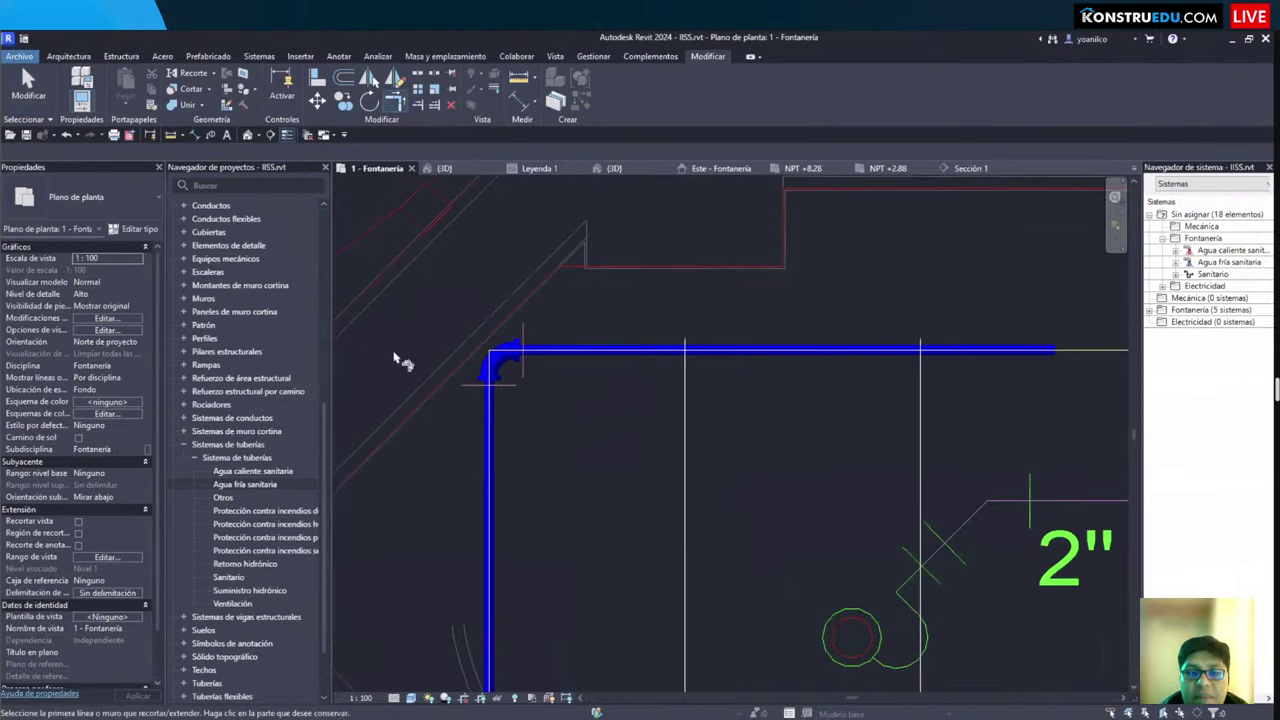
{"action": "scroll", "coordinate": [480, 352], "scroll_direction": "up", "scroll_amount": 3}
{"action": "scroll", "coordinate": [480, 352], "scroll_direction": "up", "scroll_amount": 2}
{"action": "middle_click_drag", "start_coordinate": [480, 352], "coordinate": [625, 385]}
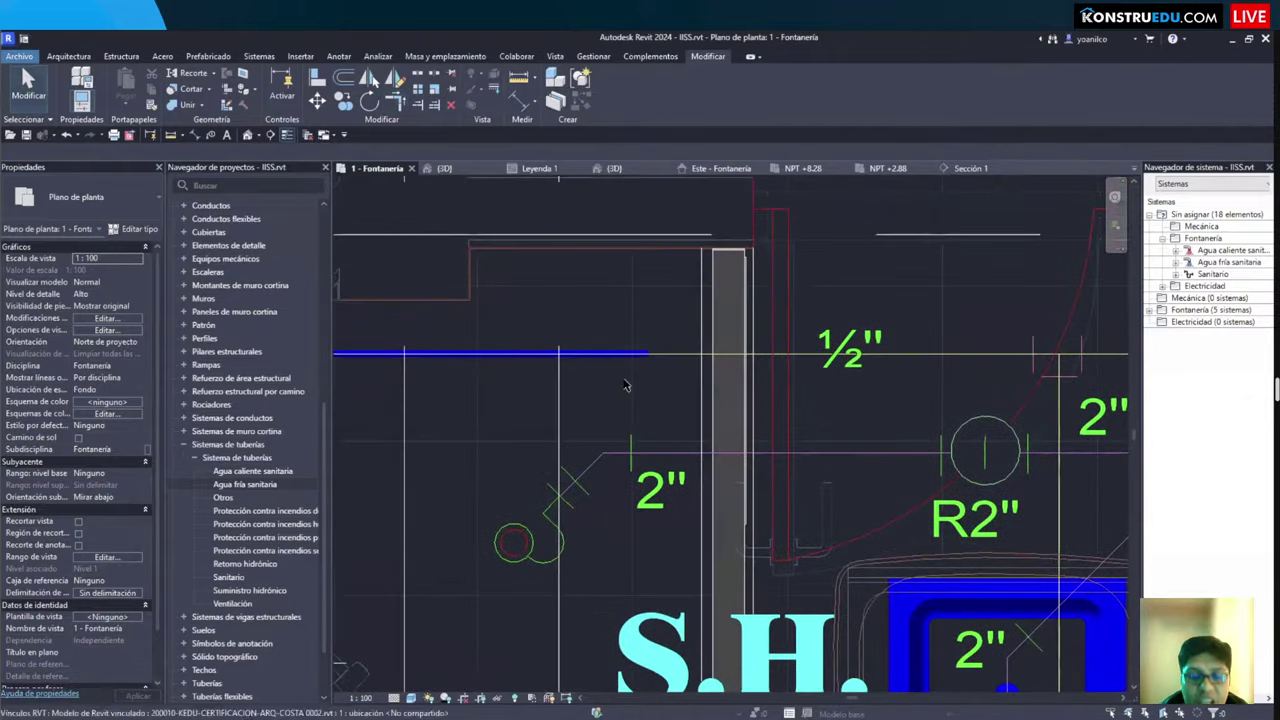
Step: Begin a ½" cold-water pipe (PI) from the blue pipe's end, then cancel that first attempt
{"action": "key", "text": "p"}
{"action": "key", "text": "i"}
{"action": "left_click", "coordinate": [648, 354]}
{"action": "middle_click_drag", "start_coordinate": [780, 358], "coordinate": [606, 363]}
{"action": "scroll", "coordinate": [628, 362], "scroll_direction": "down", "scroll_amount": 2}
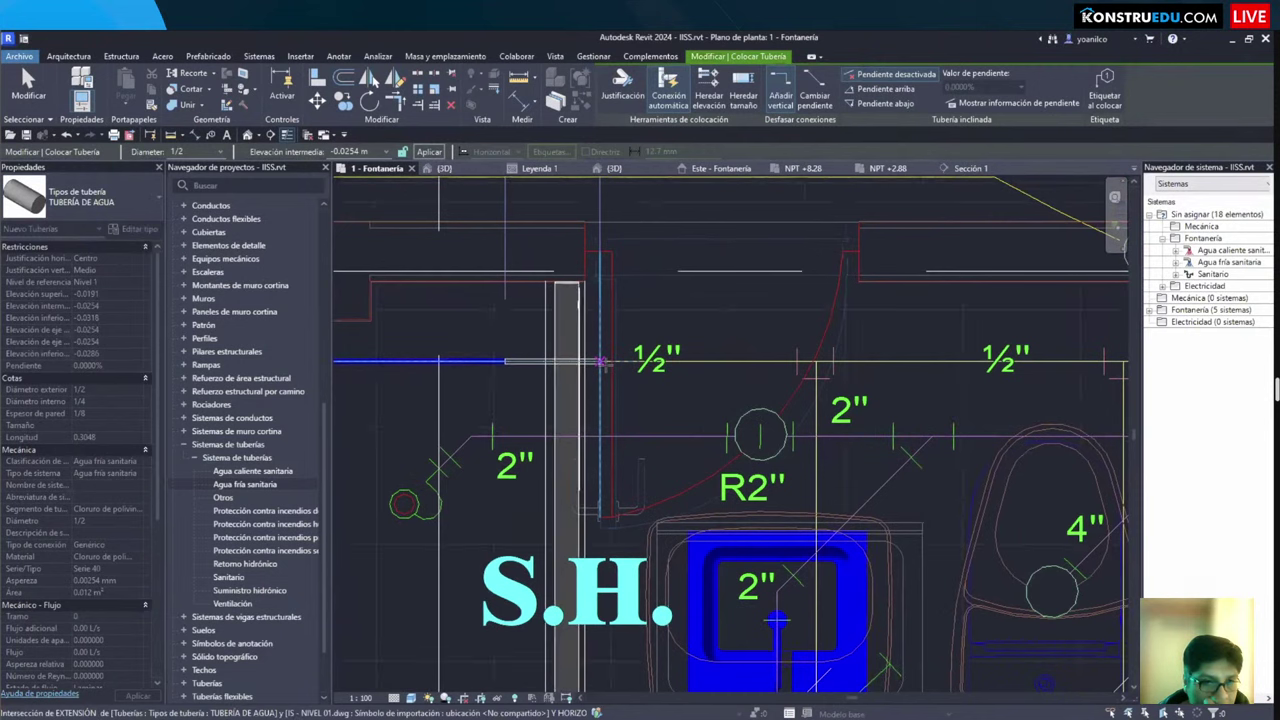
{"action": "scroll", "coordinate": [690, 365], "scroll_direction": "down", "scroll_amount": 1}
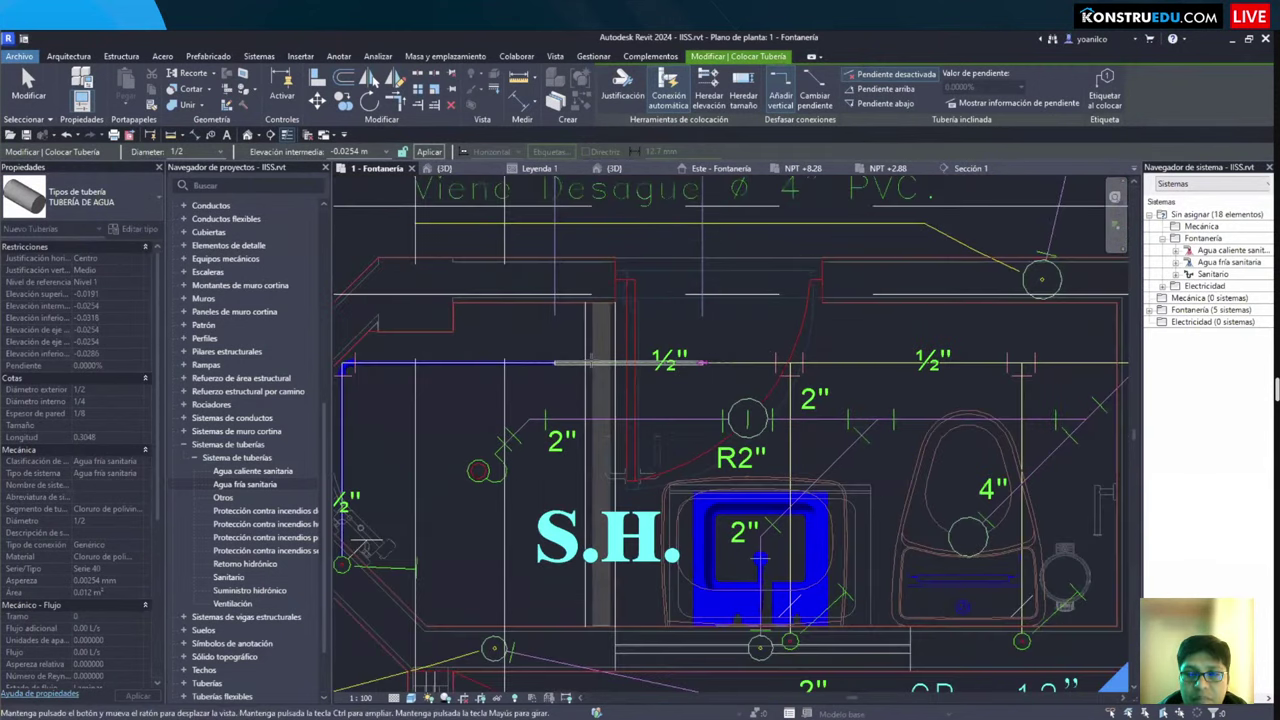
{"action": "middle_click_drag", "start_coordinate": [690, 365], "coordinate": [580, 351]}
{"action": "key", "text": "Escape"}
{"action": "scroll", "coordinate": [1030, 670], "scroll_direction": "up", "scroll_amount": 2}
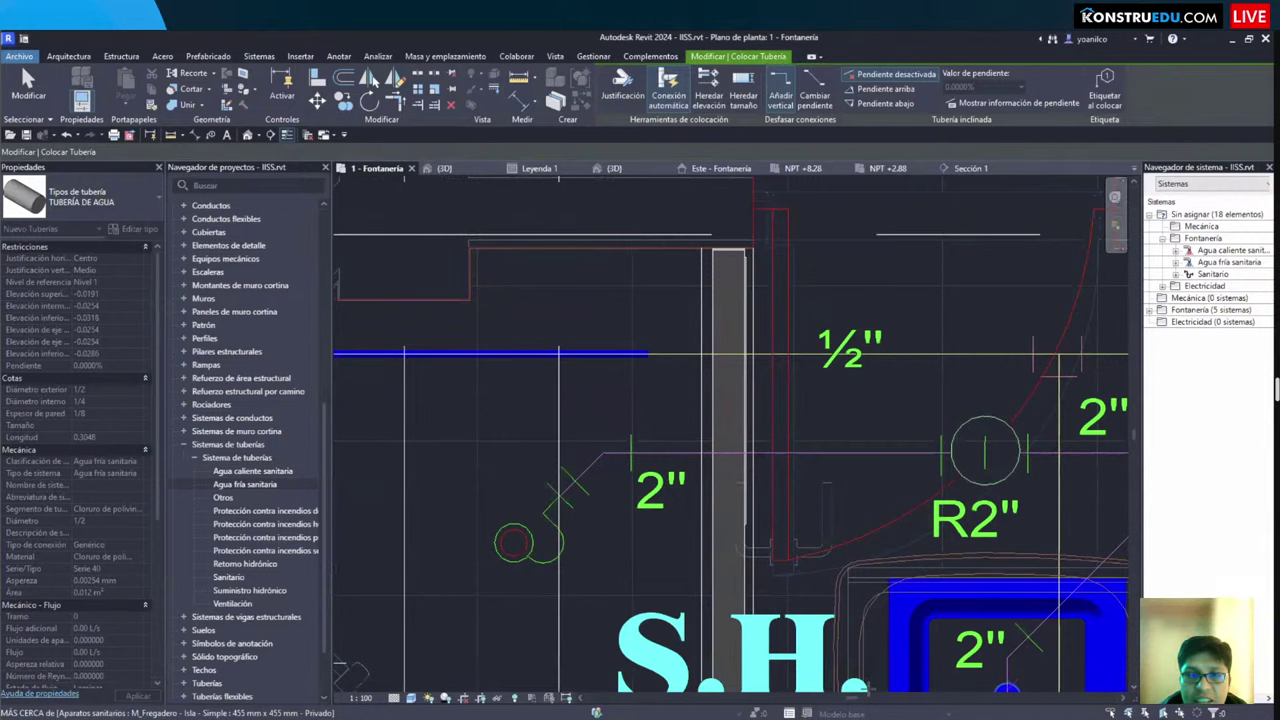
{"action": "scroll", "coordinate": [660, 345], "scroll_direction": "up", "scroll_amount": 2}
Step: Restart the pipe at the blue pipe's end and route it toward the Llave de Riego tap
{"action": "left_click", "coordinate": [668, 338]}
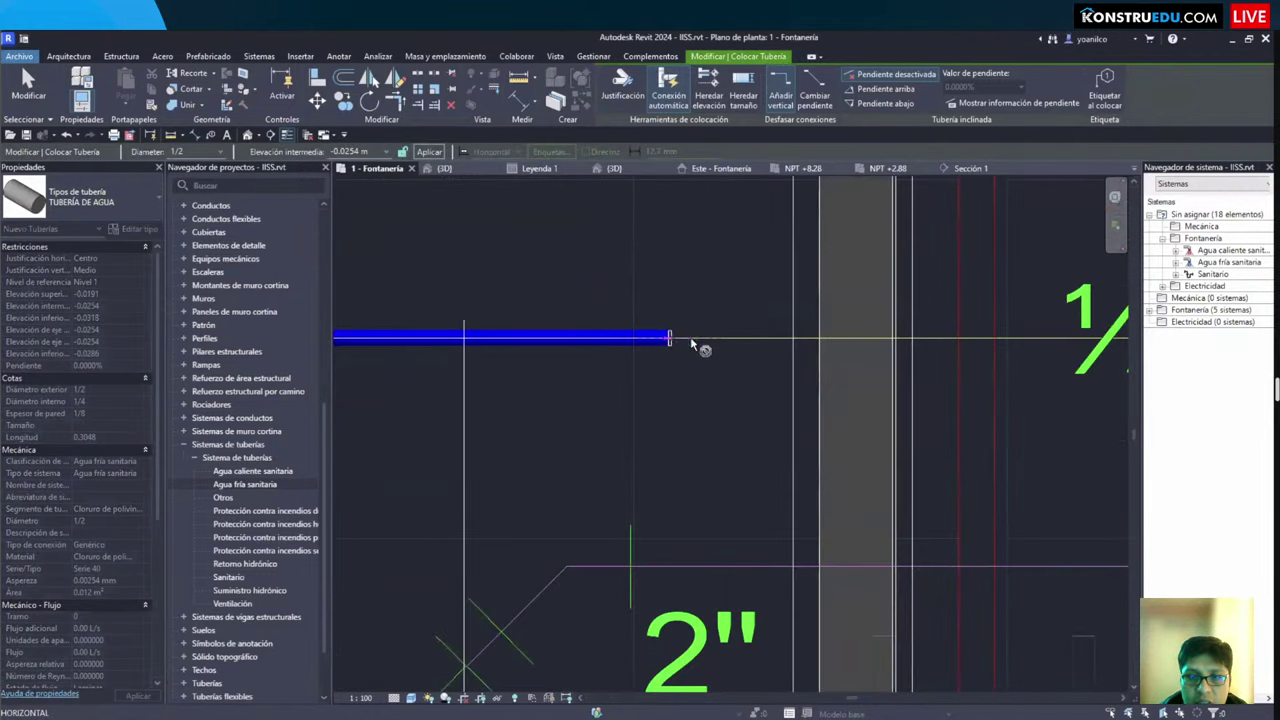
{"action": "middle_click_drag", "start_coordinate": [697, 345], "coordinate": [519, 350]}
{"action": "scroll", "coordinate": [597, 350], "scroll_direction": "down", "scroll_amount": 2}
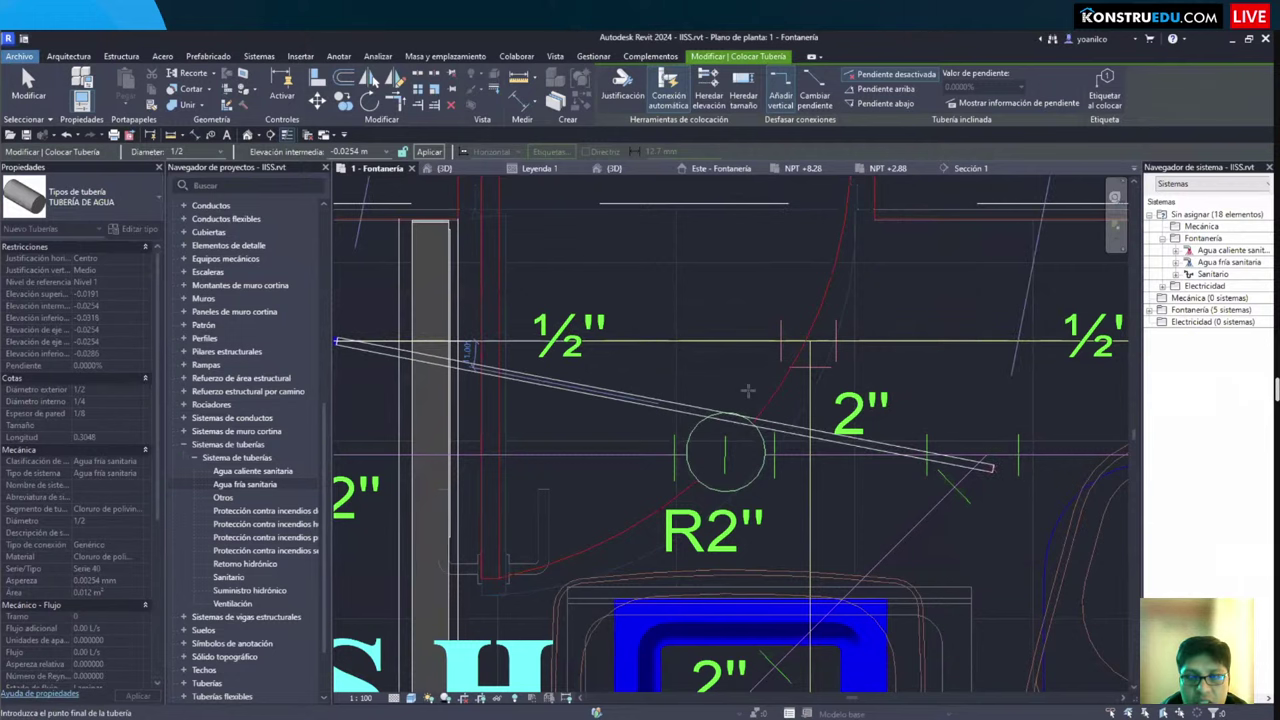
{"action": "scroll", "coordinate": [748, 390], "scroll_direction": "down", "scroll_amount": 3}
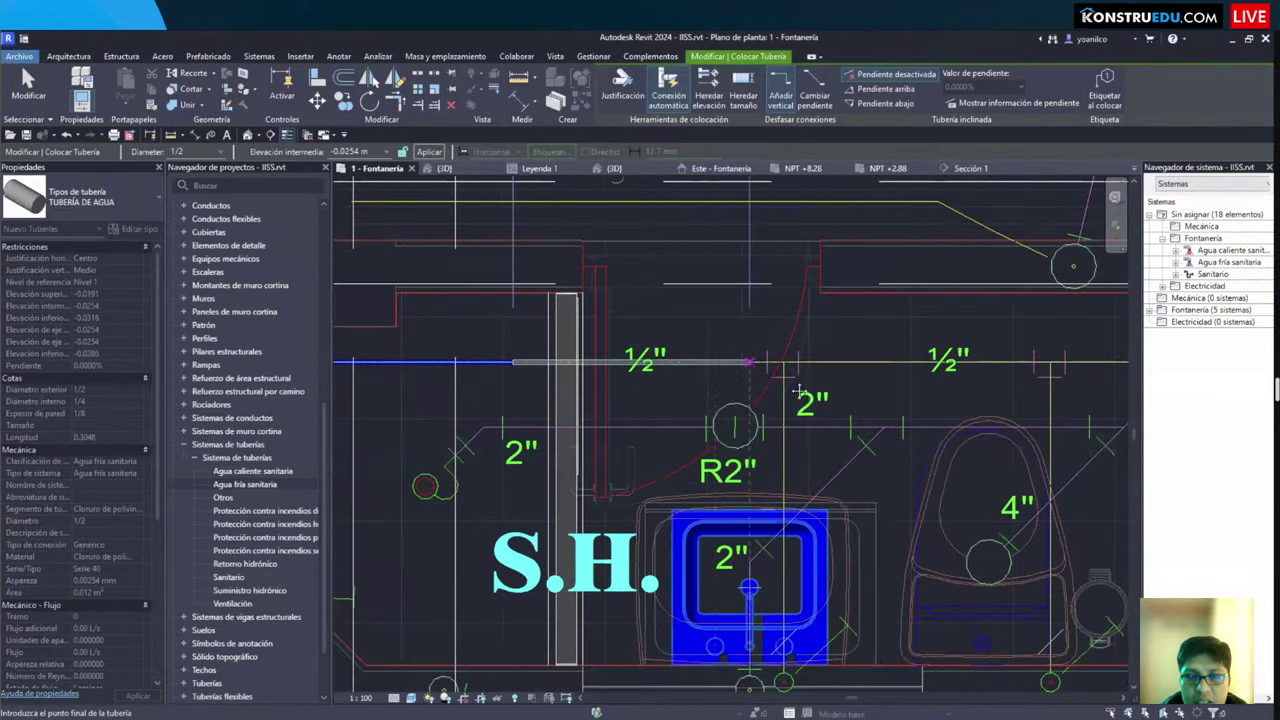
{"action": "scroll", "coordinate": [800, 380], "scroll_direction": "up", "scroll_amount": 2}
{"action": "middle_click_drag", "start_coordinate": [808, 374], "coordinate": [578, 370]}
{"action": "scroll", "coordinate": [791, 359], "scroll_direction": "down", "scroll_amount": 2}
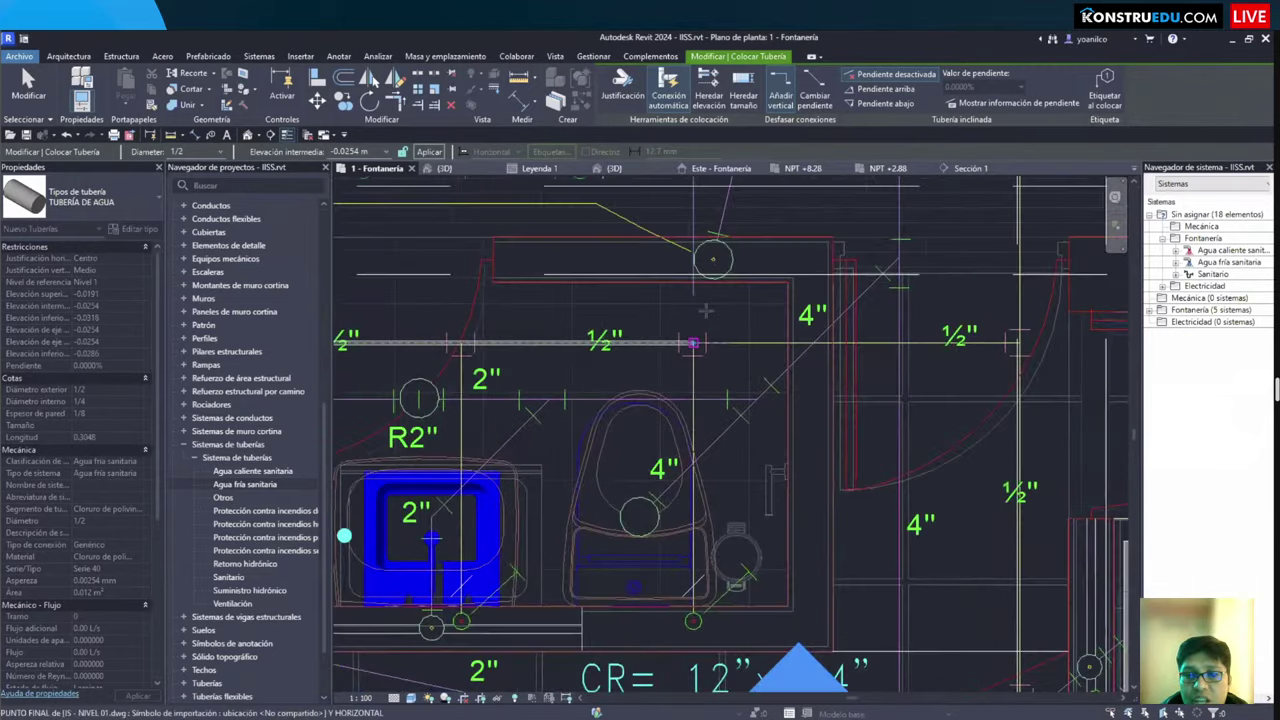
{"action": "scroll", "coordinate": [795, 358], "scroll_direction": "up", "scroll_amount": 4}
{"action": "scroll", "coordinate": [797, 357], "scroll_direction": "down", "scroll_amount": 3}
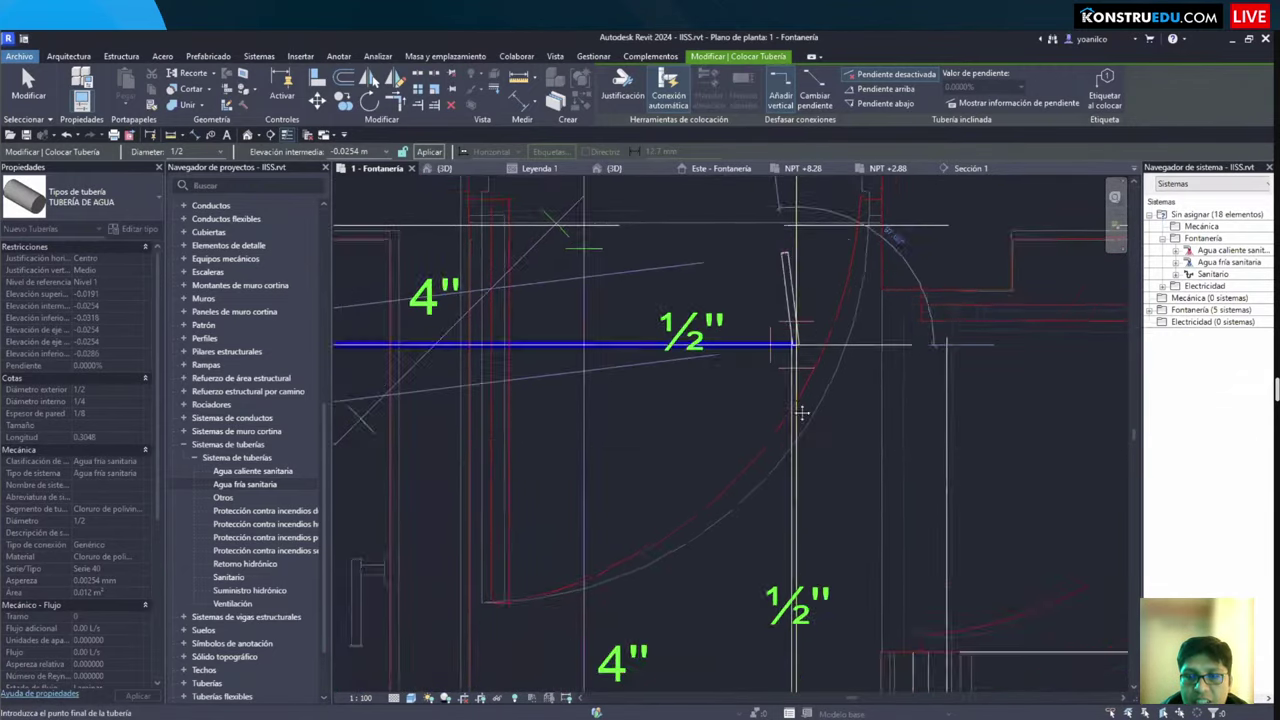
{"action": "scroll", "coordinate": [792, 440], "scroll_direction": "up", "scroll_amount": 3}
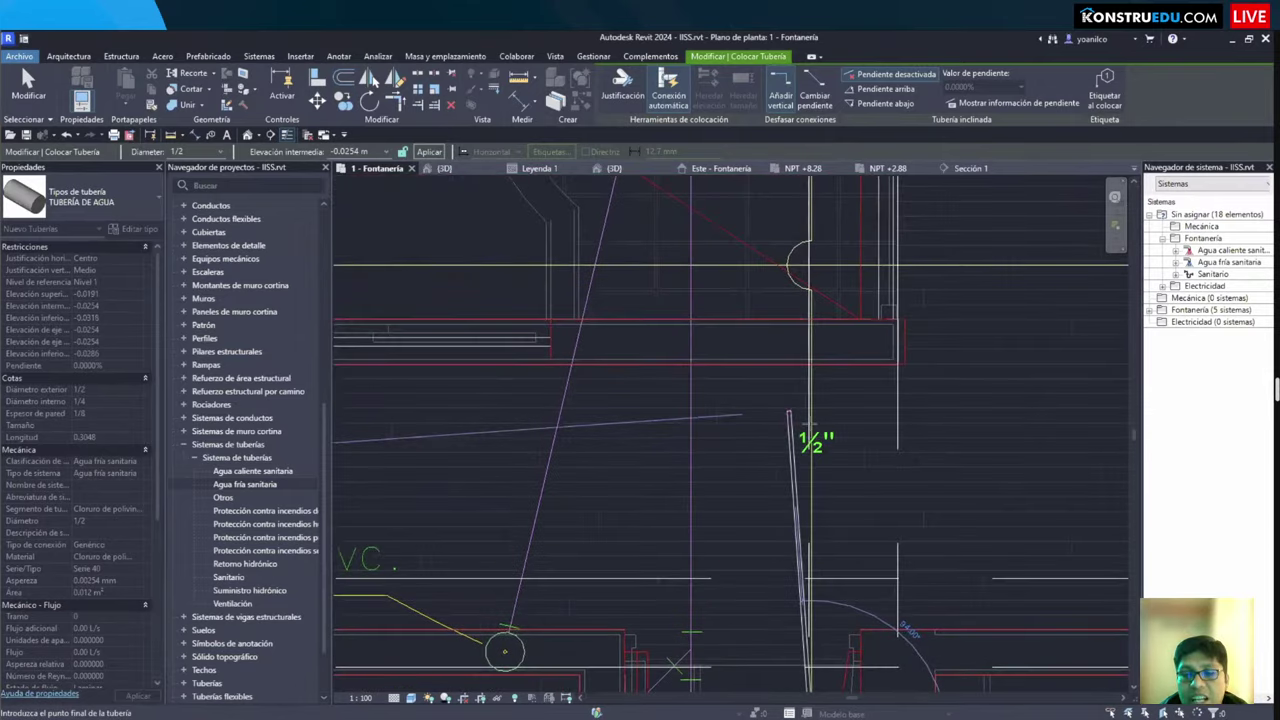
{"action": "scroll", "coordinate": [806, 410], "scroll_direction": "down", "scroll_amount": 2}
{"action": "scroll", "coordinate": [815, 332], "scroll_direction": "up", "scroll_amount": 1}
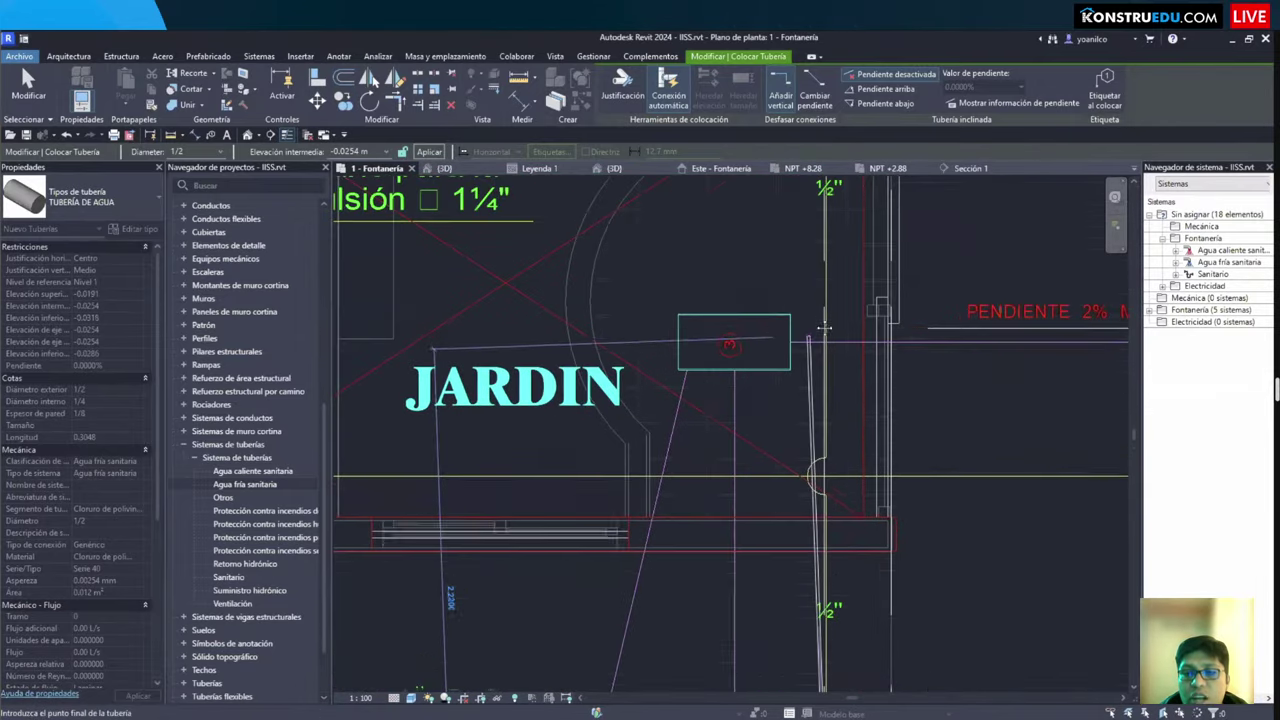
{"action": "middle_click_drag", "start_coordinate": [831, 320], "coordinate": [633, 352]}
{"action": "scroll", "coordinate": [816, 408], "scroll_direction": "down", "scroll_amount": 1}
{"action": "scroll", "coordinate": [633, 352], "scroll_direction": "up", "scroll_amount": 3}
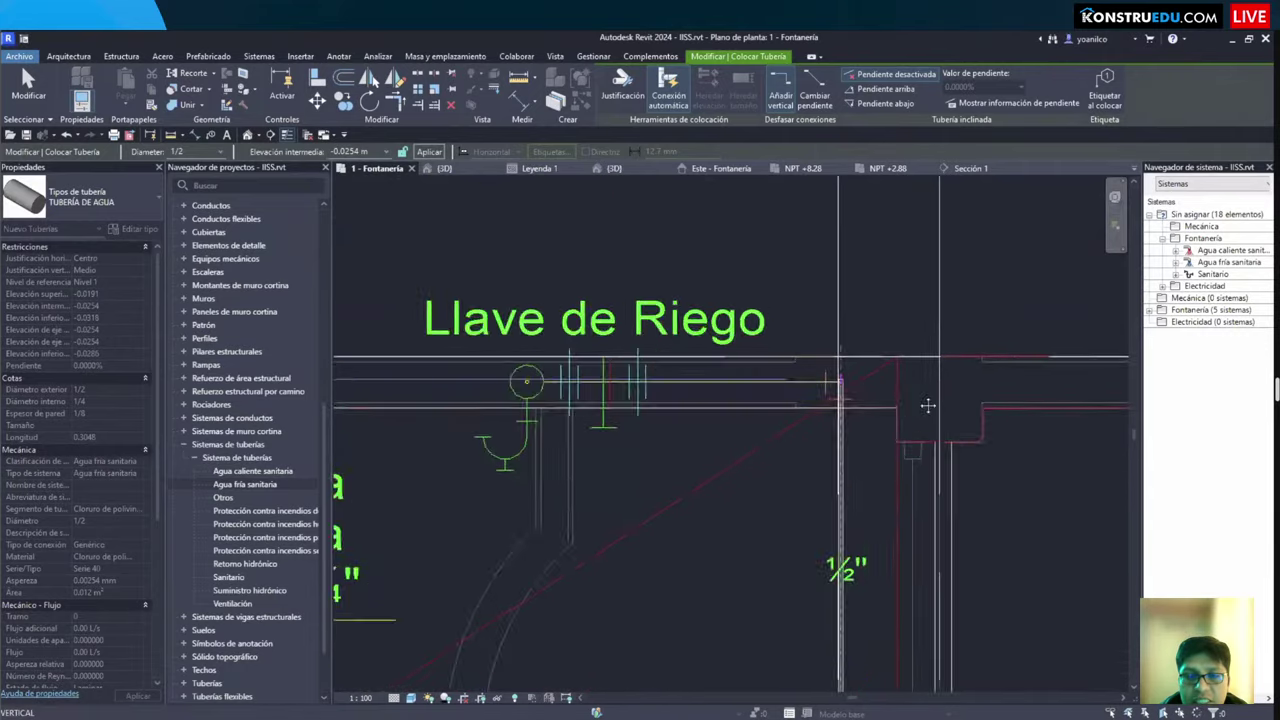
{"action": "scroll", "coordinate": [633, 352], "scroll_direction": "down", "scroll_amount": 1}
{"action": "scroll", "coordinate": [620, 390], "scroll_direction": "up", "scroll_amount": 3}
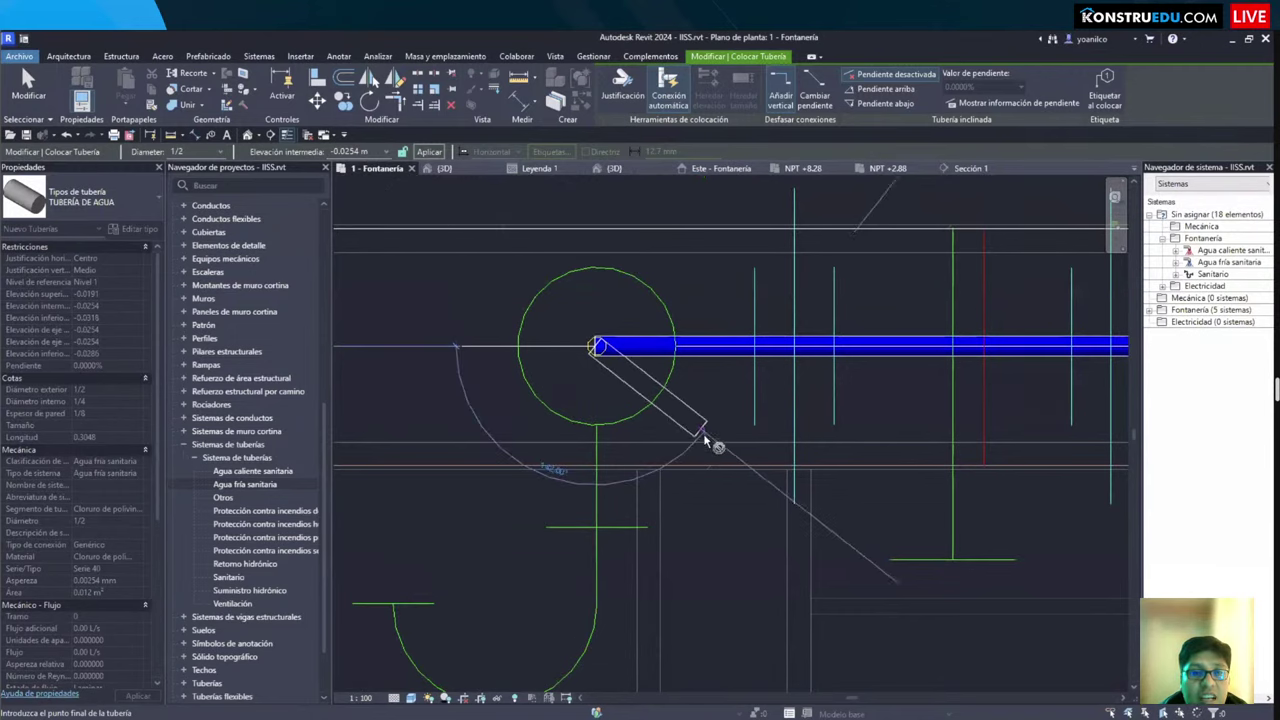
{"action": "scroll", "coordinate": [705, 440], "scroll_direction": "down", "scroll_amount": 1}
{"action": "scroll", "coordinate": [640, 392], "scroll_direction": "up", "scroll_amount": 3}
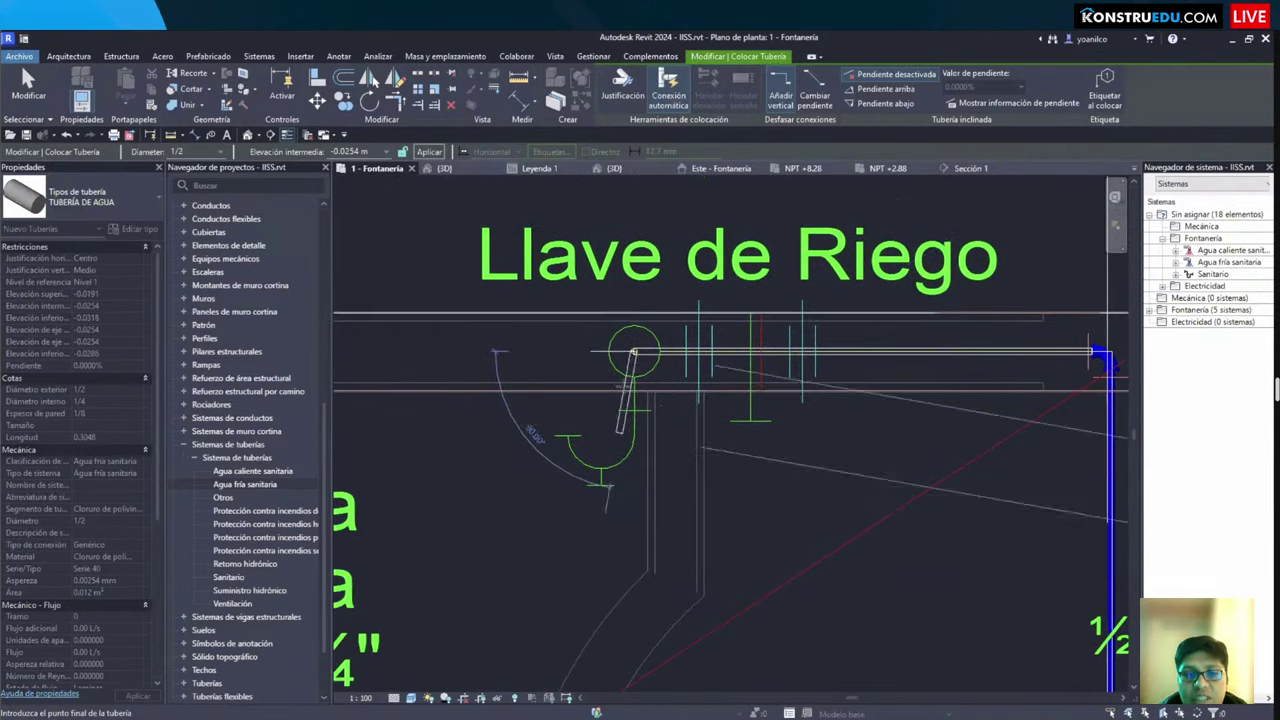
{"action": "scroll", "coordinate": [625, 360], "scroll_direction": "up", "scroll_amount": 3}
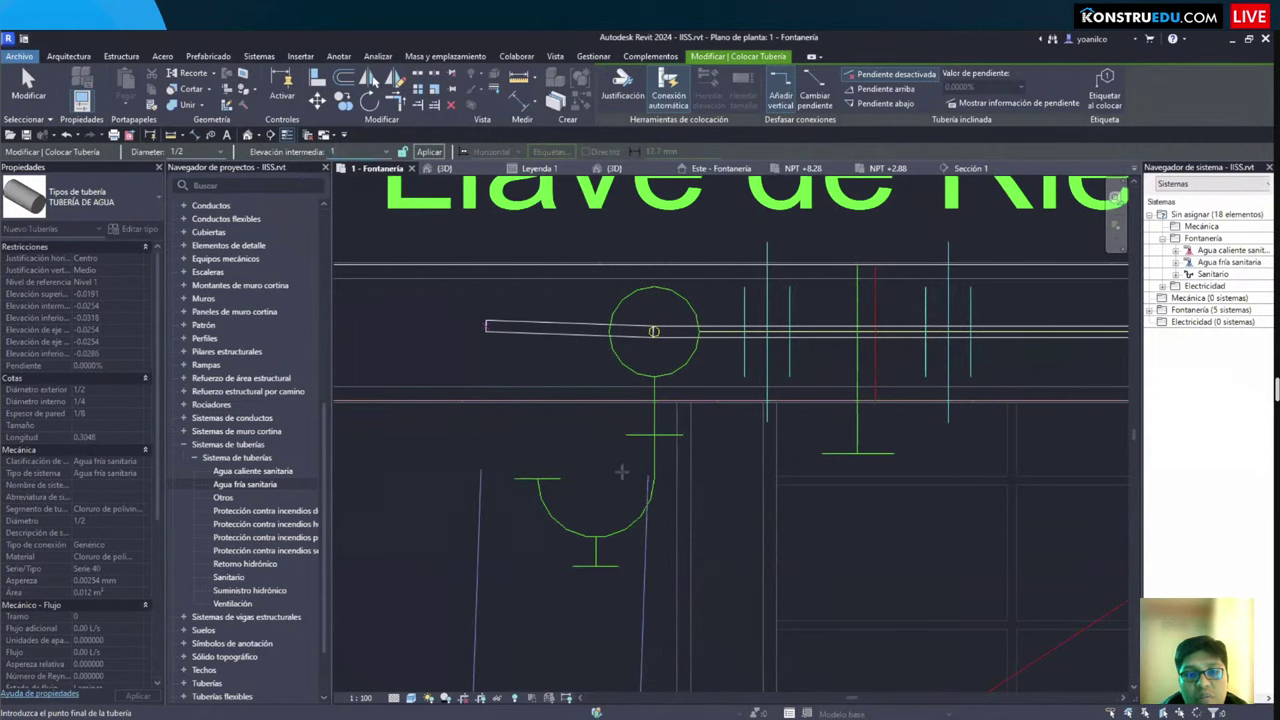
Step: Finish the ½" pipe at the Llave de Riego tap at 1.0 m and stop drawing pipes
{"action": "left_click", "coordinate": [652, 494]}
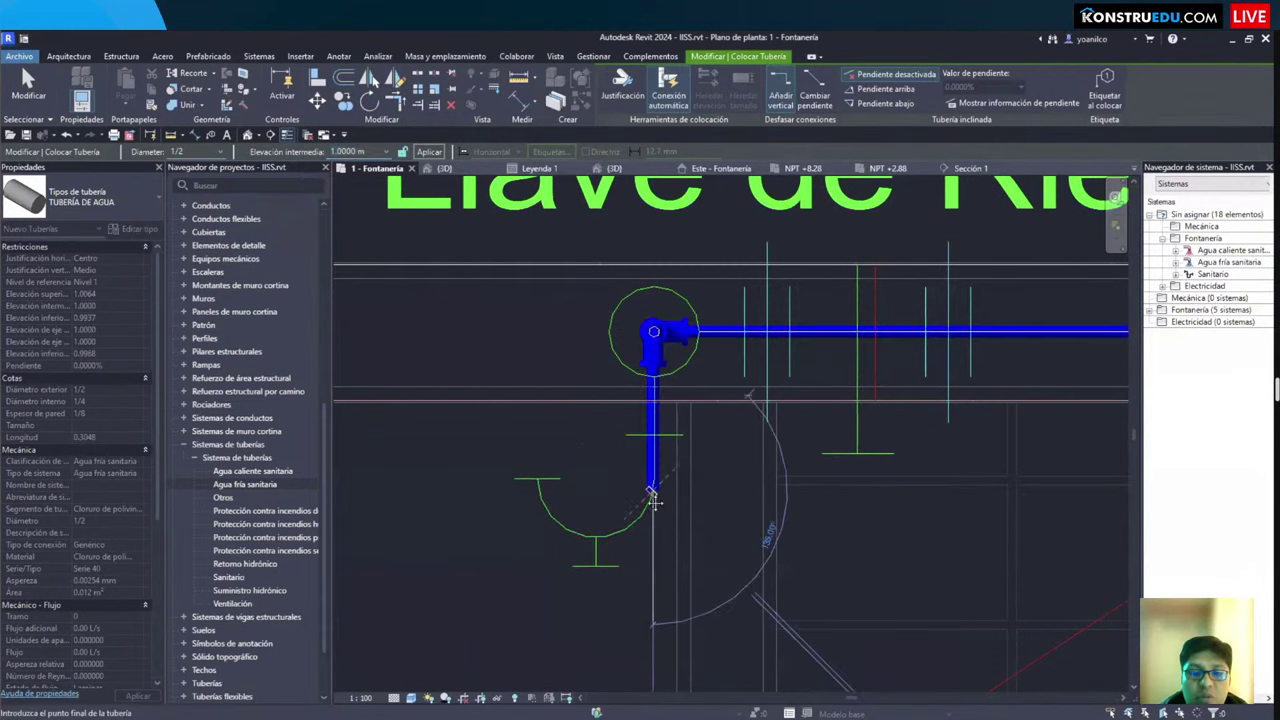
{"action": "key", "text": "Escape"}
{"action": "scroll", "coordinate": [635, 450], "scroll_direction": "down", "scroll_amount": 2}
{"action": "scroll", "coordinate": [650, 420], "scroll_direction": "up", "scroll_amount": 2}
{"action": "key", "text": "Escape"}
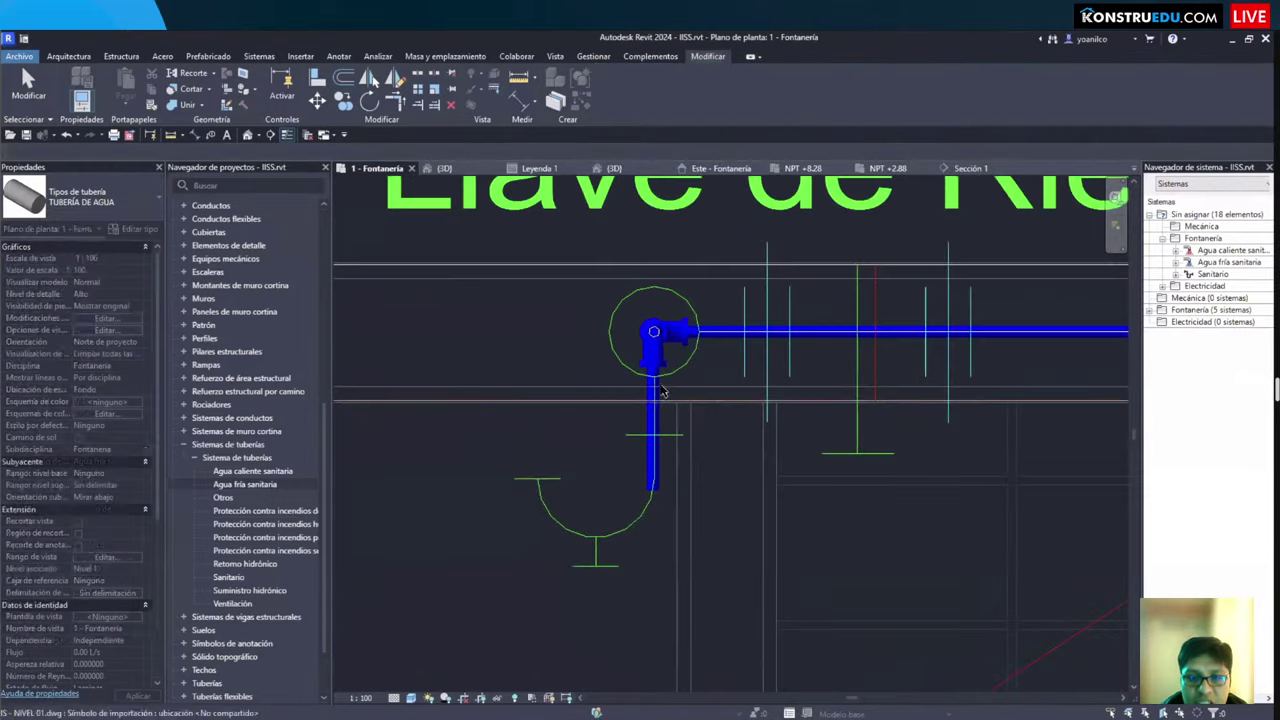
{"action": "scroll", "coordinate": [650, 415], "scroll_direction": "up", "scroll_amount": 2}
{"action": "scroll", "coordinate": [646, 423], "scroll_direction": "down", "scroll_amount": 3}
{"action": "scroll", "coordinate": [660, 420], "scroll_direction": "up", "scroll_amount": 4}
Step: Check the vertical pipe below the valve and bring the Llave de Riego label into view
{"action": "left_click", "coordinate": [671, 432]}
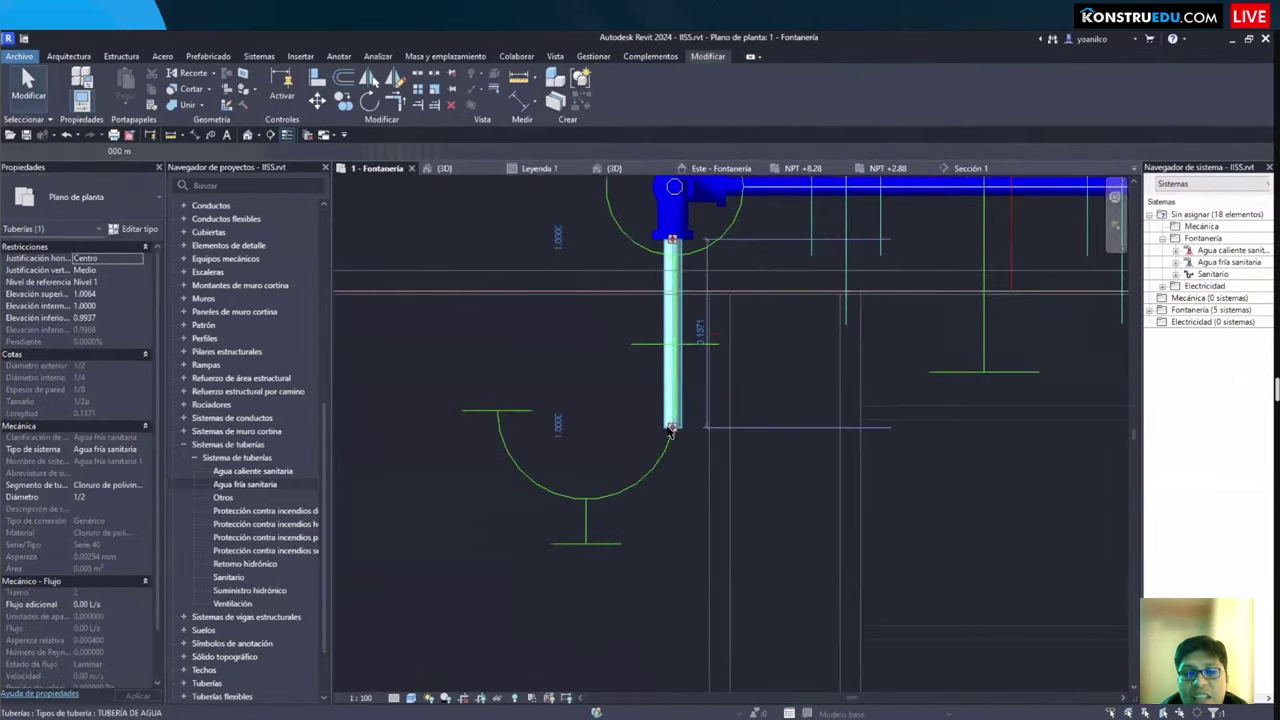
{"action": "scroll", "coordinate": [671, 432], "scroll_direction": "down", "scroll_amount": 2}
{"action": "key", "text": "Escape"}
{"action": "middle_click_drag", "start_coordinate": [678, 370], "coordinate": [678, 418]}
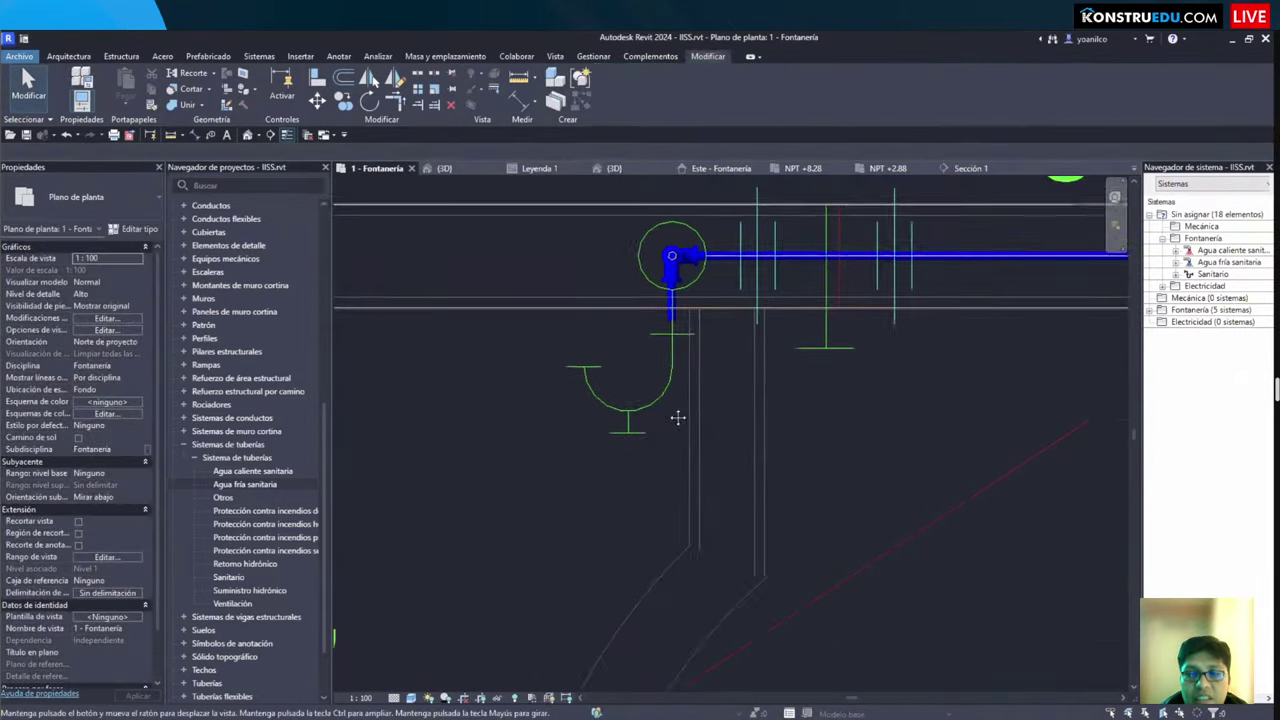
{"action": "scroll", "coordinate": [678, 418], "scroll_direction": "down", "scroll_amount": 3}
{"action": "scroll", "coordinate": [577, 390], "scroll_direction": "up", "scroll_amount": 3}
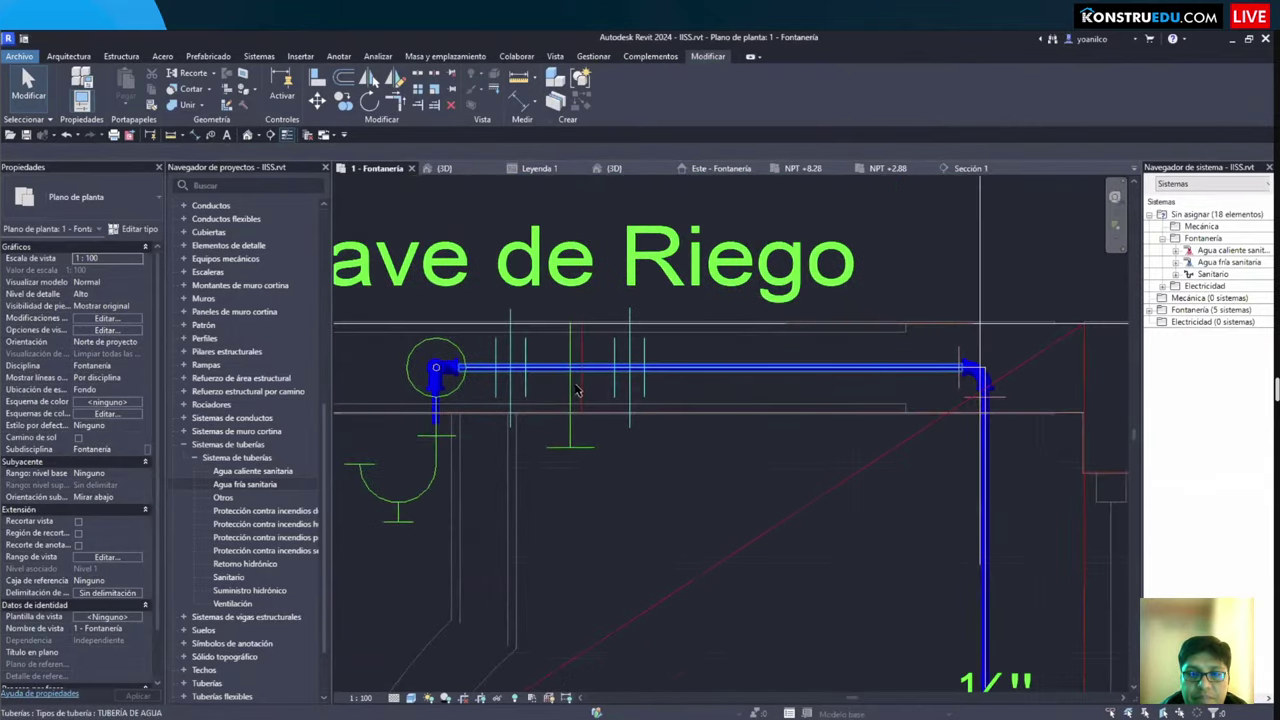
{"action": "scroll", "coordinate": [577, 390], "scroll_direction": "up", "scroll_amount": 2}
{"action": "middle_click_drag", "start_coordinate": [577, 390], "coordinate": [648, 382]}
{"action": "scroll", "coordinate": [648, 382], "scroll_direction": "down", "scroll_amount": 3}
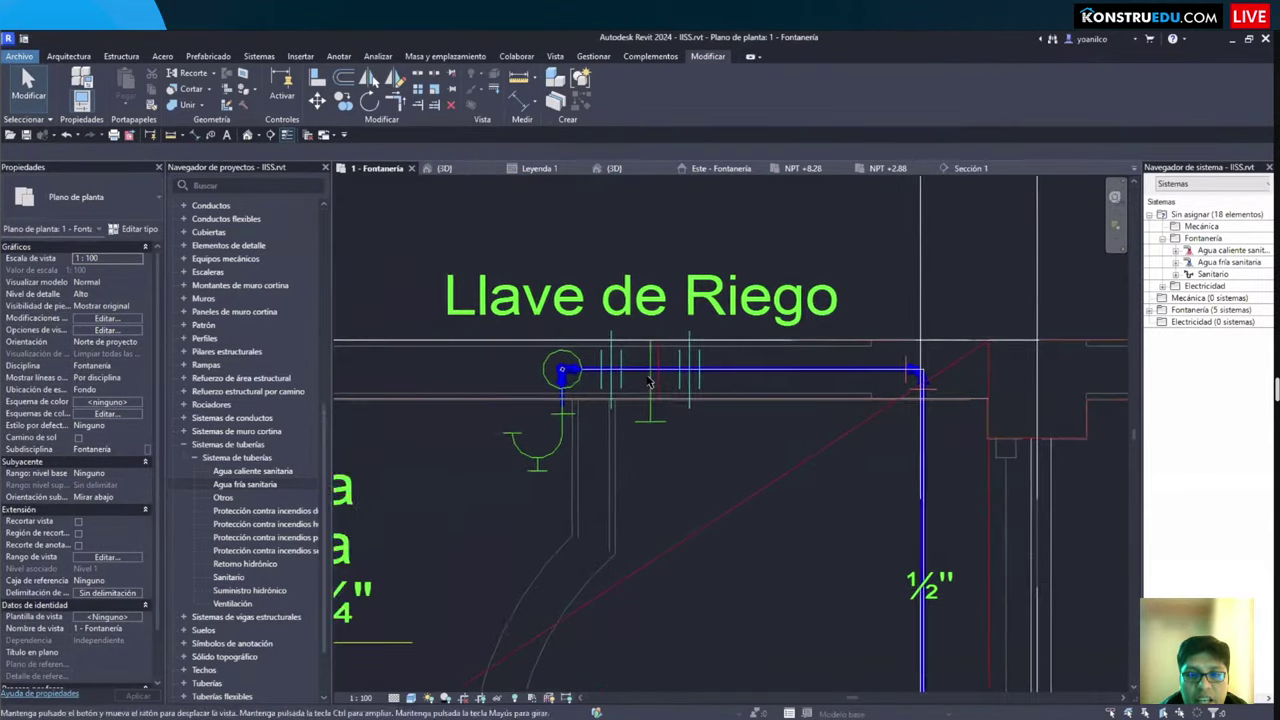
{"action": "scroll", "coordinate": [648, 382], "scroll_direction": "up", "scroll_amount": 3}
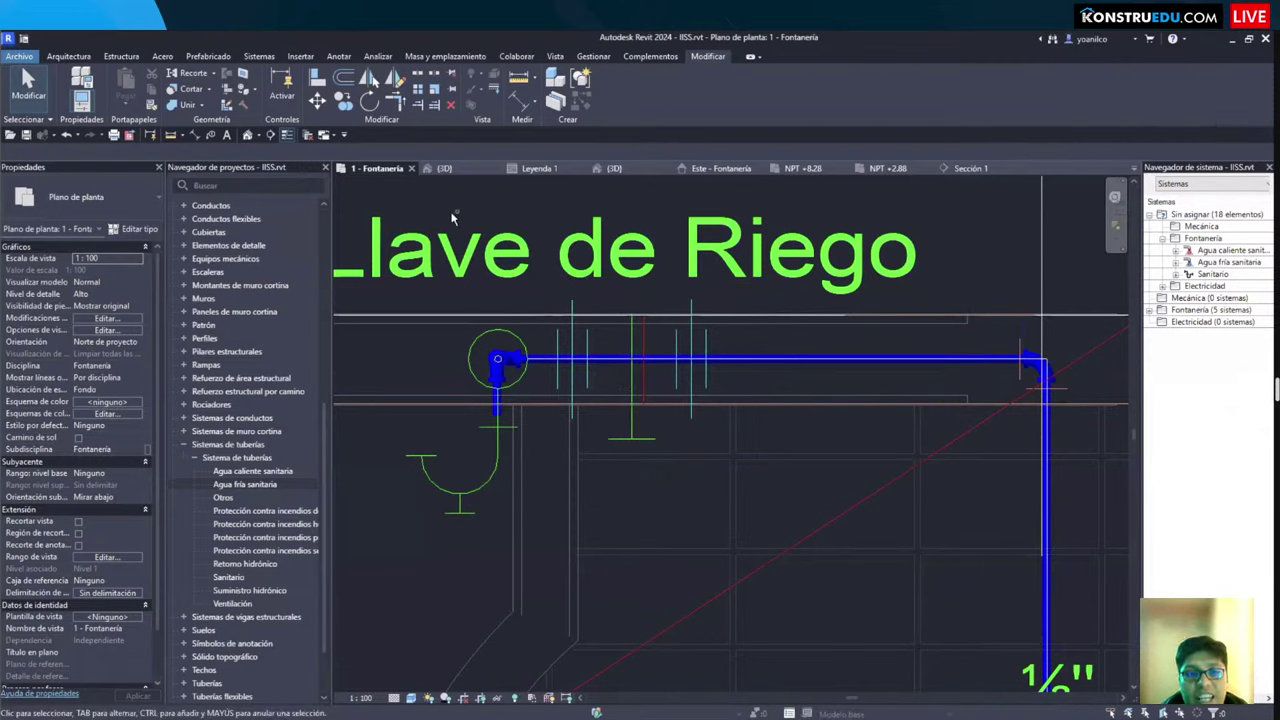
Step: Window-select the valve, pipes and fittings together and isolate them in the 3D view
{"action": "left_click_drag", "start_coordinate": [452, 218], "coordinate": [1098, 522]}
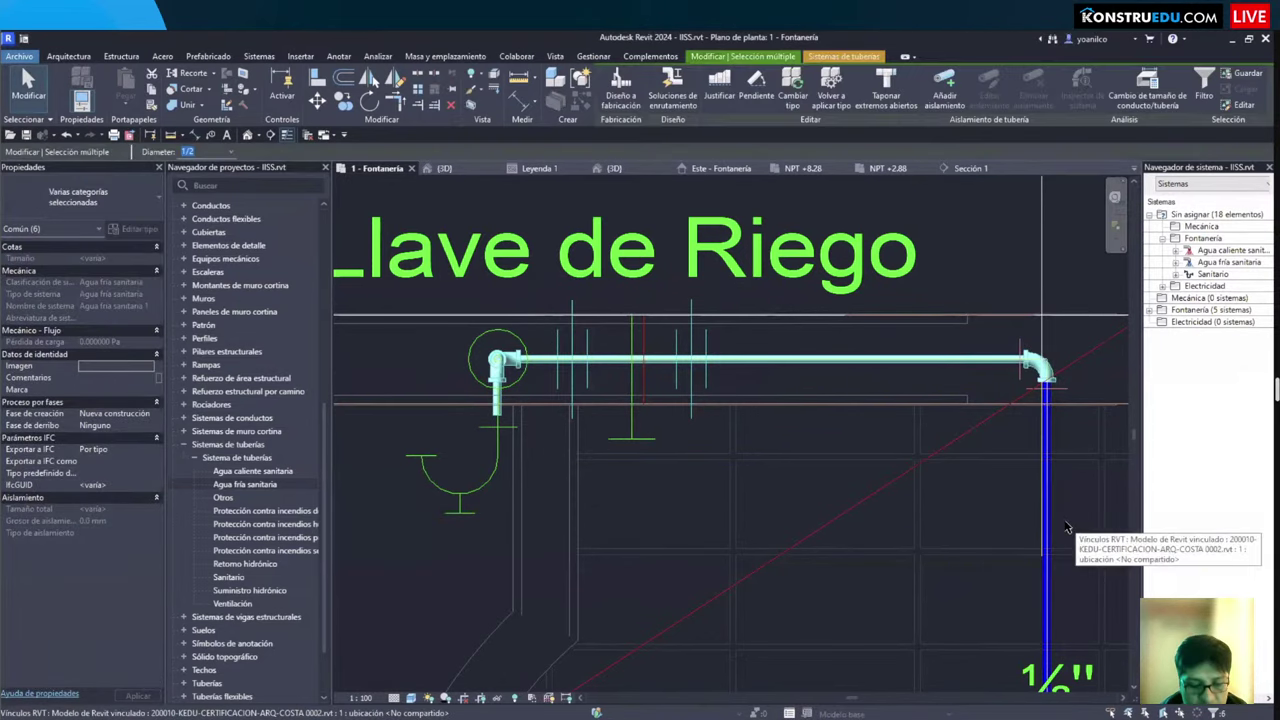
{"action": "key", "text": "Escape"}
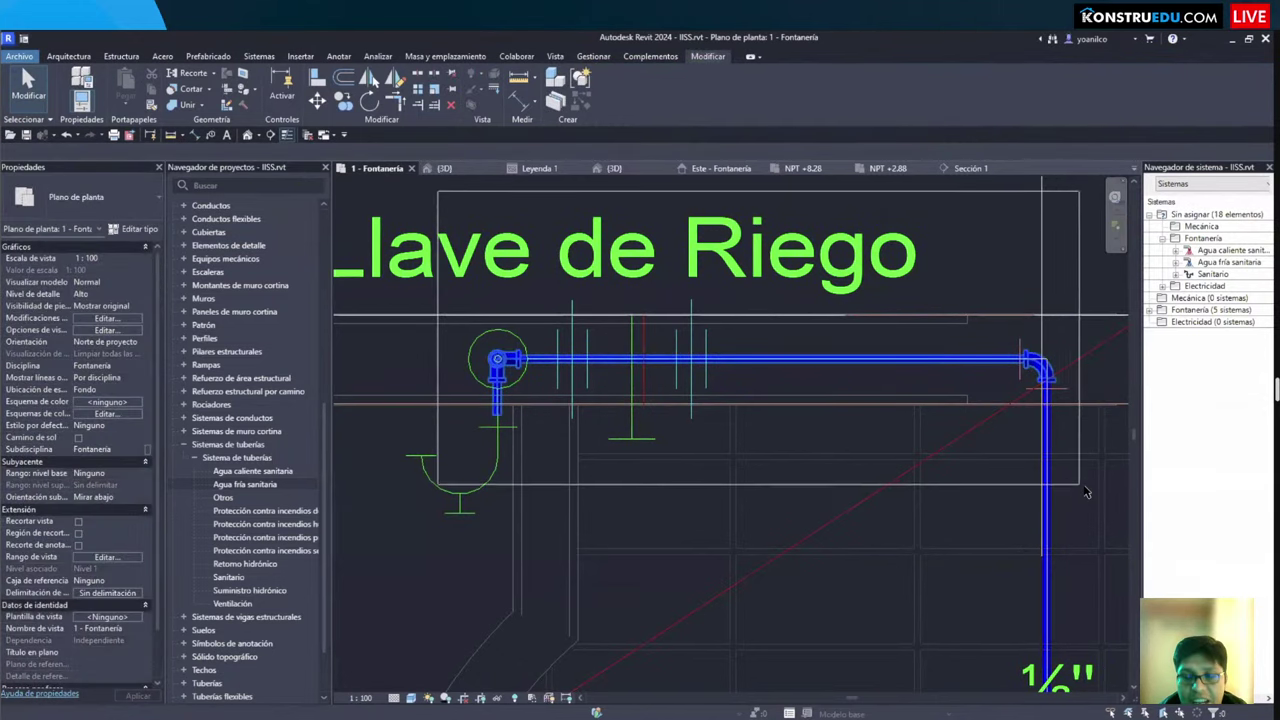
{"action": "left_click", "coordinate": [760, 360]}
{"action": "key", "text": "Escape"}
{"action": "left_click_drag", "start_coordinate": [916, 490], "coordinate": [410, 280]}
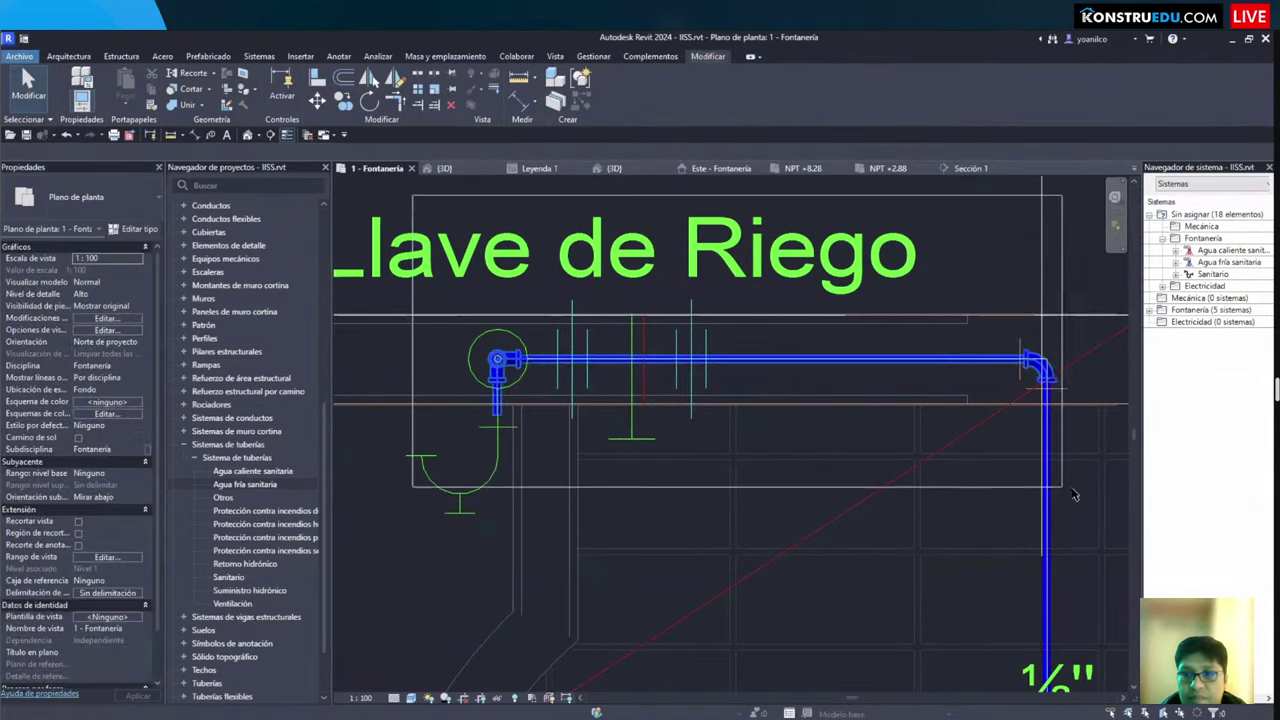
{"action": "key", "text": "ctrl+Tab"}
Step: Delete the existing elbow at the pipe corner in the 3D view
{"action": "scroll", "coordinate": [713, 488], "scroll_direction": "up", "scroll_amount": 6}
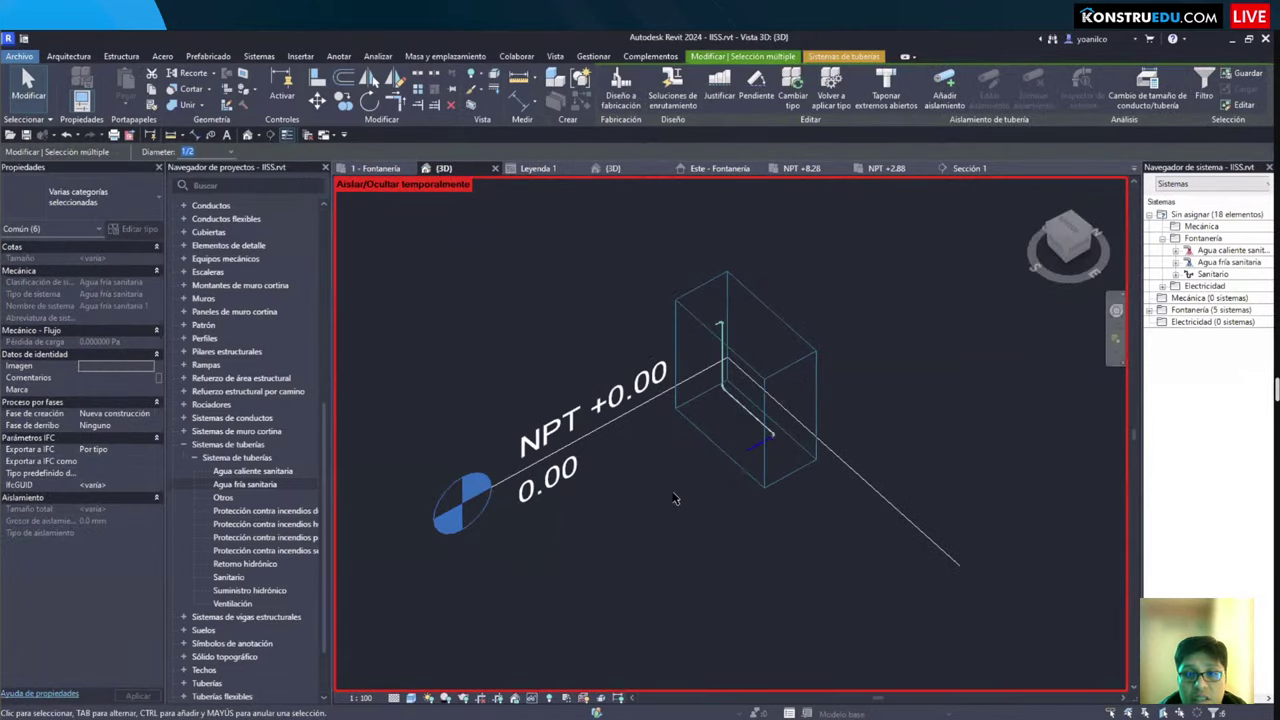
{"action": "key", "text": "Escape"}
{"action": "middle_click_drag", "start_coordinate": [692, 453], "coordinate": [651, 455]}
{"action": "scroll", "coordinate": [836, 401], "scroll_direction": "up", "scroll_amount": 5}
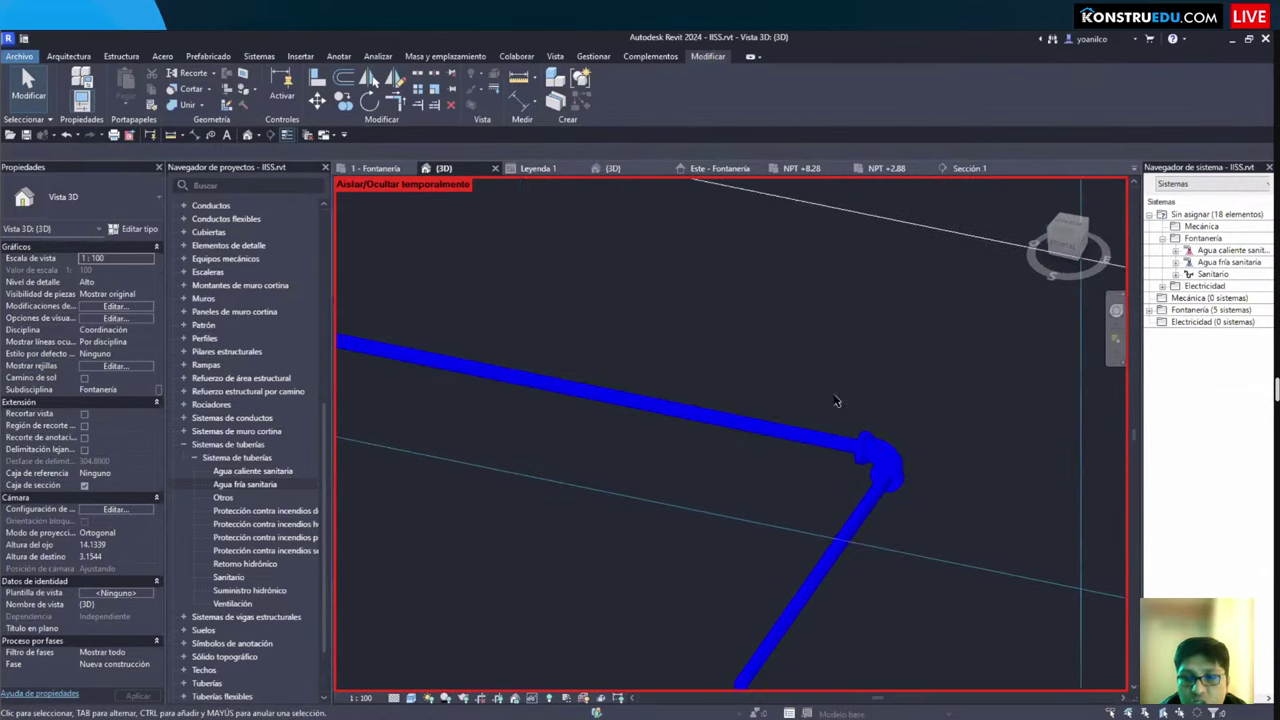
{"action": "left_click", "coordinate": [878, 465]}
{"action": "key", "text": "Delete"}
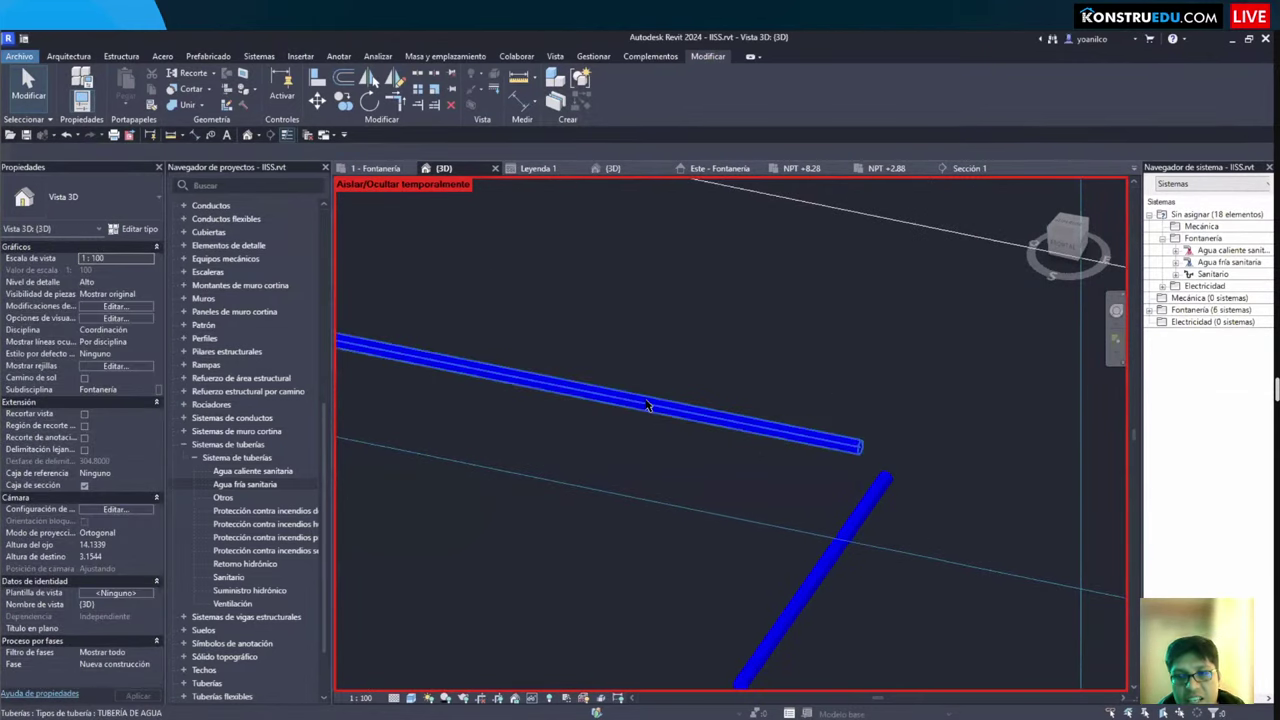
Step: Set the horizontal pipe's middle elevation to 0.30 m
{"action": "left_click", "coordinate": [651, 410]}
{"action": "scroll", "coordinate": [650, 462], "scroll_direction": "down", "scroll_amount": 2}
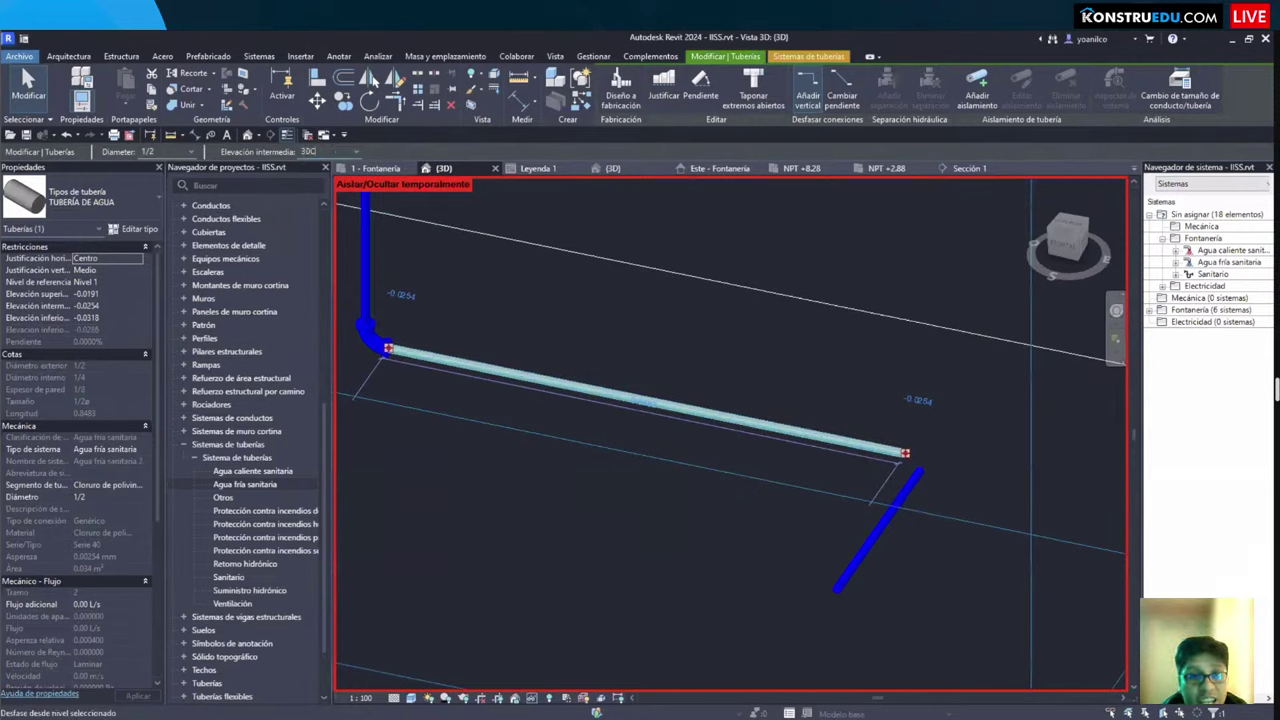
{"action": "key", "text": "Return"}
{"action": "key", "text": "Escape"}
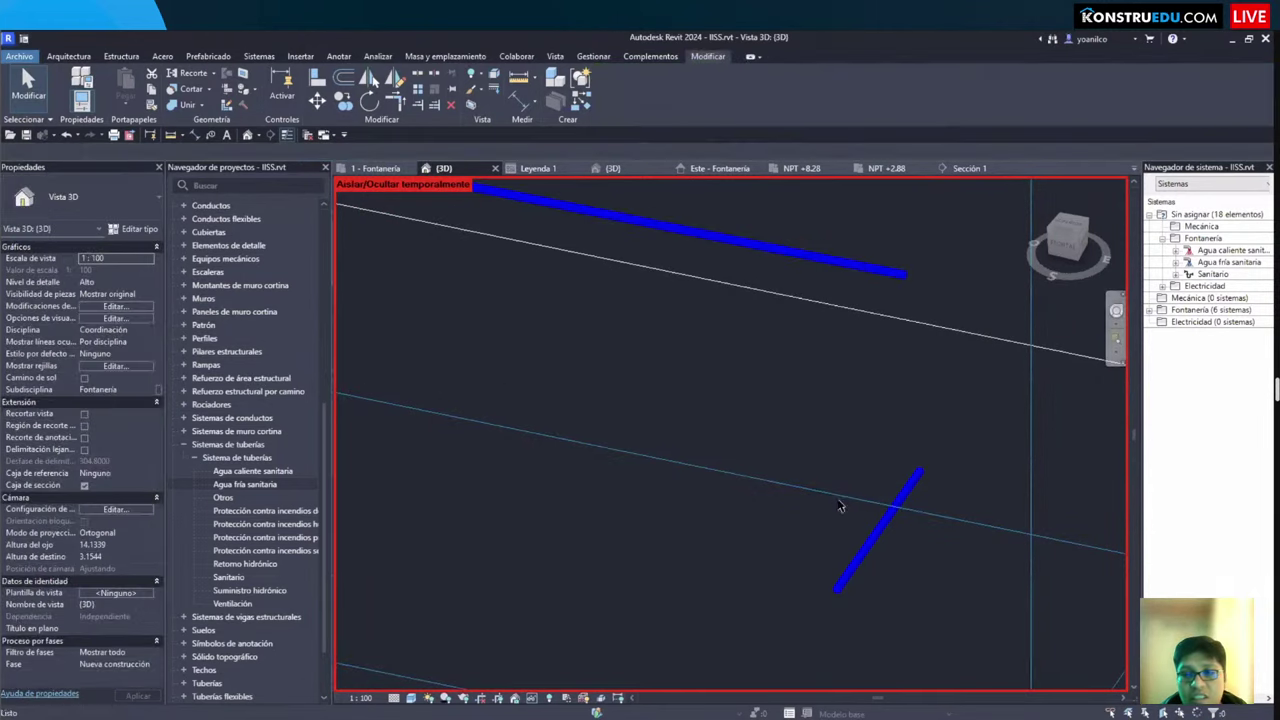
Step: Join the vertical and horizontal pipes with an elbow via Trim/Extend to Corner in 1 - Fontanería
{"action": "left_click", "coordinate": [912, 498]}
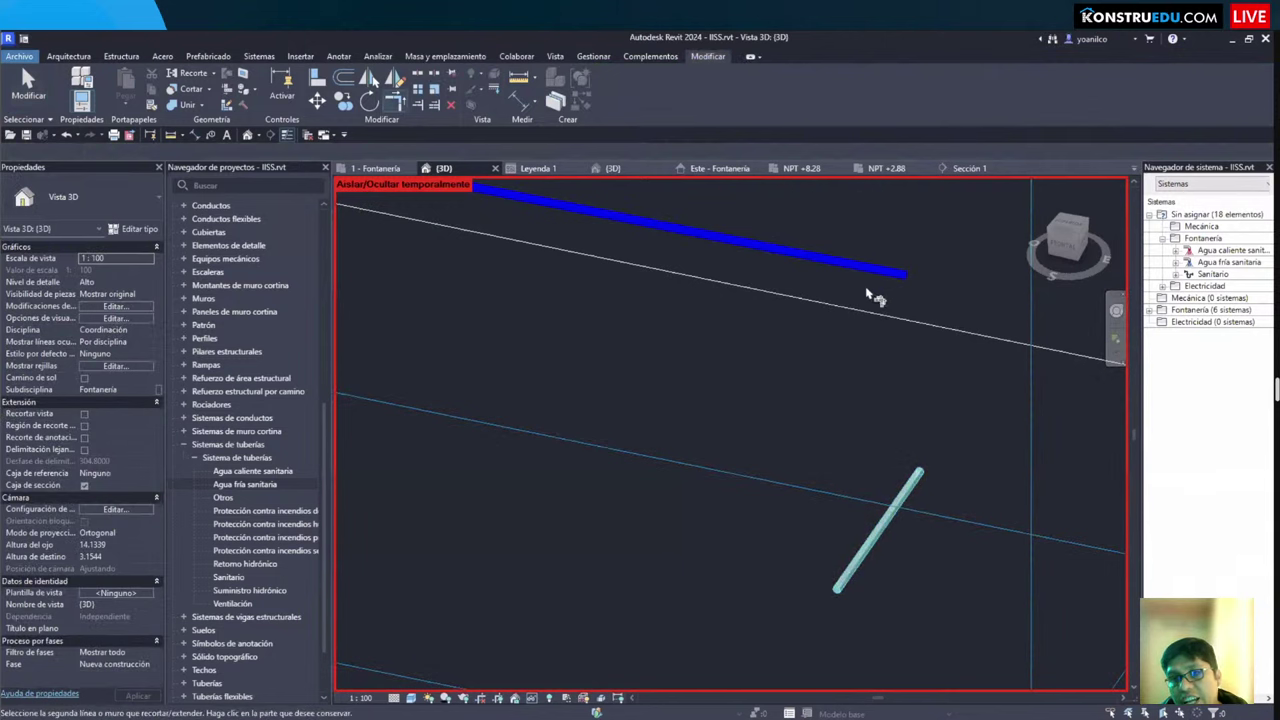
{"action": "middle_click_drag", "start_coordinate": [637, 237], "coordinate": [801, 336], "text": "shift"}
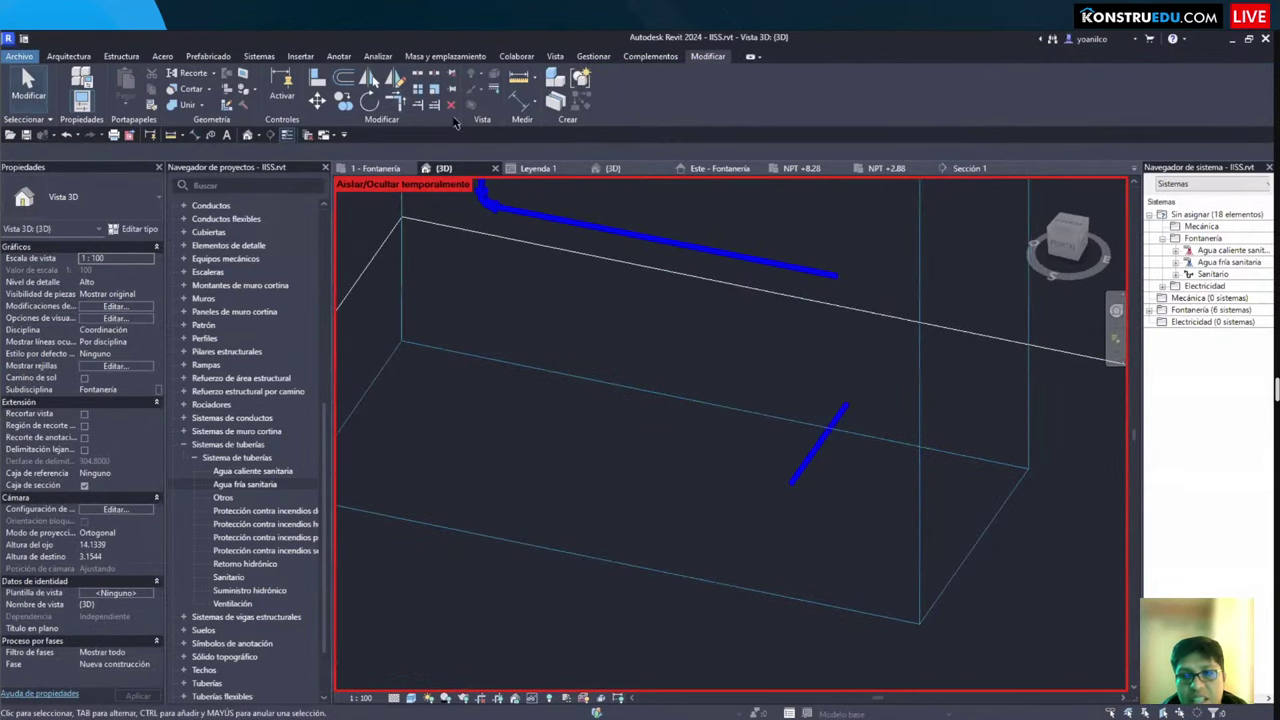
{"action": "left_click", "coordinate": [378, 168]}
{"action": "middle_click_drag", "start_coordinate": [1048, 438], "coordinate": [893, 425]}
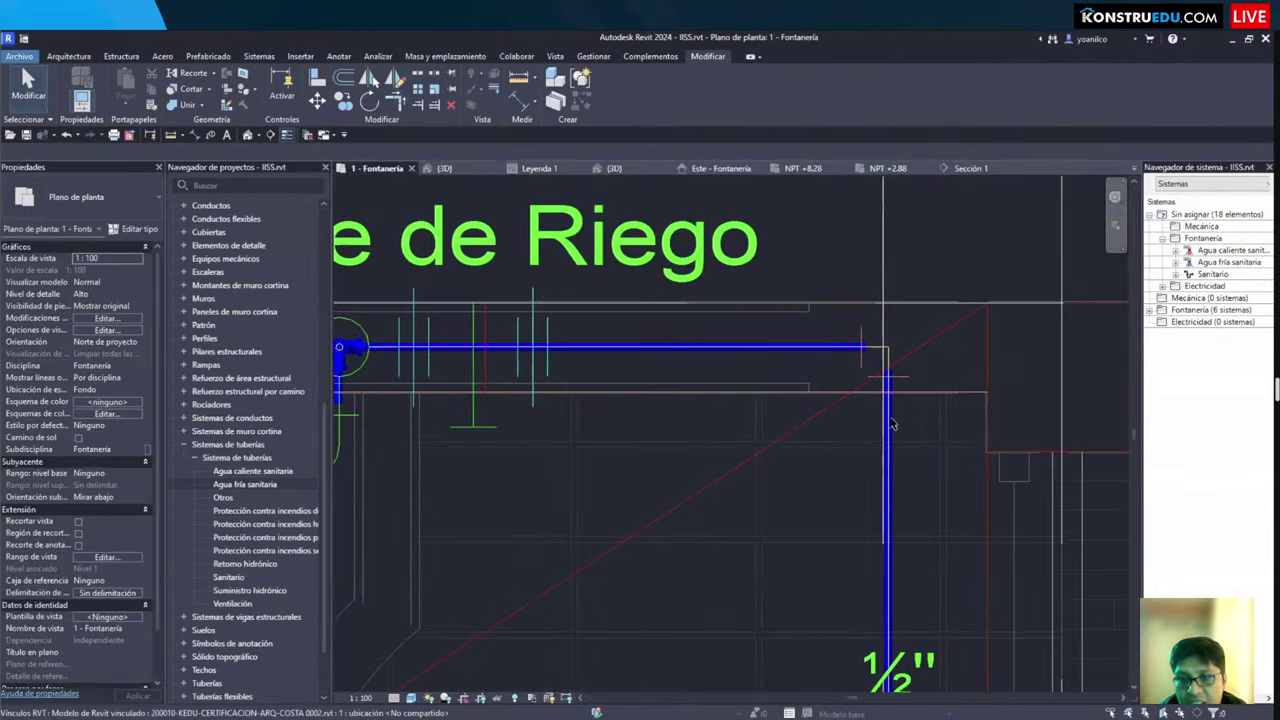
{"action": "left_click", "coordinate": [890, 425]}
{"action": "left_click", "coordinate": [838, 349]}
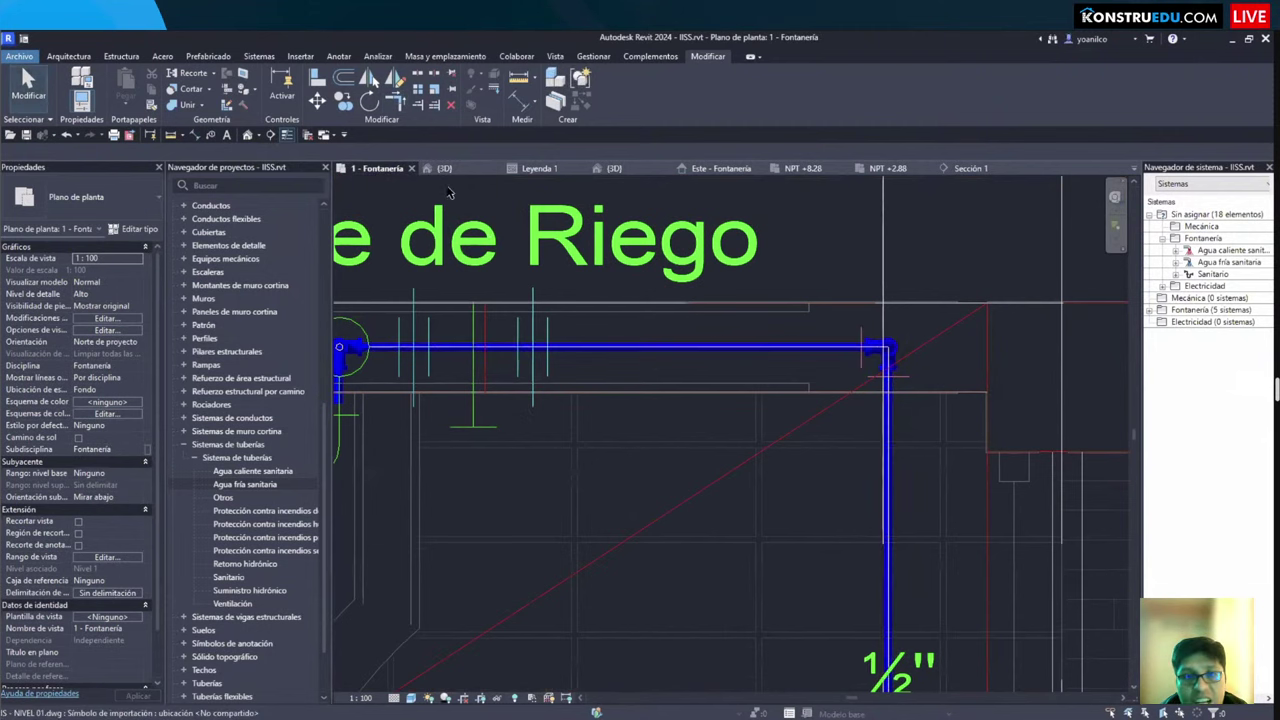
Step: Inspect the new elbow and the 0.30 m horizontal pipe in 3D, then browse the ribbon tools
{"action": "left_click", "coordinate": [443, 168]}
{"action": "middle_click_drag", "start_coordinate": [737, 360], "coordinate": [534, 240]}
{"action": "scroll", "coordinate": [534, 240], "scroll_direction": "up", "scroll_amount": 2}
{"action": "scroll", "coordinate": [531, 418], "scroll_direction": "down", "scroll_amount": 3}
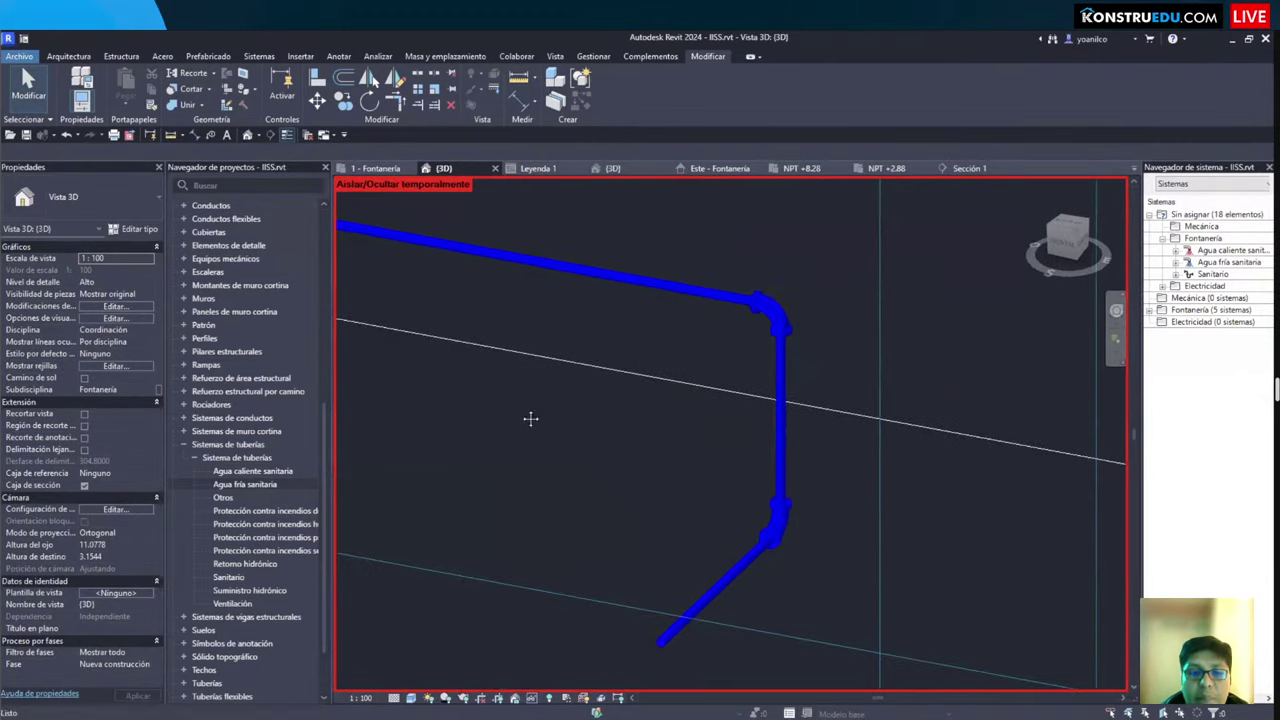
{"action": "scroll", "coordinate": [531, 418], "scroll_direction": "down", "scroll_amount": 3}
{"action": "scroll", "coordinate": [640, 452], "scroll_direction": "up", "scroll_amount": 4}
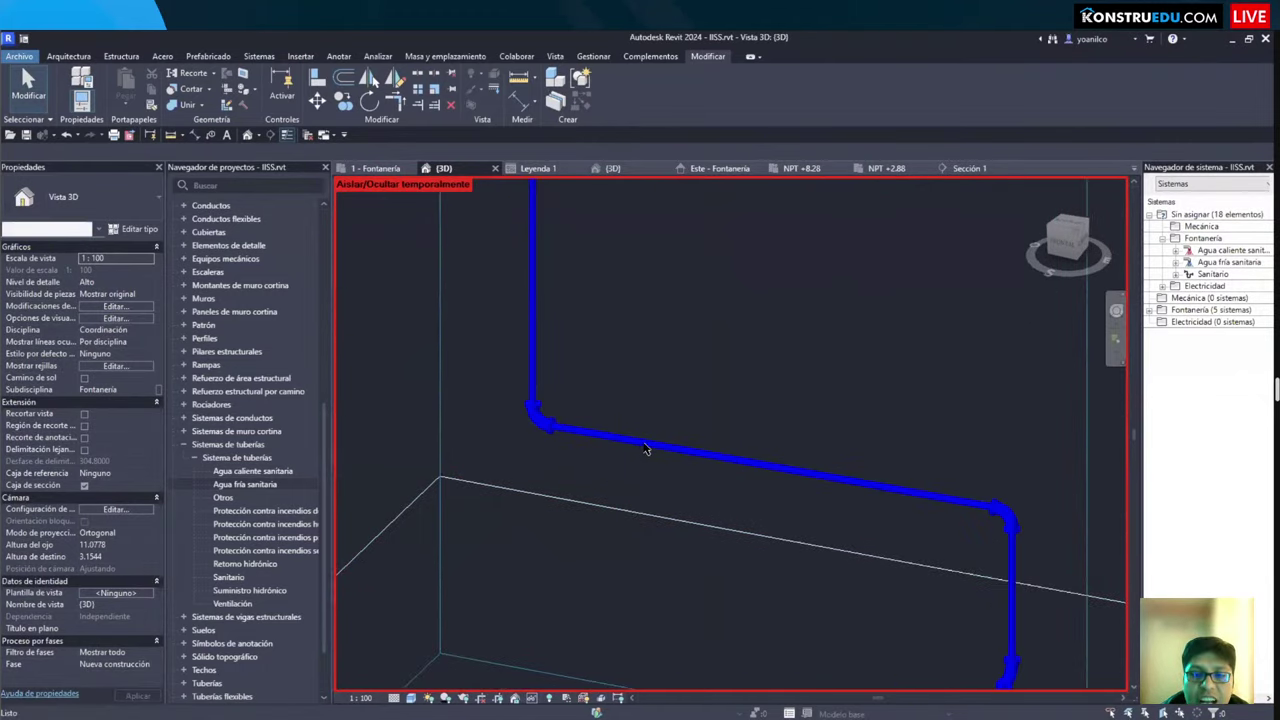
{"action": "left_click", "coordinate": [645, 450]}
{"action": "scroll", "coordinate": [643, 463], "scroll_direction": "up", "scroll_amount": 2}
{"action": "scroll", "coordinate": [686, 466], "scroll_direction": "down", "scroll_amount": 3}
{"action": "middle_click_drag", "start_coordinate": [686, 466], "coordinate": [603, 455], "text": "shift"}
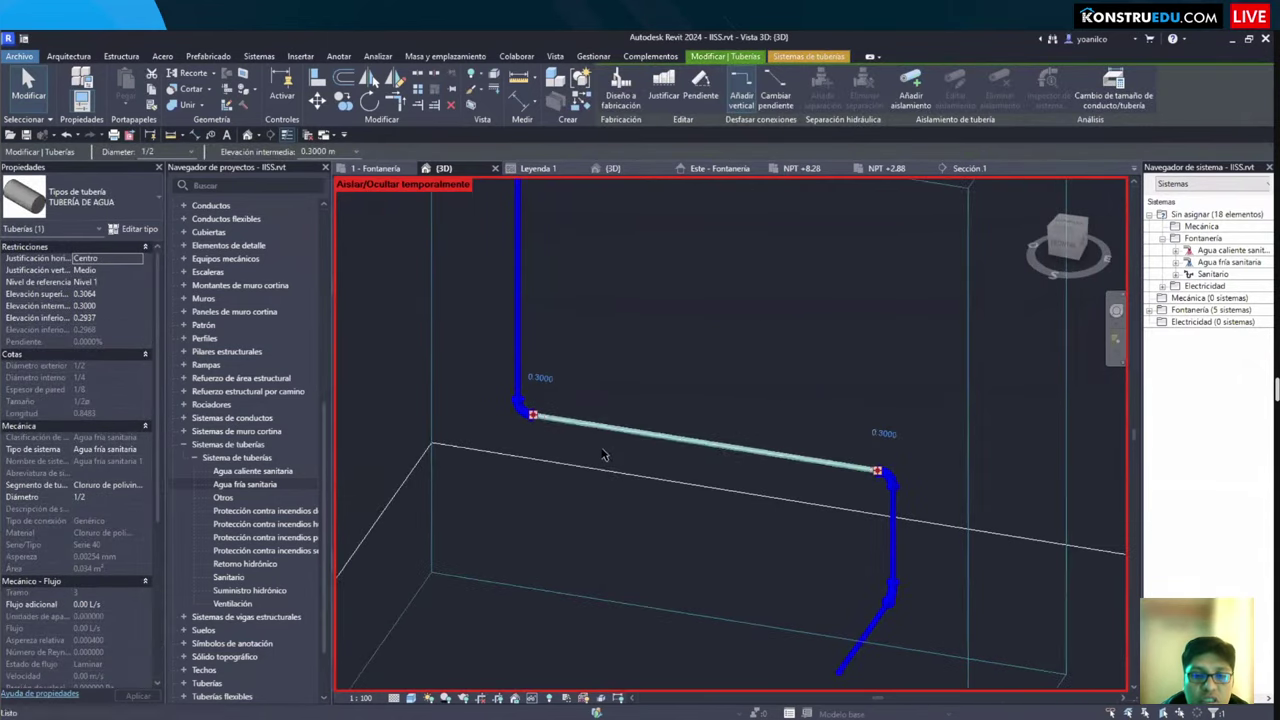
{"action": "scroll", "coordinate": [640, 470], "scroll_direction": "up", "scroll_amount": 2}
{"action": "key", "text": "Escape"}
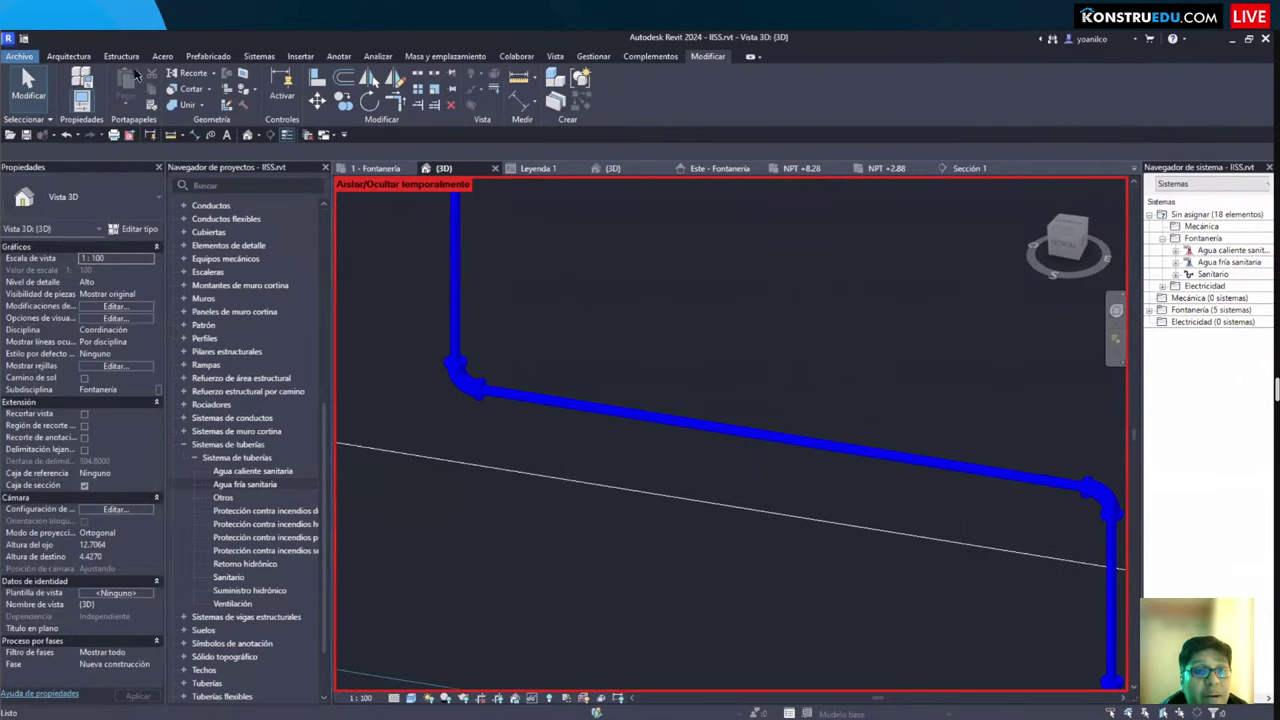
{"action": "left_click", "coordinate": [205, 57]}
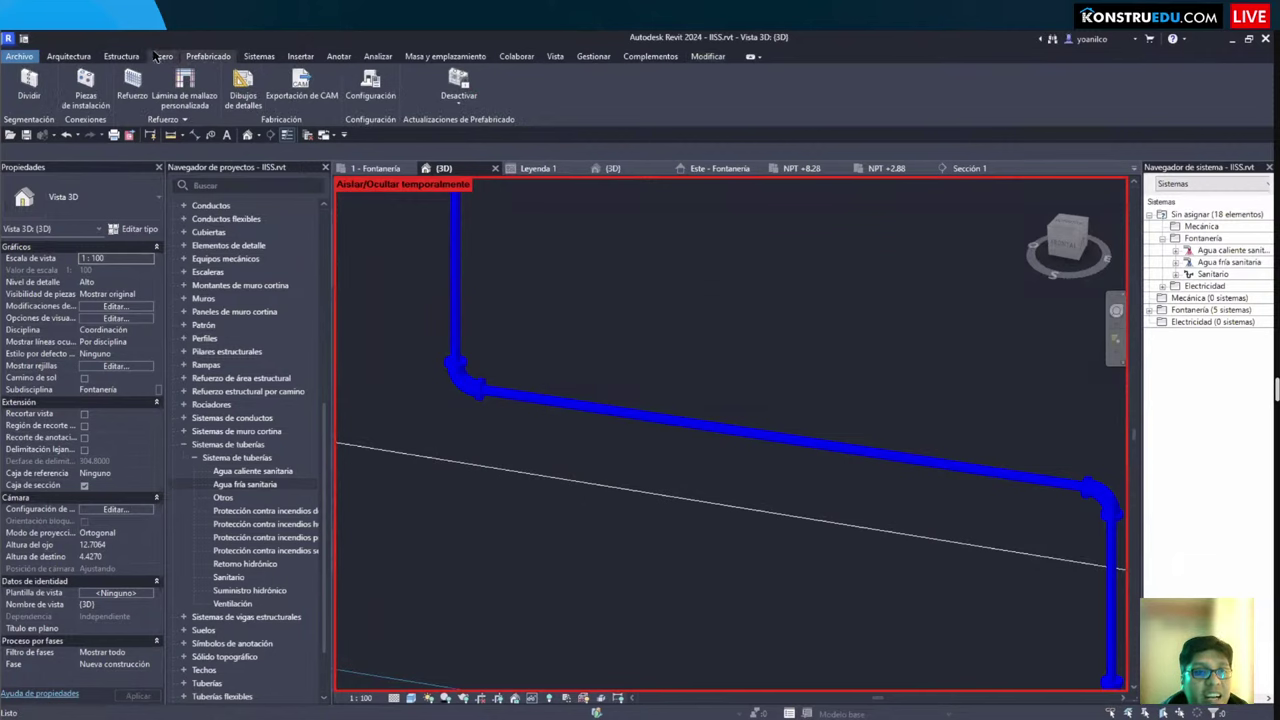
{"action": "left_click", "coordinate": [162, 56]}
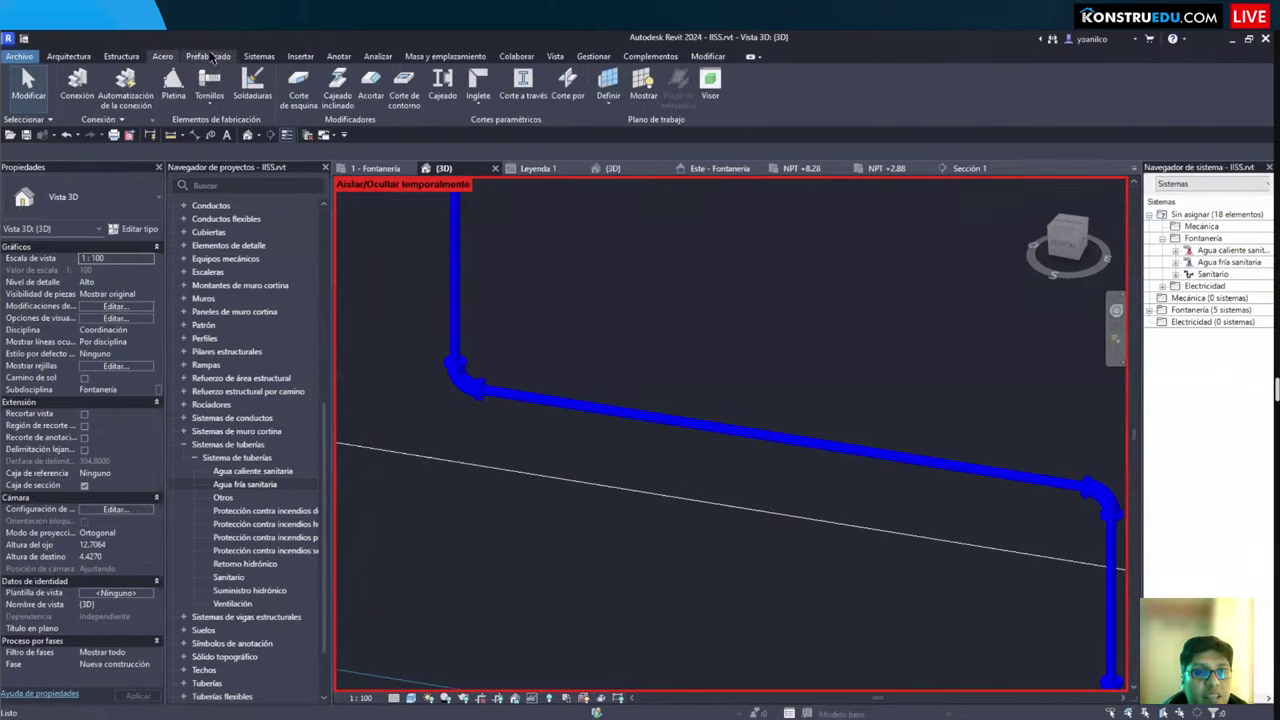
Step: Try placing a pipe accessory from the piping tools, then cancel loading its family
{"action": "left_click", "coordinate": [258, 57]}
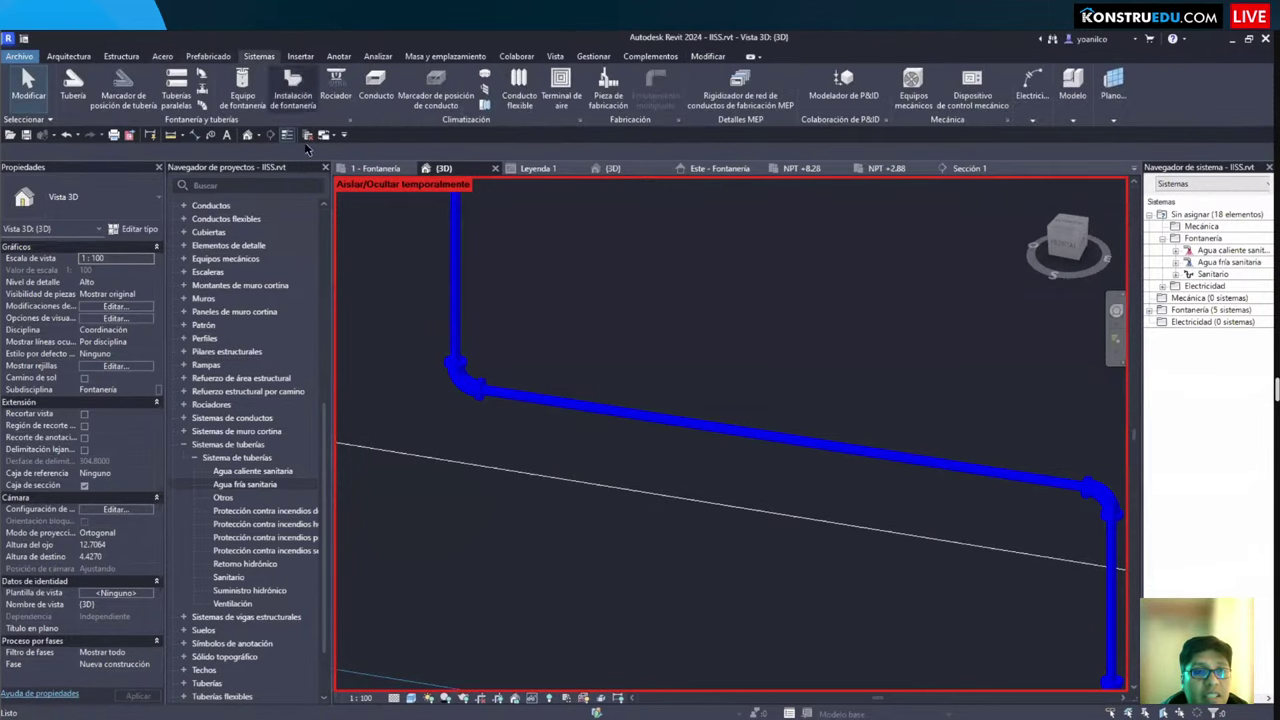
{"action": "left_click", "coordinate": [202, 106]}
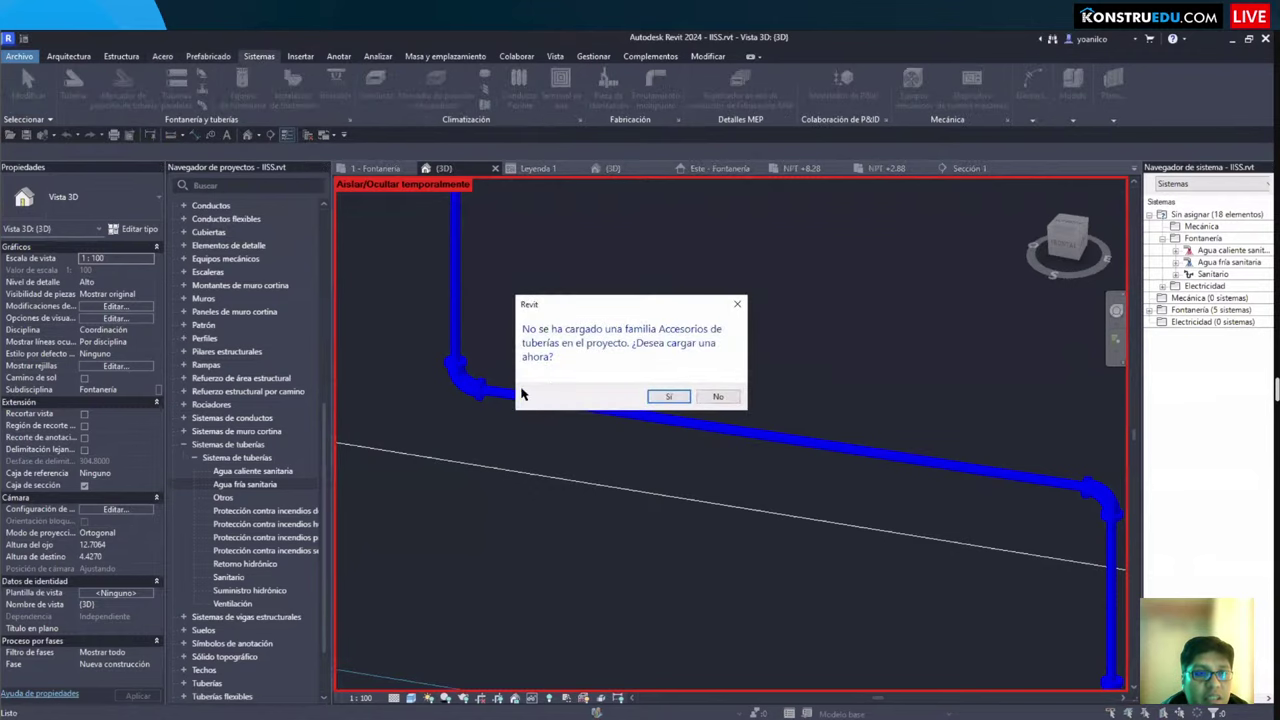
{"action": "left_click", "coordinate": [665, 397]}
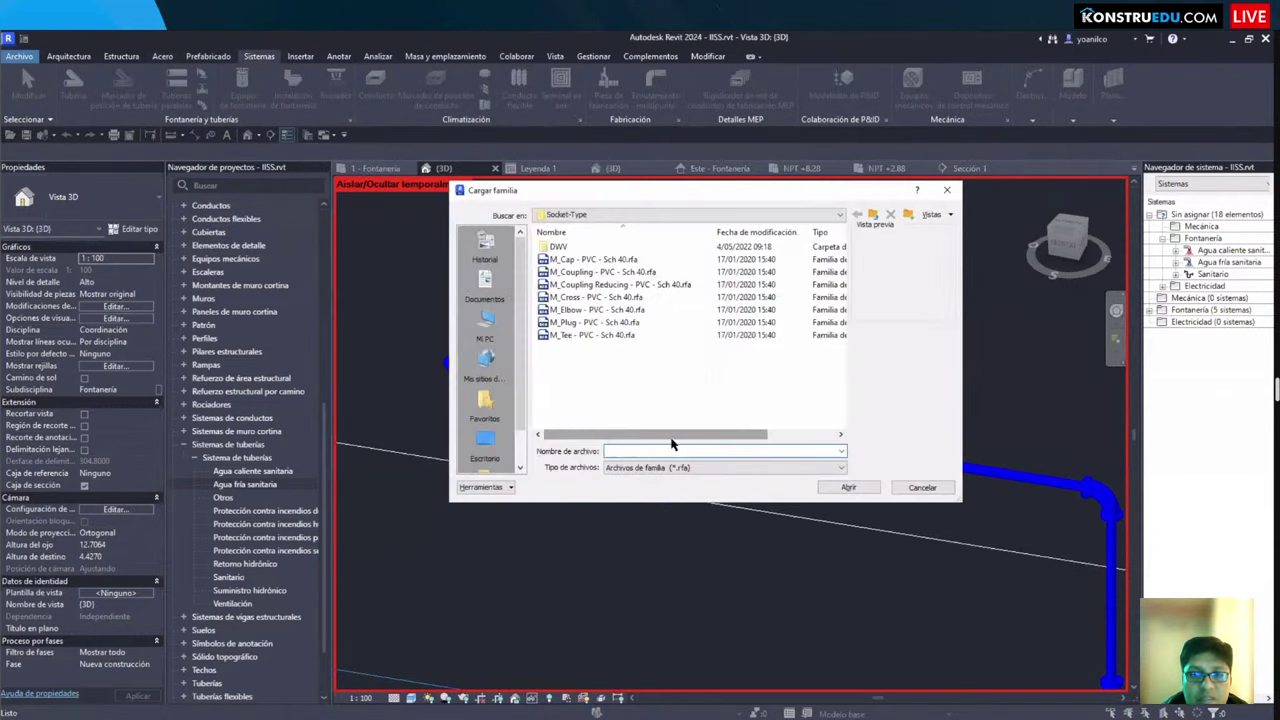
{"action": "key", "text": "Escape"}
{"action": "middle_click_drag", "start_coordinate": [672, 444], "coordinate": [580, 400], "text": "shift"}
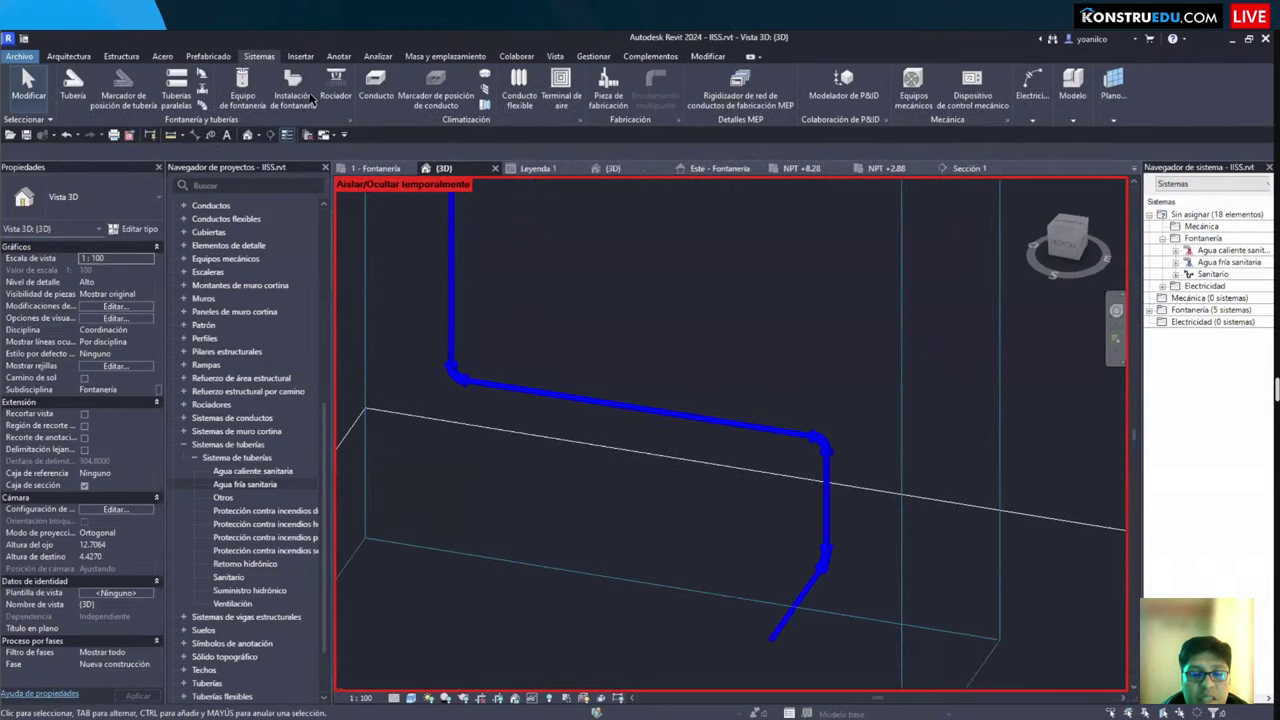
Step: Switch to the 1 - Fontanería plan and zoom in on the toilet area
{"action": "left_click", "coordinate": [376, 168]}
{"action": "scroll", "coordinate": [598, 418], "scroll_direction": "down", "scroll_amount": 2}
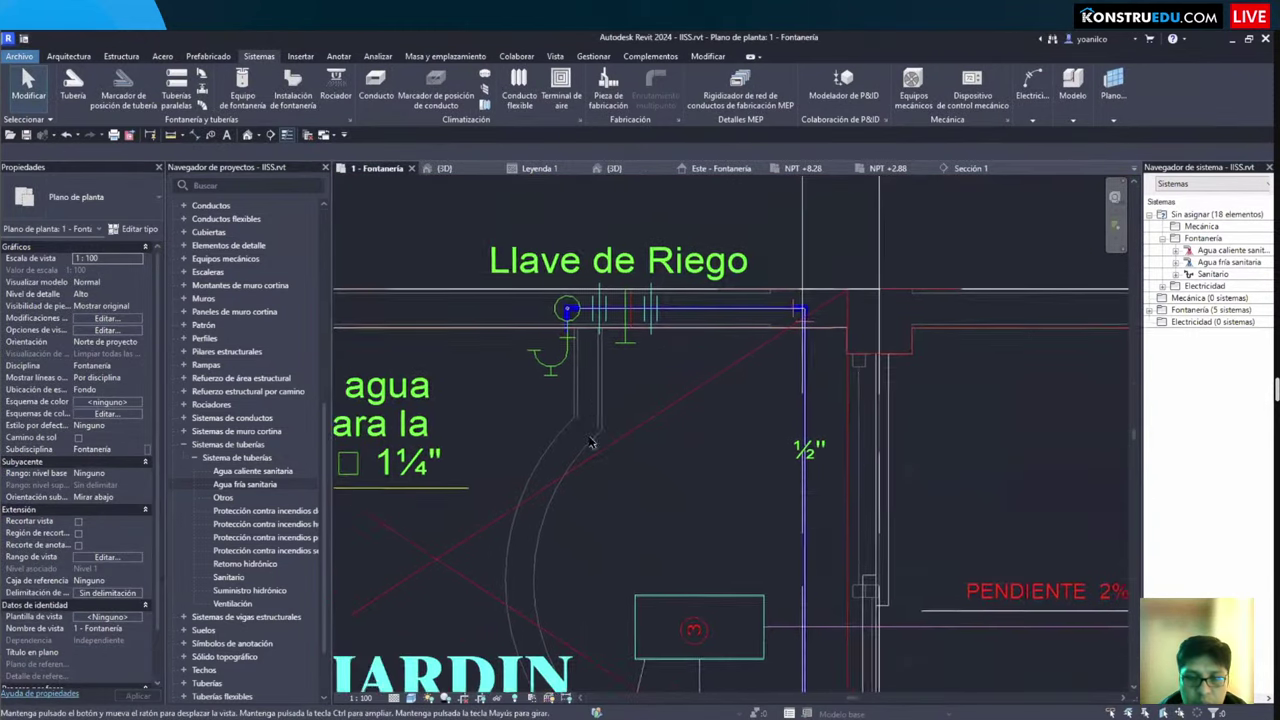
{"action": "scroll", "coordinate": [598, 418], "scroll_direction": "down", "scroll_amount": 2}
{"action": "middle_click_drag", "start_coordinate": [600, 479], "coordinate": [722, 336]}
{"action": "scroll", "coordinate": [600, 462], "scroll_direction": "up", "scroll_amount": 4}
{"action": "scroll", "coordinate": [473, 360], "scroll_direction": "up", "scroll_amount": 2}
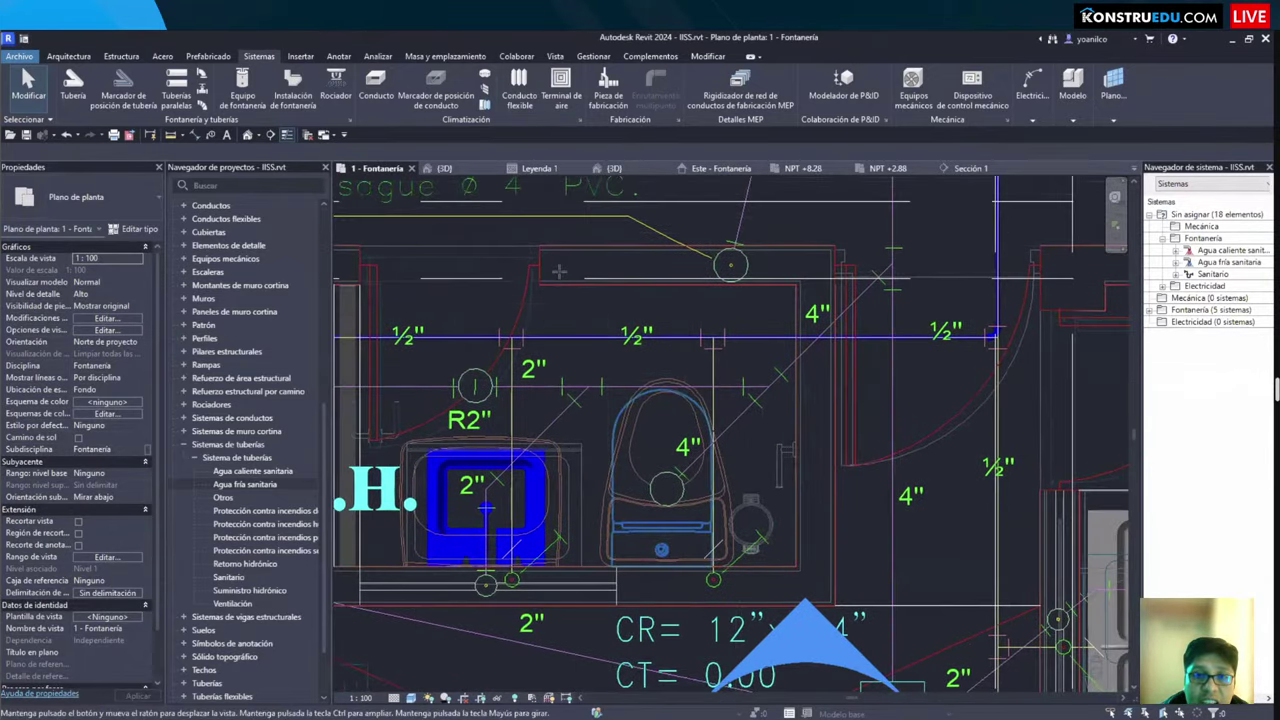
{"action": "middle_click_drag", "start_coordinate": [558, 270], "coordinate": [512, 250]}
Step: Start a new pipe (PI) from the toilet's vertical pipe end, then cancel it
{"action": "key", "text": "p"}
{"action": "key", "text": "i"}
{"action": "scroll", "coordinate": [512, 250], "scroll_direction": "up", "scroll_amount": 3}
{"action": "scroll", "coordinate": [515, 531], "scroll_direction": "up", "scroll_amount": 2}
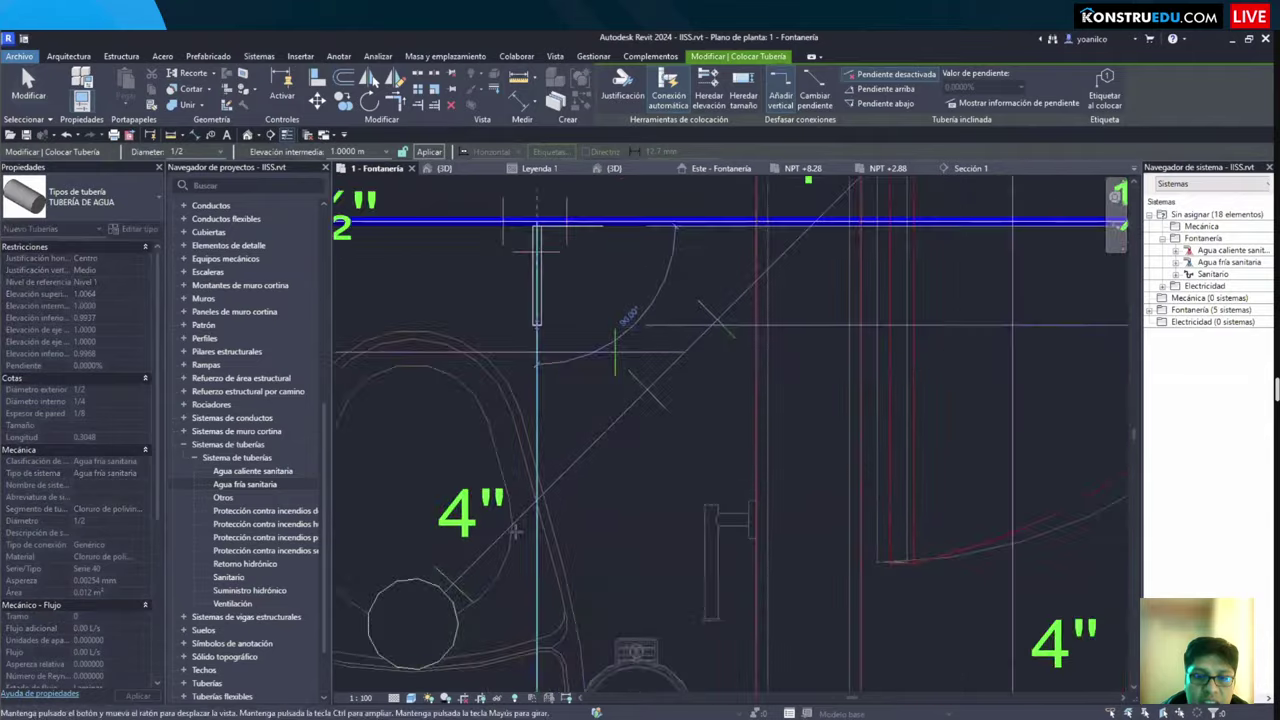
{"action": "middle_click_drag", "start_coordinate": [515, 531], "coordinate": [566, 178]}
{"action": "scroll", "coordinate": [510, 525], "scroll_direction": "up", "scroll_amount": 2}
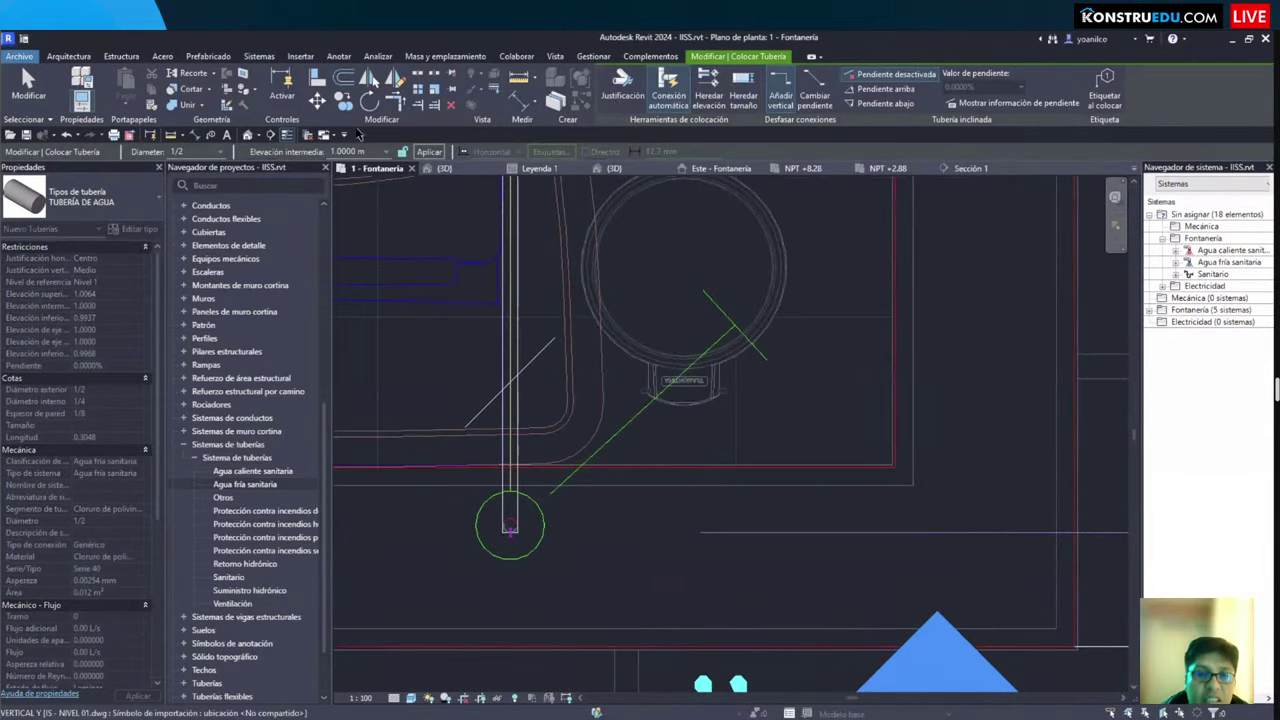
{"action": "scroll", "coordinate": [510, 525], "scroll_direction": "up", "scroll_amount": 2}
{"action": "left_click", "coordinate": [507, 450]}
{"action": "scroll", "coordinate": [550, 448], "scroll_direction": "down", "scroll_amount": 2}
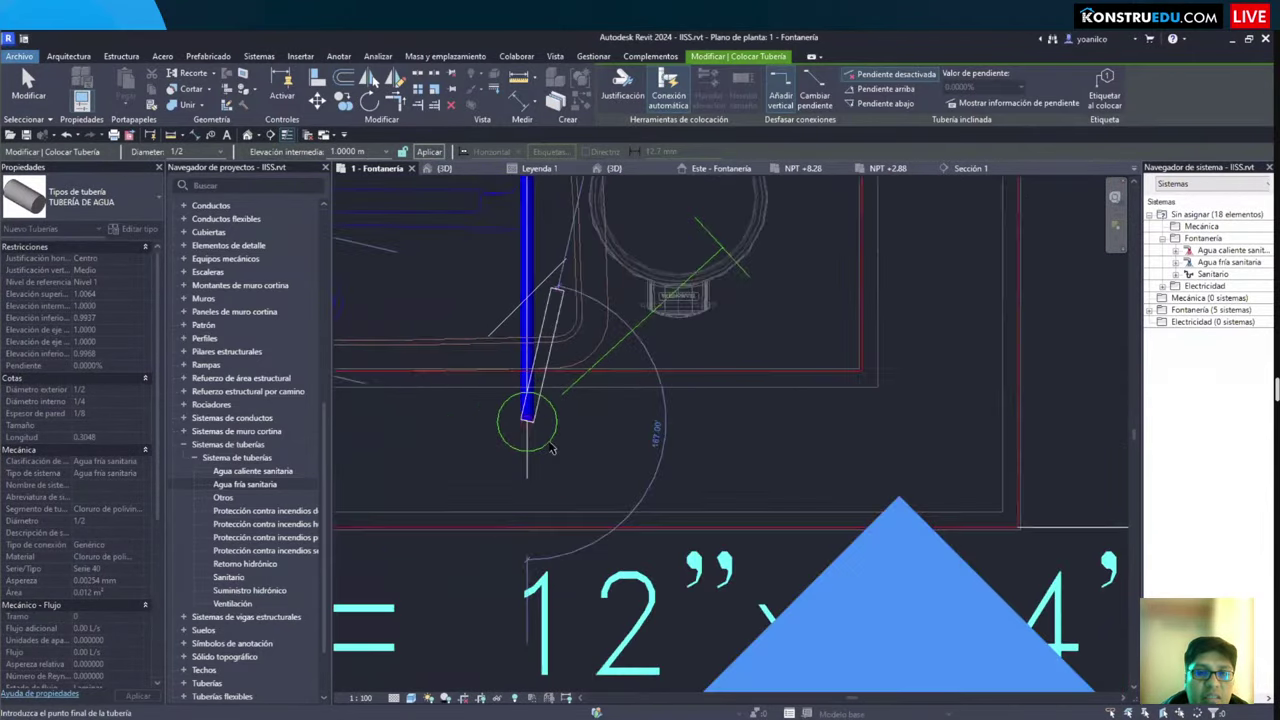
{"action": "key", "text": "Escape"}
{"action": "scroll", "coordinate": [609, 483], "scroll_direction": "up", "scroll_amount": 2}
{"action": "key", "text": "Escape"}
{"action": "middle_click_drag", "start_coordinate": [560, 317], "coordinate": [603, 480]}
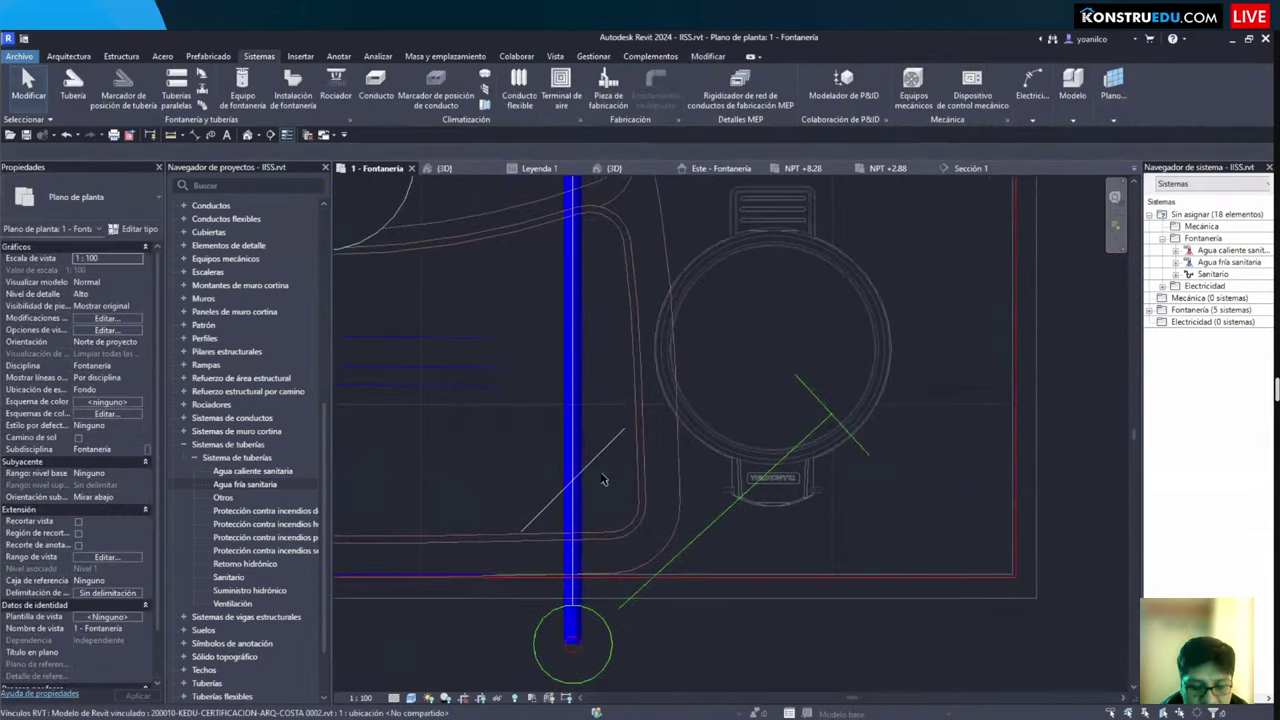
Step: Restart pipe drawing, exit again, and bring the toilet branch into view
{"action": "key", "text": "p"}
{"action": "key", "text": "i"}
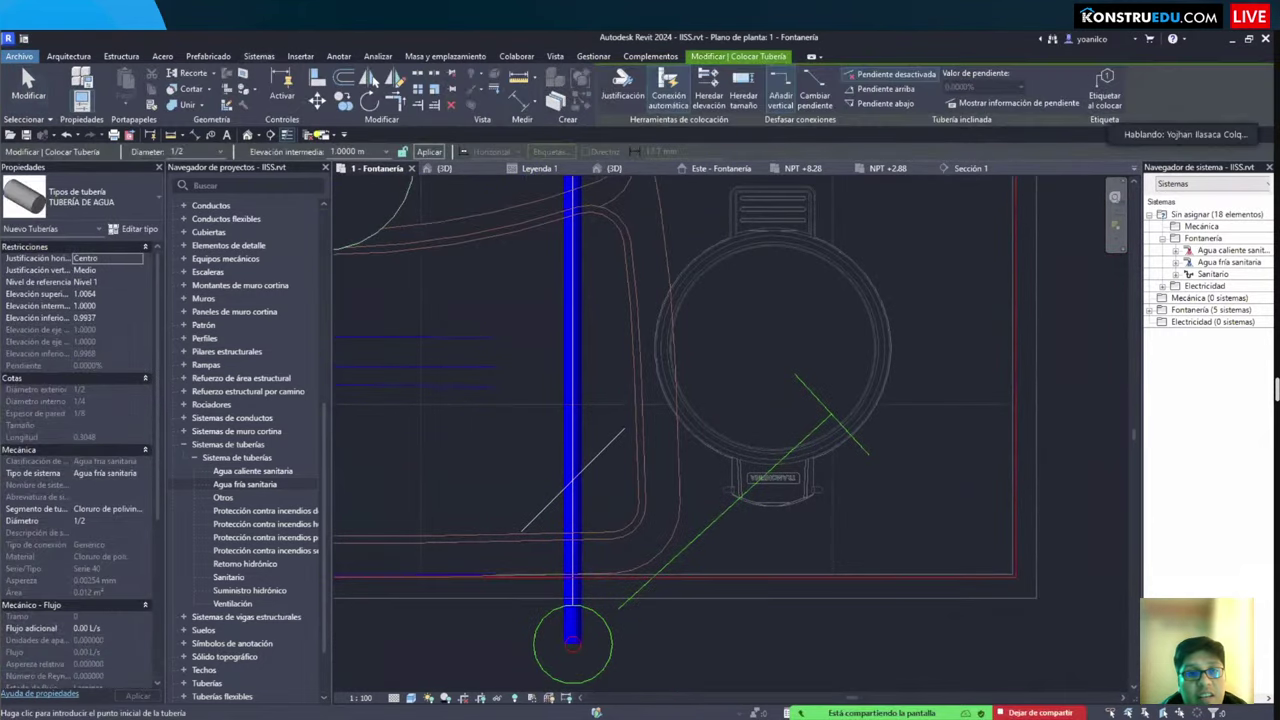
{"action": "scroll", "coordinate": [537, 340], "scroll_direction": "down", "scroll_amount": 3}
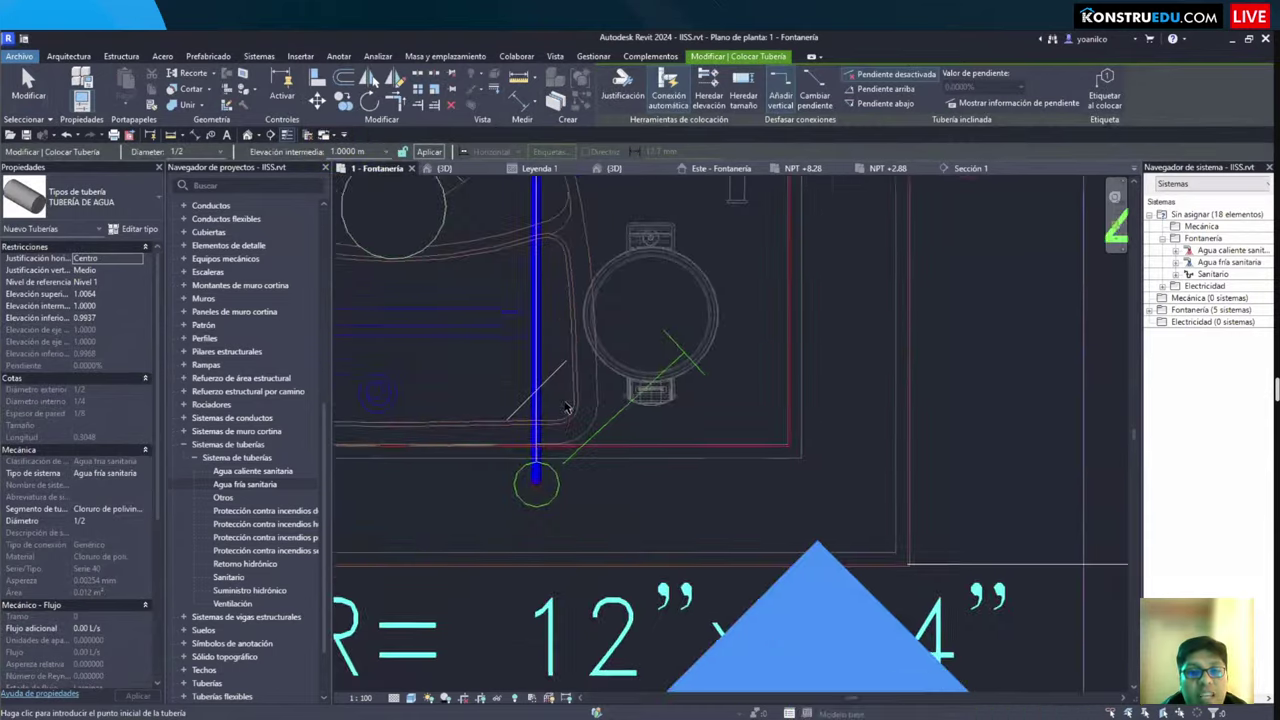
{"action": "scroll", "coordinate": [606, 443], "scroll_direction": "up", "scroll_amount": 4}
{"action": "key", "text": "Escape"}
{"action": "key", "text": "Escape"}
{"action": "scroll", "coordinate": [588, 393], "scroll_direction": "down", "scroll_amount": 1}
{"action": "middle_click_drag", "start_coordinate": [590, 392], "coordinate": [592, 476]}
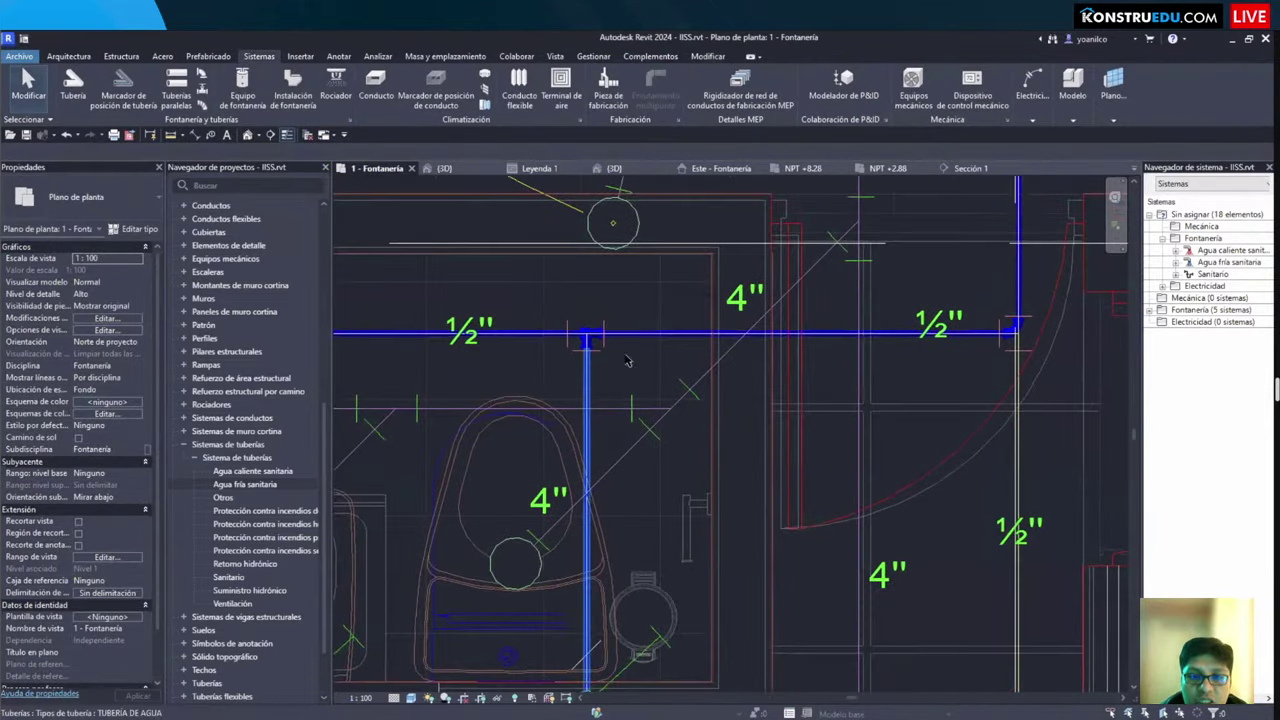
Step: Select the toilet's vertical and horizontal ½" pipes and open a BX section-boxed 3D view
{"action": "left_click", "coordinate": [627, 341]}
{"action": "left_click", "coordinate": [627, 336], "text": "ctrl"}
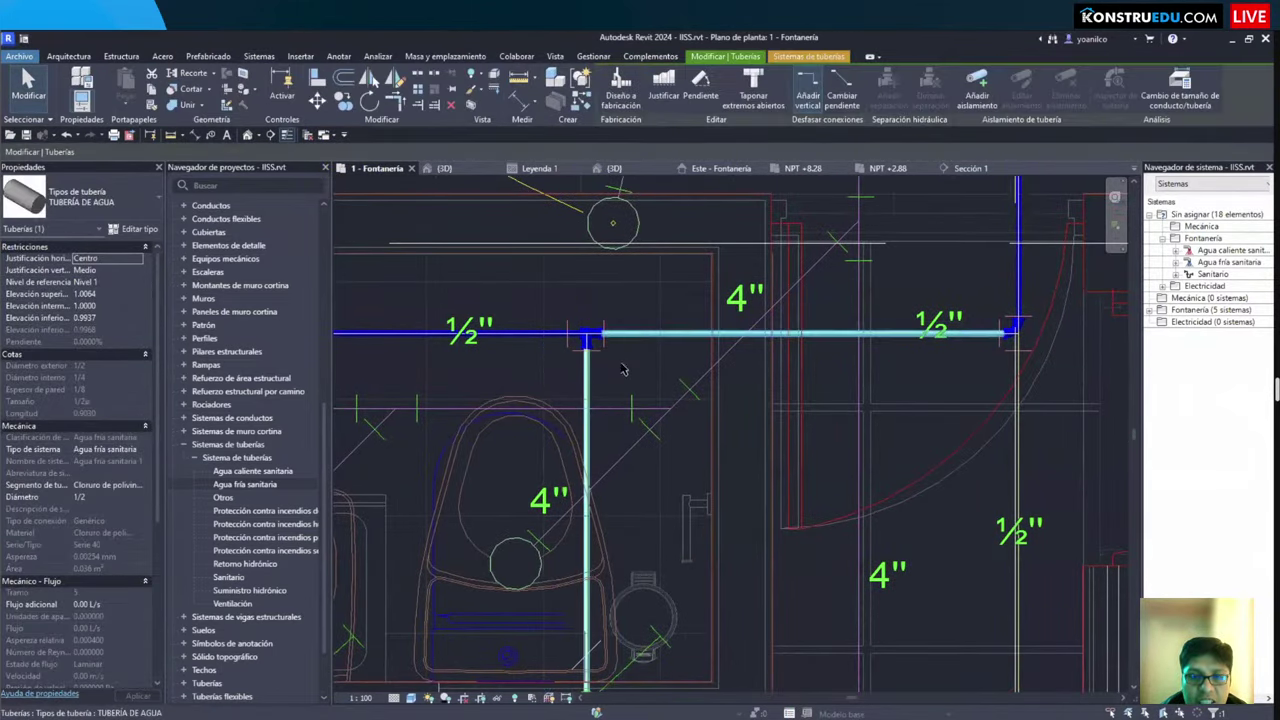
{"action": "key", "text": "b"}
{"action": "key", "text": "x"}
{"action": "middle_click_drag", "start_coordinate": [627, 341], "coordinate": [137, 385], "text": "shift"}
{"action": "key", "text": "Escape"}
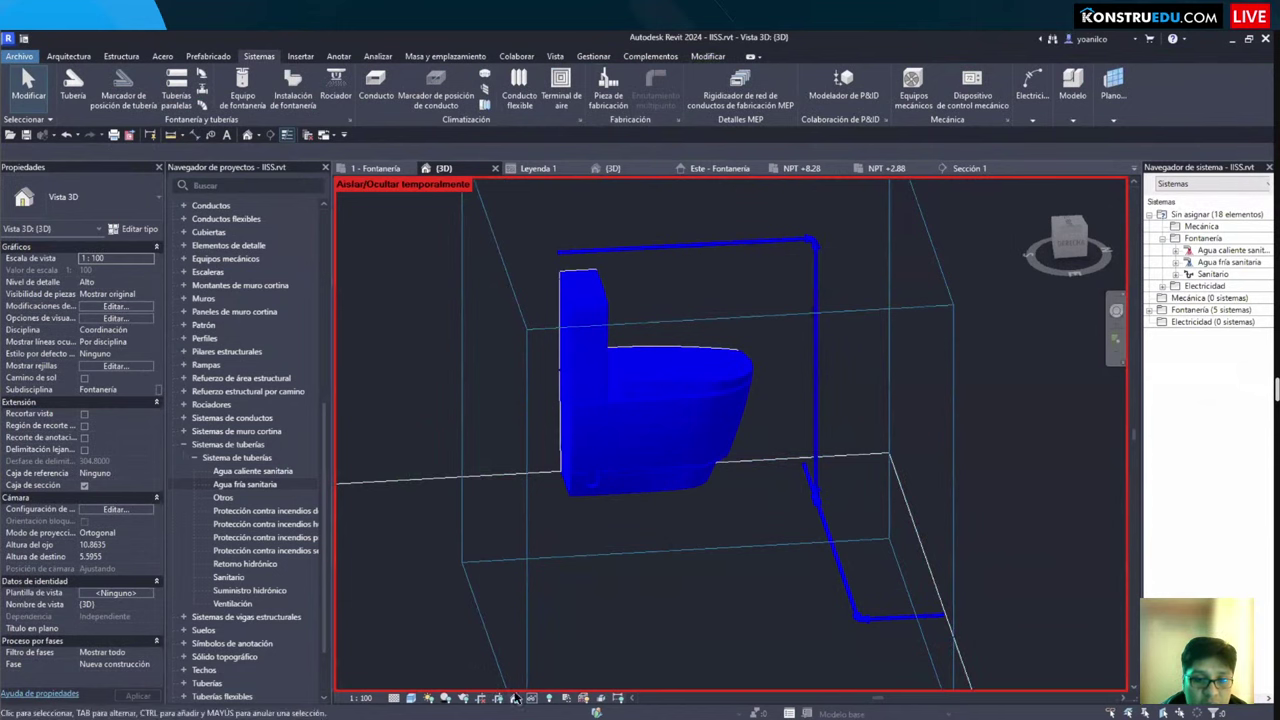
Step: Reset the temporary isolation, orbit around the toilet room's supply pipe, and return to 1 - Fontanería
{"action": "left_click", "coordinate": [548, 697]}
{"action": "left_click", "coordinate": [565, 683]}
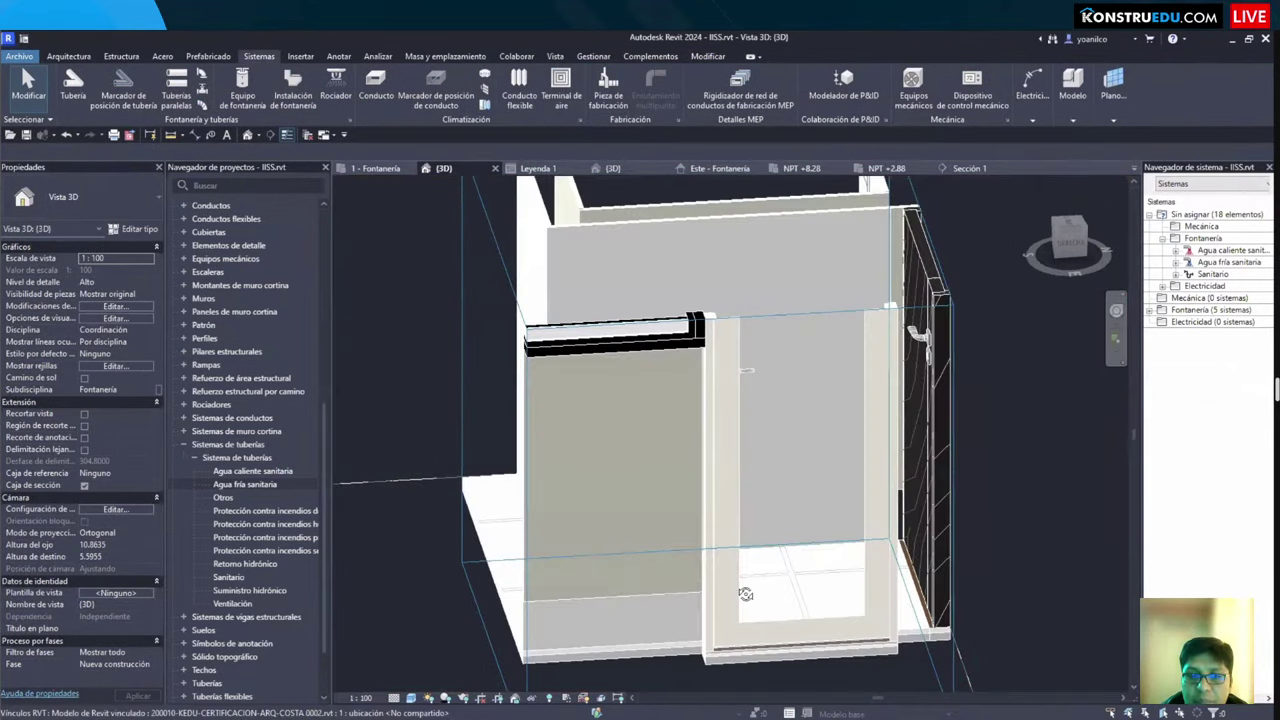
{"action": "middle_click_drag", "start_coordinate": [745, 594], "coordinate": [560, 536], "text": "shift"}
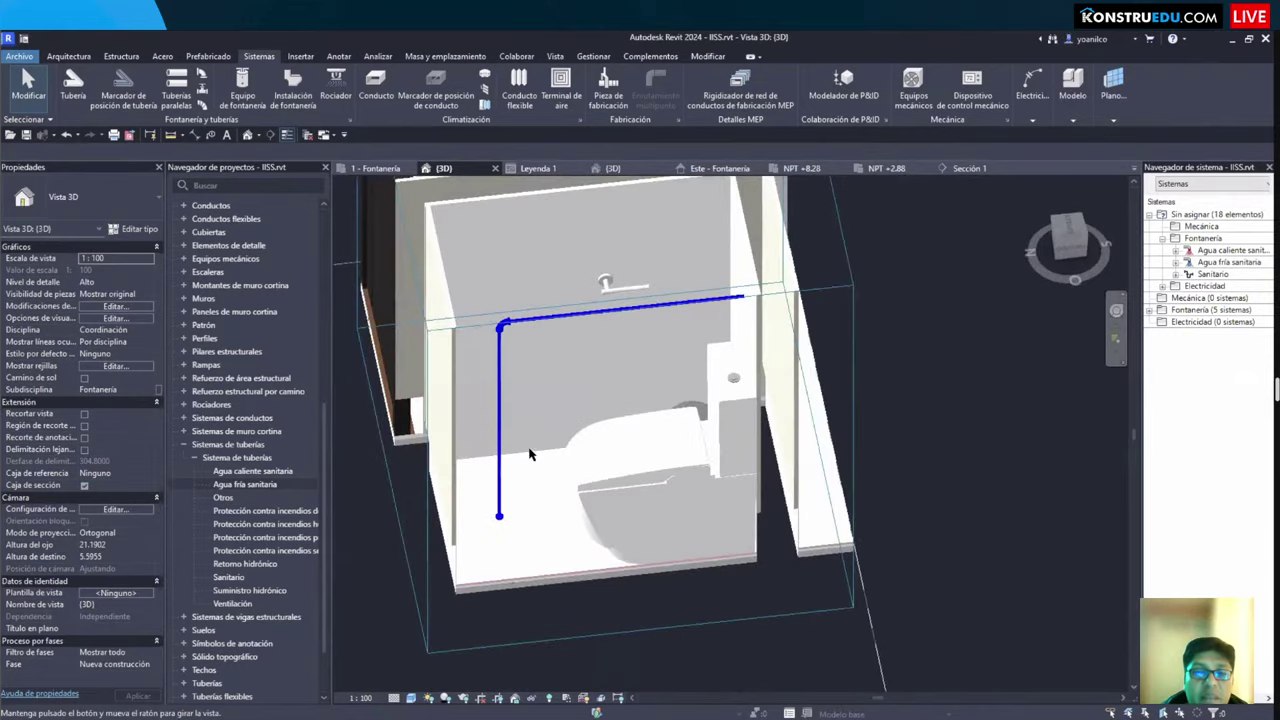
{"action": "scroll", "coordinate": [530, 454], "scroll_direction": "up", "scroll_amount": 4}
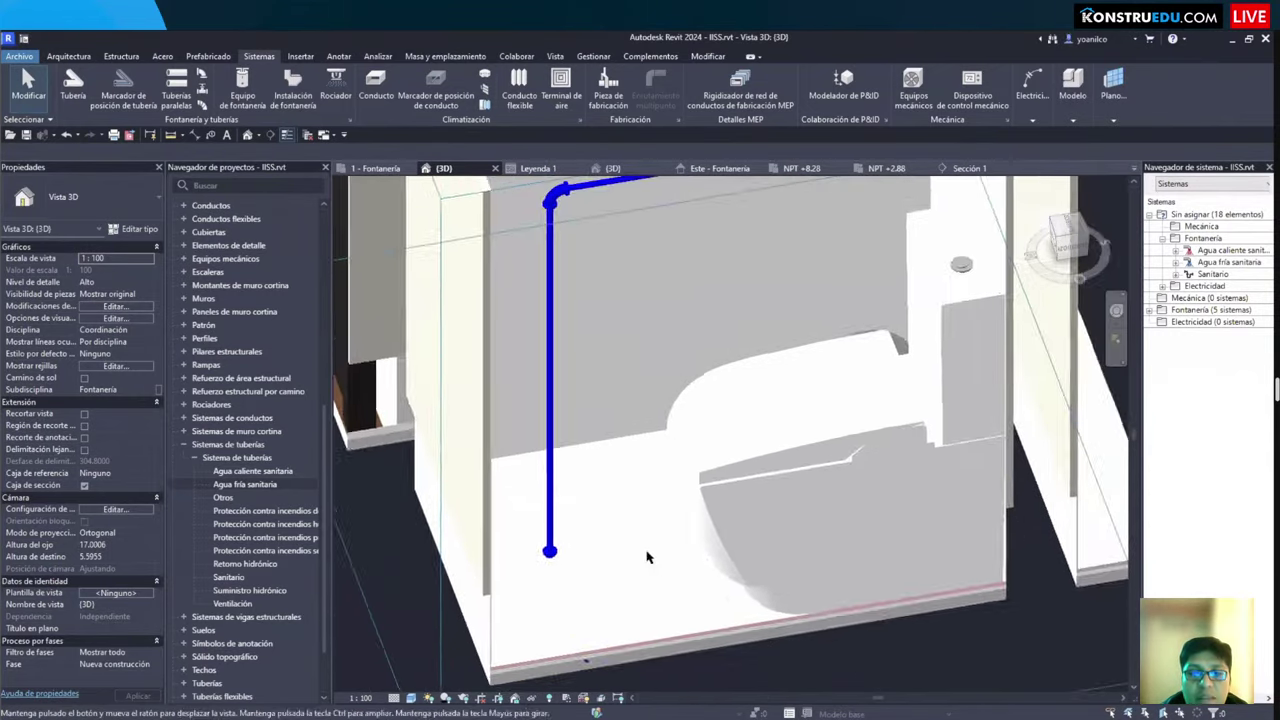
{"action": "middle_click_drag", "start_coordinate": [646, 557], "coordinate": [480, 570], "text": "shift"}
{"action": "scroll", "coordinate": [400, 583], "scroll_direction": "down", "scroll_amount": 3}
{"action": "scroll", "coordinate": [480, 570], "scroll_direction": "up", "scroll_amount": 3}
{"action": "middle_click_drag", "start_coordinate": [560, 545], "coordinate": [657, 527], "text": "shift"}
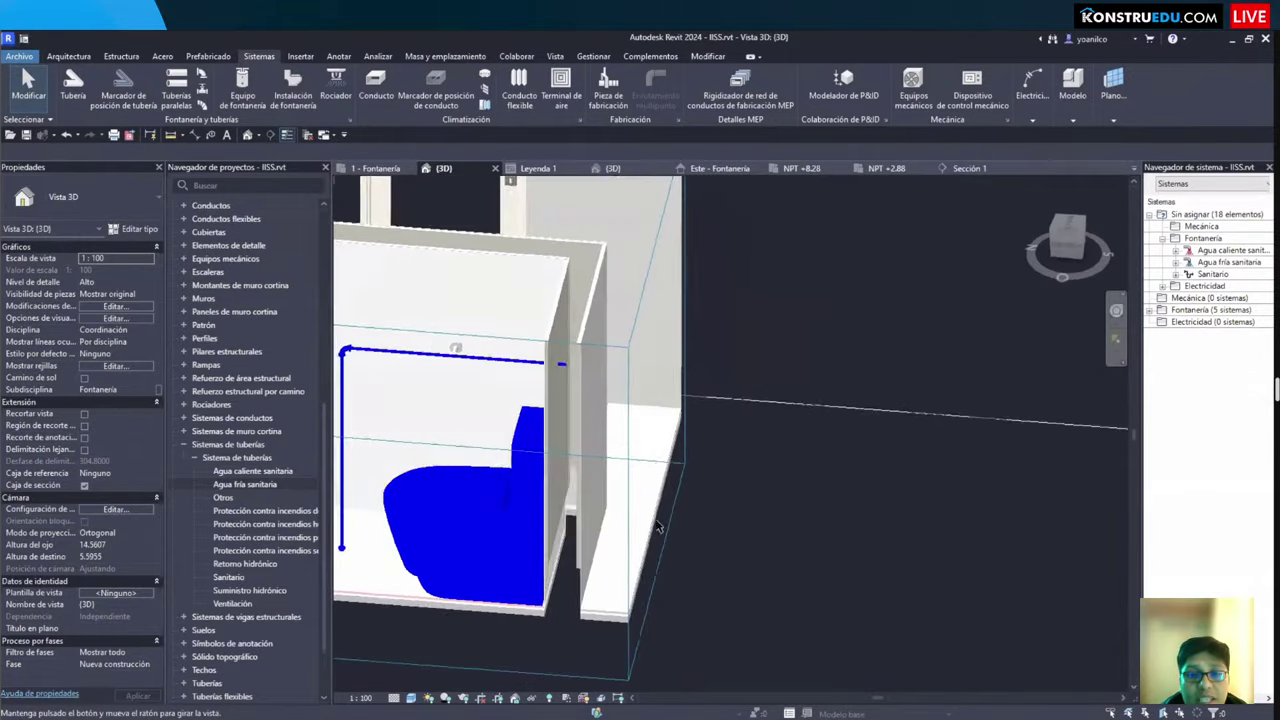
{"action": "left_click", "coordinate": [375, 168]}
Step: Join the two ½" cold-water pipe pieces into one continuous pipe with Trim/Extend (TR)
{"action": "middle_click_drag", "start_coordinate": [565, 335], "coordinate": [565, 275]}
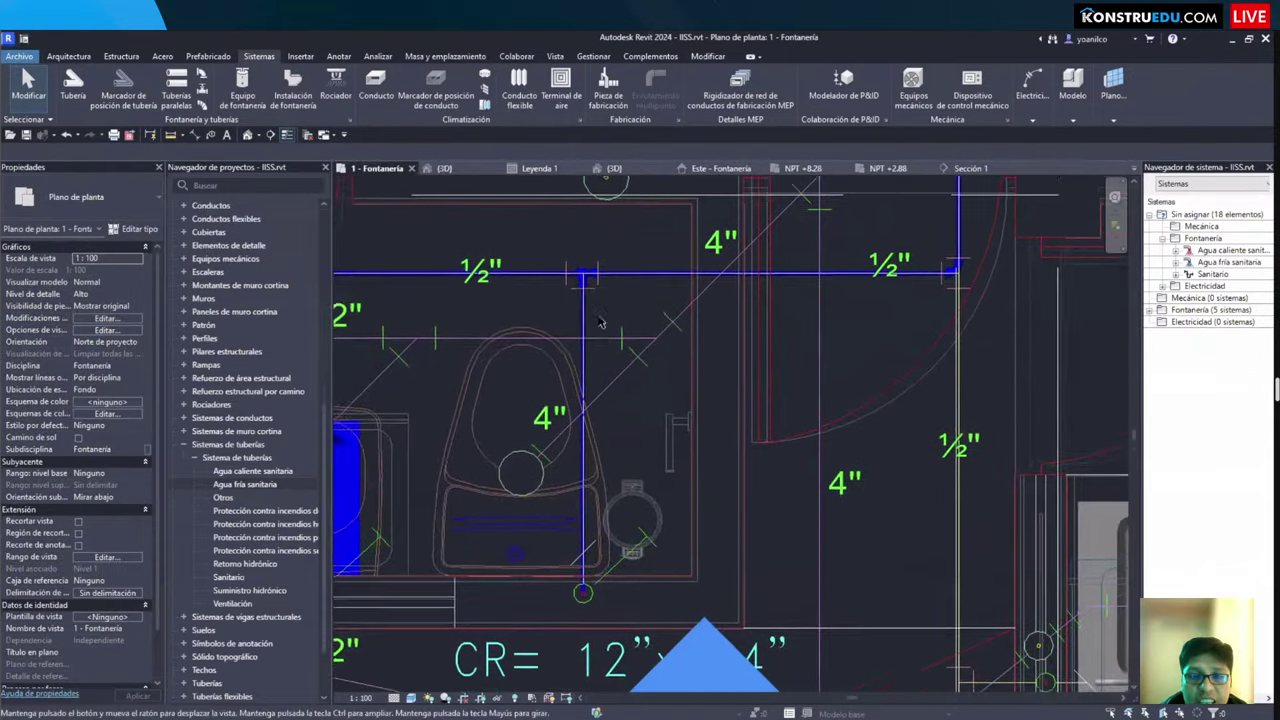
{"action": "scroll", "coordinate": [565, 275], "scroll_direction": "up", "scroll_amount": 2}
{"action": "scroll", "coordinate": [567, 268], "scroll_direction": "down", "scroll_amount": 1}
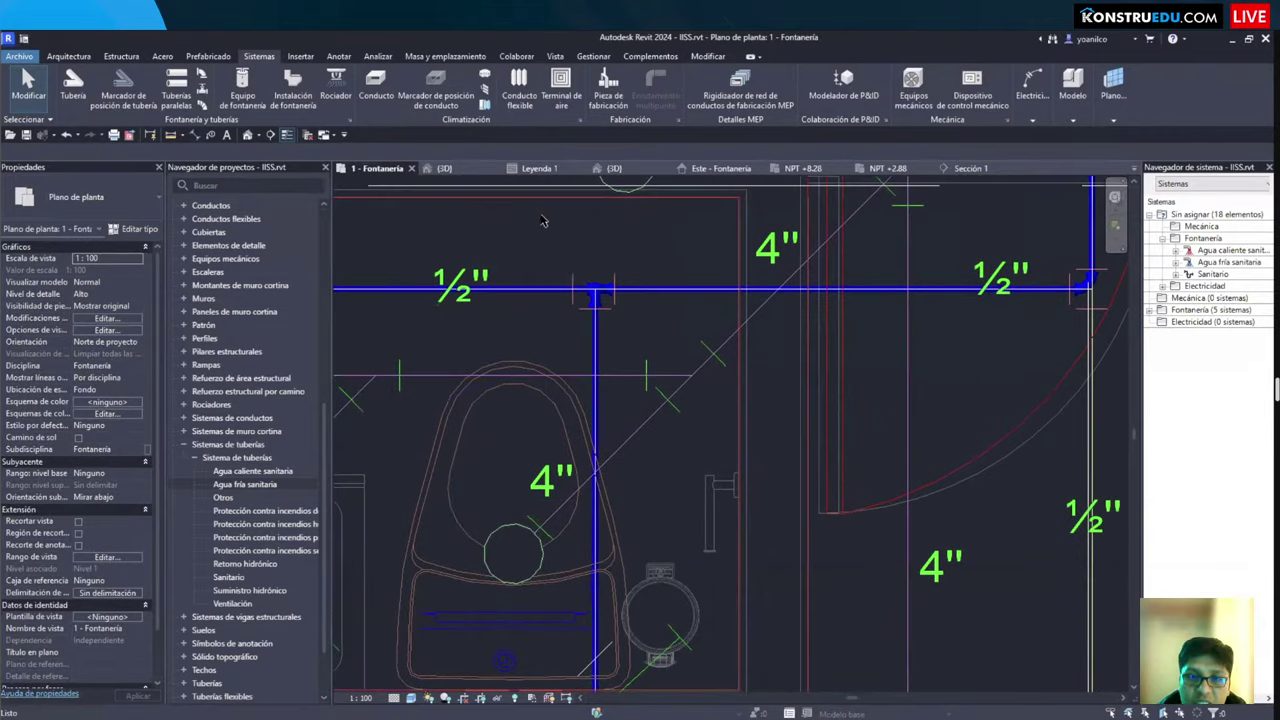
{"action": "scroll", "coordinate": [560, 235], "scroll_direction": "up", "scroll_amount": 2}
{"action": "left_click", "coordinate": [568, 240]}
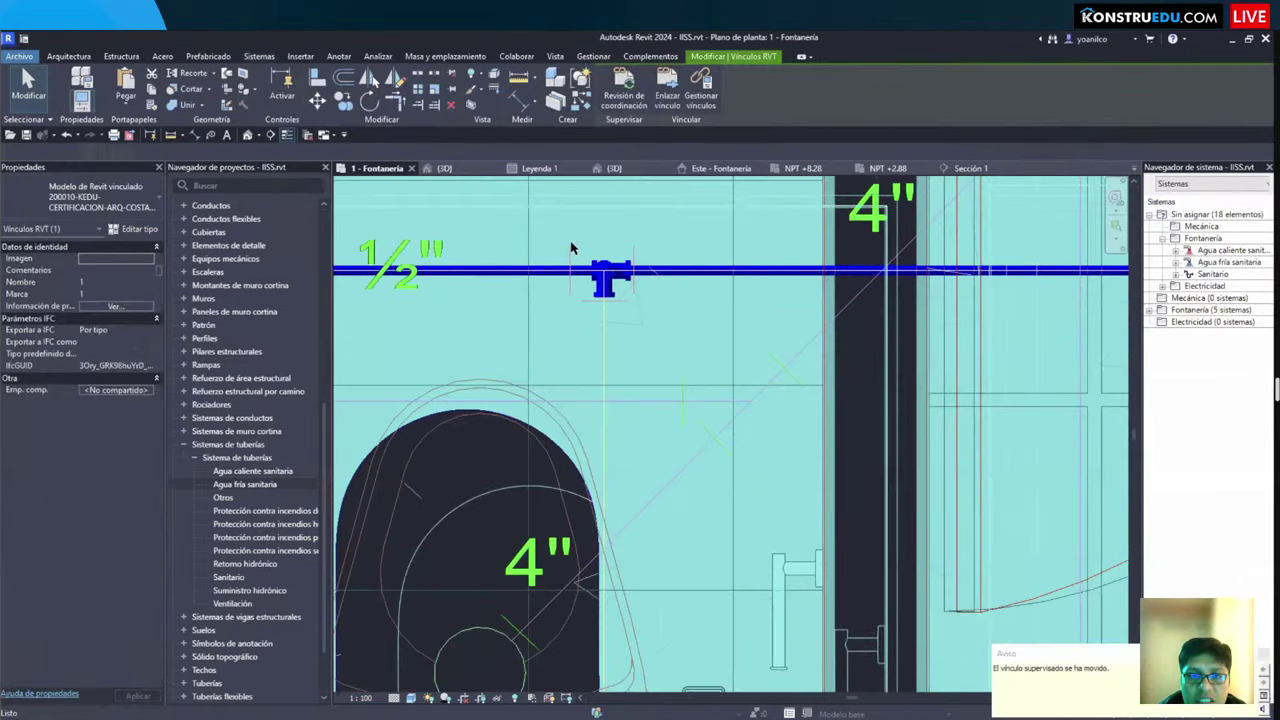
{"action": "key", "text": "Escape"}
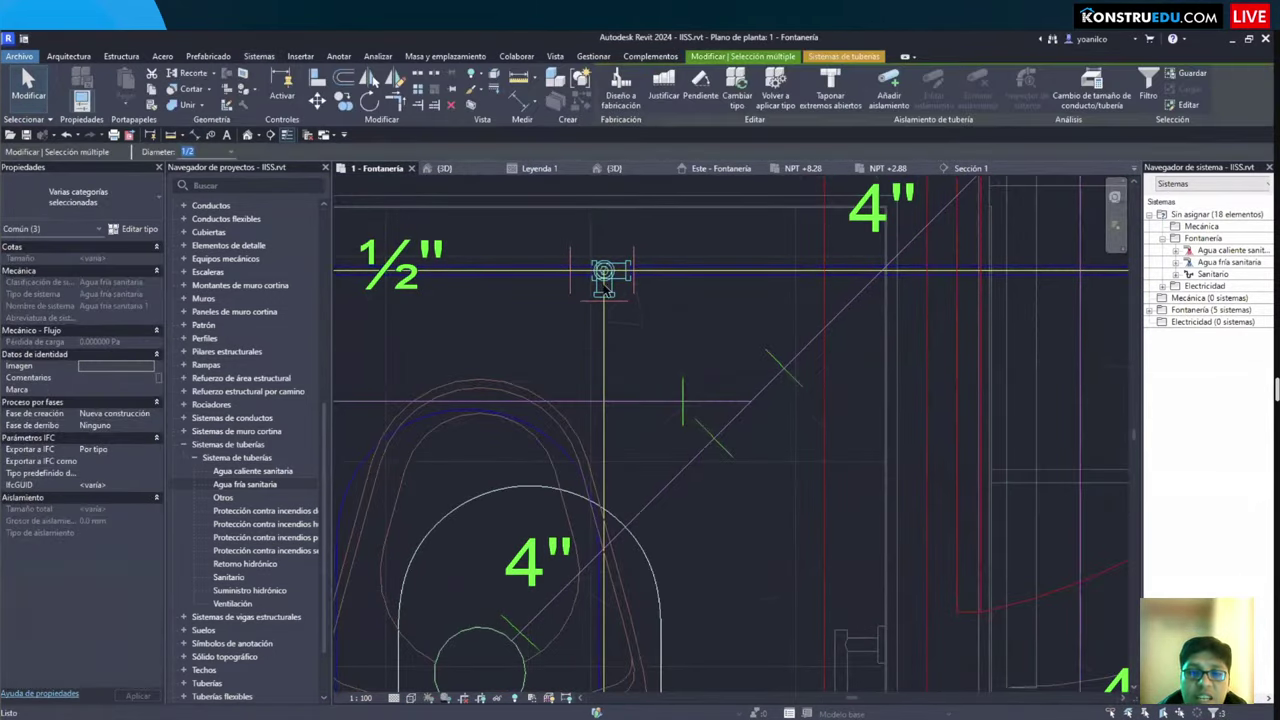
{"action": "key", "text": "t"}
{"action": "key", "text": "r"}
{"action": "left_click", "coordinate": [662, 271]}
{"action": "left_click", "coordinate": [576, 270]}
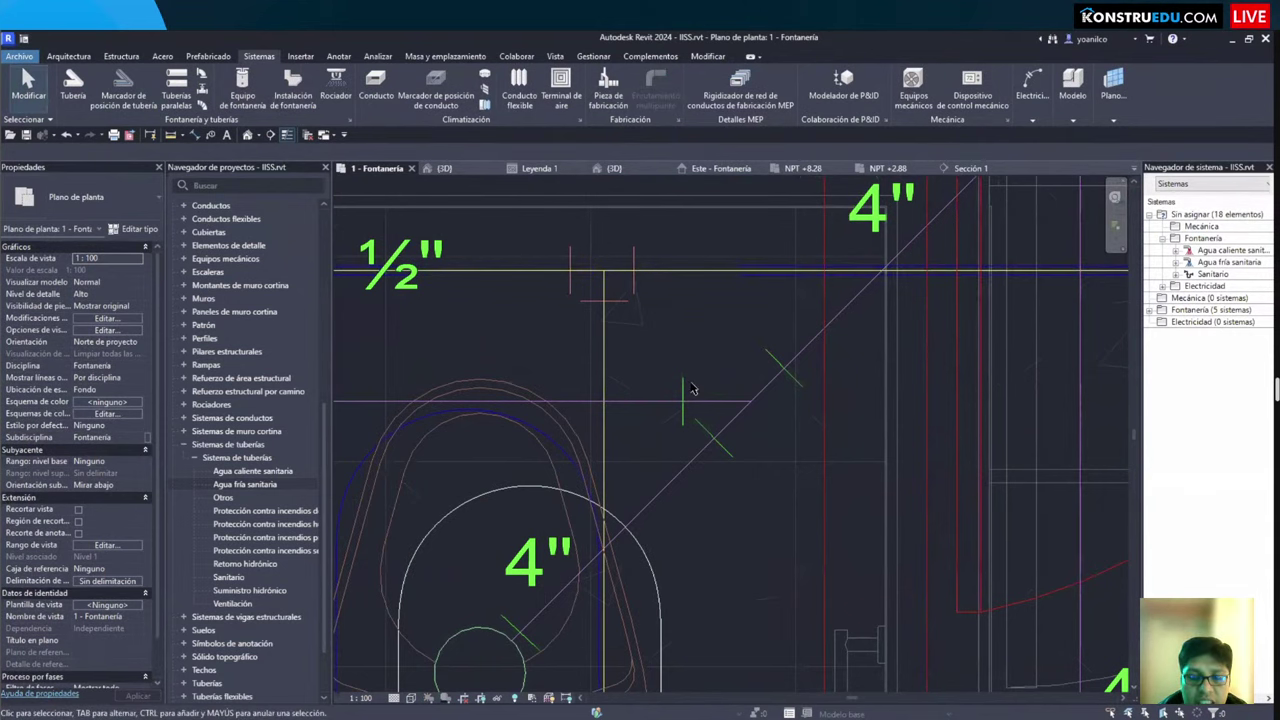
{"action": "scroll", "coordinate": [691, 389], "scroll_direction": "down", "scroll_amount": 2}
{"action": "scroll", "coordinate": [666, 345], "scroll_direction": "up", "scroll_amount": 3}
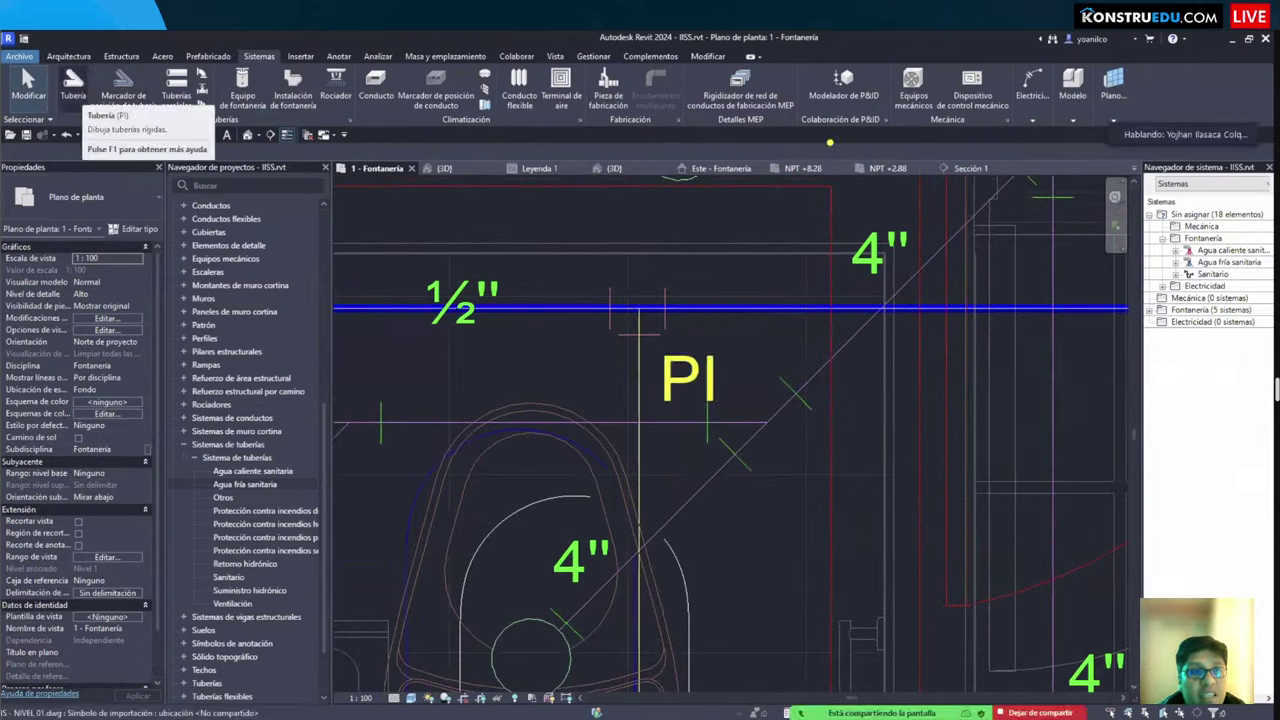
Step: Draw a vertical ½" branch pipe down from the main line, creating a tee
{"action": "left_click", "coordinate": [73, 85]}
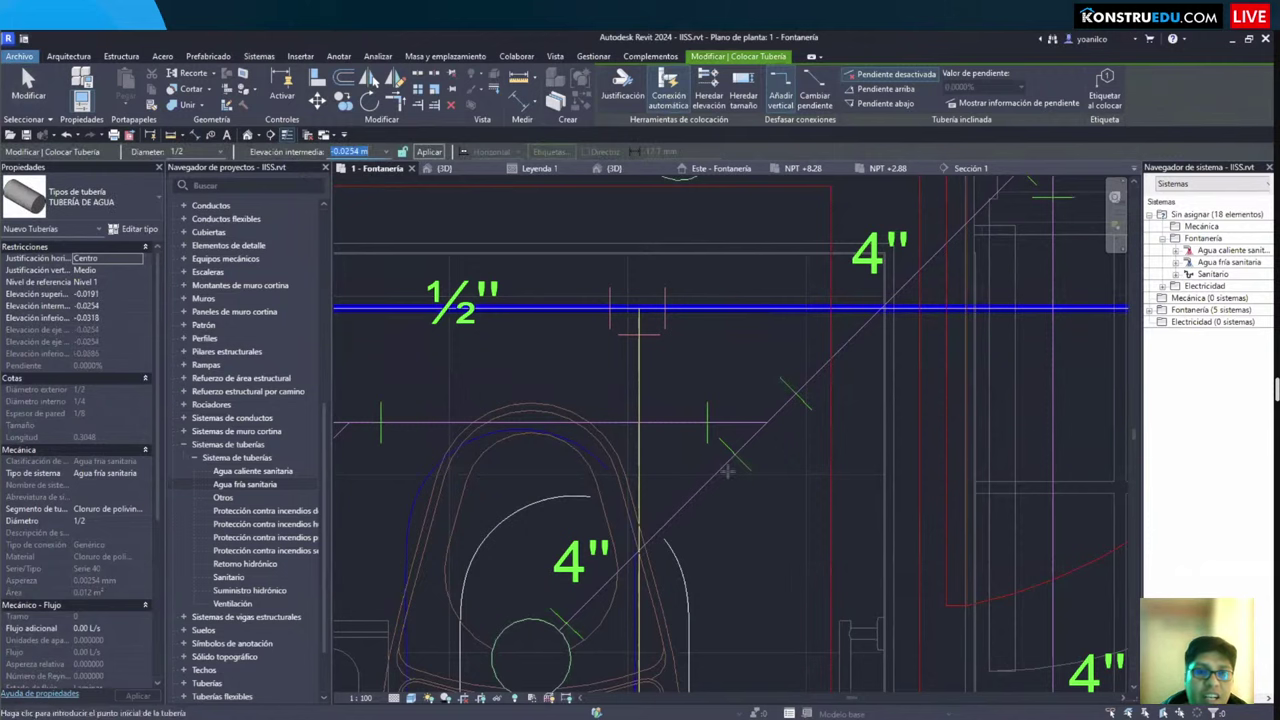
{"action": "left_click", "coordinate": [667, 310]}
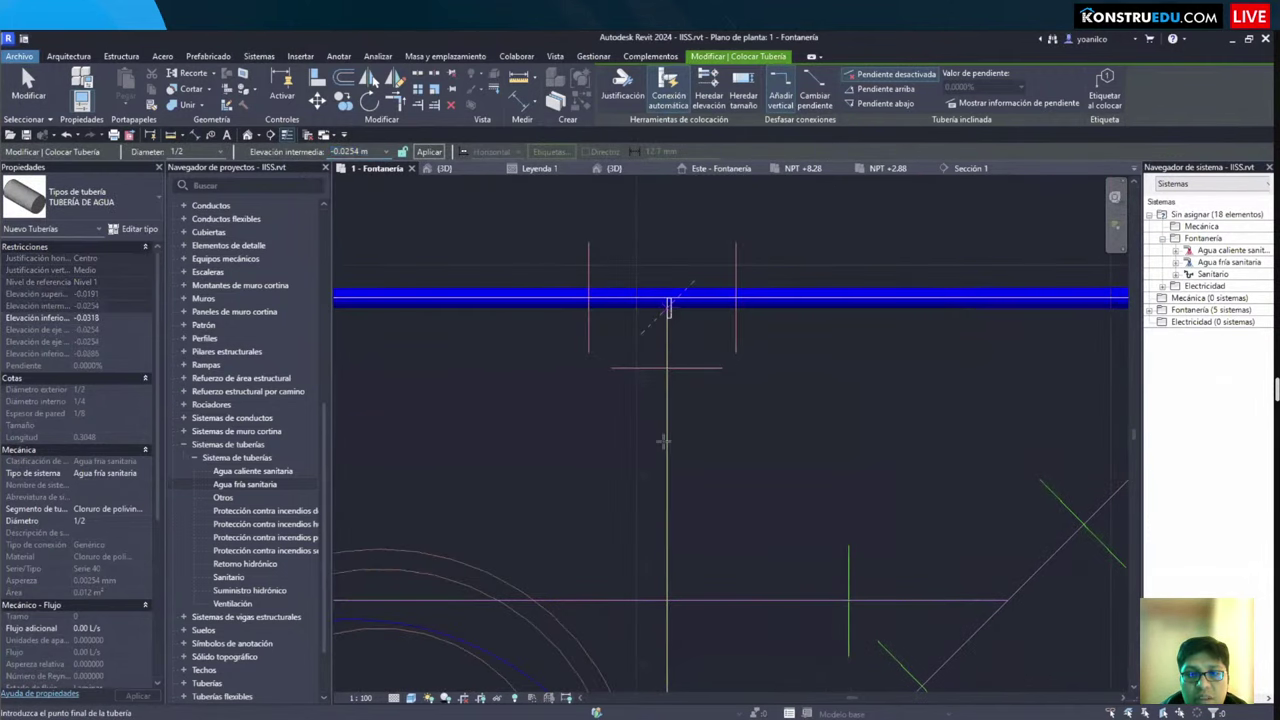
{"action": "scroll", "coordinate": [670, 430], "scroll_direction": "up", "scroll_amount": 2}
{"action": "left_click", "coordinate": [677, 437]}
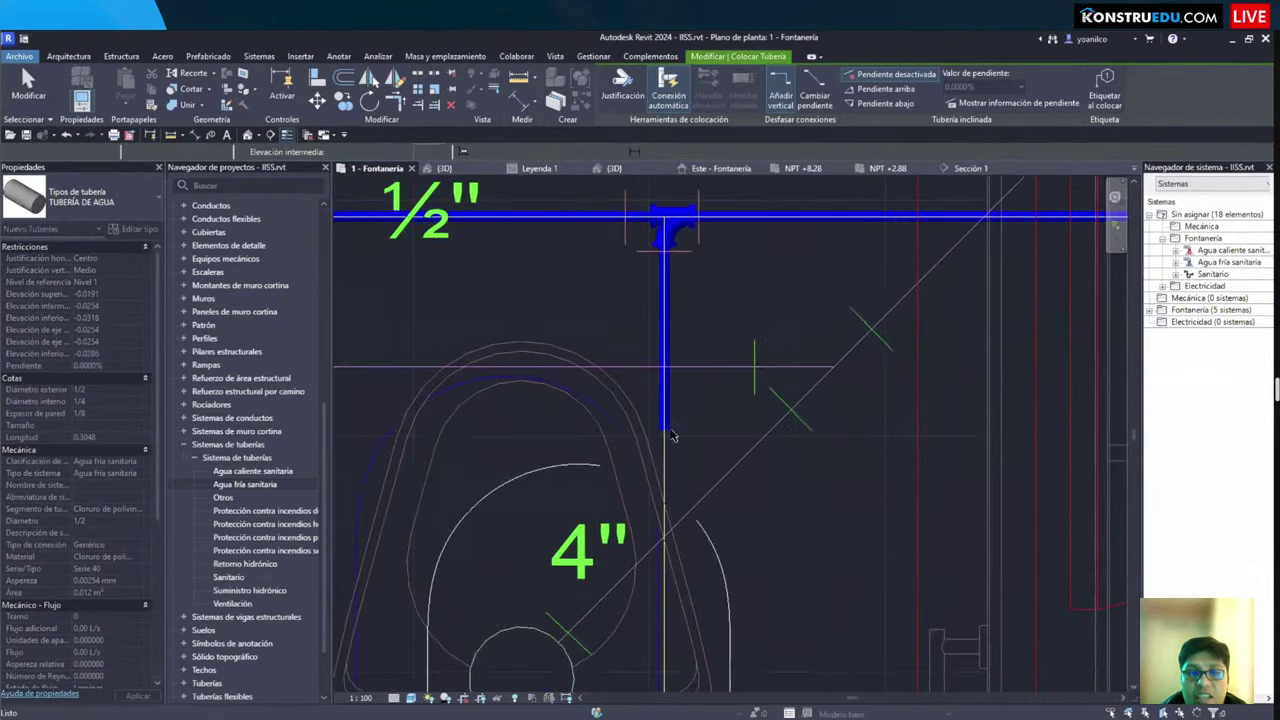
{"action": "key", "text": "Escape"}
{"action": "key", "text": "Escape"}
{"action": "scroll", "coordinate": [703, 425], "scroll_direction": "down", "scroll_amount": 2}
{"action": "scroll", "coordinate": [712, 390], "scroll_direction": "up", "scroll_amount": 5}
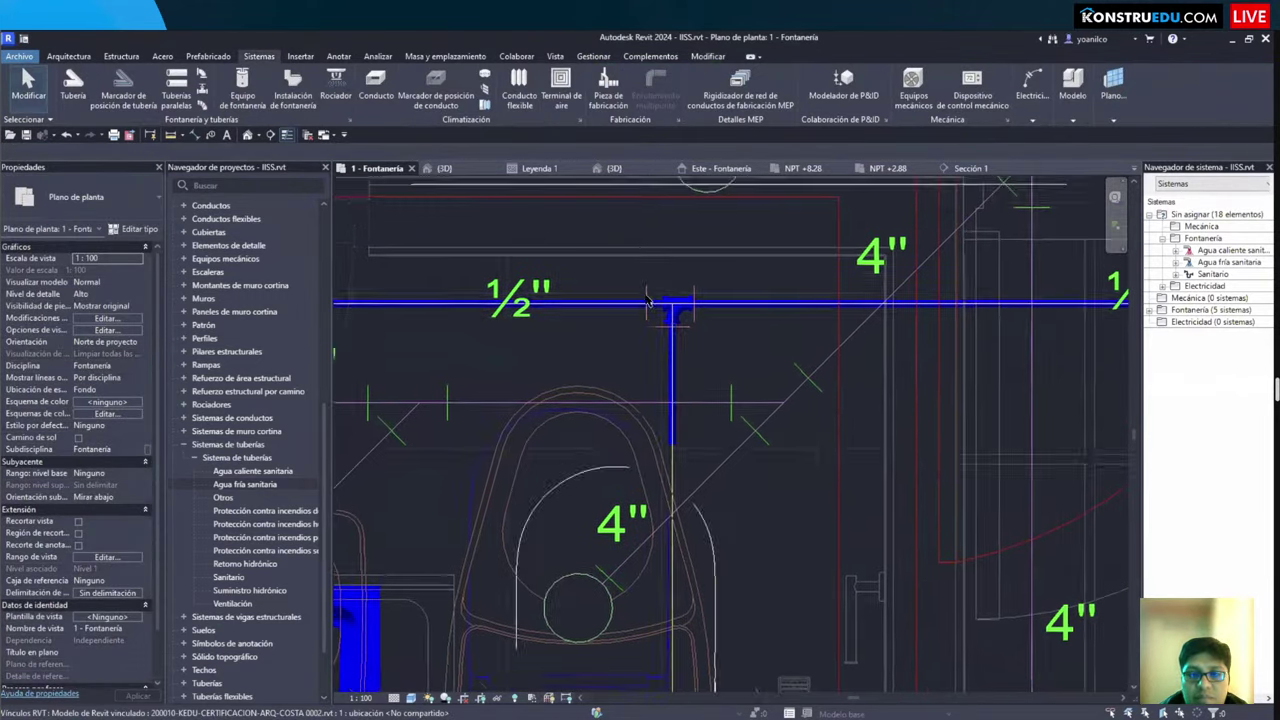
Step: Delete the branch tee and rejoin the vertical branch to the main pipe with Trim/Extend
{"action": "left_click", "coordinate": [712, 390]}
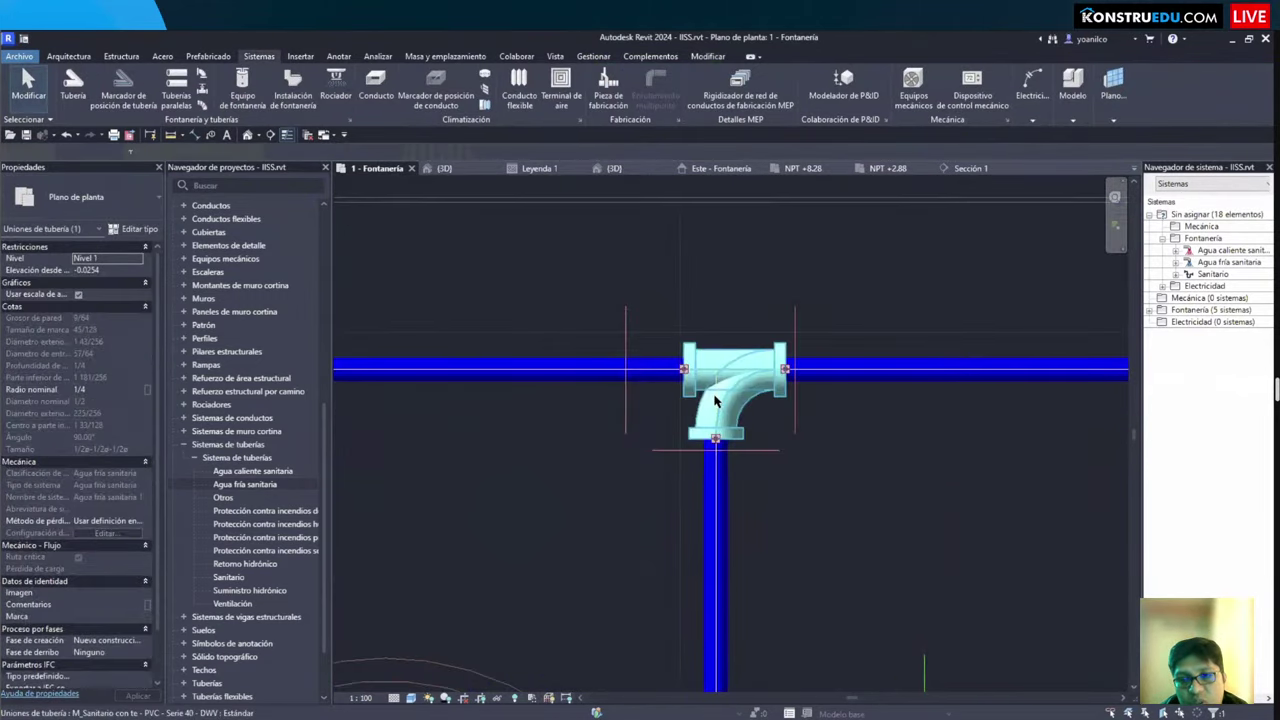
{"action": "scroll", "coordinate": [714, 390], "scroll_direction": "down", "scroll_amount": 3}
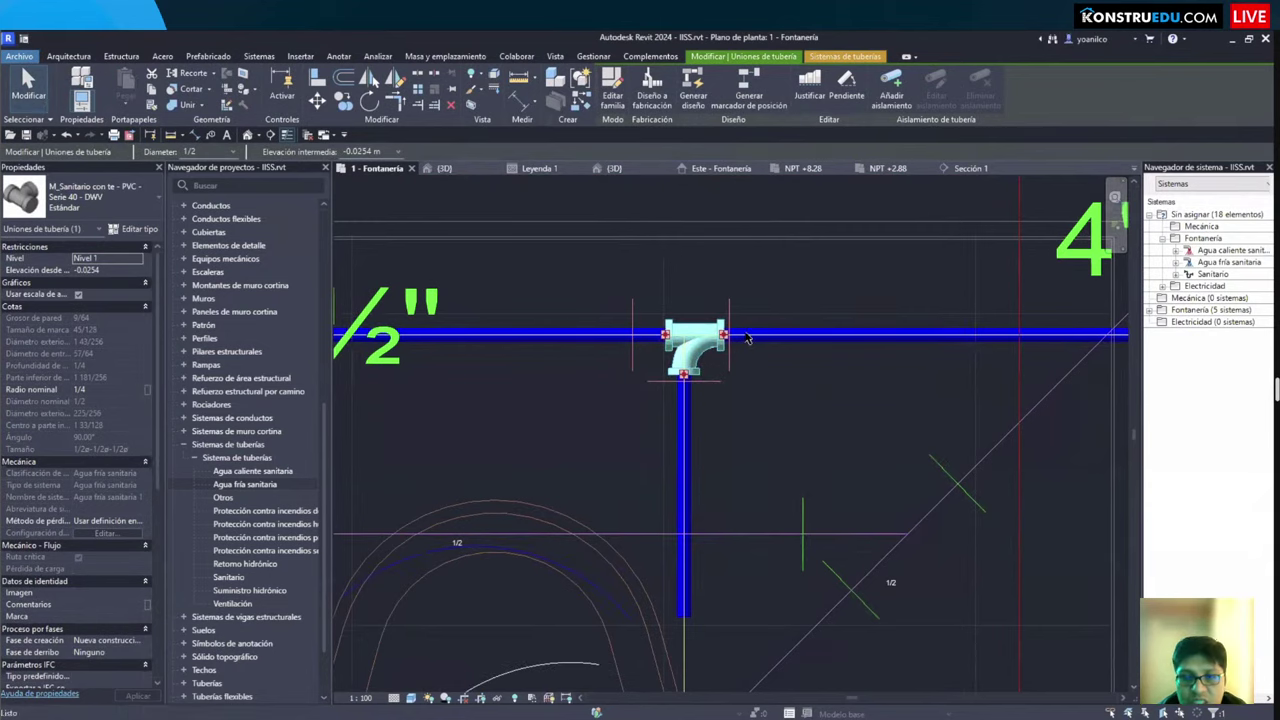
{"action": "key", "text": "Delete"}
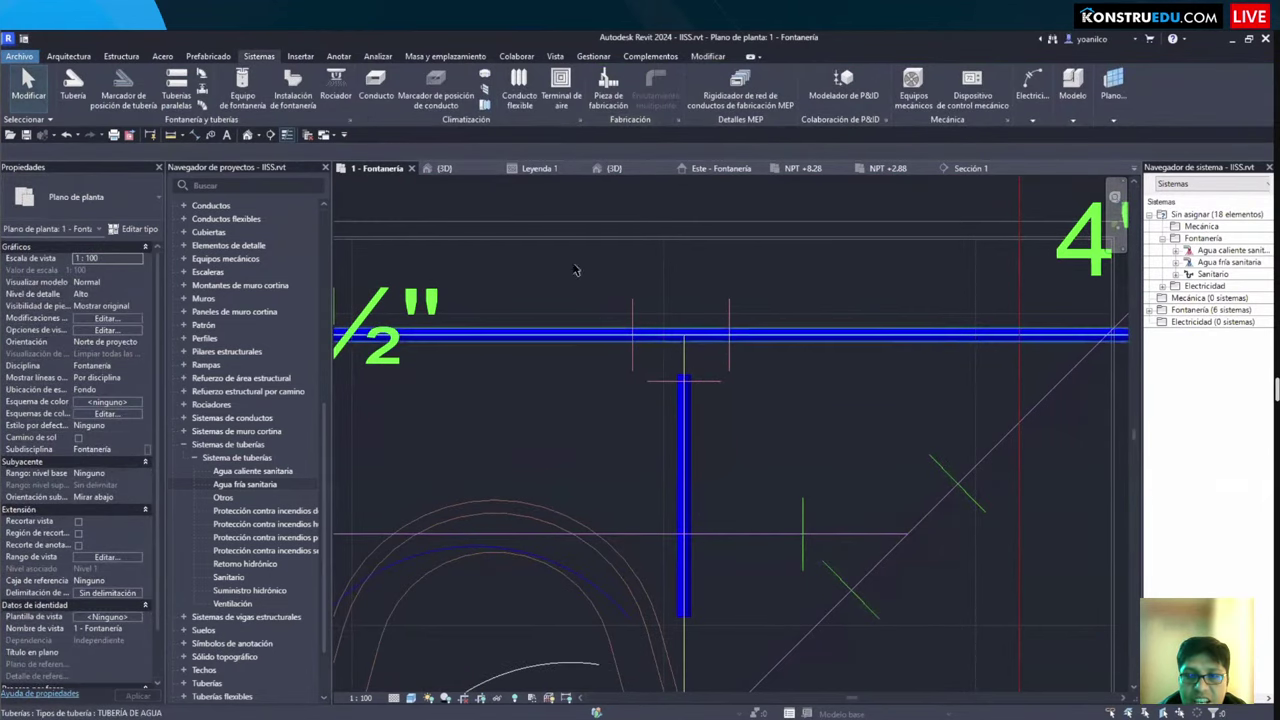
{"action": "left_click", "coordinate": [706, 57]}
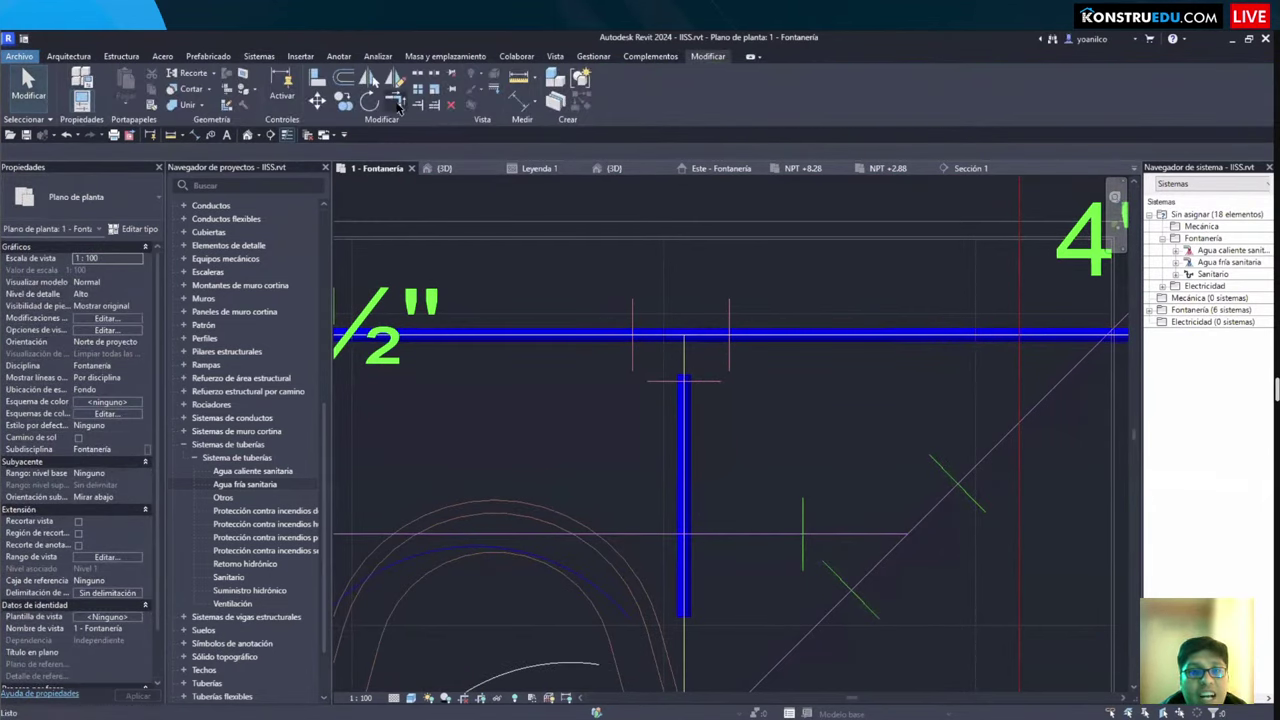
{"action": "left_click", "coordinate": [420, 105]}
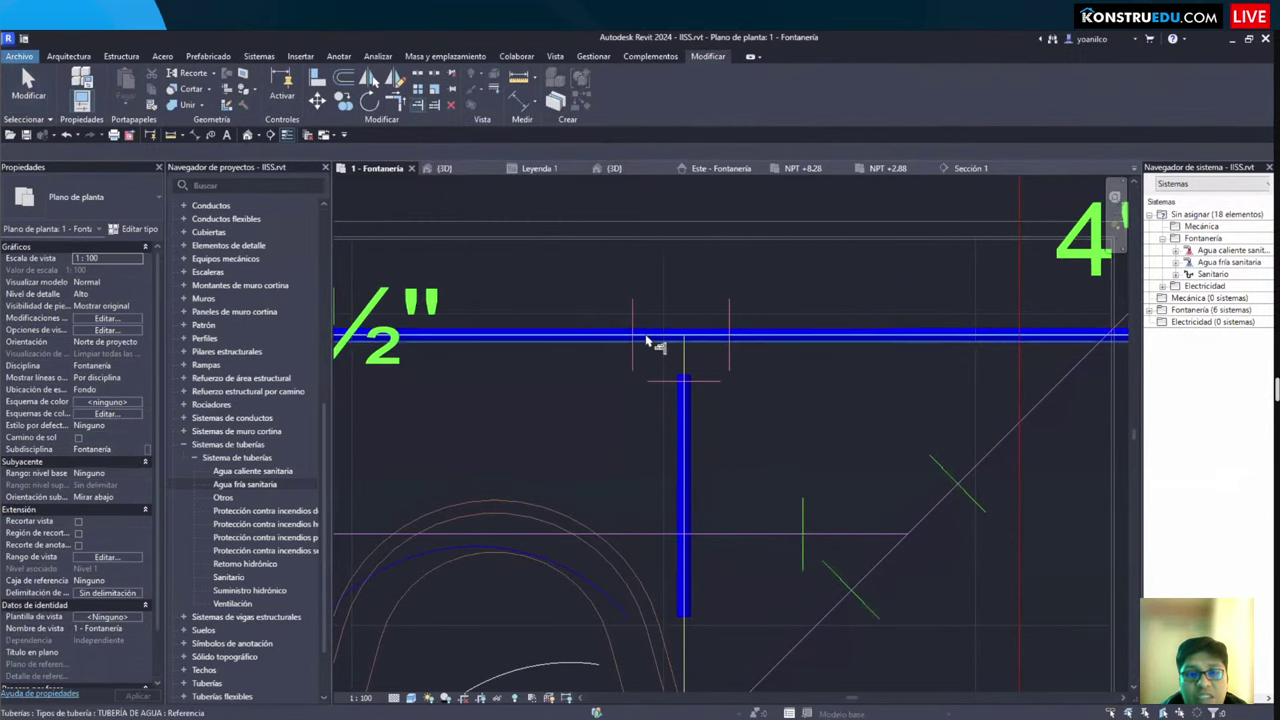
{"action": "left_click", "coordinate": [690, 394]}
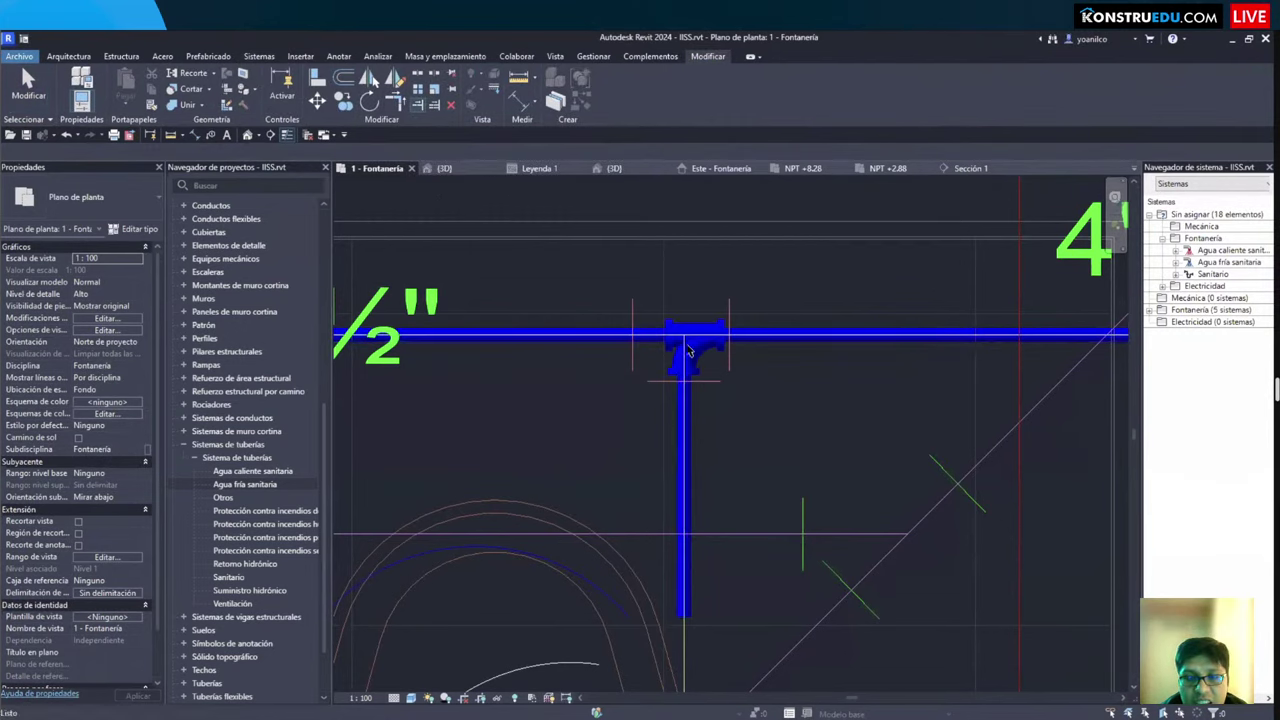
Step: Change the new tee's type to M_Tee Vent - PVC - Sch 40 - DWV
{"action": "left_click", "coordinate": [695, 345]}
{"action": "left_click", "coordinate": [80, 196]}
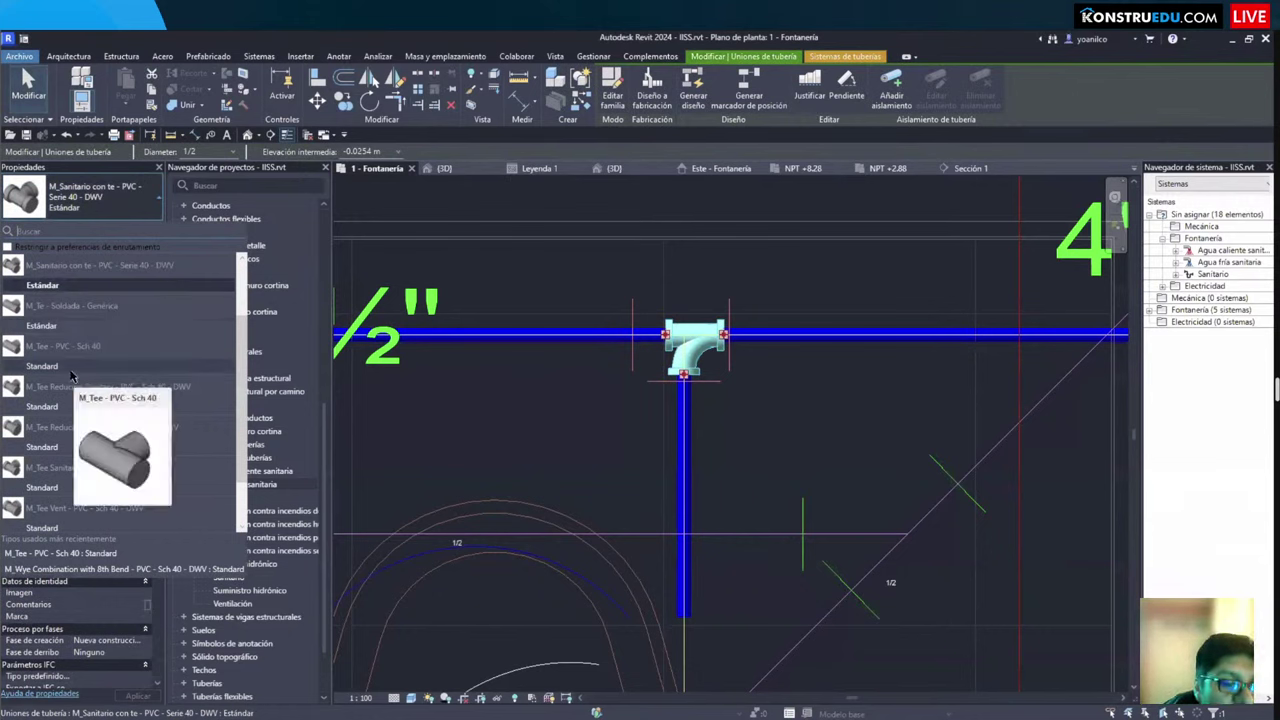
{"action": "mouse_move", "coordinate": [74, 408]}
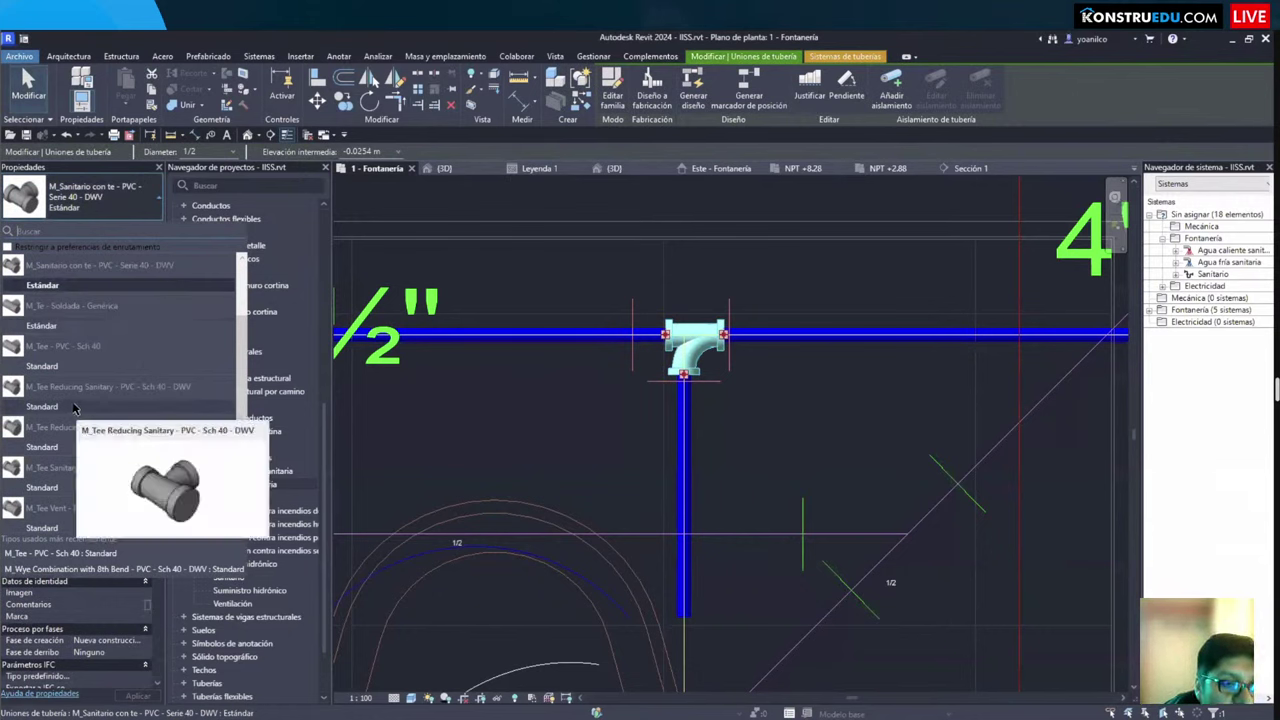
{"action": "scroll", "coordinate": [86, 360], "scroll_direction": "up", "scroll_amount": 2}
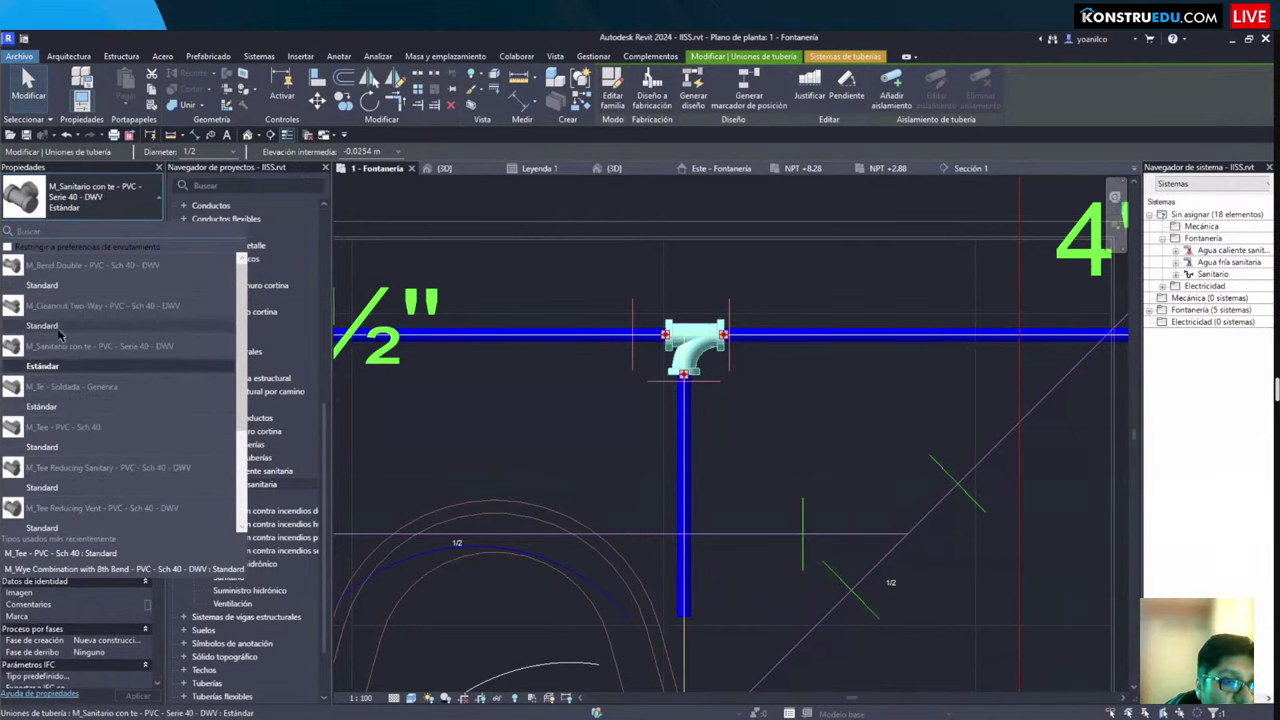
{"action": "scroll", "coordinate": [78, 390], "scroll_direction": "down", "scroll_amount": 3}
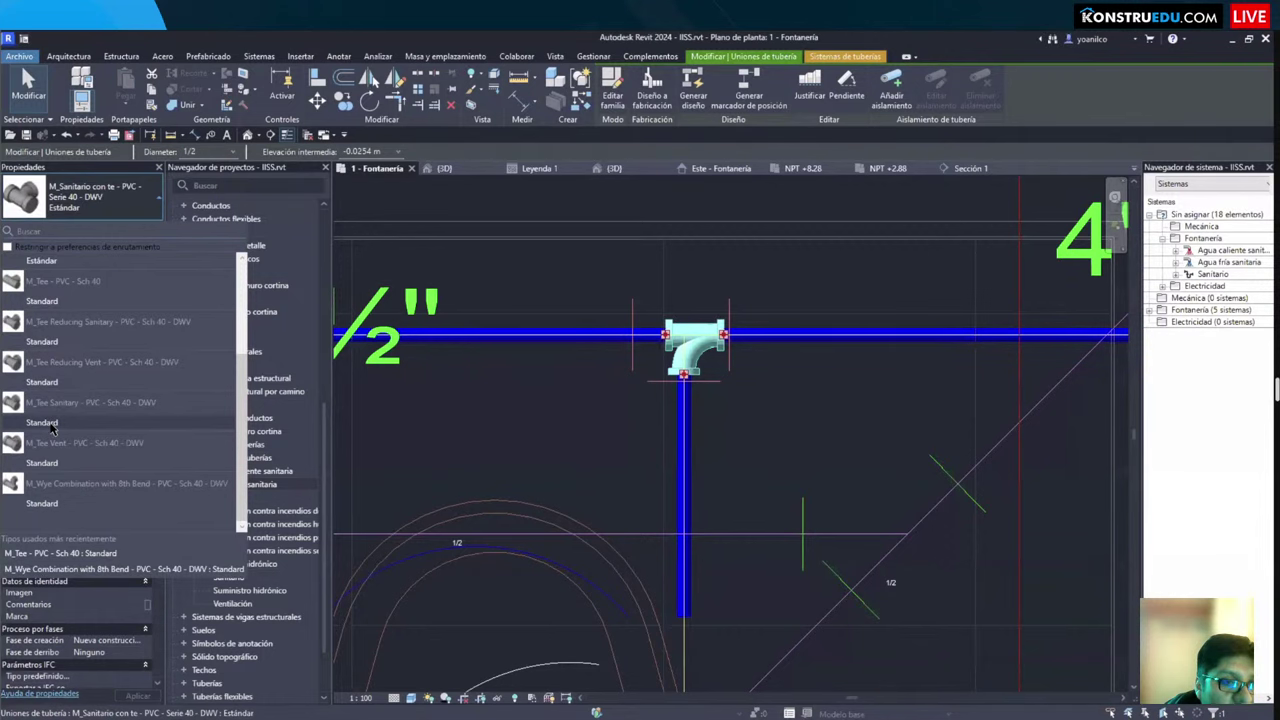
{"action": "left_click", "coordinate": [48, 463]}
{"action": "scroll", "coordinate": [679, 345], "scroll_direction": "down", "scroll_amount": 2}
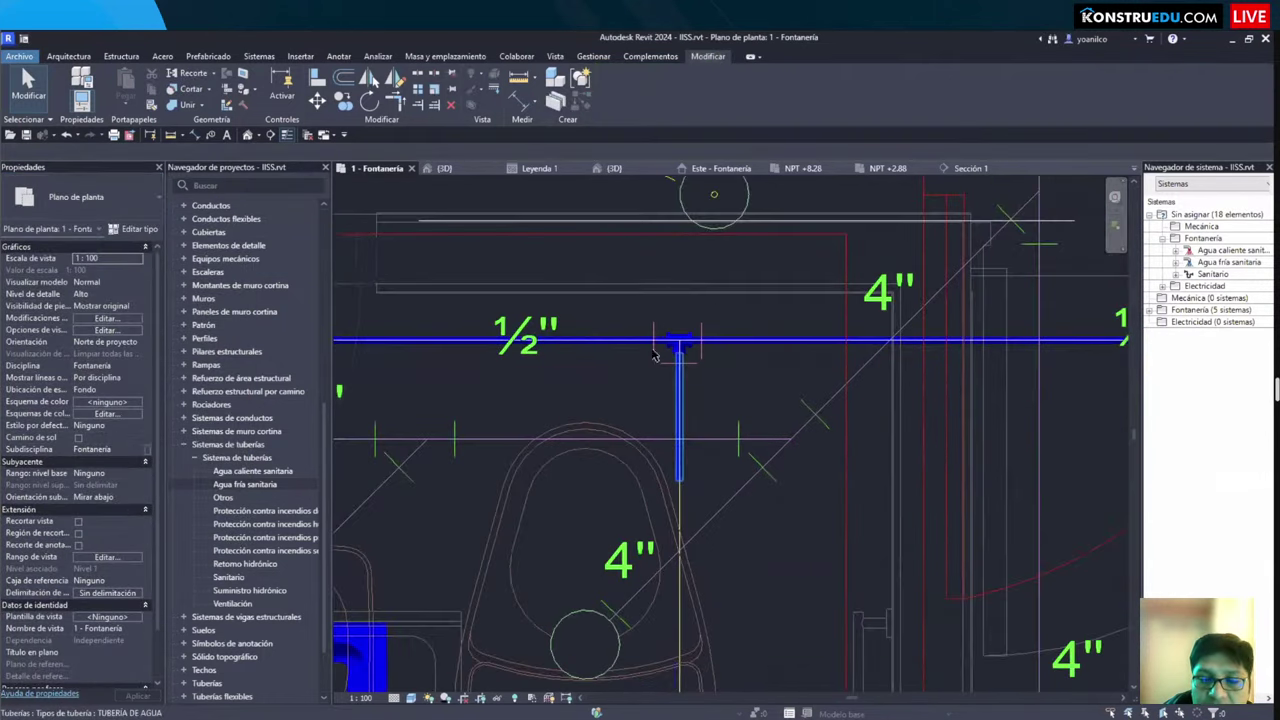
{"action": "scroll", "coordinate": [632, 275], "scroll_direction": "up", "scroll_amount": 4}
{"action": "scroll", "coordinate": [632, 280], "scroll_direction": "down", "scroll_amount": 4}
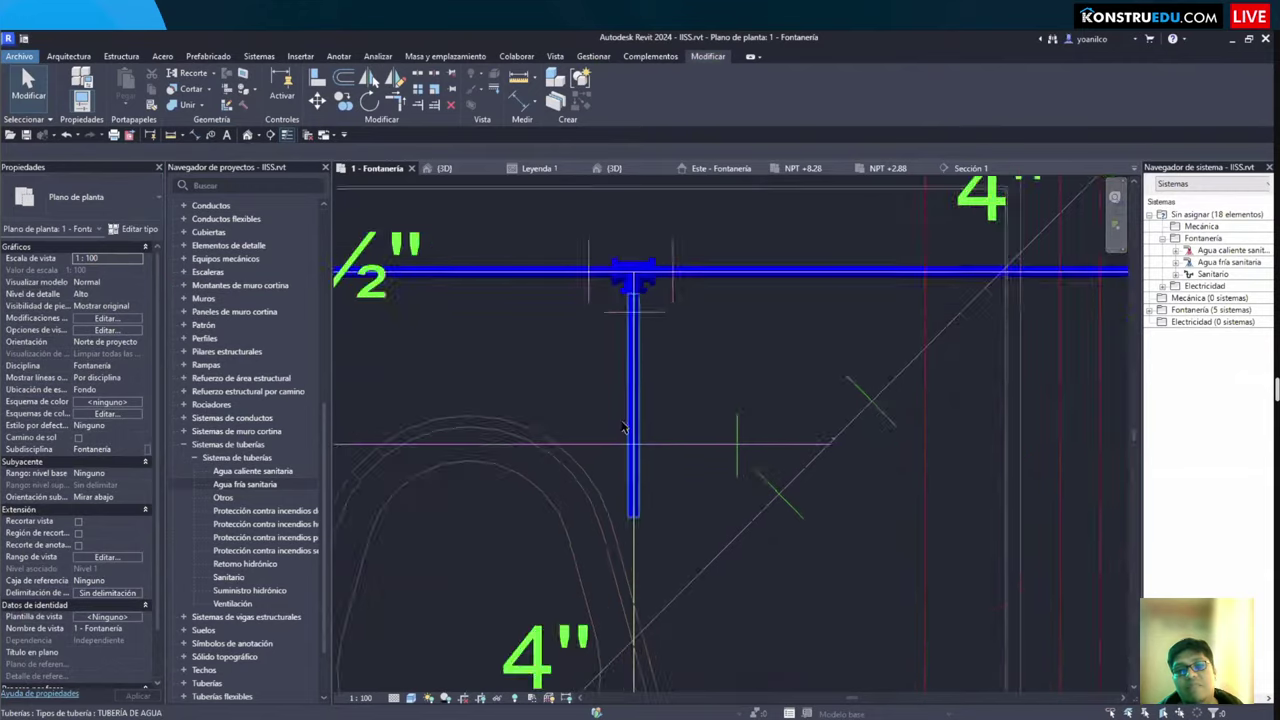
{"action": "scroll", "coordinate": [625, 370], "scroll_direction": "up", "scroll_amount": 1}
Step: Draw a ½" pipe (PI) from the branch end to the toilet's circular supply point at 1.0 m elevation
{"action": "scroll", "coordinate": [625, 370], "scroll_direction": "down", "scroll_amount": 3}
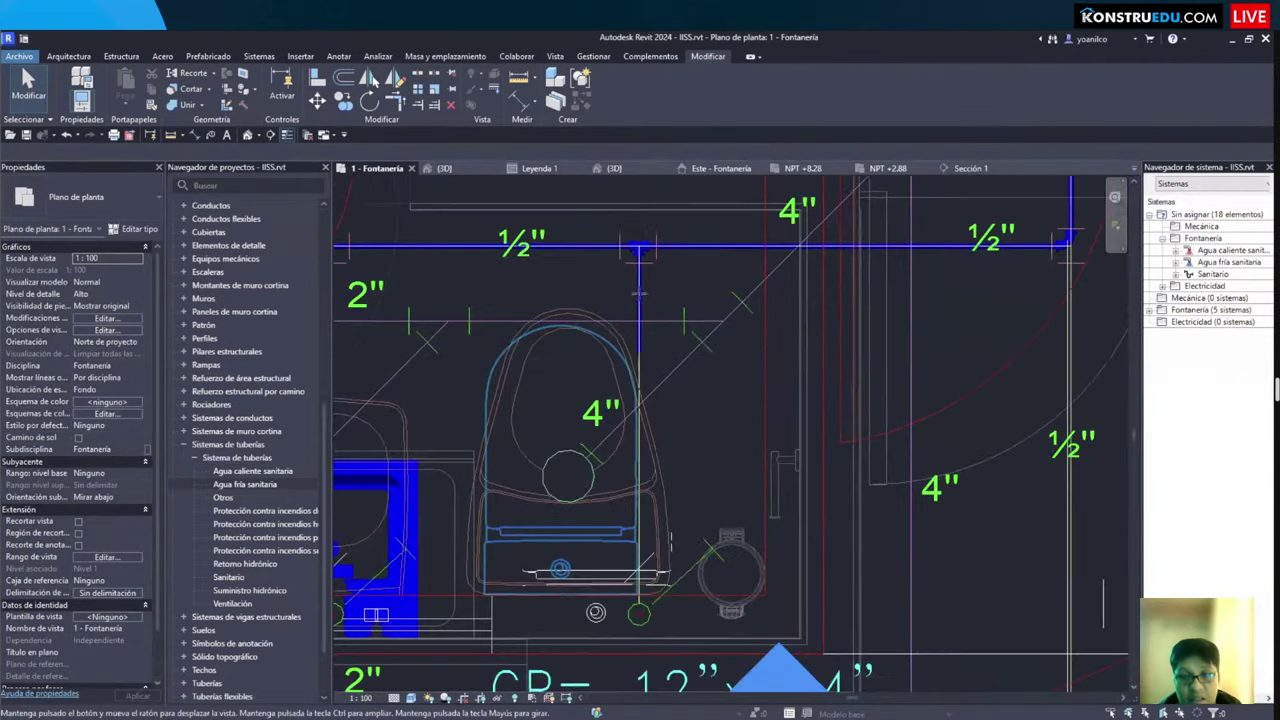
{"action": "key", "text": "p"}
{"action": "key", "text": "i"}
{"action": "scroll", "coordinate": [650, 410], "scroll_direction": "up", "scroll_amount": 4}
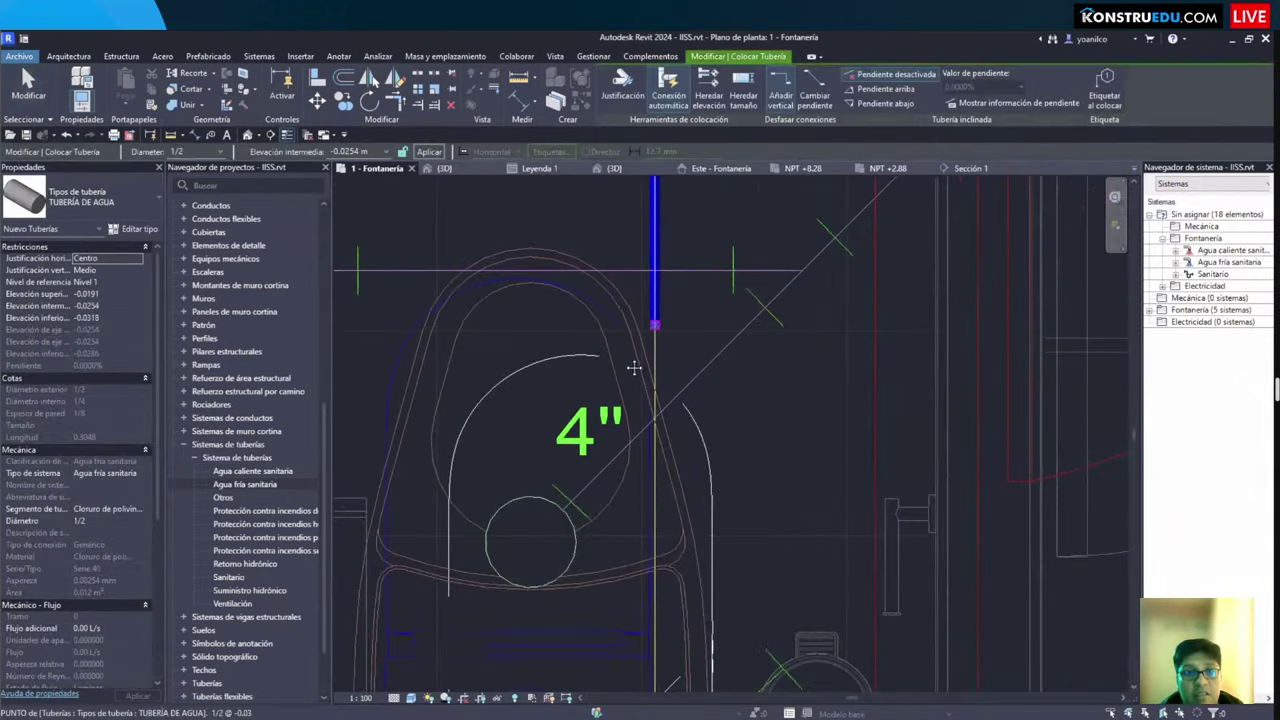
{"action": "left_click", "coordinate": [656, 325]}
{"action": "scroll", "coordinate": [645, 440], "scroll_direction": "down", "scroll_amount": 2}
{"action": "scroll", "coordinate": [637, 496], "scroll_direction": "up", "scroll_amount": 3}
{"action": "scroll", "coordinate": [638, 615], "scroll_direction": "up", "scroll_amount": 4}
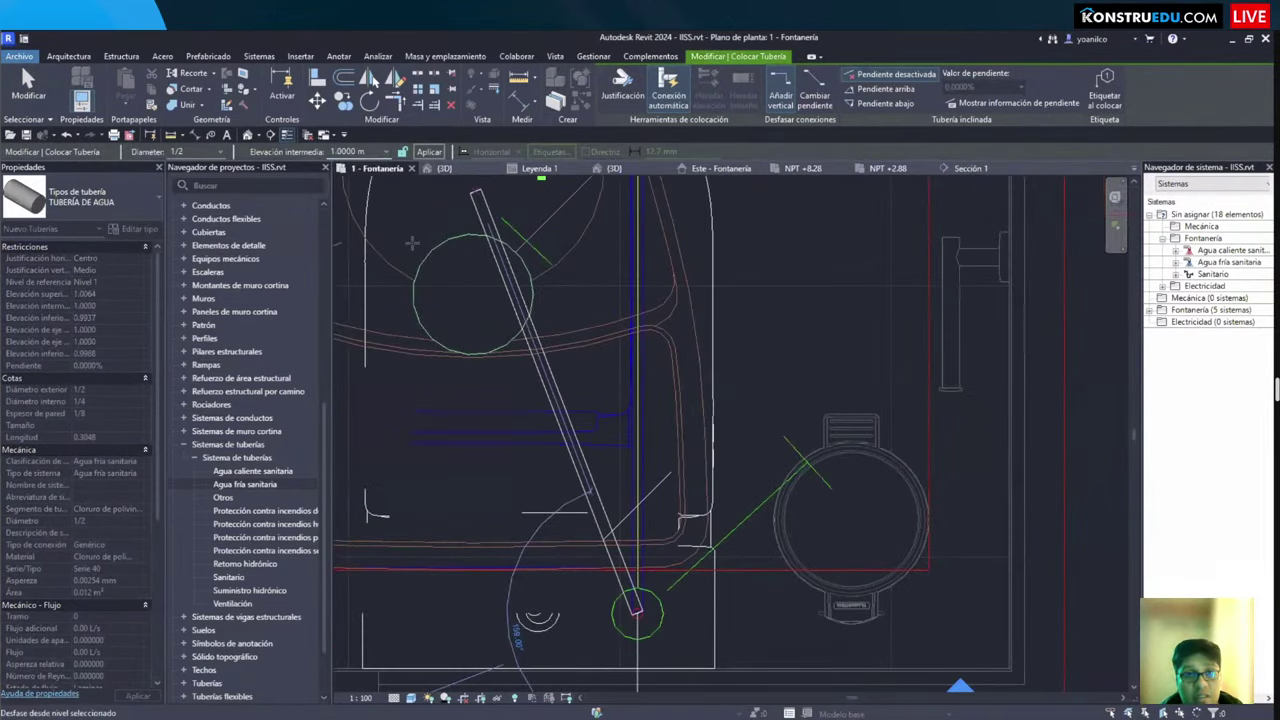
{"action": "left_click", "coordinate": [637, 443]}
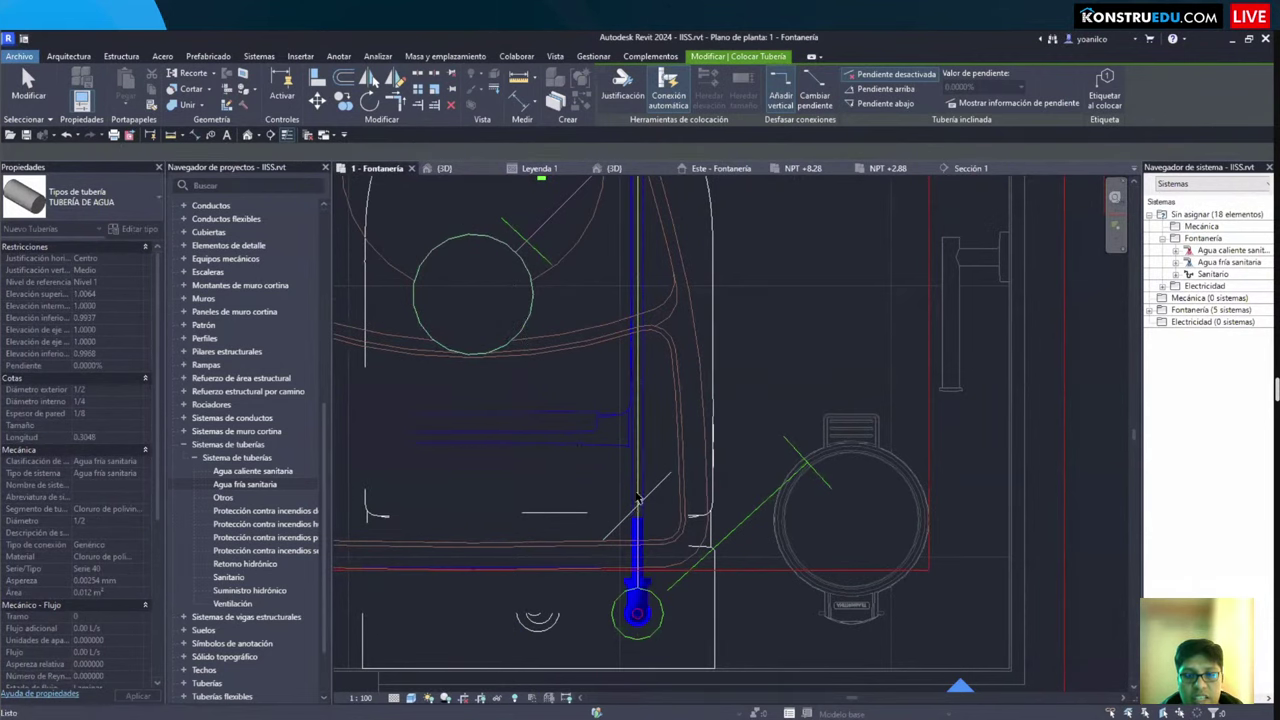
{"action": "key", "text": "Escape"}
{"action": "scroll", "coordinate": [637, 443], "scroll_direction": "down", "scroll_amount": 5}
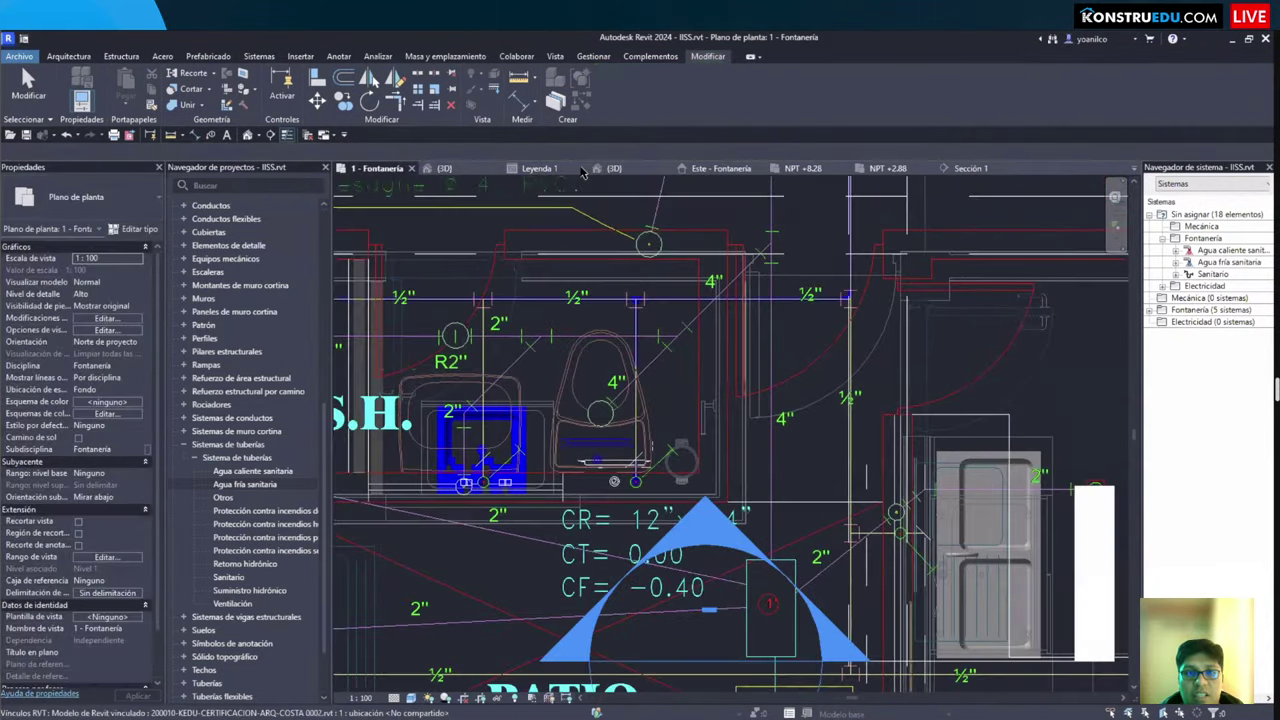
Step: Close the extra 3D, east plumbing elevation, NPT +8.28 and NPT +2.88 views, discarding column family changes
{"action": "left_click", "coordinate": [581, 169]}
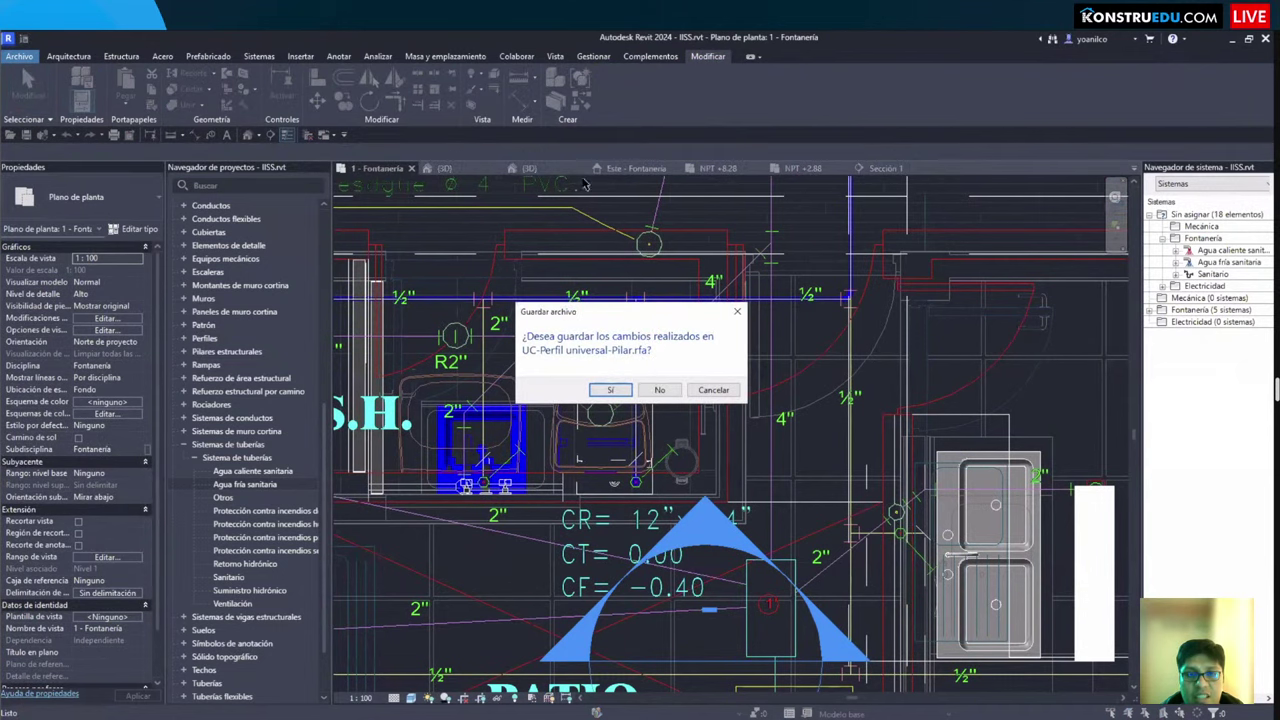
{"action": "left_click", "coordinate": [658, 389]}
{"action": "left_click", "coordinate": [589, 169]}
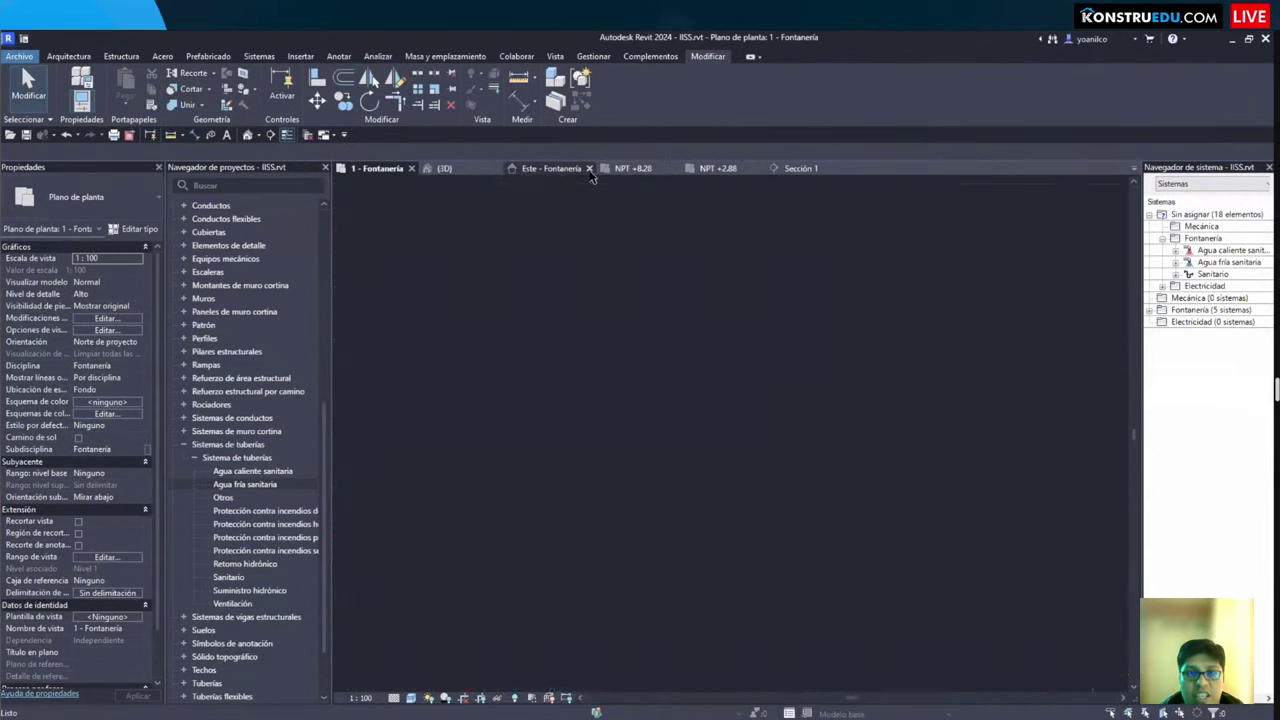
{"action": "left_click", "coordinate": [581, 169]}
{"action": "left_click", "coordinate": [581, 169]}
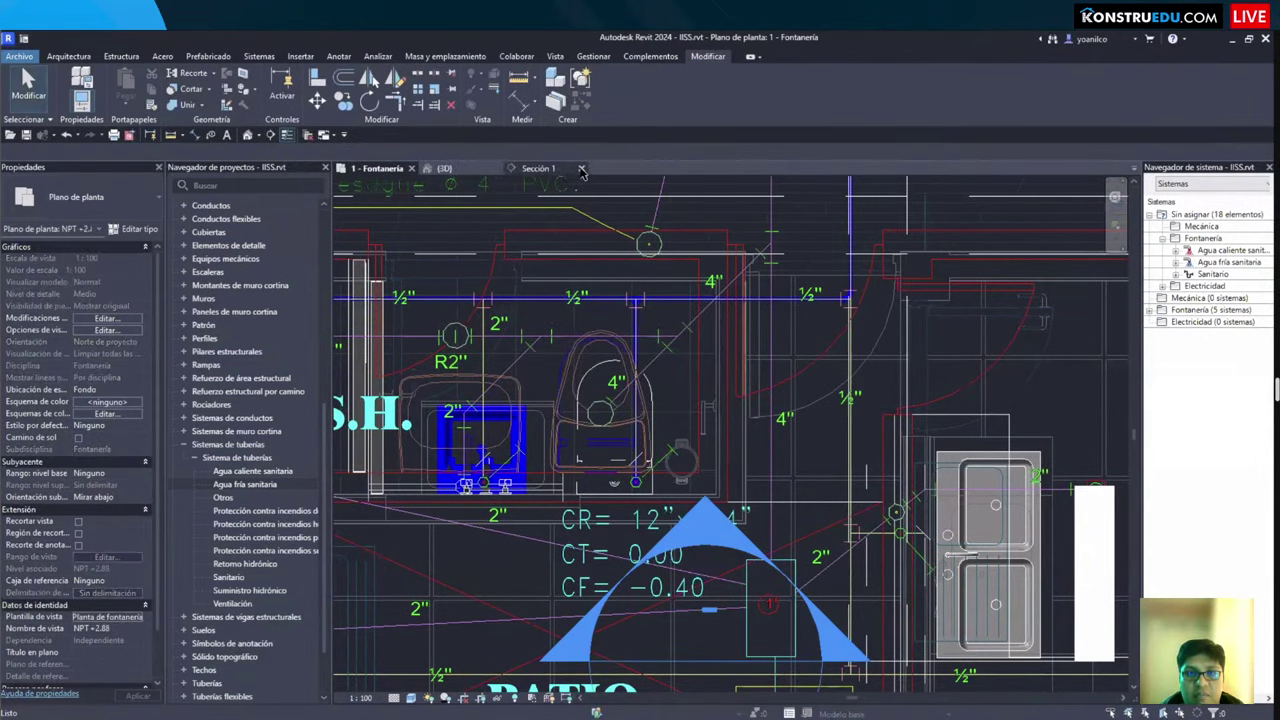
Step: Tile the plumbing plan and 3D views side by side and orbit the 3D bathroom to see the pipes
{"action": "key", "text": "w"}
{"action": "key", "text": "t"}
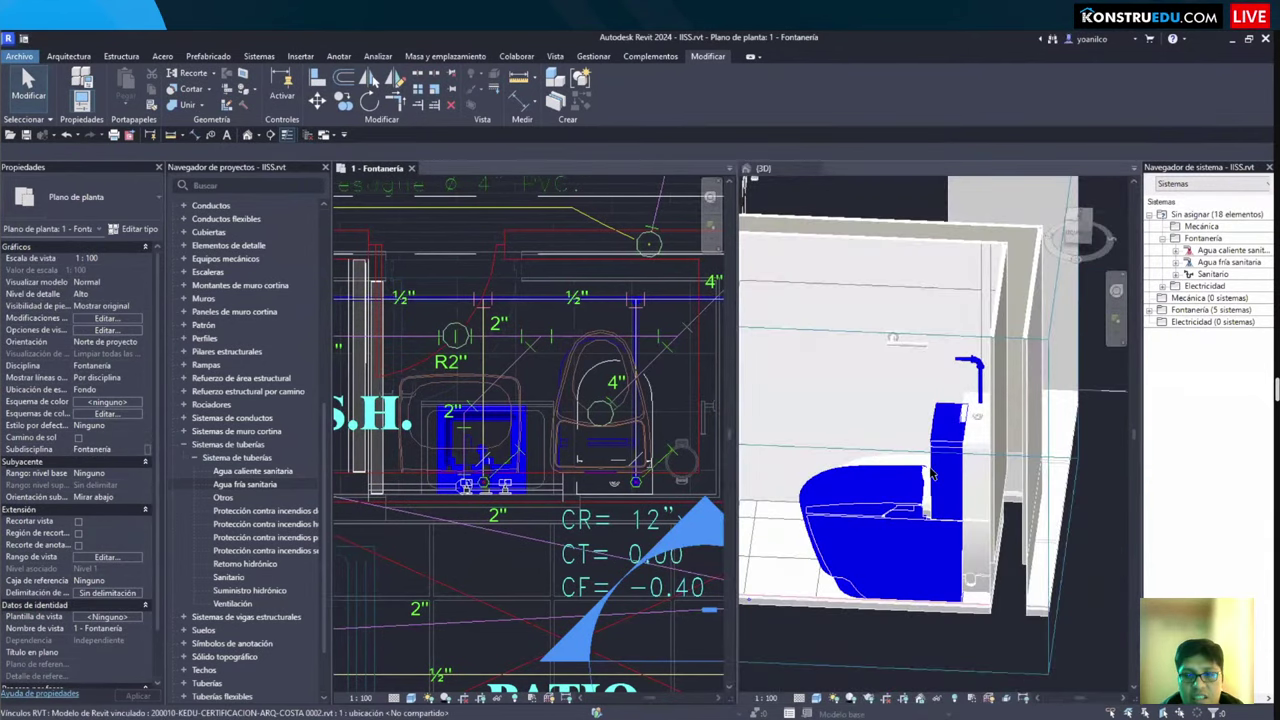
{"action": "scroll", "coordinate": [995, 487], "scroll_direction": "down", "scroll_amount": 3}
{"action": "middle_click_drag", "start_coordinate": [995, 487], "coordinate": [745, 478], "text": "shift"}
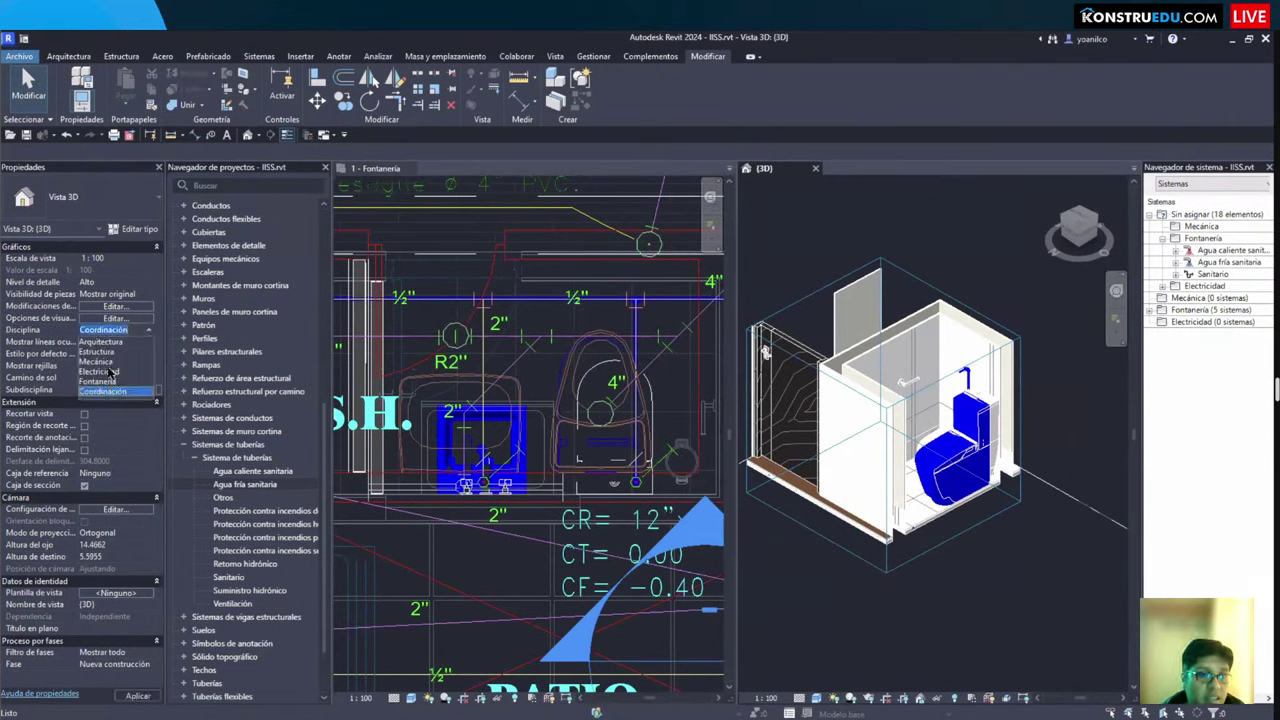
{"action": "middle_click_drag", "start_coordinate": [930, 598], "coordinate": [917, 573], "text": "shift"}
{"action": "scroll", "coordinate": [963, 559], "scroll_direction": "up", "scroll_amount": 2}
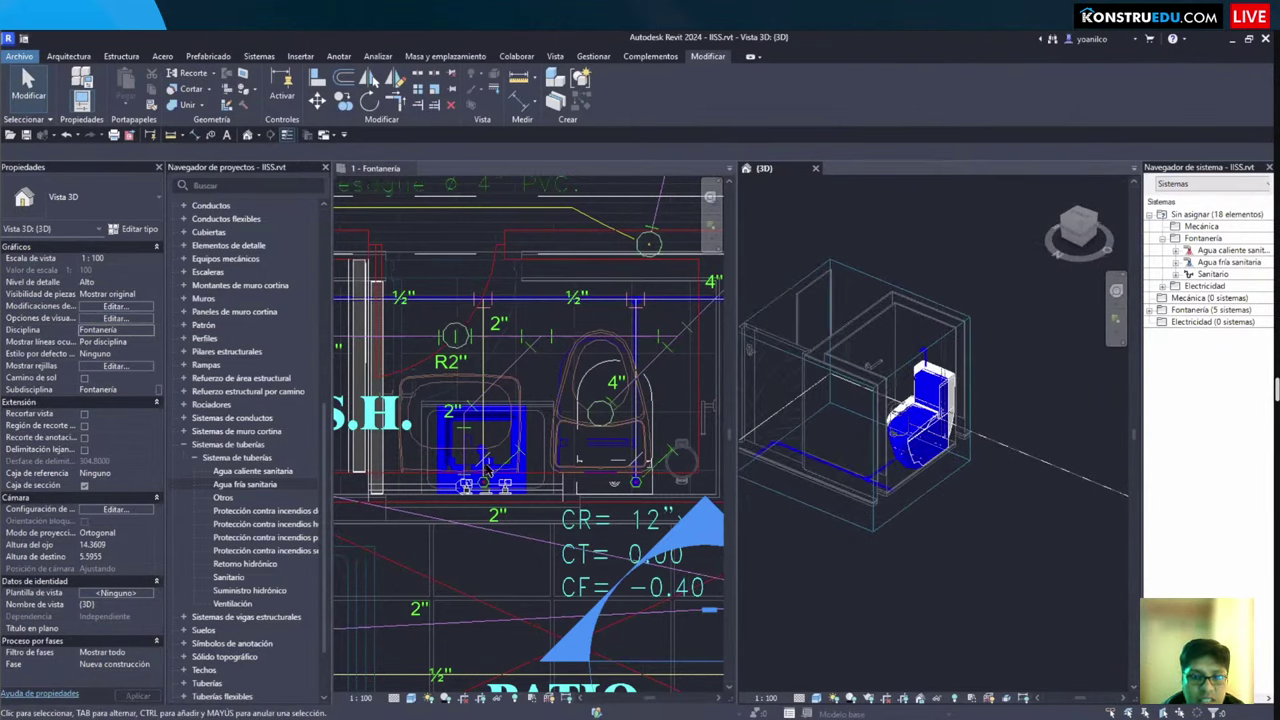
{"action": "left_click", "coordinate": [598, 441]}
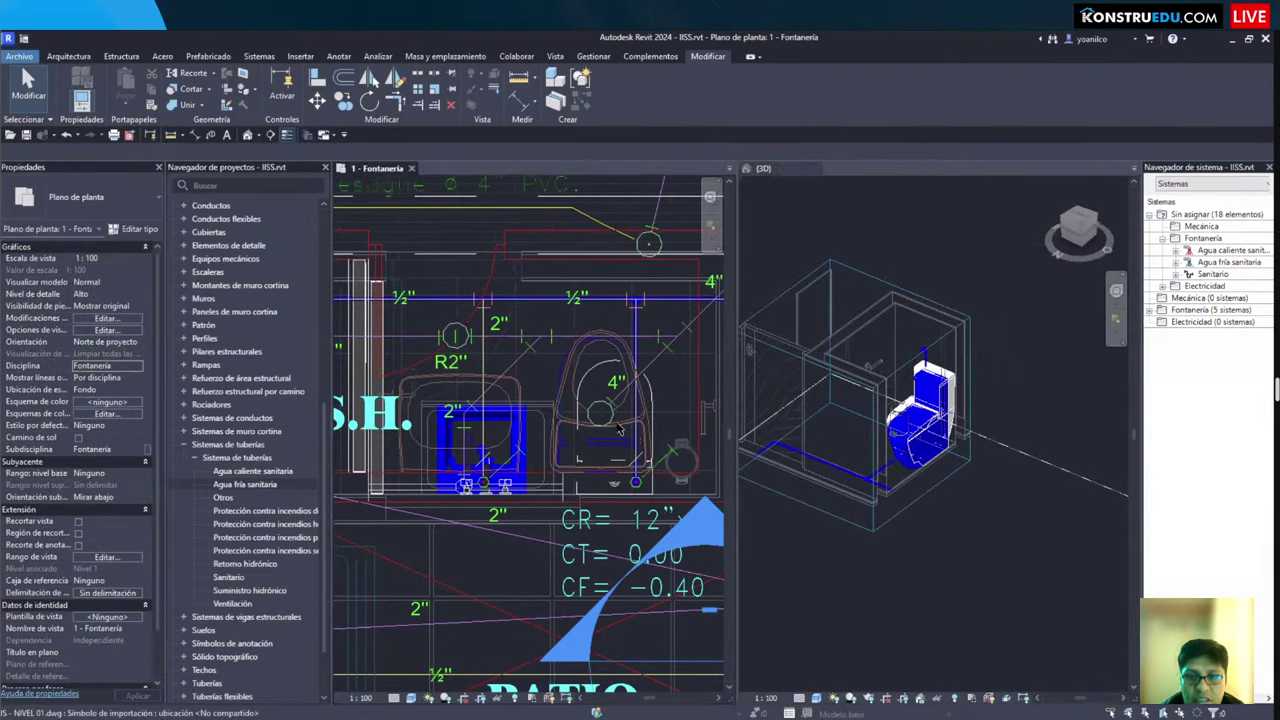
{"action": "scroll", "coordinate": [656, 444], "scroll_direction": "up", "scroll_amount": 1}
{"action": "left_click", "coordinate": [655, 430]}
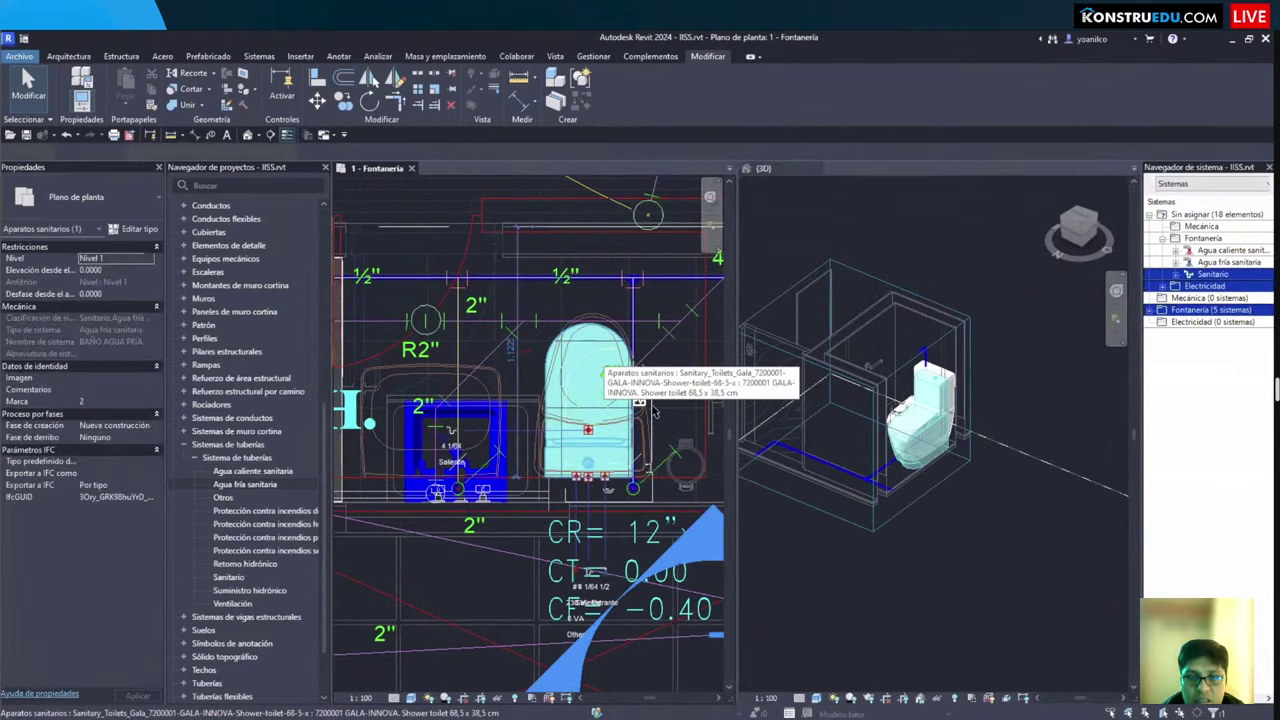
{"action": "key", "text": "Escape"}
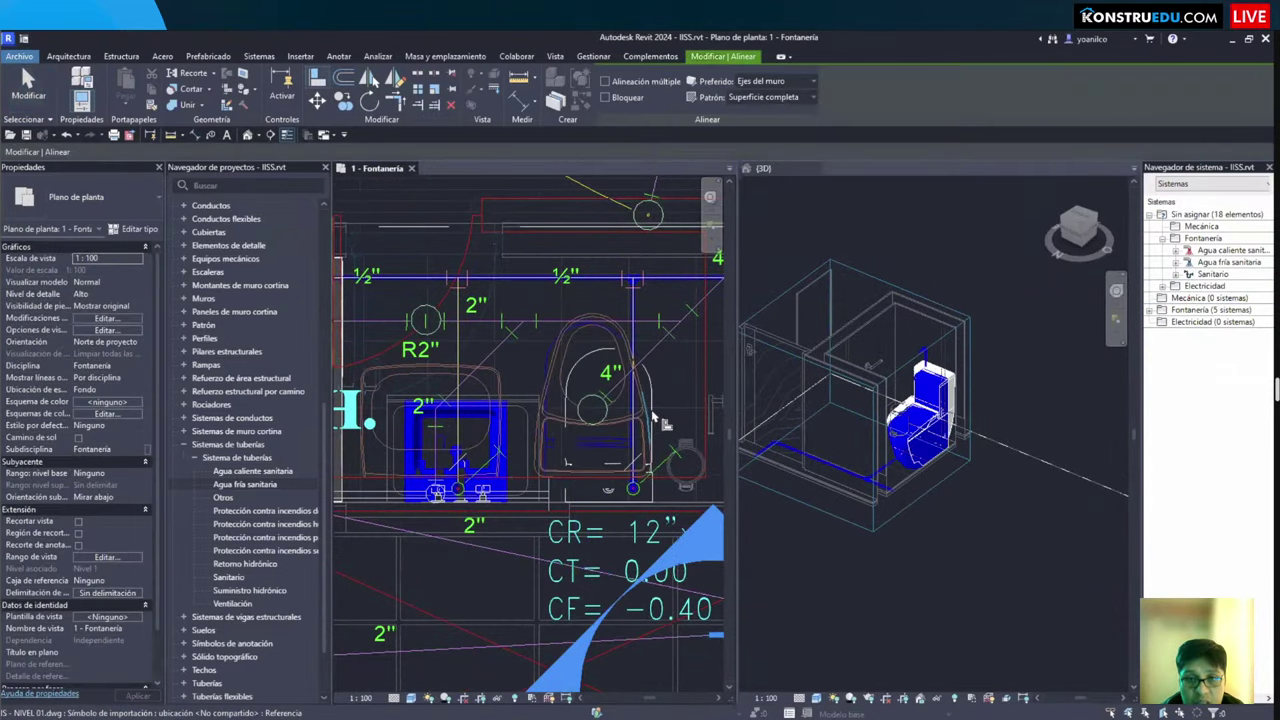
{"action": "scroll", "coordinate": [990, 570], "scroll_direction": "down", "scroll_amount": 2}
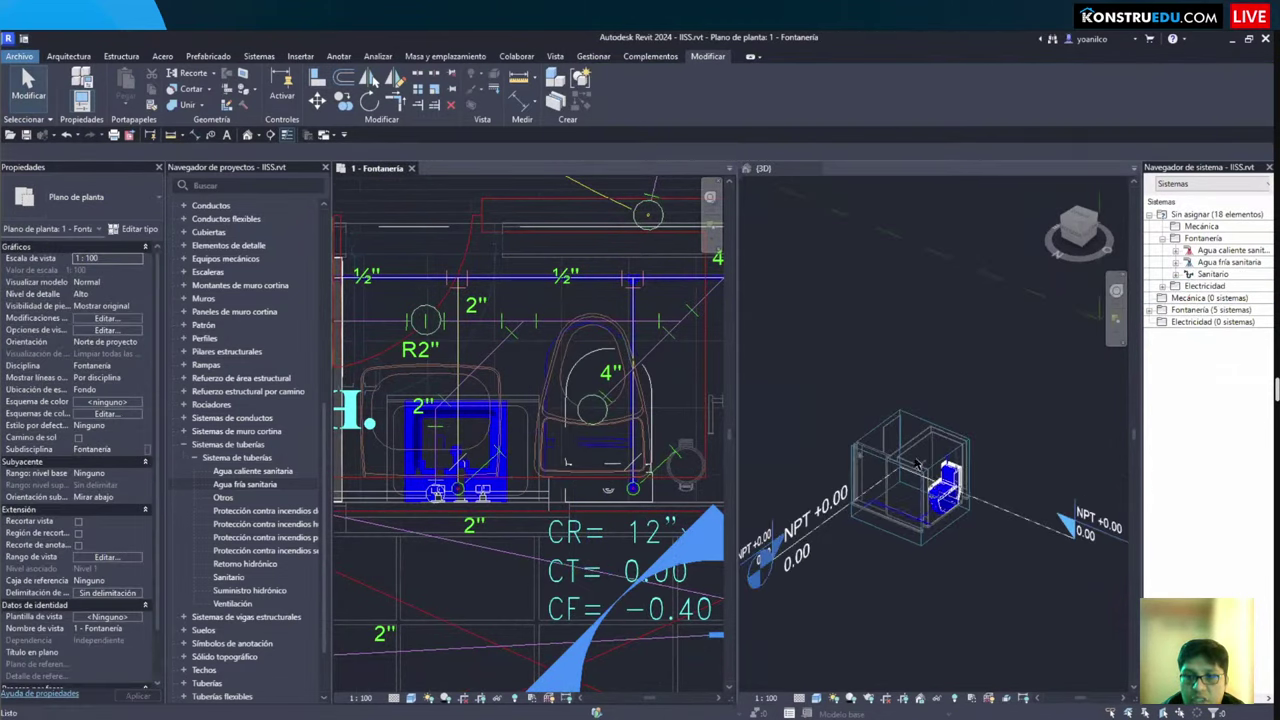
Step: Stretch the 3D section box outward to show surrounding rooms and orbit onto the toilet
{"action": "left_click_drag", "start_coordinate": [935, 430], "coordinate": [1065, 560]}
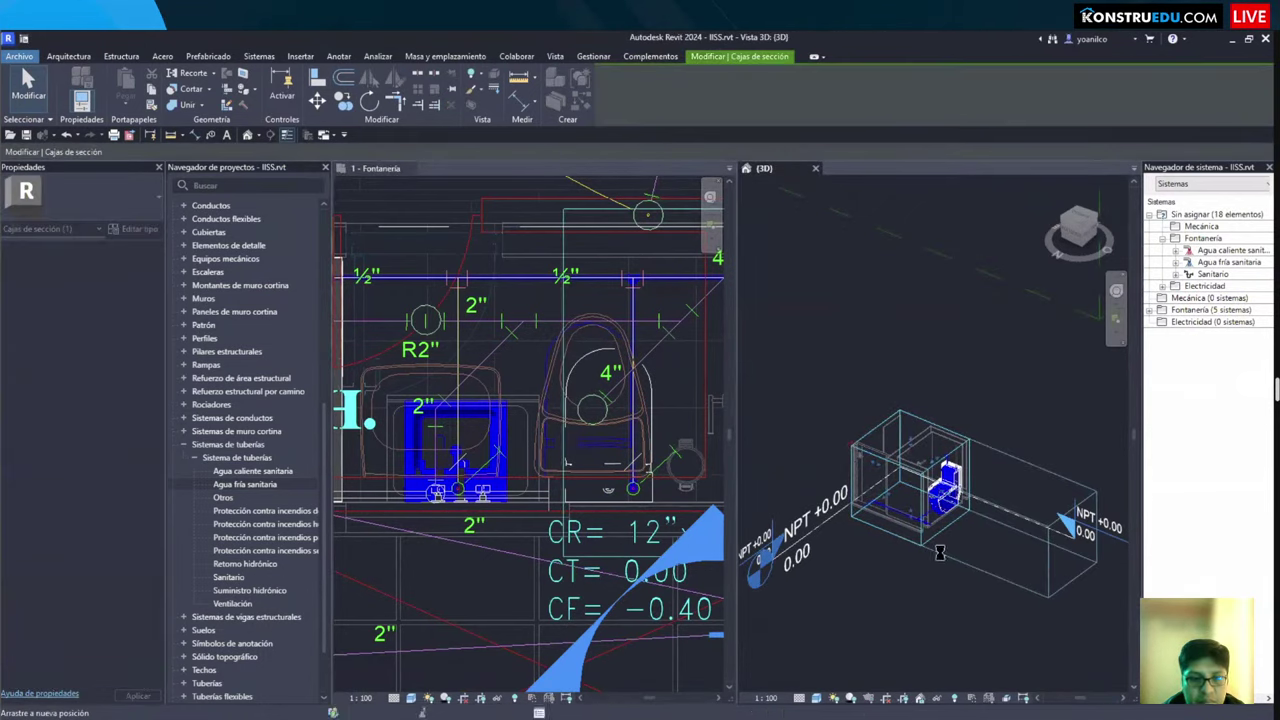
{"action": "middle_click_drag", "start_coordinate": [940, 552], "coordinate": [795, 552], "text": "shift"}
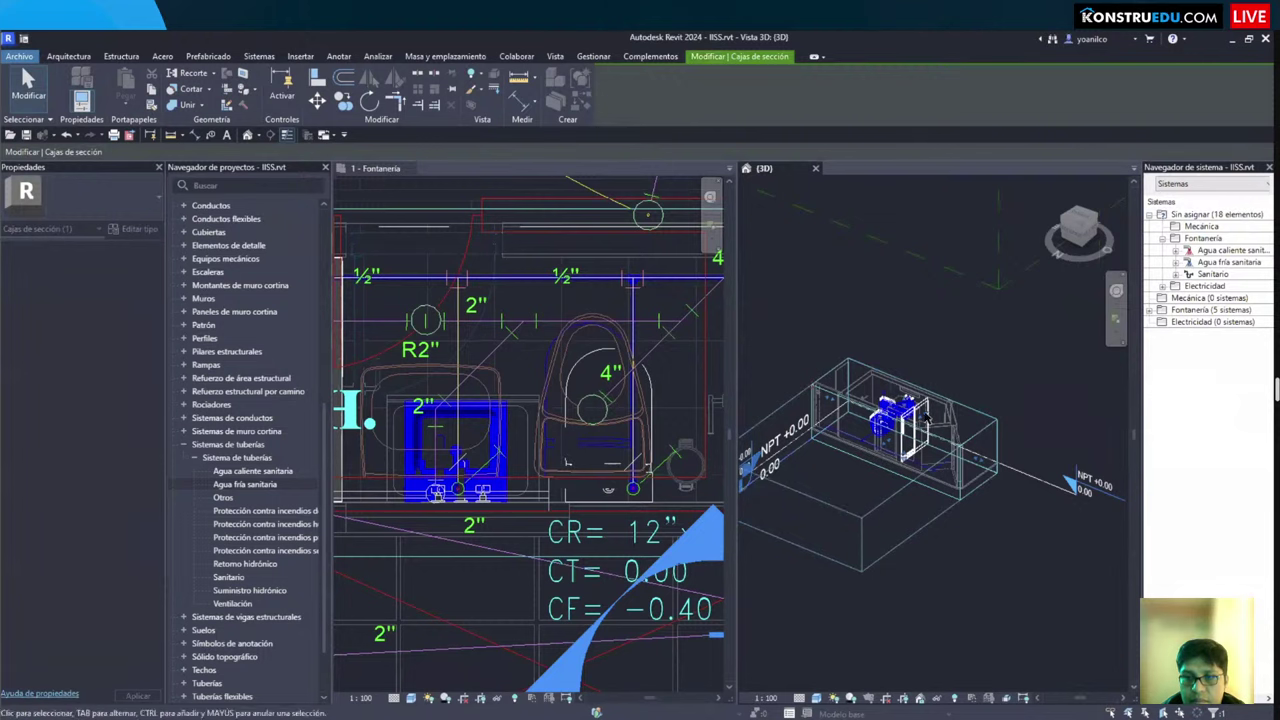
{"action": "left_click_drag", "start_coordinate": [928, 418], "coordinate": [922, 392]}
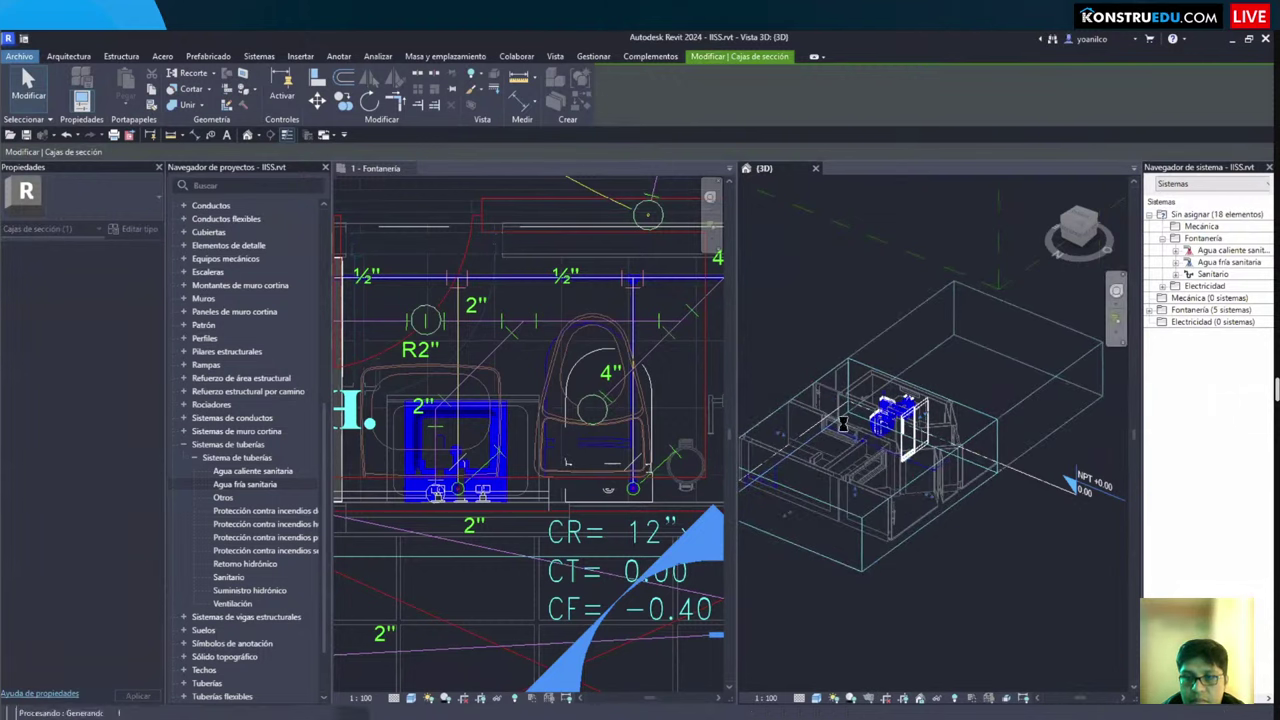
{"action": "scroll", "coordinate": [841, 424], "scroll_direction": "up", "scroll_amount": 5}
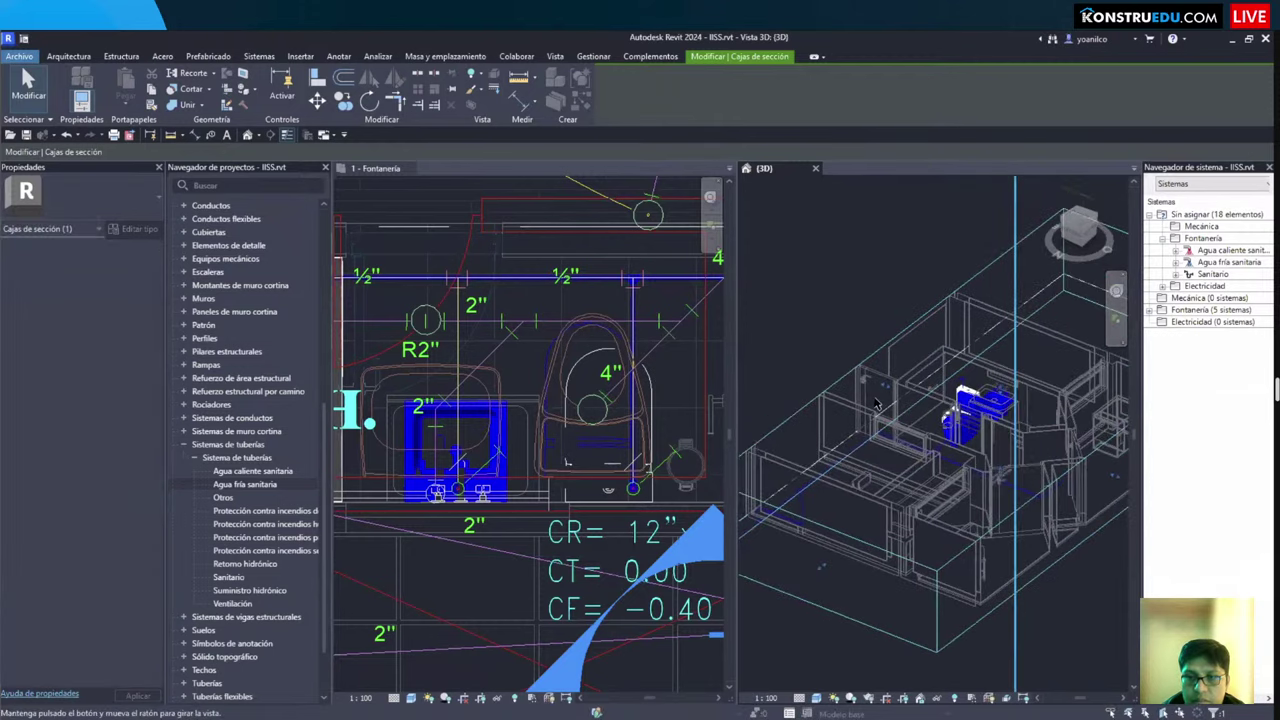
{"action": "left_click_drag", "start_coordinate": [922, 445], "coordinate": [945, 443]}
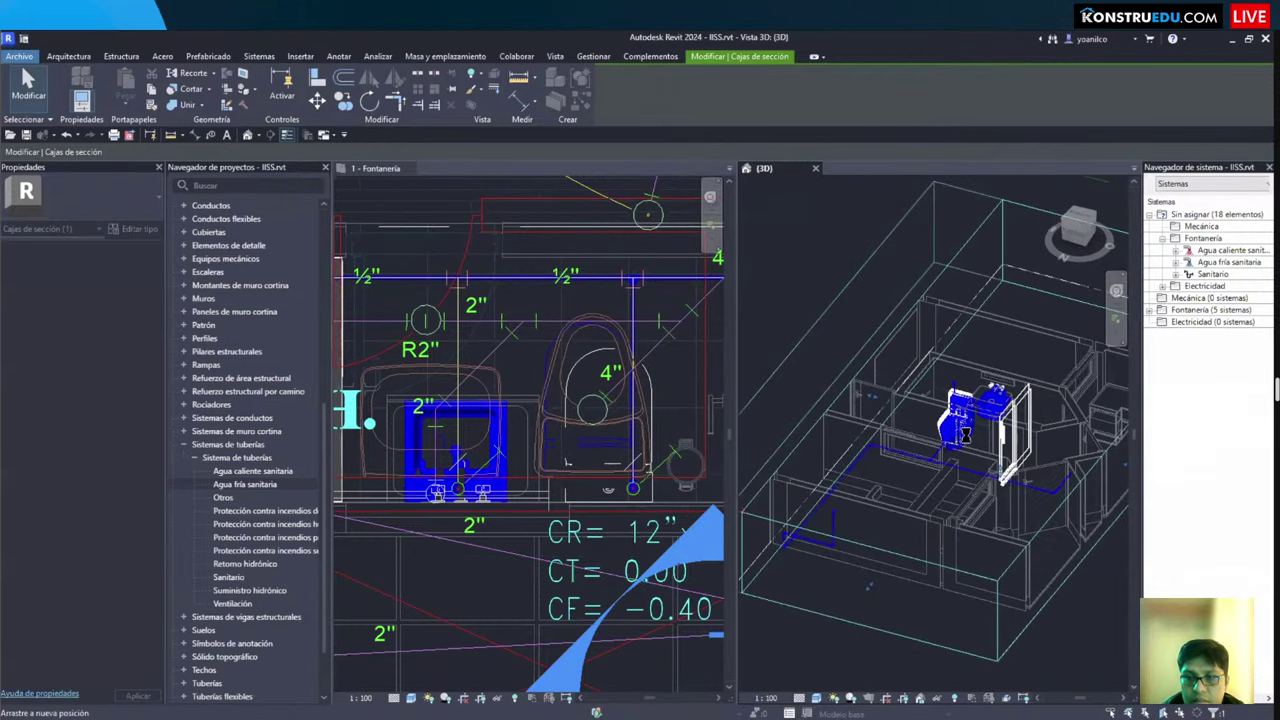
{"action": "scroll", "coordinate": [975, 437], "scroll_direction": "up", "scroll_amount": 5}
{"action": "middle_click_drag", "start_coordinate": [975, 437], "coordinate": [616, 398], "text": "shift"}
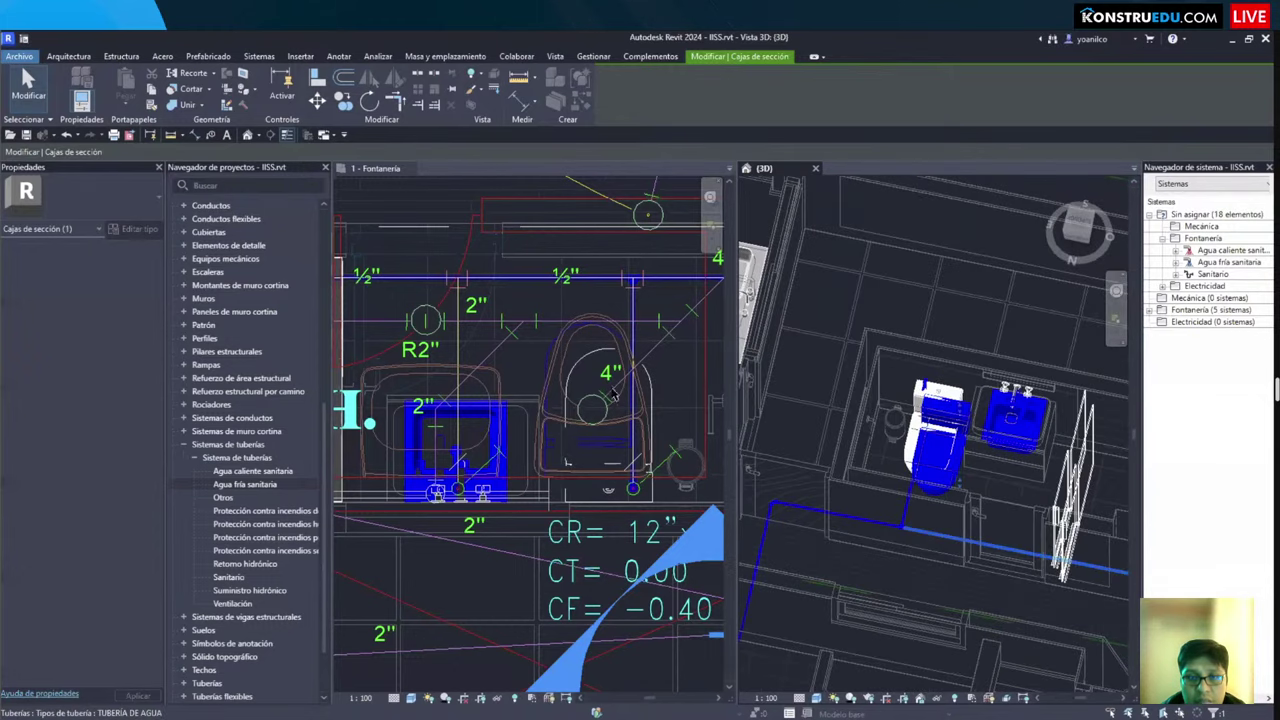
{"action": "key", "text": "Escape"}
{"action": "left_click", "coordinate": [634, 468]}
Step: Move the toilet (MV) in the Fontanería plan against the cold-water pipe end
{"action": "scroll", "coordinate": [655, 476], "scroll_direction": "up", "scroll_amount": 2}
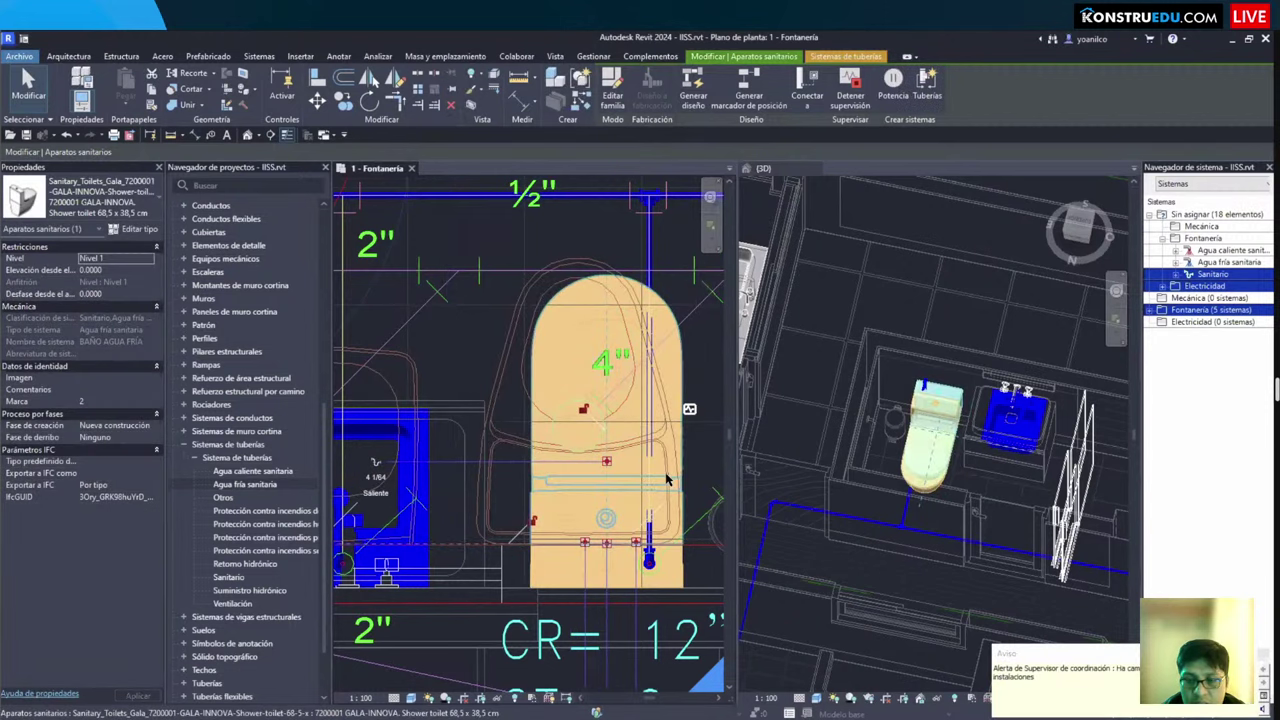
{"action": "key", "text": "Escape"}
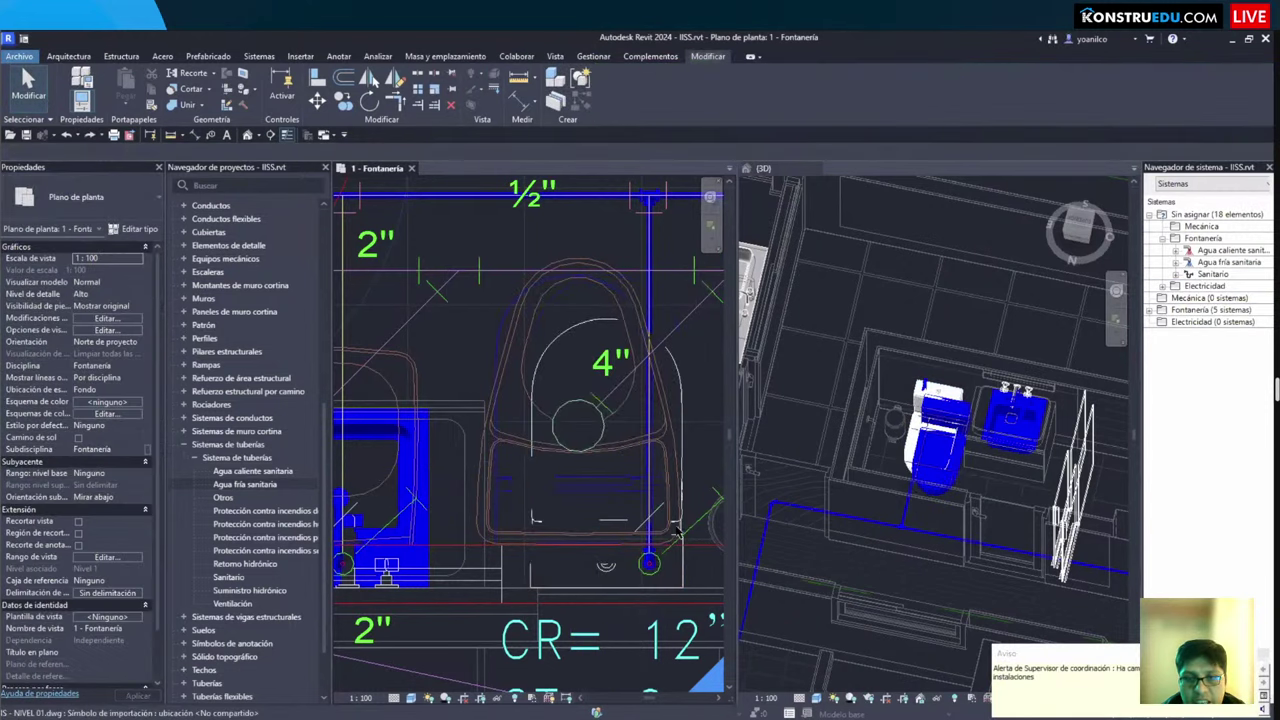
{"action": "middle_click_drag", "start_coordinate": [553, 499], "coordinate": [496, 454]}
{"action": "left_click", "coordinate": [539, 495]}
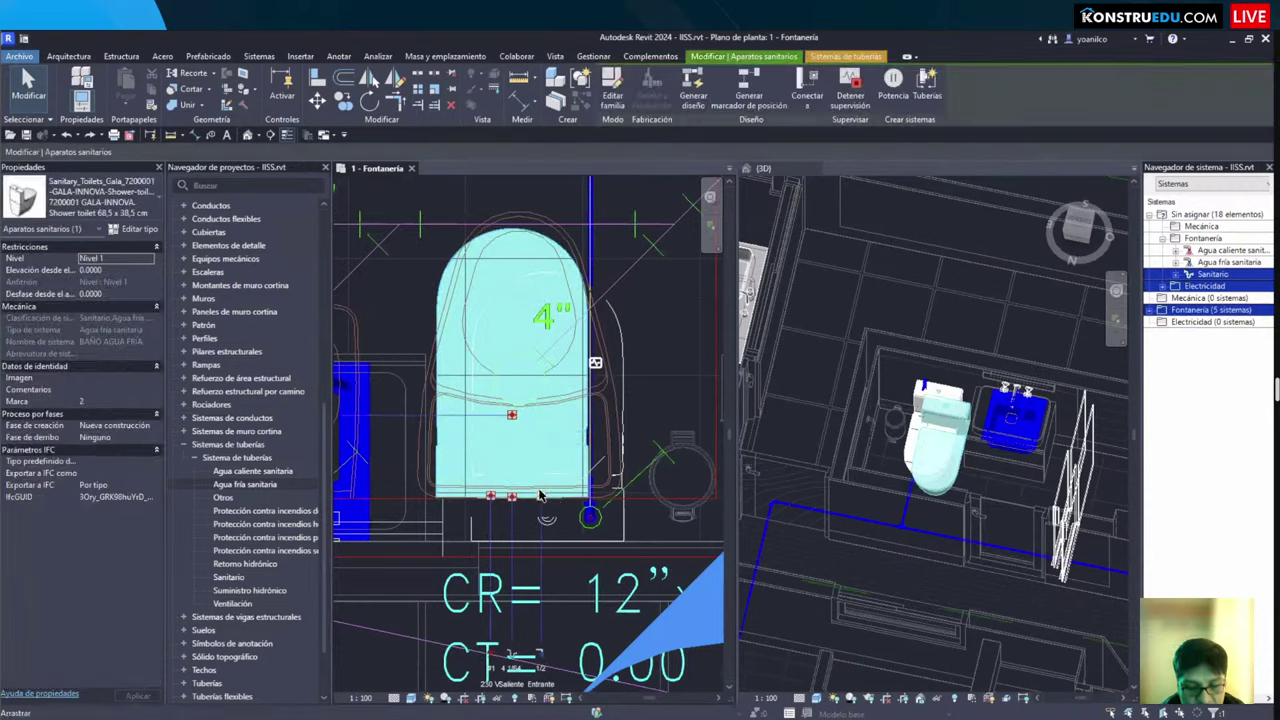
{"action": "key", "text": "m"}
{"action": "key", "text": "v"}
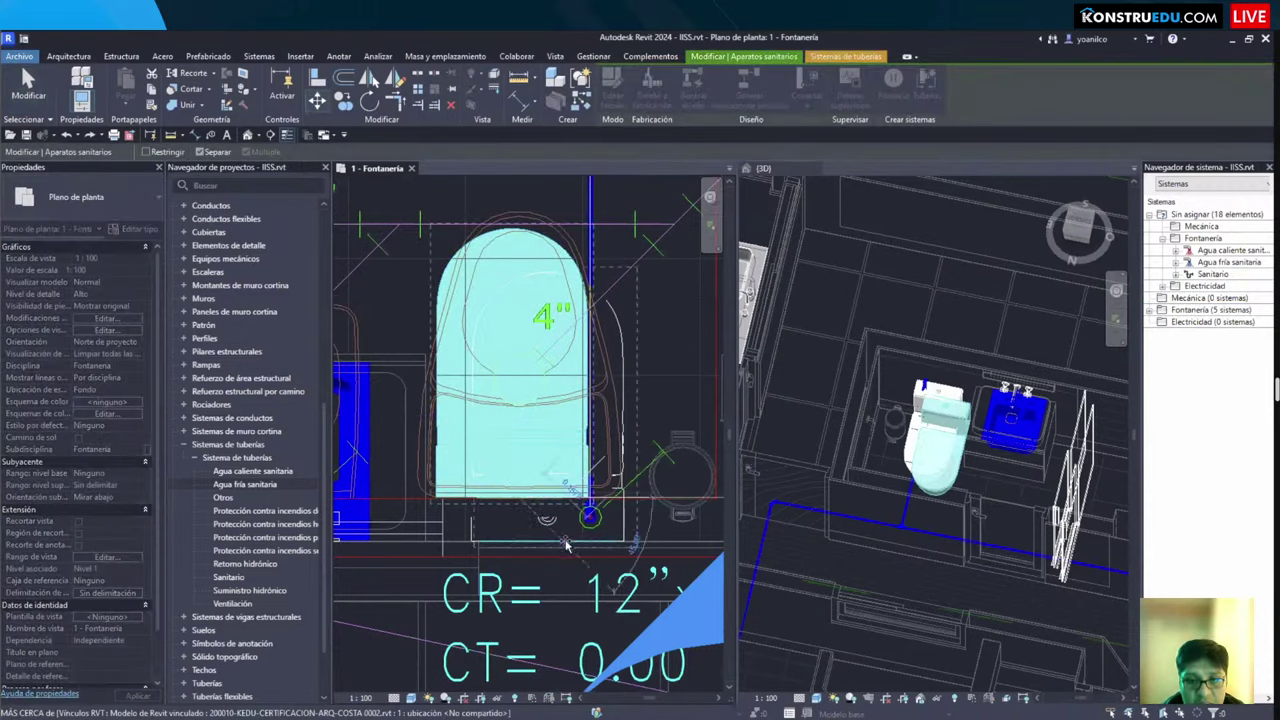
{"action": "scroll", "coordinate": [561, 543], "scroll_direction": "up", "scroll_amount": 3}
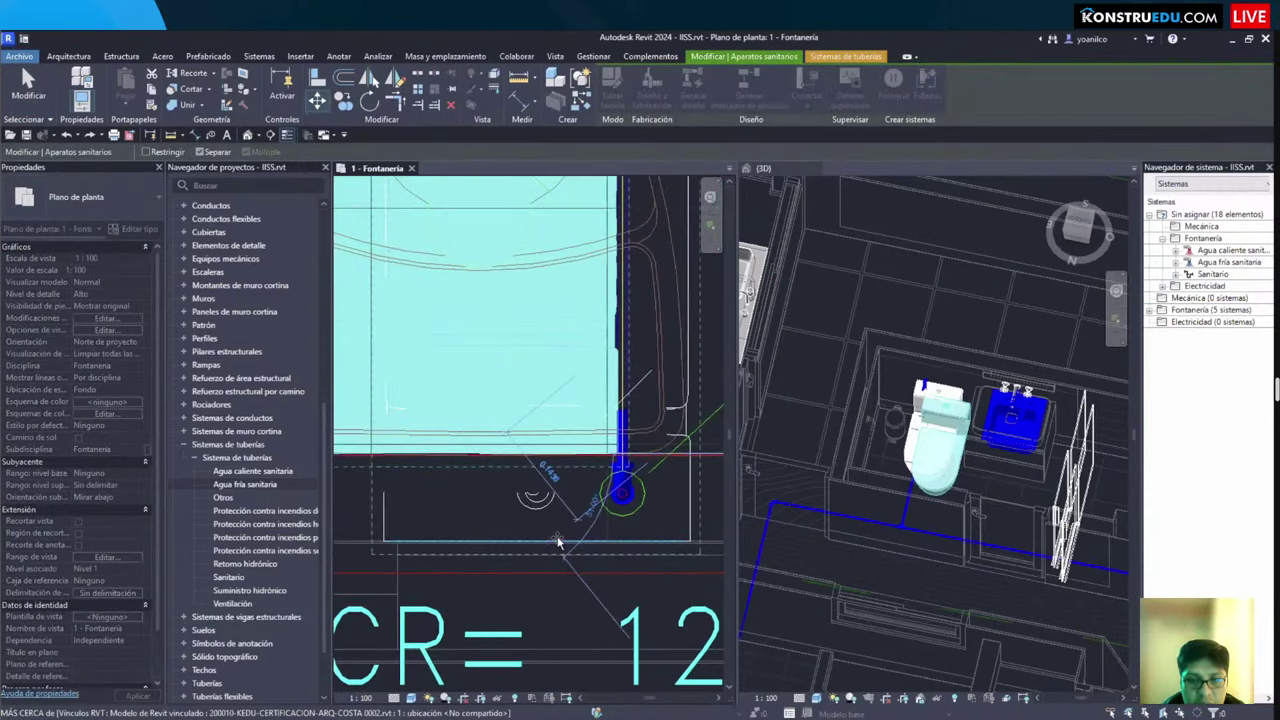
{"action": "left_click", "coordinate": [563, 543]}
{"action": "scroll", "coordinate": [524, 430], "scroll_direction": "down", "scroll_amount": 3}
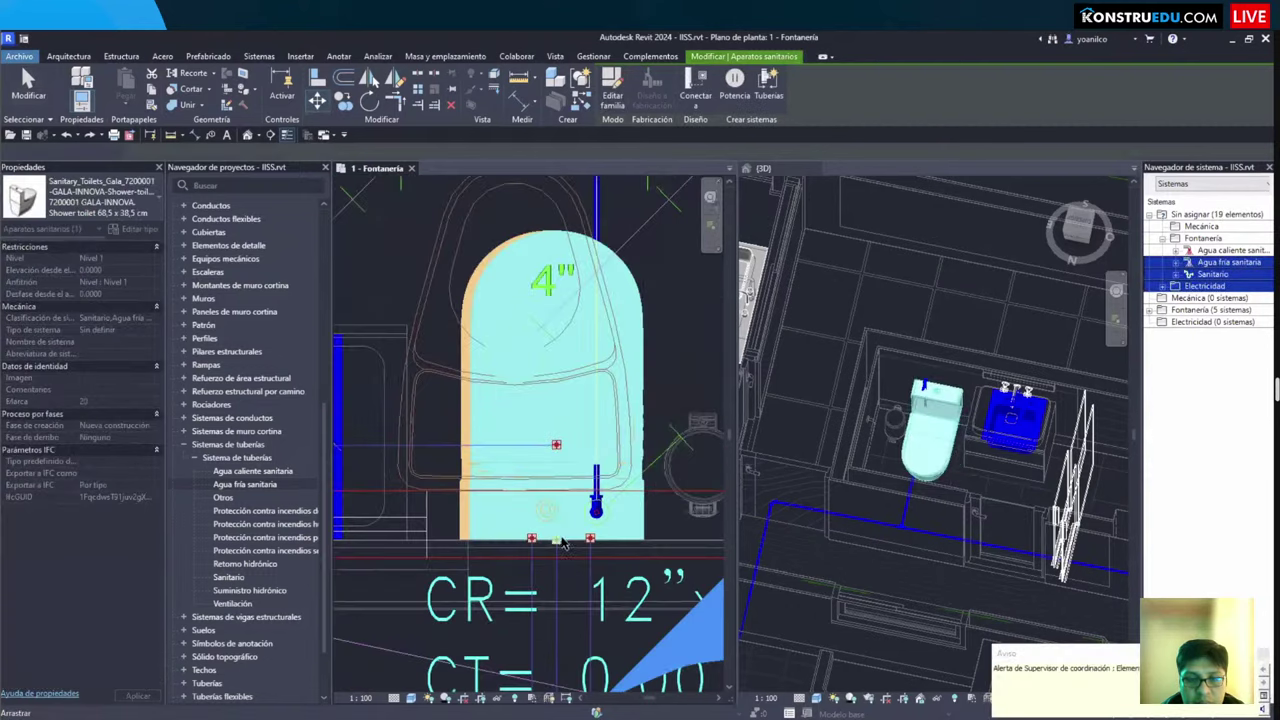
{"action": "key", "text": "Escape"}
Step: Reselect the moved toilet and orbit the 3D view around it
{"action": "left_click", "coordinate": [518, 430]}
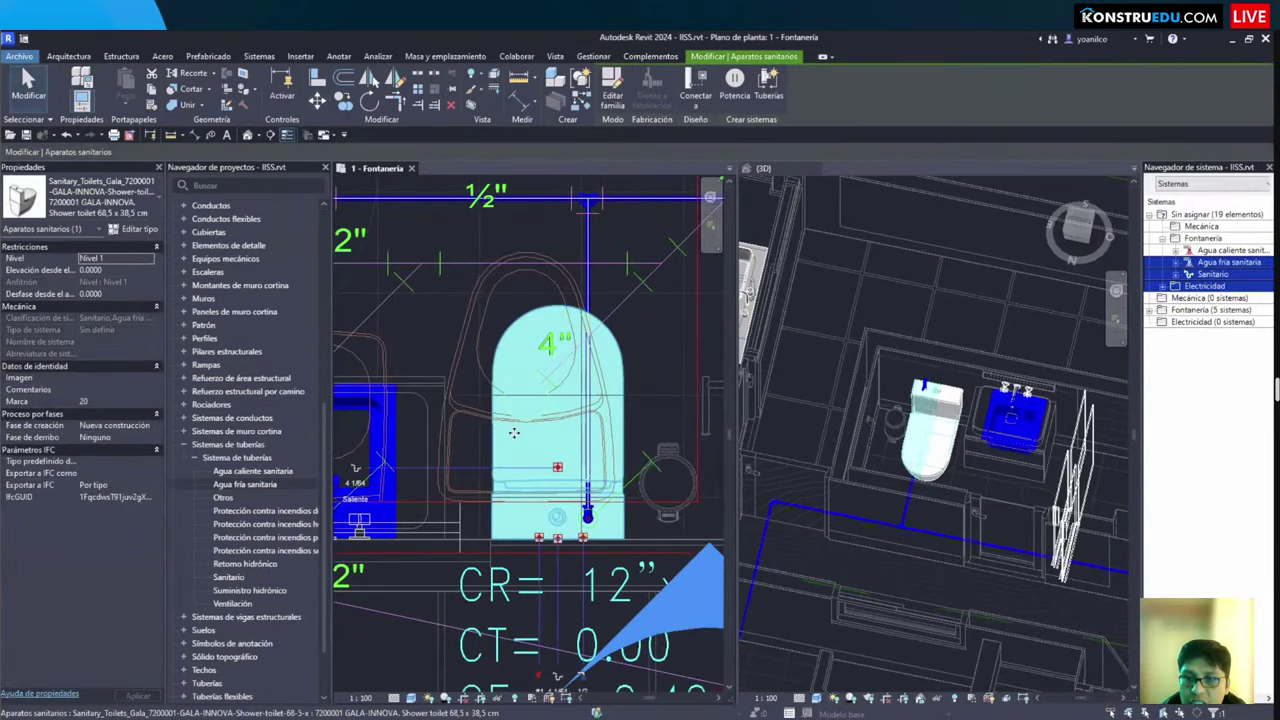
{"action": "scroll", "coordinate": [549, 477], "scroll_direction": "up", "scroll_amount": 1}
{"action": "scroll", "coordinate": [549, 477], "scroll_direction": "up", "scroll_amount": 1}
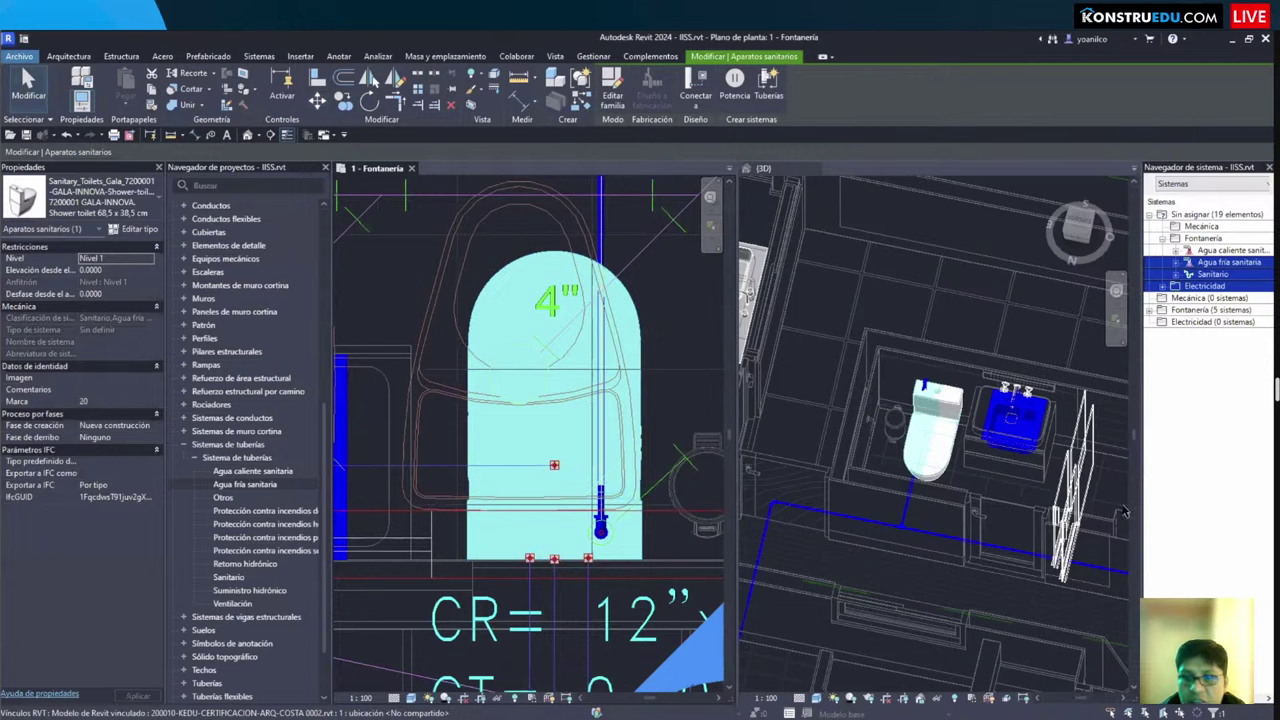
{"action": "left_click", "coordinate": [963, 471]}
{"action": "middle_click_drag", "start_coordinate": [963, 471], "coordinate": [941, 503], "text": "shift"}
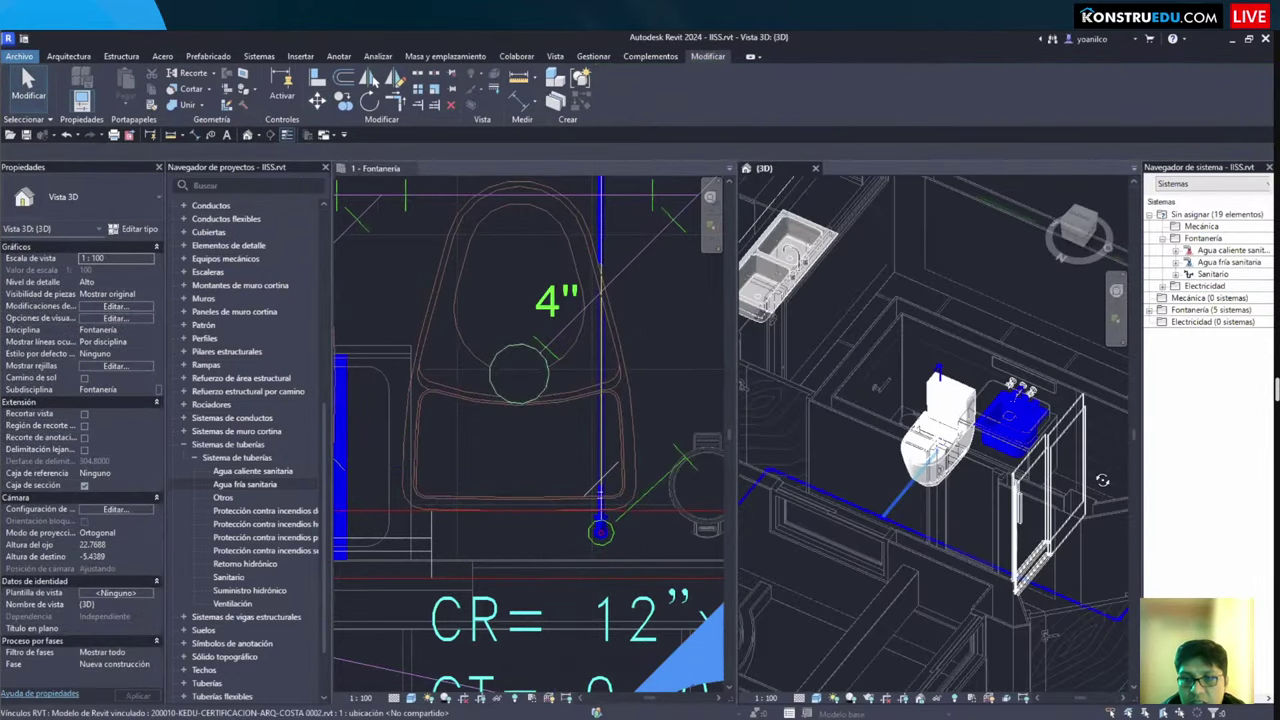
Step: Orbit and zoom the 3D view to inspect the toilet's side
{"action": "scroll", "coordinate": [1102, 480], "scroll_direction": "up", "scroll_amount": 5}
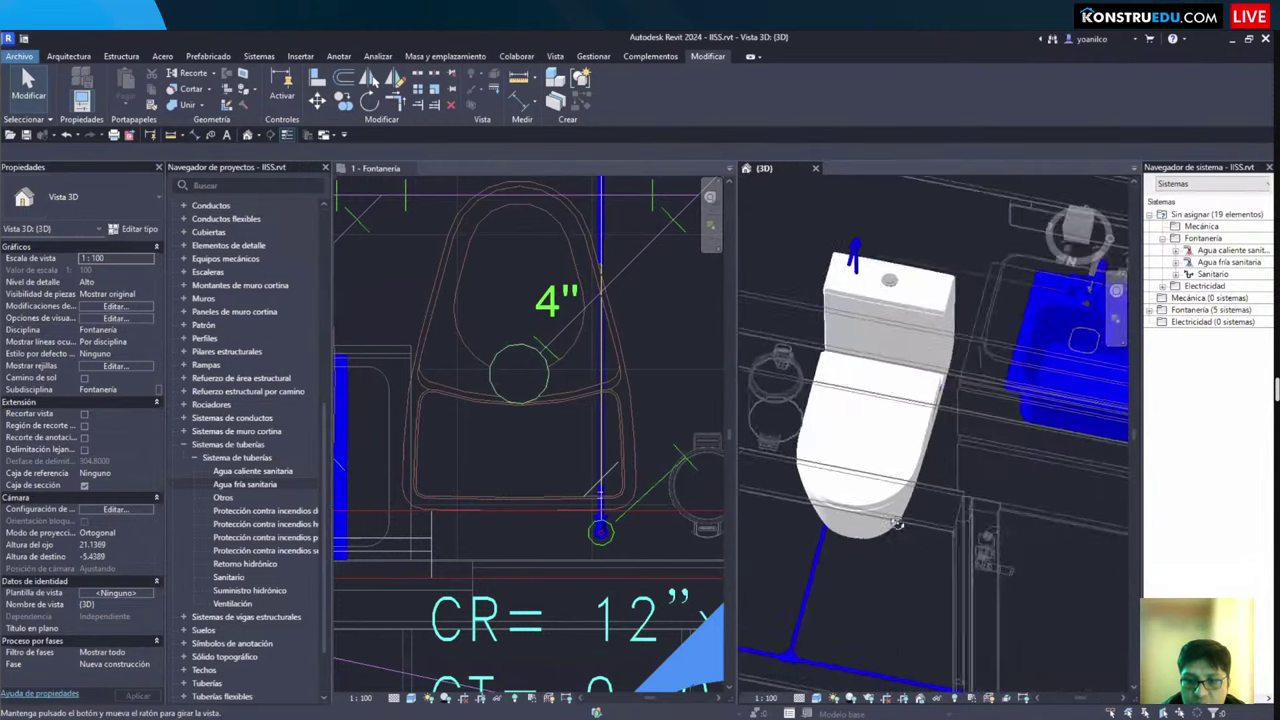
{"action": "middle_click_drag", "start_coordinate": [897, 523], "coordinate": [900, 480], "text": "shift"}
{"action": "left_click", "coordinate": [930, 500]}
{"action": "left_click", "coordinate": [1035, 524]}
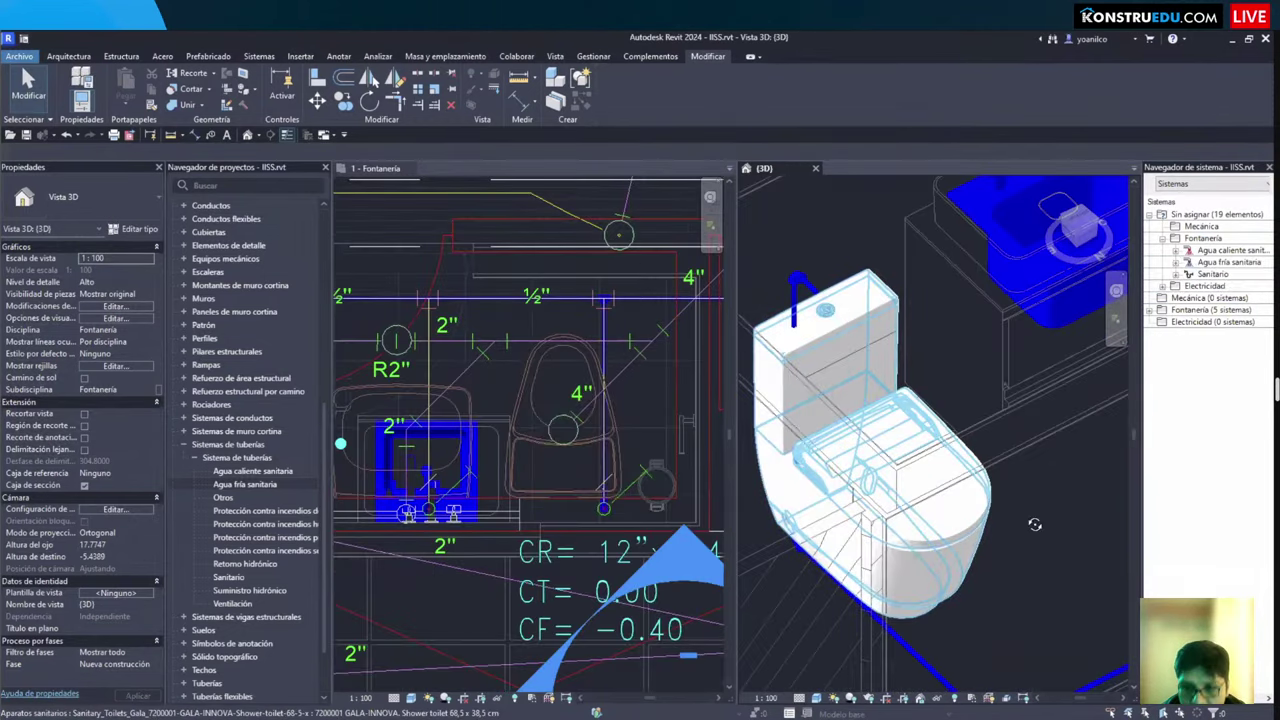
{"action": "middle_click_drag", "start_coordinate": [903, 572], "coordinate": [815, 578], "text": "shift"}
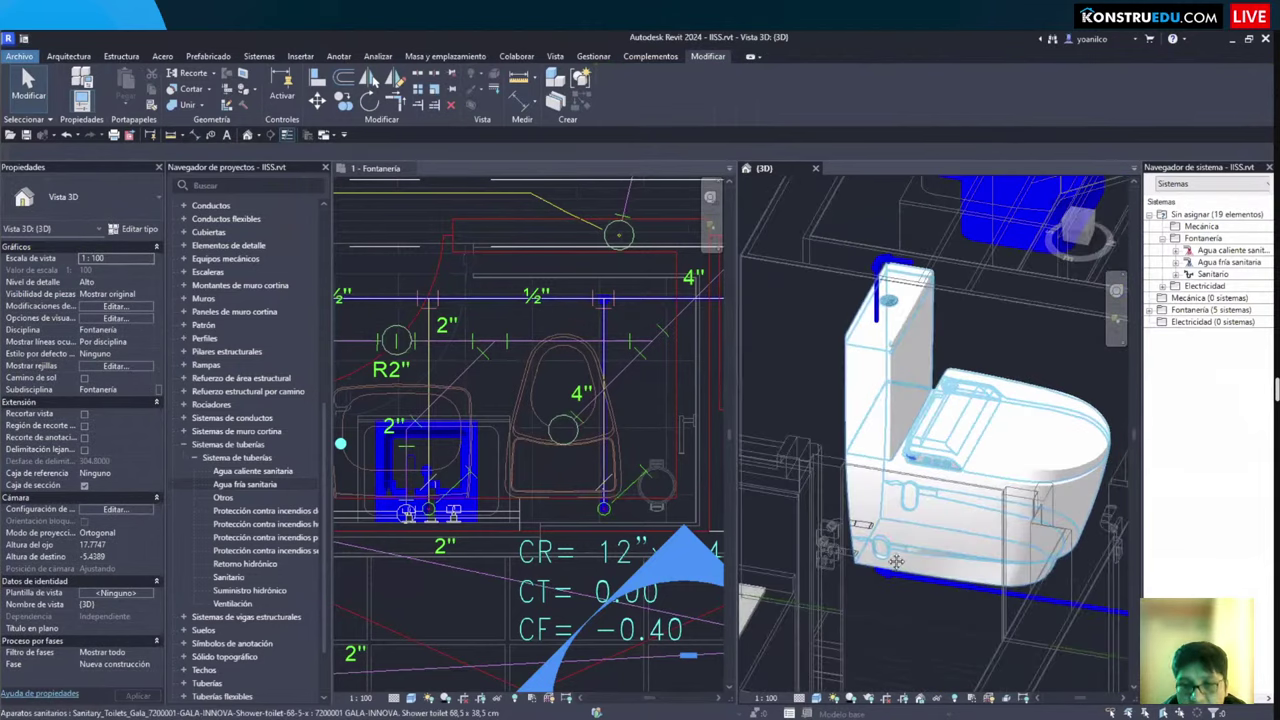
{"action": "middle_click_drag", "start_coordinate": [897, 562], "coordinate": [596, 504], "text": "shift"}
Step: Nudge the toilet three steps upward in the plan so it meets the cold-water supply
{"action": "left_click", "coordinate": [597, 507]}
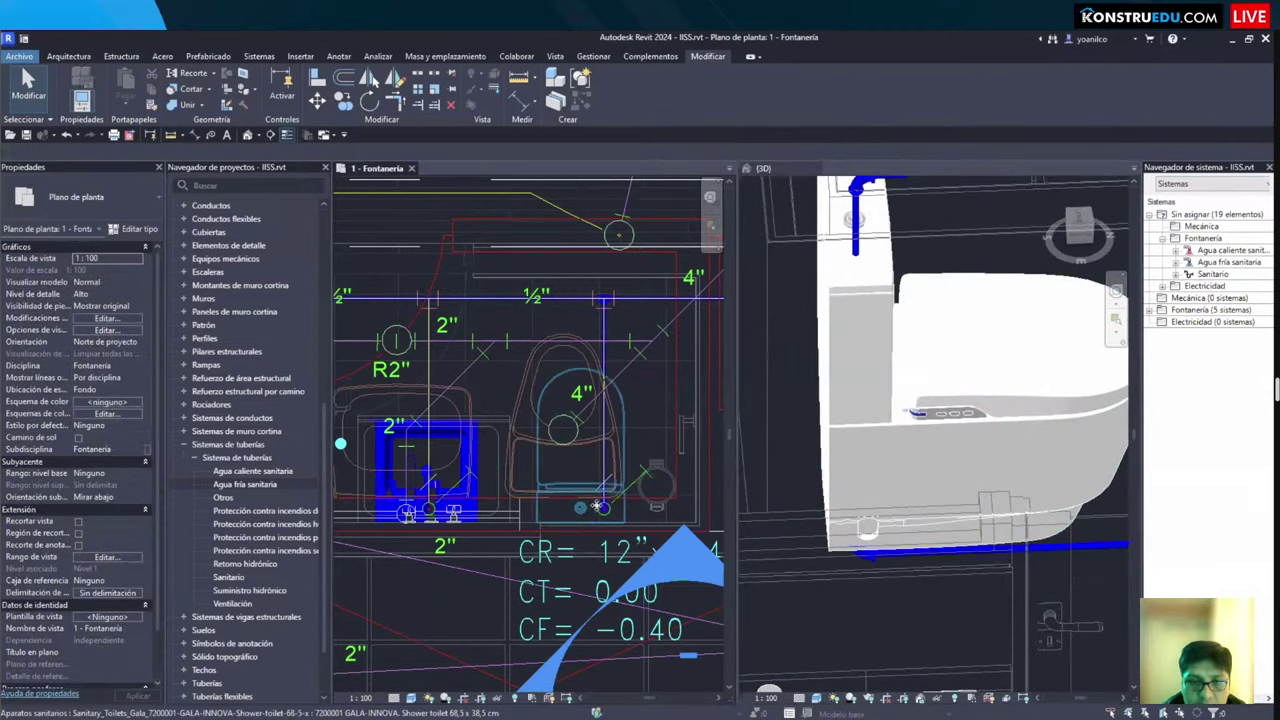
{"action": "left_click", "coordinate": [597, 507]}
{"action": "scroll", "coordinate": [597, 507], "scroll_direction": "up", "scroll_amount": 3}
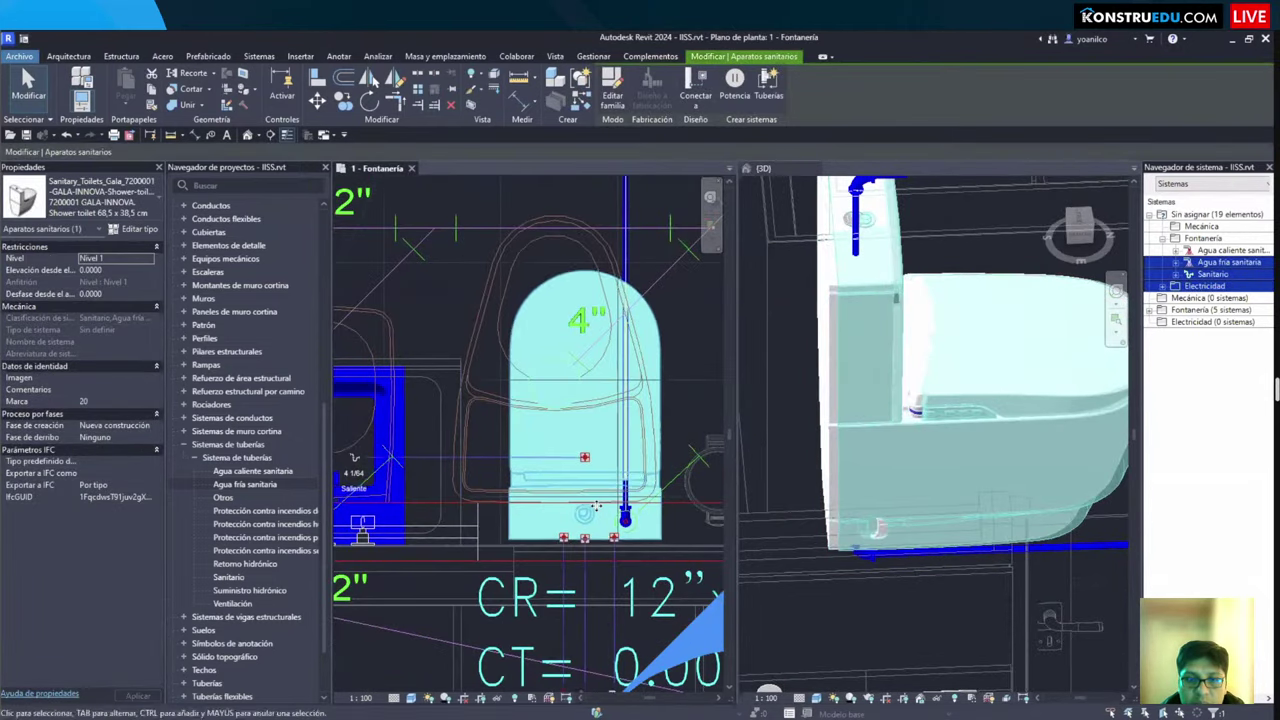
{"action": "key", "text": "Up"}
{"action": "key", "text": "Up"}
{"action": "key", "text": "Up"}
{"action": "key", "text": "Up"}
{"action": "key", "text": "Up"}
{"action": "key", "text": "Up"}
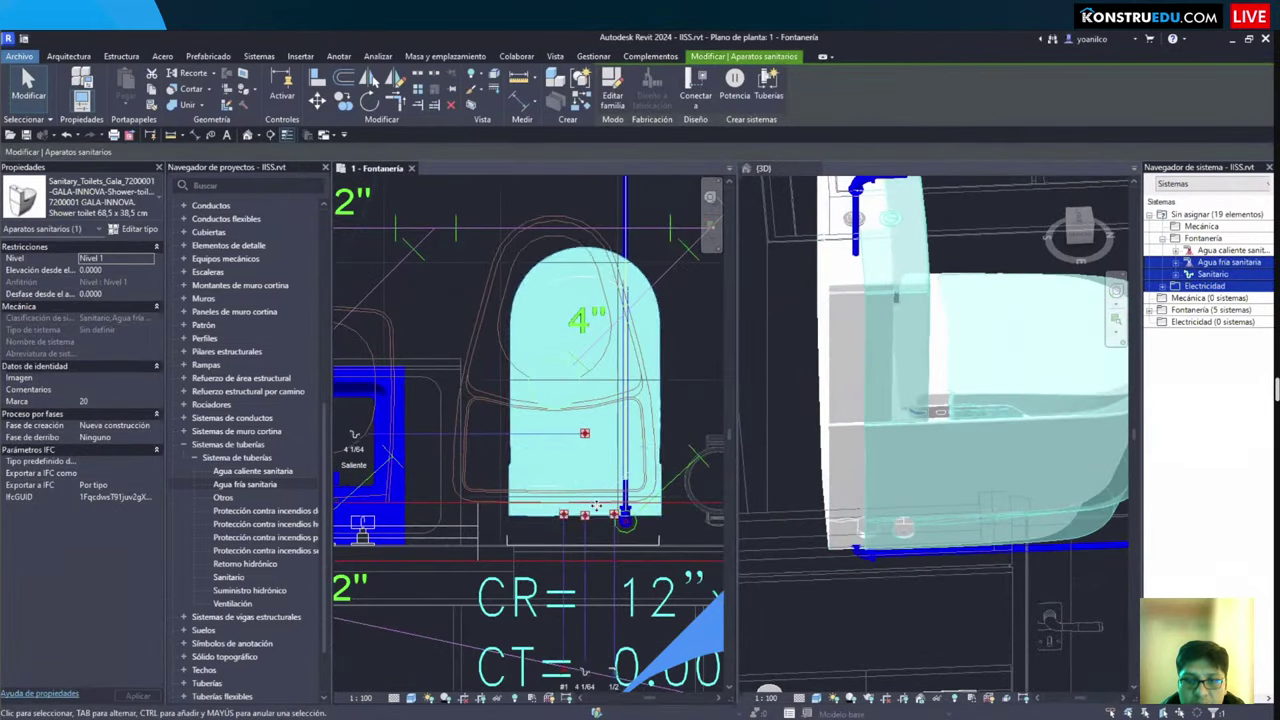
{"action": "key", "text": "Up"}
{"action": "key", "text": "Up"}
{"action": "key", "text": "Up"}
{"action": "key", "text": "Up"}
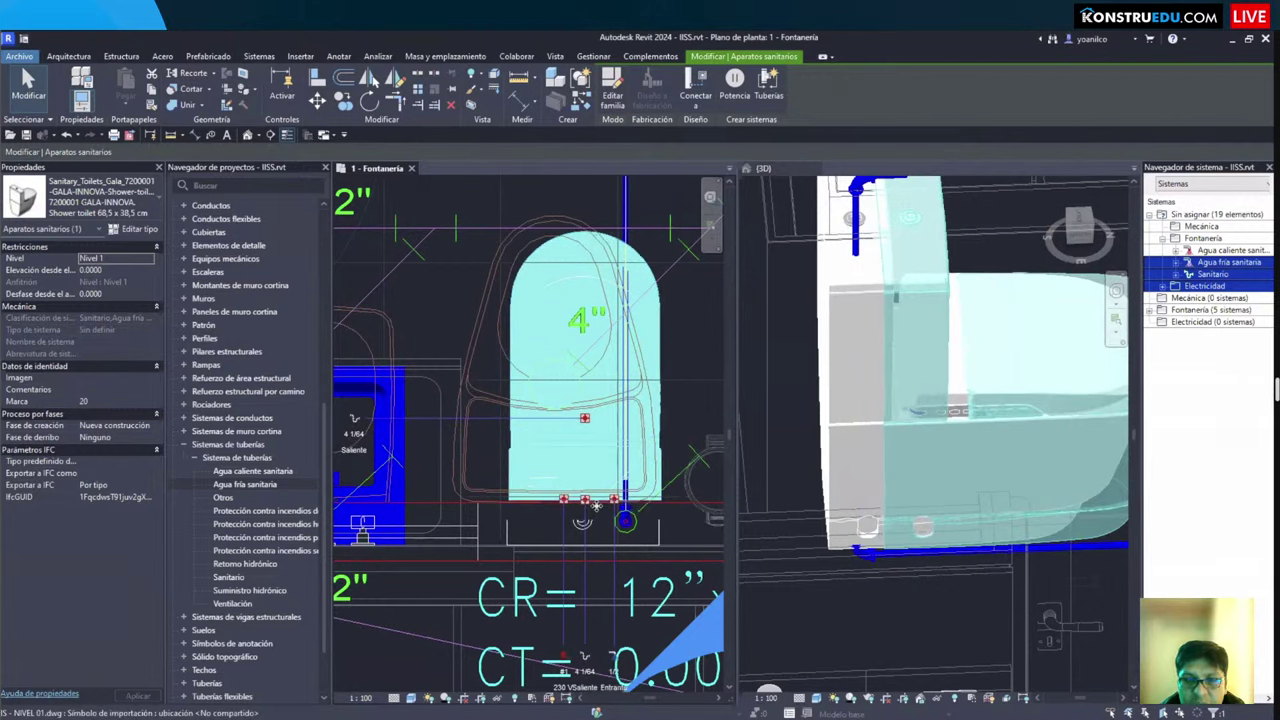
{"action": "key", "text": "Up"}
{"action": "scroll", "coordinate": [594, 514], "scroll_direction": "down", "scroll_amount": 2}
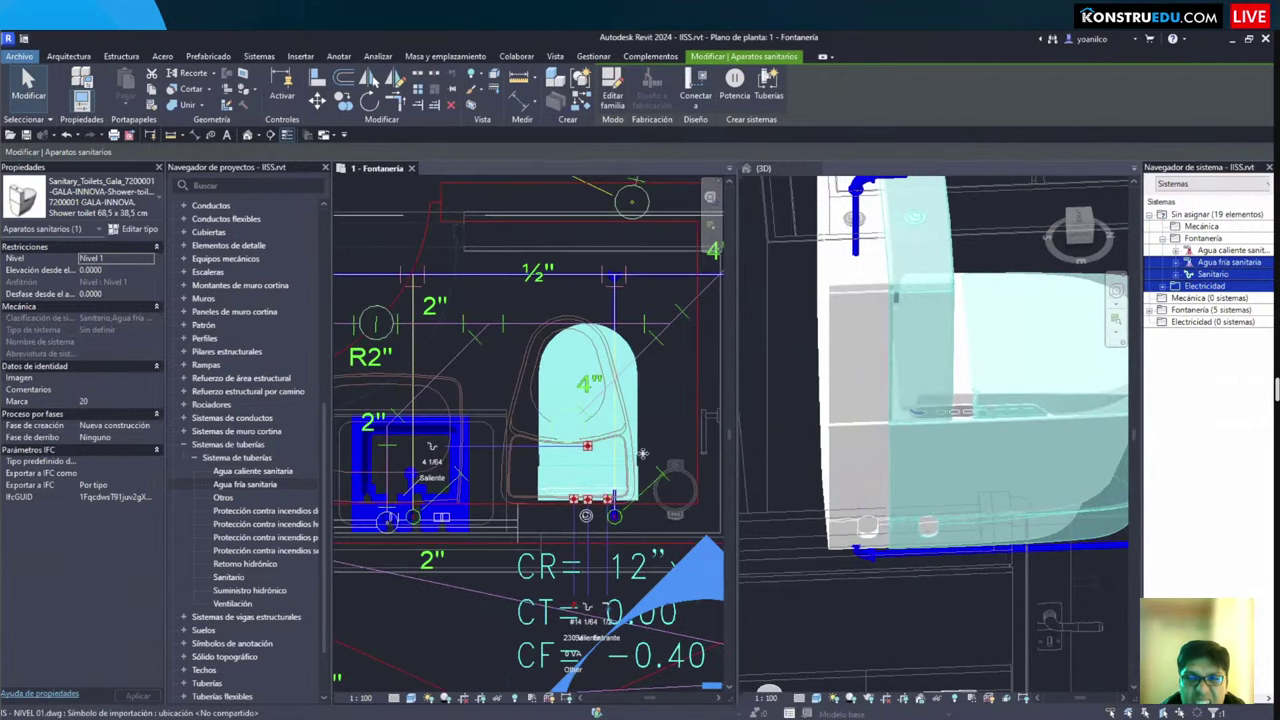
{"action": "scroll", "coordinate": [632, 447], "scroll_direction": "down", "scroll_amount": 2}
{"action": "key", "text": "Escape"}
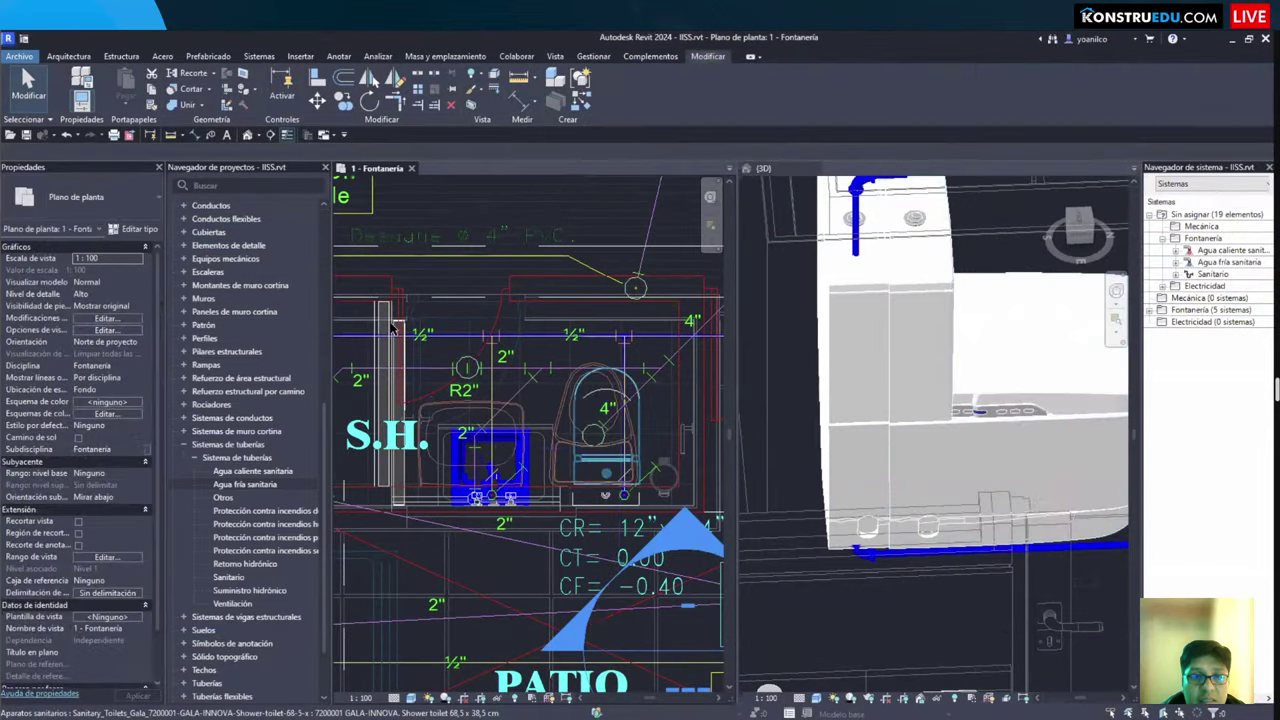
{"action": "scroll", "coordinate": [433, 388], "scroll_direction": "up", "scroll_amount": 4}
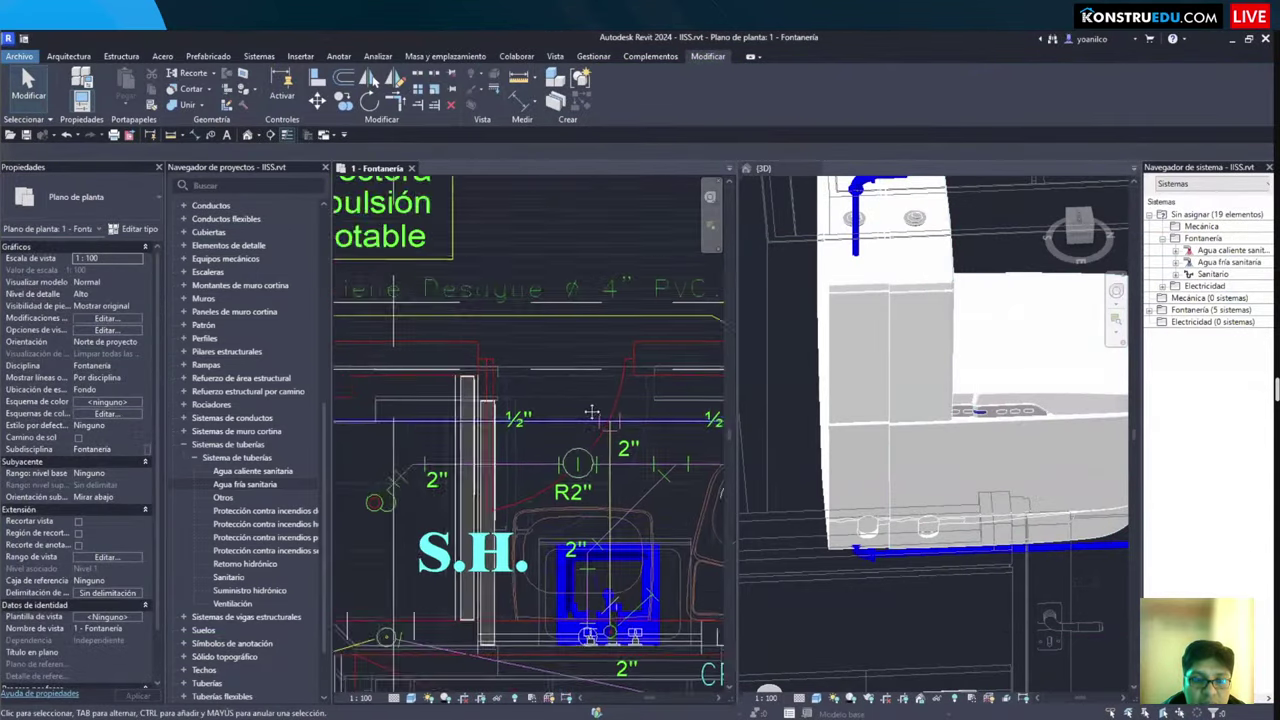
{"action": "middle_click_drag", "start_coordinate": [392, 336], "coordinate": [542, 347]}
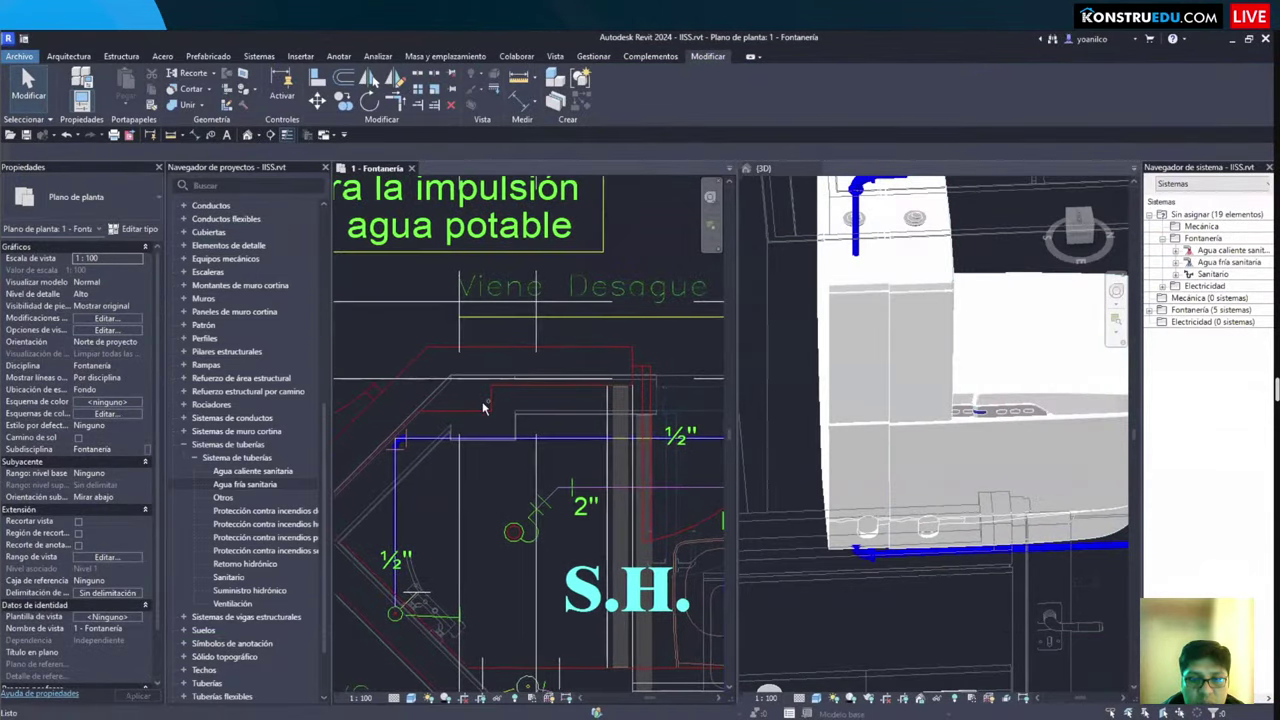
{"action": "scroll", "coordinate": [521, 456], "scroll_direction": "down", "scroll_amount": 2}
{"action": "scroll", "coordinate": [521, 456], "scroll_direction": "up", "scroll_amount": 3}
{"action": "scroll", "coordinate": [480, 345], "scroll_direction": "down", "scroll_amount": 1}
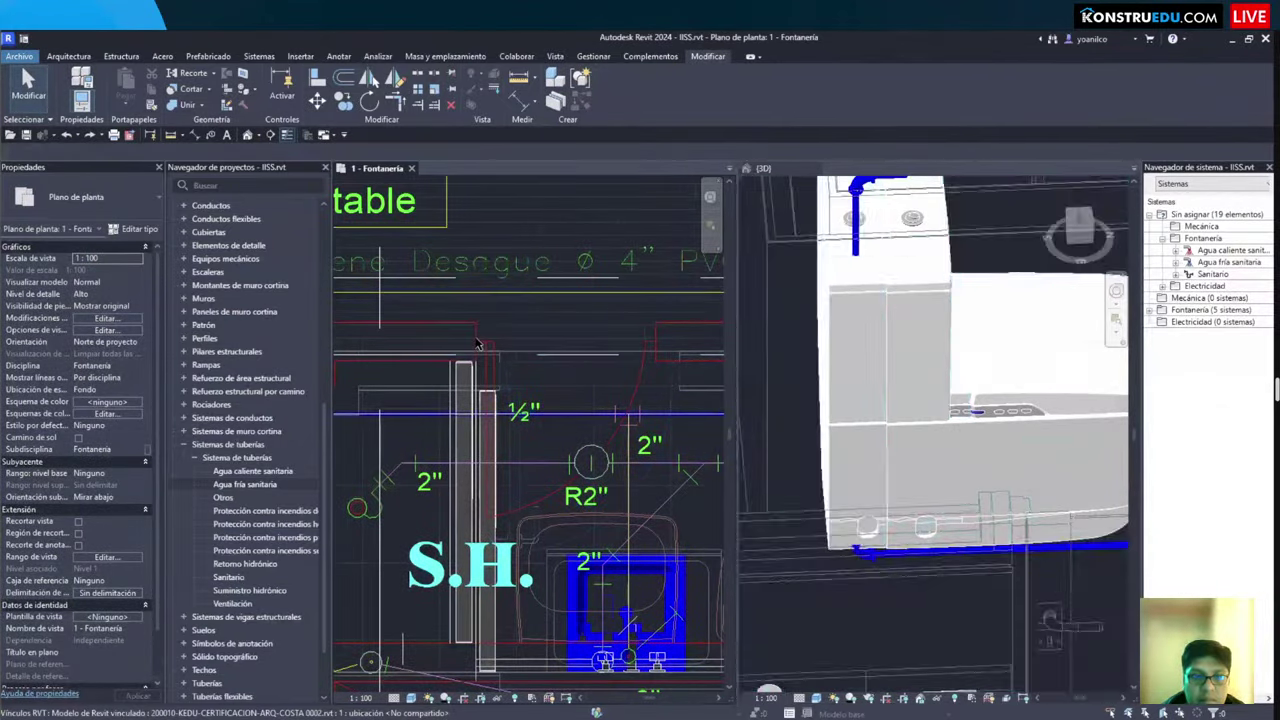
Step: Move the IS - NIVEL 01.dwg import toward alignment with the linked architectural model
{"action": "left_click", "coordinate": [478, 345]}
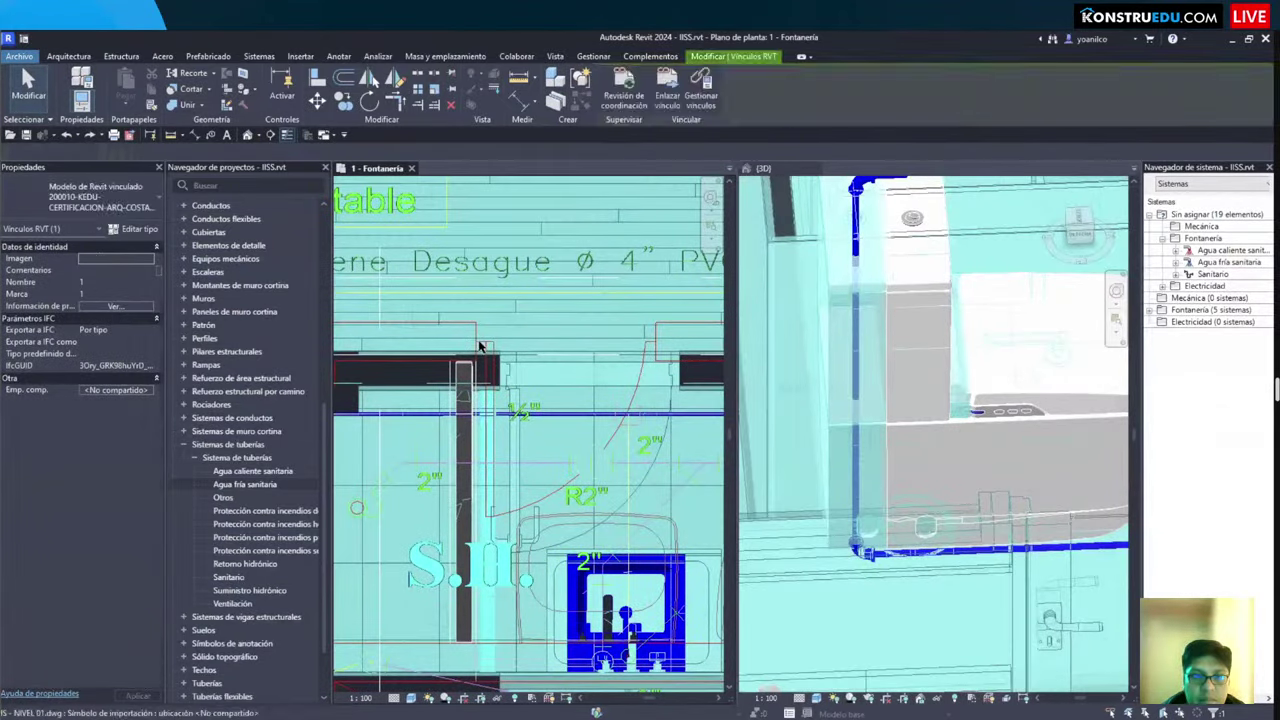
{"action": "left_click", "coordinate": [494, 347]}
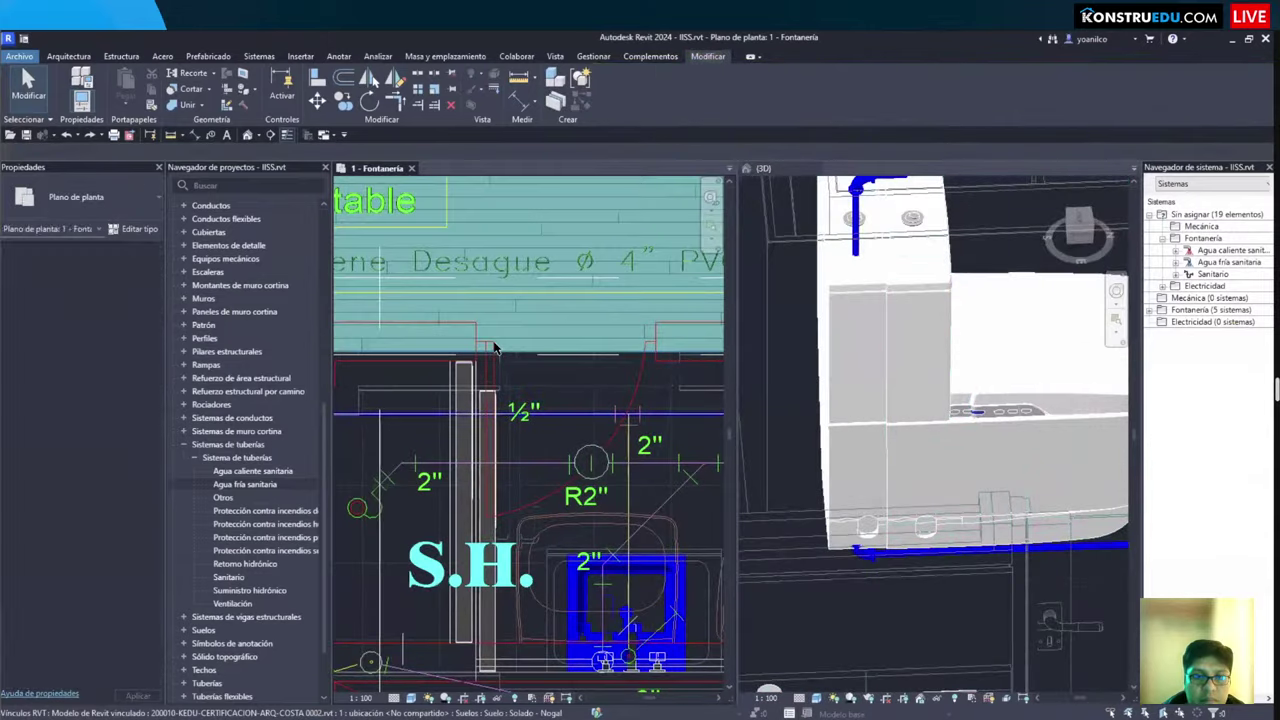
{"action": "scroll", "coordinate": [490, 380], "scroll_direction": "up", "scroll_amount": 2}
{"action": "key", "text": "Escape"}
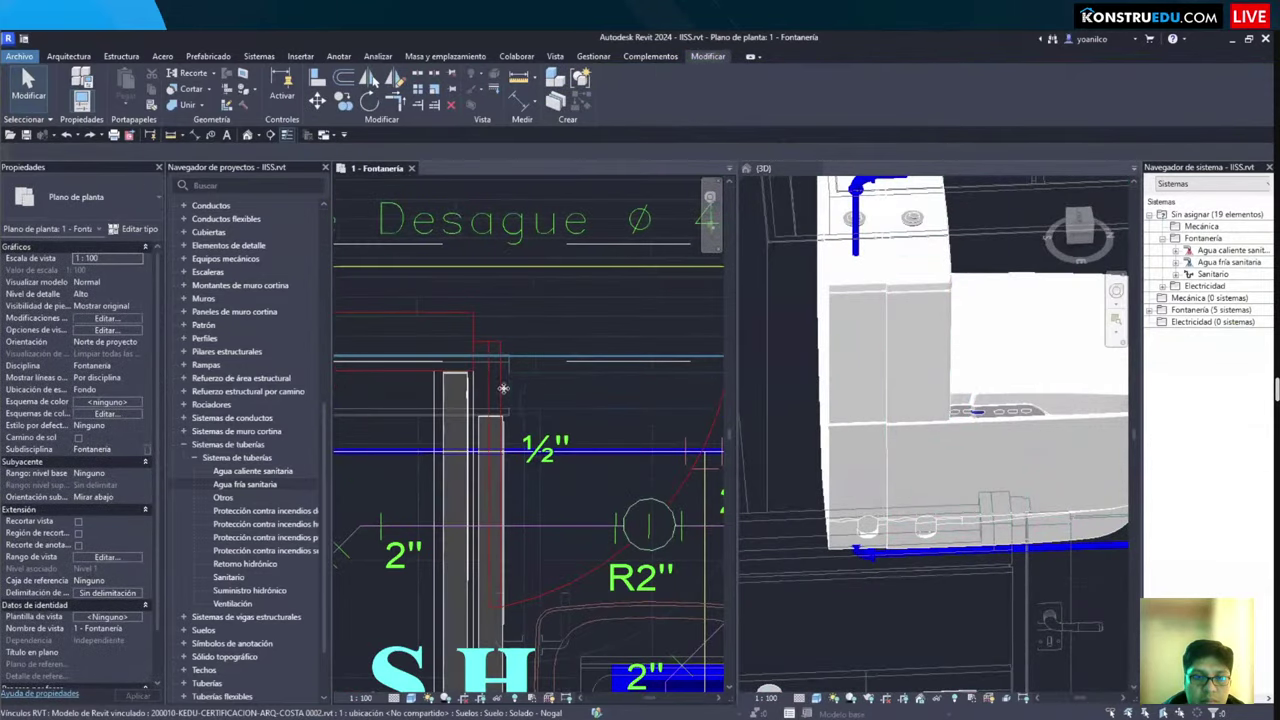
{"action": "left_click", "coordinate": [498, 403]}
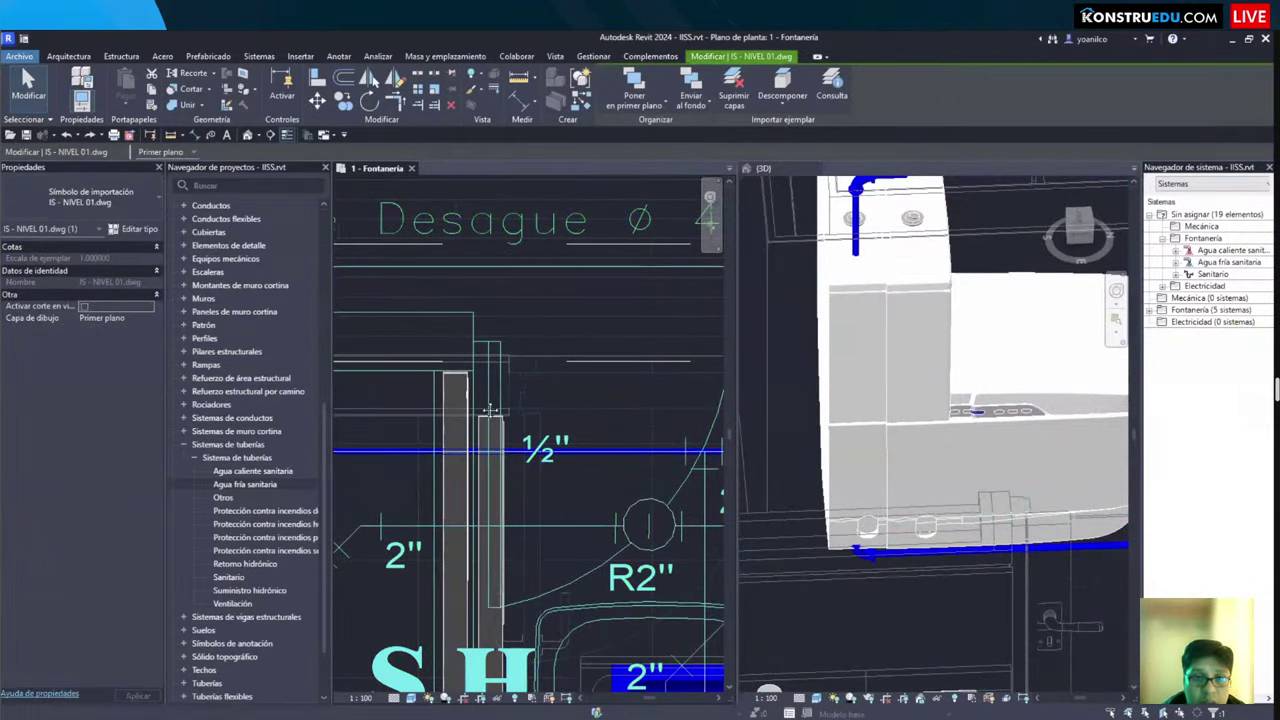
{"action": "scroll", "coordinate": [488, 380], "scroll_direction": "up", "scroll_amount": 2}
{"action": "key", "text": "m"}
{"action": "key", "text": "v"}
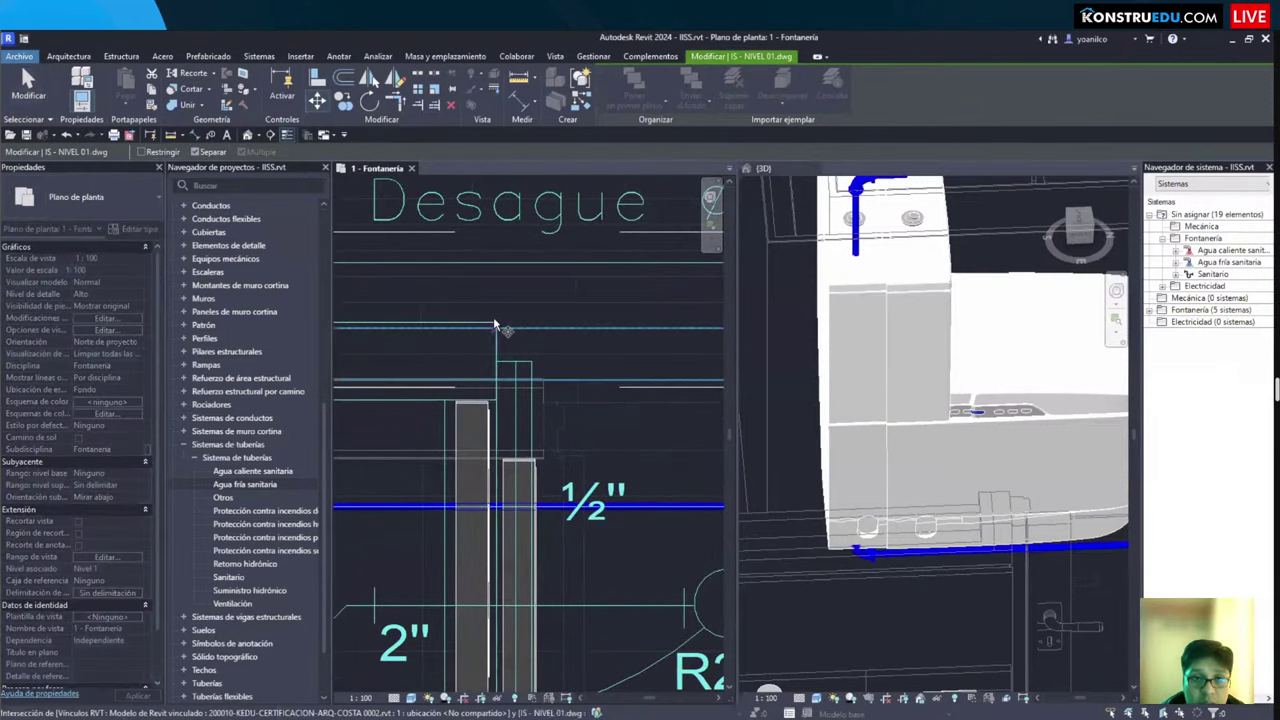
{"action": "left_click", "coordinate": [500, 378]}
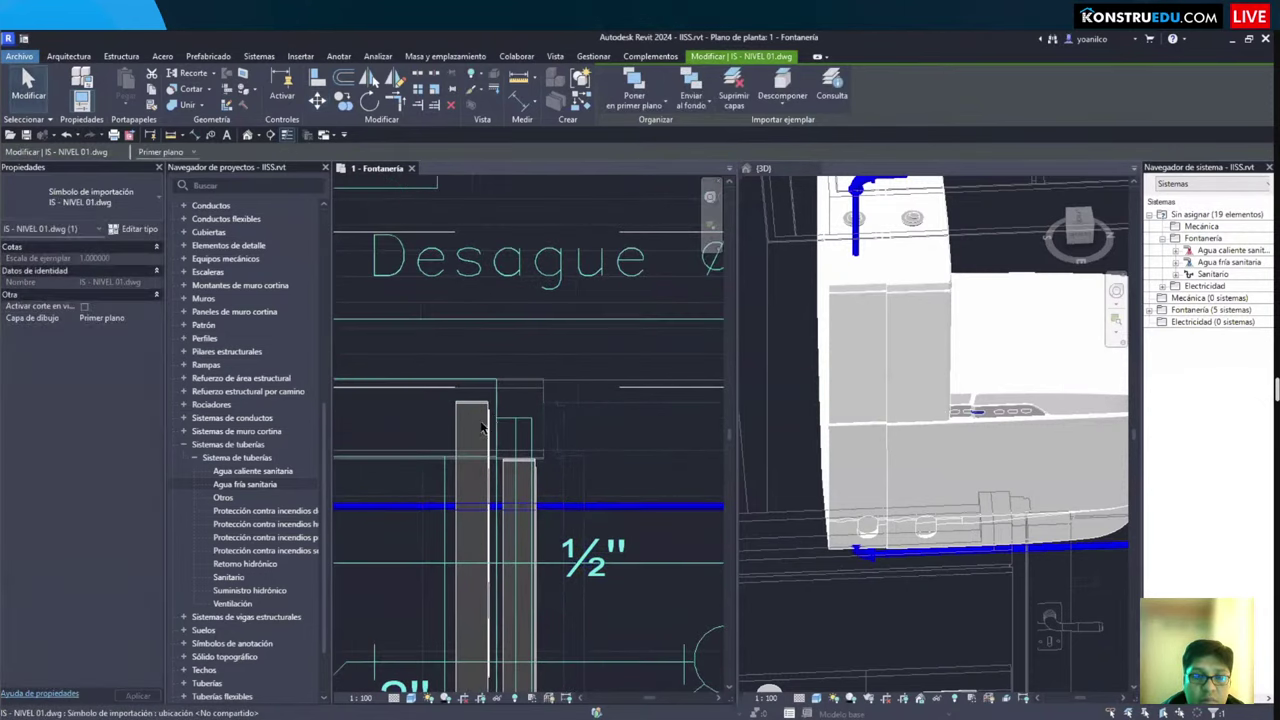
{"action": "scroll", "coordinate": [559, 451], "scroll_direction": "down", "scroll_amount": 2}
{"action": "scroll", "coordinate": [559, 451], "scroll_direction": "up", "scroll_amount": 1}
{"action": "scroll", "coordinate": [559, 451], "scroll_direction": "down", "scroll_amount": 3}
{"action": "scroll", "coordinate": [409, 538], "scroll_direction": "up", "scroll_amount": 3}
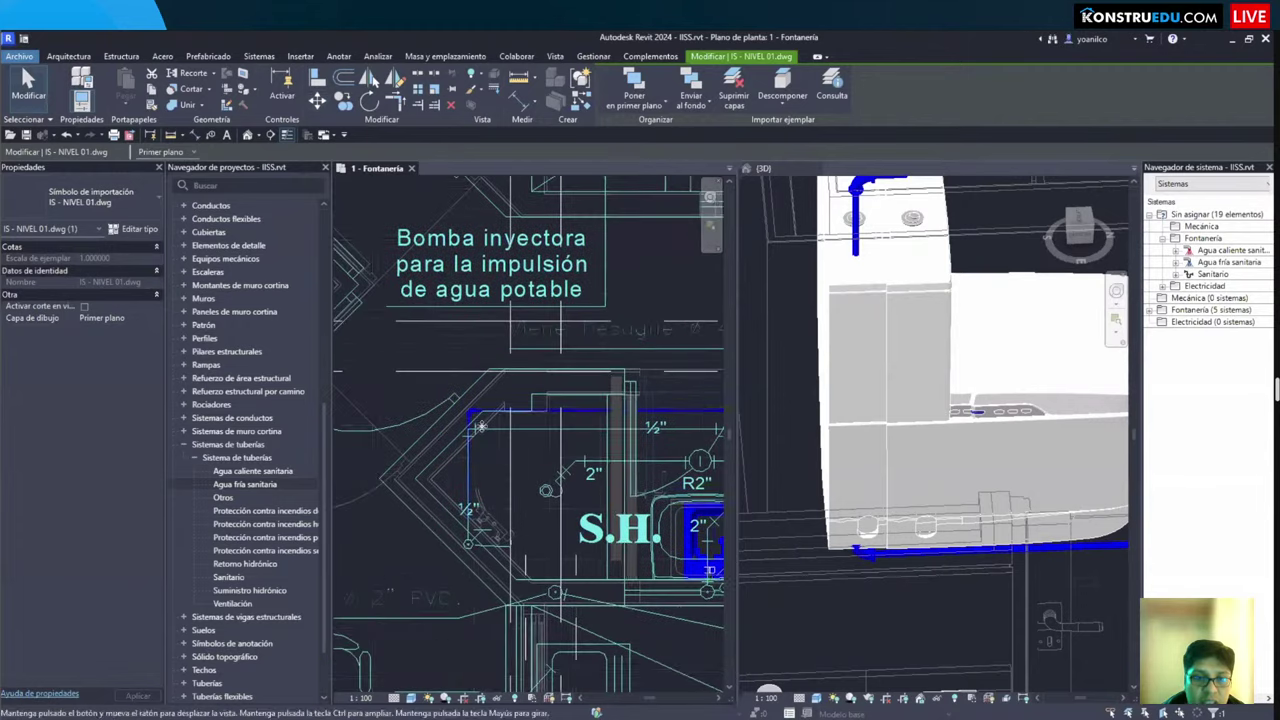
{"action": "scroll", "coordinate": [409, 538], "scroll_direction": "up", "scroll_amount": 1}
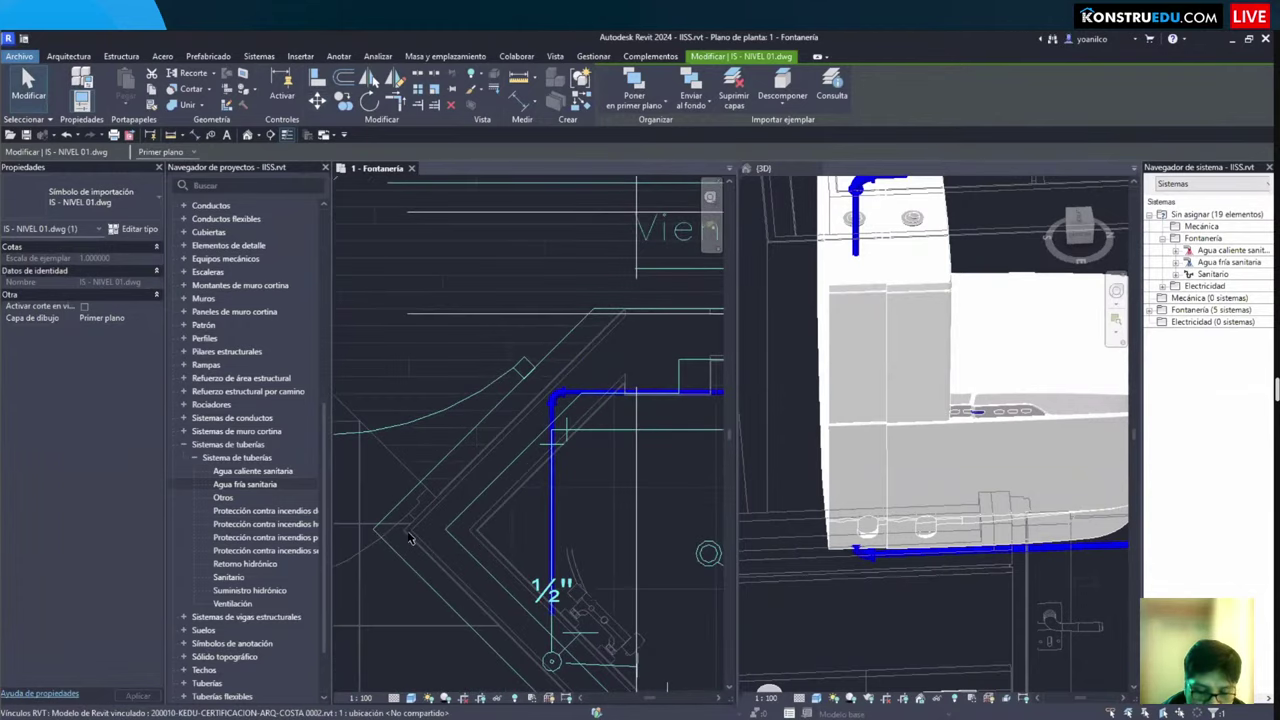
{"action": "key", "text": "Escape"}
Step: Fine-tune the import by snapping it onto the matching model endpoint
{"action": "left_click", "coordinate": [381, 526]}
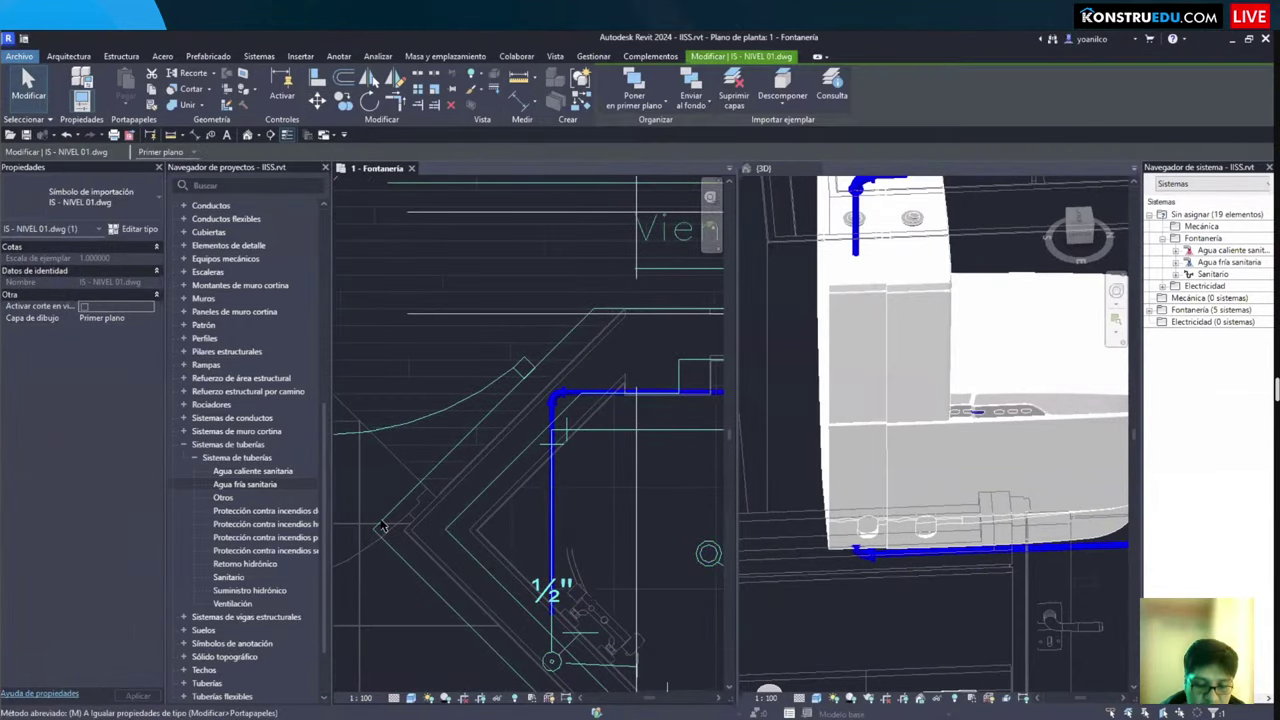
{"action": "key", "text": "v"}
{"action": "scroll", "coordinate": [371, 529], "scroll_direction": "up", "scroll_amount": 2}
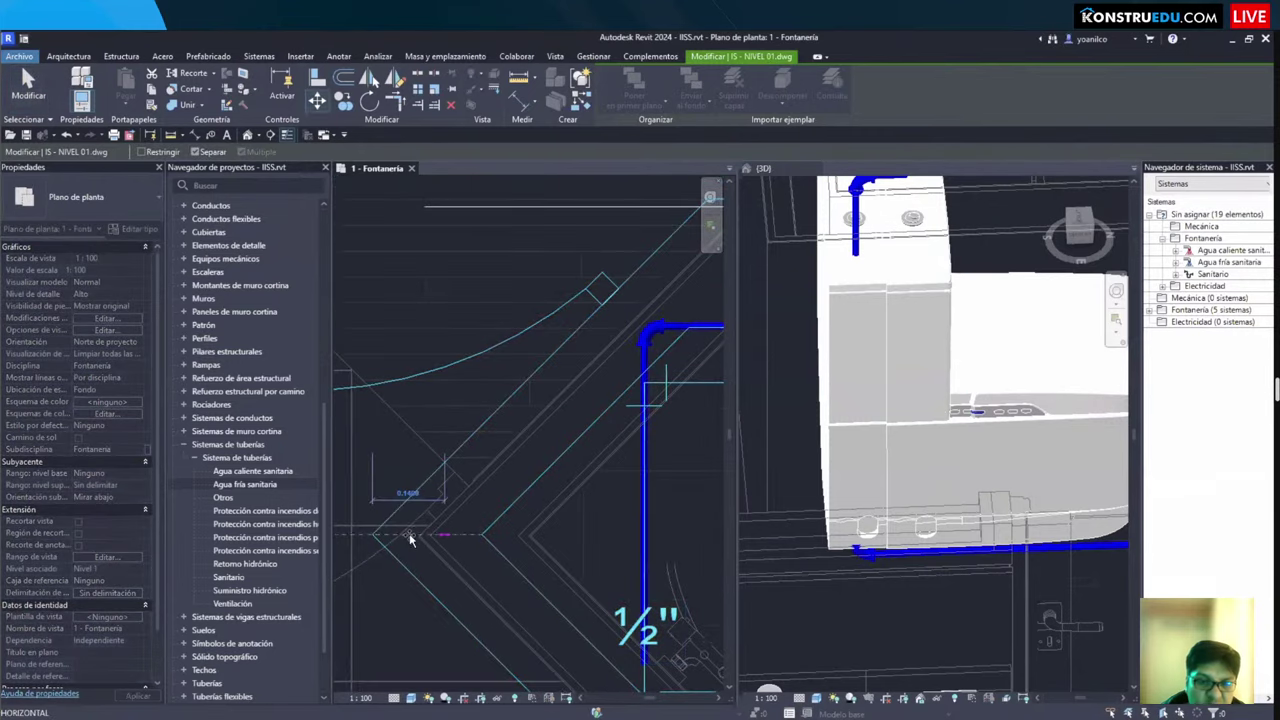
{"action": "scroll", "coordinate": [411, 538], "scroll_direction": "up", "scroll_amount": 2}
{"action": "left_click", "coordinate": [411, 538]}
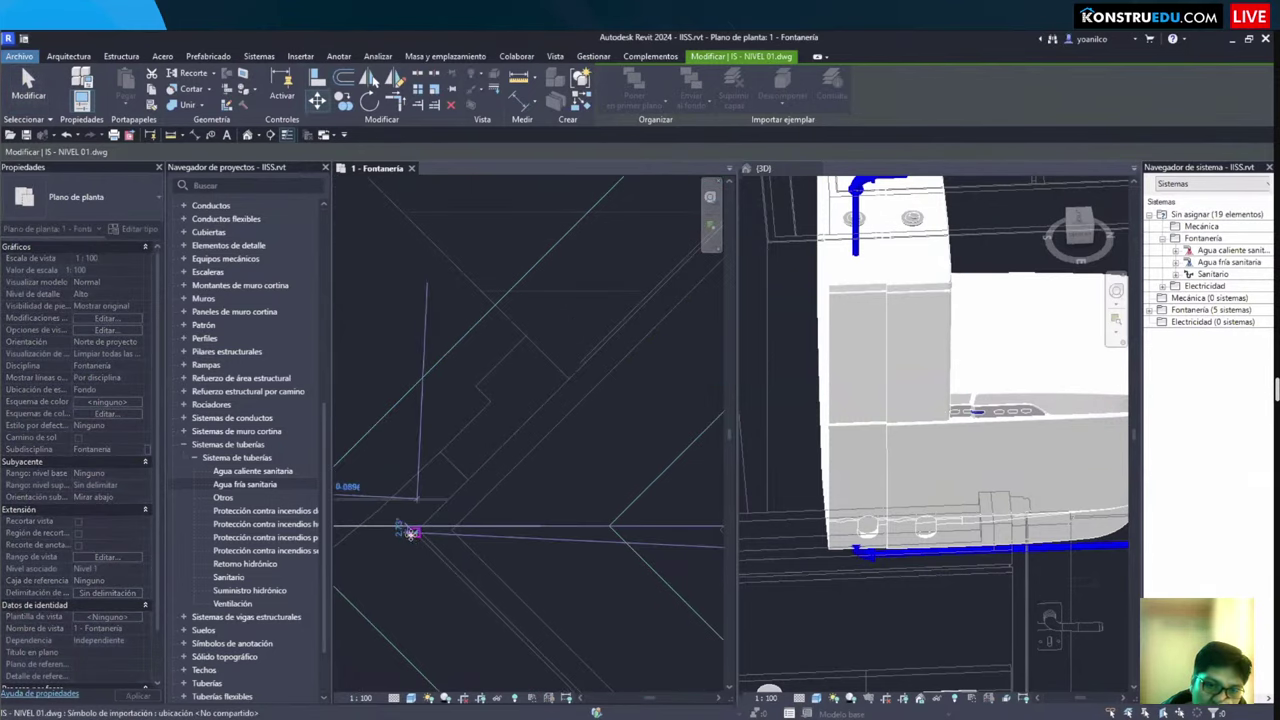
{"action": "scroll", "coordinate": [517, 517], "scroll_direction": "down", "scroll_amount": 3}
{"action": "scroll", "coordinate": [438, 538], "scroll_direction": "down", "scroll_amount": 3}
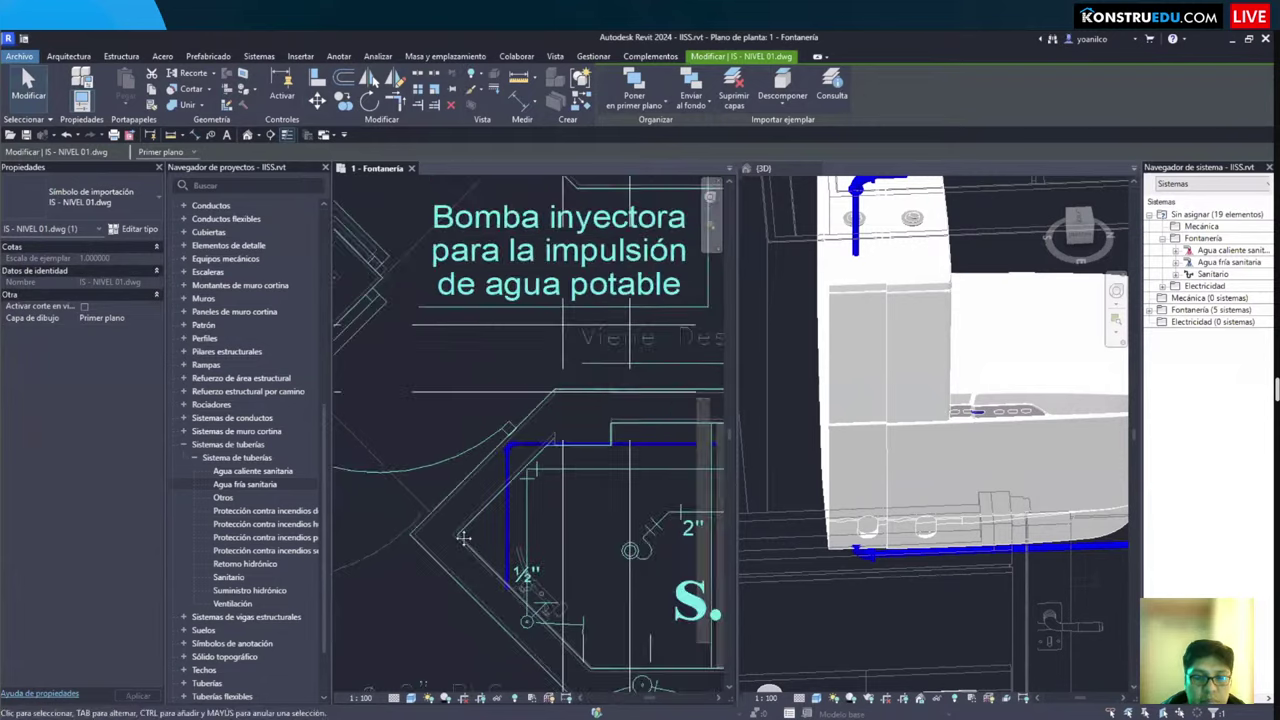
{"action": "scroll", "coordinate": [478, 496], "scroll_direction": "up", "scroll_amount": 2}
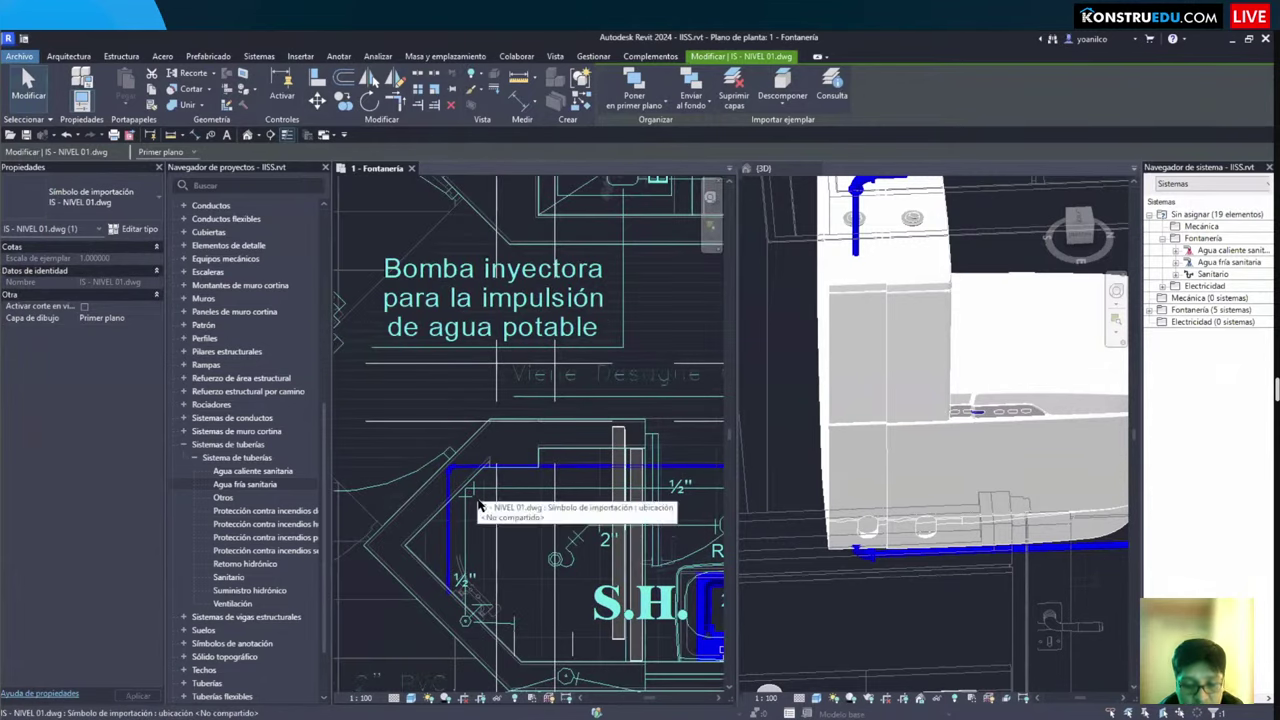
{"action": "scroll", "coordinate": [541, 511], "scroll_direction": "down", "scroll_amount": 2}
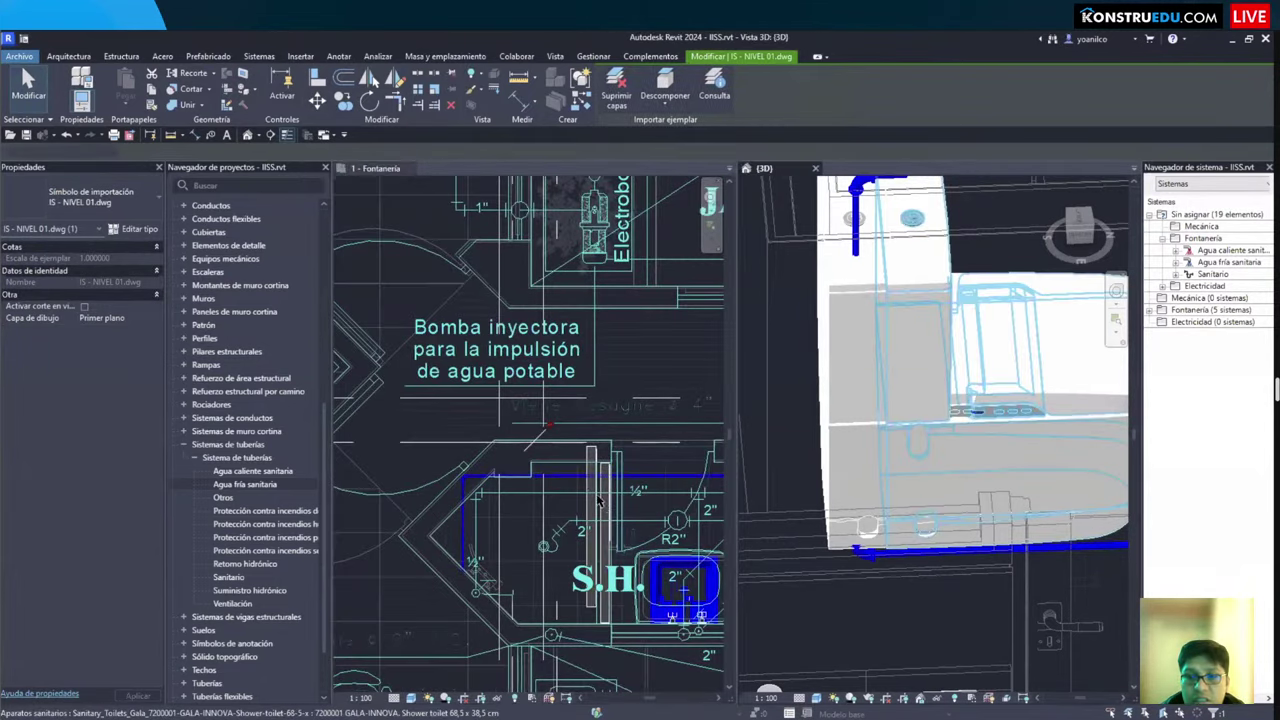
{"action": "key", "text": "Escape"}
{"action": "scroll", "coordinate": [528, 454], "scroll_direction": "down", "scroll_amount": 1}
{"action": "middle_click_drag", "start_coordinate": [528, 454], "coordinate": [321, 329]}
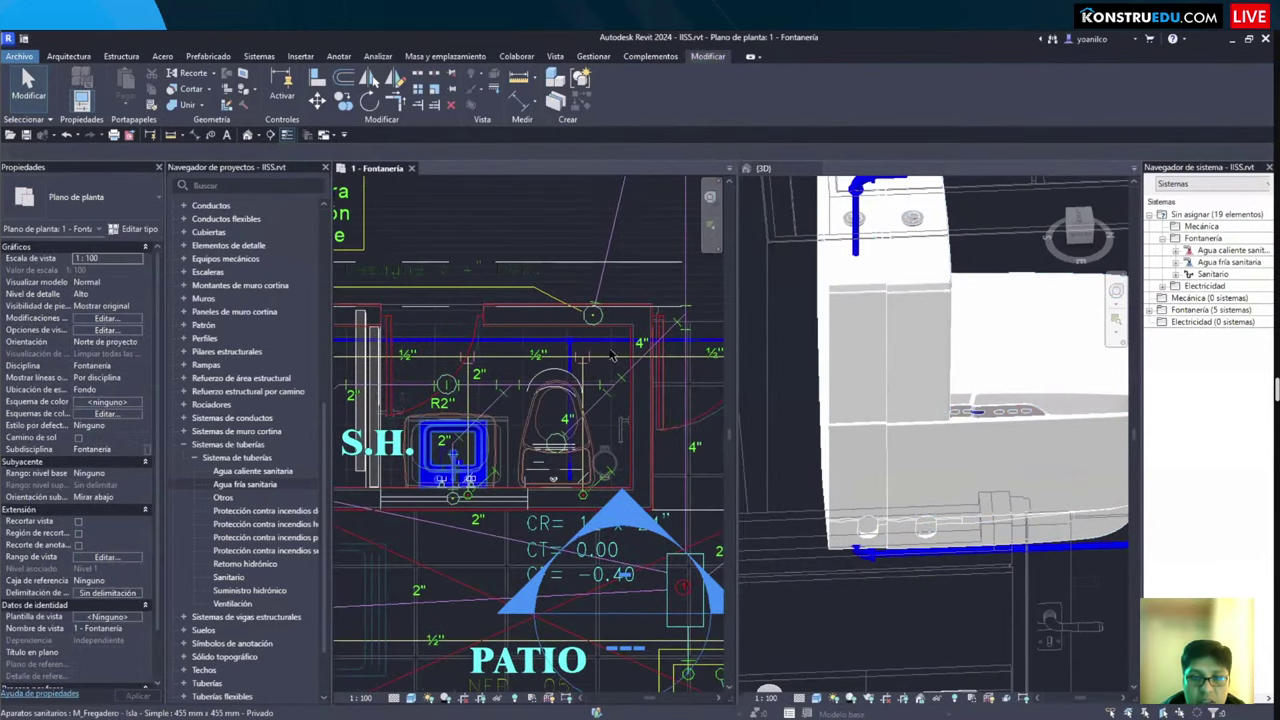
Step: Locate the toilet and the linked architectural model in 3D, then go back to the floor plan
{"action": "scroll", "coordinate": [420, 430], "scroll_direction": "up", "scroll_amount": 2}
{"action": "scroll", "coordinate": [590, 412], "scroll_direction": "down", "scroll_amount": 1}
{"action": "left_click", "coordinate": [877, 470]}
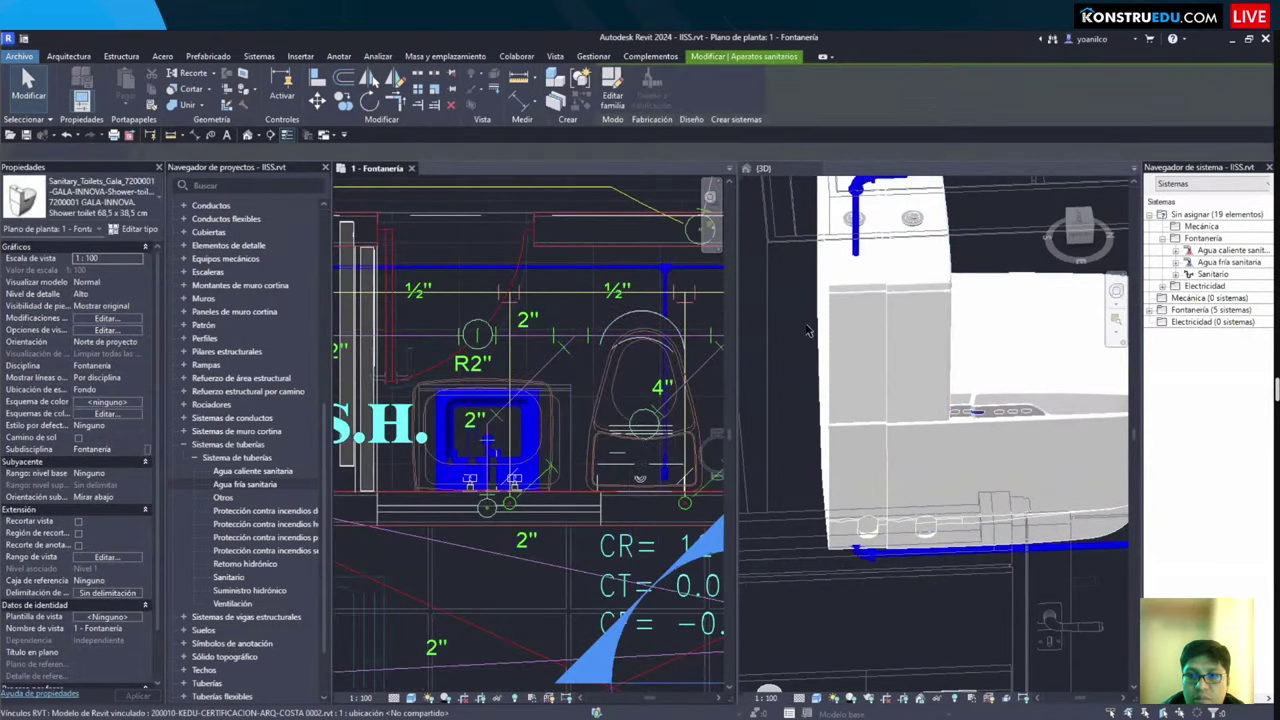
{"action": "key", "text": "Escape"}
{"action": "scroll", "coordinate": [826, 338], "scroll_direction": "down", "scroll_amount": 2}
{"action": "left_click", "coordinate": [826, 338]}
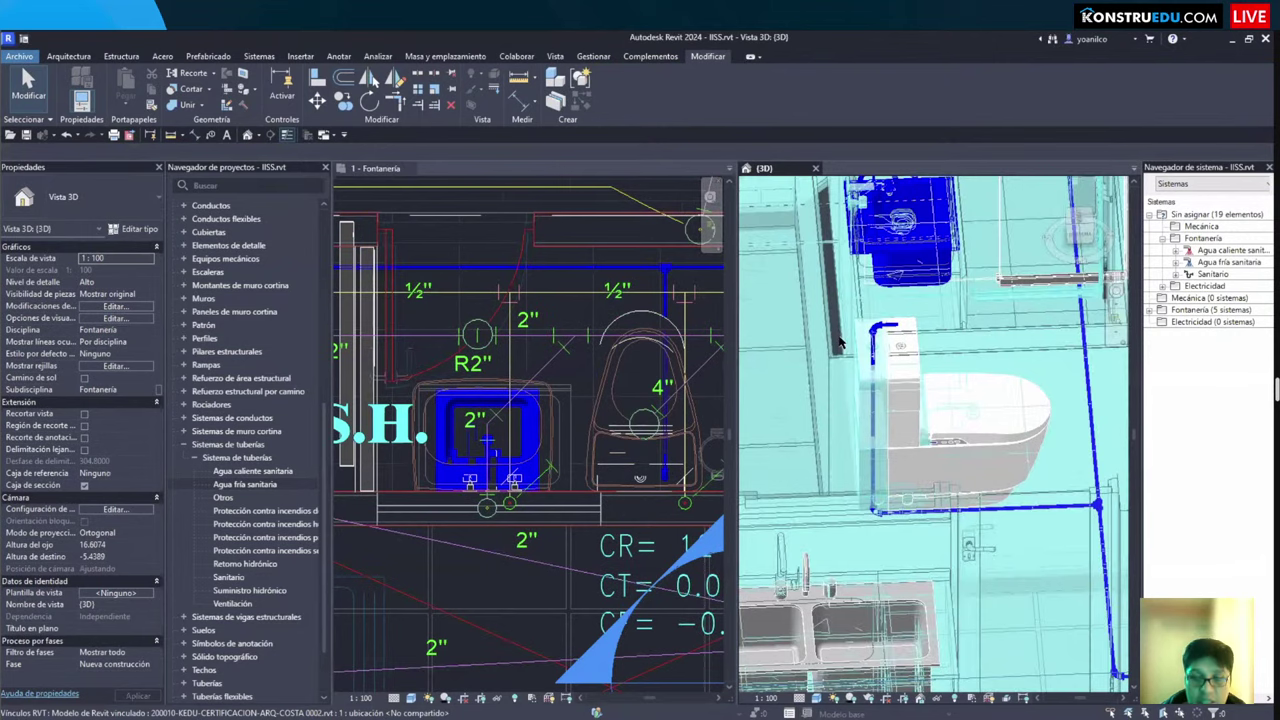
{"action": "left_click", "coordinate": [598, 418]}
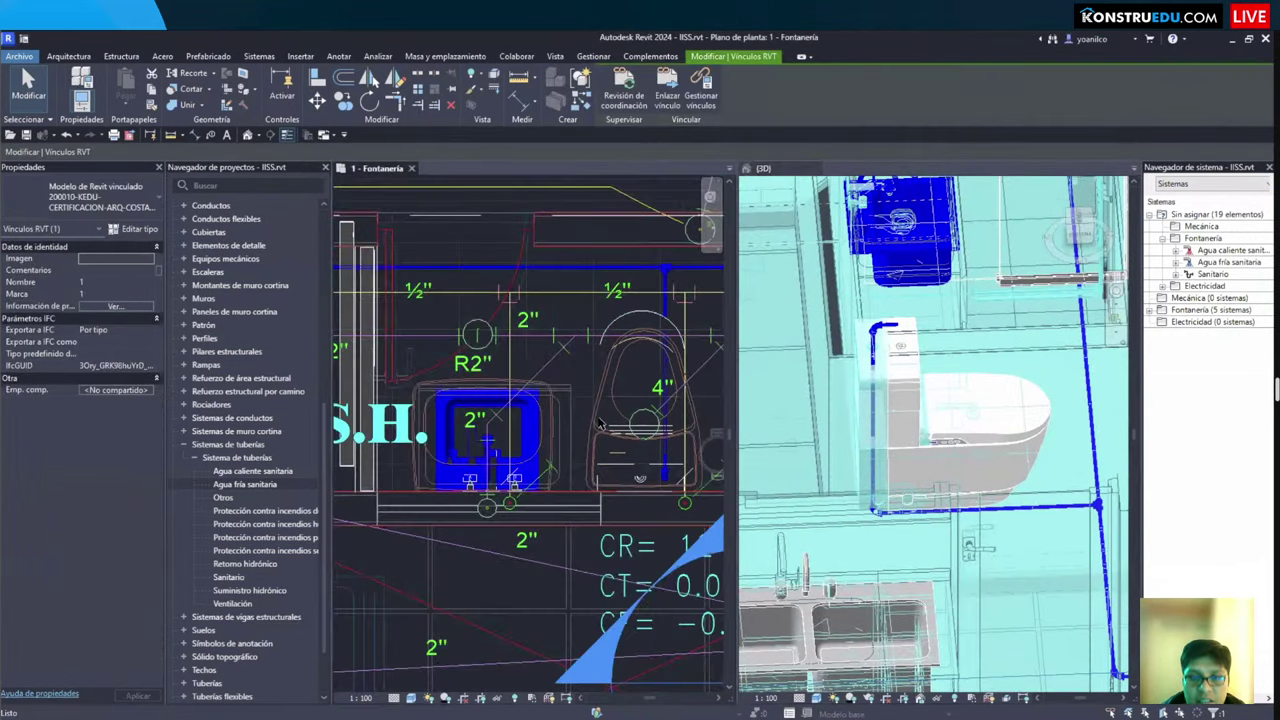
Step: Move the toilet down onto the wall line in plan and dismiss the save reminder
{"action": "scroll", "coordinate": [598, 418], "scroll_direction": "down", "scroll_amount": 2}
{"action": "scroll", "coordinate": [416, 425], "scroll_direction": "up", "scroll_amount": 2}
{"action": "scroll", "coordinate": [585, 450], "scroll_direction": "up", "scroll_amount": 2}
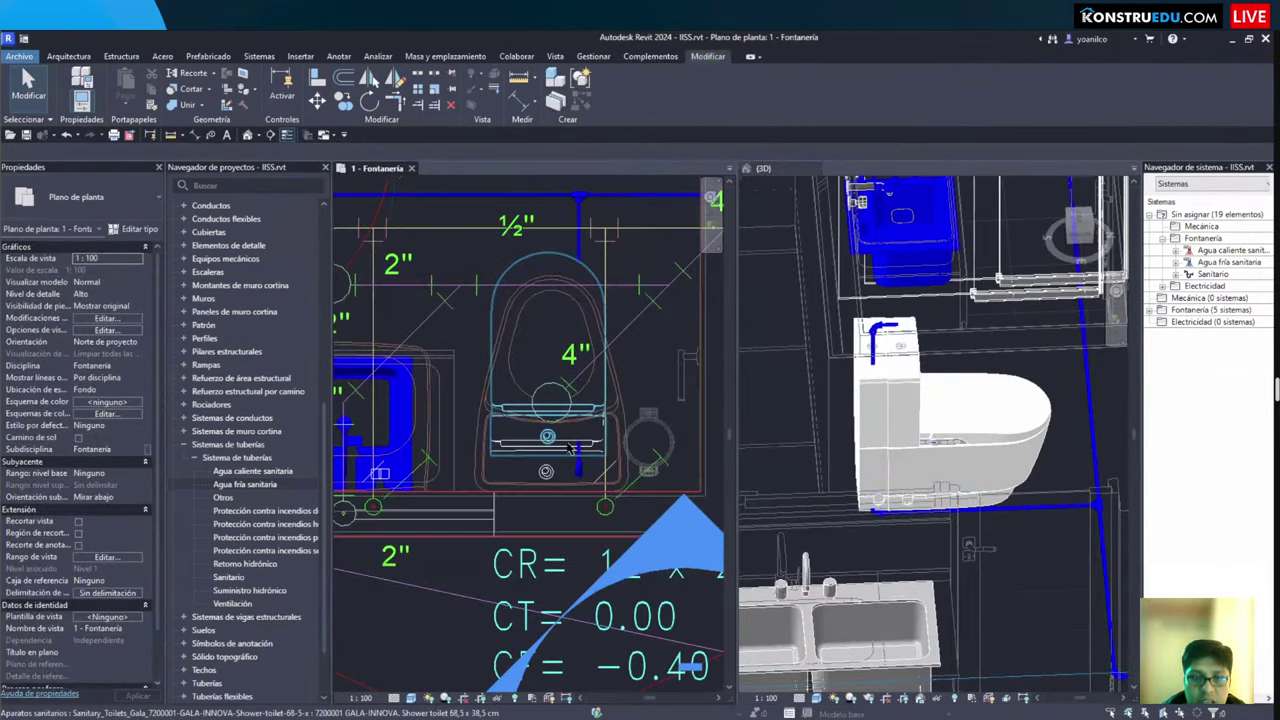
{"action": "left_click", "coordinate": [573, 474]}
{"action": "scroll", "coordinate": [570, 472], "scroll_direction": "up", "scroll_amount": 2}
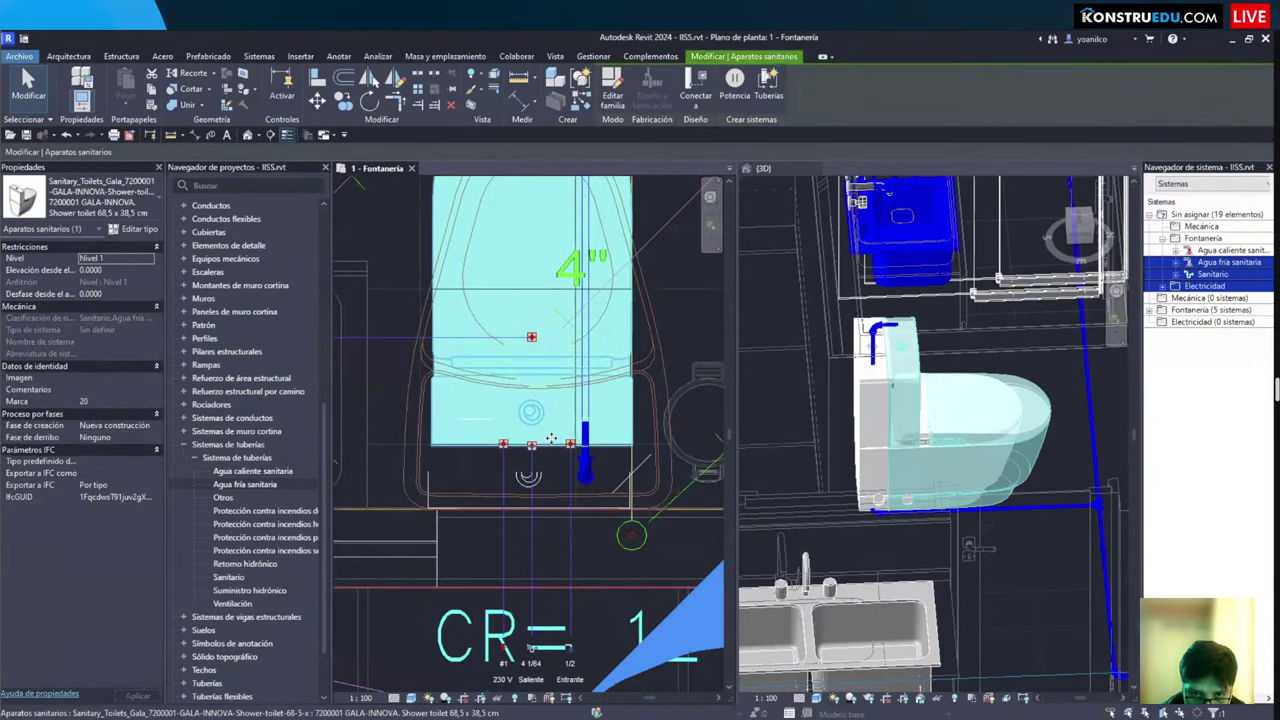
{"action": "left_click_drag", "start_coordinate": [557, 483], "coordinate": [550, 505]}
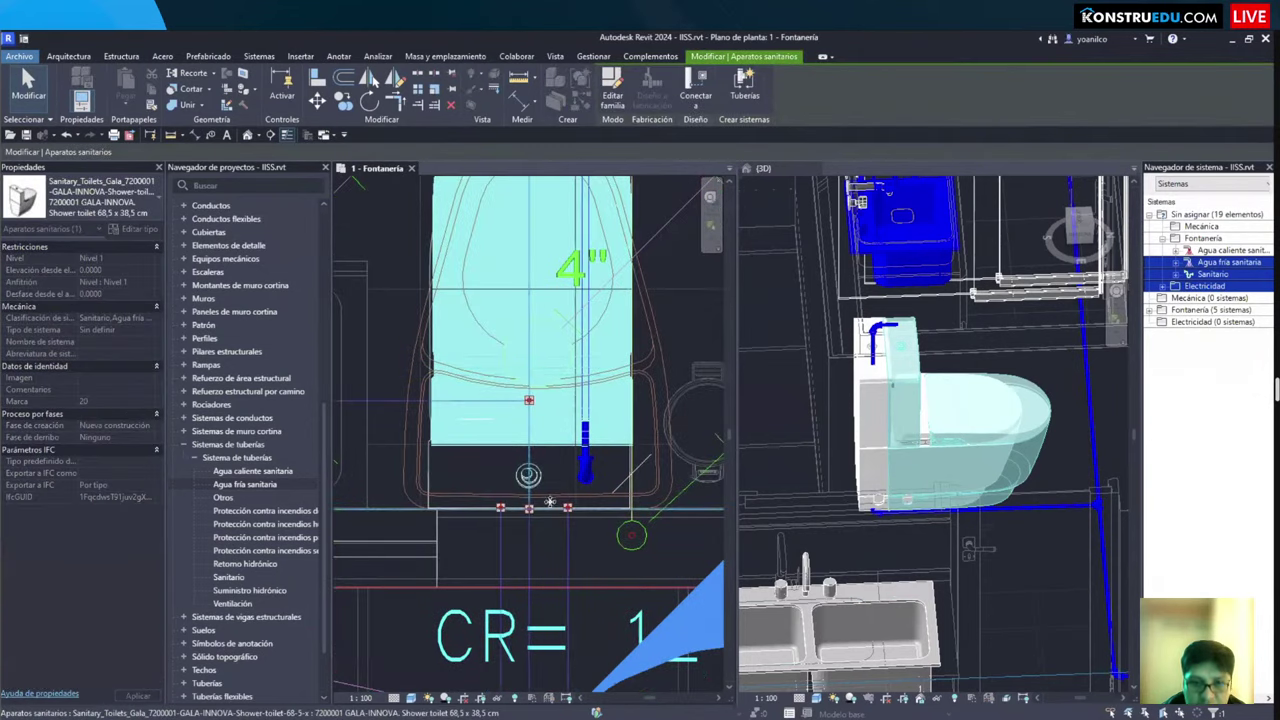
{"action": "key", "text": "Escape"}
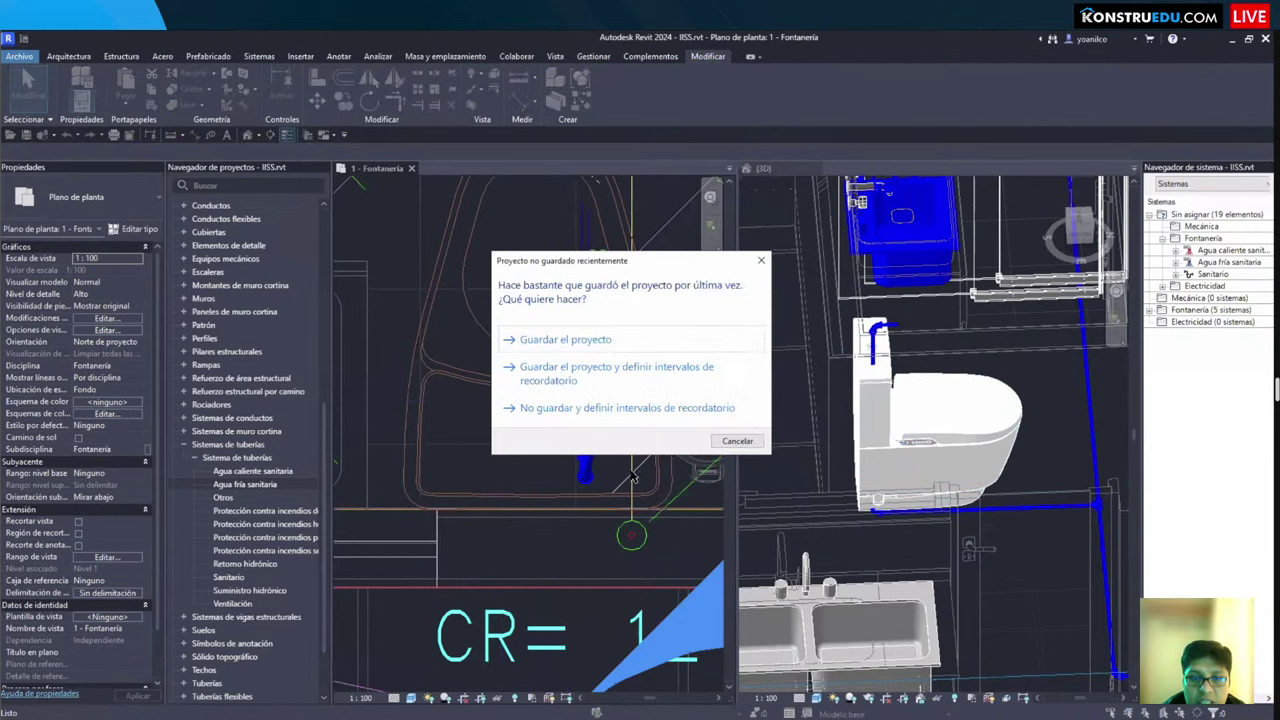
{"action": "key", "text": "Escape"}
Step: Select the toilet's ½" riser chain and drag its pipe end down toward the wall
{"action": "scroll", "coordinate": [594, 474], "scroll_direction": "up", "scroll_amount": 2}
{"action": "scroll", "coordinate": [585, 455], "scroll_direction": "down", "scroll_amount": 2}
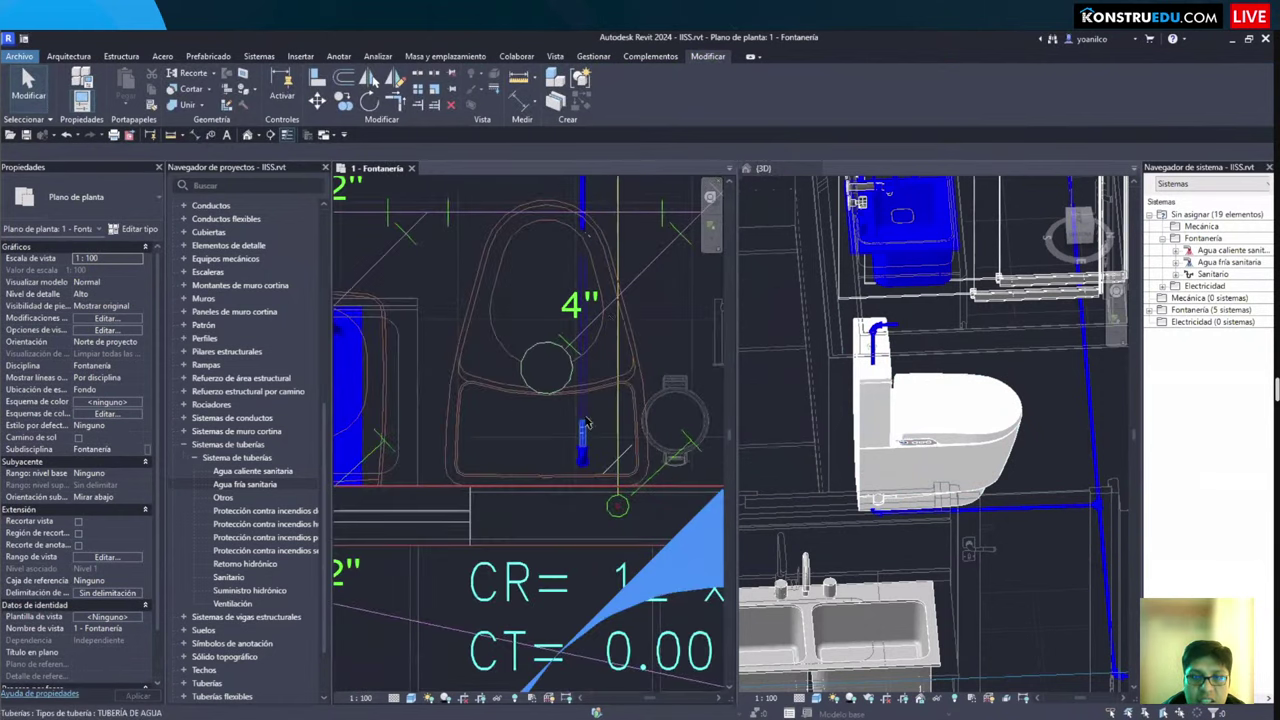
{"action": "scroll", "coordinate": [870, 420], "scroll_direction": "up", "scroll_amount": 3}
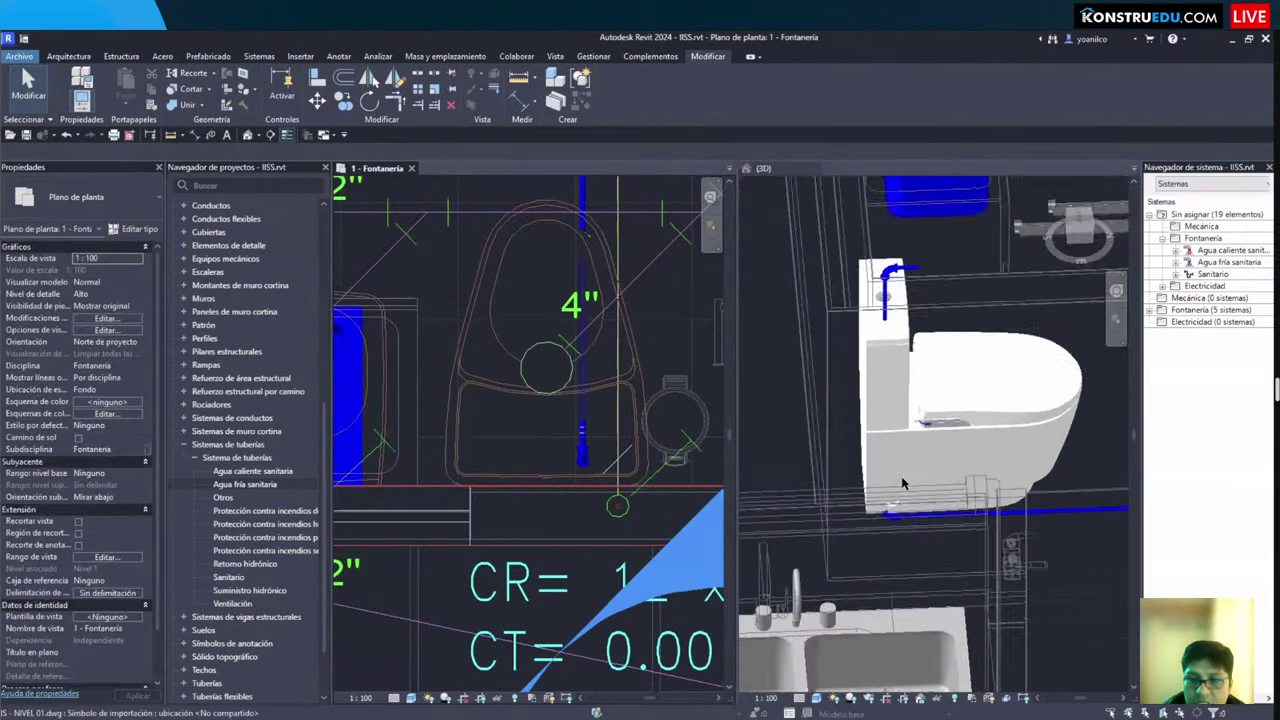
{"action": "left_click", "coordinate": [890, 280]}
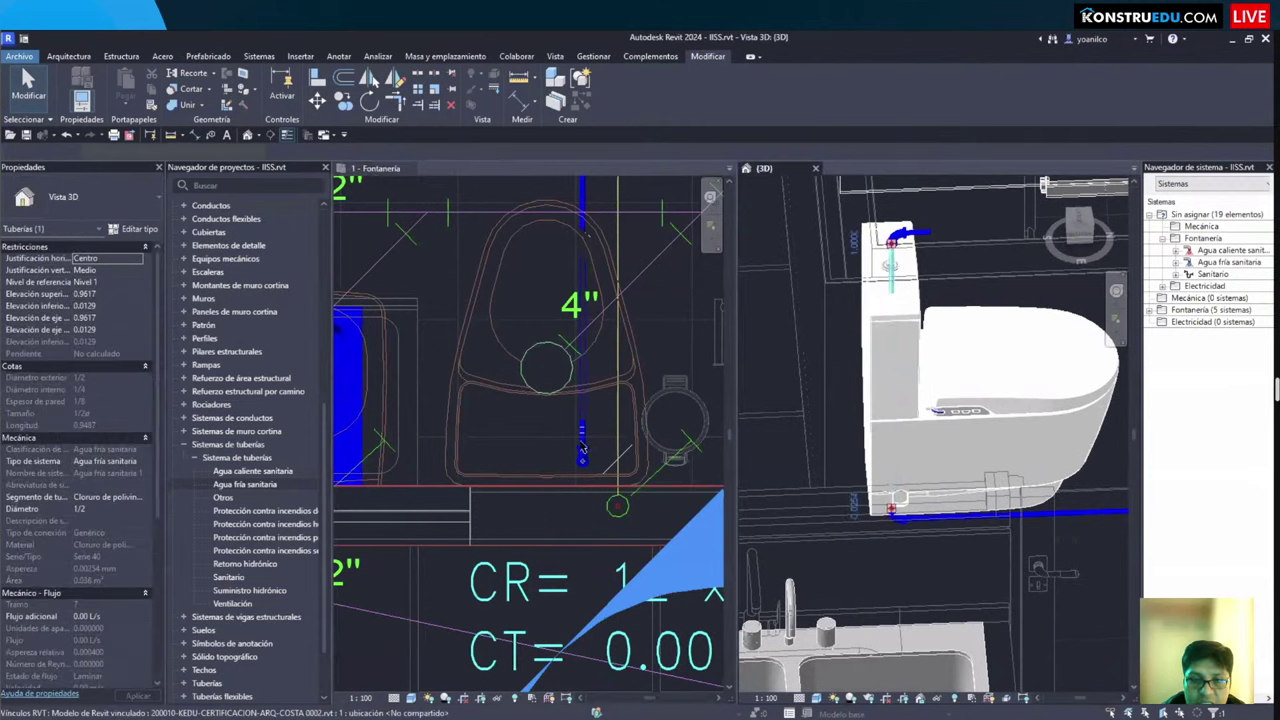
{"action": "scroll", "coordinate": [593, 440], "scroll_direction": "up", "scroll_amount": 2}
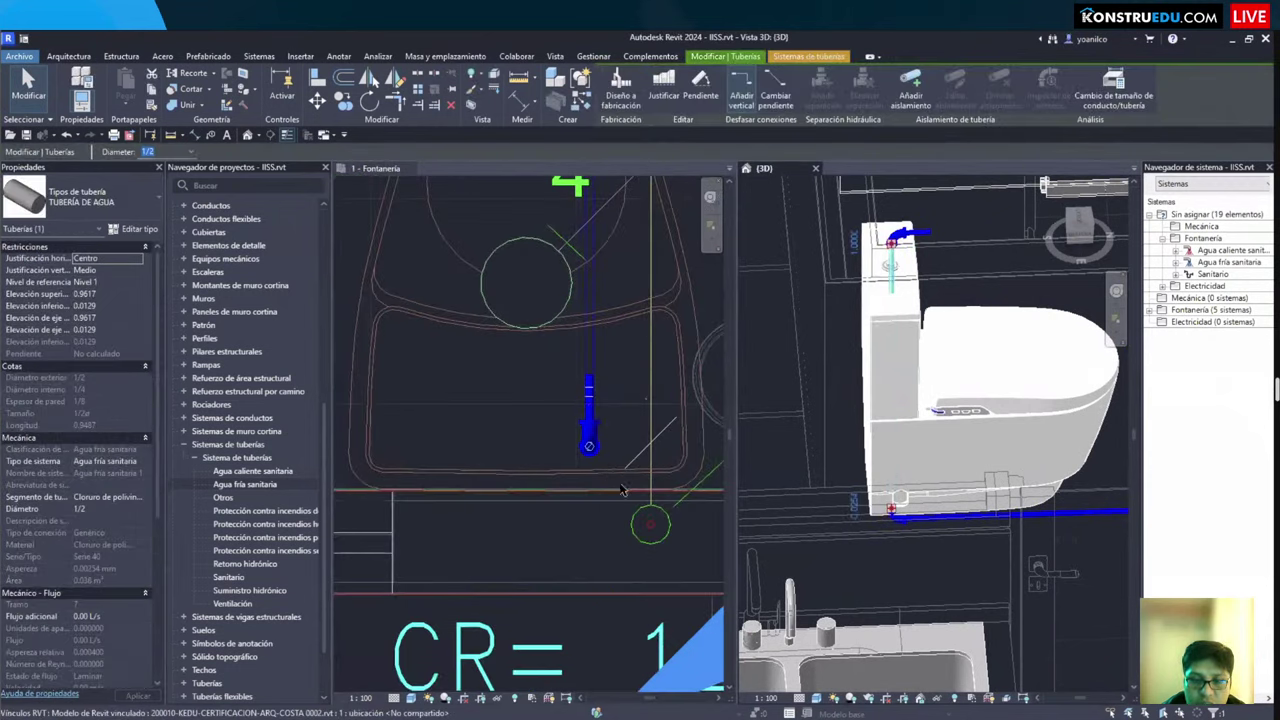
{"action": "scroll", "coordinate": [620, 489], "scroll_direction": "up", "scroll_amount": 1}
{"action": "scroll", "coordinate": [613, 495], "scroll_direction": "down", "scroll_amount": 2}
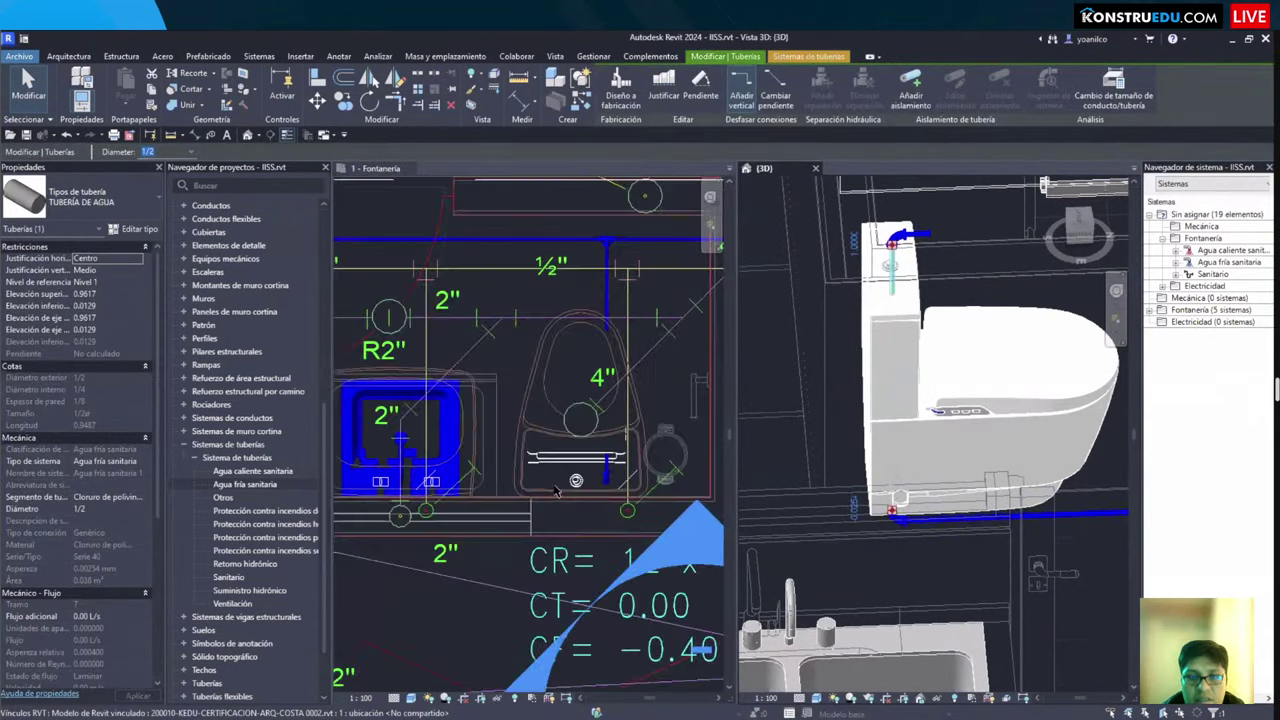
{"action": "left_click", "coordinate": [490, 600]}
{"action": "scroll", "coordinate": [490, 600], "scroll_direction": "up", "scroll_amount": 2}
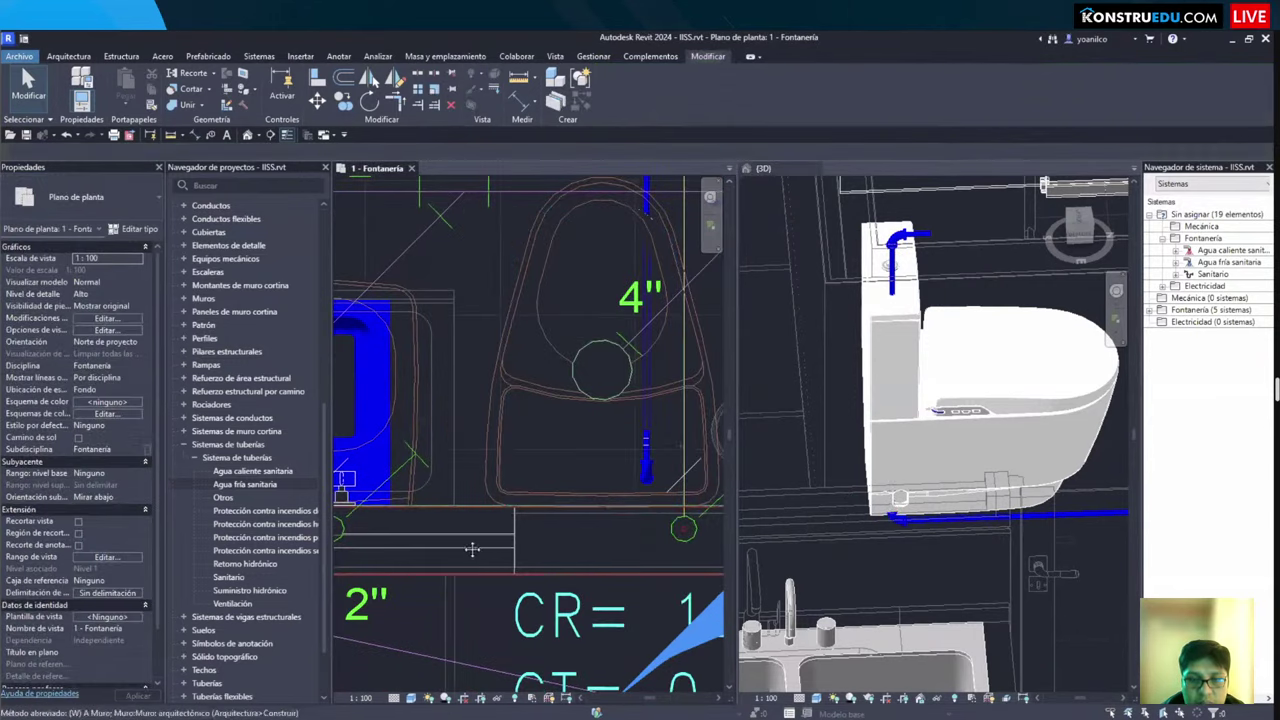
{"action": "middle_click_drag", "start_coordinate": [692, 448], "coordinate": [607, 450]}
{"action": "key", "text": "Tab"}
{"action": "left_click", "coordinate": [561, 470]}
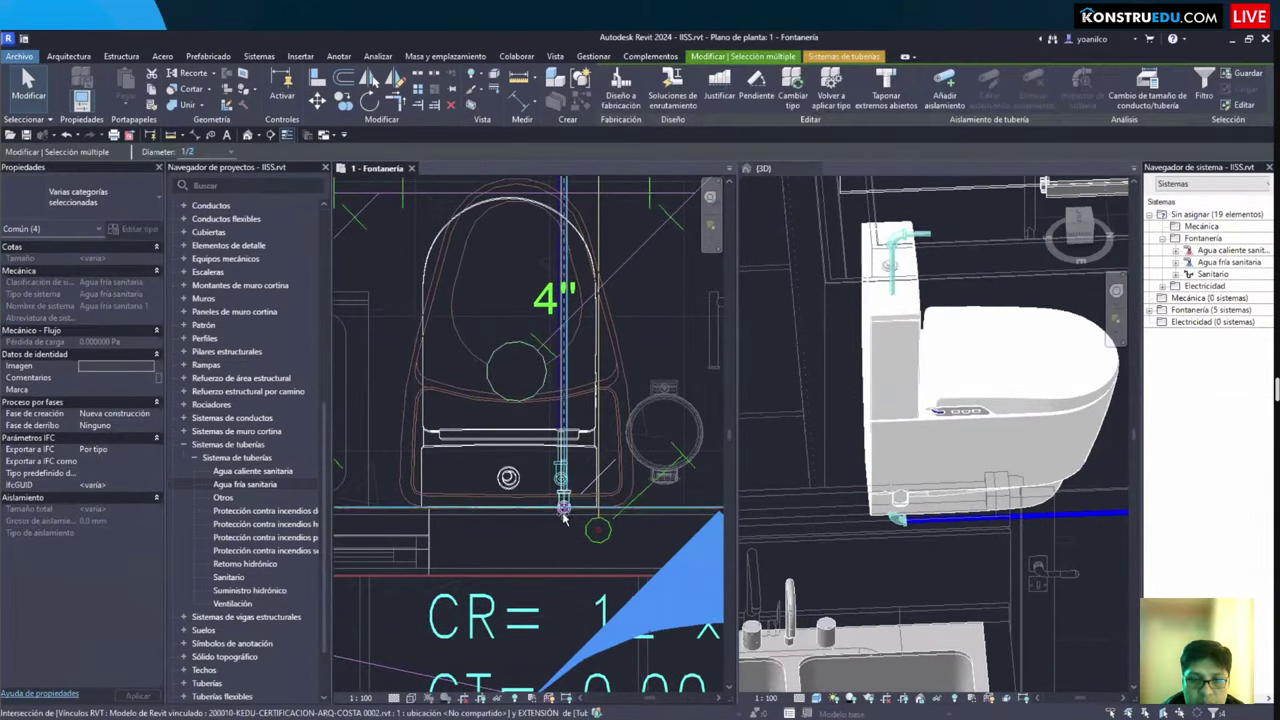
{"action": "left_click_drag", "start_coordinate": [563, 517], "coordinate": [566, 533]}
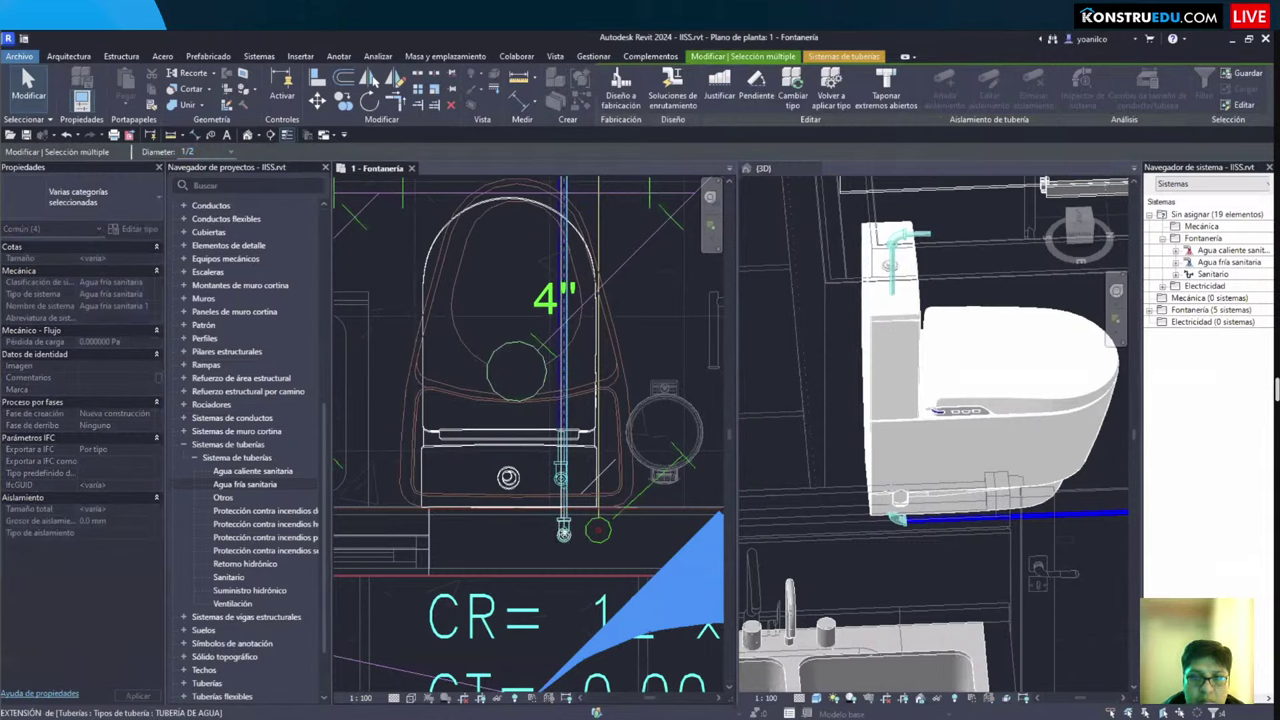
{"action": "key", "text": "Escape"}
Step: Align the vertical ½" riser onto the reference line with AL
{"action": "middle_click_drag", "start_coordinate": [599, 341], "coordinate": [585, 459]}
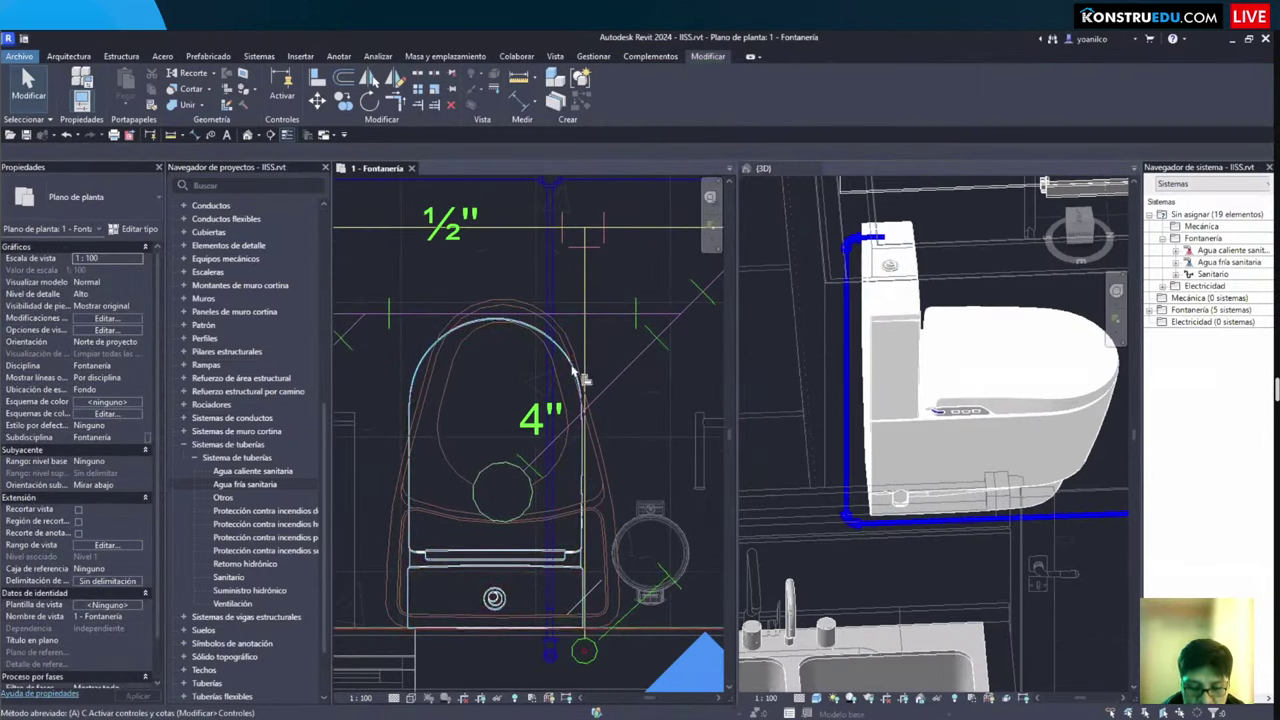
{"action": "key", "text": "a"}
{"action": "key", "text": "l"}
{"action": "left_click", "coordinate": [548, 292]}
{"action": "middle_click_drag", "start_coordinate": [550, 236], "coordinate": [486, 388]}
{"action": "key", "text": "Escape"}
{"action": "key", "text": "Escape"}
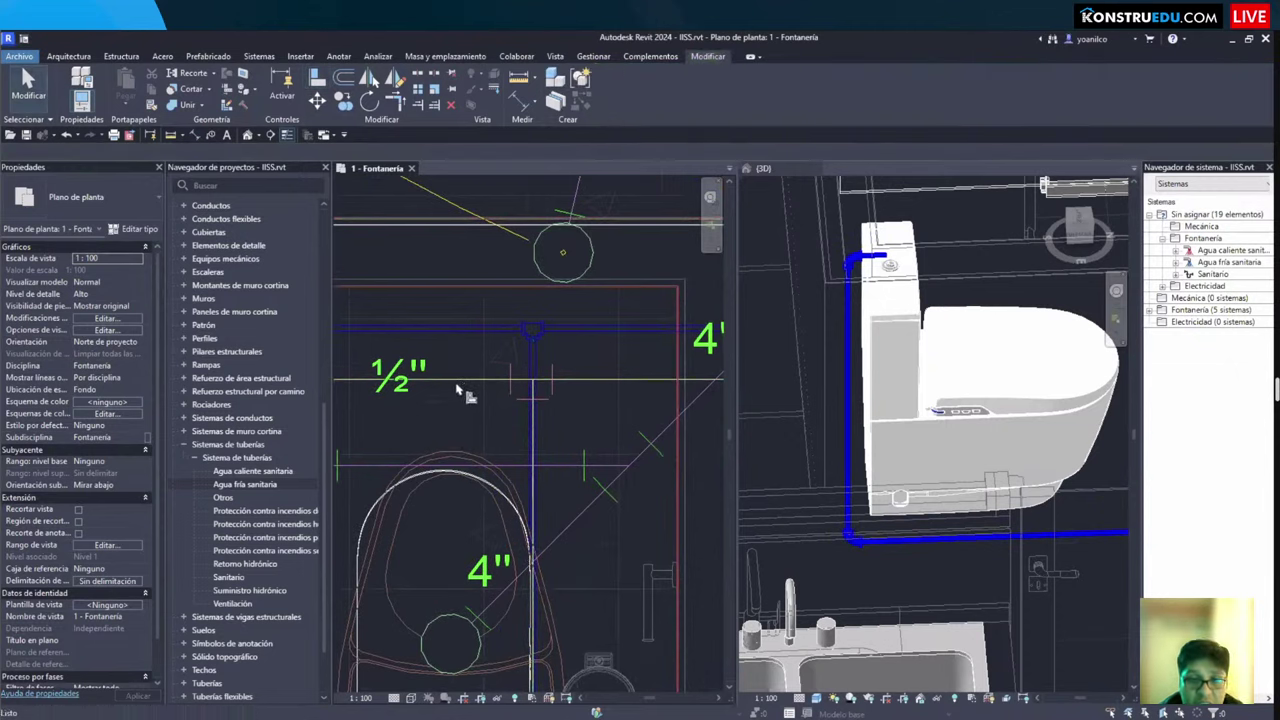
Step: Zoom around the Fontanería plan toward the Llave de Riego, cancelling the Align command
{"action": "key", "text": "a"}
{"action": "key", "text": "l"}
{"action": "scroll", "coordinate": [462, 350], "scroll_direction": "down", "scroll_amount": 6}
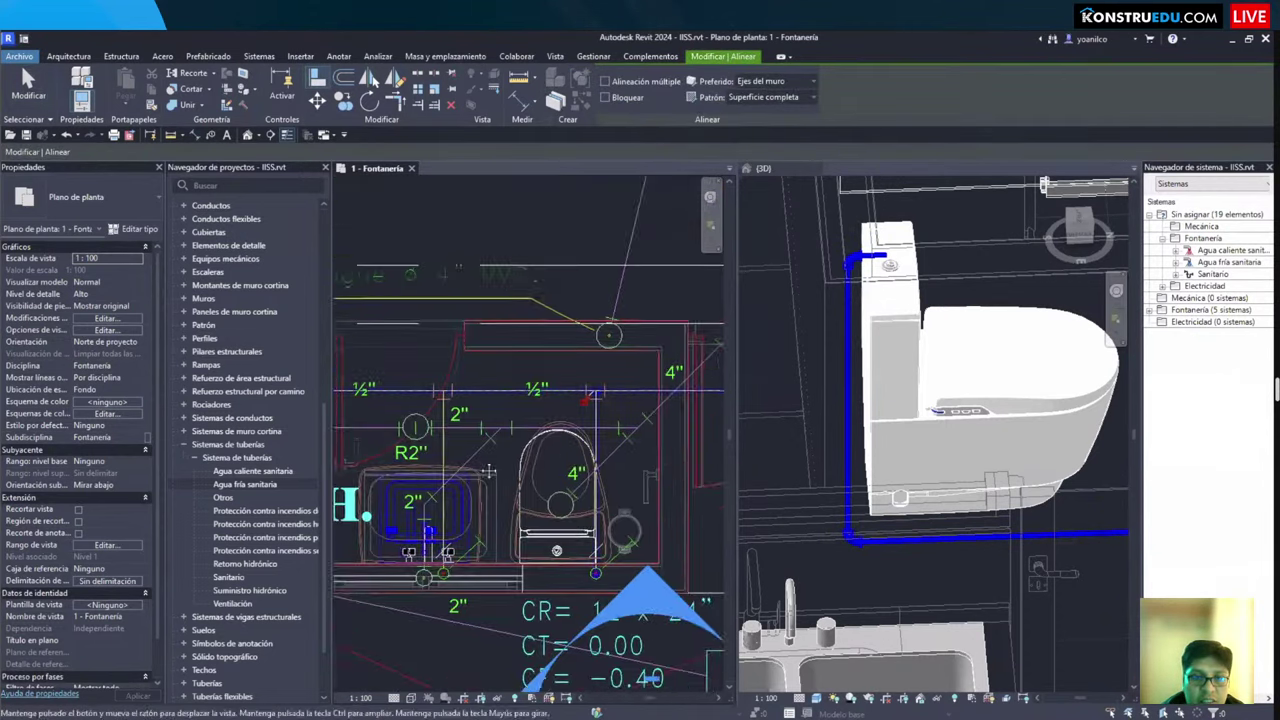
{"action": "scroll", "coordinate": [512, 440], "scroll_direction": "up", "scroll_amount": 5}
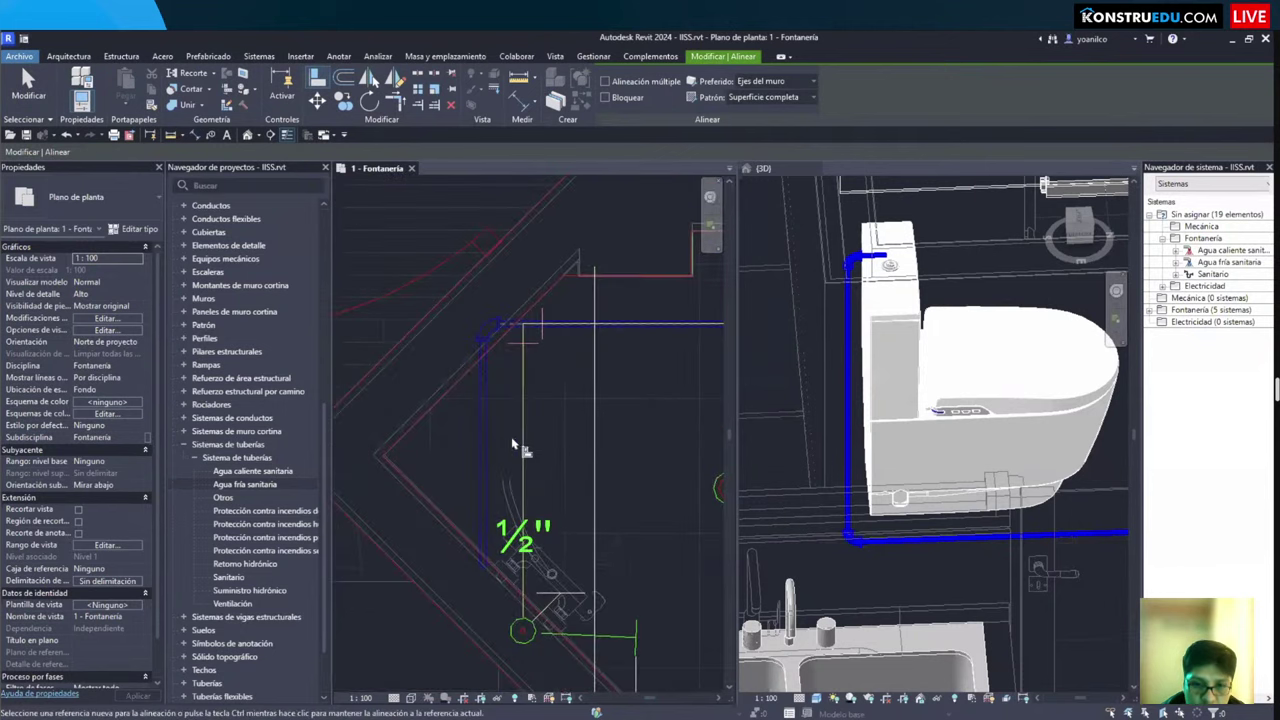
{"action": "scroll", "coordinate": [490, 450], "scroll_direction": "down", "scroll_amount": 4}
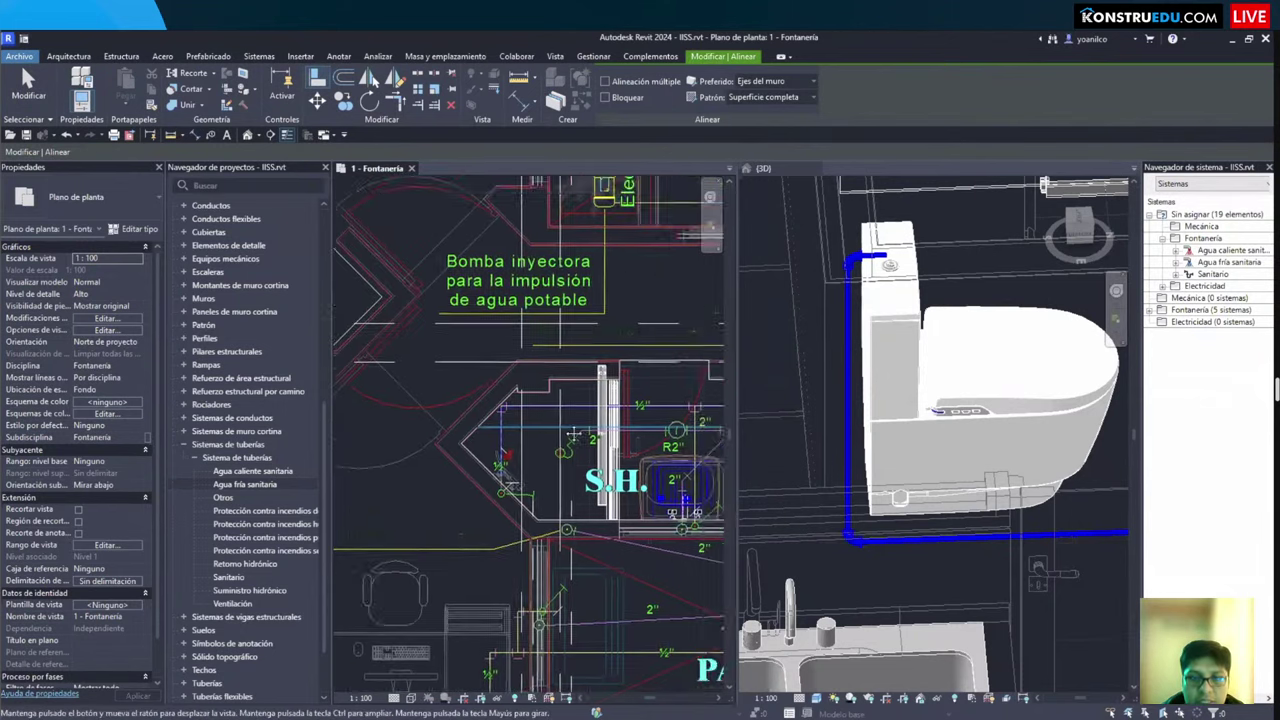
{"action": "scroll", "coordinate": [590, 414], "scroll_direction": "up", "scroll_amount": 5}
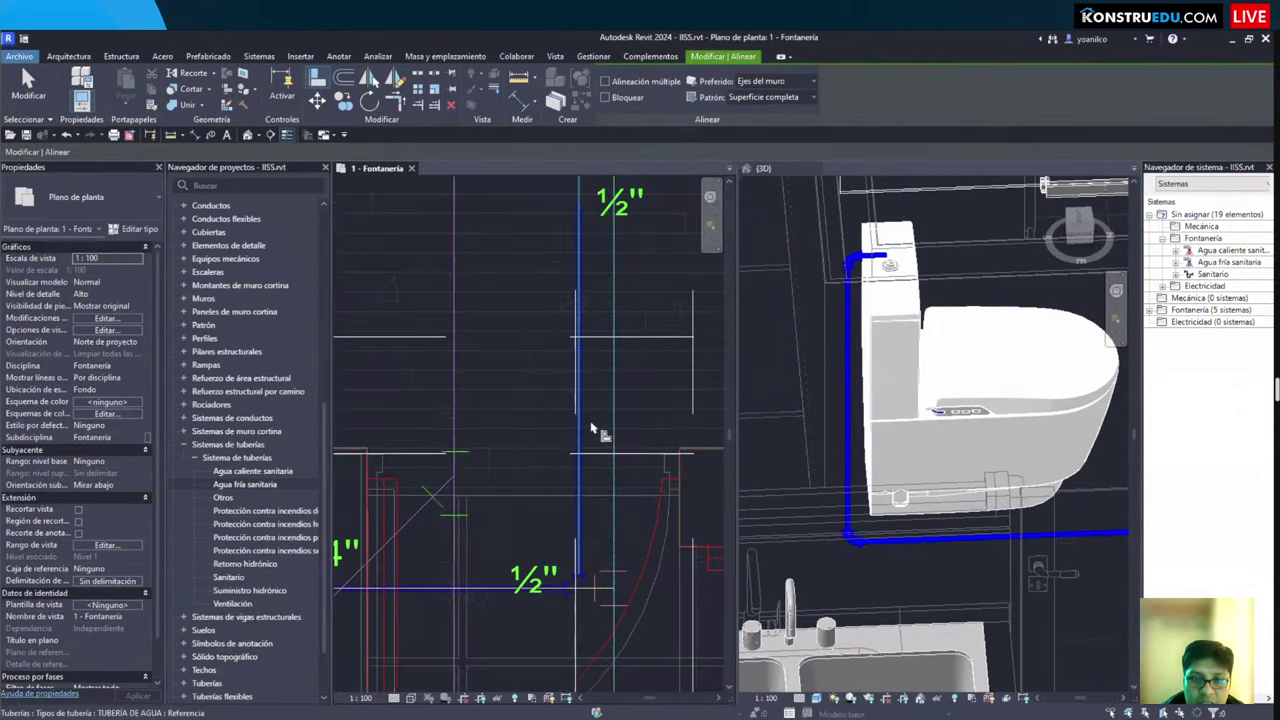
{"action": "scroll", "coordinate": [590, 428], "scroll_direction": "down", "scroll_amount": 3}
{"action": "key", "text": "Escape"}
{"action": "scroll", "coordinate": [540, 434], "scroll_direction": "up", "scroll_amount": 4}
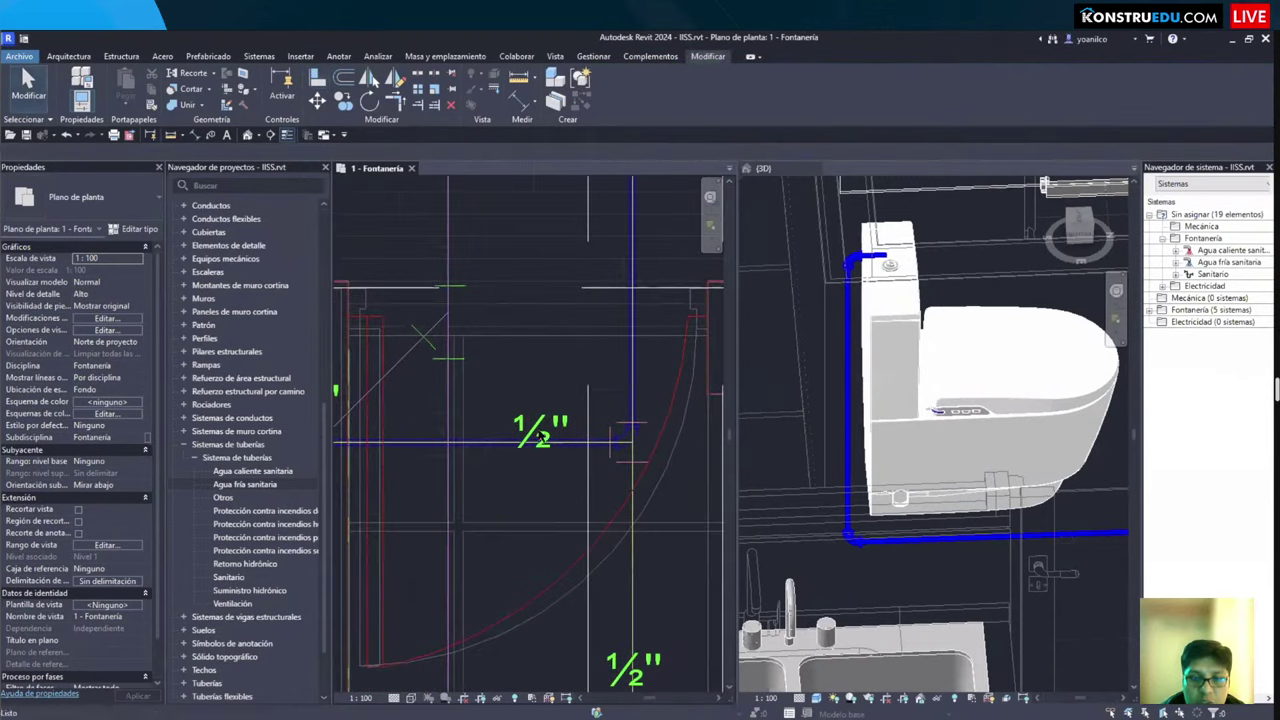
{"action": "scroll", "coordinate": [540, 434], "scroll_direction": "down", "scroll_amount": 3}
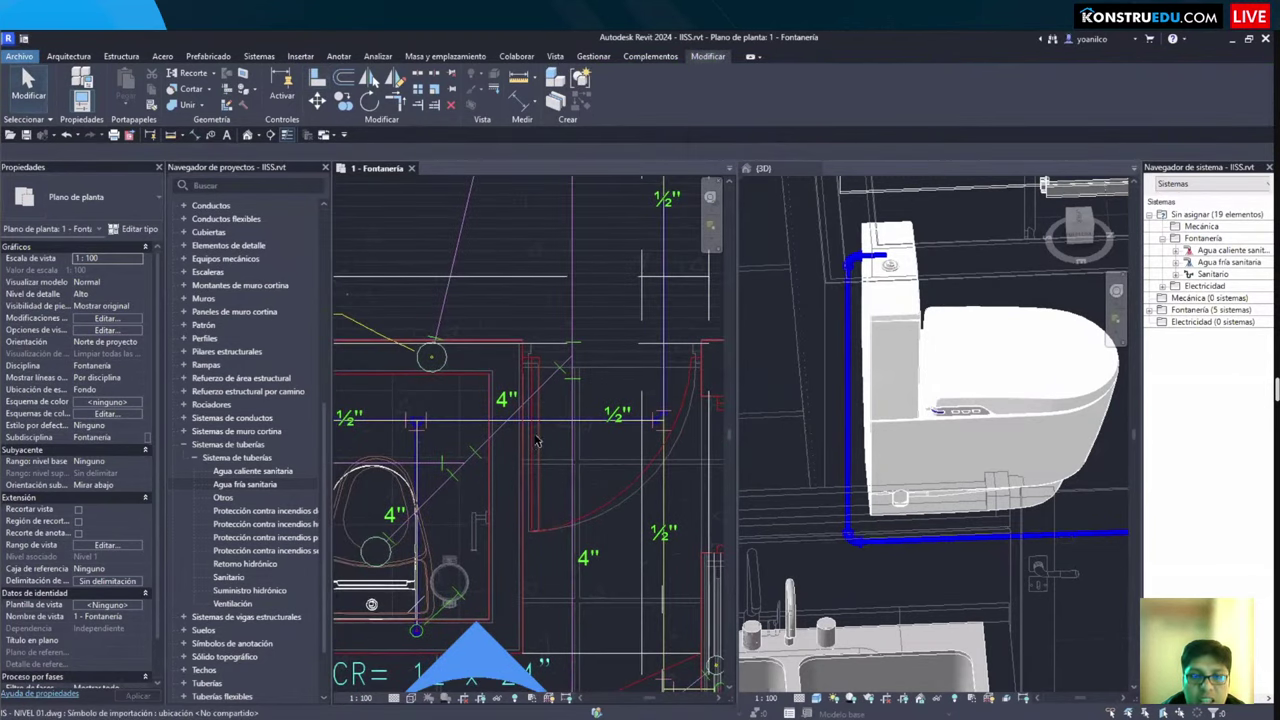
{"action": "scroll", "coordinate": [540, 441], "scroll_direction": "down", "scroll_amount": 3}
{"action": "scroll", "coordinate": [570, 445], "scroll_direction": "up", "scroll_amount": 5}
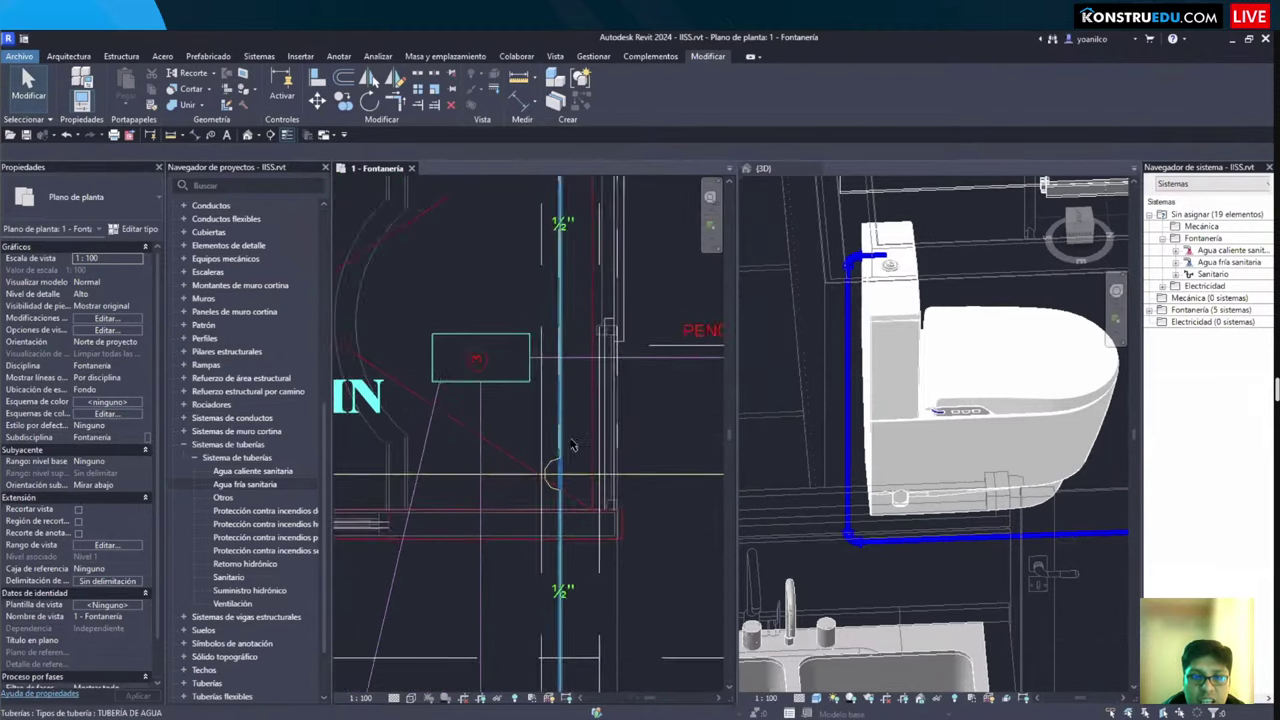
{"action": "scroll", "coordinate": [572, 445], "scroll_direction": "down", "scroll_amount": 2}
{"action": "scroll", "coordinate": [492, 424], "scroll_direction": "up", "scroll_amount": 3}
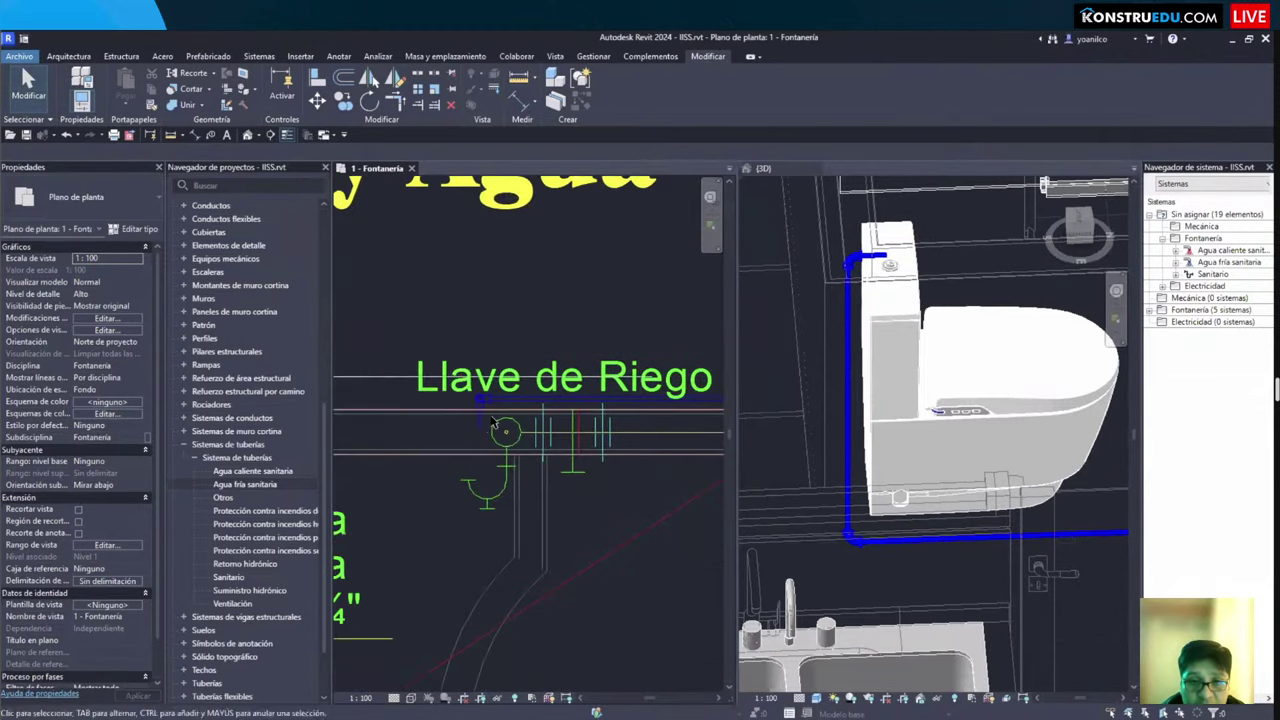
{"action": "scroll", "coordinate": [492, 424], "scroll_direction": "up", "scroll_amount": 2}
Step: Inspect the ½" pipe at the Llave de Riego with its full label in view
{"action": "left_click", "coordinate": [533, 487]}
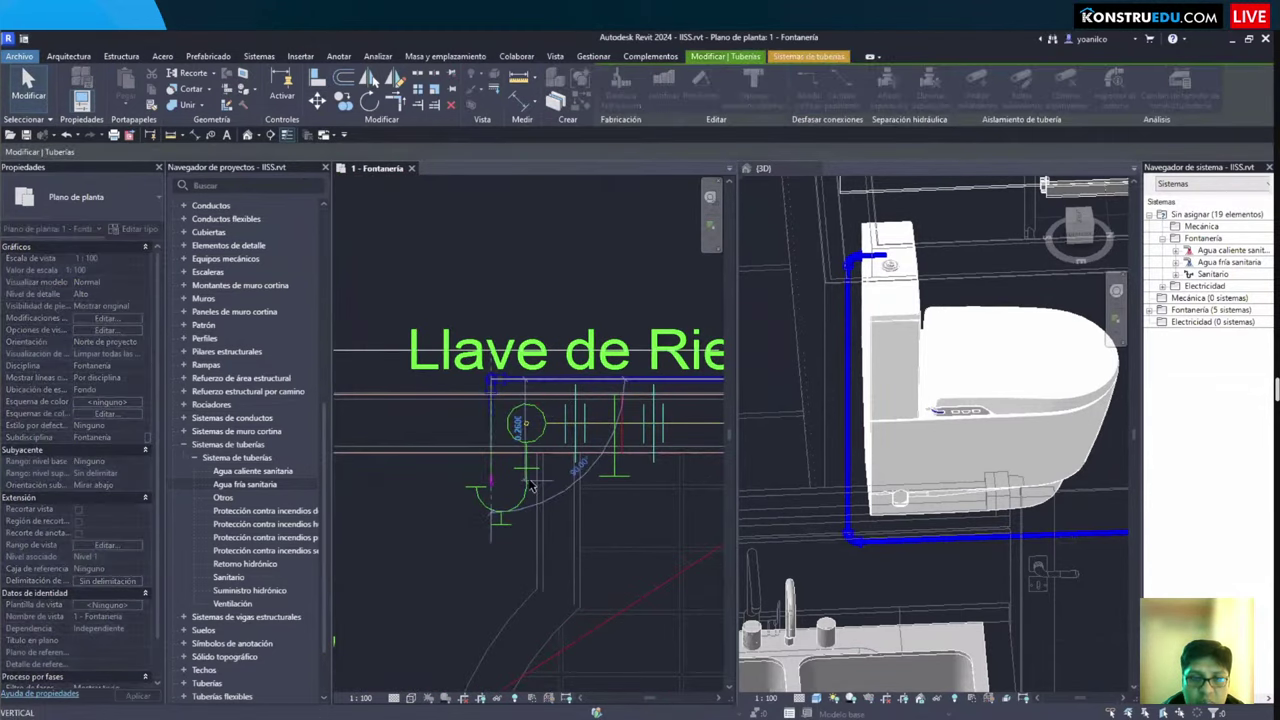
{"action": "key", "text": "Escape"}
{"action": "middle_click_drag", "start_coordinate": [478, 500], "coordinate": [398, 497]}
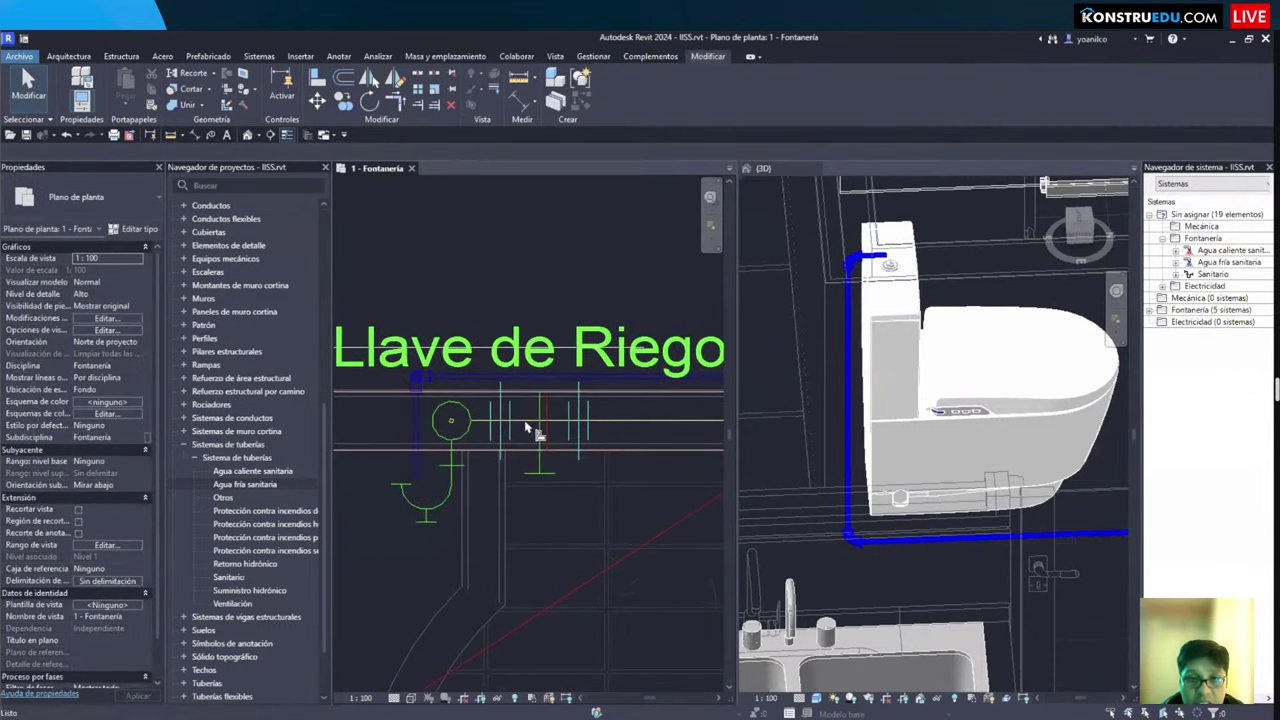
{"action": "key", "text": "a"}
{"action": "key", "text": "l"}
{"action": "key", "text": "Escape"}
Step: Orbit the 3D view overhead to inspect the whole blue ½" cold-water network around the bathroom
{"action": "left_click", "coordinate": [960, 450]}
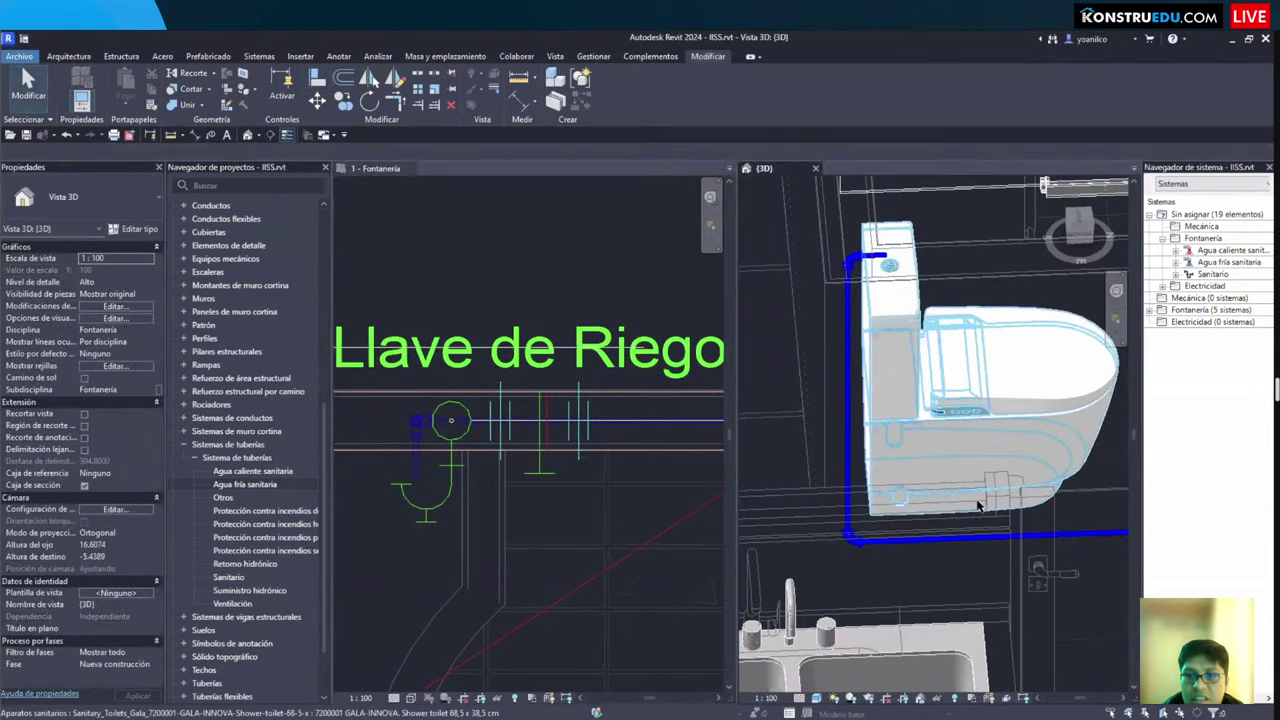
{"action": "scroll", "coordinate": [1012, 573], "scroll_direction": "down", "scroll_amount": 4}
{"action": "middle_click_drag", "start_coordinate": [838, 497], "coordinate": [915, 520], "text": "shift"}
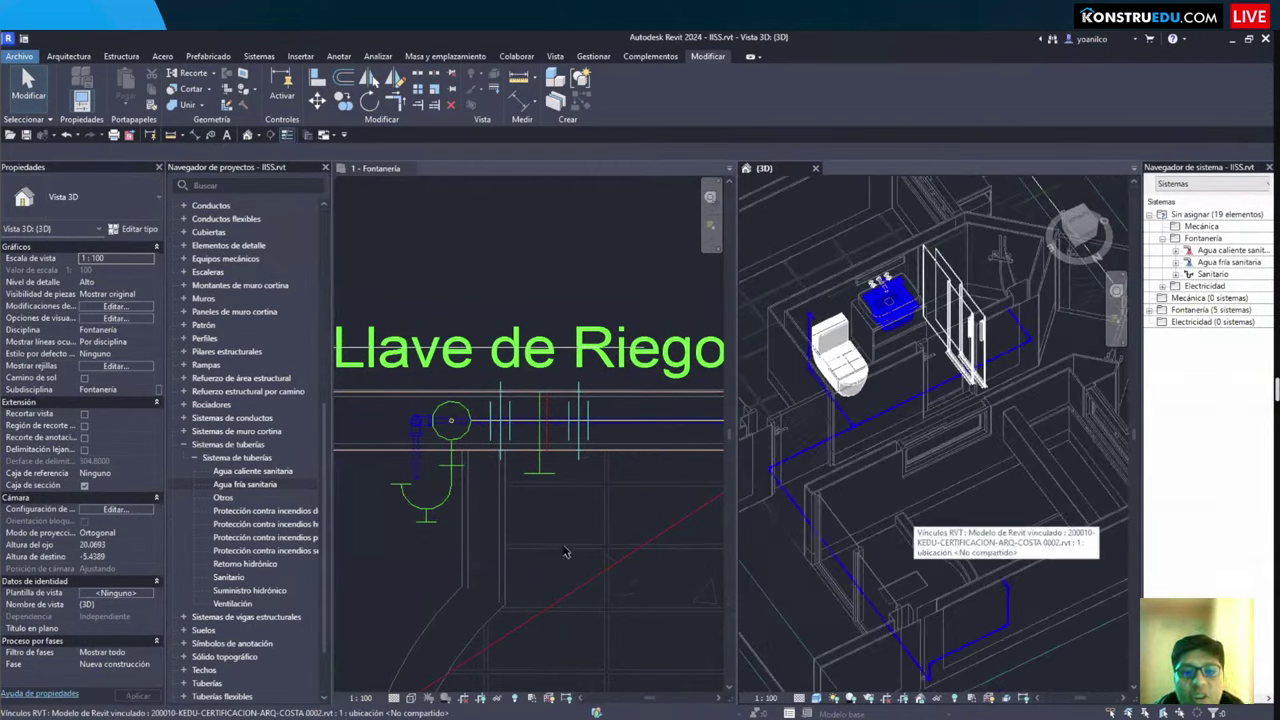
{"action": "scroll", "coordinate": [547, 542], "scroll_direction": "down", "scroll_amount": 6}
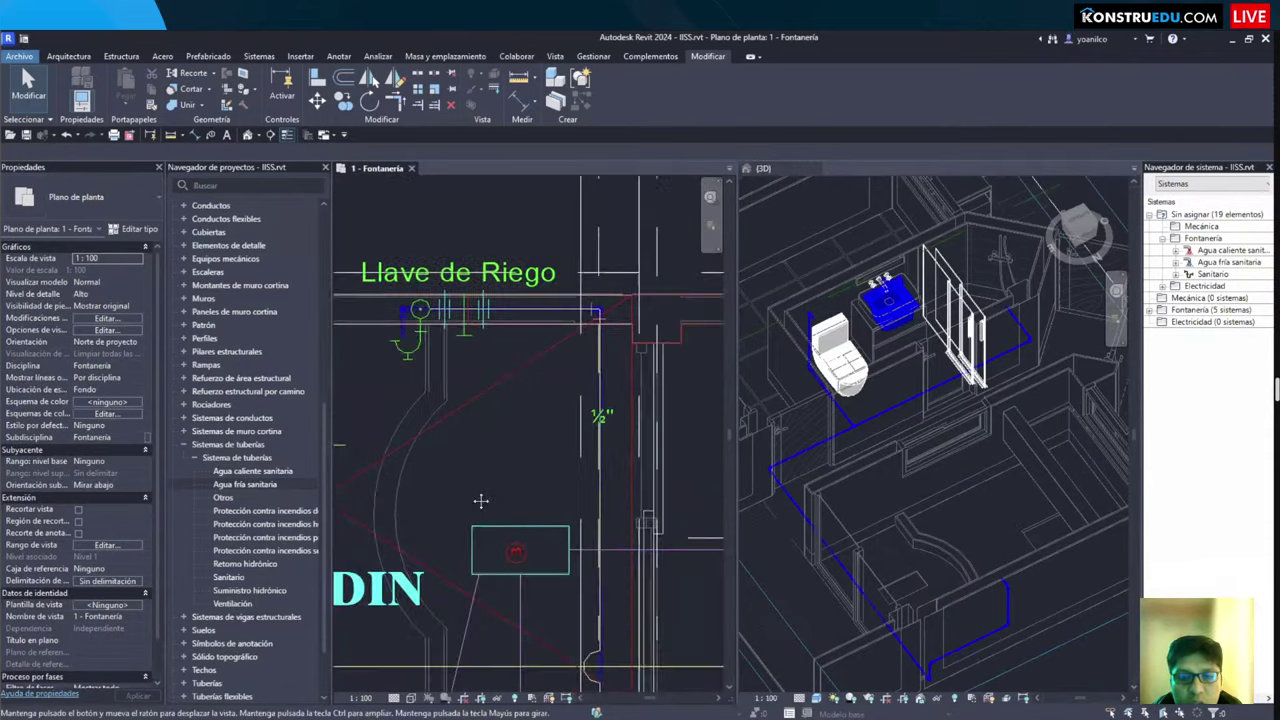
{"action": "scroll", "coordinate": [481, 545], "scroll_direction": "down", "scroll_amount": 5}
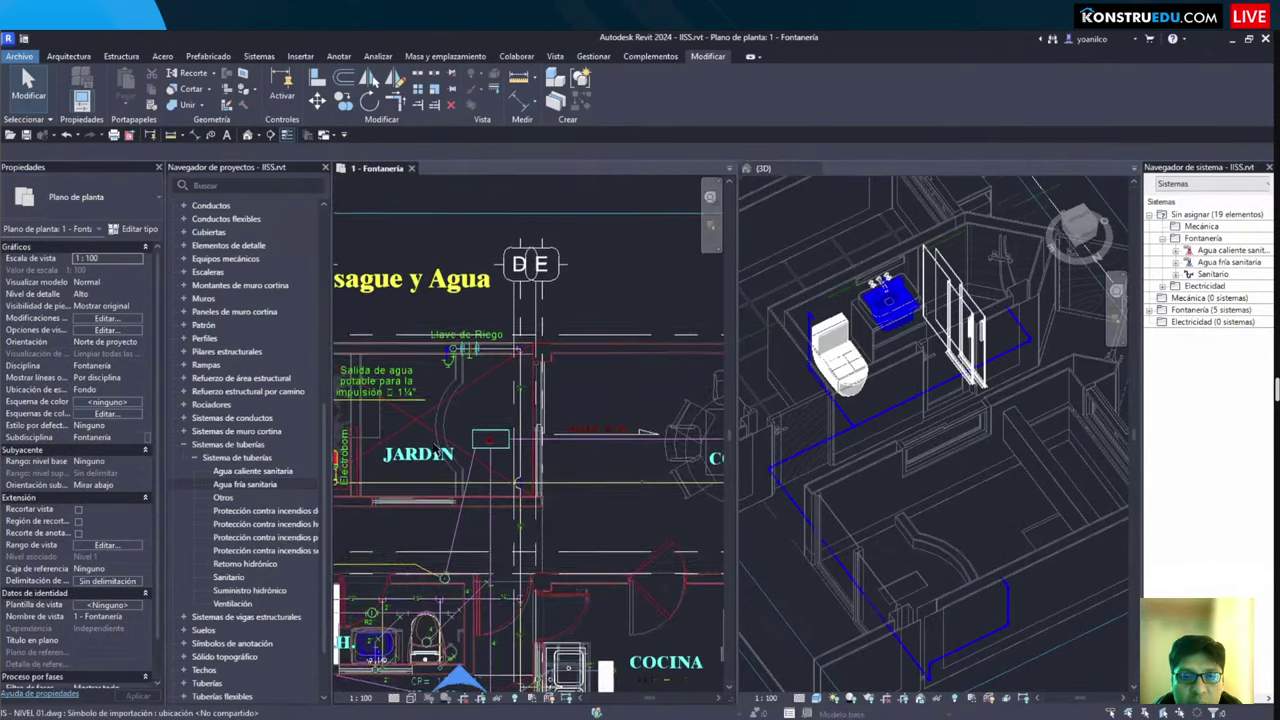
{"action": "scroll", "coordinate": [493, 486], "scroll_direction": "up", "scroll_amount": 1}
{"action": "scroll", "coordinate": [493, 486], "scroll_direction": "up", "scroll_amount": 3}
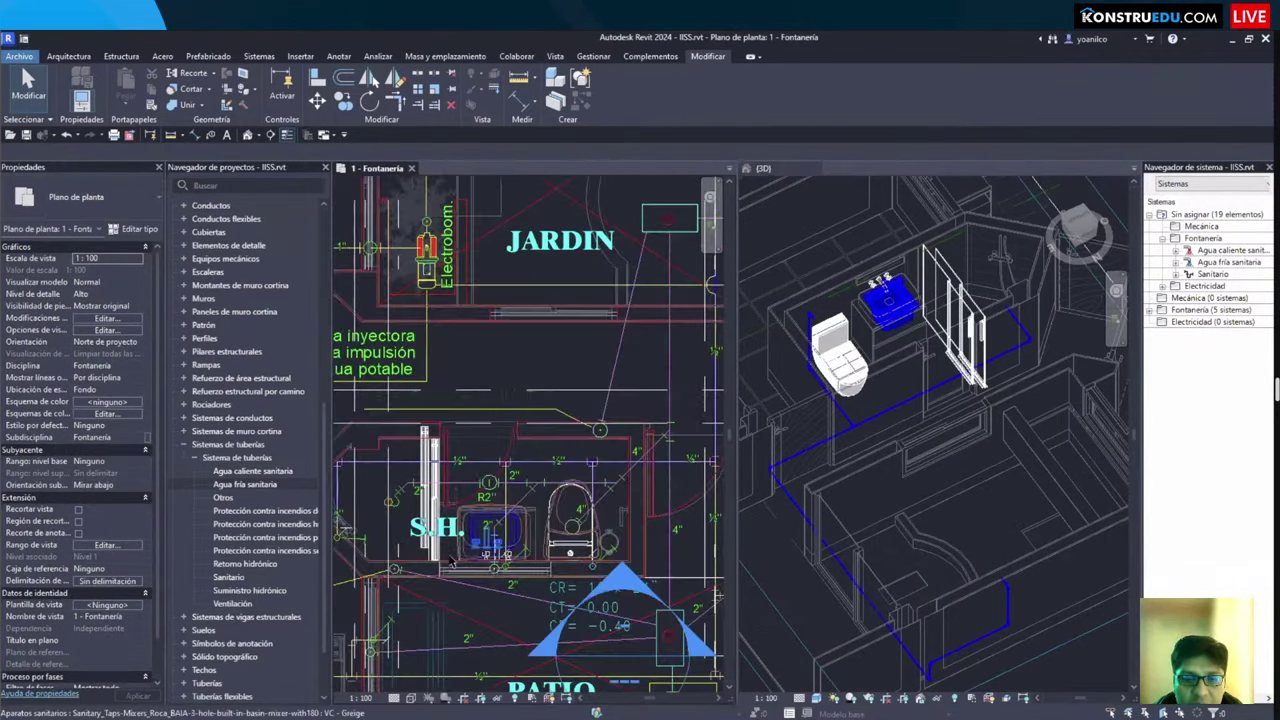
{"action": "scroll", "coordinate": [493, 486], "scroll_direction": "down", "scroll_amount": 4}
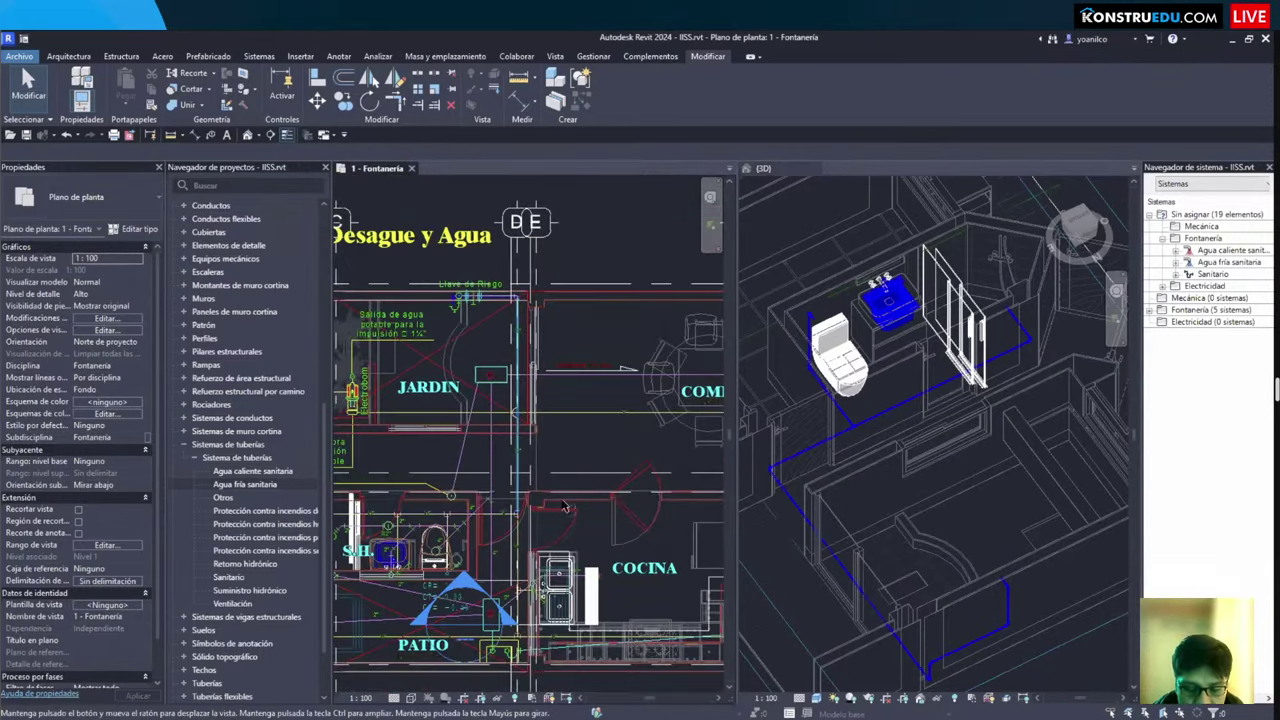
{"action": "scroll", "coordinate": [469, 518], "scroll_direction": "up", "scroll_amount": 1}
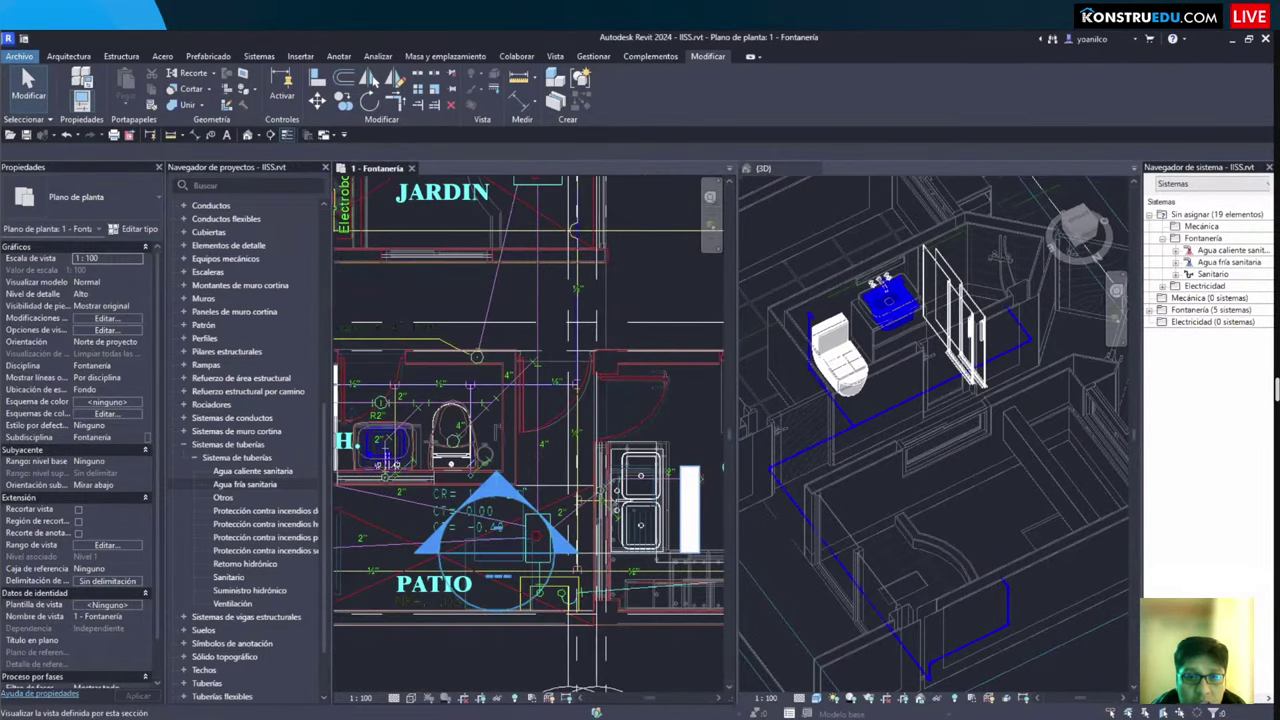
{"action": "scroll", "coordinate": [436, 424], "scroll_direction": "up", "scroll_amount": 1}
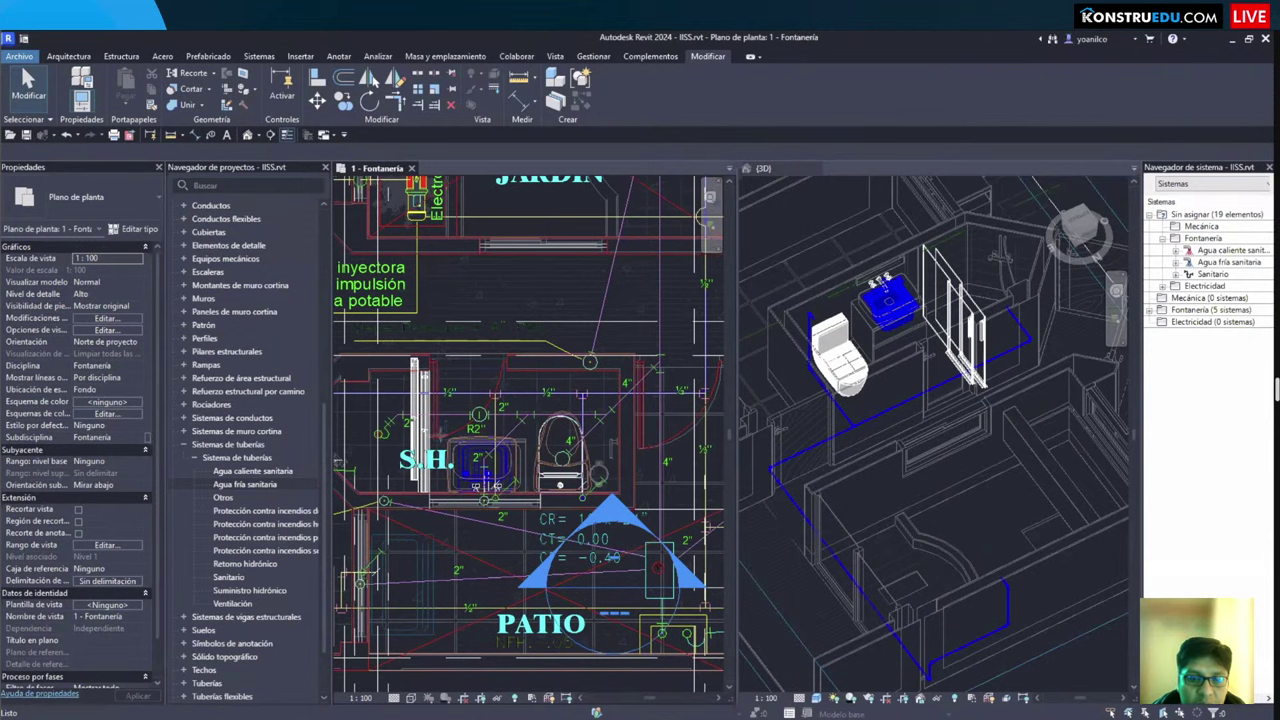
Step: Start a pipe with PI, then cancel and check the vertical ½" pipe
{"action": "key", "text": "p"}
{"action": "key", "text": "i"}
{"action": "scroll", "coordinate": [452, 374], "scroll_direction": "up", "scroll_amount": 5}
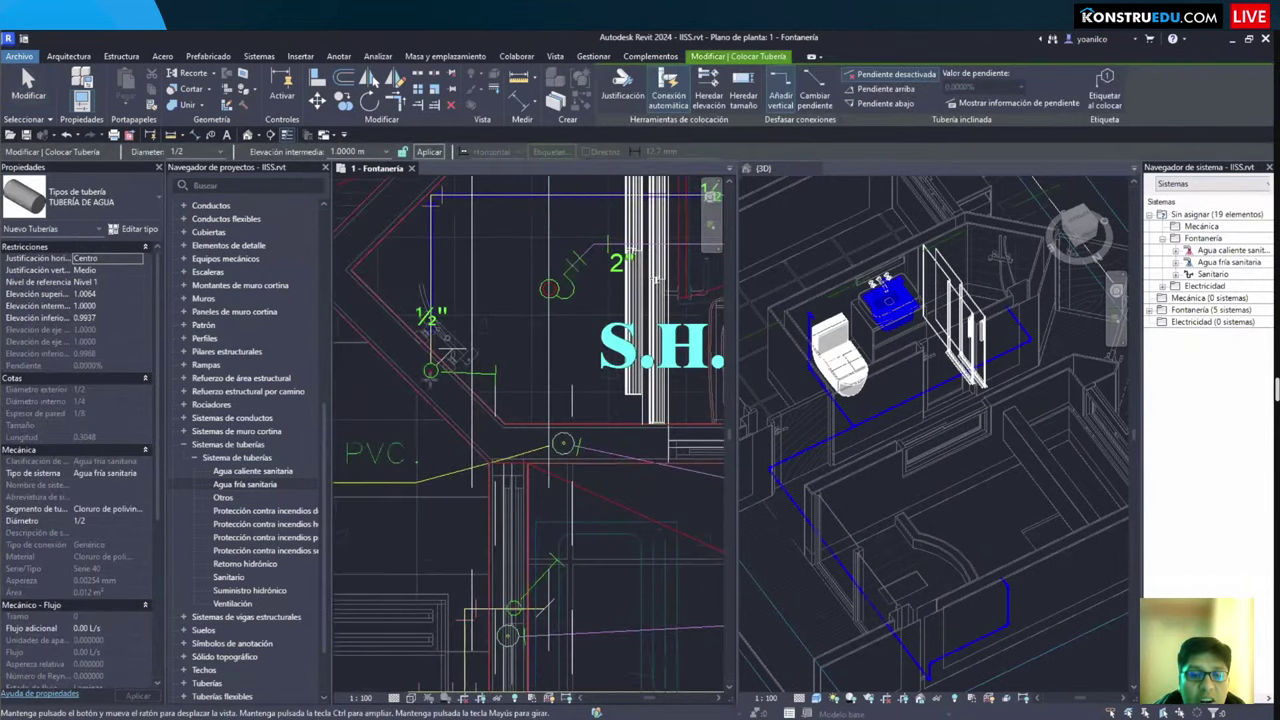
{"action": "scroll", "coordinate": [452, 374], "scroll_direction": "up", "scroll_amount": 2}
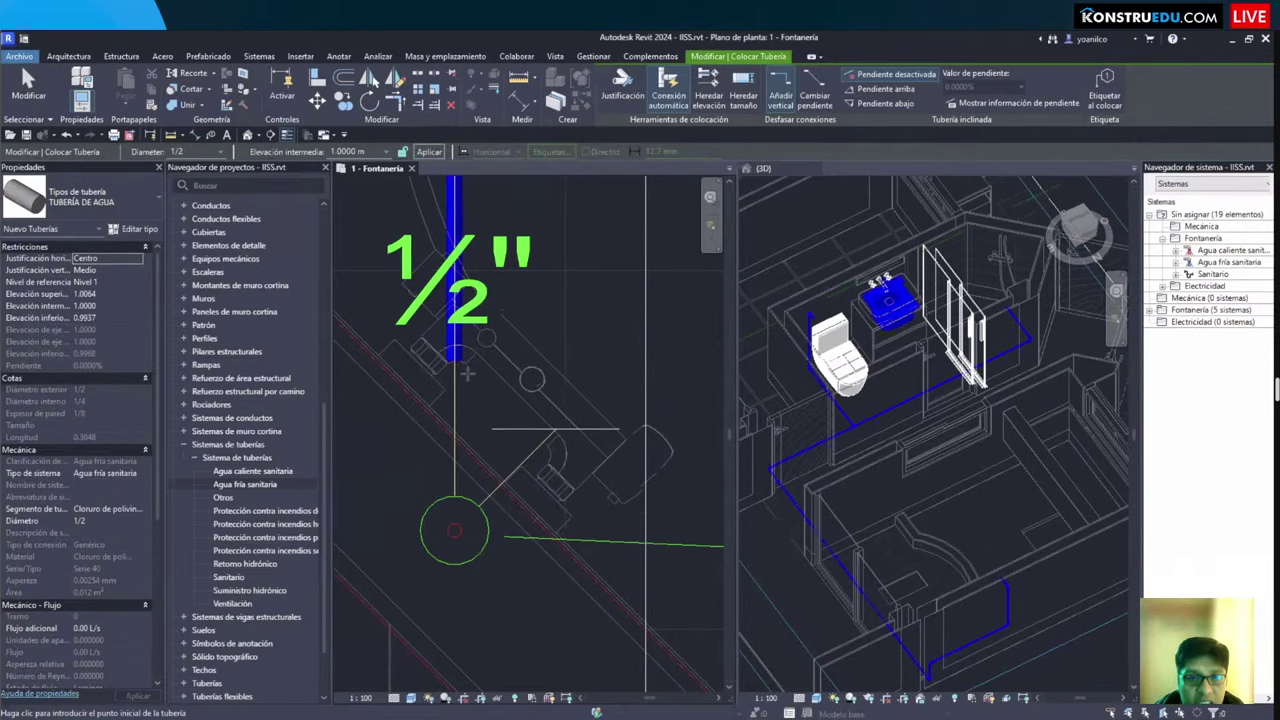
{"action": "scroll", "coordinate": [467, 374], "scroll_direction": "up", "scroll_amount": 2}
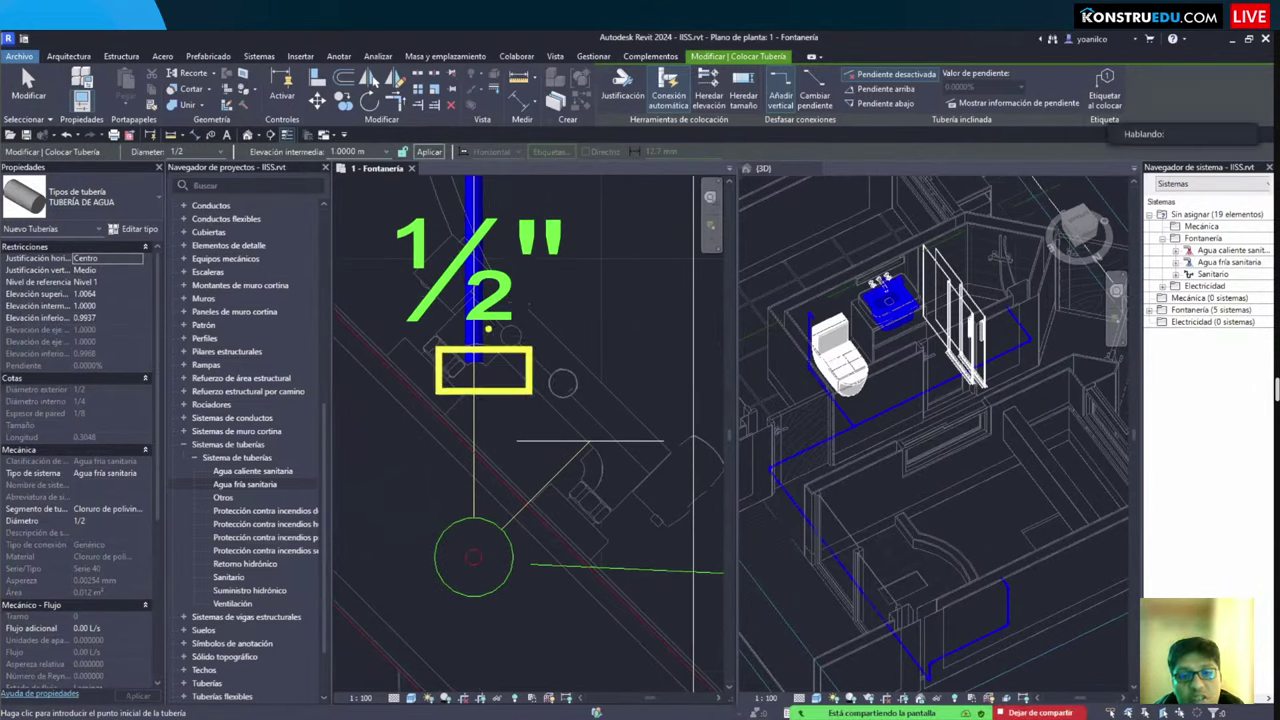
{"action": "key", "text": "Escape"}
{"action": "left_click", "coordinate": [474, 300]}
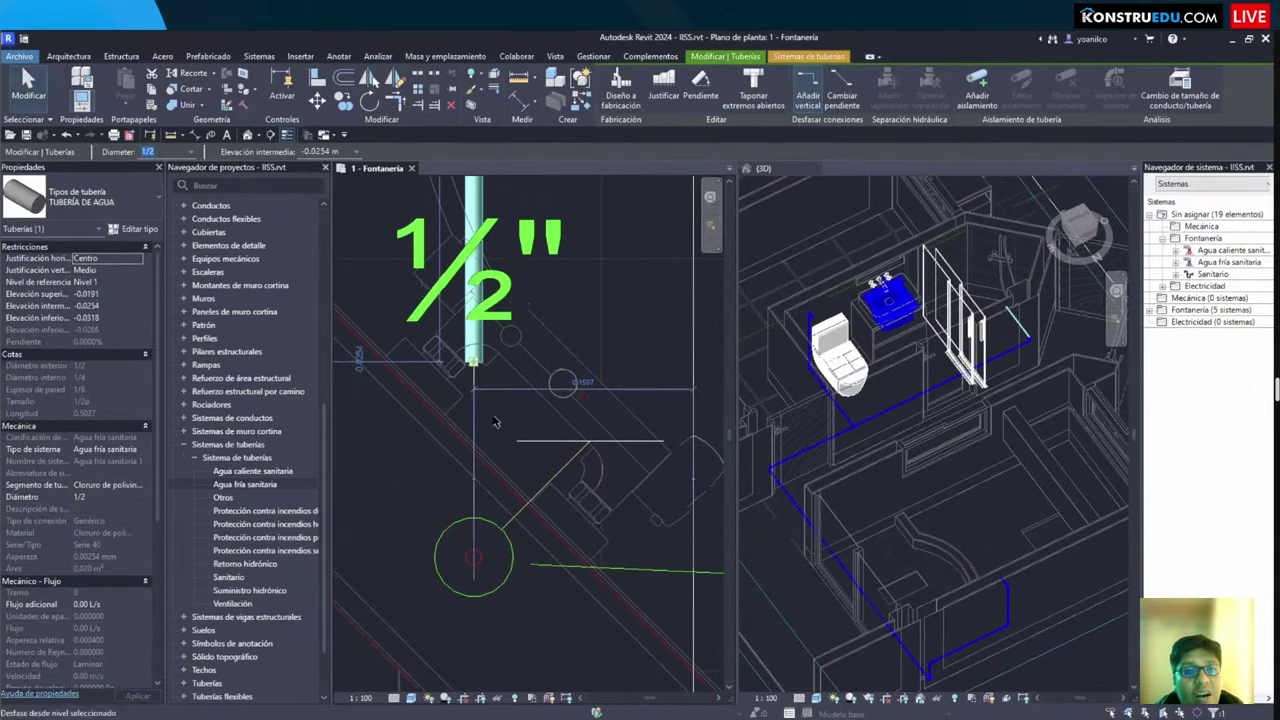
{"action": "left_click", "coordinate": [493, 421]}
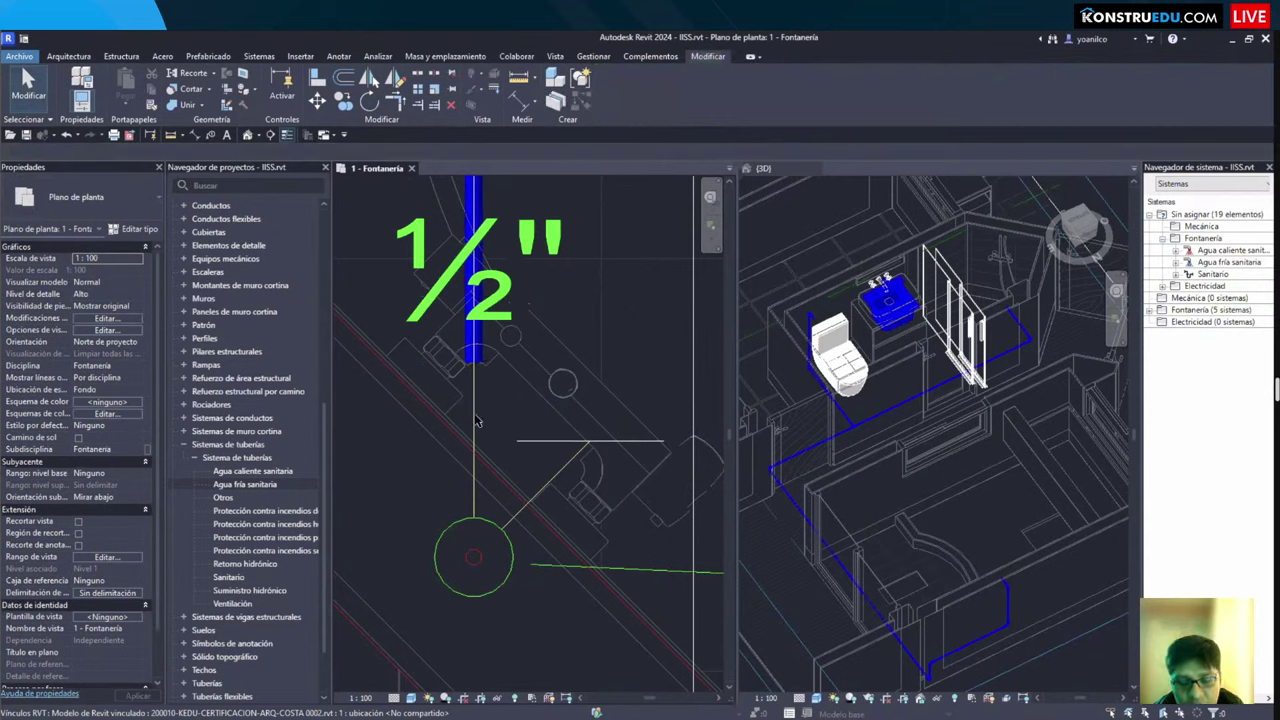
Step: Draw a diagonal ½" pipe from the vertical pipe end to the fixture's circular outlet
{"action": "key", "text": "i"}
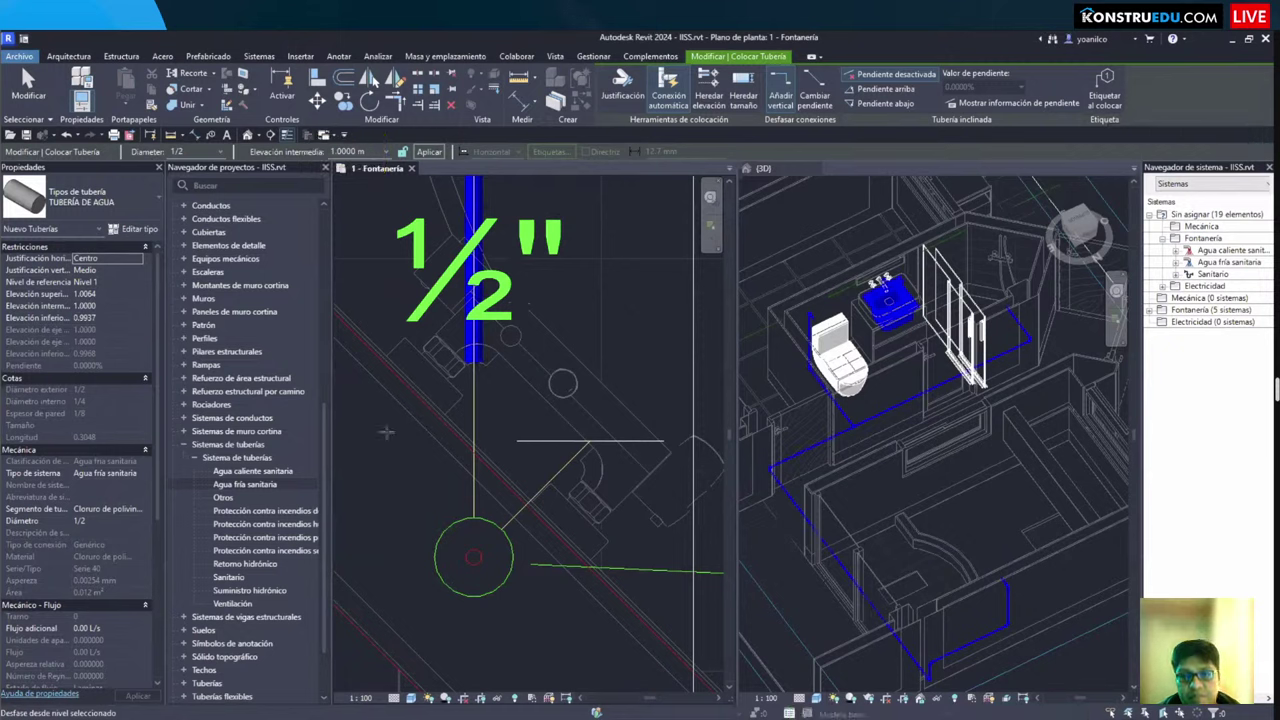
{"action": "left_click", "coordinate": [470, 368]}
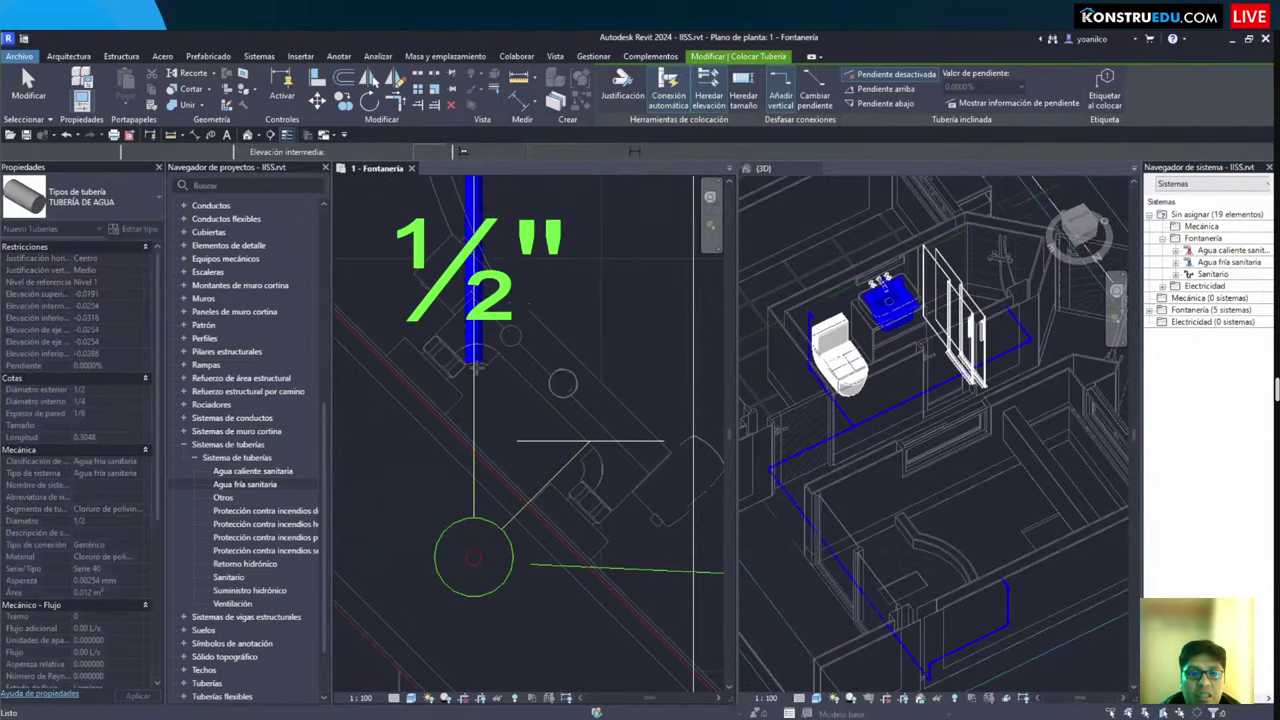
{"action": "left_click", "coordinate": [474, 366]}
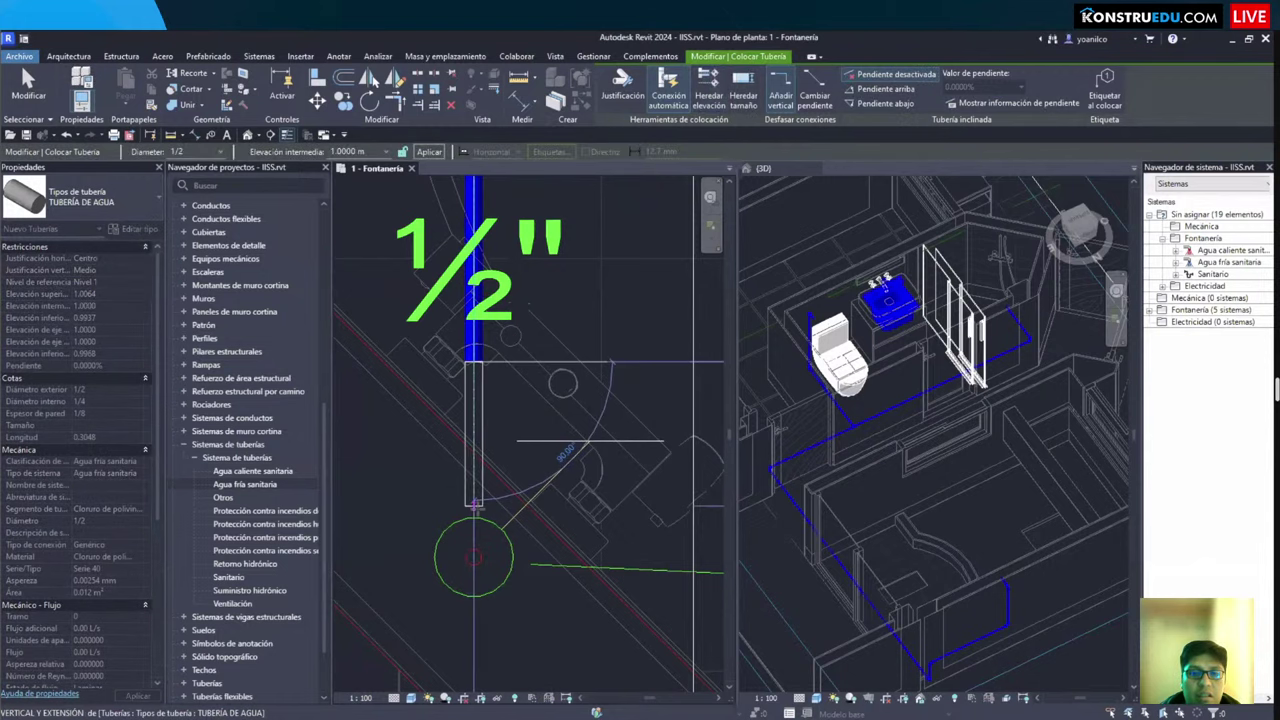
{"action": "key", "text": "Escape"}
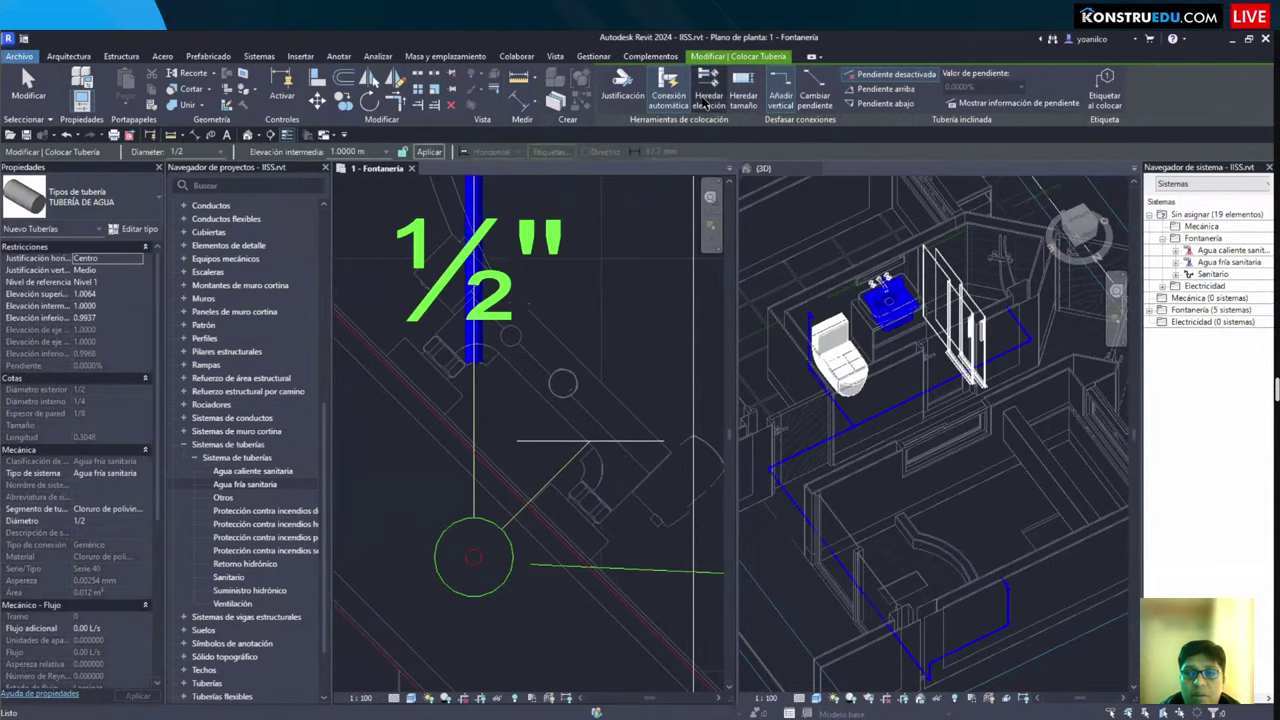
{"action": "left_click", "coordinate": [474, 362]}
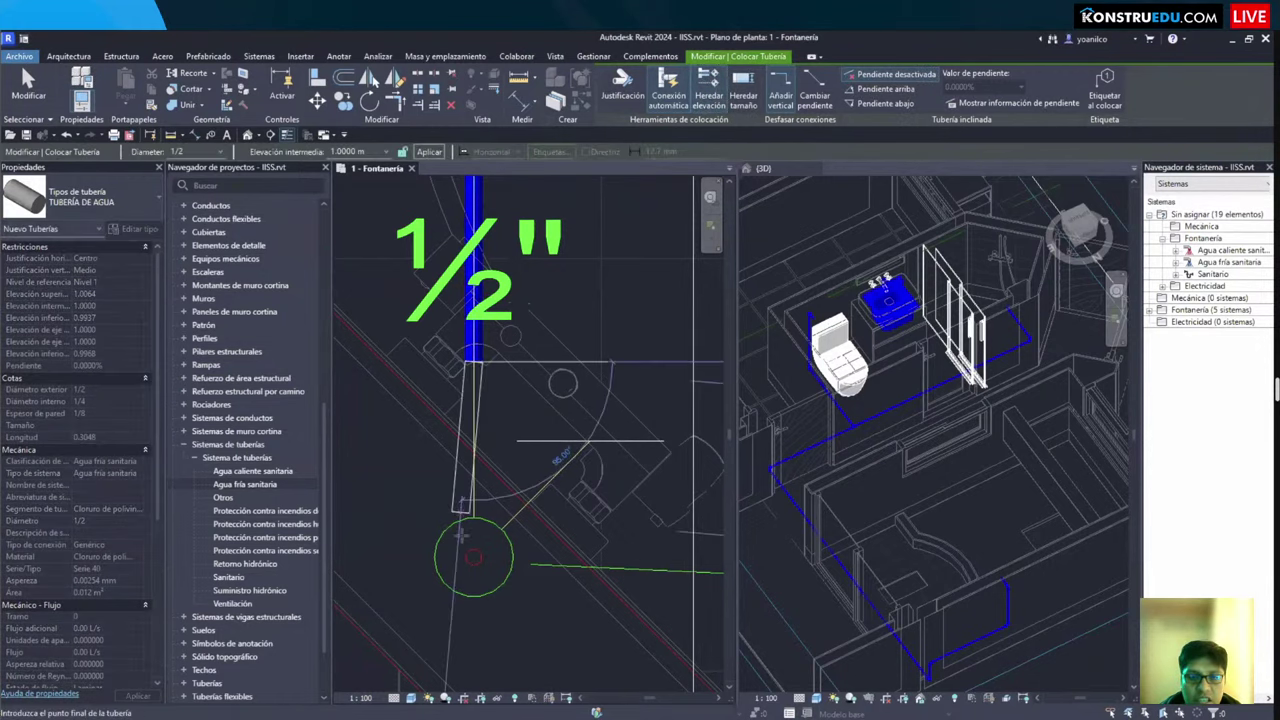
{"action": "scroll", "coordinate": [472, 560], "scroll_direction": "up", "scroll_amount": 2}
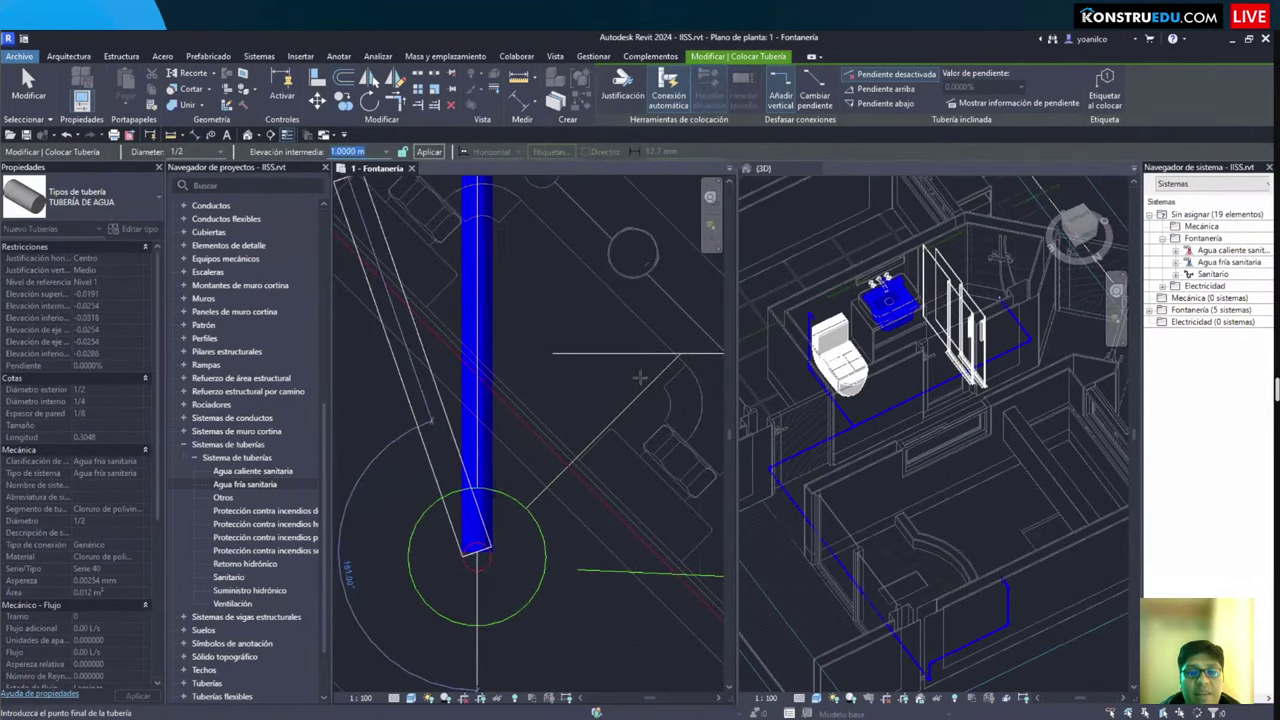
{"action": "left_click", "coordinate": [677, 356]}
{"action": "key", "text": "Escape"}
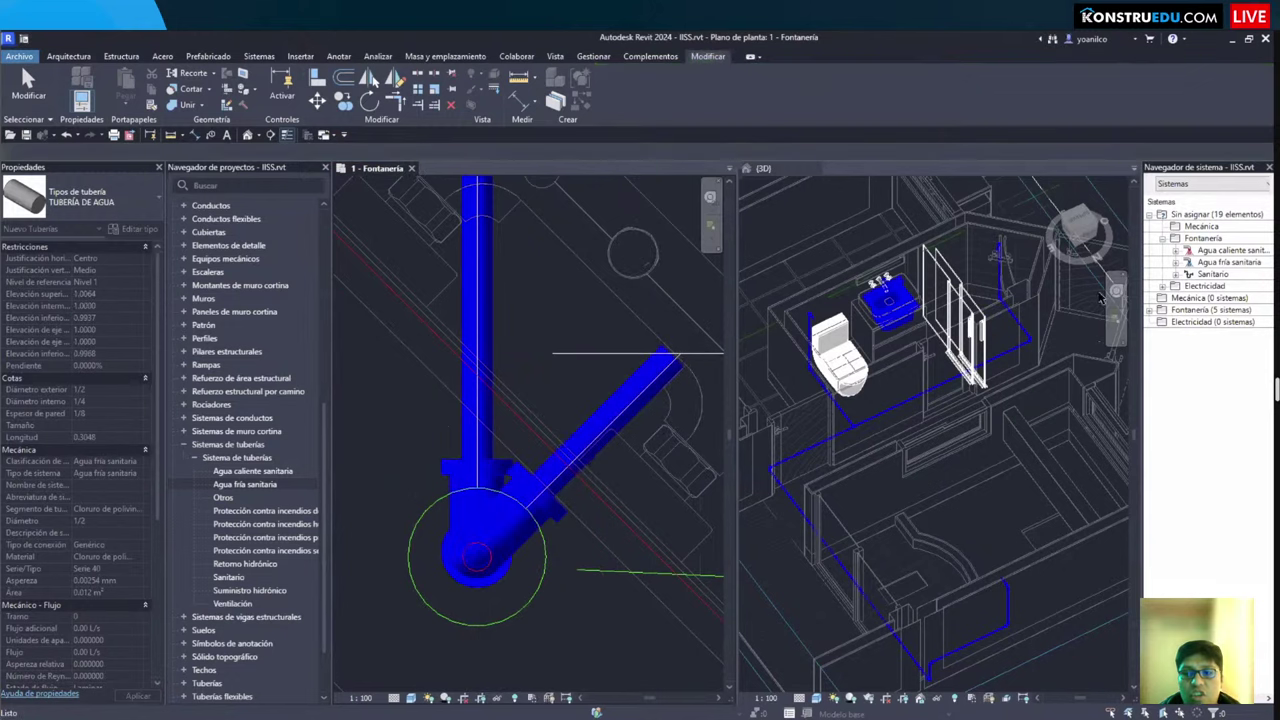
Step: Orbit the 3D view to check the new diagonal pipe and its fitting
{"action": "left_click", "coordinate": [884, 447]}
{"action": "scroll", "coordinate": [884, 447], "scroll_direction": "up", "scroll_amount": 3}
{"action": "middle_click_drag", "start_coordinate": [884, 447], "coordinate": [936, 421], "text": "shift"}
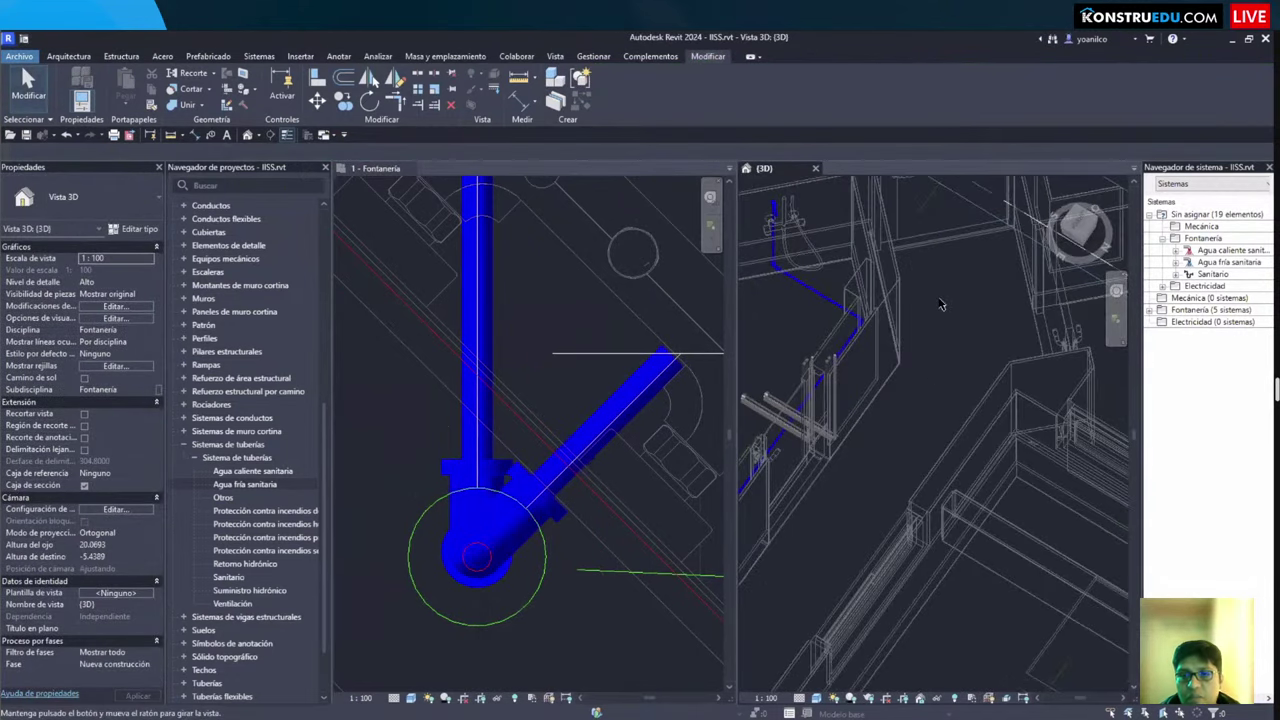
{"action": "middle_click_drag", "start_coordinate": [940, 305], "coordinate": [760, 434], "text": "shift"}
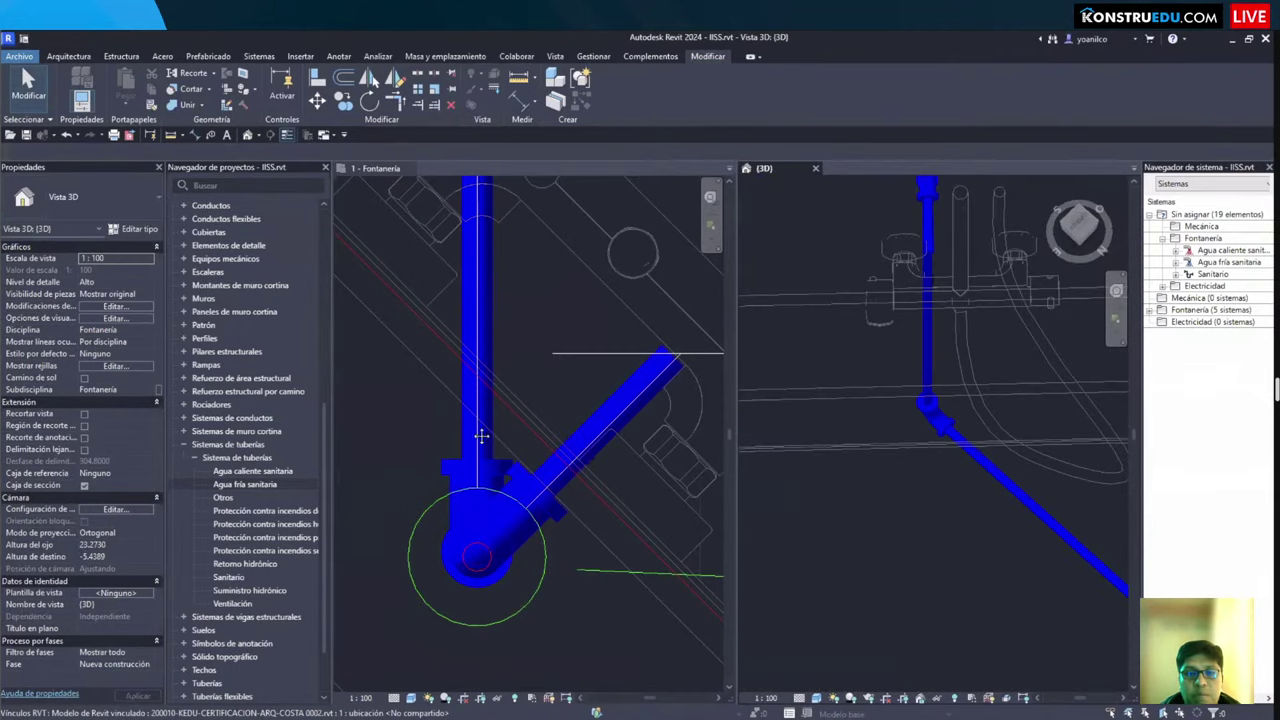
{"action": "left_click", "coordinate": [481, 436]}
{"action": "key", "text": "Escape"}
Step: Draw a short vertical ½" pipe below the S.H. bathroom elbow with PI
{"action": "scroll", "coordinate": [535, 402], "scroll_direction": "down", "scroll_amount": 2}
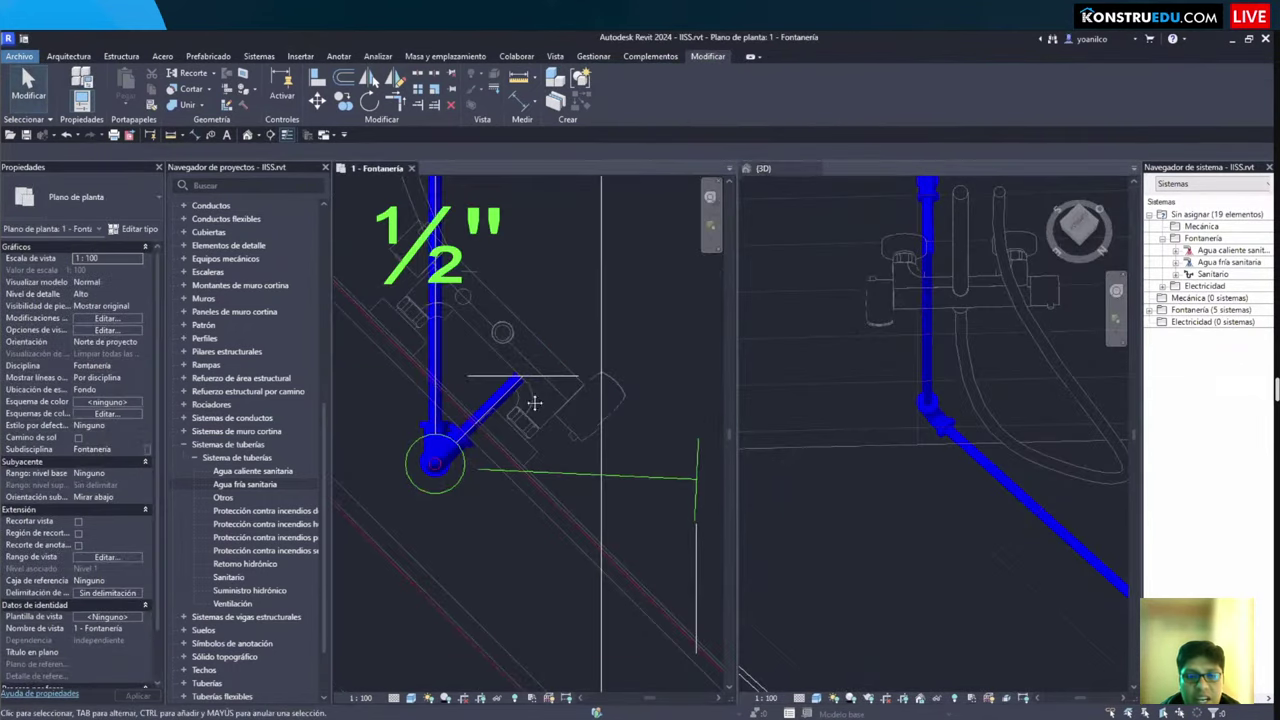
{"action": "scroll", "coordinate": [535, 402], "scroll_direction": "down", "scroll_amount": 5}
{"action": "scroll", "coordinate": [572, 397], "scroll_direction": "up", "scroll_amount": 1}
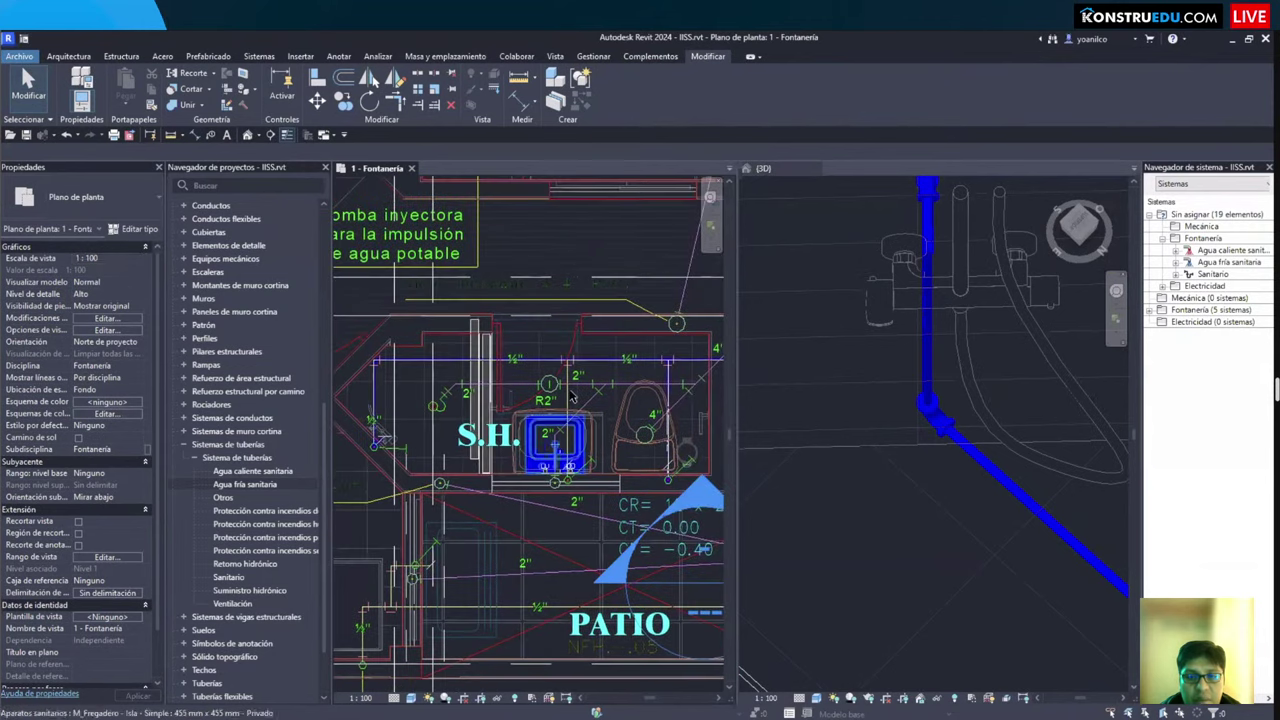
{"action": "middle_click_drag", "start_coordinate": [572, 397], "coordinate": [470, 410]}
{"action": "scroll", "coordinate": [500, 425], "scroll_direction": "up", "scroll_amount": 1}
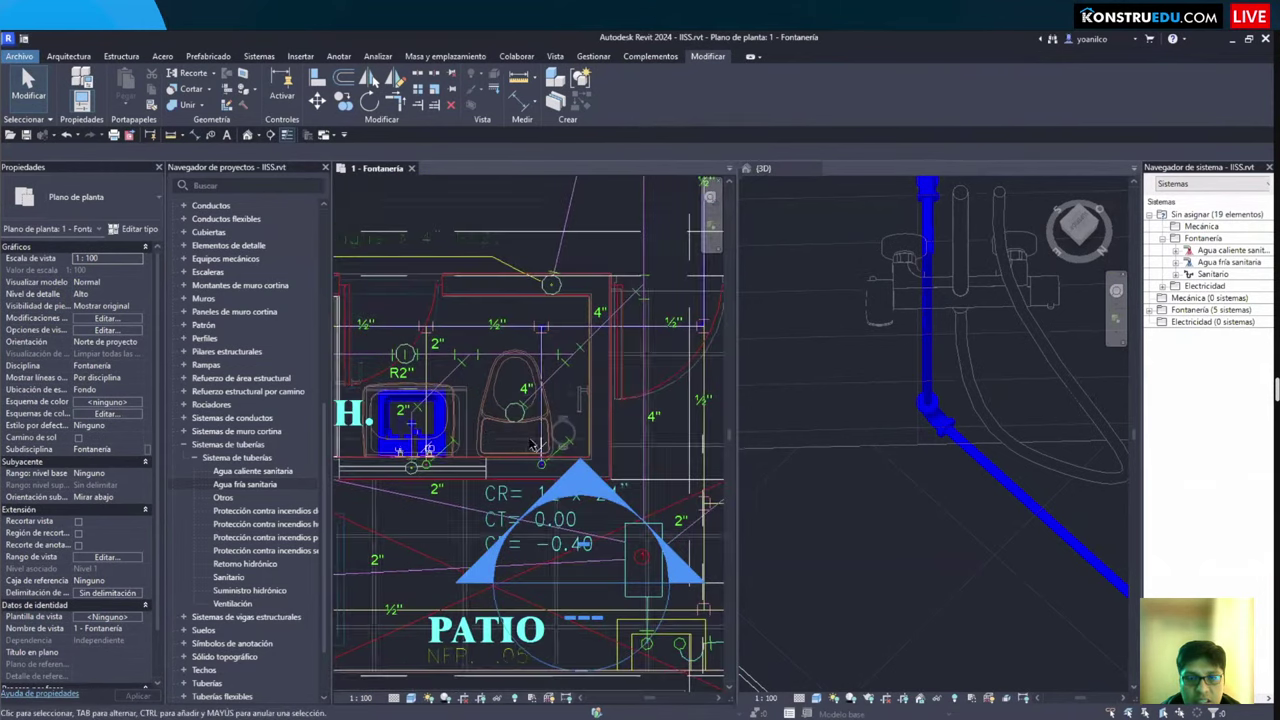
{"action": "scroll", "coordinate": [535, 445], "scroll_direction": "up", "scroll_amount": 3}
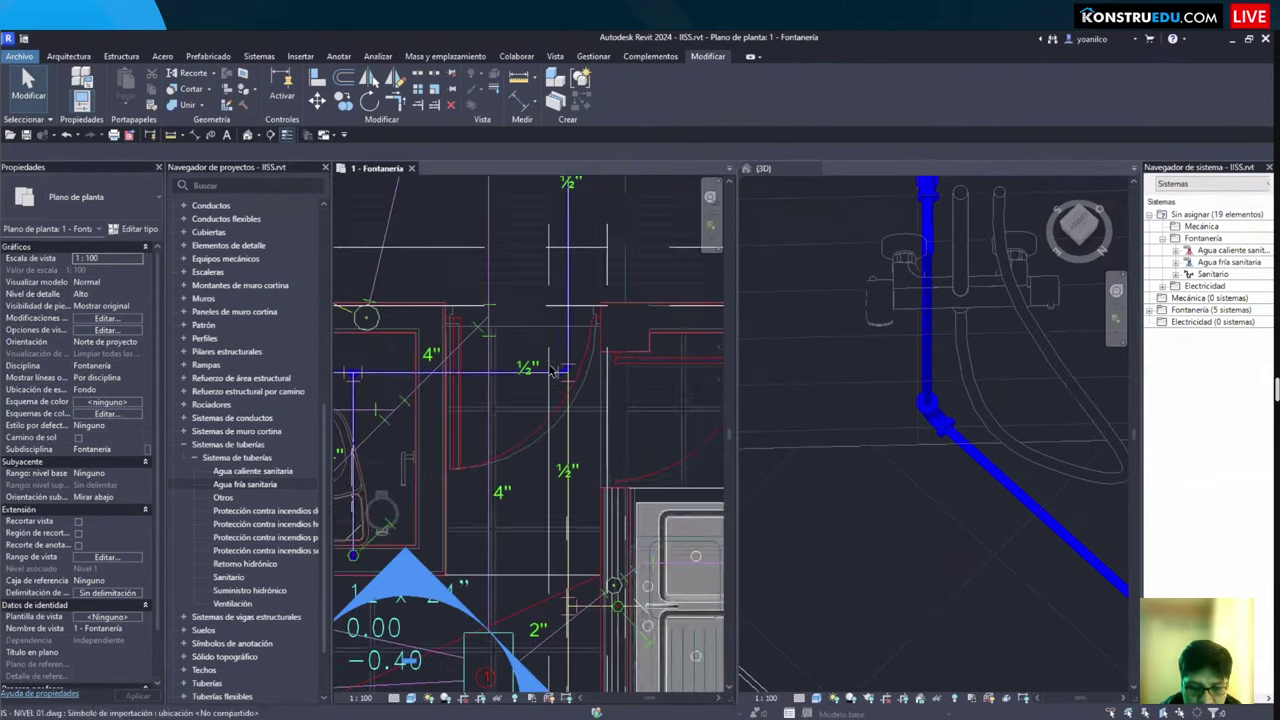
{"action": "scroll", "coordinate": [552, 370], "scroll_direction": "up", "scroll_amount": 4}
{"action": "key", "text": "p"}
{"action": "key", "text": "i"}
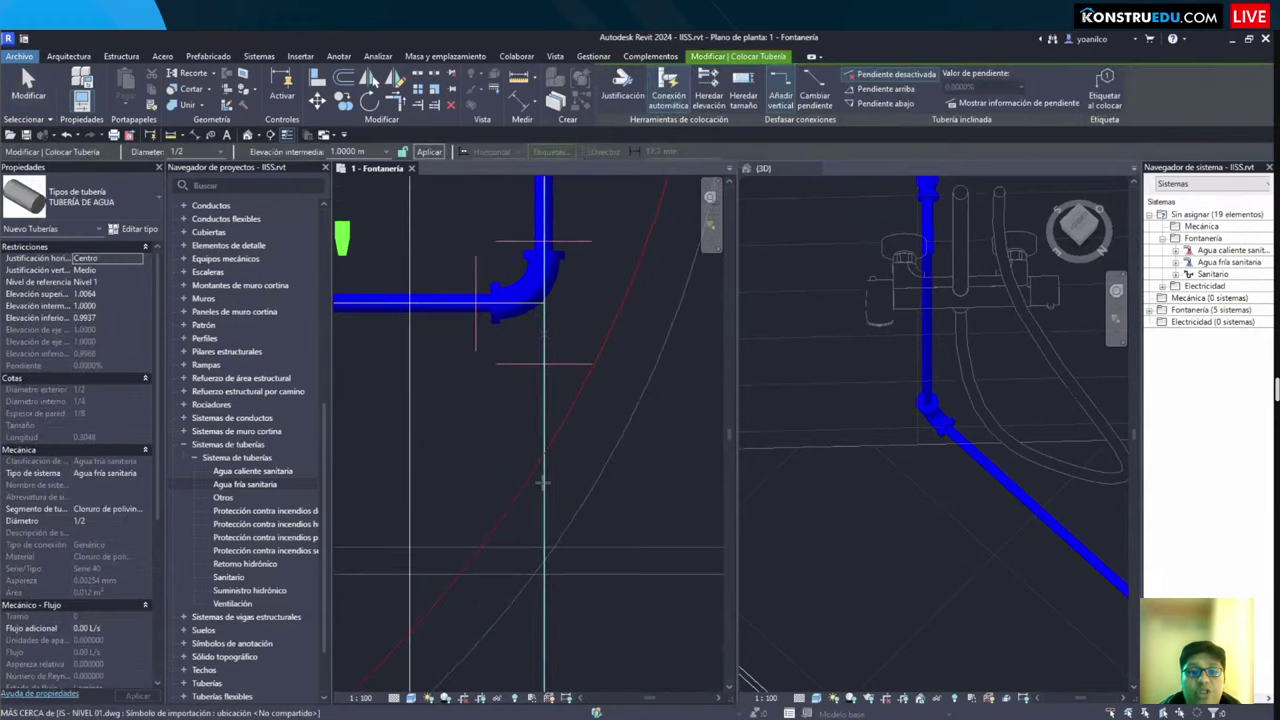
{"action": "left_click", "coordinate": [543, 340]}
{"action": "left_click", "coordinate": [543, 480]}
{"action": "key", "text": "Escape"}
Step: Turn the elbow into a tee by connecting it to the new vertical pipe
{"action": "left_click", "coordinate": [530, 322]}
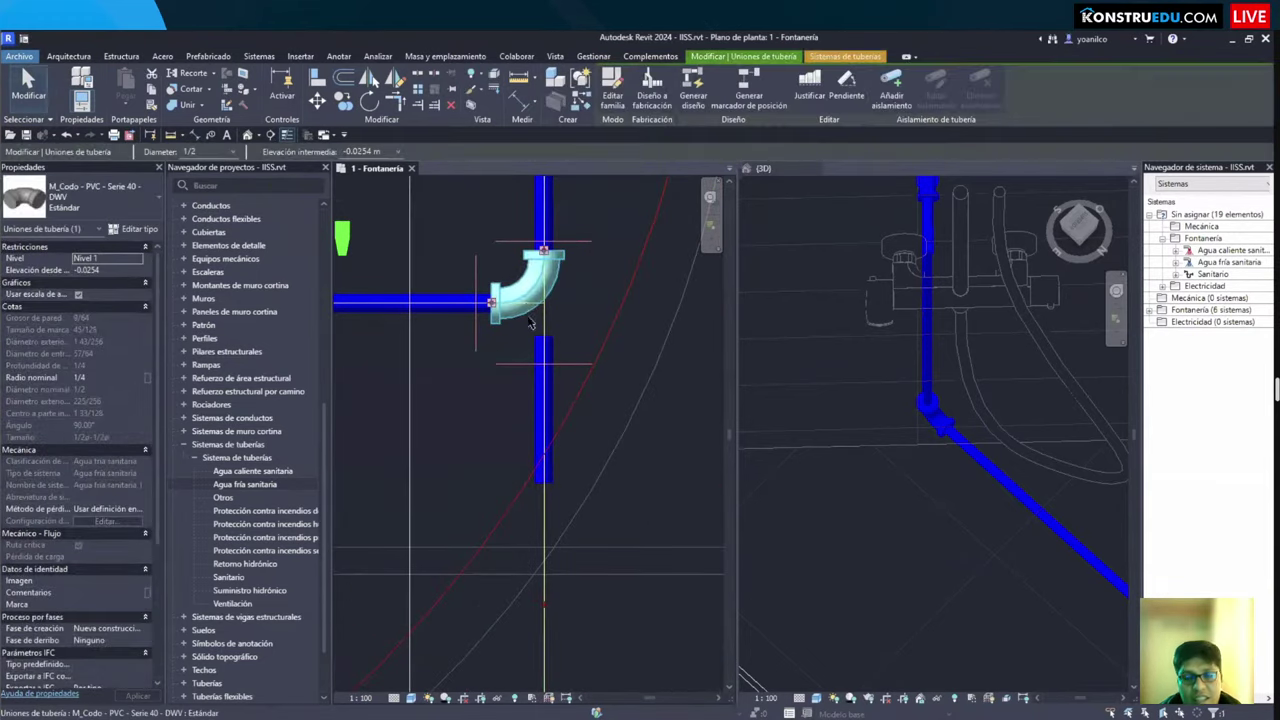
{"action": "key", "text": "Delete"}
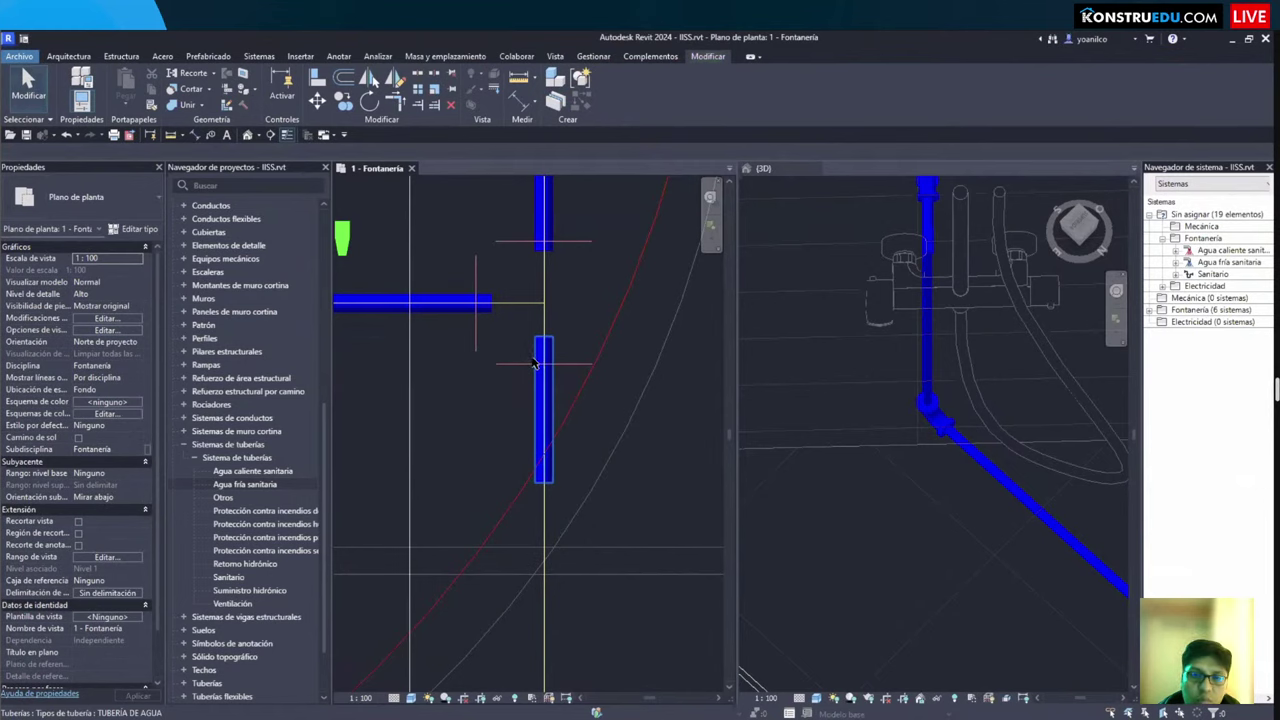
{"action": "left_click", "coordinate": [531, 305]}
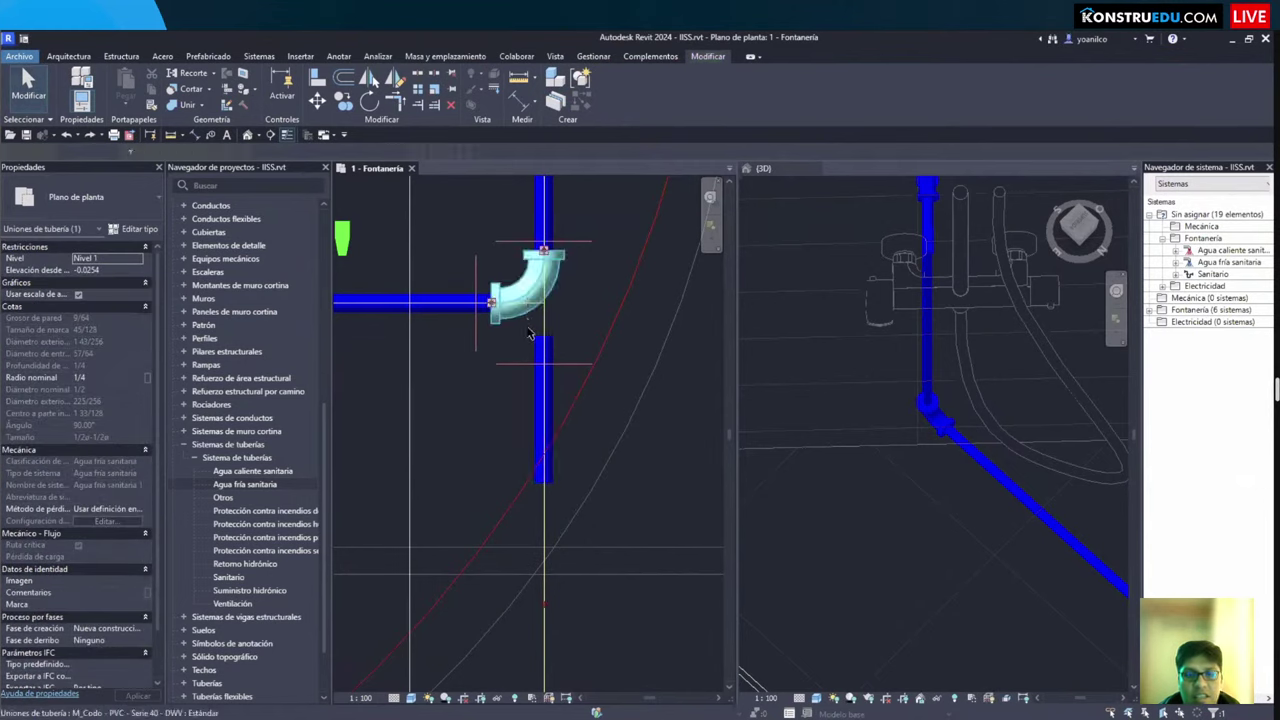
{"action": "scroll", "coordinate": [540, 330], "scroll_direction": "up", "scroll_amount": 2}
{"action": "scroll", "coordinate": [515, 336], "scroll_direction": "down", "scroll_amount": 2}
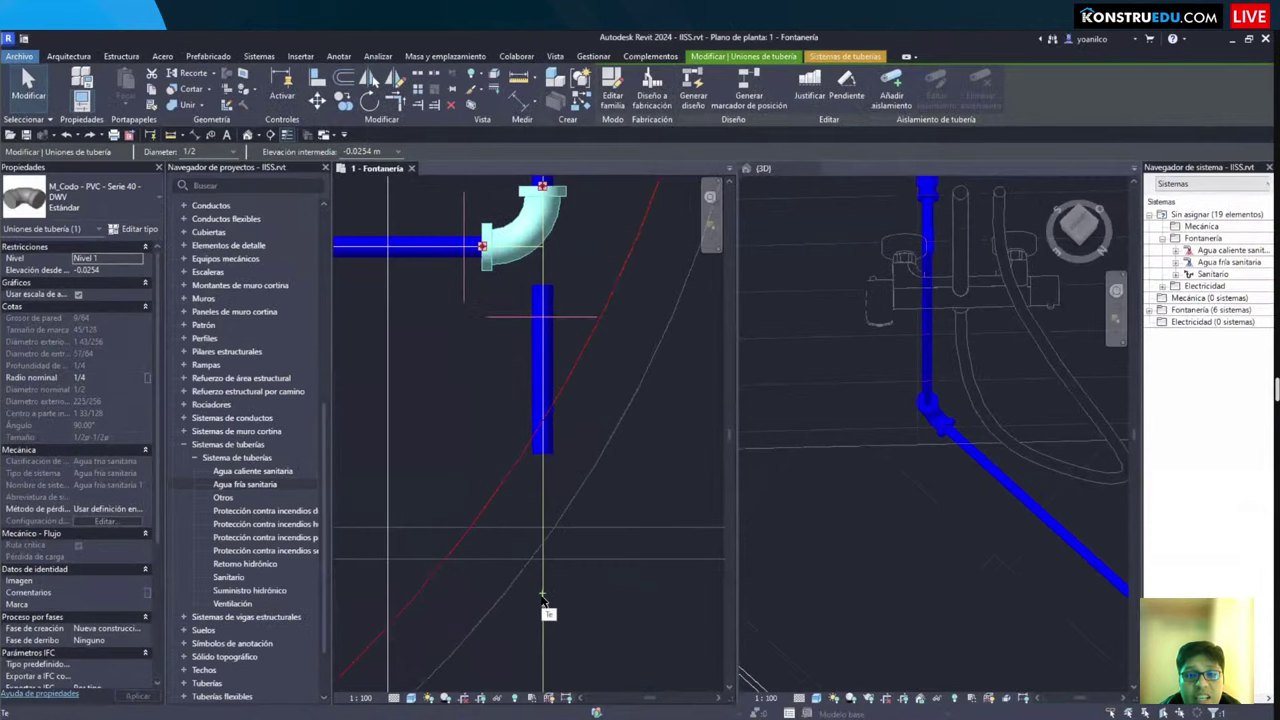
{"action": "left_click_drag", "start_coordinate": [542, 598], "coordinate": [542, 598]}
{"action": "left_click", "coordinate": [534, 308]}
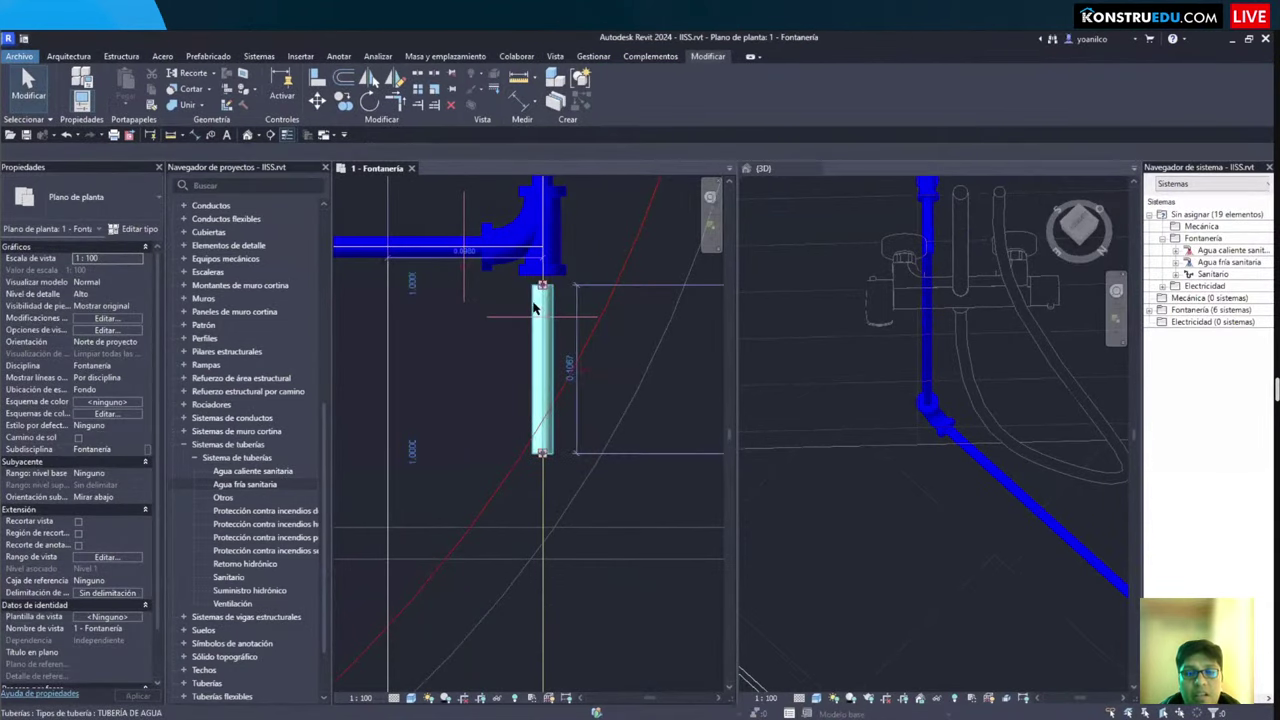
{"action": "scroll", "coordinate": [540, 310], "scroll_direction": "up", "scroll_amount": 3}
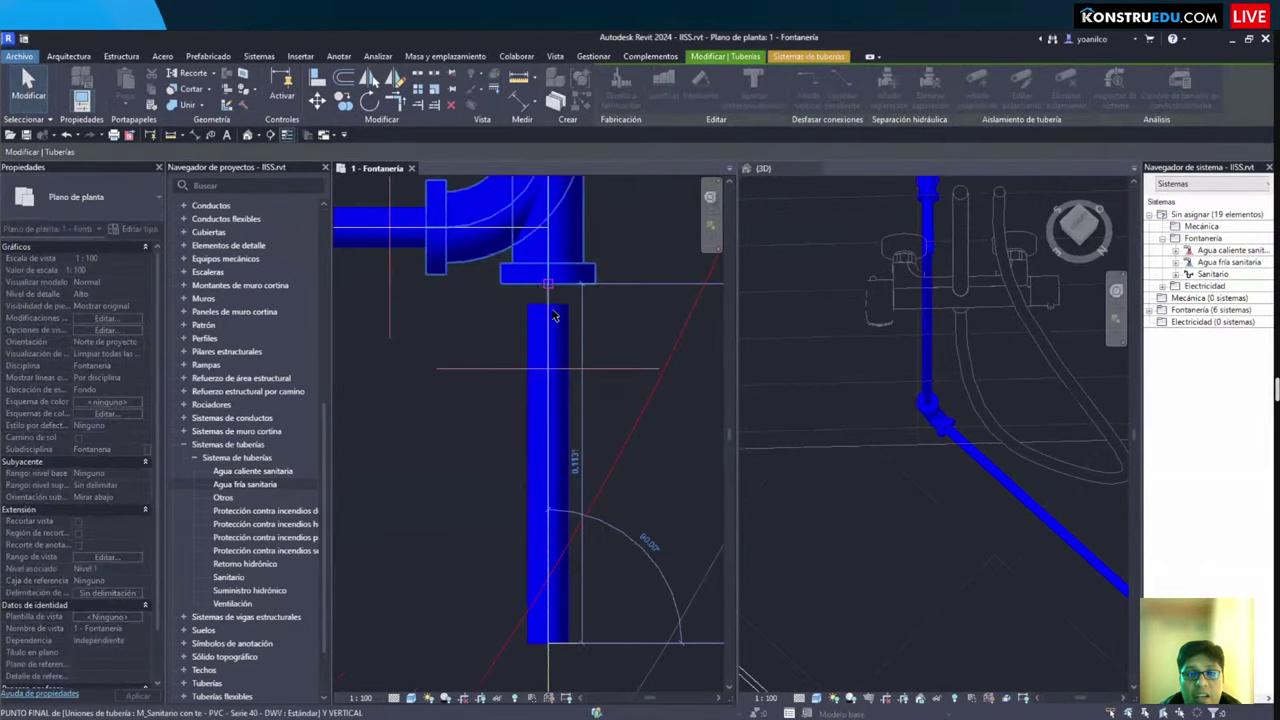
{"action": "scroll", "coordinate": [555, 330], "scroll_direction": "down", "scroll_amount": 5}
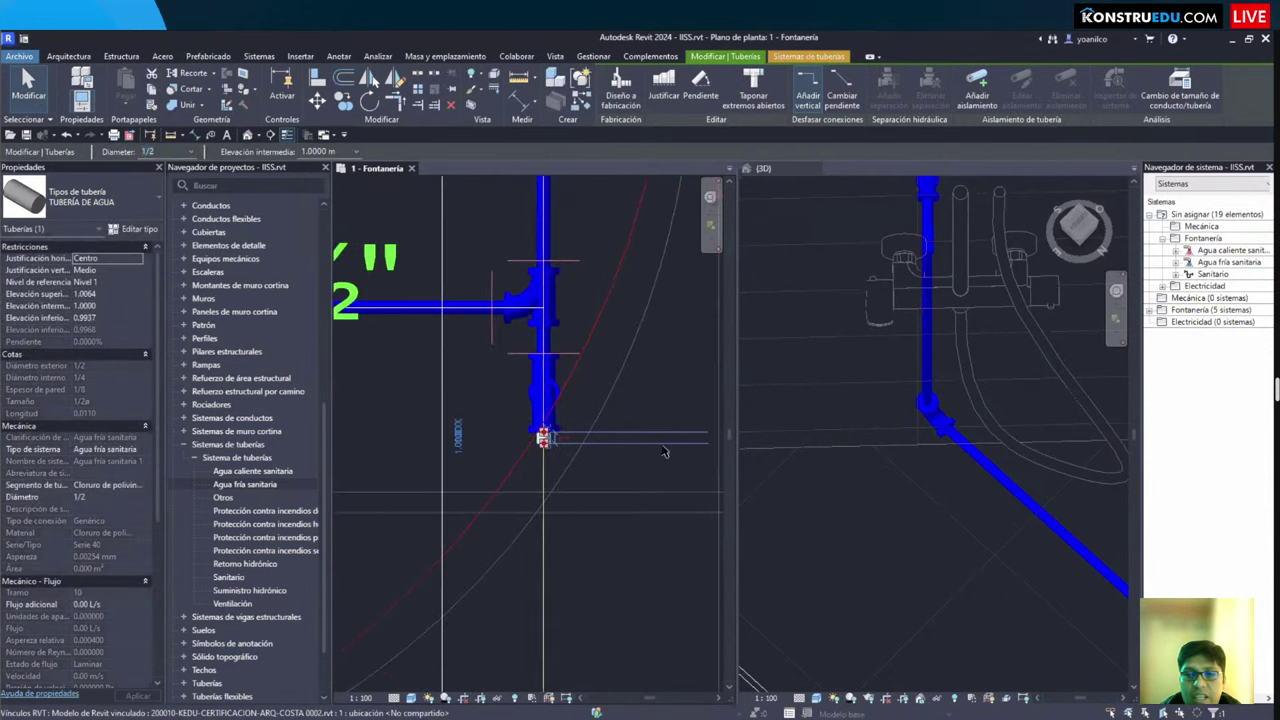
{"action": "left_click", "coordinate": [871, 451]}
{"action": "left_click", "coordinate": [871, 451]}
{"action": "scroll", "coordinate": [871, 451], "scroll_direction": "down", "scroll_amount": 3}
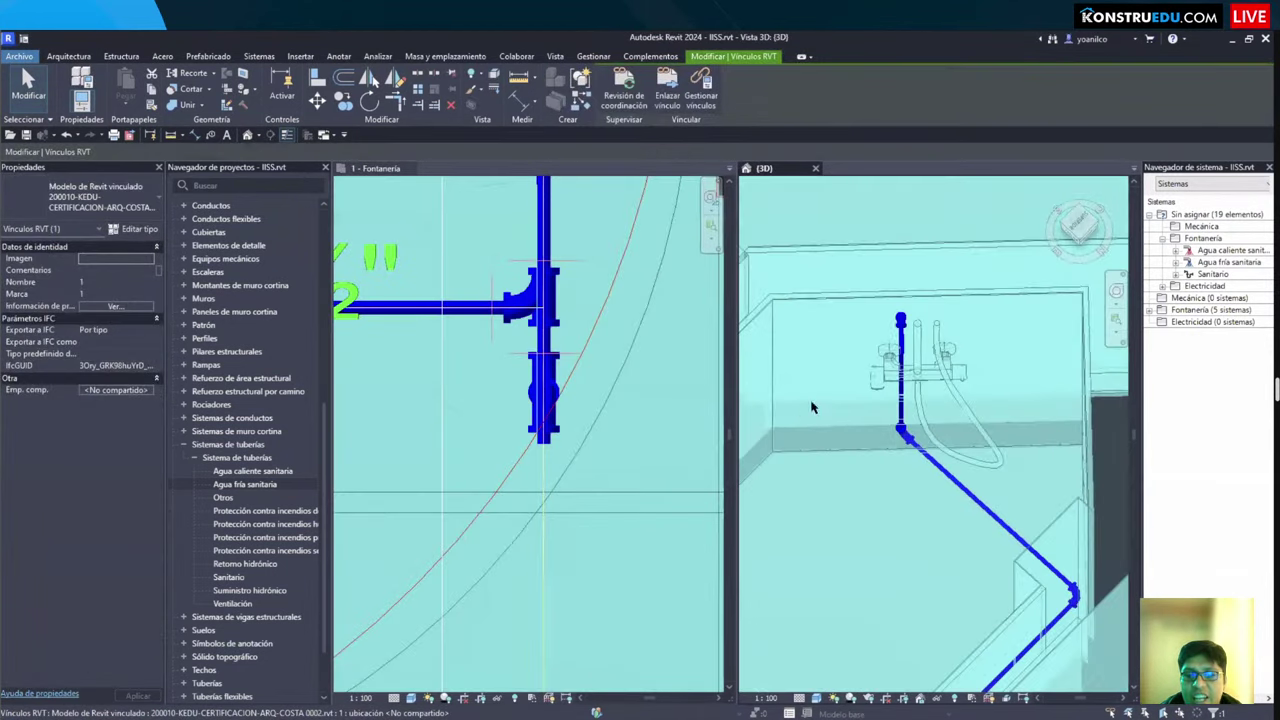
Step: Orbit the 3D view over the new pipe drop and pick the elbow below the tee
{"action": "middle_click_drag", "start_coordinate": [812, 407], "coordinate": [900, 455], "text": "shift"}
{"action": "scroll", "coordinate": [806, 523], "scroll_direction": "down", "scroll_amount": 3}
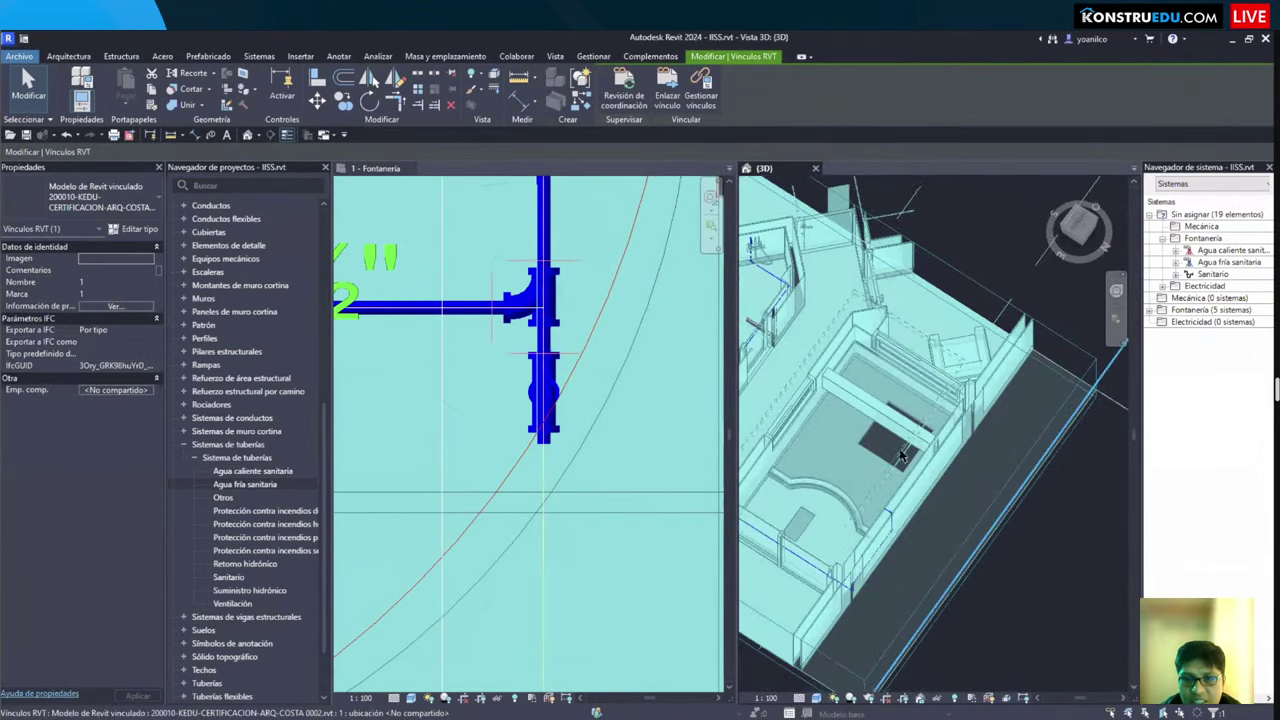
{"action": "scroll", "coordinate": [900, 455], "scroll_direction": "up", "scroll_amount": 3}
{"action": "key", "text": "Escape"}
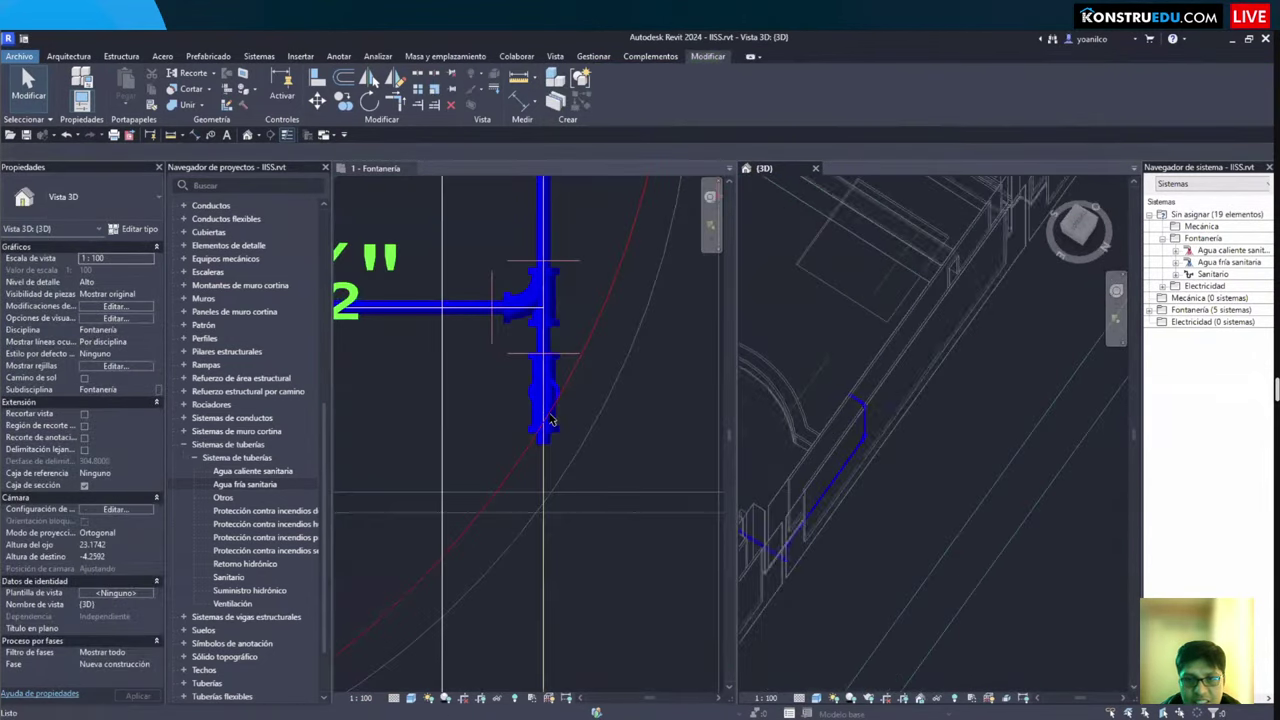
{"action": "left_click", "coordinate": [542, 395]}
{"action": "middle_click_drag", "start_coordinate": [930, 400], "coordinate": [872, 345], "text": "shift"}
{"action": "scroll", "coordinate": [835, 430], "scroll_direction": "up", "scroll_amount": 3}
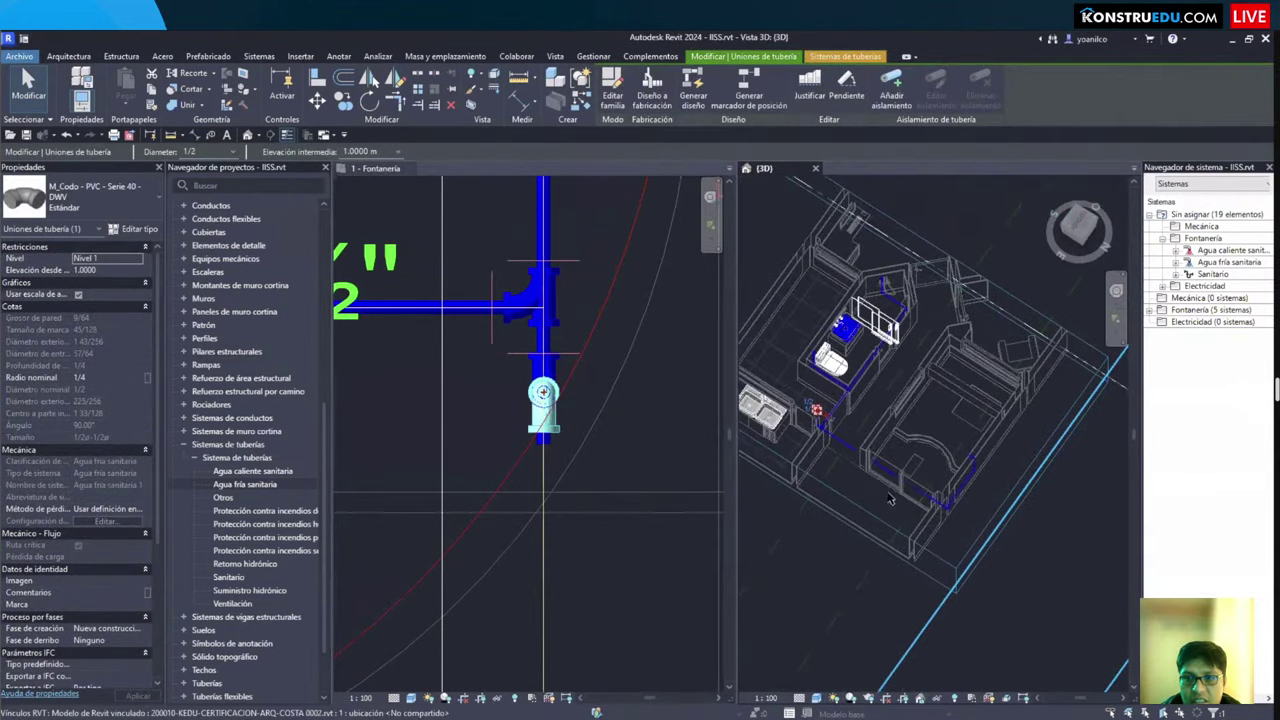
{"action": "scroll", "coordinate": [806, 440], "scroll_direction": "up", "scroll_amount": 2}
{"action": "scroll", "coordinate": [795, 470], "scroll_direction": "up", "scroll_amount": 3}
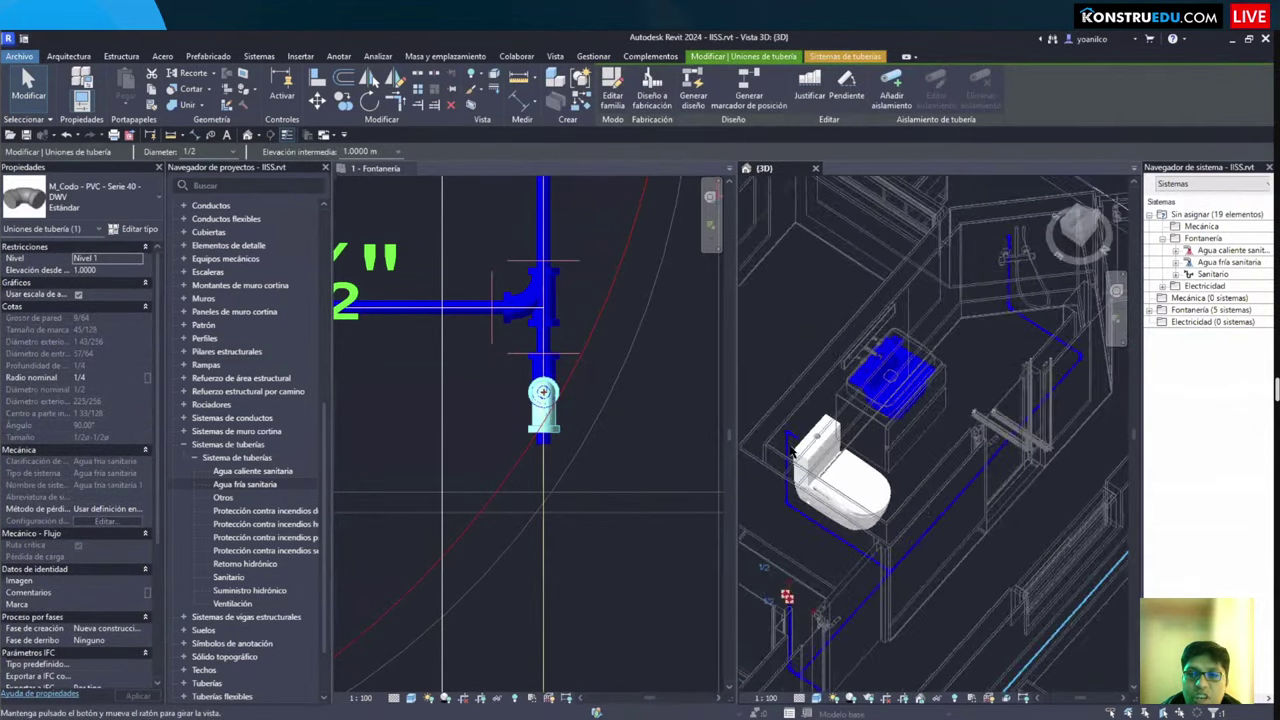
{"action": "scroll", "coordinate": [805, 345], "scroll_direction": "up", "scroll_amount": 8}
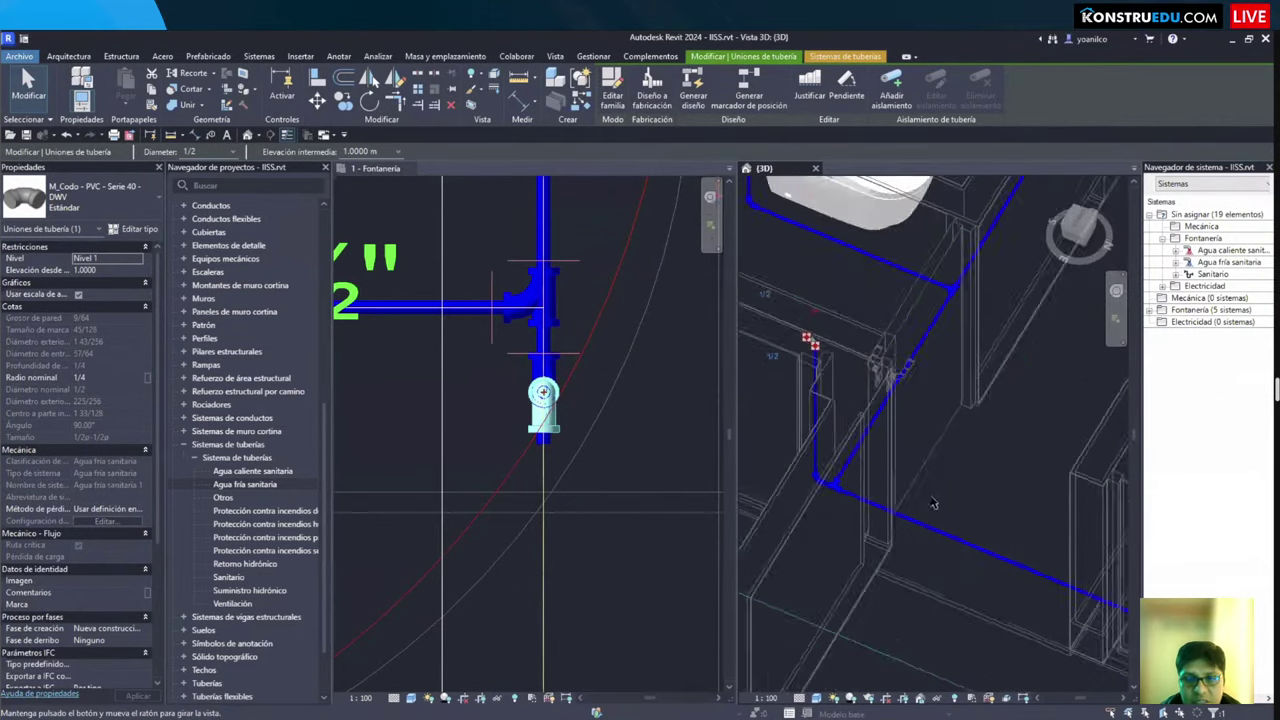
Step: Delete the elbow at the vertical pipe's base, then select the vertical pipe
{"action": "left_click", "coordinate": [840, 512]}
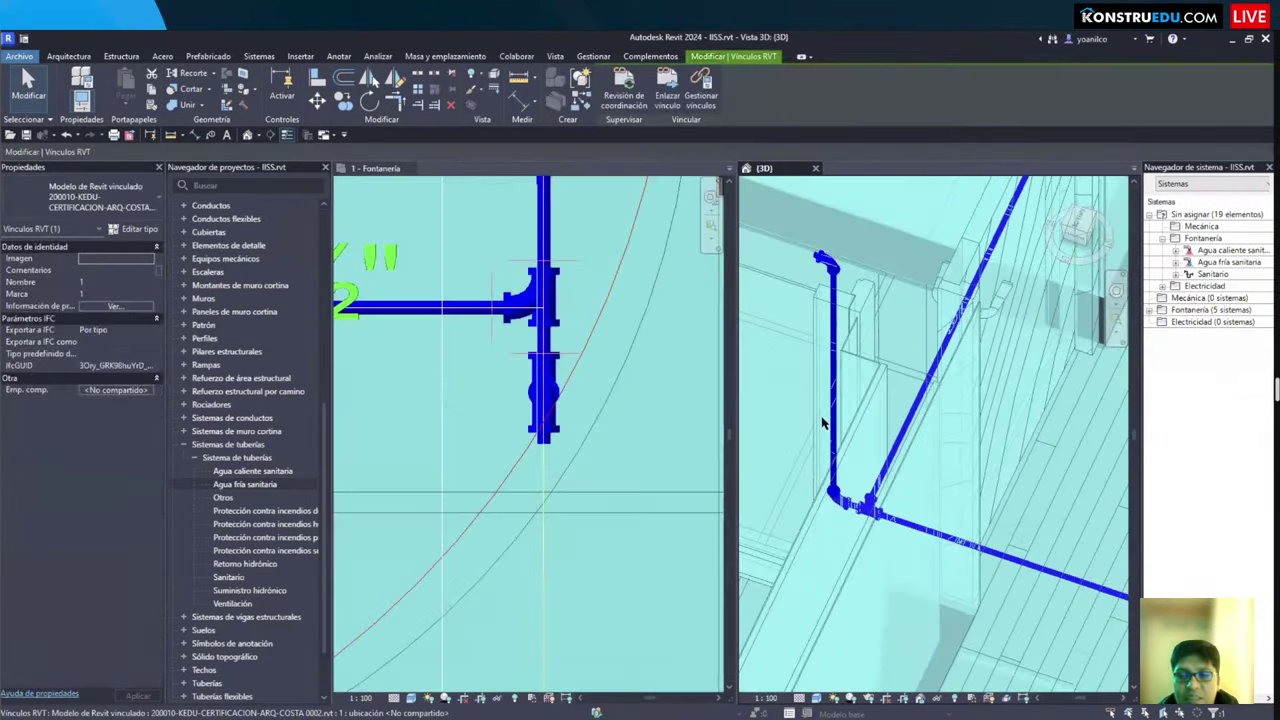
{"action": "scroll", "coordinate": [840, 509], "scroll_direction": "up", "scroll_amount": 2}
{"action": "left_click", "coordinate": [837, 502]}
{"action": "key", "text": "Delete"}
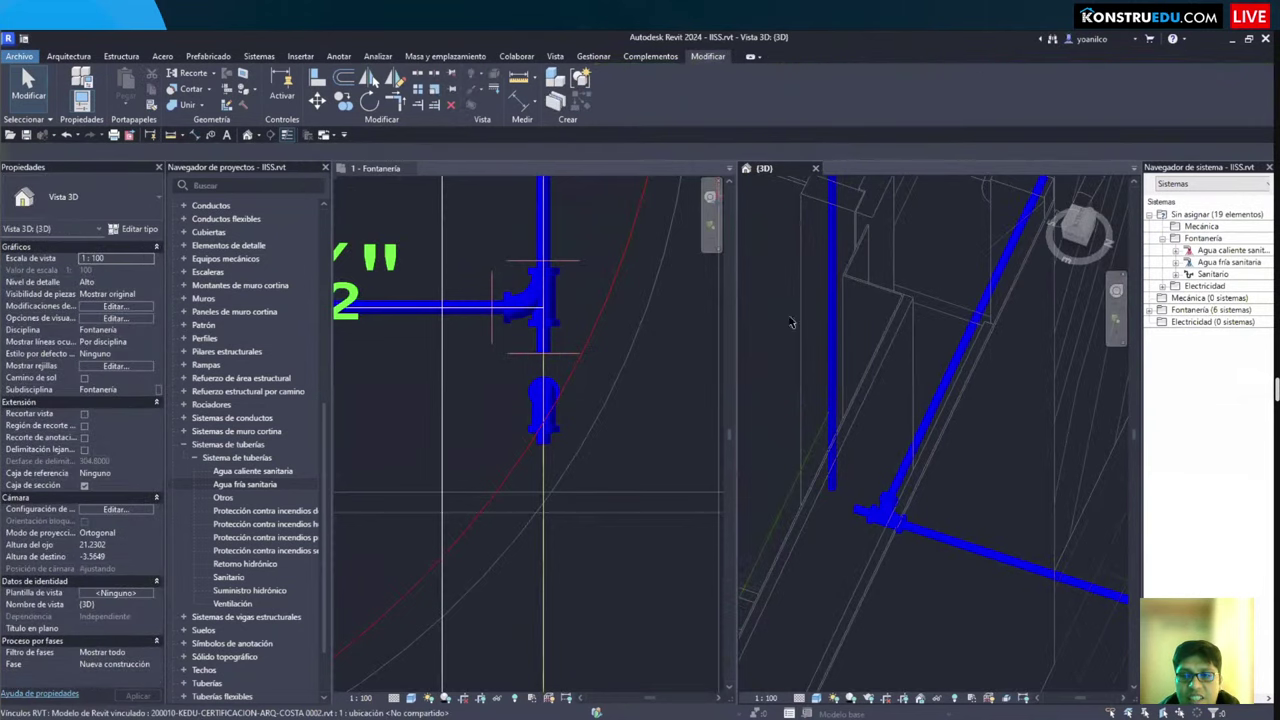
{"action": "left_click", "coordinate": [831, 330]}
{"action": "middle_click_drag", "start_coordinate": [831, 330], "coordinate": [770, 455], "text": "shift"}
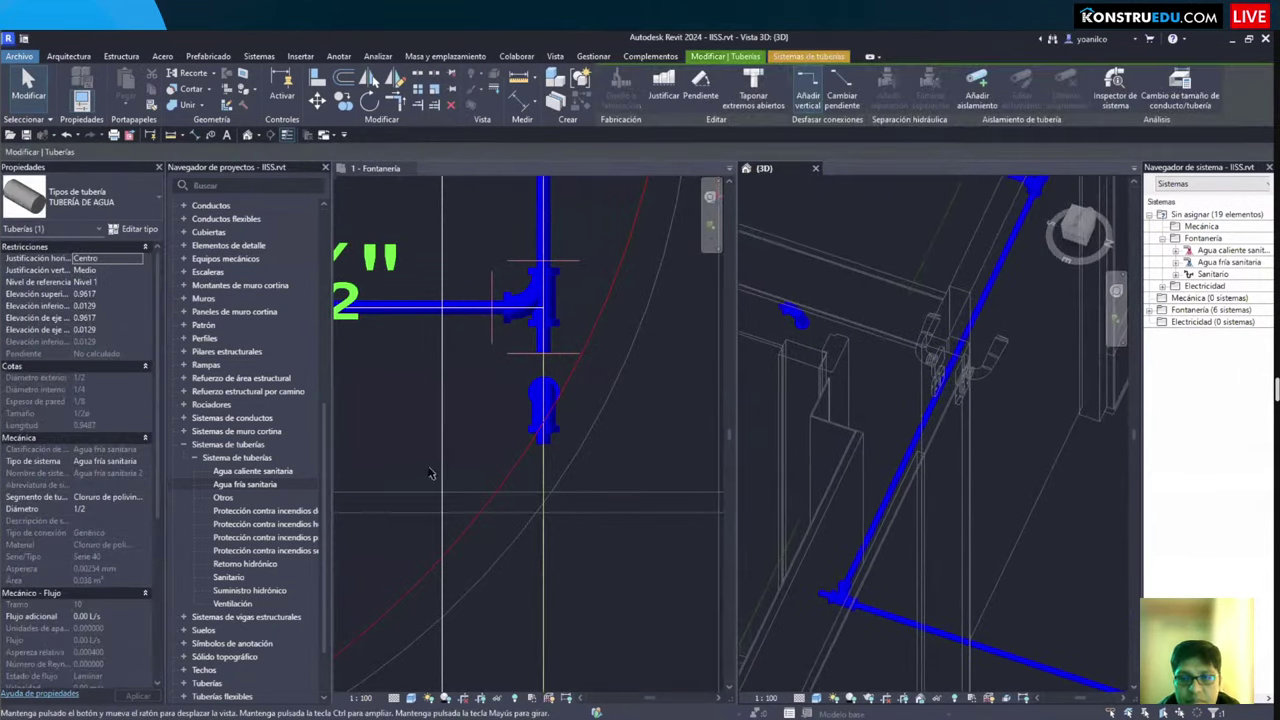
Step: Delete the leftover pipe stub below the tee in the plumbing floor plan
{"action": "left_click", "coordinate": [546, 452]}
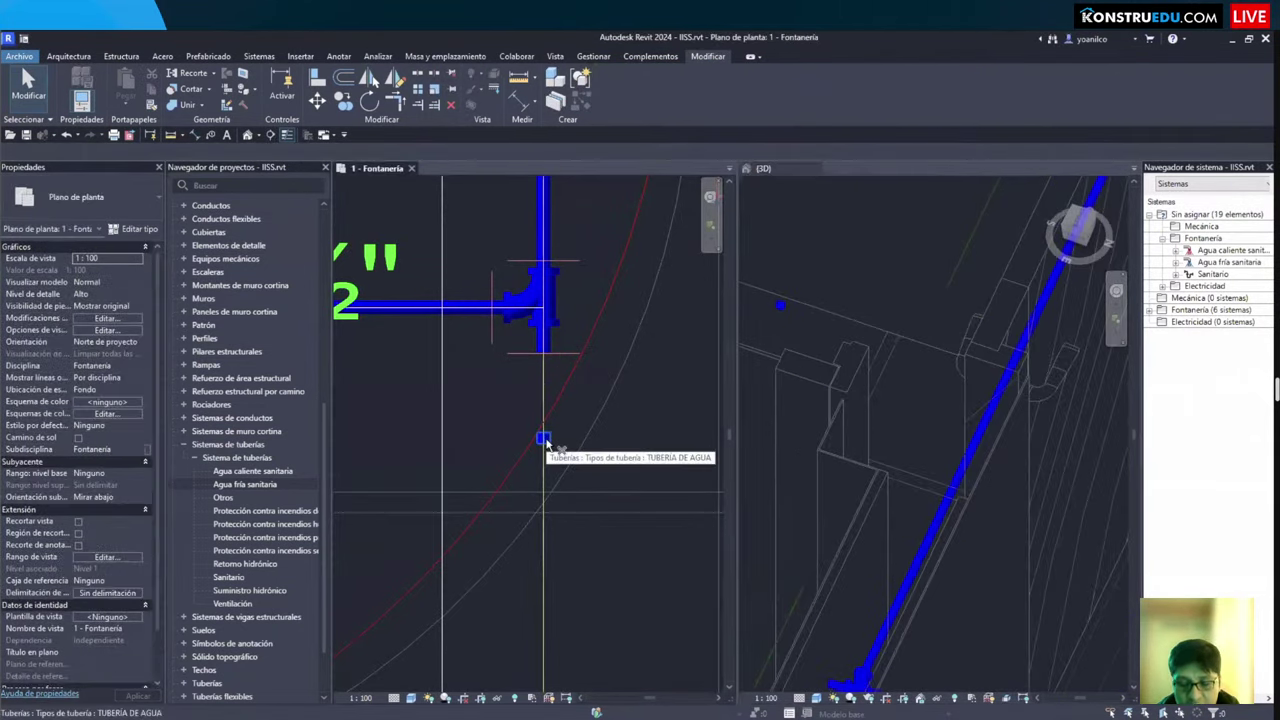
{"action": "left_click", "coordinate": [543, 439]}
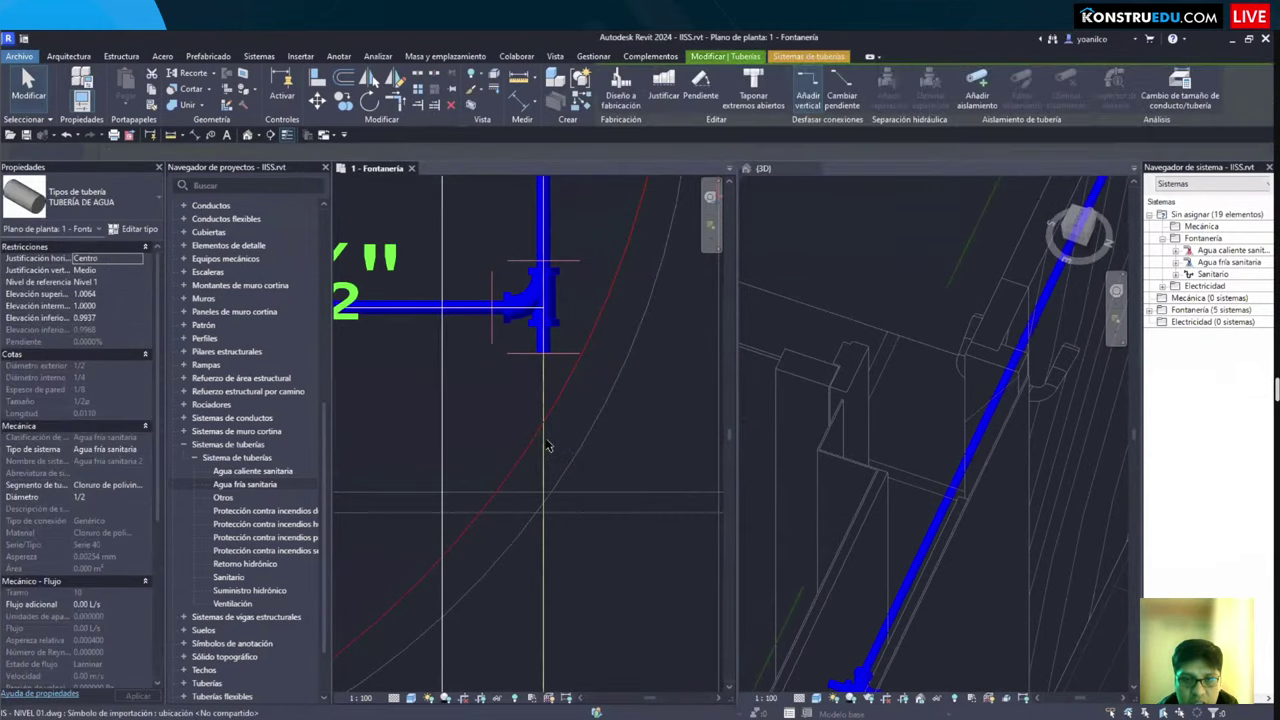
{"action": "key", "text": "Delete"}
Step: Draw a new ½" cold-water pipe at -0.0254 m to the junction, then select its elbow
{"action": "key", "text": "p"}
{"action": "key", "text": "i"}
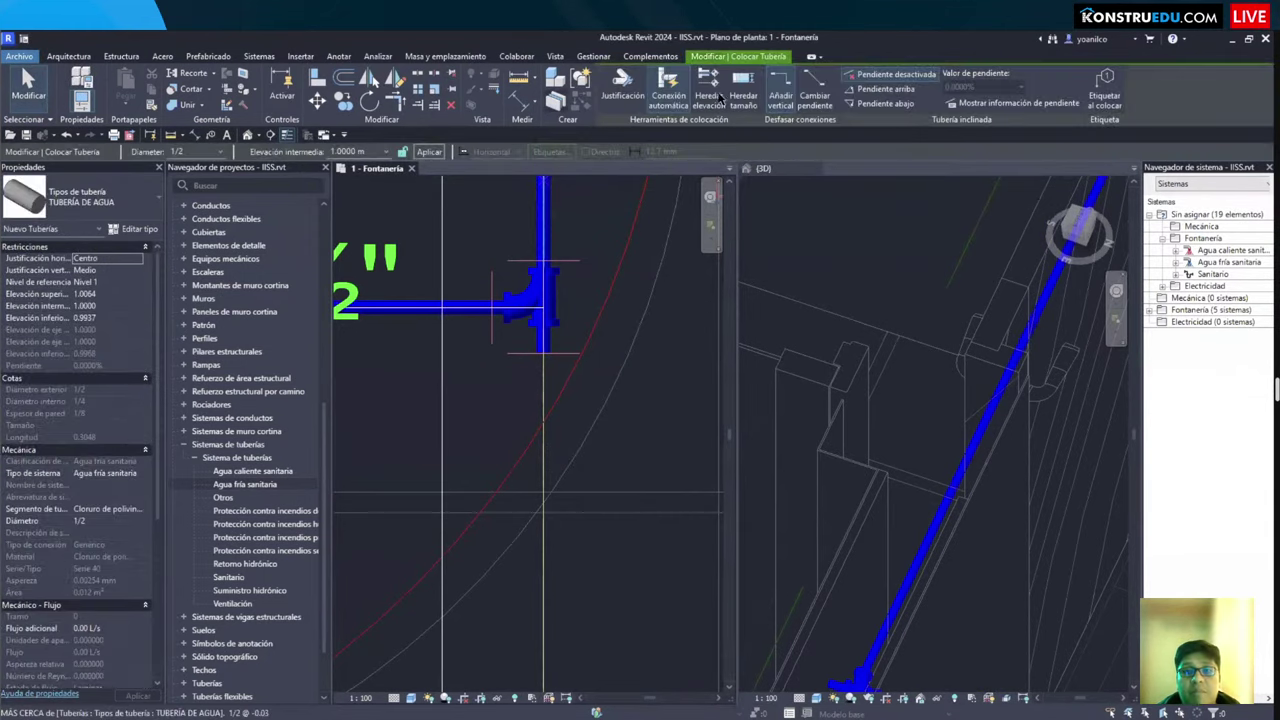
{"action": "middle_click_drag", "start_coordinate": [540, 300], "coordinate": [488, 315]}
{"action": "scroll", "coordinate": [502, 497], "scroll_direction": "down", "scroll_amount": 1}
{"action": "scroll", "coordinate": [502, 497], "scroll_direction": "up", "scroll_amount": 3}
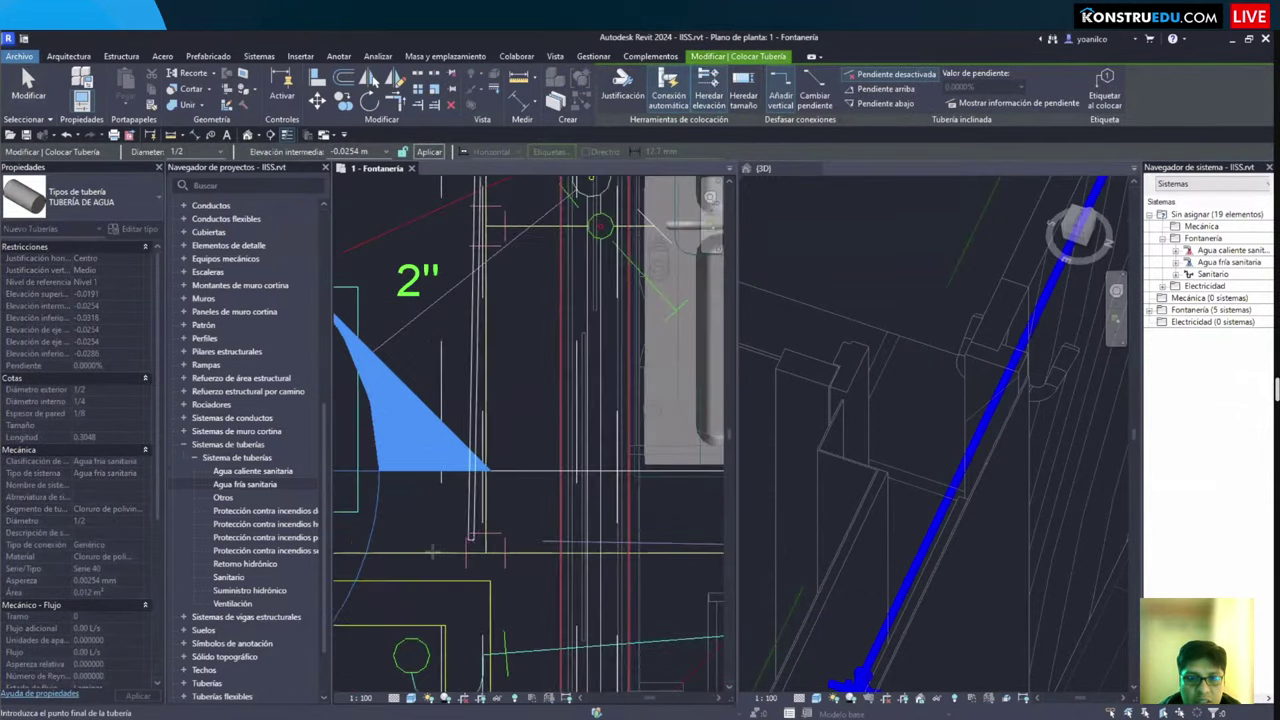
{"action": "scroll", "coordinate": [467, 530], "scroll_direction": "down", "scroll_amount": 2}
{"action": "scroll", "coordinate": [467, 530], "scroll_direction": "up", "scroll_amount": 3}
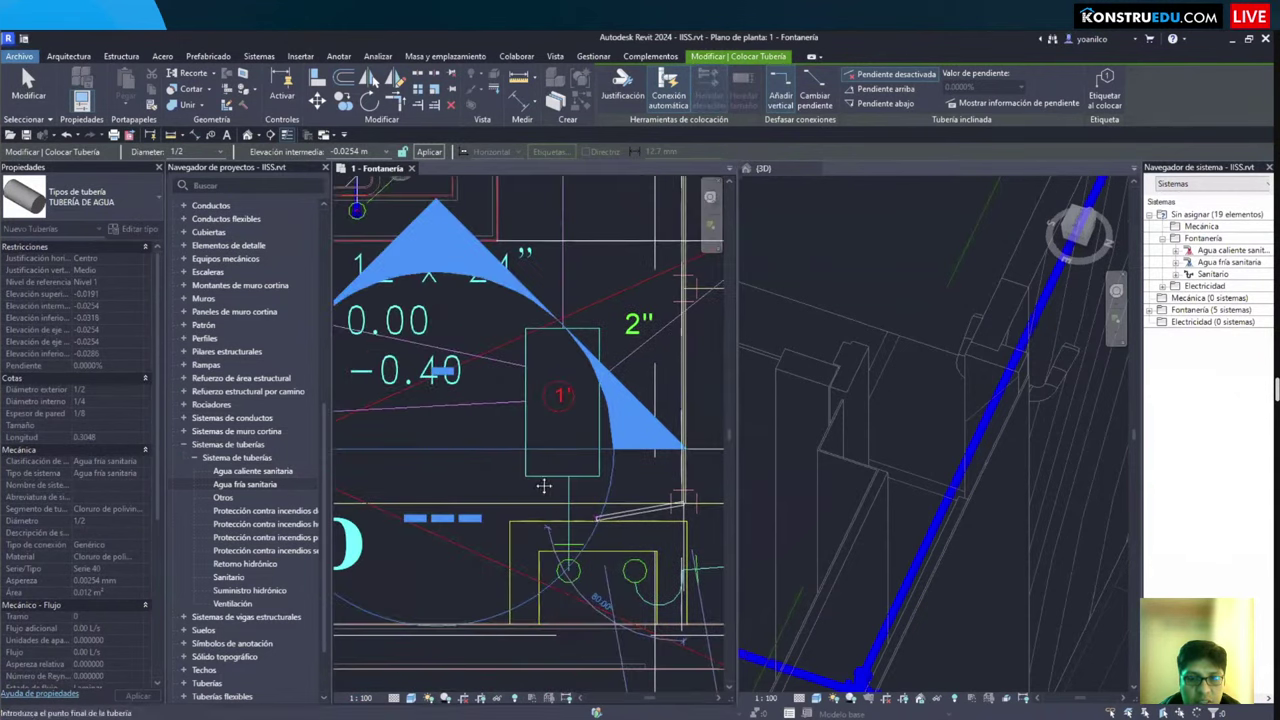
{"action": "middle_click_drag", "start_coordinate": [467, 530], "coordinate": [567, 530]}
{"action": "scroll", "coordinate": [567, 530], "scroll_direction": "down", "scroll_amount": 2}
{"action": "middle_click_drag", "start_coordinate": [375, 520], "coordinate": [584, 508]}
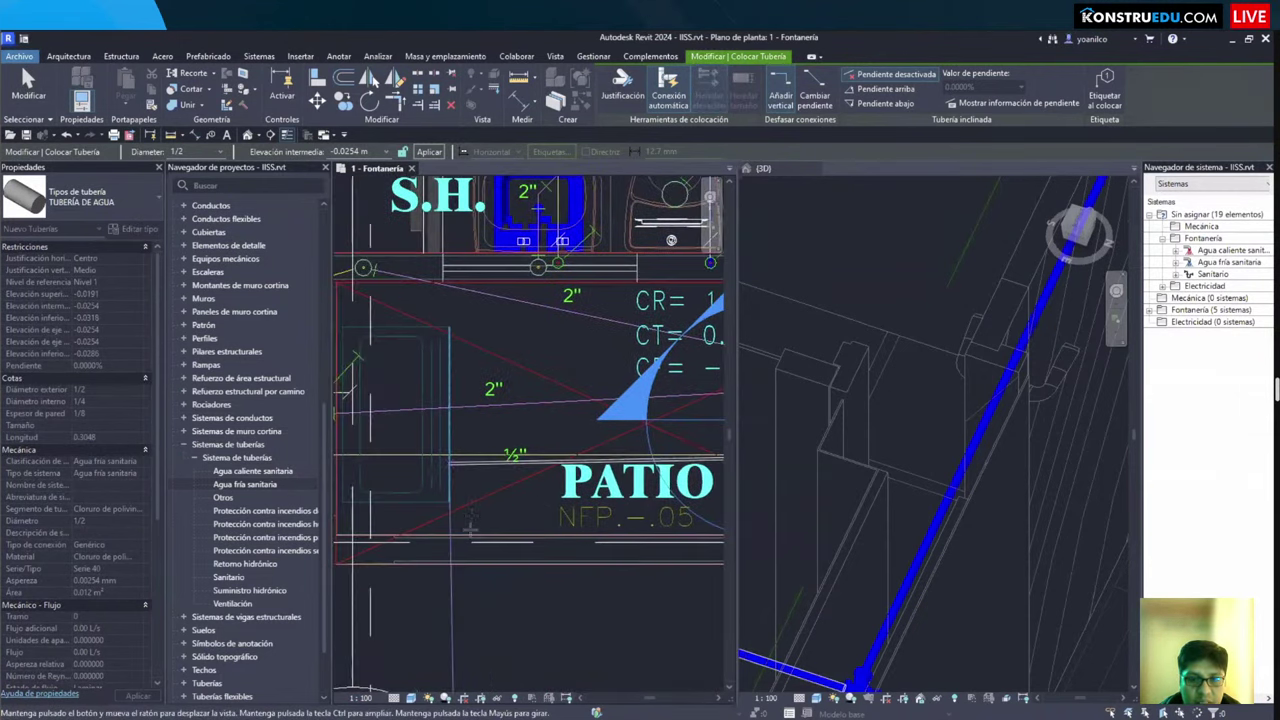
{"action": "scroll", "coordinate": [513, 500], "scroll_direction": "up", "scroll_amount": 4}
{"action": "scroll", "coordinate": [512, 500], "scroll_direction": "down", "scroll_amount": 2}
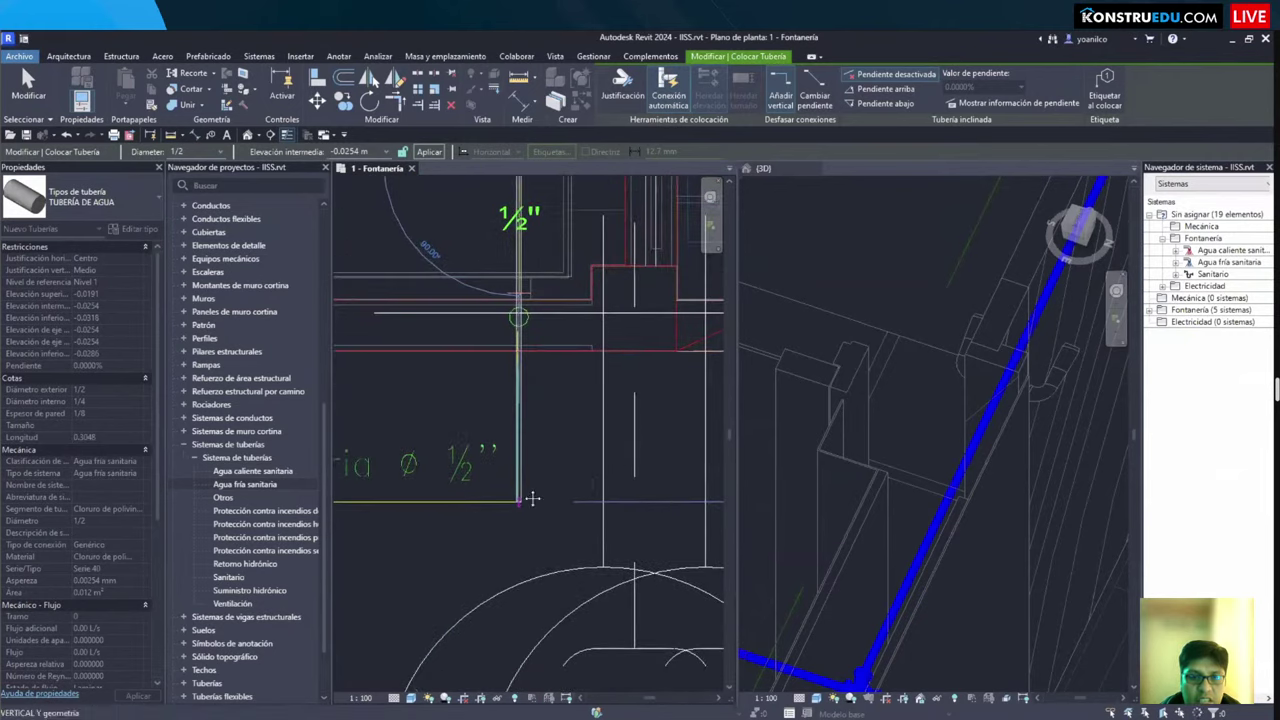
{"action": "scroll", "coordinate": [531, 497], "scroll_direction": "down", "scroll_amount": 3}
{"action": "middle_click_drag", "start_coordinate": [360, 470], "coordinate": [475, 458]}
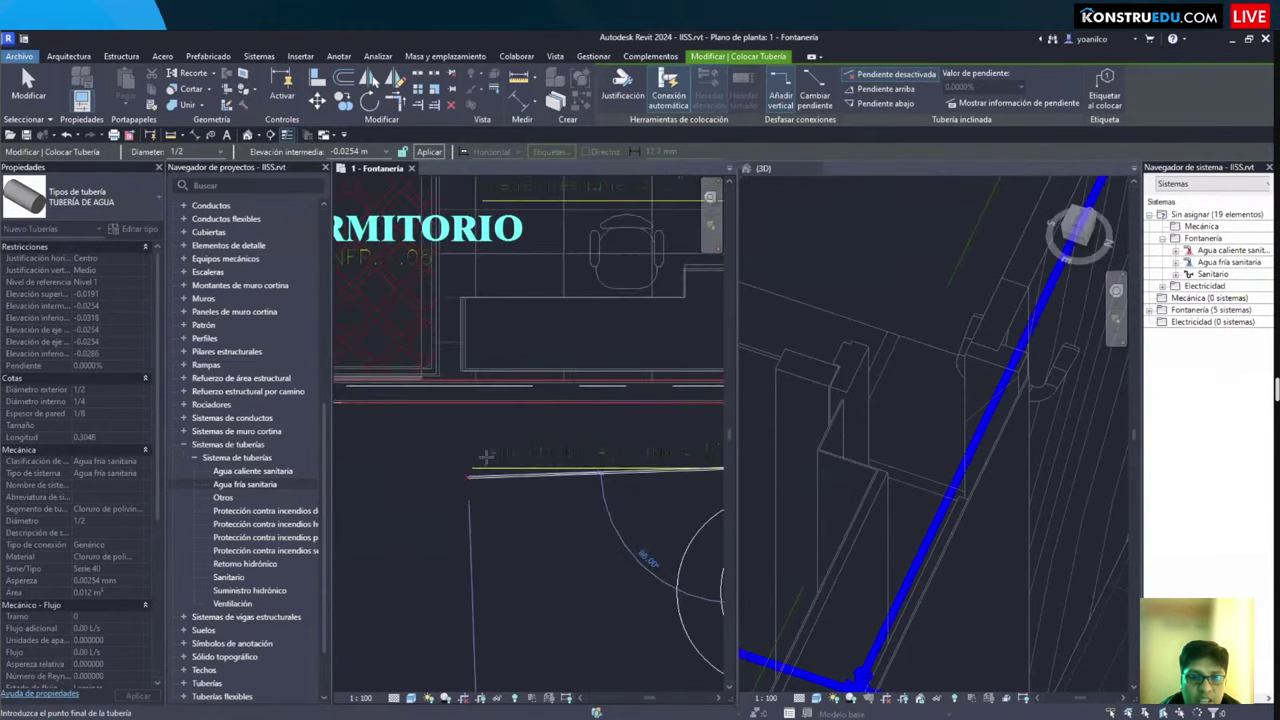
{"action": "scroll", "coordinate": [485, 456], "scroll_direction": "up", "scroll_amount": 2}
{"action": "scroll", "coordinate": [457, 463], "scroll_direction": "down", "scroll_amount": 1}
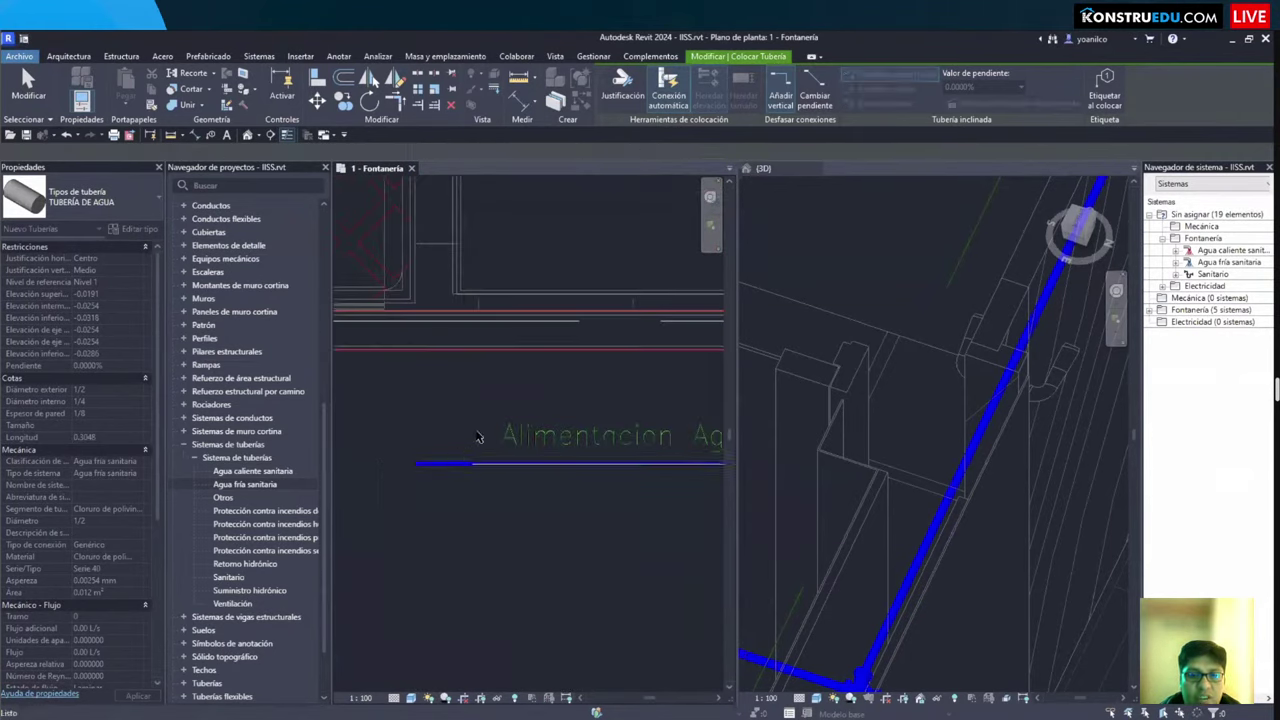
{"action": "scroll", "coordinate": [420, 467], "scroll_direction": "down", "scroll_amount": 4}
{"action": "middle_click_drag", "start_coordinate": [595, 416], "coordinate": [305, 415]}
{"action": "middle_click_drag", "start_coordinate": [600, 490], "coordinate": [513, 470]}
{"action": "scroll", "coordinate": [528, 435], "scroll_direction": "up", "scroll_amount": 1}
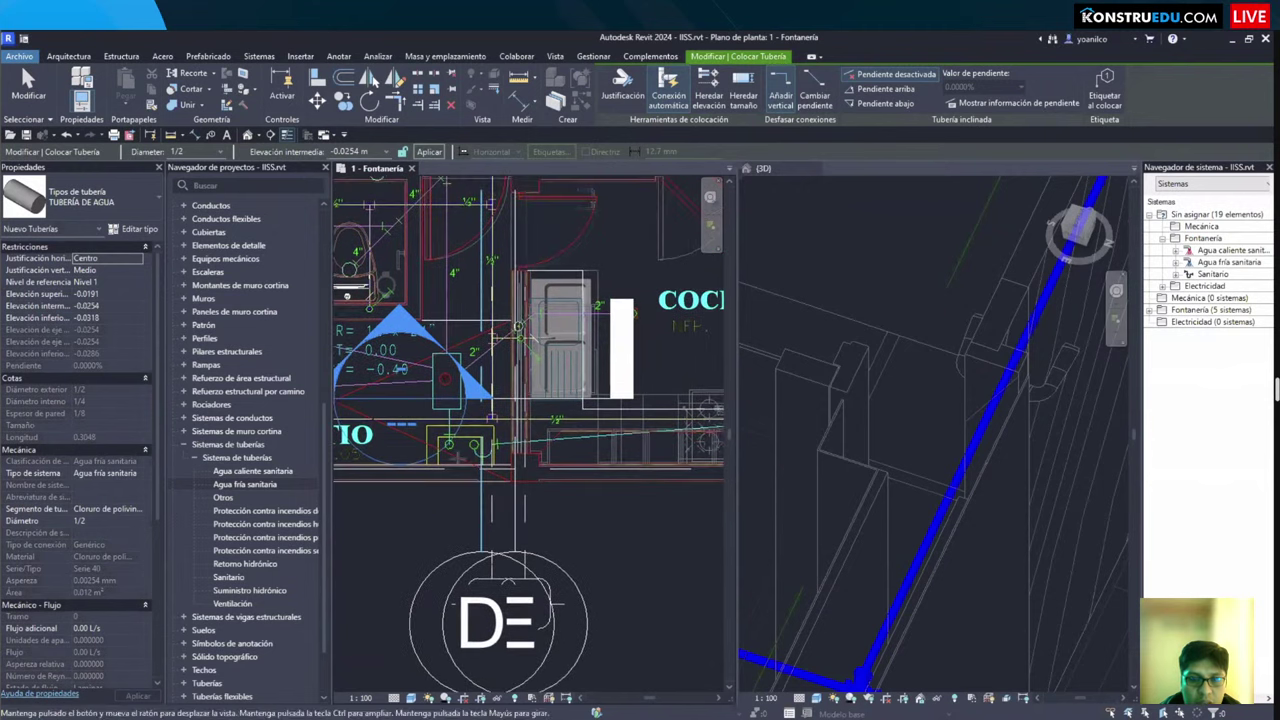
{"action": "scroll", "coordinate": [447, 459], "scroll_direction": "up", "scroll_amount": 5}
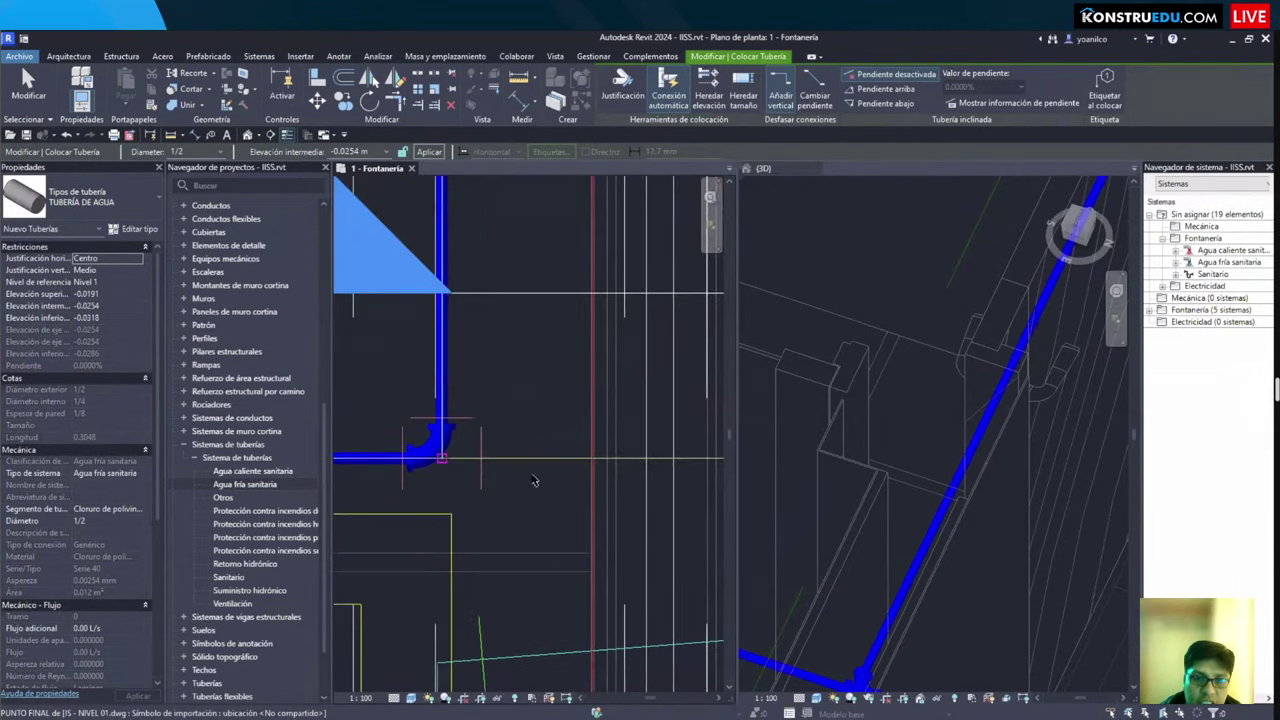
{"action": "key", "text": "Escape"}
{"action": "left_click", "coordinate": [520, 460]}
Step: Swap the junction tee for the M_Tee Vent - PVC - Sch 40 - DWV fitting type
{"action": "key", "text": "Escape"}
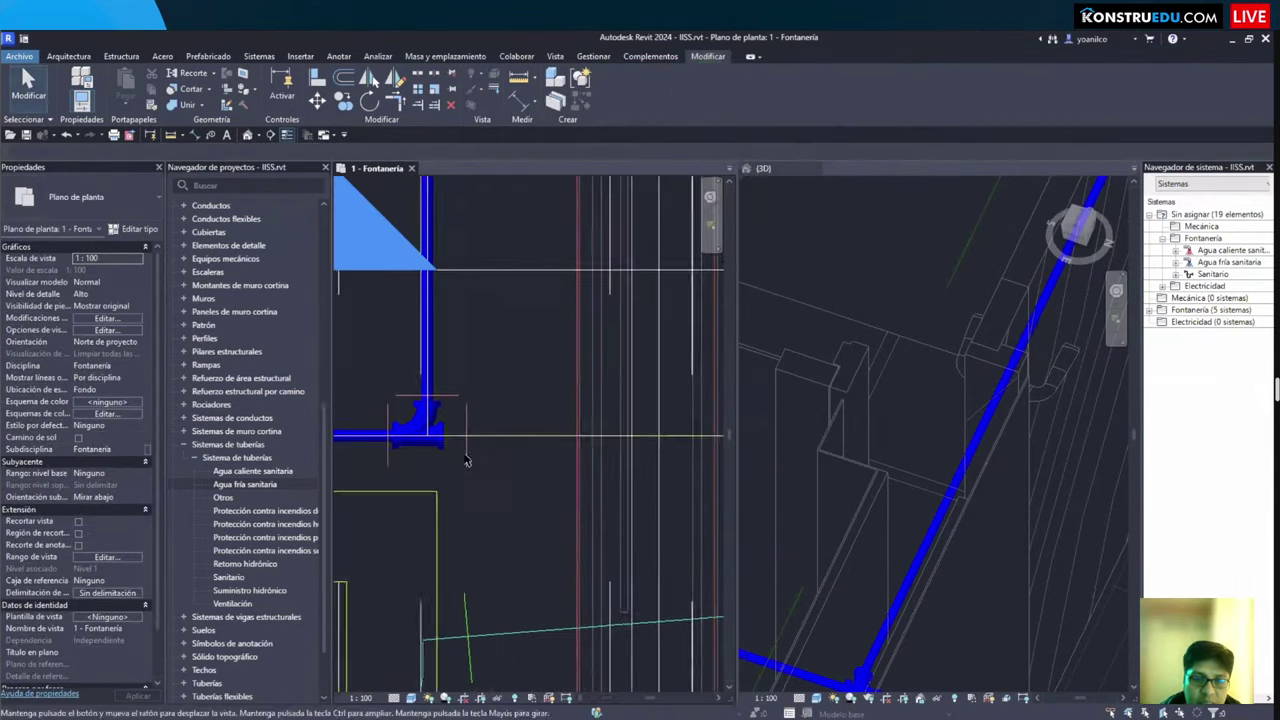
{"action": "scroll", "coordinate": [492, 420], "scroll_direction": "down", "scroll_amount": 2}
{"action": "left_click", "coordinate": [462, 400]}
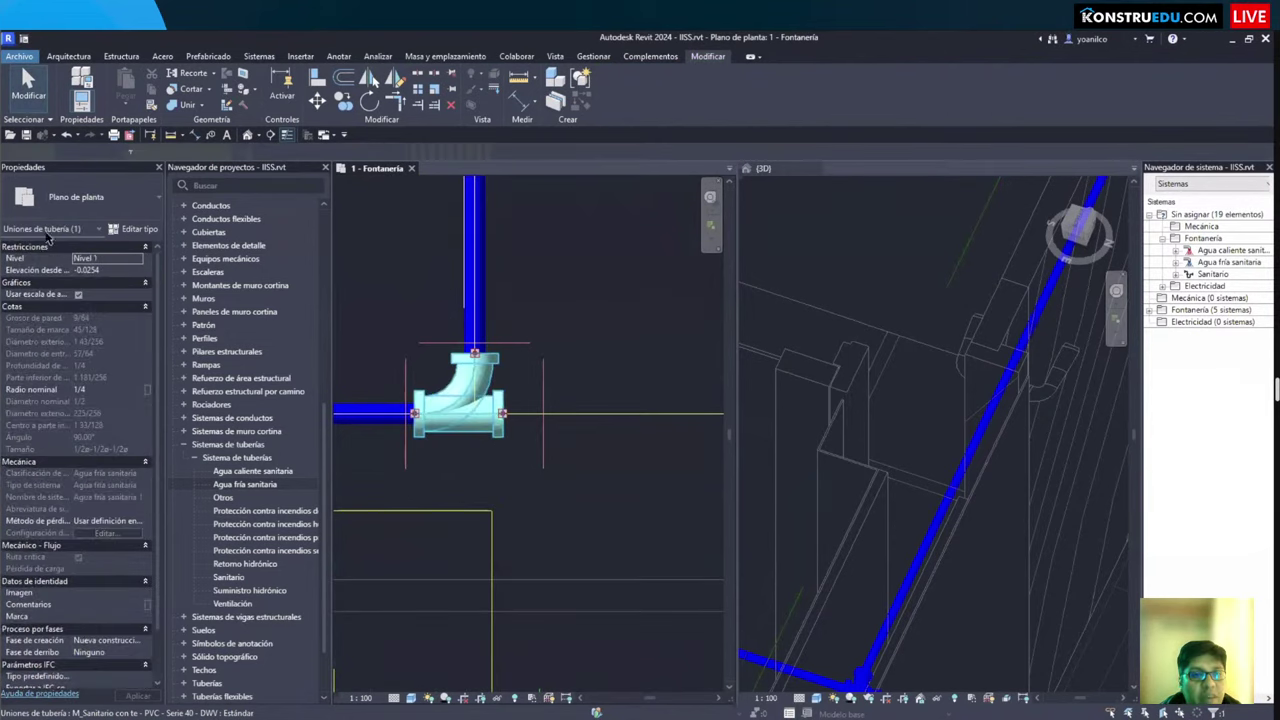
{"action": "left_click", "coordinate": [90, 197]}
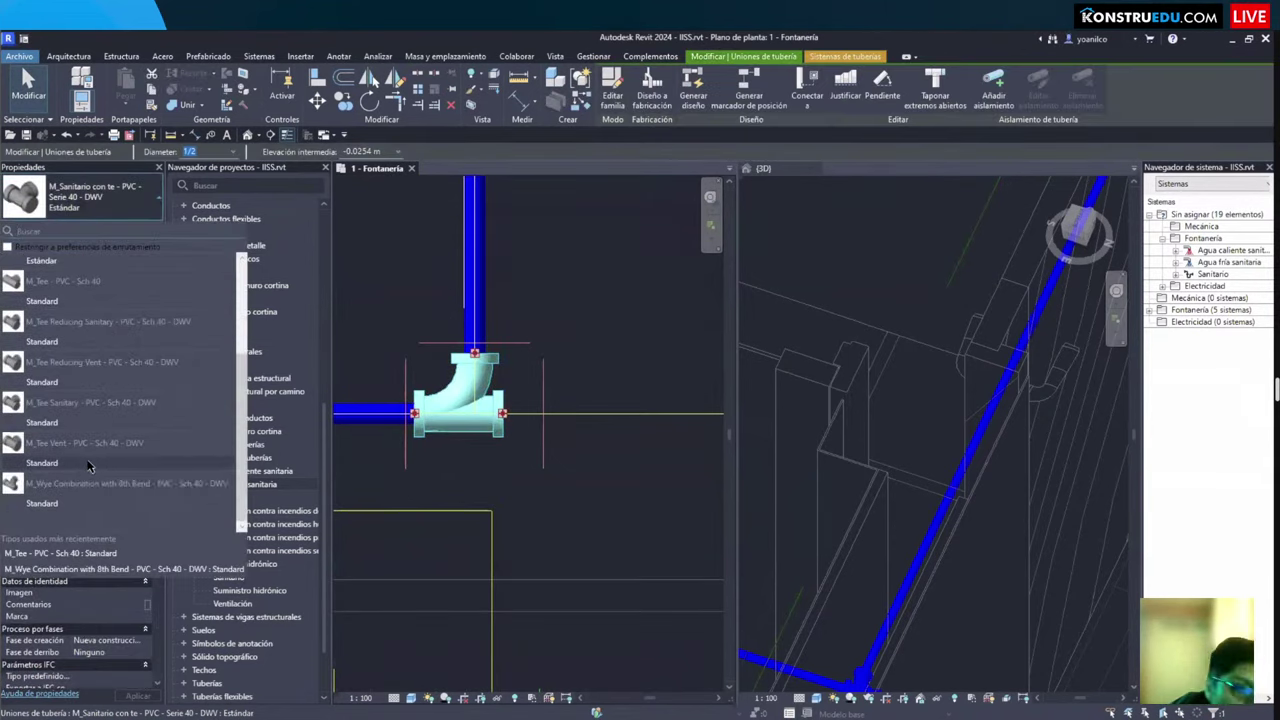
{"action": "left_click", "coordinate": [86, 467]}
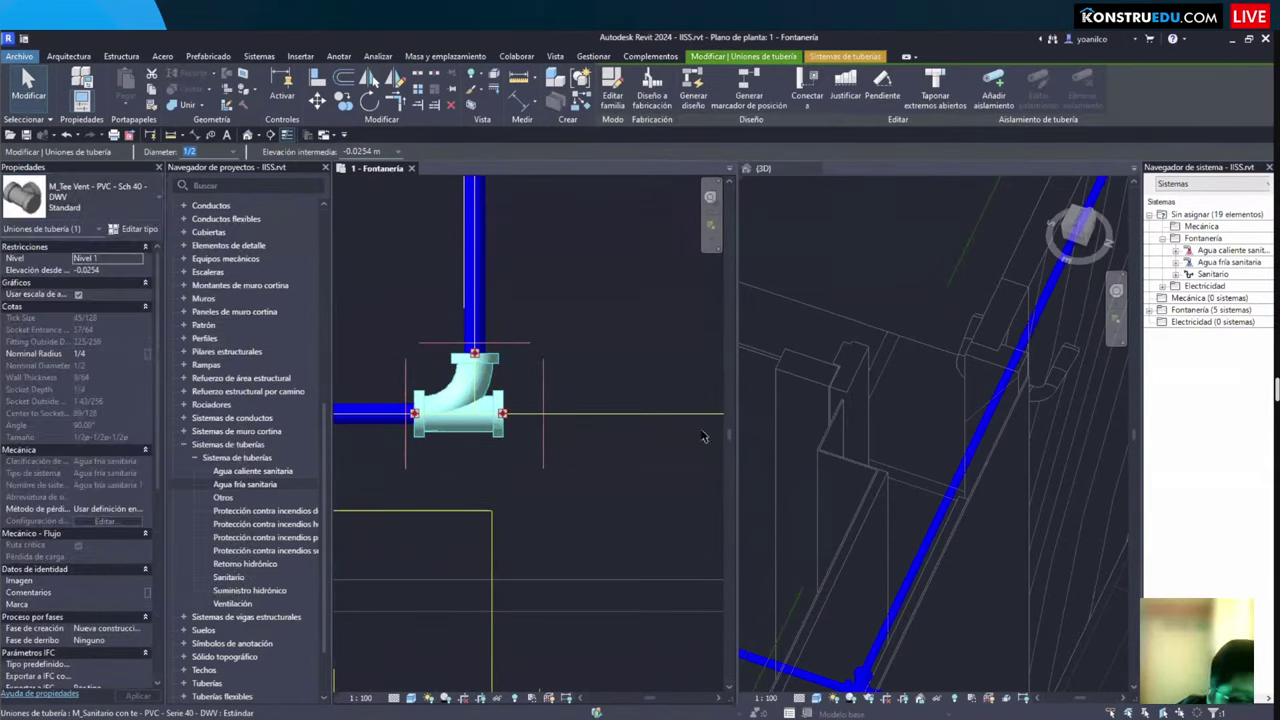
{"action": "left_click", "coordinate": [531, 432]}
Step: Start a new ½" pipe at the fixture branch supply point and edit its Middle Elevation
{"action": "key", "text": "p"}
{"action": "key", "text": "i"}
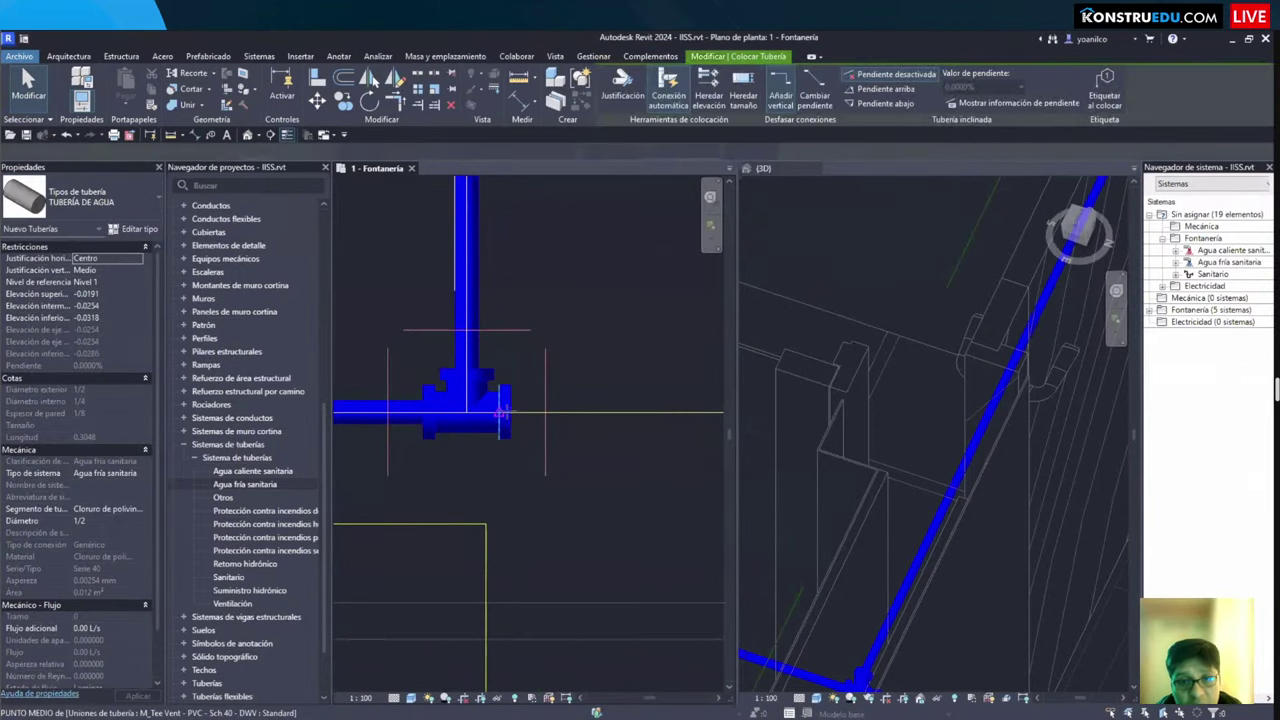
{"action": "scroll", "coordinate": [468, 381], "scroll_direction": "up", "scroll_amount": 5}
{"action": "scroll", "coordinate": [470, 382], "scroll_direction": "down", "scroll_amount": 5}
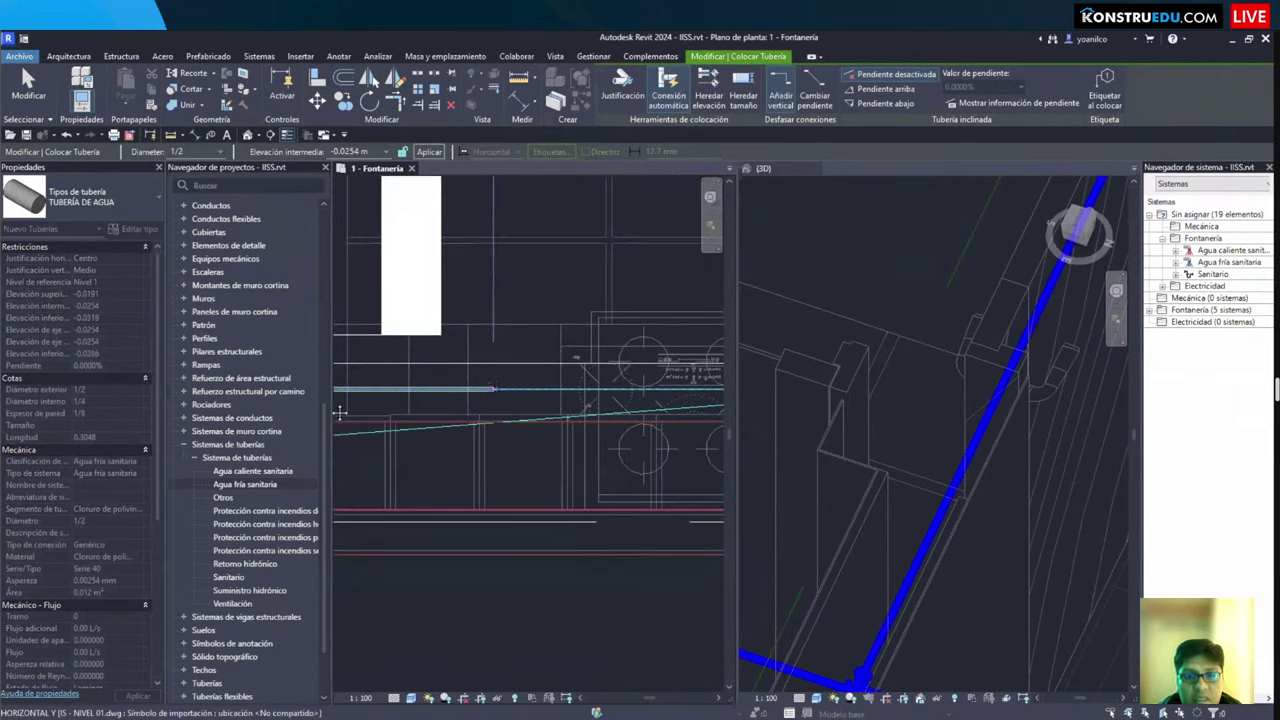
{"action": "scroll", "coordinate": [340, 412], "scroll_direction": "up", "scroll_amount": 3}
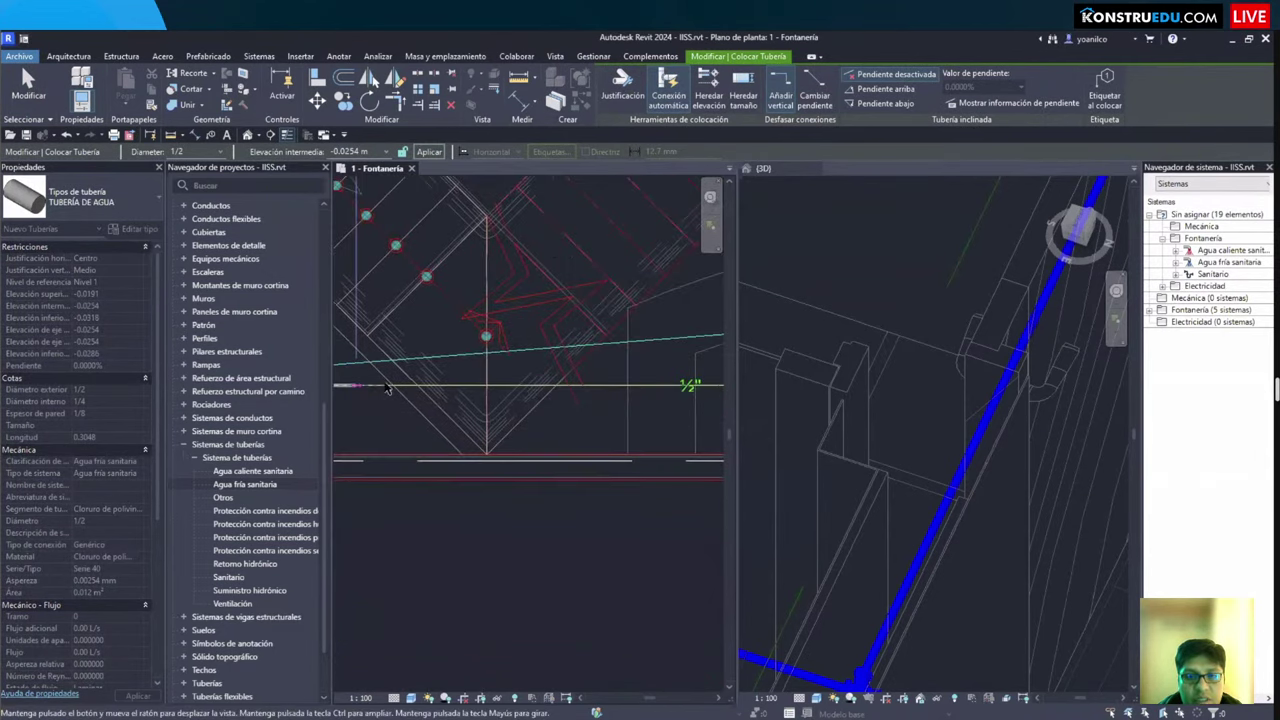
{"action": "middle_click_drag", "start_coordinate": [388, 389], "coordinate": [316, 378]}
{"action": "scroll", "coordinate": [512, 420], "scroll_direction": "up", "scroll_amount": 8}
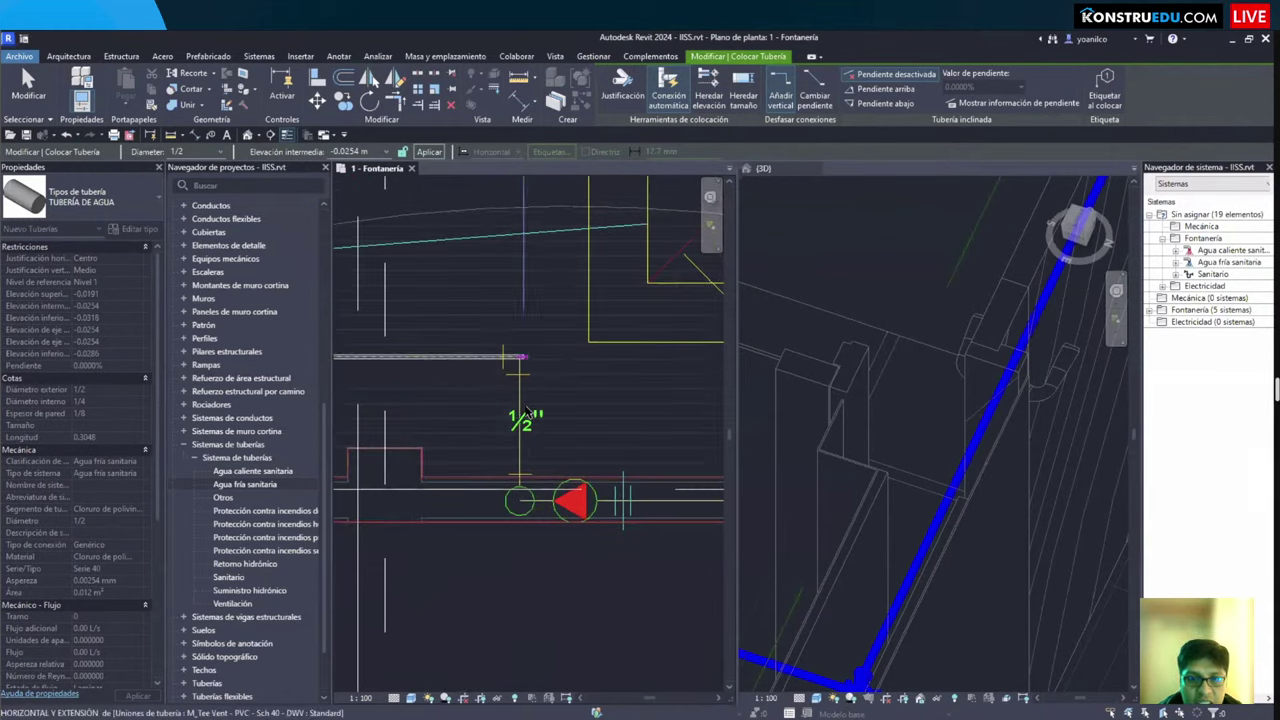
{"action": "middle_click_drag", "start_coordinate": [519, 448], "coordinate": [505, 368]}
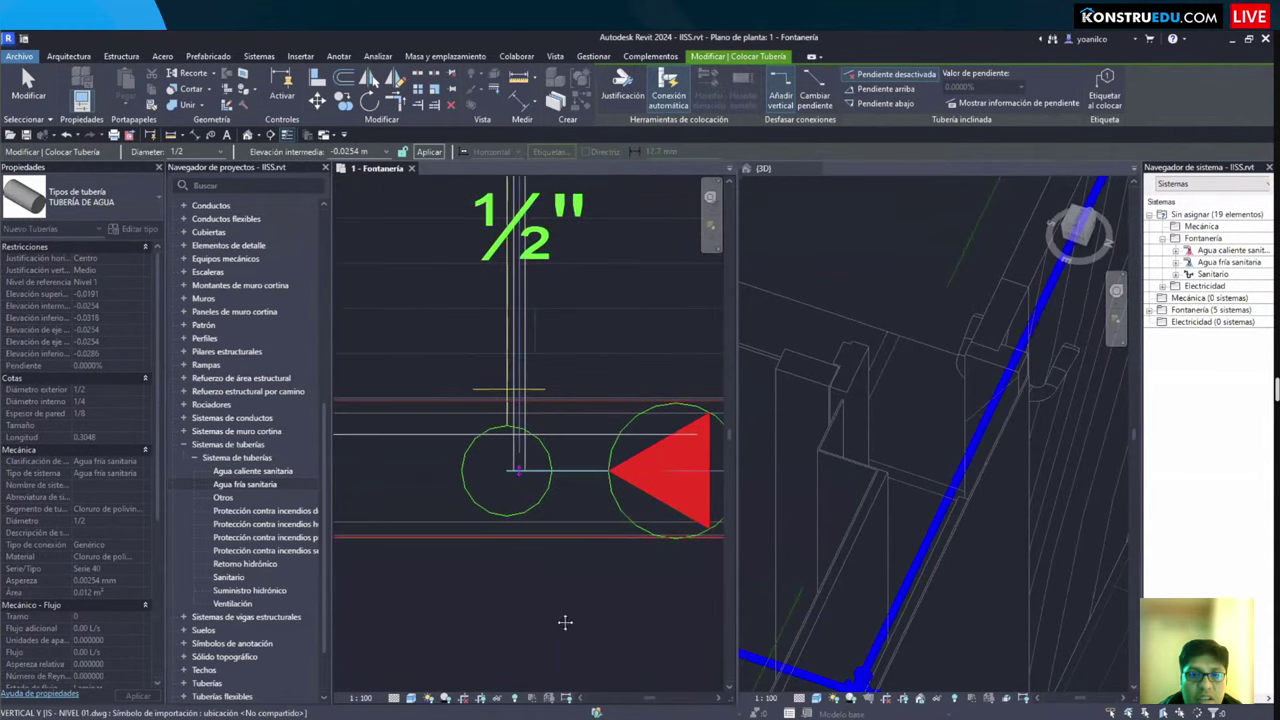
{"action": "middle_click_drag", "start_coordinate": [565, 240], "coordinate": [523, 486]}
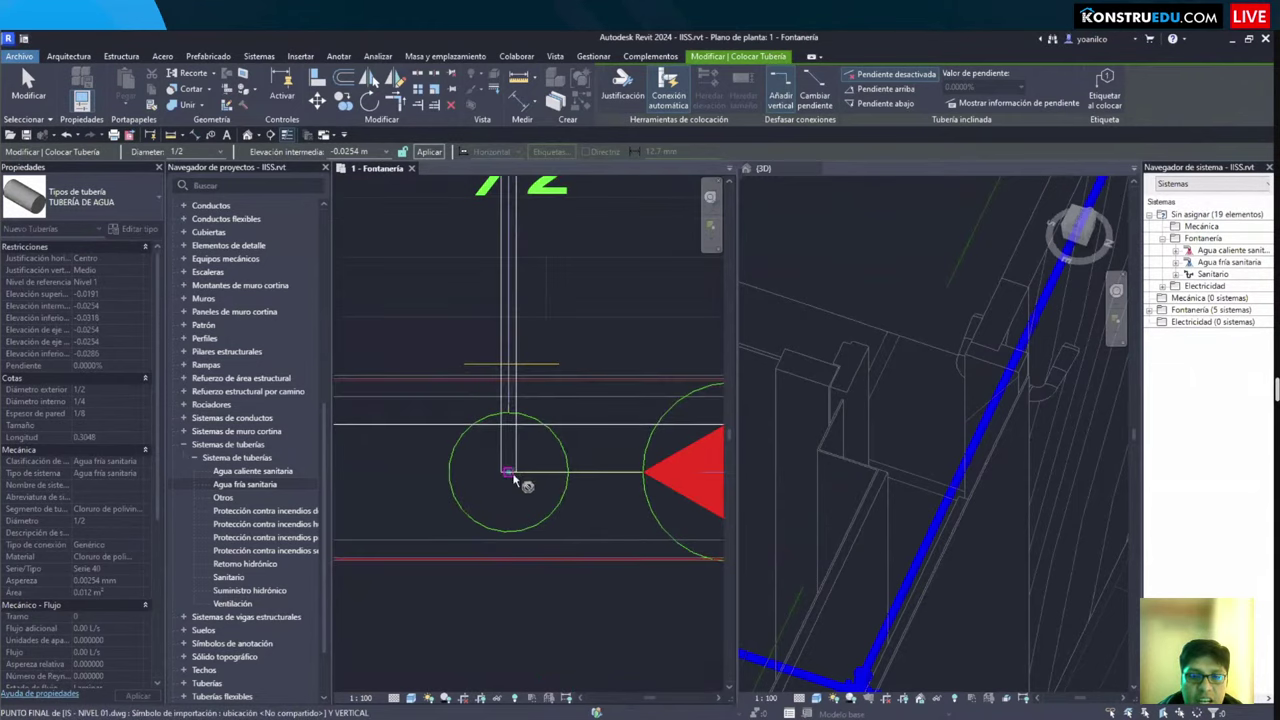
{"action": "scroll", "coordinate": [543, 458], "scroll_direction": "down", "scroll_amount": 2}
{"action": "scroll", "coordinate": [463, 464], "scroll_direction": "down", "scroll_amount": 2}
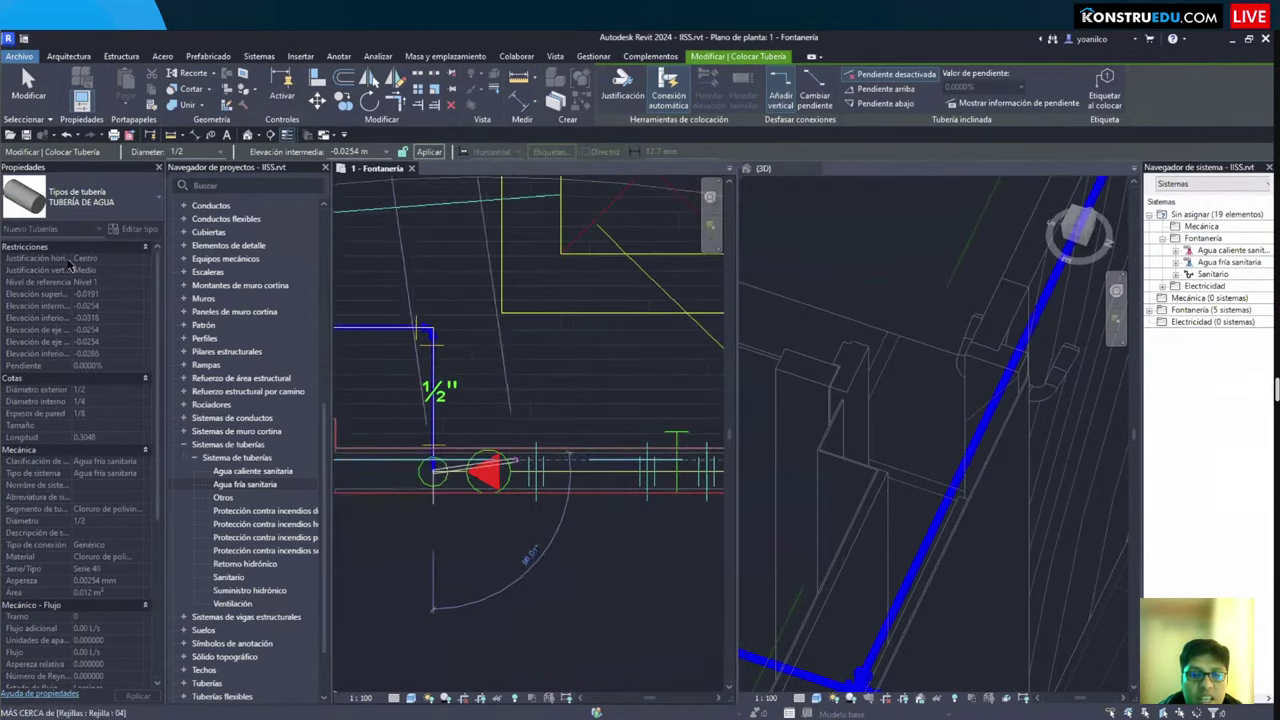
{"action": "scroll", "coordinate": [410, 392], "scroll_direction": "down", "scroll_amount": 2}
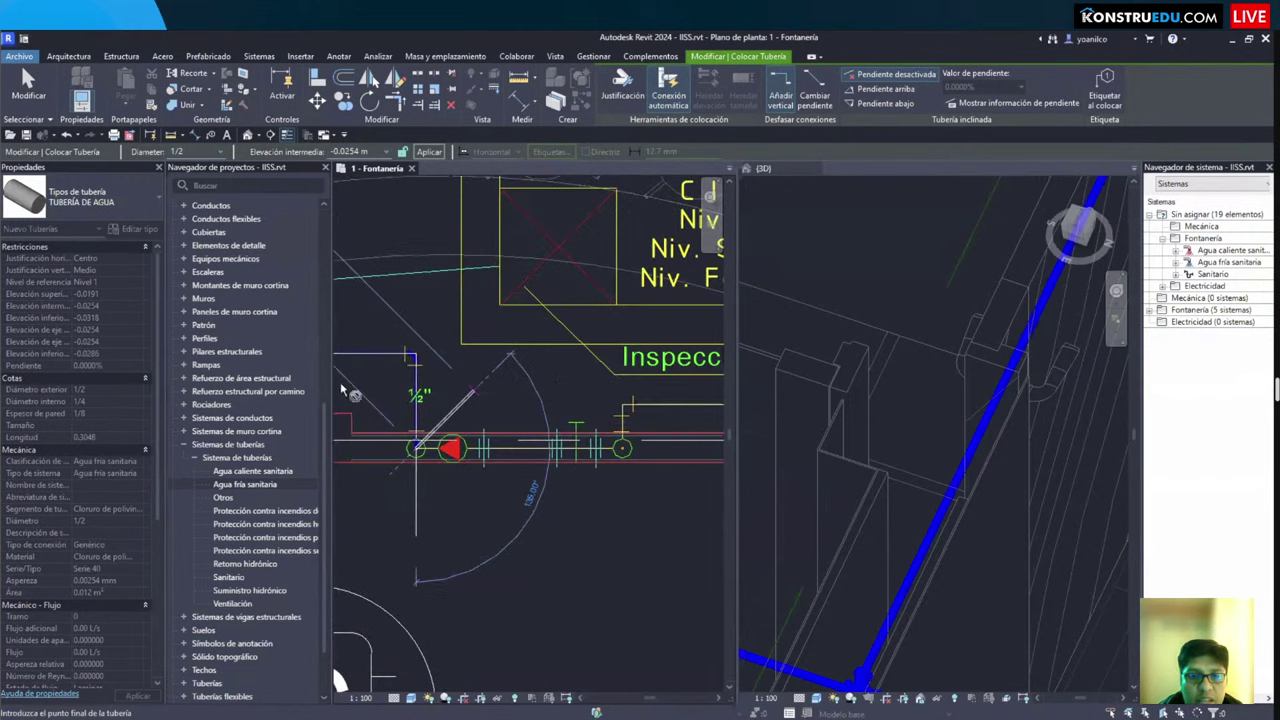
{"action": "scroll", "coordinate": [470, 415], "scroll_direction": "up", "scroll_amount": 2}
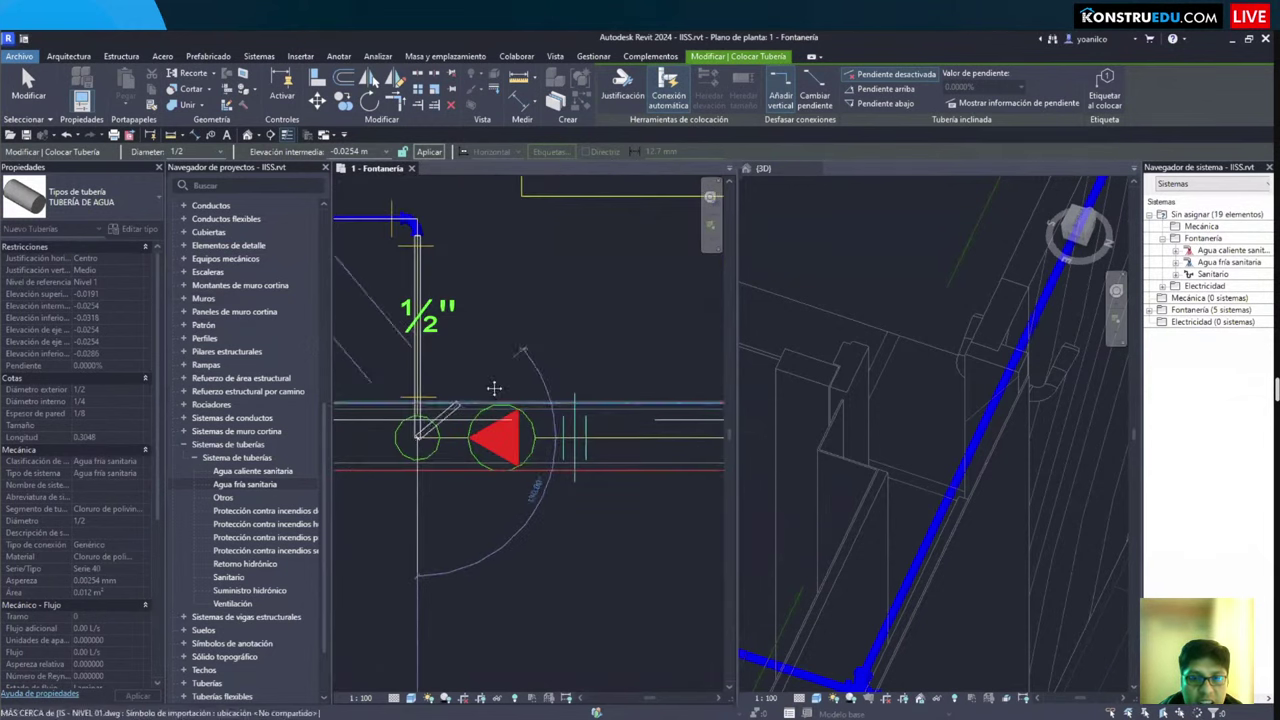
{"action": "scroll", "coordinate": [505, 400], "scroll_direction": "down", "scroll_amount": 4}
{"action": "scroll", "coordinate": [511, 396], "scroll_direction": "up", "scroll_amount": 2}
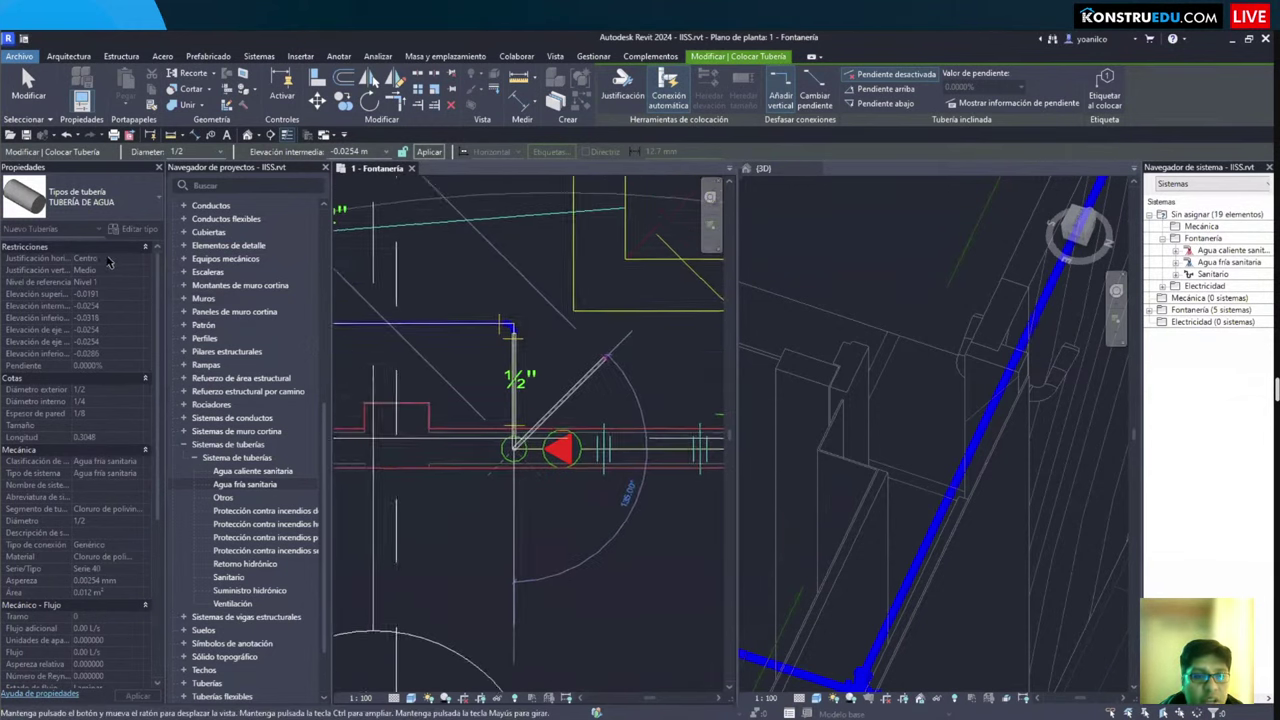
{"action": "left_click", "coordinate": [370, 151]}
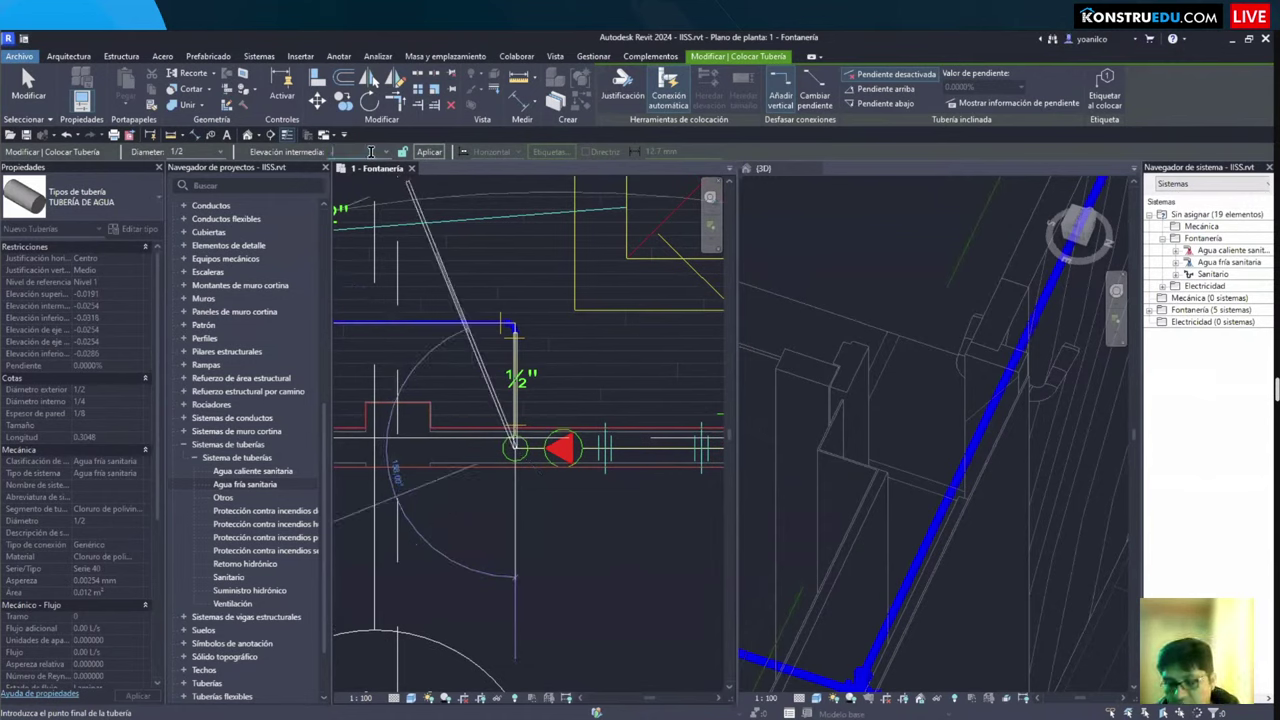
Step: Route the pipe at 0.3 m middle elevation, then drop back to -0.0254 m with a riser
{"action": "type", "text": "0.3"}
{"action": "key", "text": "Return"}
{"action": "middle_click_drag", "start_coordinate": [700, 450], "coordinate": [552, 452]}
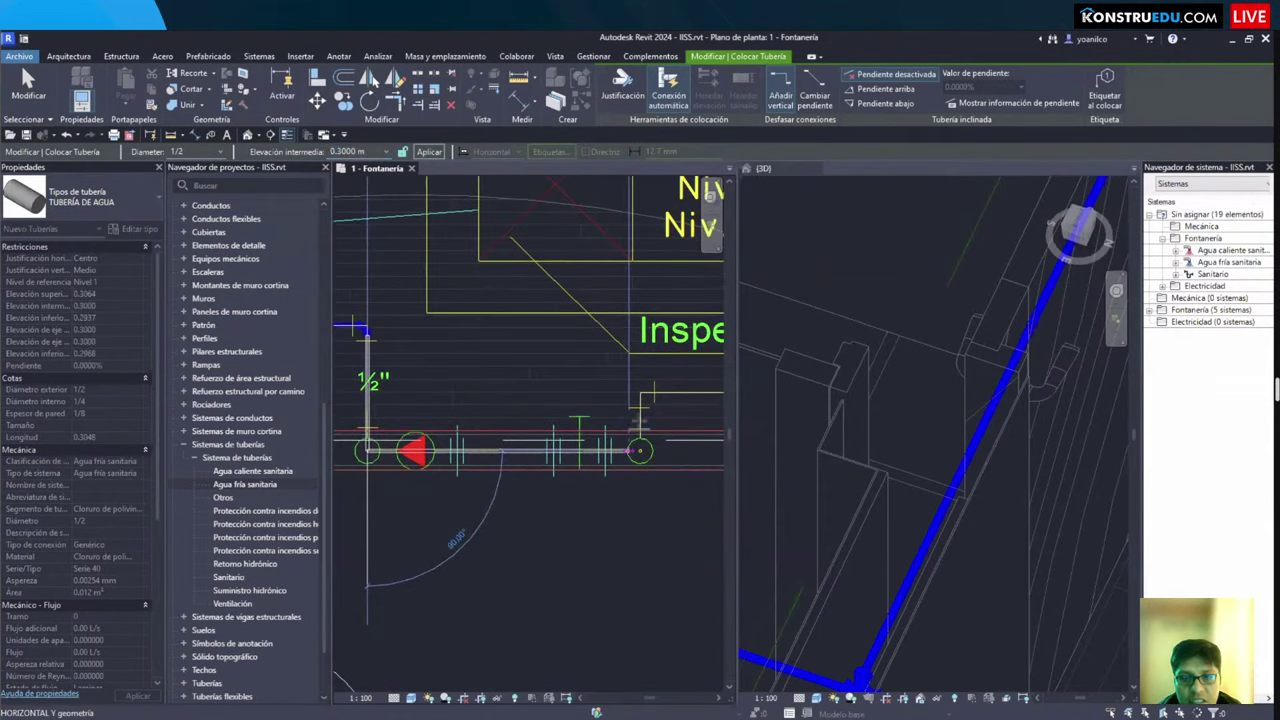
{"action": "left_click", "coordinate": [638, 451]}
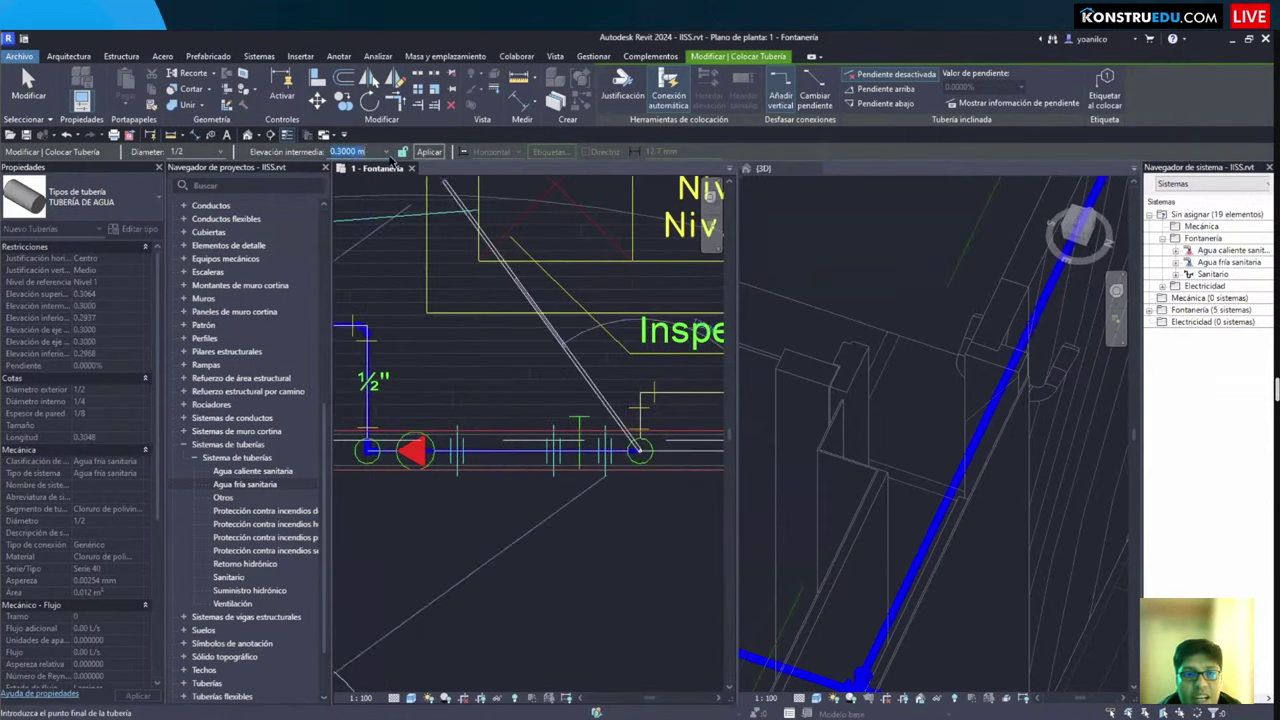
{"action": "left_click", "coordinate": [350, 164]}
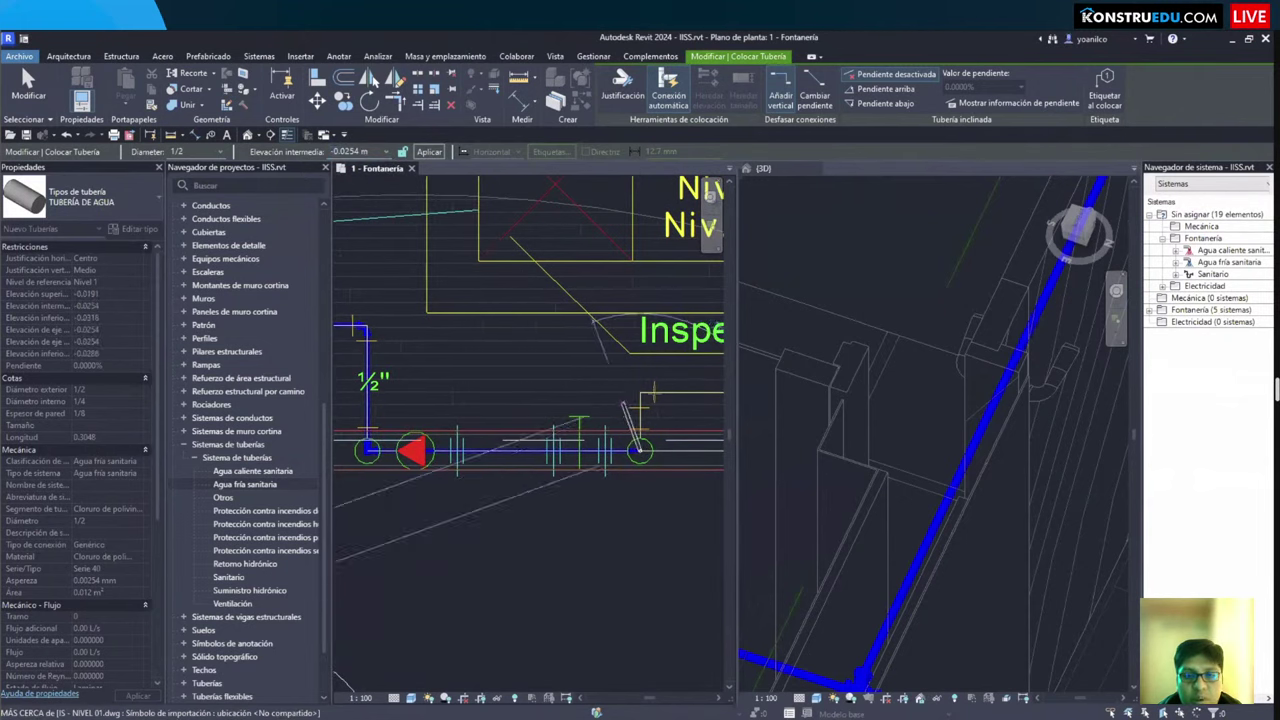
Step: Change the pipe diameter to 3/4" and continue the line to the water meter
{"action": "scroll", "coordinate": [641, 392], "scroll_direction": "up", "scroll_amount": 2}
{"action": "scroll", "coordinate": [641, 392], "scroll_direction": "down", "scroll_amount": 2}
{"action": "middle_click_drag", "start_coordinate": [641, 392], "coordinate": [576, 393]}
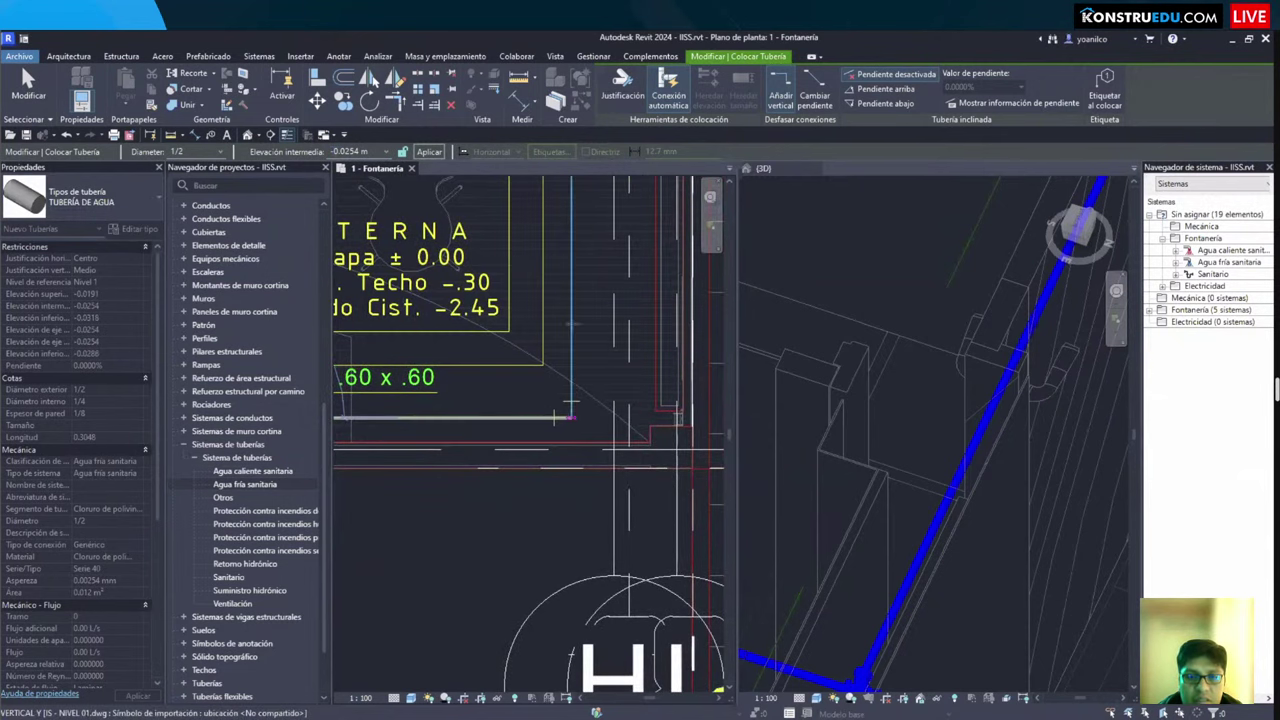
{"action": "scroll", "coordinate": [568, 410], "scroll_direction": "down", "scroll_amount": 2}
{"action": "scroll", "coordinate": [582, 343], "scroll_direction": "up", "scroll_amount": 2}
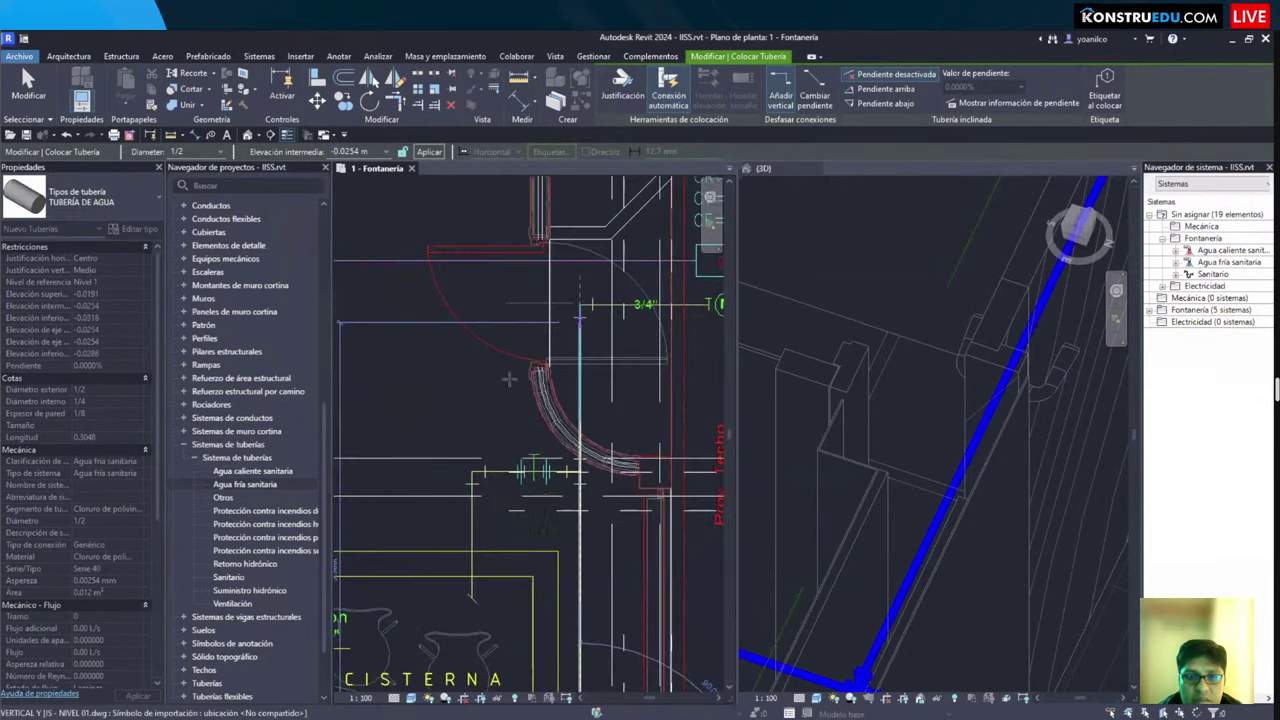
{"action": "scroll", "coordinate": [517, 335], "scroll_direction": "up", "scroll_amount": 3}
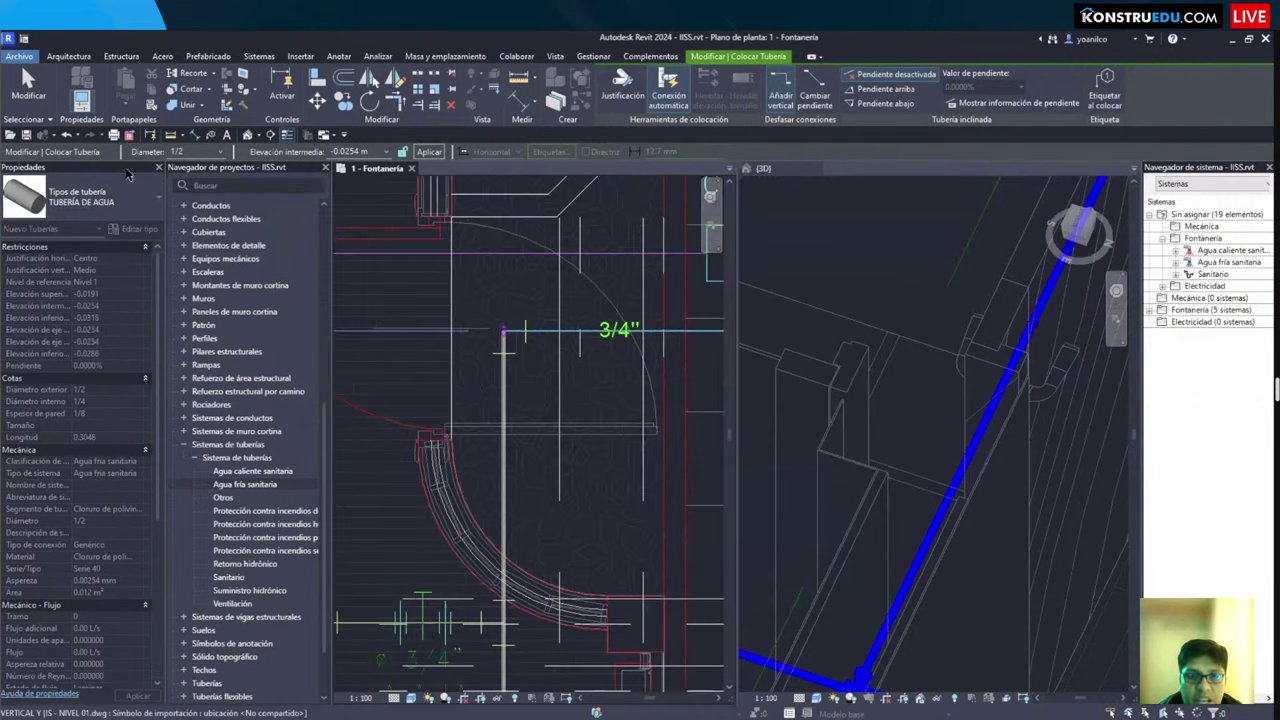
{"action": "left_click", "coordinate": [180, 152]}
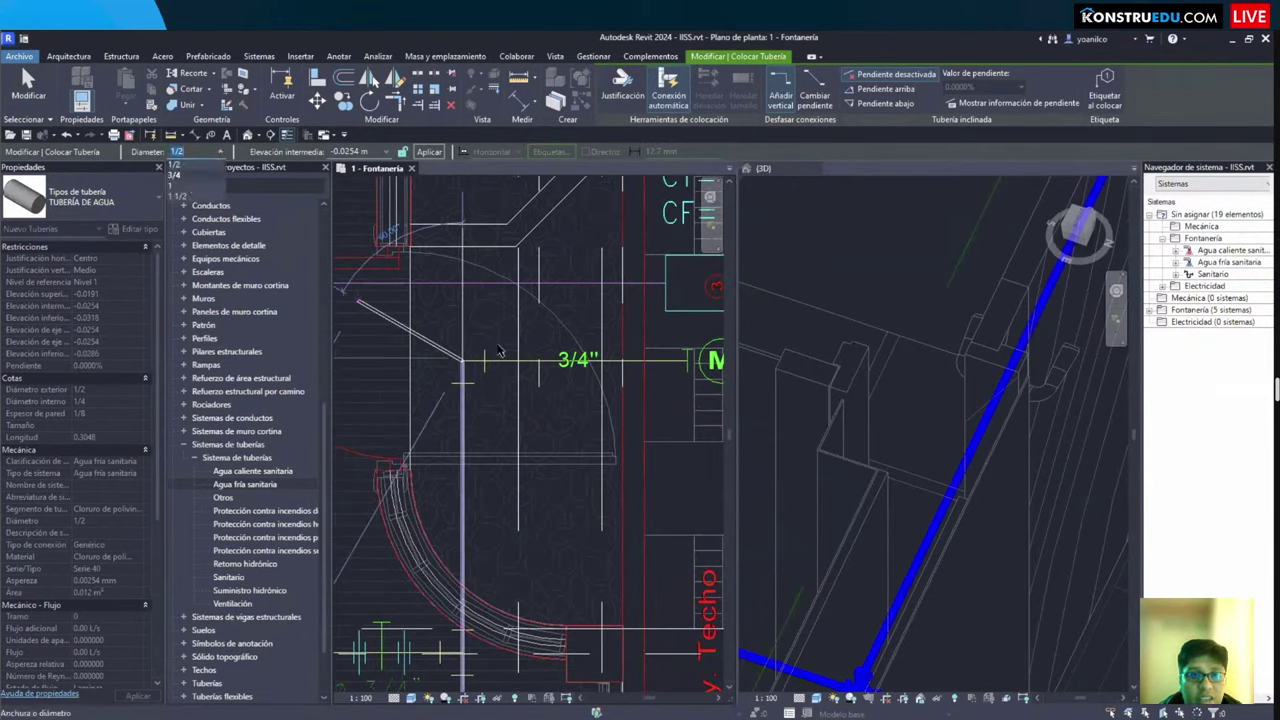
{"action": "left_click", "coordinate": [182, 180]}
{"action": "middle_click_drag", "start_coordinate": [600, 367], "coordinate": [445, 363]}
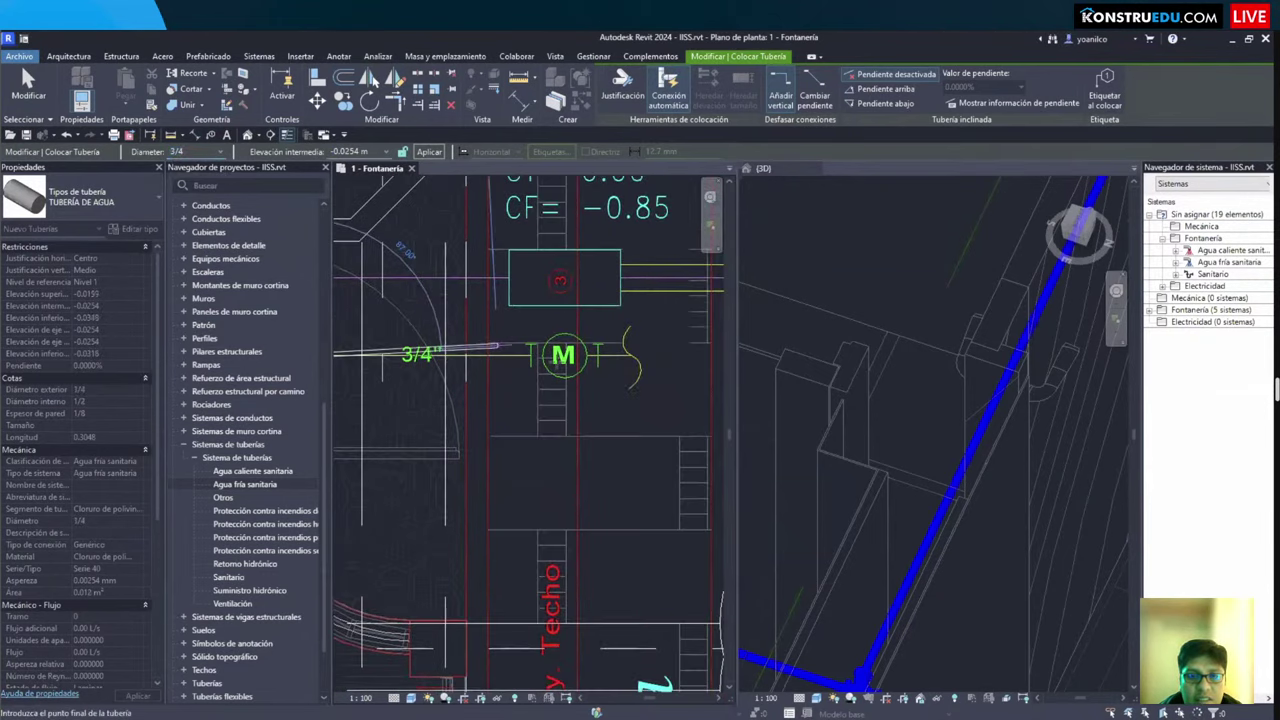
{"action": "scroll", "coordinate": [560, 350], "scroll_direction": "up", "scroll_amount": 1}
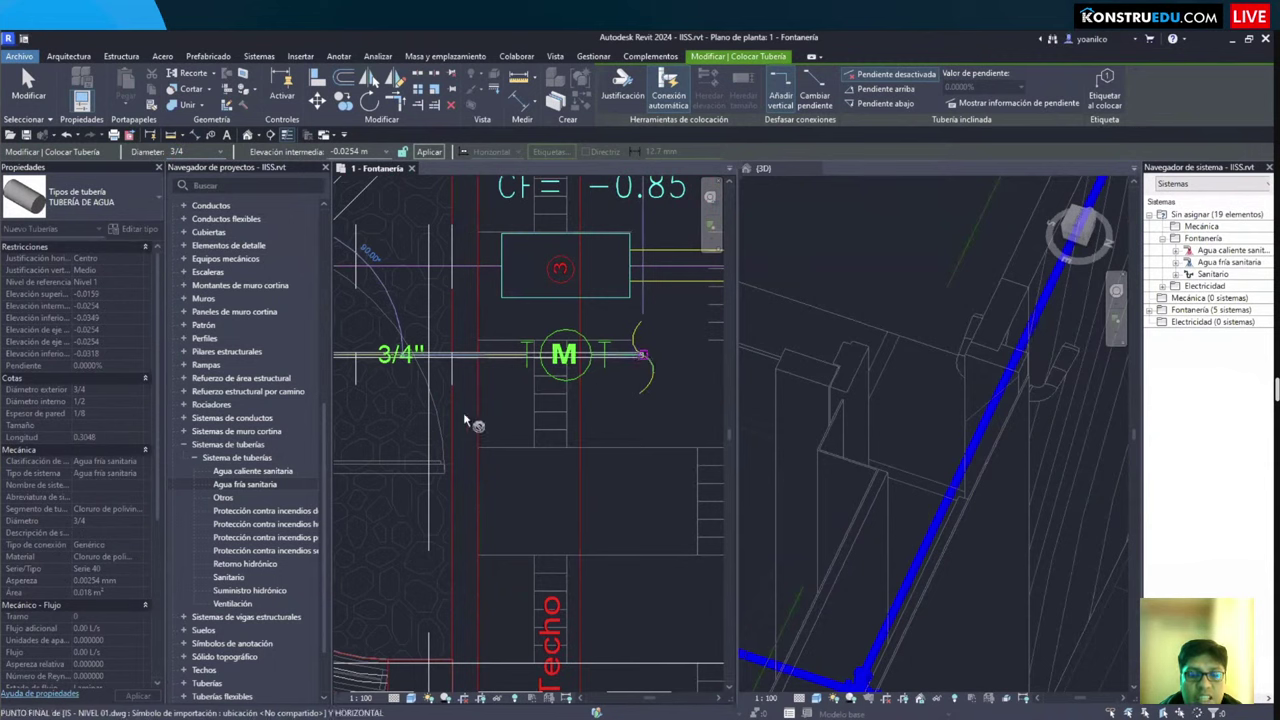
{"action": "key", "text": "Escape"}
{"action": "key", "text": "Escape"}
Step: Select the PVC elbow and inspect the elbow-reducer joint on the ¾" pipe
{"action": "scroll", "coordinate": [518, 397], "scroll_direction": "up", "scroll_amount": 4}
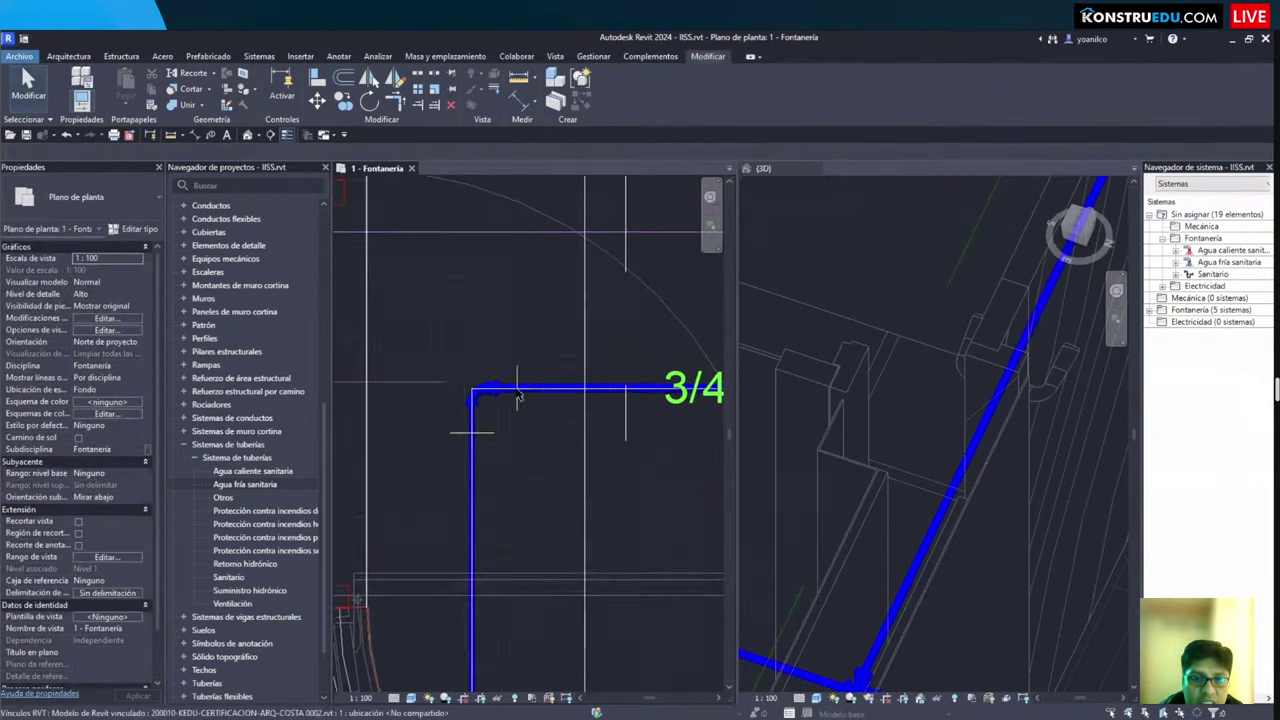
{"action": "scroll", "coordinate": [518, 397], "scroll_direction": "up", "scroll_amount": 5}
{"action": "left_click", "coordinate": [465, 380]}
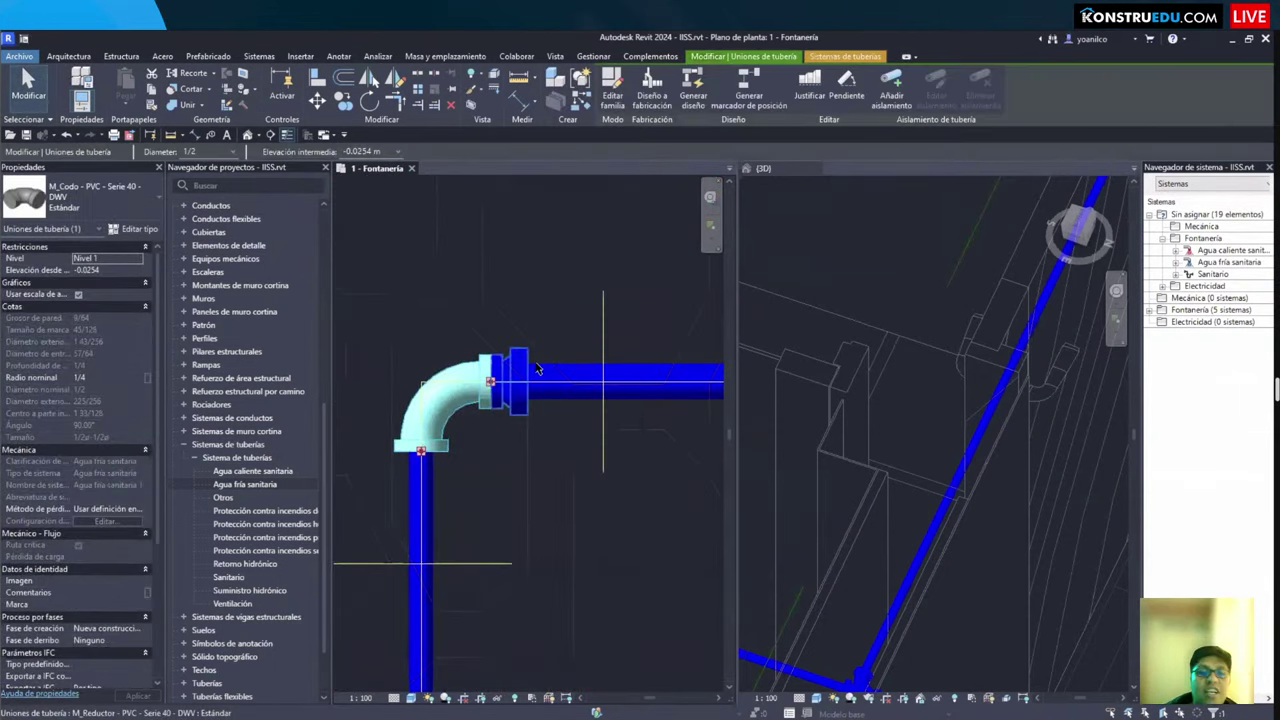
{"action": "key", "text": "Escape"}
{"action": "left_click", "coordinate": [453, 410]}
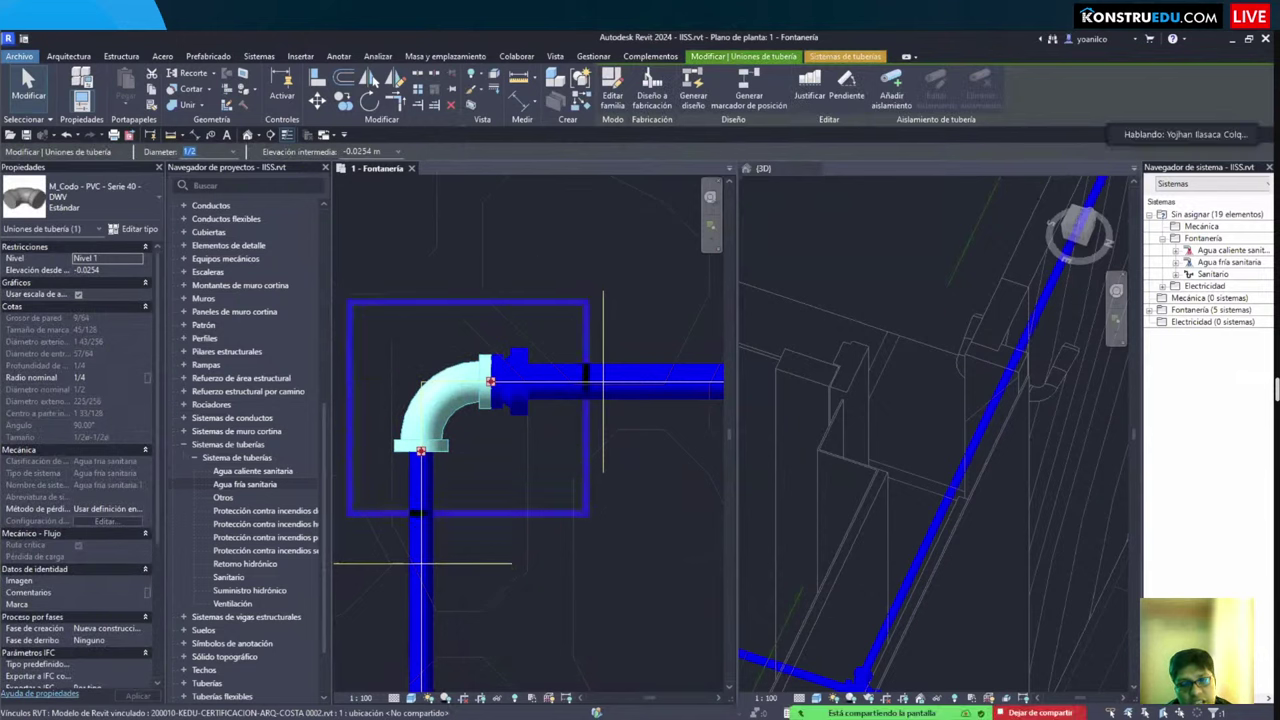
{"action": "left_click_drag", "start_coordinate": [588, 516], "coordinate": [548, 522]}
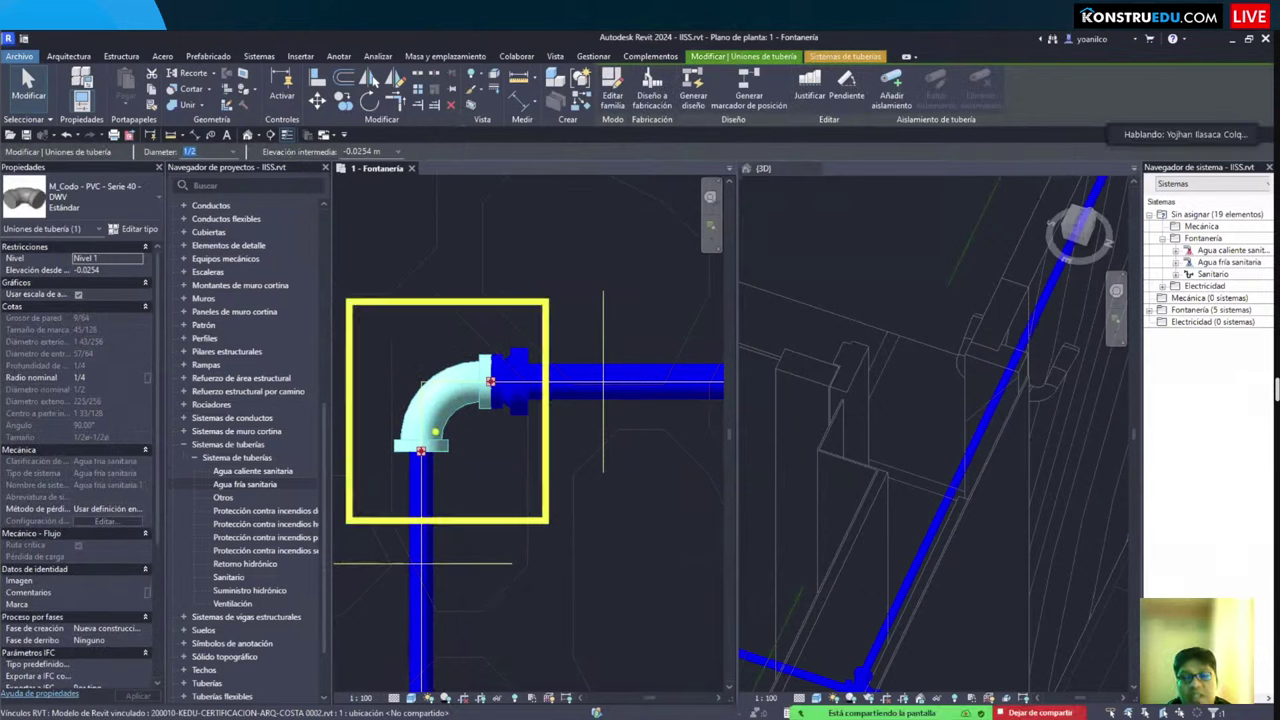
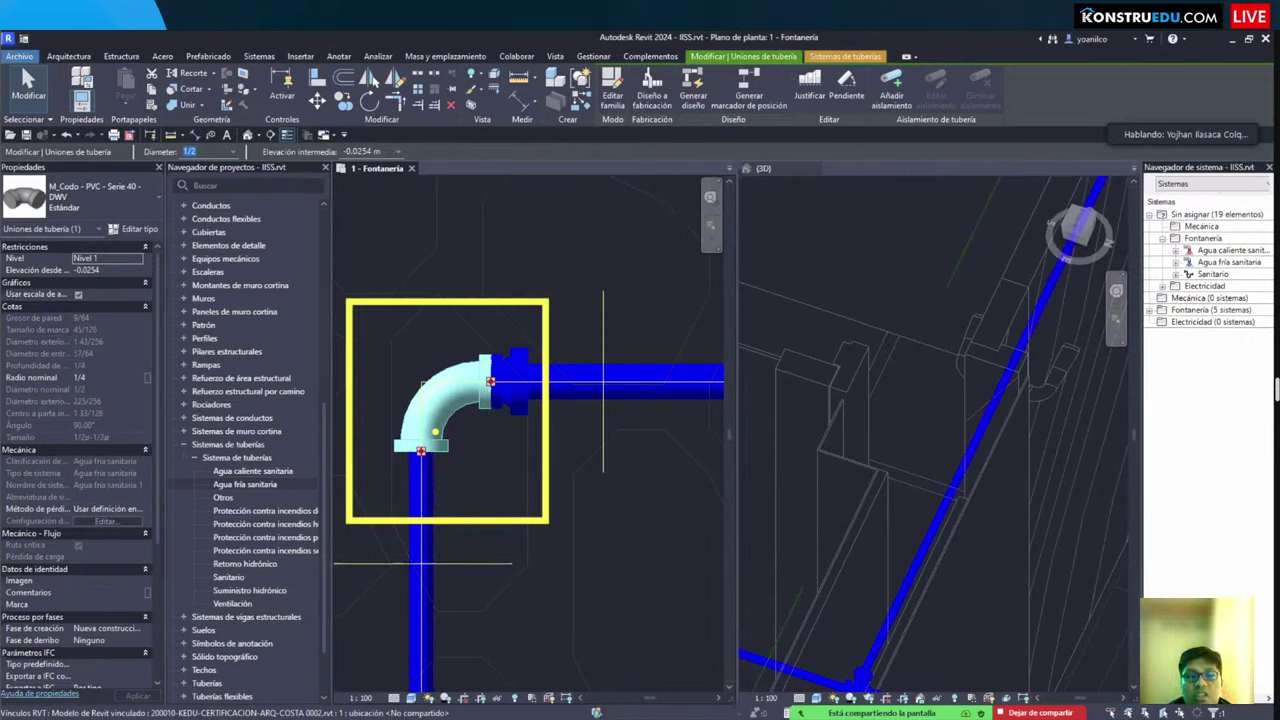
Step: Inspect the reducer fitting's properties, then orbit the 3D view around the bathroom
{"action": "left_click", "coordinate": [525, 383]}
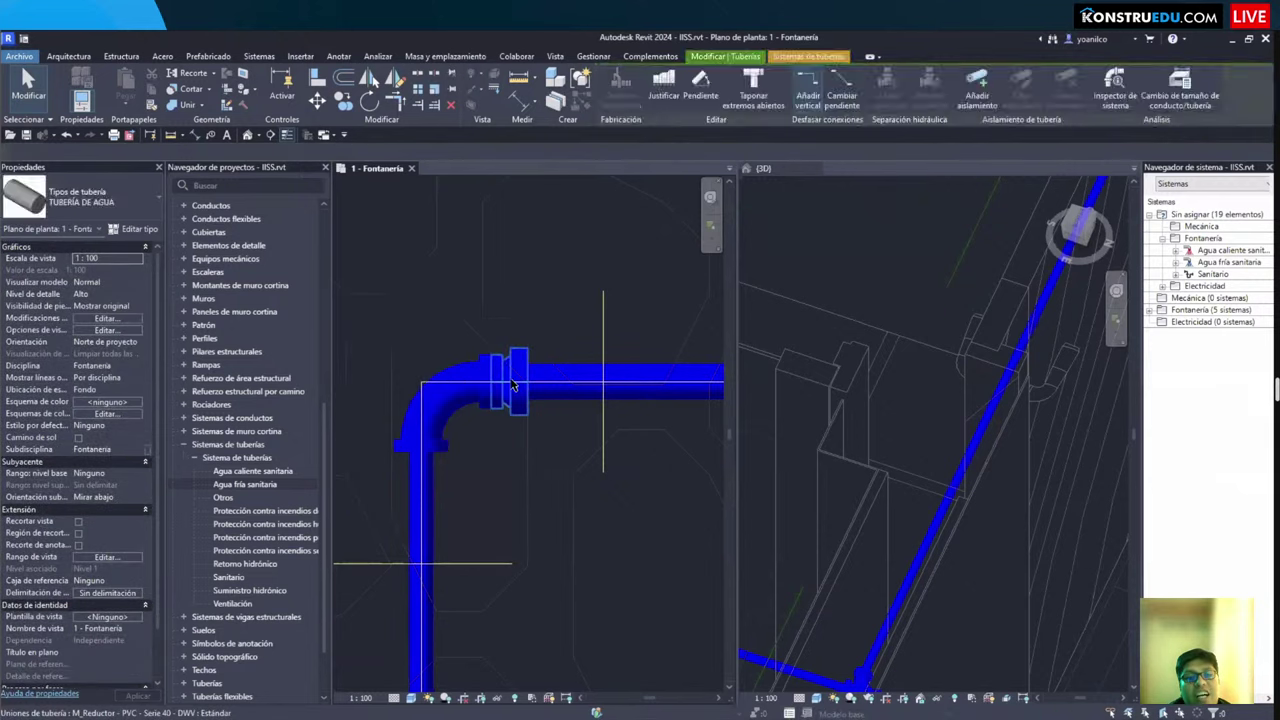
{"action": "left_click", "coordinate": [512, 383]}
{"action": "key", "text": "Escape"}
{"action": "scroll", "coordinate": [534, 446], "scroll_direction": "down", "scroll_amount": 2}
{"action": "left_click", "coordinate": [933, 527]}
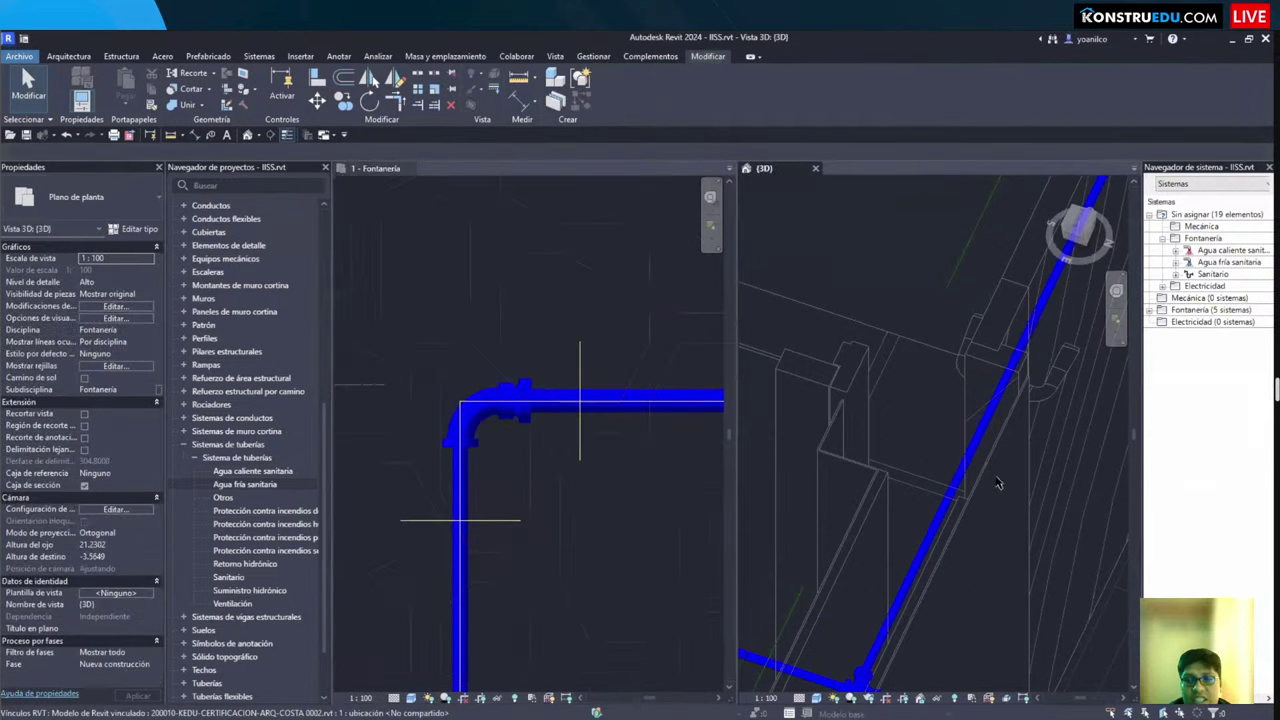
{"action": "scroll", "coordinate": [933, 527], "scroll_direction": "down", "scroll_amount": 4}
{"action": "scroll", "coordinate": [933, 527], "scroll_direction": "up", "scroll_amount": 4}
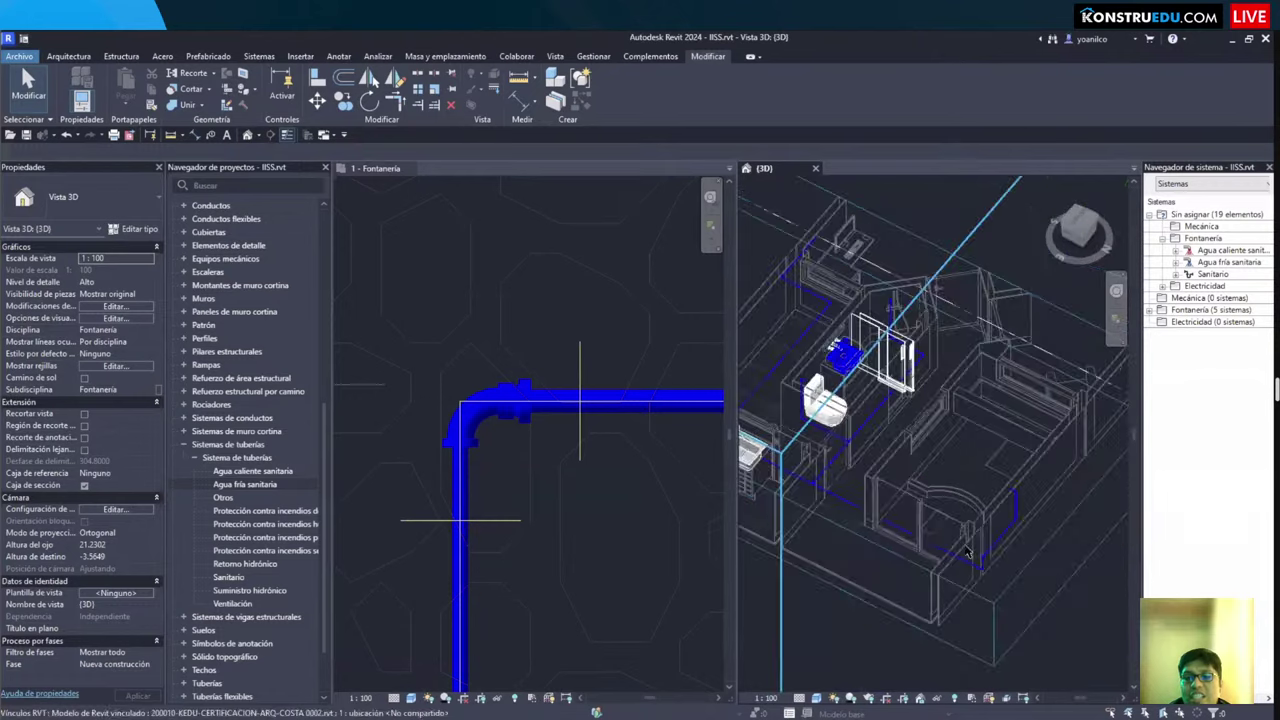
{"action": "middle_click_drag", "start_coordinate": [930, 530], "coordinate": [952, 400], "text": "shift"}
Step: Pull the section box's left face outward and orbit to view the sectioned building interior
{"action": "left_click", "coordinate": [853, 425]}
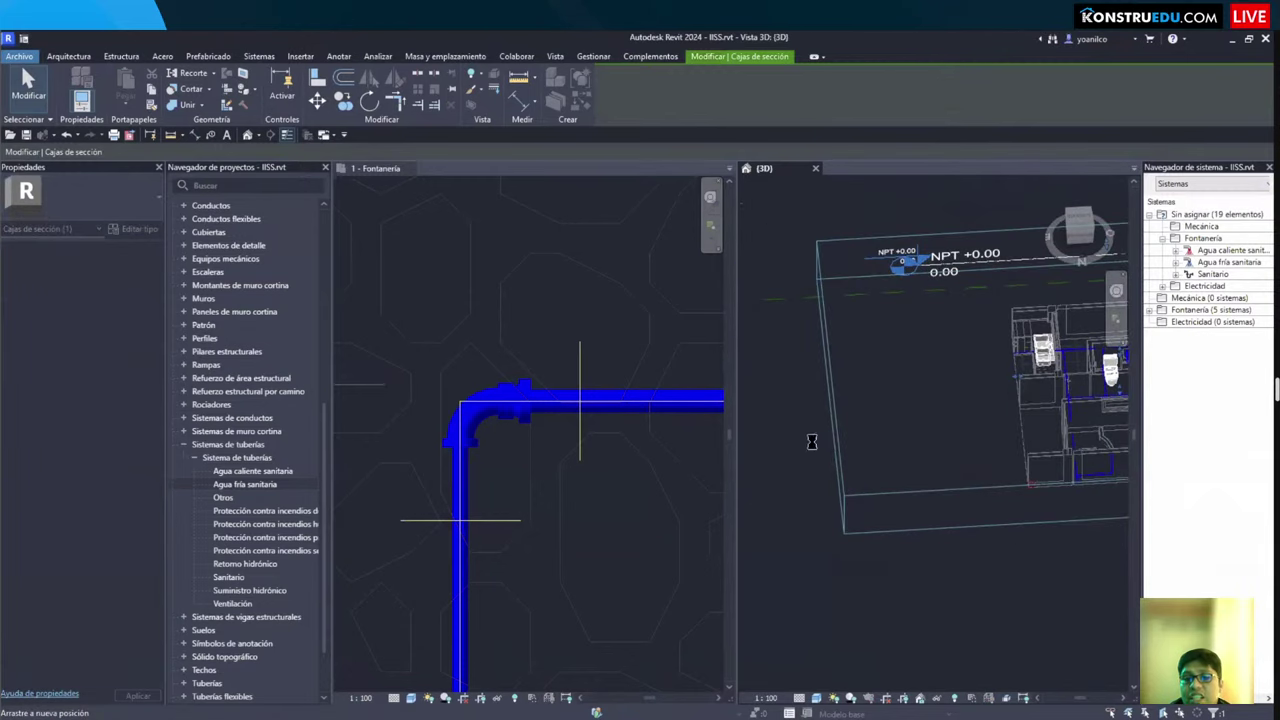
{"action": "middle_click_drag", "start_coordinate": [880, 433], "coordinate": [857, 447], "text": "shift"}
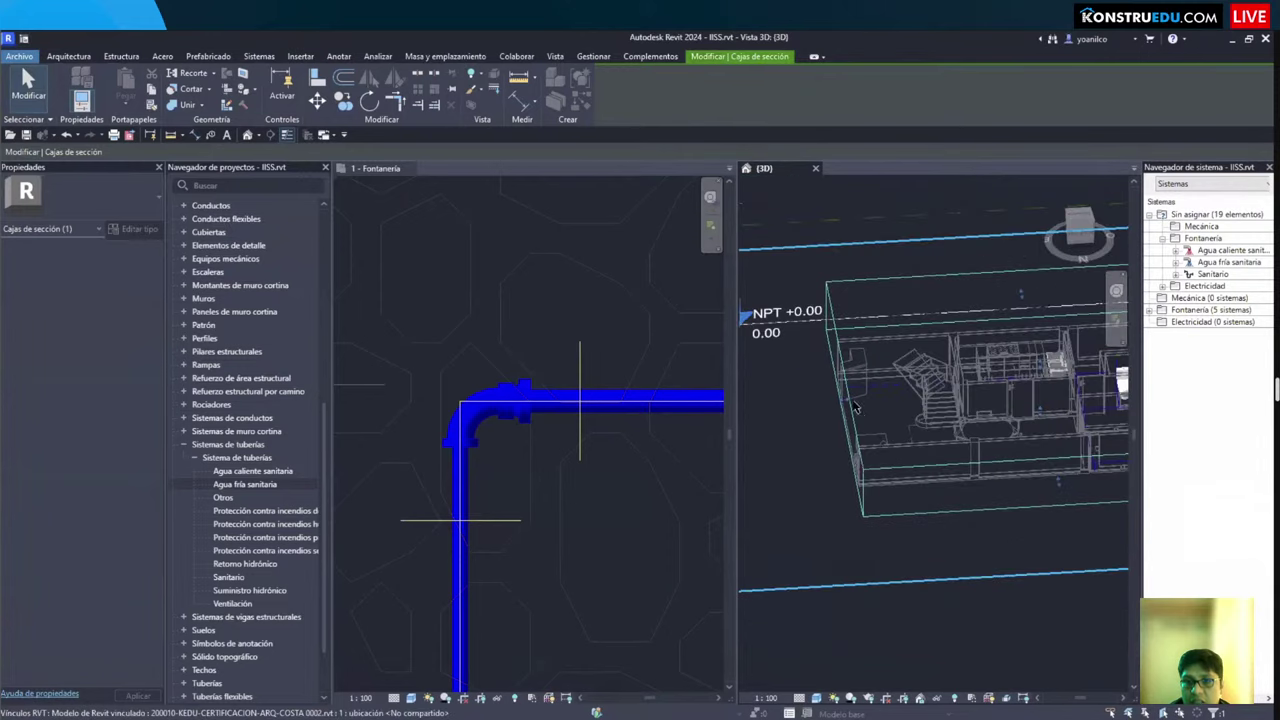
{"action": "left_click_drag", "start_coordinate": [848, 403], "coordinate": [782, 420]}
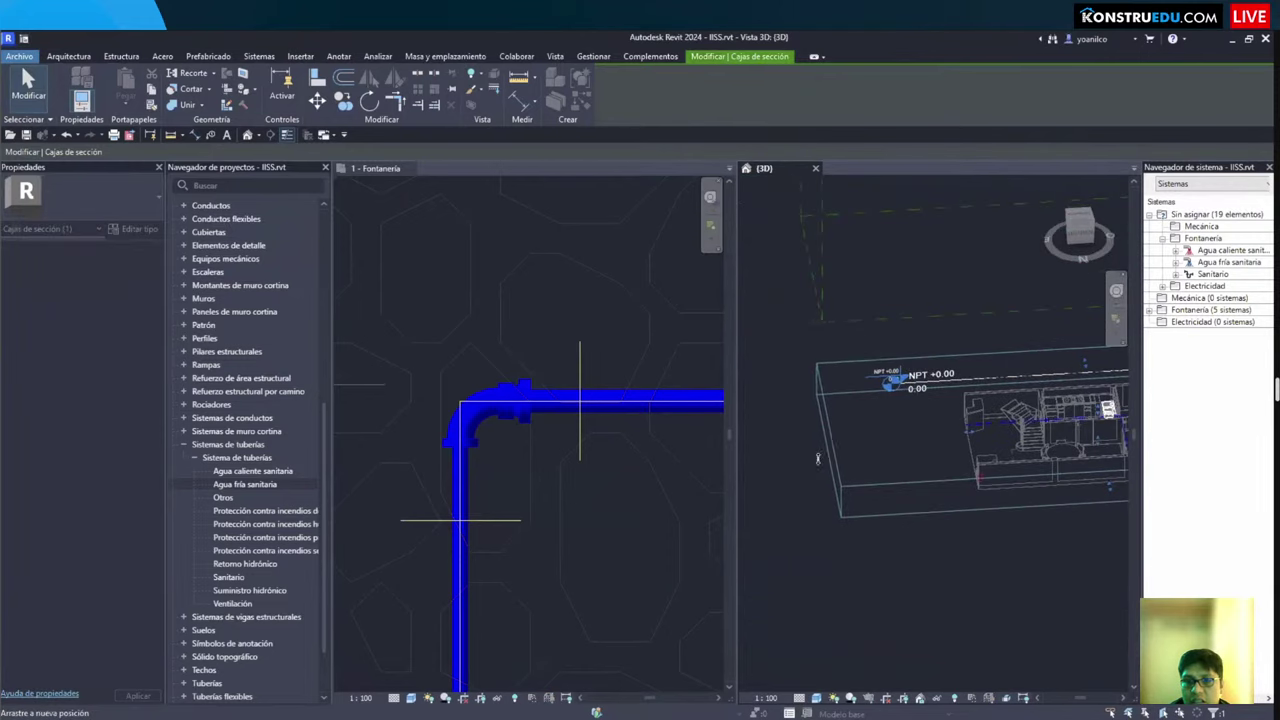
{"action": "left_click_drag", "start_coordinate": [808, 468], "coordinate": [808, 468]}
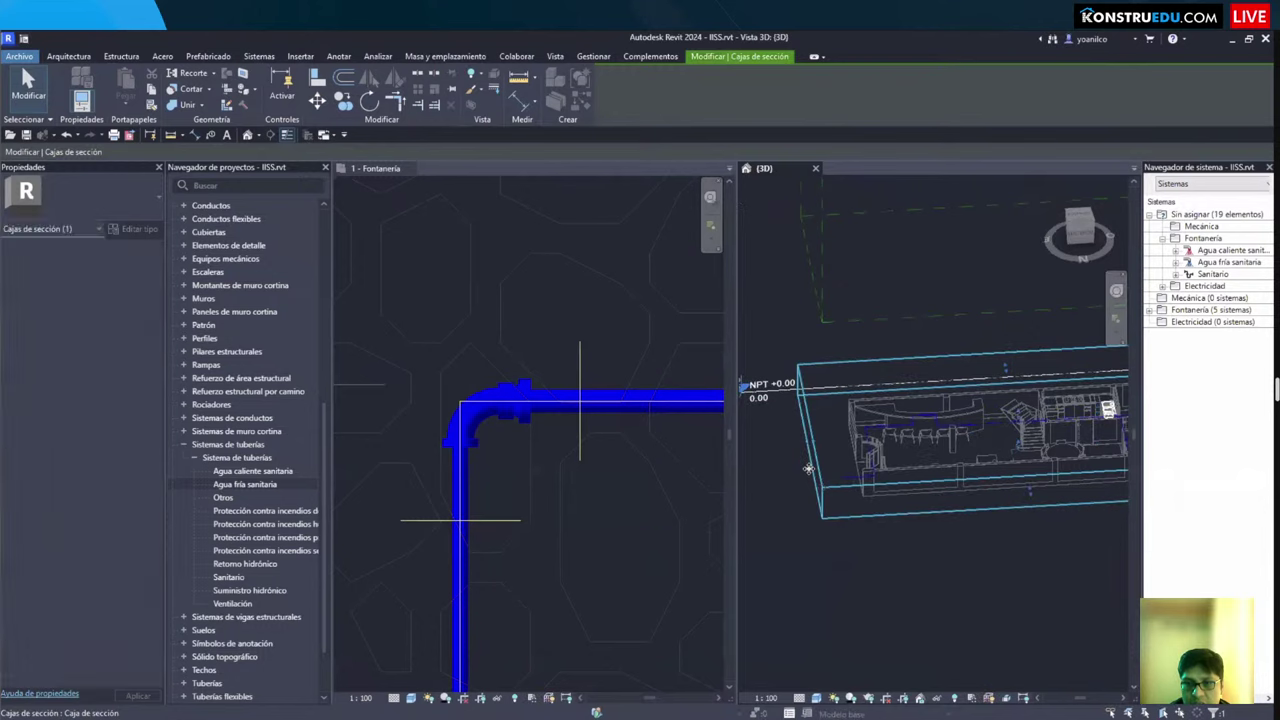
{"action": "scroll", "coordinate": [800, 450], "scroll_direction": "up", "scroll_amount": 10}
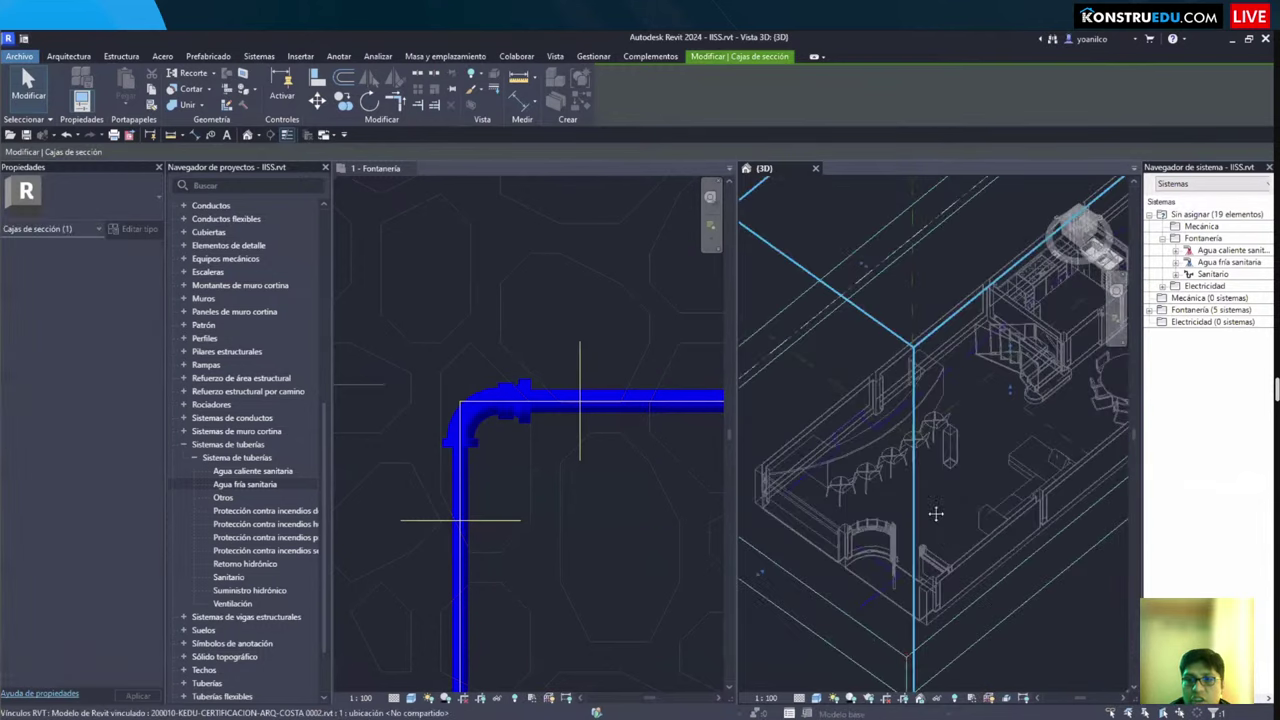
{"action": "middle_click_drag", "start_coordinate": [990, 446], "coordinate": [471, 400], "text": "shift"}
Step: Pan the plumbing floor plan to the water meter and cistern supply label
{"action": "left_click", "coordinate": [523, 371]}
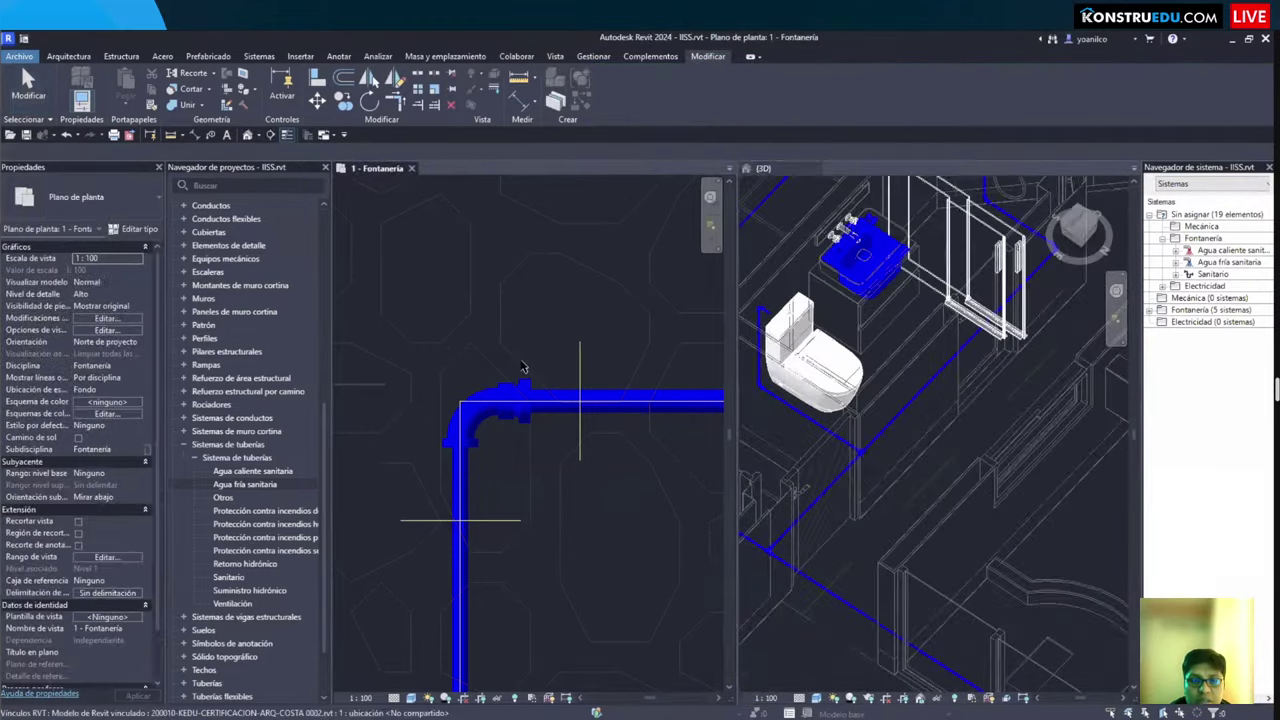
{"action": "scroll", "coordinate": [600, 410], "scroll_direction": "up", "scroll_amount": 5}
{"action": "middle_click_drag", "start_coordinate": [618, 421], "coordinate": [551, 505]}
{"action": "scroll", "coordinate": [592, 410], "scroll_direction": "down", "scroll_amount": 2}
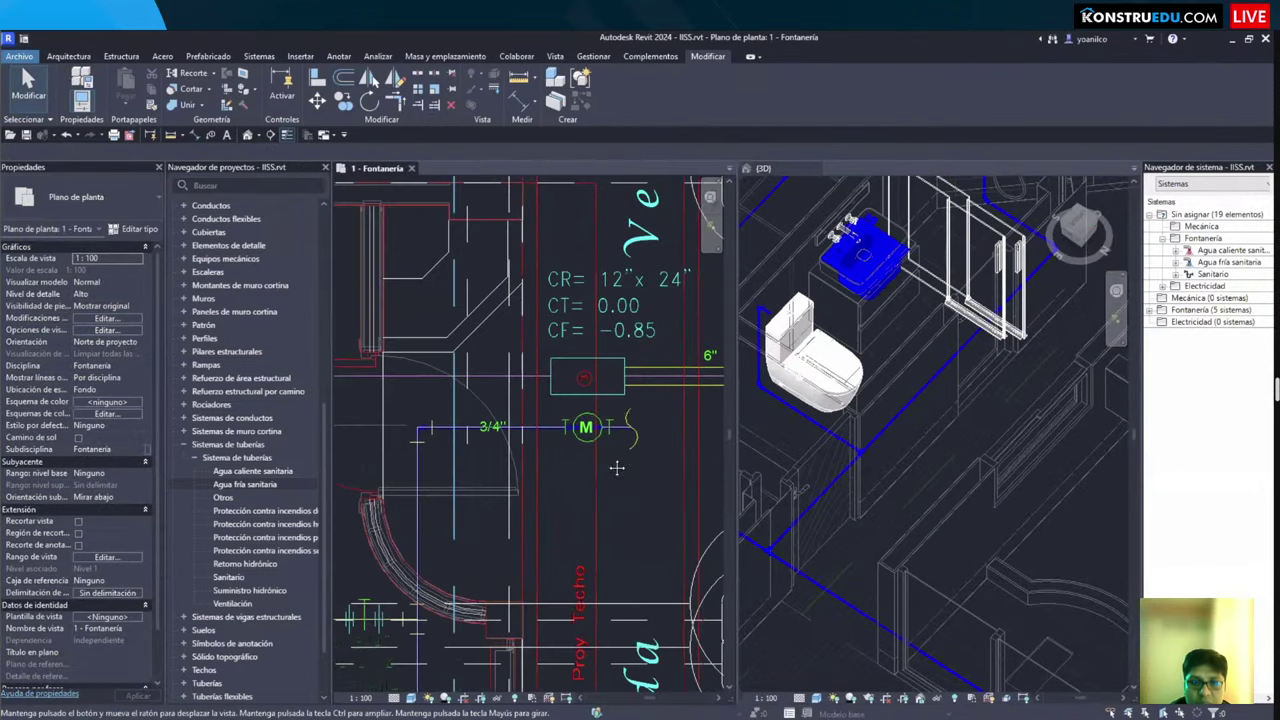
{"action": "mouse_move", "coordinate": [617, 468]}
{"action": "middle_mouse_down"}
{"action": "mouse_move", "coordinate": [600, 430]}
{"action": "mouse_move", "coordinate": [575, 500]}
{"action": "middle_mouse_up"}
{"action": "scroll", "coordinate": [575, 500], "scroll_direction": "up", "scroll_amount": 2}
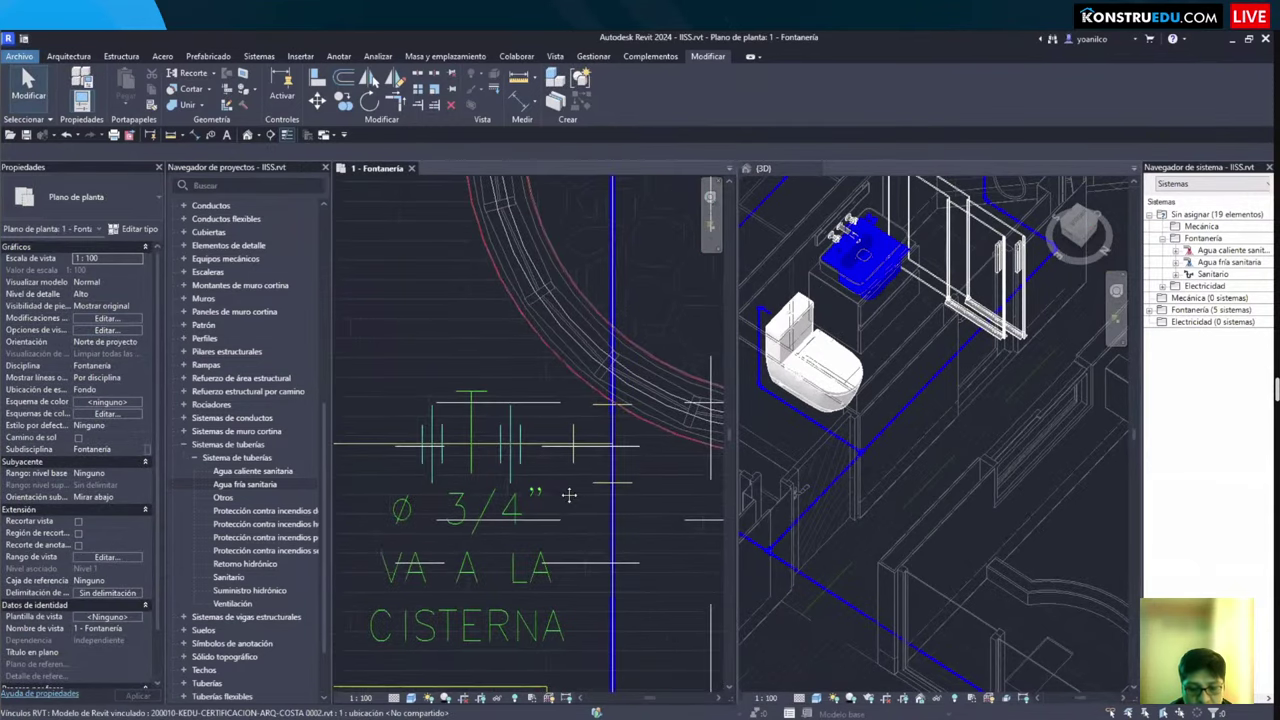
{"action": "scroll", "coordinate": [571, 455], "scroll_direction": "up", "scroll_amount": 1}
Step: Start a new pipe with PI and frame the pipe fitting and cistern tank
{"action": "key", "text": "p"}
{"action": "key", "text": "i"}
{"action": "scroll", "coordinate": [500, 440], "scroll_direction": "down", "scroll_amount": 1}
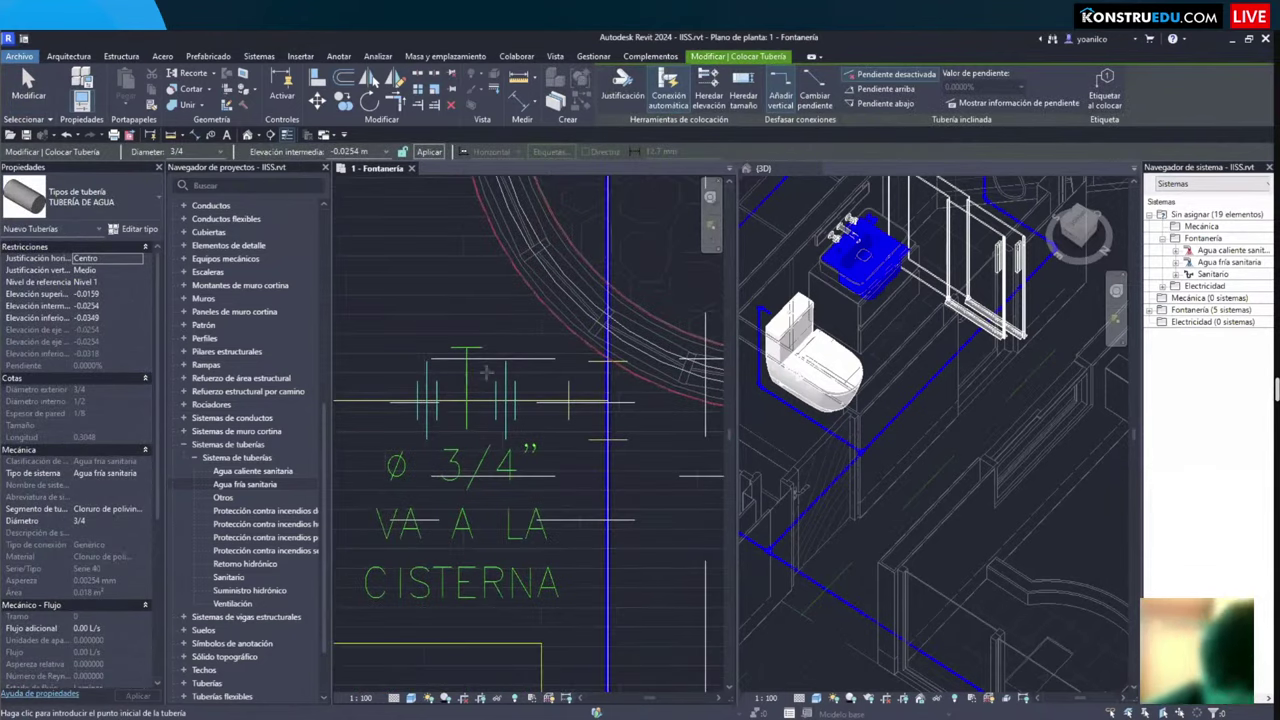
{"action": "scroll", "coordinate": [470, 420], "scroll_direction": "down", "scroll_amount": 1}
{"action": "middle_click_drag", "start_coordinate": [493, 384], "coordinate": [494, 358]}
{"action": "scroll", "coordinate": [490, 454], "scroll_direction": "down", "scroll_amount": 1}
{"action": "scroll", "coordinate": [494, 358], "scroll_direction": "down", "scroll_amount": 1}
{"action": "middle_click_drag", "start_coordinate": [570, 325], "coordinate": [565, 376]}
{"action": "scroll", "coordinate": [595, 328], "scroll_direction": "up", "scroll_amount": 2}
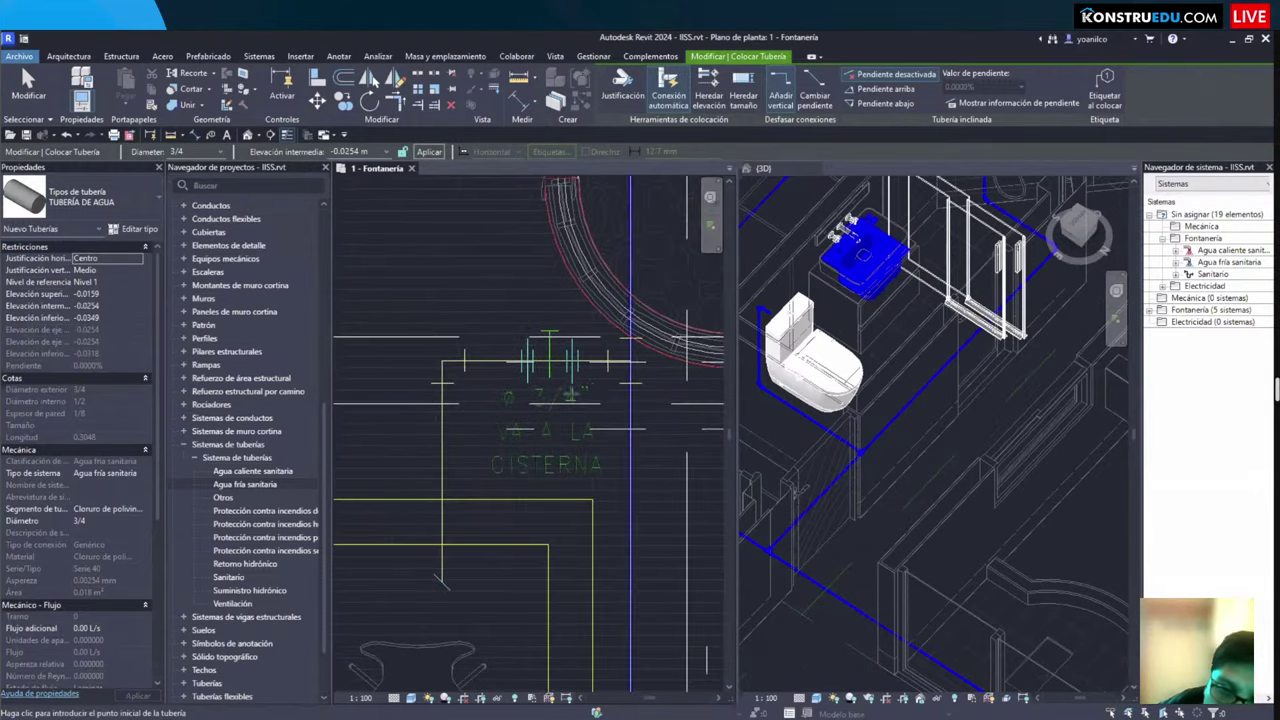
{"action": "scroll", "coordinate": [568, 392], "scroll_direction": "down", "scroll_amount": 1}
{"action": "middle_click_drag", "start_coordinate": [458, 419], "coordinate": [495, 383]}
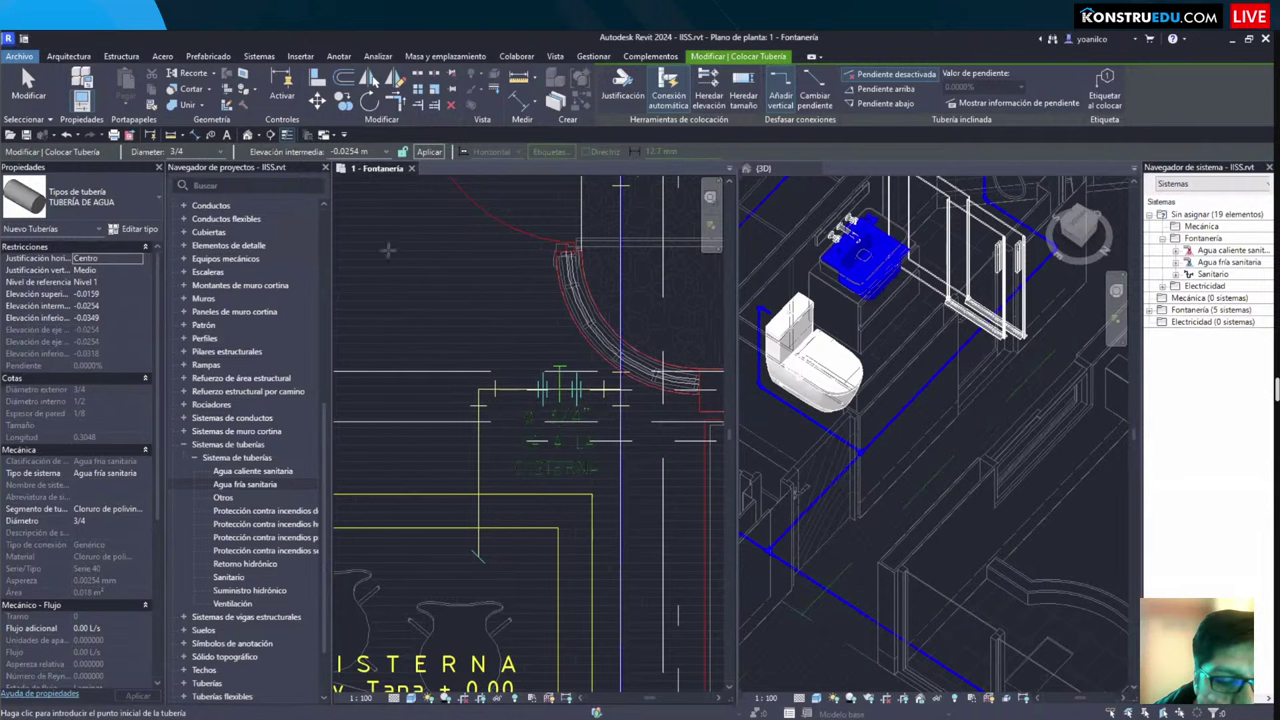
{"action": "scroll", "coordinate": [595, 336], "scroll_direction": "down", "scroll_amount": 1}
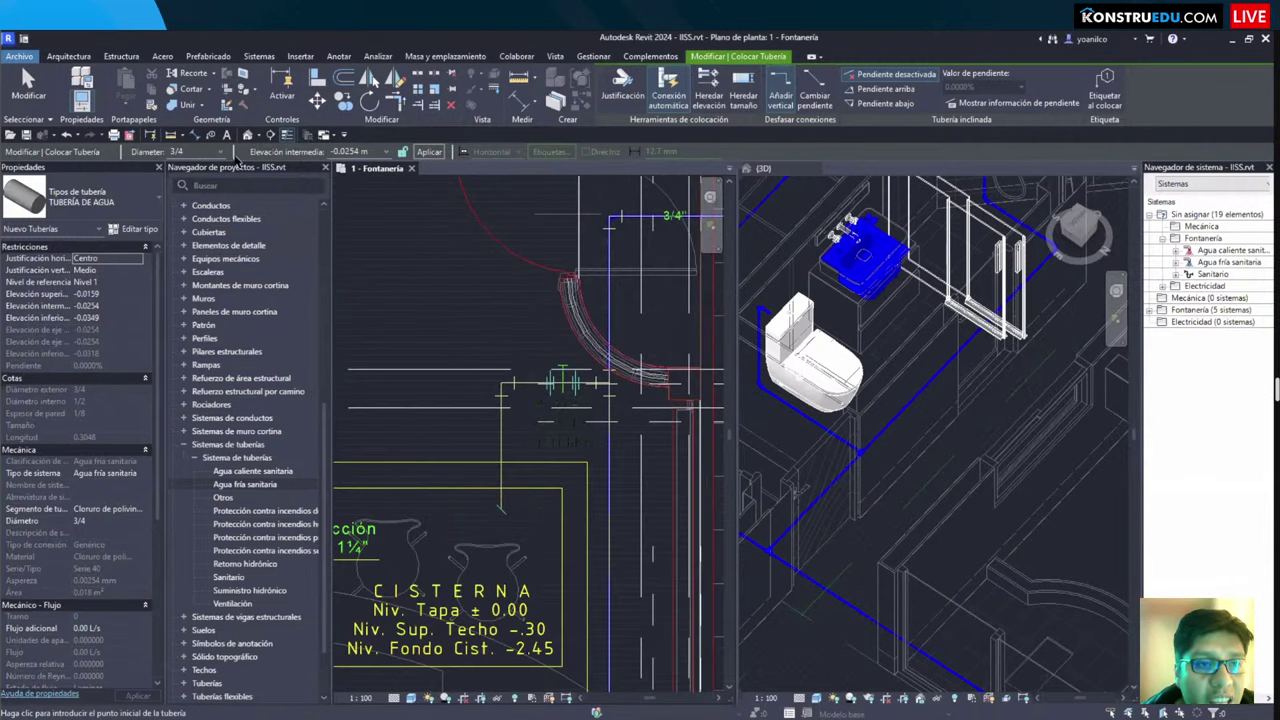
{"action": "scroll", "coordinate": [536, 522], "scroll_direction": "up", "scroll_amount": 3}
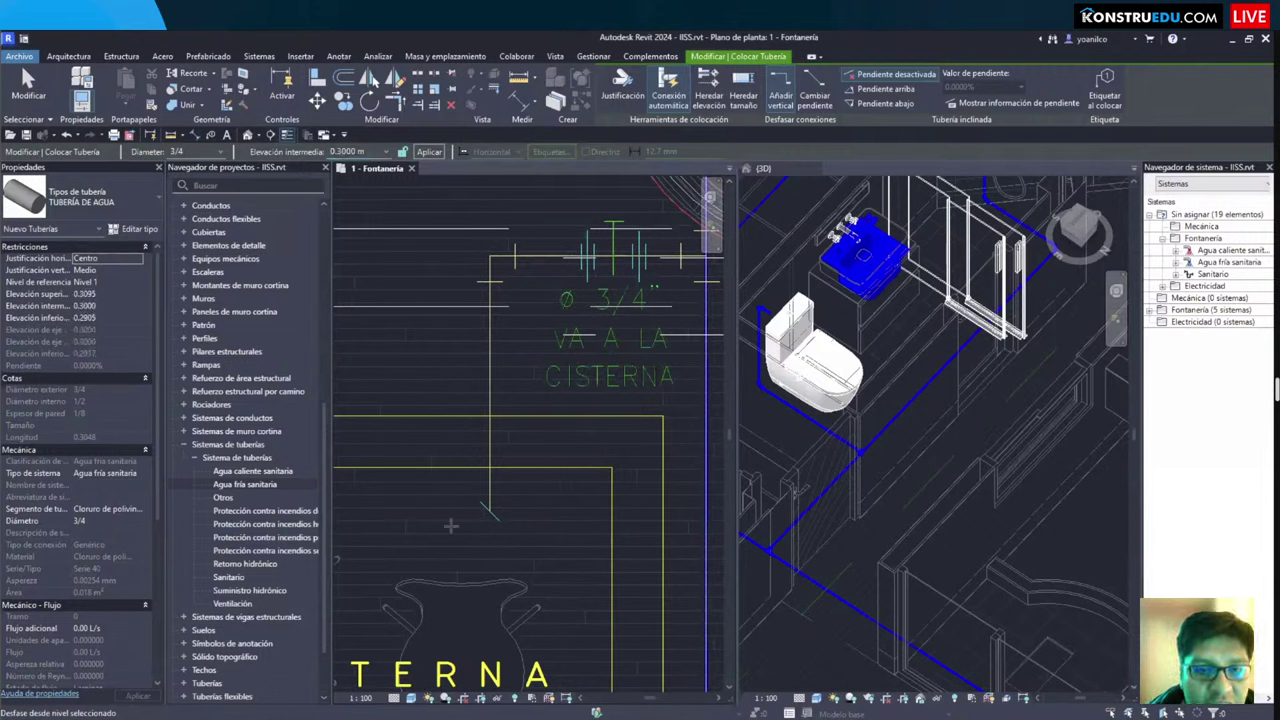
Step: Draw the 3/4" pipe at 0.30 m from its start point, through the corner, to its end
{"action": "left_click", "coordinate": [490, 512]}
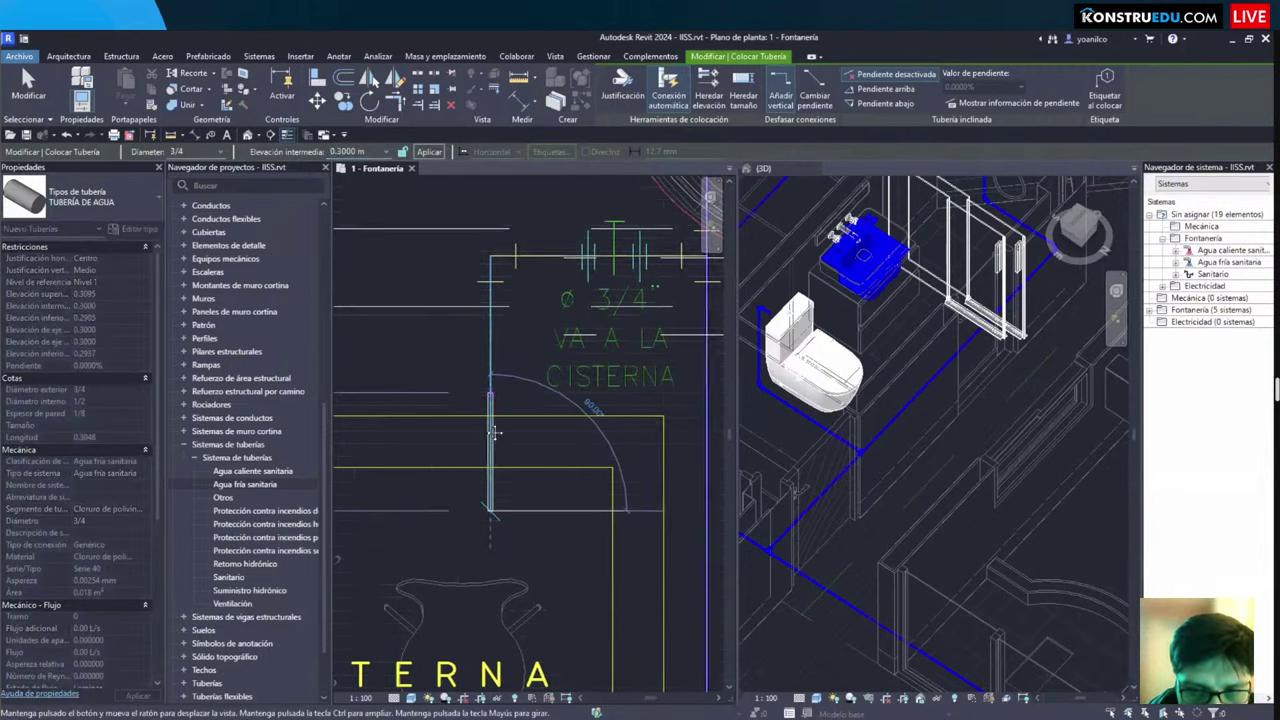
{"action": "scroll", "coordinate": [485, 320], "scroll_direction": "up", "scroll_amount": 3}
{"action": "left_click", "coordinate": [485, 311]}
{"action": "scroll", "coordinate": [470, 318], "scroll_direction": "down", "scroll_amount": 3}
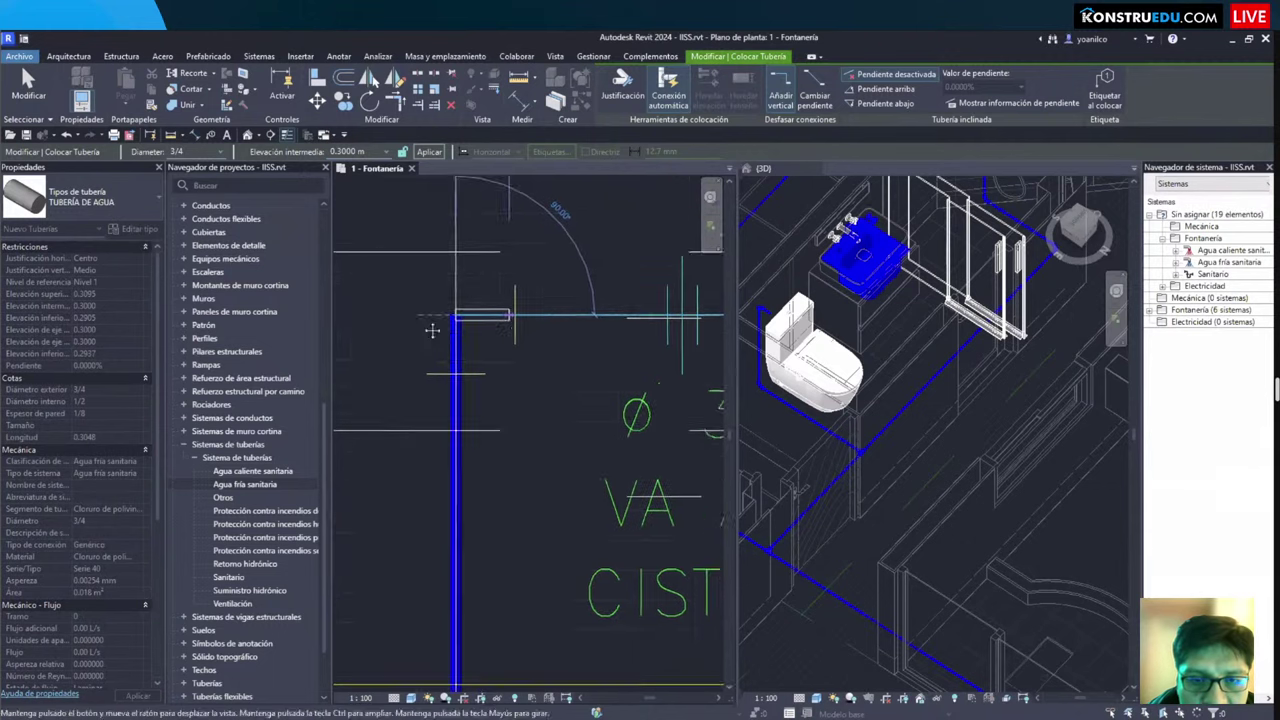
{"action": "scroll", "coordinate": [502, 349], "scroll_direction": "up", "scroll_amount": 2}
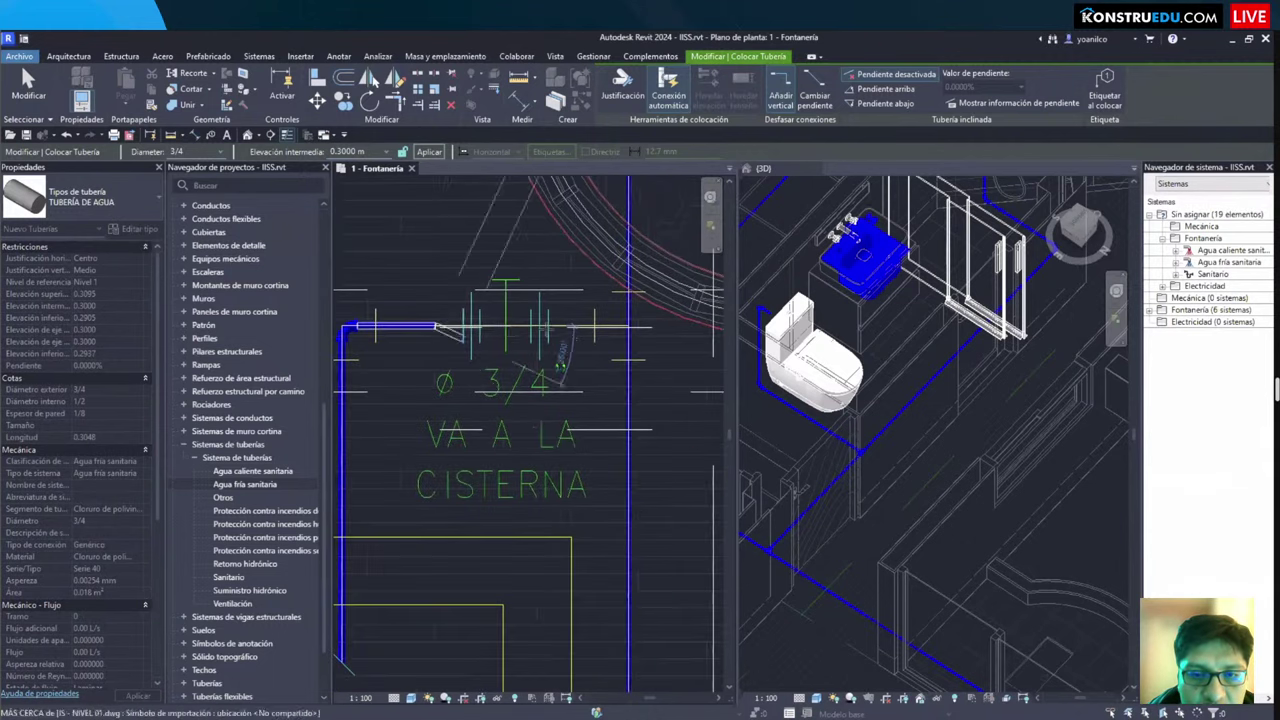
{"action": "left_click", "coordinate": [525, 360]}
{"action": "key", "text": "Escape"}
{"action": "key", "text": "Escape"}
{"action": "scroll", "coordinate": [528, 365], "scroll_direction": "up", "scroll_amount": 1}
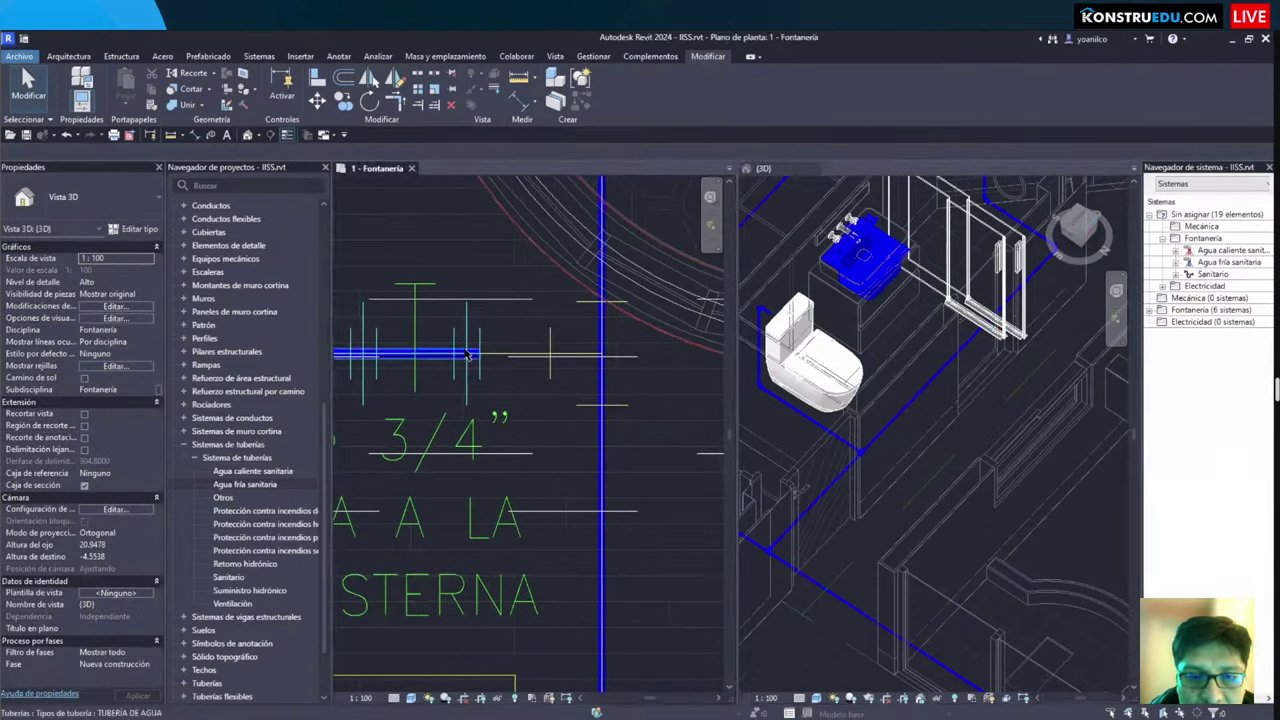
Step: Check the new horizontal pipe side-on in the 3D view
{"action": "left_click", "coordinate": [1071, 424]}
{"action": "scroll", "coordinate": [1071, 424], "scroll_direction": "down", "scroll_amount": 6}
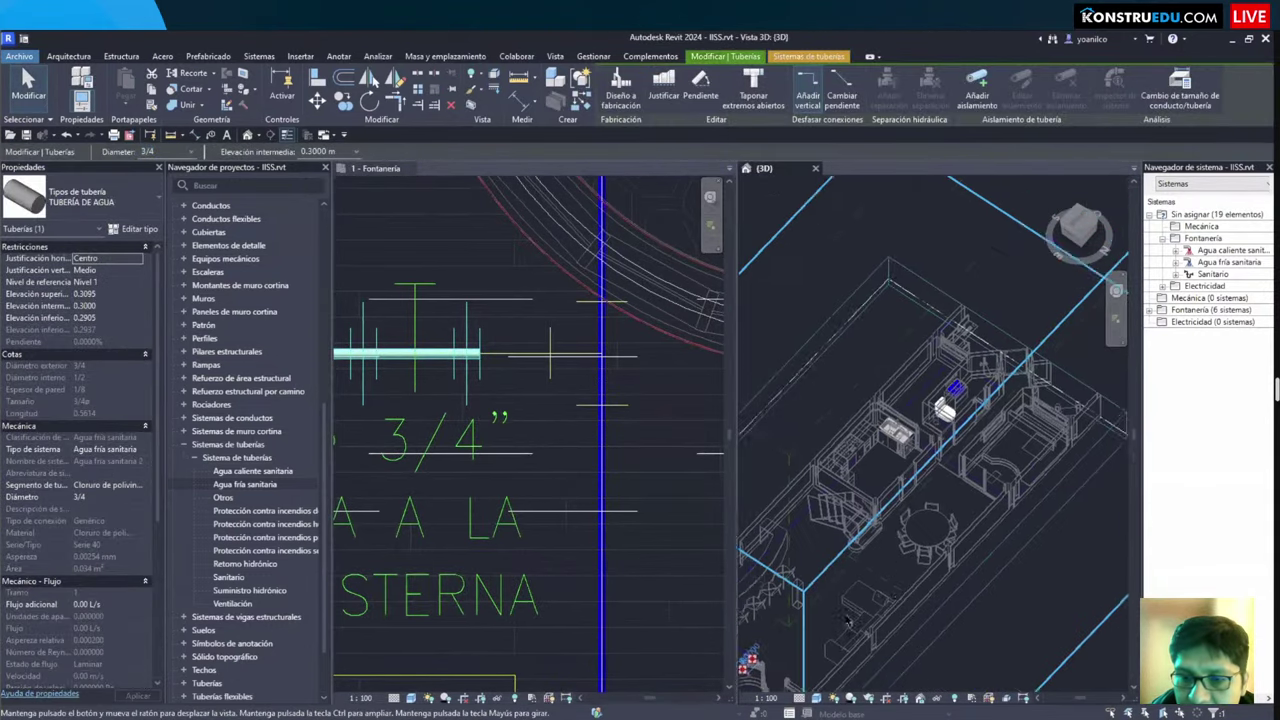
{"action": "scroll", "coordinate": [855, 531], "scroll_direction": "up", "scroll_amount": 5}
{"action": "middle_click_drag", "start_coordinate": [851, 514], "coordinate": [867, 484], "text": "shift"}
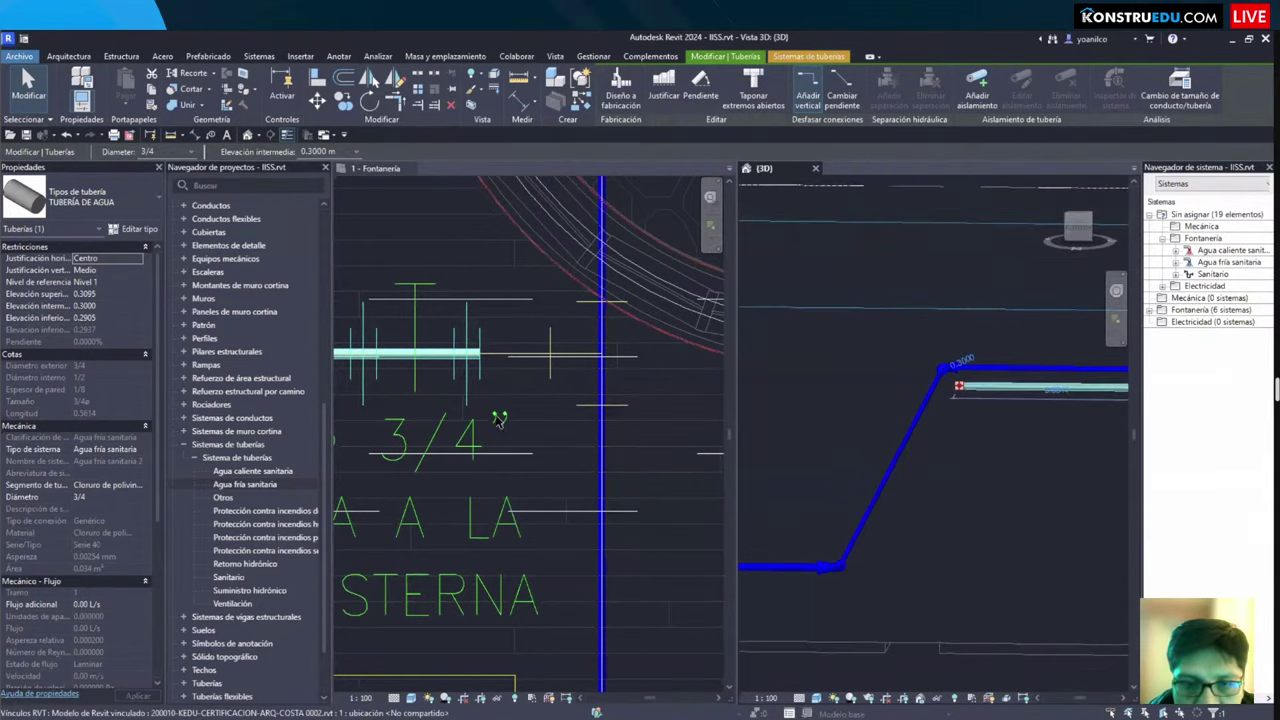
{"action": "key", "text": "Escape"}
{"action": "left_click", "coordinate": [535, 455]}
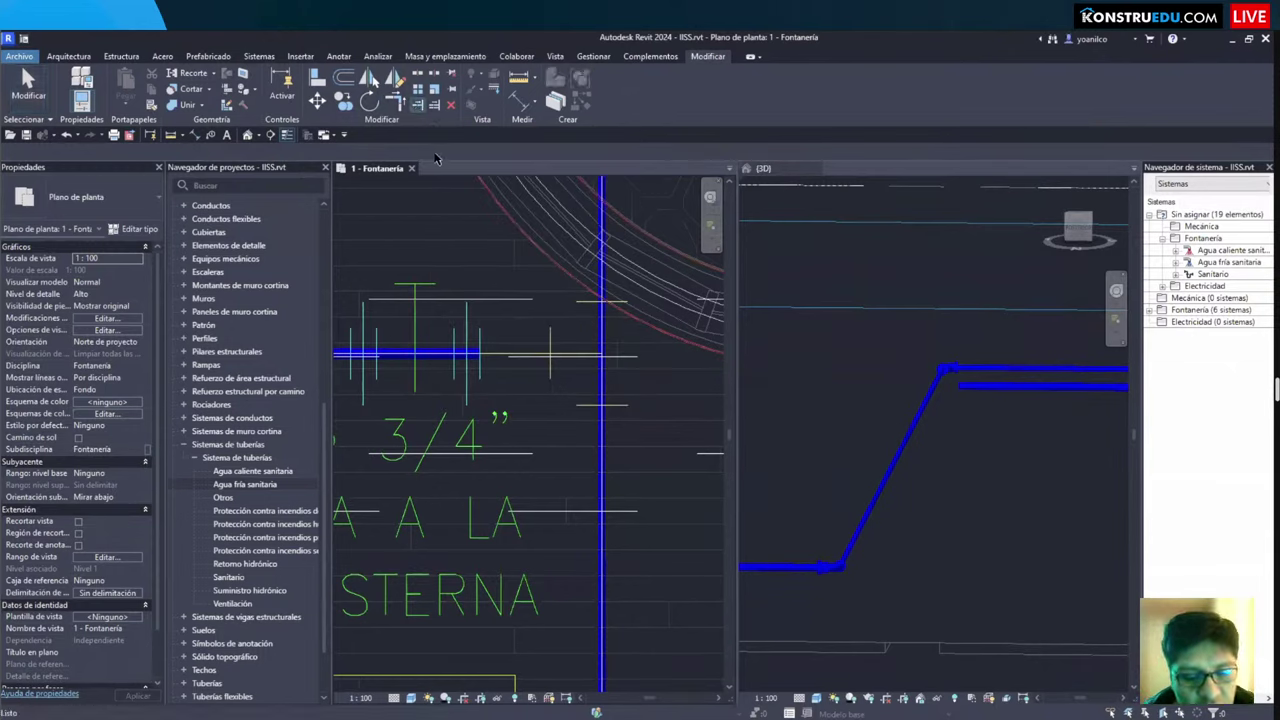
Step: Extend the horizontal pipe to the vertical pipe, joining them with a tee
{"action": "left_click", "coordinate": [600, 334]}
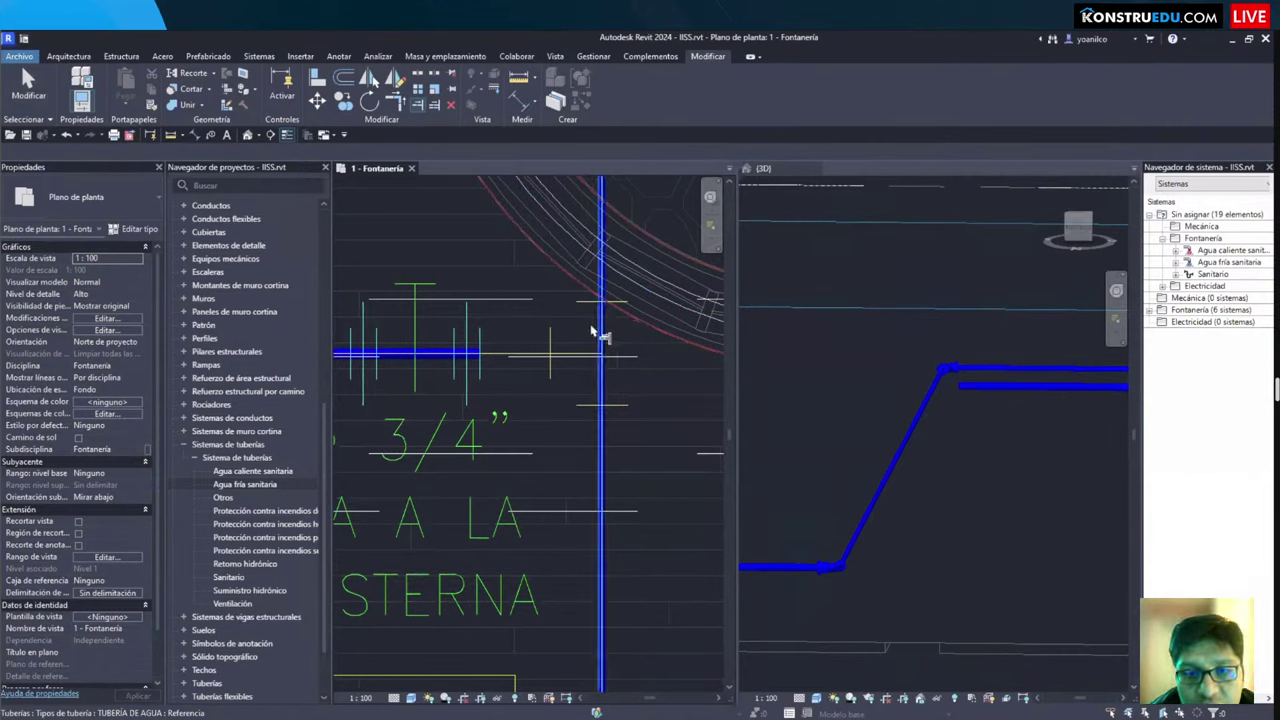
{"action": "left_click", "coordinate": [480, 366]}
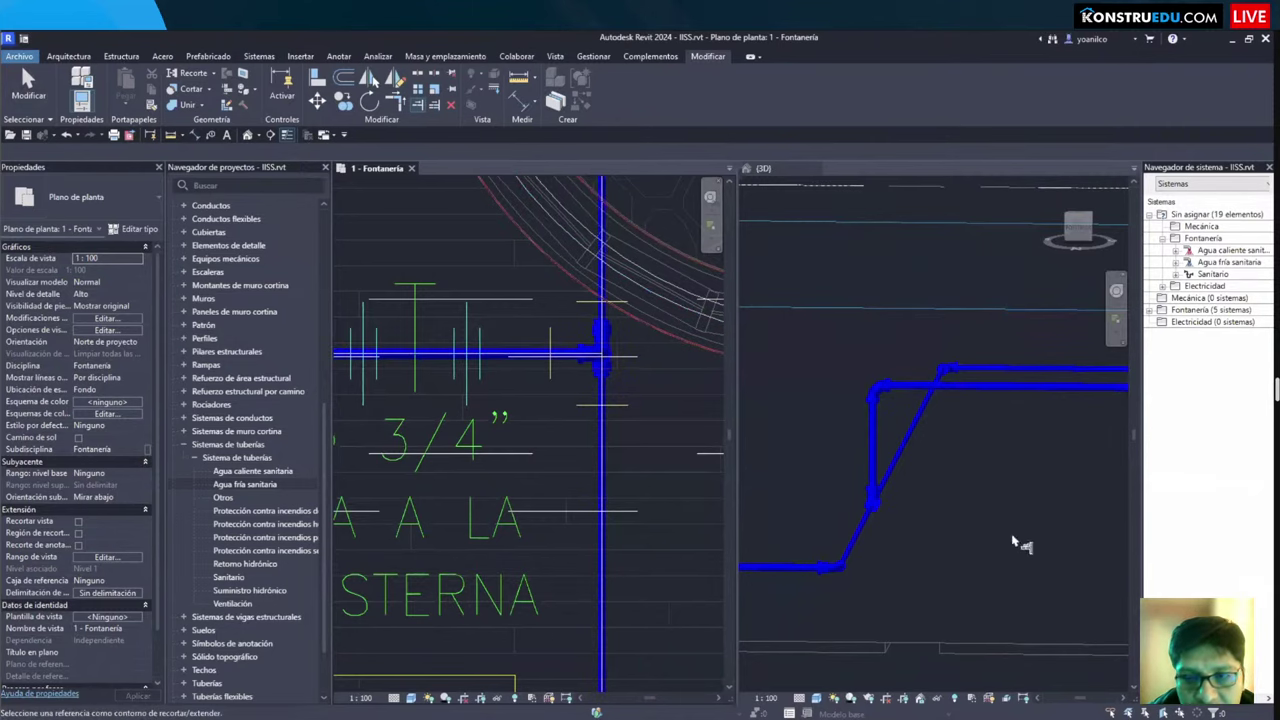
{"action": "scroll", "coordinate": [930, 517], "scroll_direction": "down", "scroll_amount": 2}
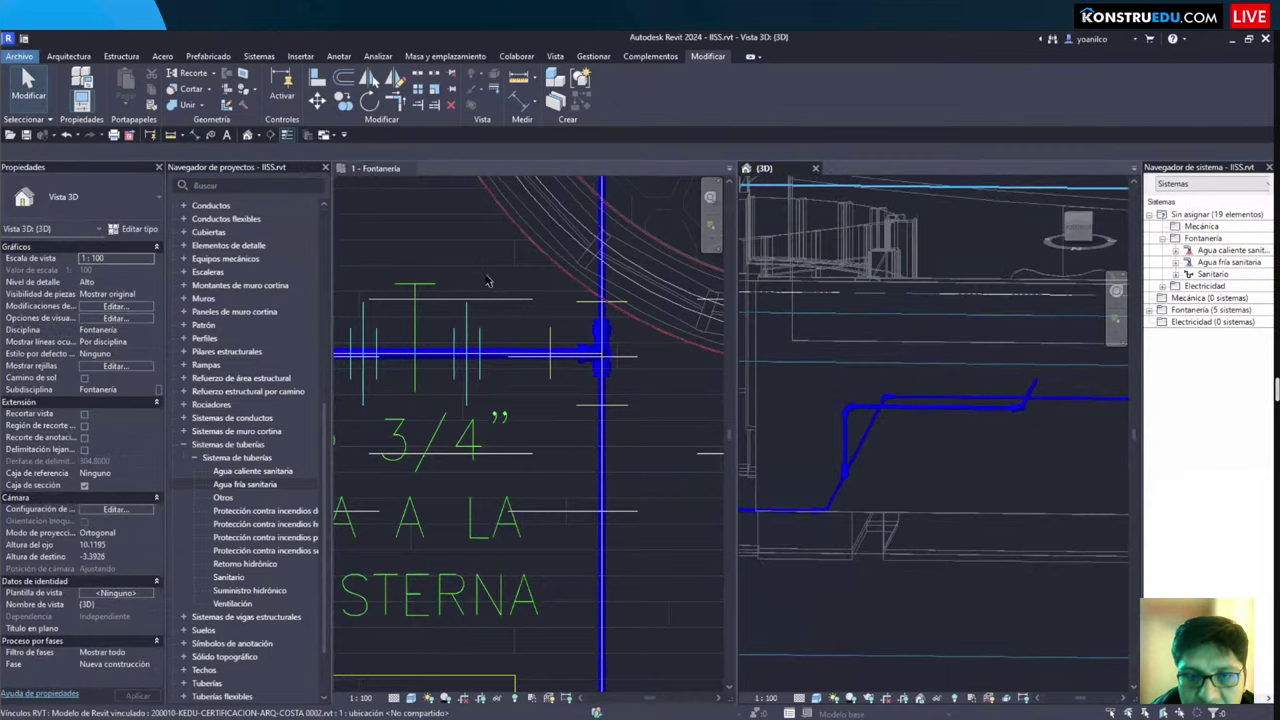
{"action": "scroll", "coordinate": [532, 424], "scroll_direction": "down", "scroll_amount": 2}
{"action": "middle_click_drag", "start_coordinate": [532, 424], "coordinate": [528, 640]}
{"action": "scroll", "coordinate": [528, 640], "scroll_direction": "down", "scroll_amount": 2}
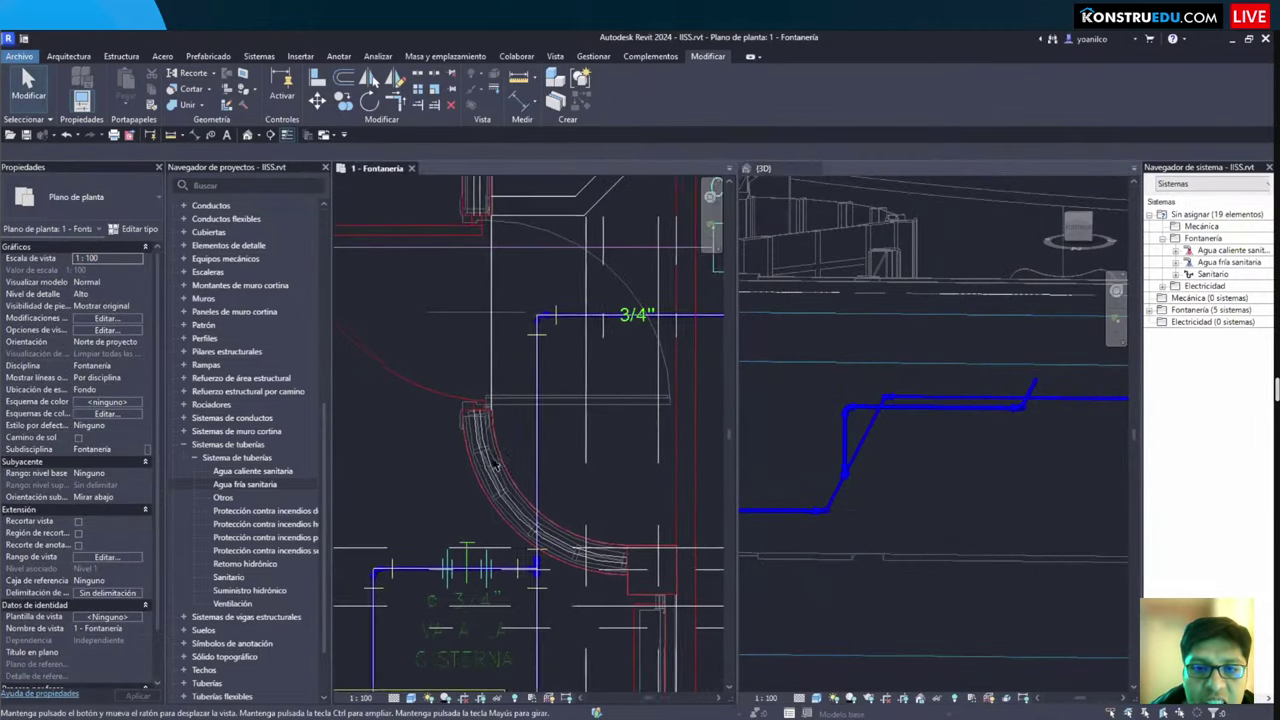
Step: Select the vertical 3/4" pipe and orbit the 3D view toward the tee
{"action": "left_click", "coordinate": [513, 385]}
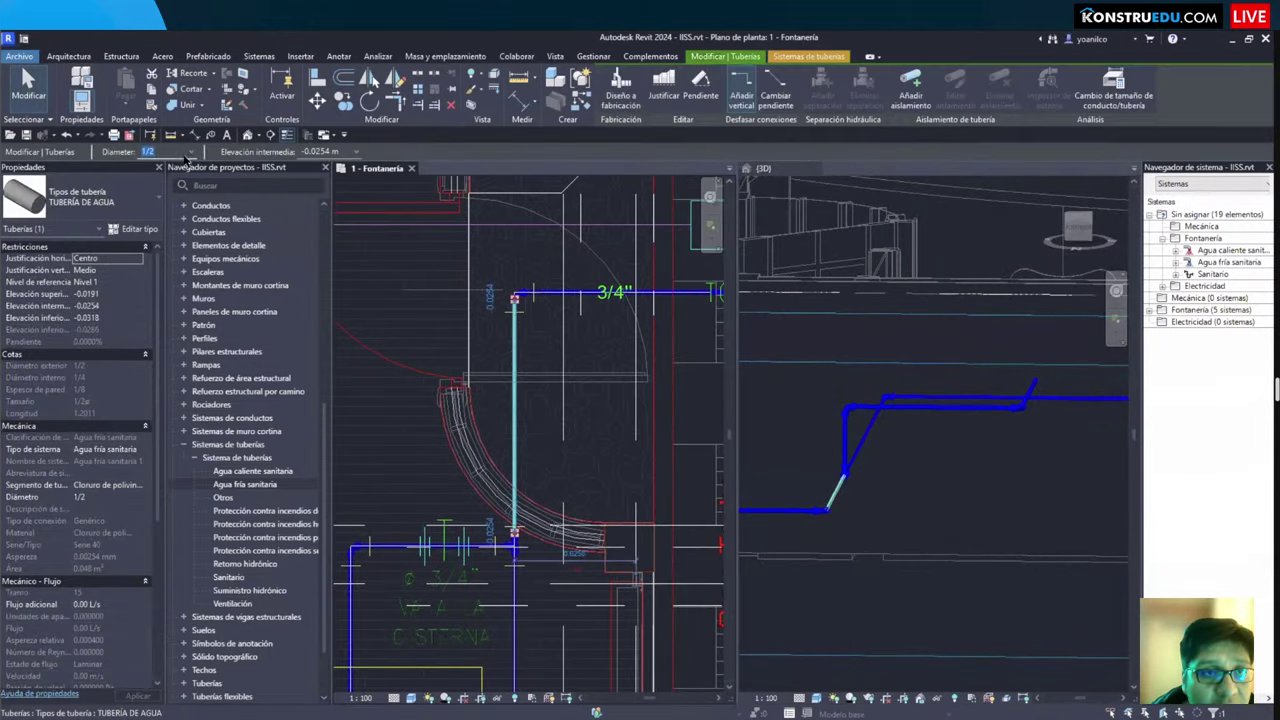
{"action": "left_click", "coordinate": [886, 491]}
{"action": "middle_click_drag", "start_coordinate": [886, 491], "coordinate": [767, 413], "text": "shift"}
{"action": "scroll", "coordinate": [848, 389], "scroll_direction": "up", "scroll_amount": 6}
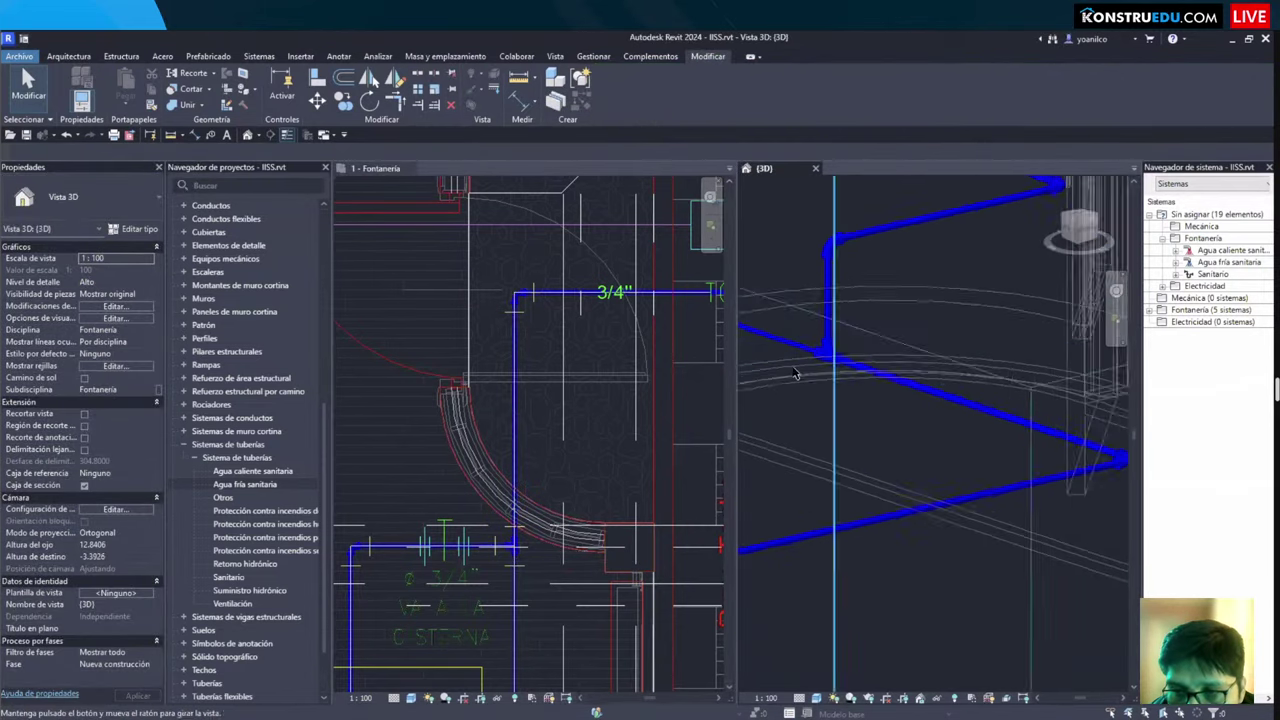
Step: Change the riser-junction tee to M_Tee Reducing Sanitary Standard
{"action": "scroll", "coordinate": [848, 389], "scroll_direction": "up", "scroll_amount": 2}
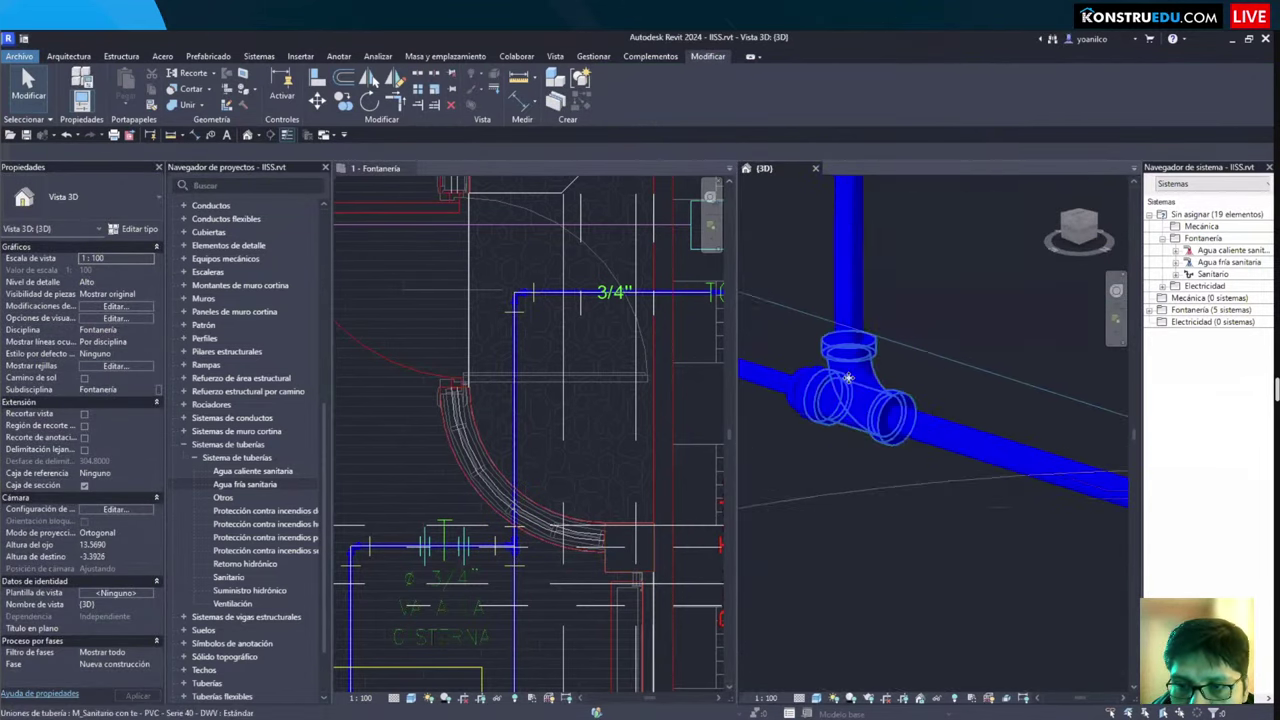
{"action": "left_click", "coordinate": [848, 389]}
{"action": "left_click", "coordinate": [85, 195]}
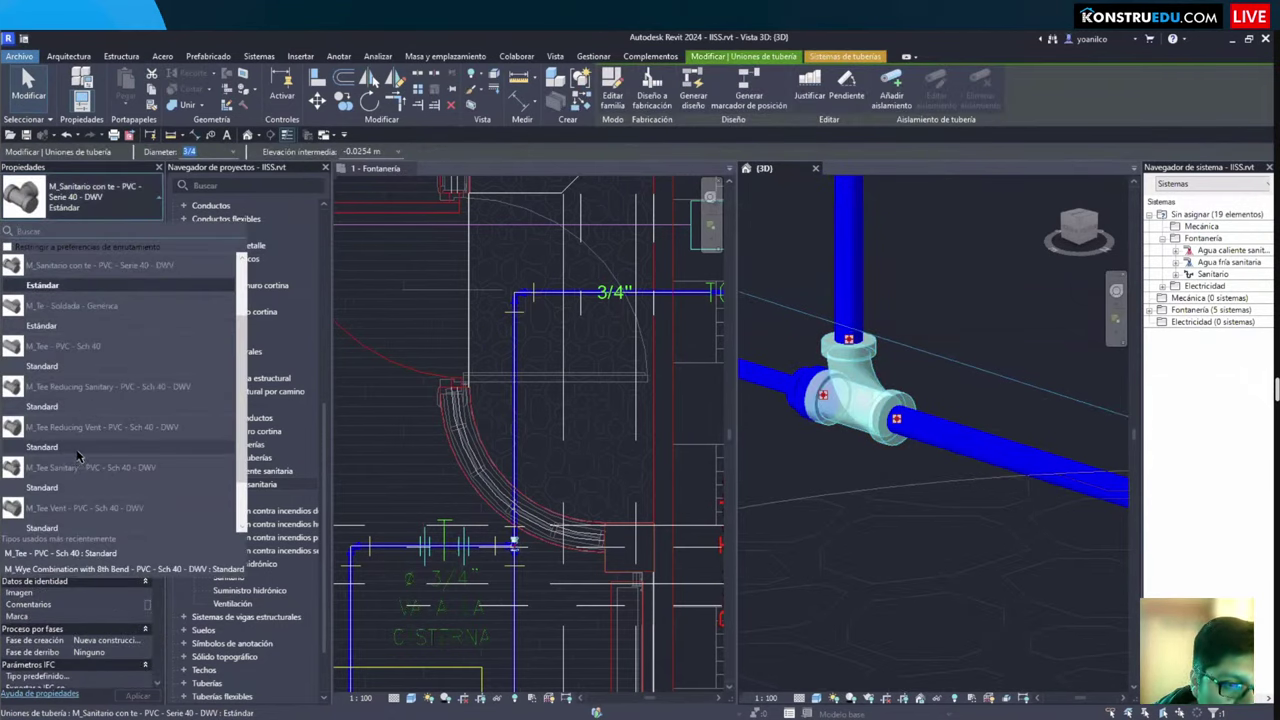
{"action": "mouse_move", "coordinate": [78, 456]}
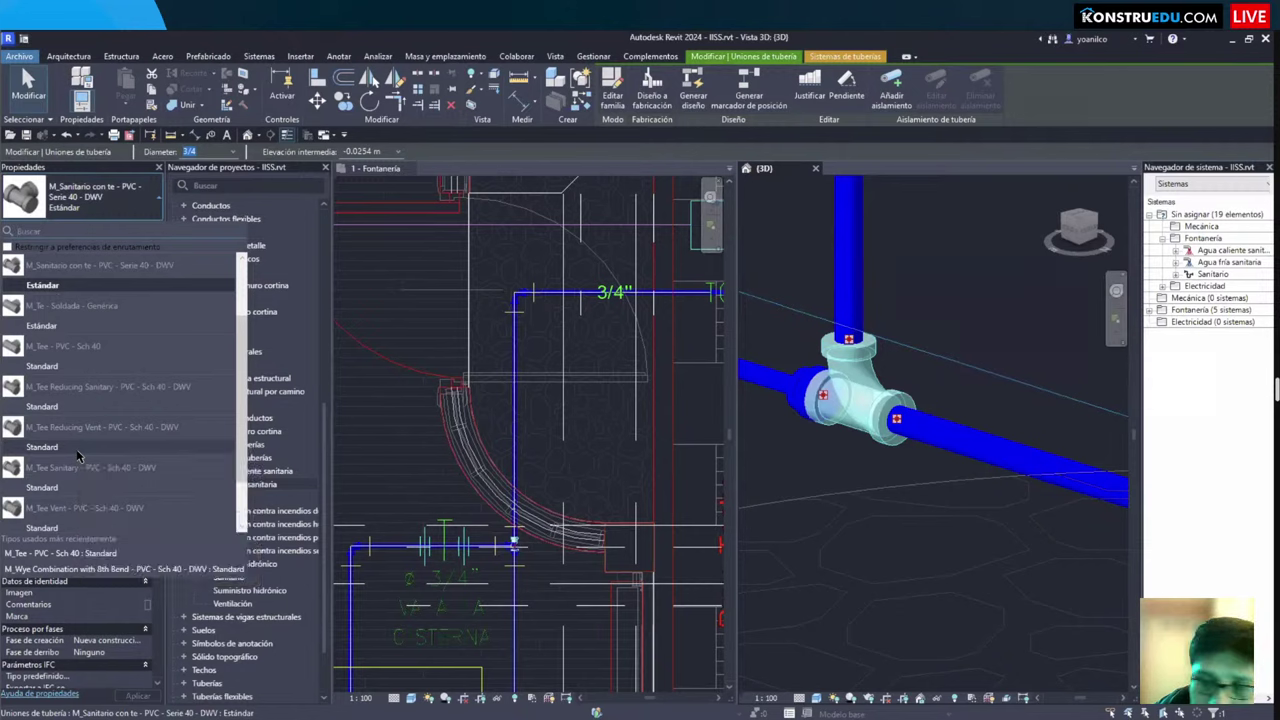
{"action": "left_click", "coordinate": [63, 408]}
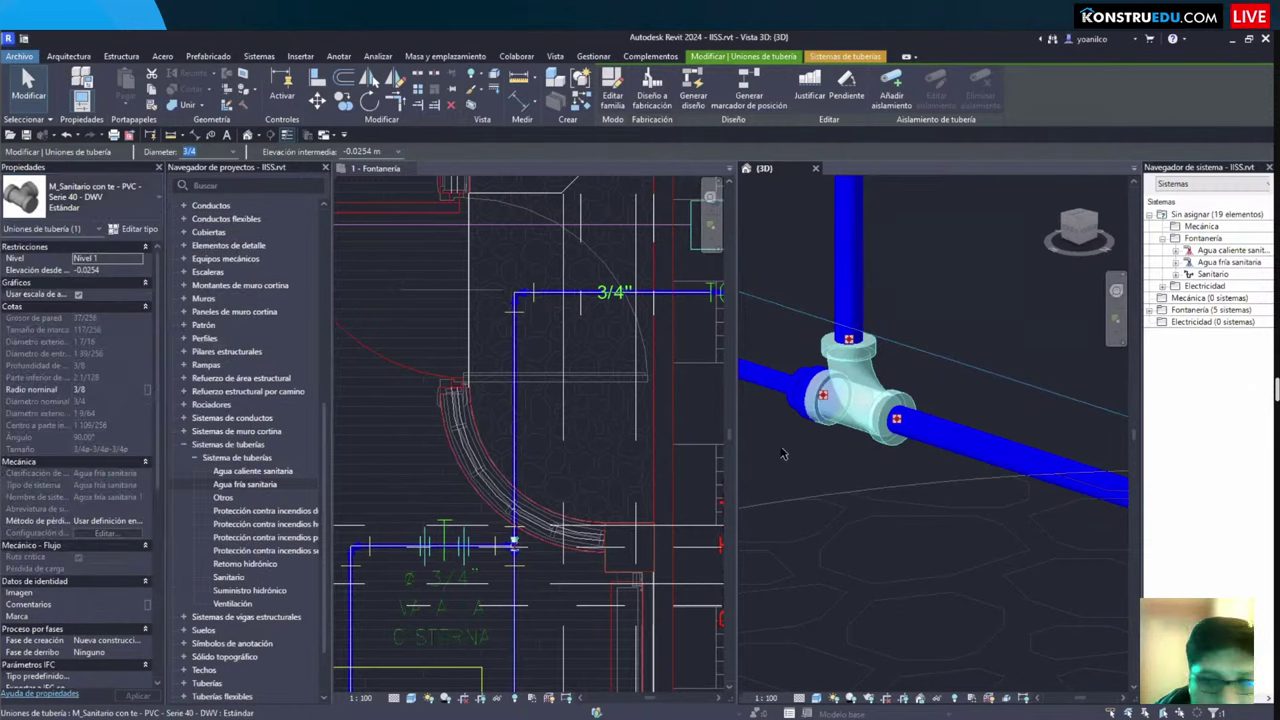
Step: Browse the tee's fitting types without changing it, then orbit around the tee
{"action": "left_click", "coordinate": [80, 197]}
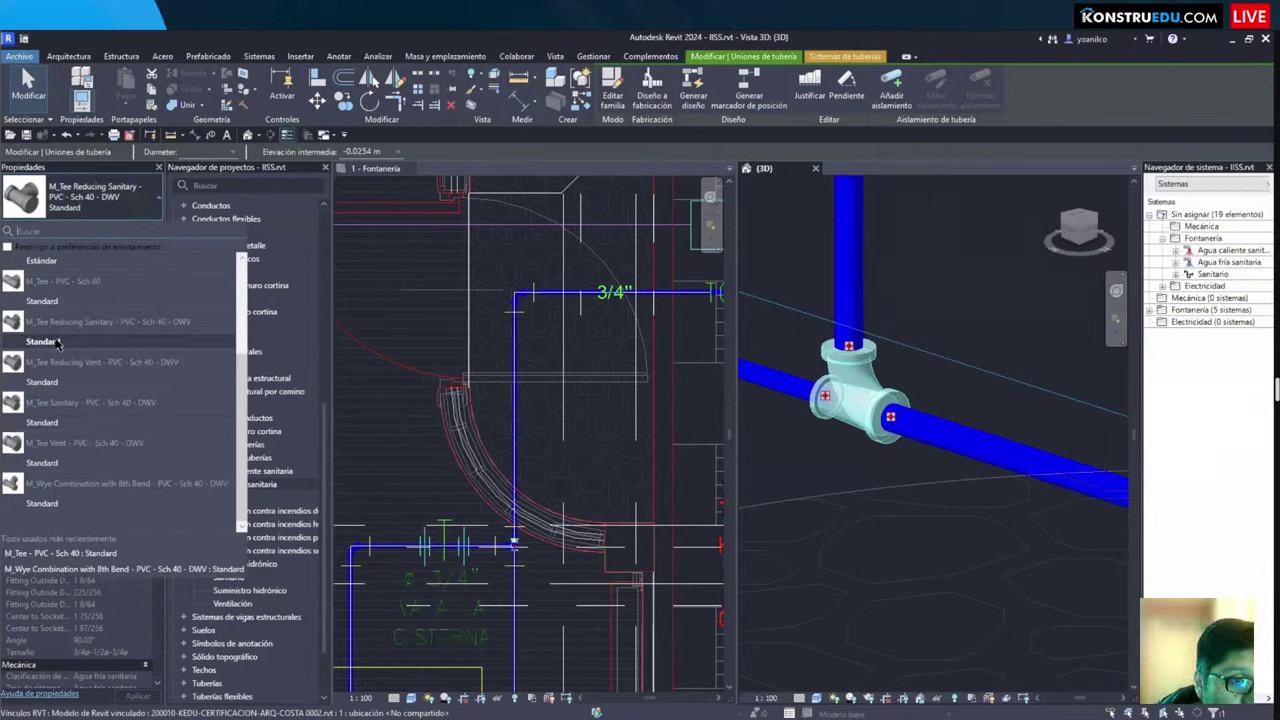
{"action": "mouse_move", "coordinate": [58, 343]}
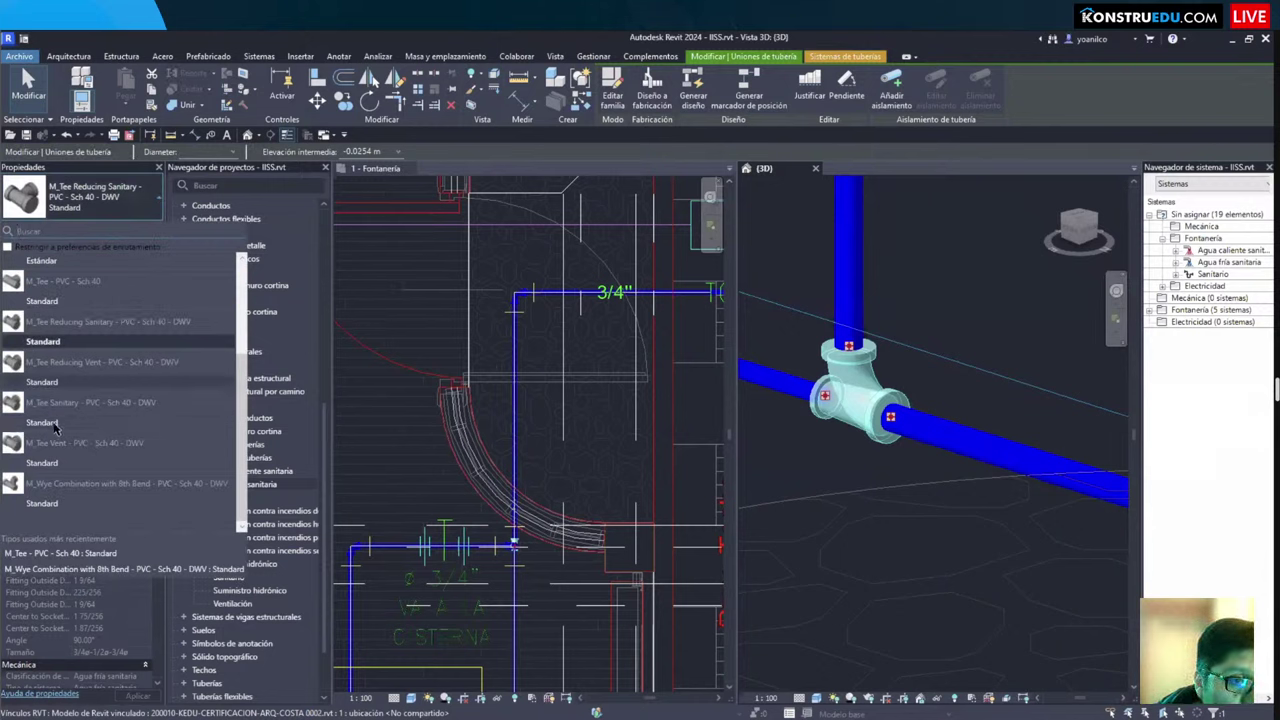
{"action": "mouse_move", "coordinate": [56, 424]}
{"action": "mouse_move", "coordinate": [84, 473]}
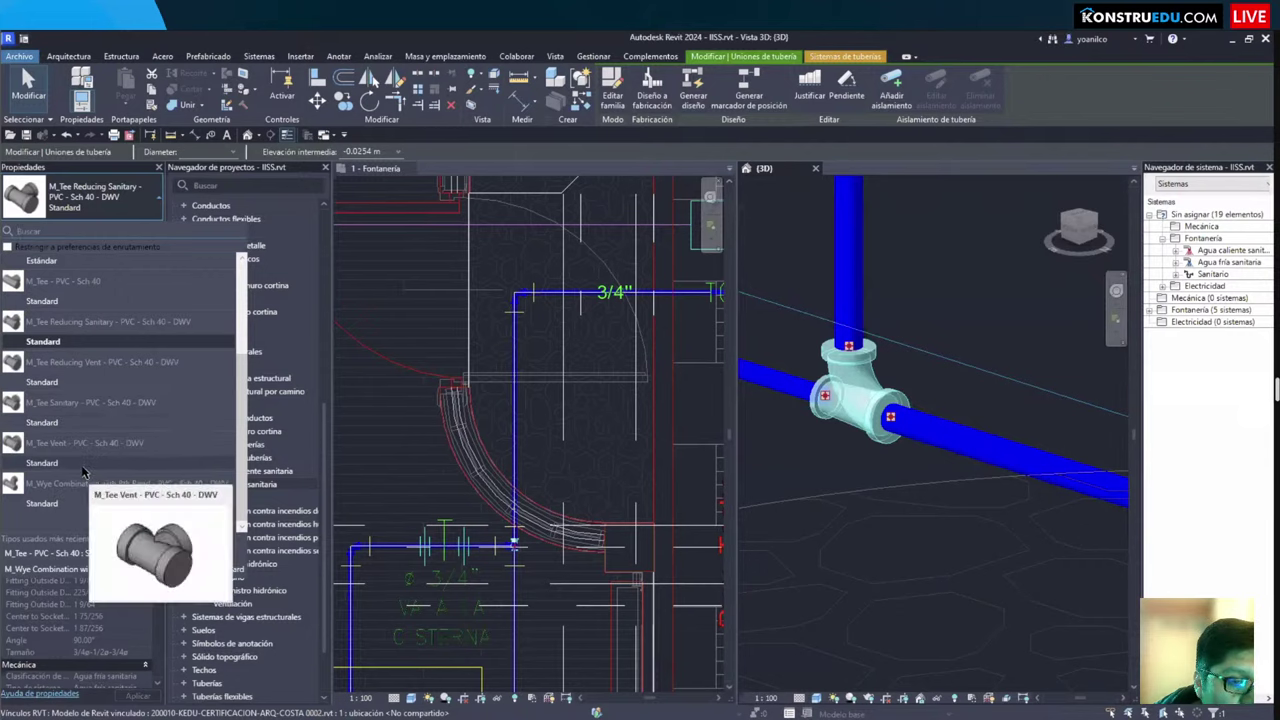
{"action": "key", "text": "Escape"}
{"action": "left_click", "coordinate": [870, 388]}
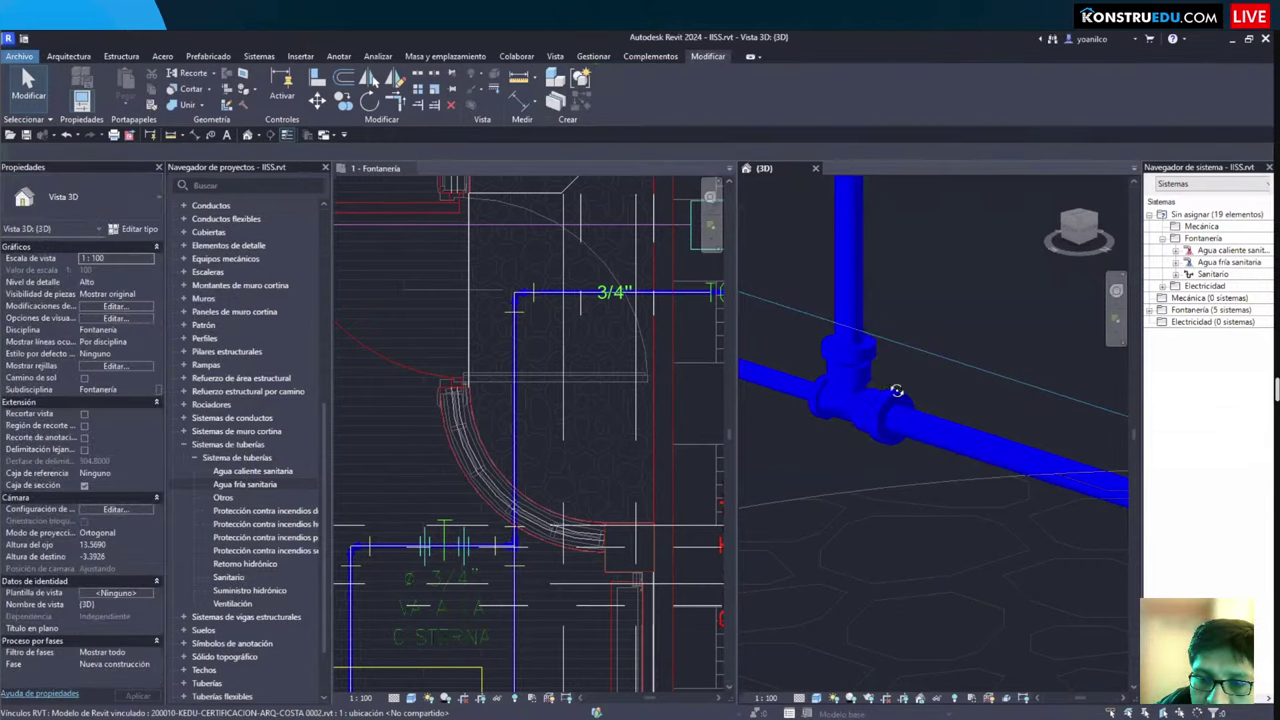
{"action": "middle_click_drag", "start_coordinate": [894, 391], "coordinate": [960, 400], "text": "shift"}
Step: Set the tee diameter to 3/4 and change it to M_Tee Sanitary PVC Sch 40 DWV
{"action": "left_click", "coordinate": [1020, 400]}
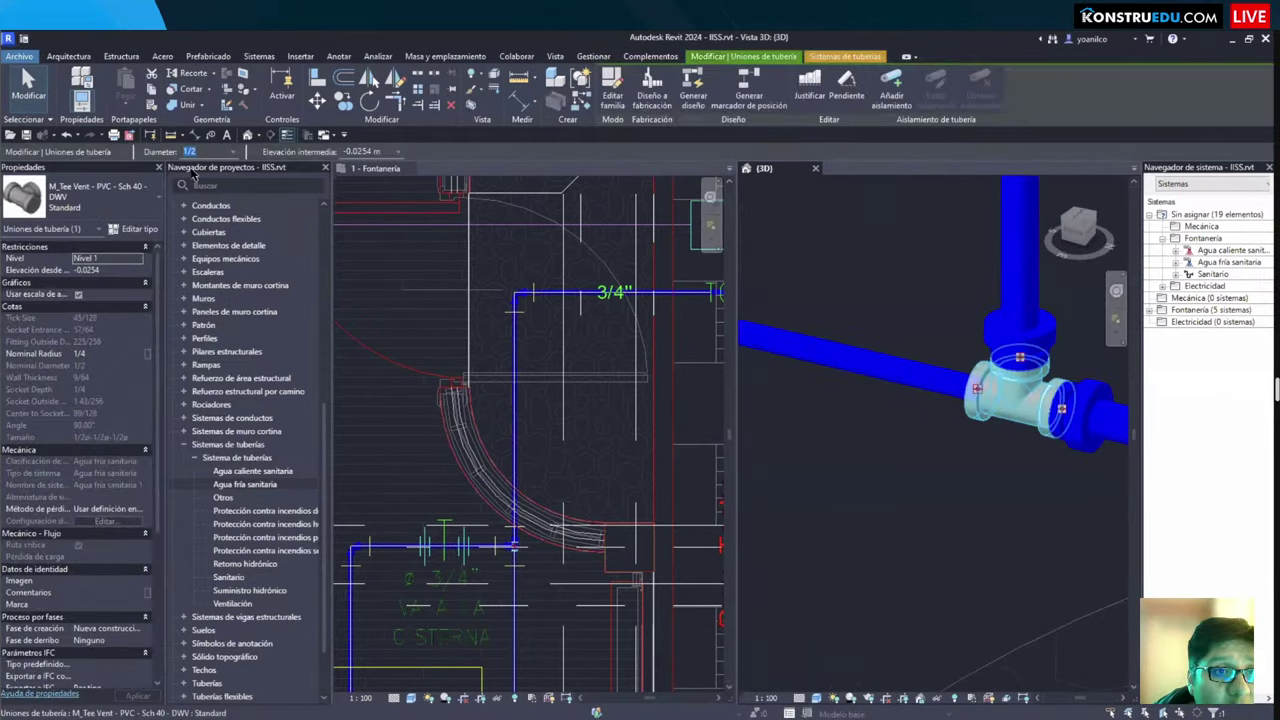
{"action": "left_click", "coordinate": [236, 152]}
{"action": "left_click", "coordinate": [190, 176]}
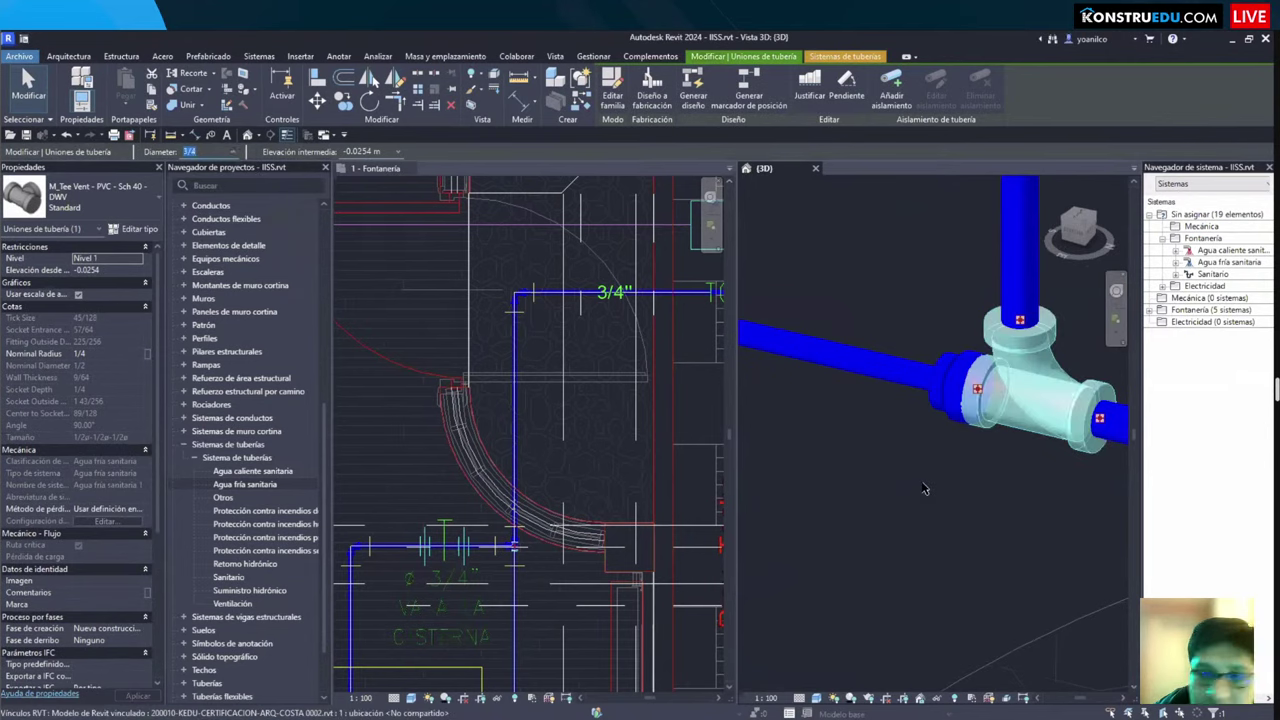
{"action": "left_click", "coordinate": [90, 197]}
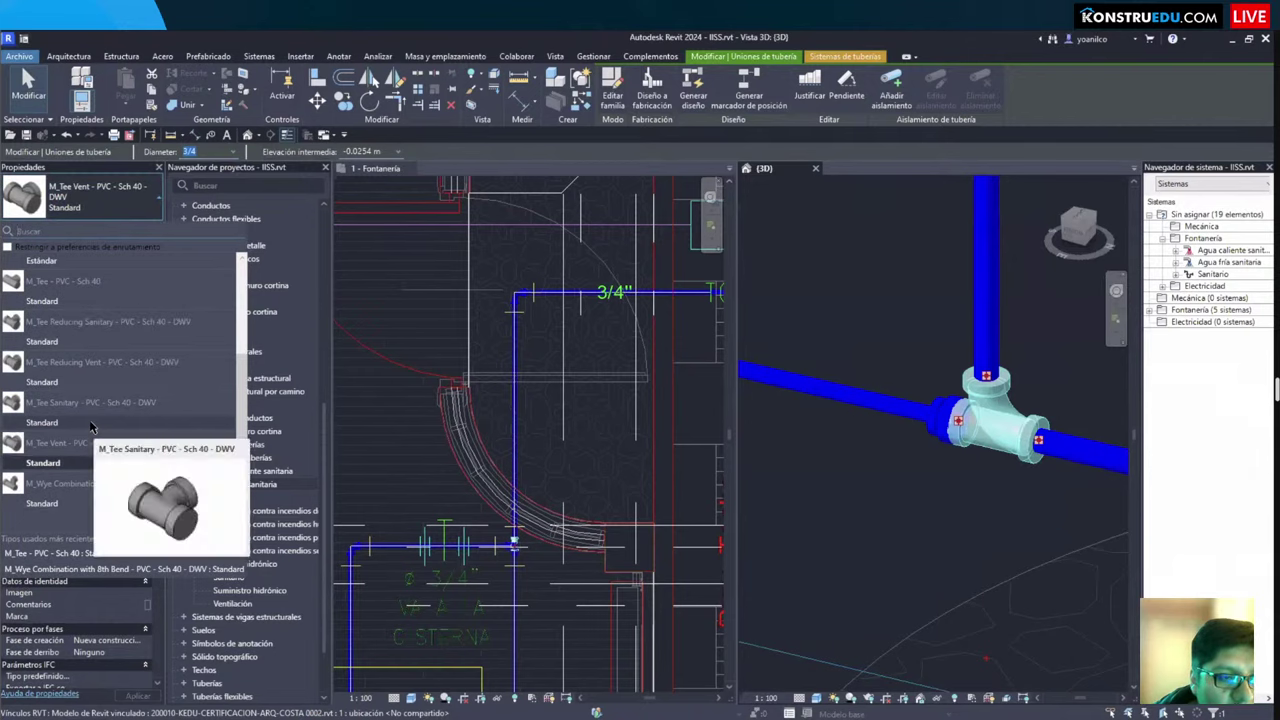
{"action": "left_click", "coordinate": [90, 424]}
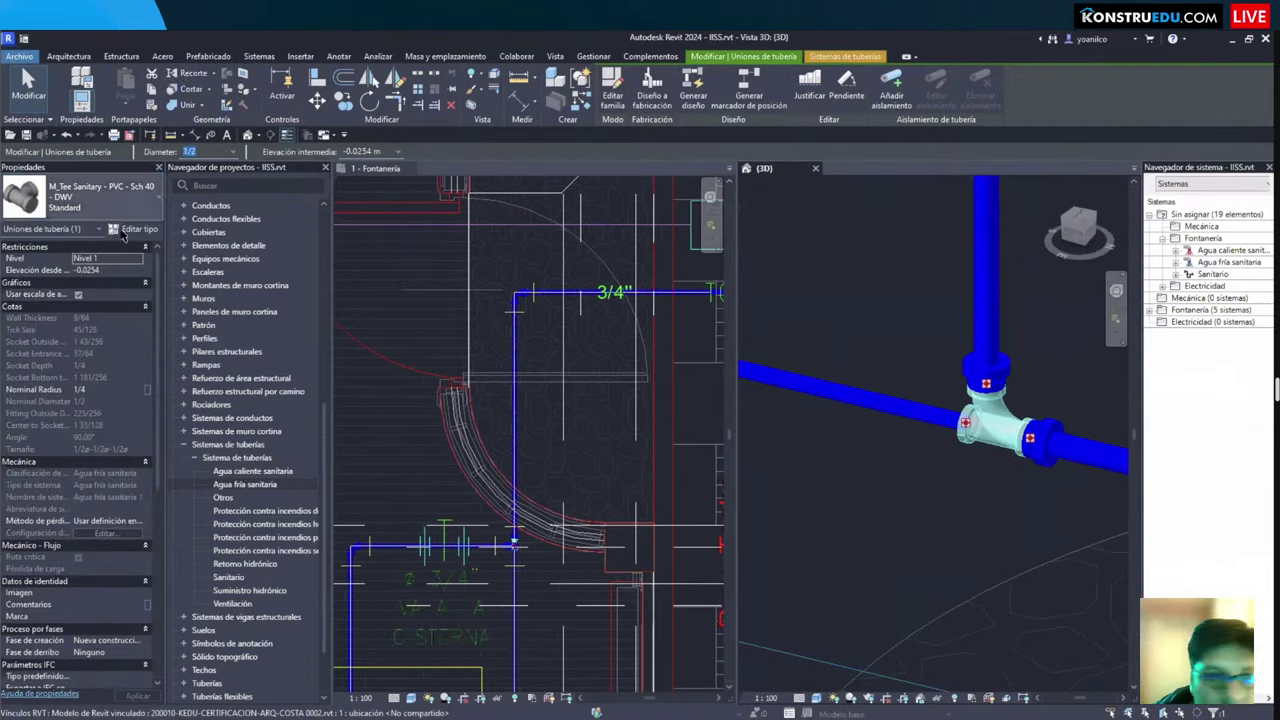
{"action": "key", "text": "Escape"}
Step: Change the tee to M_Tee Reducing Vent Standard and check the fitting's properties
{"action": "left_click", "coordinate": [985, 427]}
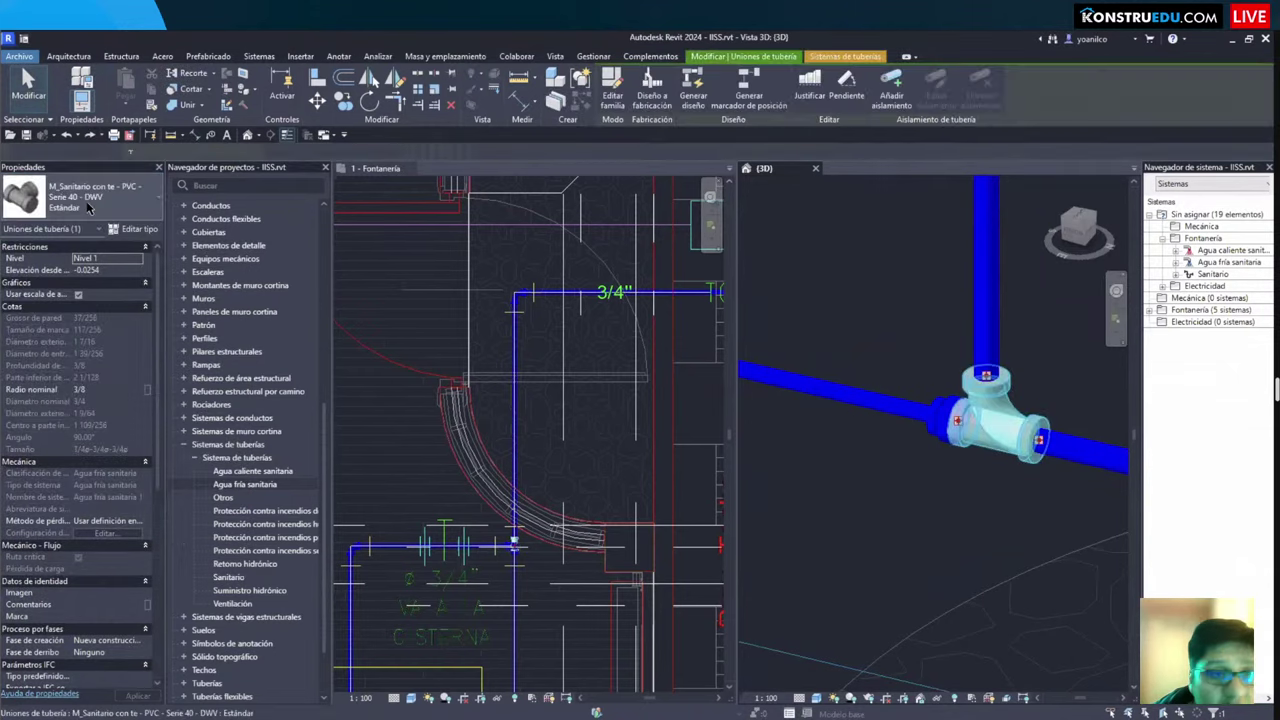
{"action": "left_click", "coordinate": [90, 197]}
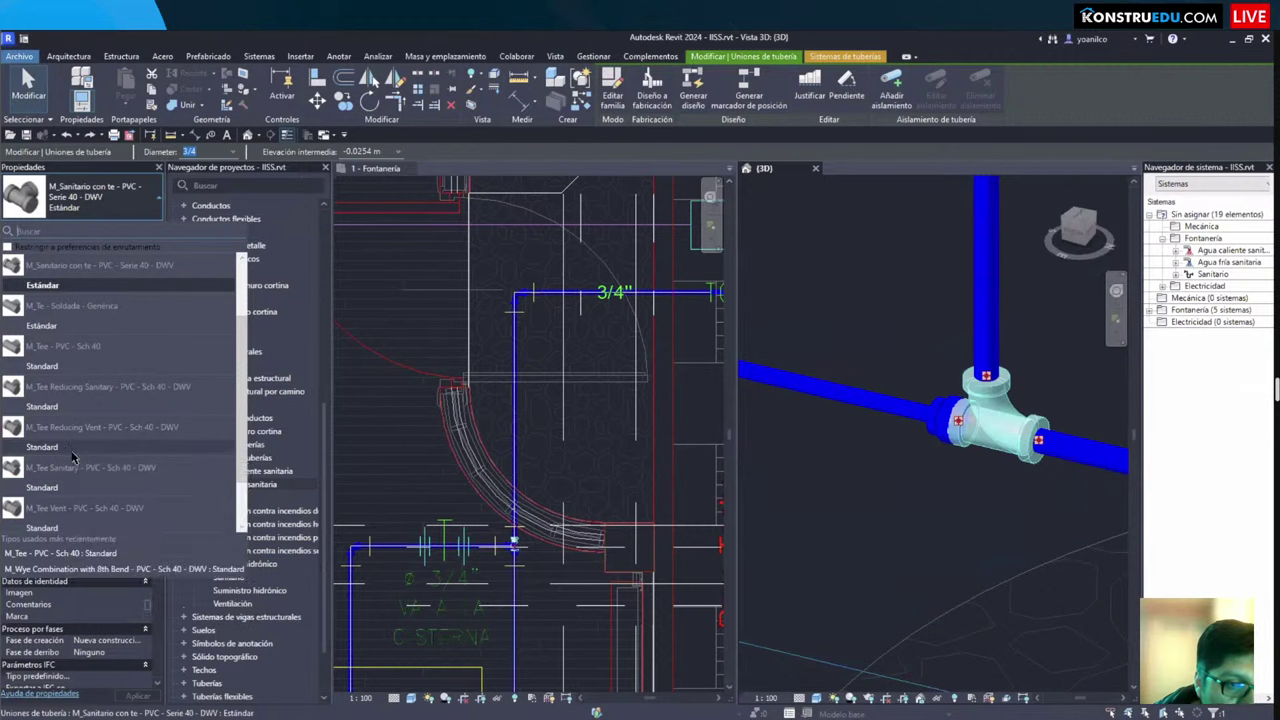
{"action": "left_click", "coordinate": [66, 447]}
{"action": "left_click", "coordinate": [941, 486]}
{"action": "middle_click_drag", "start_coordinate": [941, 486], "coordinate": [946, 381], "text": "shift"}
{"action": "scroll", "coordinate": [946, 381], "scroll_direction": "up", "scroll_amount": 3}
{"action": "left_click", "coordinate": [1014, 286]}
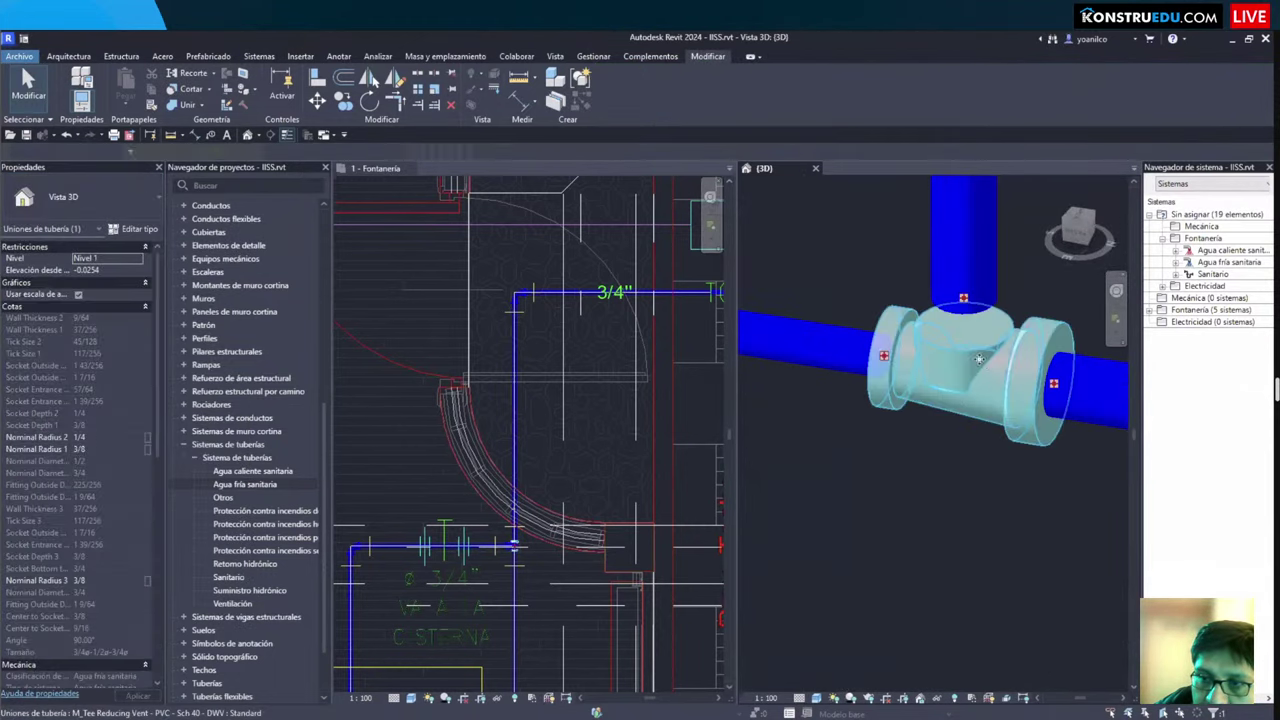
{"action": "key", "text": "Escape"}
Step: Orbit to view the curved wall and pipe run from above
{"action": "scroll", "coordinate": [960, 300], "scroll_direction": "down", "scroll_amount": 2}
{"action": "scroll", "coordinate": [981, 371], "scroll_direction": "up", "scroll_amount": 2}
{"action": "scroll", "coordinate": [981, 371], "scroll_direction": "down", "scroll_amount": 2}
{"action": "scroll", "coordinate": [975, 422], "scroll_direction": "up", "scroll_amount": 1}
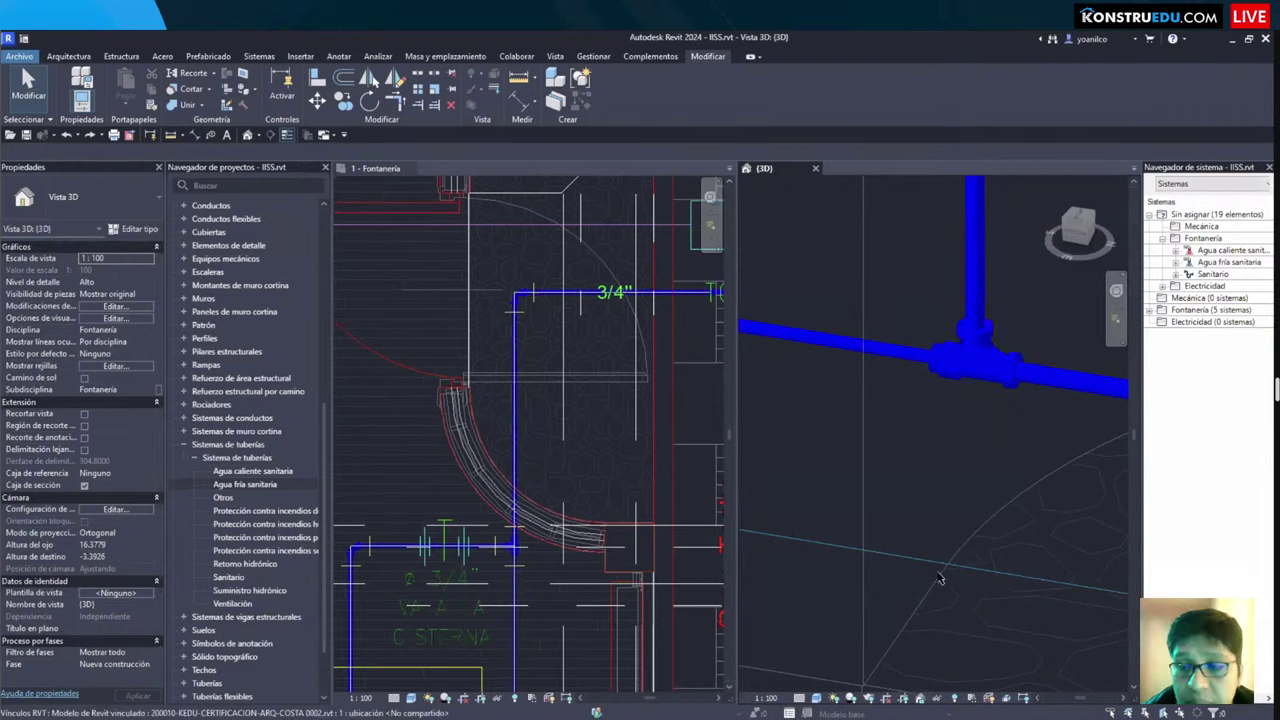
{"action": "middle_click_drag", "start_coordinate": [881, 514], "coordinate": [443, 391], "text": "shift"}
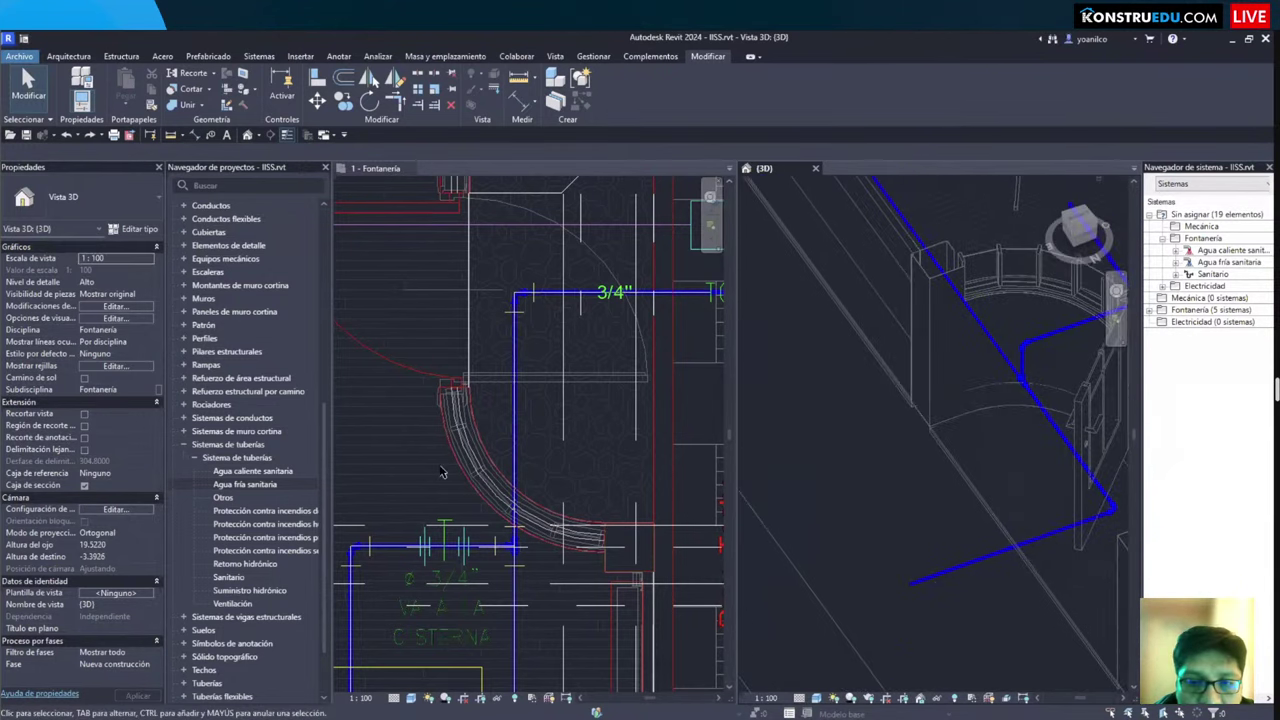
{"action": "scroll", "coordinate": [450, 467], "scroll_direction": "down", "scroll_amount": 1}
{"action": "middle_click_drag", "start_coordinate": [450, 467], "coordinate": [417, 472]}
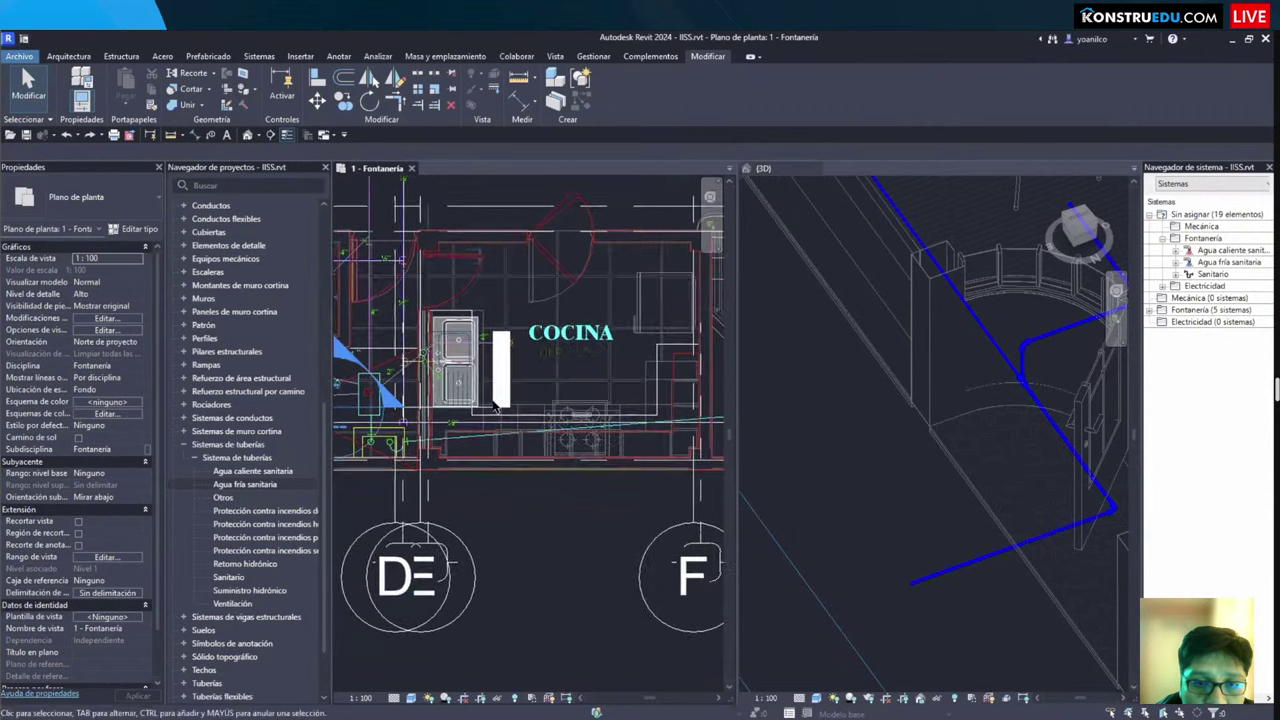
{"action": "scroll", "coordinate": [500, 368], "scroll_direction": "down", "scroll_amount": 2}
{"action": "middle_click_drag", "start_coordinate": [350, 368], "coordinate": [500, 368]}
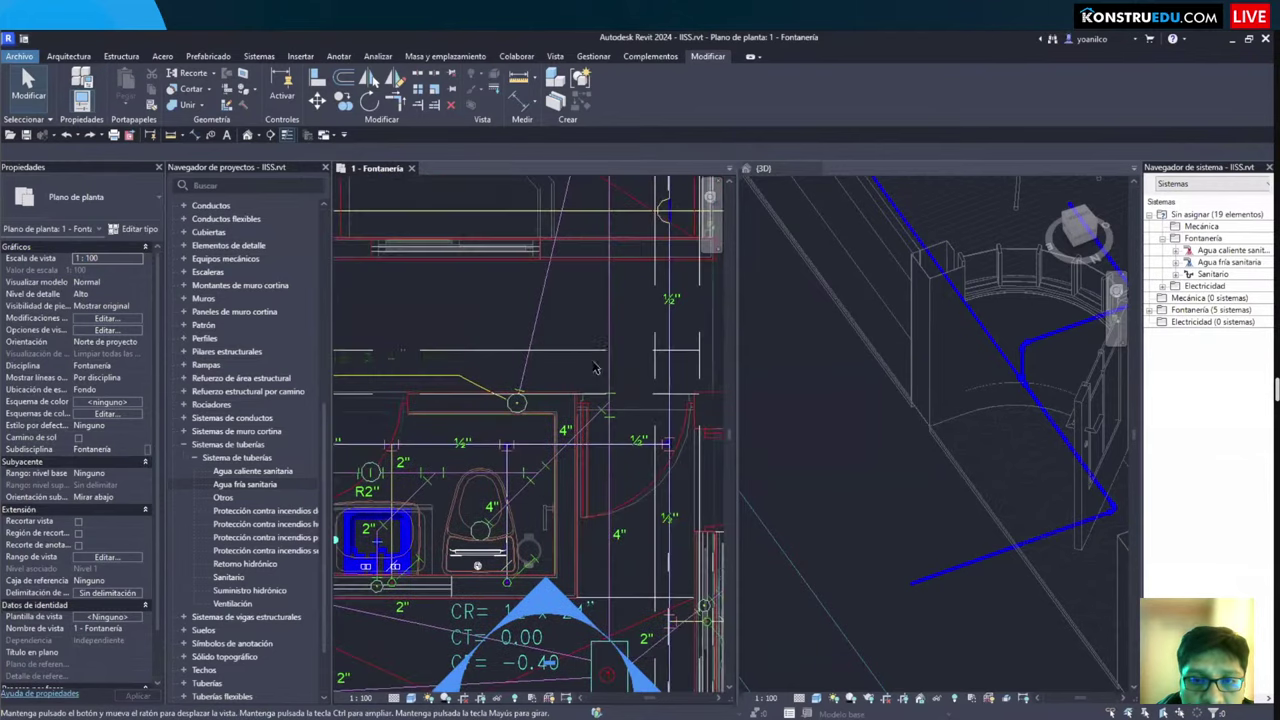
{"action": "scroll", "coordinate": [602, 404], "scroll_direction": "down", "scroll_amount": 2}
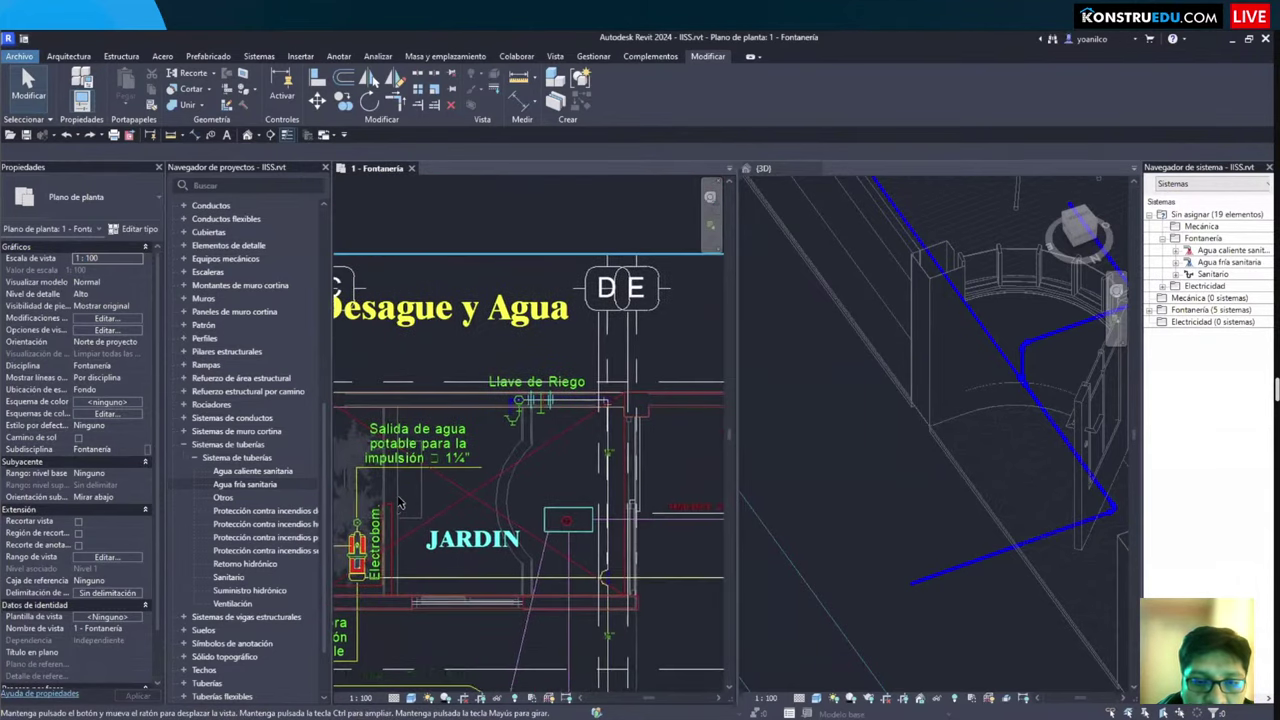
{"action": "middle_click_drag", "start_coordinate": [338, 551], "coordinate": [555, 385]}
{"action": "scroll", "coordinate": [510, 432], "scroll_direction": "down", "scroll_amount": 1}
{"action": "middle_click_drag", "start_coordinate": [340, 430], "coordinate": [391, 431]}
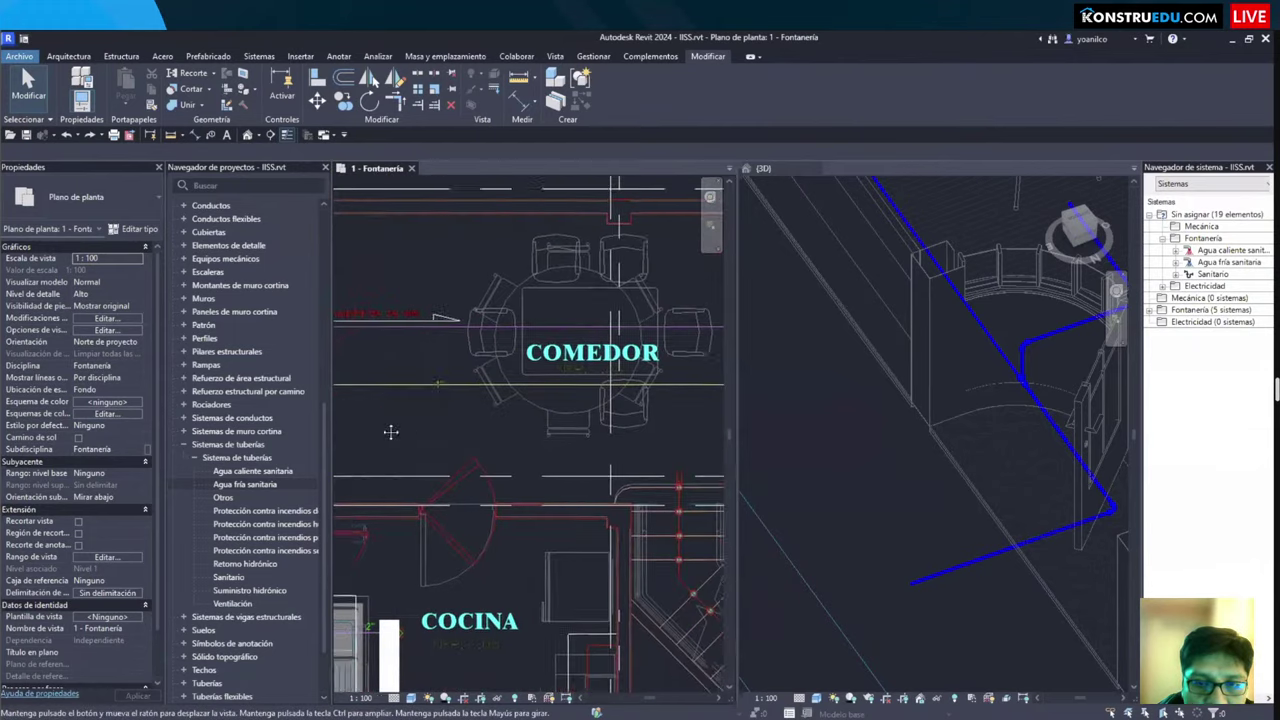
{"action": "scroll", "coordinate": [463, 437], "scroll_direction": "up", "scroll_amount": 2}
{"action": "middle_click_drag", "start_coordinate": [424, 383], "coordinate": [565, 461]}
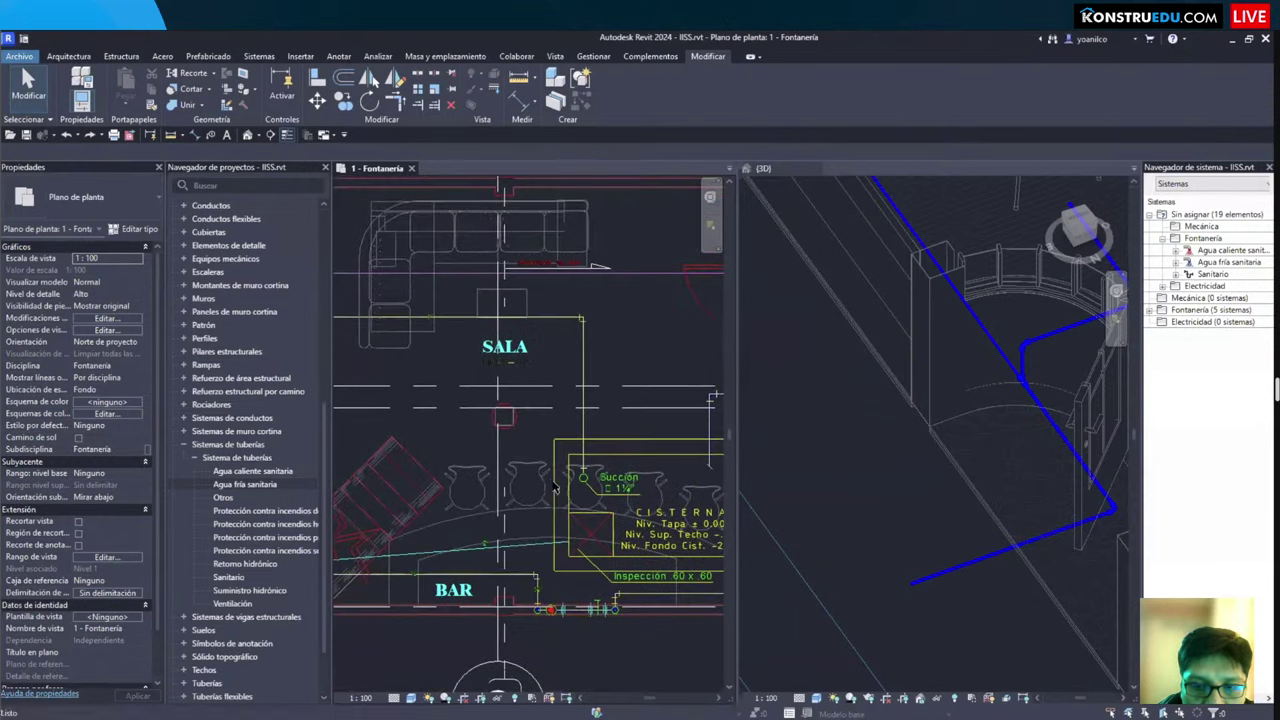
{"action": "scroll", "coordinate": [565, 461], "scroll_direction": "down", "scroll_amount": 3}
{"action": "middle_click_drag", "start_coordinate": [335, 470], "coordinate": [612, 434]}
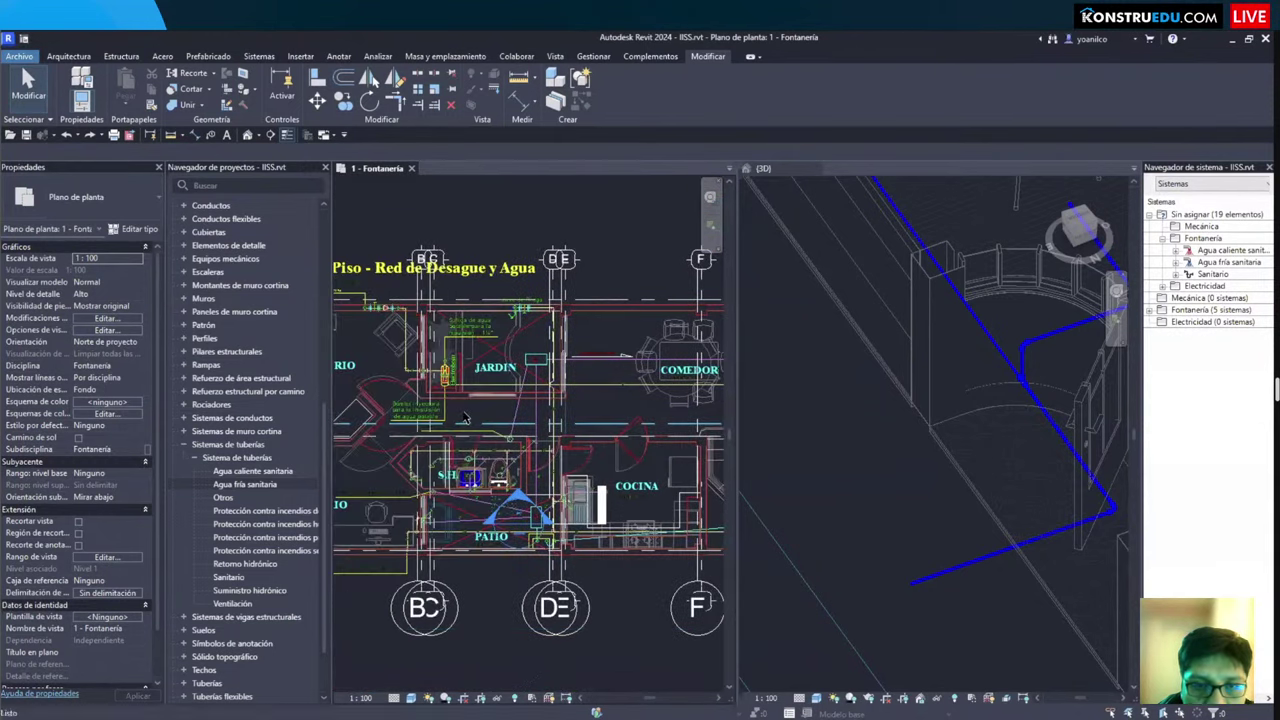
{"action": "middle_click_drag", "start_coordinate": [400, 434], "coordinate": [511, 434]}
{"action": "middle_click_drag", "start_coordinate": [380, 400], "coordinate": [449, 434]}
{"action": "scroll", "coordinate": [545, 466], "scroll_direction": "down", "scroll_amount": 1}
{"action": "middle_click_drag", "start_coordinate": [546, 463], "coordinate": [411, 465]}
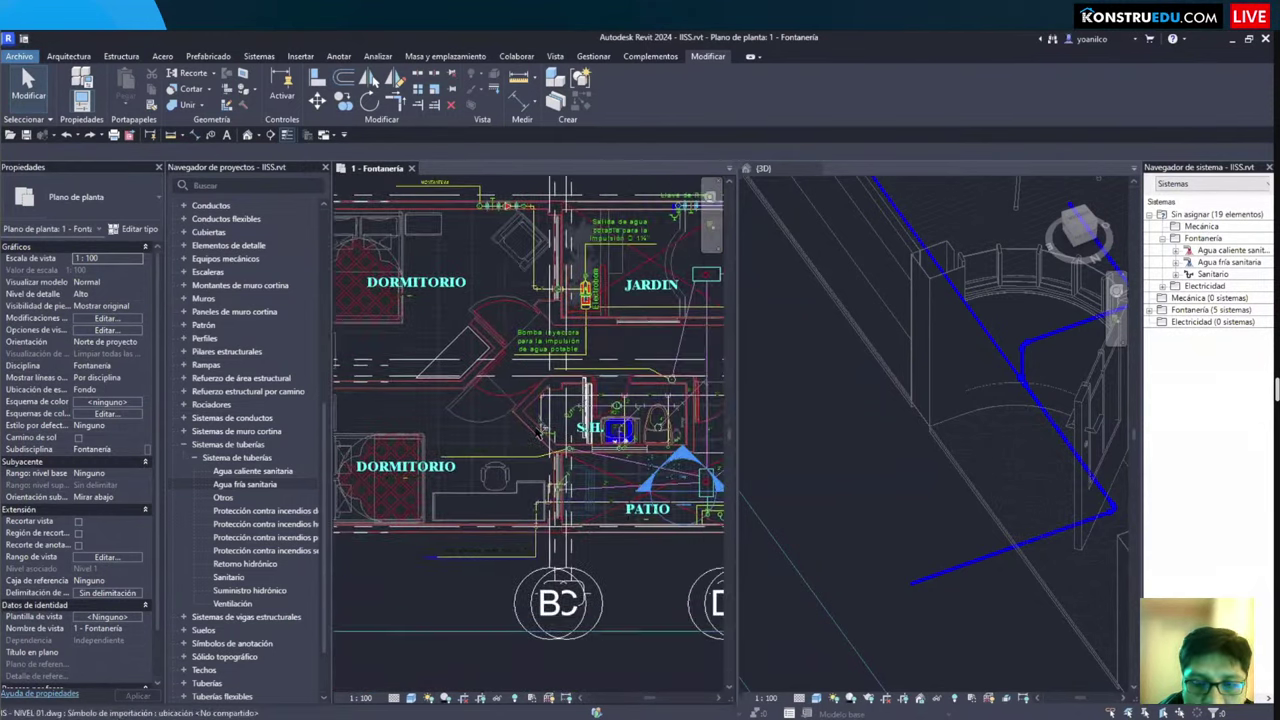
{"action": "middle_click_drag", "start_coordinate": [553, 358], "coordinate": [477, 350]}
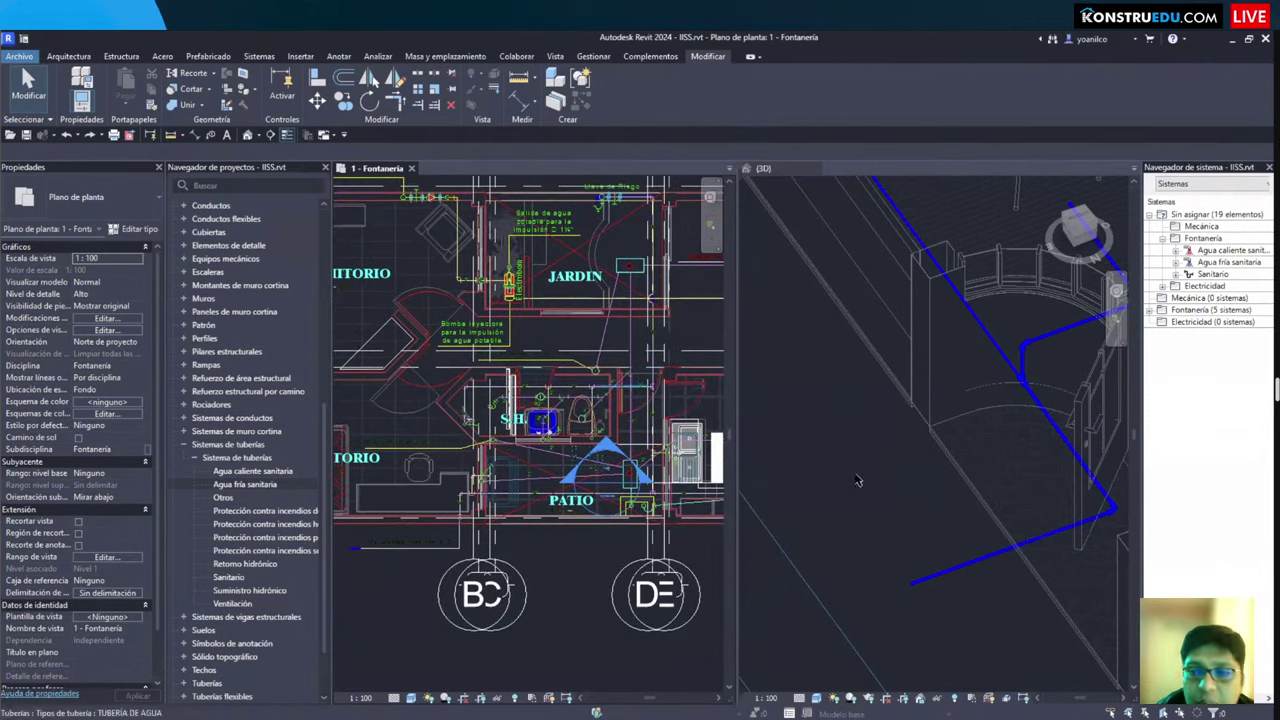
{"action": "middle_click_drag", "start_coordinate": [968, 521], "coordinate": [806, 458]}
{"action": "middle_click_drag", "start_coordinate": [600, 220], "coordinate": [590, 355]}
{"action": "scroll", "coordinate": [588, 362], "scroll_direction": "down", "scroll_amount": 2}
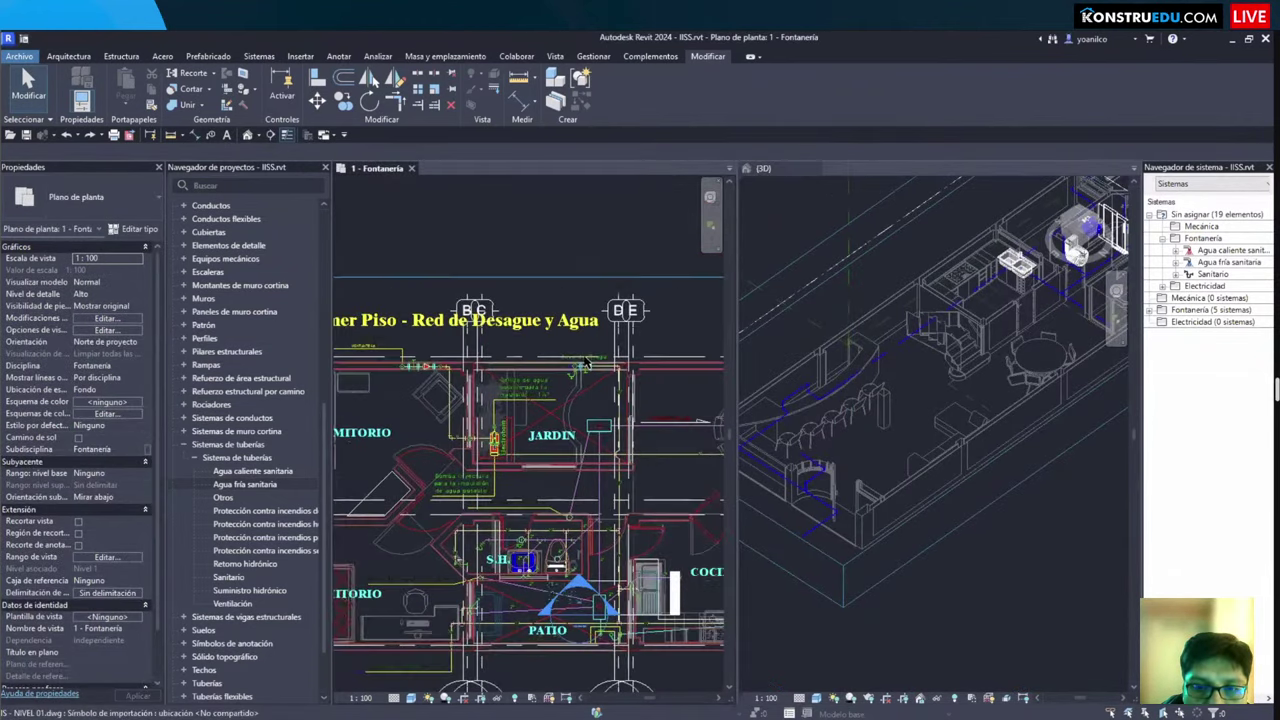
{"action": "scroll", "coordinate": [588, 362], "scroll_direction": "up", "scroll_amount": 4}
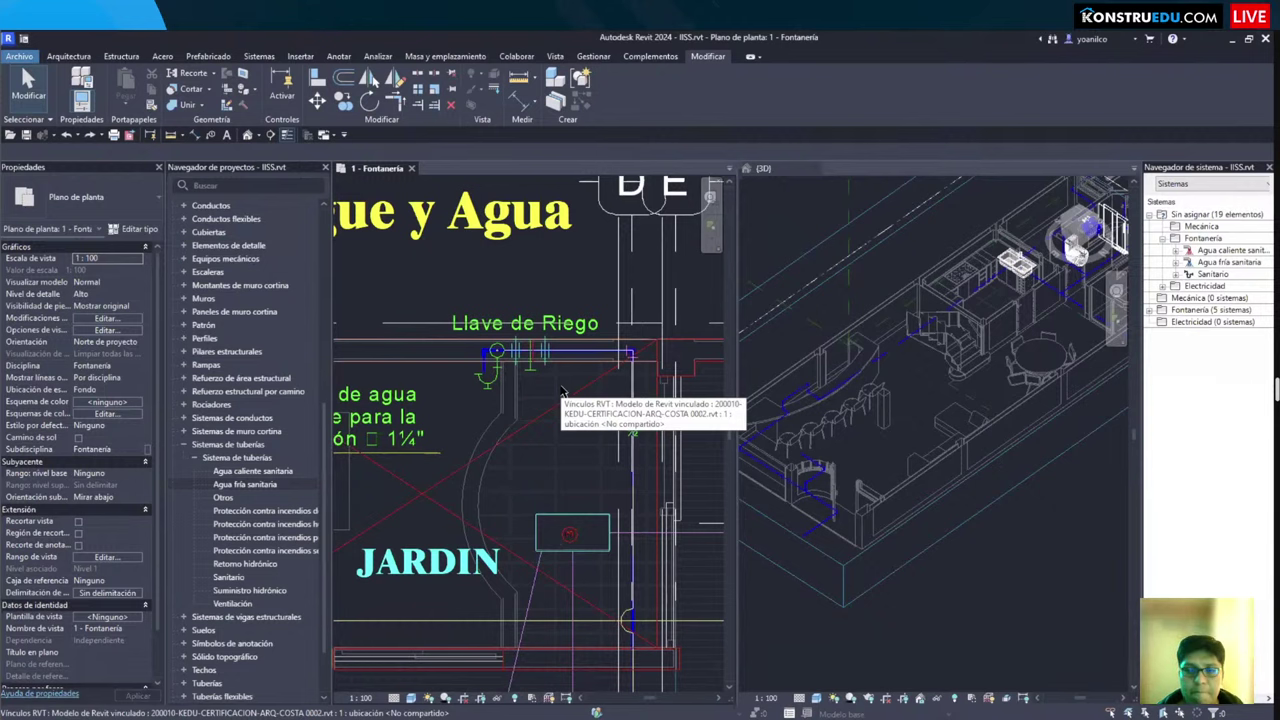
{"action": "scroll", "coordinate": [505, 502], "scroll_direction": "down", "scroll_amount": 3}
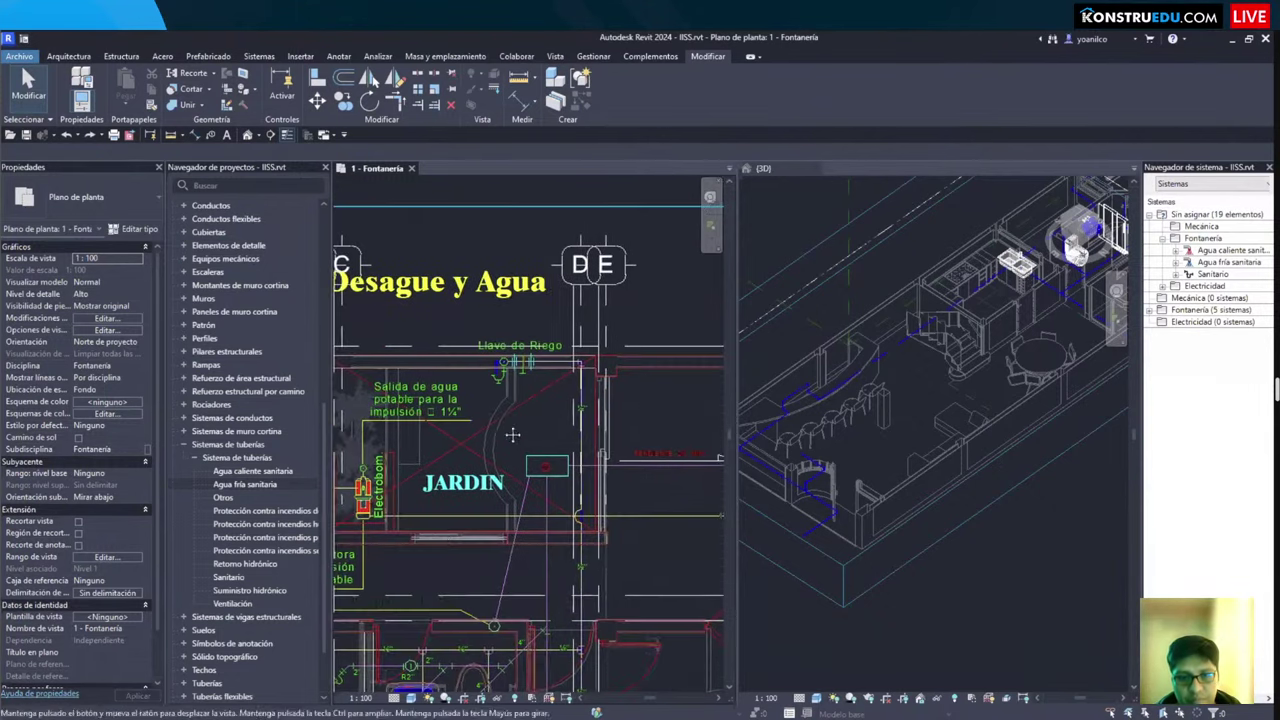
{"action": "middle_click_drag", "start_coordinate": [505, 502], "coordinate": [656, 373]}
{"action": "scroll", "coordinate": [471, 454], "scroll_direction": "up", "scroll_amount": 2}
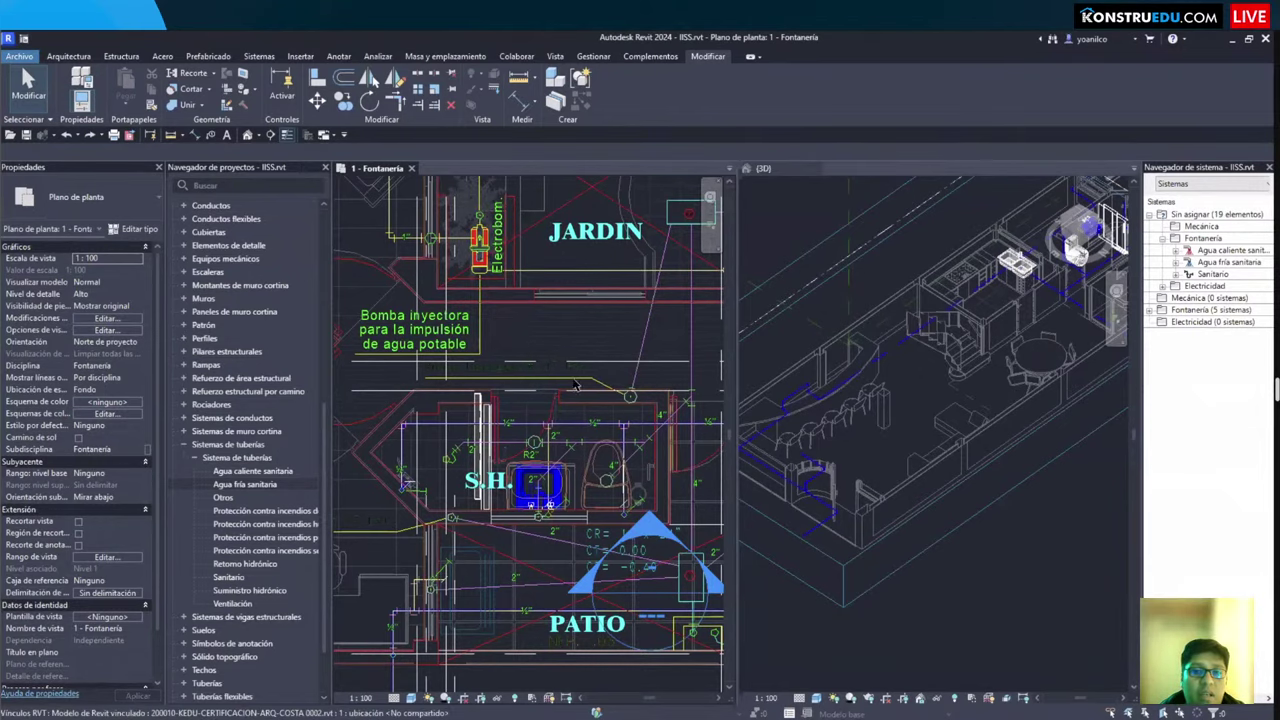
{"action": "scroll", "coordinate": [541, 455], "scroll_direction": "down", "scroll_amount": 3}
{"action": "scroll", "coordinate": [541, 455], "scroll_direction": "down", "scroll_amount": 4}
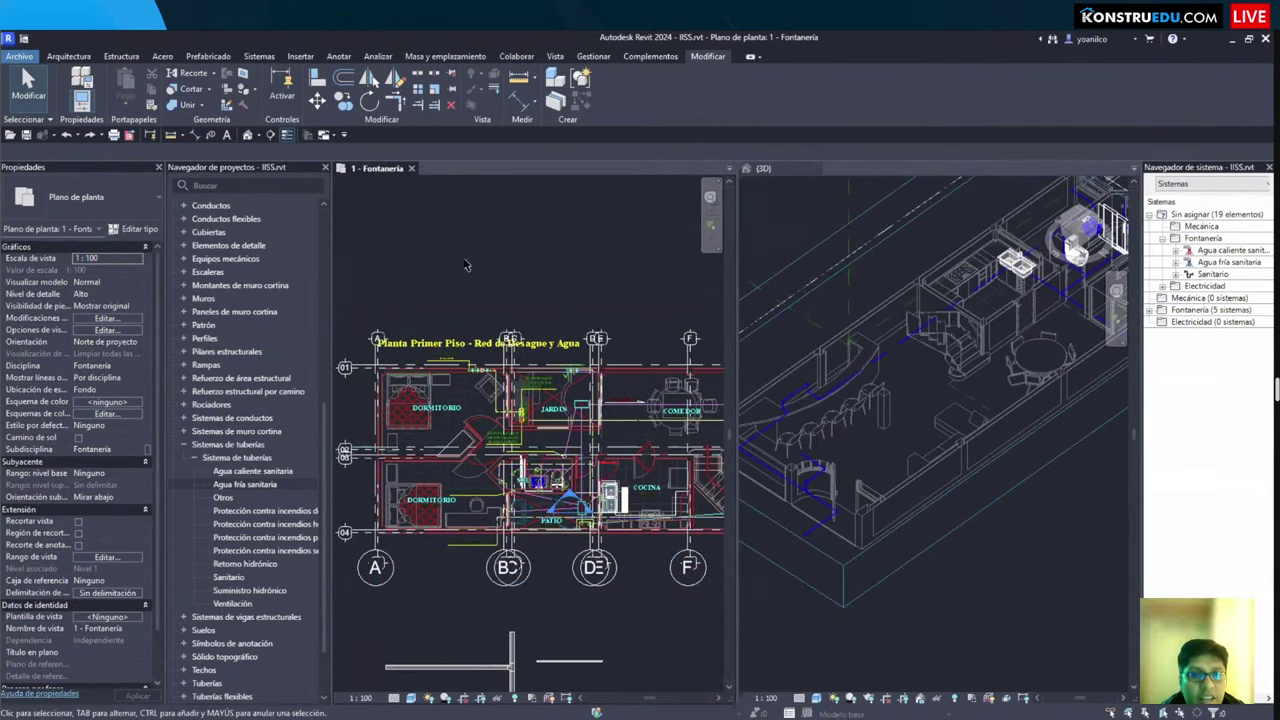
Step: Link 2023-KEDU-CERTIFICACION-EST-COSTA-0001.rvt from TALLER 9 HORAS, then undo the link with Ctrl+Z
{"action": "left_click", "coordinate": [300, 56]}
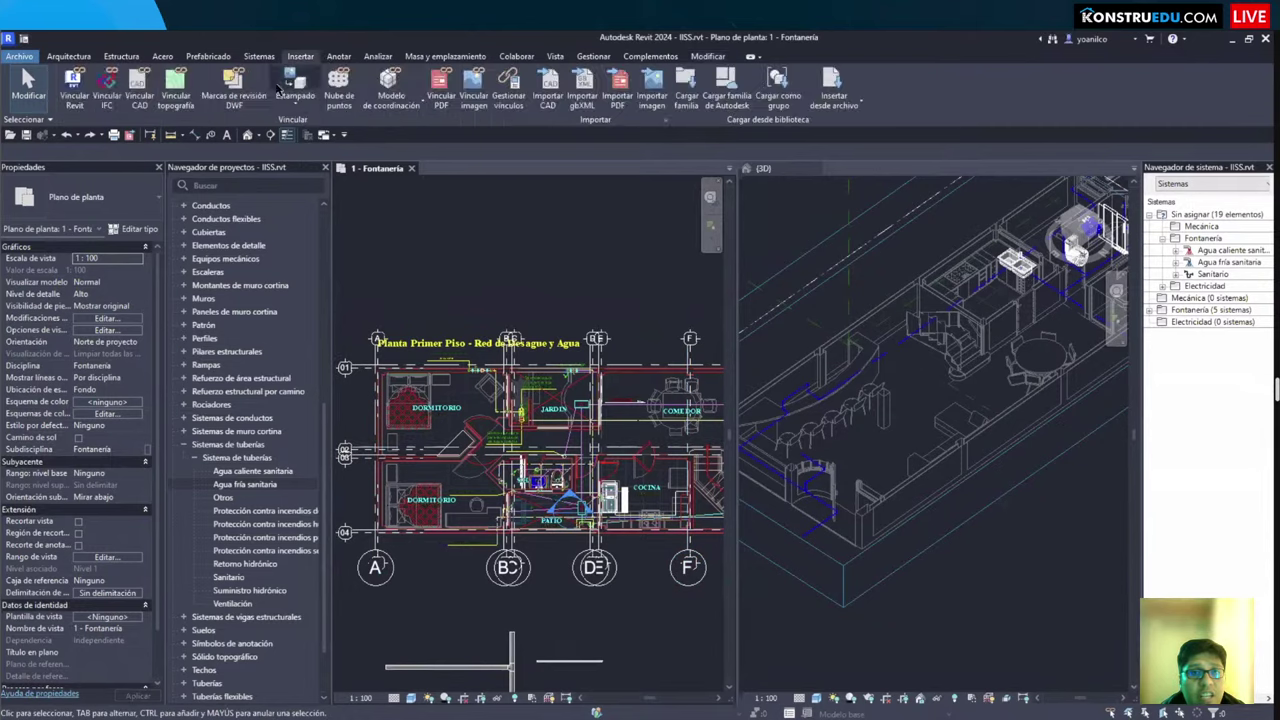
{"action": "left_click", "coordinate": [73, 85]}
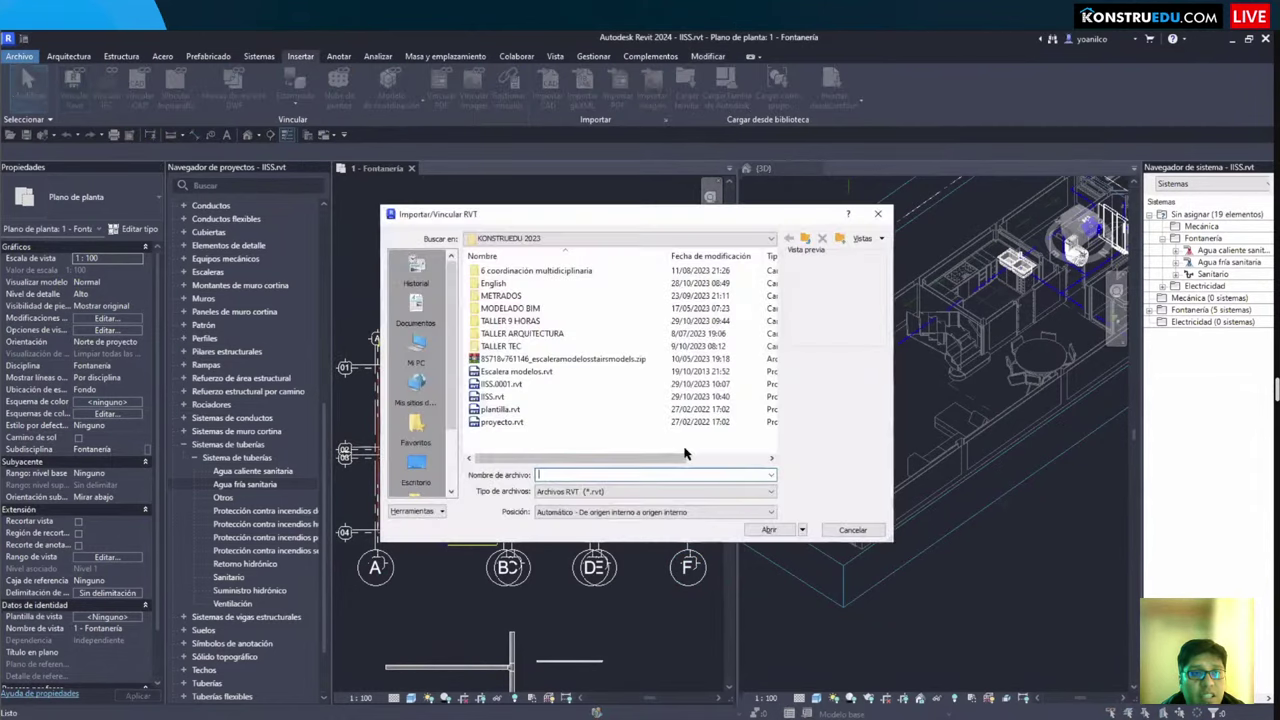
{"action": "double_click", "coordinate": [525, 321]}
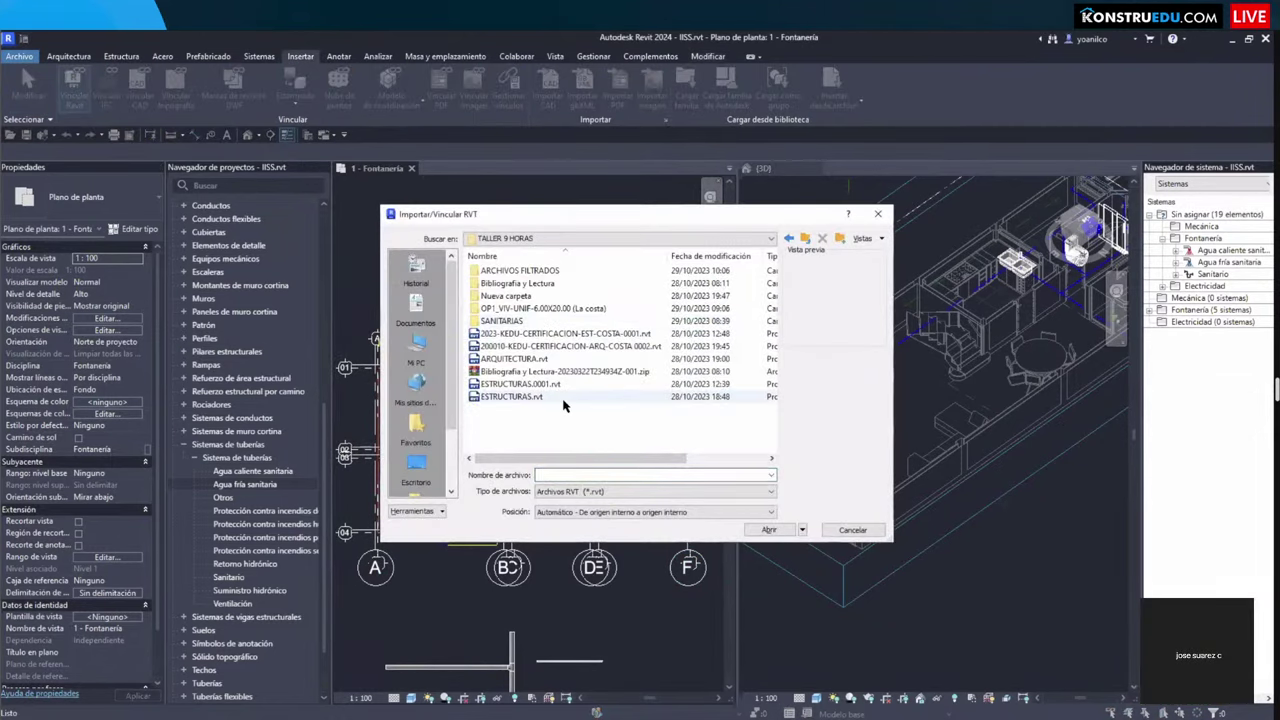
{"action": "left_click", "coordinate": [598, 346]}
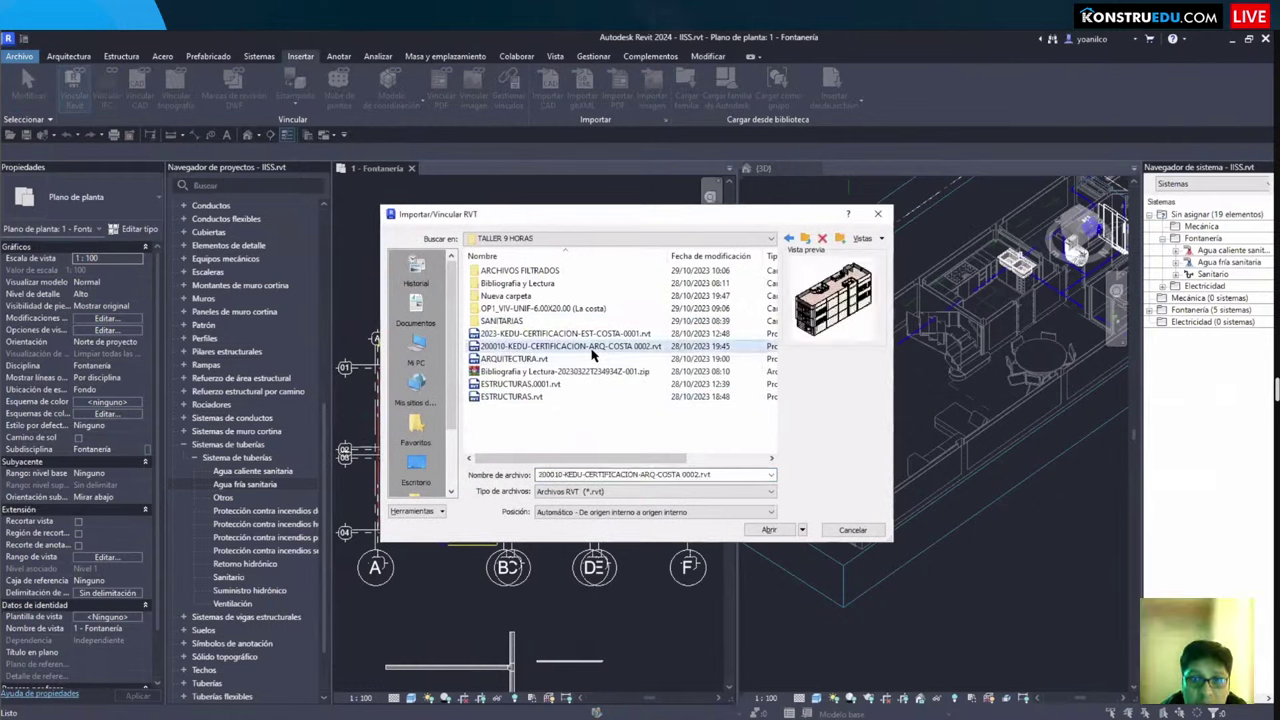
{"action": "left_click", "coordinate": [601, 334]}
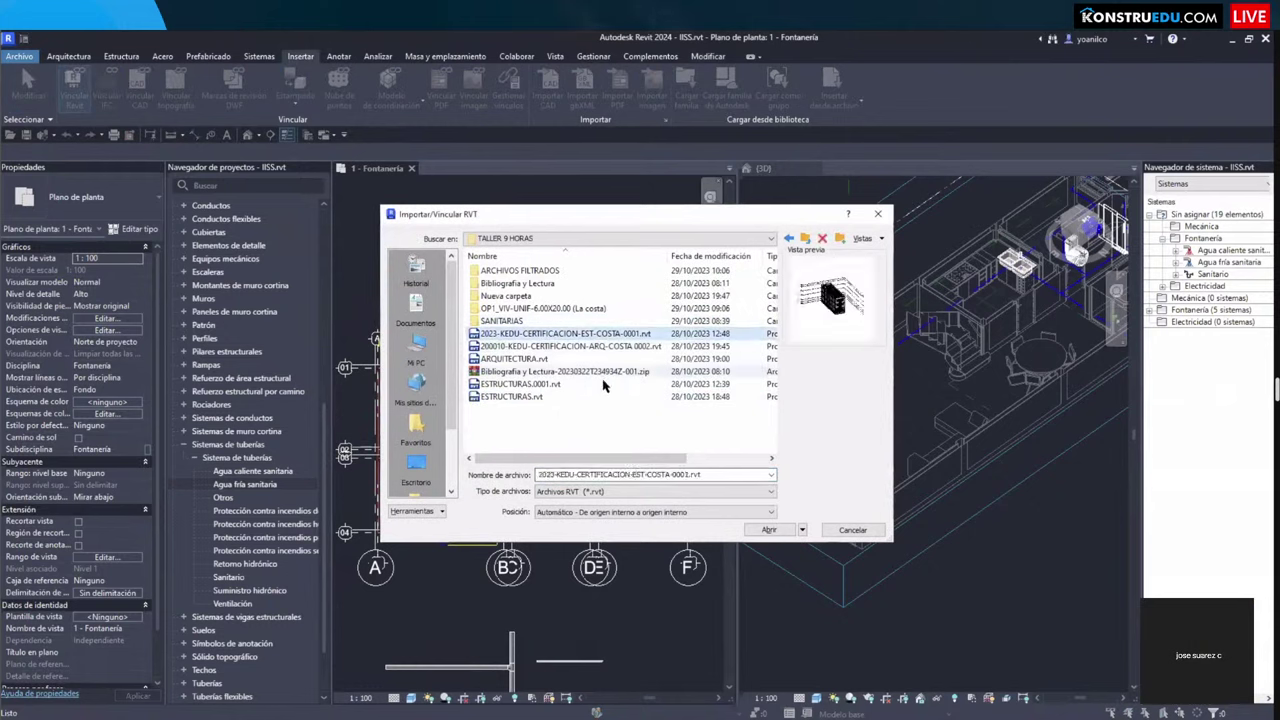
{"action": "left_click", "coordinate": [767, 530]}
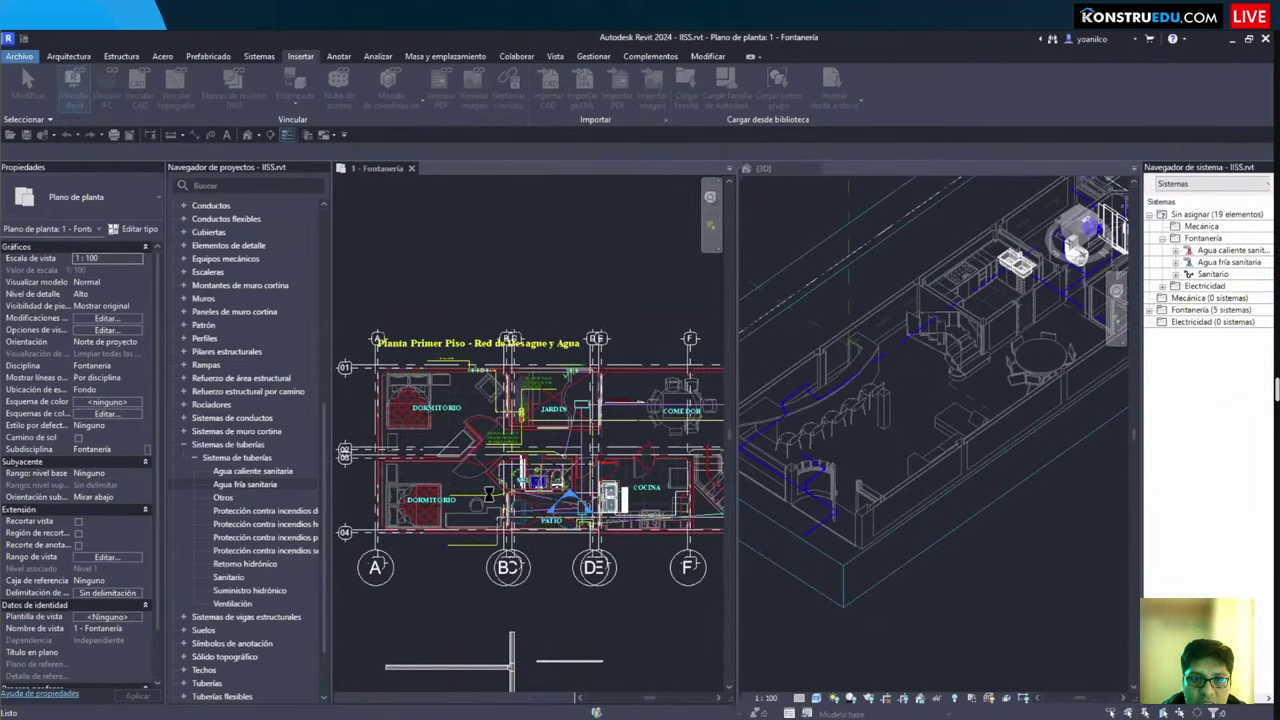
{"action": "scroll", "coordinate": [505, 482], "scroll_direction": "down", "scroll_amount": 3}
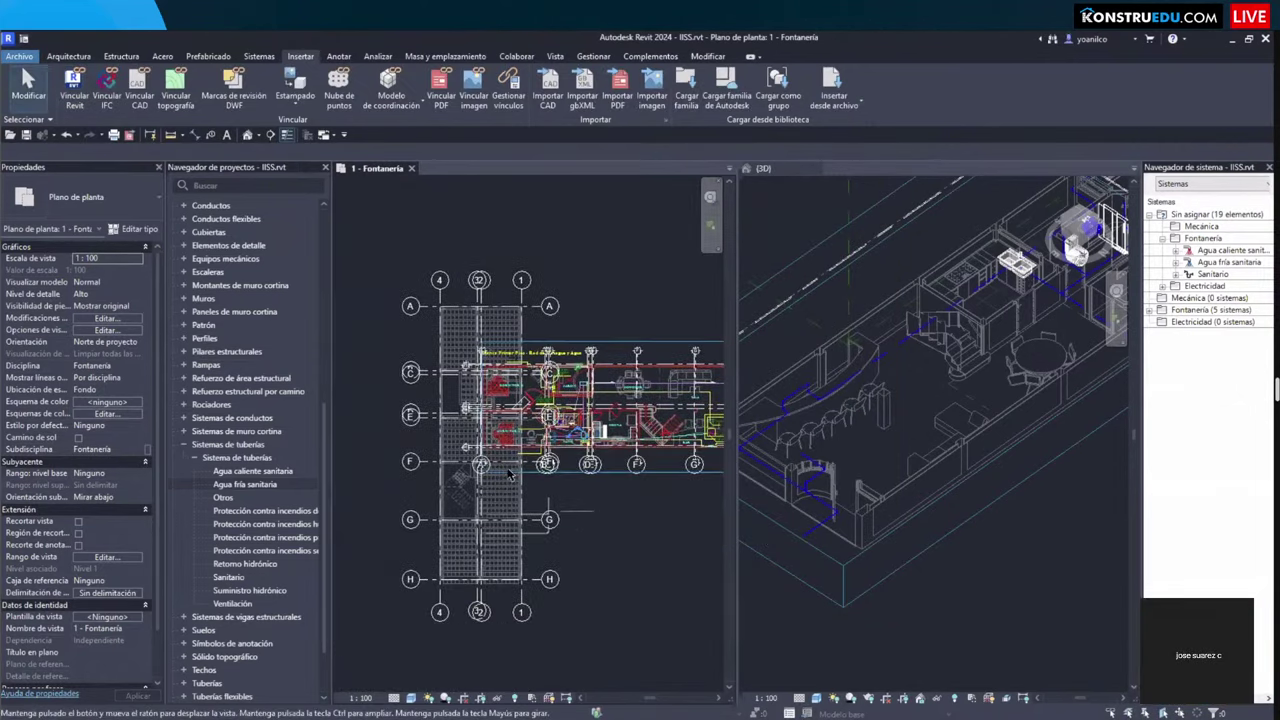
{"action": "scroll", "coordinate": [510, 476], "scroll_direction": "up", "scroll_amount": 4}
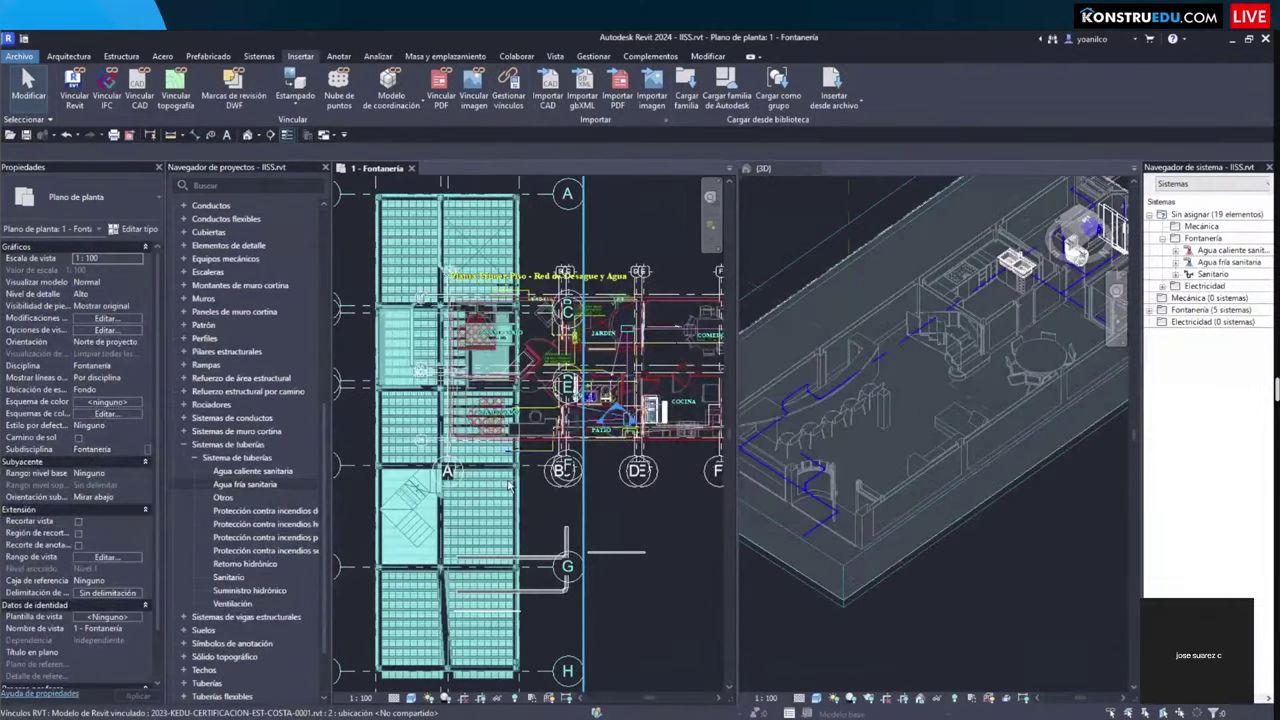
{"action": "key", "text": "ctrl+z"}
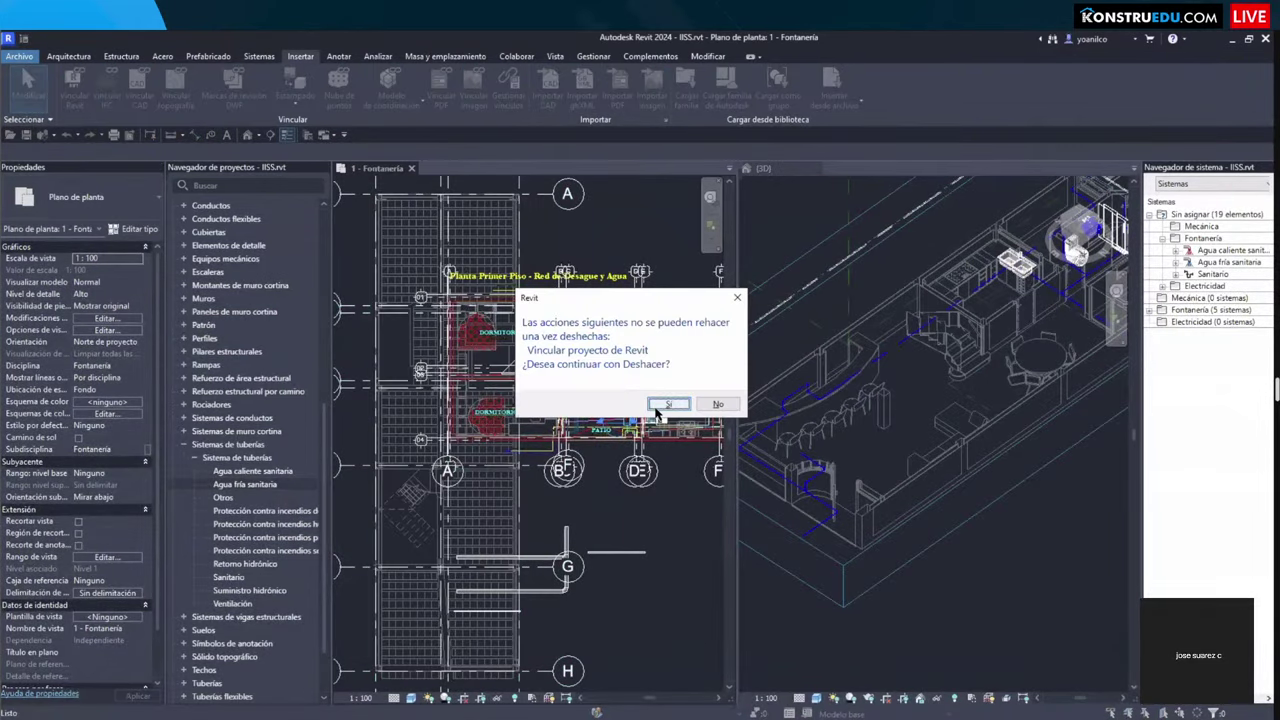
Step: Answer the undo prompt and select the linked structural model
{"action": "left_click", "coordinate": [665, 404]}
{"action": "scroll", "coordinate": [492, 337], "scroll_direction": "down", "scroll_amount": 2}
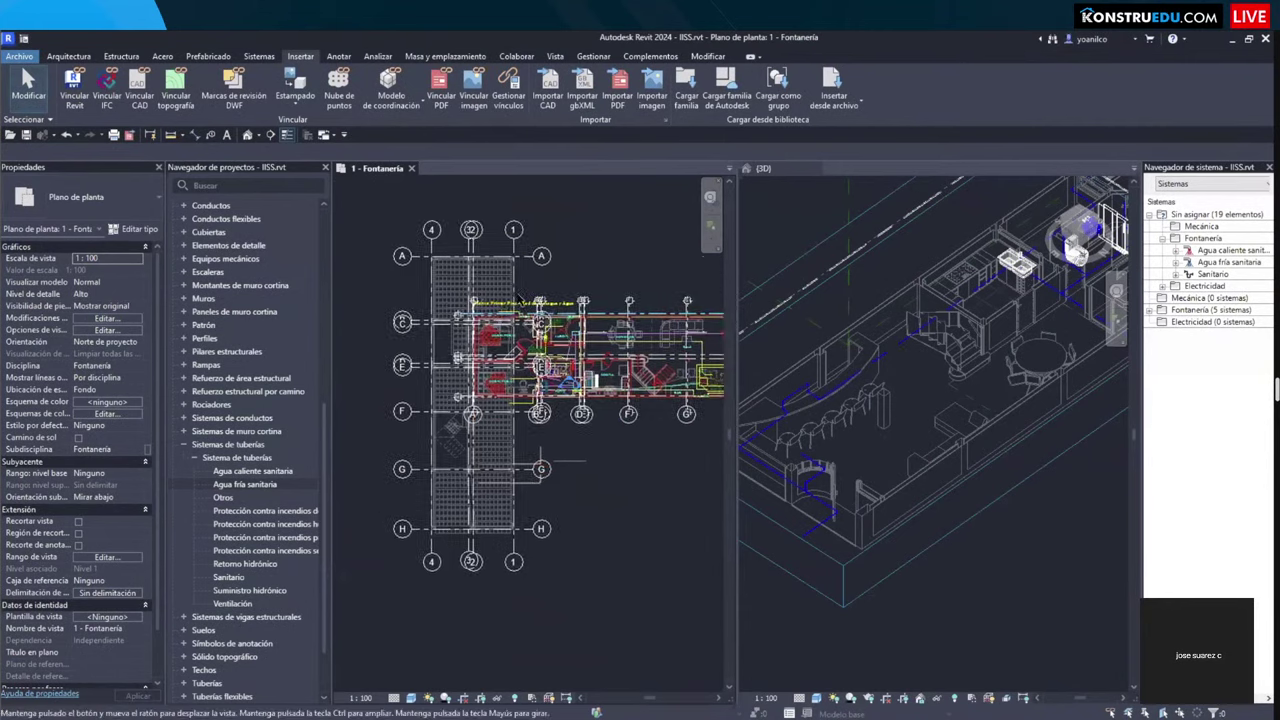
{"action": "scroll", "coordinate": [492, 337], "scroll_direction": "up", "scroll_amount": 1}
{"action": "scroll", "coordinate": [505, 292], "scroll_direction": "up", "scroll_amount": 1}
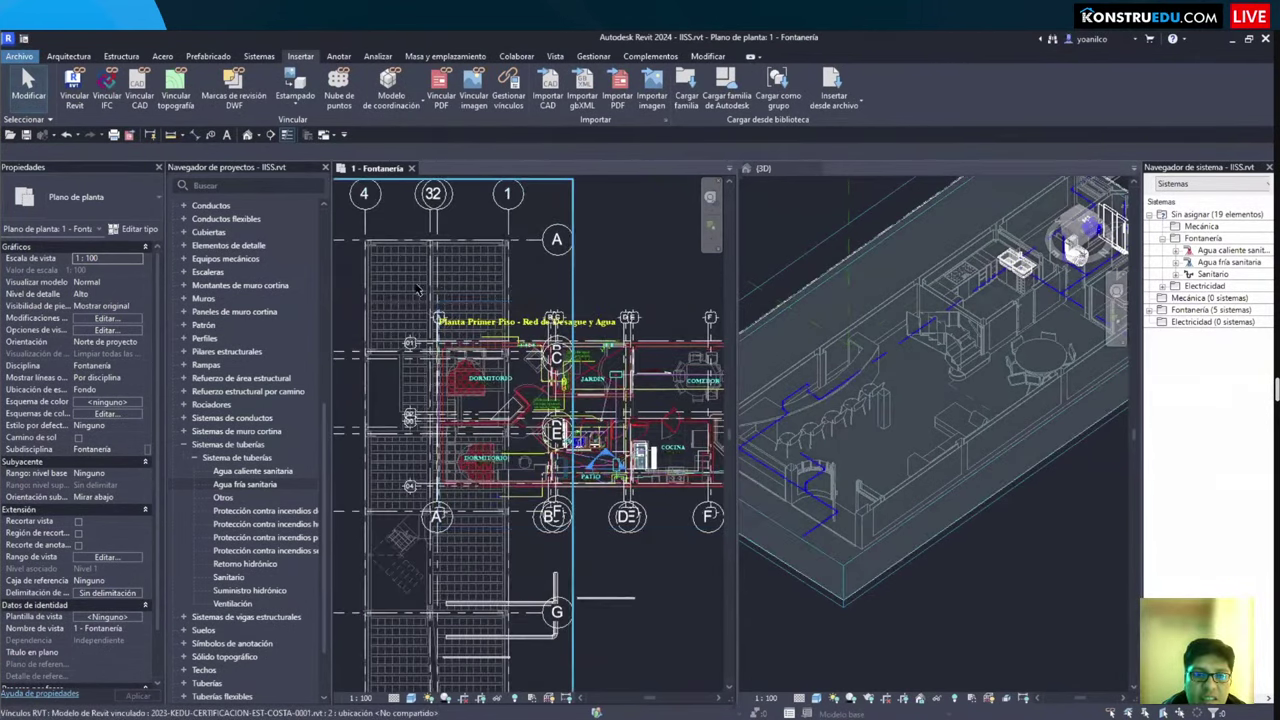
{"action": "left_click", "coordinate": [418, 294]}
{"action": "scroll", "coordinate": [418, 294], "scroll_direction": "down", "scroll_amount": 2}
Step: Rotate the linked structural model 90° with RO
{"action": "key", "text": "r"}
{"action": "key", "text": "o"}
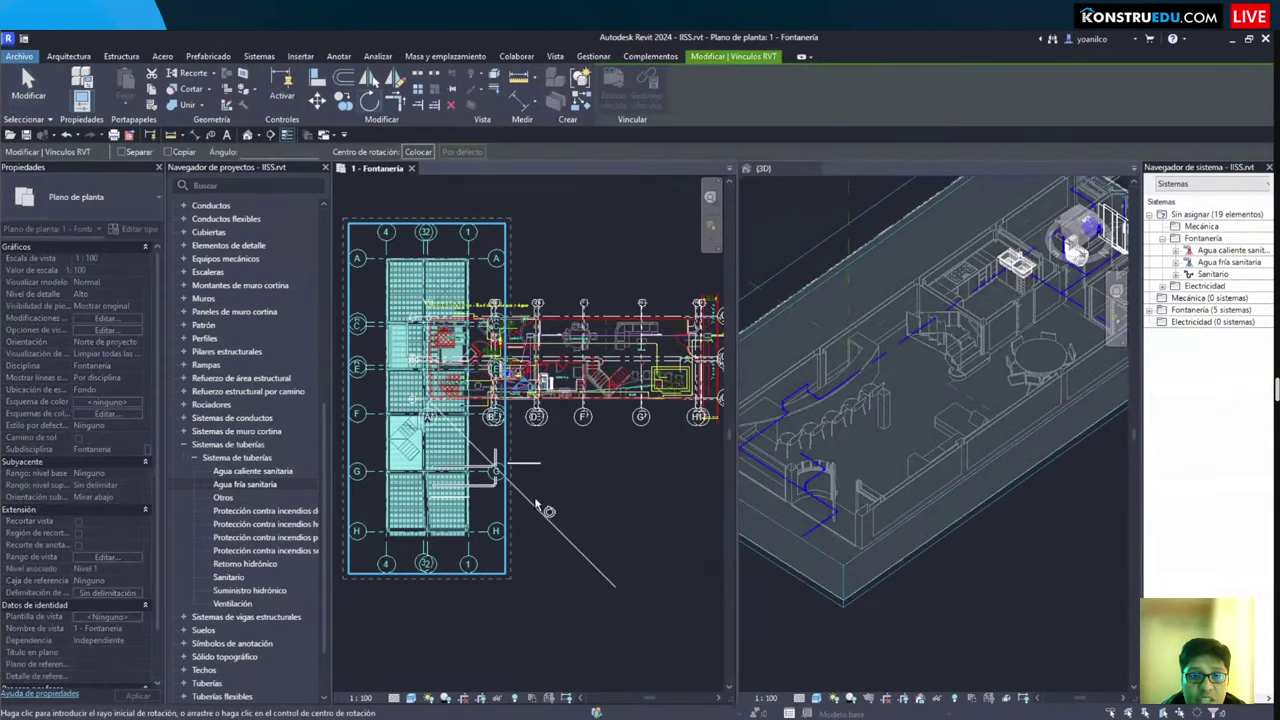
{"action": "left_click", "coordinate": [545, 512]}
{"action": "type", "text": "90"}
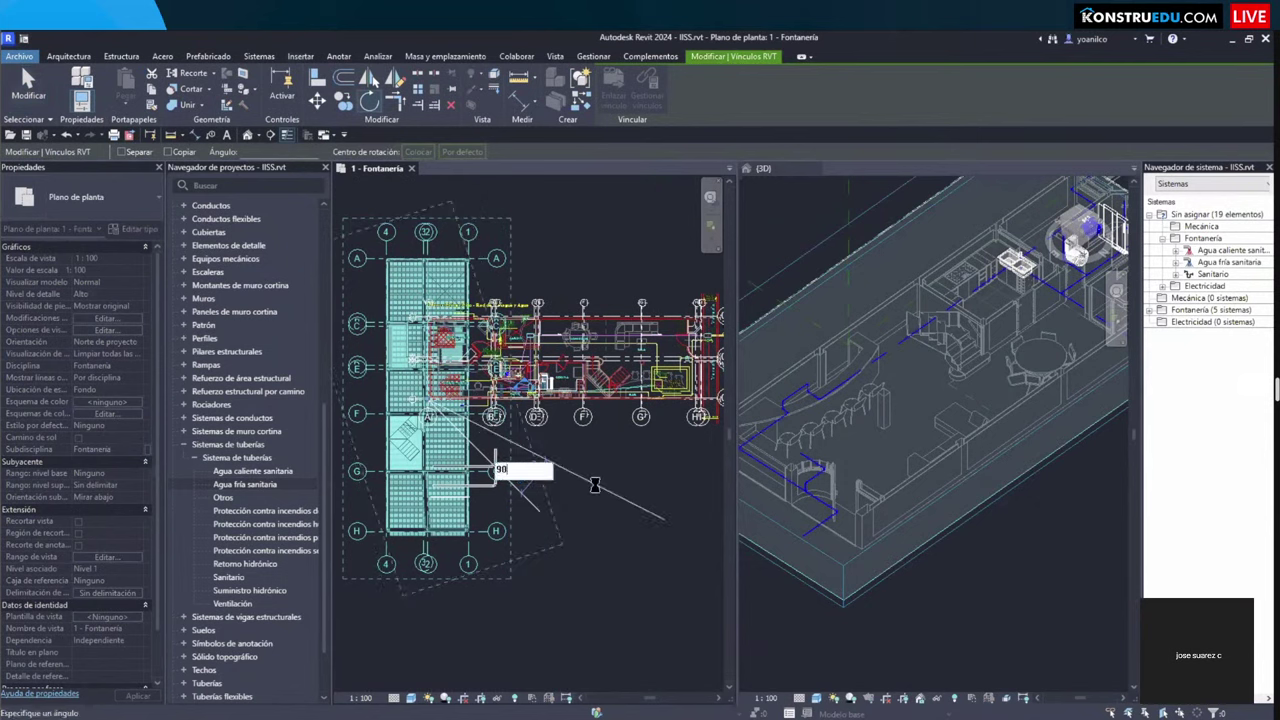
{"action": "key", "text": "Return"}
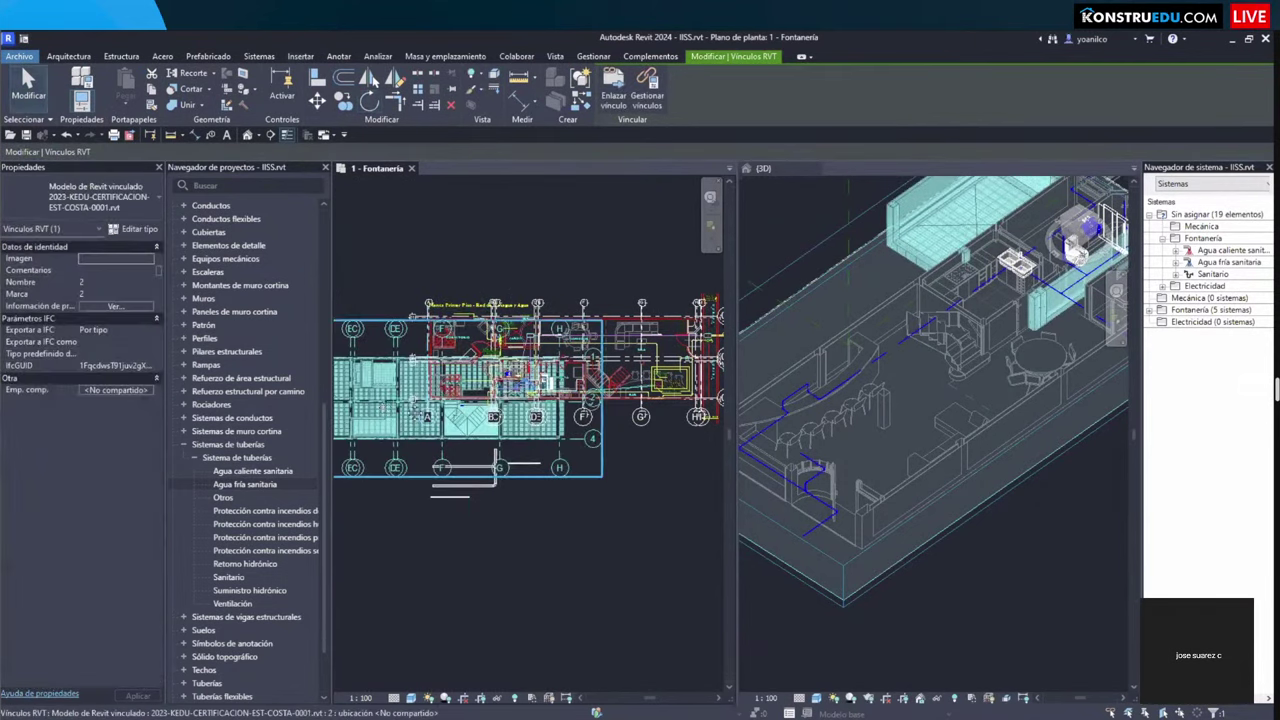
{"action": "scroll", "coordinate": [528, 390], "scroll_direction": "up", "scroll_amount": 2}
{"action": "scroll", "coordinate": [490, 452], "scroll_direction": "up", "scroll_amount": 5}
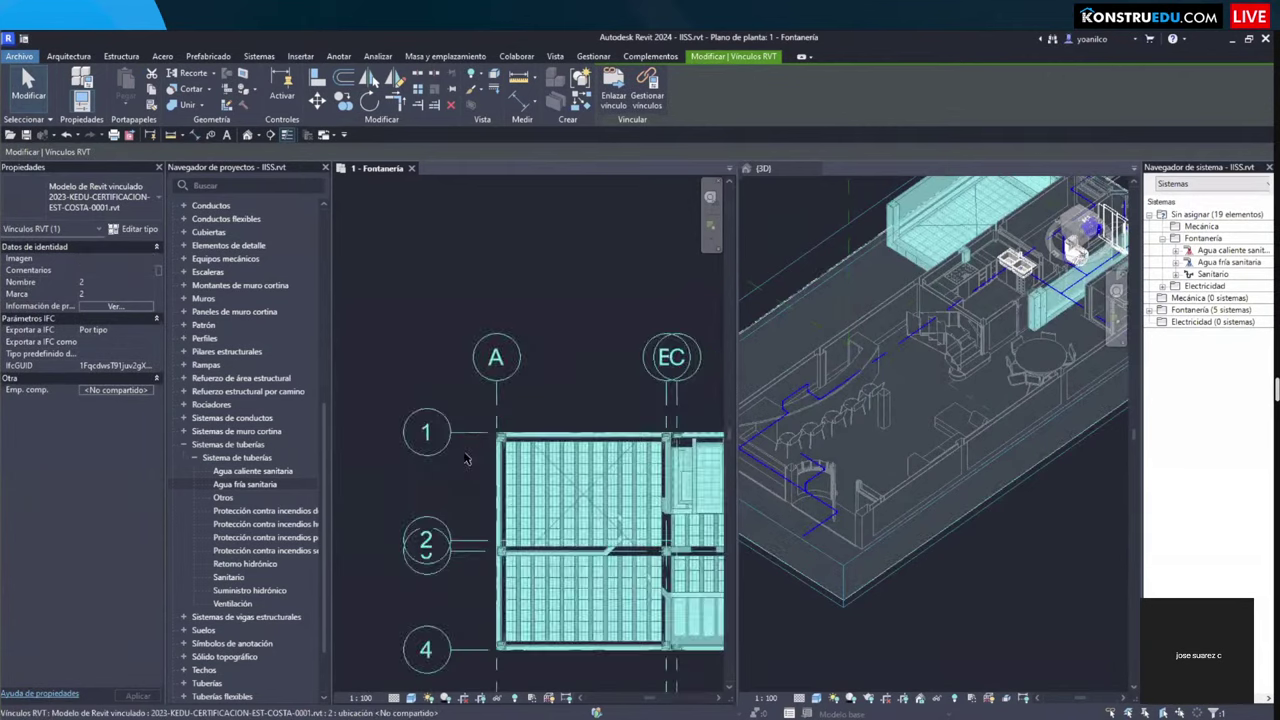
{"action": "scroll", "coordinate": [465, 458], "scroll_direction": "up", "scroll_amount": 2}
{"action": "key", "text": "Escape"}
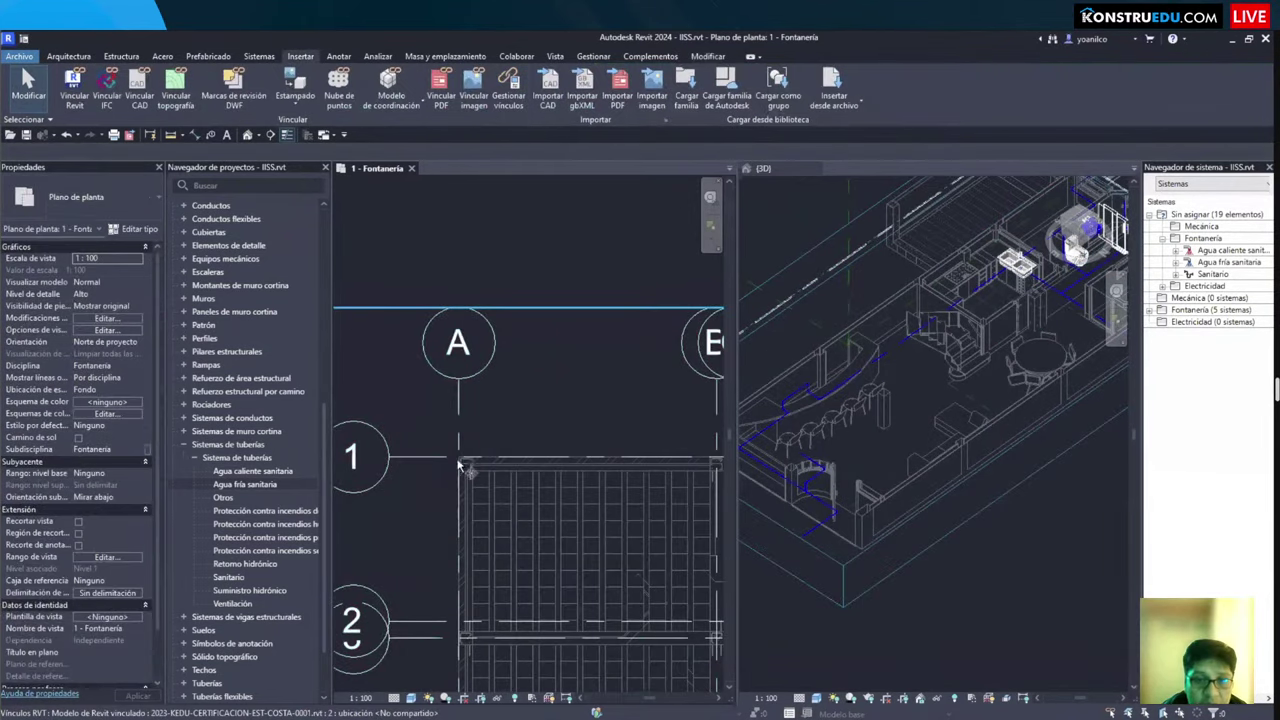
Step: Move the linked model from its grid A/1 corner onto the plan's grid A/01 intersection
{"action": "left_click", "coordinate": [462, 460]}
{"action": "scroll", "coordinate": [465, 458], "scroll_direction": "up", "scroll_amount": 2}
{"action": "scroll", "coordinate": [465, 458], "scroll_direction": "down", "scroll_amount": 2}
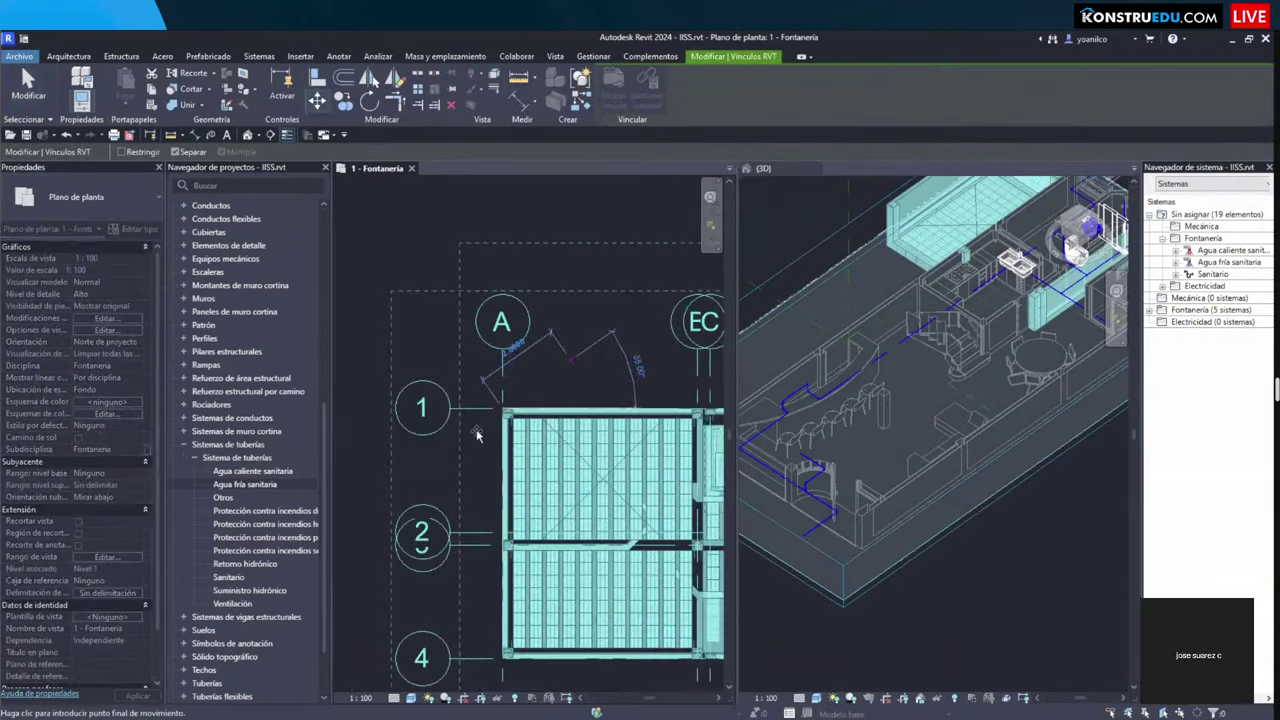
{"action": "middle_click_drag", "start_coordinate": [614, 465], "coordinate": [474, 465]}
{"action": "mouse_move", "coordinate": [650, 452]}
{"action": "middle_mouse_down"}
{"action": "mouse_move", "coordinate": [392, 452]}
{"action": "mouse_move", "coordinate": [352, 500]}
{"action": "middle_mouse_up"}
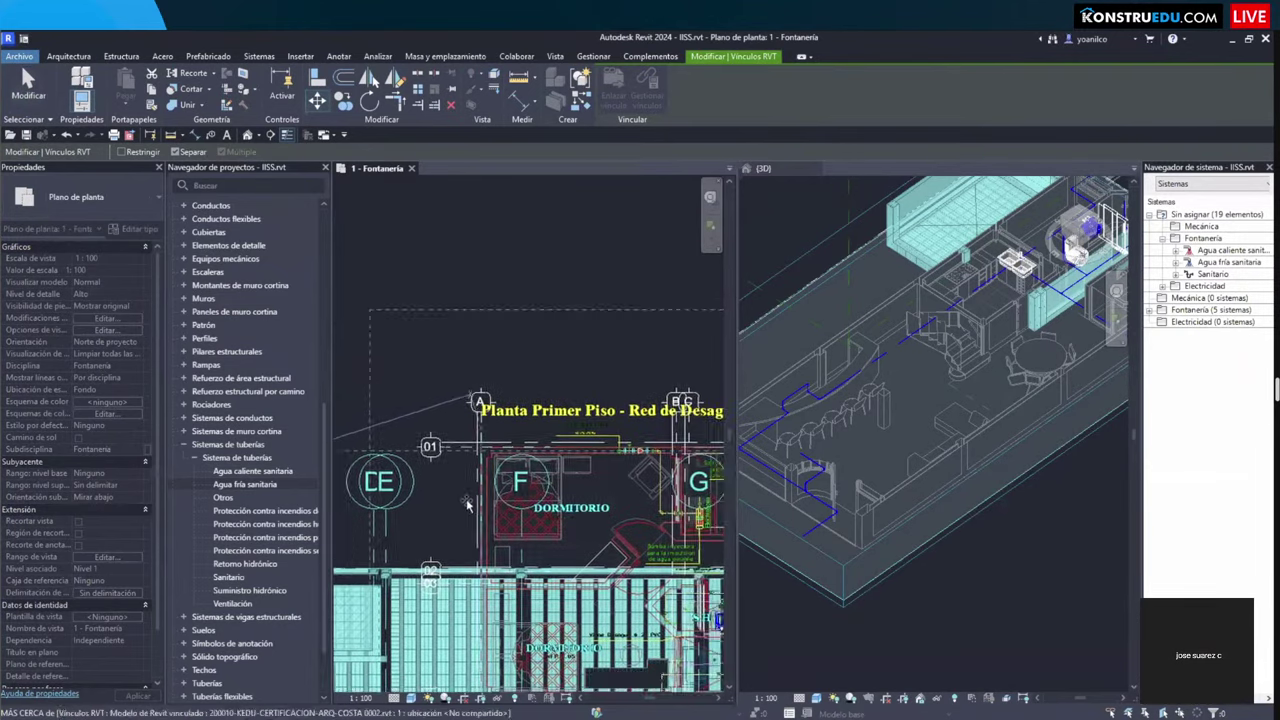
{"action": "scroll", "coordinate": [472, 500], "scroll_direction": "up", "scroll_amount": 5}
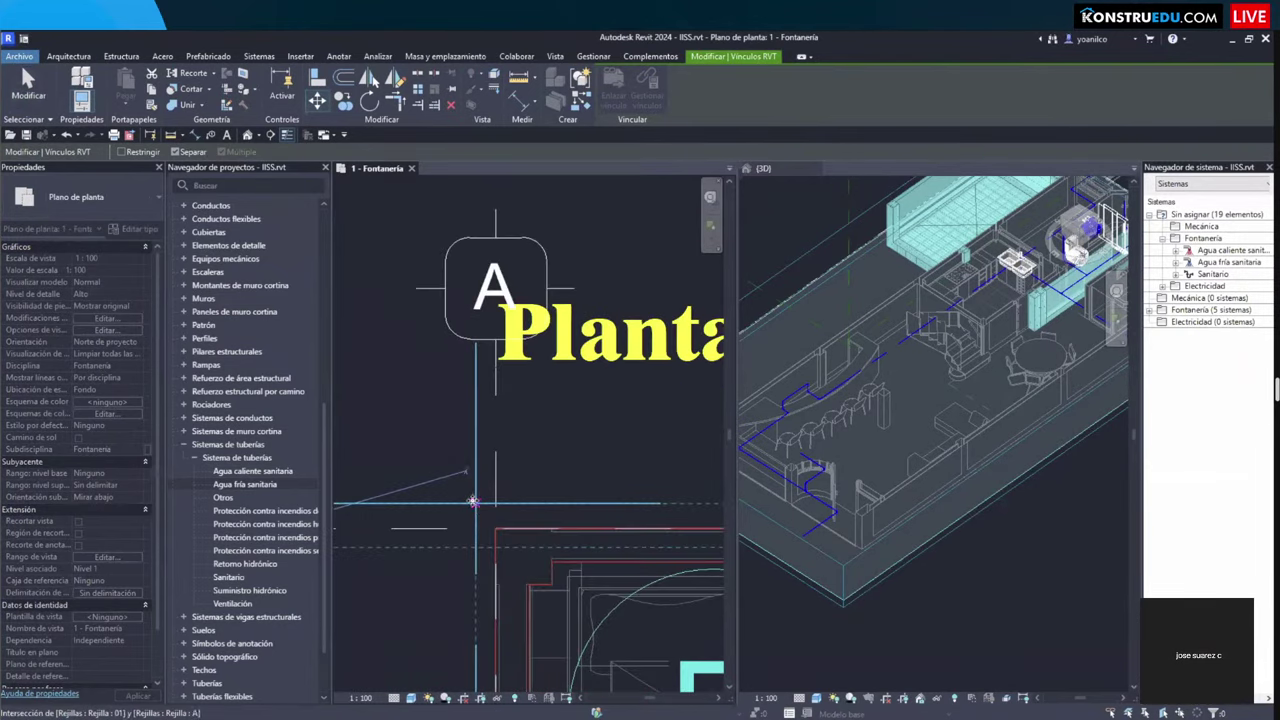
{"action": "left_click", "coordinate": [478, 500]}
{"action": "scroll", "coordinate": [478, 500], "scroll_direction": "down", "scroll_amount": 1}
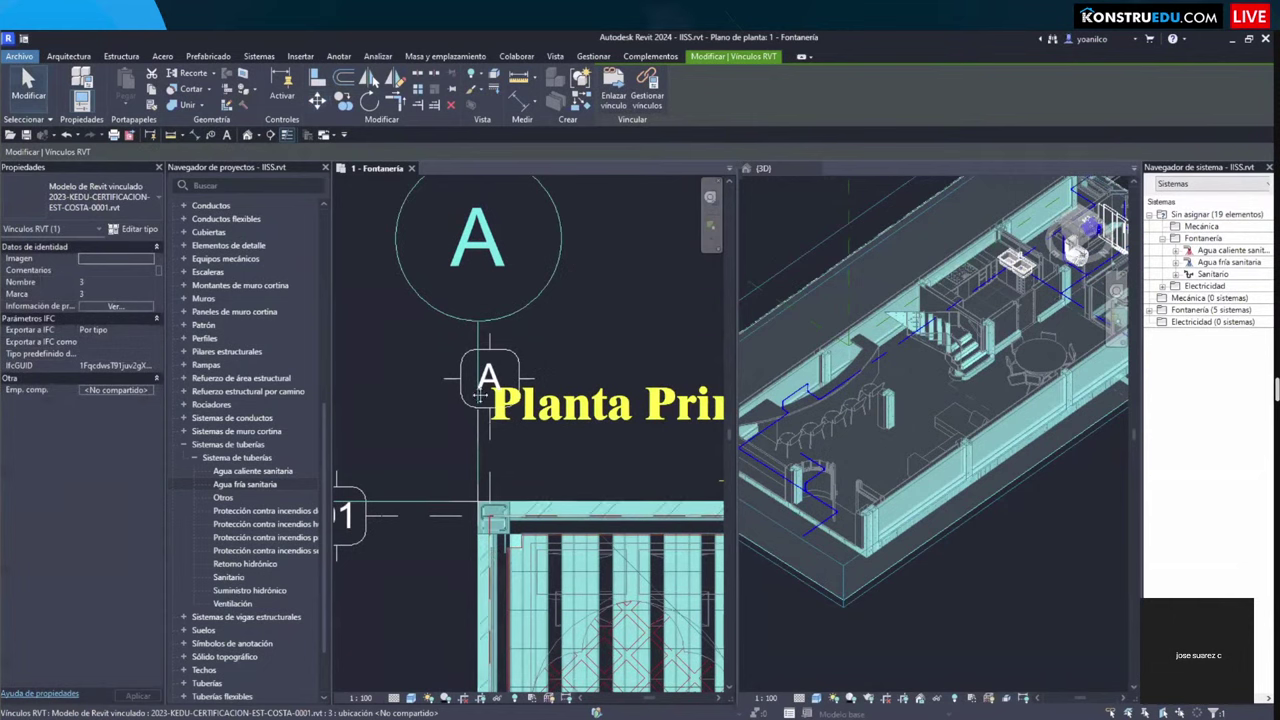
{"action": "scroll", "coordinate": [480, 549], "scroll_direction": "down", "scroll_amount": 2}
{"action": "middle_click_drag", "start_coordinate": [480, 549], "coordinate": [458, 466]}
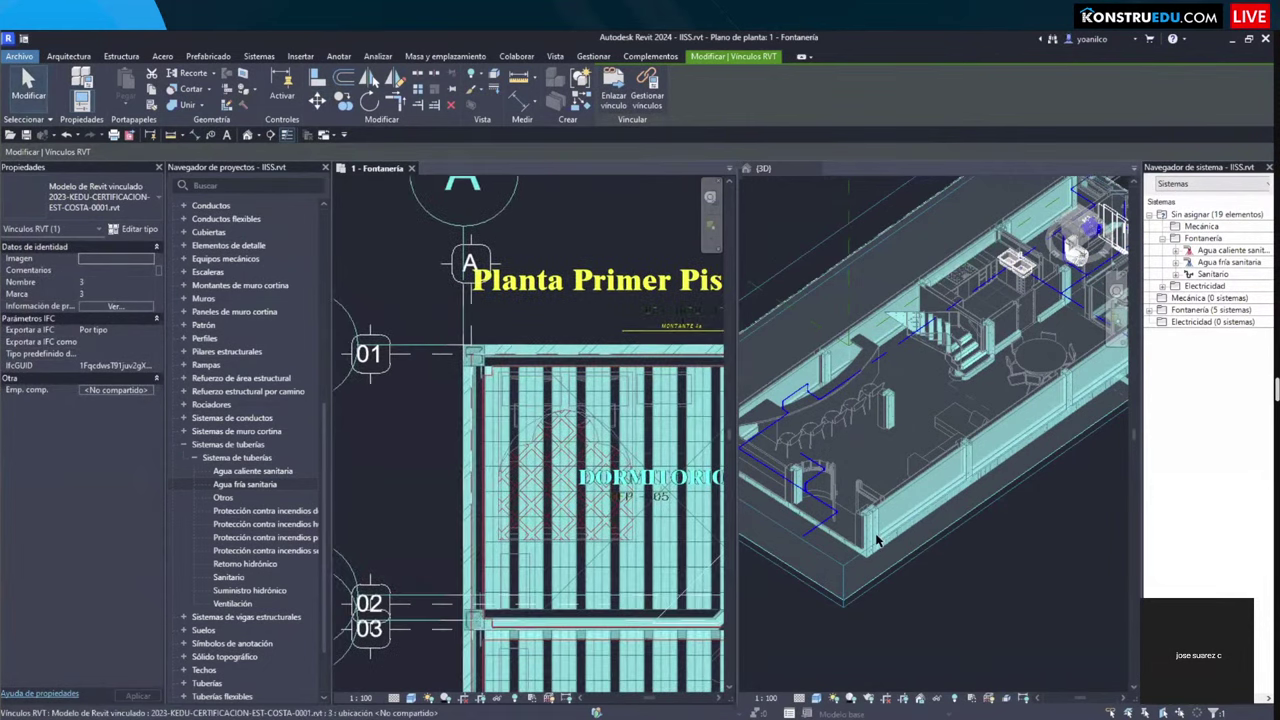
Step: Orbit the 3D view to inspect the linked model's slab framing
{"action": "left_click", "coordinate": [857, 494]}
{"action": "middle_click_drag", "start_coordinate": [857, 494], "coordinate": [1015, 520], "text": "shift"}
{"action": "scroll", "coordinate": [1015, 520], "scroll_direction": "up", "scroll_amount": 10}
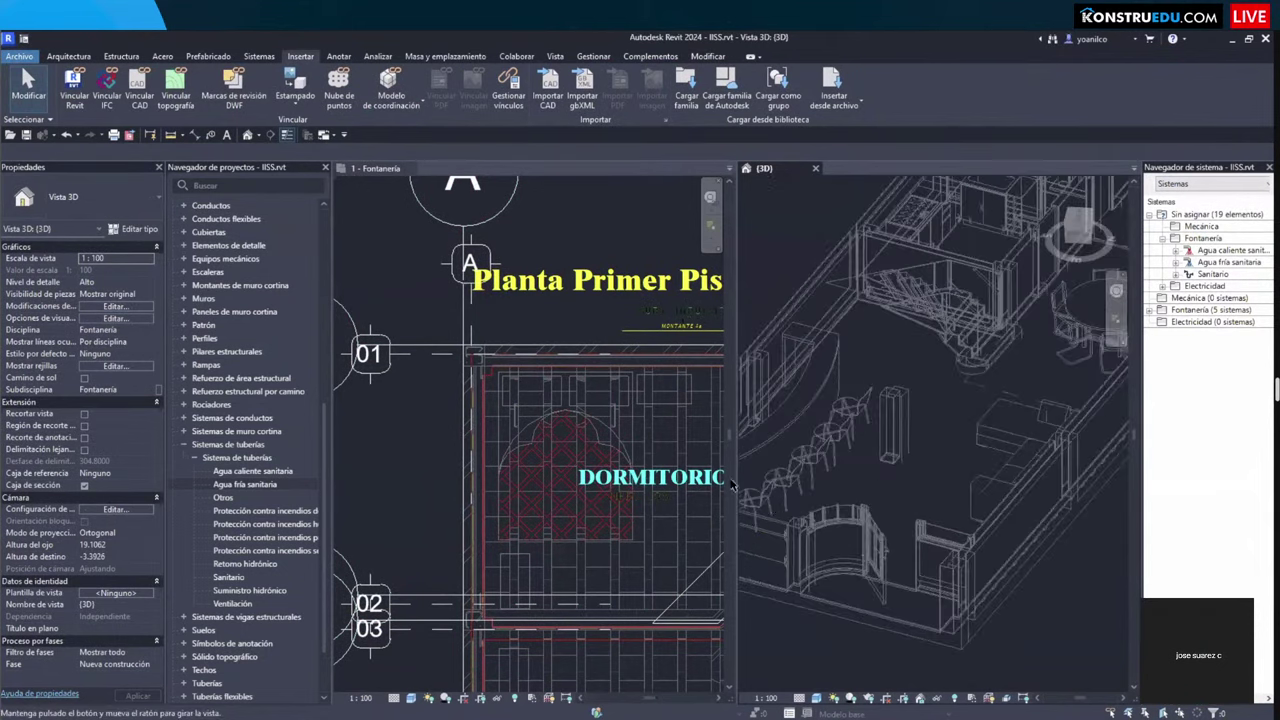
Step: Orbit the 3D model to a tilted whole-floor view
{"action": "scroll", "coordinate": [874, 497], "scroll_direction": "down", "scroll_amount": 2}
{"action": "middle_click_drag", "start_coordinate": [874, 497], "coordinate": [886, 516], "text": "shift"}
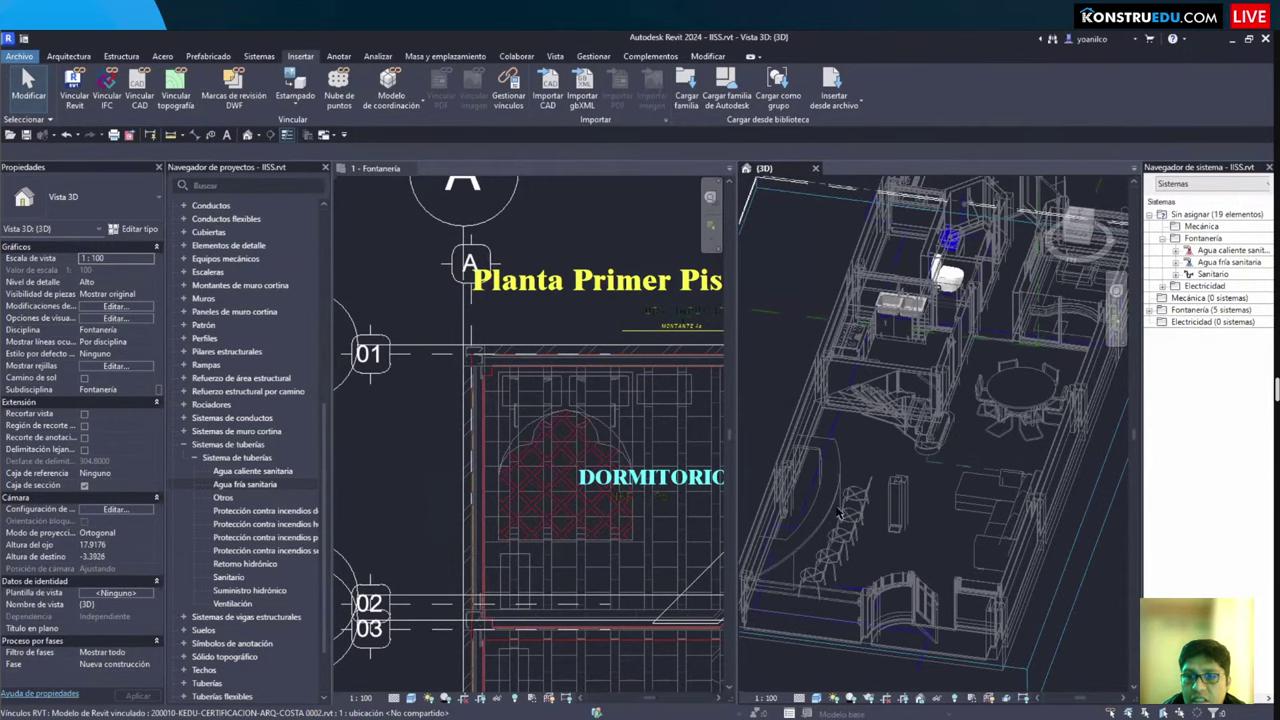
{"action": "scroll", "coordinate": [843, 530], "scroll_direction": "up", "scroll_amount": 2}
{"action": "scroll", "coordinate": [843, 535], "scroll_direction": "down", "scroll_amount": 3}
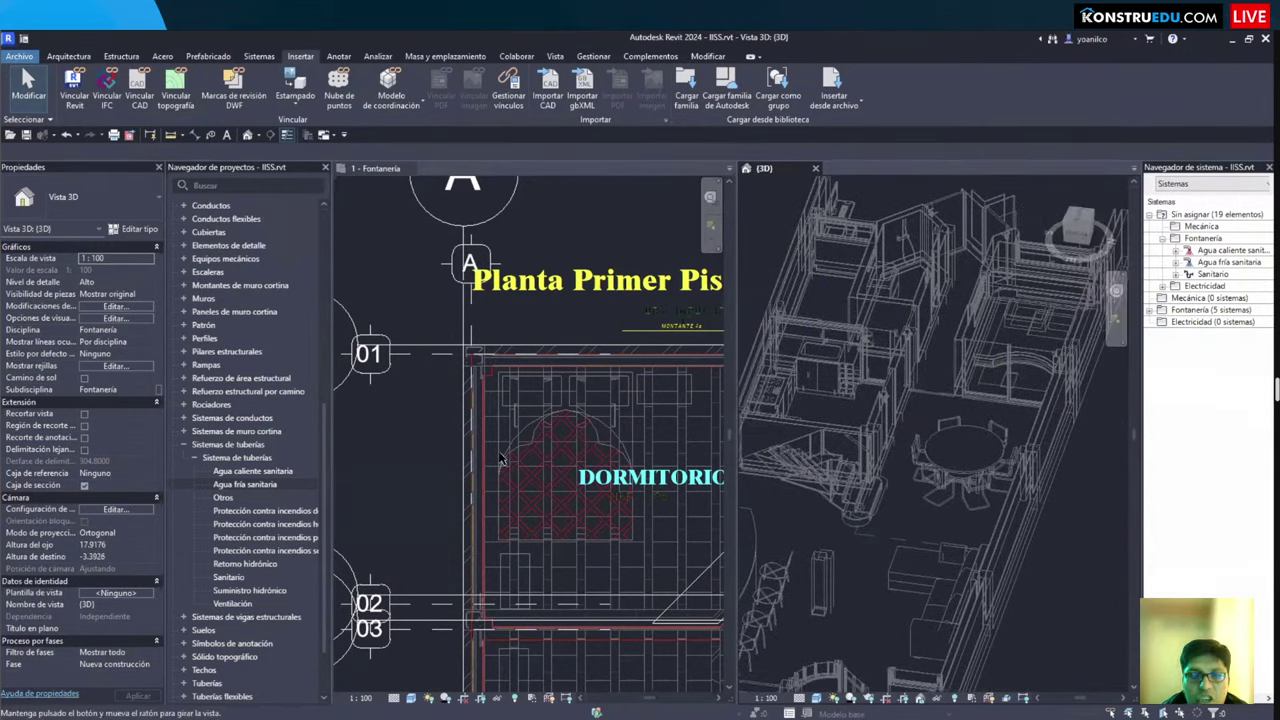
Step: Zoom out and pan the first-floor plumbing plan to show grids EC to G
{"action": "left_click", "coordinate": [386, 316]}
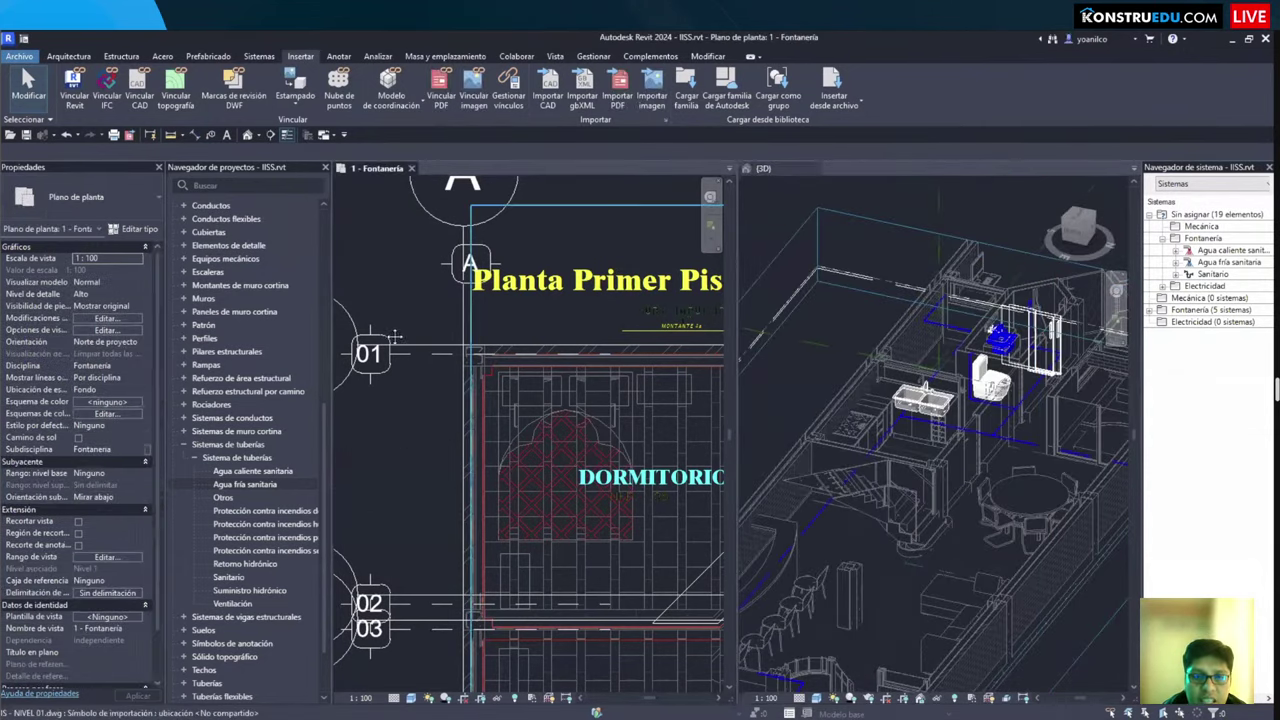
{"action": "scroll", "coordinate": [395, 337], "scroll_direction": "down", "scroll_amount": 2}
{"action": "scroll", "coordinate": [395, 337], "scroll_direction": "down", "scroll_amount": 2}
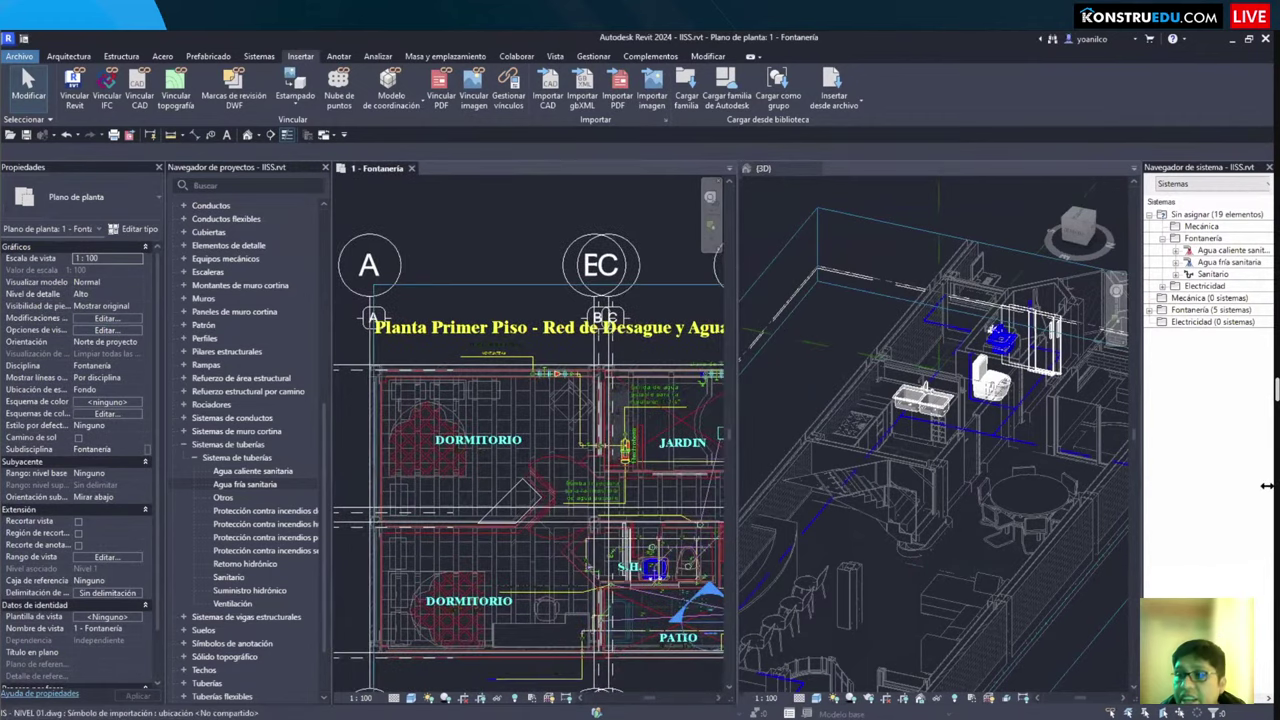
{"action": "middle_click_drag", "start_coordinate": [600, 300], "coordinate": [420, 390]}
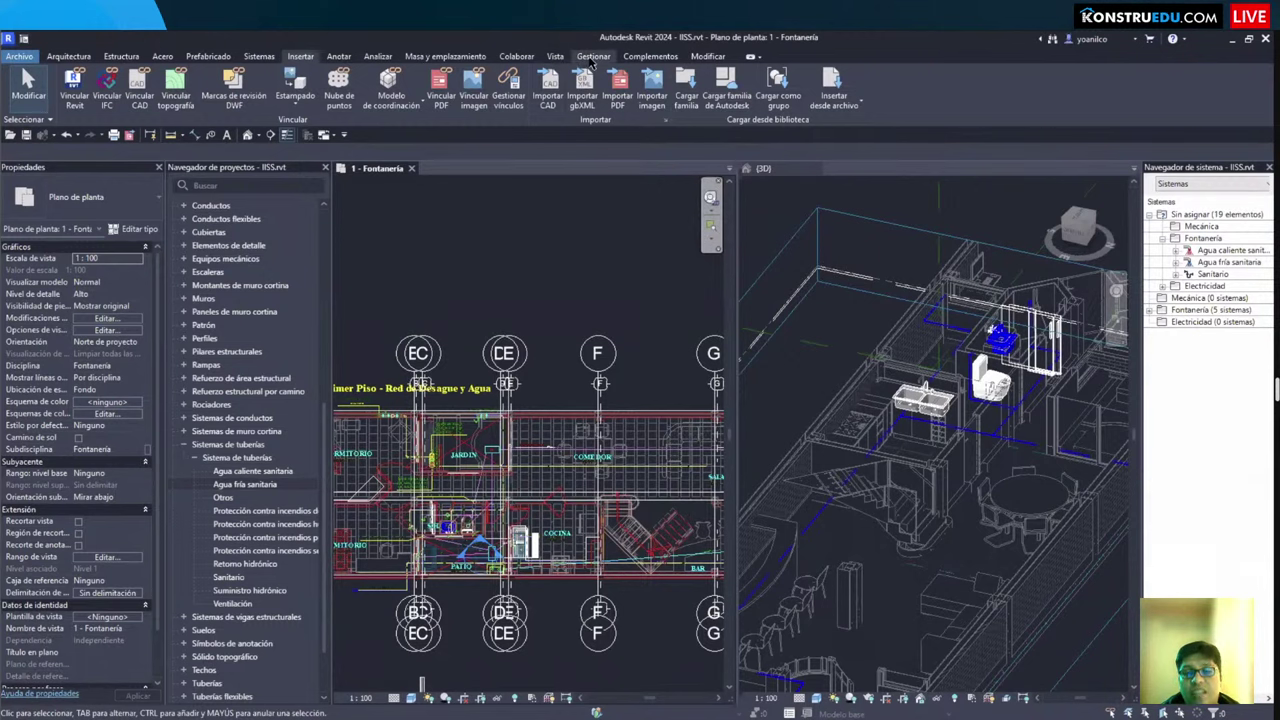
Step: Open the Avisos list and expand the cold-water flow-direction warning to list Aviso 2's fixture, sink and piping-system elements
{"action": "left_click", "coordinate": [592, 57]}
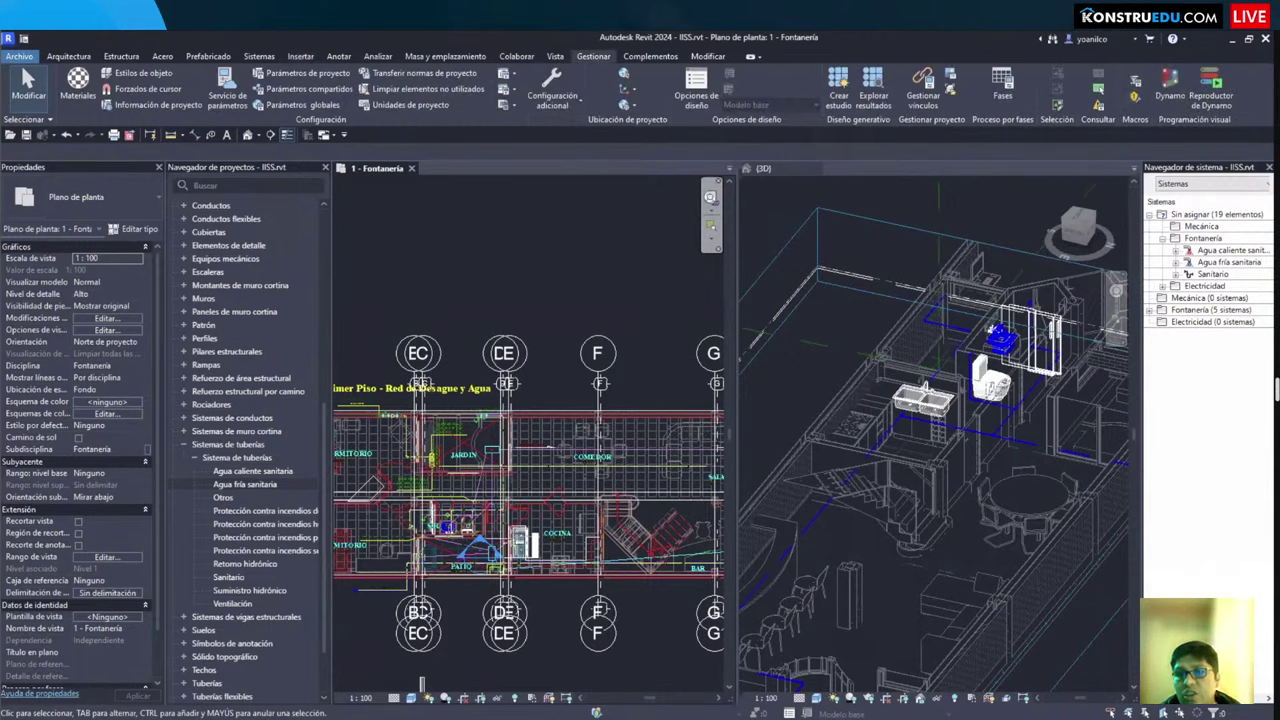
{"action": "left_click_drag", "start_coordinate": [1064, 56], "coordinate": [1156, 130]}
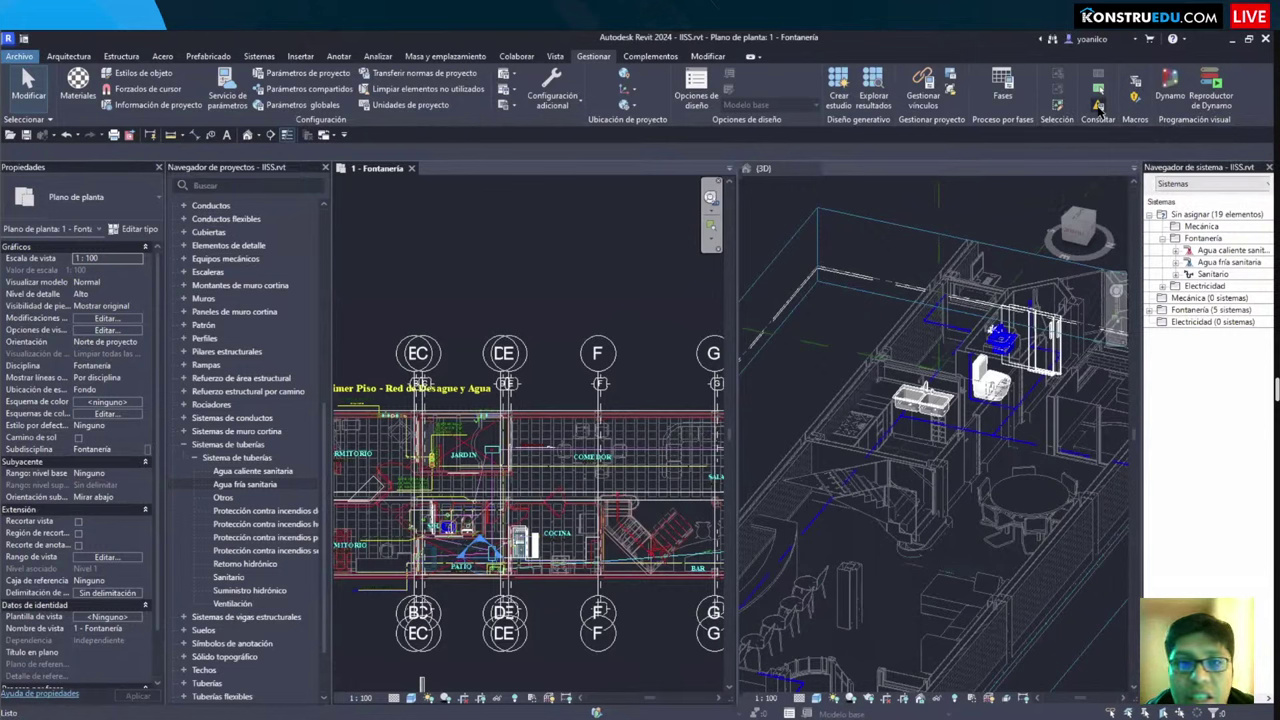
{"action": "left_click", "coordinate": [1099, 110]}
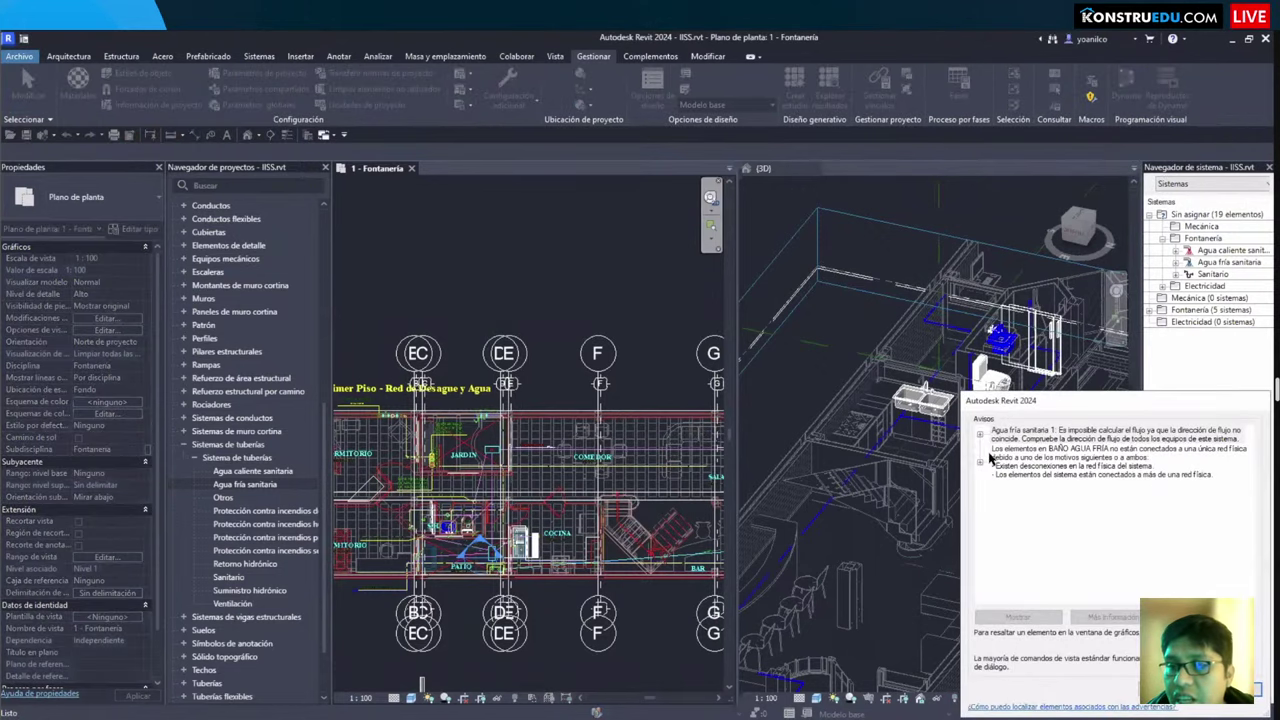
{"action": "left_click", "coordinate": [979, 464]}
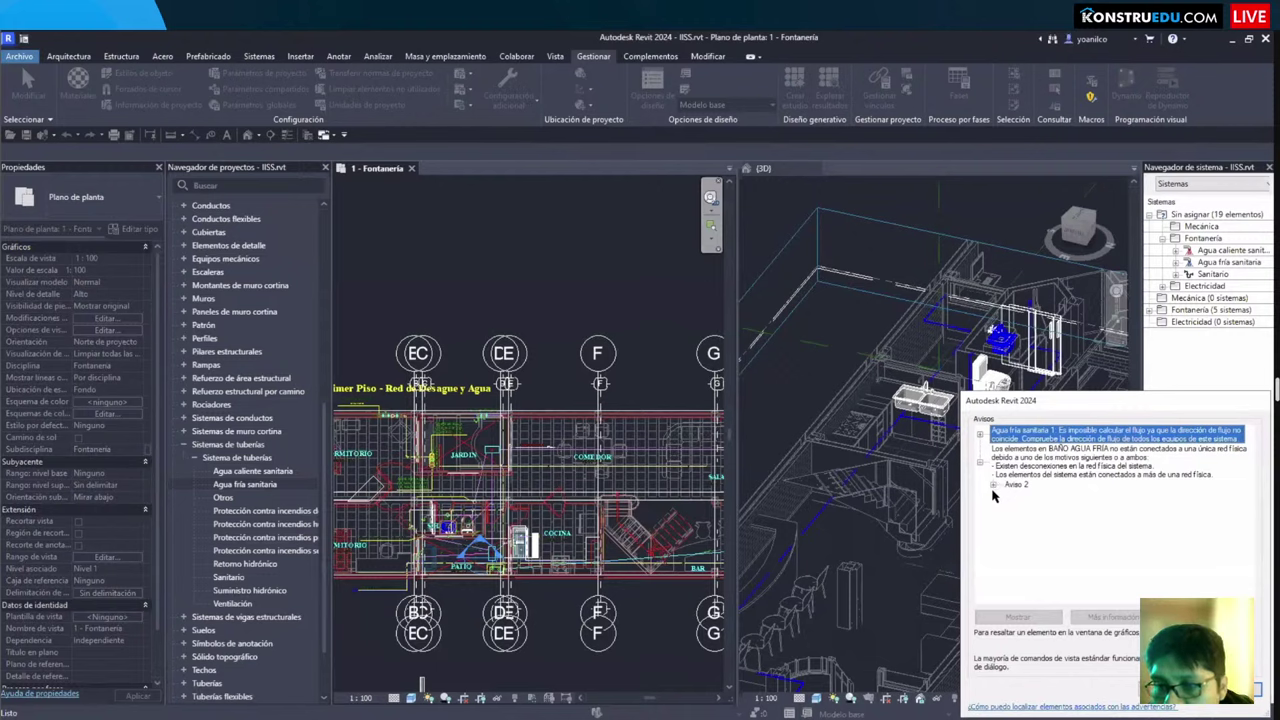
{"action": "left_click", "coordinate": [994, 485]}
{"action": "left_click", "coordinate": [1055, 506]}
{"action": "left_click", "coordinate": [1046, 528]}
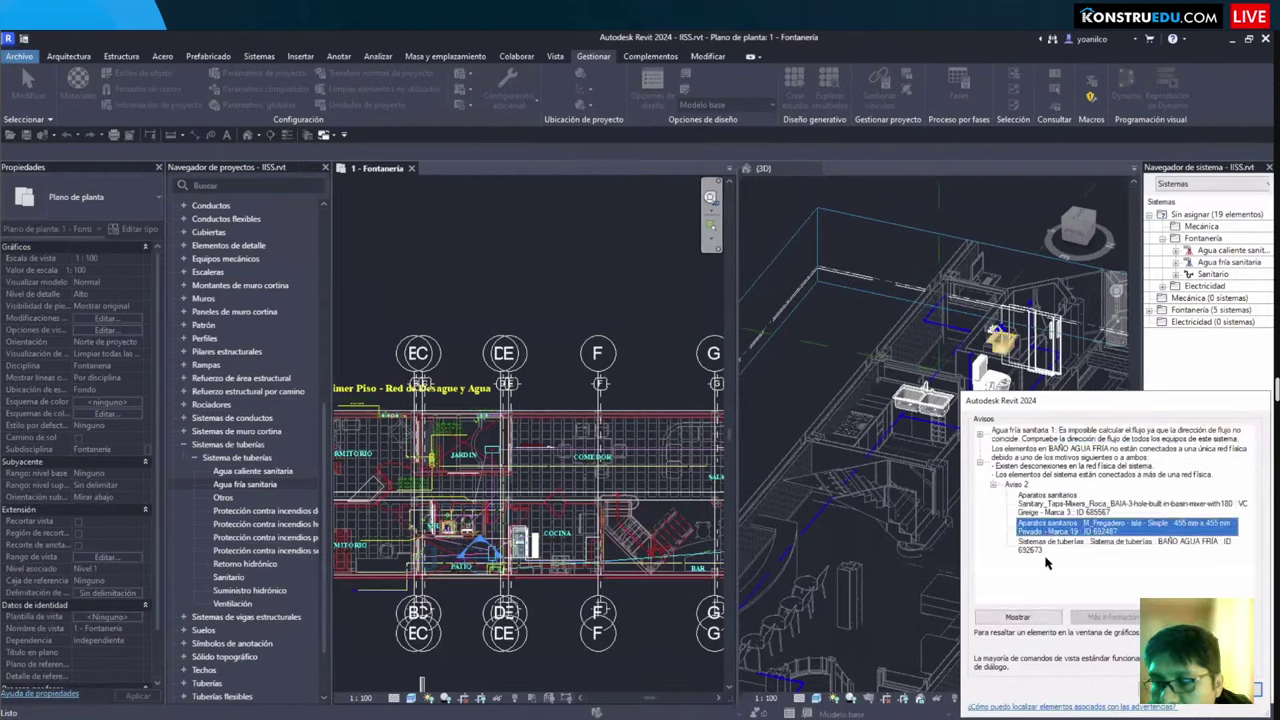
{"action": "left_click", "coordinate": [1046, 545]}
Step: Orbit the 3D view onto the sink and toilet, recheck the warned elements, close the list and select the sink
{"action": "middle_click_drag", "start_coordinate": [982, 402], "coordinate": [996, 347], "text": "shift"}
{"action": "scroll", "coordinate": [845, 352], "scroll_direction": "up", "scroll_amount": 5}
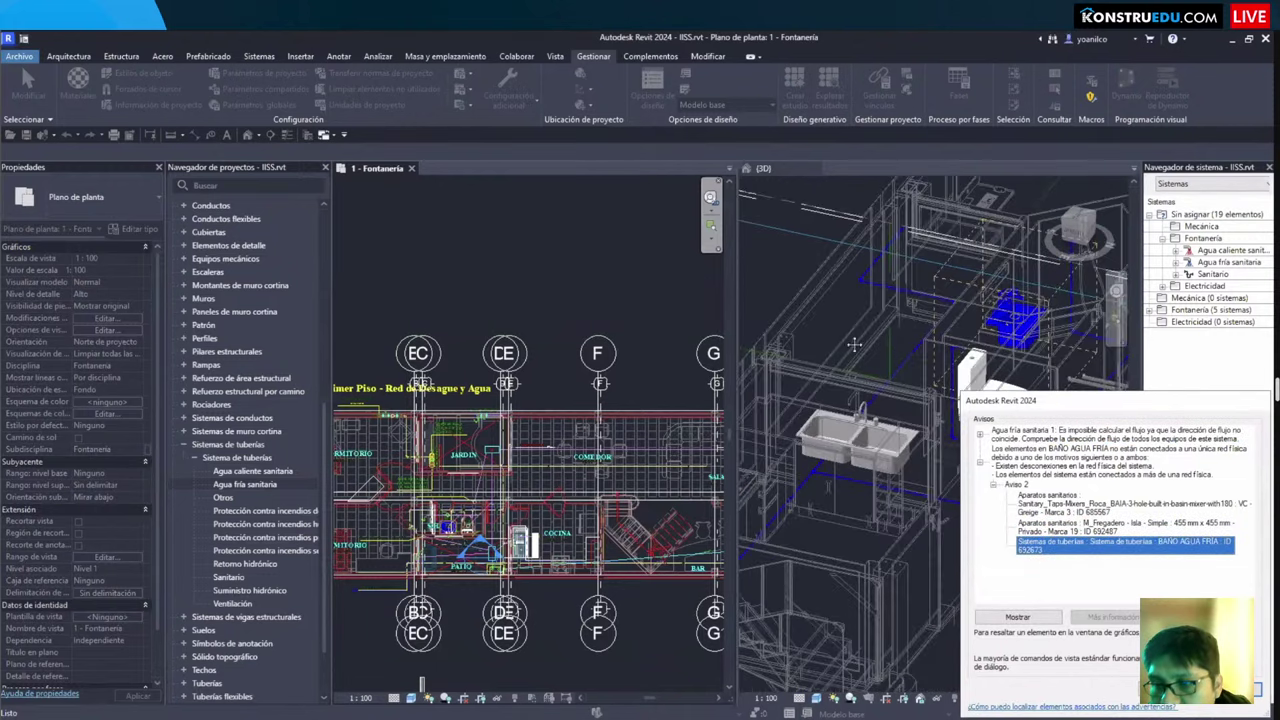
{"action": "left_click", "coordinate": [855, 346]}
{"action": "middle_click_drag", "start_coordinate": [857, 349], "coordinate": [1072, 548], "text": "shift"}
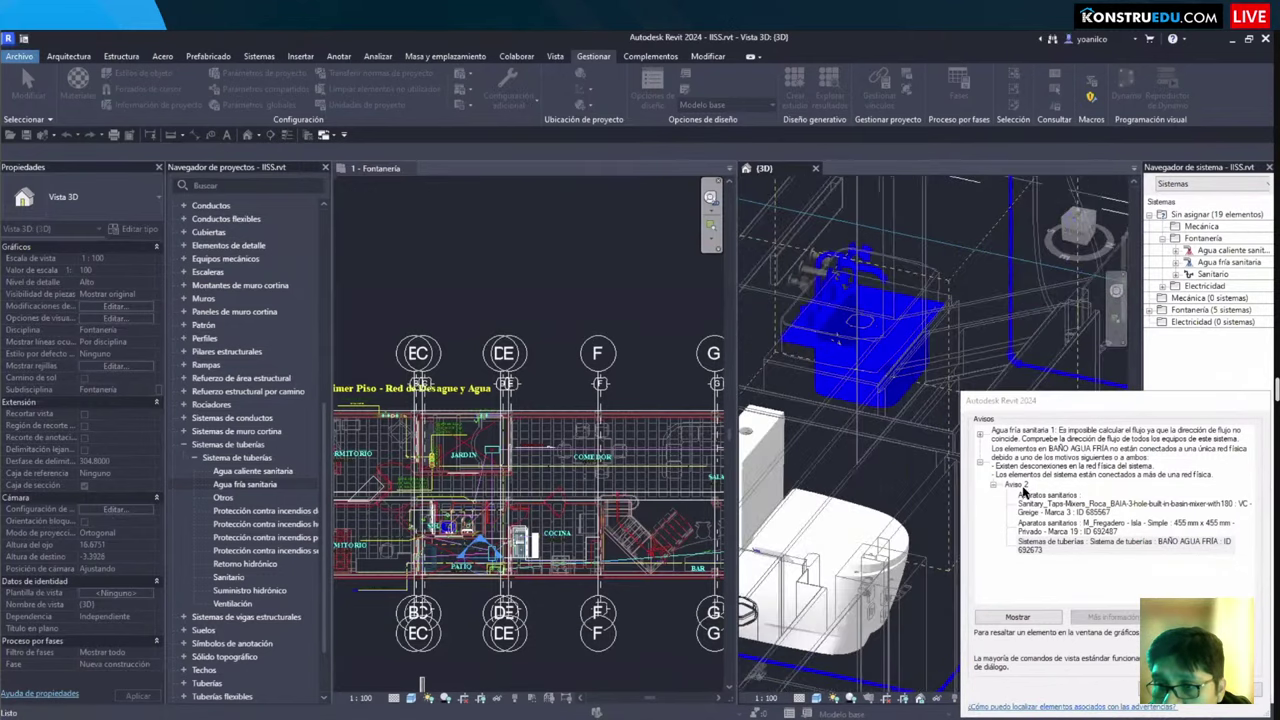
{"action": "left_click", "coordinate": [1050, 526]}
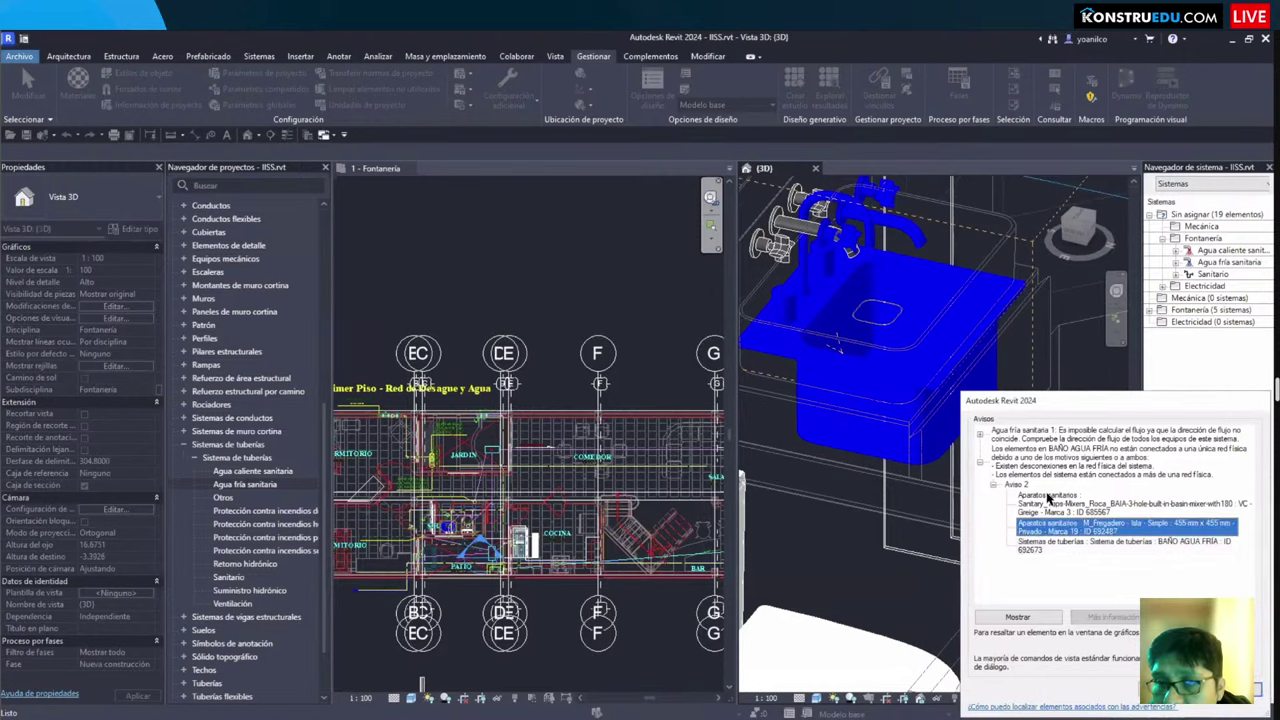
{"action": "left_click", "coordinate": [1042, 507]}
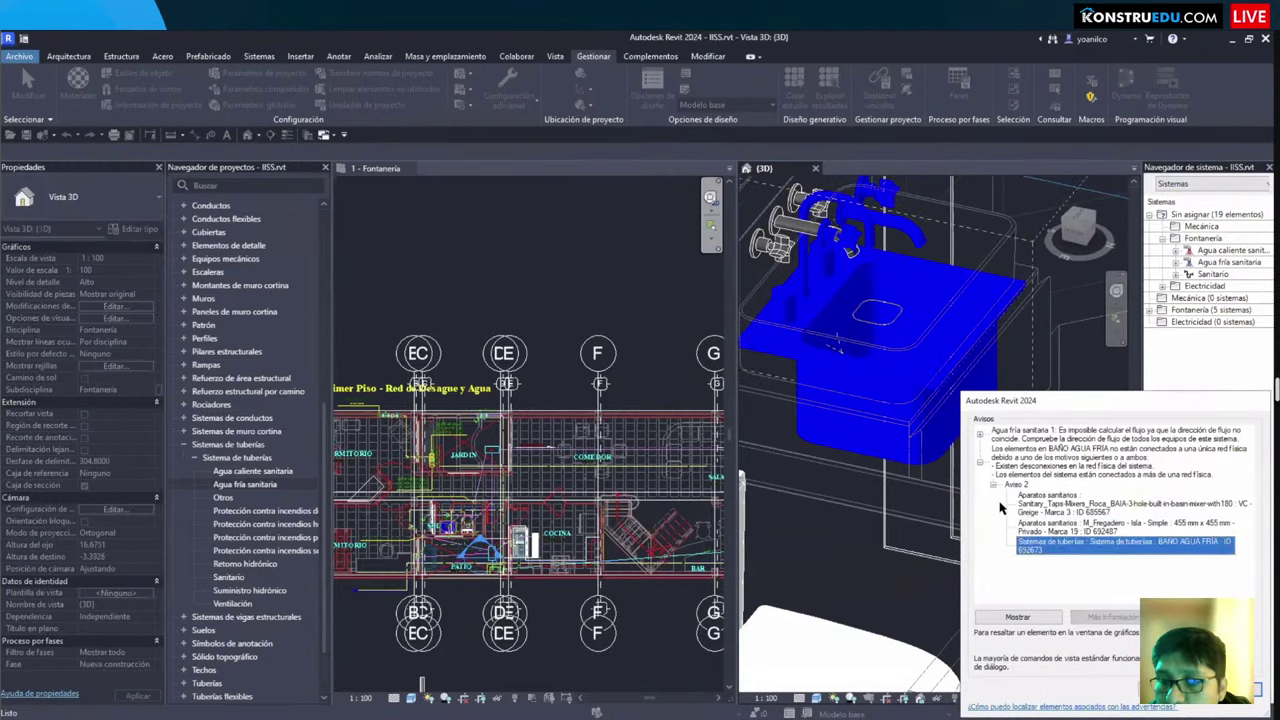
{"action": "left_click", "coordinate": [994, 486]}
{"action": "key", "text": "Escape"}
{"action": "left_click", "coordinate": [818, 245]}
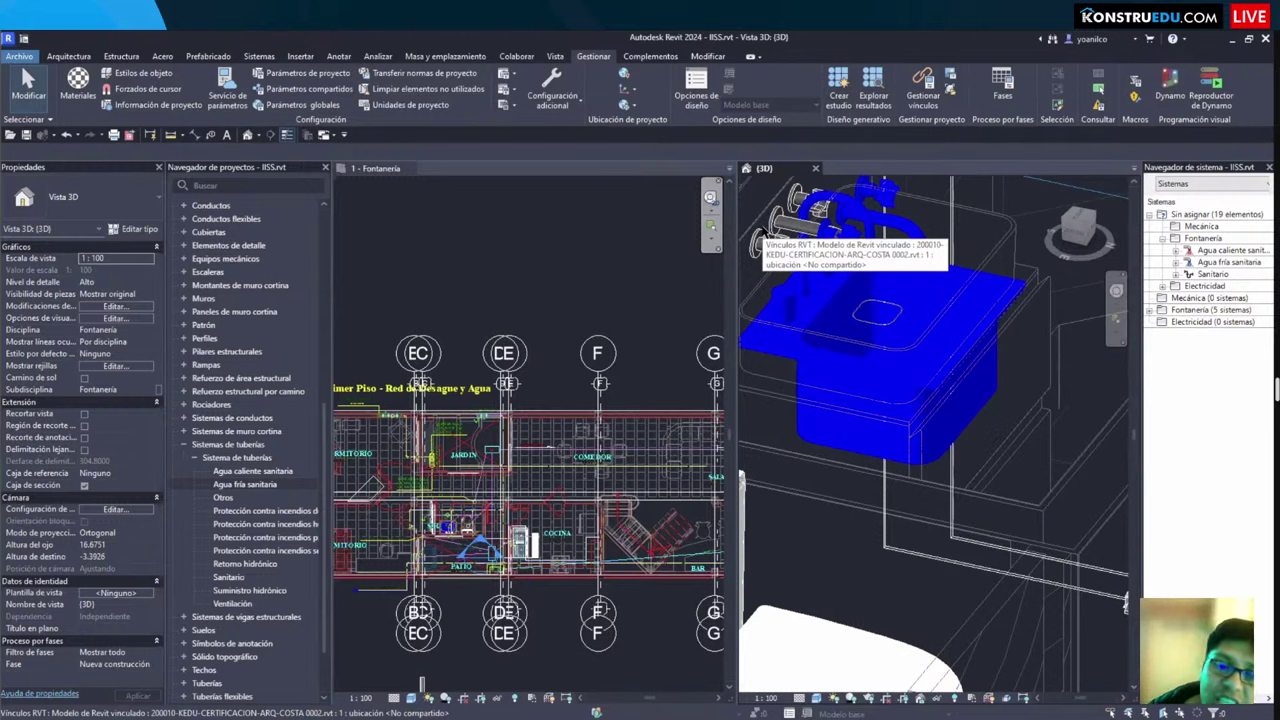
Step: Start a new run from the Colaborar tab's Comprobación de interferencias menu
{"action": "left_click", "coordinate": [513, 56]}
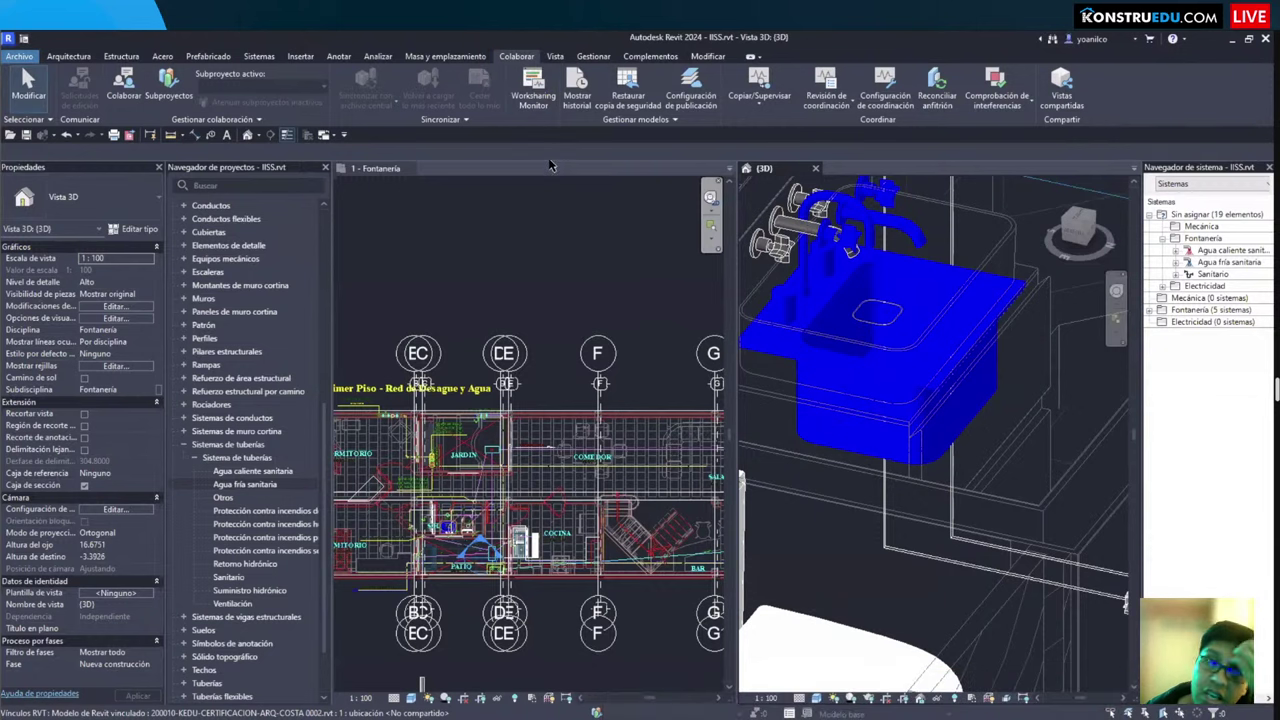
{"action": "left_click", "coordinate": [988, 110]}
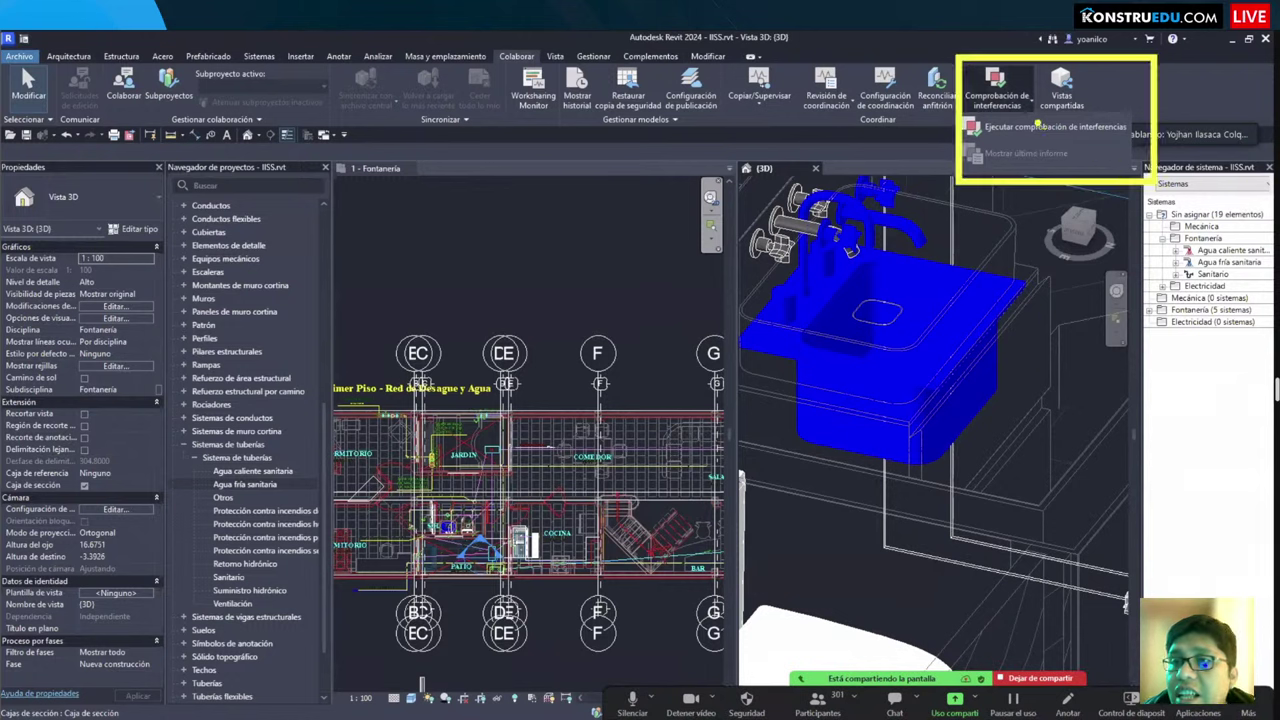
{"action": "left_click", "coordinate": [1030, 127]}
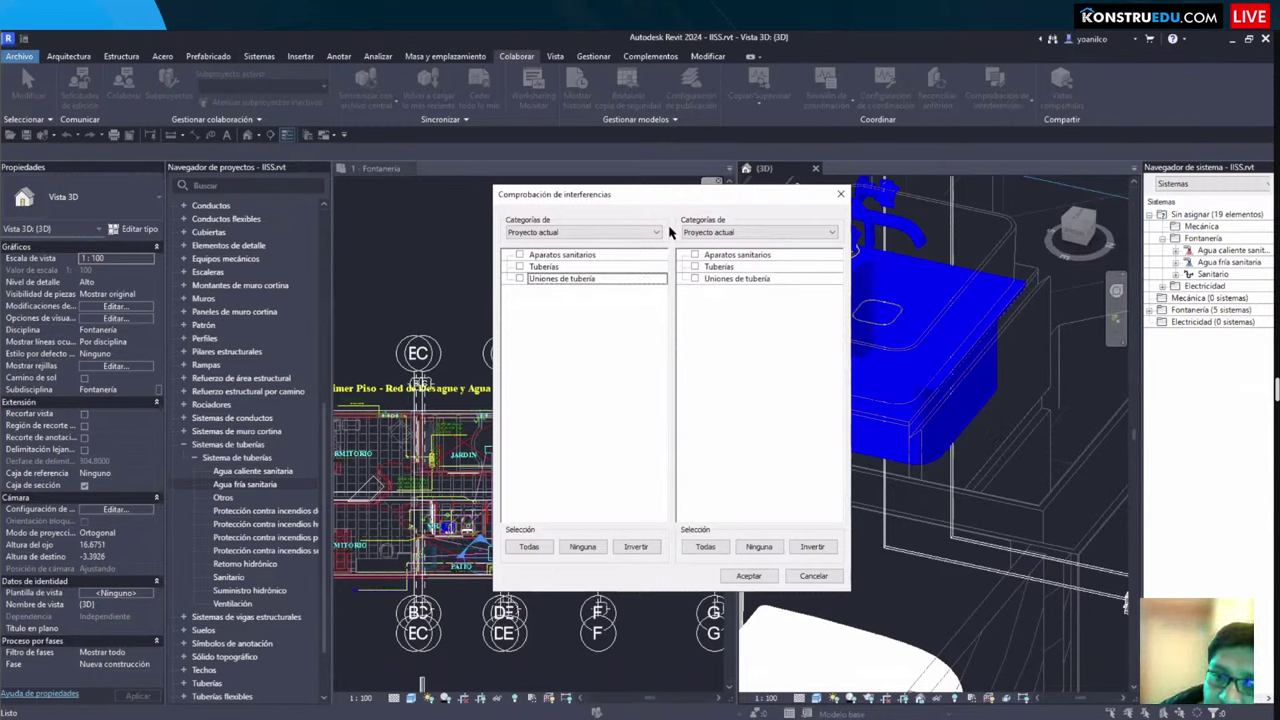
Step: Compare the current project against the linked structural model, ticking Tuberías on the project side
{"action": "left_click", "coordinate": [616, 232]}
{"action": "left_click", "coordinate": [616, 232]}
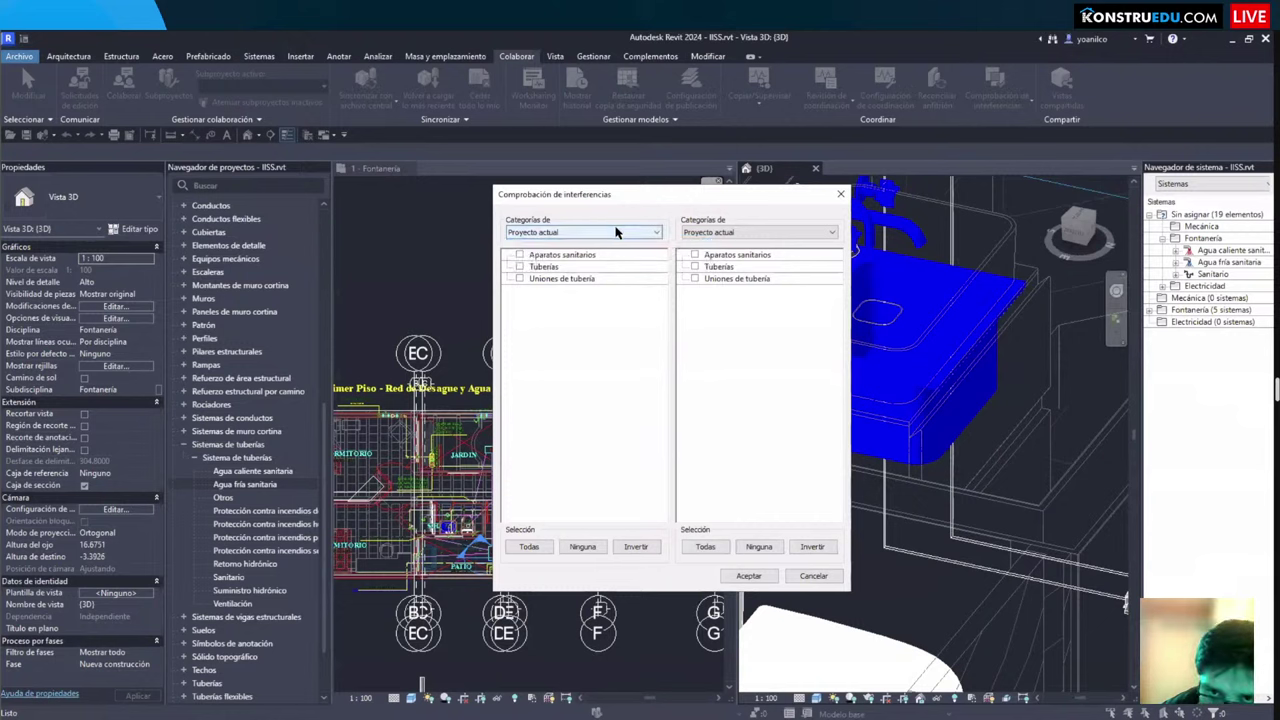
{"action": "left_click", "coordinate": [760, 232]}
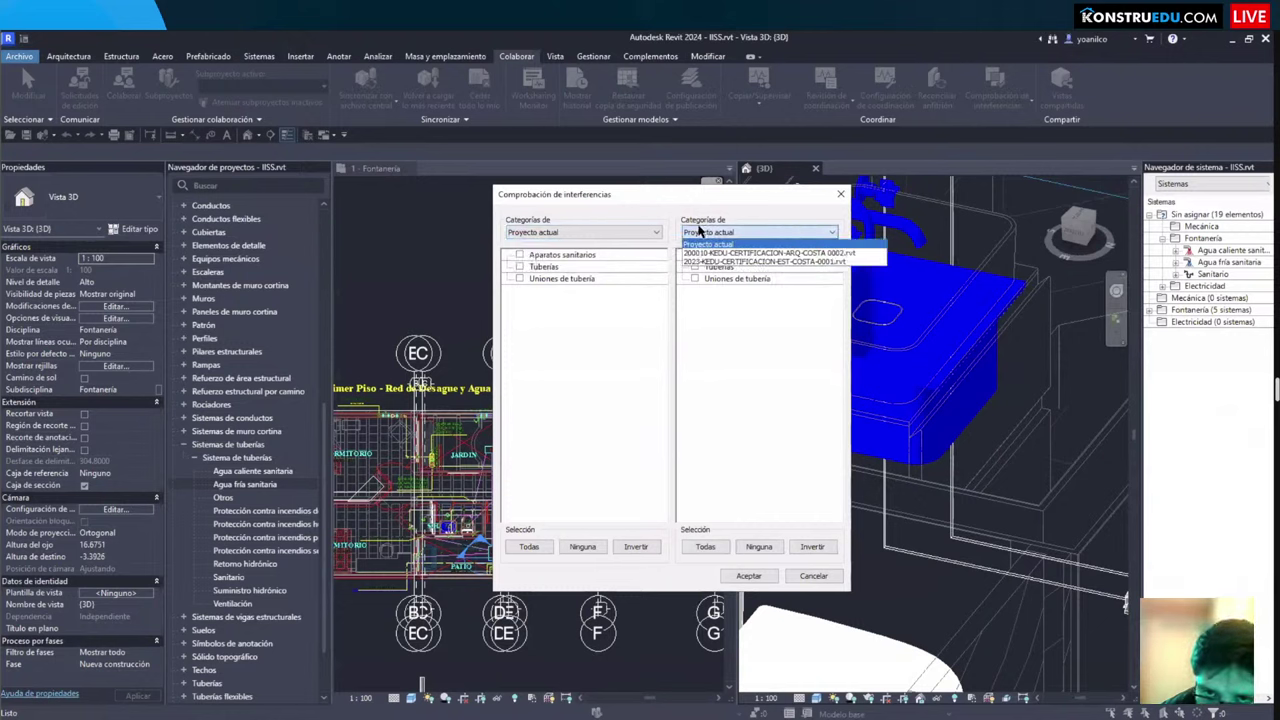
{"action": "left_click", "coordinate": [736, 262]}
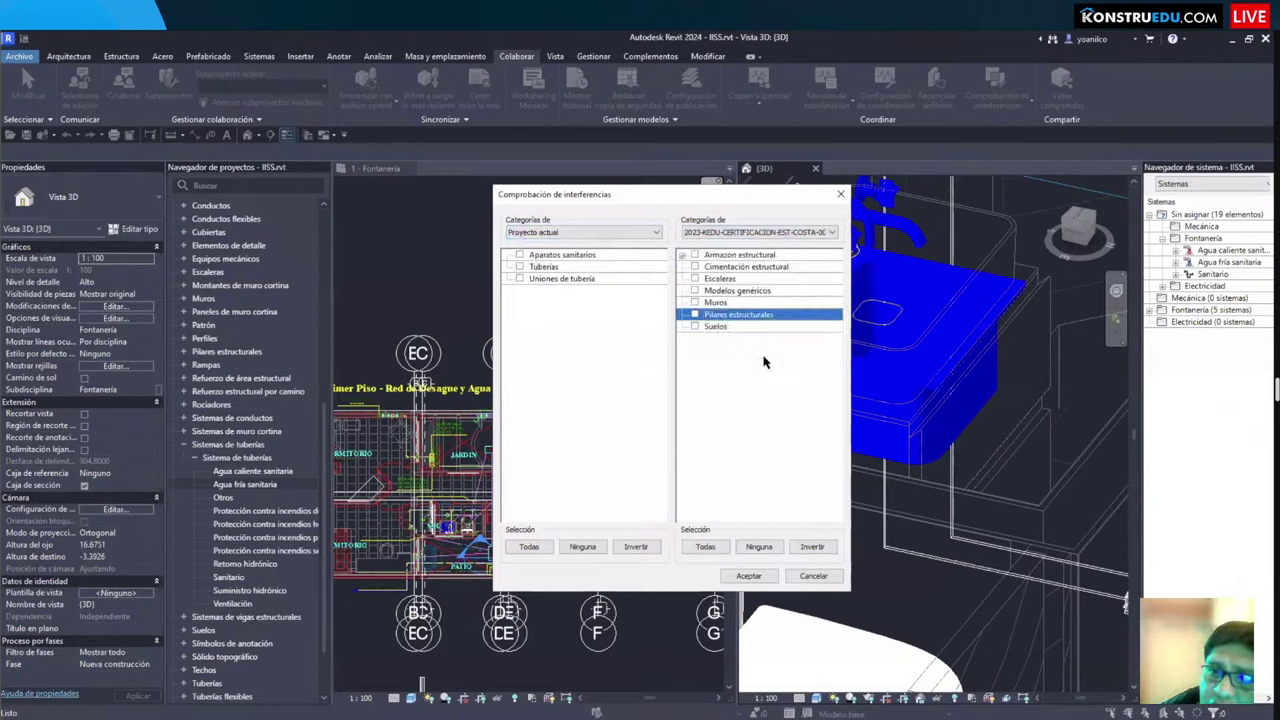
{"action": "left_click", "coordinate": [538, 232]}
{"action": "left_click", "coordinate": [545, 244]}
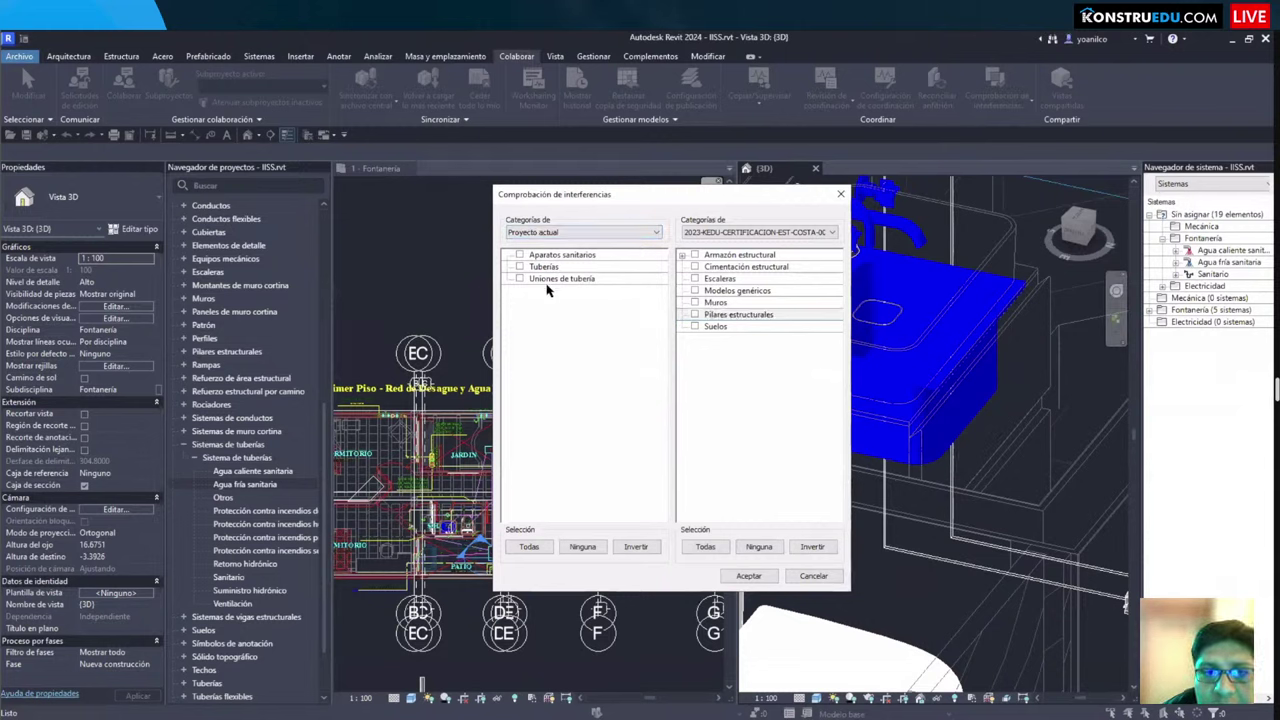
{"action": "left_click", "coordinate": [520, 267]}
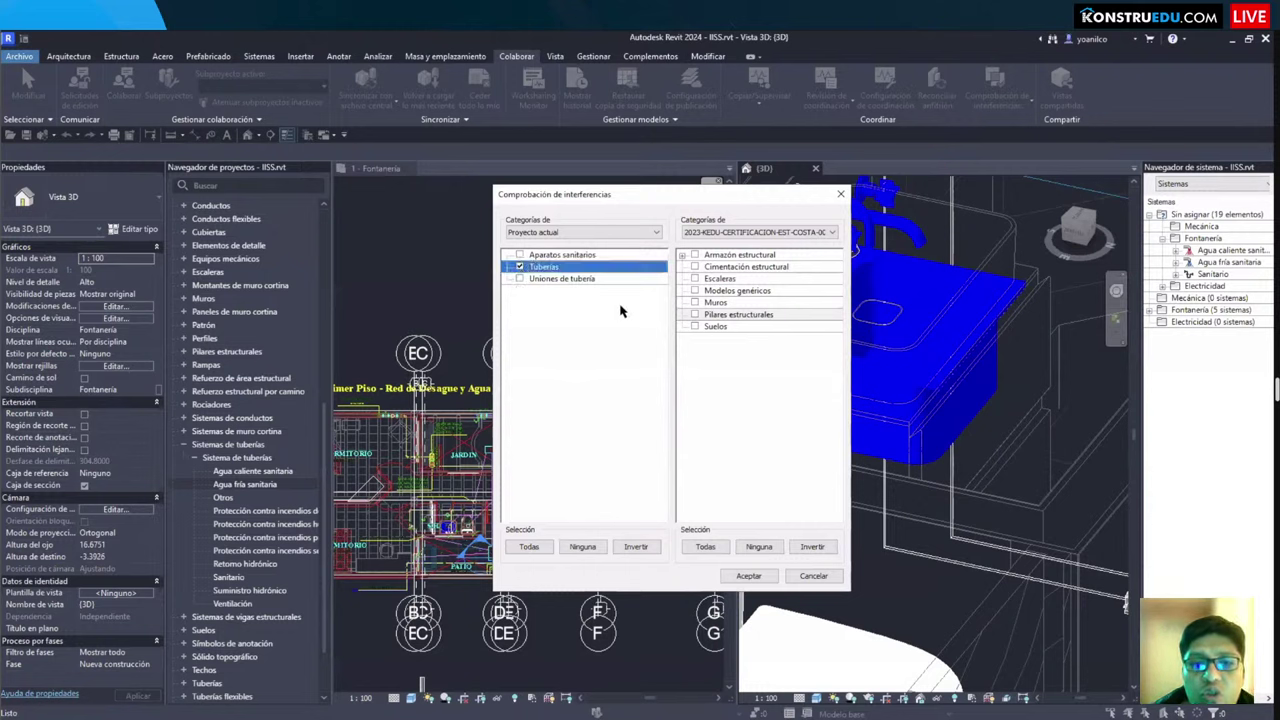
Step: Tick Armazón estructural, Cimentación estructural, Escaleras, Modelos genéricos, Muros and Pilares estructurales, then run the check
{"action": "left_click", "coordinate": [695, 255]}
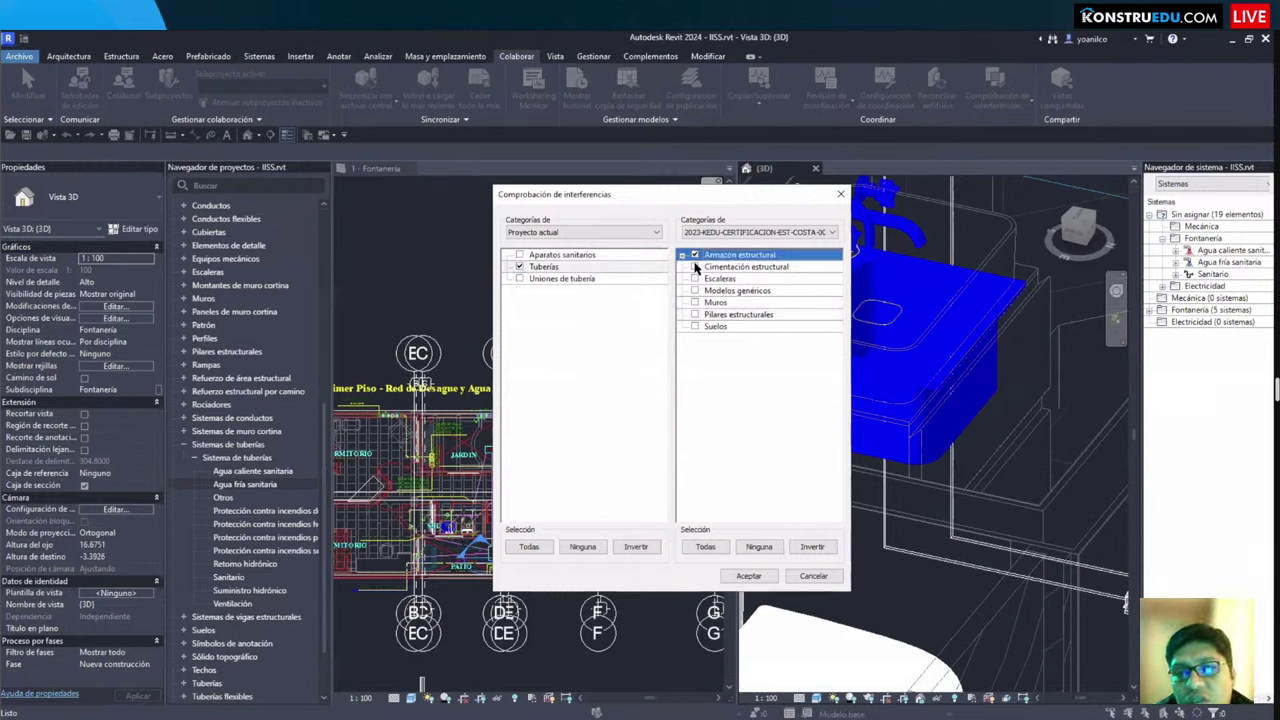
{"action": "left_click", "coordinate": [695, 267]}
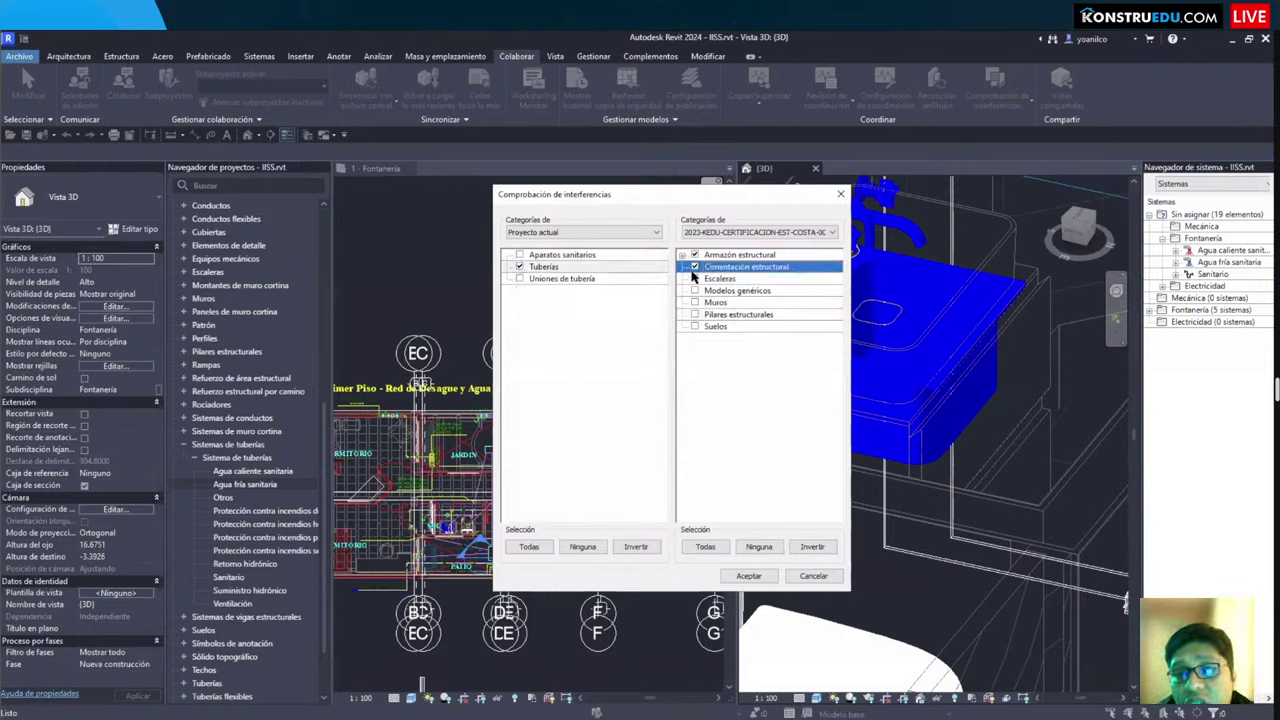
{"action": "left_click", "coordinate": [695, 279]}
{"action": "left_click", "coordinate": [695, 291]}
{"action": "left_click", "coordinate": [695, 303]}
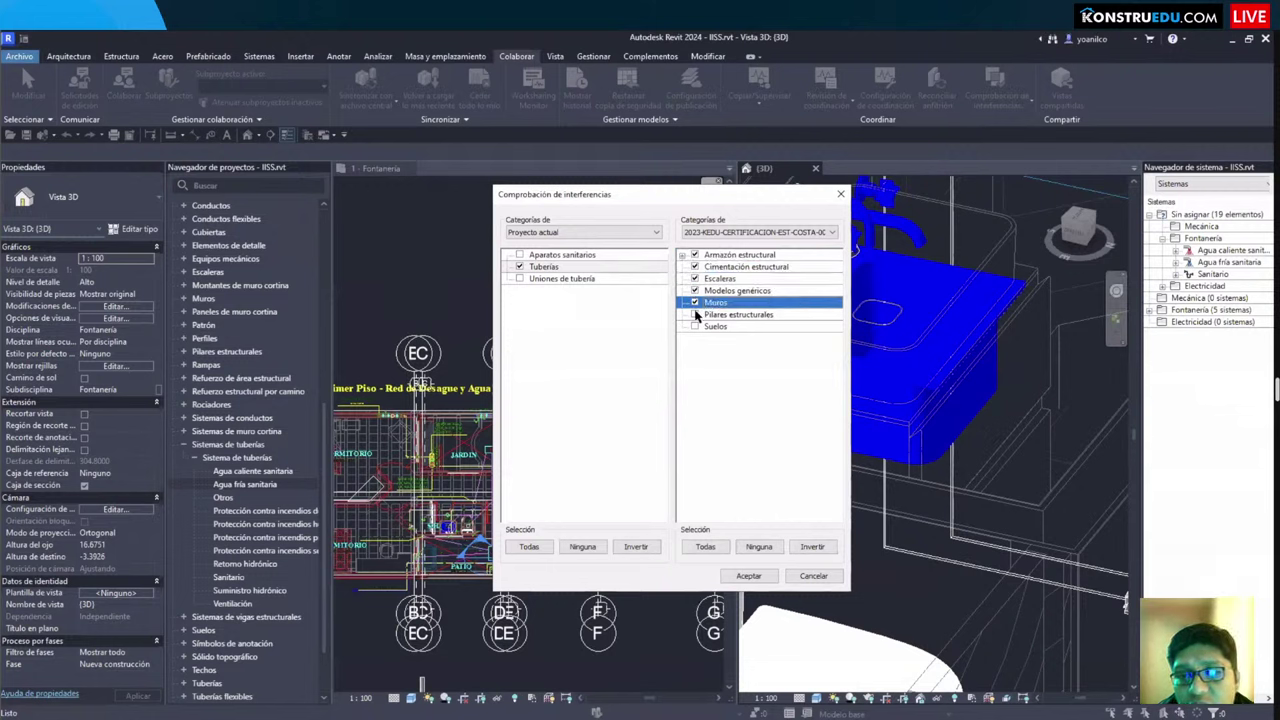
{"action": "left_click", "coordinate": [695, 315]}
{"action": "left_click", "coordinate": [749, 576]}
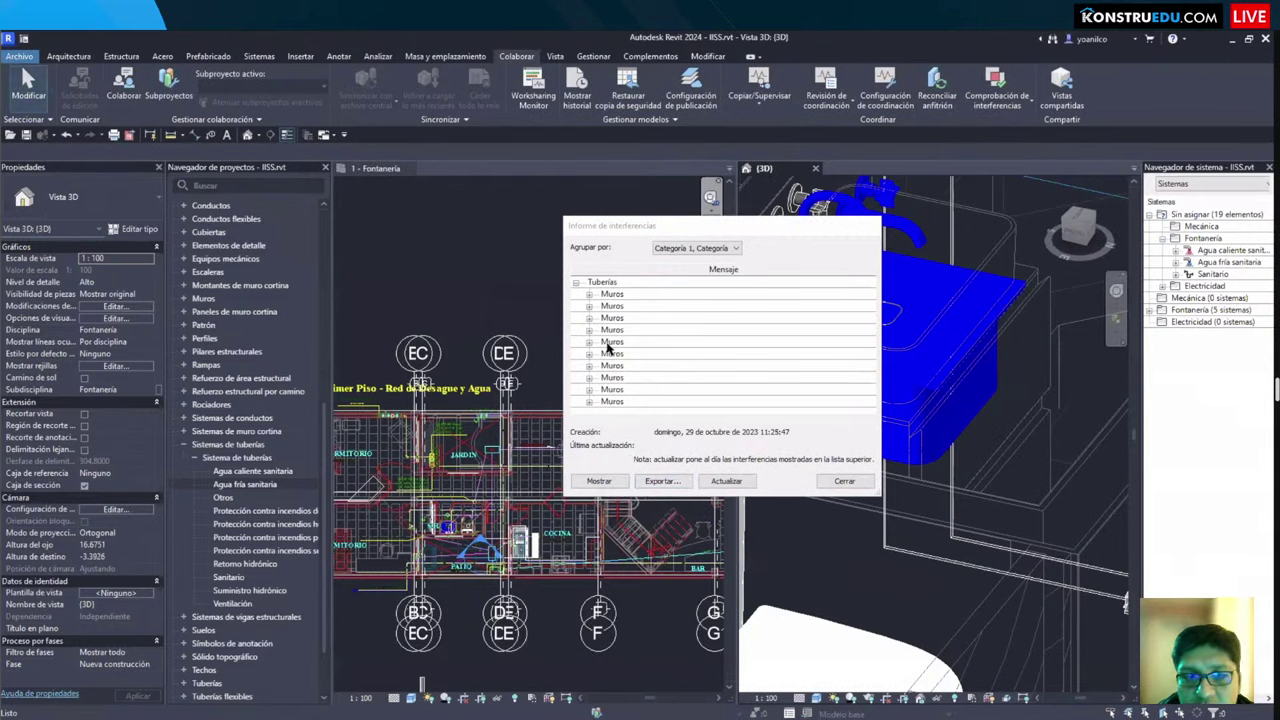
Step: Show the fifth and first pipe-wall clash groups in the 3D view, then close the report
{"action": "left_click", "coordinate": [589, 342]}
{"action": "left_click", "coordinate": [655, 362]}
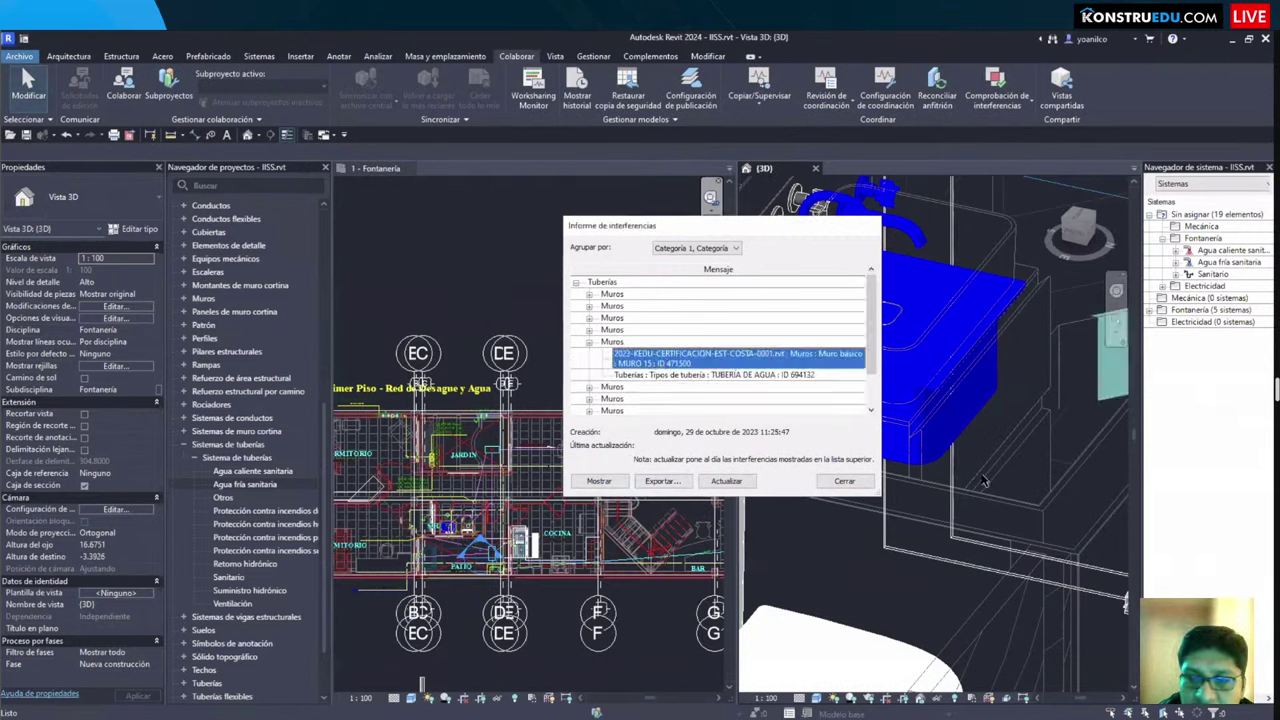
{"action": "middle_click_drag", "start_coordinate": [984, 481], "coordinate": [937, 430], "text": "shift"}
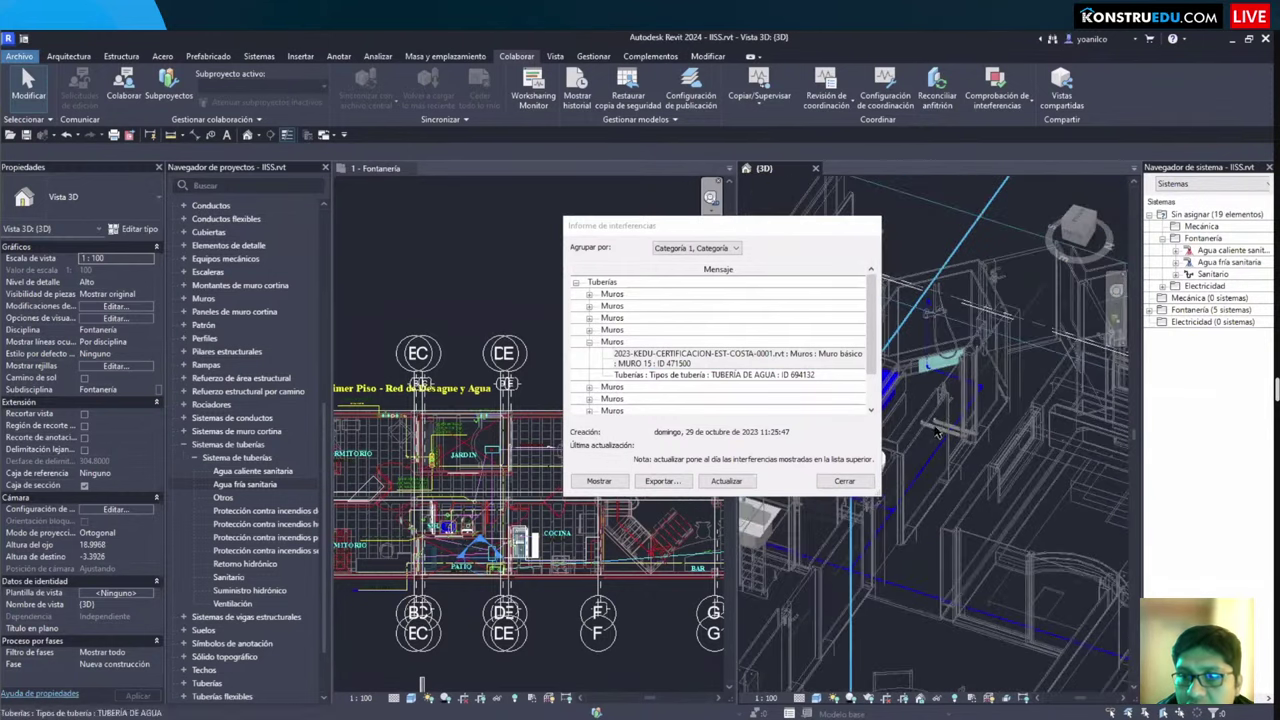
{"action": "scroll", "coordinate": [940, 435], "scroll_direction": "up", "scroll_amount": 6}
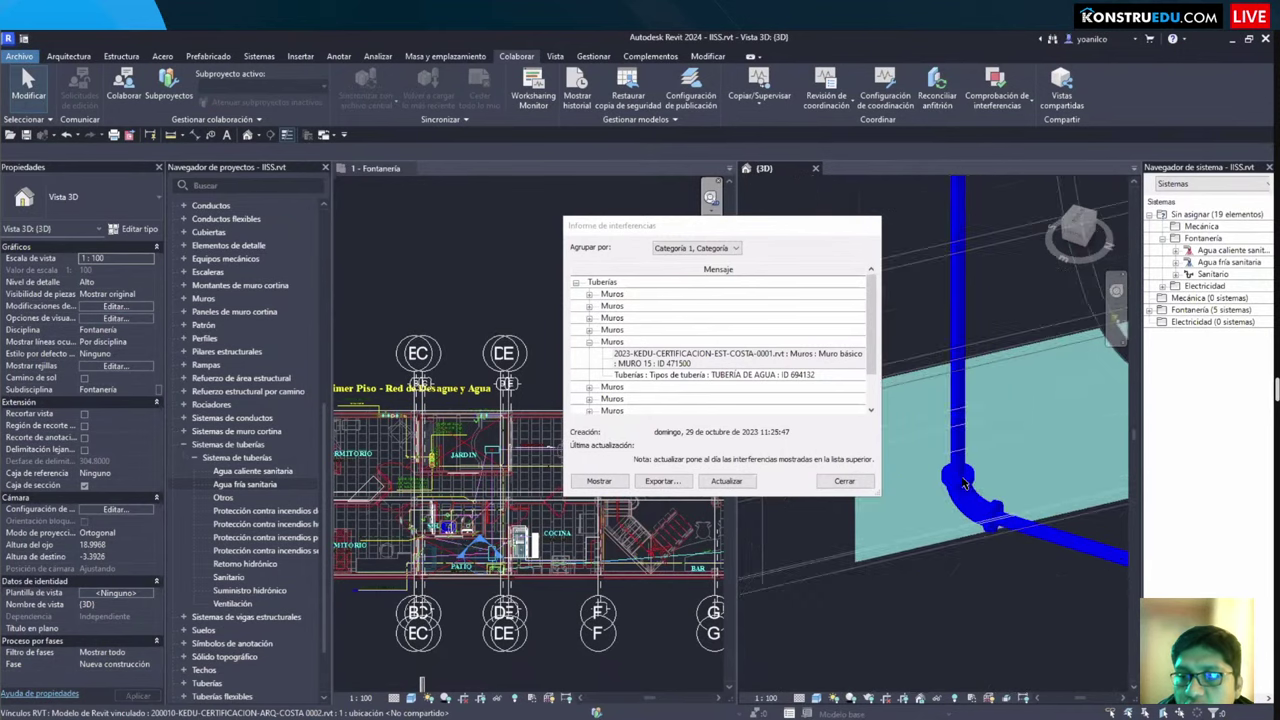
{"action": "left_click", "coordinate": [590, 294]}
{"action": "left_click", "coordinate": [658, 315]}
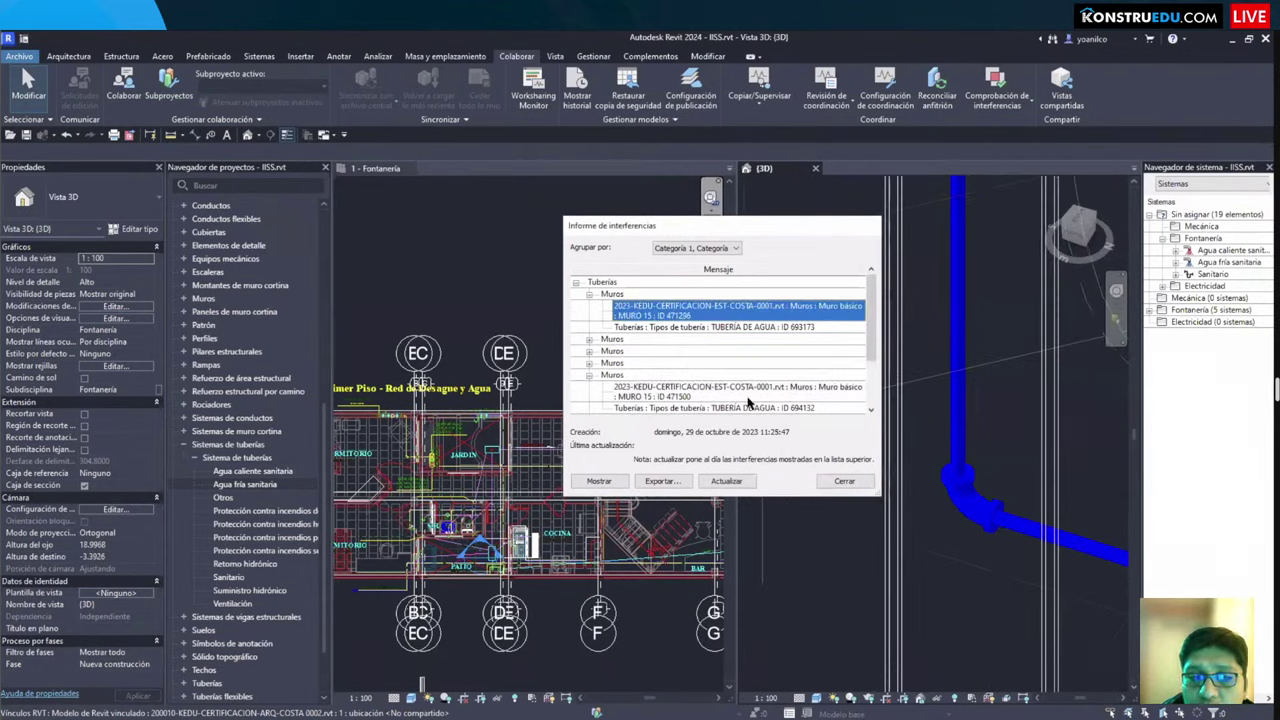
{"action": "left_click", "coordinate": [840, 482]}
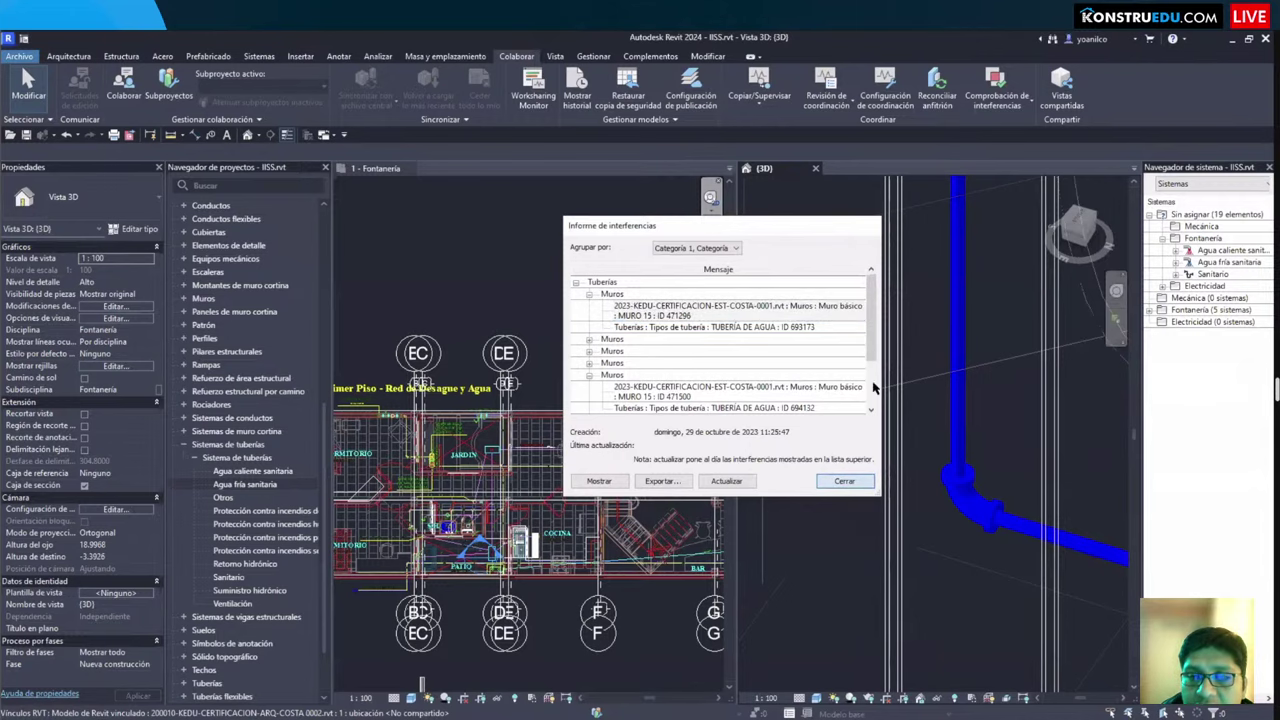
{"action": "left_click", "coordinate": [1000, 100]}
Step: Start a new check against the linked structural model, ticking Armazón estructural and the project's Tuberías
{"action": "left_click", "coordinate": [1002, 136]}
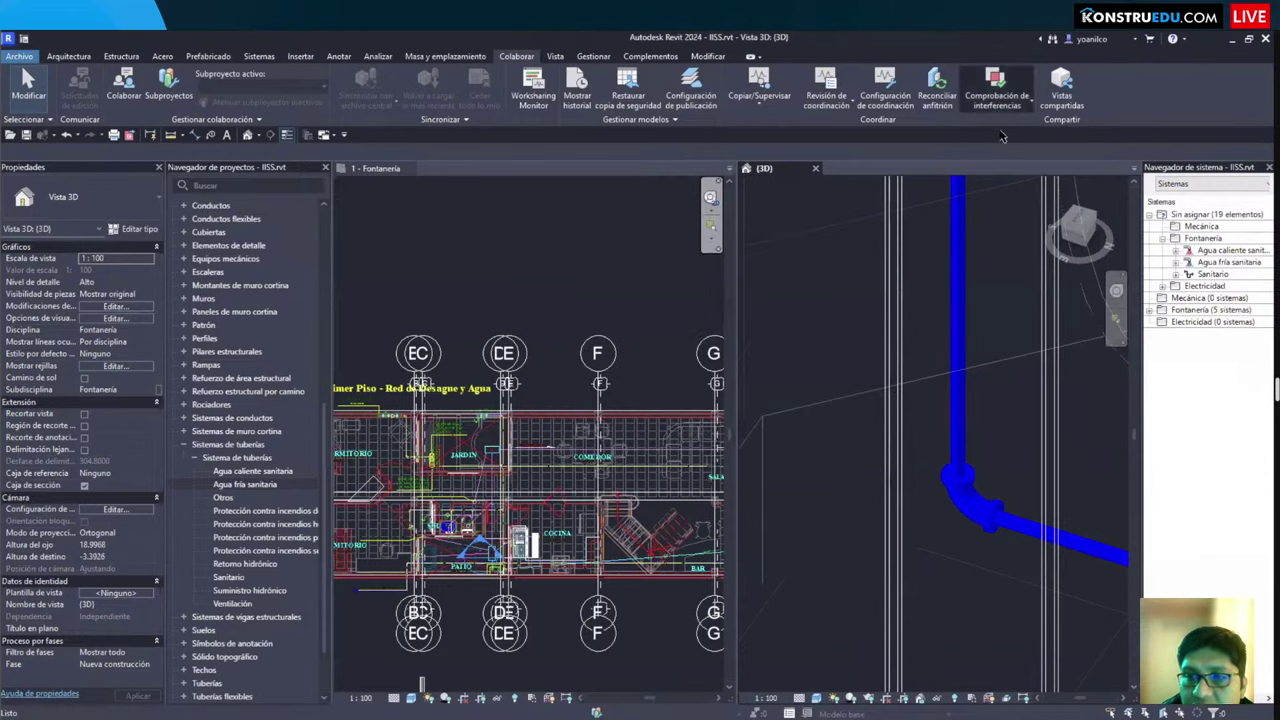
{"action": "left_click", "coordinate": [727, 232]}
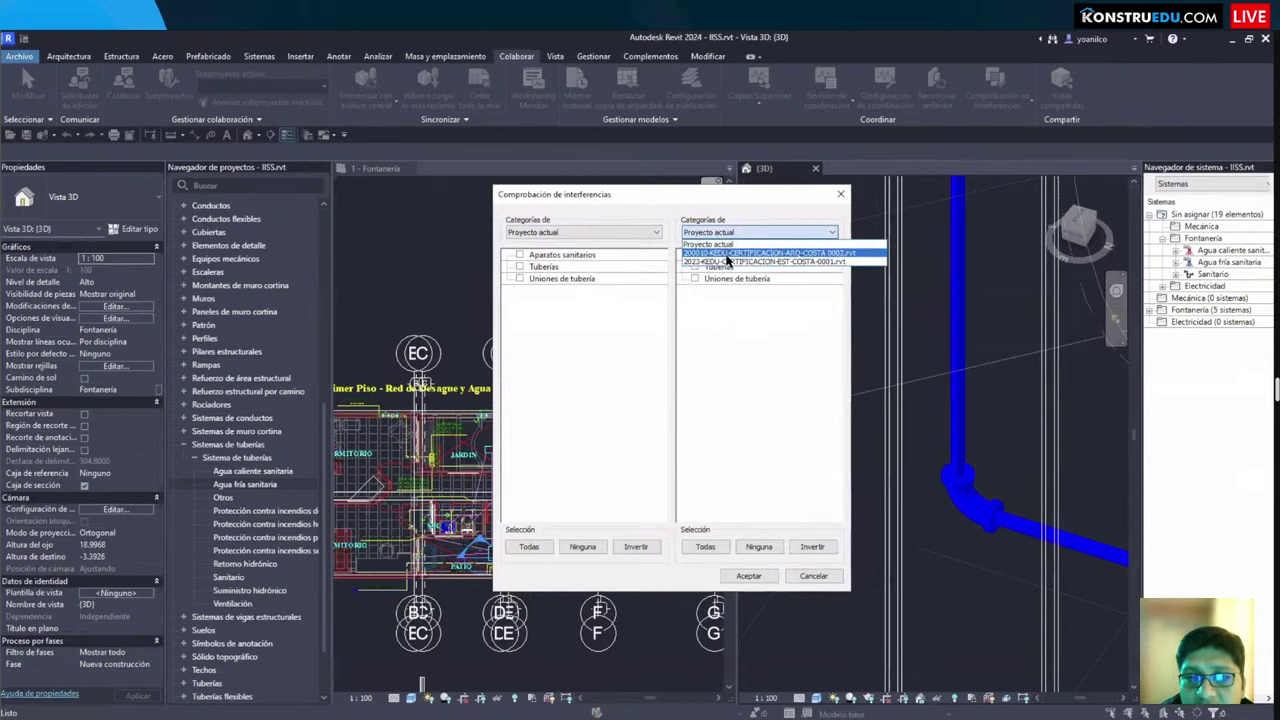
{"action": "left_click", "coordinate": [728, 261]}
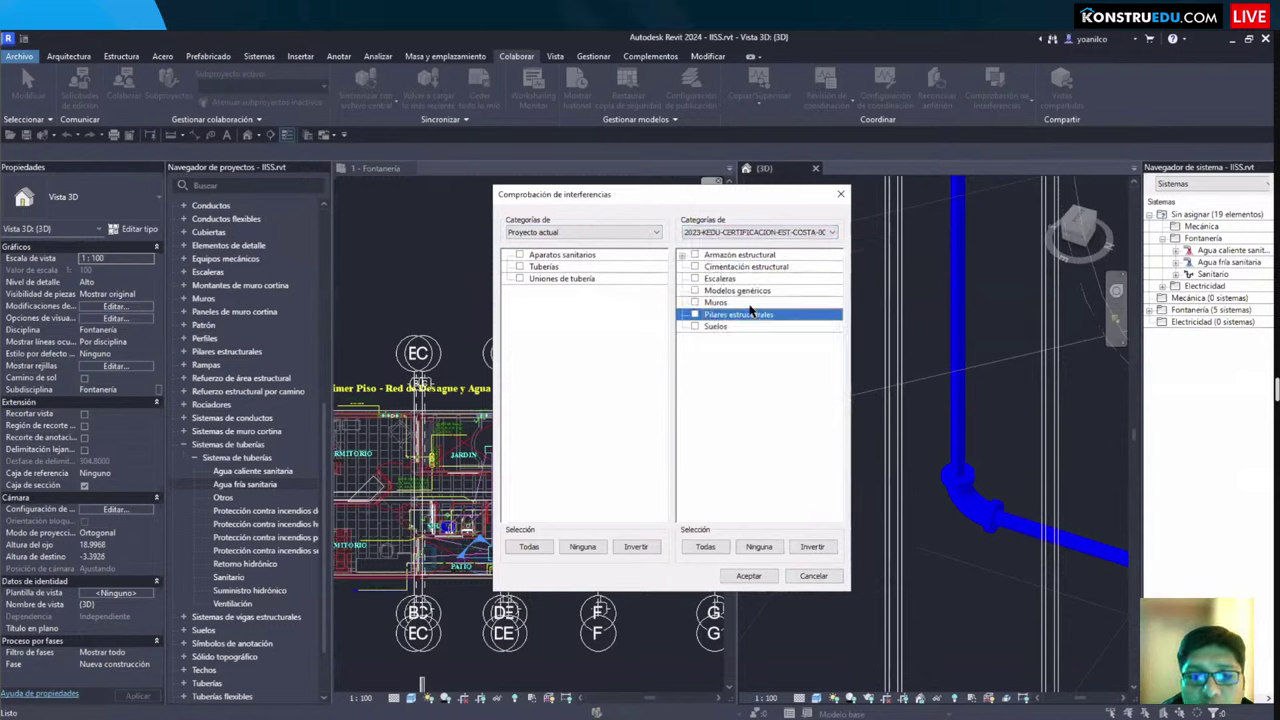
{"action": "left_click", "coordinate": [695, 256]}
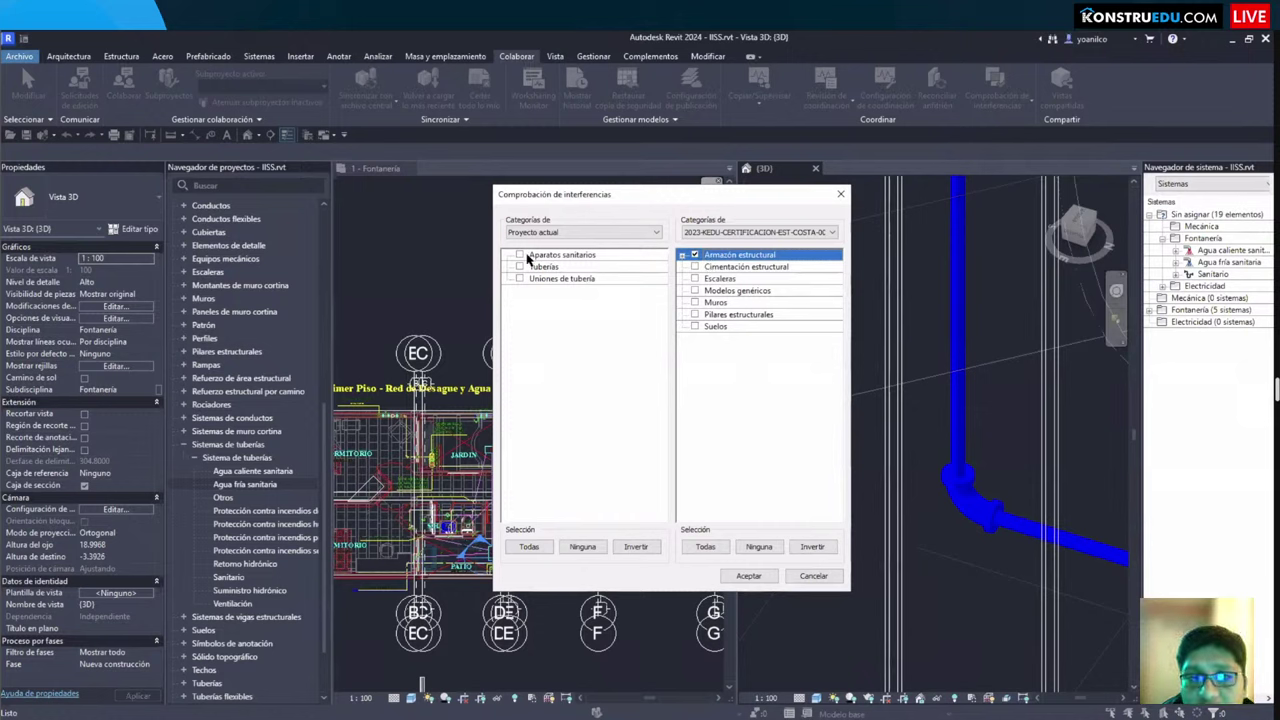
{"action": "left_click", "coordinate": [520, 267]}
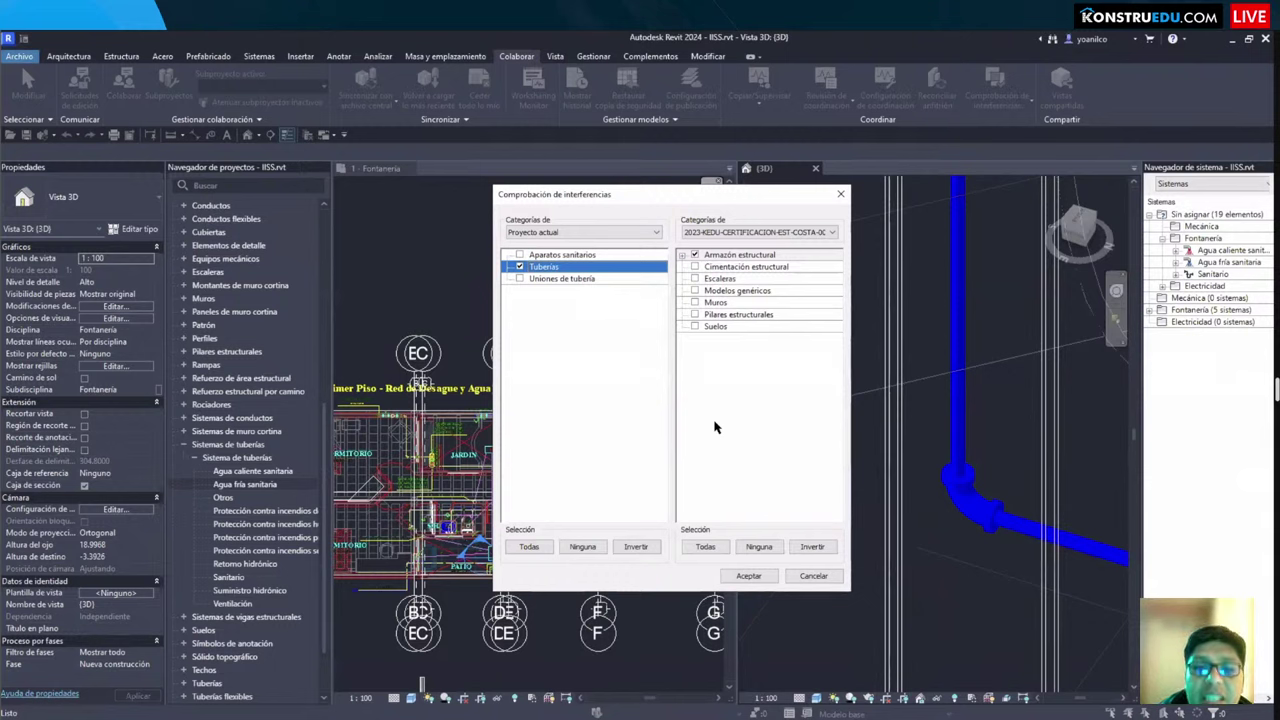
Step: Also tick Muros on the linked-model side and run the interference check
{"action": "mouse_move", "coordinate": [504, 309]}
{"action": "left_mouse_down"}
{"action": "mouse_move", "coordinate": [634, 467]}
{"action": "mouse_move", "coordinate": [645, 430]}
{"action": "left_mouse_up"}
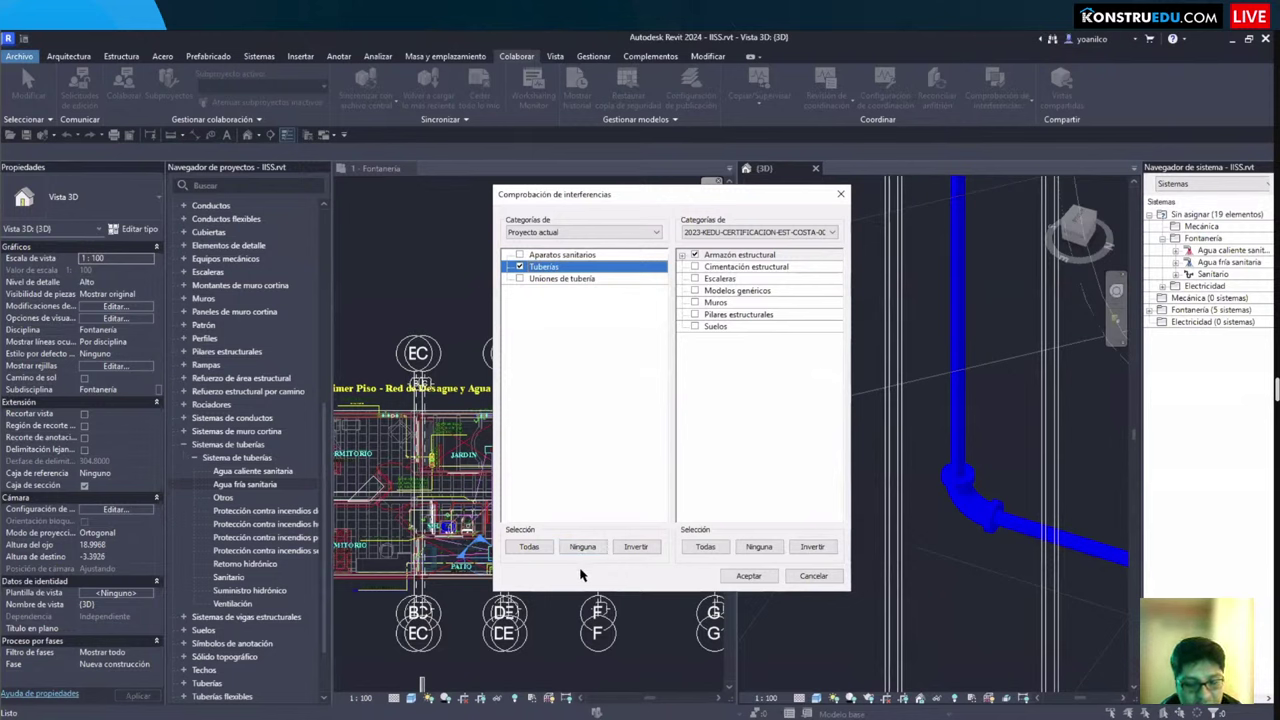
{"action": "mouse_move", "coordinate": [580, 420]}
{"action": "left_mouse_down"}
{"action": "mouse_move", "coordinate": [580, 466]}
{"action": "mouse_move", "coordinate": [612, 462]}
{"action": "left_mouse_up"}
{"action": "left_click_drag", "start_coordinate": [627, 418], "coordinate": [627, 472]}
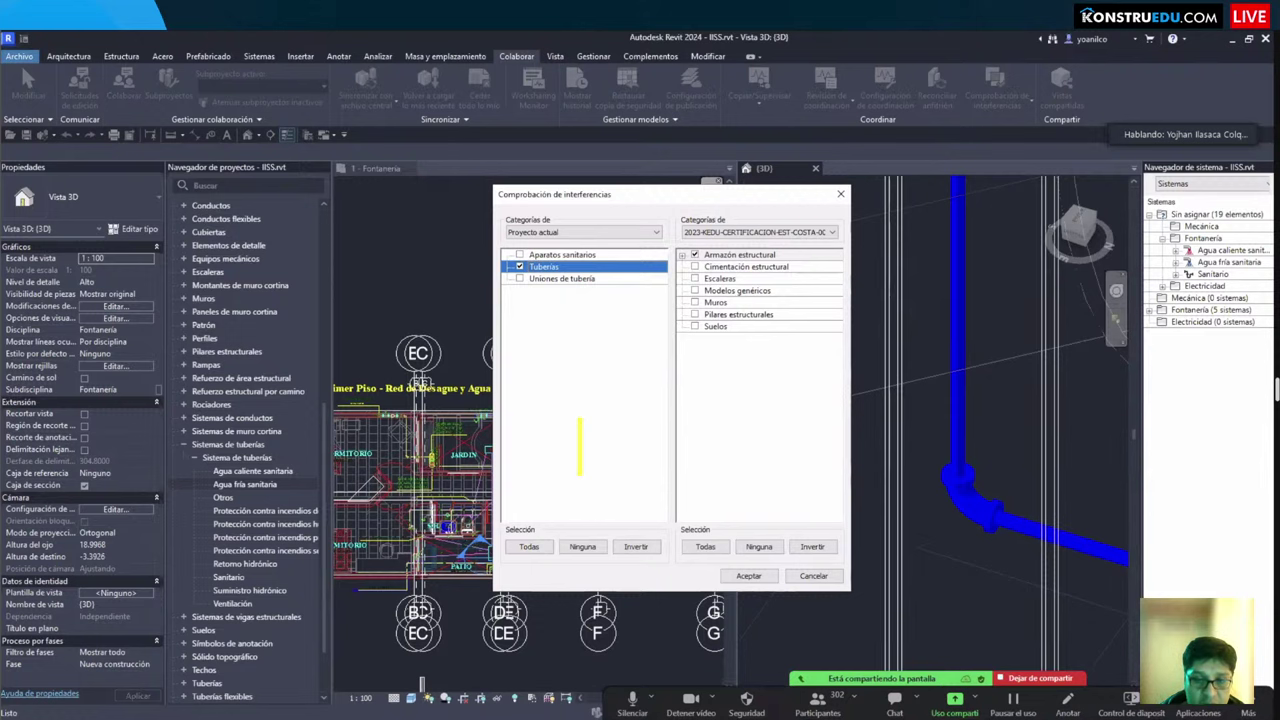
{"action": "type", "text": "NAVIS"}
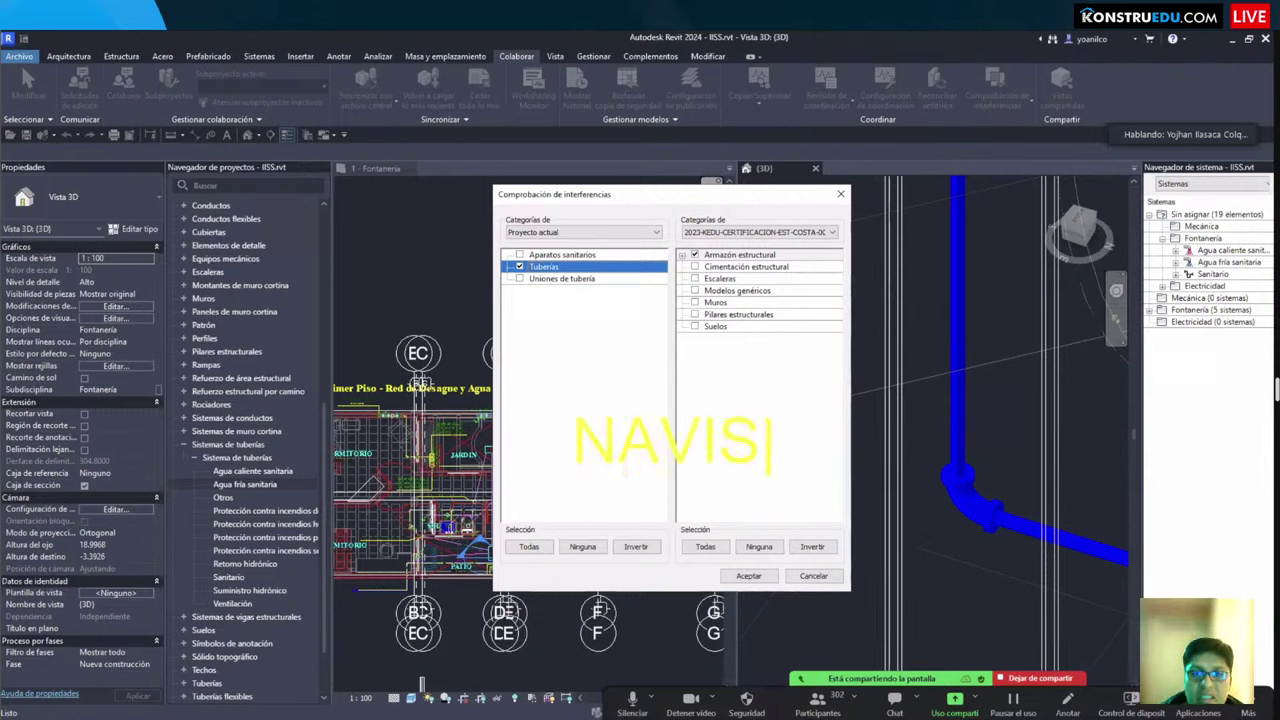
{"action": "type", "text": "WORK"}
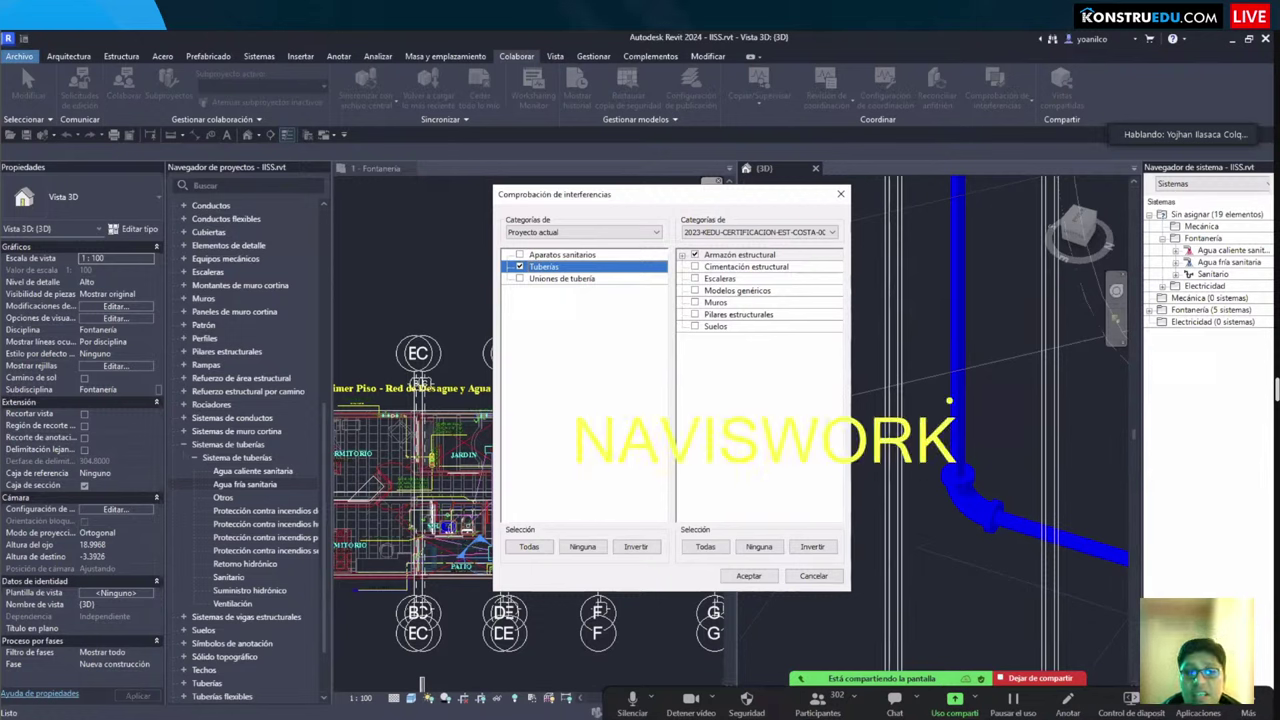
{"action": "mouse_move", "coordinate": [542, 379]}
{"action": "left_mouse_down"}
{"action": "mouse_move", "coordinate": [990, 516]}
{"action": "mouse_move", "coordinate": [994, 503]}
{"action": "left_mouse_up"}
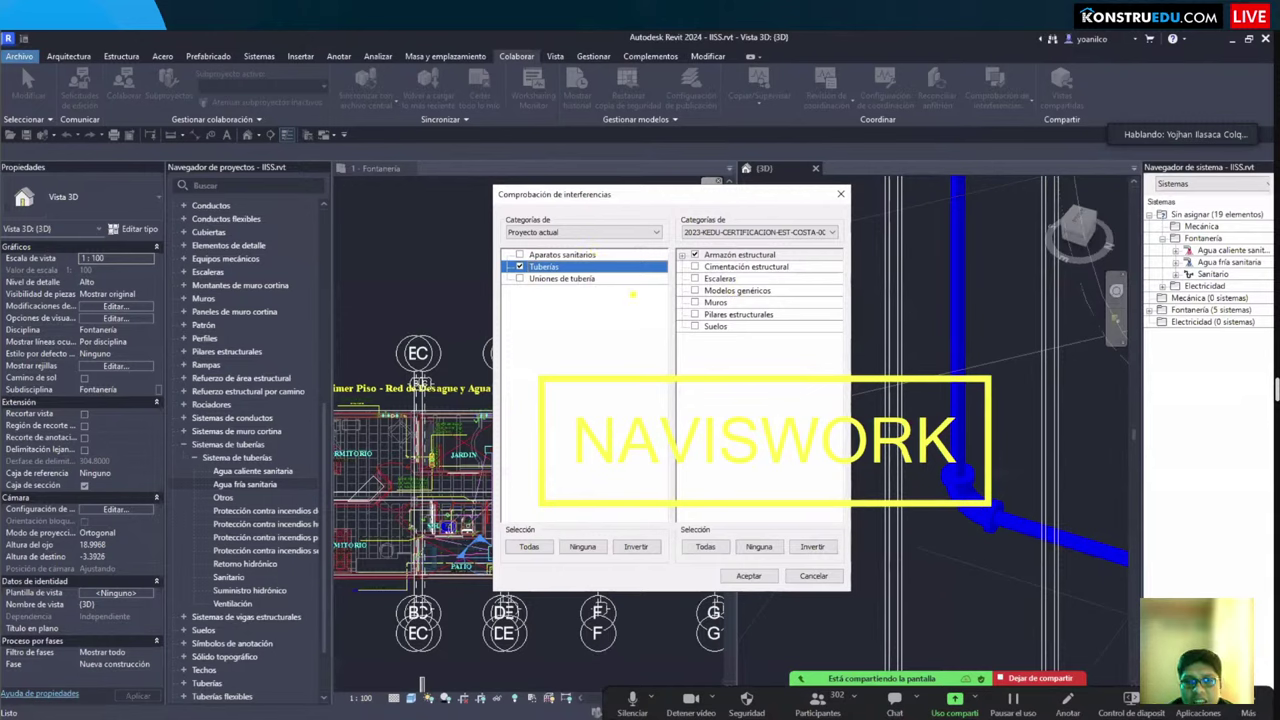
{"action": "left_click", "coordinate": [695, 302]}
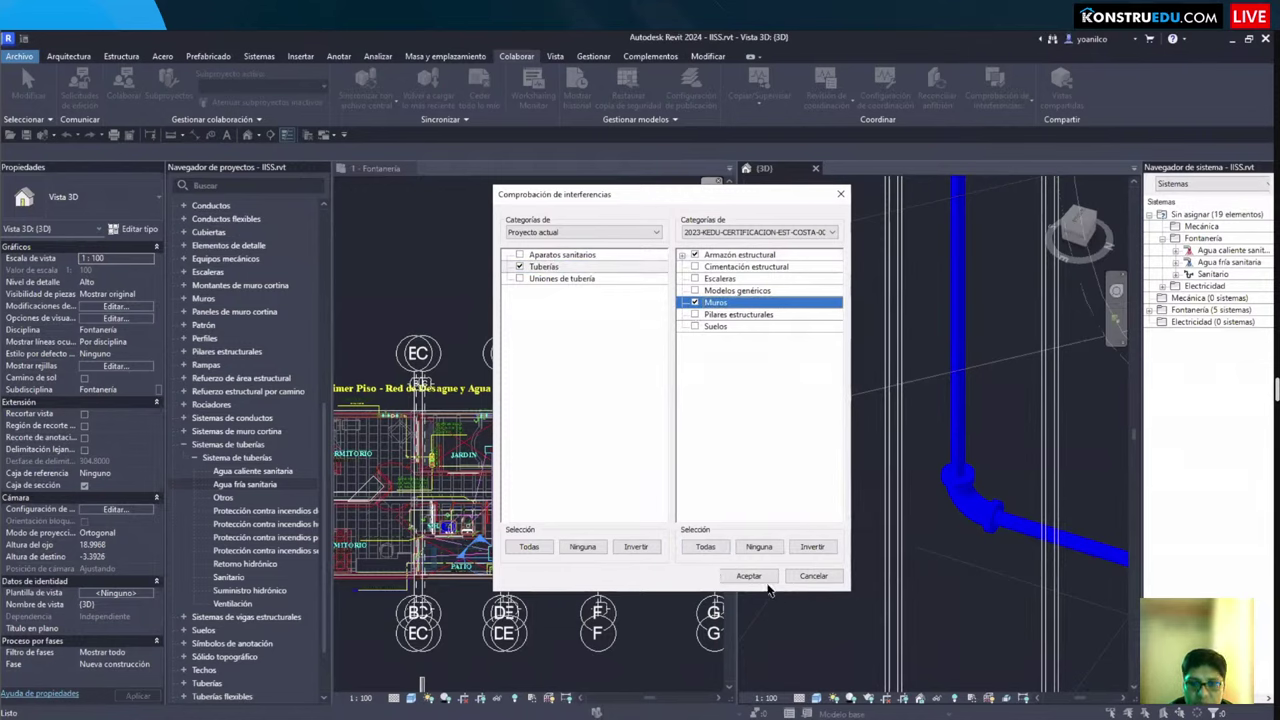
{"action": "left_click", "coordinate": [529, 547]}
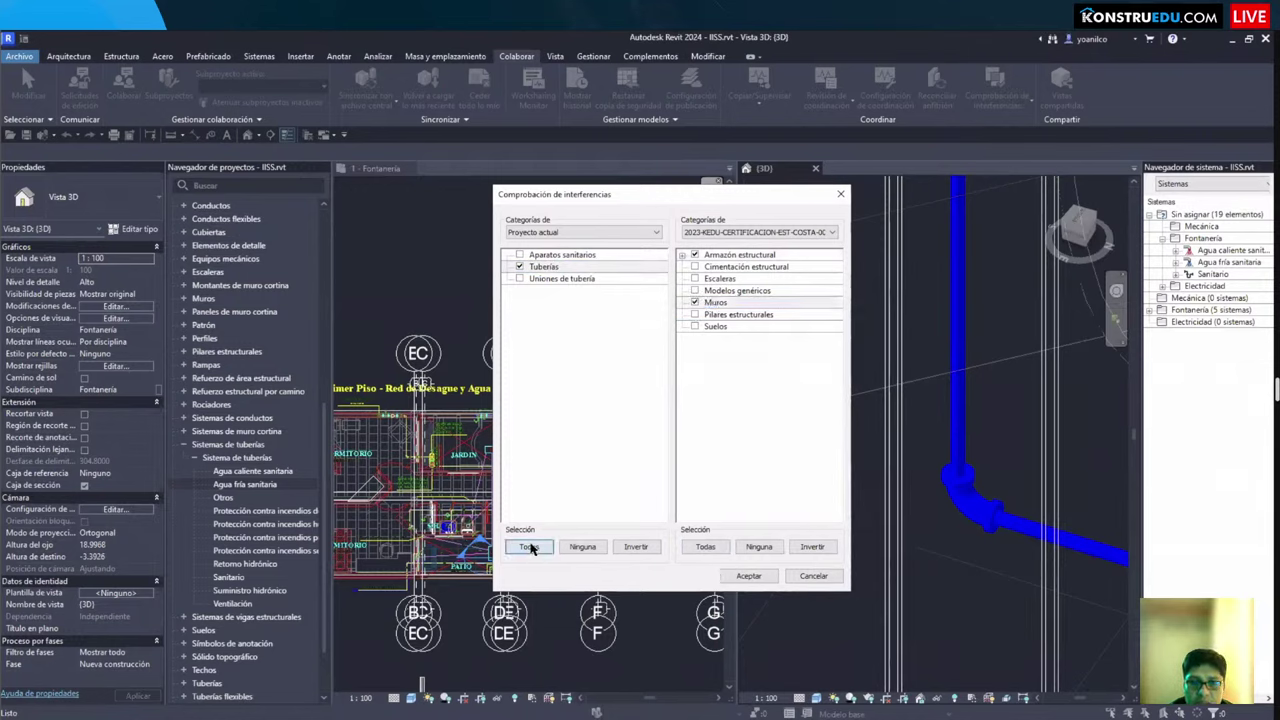
{"action": "left_click", "coordinate": [748, 576]}
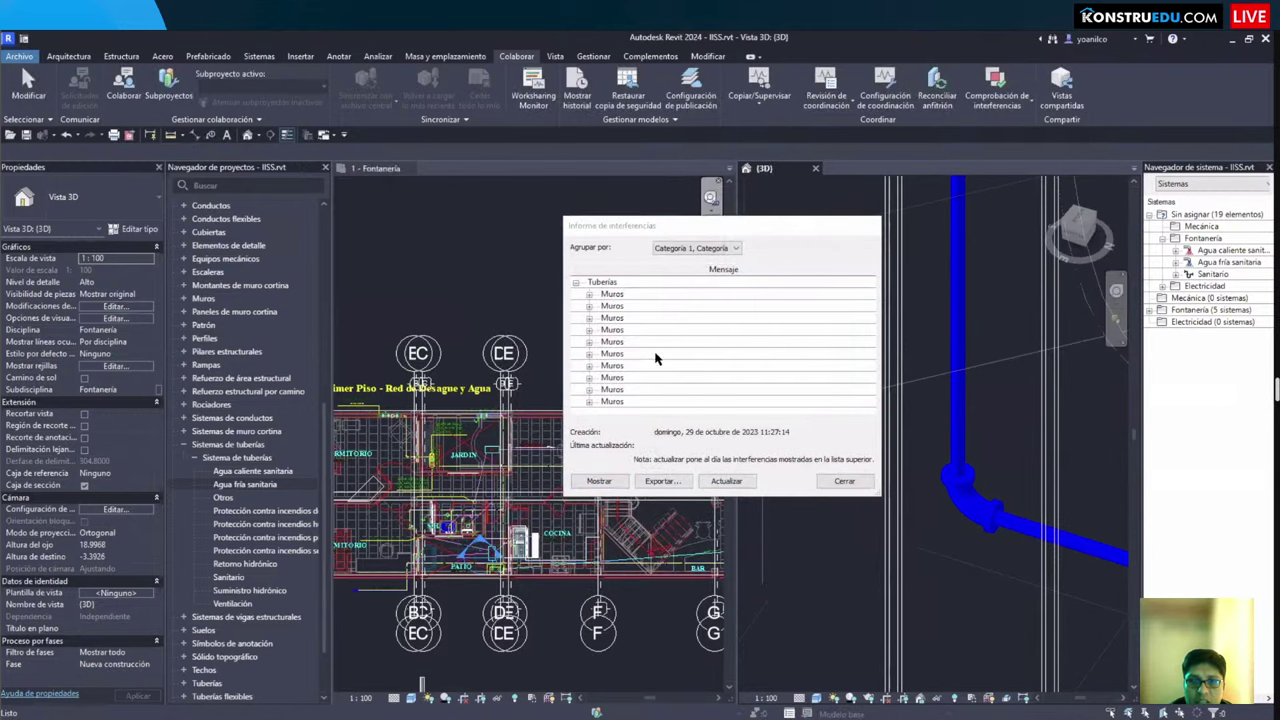
Step: Expand the first wall clash entries and show its clashing pipe in the views
{"action": "left_click", "coordinate": [589, 366]}
{"action": "left_click", "coordinate": [660, 346]}
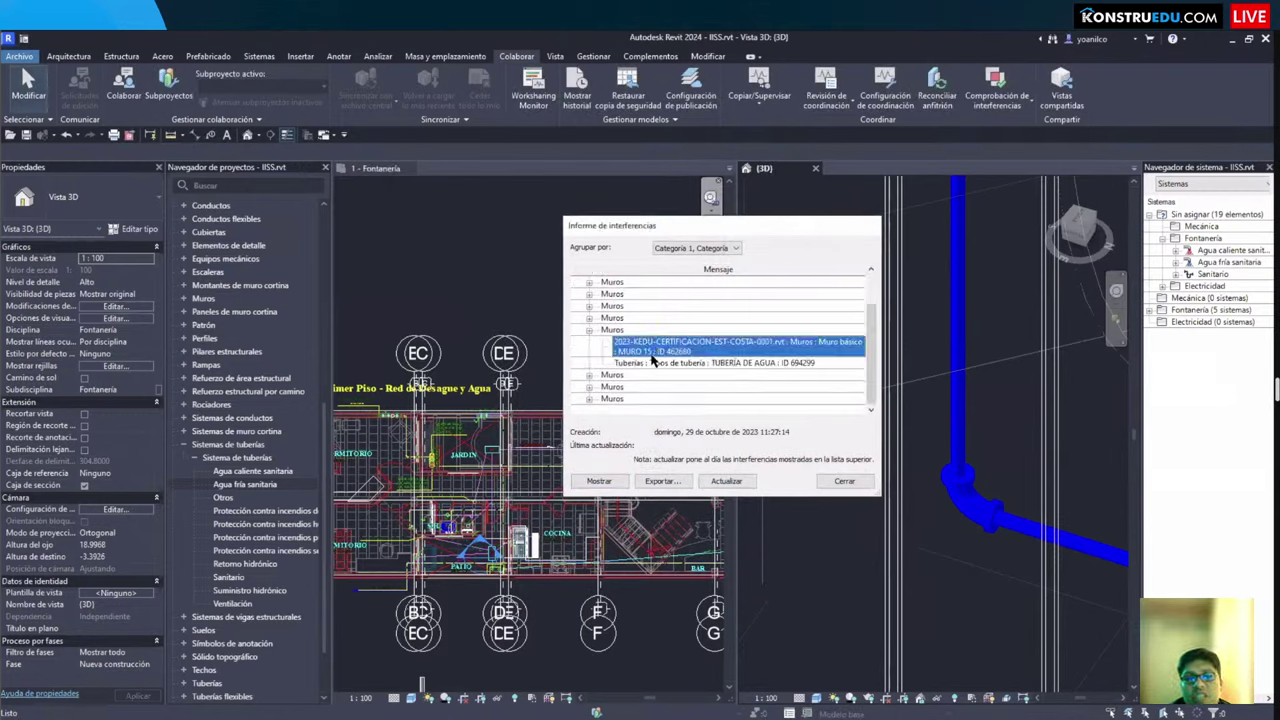
{"action": "left_click", "coordinate": [655, 362]}
{"action": "left_click", "coordinate": [598, 481]}
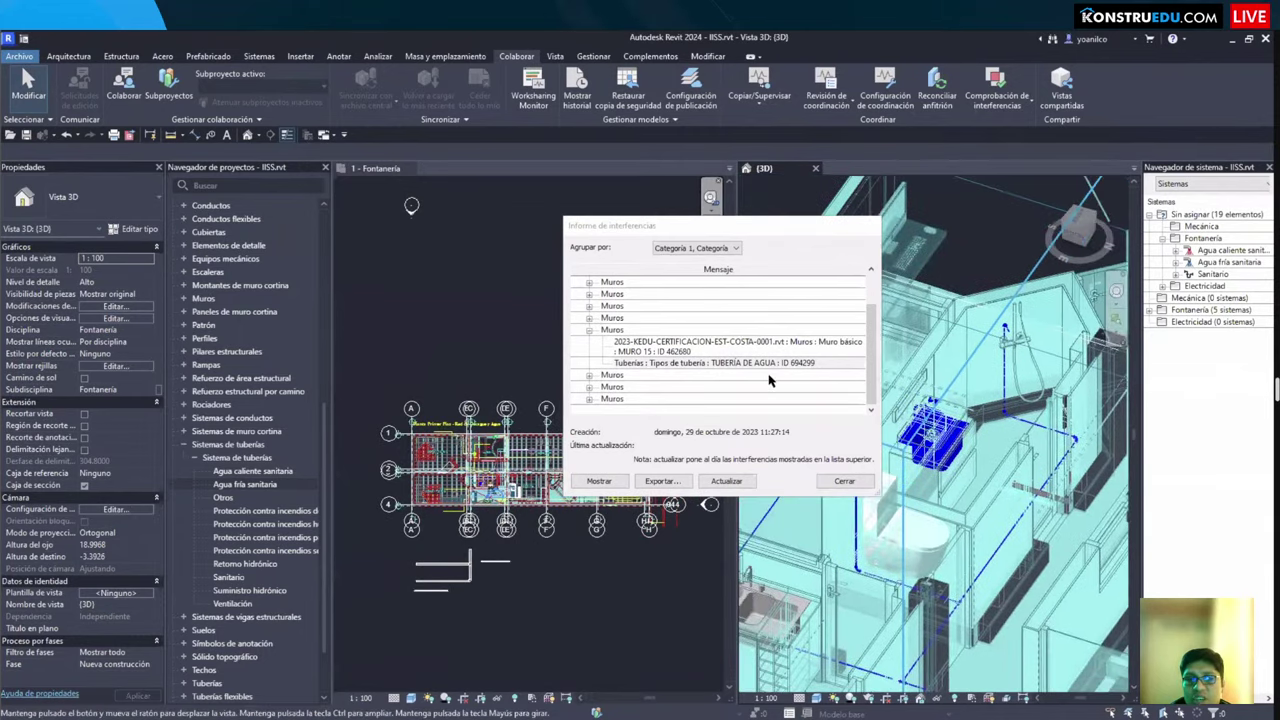
{"action": "left_click", "coordinate": [672, 363]}
{"action": "left_click", "coordinate": [589, 330]}
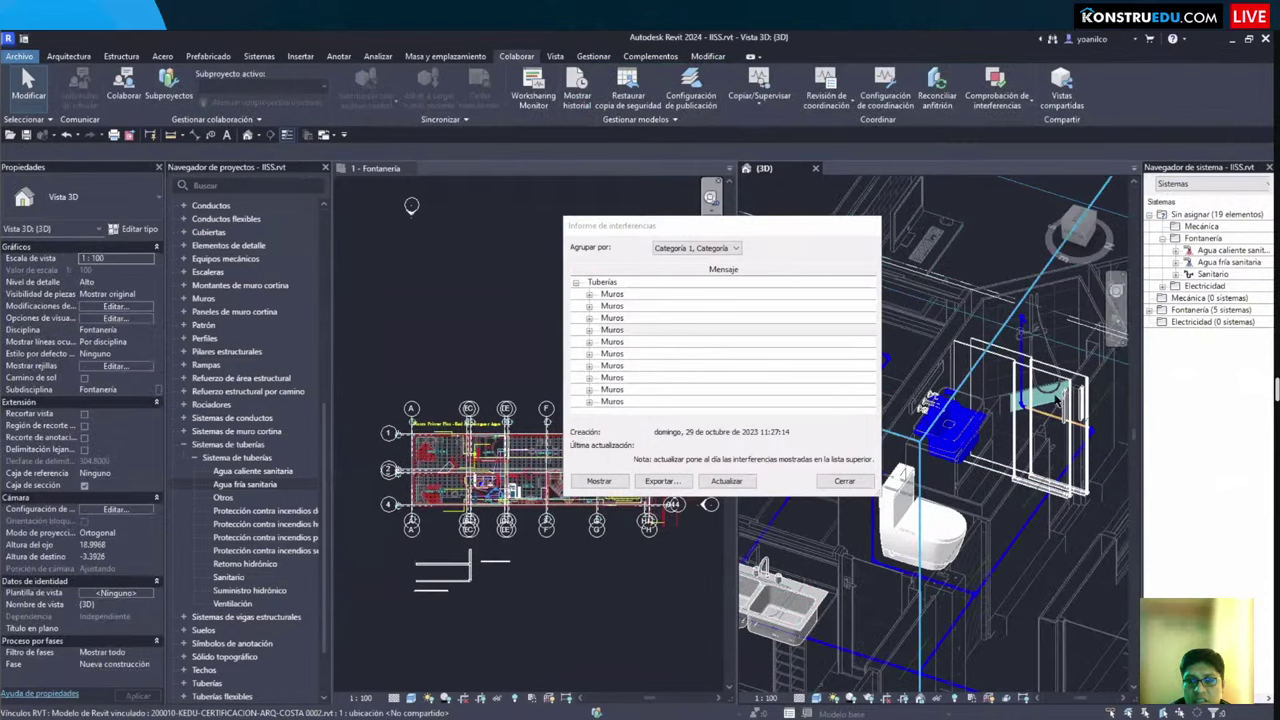
Step: Locate the second wall clash in 3D, orbit around it, and select the clashing water pipe
{"action": "left_click", "coordinate": [614, 365]}
{"action": "left_click", "coordinate": [614, 365]}
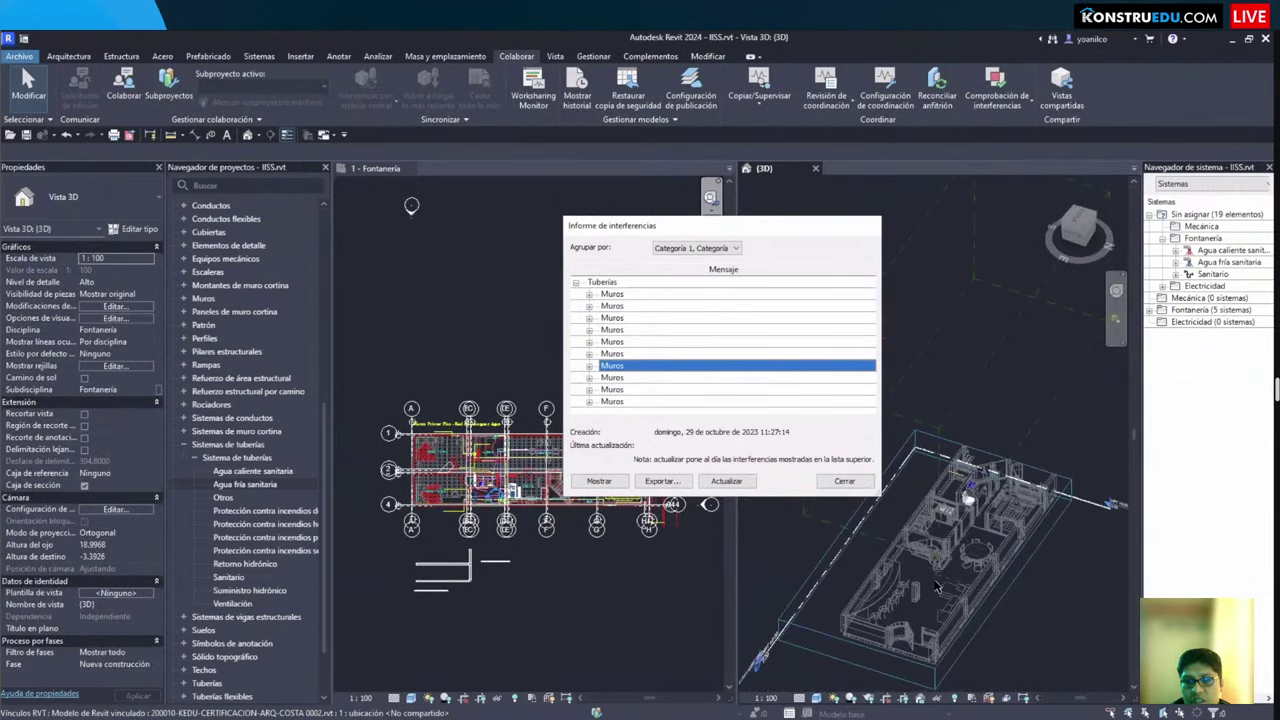
{"action": "left_click", "coordinate": [626, 392]}
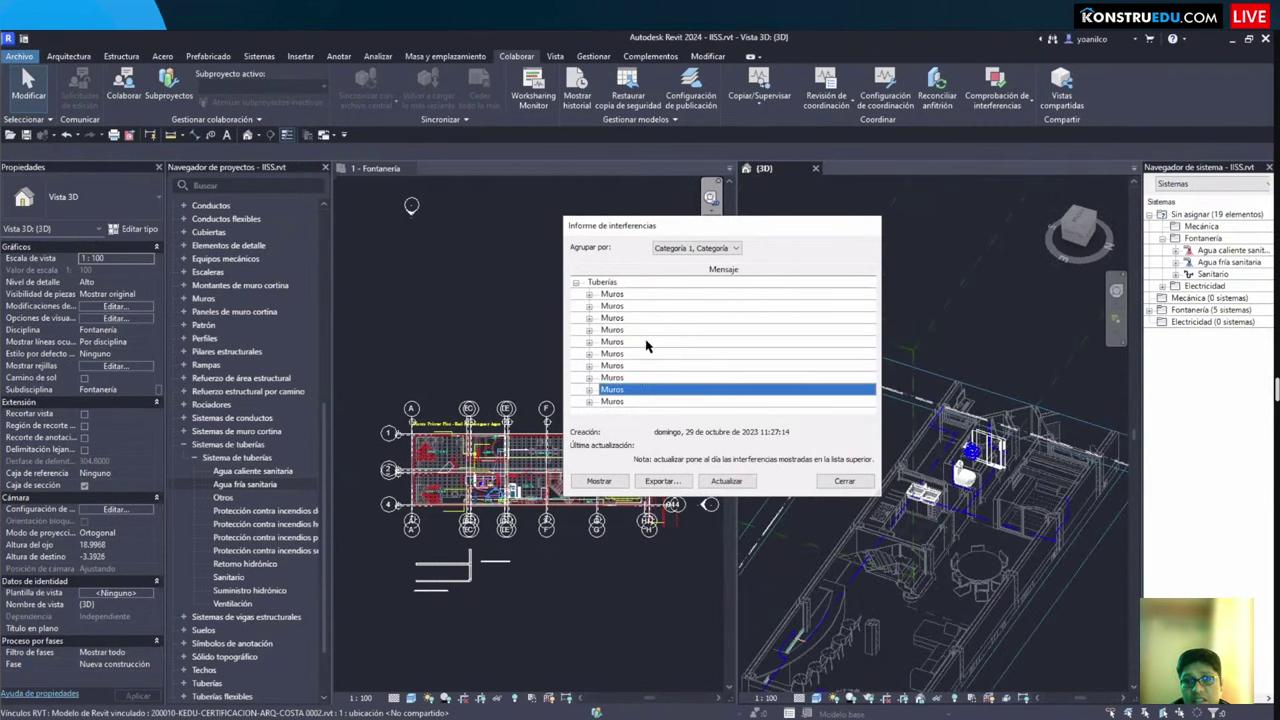
{"action": "left_click", "coordinate": [640, 306]}
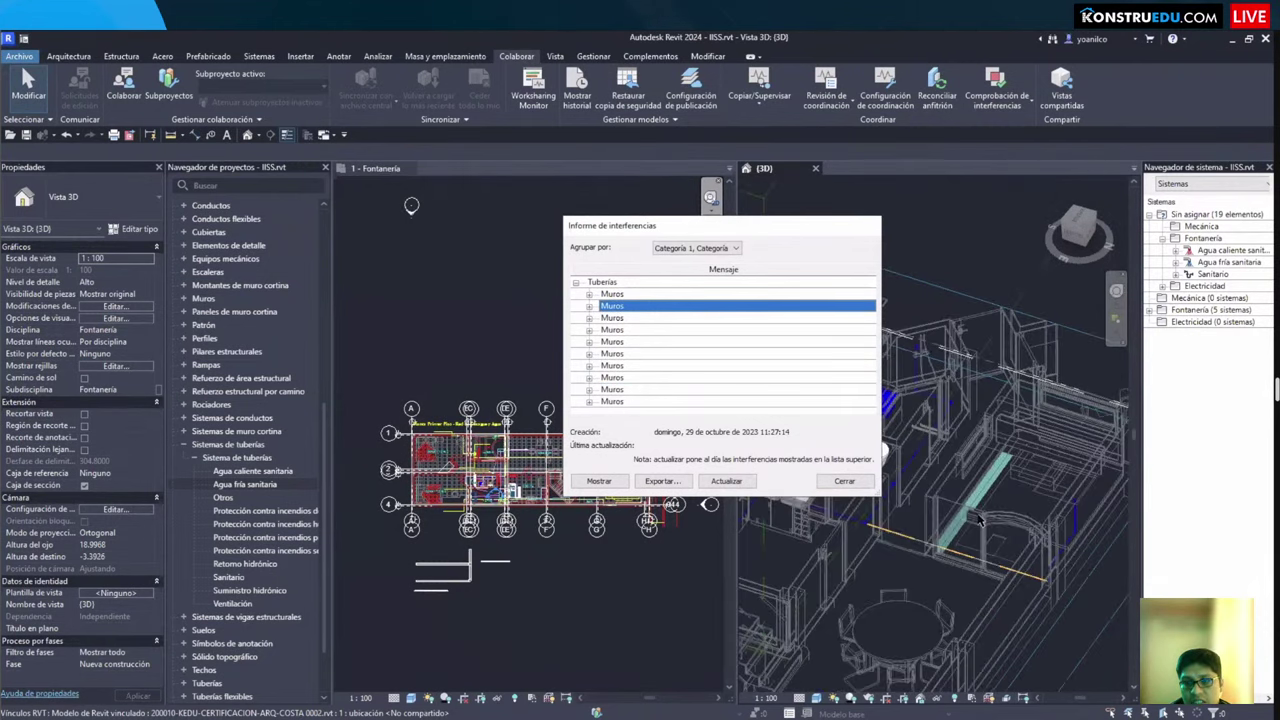
{"action": "middle_click_drag", "start_coordinate": [1015, 487], "coordinate": [935, 477], "text": "shift"}
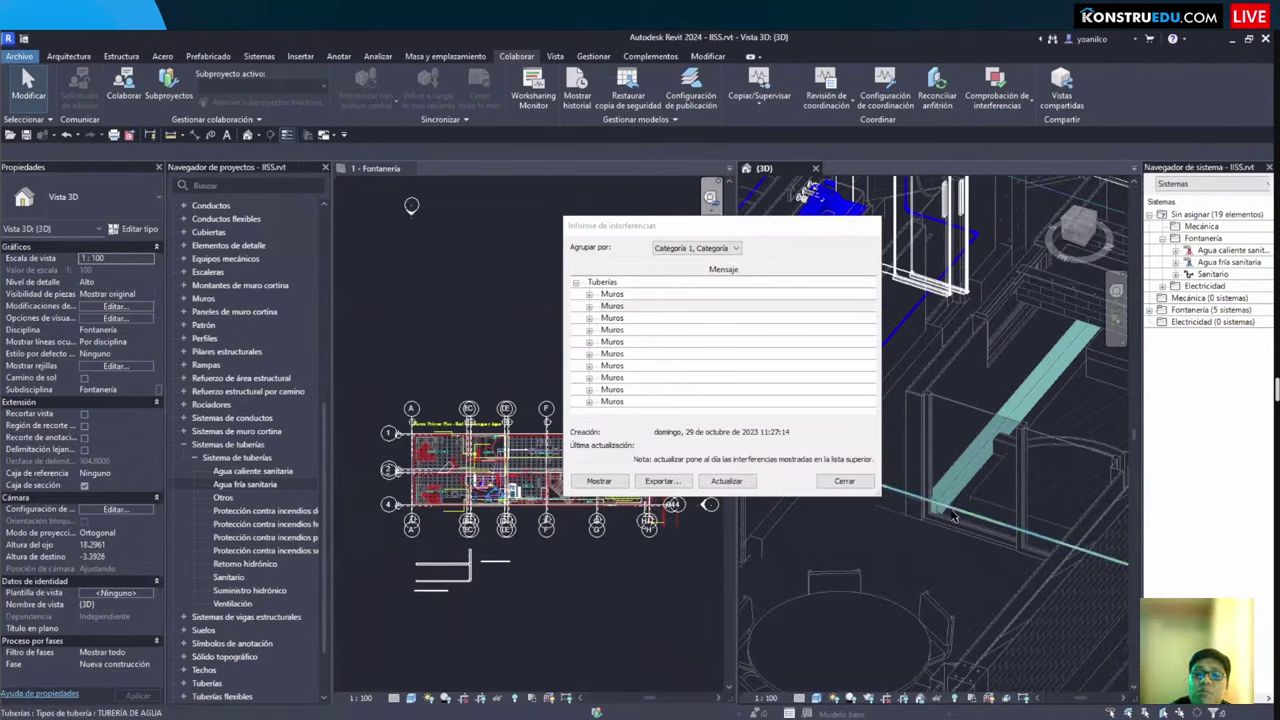
{"action": "scroll", "coordinate": [955, 515], "scroll_direction": "up", "scroll_amount": 4}
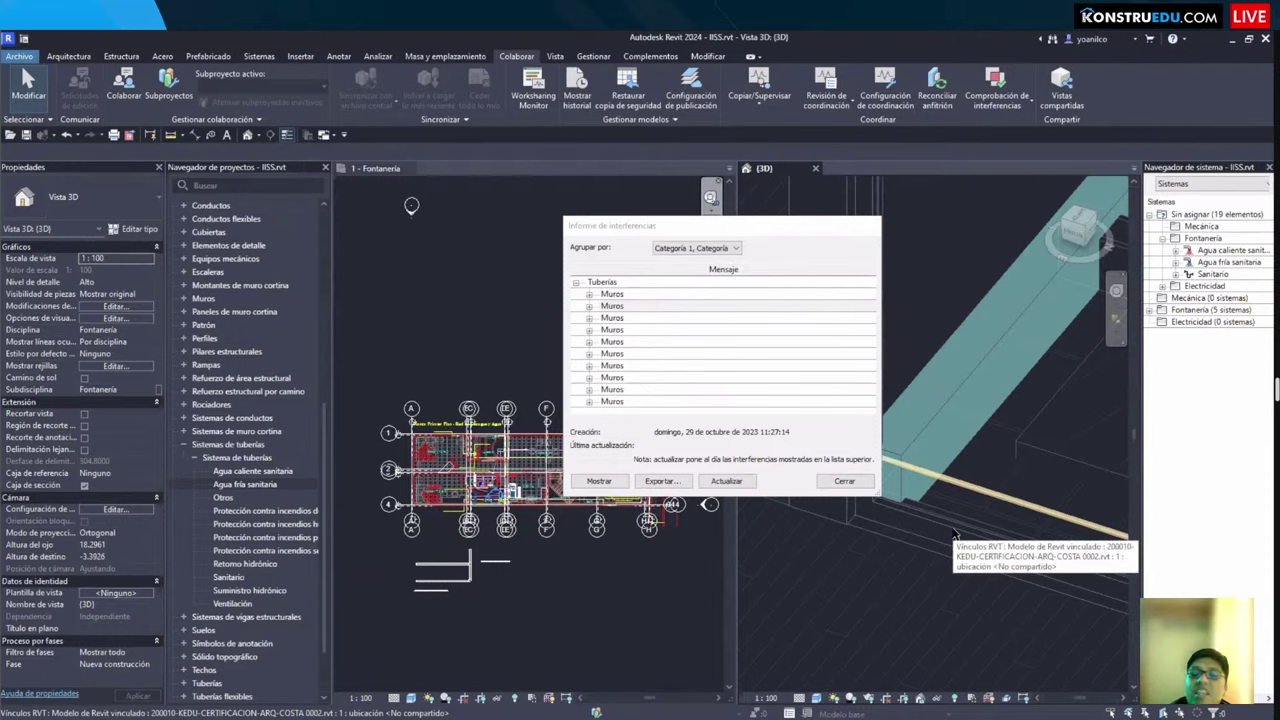
{"action": "left_click", "coordinate": [960, 490]}
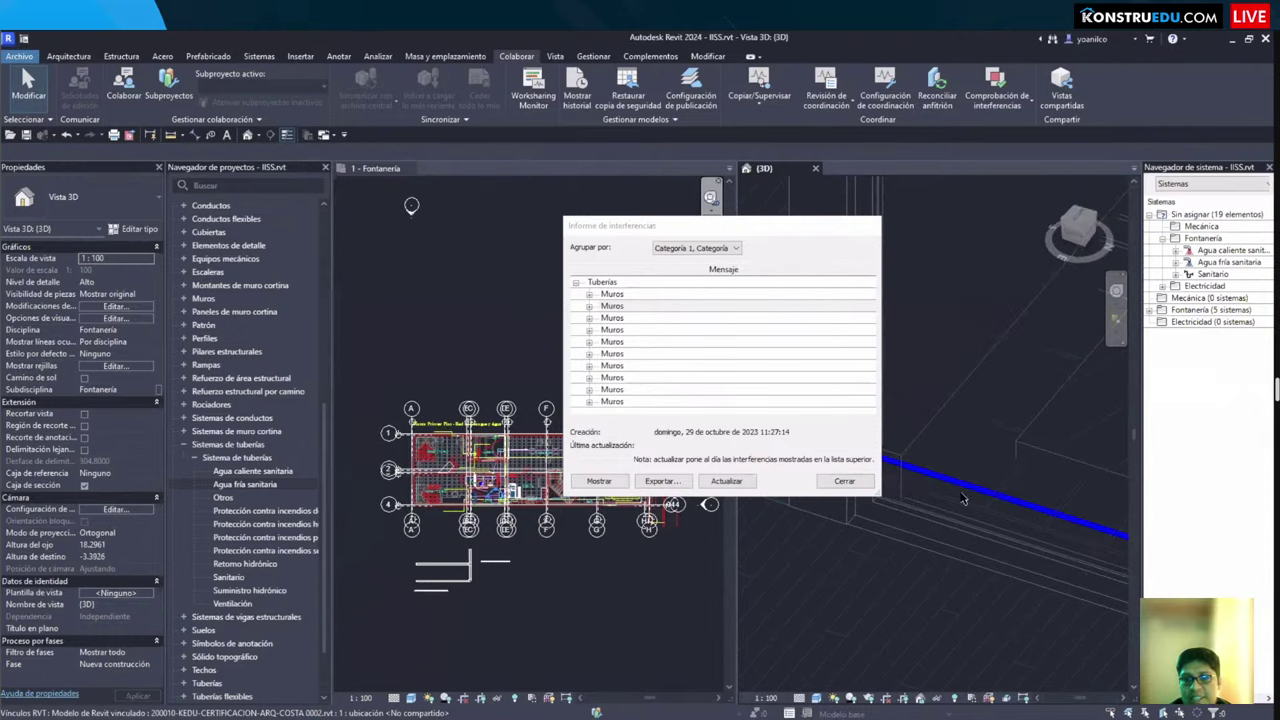
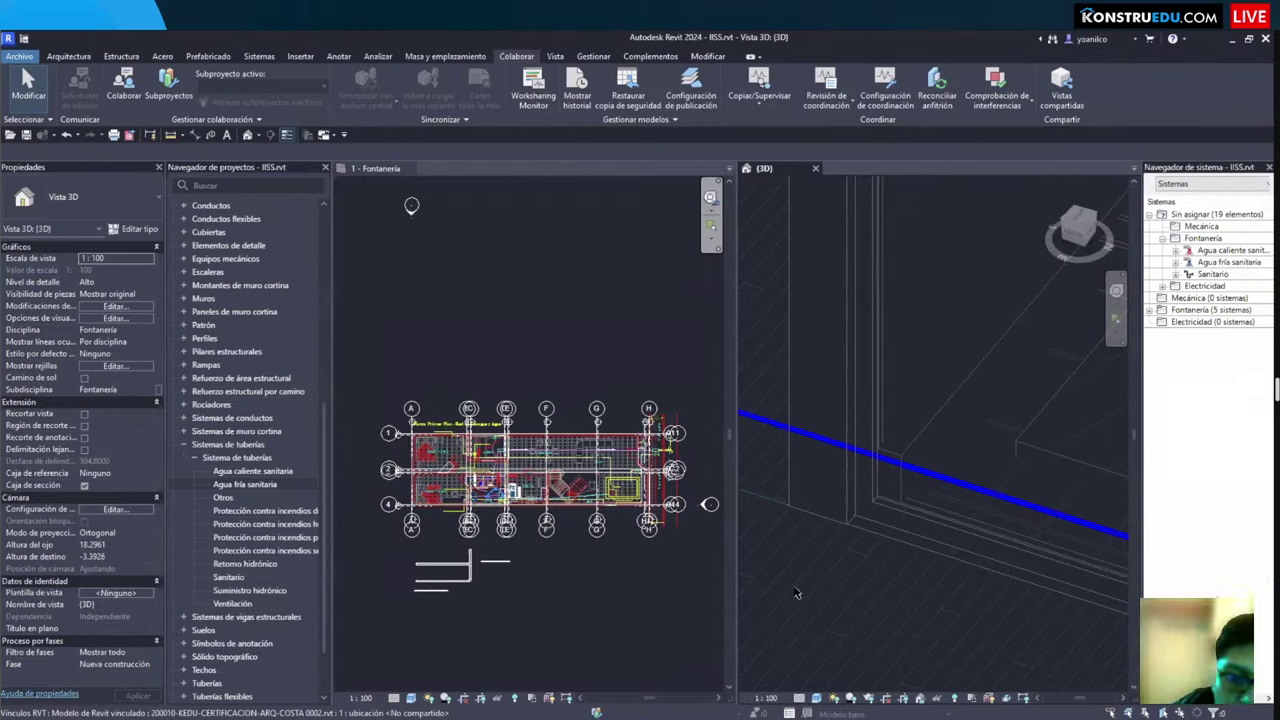
Step: Draw a vertical cold-water pipe and a 45° branch pipe starting from it with PI
{"action": "scroll", "coordinate": [570, 435], "scroll_direction": "up", "scroll_amount": 2}
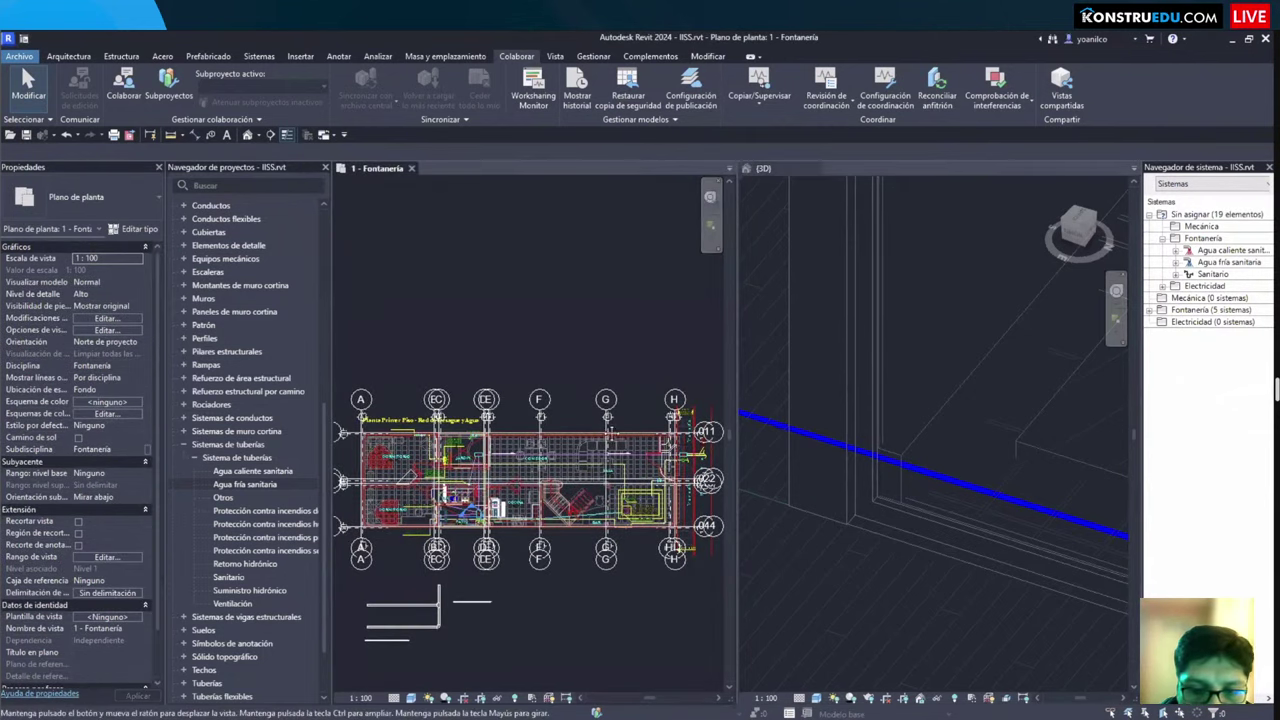
{"action": "middle_click_drag", "start_coordinate": [360, 690], "coordinate": [370, 506]}
{"action": "scroll", "coordinate": [370, 506], "scroll_direction": "up", "scroll_amount": 3}
{"action": "key", "text": "p"}
{"action": "key", "text": "i"}
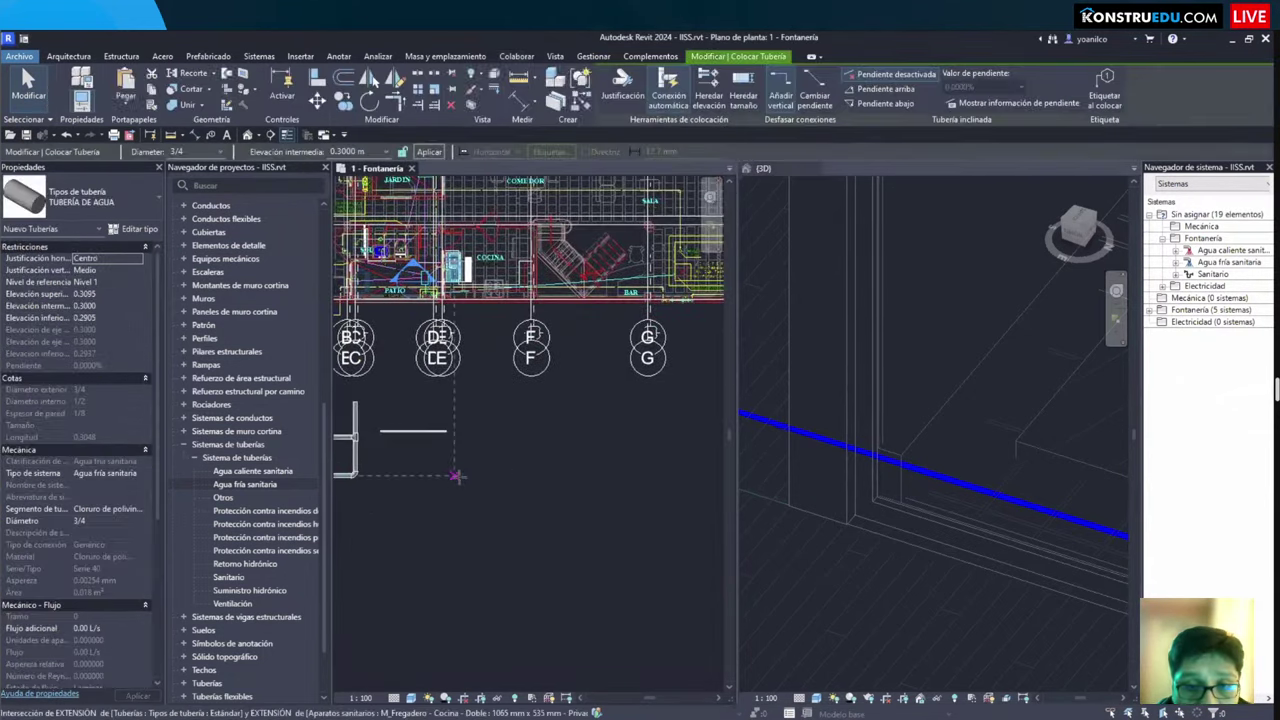
{"action": "scroll", "coordinate": [480, 517], "scroll_direction": "up", "scroll_amount": 1}
{"action": "left_click", "coordinate": [500, 523]}
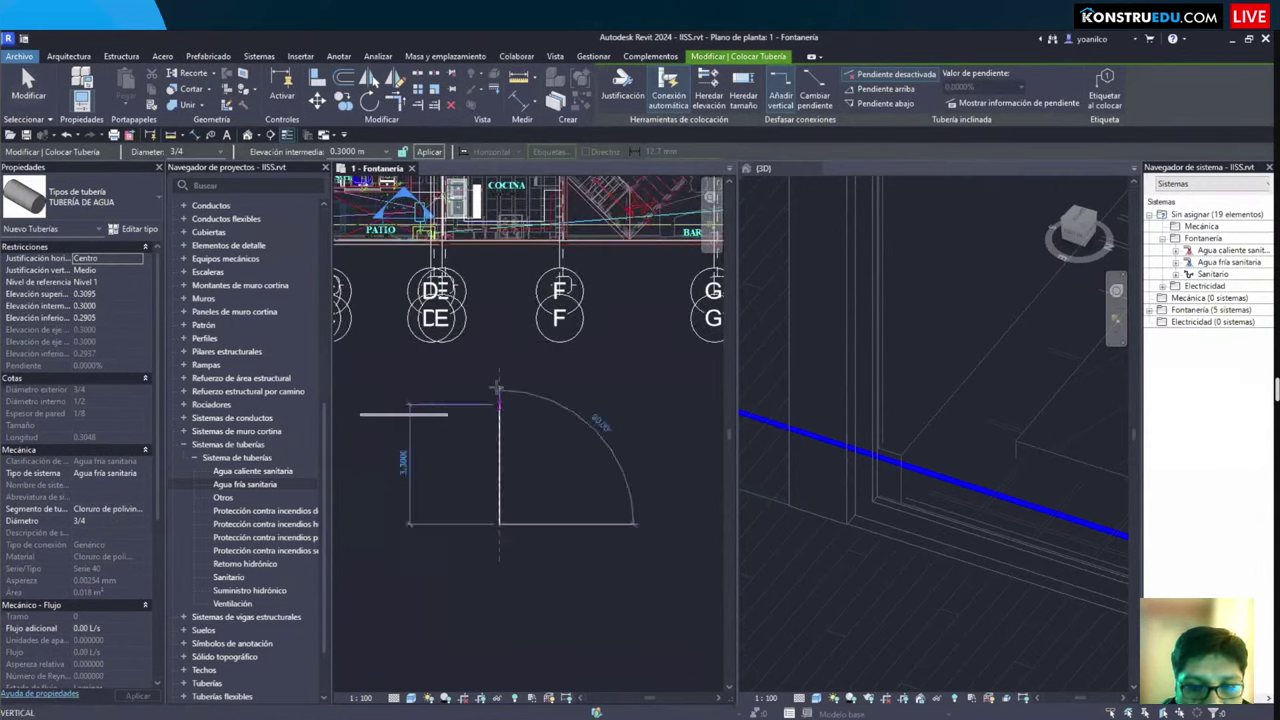
{"action": "left_click", "coordinate": [500, 372]}
{"action": "scroll", "coordinate": [505, 395], "scroll_direction": "up", "scroll_amount": 3}
{"action": "left_click", "coordinate": [508, 425]}
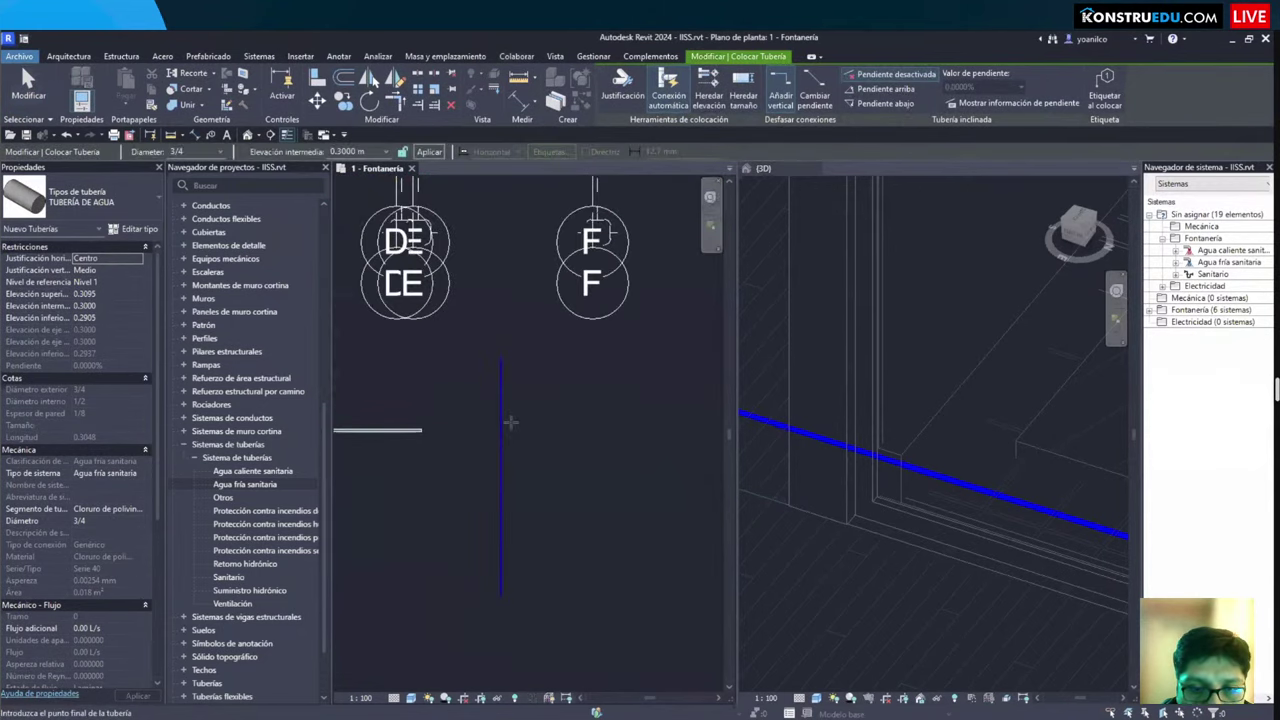
{"action": "left_click", "coordinate": [575, 490]}
{"action": "key", "text": "Escape"}
{"action": "key", "text": "Escape"}
Step: Extend the diagonal branch into the vertical pipe with Trim/Extend Single Element
{"action": "scroll", "coordinate": [510, 425], "scroll_direction": "up", "scroll_amount": 2}
{"action": "scroll", "coordinate": [511, 428], "scroll_direction": "up", "scroll_amount": 2}
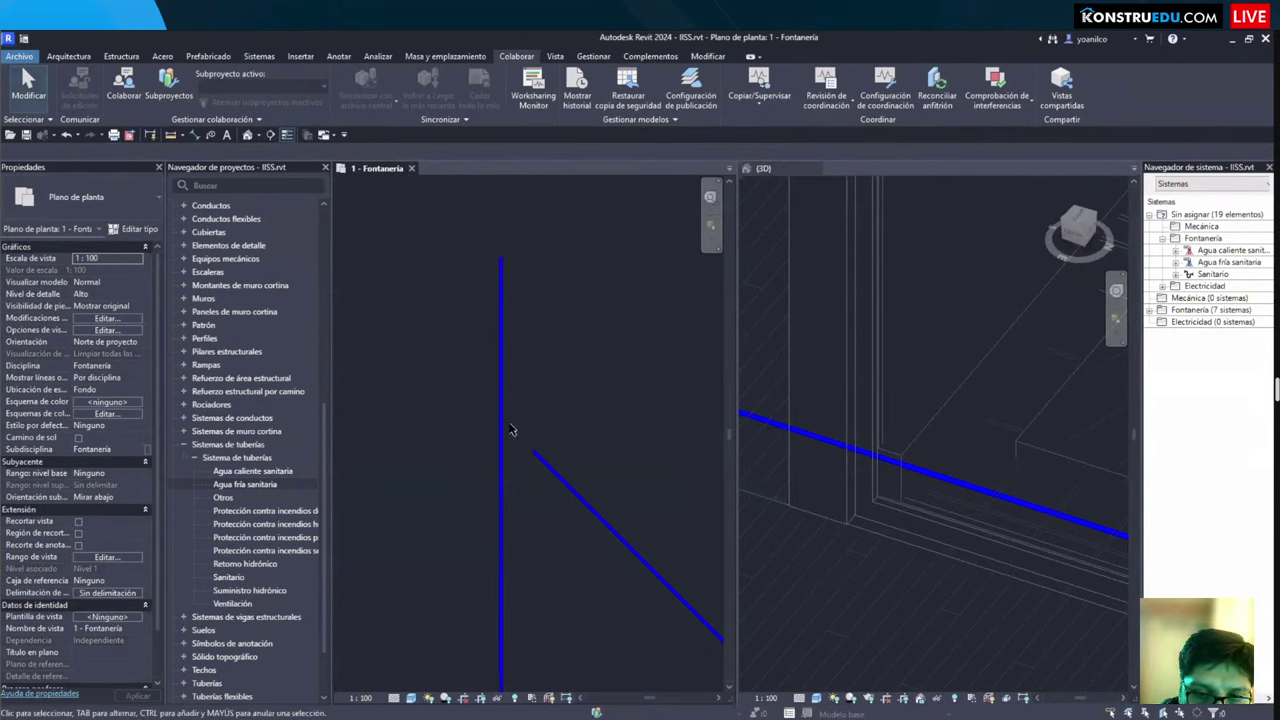
{"action": "left_click", "coordinate": [714, 60]}
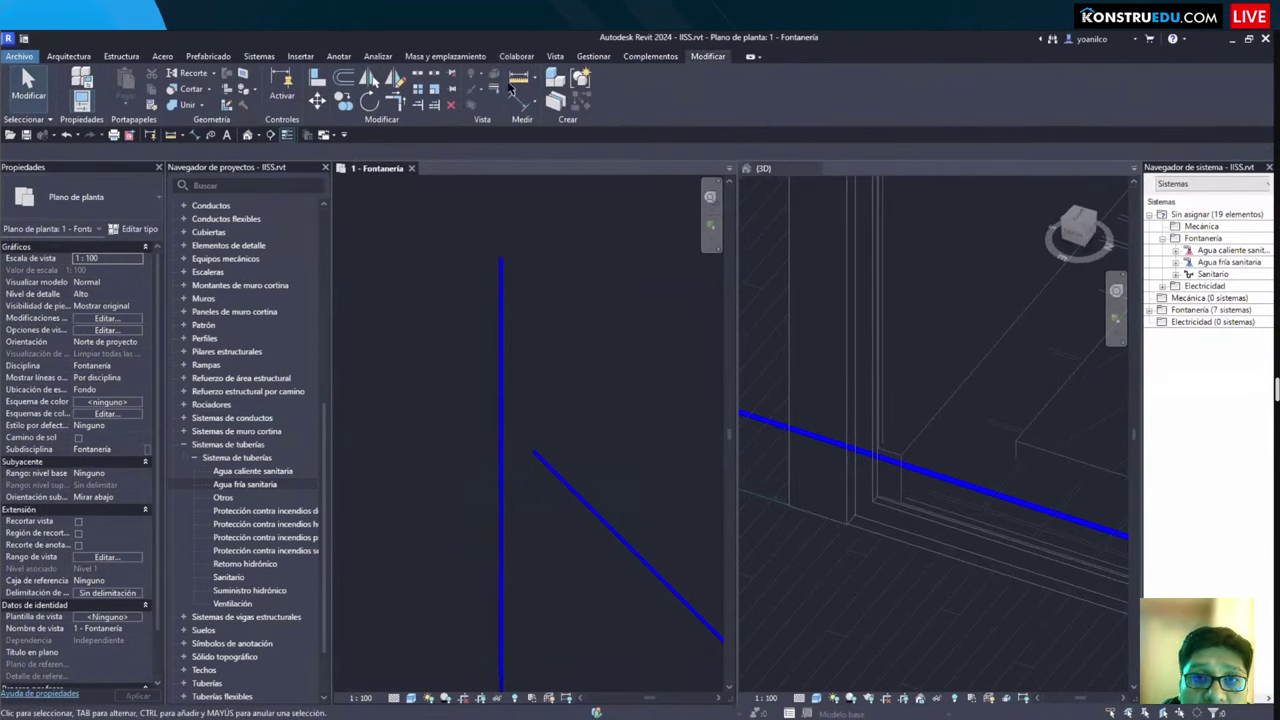
{"action": "left_click", "coordinate": [430, 106]}
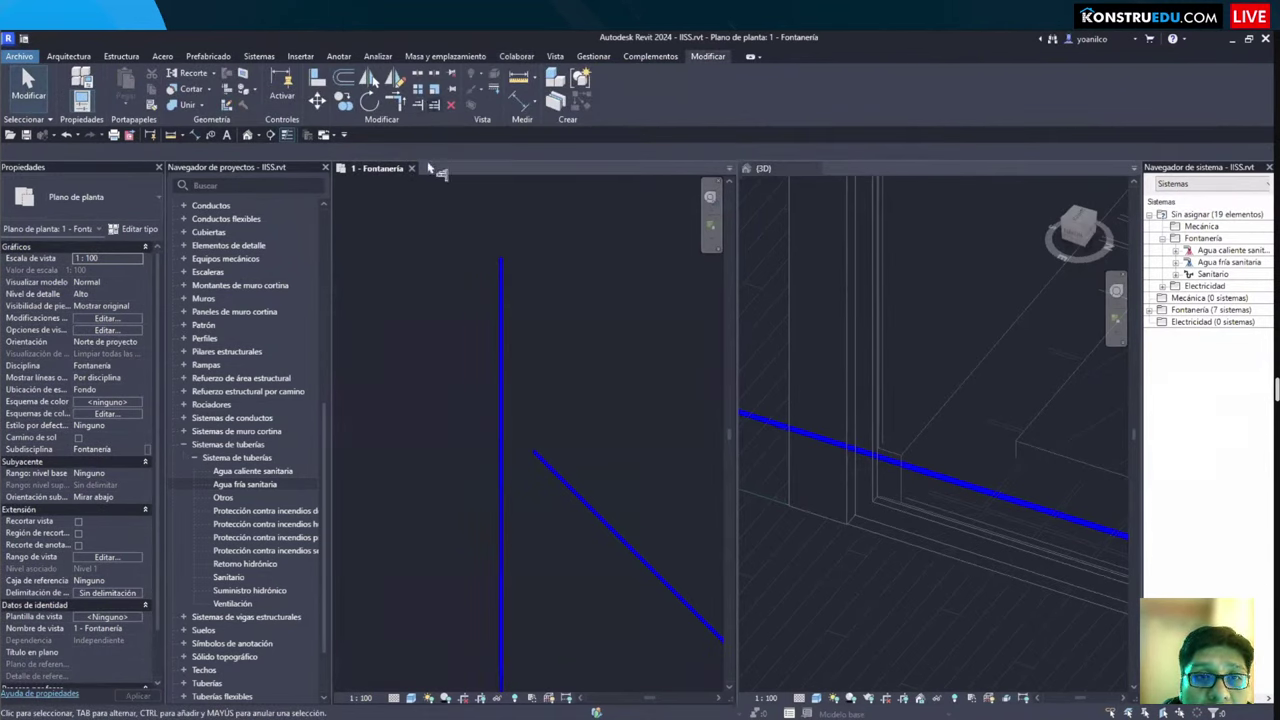
{"action": "left_click", "coordinate": [502, 450]}
{"action": "left_click", "coordinate": [537, 458]}
{"action": "key", "text": "Escape"}
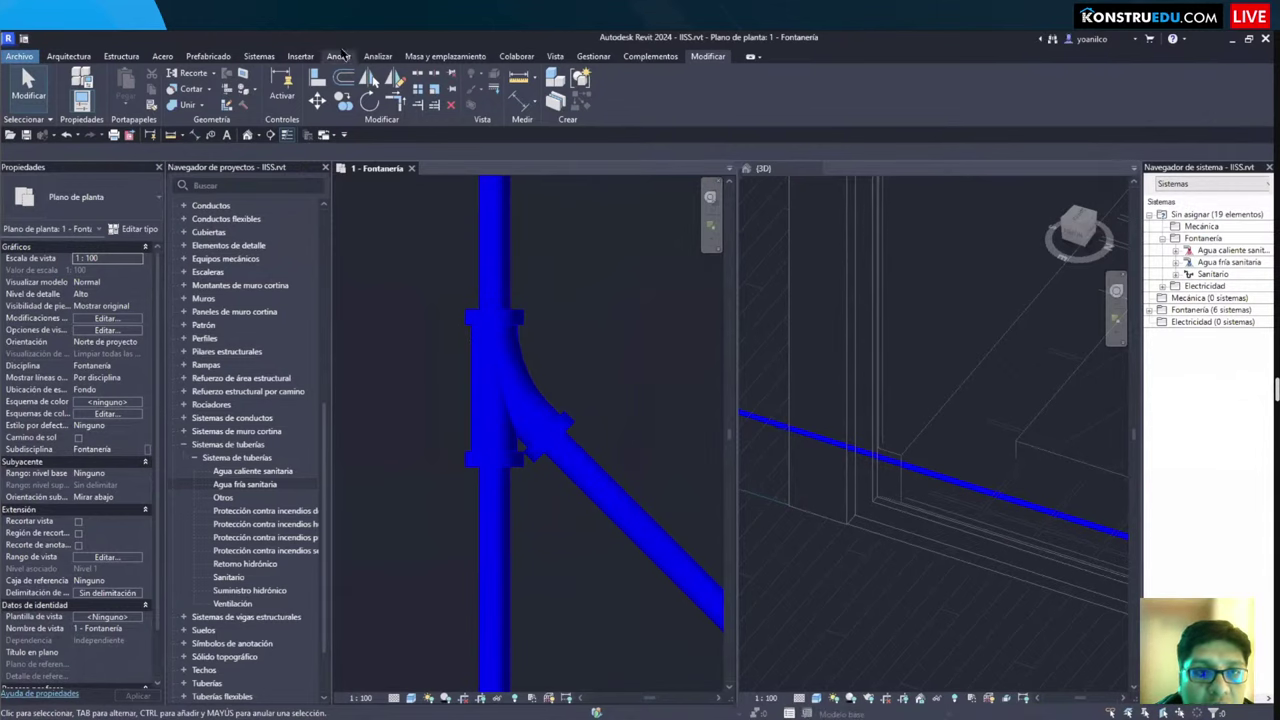
{"action": "left_click", "coordinate": [258, 58]}
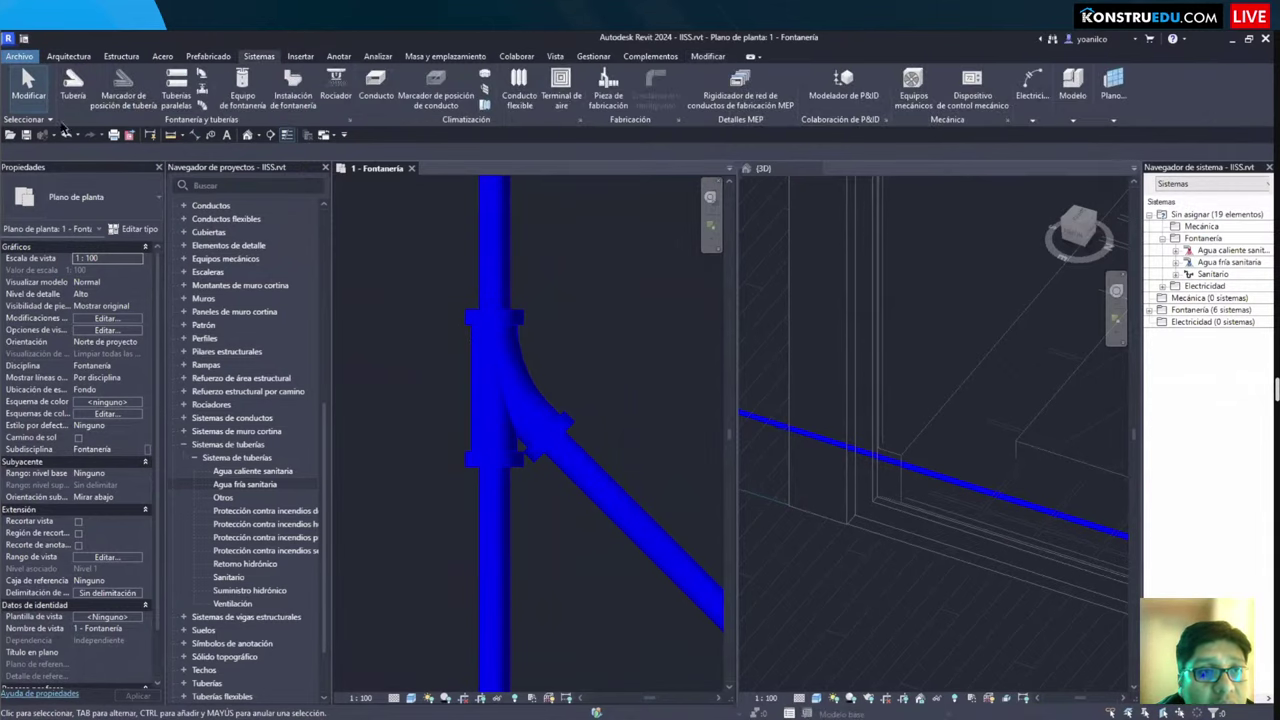
{"action": "left_click", "coordinate": [349, 120]}
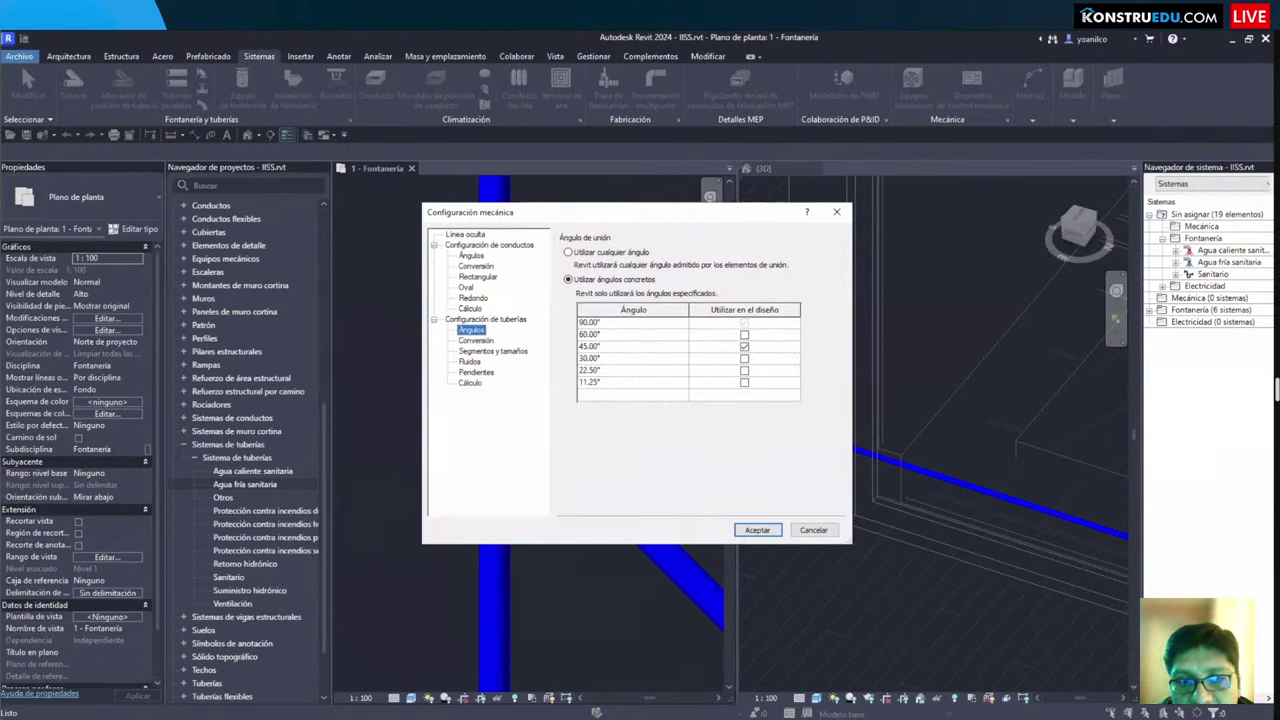
{"action": "mouse_move", "coordinate": [580, 346]}
{"action": "left_mouse_down"}
{"action": "mouse_move", "coordinate": [748, 358]}
{"action": "mouse_move", "coordinate": [762, 345]}
{"action": "mouse_move", "coordinate": [600, 357]}
{"action": "left_mouse_up"}
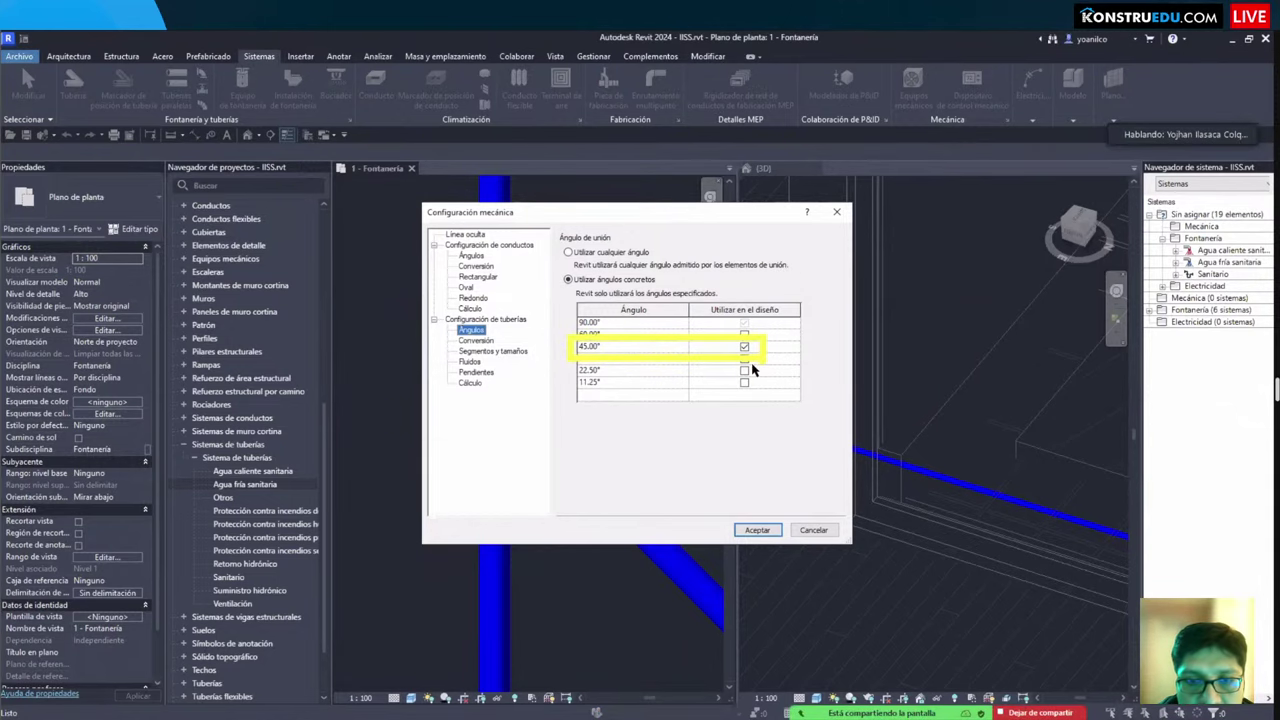
{"action": "key", "text": "Return"}
{"action": "left_click", "coordinate": [610, 485]}
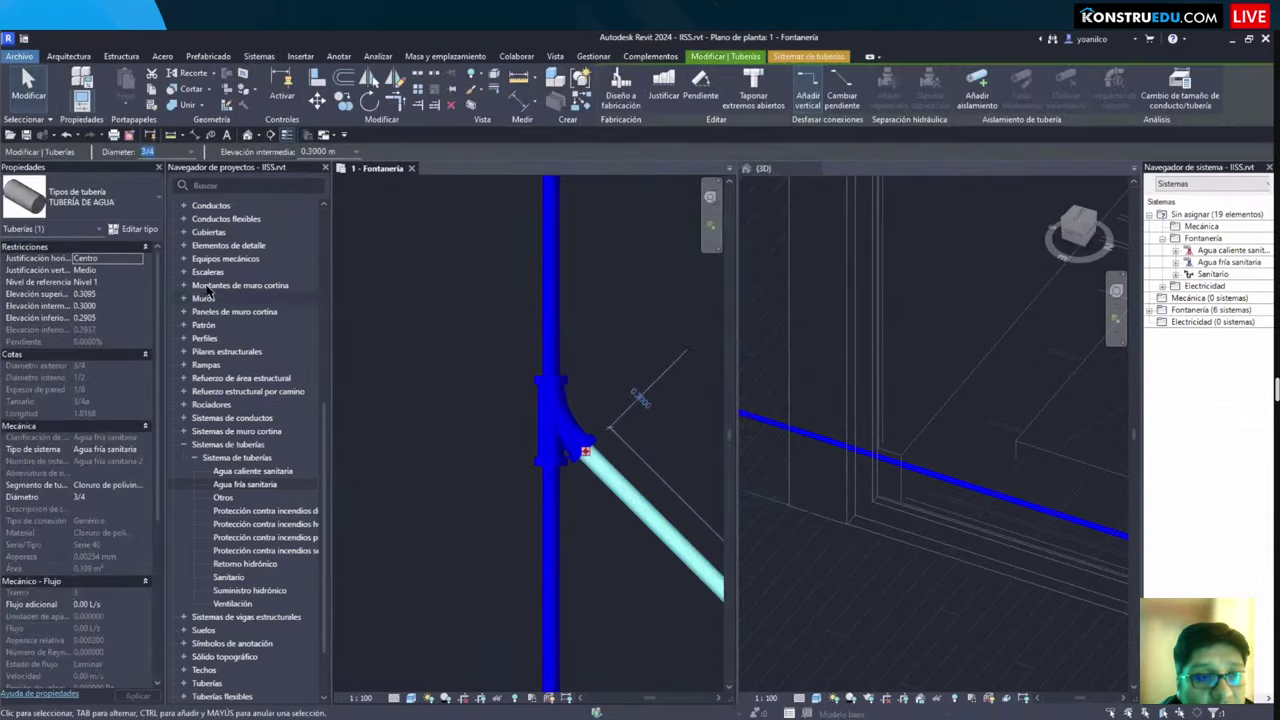
Step: Open the routing preferences of the TUBERÍA DE AGUA pipe type
{"action": "left_click", "coordinate": [136, 230]}
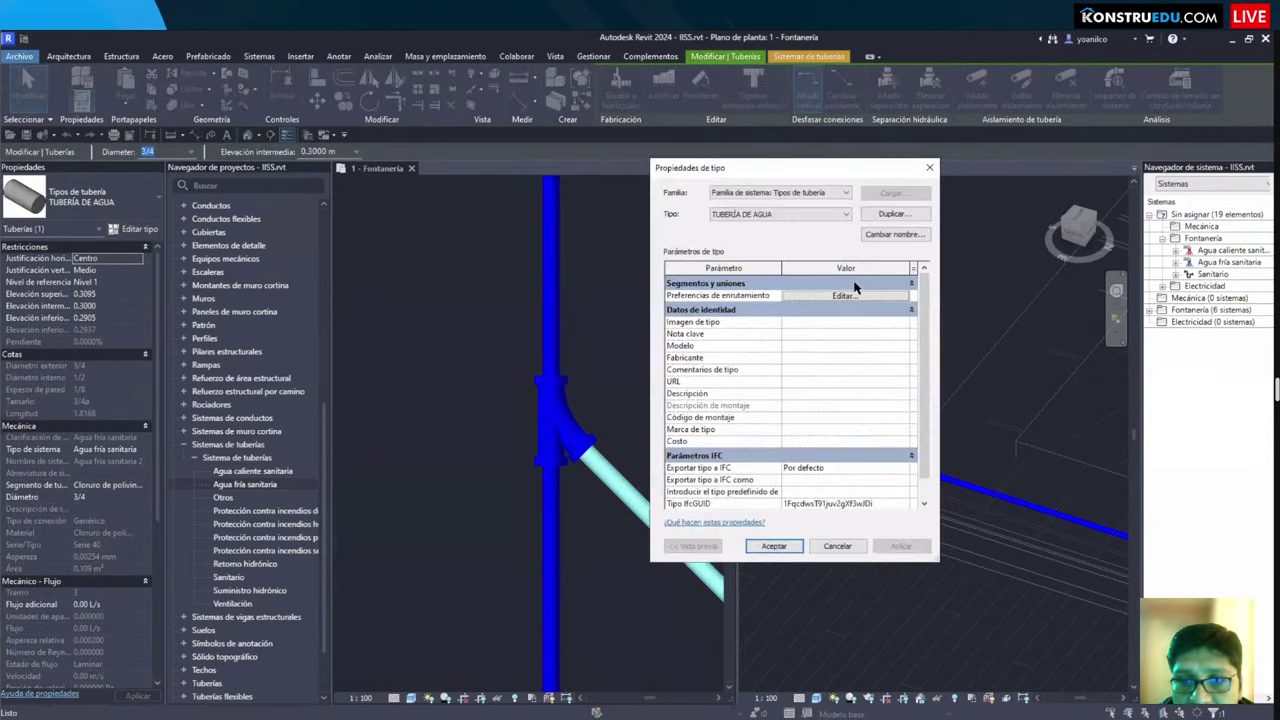
{"action": "left_click", "coordinate": [850, 297]}
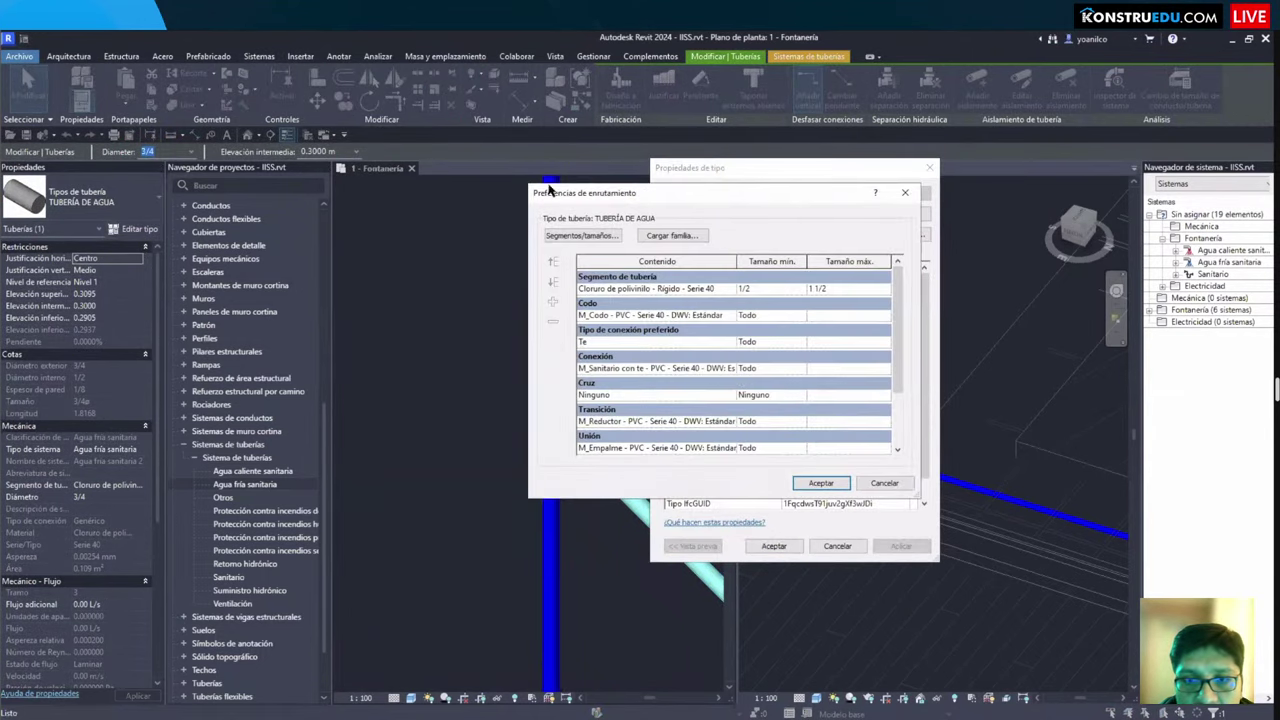
{"action": "left_click_drag", "start_coordinate": [548, 190], "coordinate": [449, 168]}
{"action": "scroll", "coordinate": [612, 320], "scroll_direction": "down", "scroll_amount": 5}
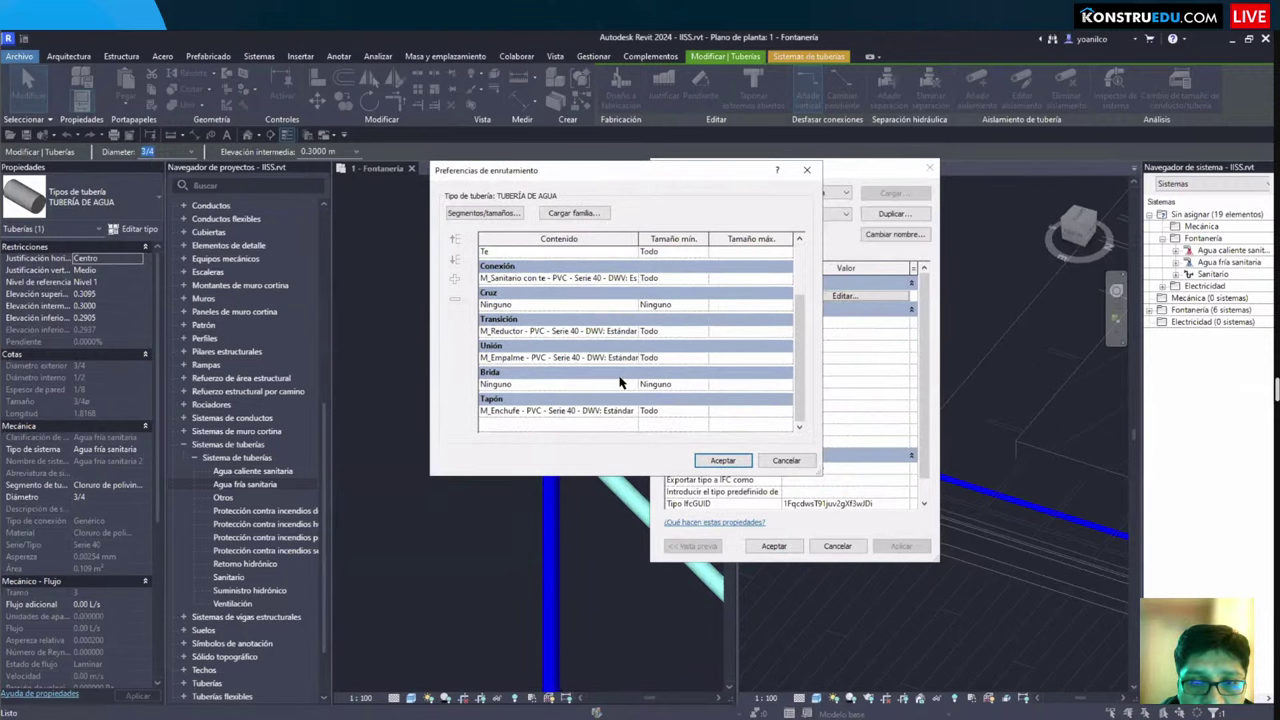
{"action": "scroll", "coordinate": [621, 375], "scroll_direction": "up", "scroll_amount": 5}
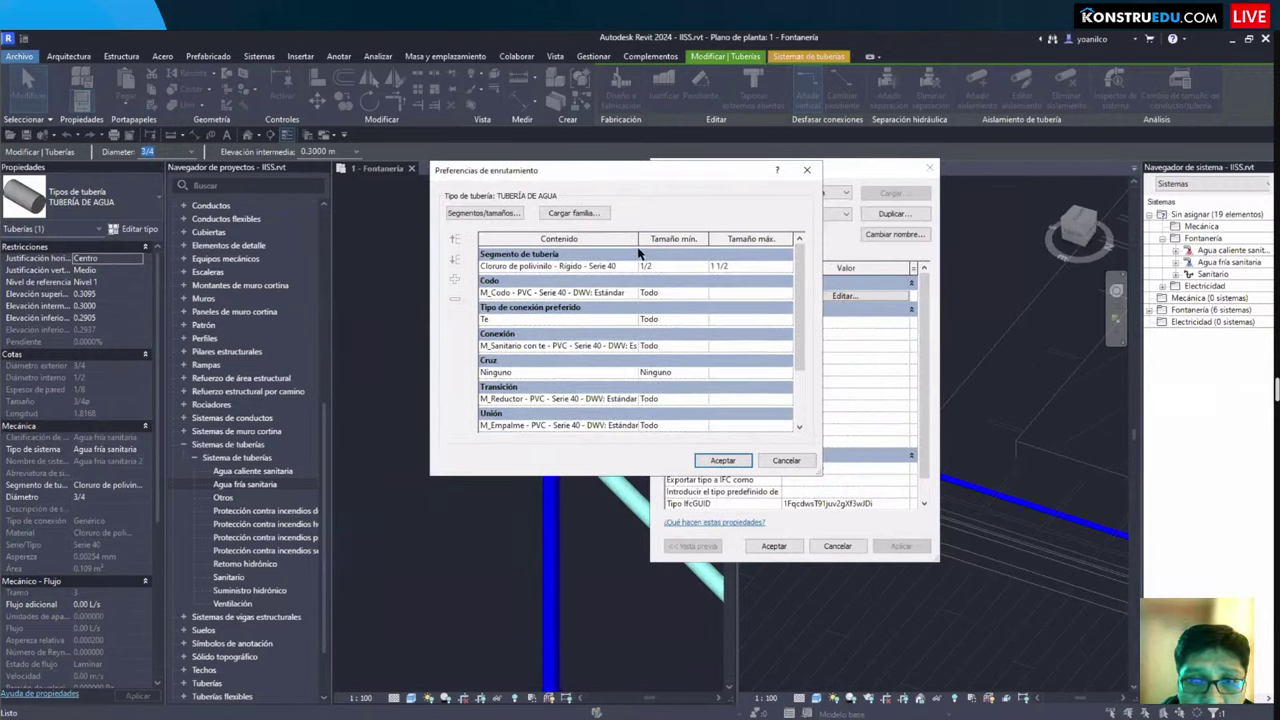
{"action": "scroll", "coordinate": [598, 330], "scroll_direction": "down", "scroll_amount": 1}
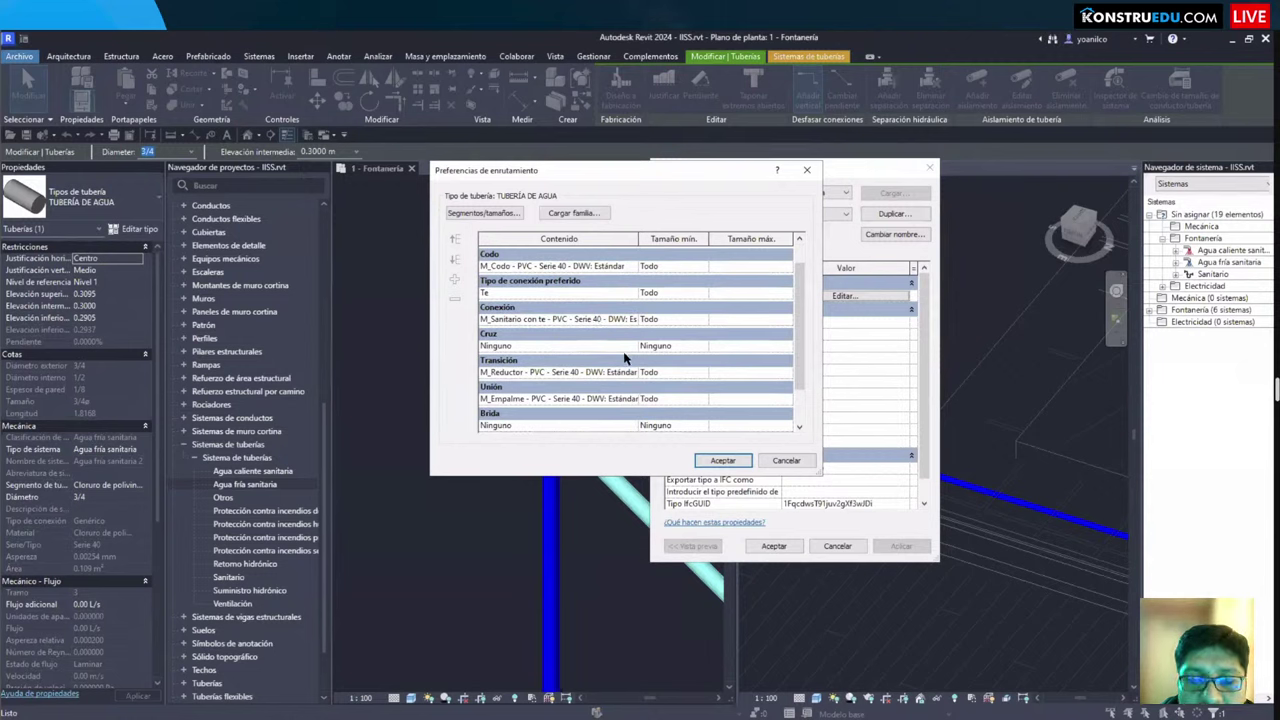
{"action": "scroll", "coordinate": [591, 360], "scroll_direction": "down", "scroll_amount": 2}
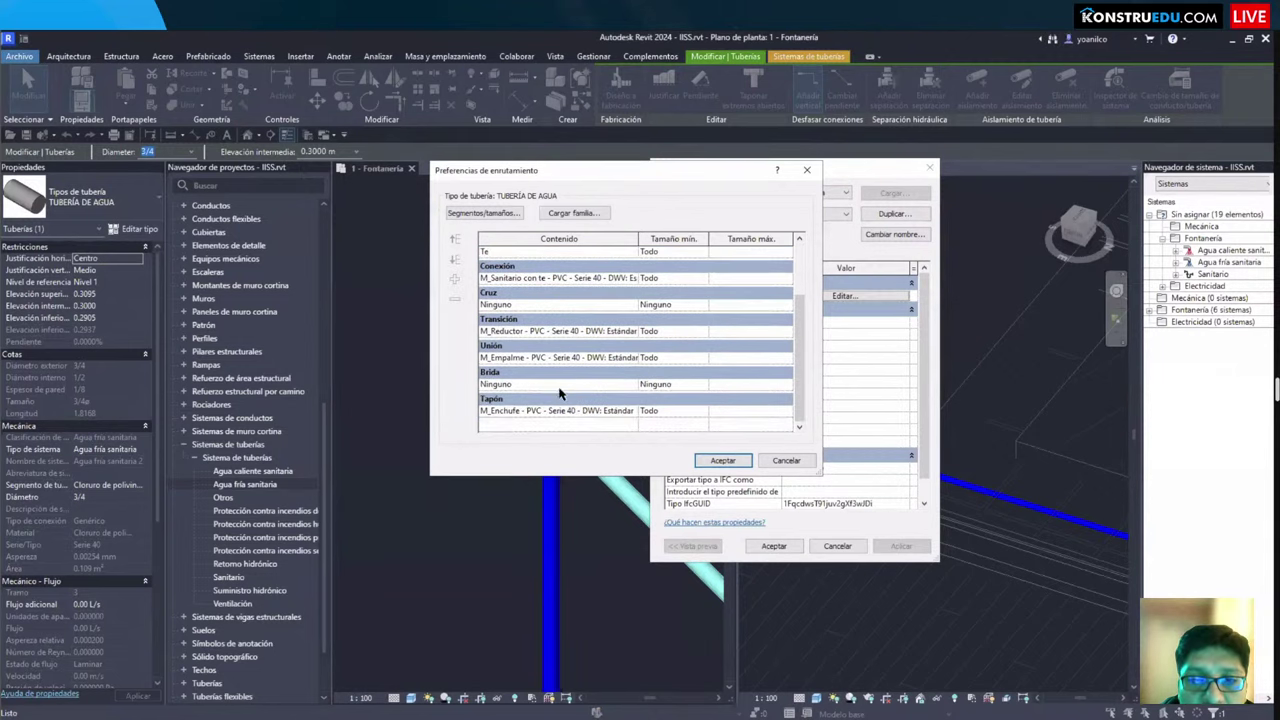
Step: Review the cap, coupling and transition fittings, keeping the PVC Serie 40 DWV reducer
{"action": "left_click", "coordinate": [636, 416]}
{"action": "left_click", "coordinate": [640, 412]}
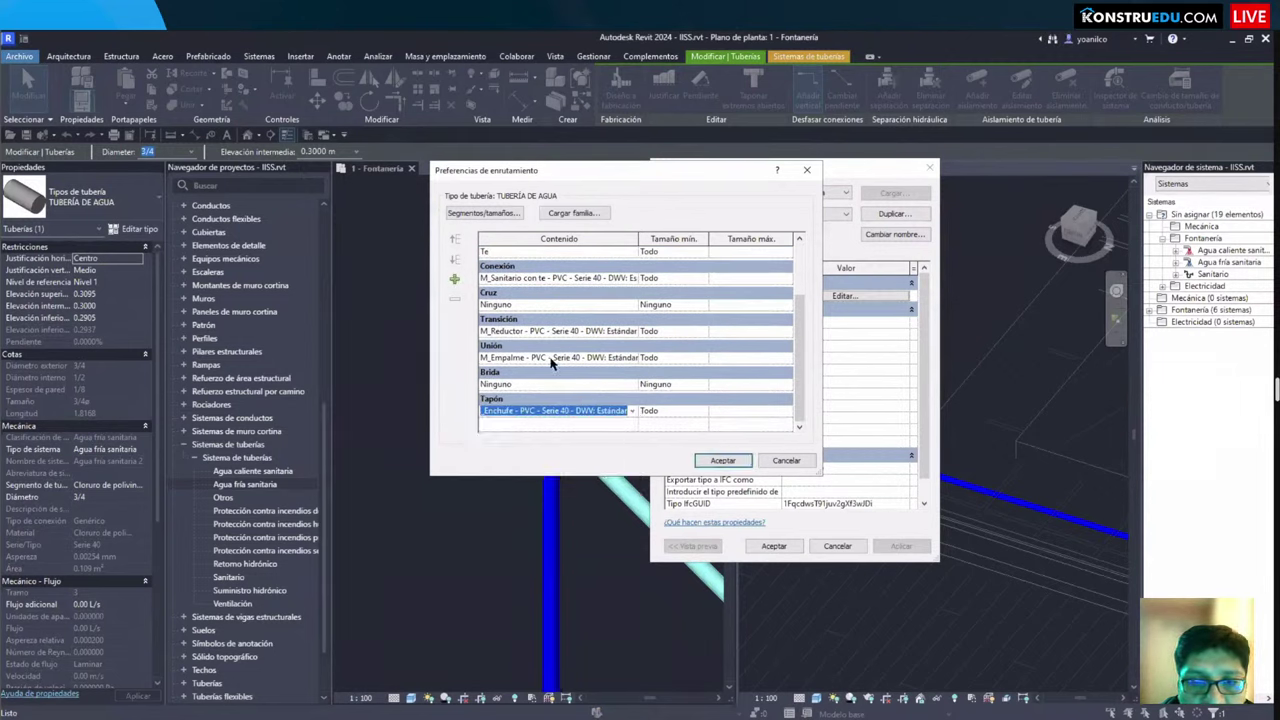
{"action": "left_click", "coordinate": [634, 360]}
{"action": "left_click", "coordinate": [634, 358]}
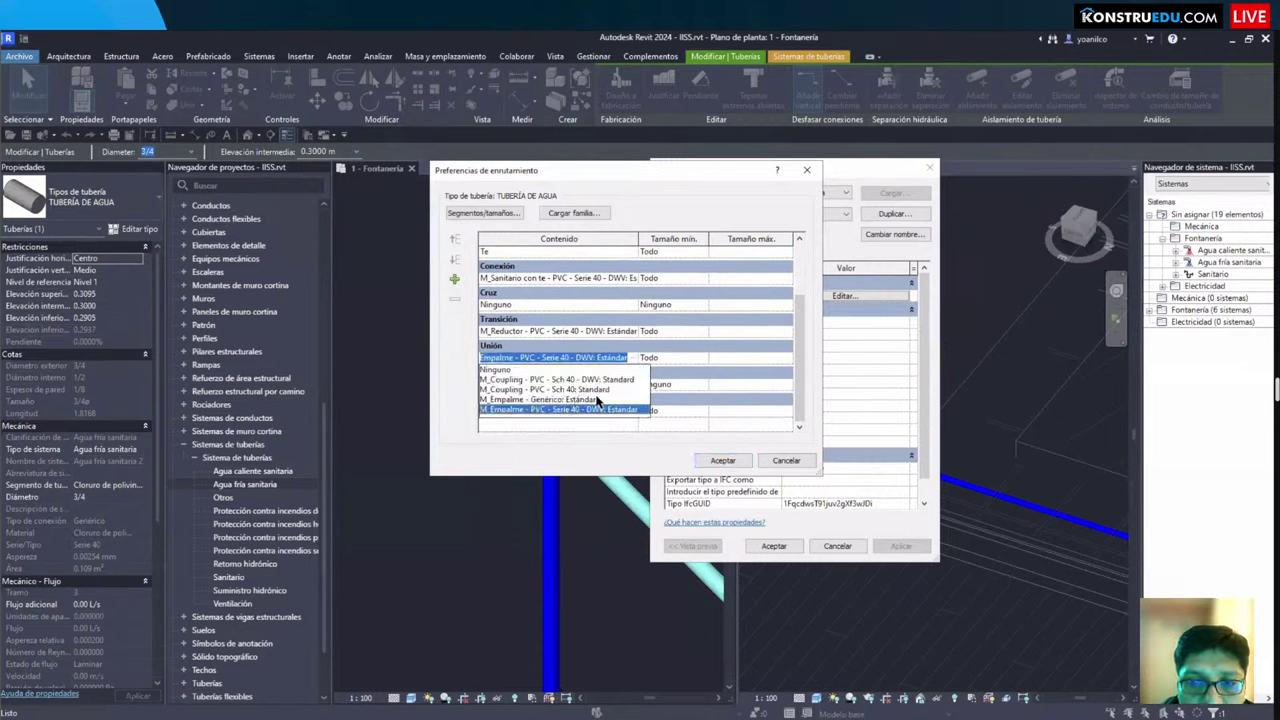
{"action": "left_click", "coordinate": [625, 358]}
{"action": "left_click", "coordinate": [638, 332]}
{"action": "left_click", "coordinate": [638, 332]}
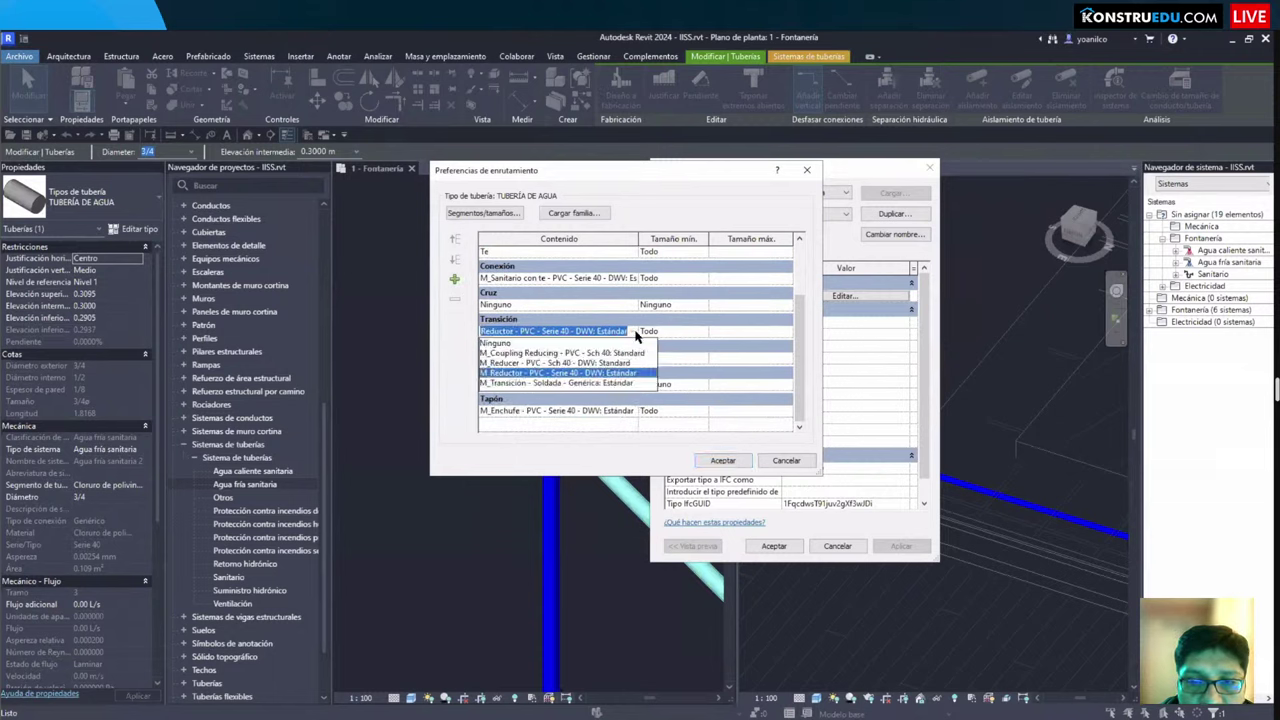
{"action": "left_click", "coordinate": [638, 332]}
Step: Highlight the transition, coupling and connection rows, then close the routing preferences
{"action": "left_click_drag", "start_coordinate": [478, 328], "coordinate": [643, 365]}
{"action": "left_click_drag", "start_coordinate": [478, 256], "coordinate": [646, 298]}
{"action": "scroll", "coordinate": [673, 375], "scroll_direction": "up", "scroll_amount": 3}
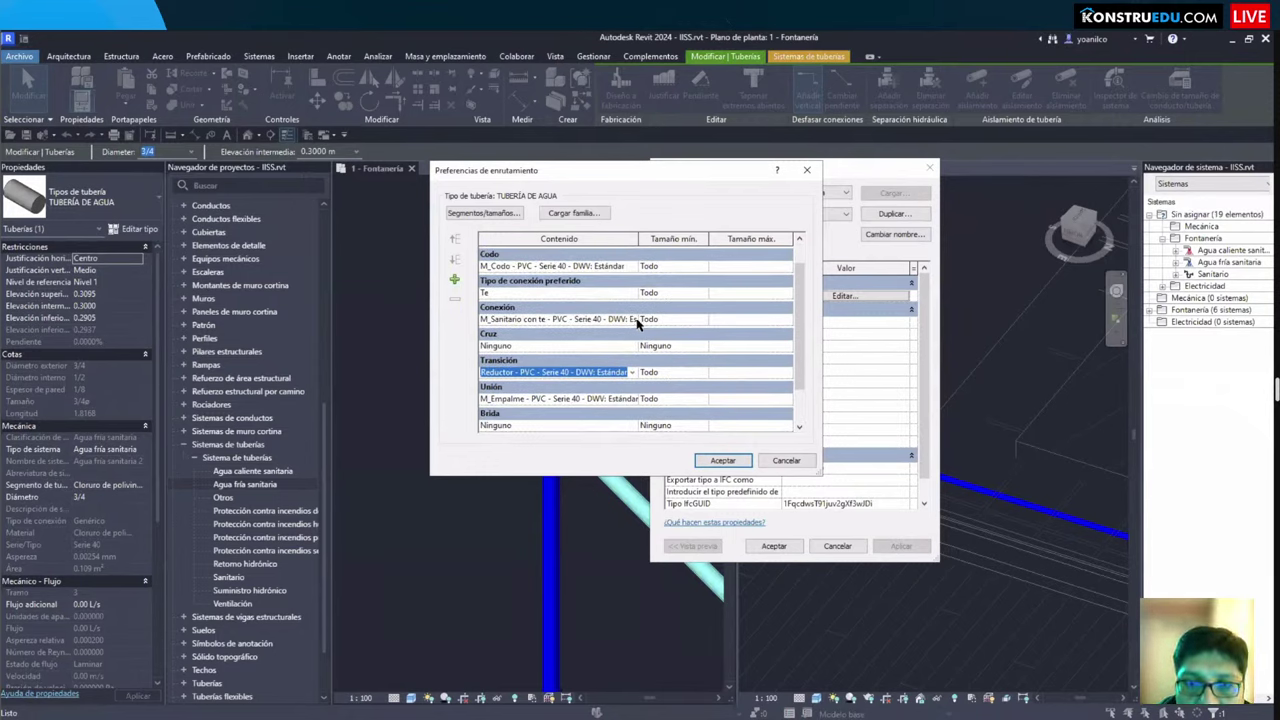
{"action": "scroll", "coordinate": [668, 330], "scroll_direction": "down", "scroll_amount": 2}
{"action": "scroll", "coordinate": [670, 335], "scroll_direction": "up", "scroll_amount": 1}
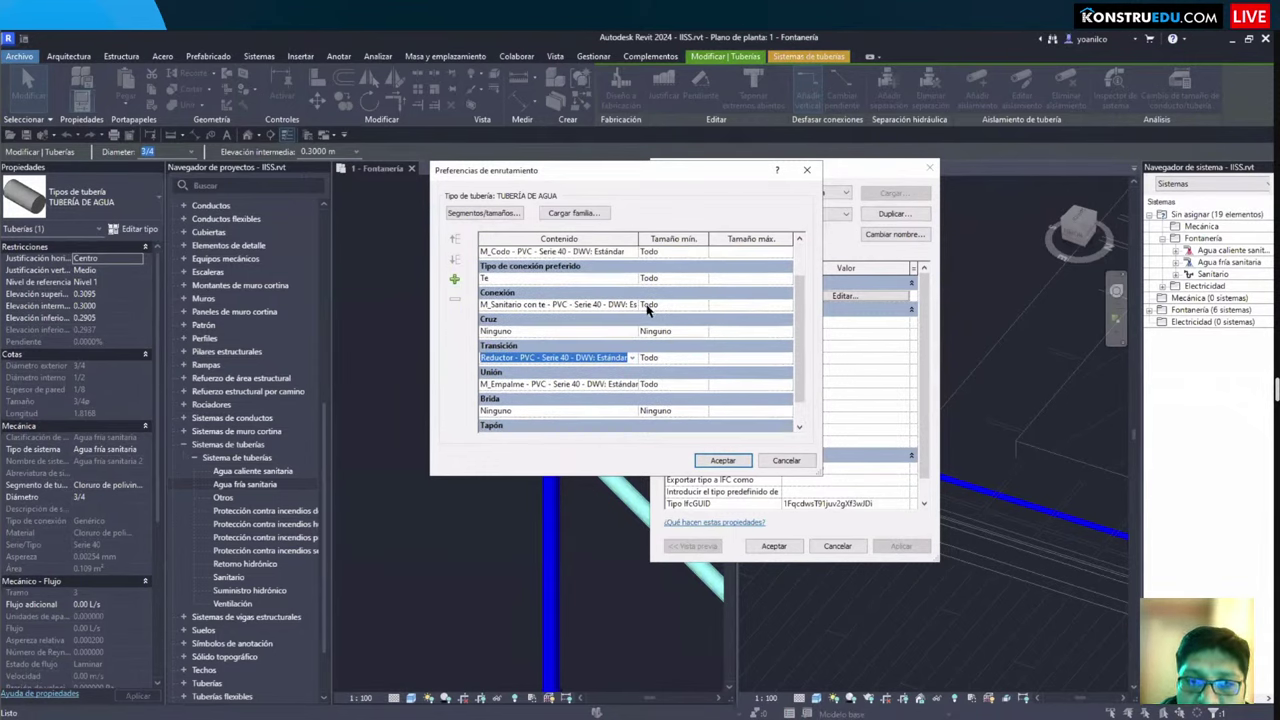
{"action": "left_click_drag", "start_coordinate": [630, 292], "coordinate": [716, 317]}
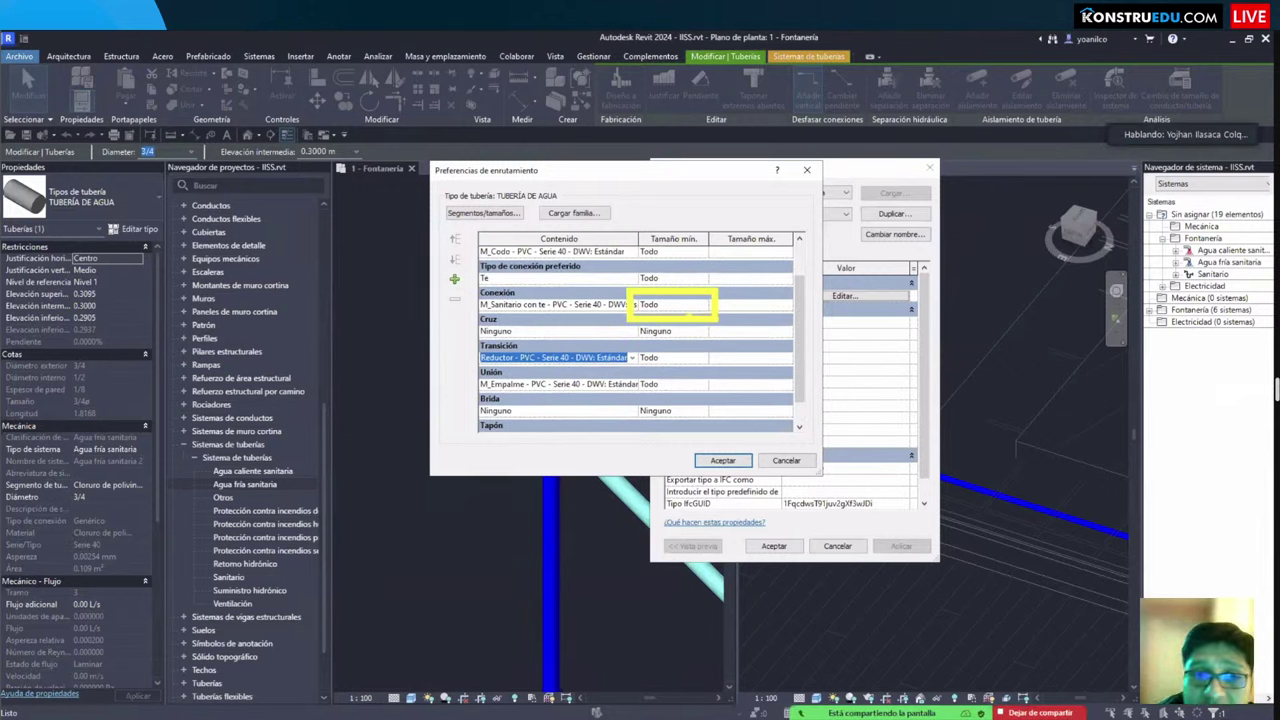
{"action": "scroll", "coordinate": [677, 330], "scroll_direction": "up", "scroll_amount": 1}
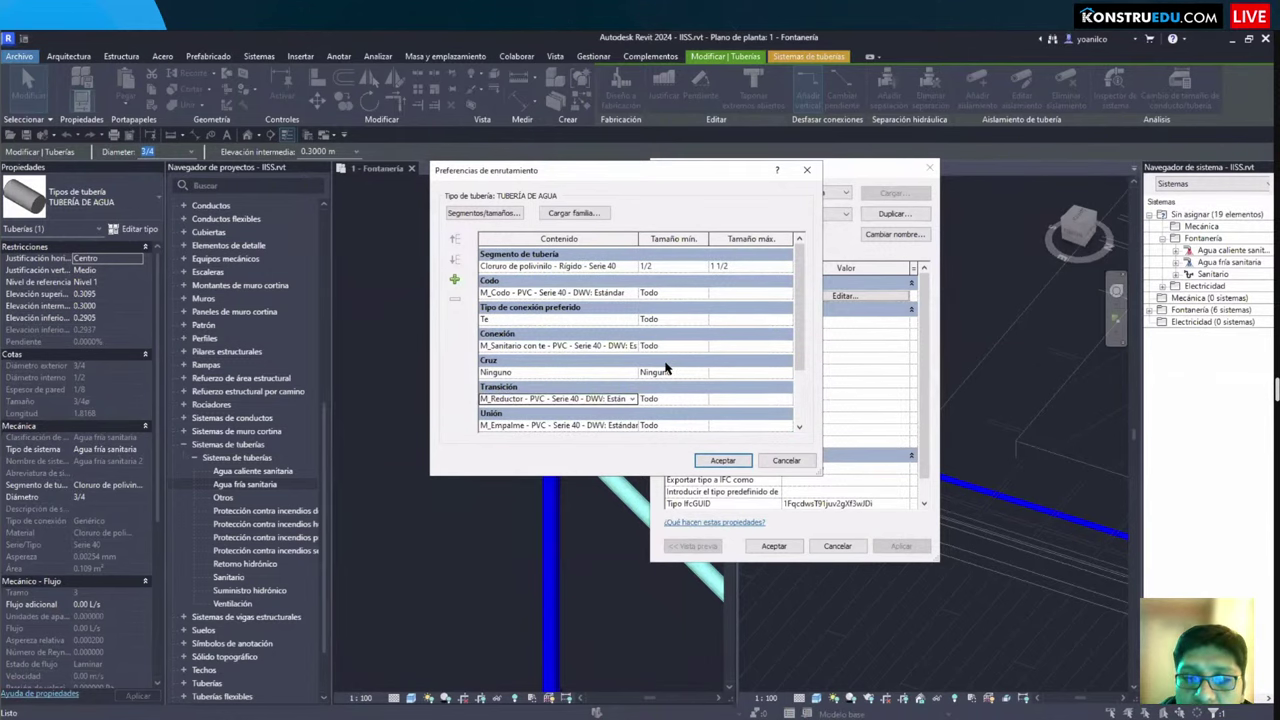
{"action": "key", "text": "Return"}
{"action": "key", "text": "Return"}
Step: Close the type properties and select the new junction fitting to point out its diameter
{"action": "key", "text": "Escape"}
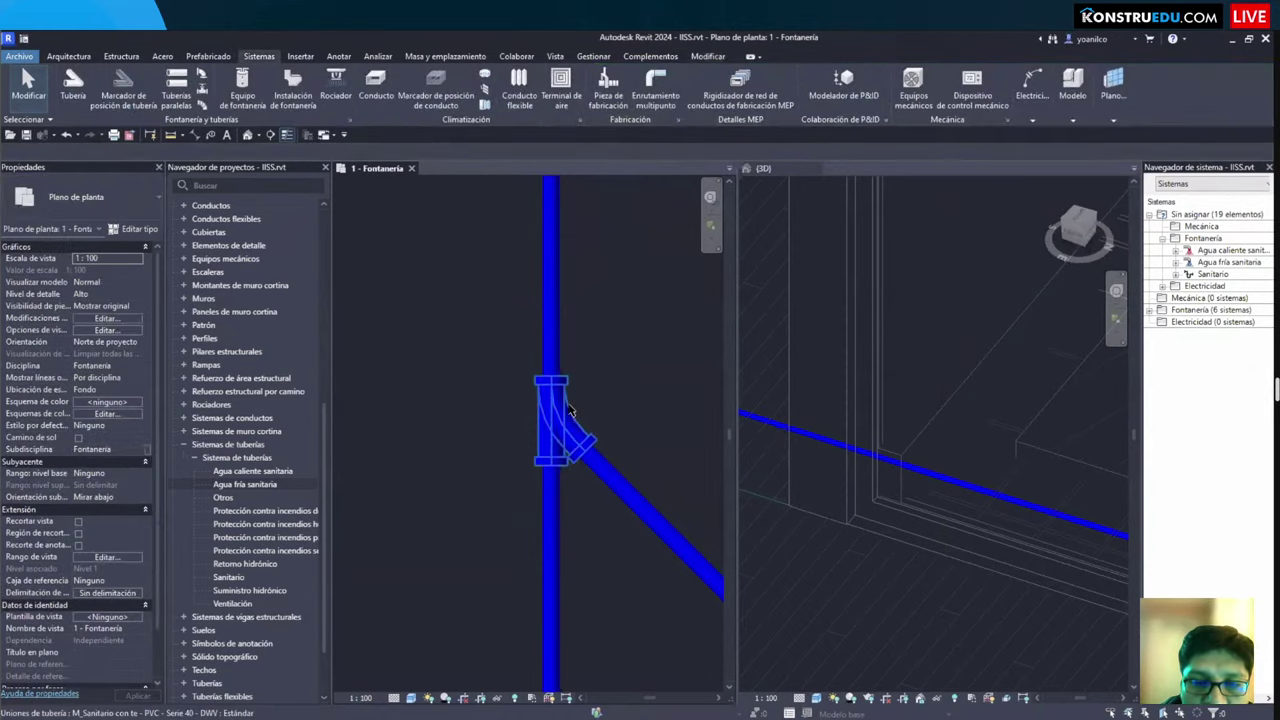
{"action": "left_click", "coordinate": [570, 410]}
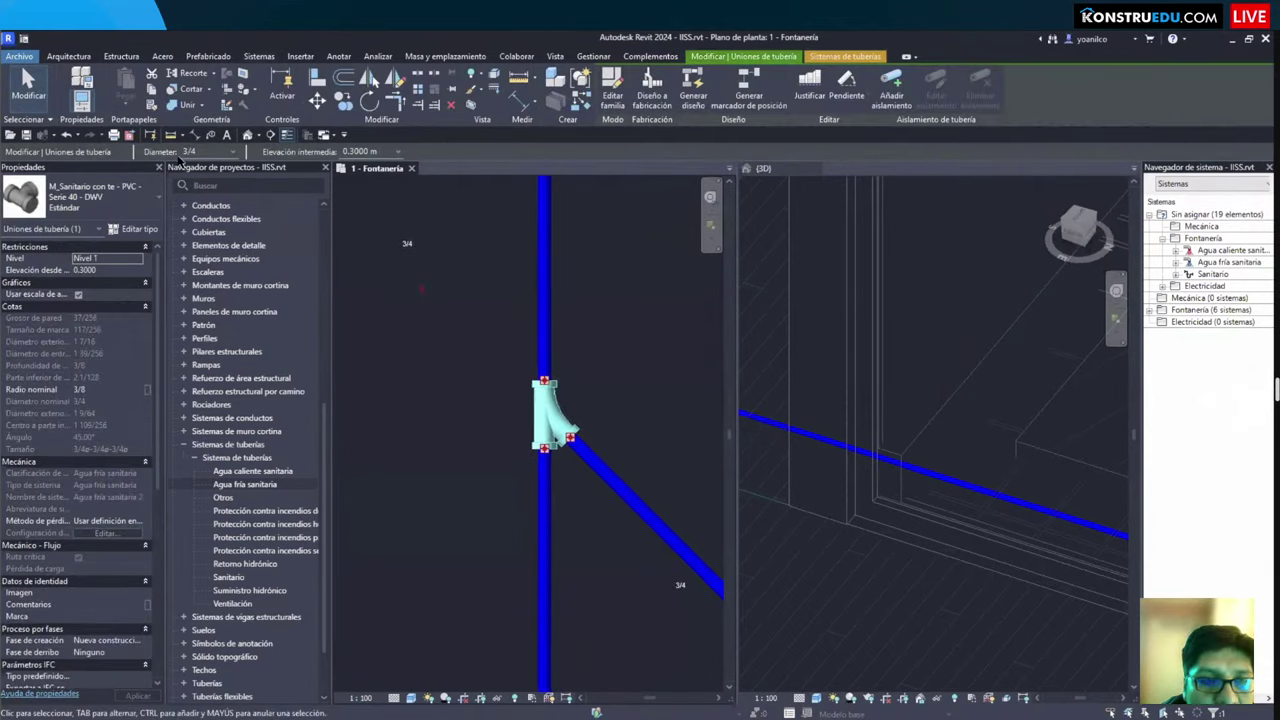
{"action": "mouse_move", "coordinate": [166, 136]}
{"action": "left_mouse_down"}
{"action": "mouse_move", "coordinate": [245, 172]}
{"action": "mouse_move", "coordinate": [238, 195]}
{"action": "mouse_move", "coordinate": [398, 283]}
{"action": "left_mouse_up"}
{"action": "mouse_move", "coordinate": [230, 178]}
{"action": "left_mouse_down"}
{"action": "mouse_move", "coordinate": [275, 191]}
{"action": "mouse_move", "coordinate": [254, 212]}
{"action": "left_mouse_up"}
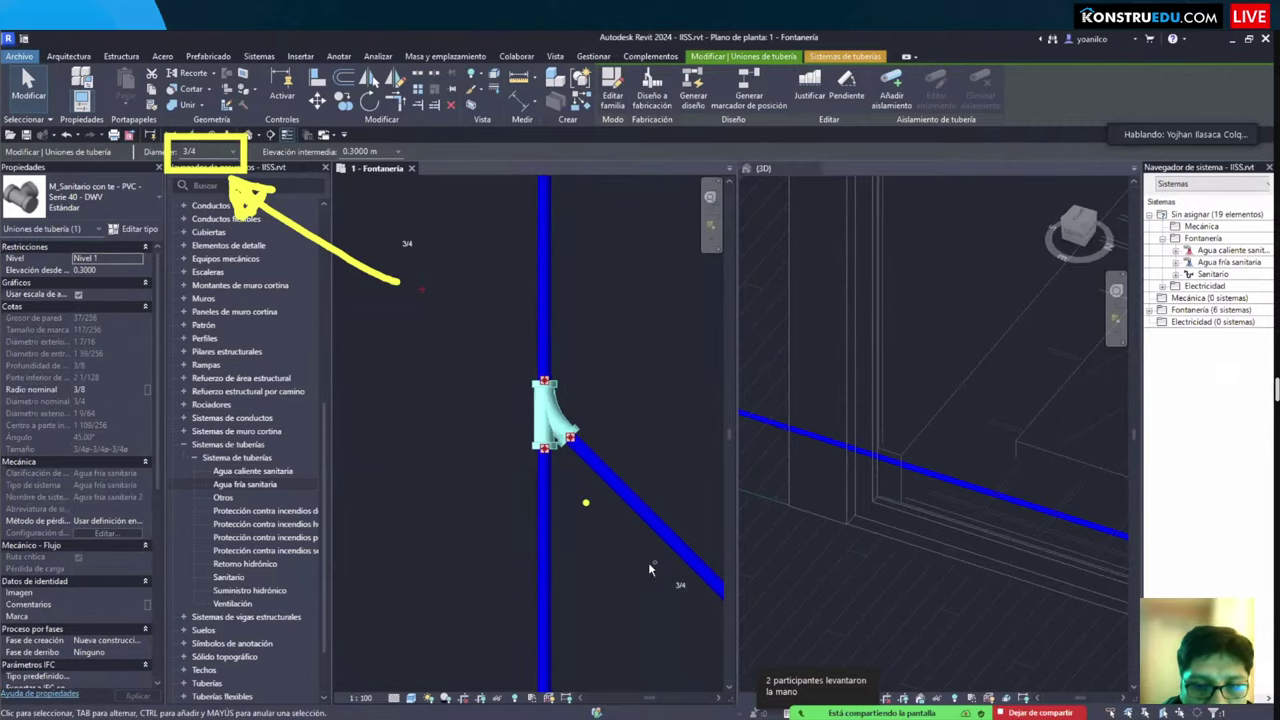
Step: Clear the selection, zoom the plan around the junction, and go to the Pavco BIM libraries page
{"action": "key", "text": "Escape"}
{"action": "scroll", "coordinate": [550, 480], "scroll_direction": "up", "scroll_amount": 2}
{"action": "left_click", "coordinate": [538, 440]}
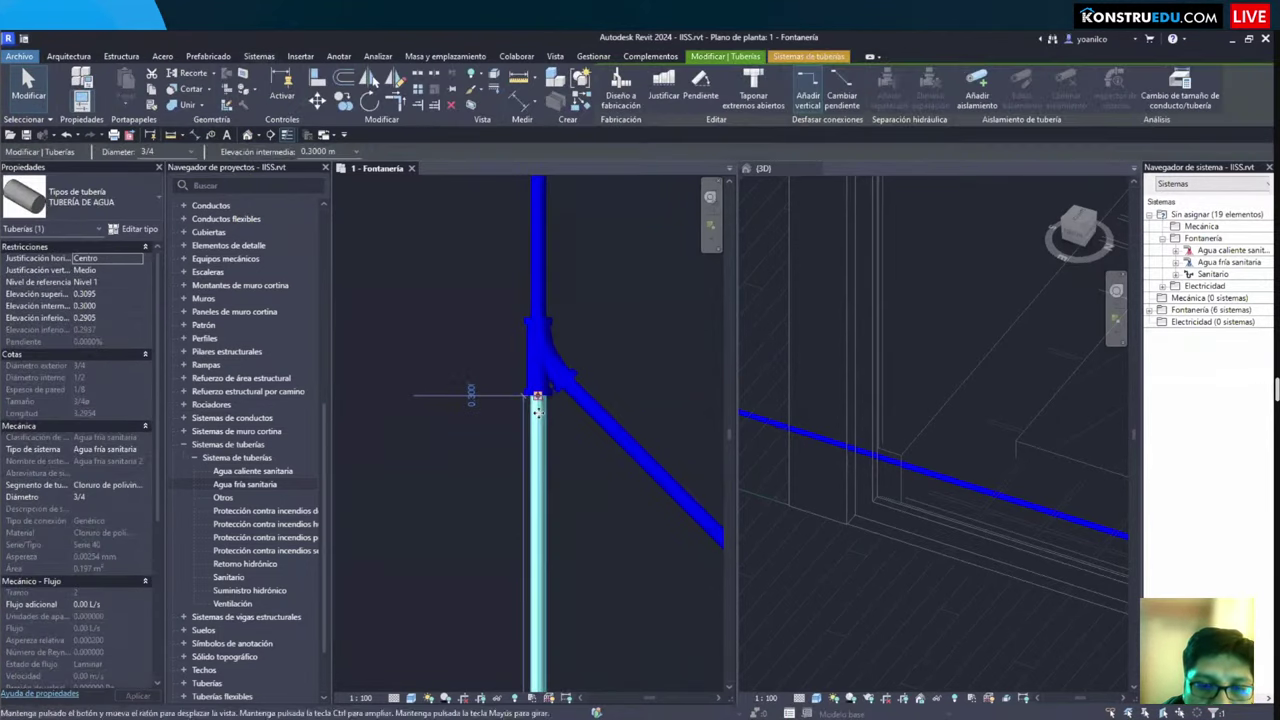
{"action": "scroll", "coordinate": [537, 410], "scroll_direction": "up", "scroll_amount": 1}
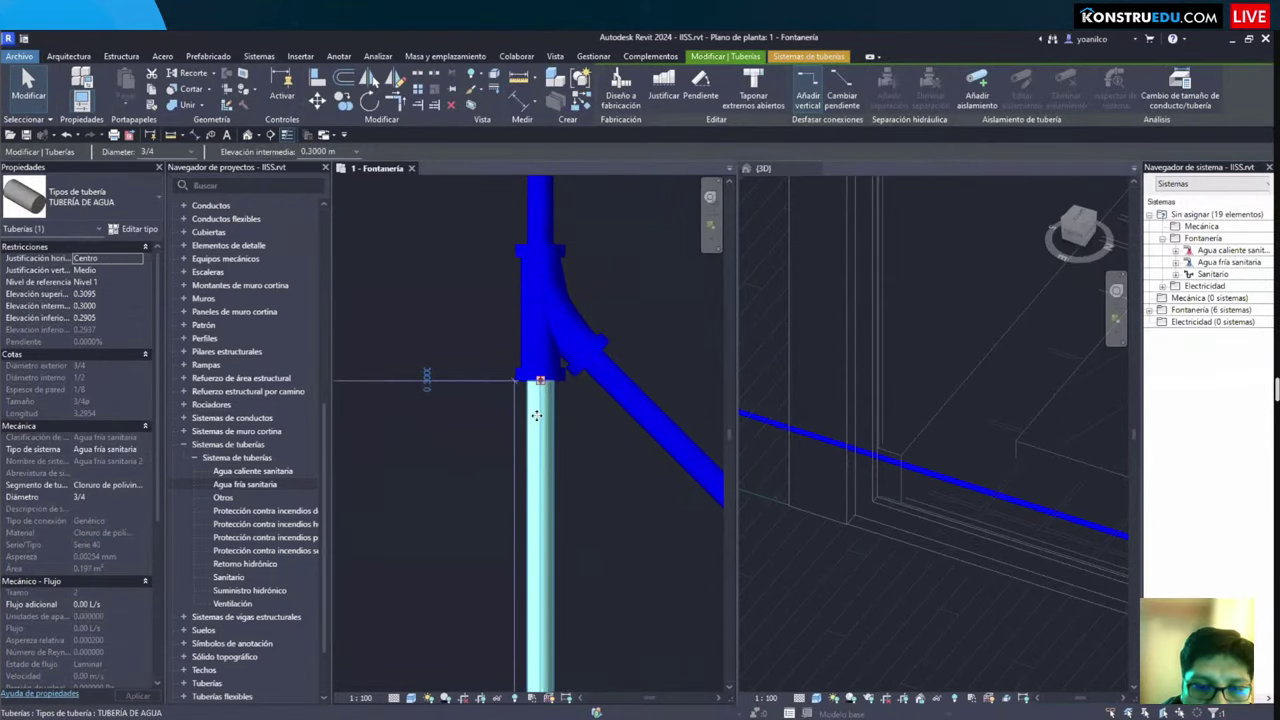
{"action": "scroll", "coordinate": [449, 284], "scroll_direction": "down", "scroll_amount": 1}
{"action": "left_click", "coordinate": [461, 269]}
{"action": "left_click_drag", "start_coordinate": [438, 245], "coordinate": [612, 428]}
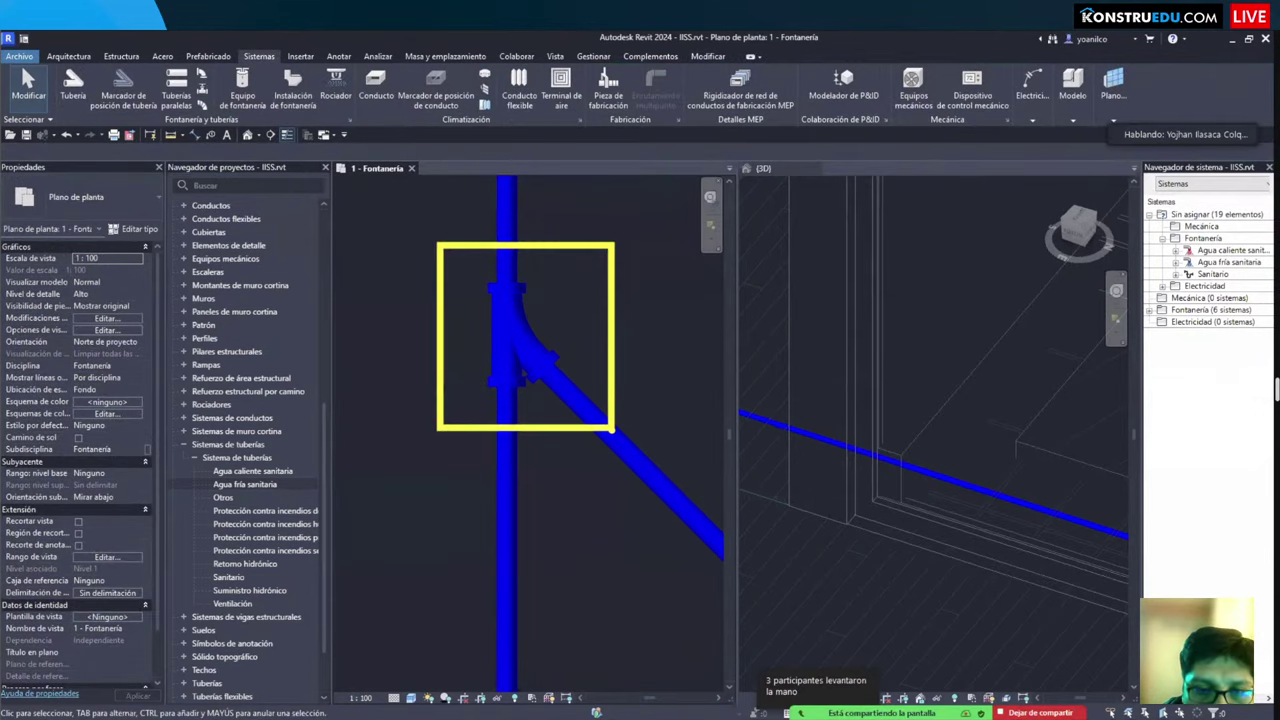
{"action": "key", "text": "alt+Tab"}
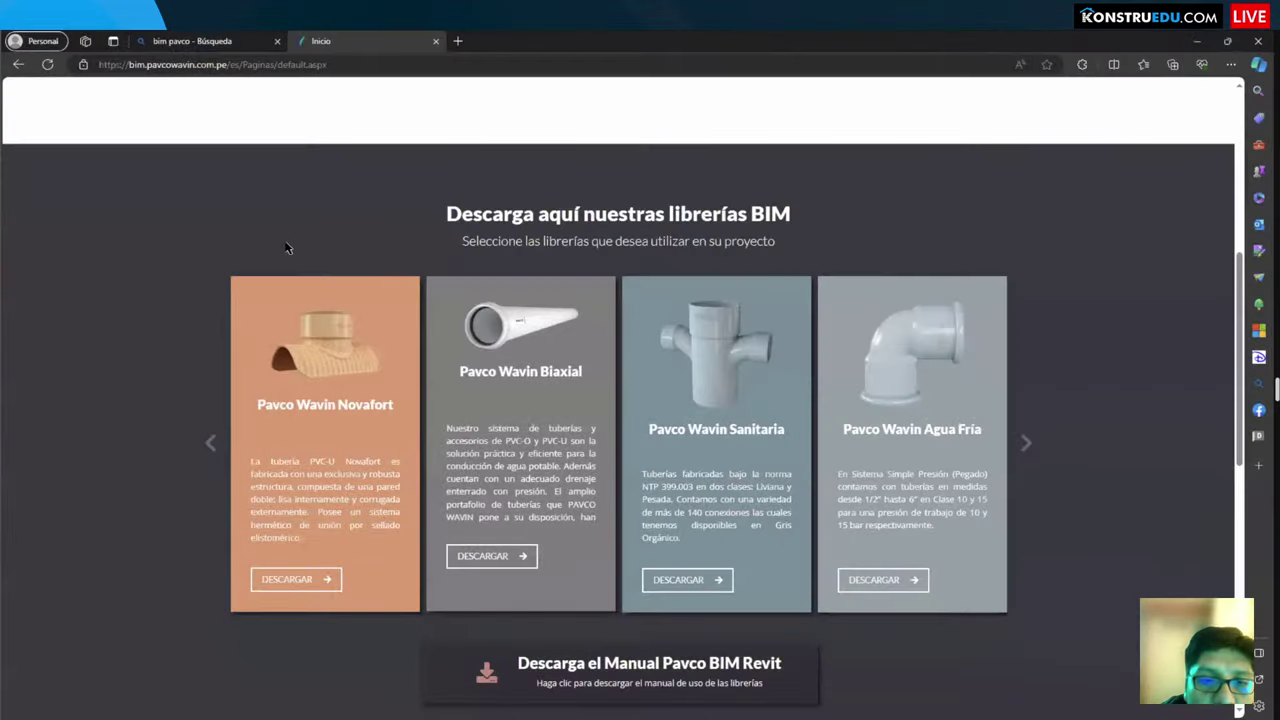
Step: Point out the Novafort, Biaxial, Sanitaria and Agua Fría library cards, then return to Revit
{"action": "mouse_move", "coordinate": [194, 178]}
{"action": "left_mouse_down"}
{"action": "mouse_move", "coordinate": [1022, 656]}
{"action": "mouse_move", "coordinate": [1047, 635]}
{"action": "left_mouse_up"}
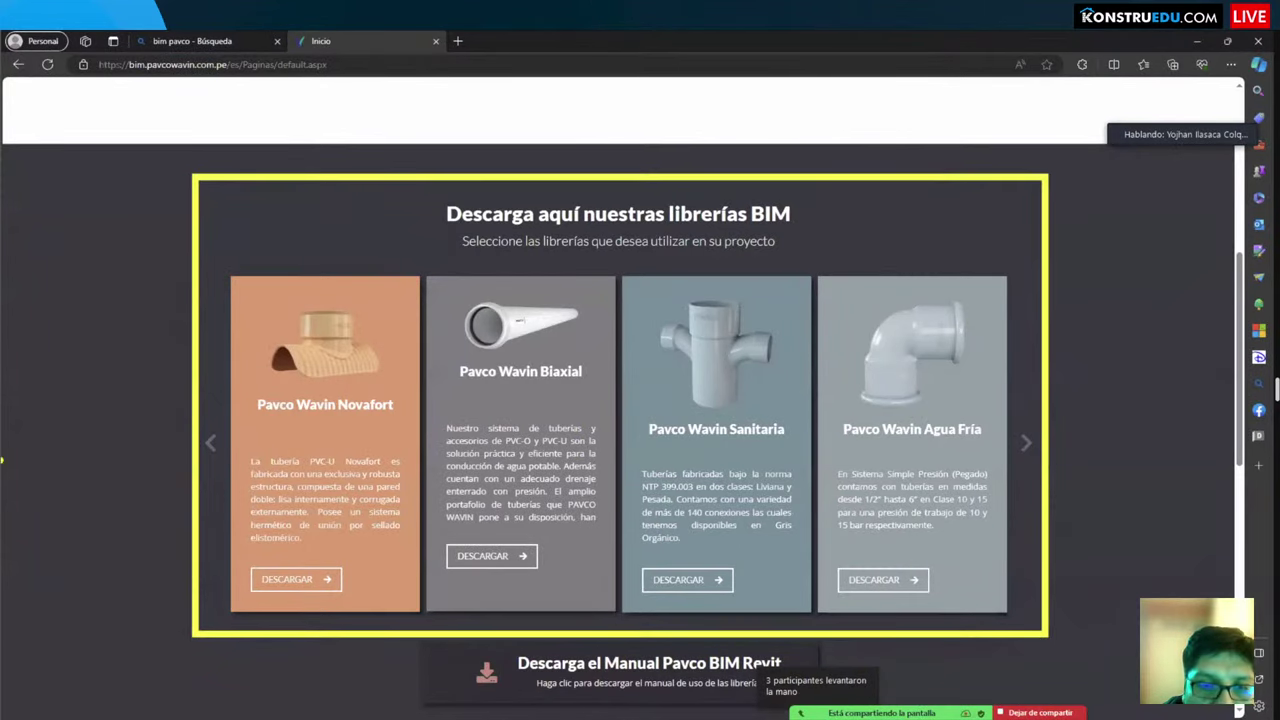
{"action": "key", "text": "alt+Tab"}
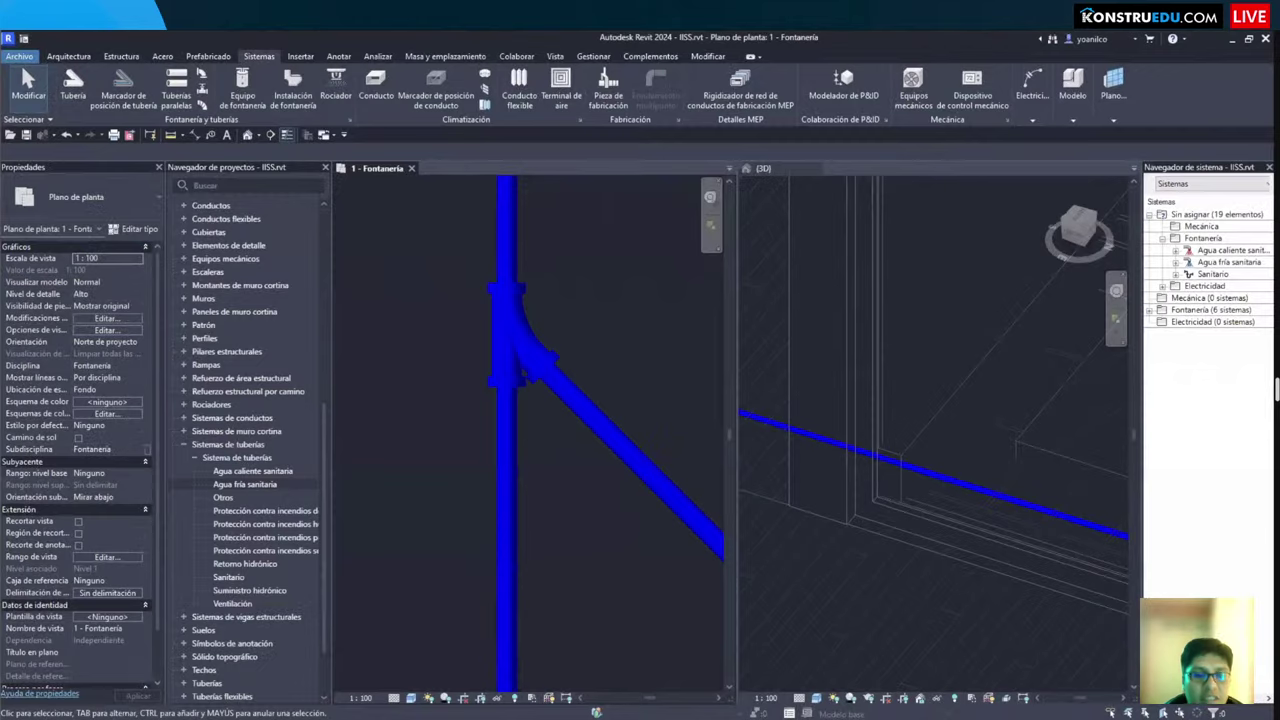
{"action": "key", "text": "alt+Tab"}
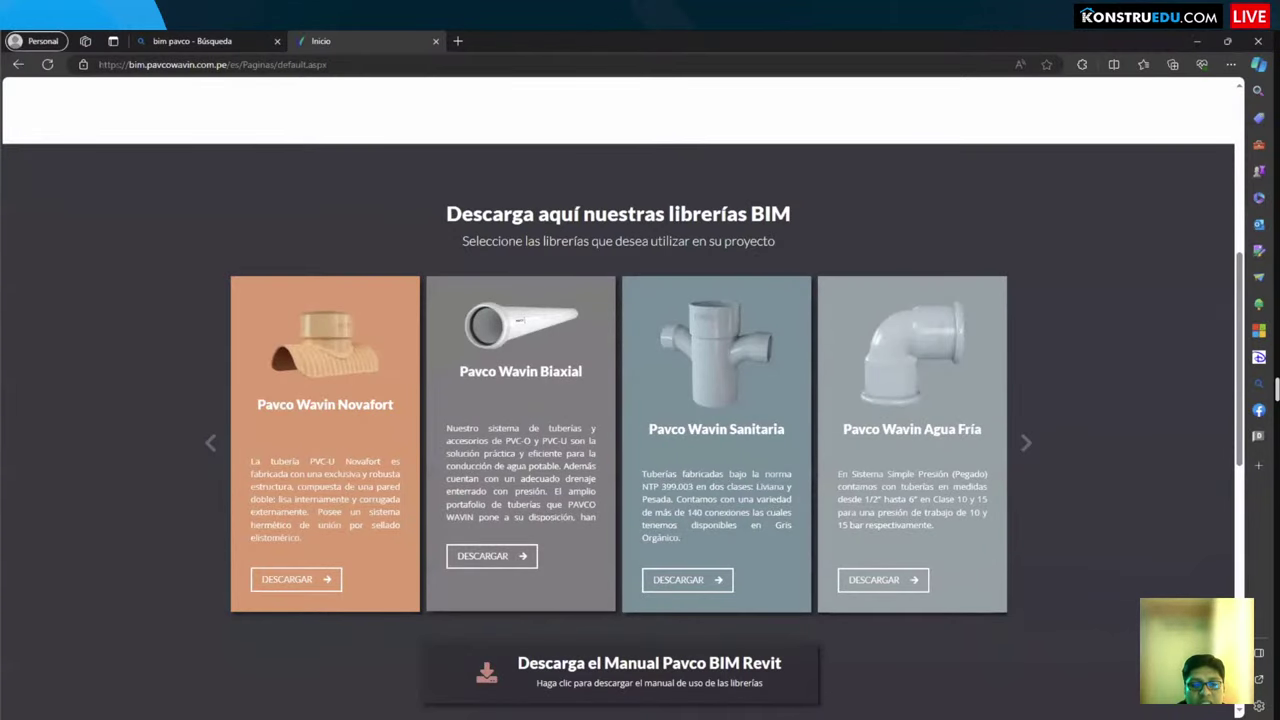
{"action": "key", "text": "alt+Tab"}
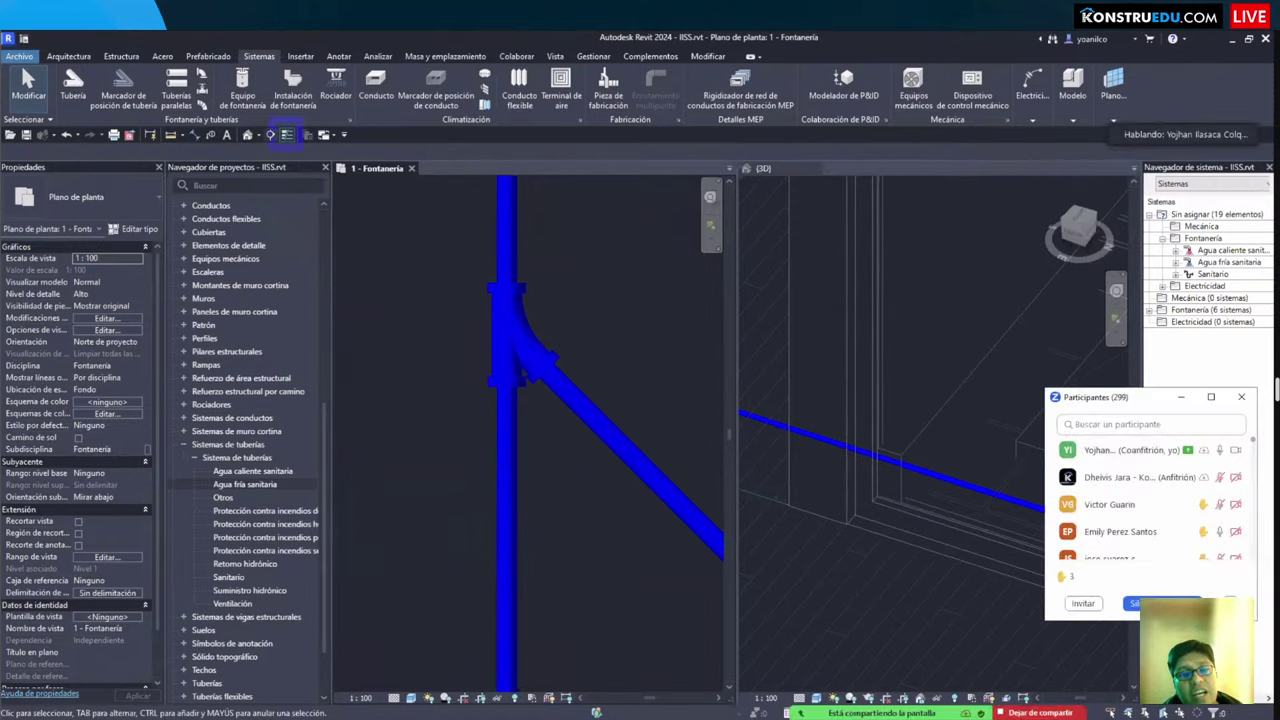
Step: Toggle Thin Lines off and on while browsing the View, Annotate and Manage tabs
{"action": "left_click", "coordinate": [286, 135]}
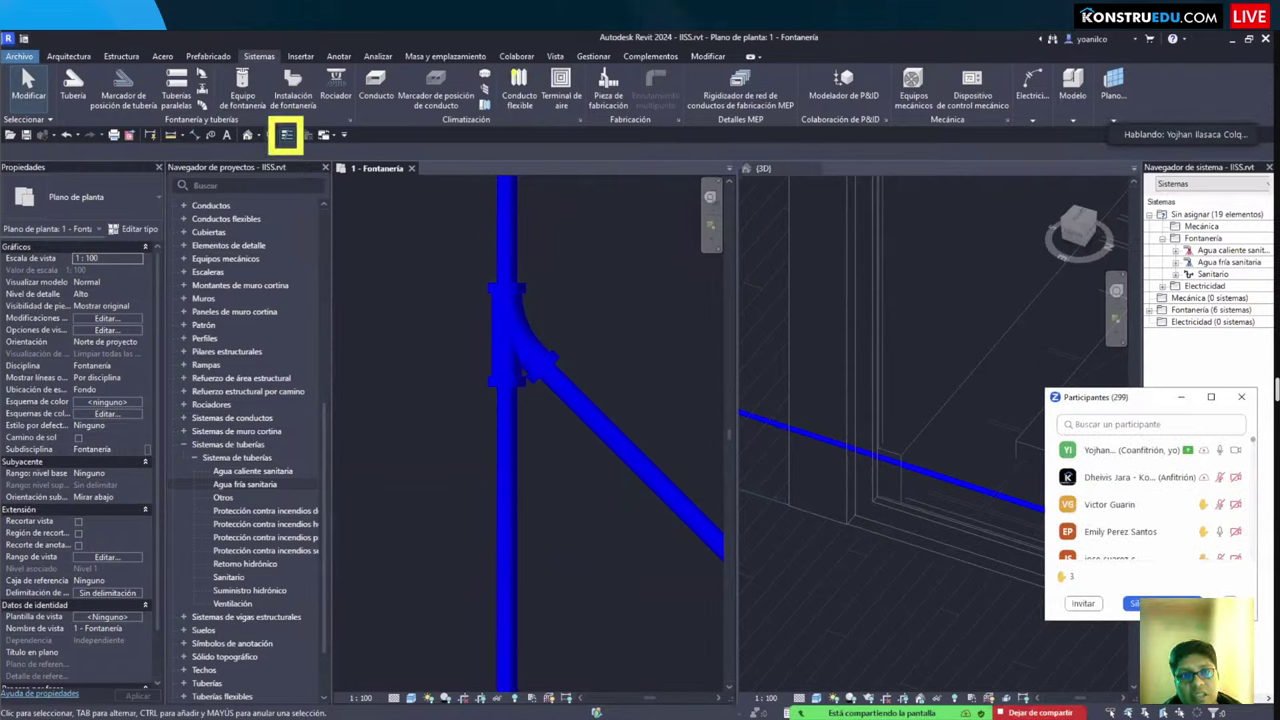
{"action": "left_click", "coordinate": [555, 57]}
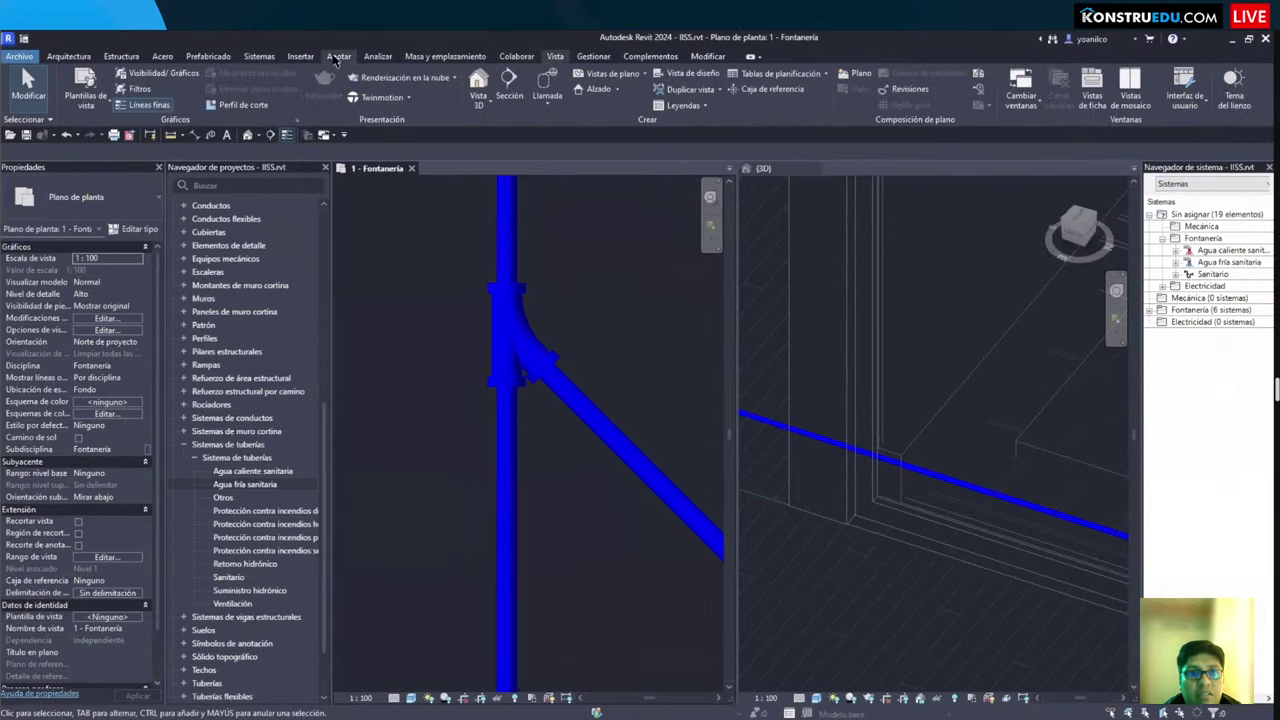
{"action": "left_click", "coordinate": [338, 57]}
{"action": "left_click", "coordinate": [593, 57]}
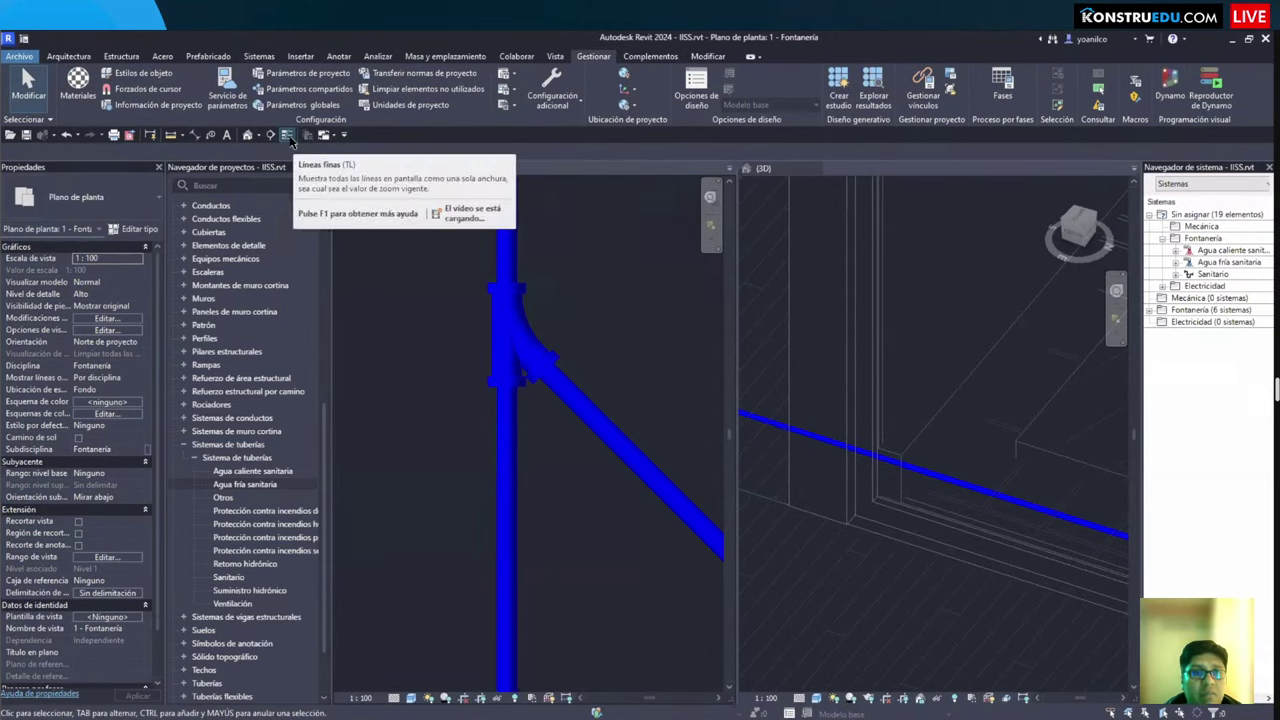
{"action": "left_click", "coordinate": [288, 136]}
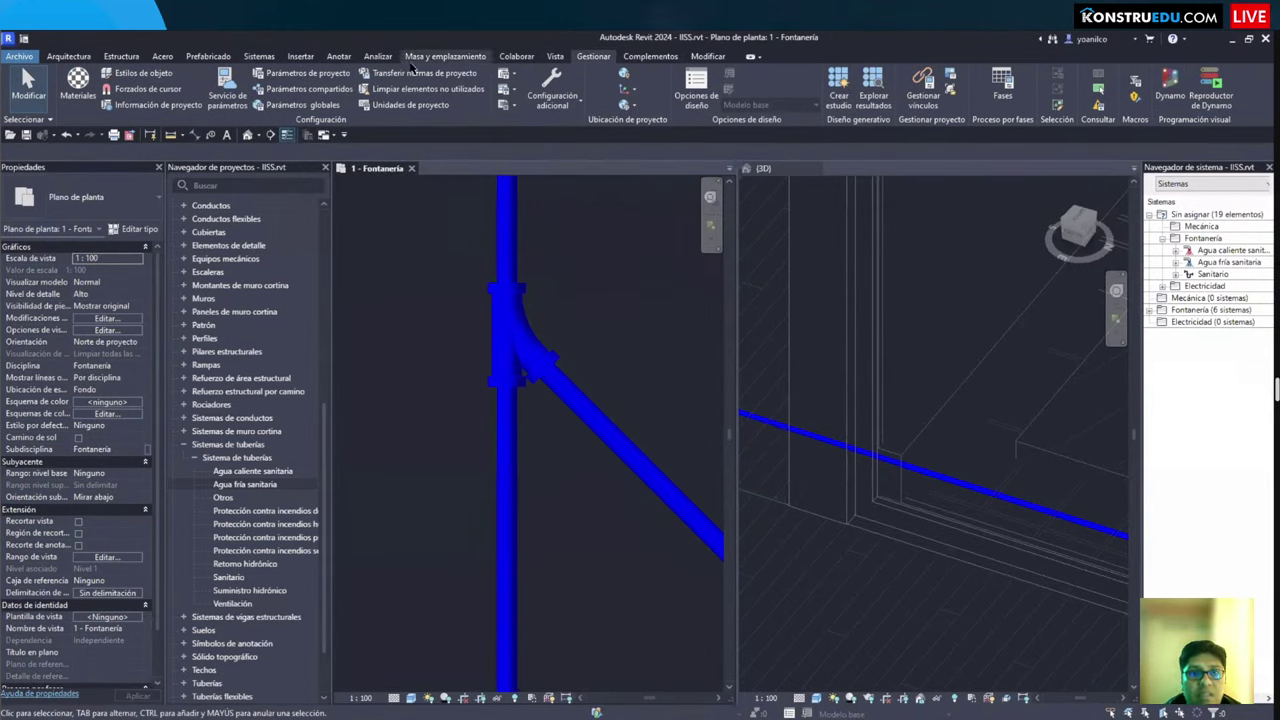
{"action": "left_click", "coordinate": [555, 57]}
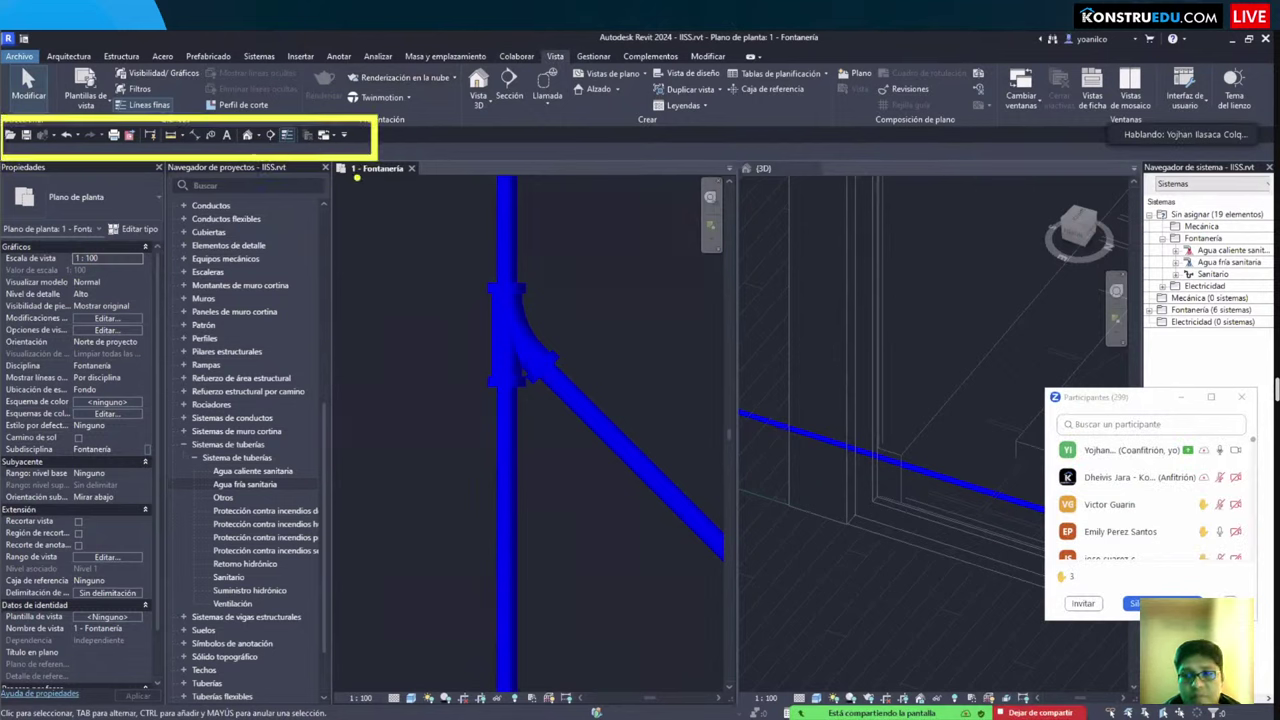
Step: Recentre the pipe junction, then activate the 3D view and the Fontanería plan in turn
{"action": "left_click_drag", "start_coordinate": [294, 142], "coordinate": [398, 211]}
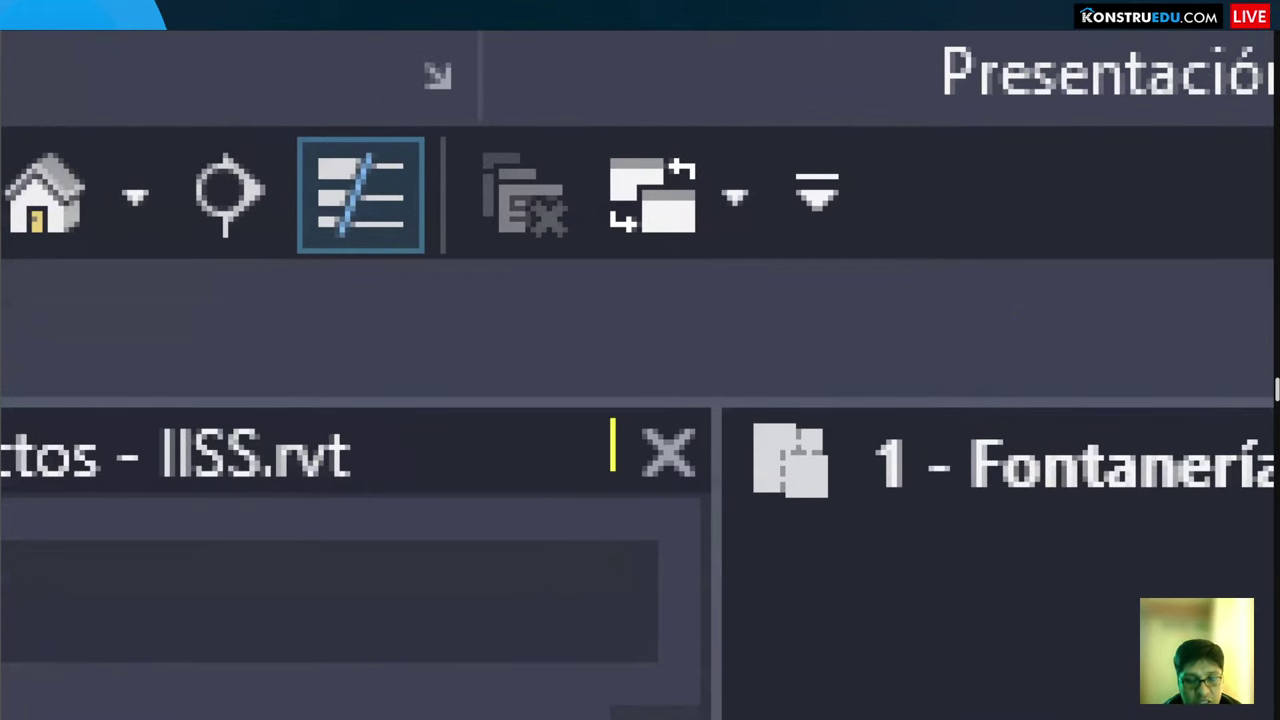
{"action": "mouse_move", "coordinate": [613, 445]}
{"action": "left_mouse_down"}
{"action": "mouse_move", "coordinate": [648, 466]}
{"action": "mouse_move", "coordinate": [683, 445]}
{"action": "left_mouse_up"}
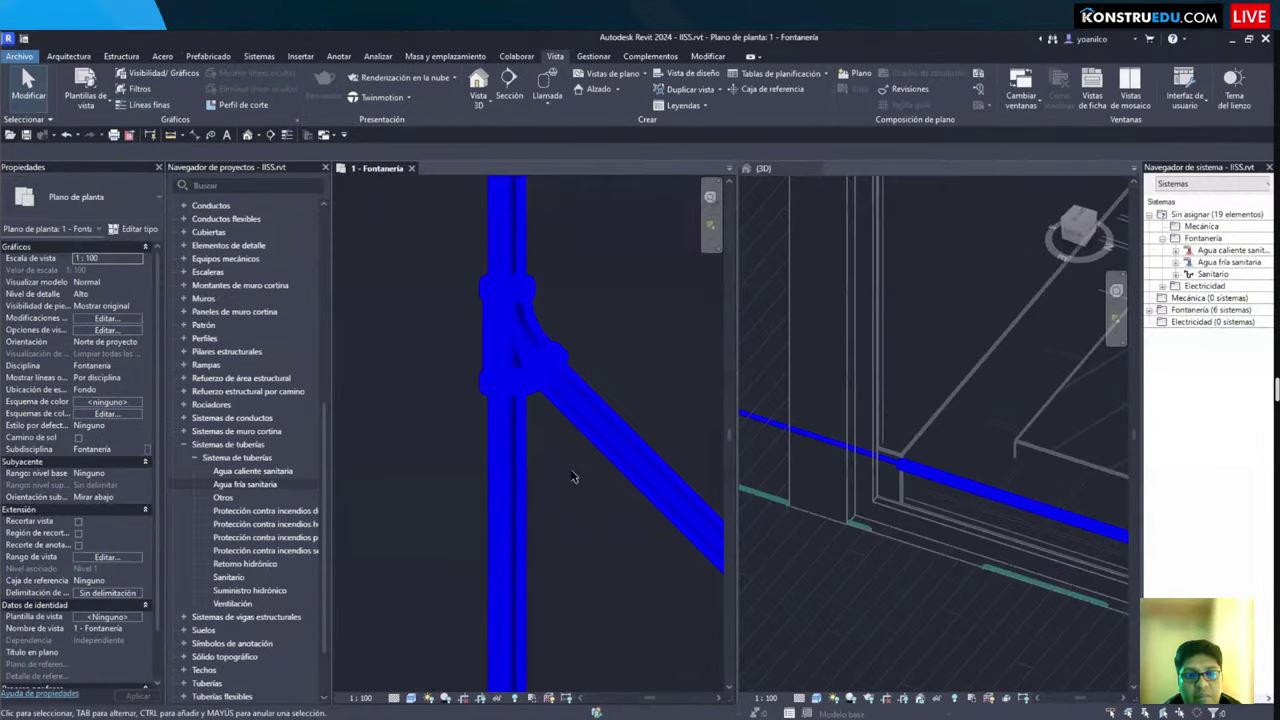
{"action": "scroll", "coordinate": [485, 410], "scroll_direction": "up", "scroll_amount": 4}
{"action": "middle_click_drag", "start_coordinate": [490, 420], "coordinate": [623, 463]}
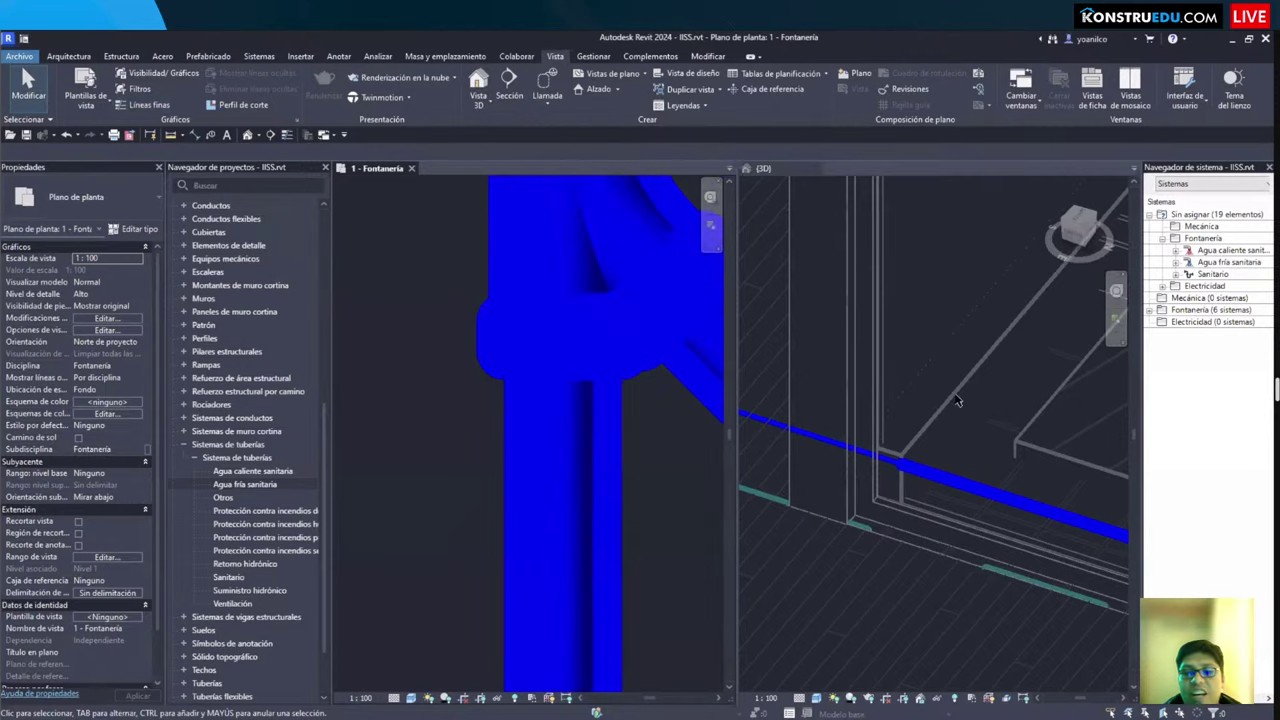
{"action": "left_click", "coordinate": [979, 418]}
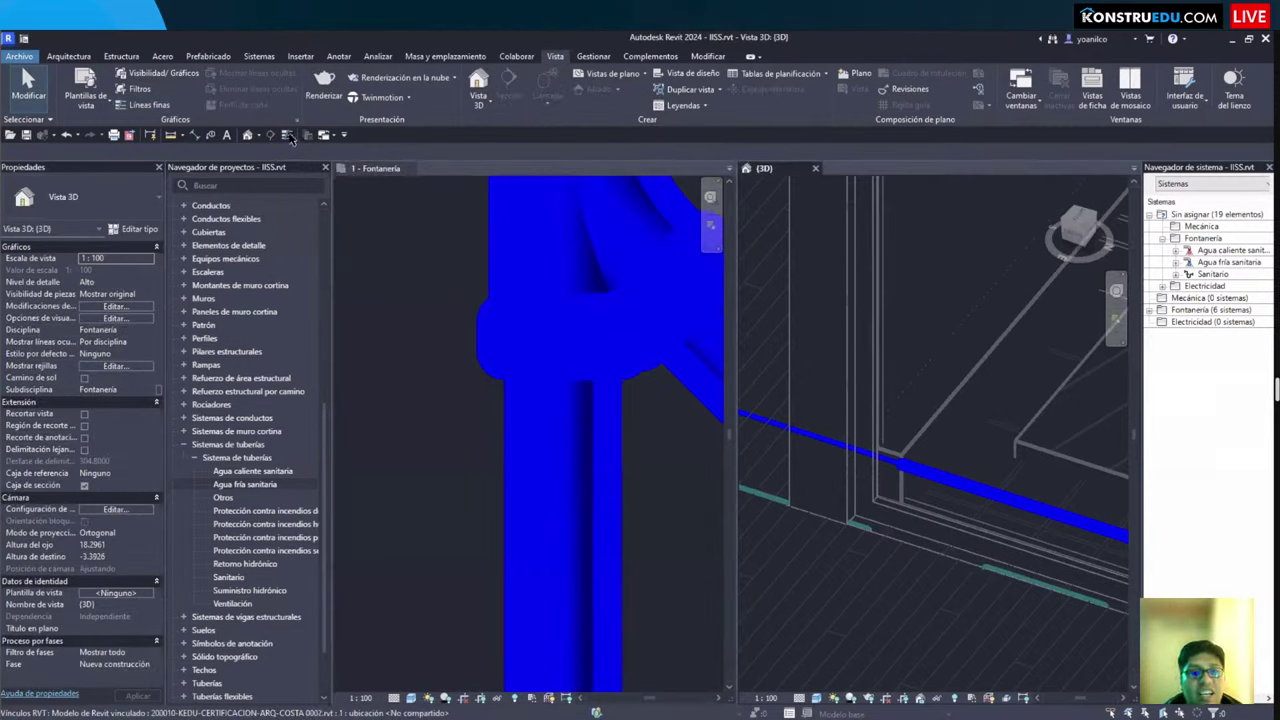
{"action": "scroll", "coordinate": [529, 370], "scroll_direction": "down", "scroll_amount": 5}
{"action": "left_click", "coordinate": [430, 385]}
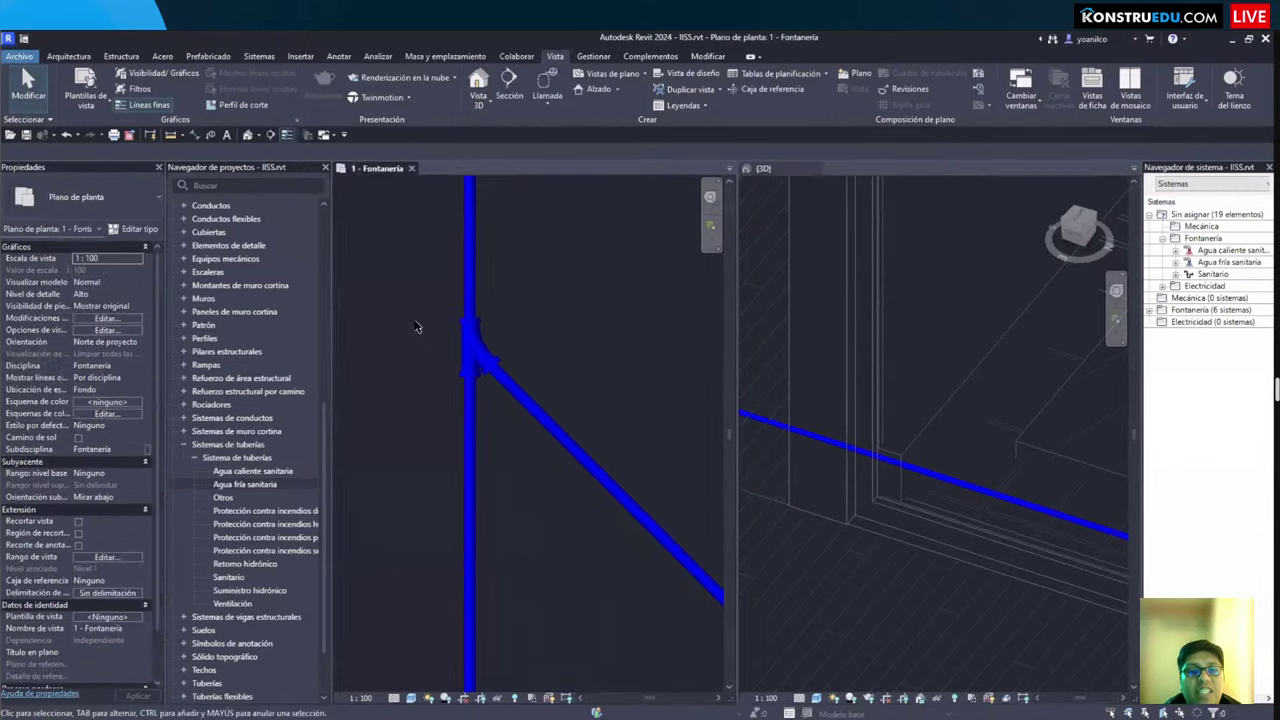
Step: Turn Thin Lines off to show true line weights at the junction
{"action": "left_click", "coordinate": [287, 135]}
{"action": "scroll", "coordinate": [509, 374], "scroll_direction": "up", "scroll_amount": 4}
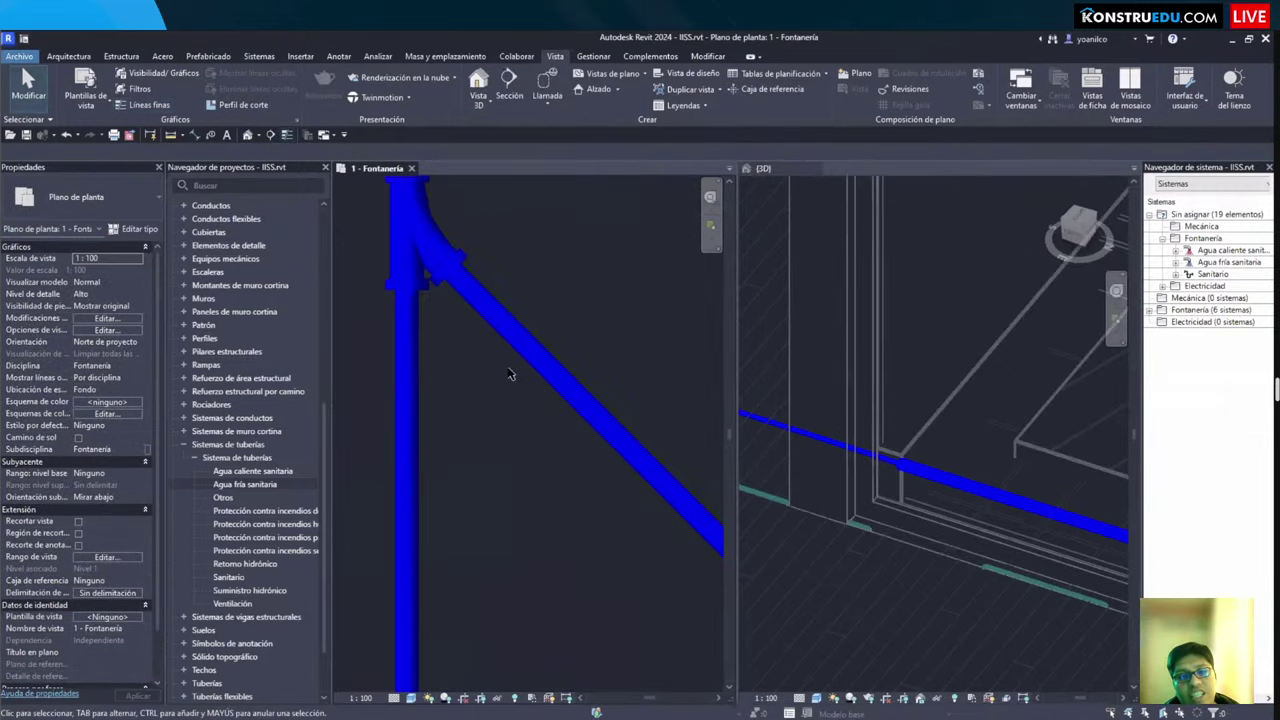
{"action": "scroll", "coordinate": [456, 406], "scroll_direction": "down", "scroll_amount": 3}
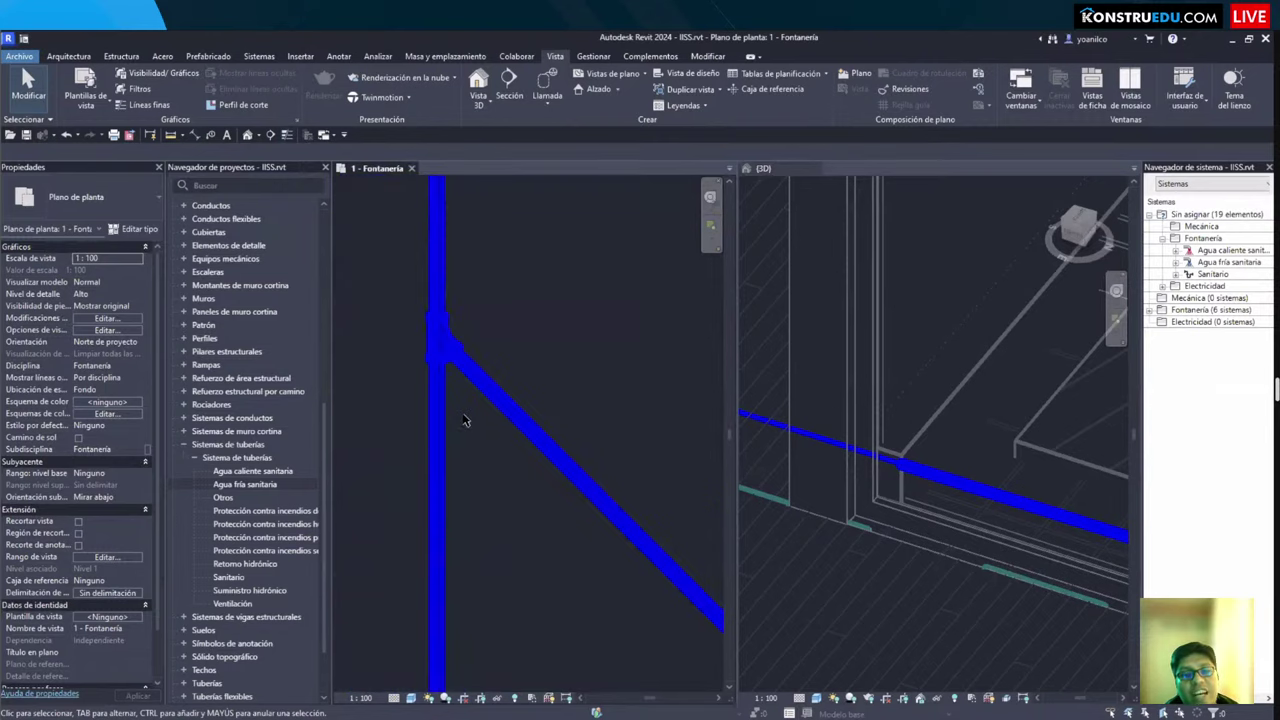
{"action": "scroll", "coordinate": [463, 425], "scroll_direction": "up", "scroll_amount": 2}
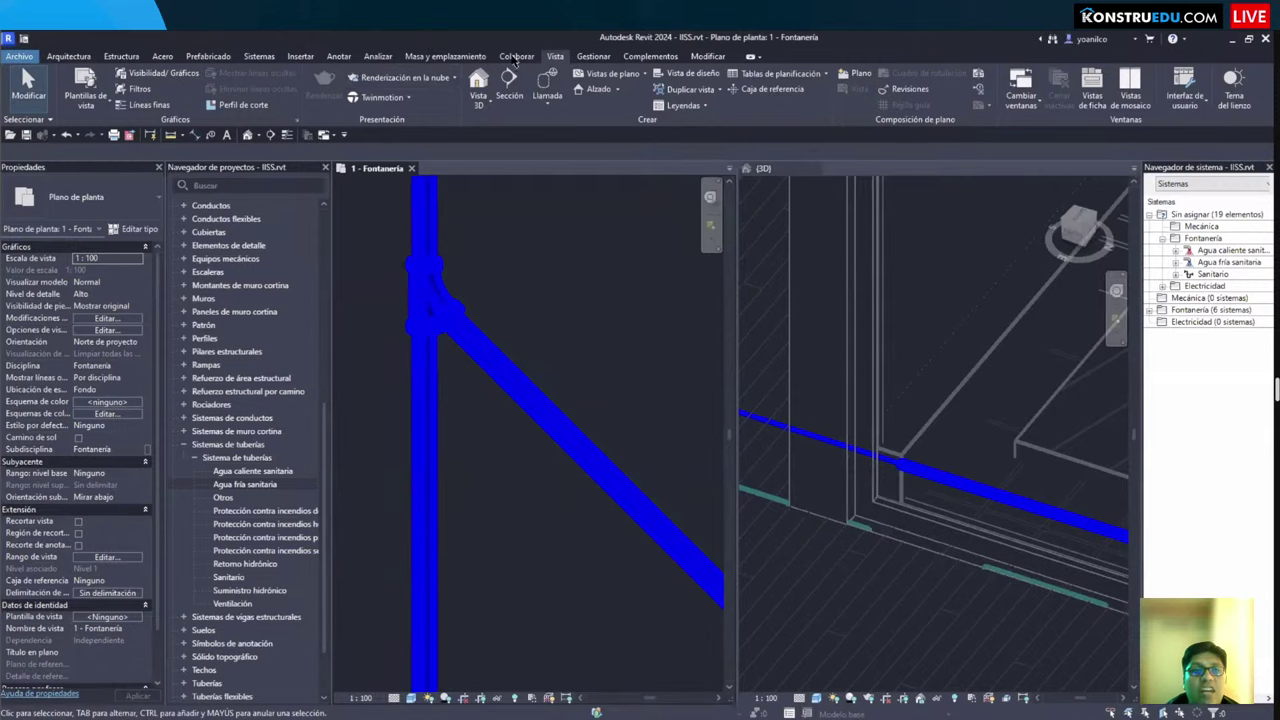
{"action": "left_click", "coordinate": [593, 56]}
Step: Inspect the Model Objects projection line weights in Object Styles, then close it unchanged
{"action": "left_click", "coordinate": [140, 73]}
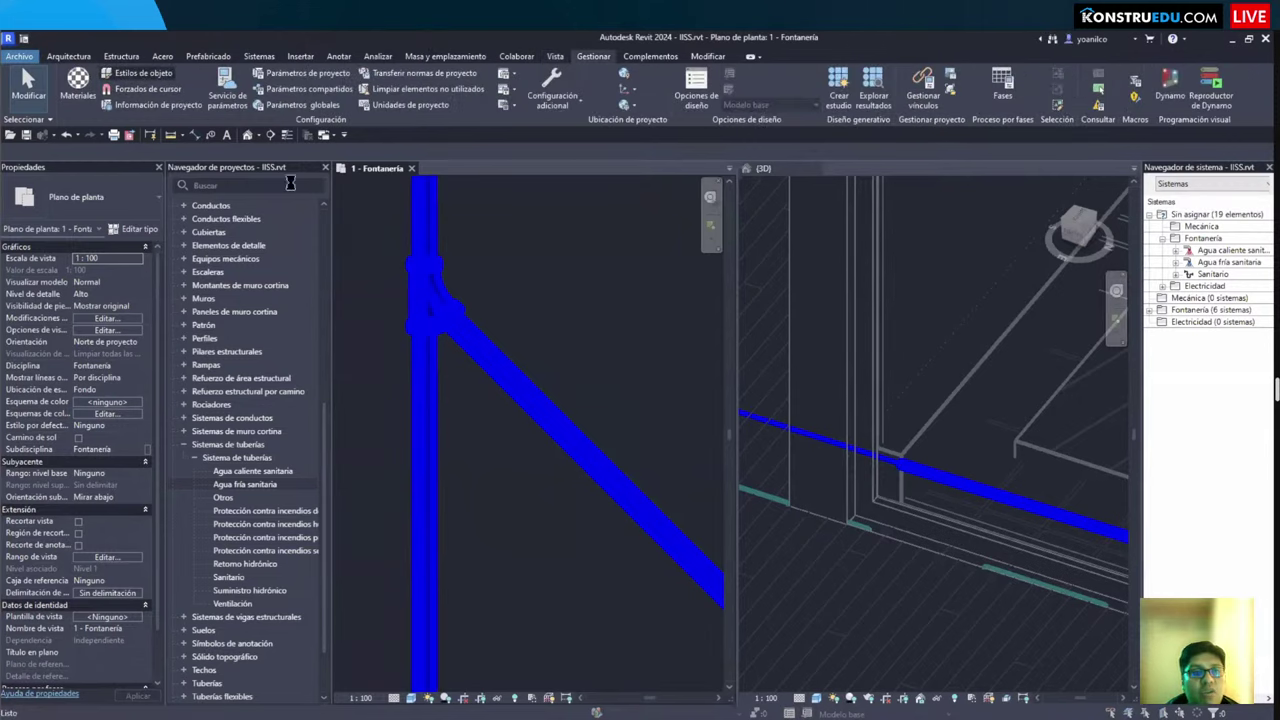
{"action": "scroll", "coordinate": [505, 390], "scroll_direction": "down", "scroll_amount": 5}
{"action": "scroll", "coordinate": [505, 390], "scroll_direction": "down", "scroll_amount": 12}
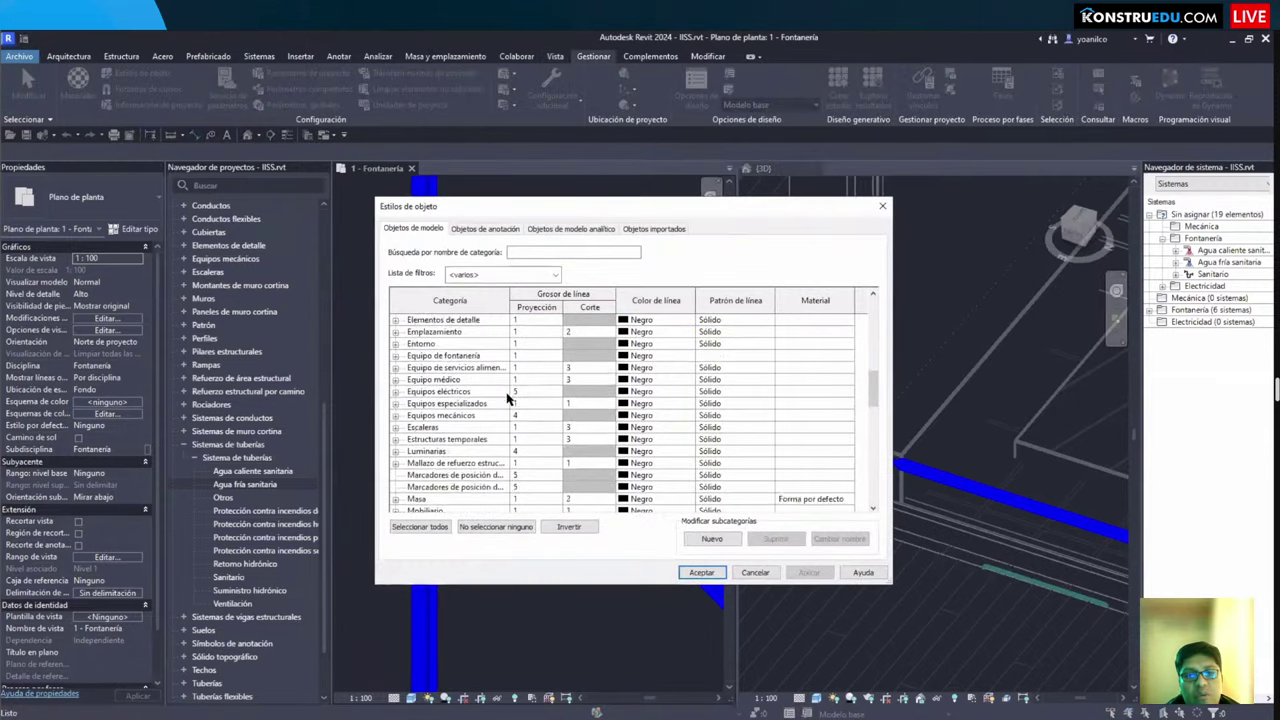
{"action": "key", "text": "Escape"}
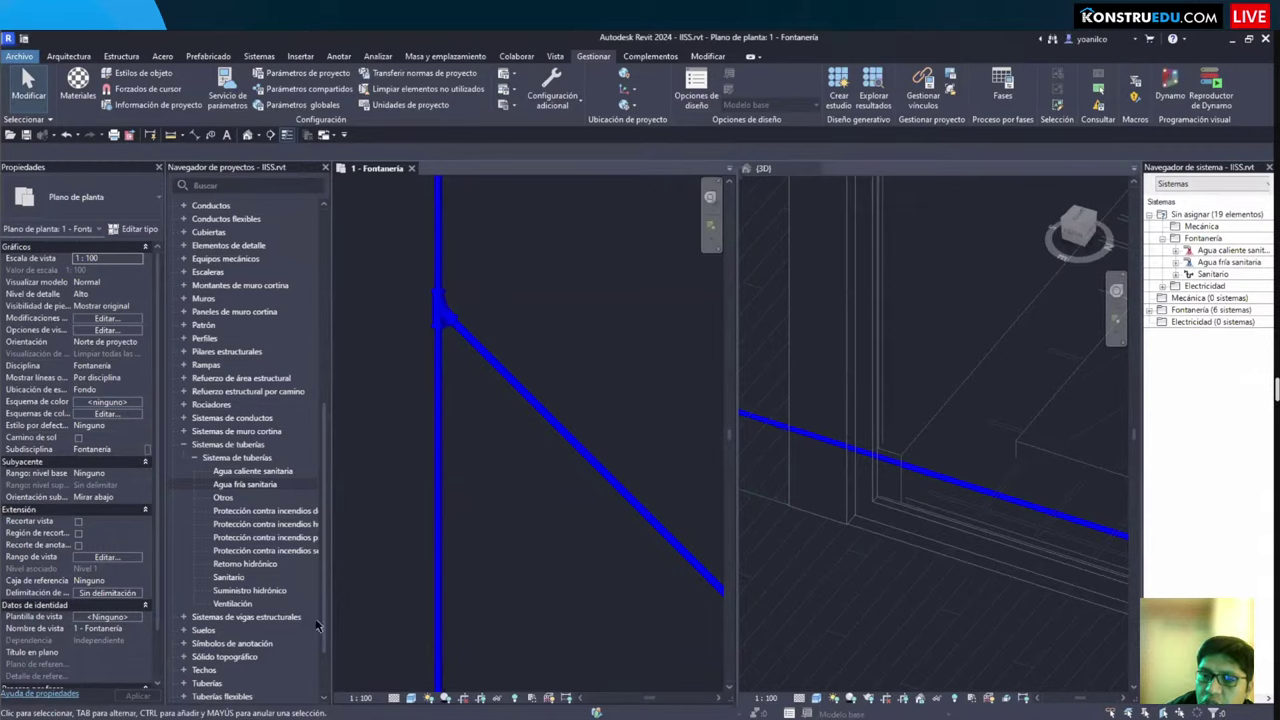
Step: Load the Konstruedu website in a new browser tab
{"action": "key", "text": "alt+Tab"}
{"action": "left_click", "coordinate": [456, 40]}
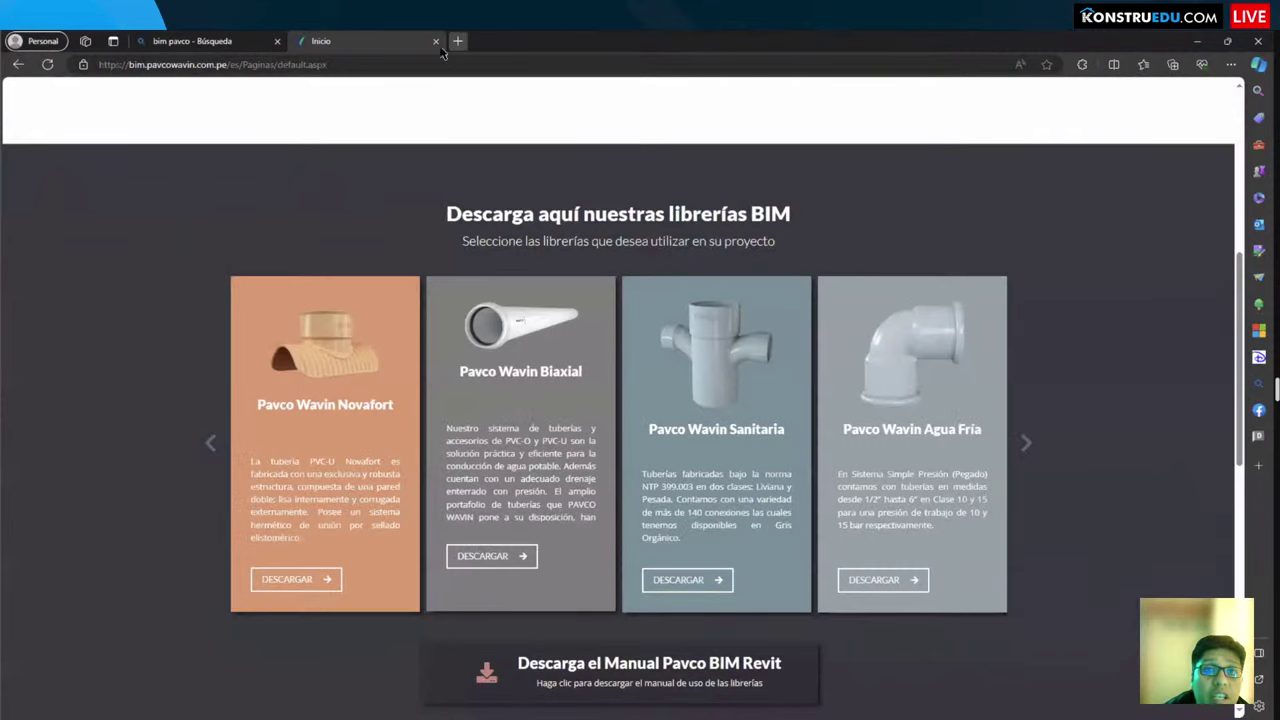
{"action": "type", "text": "konstruedu"}
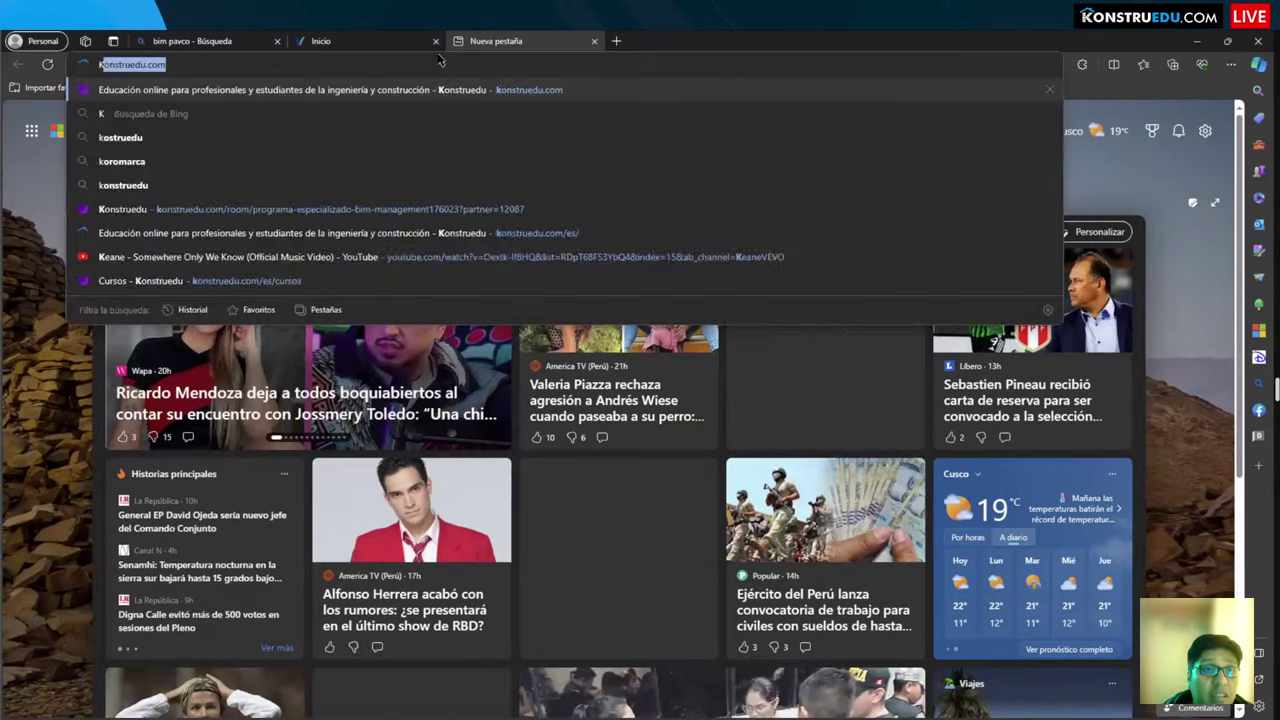
{"action": "key", "text": "Return"}
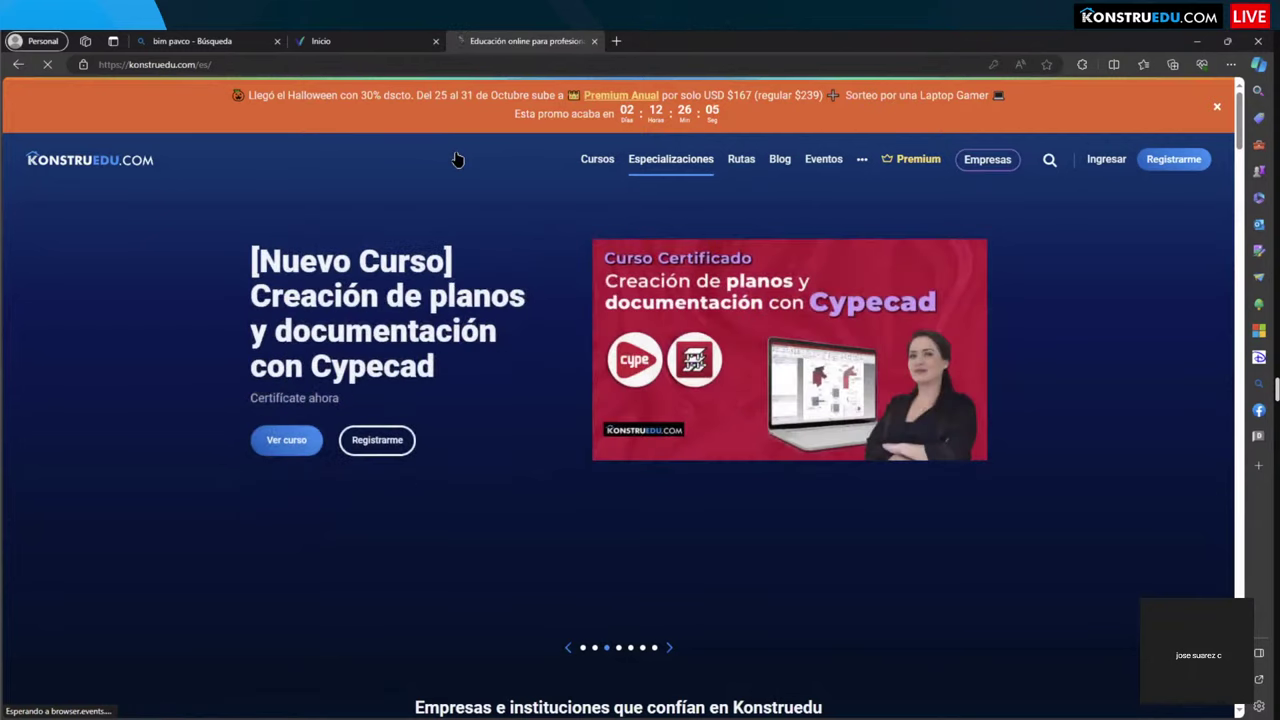
Step: Open the Konstruedu courses page, scroll its catalogue, then return to Revit
{"action": "middle_click", "coordinate": [598, 160]}
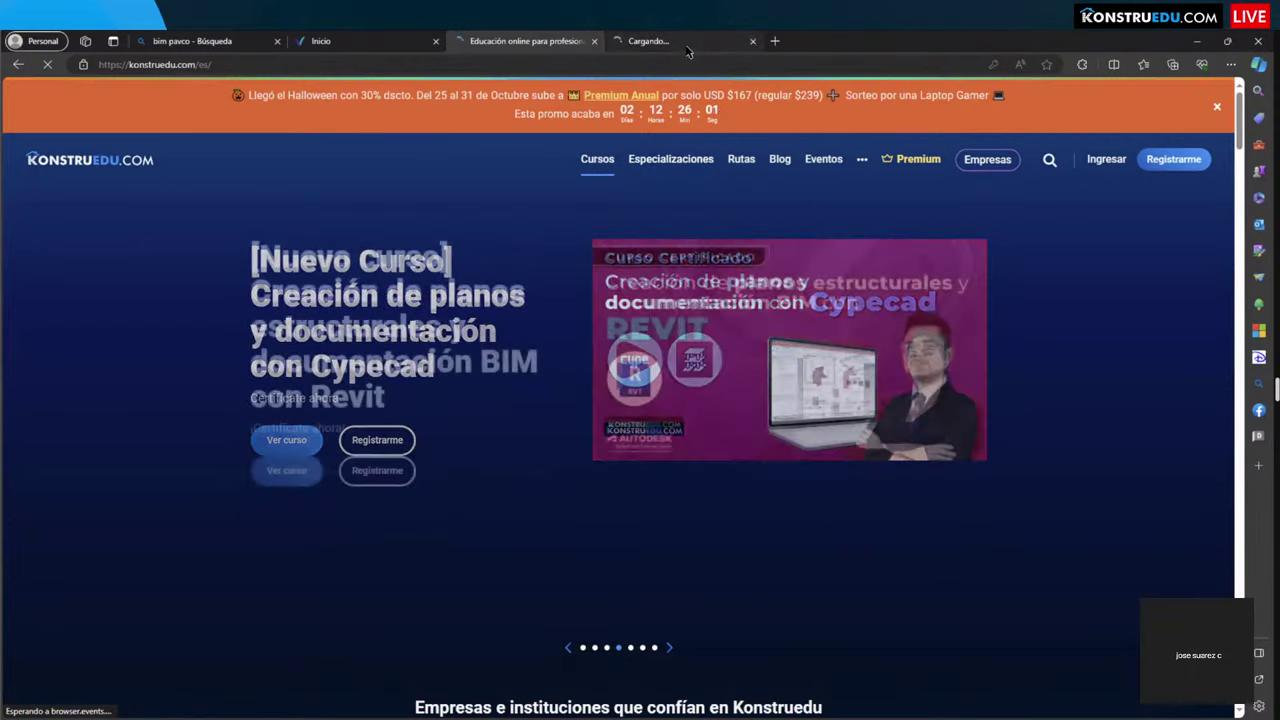
{"action": "left_click", "coordinate": [682, 43]}
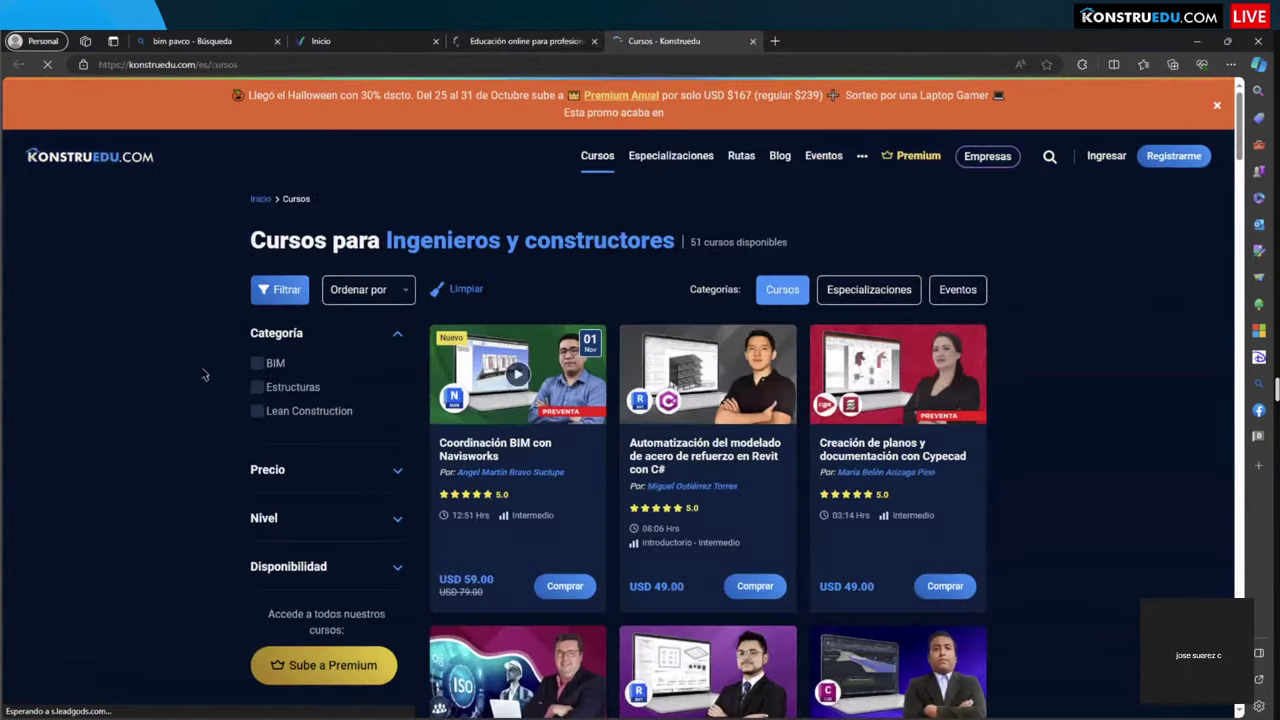
{"action": "scroll", "coordinate": [258, 375], "scroll_direction": "down", "scroll_amount": 2}
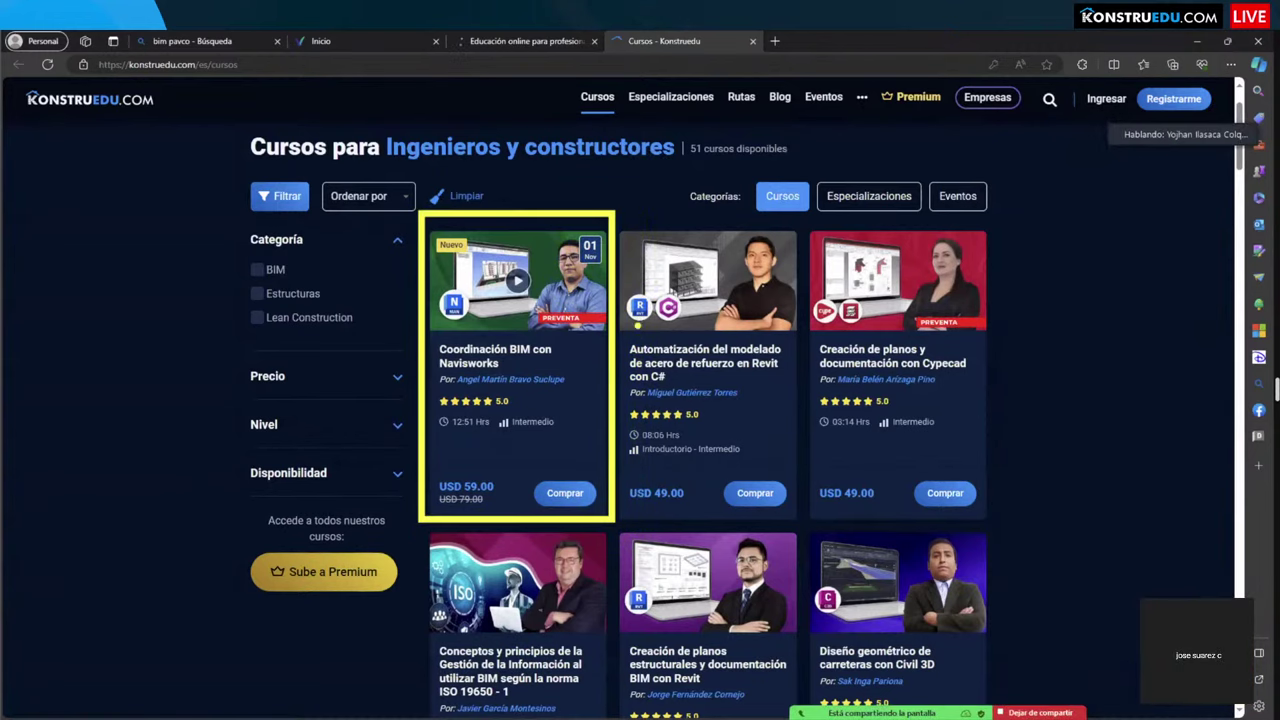
{"action": "scroll", "coordinate": [400, 421], "scroll_direction": "down", "scroll_amount": 7}
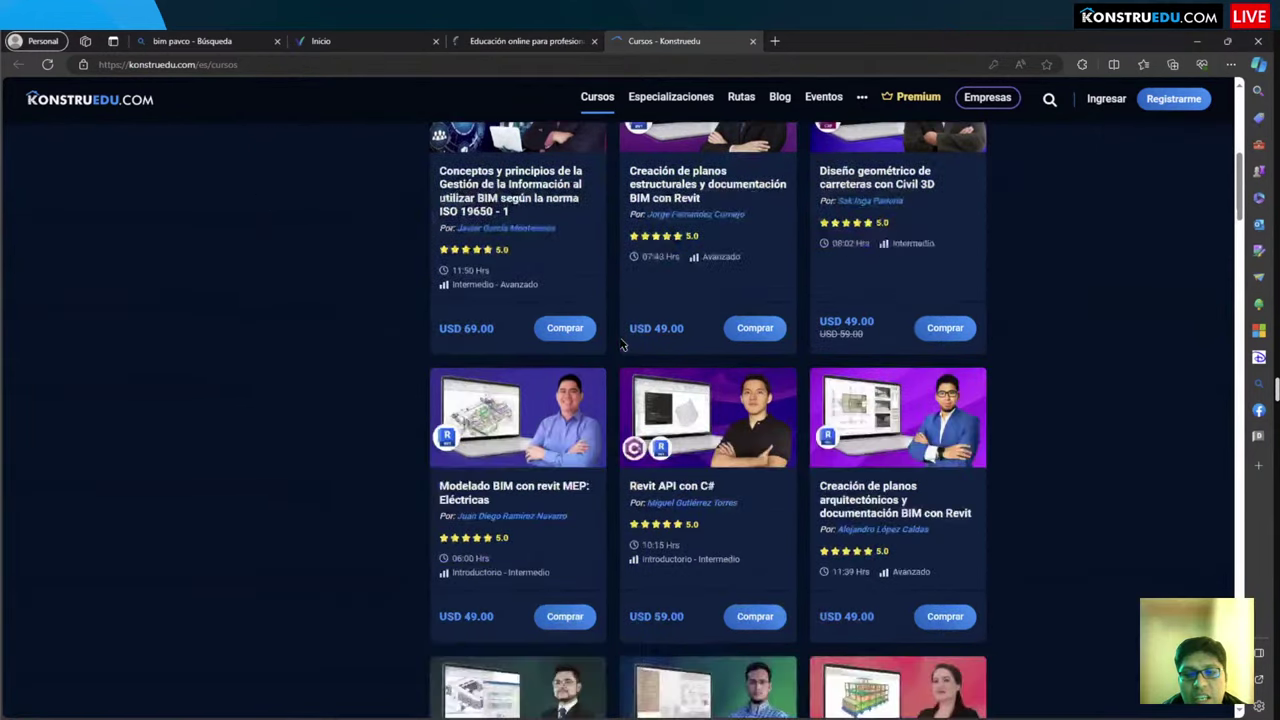
{"action": "scroll", "coordinate": [400, 421], "scroll_direction": "down", "scroll_amount": 3}
{"action": "scroll", "coordinate": [414, 423], "scroll_direction": "up", "scroll_amount": 10}
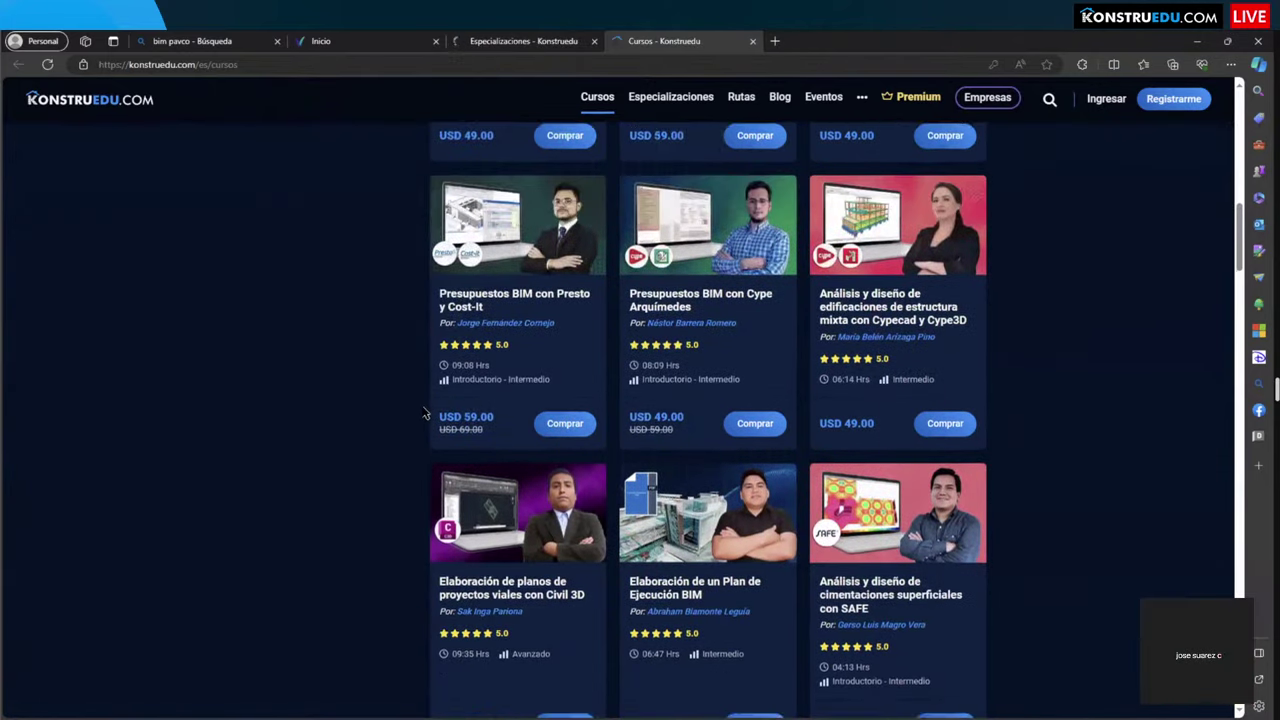
{"action": "scroll", "coordinate": [414, 330], "scroll_direction": "up", "scroll_amount": 1}
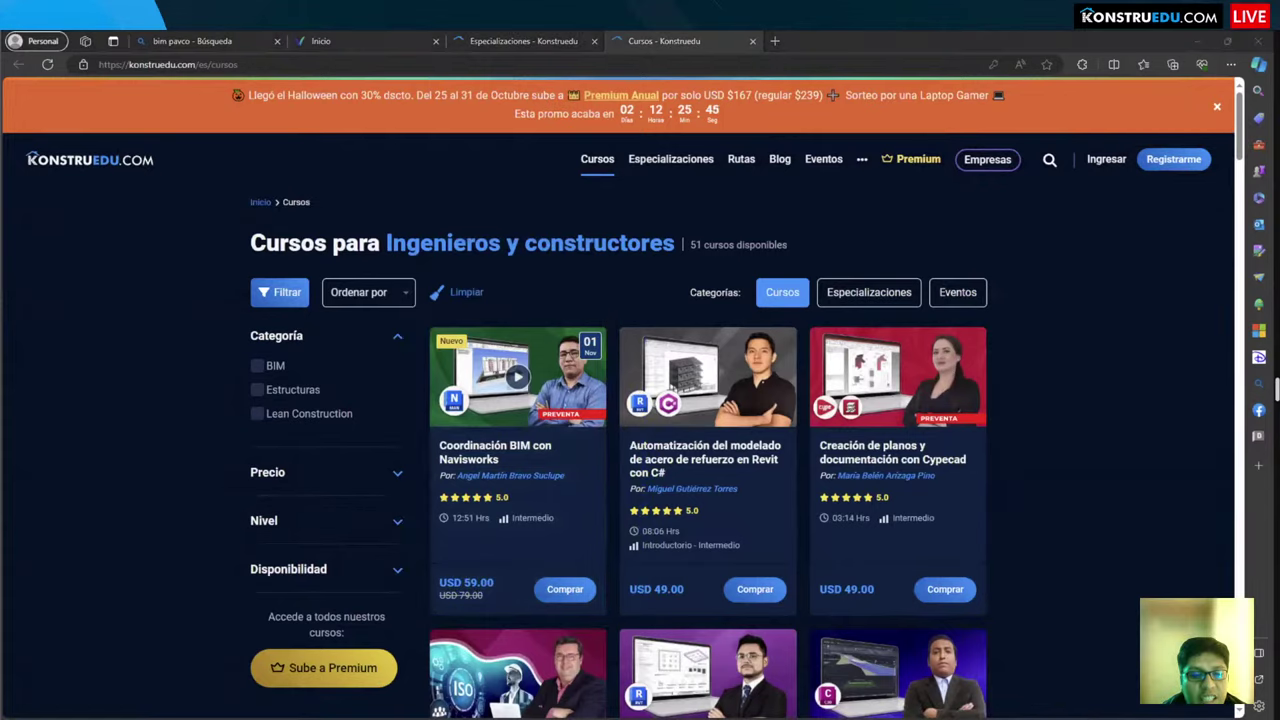
{"action": "key", "text": "alt+Tab"}
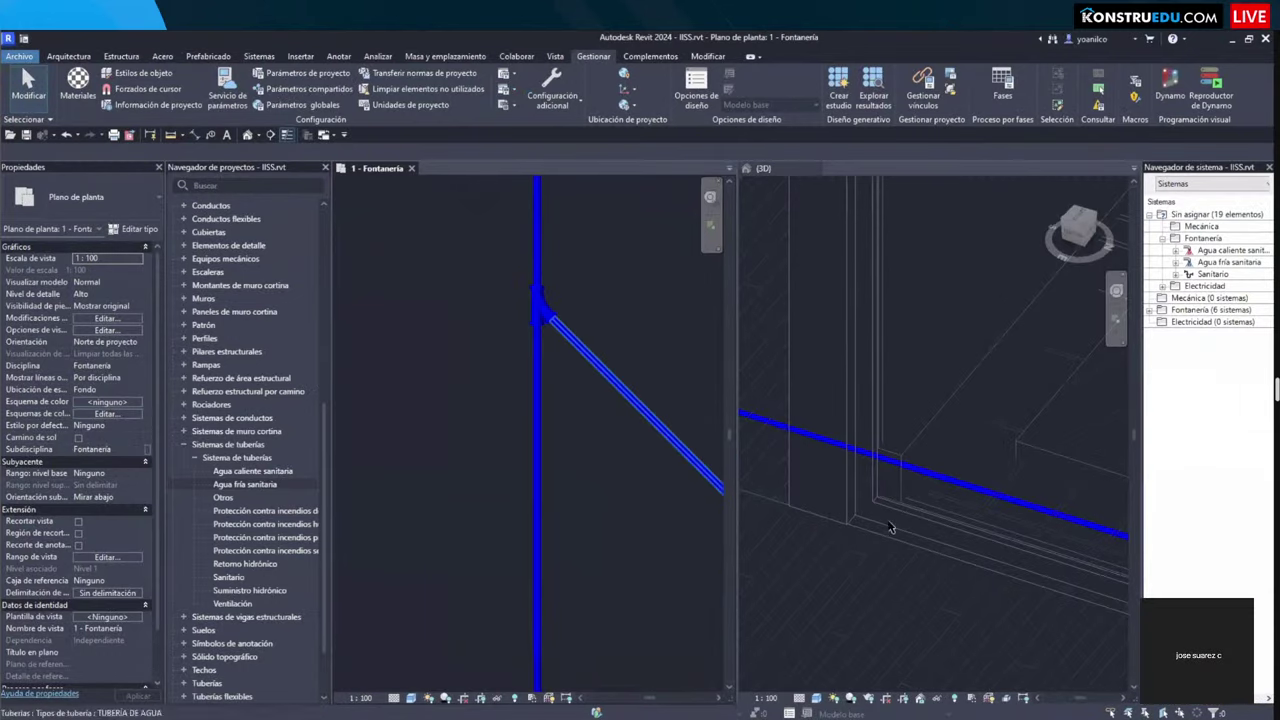
Step: Activate the {3D} view in Revit, then return to the Konstruedu courses tab
{"action": "left_click", "coordinate": [886, 532]}
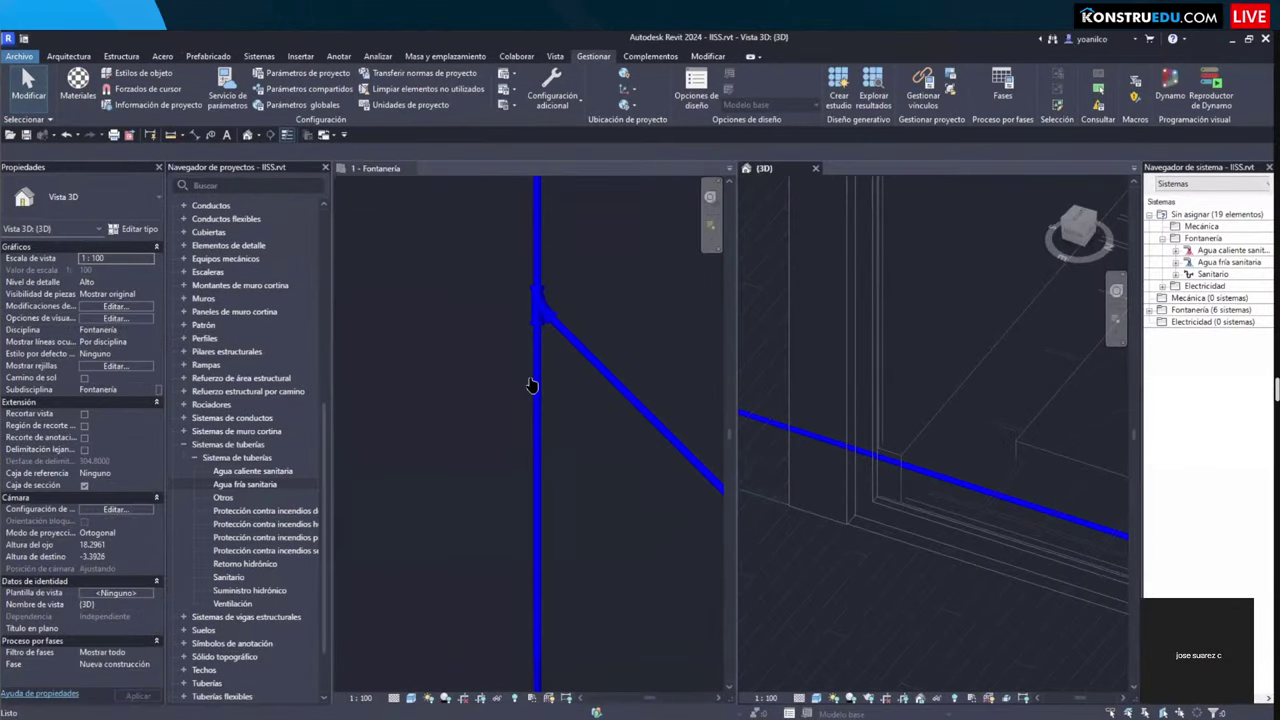
{"action": "key", "text": "alt+Tab"}
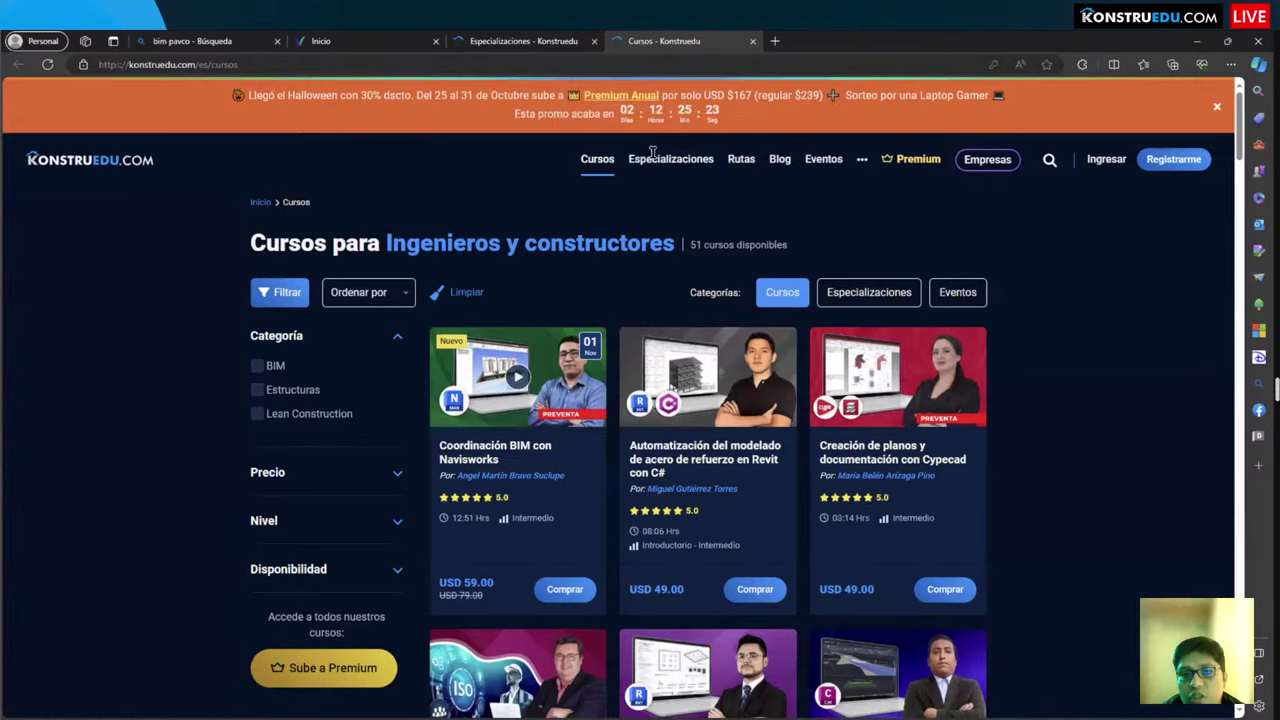
Step: Scroll the courses page and close its tab, leaving the Especializaciones page
{"action": "scroll", "coordinate": [516, 412], "scroll_direction": "down", "scroll_amount": 8}
{"action": "scroll", "coordinate": [516, 412], "scroll_direction": "down", "scroll_amount": 4}
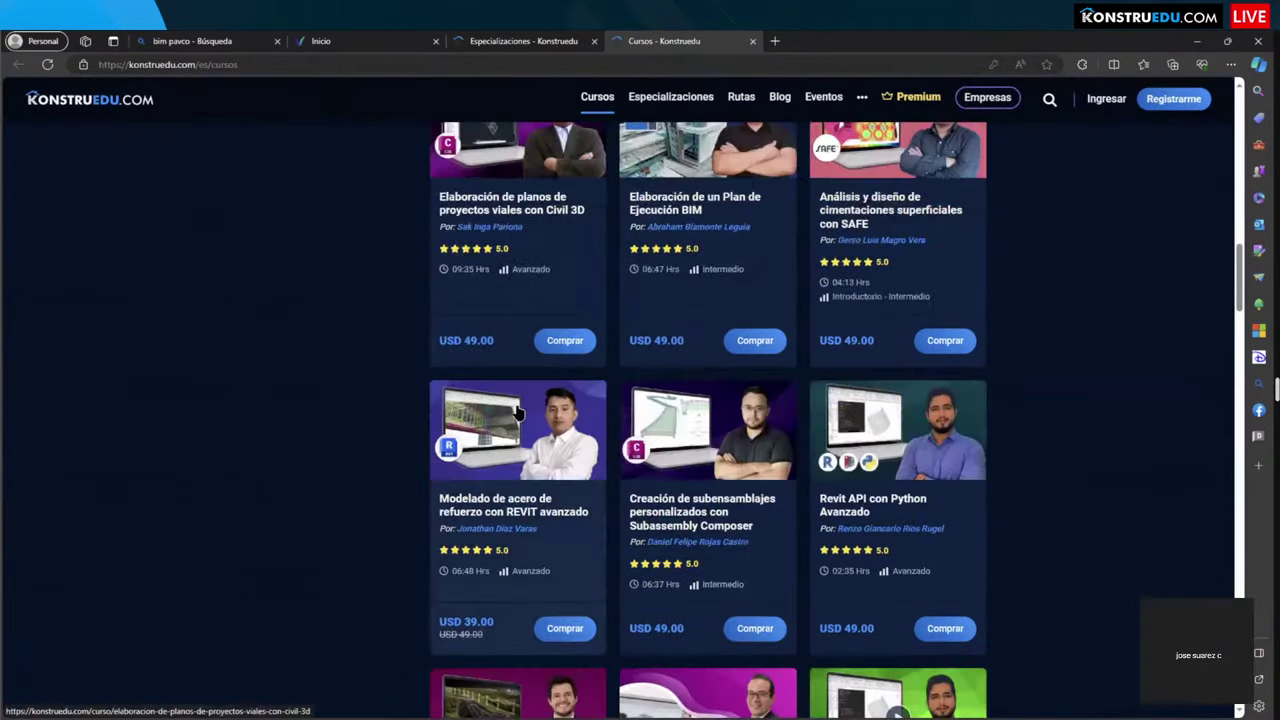
{"action": "scroll", "coordinate": [516, 412], "scroll_direction": "up", "scroll_amount": 15}
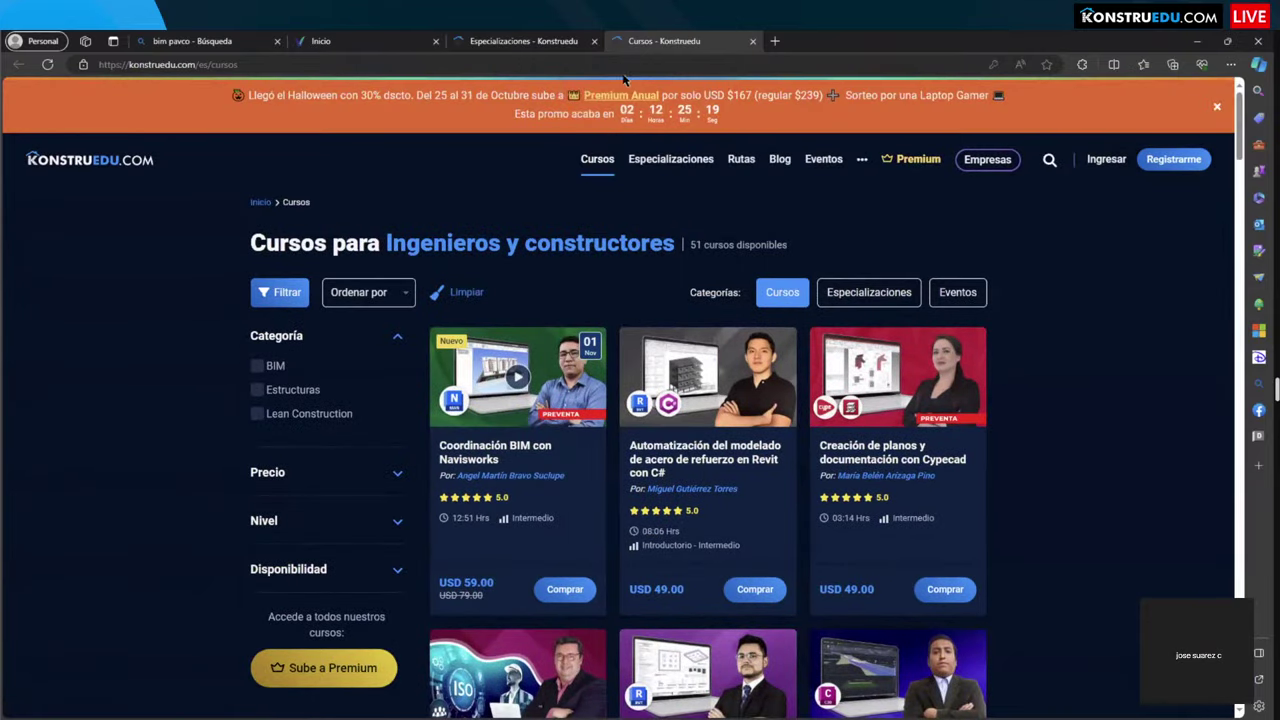
{"action": "left_click", "coordinate": [753, 41]}
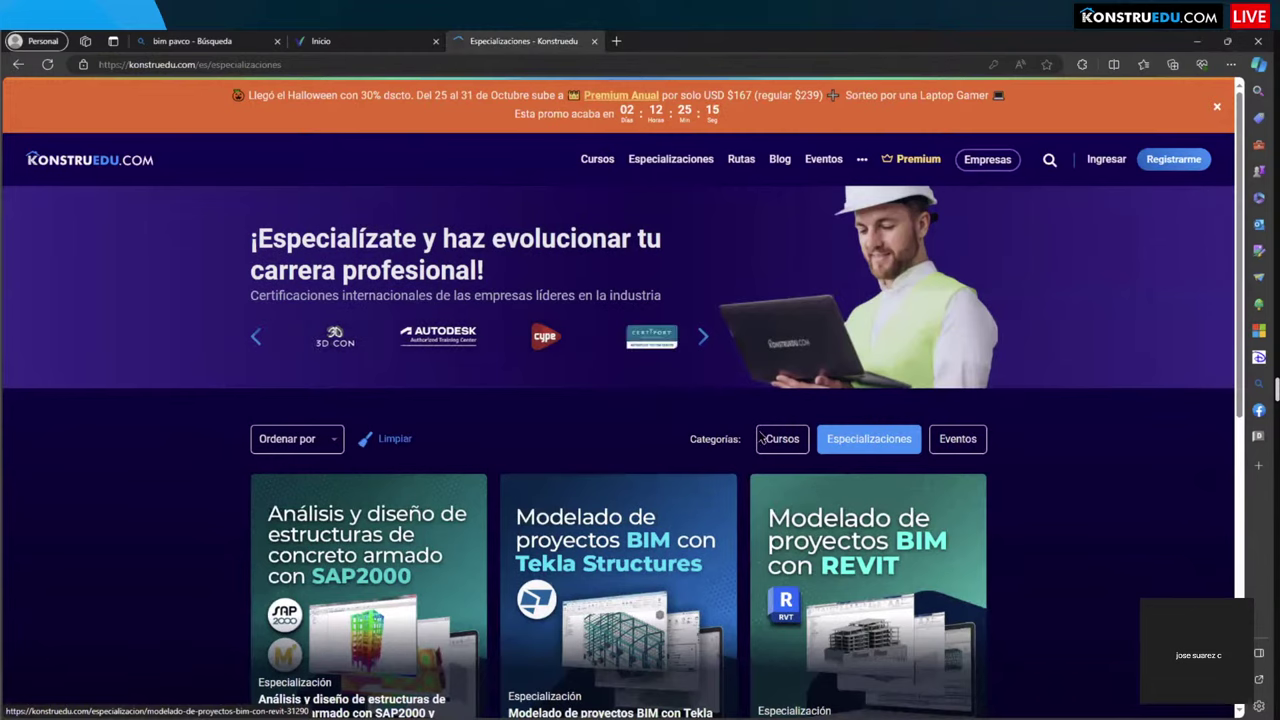
Step: Scroll through the Especializaciones page, then bring Revit back from the taskbar
{"action": "scroll", "coordinate": [575, 344], "scroll_direction": "down", "scroll_amount": 1}
{"action": "scroll", "coordinate": [575, 344], "scroll_direction": "down", "scroll_amount": 2}
{"action": "scroll", "coordinate": [578, 348], "scroll_direction": "up", "scroll_amount": 2}
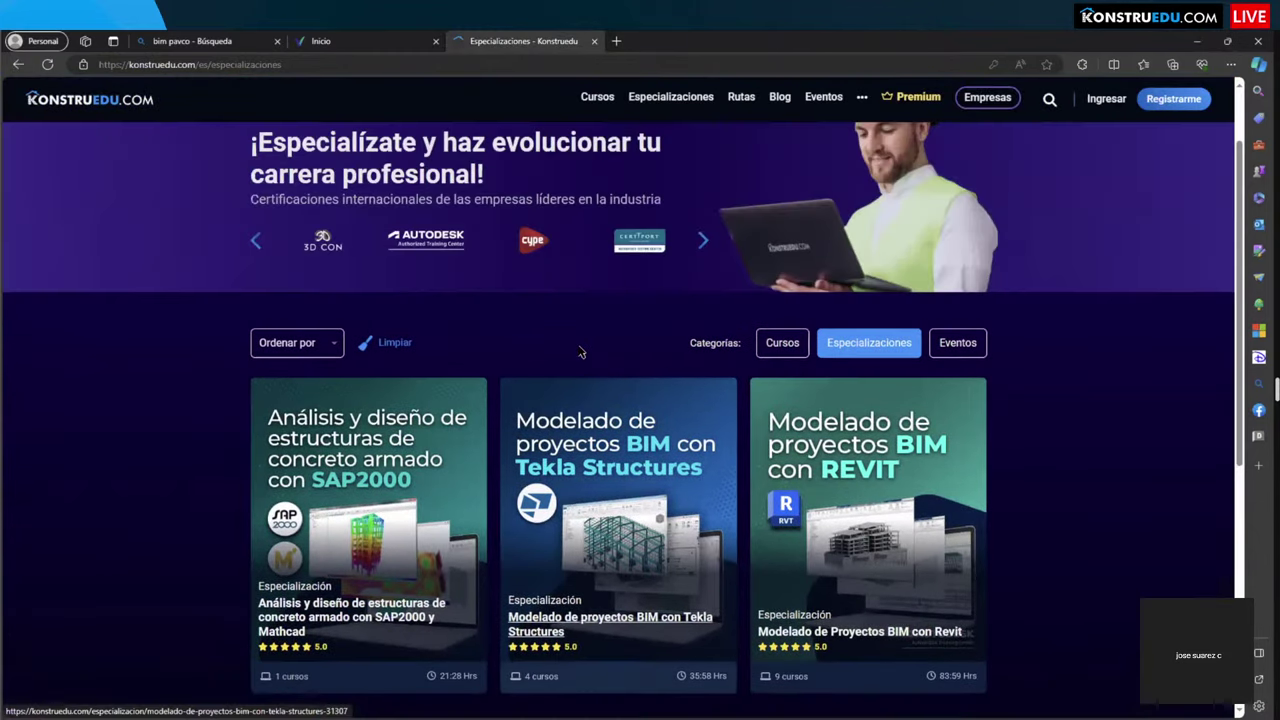
{"action": "scroll", "coordinate": [581, 352], "scroll_direction": "up", "scroll_amount": 1}
{"action": "scroll", "coordinate": [582, 358], "scroll_direction": "down", "scroll_amount": 1}
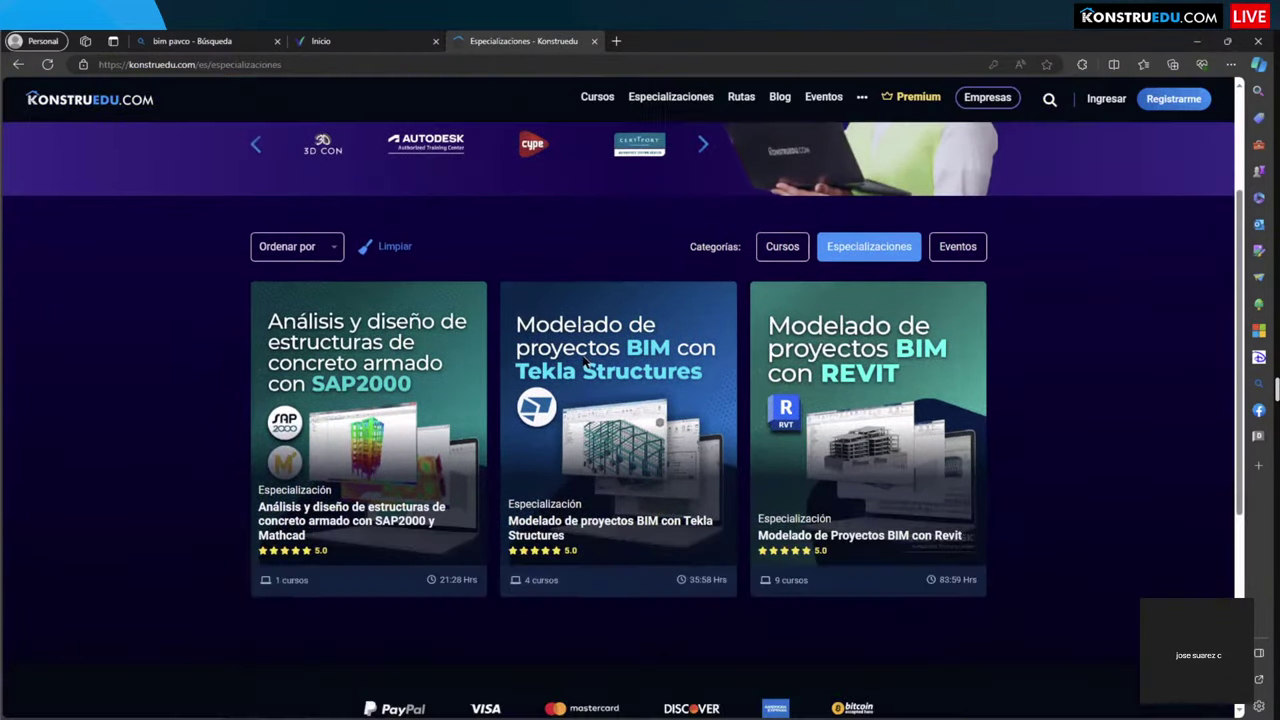
{"action": "scroll", "coordinate": [585, 364], "scroll_direction": "up", "scroll_amount": 1}
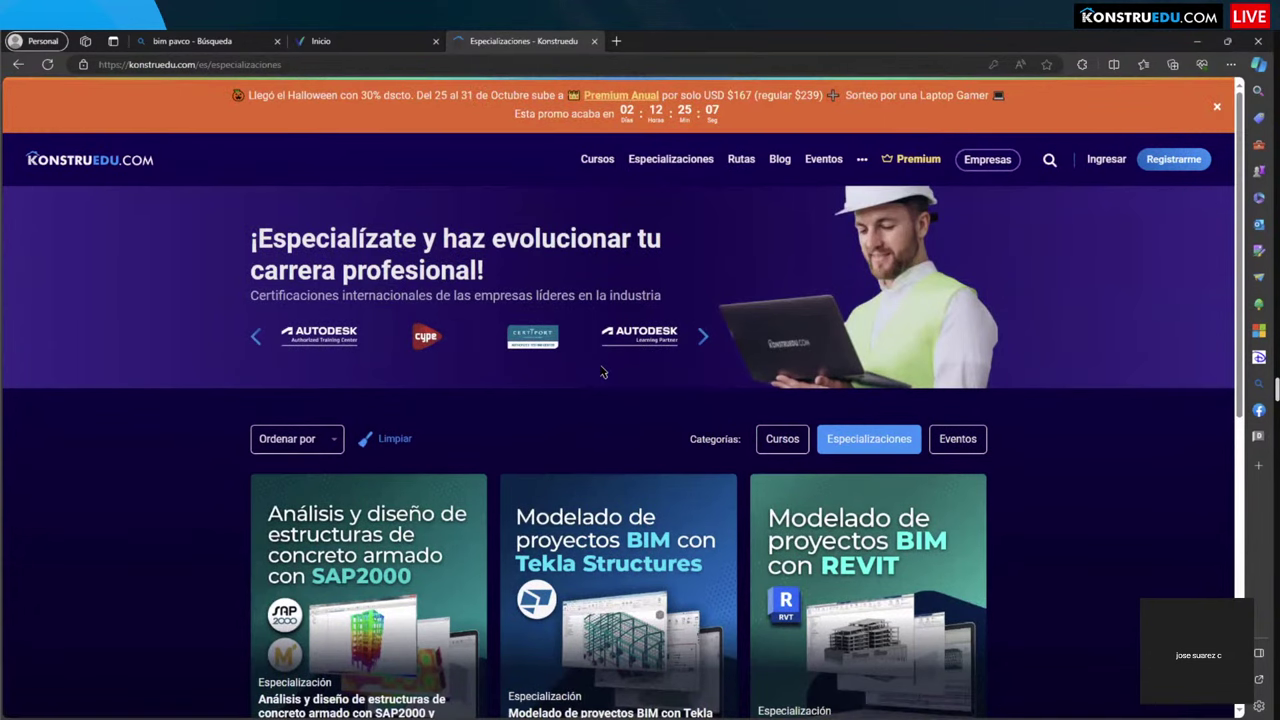
{"action": "scroll", "coordinate": [466, 451], "scroll_direction": "down", "scroll_amount": 6}
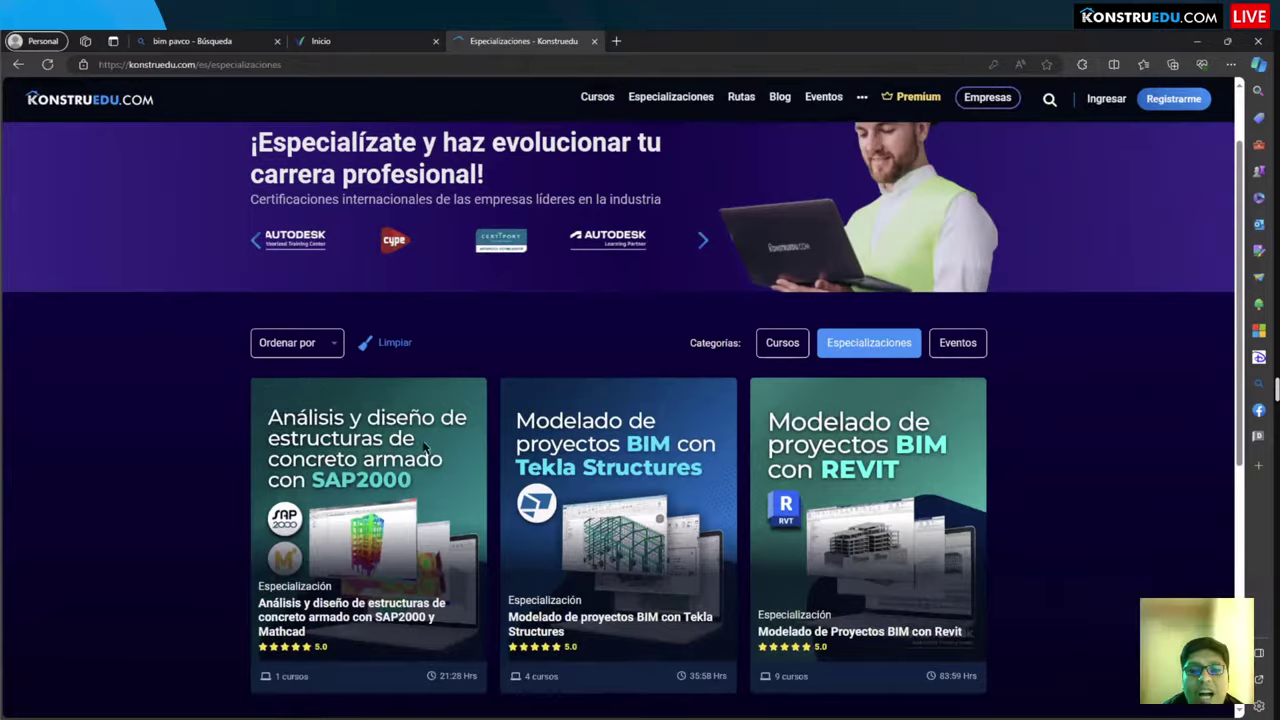
{"action": "scroll", "coordinate": [291, 415], "scroll_direction": "up", "scroll_amount": 8}
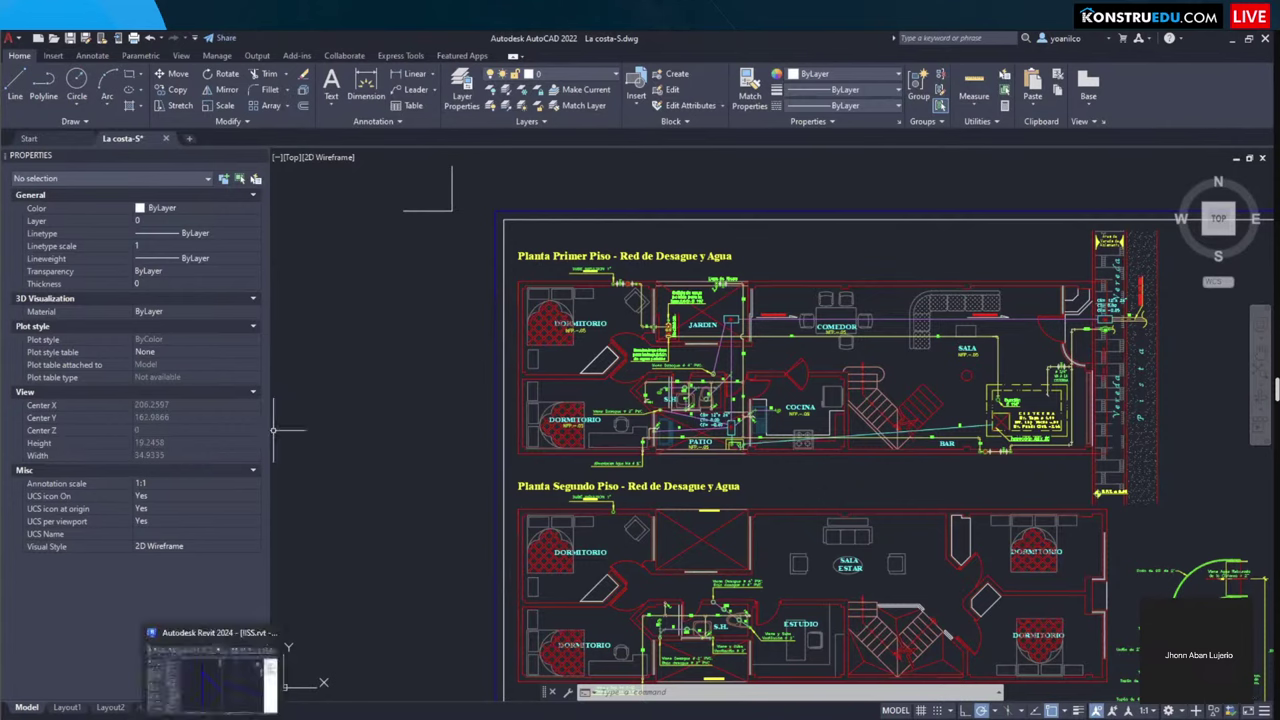
{"action": "left_click", "coordinate": [205, 665]}
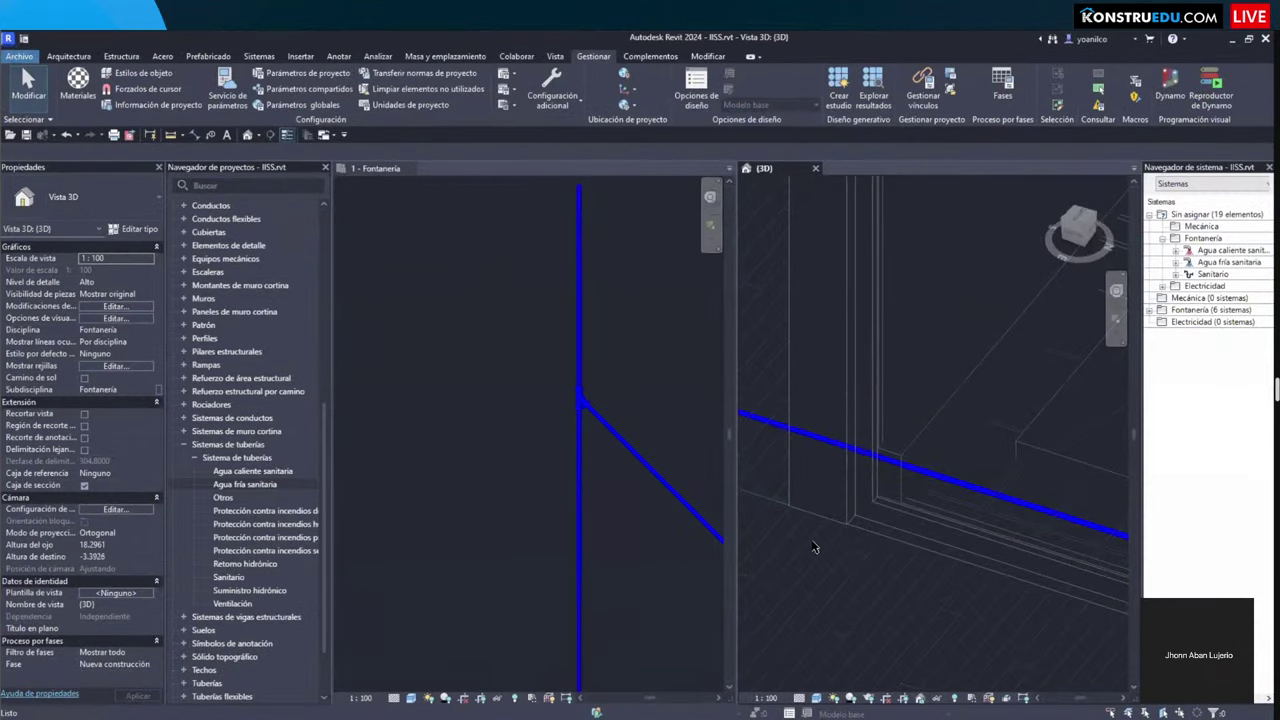
Step: Zoom and orbit the 3D view to the bathroom and select the M_Fregadero Isla 455 mm x 455 mm sink
{"action": "left_click", "coordinate": [850, 576]}
{"action": "scroll", "coordinate": [853, 581], "scroll_direction": "down", "scroll_amount": 4}
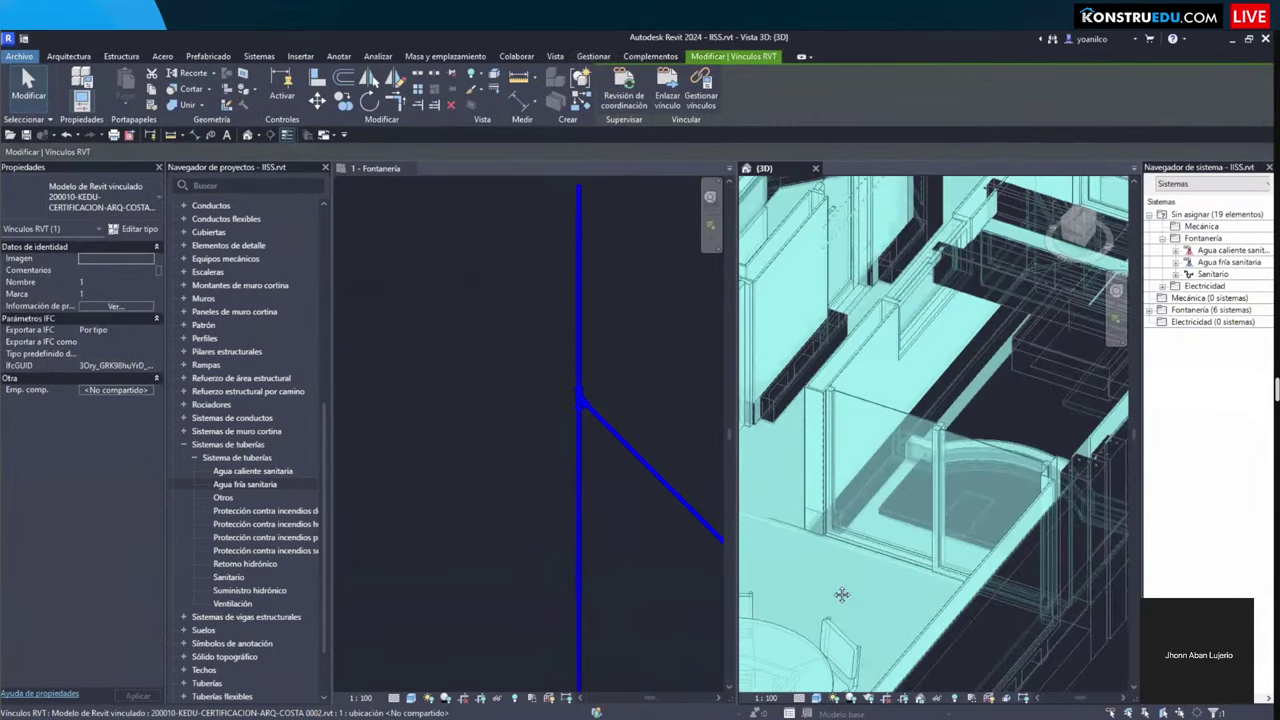
{"action": "key", "text": "Escape"}
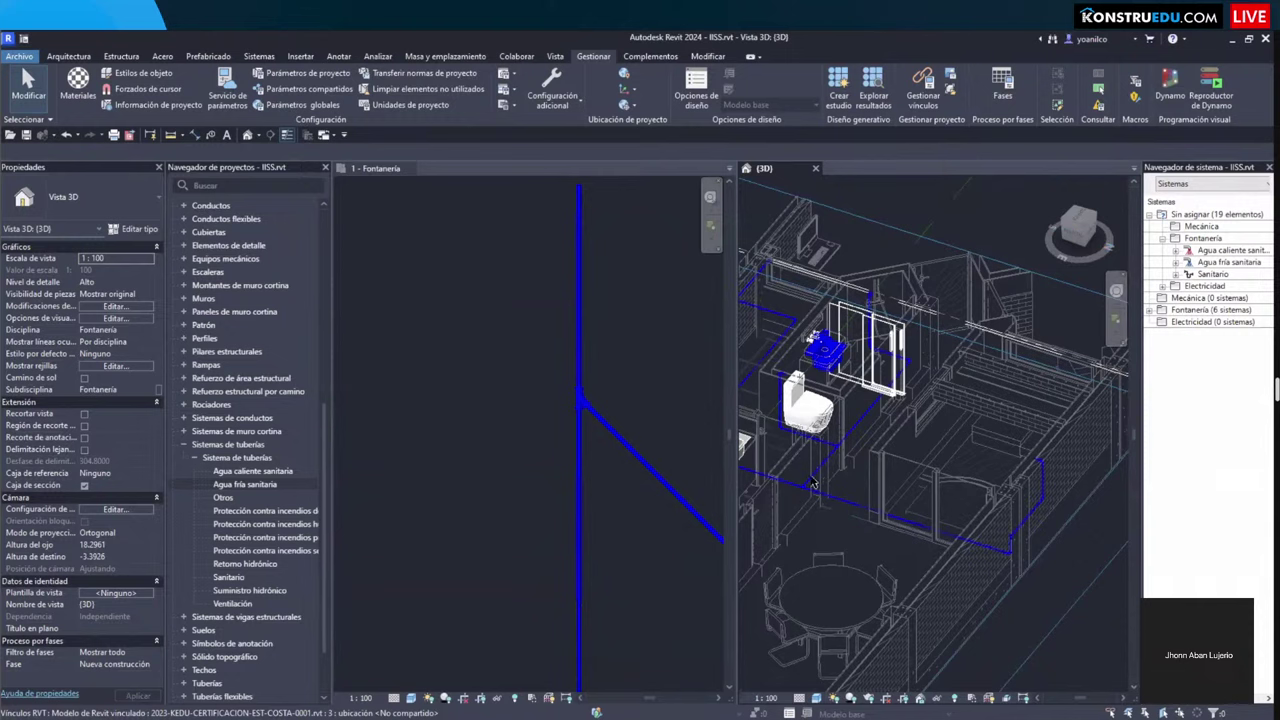
{"action": "scroll", "coordinate": [815, 483], "scroll_direction": "up", "scroll_amount": 5}
{"action": "middle_click_drag", "start_coordinate": [911, 527], "coordinate": [927, 566]}
{"action": "scroll", "coordinate": [927, 566], "scroll_direction": "down", "scroll_amount": 4}
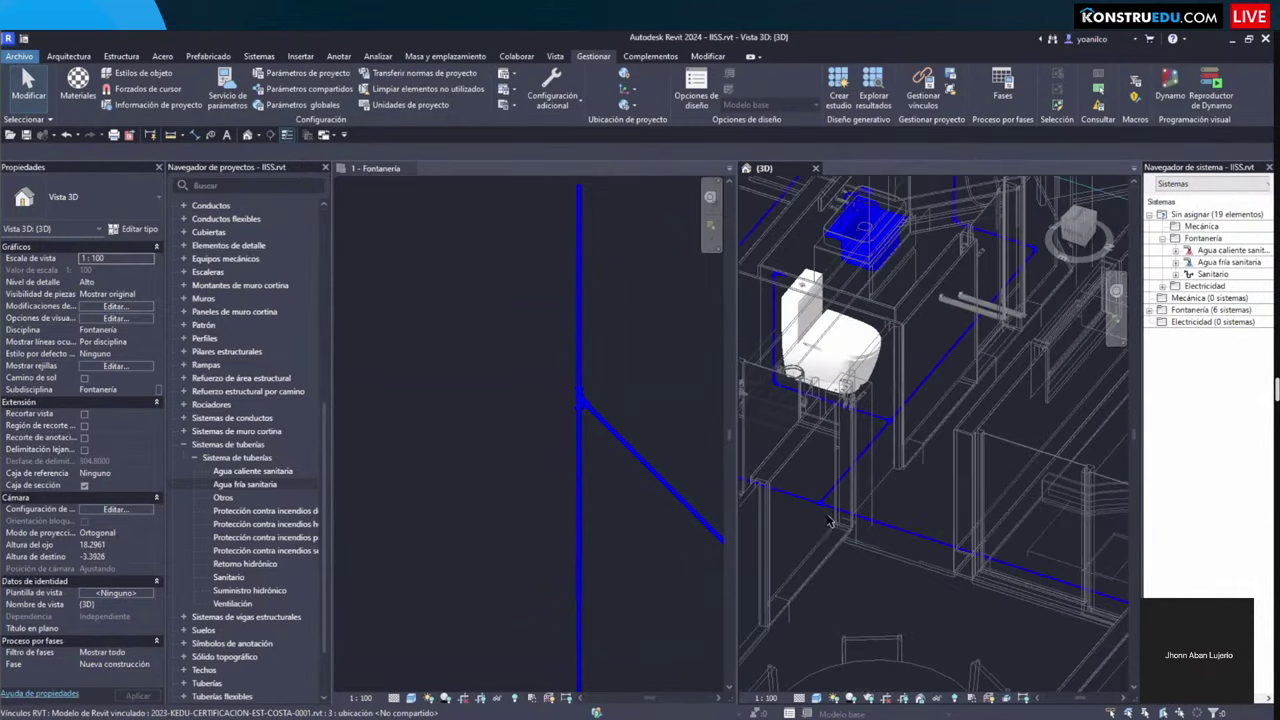
{"action": "scroll", "coordinate": [899, 553], "scroll_direction": "up", "scroll_amount": 3}
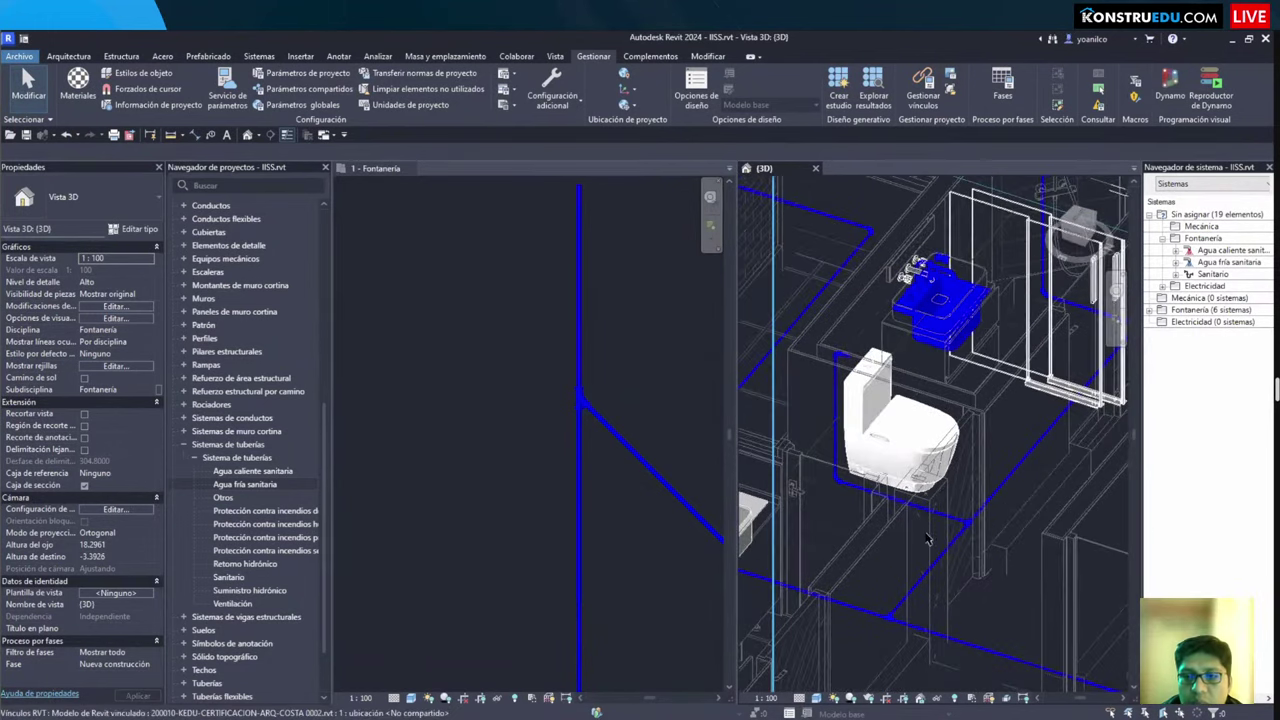
{"action": "middle_click_drag", "start_coordinate": [870, 450], "coordinate": [953, 497], "text": "shift"}
{"action": "left_click", "coordinate": [924, 533]}
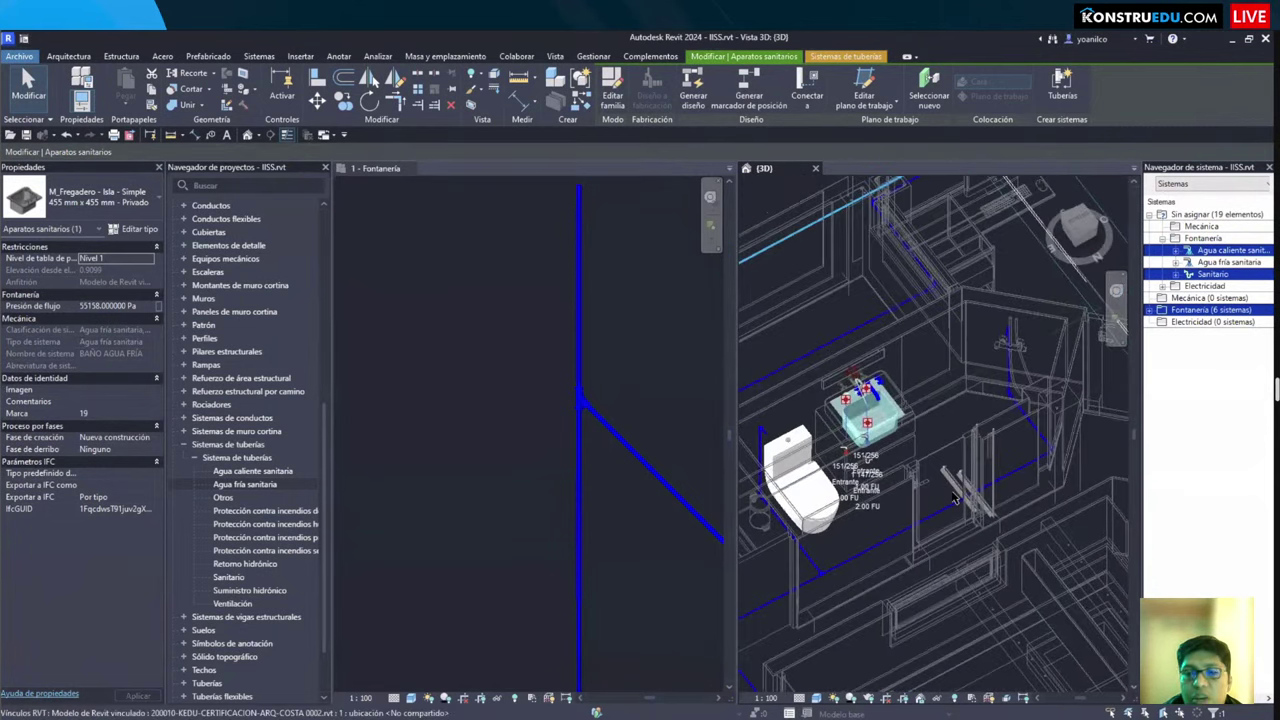
Step: Zoom in and orbit the 3D view to inspect the sink and toilet pipe connections
{"action": "scroll", "coordinate": [953, 497], "scroll_direction": "up", "scroll_amount": 4}
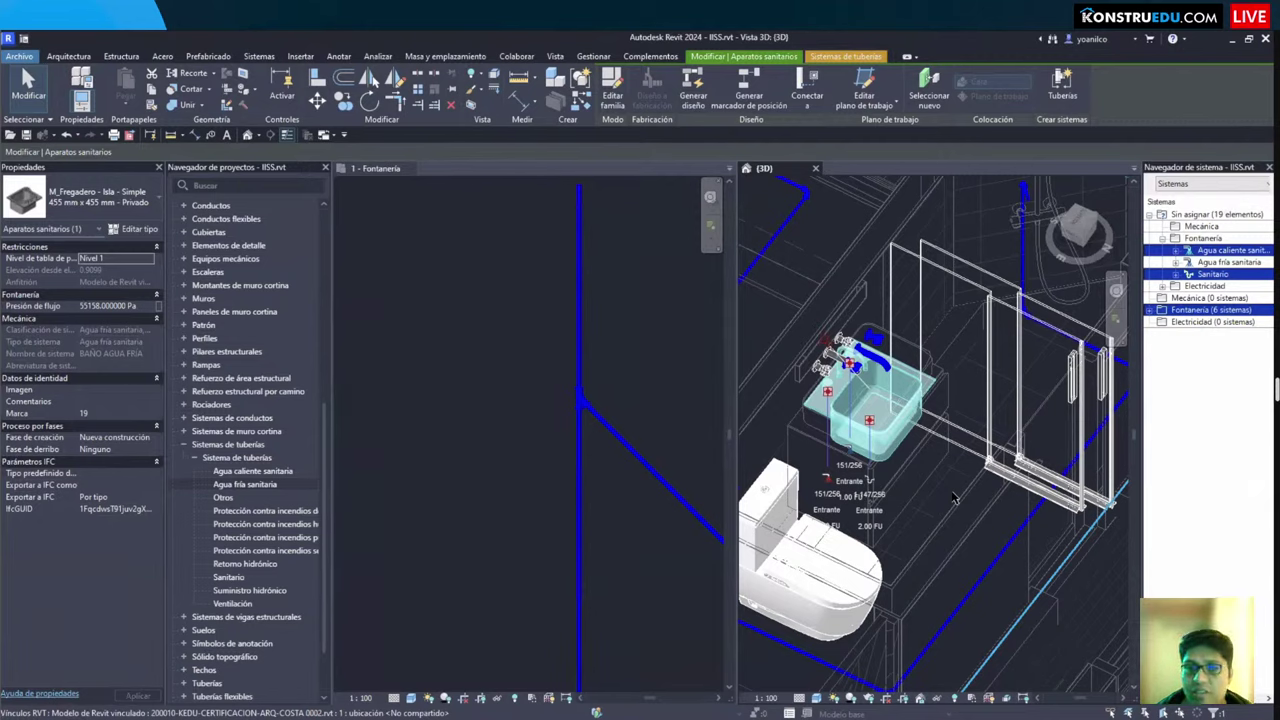
{"action": "middle_click_drag", "start_coordinate": [952, 478], "coordinate": [832, 382], "text": "shift"}
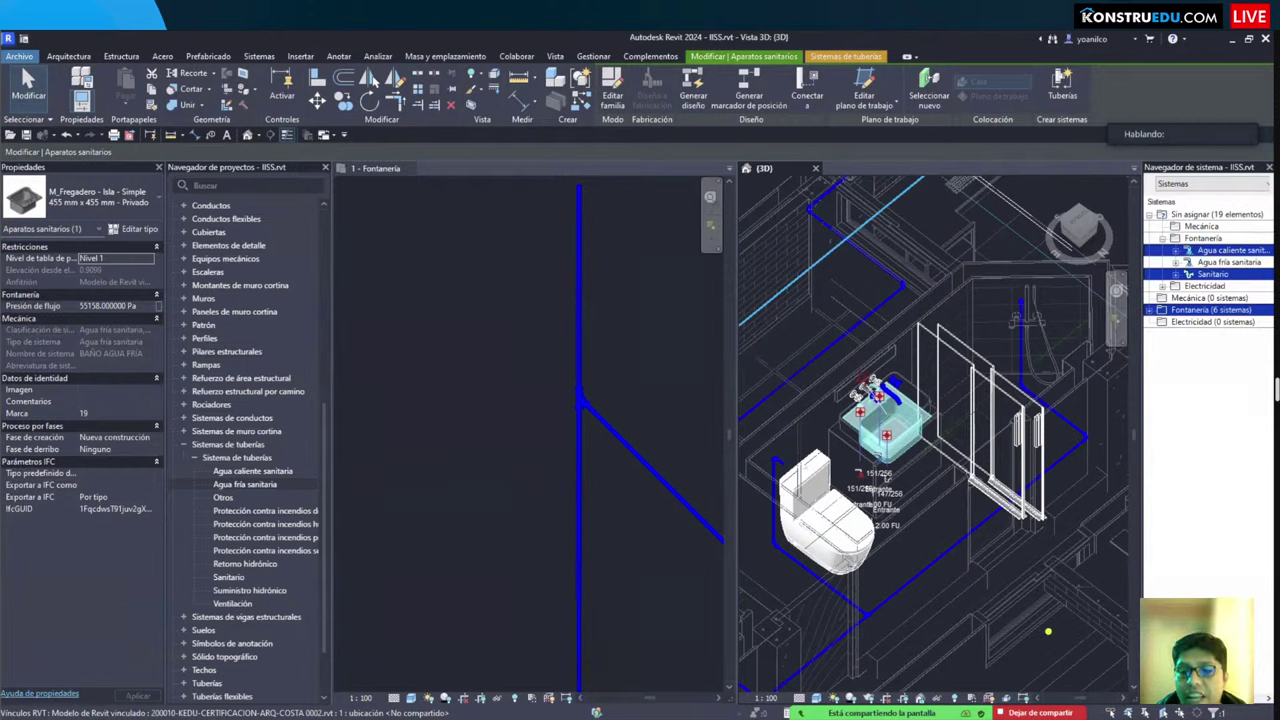
Step: Box the pipe end below the toilet and the two pipes near the shower
{"action": "left_click_drag", "start_coordinate": [847, 601], "coordinate": [887, 638]}
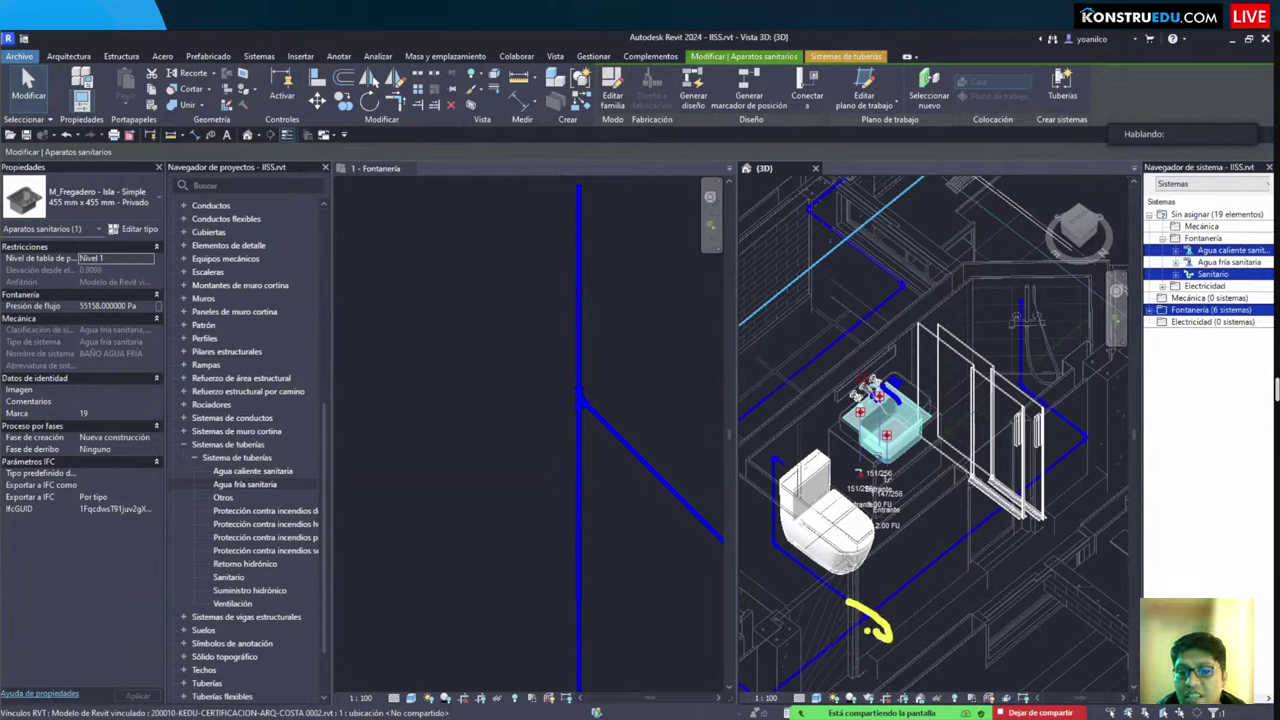
{"action": "left_click_drag", "start_coordinate": [846, 597], "coordinate": [893, 636]}
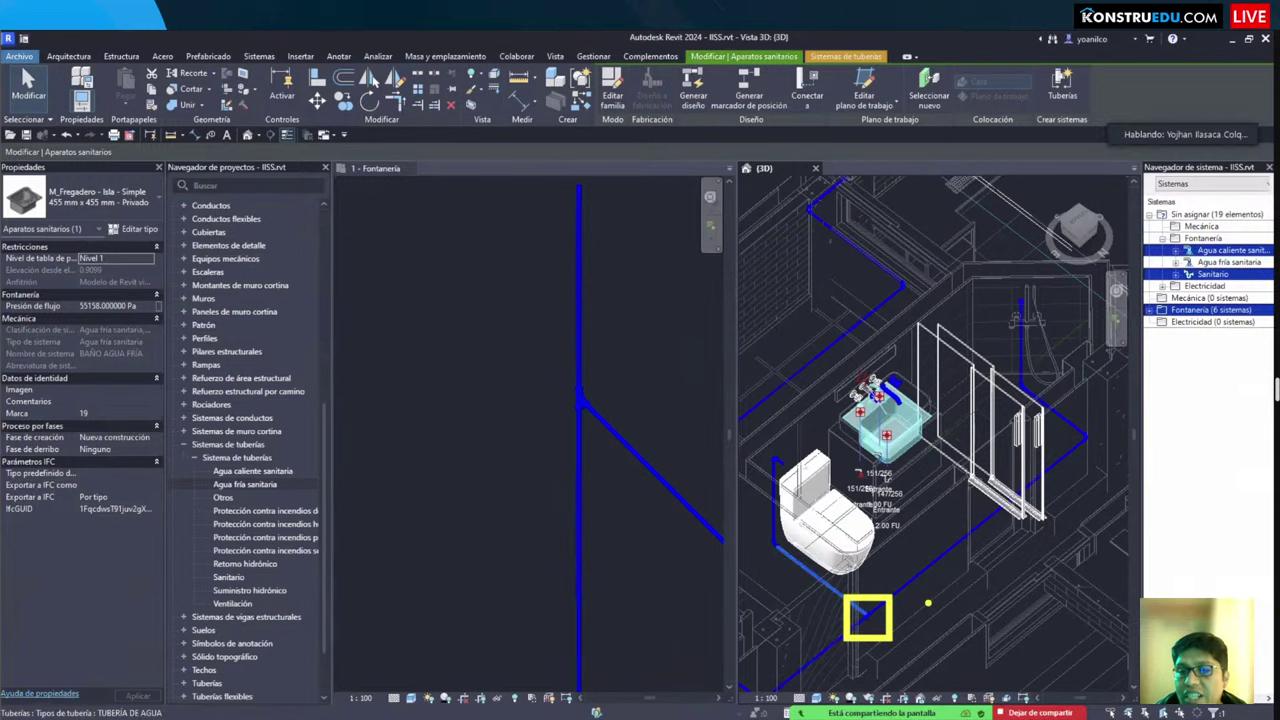
{"action": "left_click_drag", "start_coordinate": [1066, 415], "coordinate": [1099, 467]}
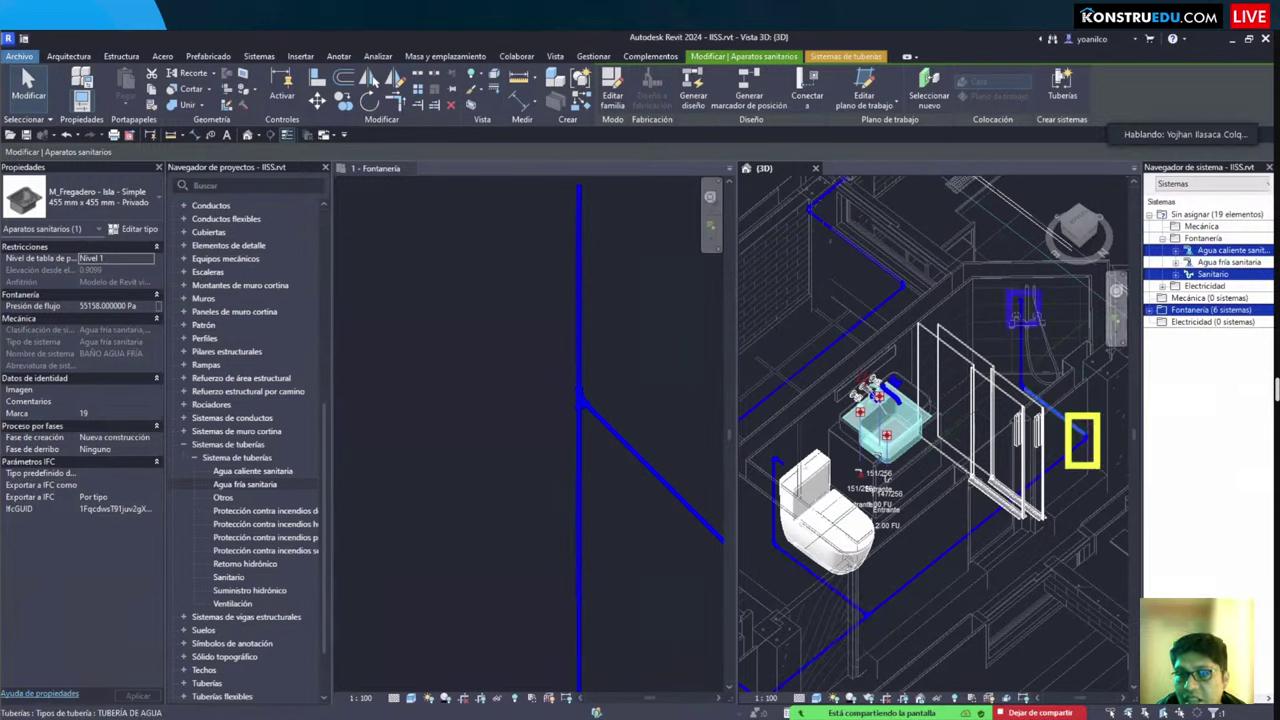
{"action": "left_click_drag", "start_coordinate": [1006, 290], "coordinate": [1041, 326]}
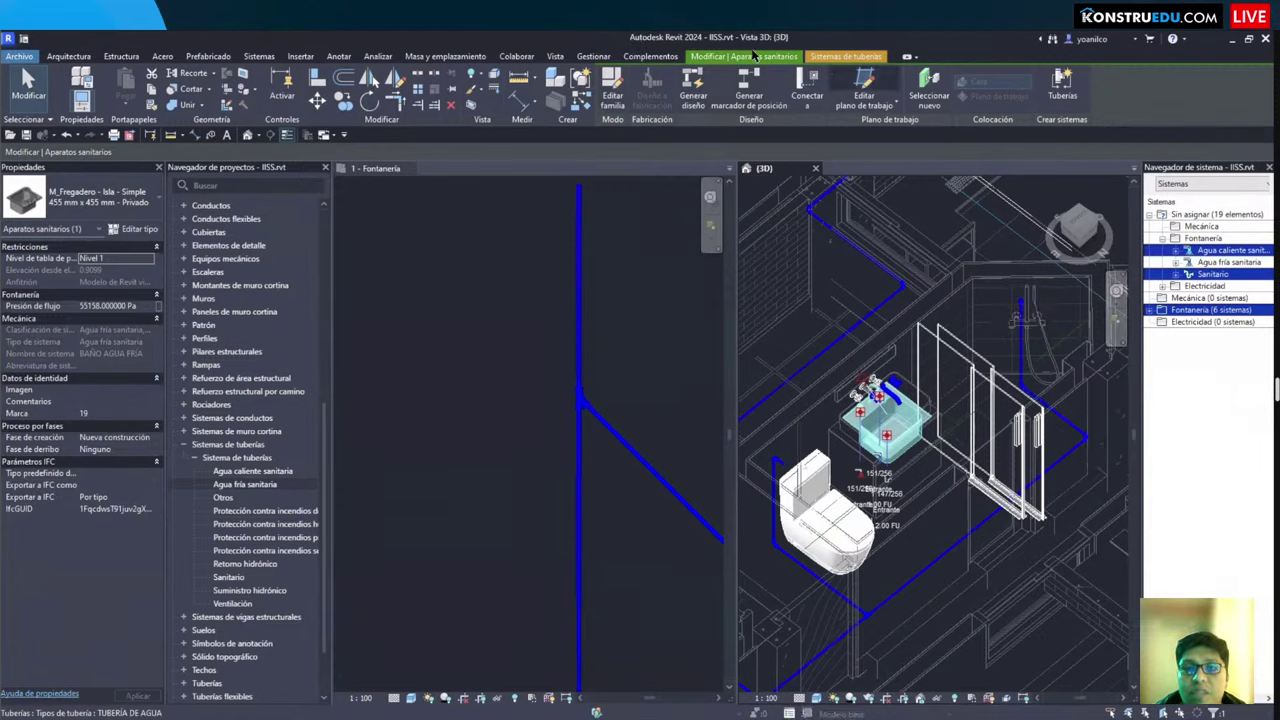
Step: Annotate the plan with an outline around an empty area and an arrow pointing to it
{"action": "left_click", "coordinate": [517, 56]}
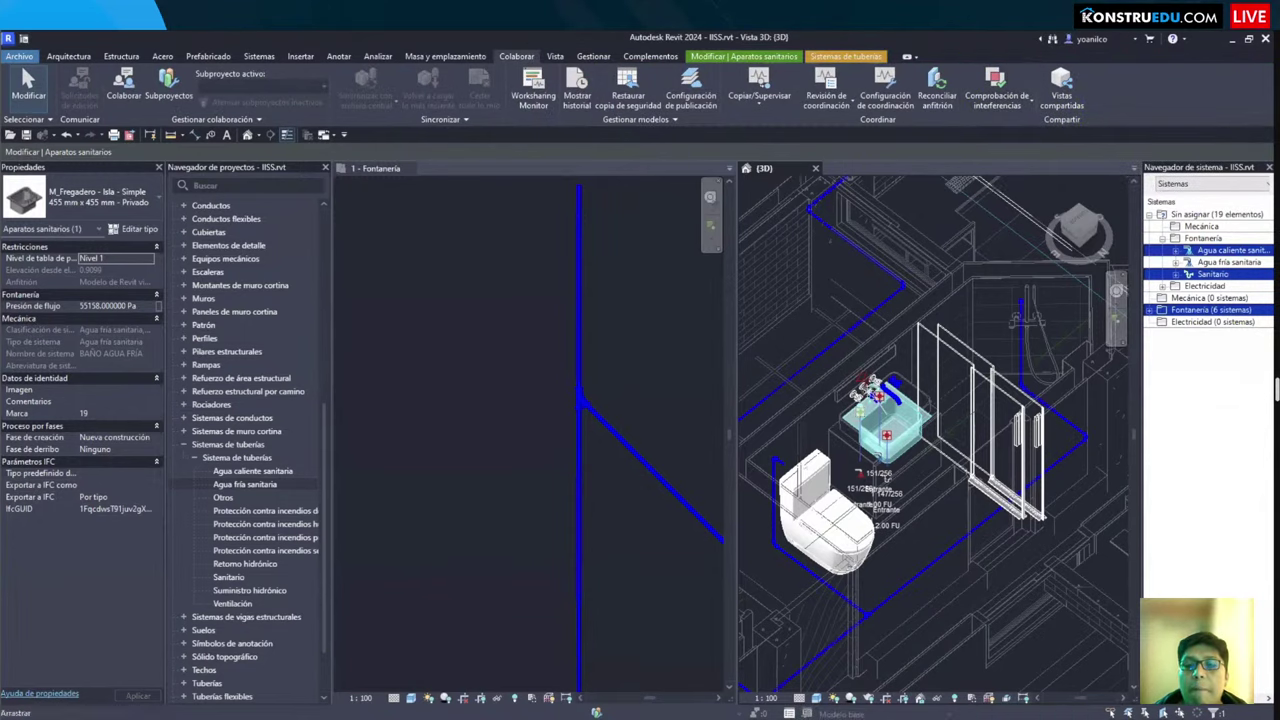
{"action": "scroll", "coordinate": [934, 435], "scroll_direction": "down", "scroll_amount": 2}
{"action": "scroll", "coordinate": [818, 447], "scroll_direction": "up", "scroll_amount": 3}
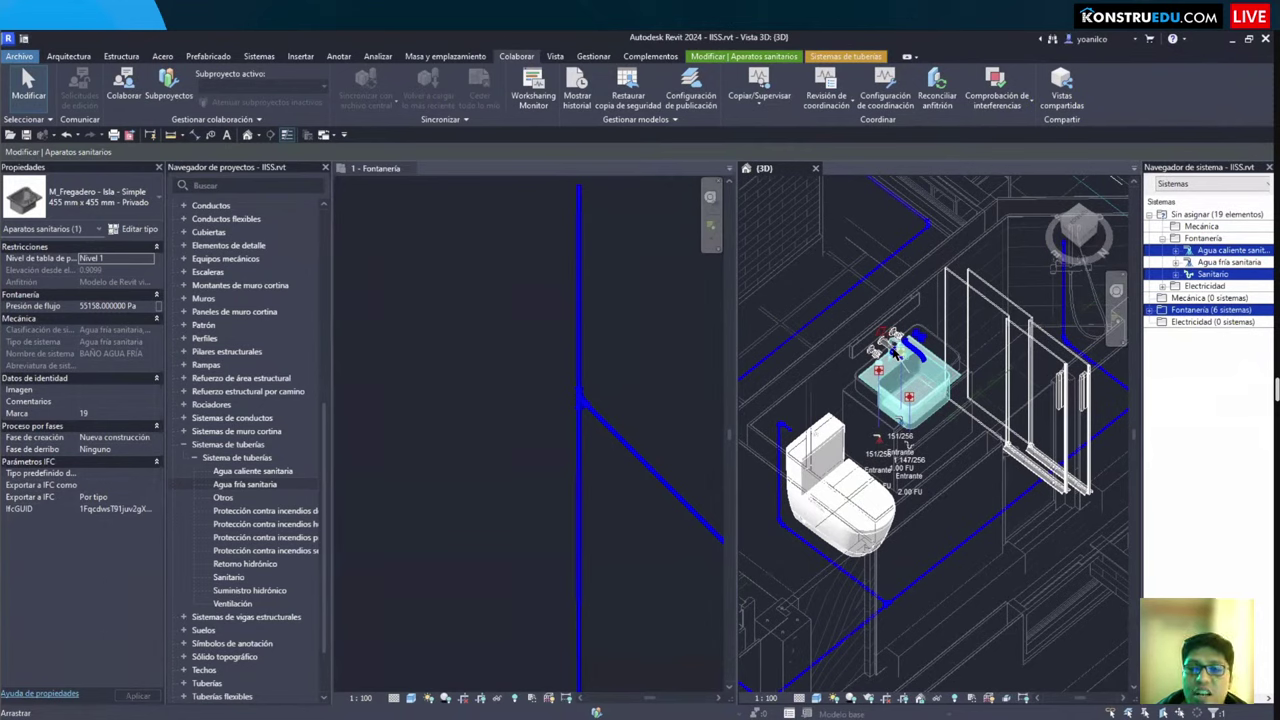
{"action": "scroll", "coordinate": [848, 362], "scroll_direction": "down", "scroll_amount": 2}
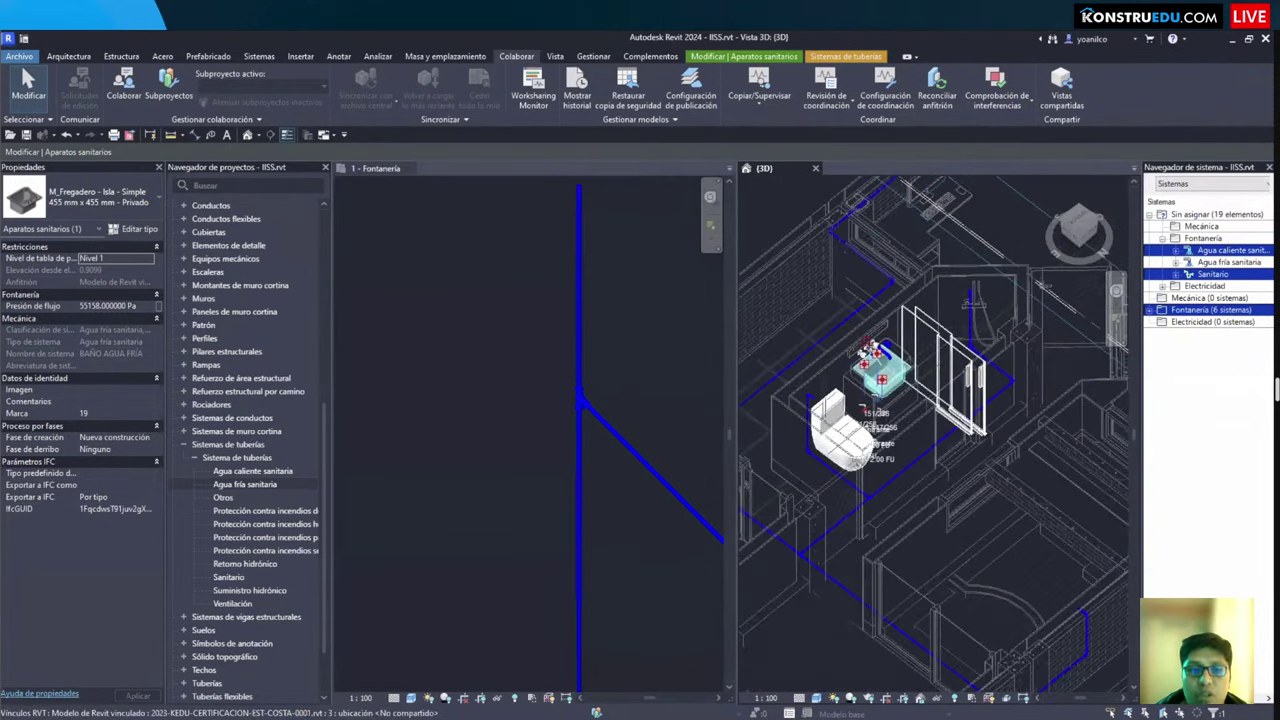
{"action": "mouse_move", "coordinate": [377, 217]}
{"action": "left_mouse_down"}
{"action": "mouse_move", "coordinate": [443, 287]}
{"action": "mouse_move", "coordinate": [508, 290]}
{"action": "mouse_move", "coordinate": [503, 321]}
{"action": "mouse_move", "coordinate": [622, 290]}
{"action": "left_mouse_up"}
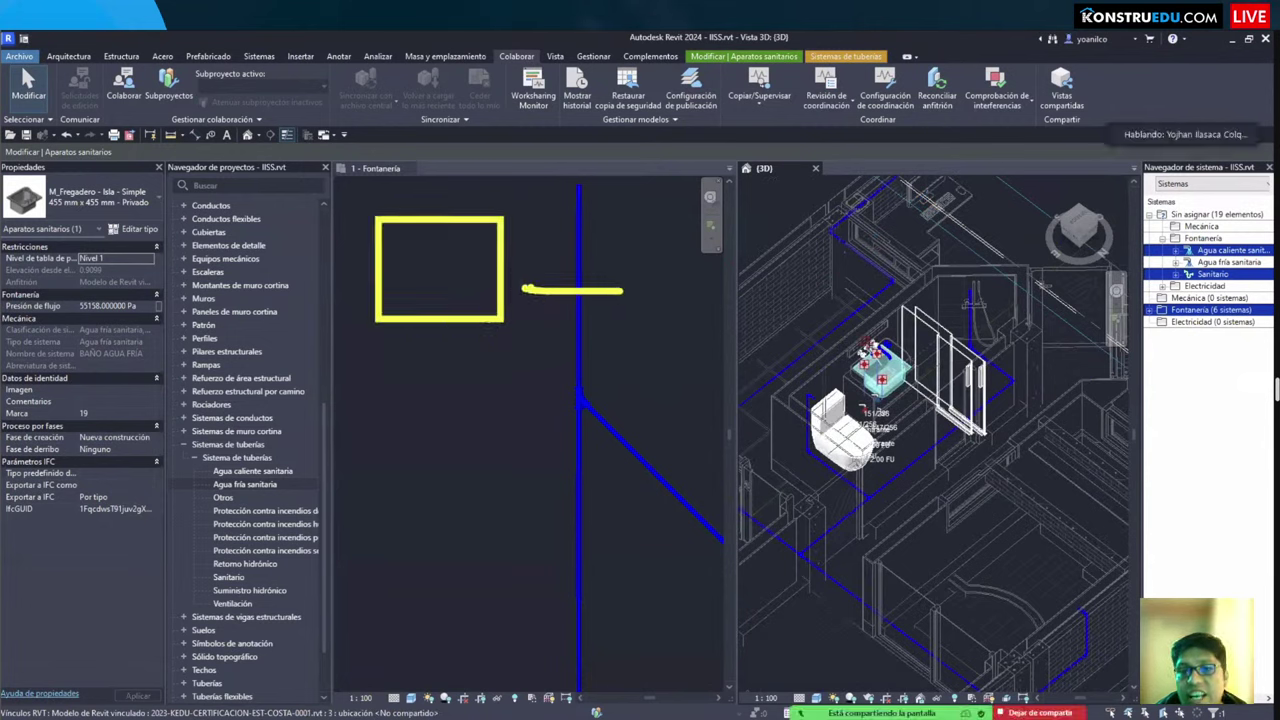
{"action": "left_click_drag", "start_coordinate": [541, 274], "coordinate": [535, 310]}
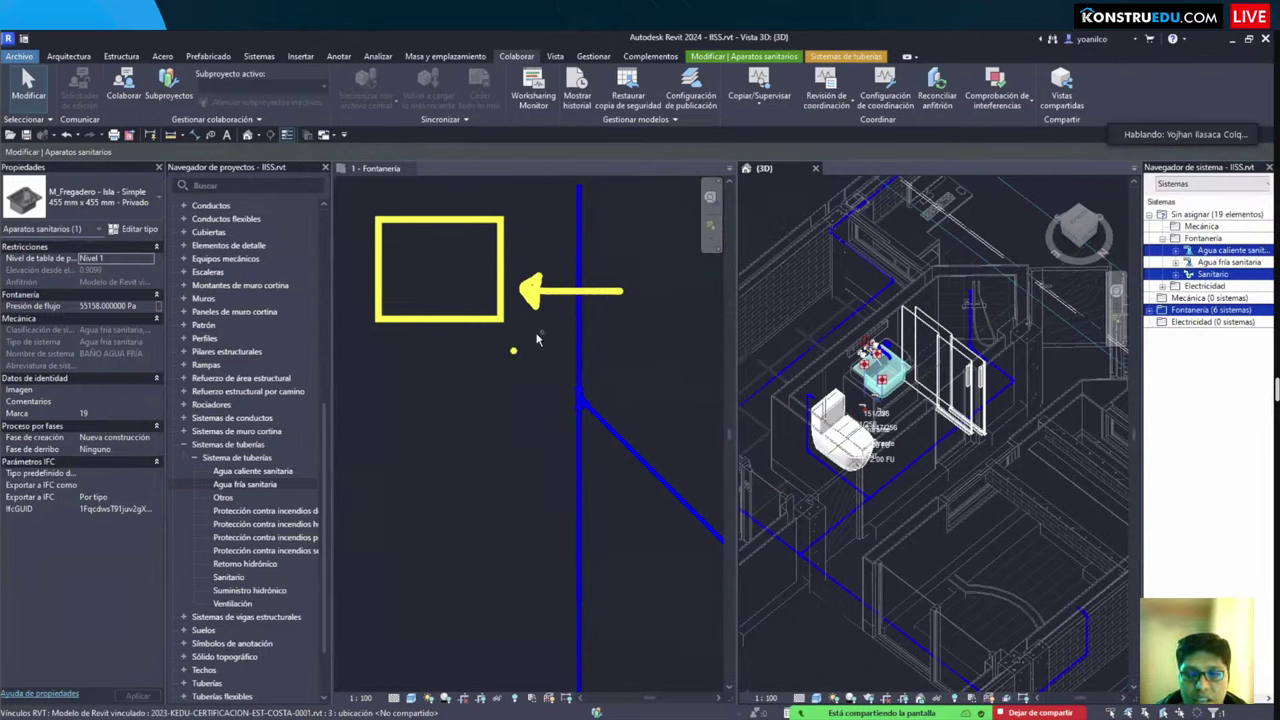
Step: Clear the annotations and sink selection, then switch to the Konstruedu page in Edge
{"action": "key", "text": "Escape"}
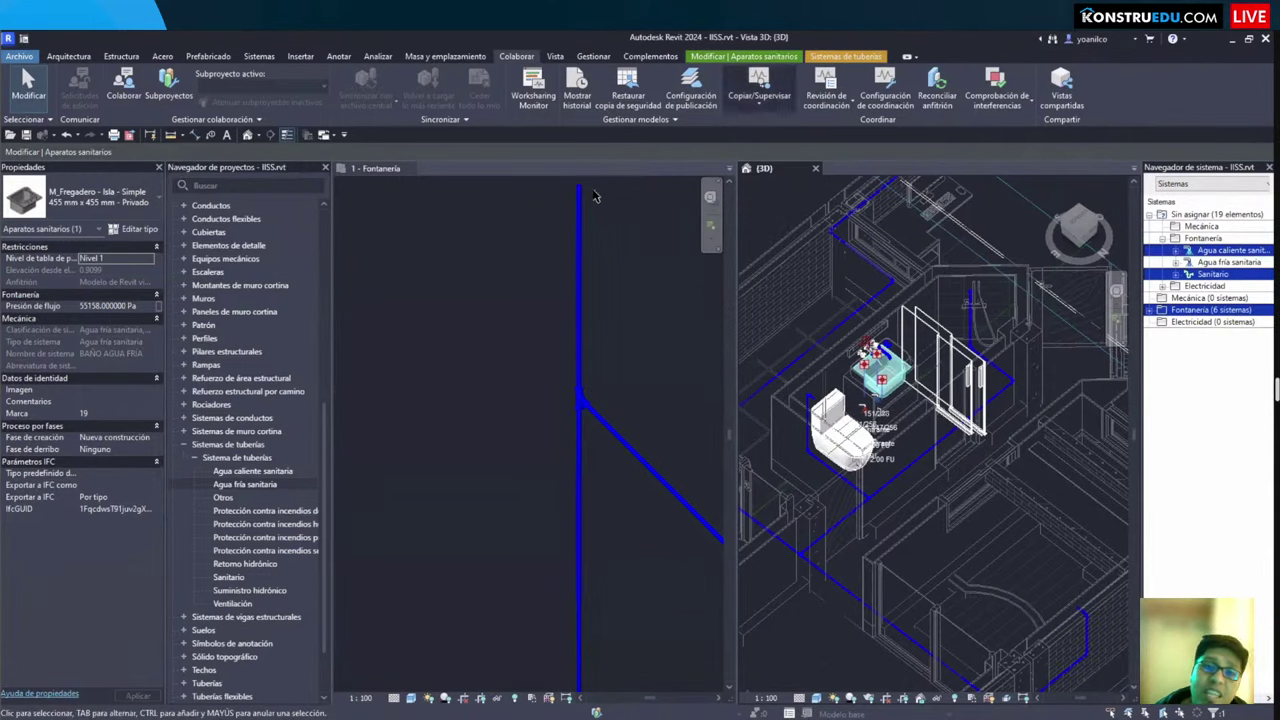
{"action": "key", "text": "Escape"}
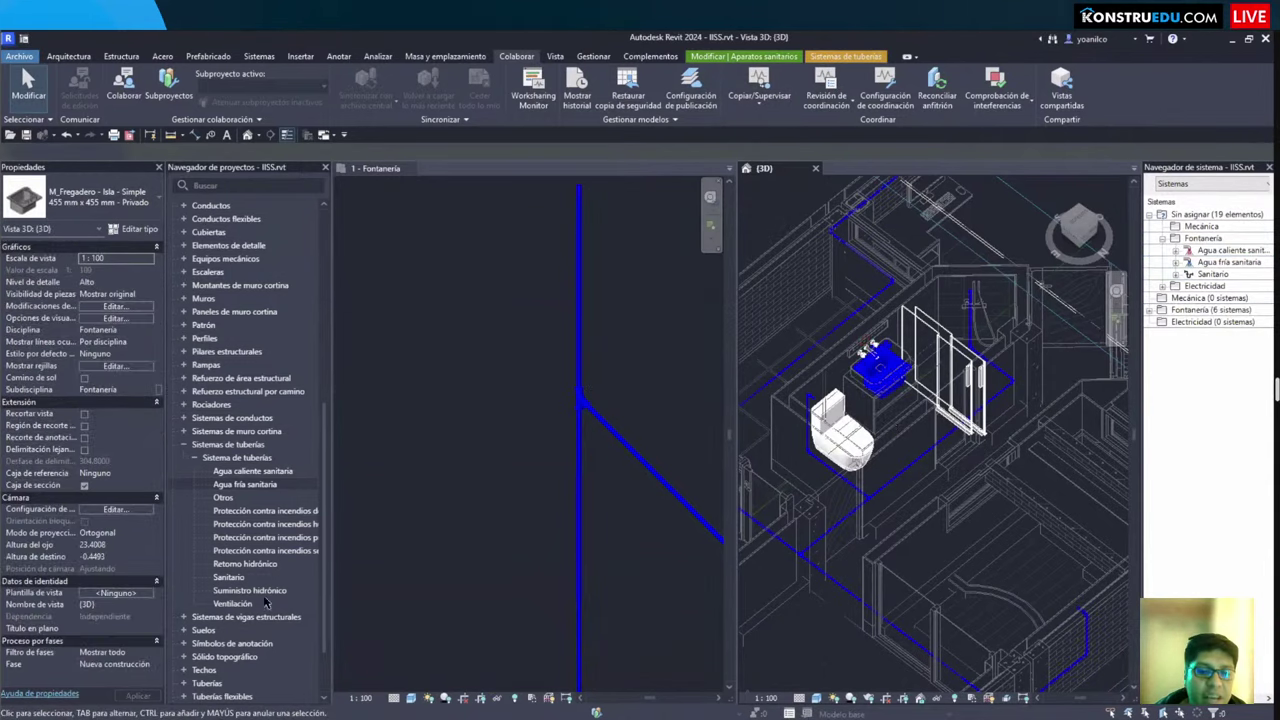
{"action": "key", "text": "Escape"}
{"action": "key", "text": "alt+Tab"}
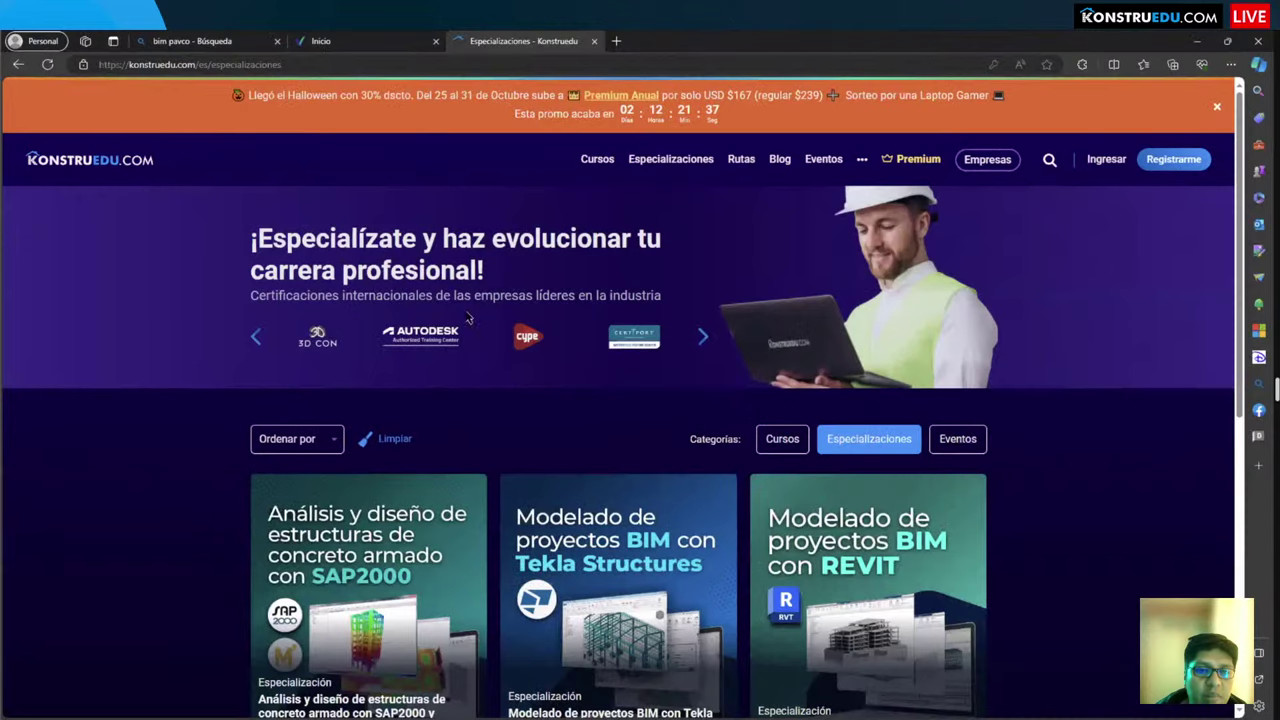
Step: Search Bing in a new tab for 'PROISAC PLUGIN INTERFERENCIAS'
{"action": "left_click", "coordinate": [616, 41]}
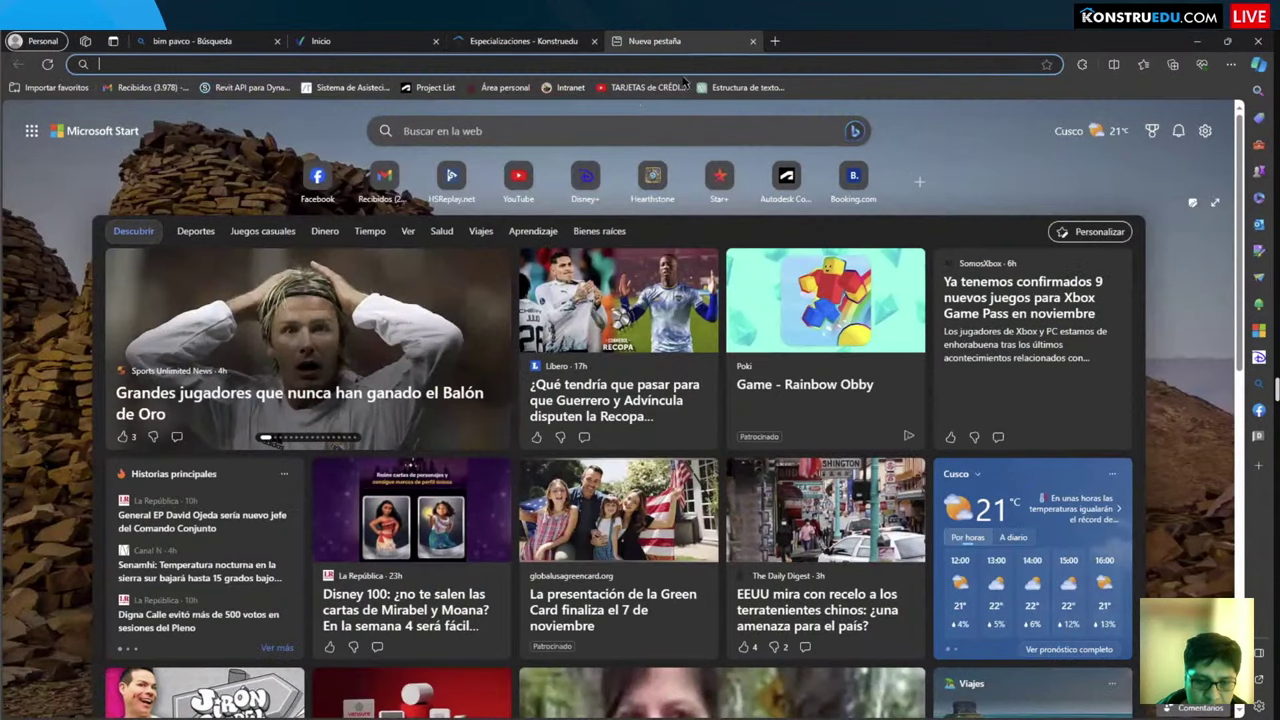
{"action": "left_click", "coordinate": [1198, 42]}
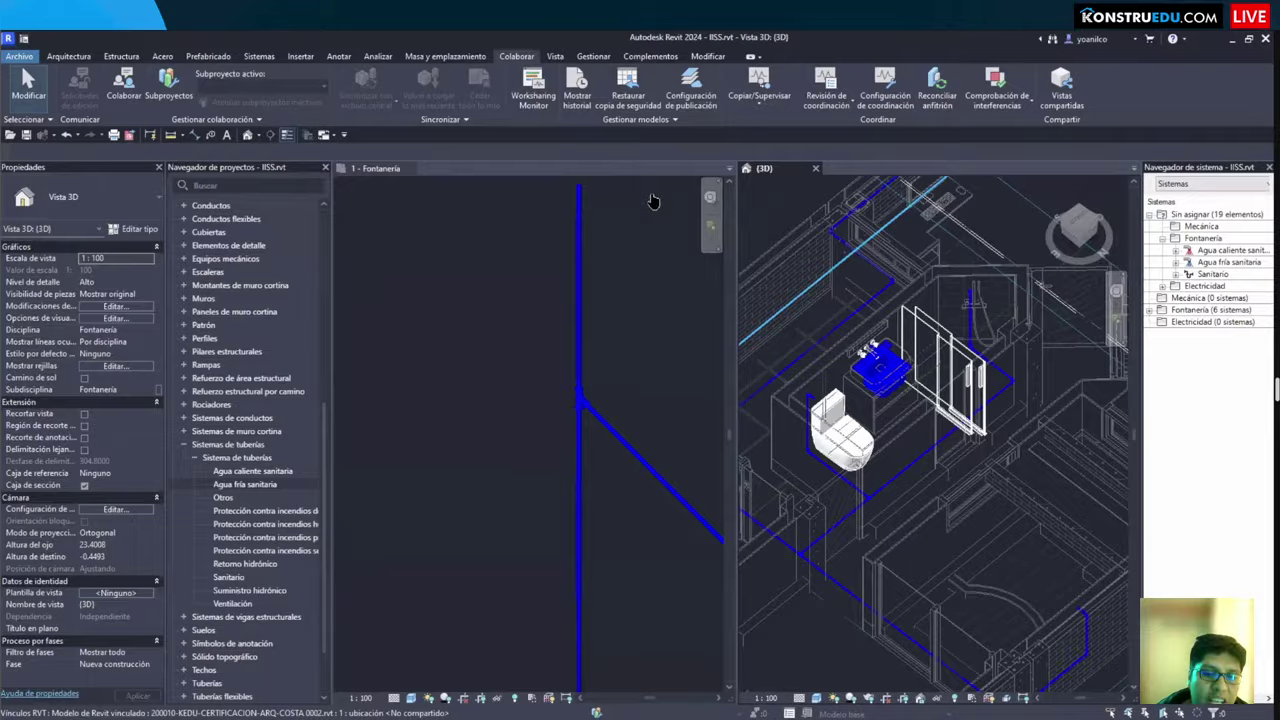
{"action": "key", "text": "alt+Tab"}
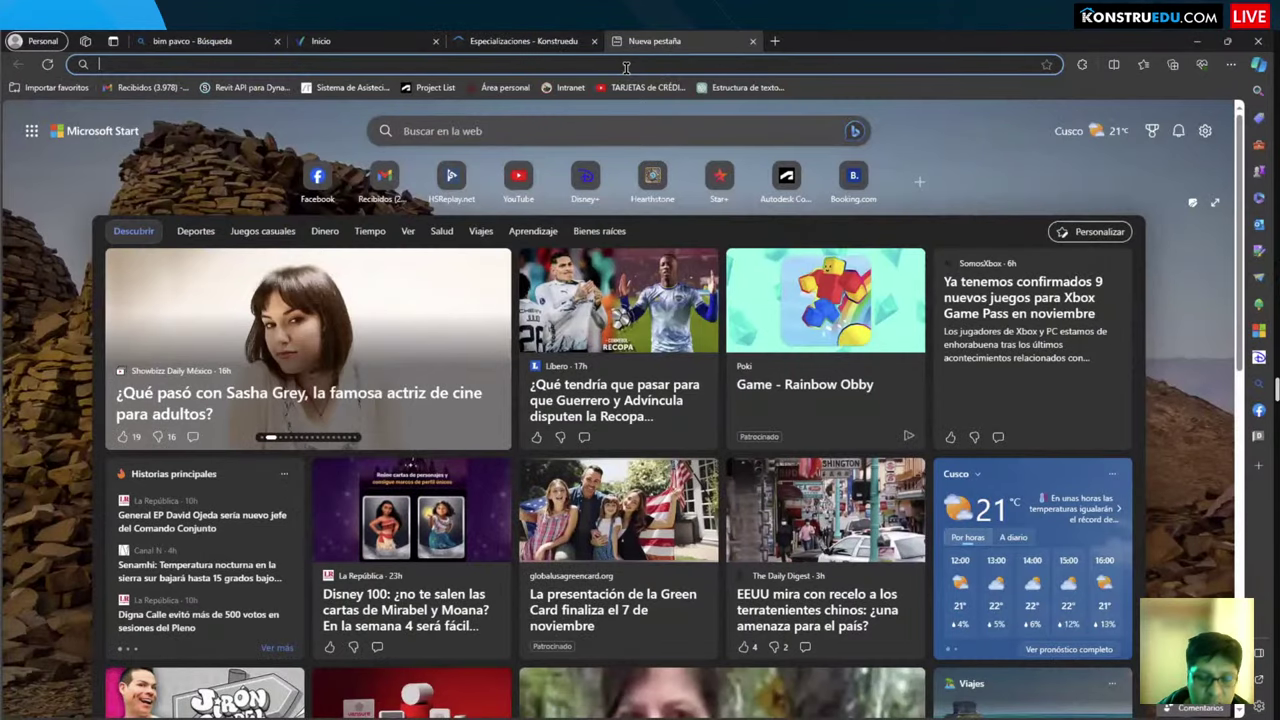
{"action": "type", "text": "PR"}
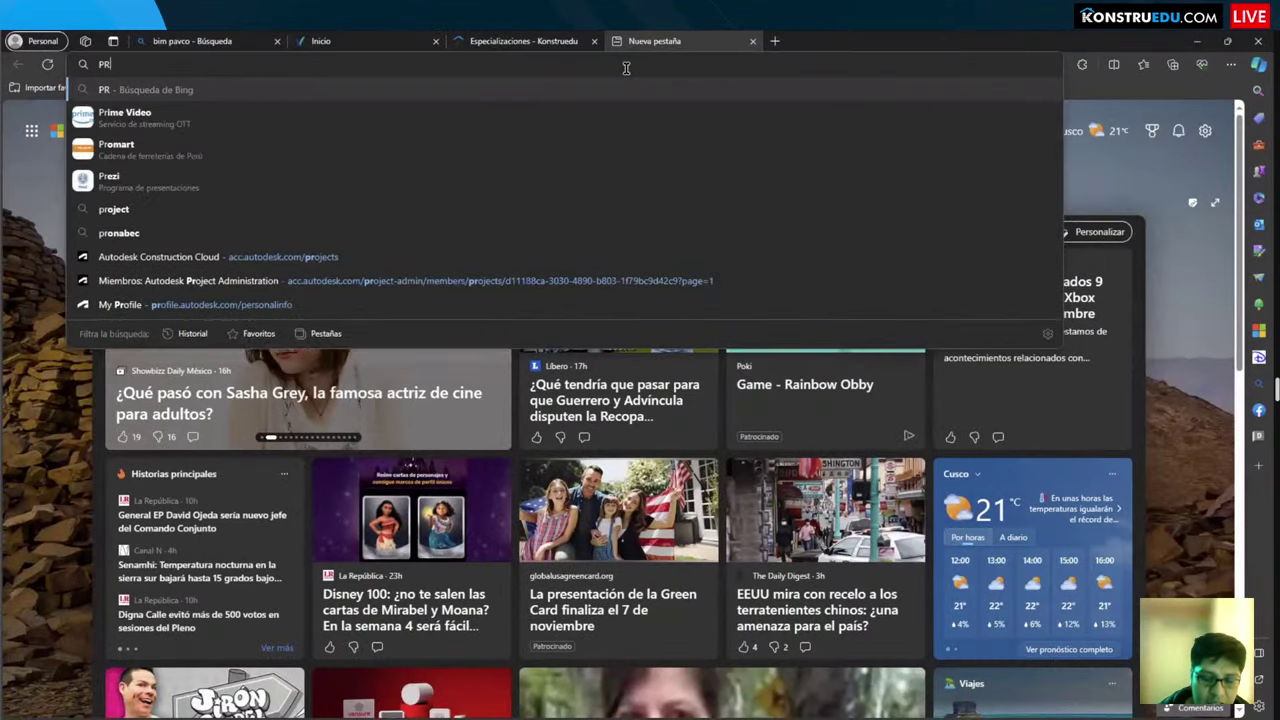
{"action": "type", "text": "OISAC "}
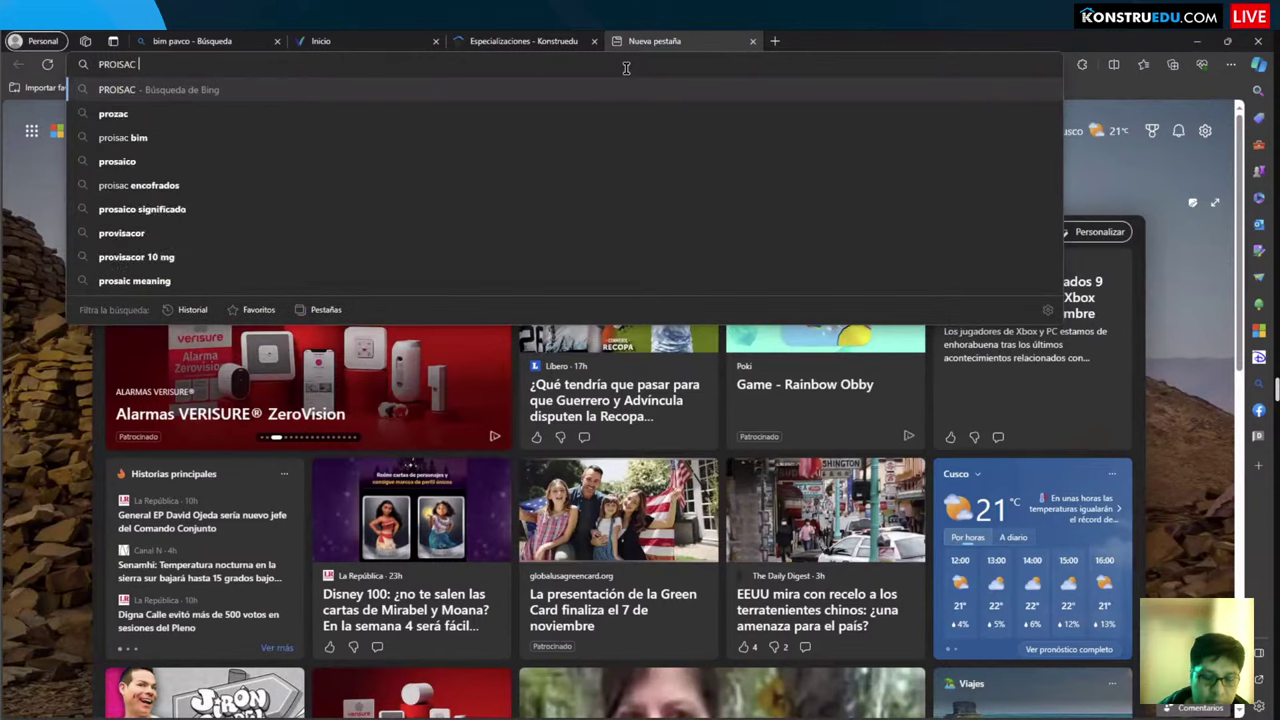
{"action": "type", "text": "PLUGIN IO"}
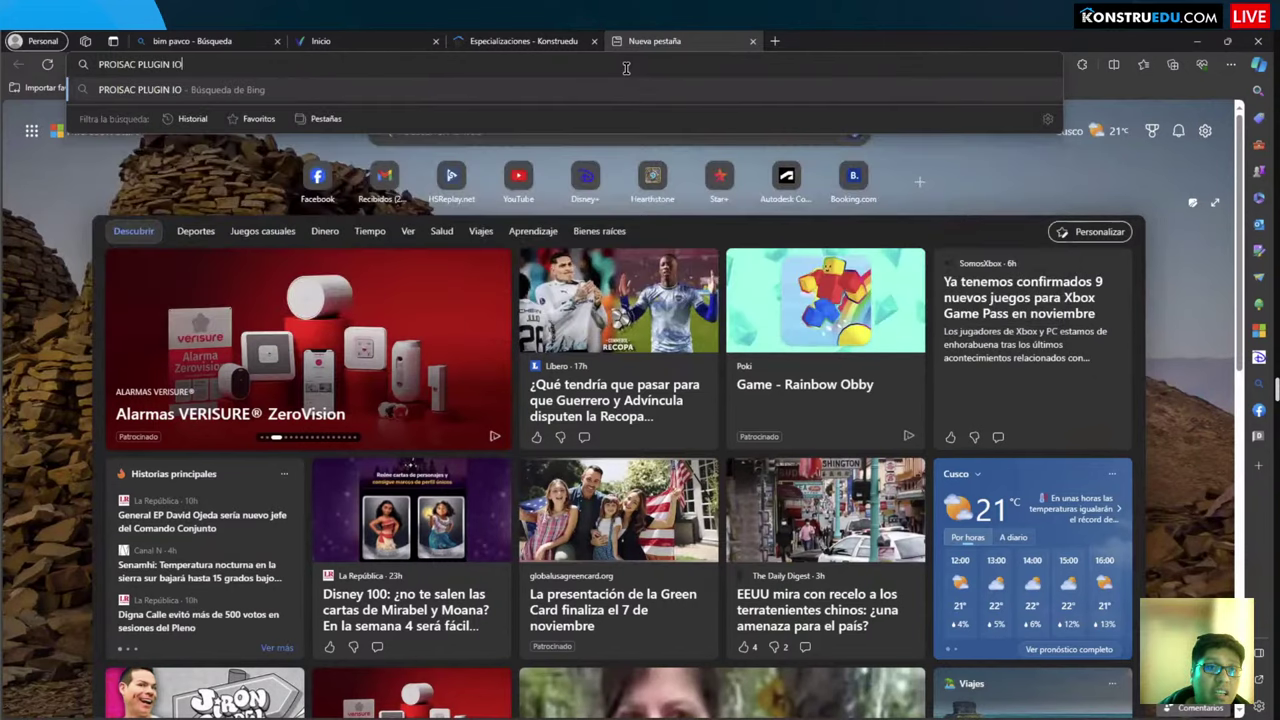
{"action": "type", "text": "NTERFERENCIAS"}
{"action": "key", "text": "Return"}
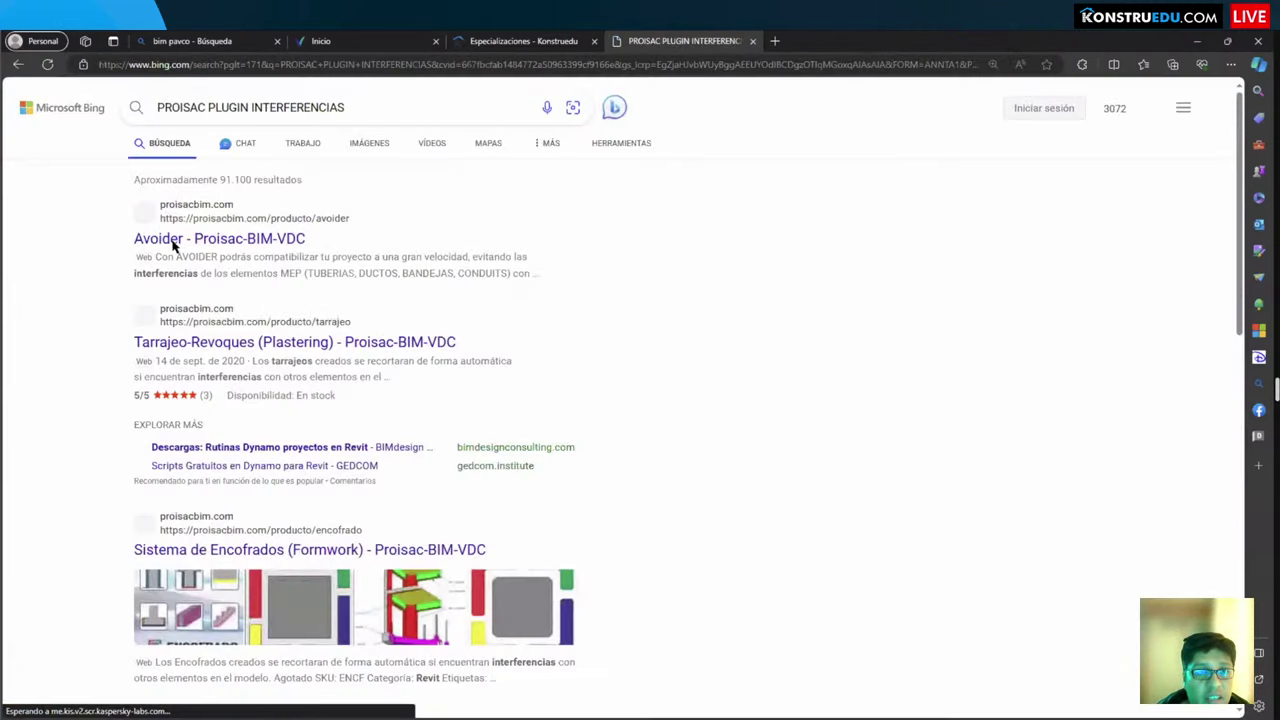
Step: Open the 'Avoider - Proisac-BIM-VDC' result and enlarge its last gallery image, 7/7
{"action": "left_click", "coordinate": [172, 245]}
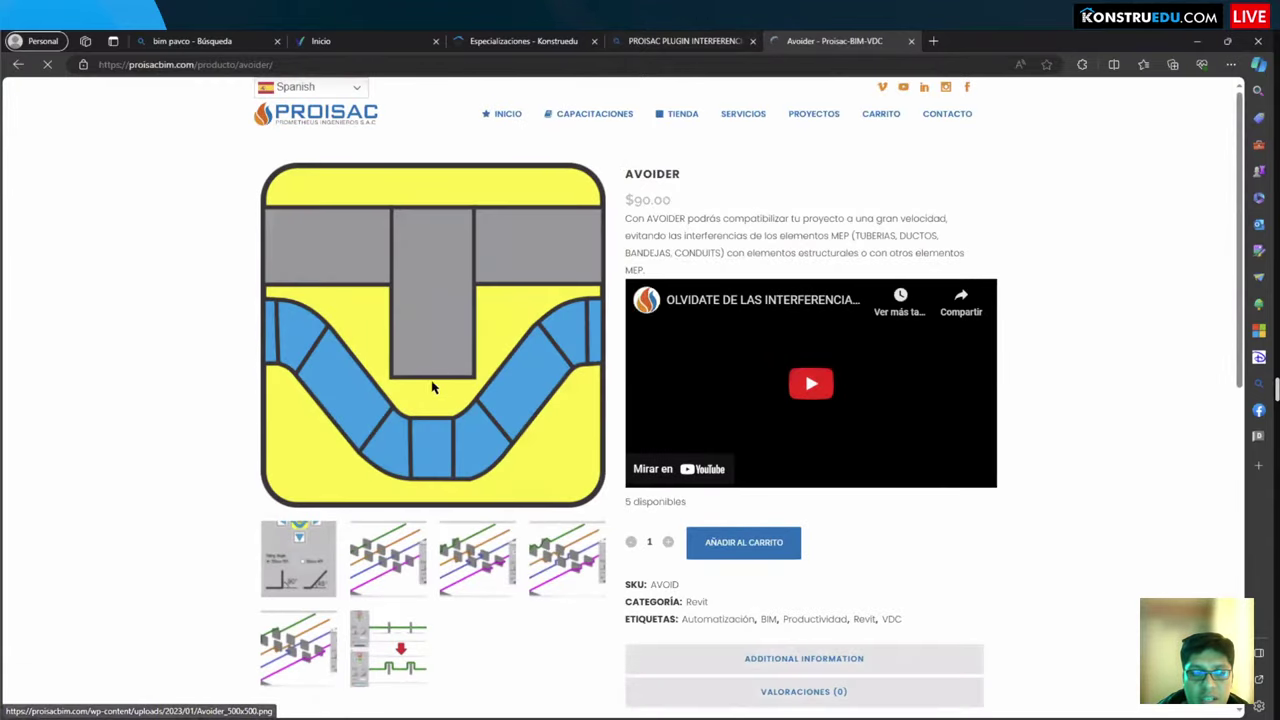
{"action": "scroll", "coordinate": [325, 520], "scroll_direction": "down", "scroll_amount": 4}
{"action": "scroll", "coordinate": [337, 594], "scroll_direction": "up", "scroll_amount": 2}
{"action": "scroll", "coordinate": [325, 600], "scroll_direction": "up", "scroll_amount": 2}
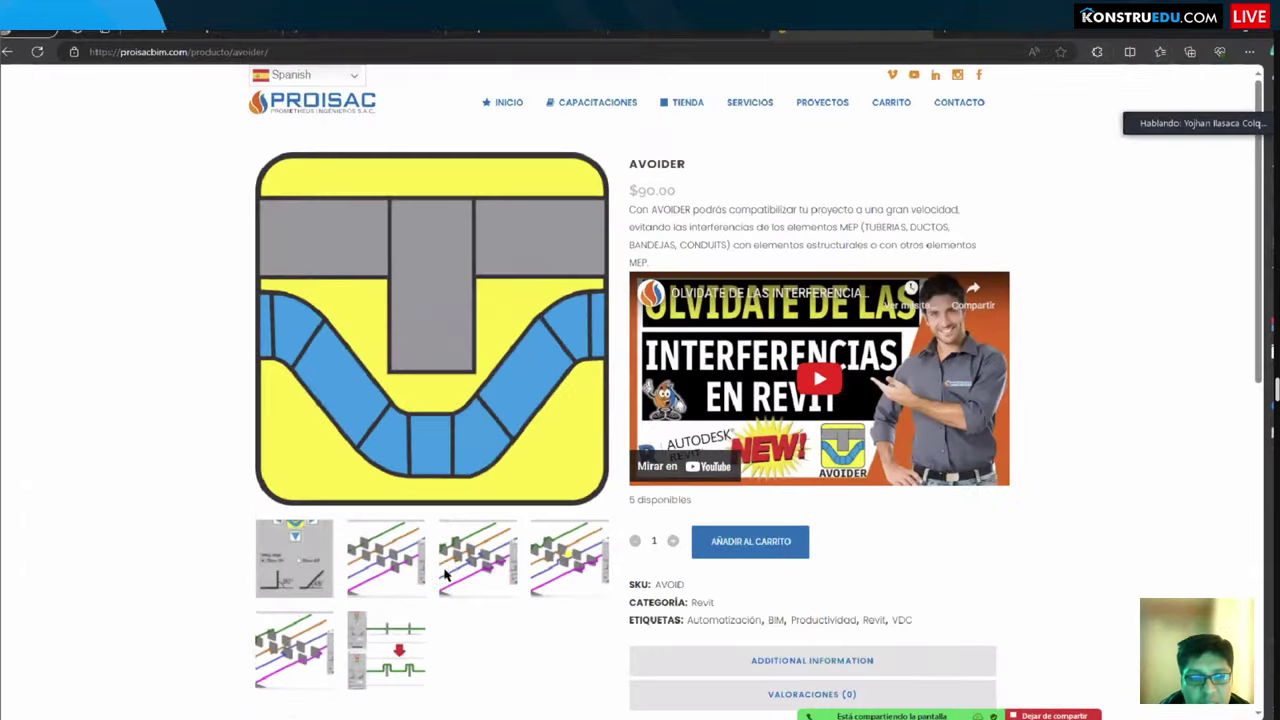
{"action": "scroll", "coordinate": [443, 563], "scroll_direction": "down", "scroll_amount": 4}
{"action": "scroll", "coordinate": [397, 540], "scroll_direction": "up", "scroll_amount": 3}
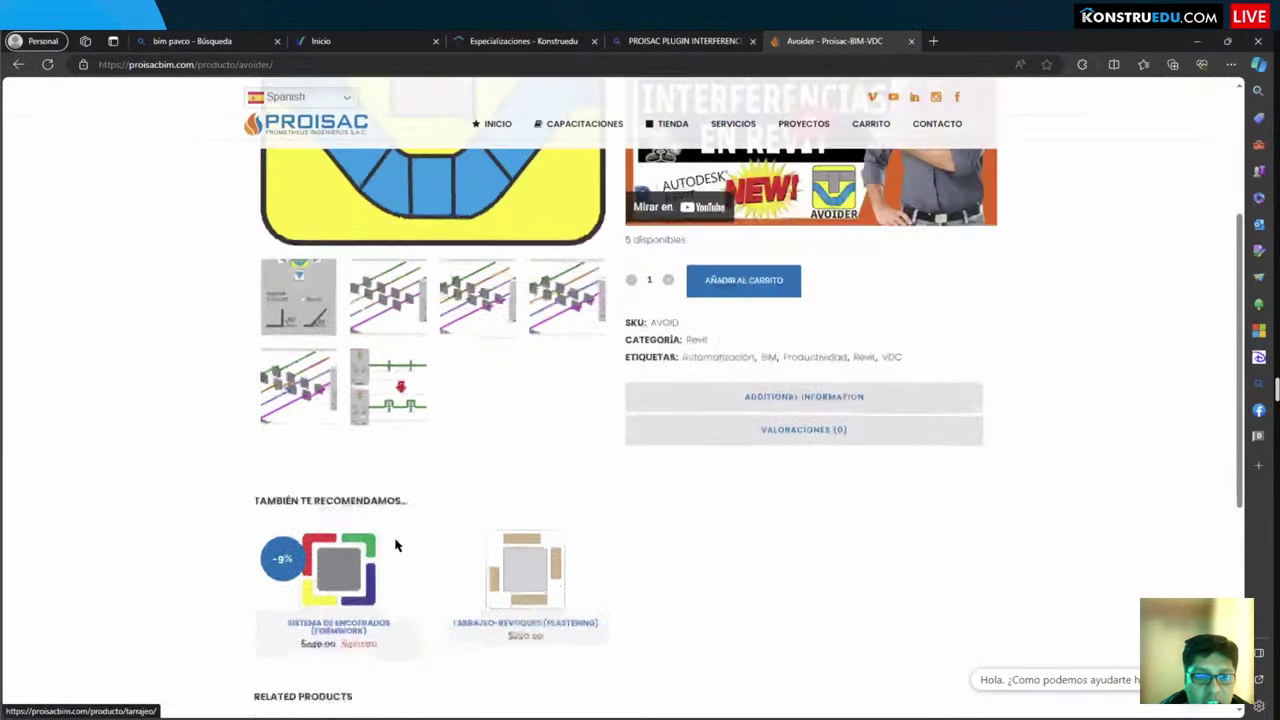
{"action": "left_click", "coordinate": [488, 513]}
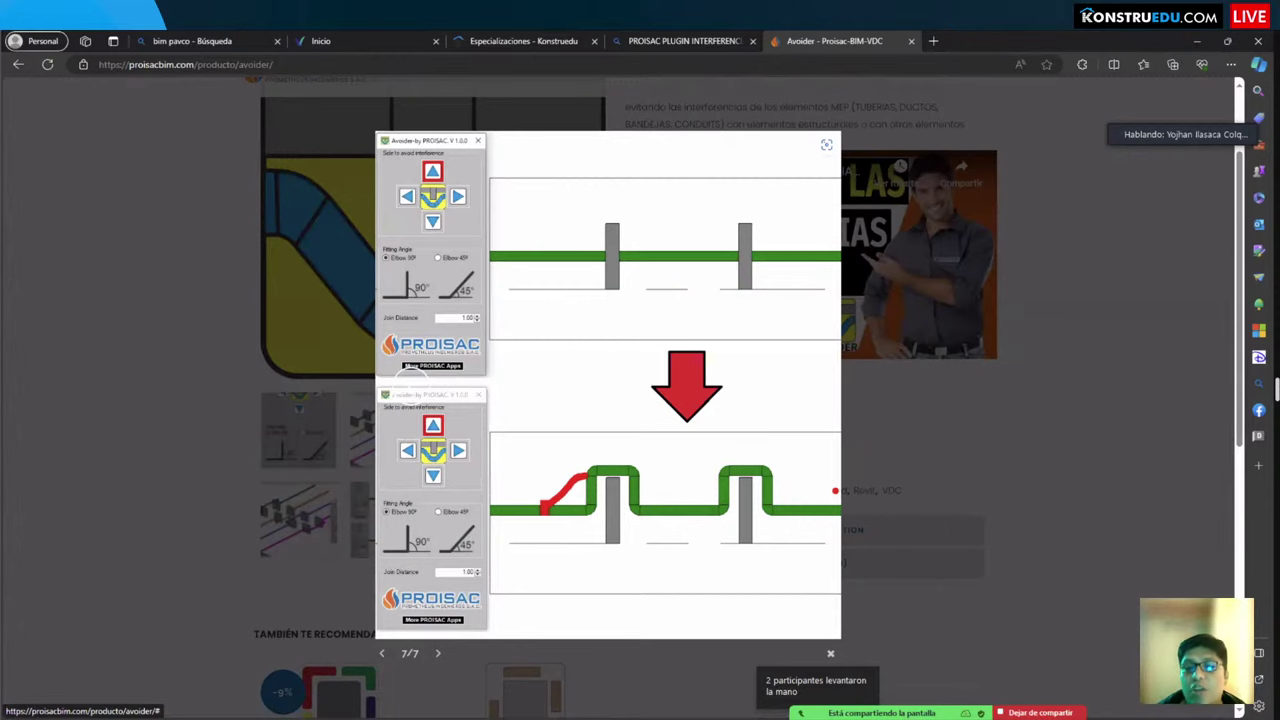
Step: Close the enlarged gallery image, glance at Revit, and return to the Avoider page
{"action": "key", "text": "Escape"}
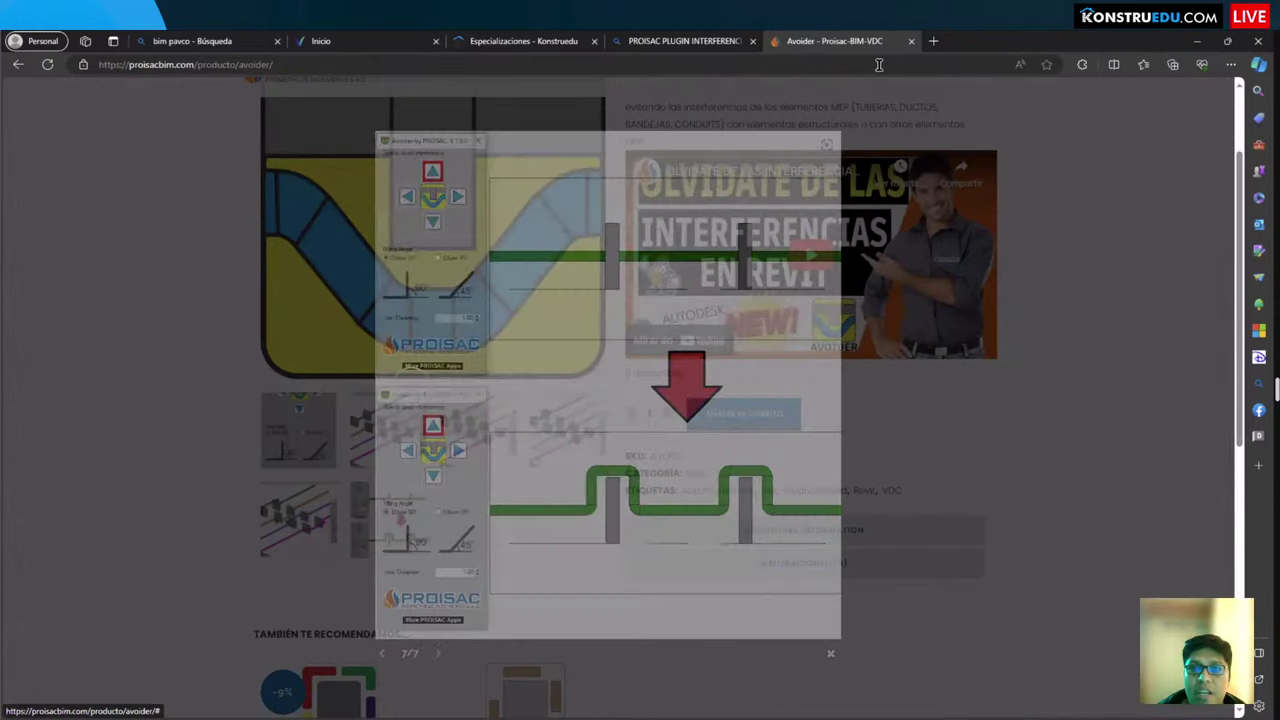
{"action": "key", "text": "alt+Tab"}
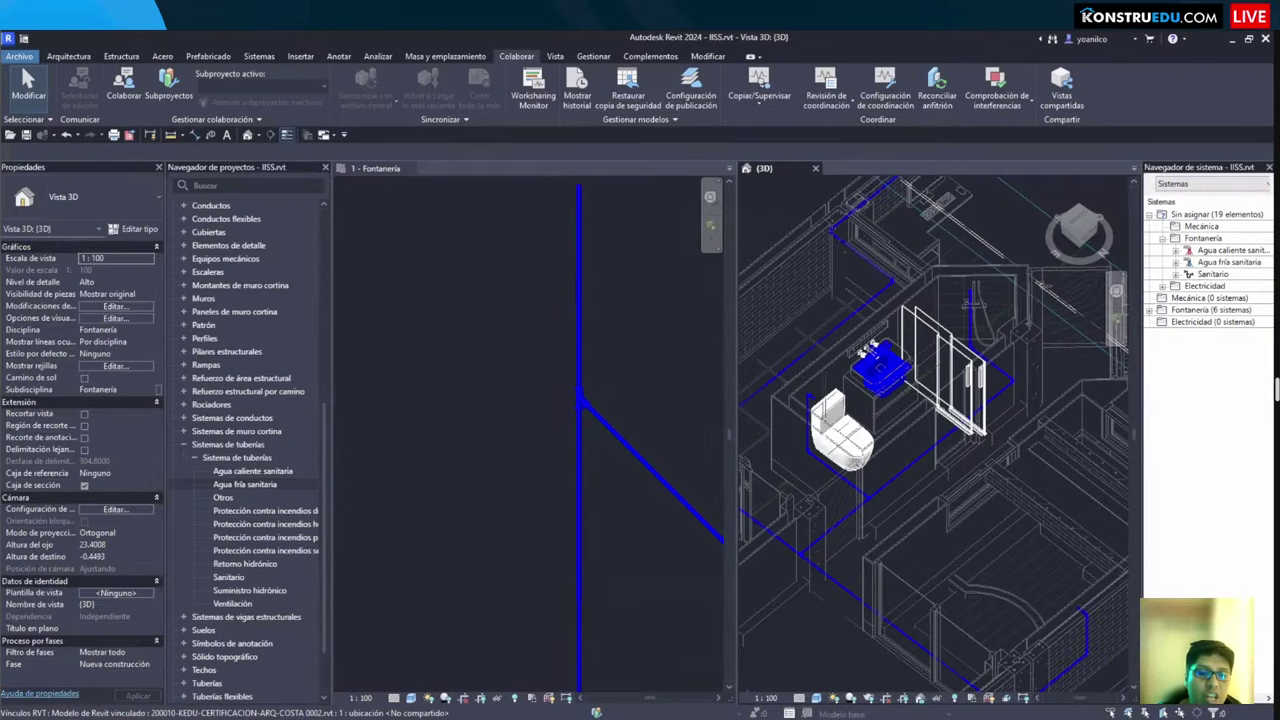
{"action": "key", "text": "alt+Tab"}
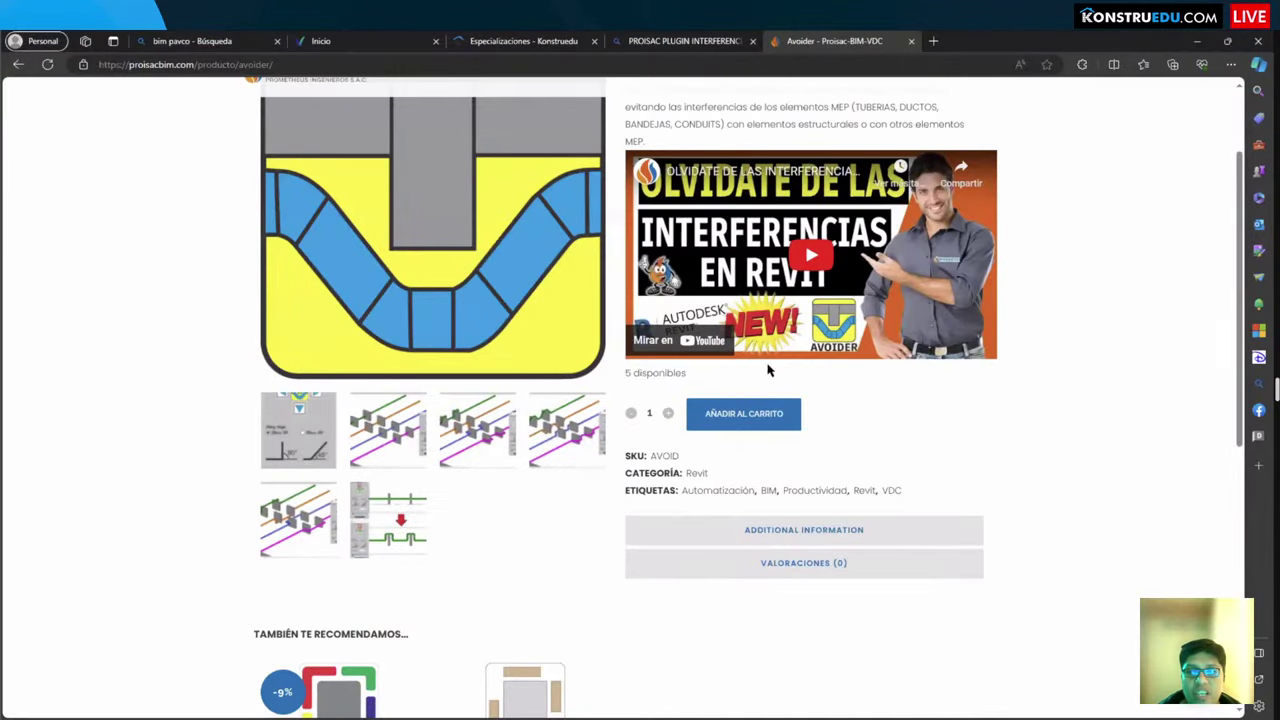
Step: Scroll through Avoider's recommended and related plugins, then switch back to Revit
{"action": "scroll", "coordinate": [768, 370], "scroll_direction": "up", "scroll_amount": 3}
{"action": "scroll", "coordinate": [740, 420], "scroll_direction": "down", "scroll_amount": 10}
{"action": "scroll", "coordinate": [717, 449], "scroll_direction": "up", "scroll_amount": 8}
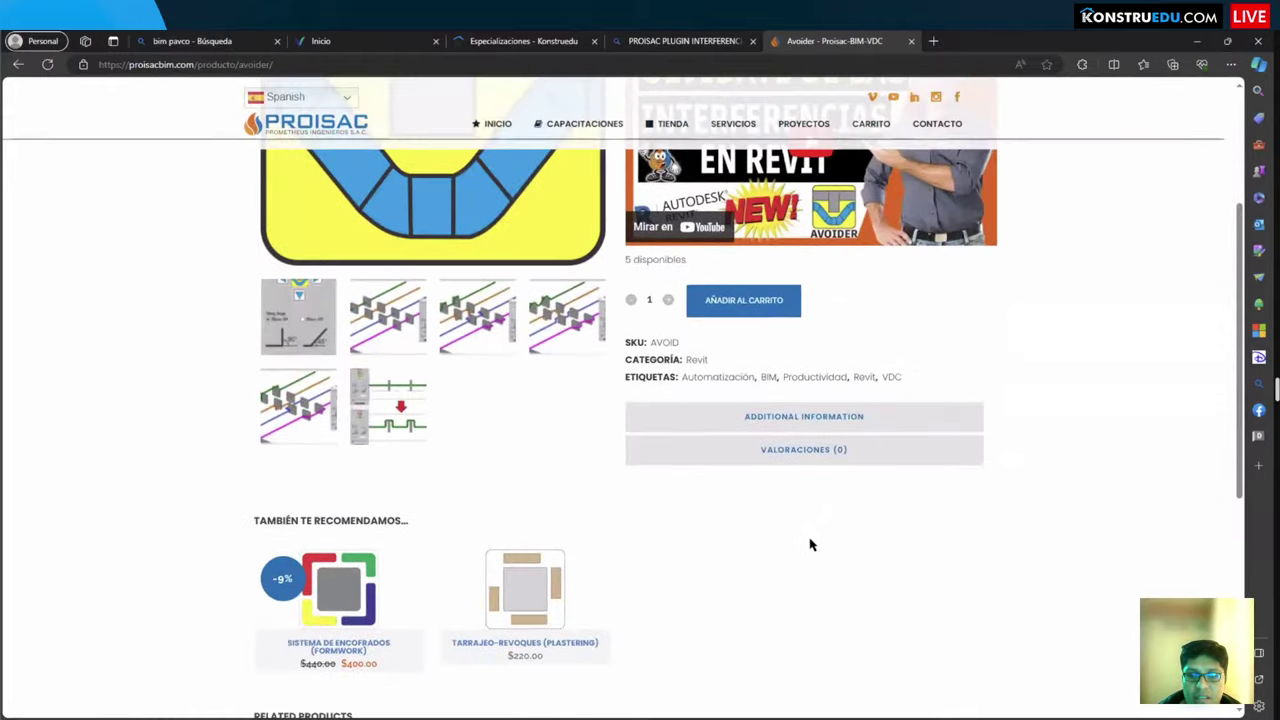
{"action": "scroll", "coordinate": [810, 545], "scroll_direction": "up", "scroll_amount": 3}
{"action": "scroll", "coordinate": [829, 400], "scroll_direction": "down", "scroll_amount": 3}
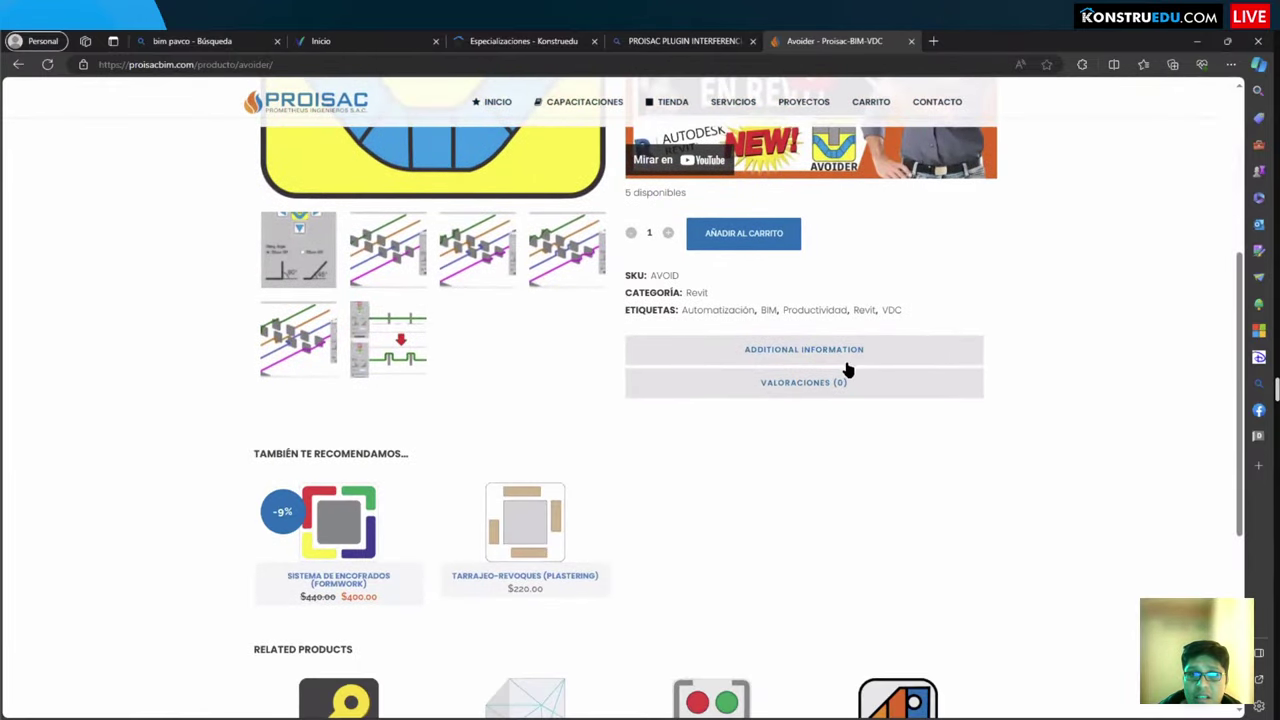
{"action": "scroll", "coordinate": [834, 394], "scroll_direction": "up", "scroll_amount": 3}
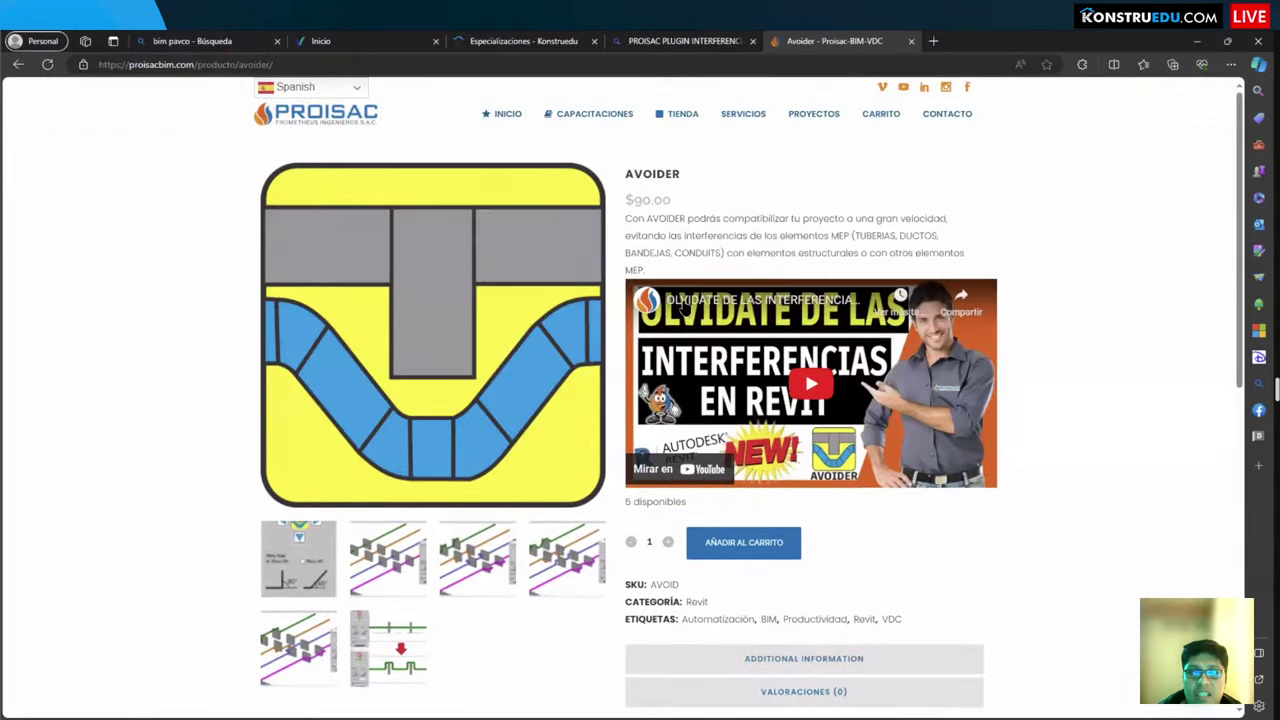
{"action": "scroll", "coordinate": [171, 477], "scroll_direction": "down", "scroll_amount": 4}
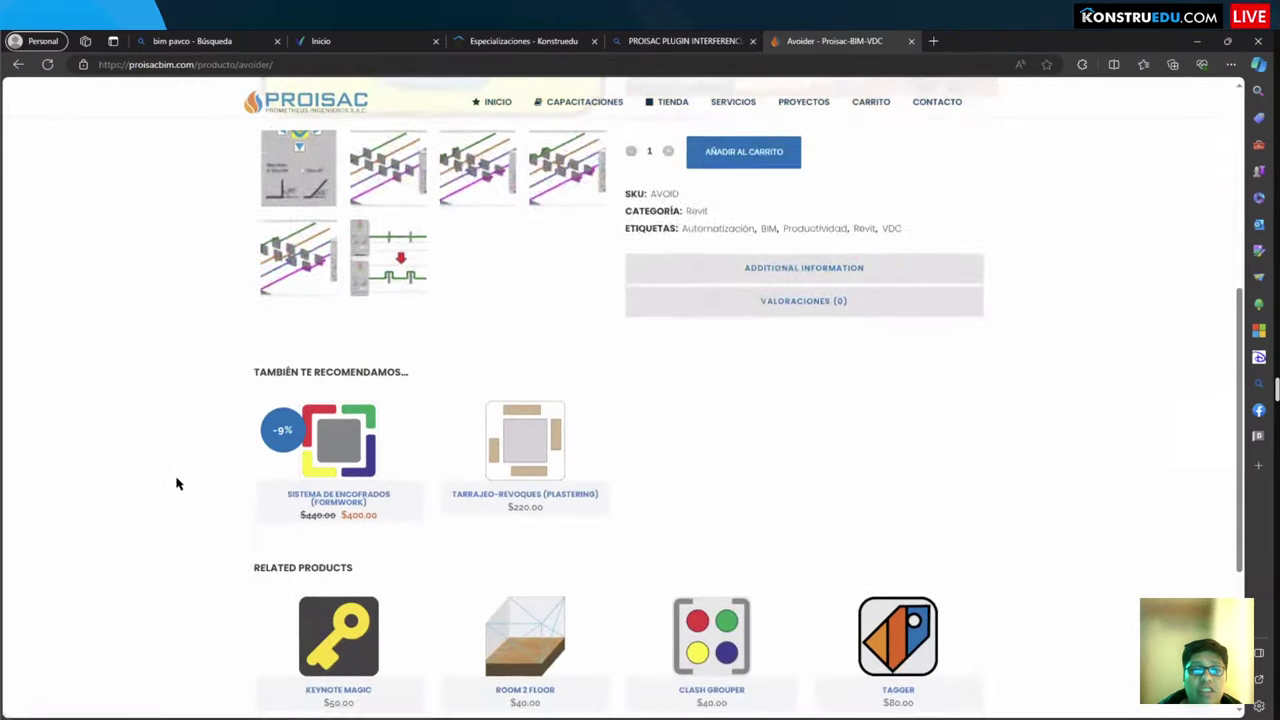
{"action": "scroll", "coordinate": [180, 485], "scroll_direction": "down", "scroll_amount": 3}
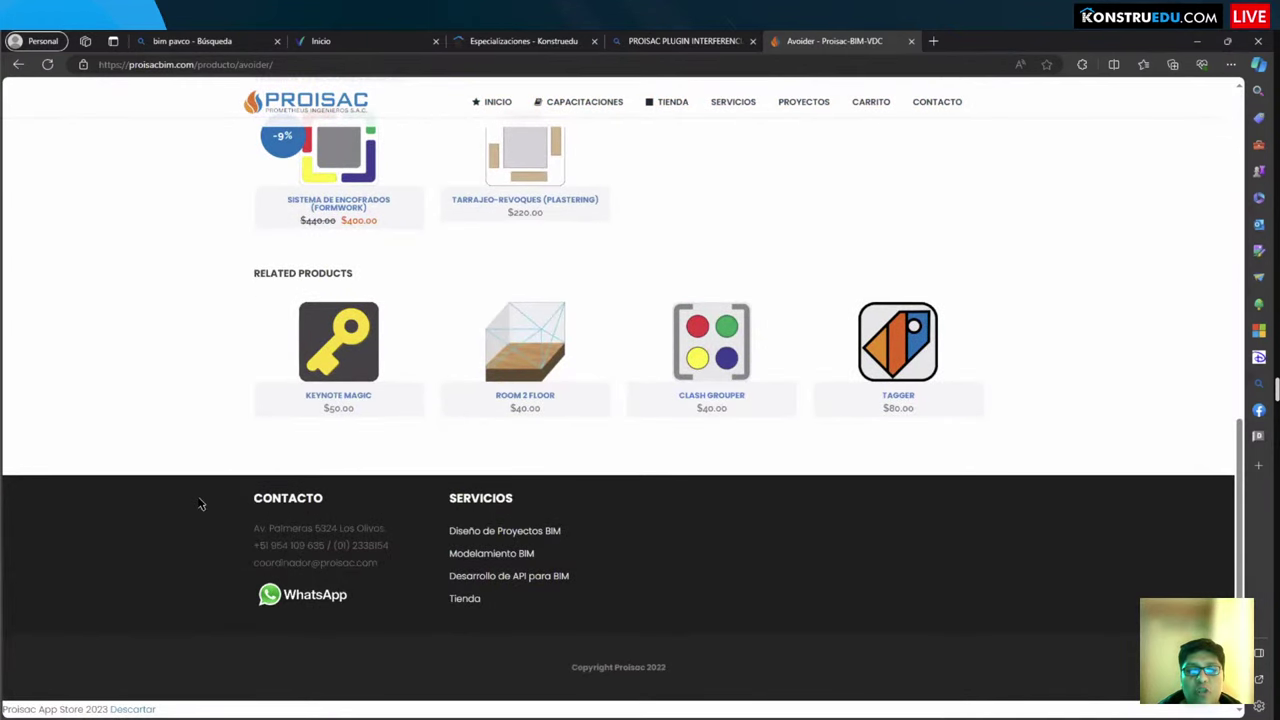
{"action": "scroll", "coordinate": [188, 340], "scroll_direction": "up", "scroll_amount": 1}
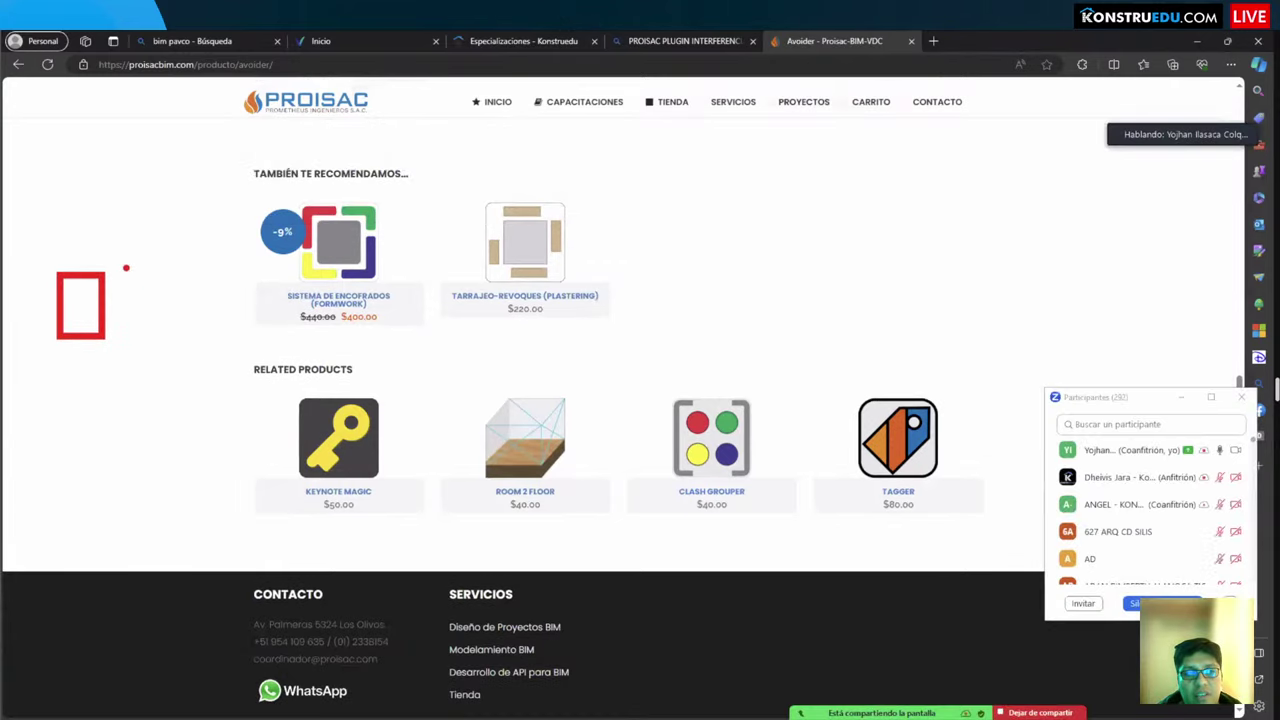
{"action": "left_click_drag", "start_coordinate": [126, 268], "coordinate": [163, 350]}
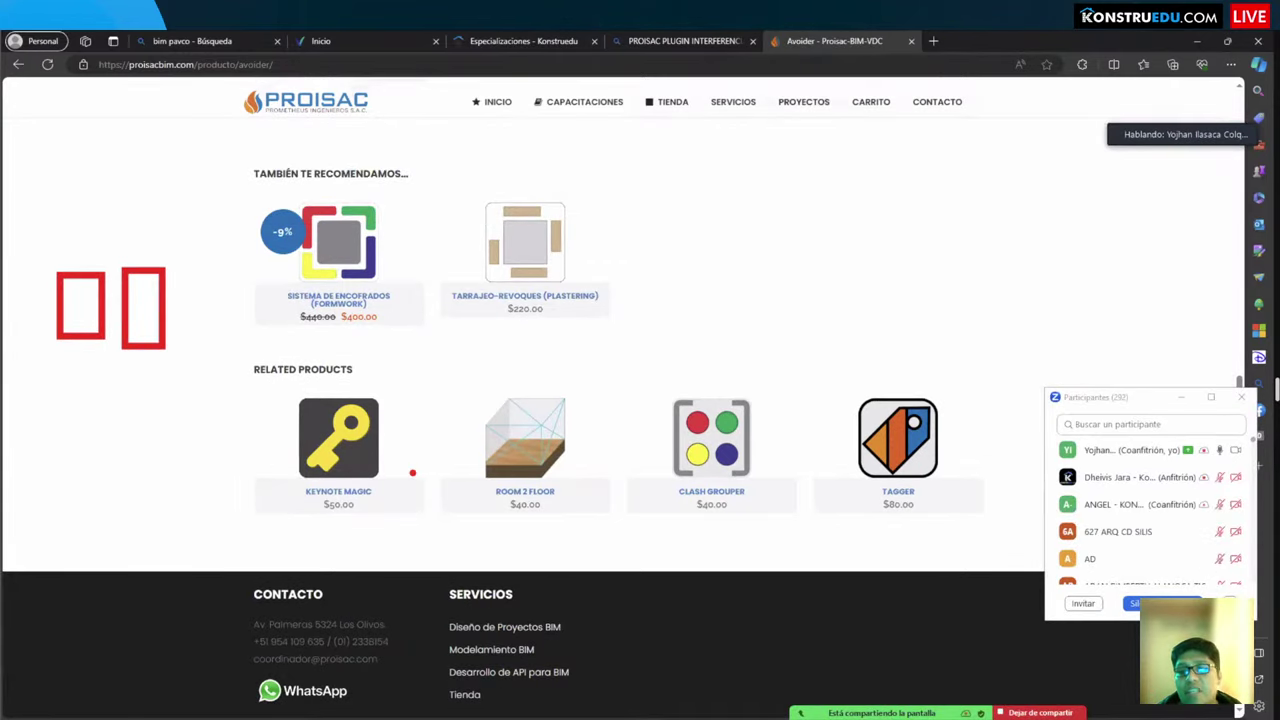
{"action": "scroll", "coordinate": [413, 488], "scroll_direction": "up", "scroll_amount": 10}
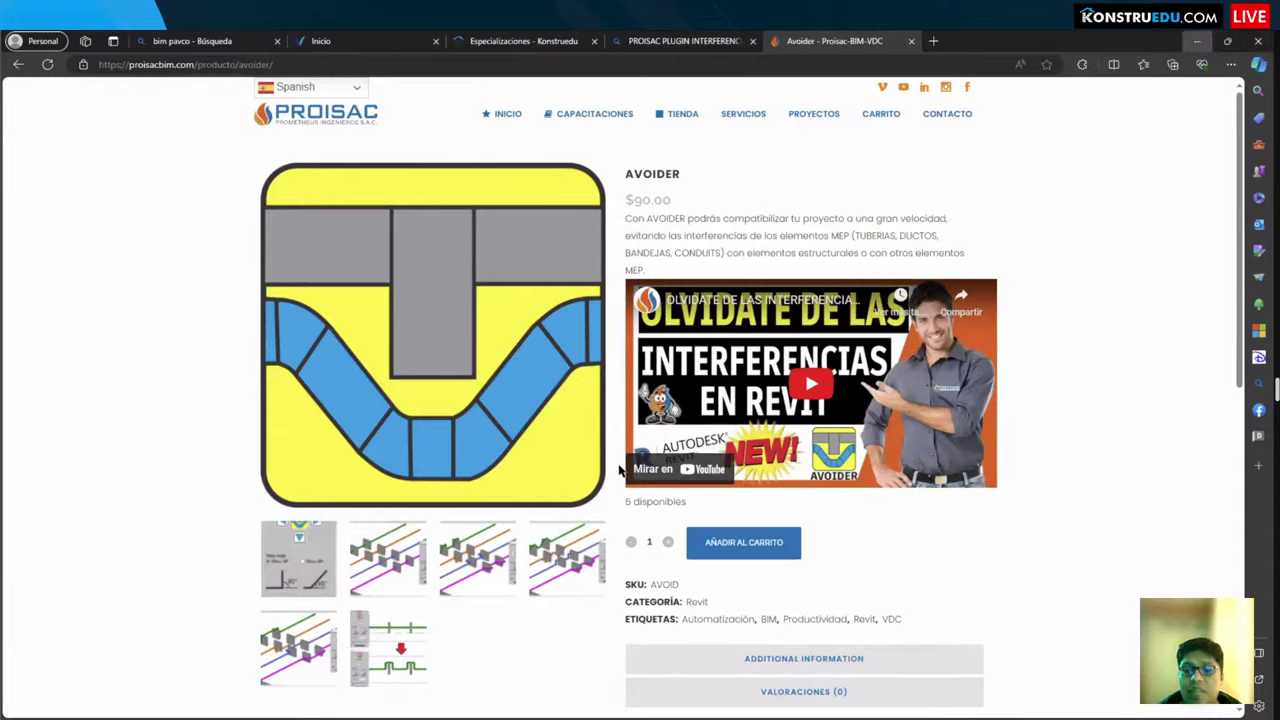
{"action": "key", "text": "alt+Tab"}
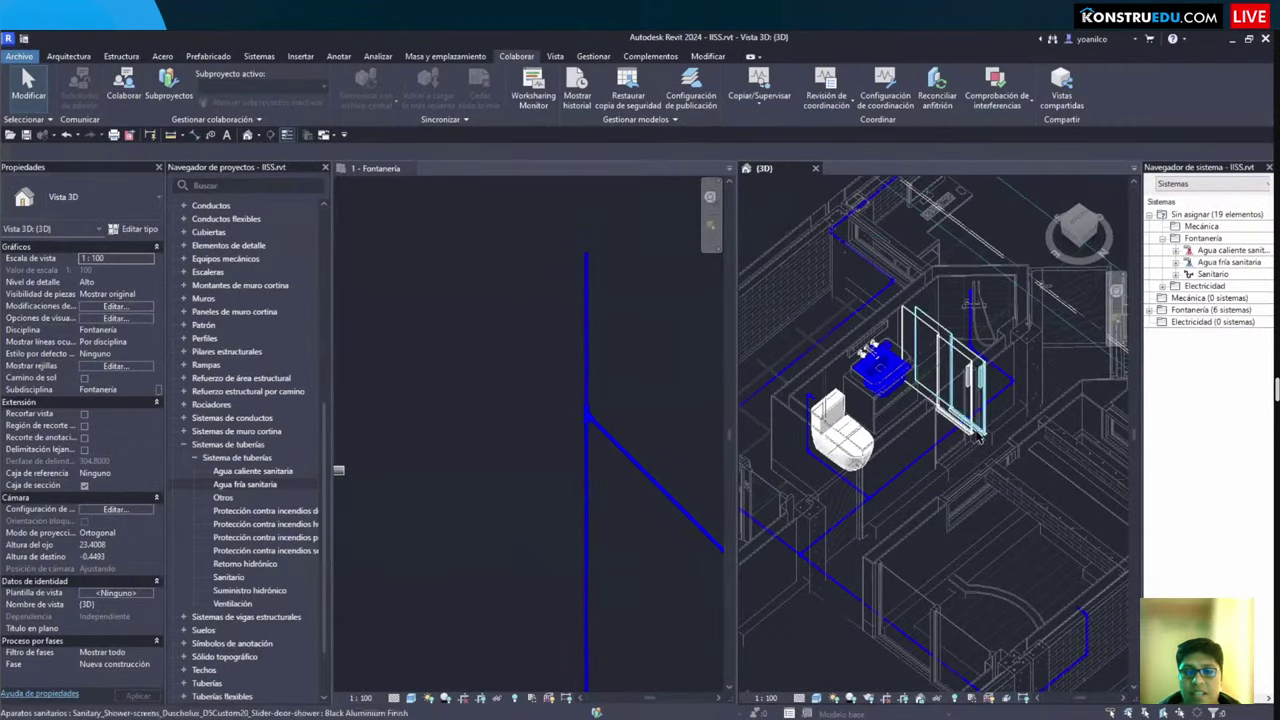
Step: Make the 1 - Fontanería plan active and zoom in on the S.H. sink
{"action": "left_click", "coordinate": [503, 369]}
{"action": "scroll", "coordinate": [503, 454], "scroll_direction": "down", "scroll_amount": 4}
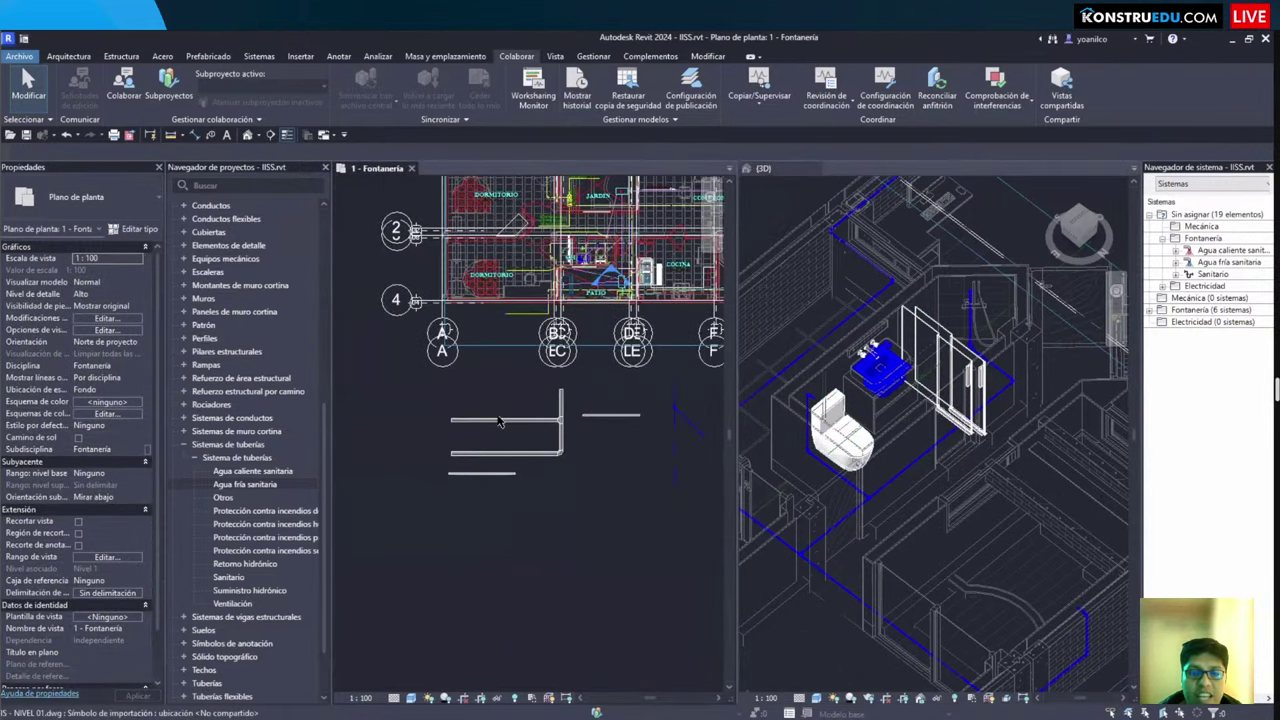
{"action": "scroll", "coordinate": [500, 424], "scroll_direction": "up", "scroll_amount": 4}
{"action": "scroll", "coordinate": [497, 318], "scroll_direction": "up", "scroll_amount": 3}
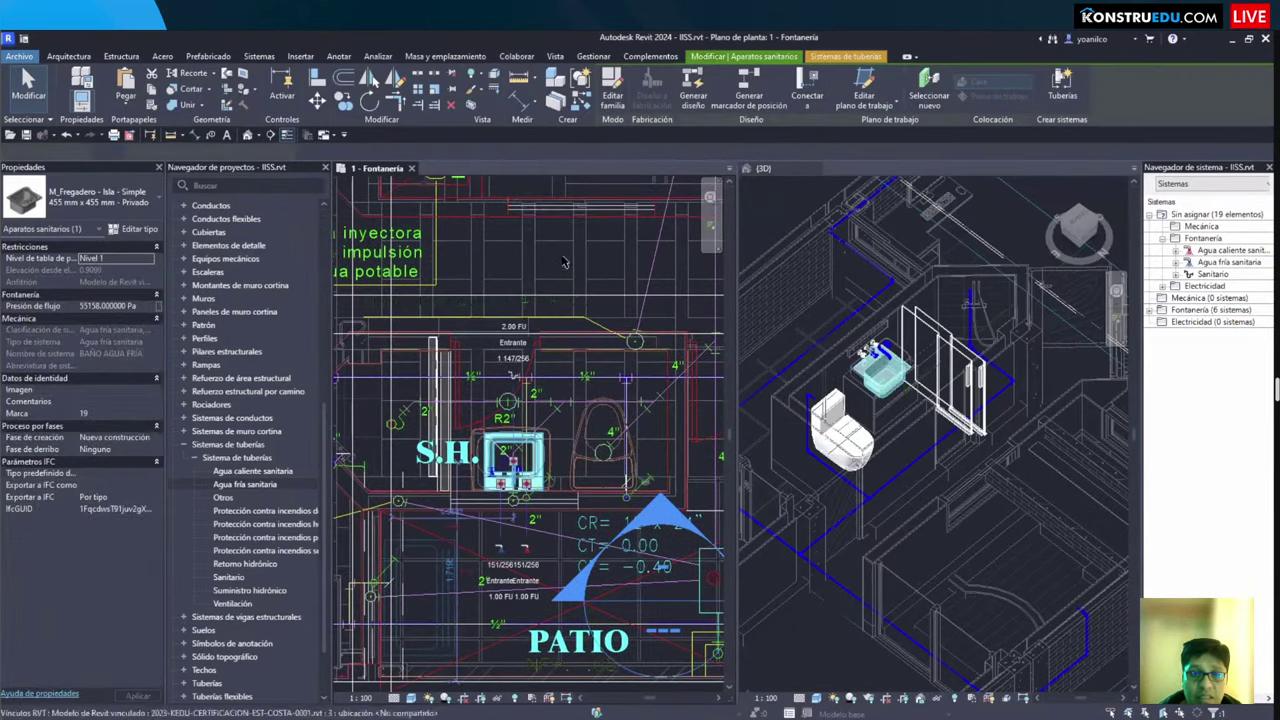
{"action": "scroll", "coordinate": [560, 260], "scroll_direction": "up", "scroll_amount": 2}
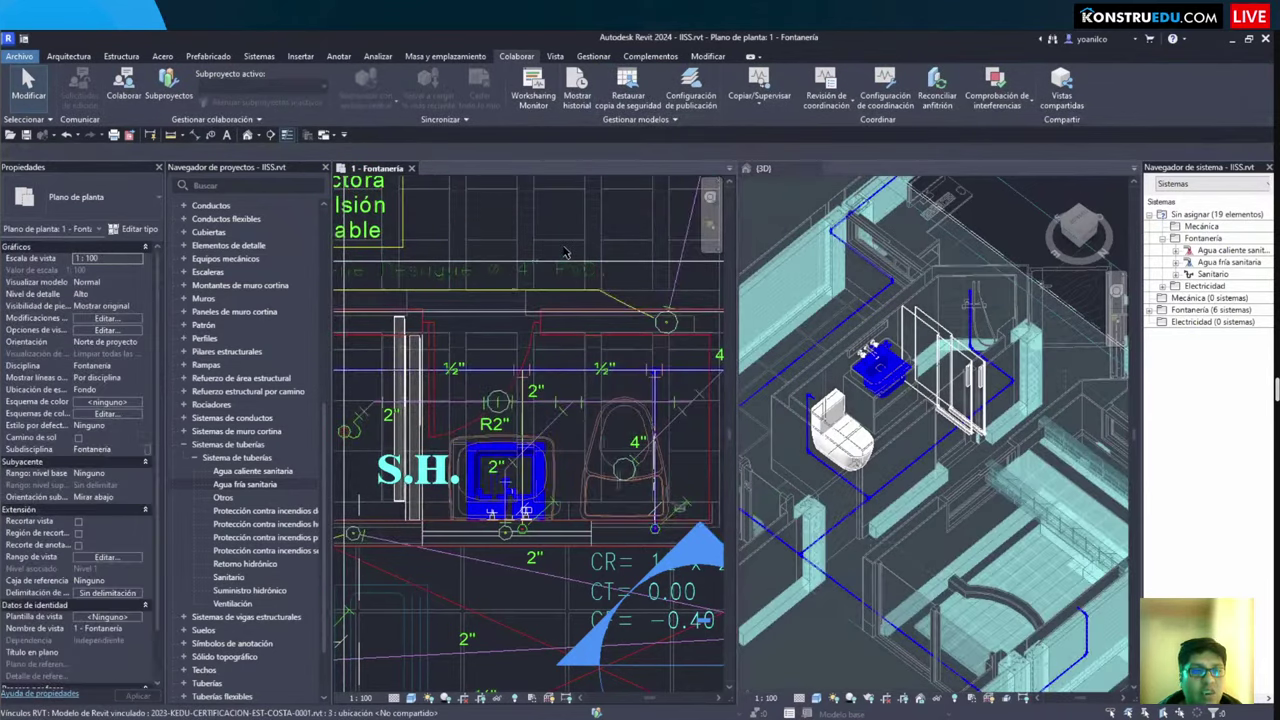
Step: Temporarily hide the linked architectural model with H
{"action": "left_click", "coordinate": [563, 252]}
{"action": "key", "text": "h"}
{"action": "key", "text": "h"}
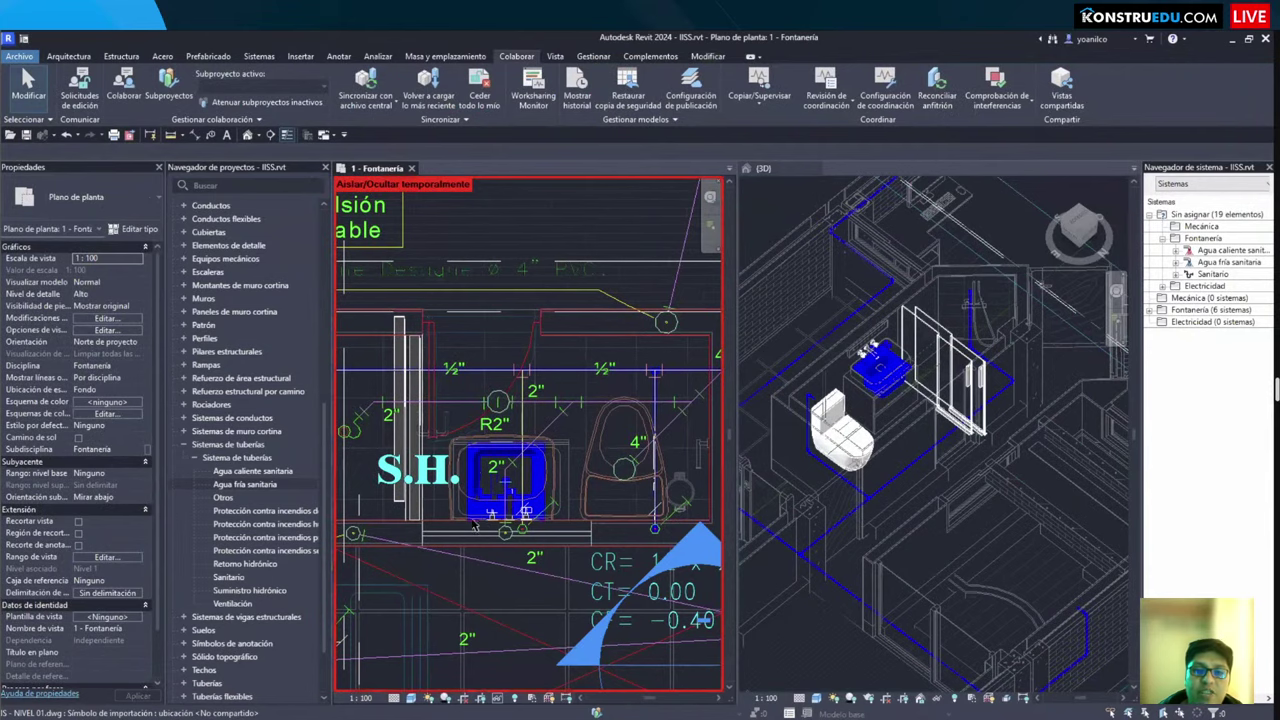
{"action": "scroll", "coordinate": [488, 528], "scroll_direction": "up", "scroll_amount": 2}
{"action": "scroll", "coordinate": [527, 492], "scroll_direction": "down", "scroll_amount": 2}
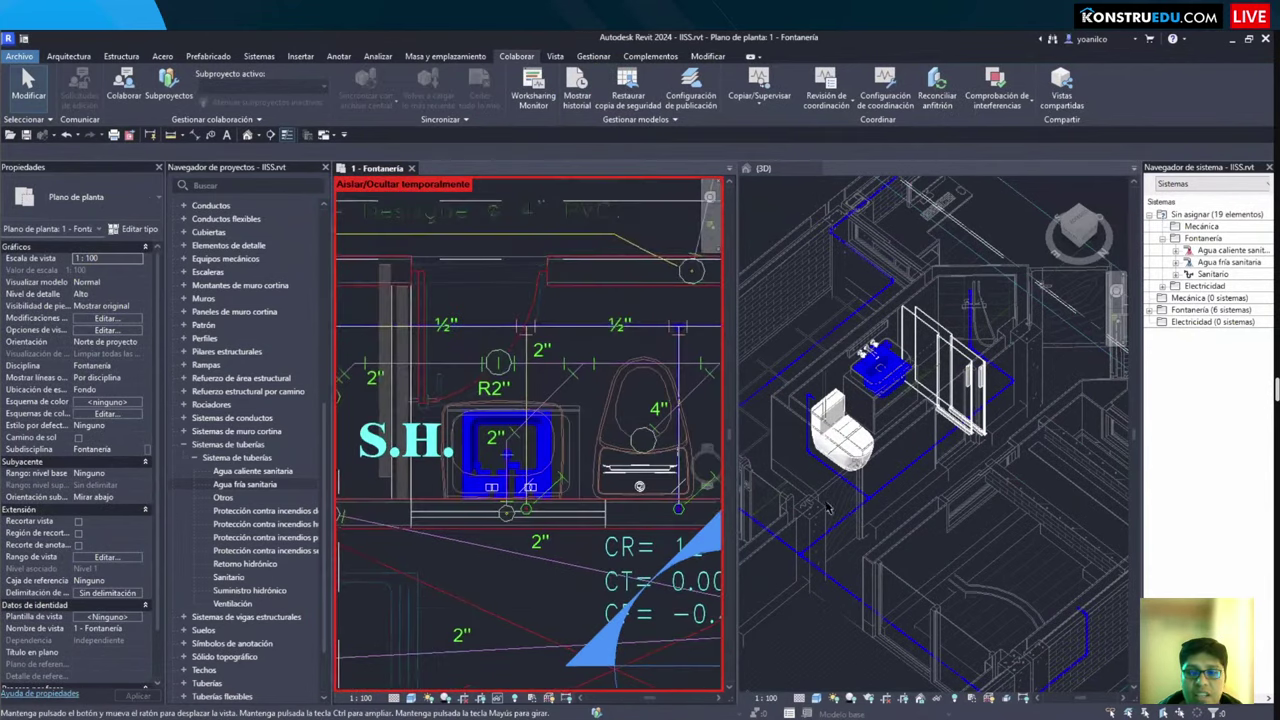
{"action": "scroll", "coordinate": [420, 336], "scroll_direction": "up", "scroll_amount": 2}
{"action": "scroll", "coordinate": [540, 410], "scroll_direction": "up", "scroll_amount": 1}
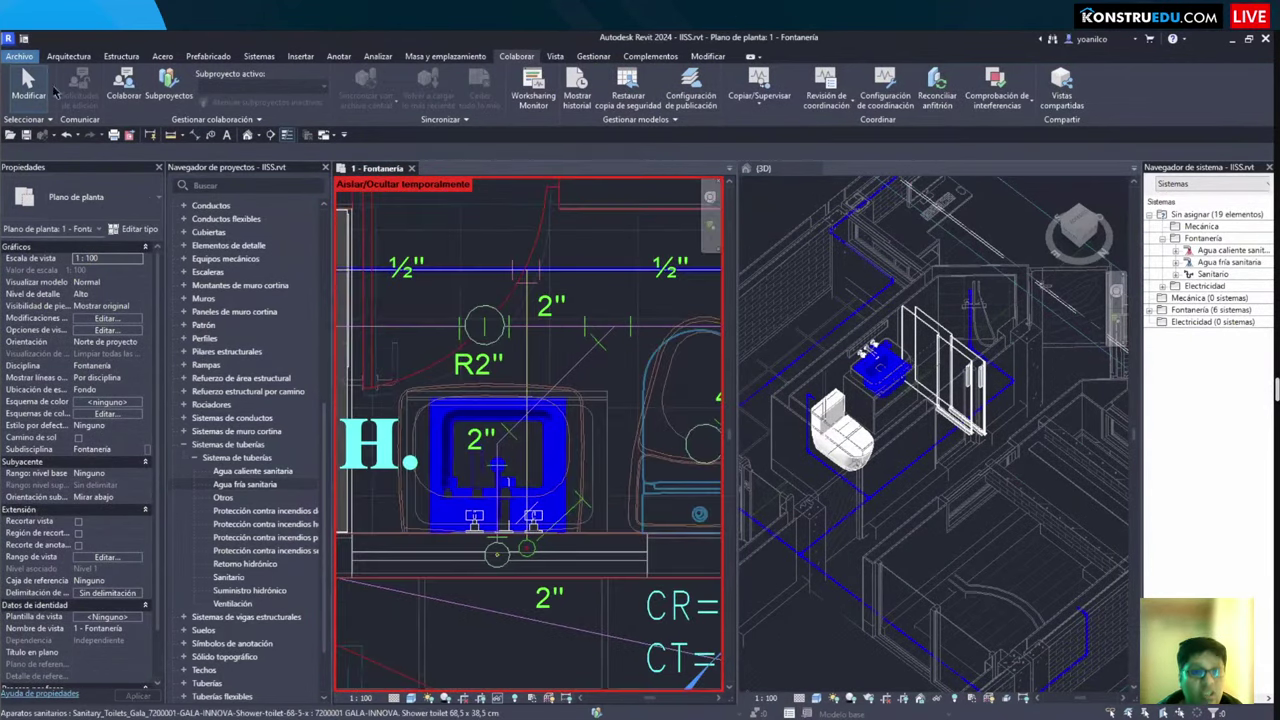
Step: Start a pipe with PI using type TUBERÍA DE DESAGUE and system type Sanitario
{"action": "left_click", "coordinate": [259, 56]}
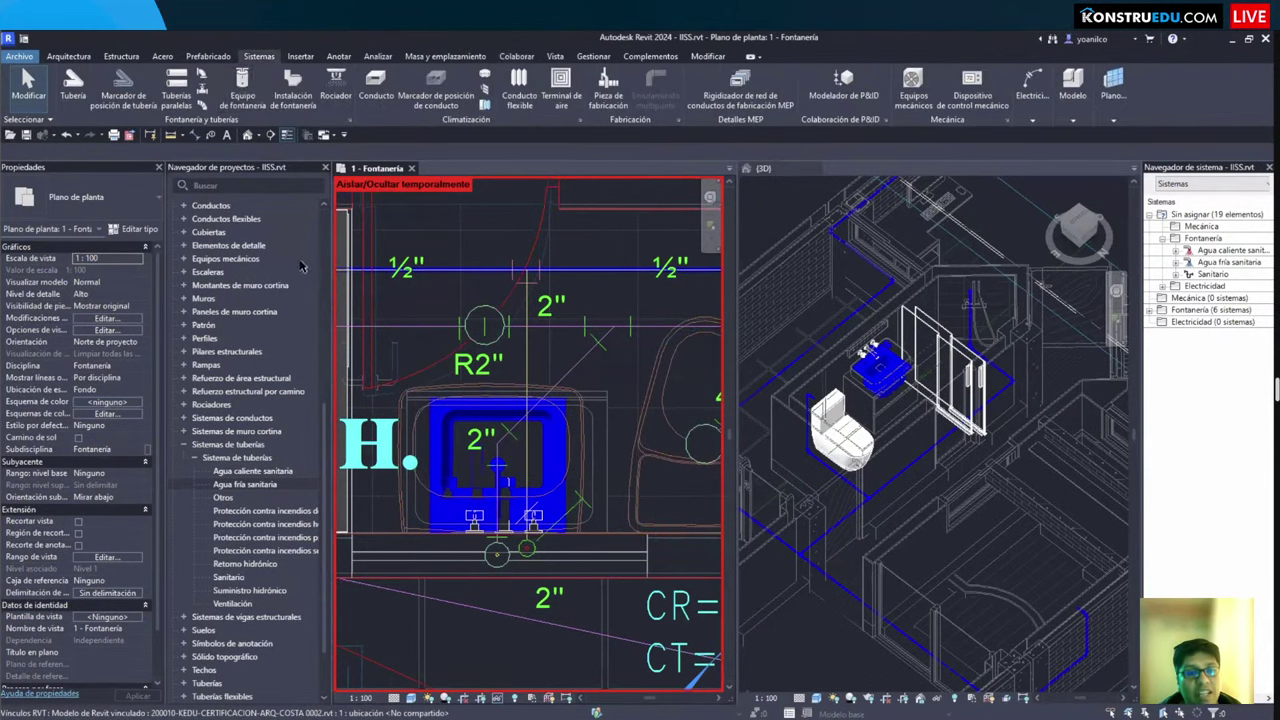
{"action": "key", "text": "p"}
{"action": "key", "text": "i"}
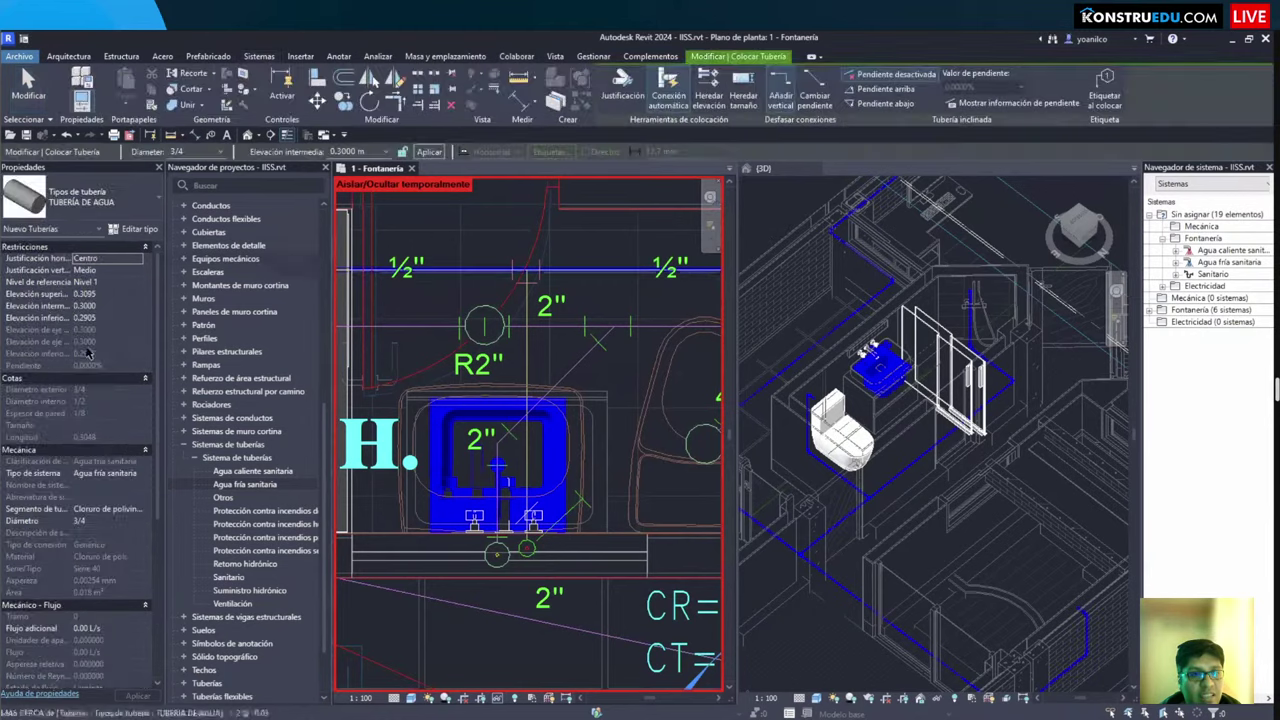
{"action": "left_click", "coordinate": [80, 196]}
{"action": "left_click", "coordinate": [65, 344]}
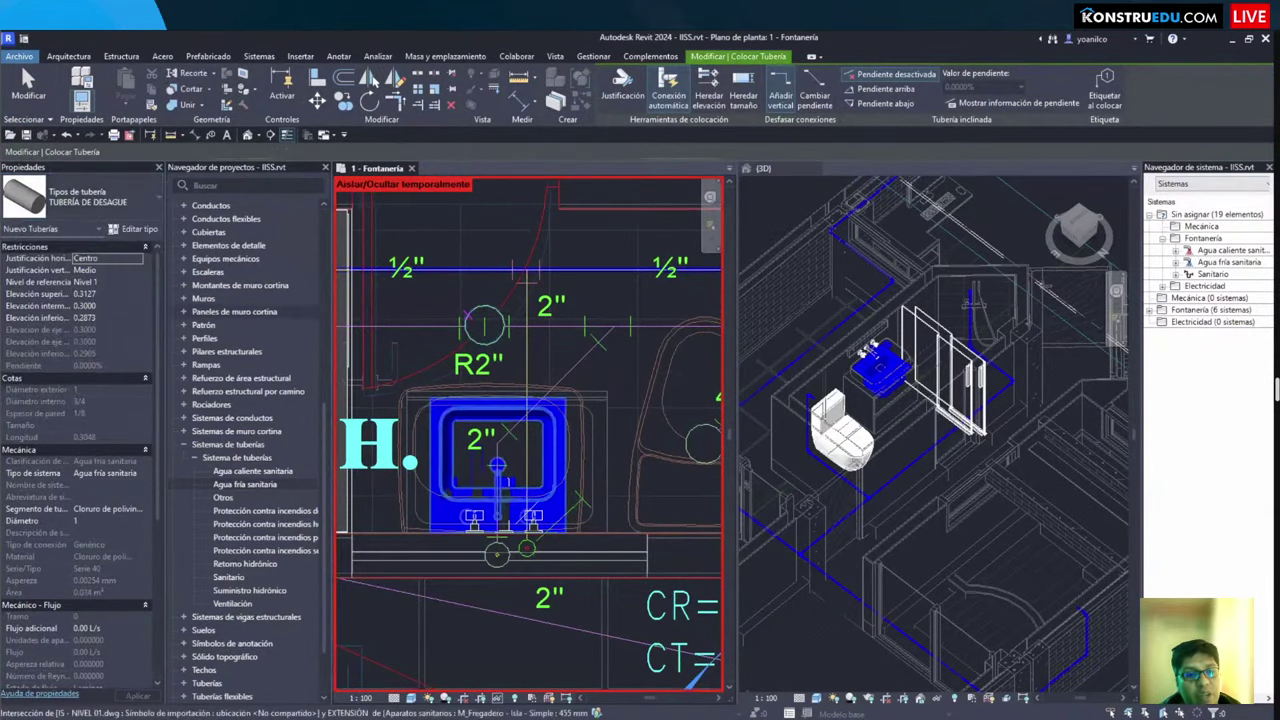
{"action": "left_click_drag", "start_coordinate": [4, 458], "coordinate": [154, 489]}
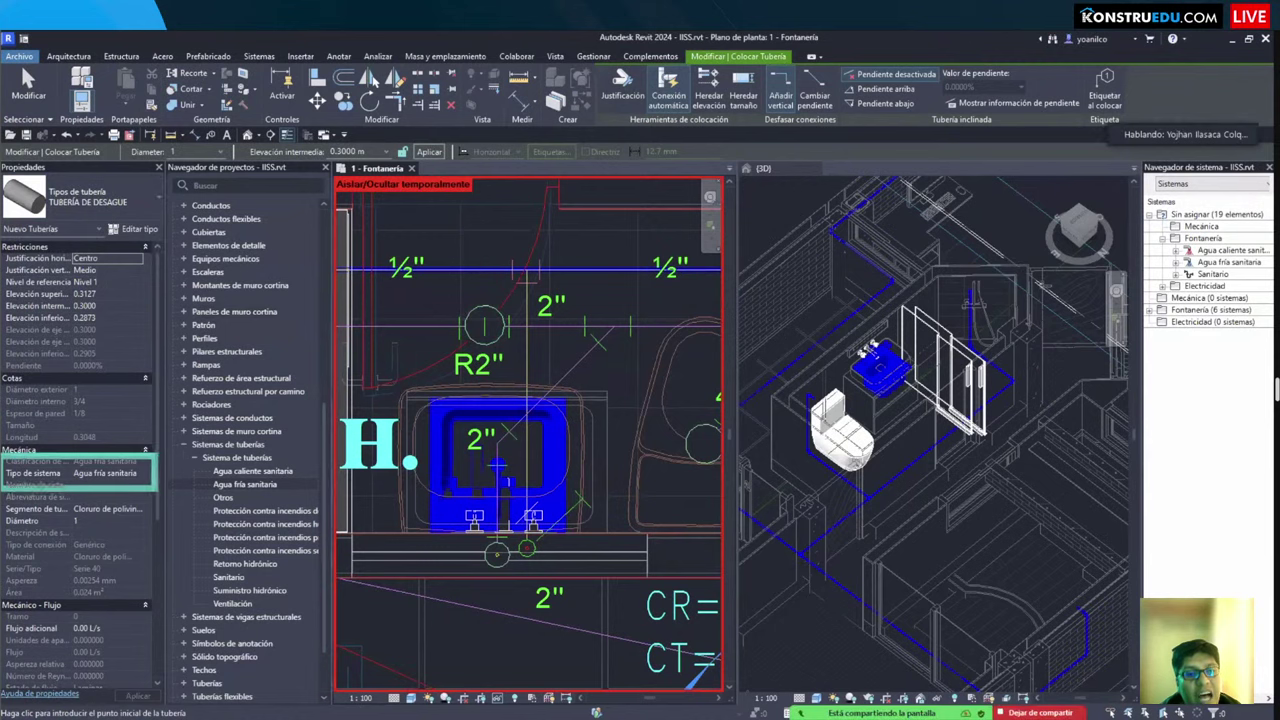
{"action": "left_click", "coordinate": [136, 474]}
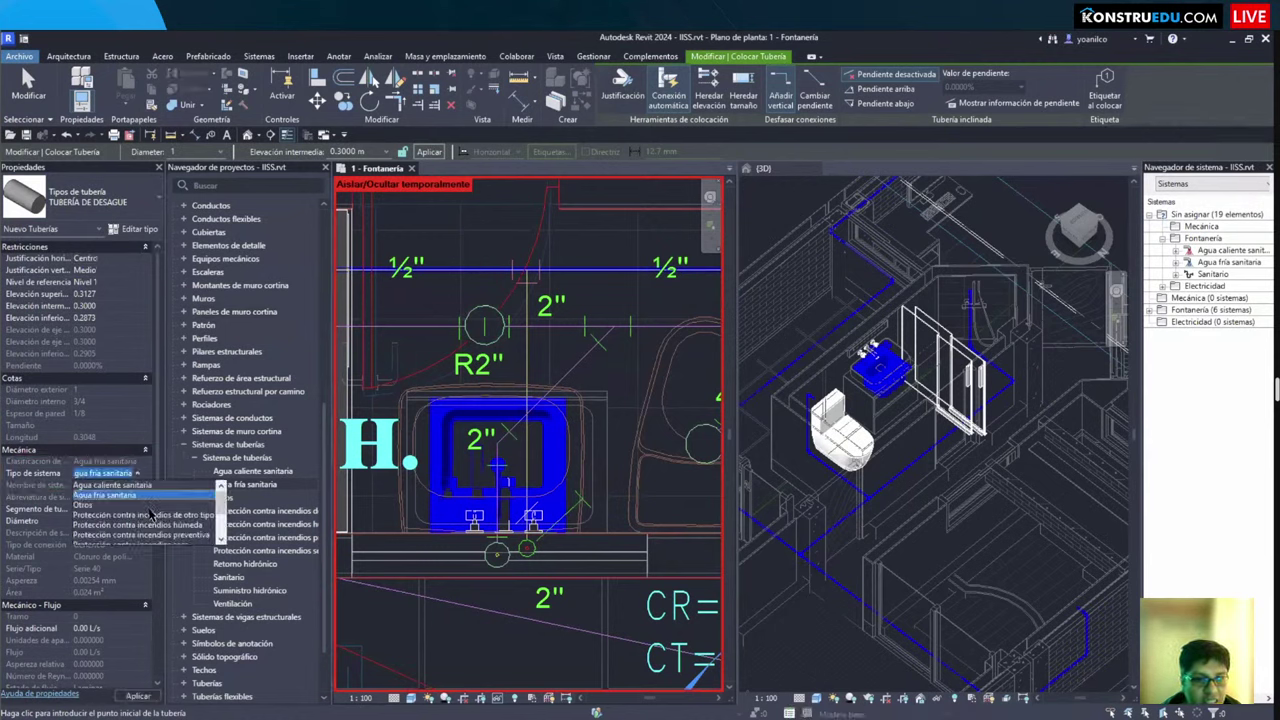
{"action": "scroll", "coordinate": [148, 525], "scroll_direction": "down", "scroll_amount": 2}
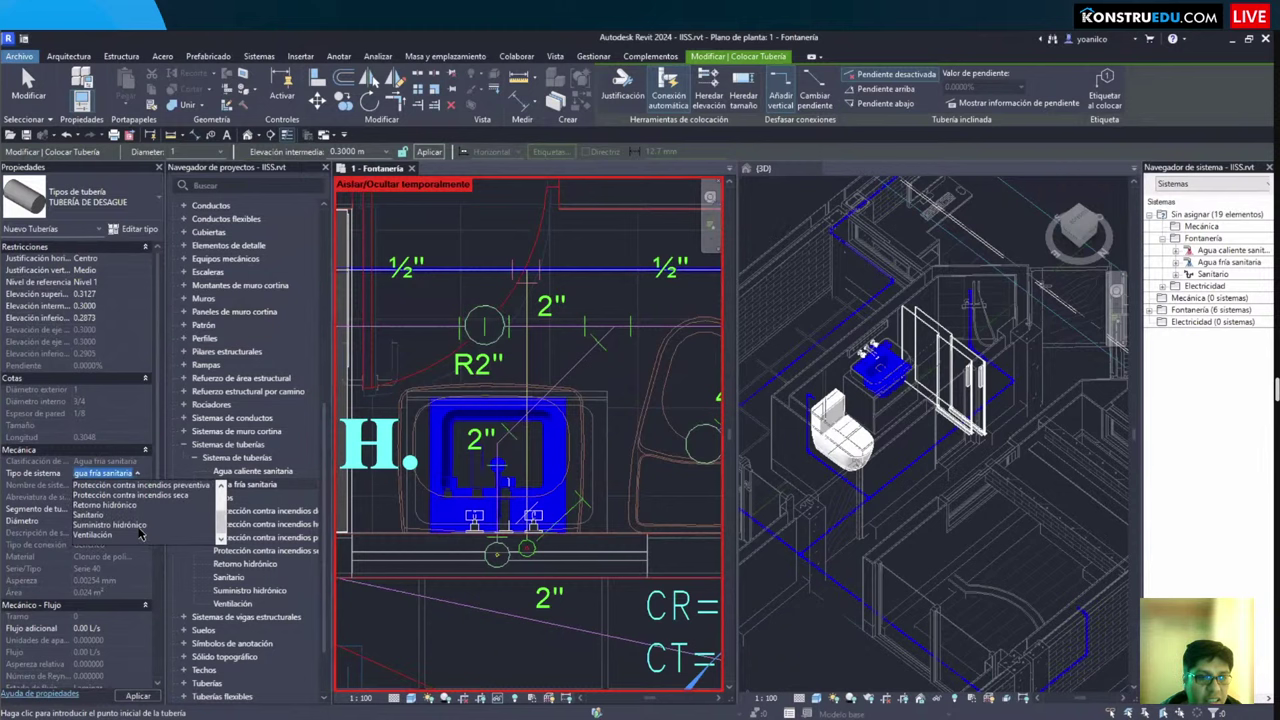
{"action": "scroll", "coordinate": [141, 482], "scroll_direction": "up", "scroll_amount": 2}
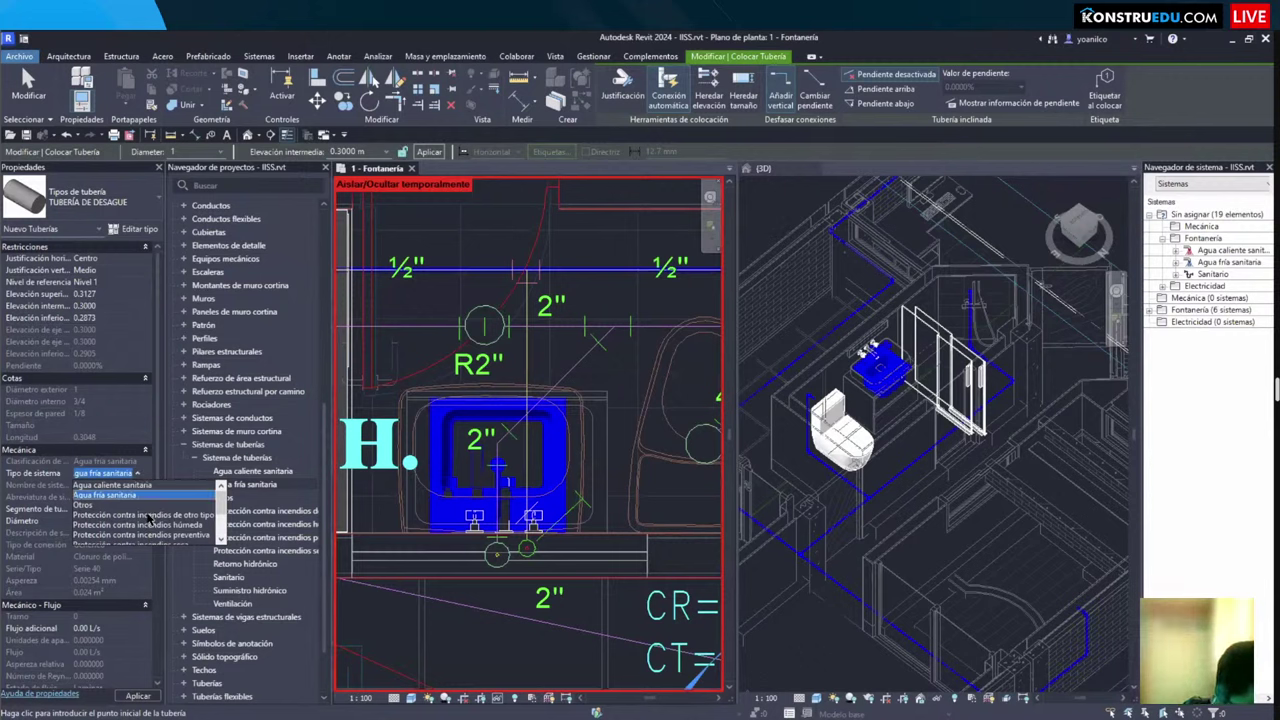
{"action": "scroll", "coordinate": [120, 533], "scroll_direction": "down", "scroll_amount": 2}
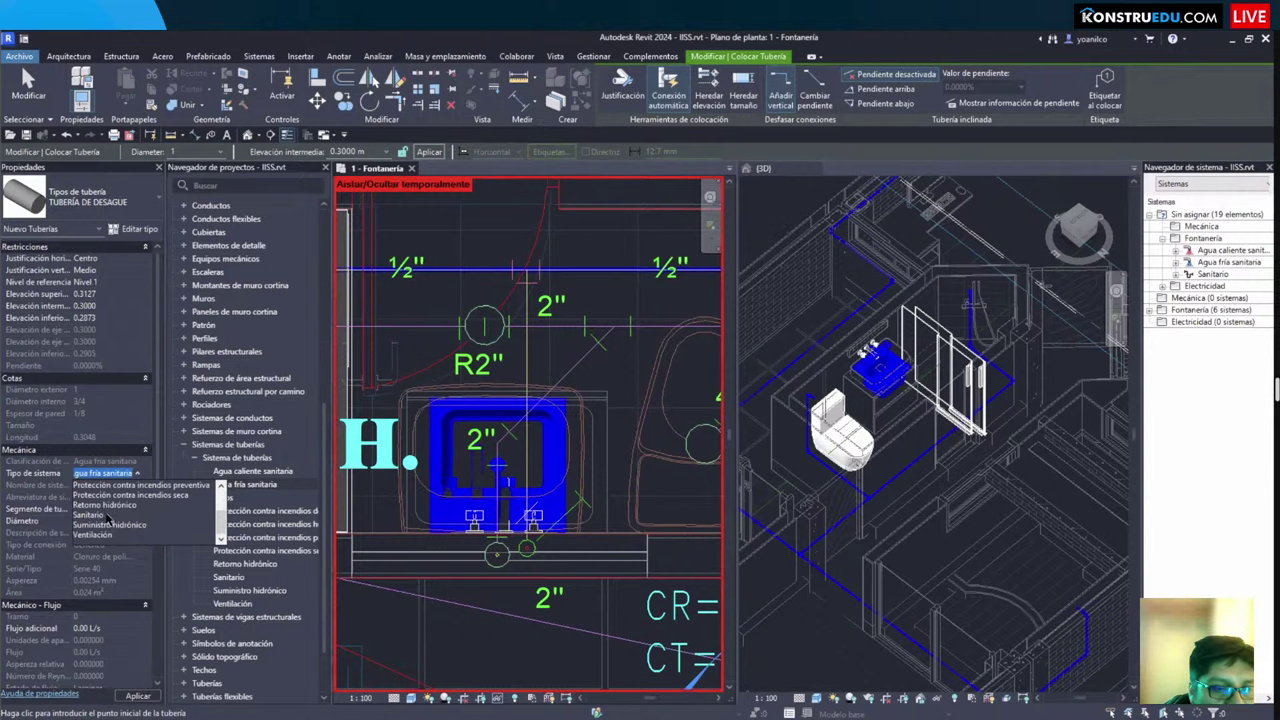
{"action": "left_click", "coordinate": [243, 575]}
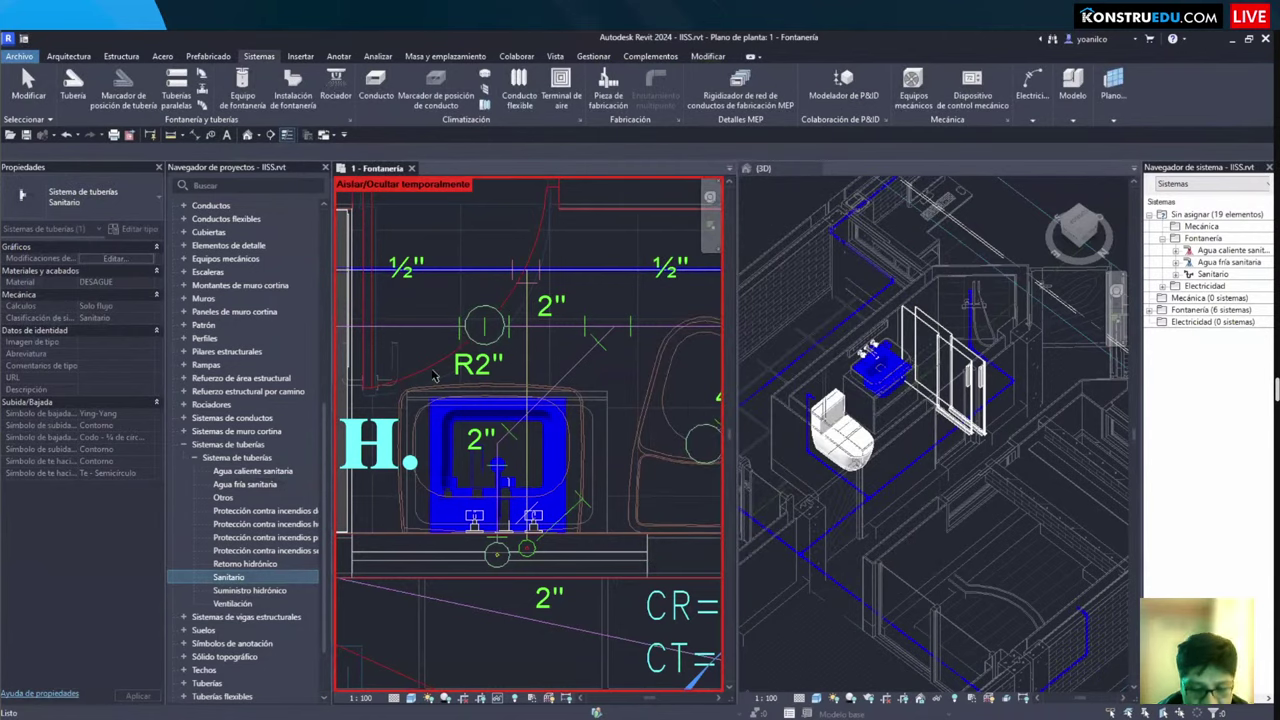
Step: Restart the pipe command with PI and pan the plan over to the patio area
{"action": "key", "text": "Escape"}
{"action": "scroll", "coordinate": [342, 486], "scroll_direction": "down", "scroll_amount": 2}
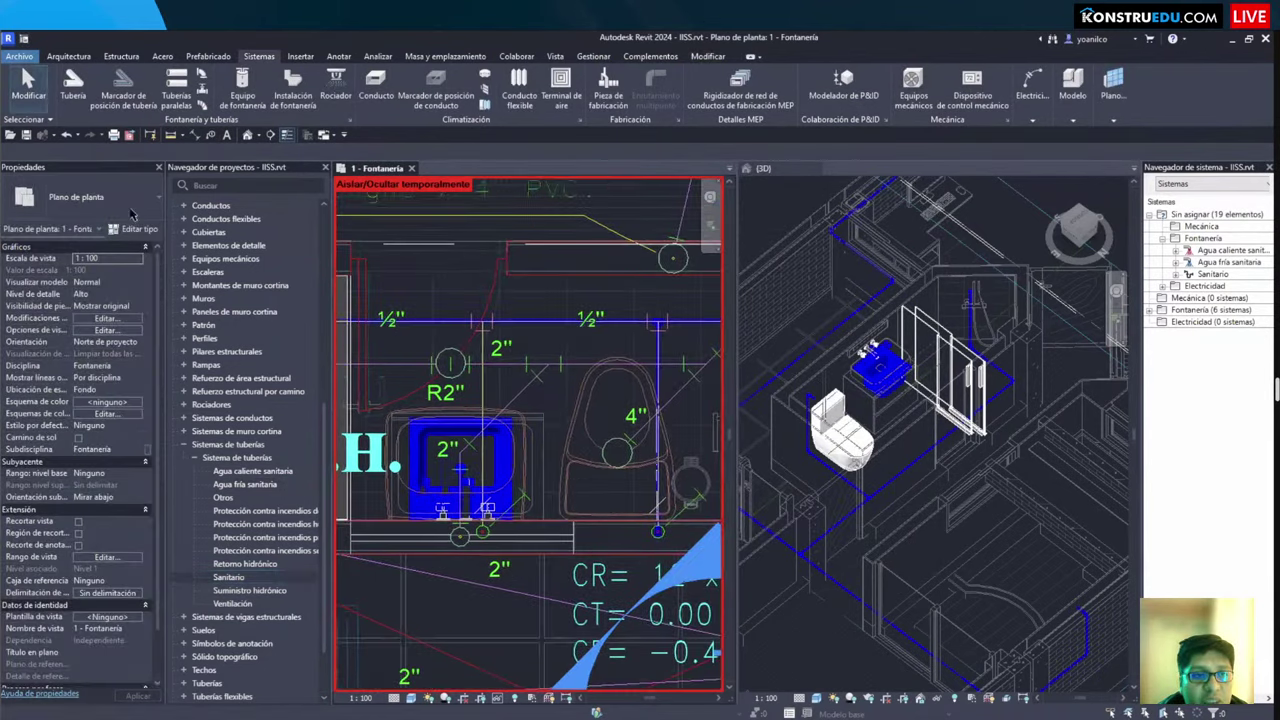
{"action": "key", "text": "p"}
{"action": "key", "text": "i"}
{"action": "scroll", "coordinate": [515, 443], "scroll_direction": "down", "scroll_amount": 2}
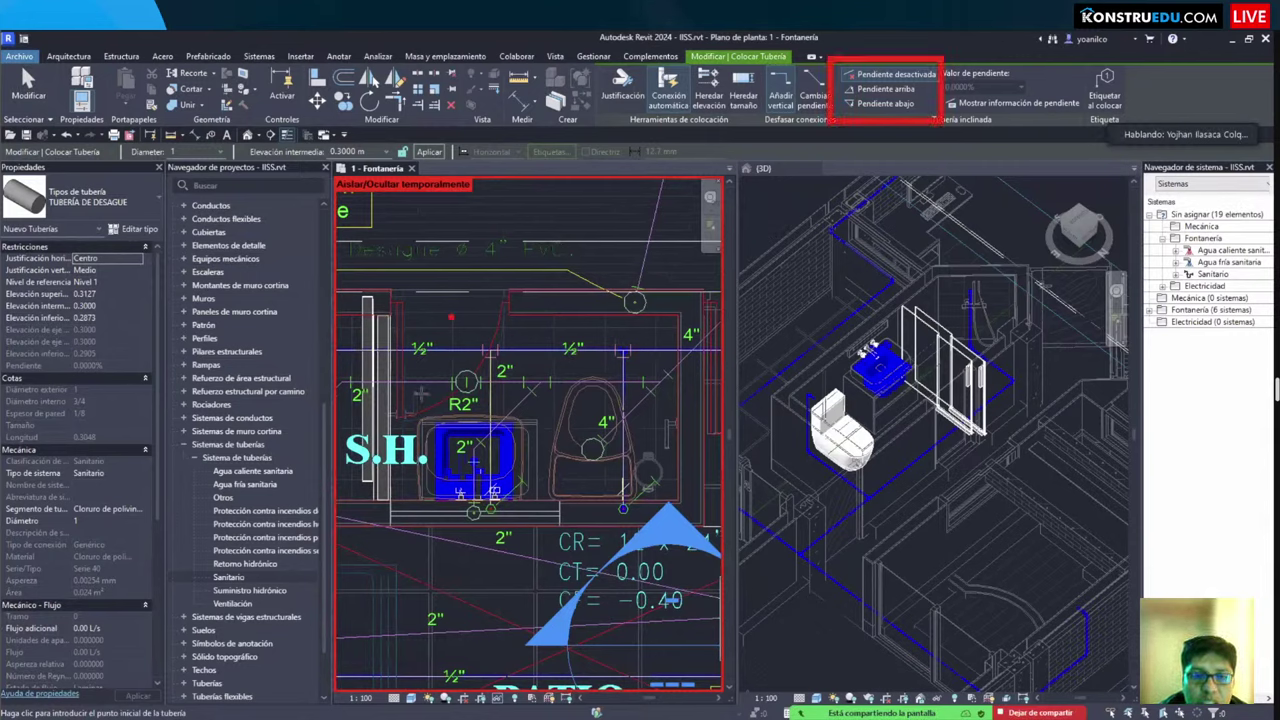
{"action": "scroll", "coordinate": [432, 430], "scroll_direction": "down", "scroll_amount": 2}
{"action": "middle_click_drag", "start_coordinate": [432, 430], "coordinate": [515, 385]}
{"action": "scroll", "coordinate": [432, 402], "scroll_direction": "up", "scroll_amount": 5}
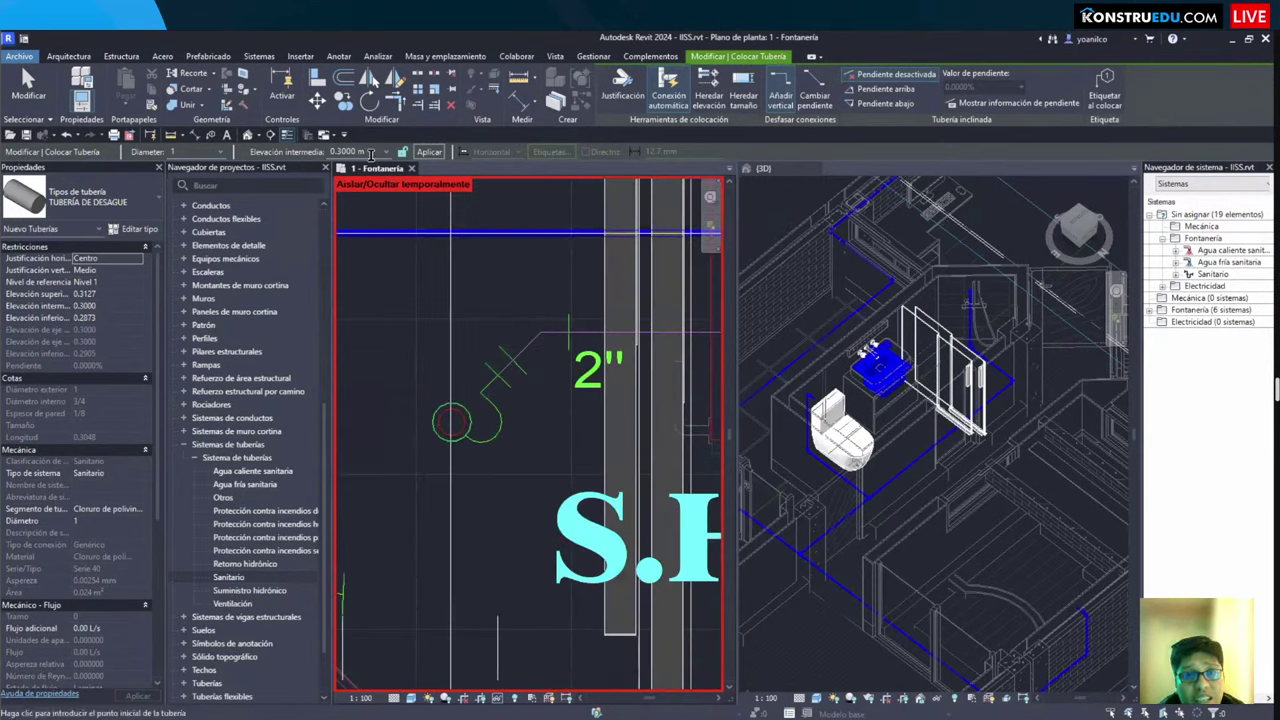
Step: Set the pipe's middle elevation to -0.15 m
{"action": "left_click", "coordinate": [333, 150]}
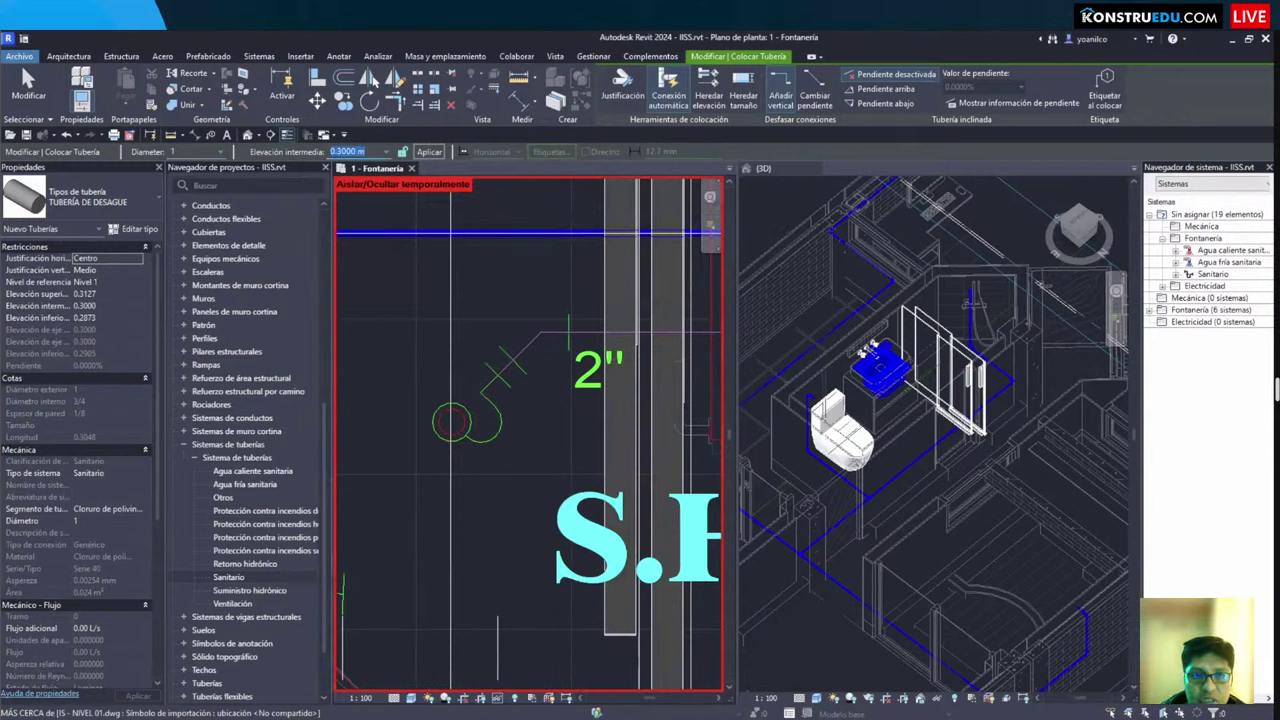
{"action": "key", "text": "BackSpace"}
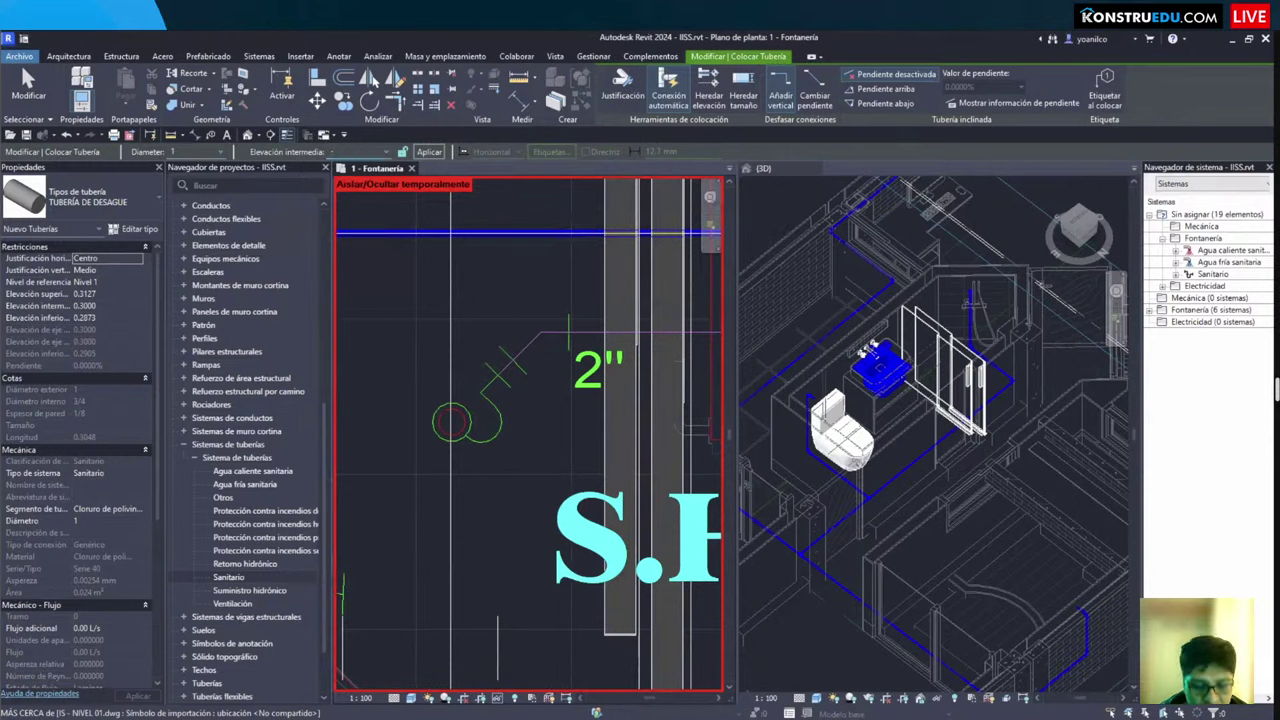
{"action": "type", "text": "-0.15 m"}
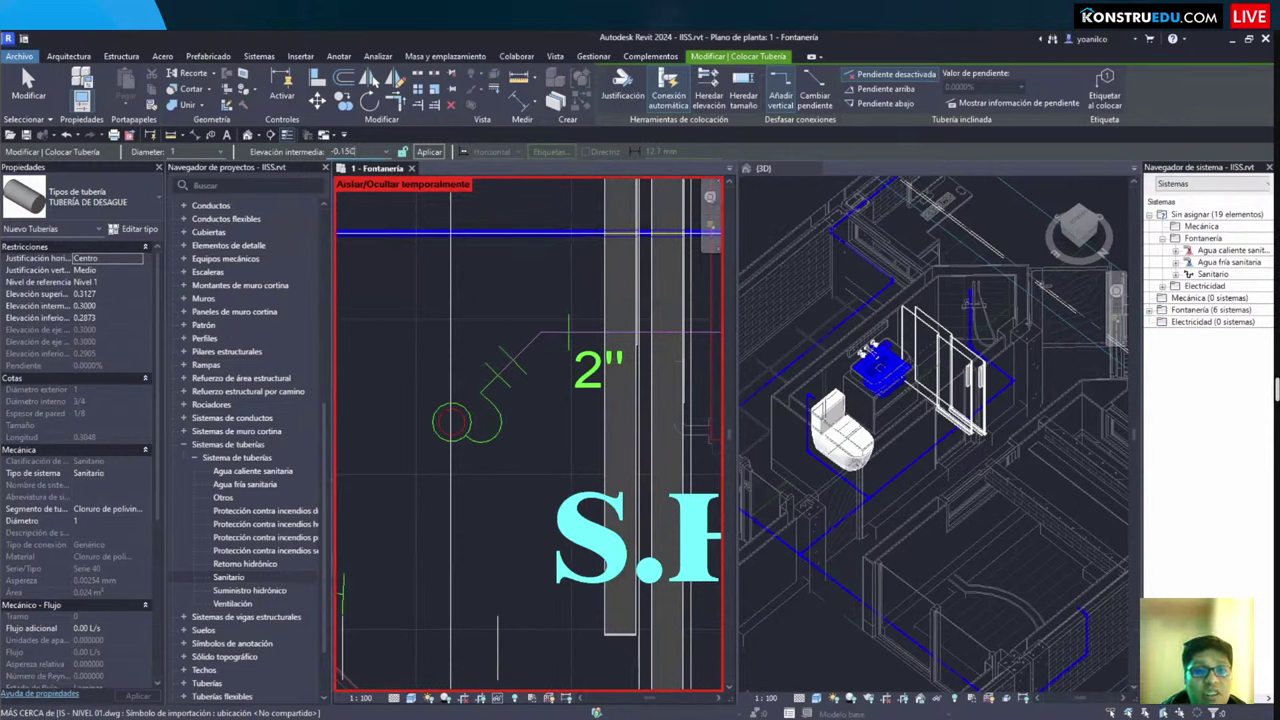
{"action": "key", "text": "BackSpace"}
{"action": "key", "text": "BackSpace"}
{"action": "key", "text": "BackSpace"}
{"action": "key", "text": "BackSpace"}
{"action": "key", "text": "BackSpace"}
{"action": "key", "text": "BackSpace"}
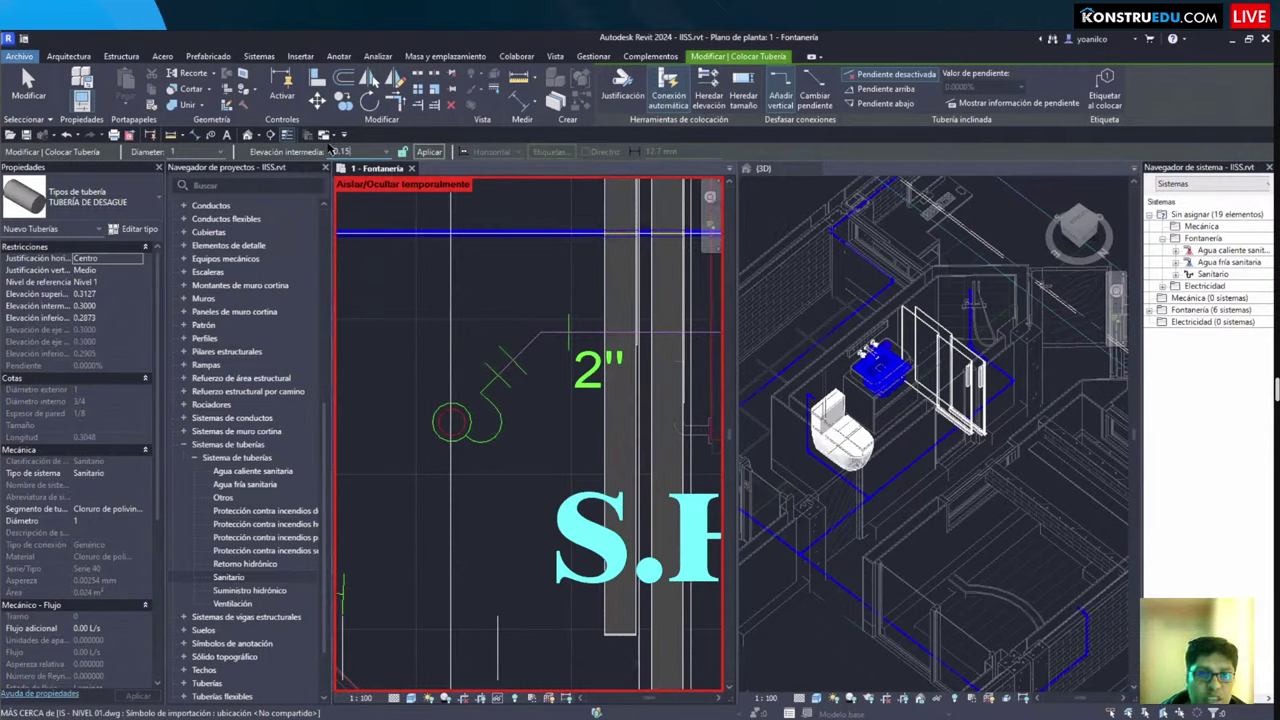
{"action": "type", "text": "-0.15"}
{"action": "key", "text": "Return"}
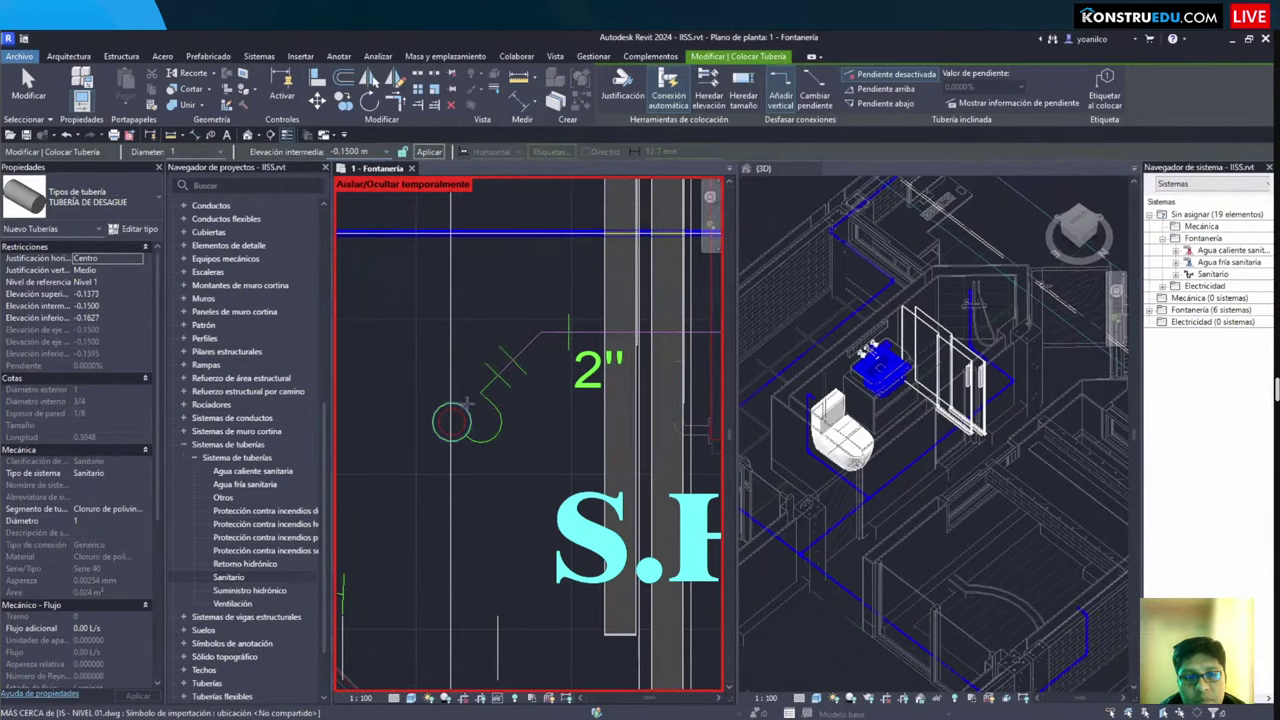
Step: Draw the pipe from the drain circle's centre diagonally at 45° and return to the Fontanería plan
{"action": "scroll", "coordinate": [466, 403], "scroll_direction": "up", "scroll_amount": 2}
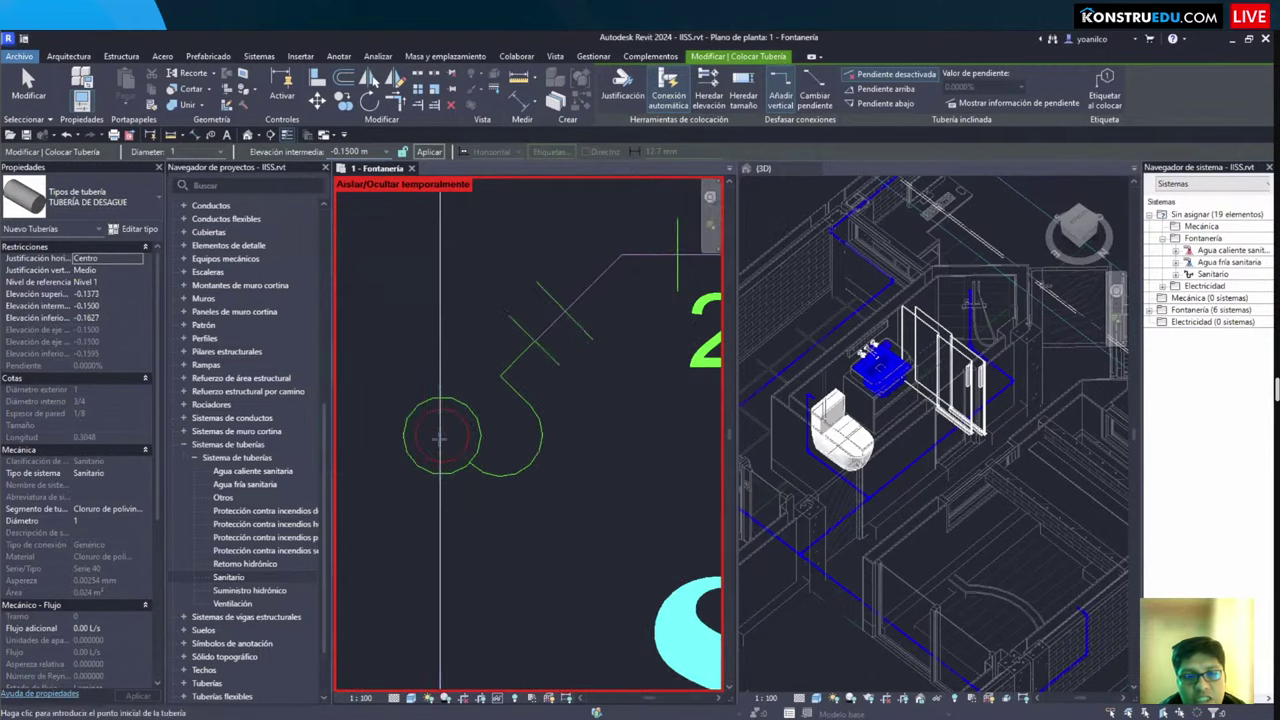
{"action": "left_click", "coordinate": [441, 440]}
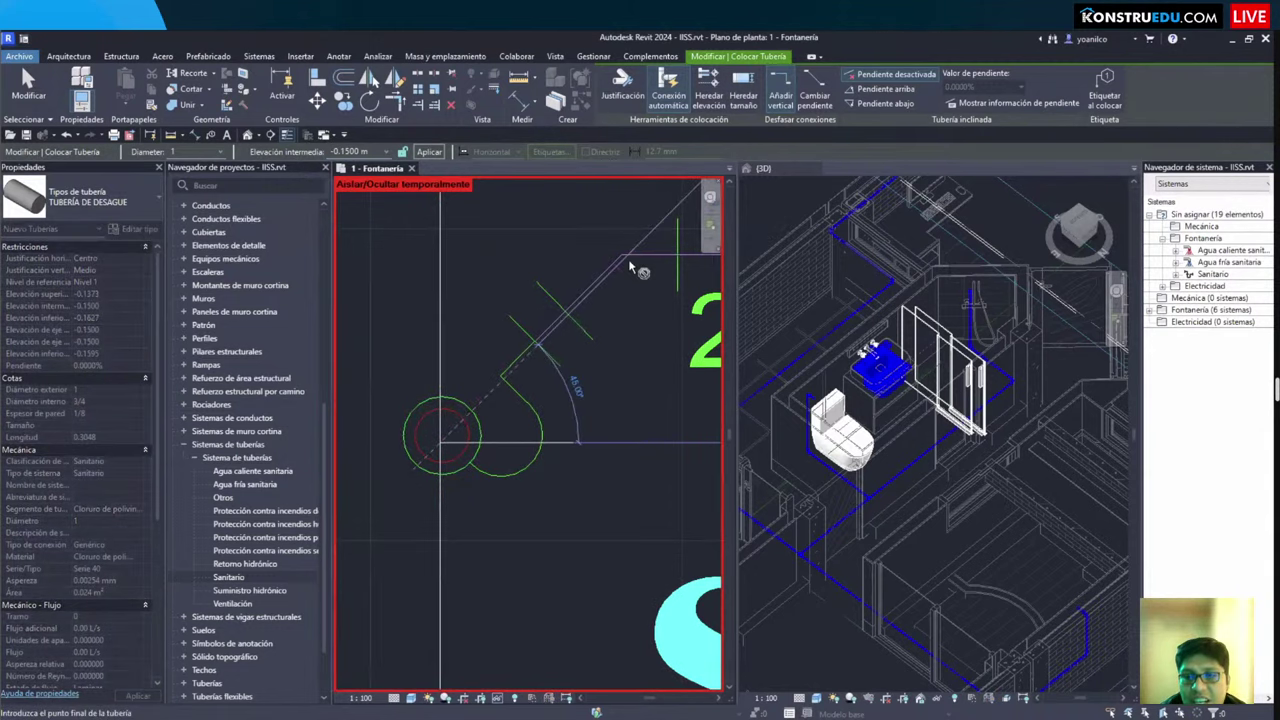
{"action": "left_click", "coordinate": [925, 438]}
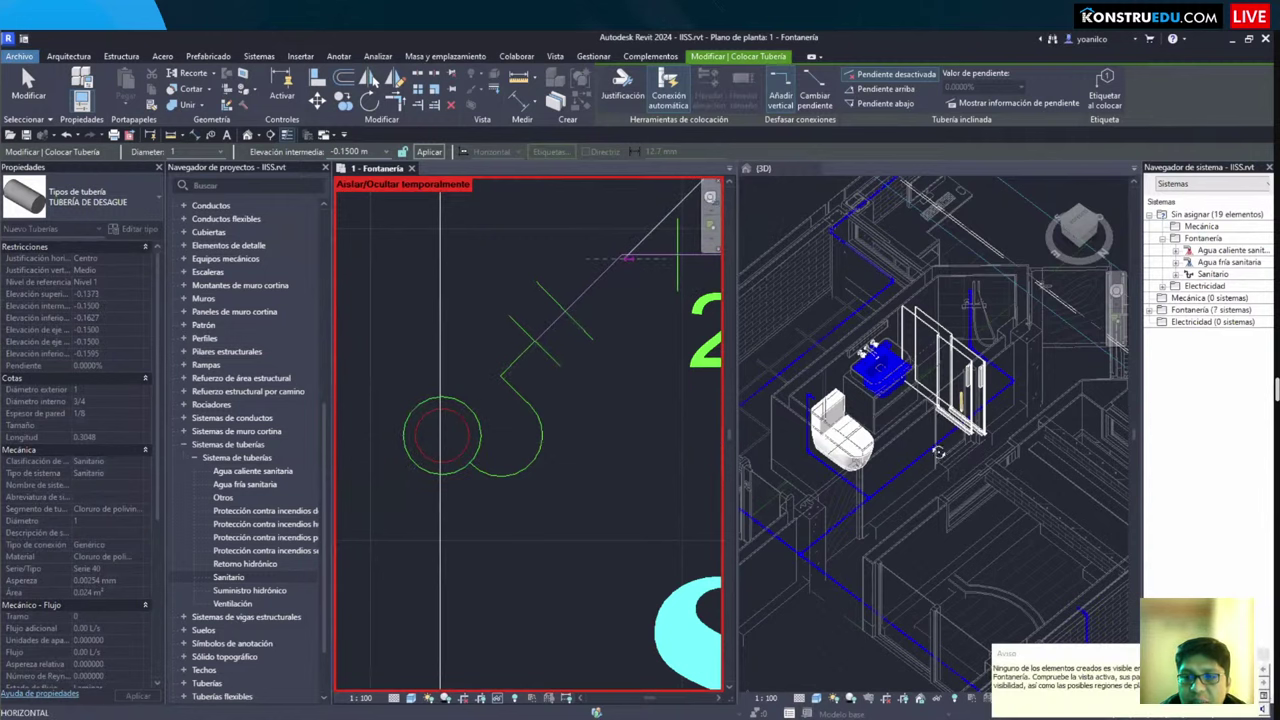
{"action": "key", "text": "Escape"}
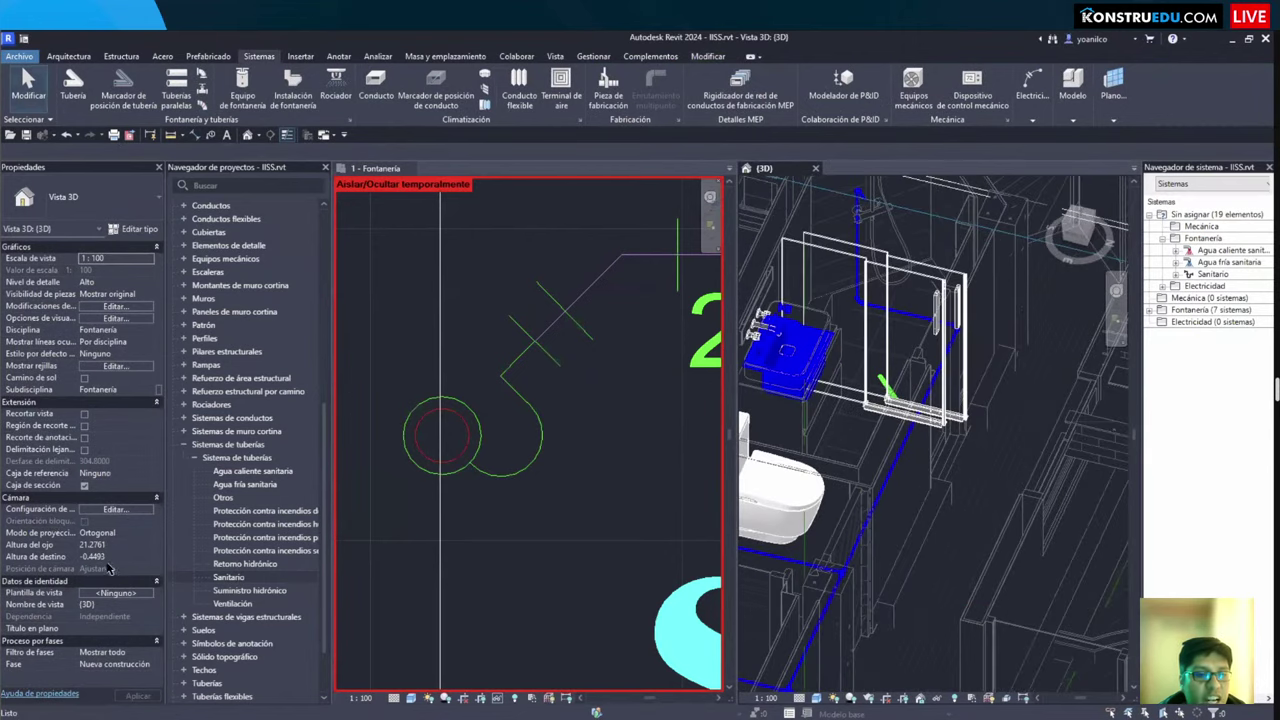
{"action": "key", "text": "ctrl+Tab"}
{"action": "left_click", "coordinate": [105, 556]}
{"action": "key", "text": "Escape"}
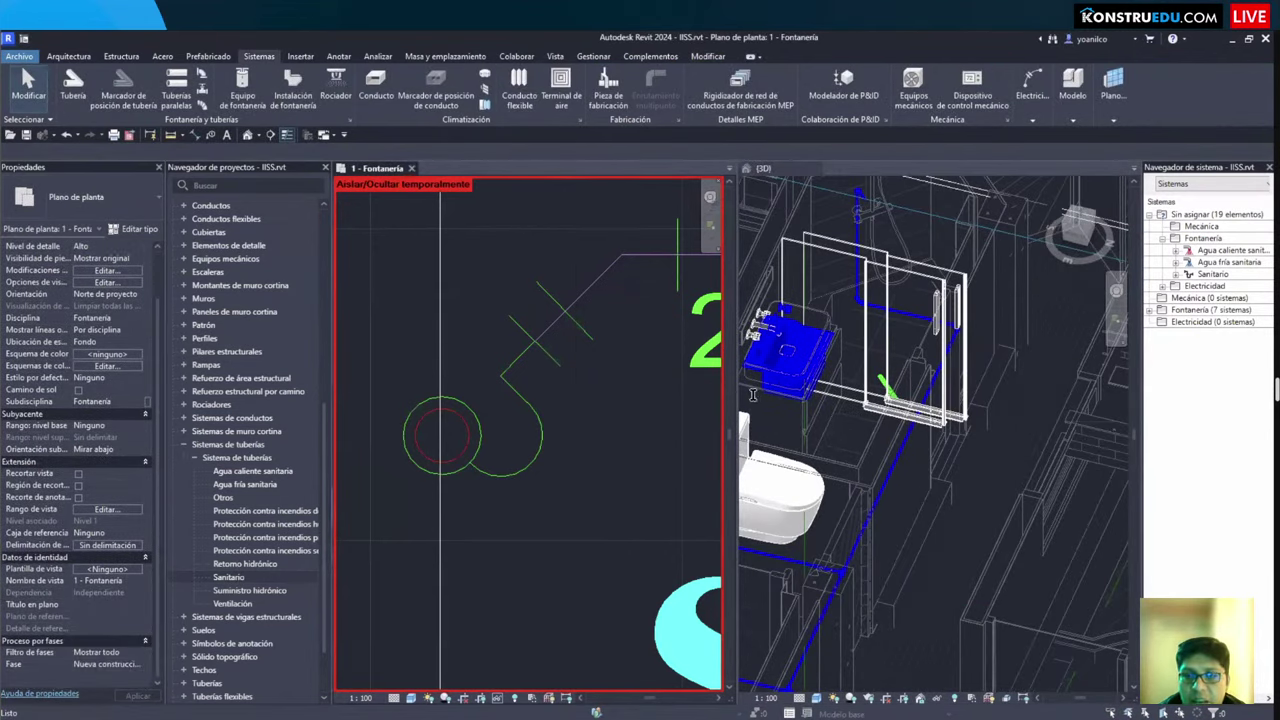
Step: Use VR to set View Depth offset -0.4 and Bottom offset -0.3
{"action": "type", "text": "vr-"}
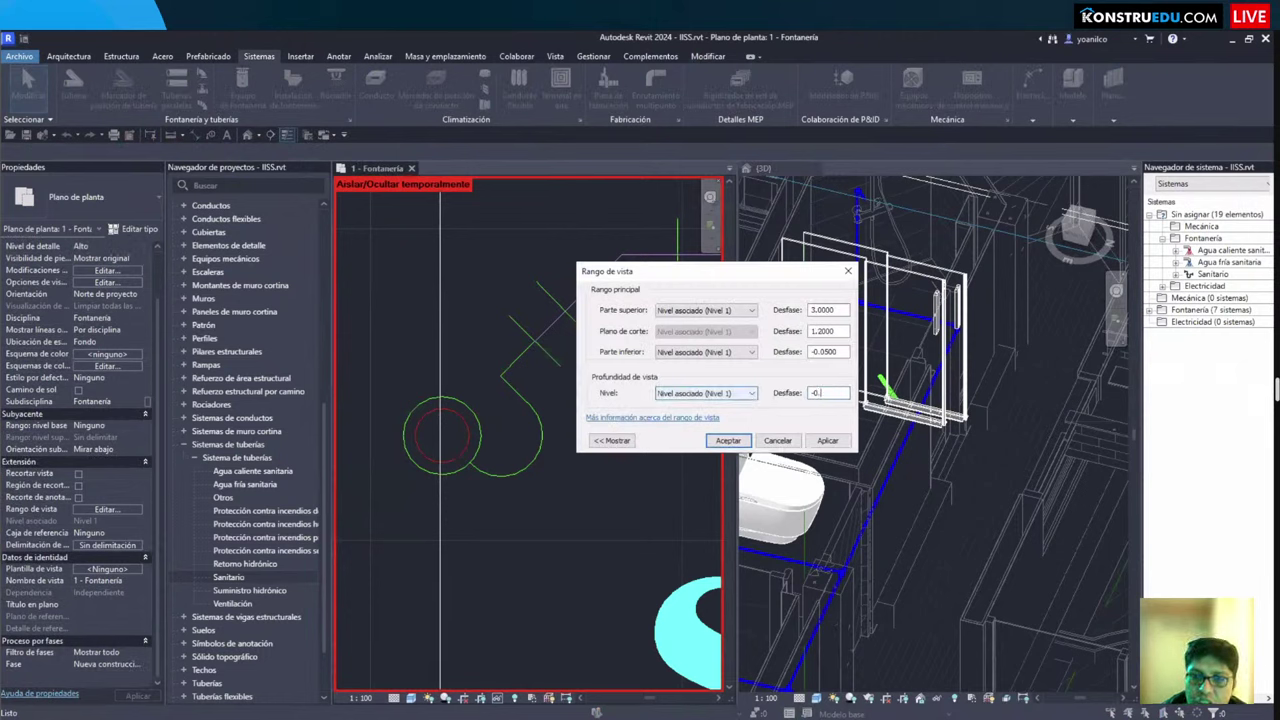
{"action": "type", "text": "0.4"}
{"action": "key", "text": "shift+Tab"}
{"action": "key", "text": "shift+Tab"}
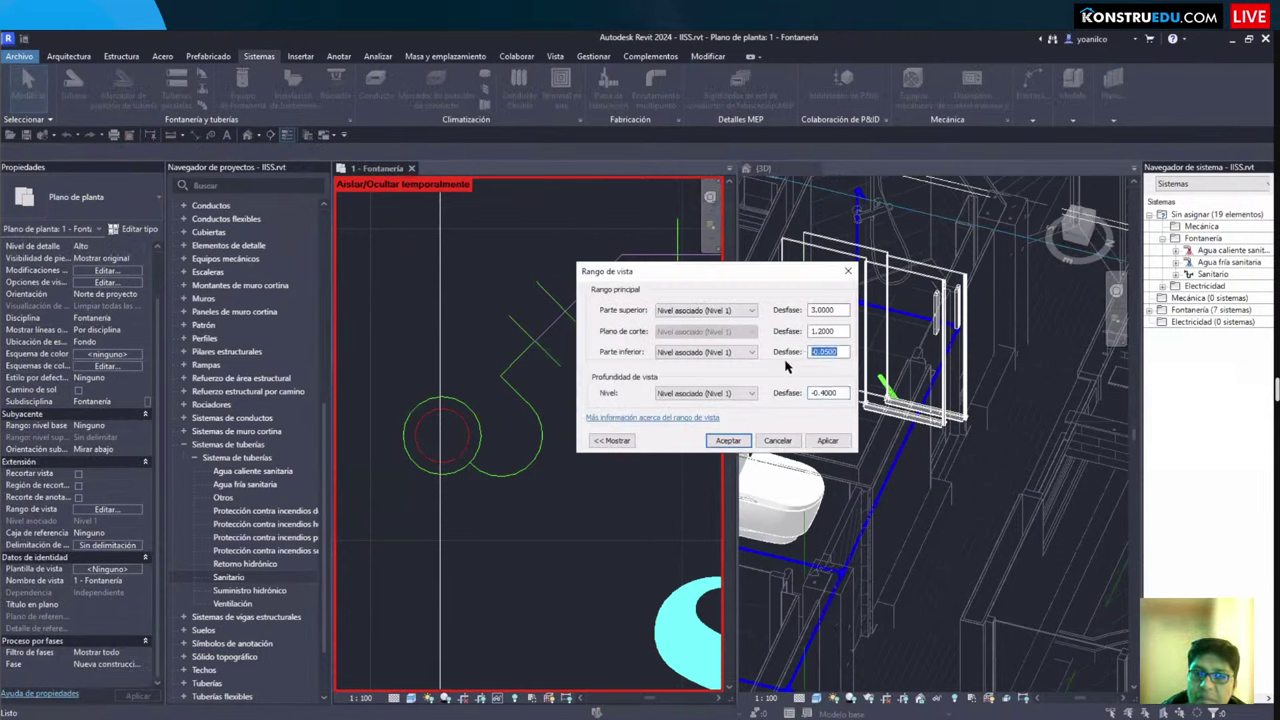
{"action": "type", "text": "-0.3"}
{"action": "key", "text": "Return"}
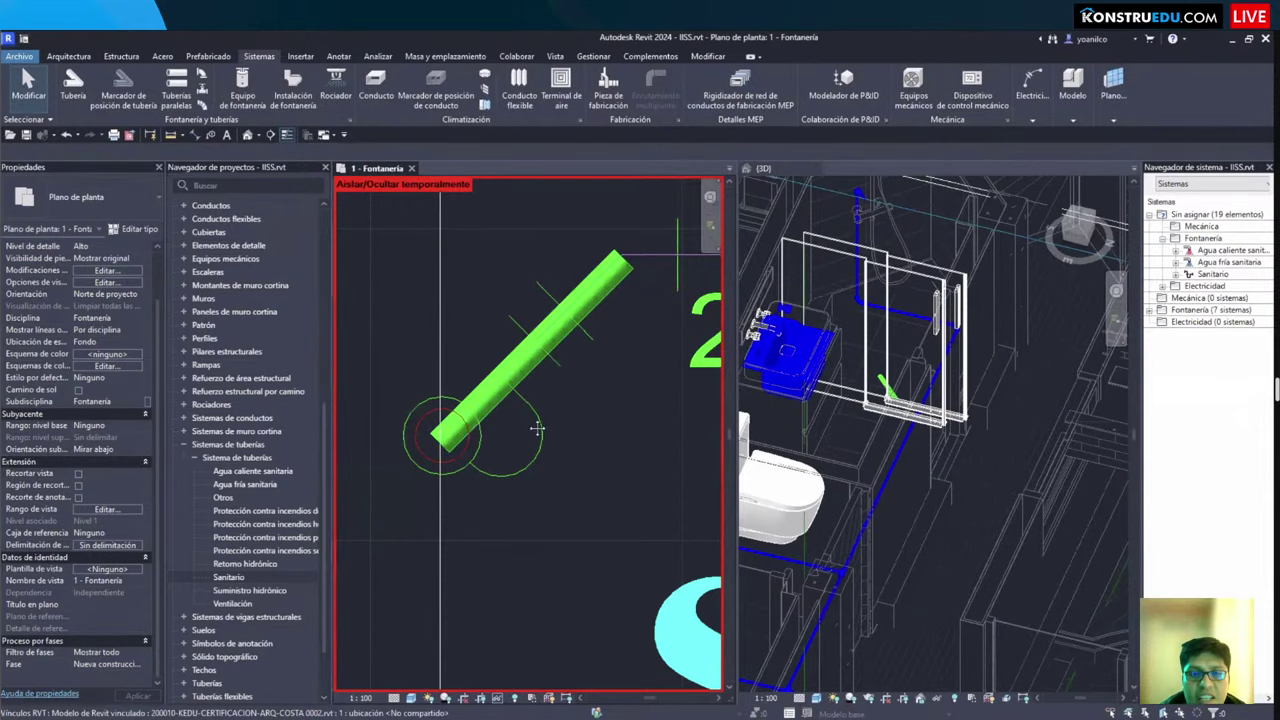
{"action": "scroll", "coordinate": [476, 434], "scroll_direction": "down", "scroll_amount": 2}
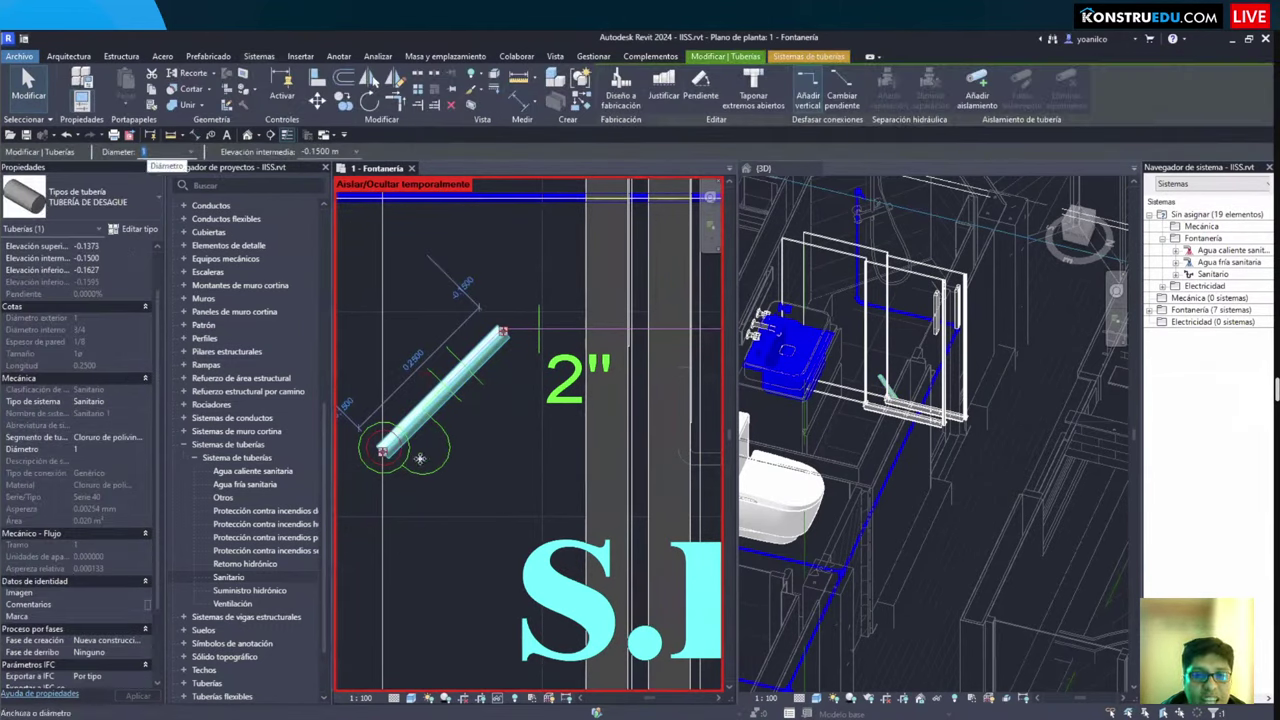
Step: Enter a 2-inch diameter, then cancel pipe placement and undo the last change
{"action": "type", "text": "2"}
{"action": "key", "text": "Return"}
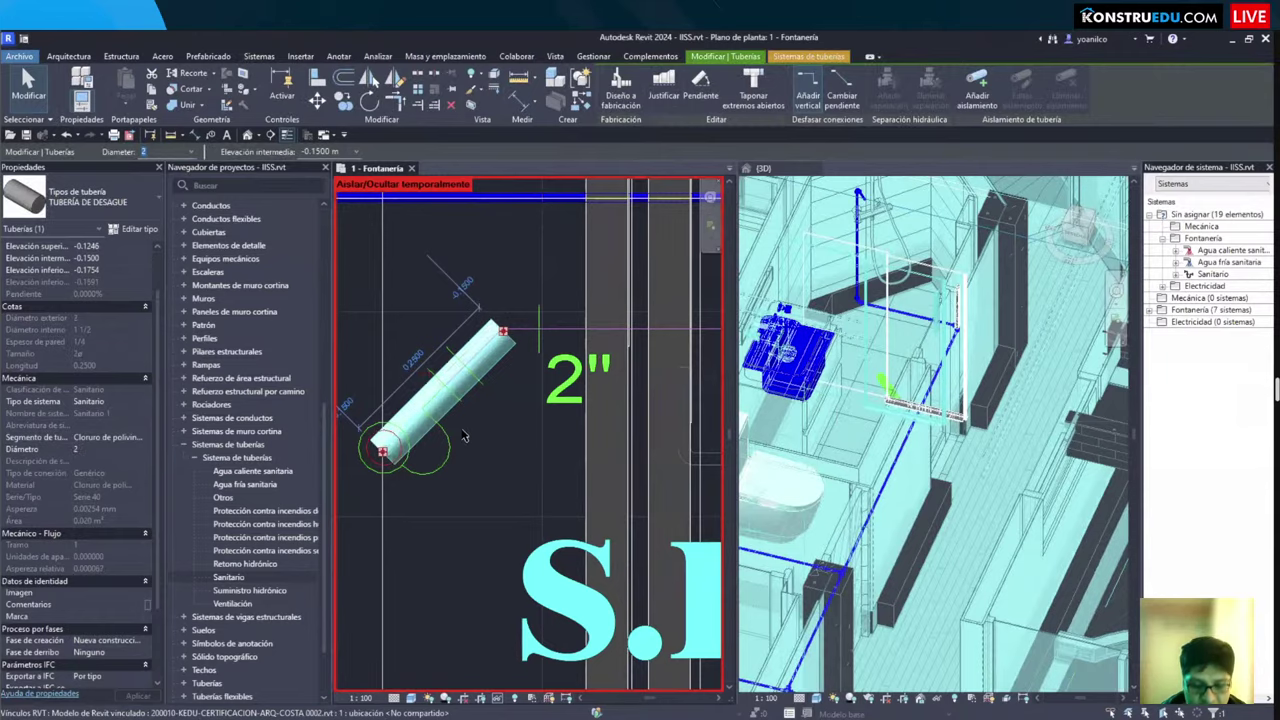
{"action": "key", "text": "Escape"}
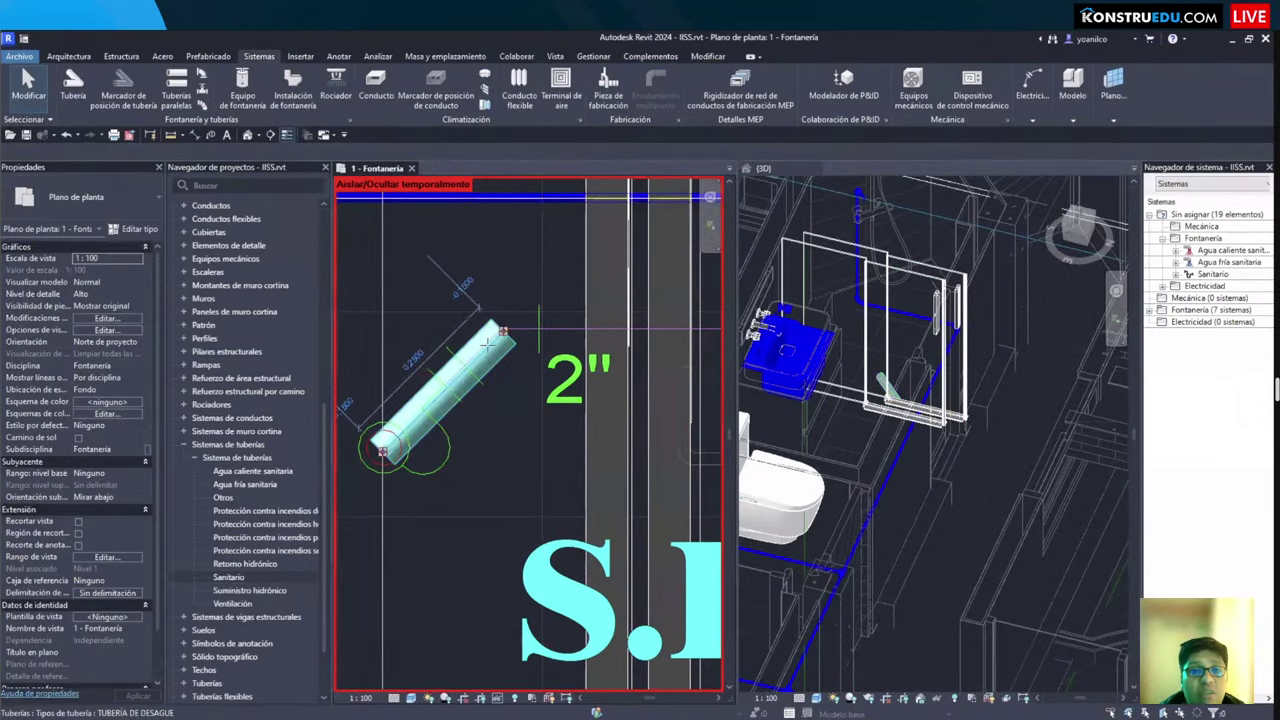
{"action": "key", "text": "p"}
{"action": "key", "text": "i"}
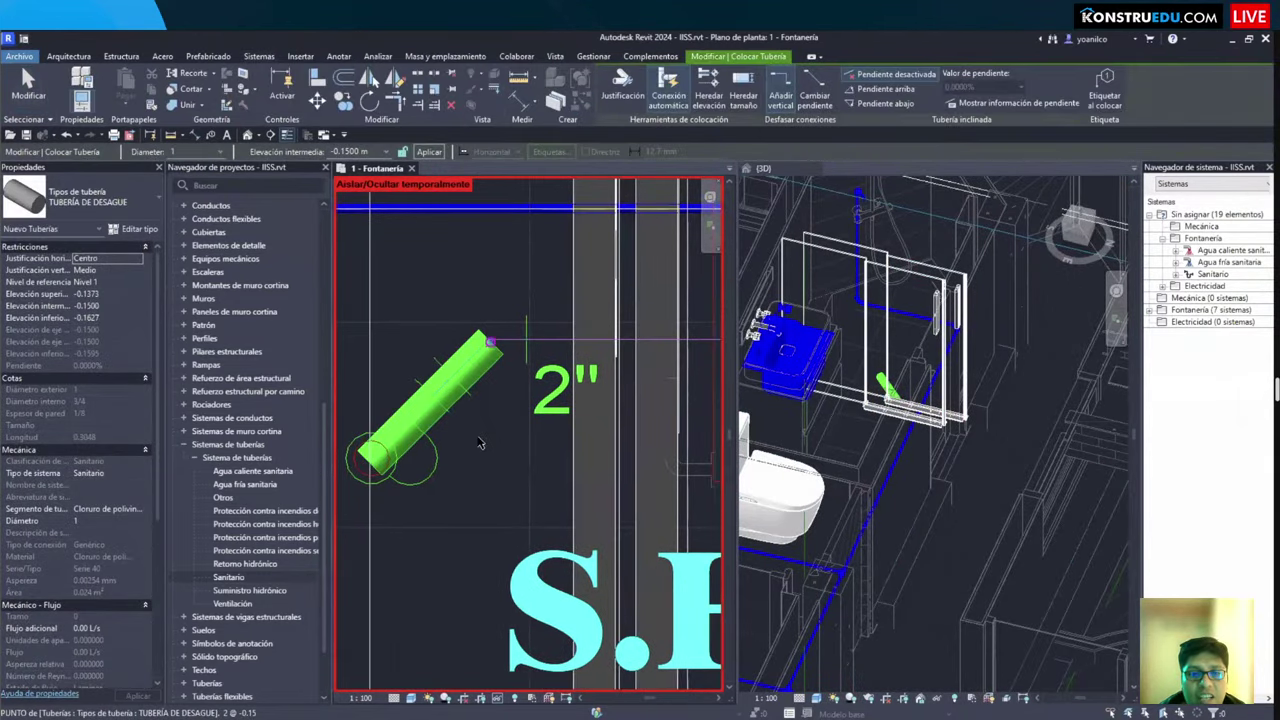
{"action": "key", "text": "Escape"}
{"action": "key", "text": "Escape"}
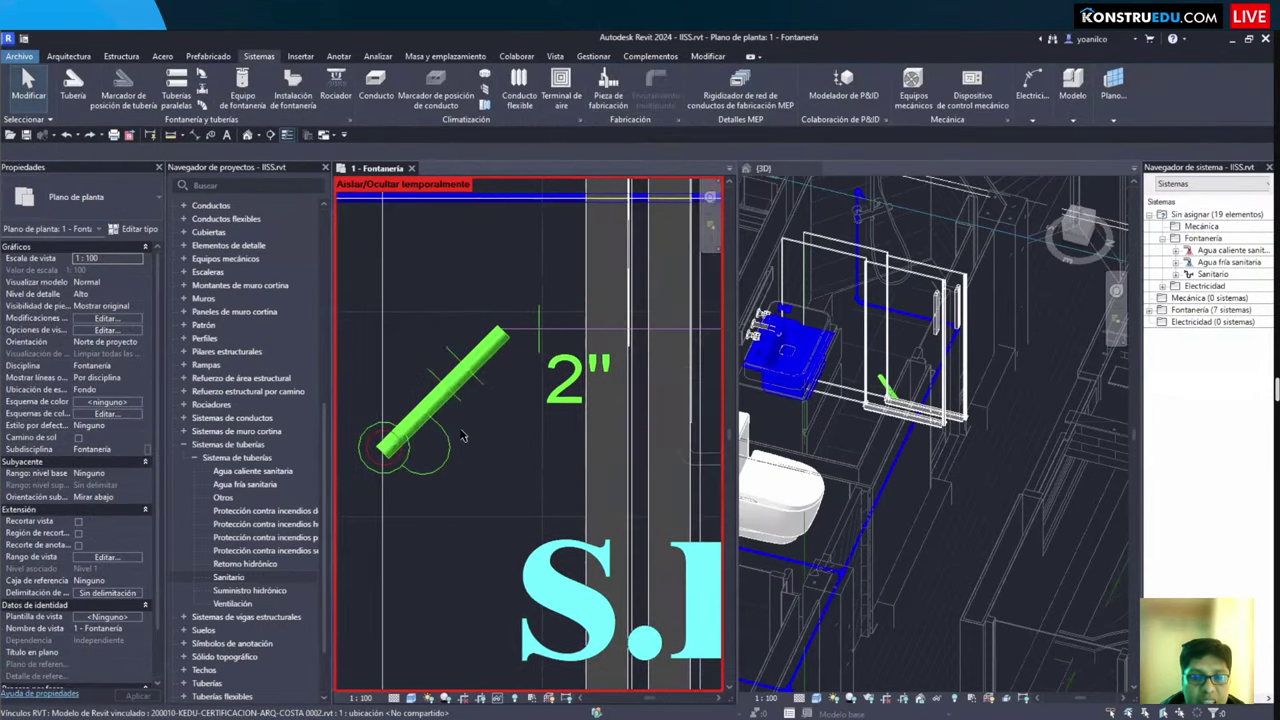
{"action": "key", "text": "ctrl+z"}
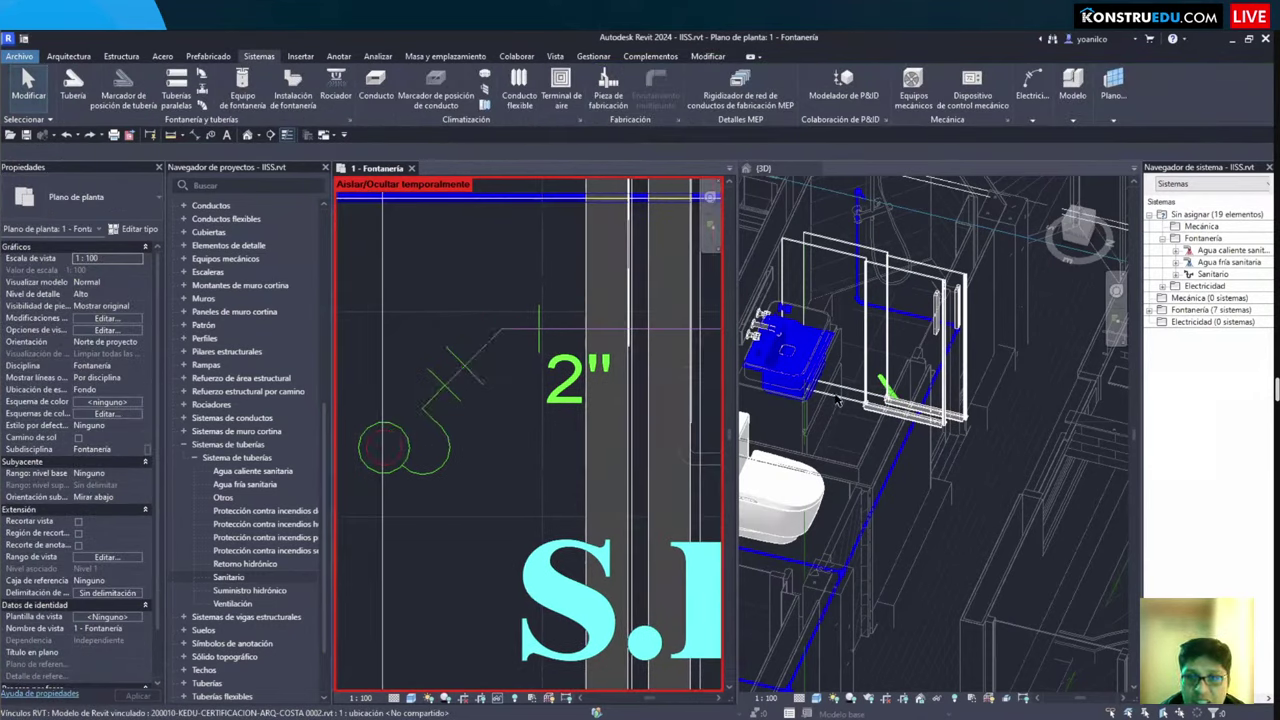
Step: Deepen the plan's view range to a -0.5 view depth and lower the bottom offset
{"action": "left_click", "coordinate": [106, 556]}
{"action": "double_click", "coordinate": [828, 392]}
{"action": "type", "text": "-0.5"}
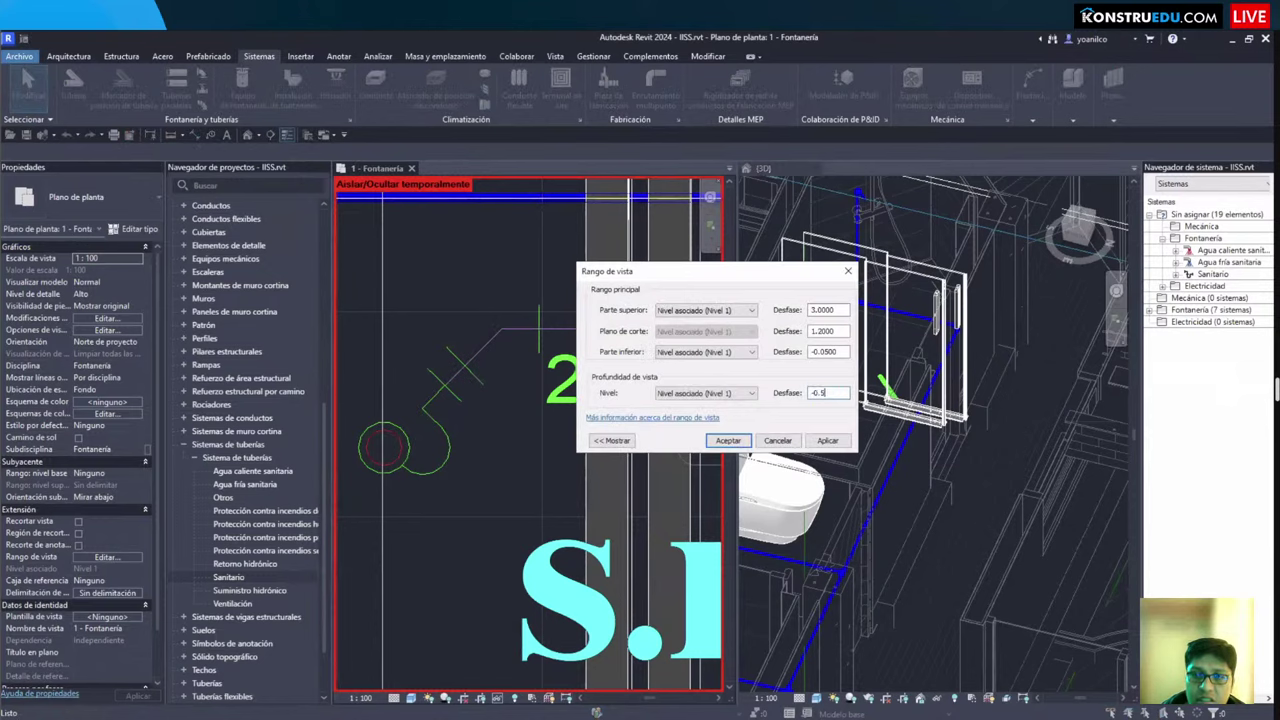
{"action": "left_click", "coordinate": [828, 440]}
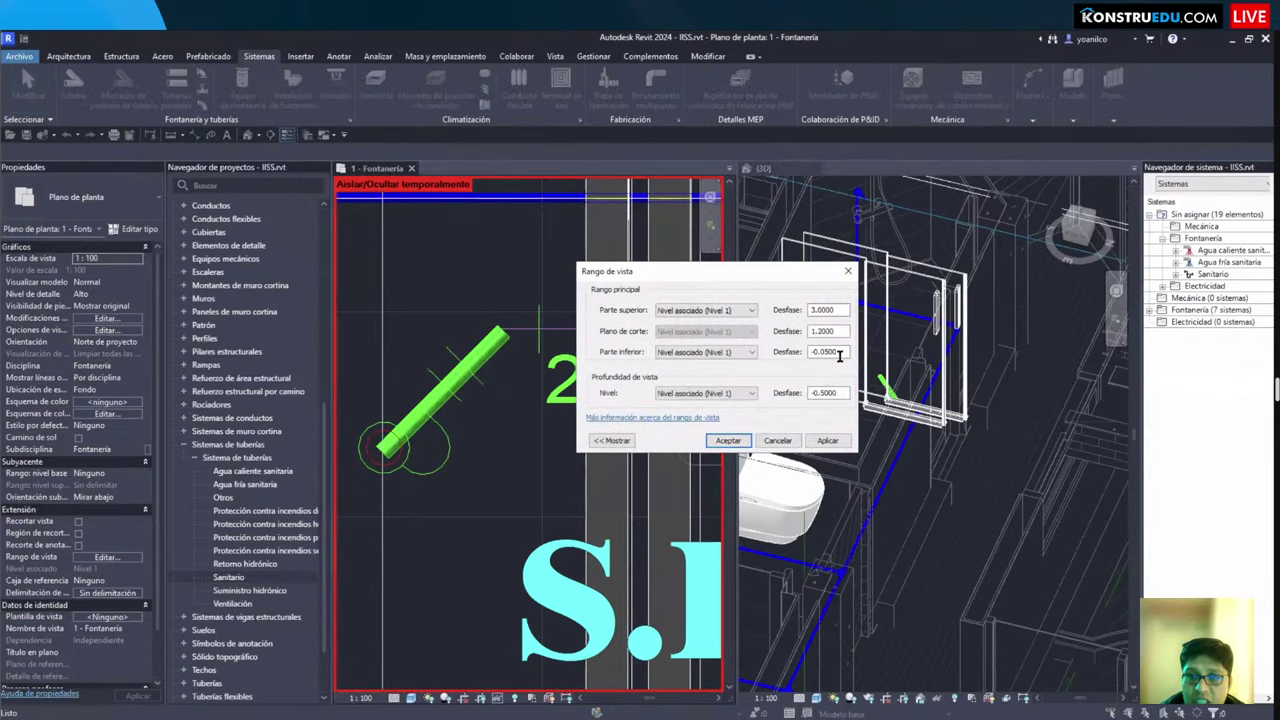
{"action": "left_click_drag", "start_coordinate": [840, 352], "coordinate": [795, 352]}
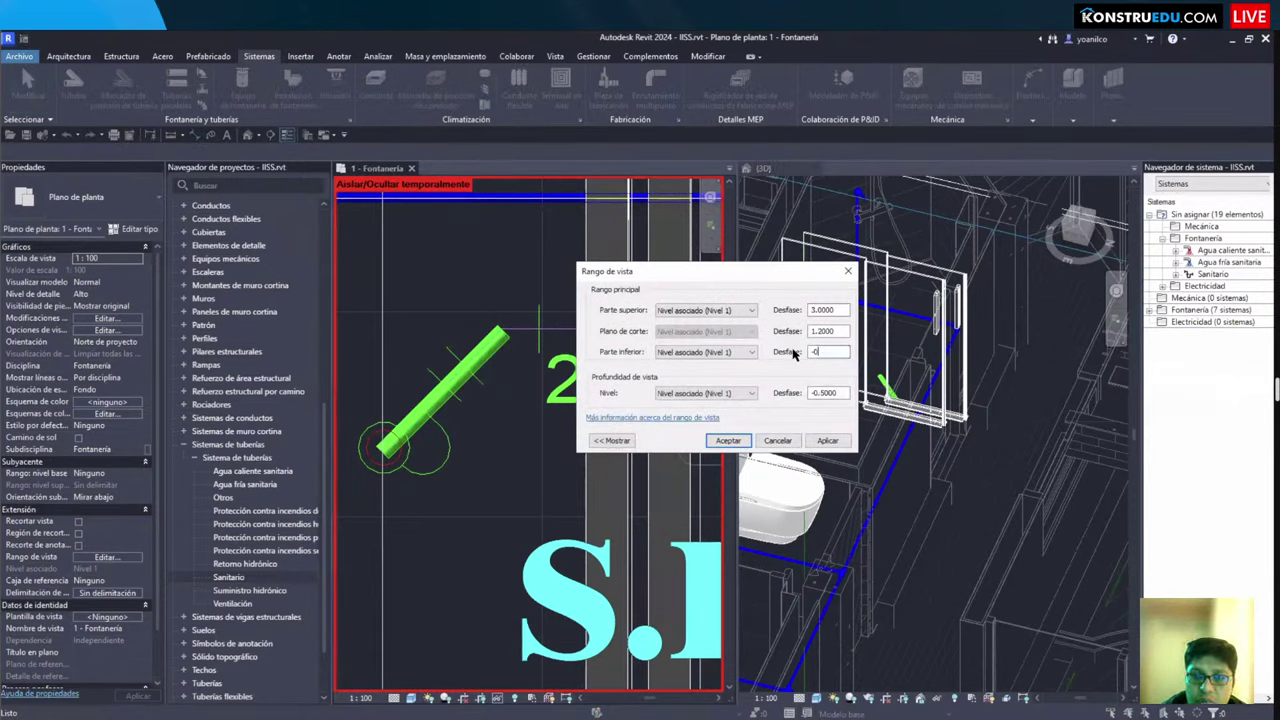
{"action": "type", "text": "-0."}
{"action": "key", "text": "Return"}
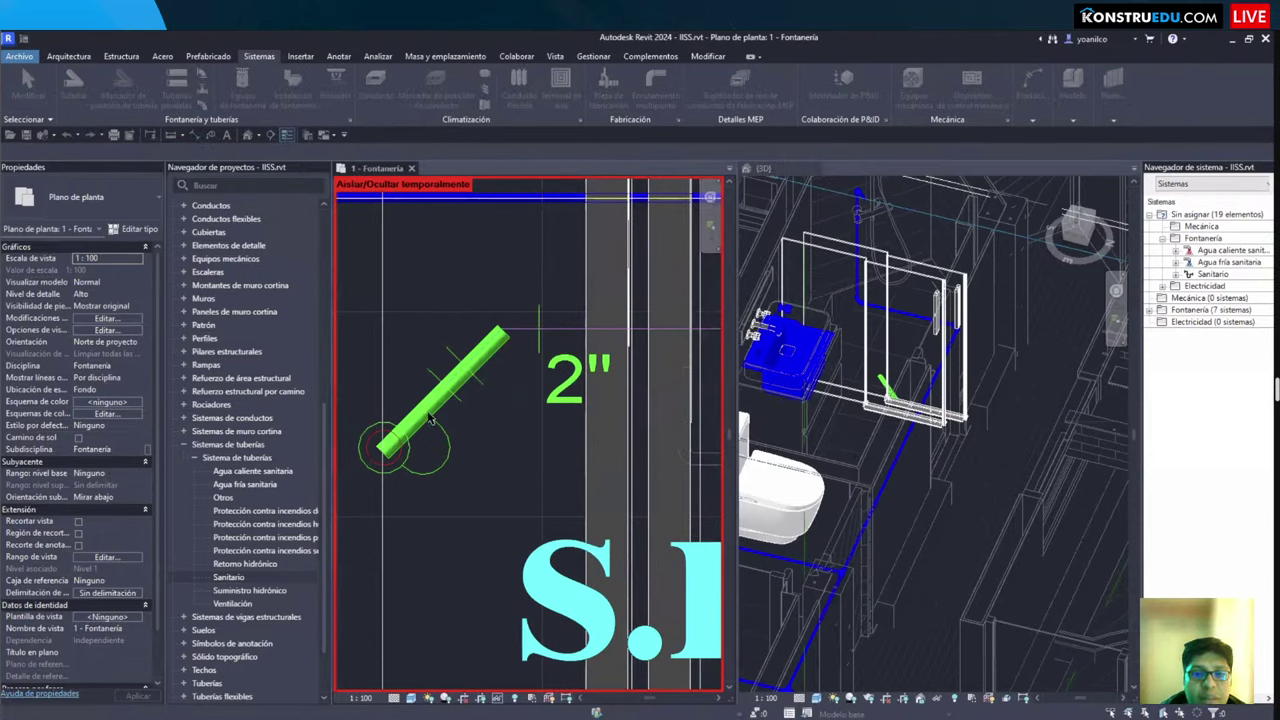
Step: Delete the green diagonal drain pipe and start placing a new pipe
{"action": "left_click", "coordinate": [450, 385]}
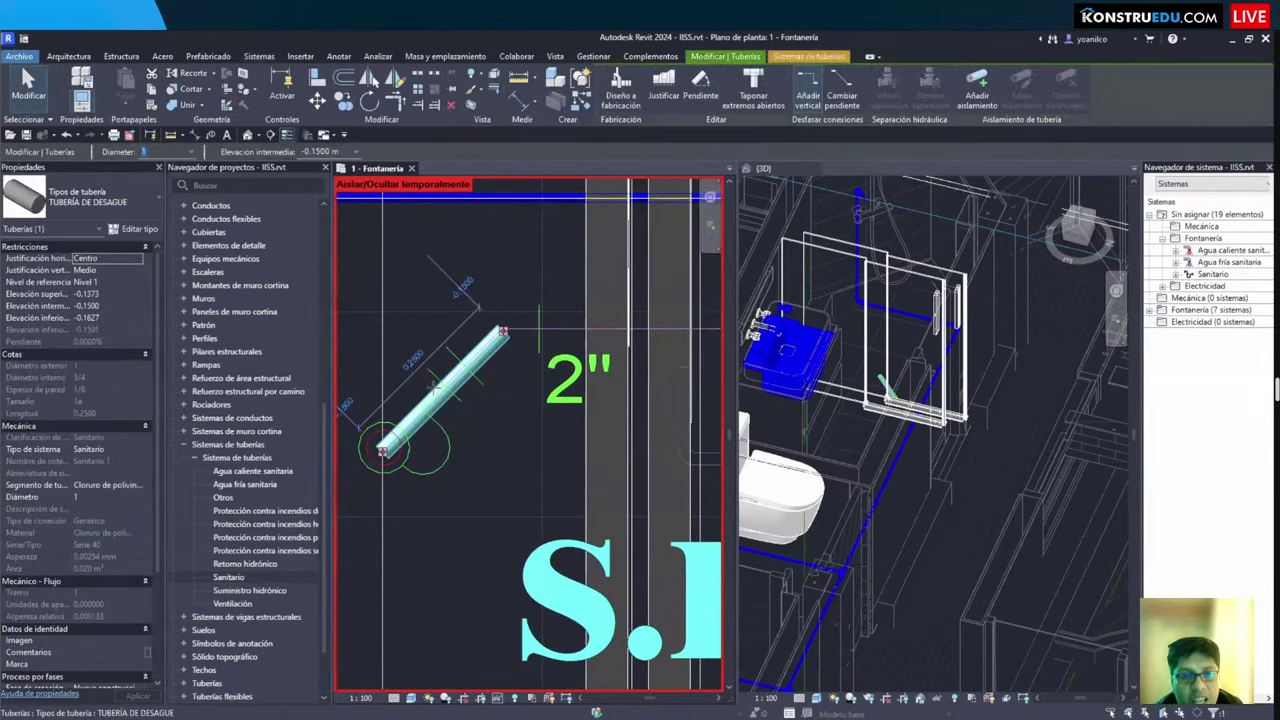
{"action": "key", "text": "p"}
{"action": "key", "text": "i"}
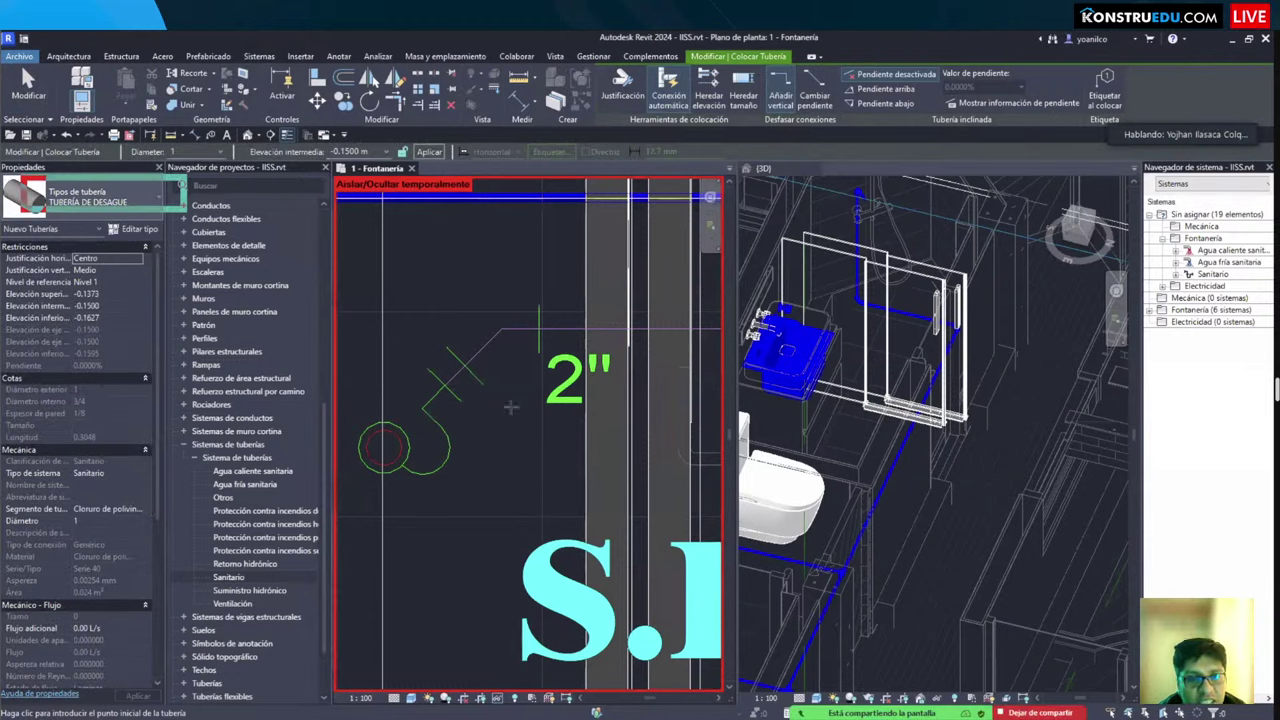
Step: Keep the -0.1500 m middle elevation and set new pipes to slope down at 1.0000%
{"action": "left_click", "coordinate": [385, 152]}
{"action": "left_click", "coordinate": [350, 164]}
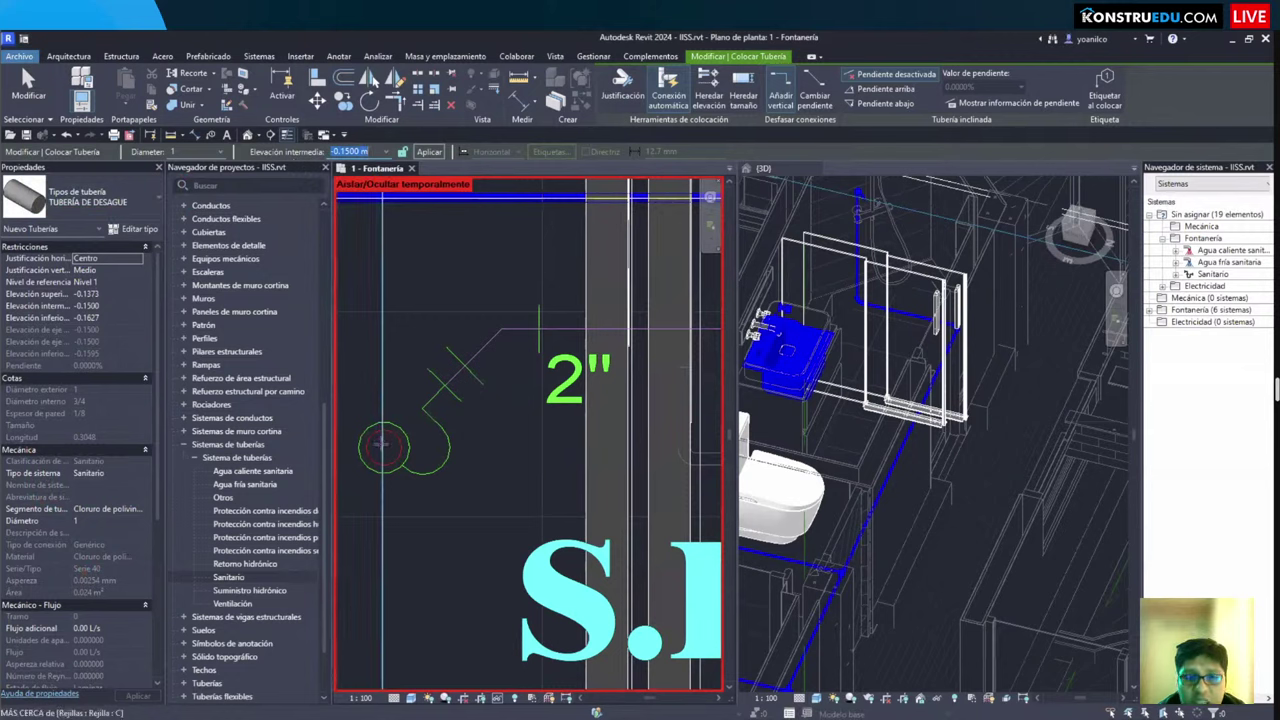
{"action": "left_click", "coordinate": [890, 104]}
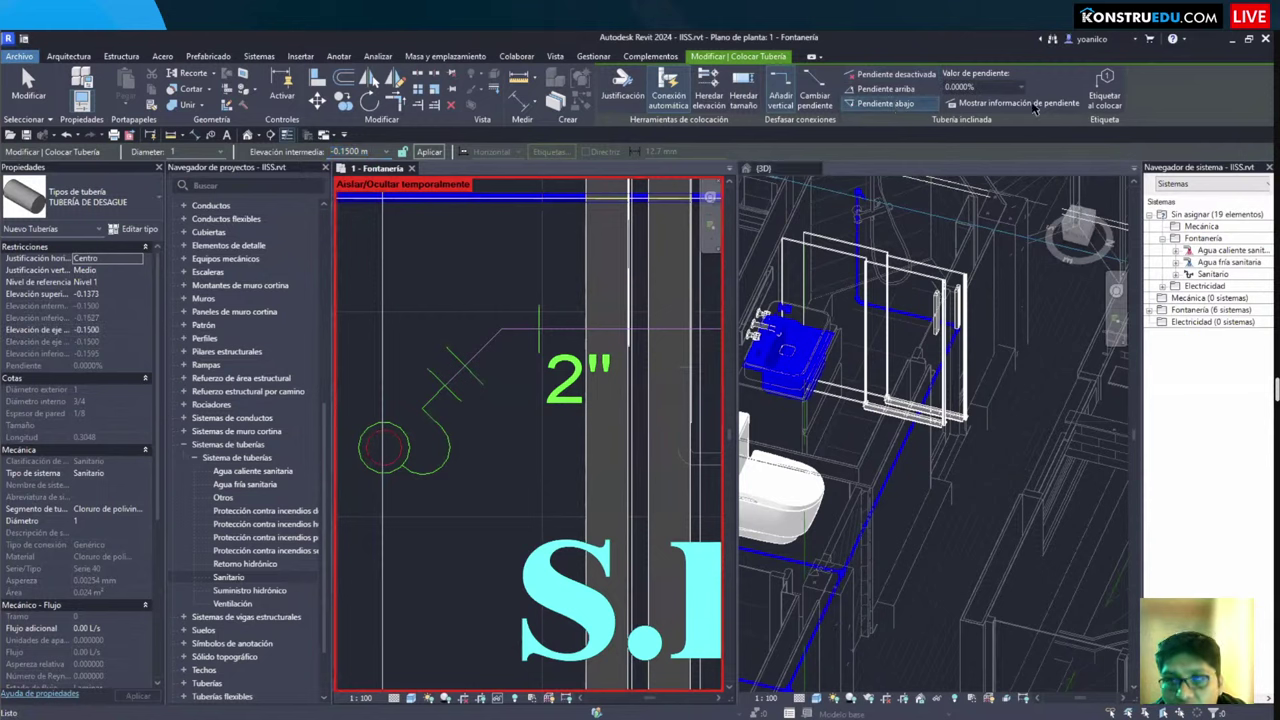
{"action": "left_click", "coordinate": [975, 87]}
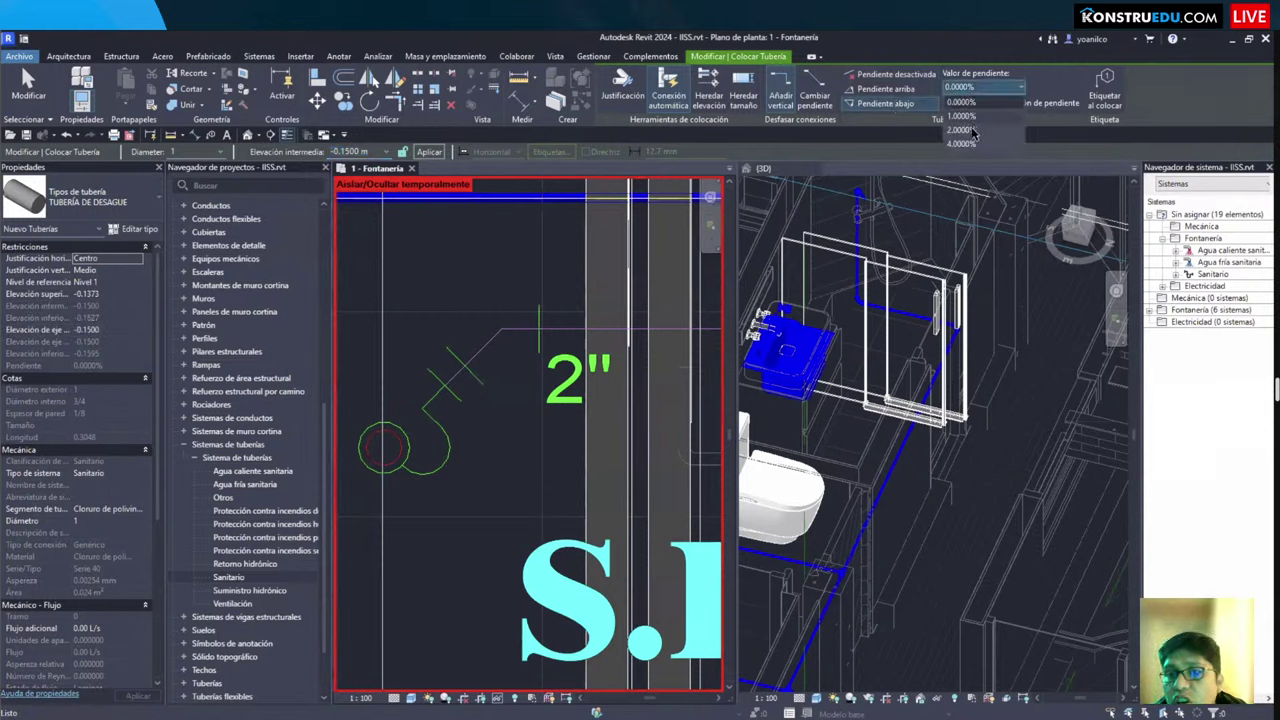
{"action": "left_click", "coordinate": [960, 116]}
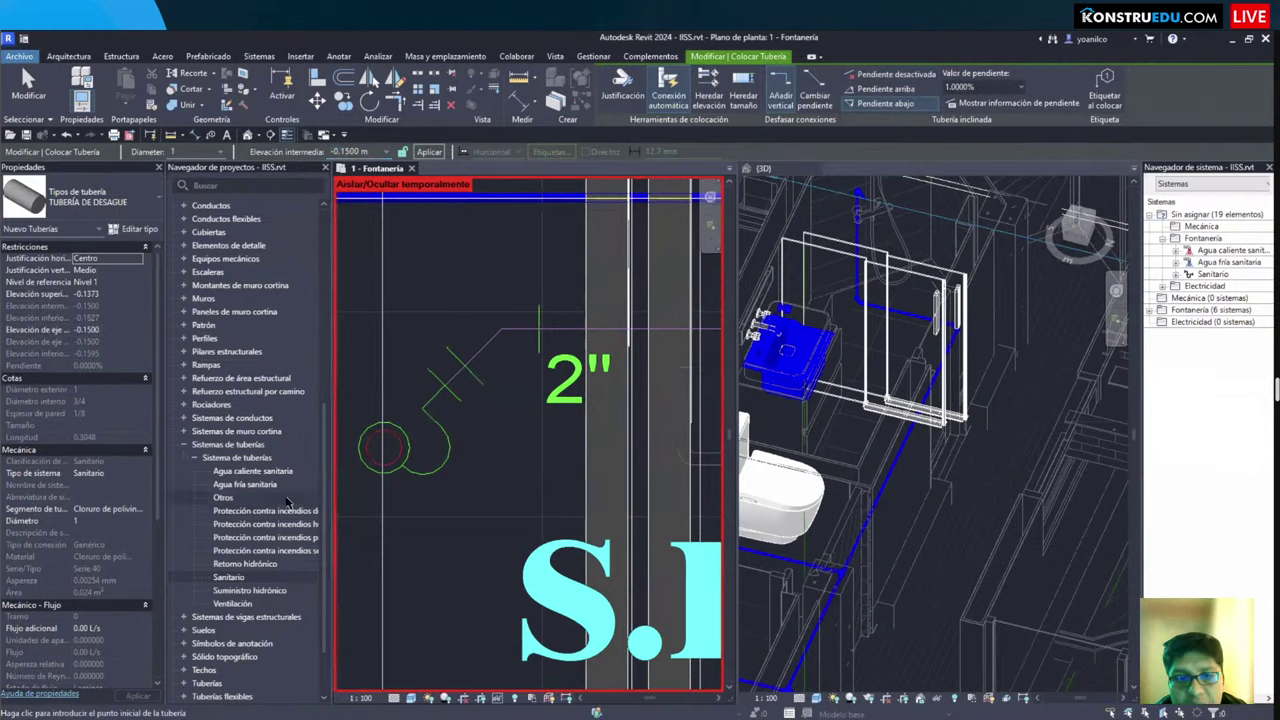
{"action": "key", "text": "Escape"}
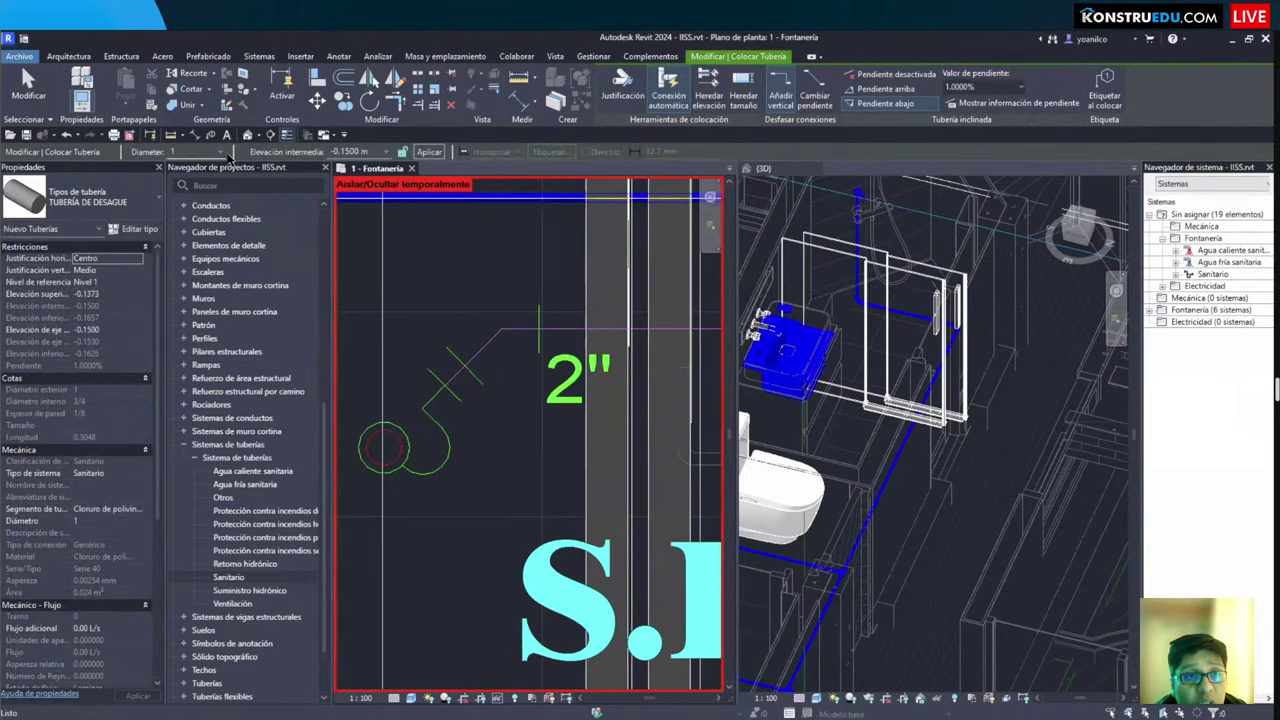
{"action": "left_click", "coordinate": [205, 151]}
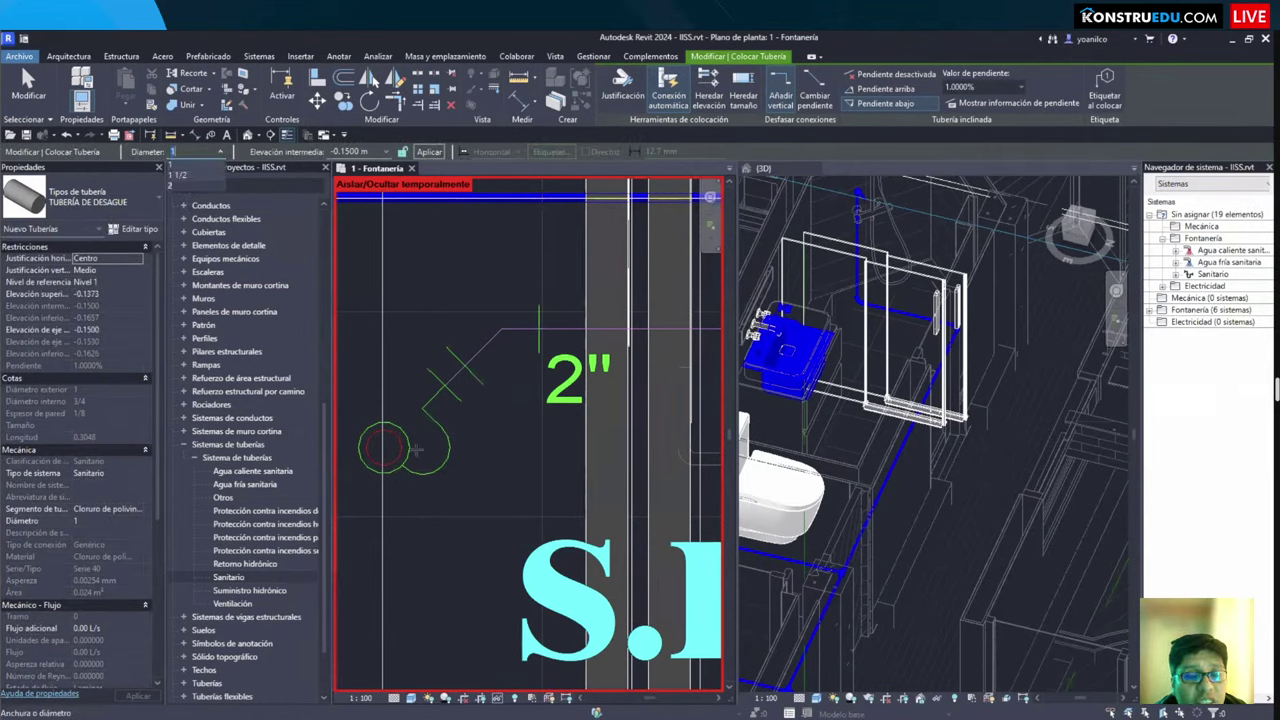
Step: Set pipe diameter to 2 and draw the diagonal run from the drain circle up-right
{"action": "left_click", "coordinate": [195, 190]}
{"action": "left_click", "coordinate": [386, 448]}
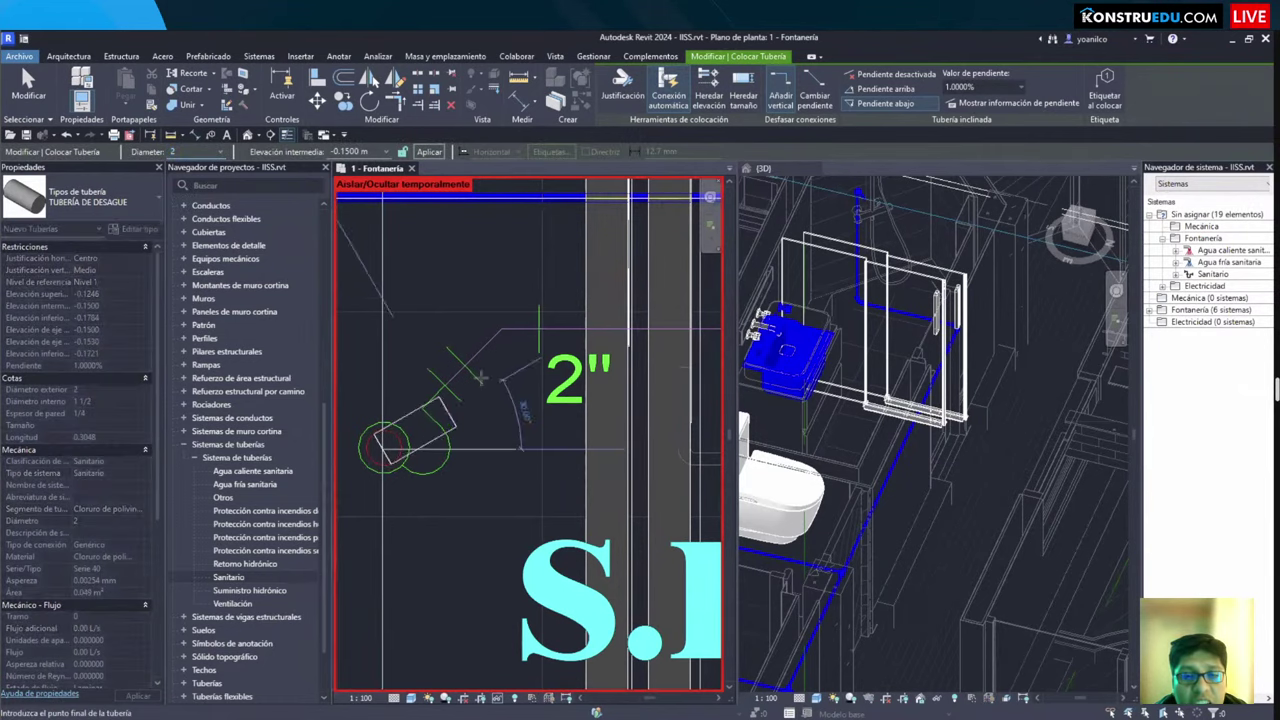
{"action": "left_click", "coordinate": [498, 330]}
Step: Continue the 2-inch pipe with a horizontal run across the bathroom and finish drawing
{"action": "scroll", "coordinate": [500, 335], "scroll_direction": "down", "scroll_amount": 2}
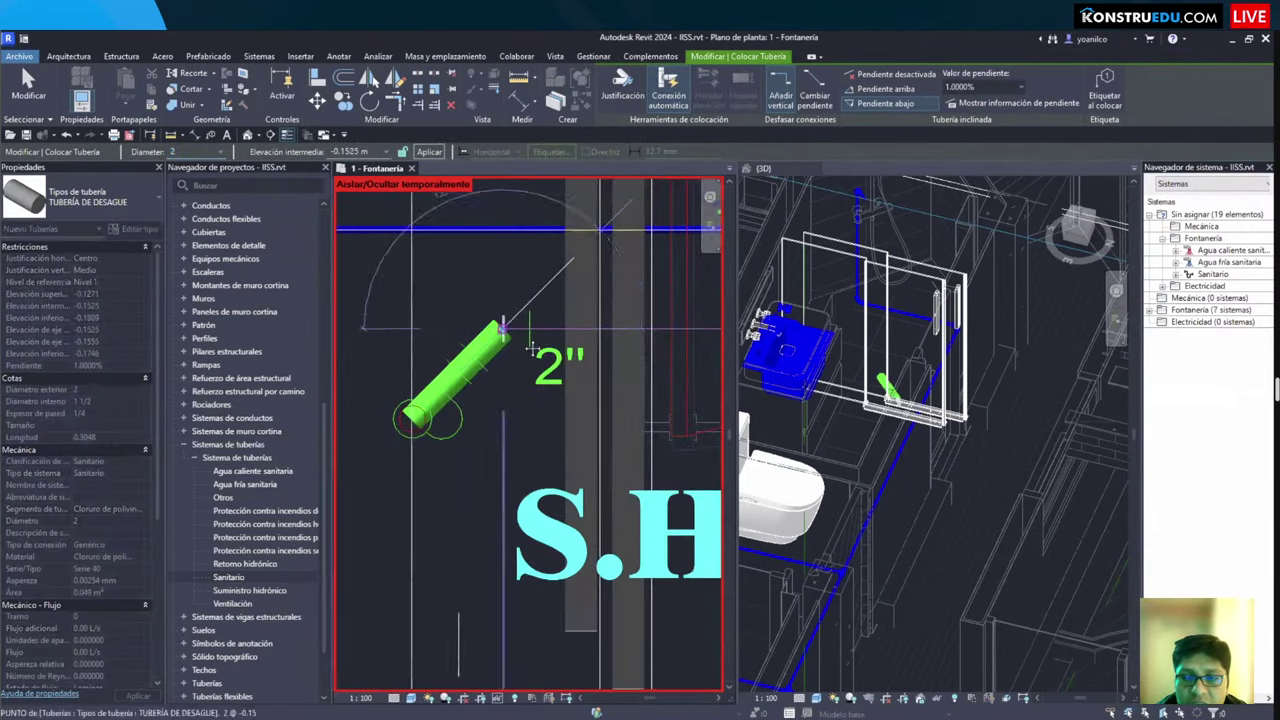
{"action": "scroll", "coordinate": [503, 352], "scroll_direction": "right", "scroll_amount": 2}
{"action": "scroll", "coordinate": [502, 356], "scroll_direction": "down", "scroll_amount": 2}
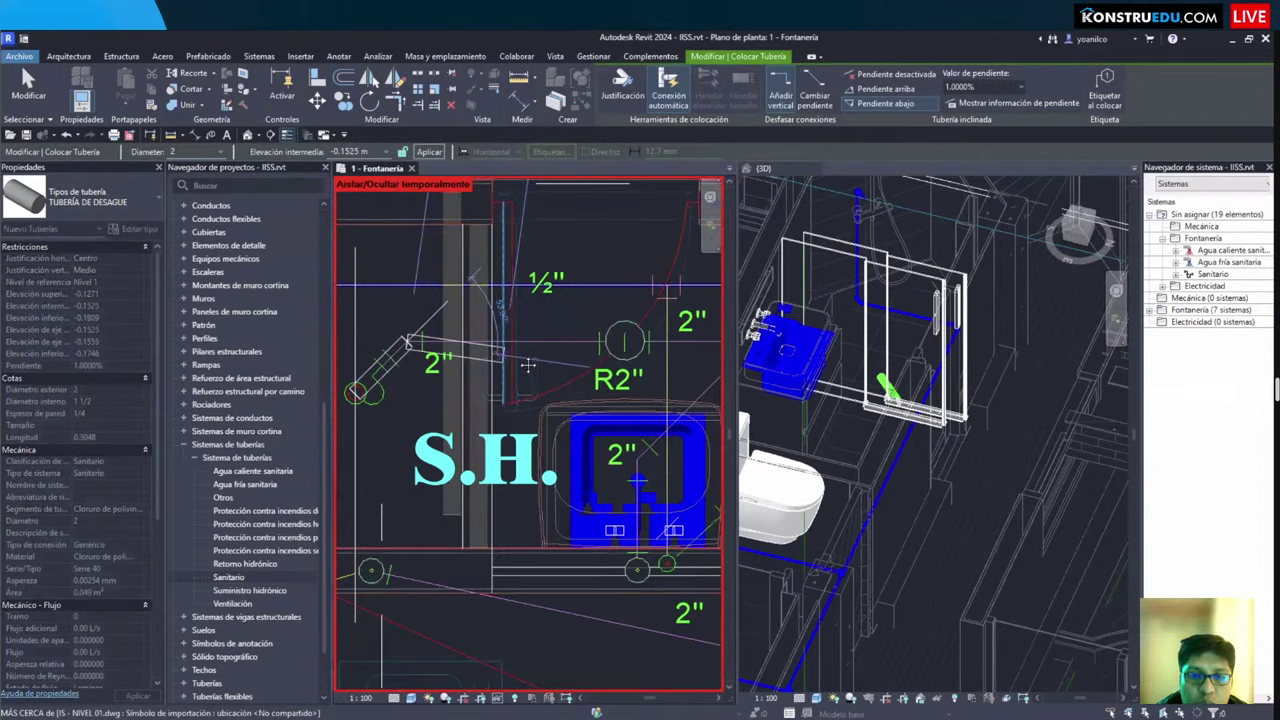
{"action": "scroll", "coordinate": [583, 360], "scroll_direction": "right", "scroll_amount": 2}
{"action": "scroll", "coordinate": [583, 360], "scroll_direction": "down", "scroll_amount": 2}
{"action": "scroll", "coordinate": [512, 350], "scroll_direction": "right", "scroll_amount": 2}
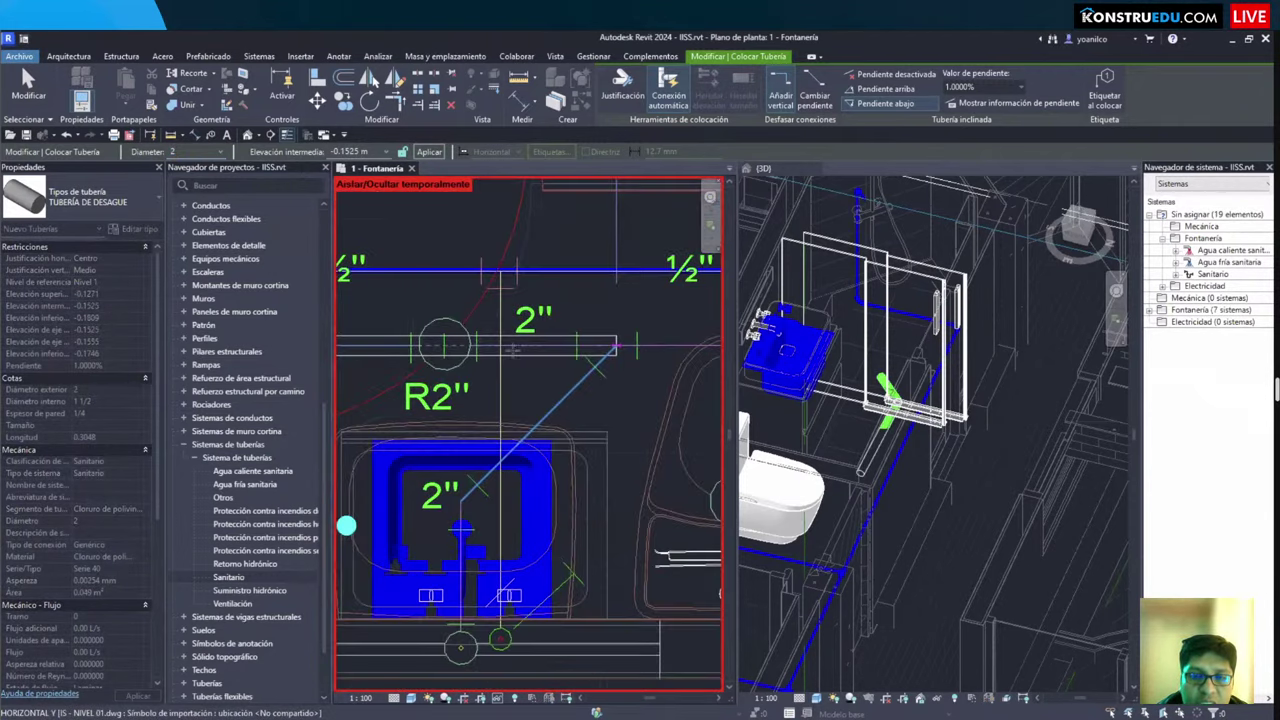
{"action": "scroll", "coordinate": [512, 350], "scroll_direction": "up", "scroll_amount": 3}
{"action": "scroll", "coordinate": [585, 352], "scroll_direction": "down", "scroll_amount": 2}
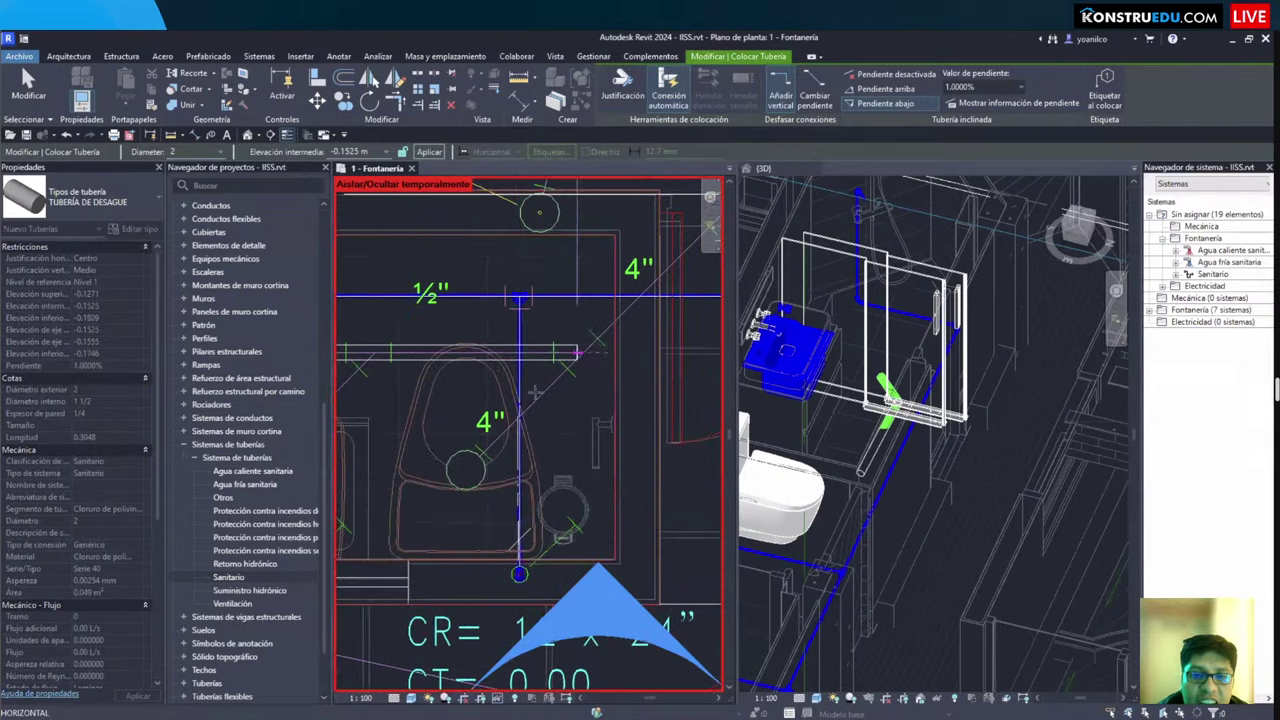
{"action": "left_click", "coordinate": [612, 320]}
{"action": "middle_click_drag", "start_coordinate": [612, 320], "coordinate": [531, 378]}
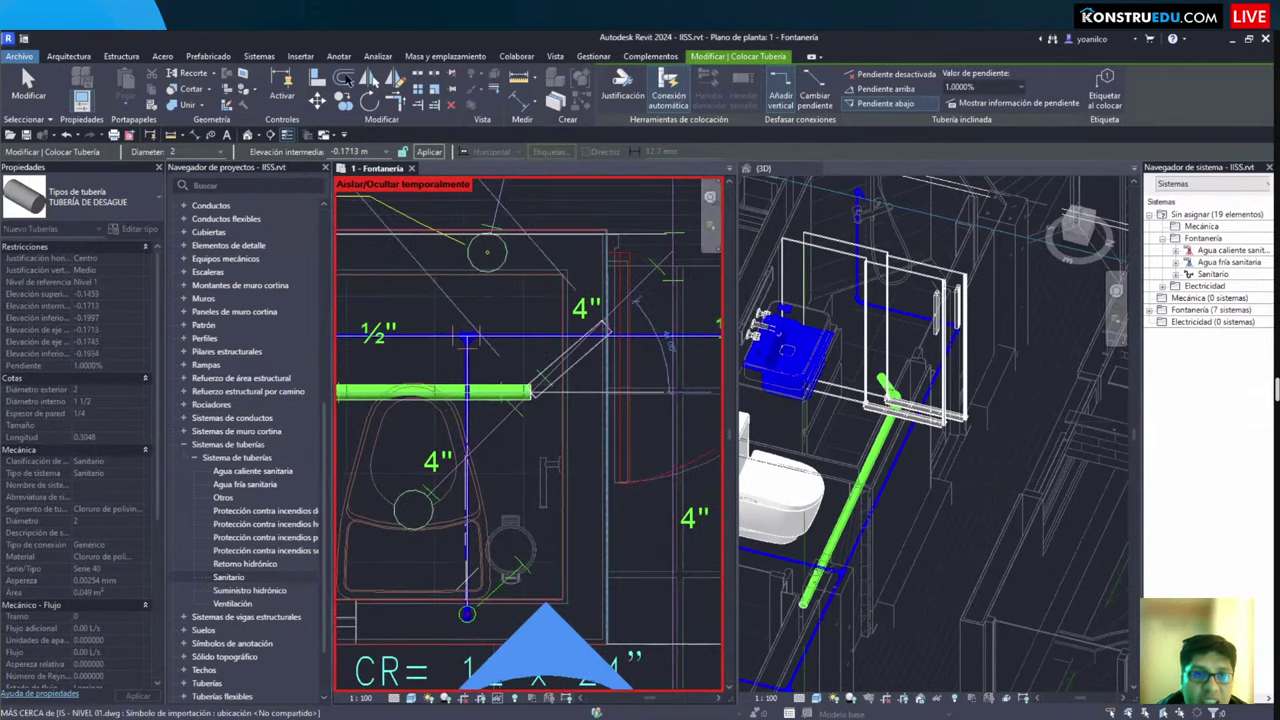
{"action": "key", "text": "Escape"}
{"action": "key", "text": "Escape"}
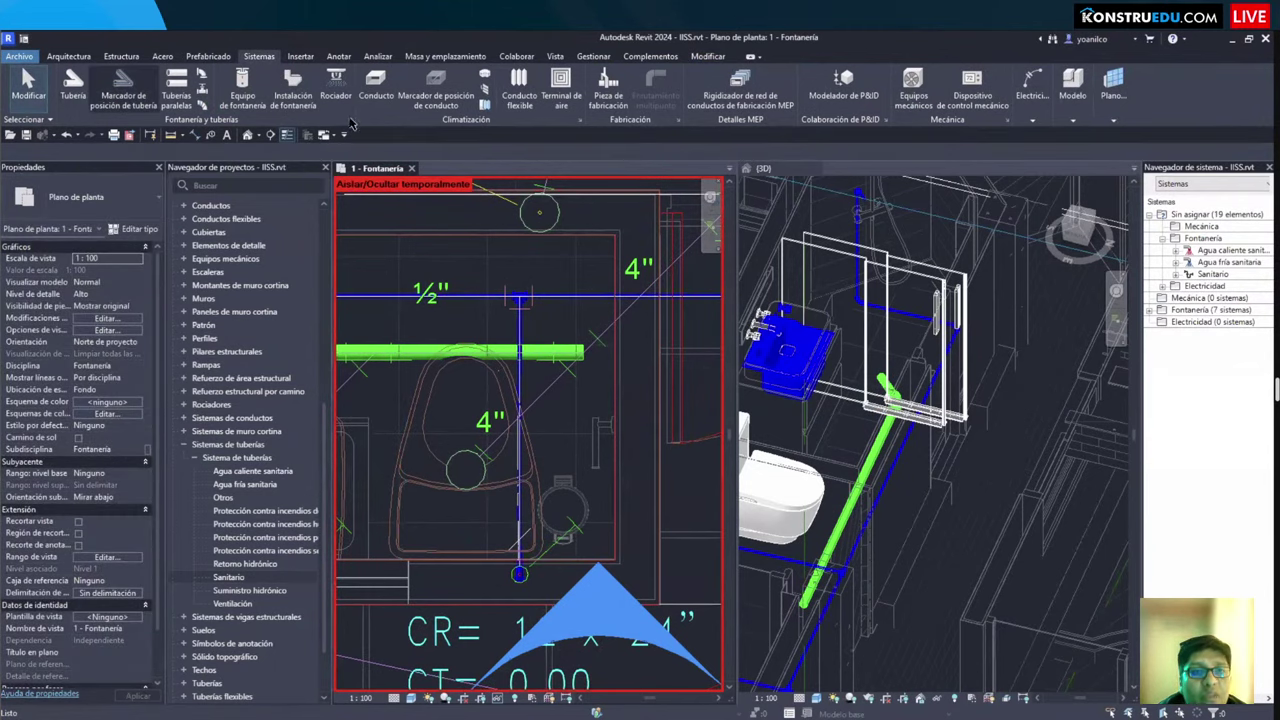
Step: In Mechanical Settings (MS), show Segments and Sizes for Cloruro de polivinilo - Rígido - Serie 40
{"action": "key", "text": "m"}
{"action": "key", "text": "s"}
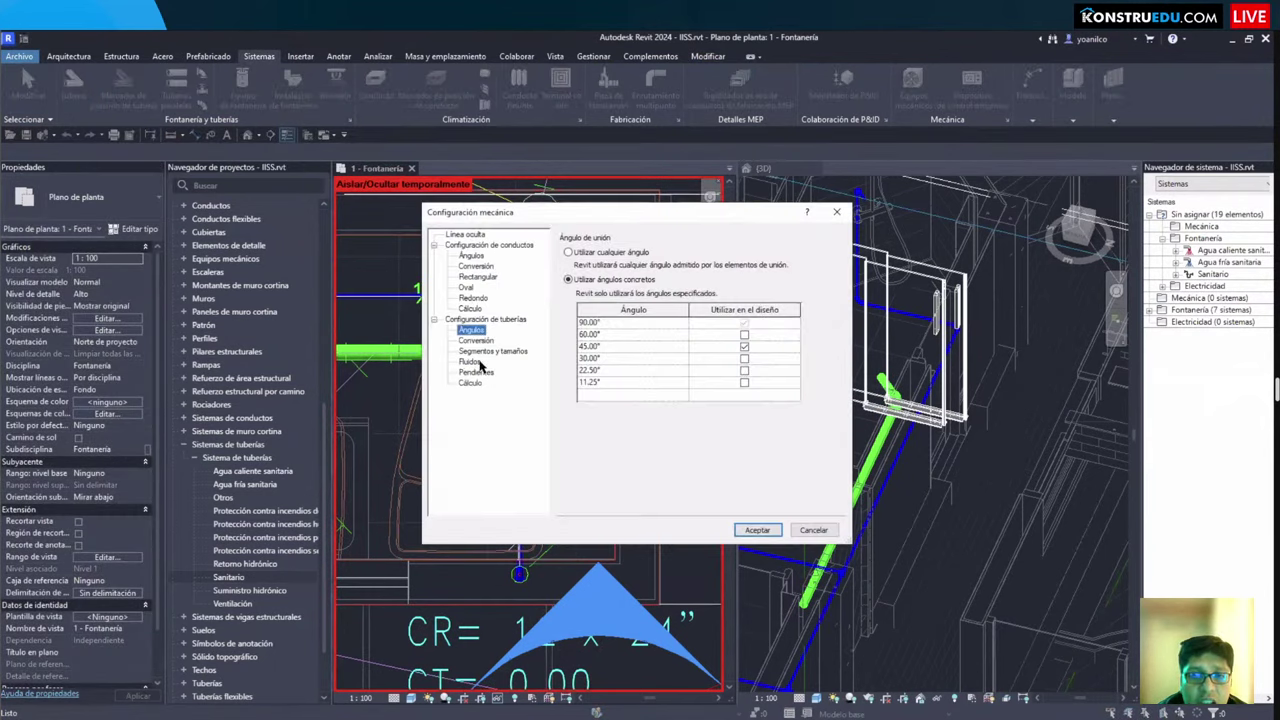
{"action": "left_click", "coordinate": [480, 352]}
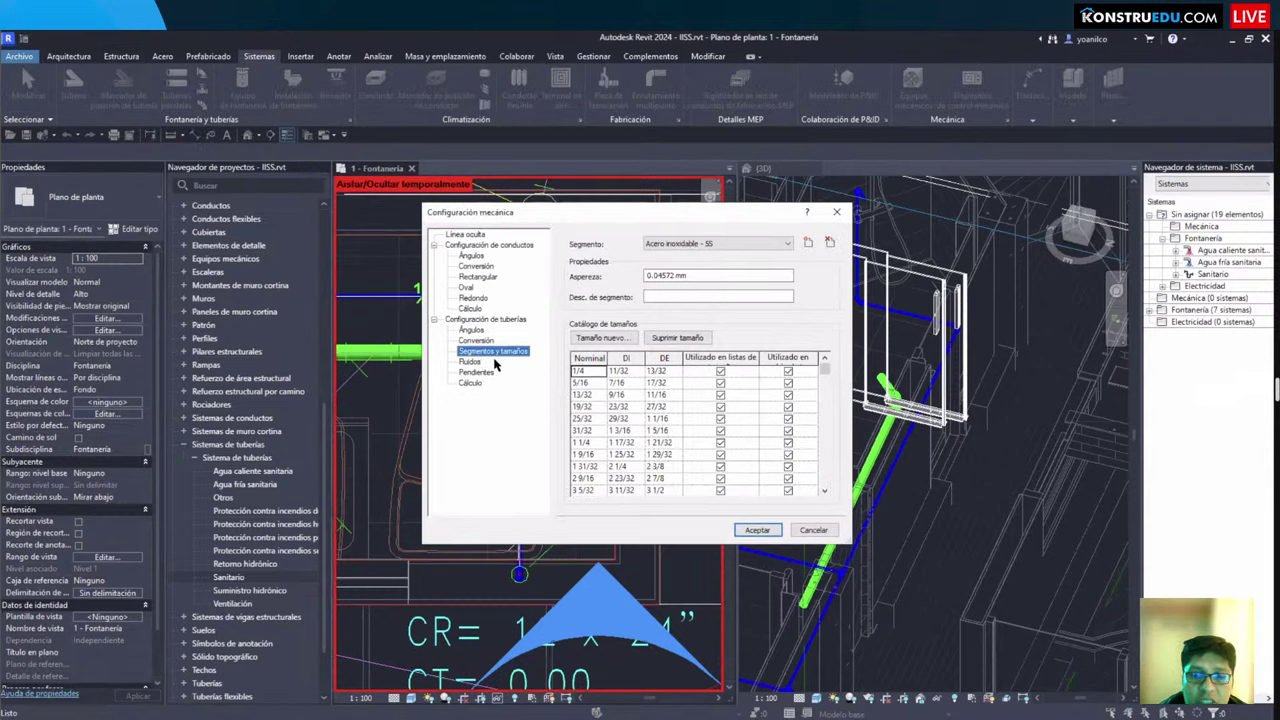
{"action": "left_click", "coordinate": [770, 244]}
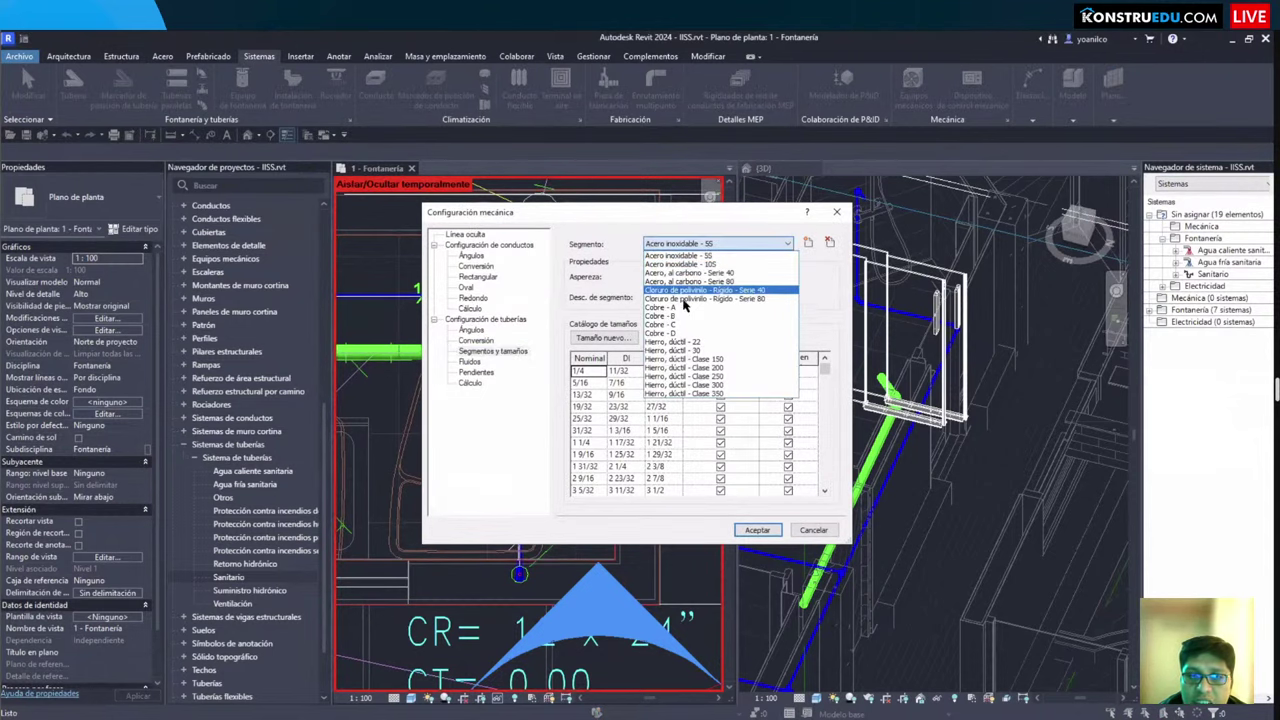
{"action": "left_click", "coordinate": [660, 290]}
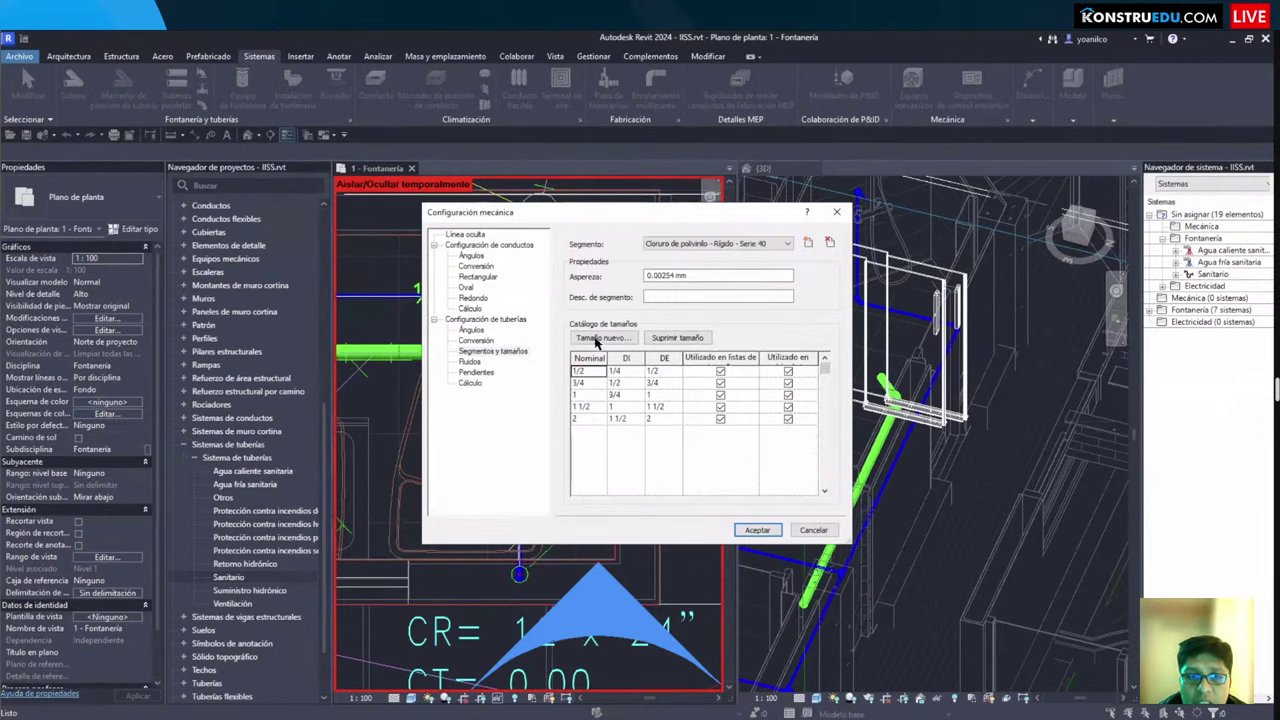
Step: Add a new size 4 with 3 1/2 inner and 4 outer diameter, and accept the settings
{"action": "left_click", "coordinate": [597, 338]}
{"action": "type", "text": "4"}
{"action": "left_click", "coordinate": [651, 372]}
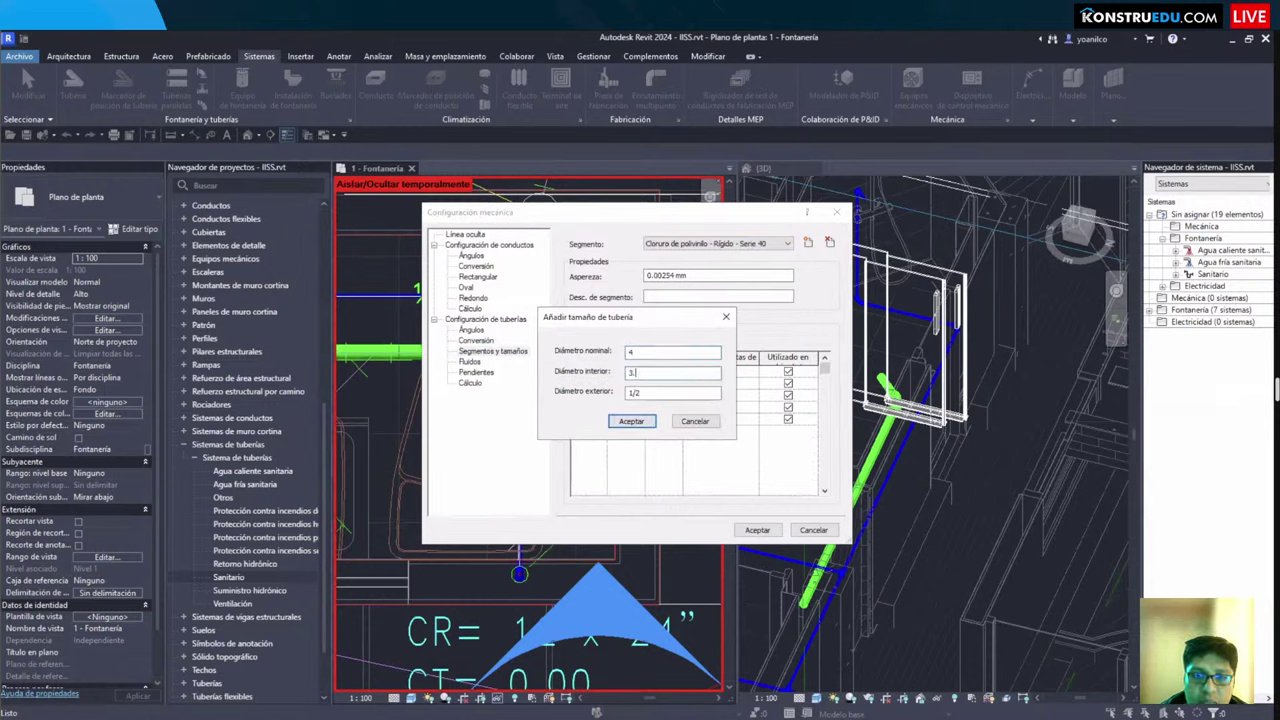
{"action": "key", "text": "Tab"}
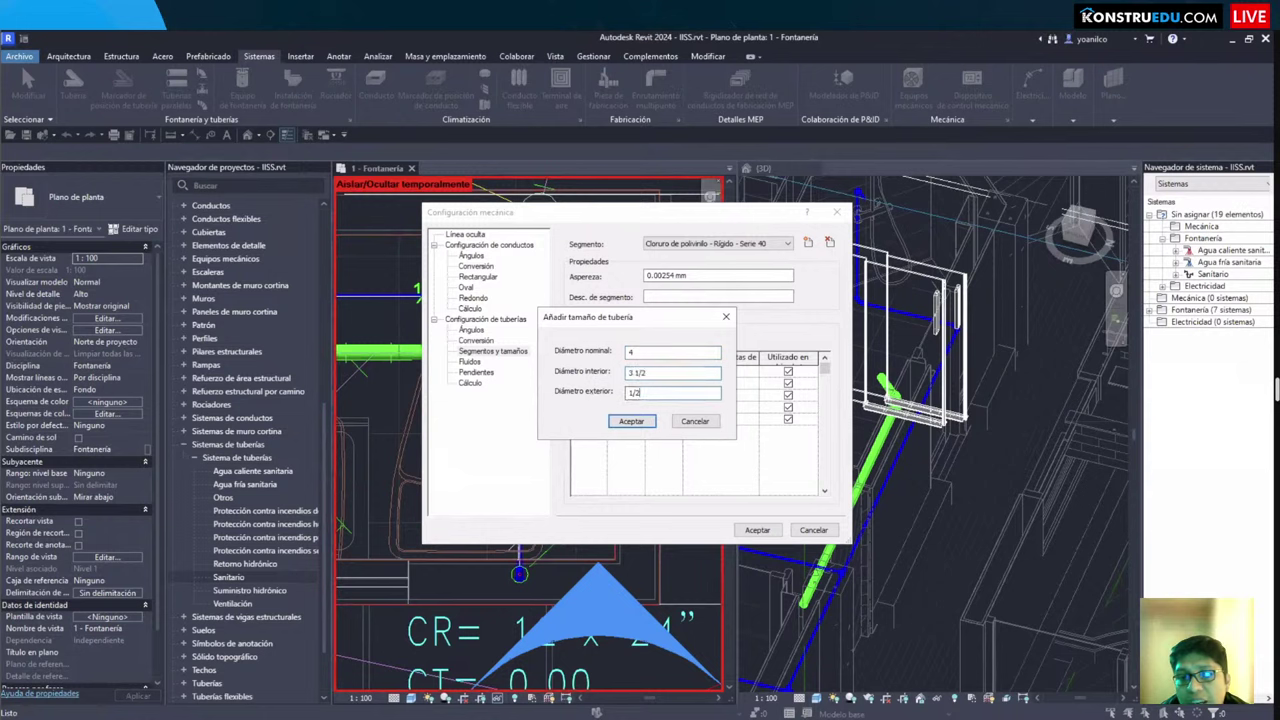
{"action": "type", "text": "4"}
{"action": "left_click", "coordinate": [627, 421]}
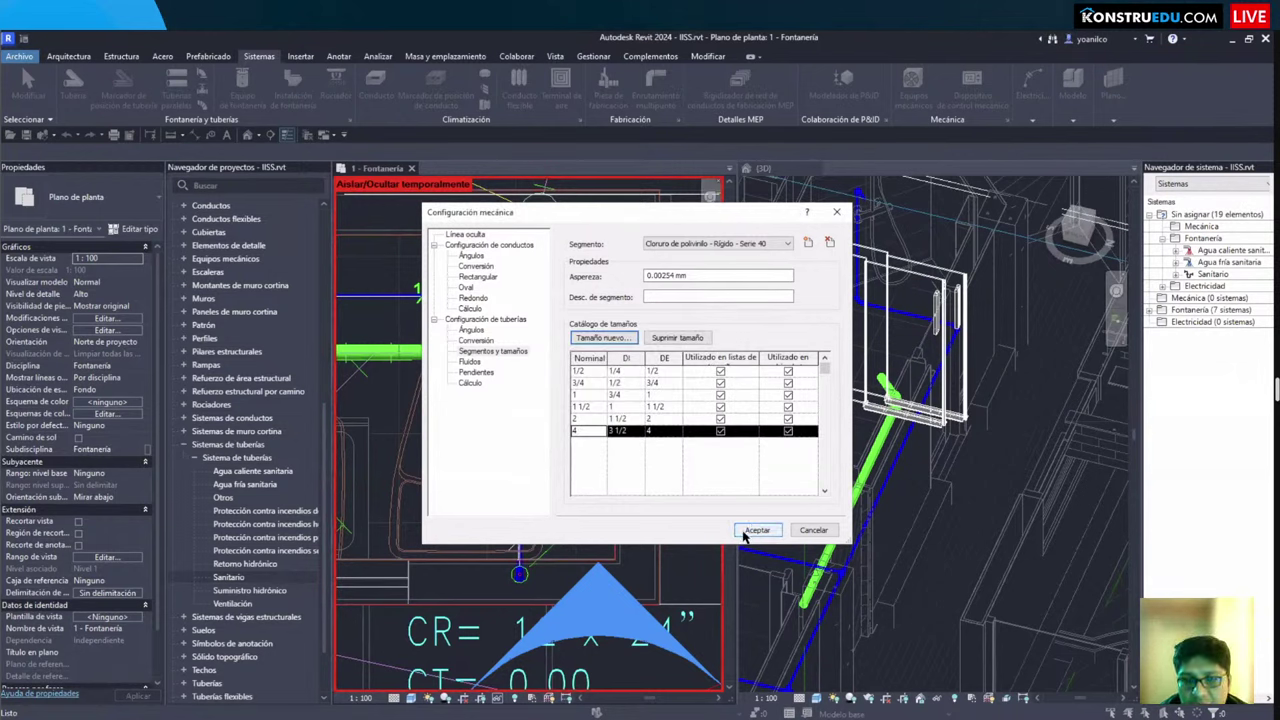
{"action": "key", "text": "Return"}
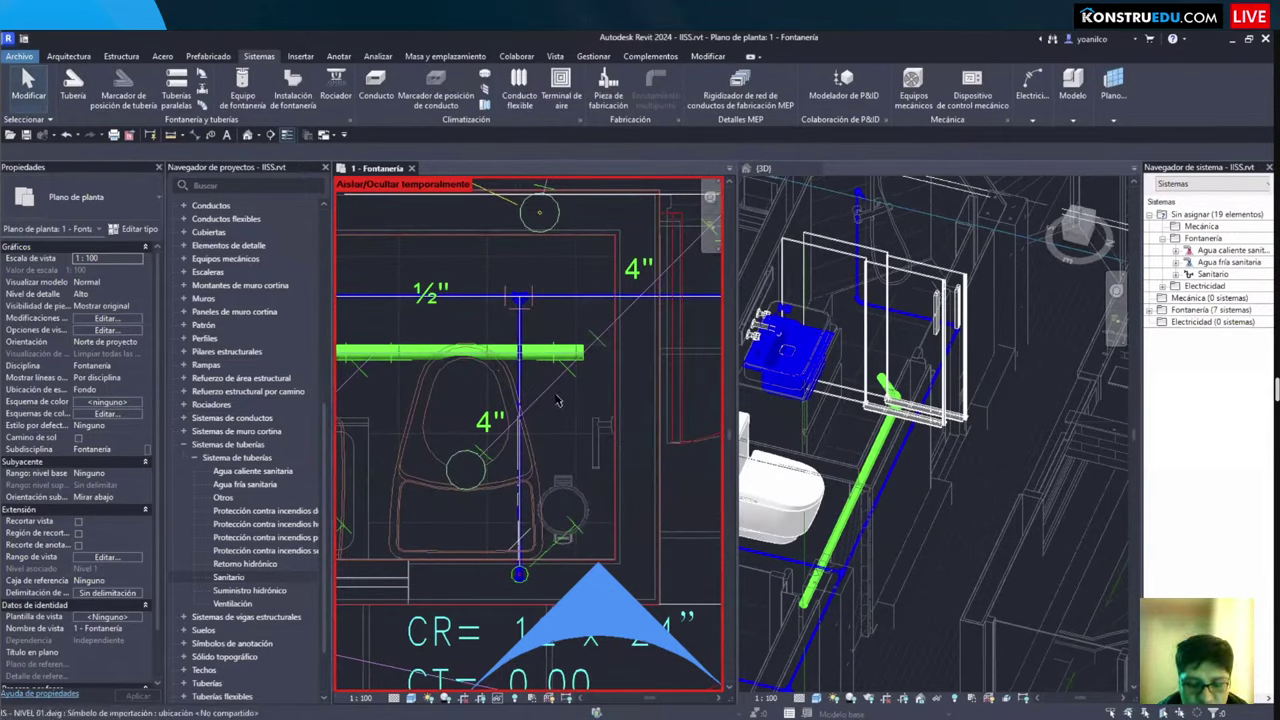
{"action": "key", "text": "p"}
{"action": "key", "text": "i"}
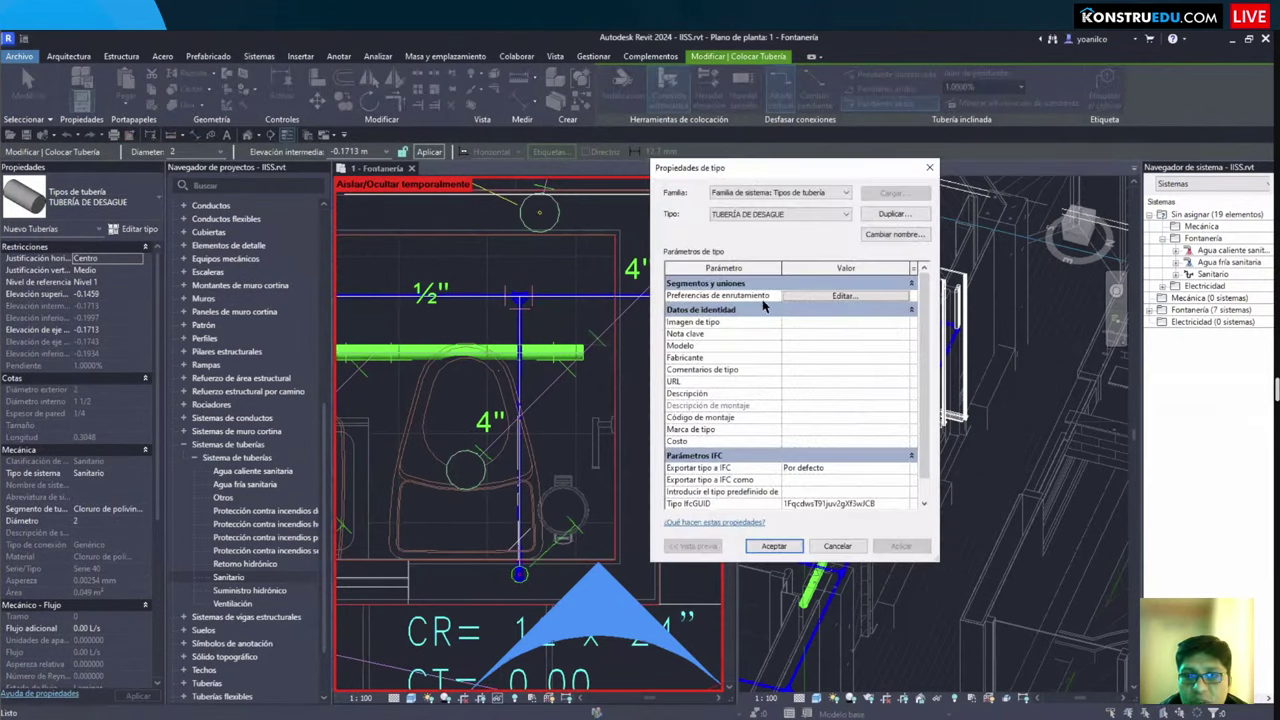
Step: Set the PVC segment's Tamaño máx. to 4 in TUBERÍA DE DESAGUE routing preferences and confirm both dialogs
{"action": "left_click", "coordinate": [745, 268]}
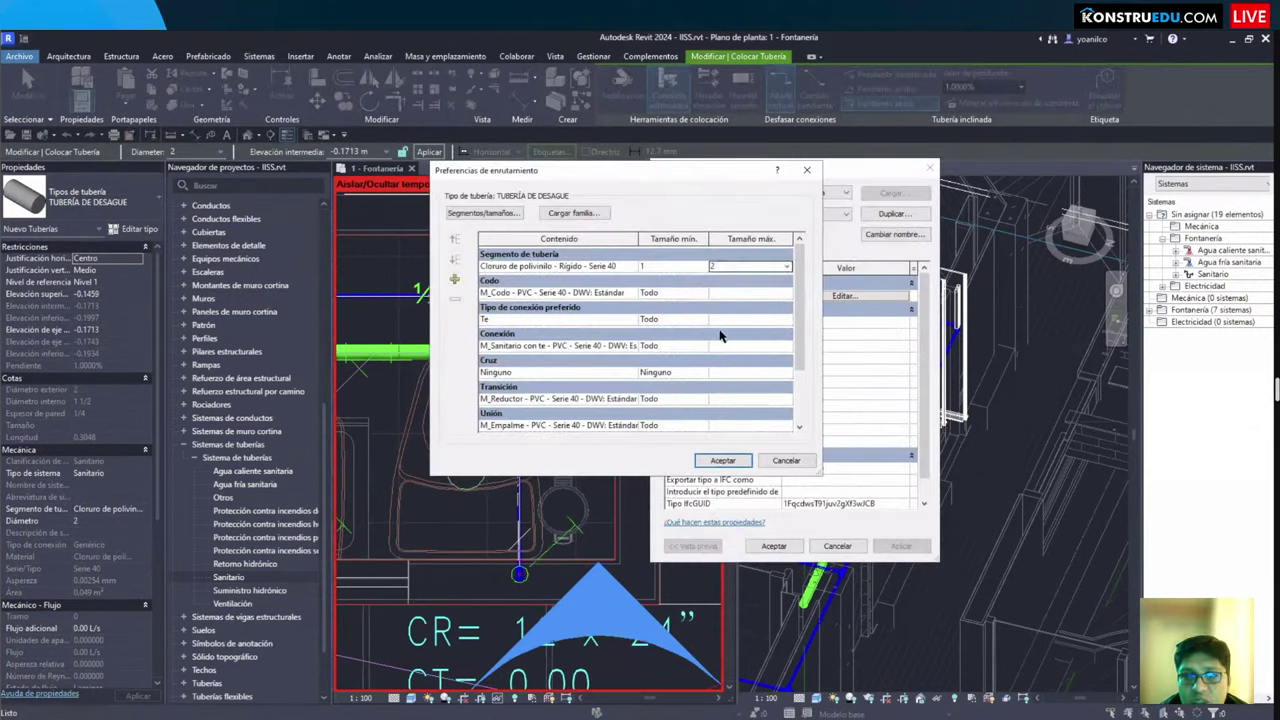
{"action": "left_click", "coordinate": [712, 342]}
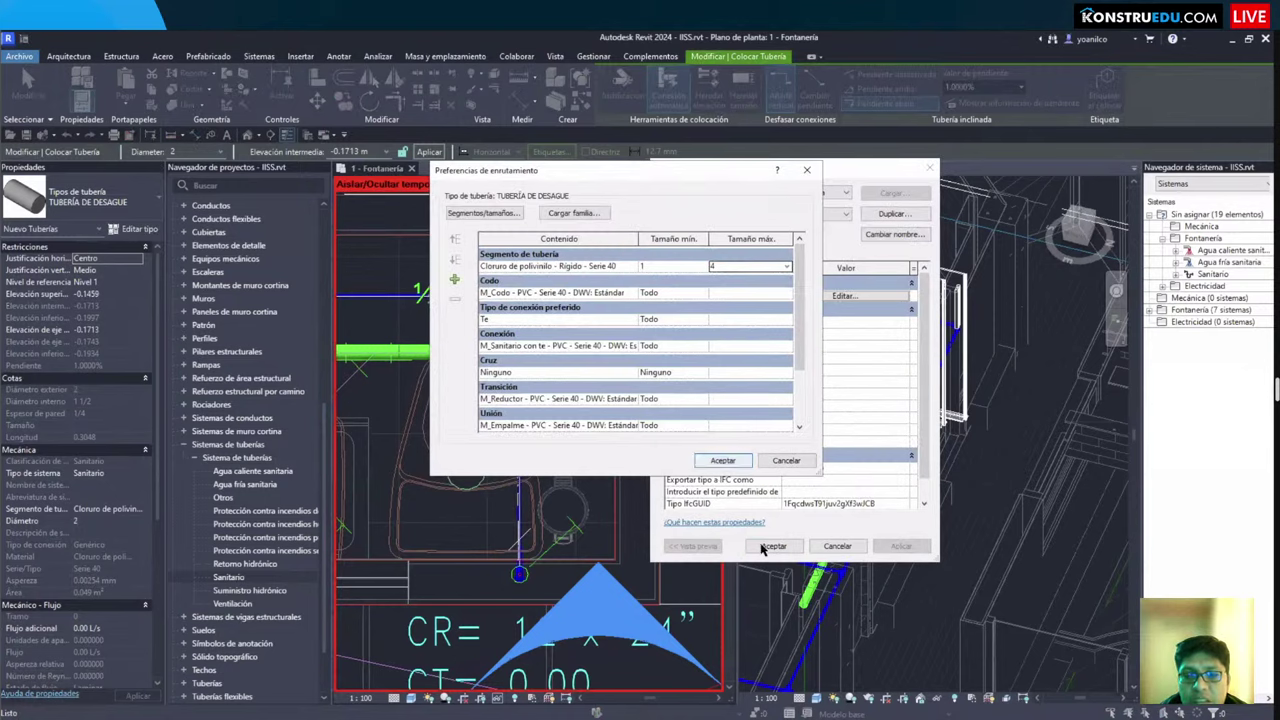
{"action": "left_click", "coordinate": [722, 460]}
{"action": "left_click", "coordinate": [773, 545]}
Step: Draw a 4-inch drain from the green pipe's end, diagonally then straight to the JARDIN registry box
{"action": "scroll", "coordinate": [452, 436], "scroll_direction": "up", "scroll_amount": 3}
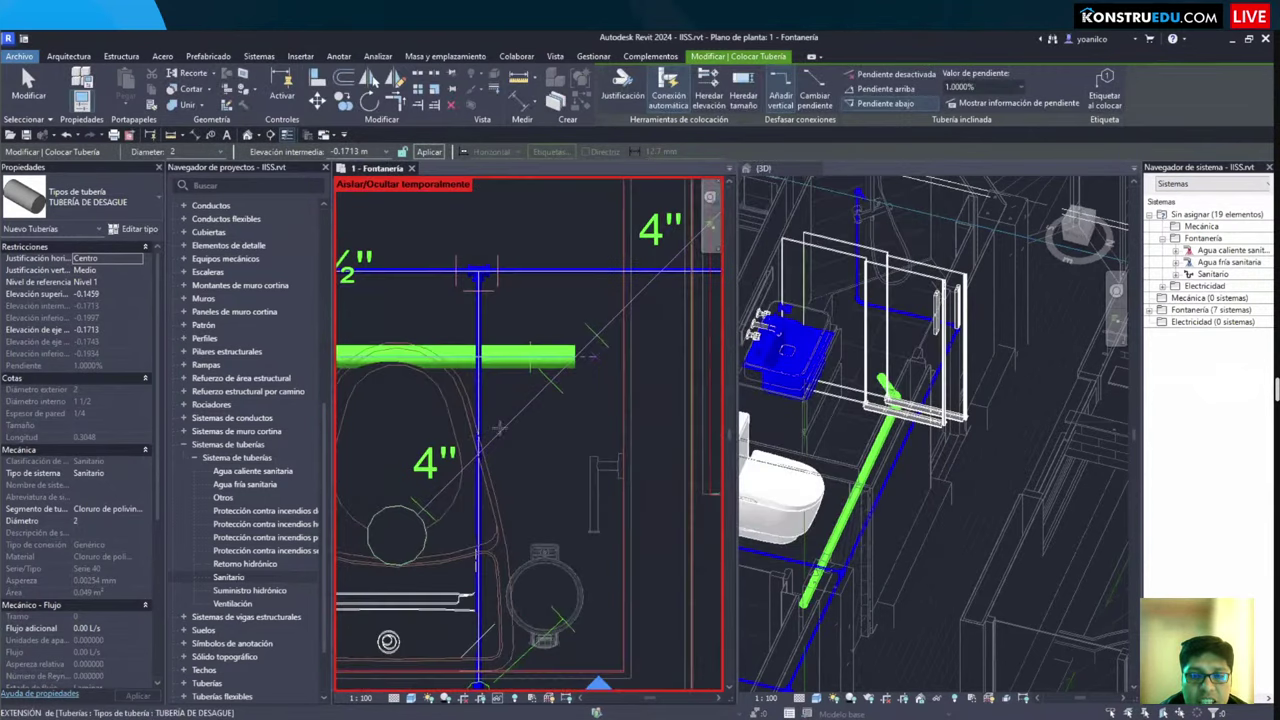
{"action": "scroll", "coordinate": [537, 423], "scroll_direction": "up", "scroll_amount": 1}
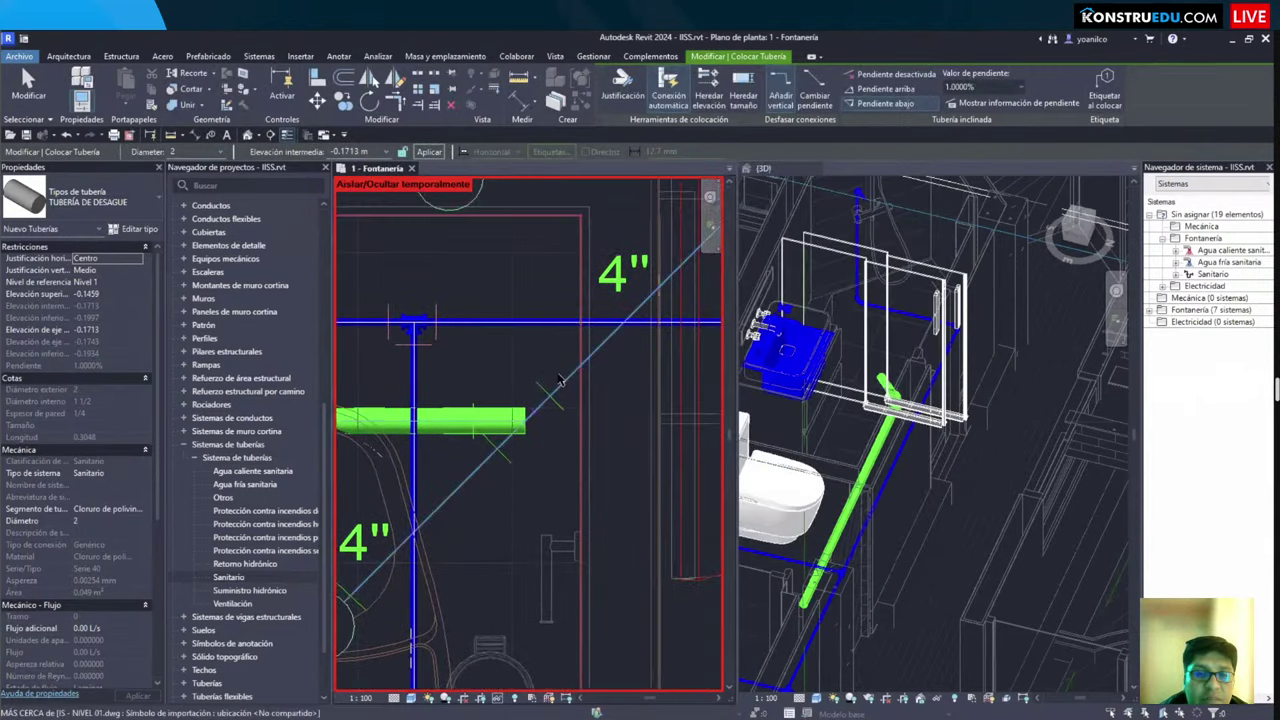
{"action": "left_click", "coordinate": [538, 402]}
{"action": "scroll", "coordinate": [540, 400], "scroll_direction": "down", "scroll_amount": 2}
{"action": "middle_click_drag", "start_coordinate": [190, 165], "coordinate": [177, 200]}
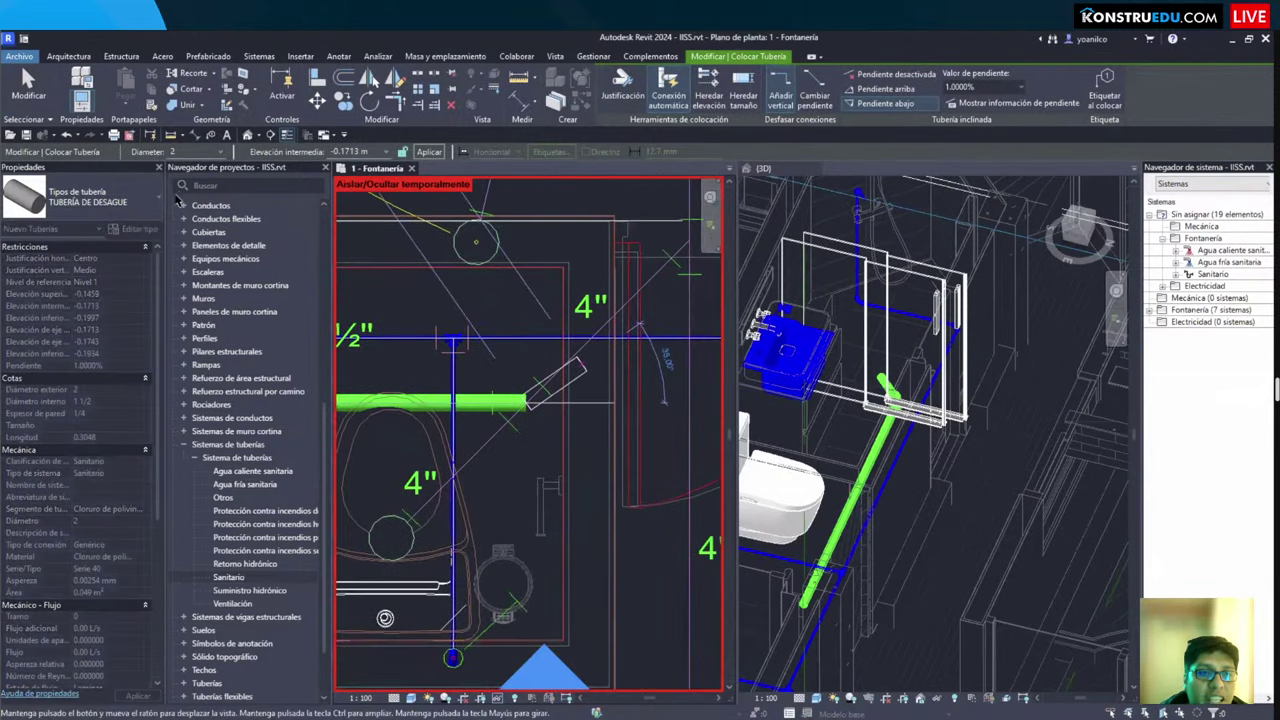
{"action": "middle_click_drag", "start_coordinate": [284, 240], "coordinate": [209, 285]}
{"action": "middle_click_drag", "start_coordinate": [625, 265], "coordinate": [566, 332]}
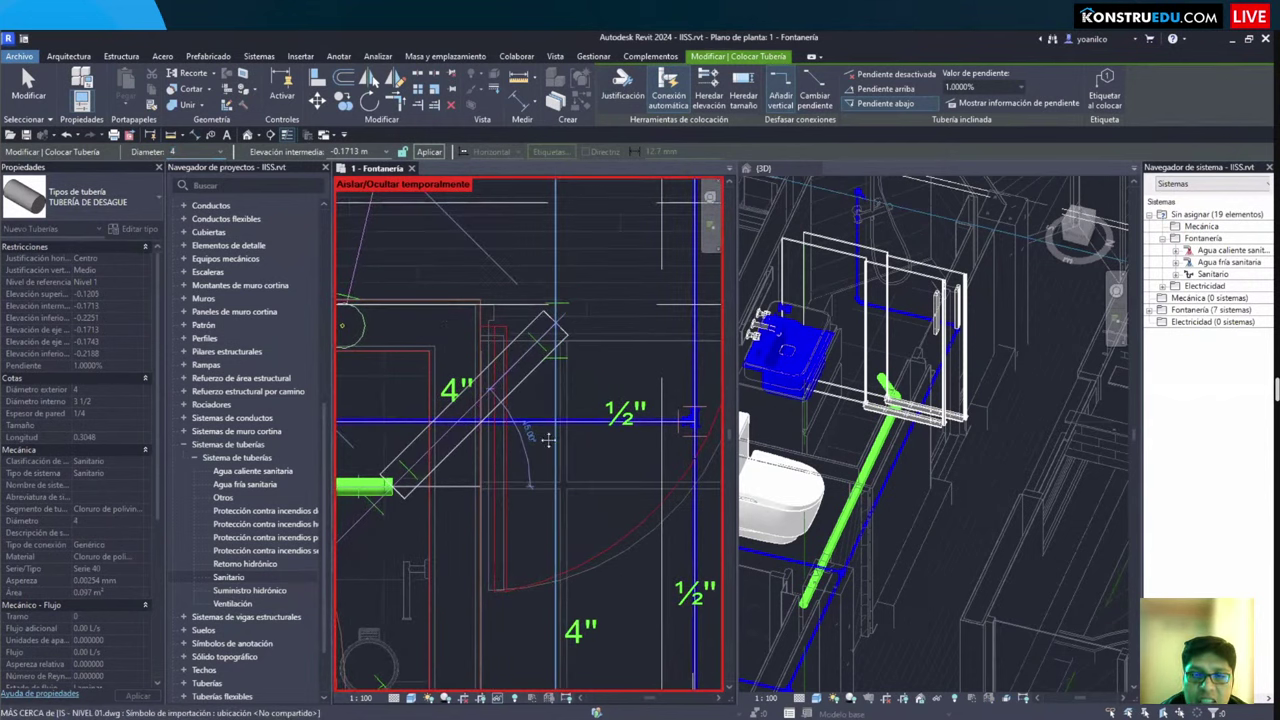
{"action": "middle_click_drag", "start_coordinate": [527, 283], "coordinate": [527, 203]}
{"action": "scroll", "coordinate": [540, 230], "scroll_direction": "down", "scroll_amount": 2}
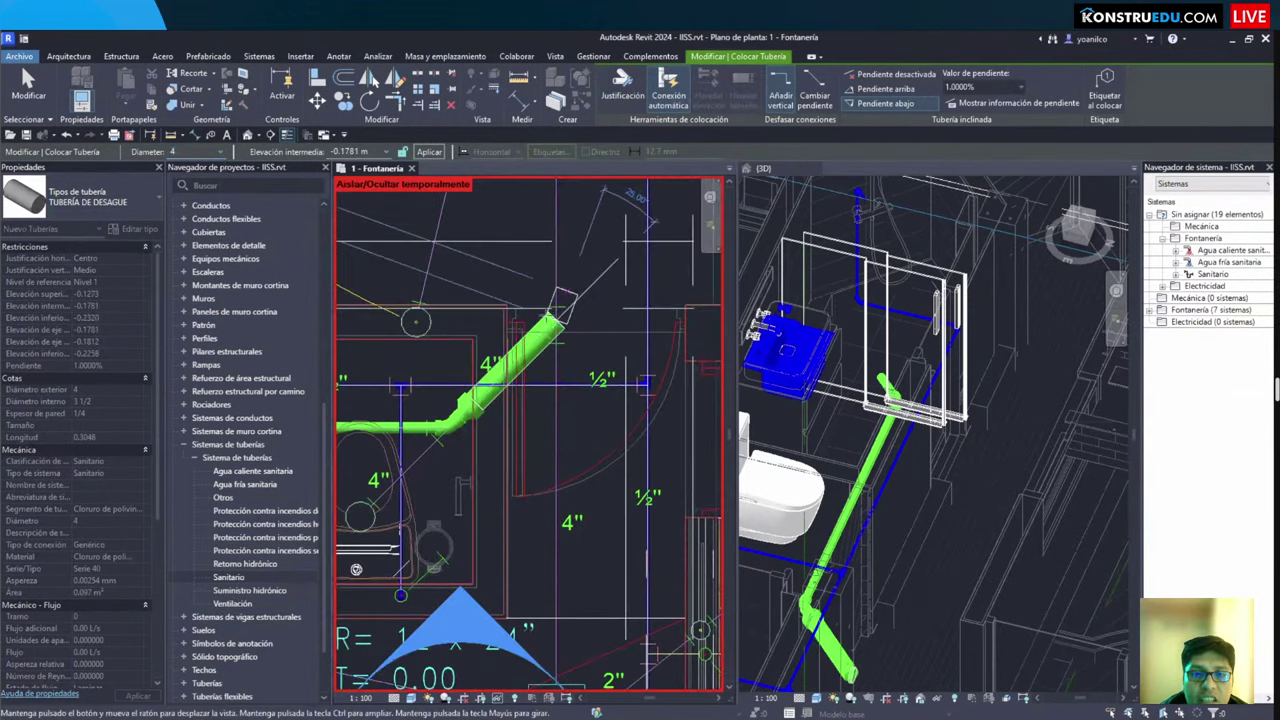
{"action": "middle_click_drag", "start_coordinate": [561, 250], "coordinate": [545, 596]}
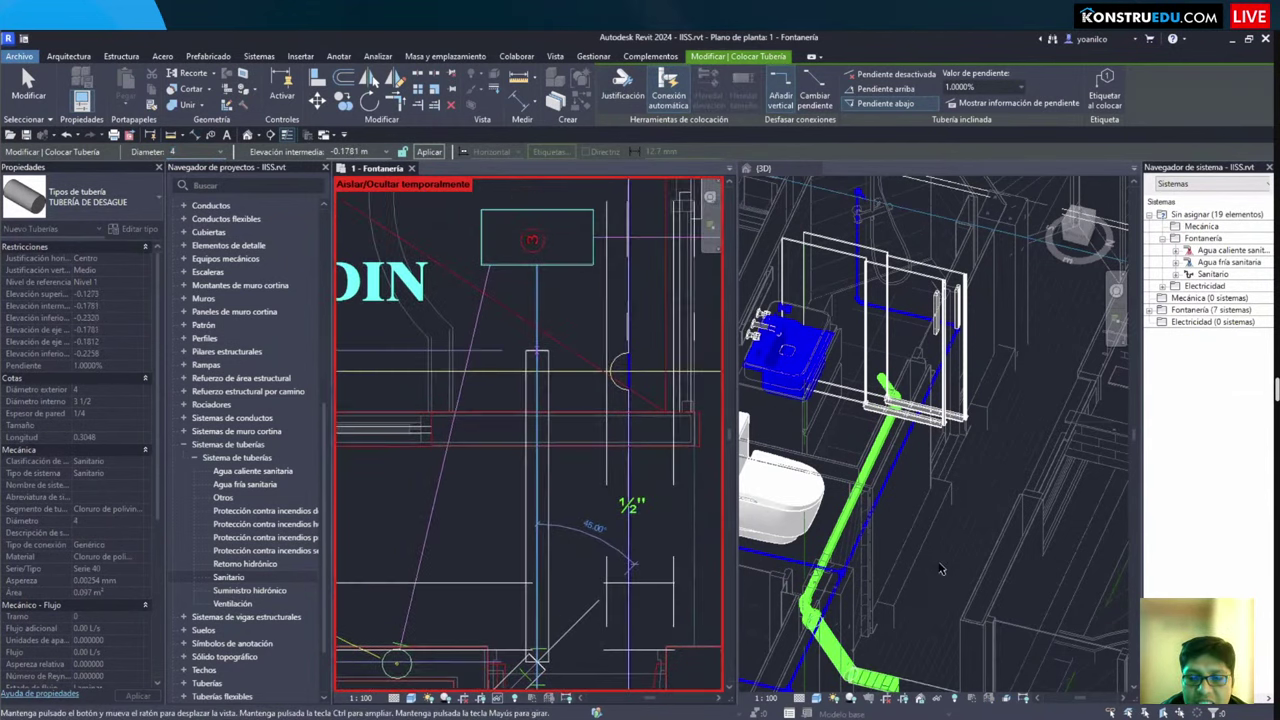
{"action": "key", "text": "Escape"}
{"action": "key", "text": "ctrl+Tab"}
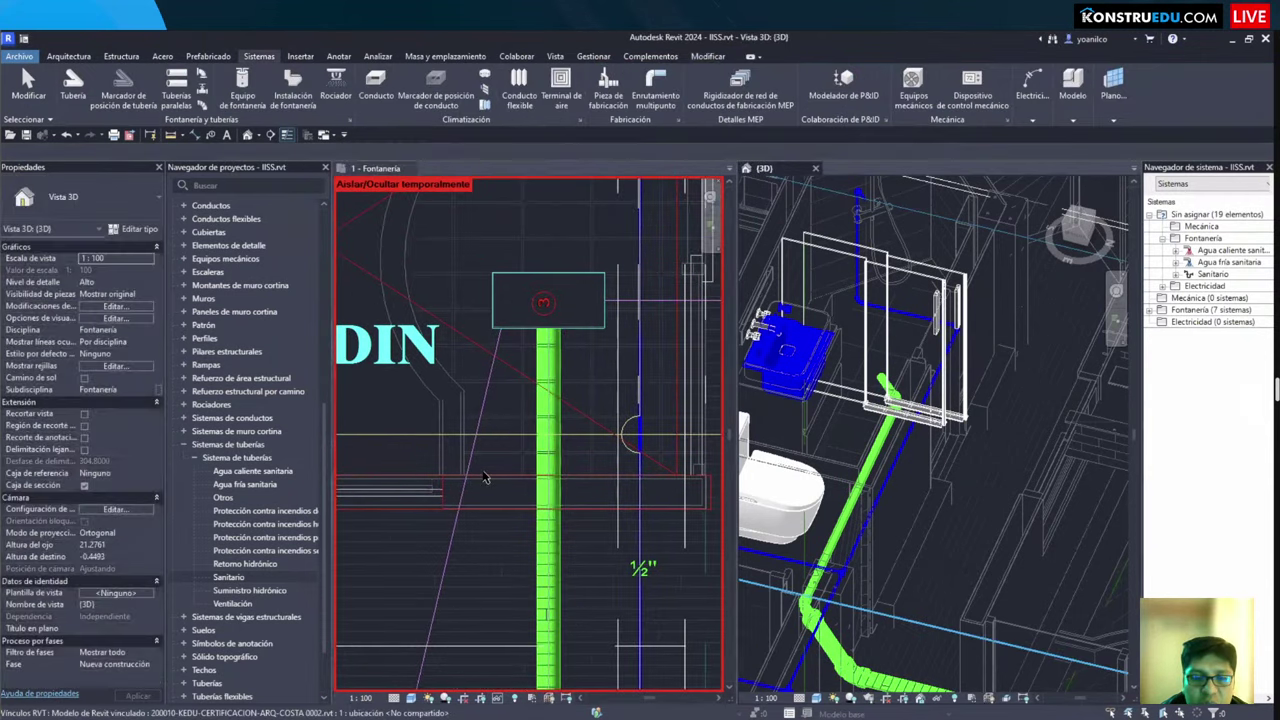
{"action": "scroll", "coordinate": [484, 466], "scroll_direction": "down", "scroll_amount": 1}
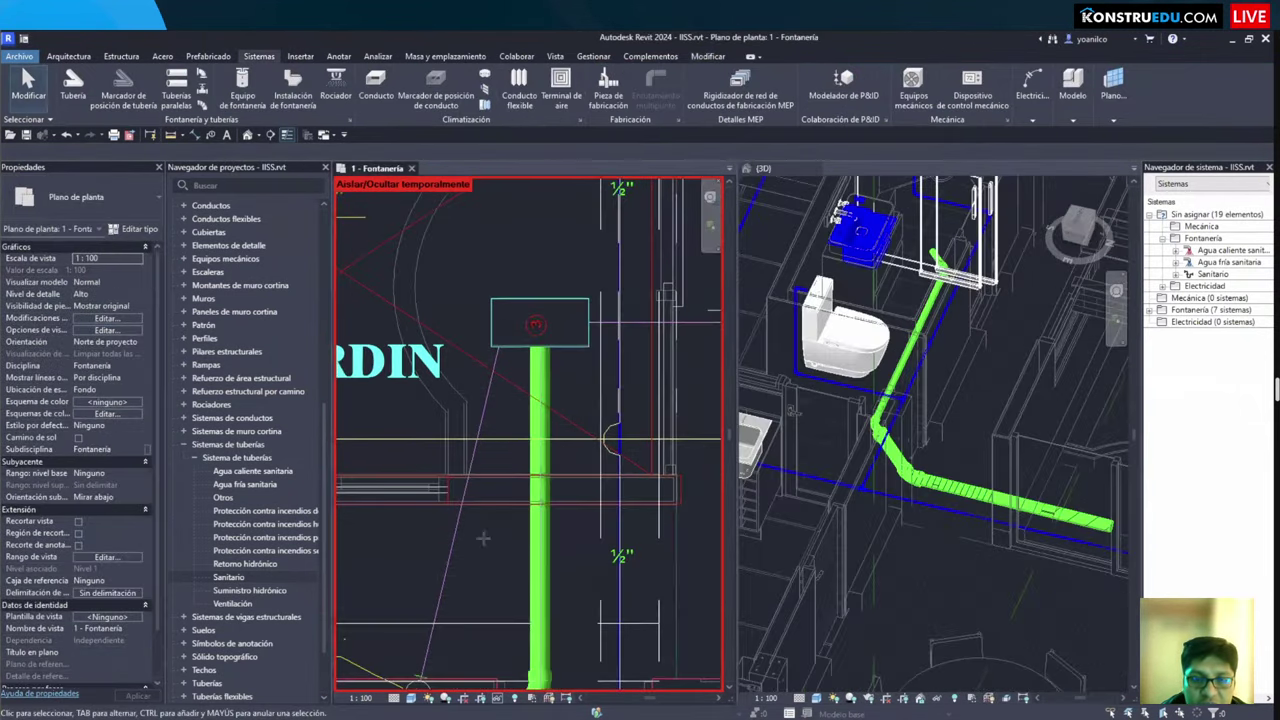
Step: Open the Sección 2 view through the box and set its detail level to Alto
{"action": "scroll", "coordinate": [485, 560], "scroll_direction": "down", "scroll_amount": 2}
{"action": "left_click", "coordinate": [563, 422]}
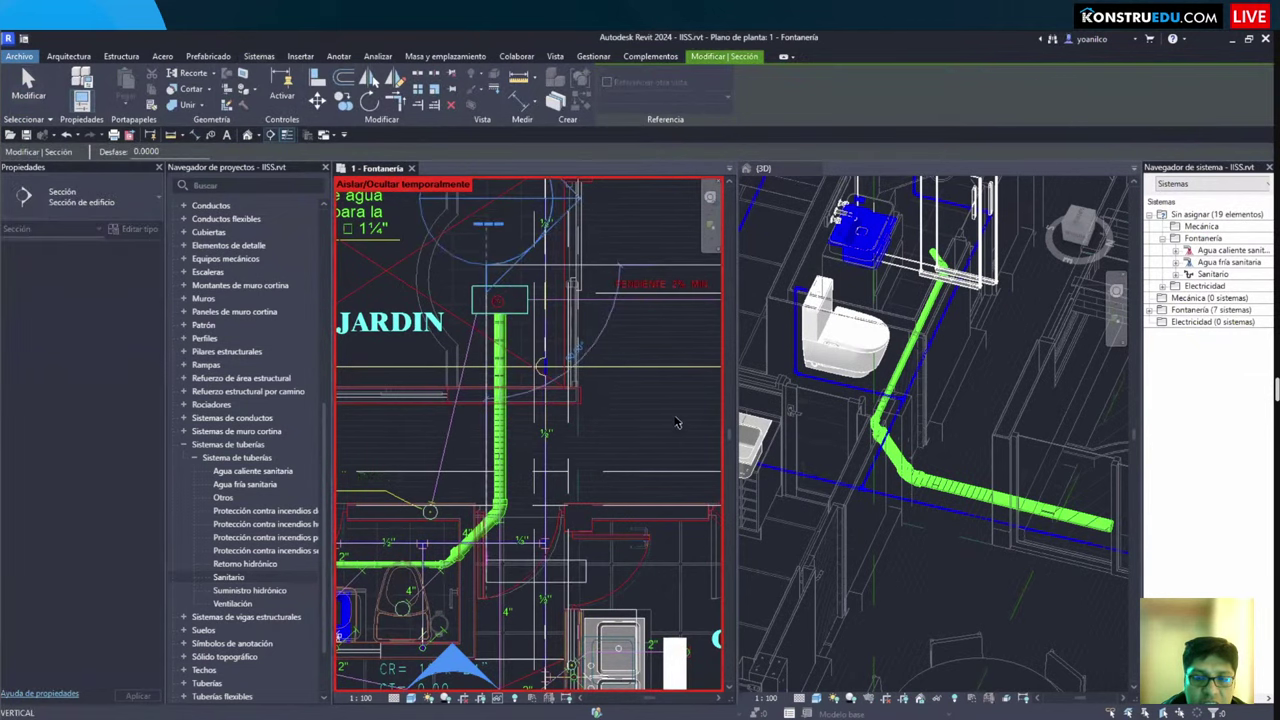
{"action": "key", "text": "Escape"}
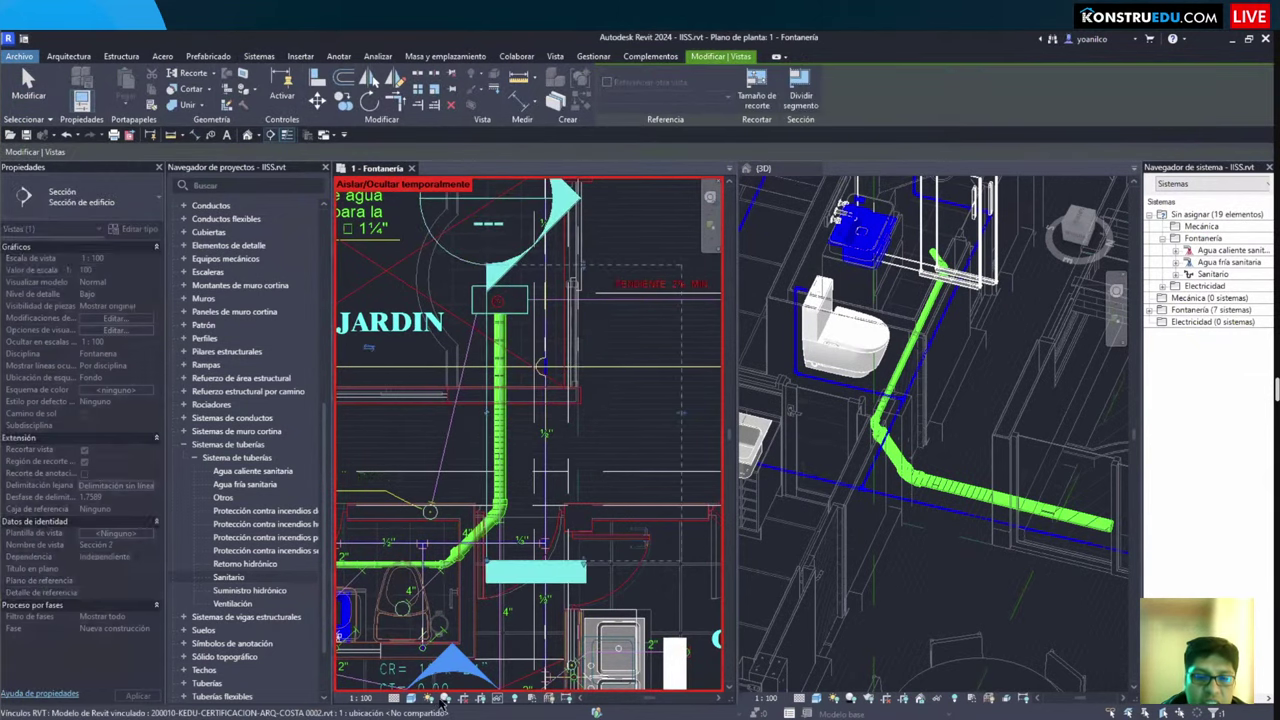
{"action": "double_click", "coordinate": [426, 685]}
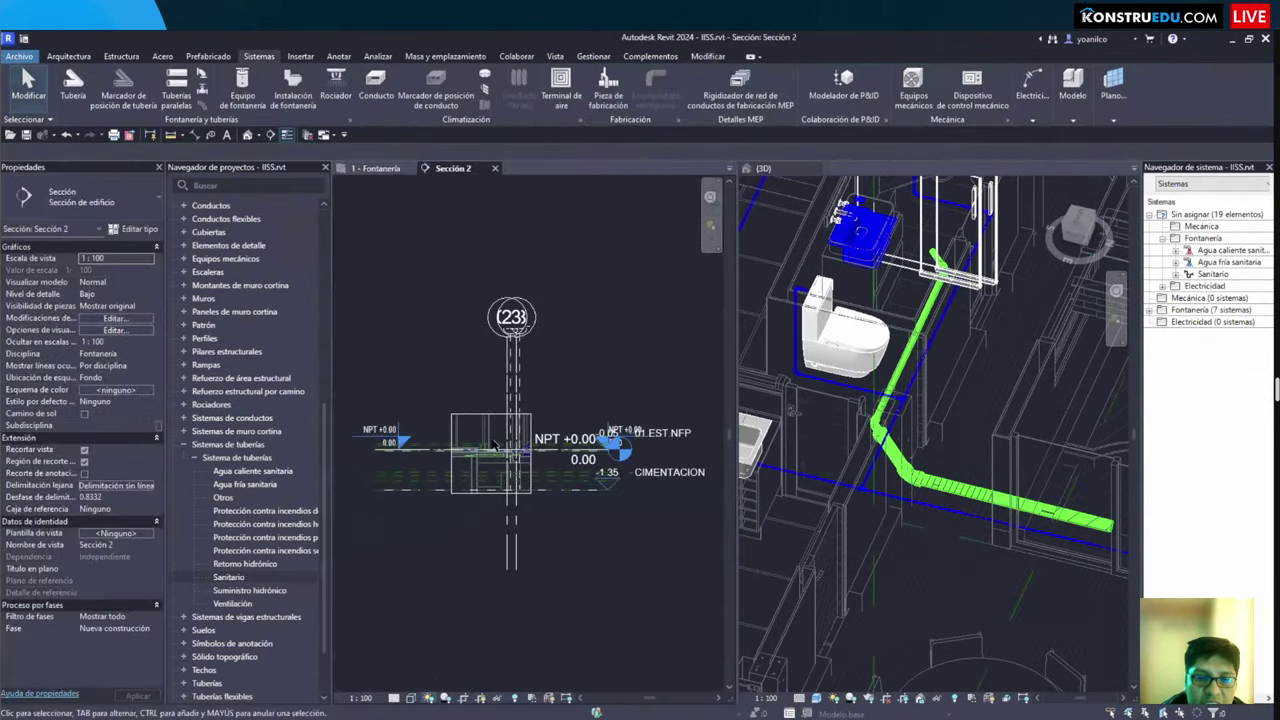
{"action": "left_click", "coordinate": [394, 698]}
{"action": "left_click", "coordinate": [405, 684]}
Step: Select the drain pipe in the section to check its 1.0000% slope
{"action": "scroll", "coordinate": [537, 453], "scroll_direction": "up", "scroll_amount": 3}
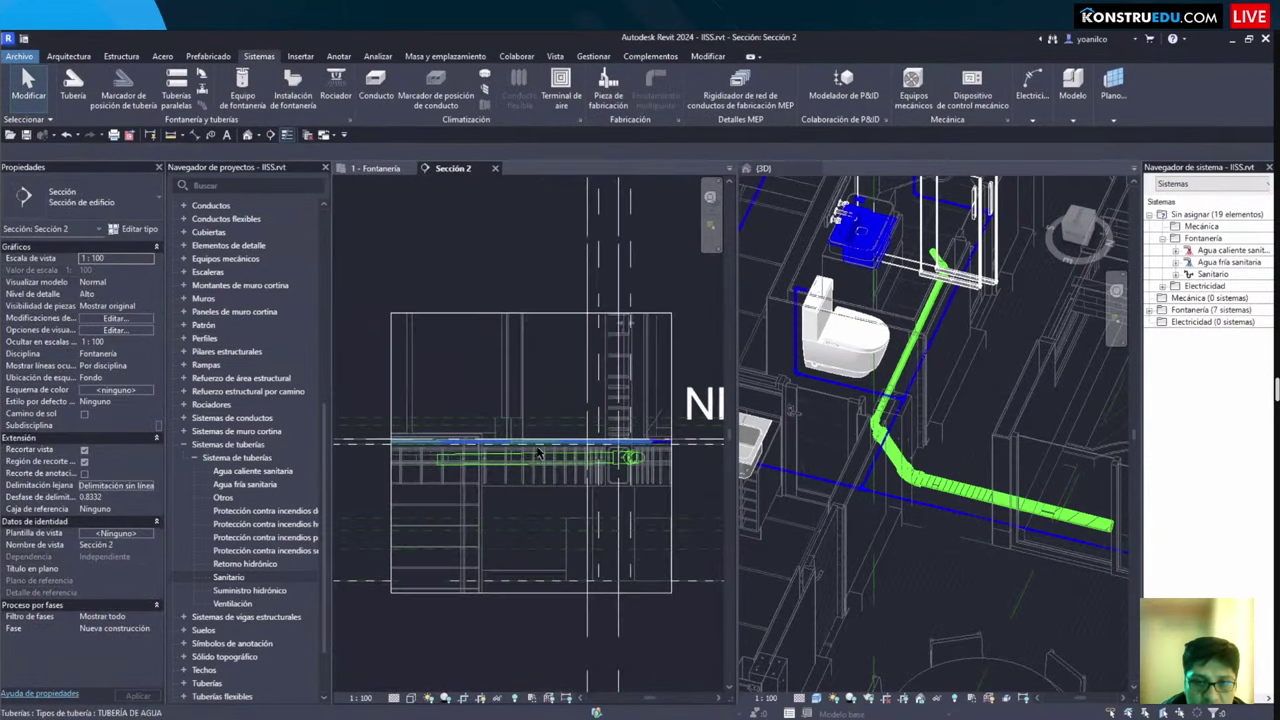
{"action": "scroll", "coordinate": [477, 502], "scroll_direction": "up", "scroll_amount": 2}
{"action": "left_click", "coordinate": [475, 456]}
{"action": "scroll", "coordinate": [475, 456], "scroll_direction": "up", "scroll_amount": 3}
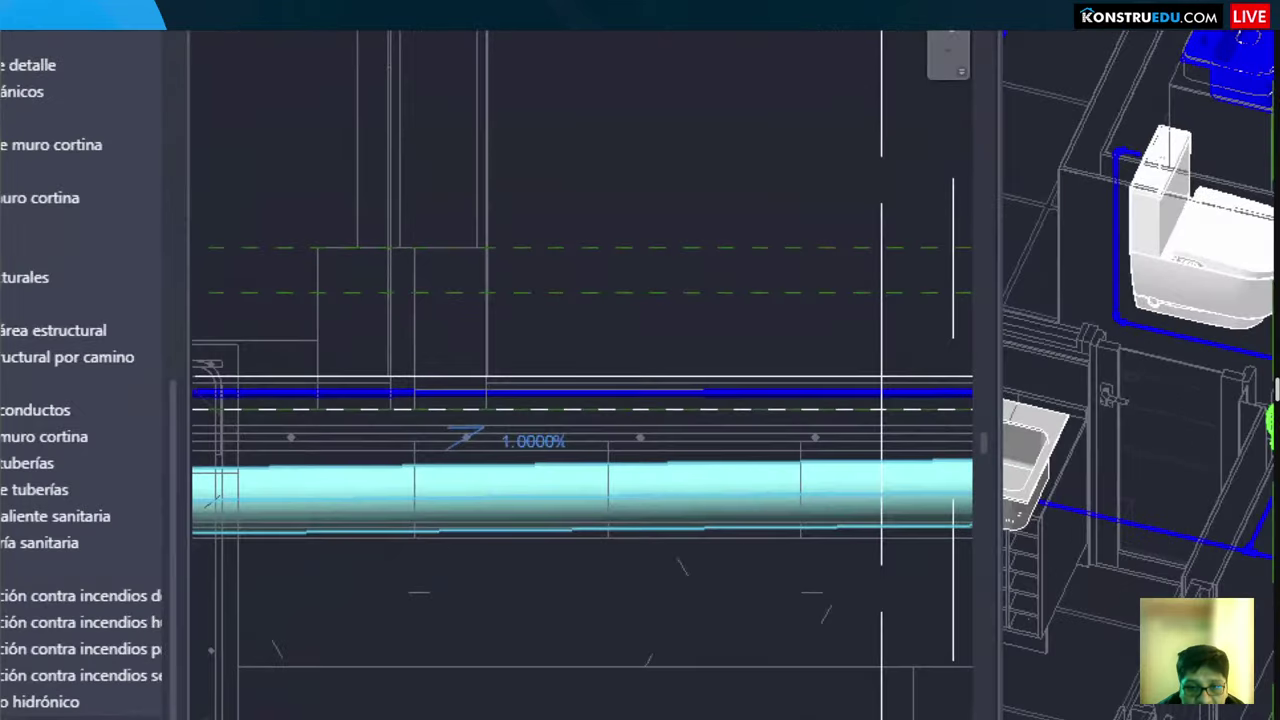
{"action": "left_click_drag", "start_coordinate": [412, 398], "coordinate": [588, 490]}
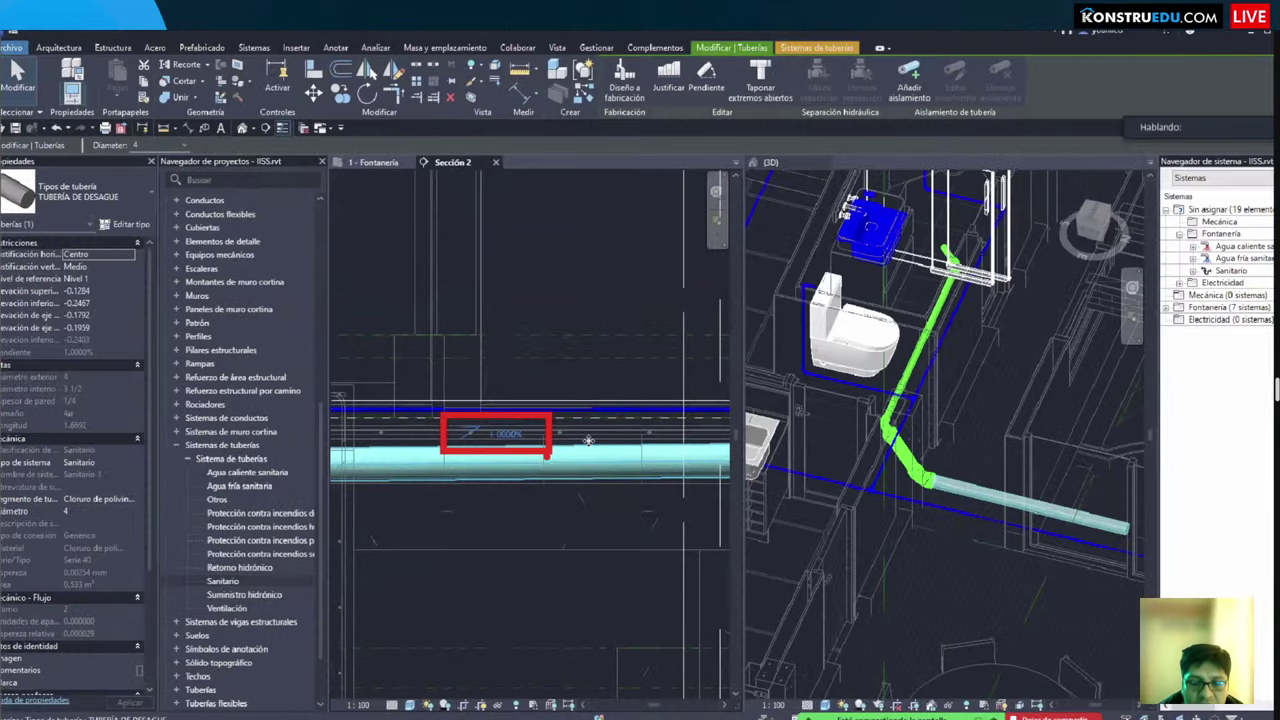
{"action": "key", "text": "Escape"}
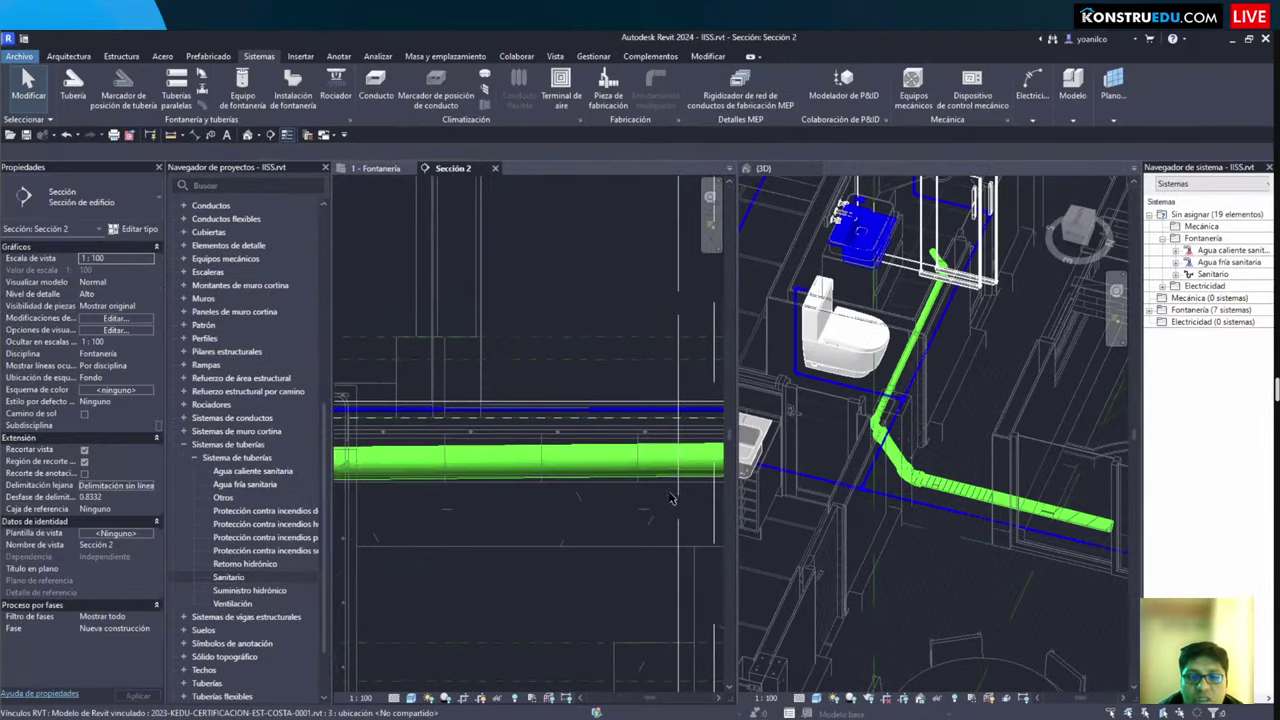
Step: Confirm the pipe end's -0.1781 m elevation, then return to the 1 - Fontanería plan
{"action": "middle_click_drag", "start_coordinate": [671, 498], "coordinate": [585, 542]}
{"action": "left_click", "coordinate": [752, 502]}
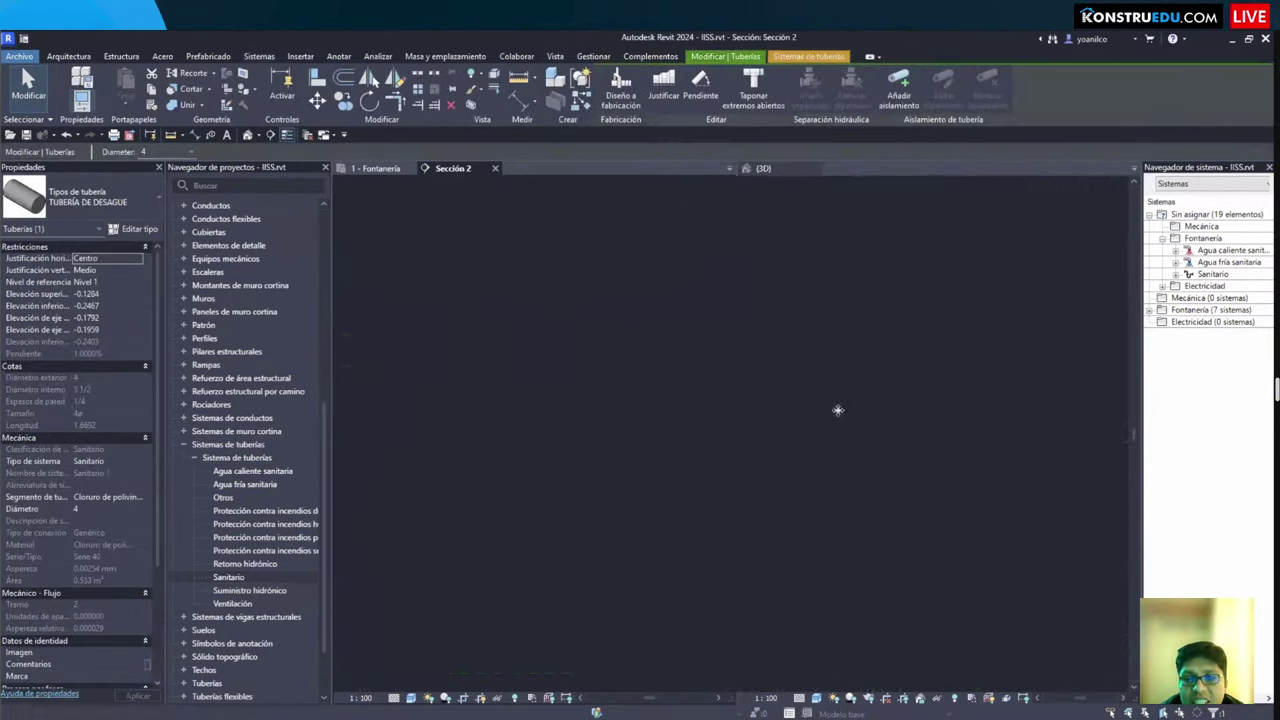
{"action": "scroll", "coordinate": [855, 392], "scroll_direction": "up", "scroll_amount": 3}
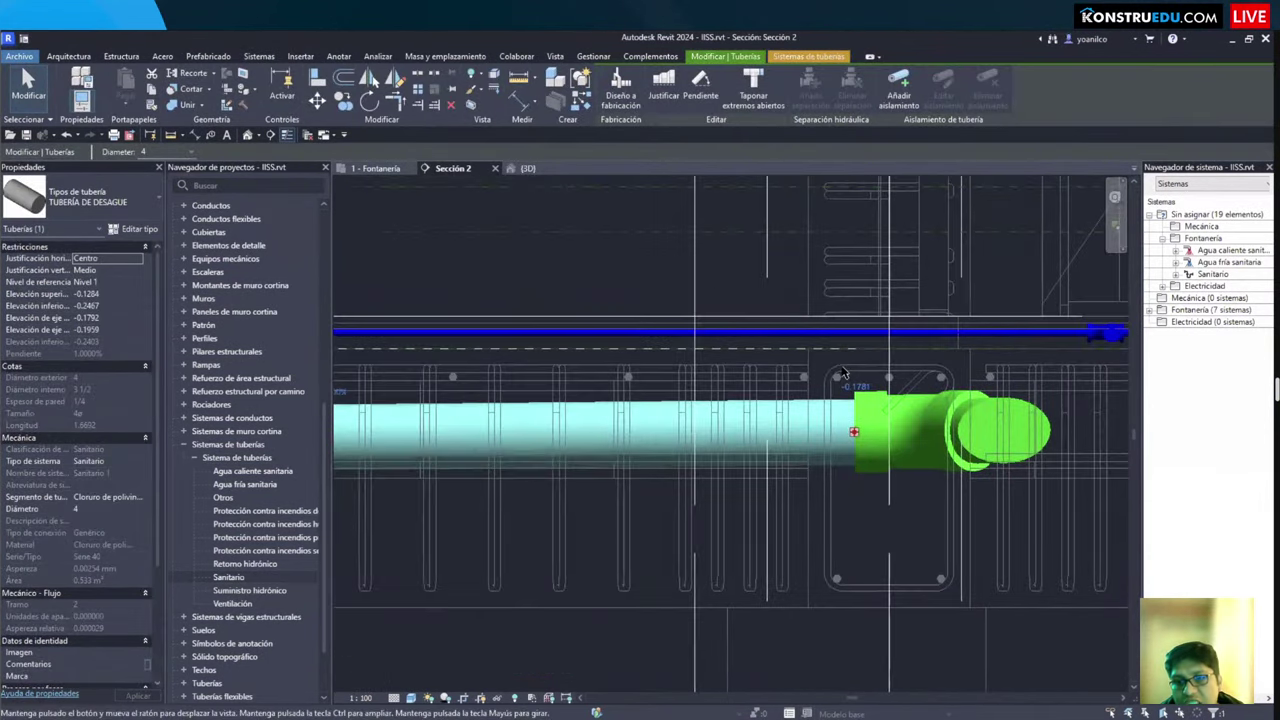
{"action": "left_click", "coordinate": [858, 390]}
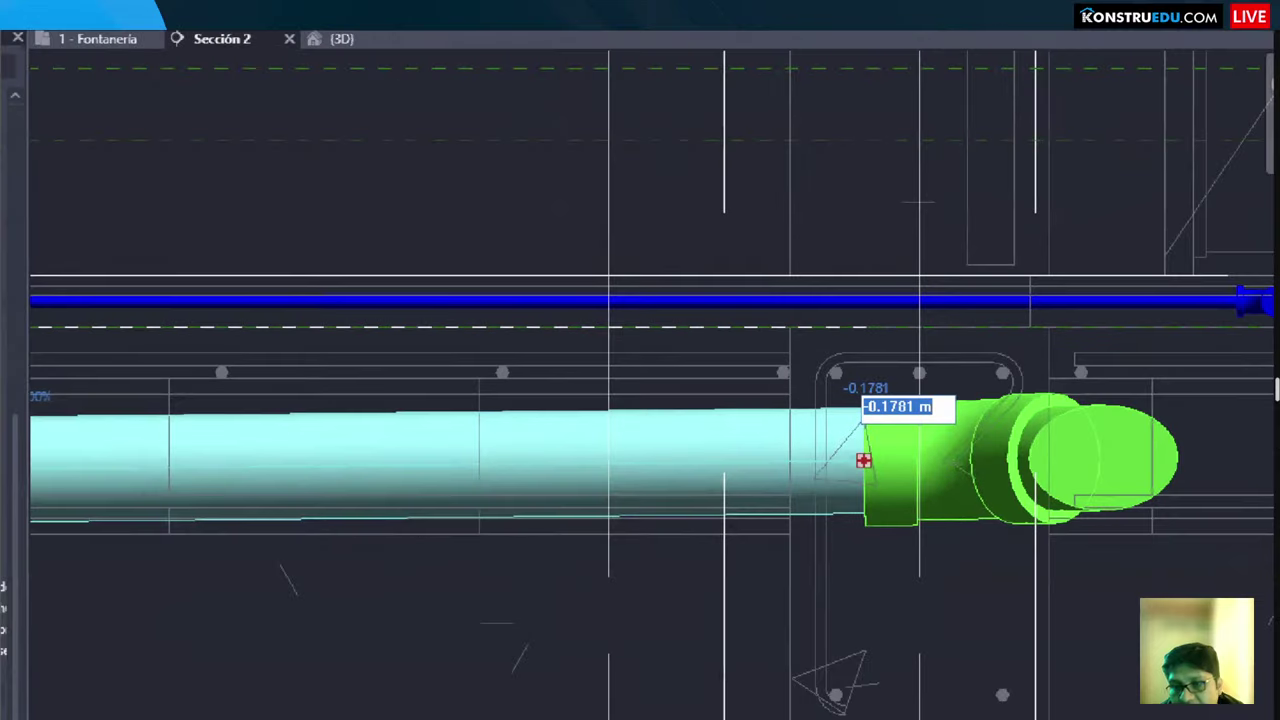
{"action": "scroll", "coordinate": [607, 512], "scroll_direction": "down", "scroll_amount": 5}
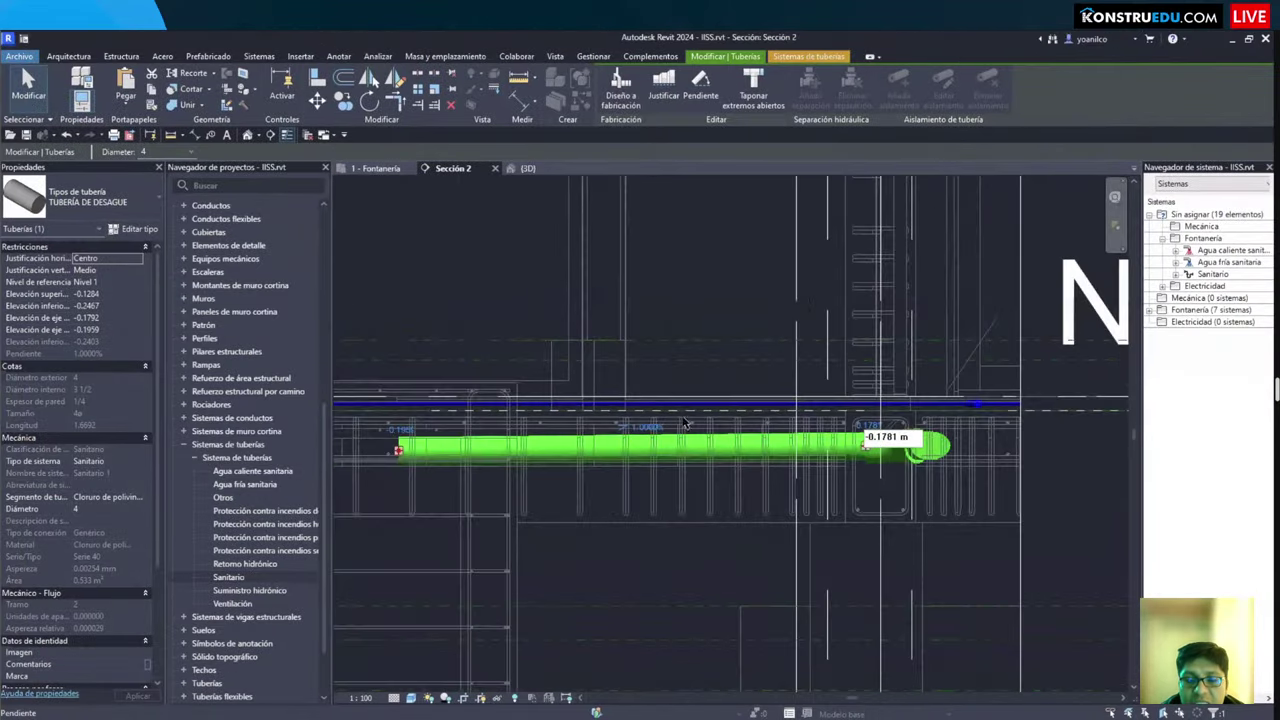
{"action": "scroll", "coordinate": [686, 424], "scroll_direction": "up", "scroll_amount": 5}
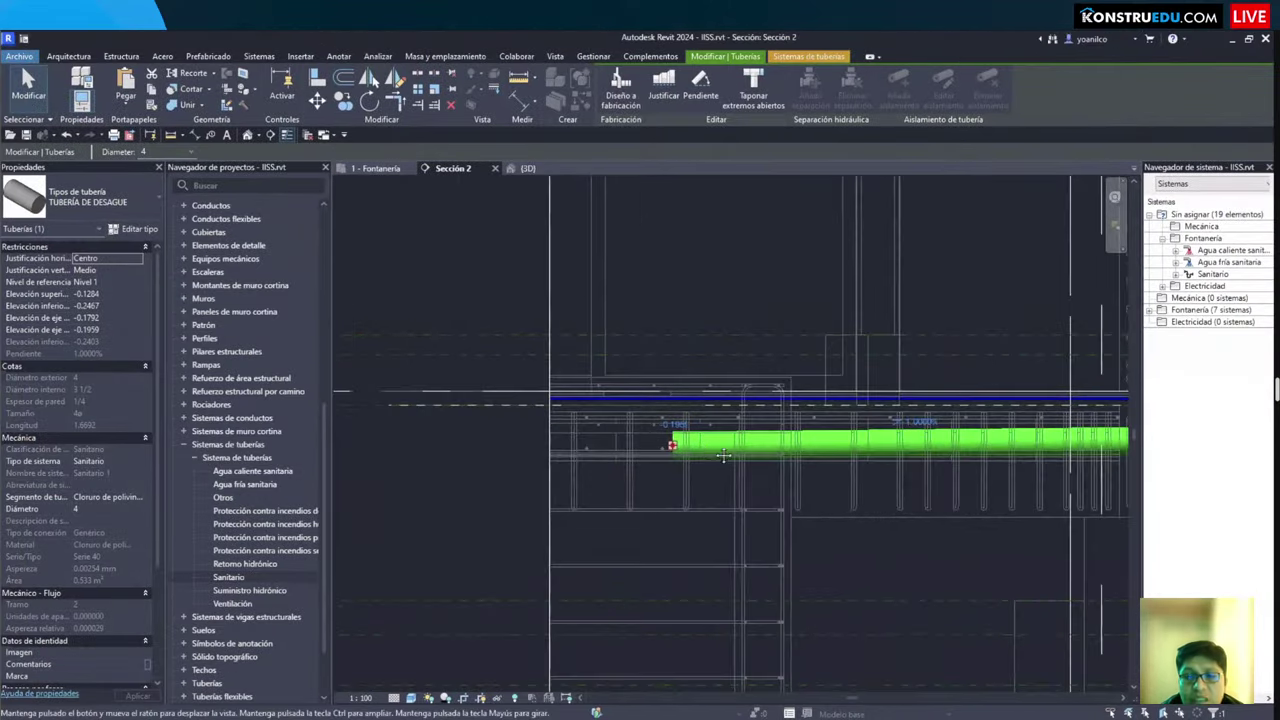
{"action": "scroll", "coordinate": [683, 448], "scroll_direction": "down", "scroll_amount": 4}
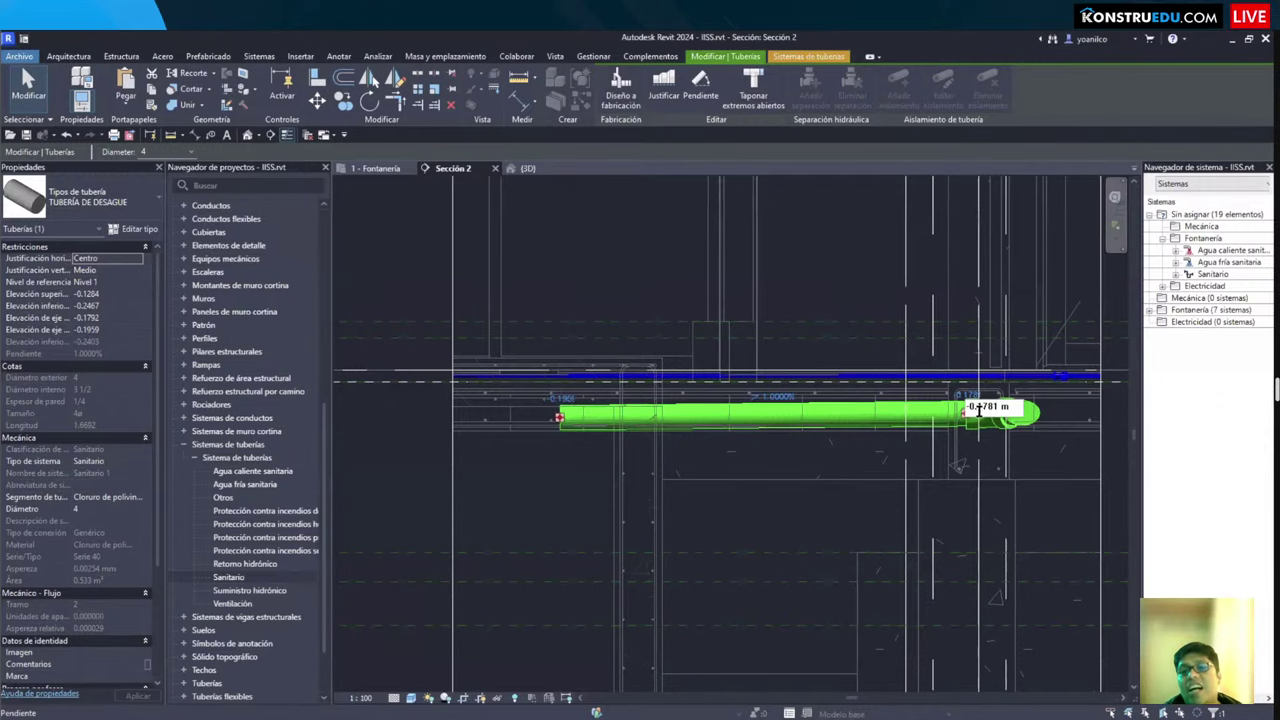
{"action": "key", "text": "Escape"}
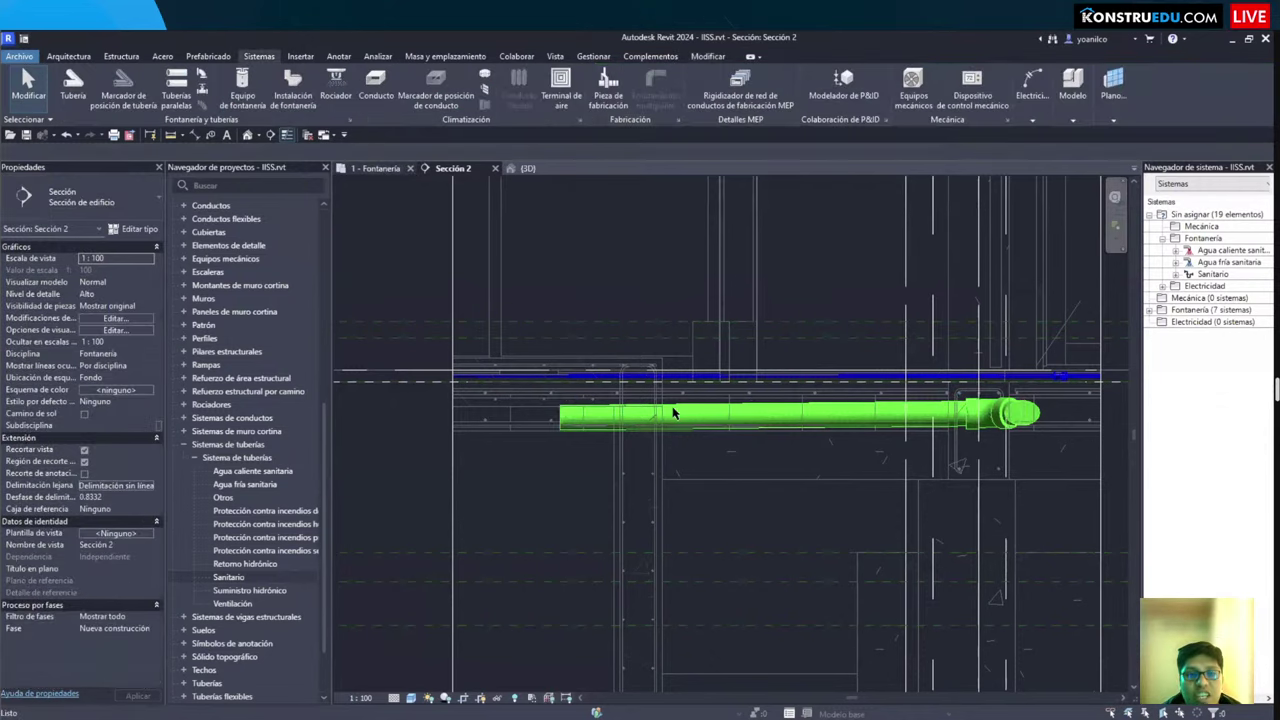
{"action": "key", "text": "ctrl+Tab"}
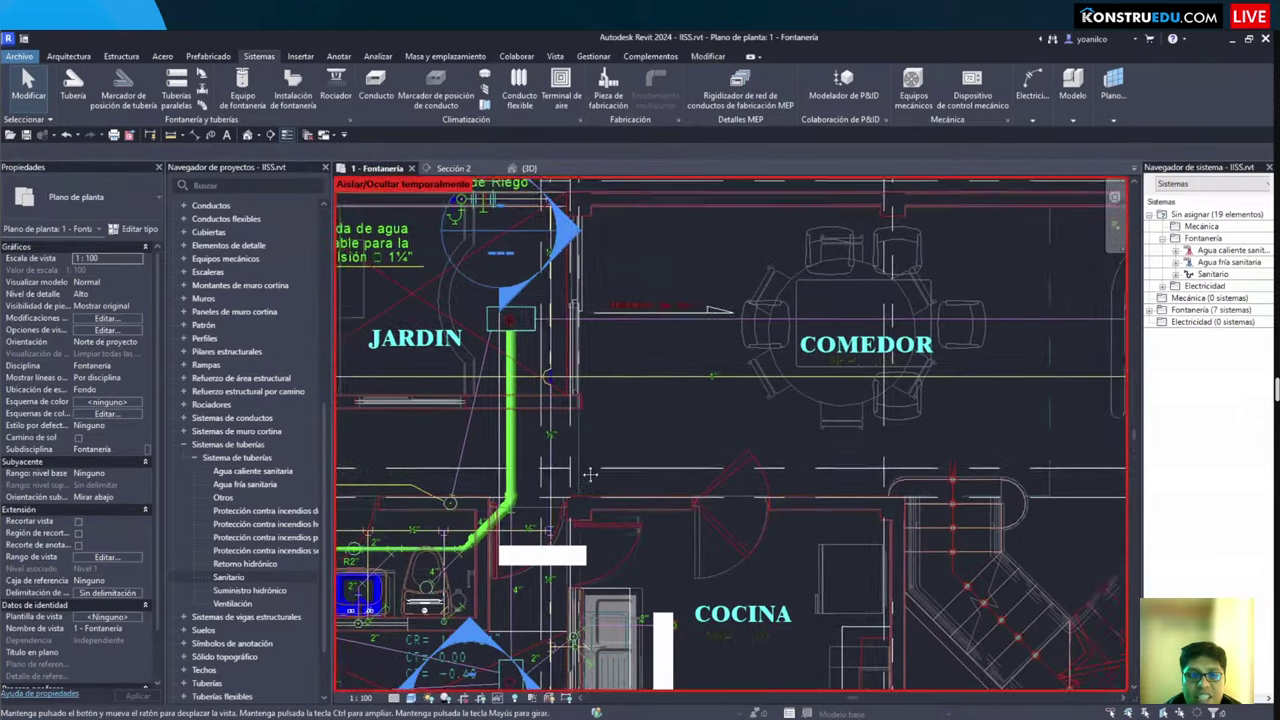
Step: Dismiss the save reminder and bring the diagonal pipe elbow and registry box annotation into view
{"action": "scroll", "coordinate": [592, 410], "scroll_direction": "down", "scroll_amount": 1}
{"action": "scroll", "coordinate": [610, 340], "scroll_direction": "up", "scroll_amount": 2}
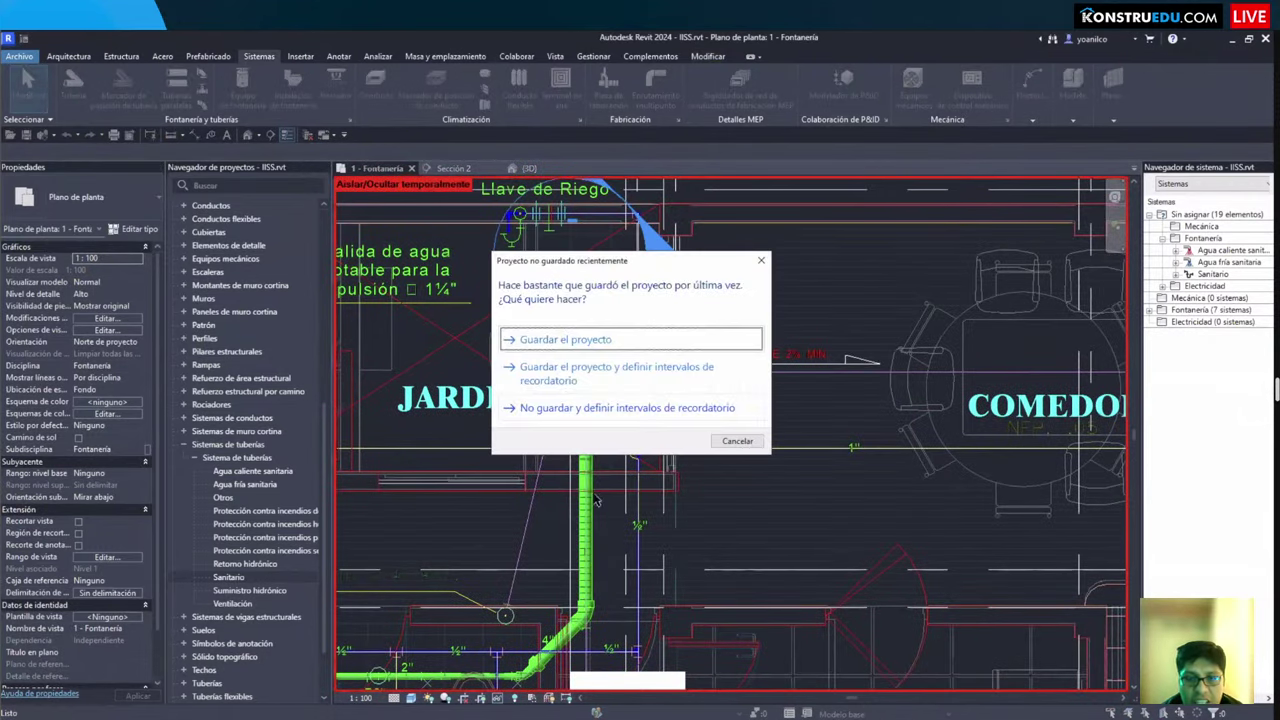
{"action": "key", "text": "Escape"}
{"action": "scroll", "coordinate": [650, 503], "scroll_direction": "down", "scroll_amount": 2}
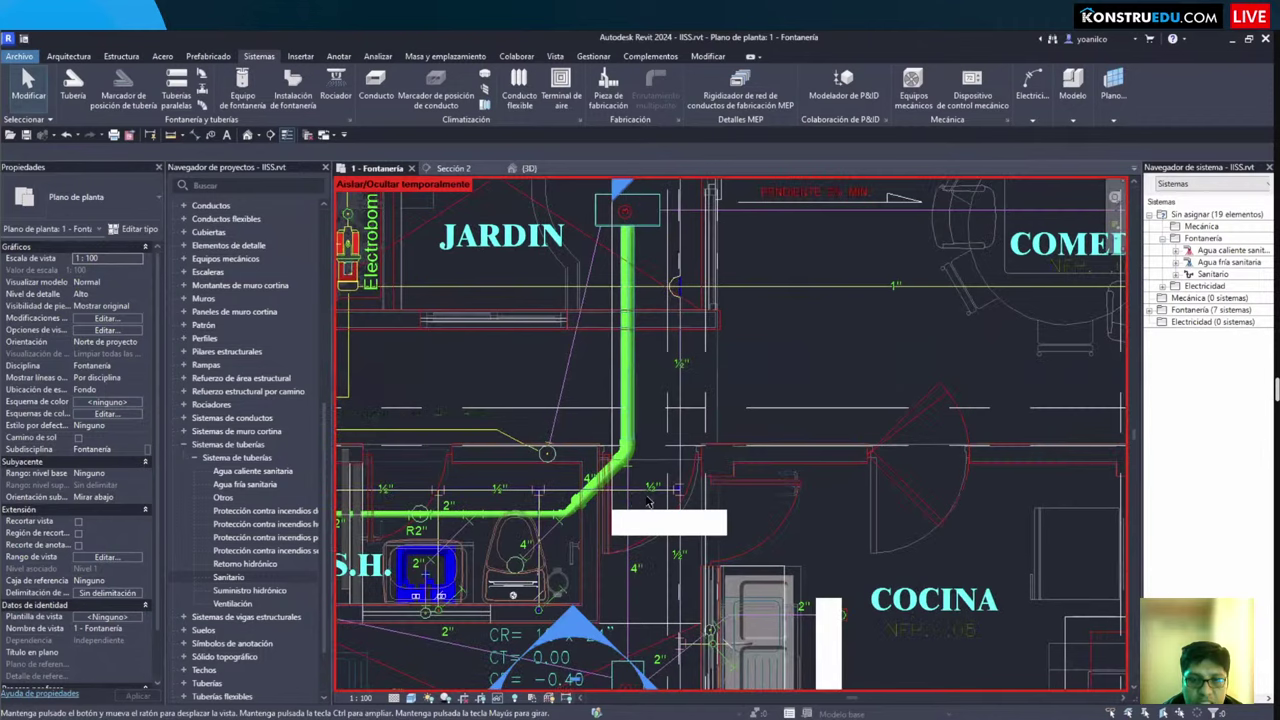
{"action": "scroll", "coordinate": [640, 437], "scroll_direction": "up", "scroll_amount": 1}
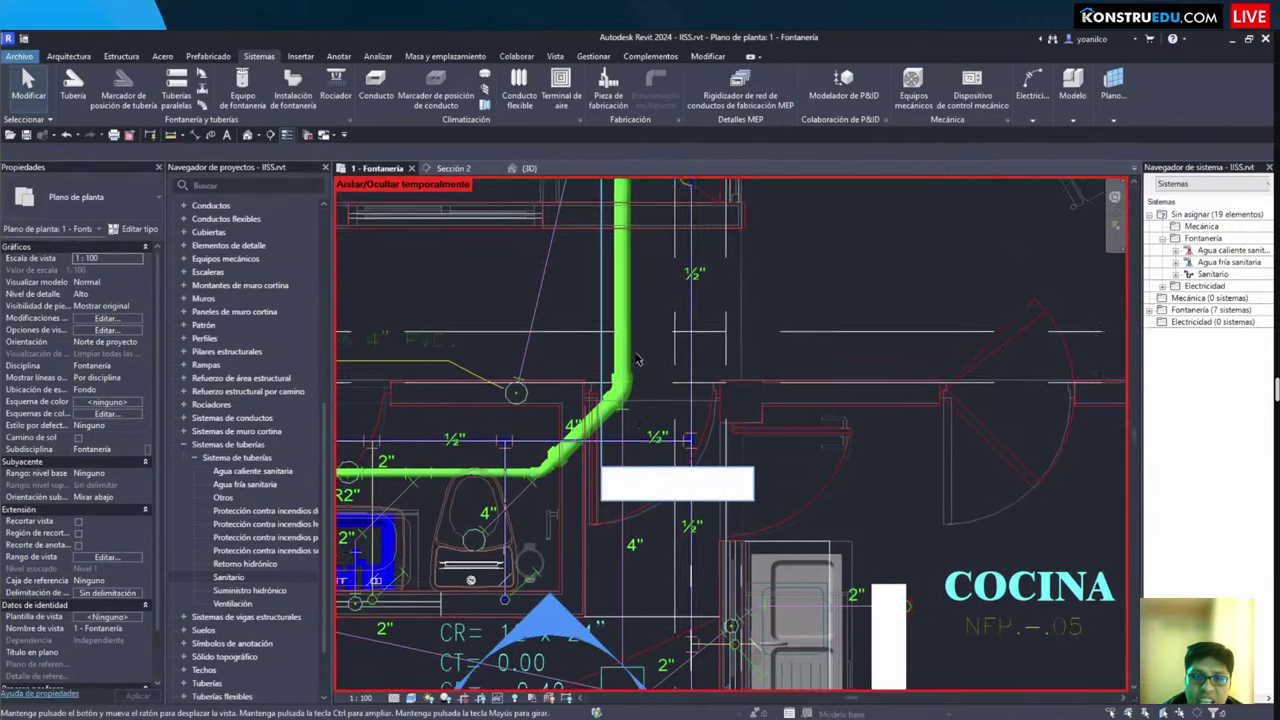
{"action": "middle_click_drag", "start_coordinate": [640, 475], "coordinate": [638, 407]}
{"action": "scroll", "coordinate": [640, 415], "scroll_direction": "up", "scroll_amount": 1}
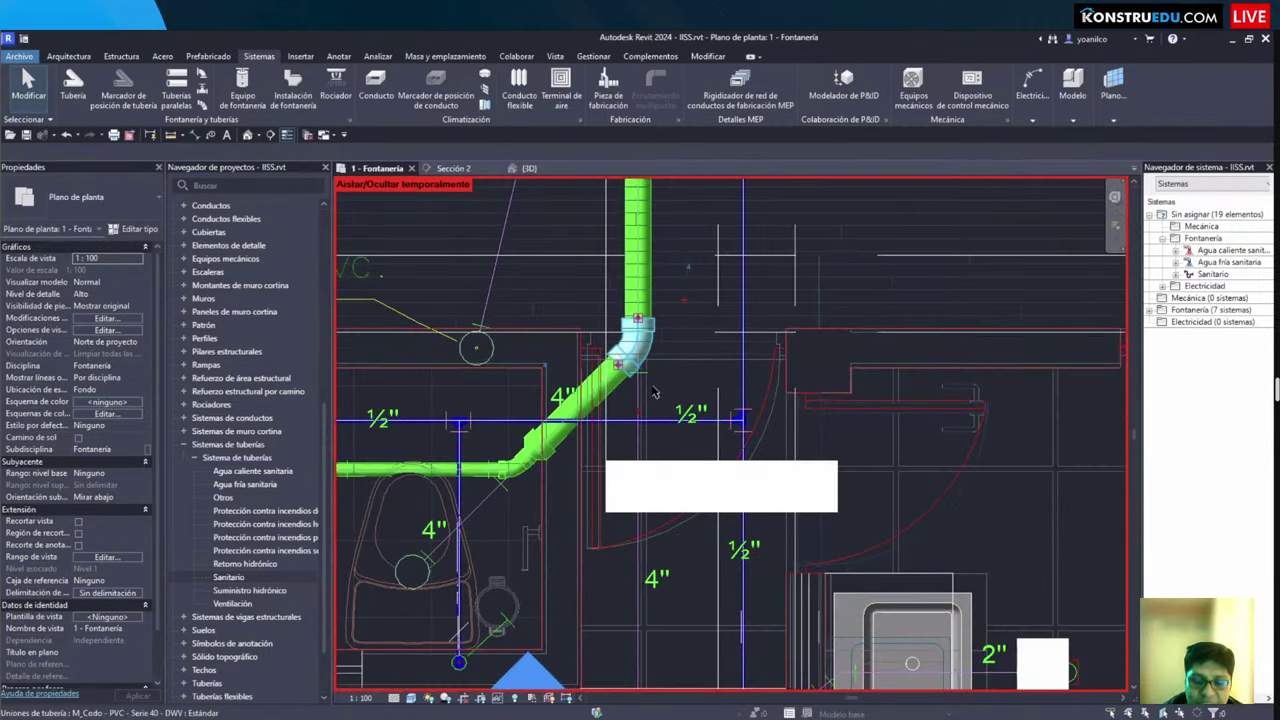
{"action": "middle_click_drag", "start_coordinate": [643, 416], "coordinate": [628, 347]}
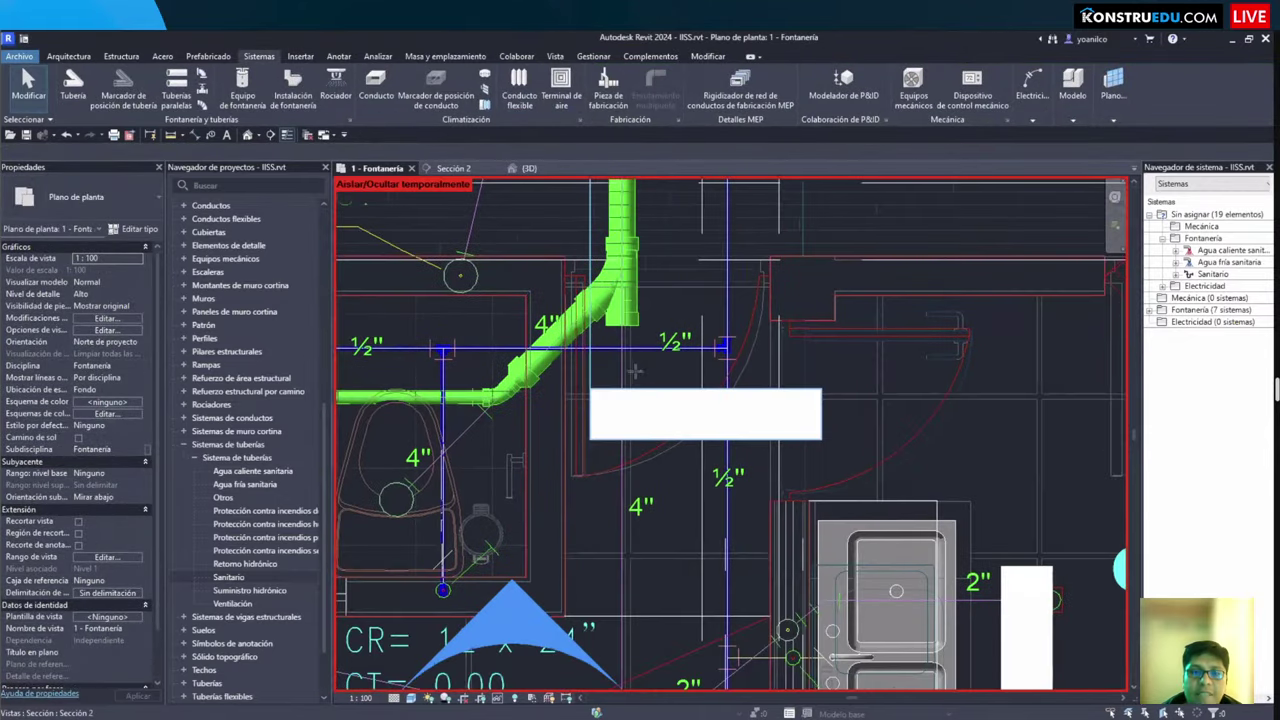
Step: Inspect the tee fitting on the drain, then restart a 4-inch TUBERÍA DE DESAGUE pipe (PI)
{"action": "key", "text": "p"}
{"action": "key", "text": "i"}
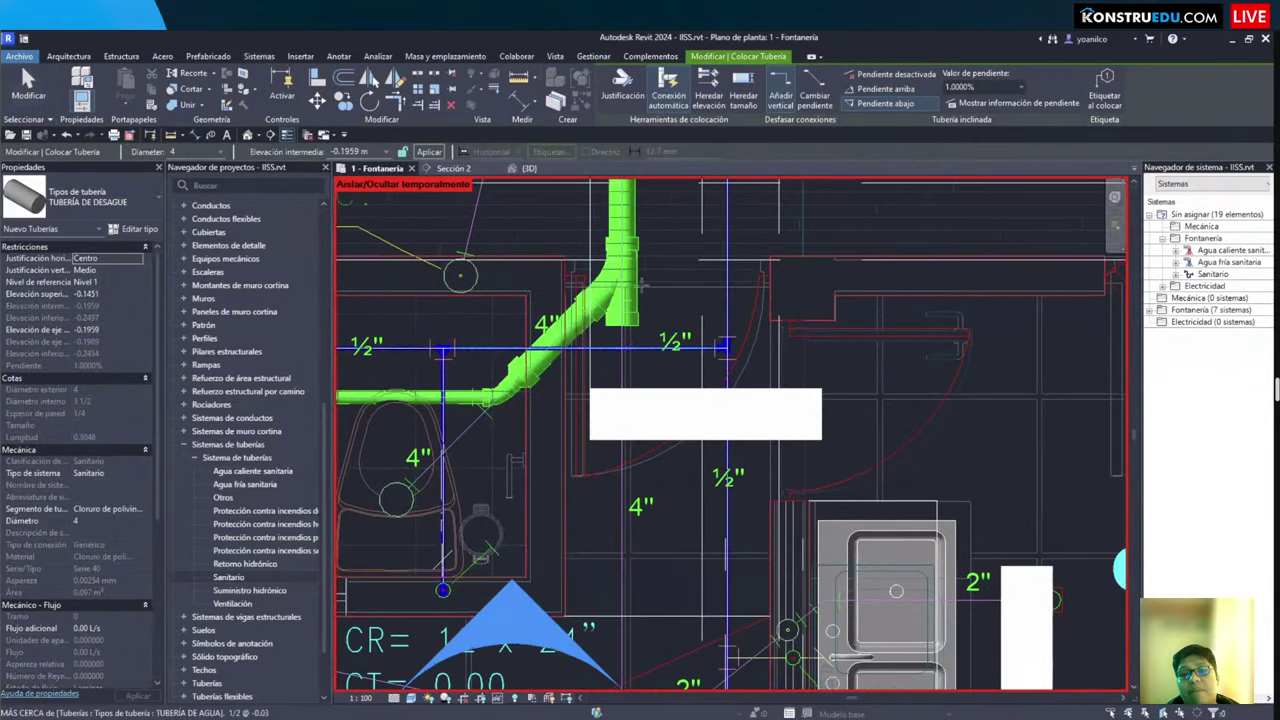
{"action": "scroll", "coordinate": [645, 500], "scroll_direction": "up", "scroll_amount": 1}
{"action": "scroll", "coordinate": [652, 380], "scroll_direction": "up", "scroll_amount": 1}
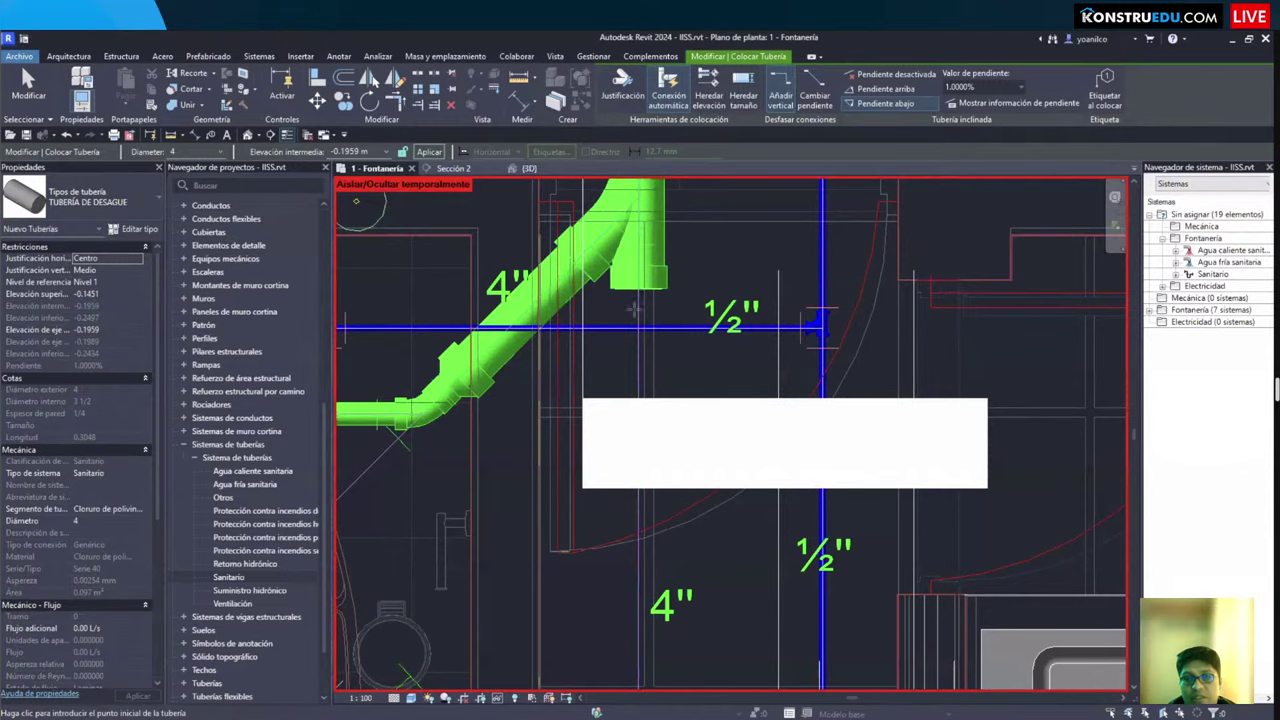
{"action": "scroll", "coordinate": [640, 315], "scroll_direction": "down", "scroll_amount": 1}
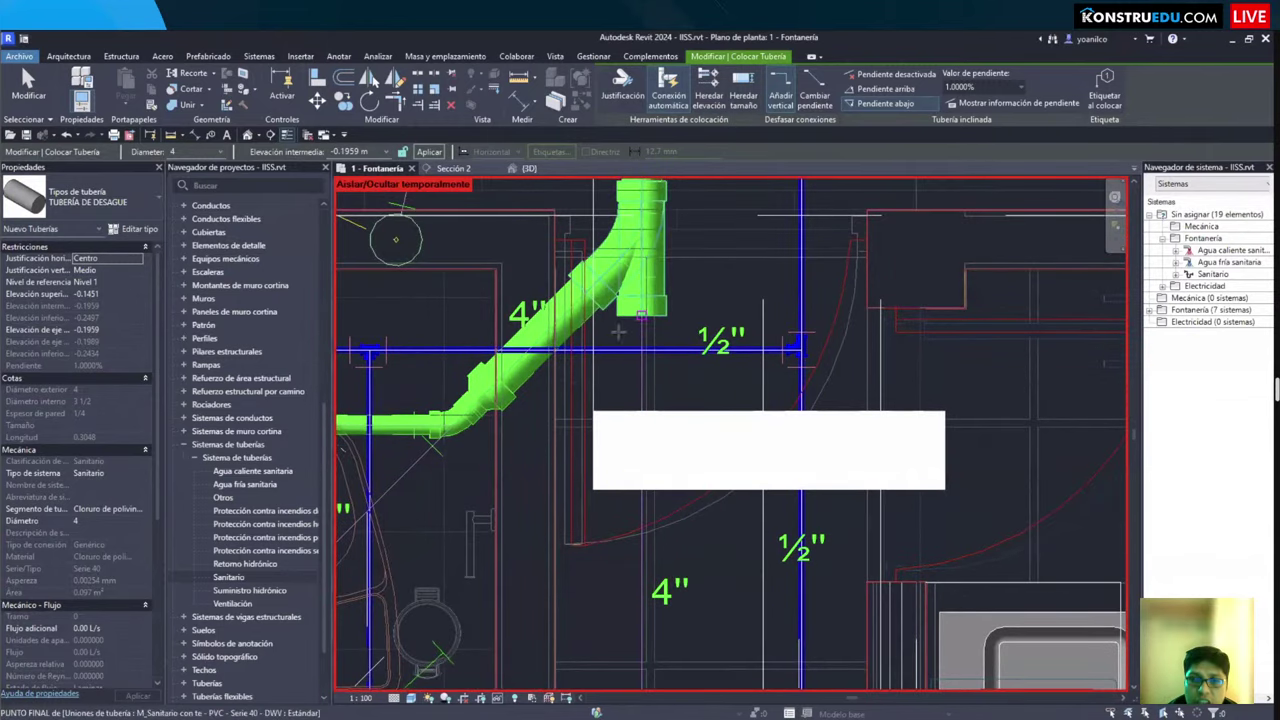
{"action": "key", "text": "Escape"}
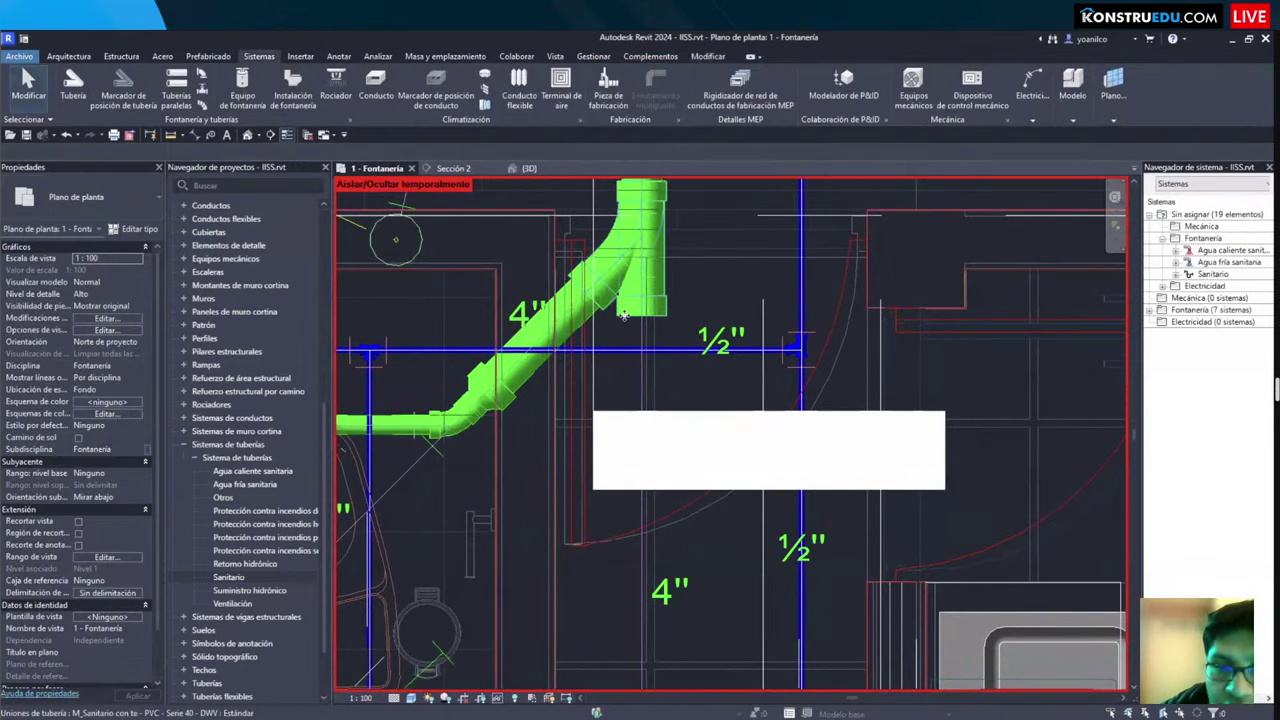
{"action": "left_click", "coordinate": [627, 310]}
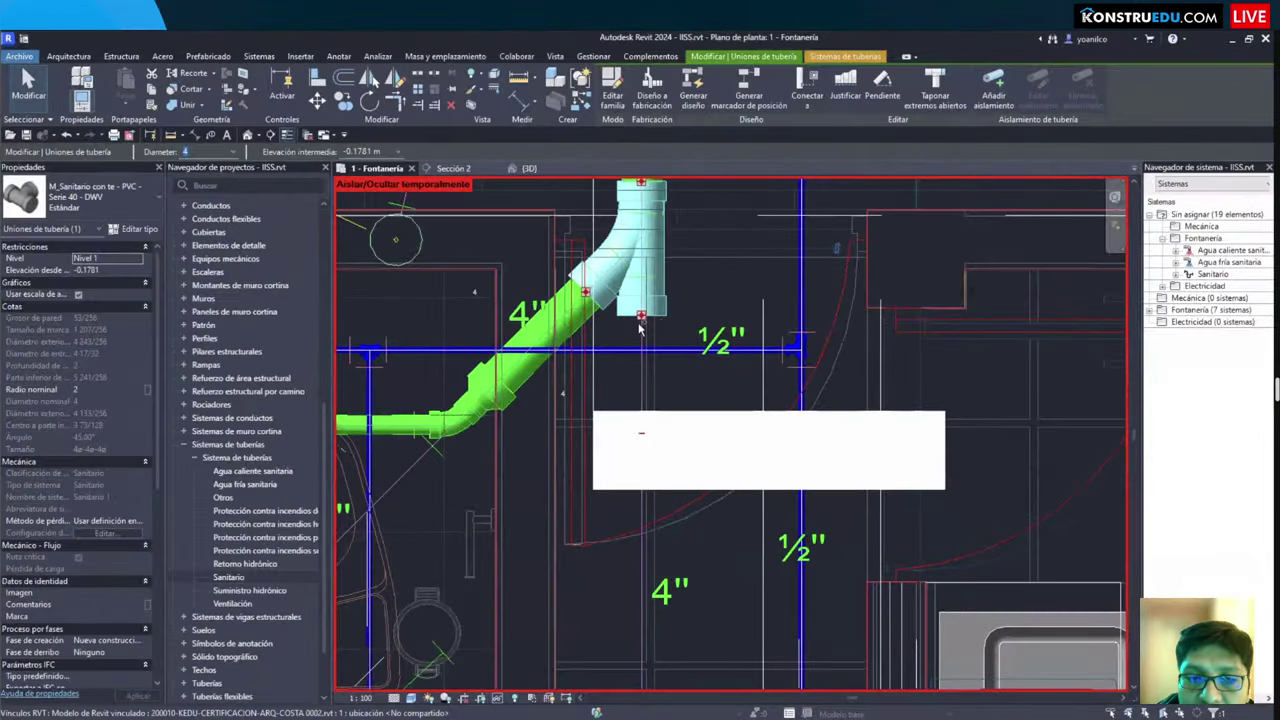
{"action": "key", "text": "Escape"}
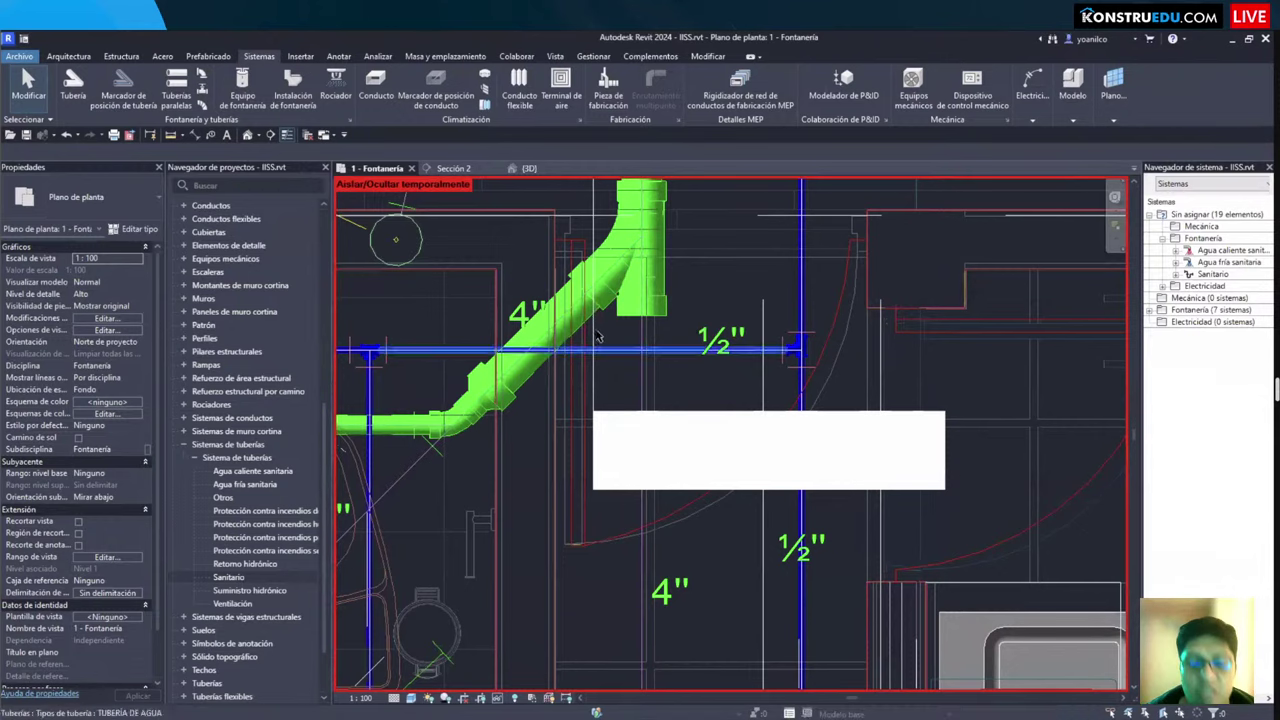
{"action": "key", "text": "p"}
{"action": "key", "text": "i"}
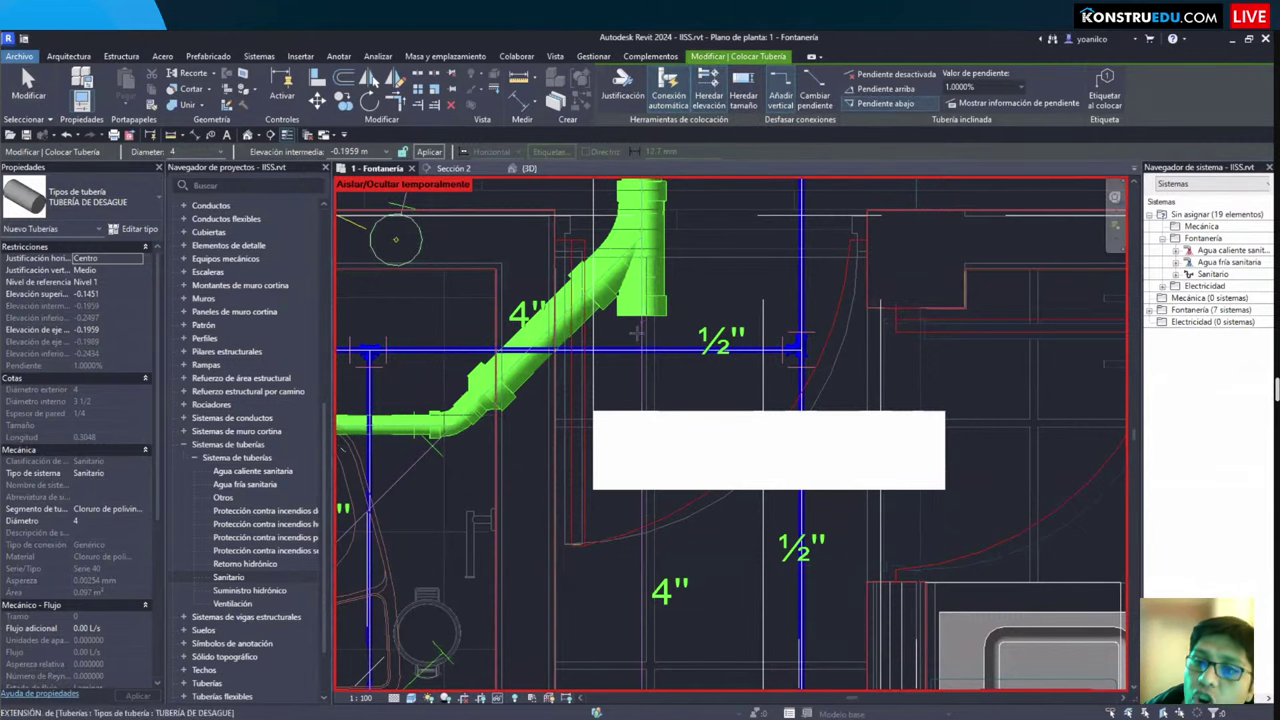
Step: Draw the 4-inch pipe from the wye fitting's open end straight down to the patio registry box
{"action": "scroll", "coordinate": [625, 460], "scroll_direction": "down", "scroll_amount": 3}
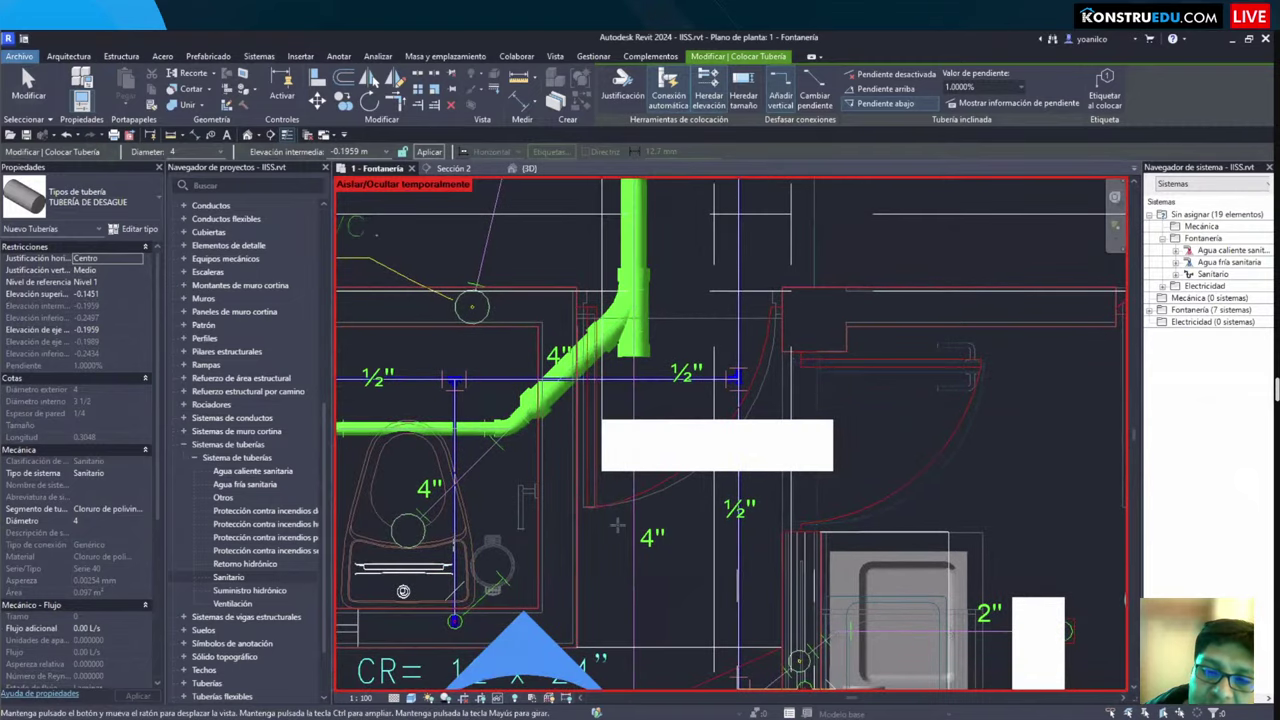
{"action": "middle_click_drag", "start_coordinate": [700, 560], "coordinate": [700, 300]}
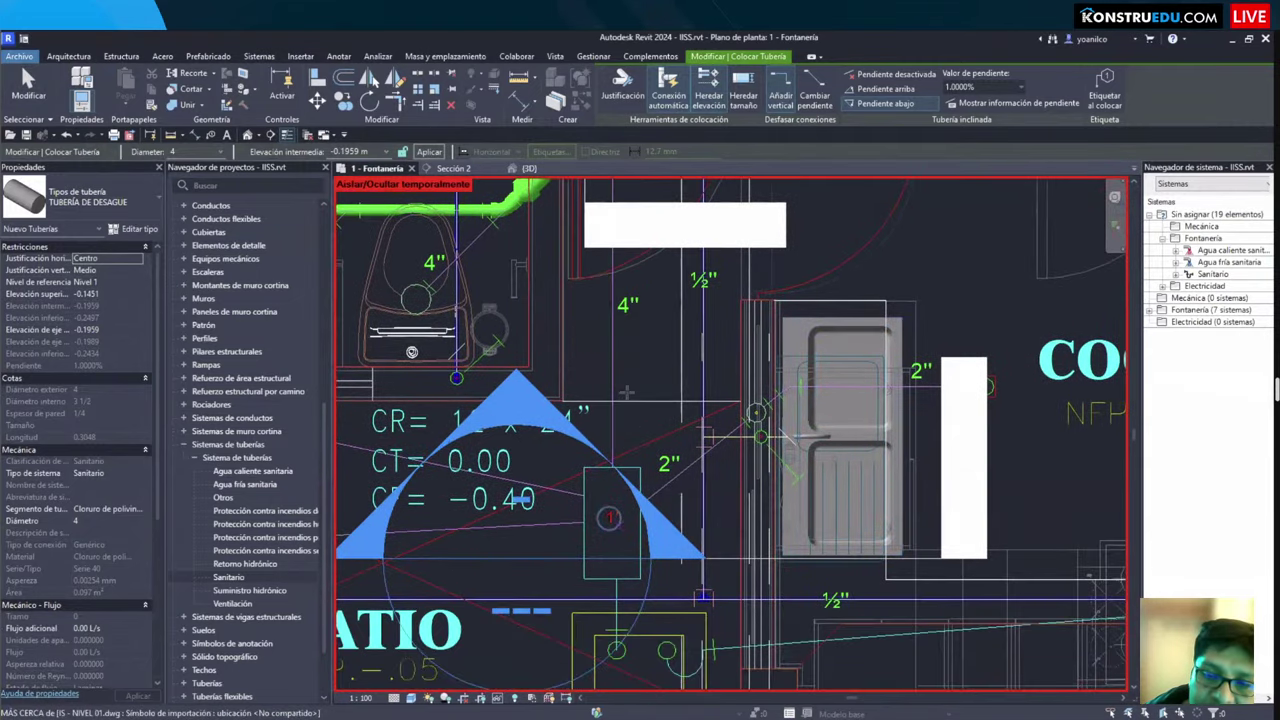
{"action": "scroll", "coordinate": [625, 395], "scroll_direction": "down", "scroll_amount": 2}
{"action": "scroll", "coordinate": [625, 400], "scroll_direction": "down", "scroll_amount": 2}
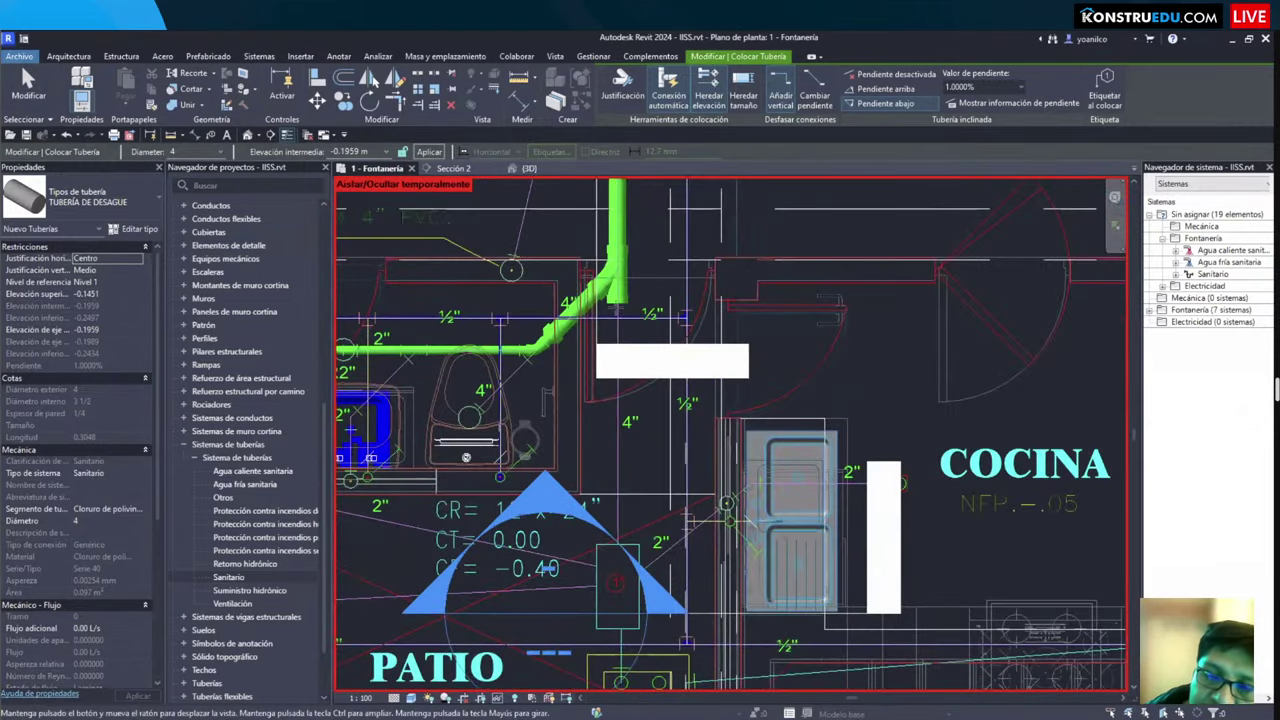
{"action": "middle_click_drag", "start_coordinate": [620, 432], "coordinate": [625, 410]}
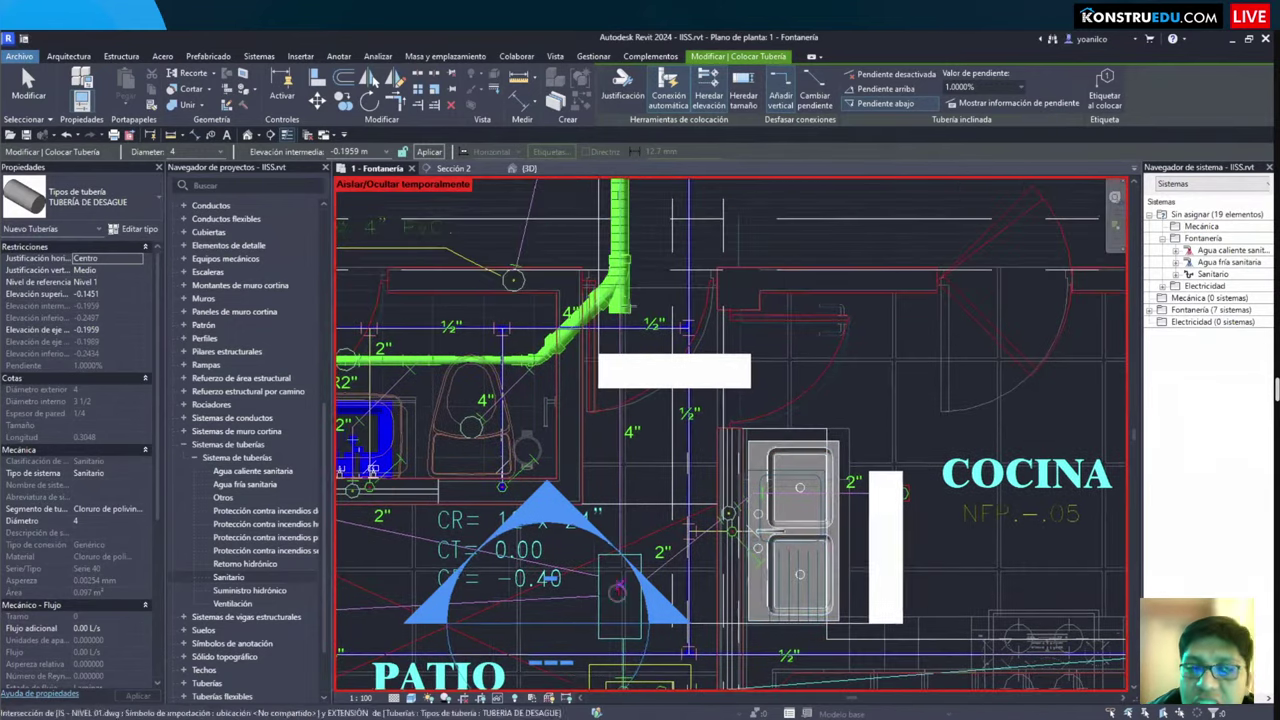
{"action": "scroll", "coordinate": [625, 371], "scroll_direction": "up", "scroll_amount": 3}
{"action": "scroll", "coordinate": [625, 372], "scroll_direction": "up", "scroll_amount": 2}
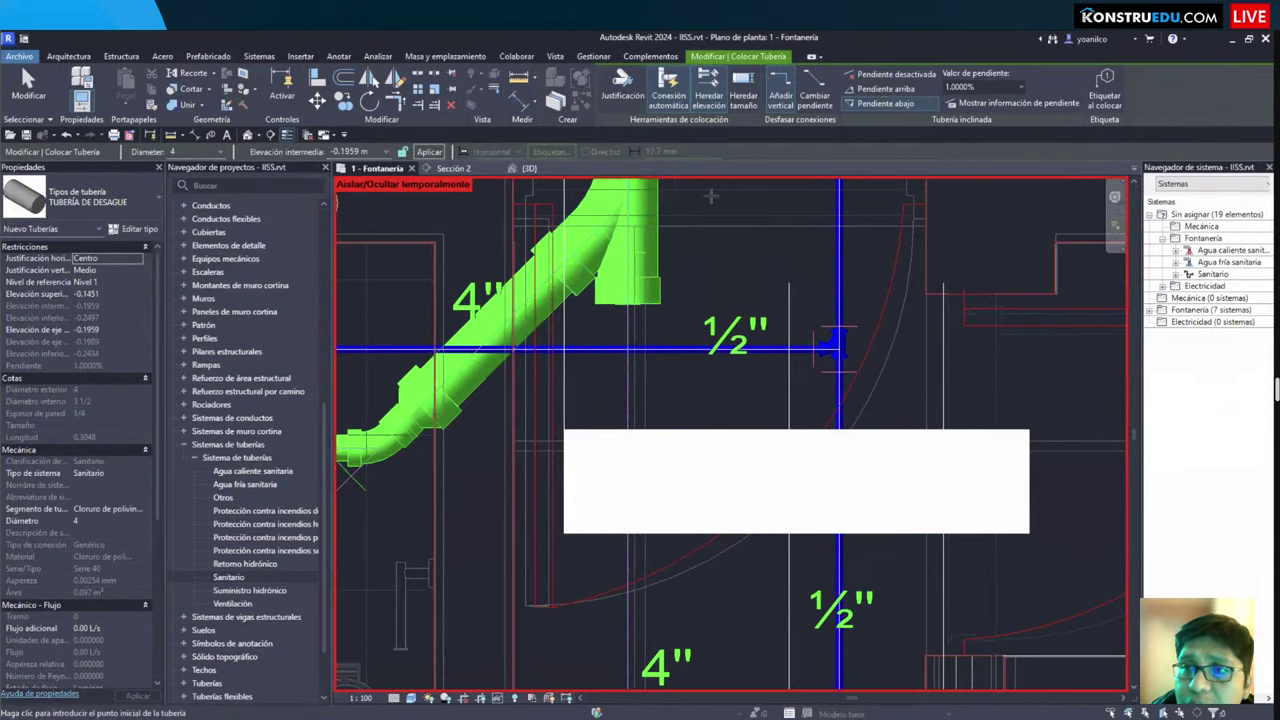
{"action": "left_click", "coordinate": [621, 295]}
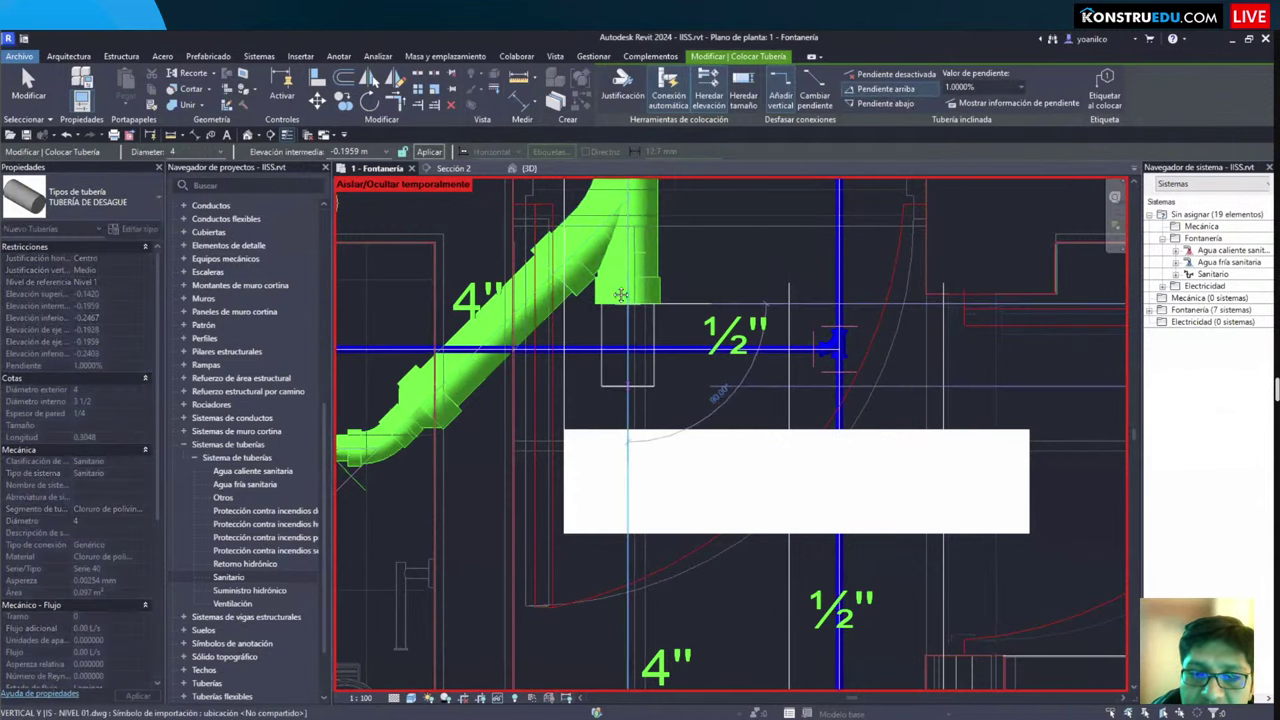
{"action": "scroll", "coordinate": [621, 295], "scroll_direction": "down", "scroll_amount": 2}
{"action": "middle_click_drag", "start_coordinate": [628, 440], "coordinate": [747, 289]}
{"action": "left_click", "coordinate": [609, 597]}
{"action": "scroll", "coordinate": [700, 400], "scroll_direction": "down", "scroll_amount": 2}
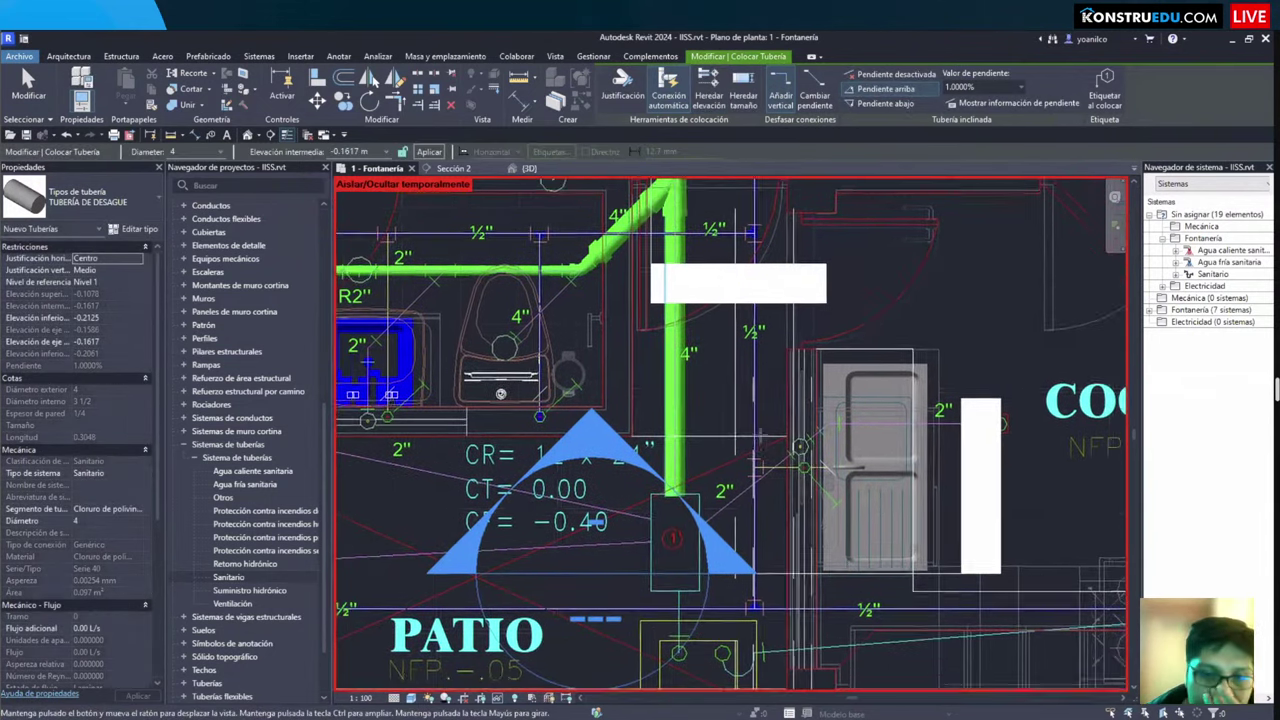
{"action": "middle_click_drag", "start_coordinate": [729, 466], "coordinate": [762, 366]}
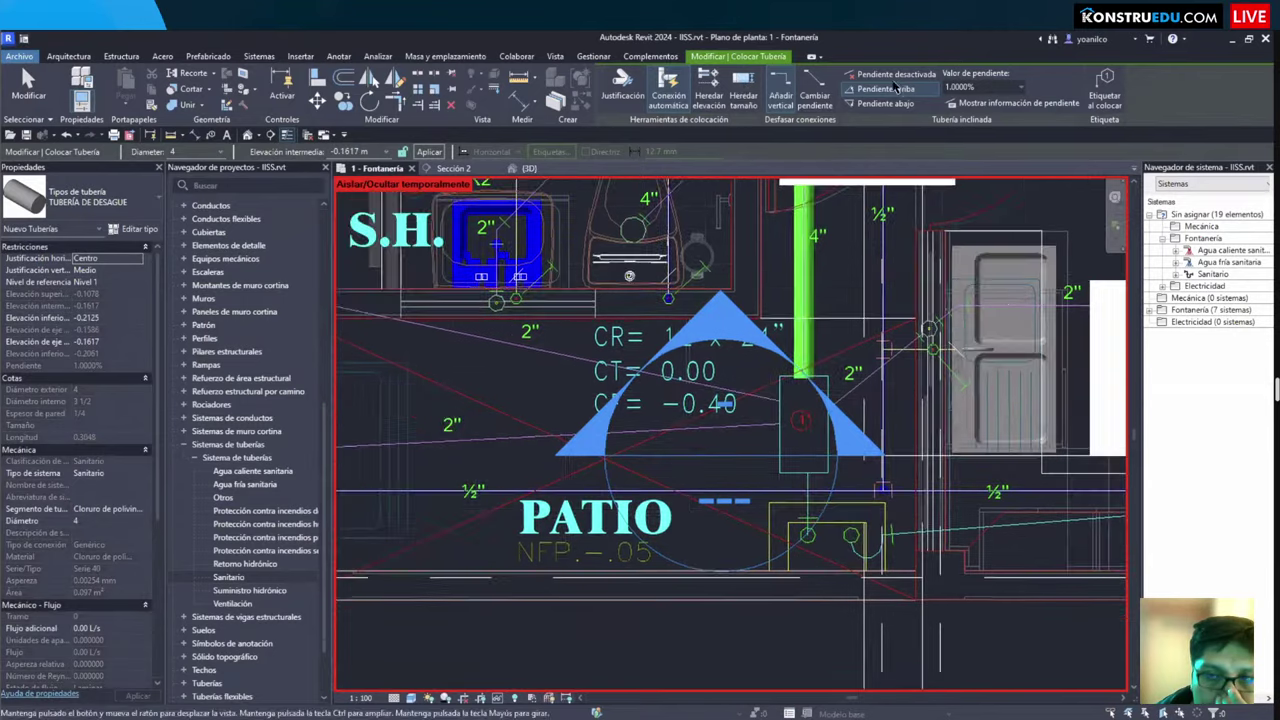
Step: Set diameter to 2 inches and draw a pipe from the registry box to the first drain circle
{"action": "left_click", "coordinate": [210, 152]}
{"action": "left_click", "coordinate": [182, 198]}
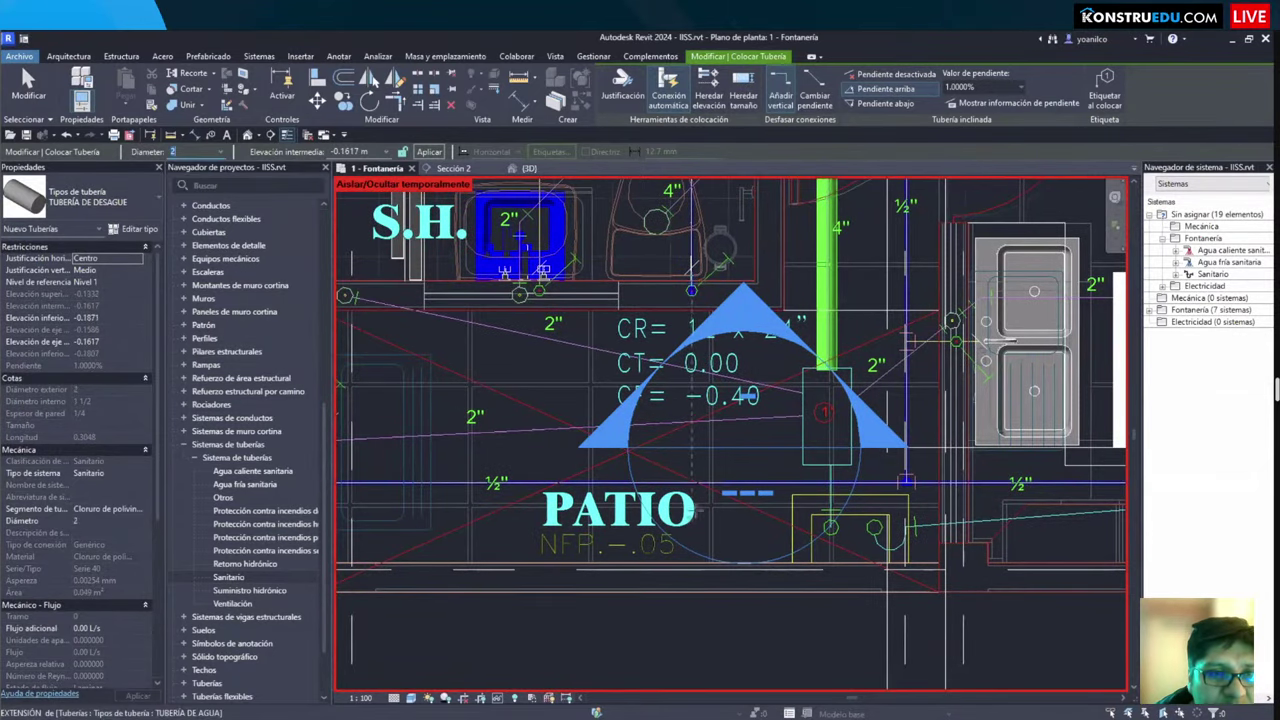
{"action": "left_click", "coordinate": [800, 415]}
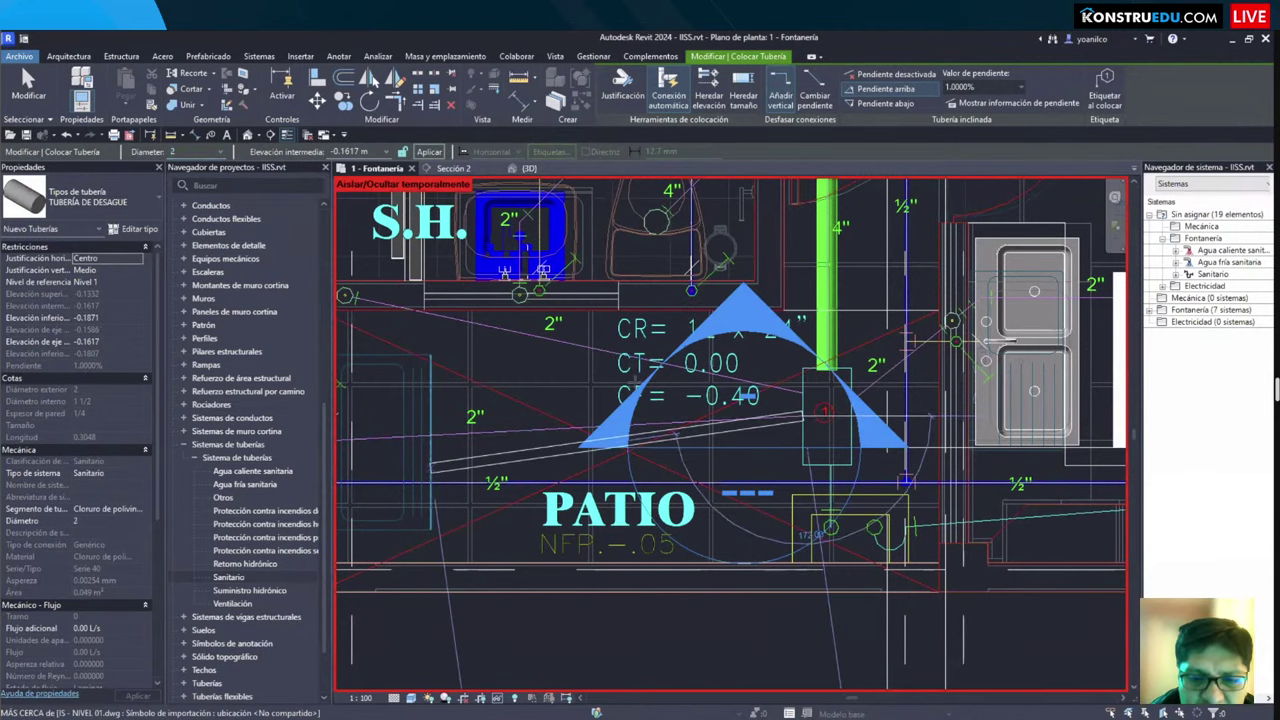
{"action": "middle_click_drag", "start_coordinate": [612, 398], "coordinate": [900, 390]}
{"action": "scroll", "coordinate": [558, 370], "scroll_direction": "up", "scroll_amount": 4}
{"action": "scroll", "coordinate": [558, 370], "scroll_direction": "up", "scroll_amount": 5}
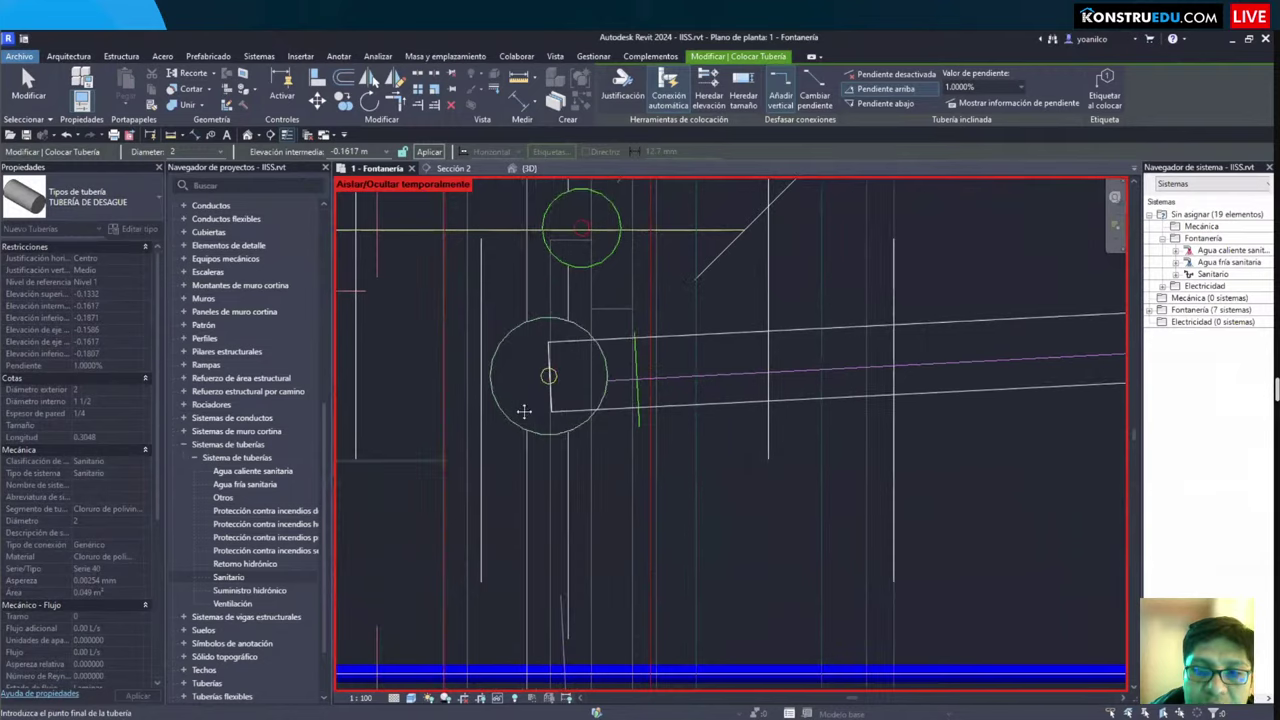
{"action": "left_click", "coordinate": [524, 410]}
{"action": "scroll", "coordinate": [600, 422], "scroll_direction": "up", "scroll_amount": 4}
{"action": "mouse_move", "coordinate": [934, 433]}
{"action": "middle_mouse_down"}
{"action": "mouse_move", "coordinate": [851, 451]}
{"action": "mouse_move", "coordinate": [773, 423]}
{"action": "mouse_move", "coordinate": [756, 472]}
{"action": "mouse_move", "coordinate": [524, 377]}
{"action": "middle_mouse_up"}
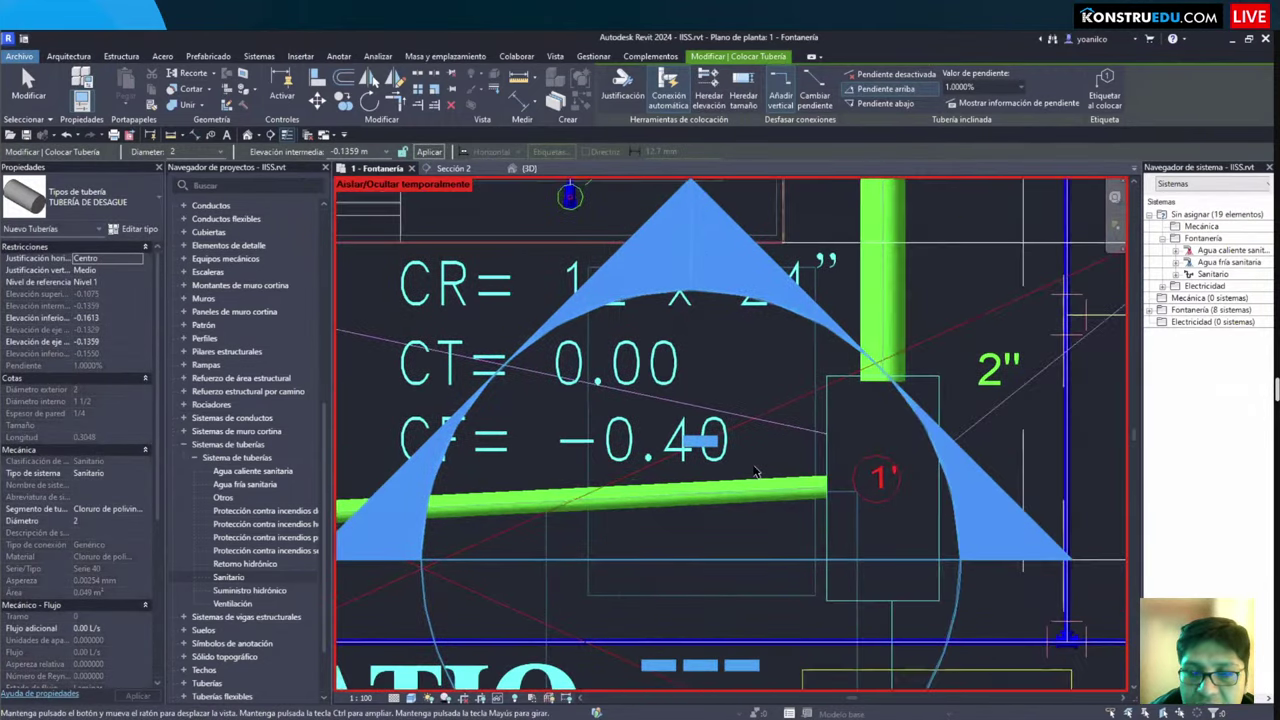
{"action": "scroll", "coordinate": [524, 377], "scroll_direction": "up", "scroll_amount": 2}
{"action": "scroll", "coordinate": [524, 377], "scroll_direction": "down", "scroll_amount": 2}
{"action": "key", "text": "Escape"}
{"action": "key", "text": "Escape"}
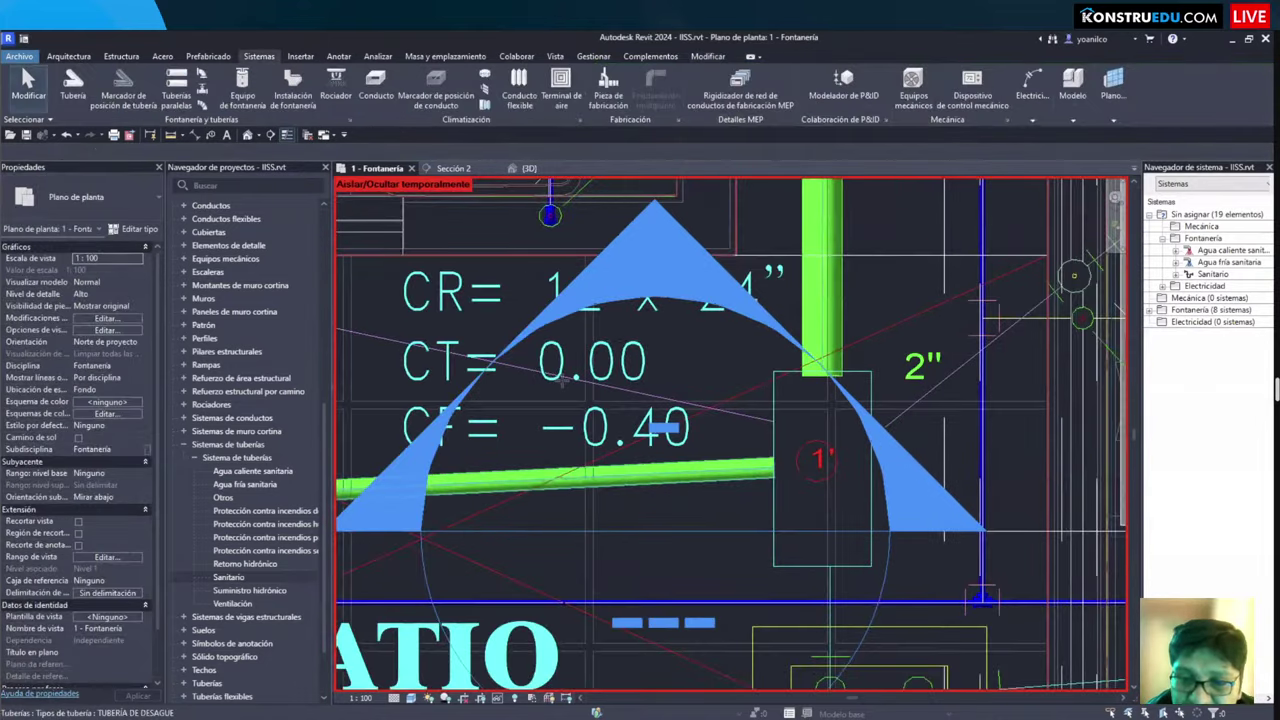
Step: Draw a second 2-inch pipe from the registry box edge to the circular drain below S.H
{"action": "key", "text": "p"}
{"action": "key", "text": "i"}
{"action": "left_click", "coordinate": [775, 423]}
{"action": "scroll", "coordinate": [561, 378], "scroll_direction": "down", "scroll_amount": 1}
{"action": "scroll", "coordinate": [640, 410], "scroll_direction": "down", "scroll_amount": 2}
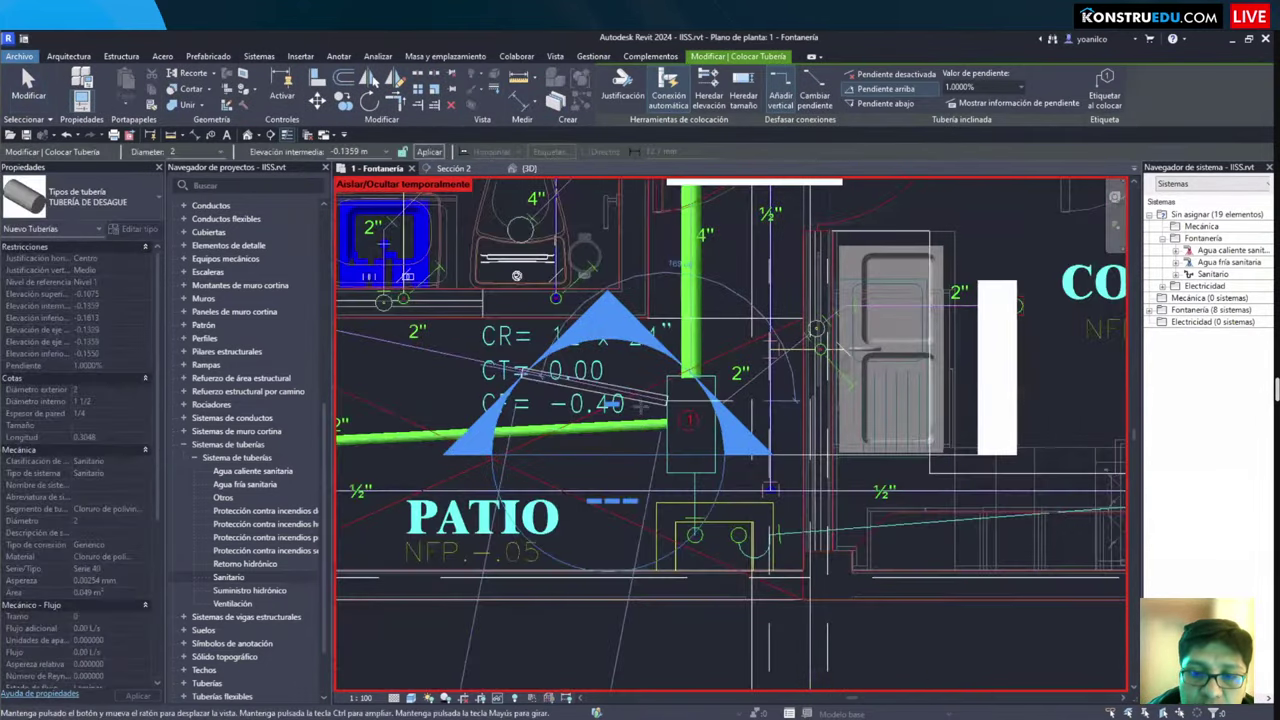
{"action": "middle_click_drag", "start_coordinate": [640, 410], "coordinate": [800, 470]}
{"action": "scroll", "coordinate": [812, 352], "scroll_direction": "up", "scroll_amount": 4}
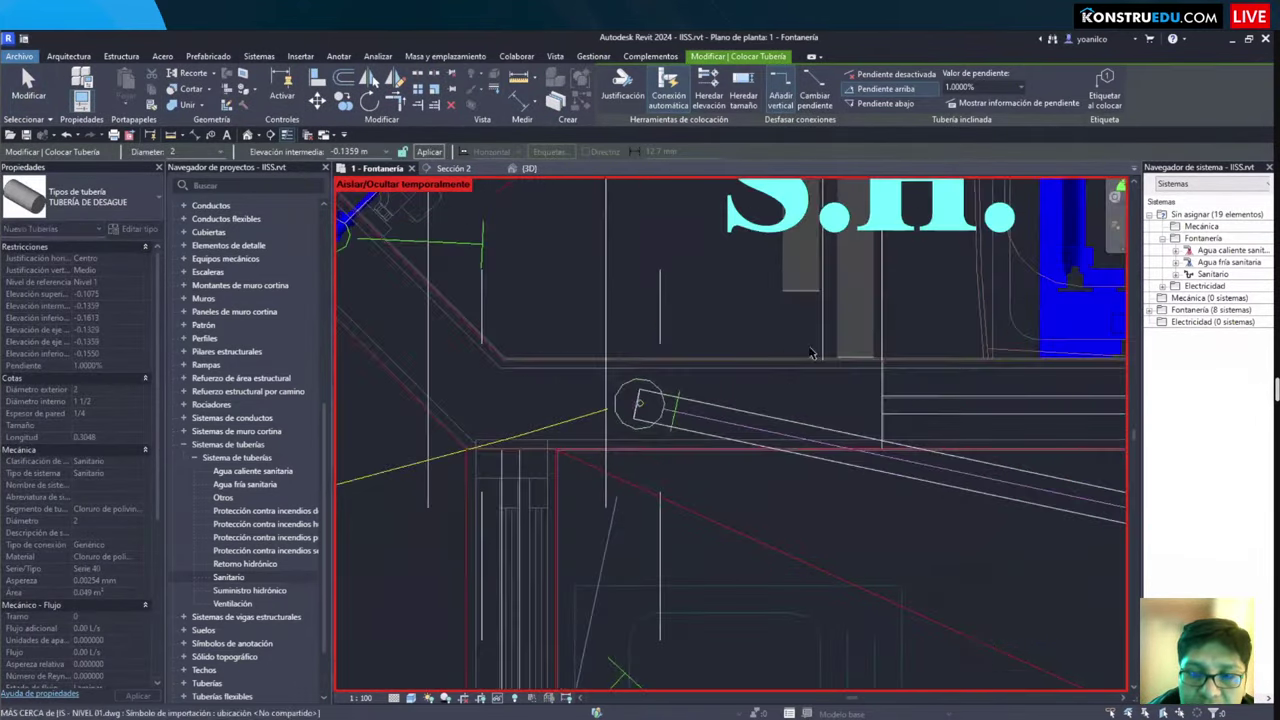
{"action": "left_click", "coordinate": [680, 448]}
{"action": "scroll", "coordinate": [508, 200], "scroll_direction": "down", "scroll_amount": 4}
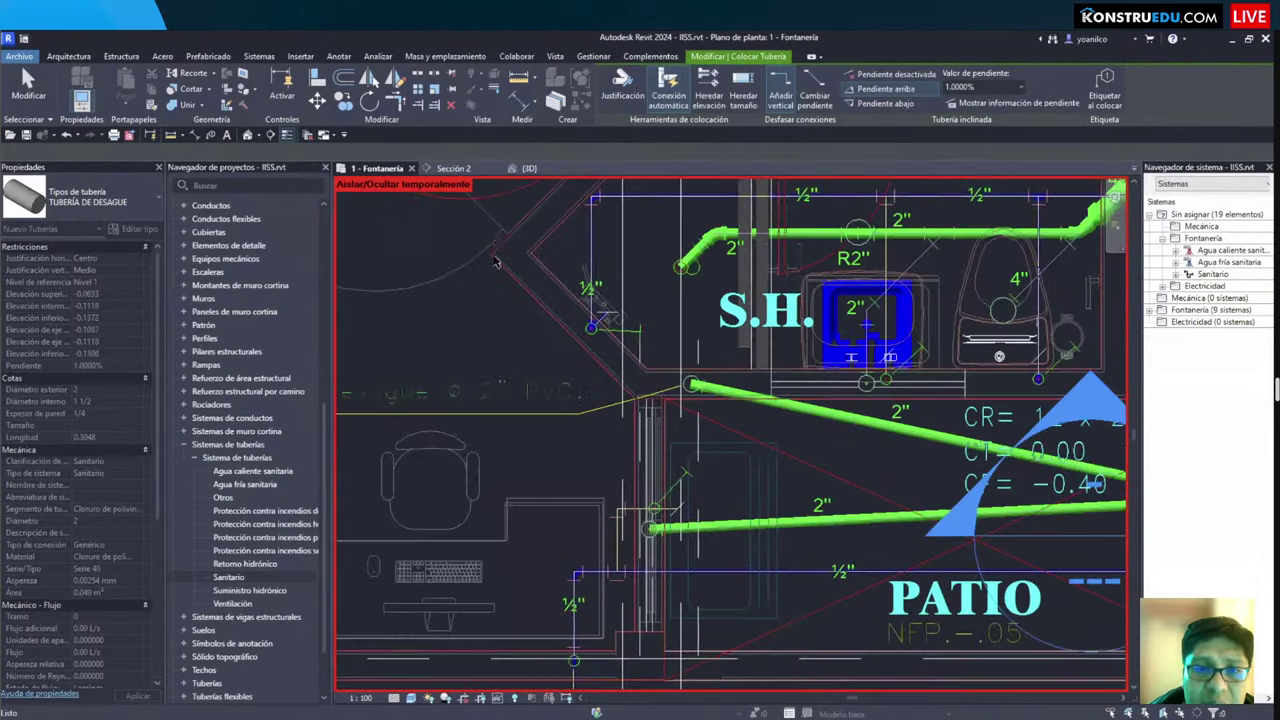
{"action": "key", "text": "Escape"}
{"action": "key", "text": "Escape"}
{"action": "scroll", "coordinate": [503, 300], "scroll_direction": "up", "scroll_amount": 2}
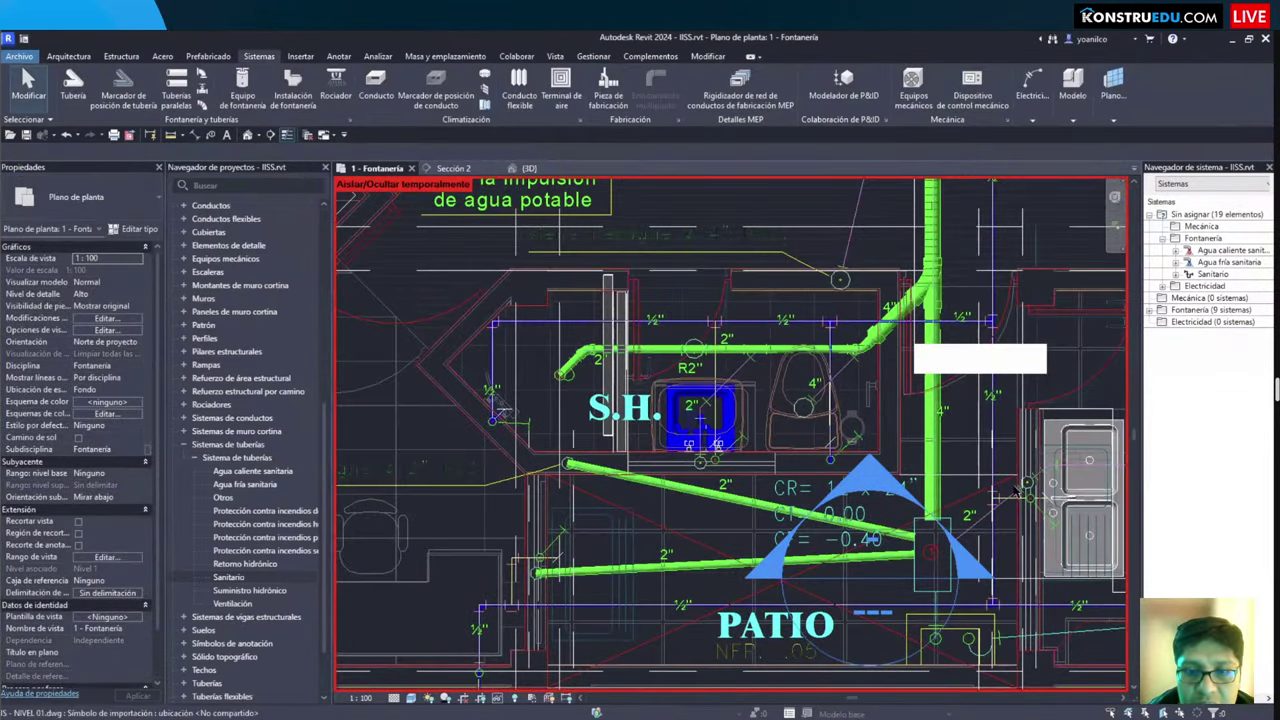
Step: Tile the Fontanería plan and {3D} views (WT), then orbit and zoom onto the 2- and 4-inch drains
{"action": "key", "text": "w"}
{"action": "key", "text": "t"}
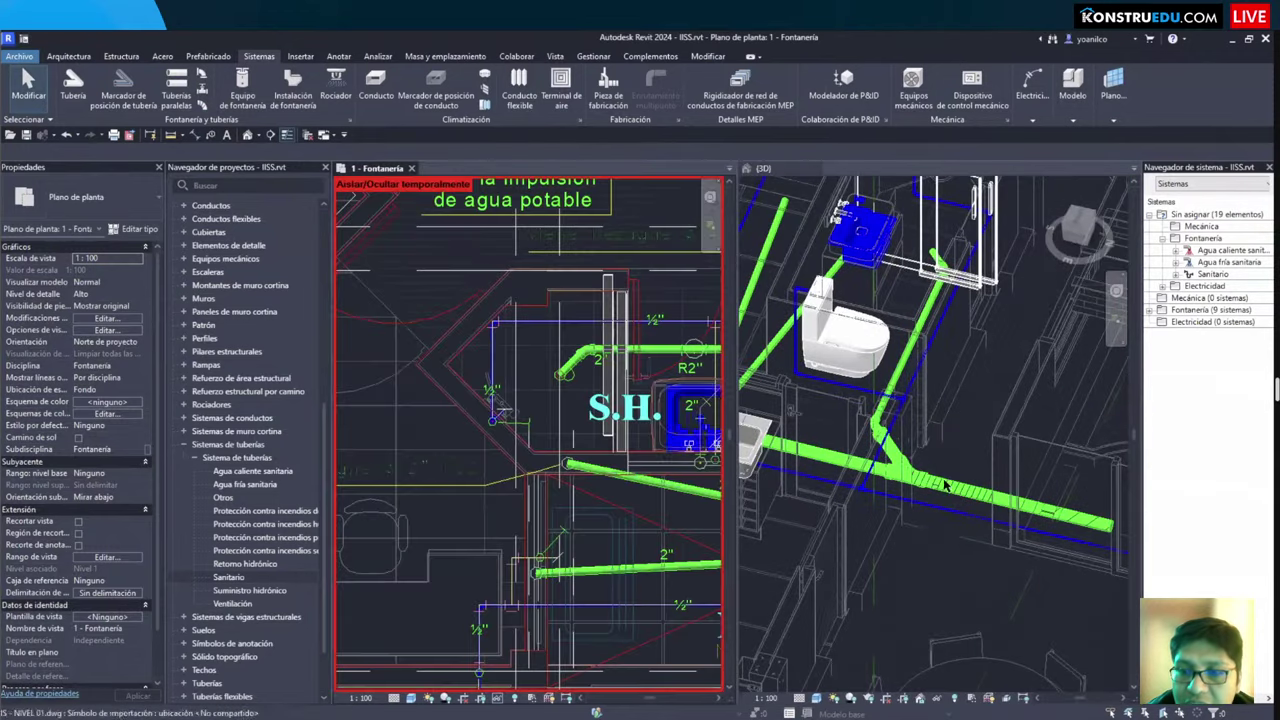
{"action": "middle_click_drag", "start_coordinate": [940, 481], "coordinate": [967, 517], "text": "shift"}
{"action": "scroll", "coordinate": [888, 440], "scroll_direction": "up", "scroll_amount": 5}
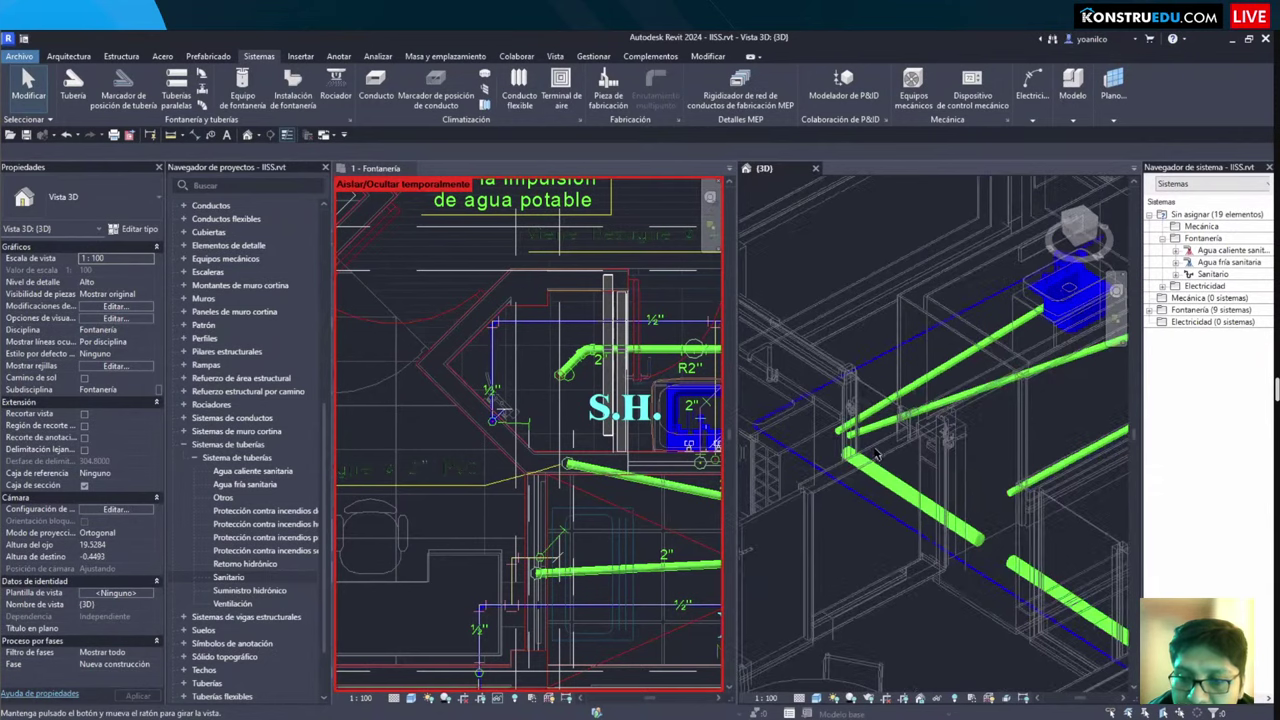
{"action": "scroll", "coordinate": [893, 445], "scroll_direction": "up", "scroll_amount": 6}
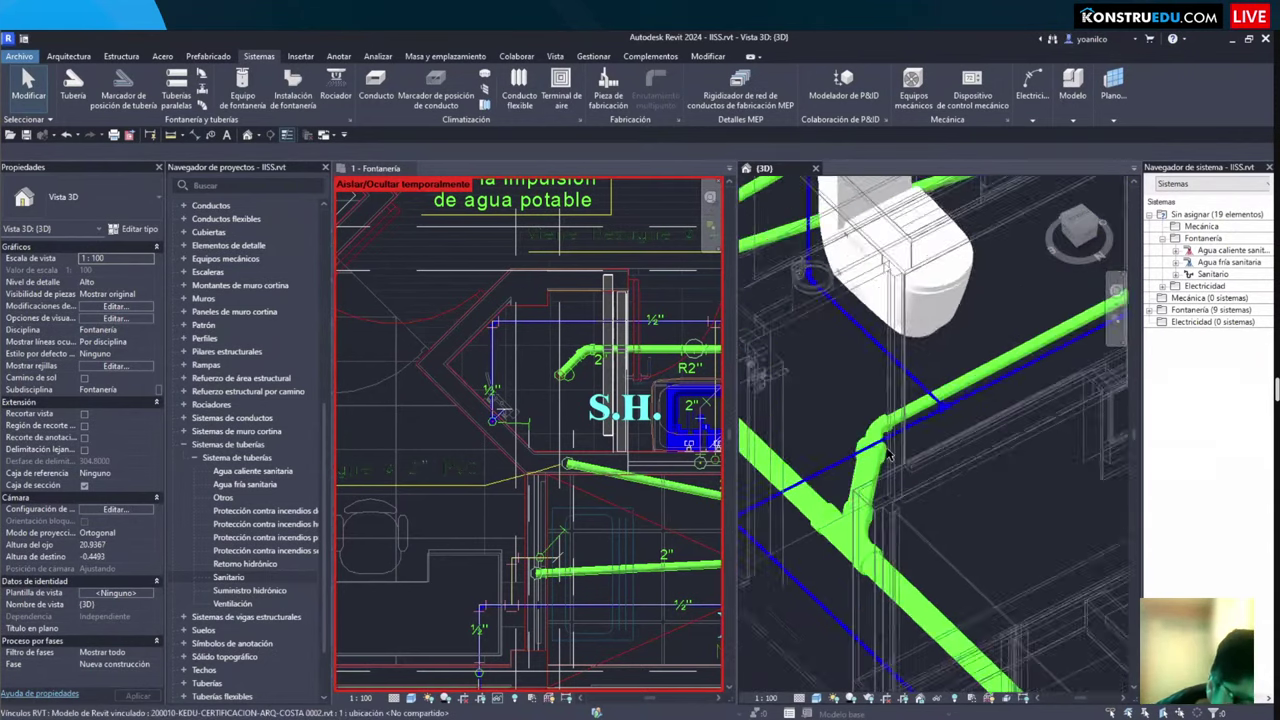
{"action": "scroll", "coordinate": [899, 530], "scroll_direction": "down", "scroll_amount": 6}
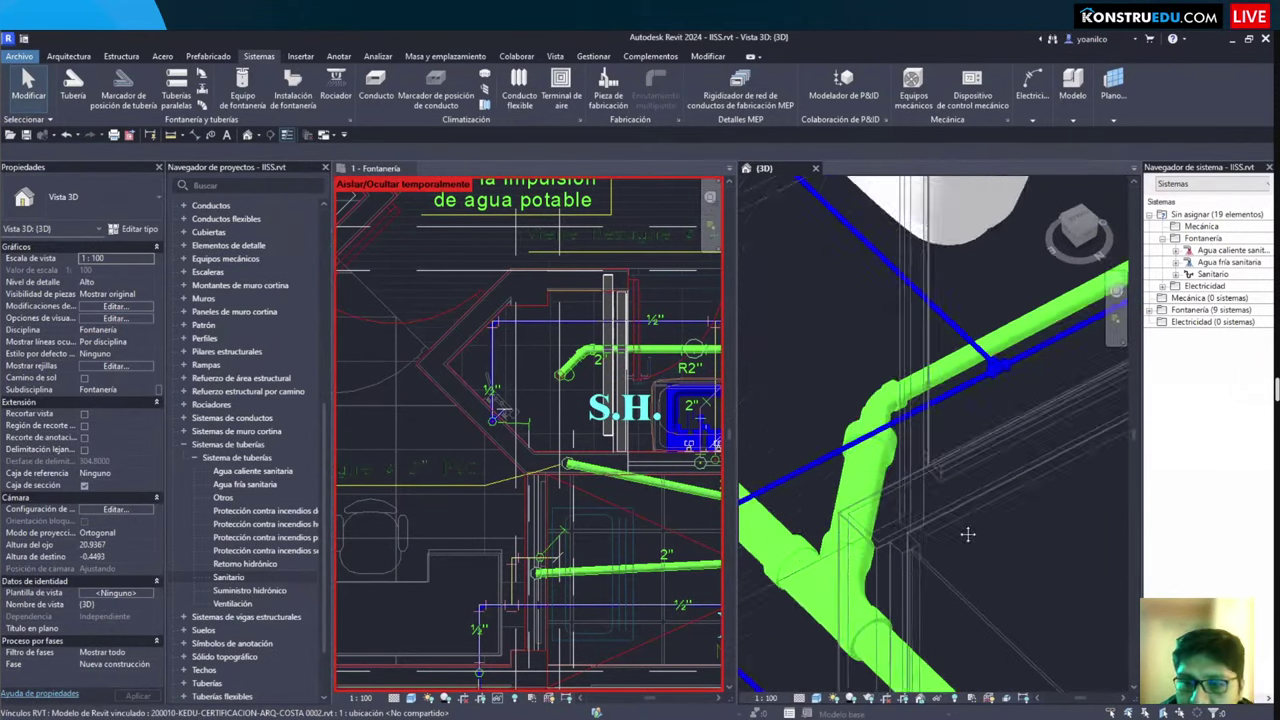
{"action": "middle_click_drag", "start_coordinate": [917, 514], "coordinate": [917, 513], "text": "shift"}
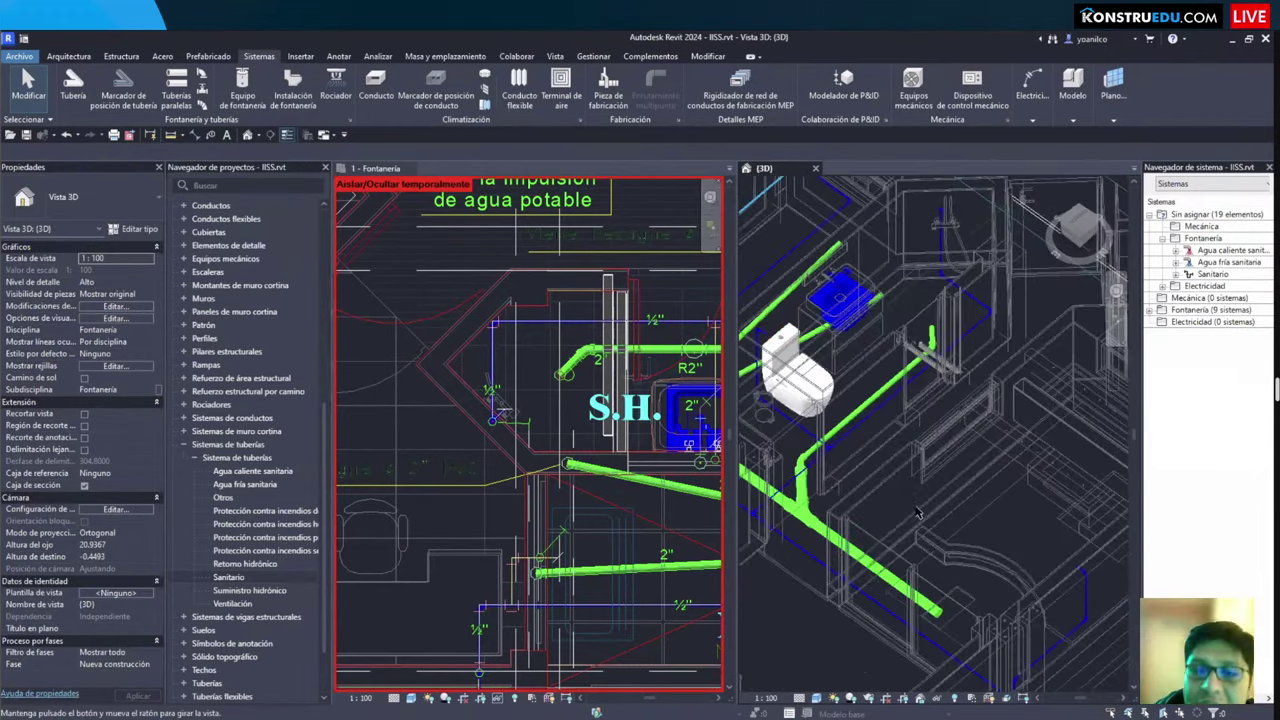
{"action": "middle_click_drag", "start_coordinate": [1010, 466], "coordinate": [1013, 470], "text": "shift"}
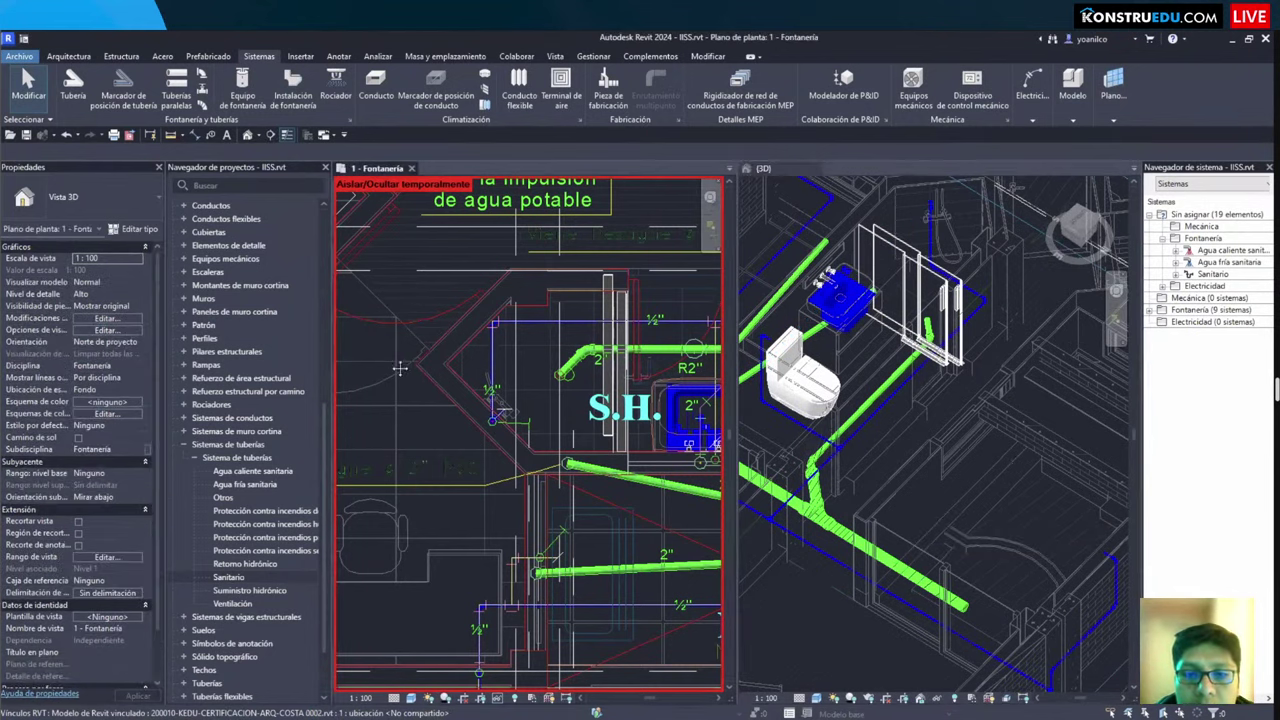
Step: In the 1 - Fontanería plan, draw a downward-sloping drain pipe from the garden drain toward registry box 3
{"action": "left_click", "coordinate": [553, 355]}
{"action": "scroll", "coordinate": [492, 485], "scroll_direction": "down", "scroll_amount": 1}
{"action": "scroll", "coordinate": [520, 400], "scroll_direction": "down", "scroll_amount": 2}
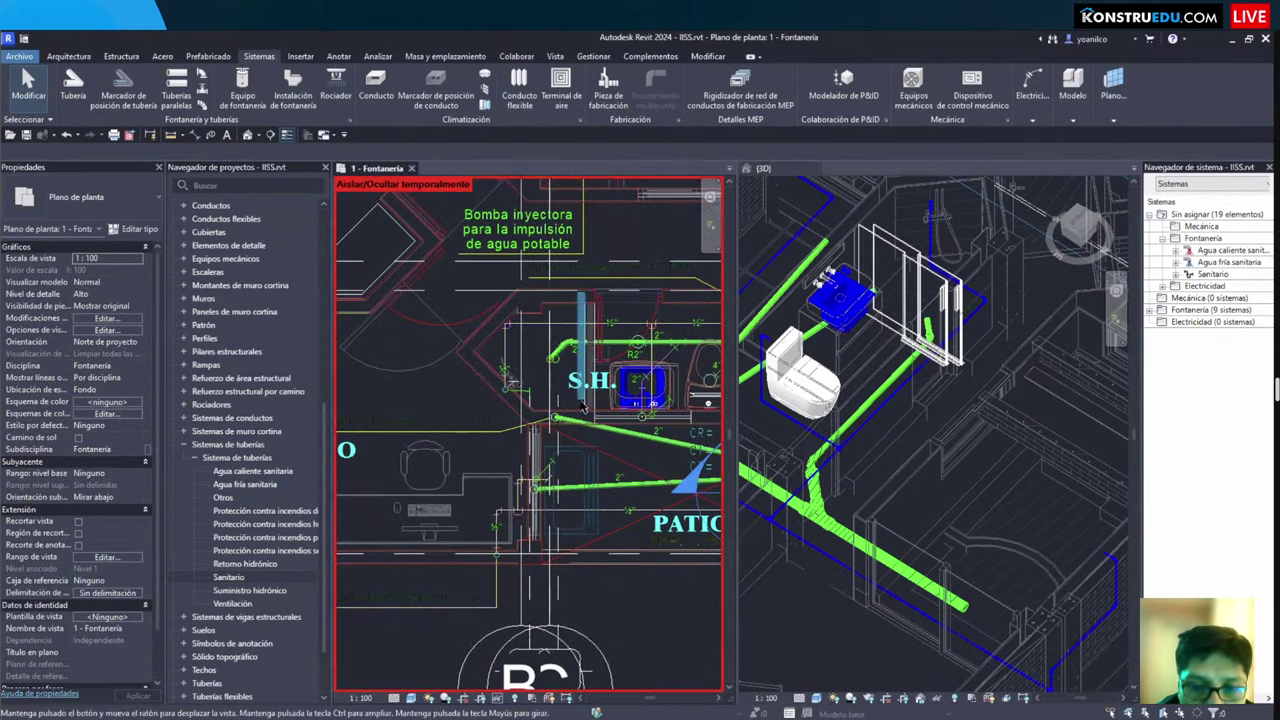
{"action": "mouse_move", "coordinate": [582, 405]}
{"action": "middle_mouse_down"}
{"action": "mouse_move", "coordinate": [362, 448]}
{"action": "mouse_move", "coordinate": [377, 640]}
{"action": "mouse_move", "coordinate": [365, 690]}
{"action": "middle_mouse_up"}
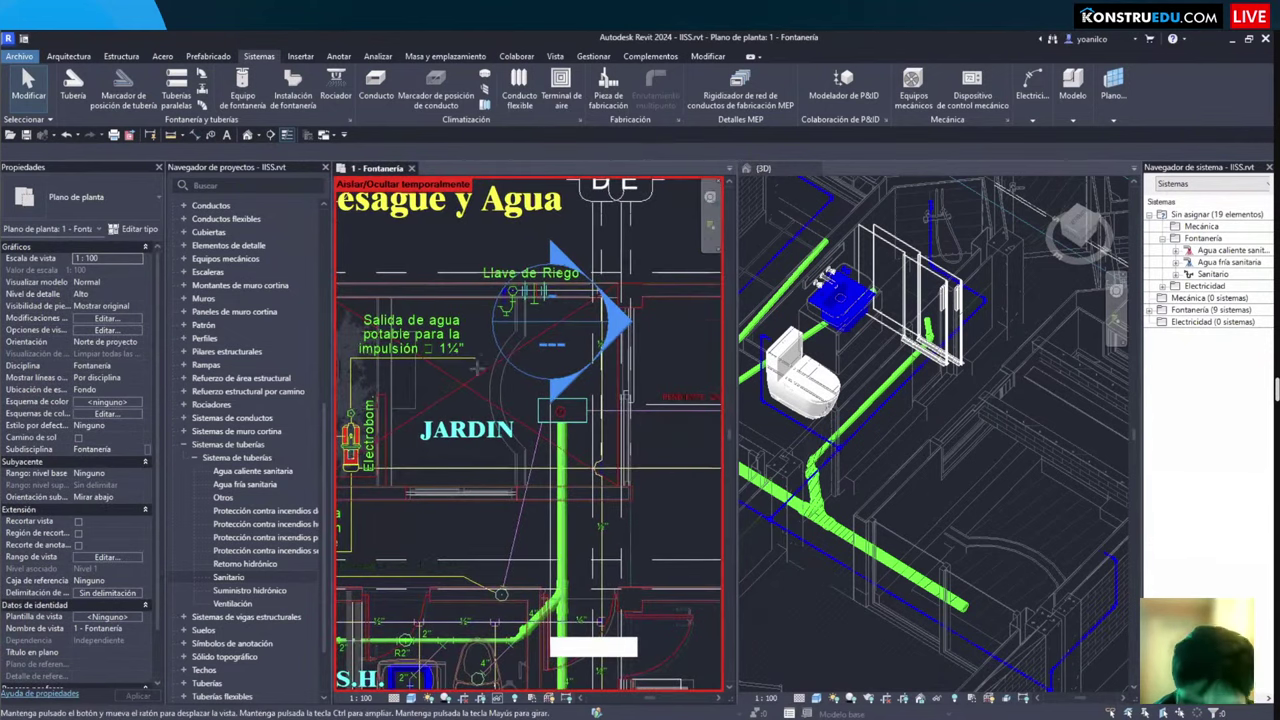
{"action": "scroll", "coordinate": [477, 367], "scroll_direction": "up", "scroll_amount": 3}
{"action": "scroll", "coordinate": [492, 479], "scroll_direction": "down", "scroll_amount": 1}
{"action": "key", "text": "p"}
{"action": "key", "text": "i"}
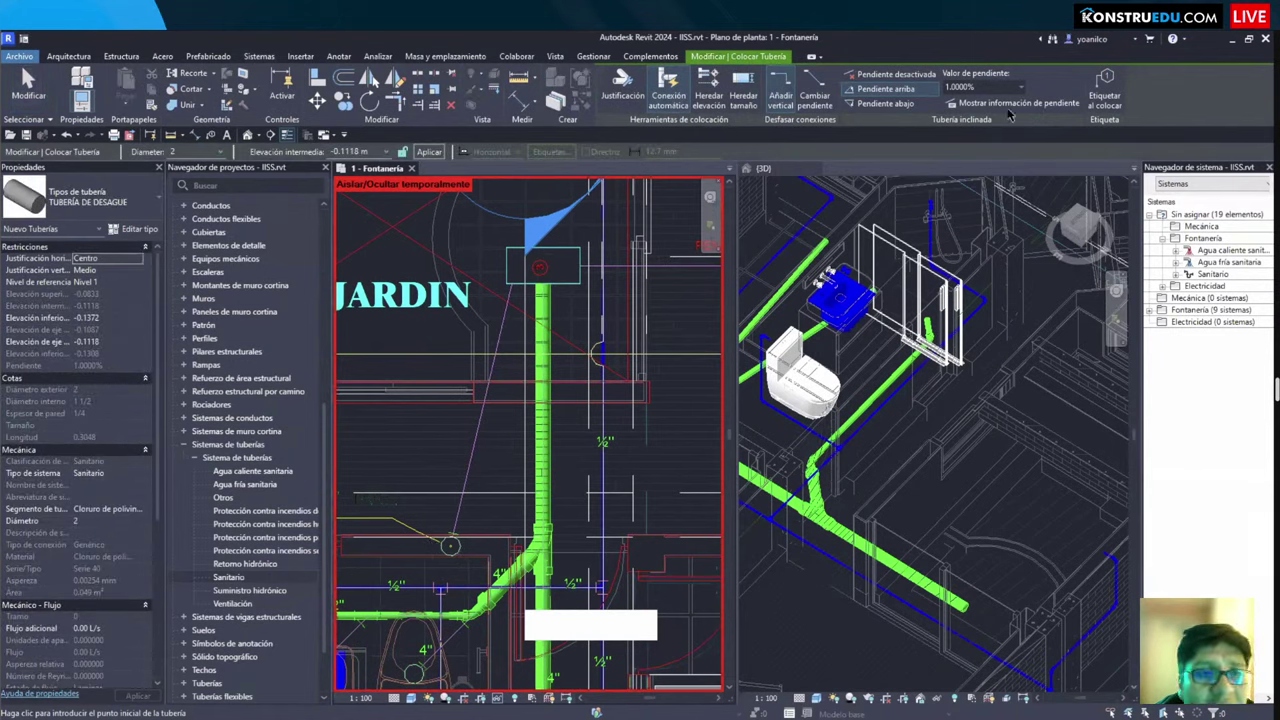
{"action": "left_click", "coordinate": [885, 103]}
{"action": "scroll", "coordinate": [470, 540], "scroll_direction": "up", "scroll_amount": 2}
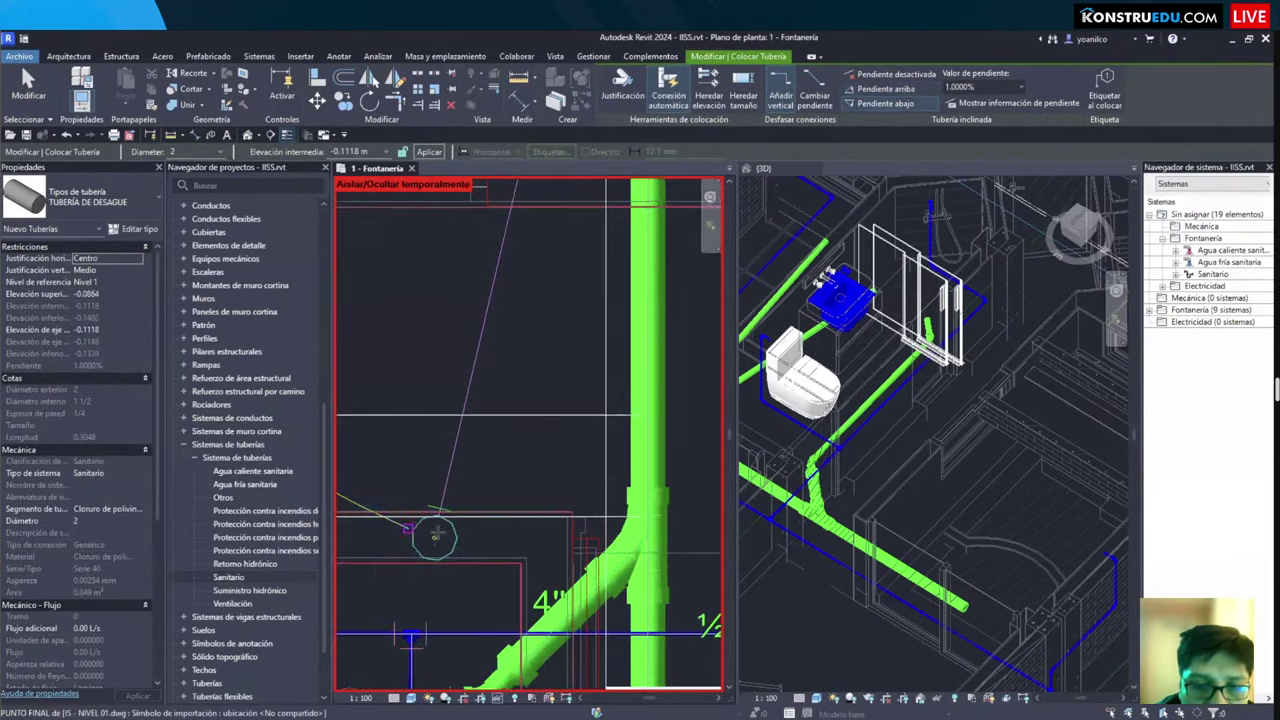
{"action": "left_click", "coordinate": [456, 545]}
{"action": "middle_click_drag", "start_coordinate": [454, 387], "coordinate": [395, 610]}
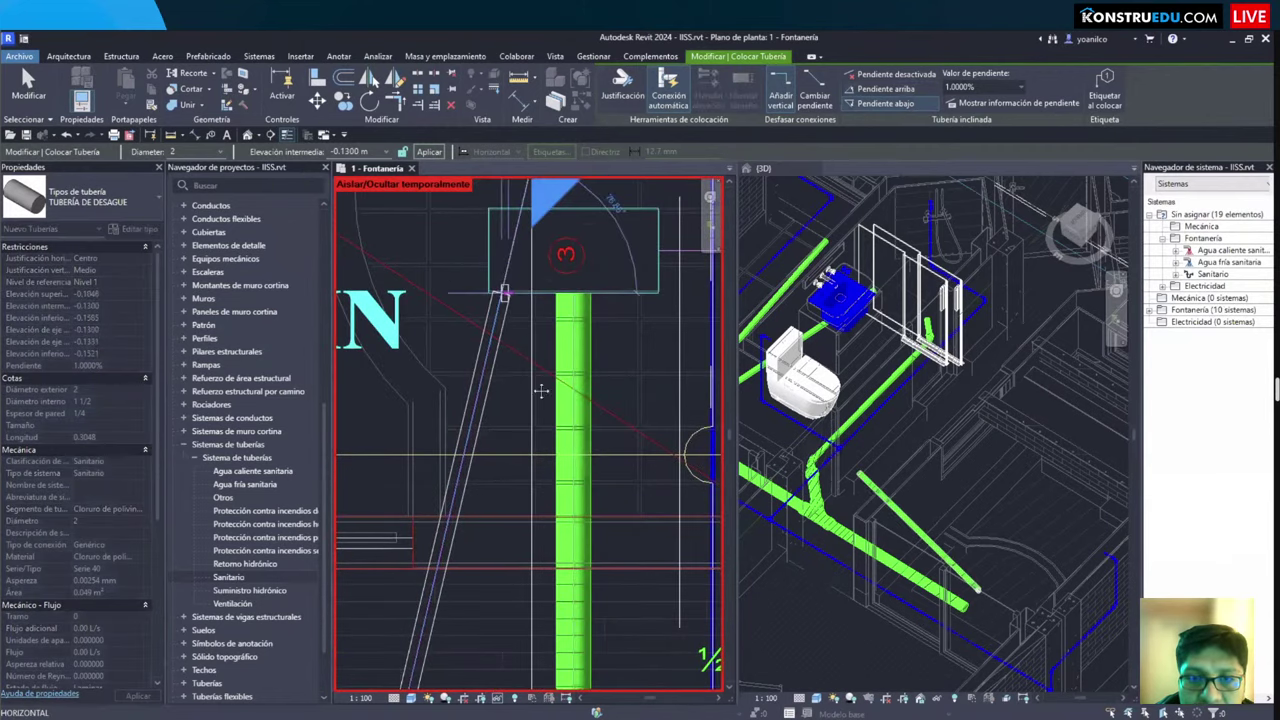
{"action": "key", "text": "Escape"}
Step: Select and check the vertical green drain pipe
{"action": "scroll", "coordinate": [540, 390], "scroll_direction": "down", "scroll_amount": 2}
{"action": "scroll", "coordinate": [395, 425], "scroll_direction": "down", "scroll_amount": 1}
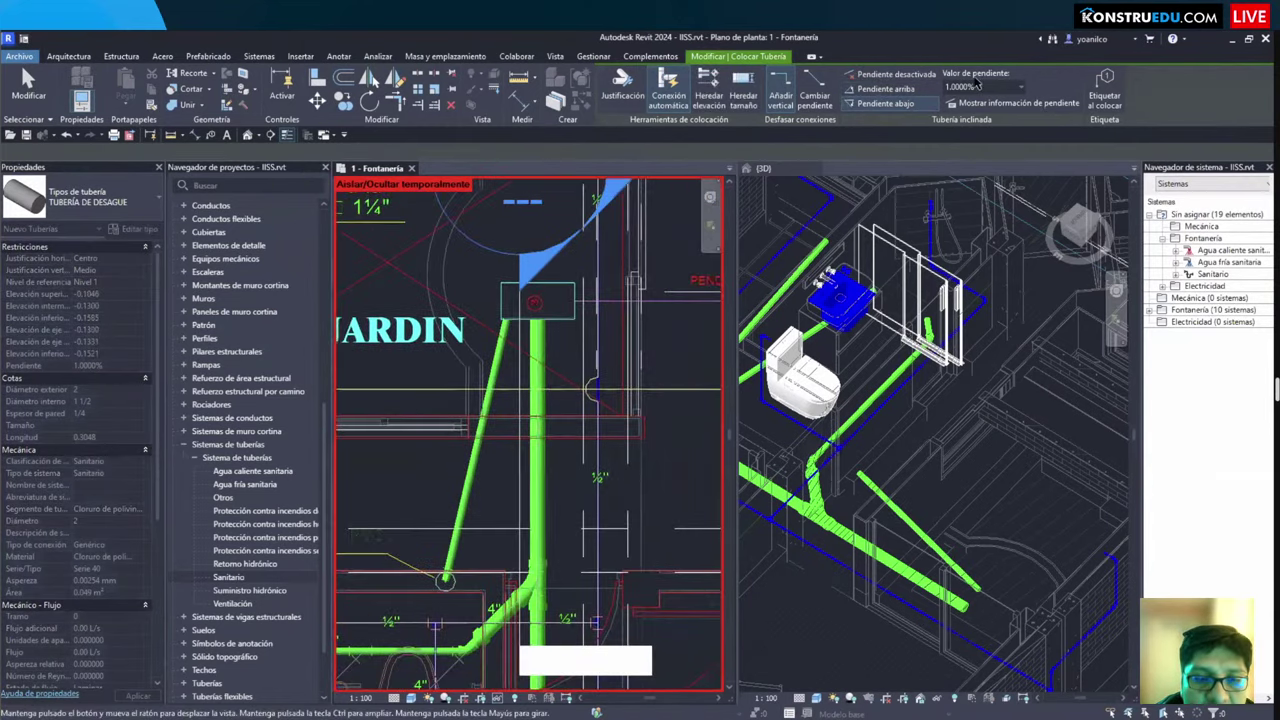
{"action": "key", "text": "p"}
{"action": "key", "text": "i"}
{"action": "scroll", "coordinate": [700, 295], "scroll_direction": "up", "scroll_amount": 1}
{"action": "key", "text": "Escape"}
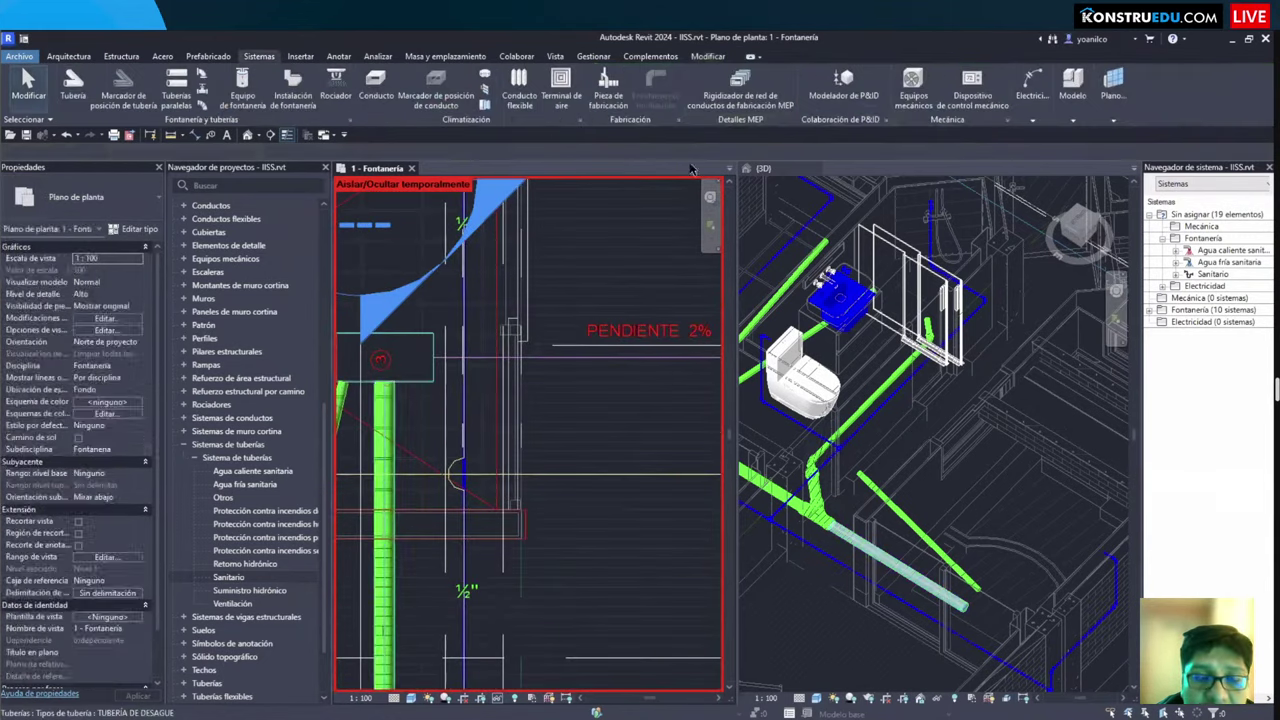
{"action": "left_click", "coordinate": [384, 450]}
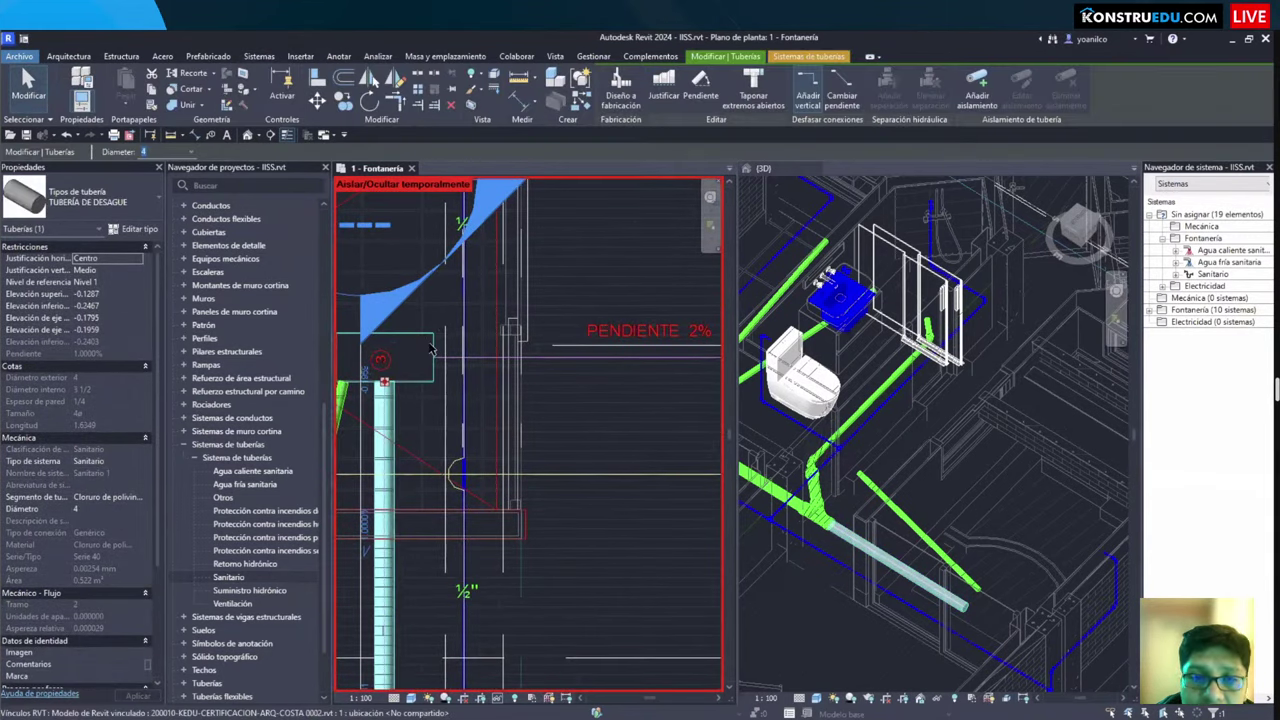
{"action": "key", "text": "Escape"}
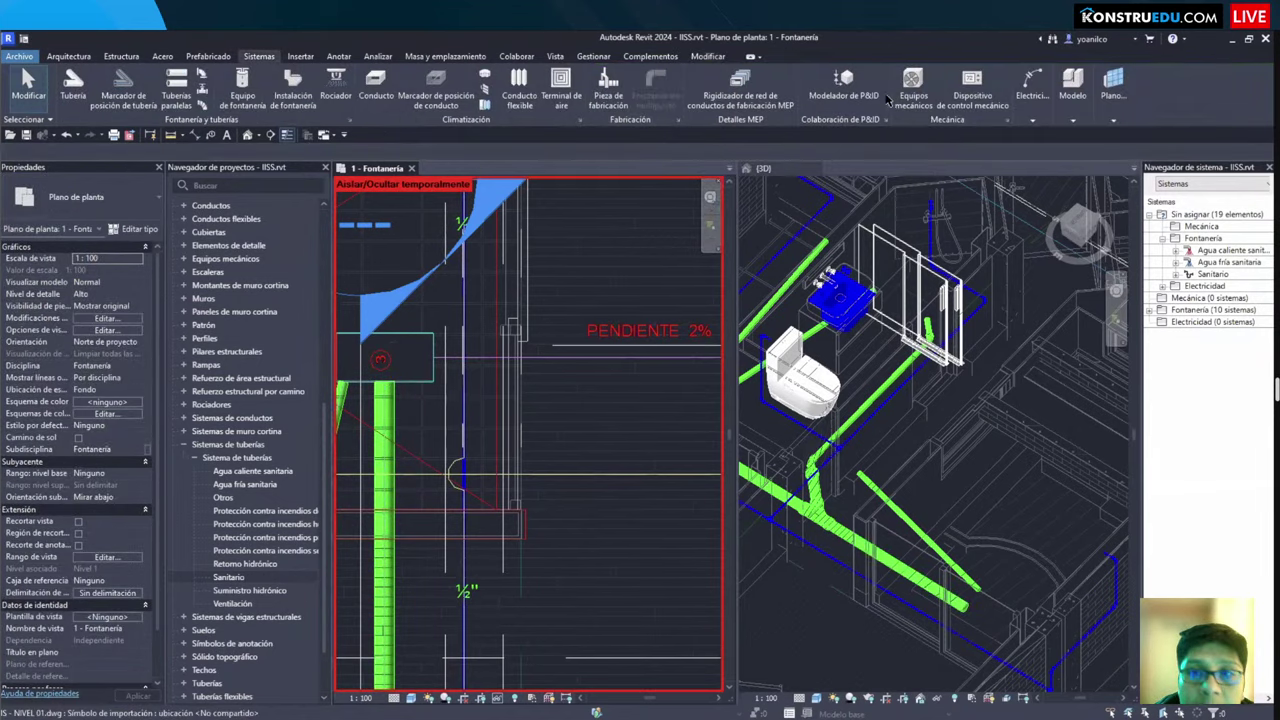
Step: Extend the 4-inch drain at 1% slope into the 12"x24" registry box by the sidewalk
{"action": "key", "text": "p"}
{"action": "key", "text": "i"}
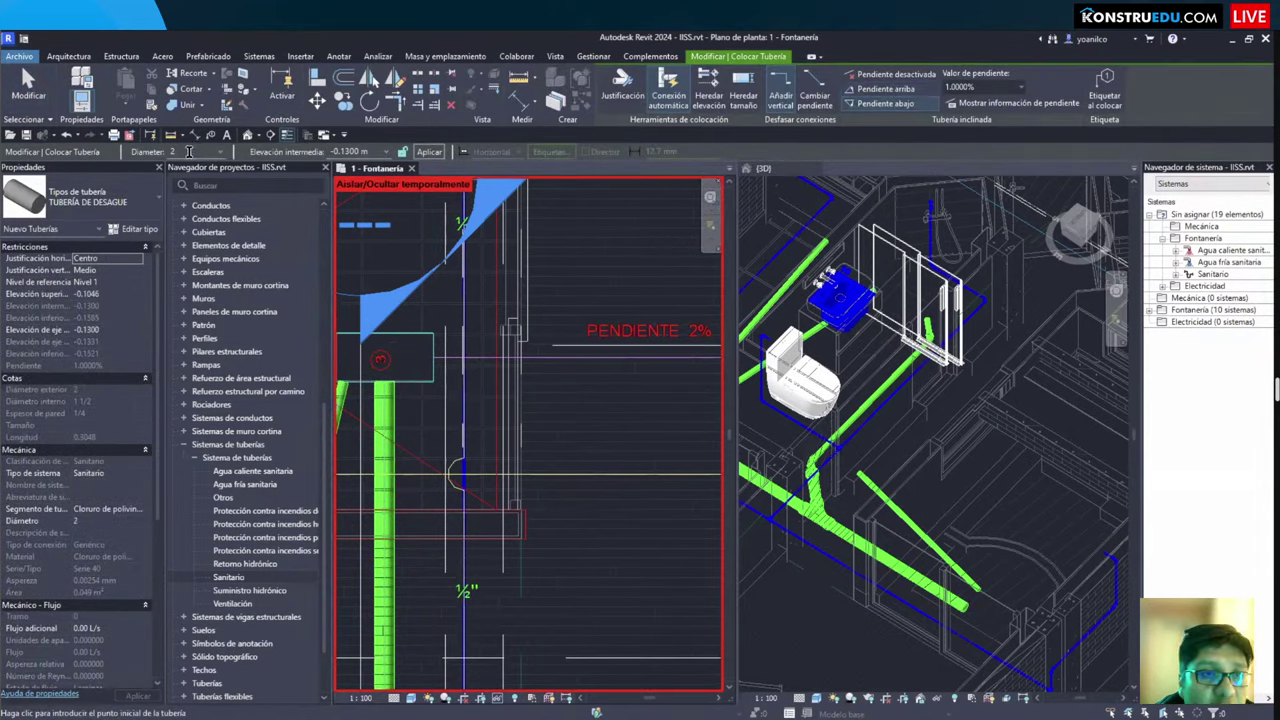
{"action": "left_click", "coordinate": [424, 355]}
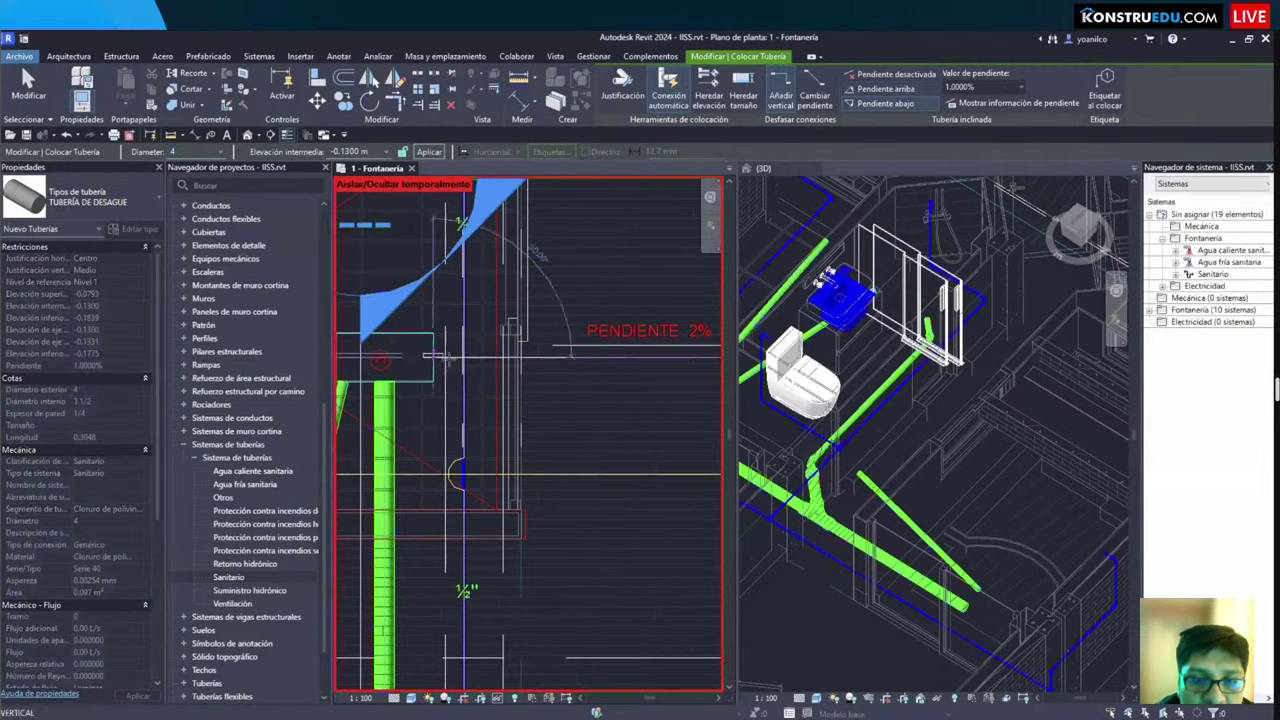
{"action": "scroll", "coordinate": [590, 365], "scroll_direction": "down", "scroll_amount": 1}
{"action": "middle_click_drag", "start_coordinate": [580, 357], "coordinate": [360, 570]}
{"action": "scroll", "coordinate": [557, 335], "scroll_direction": "up", "scroll_amount": 4}
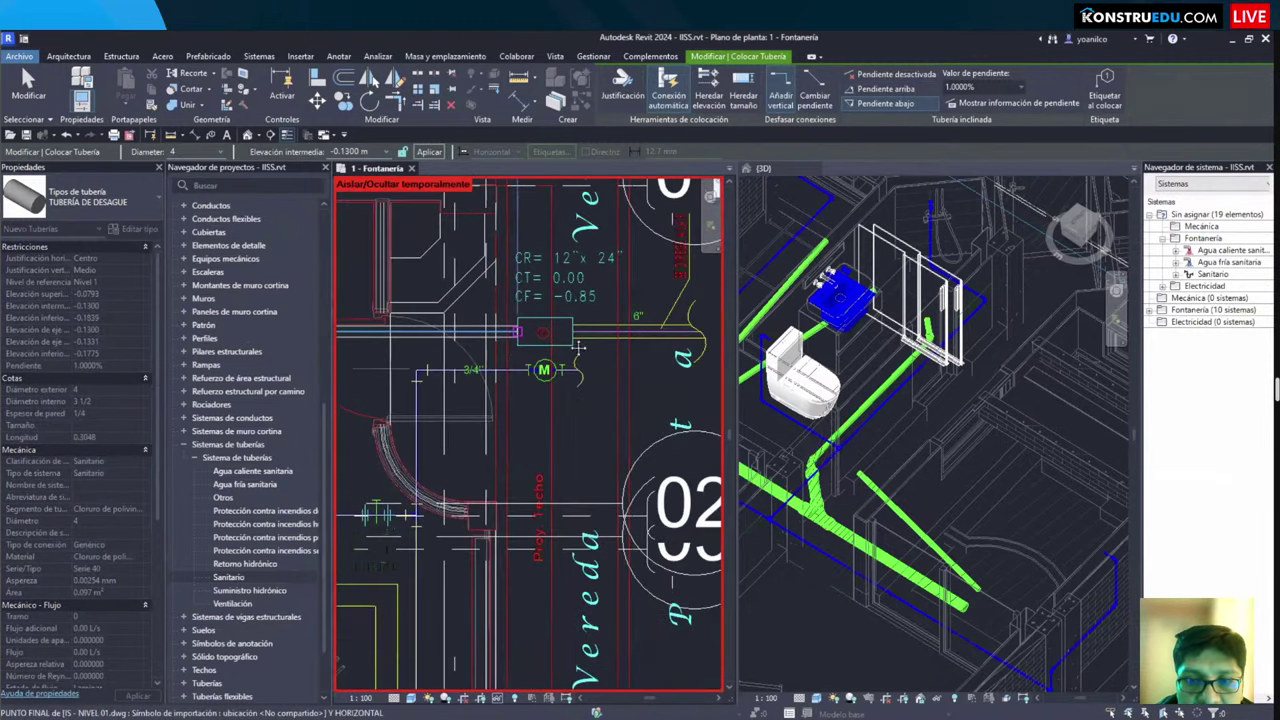
{"action": "middle_click_drag", "start_coordinate": [435, 373], "coordinate": [214, 376]}
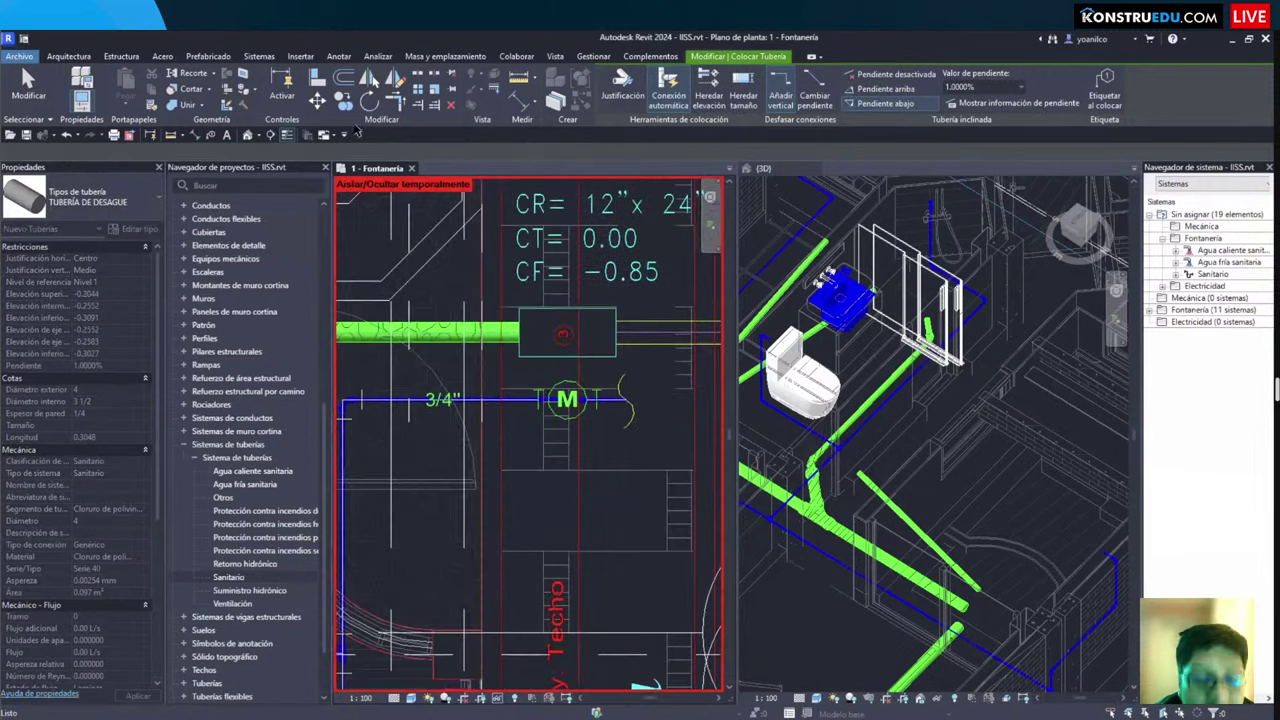
{"action": "key", "text": "Escape"}
{"action": "key", "text": "Escape"}
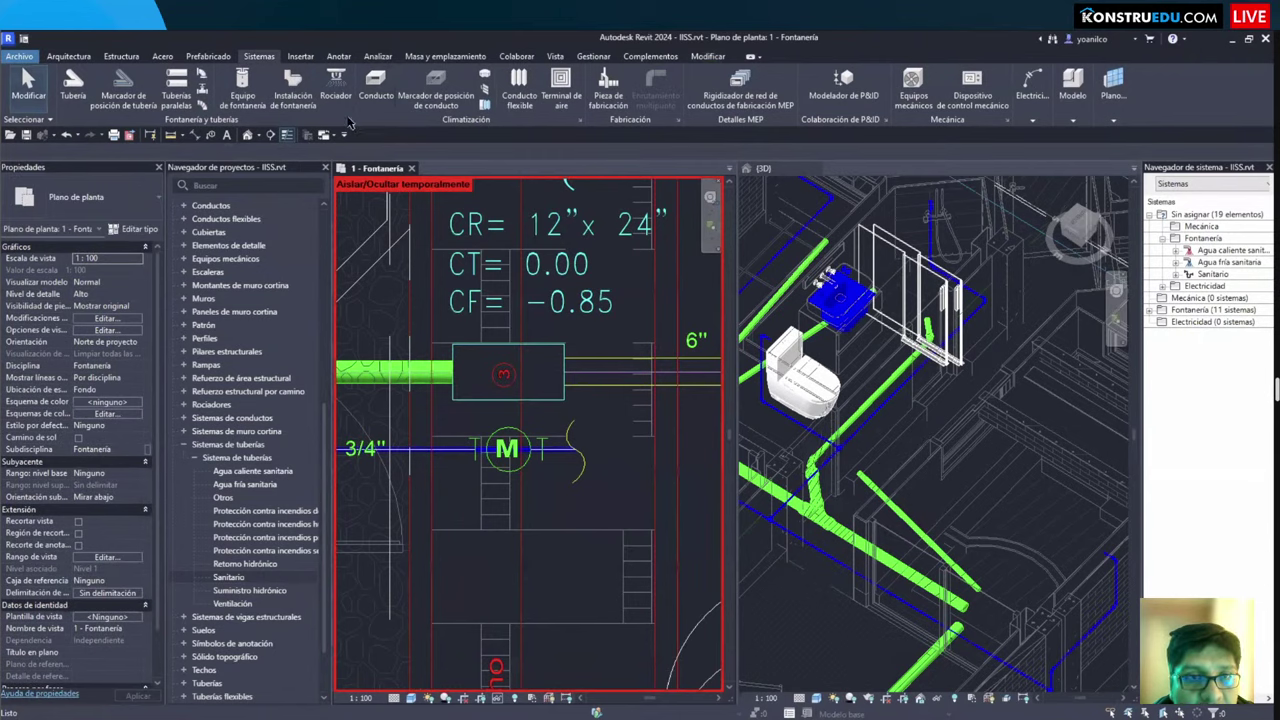
Step: In Mechanical Settings, add size 6 (5 1/2 inner, 6 outer diameter) to PVC Rígido Serie 40
{"action": "key", "text": "m"}
{"action": "key", "text": "s"}
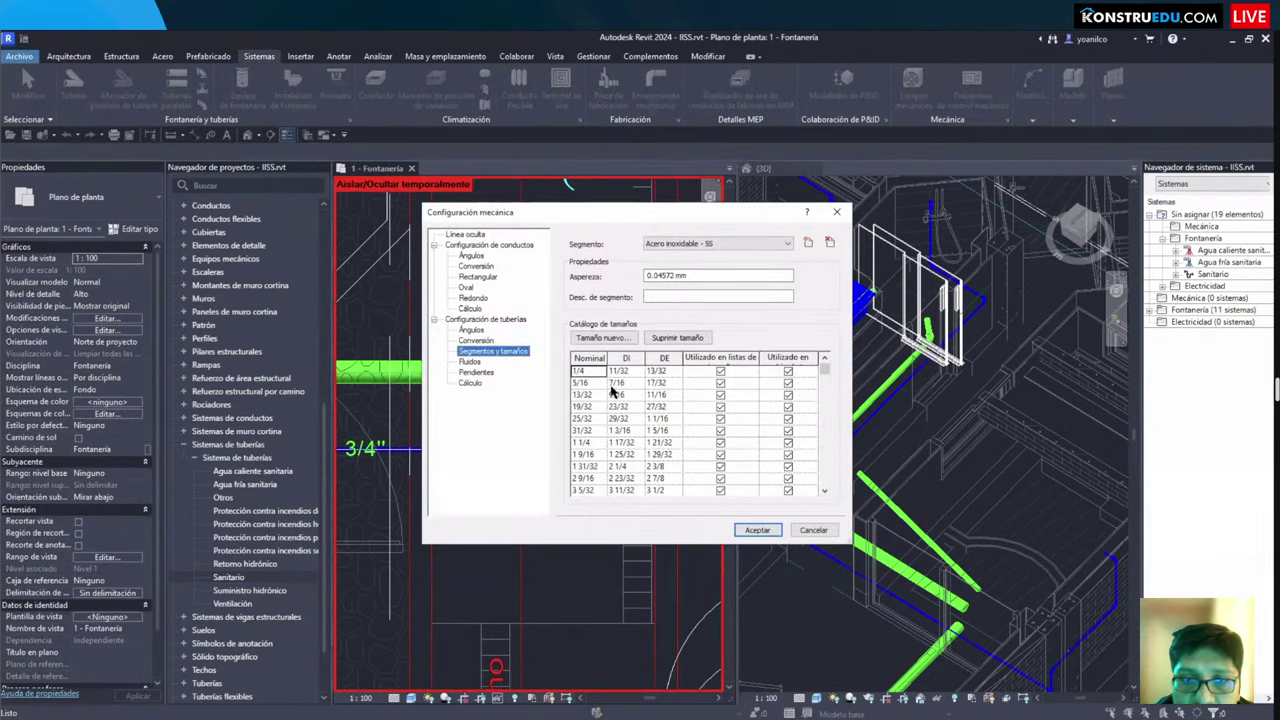
{"action": "left_click", "coordinate": [718, 243]}
{"action": "left_click", "coordinate": [700, 294]}
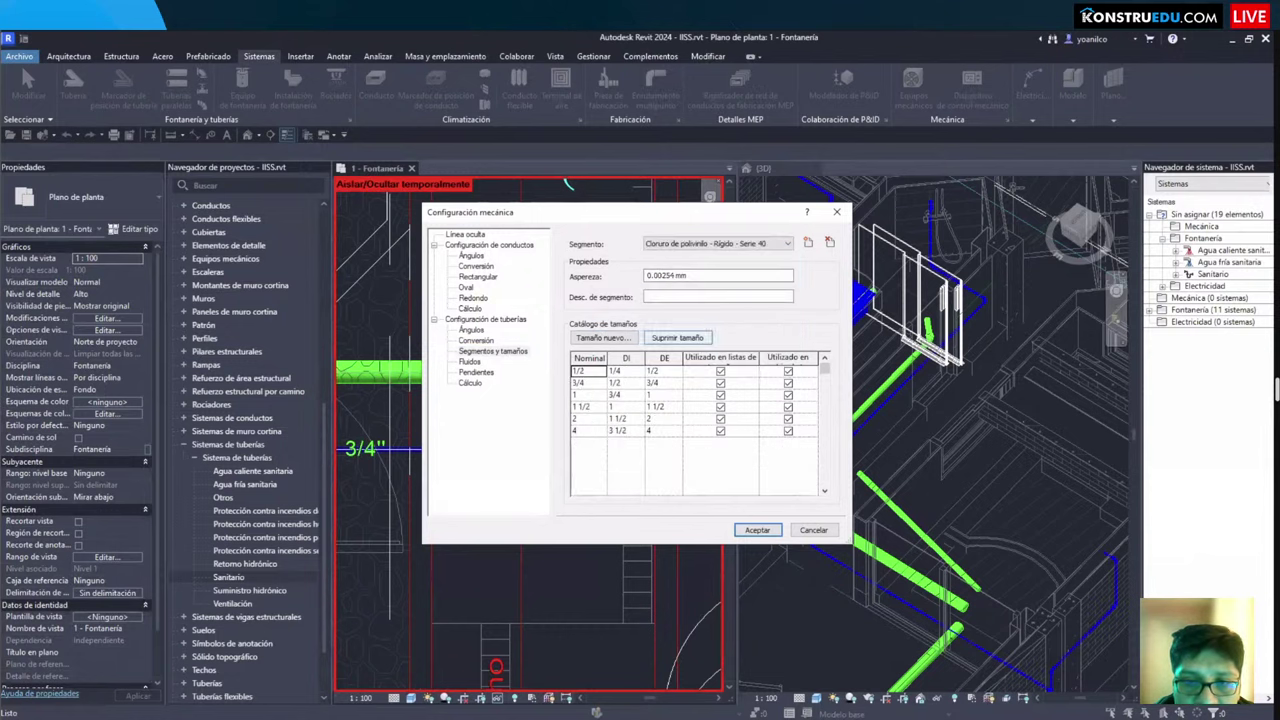
{"action": "left_click", "coordinate": [603, 337]}
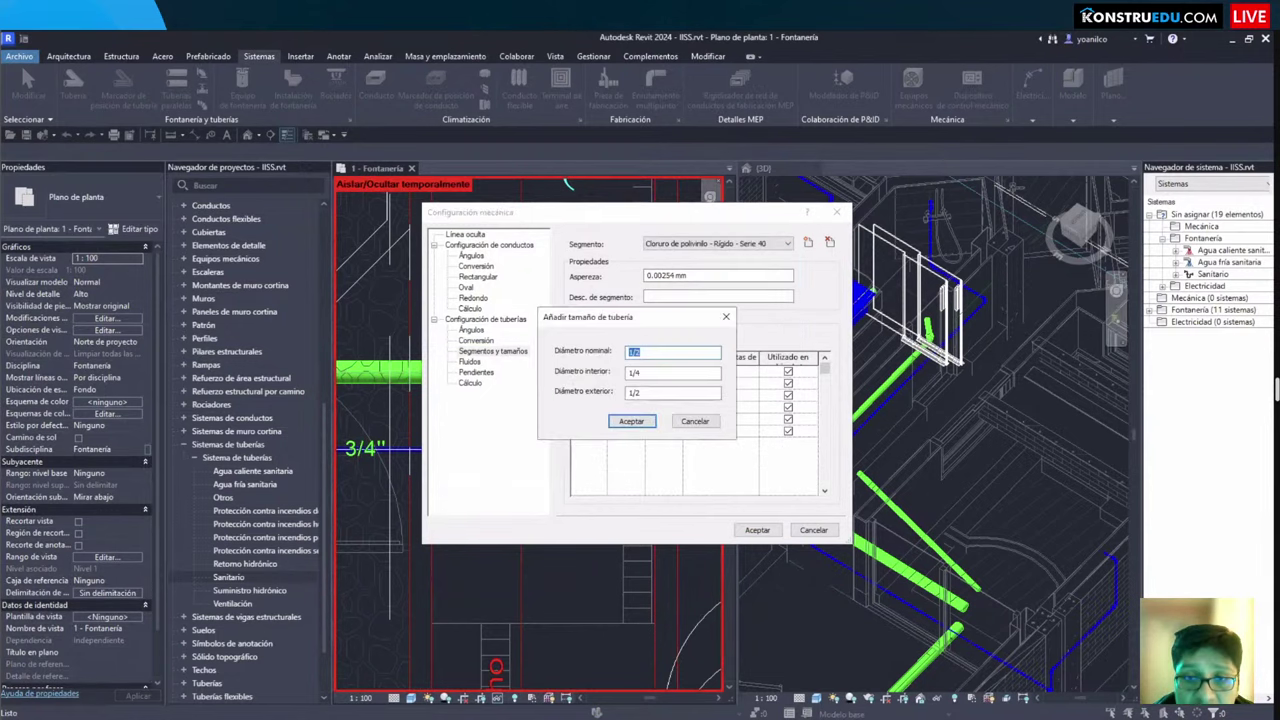
{"action": "type", "text": "6"}
{"action": "key", "text": "Tab"}
{"action": "type", "text": "5"}
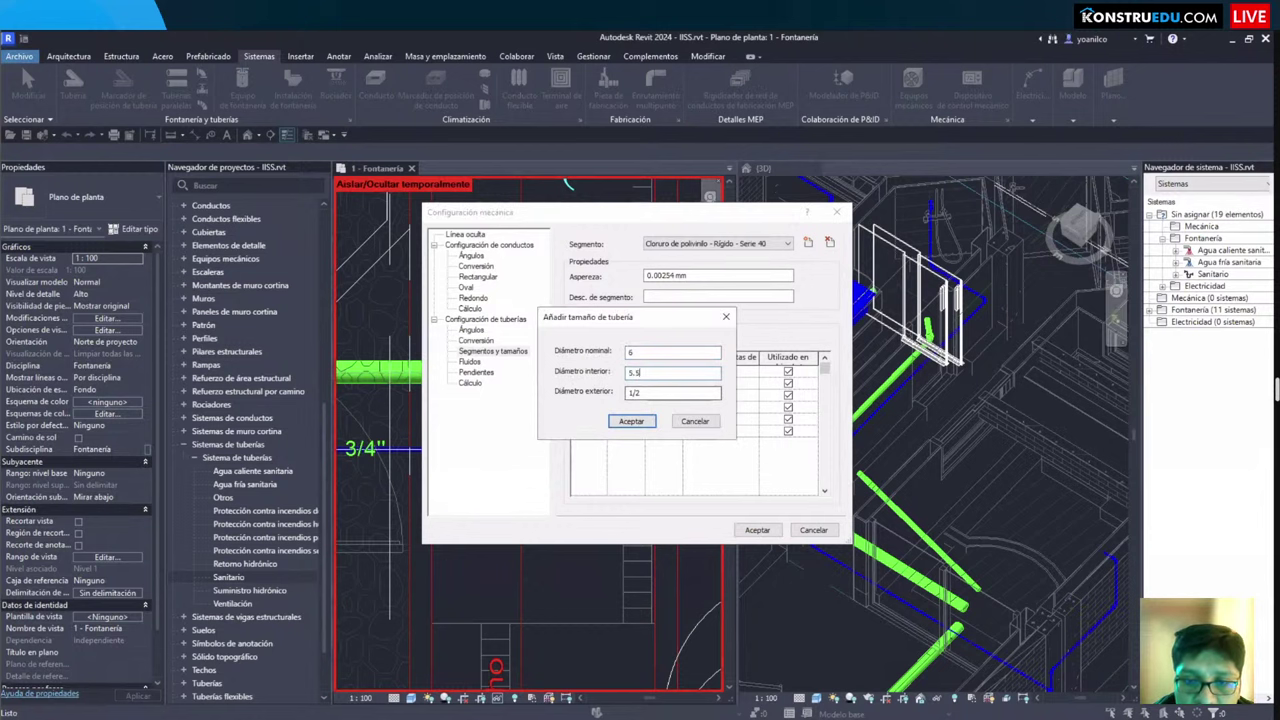
{"action": "left_click", "coordinate": [631, 421]}
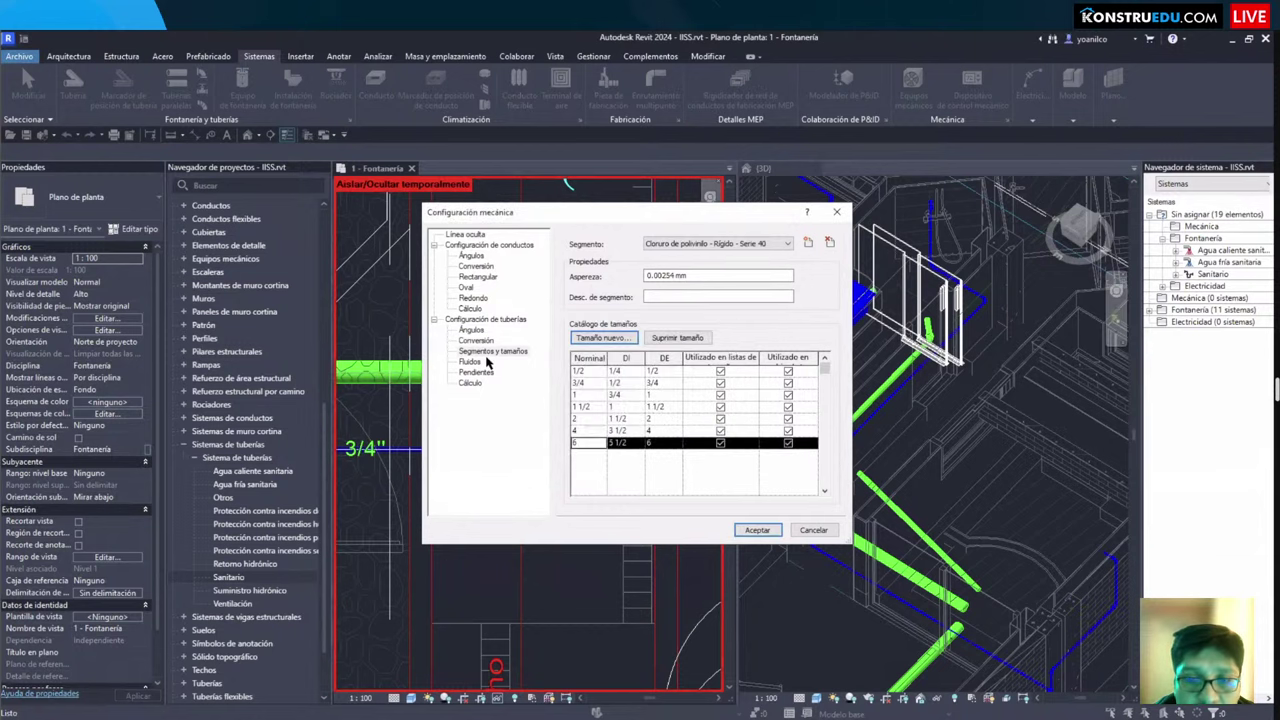
{"action": "key", "text": "Return"}
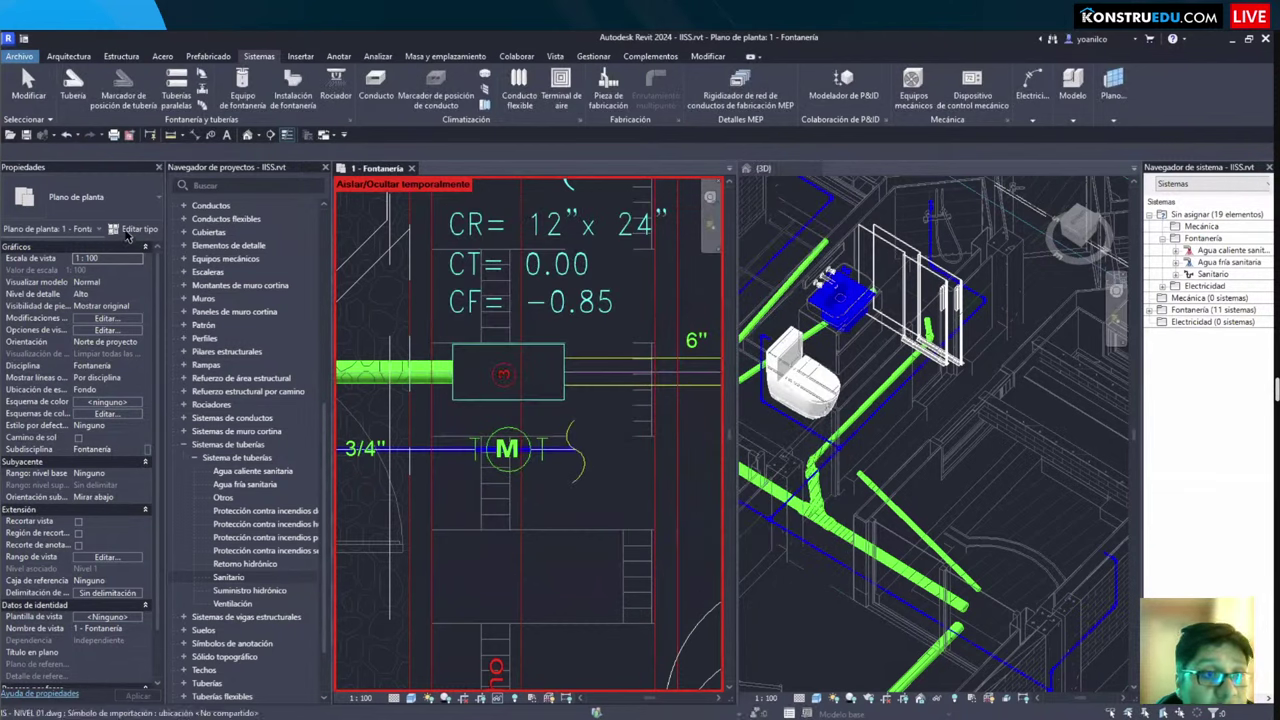
{"action": "key", "text": "p"}
{"action": "key", "text": "i"}
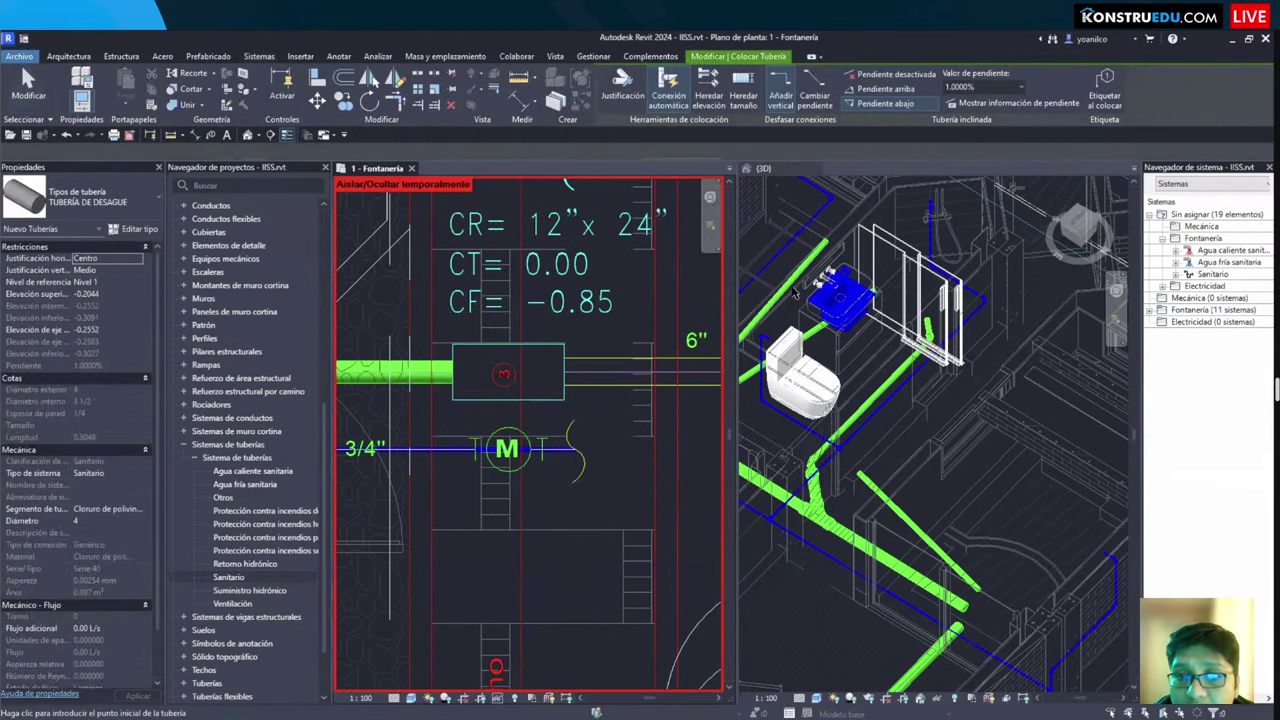
Step: Update the drain pipe type's routing preferences to allow larger pipe sizes
{"action": "key", "text": "t"}
{"action": "key", "text": "p"}
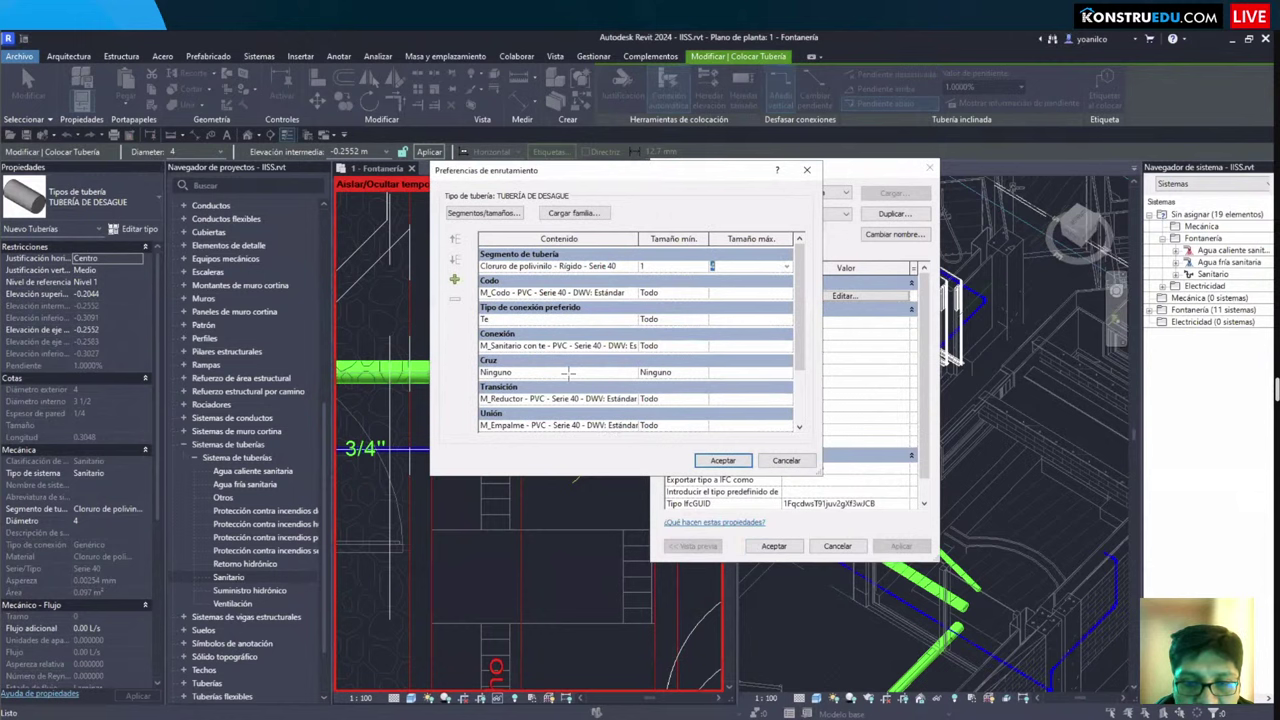
{"action": "key", "text": "Return"}
{"action": "key", "text": "Return"}
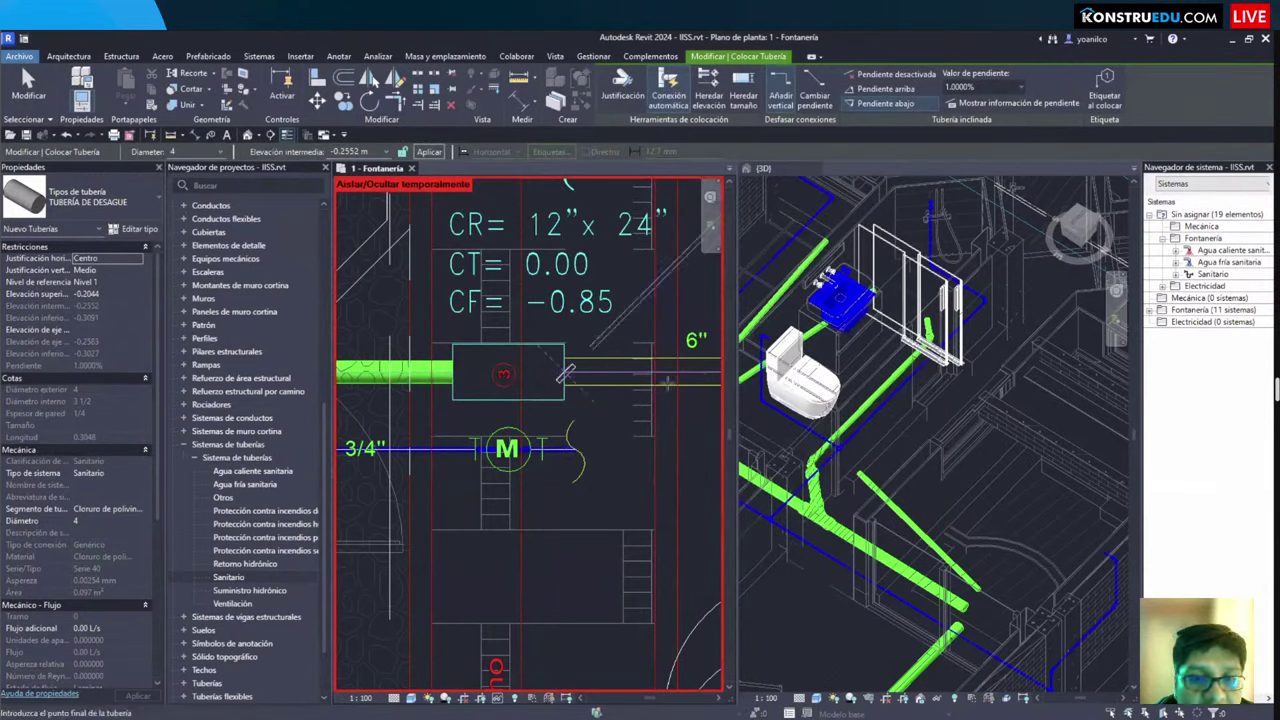
Step: Draw a 6-inch diameter pipe from the registry box outlet toward the street
{"action": "left_click", "coordinate": [570, 376]}
{"action": "scroll", "coordinate": [660, 380], "scroll_direction": "down", "scroll_amount": 2}
{"action": "type", "text": "6"}
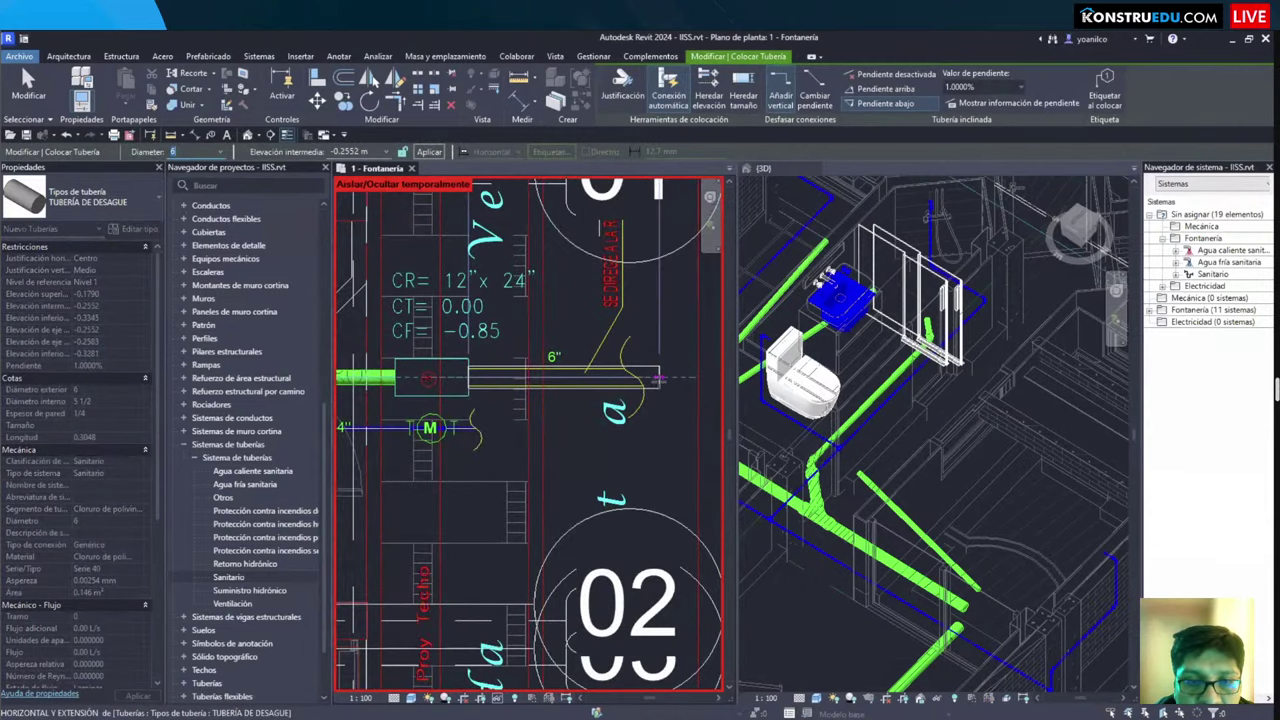
{"action": "left_click", "coordinate": [660, 380]}
{"action": "key", "text": "Escape"}
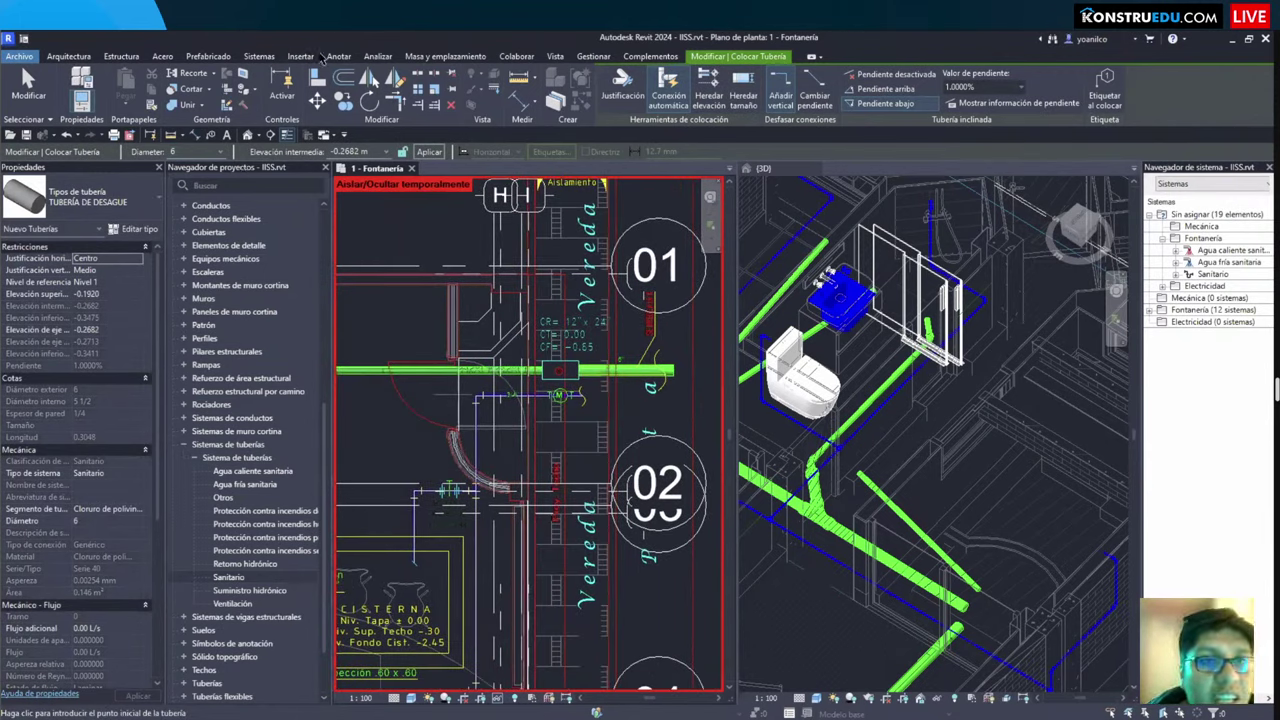
{"action": "key", "text": "Escape"}
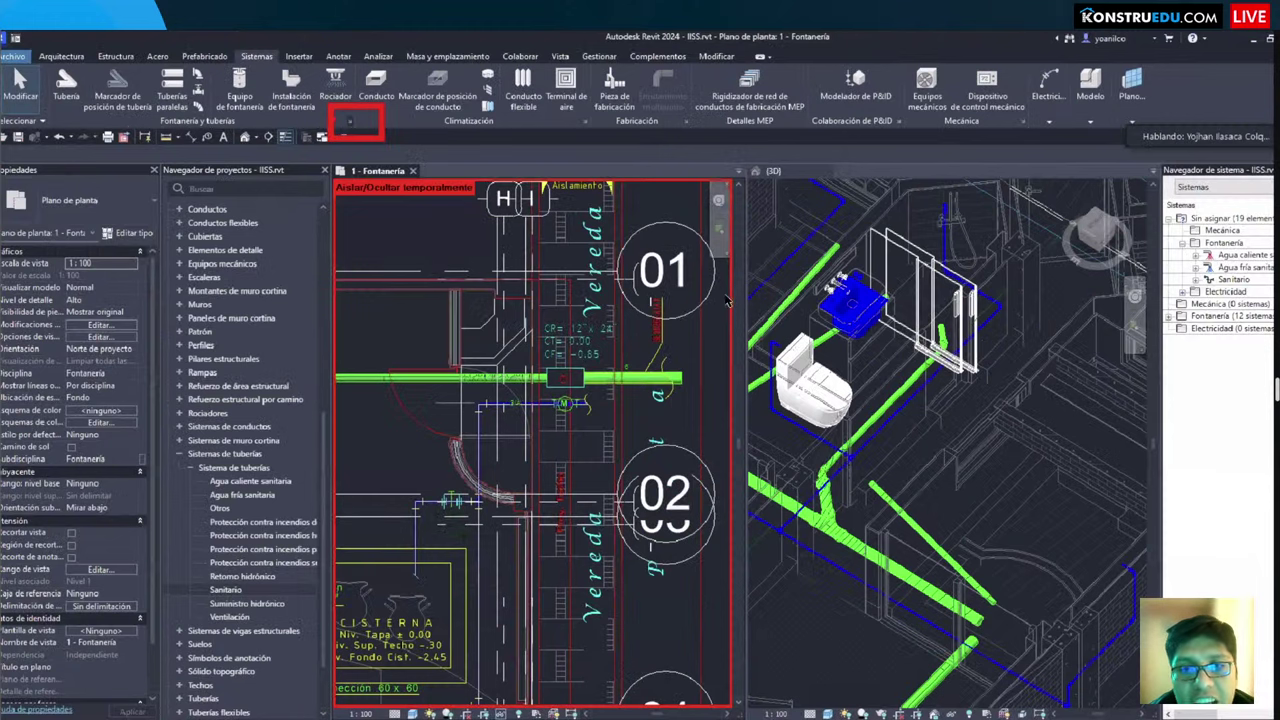
Step: Show the Pendientes page in Mechanical Settings, listing slopes of 0%, 1%, 2% and 4%
{"action": "left_click", "coordinate": [349, 121]}
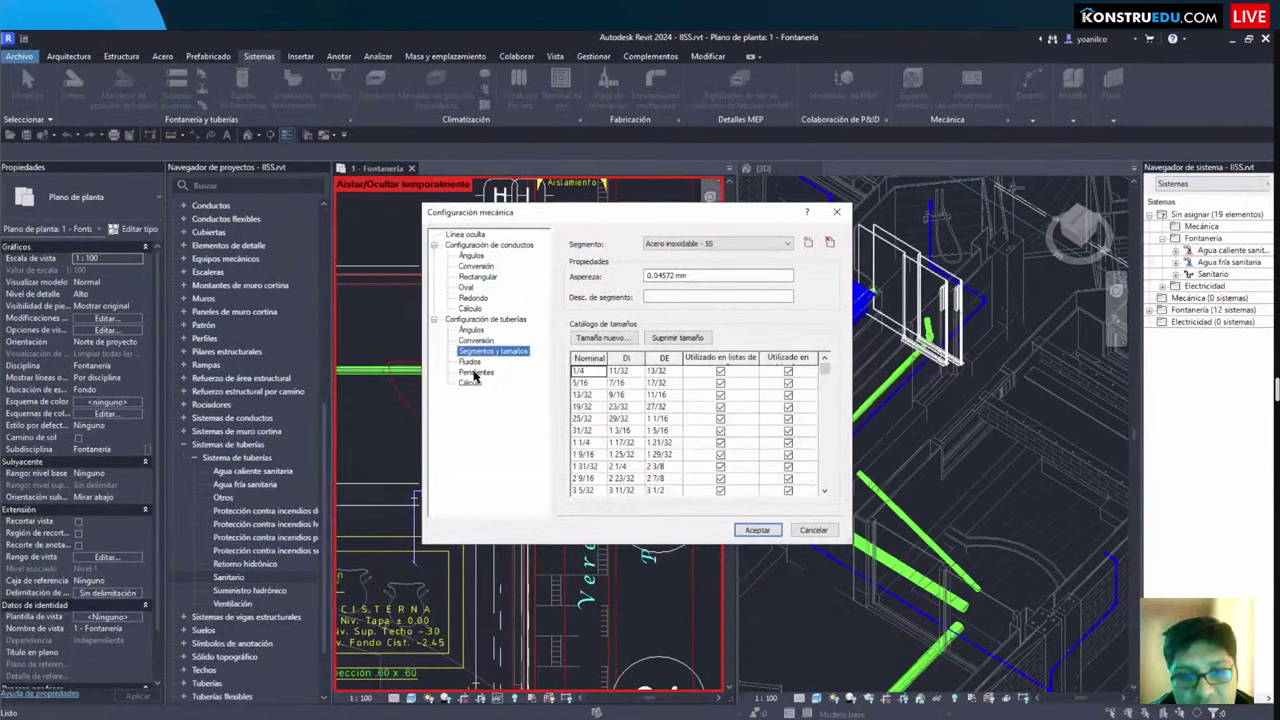
{"action": "left_click", "coordinate": [718, 243]}
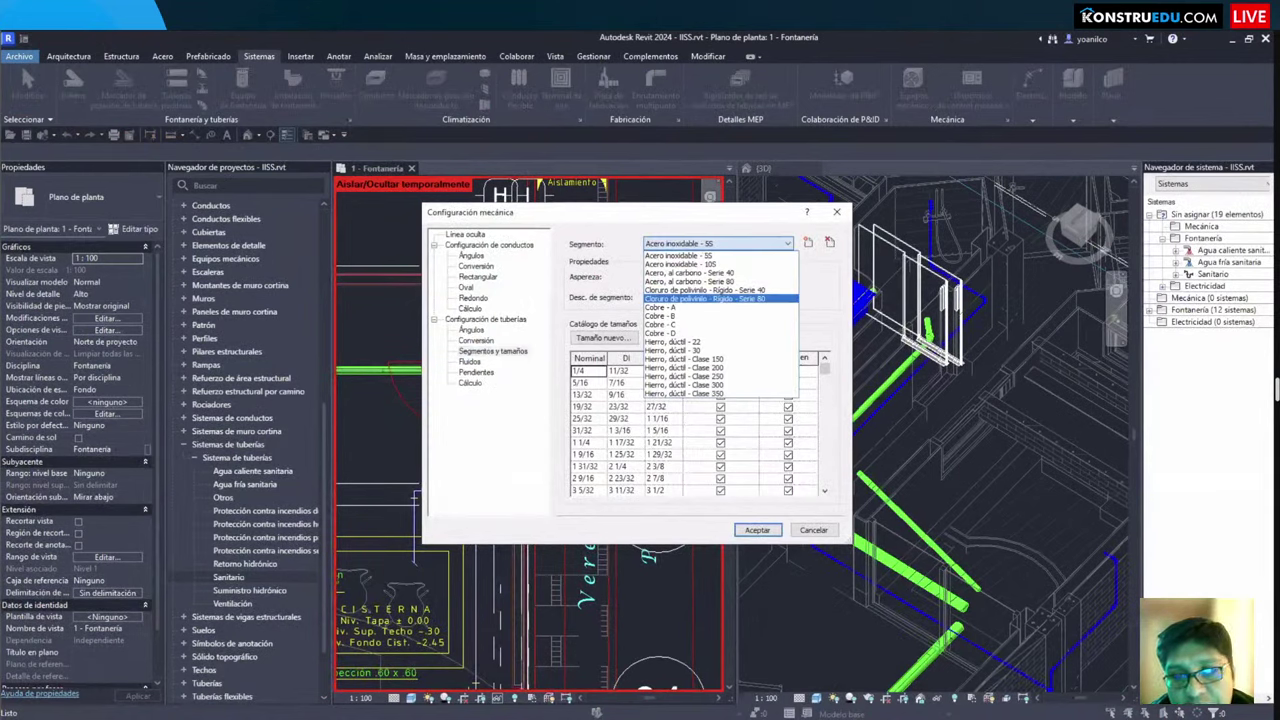
{"action": "left_click", "coordinate": [476, 372]}
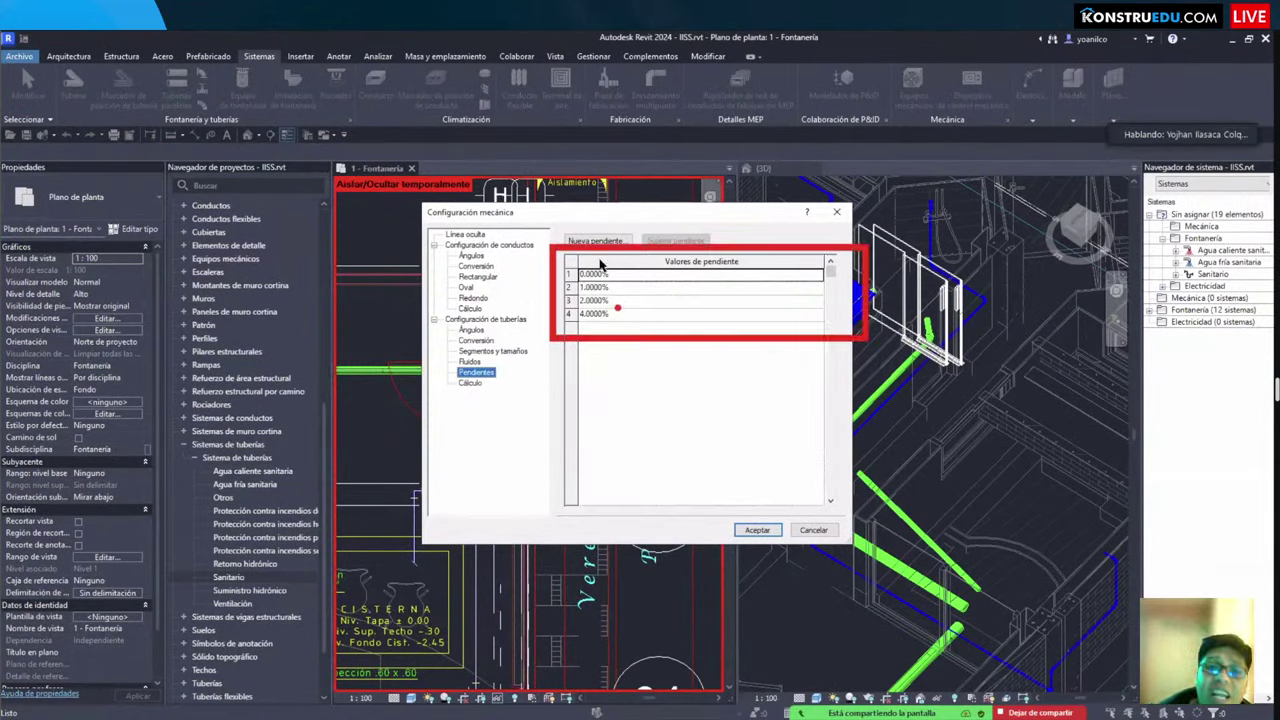
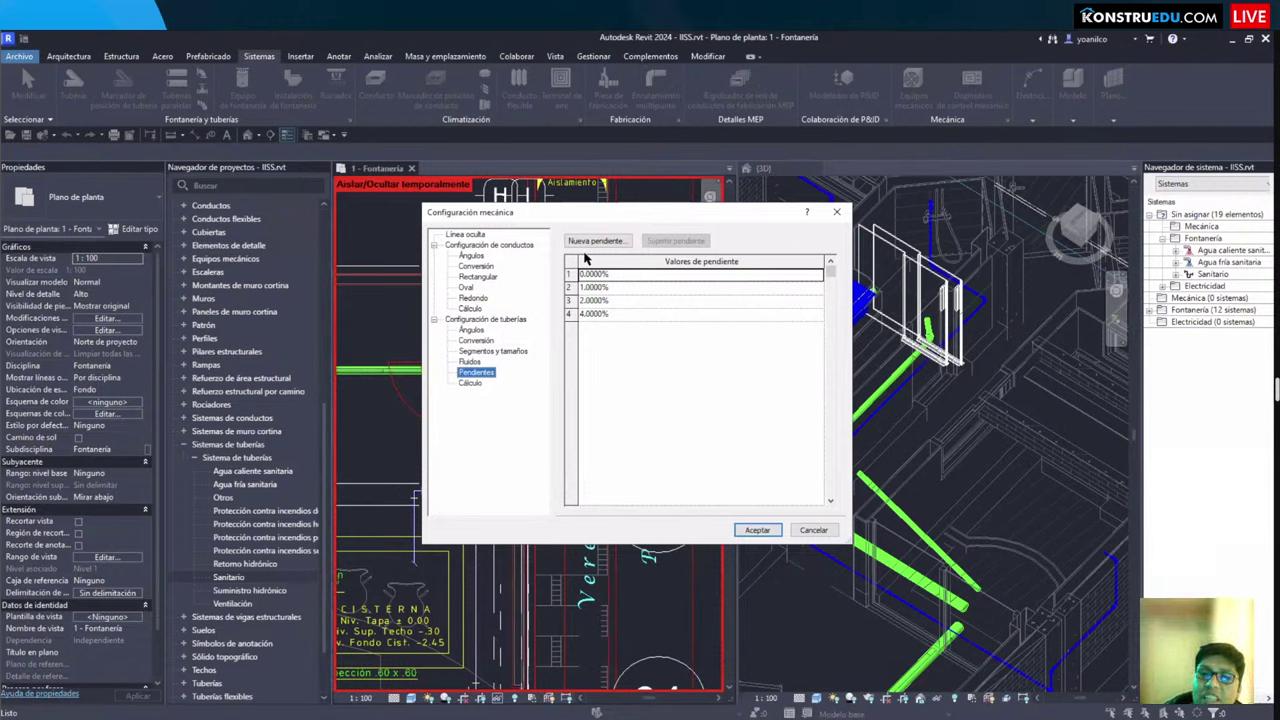
Step: Close the mechanical settings and zoom the plan to the S.H. toilet's 4" drain fittings
{"action": "key", "text": "Return"}
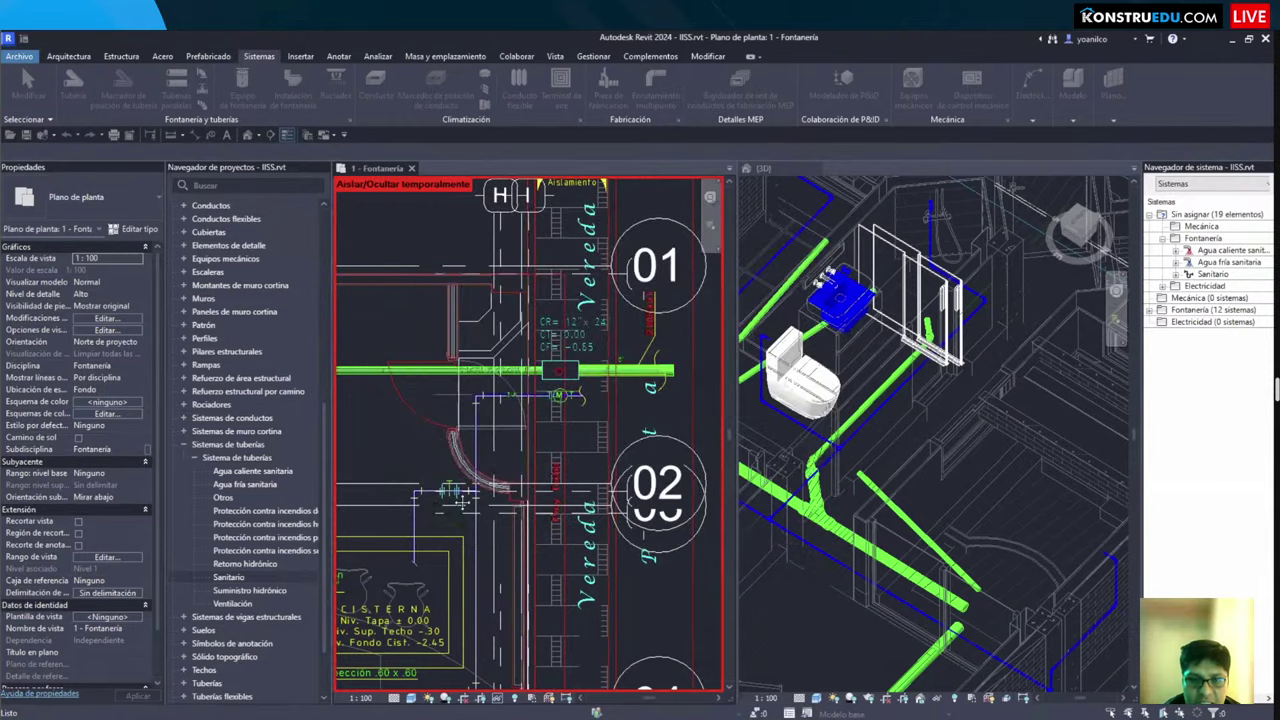
{"action": "scroll", "coordinate": [462, 502], "scroll_direction": "down", "scroll_amount": 3}
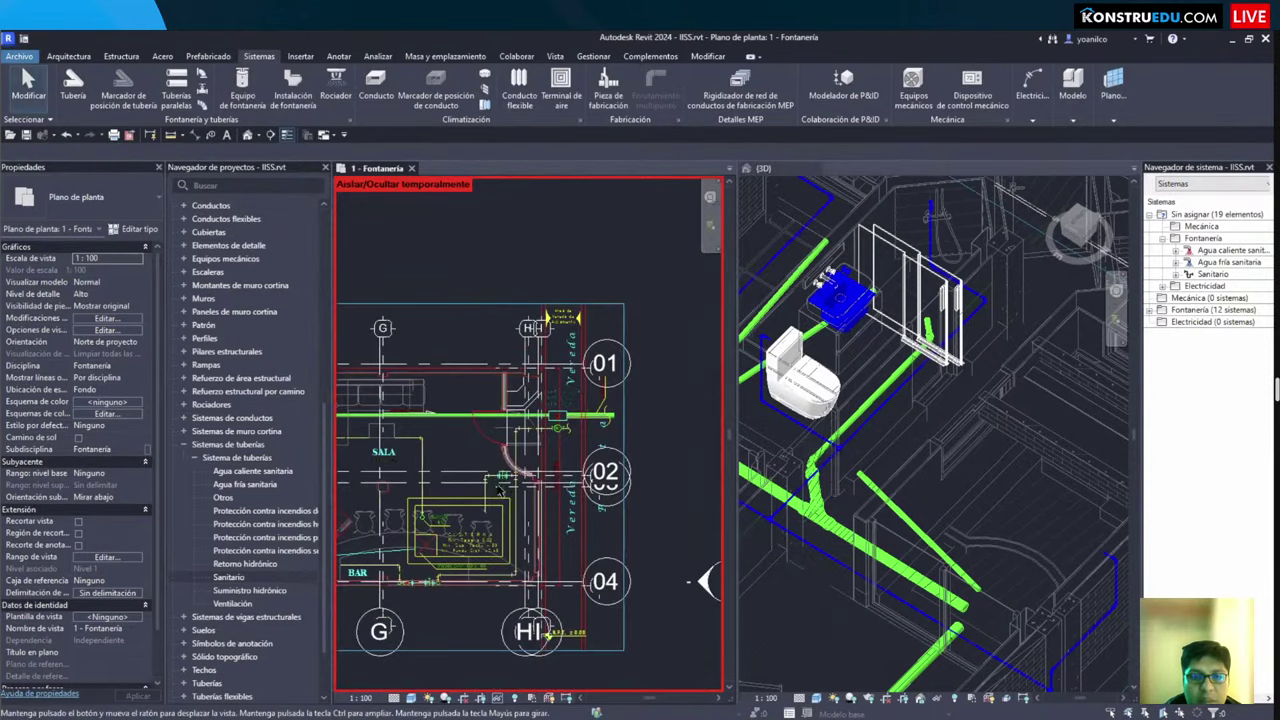
{"action": "scroll", "coordinate": [501, 488], "scroll_direction": "up", "scroll_amount": 2}
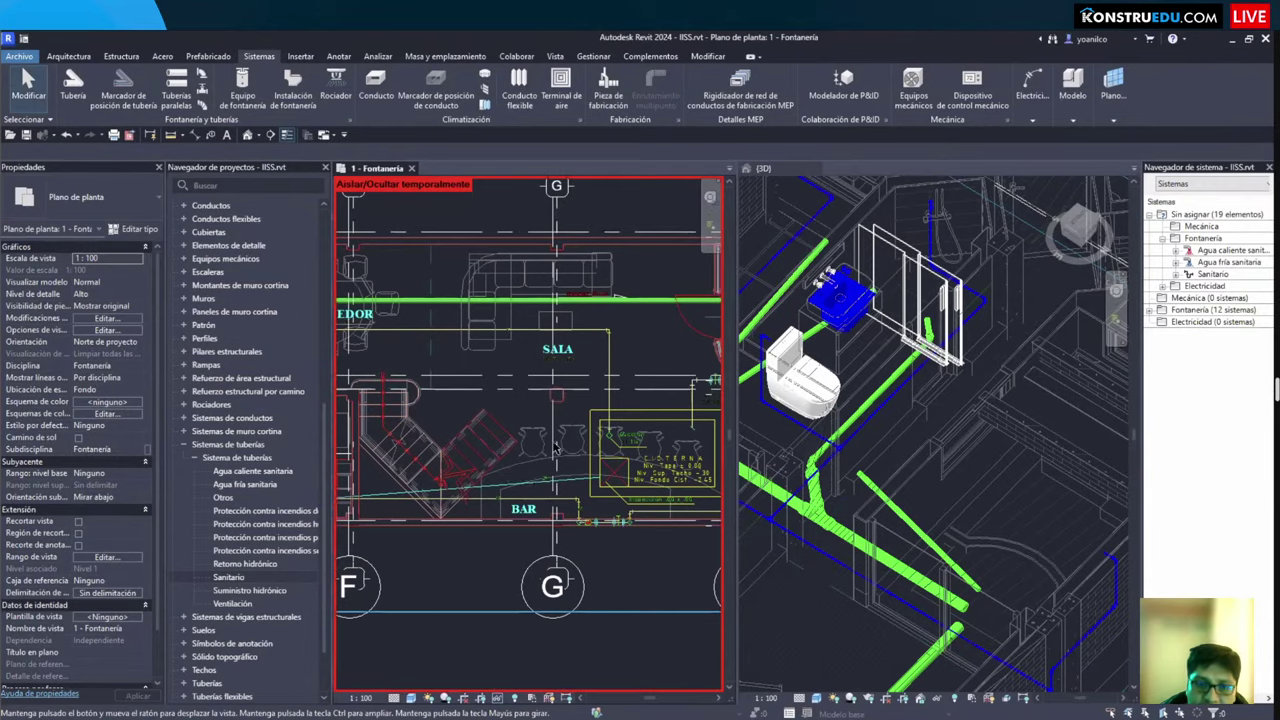
{"action": "scroll", "coordinate": [560, 440], "scroll_direction": "up", "scroll_amount": 3}
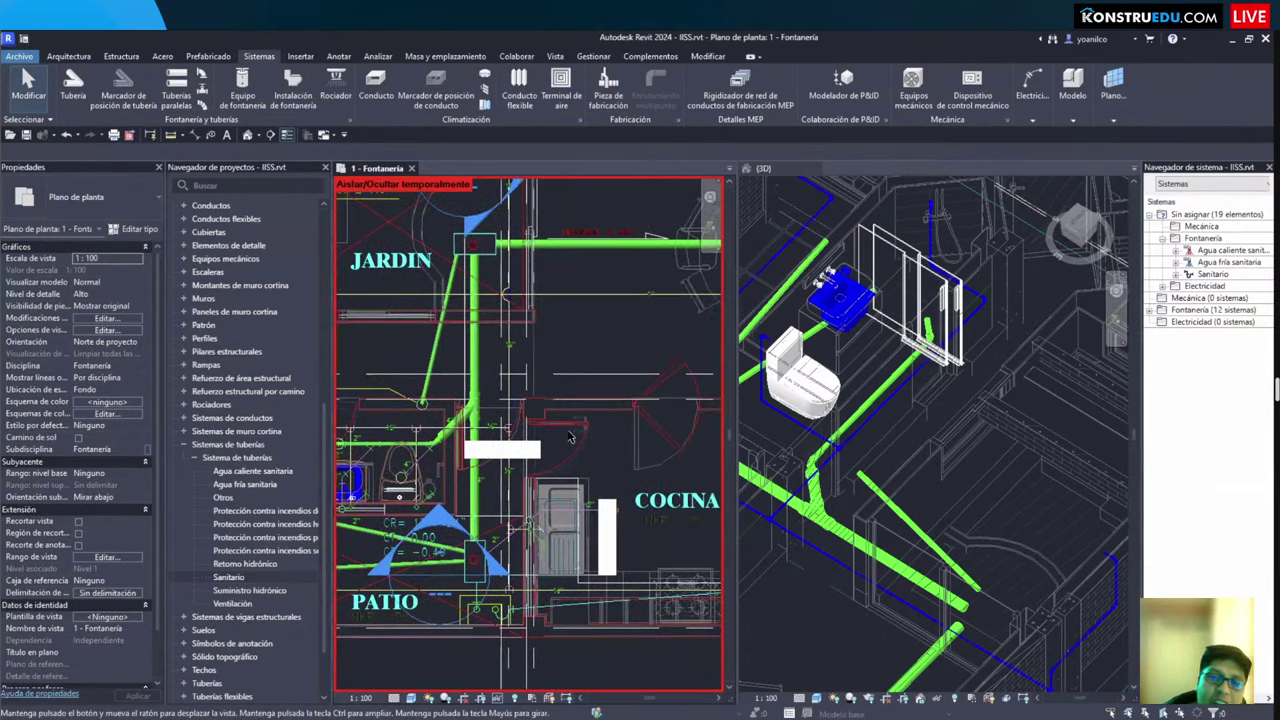
{"action": "middle_click_drag", "start_coordinate": [570, 437], "coordinate": [666, 444]}
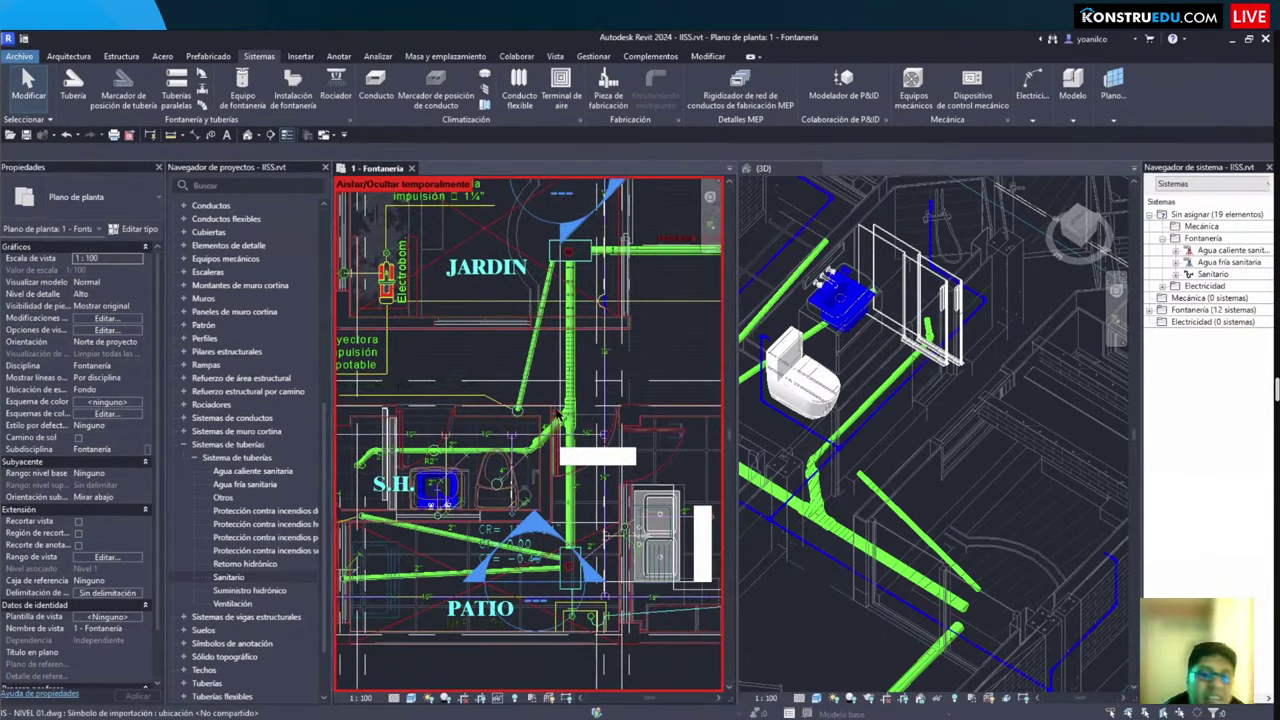
{"action": "scroll", "coordinate": [594, 293], "scroll_direction": "up", "scroll_amount": 4}
{"action": "scroll", "coordinate": [560, 420], "scroll_direction": "up", "scroll_amount": 2}
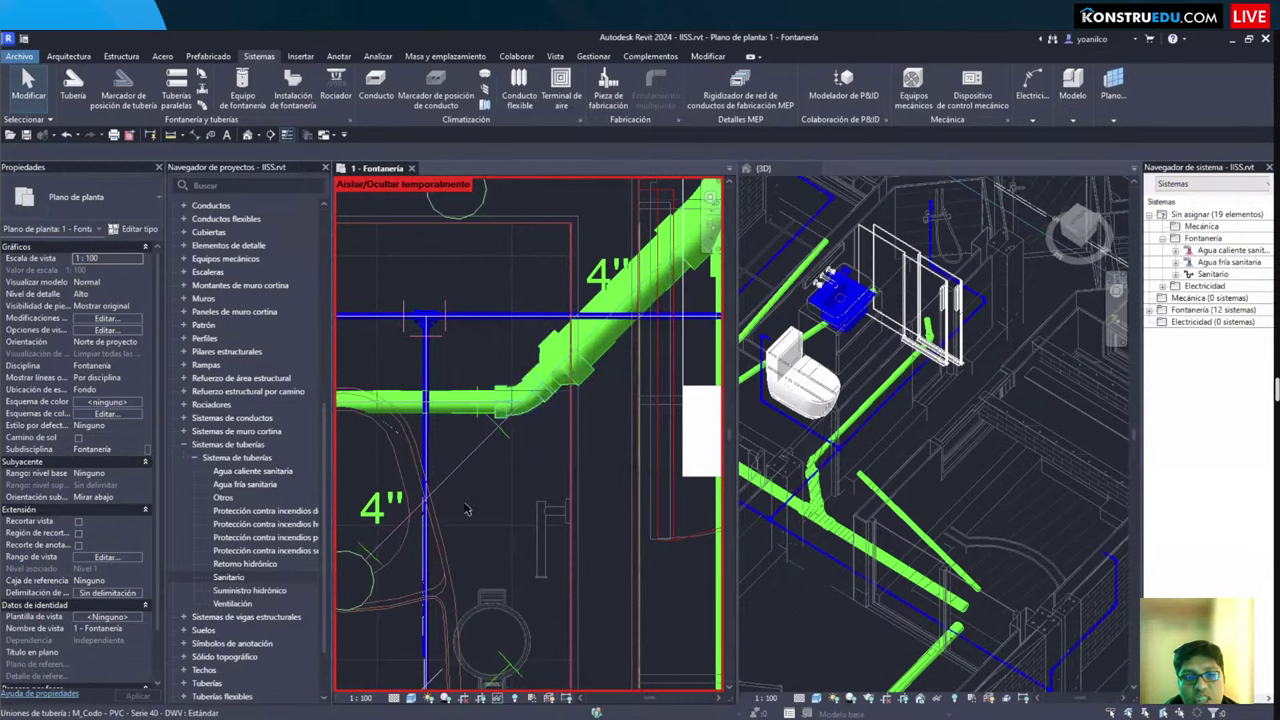
Step: Inspect the pipe elbow, then select the sanitary tee beside the toilet
{"action": "left_click", "coordinate": [477, 497]}
{"action": "key", "text": "Escape"}
{"action": "scroll", "coordinate": [520, 450], "scroll_direction": "up", "scroll_amount": 1}
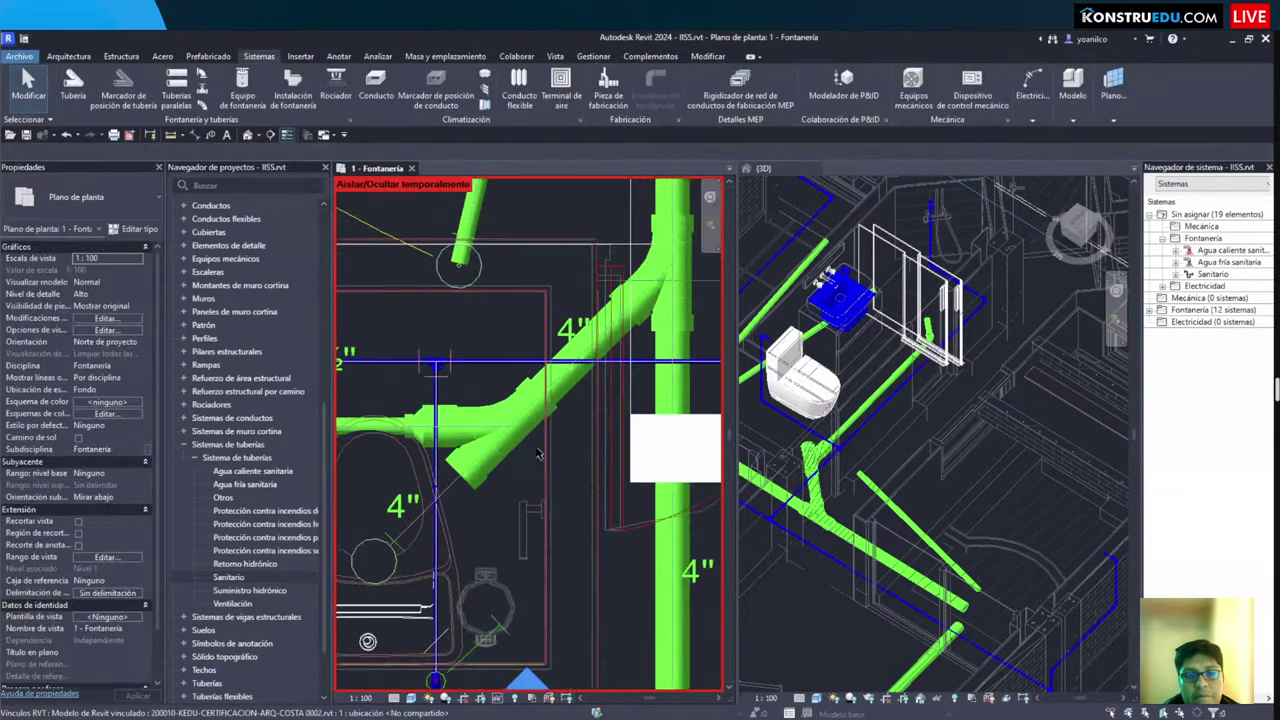
{"action": "scroll", "coordinate": [535, 425], "scroll_direction": "down", "scroll_amount": 1}
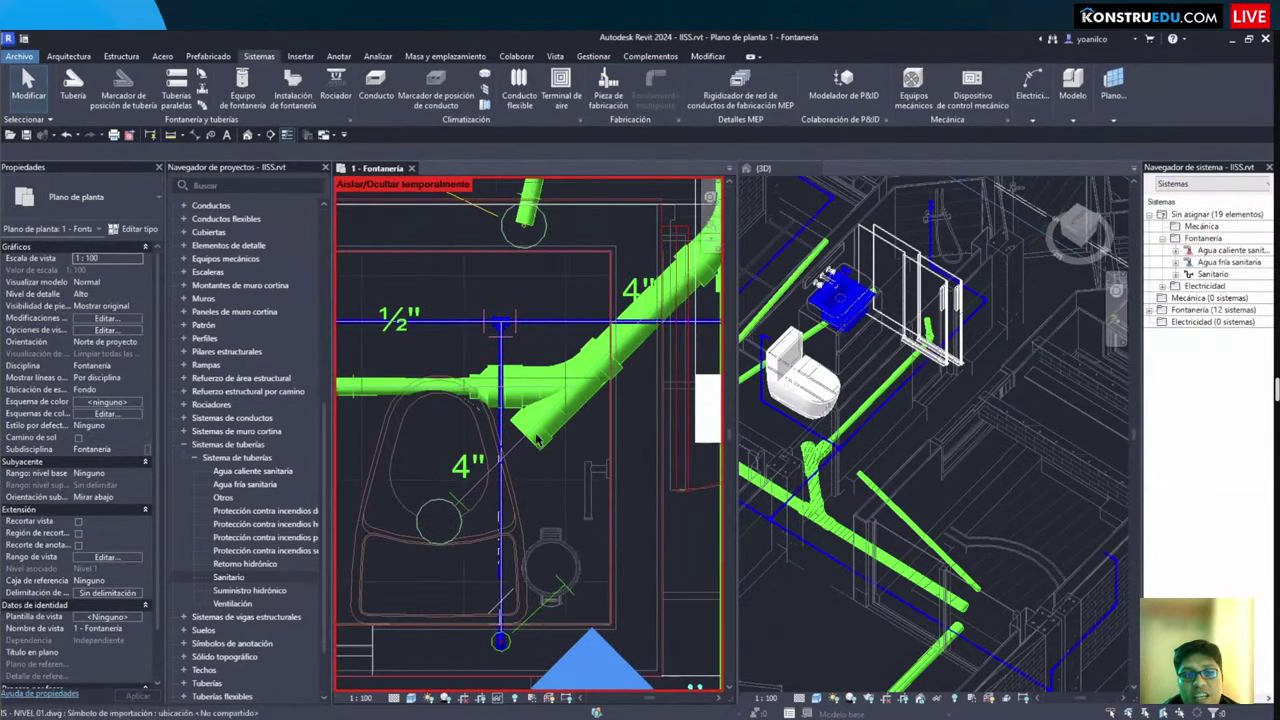
{"action": "scroll", "coordinate": [547, 405], "scroll_direction": "up", "scroll_amount": 1}
{"action": "scroll", "coordinate": [557, 371], "scroll_direction": "down", "scroll_amount": 3}
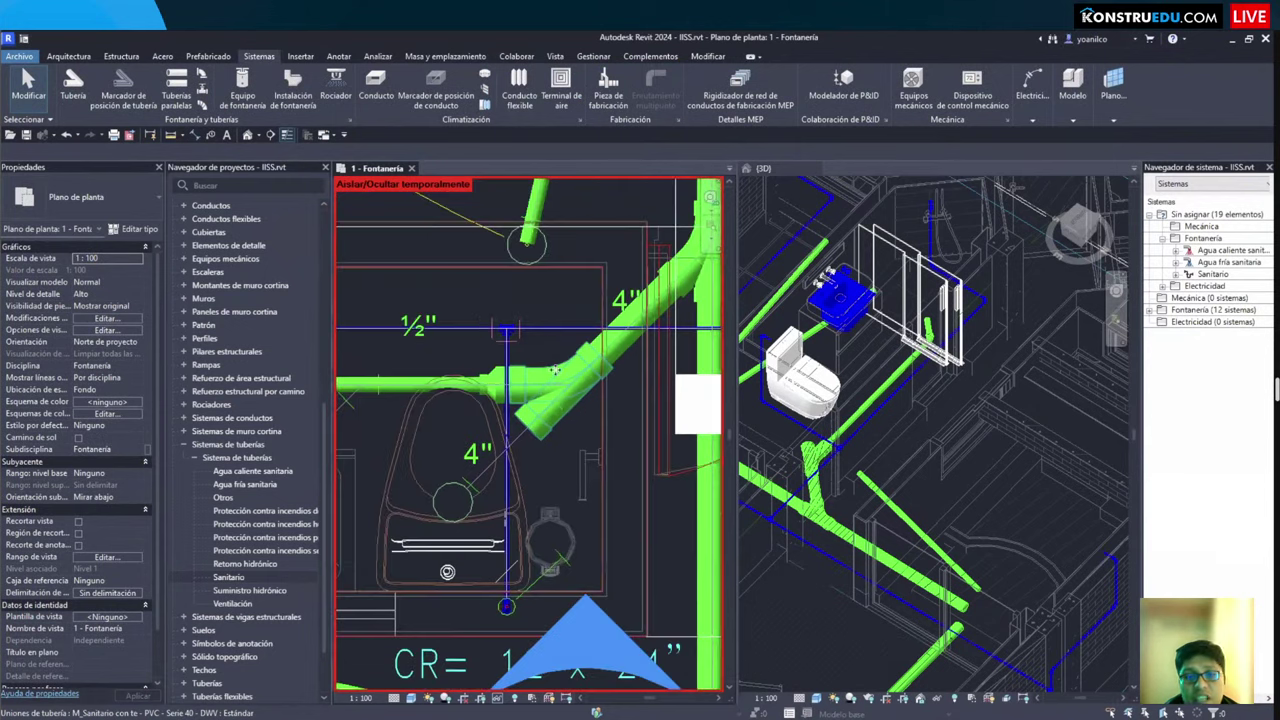
{"action": "scroll", "coordinate": [547, 479], "scroll_direction": "up", "scroll_amount": 3}
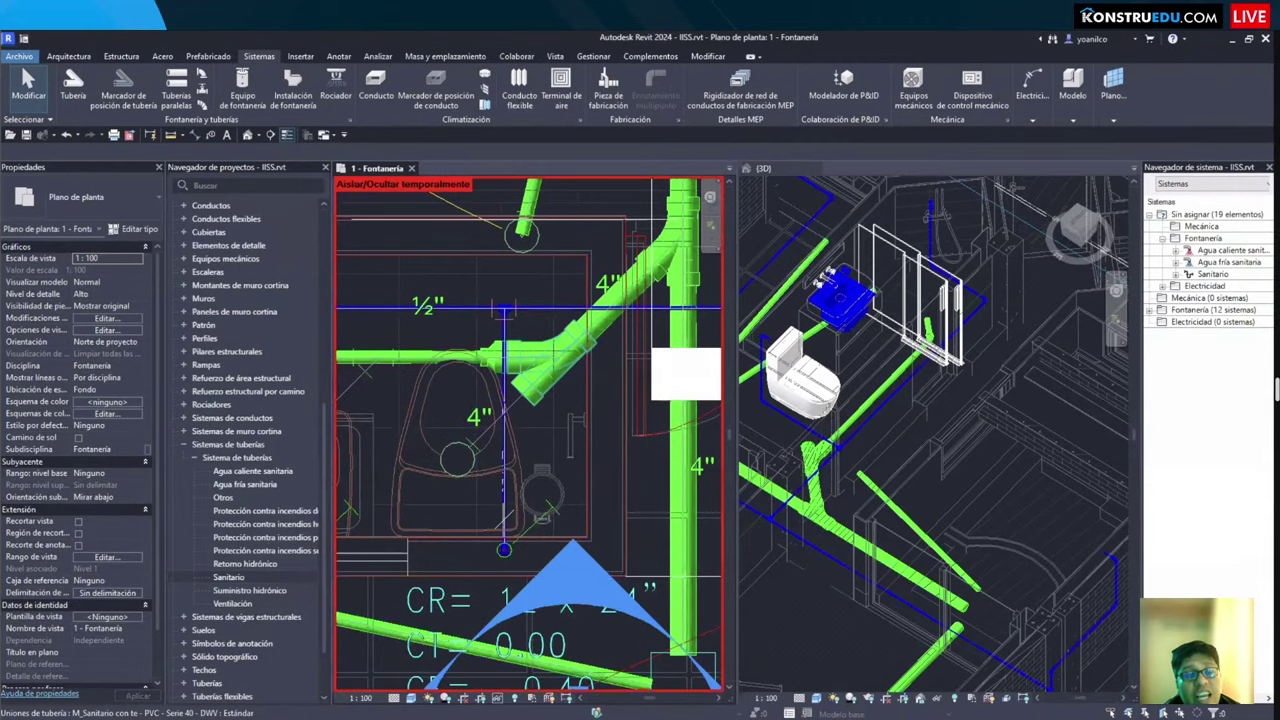
{"action": "left_click", "coordinate": [548, 355]}
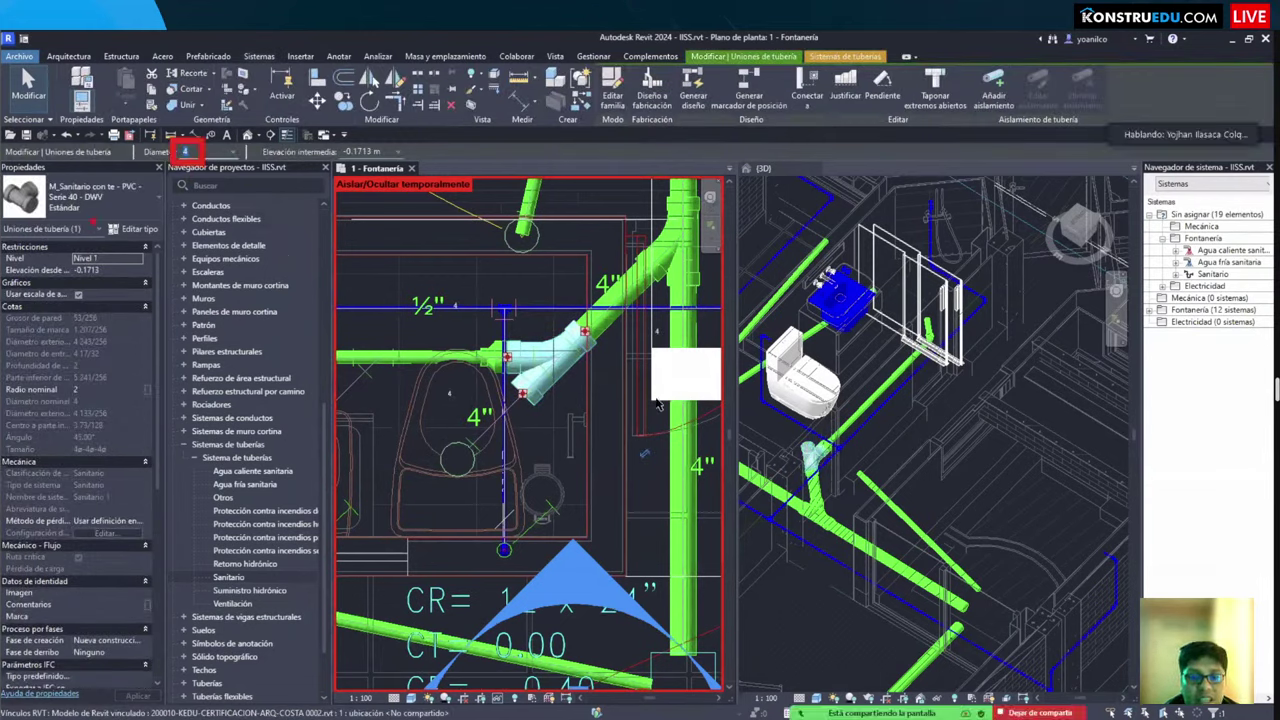
Step: Reselect the M_Sanitario con te fitting and review its Properties
{"action": "key", "text": "Escape"}
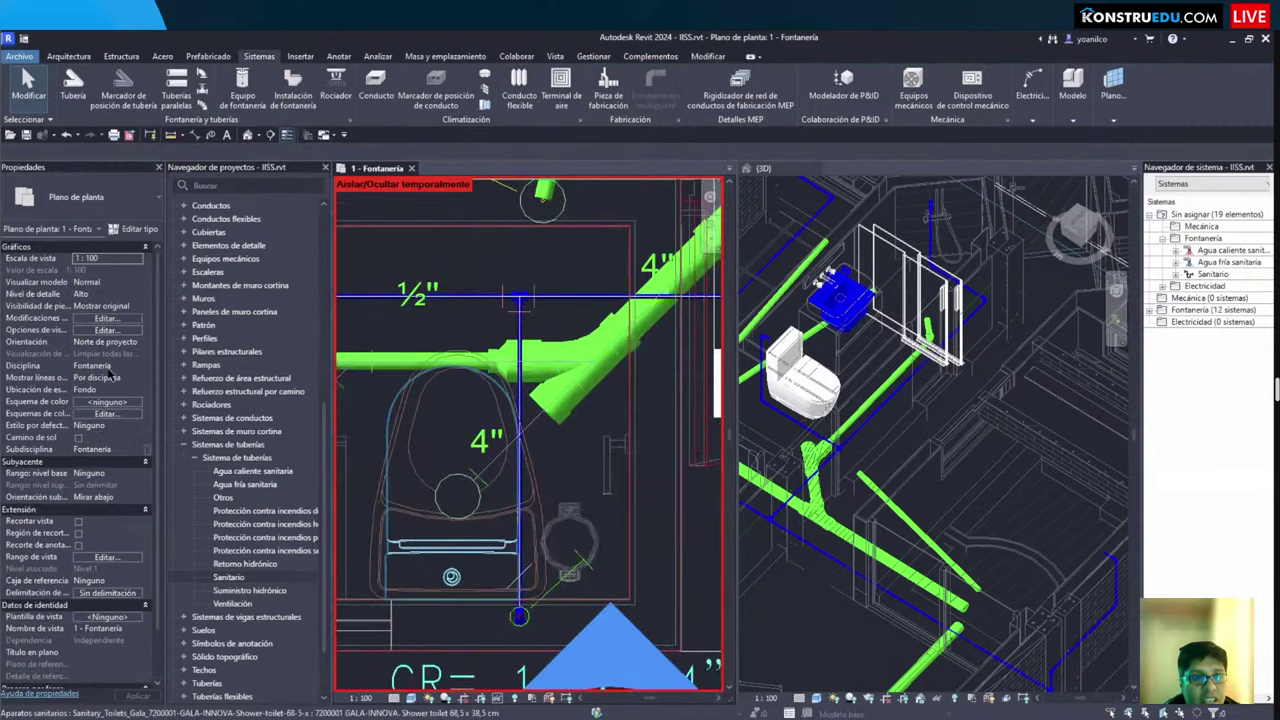
{"action": "scroll", "coordinate": [530, 450], "scroll_direction": "down", "scroll_amount": 2}
{"action": "scroll", "coordinate": [600, 380], "scroll_direction": "up", "scroll_amount": 2}
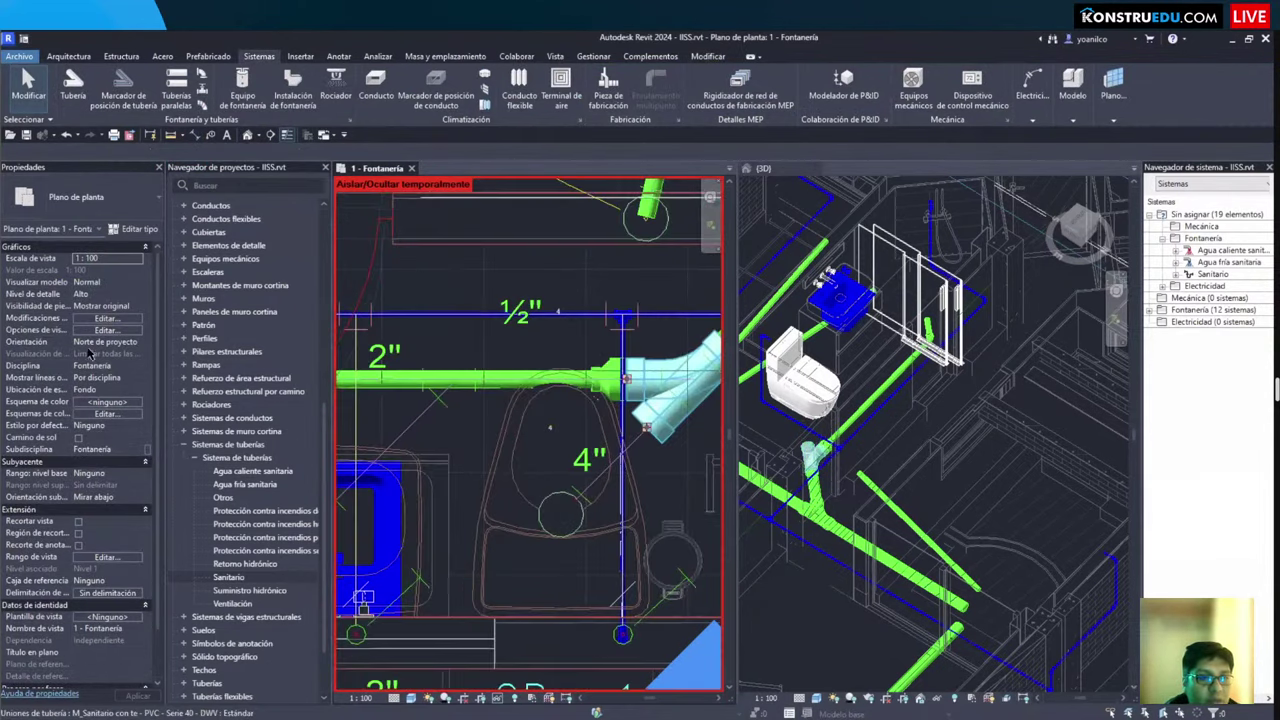
{"action": "left_click", "coordinate": [541, 386]}
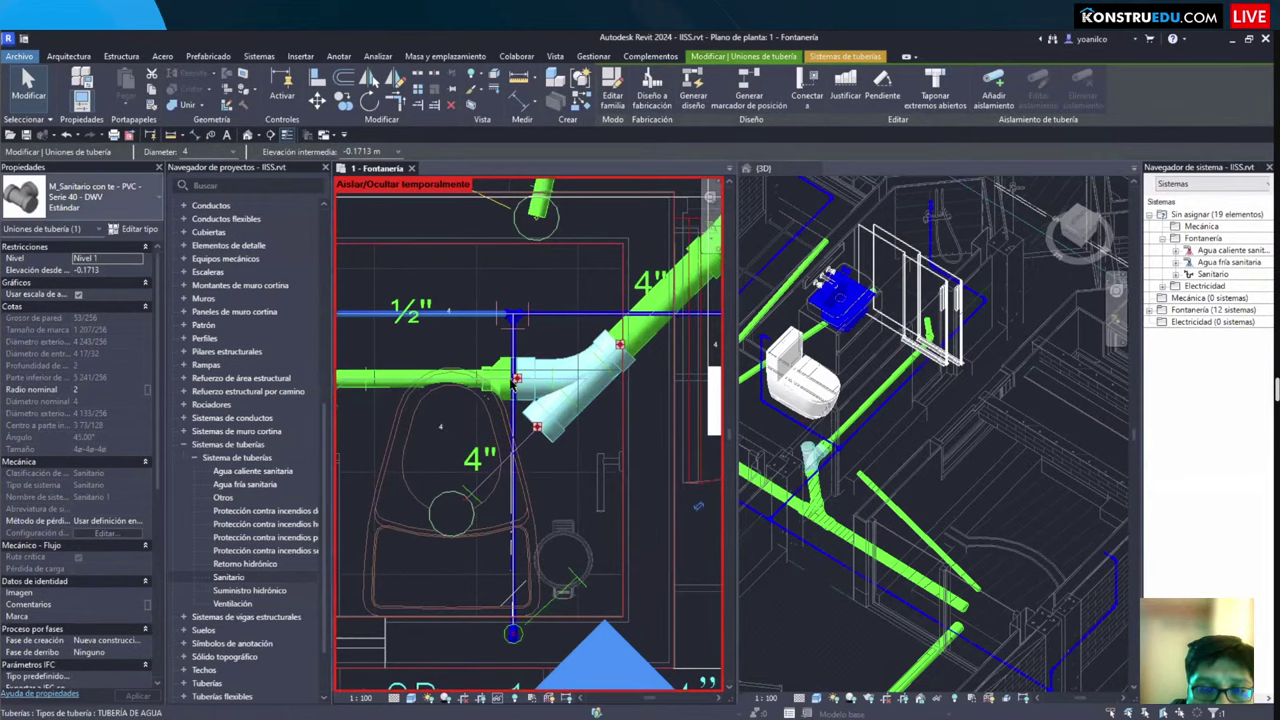
{"action": "scroll", "coordinate": [548, 386], "scroll_direction": "up", "scroll_amount": 2}
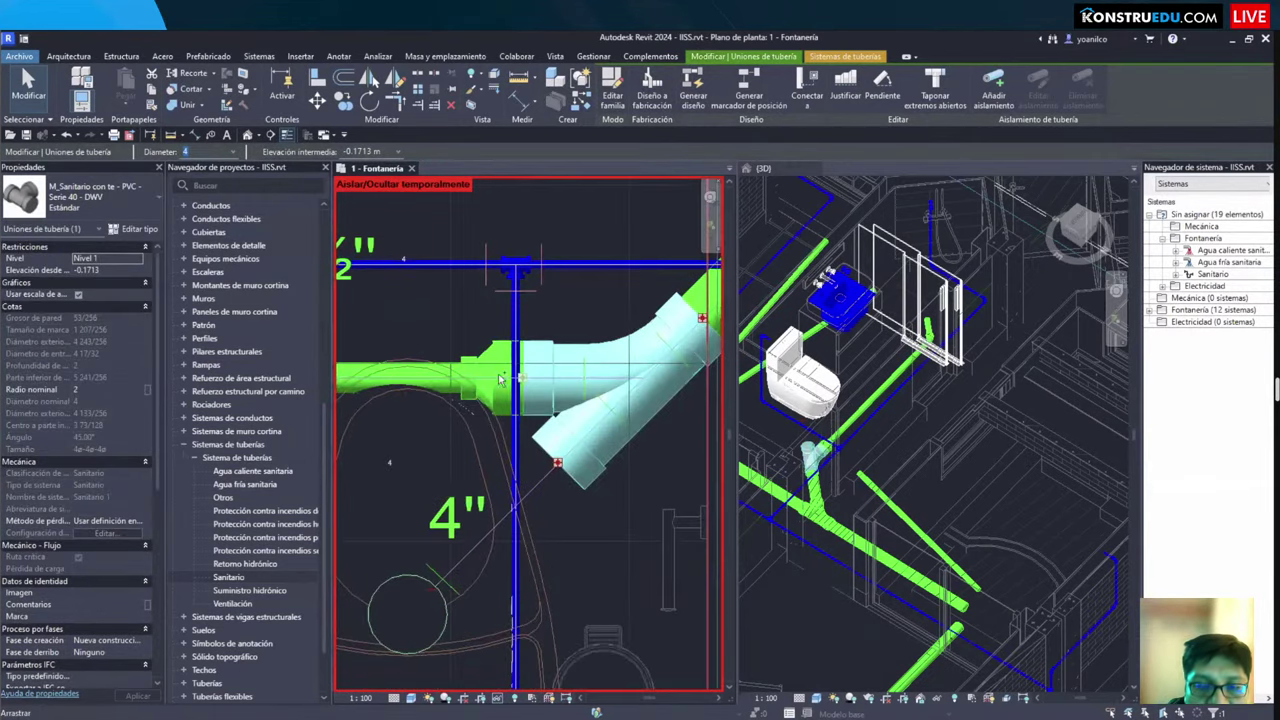
{"action": "scroll", "coordinate": [540, 370], "scroll_direction": "down", "scroll_amount": 1}
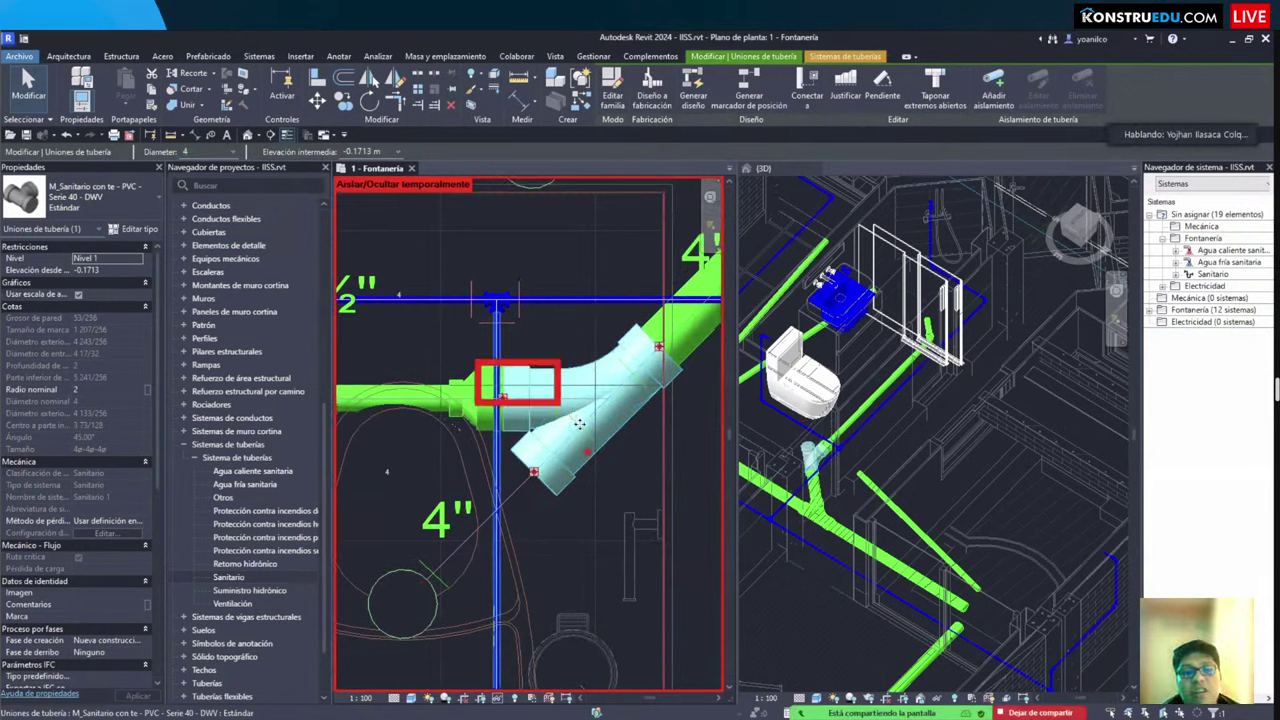
{"action": "key", "text": "Escape"}
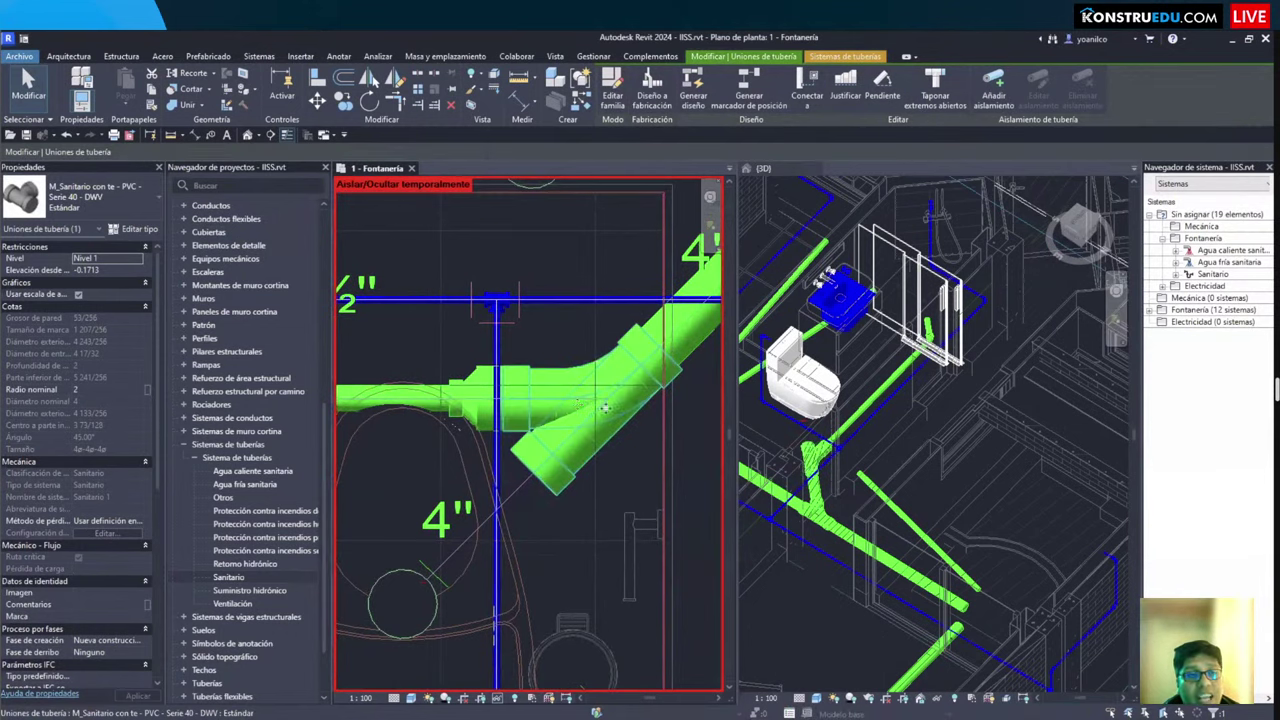
{"action": "left_click", "coordinate": [533, 364]}
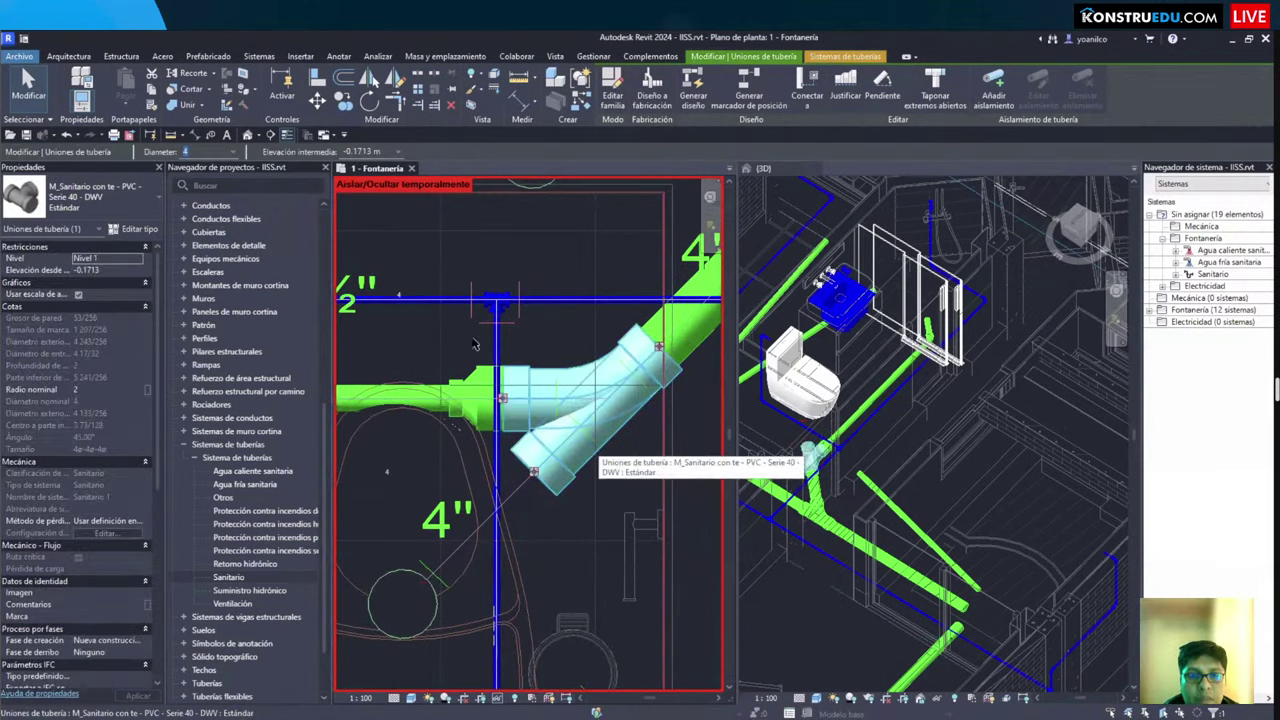
{"action": "scroll", "coordinate": [465, 340], "scroll_direction": "down", "scroll_amount": 3}
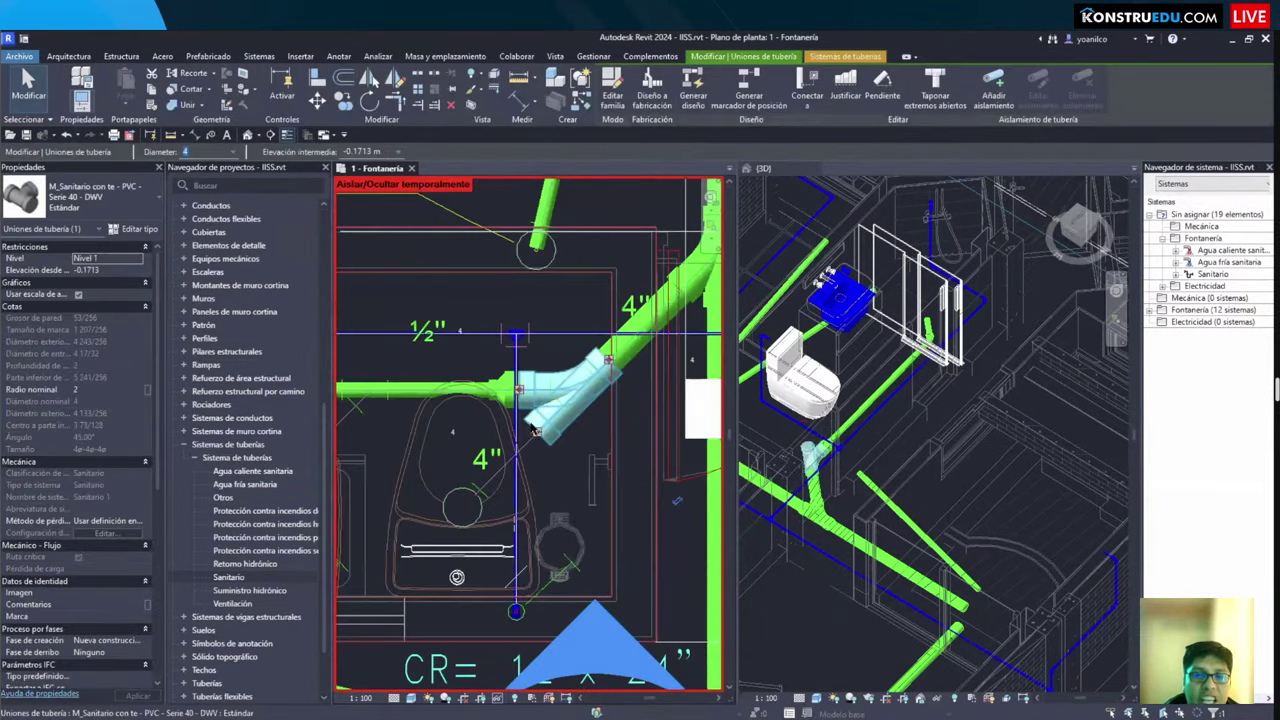
{"action": "scroll", "coordinate": [570, 478], "scroll_direction": "up", "scroll_amount": 4}
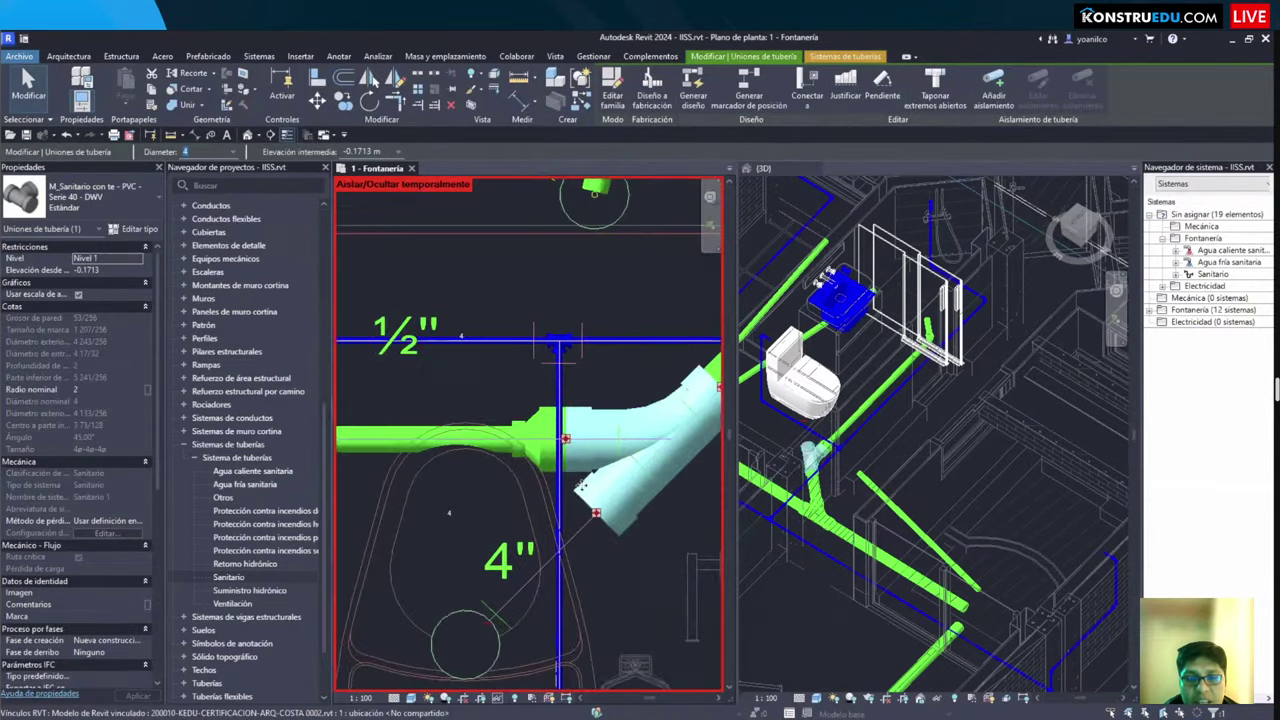
{"action": "scroll", "coordinate": [564, 487], "scroll_direction": "down", "scroll_amount": 2}
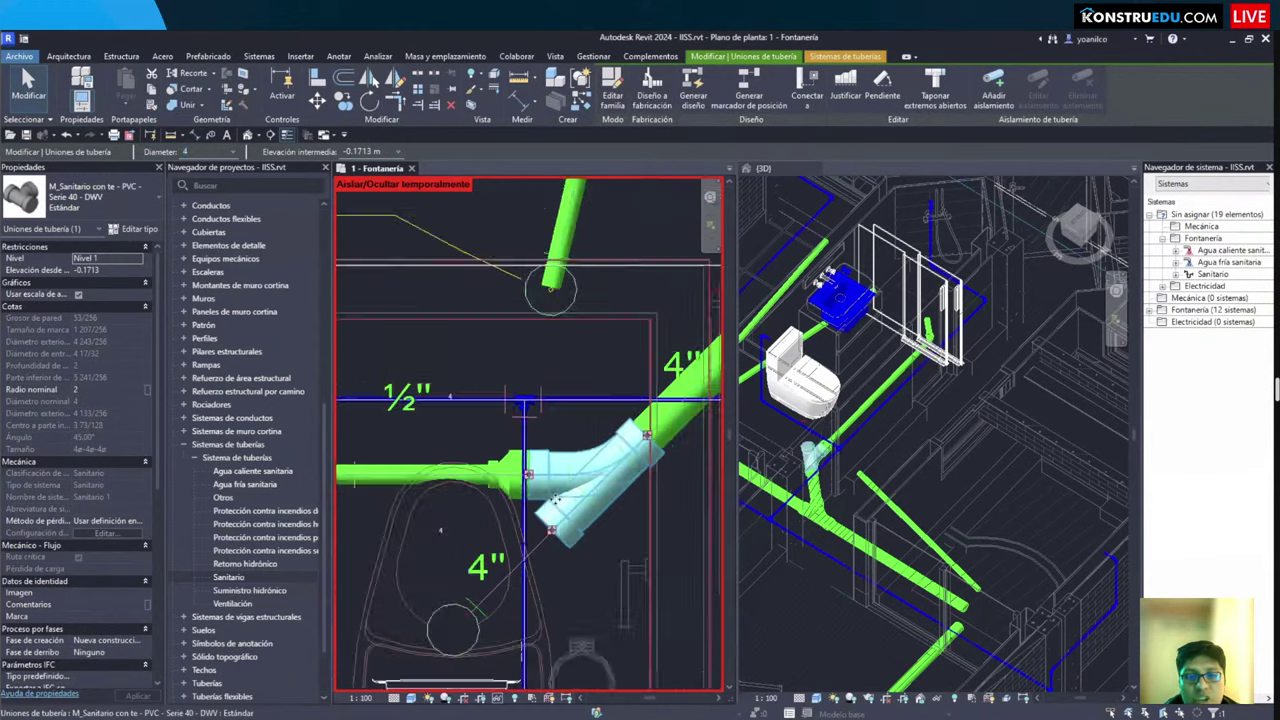
{"action": "scroll", "coordinate": [560, 500], "scroll_direction": "up", "scroll_amount": 1}
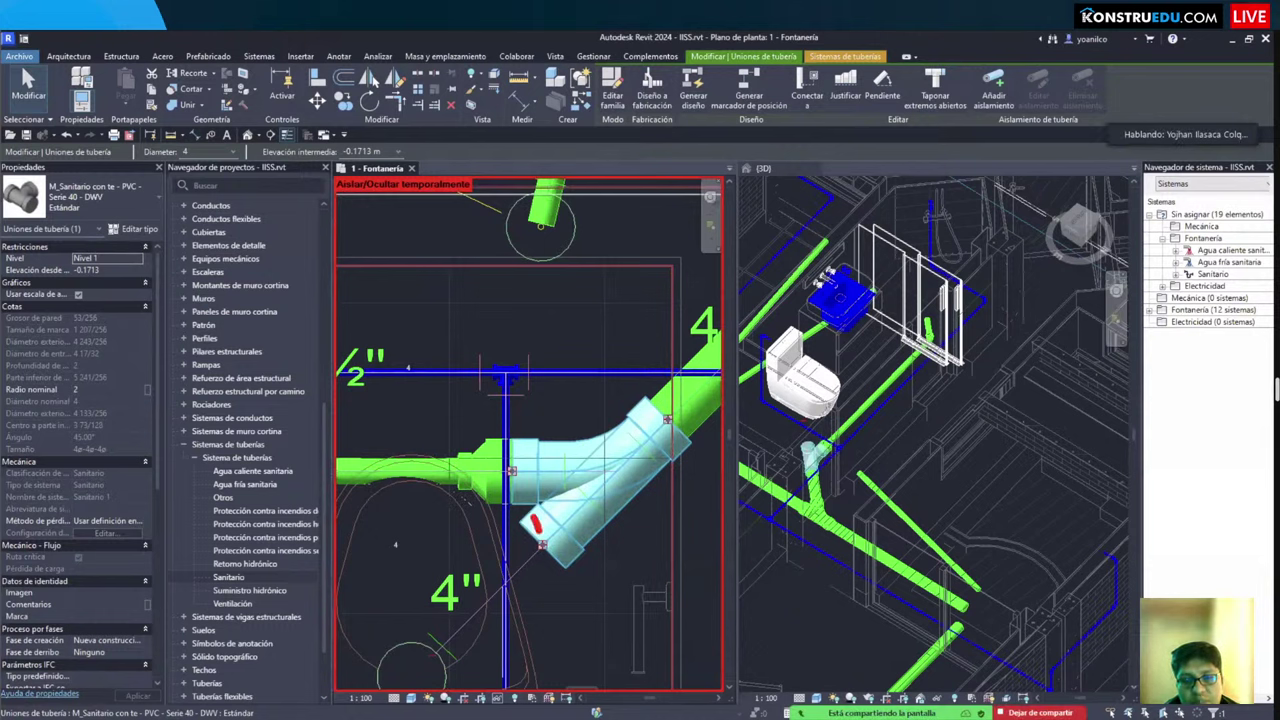
Step: Finish checking the tee and start a new 4" TUBERÍA DE DESAGUE pipe with PI
{"action": "left_click_drag", "start_coordinate": [562, 490], "coordinate": [574, 542]}
{"action": "left_click_drag", "start_coordinate": [598, 458], "coordinate": [608, 516]}
{"action": "left_click_drag", "start_coordinate": [620, 452], "coordinate": [632, 496]}
{"action": "left_click_drag", "start_coordinate": [640, 430], "coordinate": [662, 492]}
{"action": "left_click_drag", "start_coordinate": [662, 416], "coordinate": [668, 468]}
{"action": "mouse_move", "coordinate": [540, 450]}
{"action": "left_mouse_down"}
{"action": "mouse_move", "coordinate": [536, 478]}
{"action": "mouse_move", "coordinate": [586, 450]}
{"action": "mouse_move", "coordinate": [550, 510]}
{"action": "left_mouse_up"}
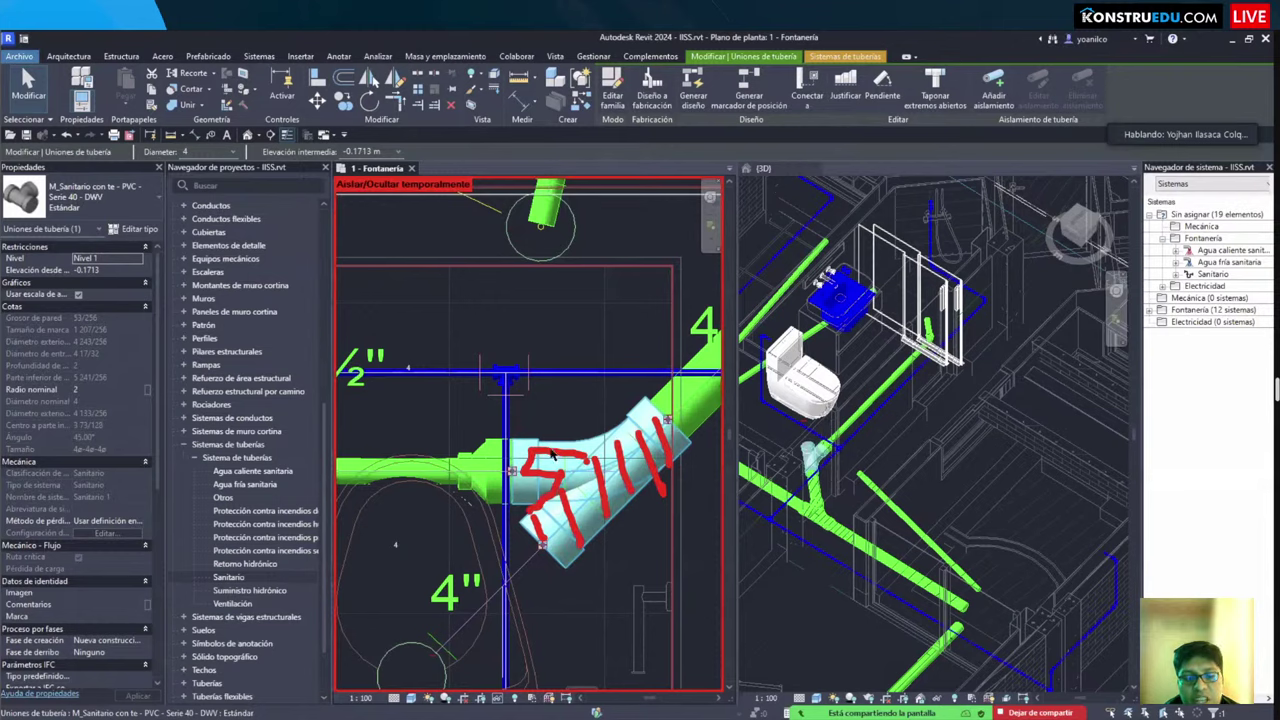
{"action": "left_click_drag", "start_coordinate": [584, 466], "coordinate": [628, 422]}
{"action": "key", "text": "Escape"}
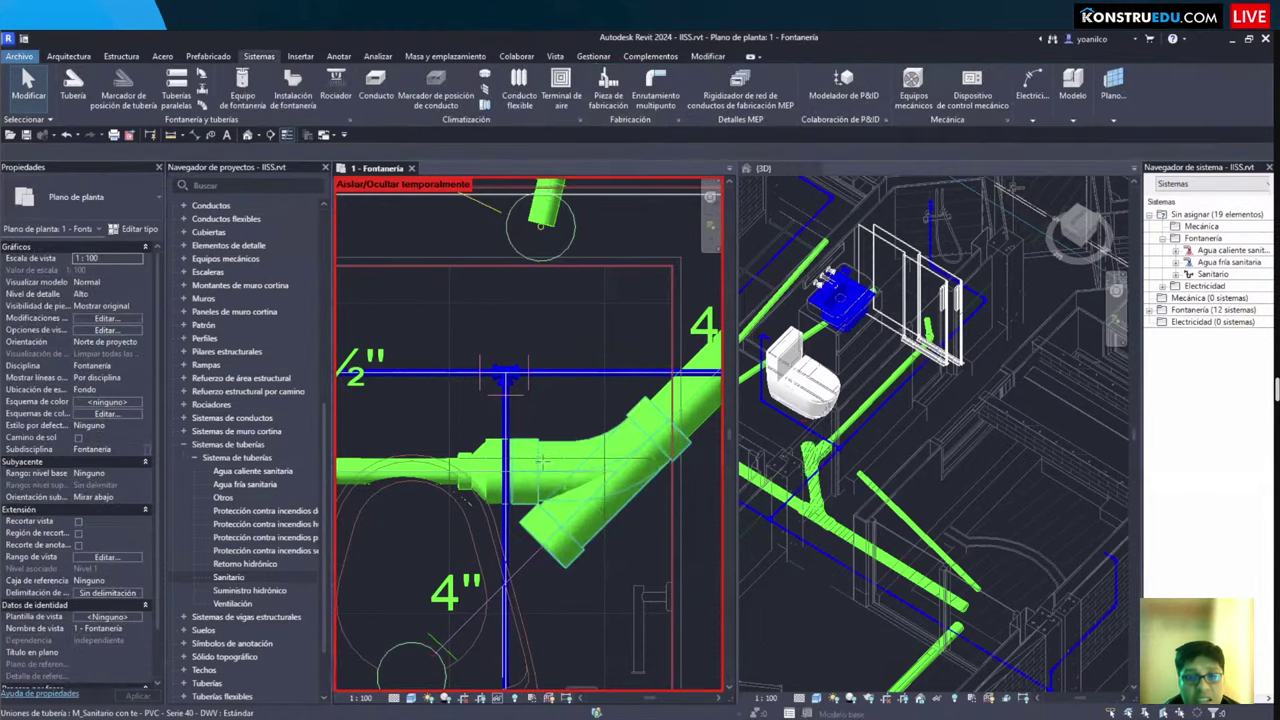
{"action": "scroll", "coordinate": [546, 338], "scroll_direction": "down", "scroll_amount": 2}
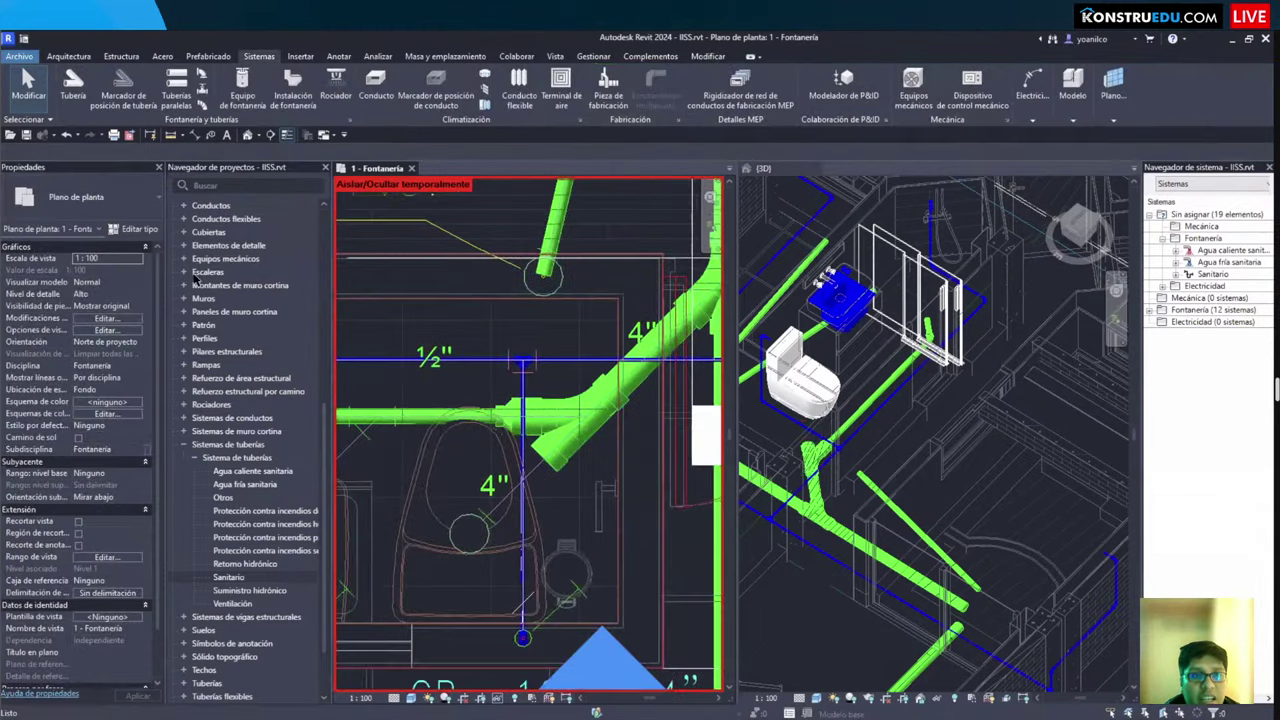
{"action": "key", "text": "p"}
{"action": "key", "text": "i"}
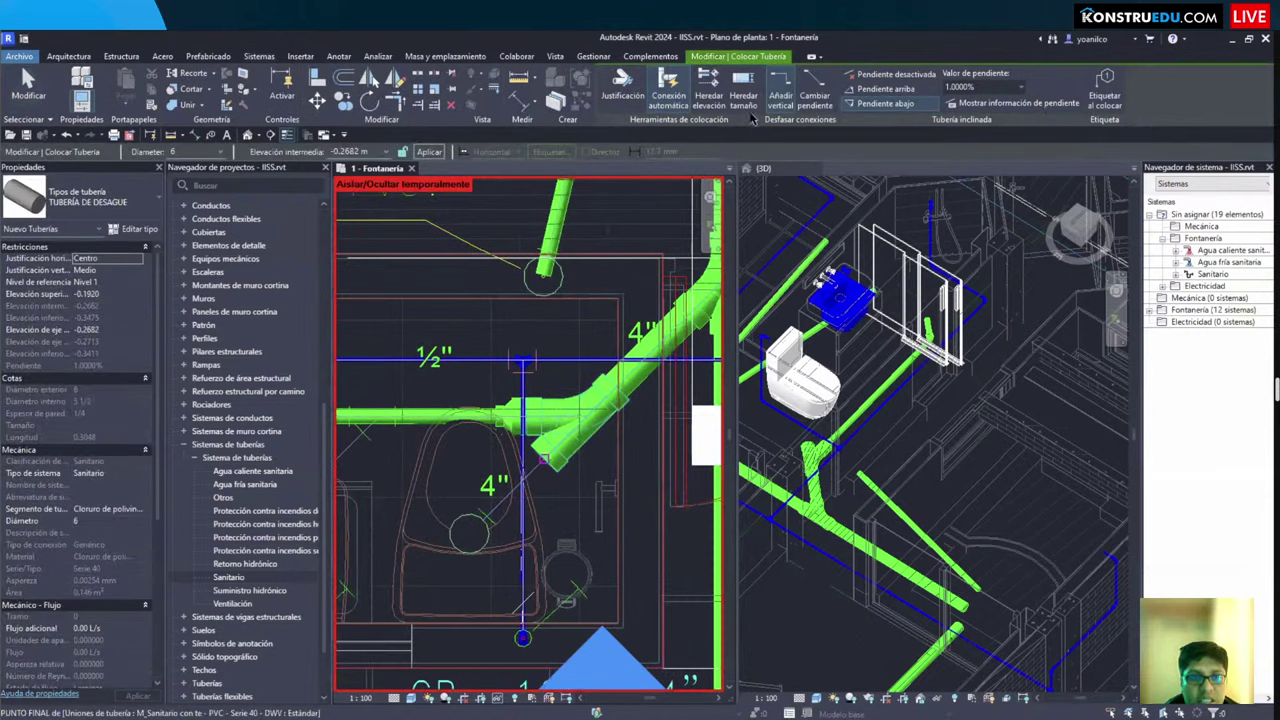
Step: Run a 4" drain pipe from the toilet's drain outlet to the 45° tee
{"action": "left_click", "coordinate": [466, 536]}
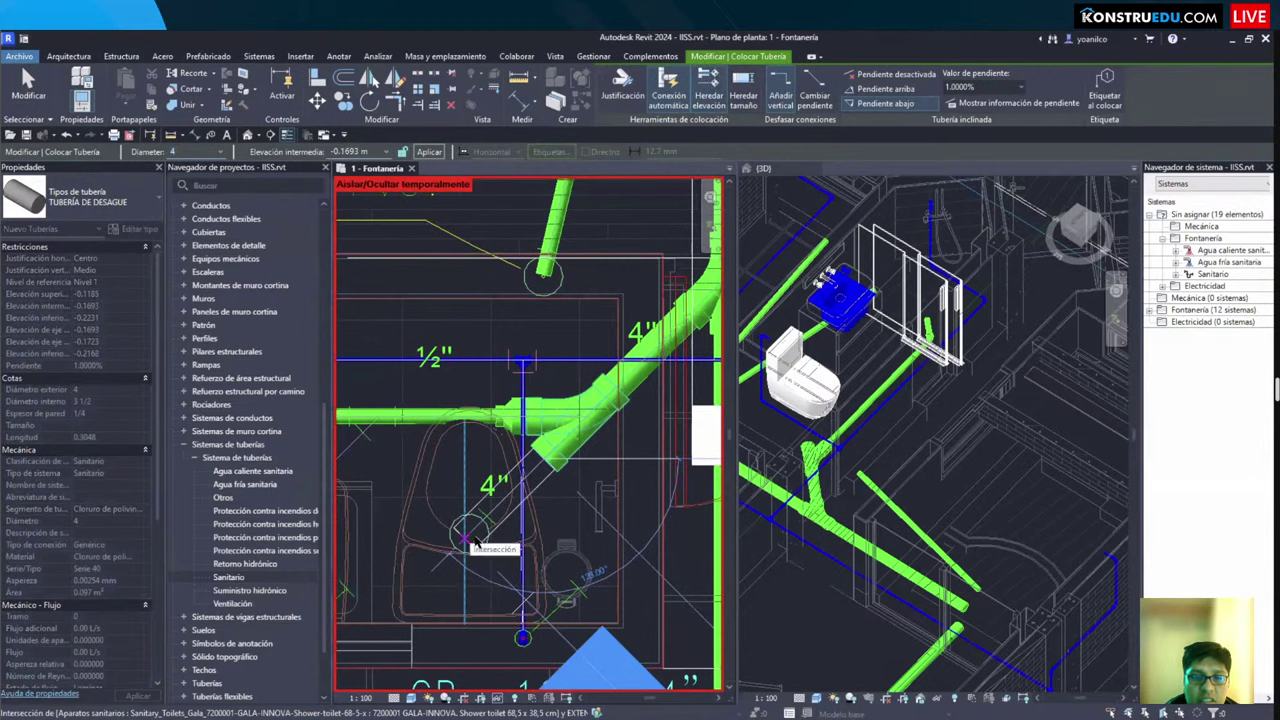
{"action": "left_click", "coordinate": [513, 530]}
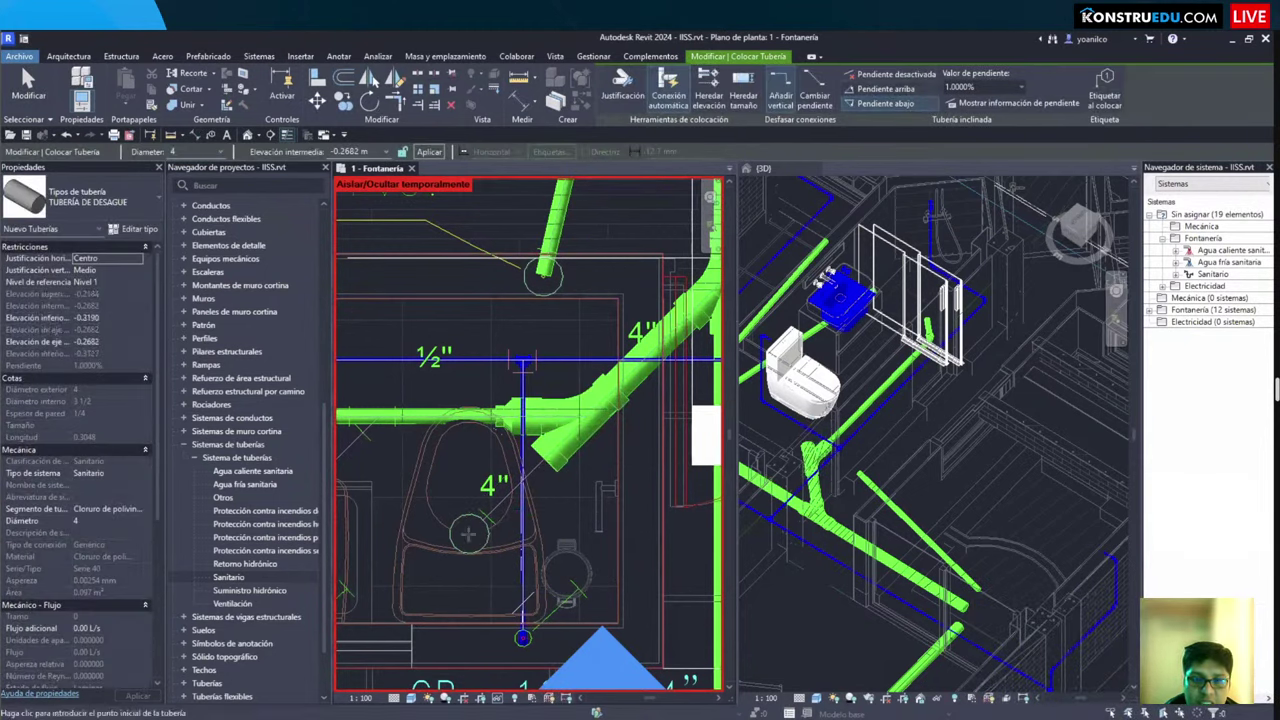
{"action": "left_click", "coordinate": [468, 535]}
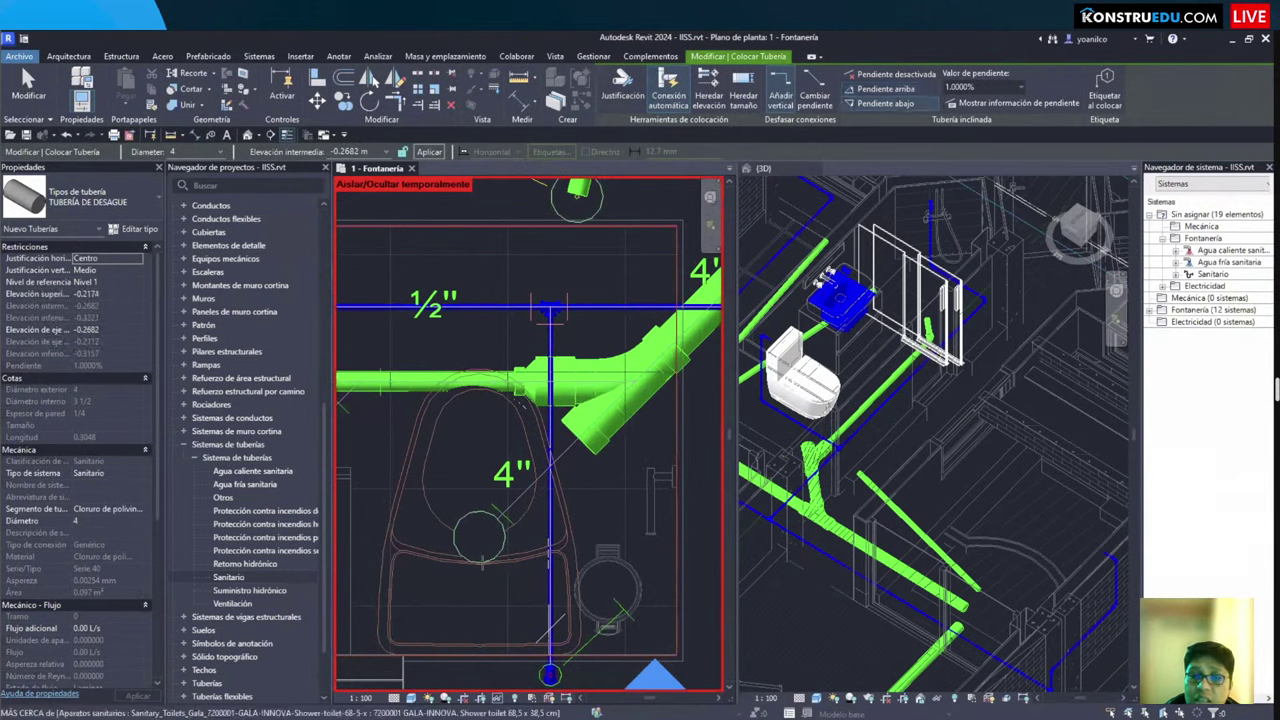
{"action": "scroll", "coordinate": [476, 528], "scroll_direction": "up", "scroll_amount": 2}
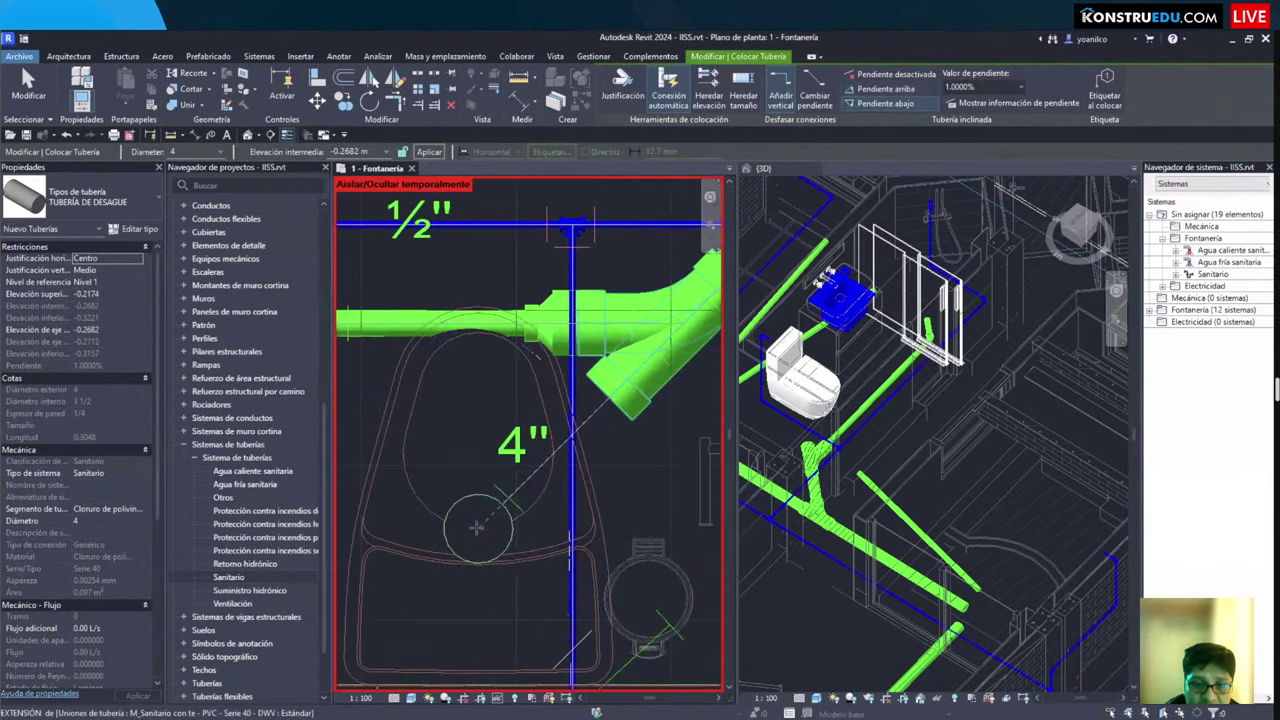
{"action": "left_click", "coordinate": [593, 418]}
{"action": "key", "text": "Escape"}
{"action": "key", "text": "Escape"}
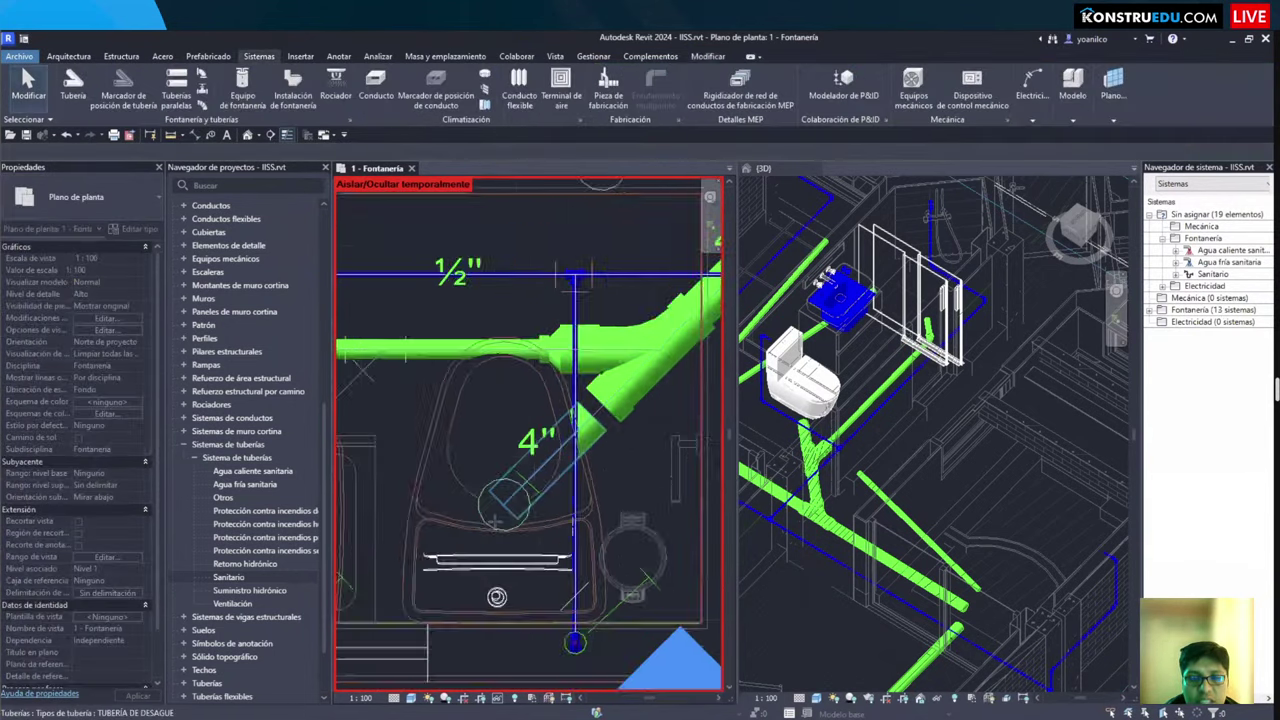
{"action": "scroll", "coordinate": [424, 513], "scroll_direction": "down", "scroll_amount": 2}
Step: Cut a section across the toilet and view Sección 3 at Fine detail level
{"action": "left_click", "coordinate": [270, 134]}
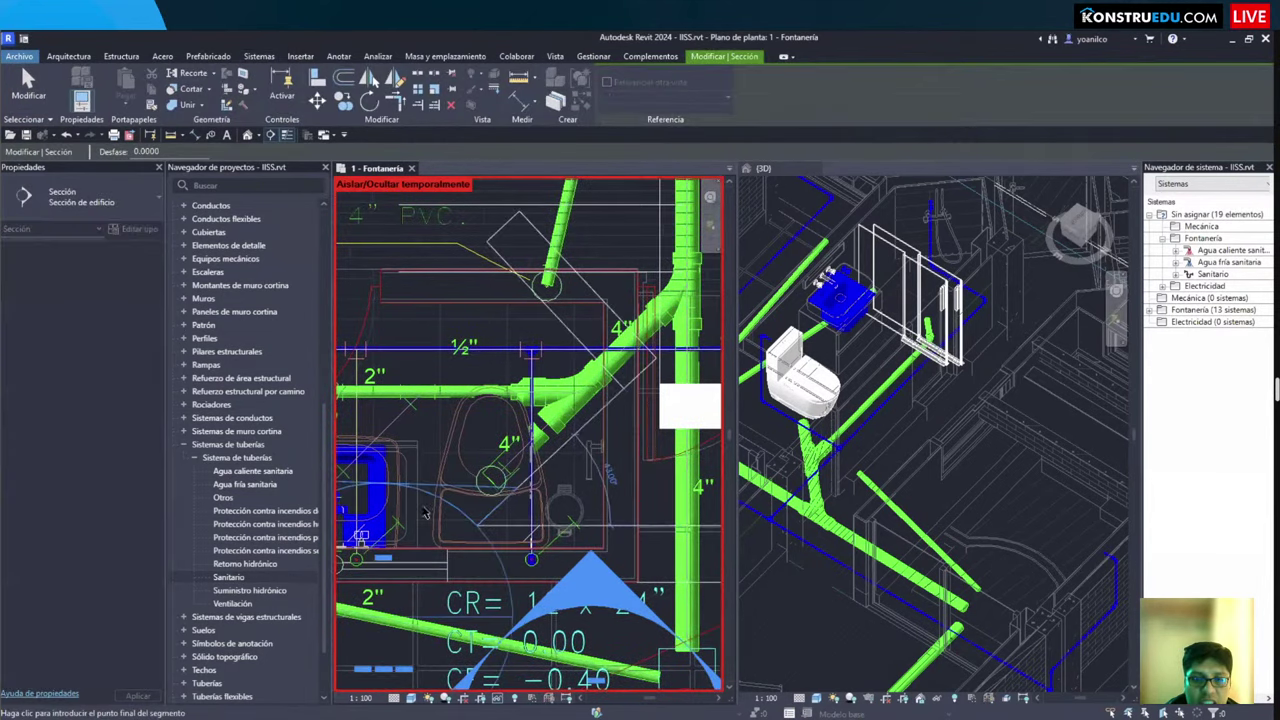
{"action": "left_click", "coordinate": [424, 505]}
{"action": "key", "text": "Escape"}
{"action": "key", "text": "Escape"}
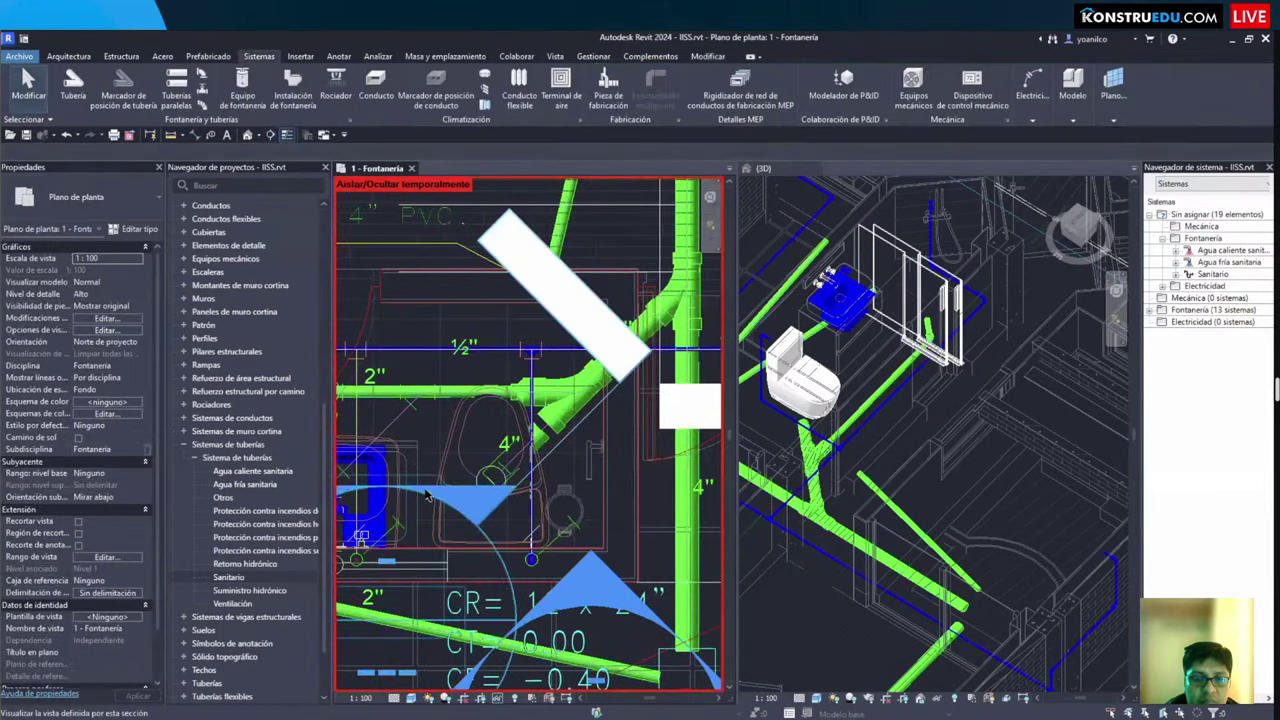
{"action": "double_click", "coordinate": [531, 556]}
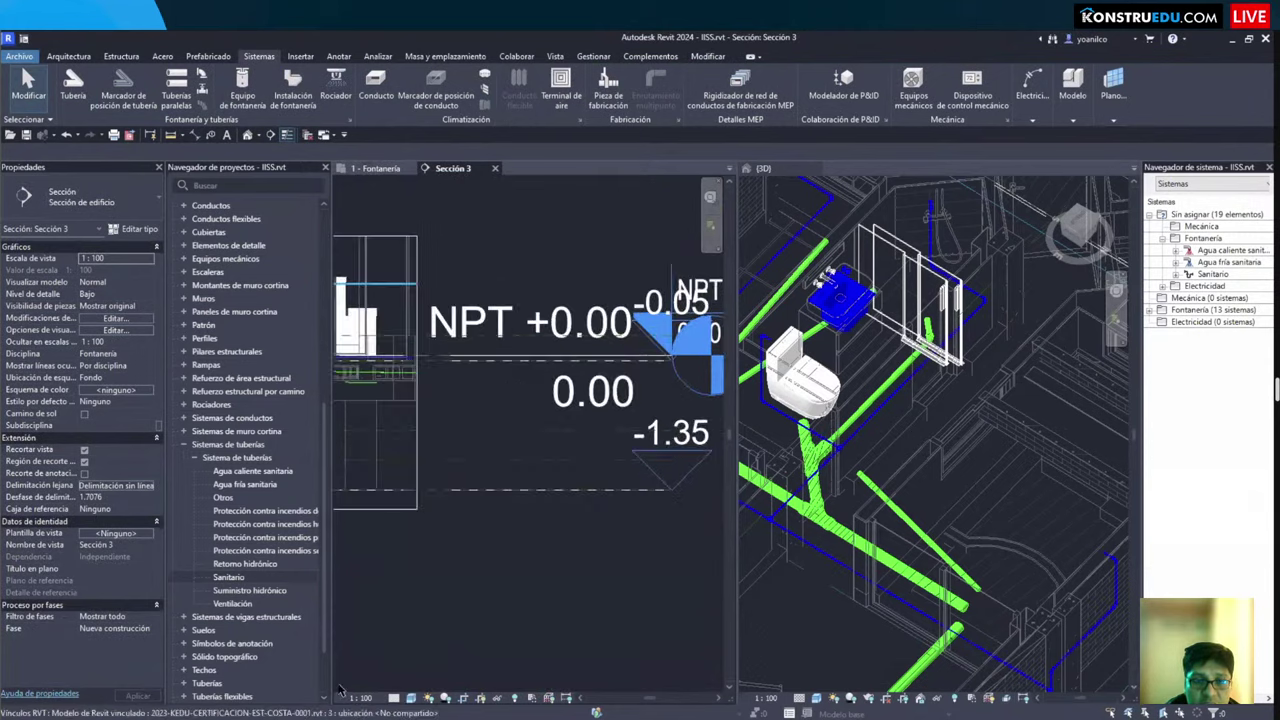
{"action": "left_click", "coordinate": [394, 697]}
{"action": "left_click", "coordinate": [410, 686]}
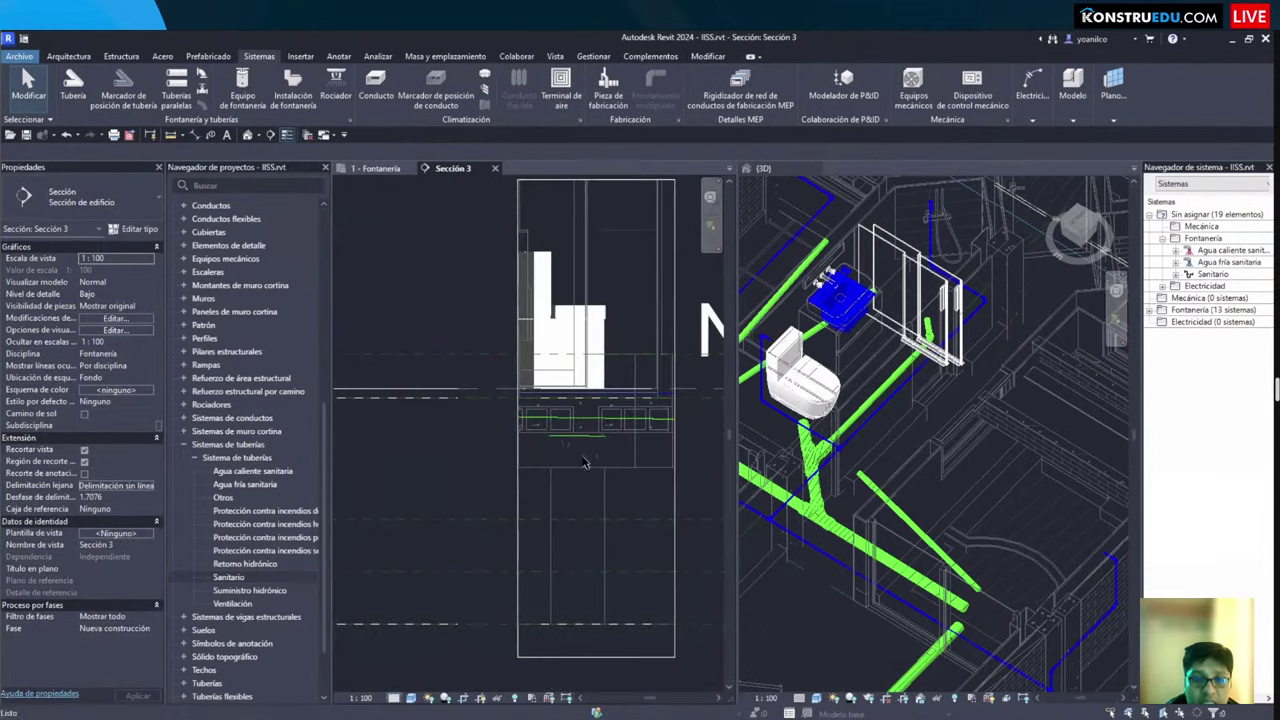
Step: Raise the toilet's drain pipe slightly in Sección 3
{"action": "scroll", "coordinate": [495, 507], "scroll_direction": "up", "scroll_amount": 2}
{"action": "scroll", "coordinate": [495, 507], "scroll_direction": "up", "scroll_amount": 3}
{"action": "left_click", "coordinate": [476, 494]}
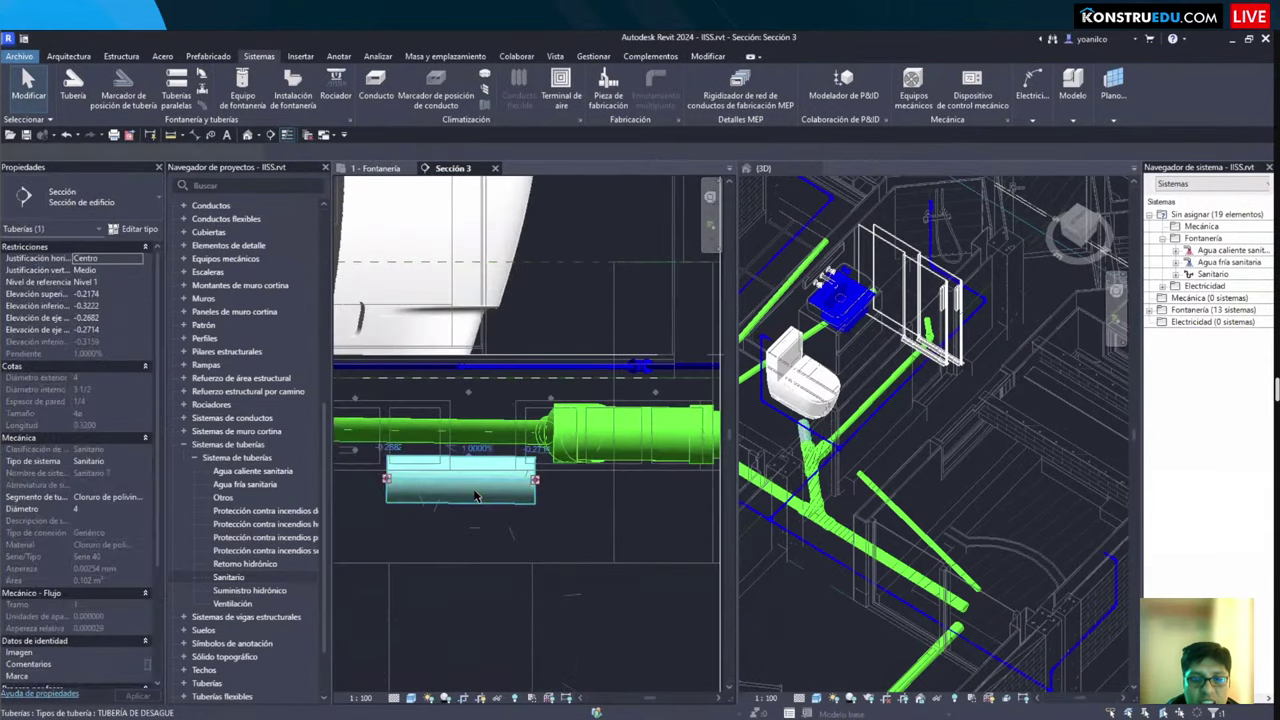
{"action": "left_click_drag", "start_coordinate": [476, 494], "coordinate": [519, 473]}
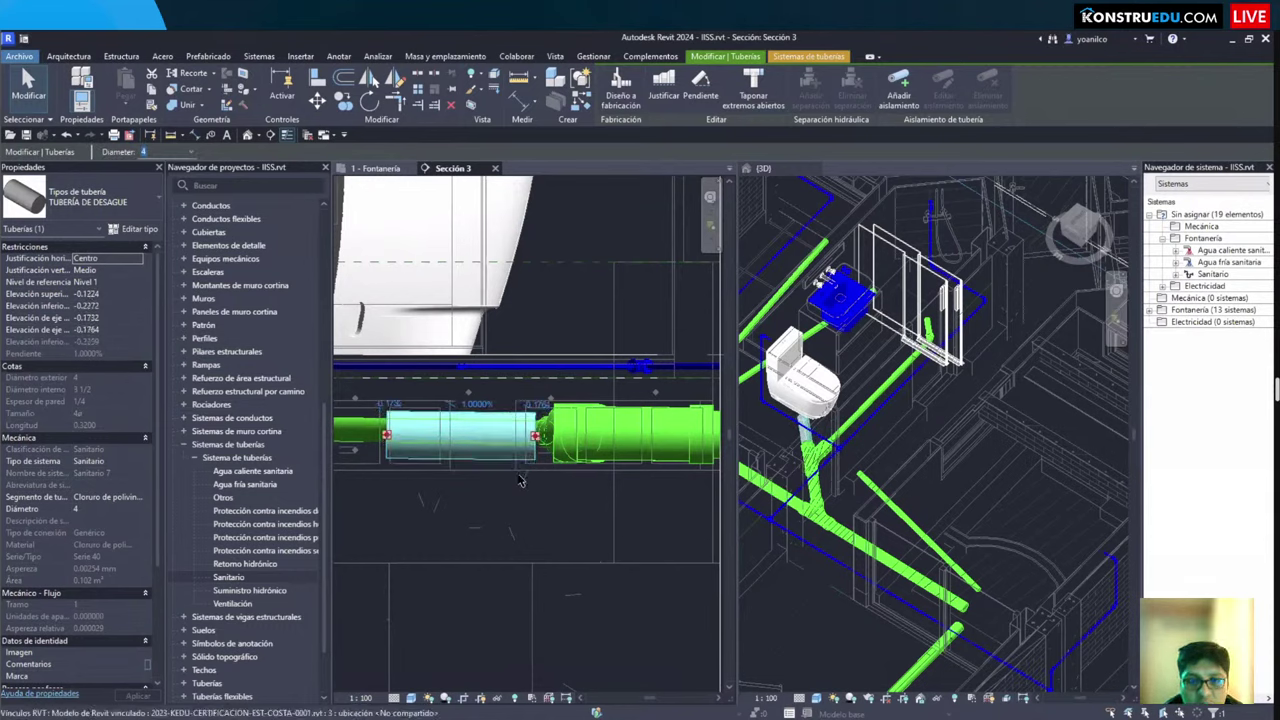
{"action": "key", "text": "Escape"}
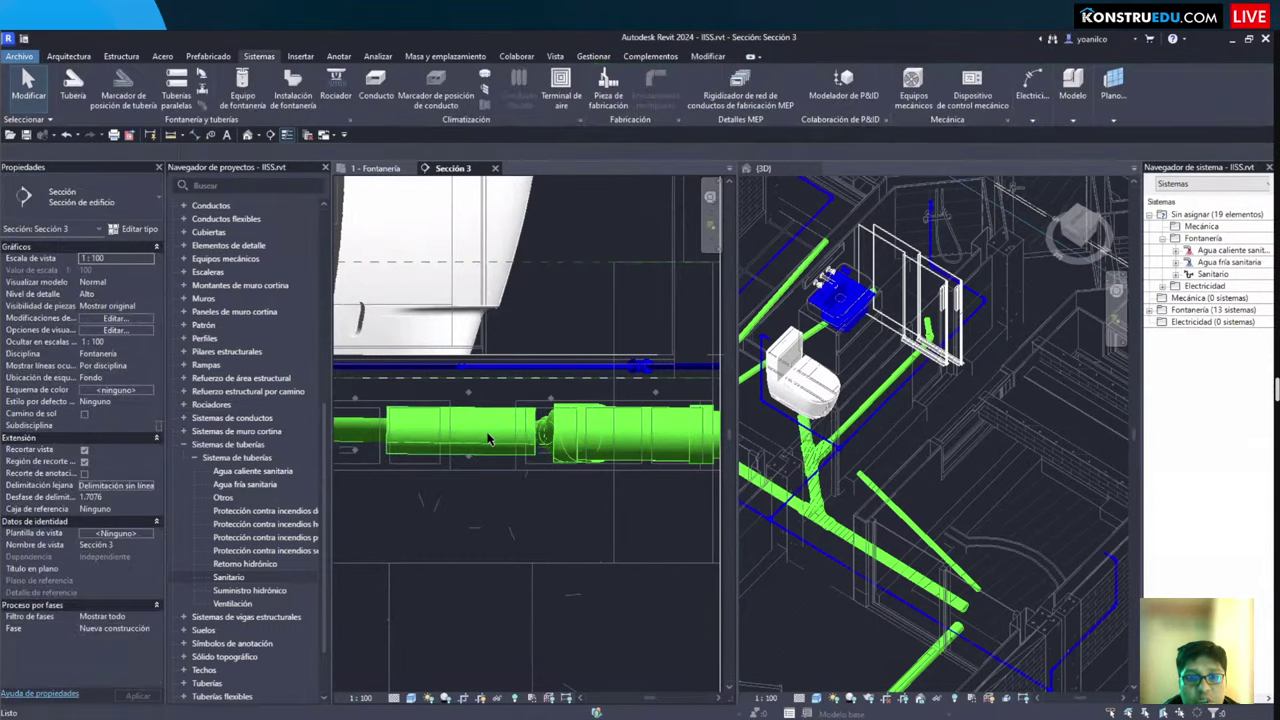
{"action": "left_click", "coordinate": [505, 436]}
{"action": "scroll", "coordinate": [530, 440], "scroll_direction": "up", "scroll_amount": 2}
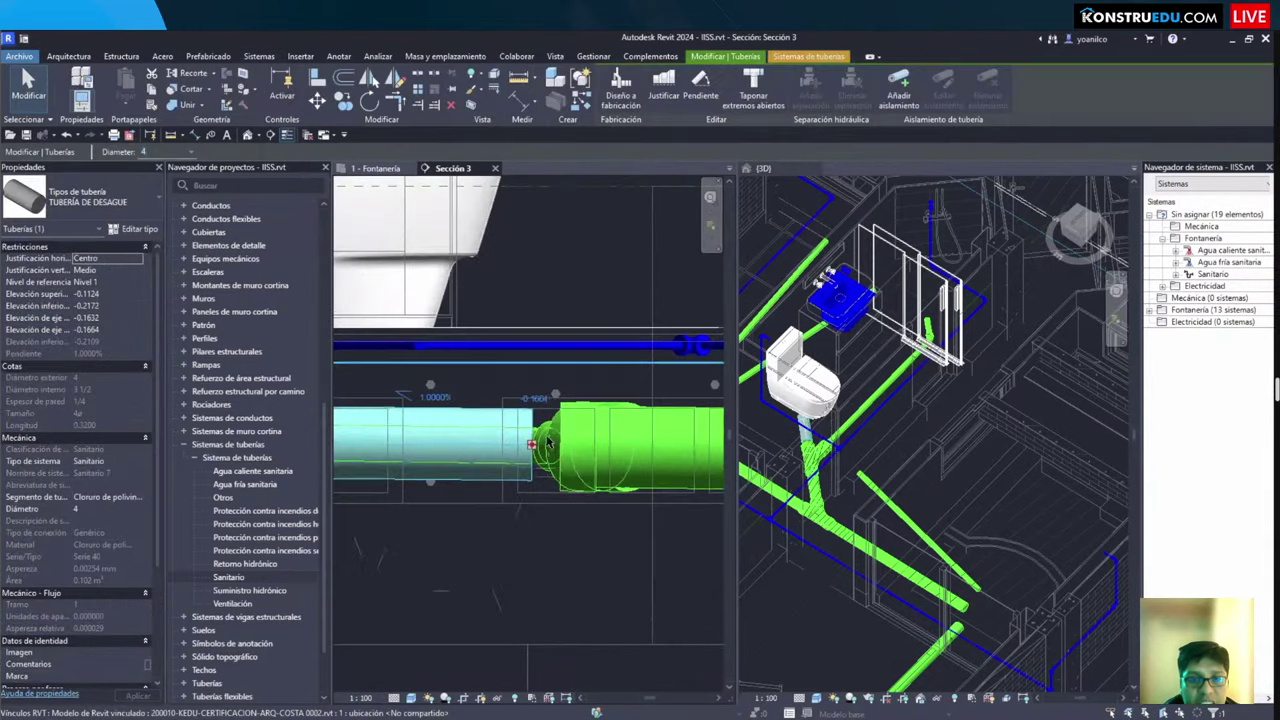
Step: Back in 1 - Fontanería, Create Similar from the diagonal 4" drain pipe
{"action": "key", "text": "ctrl+Tab"}
{"action": "key", "text": "Escape"}
{"action": "scroll", "coordinate": [531, 429], "scroll_direction": "up", "scroll_amount": 2}
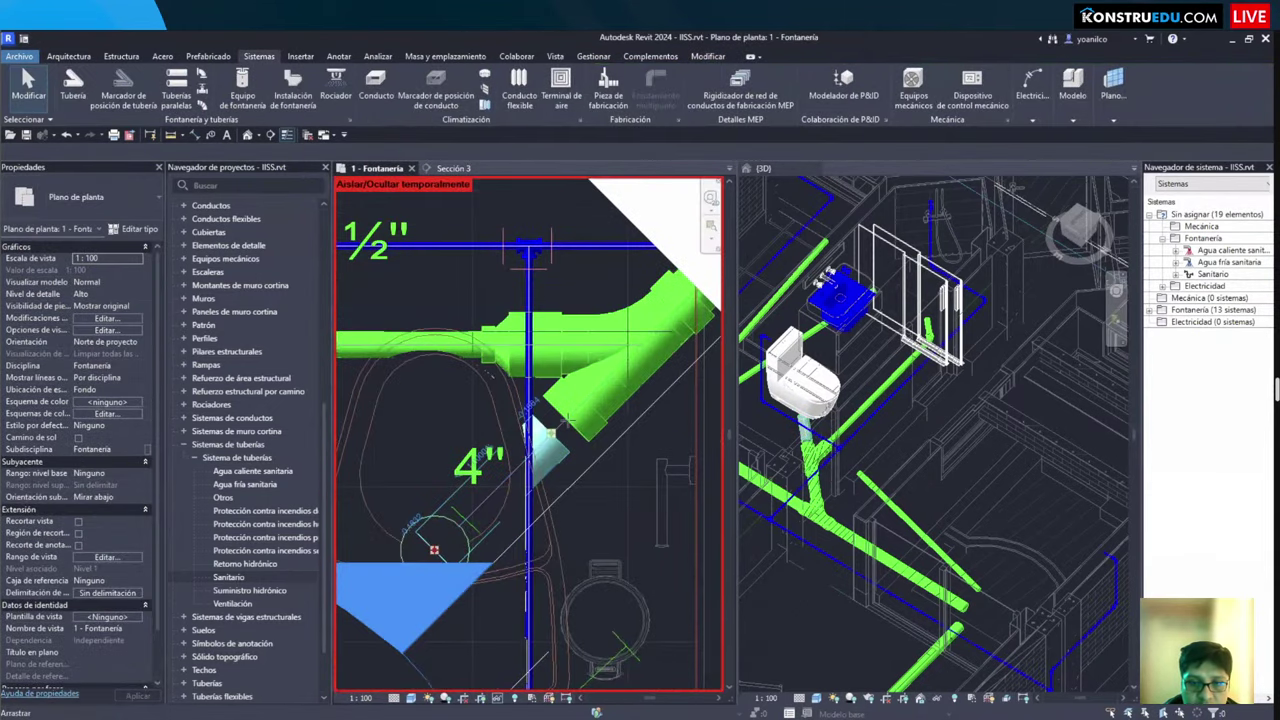
{"action": "left_click", "coordinate": [646, 497]}
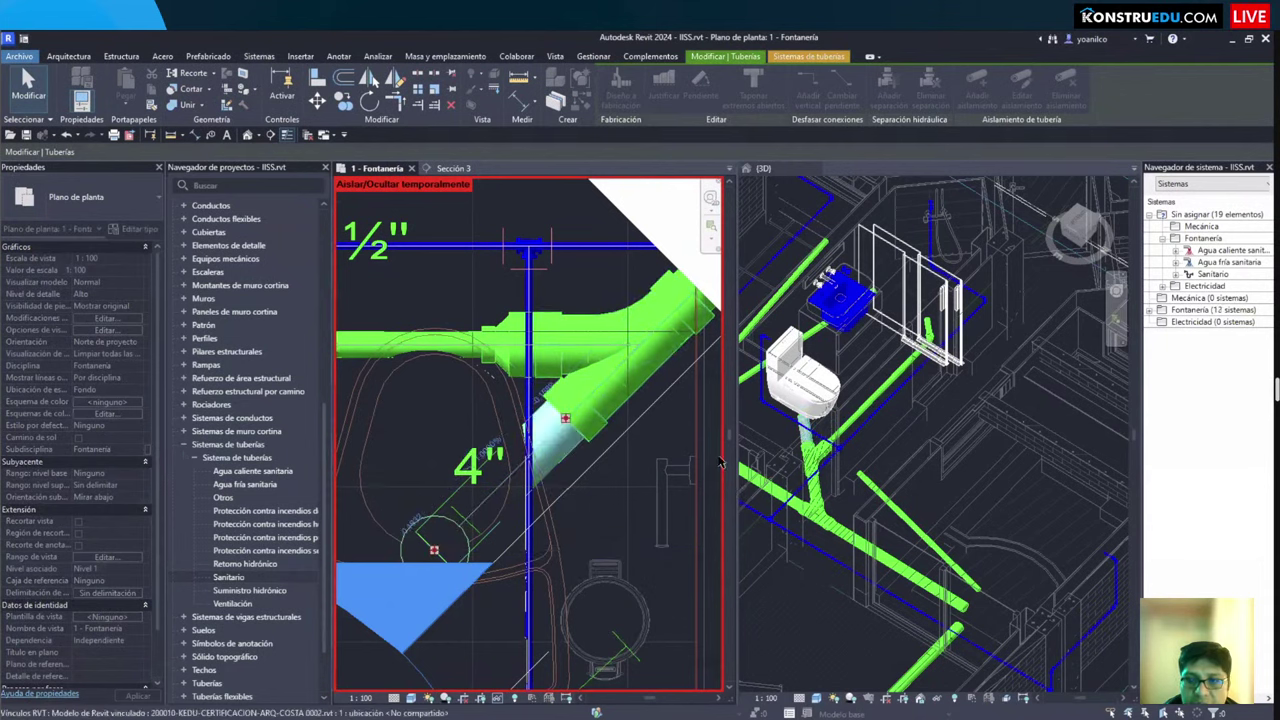
{"action": "key", "text": "Escape"}
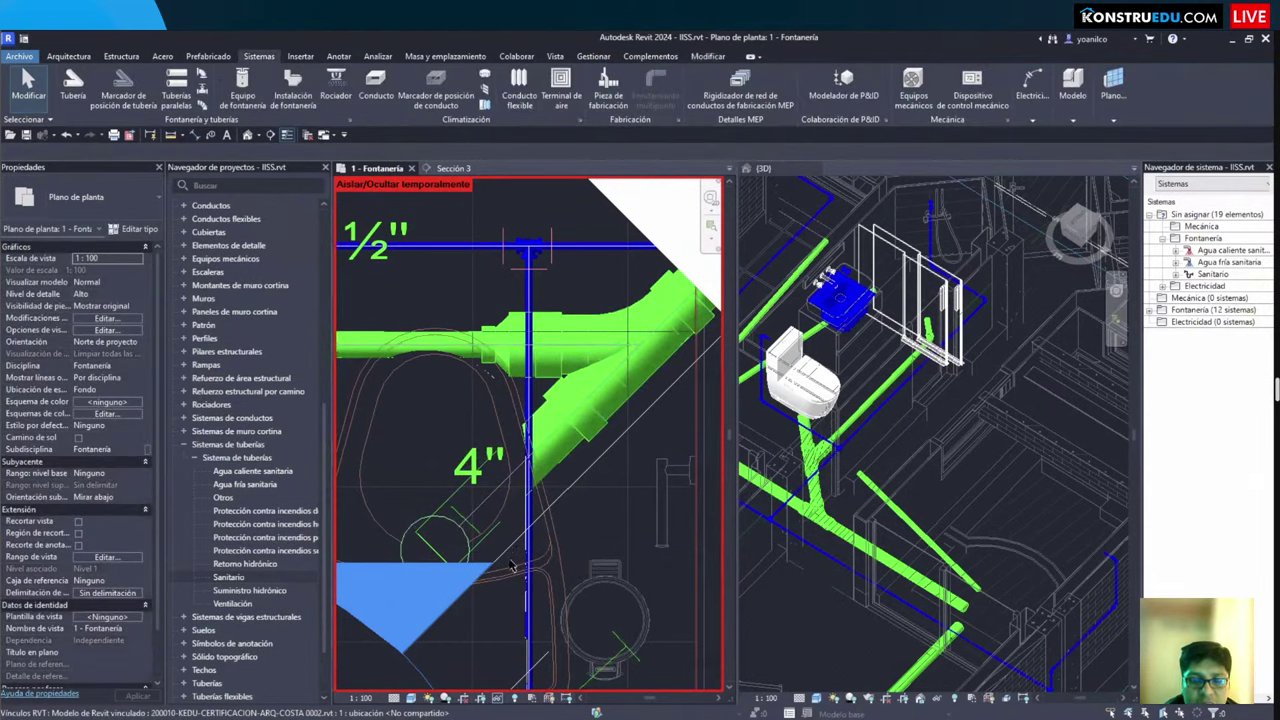
{"action": "scroll", "coordinate": [548, 557], "scroll_direction": "down", "scroll_amount": 2}
{"action": "left_click", "coordinate": [527, 515]}
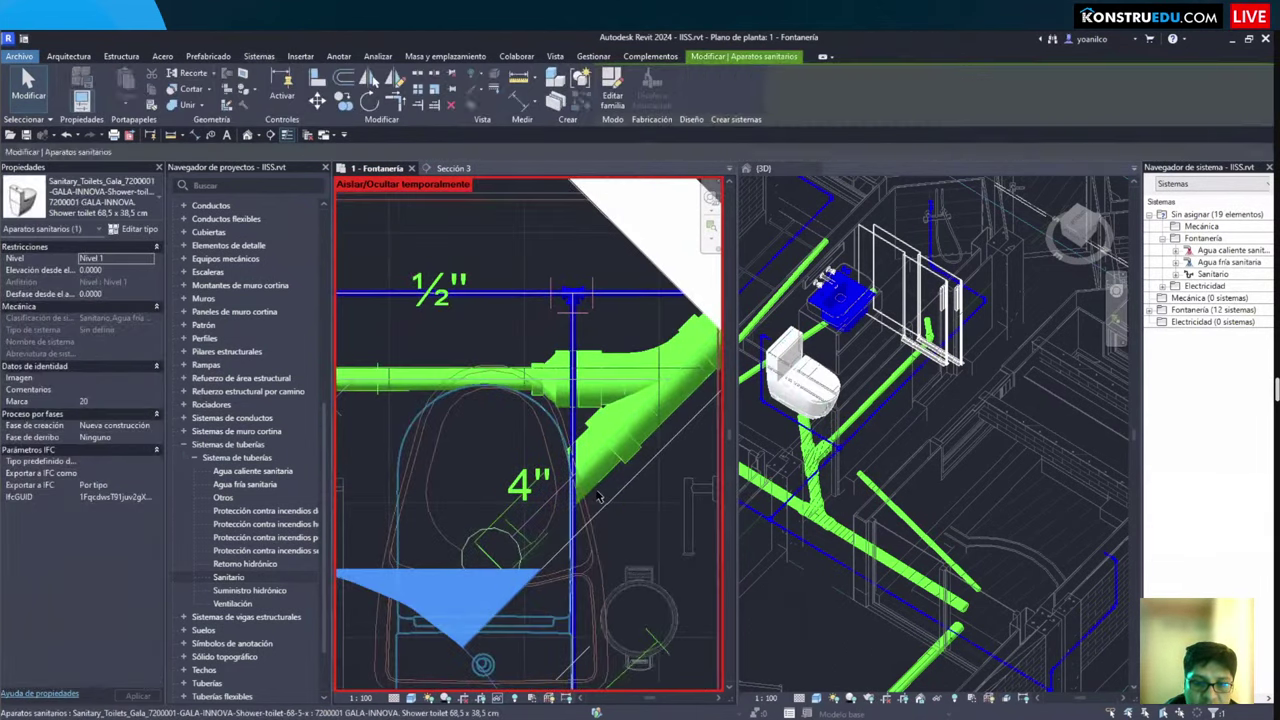
{"action": "key", "text": "Escape"}
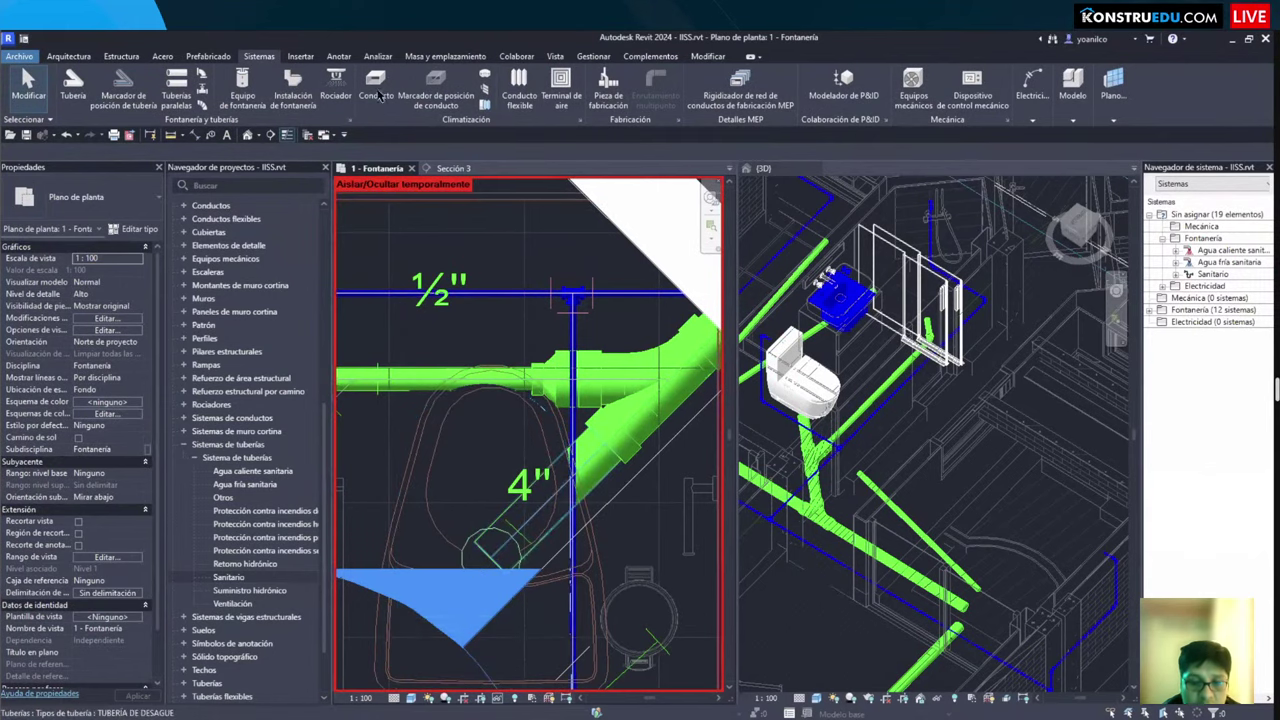
{"action": "left_click", "coordinate": [485, 554]}
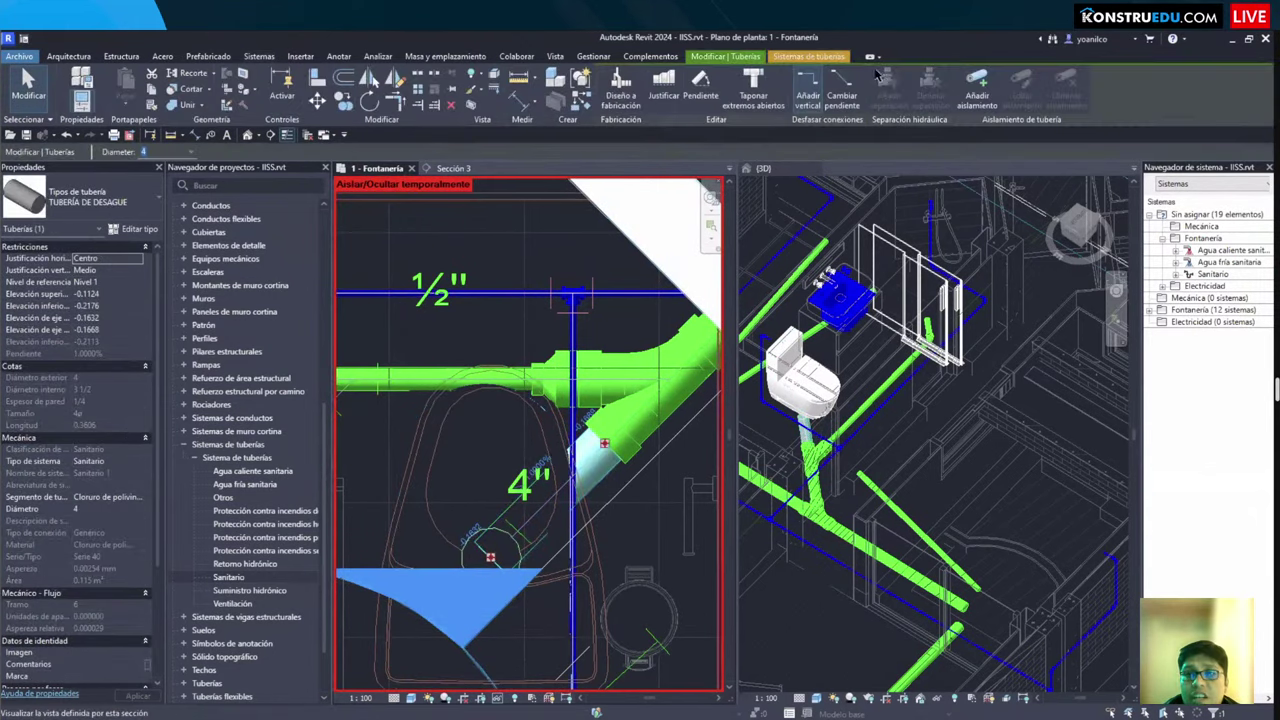
{"action": "left_click", "coordinate": [556, 98]}
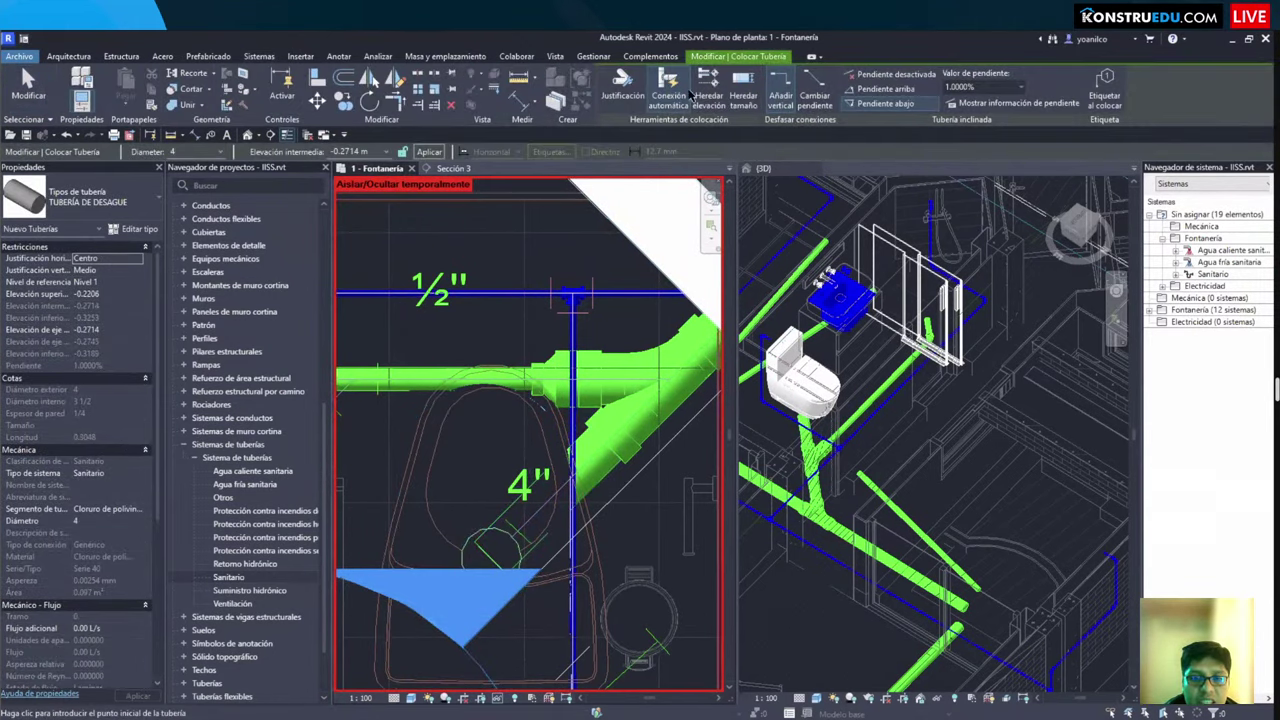
Step: Draw an unsloped pipe from the 4" pipe end at 0.1 m middle elevation
{"action": "left_click", "coordinate": [888, 74]}
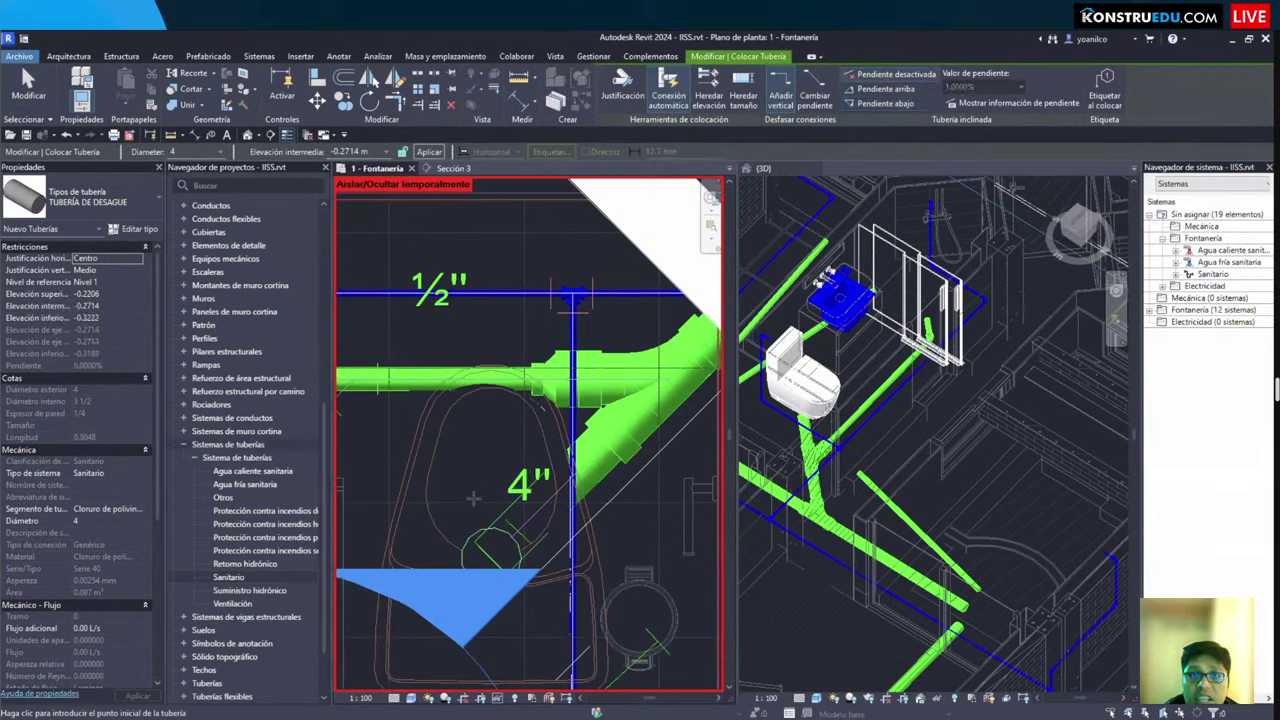
{"action": "left_click", "coordinate": [490, 557]}
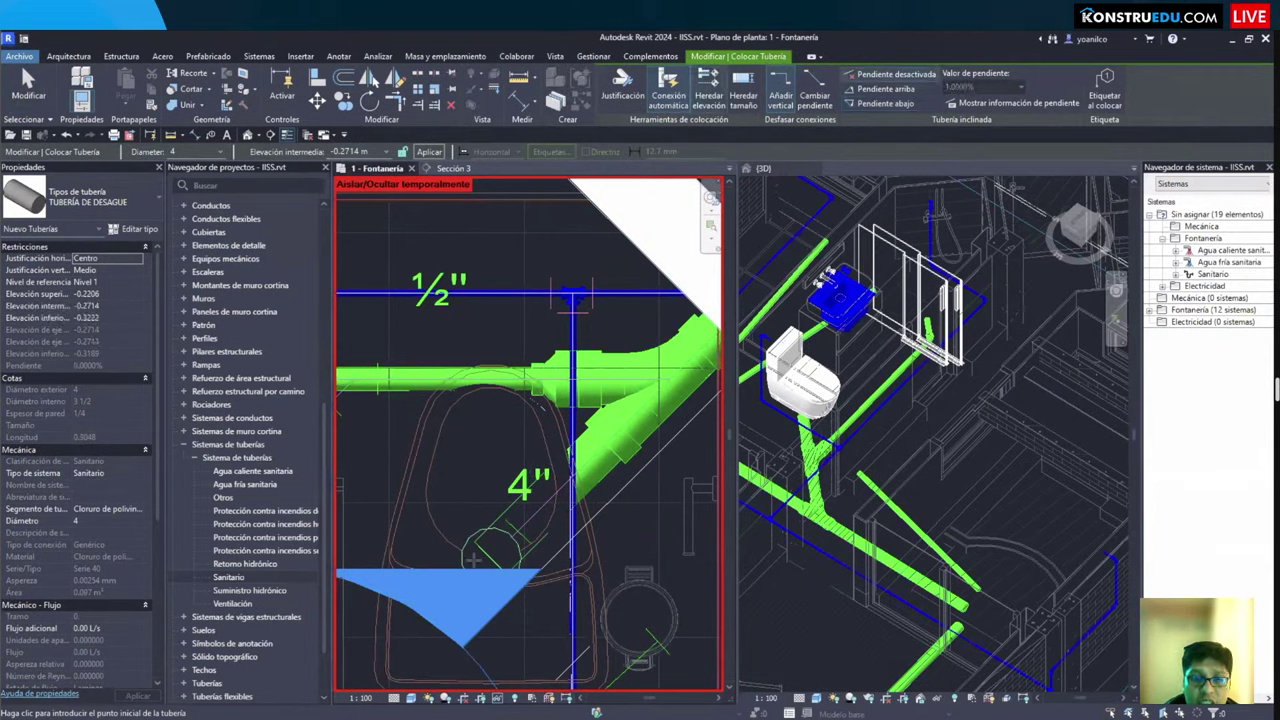
{"action": "left_click", "coordinate": [367, 151]}
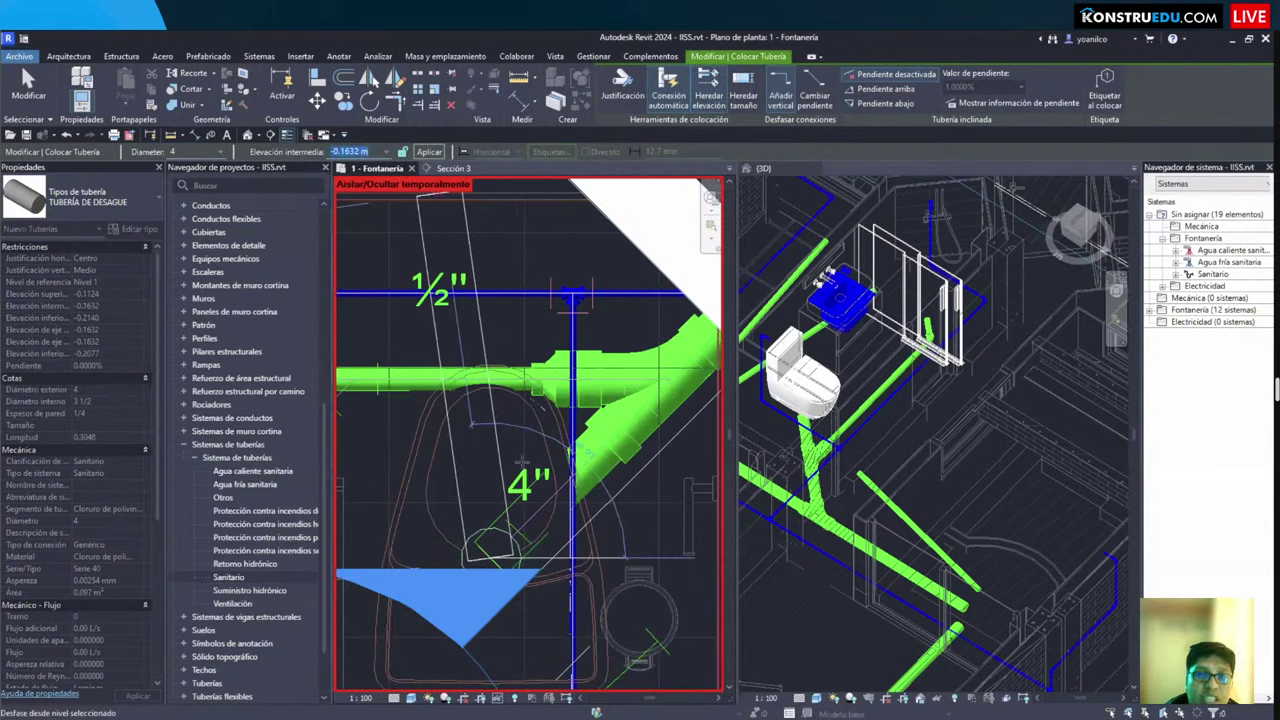
{"action": "type", "text": "0.1"}
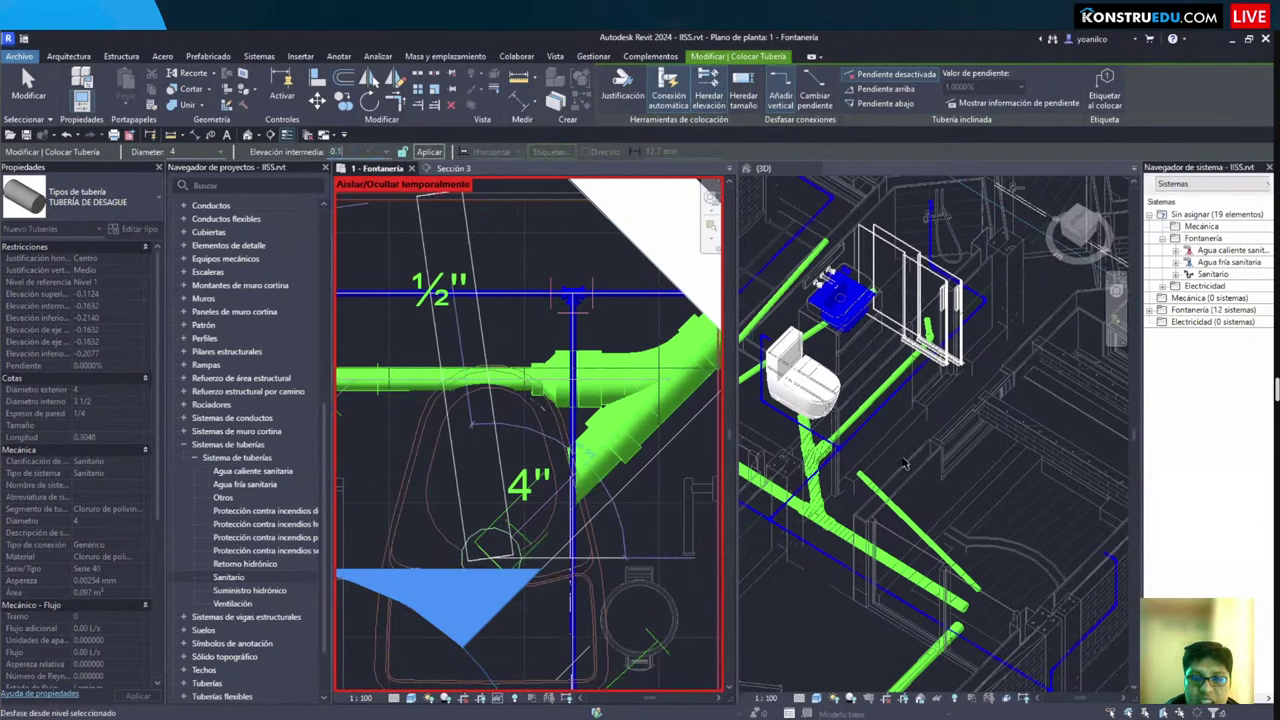
{"action": "key", "text": "Return"}
{"action": "key", "text": "Escape"}
{"action": "key", "text": "Escape"}
Step: Inspect the drain run in the 3D view, then return to the Fontanería plan
{"action": "left_click", "coordinate": [866, 340]}
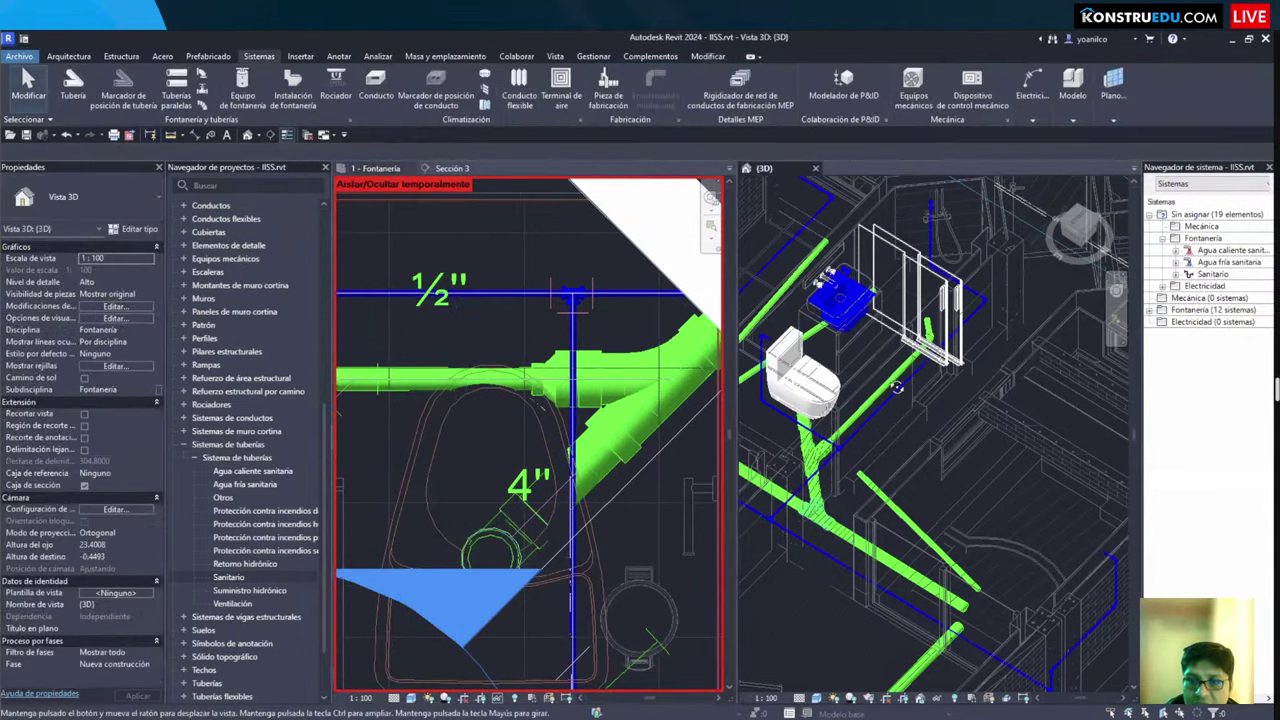
{"action": "scroll", "coordinate": [970, 450], "scroll_direction": "up", "scroll_amount": 5}
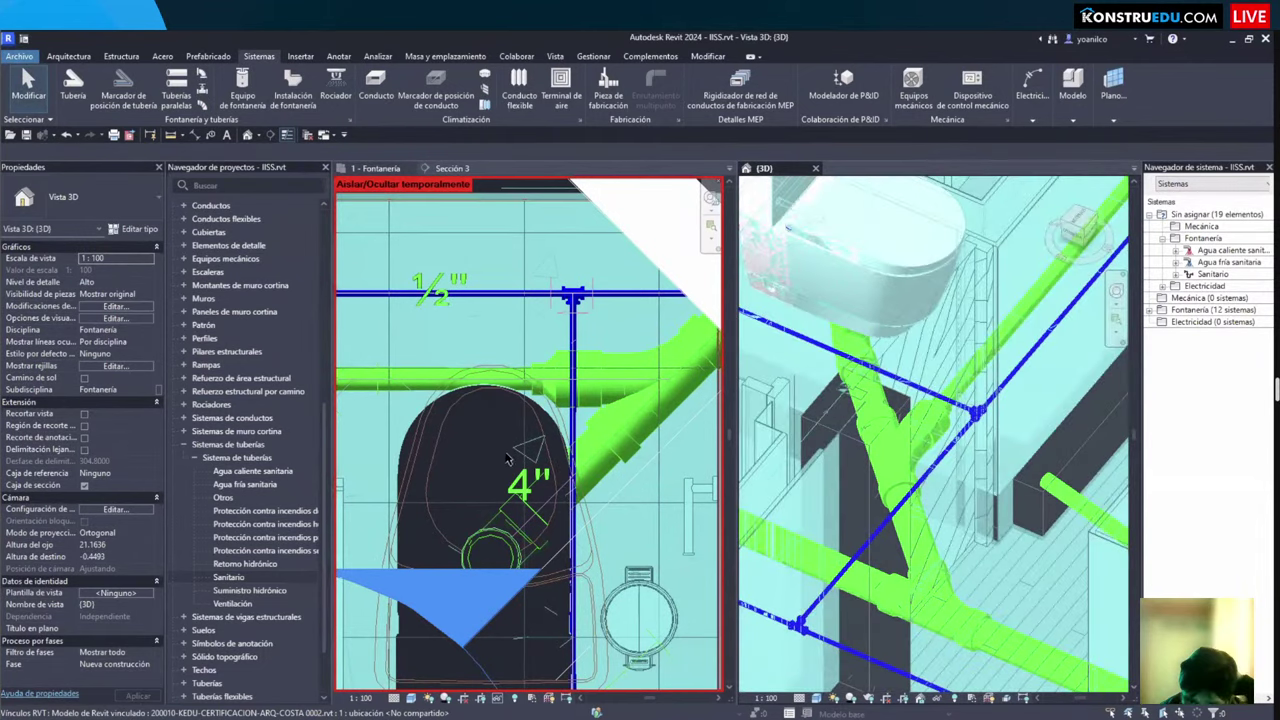
{"action": "left_click", "coordinate": [514, 446]}
{"action": "key", "text": "Escape"}
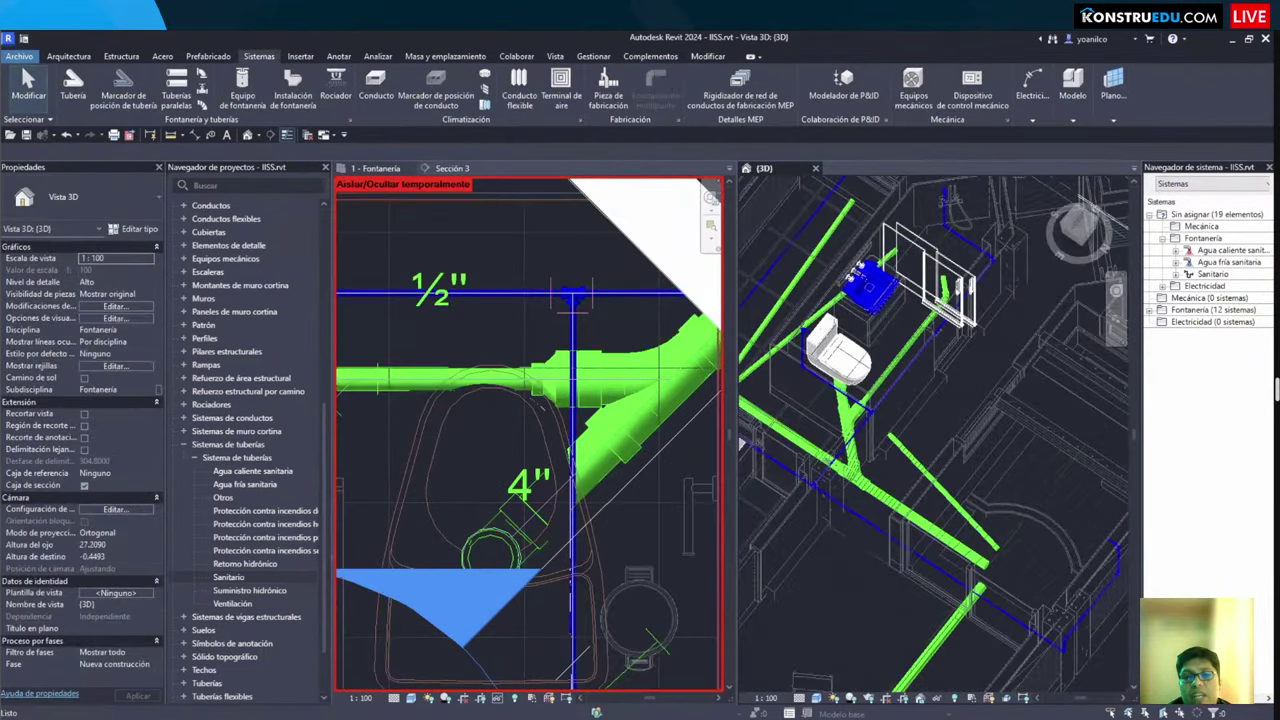
{"action": "key", "text": "ctrl+Tab"}
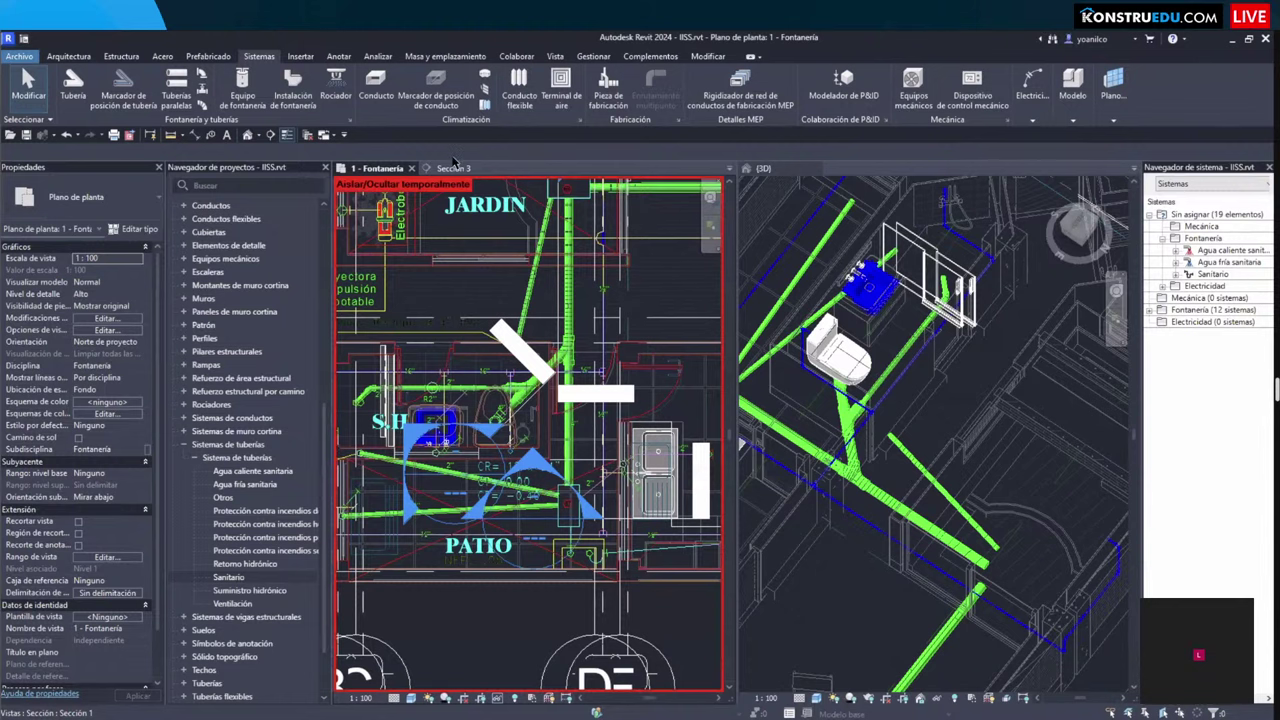
Step: In Sección 3, nudge the short pipe beside the toilet upward
{"action": "double_click", "coordinate": [430, 455]}
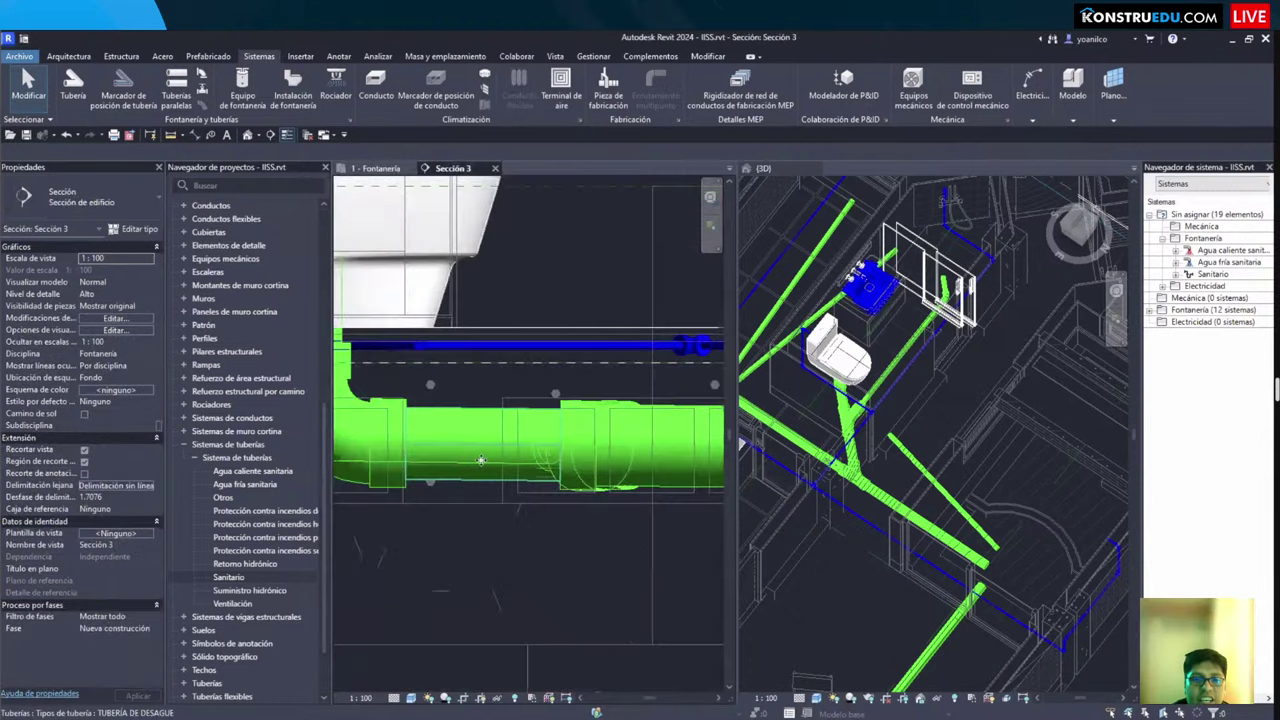
{"action": "left_click", "coordinate": [480, 460]}
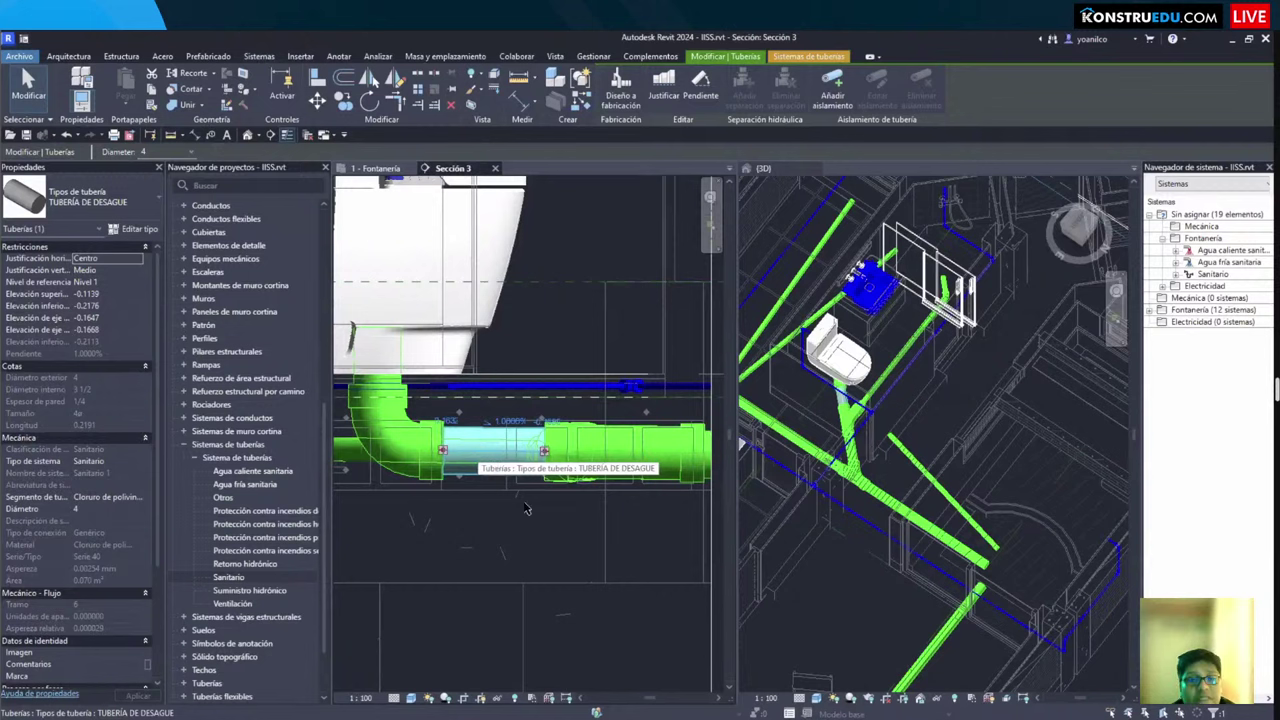
{"action": "key", "text": "Escape"}
{"action": "scroll", "coordinate": [555, 395], "scroll_direction": "down", "scroll_amount": 2}
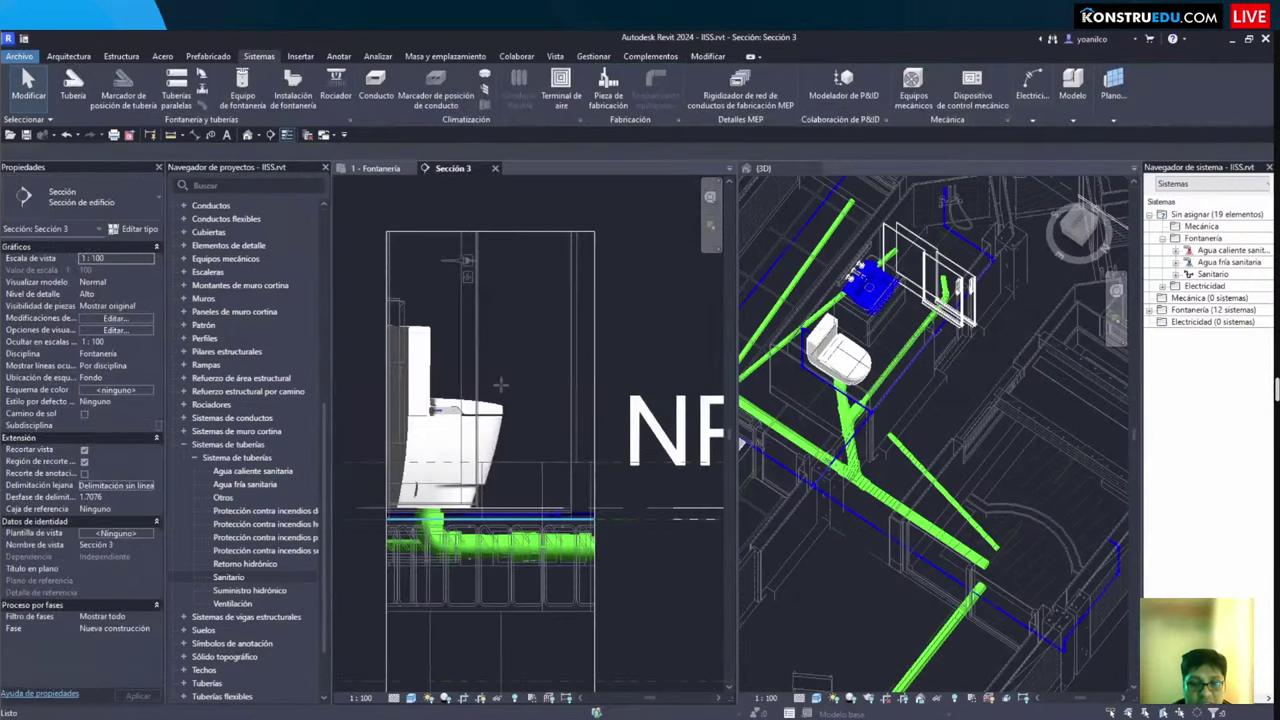
{"action": "key", "text": "p"}
{"action": "key", "text": "i"}
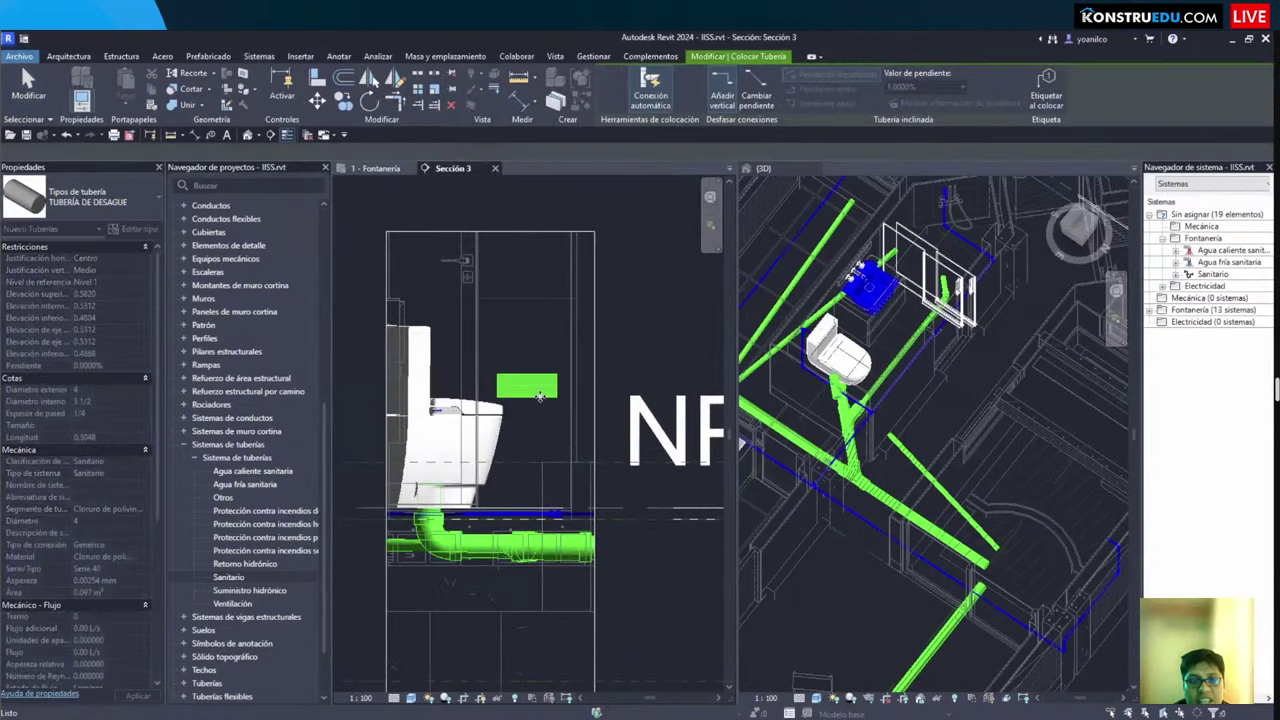
{"action": "left_click", "coordinate": [540, 396]}
{"action": "scroll", "coordinate": [540, 396], "scroll_direction": "up", "scroll_amount": 2}
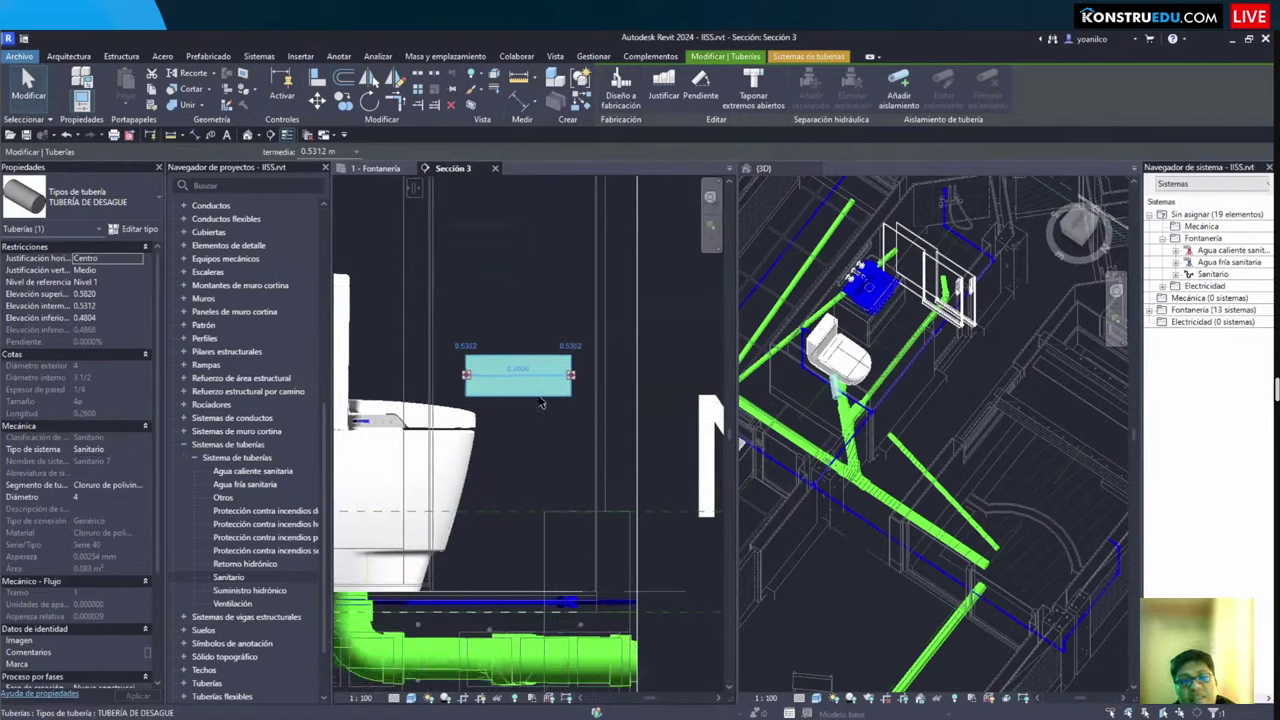
{"action": "key", "text": "Up"}
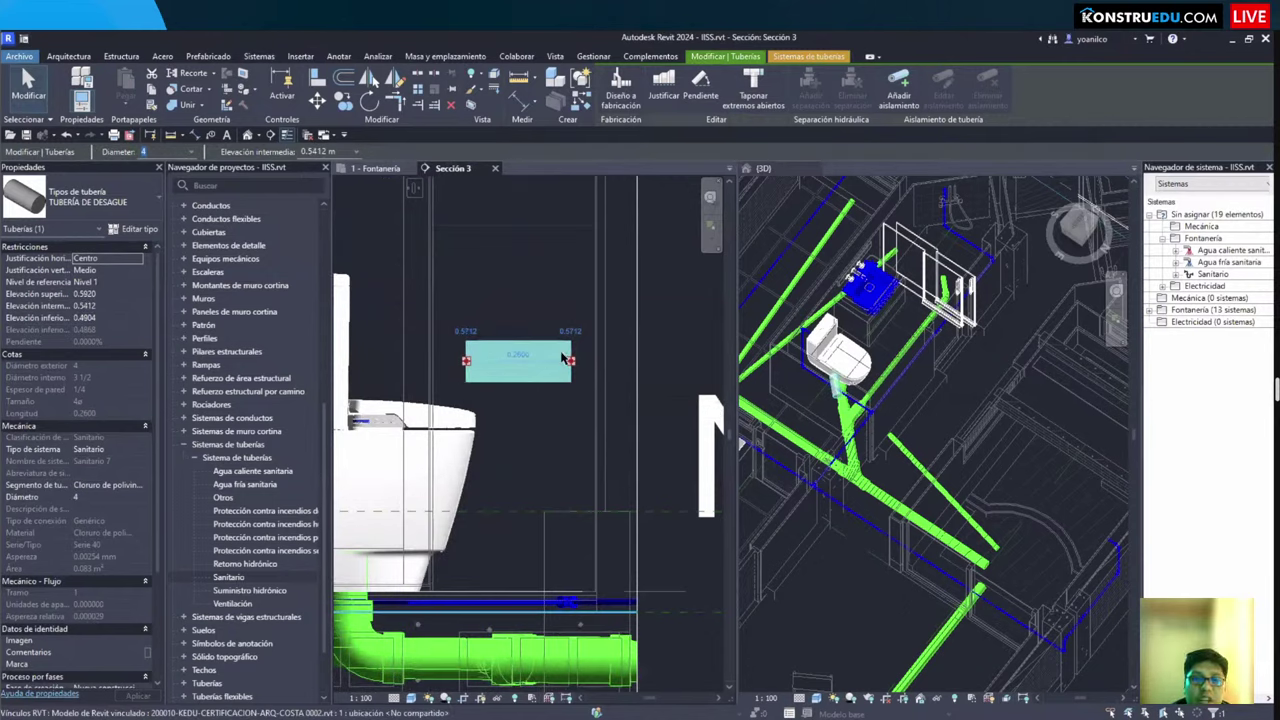
{"action": "left_click", "coordinate": [493, 318]}
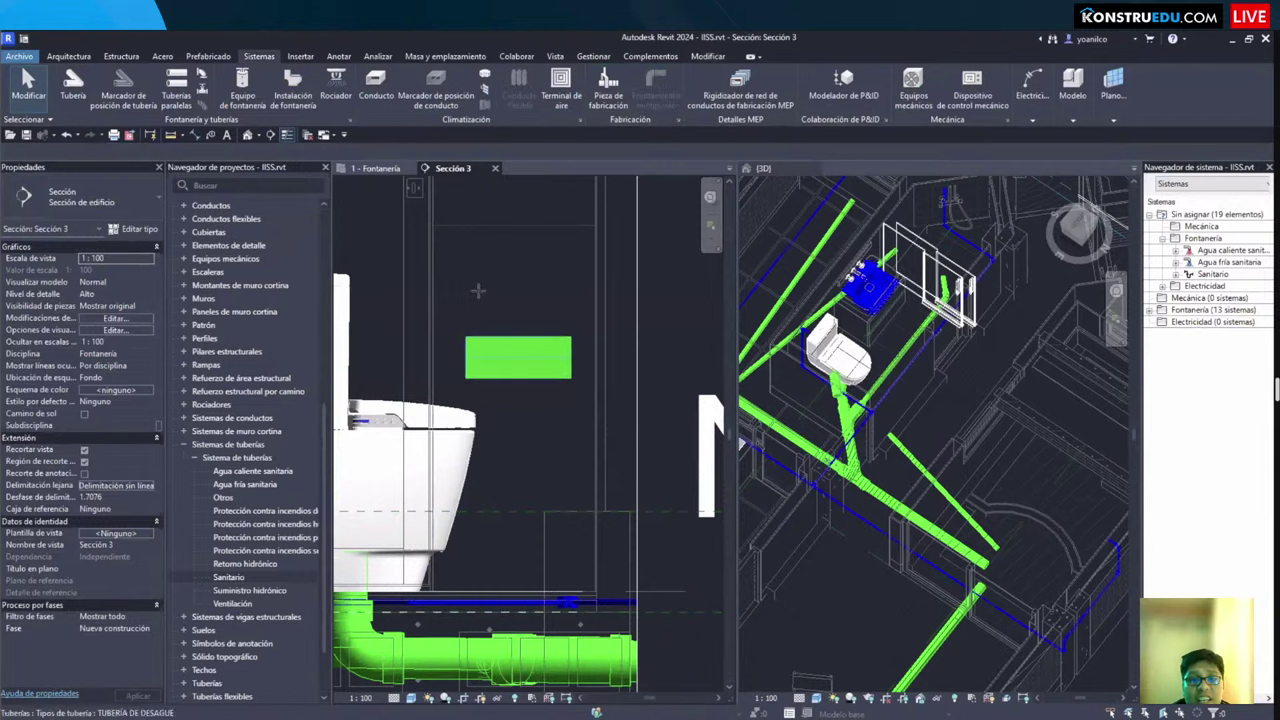
Step: Undo the nudge and draw a horizontal detail line above the pipe
{"action": "key", "text": "d"}
{"action": "key", "text": "l"}
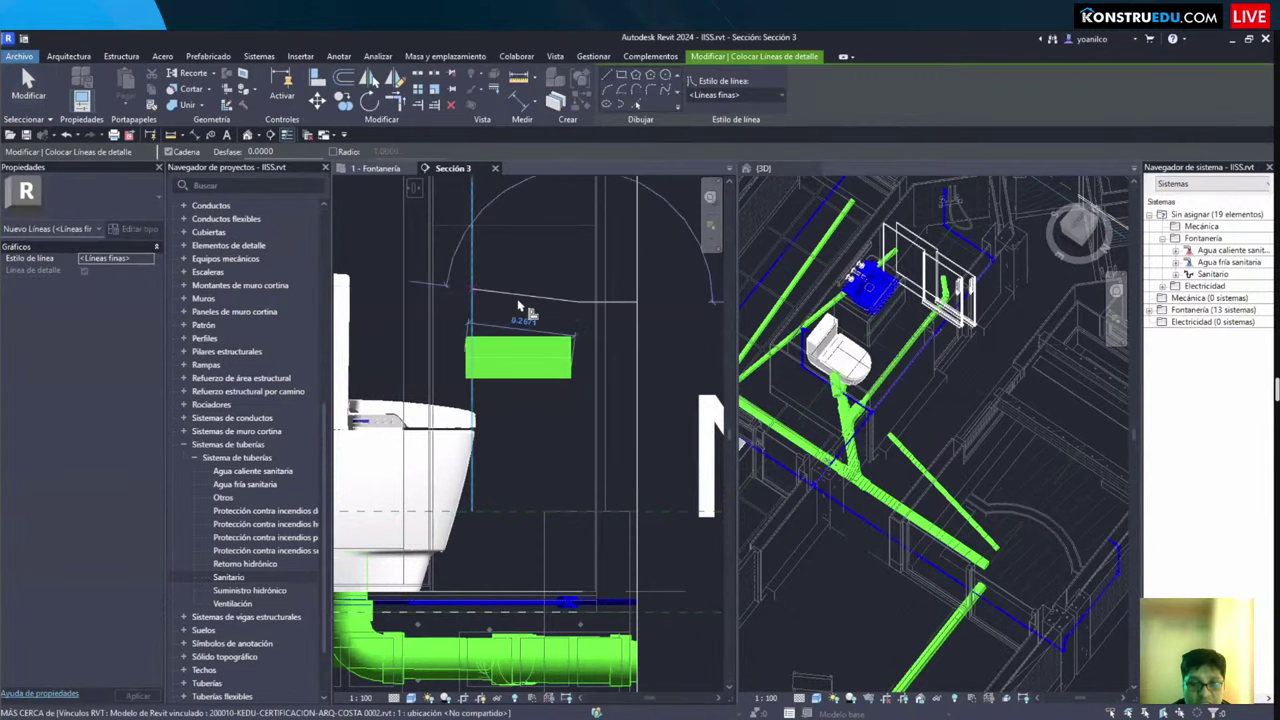
{"action": "key", "text": "Escape"}
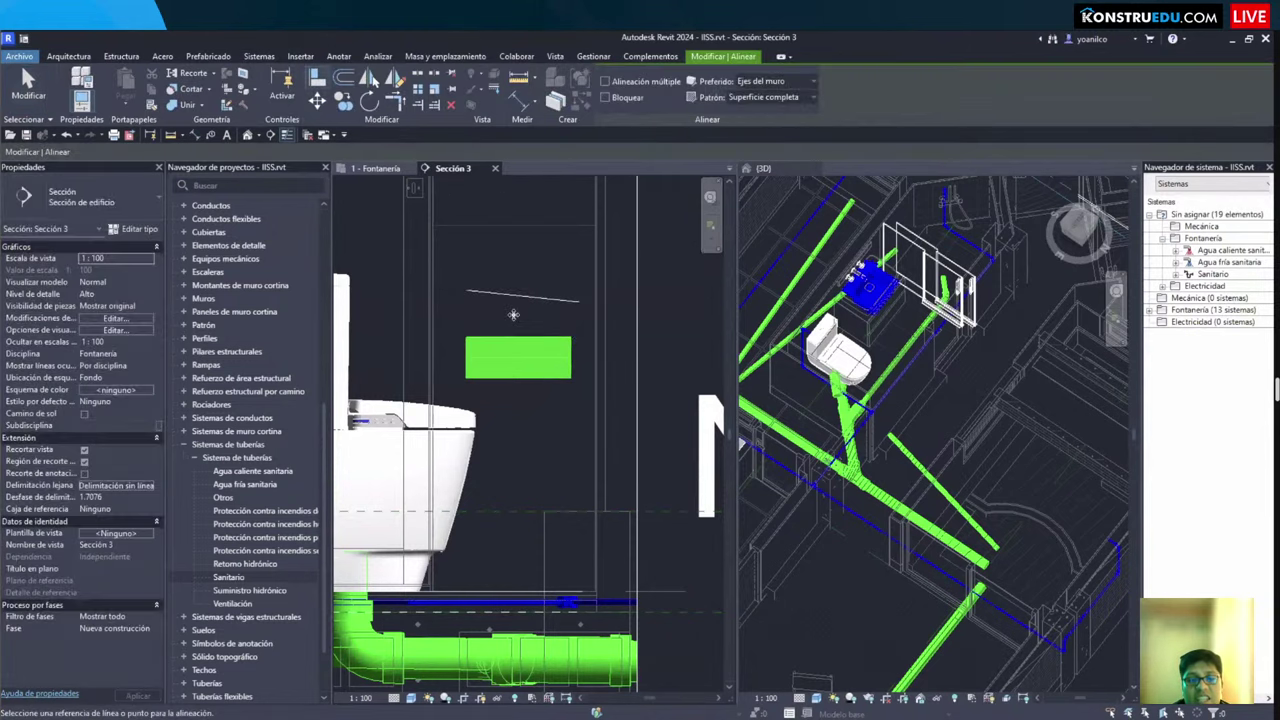
{"action": "key", "text": "Escape"}
{"action": "key", "text": "ctrl+z"}
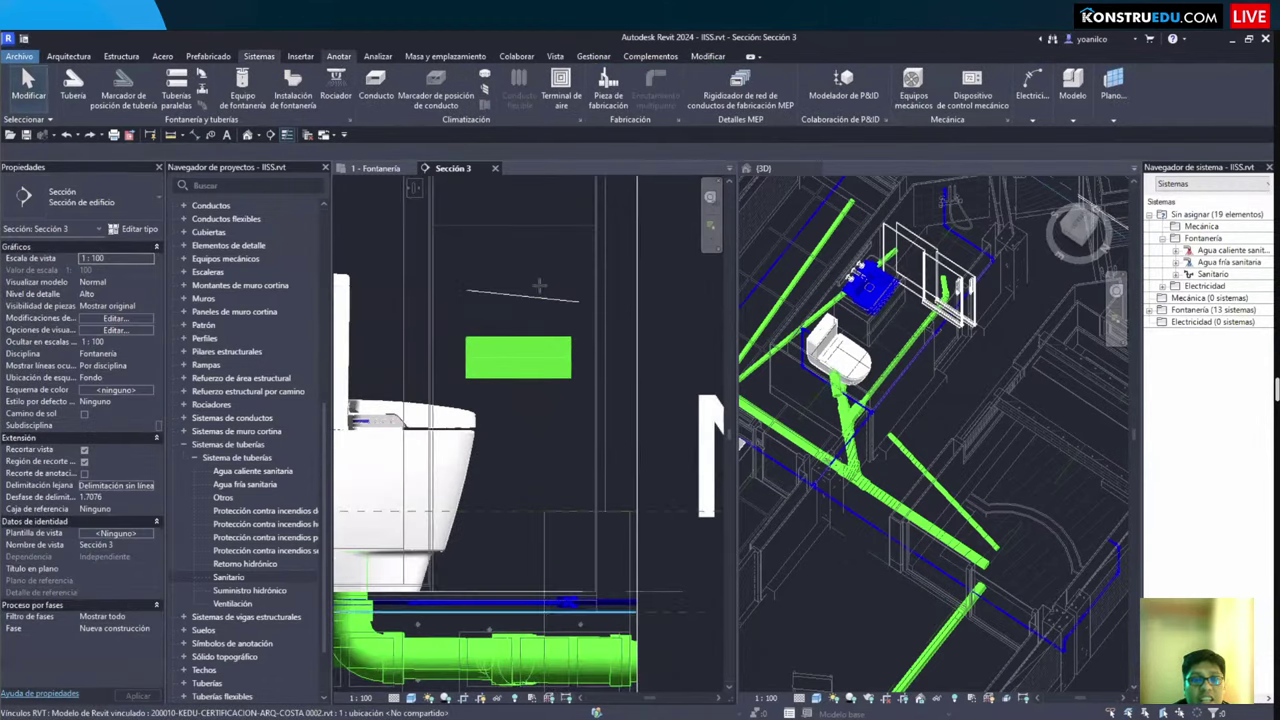
{"action": "left_click", "coordinate": [339, 56]}
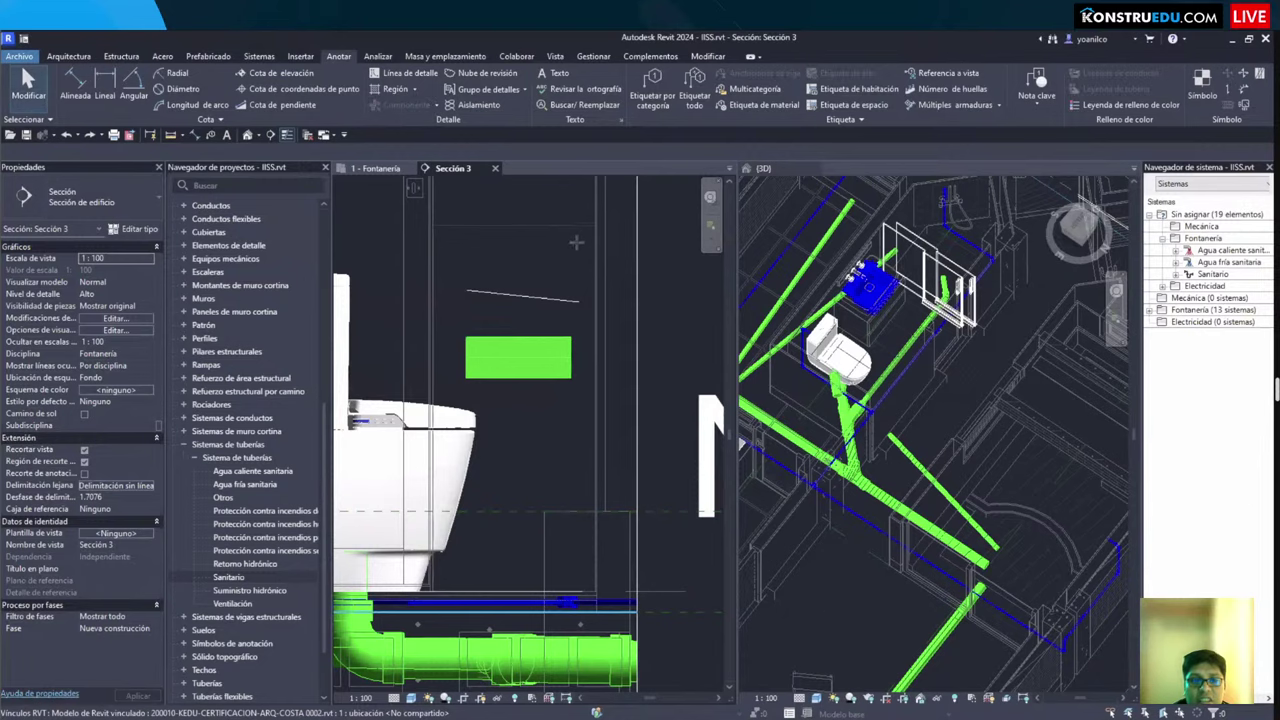
{"action": "key", "text": "d"}
{"action": "key", "text": "l"}
{"action": "left_click", "coordinate": [477, 236]}
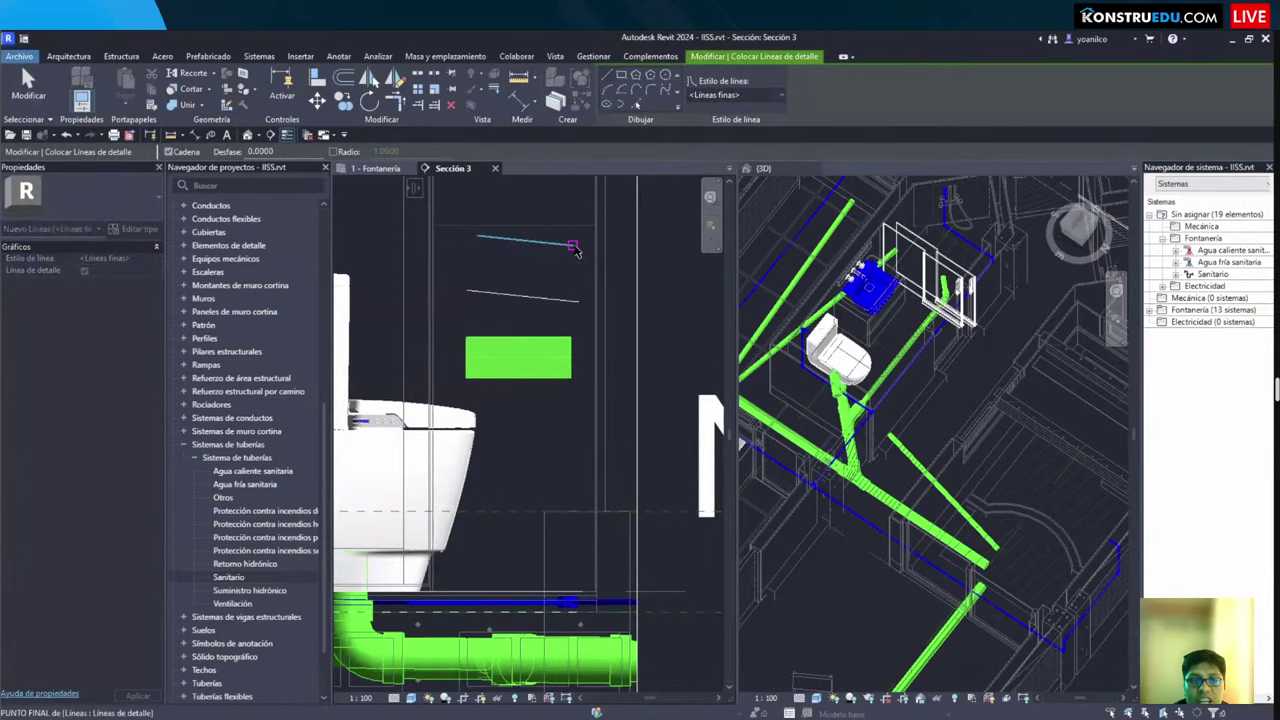
{"action": "left_click", "coordinate": [629, 251]}
{"action": "key", "text": "Escape"}
{"action": "key", "text": "Escape"}
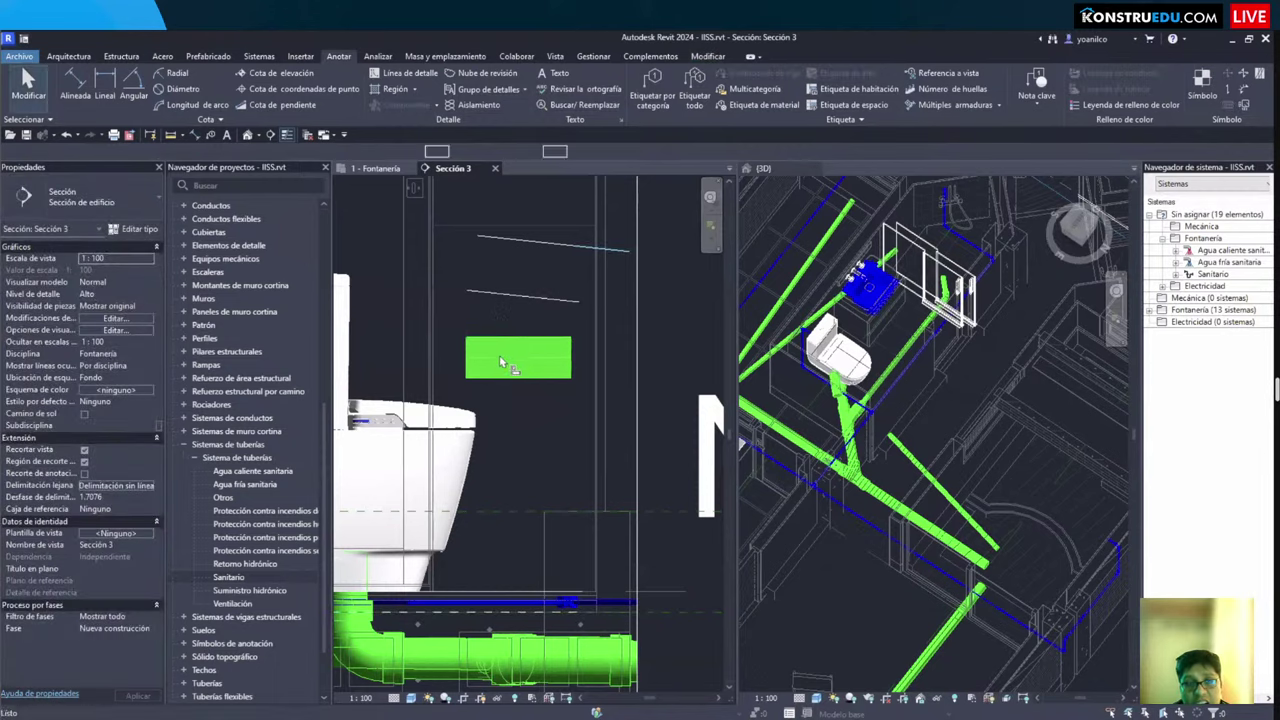
Step: Align the green drain pipe onto the detail line
{"action": "key", "text": "a"}
{"action": "key", "text": "l"}
{"action": "left_click", "coordinate": [530, 297]}
{"action": "left_click", "coordinate": [503, 358]}
{"action": "key", "text": "Escape"}
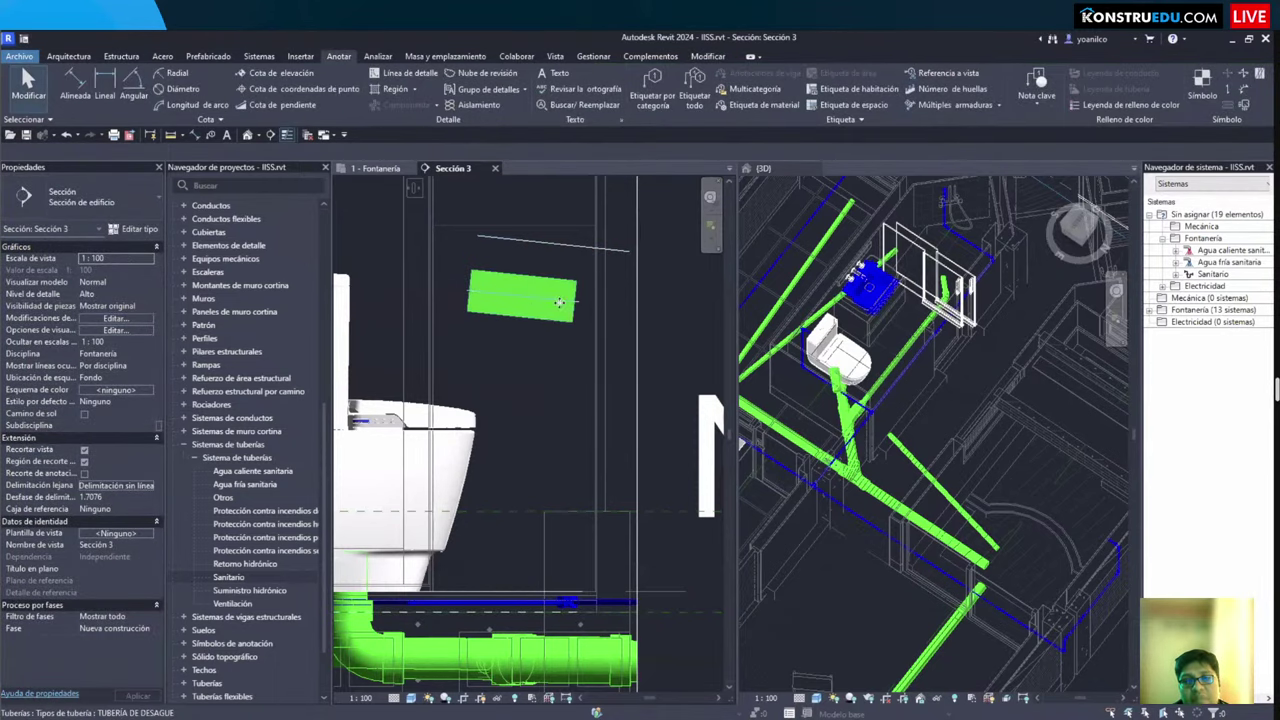
Step: Delete the green drain pipe and switch back to the 1 - Fontanería plan
{"action": "left_click", "coordinate": [559, 302]}
{"action": "scroll", "coordinate": [559, 302], "scroll_direction": "up", "scroll_amount": 2}
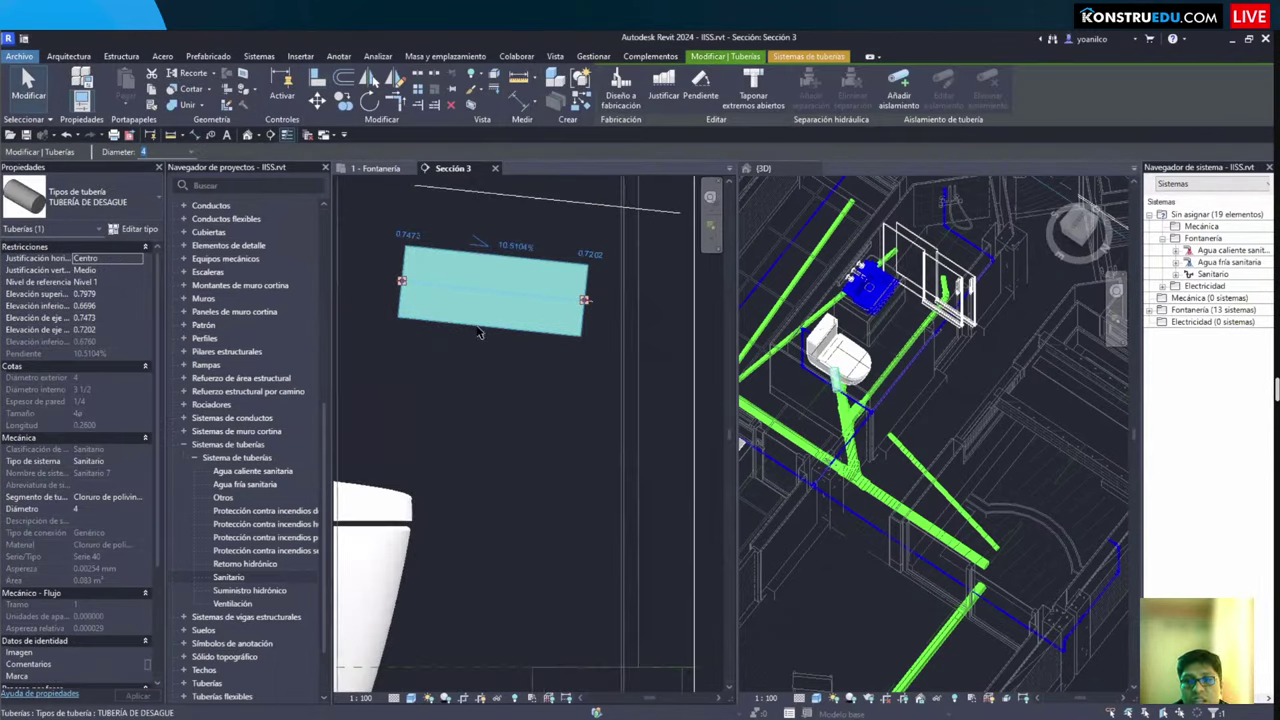
{"action": "key", "text": "Escape"}
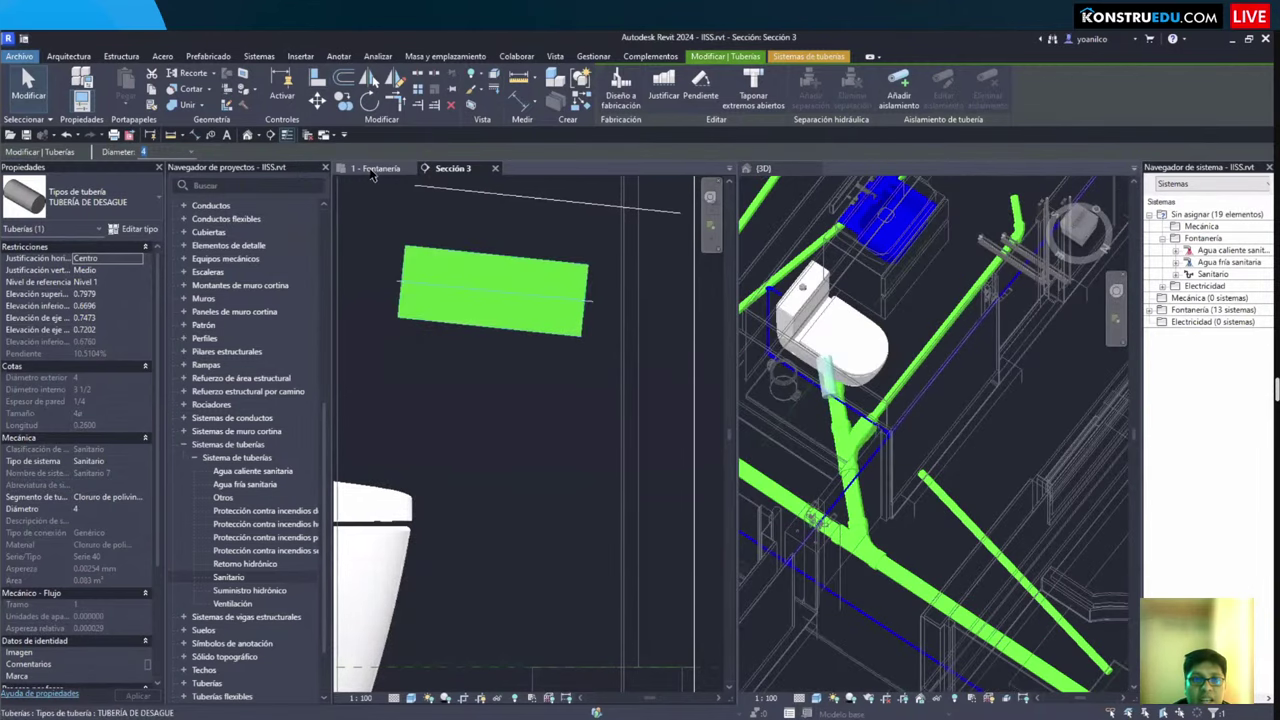
{"action": "left_click", "coordinate": [455, 290]}
{"action": "key", "text": "Delete"}
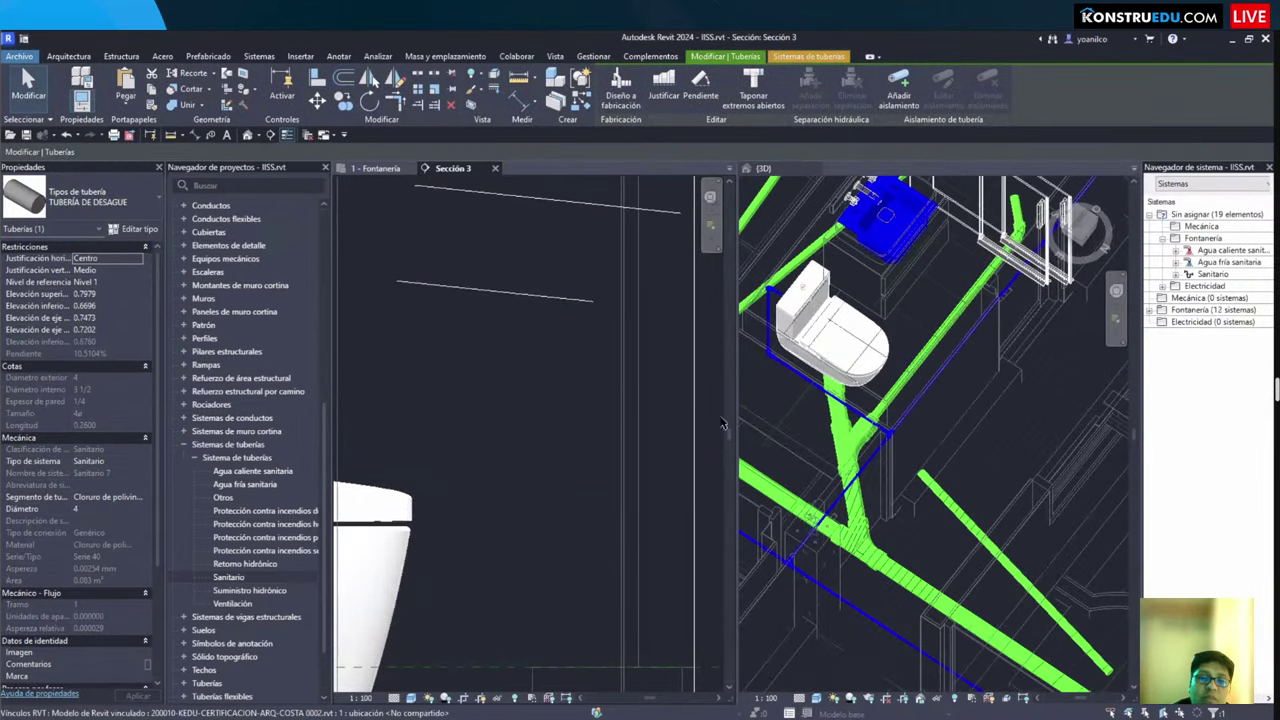
{"action": "key", "text": "Escape"}
{"action": "scroll", "coordinate": [690, 430], "scroll_direction": "down", "scroll_amount": 2}
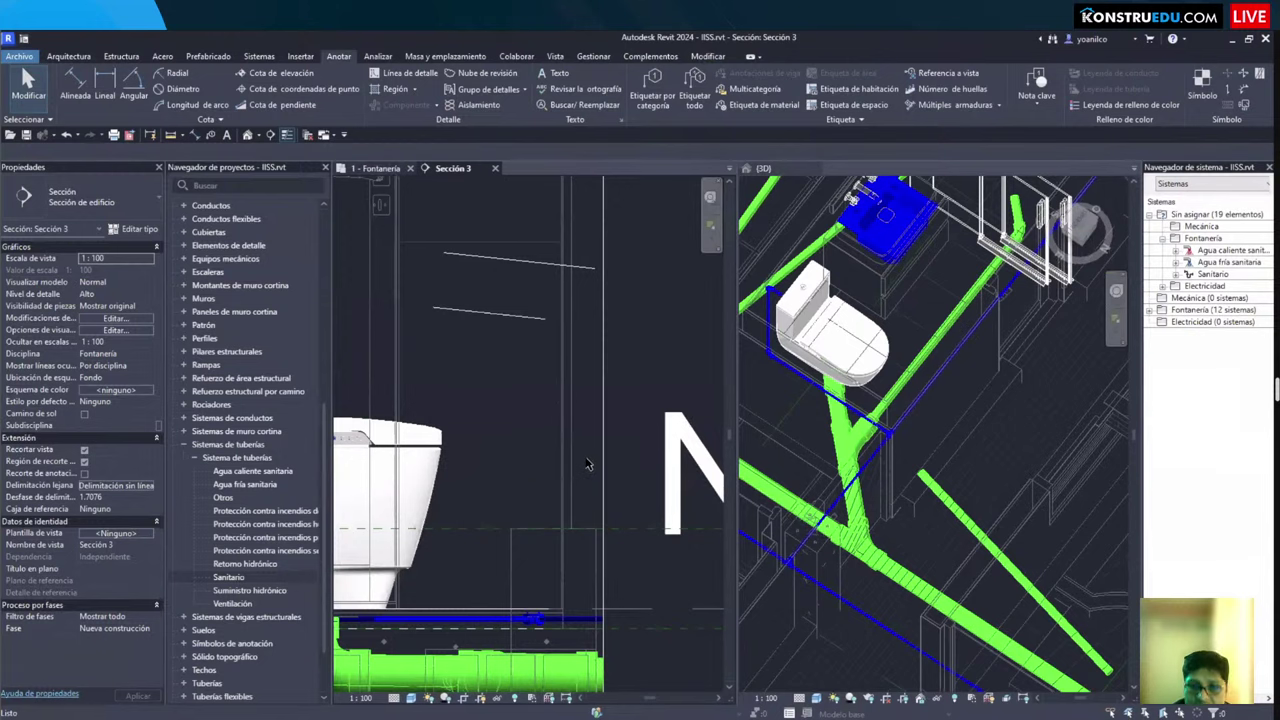
{"action": "key", "text": "ctrl+Tab"}
Step: Zoom out and delete the stray blue water pipe below grid DE
{"action": "middle_click_drag", "start_coordinate": [589, 463], "coordinate": [597, 541]}
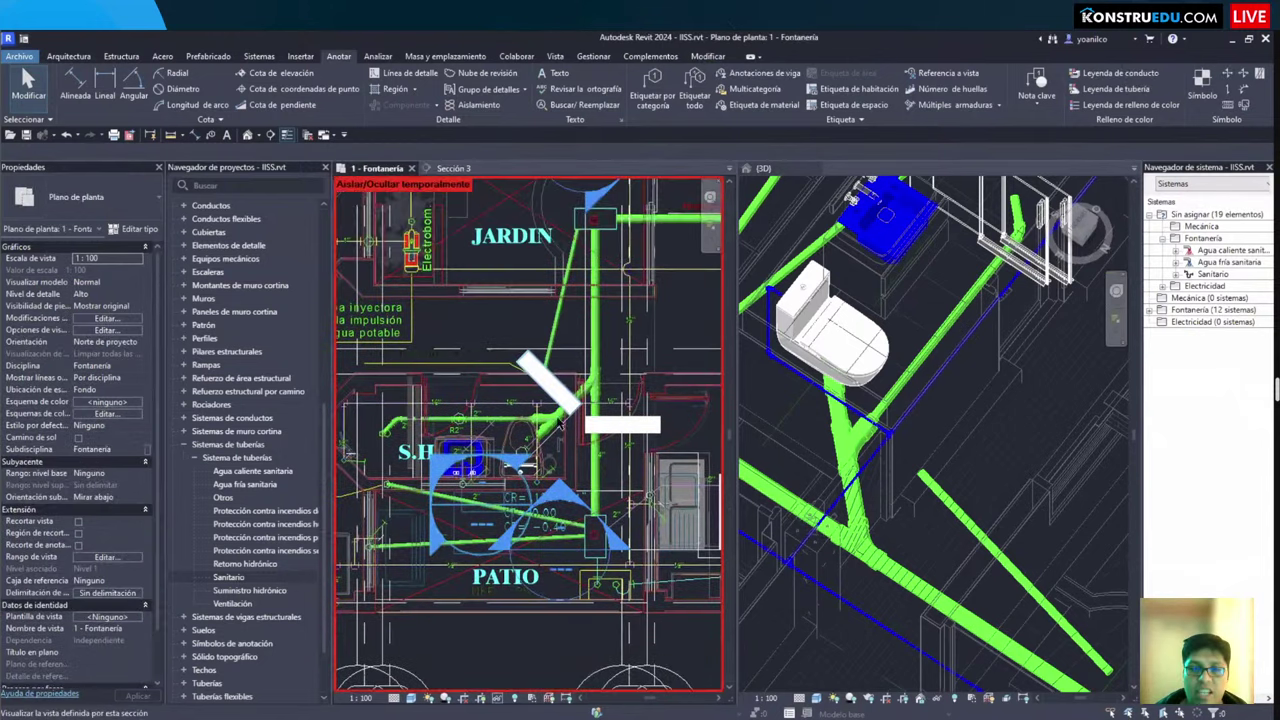
{"action": "scroll", "coordinate": [585, 450], "scroll_direction": "down", "scroll_amount": 2}
{"action": "scroll", "coordinate": [516, 240], "scroll_direction": "down", "scroll_amount": 2}
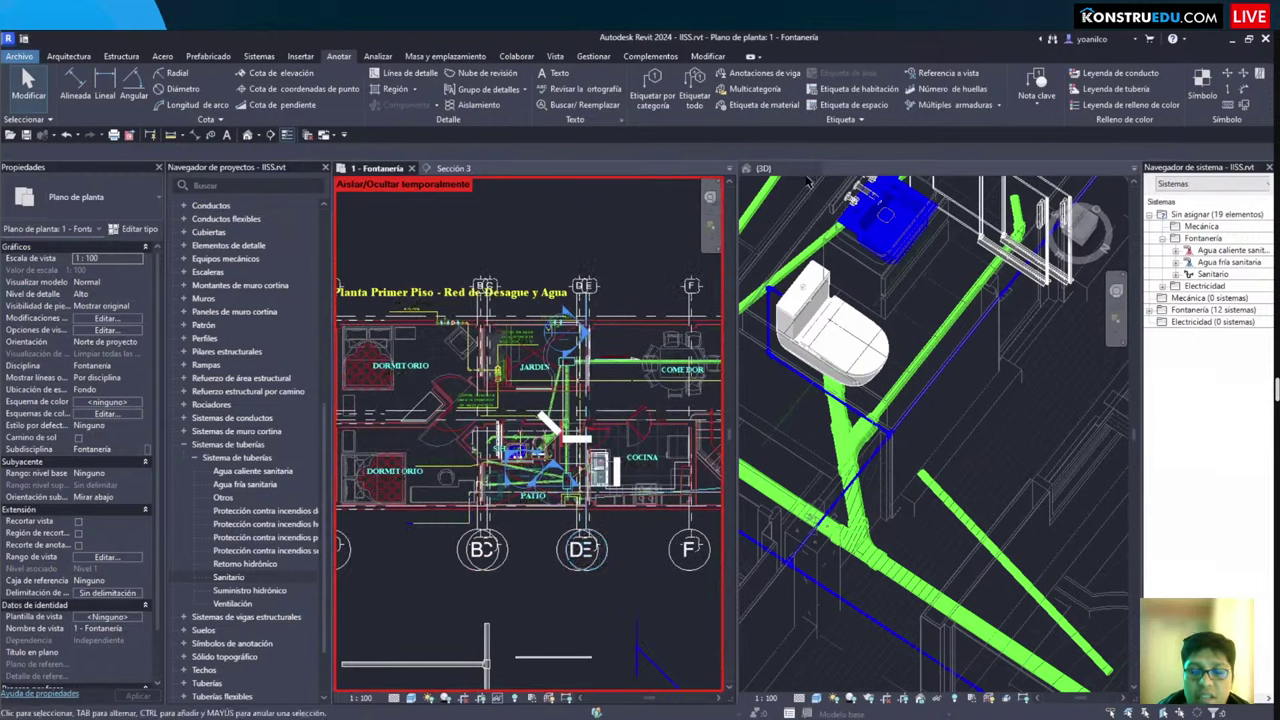
{"action": "scroll", "coordinate": [561, 362], "scroll_direction": "down", "scroll_amount": 3}
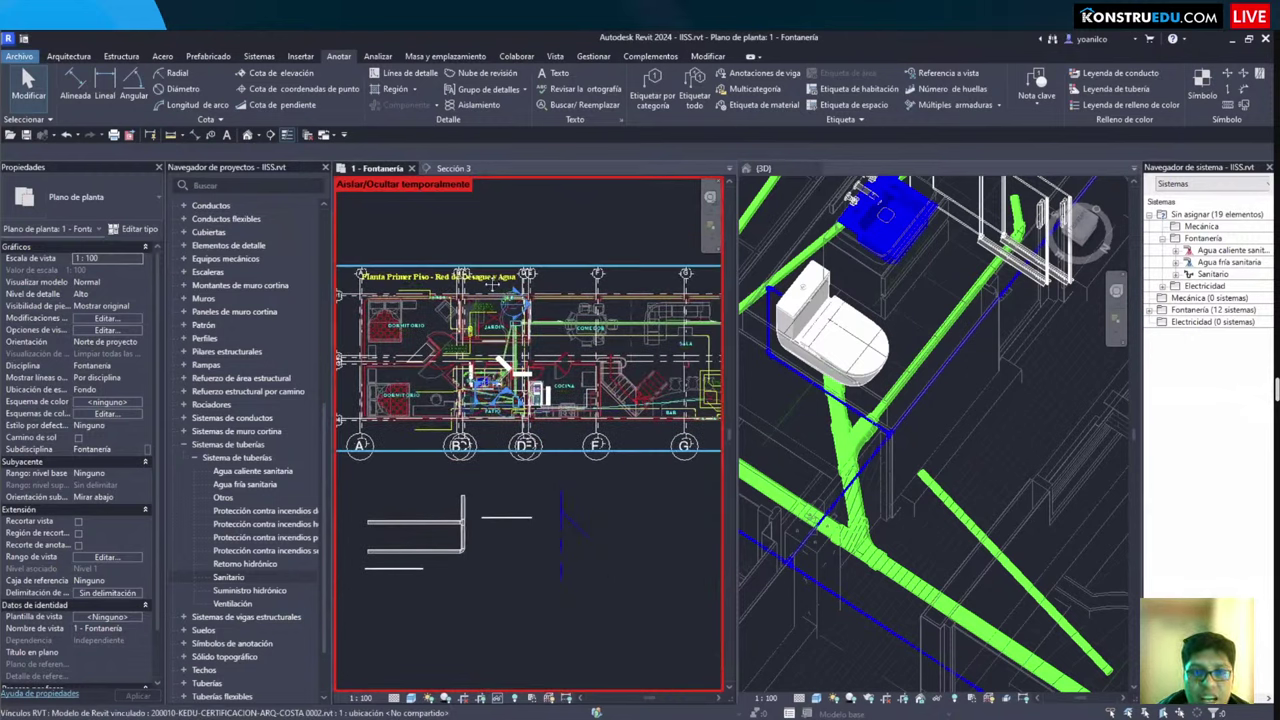
{"action": "scroll", "coordinate": [491, 340], "scroll_direction": "down", "scroll_amount": 3}
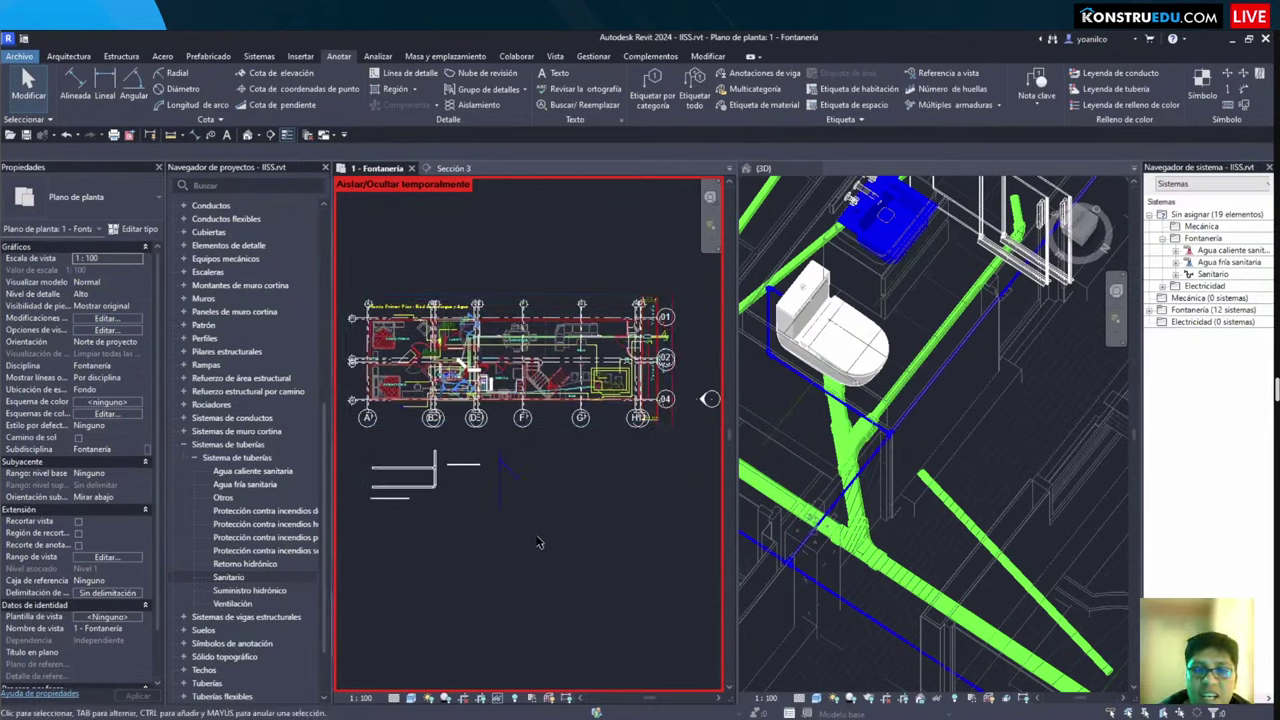
{"action": "scroll", "coordinate": [537, 571], "scroll_direction": "up", "scroll_amount": 3}
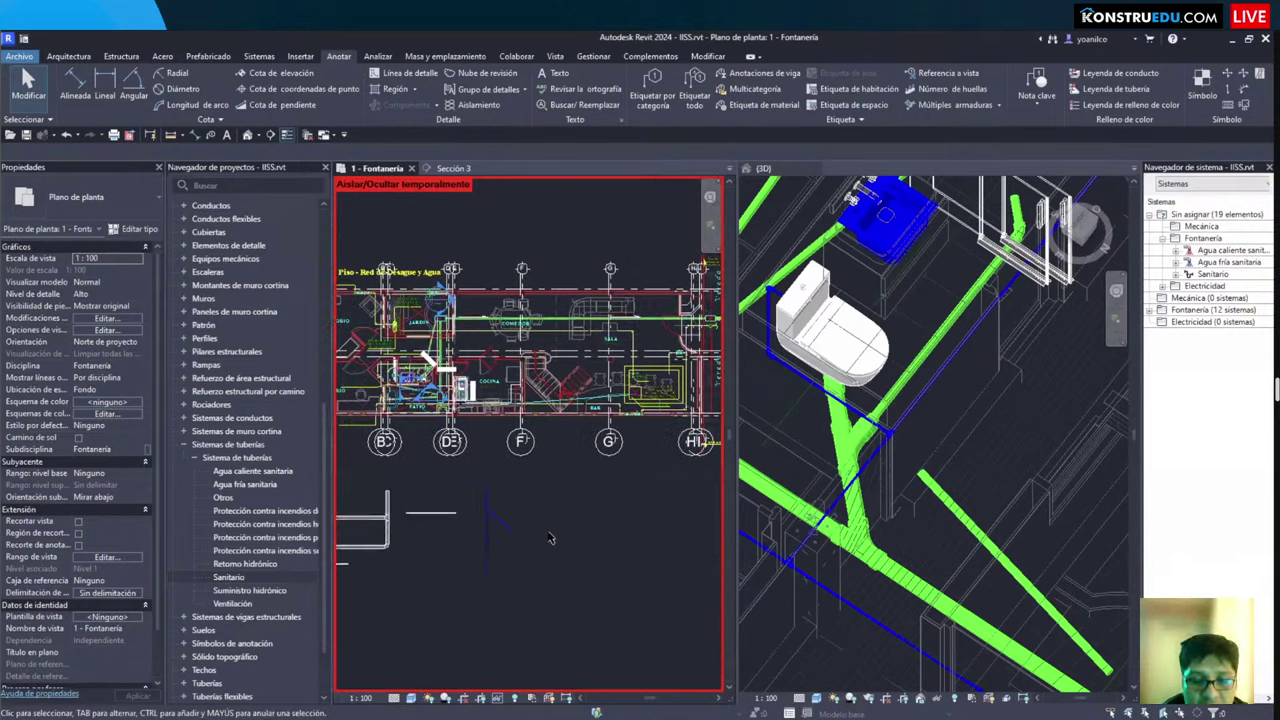
{"action": "scroll", "coordinate": [554, 531], "scroll_direction": "down", "scroll_amount": 2}
{"action": "scroll", "coordinate": [560, 560], "scroll_direction": "up", "scroll_amount": 4}
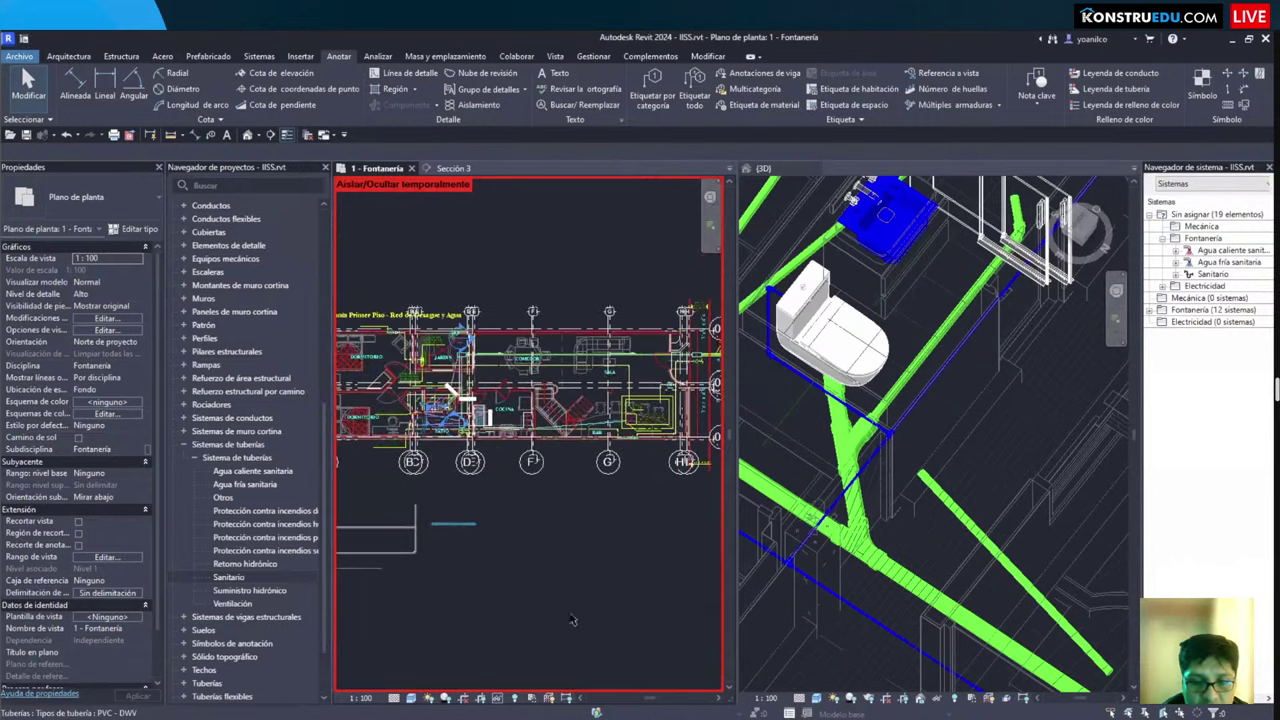
{"action": "left_click", "coordinate": [602, 656]}
{"action": "left_click", "coordinate": [603, 656]}
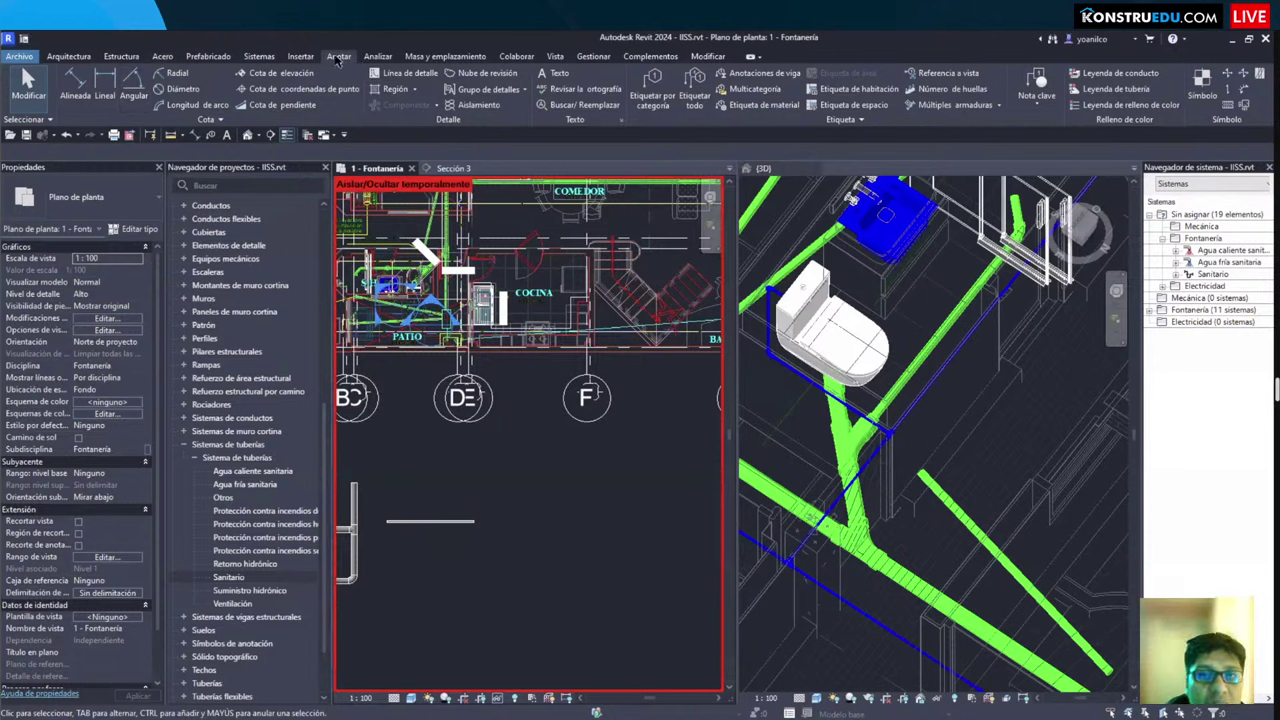
{"action": "left_click", "coordinate": [259, 56]}
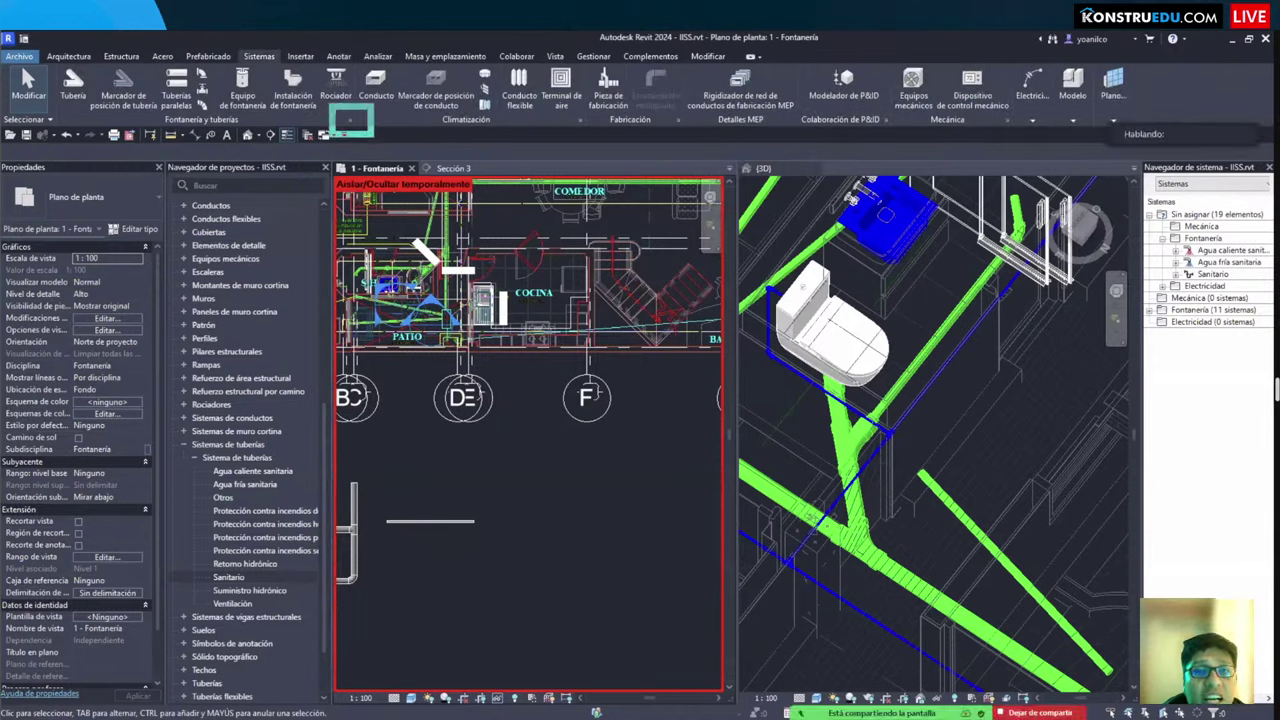
Step: Review the Cloruro de polivinilo - Rígido - Serie 40 sizes in Segments and Sizes without adding one
{"action": "left_click", "coordinate": [350, 124]}
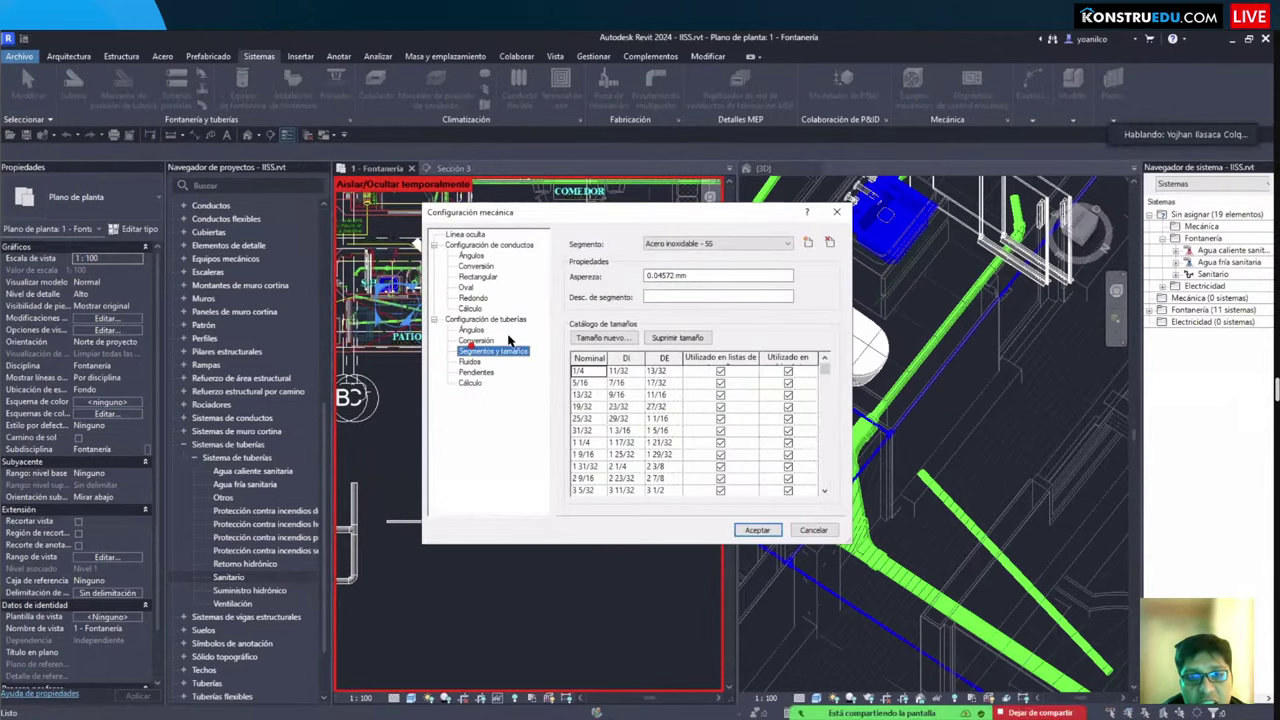
{"action": "left_click", "coordinate": [705, 244]}
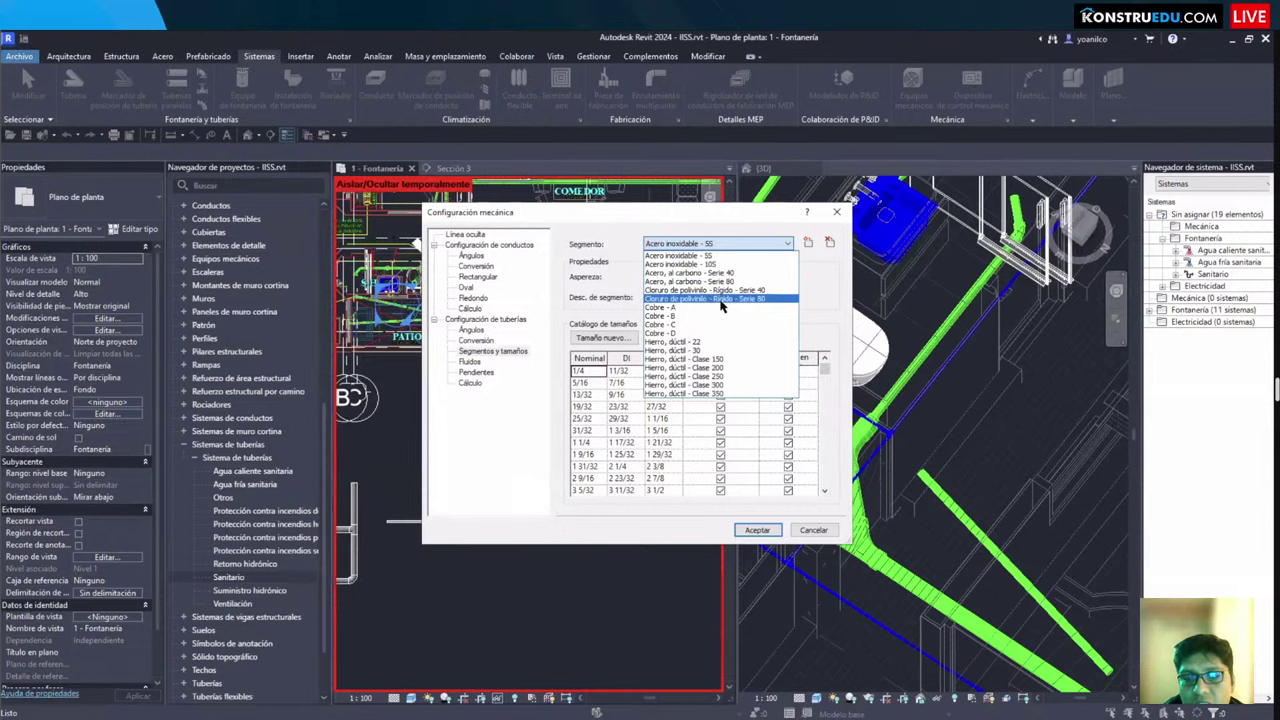
{"action": "left_click", "coordinate": [724, 290]}
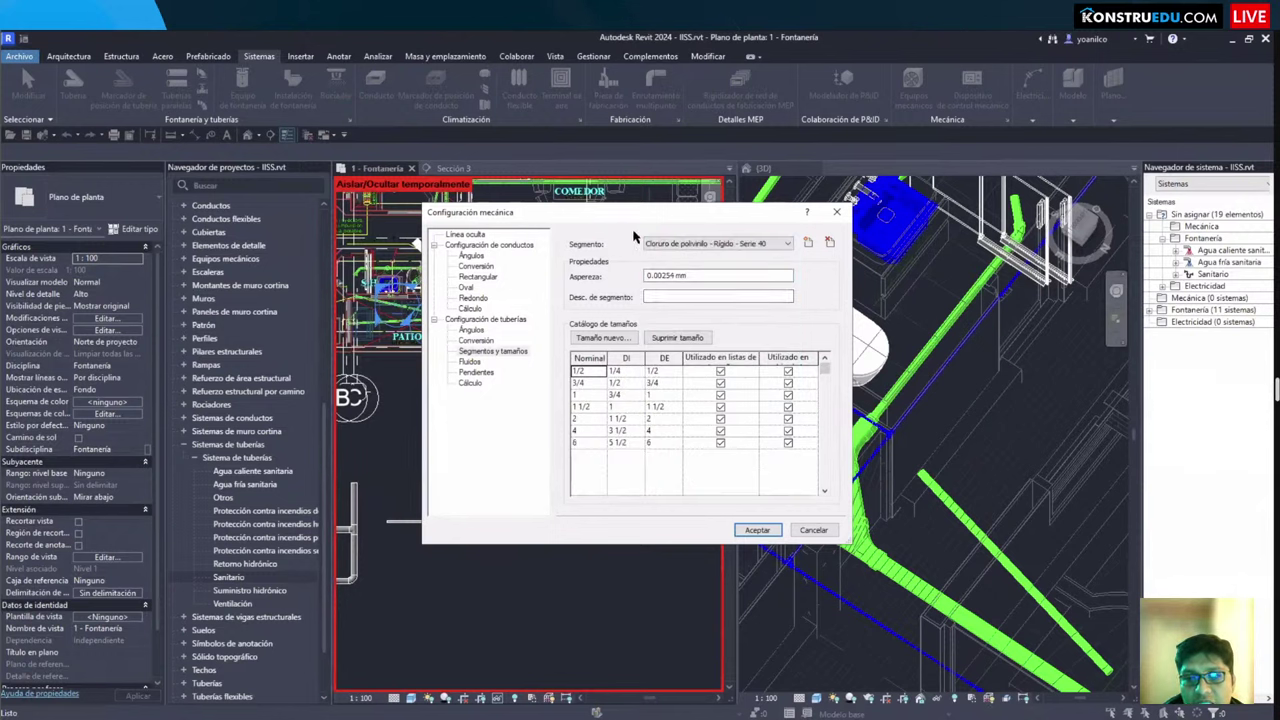
{"action": "left_click_drag", "start_coordinate": [630, 224], "coordinate": [804, 264]}
{"action": "left_click", "coordinate": [594, 338]}
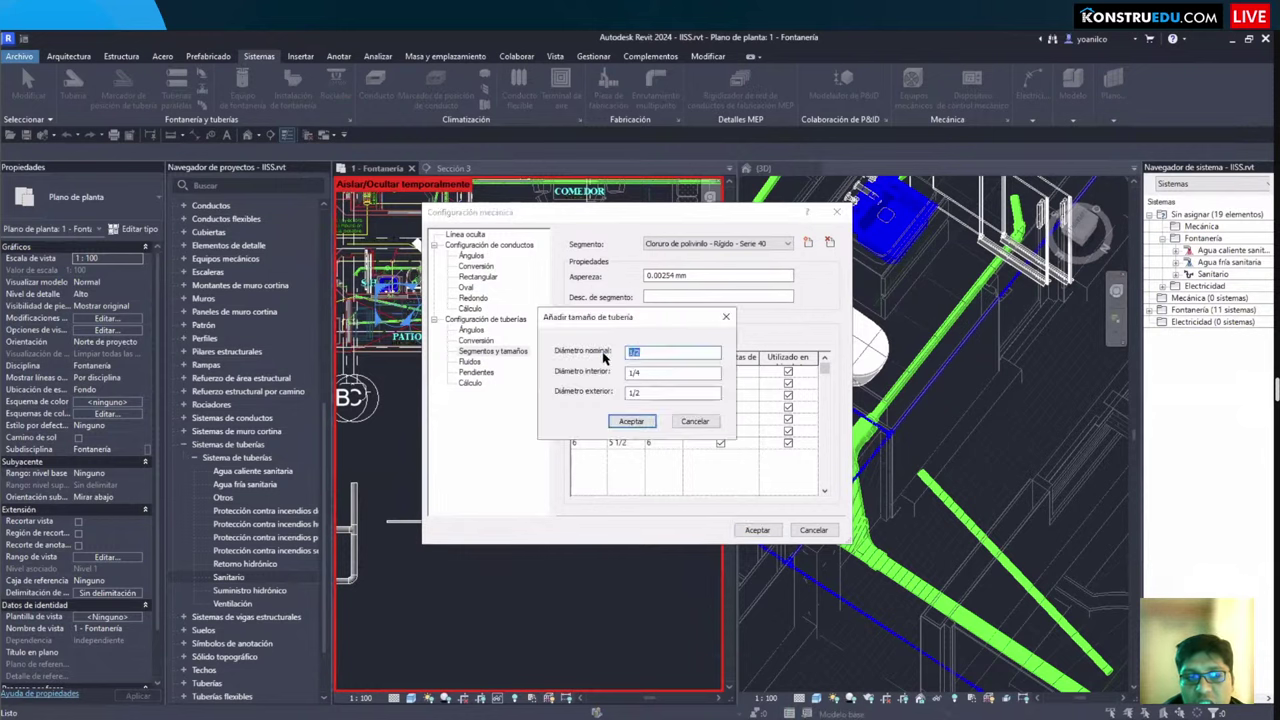
{"action": "mouse_move", "coordinate": [622, 326]}
{"action": "left_mouse_down"}
{"action": "mouse_move", "coordinate": [809, 323]}
{"action": "mouse_move", "coordinate": [928, 410]}
{"action": "left_mouse_up"}
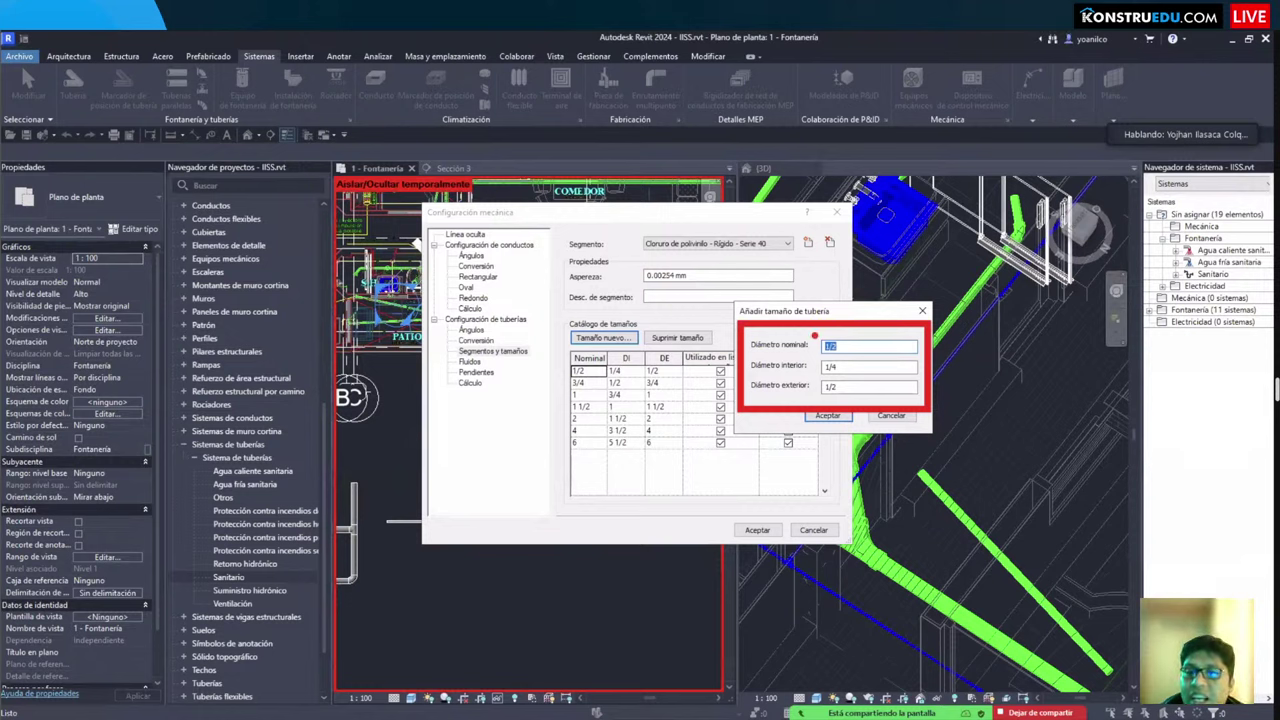
{"action": "key", "text": "Escape"}
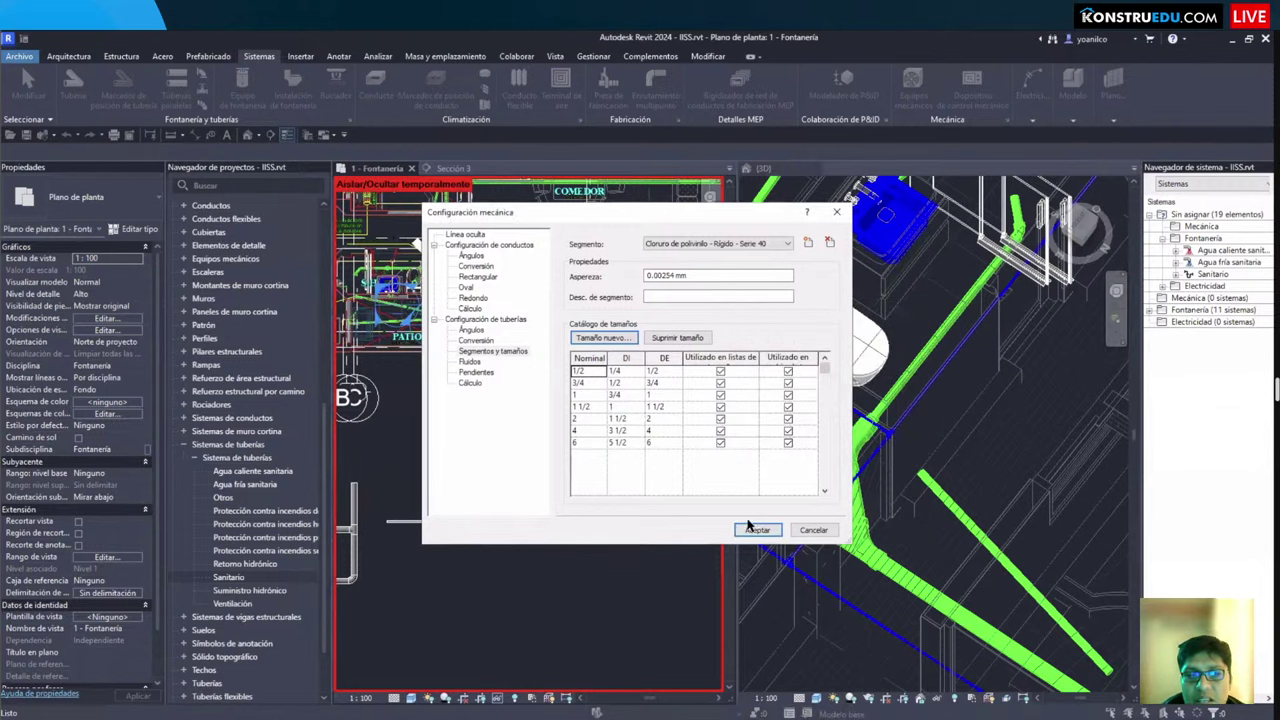
{"action": "key", "text": "Escape"}
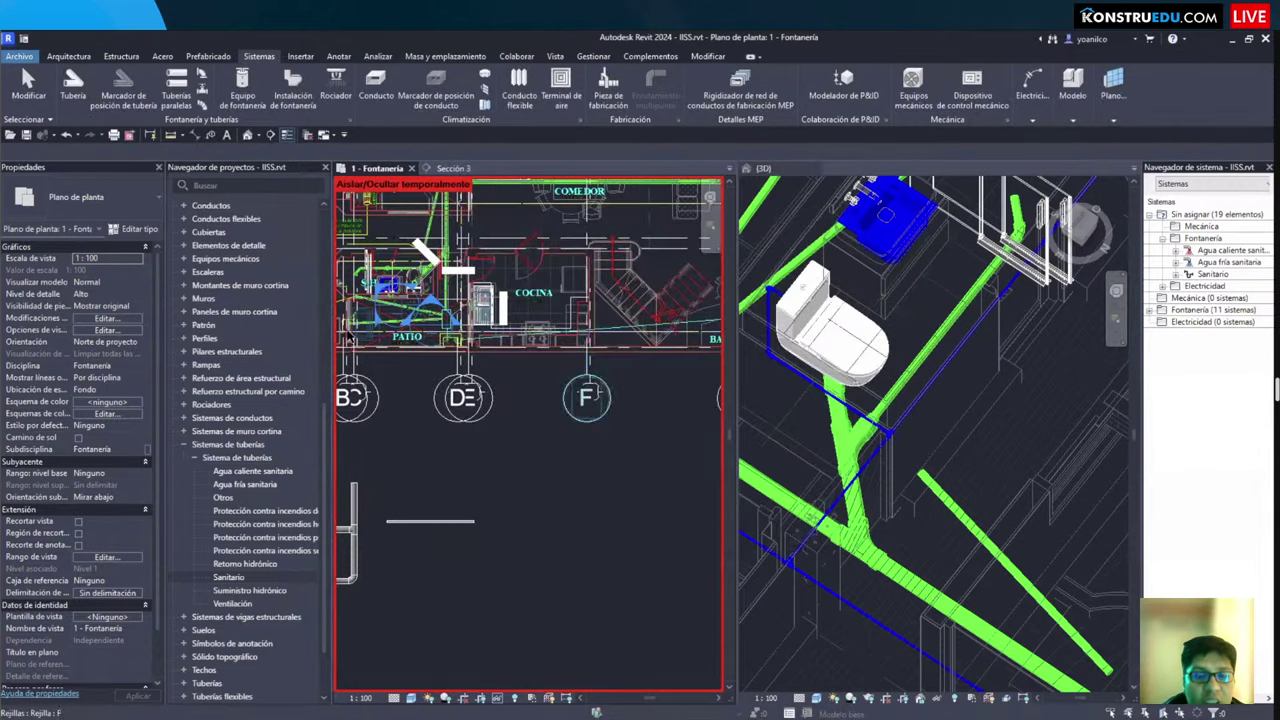
Step: Keep TUBERÍA DE DESAGUE routing for PVC Serie 40 at maximum size 6, ending pipe placement
{"action": "key", "text": "p"}
{"action": "key", "text": "i"}
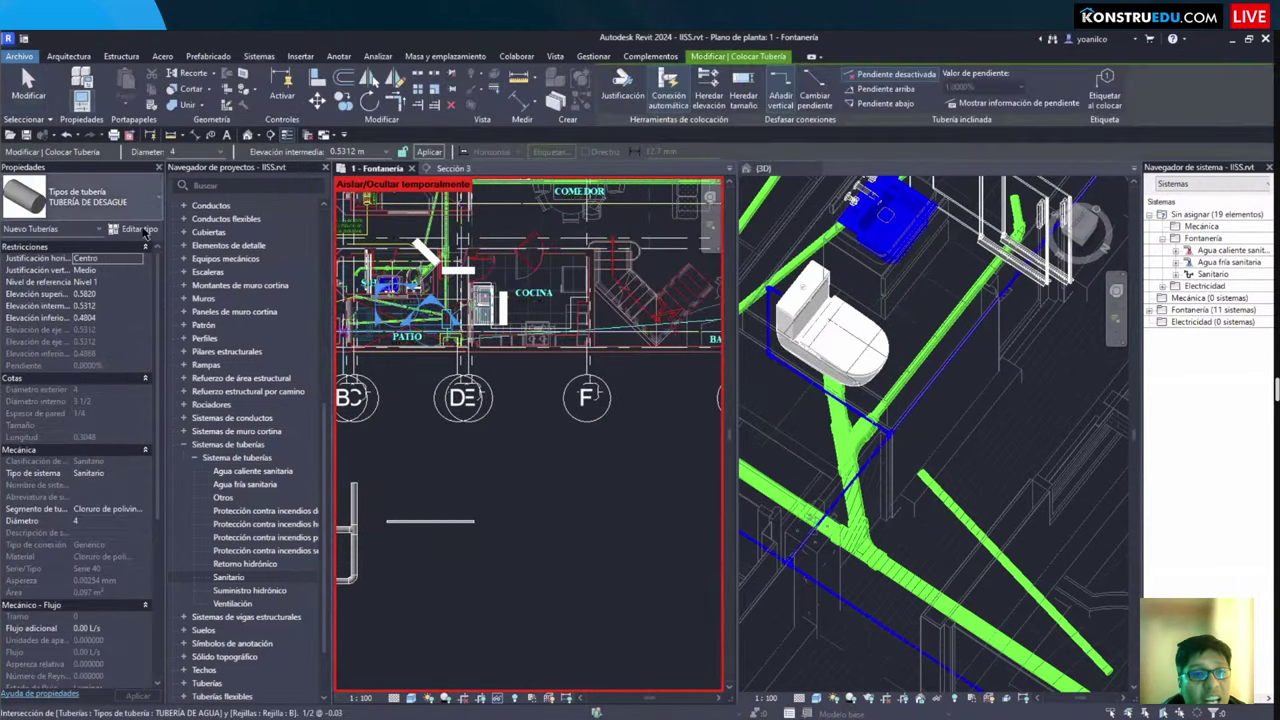
{"action": "left_click", "coordinate": [138, 228]}
{"action": "left_click", "coordinate": [805, 298]}
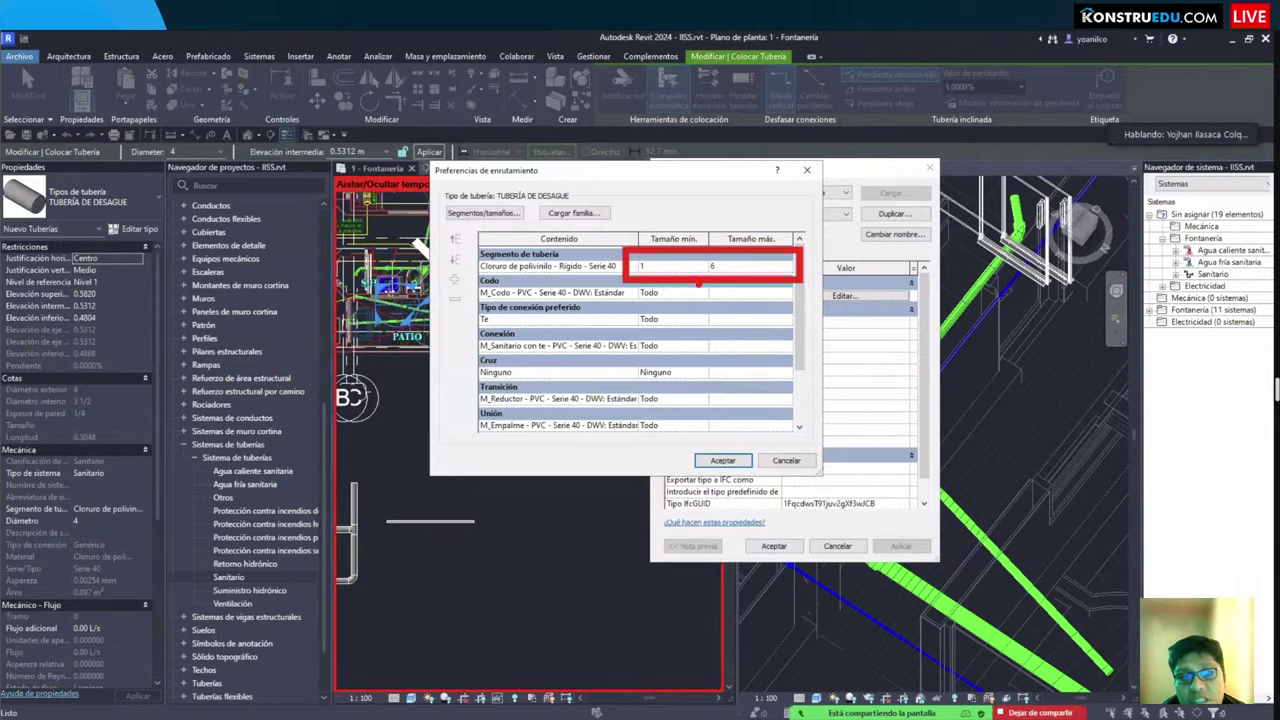
{"action": "left_click", "coordinate": [791, 266]}
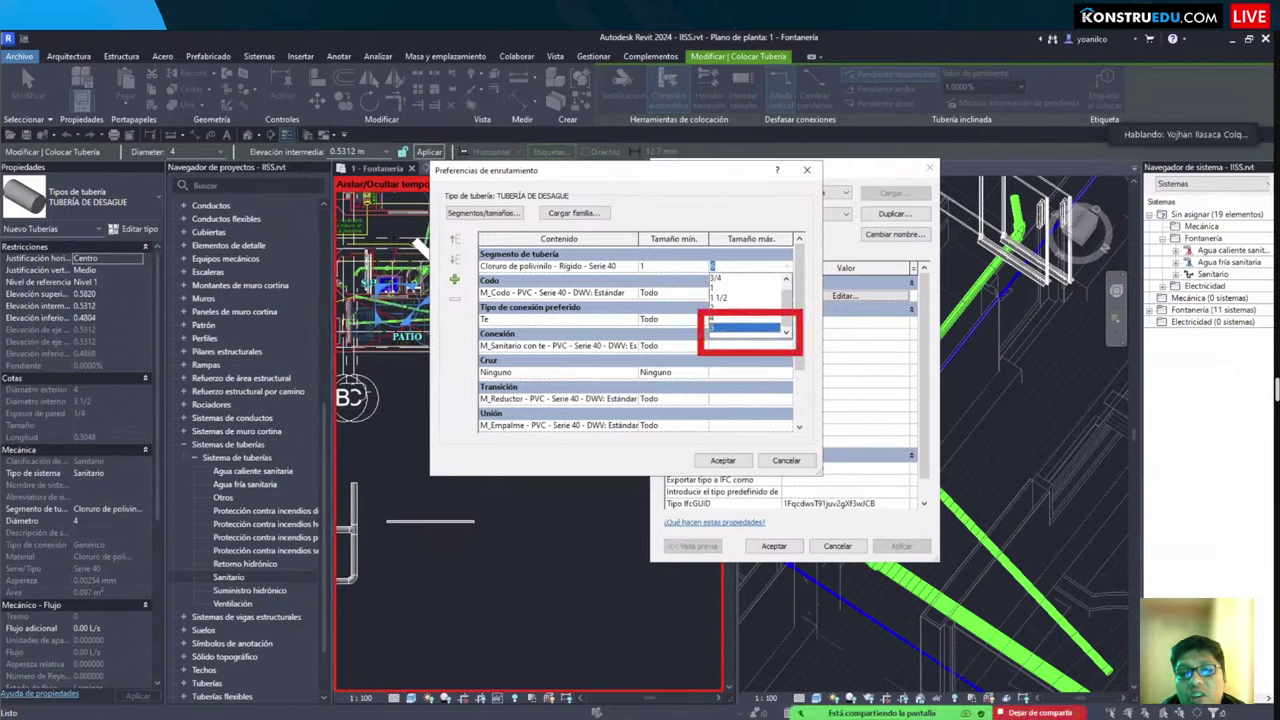
{"action": "left_click", "coordinate": [793, 365]}
{"action": "left_click", "coordinate": [786, 460]}
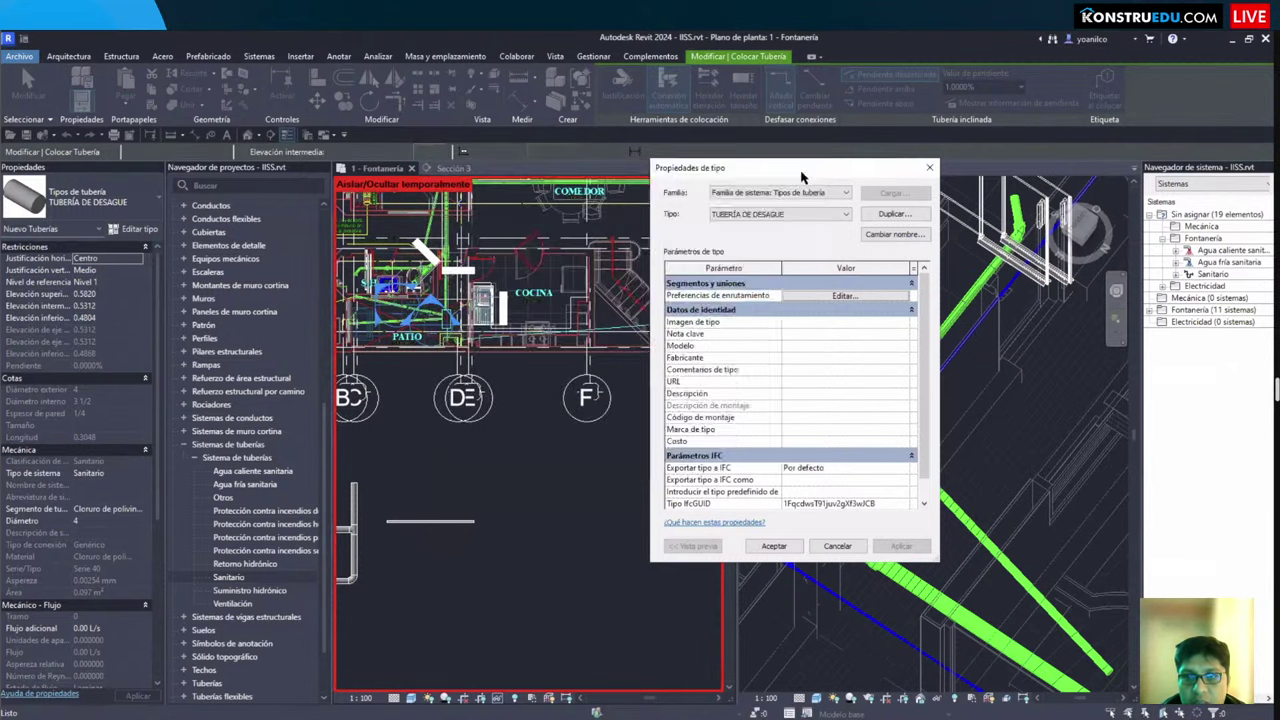
{"action": "key", "text": "Escape"}
{"action": "key", "text": "Escape"}
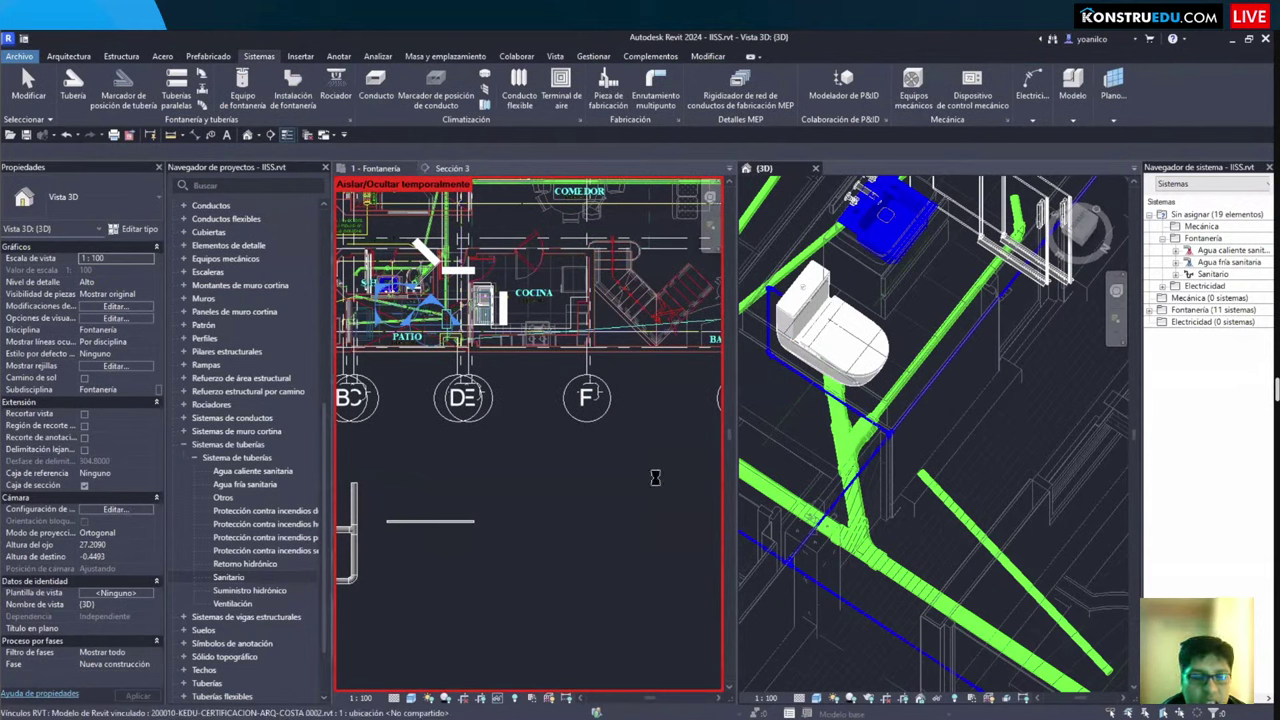
Step: Reset temporary hide/isolate in the floor plan, then temporarily hide the linked structural RVT model
{"action": "left_click", "coordinate": [658, 483]}
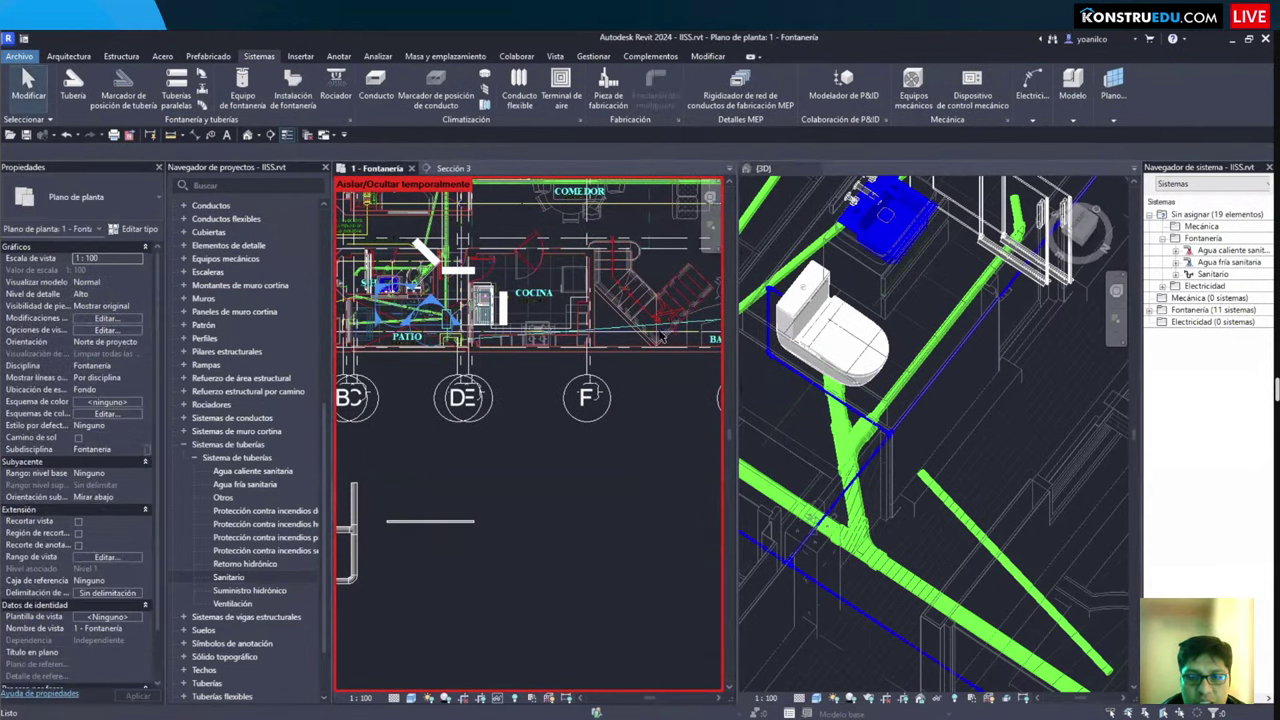
{"action": "key", "text": "z"}
{"action": "key", "text": "f"}
{"action": "scroll", "coordinate": [636, 430], "scroll_direction": "up", "scroll_amount": 1}
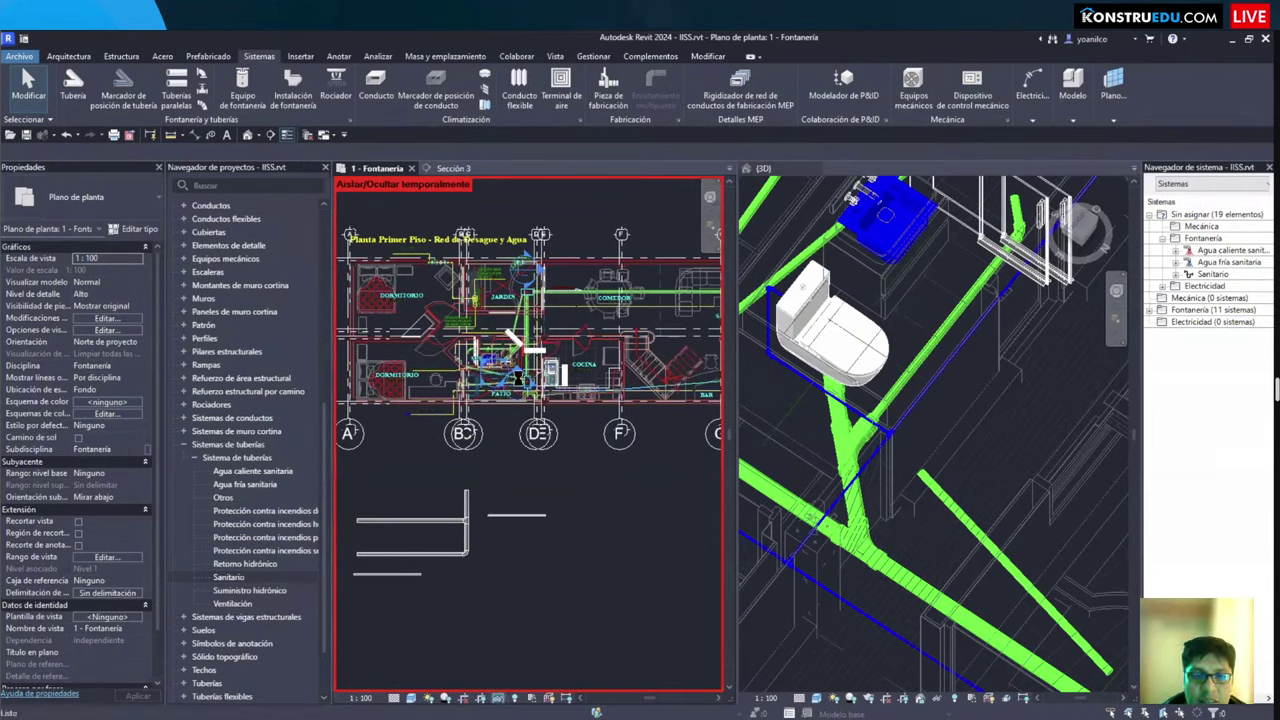
{"action": "key", "text": "h"}
{"action": "key", "text": "r"}
{"action": "scroll", "coordinate": [515, 385], "scroll_direction": "up", "scroll_amount": 2}
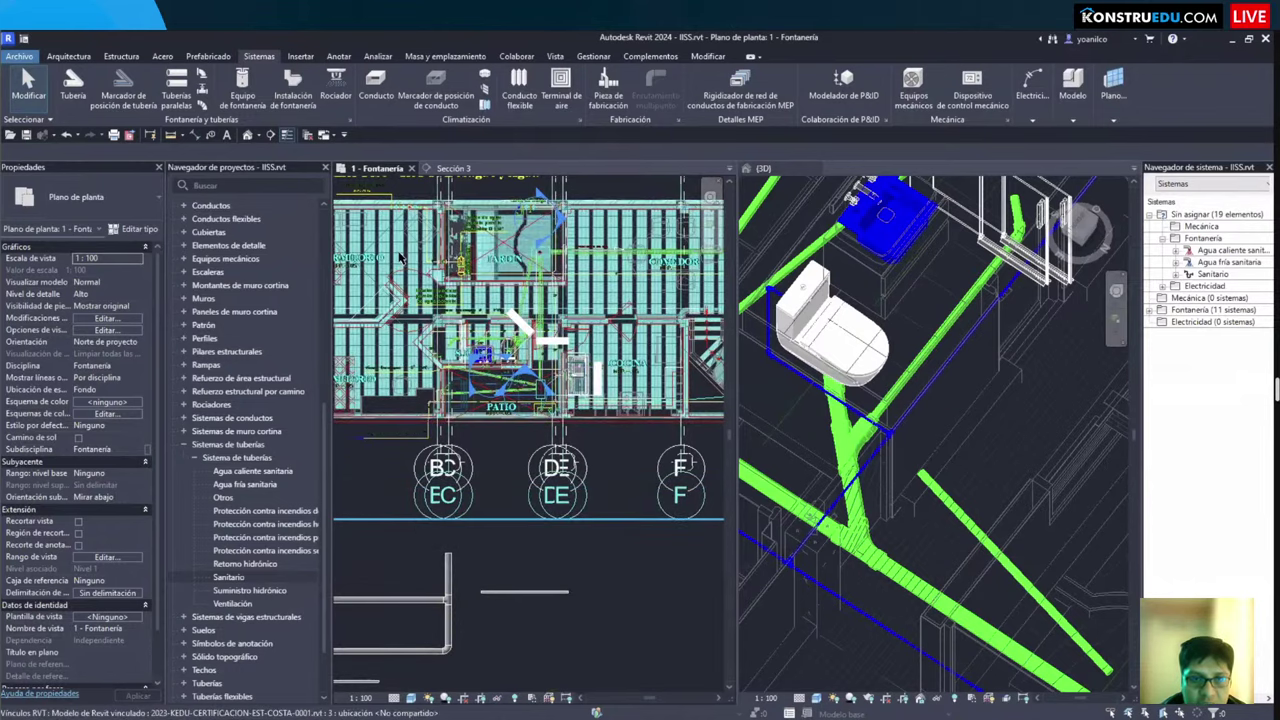
{"action": "left_click", "coordinate": [515, 320]}
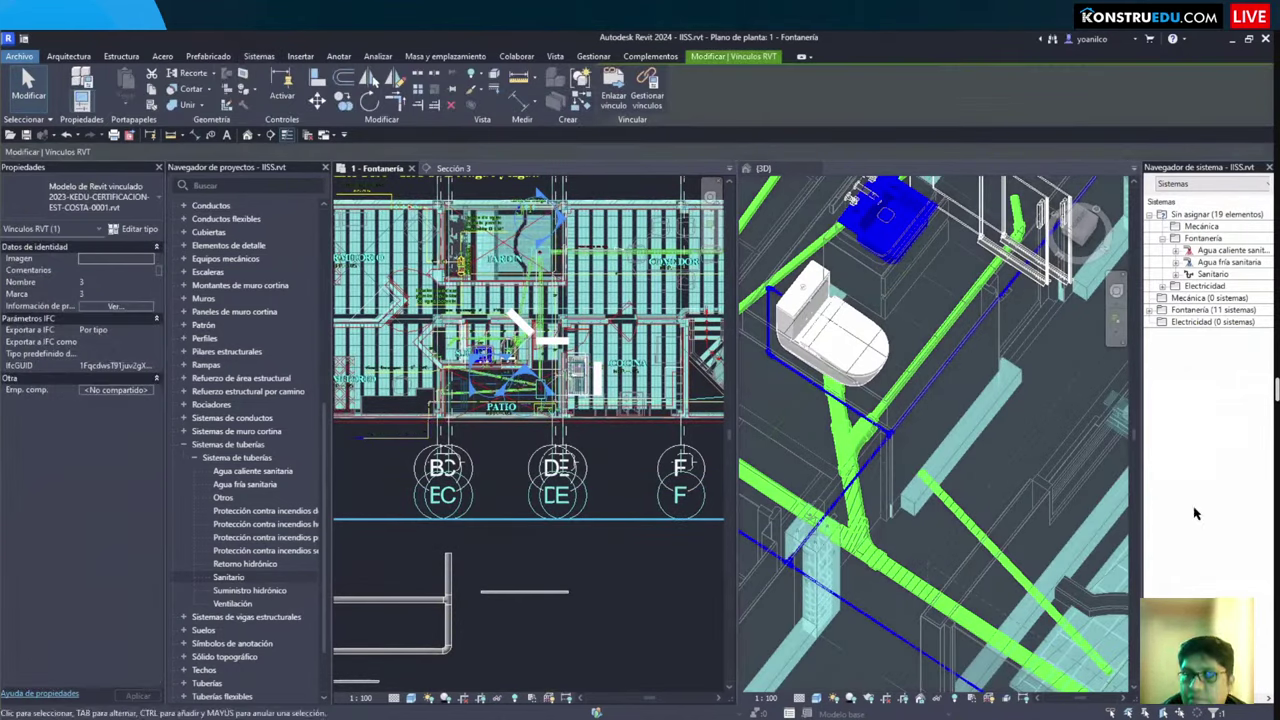
{"action": "key", "text": "h"}
{"action": "key", "text": "h"}
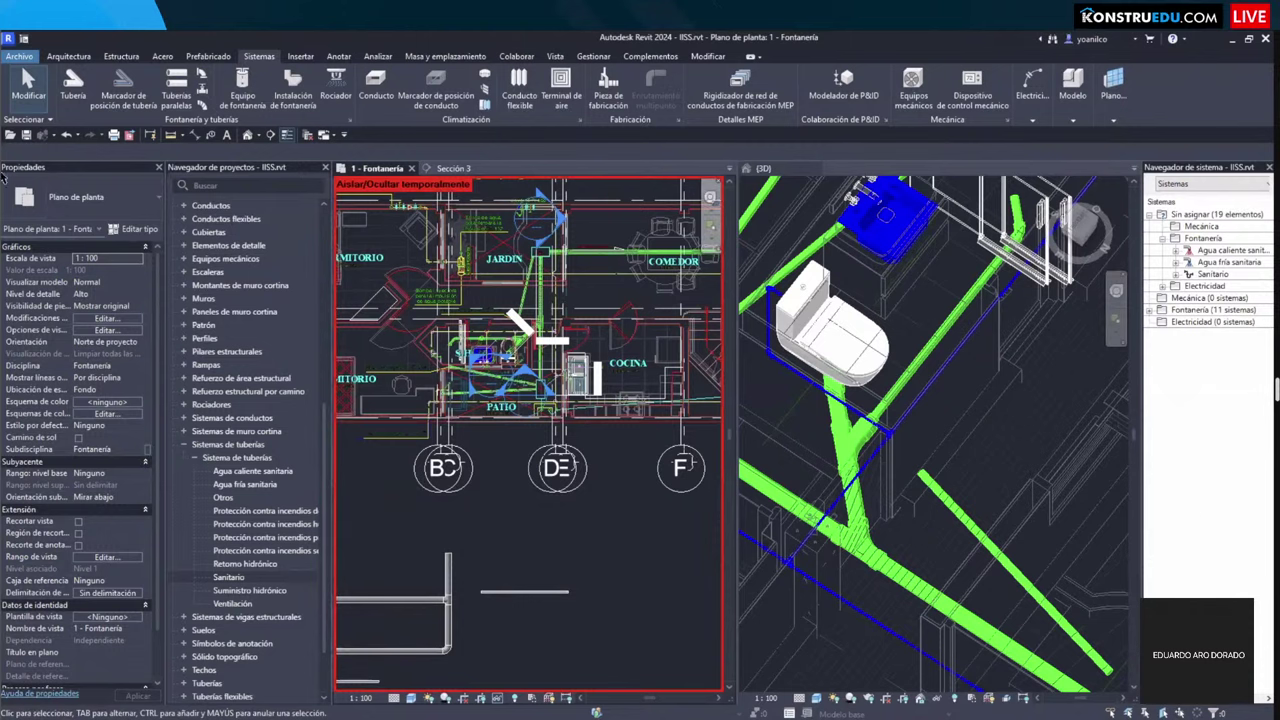
Step: In Edge, search Bing for 'REGLAMENTO DE METRADOS'
{"action": "key", "text": "alt+Tab"}
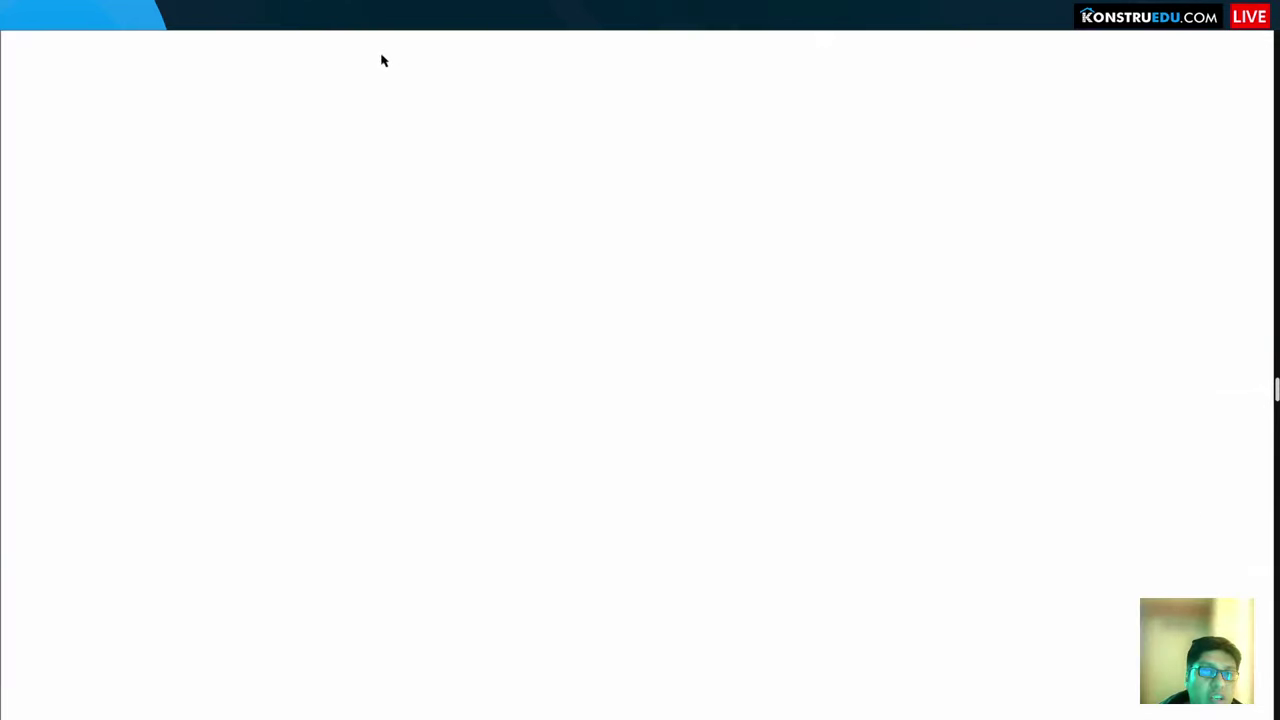
{"action": "left_click", "coordinate": [373, 66]}
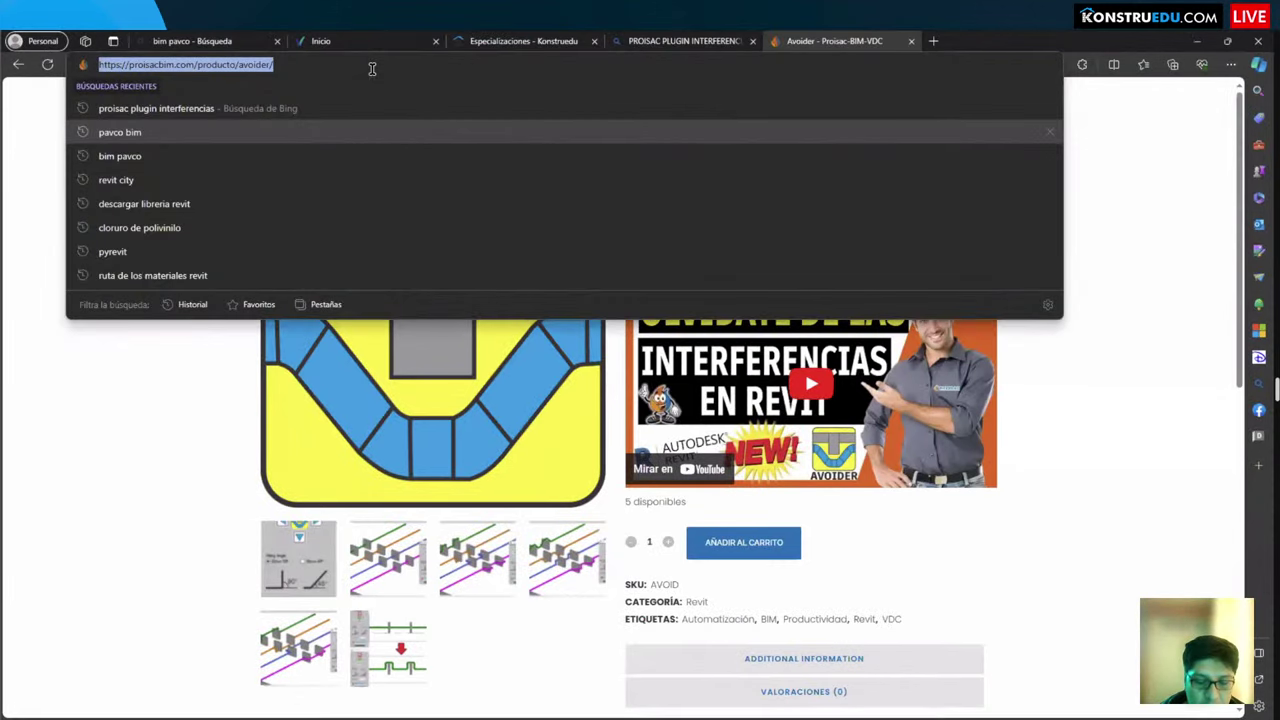
{"action": "type", "text": "REGLAMENTO DE N"}
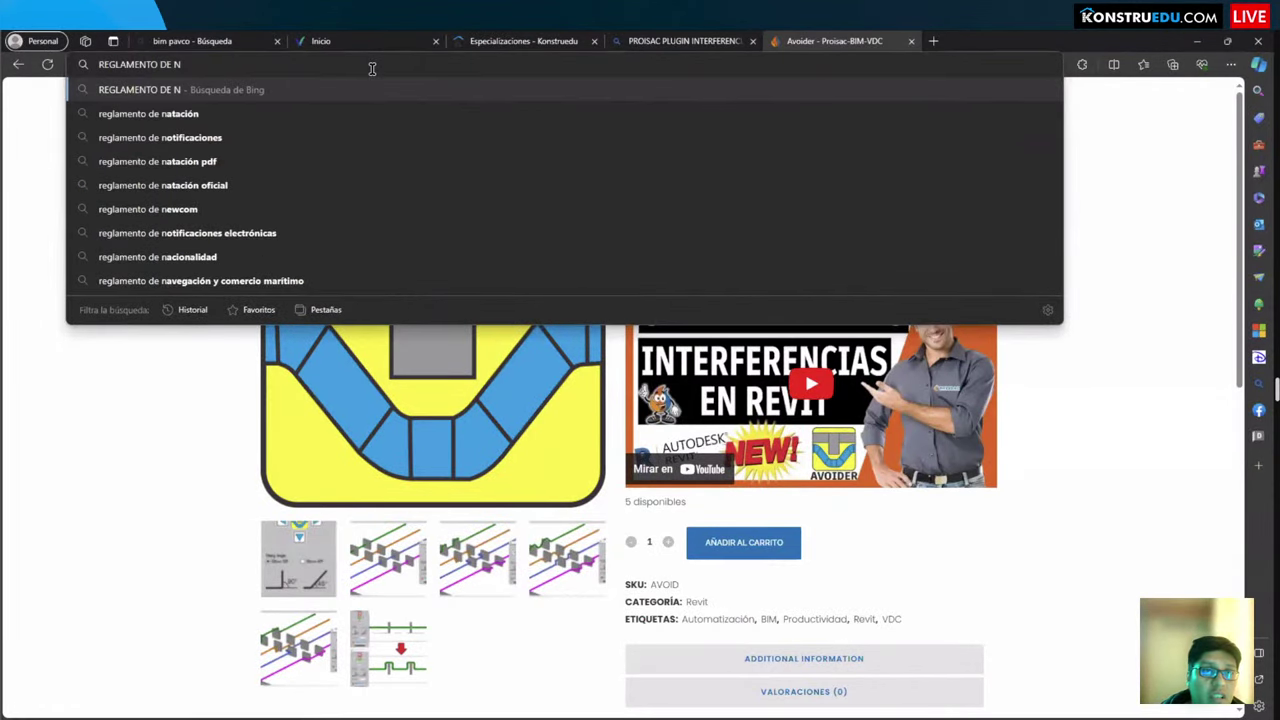
{"action": "key", "text": "BackSpace"}
{"action": "type", "text": "METRADOS"}
{"action": "key", "text": "Return"}
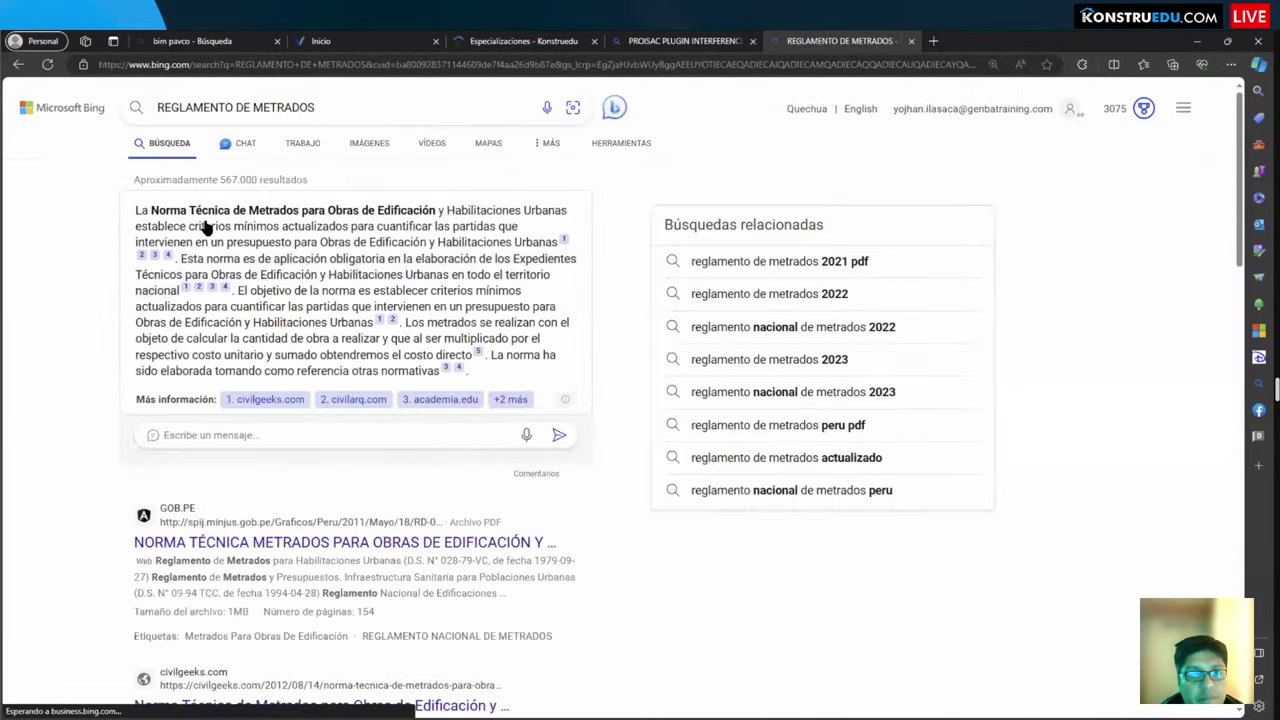
Step: Open the civilgeeks.com Norma Técnica de Metrados article, skim its Contenido section, and return to Revit
{"action": "mouse_move", "coordinate": [565, 362]}
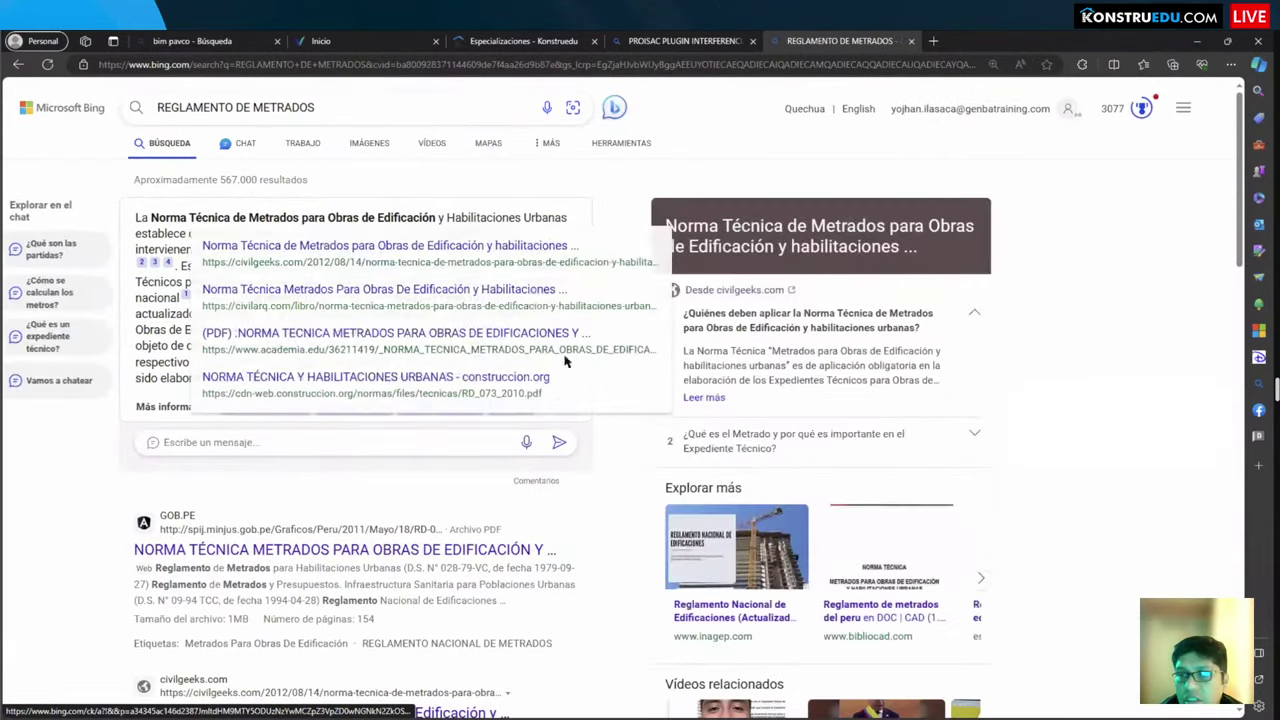
{"action": "left_click", "coordinate": [704, 397]}
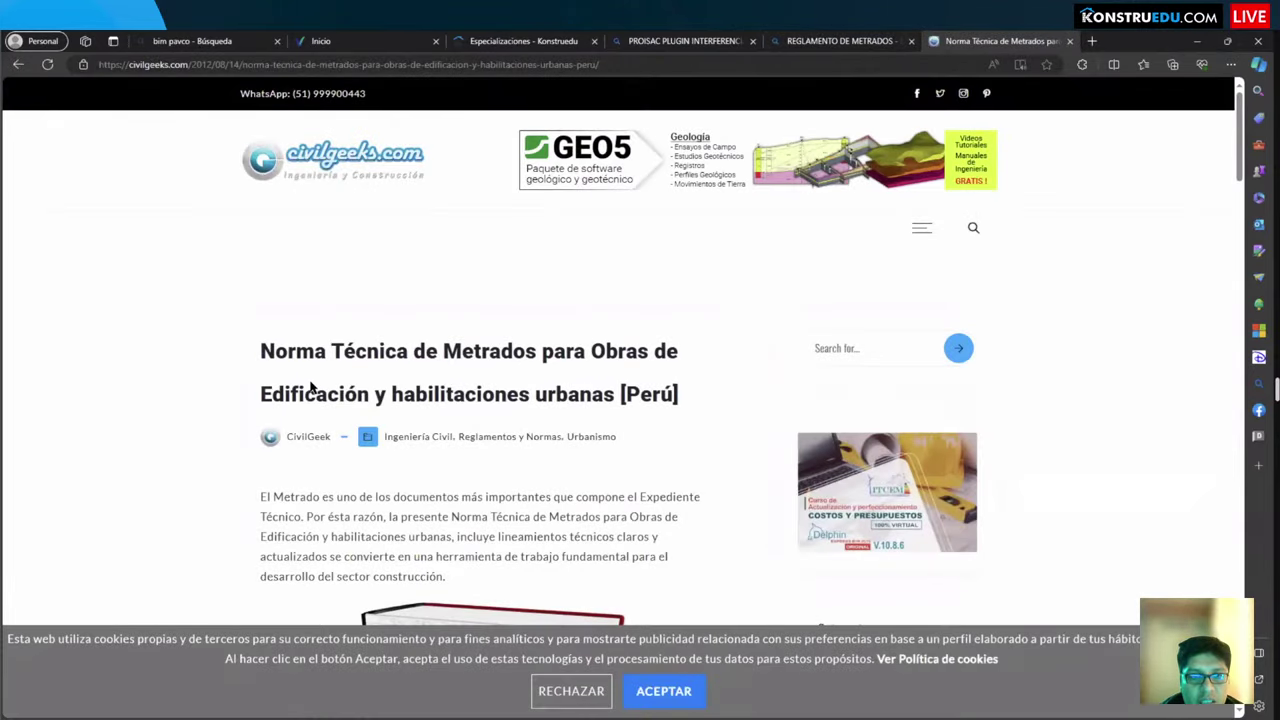
{"action": "scroll", "coordinate": [311, 388], "scroll_direction": "down", "scroll_amount": 10}
{"action": "scroll", "coordinate": [270, 365], "scroll_direction": "up", "scroll_amount": 3}
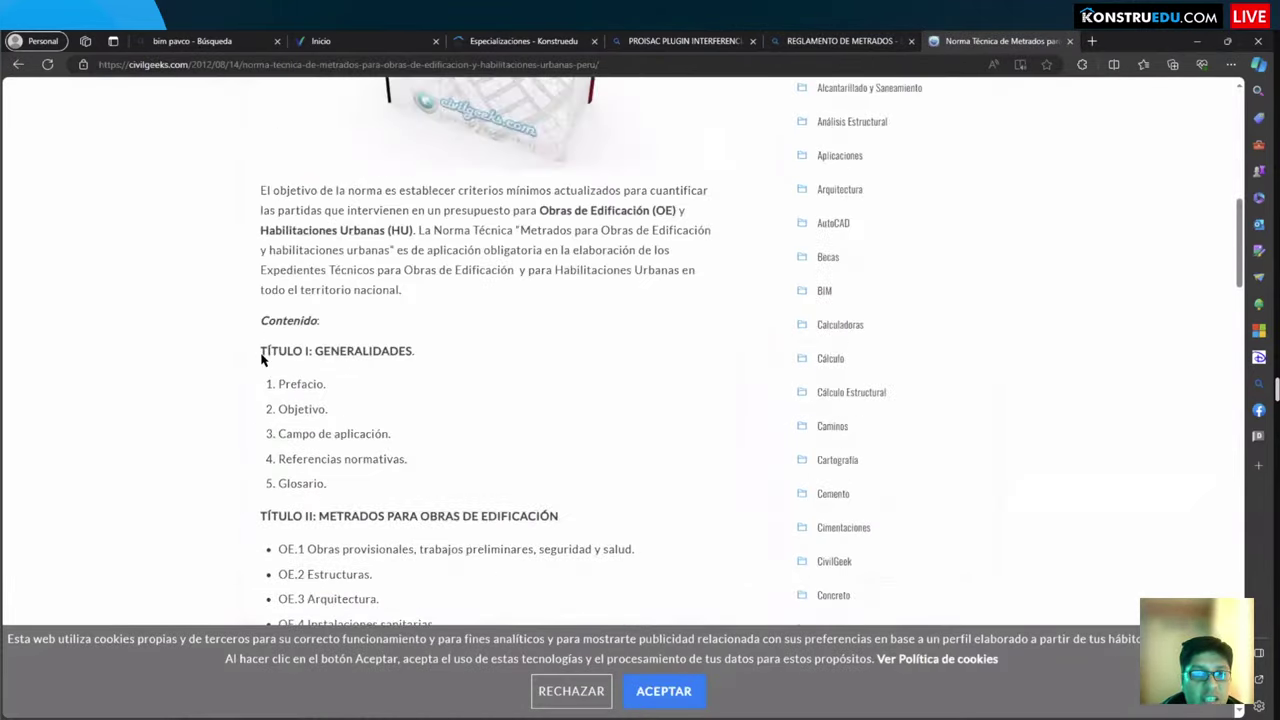
{"action": "scroll", "coordinate": [262, 360], "scroll_direction": "down", "scroll_amount": 4}
{"action": "scroll", "coordinate": [258, 335], "scroll_direction": "up", "scroll_amount": 2}
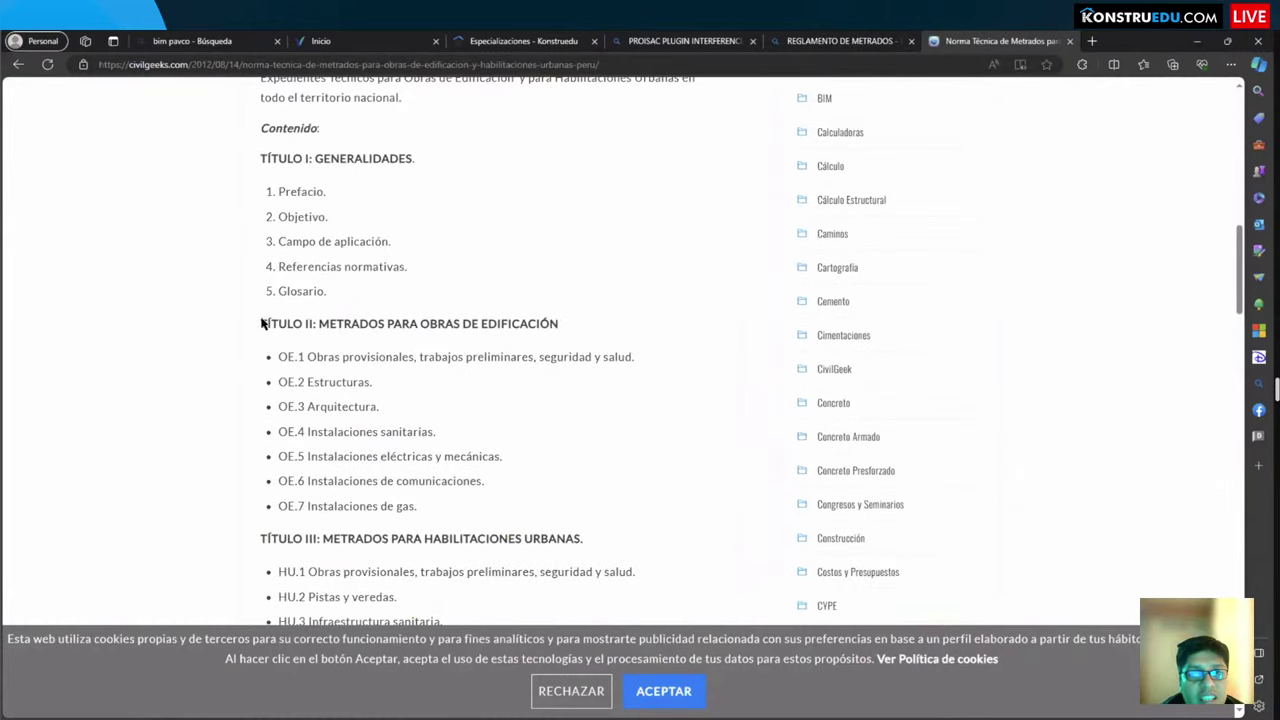
{"action": "scroll", "coordinate": [290, 350], "scroll_direction": "up", "scroll_amount": 1}
{"action": "scroll", "coordinate": [315, 390], "scroll_direction": "down", "scroll_amount": 10}
{"action": "scroll", "coordinate": [312, 395], "scroll_direction": "up", "scroll_amount": 11}
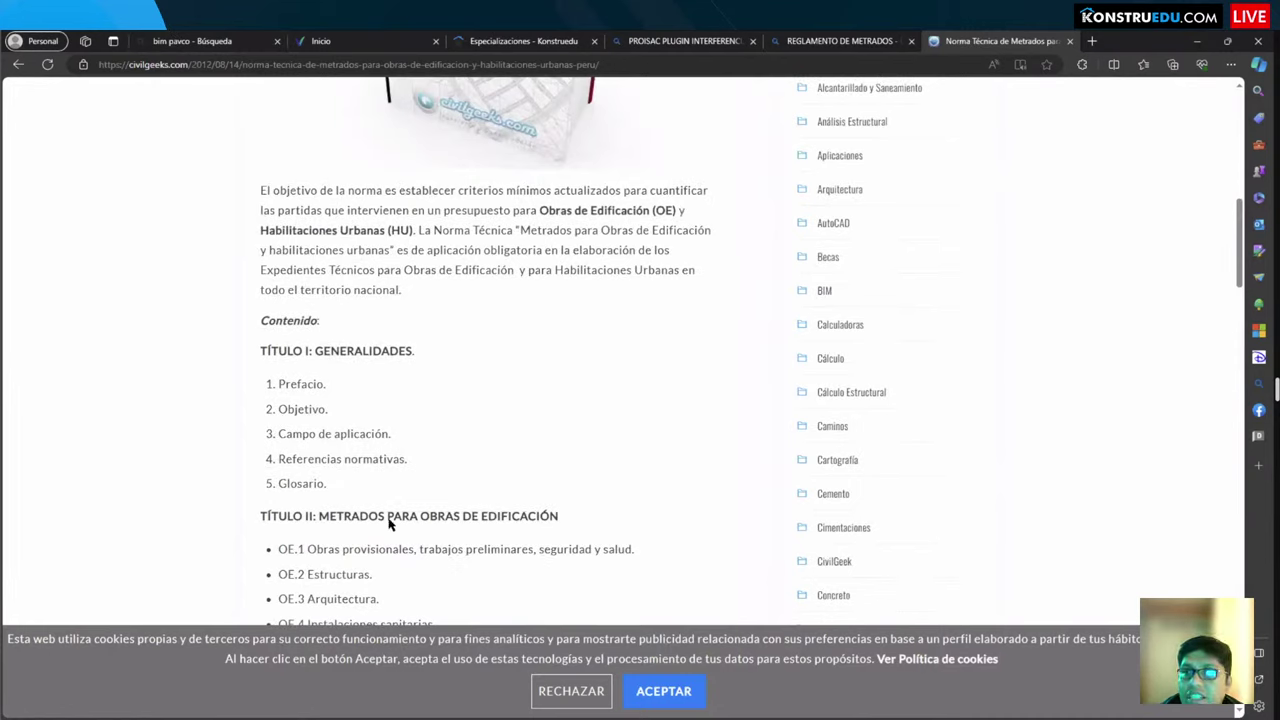
{"action": "key", "text": "alt+Tab"}
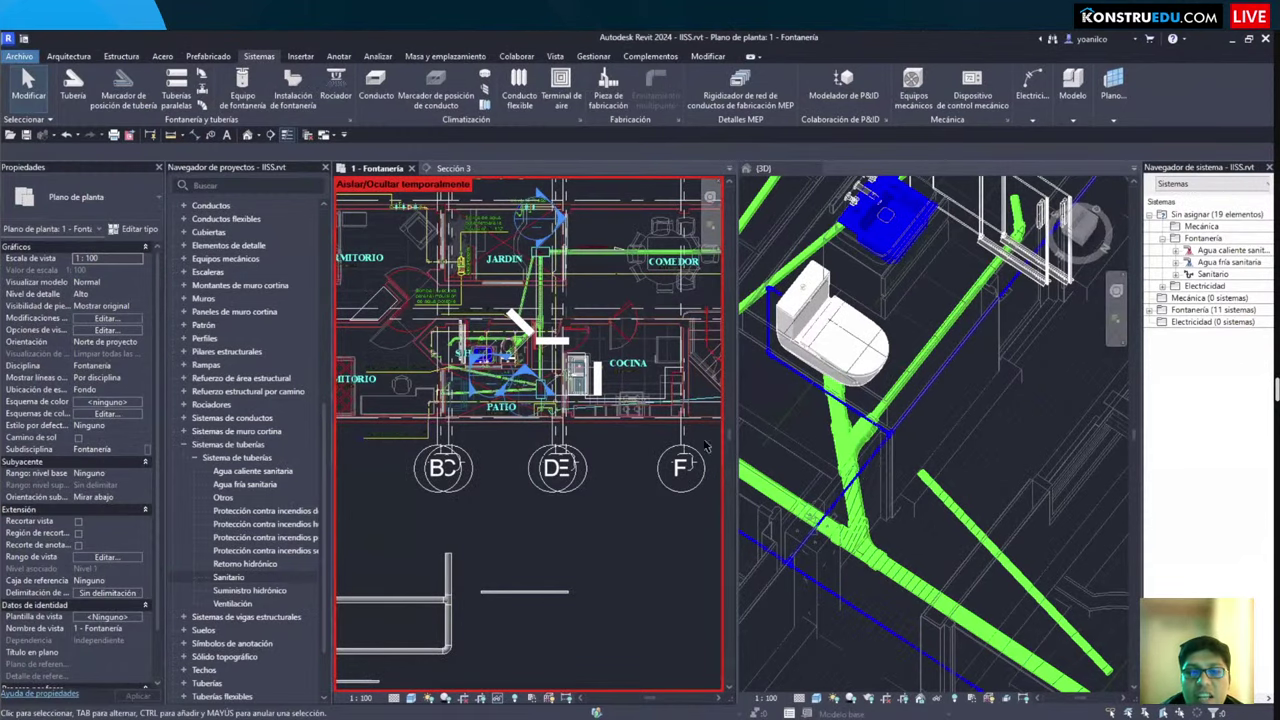
{"action": "middle_click_drag", "start_coordinate": [862, 459], "coordinate": [955, 522], "text": "shift"}
{"action": "scroll", "coordinate": [889, 534], "scroll_direction": "up", "scroll_amount": 3}
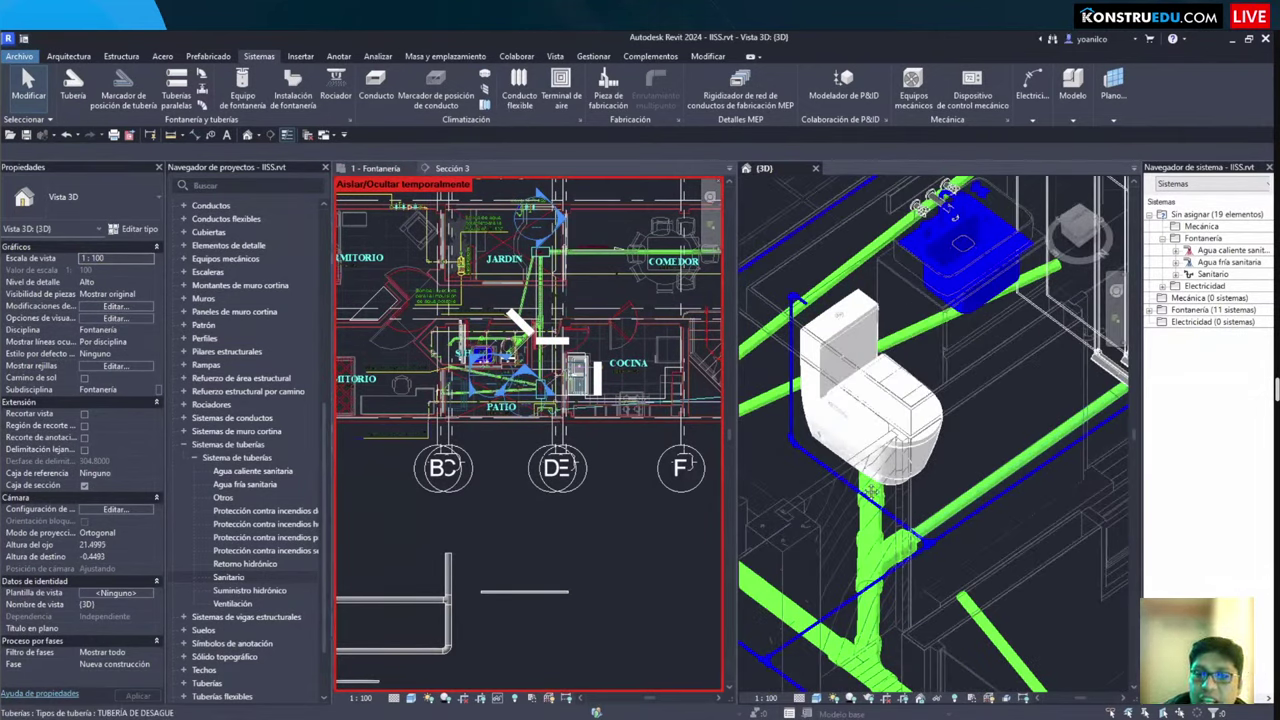
{"action": "scroll", "coordinate": [787, 415], "scroll_direction": "down", "scroll_amount": 2}
{"action": "middle_click_drag", "start_coordinate": [787, 415], "coordinate": [865, 245]}
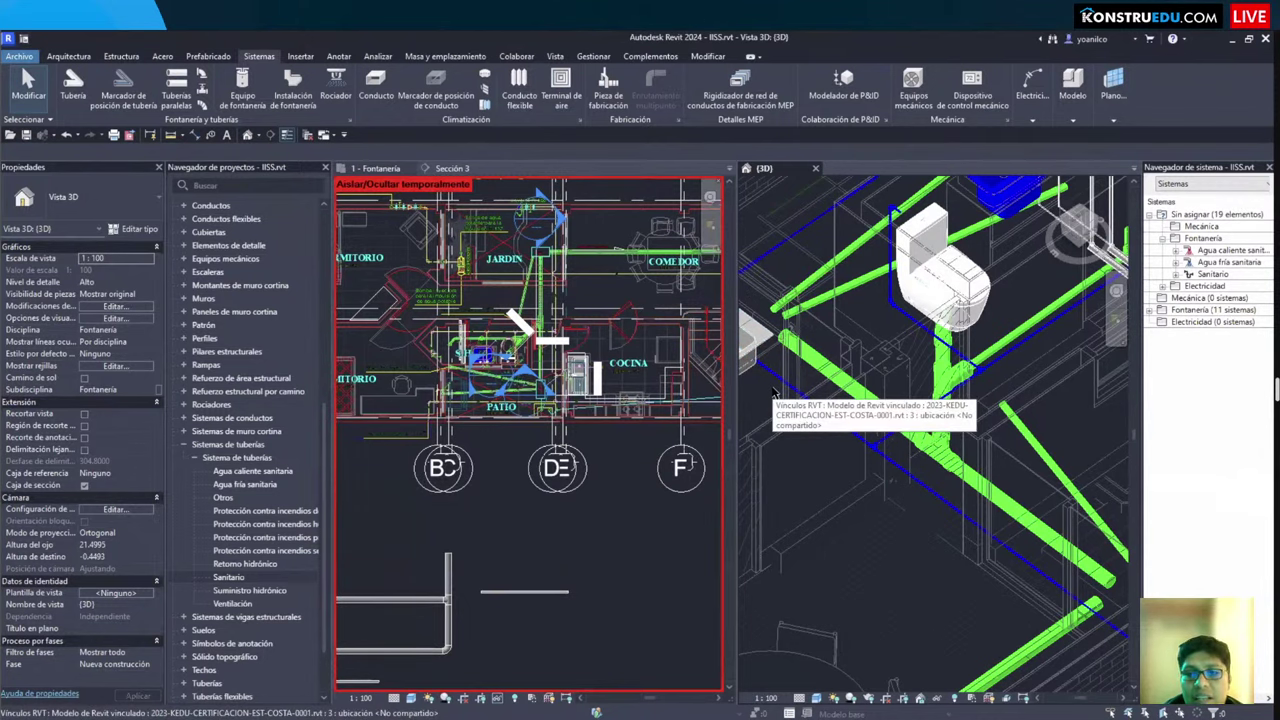
{"action": "left_click", "coordinate": [848, 545]}
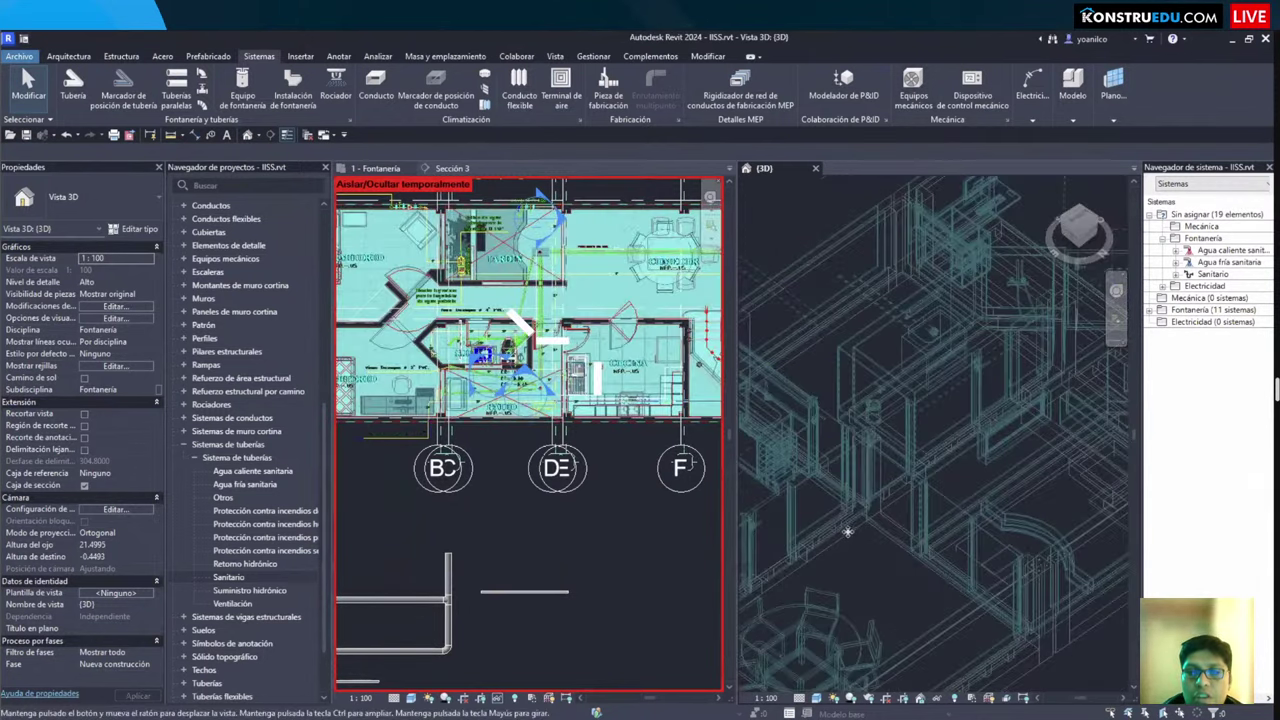
{"action": "scroll", "coordinate": [840, 530], "scroll_direction": "up", "scroll_amount": 5}
{"action": "key", "text": "Escape"}
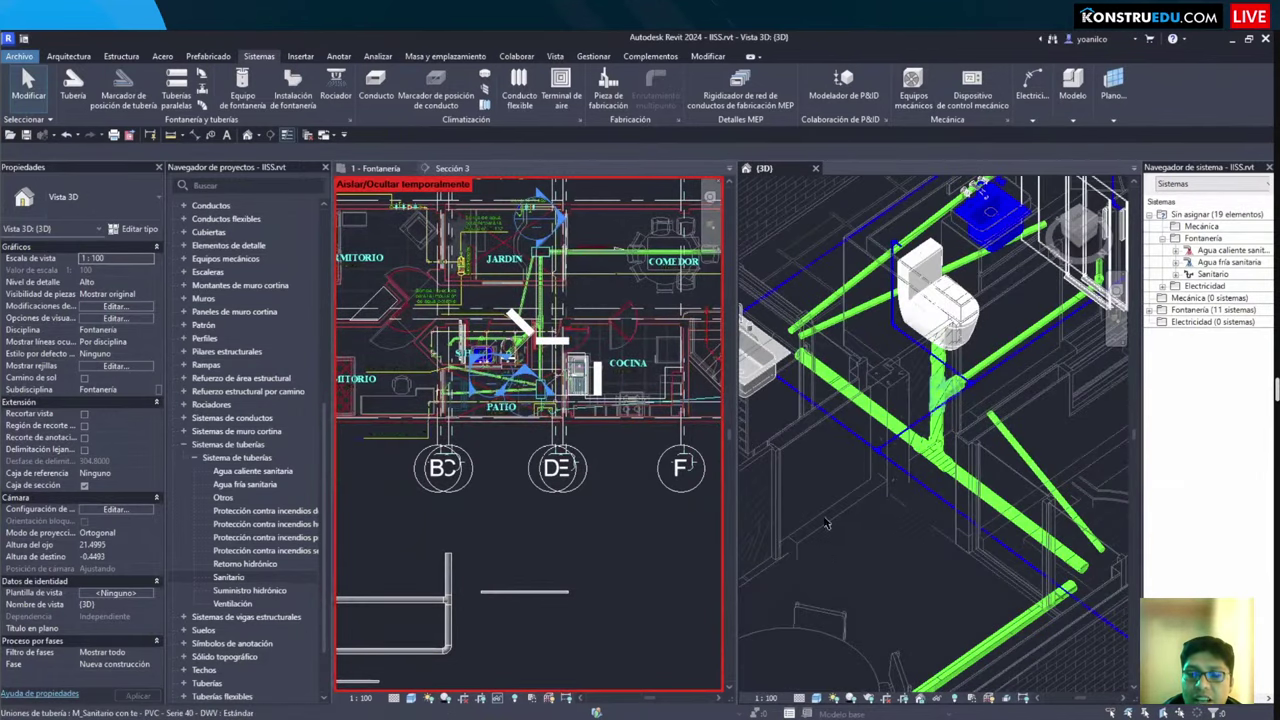
{"action": "middle_click_drag", "start_coordinate": [826, 522], "coordinate": [821, 552]}
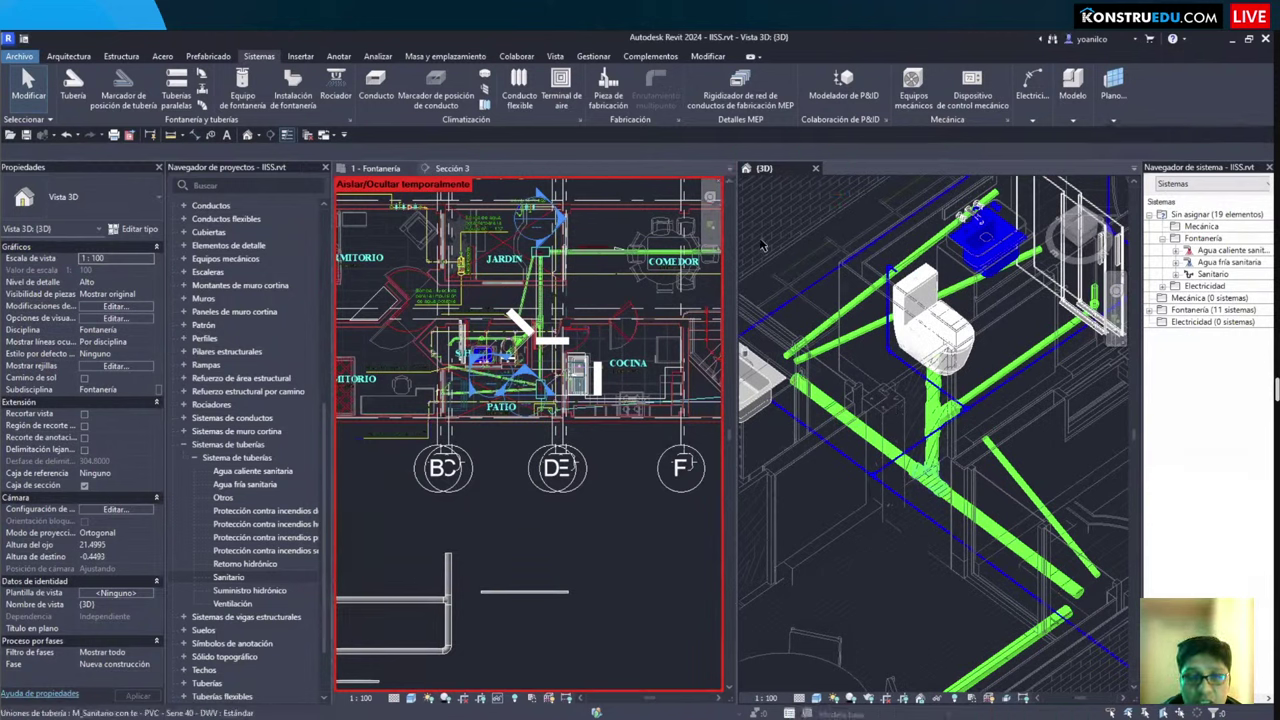
{"action": "left_click", "coordinate": [596, 519]}
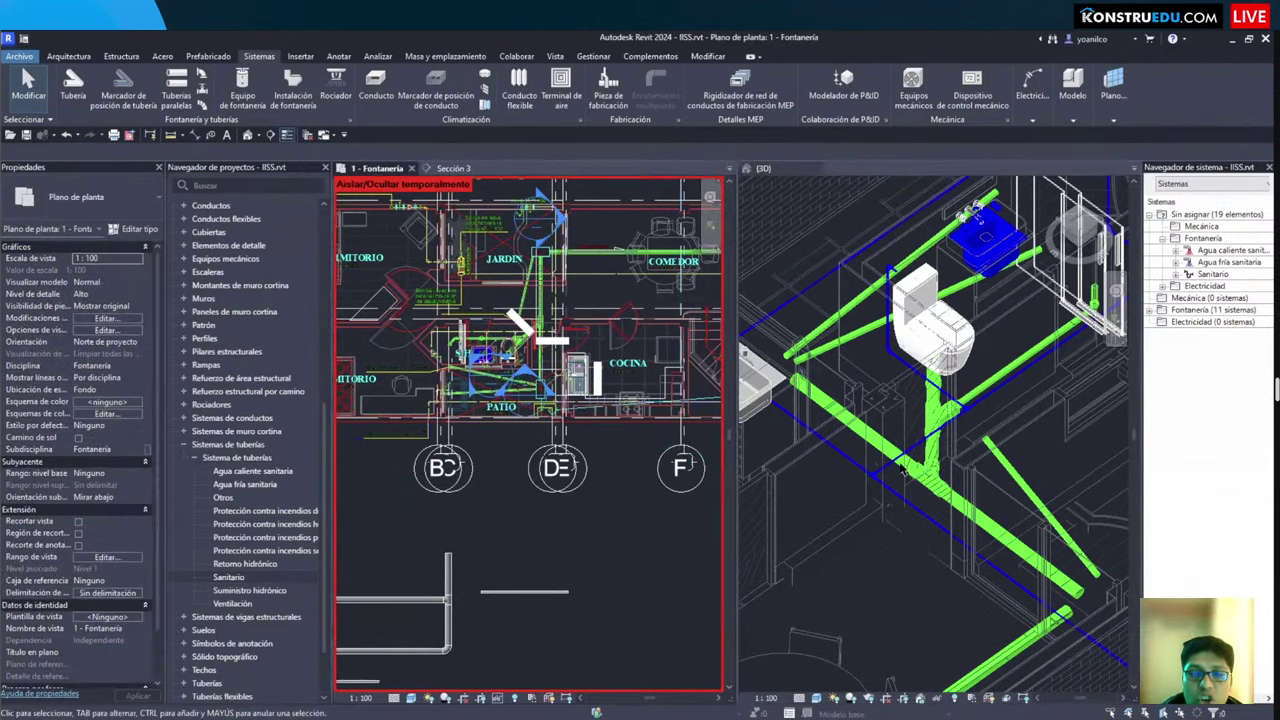
{"action": "middle_click_drag", "start_coordinate": [833, 503], "coordinate": [958, 458], "text": "shift"}
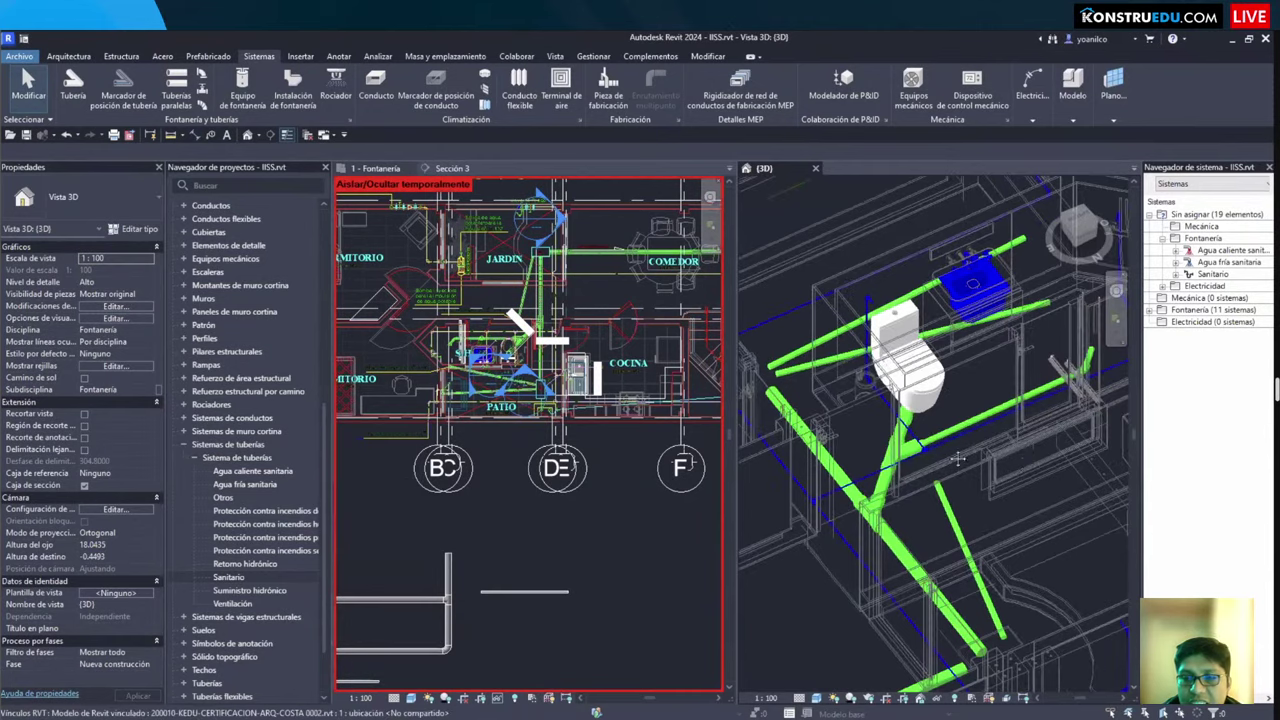
{"action": "scroll", "coordinate": [958, 458], "scroll_direction": "up", "scroll_amount": 3}
{"action": "middle_click_drag", "start_coordinate": [866, 471], "coordinate": [828, 438]}
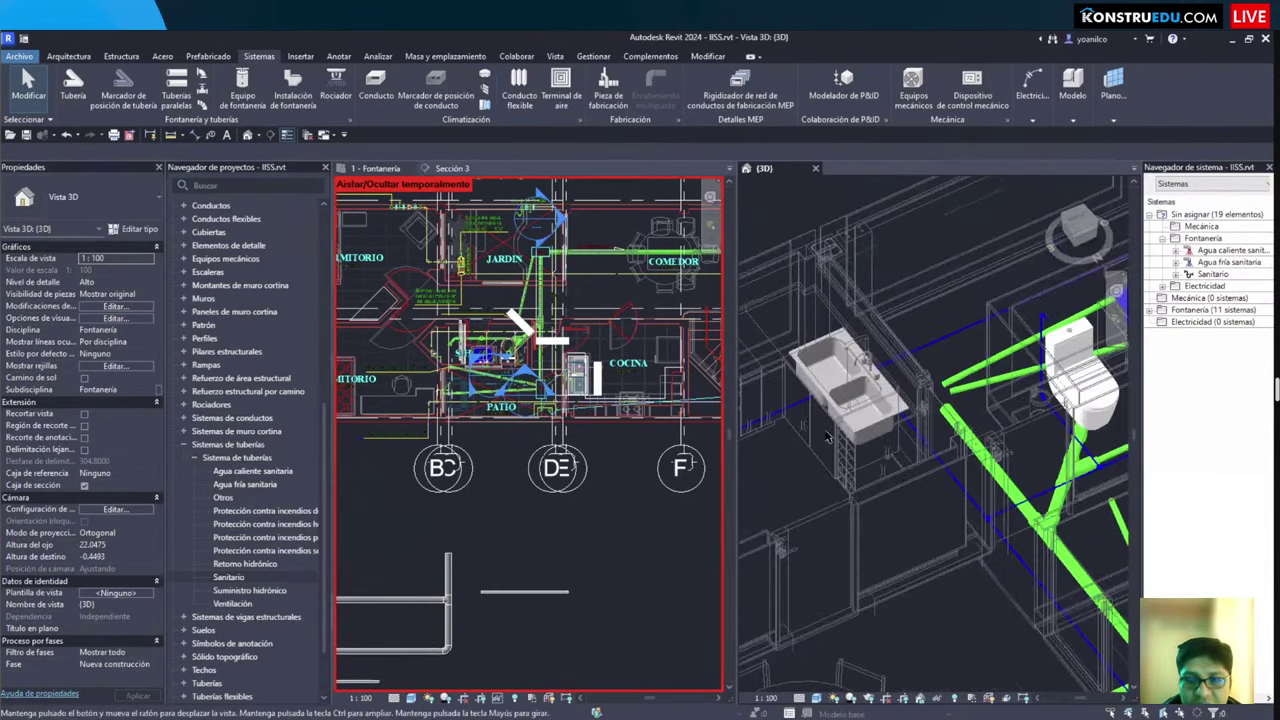
{"action": "scroll", "coordinate": [828, 438], "scroll_direction": "down", "scroll_amount": 5}
{"action": "key", "text": "ctrl+Tab"}
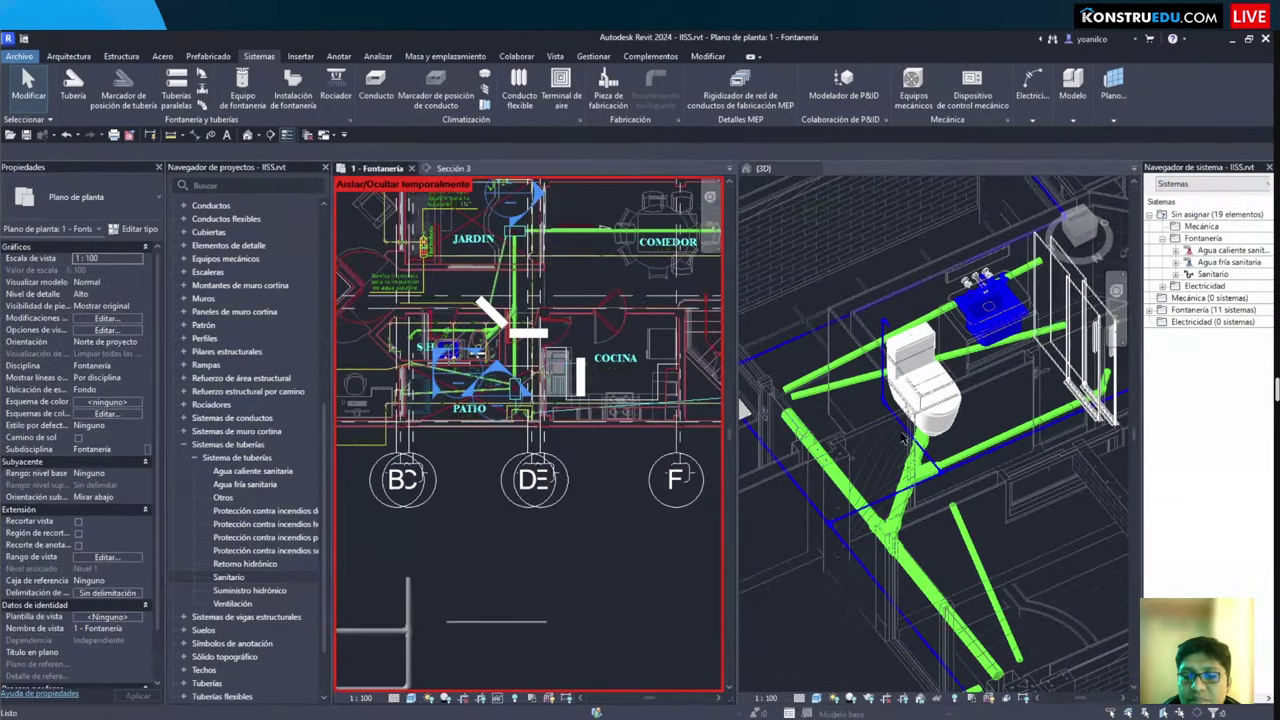
{"action": "middle_click_drag", "start_coordinate": [905, 439], "coordinate": [980, 520], "text": "shift"}
{"action": "middle_click_drag", "start_coordinate": [891, 311], "coordinate": [868, 512], "text": "shift"}
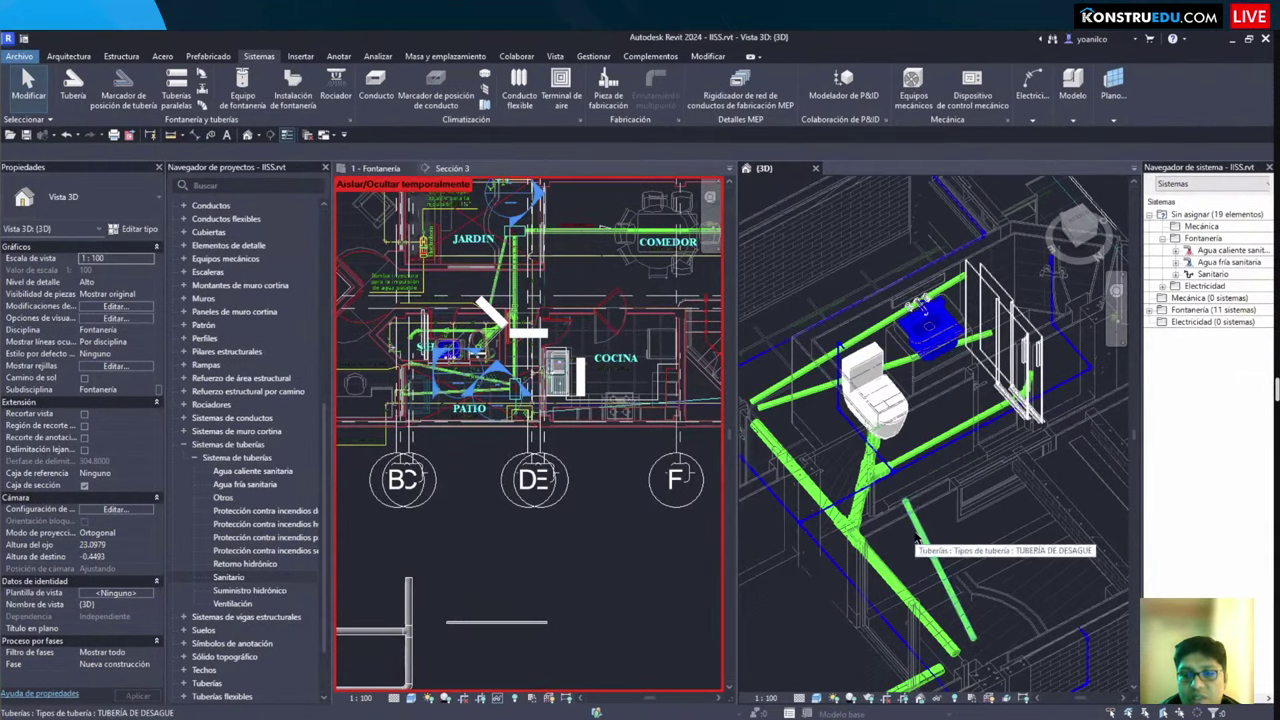
Step: Inspect the drain pipe and sloped water pipe below the toilet, then orbit the 3D view around them
{"action": "left_click", "coordinate": [915, 541]}
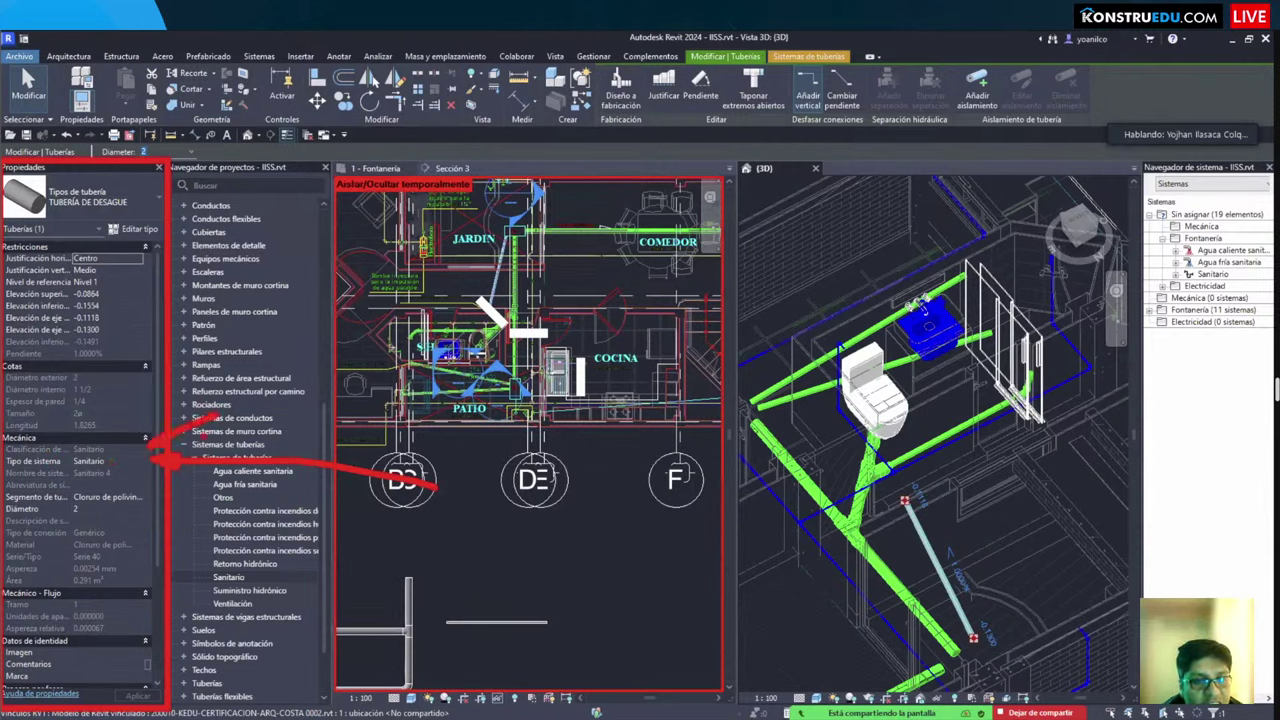
{"action": "scroll", "coordinate": [870, 350], "scroll_direction": "up", "scroll_amount": 3}
{"action": "key", "text": "Escape"}
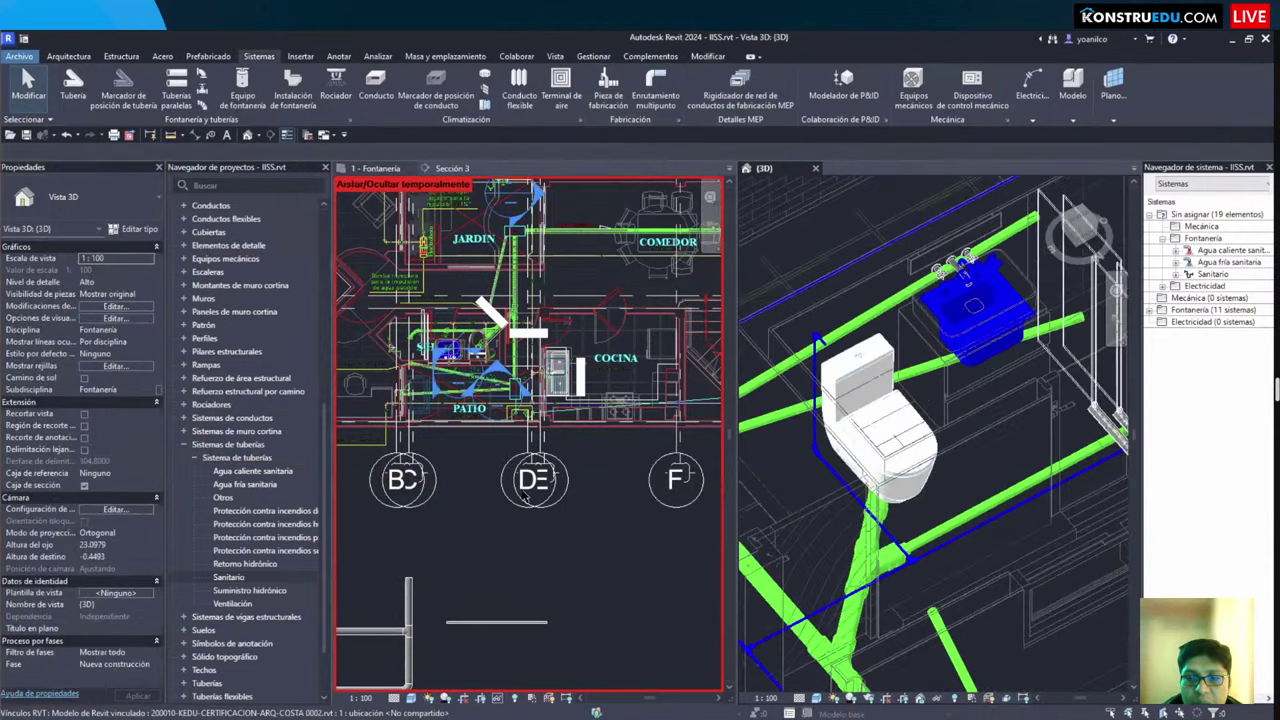
{"action": "left_click", "coordinate": [864, 506]}
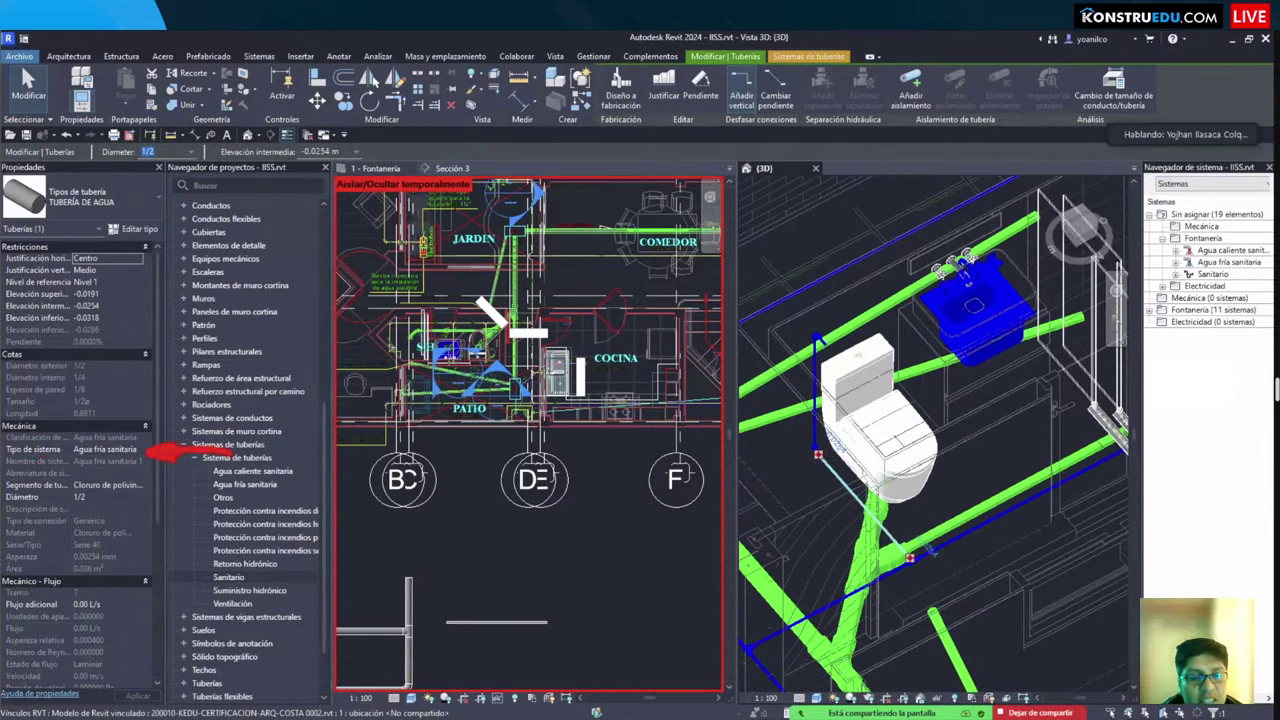
{"action": "key", "text": "Escape"}
{"action": "scroll", "coordinate": [893, 530], "scroll_direction": "down", "scroll_amount": 3}
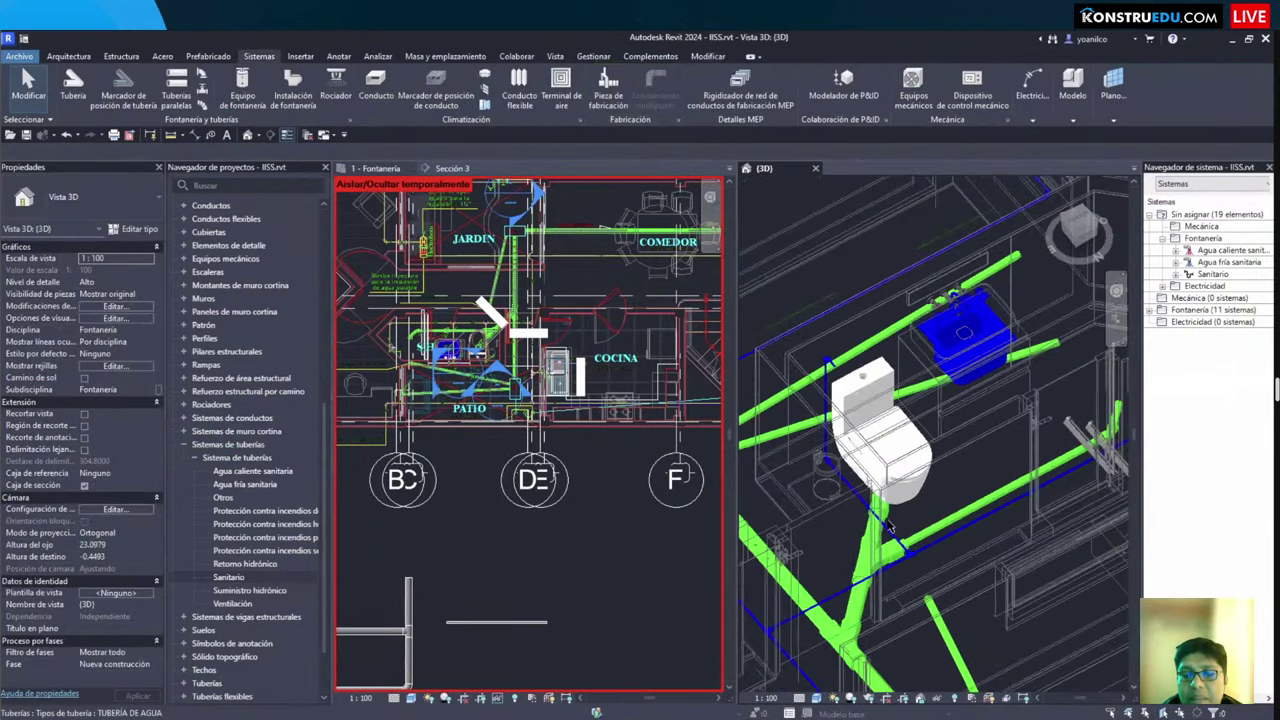
{"action": "scroll", "coordinate": [892, 538], "scroll_direction": "up", "scroll_amount": 5}
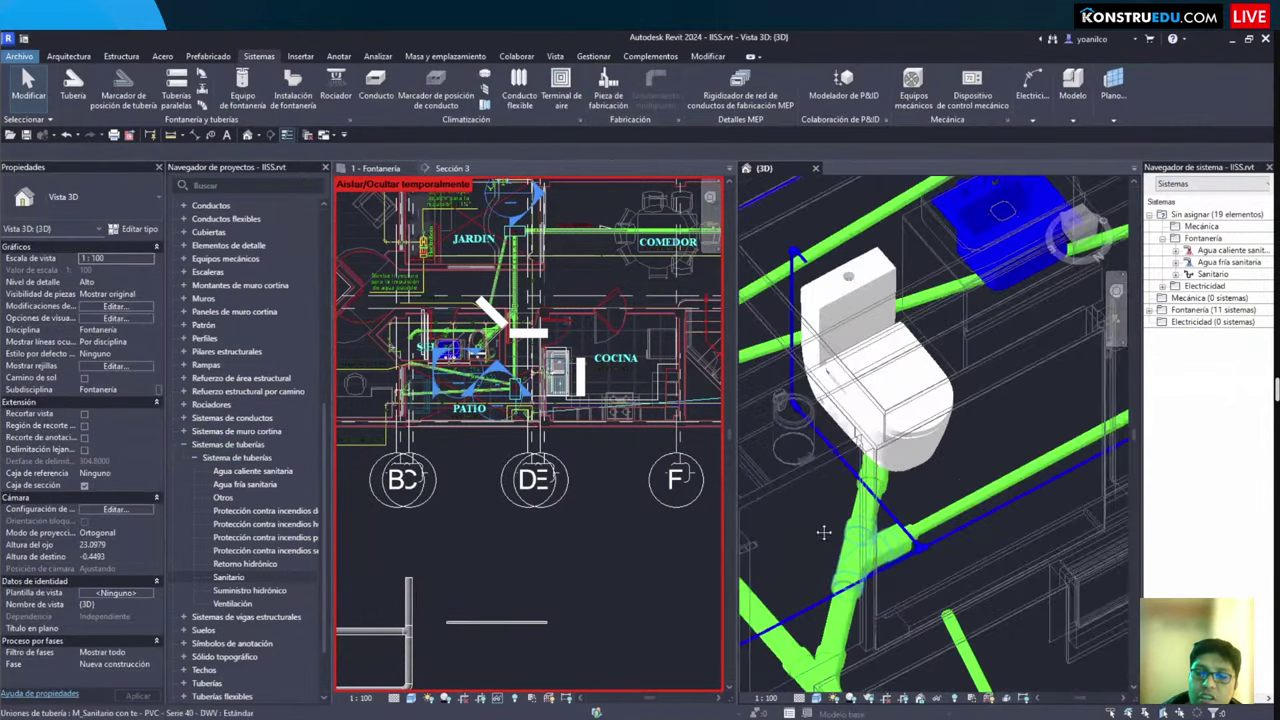
{"action": "scroll", "coordinate": [876, 544], "scroll_direction": "down", "scroll_amount": 4}
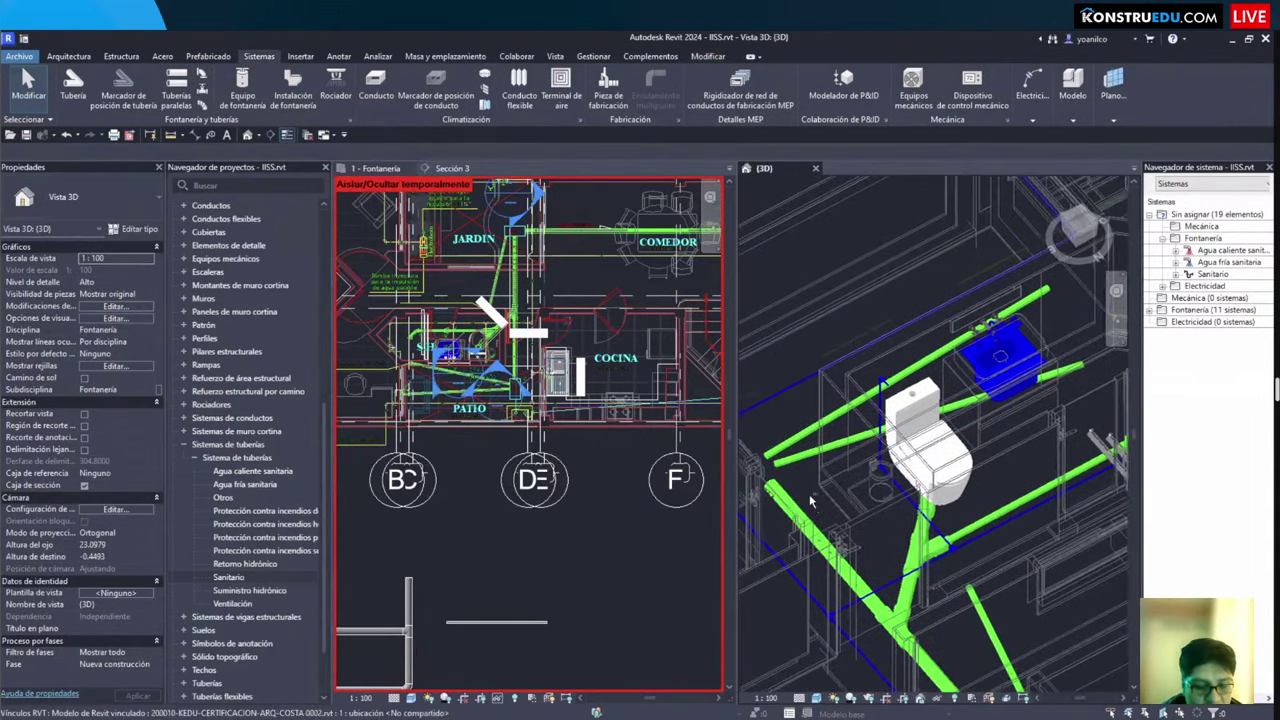
{"action": "middle_click_drag", "start_coordinate": [800, 512], "coordinate": [330, 442], "text": "shift"}
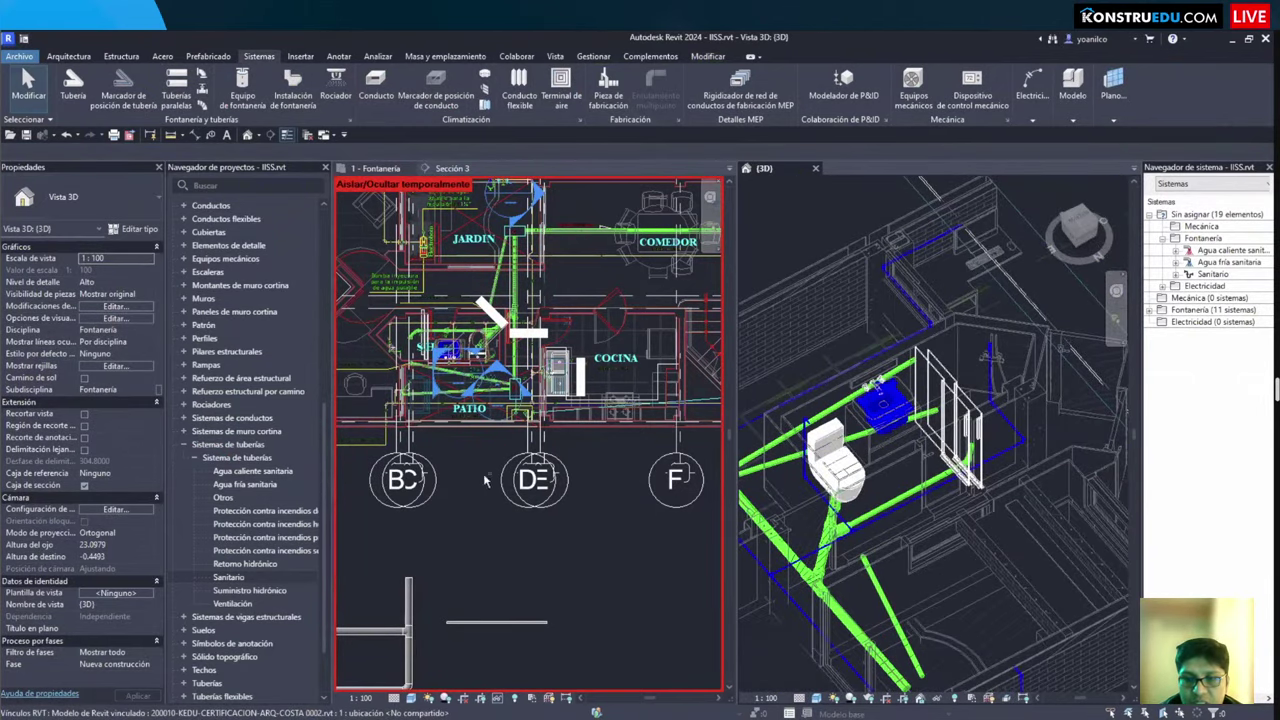
{"action": "key", "text": "t"}
{"action": "key", "text": "w"}
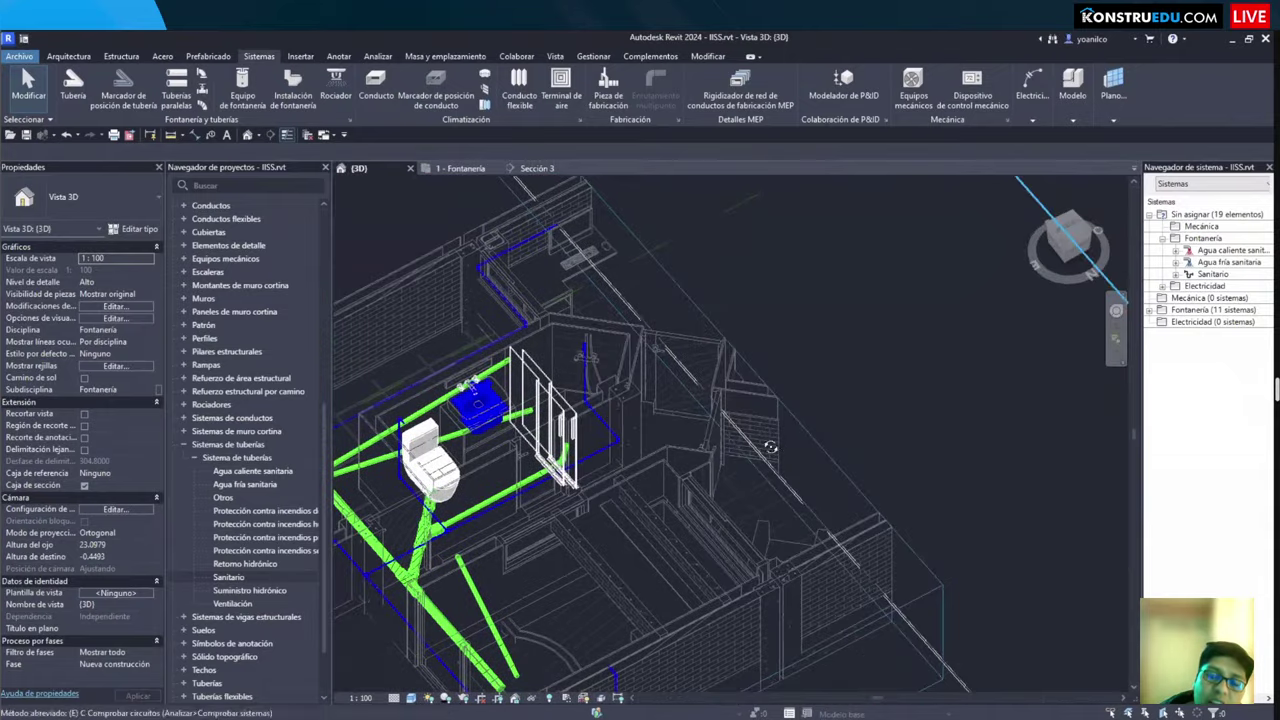
{"action": "middle_click_drag", "start_coordinate": [718, 428], "coordinate": [685, 414], "text": "shift"}
{"action": "scroll", "coordinate": [690, 500], "scroll_direction": "up", "scroll_amount": 3}
{"action": "middle_click_drag", "start_coordinate": [687, 512], "coordinate": [662, 525], "text": "shift"}
{"action": "scroll", "coordinate": [684, 503], "scroll_direction": "up", "scroll_amount": 2}
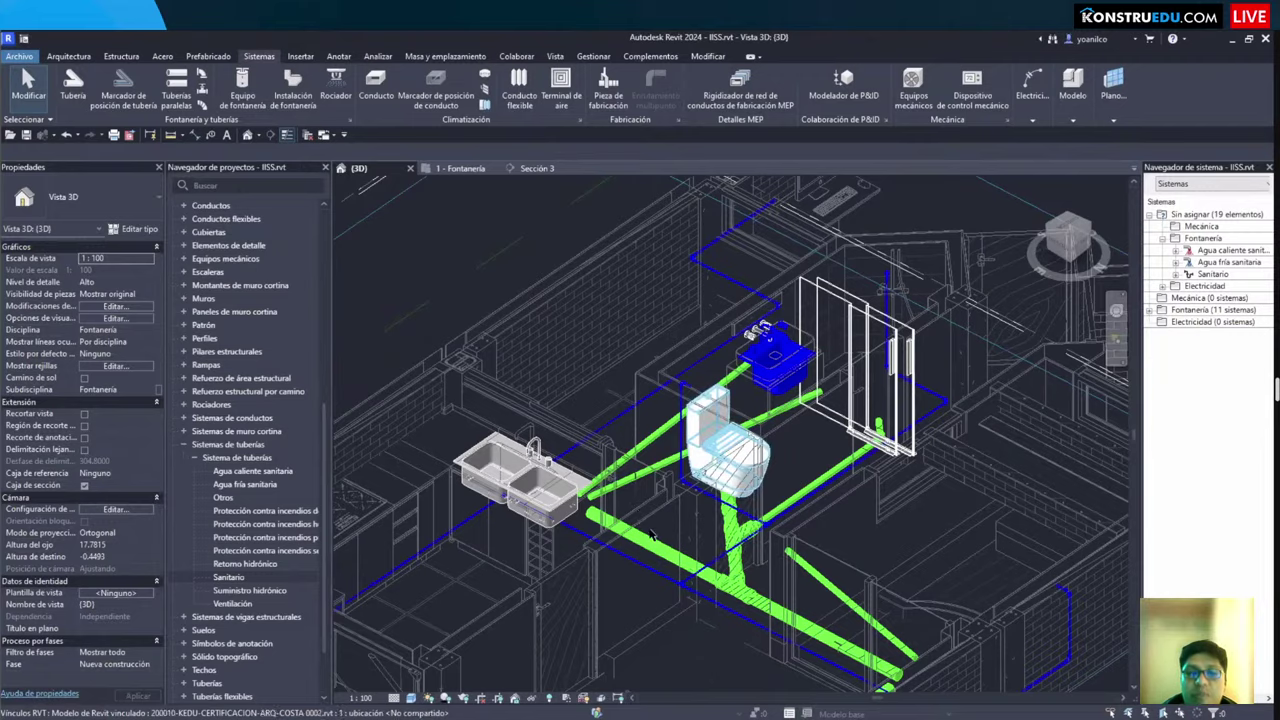
{"action": "scroll", "coordinate": [648, 525], "scroll_direction": "up", "scroll_amount": 3}
{"action": "scroll", "coordinate": [650, 538], "scroll_direction": "up", "scroll_amount": 2}
{"action": "scroll", "coordinate": [648, 540], "scroll_direction": "down", "scroll_amount": 5}
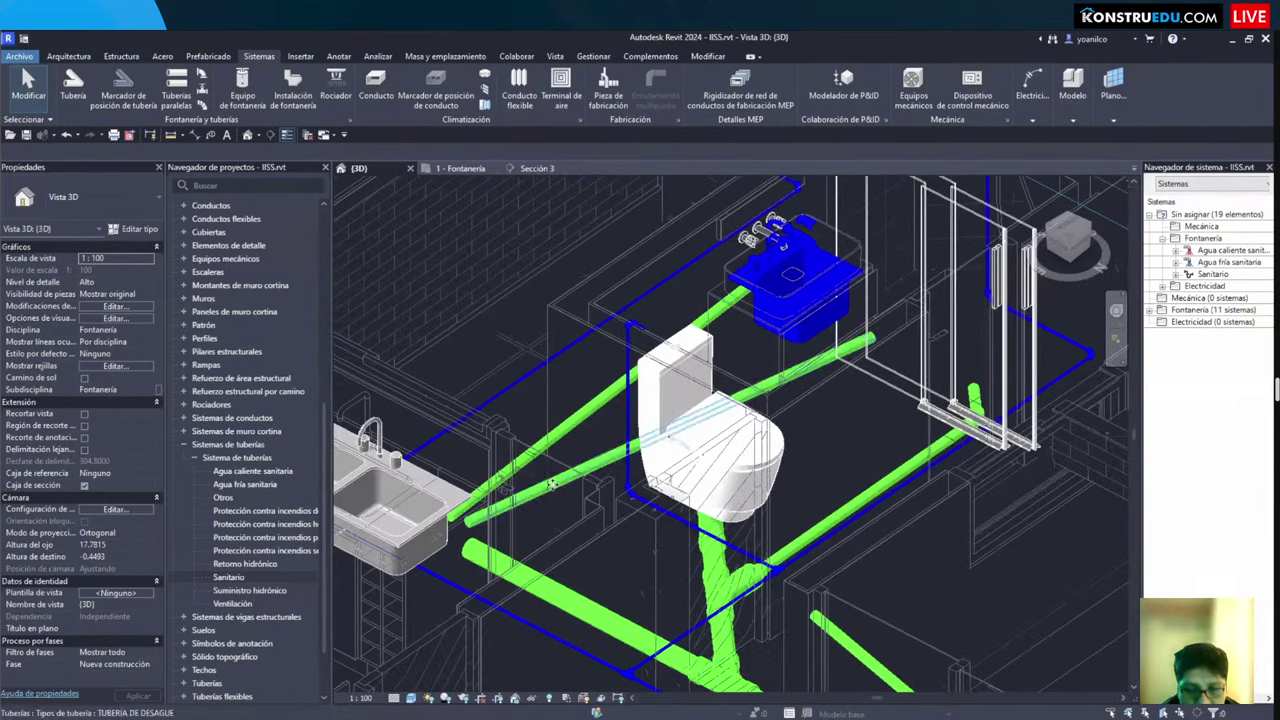
{"action": "left_click", "coordinate": [550, 495]}
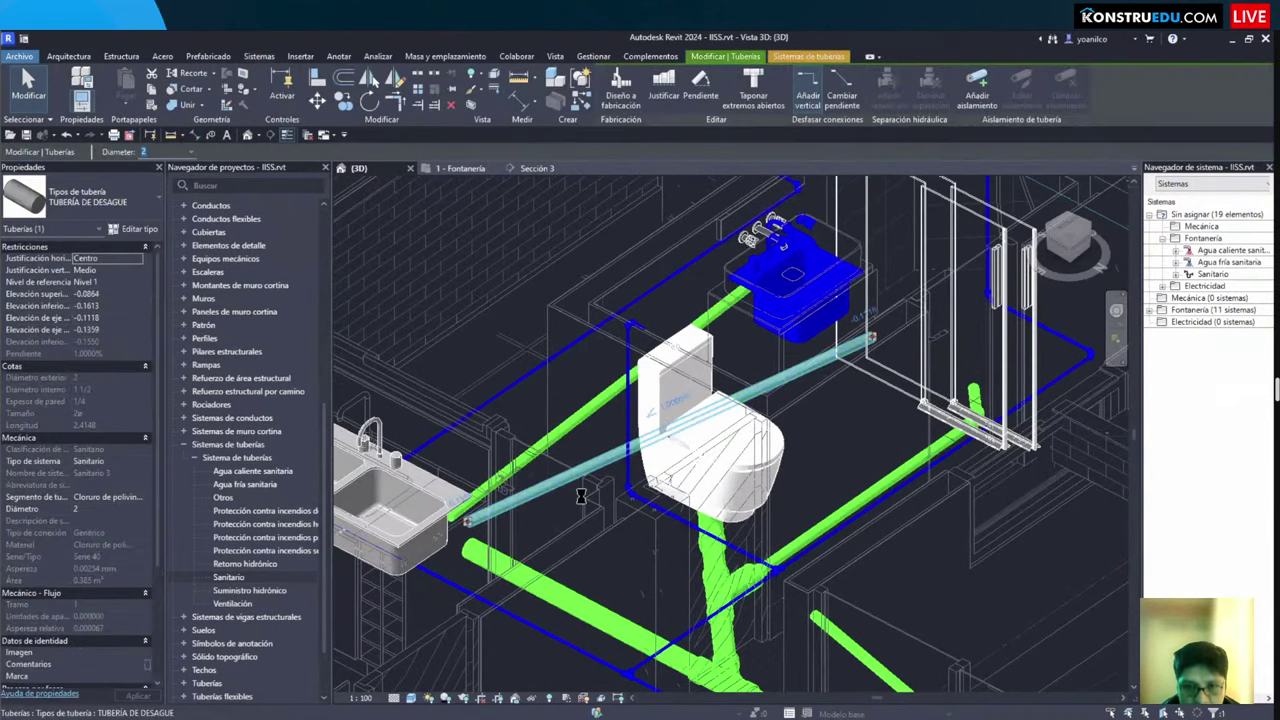
{"action": "key", "text": "Delete"}
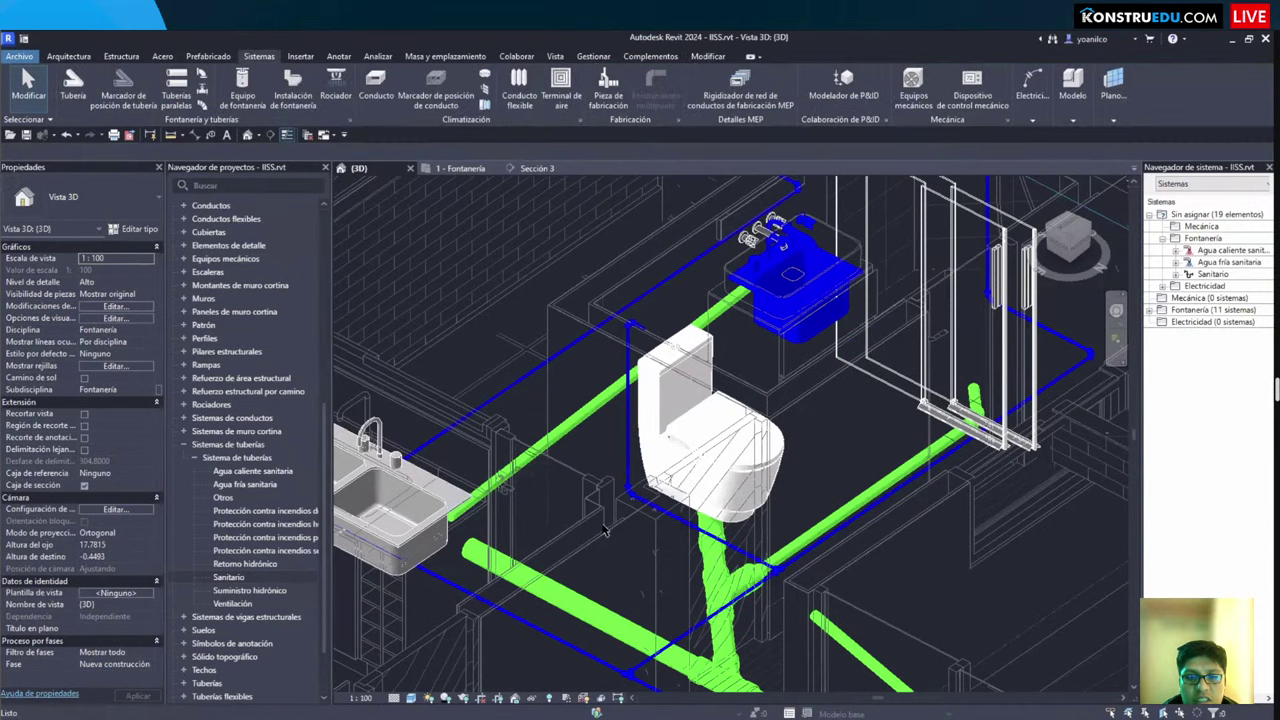
{"action": "key", "text": "ctrl+z"}
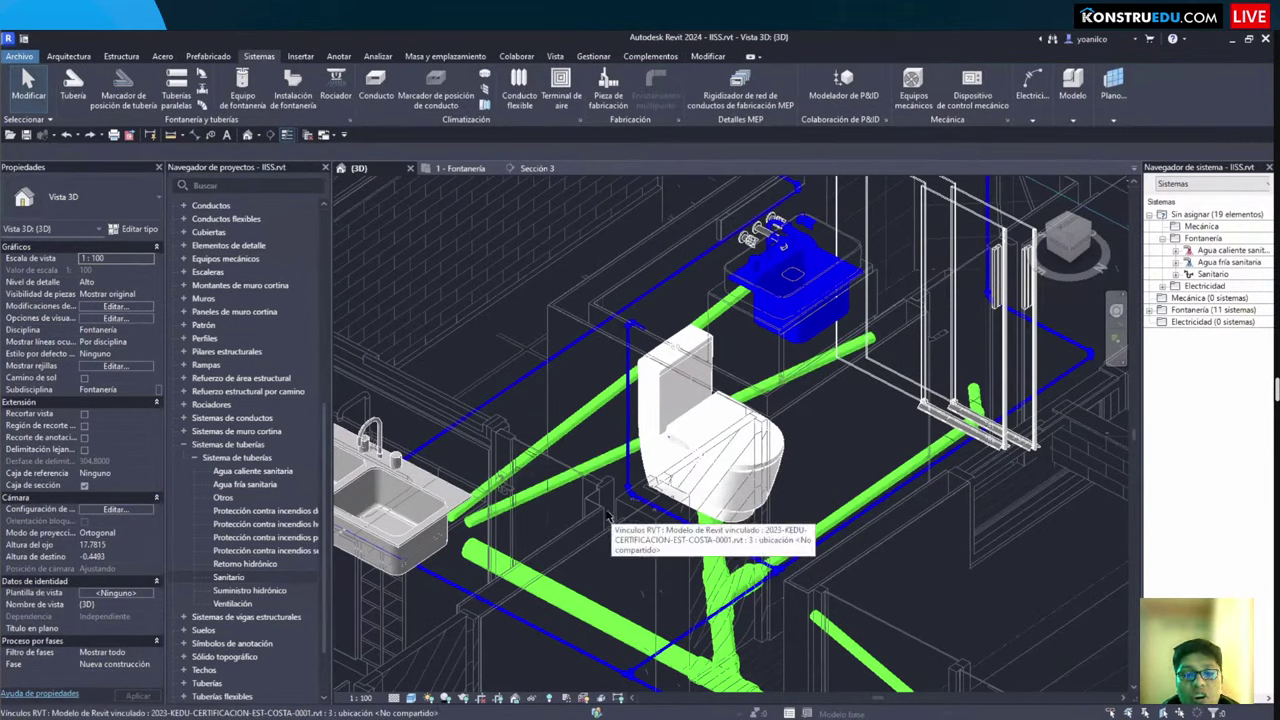
Step: In the 3D view's Visibility/Graphics Filtros tab, start adding a filter and pick Agua fría sanitaria
{"action": "left_click", "coordinate": [556, 57]}
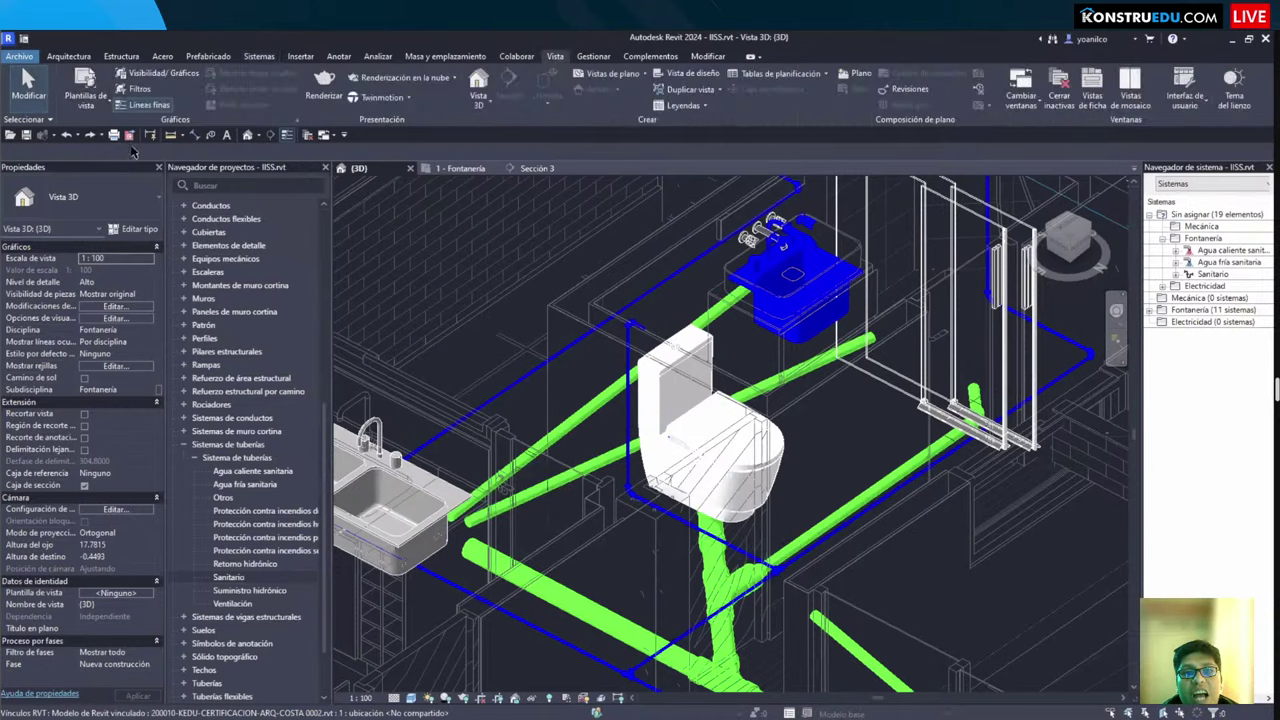
{"action": "left_click", "coordinate": [175, 74]}
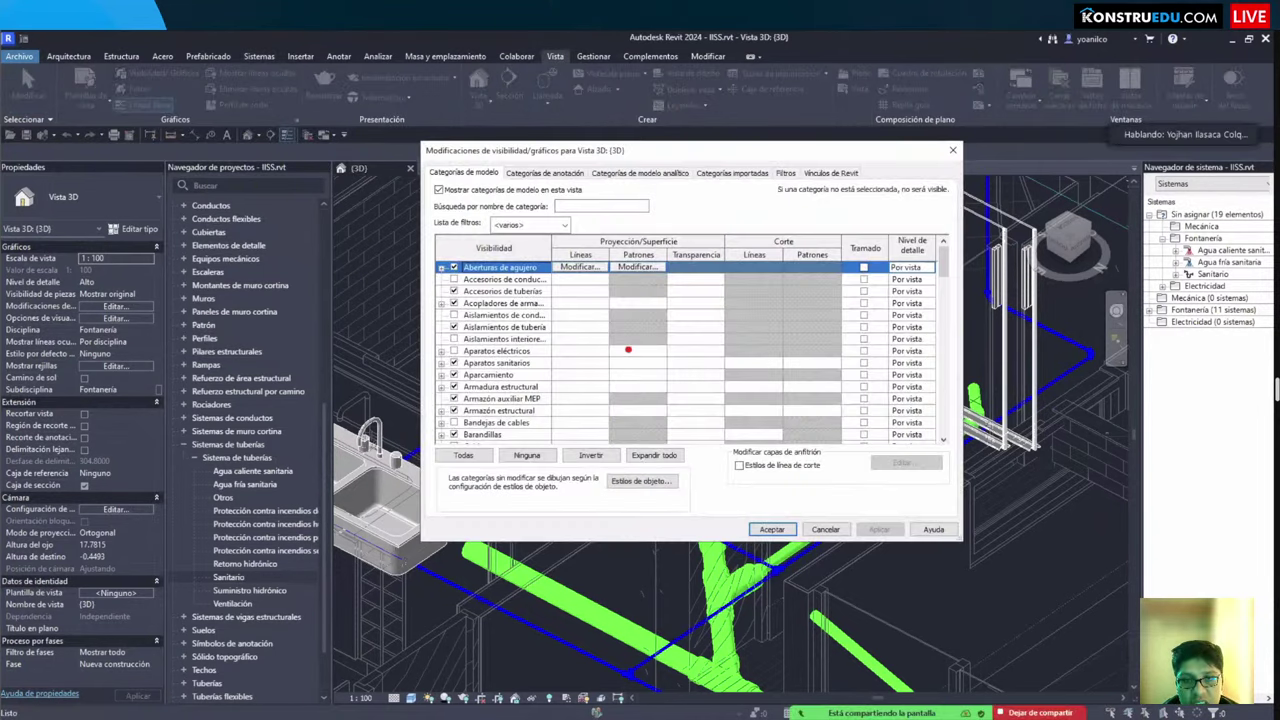
{"action": "type", "text": "tVV"}
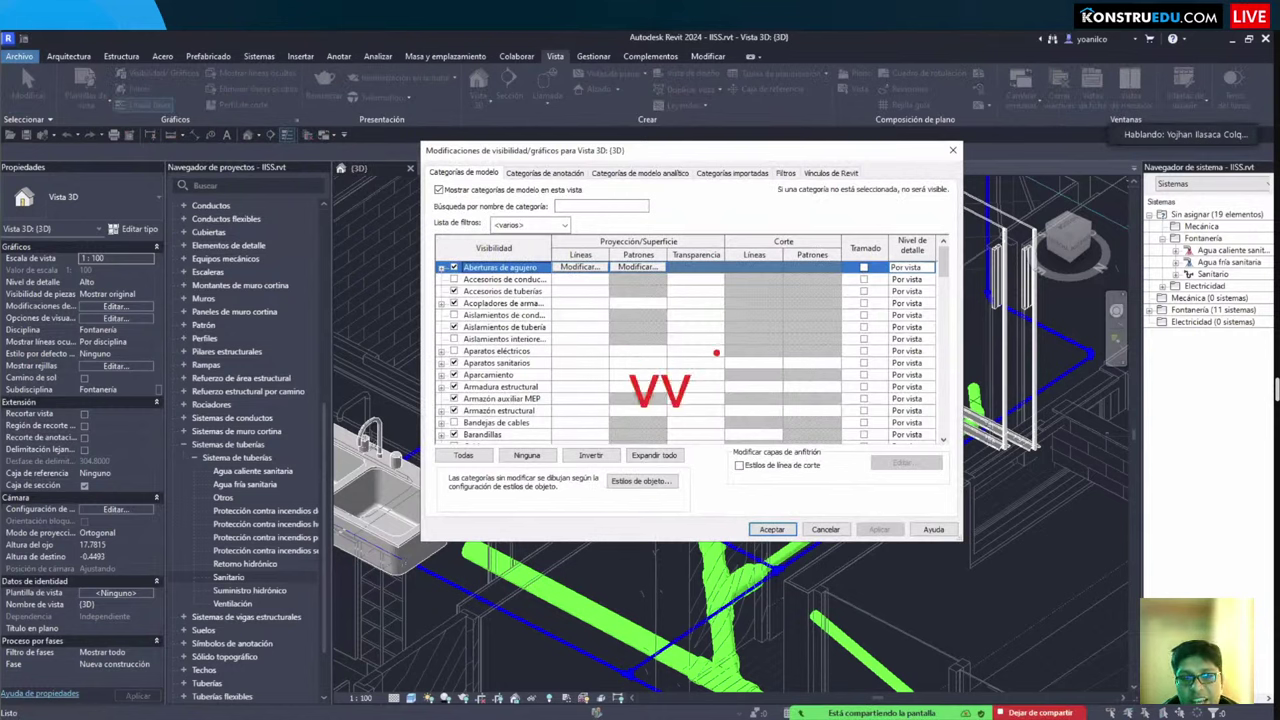
{"action": "type", "text": " vg"}
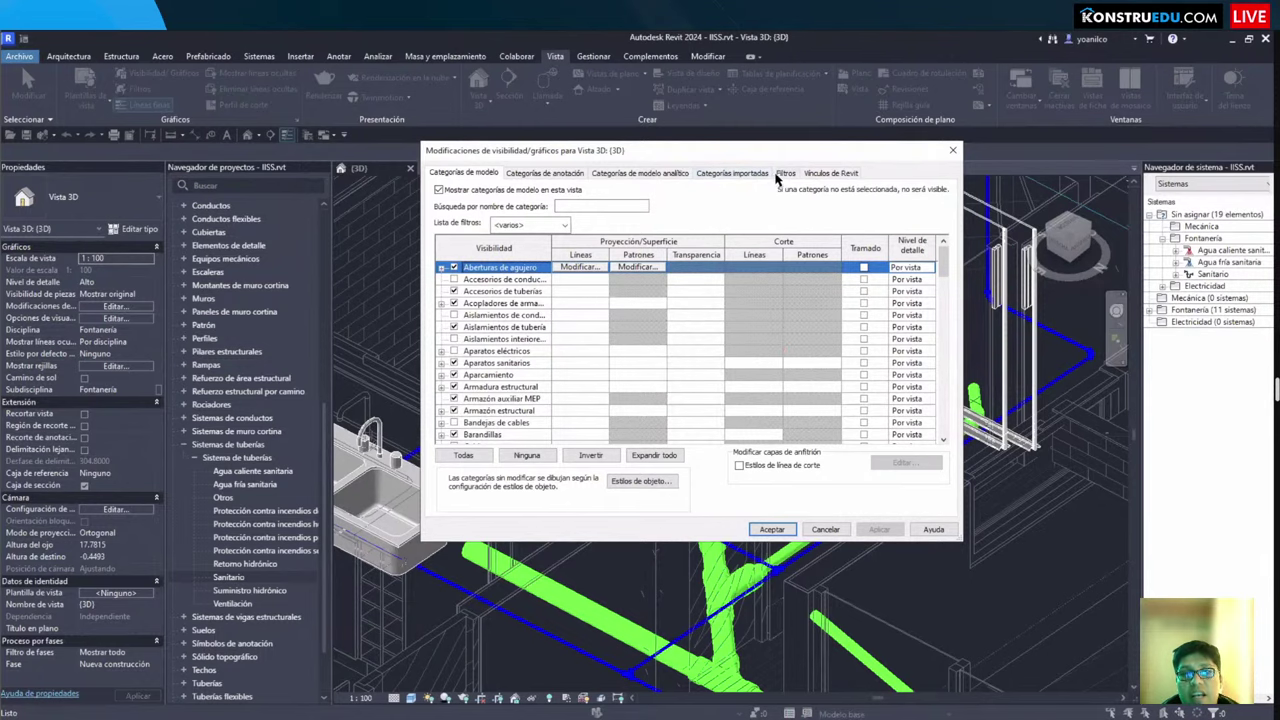
{"action": "left_click", "coordinate": [785, 173]}
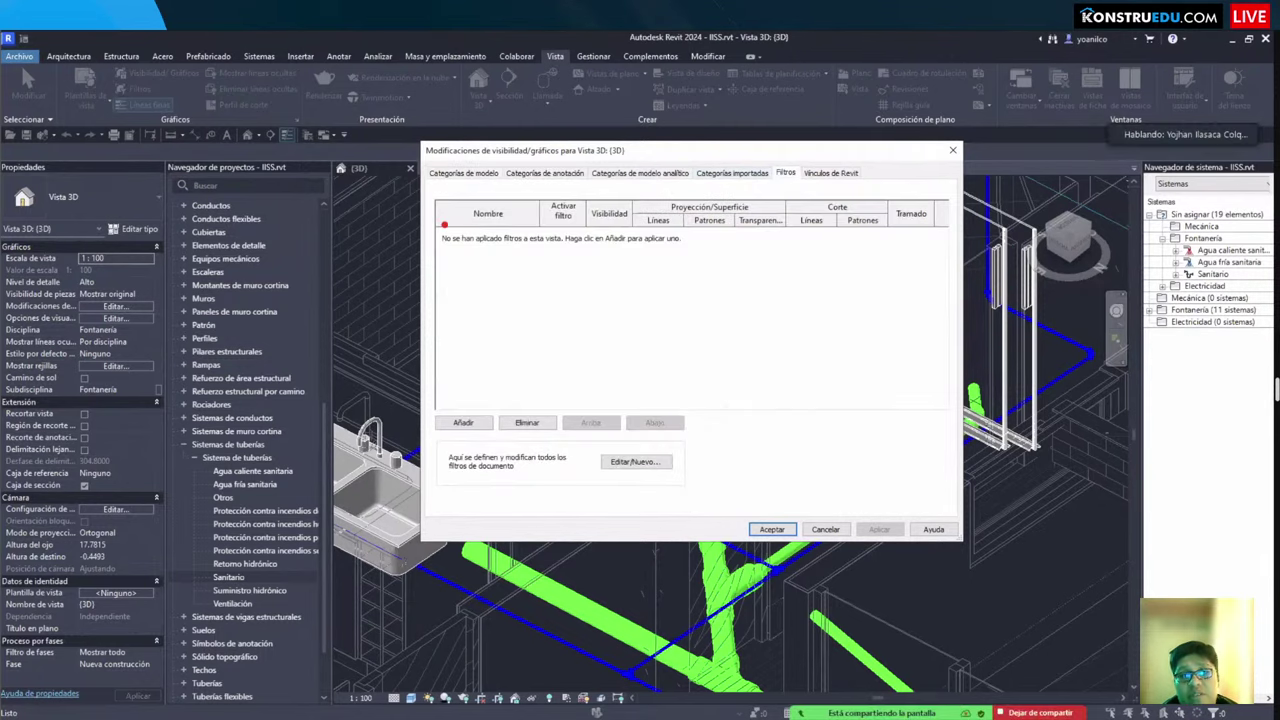
{"action": "left_click_drag", "start_coordinate": [438, 225], "coordinate": [944, 305]}
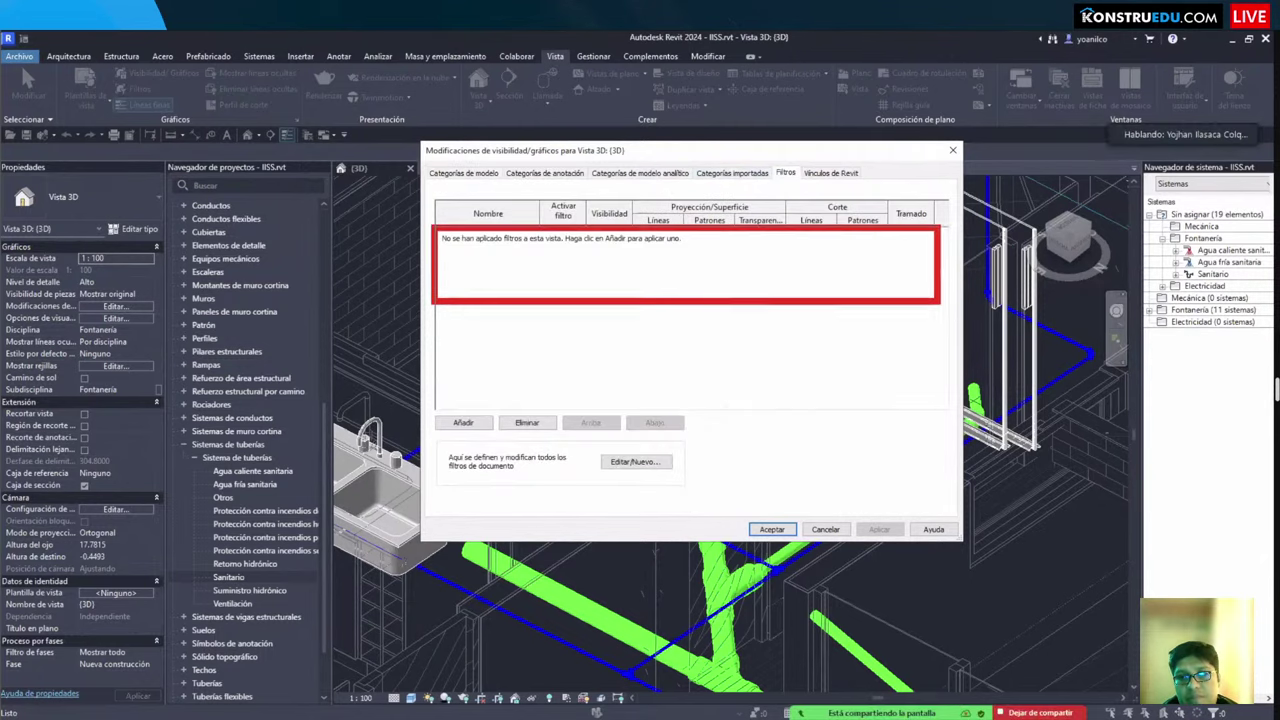
{"action": "left_click", "coordinate": [463, 423]}
{"action": "left_click_drag", "start_coordinate": [670, 242], "coordinate": [755, 221]}
{"action": "left_click", "coordinate": [740, 278]}
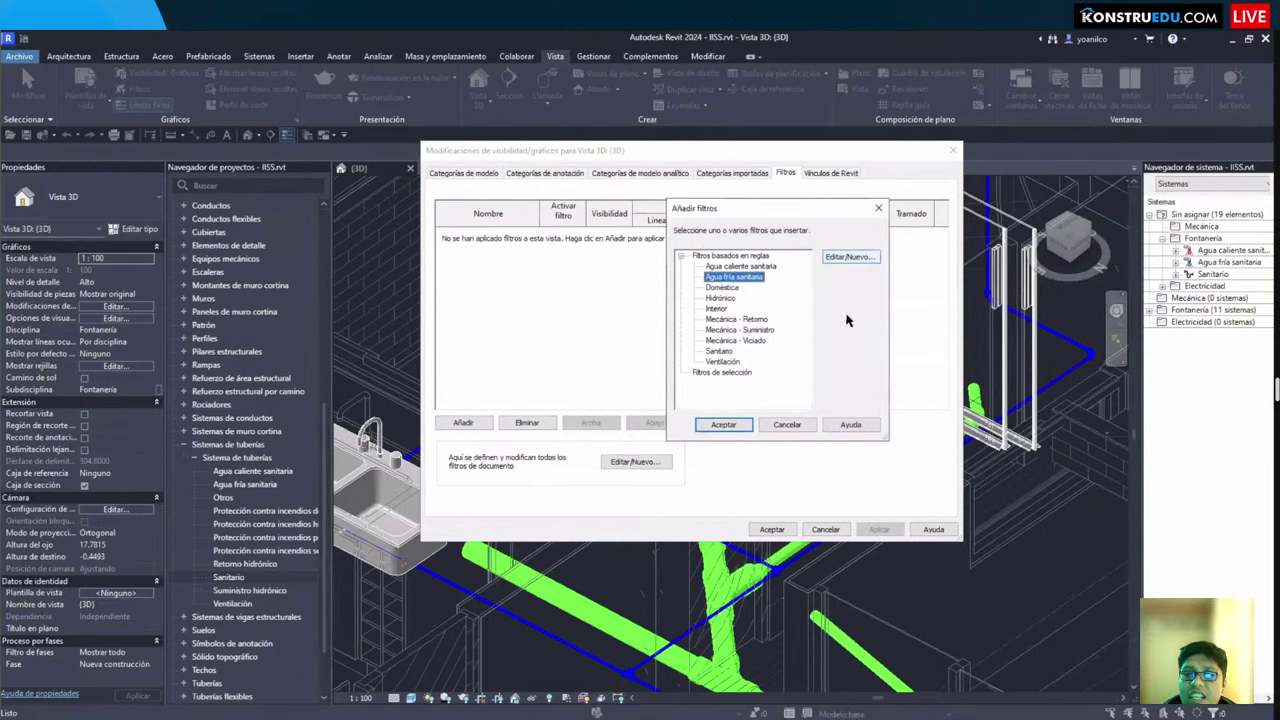
Step: Review the Agua fría sanitaria filter's rule definition and its value list without changing it
{"action": "left_click", "coordinate": [850, 258]}
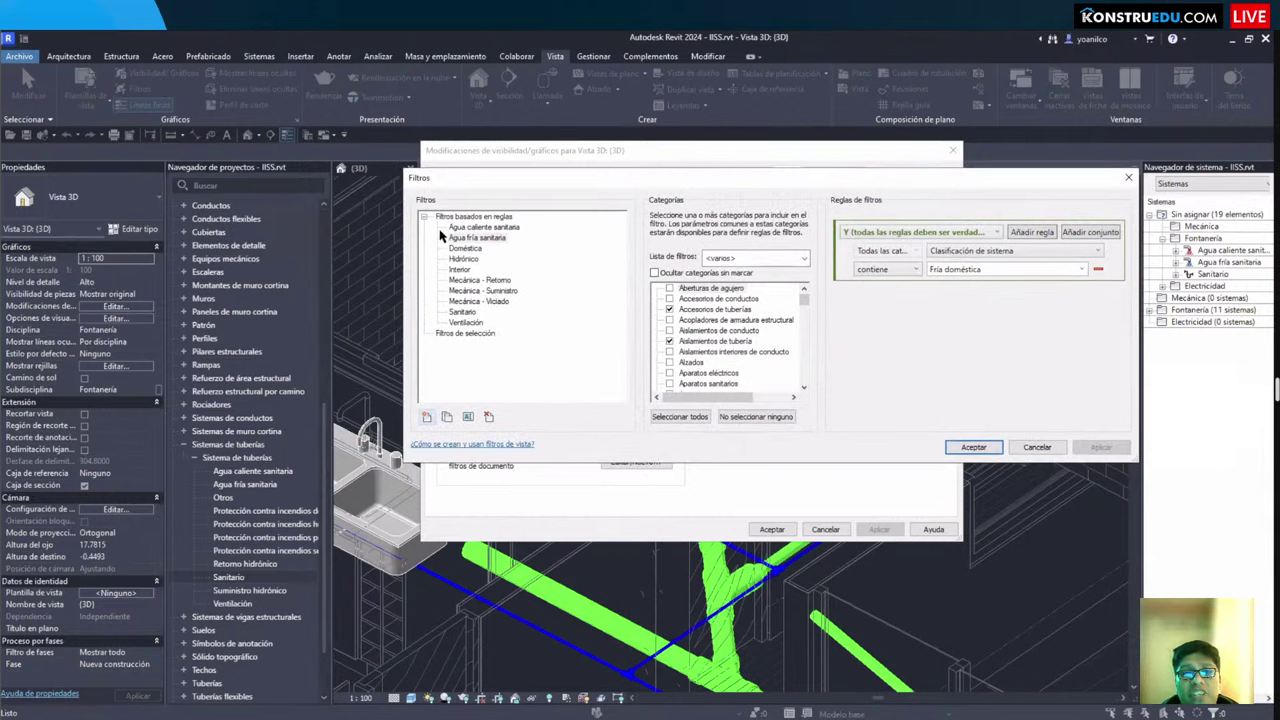
{"action": "left_click_drag", "start_coordinate": [440, 229], "coordinate": [516, 250]}
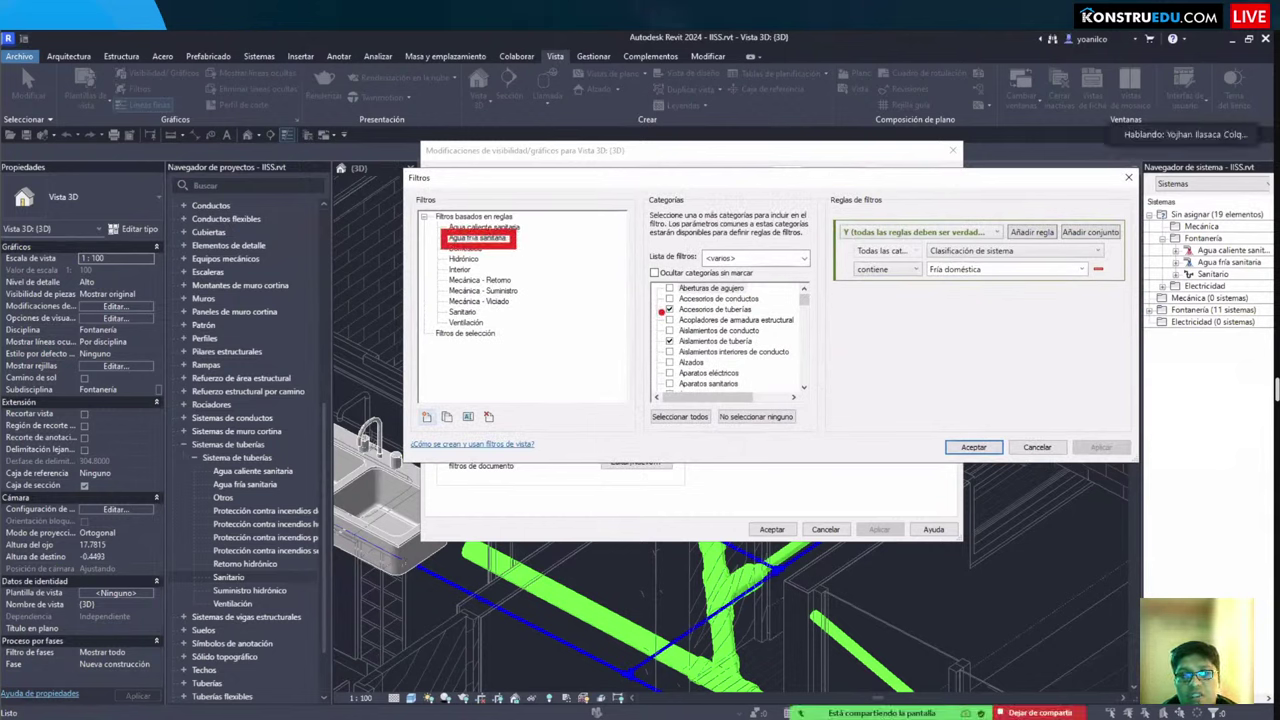
{"action": "left_click_drag", "start_coordinate": [652, 294], "coordinate": [784, 315]}
{"action": "left_click_drag", "start_coordinate": [650, 334], "coordinate": [786, 349]}
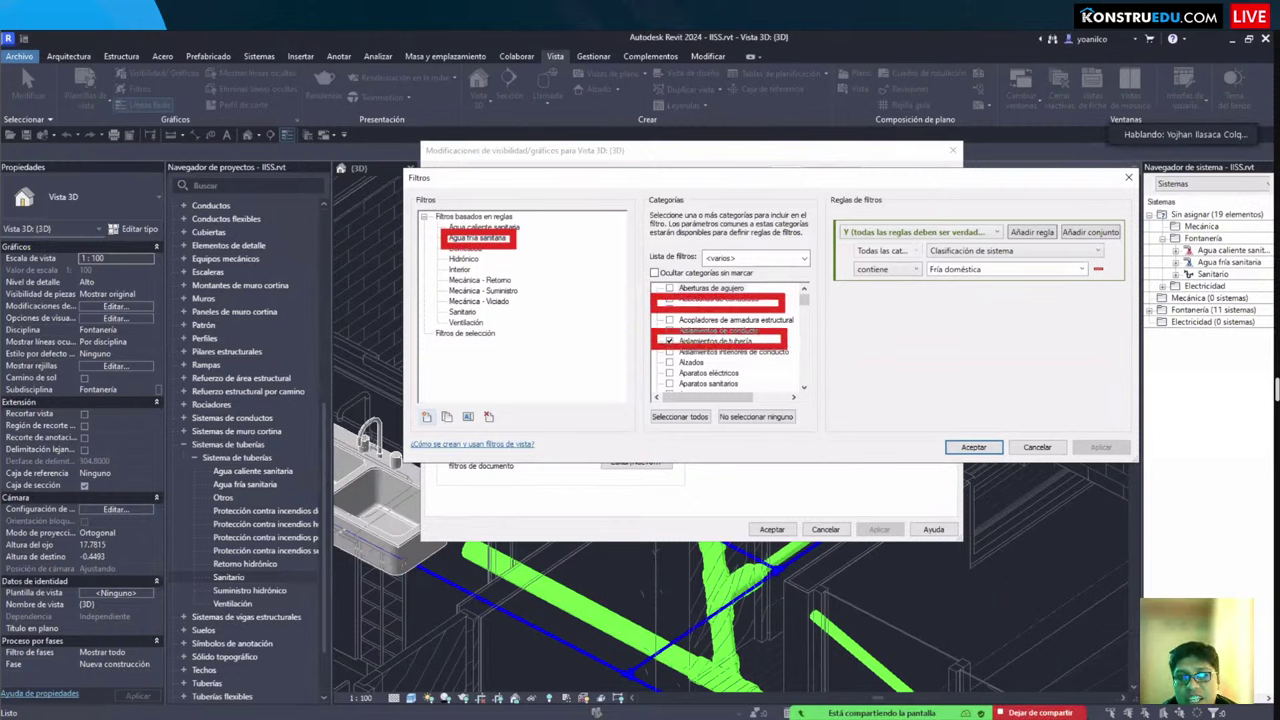
{"action": "scroll", "coordinate": [745, 358], "scroll_direction": "down", "scroll_amount": 6}
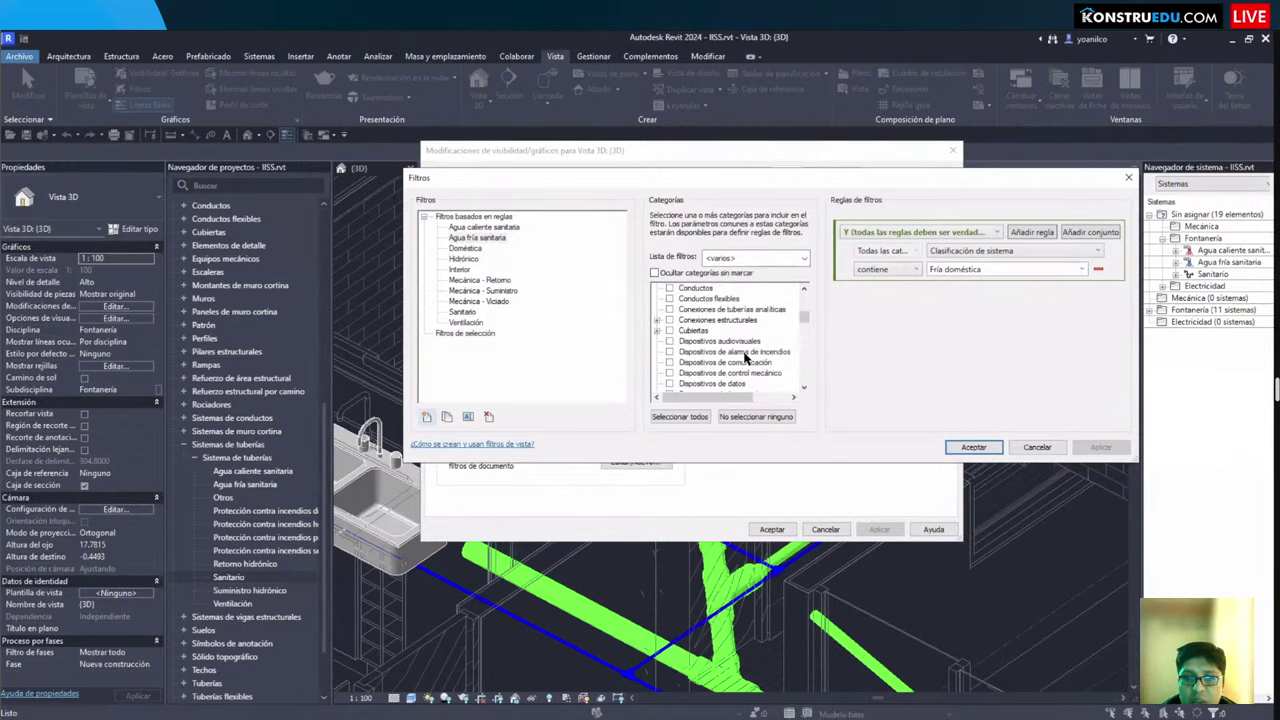
{"action": "scroll", "coordinate": [786, 366], "scroll_direction": "down", "scroll_amount": 15}
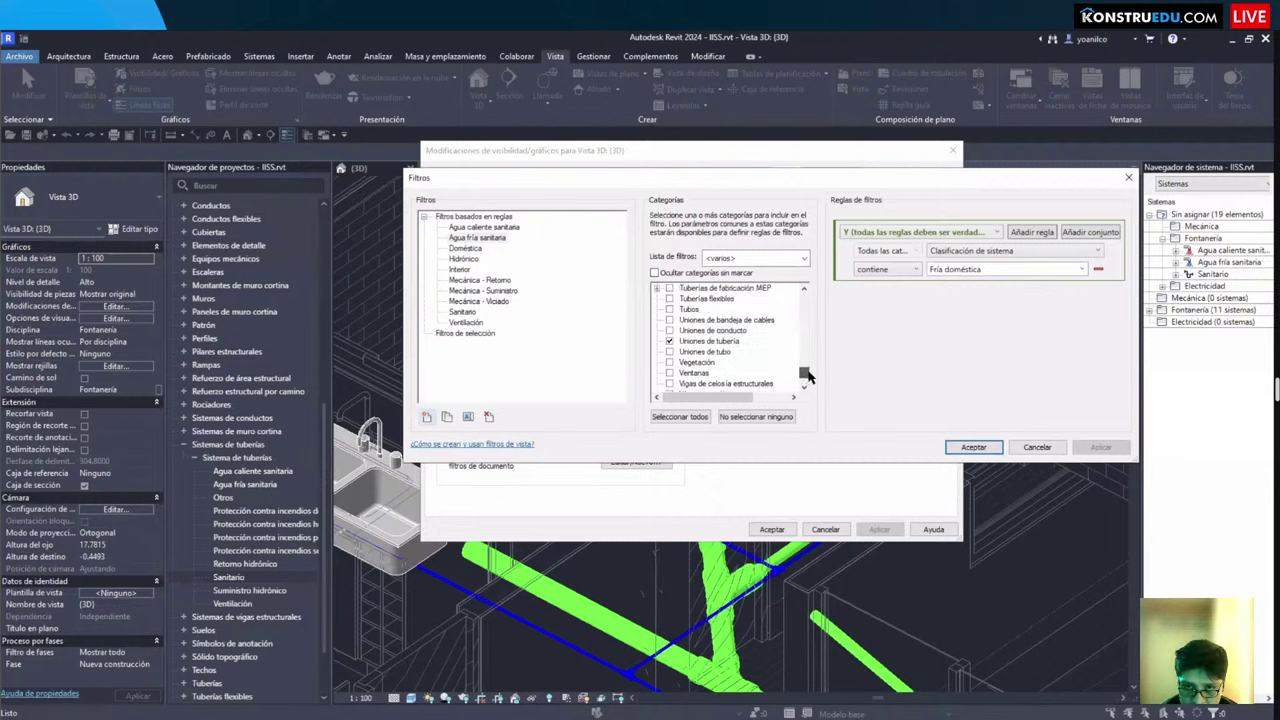
{"action": "scroll", "coordinate": [808, 370], "scroll_direction": "up", "scroll_amount": 3}
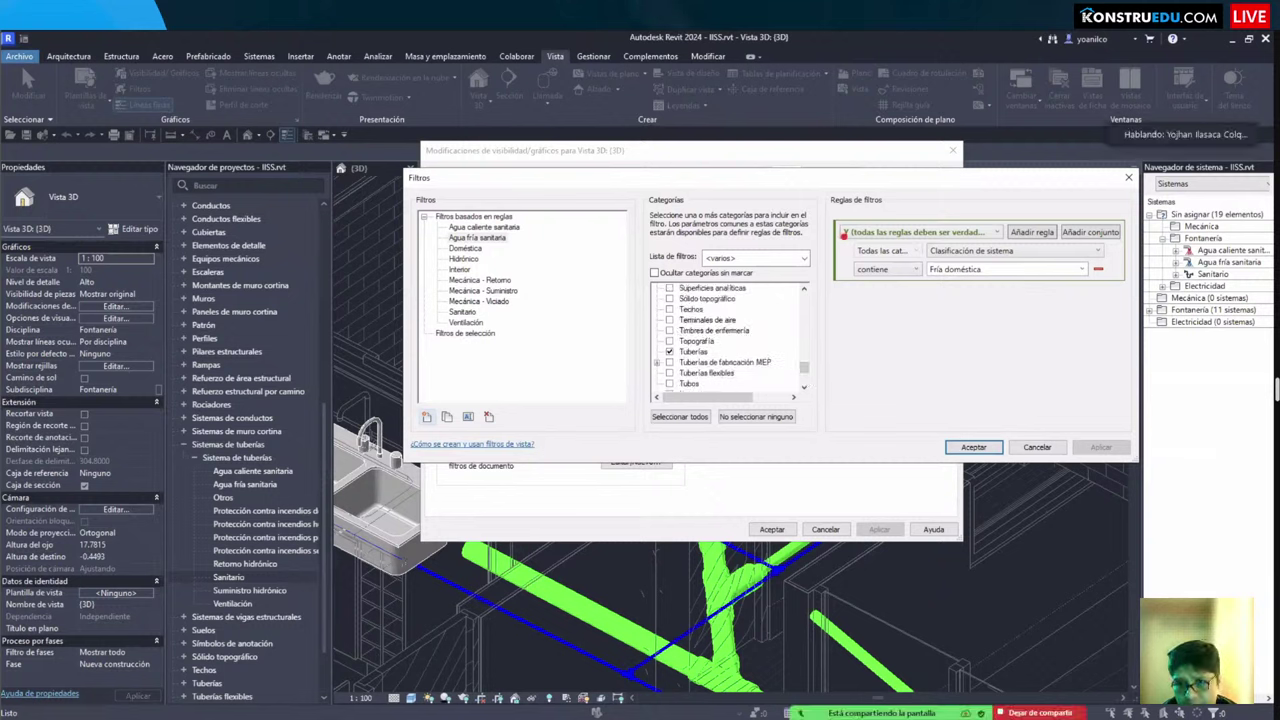
{"action": "left_click_drag", "start_coordinate": [922, 240], "coordinate": [1105, 266]}
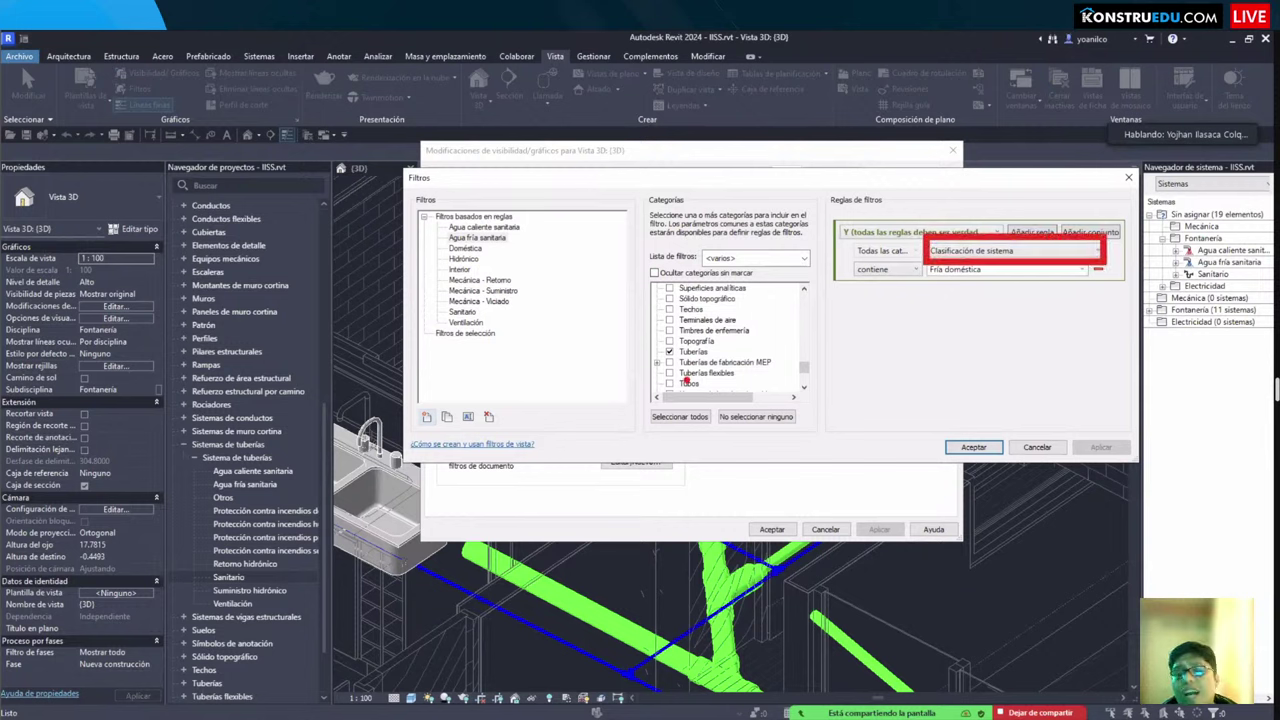
{"action": "left_click_drag", "start_coordinate": [555, 595], "coordinate": [162, 495]}
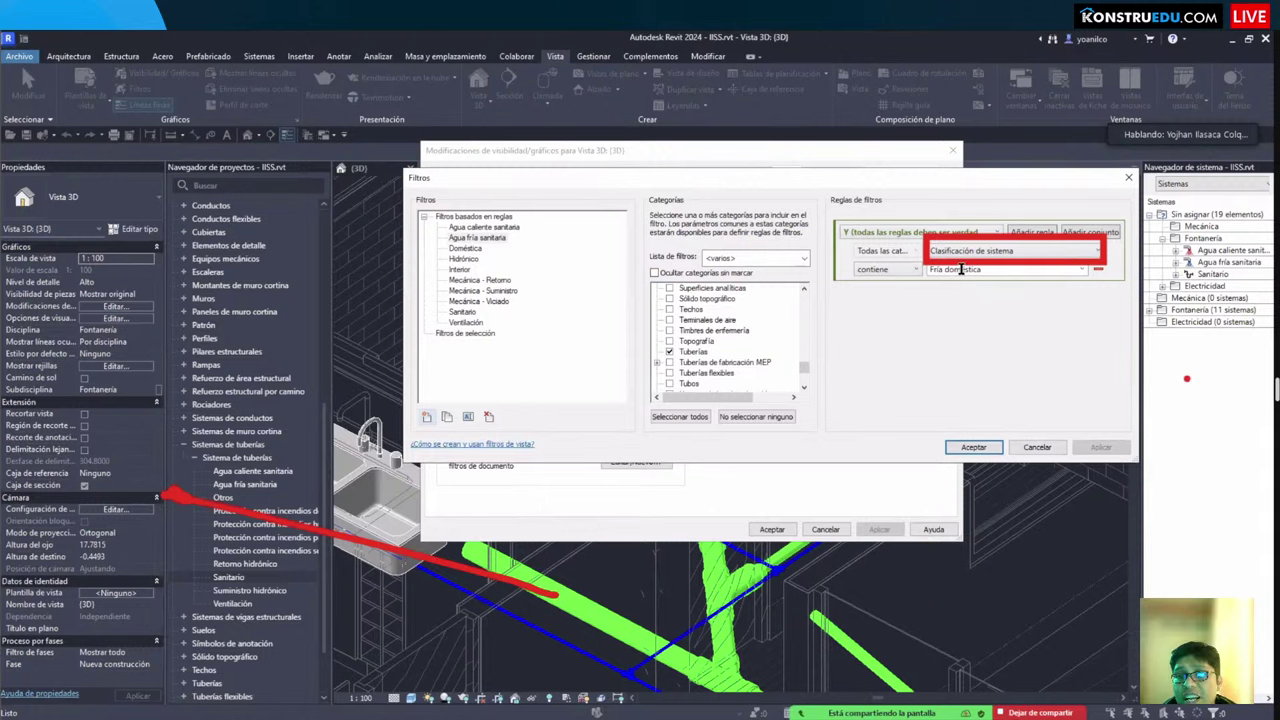
{"action": "left_click", "coordinate": [1082, 270]}
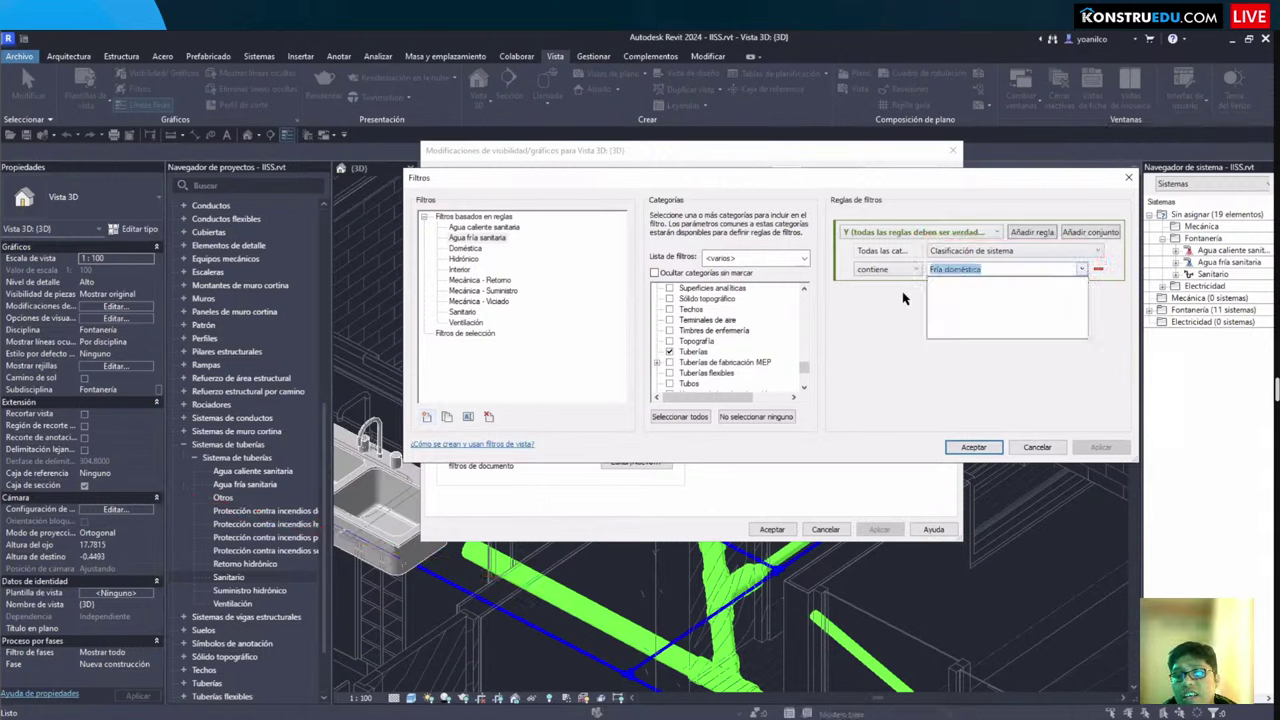
{"action": "left_click", "coordinate": [955, 440]}
{"action": "left_click", "coordinate": [966, 449]}
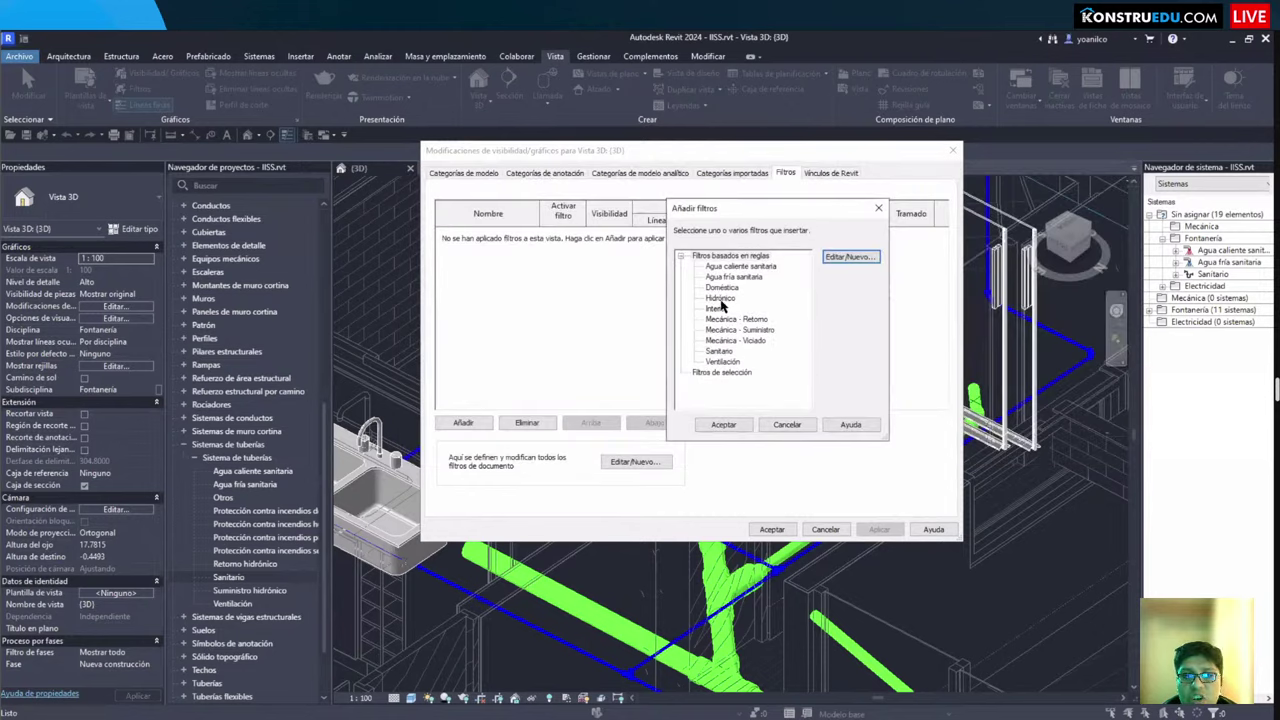
Step: Check the Sanitario filter's rules, then add both Sanitario and Agua fría sanitaria to the view
{"action": "left_click", "coordinate": [720, 352]}
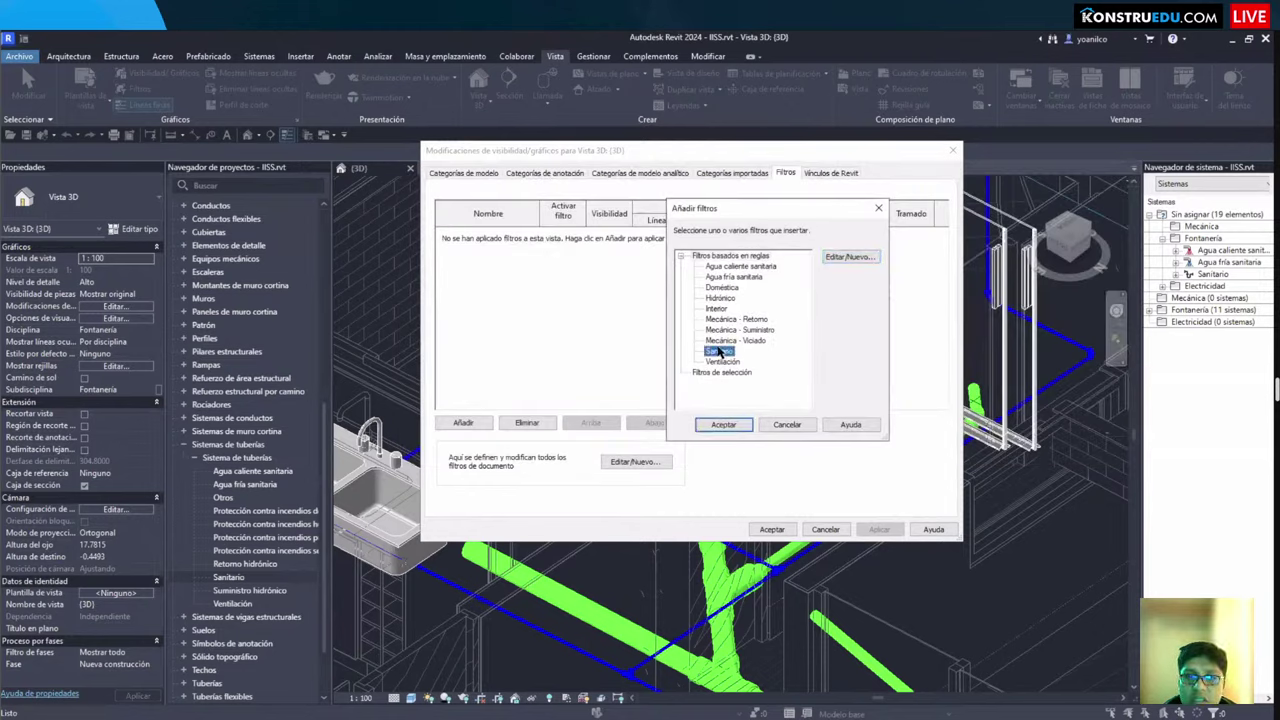
{"action": "left_click", "coordinate": [852, 258]}
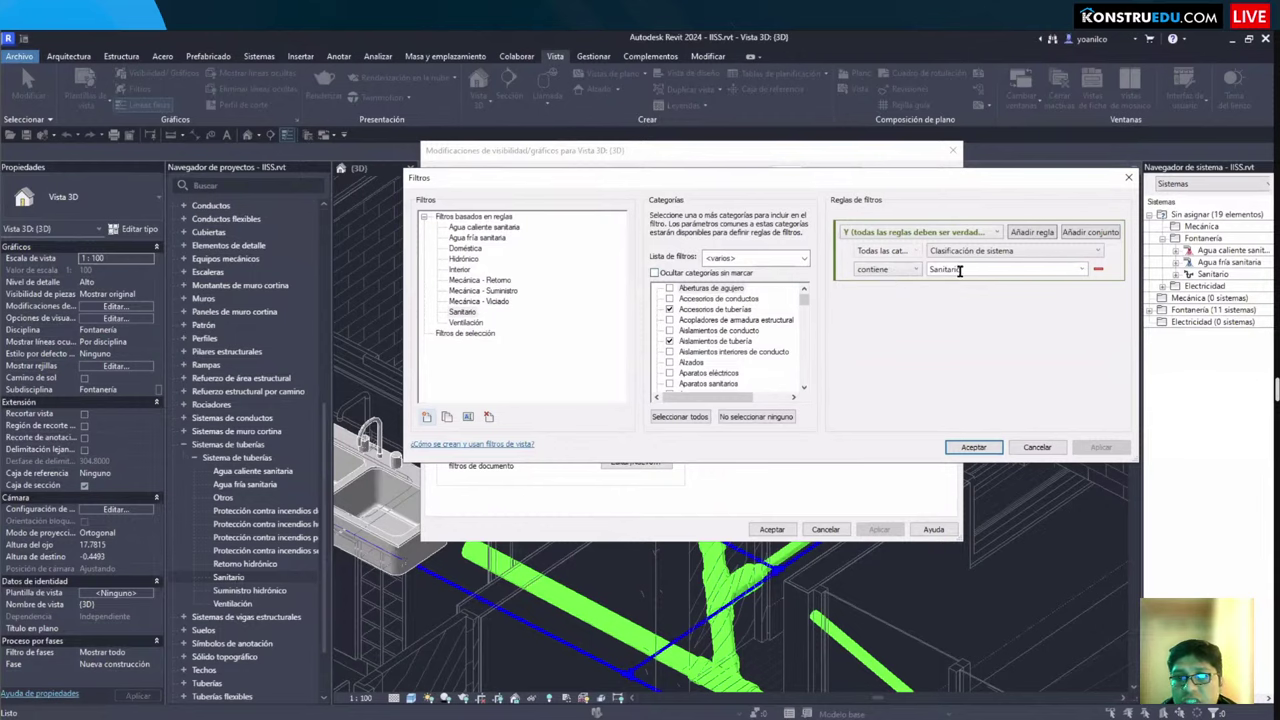
{"action": "left_click", "coordinate": [973, 447]}
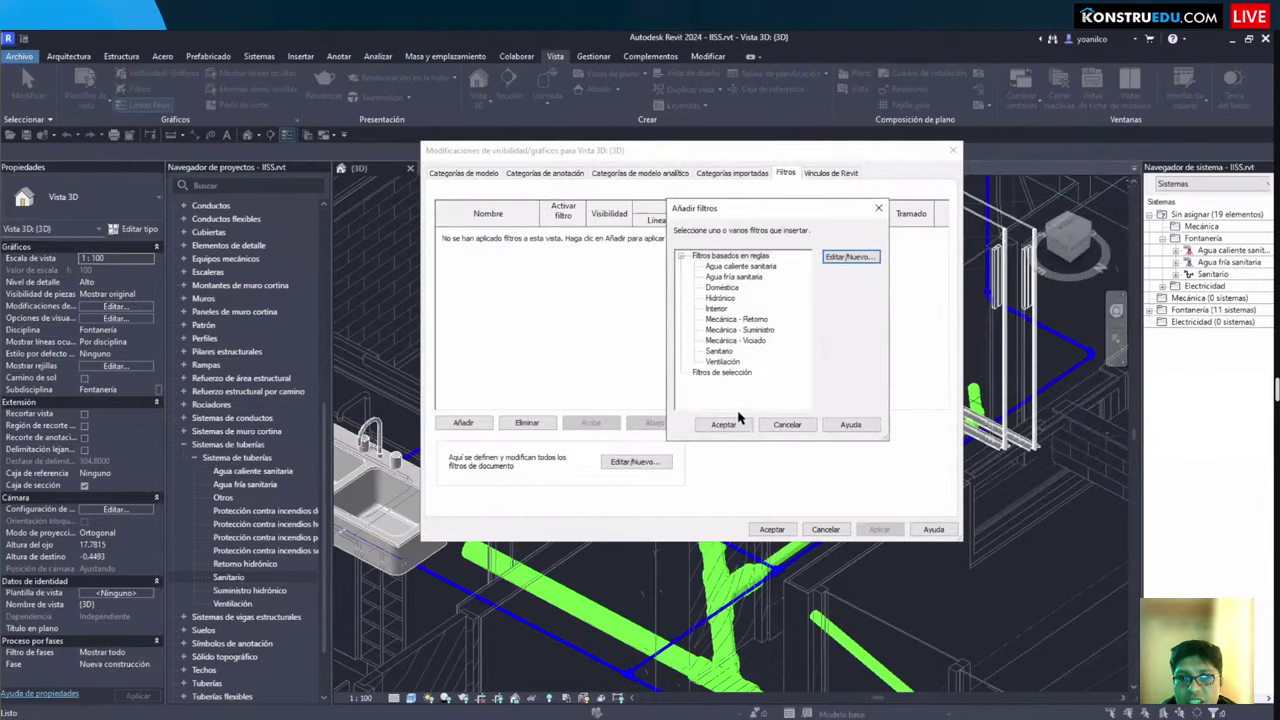
{"action": "left_click", "coordinate": [721, 287]}
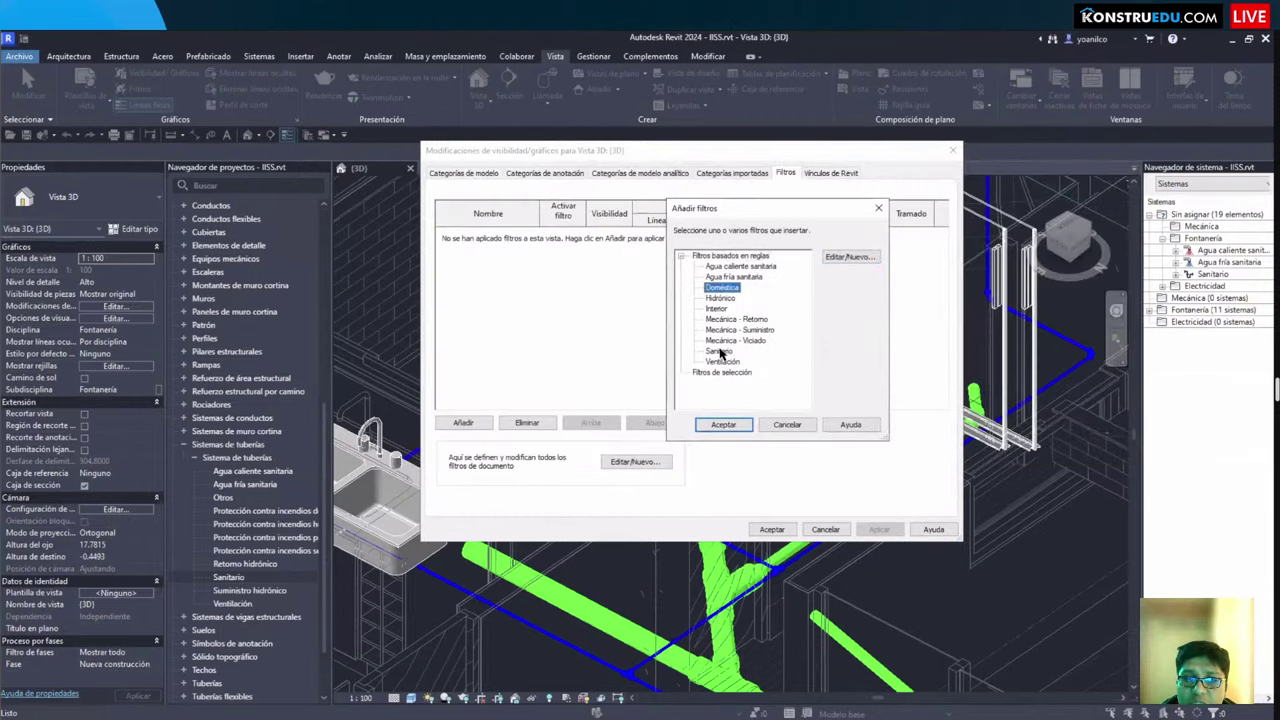
{"action": "left_click", "coordinate": [719, 351]}
{"action": "left_click", "coordinate": [730, 280], "text": "ctrl"}
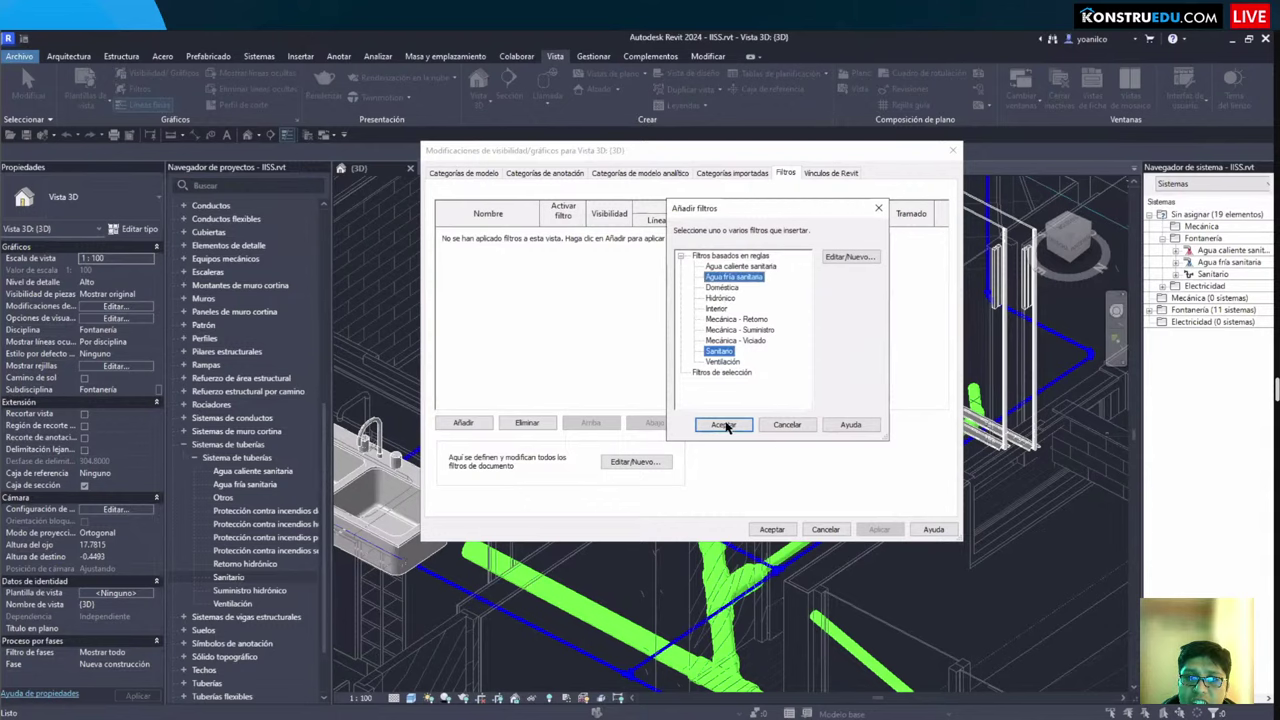
{"action": "left_click", "coordinate": [724, 426]}
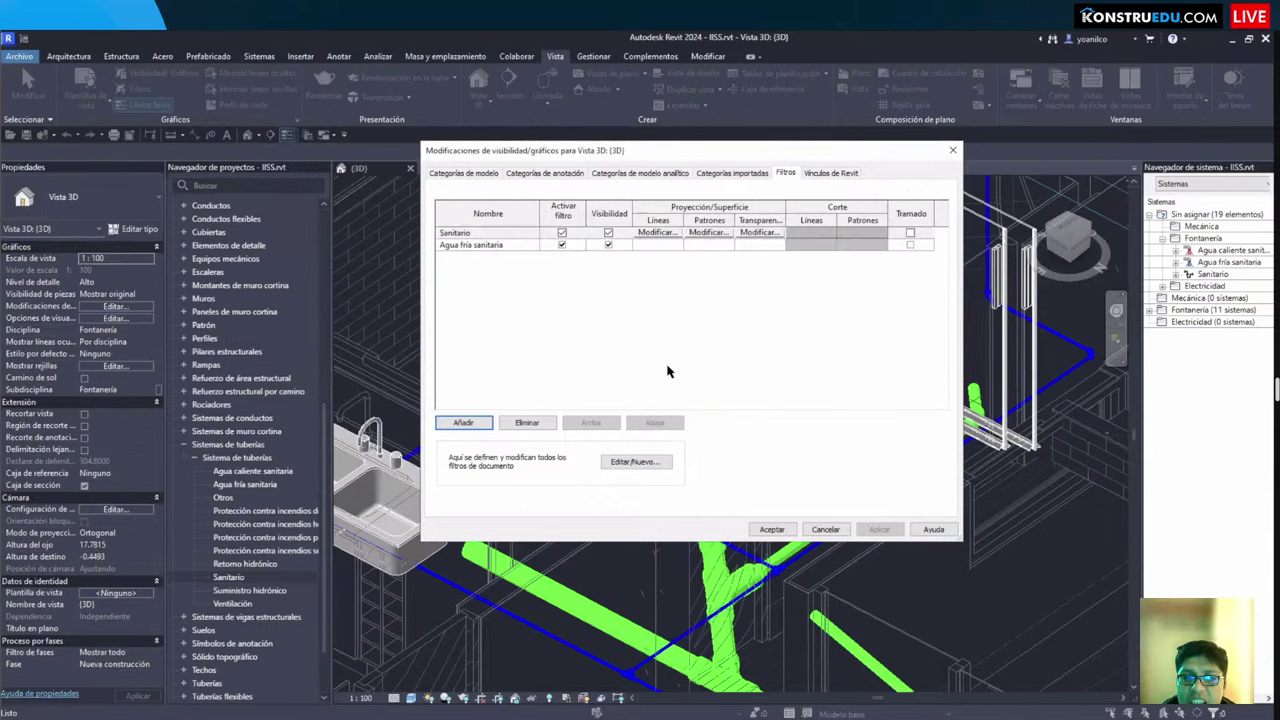
Step: Apply the new filters, then turn off Sanitario filter visibility so the green drain pipes disappear
{"action": "left_click", "coordinate": [772, 530]}
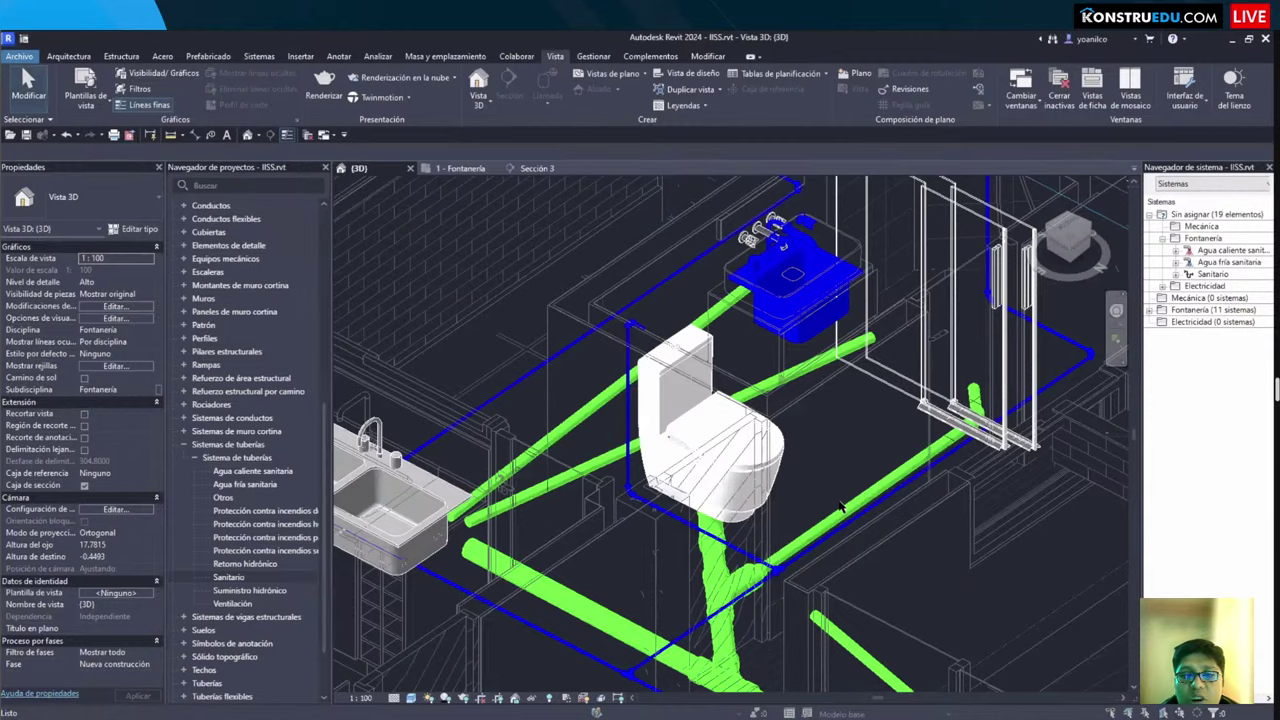
{"action": "key", "text": "v"}
{"action": "key", "text": "v"}
{"action": "left_click", "coordinate": [787, 173]}
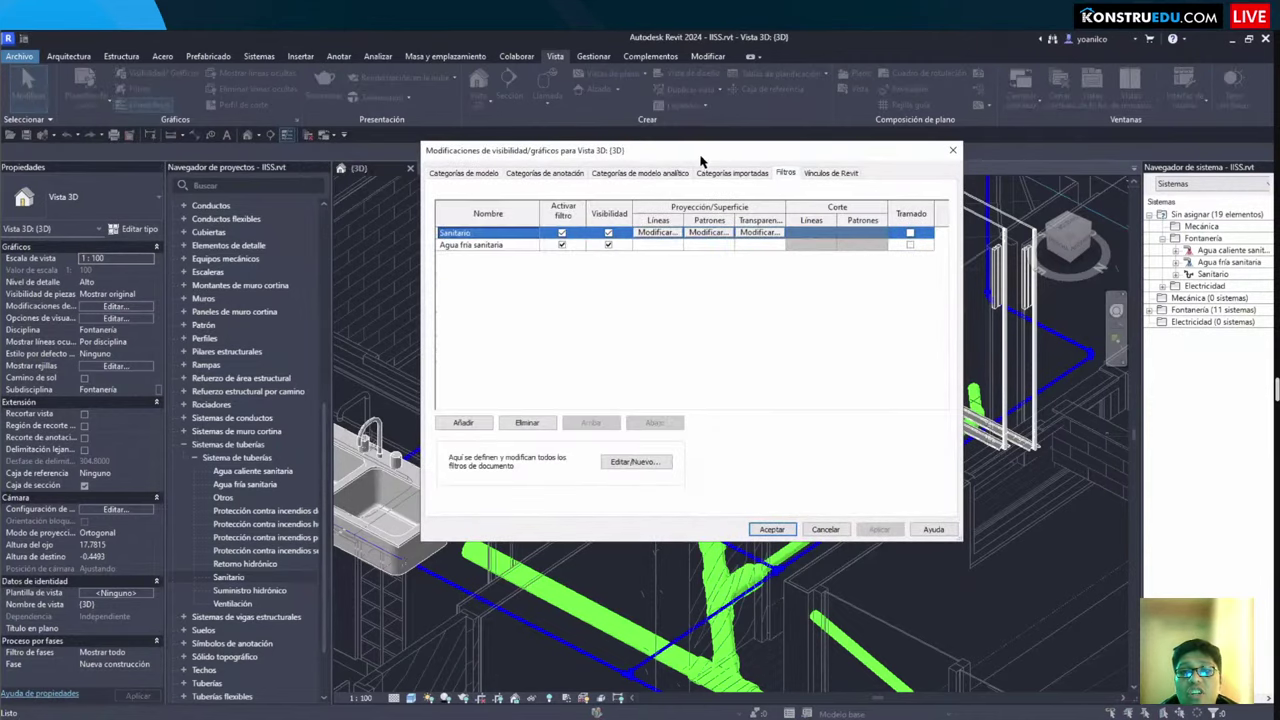
{"action": "left_click_drag", "start_coordinate": [697, 160], "coordinate": [323, 173]}
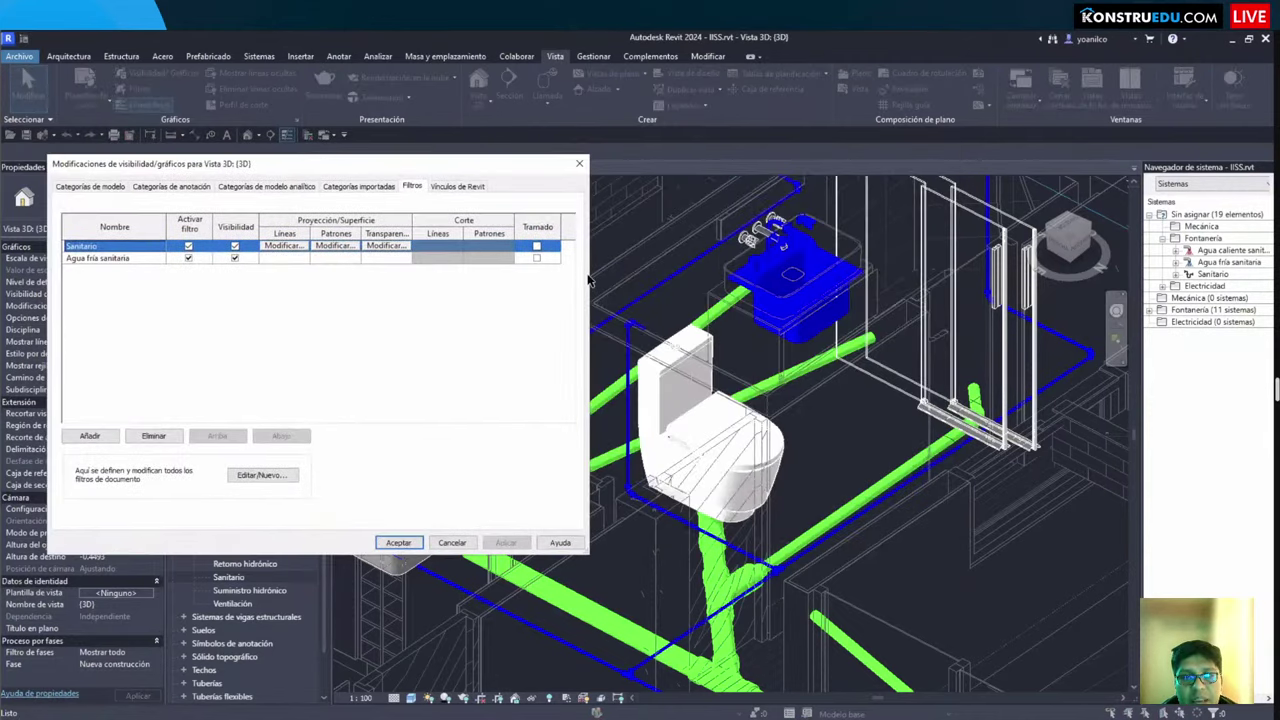
{"action": "left_click", "coordinate": [97, 259]}
{"action": "left_click", "coordinate": [86, 245]}
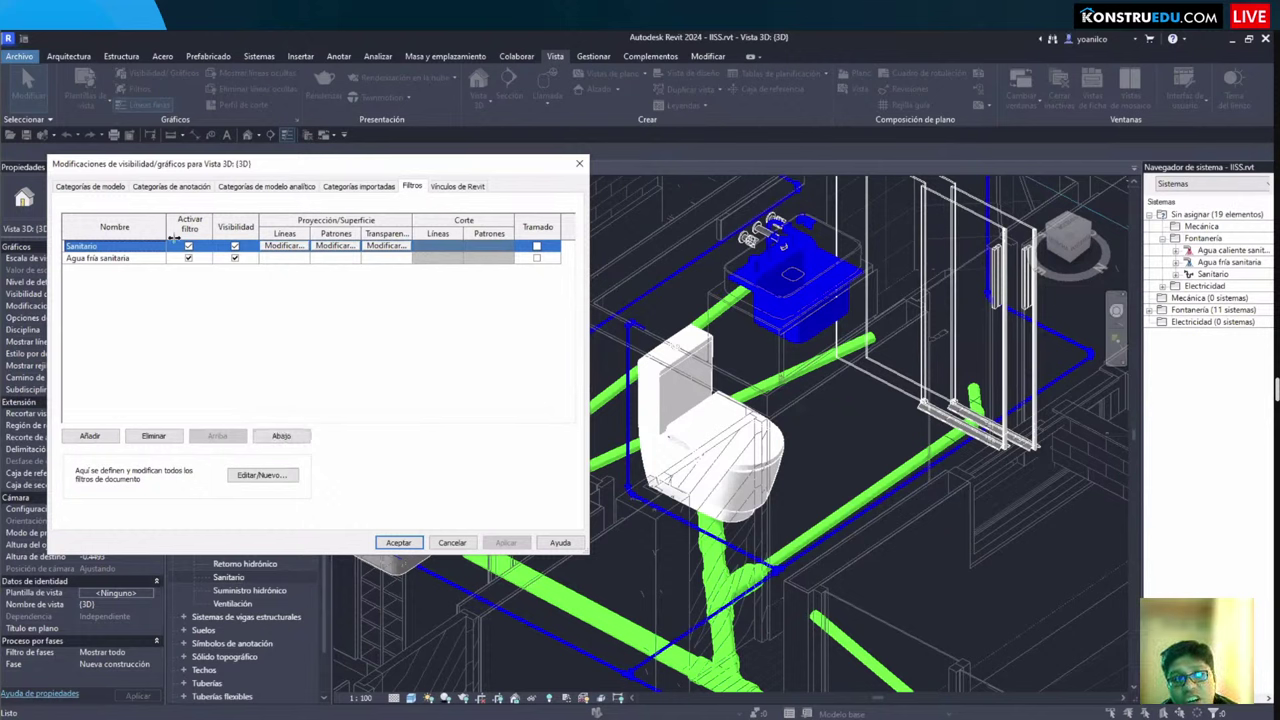
{"action": "mouse_move", "coordinate": [214, 228]}
{"action": "left_mouse_down"}
{"action": "mouse_move", "coordinate": [256, 258]}
{"action": "mouse_move", "coordinate": [214, 230]}
{"action": "left_mouse_up"}
{"action": "left_click", "coordinate": [235, 246]}
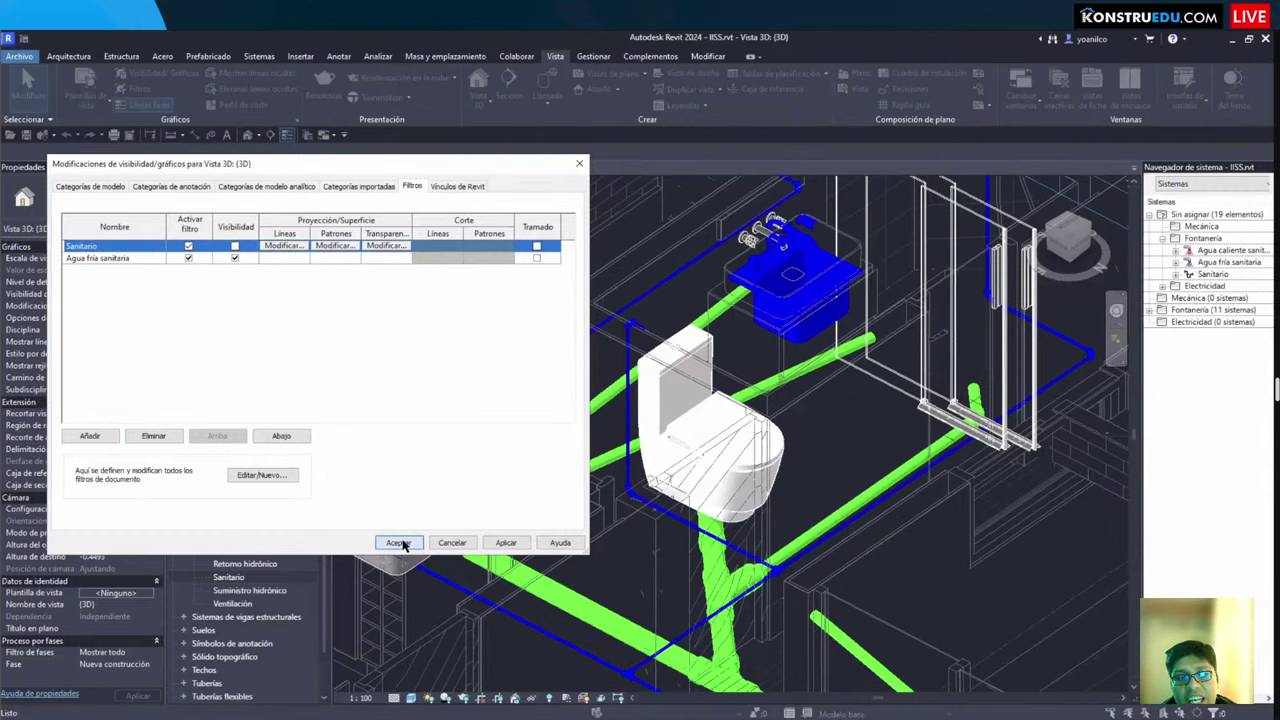
{"action": "key", "text": "Return"}
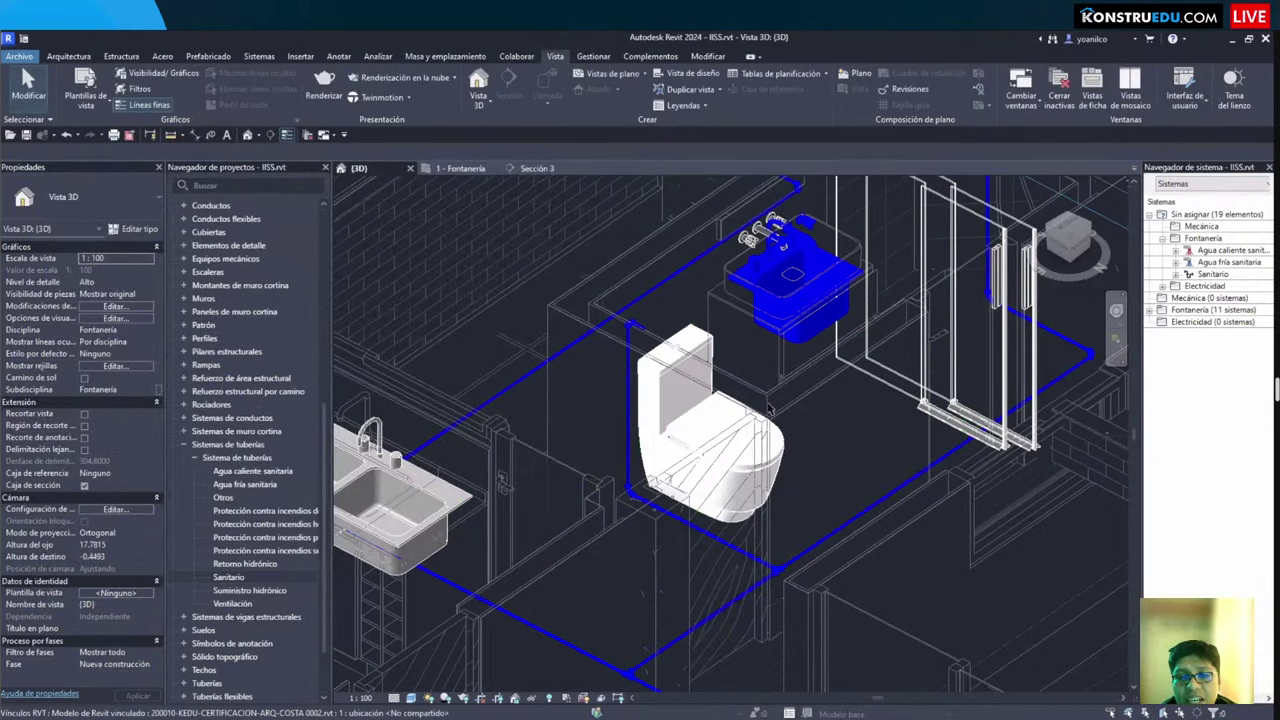
Step: Make the Sanitario filter visible again and hide the Agua fría sanitaria filter
{"action": "key", "text": "v"}
{"action": "key", "text": "g"}
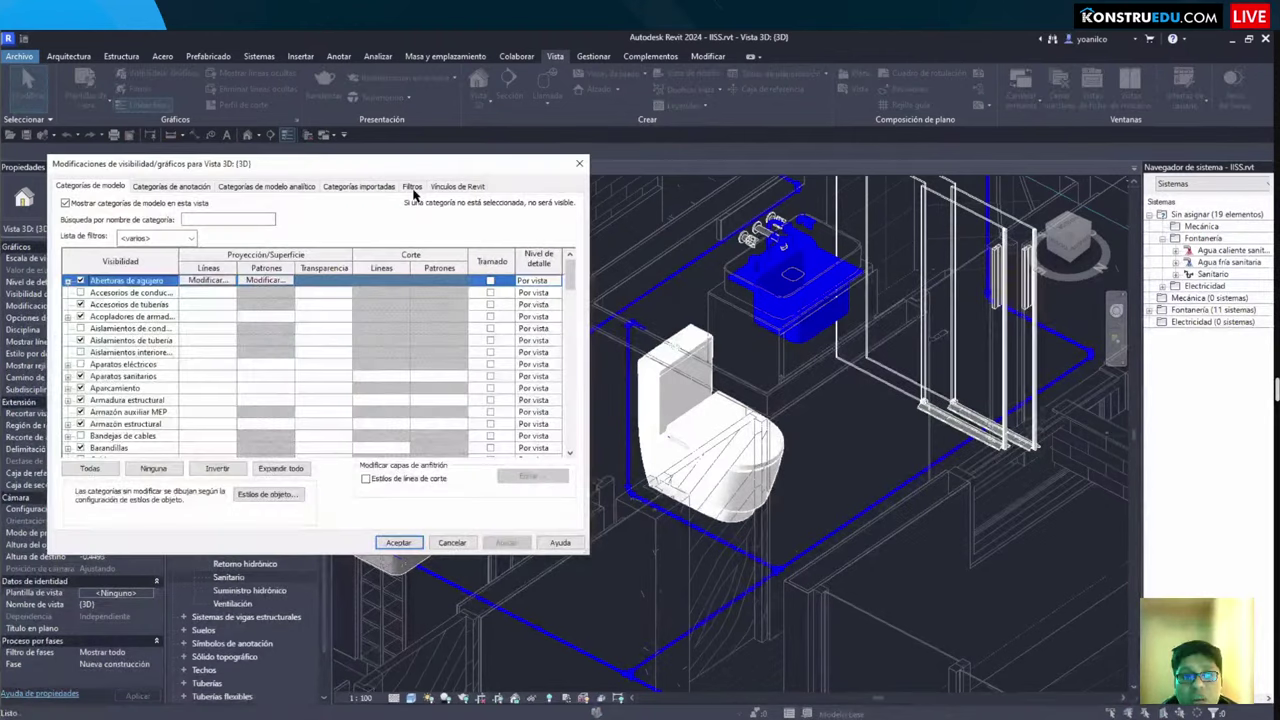
{"action": "key", "text": "ctrl+shift+Tab"}
{"action": "key", "text": "ctrl+shift+Tab"}
{"action": "left_click", "coordinate": [234, 257]}
{"action": "left_click", "coordinate": [234, 245]}
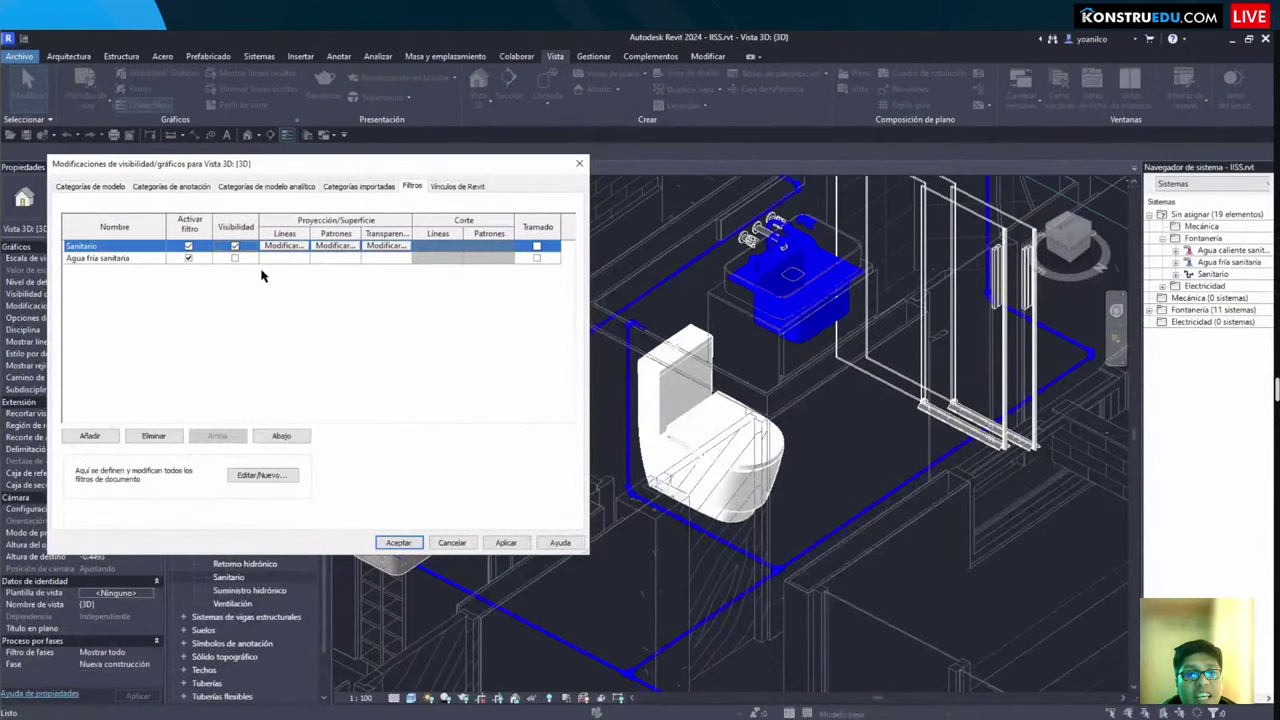
{"action": "left_click", "coordinate": [398, 543]}
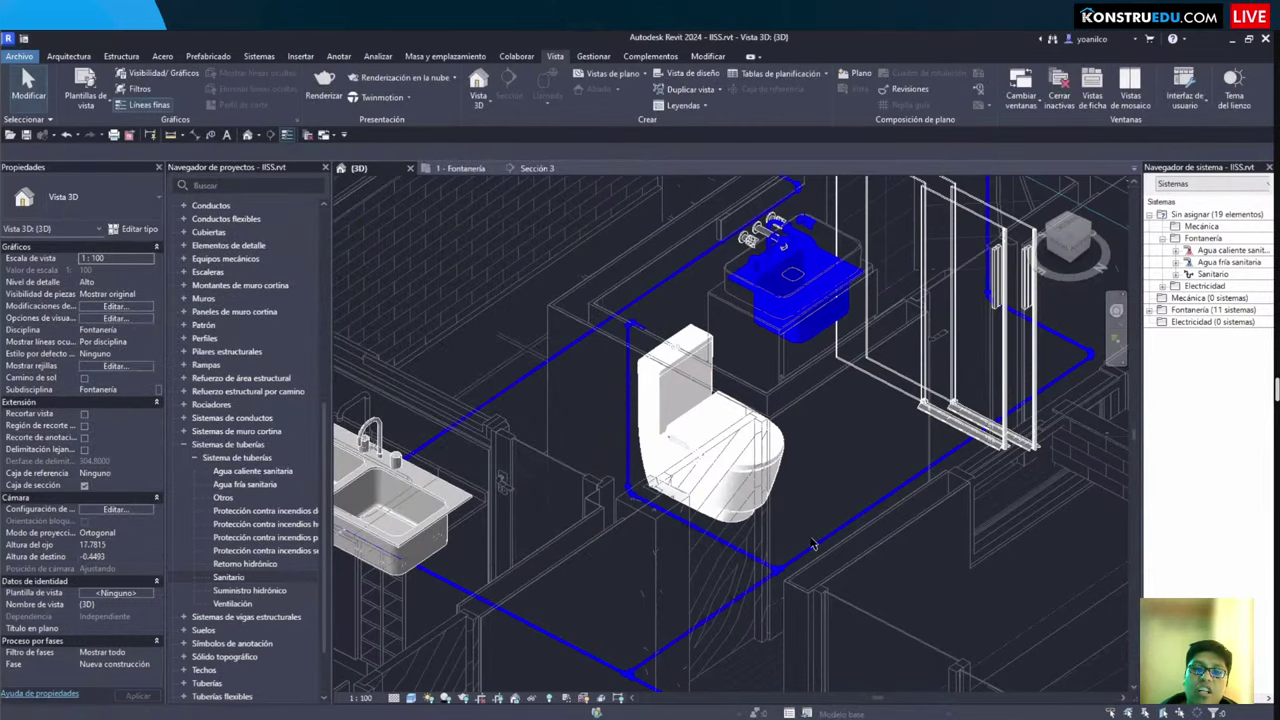
Step: Recheck the filters list and select the blue pipe beside the toilet to inspect it
{"action": "key", "text": "v"}
{"action": "key", "text": "g"}
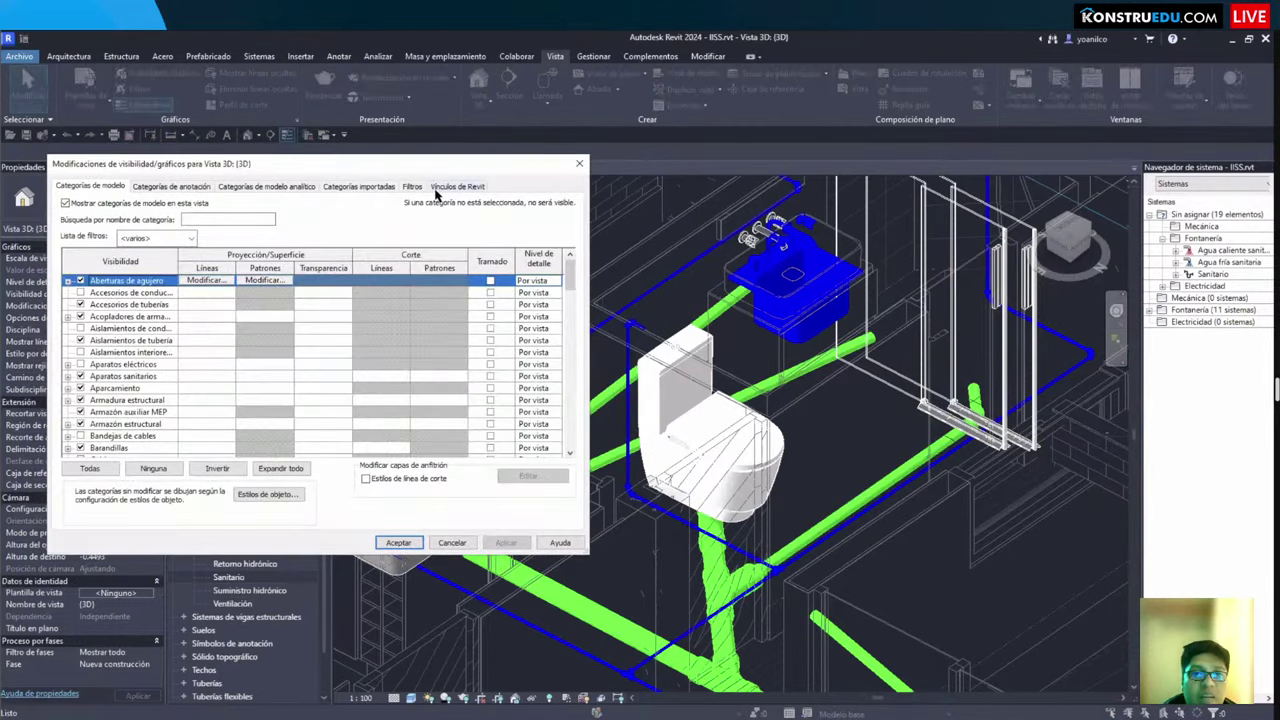
{"action": "left_click", "coordinate": [410, 187]}
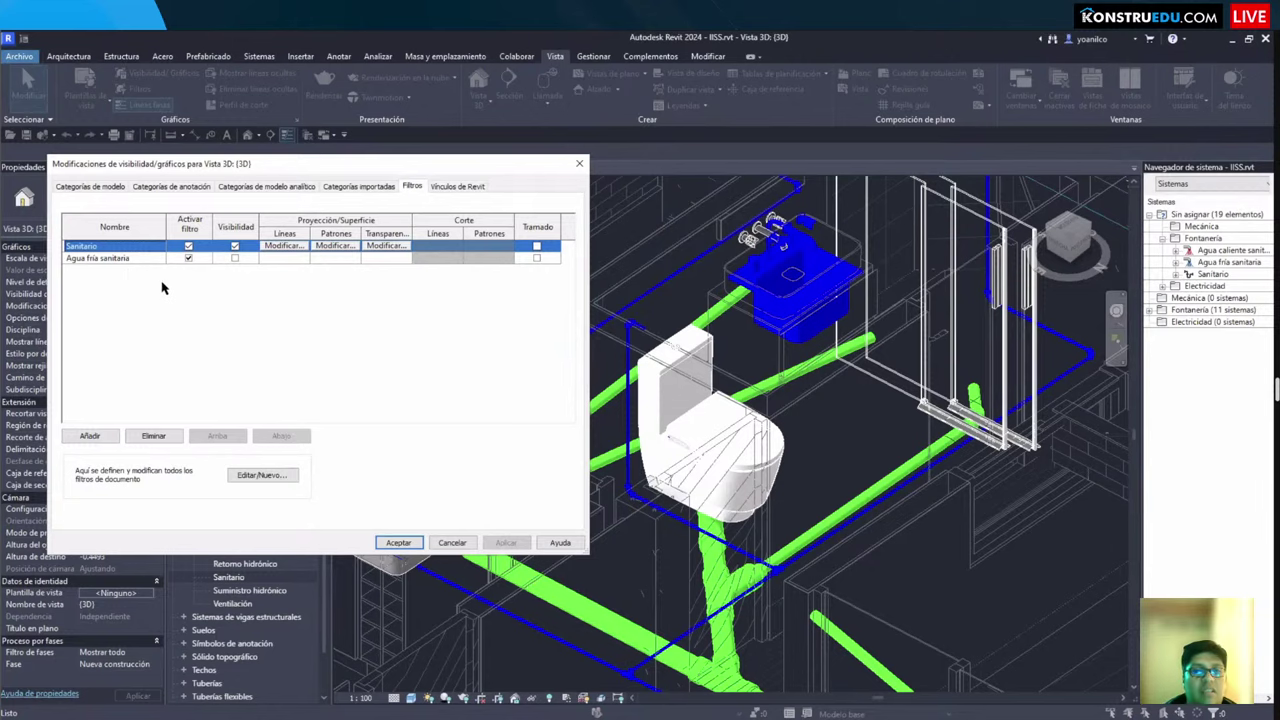
{"action": "left_click", "coordinate": [410, 542]}
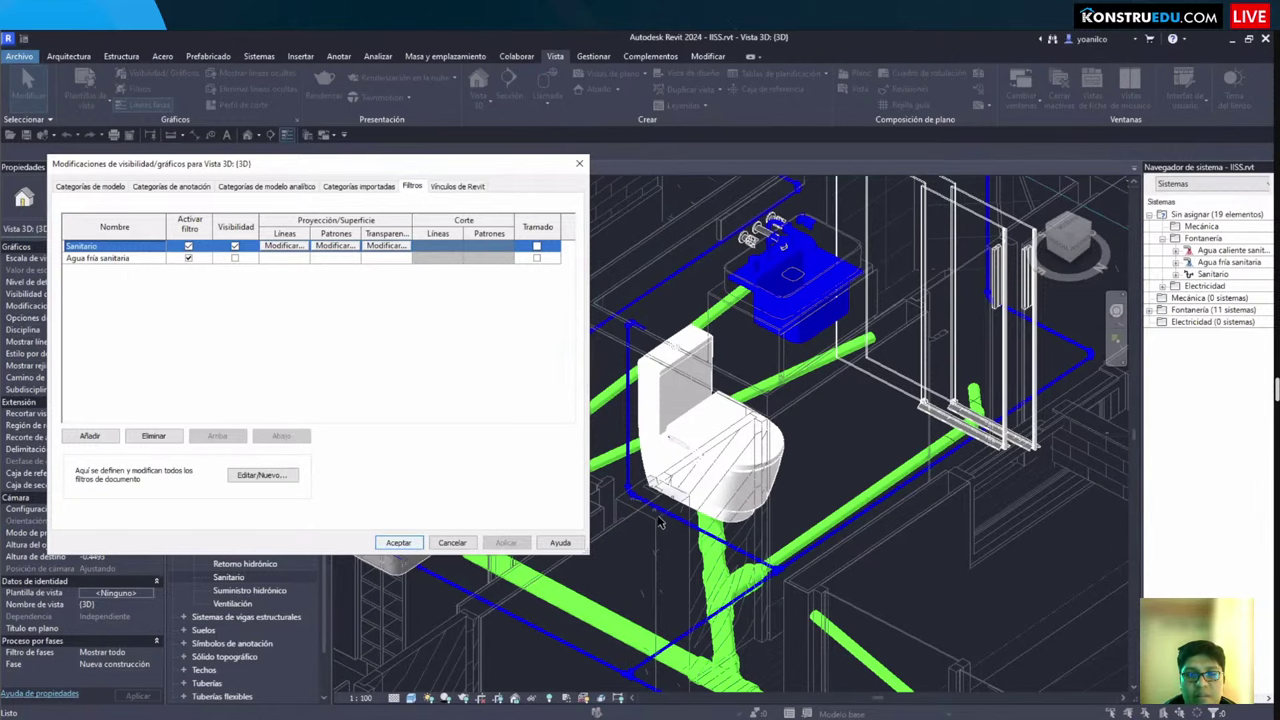
{"action": "left_click", "coordinate": [665, 514]}
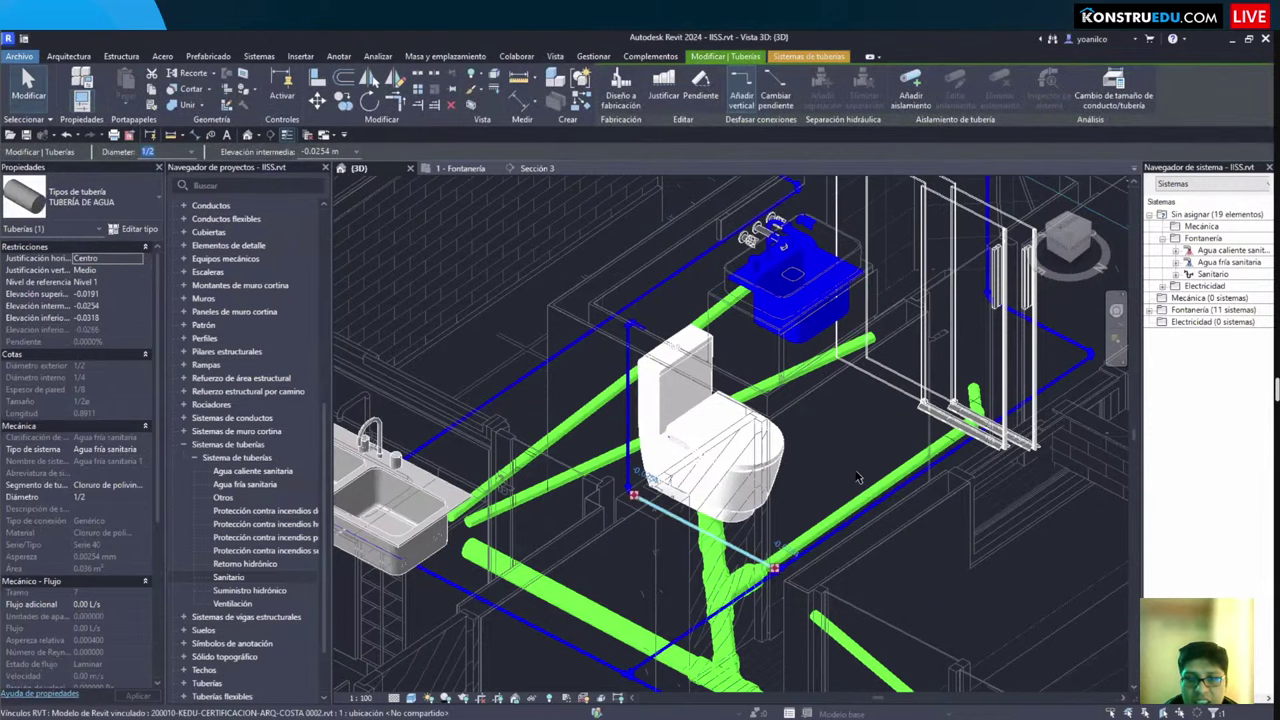
{"action": "left_click", "coordinate": [360, 318]}
Step: Check the vertical pipe's system, then reopen the filters list and select Agua fría sanitaria
{"action": "key", "text": "v"}
{"action": "key", "text": "v"}
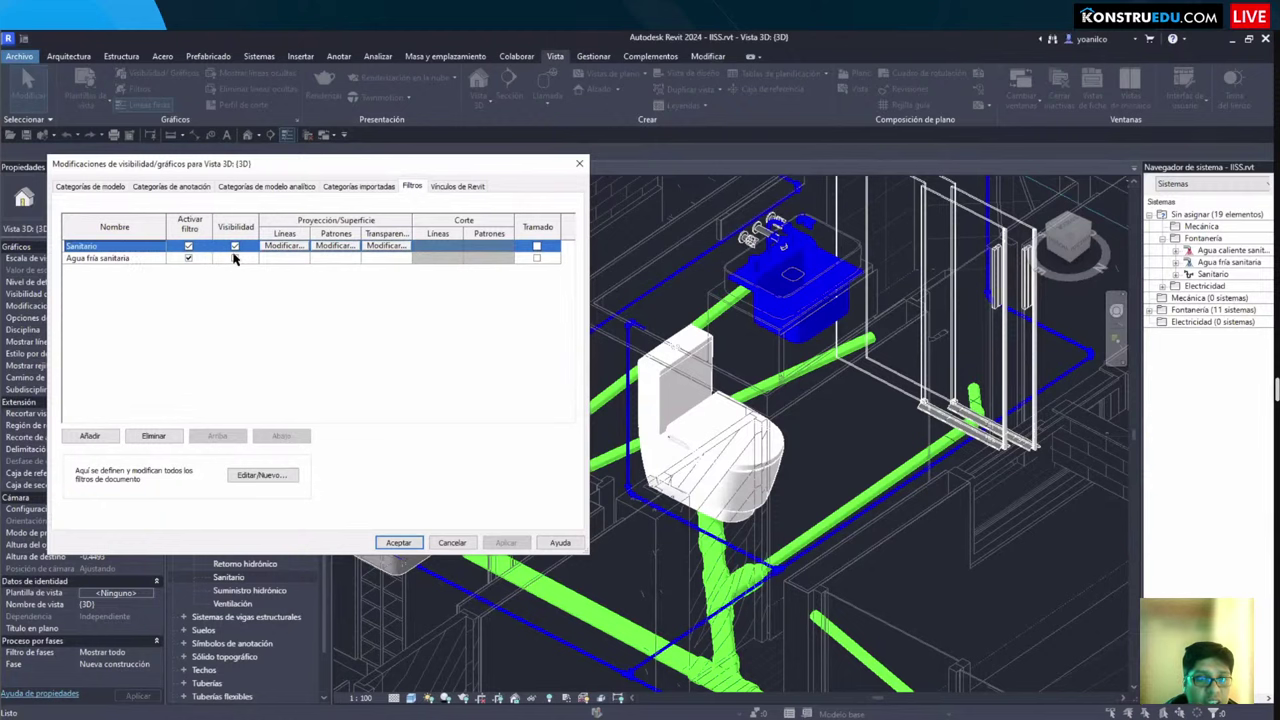
{"action": "key", "text": "Return"}
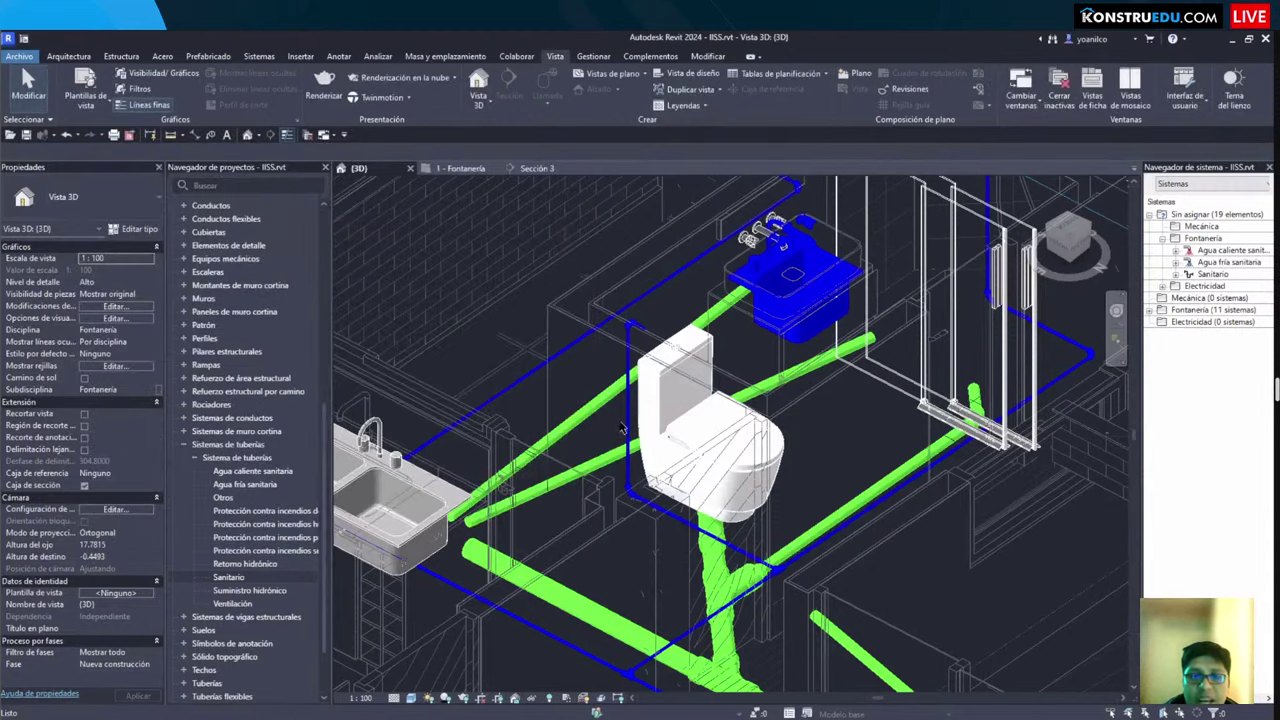
{"action": "key", "text": "v"}
{"action": "key", "text": "v"}
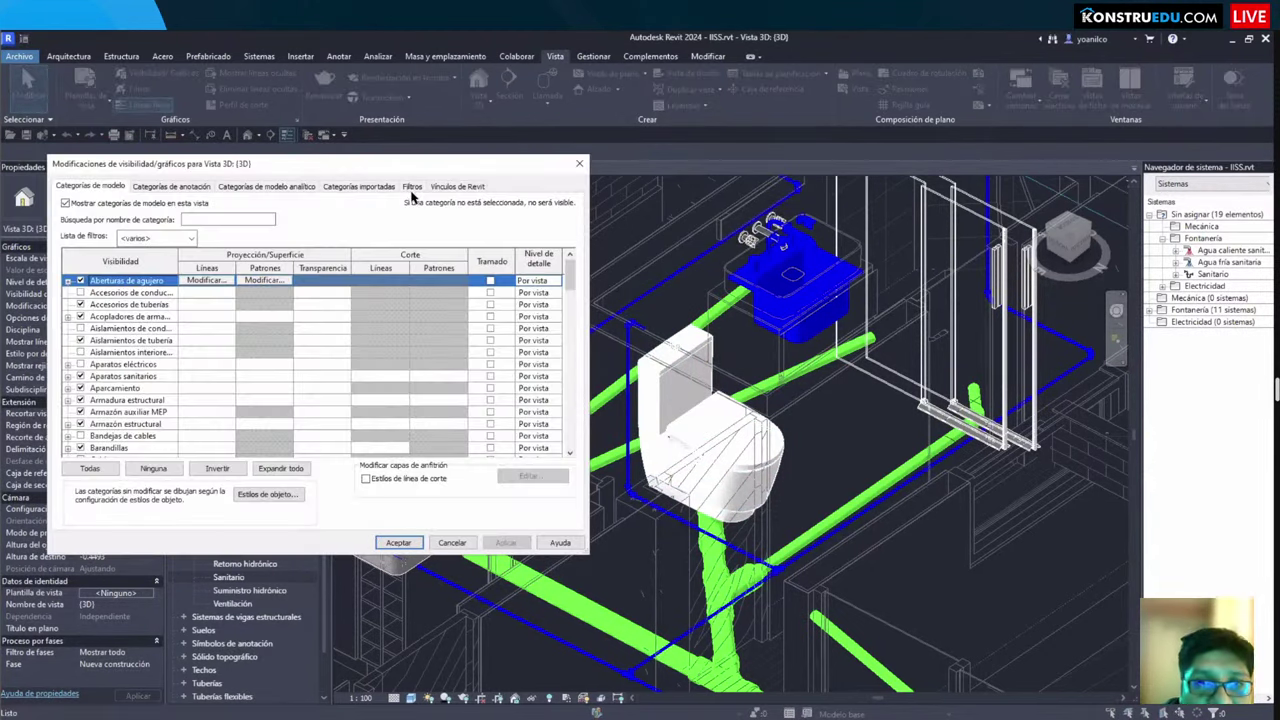
{"action": "left_click", "coordinate": [412, 186]}
{"action": "key", "text": "Return"}
{"action": "scroll", "coordinate": [600, 400], "scroll_direction": "up", "scroll_amount": 5}
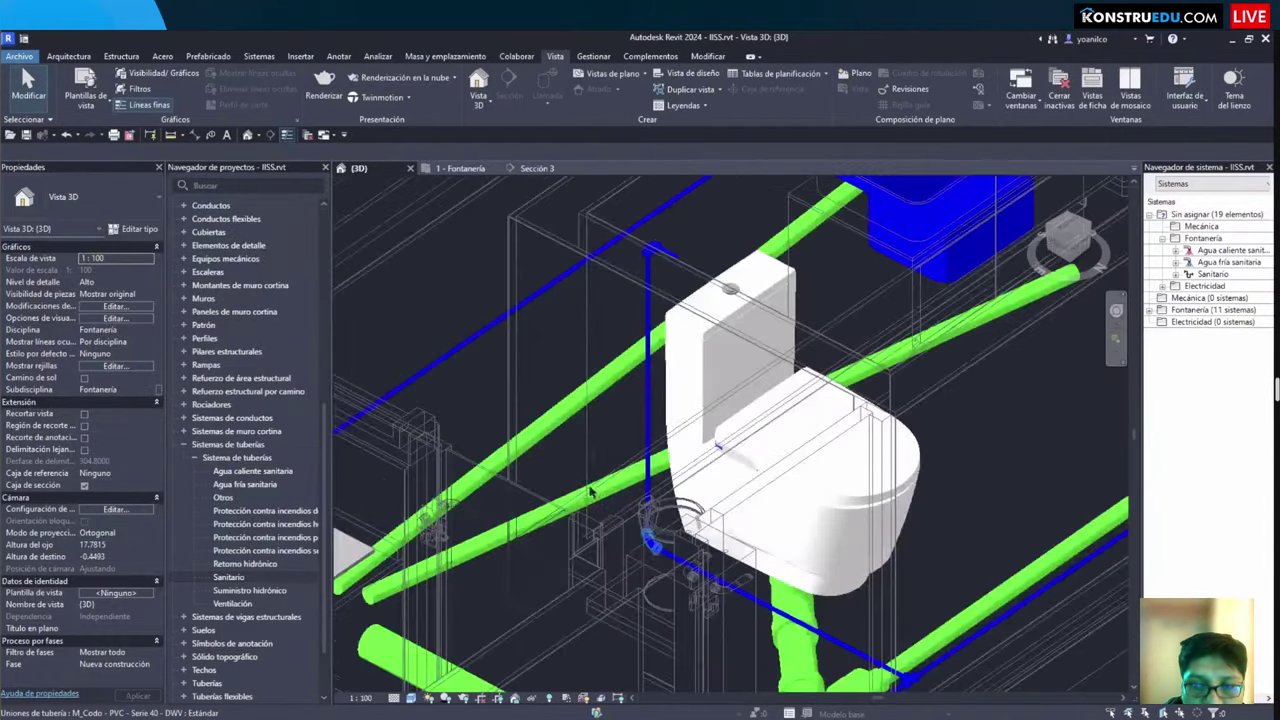
{"action": "scroll", "coordinate": [613, 393], "scroll_direction": "down", "scroll_amount": 3}
{"action": "left_click", "coordinate": [610, 380]}
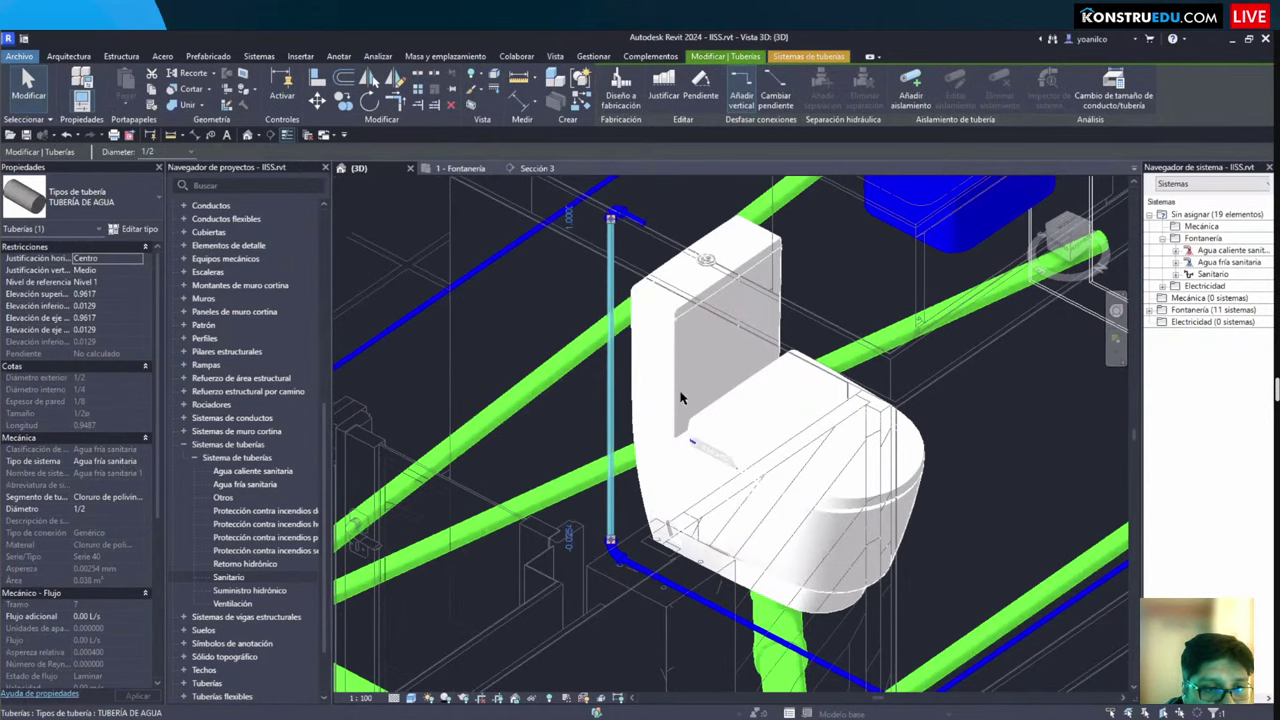
{"action": "key", "text": "Escape"}
{"action": "key", "text": "v"}
{"action": "key", "text": "v"}
{"action": "key", "text": "ctrl+shift+Tab"}
{"action": "key", "text": "ctrl+shift+Tab"}
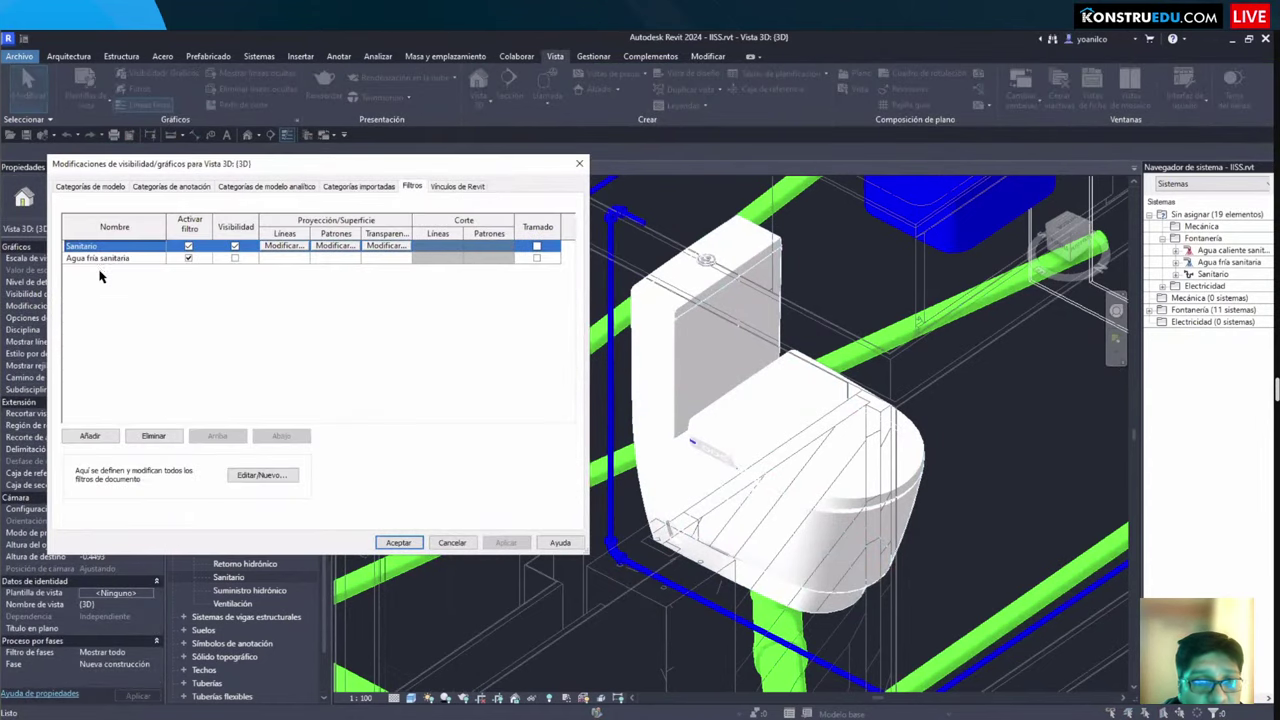
{"action": "left_click", "coordinate": [97, 258]}
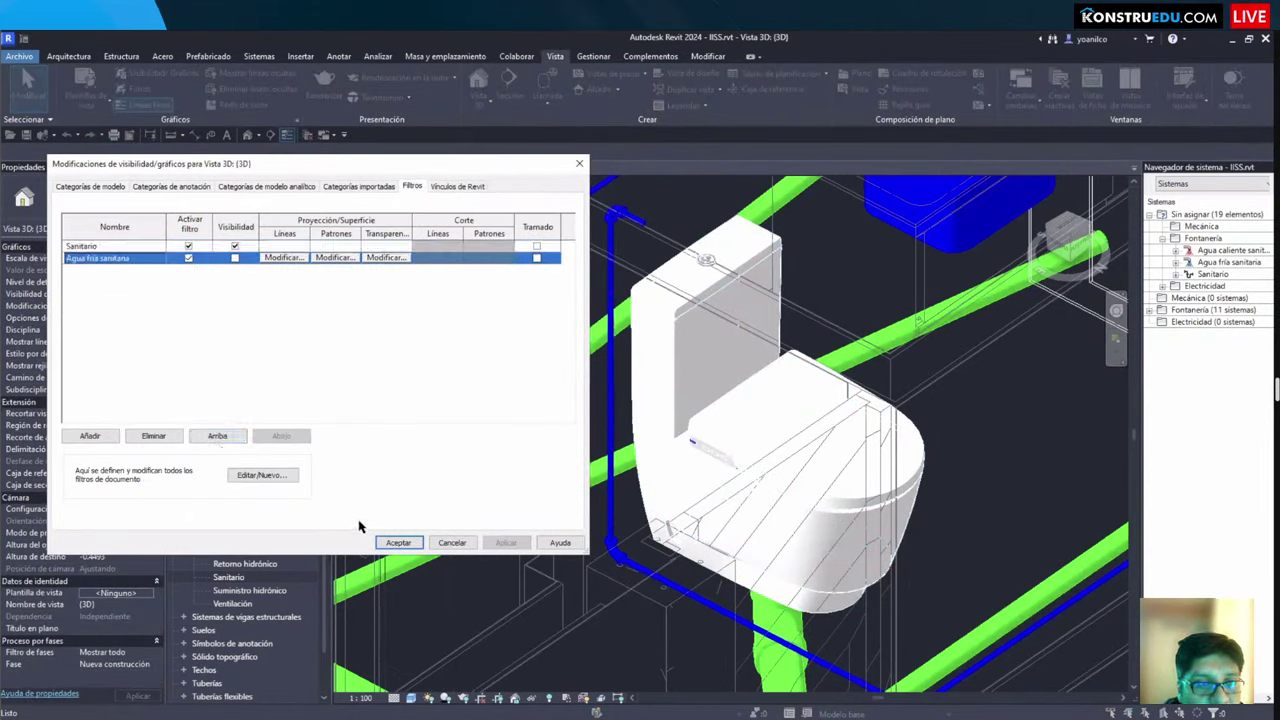
Step: Edit the Agua fría sanitaria rule value from Fría doméstica to Fría and apply
{"action": "left_click", "coordinate": [242, 473]}
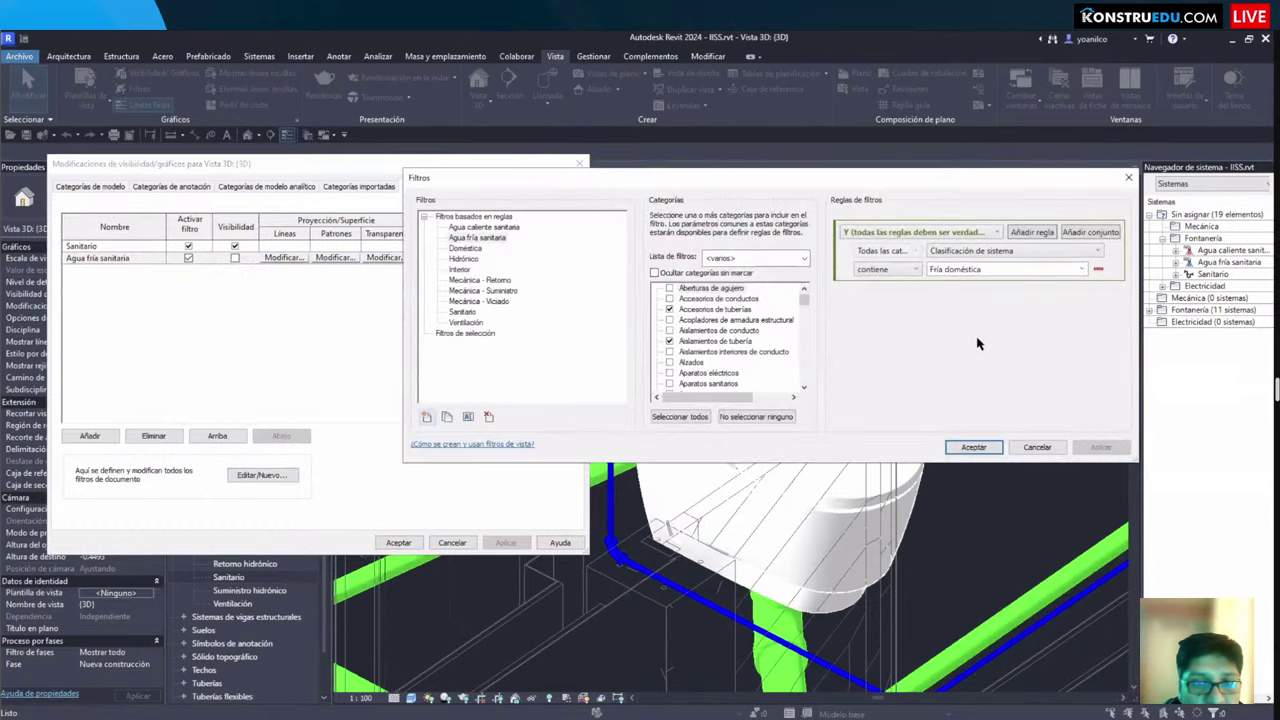
{"action": "left_click", "coordinate": [992, 271]}
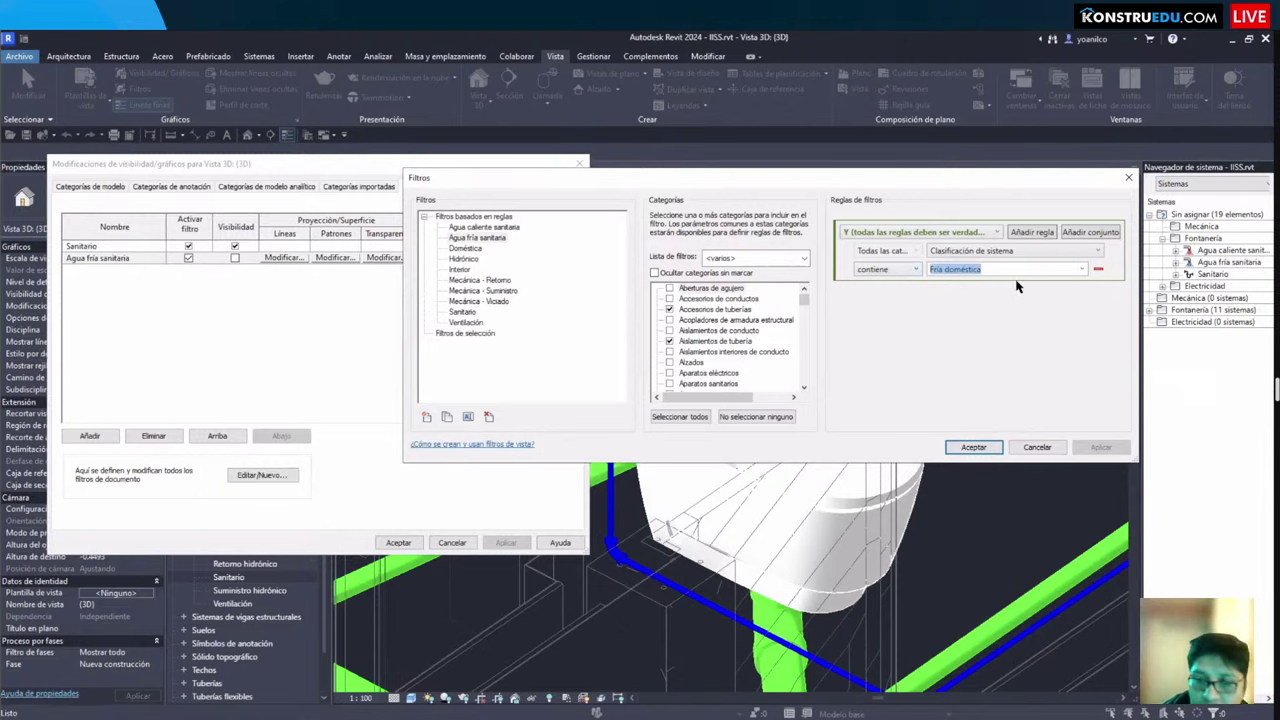
{"action": "type", "text": "S"}
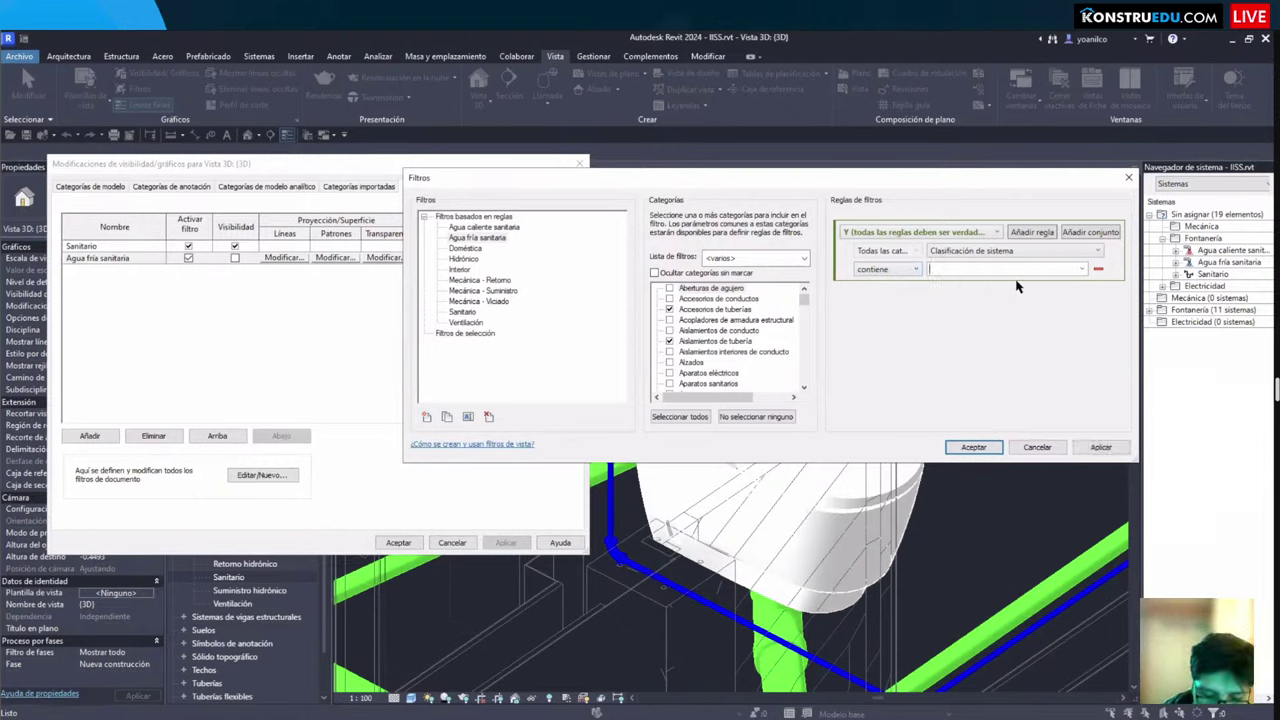
{"action": "type", "text": "ría"}
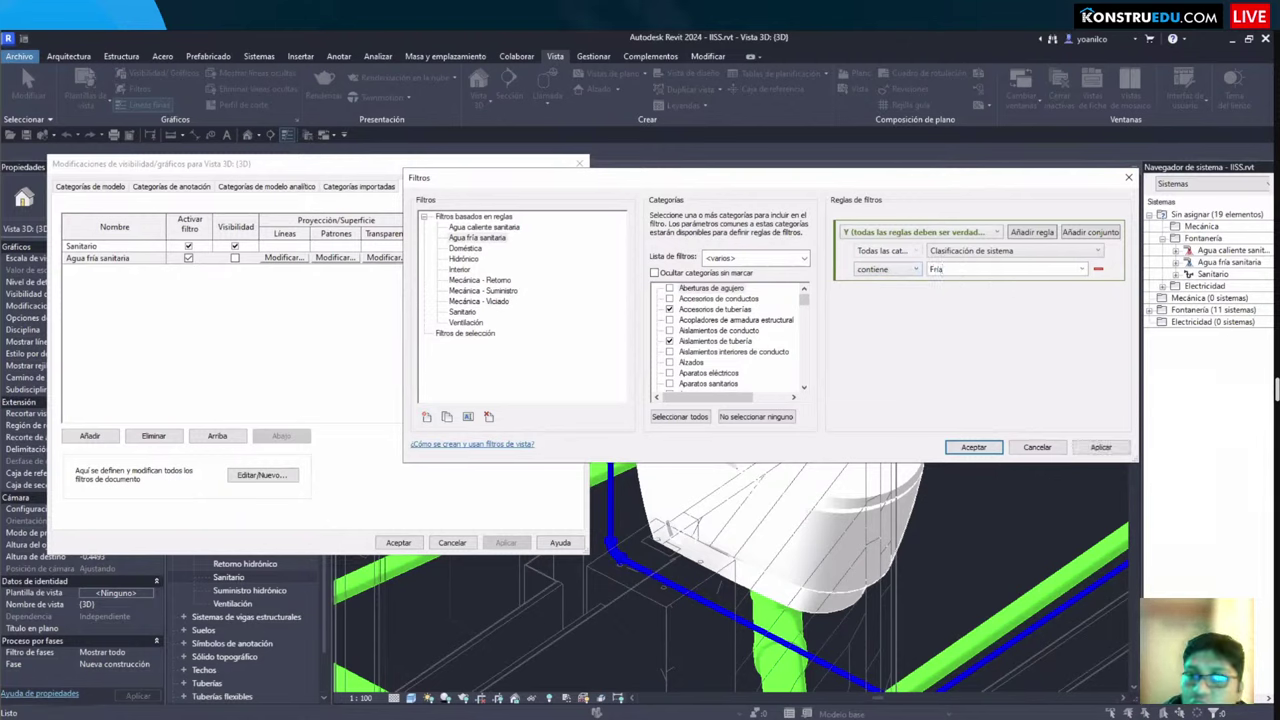
{"action": "left_click", "coordinate": [973, 447]}
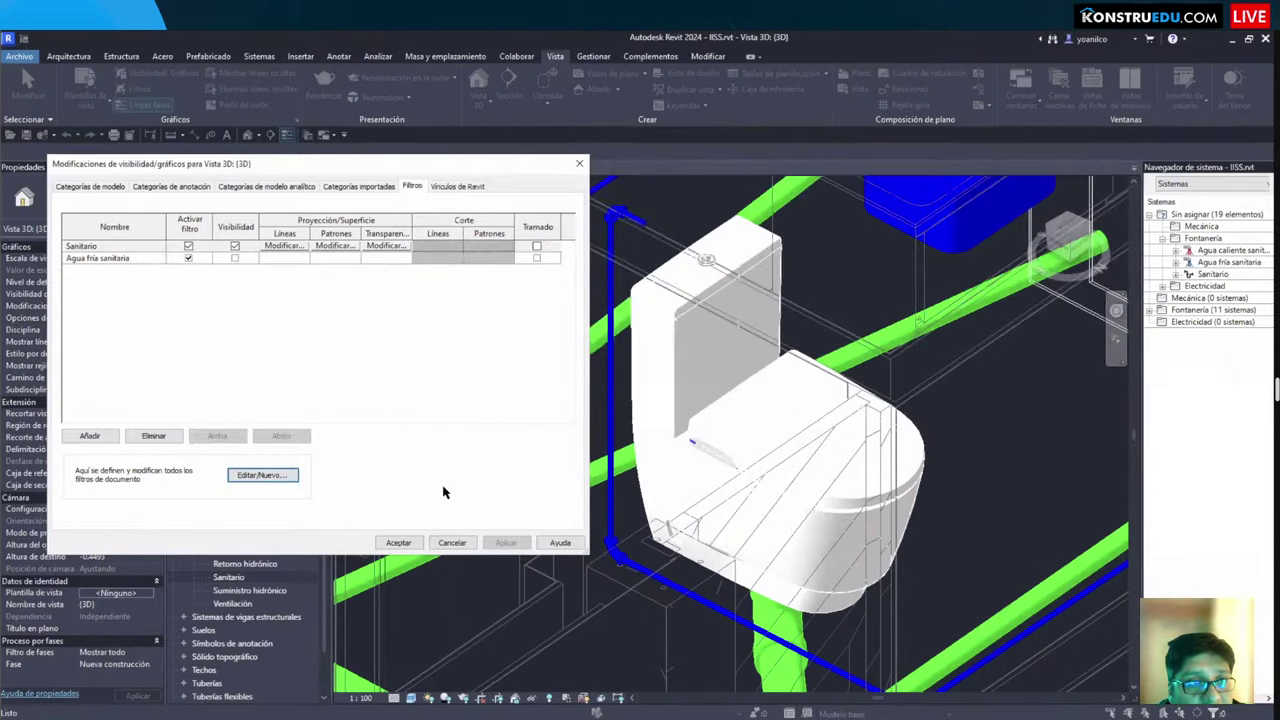
{"action": "left_click", "coordinate": [400, 543]}
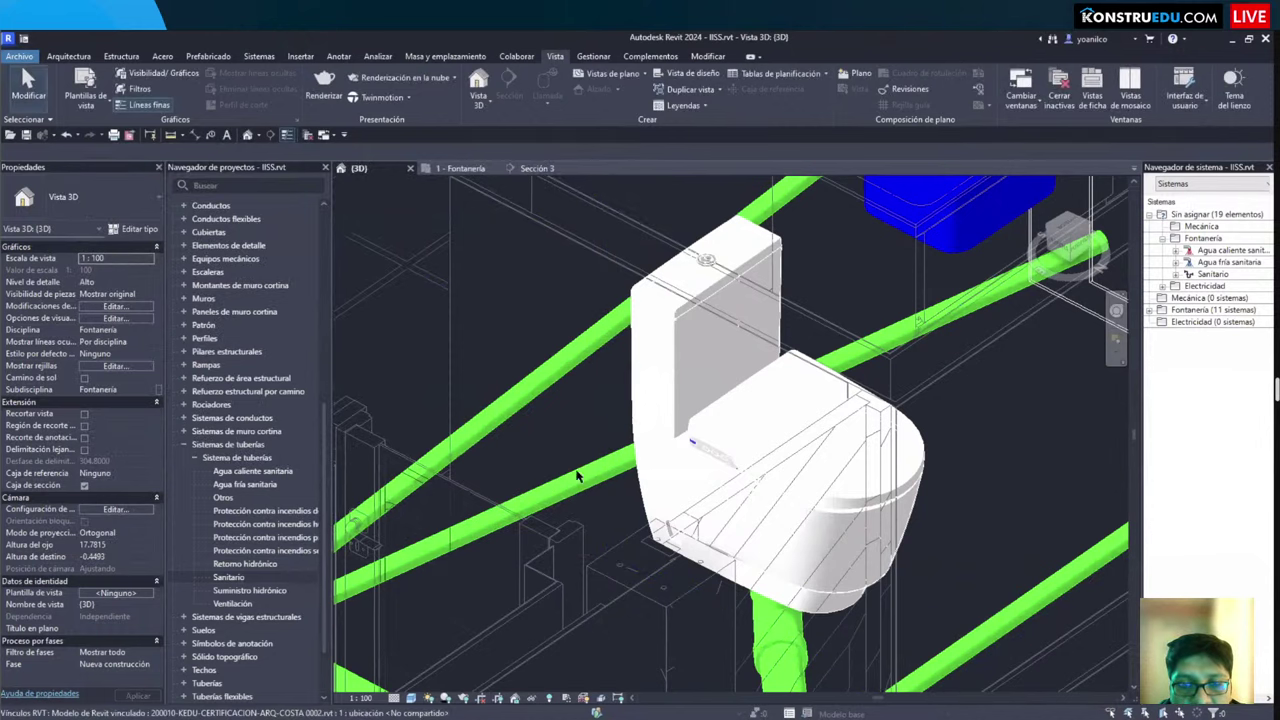
Step: Inspect the remaining drain pipes in 3D, then close inactive views leaving only {3D} open
{"action": "scroll", "coordinate": [576, 477], "scroll_direction": "down", "scroll_amount": 4}
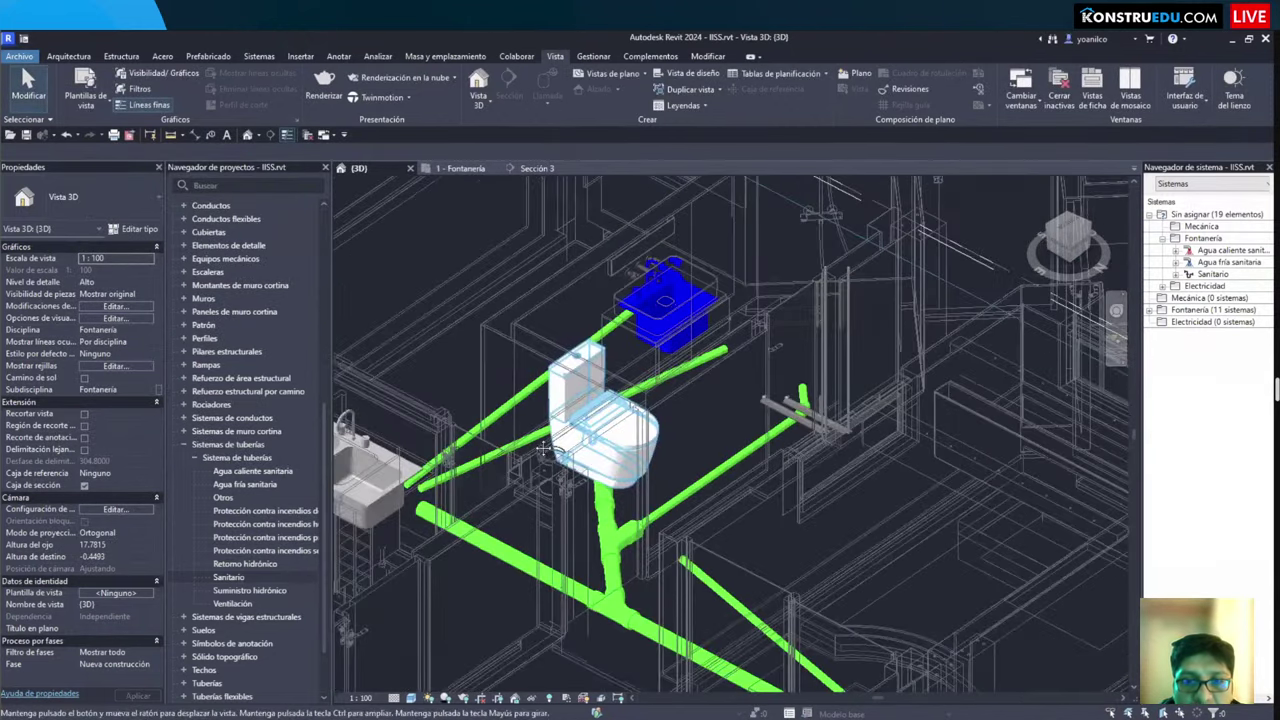
{"action": "middle_click_drag", "start_coordinate": [548, 460], "coordinate": [555, 465]}
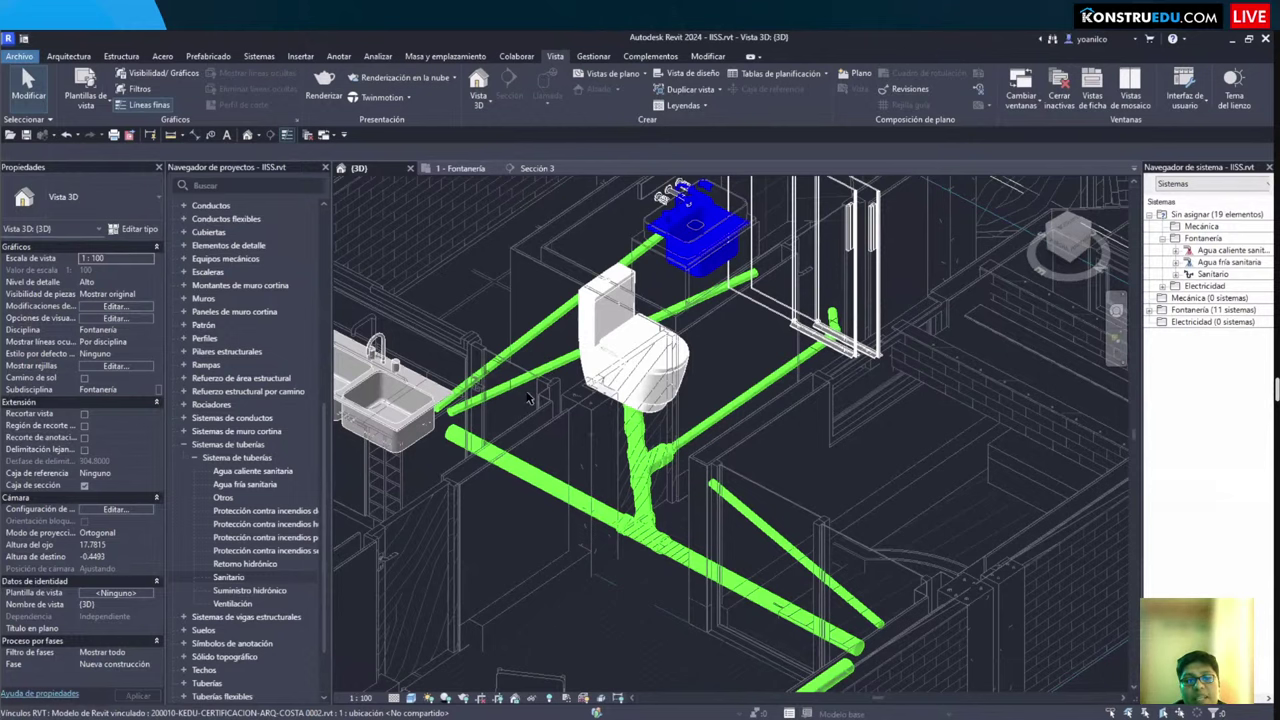
{"action": "scroll", "coordinate": [612, 440], "scroll_direction": "up", "scroll_amount": 2}
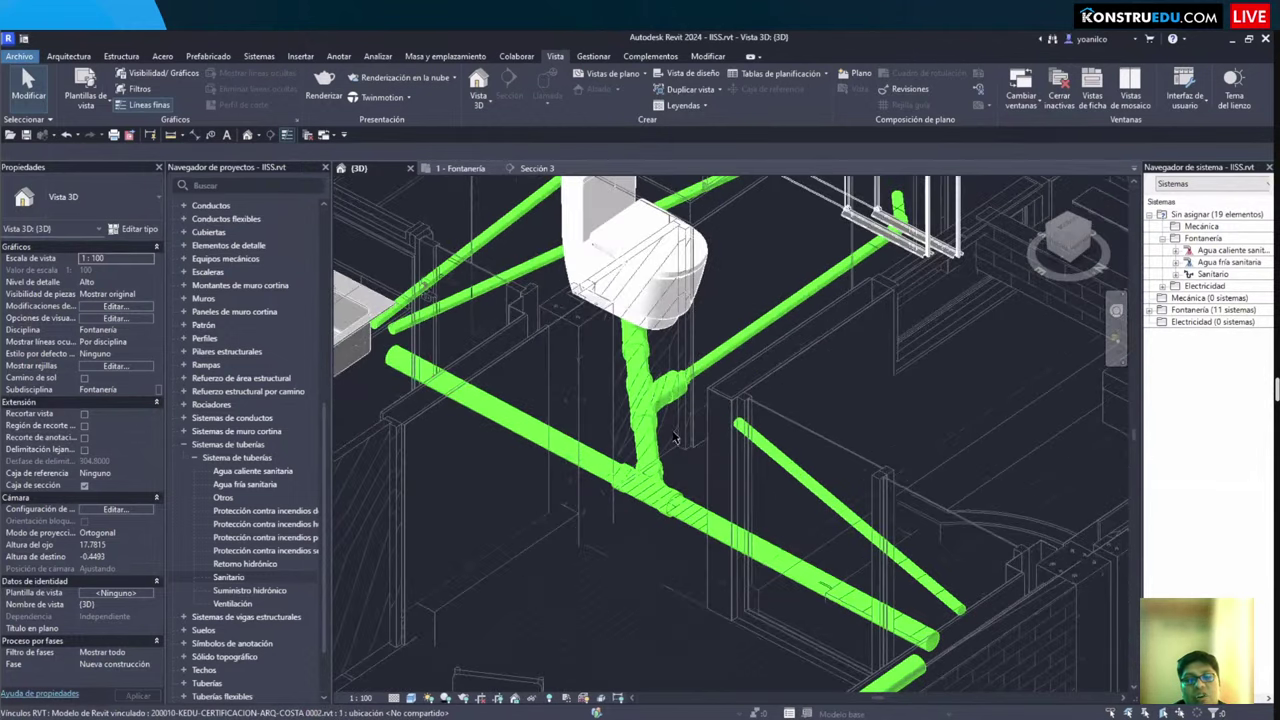
{"action": "scroll", "coordinate": [675, 438], "scroll_direction": "down", "scroll_amount": 4}
{"action": "scroll", "coordinate": [675, 438], "scroll_direction": "up", "scroll_amount": 3}
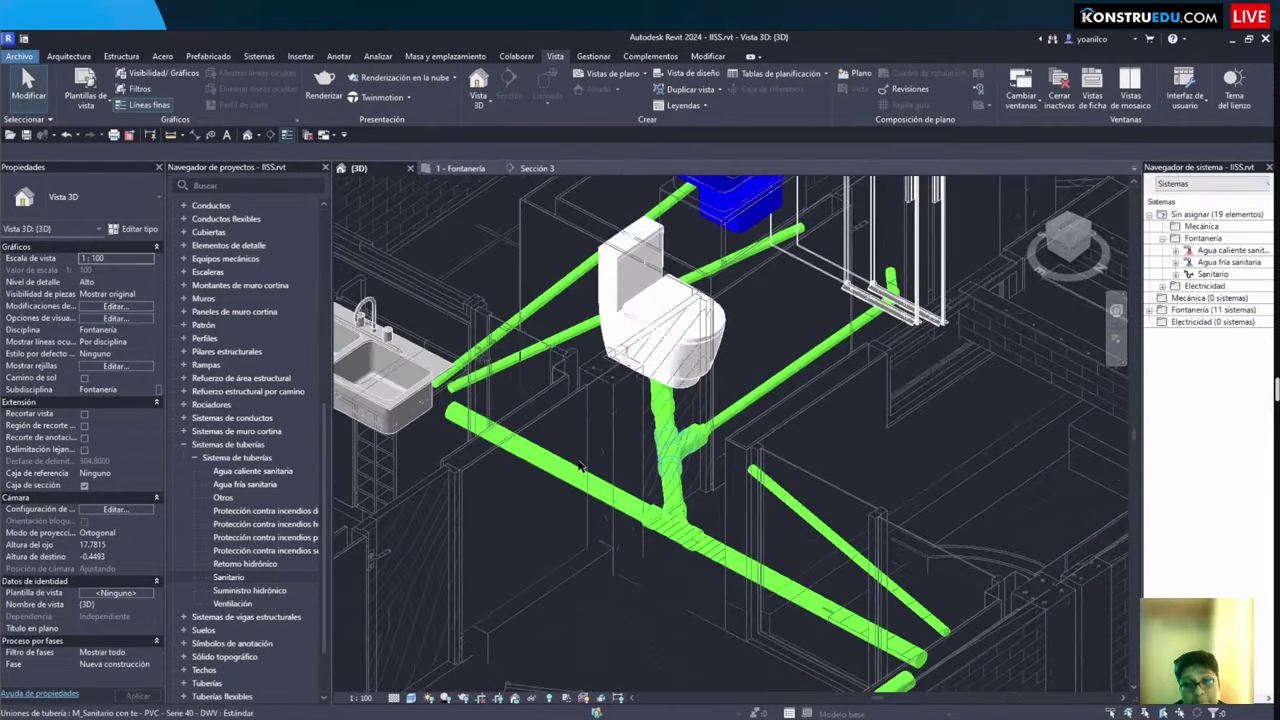
{"action": "left_click", "coordinate": [785, 582]}
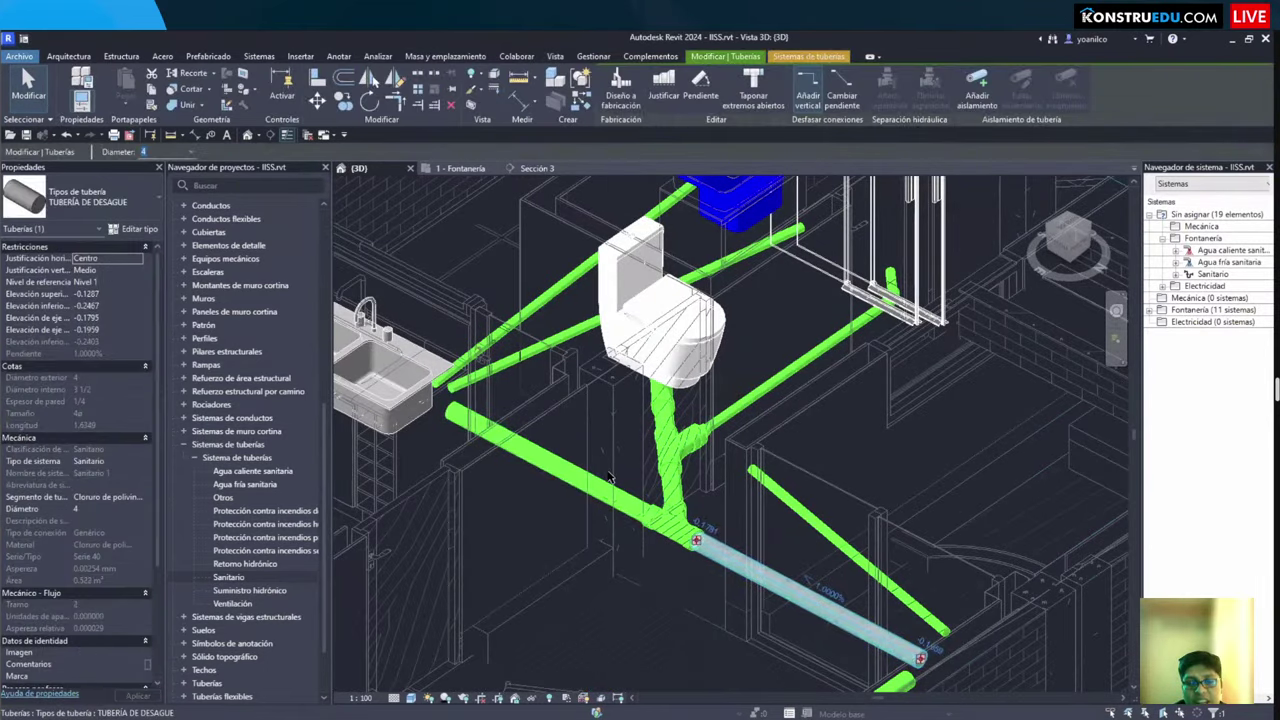
{"action": "key", "text": "Escape"}
{"action": "middle_click_drag", "start_coordinate": [608, 474], "coordinate": [608, 470], "text": "shift"}
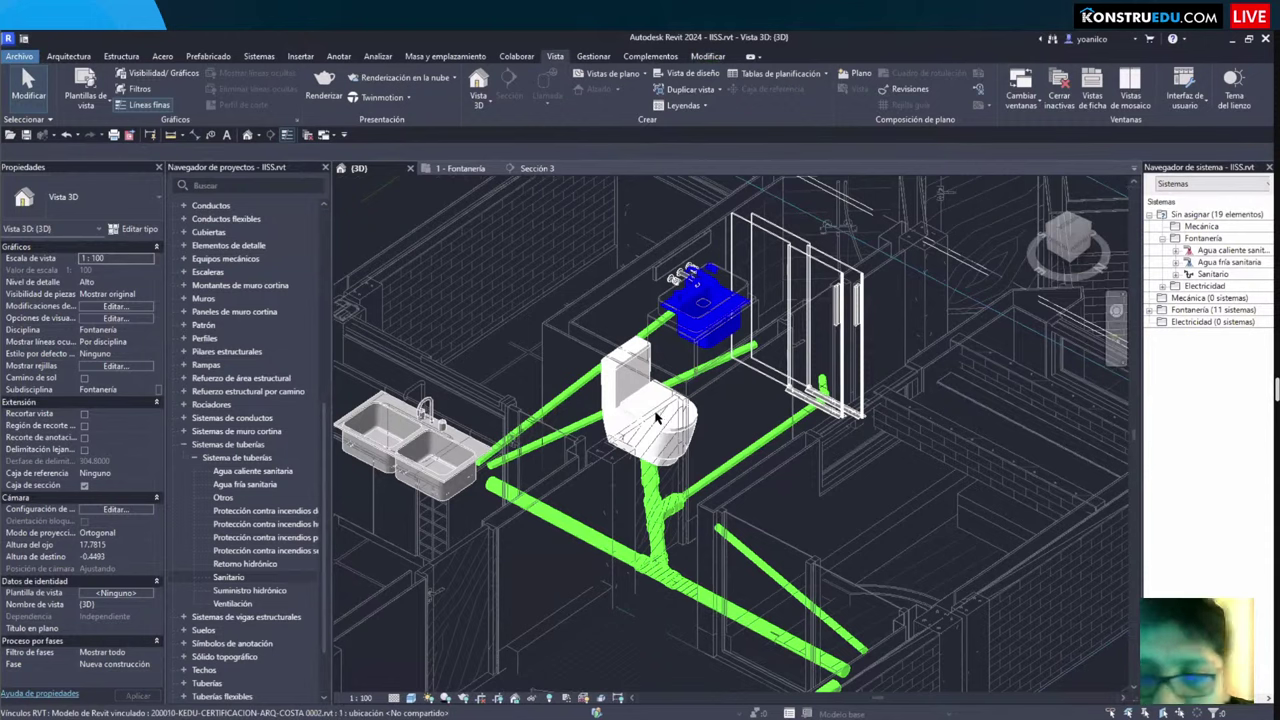
{"action": "scroll", "coordinate": [655, 424], "scroll_direction": "up", "scroll_amount": 3}
{"action": "left_click", "coordinate": [287, 134]}
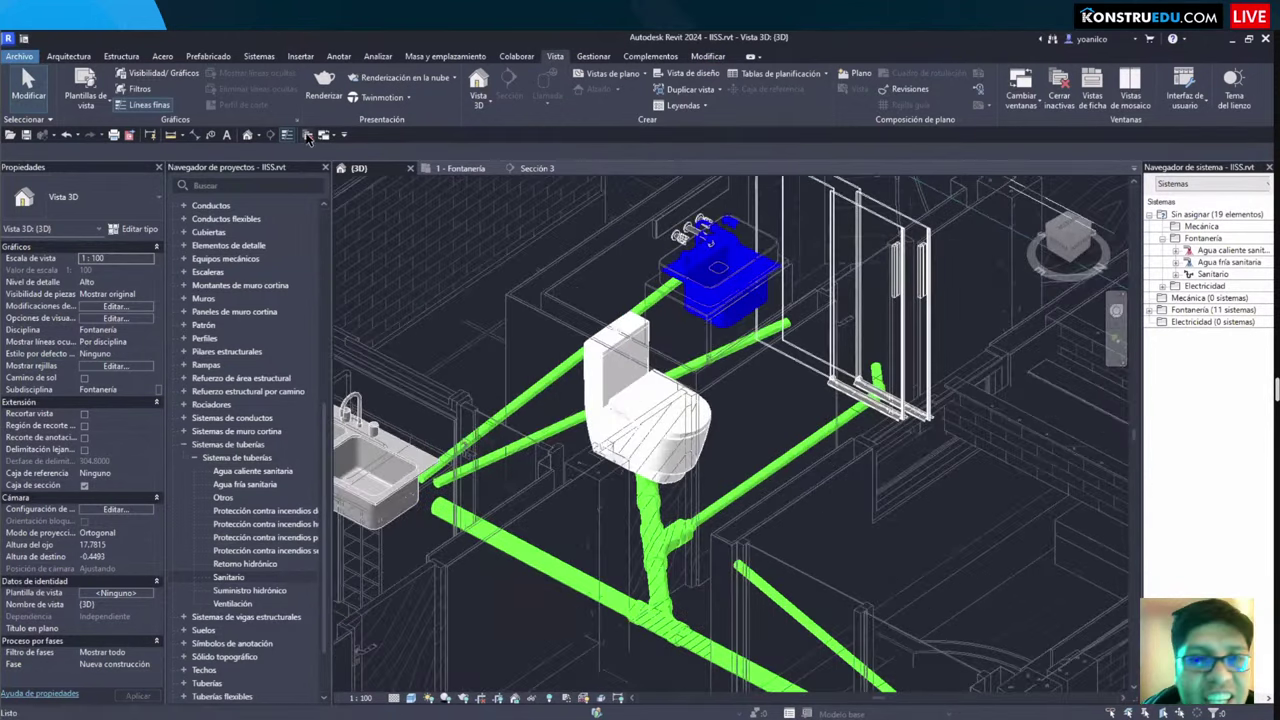
Step: Create a new project from the electrical template (Plantilla eléctrica)
{"action": "left_click", "coordinate": [409, 170]}
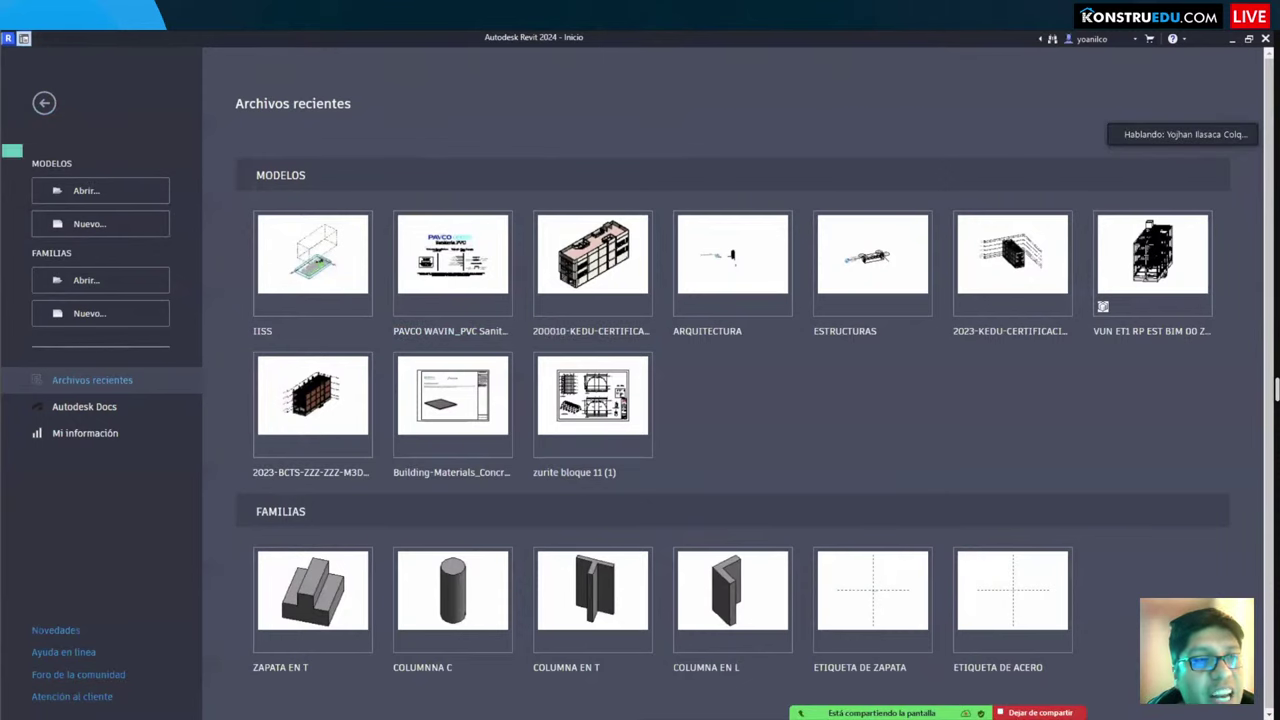
{"action": "left_click", "coordinate": [88, 226]}
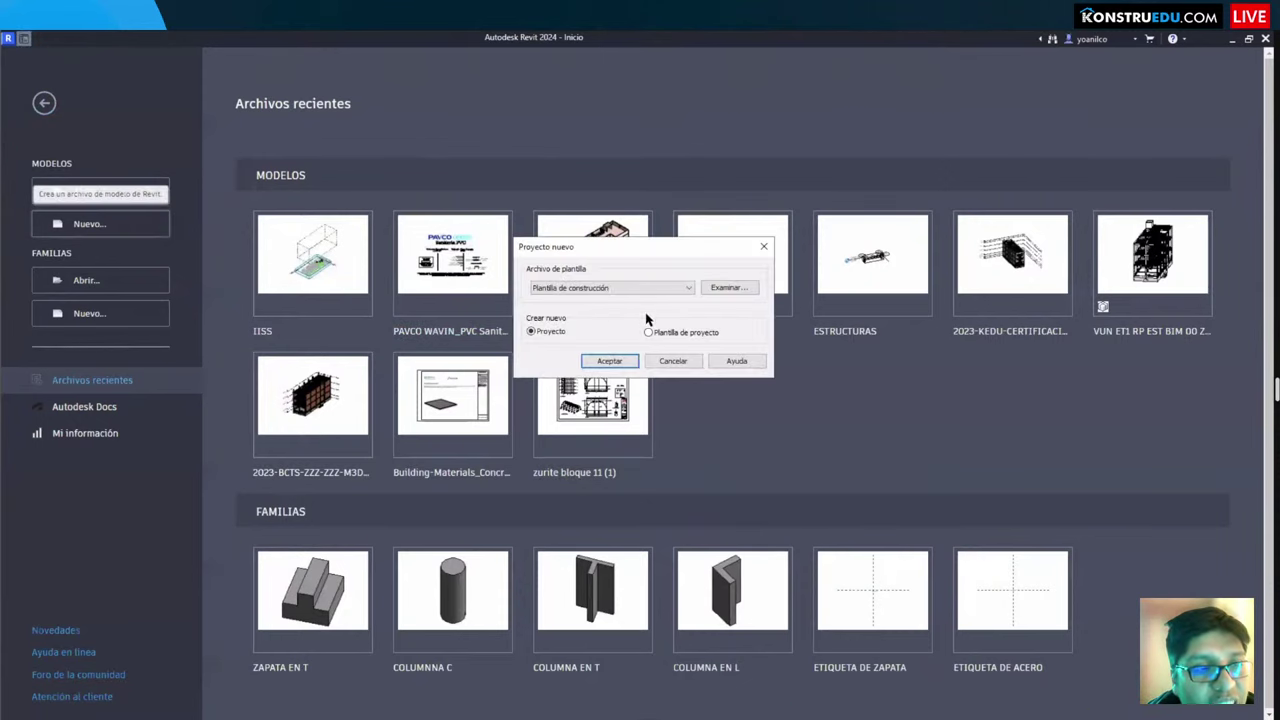
{"action": "left_click", "coordinate": [590, 287]}
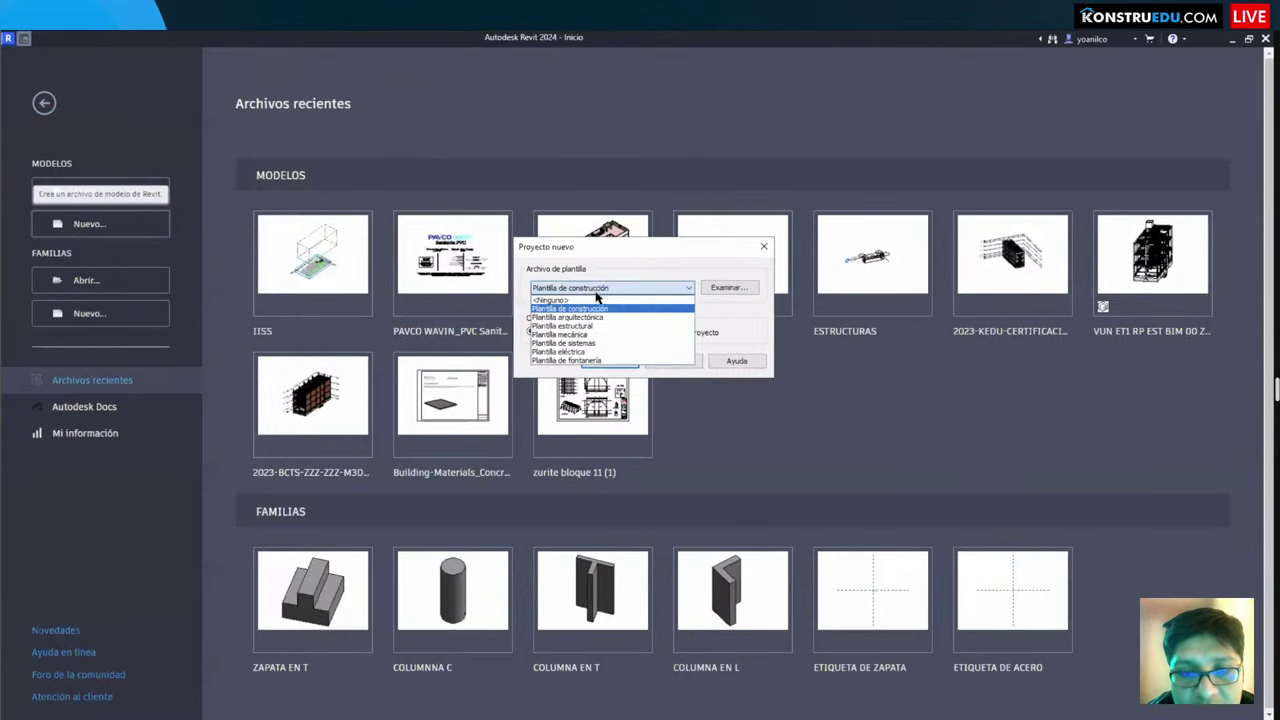
{"action": "left_click", "coordinate": [604, 352]}
{"action": "left_click", "coordinate": [610, 361]}
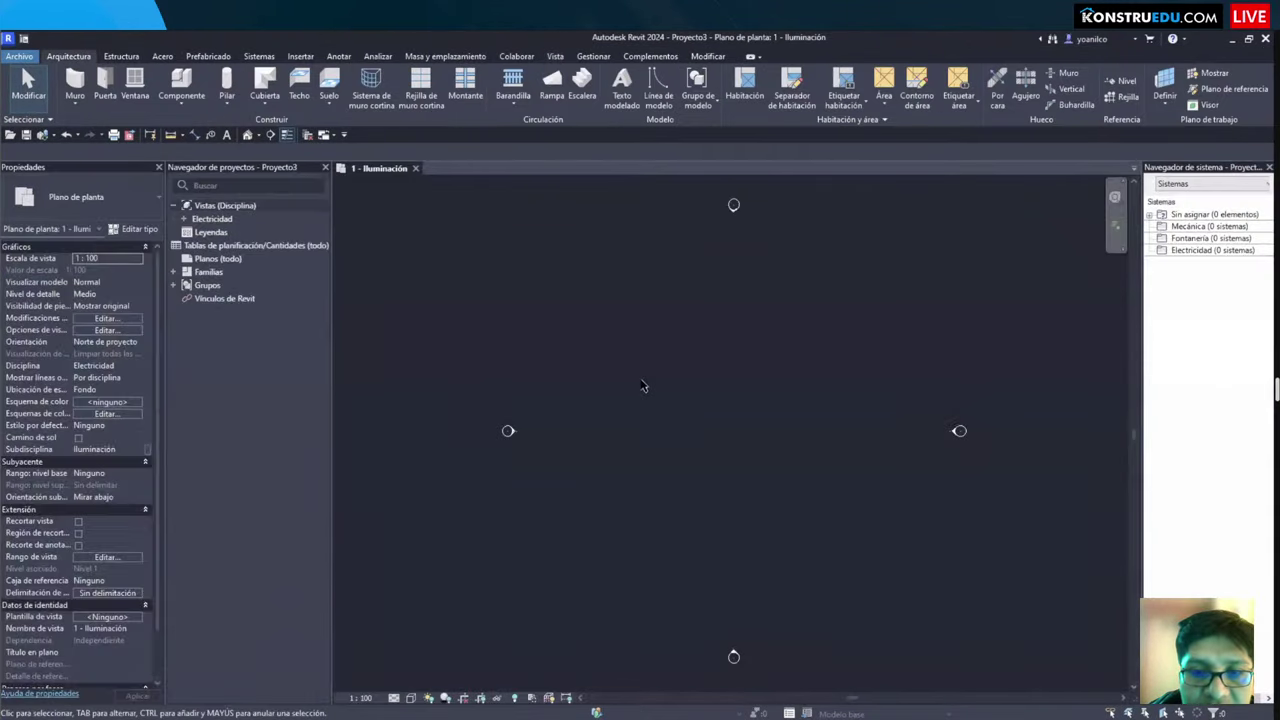
Step: Link the architectural model 200010-KEDU-CERTIFICACION-ARQ-COSTA 0002.rvt into the 1 - Iluminación plan
{"action": "left_click", "coordinate": [300, 56]}
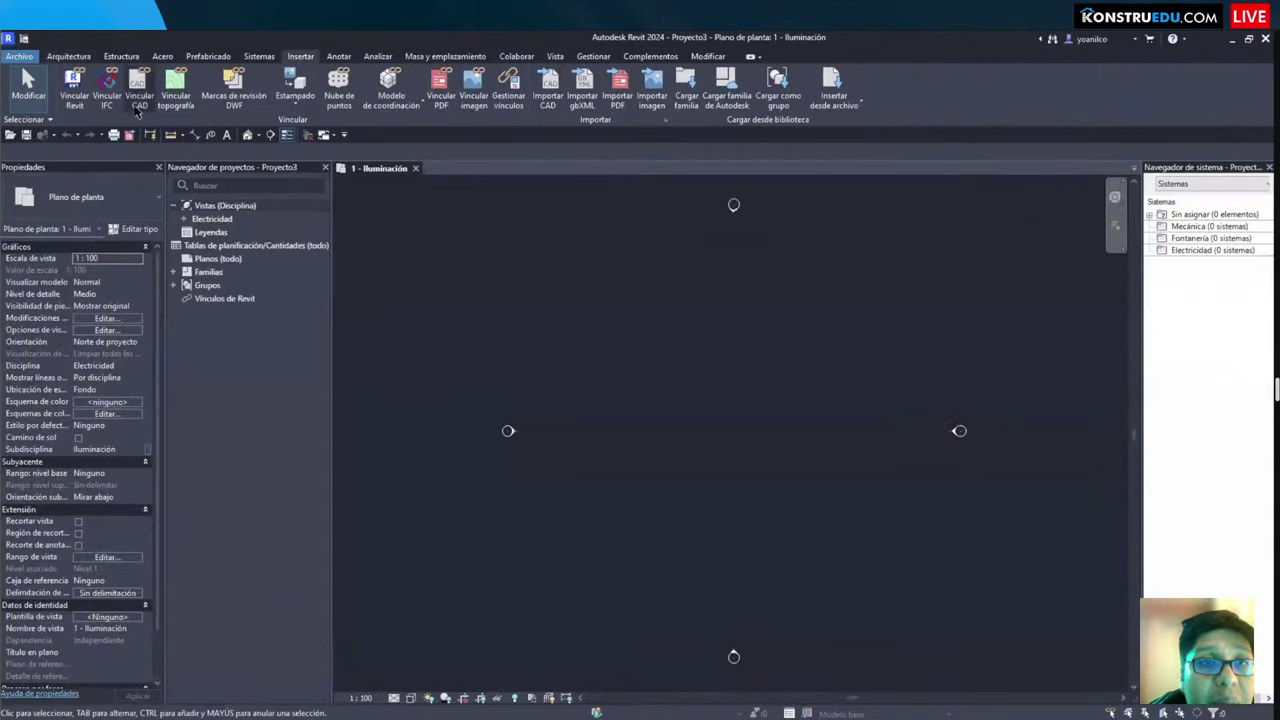
{"action": "left_click", "coordinate": [73, 86]}
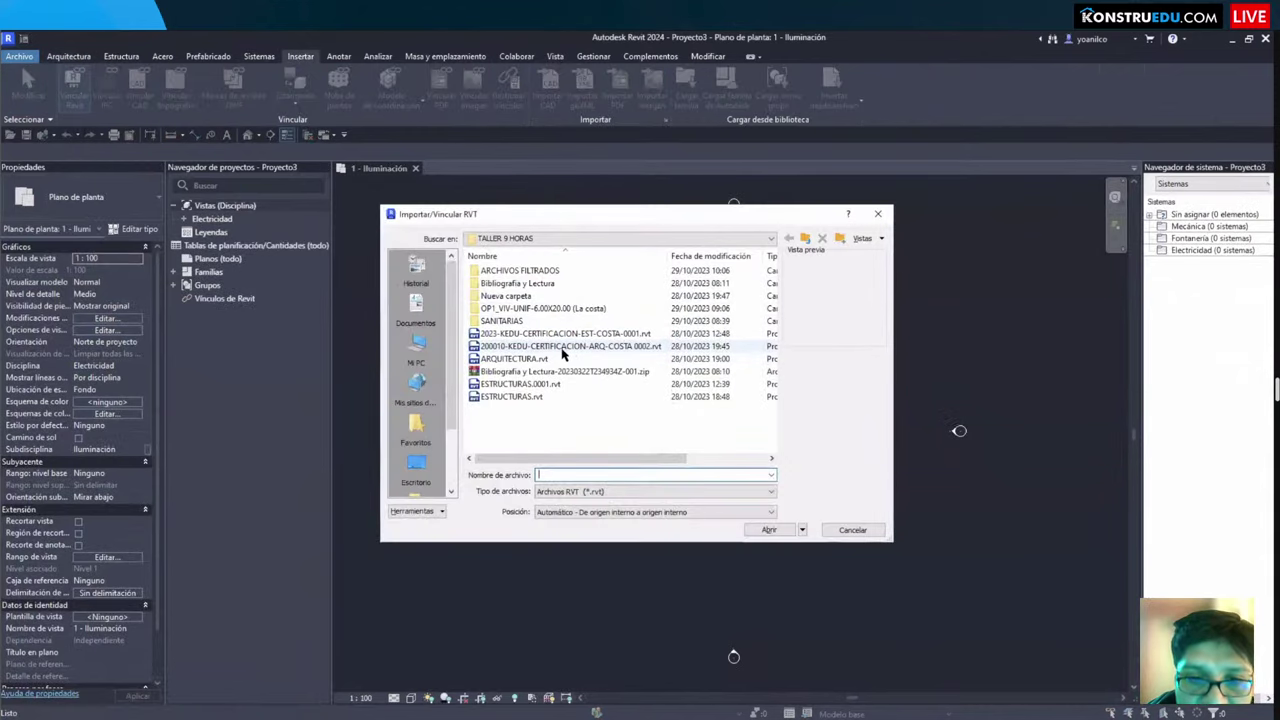
{"action": "left_click", "coordinate": [572, 348]}
{"action": "left_click", "coordinate": [766, 530]}
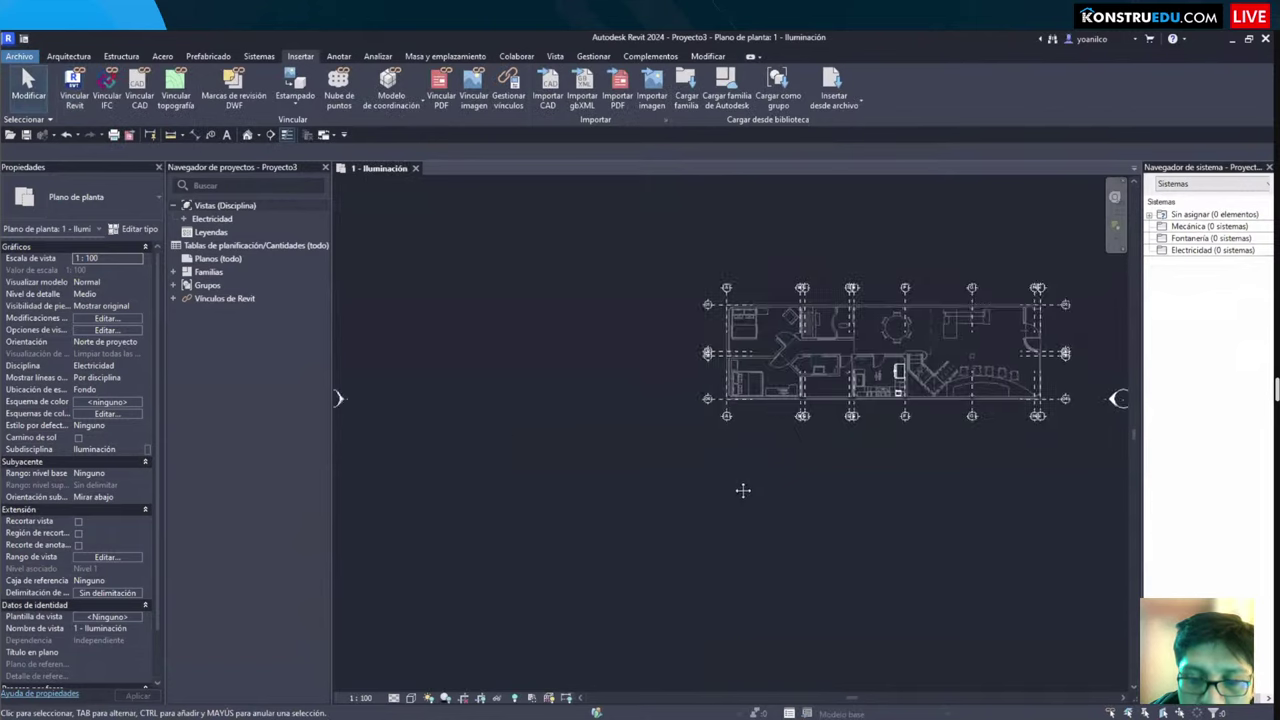
{"action": "scroll", "coordinate": [655, 478], "scroll_direction": "up", "scroll_amount": 5}
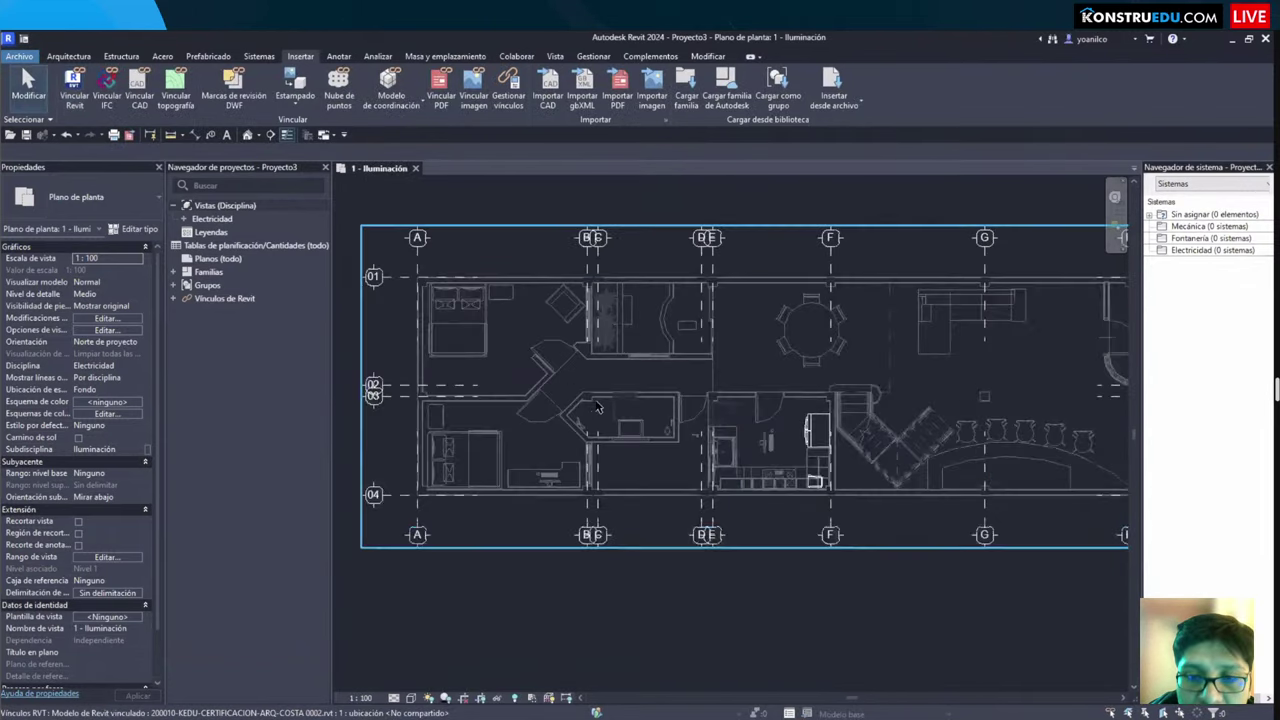
{"action": "scroll", "coordinate": [625, 440], "scroll_direction": "down", "scroll_amount": 4}
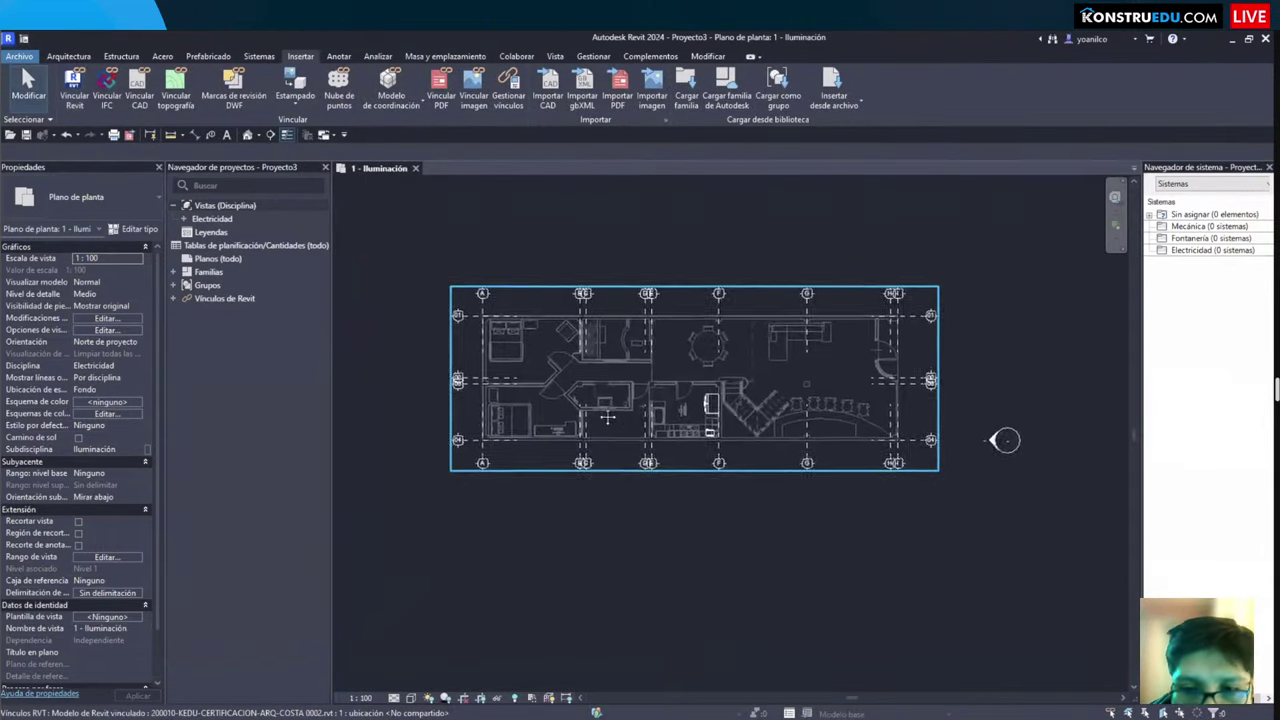
{"action": "scroll", "coordinate": [588, 408], "scroll_direction": "up", "scroll_amount": 4}
{"action": "scroll", "coordinate": [531, 380], "scroll_direction": "down", "scroll_amount": 2}
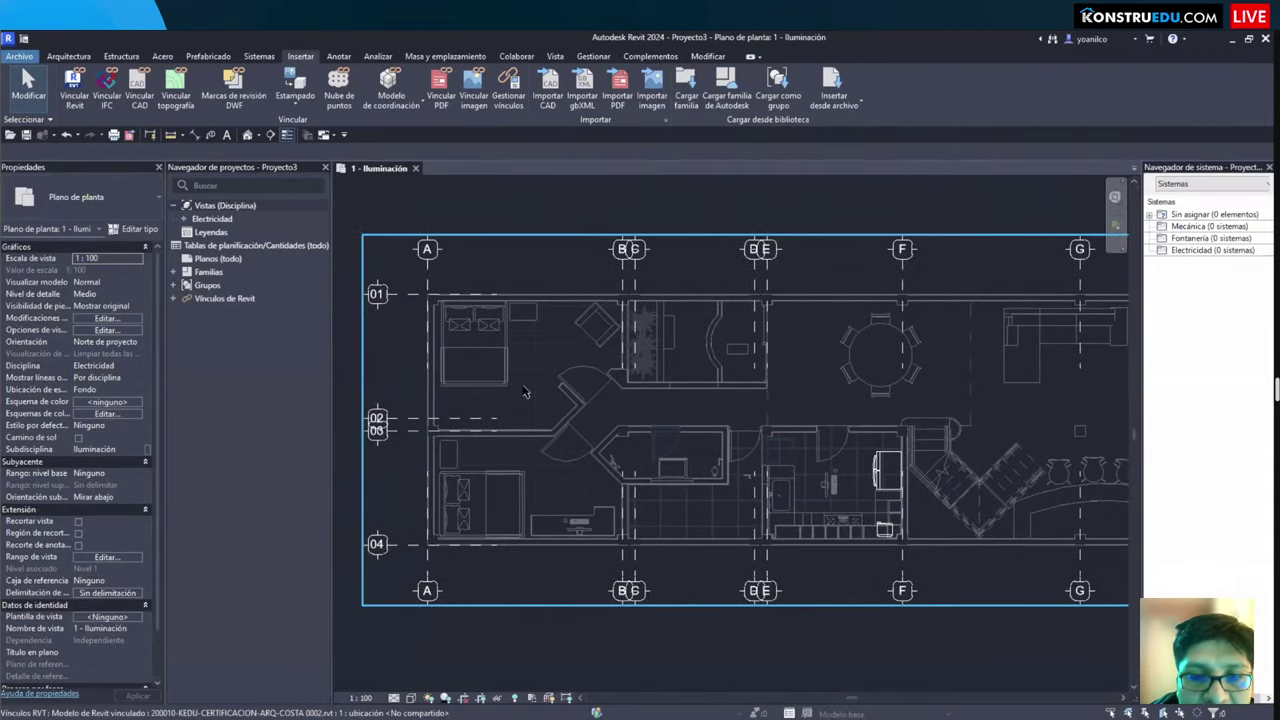
{"action": "left_click", "coordinate": [524, 392]}
{"action": "key", "text": "Escape"}
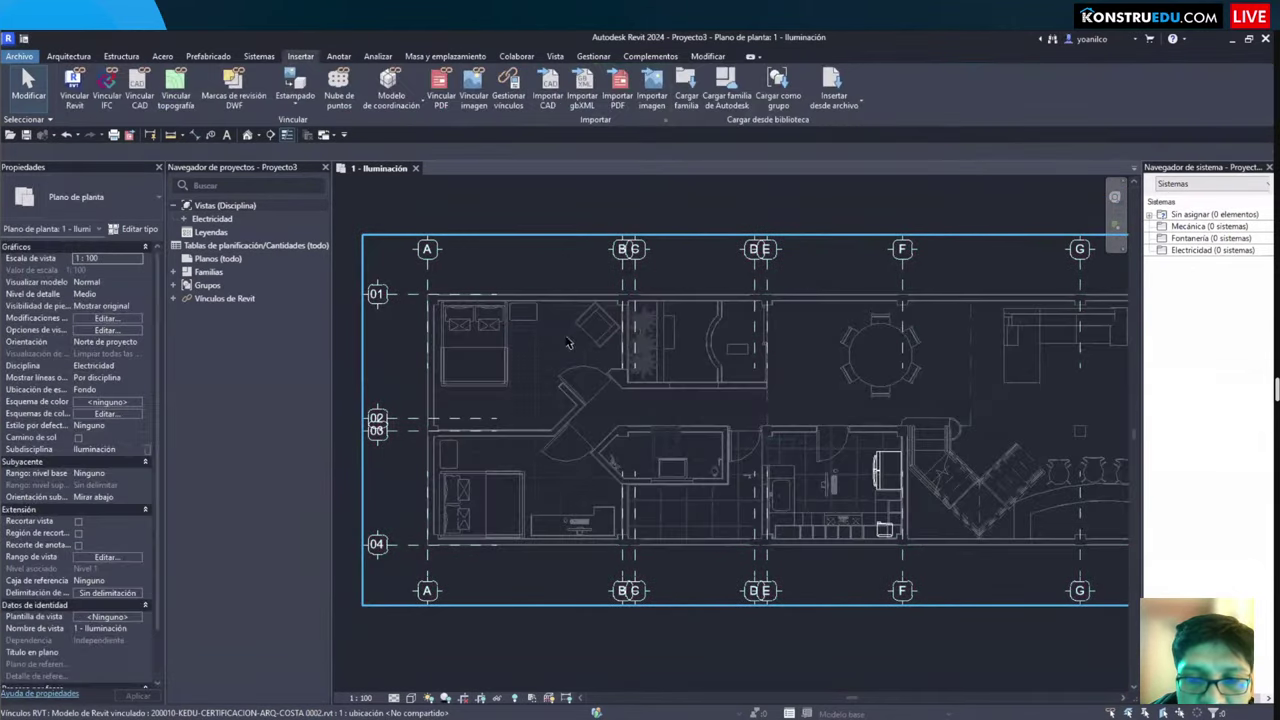
{"action": "scroll", "coordinate": [517, 314], "scroll_direction": "down", "scroll_amount": 2}
{"action": "scroll", "coordinate": [570, 360], "scroll_direction": "up", "scroll_amount": 3}
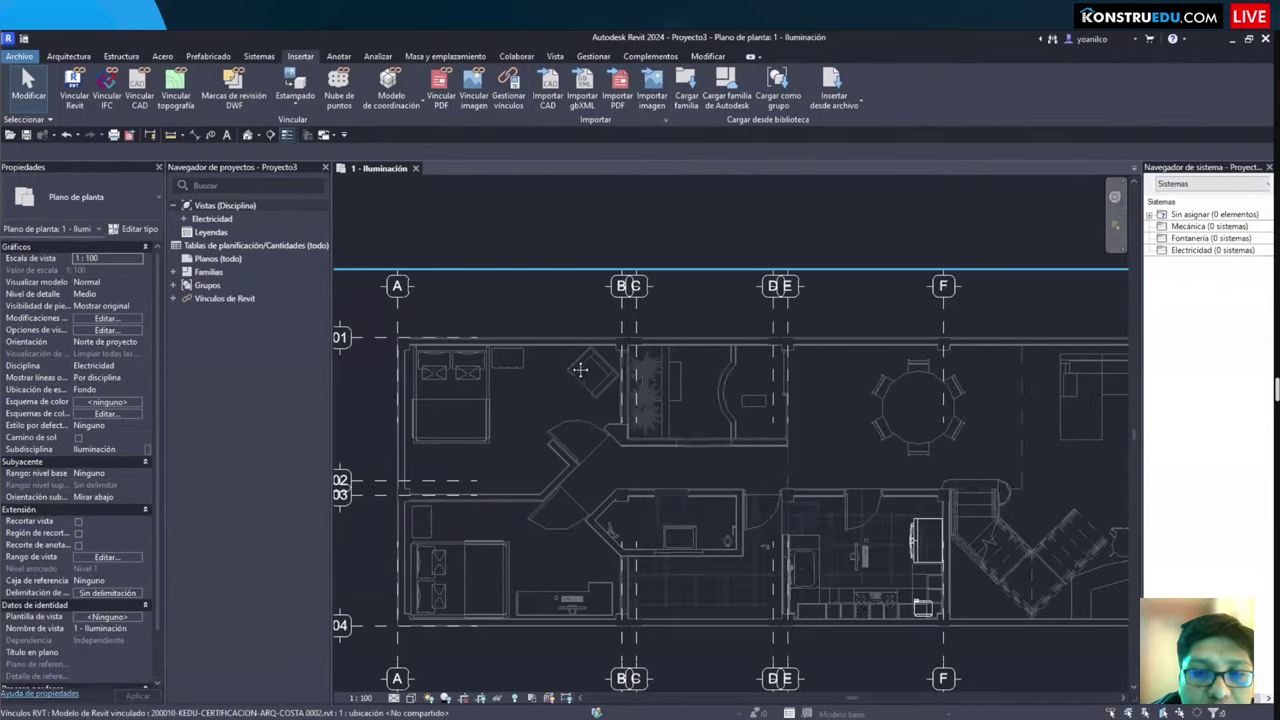
Step: Expand Electricidad > Iluminación > Planos de planta and select the 1 - Iluminación plan view
{"action": "left_click", "coordinate": [182, 218]}
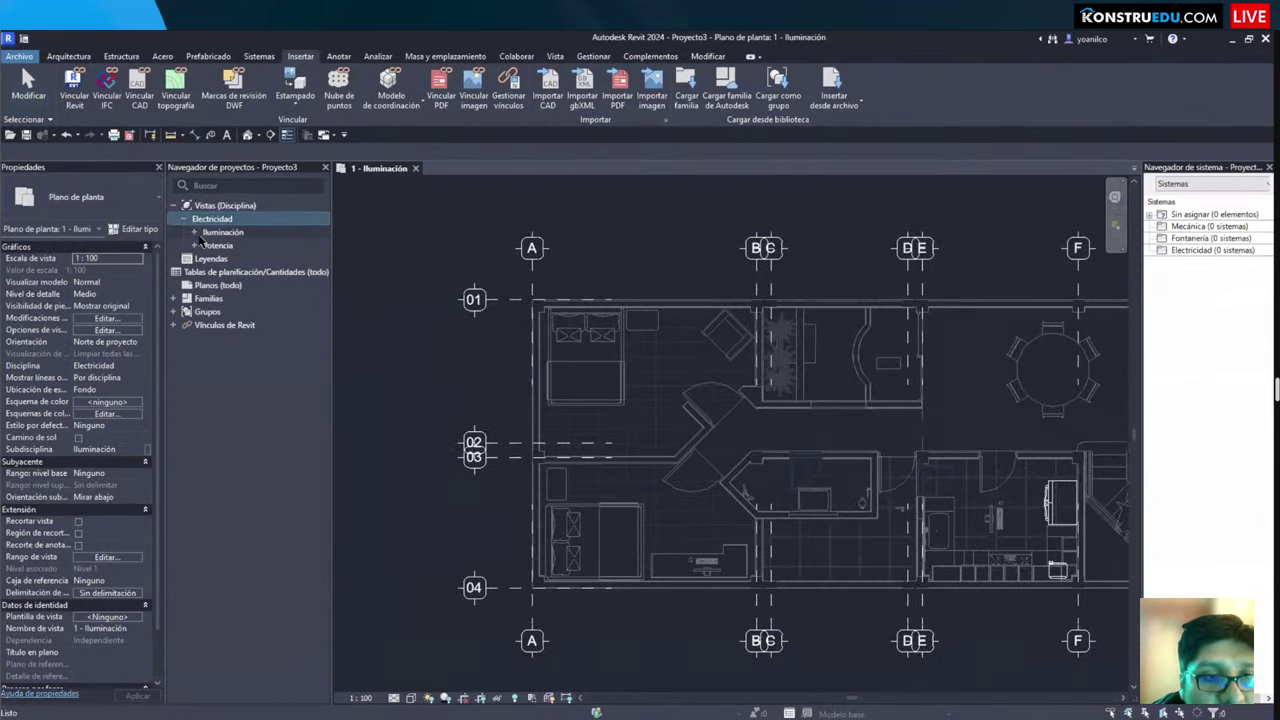
{"action": "left_click", "coordinate": [196, 233]}
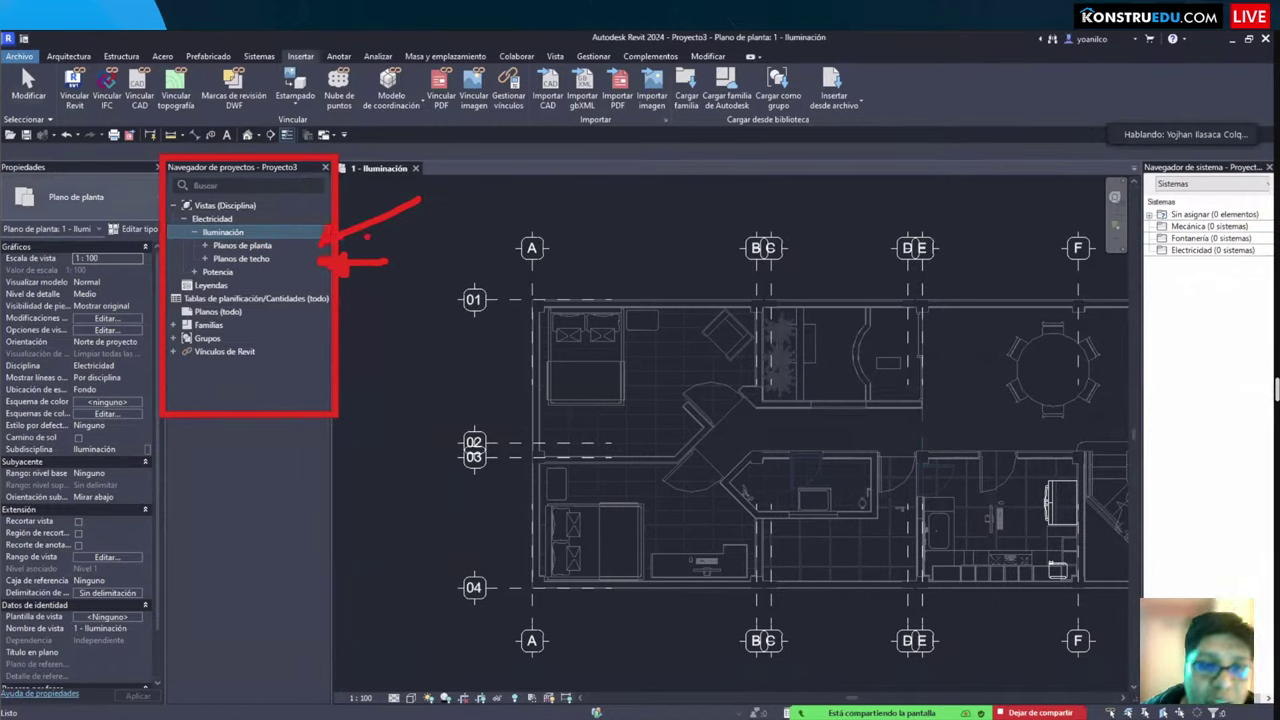
{"action": "left_click", "coordinate": [241, 248]}
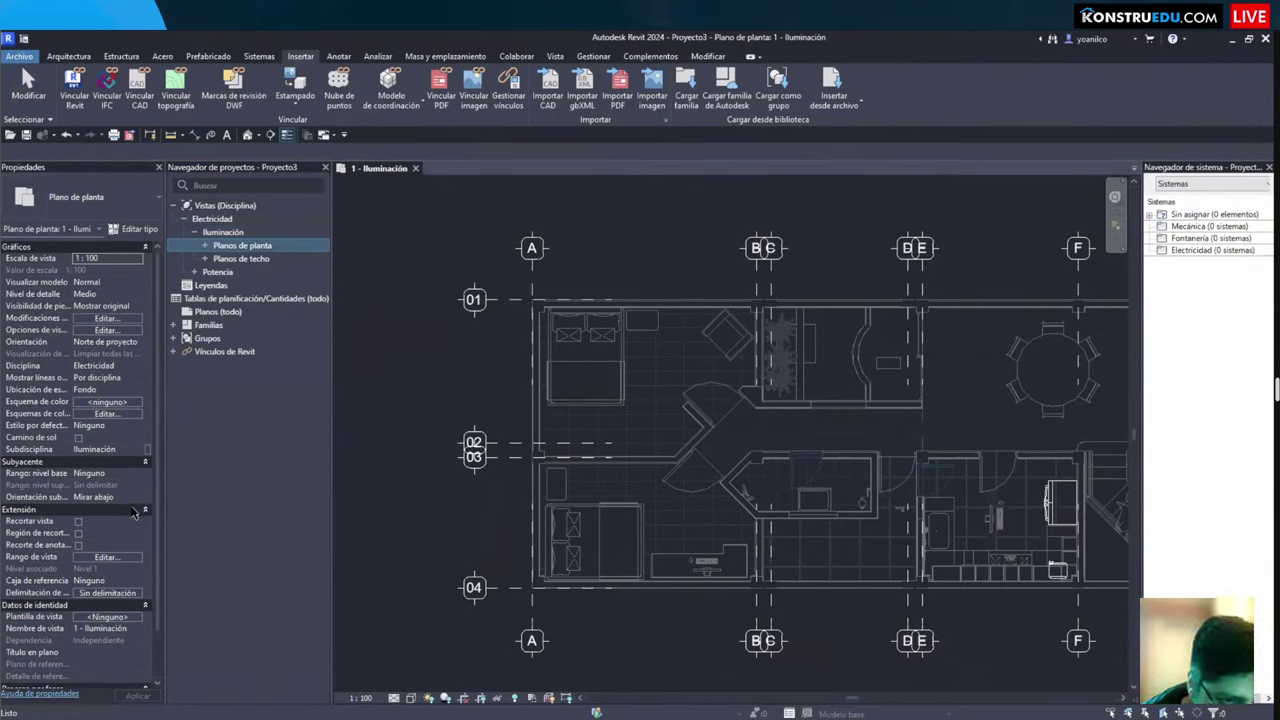
{"action": "scroll", "coordinate": [86, 553], "scroll_direction": "down", "scroll_amount": 1}
{"action": "scroll", "coordinate": [105, 549], "scroll_direction": "up", "scroll_amount": 1}
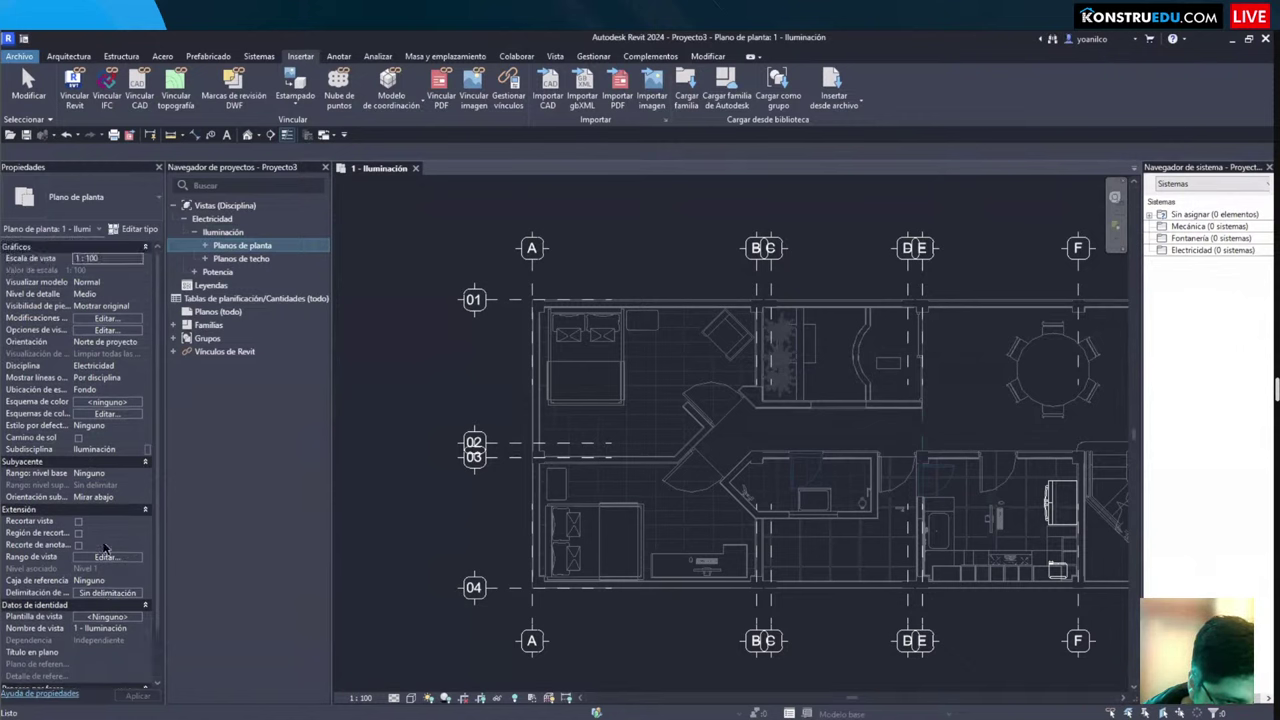
{"action": "left_click", "coordinate": [134, 477]}
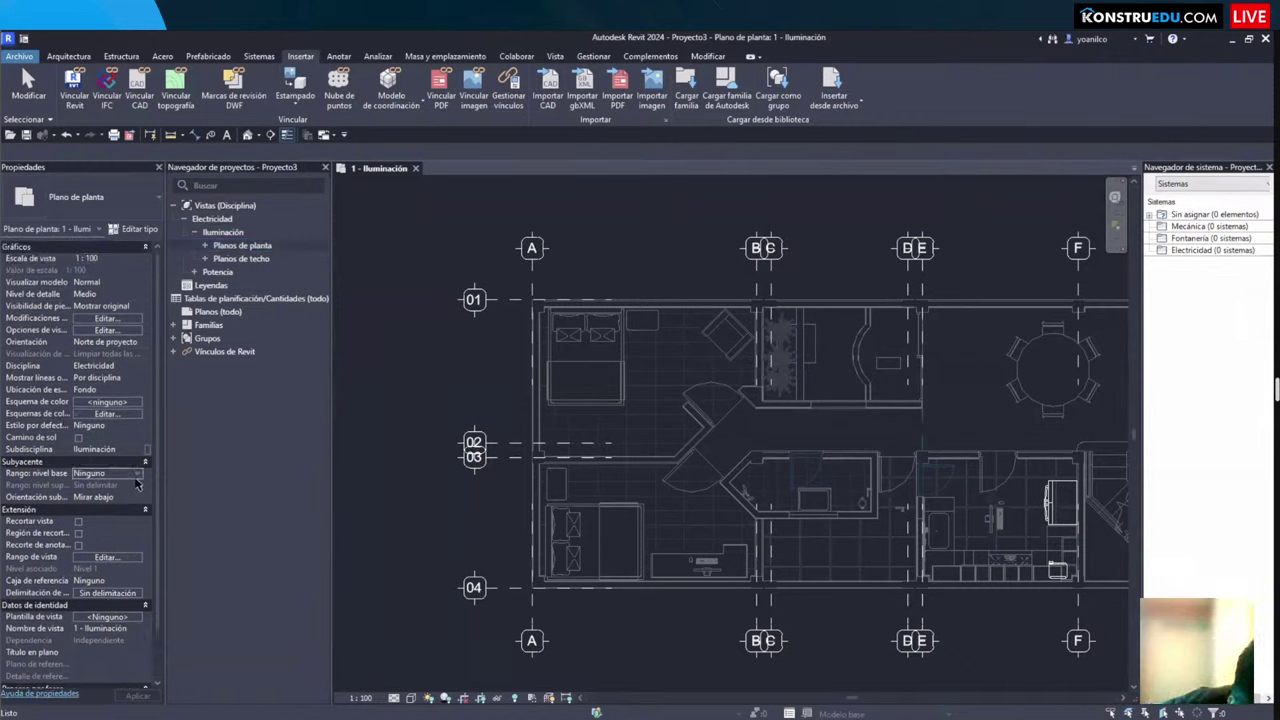
{"action": "double_click", "coordinate": [262, 246]}
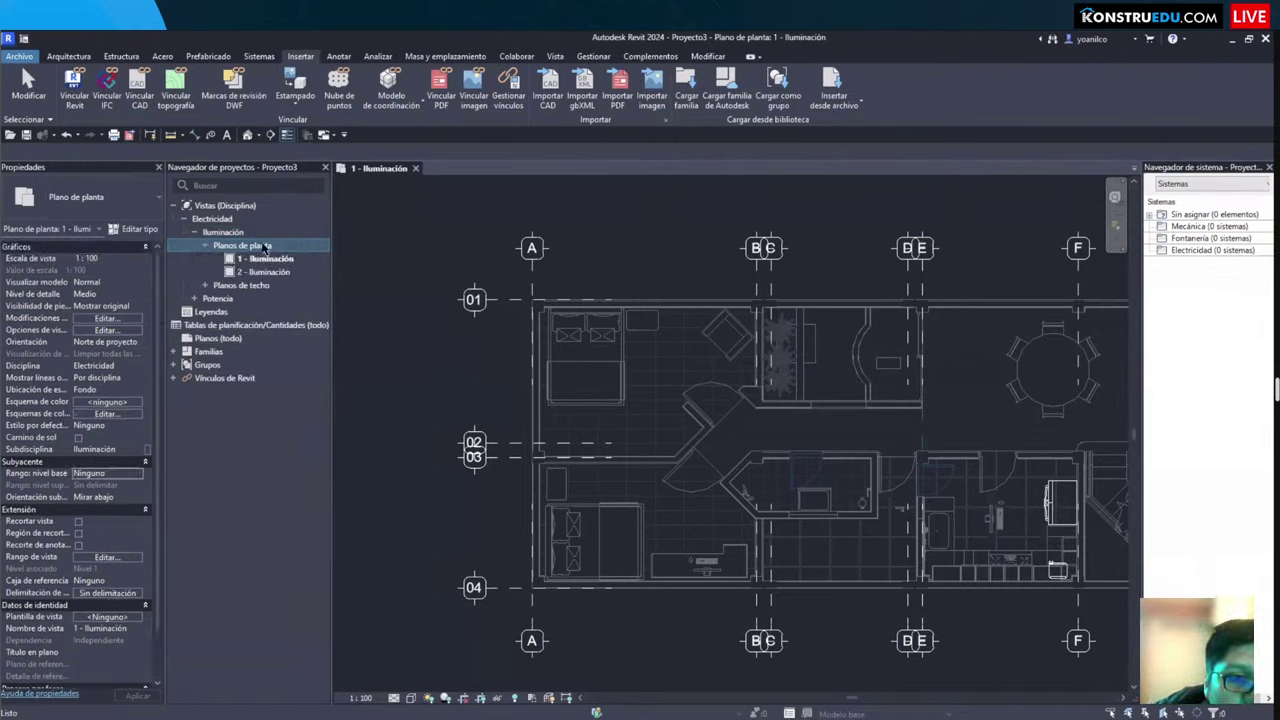
{"action": "left_click", "coordinate": [262, 259]}
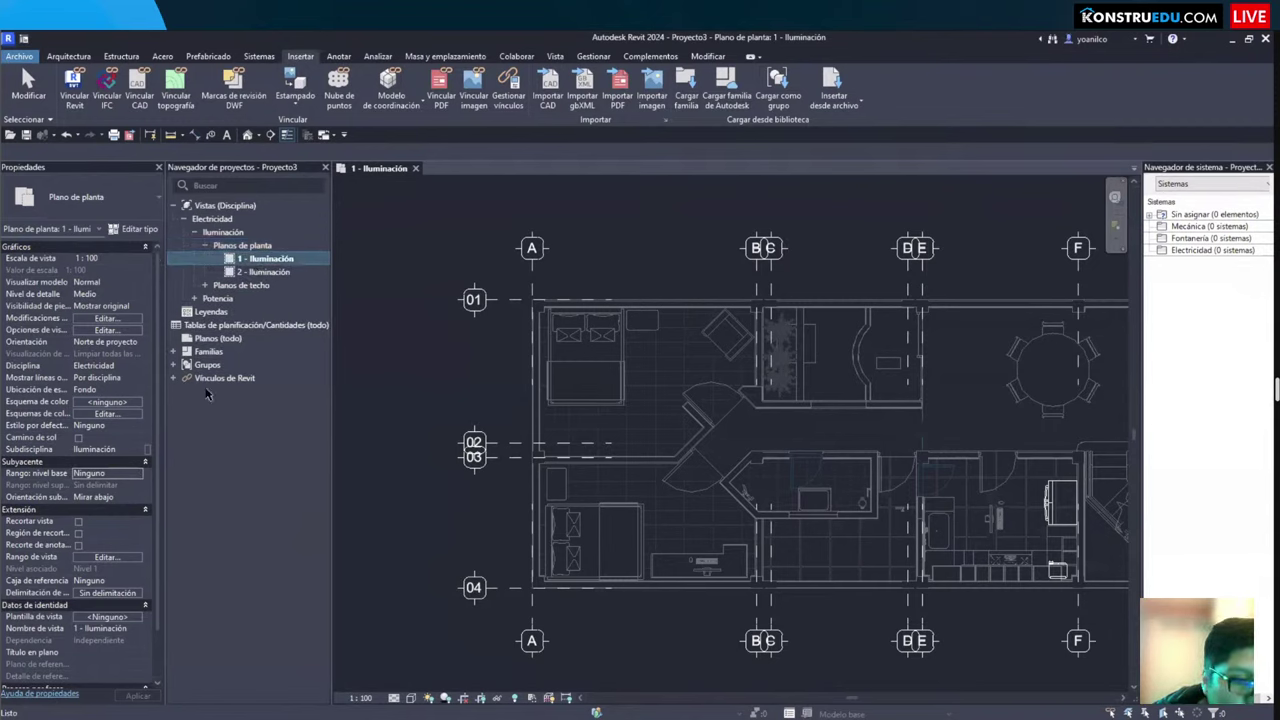
{"action": "left_click", "coordinate": [268, 259]}
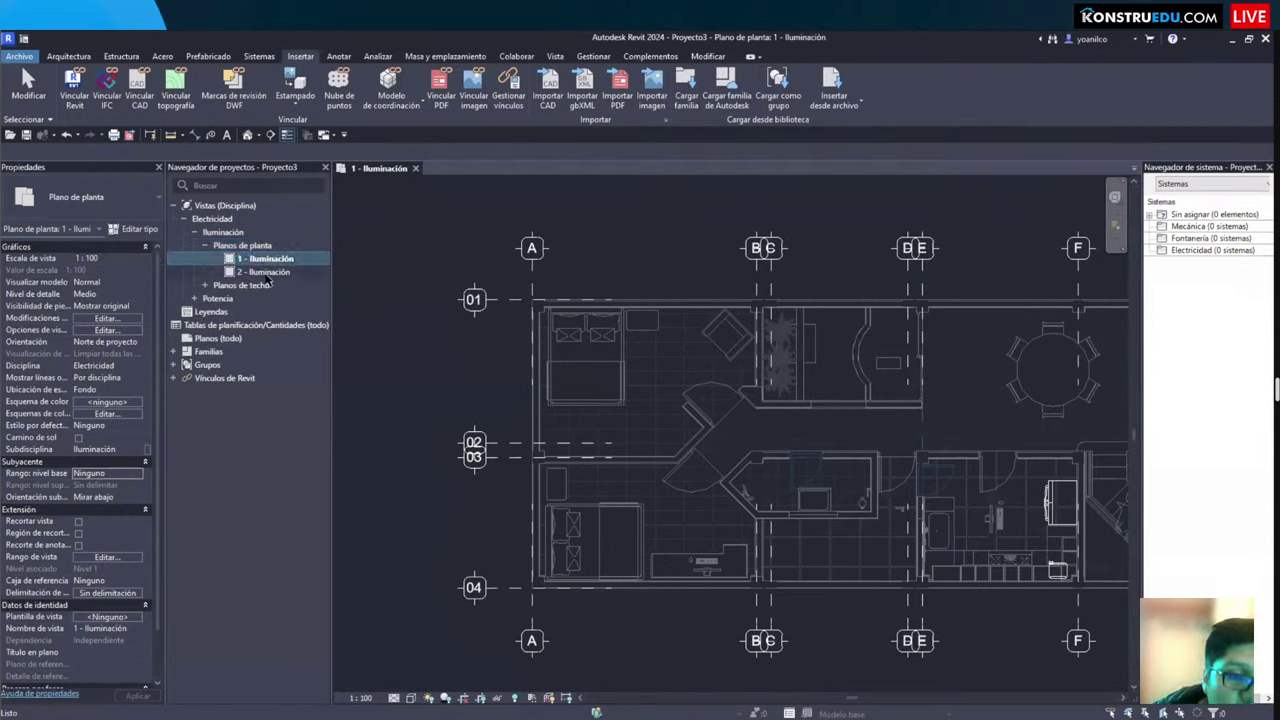
{"action": "key", "text": "Escape"}
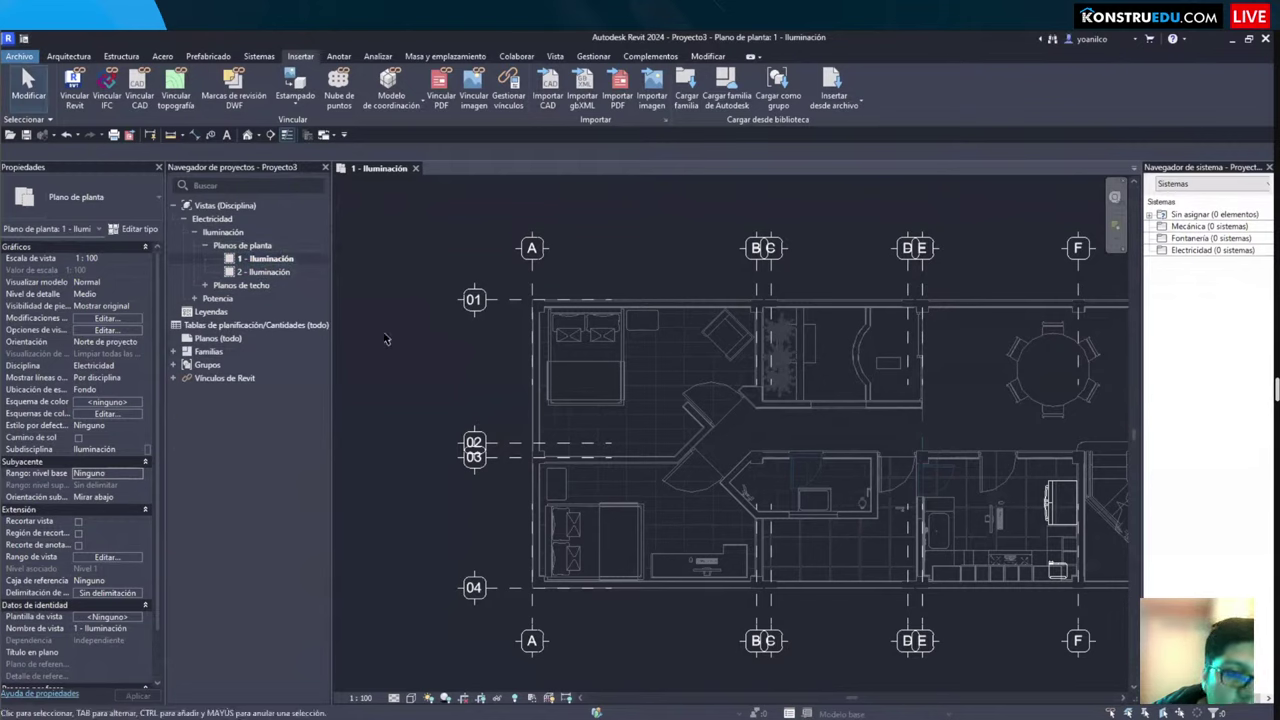
Step: Review the 1 - Iluminación view range, cutting 1200 above Nivel 1, then expand Planos de techo
{"action": "key", "text": "v"}
{"action": "key", "text": "r"}
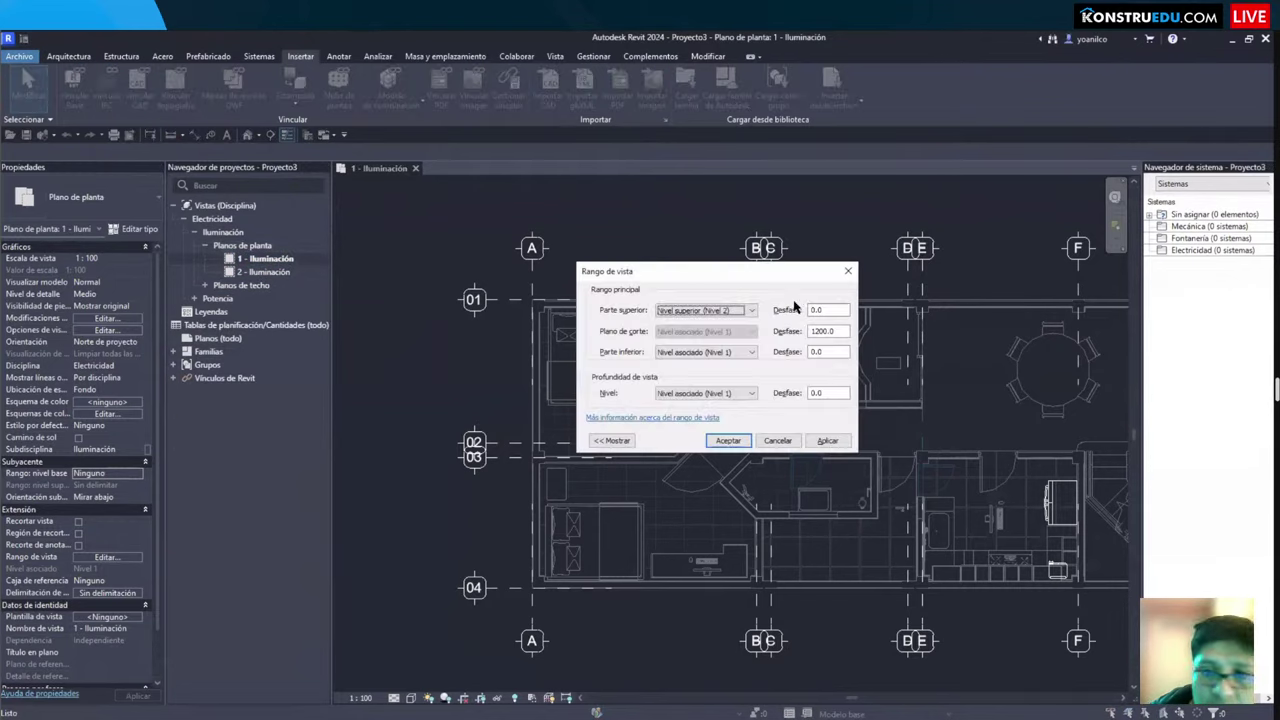
{"action": "left_click", "coordinate": [611, 440]}
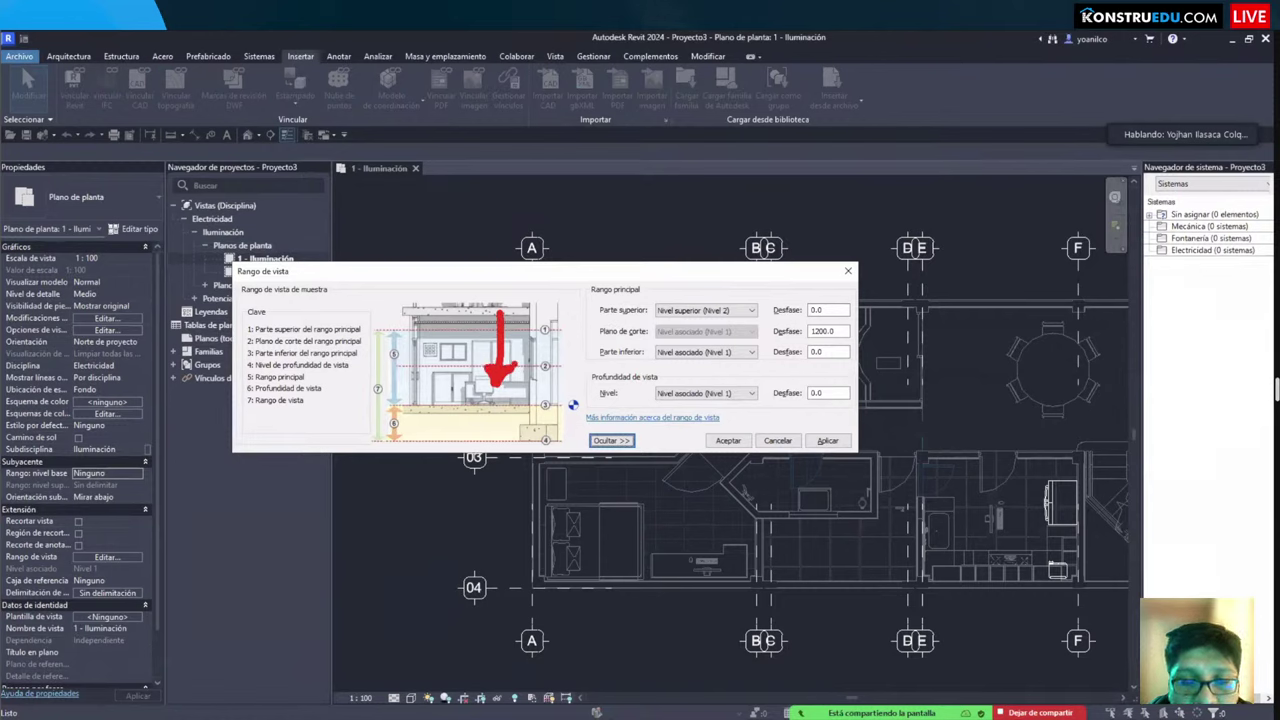
{"action": "key", "text": "Escape"}
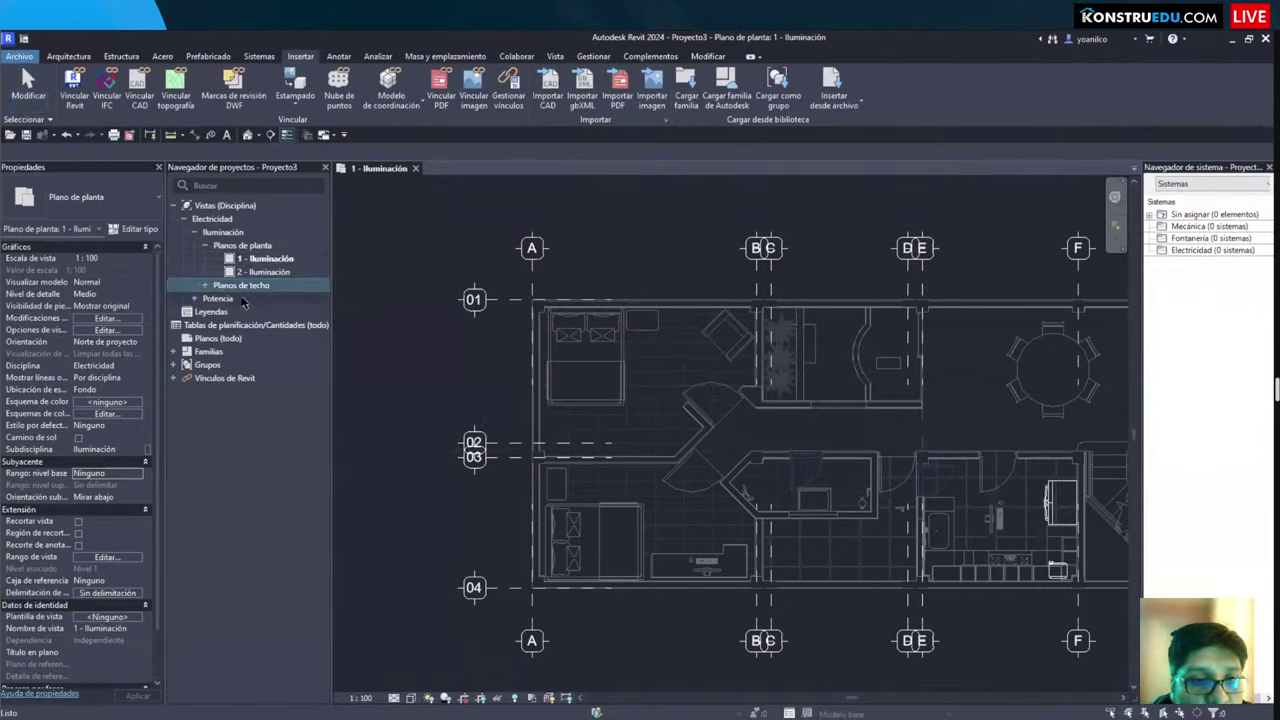
{"action": "left_click", "coordinate": [205, 286]}
Step: Open the 1 - Eléct. techo reflected ceiling plan and glance at its view range
{"action": "left_click", "coordinate": [268, 299]}
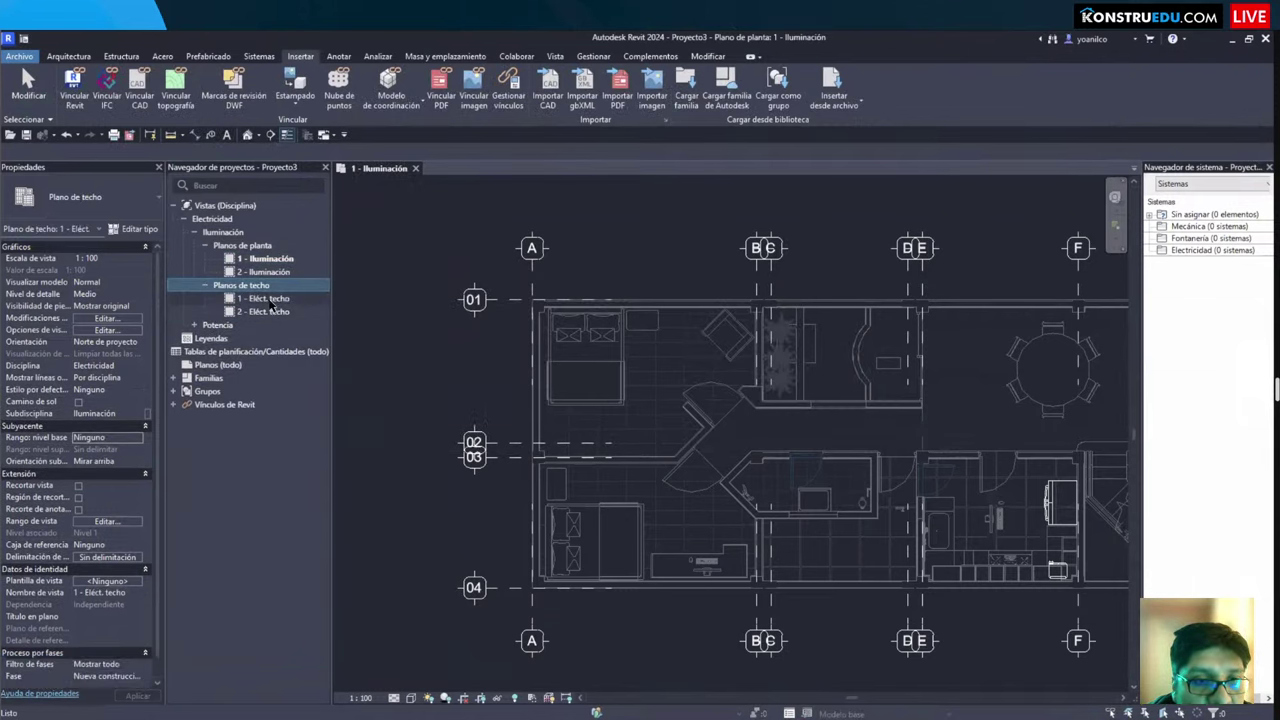
{"action": "double_click", "coordinate": [268, 299]}
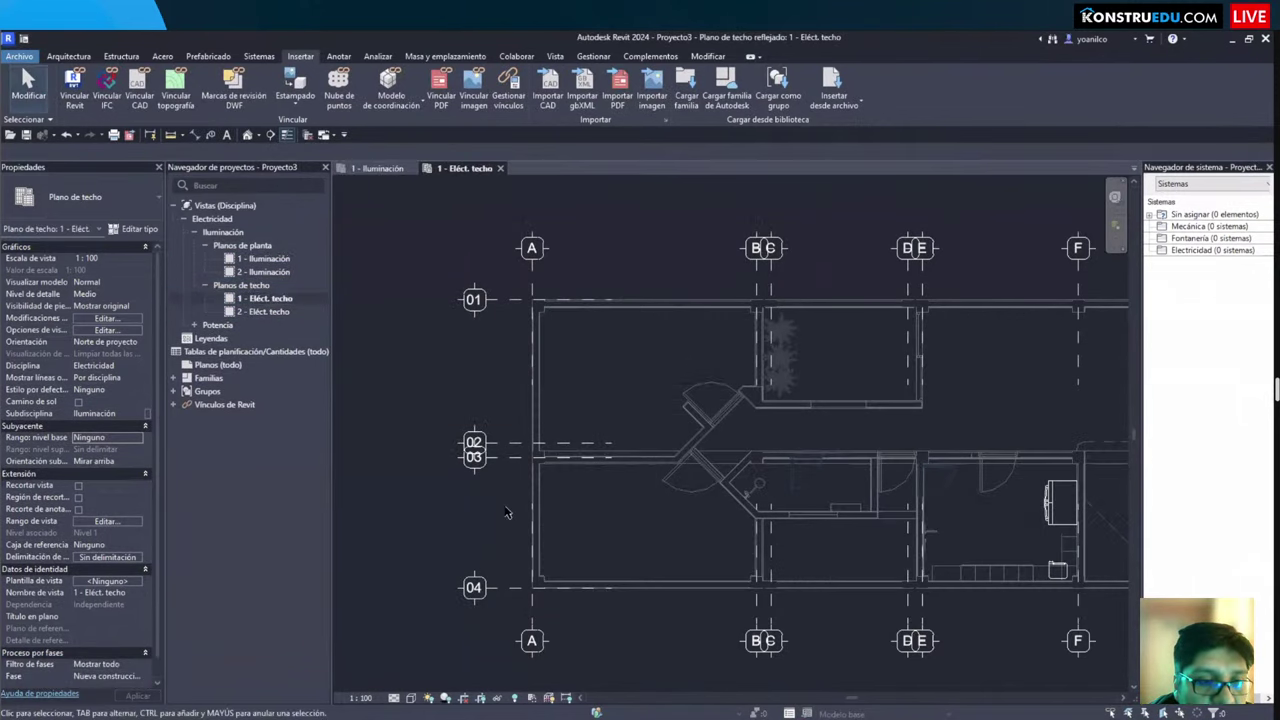
{"action": "key", "text": "v"}
{"action": "key", "text": "r"}
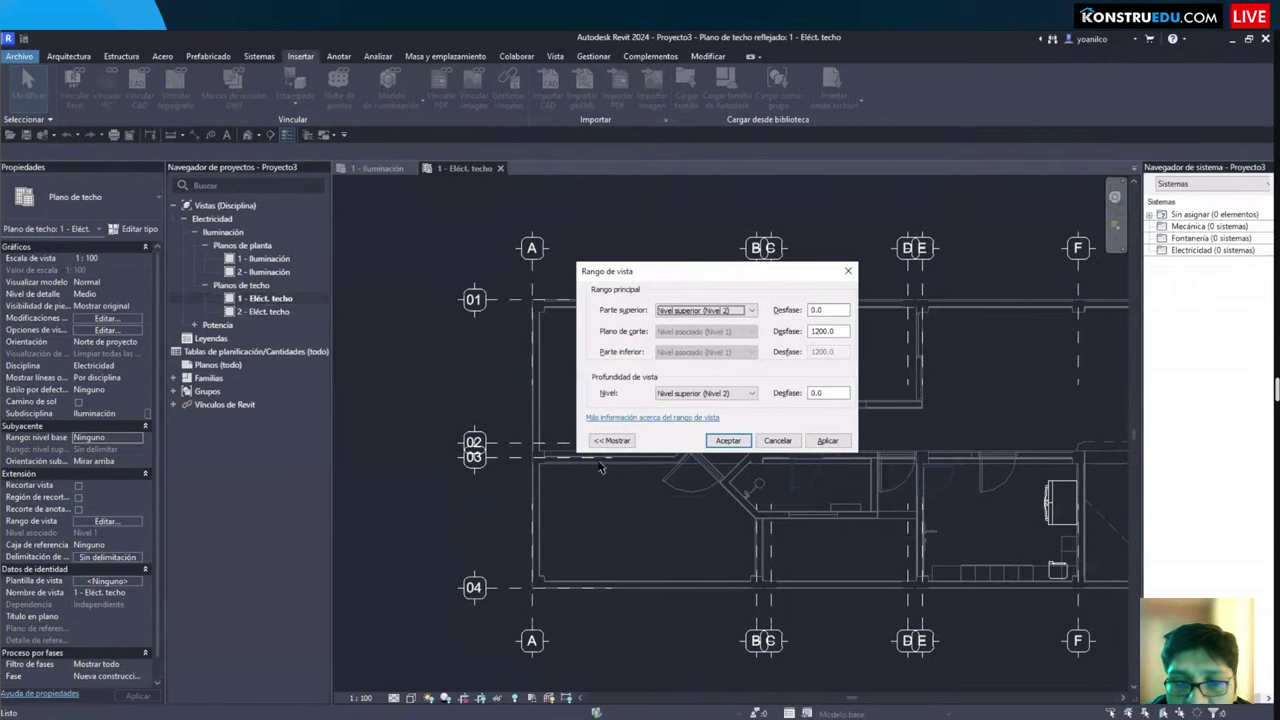
{"action": "key", "text": "Escape"}
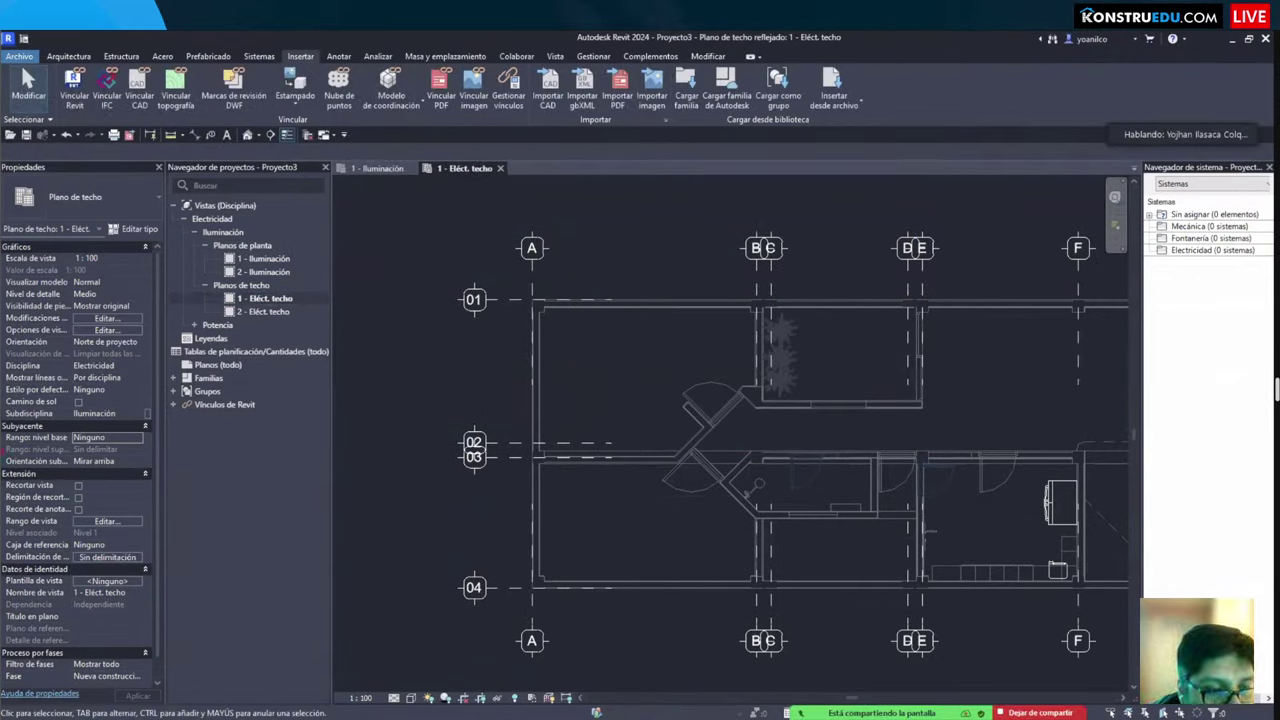
Step: Select and deselect the linked architectural model, then bring up the Sistemas tools
{"action": "left_click_drag", "start_coordinate": [177, 467], "coordinate": [435, 508]}
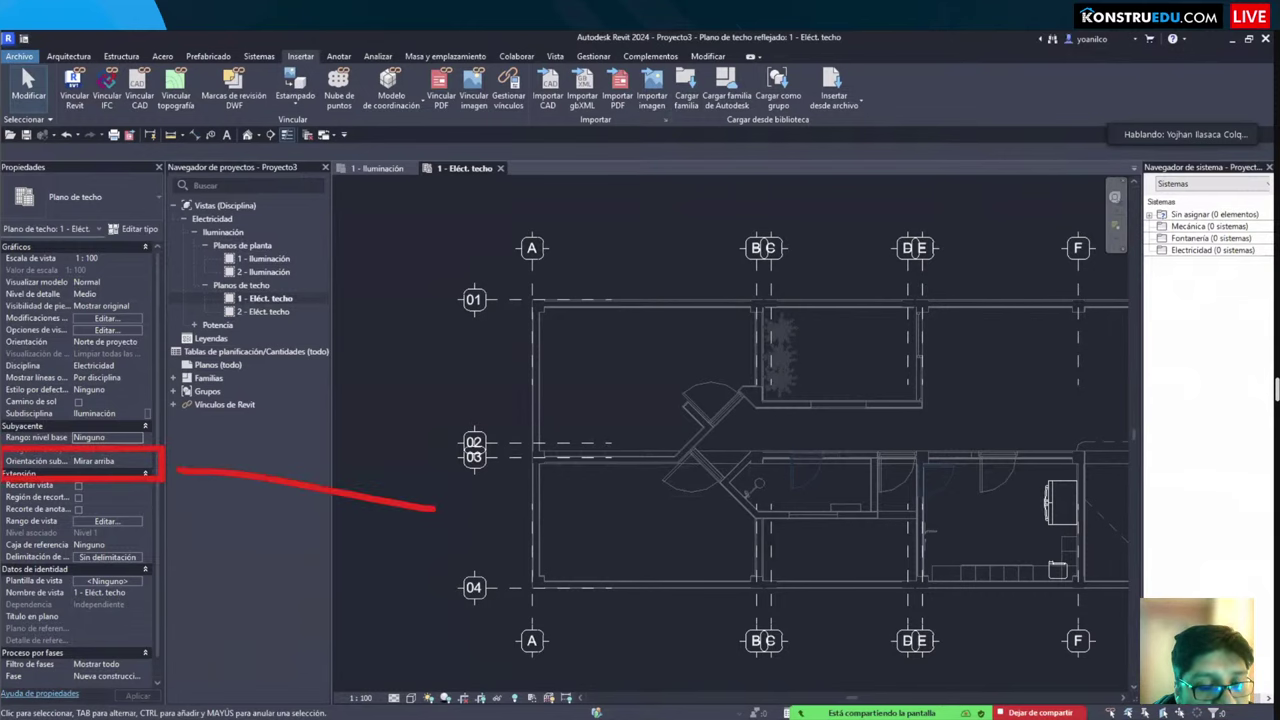
{"action": "left_click_drag", "start_coordinate": [221, 464], "coordinate": [208, 480]}
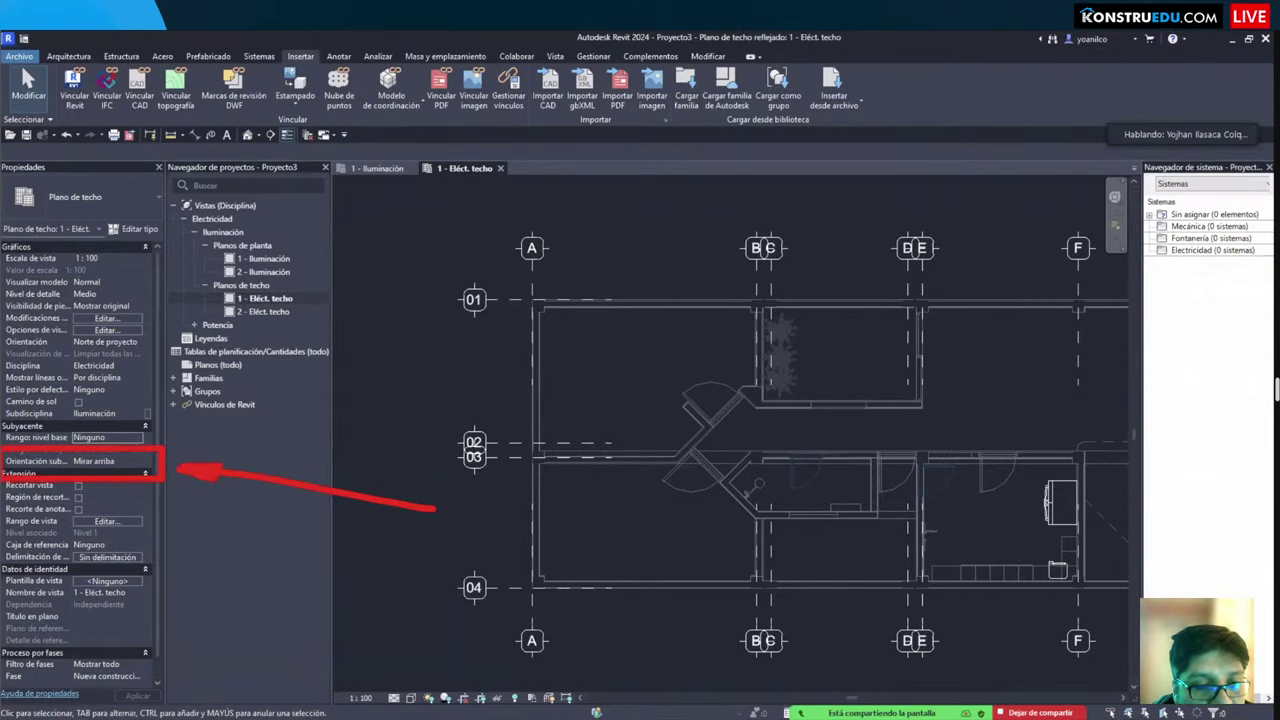
{"action": "key", "text": "Escape"}
{"action": "scroll", "coordinate": [672, 497], "scroll_direction": "up", "scroll_amount": 2}
{"action": "scroll", "coordinate": [672, 497], "scroll_direction": "down", "scroll_amount": 1}
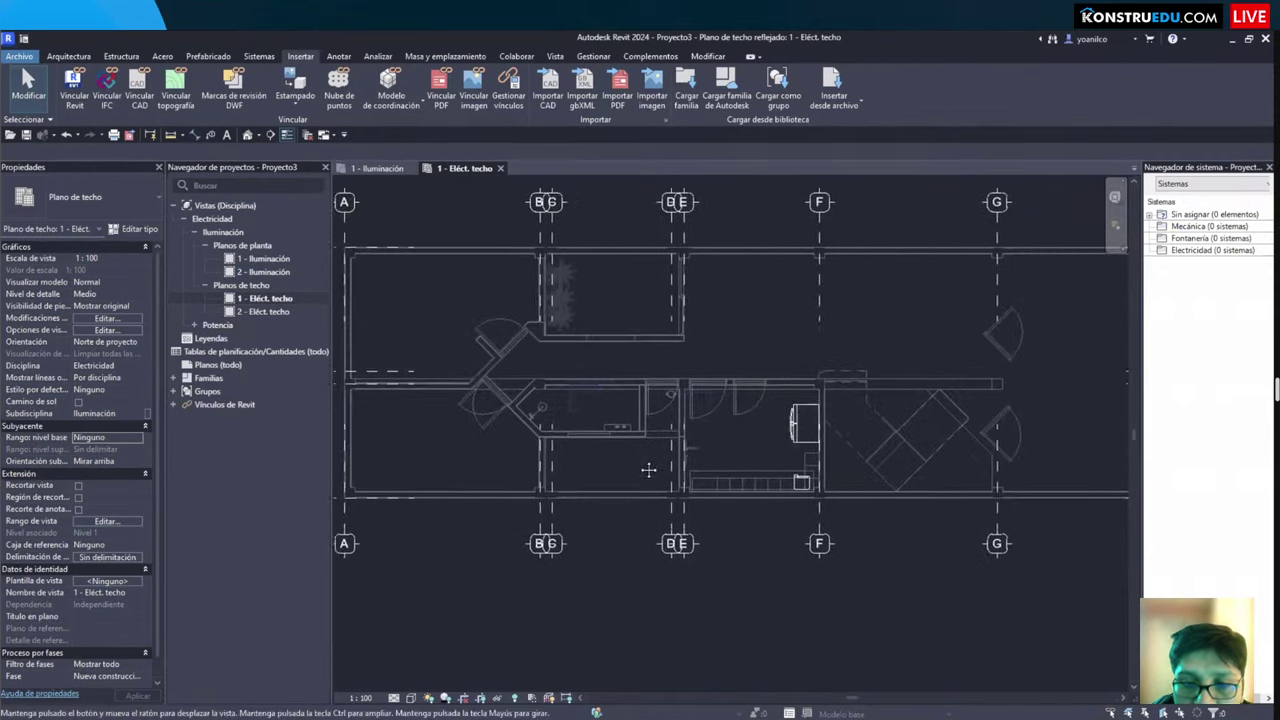
{"action": "scroll", "coordinate": [672, 497], "scroll_direction": "up", "scroll_amount": 2}
{"action": "left_click", "coordinate": [833, 408]}
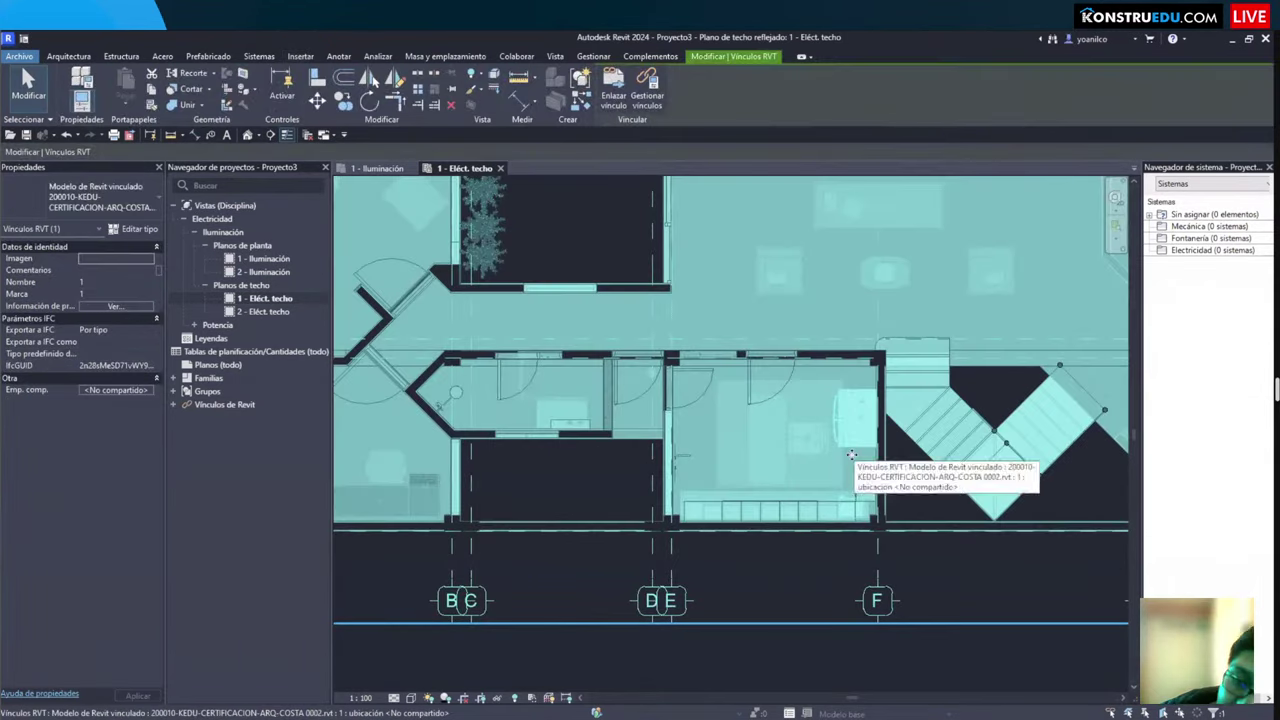
{"action": "key", "text": "Escape"}
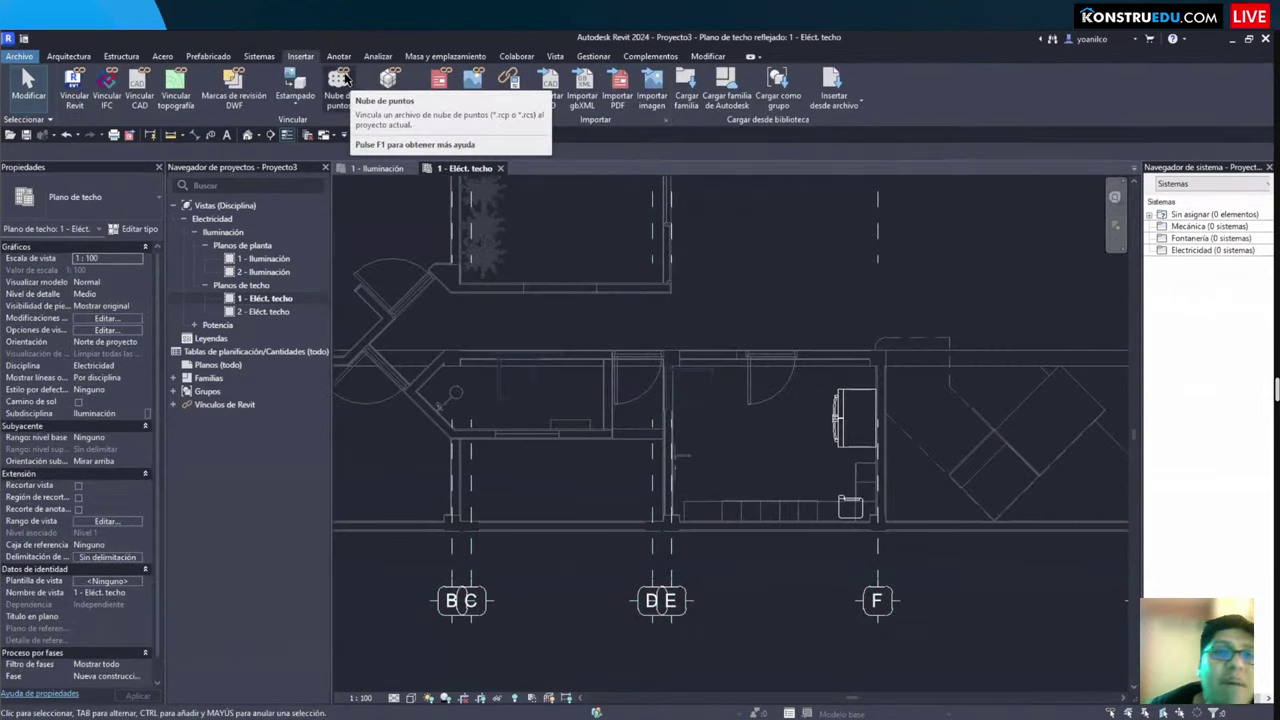
{"action": "left_click", "coordinate": [256, 58]}
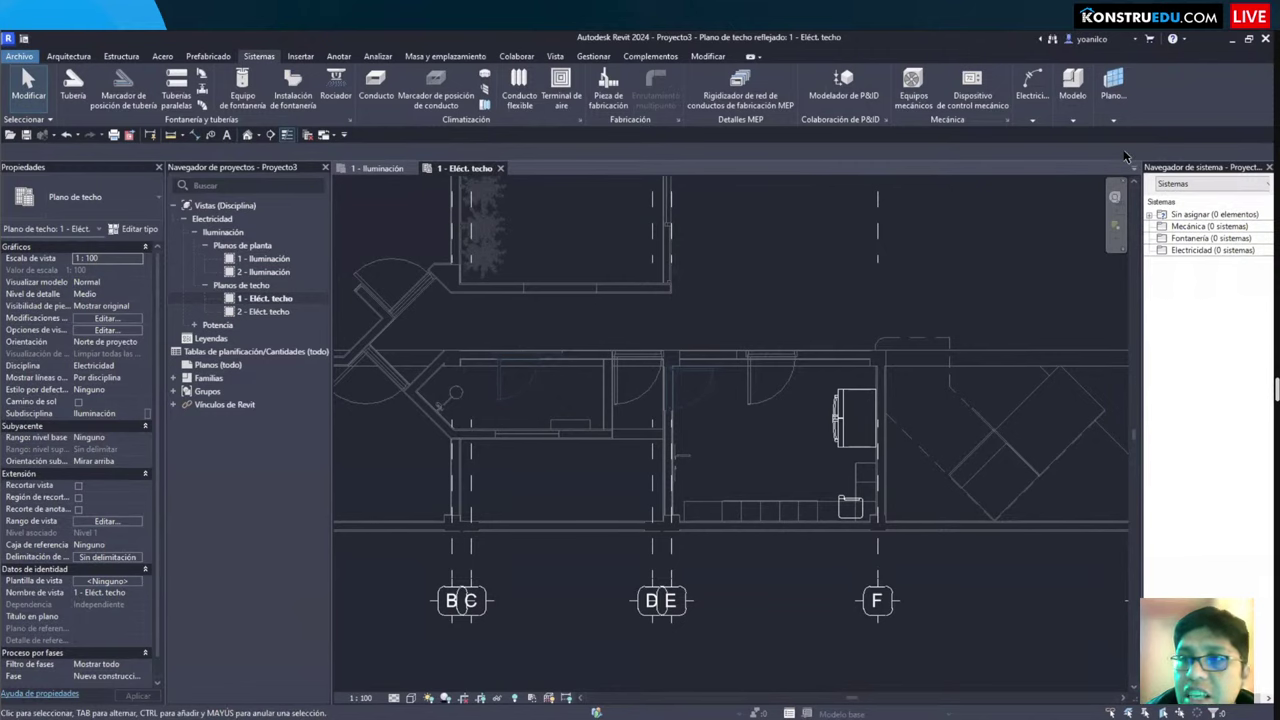
Step: Place a 300x1200 recessed flat luminaire in the central room's ceiling
{"action": "mouse_move", "coordinate": [1034, 118]}
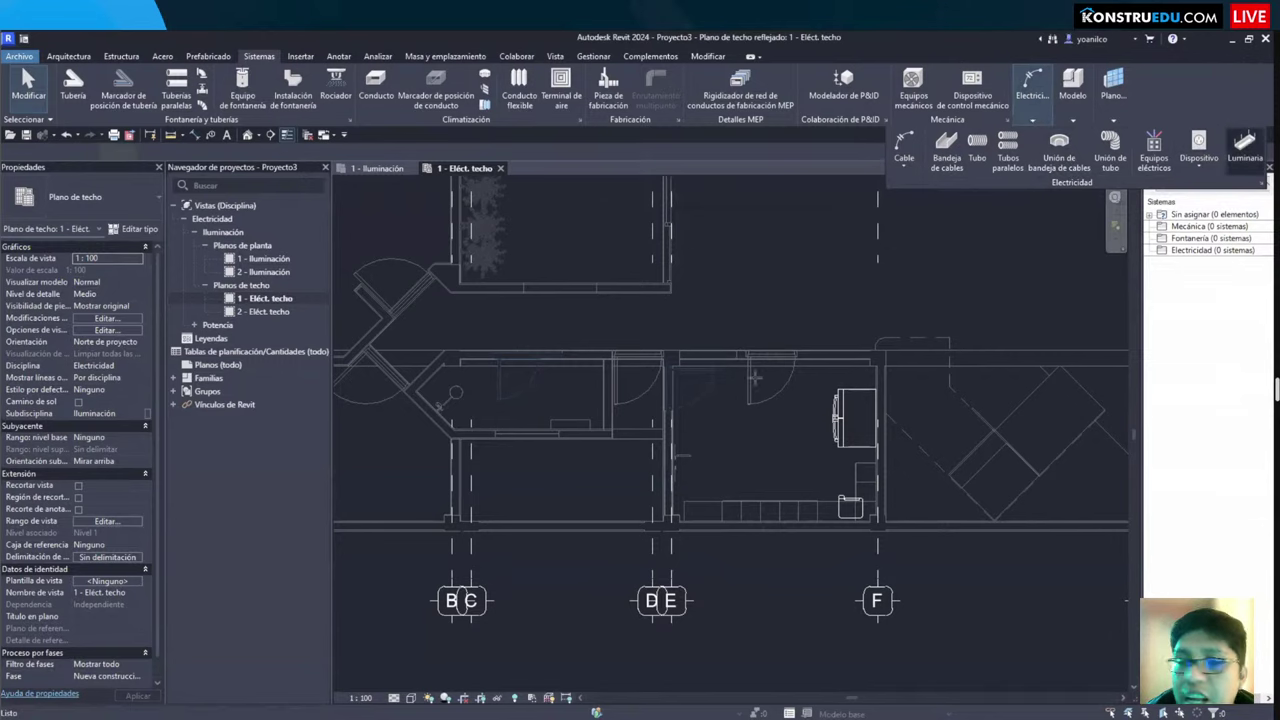
{"action": "left_click", "coordinate": [1243, 145]}
{"action": "scroll", "coordinate": [805, 455], "scroll_direction": "up", "scroll_amount": 2}
{"action": "middle_click_drag", "start_coordinate": [805, 455], "coordinate": [709, 450]}
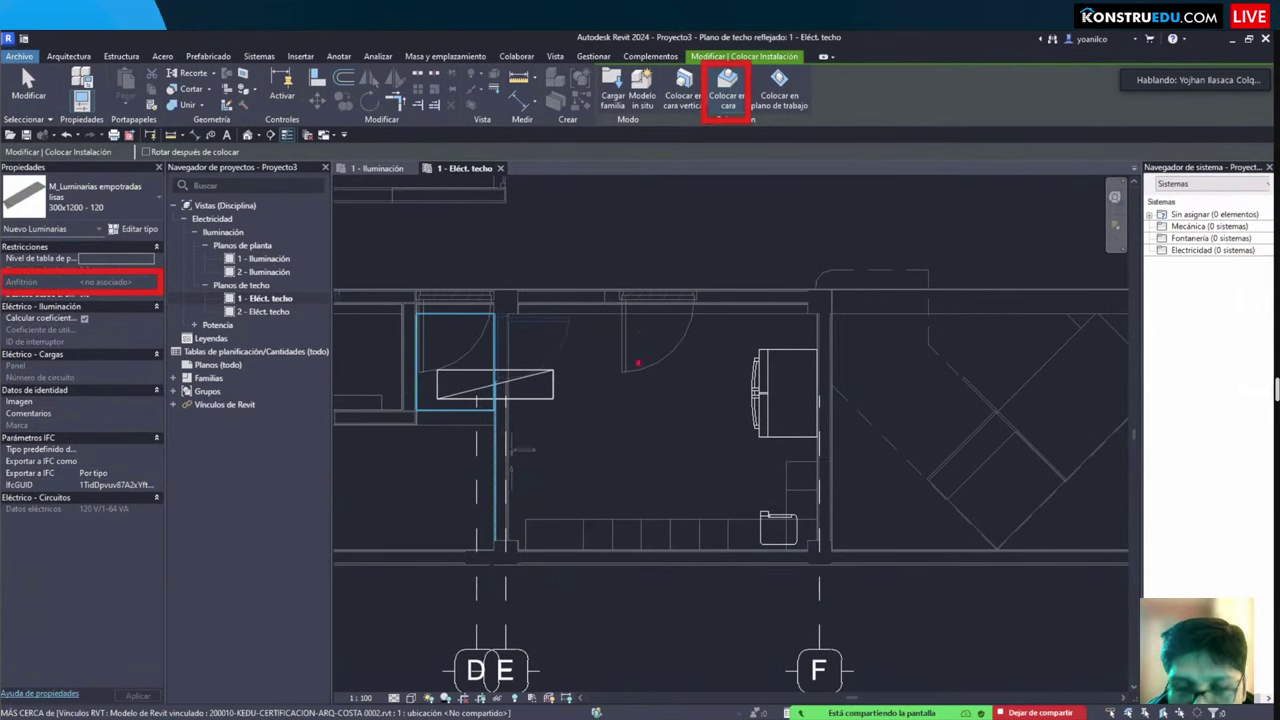
{"action": "scroll", "coordinate": [730, 430], "scroll_direction": "down", "scroll_amount": 3}
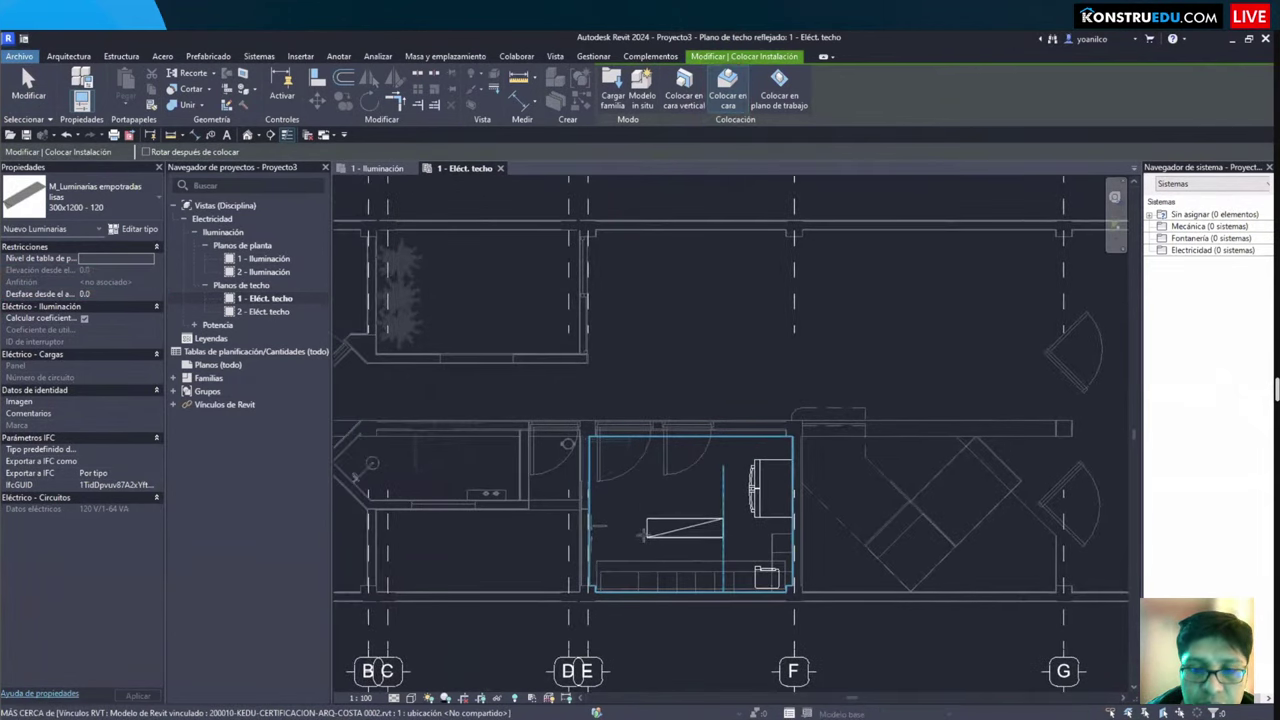
{"action": "left_click", "coordinate": [645, 535]}
Step: Switch to the 500x1200-277 luminaire type and place a second fixture above the first
{"action": "scroll", "coordinate": [645, 535], "scroll_direction": "up", "scroll_amount": 2}
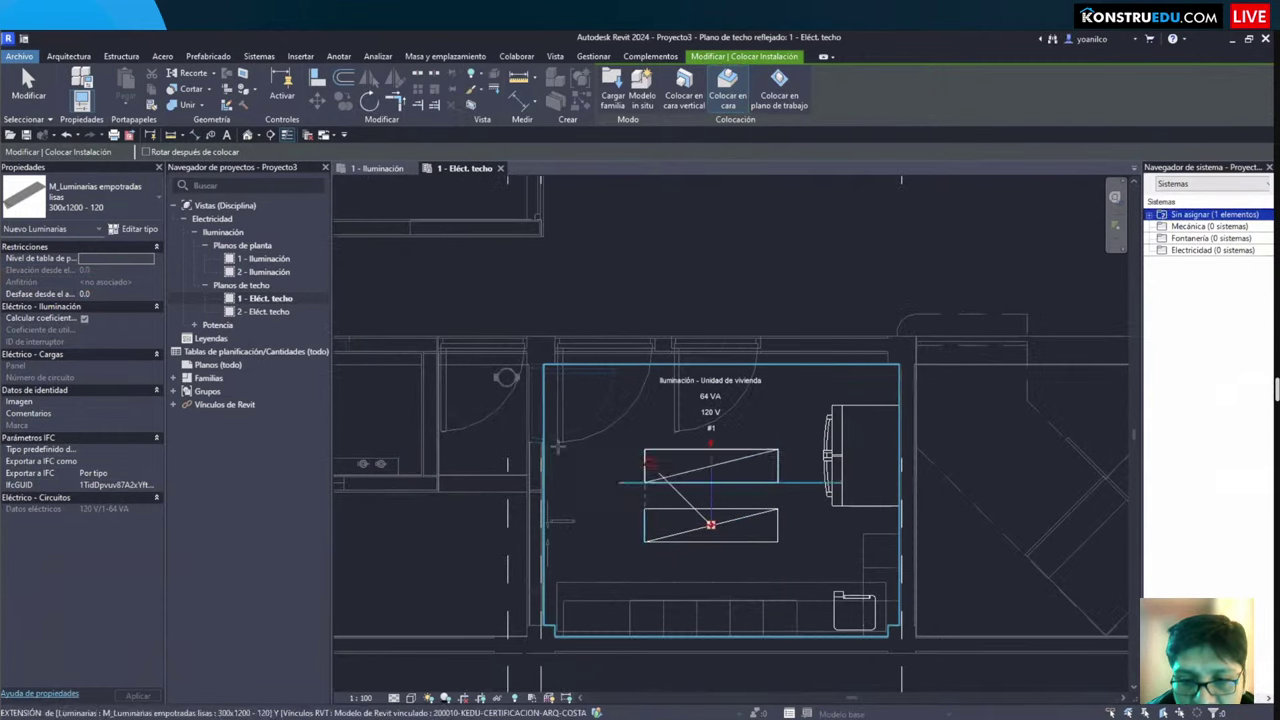
{"action": "left_click", "coordinate": [98, 190]}
{"action": "left_click", "coordinate": [80, 333]}
{"action": "scroll", "coordinate": [662, 453], "scroll_direction": "up", "scroll_amount": 1}
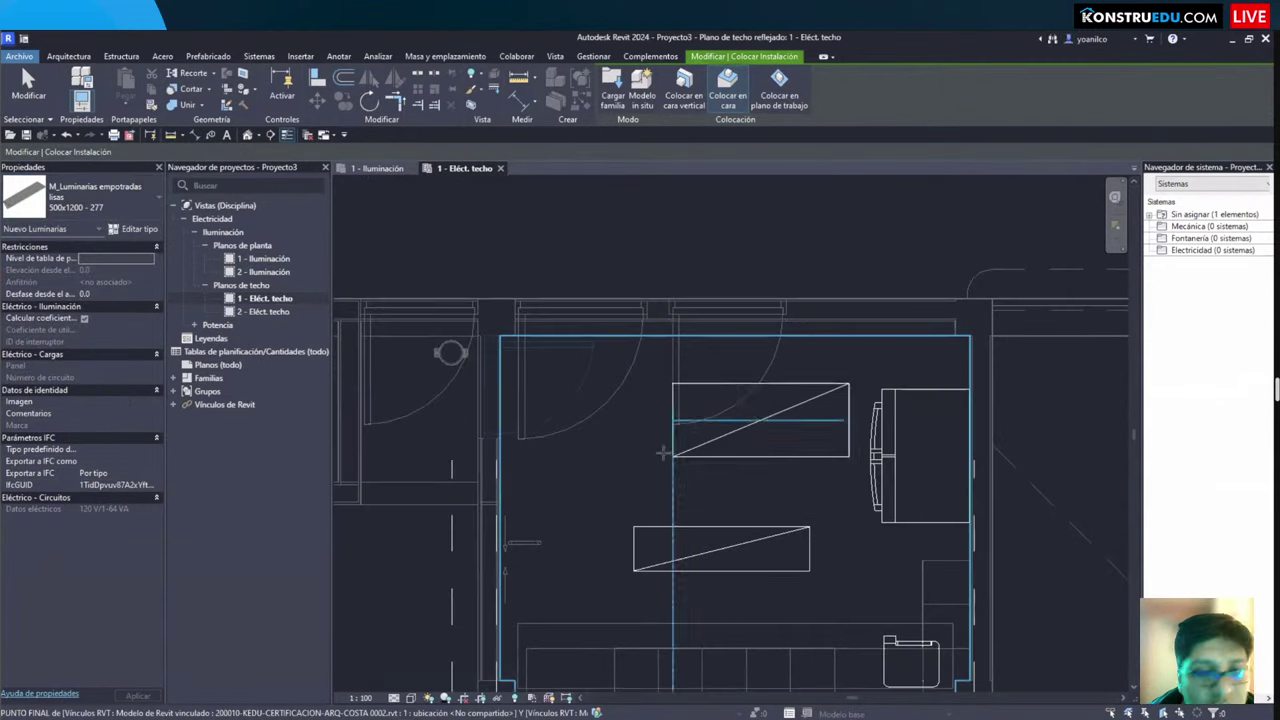
{"action": "left_click", "coordinate": [690, 443]}
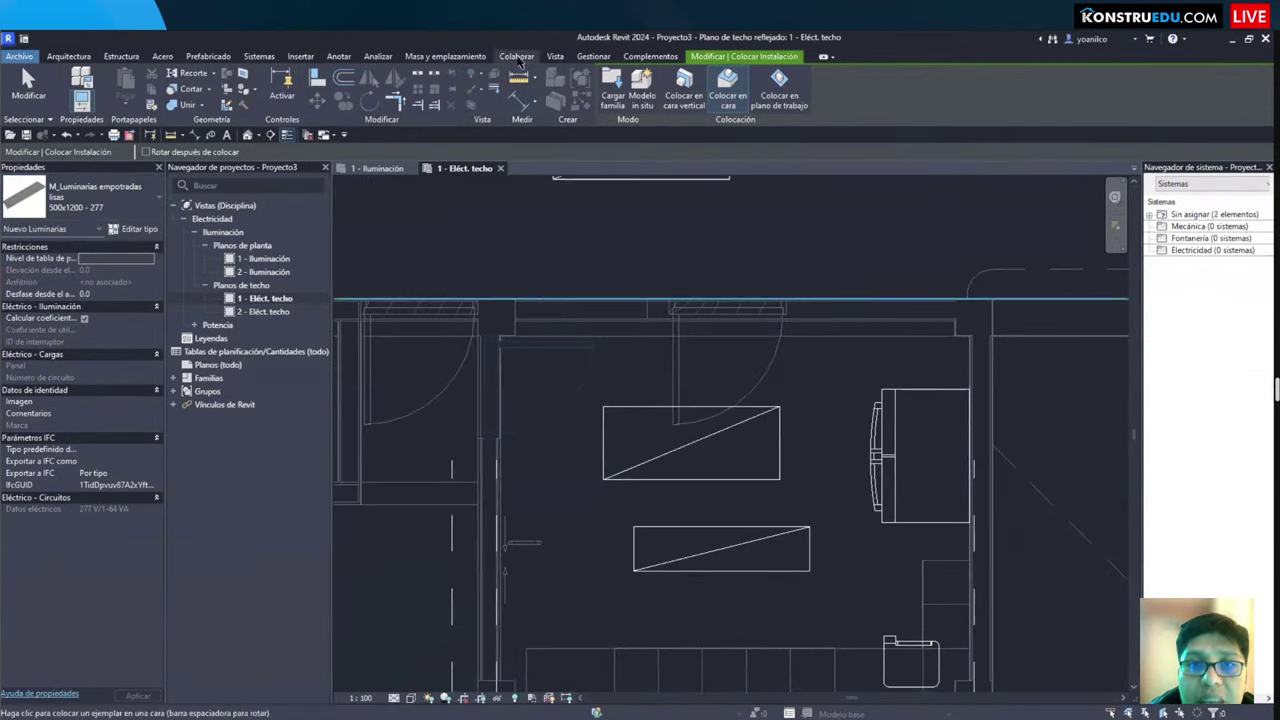
Step: Open the Cargar familia de Autodesk online family library from Insertar
{"action": "left_click", "coordinate": [300, 56]}
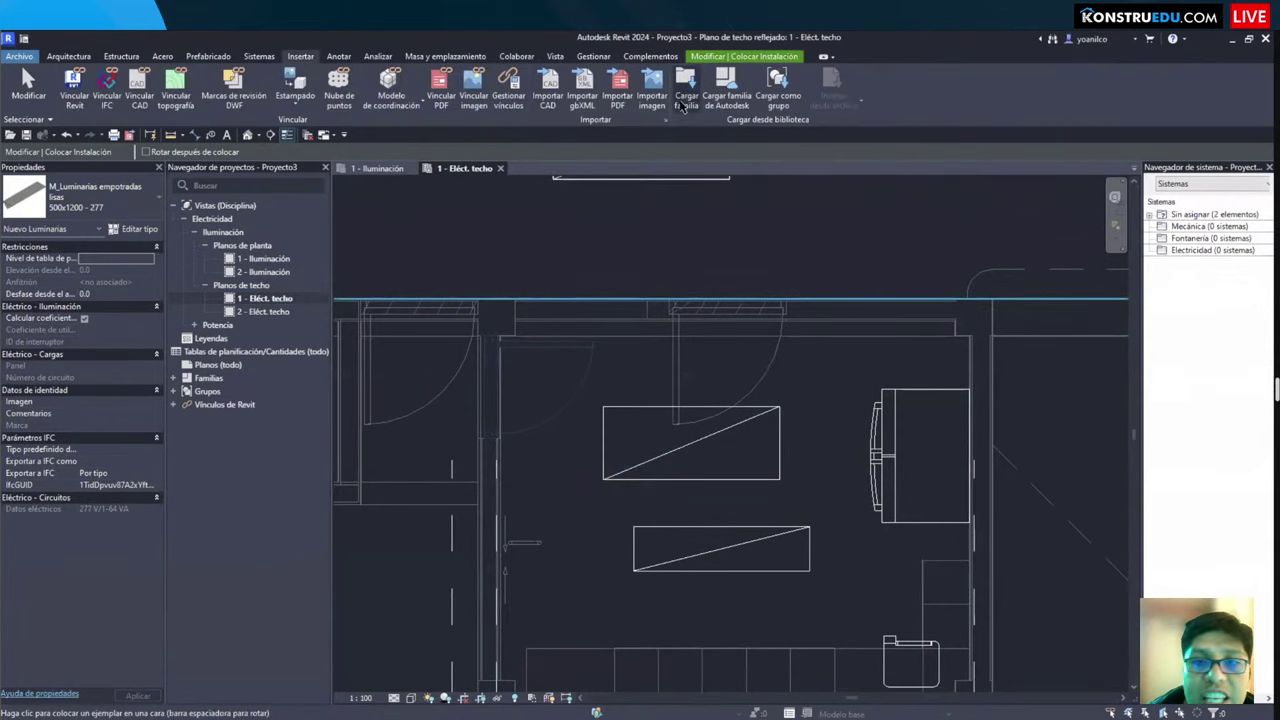
{"action": "left_click", "coordinate": [683, 106]}
{"action": "left_click", "coordinate": [690, 322]}
{"action": "double_click", "coordinate": [670, 298]}
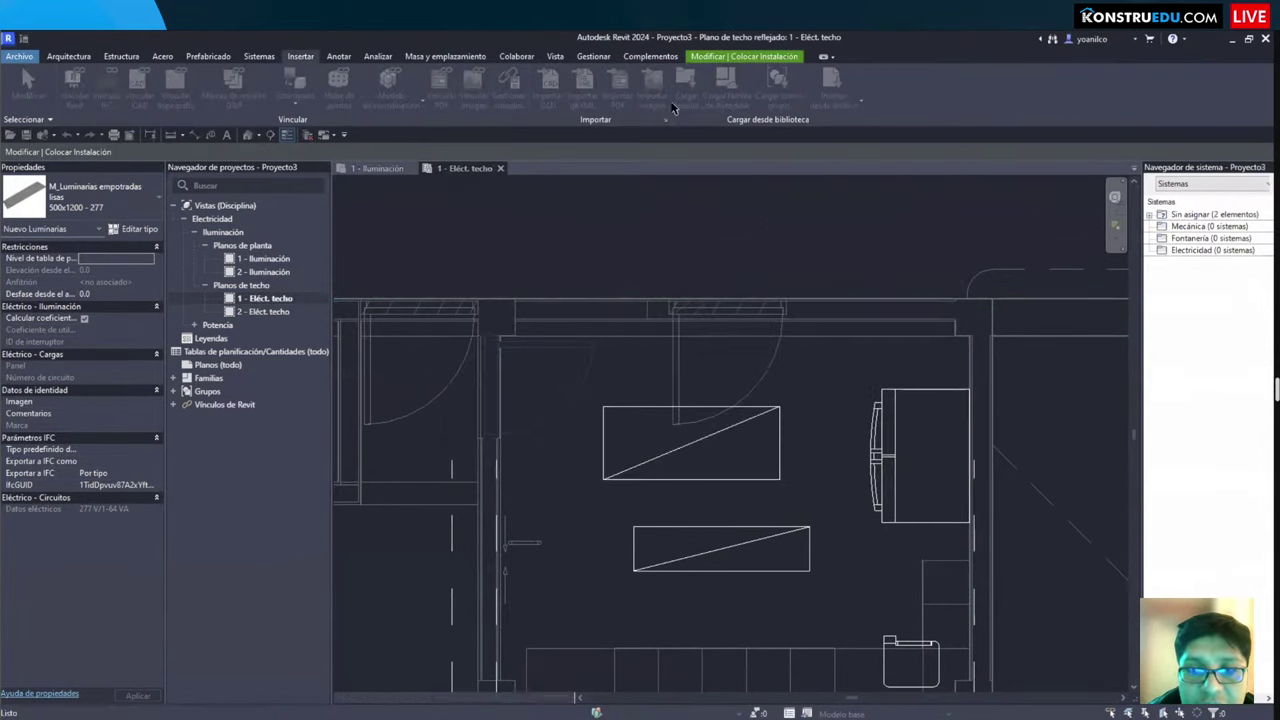
{"action": "left_click", "coordinate": [728, 100]}
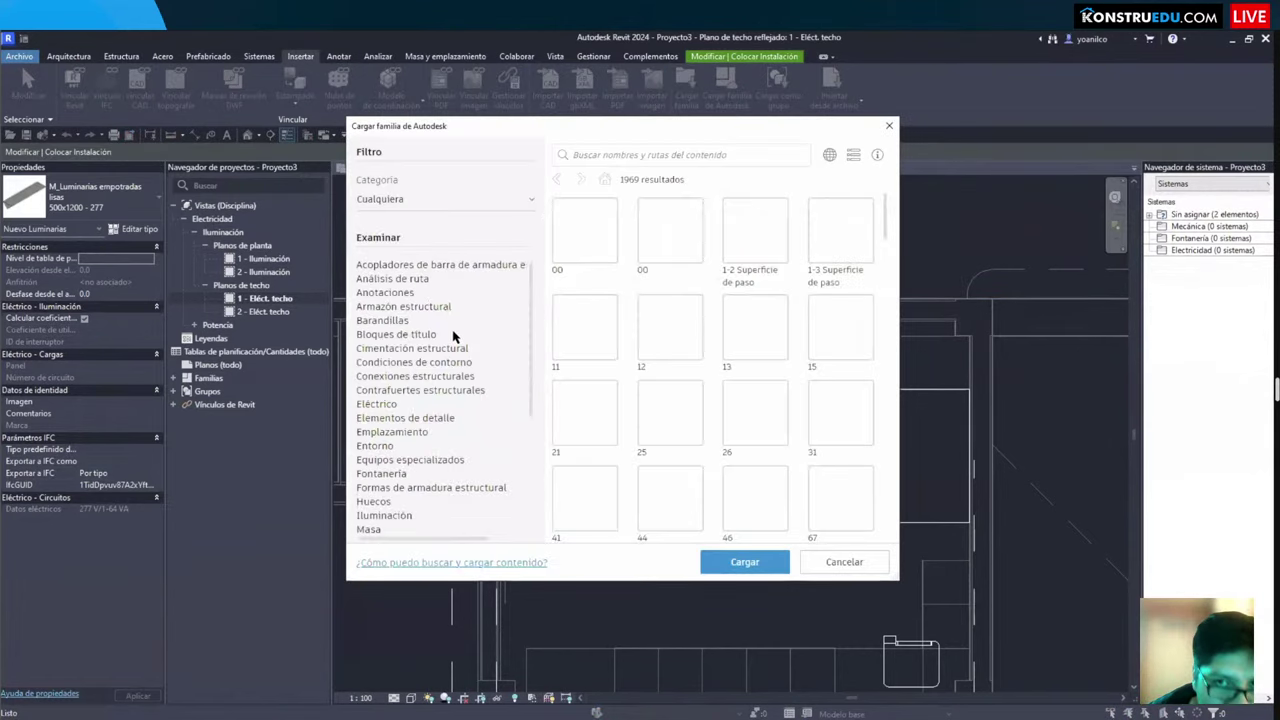
{"action": "scroll", "coordinate": [408, 398], "scroll_direction": "down", "scroll_amount": 3}
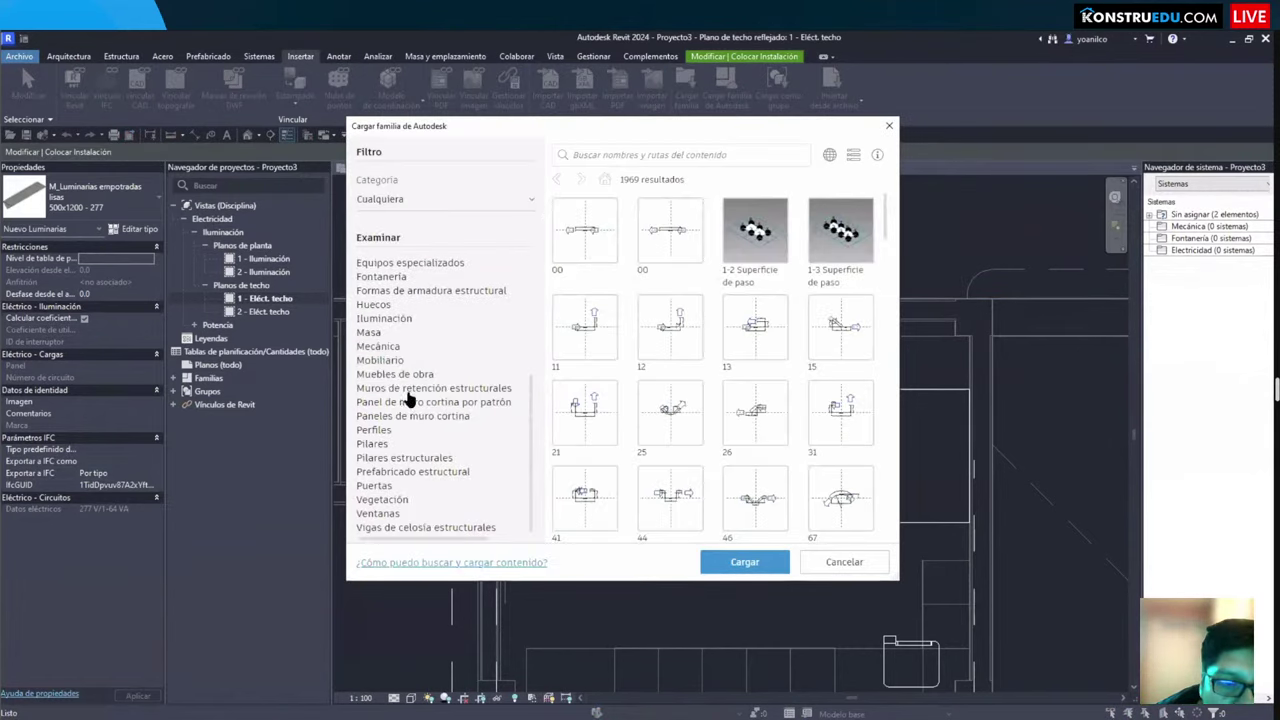
Step: Browse the 75 Iluminación families in the Autodesk library, then close it and end luminaire placement
{"action": "left_click", "coordinate": [388, 319]}
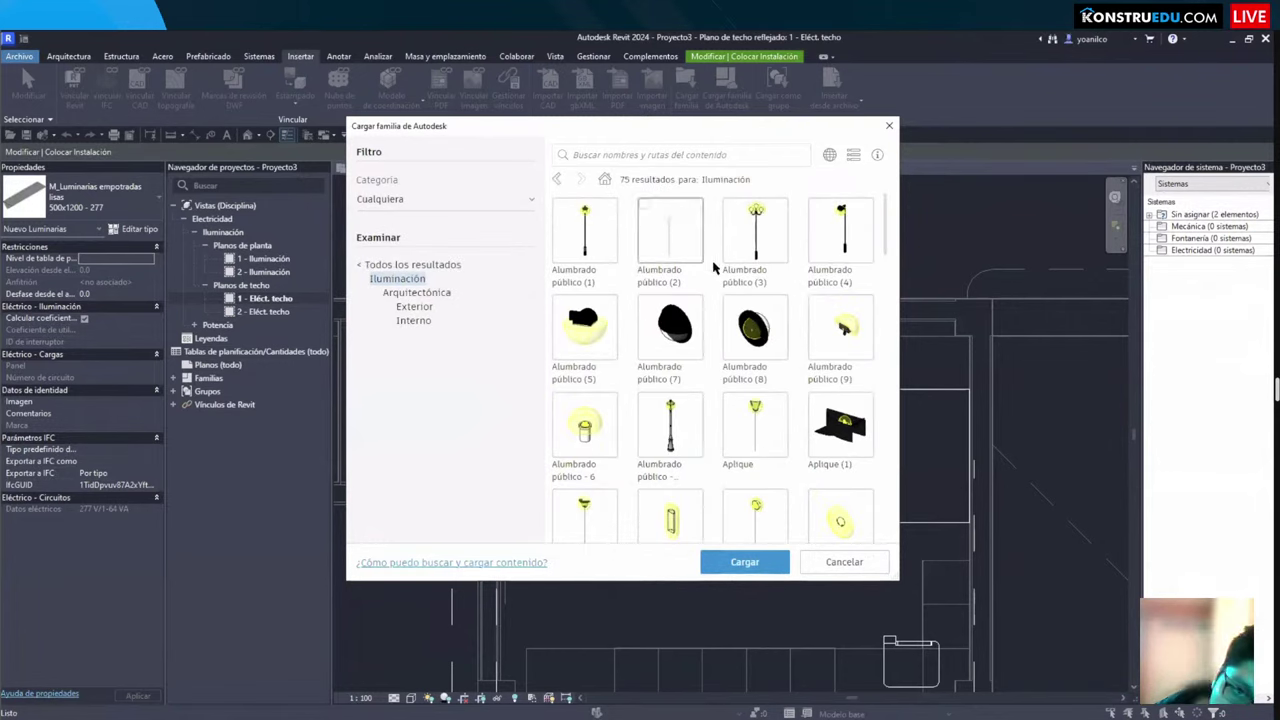
{"action": "scroll", "coordinate": [712, 272], "scroll_direction": "down", "scroll_amount": 10}
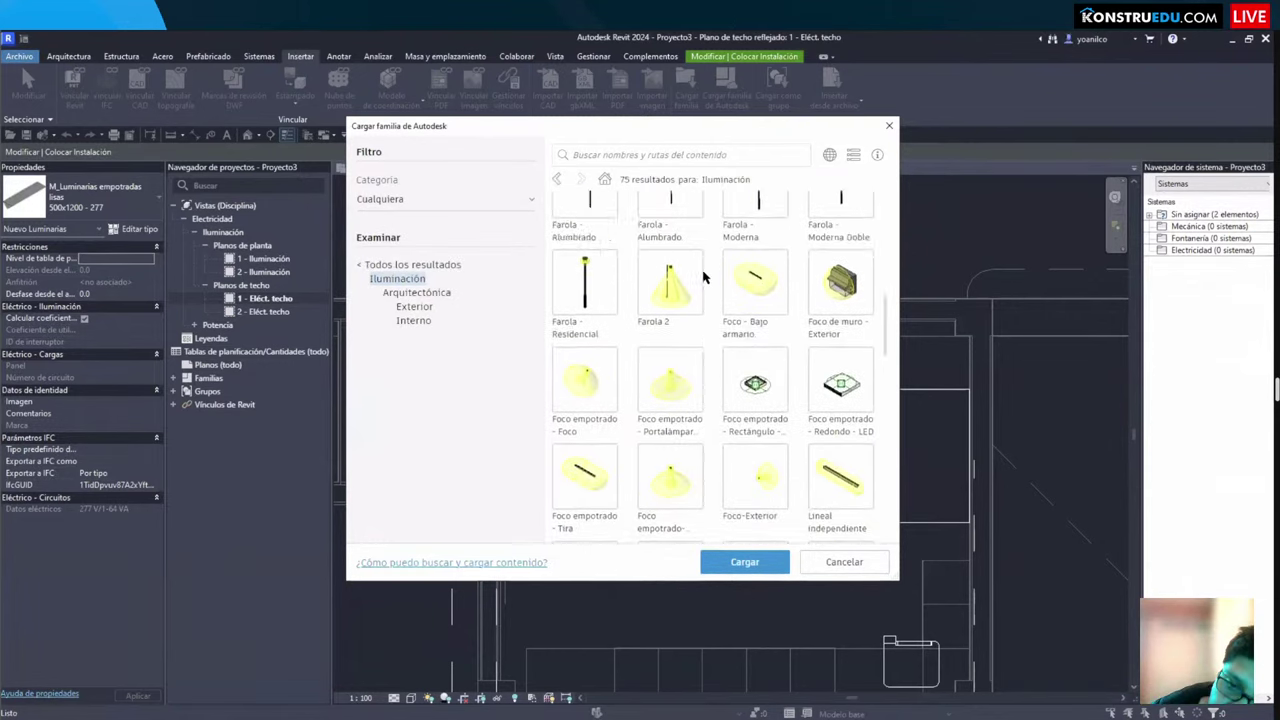
{"action": "scroll", "coordinate": [703, 277], "scroll_direction": "up", "scroll_amount": 10}
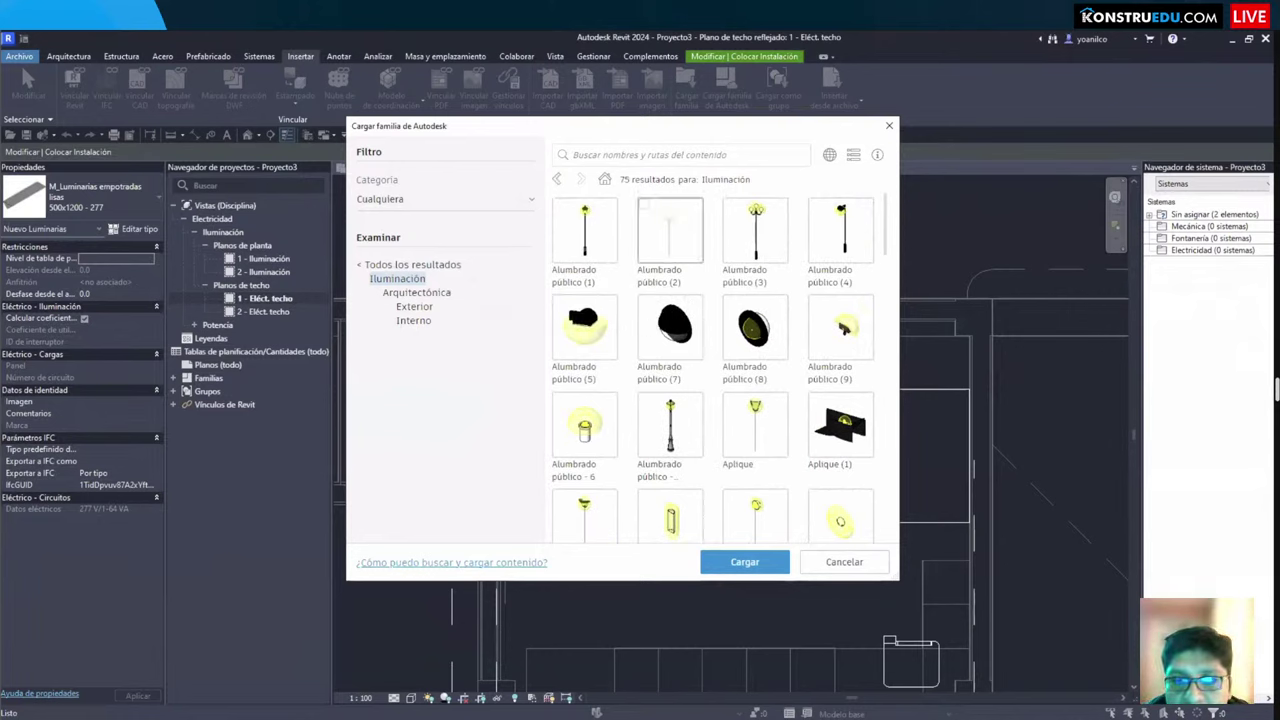
{"action": "left_click_drag", "start_coordinate": [549, 305], "coordinate": [621, 355]}
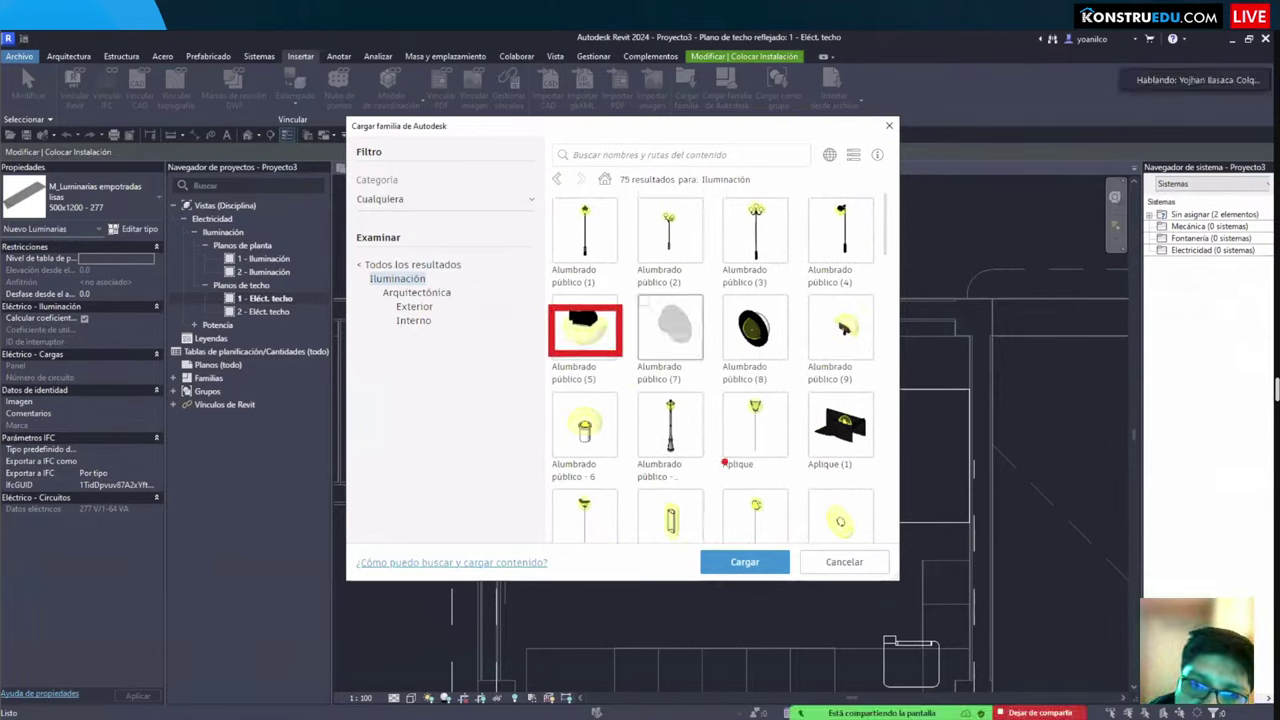
{"action": "left_click_drag", "start_coordinate": [549, 393], "coordinate": [616, 442]}
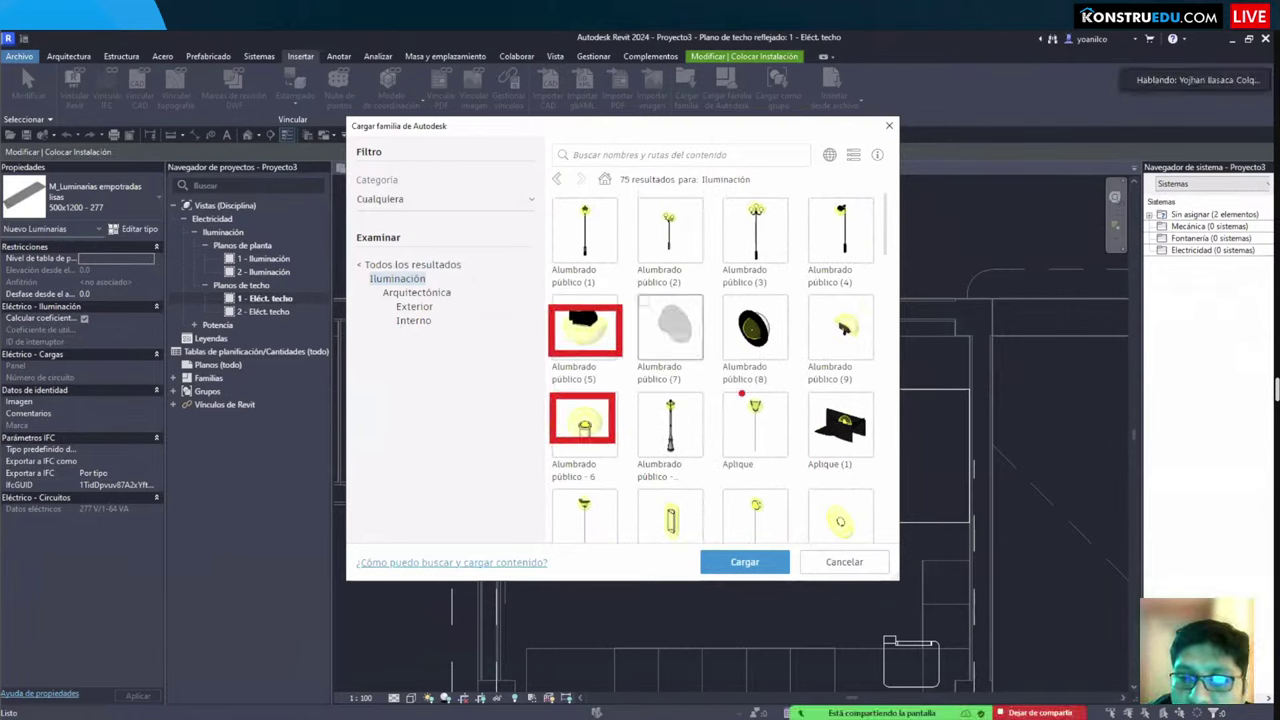
{"action": "scroll", "coordinate": [759, 451], "scroll_direction": "down", "scroll_amount": 3}
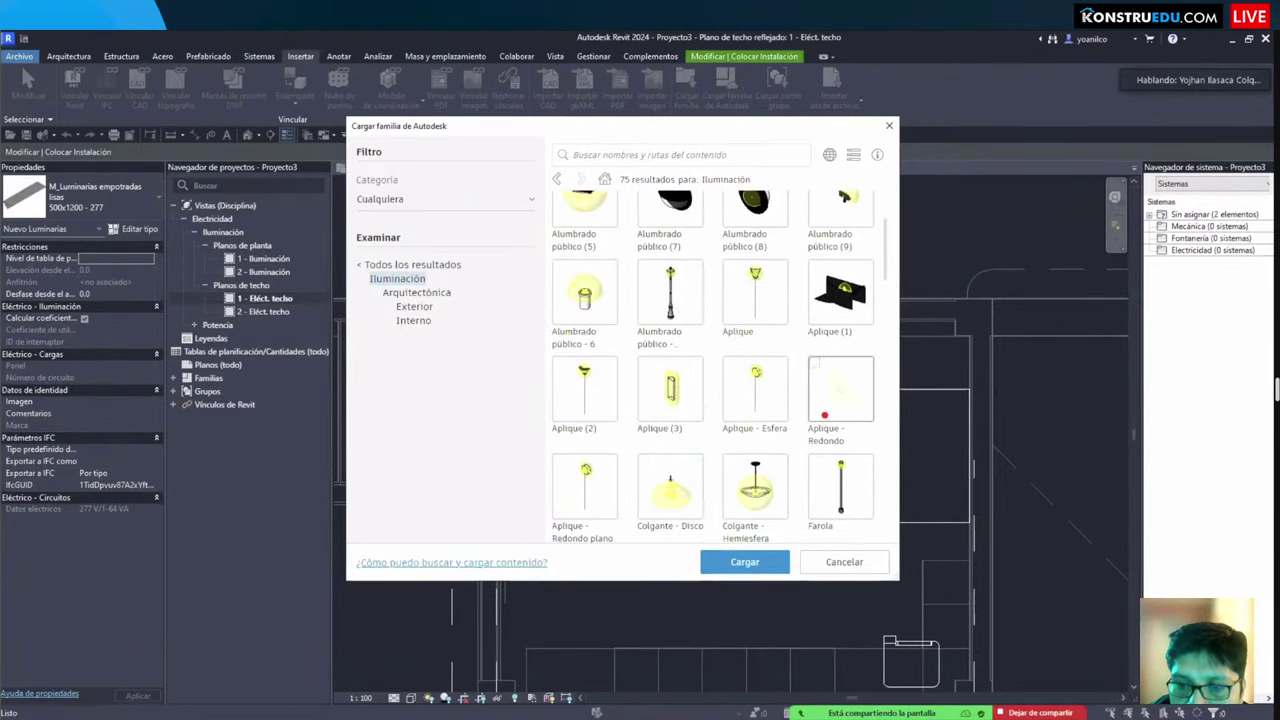
{"action": "left_click_drag", "start_coordinate": [816, 360], "coordinate": [862, 430]}
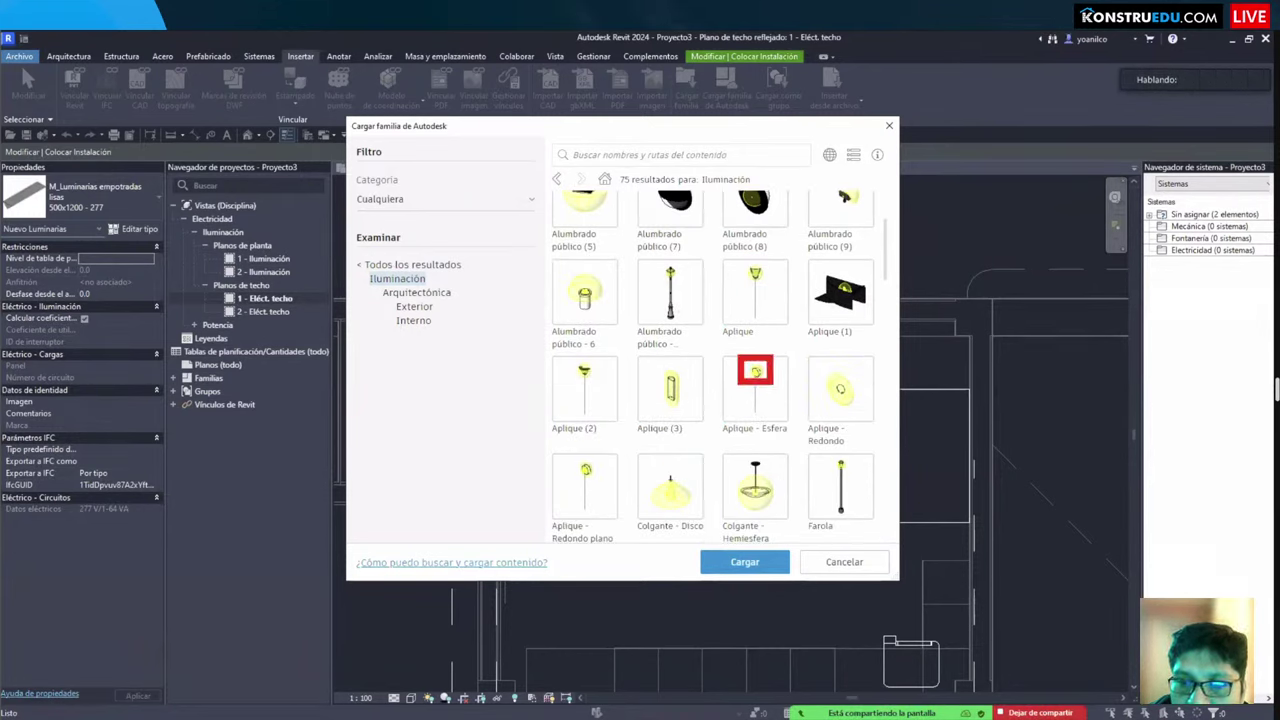
{"action": "key", "text": "Escape"}
{"action": "key", "text": "Escape"}
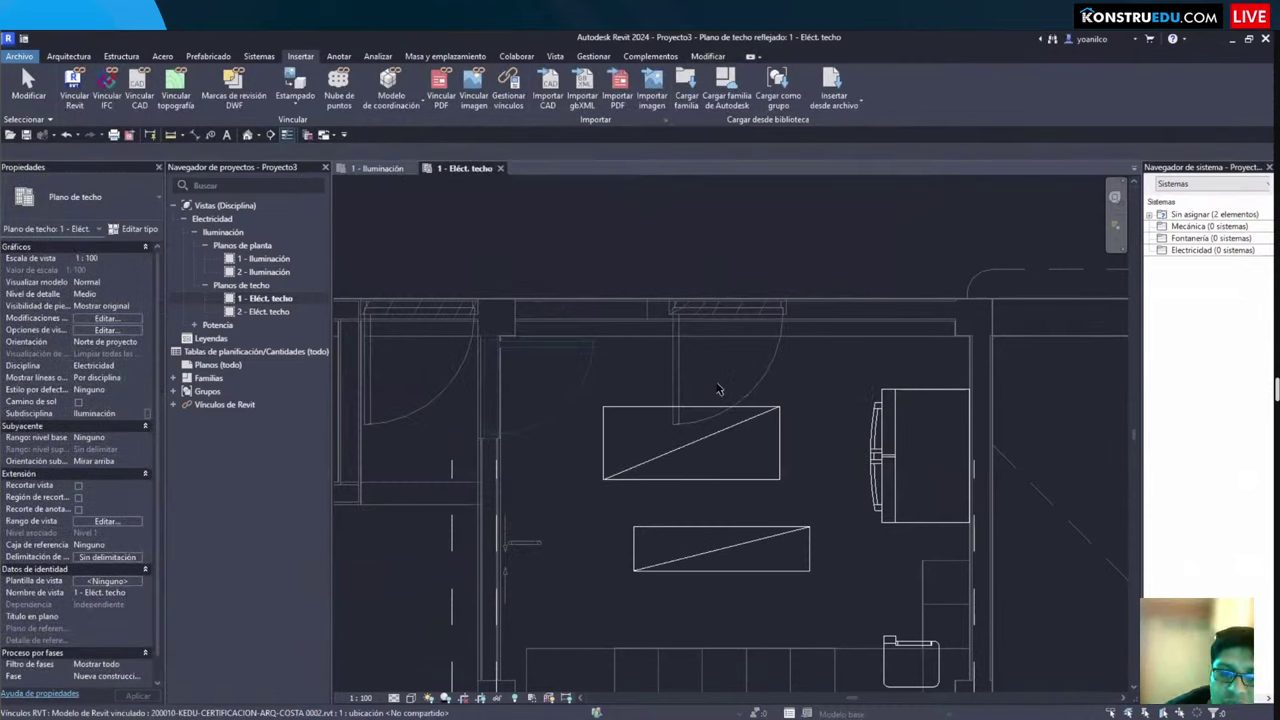
Step: Draw a 300 x 100 mm cable tray at 2750 mm elevation running 2400 mm vertically
{"action": "scroll", "coordinate": [741, 363], "scroll_direction": "down", "scroll_amount": 3}
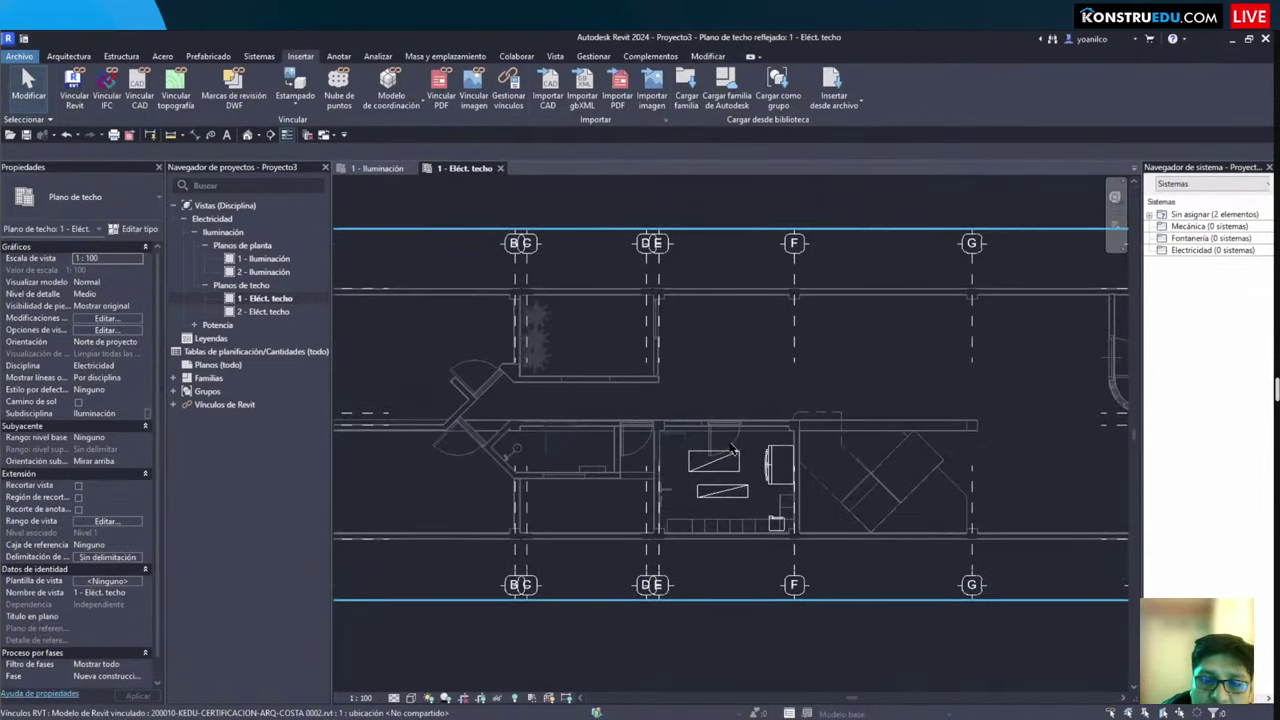
{"action": "left_click", "coordinate": [259, 56]}
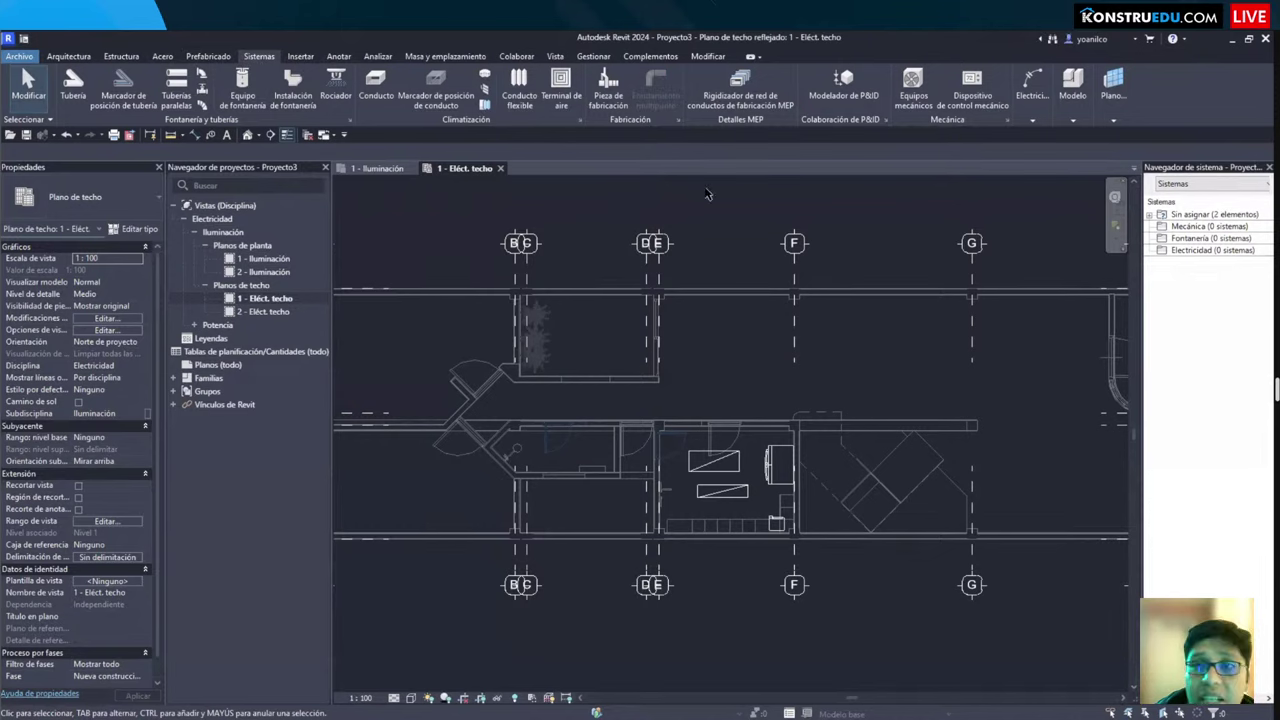
{"action": "left_click", "coordinate": [1032, 88]}
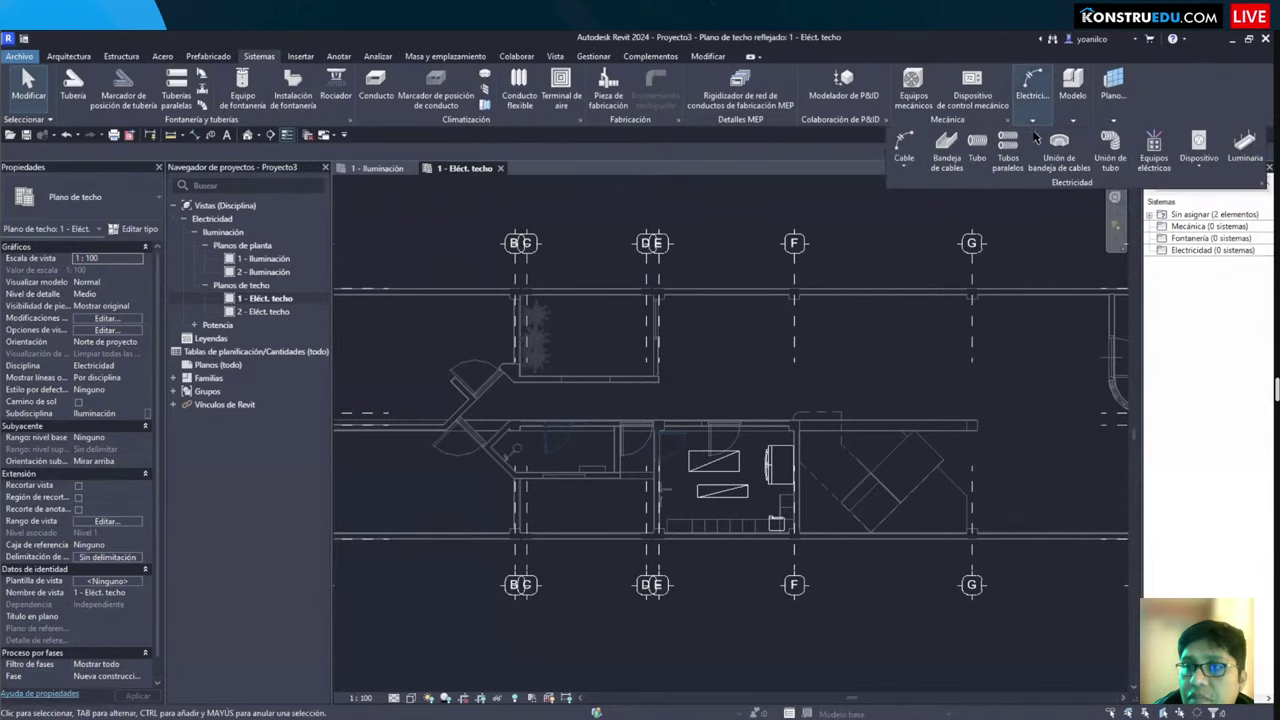
{"action": "left_click", "coordinate": [946, 163]}
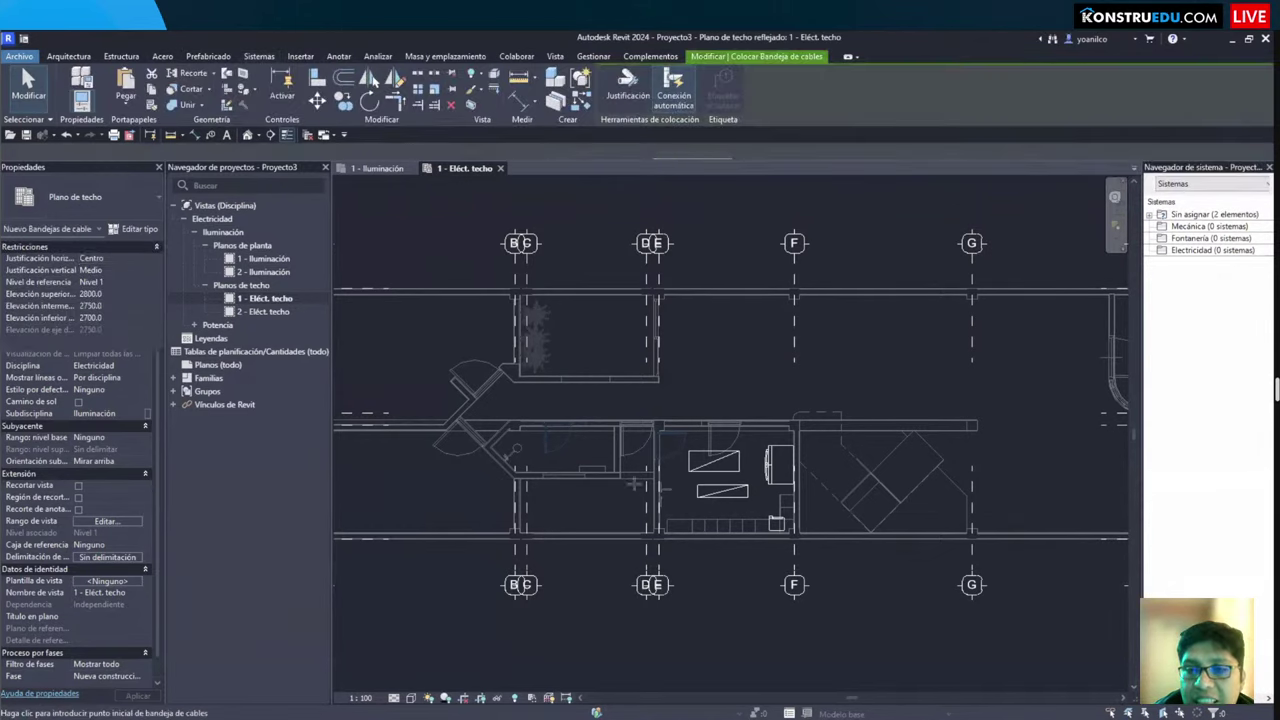
{"action": "scroll", "coordinate": [681, 496], "scroll_direction": "up", "scroll_amount": 3}
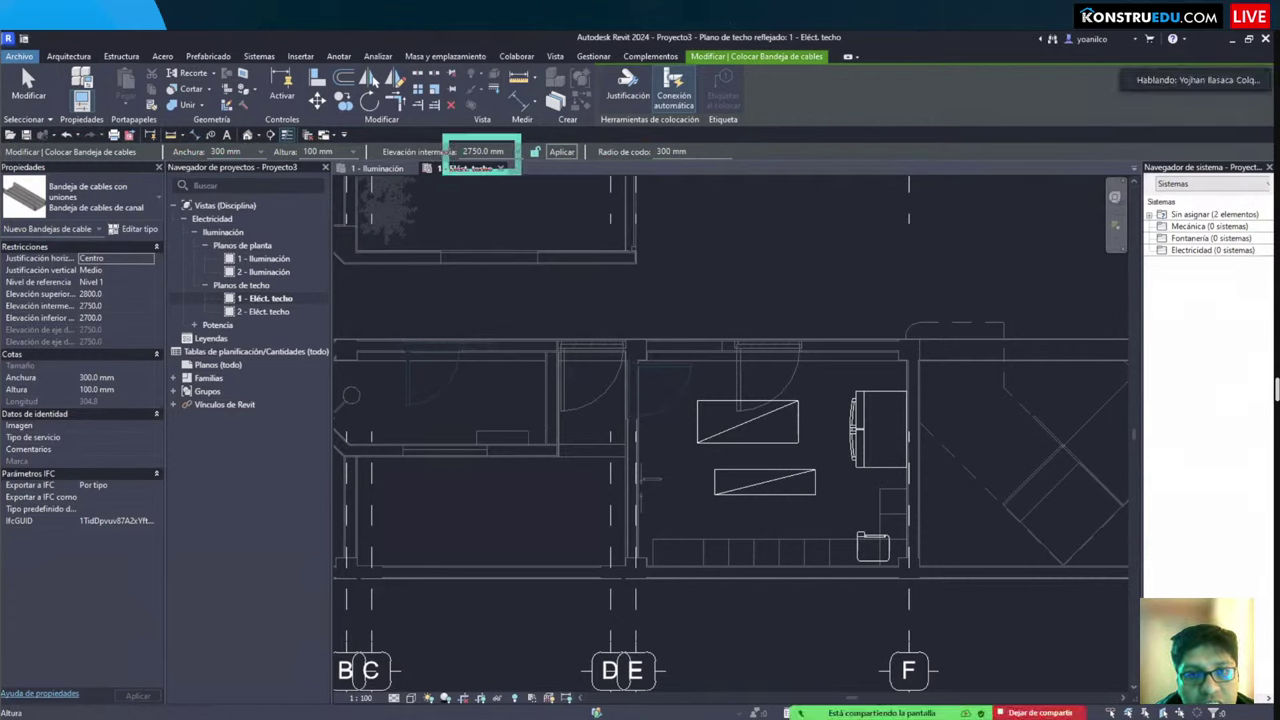
{"action": "left_click", "coordinate": [676, 500]}
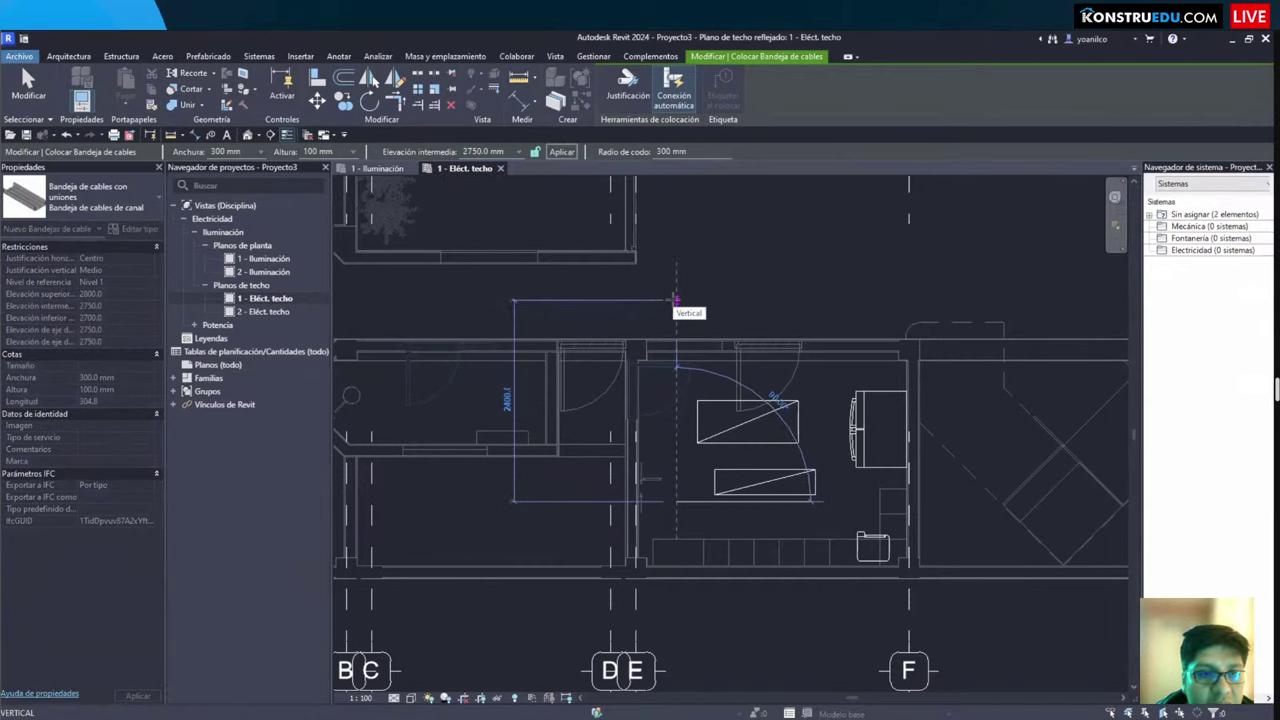
{"action": "scroll", "coordinate": [676, 300], "scroll_direction": "down", "scroll_amount": 1}
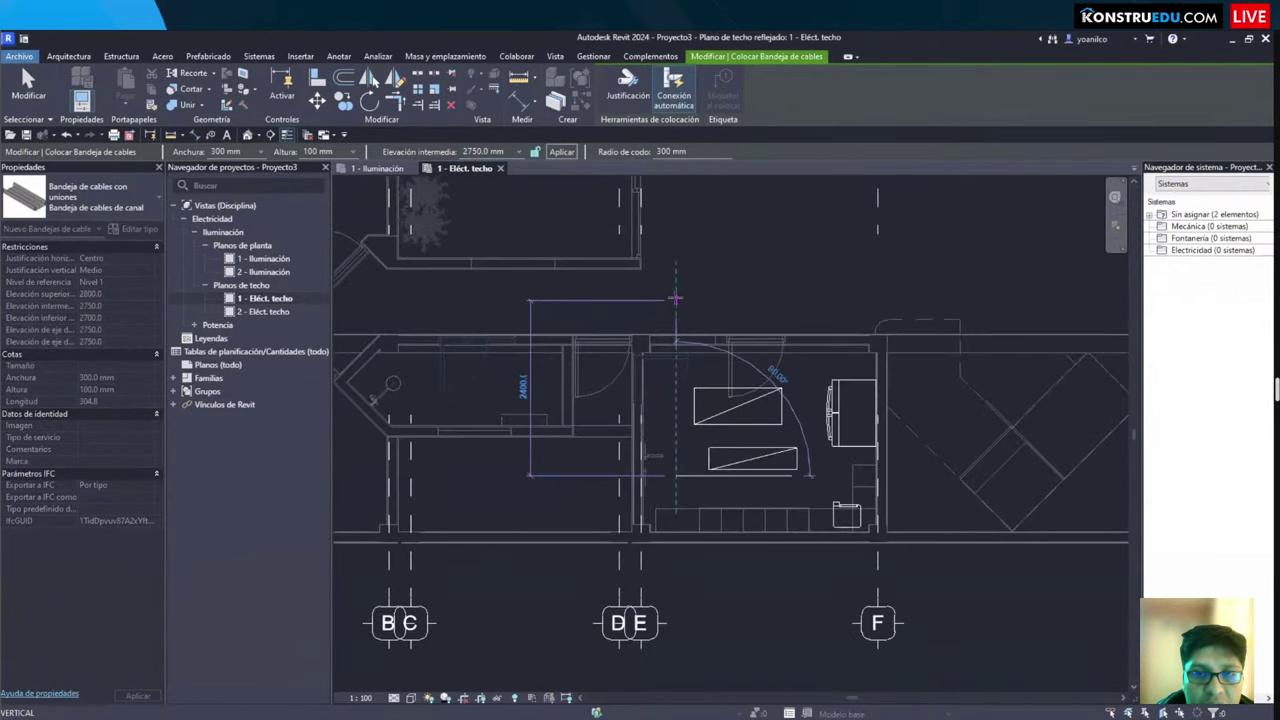
{"action": "left_click", "coordinate": [676, 300]}
{"action": "key", "text": "Escape"}
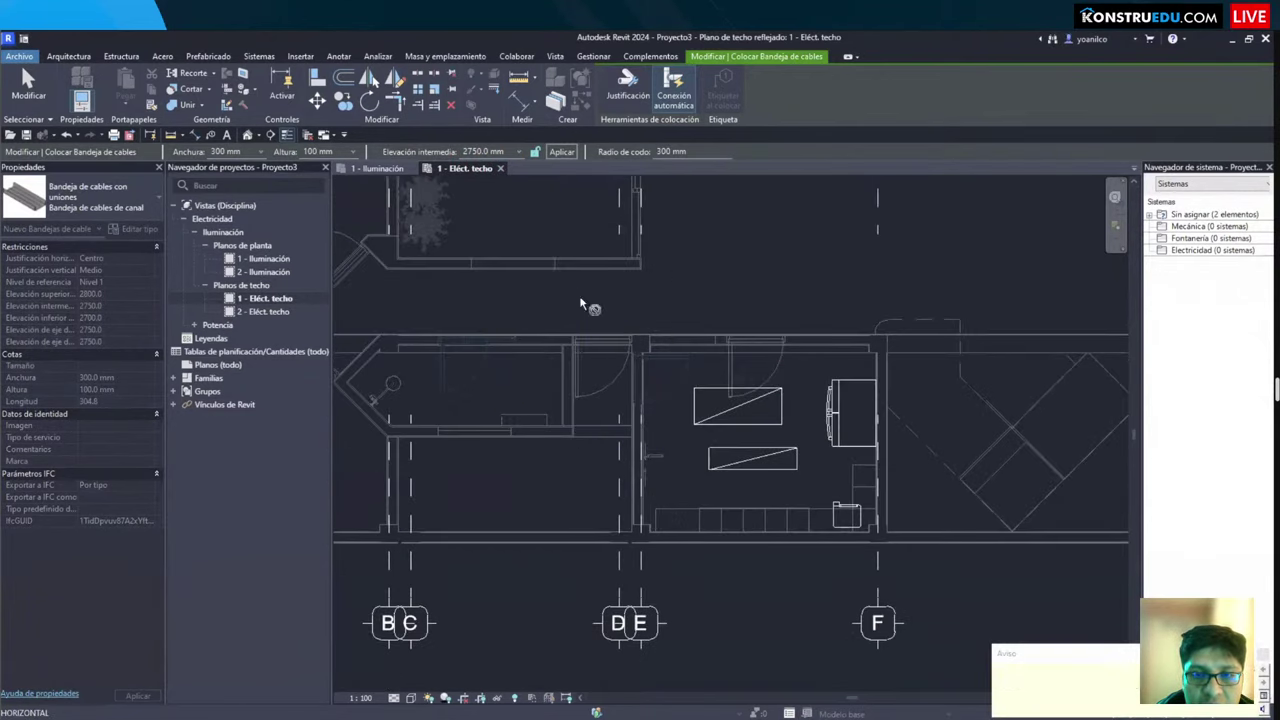
{"action": "key", "text": "Escape"}
Step: In the 3D view, orbit to a near-front angle and window-select the cable tray pieces
{"action": "key", "text": "3"}
{"action": "key", "text": "d"}
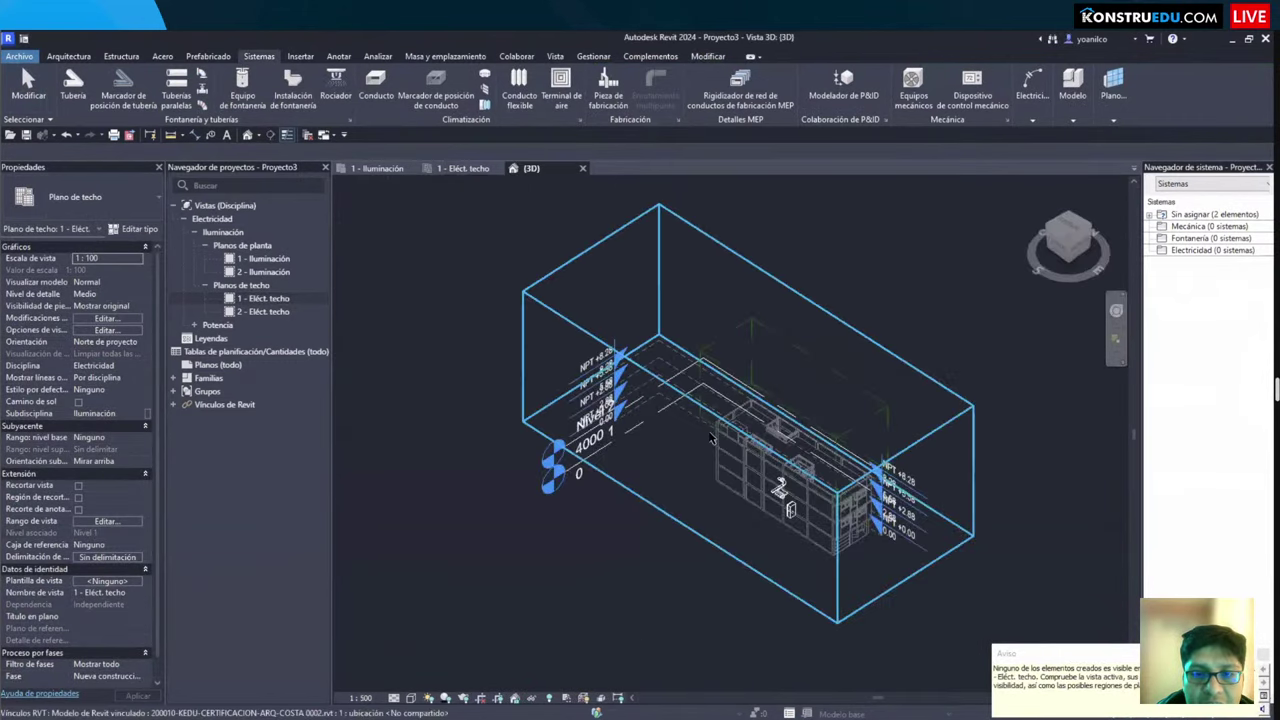
{"action": "scroll", "coordinate": [640, 370], "scroll_direction": "up", "scroll_amount": 3}
{"action": "middle_click_drag", "start_coordinate": [630, 375], "coordinate": [632, 352], "text": "shift"}
{"action": "scroll", "coordinate": [632, 352], "scroll_direction": "up", "scroll_amount": 5}
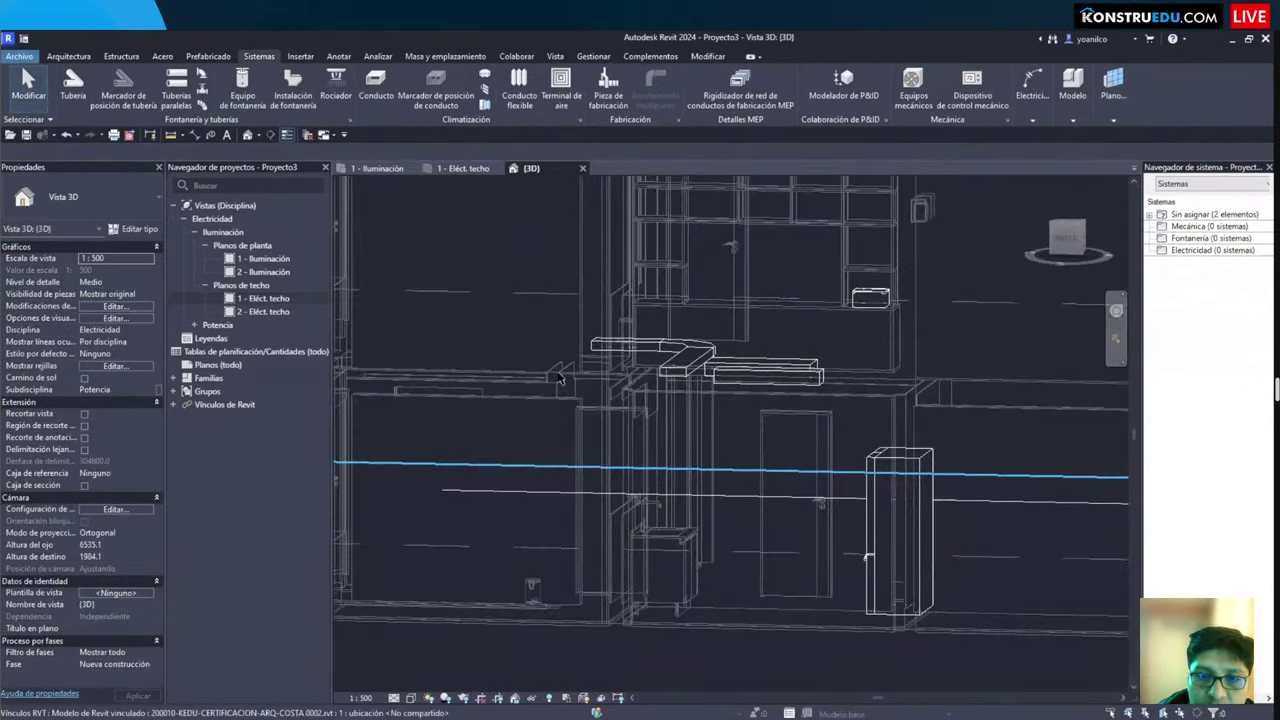
{"action": "left_click_drag", "start_coordinate": [449, 634], "coordinate": [790, 260]}
{"action": "key", "text": "Escape"}
{"action": "left_click_drag", "start_coordinate": [468, 590], "coordinate": [730, 274]}
{"action": "key", "text": "Escape"}
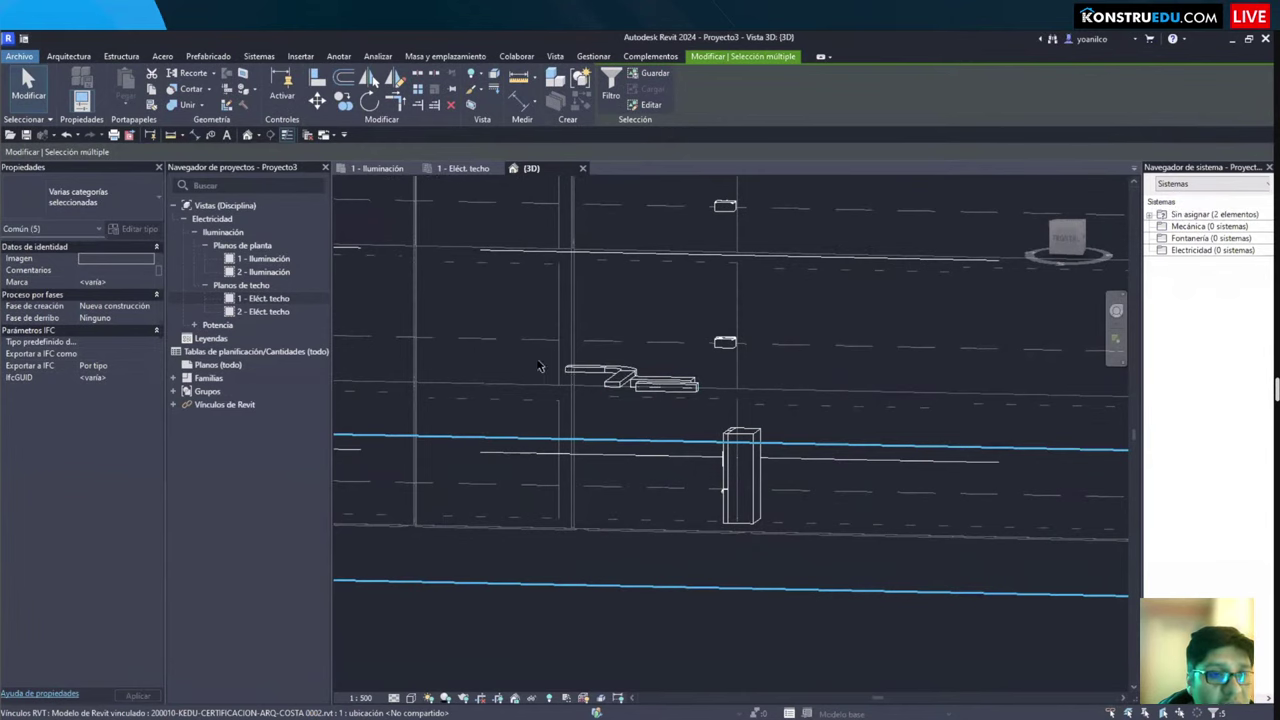
{"action": "key", "text": "ctrl+Left"}
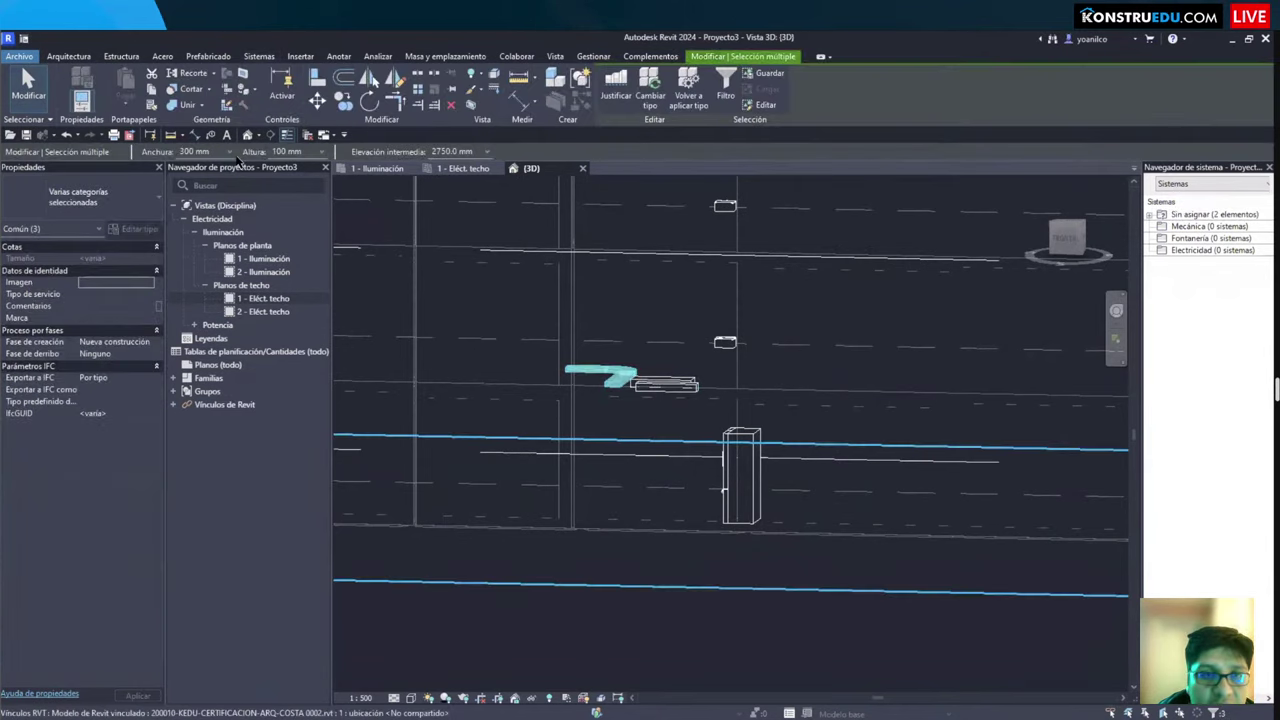
Step: Set the trays' middle elevation to 1.8m, then return to the 1 - Eléct. techo plan
{"action": "left_click", "coordinate": [478, 152]}
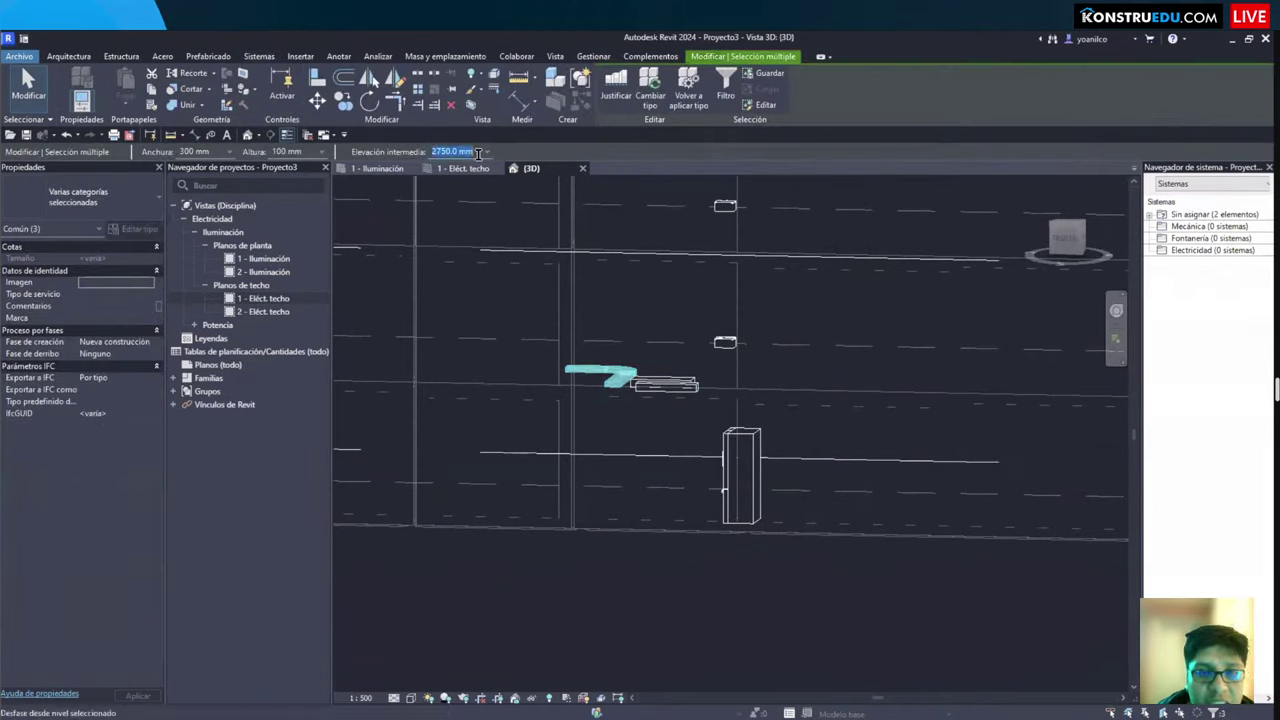
{"action": "type", "text": "1.8m"}
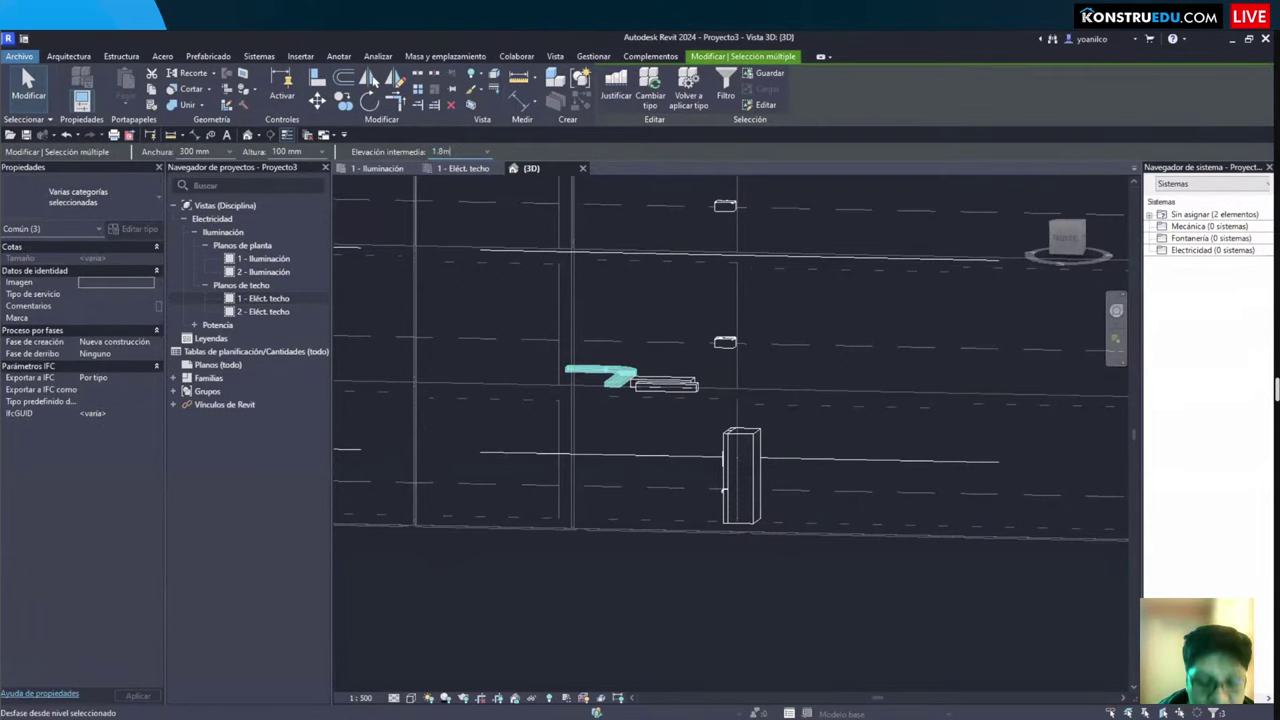
{"action": "key", "text": "Return"}
{"action": "scroll", "coordinate": [583, 398], "scroll_direction": "down", "scroll_amount": 3}
{"action": "scroll", "coordinate": [583, 398], "scroll_direction": "down", "scroll_amount": 2}
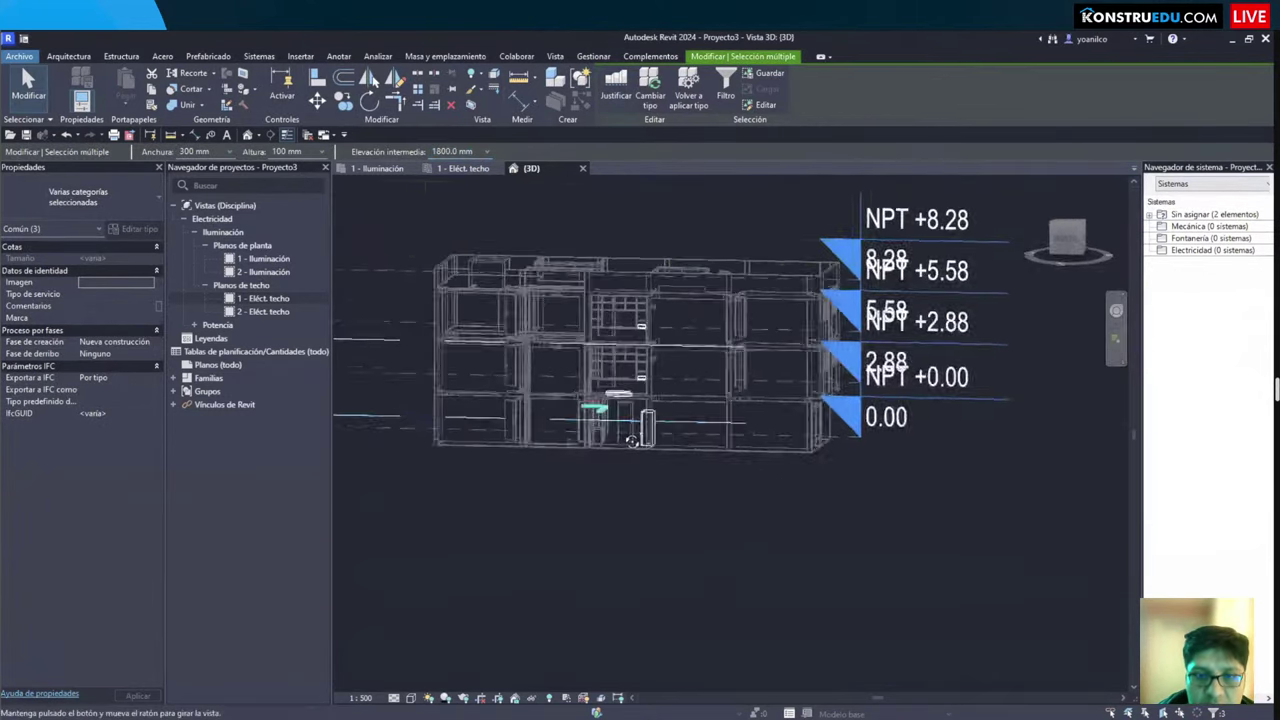
{"action": "scroll", "coordinate": [652, 447], "scroll_direction": "up", "scroll_amount": 4}
{"action": "key", "text": "Escape"}
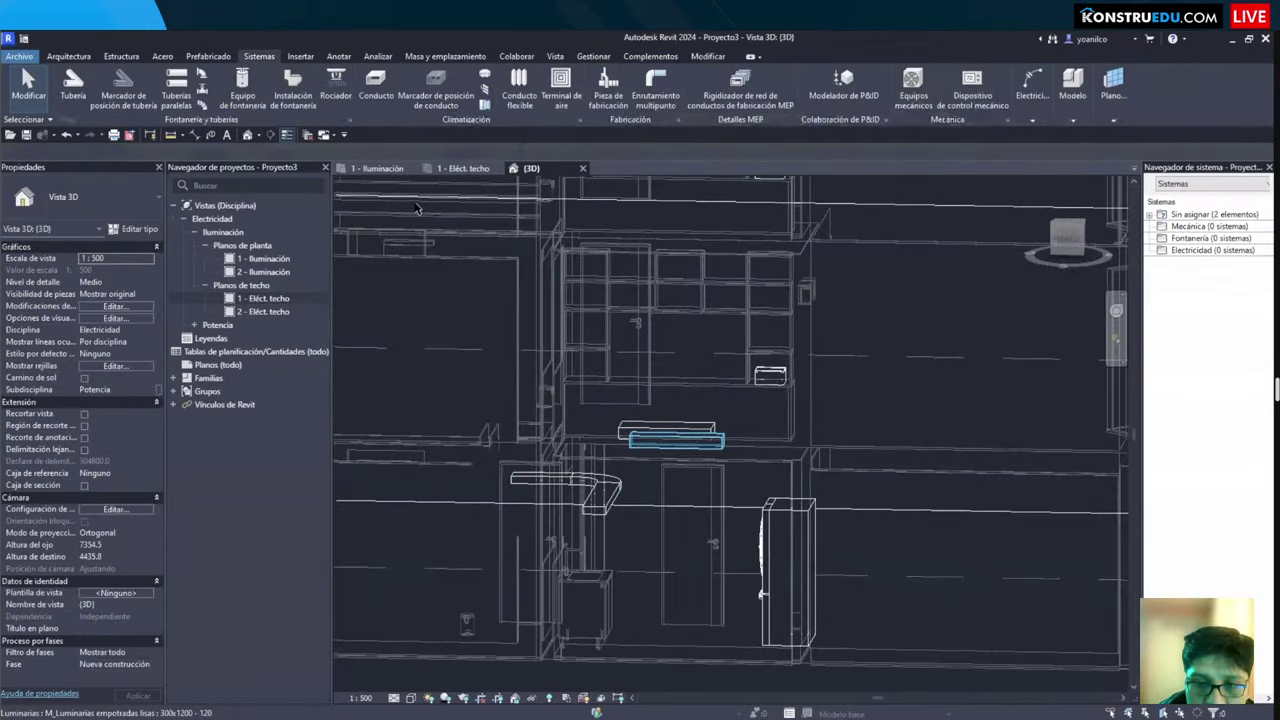
{"action": "key", "text": "ctrl+Tab"}
Step: Check the ceiling plan's view range and identify the cable tray's category in the 3D view
{"action": "scroll", "coordinate": [620, 457], "scroll_direction": "down", "scroll_amount": 2}
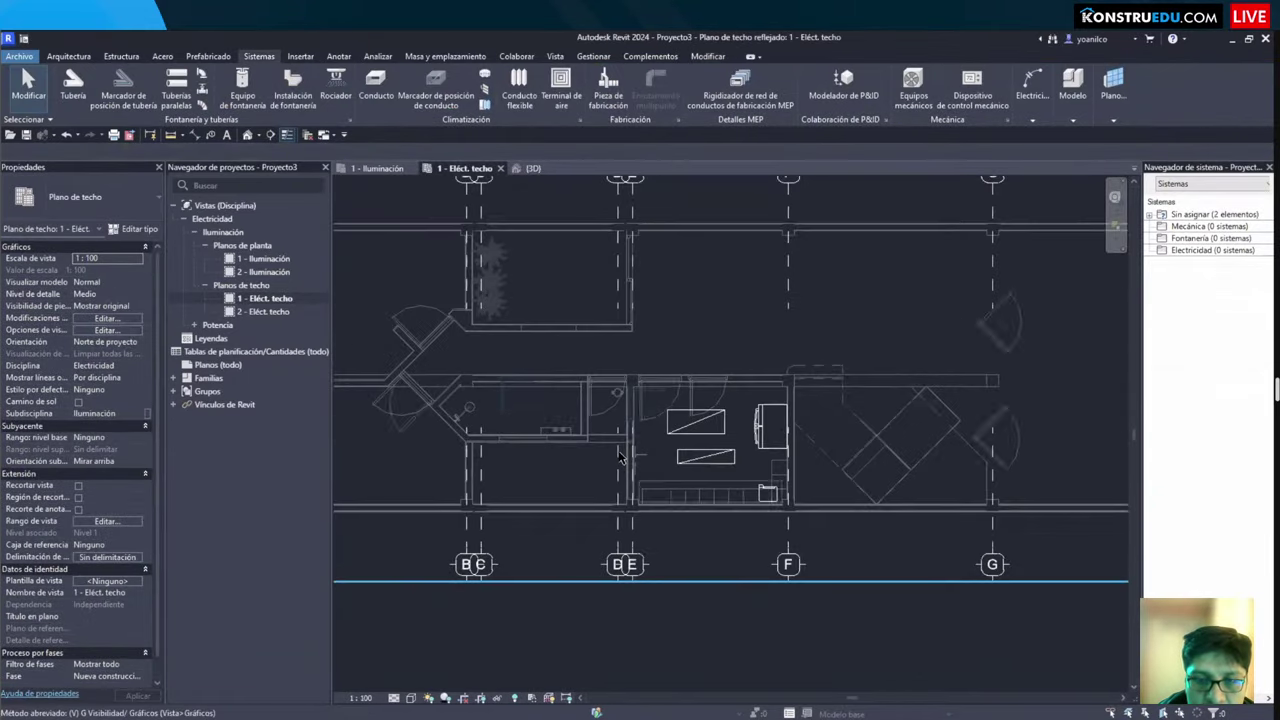
{"action": "key", "text": "v"}
{"action": "key", "text": "r"}
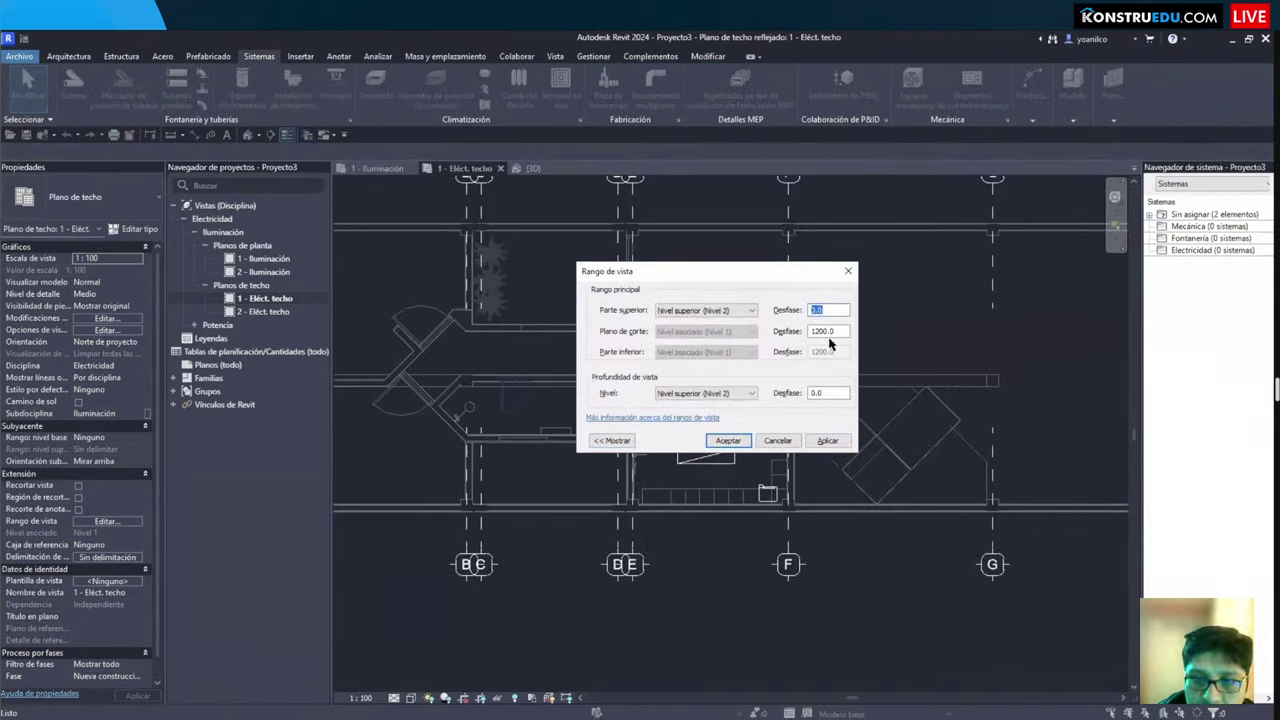
{"action": "key", "text": "Return"}
{"action": "key", "text": "v"}
{"action": "key", "text": "v"}
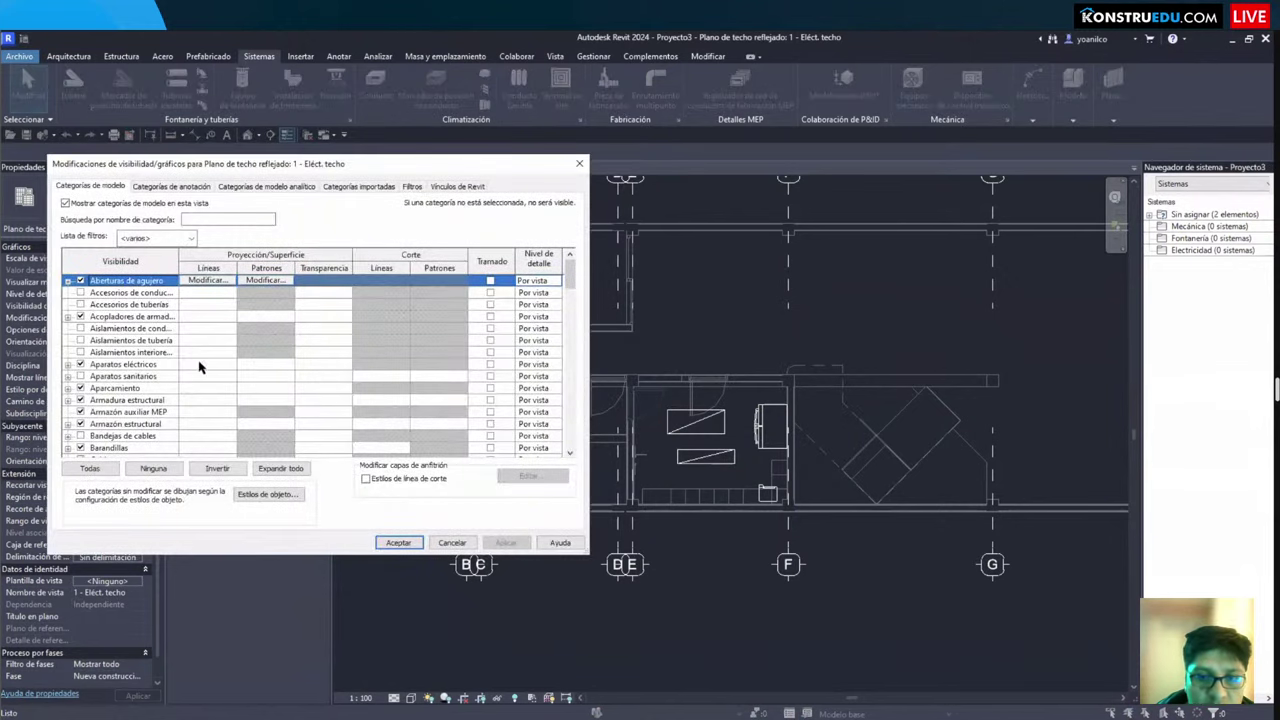
{"action": "key", "text": "Escape"}
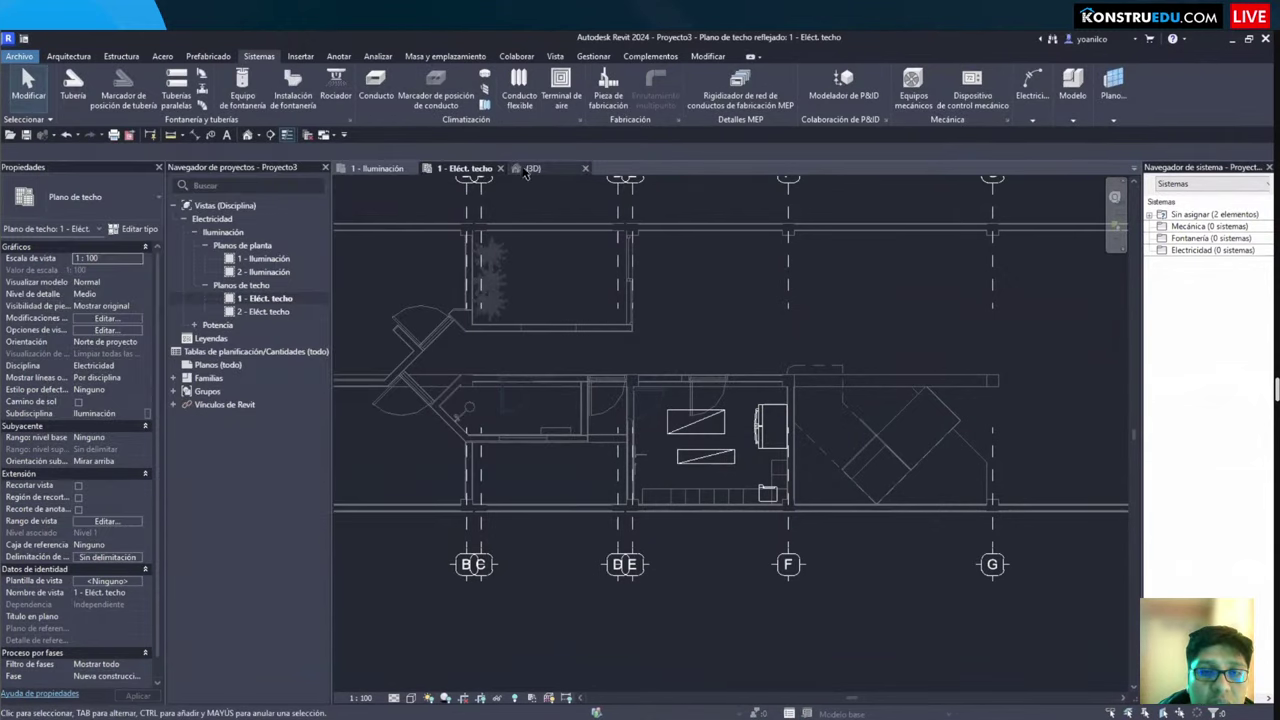
{"action": "left_click", "coordinate": [525, 170]}
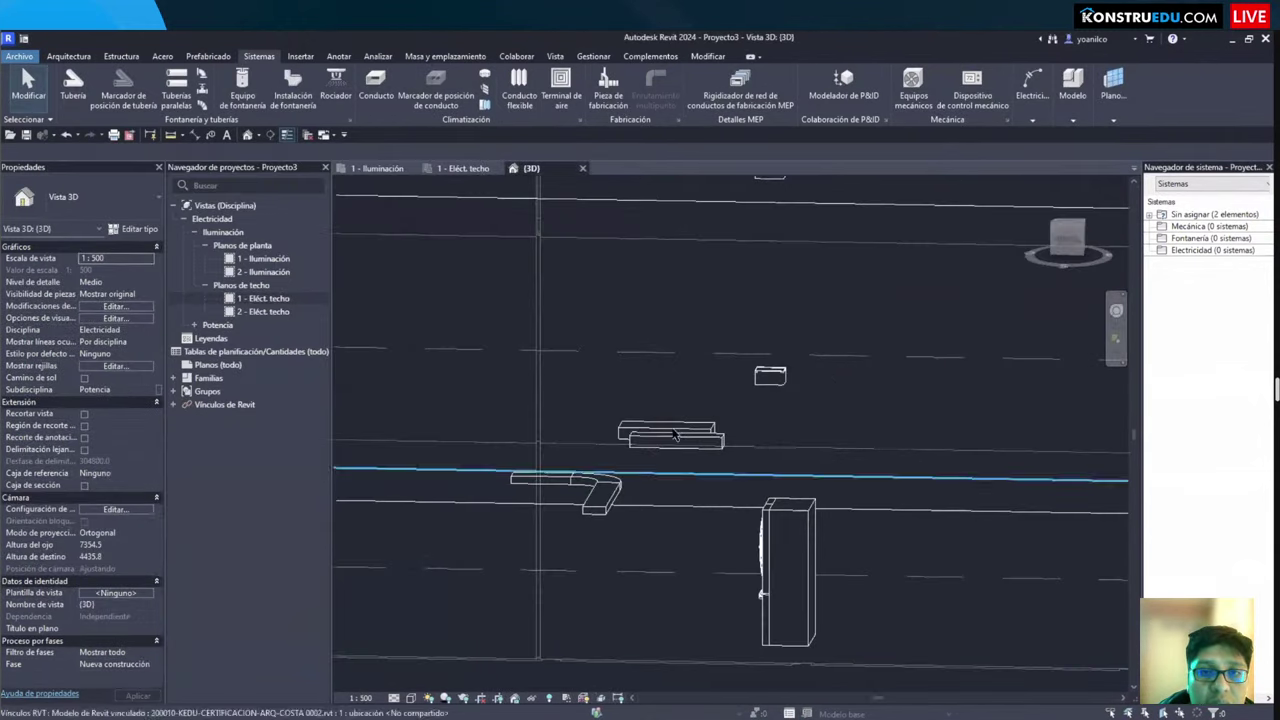
{"action": "left_click", "coordinate": [600, 497]}
{"action": "key", "text": "Escape"}
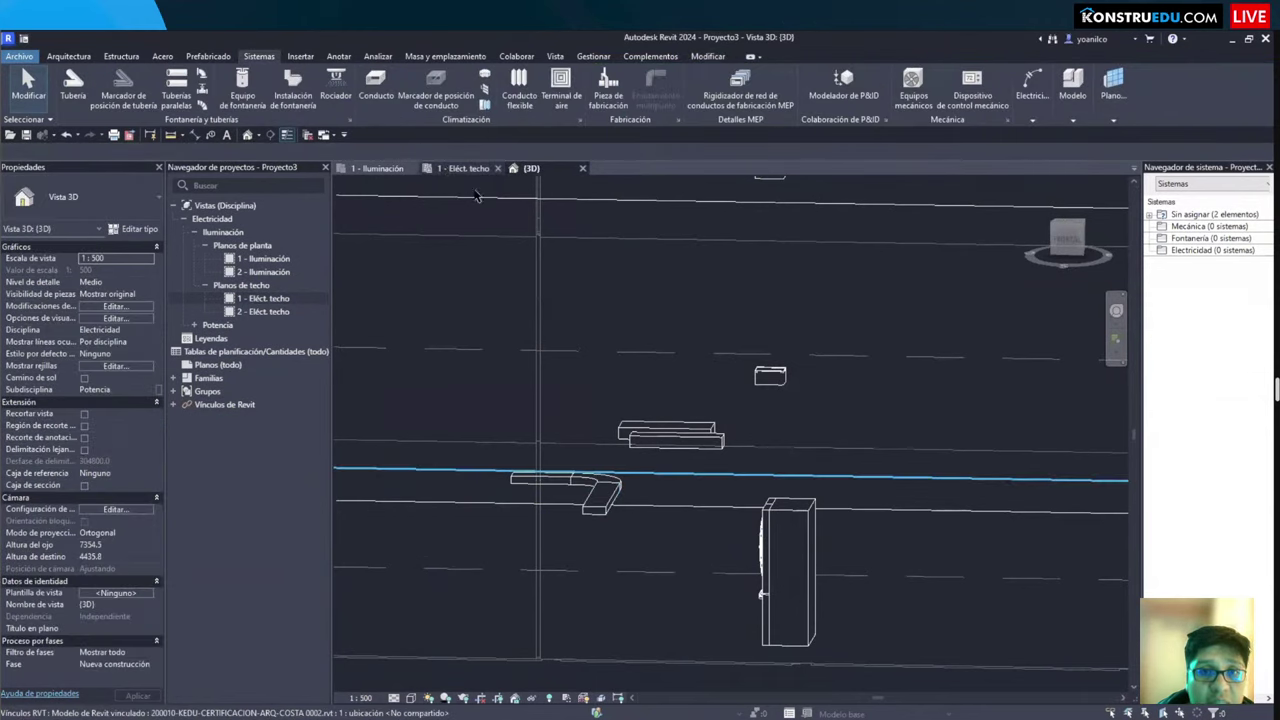
{"action": "left_click", "coordinate": [465, 168]}
Step: Turn on the Bandejas de cables category in Visibility/Graphics for the ceiling plan
{"action": "key", "text": "v"}
{"action": "key", "text": "g"}
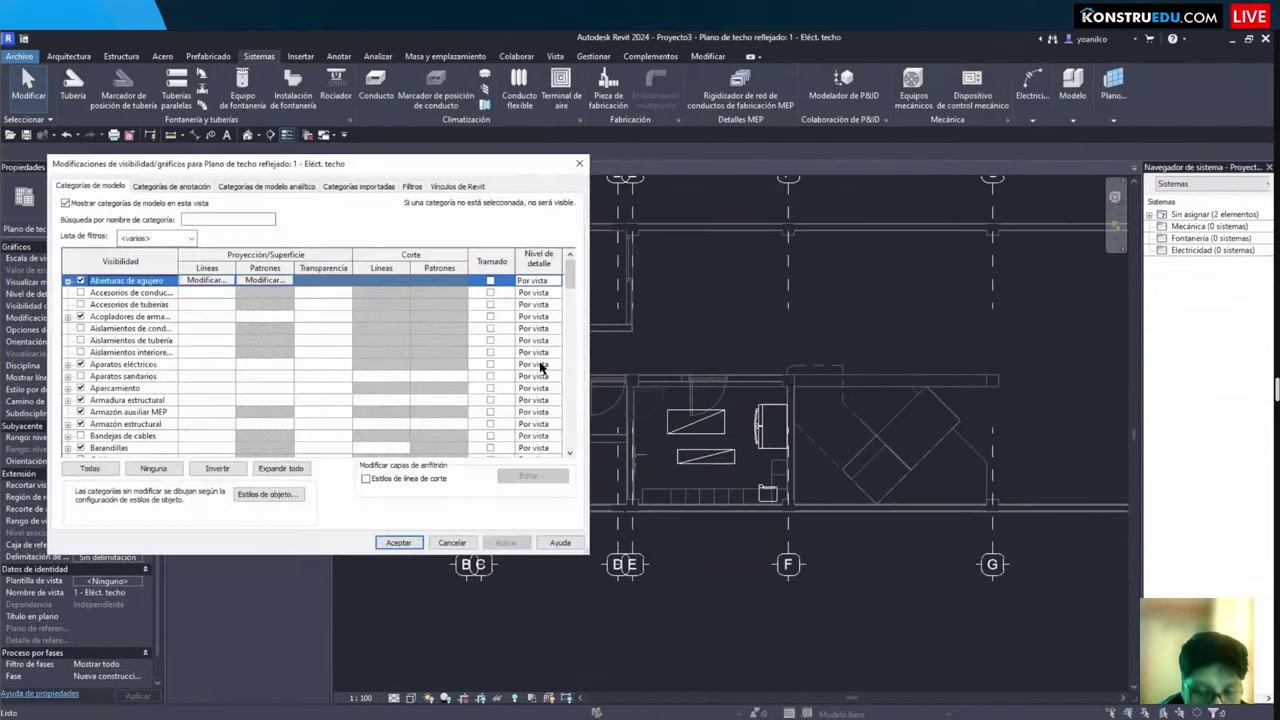
{"action": "left_click", "coordinate": [80, 436]}
{"action": "scroll", "coordinate": [67, 415], "scroll_direction": "down", "scroll_amount": 1}
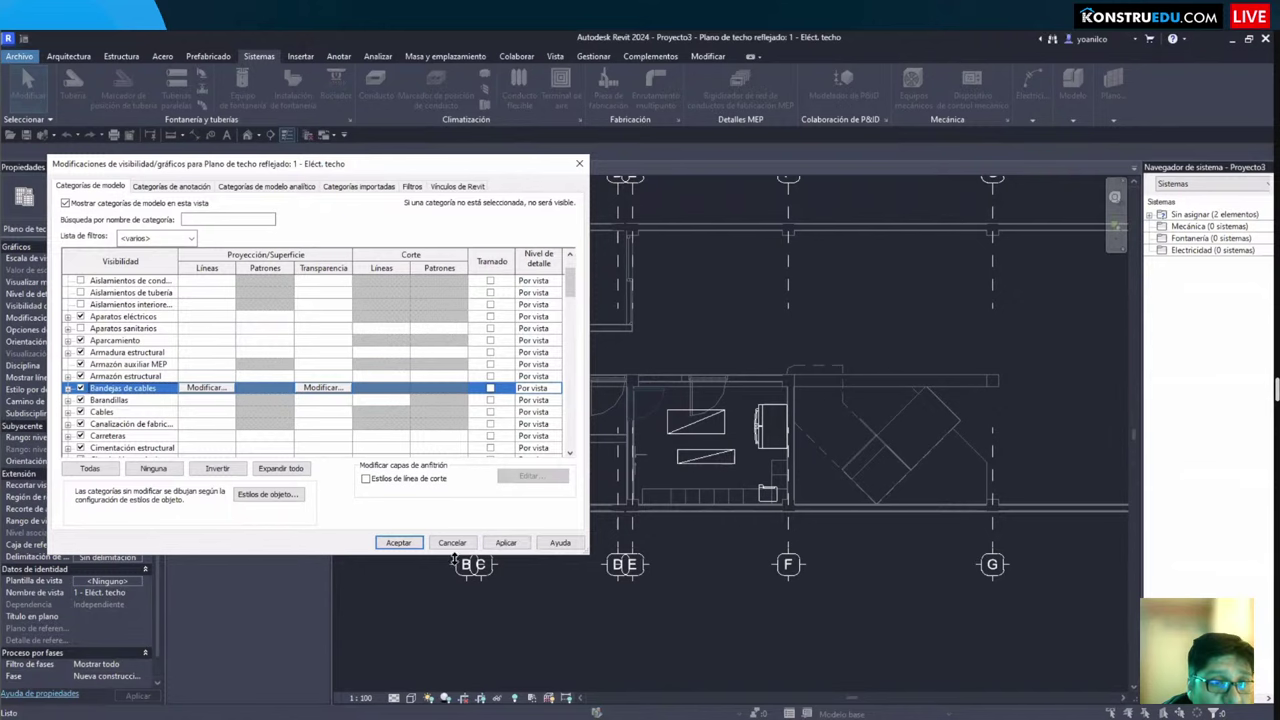
{"action": "left_click", "coordinate": [398, 543]}
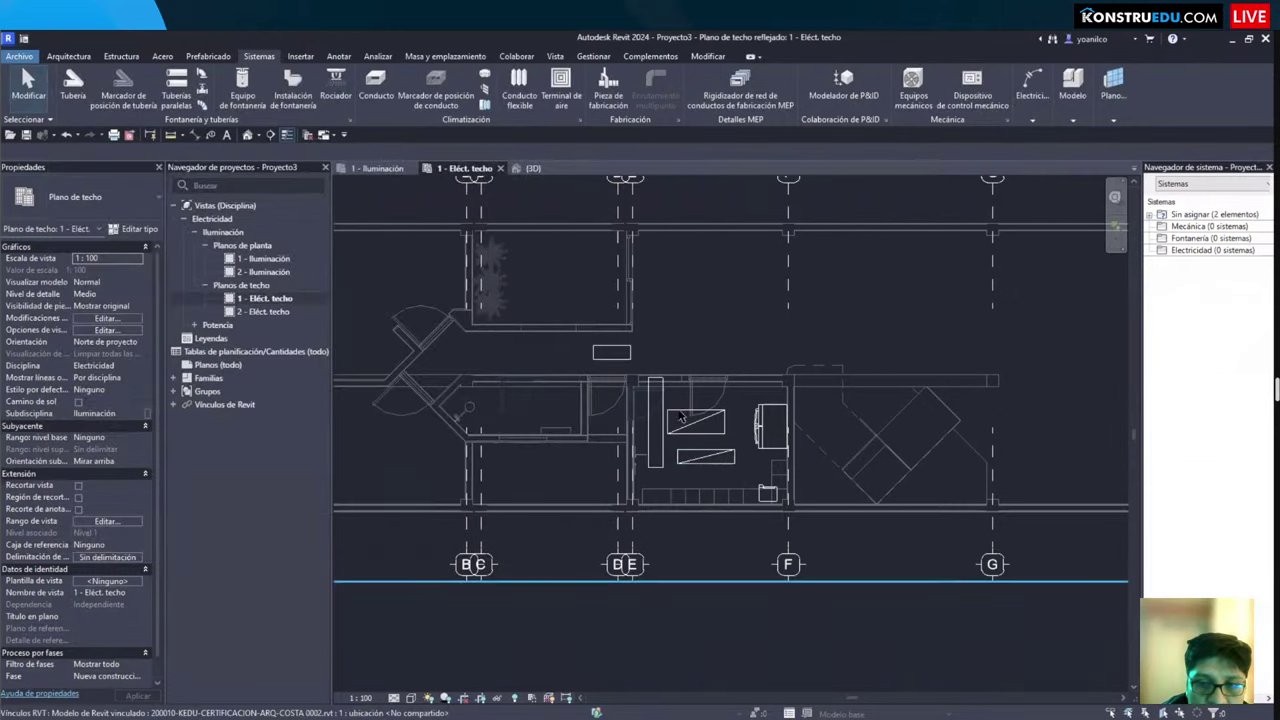
{"action": "scroll", "coordinate": [673, 355], "scroll_direction": "up", "scroll_amount": 2}
Step: Identify the tray elbow's category, then turn on Uniones de bandeja de cables in the plan
{"action": "left_click", "coordinate": [531, 168]}
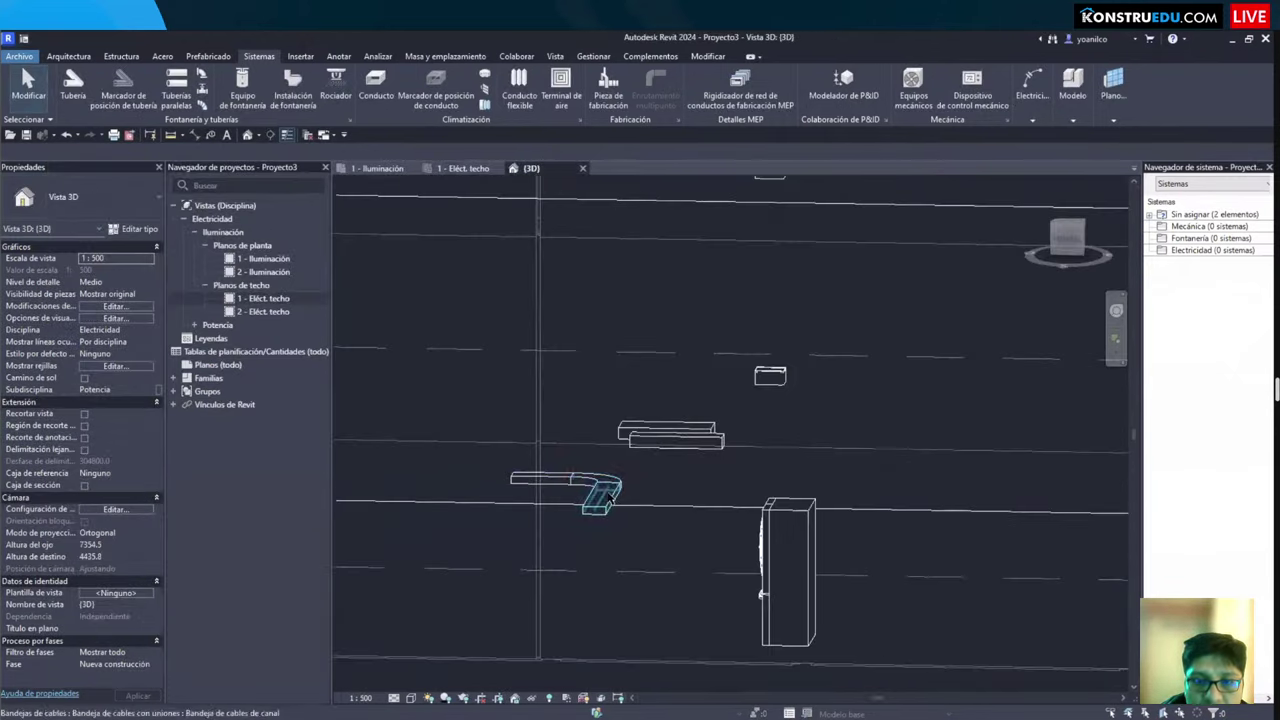
{"action": "left_click", "coordinate": [607, 483]}
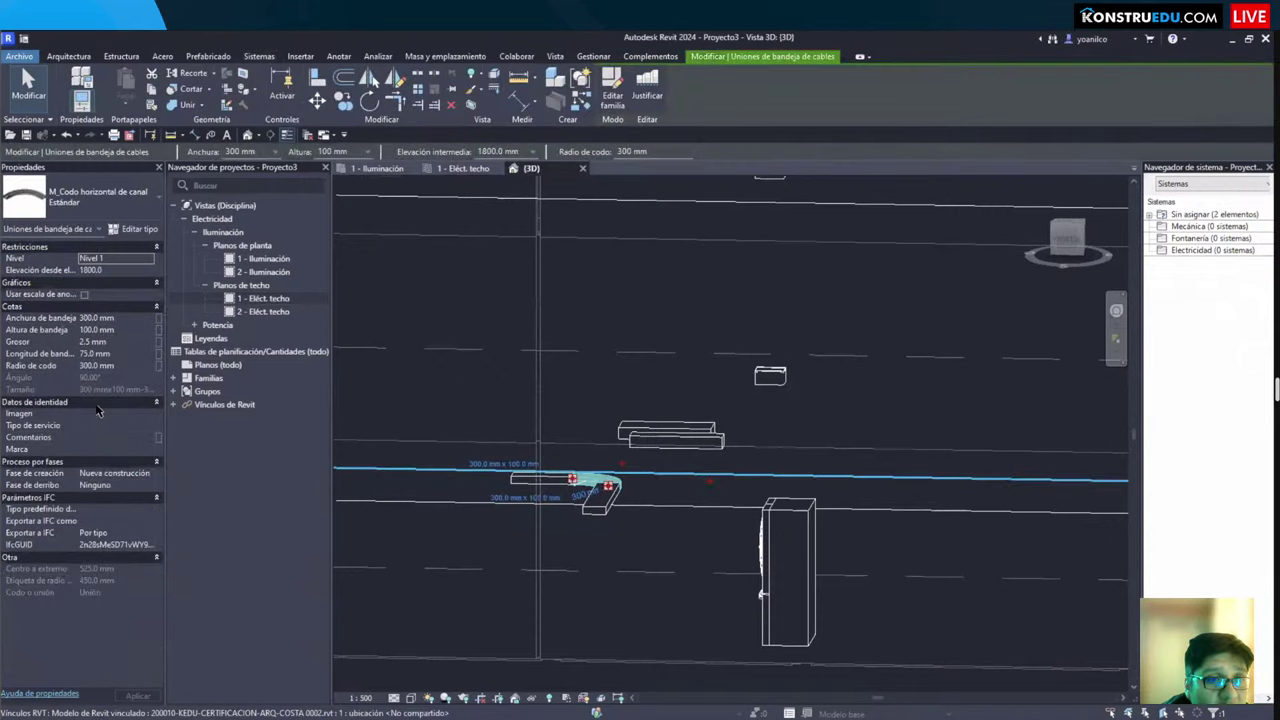
{"action": "key", "text": "Escape"}
{"action": "left_click", "coordinate": [463, 168]}
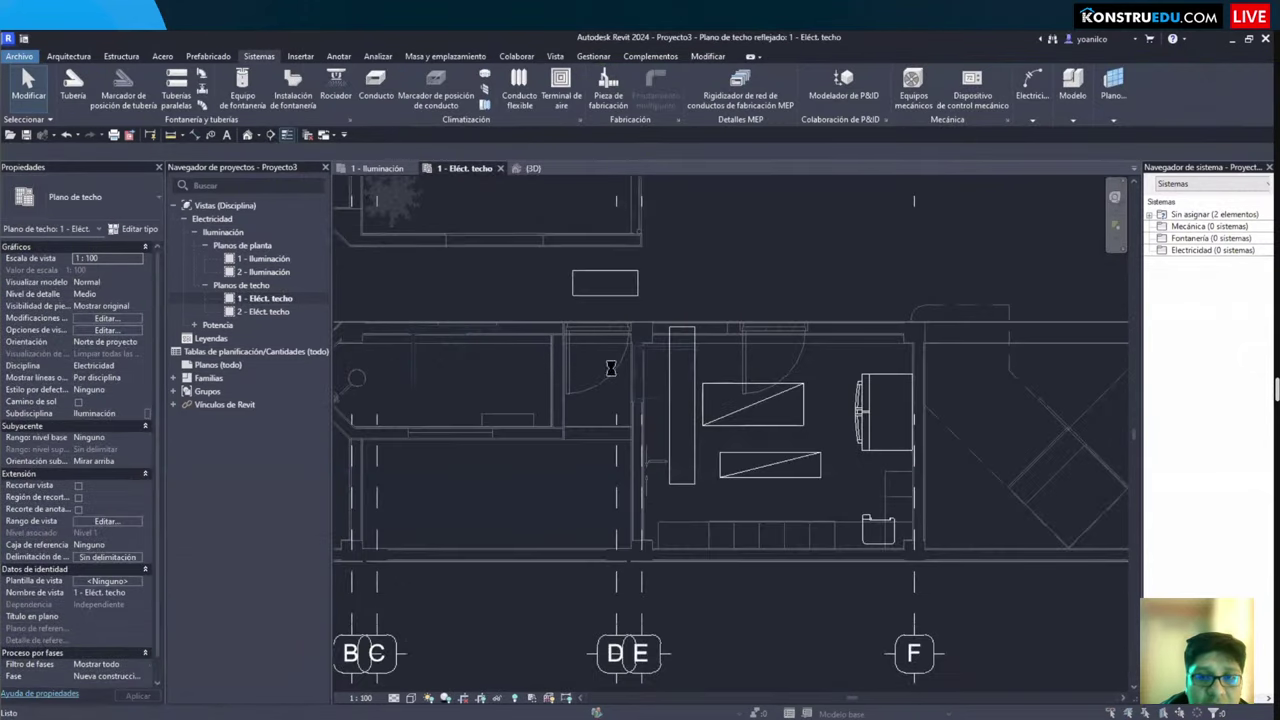
{"action": "key", "text": "v"}
{"action": "key", "text": "g"}
{"action": "key", "text": "u"}
{"action": "scroll", "coordinate": [83, 410], "scroll_direction": "down", "scroll_amount": 1}
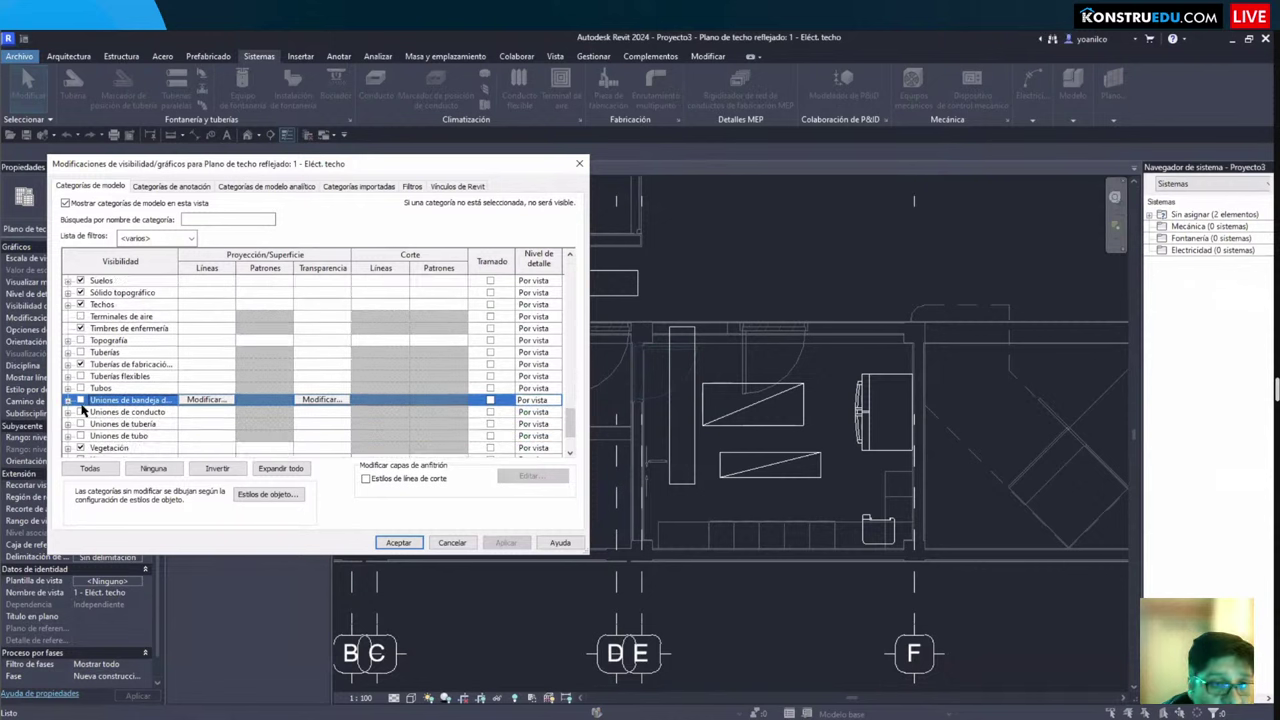
{"action": "left_click", "coordinate": [398, 542]}
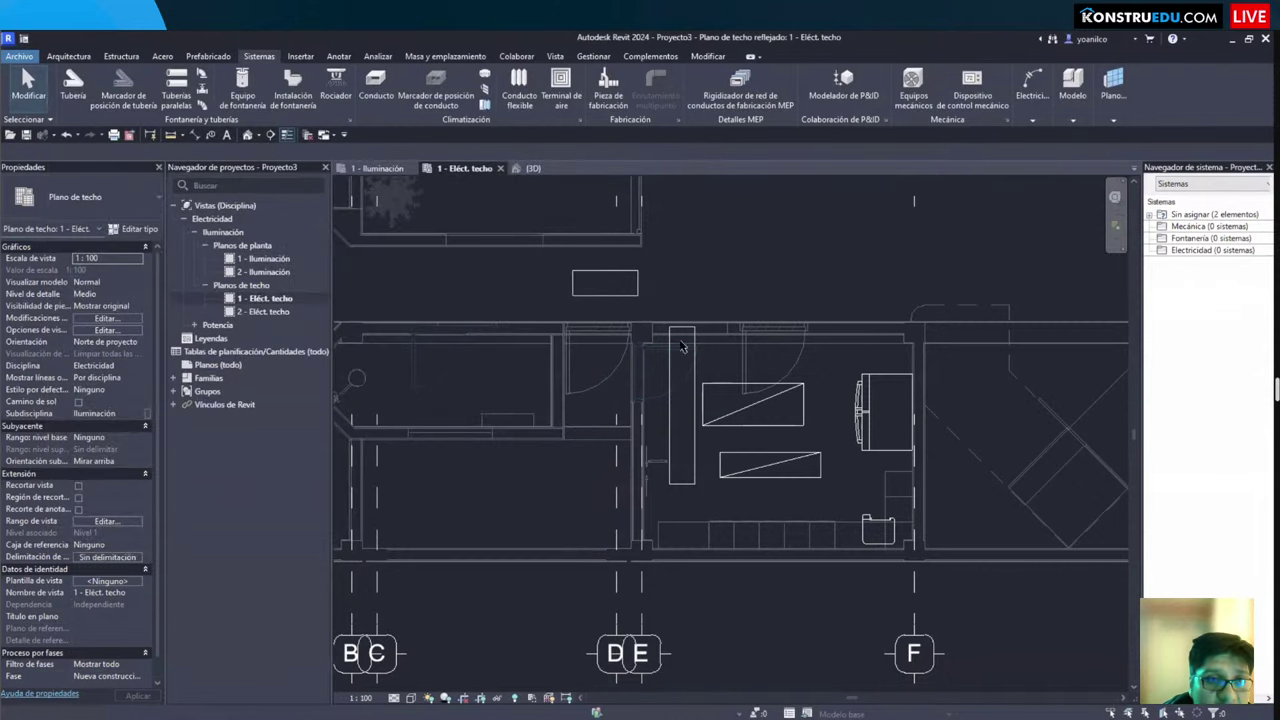
{"action": "scroll", "coordinate": [720, 450], "scroll_direction": "up", "scroll_amount": 2}
{"action": "scroll", "coordinate": [720, 450], "scroll_direction": "down", "scroll_amount": 2}
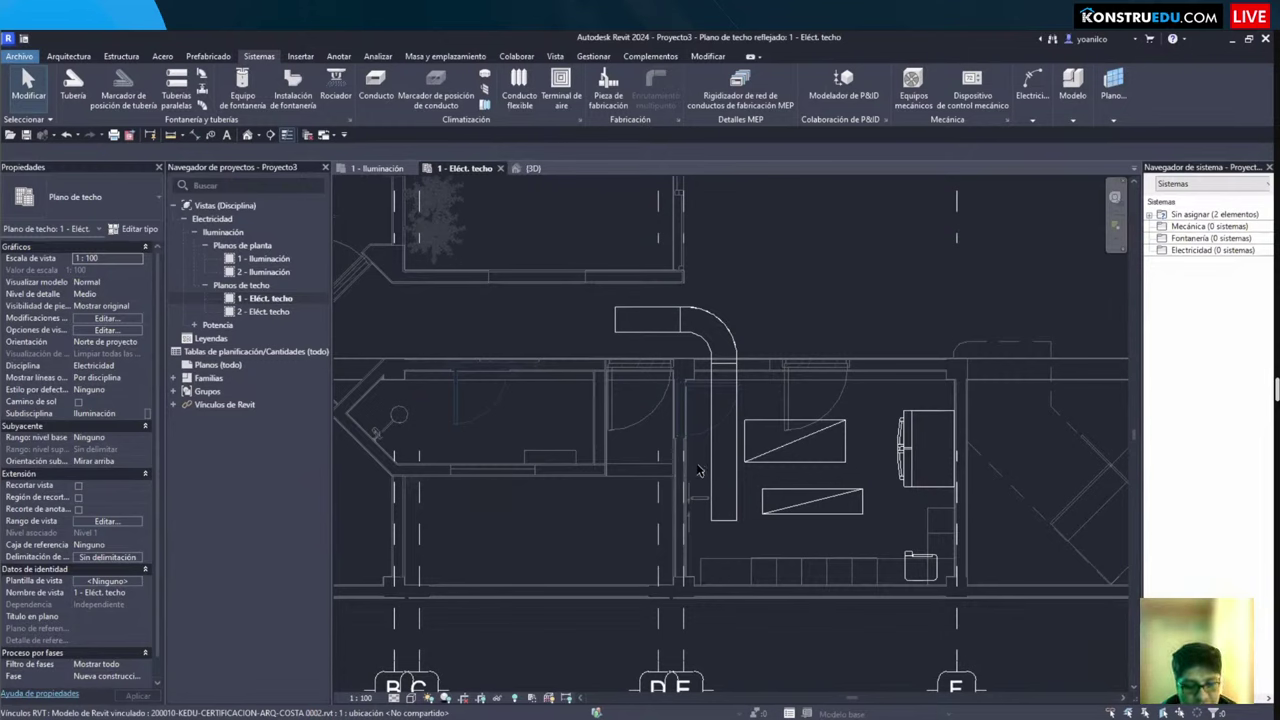
Step: Start a new 300 x 100 mm cable tray at 2750 mm, dismissing the autorouting error and panning to the upper rooms
{"action": "left_click", "coordinate": [1032, 88]}
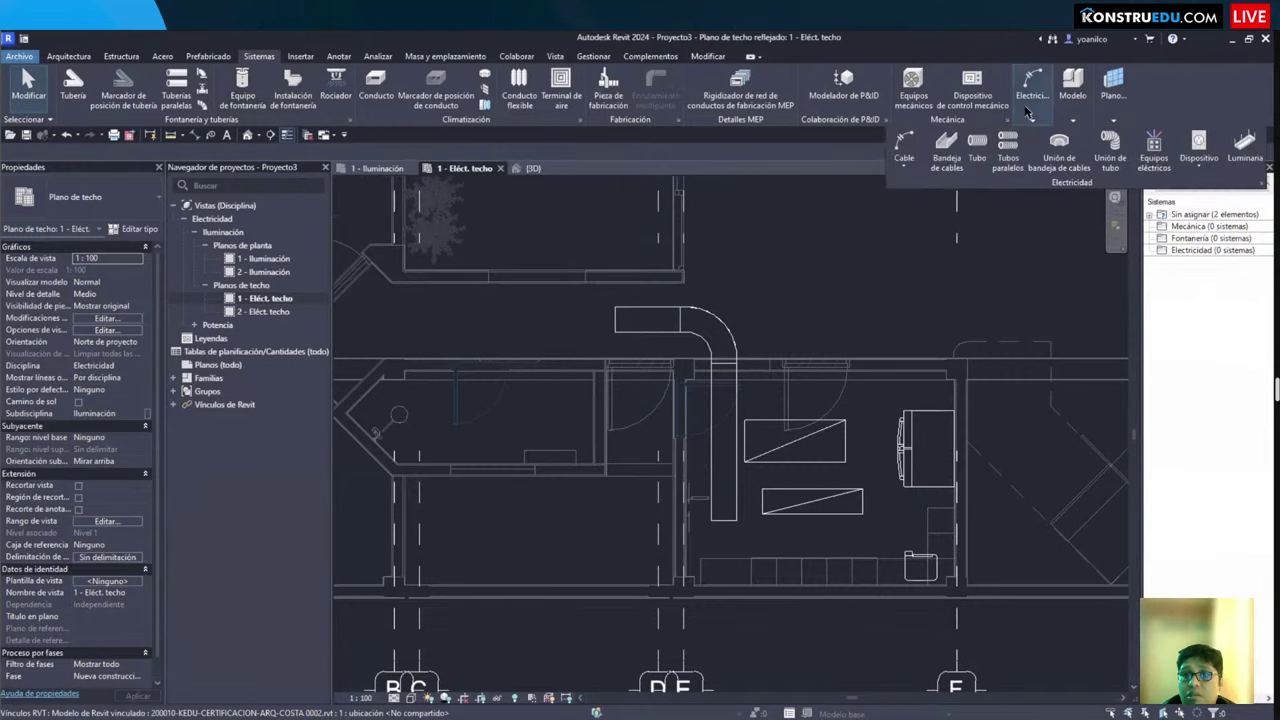
{"action": "left_click", "coordinate": [941, 160]}
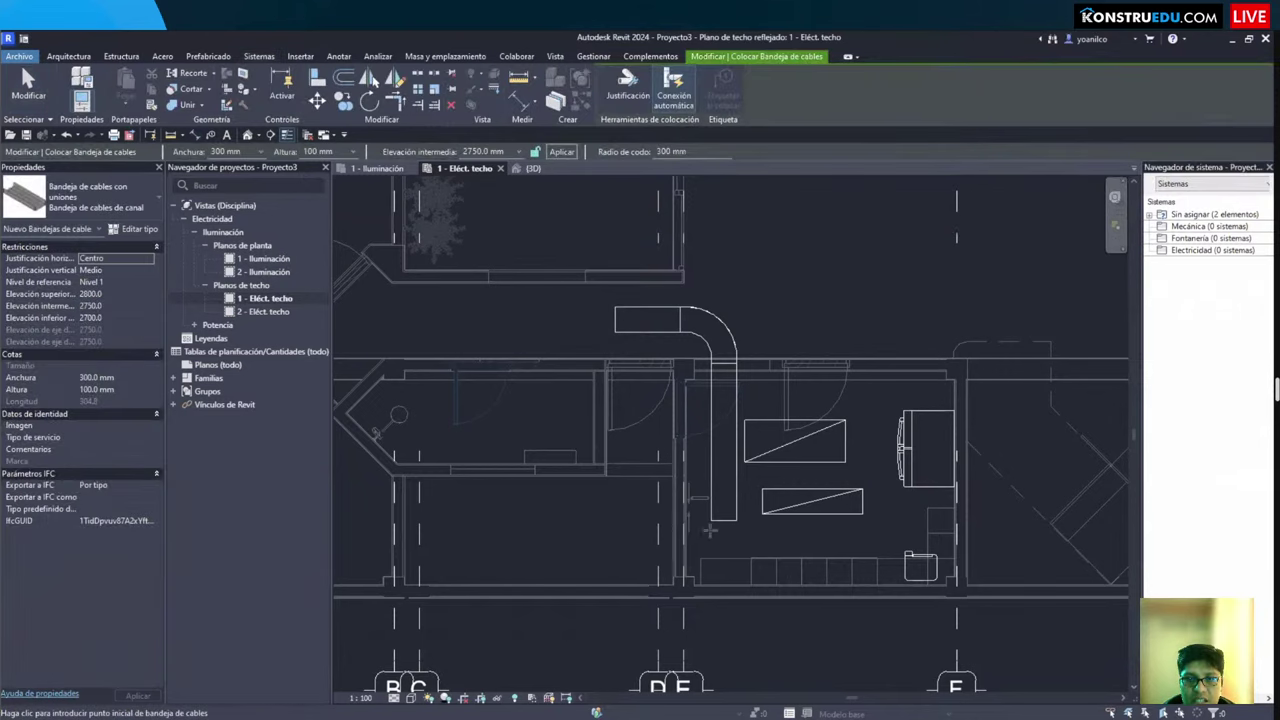
{"action": "left_click", "coordinate": [596, 507]}
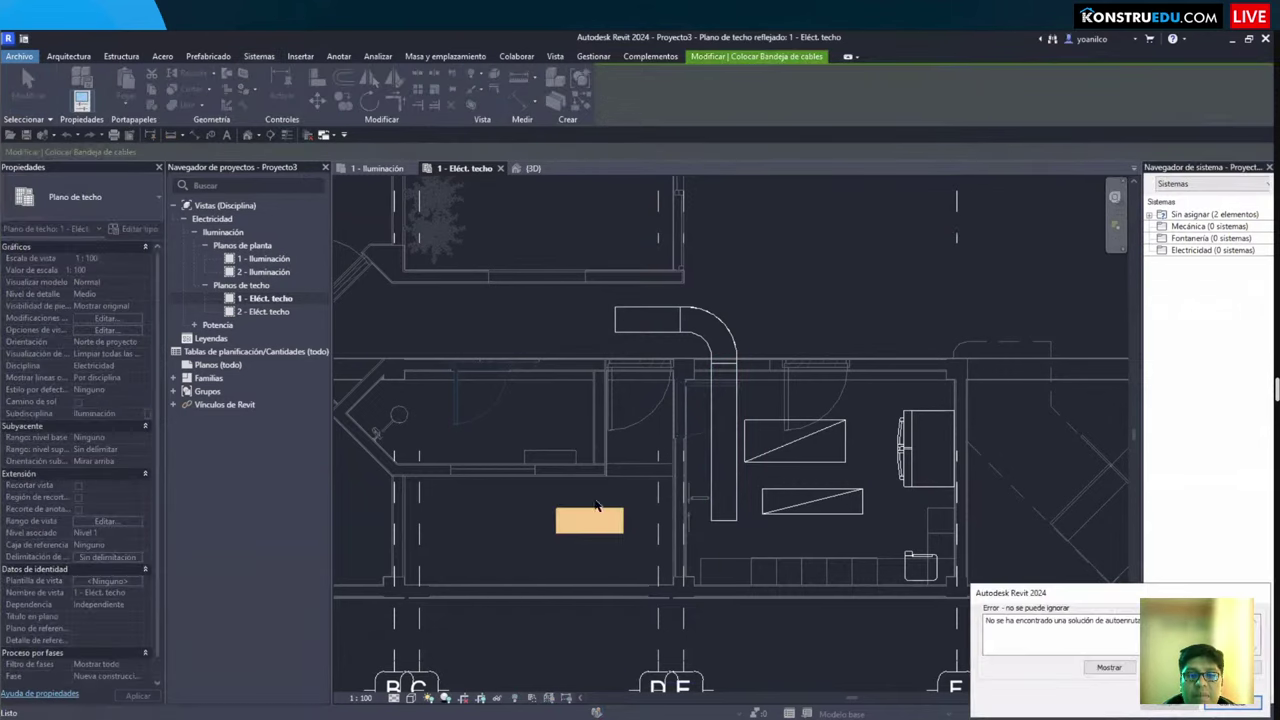
{"action": "key", "text": "Escape"}
{"action": "middle_click_drag", "start_coordinate": [722, 534], "coordinate": [710, 487]}
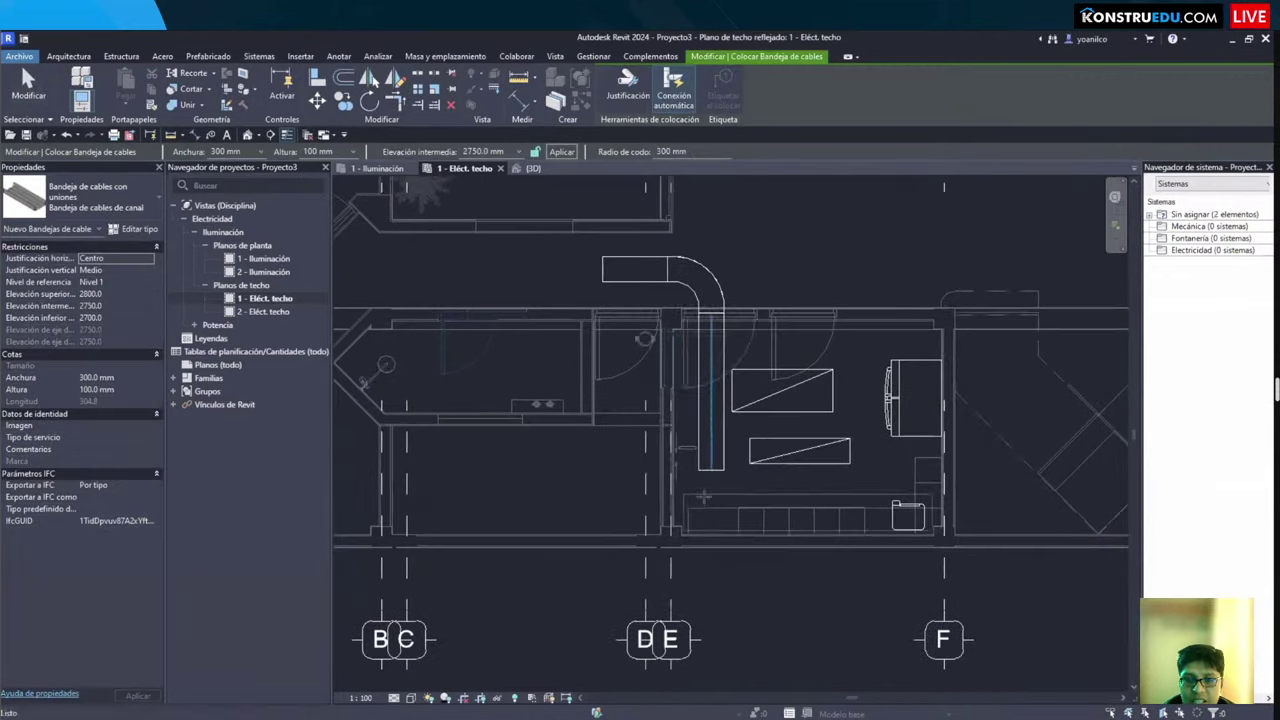
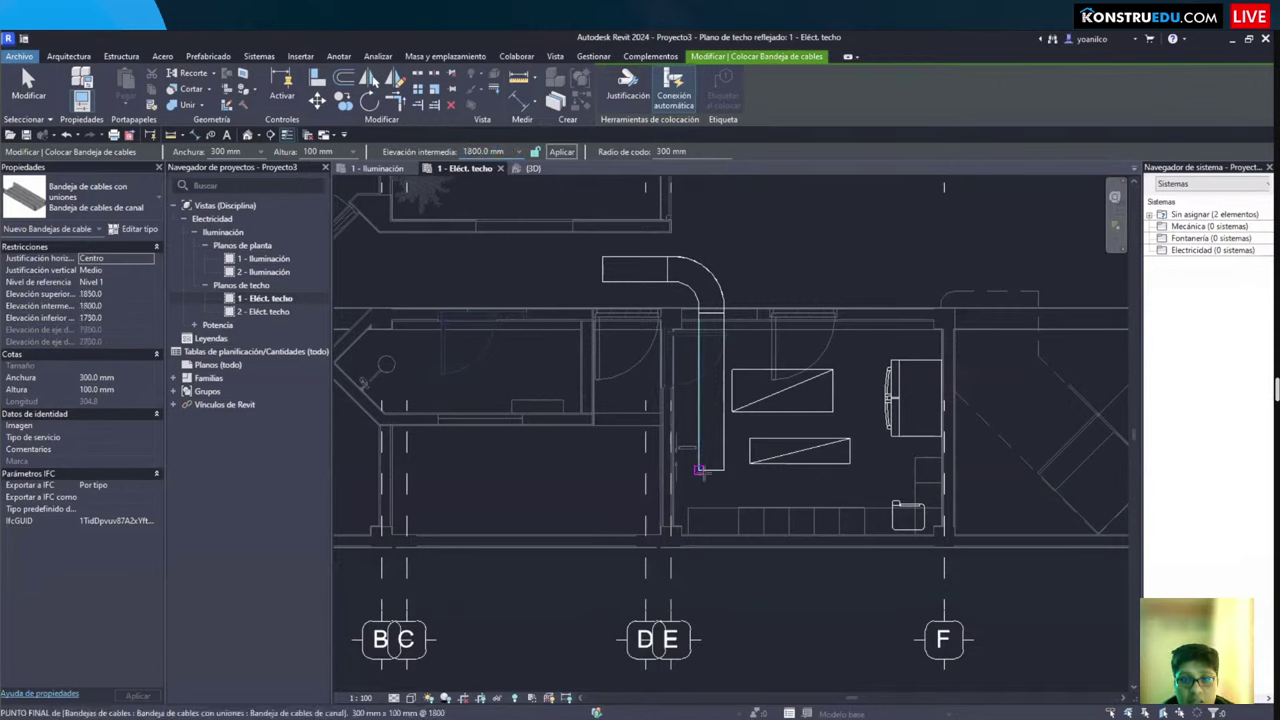
Step: Extend the cable tray from the existing end downward and left along the corridor
{"action": "left_click", "coordinate": [712, 480]}
{"action": "left_click", "coordinate": [712, 545]}
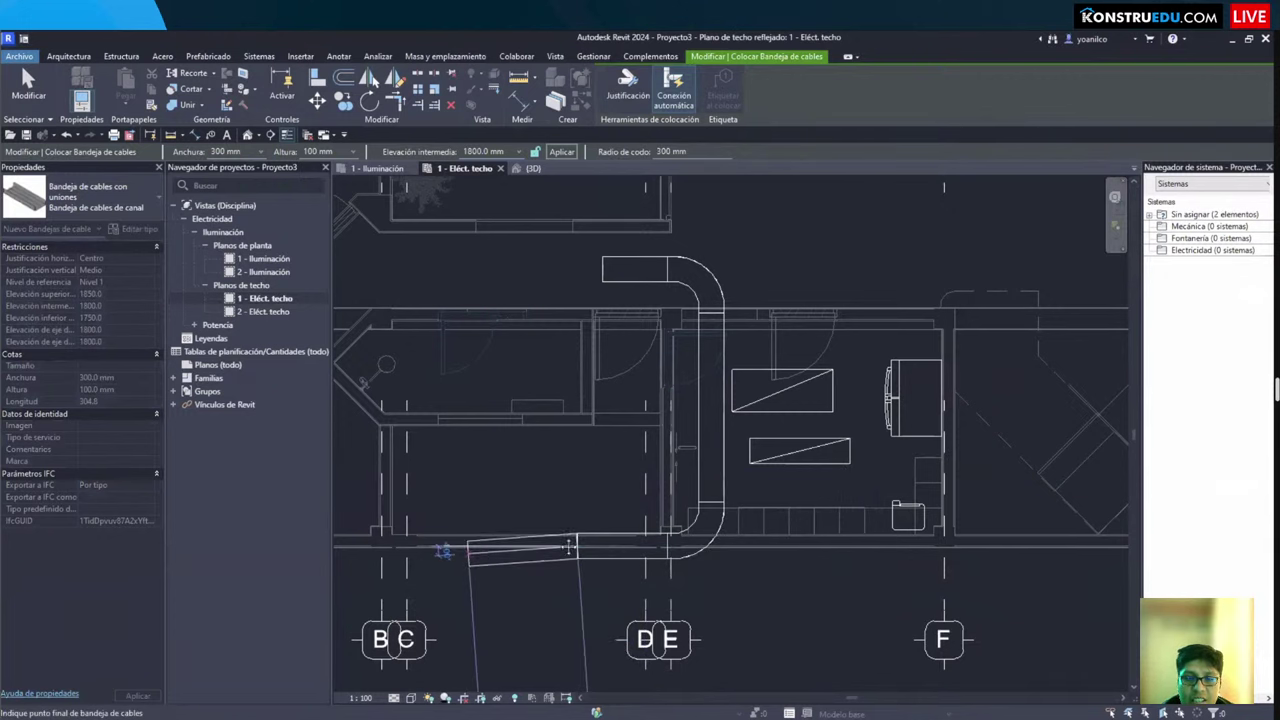
{"action": "scroll", "coordinate": [430, 545], "scroll_direction": "up", "scroll_amount": 2}
{"action": "middle_click_drag", "start_coordinate": [430, 545], "coordinate": [615, 487]}
{"action": "left_click", "coordinate": [615, 487]}
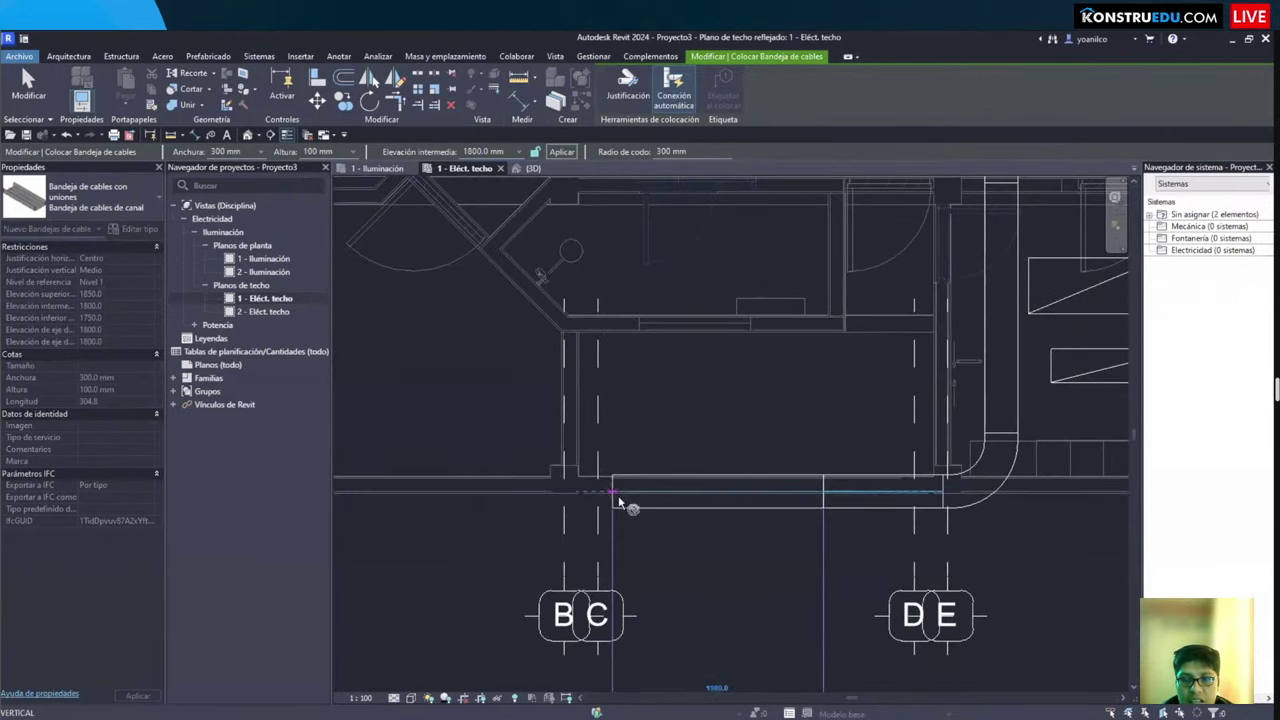
{"action": "key", "text": "Escape"}
{"action": "key", "text": "Escape"}
Step: Draw a section line across the cable tray and open the resulting Sección 1 view
{"action": "scroll", "coordinate": [623, 506], "scroll_direction": "down", "scroll_amount": 1}
{"action": "middle_click_drag", "start_coordinate": [703, 538], "coordinate": [483, 367]}
{"action": "scroll", "coordinate": [636, 512], "scroll_direction": "down", "scroll_amount": 1}
{"action": "left_click", "coordinate": [270, 135]}
{"action": "left_click", "coordinate": [467, 492]}
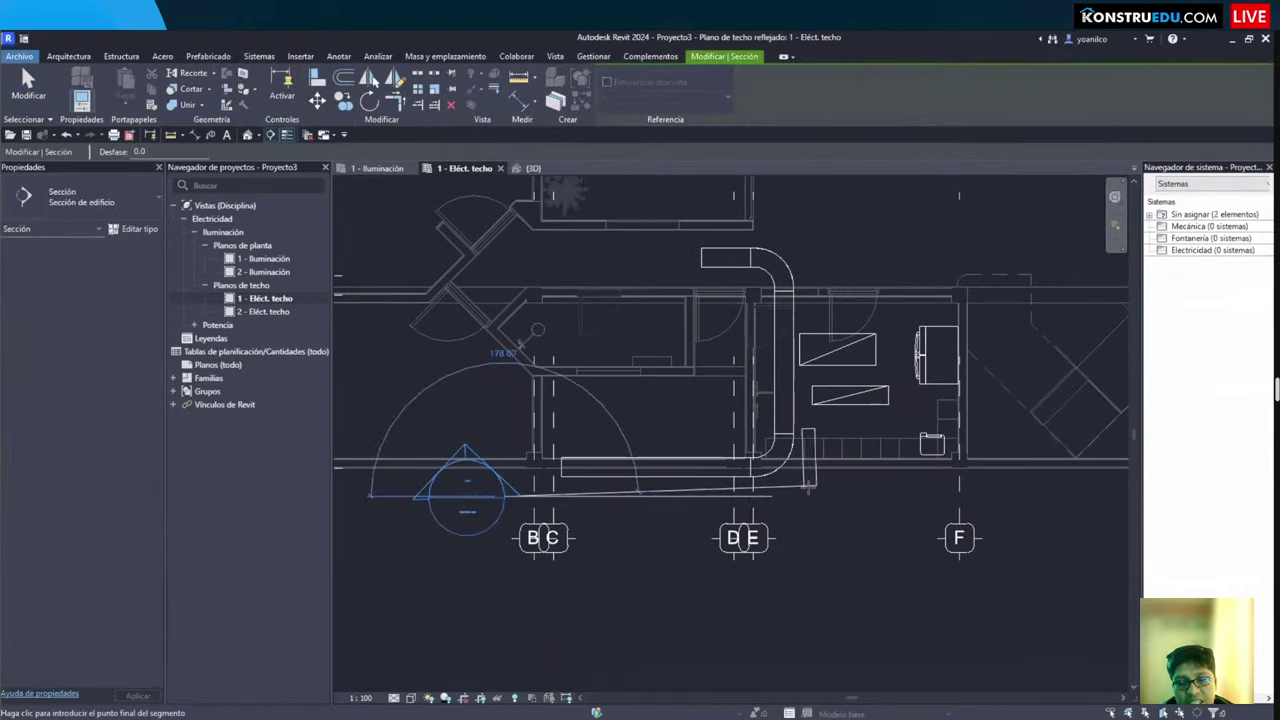
{"action": "left_click", "coordinate": [812, 485]}
{"action": "key", "text": "Escape"}
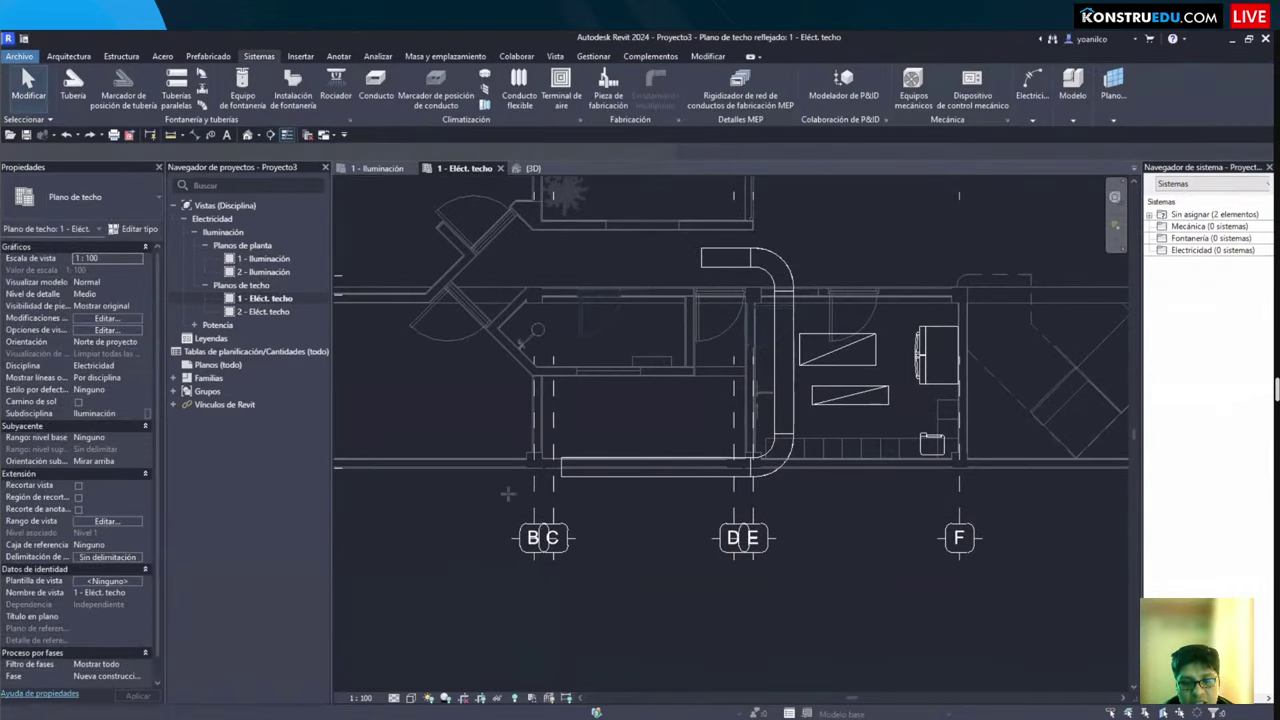
{"action": "key", "text": "Return"}
{"action": "left_click", "coordinate": [822, 497]}
{"action": "key", "text": "Escape"}
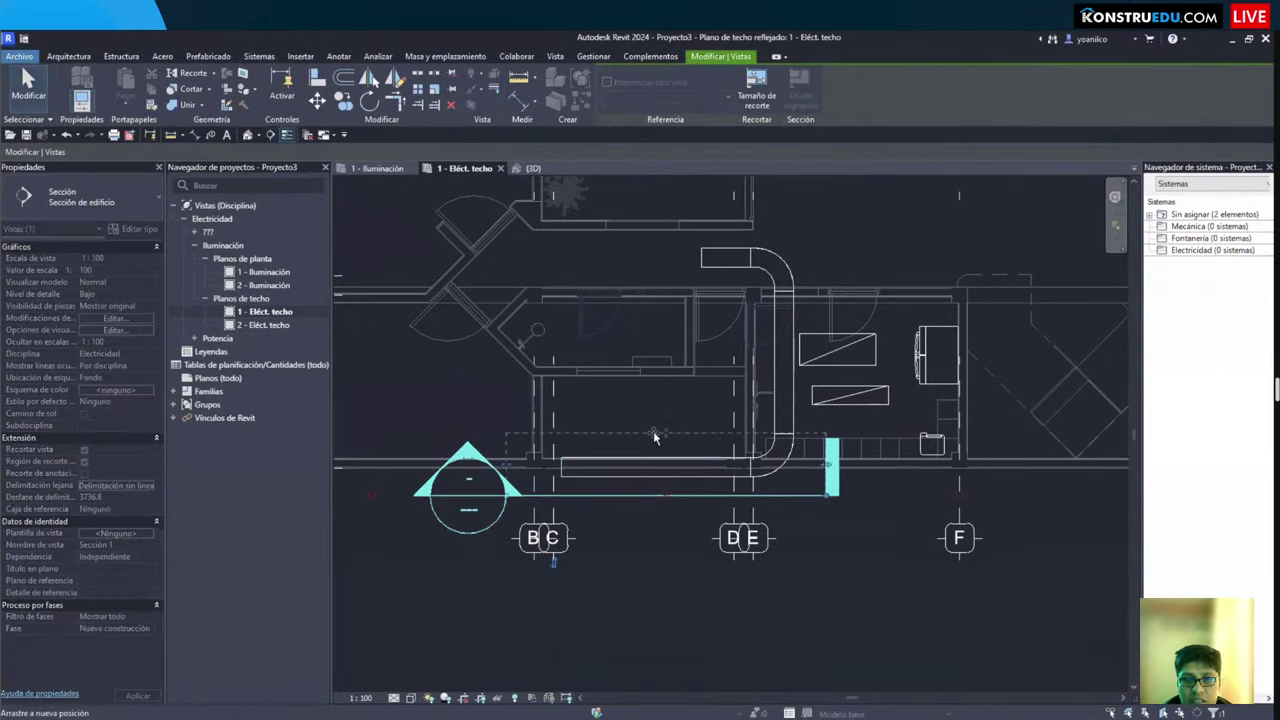
{"action": "key", "text": "Escape"}
{"action": "double_click", "coordinate": [447, 472]}
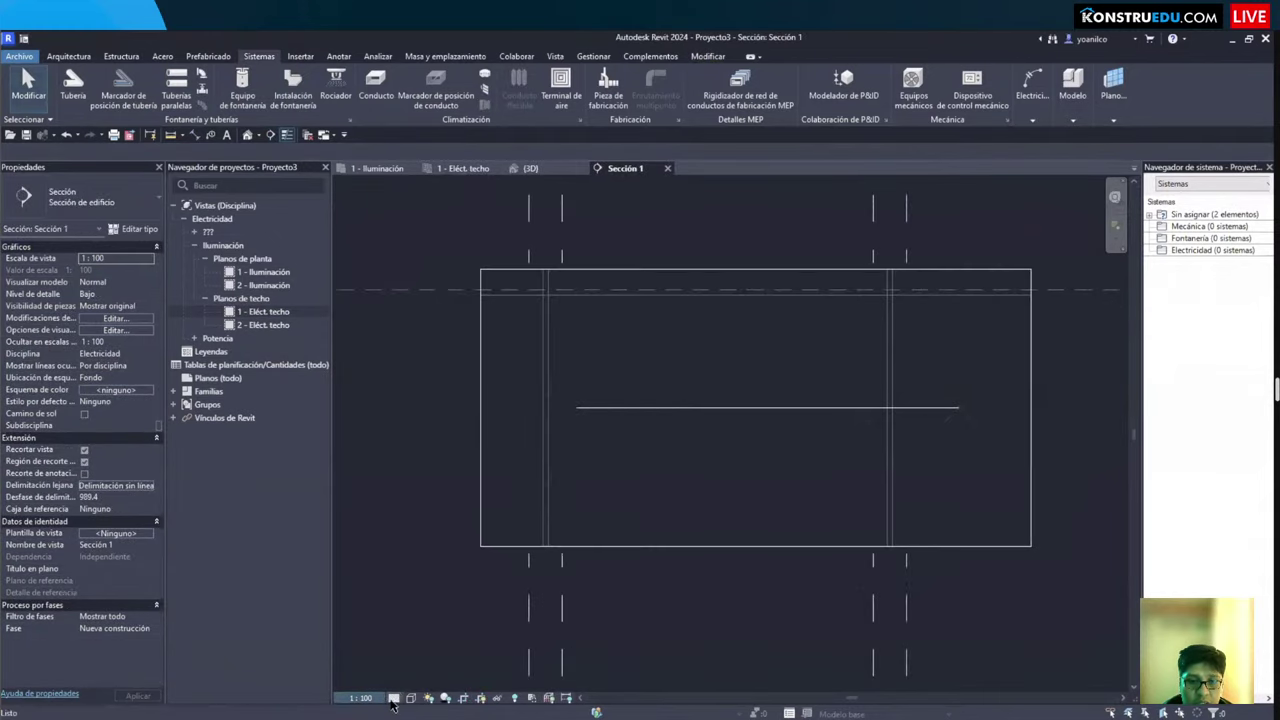
Step: Set the Sección 1 detail level to Alto (Fine) and zoom in on the tray
{"action": "left_click", "coordinate": [394, 698]}
{"action": "left_click", "coordinate": [405, 684]}
{"action": "scroll", "coordinate": [775, 480], "scroll_direction": "up", "scroll_amount": 2}
{"action": "scroll", "coordinate": [730, 490], "scroll_direction": "up", "scroll_amount": 1}
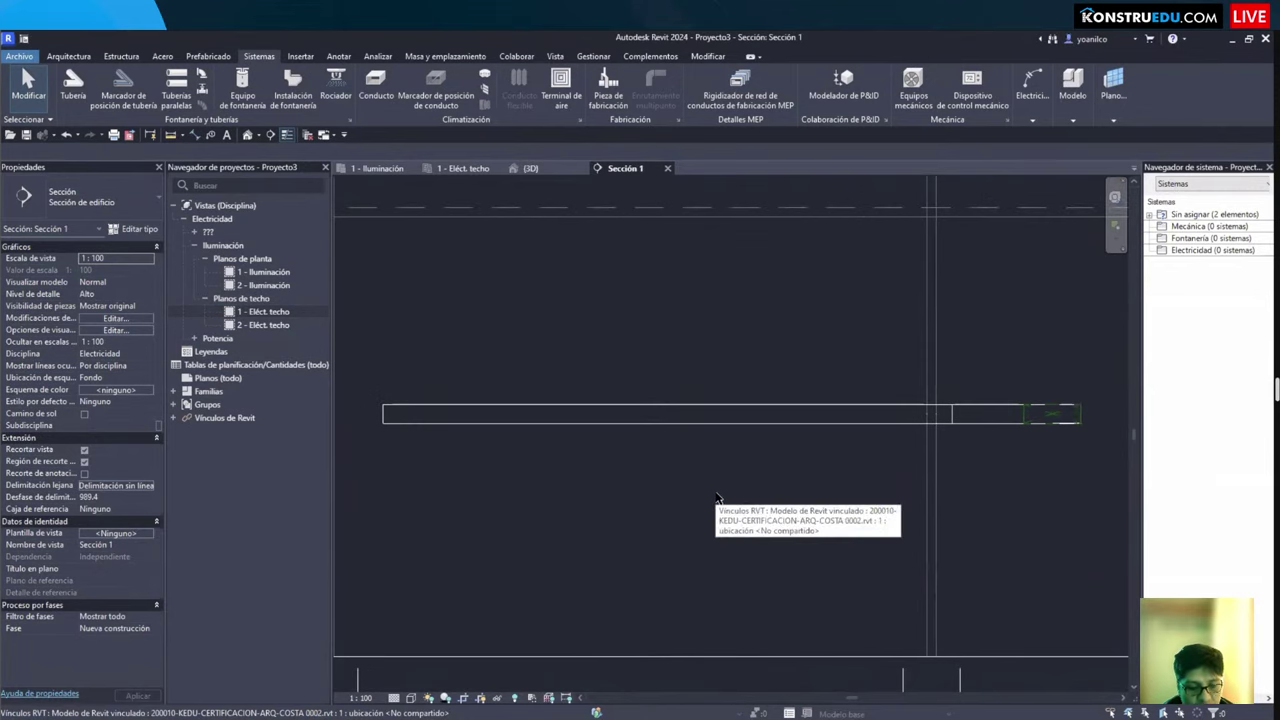
Step: Select the cable tray in the section, cancelling a stray section and Split Element
{"action": "left_click", "coordinate": [270, 134]}
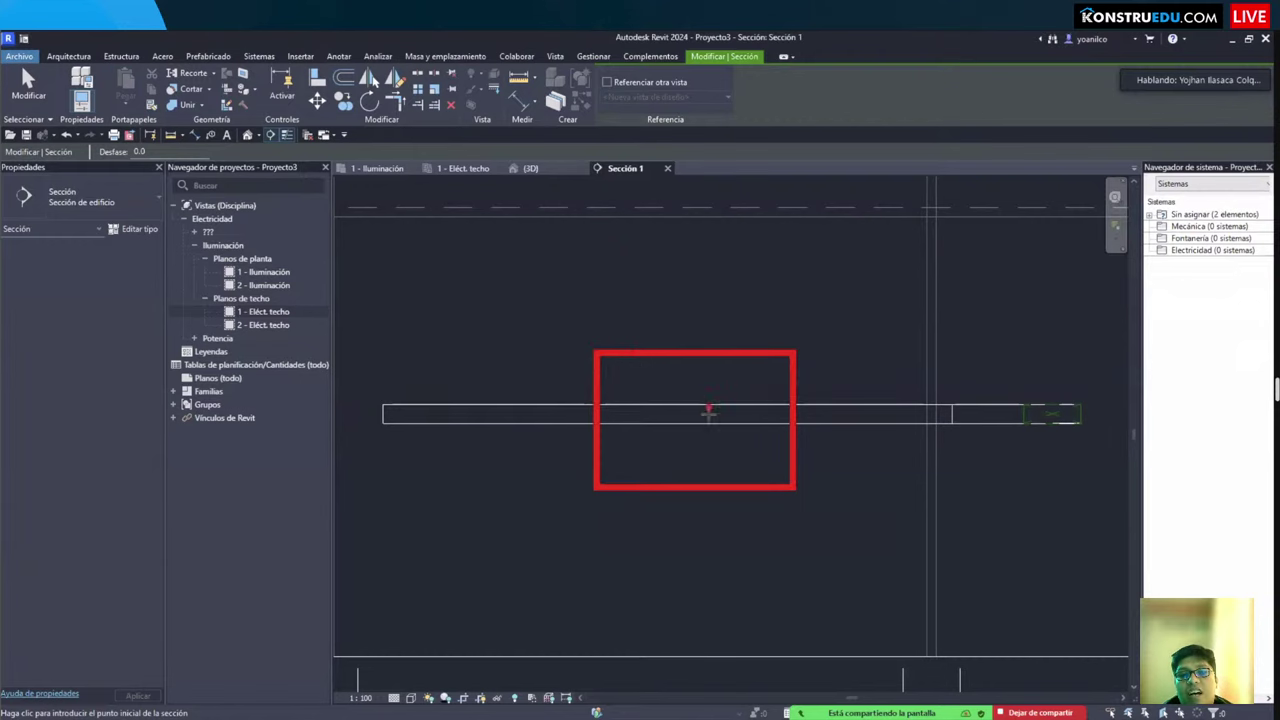
{"action": "key", "text": "Escape"}
{"action": "left_click", "coordinate": [770, 422]}
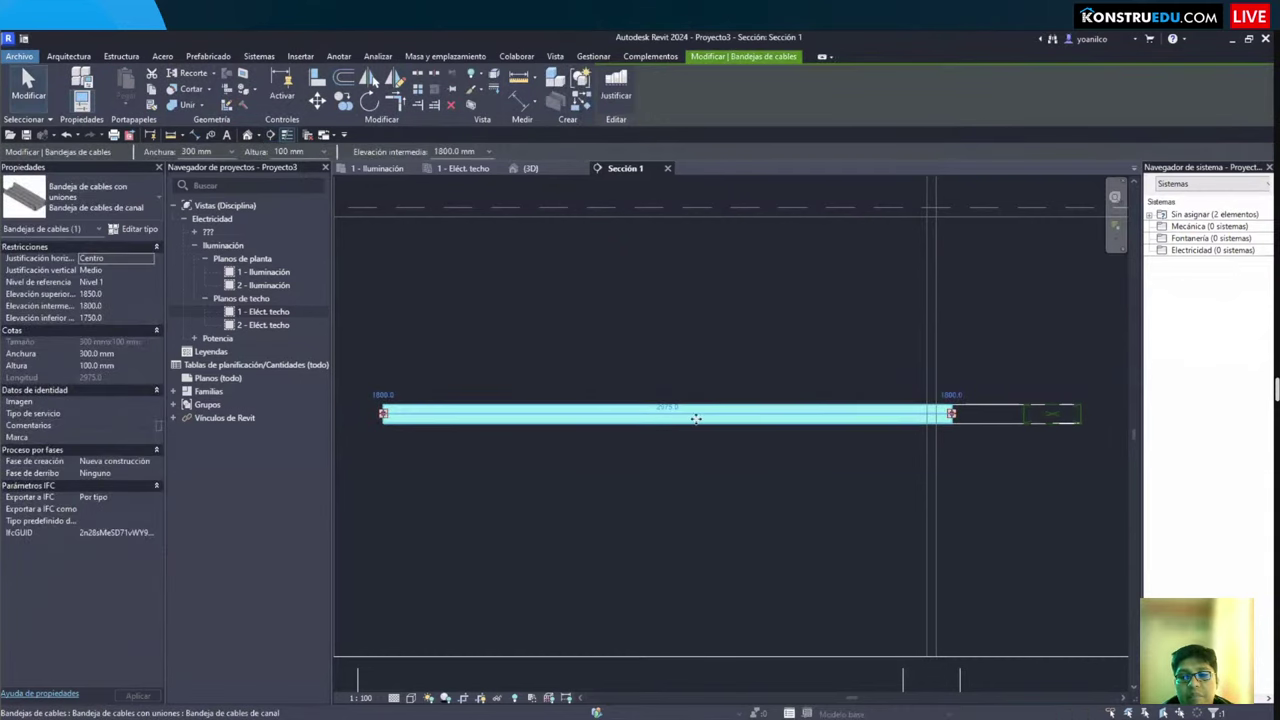
{"action": "scroll", "coordinate": [682, 460], "scroll_direction": "up", "scroll_amount": 1}
{"action": "scroll", "coordinate": [720, 385], "scroll_direction": "down", "scroll_amount": 3}
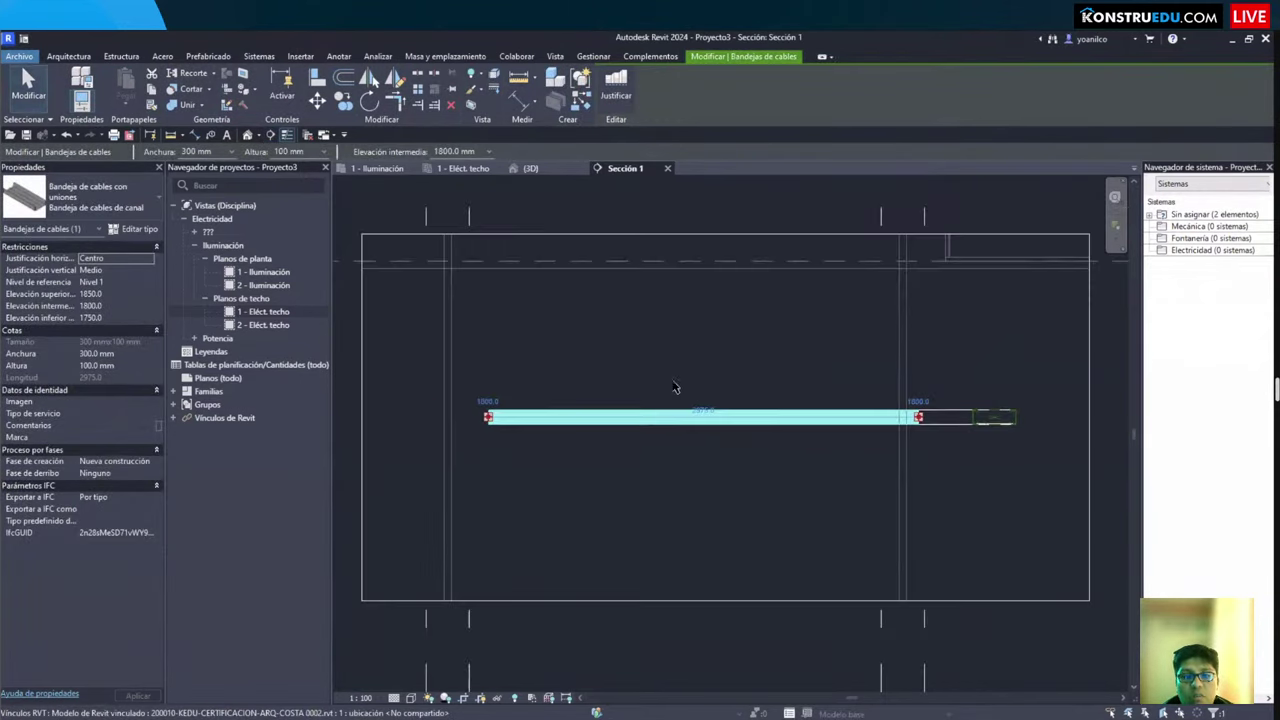
{"action": "scroll", "coordinate": [720, 380], "scroll_direction": "up", "scroll_amount": 2}
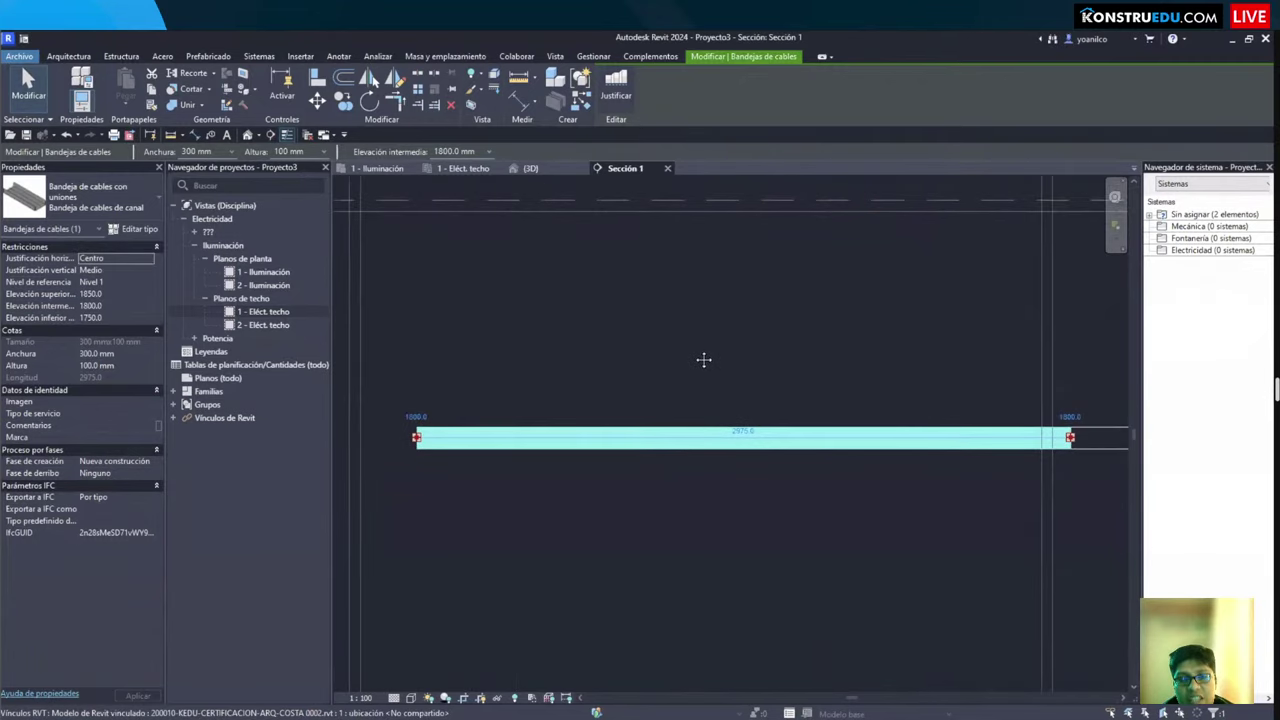
{"action": "key", "text": "l"}
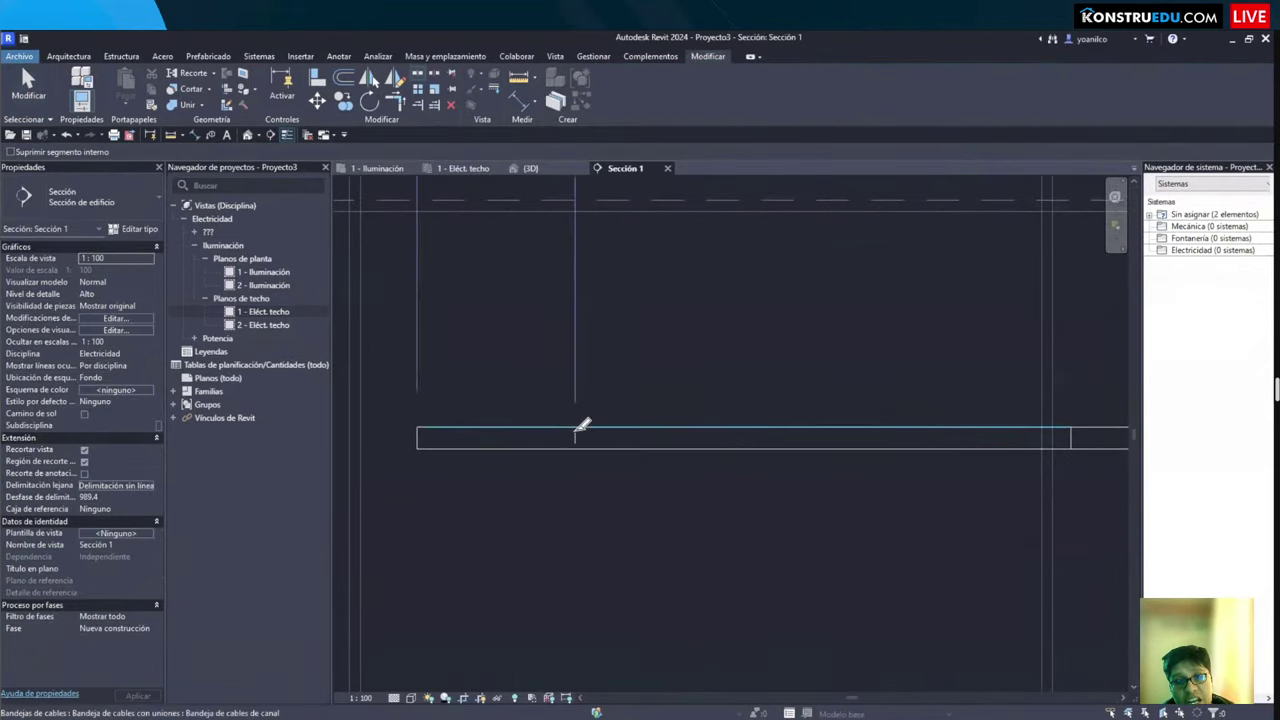
{"action": "key", "text": "Escape"}
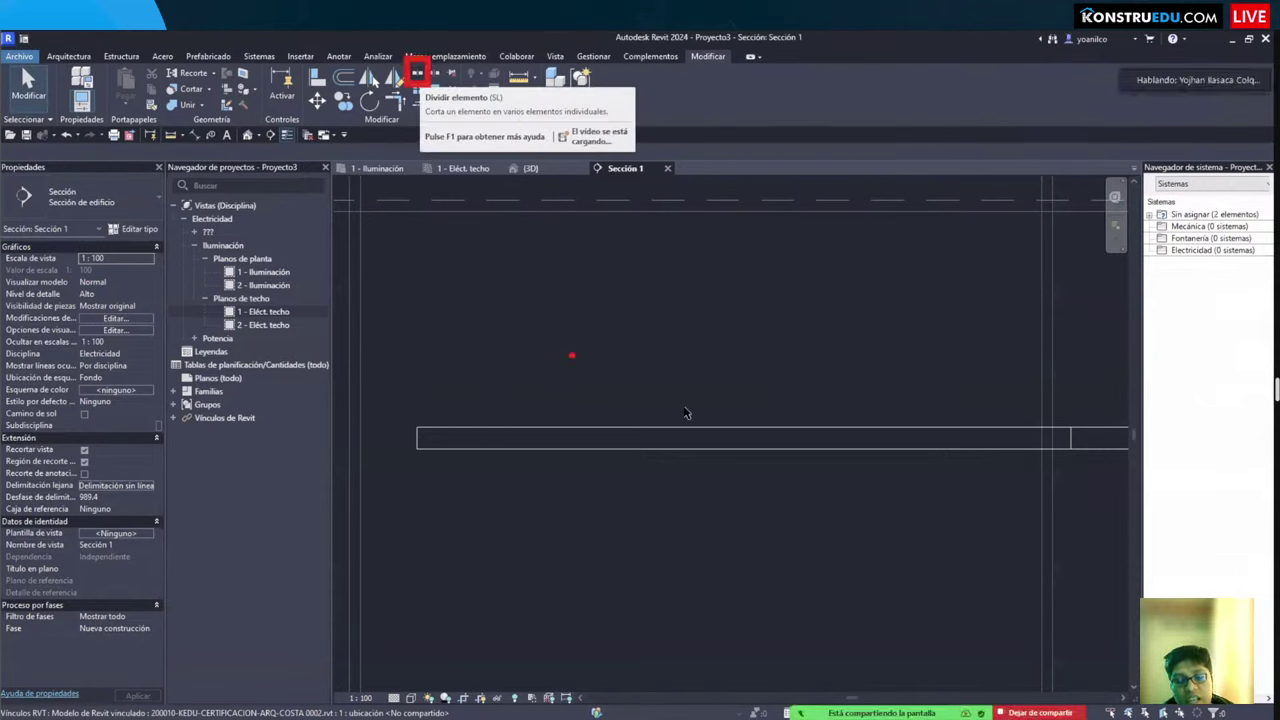
Step: Split the cable tray at two points with SL and delete the middle piece
{"action": "key", "text": "s"}
{"action": "key", "text": "l"}
{"action": "left_click", "coordinate": [606, 437]}
{"action": "left_click", "coordinate": [895, 437]}
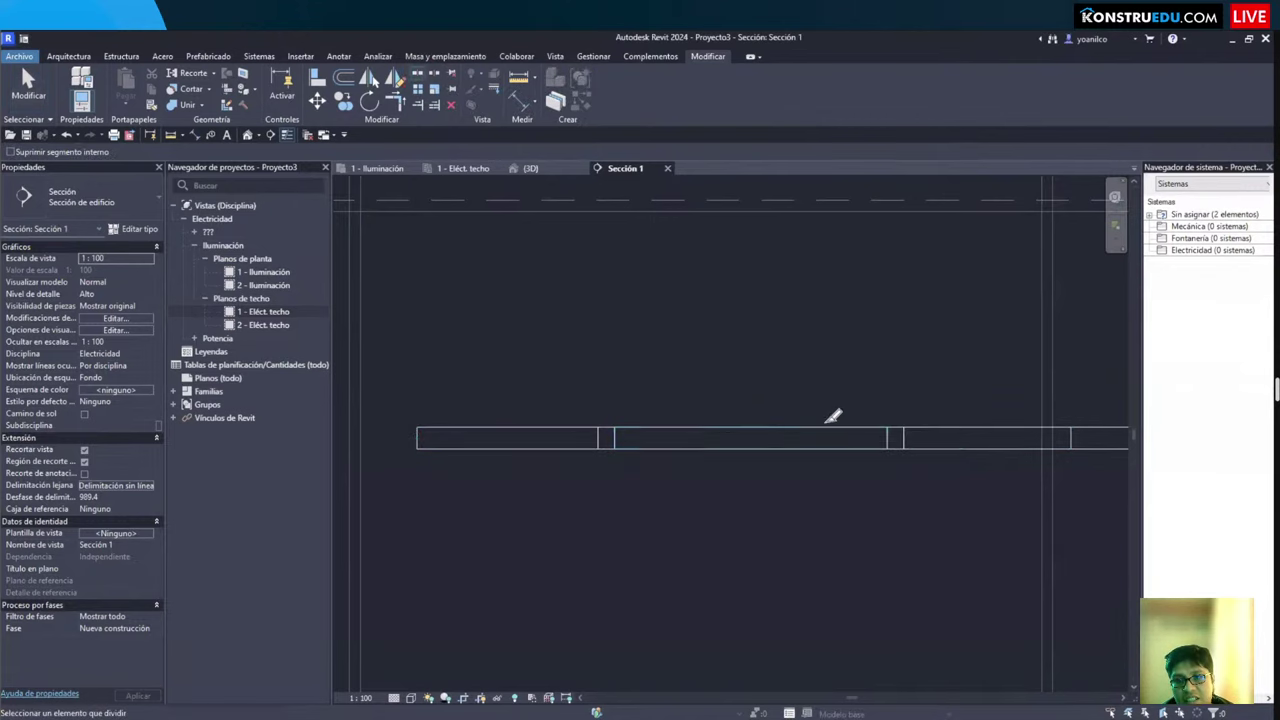
{"action": "key", "text": "Escape"}
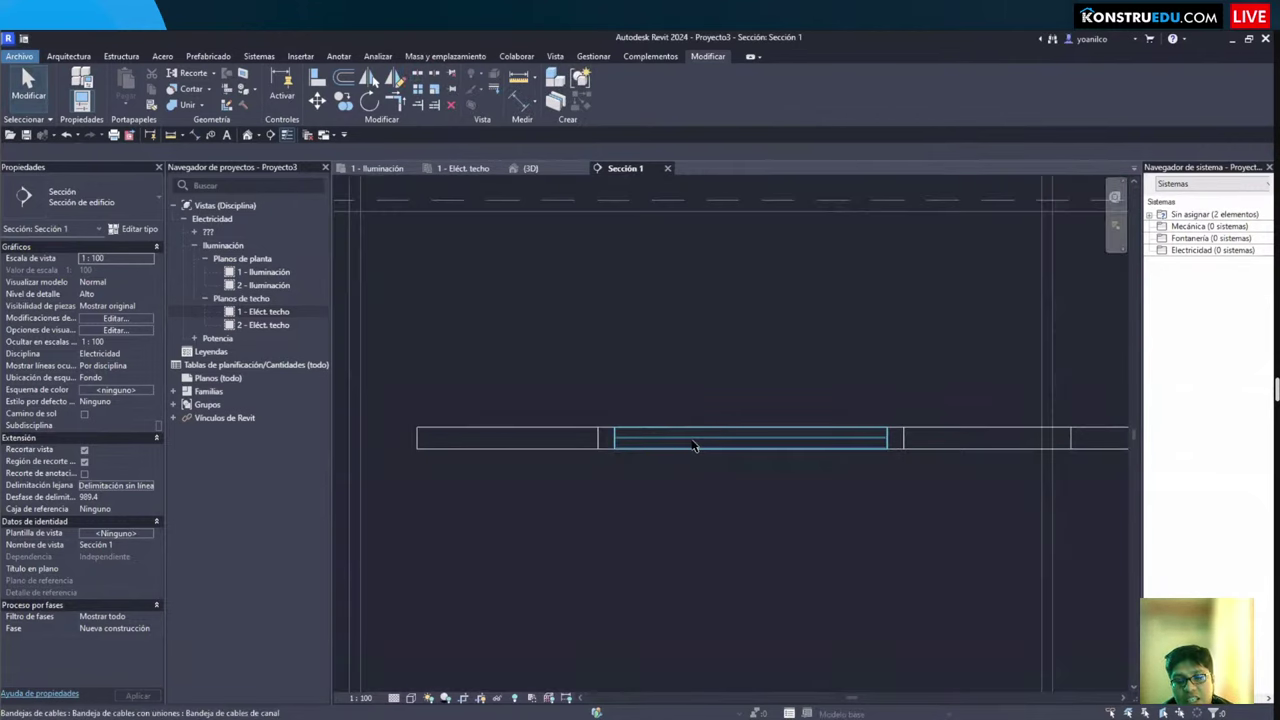
{"action": "left_click", "coordinate": [695, 445]}
{"action": "key", "text": "Delete"}
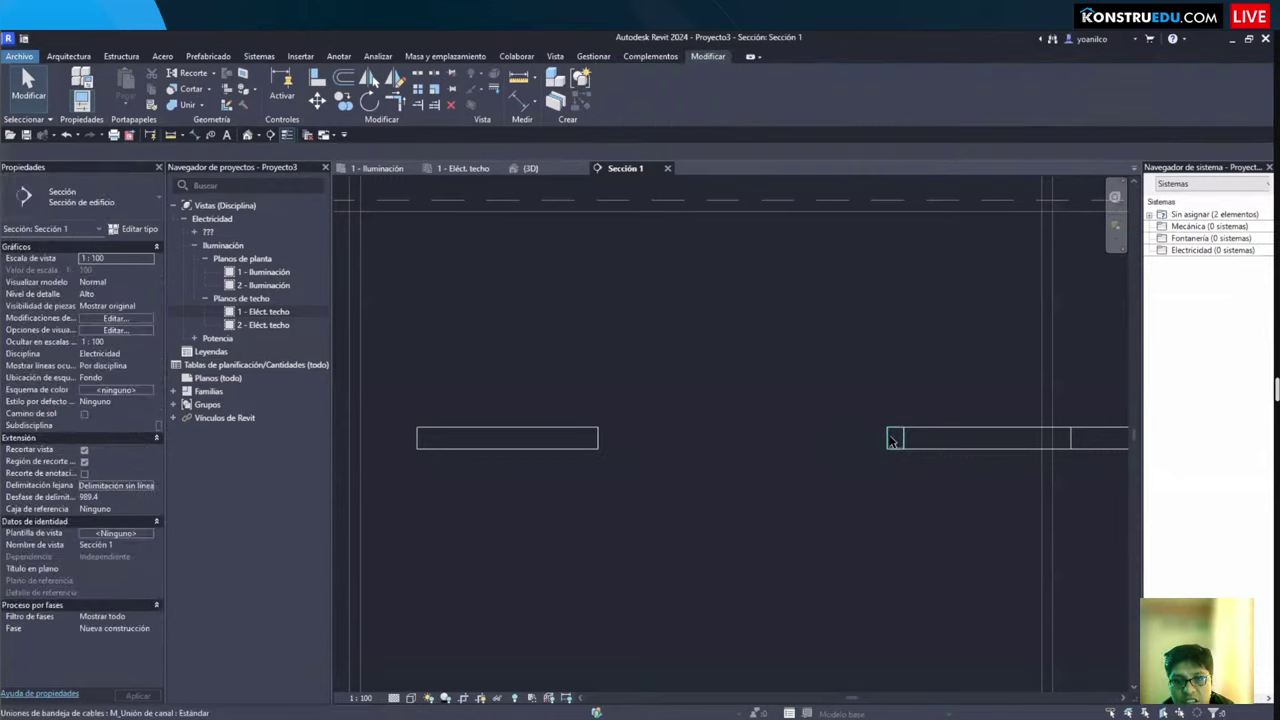
Step: Draw a new cable tray from the left end, rising, crossing the top, and angling down
{"action": "left_click", "coordinate": [893, 440]}
{"action": "left_click", "coordinate": [860, 452]}
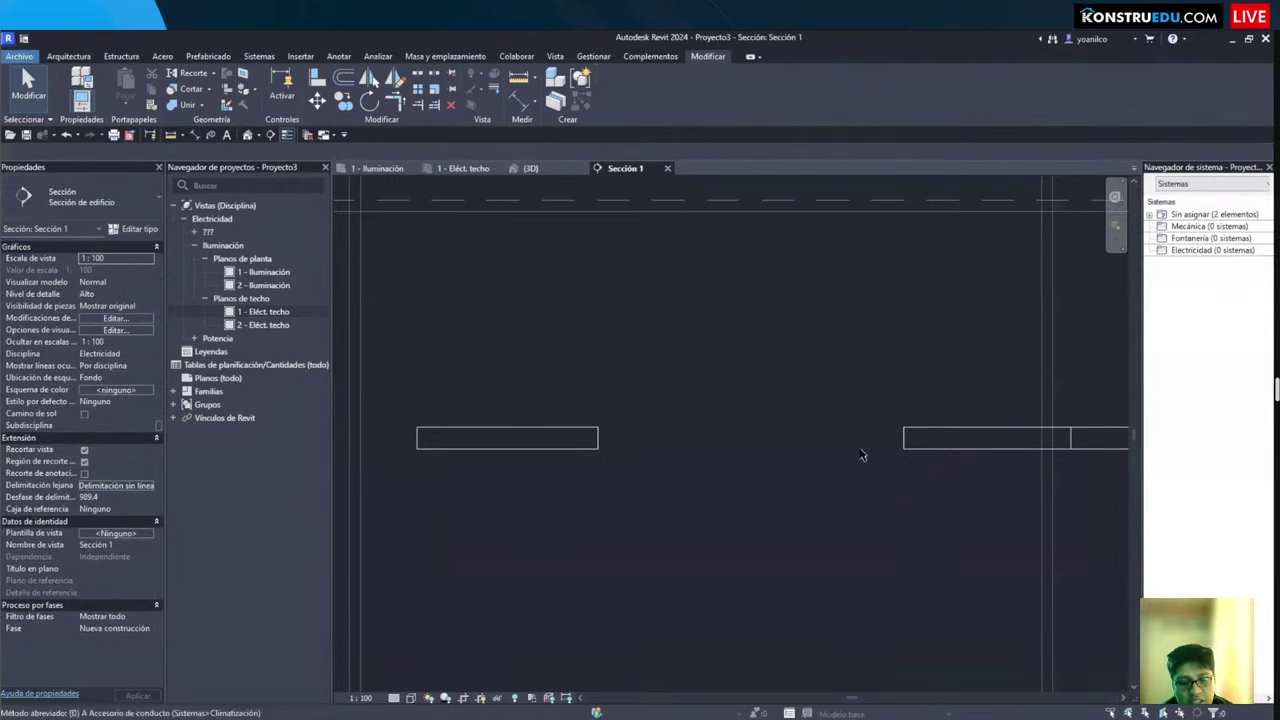
{"action": "key", "text": "t"}
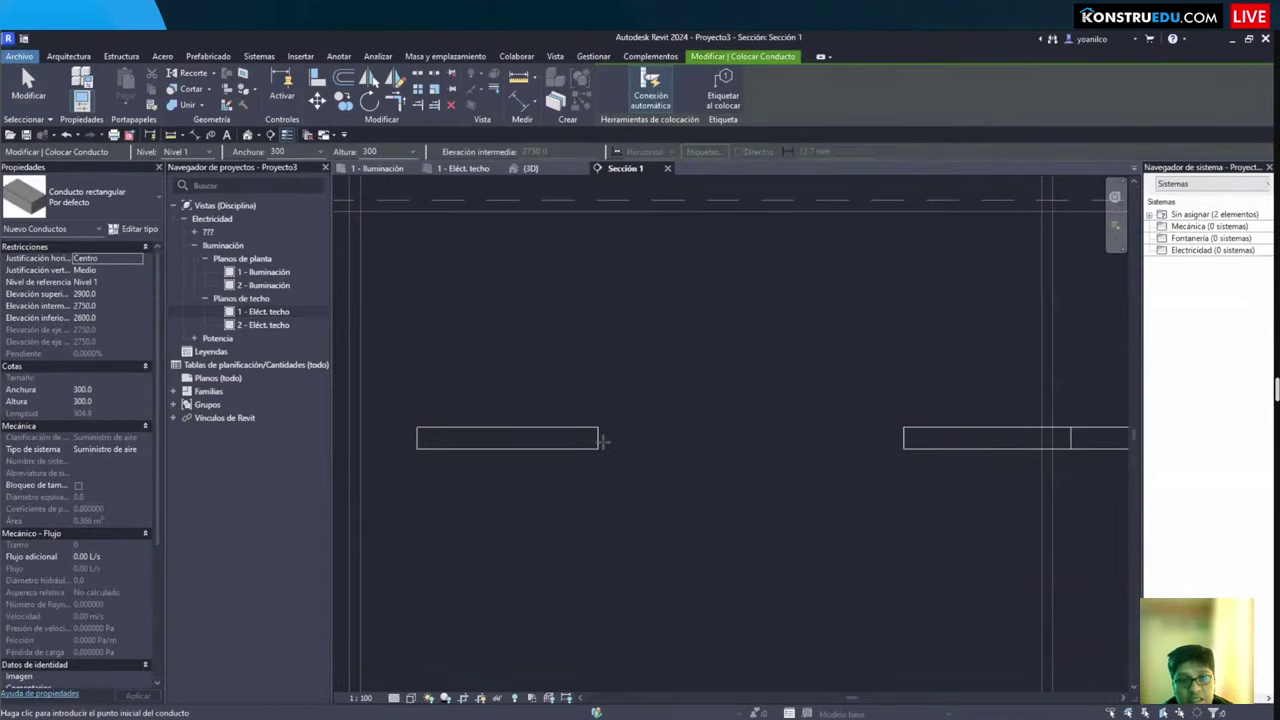
{"action": "key", "text": "Escape"}
{"action": "key", "text": "c"}
{"action": "key", "text": "t"}
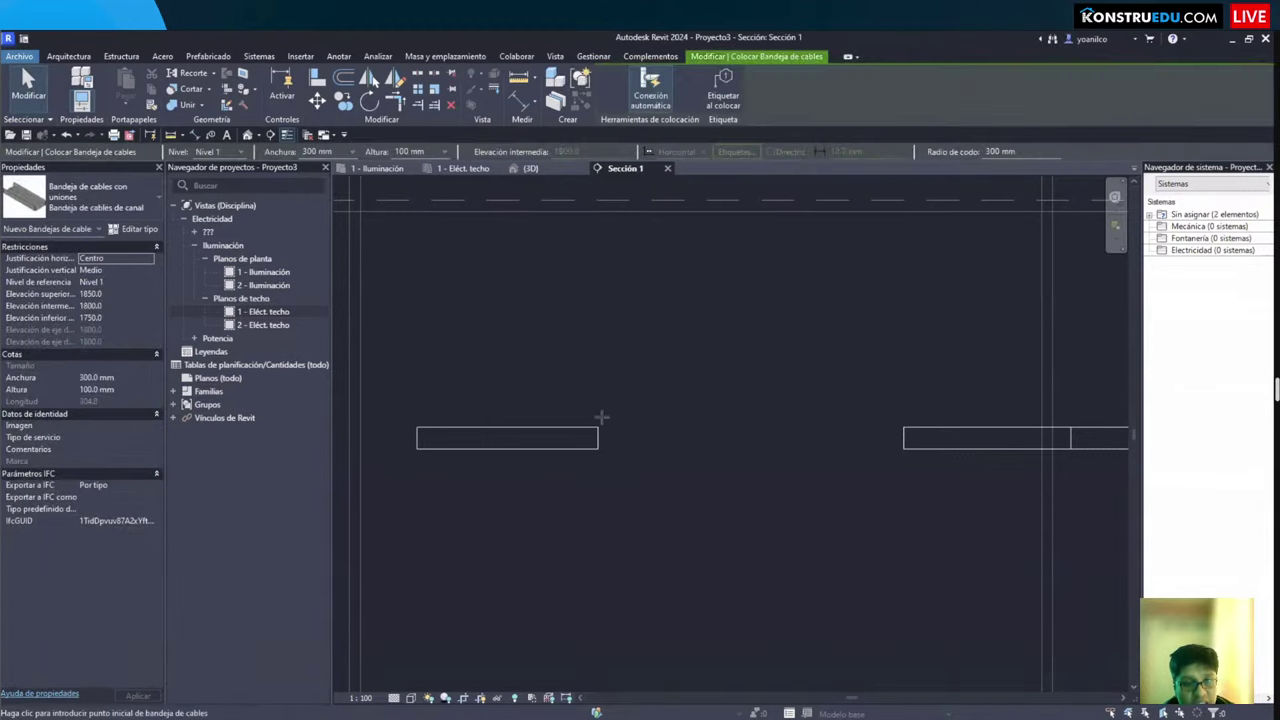
{"action": "left_click", "coordinate": [597, 438]}
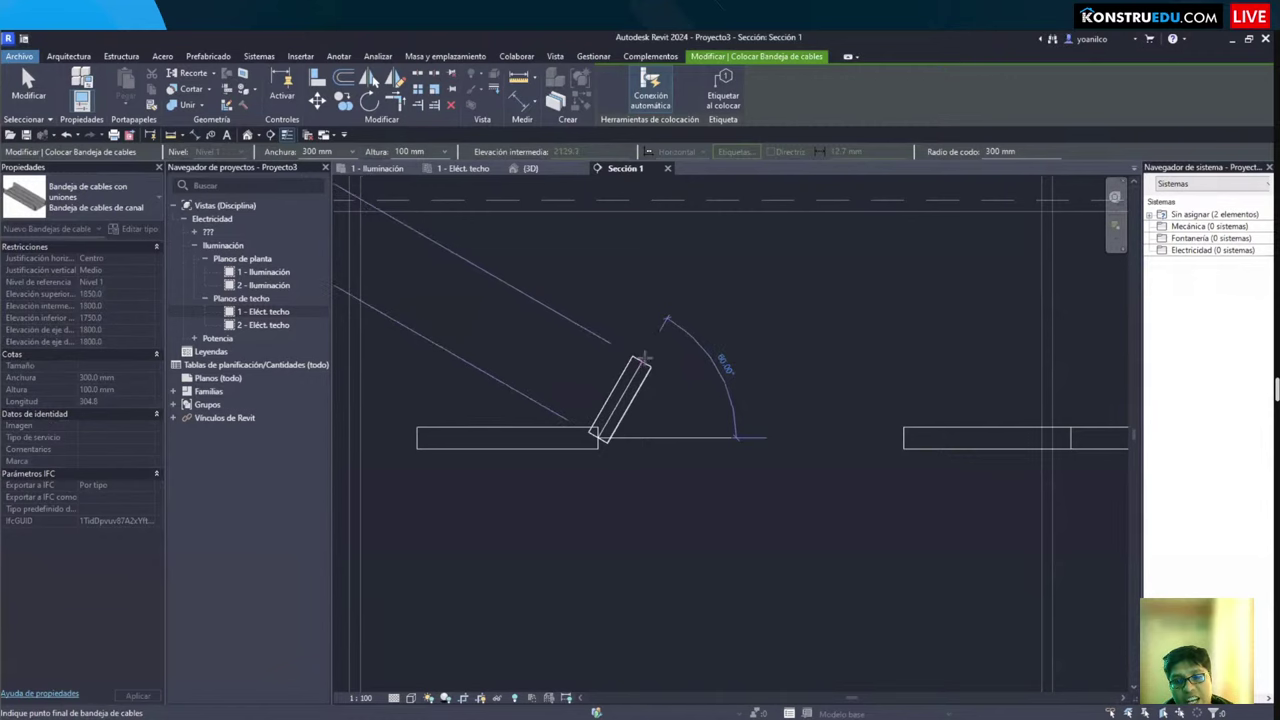
{"action": "left_click", "coordinate": [649, 357]}
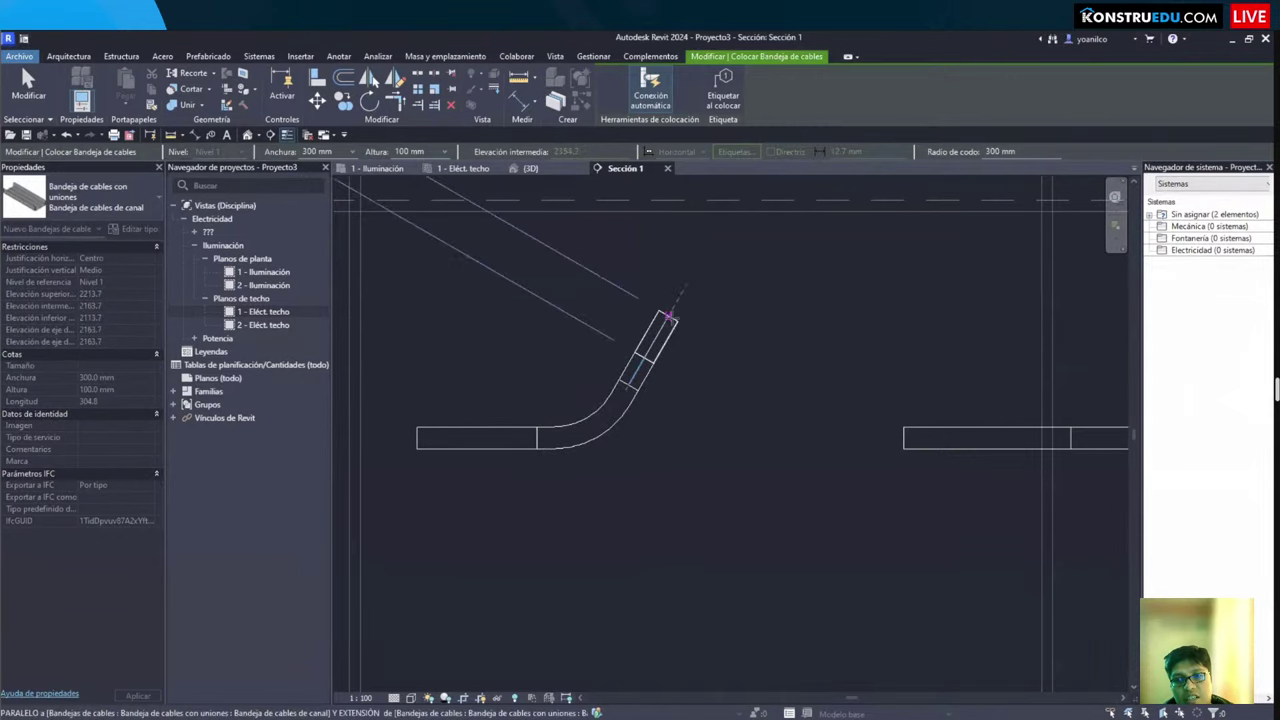
{"action": "left_click", "coordinate": [673, 318]}
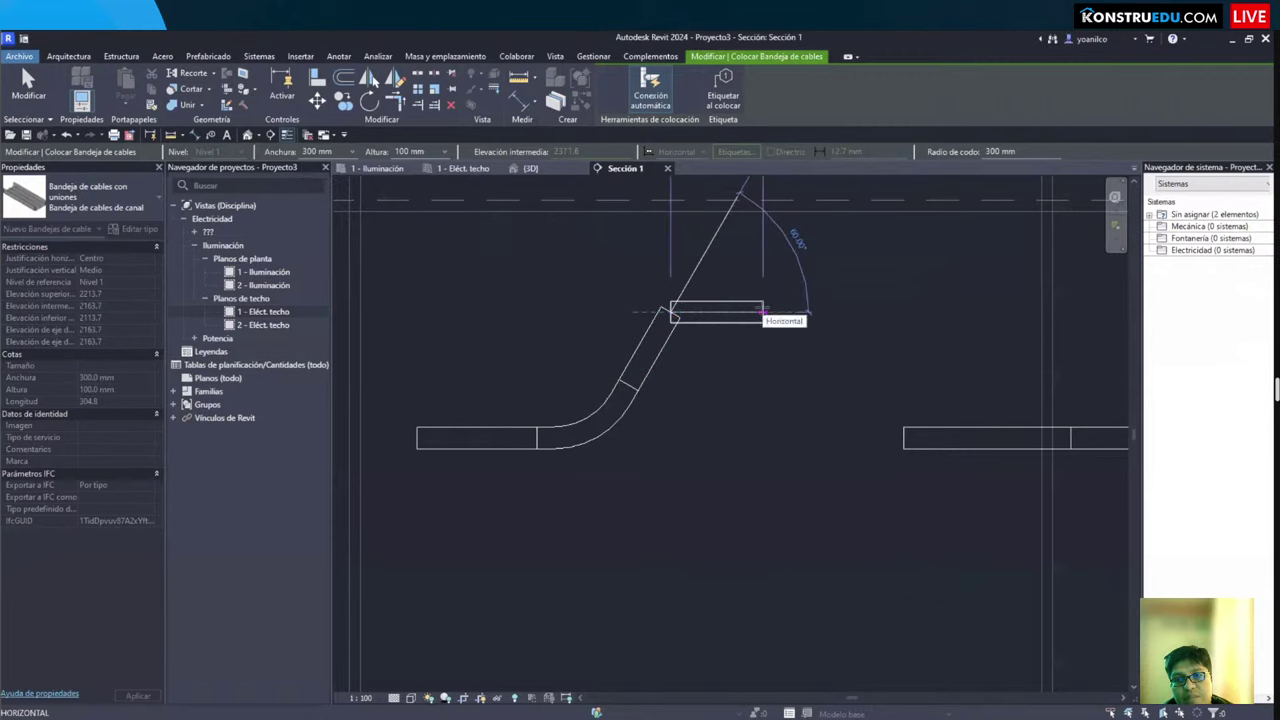
{"action": "left_click", "coordinate": [764, 312]}
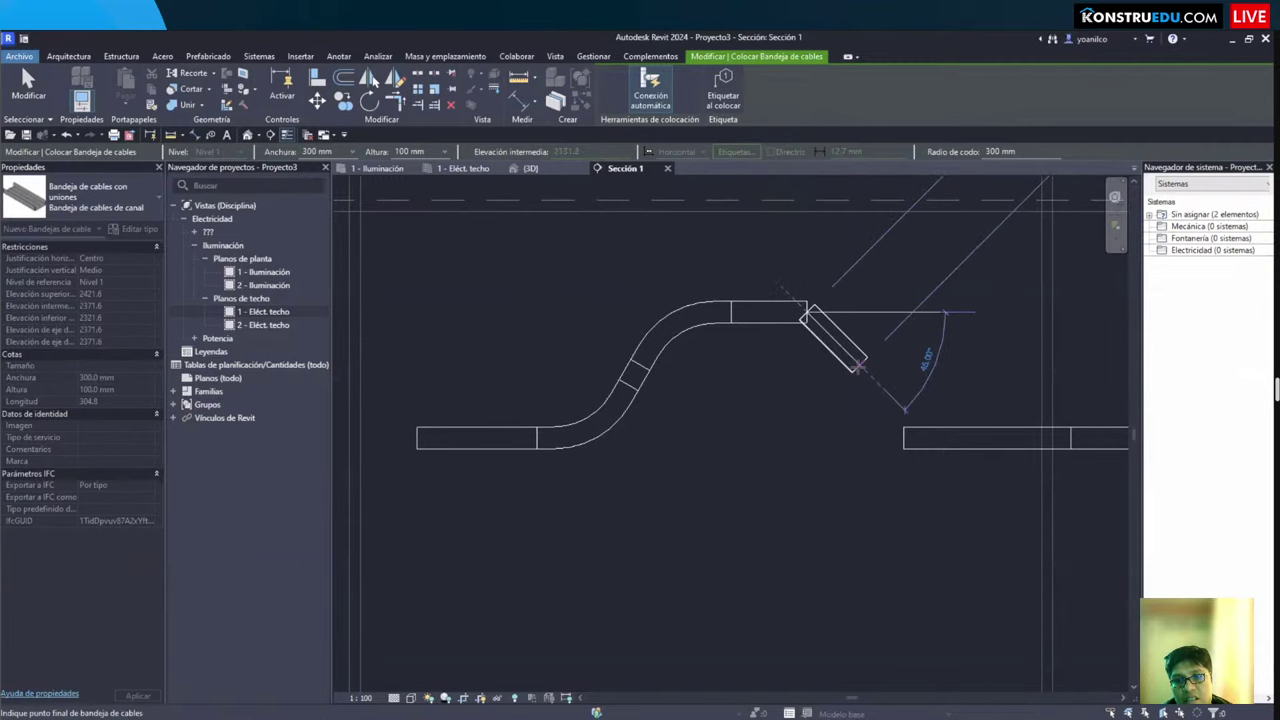
{"action": "left_click", "coordinate": [857, 366]}
{"action": "key", "text": "Escape"}
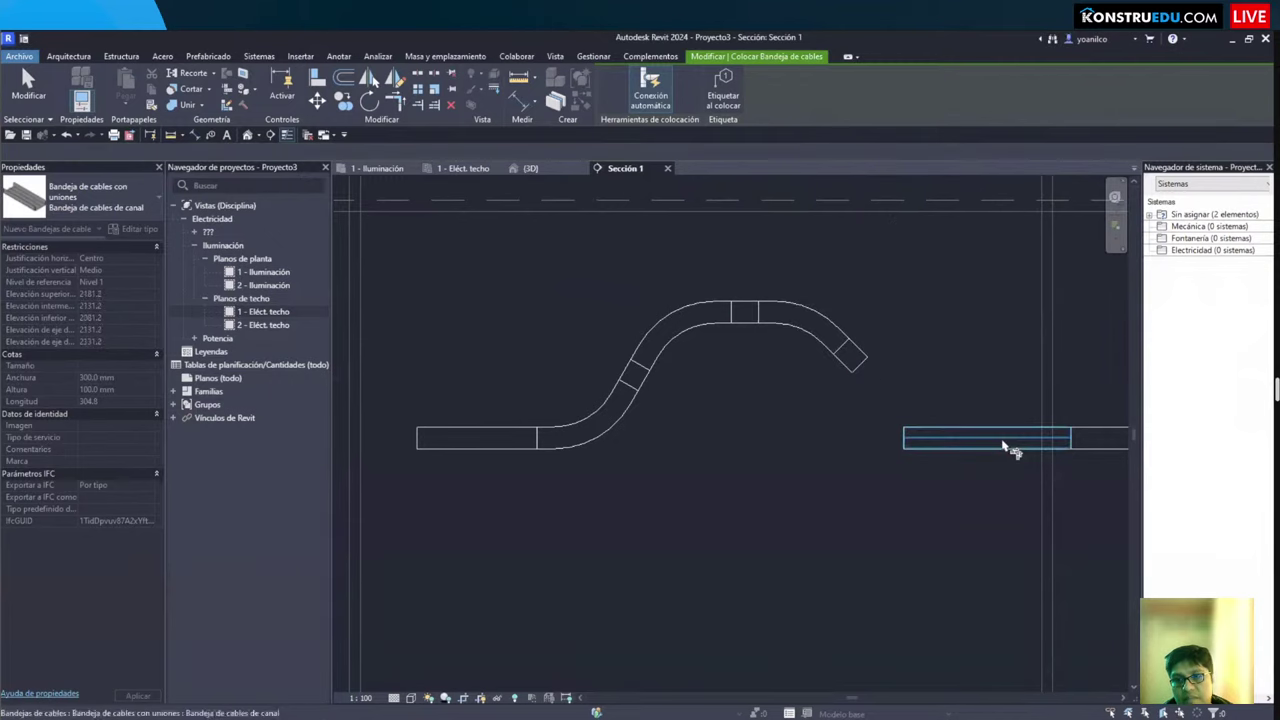
Step: Trim/Extend the descending tray to join the right tray segment
{"action": "key", "text": "t"}
{"action": "key", "text": "r"}
{"action": "left_click", "coordinate": [860, 366]}
{"action": "key", "text": "Escape"}
Step: Drag the top horizontal tray of the bypass lower
{"action": "scroll", "coordinate": [710, 445], "scroll_direction": "down", "scroll_amount": 2}
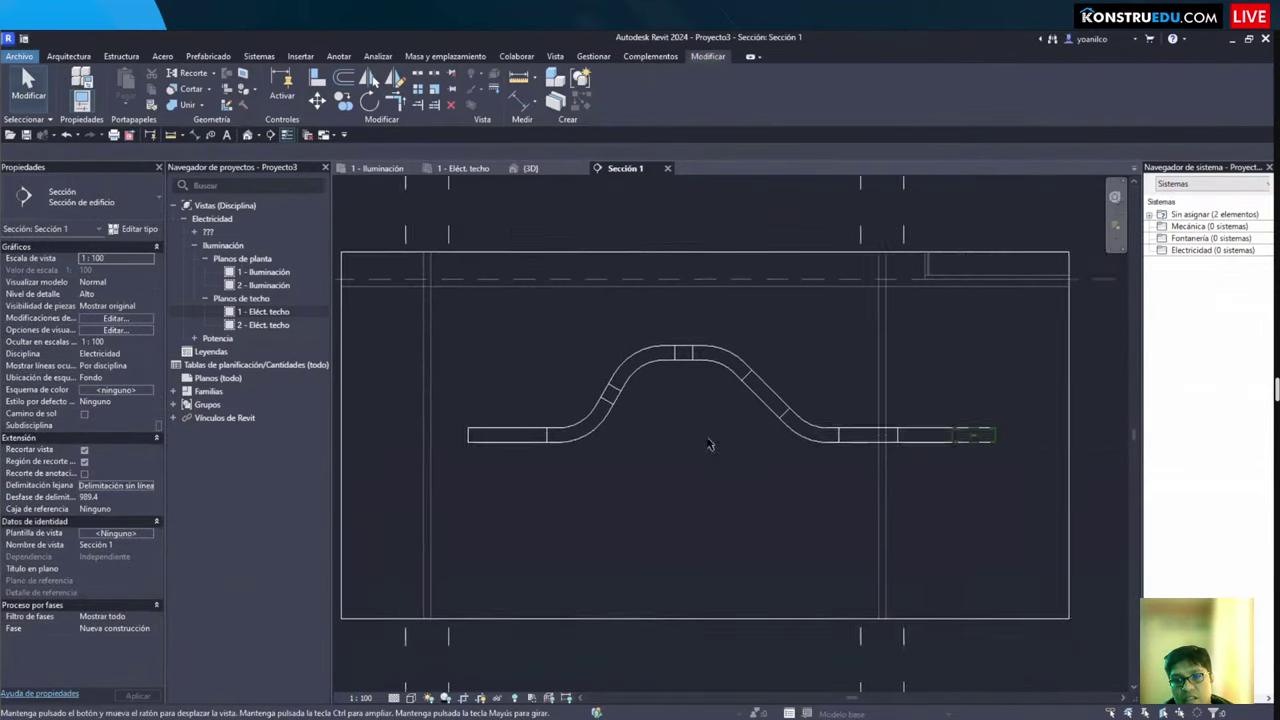
{"action": "scroll", "coordinate": [771, 396], "scroll_direction": "up", "scroll_amount": 2}
{"action": "left_click", "coordinate": [771, 396]}
{"action": "key", "text": "Escape"}
{"action": "left_click", "coordinate": [652, 321]}
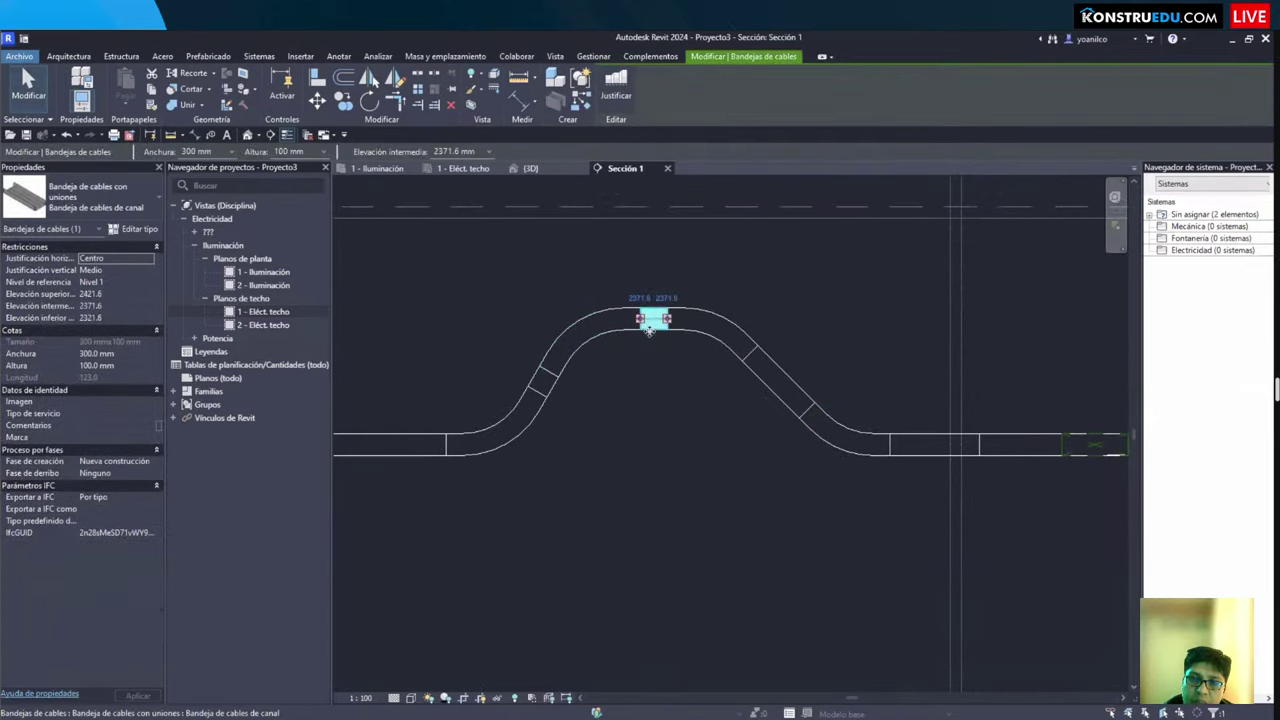
{"action": "left_click_drag", "start_coordinate": [652, 321], "coordinate": [665, 398]}
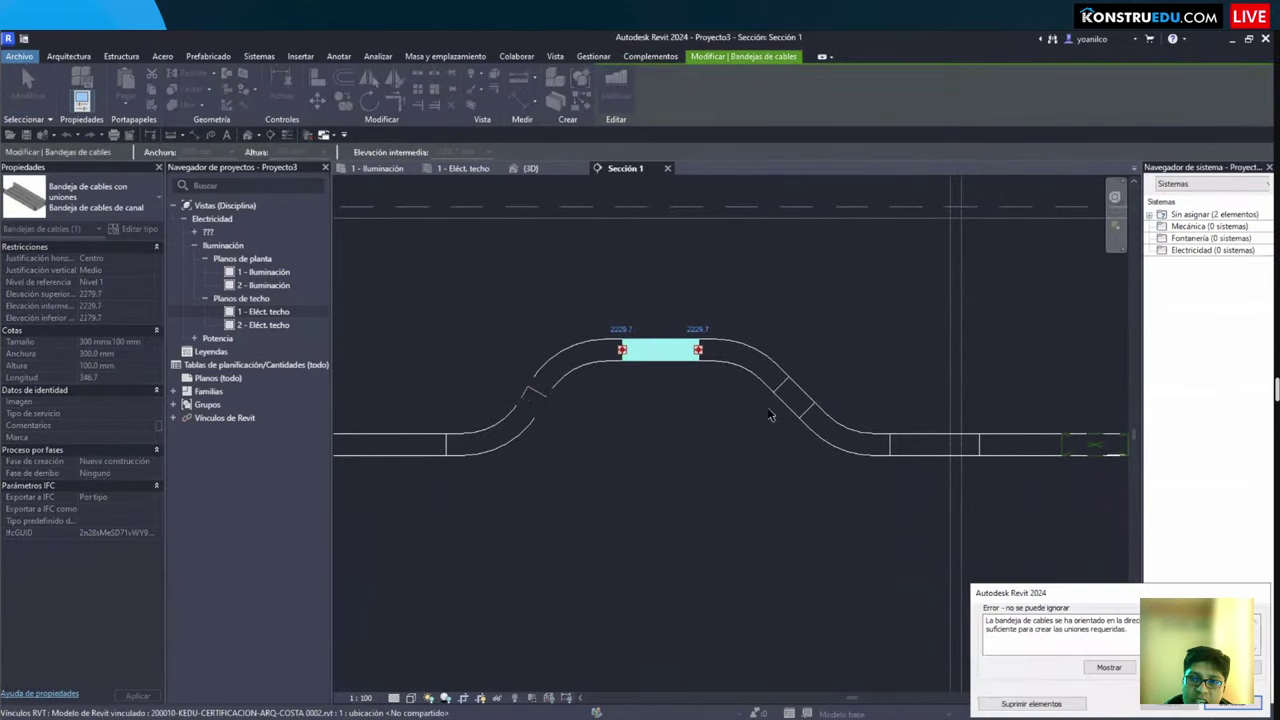
{"action": "key", "text": "Escape"}
{"action": "left_click", "coordinate": [650, 340]}
{"action": "left_click_drag", "start_coordinate": [650, 340], "coordinate": [640, 357]}
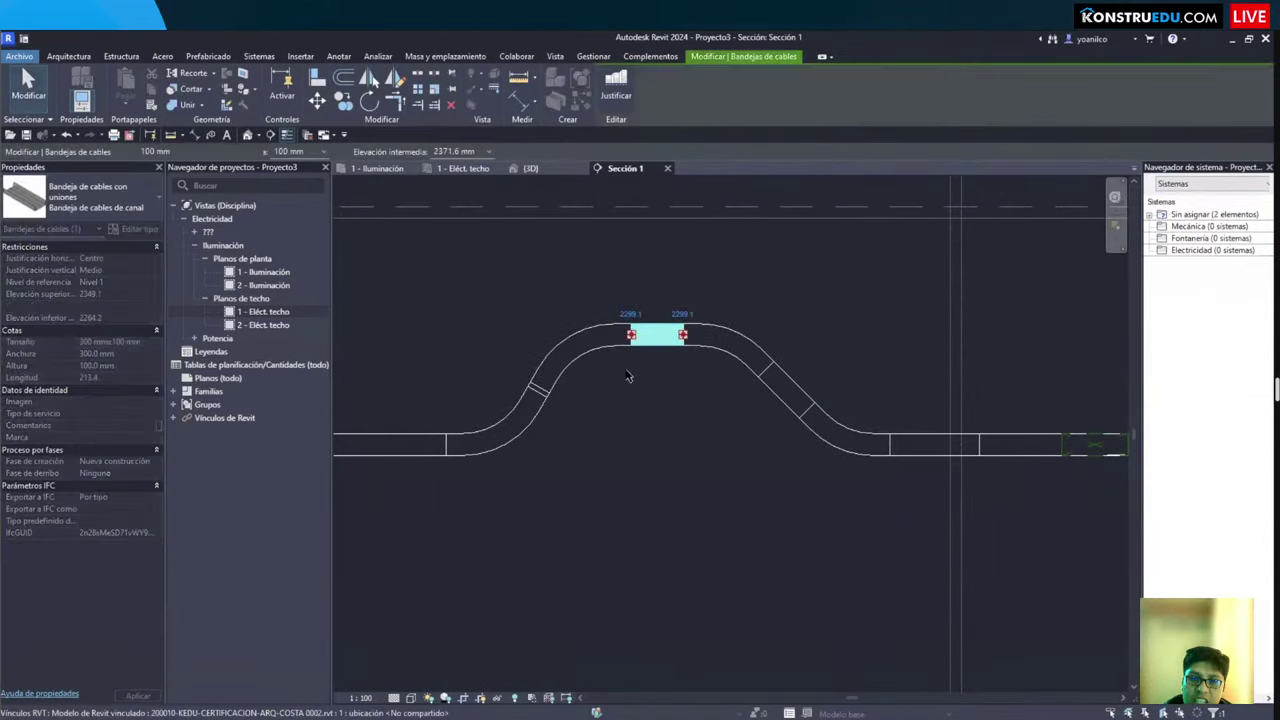
{"action": "key", "text": "Escape"}
Step: Inspect an elbow's type properties and attempt an elevation change, then revert it
{"action": "left_click", "coordinate": [565, 377]}
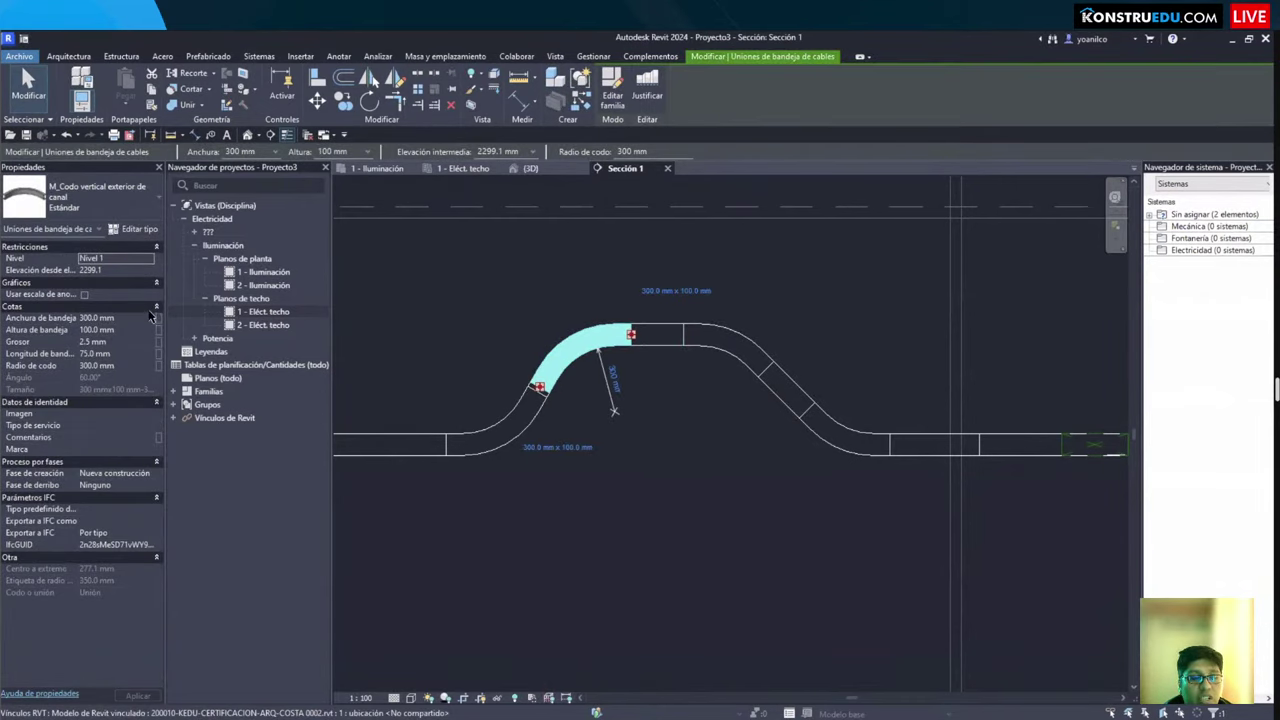
{"action": "left_click", "coordinate": [134, 229]}
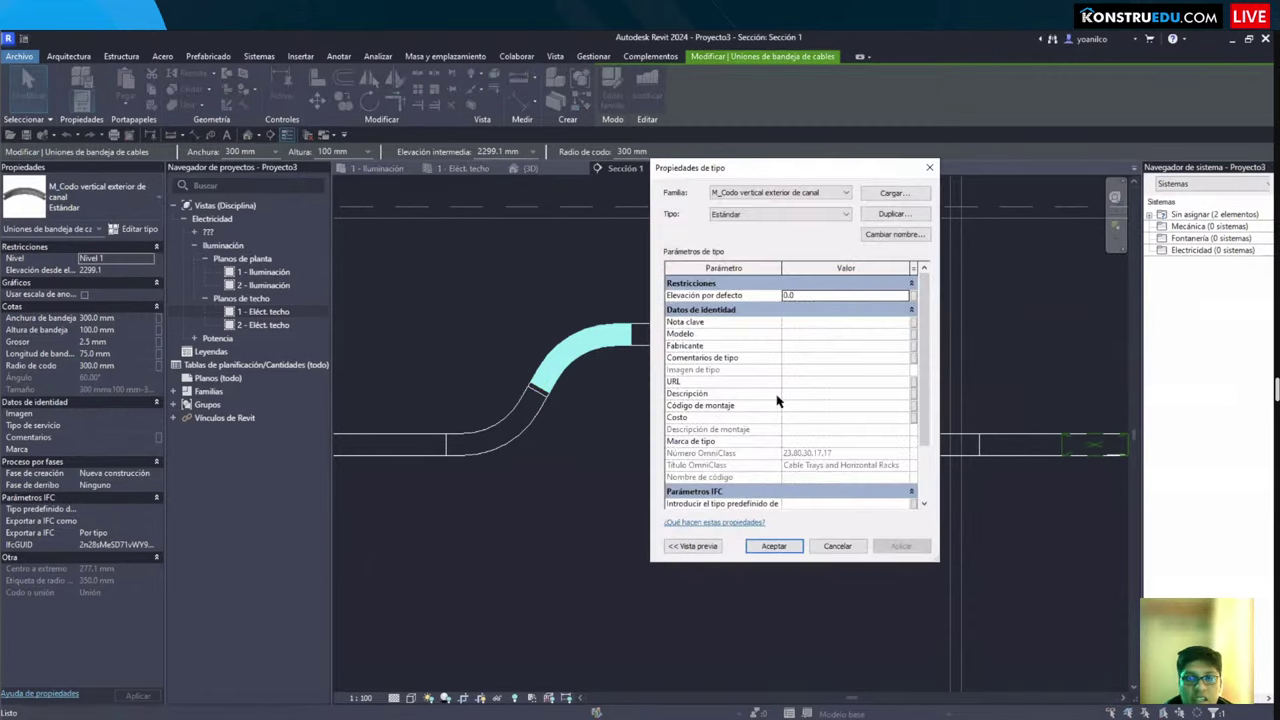
{"action": "key", "text": "Escape"}
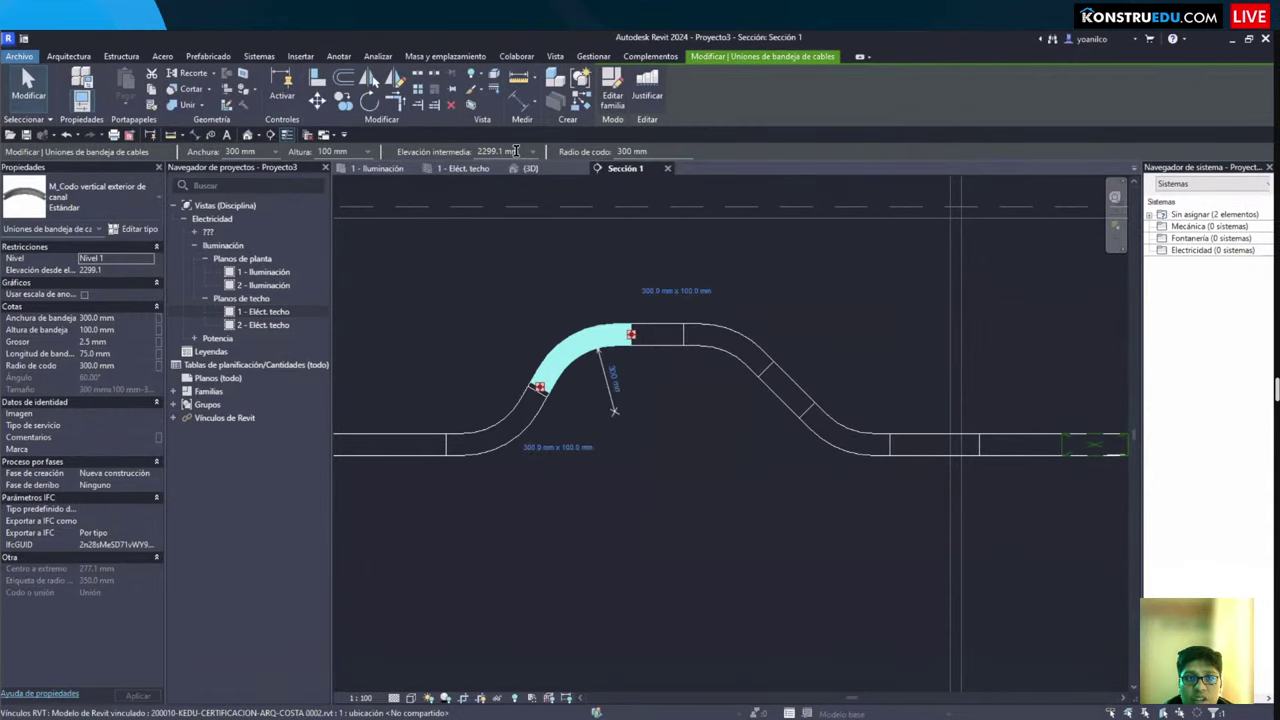
{"action": "left_click", "coordinate": [516, 151]}
{"action": "type", "text": "1"}
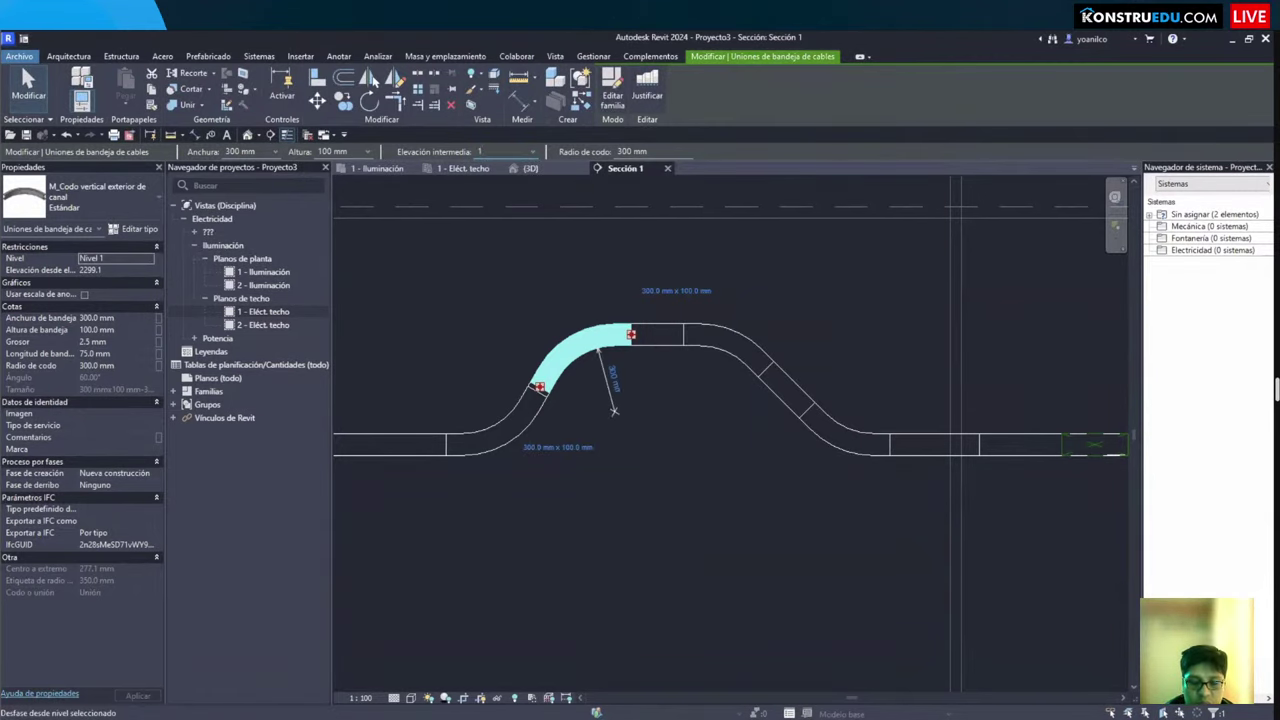
{"action": "key", "text": "Return"}
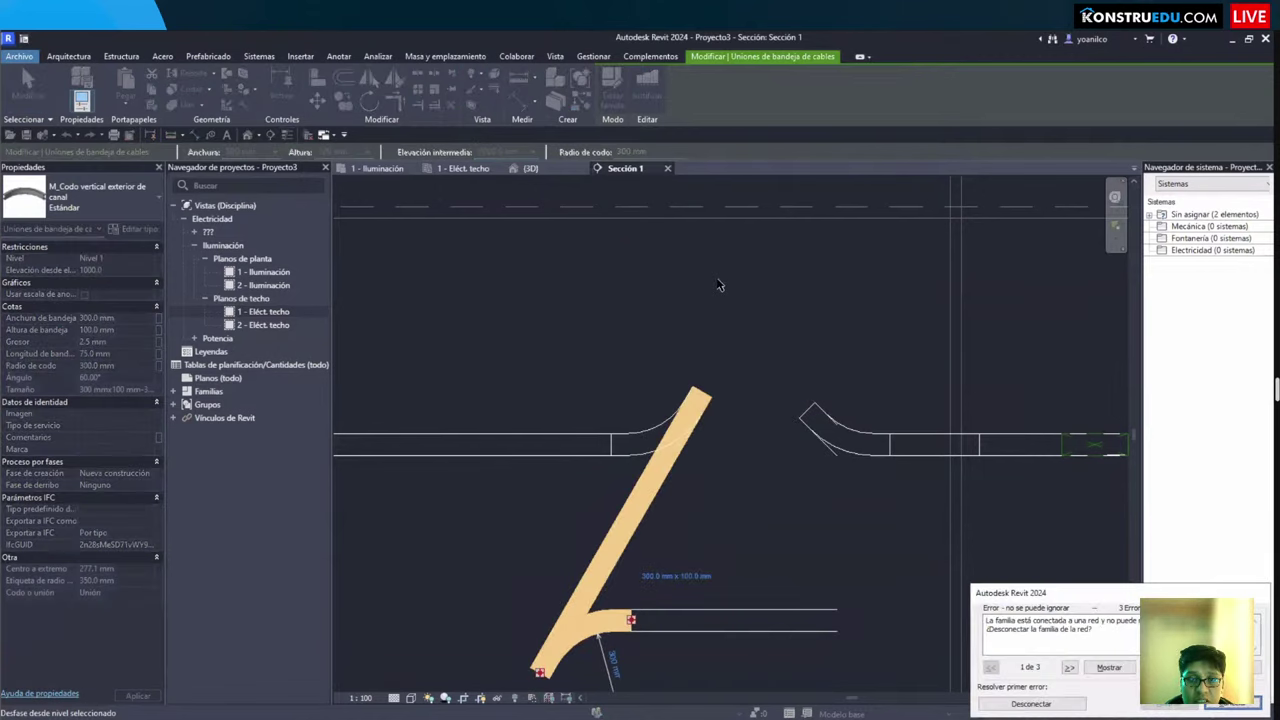
{"action": "key", "text": "Escape"}
{"action": "key", "text": "Escape"}
Step: Set the upper-right elbow's Radio de codo to 100 mm
{"action": "left_click", "coordinate": [591, 358]}
{"action": "scroll", "coordinate": [600, 390], "scroll_direction": "up", "scroll_amount": 2}
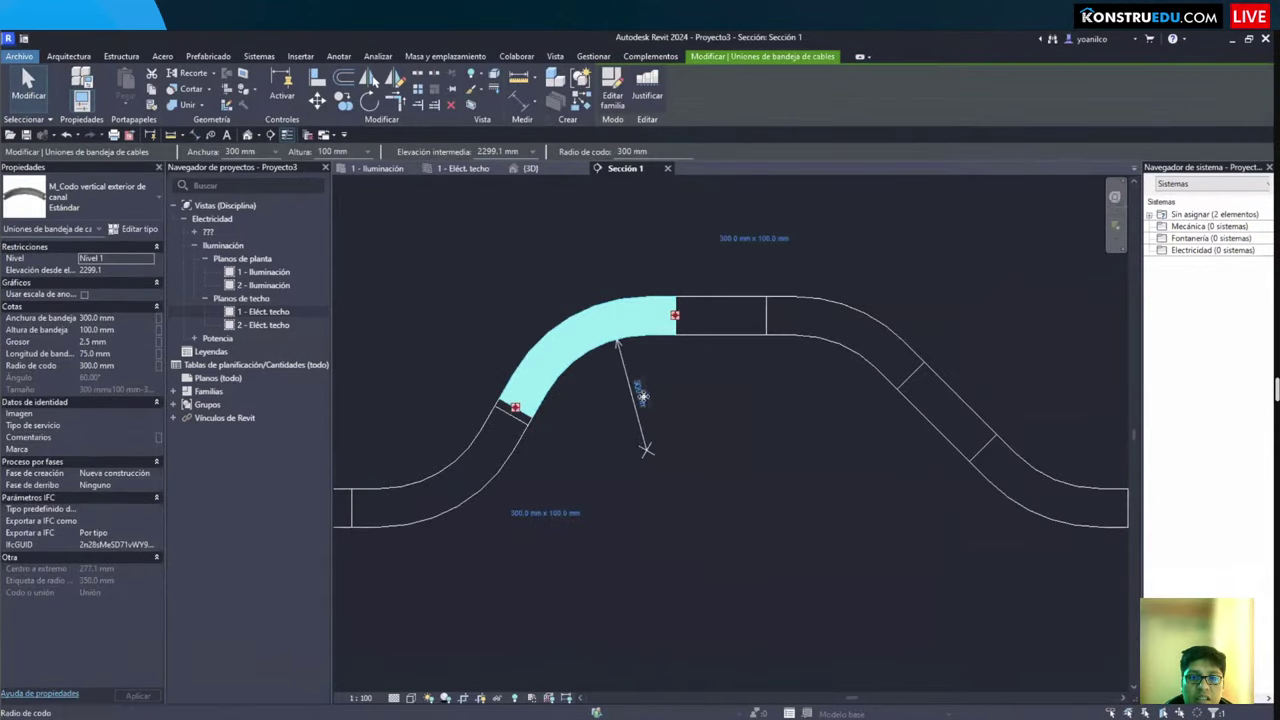
{"action": "left_click", "coordinate": [643, 397]}
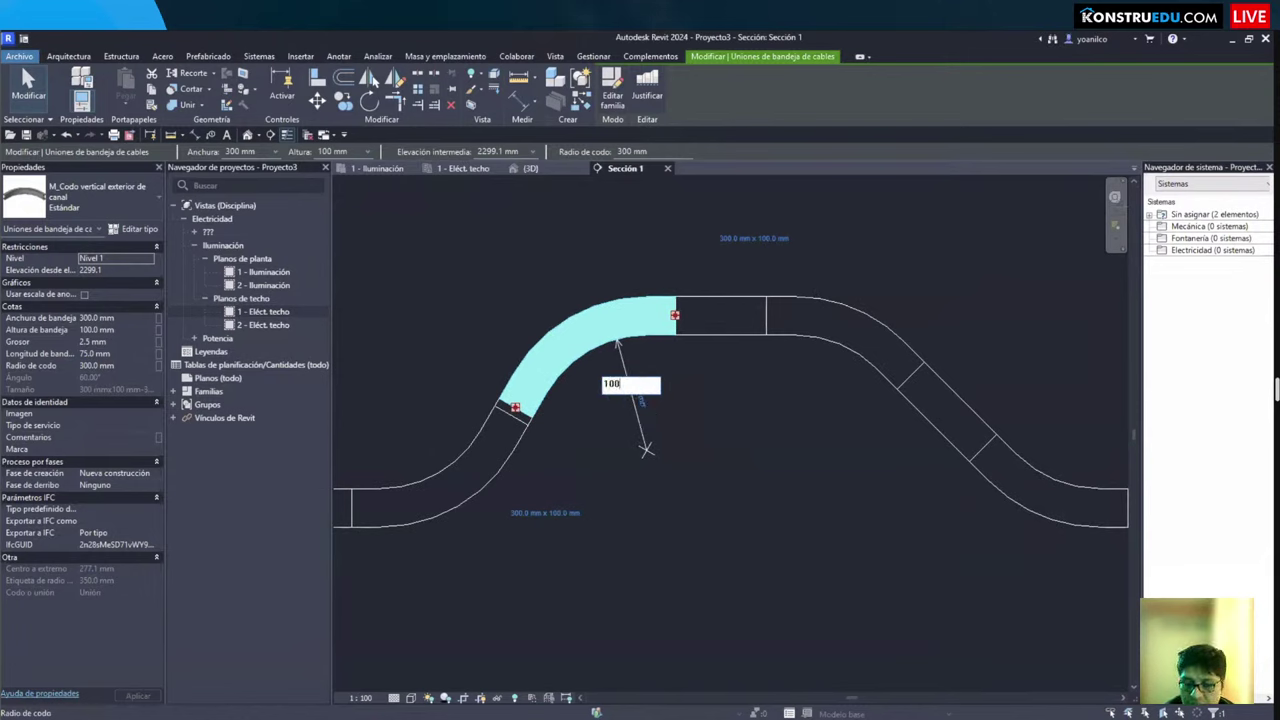
{"action": "key", "text": "Escape"}
{"action": "key", "text": "Escape"}
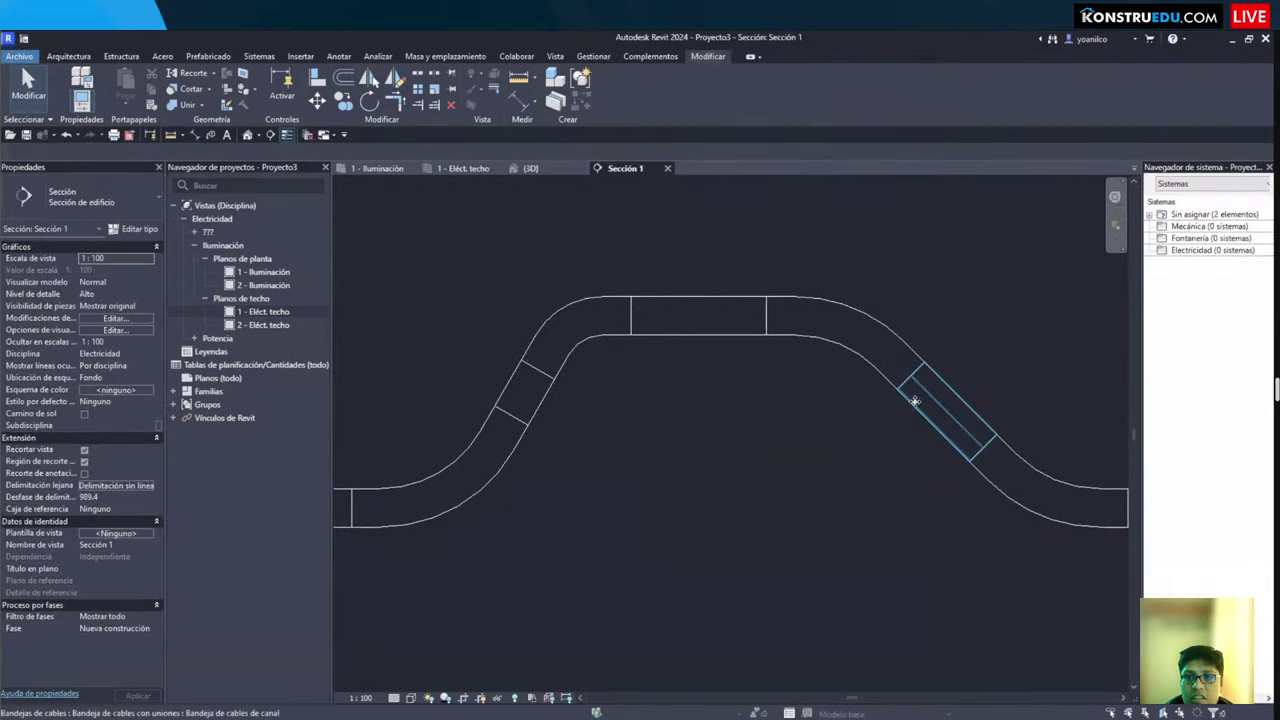
{"action": "left_click", "coordinate": [830, 364]}
{"action": "left_click", "coordinate": [785, 396]}
{"action": "type", "text": "100"}
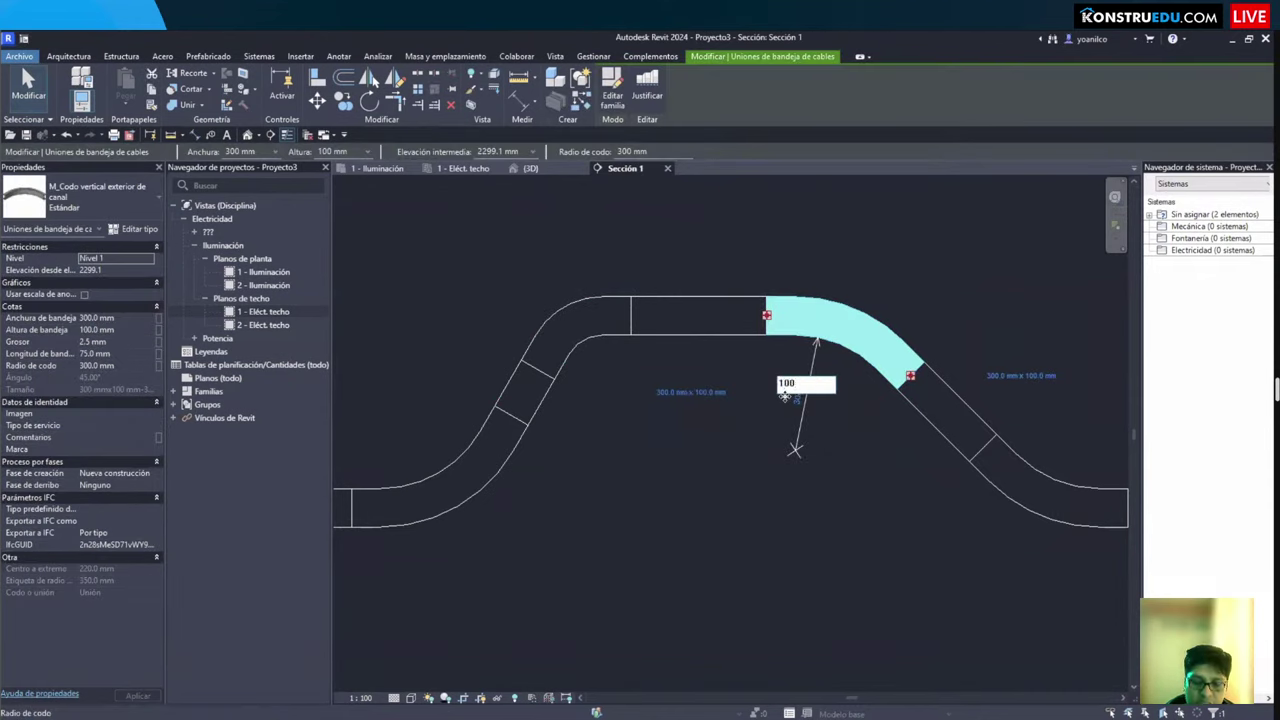
{"action": "key", "text": "Return"}
Step: Select the lower-left and lower-right elbows and set their radius to 100 mm
{"action": "left_click", "coordinate": [935, 400]}
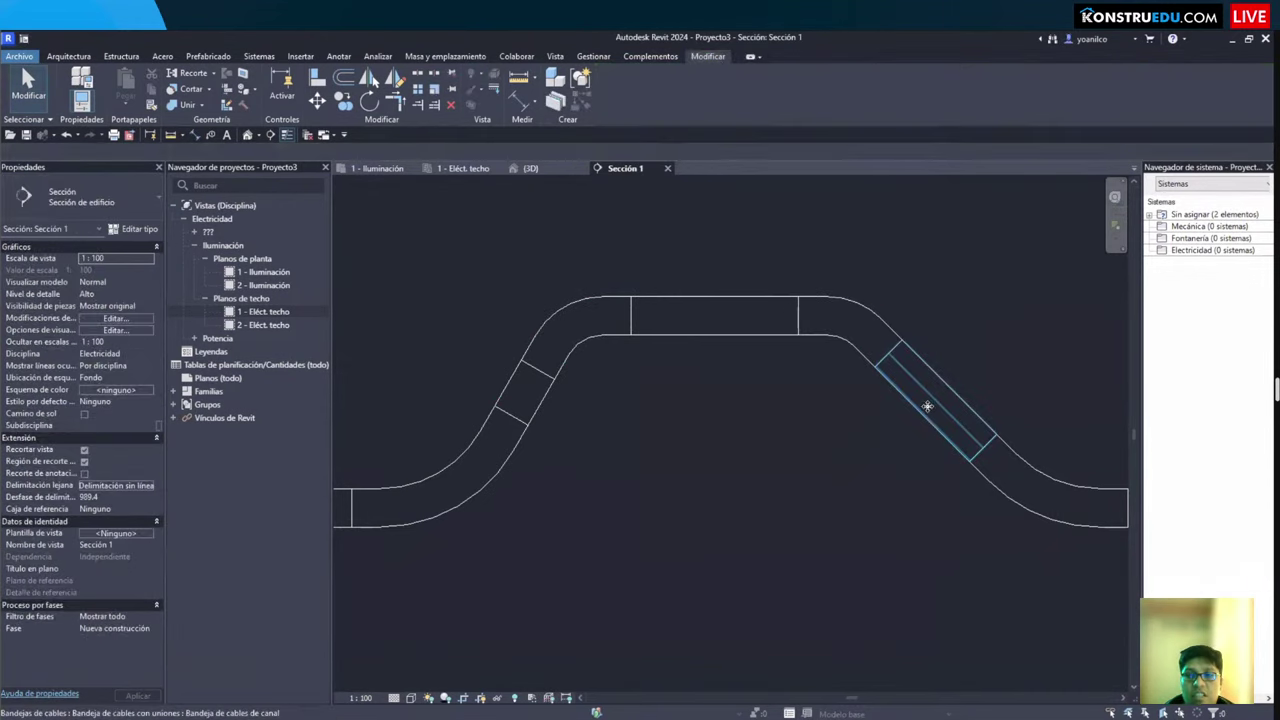
{"action": "left_click", "coordinate": [440, 478]}
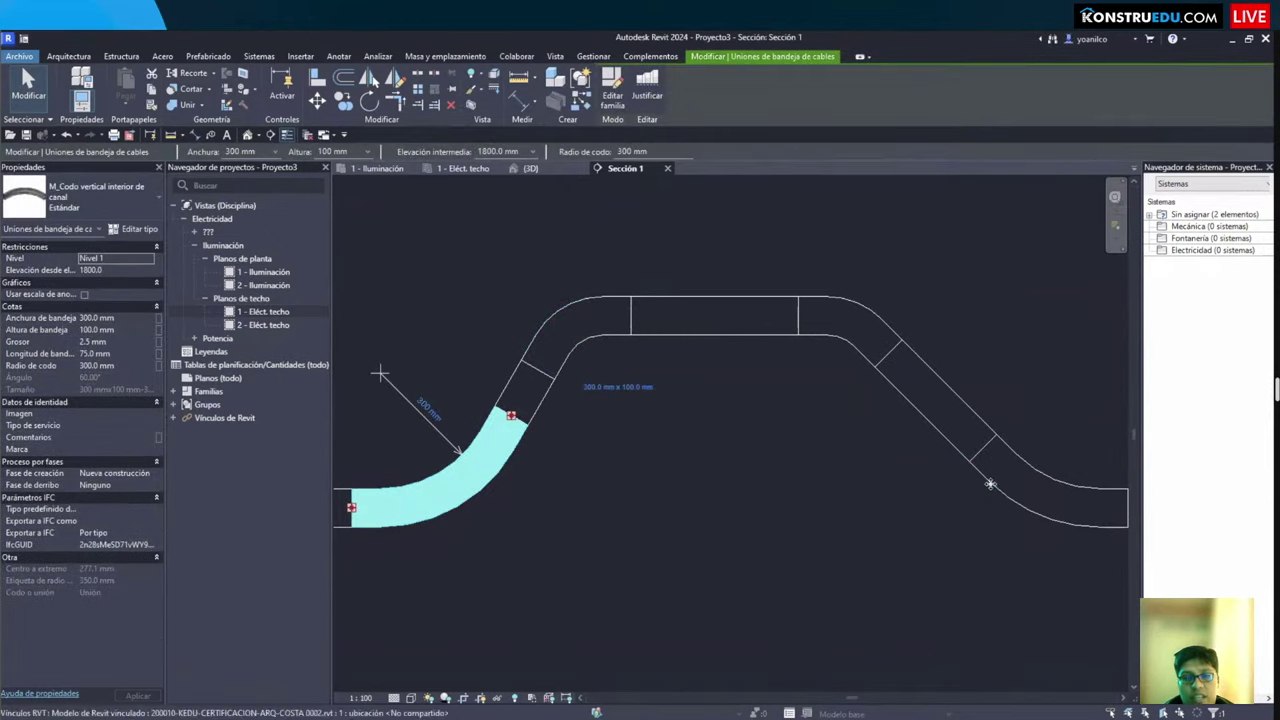
{"action": "left_click", "coordinate": [1000, 478], "text": "ctrl"}
{"action": "left_click", "coordinate": [508, 151]}
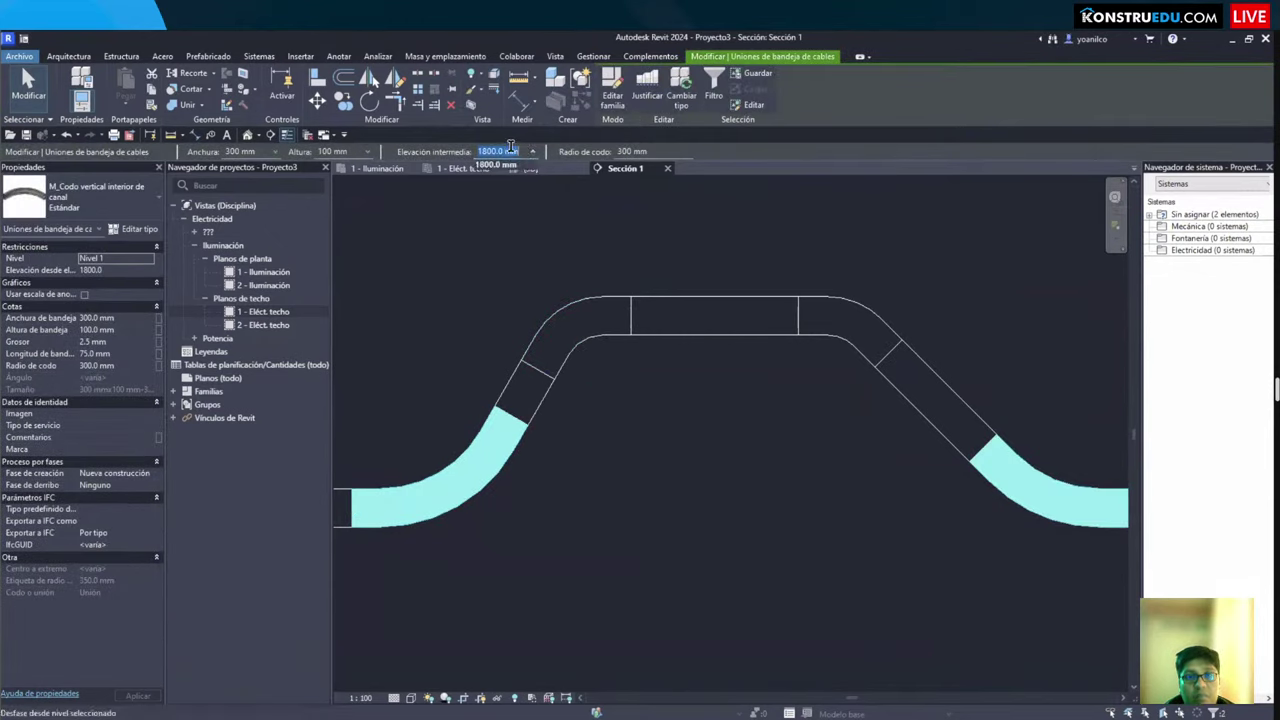
{"action": "key", "text": "Tab"}
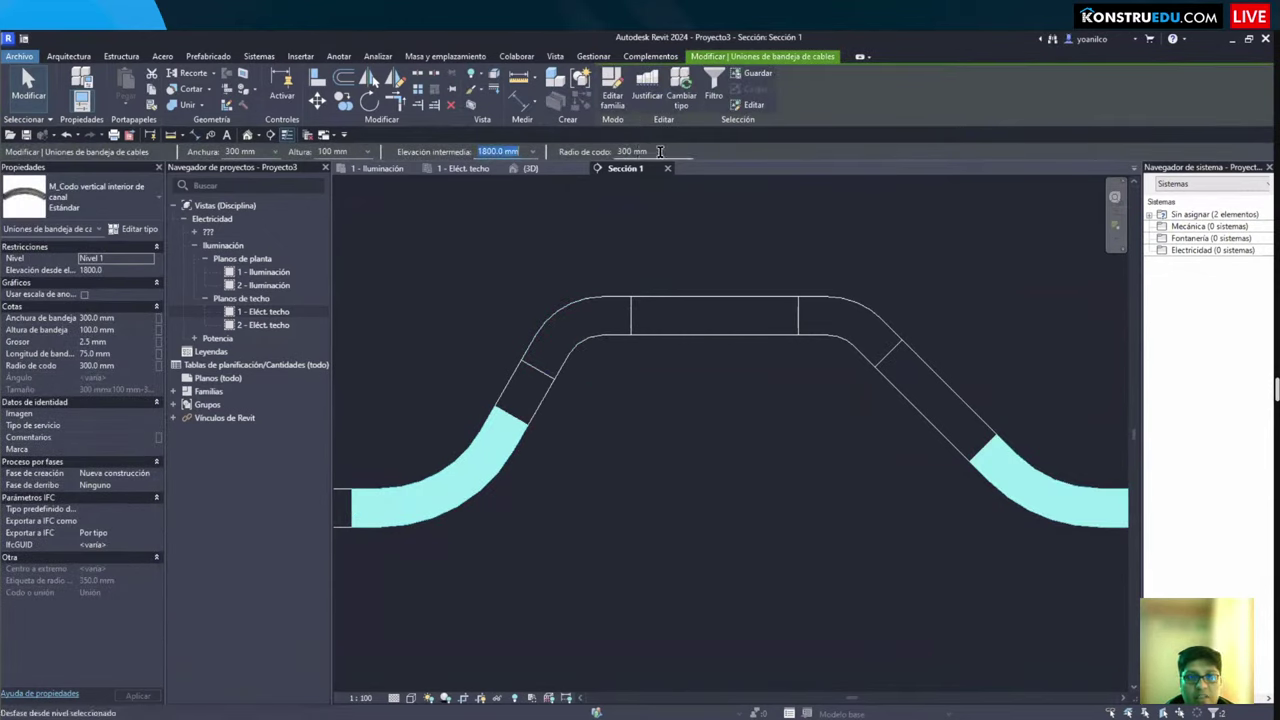
{"action": "type", "text": "1"}
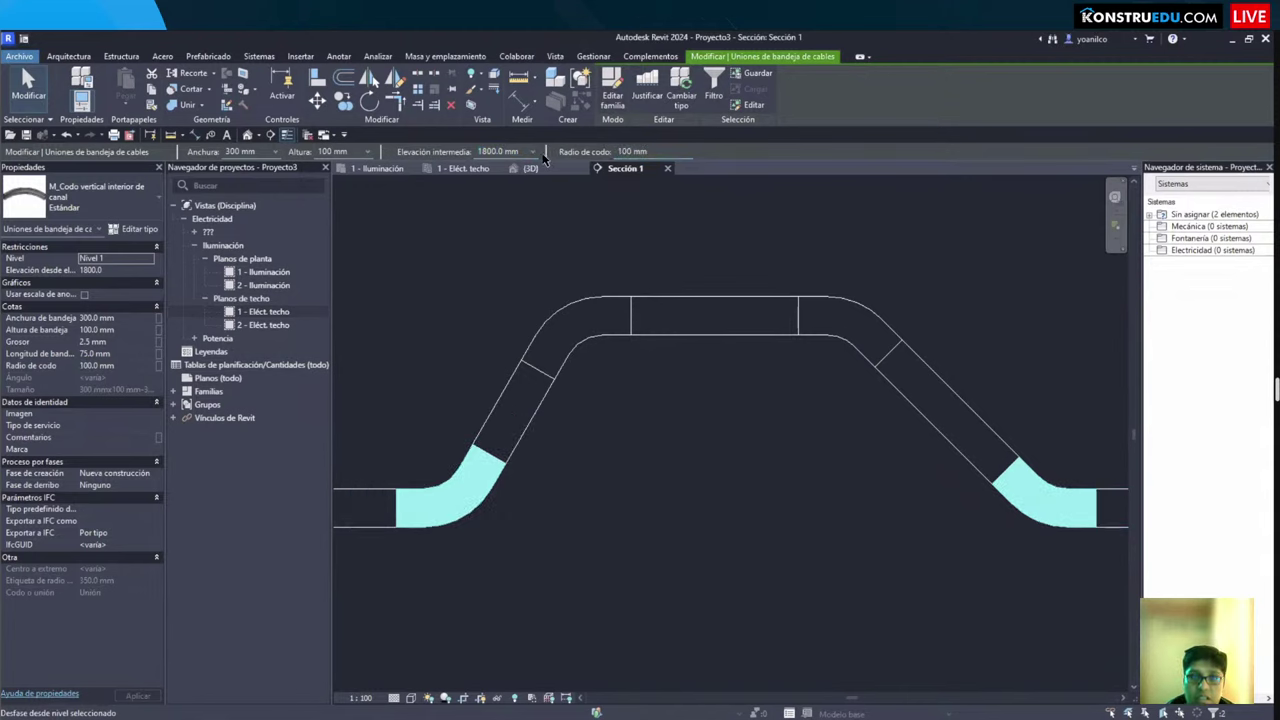
Step: Drag the top tray down and shift the right sloped tray left along the run
{"action": "left_click", "coordinate": [725, 330]}
{"action": "left_click_drag", "start_coordinate": [727, 354], "coordinate": [733, 466]}
{"action": "key", "text": "Escape"}
{"action": "left_click", "coordinate": [967, 463]}
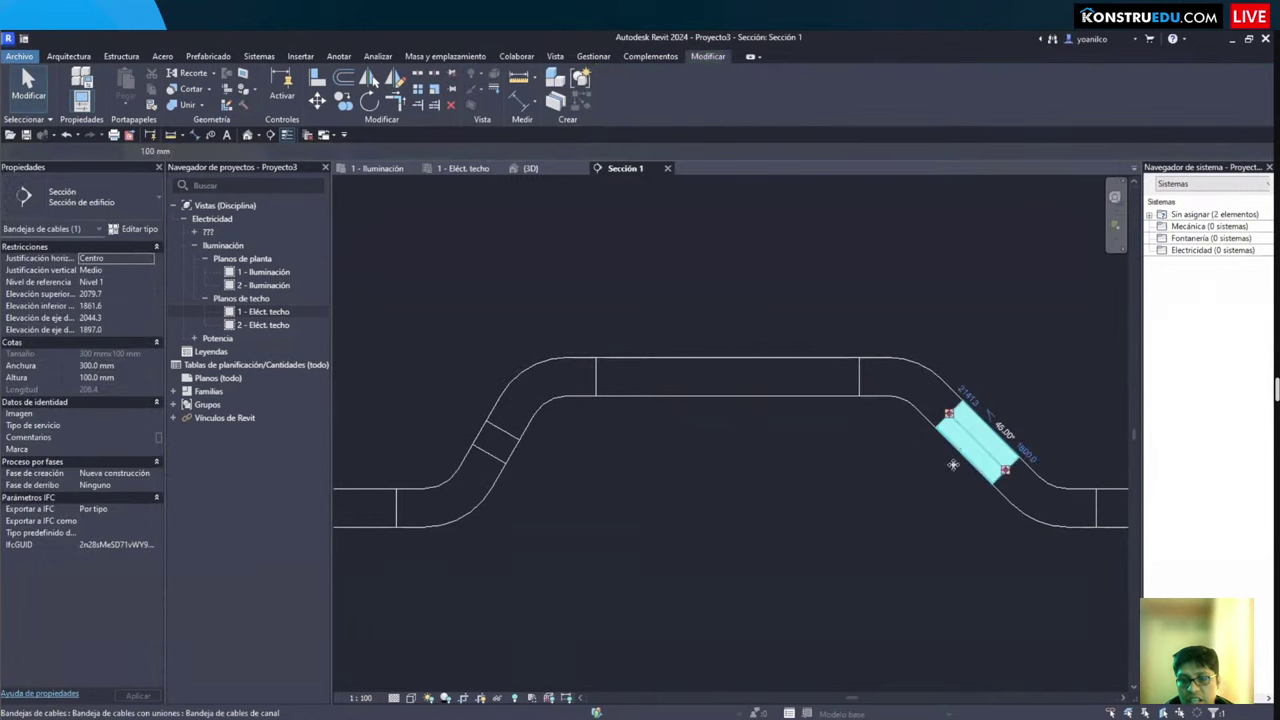
{"action": "left_click_drag", "start_coordinate": [967, 463], "coordinate": [737, 463]}
{"action": "key", "text": "Escape"}
Step: Orbit and zoom the 3D view, selecting several trays to check the raised bypass
{"action": "scroll", "coordinate": [718, 314], "scroll_direction": "down", "scroll_amount": 2}
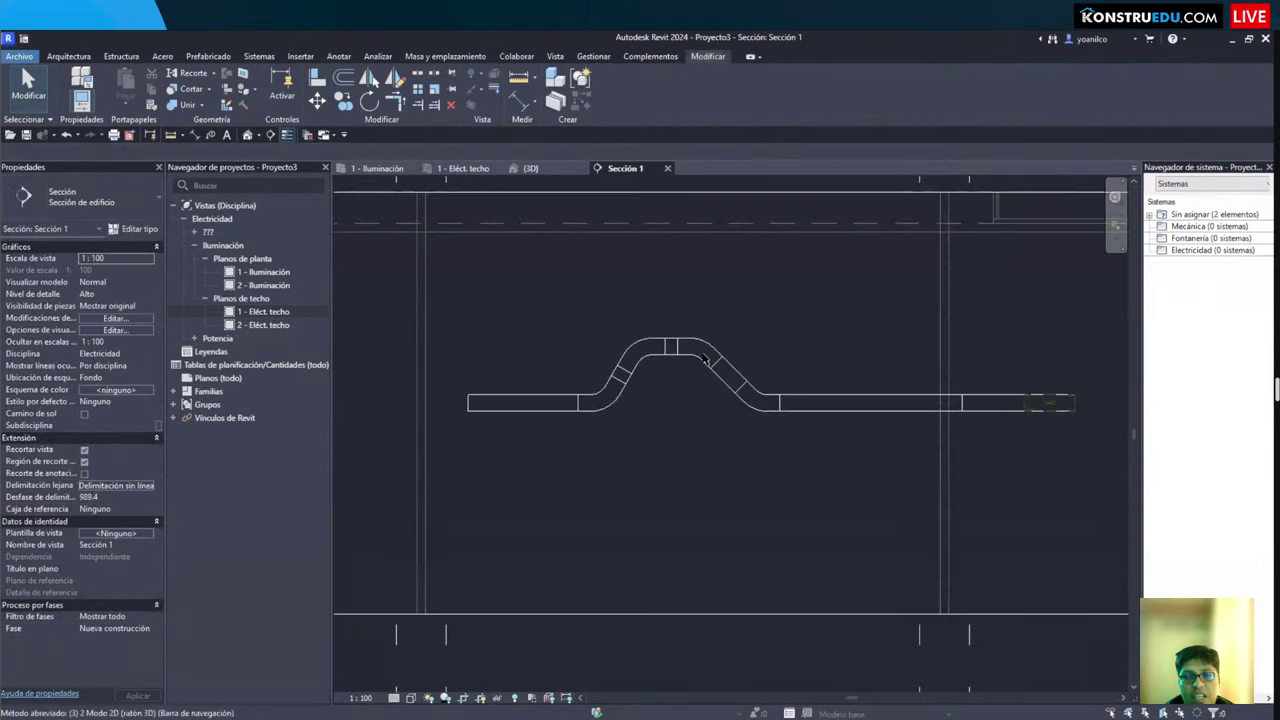
{"action": "key", "text": "ctrl+Tab"}
{"action": "mouse_move", "coordinate": [841, 467]}
{"action": "middle_mouse_down", "text": "shift"}
{"action": "mouse_move", "coordinate": [860, 511]}
{"action": "mouse_move", "coordinate": [903, 517]}
{"action": "mouse_move", "coordinate": [714, 474]}
{"action": "mouse_move", "coordinate": [714, 400]}
{"action": "middle_mouse_up", "text": "shift"}
{"action": "scroll", "coordinate": [698, 436], "scroll_direction": "up", "scroll_amount": 3}
{"action": "scroll", "coordinate": [698, 436], "scroll_direction": "down", "scroll_amount": 2}
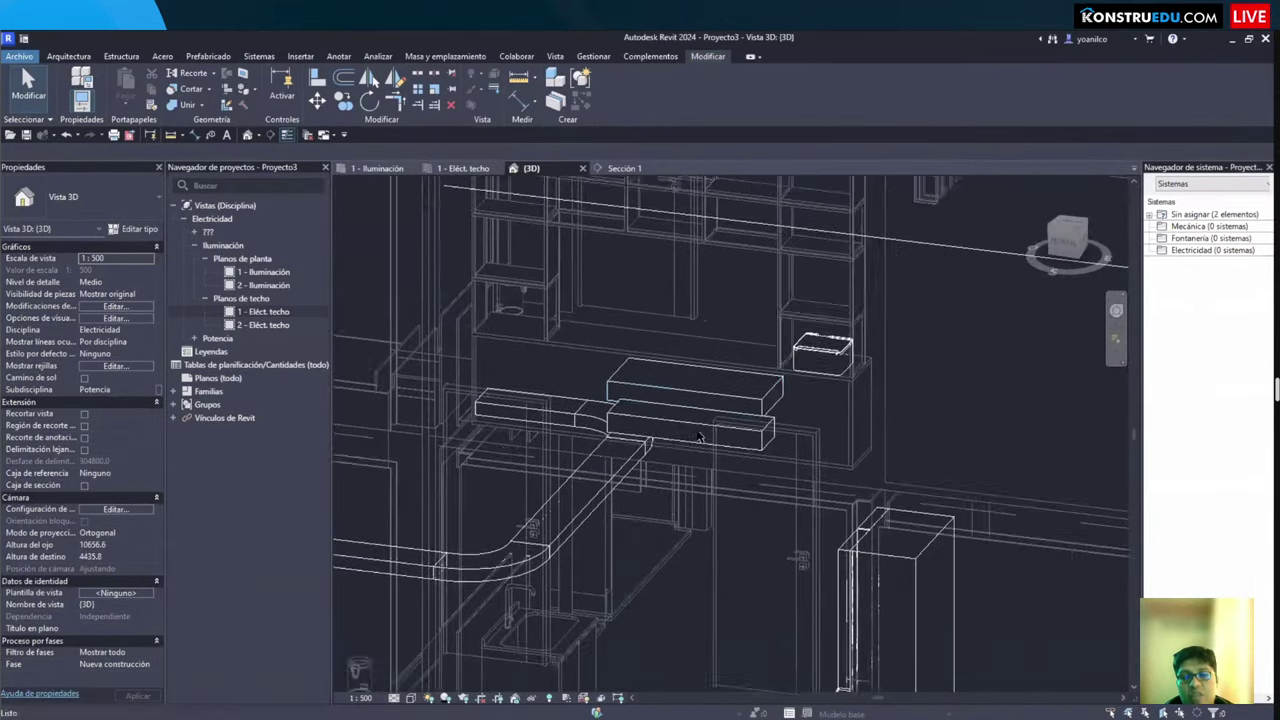
{"action": "left_click", "coordinate": [660, 380]}
{"action": "left_click", "coordinate": [689, 420]}
{"action": "left_click", "coordinate": [857, 456]}
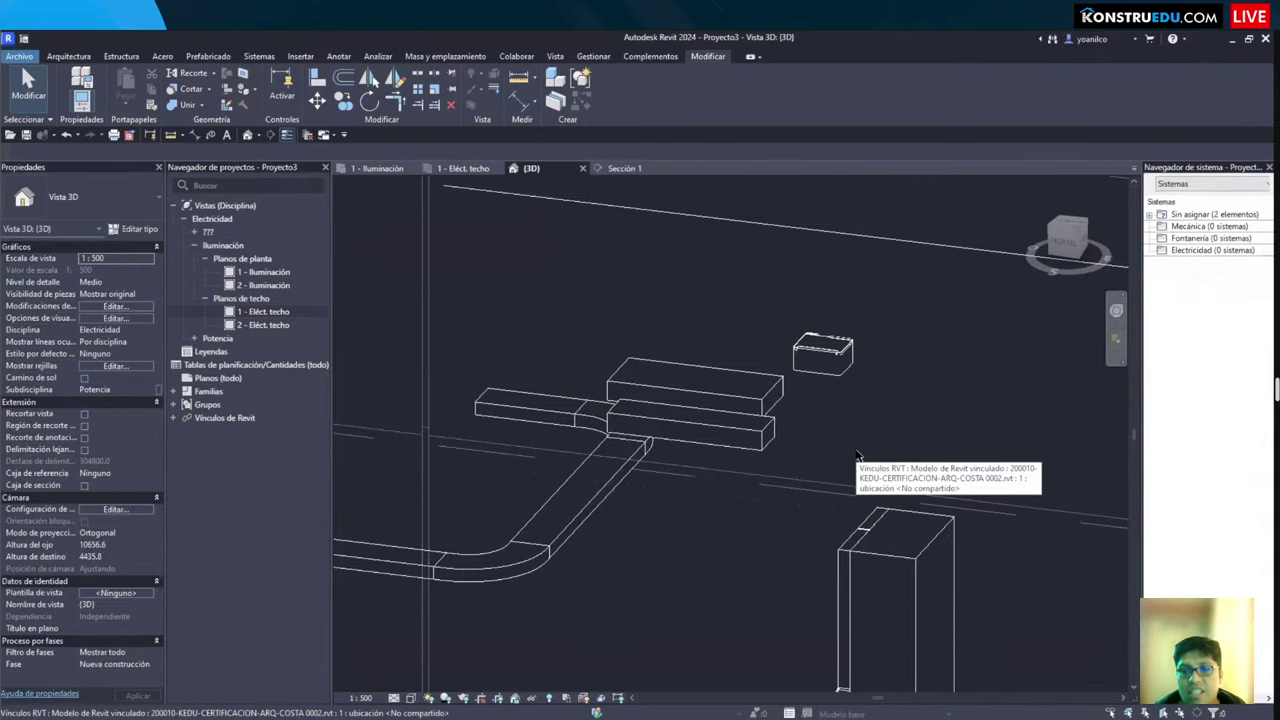
{"action": "scroll", "coordinate": [749, 537], "scroll_direction": "down", "scroll_amount": 2}
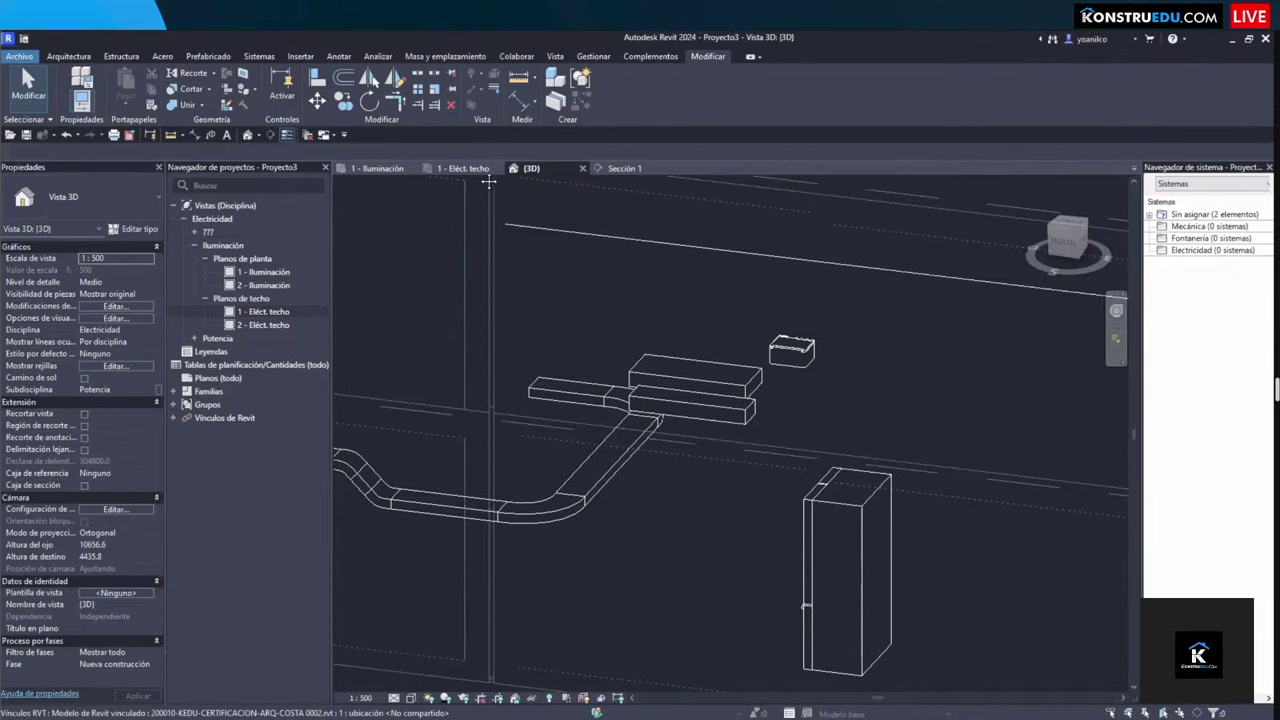
Step: Close the other views and the 3D view, saving the project as 'electricas'
{"action": "left_click", "coordinate": [287, 135]}
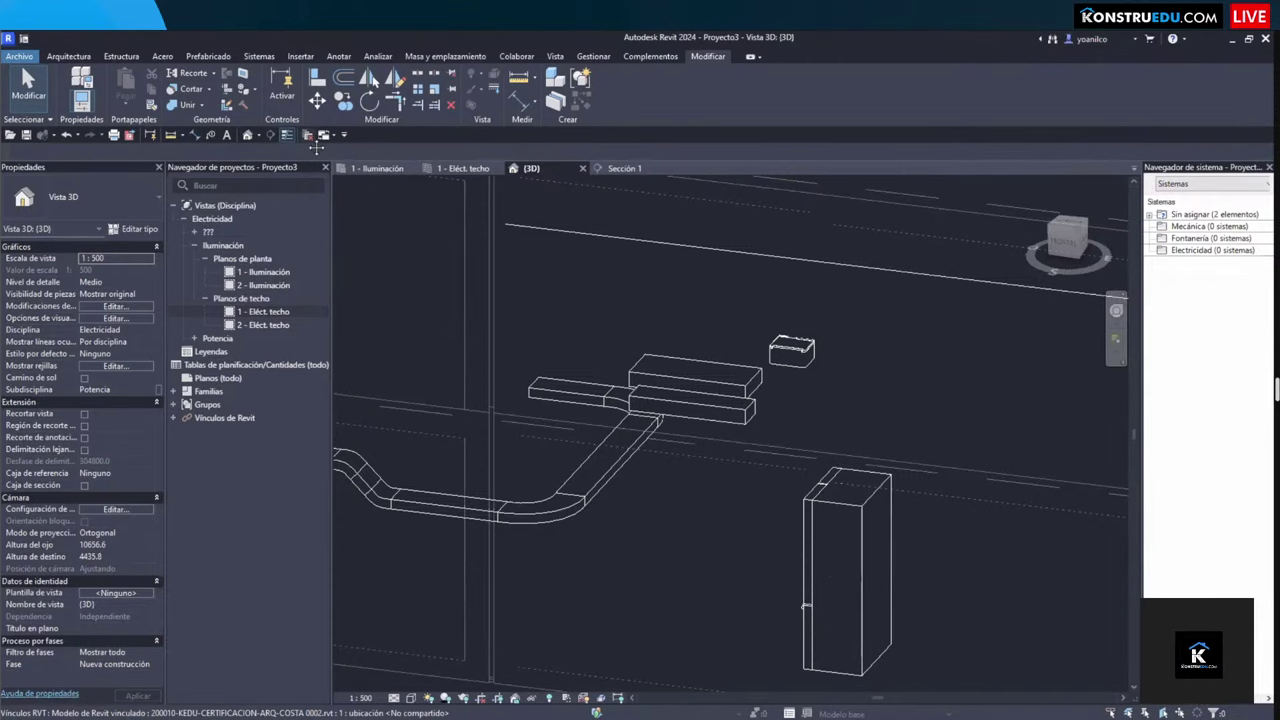
{"action": "left_click", "coordinate": [410, 168]}
{"action": "left_click", "coordinate": [612, 394]}
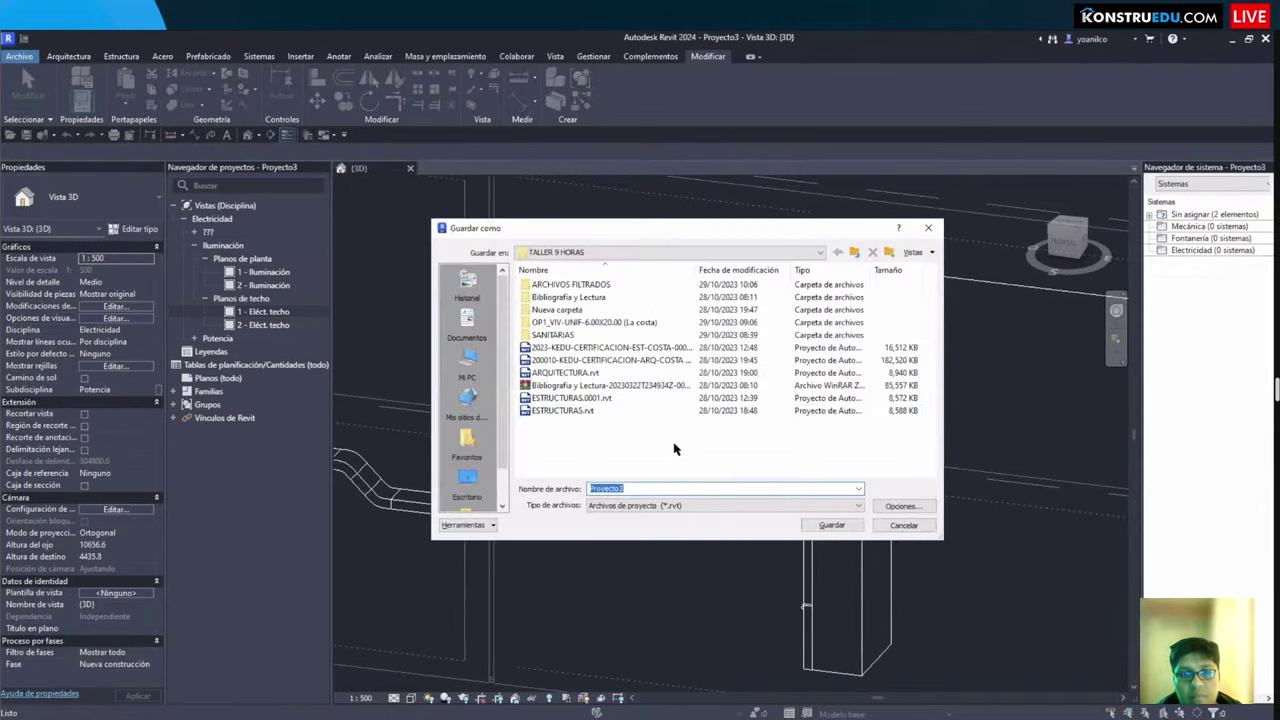
{"action": "type", "text": "electricas"}
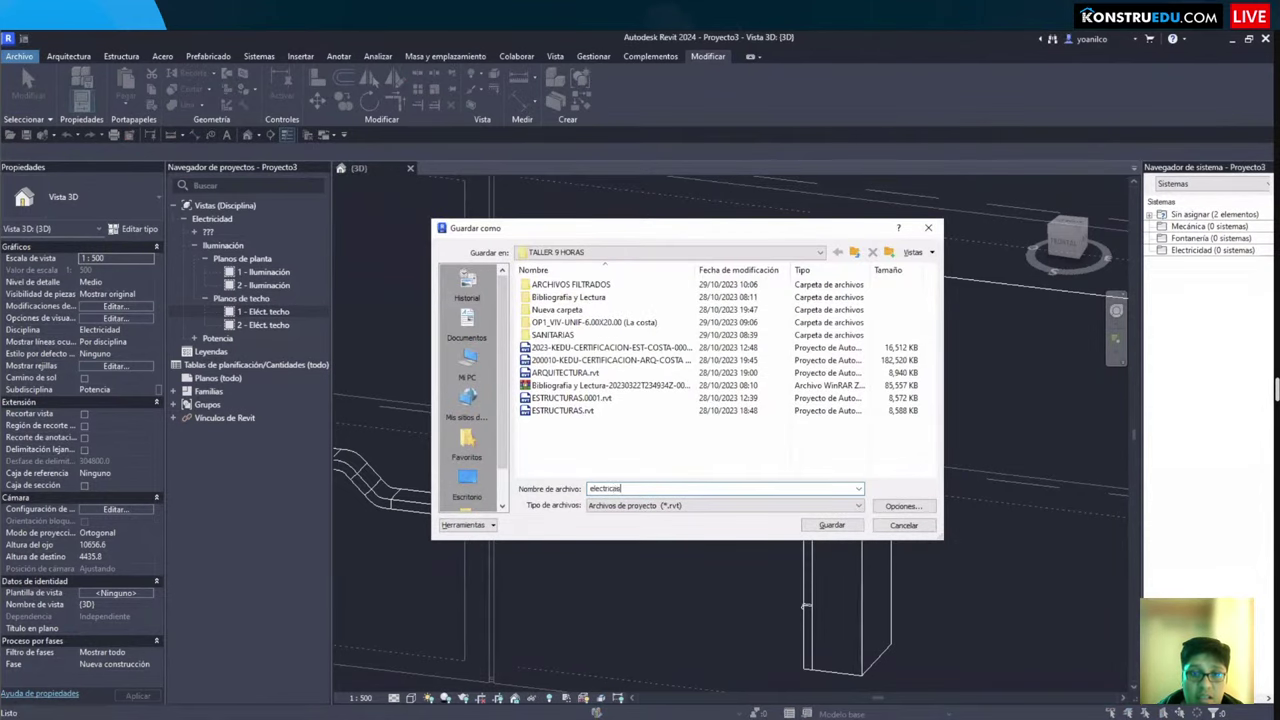
{"action": "key", "text": "Return"}
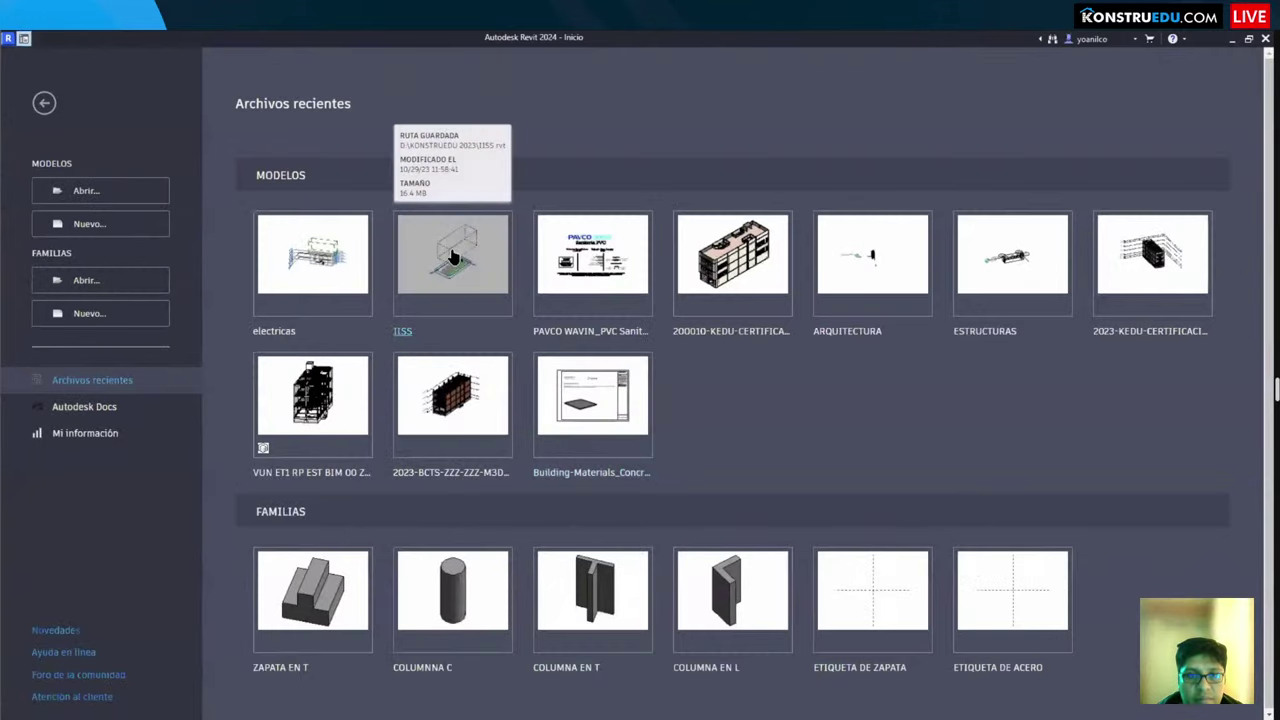
Step: Open the IISS.rvt model from Archivos recientes on the Home screen
{"action": "left_click", "coordinate": [452, 258]}
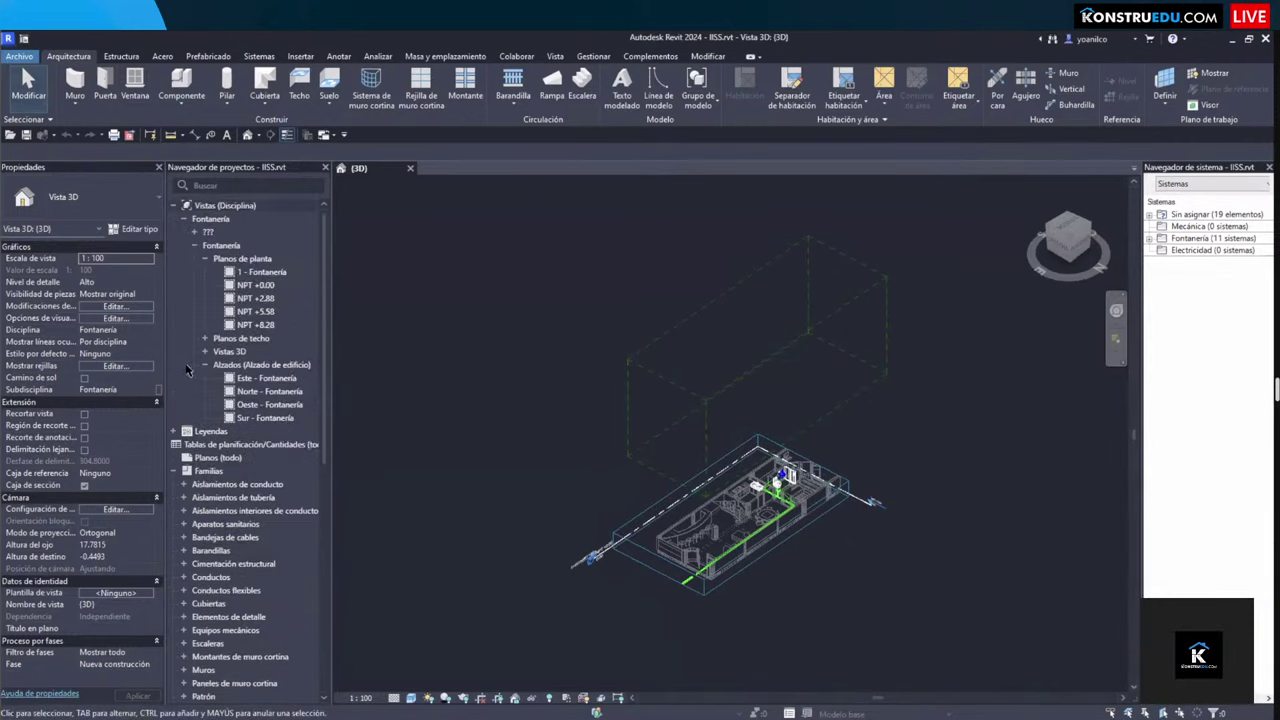
Step: Create a new sheet using the A1 metric title block
{"action": "left_click", "coordinate": [182, 471]}
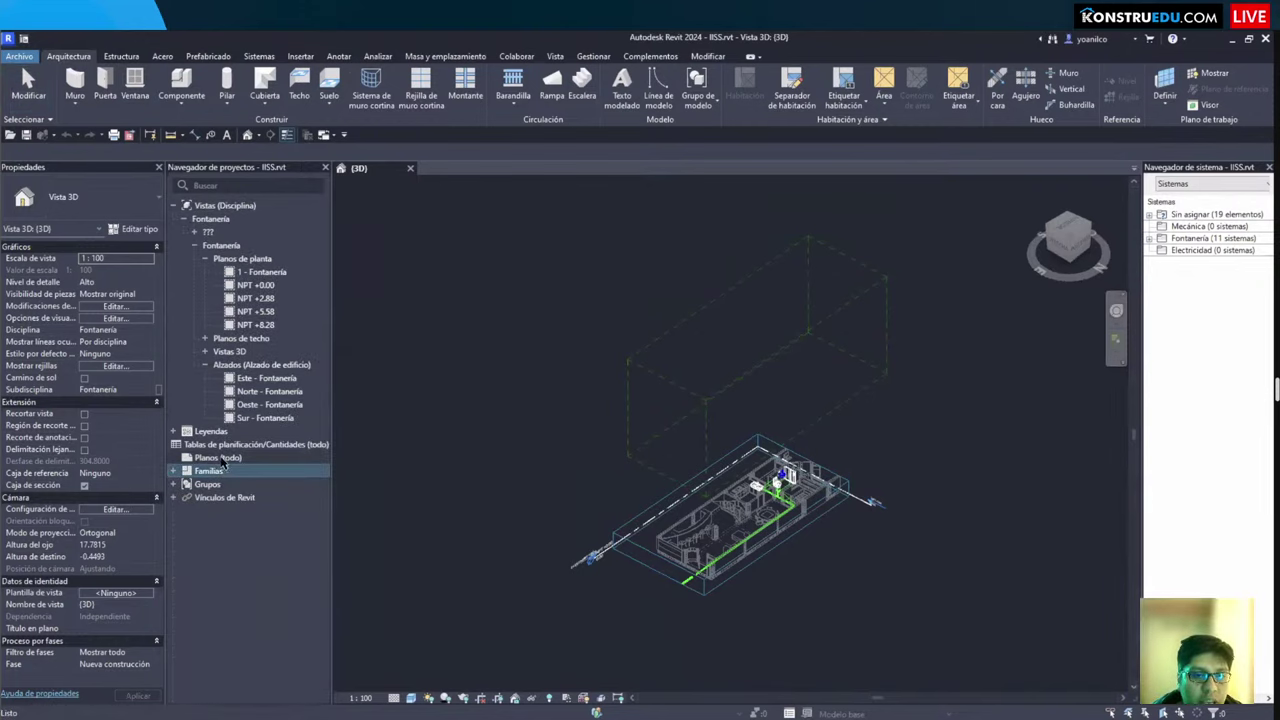
{"action": "left_click", "coordinate": [212, 459]}
{"action": "right_click", "coordinate": [211, 464]}
{"action": "left_click", "coordinate": [240, 467]}
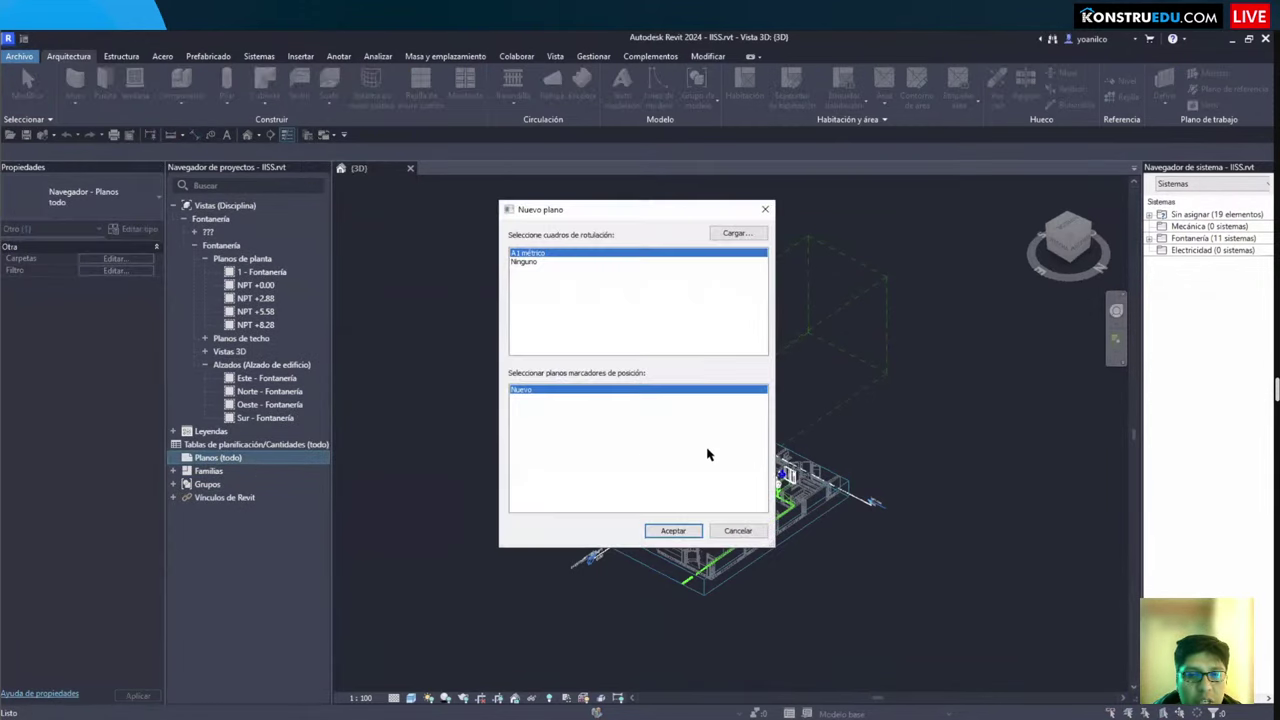
{"action": "left_click", "coordinate": [669, 531]}
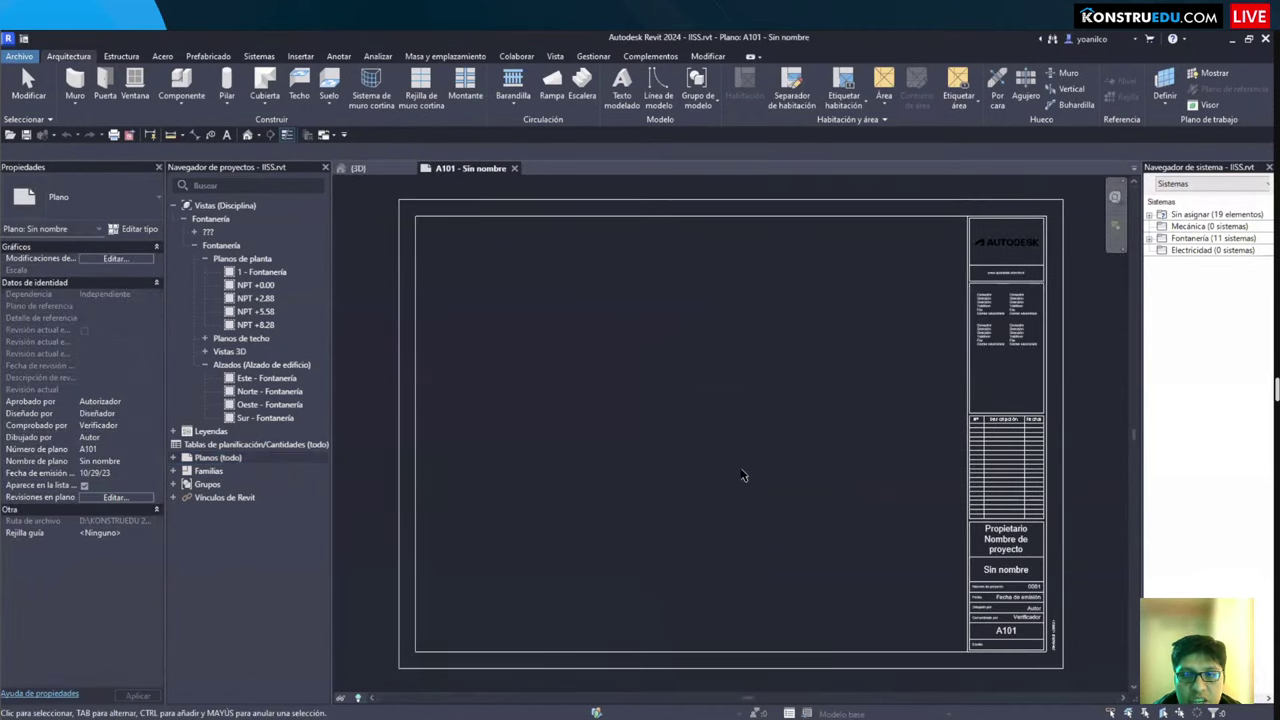
Step: Drag the 1 - Fontanería plan onto the sheet and place its viewport
{"action": "left_click", "coordinate": [279, 286]}
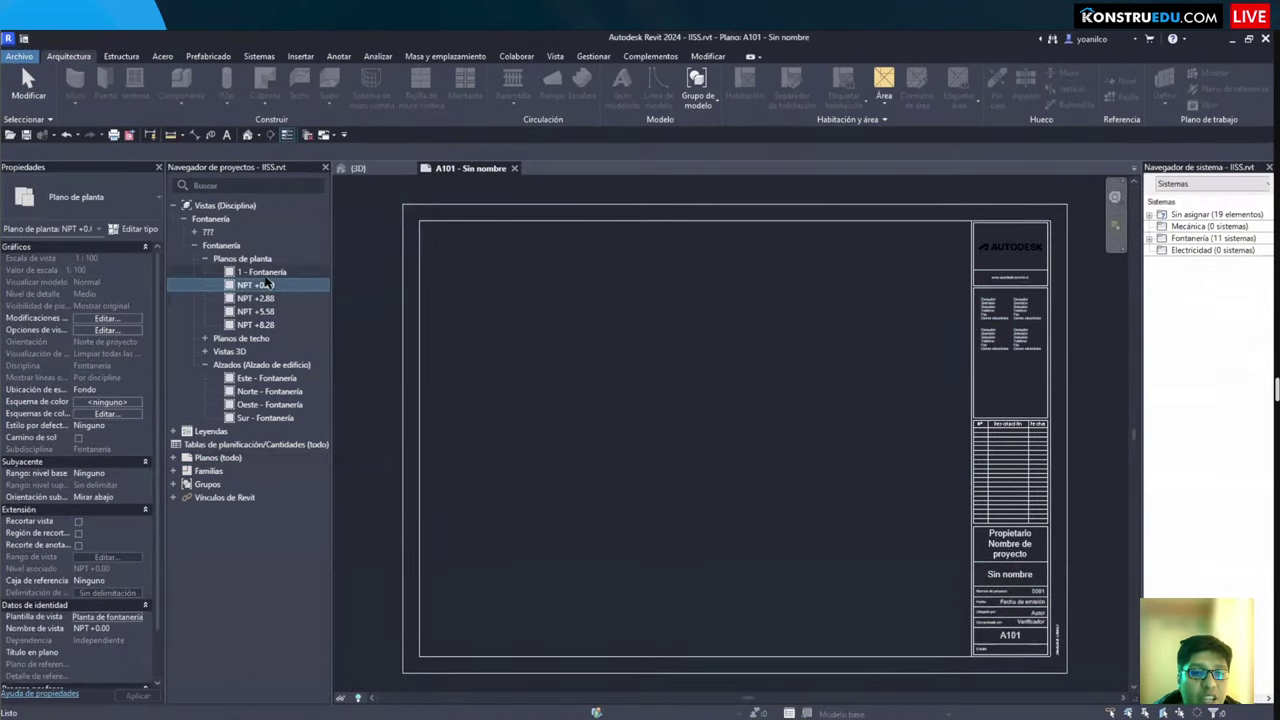
{"action": "key", "text": "Up"}
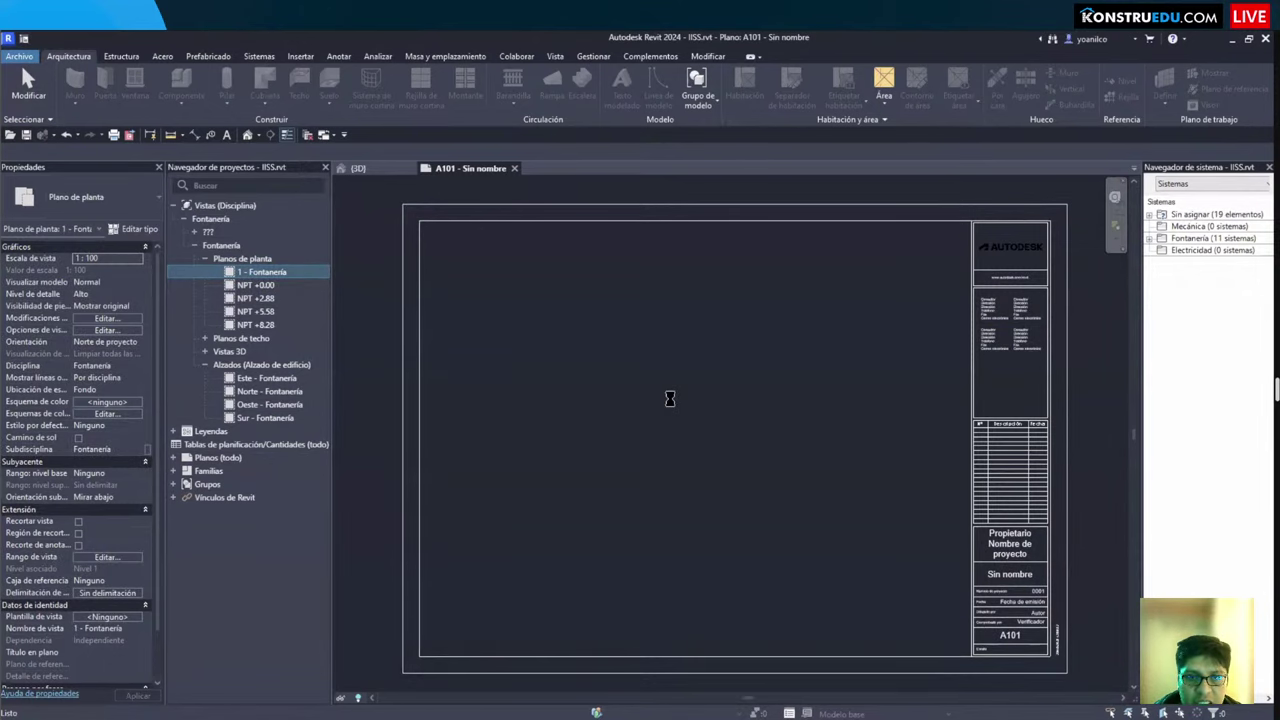
{"action": "scroll", "coordinate": [670, 399], "scroll_direction": "down", "scroll_amount": 2}
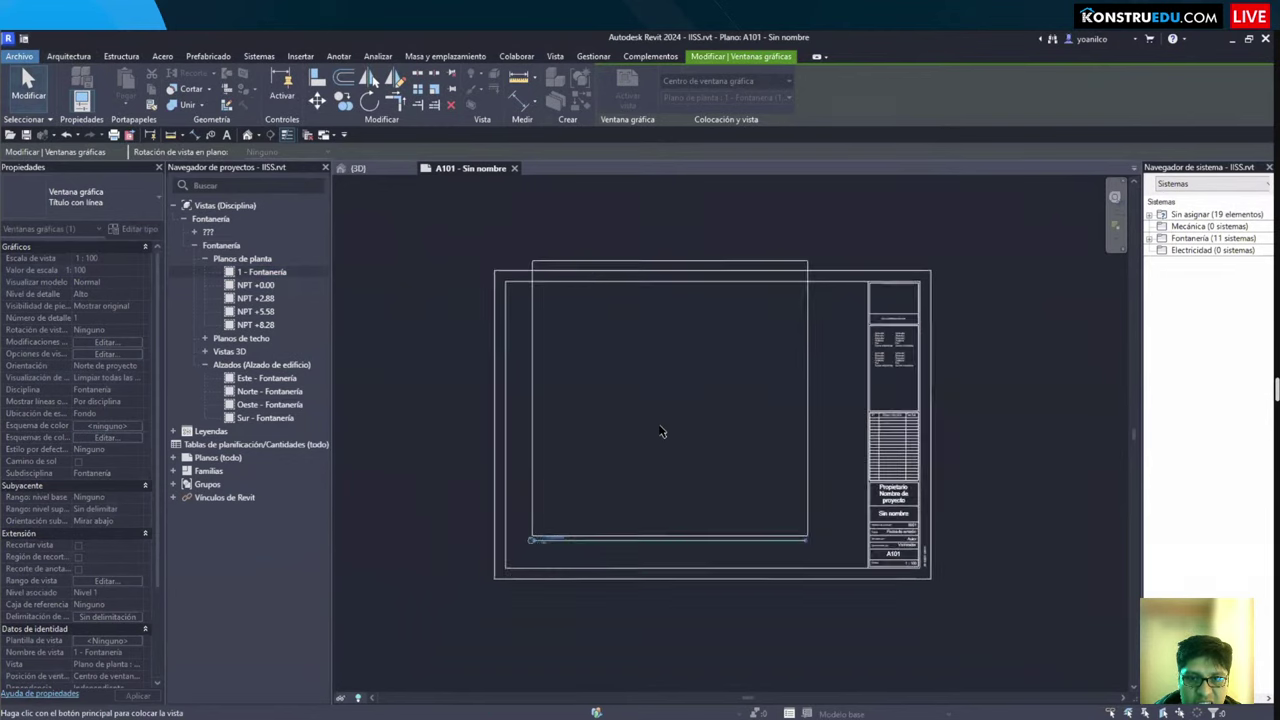
{"action": "left_click", "coordinate": [590, 440]}
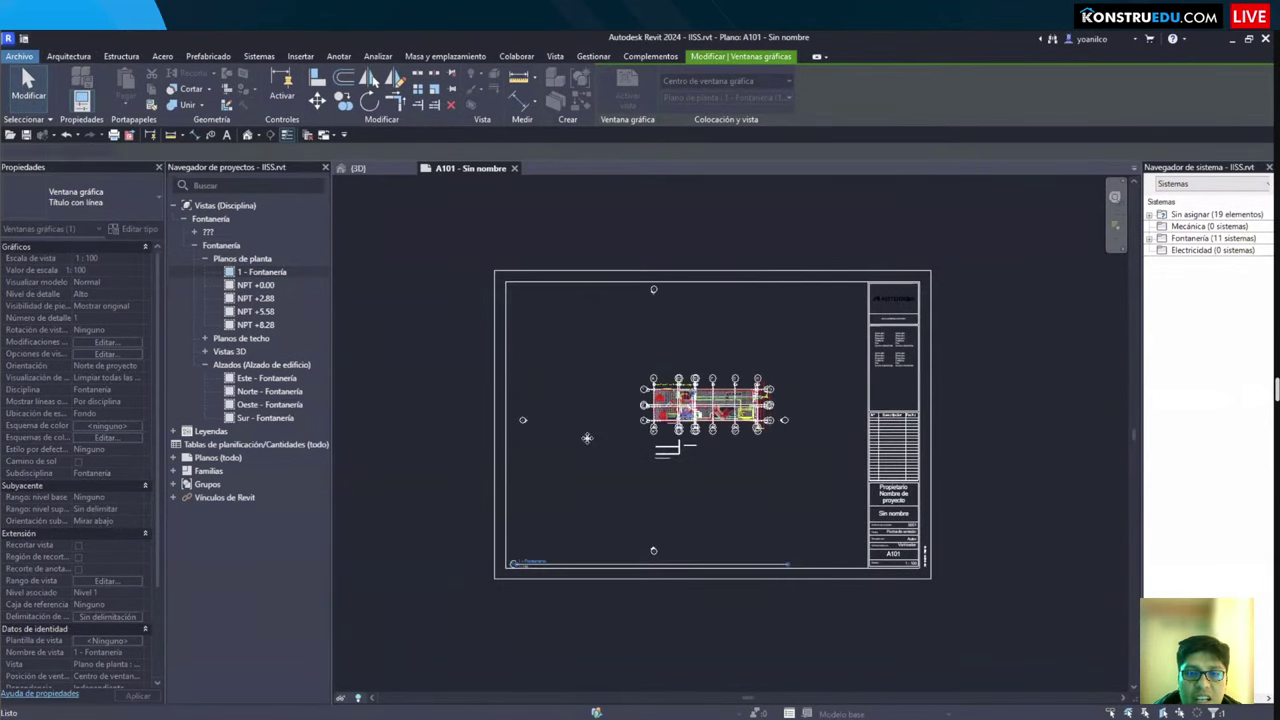
{"action": "scroll", "coordinate": [699, 418], "scroll_direction": "up", "scroll_amount": 4}
{"action": "left_click", "coordinate": [849, 597]}
{"action": "middle_click_drag", "start_coordinate": [849, 597], "coordinate": [700, 550]}
{"action": "scroll", "coordinate": [728, 545], "scroll_direction": "down", "scroll_amount": 3}
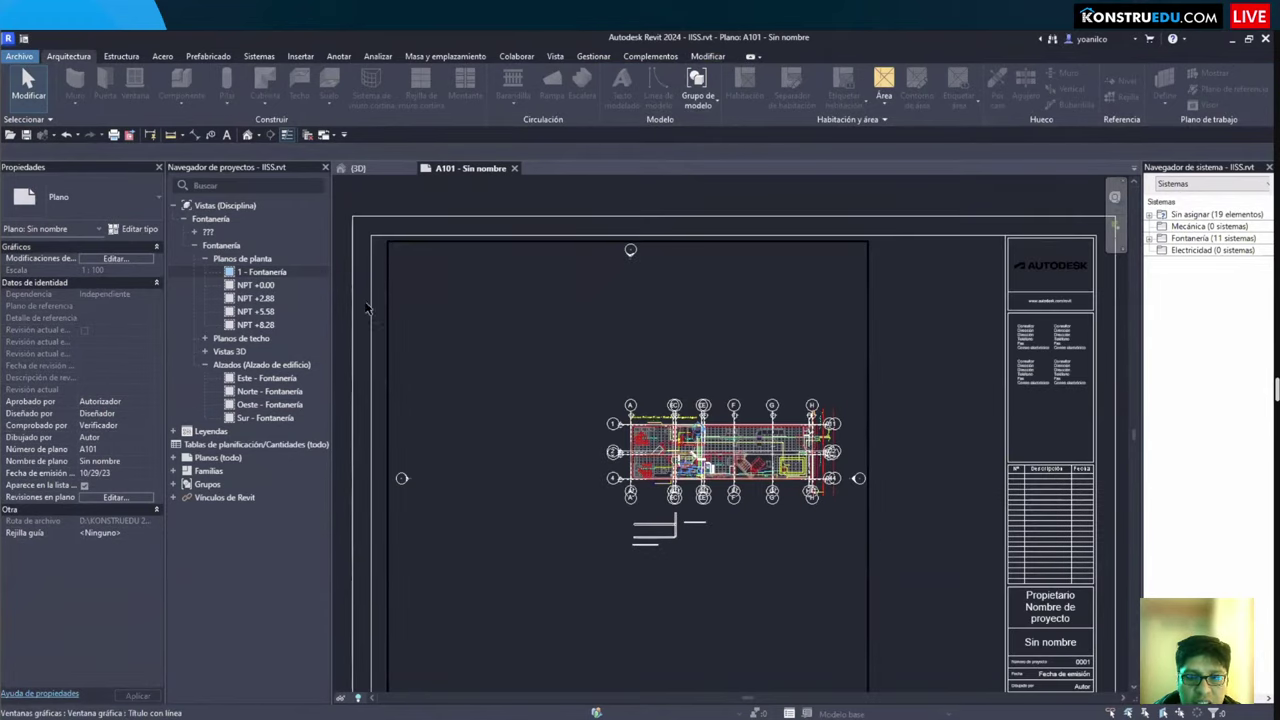
Step: Open 1 - Fontanería and drag the crop region's right, top and bottom edges in around the building
{"action": "double_click", "coordinate": [262, 273]}
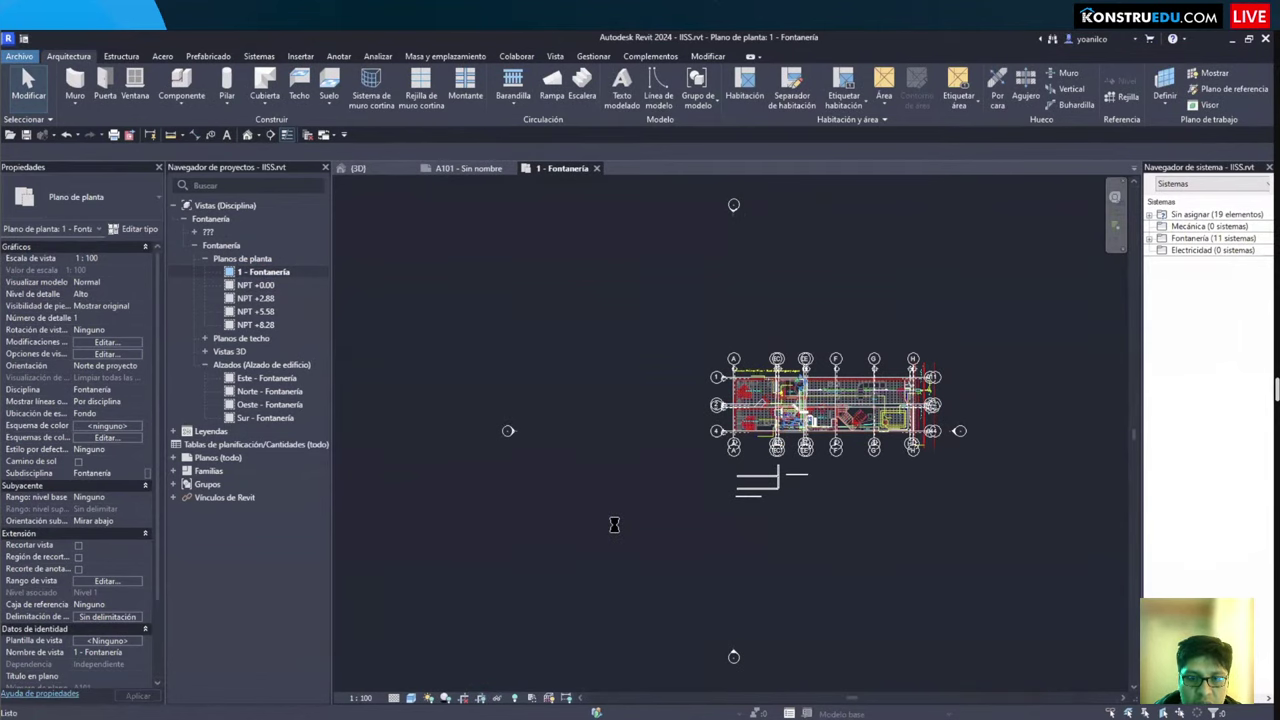
{"action": "left_click", "coordinate": [562, 497]}
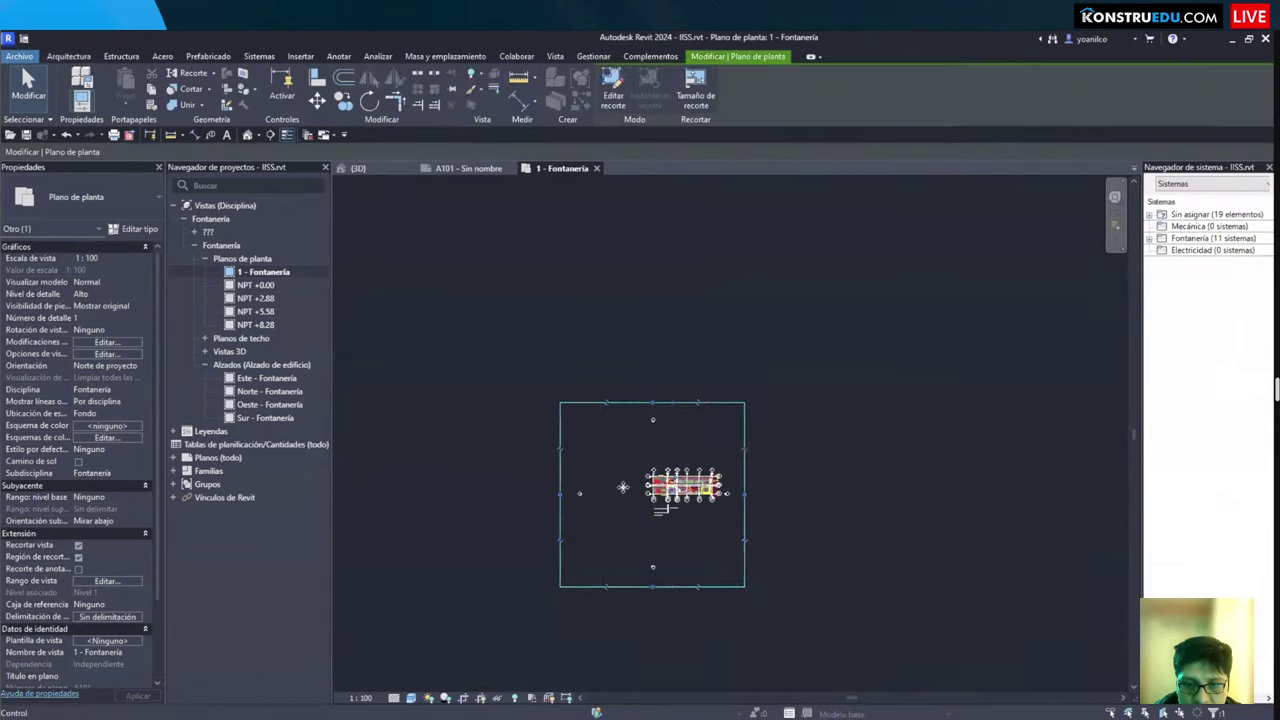
{"action": "left_click_drag", "start_coordinate": [623, 487], "coordinate": [779, 538]}
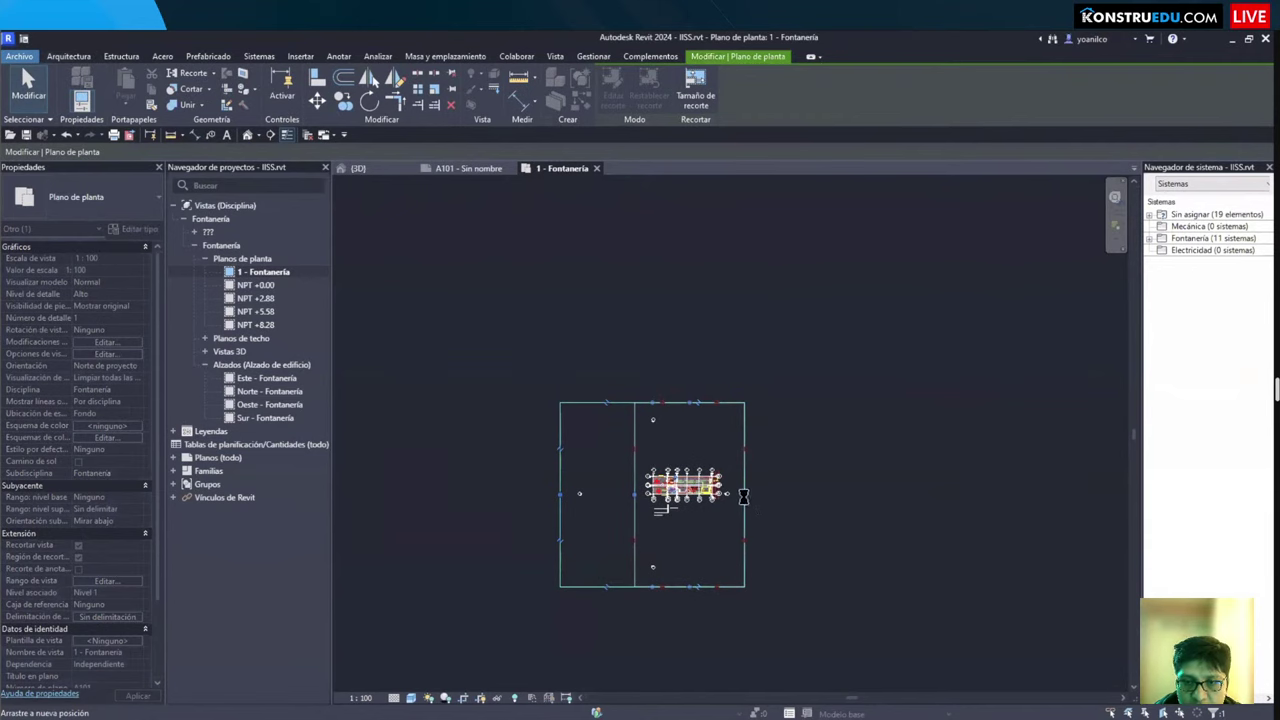
{"action": "scroll", "coordinate": [743, 496], "scroll_direction": "up", "scroll_amount": 1}
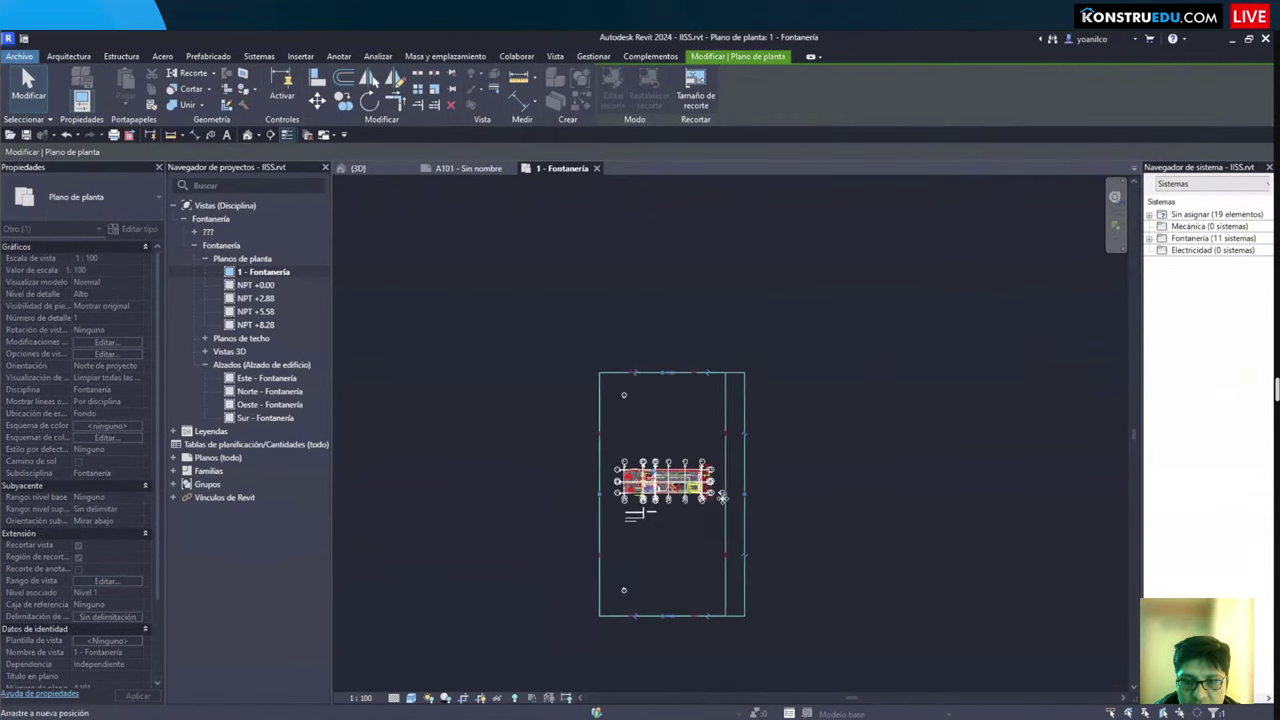
{"action": "left_click_drag", "start_coordinate": [722, 496], "coordinate": [717, 492]}
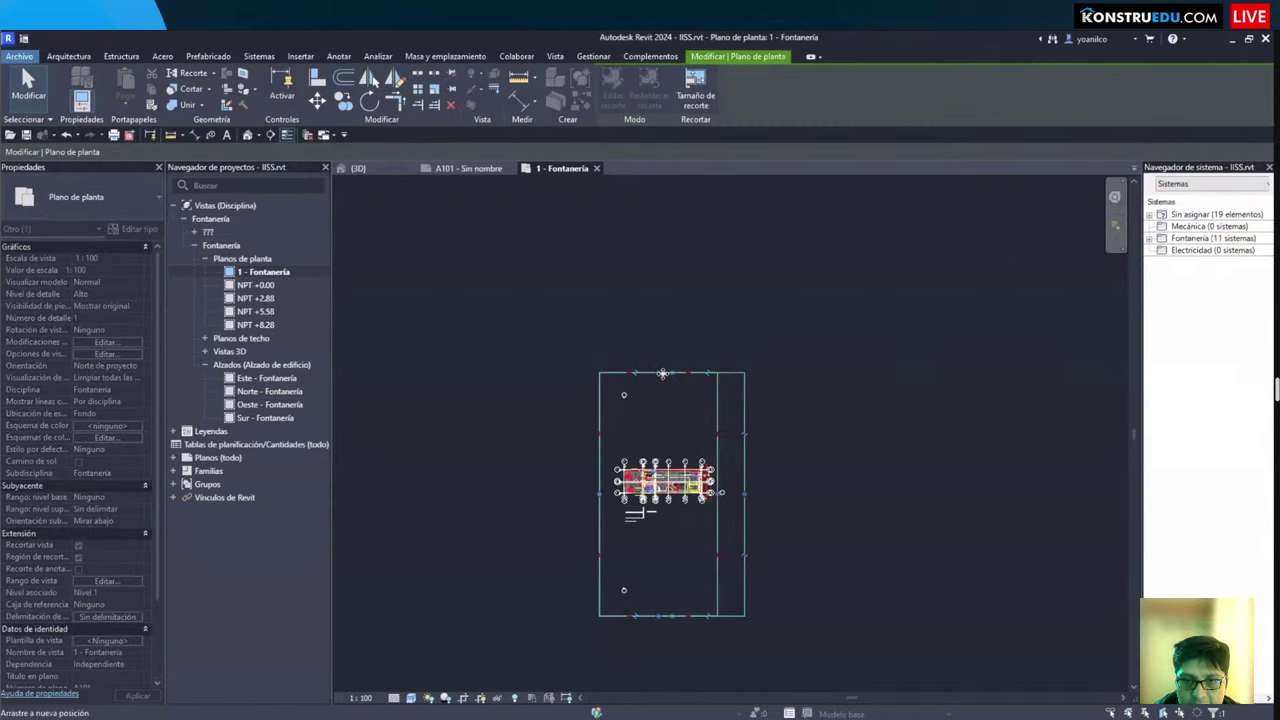
{"action": "left_click_drag", "start_coordinate": [662, 374], "coordinate": [668, 452]}
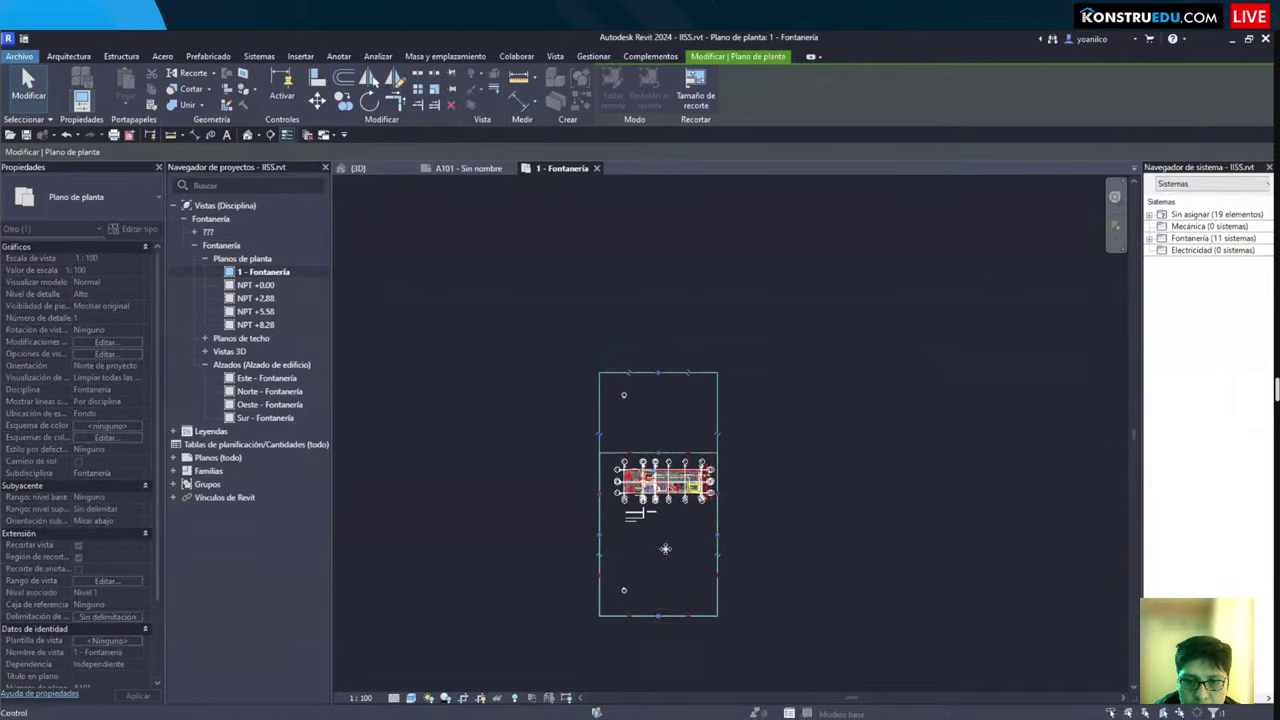
{"action": "left_click_drag", "start_coordinate": [662, 549], "coordinate": [669, 563]}
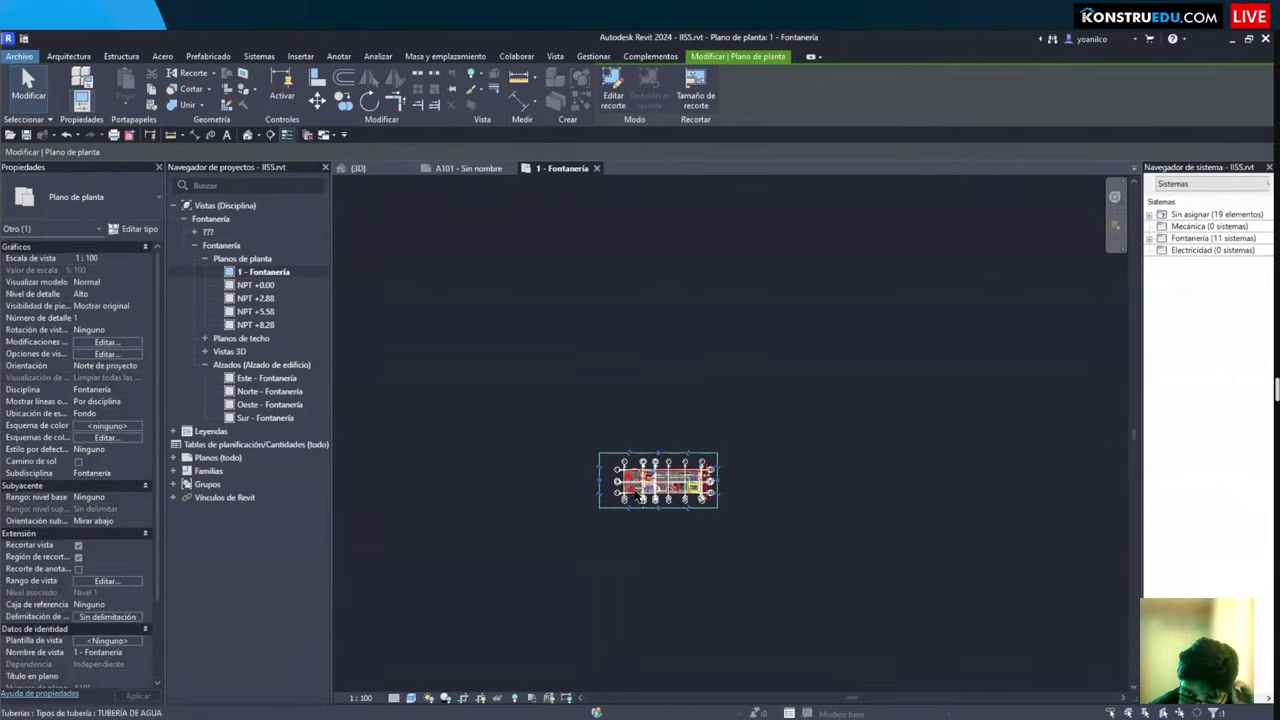
Step: Zoom the cropped plan to fit with ZF and deselect the crop region
{"action": "key", "text": "z"}
{"action": "key", "text": "f"}
{"action": "scroll", "coordinate": [583, 425], "scroll_direction": "up", "scroll_amount": 3}
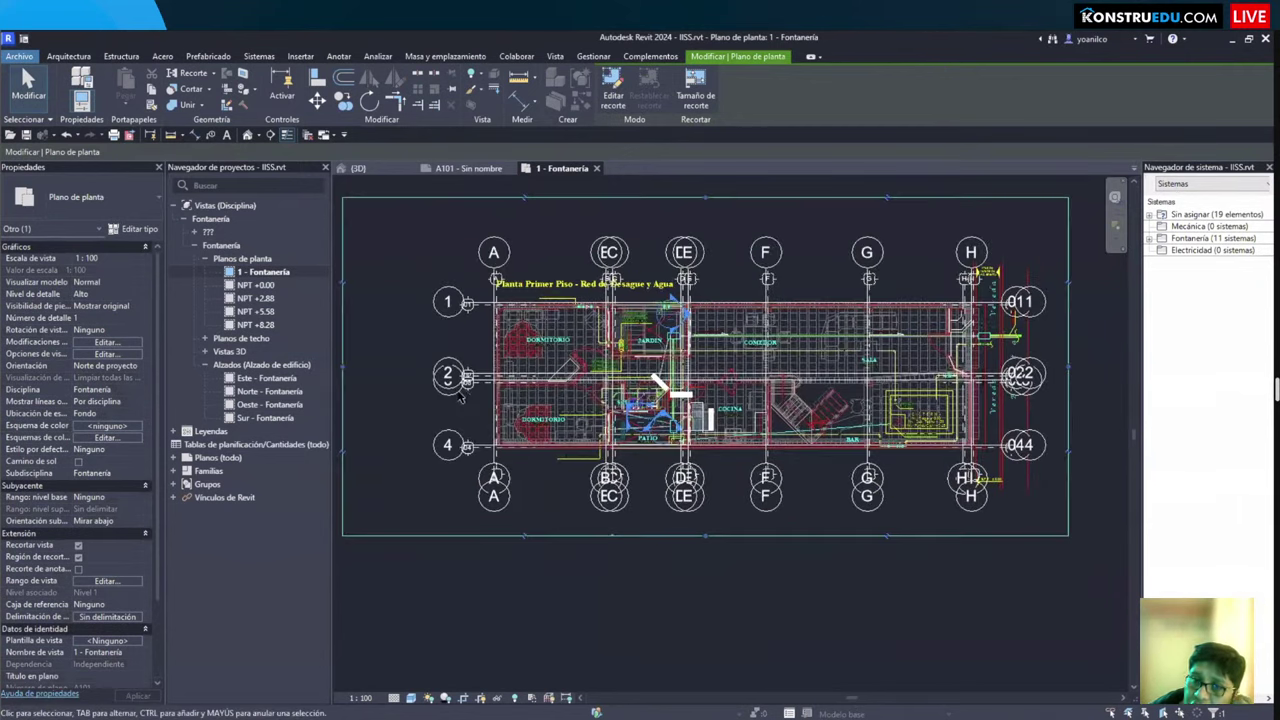
{"action": "scroll", "coordinate": [571, 464], "scroll_direction": "down", "scroll_amount": 3}
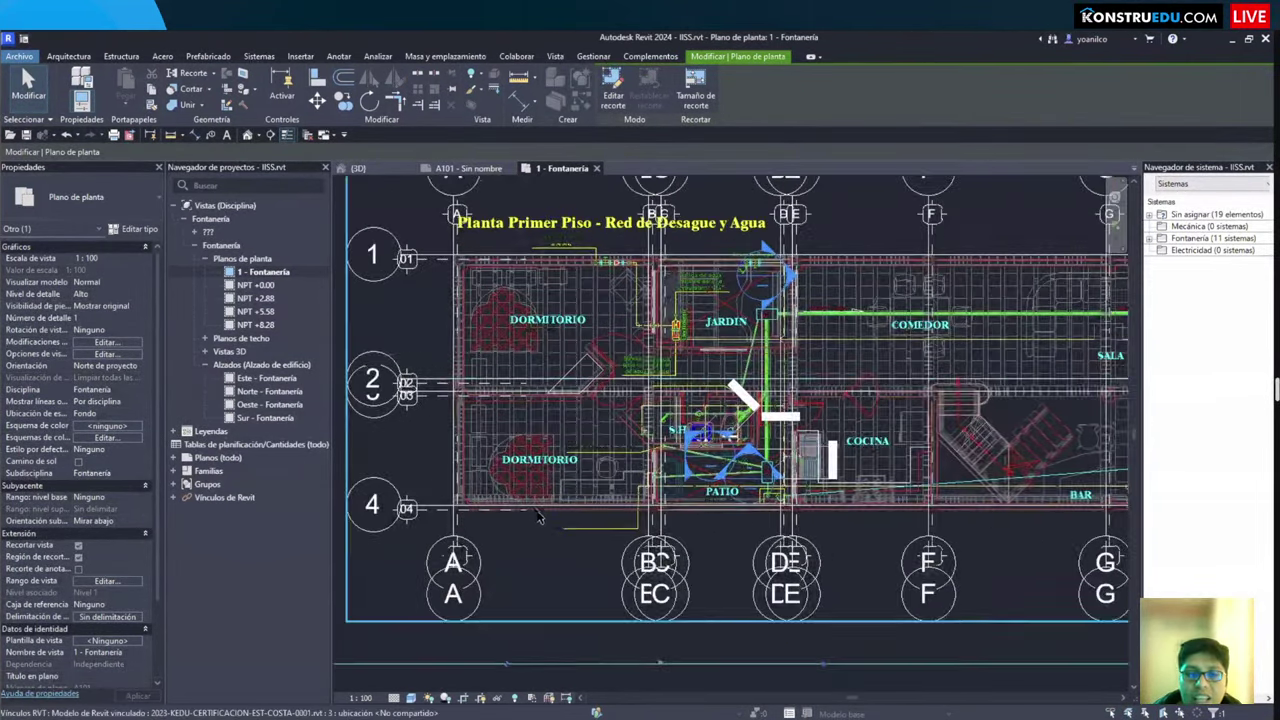
{"action": "left_click", "coordinate": [557, 593]}
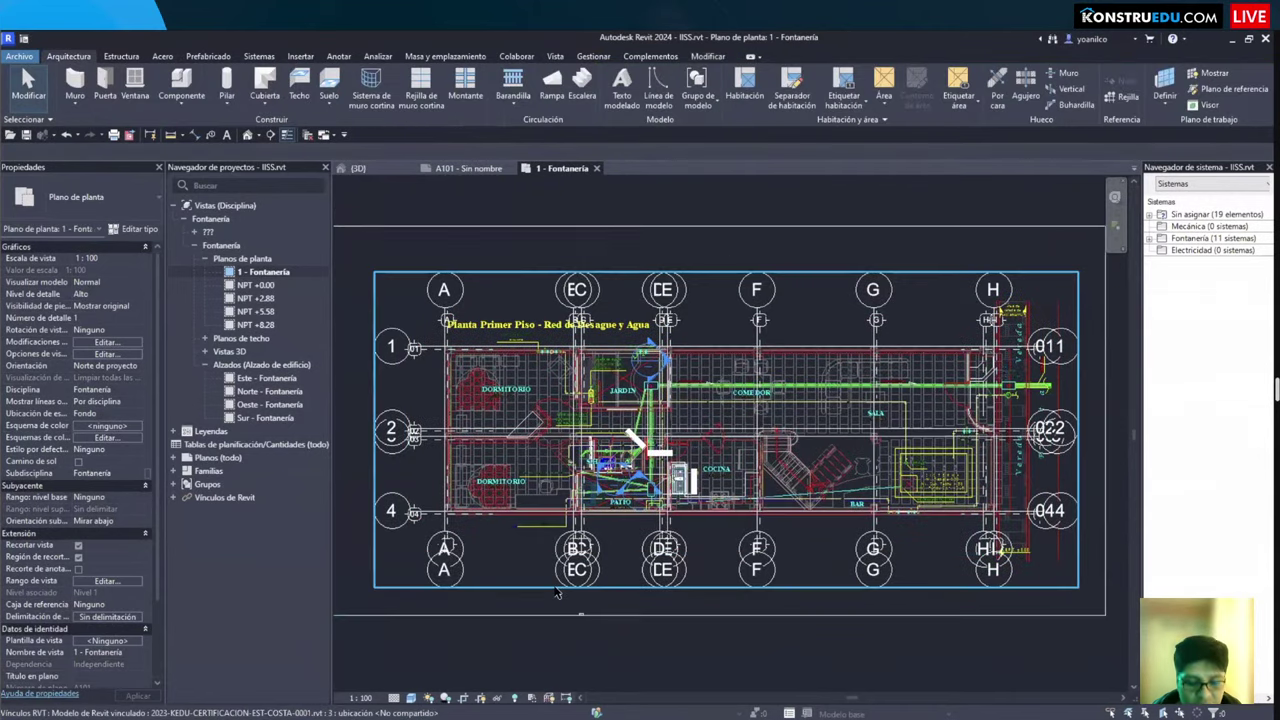
Step: In Visibility/Graphics (VG), uncheck IS - NIVEL 01.dwg under Categorías importadas and apply
{"action": "key", "text": "v"}
{"action": "key", "text": "g"}
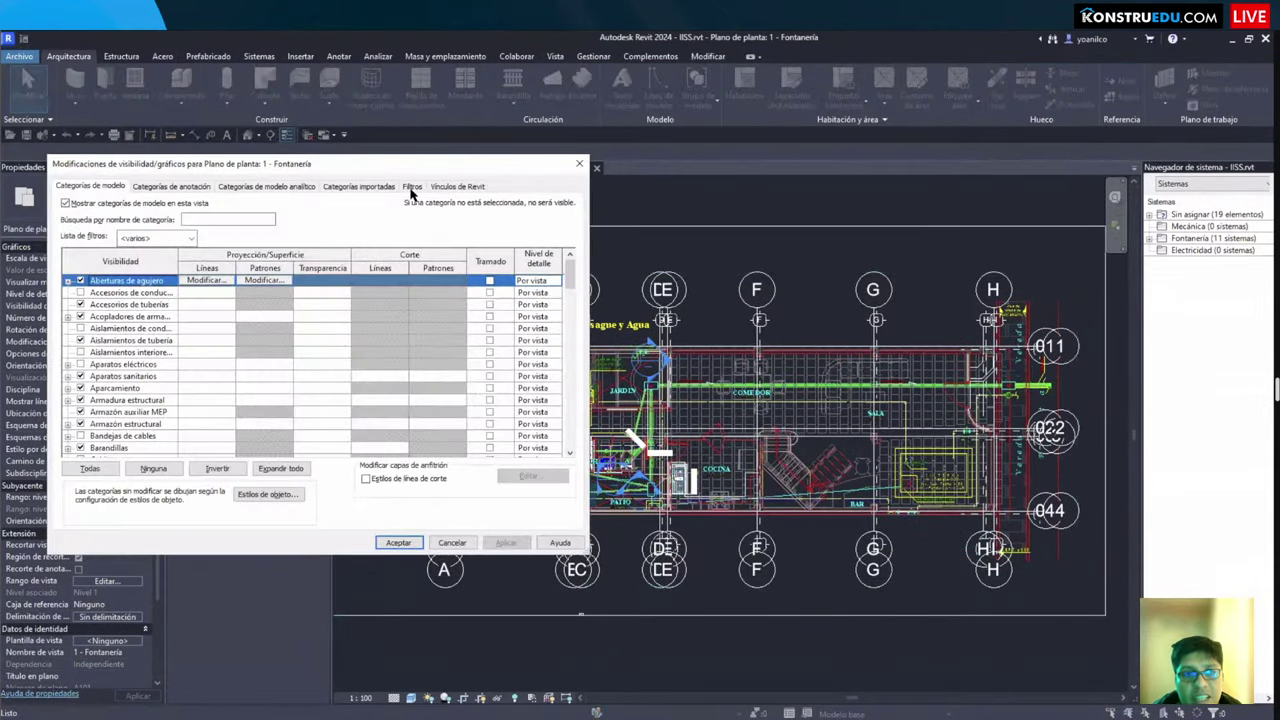
{"action": "left_click", "coordinate": [411, 188]}
{"action": "left_click", "coordinate": [357, 187]}
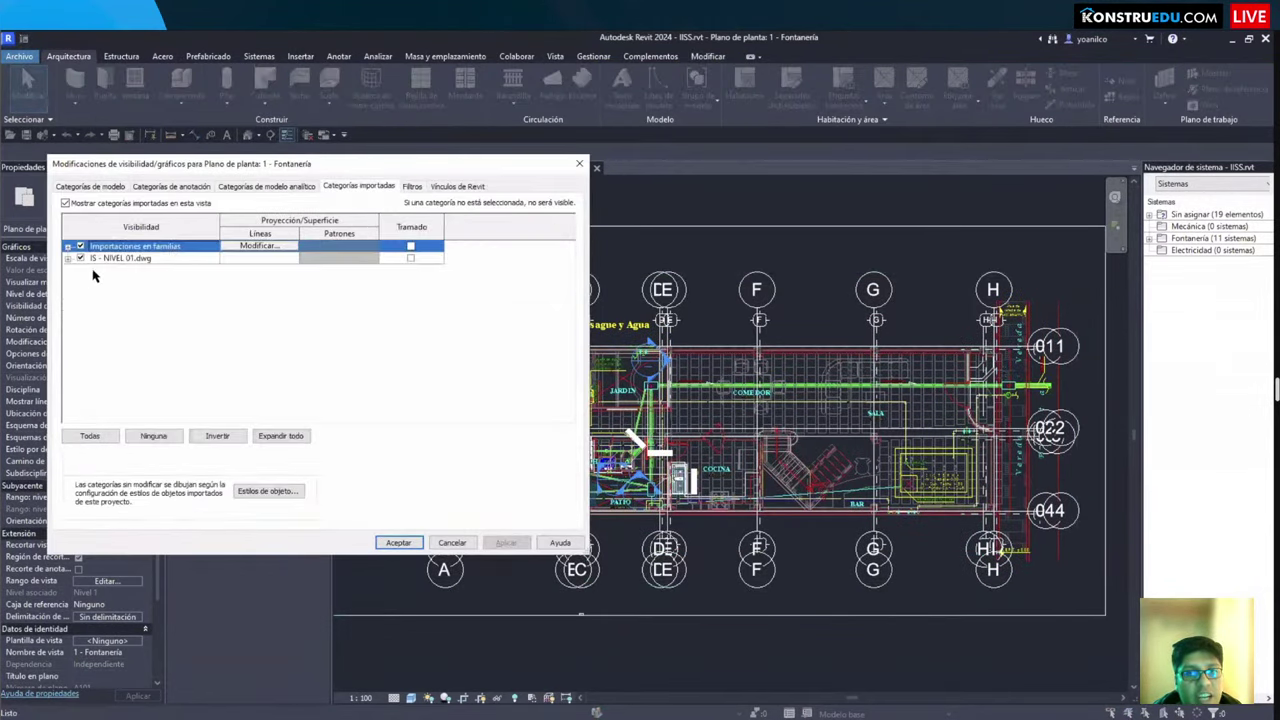
{"action": "left_click", "coordinate": [81, 258]}
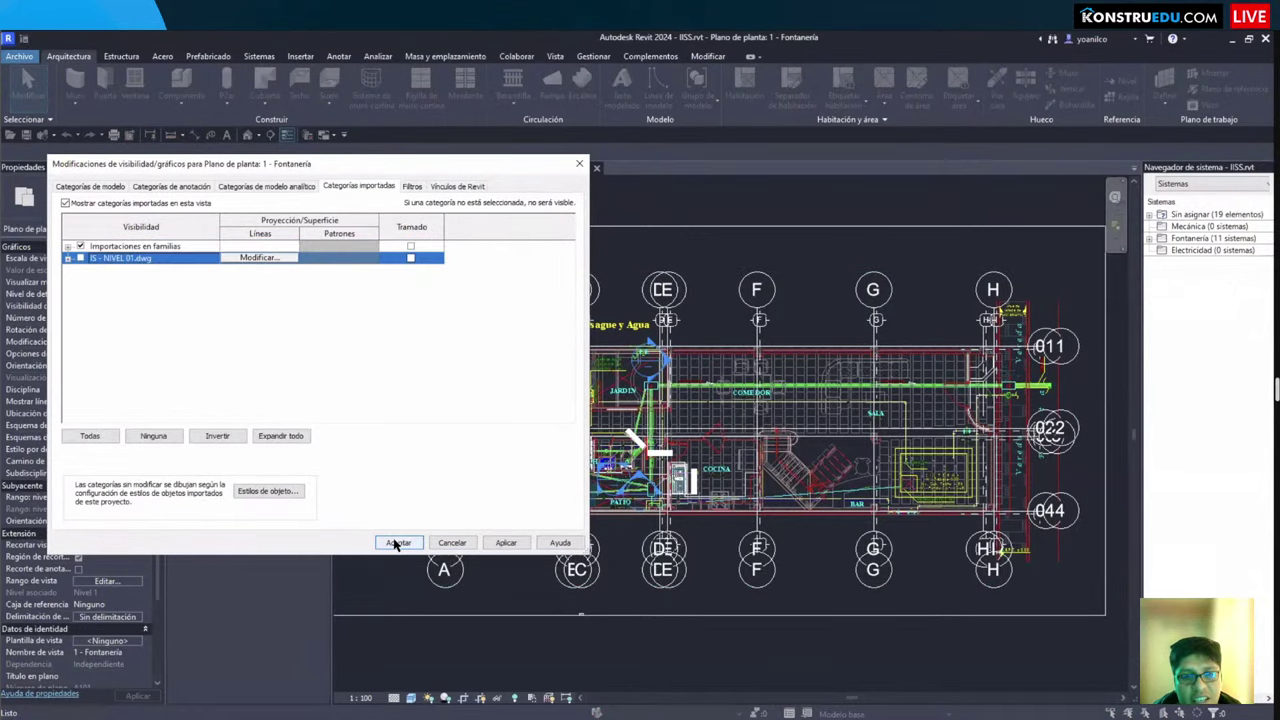
{"action": "key", "text": "Return"}
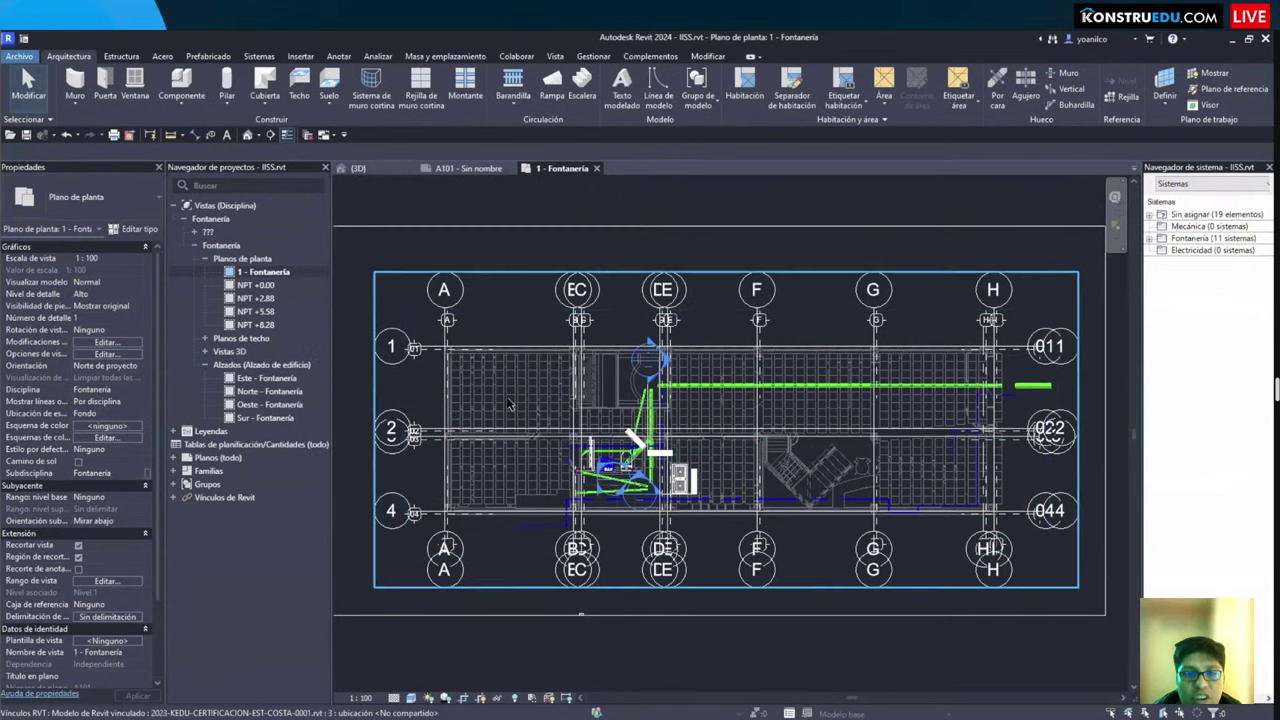
Step: Inspect the linked model and one of its walls, then clear the selection
{"action": "left_click", "coordinate": [509, 404]}
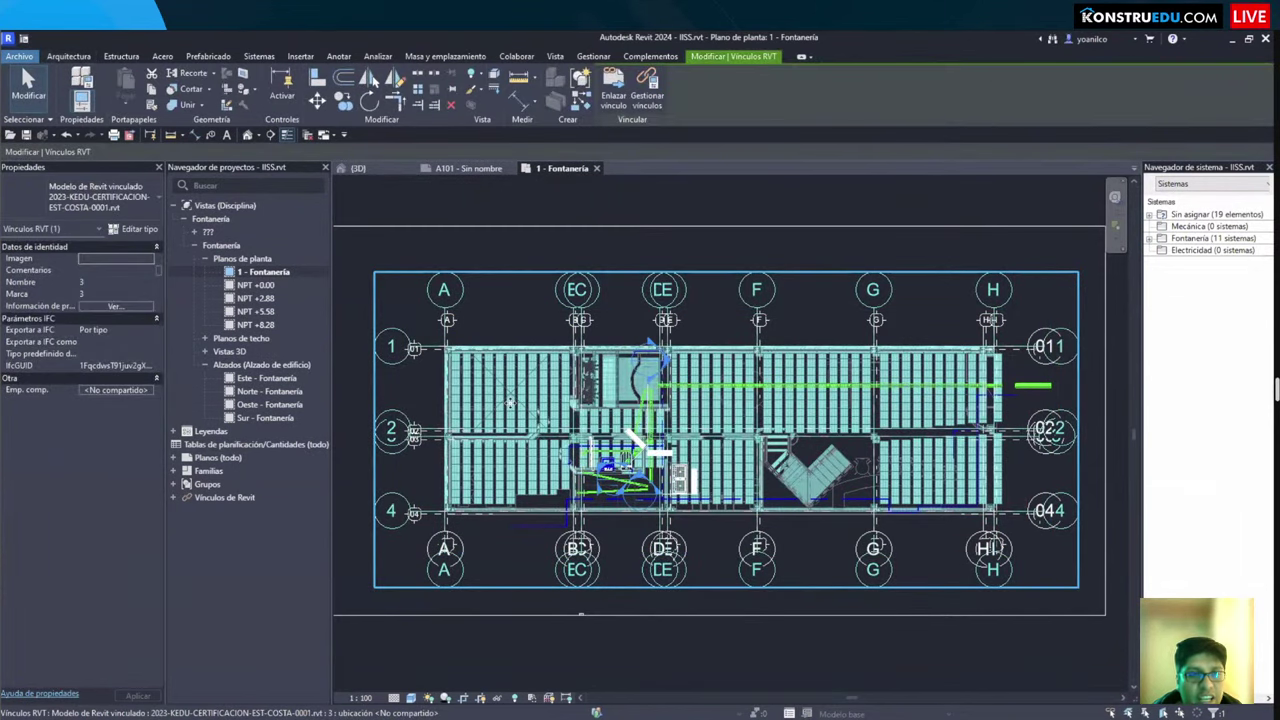
{"action": "key", "text": "Escape"}
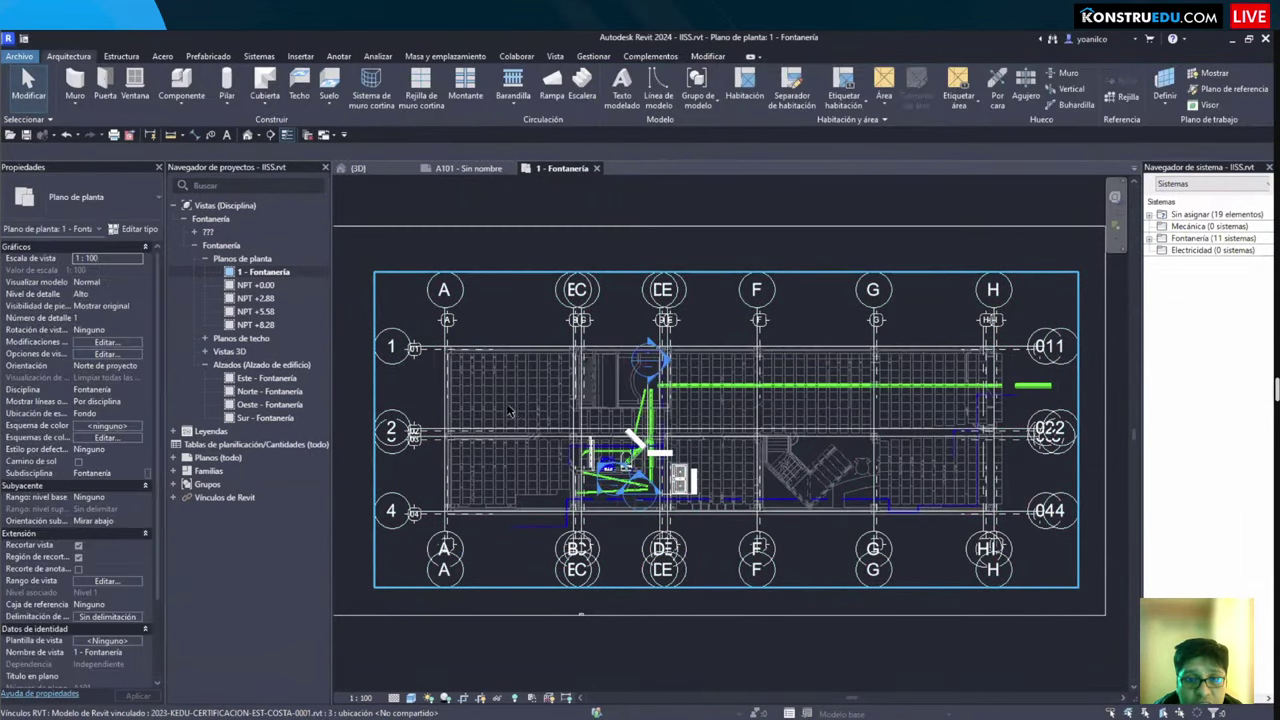
{"action": "scroll", "coordinate": [509, 418], "scroll_direction": "up", "scroll_amount": 2}
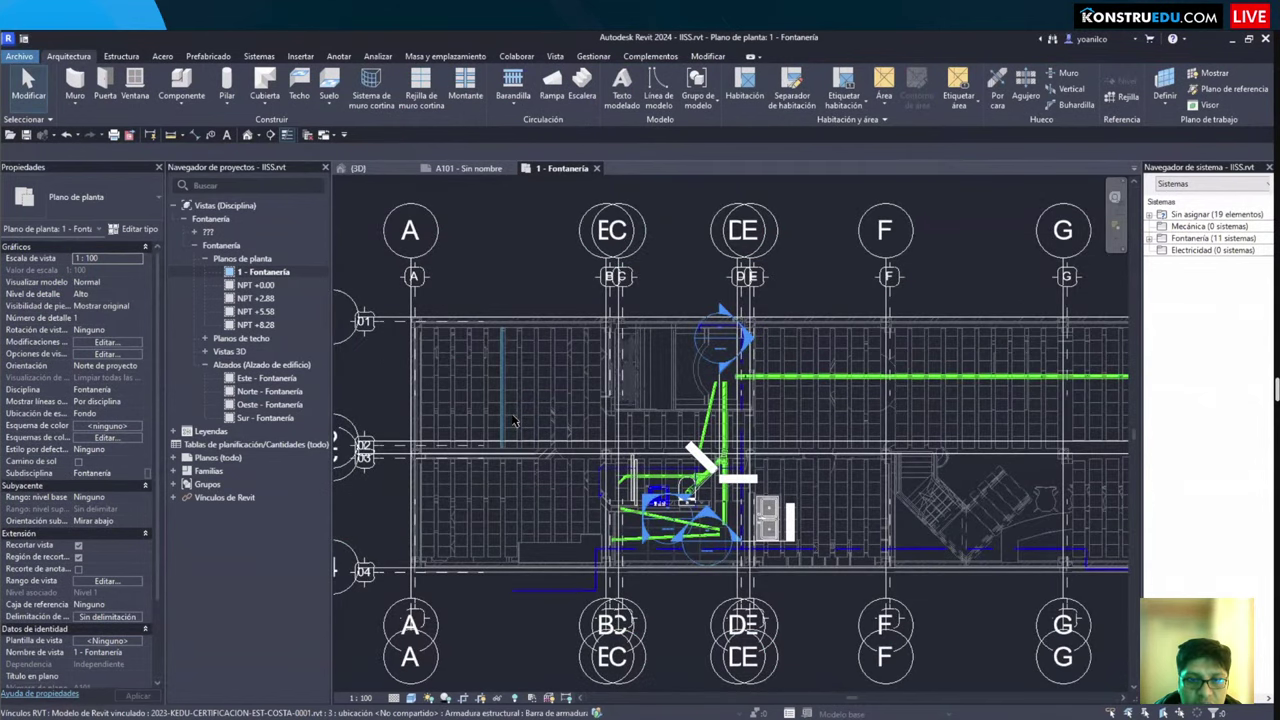
{"action": "scroll", "coordinate": [520, 413], "scroll_direction": "up", "scroll_amount": 3}
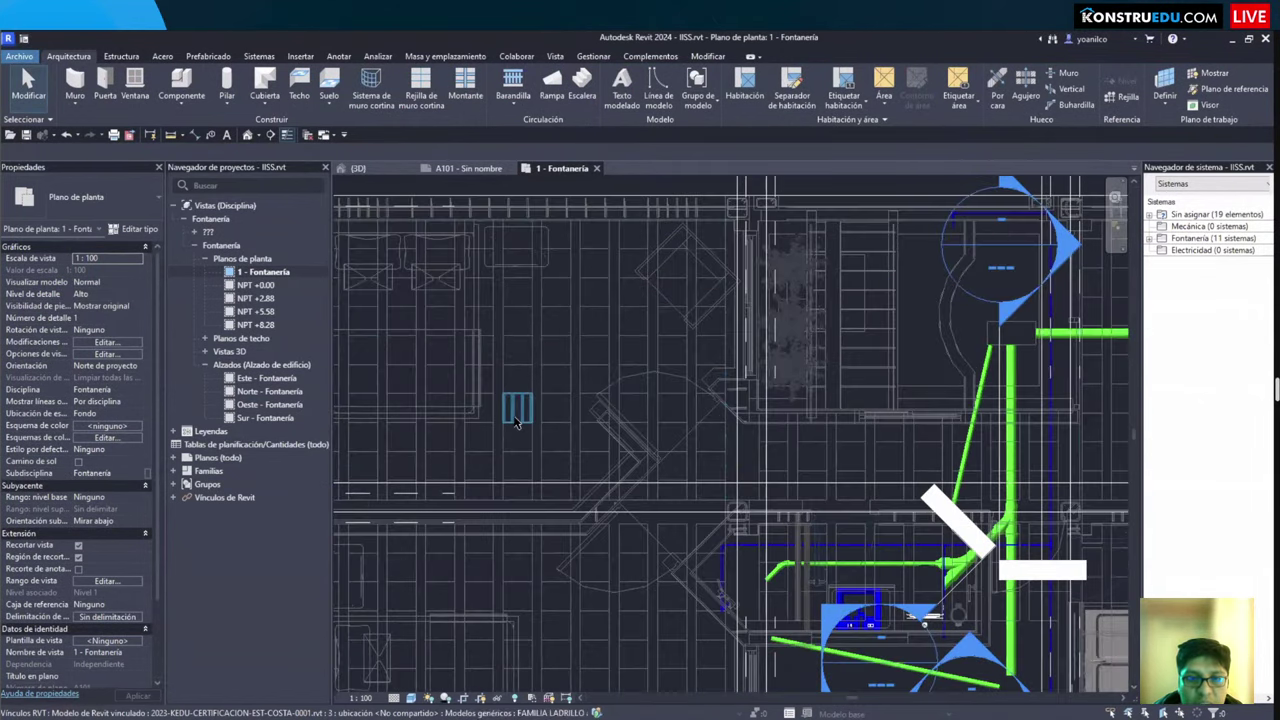
{"action": "left_click", "coordinate": [497, 388]}
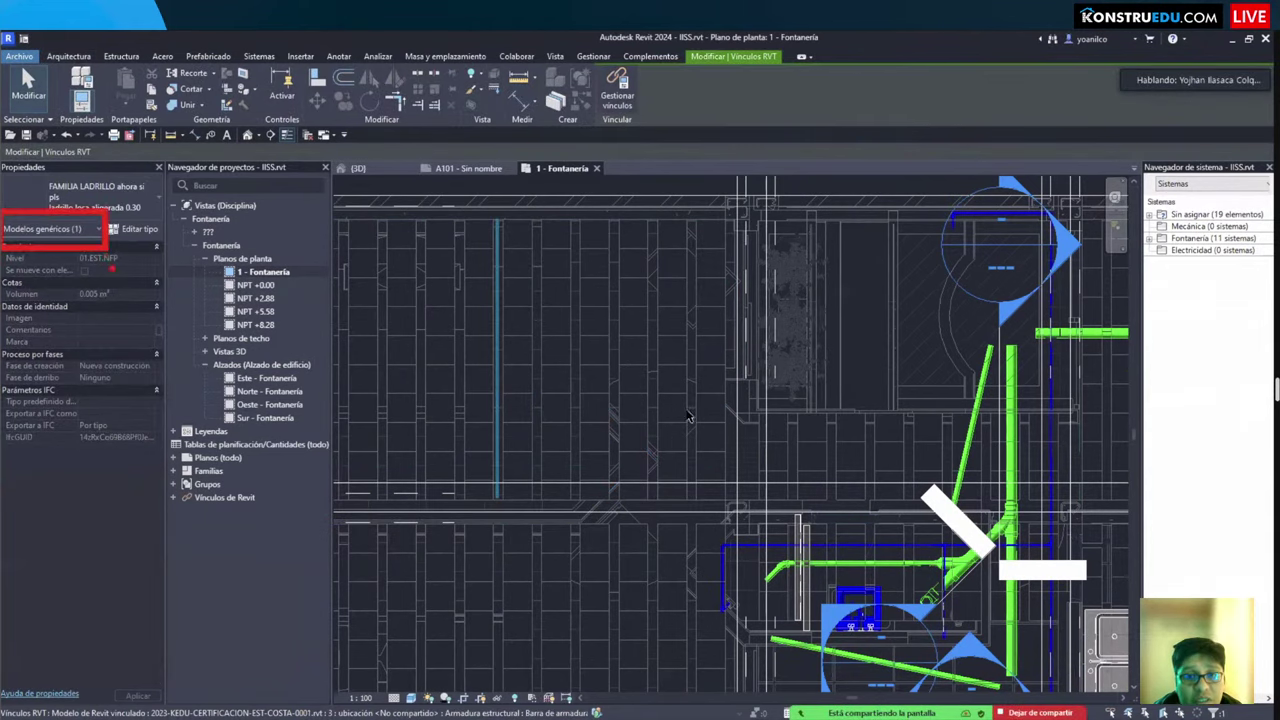
{"action": "key", "text": "Escape"}
Step: In Visibility/Graphics, hide the Modelos genéricos model category and apply the change
{"action": "key", "text": "g"}
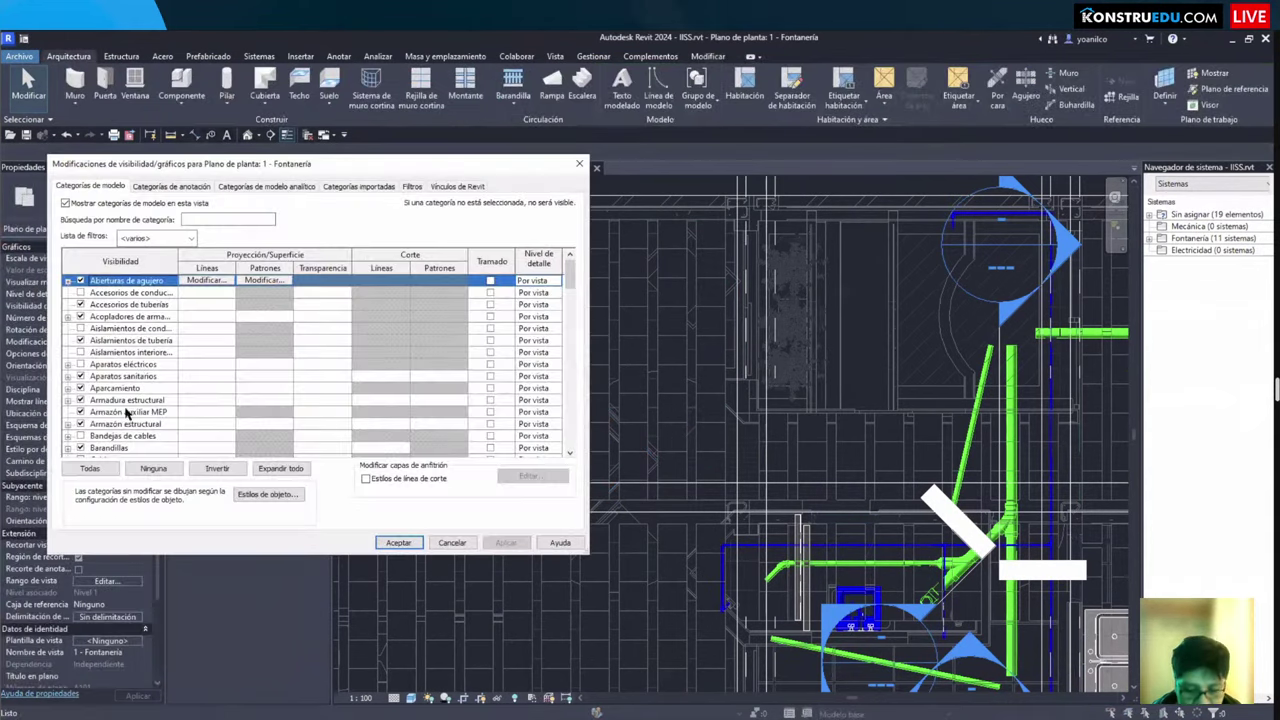
{"action": "key", "text": "m"}
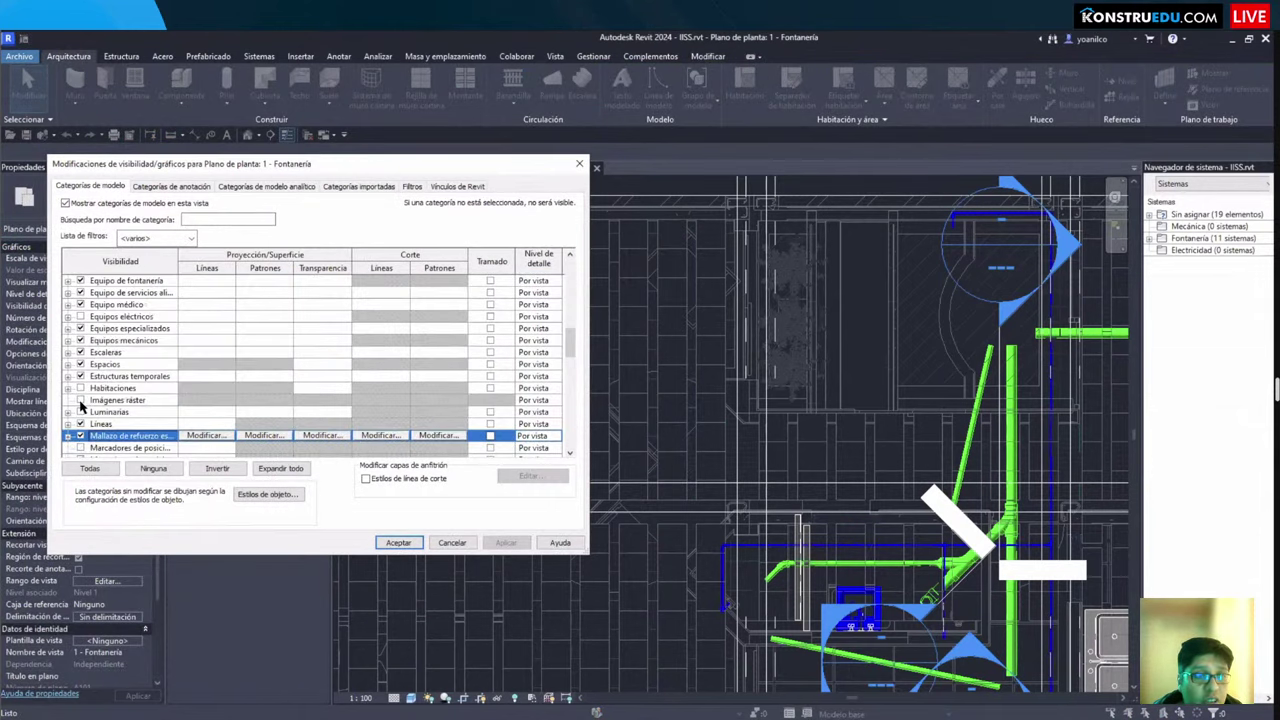
{"action": "scroll", "coordinate": [250, 400], "scroll_direction": "down", "scroll_amount": 2}
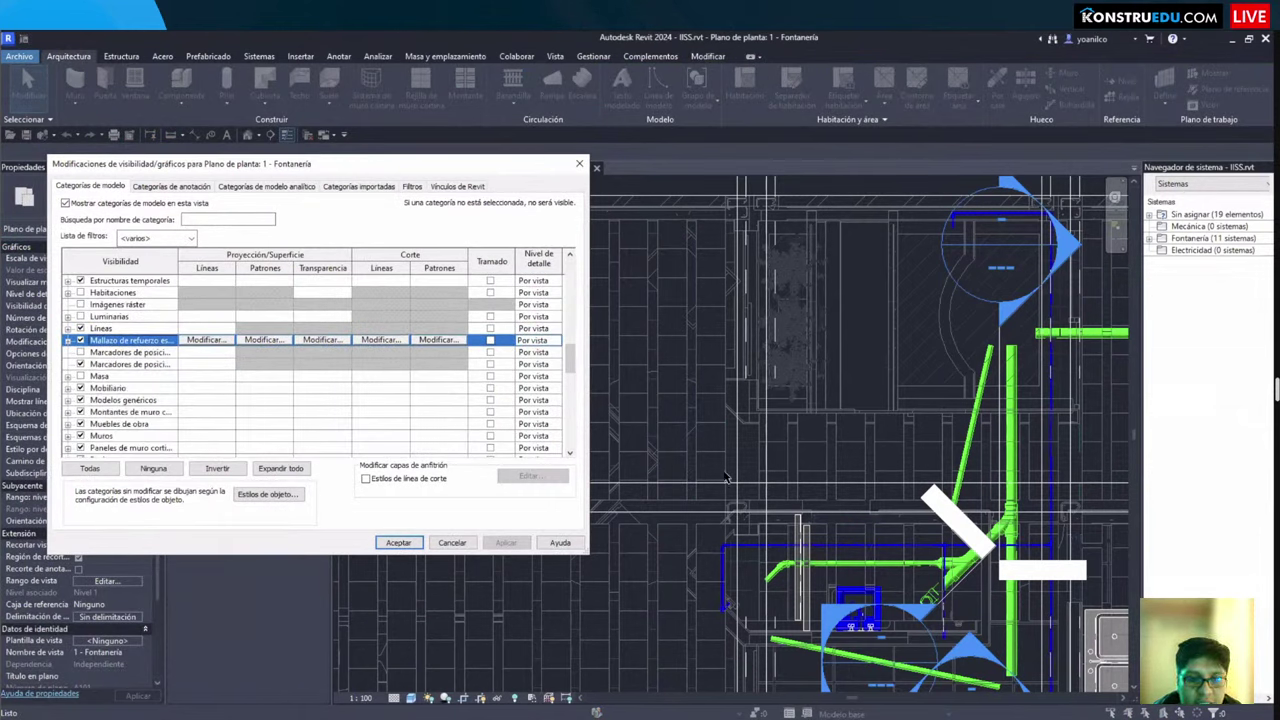
{"action": "key", "text": "m"}
{"action": "key", "text": "o"}
{"action": "key", "text": "d"}
{"action": "key", "text": "Return"}
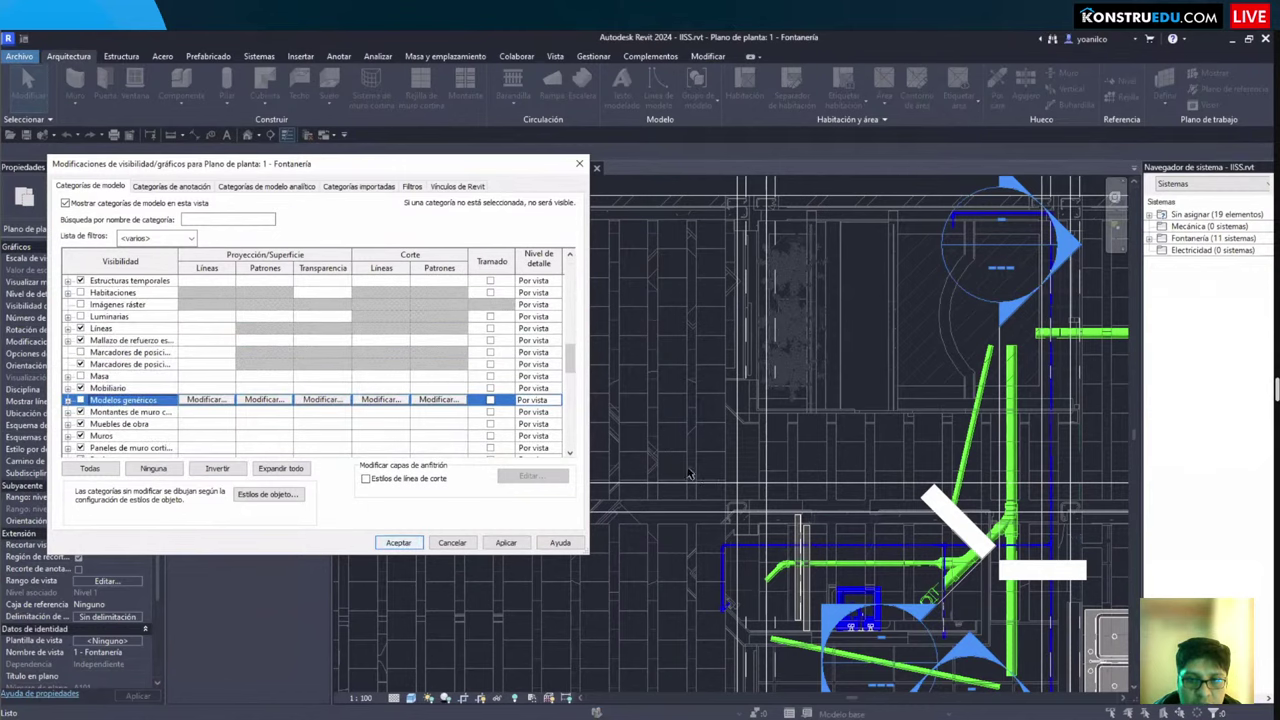
{"action": "scroll", "coordinate": [673, 494], "scroll_direction": "down", "scroll_amount": 3}
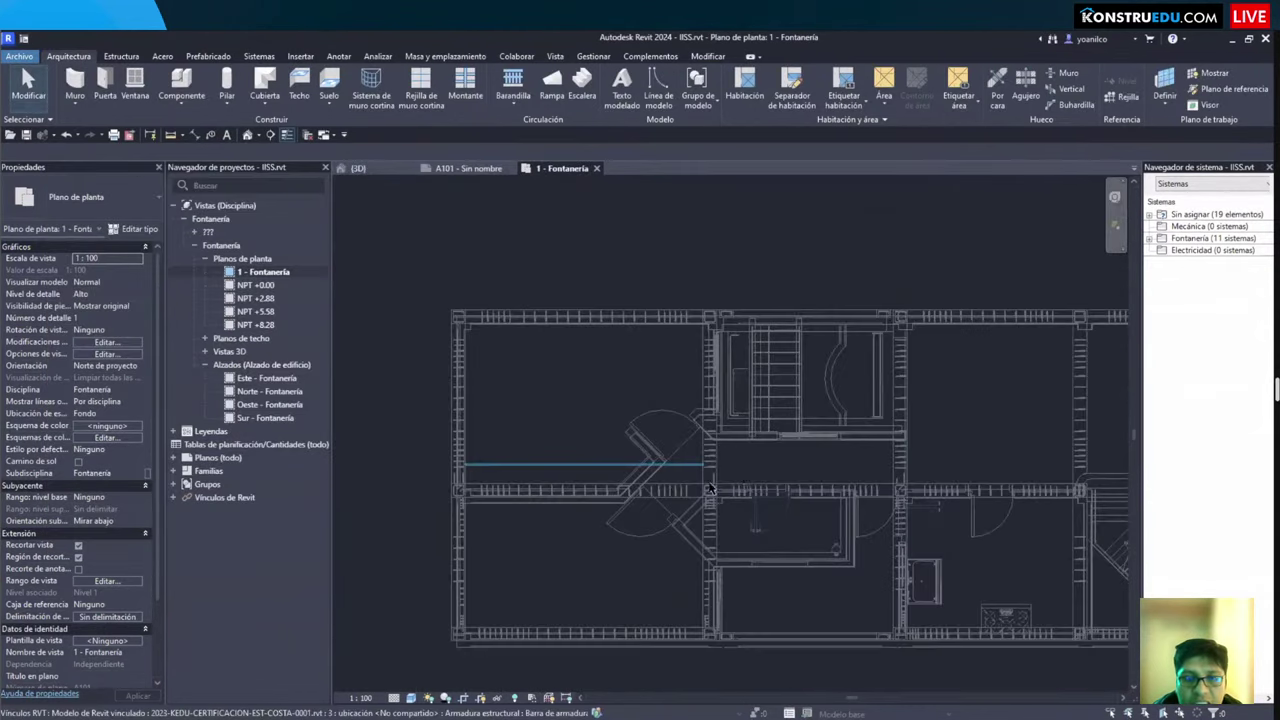
{"action": "scroll", "coordinate": [600, 390], "scroll_direction": "up", "scroll_amount": 4}
{"action": "scroll", "coordinate": [600, 390], "scroll_direction": "up", "scroll_amount": 5}
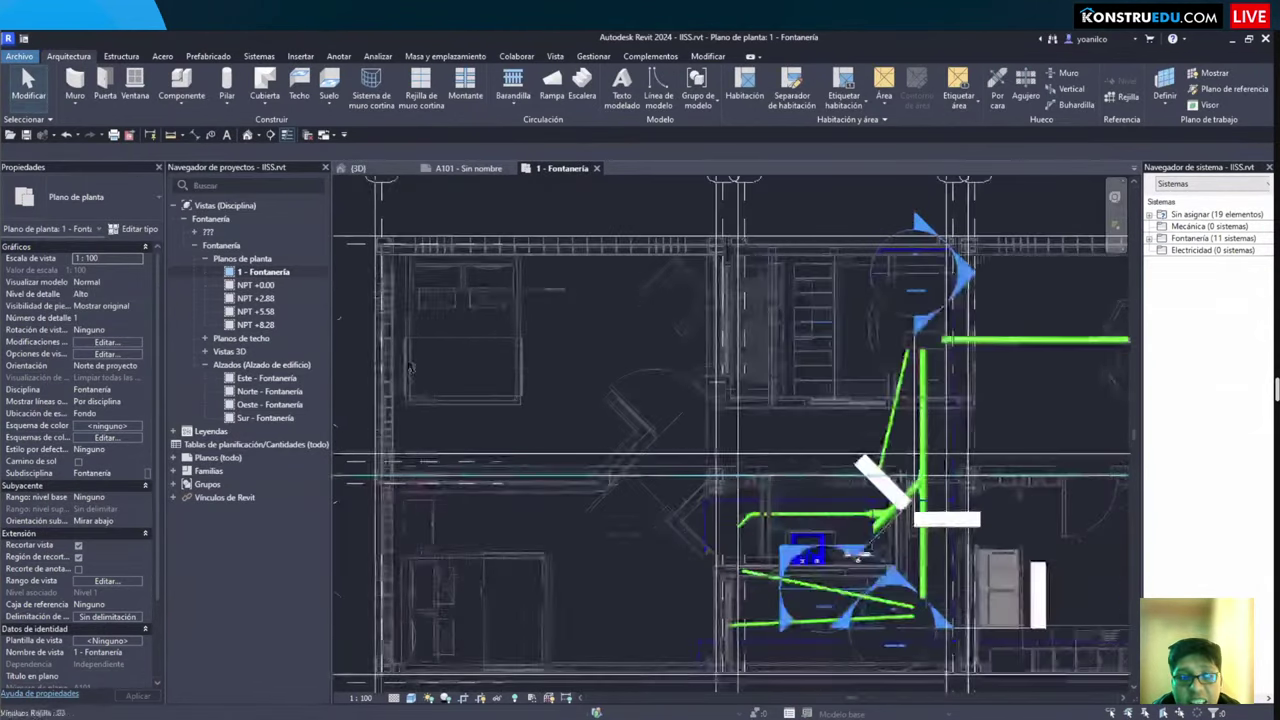
Step: Reopen Visibility/Graphics, step through the model categories, accept, and reframe the plan
{"action": "key", "text": "v"}
{"action": "key", "text": "v"}
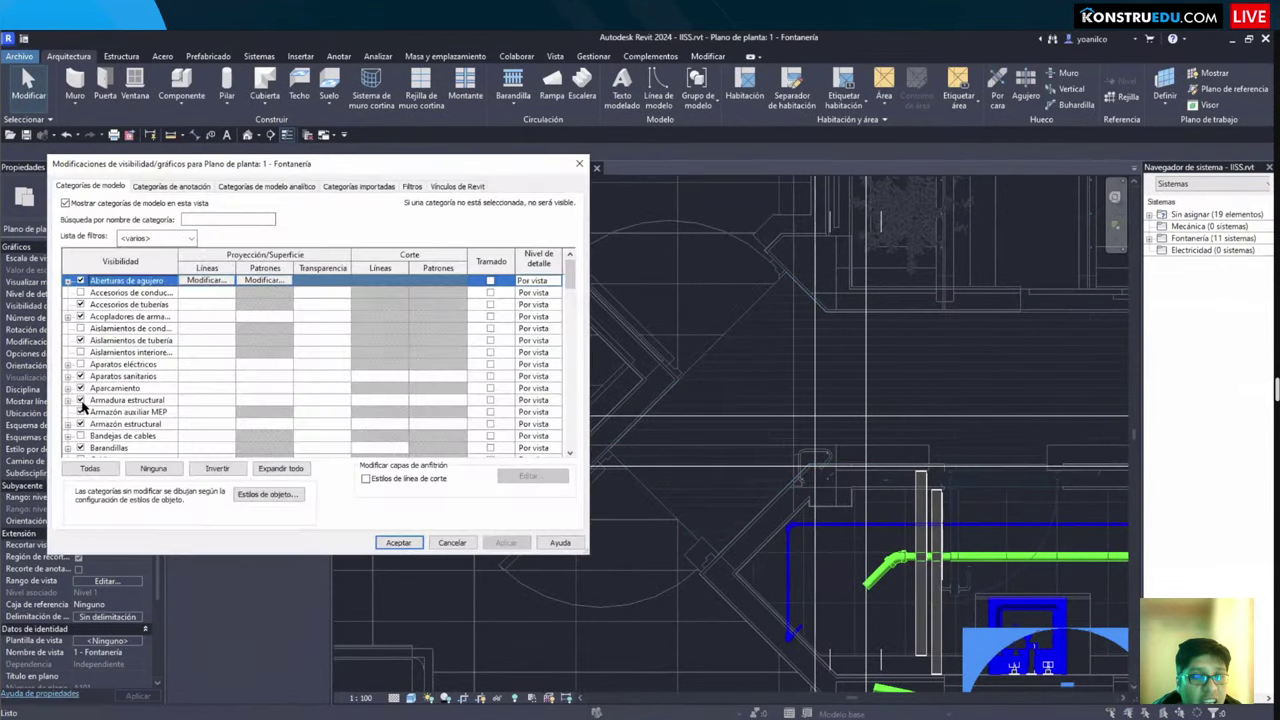
{"action": "key", "text": "a"}
{"action": "key", "text": "r"}
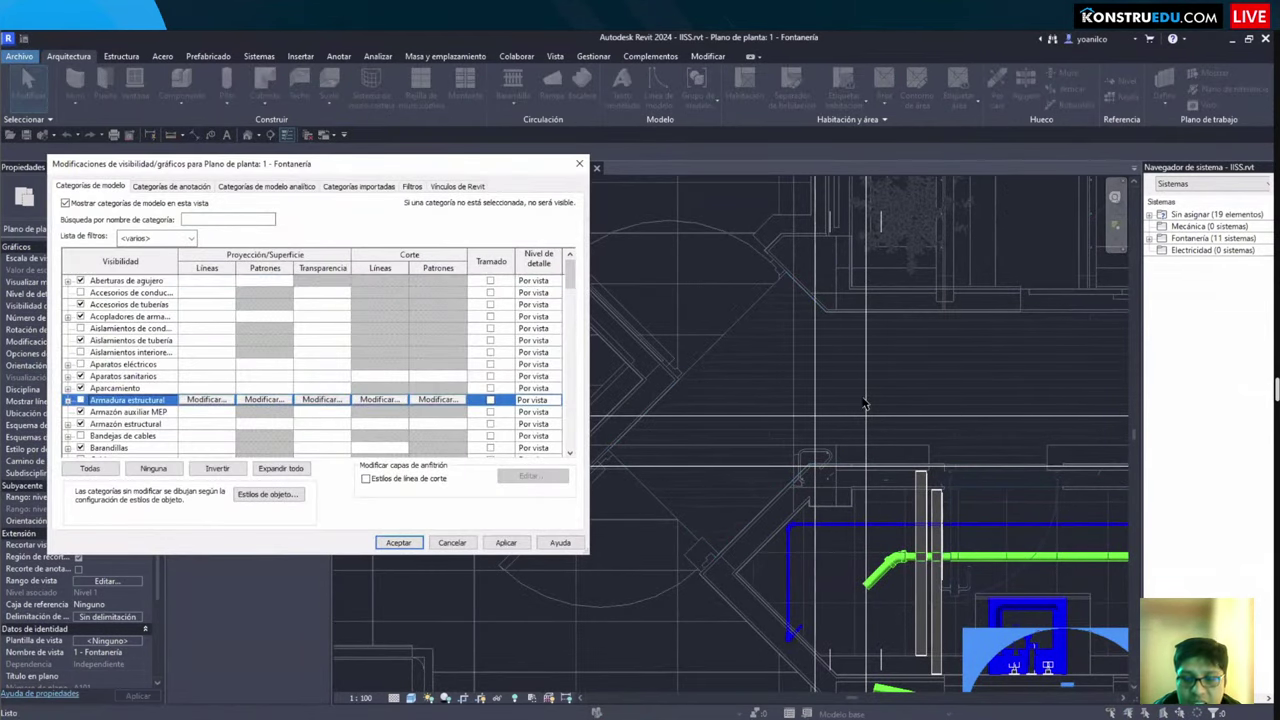
{"action": "key", "text": "Return"}
{"action": "scroll", "coordinate": [743, 391], "scroll_direction": "up", "scroll_amount": 4}
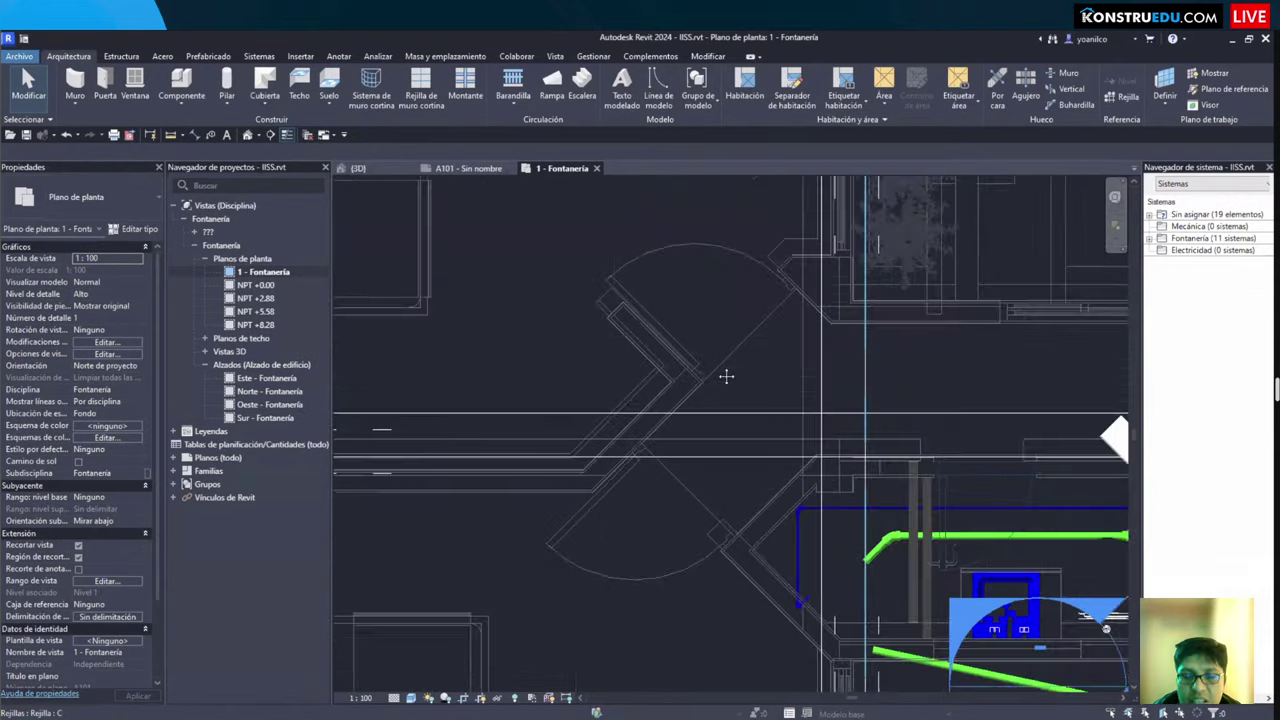
{"action": "scroll", "coordinate": [520, 530], "scroll_direction": "down", "scroll_amount": 5}
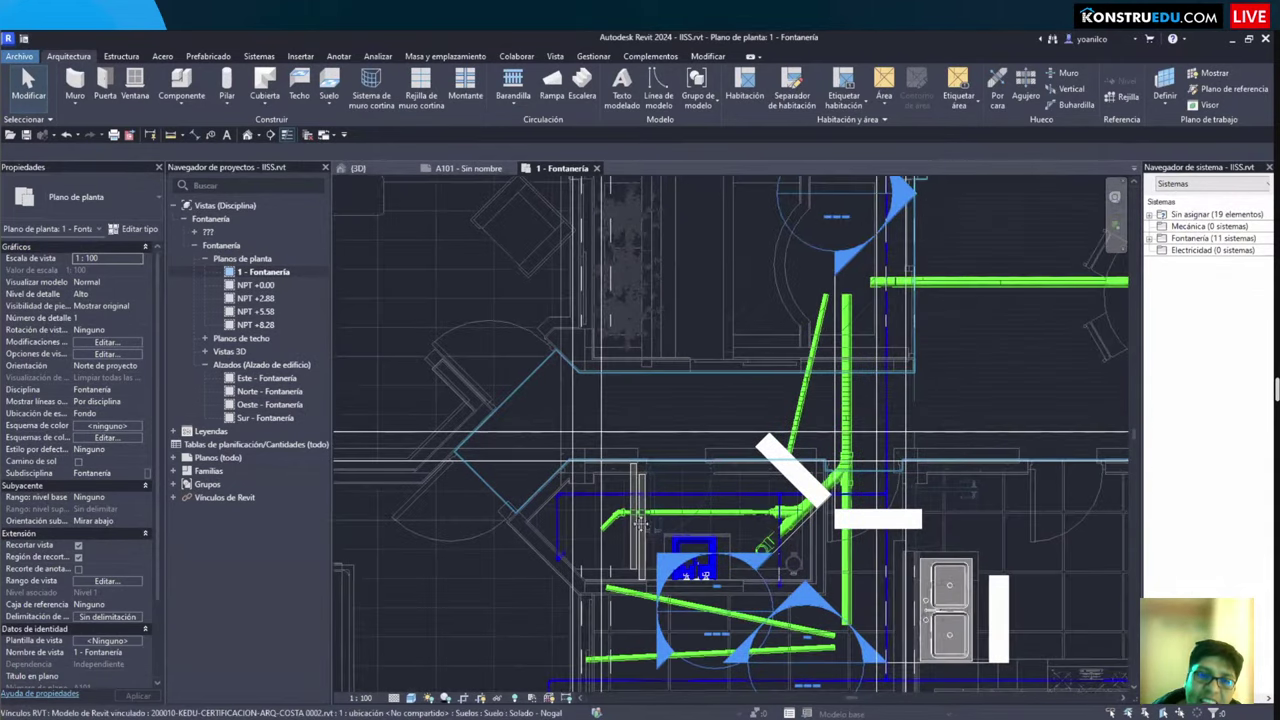
{"action": "middle_click_drag", "start_coordinate": [614, 442], "coordinate": [756, 367]}
{"action": "scroll", "coordinate": [523, 418], "scroll_direction": "up", "scroll_amount": 2}
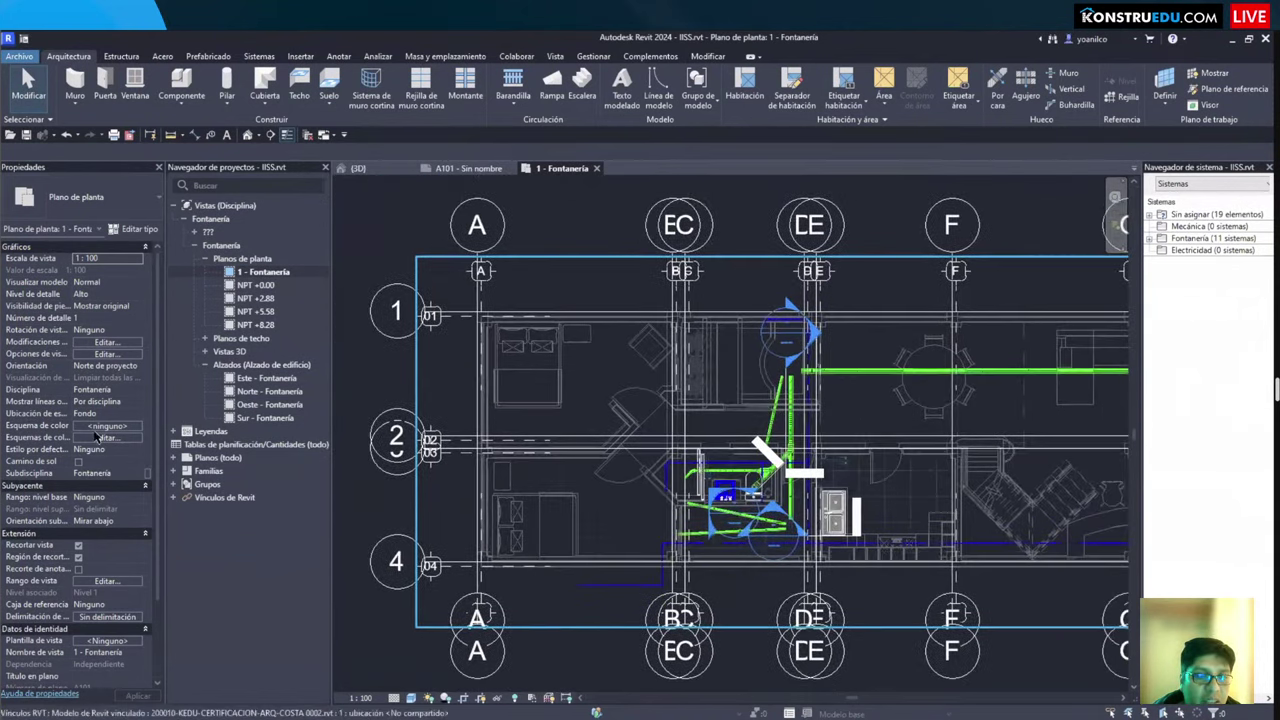
Step: Review the annotation categories around Etiqueta de directriz múltiple in Visibility/Graphics, then close the dialog
{"action": "key", "text": "v"}
{"action": "key", "text": "v"}
{"action": "key", "text": "ctrl+Tab"}
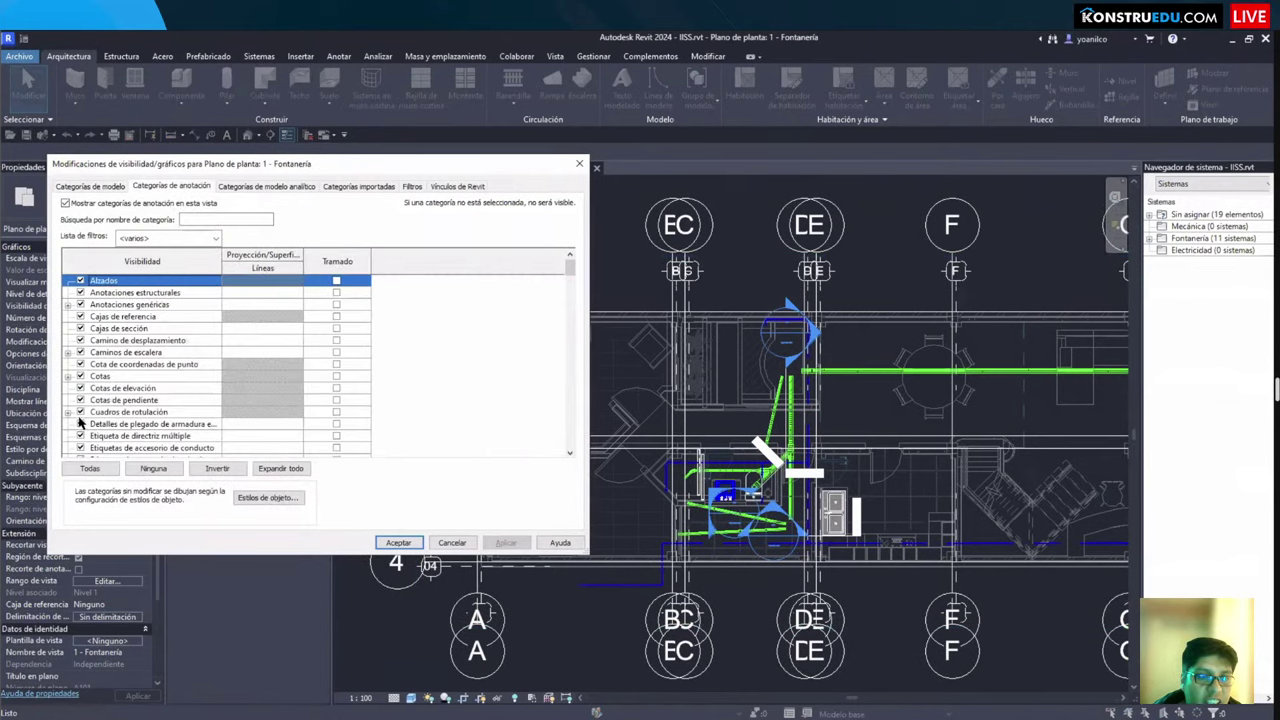
{"action": "key", "text": "e"}
{"action": "scroll", "coordinate": [388, 545], "scroll_direction": "down", "scroll_amount": 4}
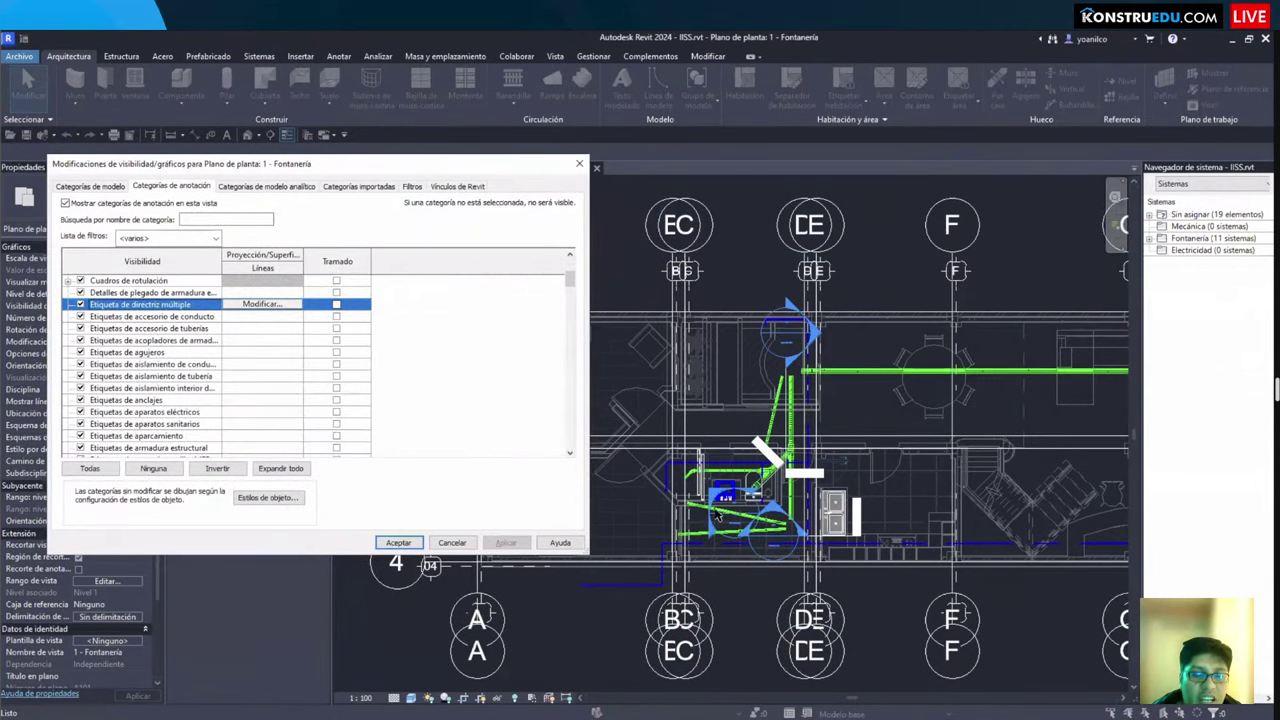
{"action": "key", "text": "r"}
{"action": "key", "text": "Return"}
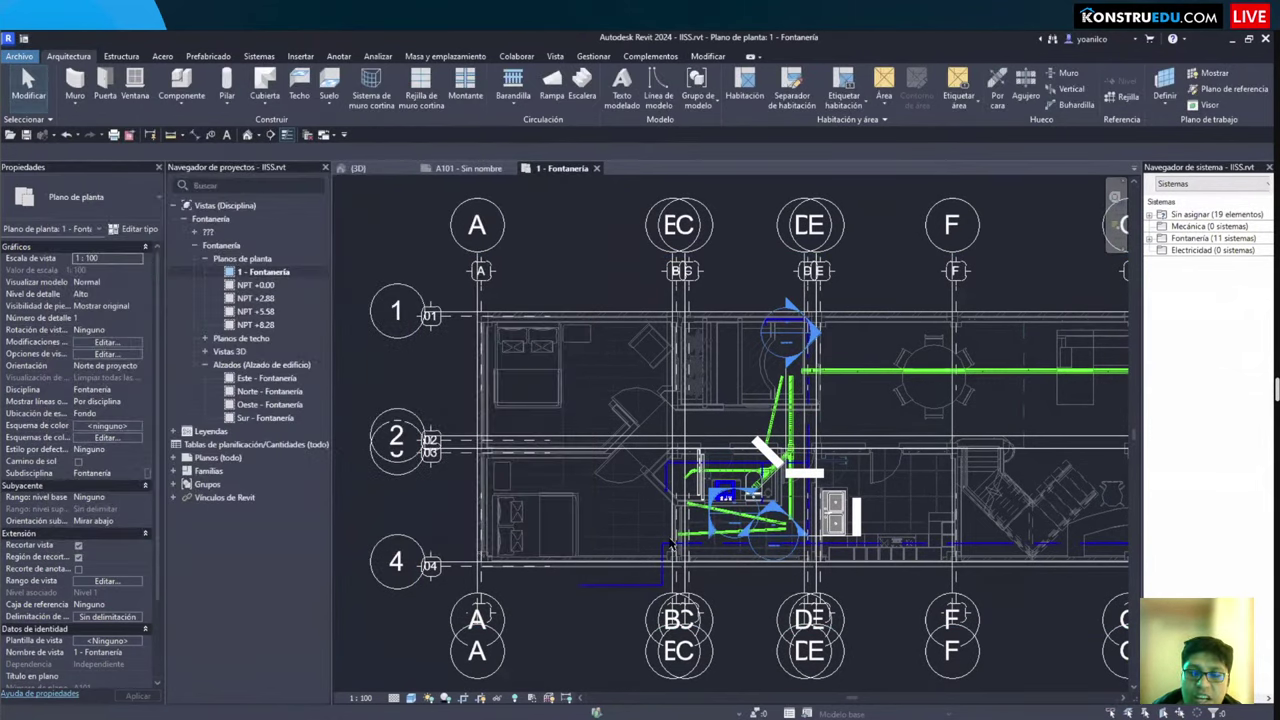
{"action": "scroll", "coordinate": [672, 545], "scroll_direction": "down", "scroll_amount": 3}
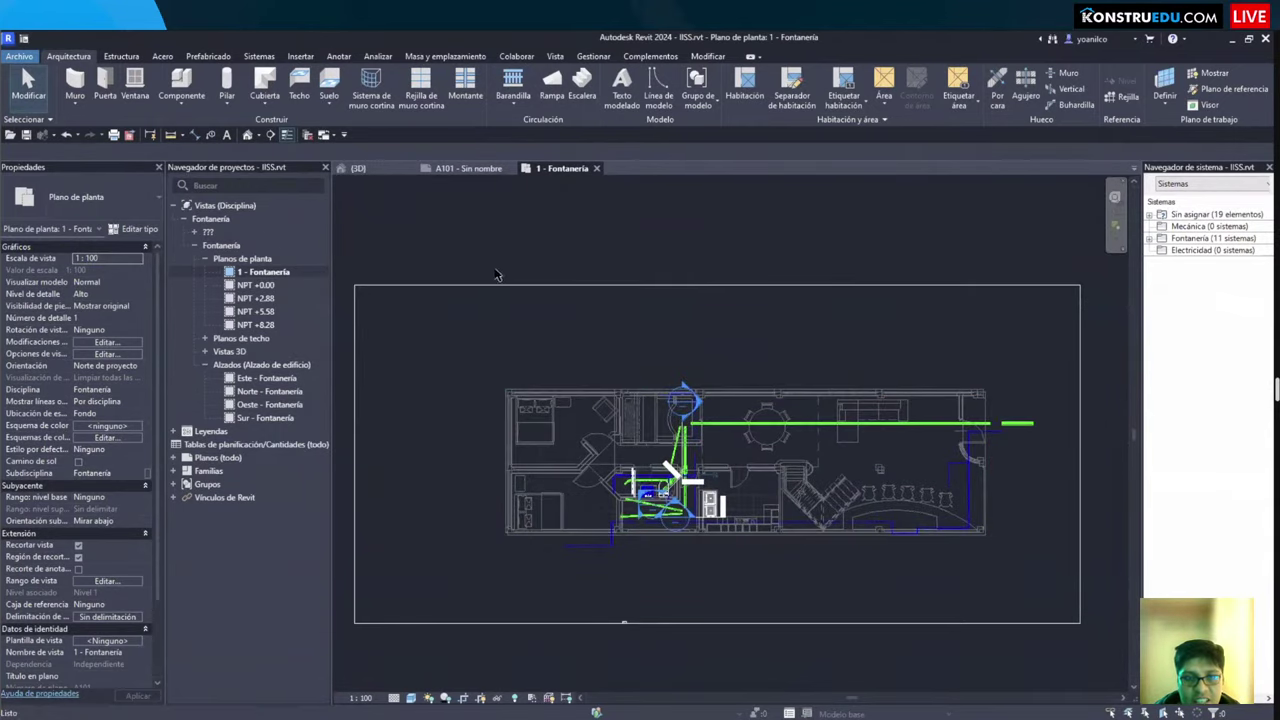
Step: Check the linked architectural model by selecting it, then deselect and reframe the plan
{"action": "scroll", "coordinate": [490, 316], "scroll_direction": "up", "scroll_amount": 3}
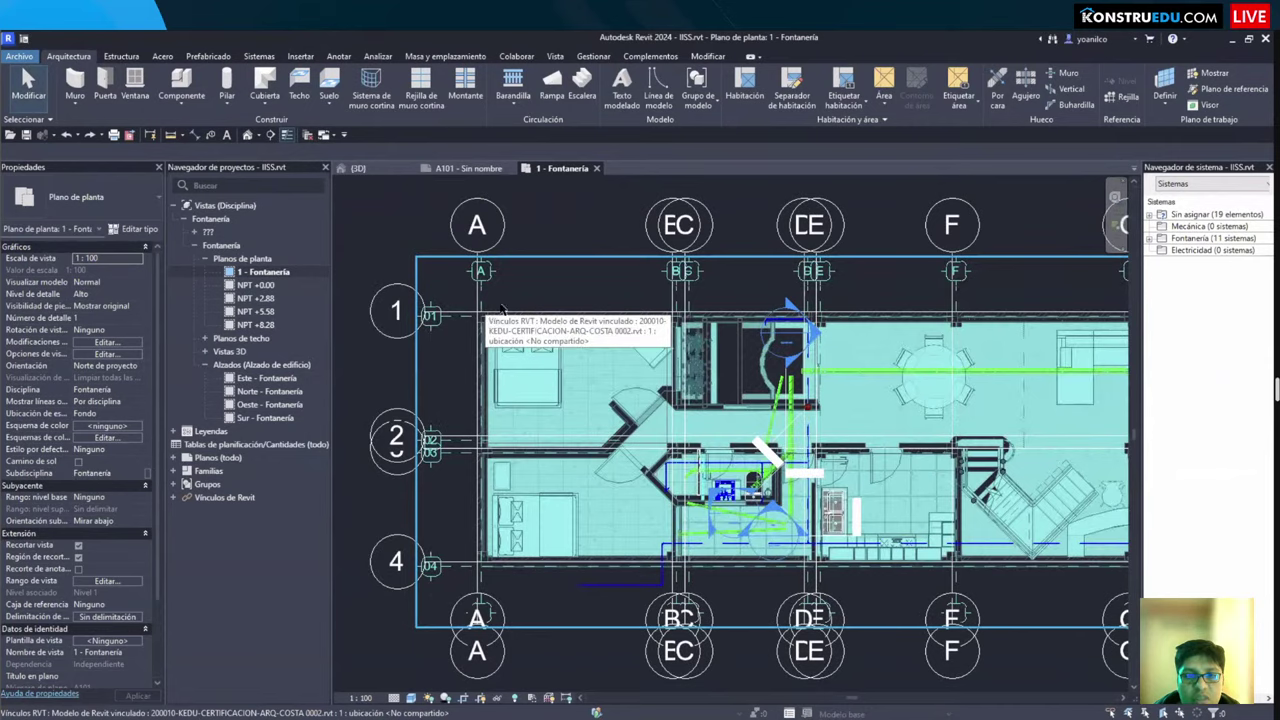
{"action": "left_click", "coordinate": [484, 316]}
{"action": "scroll", "coordinate": [484, 316], "scroll_direction": "up", "scroll_amount": 1}
{"action": "key", "text": "Escape"}
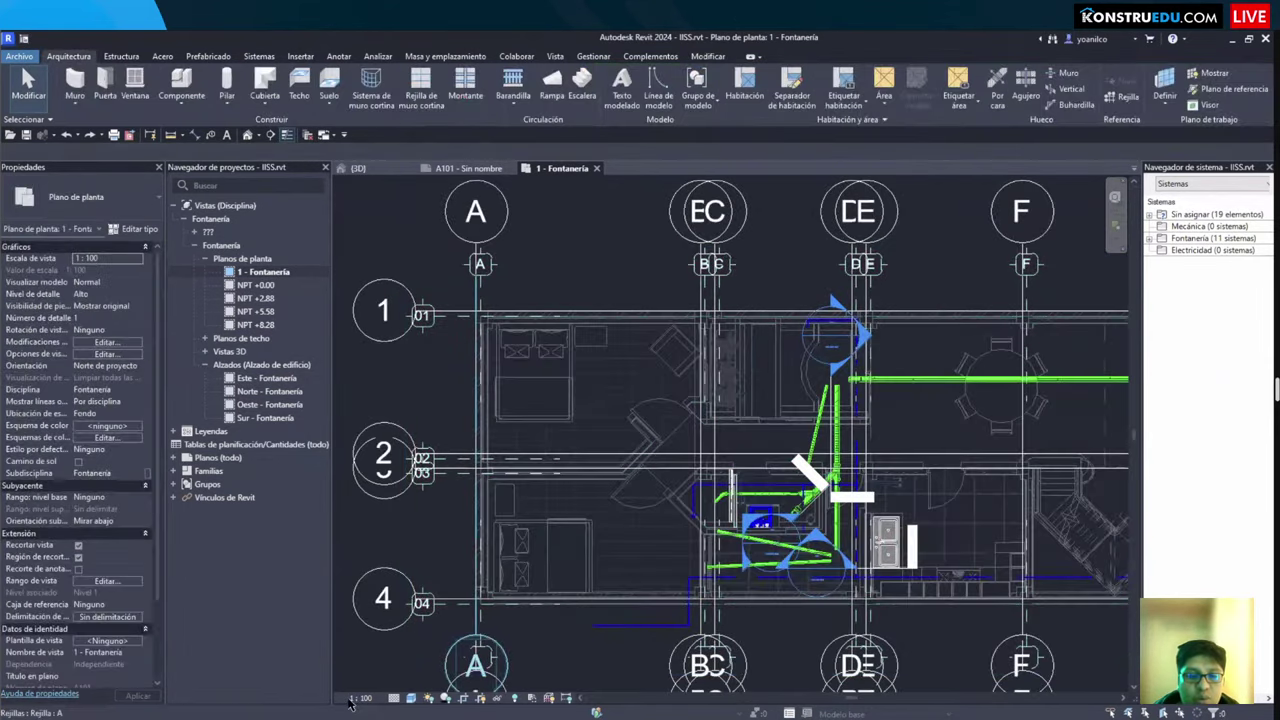
{"action": "scroll", "coordinate": [398, 615], "scroll_direction": "down", "scroll_amount": 2}
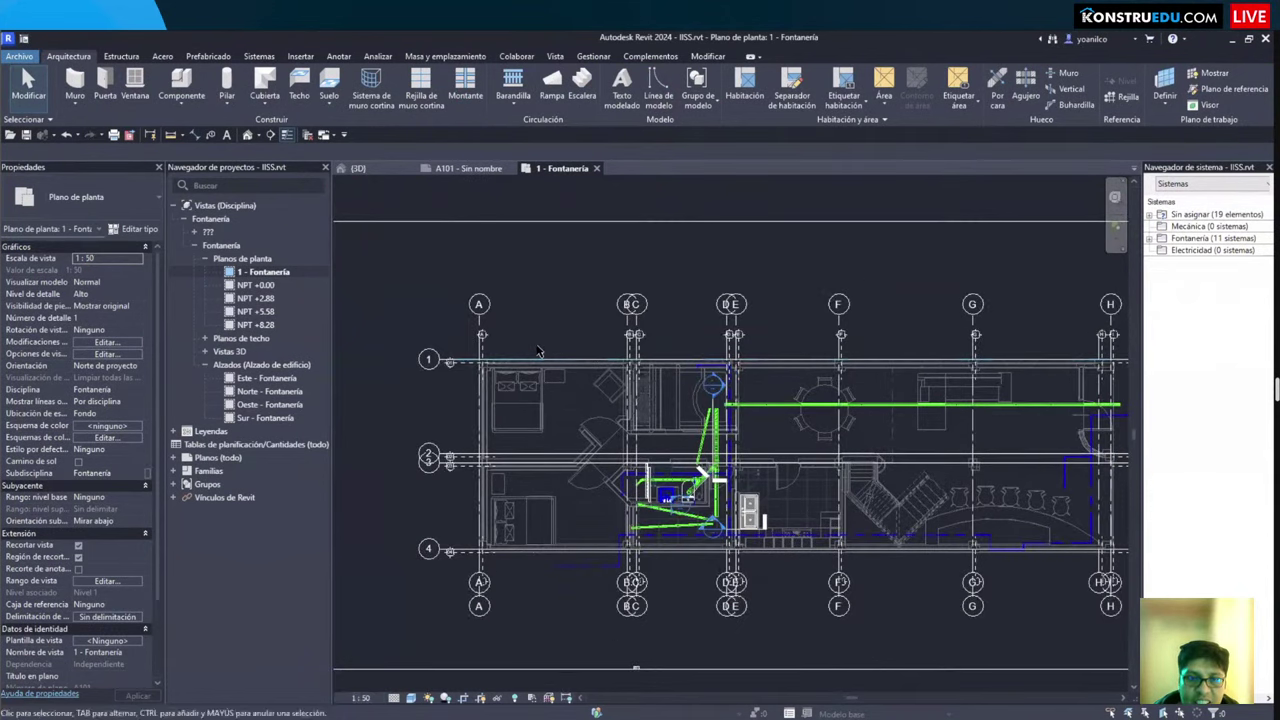
{"action": "scroll", "coordinate": [822, 392], "scroll_direction": "up", "scroll_amount": 3}
{"action": "scroll", "coordinate": [660, 357], "scroll_direction": "up", "scroll_amount": 2}
{"action": "scroll", "coordinate": [662, 360], "scroll_direction": "down", "scroll_amount": 3}
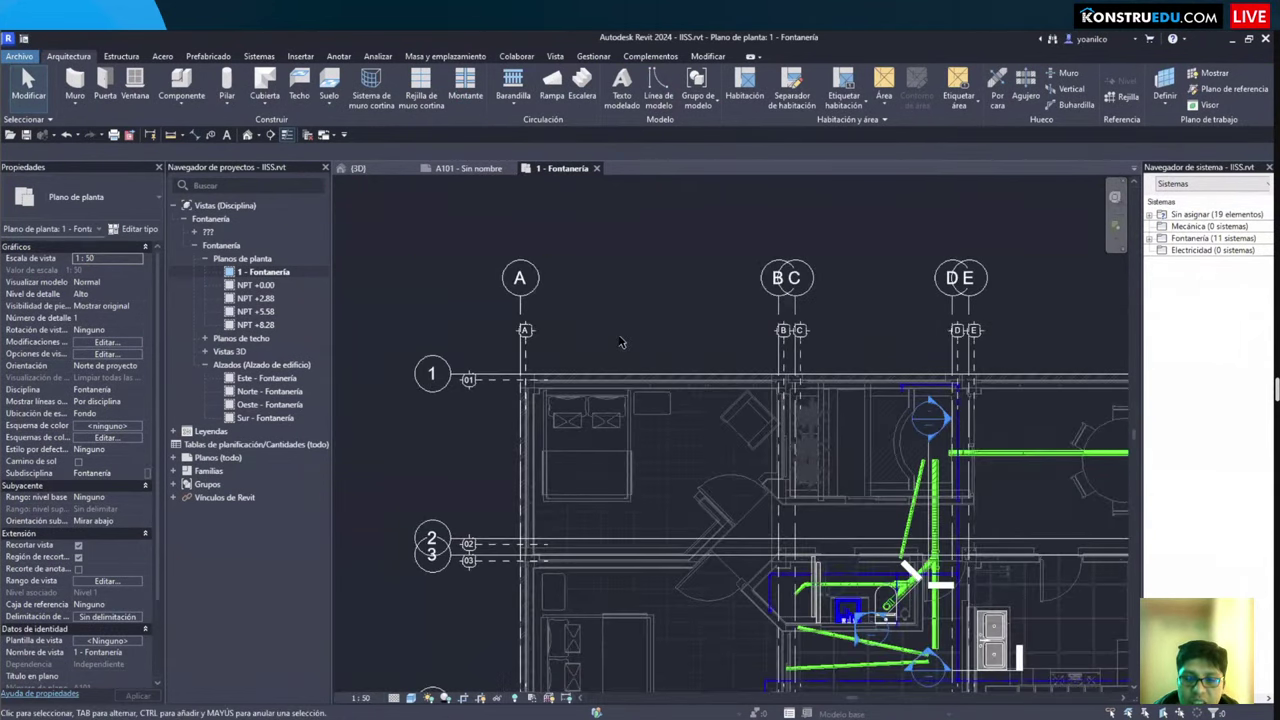
{"action": "scroll", "coordinate": [680, 342], "scroll_direction": "down", "scroll_amount": 2}
{"action": "middle_click_drag", "start_coordinate": [689, 348], "coordinate": [691, 312]}
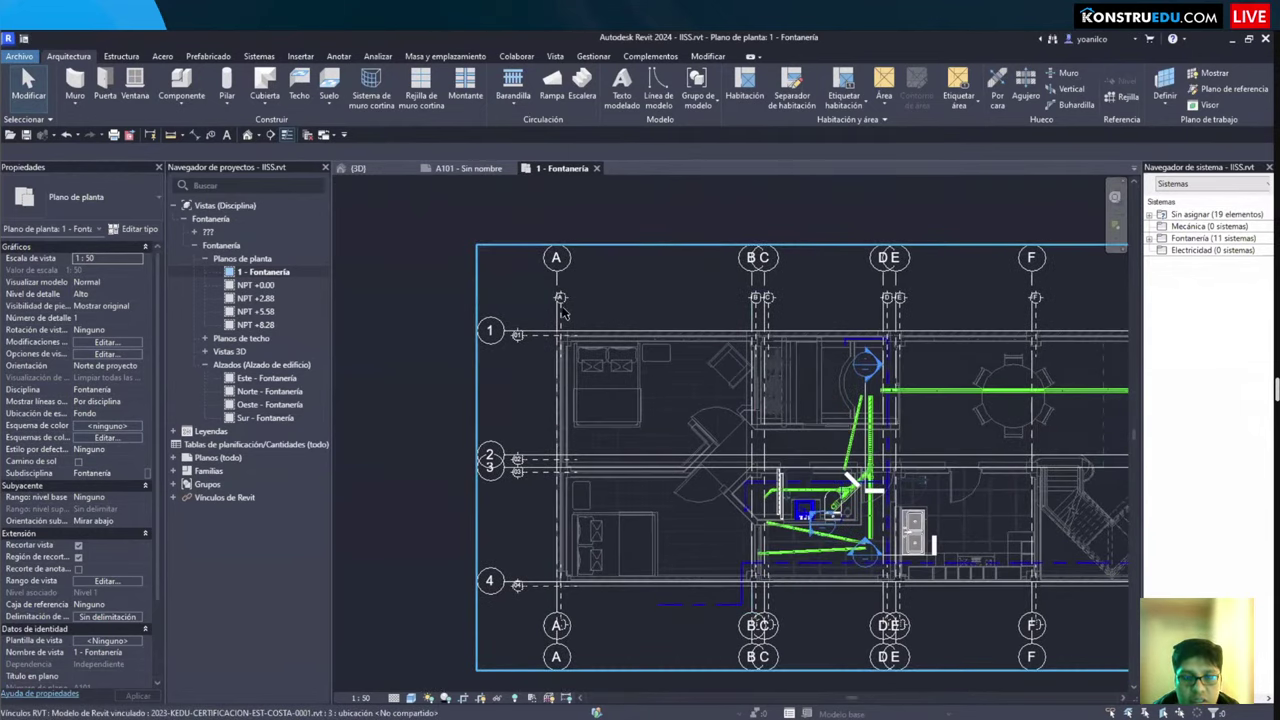
Step: Temporarily hide the structural link with HH, then restore it with HR
{"action": "left_click", "coordinate": [562, 312]}
{"action": "key", "text": "h"}
{"action": "key", "text": "h"}
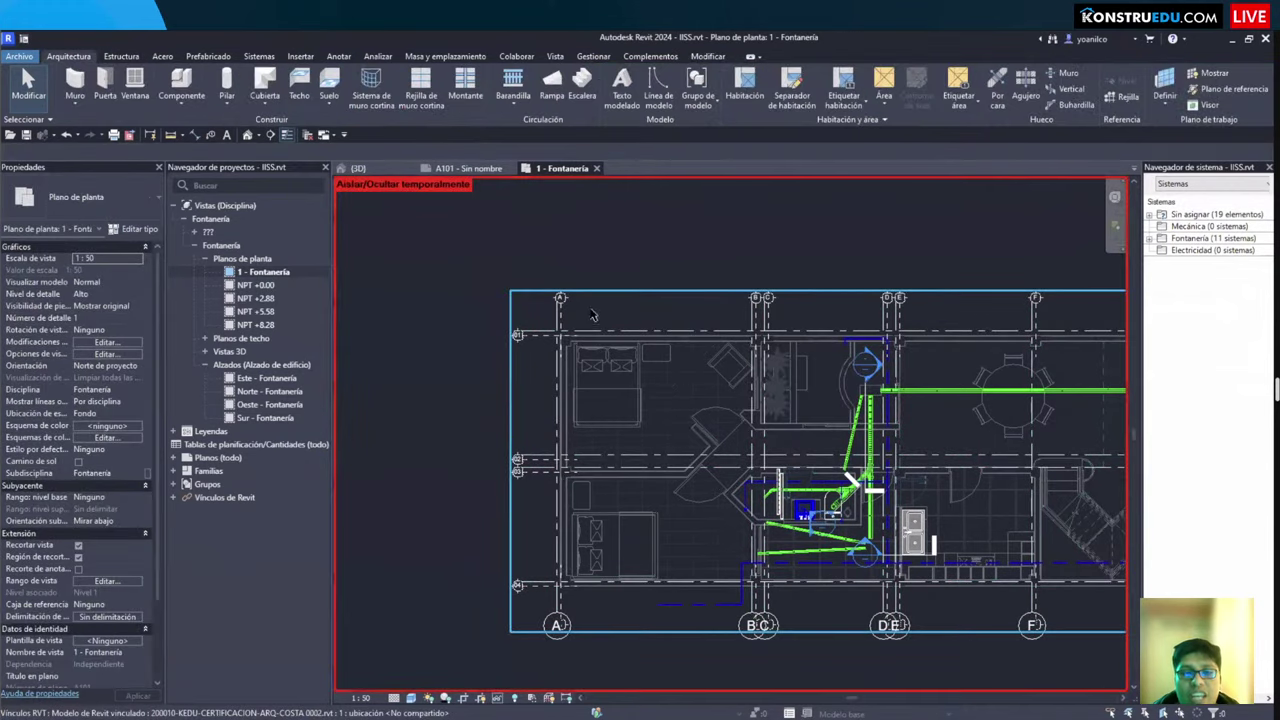
{"action": "left_click", "coordinate": [591, 315]}
{"action": "key", "text": "h"}
{"action": "key", "text": "r"}
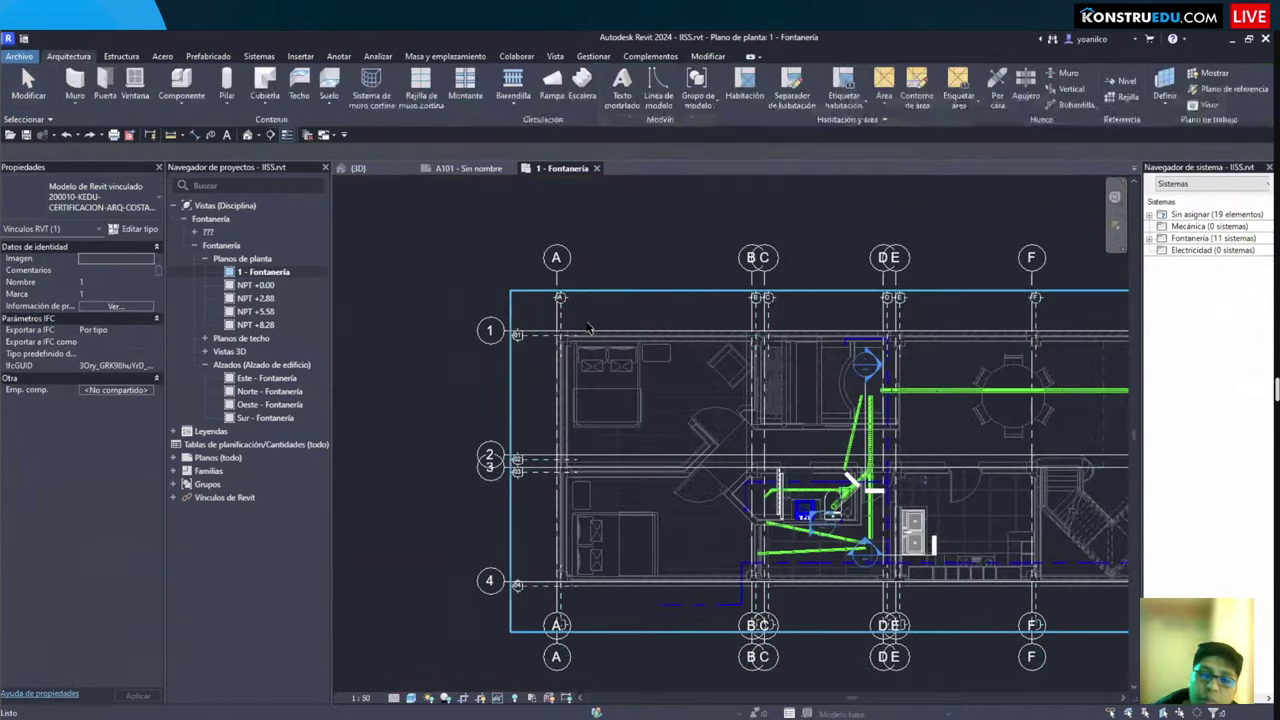
{"action": "key", "text": "Escape"}
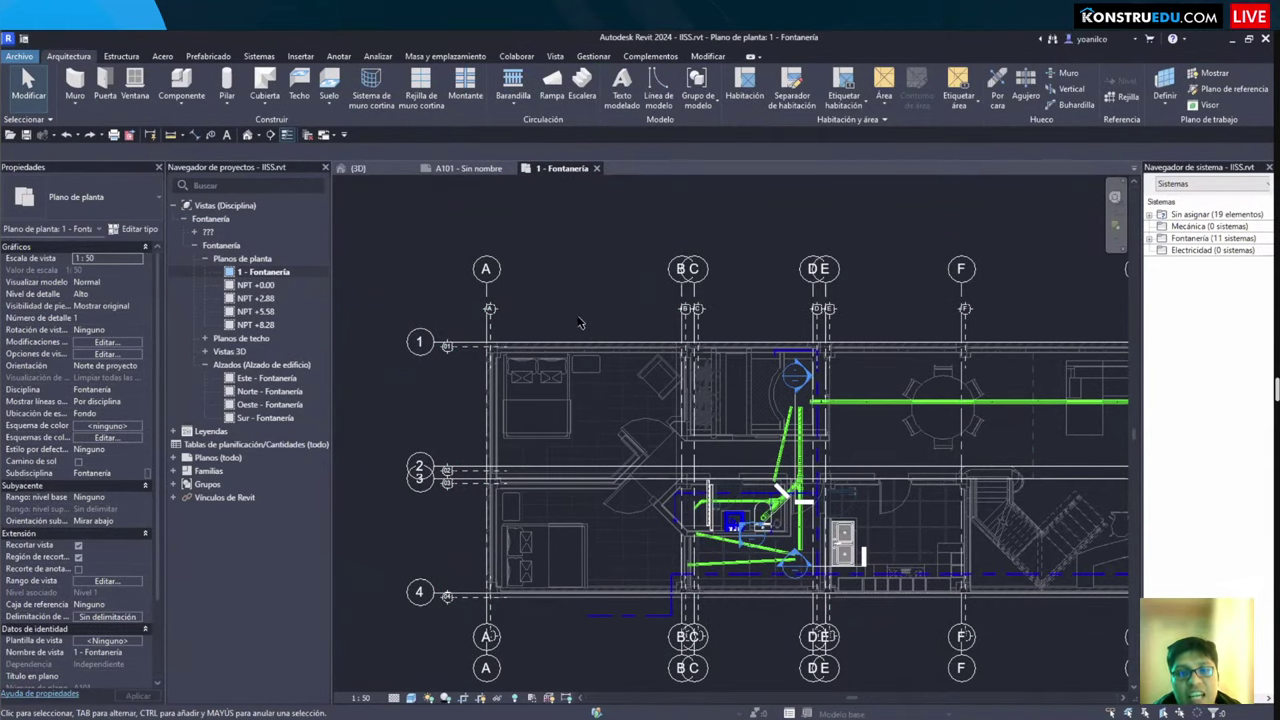
Step: Turn off Rejillas in the annotation categories, undo it, and reopen Visibility/Graphics
{"action": "scroll", "coordinate": [580, 322], "scroll_direction": "up", "scroll_amount": 1}
{"action": "key", "text": "v"}
{"action": "key", "text": "g"}
{"action": "key", "text": "ctrl+Tab"}
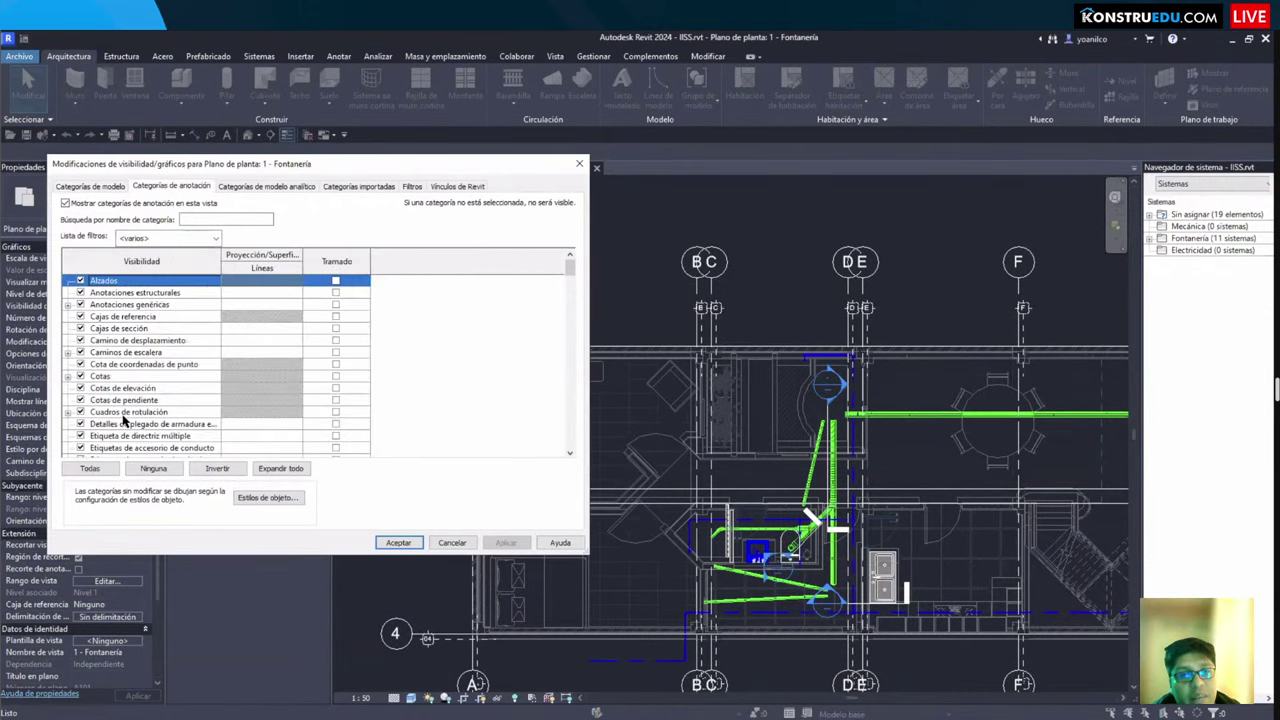
{"action": "left_click", "coordinate": [123, 410]}
{"action": "scroll", "coordinate": [106, 434], "scroll_direction": "down", "scroll_amount": 2}
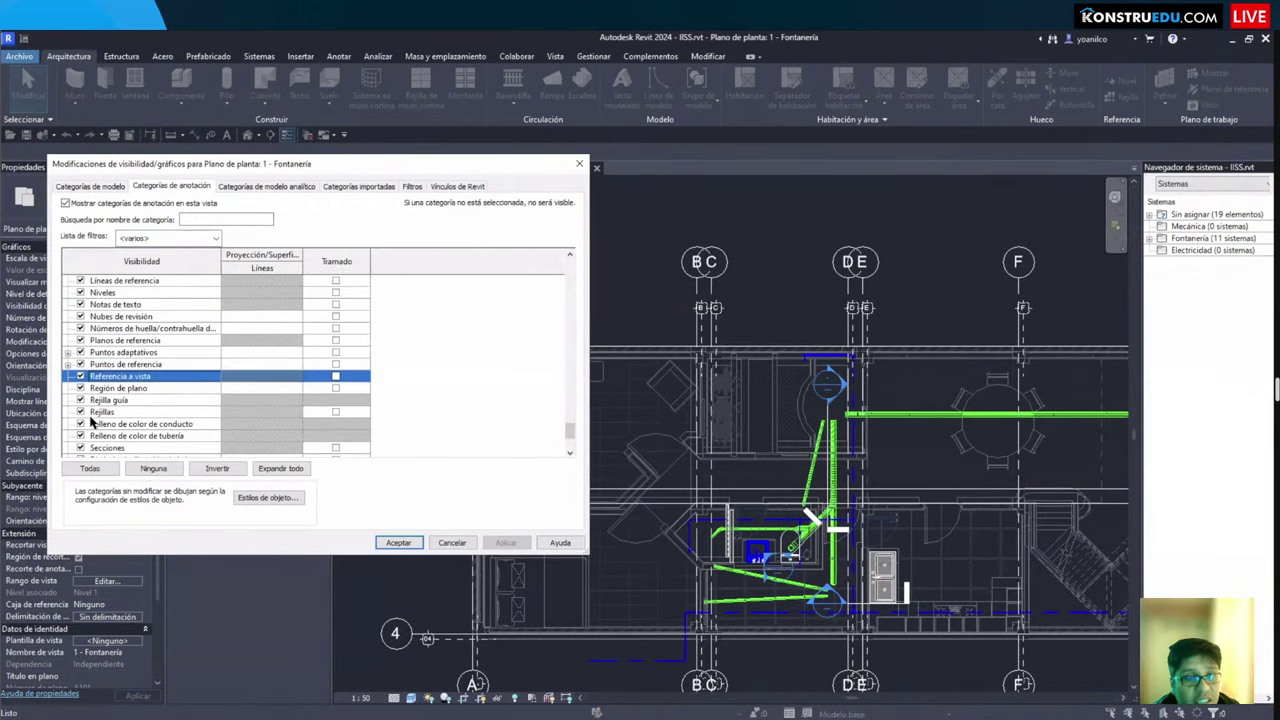
{"action": "left_click", "coordinate": [80, 412]}
{"action": "left_click", "coordinate": [398, 542]}
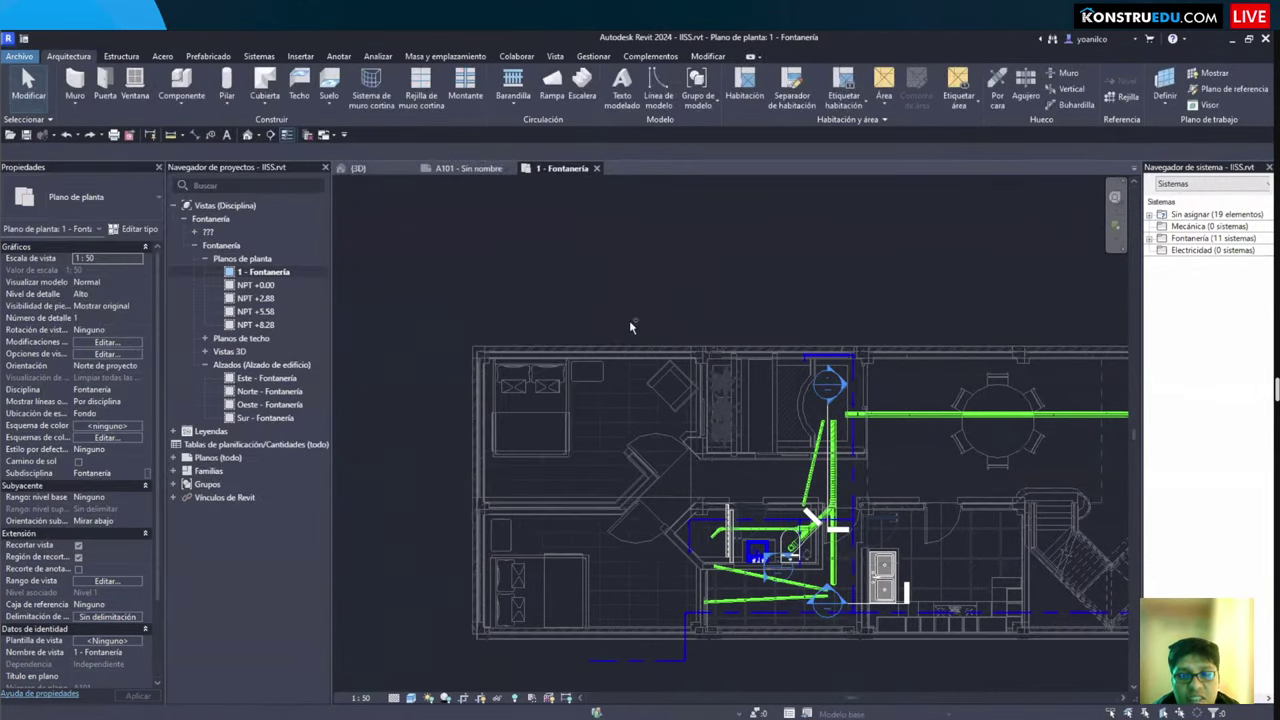
{"action": "key", "text": "ctrl+z"}
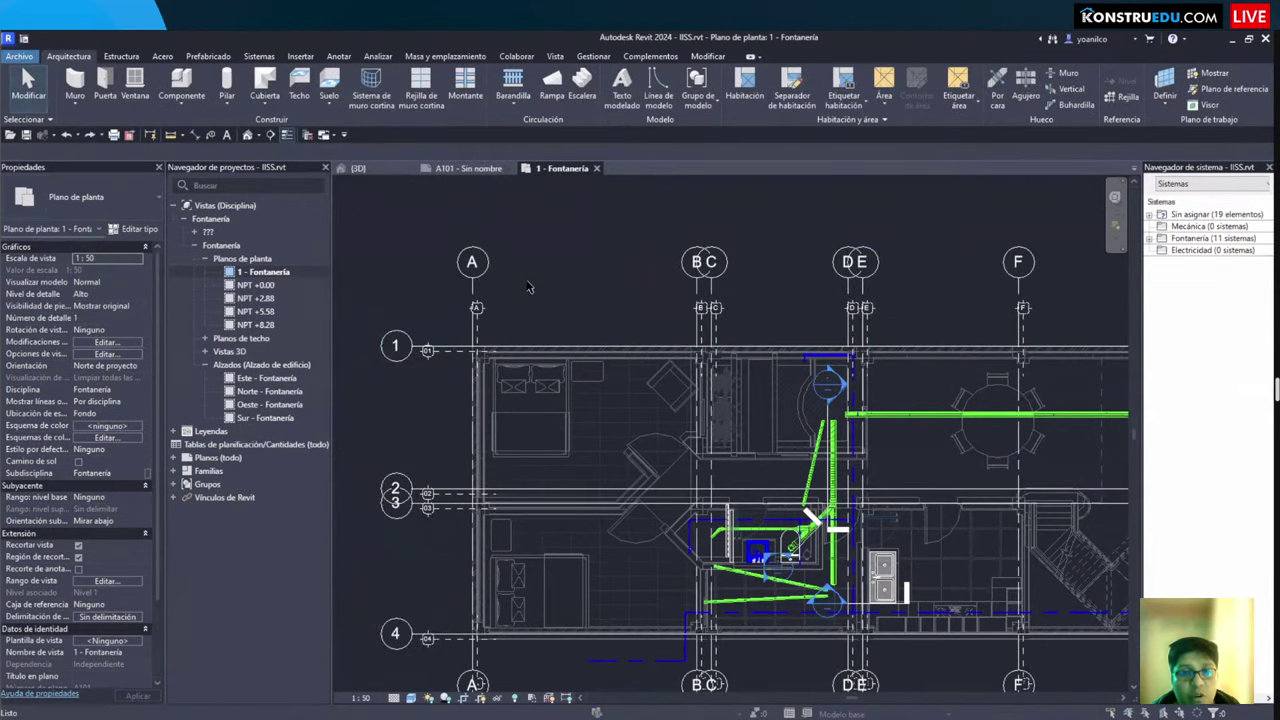
{"action": "key", "text": "v"}
{"action": "key", "text": "g"}
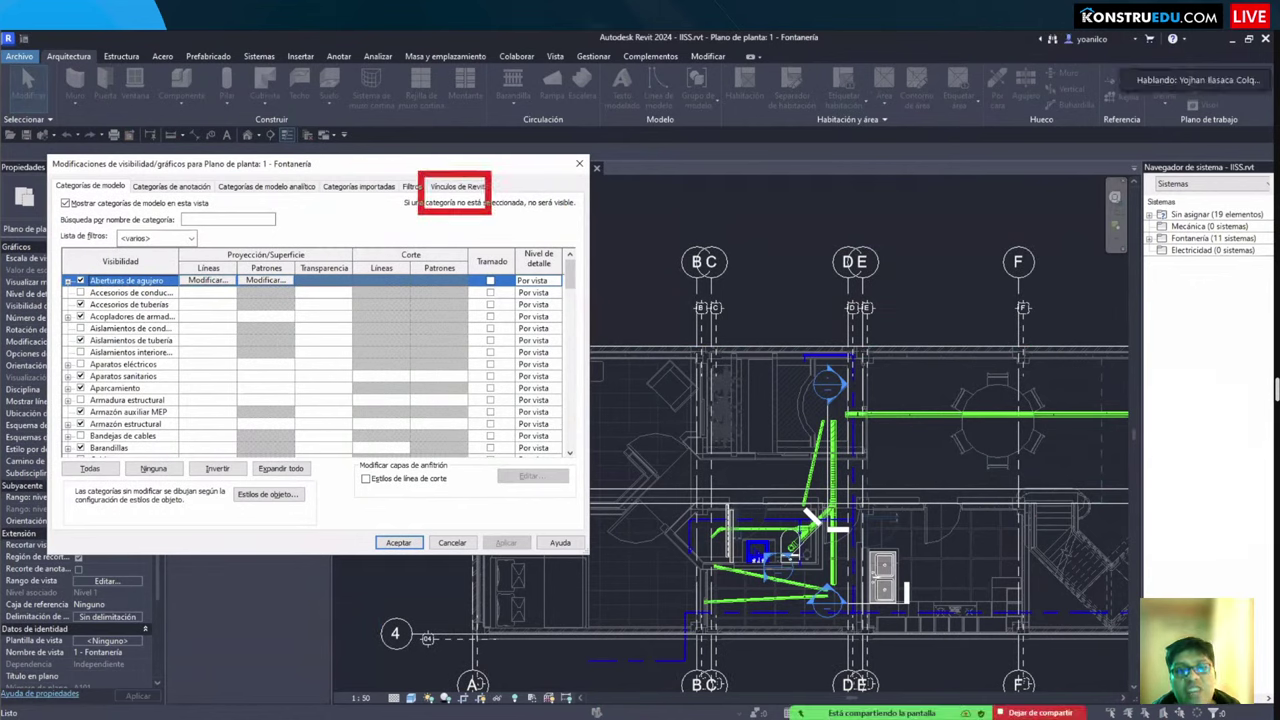
Step: In the Revit Links tab, widen the Visibilidad column and open the structural link's display settings
{"action": "left_click", "coordinate": [459, 190]}
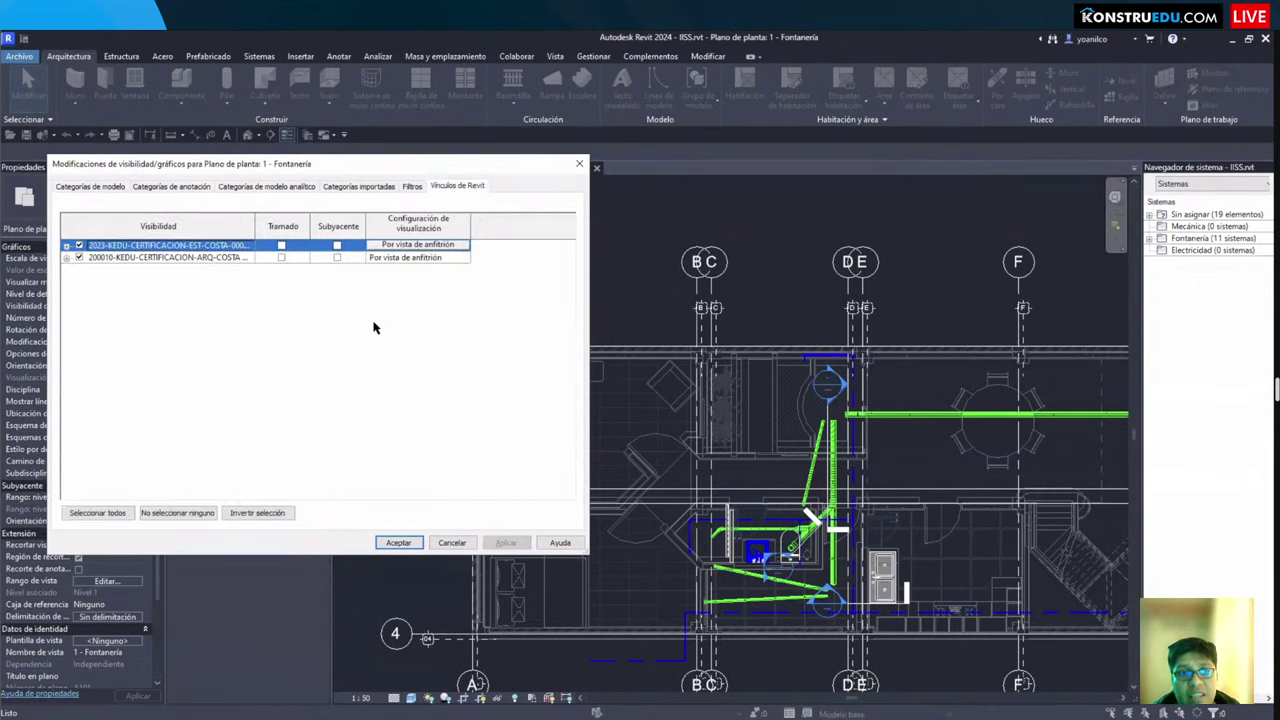
{"action": "double_click", "coordinate": [257, 240]}
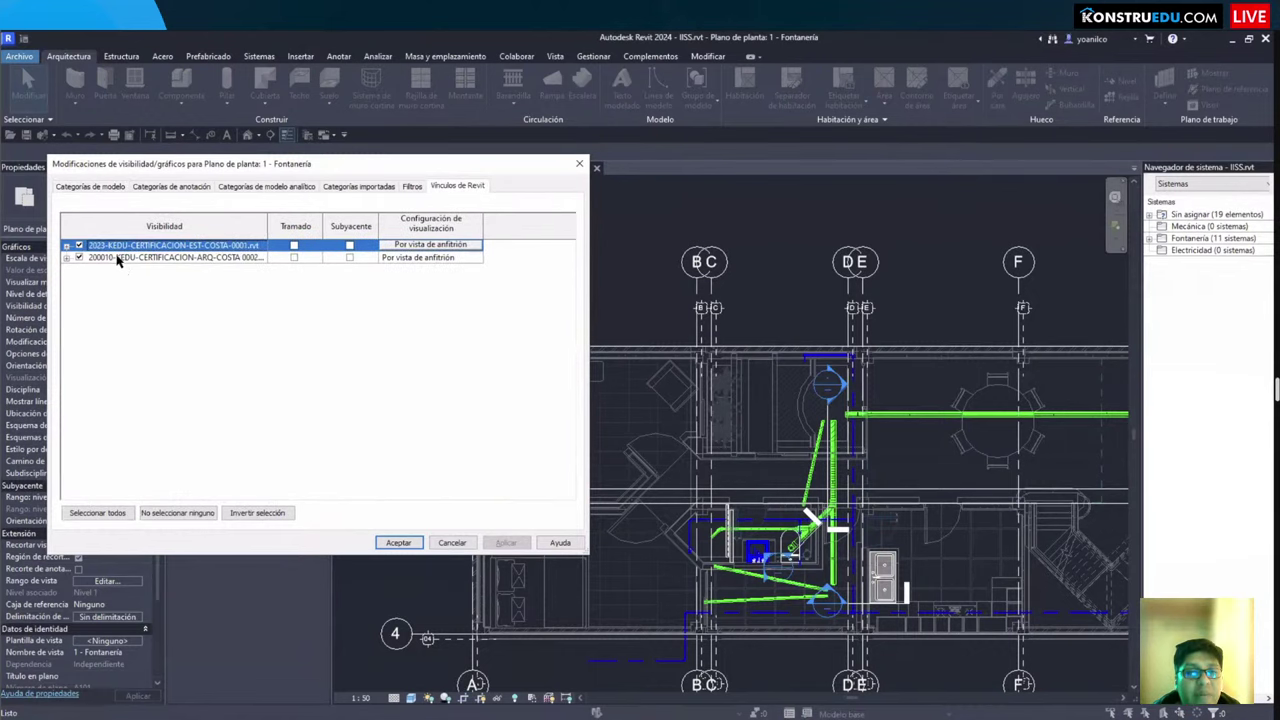
{"action": "left_click", "coordinate": [66, 246]}
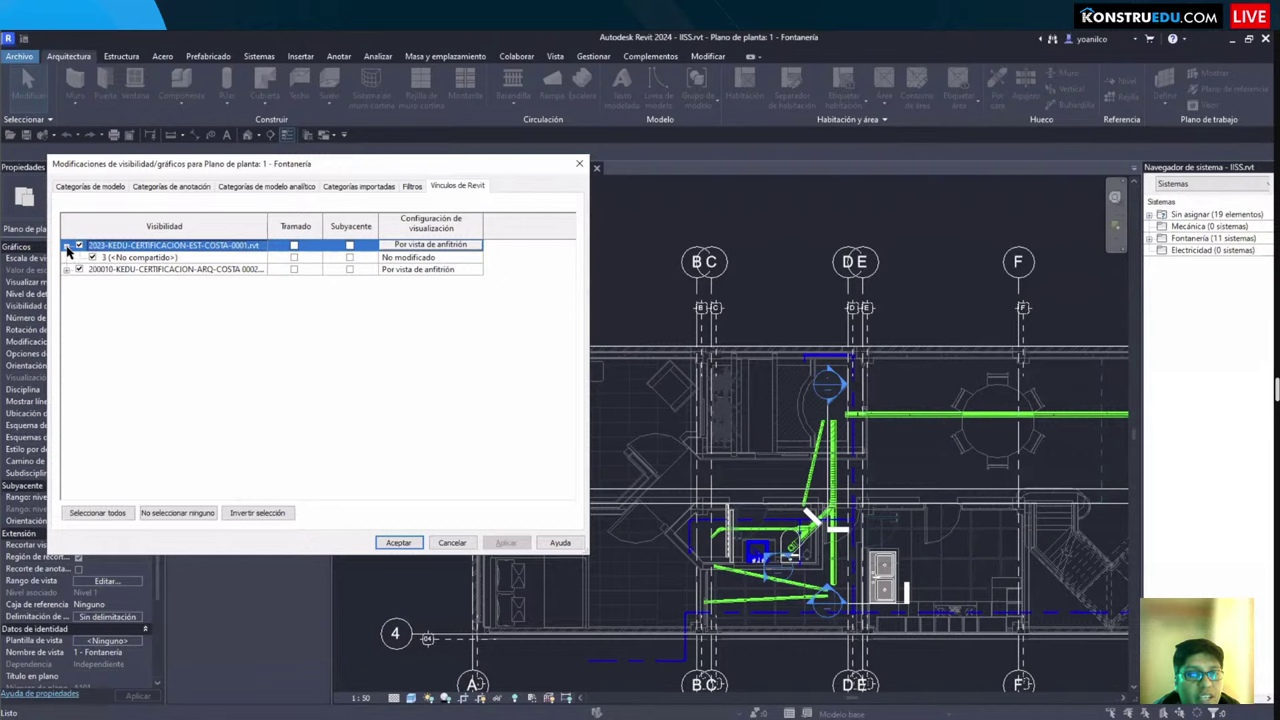
{"action": "key", "text": "Left"}
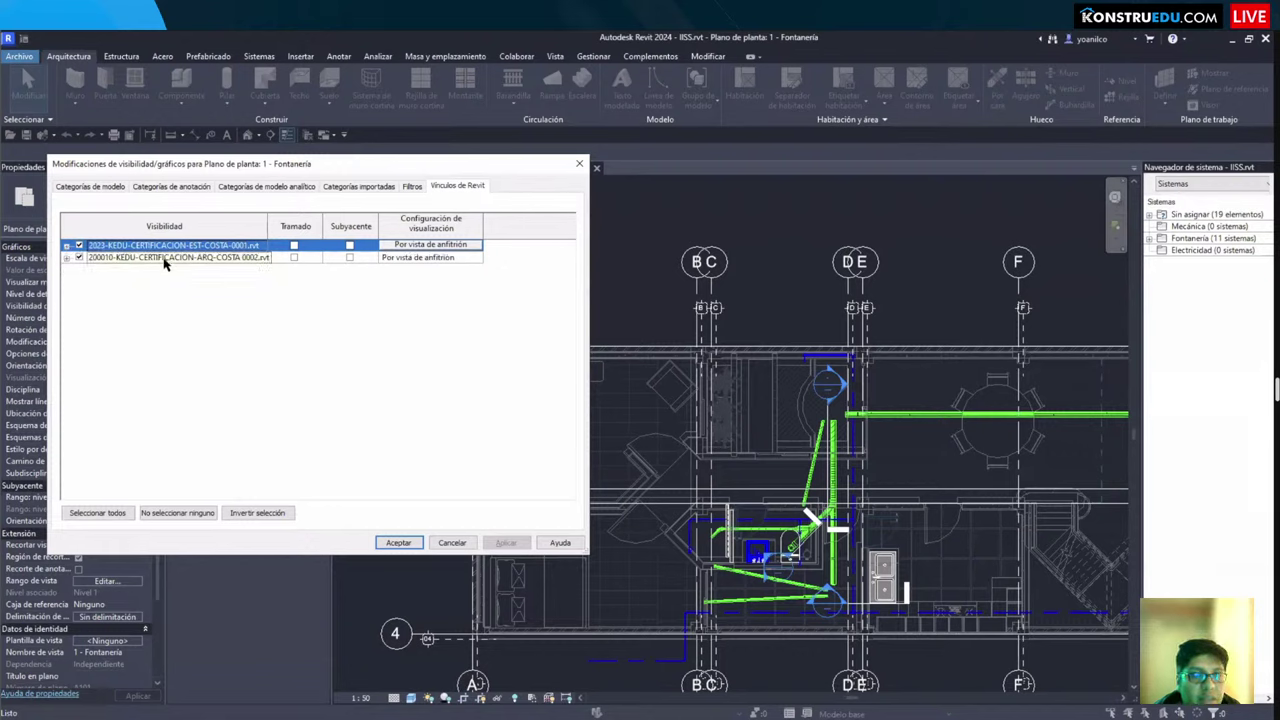
{"action": "left_click", "coordinate": [438, 247]}
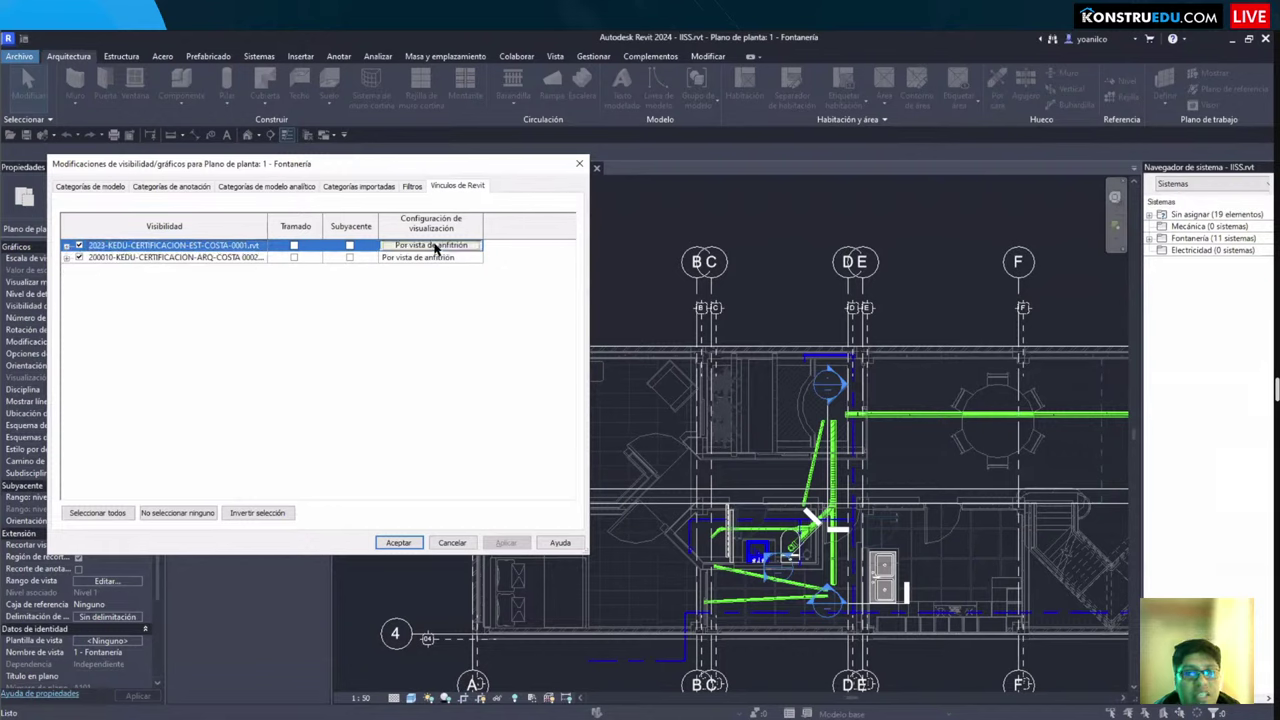
{"action": "left_click_drag", "start_coordinate": [291, 165], "coordinate": [754, 210]}
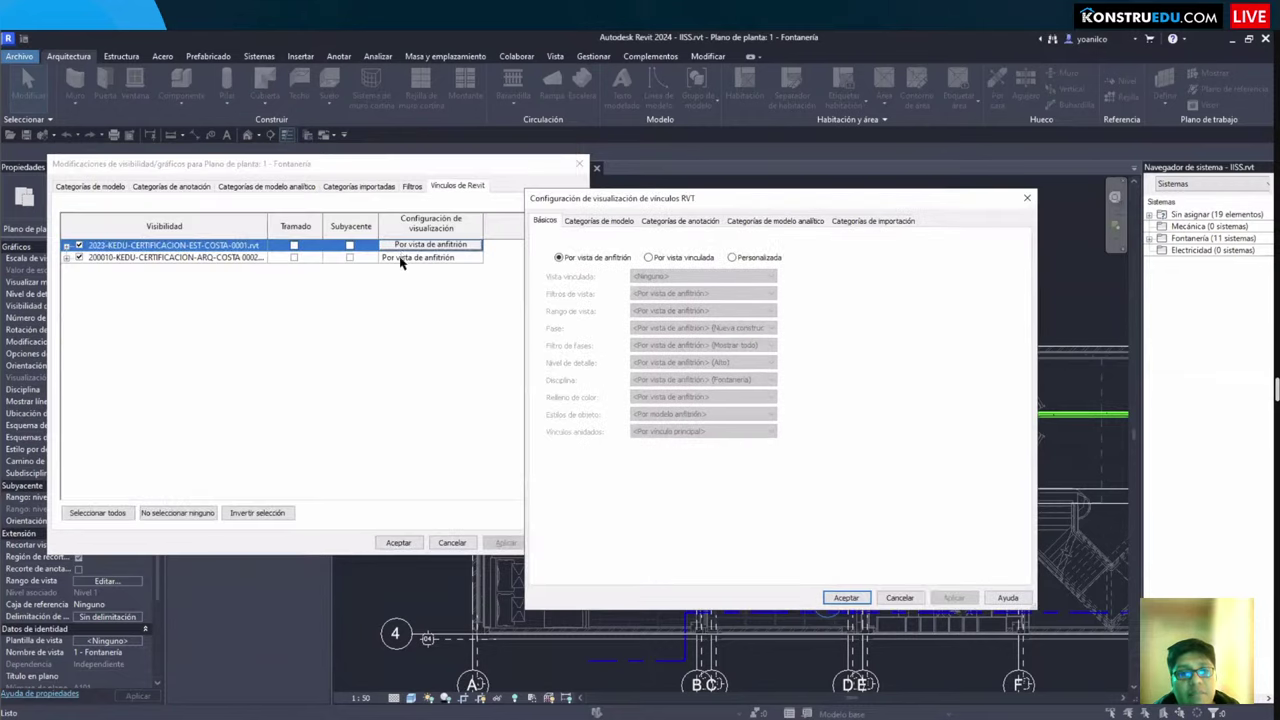
{"action": "left_click_drag", "start_coordinate": [368, 224], "coordinate": [492, 256]}
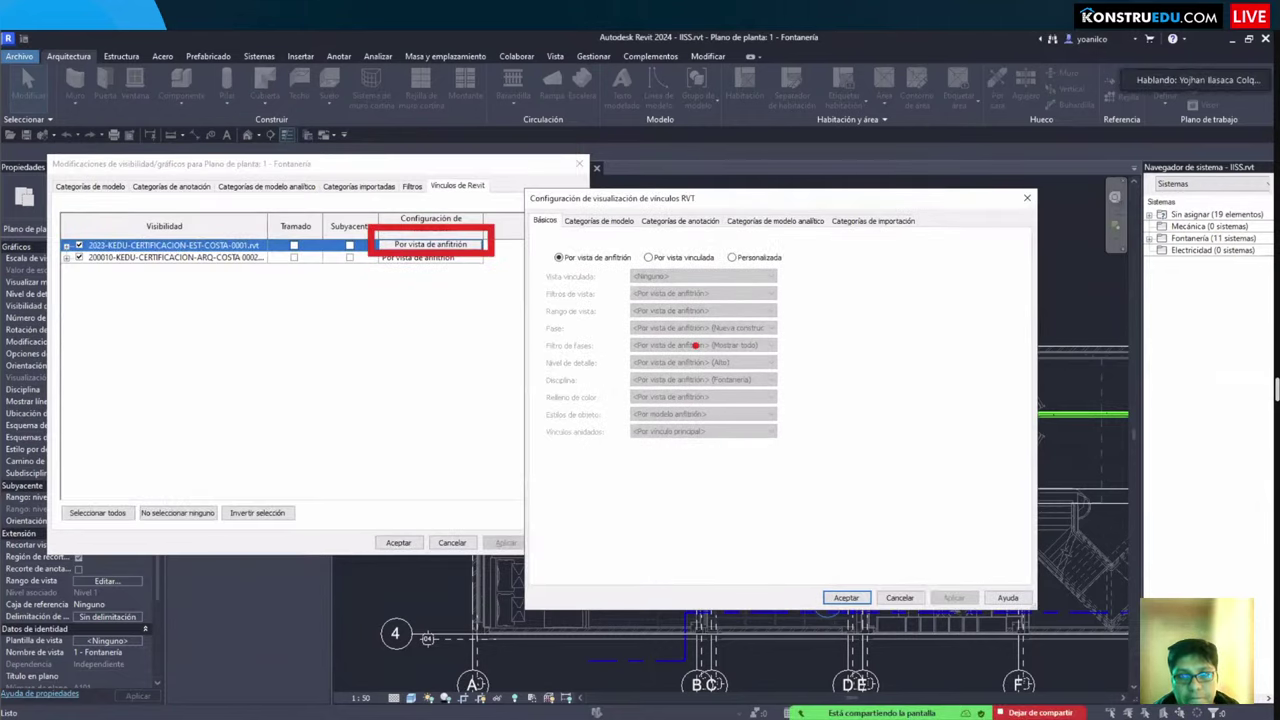
{"action": "key", "text": "Escape"}
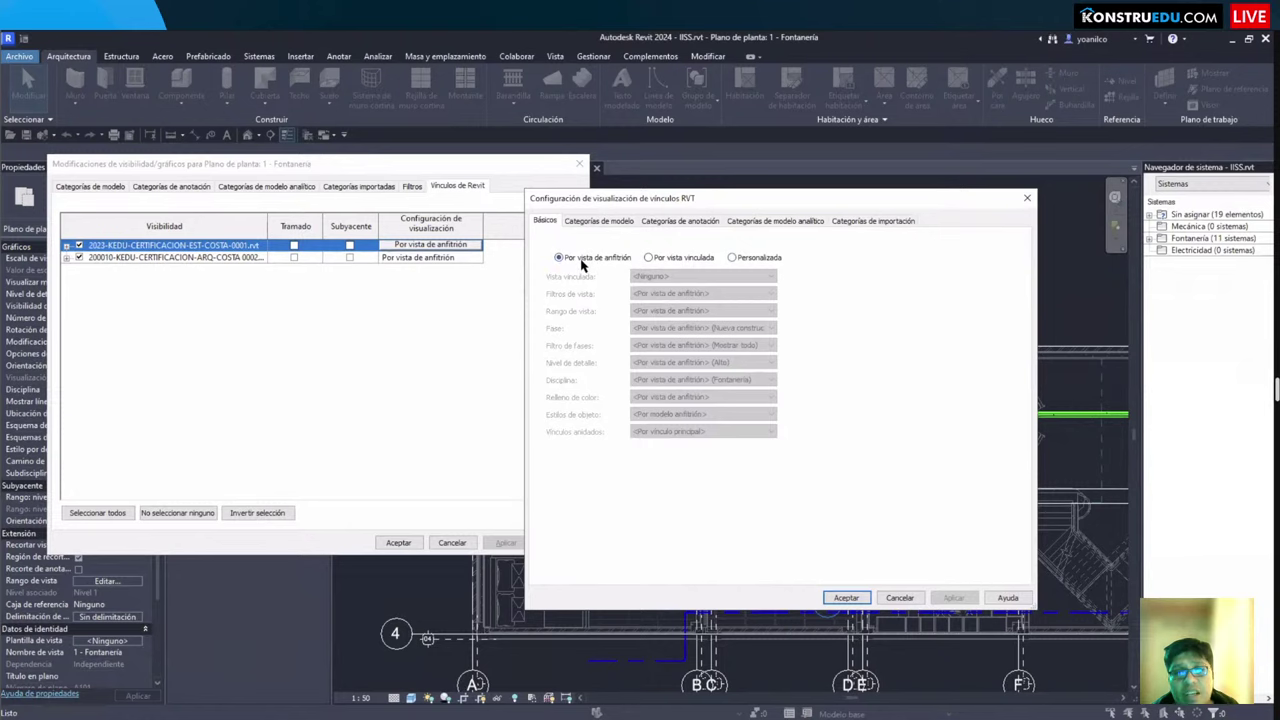
Step: Set the structural link to Custom with annotation categories turned off in this view
{"action": "left_click", "coordinate": [734, 258]}
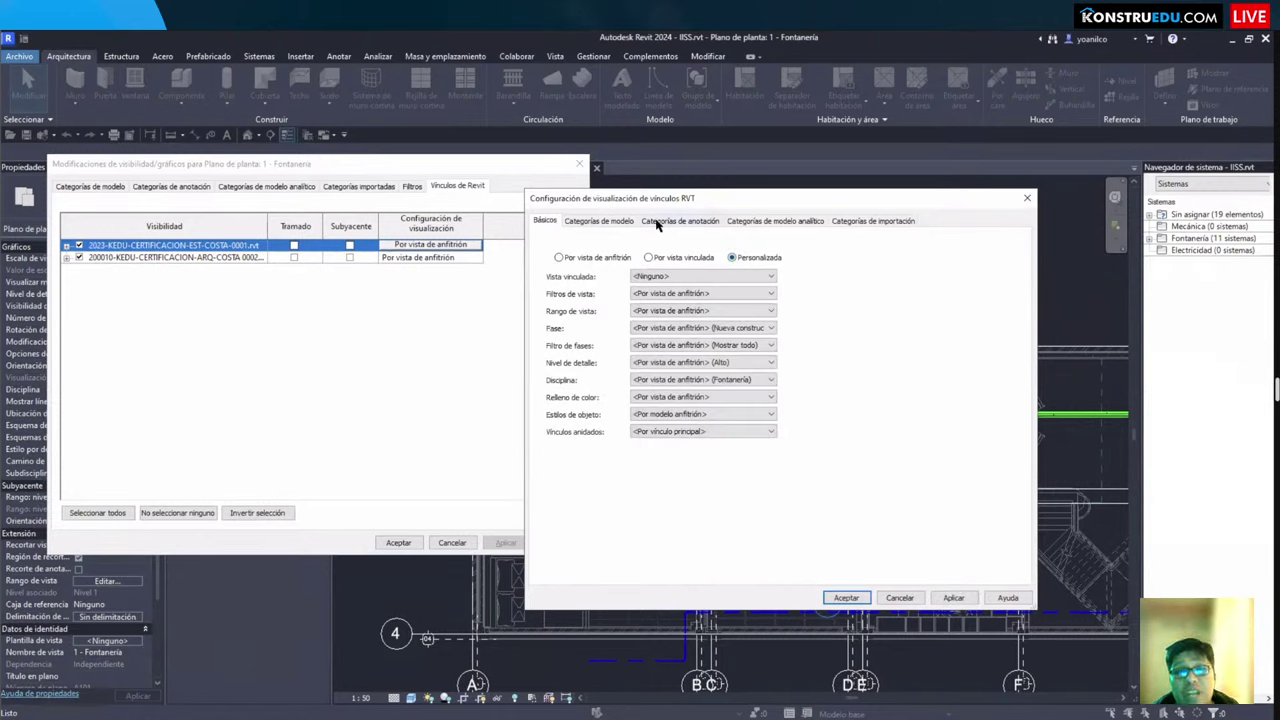
{"action": "left_click", "coordinate": [657, 222]}
{"action": "left_click", "coordinate": [697, 244]}
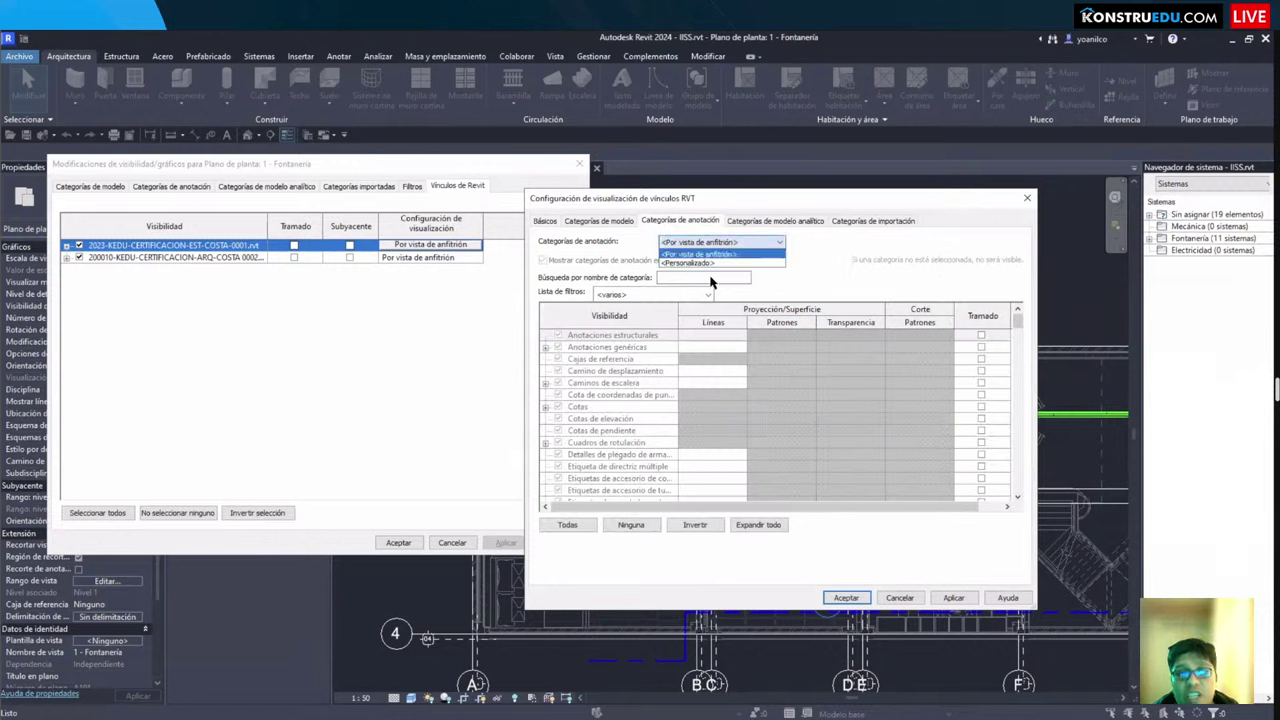
{"action": "left_click", "coordinate": [692, 271]}
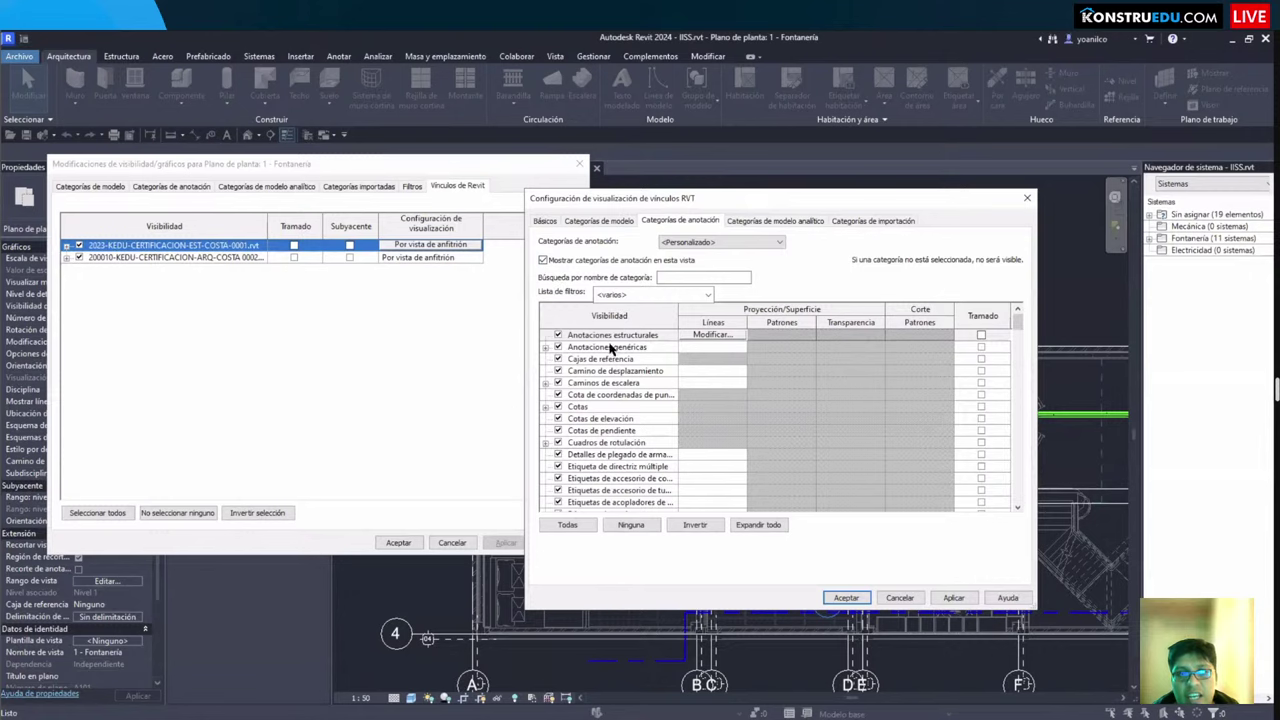
{"action": "left_click", "coordinate": [543, 260]}
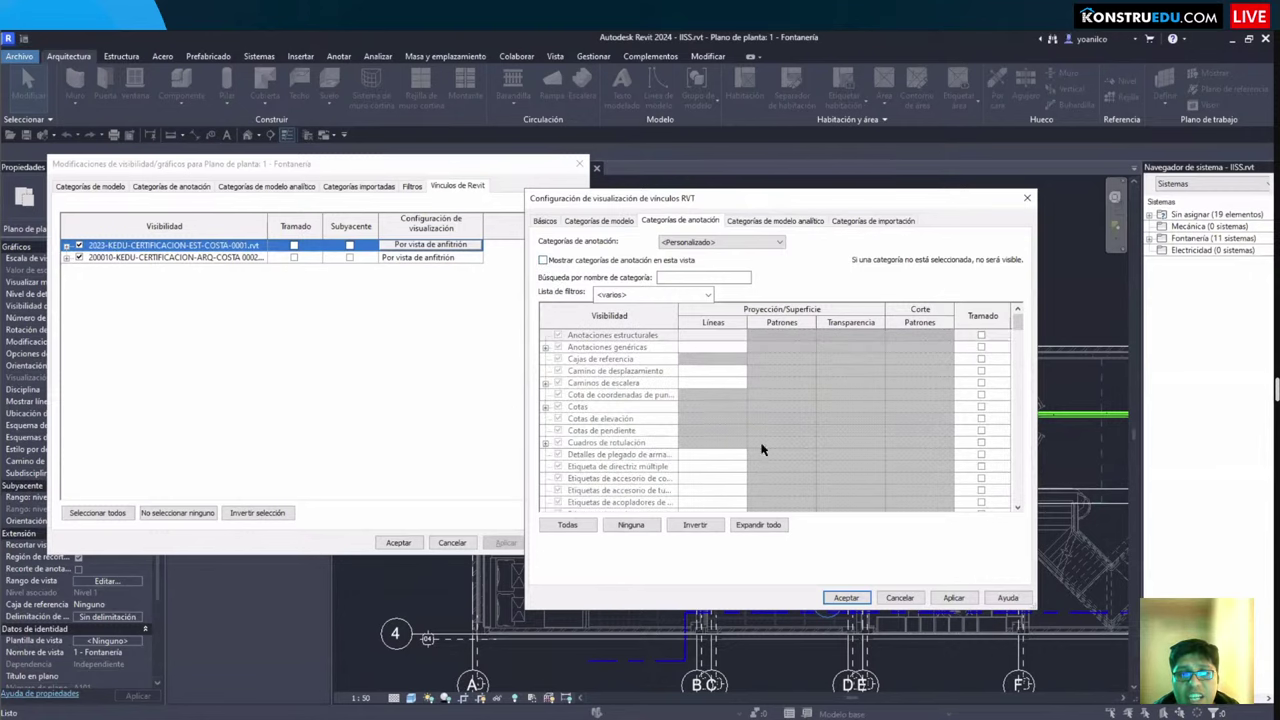
{"action": "left_click", "coordinate": [846, 598]}
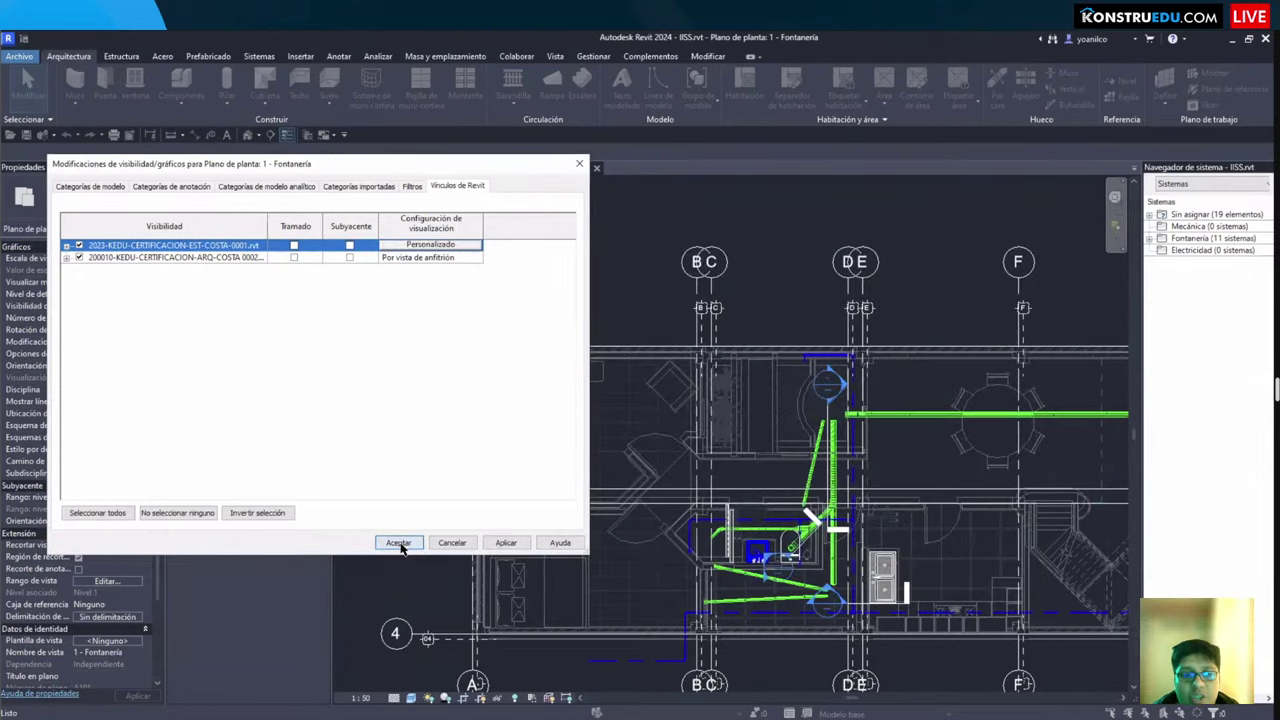
Step: Close Visibility/Graphics with Enter, then check grid line A and deselect it
{"action": "key", "text": "Return"}
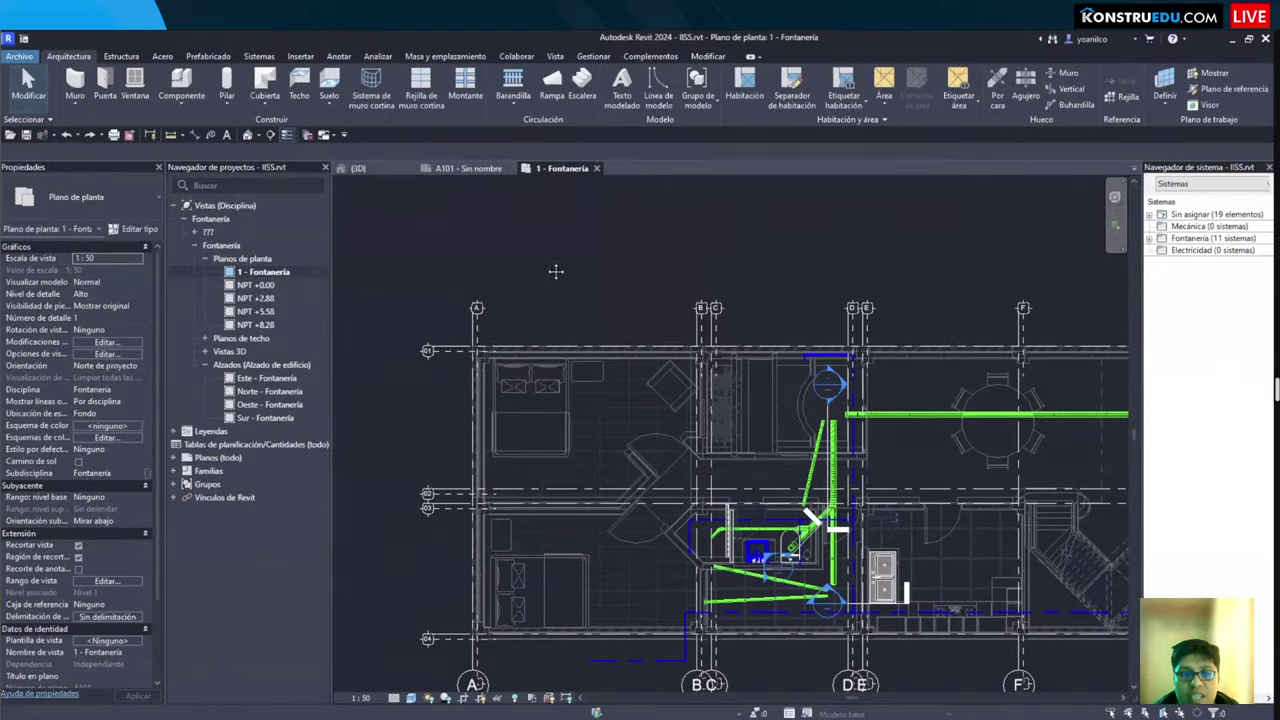
{"action": "scroll", "coordinate": [565, 393], "scroll_direction": "down", "scroll_amount": 2}
{"action": "scroll", "coordinate": [565, 393], "scroll_direction": "up", "scroll_amount": 1}
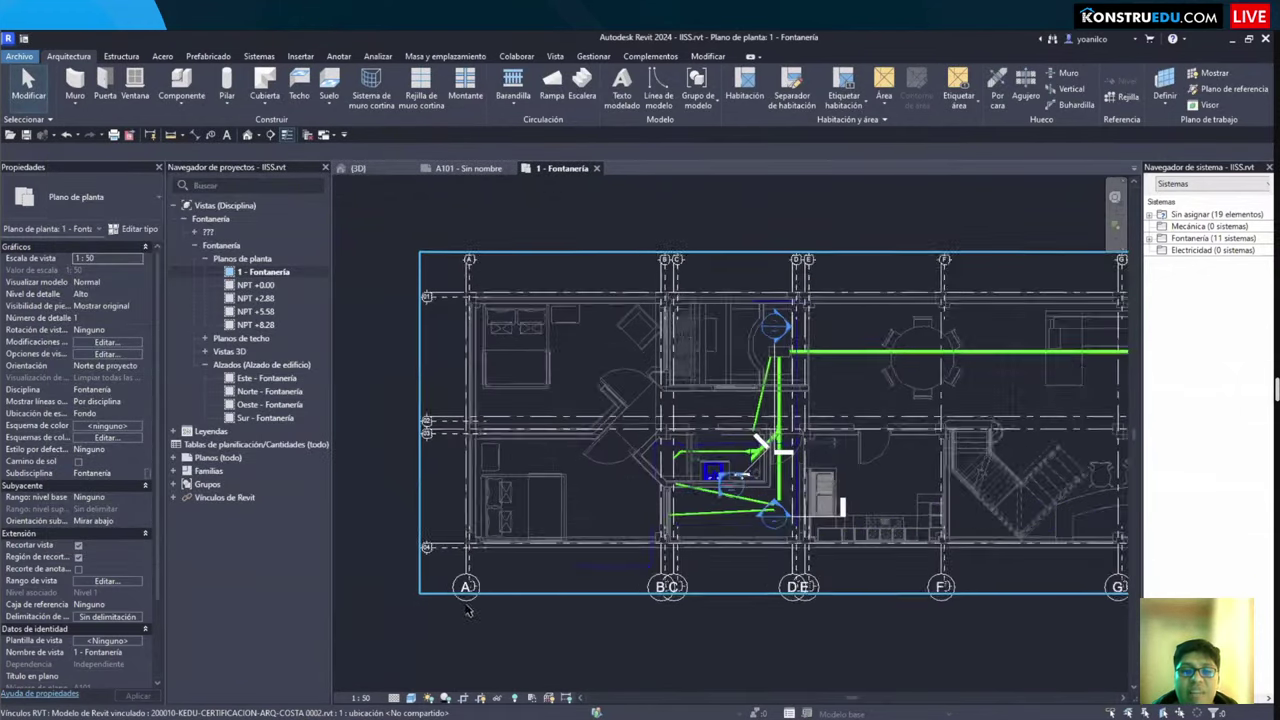
{"action": "scroll", "coordinate": [511, 556], "scroll_direction": "up", "scroll_amount": 1}
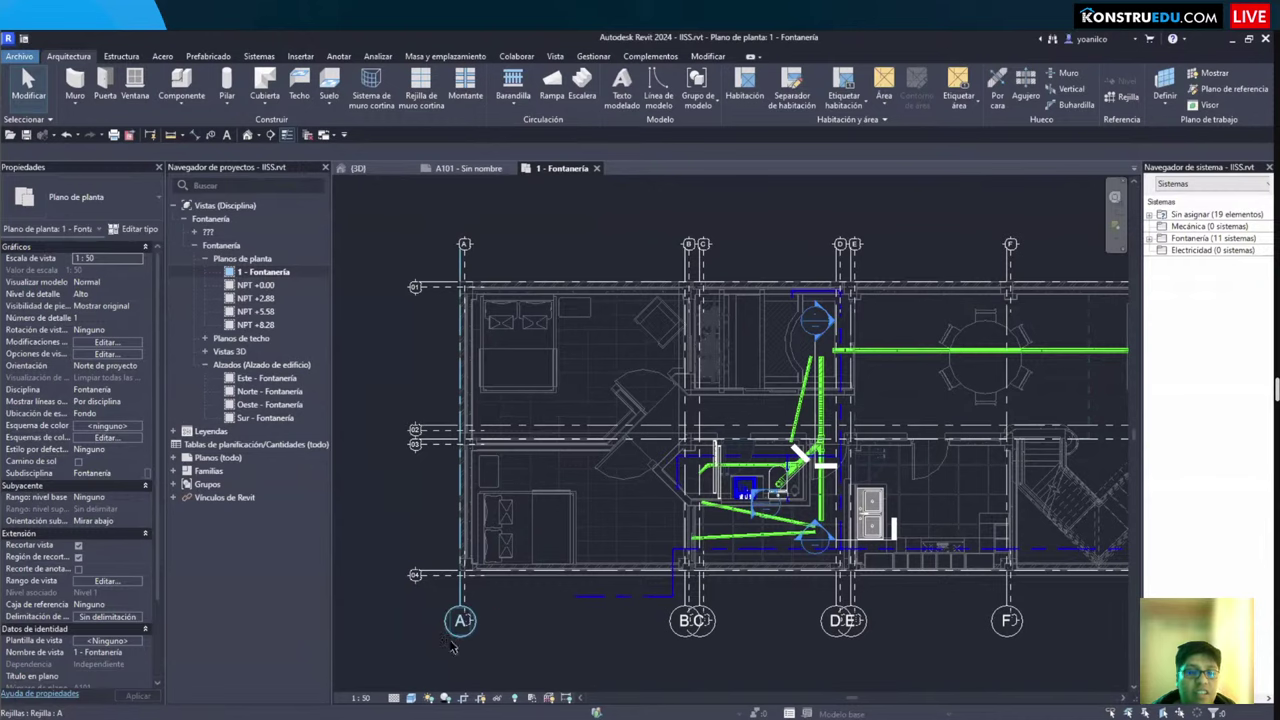
{"action": "left_click", "coordinate": [450, 647]}
{"action": "scroll", "coordinate": [538, 428], "scroll_direction": "down", "scroll_amount": 2}
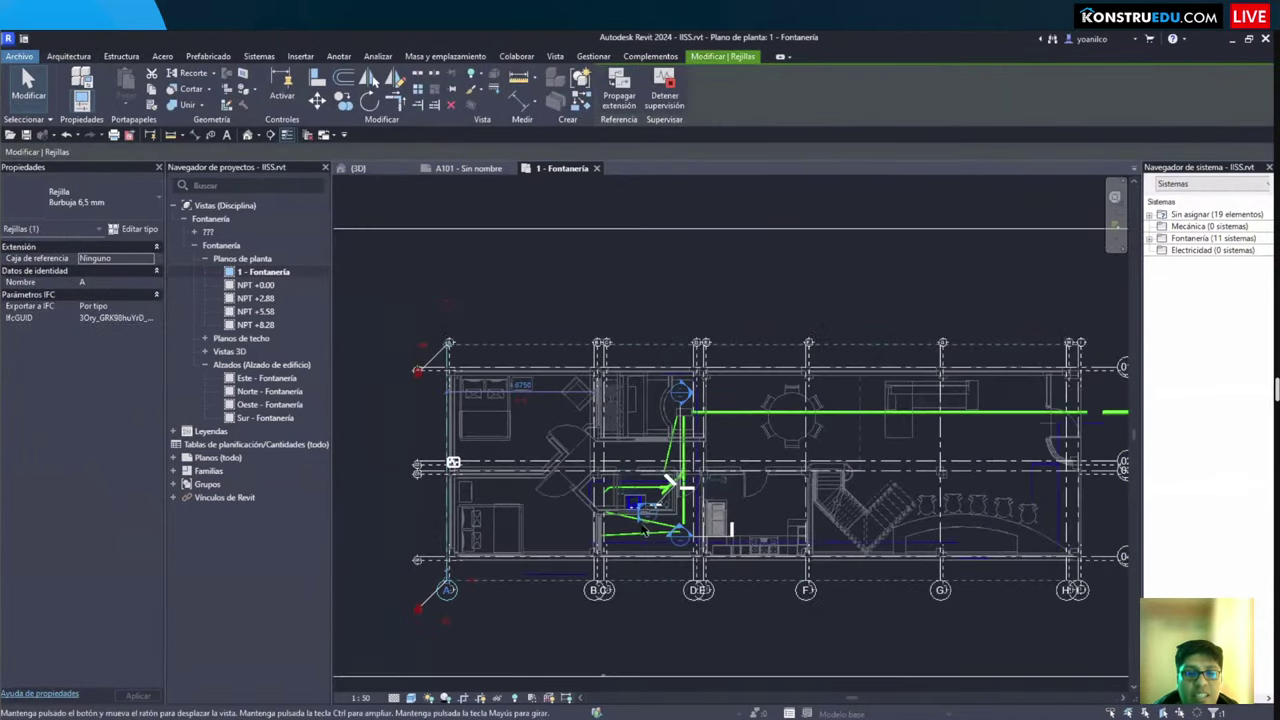
{"action": "scroll", "coordinate": [445, 530], "scroll_direction": "up", "scroll_amount": 2}
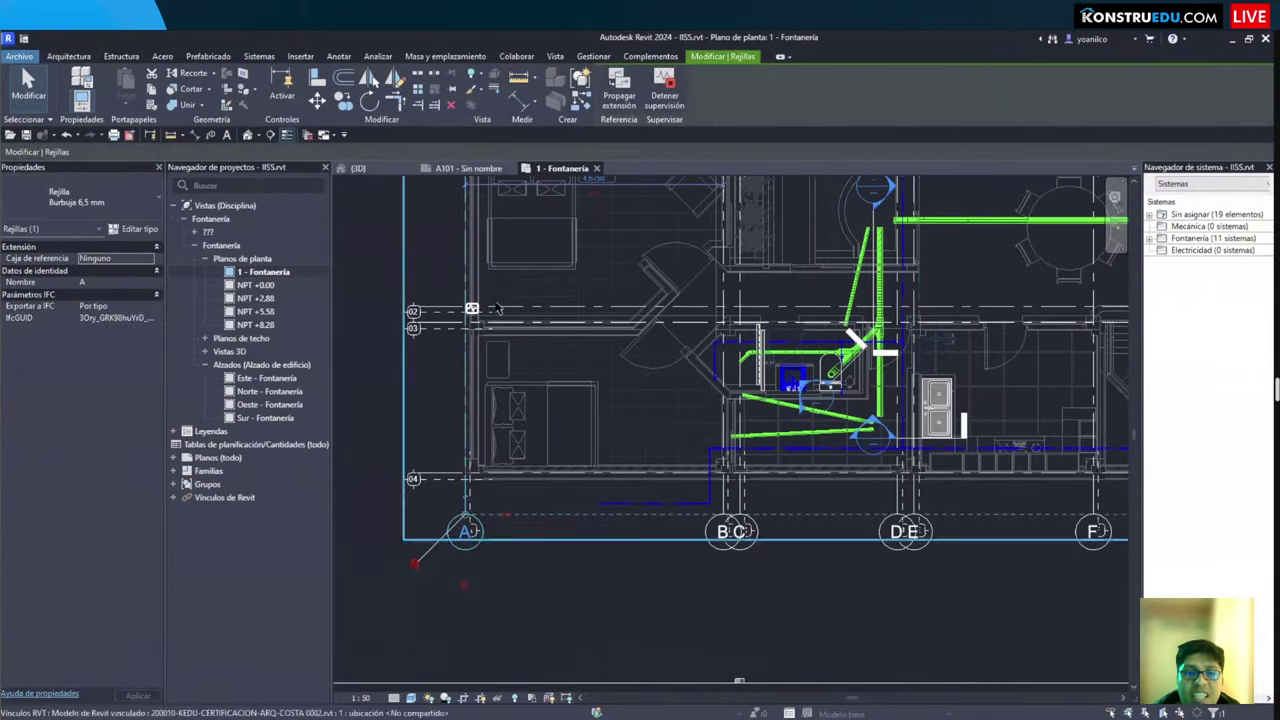
{"action": "key", "text": "Escape"}
{"action": "scroll", "coordinate": [545, 327], "scroll_direction": "down", "scroll_amount": 2}
Step: Set the architectural link's display to Custom with its annotation categories hidden in this view
{"action": "scroll", "coordinate": [450, 250], "scroll_direction": "up", "scroll_amount": 3}
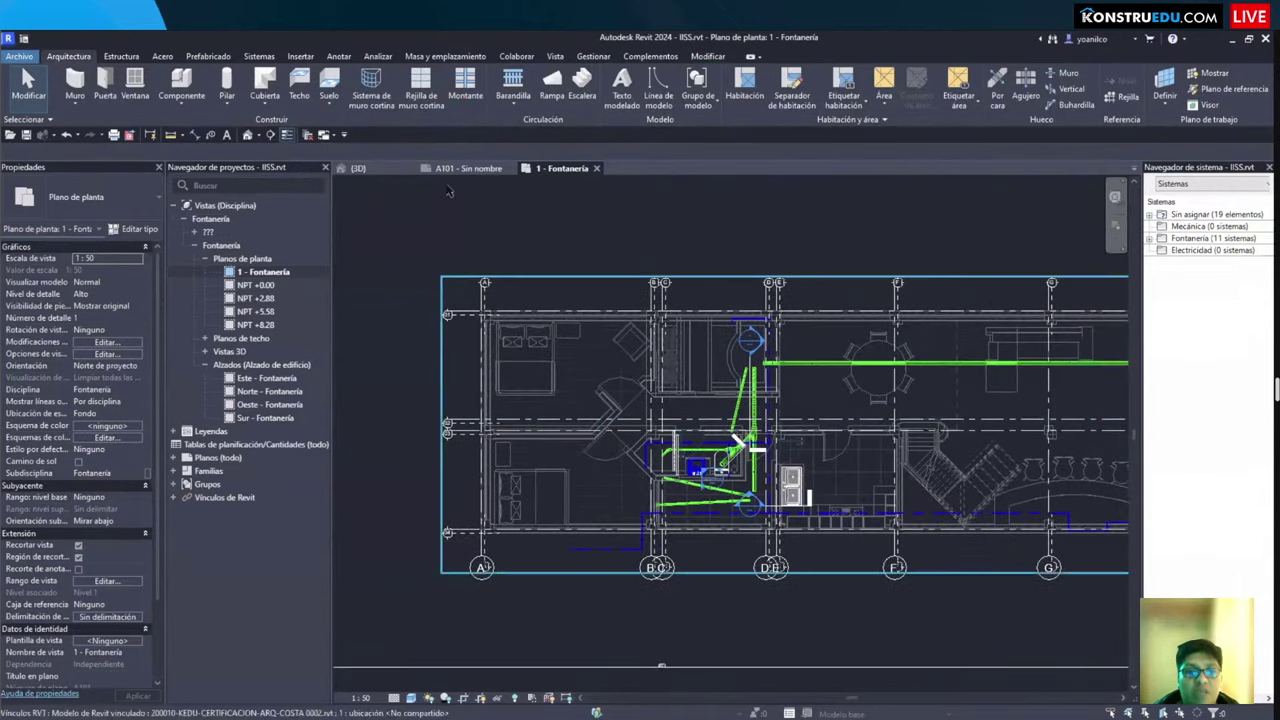
{"action": "key", "text": "v"}
{"action": "key", "text": "v"}
{"action": "key", "text": "ctrl+shift+Tab"}
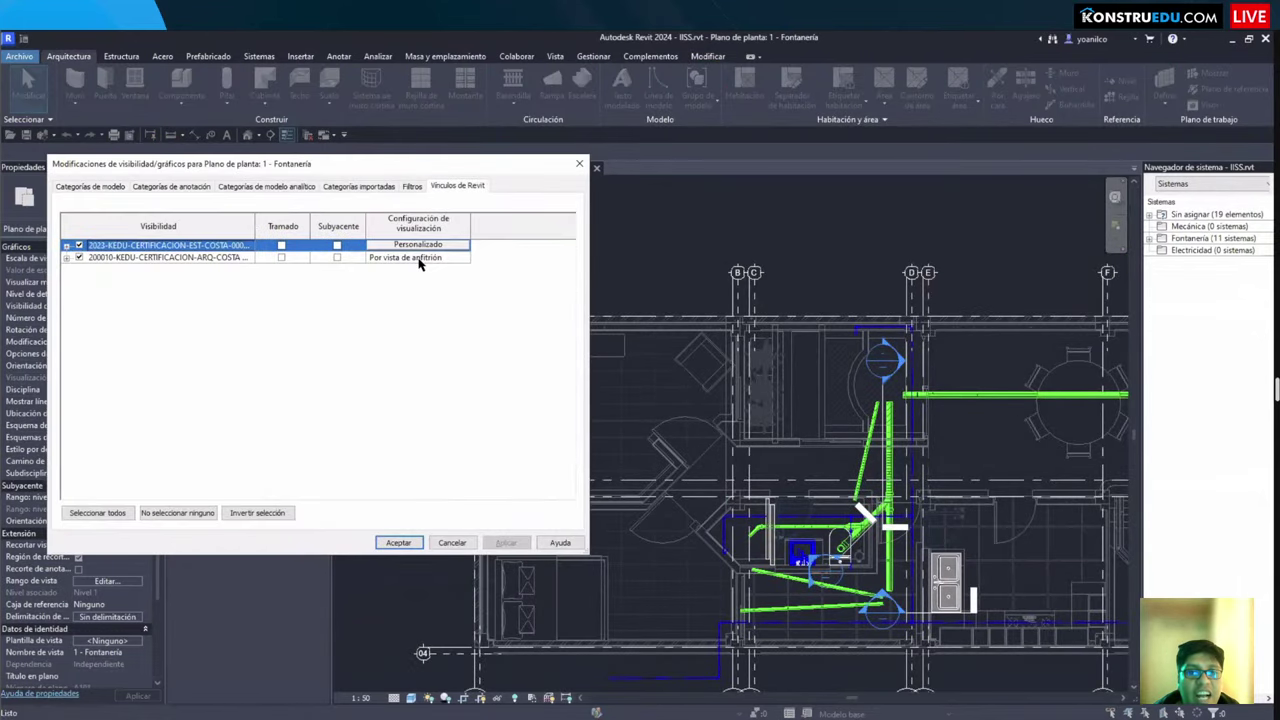
{"action": "key", "text": "Down"}
{"action": "key", "text": "space"}
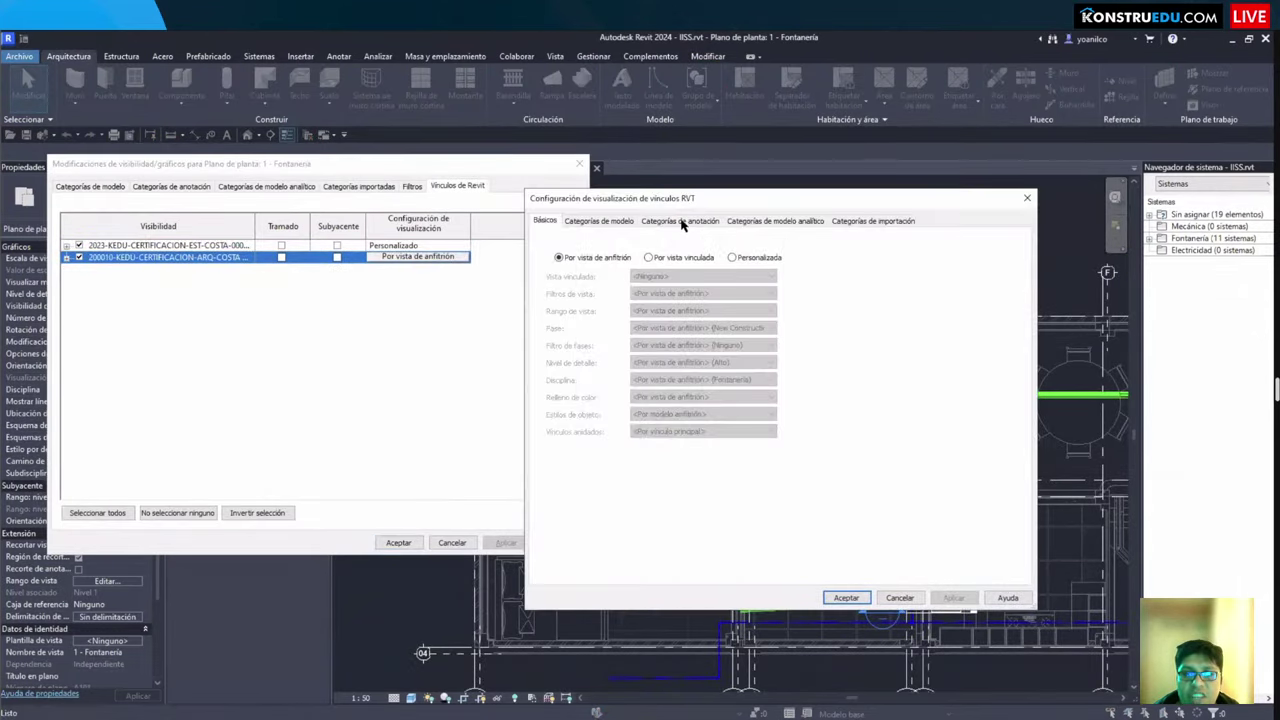
{"action": "left_click", "coordinate": [731, 257]}
{"action": "left_click", "coordinate": [680, 220]}
{"action": "left_click", "coordinate": [720, 242]}
{"action": "key", "text": "Return"}
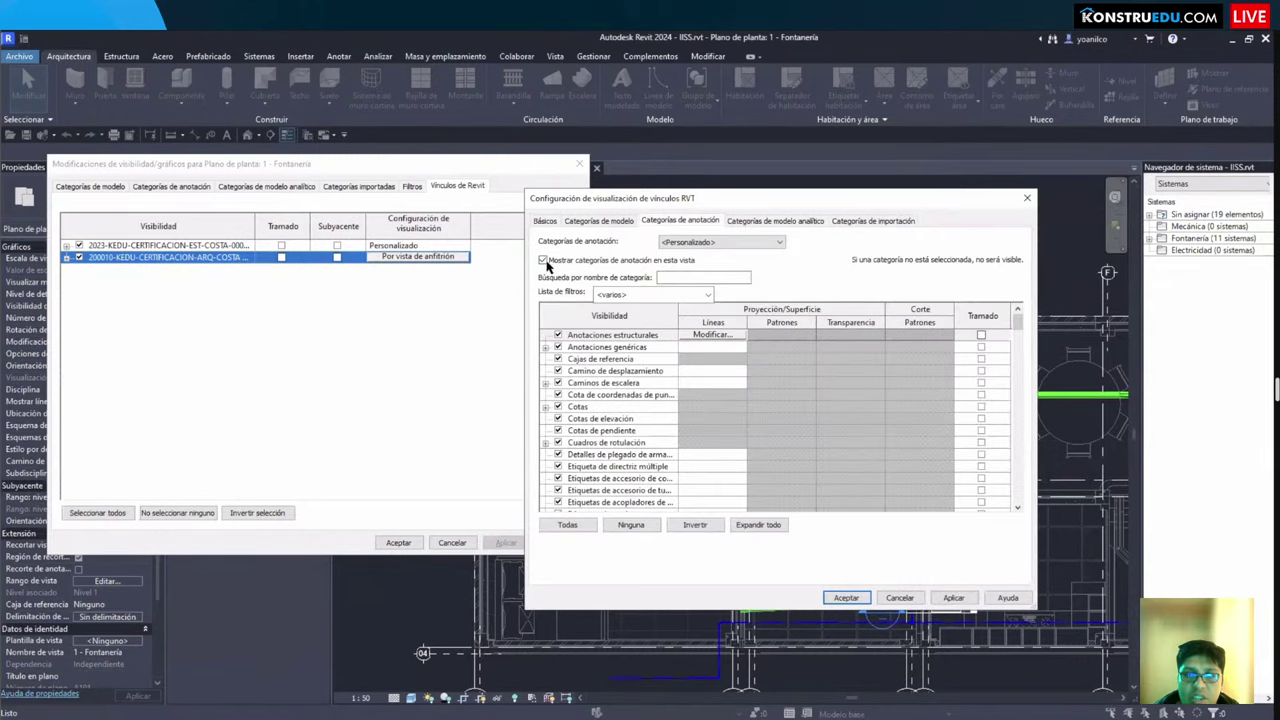
{"action": "left_click", "coordinate": [543, 260]}
{"action": "left_click", "coordinate": [846, 598]}
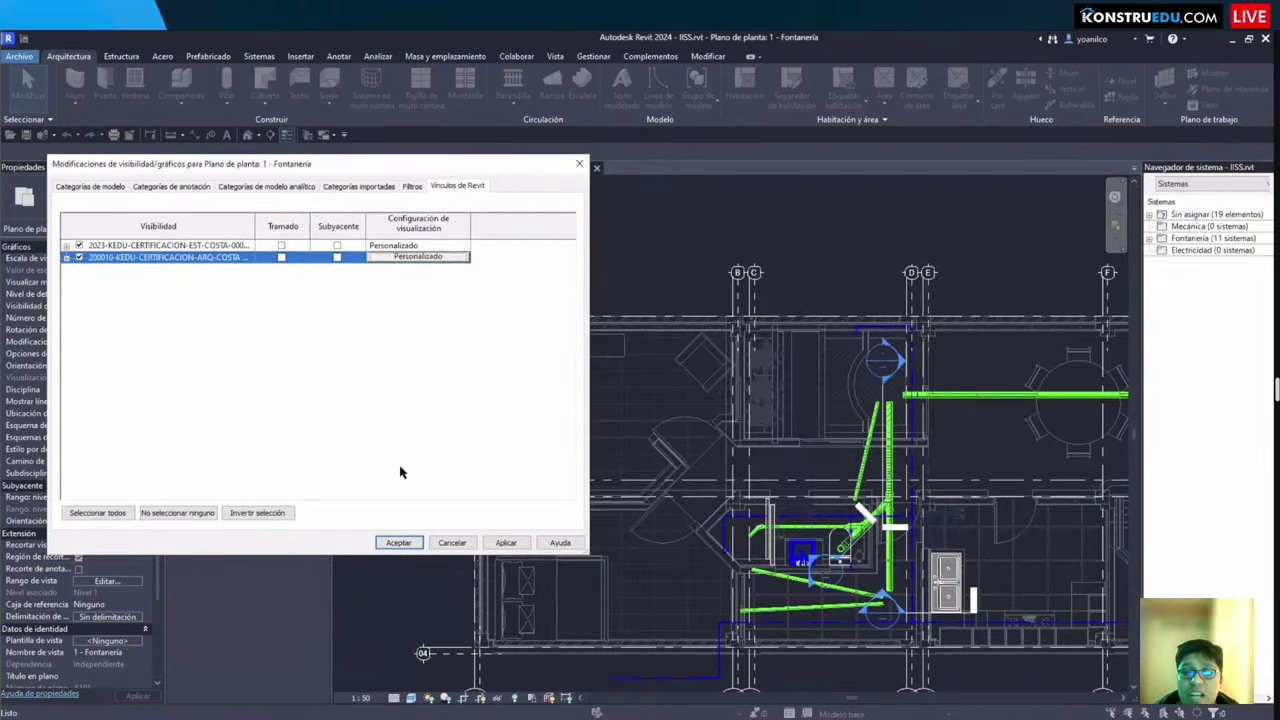
{"action": "left_click", "coordinate": [398, 543]}
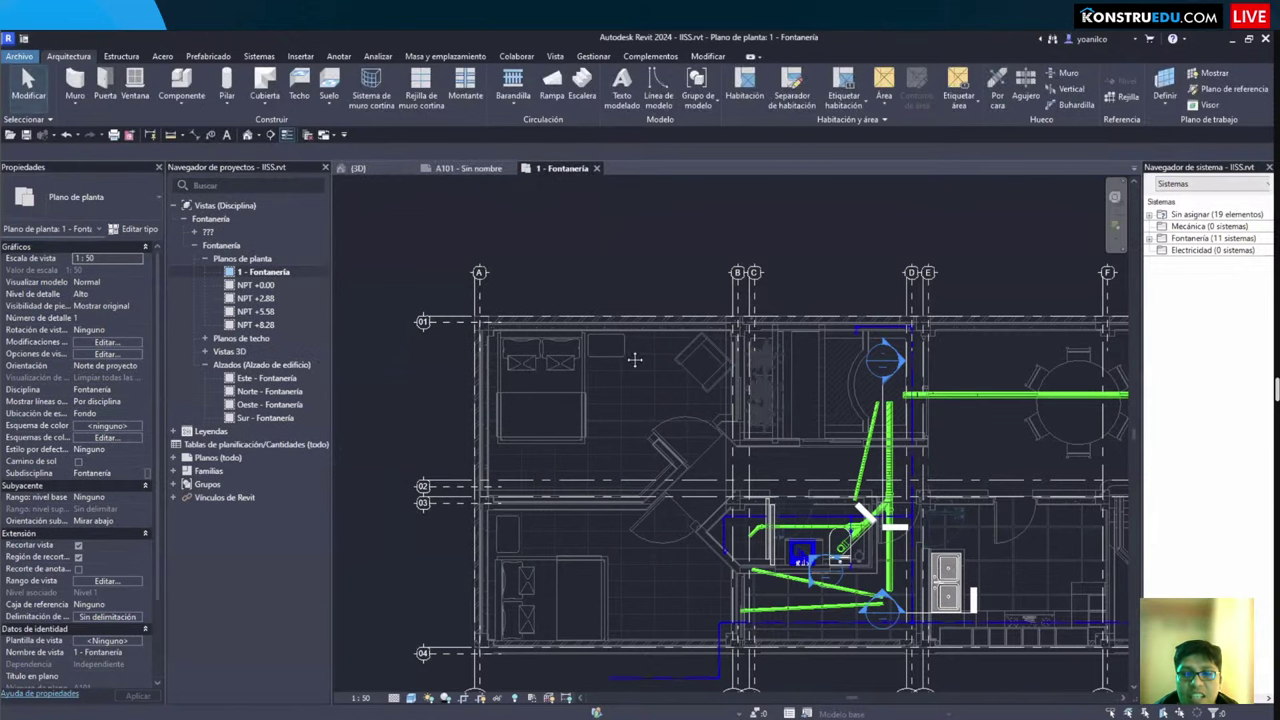
Step: Turn on grid bubbles at End 1 in the type properties of all 13 grids
{"action": "scroll", "coordinate": [634, 359], "scroll_direction": "up", "scroll_amount": 2}
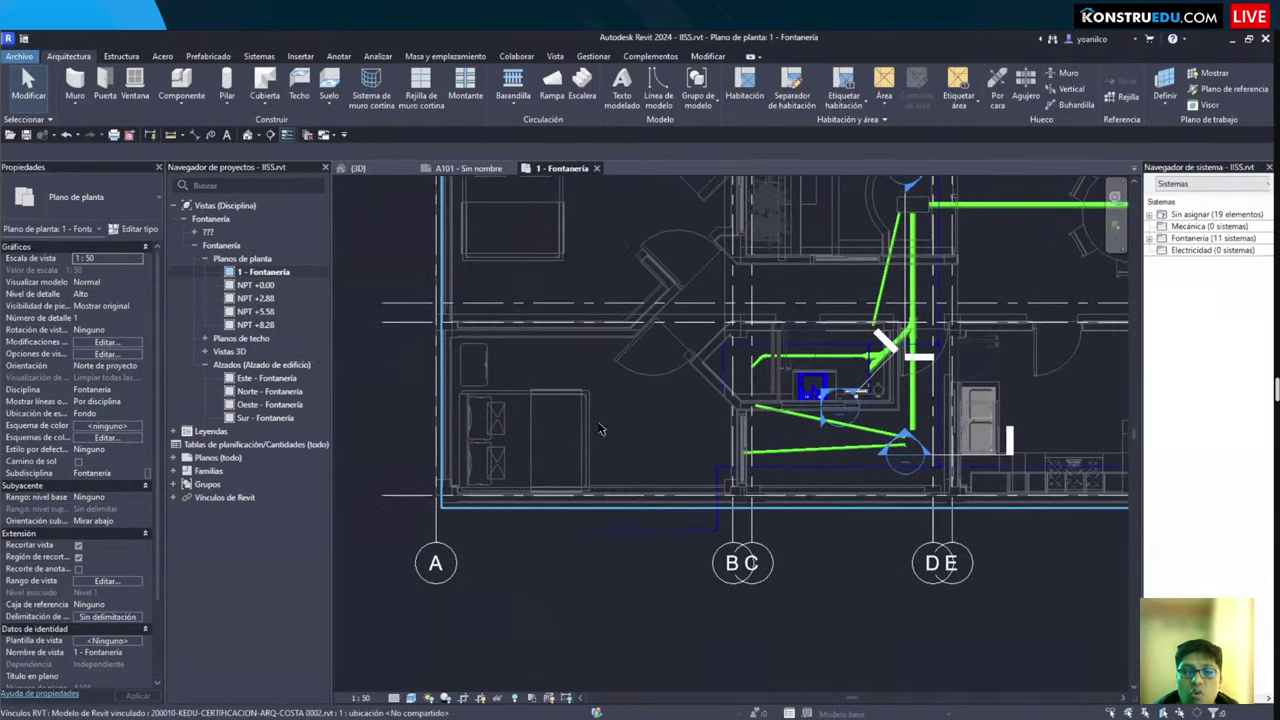
{"action": "scroll", "coordinate": [600, 428], "scroll_direction": "down", "scroll_amount": 2}
{"action": "scroll", "coordinate": [600, 428], "scroll_direction": "down", "scroll_amount": 1}
{"action": "scroll", "coordinate": [600, 428], "scroll_direction": "up", "scroll_amount": 1}
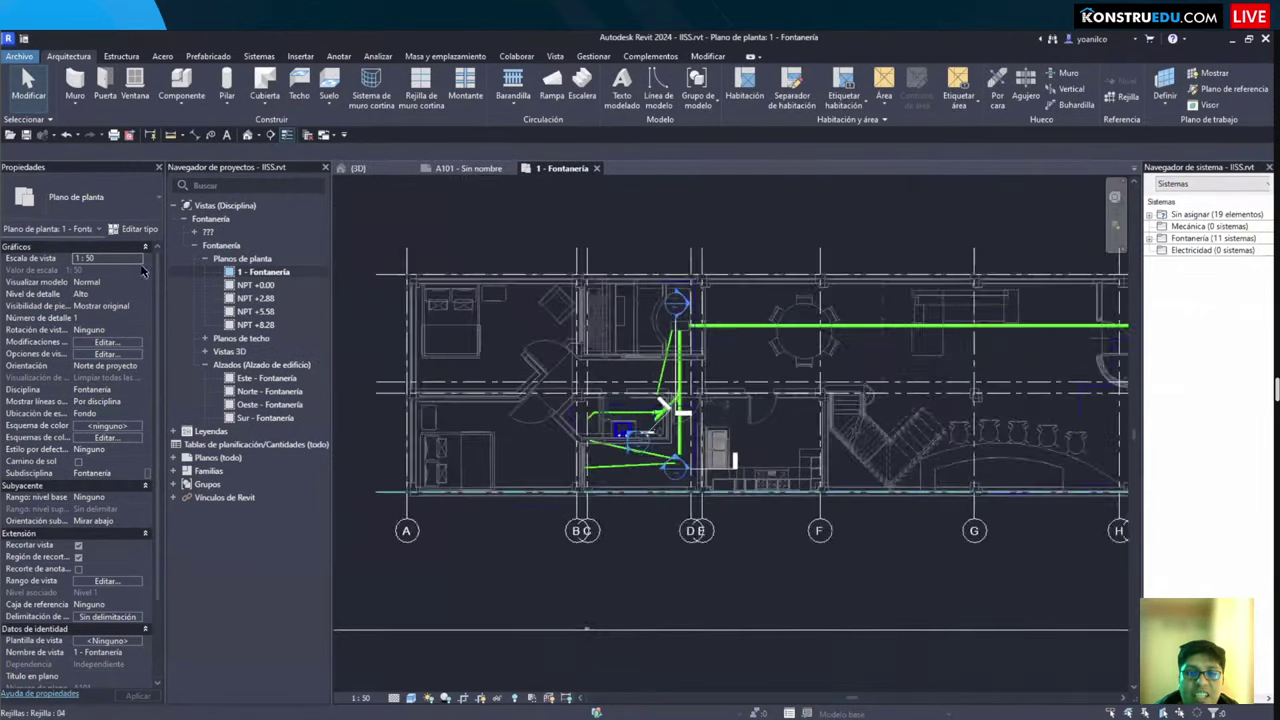
{"action": "left_click", "coordinate": [795, 365]}
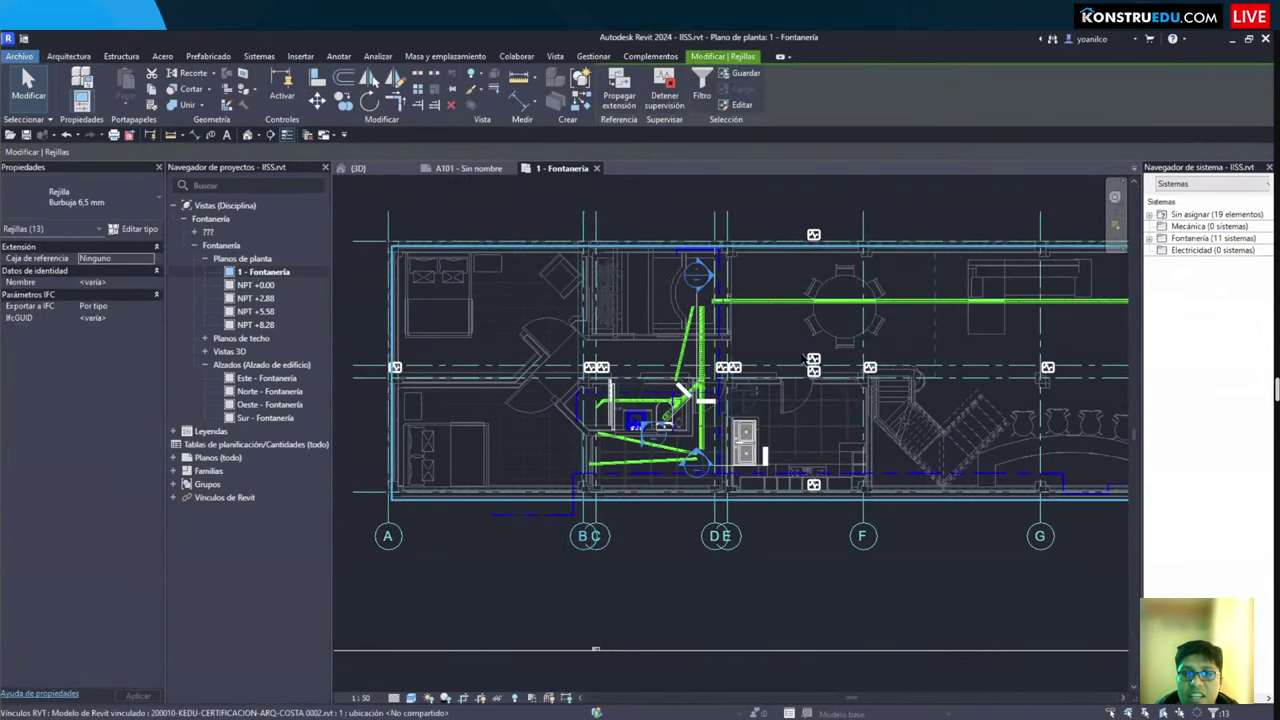
{"action": "left_click", "coordinate": [133, 228]}
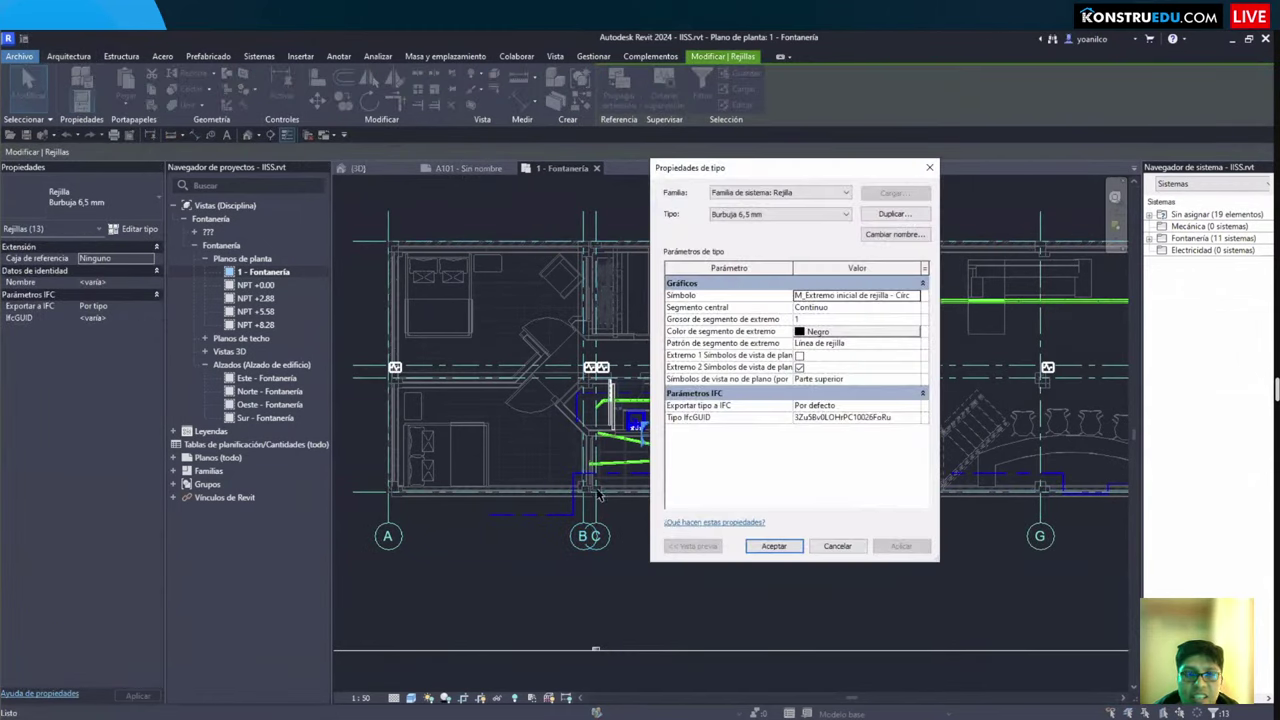
{"action": "key", "text": "Down"}
{"action": "key", "text": "Down"}
{"action": "key", "text": "Down"}
{"action": "key", "text": "Down"}
{"action": "key", "text": "Down"}
{"action": "key", "text": "space"}
{"action": "left_click", "coordinate": [774, 546]}
{"action": "key", "text": "Escape"}
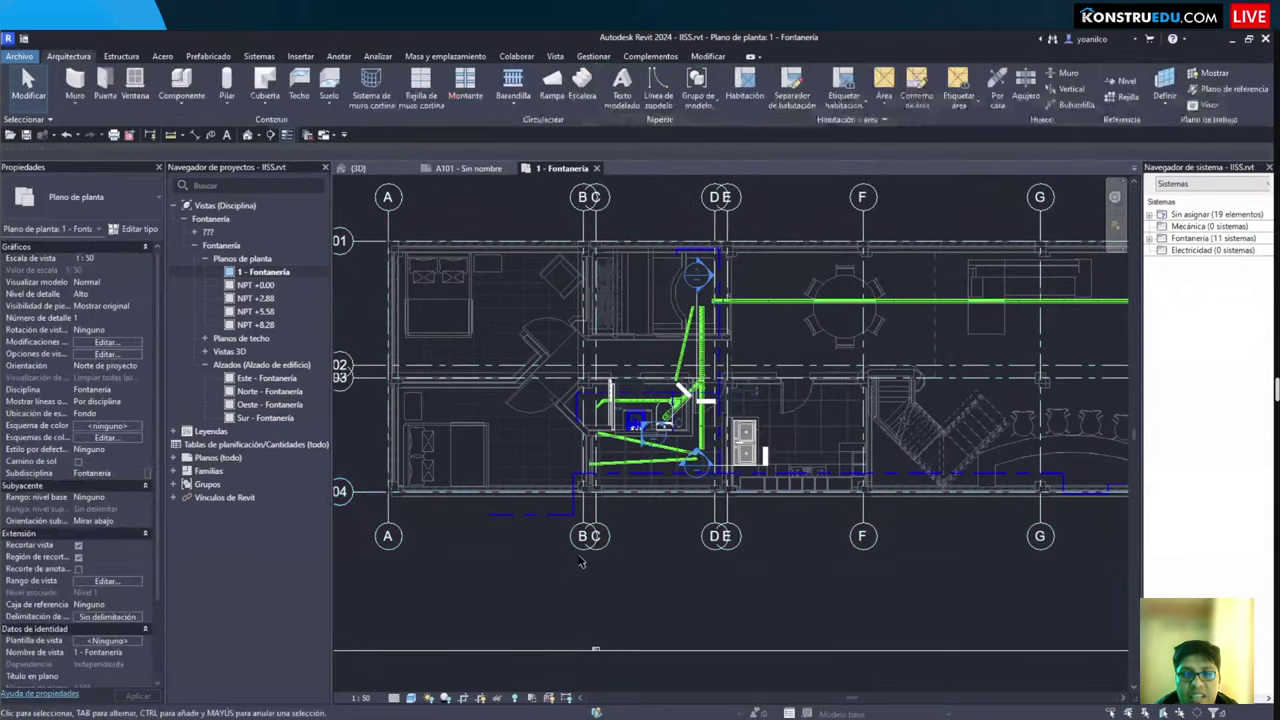
{"action": "middle_click_drag", "start_coordinate": [514, 532], "coordinate": [580, 562]}
Step: Zoom and pan the Fontanería plan to frame the plumbing layout
{"action": "scroll", "coordinate": [578, 562], "scroll_direction": "up", "scroll_amount": 1}
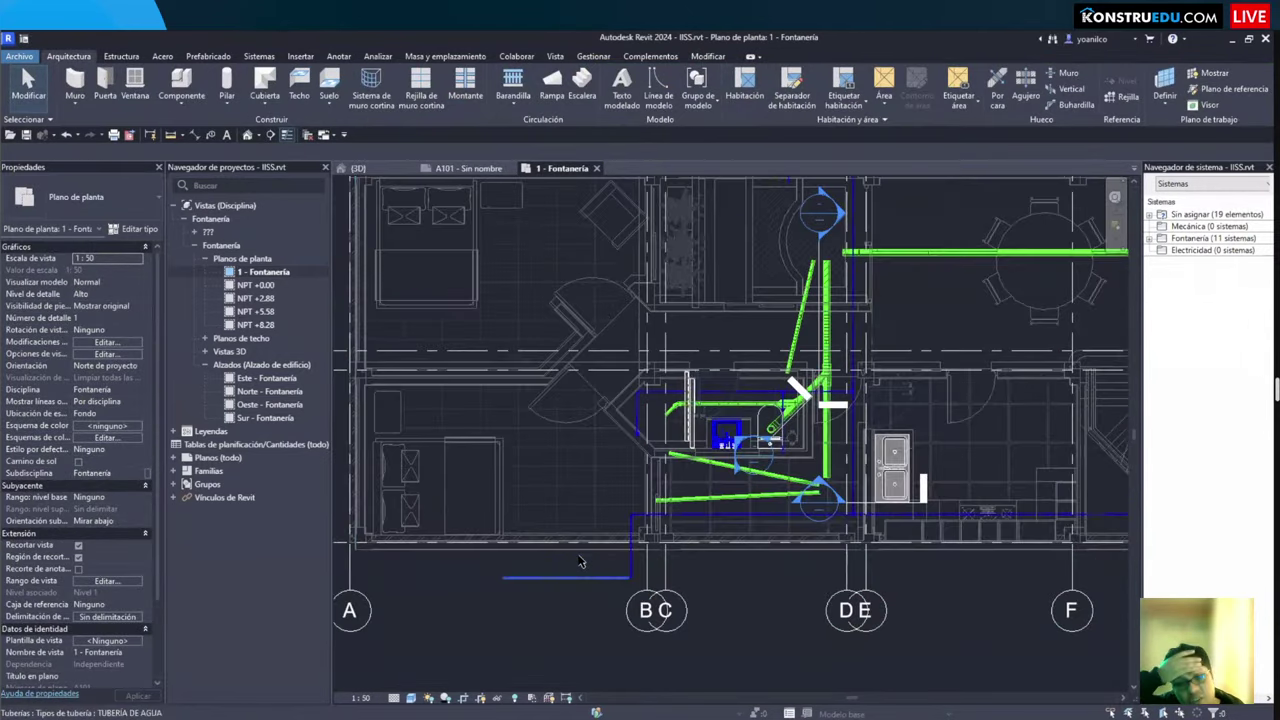
{"action": "scroll", "coordinate": [576, 560], "scroll_direction": "up", "scroll_amount": 1}
{"action": "middle_click_drag", "start_coordinate": [574, 559], "coordinate": [555, 481]}
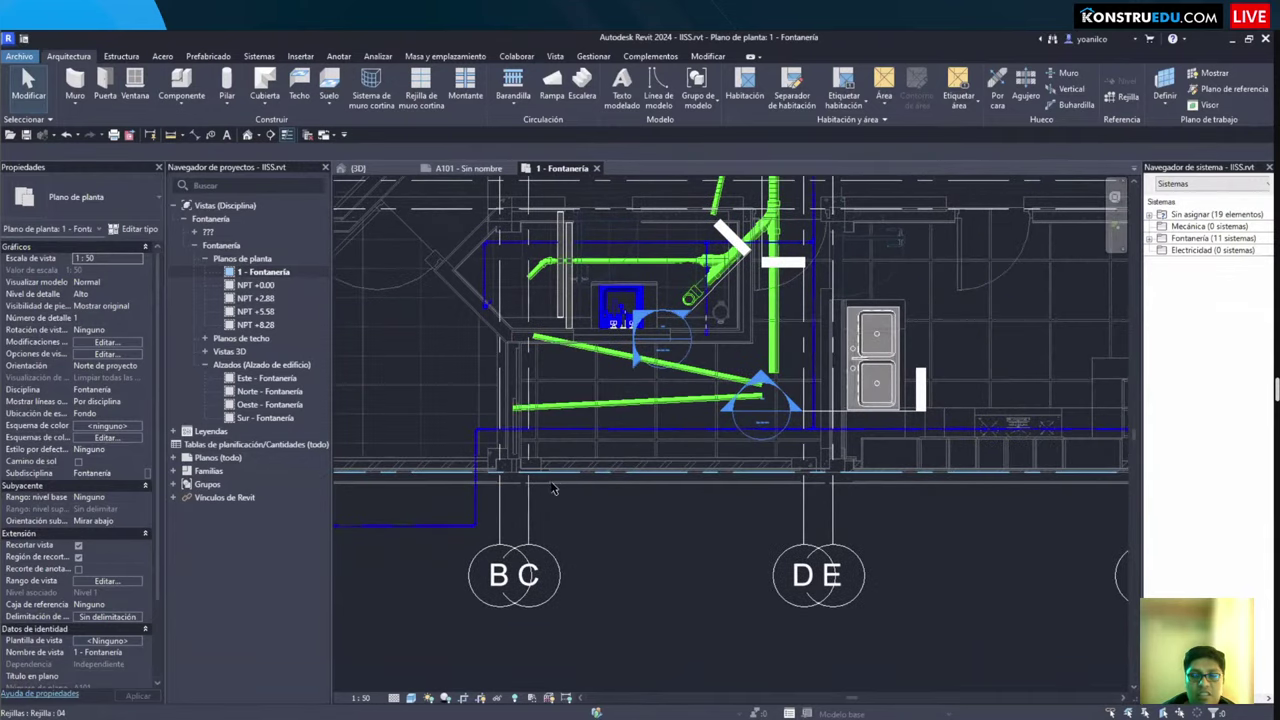
{"action": "scroll", "coordinate": [555, 481], "scroll_direction": "up", "scroll_amount": 2}
{"action": "scroll", "coordinate": [538, 430], "scroll_direction": "down", "scroll_amount": 3}
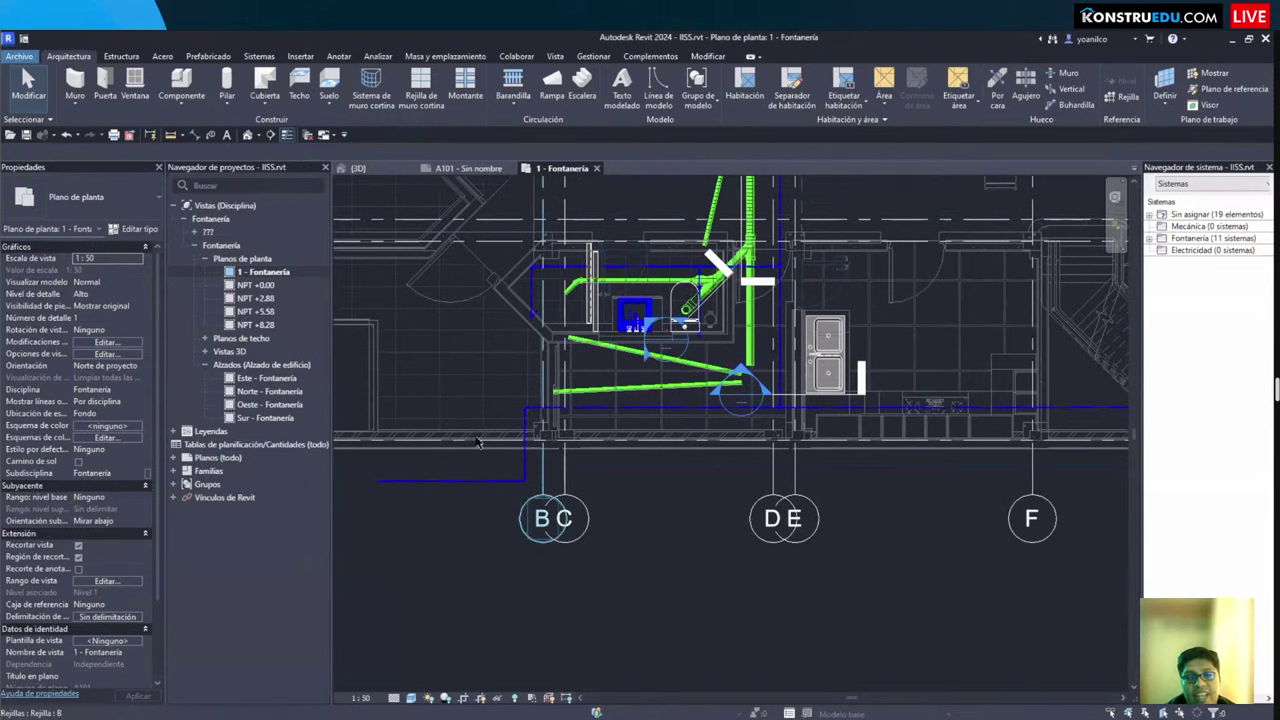
{"action": "middle_click_drag", "start_coordinate": [658, 367], "coordinate": [537, 438]}
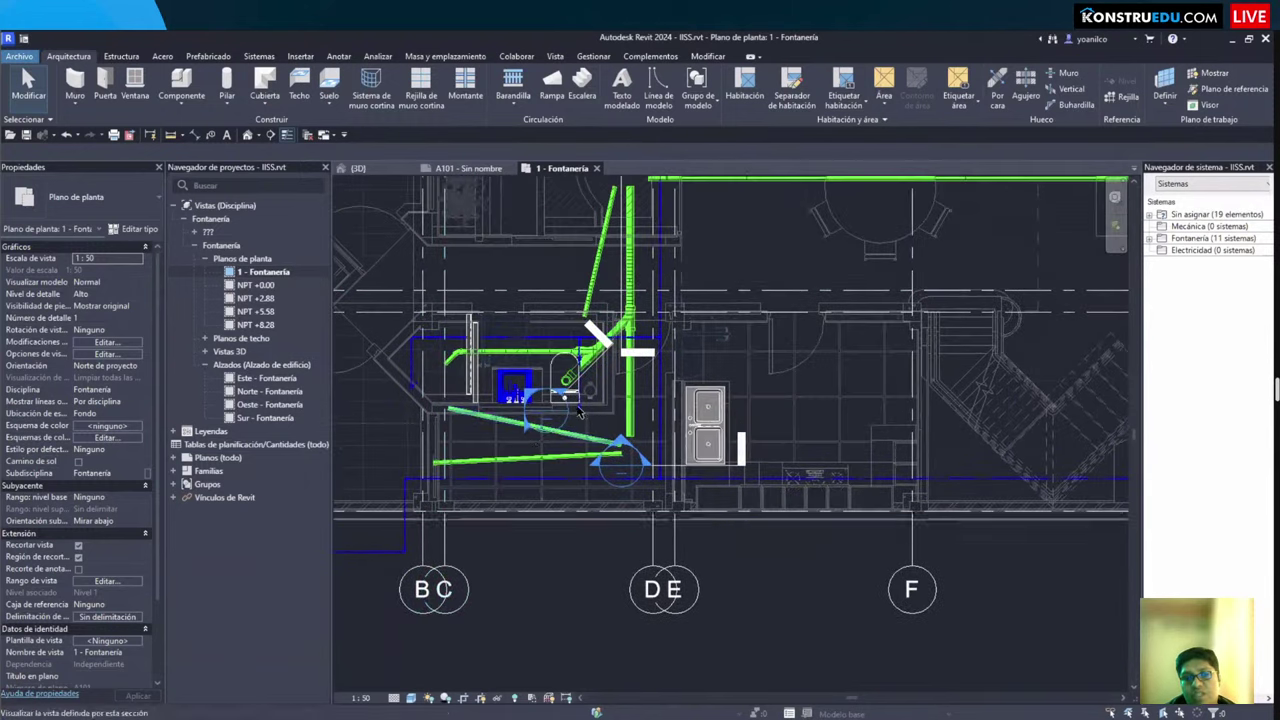
{"action": "scroll", "coordinate": [656, 406], "scroll_direction": "up", "scroll_amount": 5}
{"action": "scroll", "coordinate": [656, 406], "scroll_direction": "down", "scroll_amount": 5}
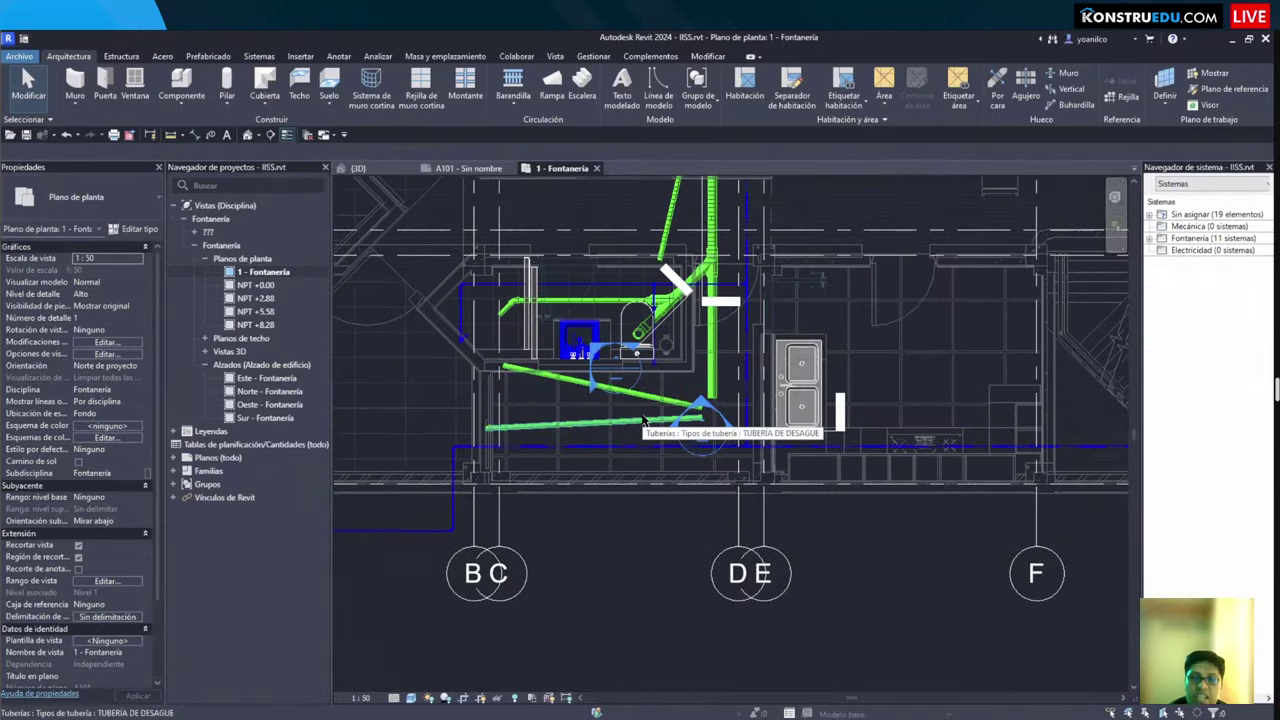
{"action": "scroll", "coordinate": [737, 461], "scroll_direction": "down", "scroll_amount": 2}
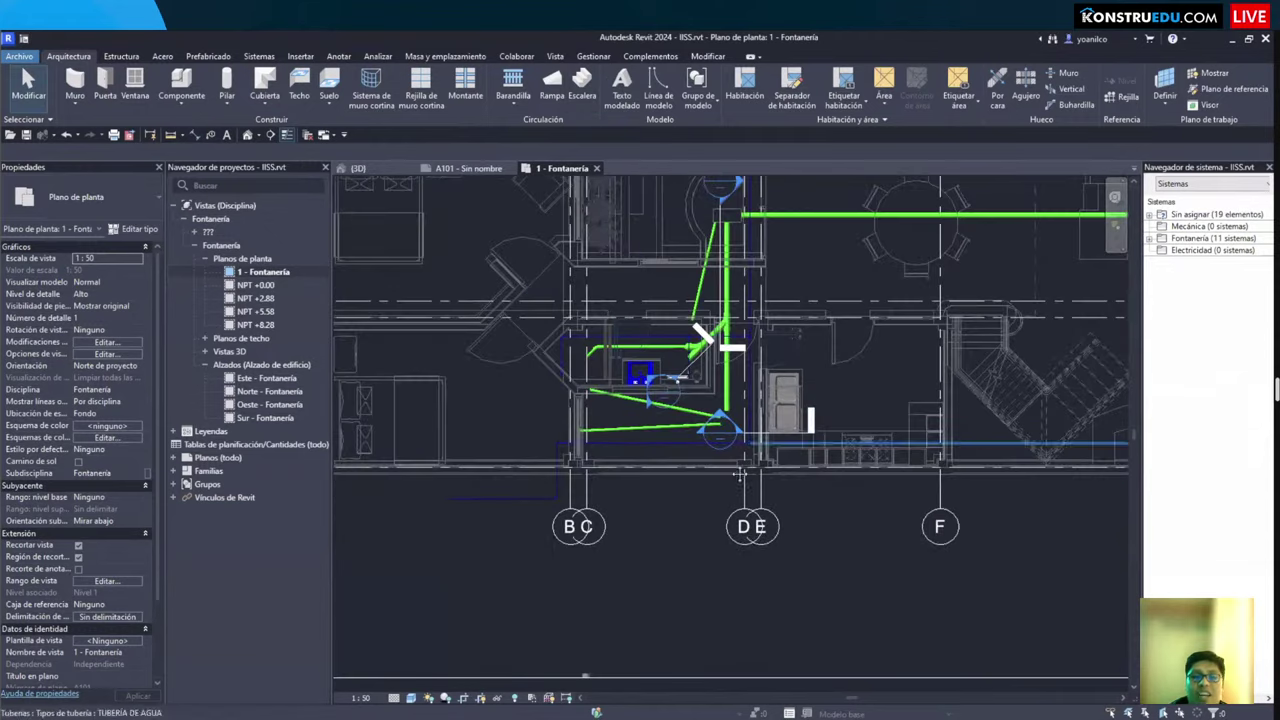
{"action": "middle_click_drag", "start_coordinate": [710, 461], "coordinate": [705, 471]}
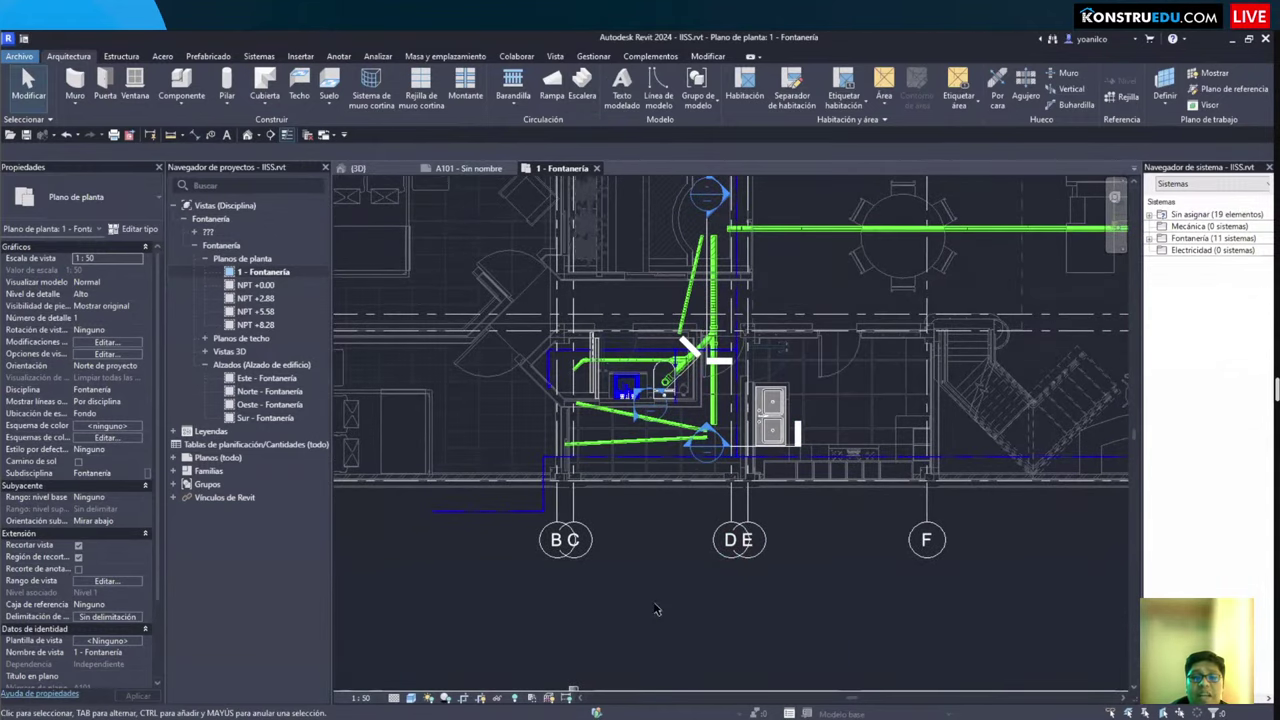
{"action": "scroll", "coordinate": [657, 620], "scroll_direction": "down", "scroll_amount": 2}
{"action": "scroll", "coordinate": [640, 610], "scroll_direction": "up", "scroll_amount": 4}
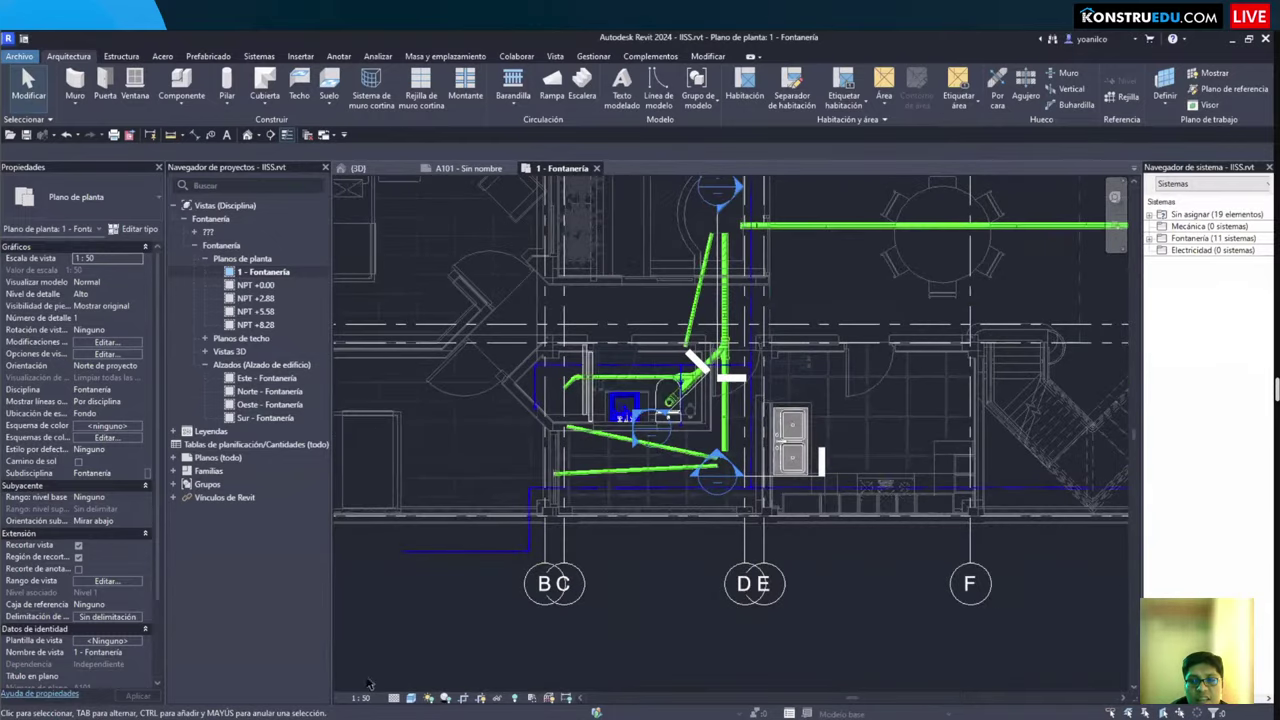
{"action": "middle_click_drag", "start_coordinate": [380, 700], "coordinate": [365, 703]}
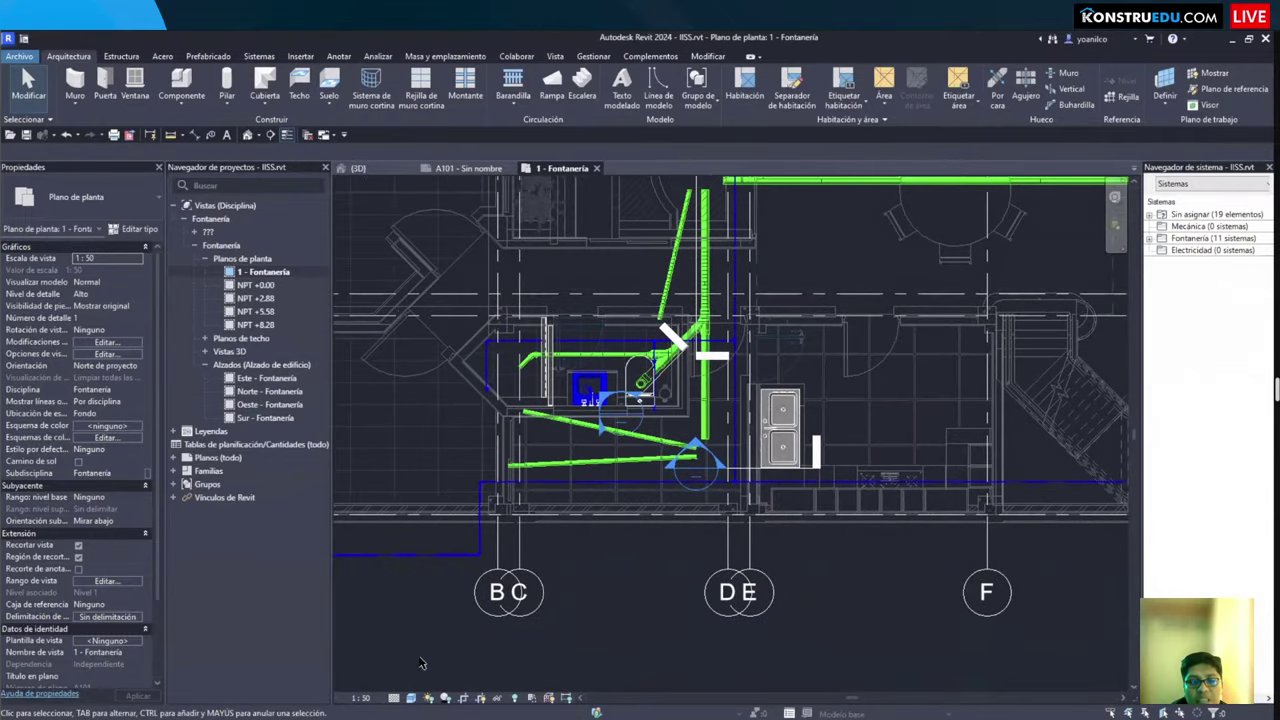
Step: Set the view's detail level to Bajo and reframe the bathroom fixtures
{"action": "left_click", "coordinate": [393, 697]}
{"action": "key", "text": "Return"}
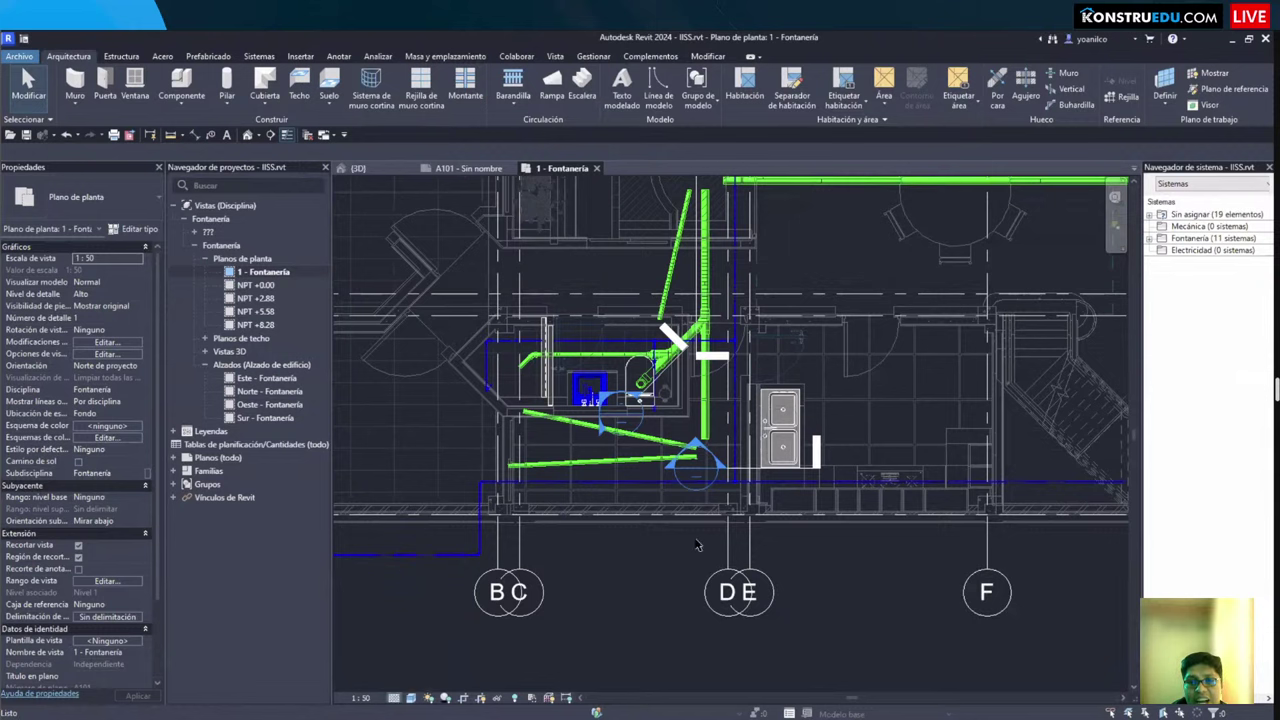
{"action": "scroll", "coordinate": [646, 584], "scroll_direction": "down", "scroll_amount": 1}
{"action": "middle_click_drag", "start_coordinate": [650, 582], "coordinate": [725, 567]}
{"action": "scroll", "coordinate": [725, 567], "scroll_direction": "down", "scroll_amount": 4}
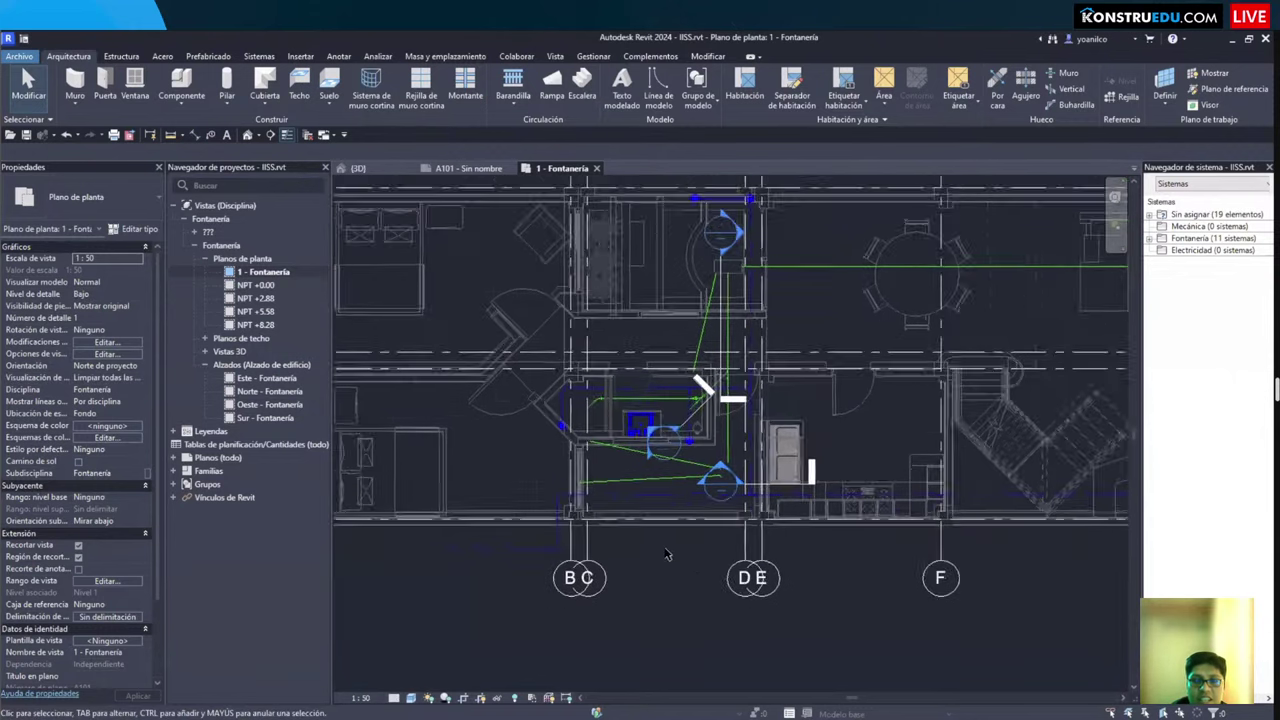
{"action": "scroll", "coordinate": [651, 537], "scroll_direction": "up", "scroll_amount": 4}
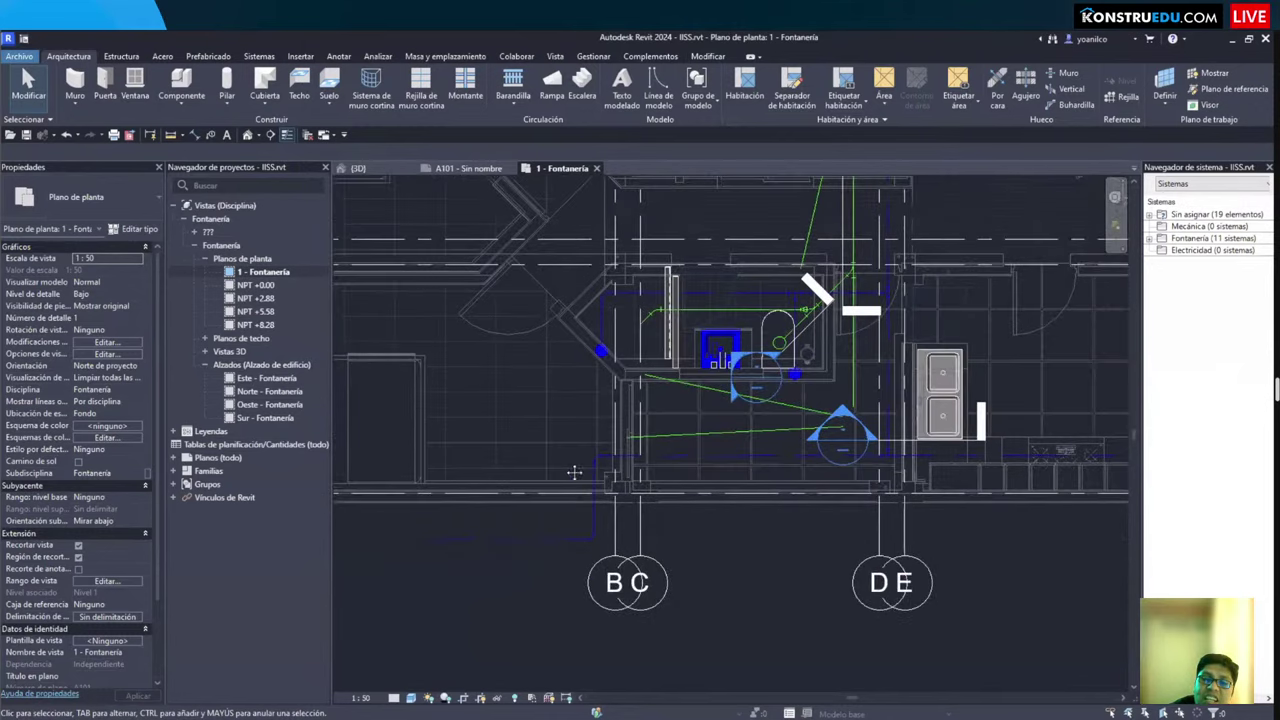
{"action": "scroll", "coordinate": [689, 460], "scroll_direction": "up", "scroll_amount": 1}
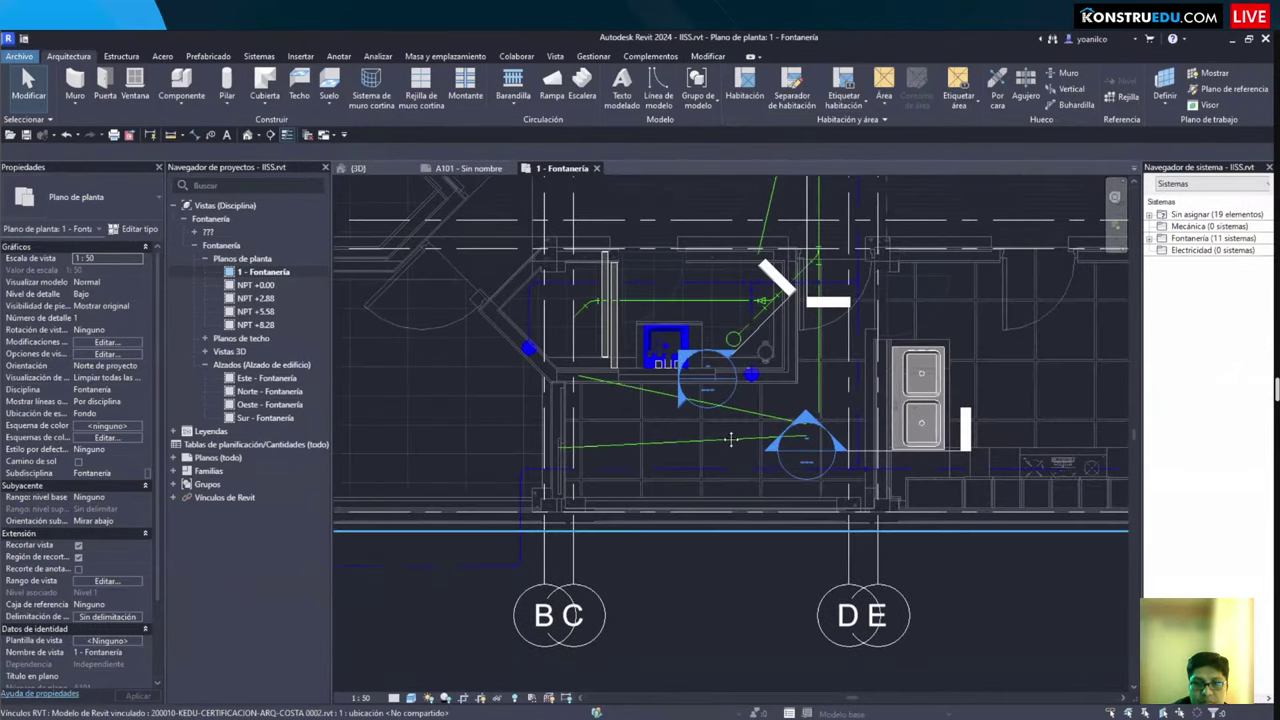
{"action": "middle_click_drag", "start_coordinate": [731, 440], "coordinate": [697, 482]}
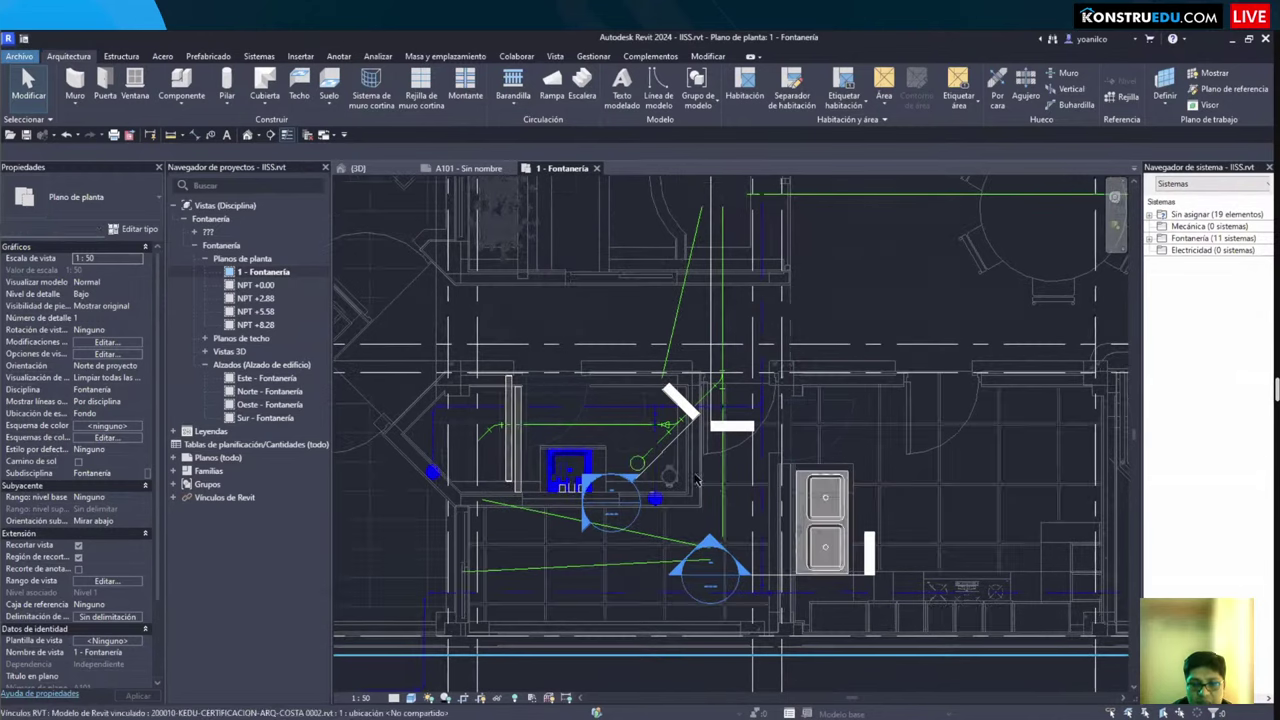
Step: Delete the Sección 3 section line and confirm removing its view
{"action": "left_click", "coordinate": [680, 401]}
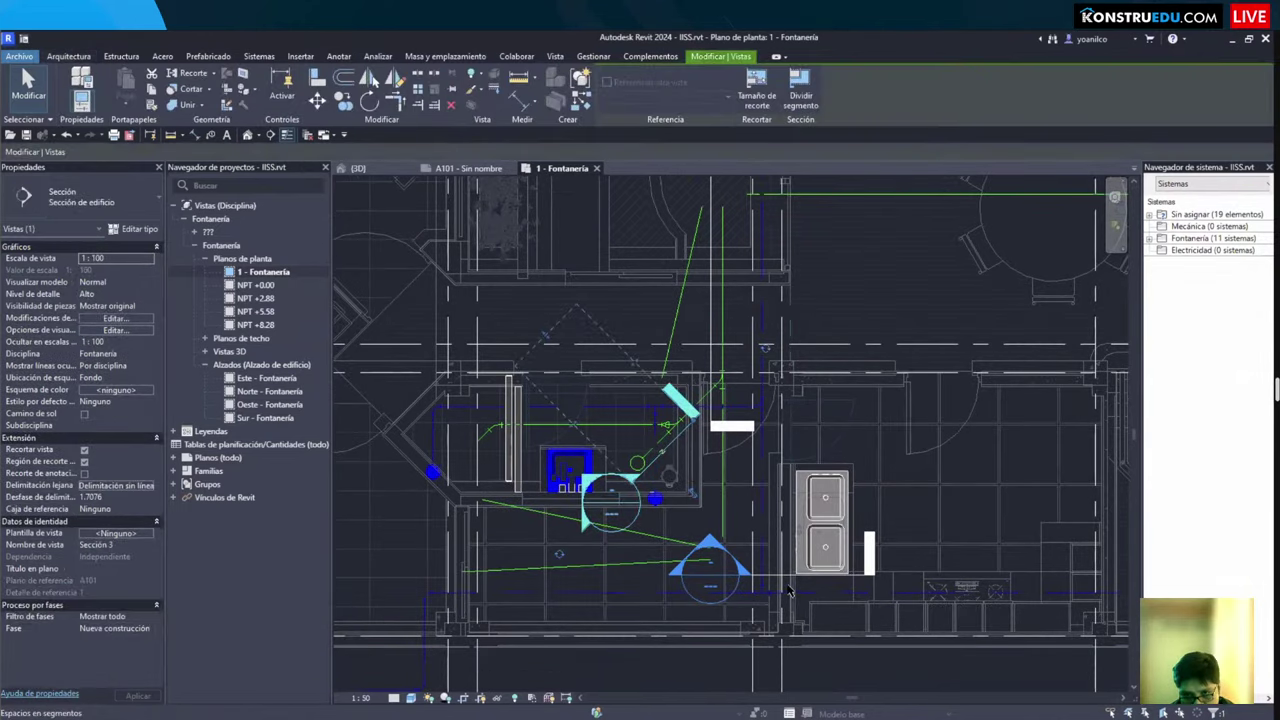
{"action": "key", "text": "Delete"}
{"action": "left_click", "coordinate": [683, 425]}
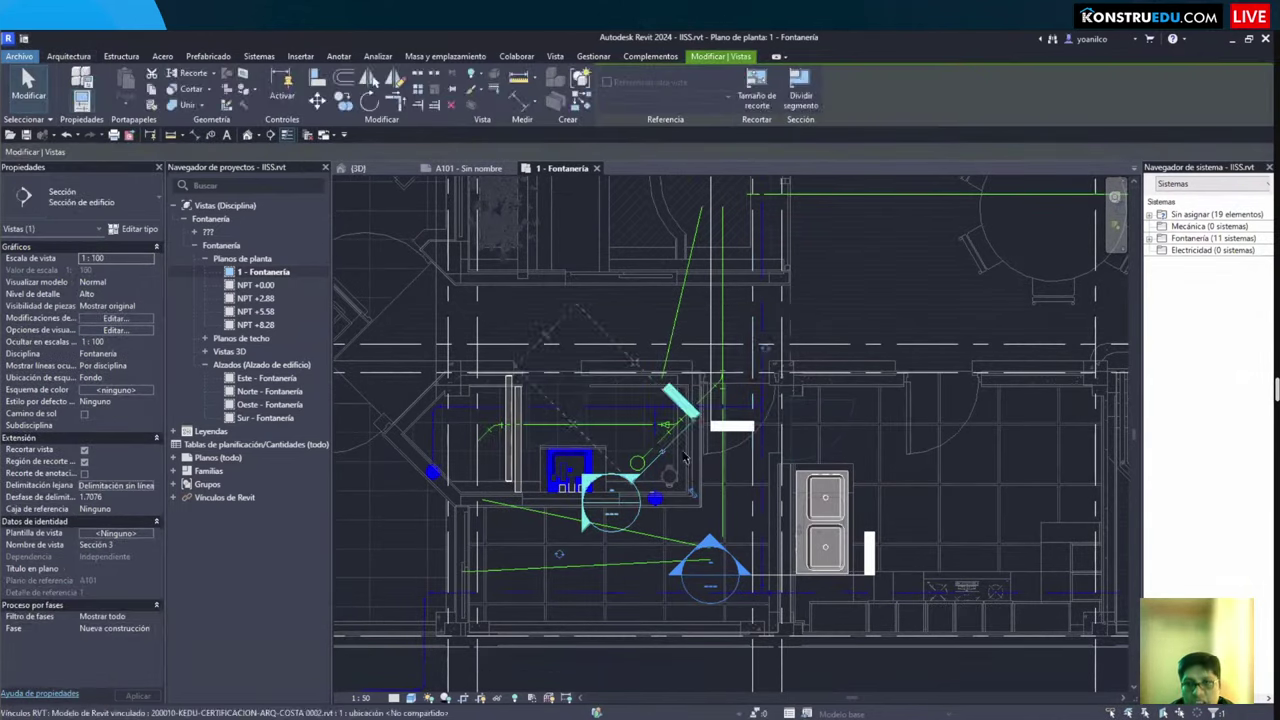
{"action": "scroll", "coordinate": [762, 580], "scroll_direction": "down", "scroll_amount": 5}
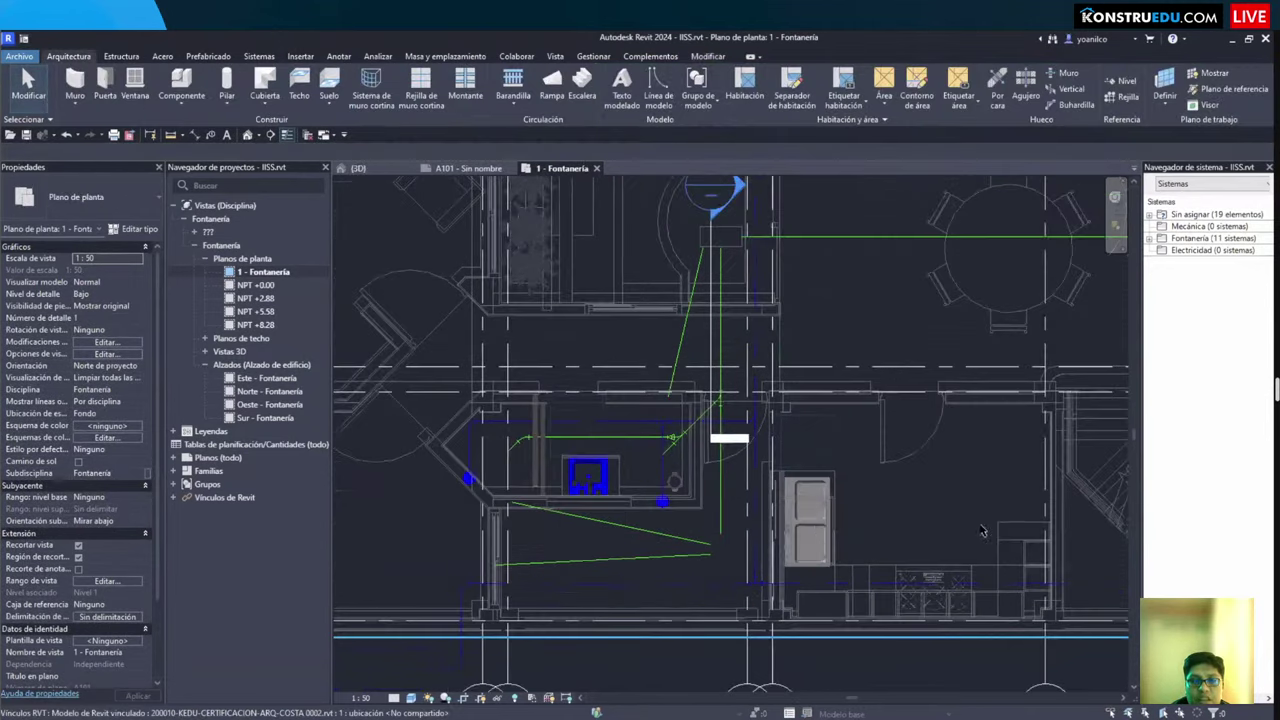
Step: Tighten the crop region by pulling its left and bottom edges in toward the building
{"action": "middle_click_drag", "start_coordinate": [762, 580], "coordinate": [660, 300]}
{"action": "scroll", "coordinate": [766, 571], "scroll_direction": "up", "scroll_amount": 1}
{"action": "scroll", "coordinate": [659, 291], "scroll_direction": "down", "scroll_amount": 2}
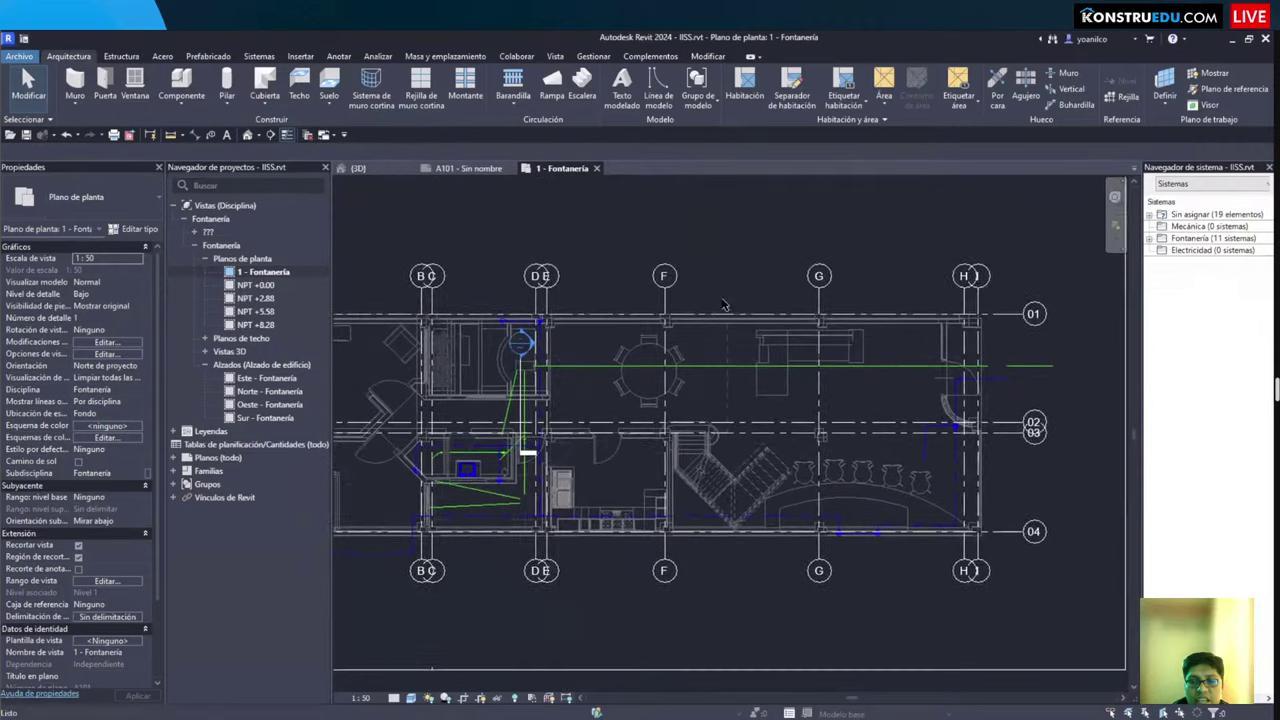
{"action": "scroll", "coordinate": [731, 355], "scroll_direction": "down", "scroll_amount": 1}
{"action": "left_click", "coordinate": [880, 281]}
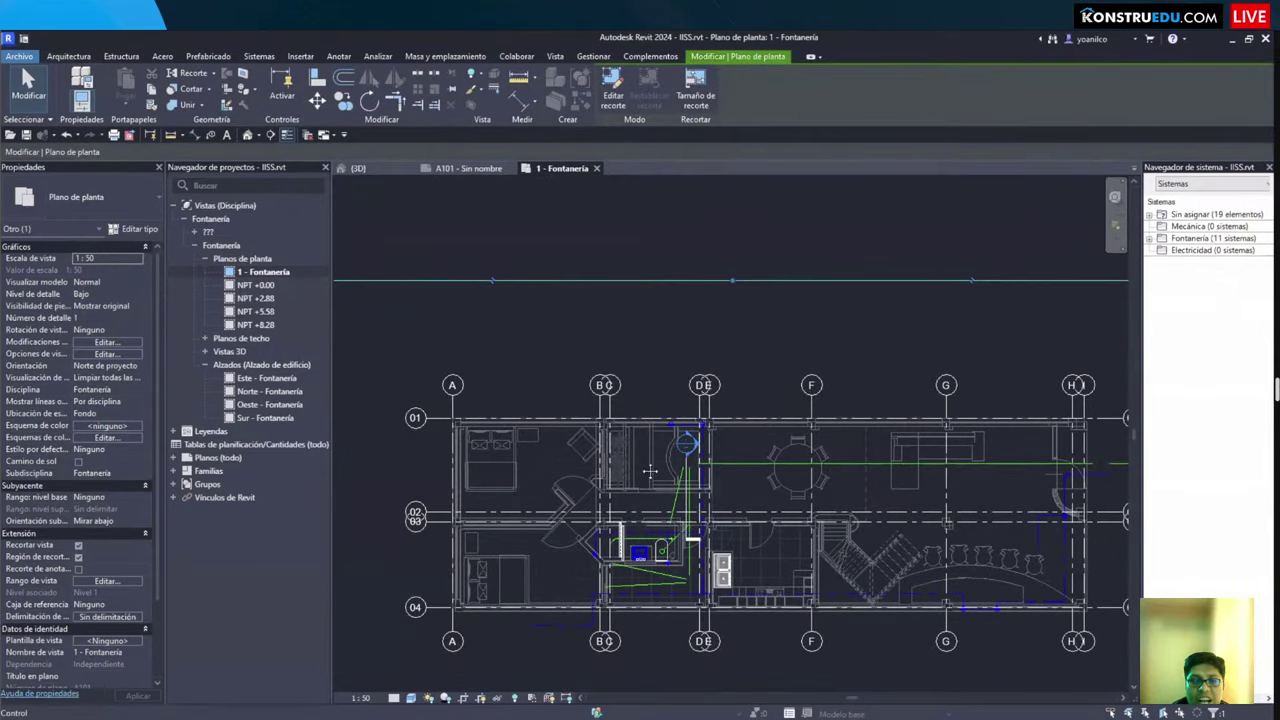
{"action": "scroll", "coordinate": [889, 360], "scroll_direction": "down", "scroll_amount": 2}
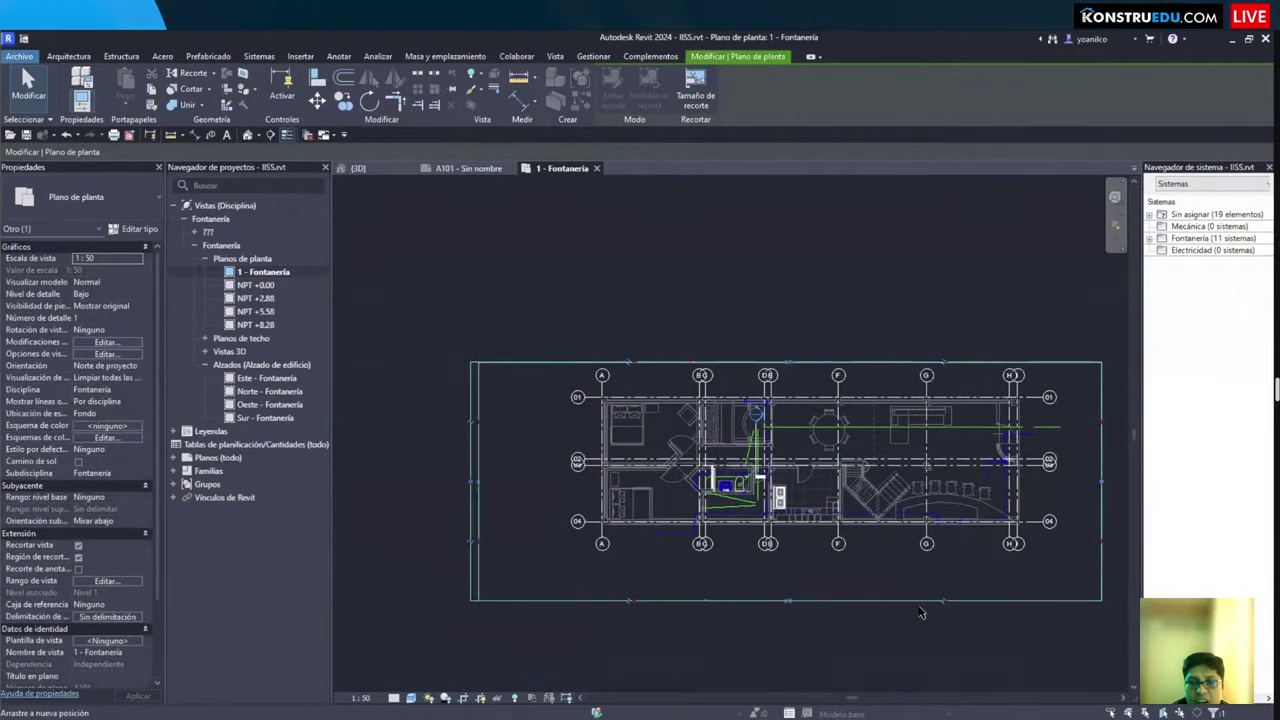
{"action": "left_click_drag", "start_coordinate": [470, 481], "coordinate": [560, 481]}
{"action": "left_click_drag", "start_coordinate": [1112, 469], "coordinate": [1048, 470]}
{"action": "key", "text": "Escape"}
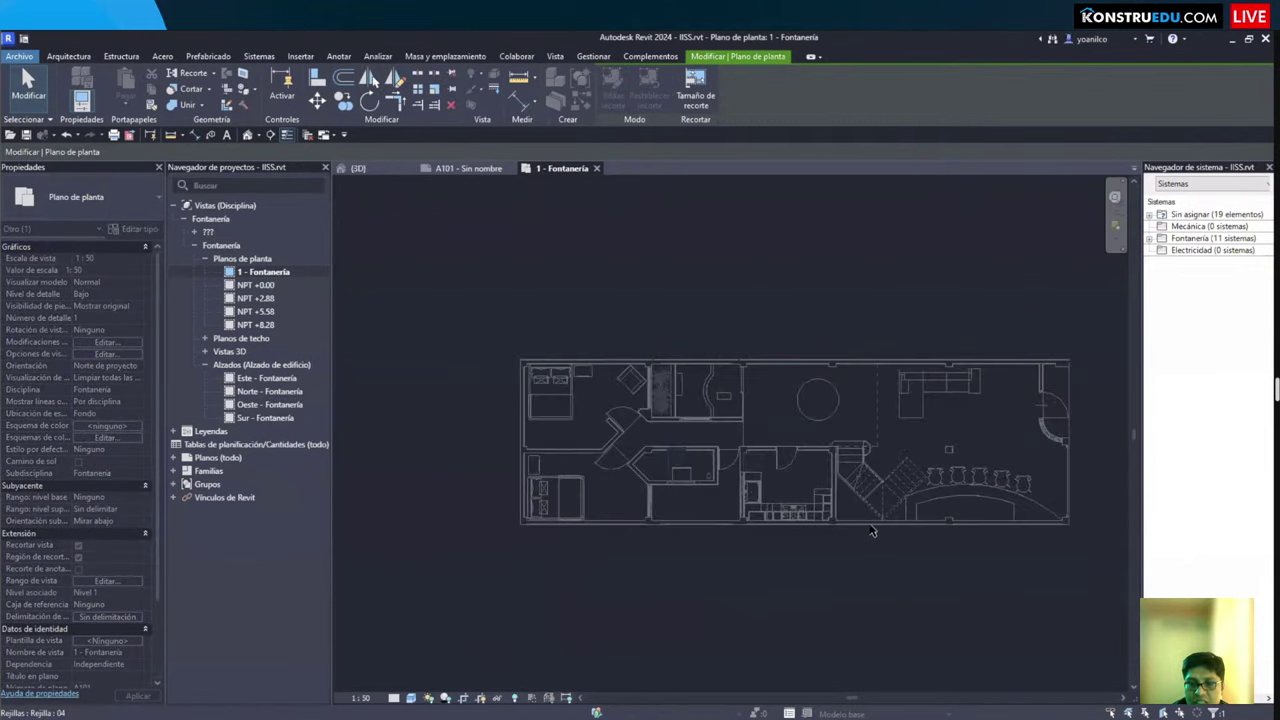
Step: Start Tag by Category with TG, then cancel it
{"action": "scroll", "coordinate": [868, 527], "scroll_direction": "up", "scroll_amount": 6}
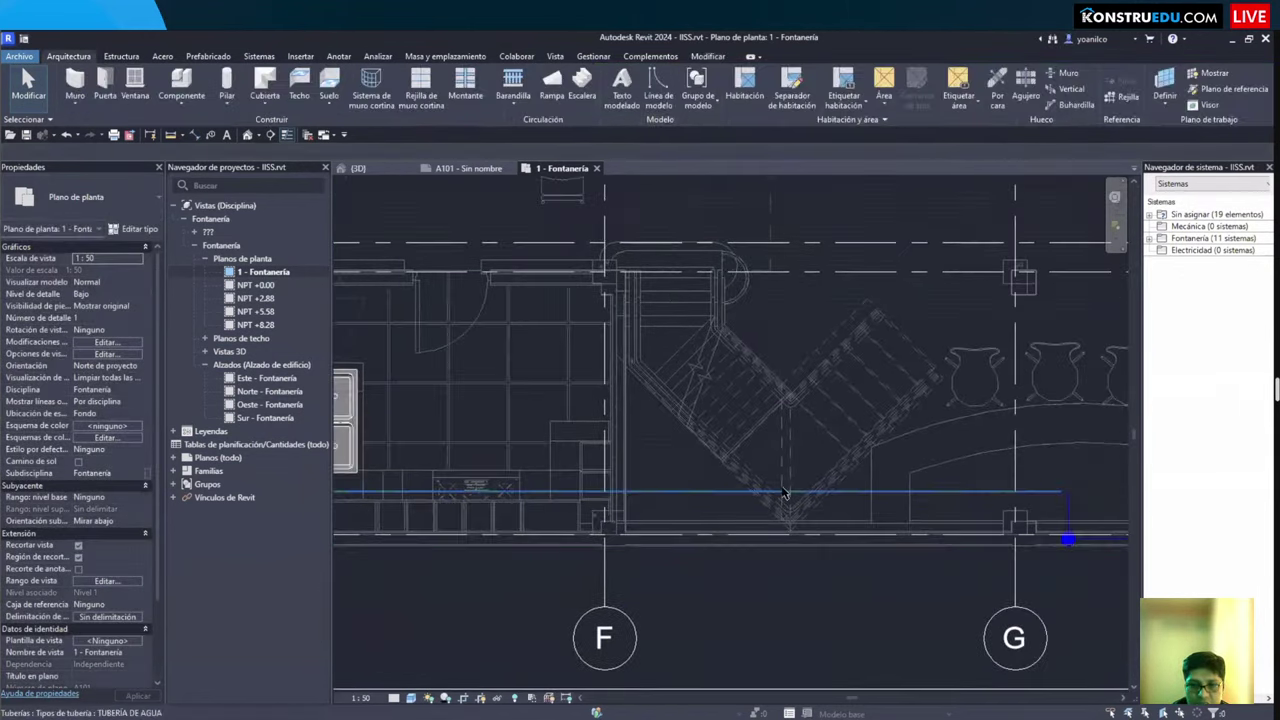
{"action": "key", "text": "t"}
{"action": "key", "text": "g"}
{"action": "scroll", "coordinate": [731, 497], "scroll_direction": "up", "scroll_amount": 1}
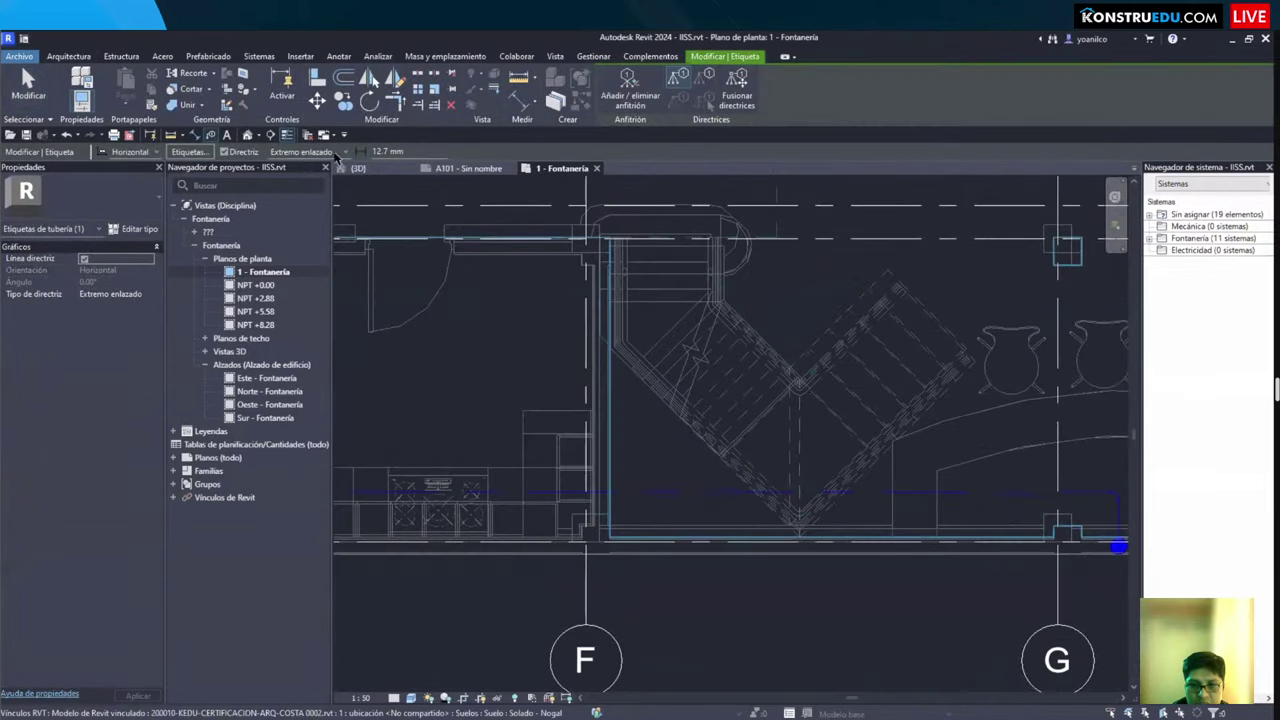
{"action": "key", "text": "Escape"}
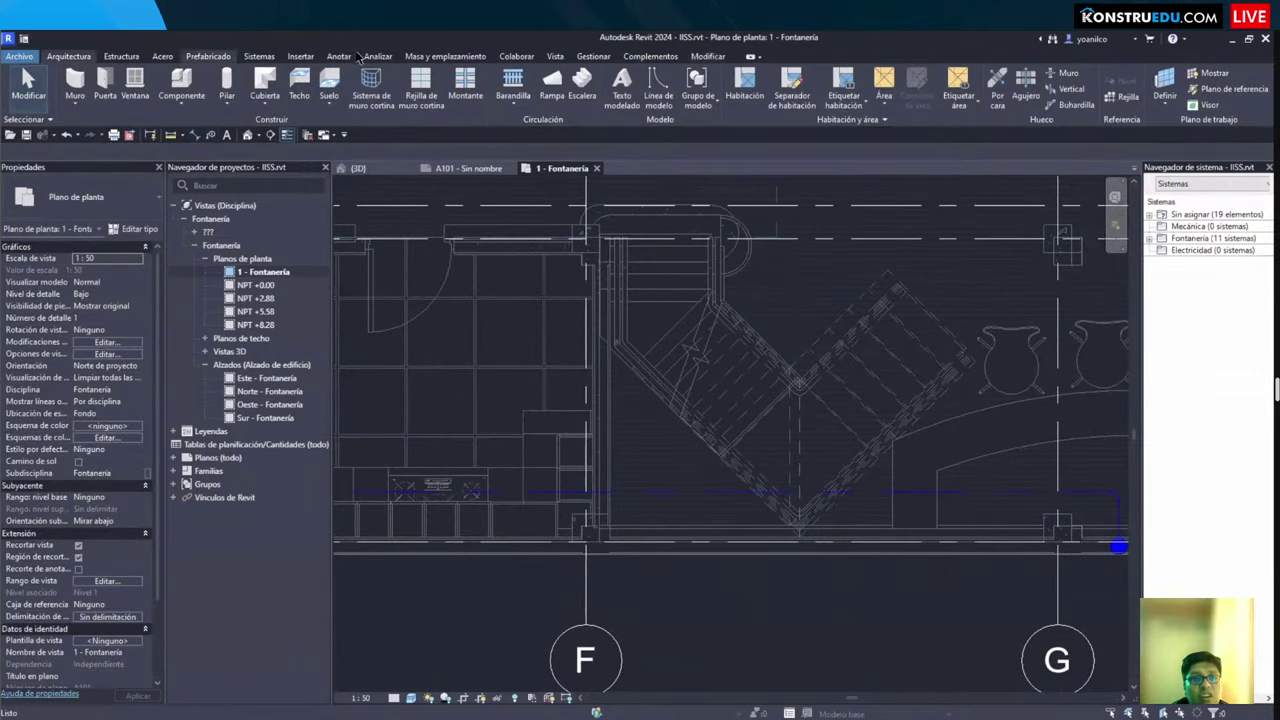
Step: Tag the horizontal pipe with a 1/2ø size tag using Tag by Category
{"action": "left_click", "coordinate": [345, 57]}
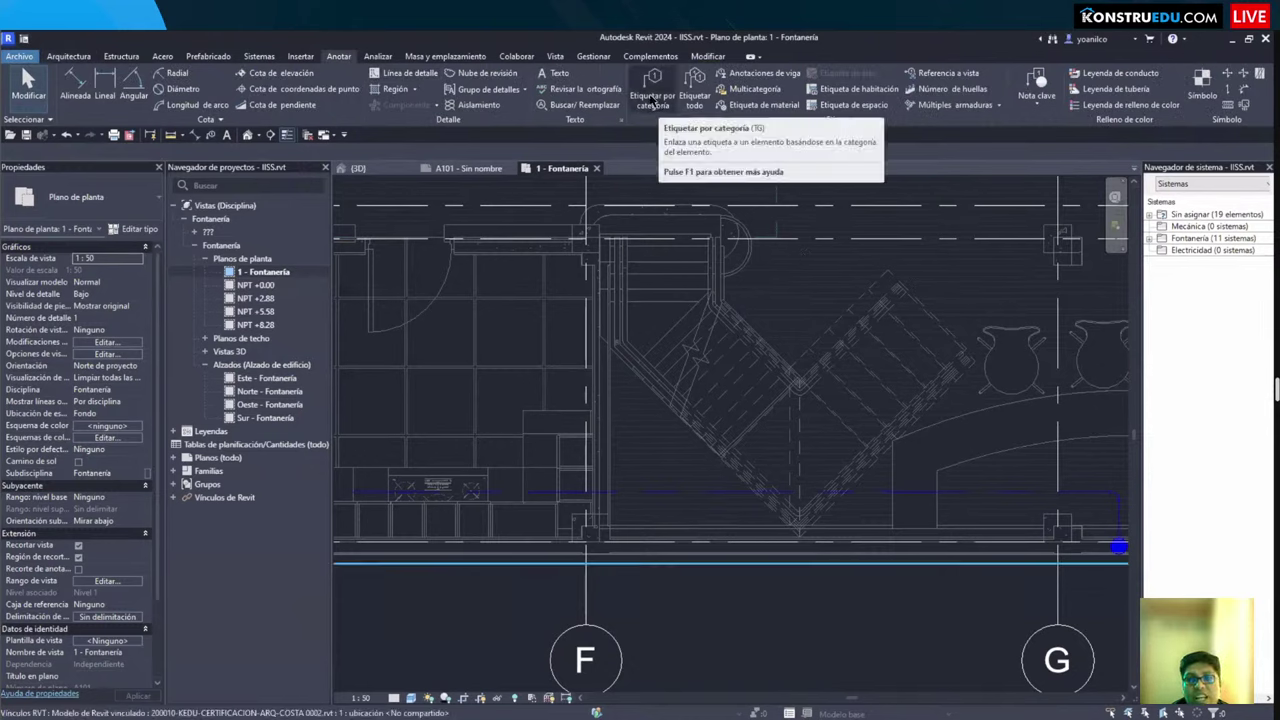
{"action": "left_click", "coordinate": [652, 100]}
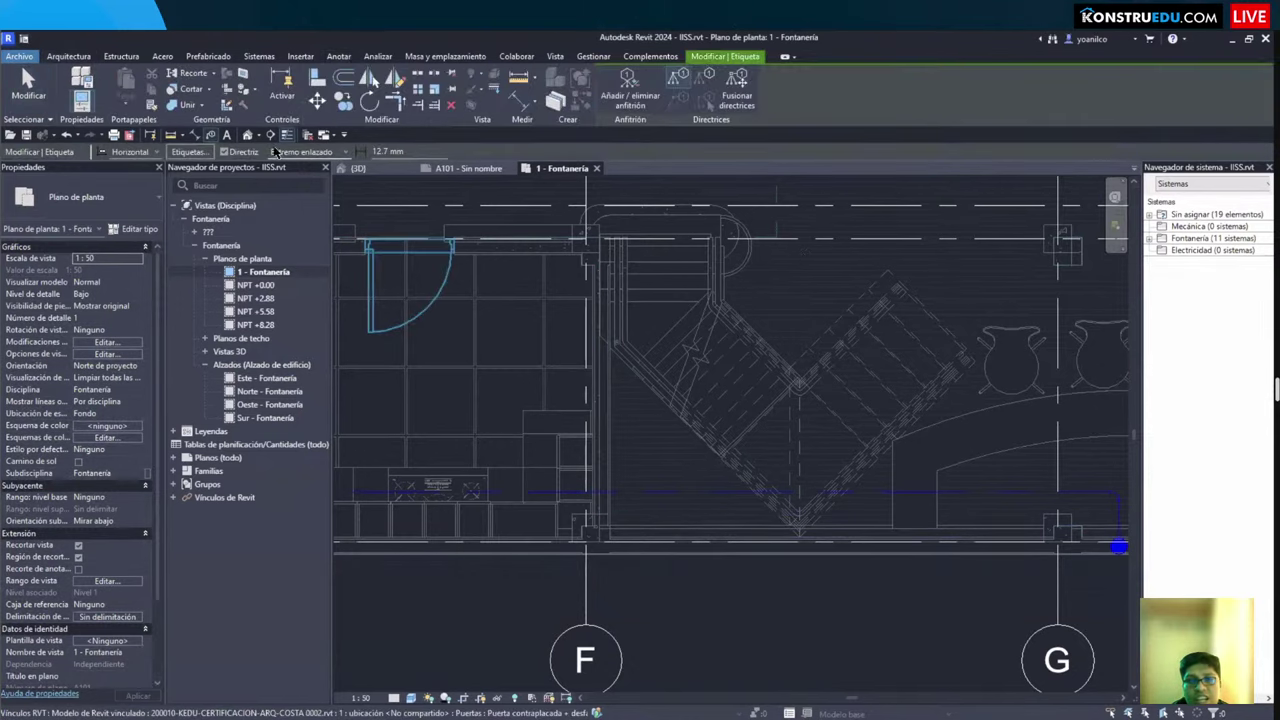
{"action": "left_click", "coordinate": [697, 497]}
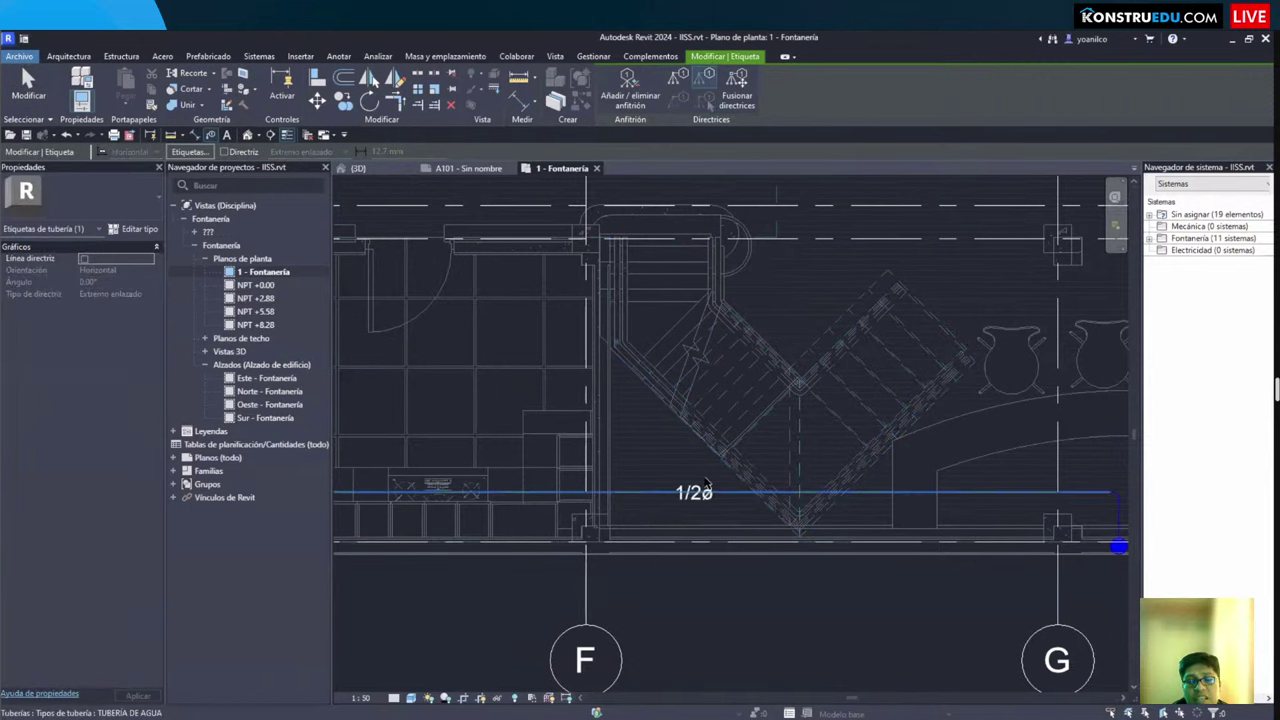
{"action": "key", "text": "Escape"}
{"action": "scroll", "coordinate": [700, 490], "scroll_direction": "up", "scroll_amount": 2}
Step: Try other pipe tag types, such as system abbreviation, then return the tag to pipe size
{"action": "left_click", "coordinate": [697, 497]}
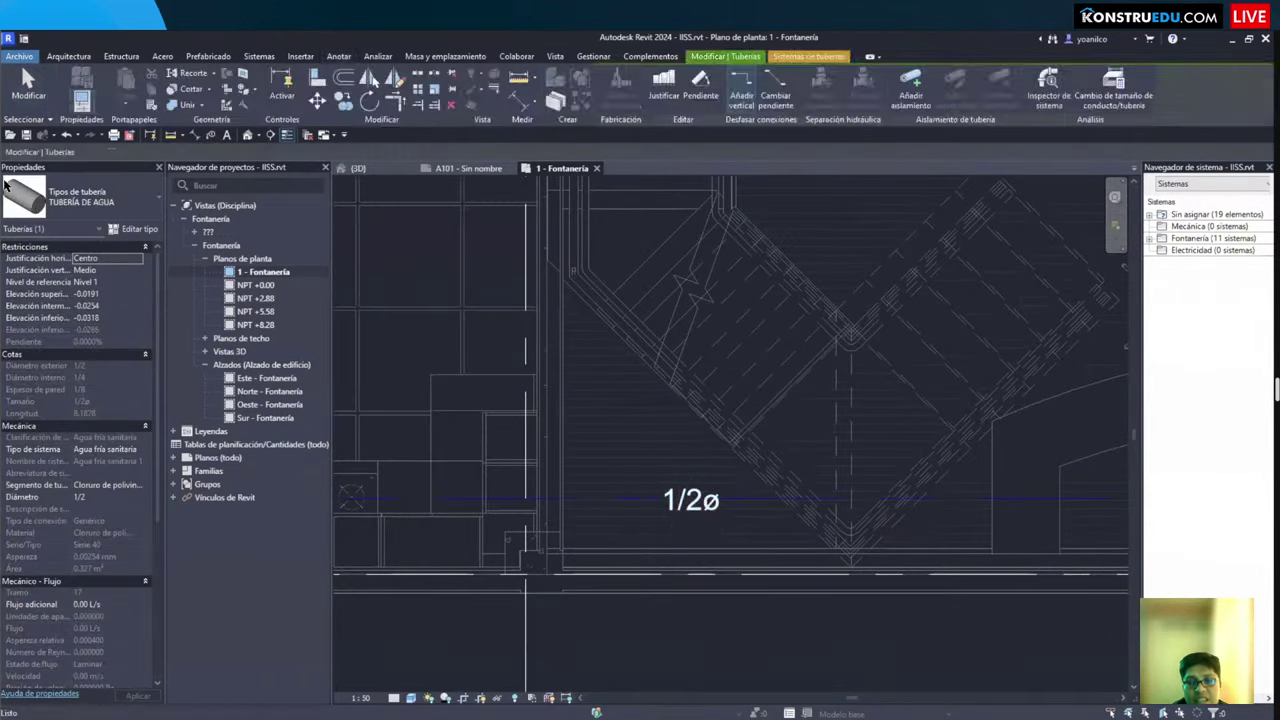
{"action": "left_click", "coordinate": [82, 200]}
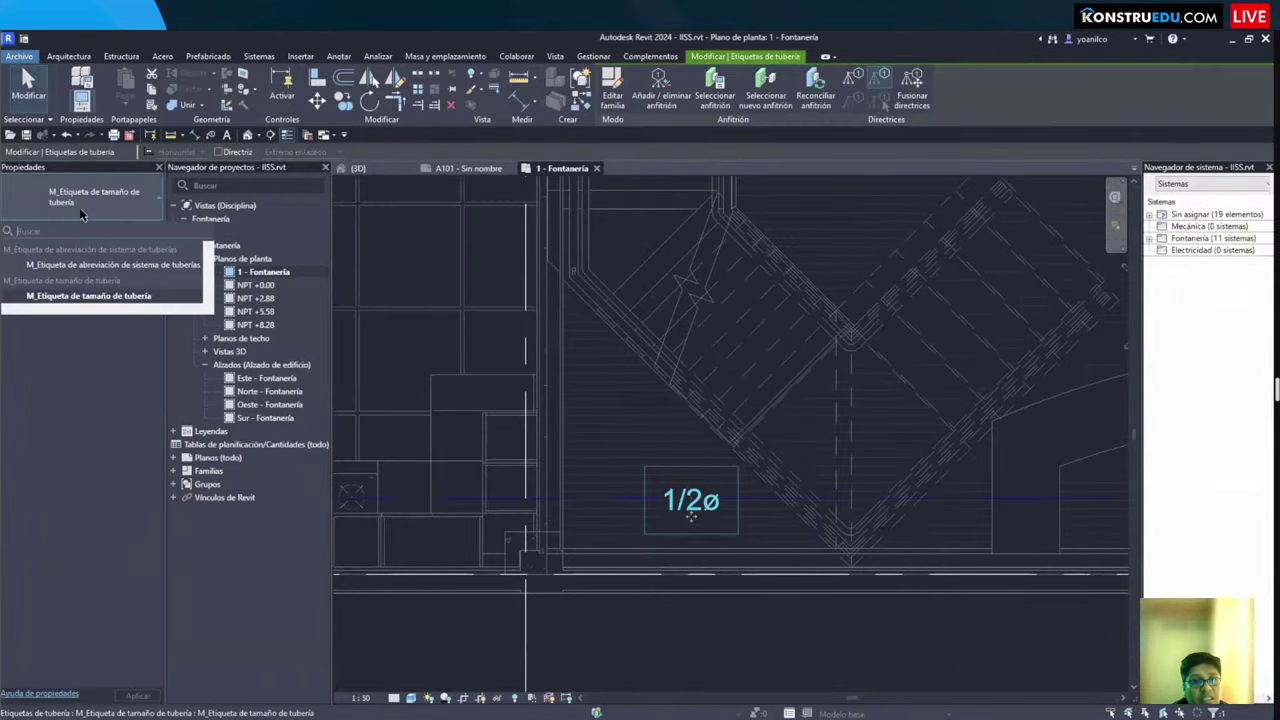
{"action": "left_click", "coordinate": [140, 266]}
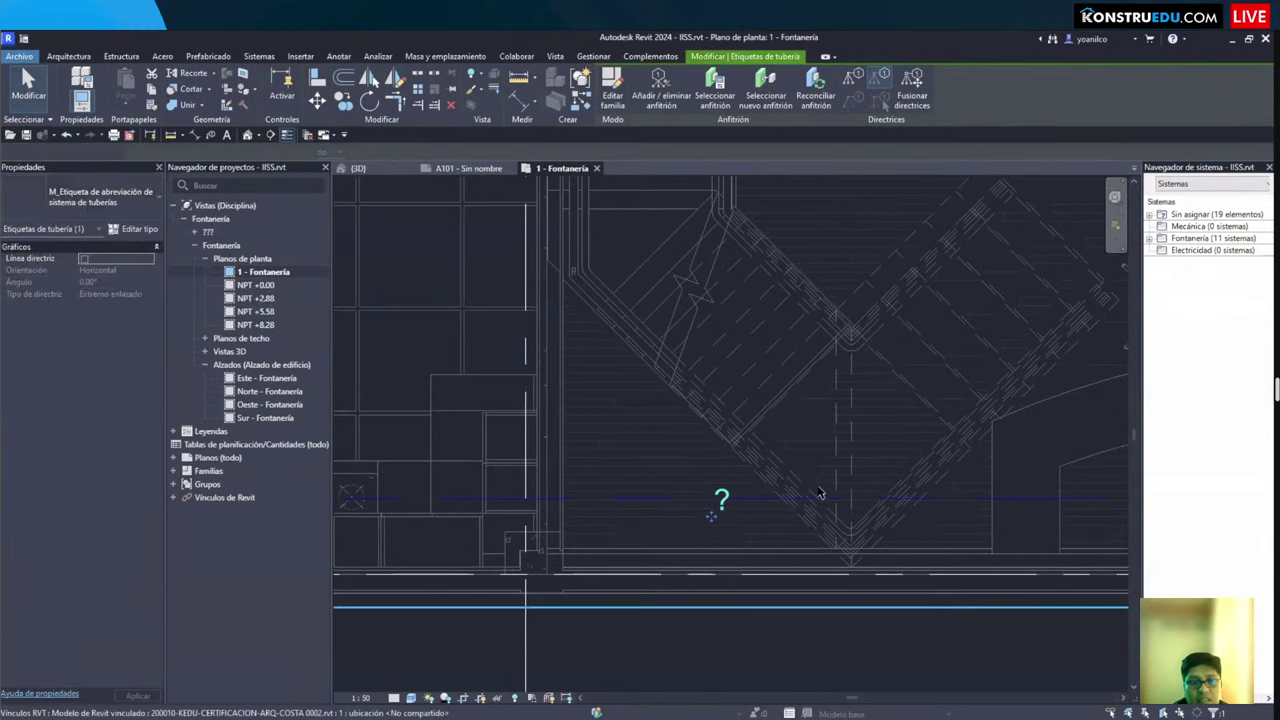
{"action": "left_click", "coordinate": [83, 210]}
{"action": "left_click", "coordinate": [88, 308]}
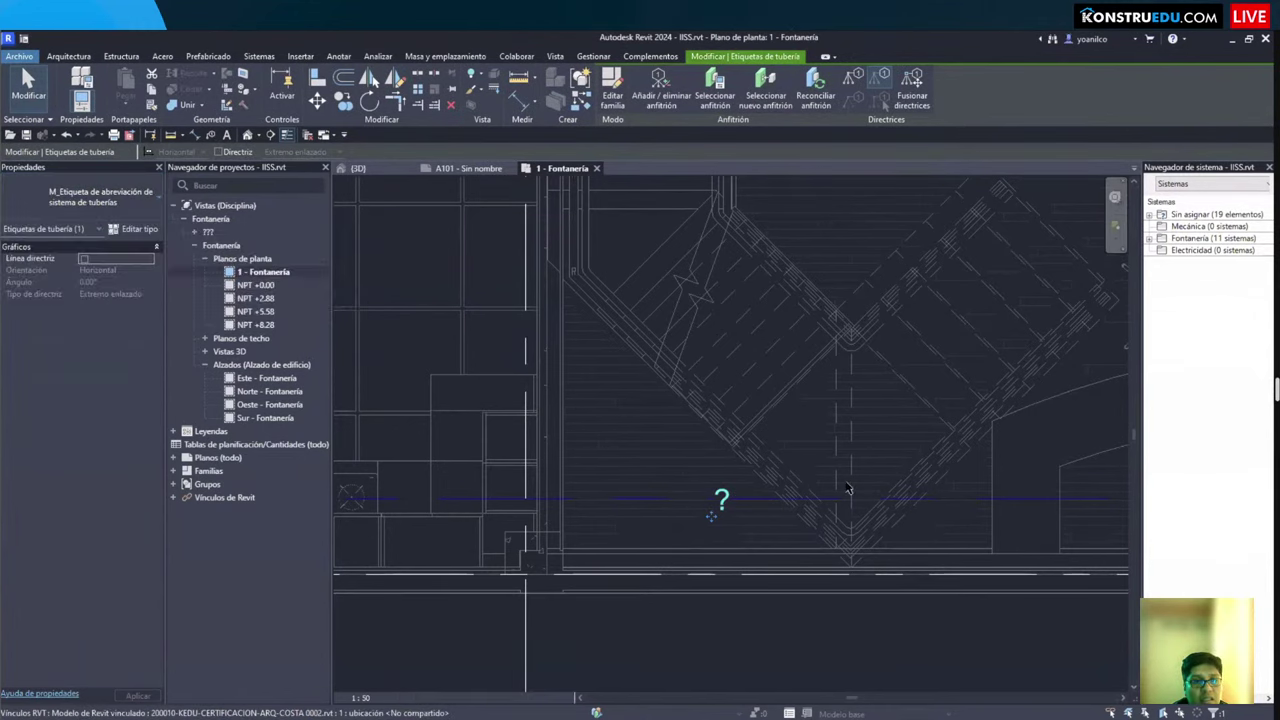
{"action": "left_click", "coordinate": [83, 200]}
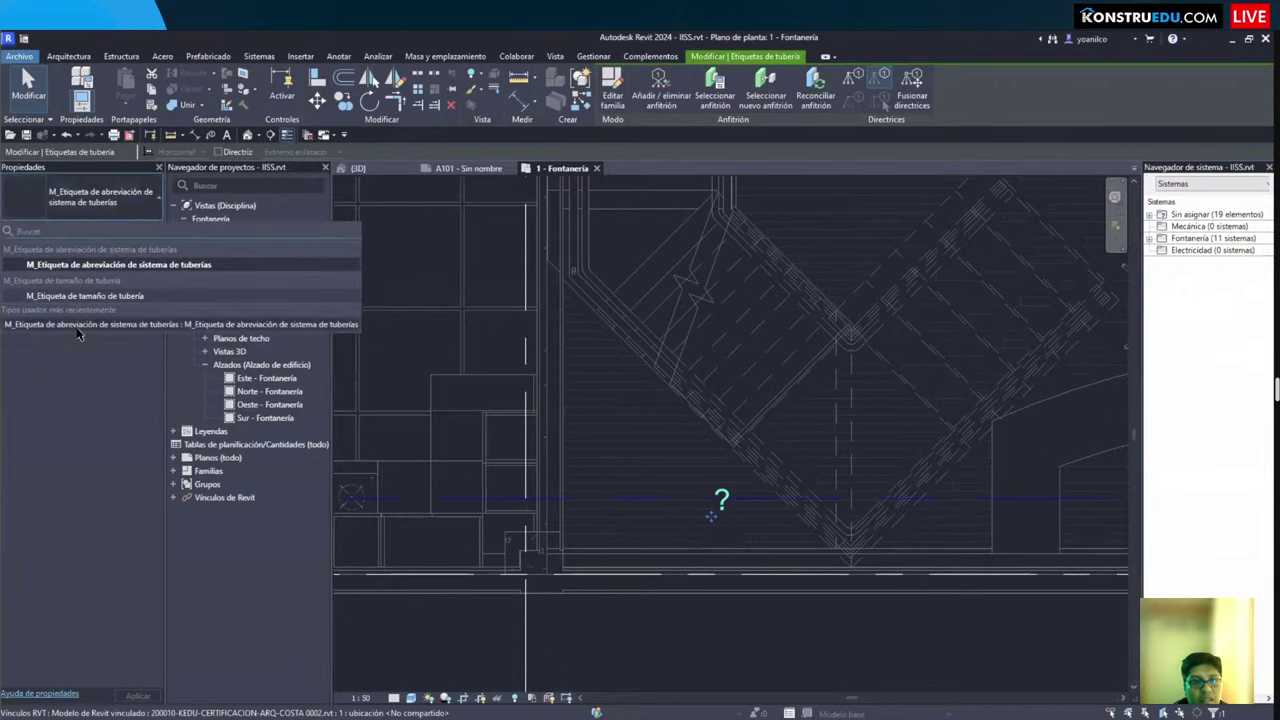
{"action": "left_click", "coordinate": [82, 312]}
{"action": "left_click", "coordinate": [105, 198]}
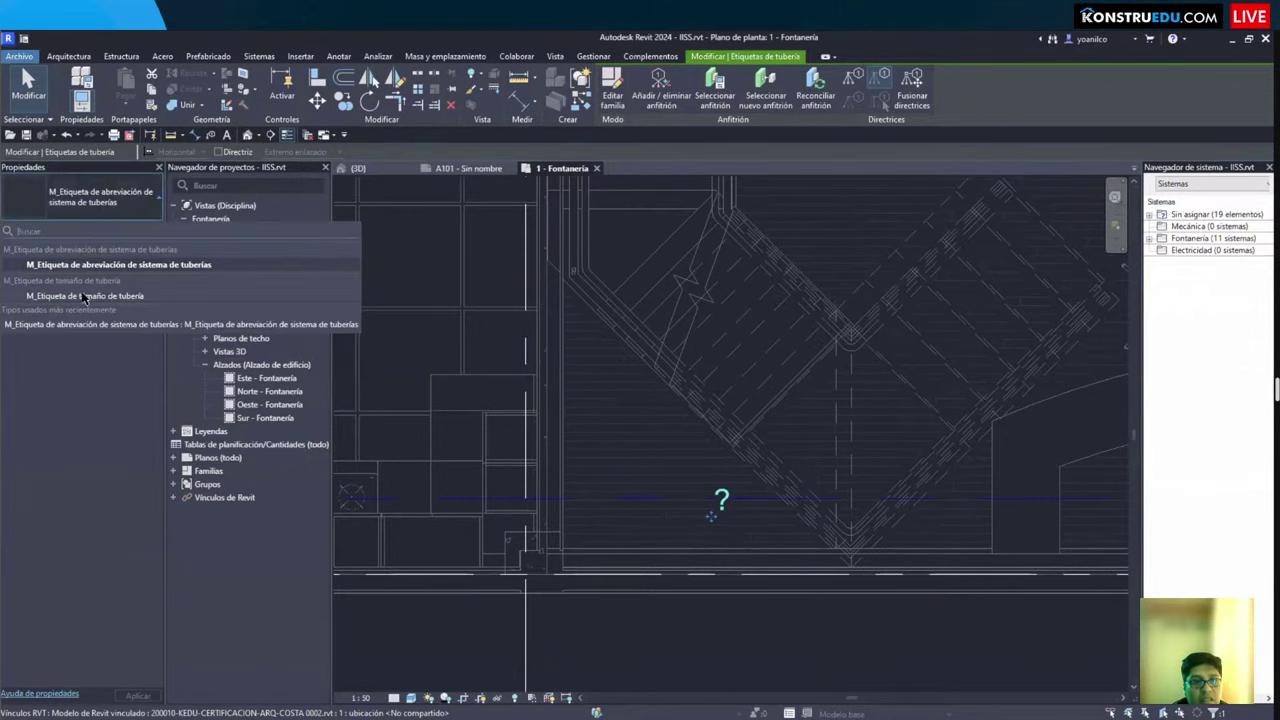
{"action": "left_click", "coordinate": [85, 297]}
{"action": "key", "text": "Escape"}
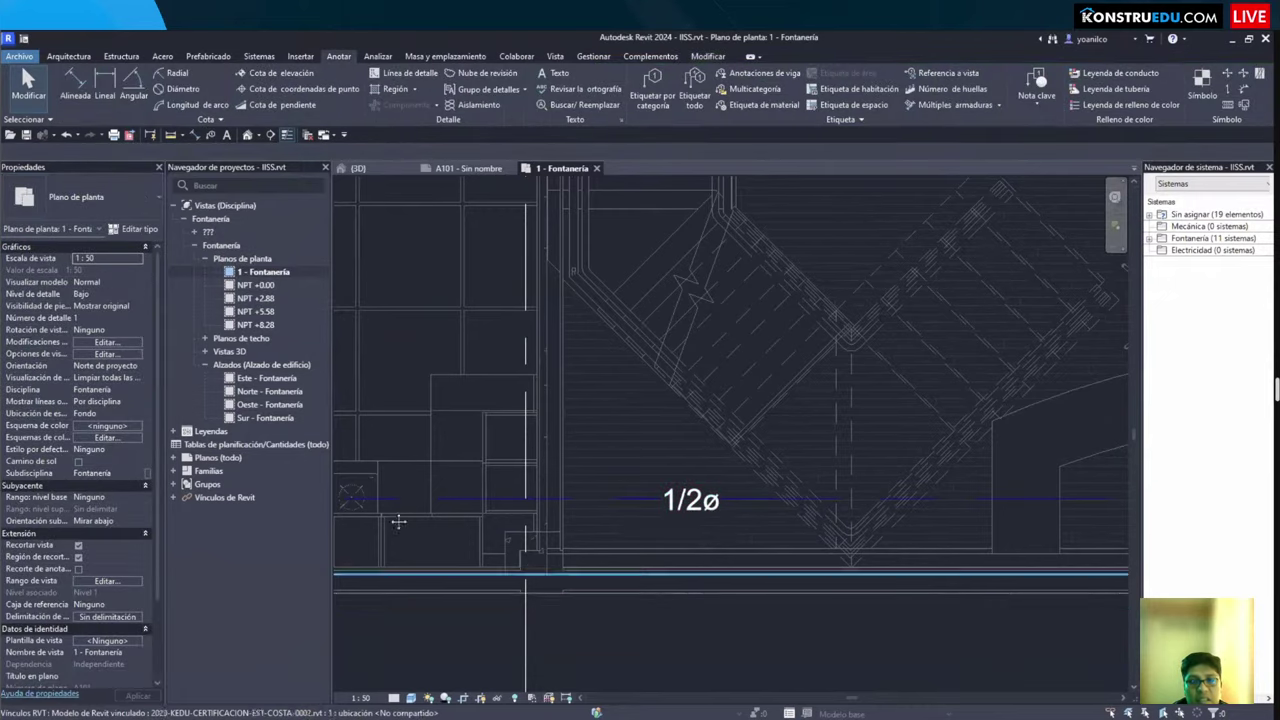
Step: Tag the vertical pipe with its 3/4ø size and frame the plumbing area
{"action": "scroll", "coordinate": [398, 521], "scroll_direction": "down", "scroll_amount": 5}
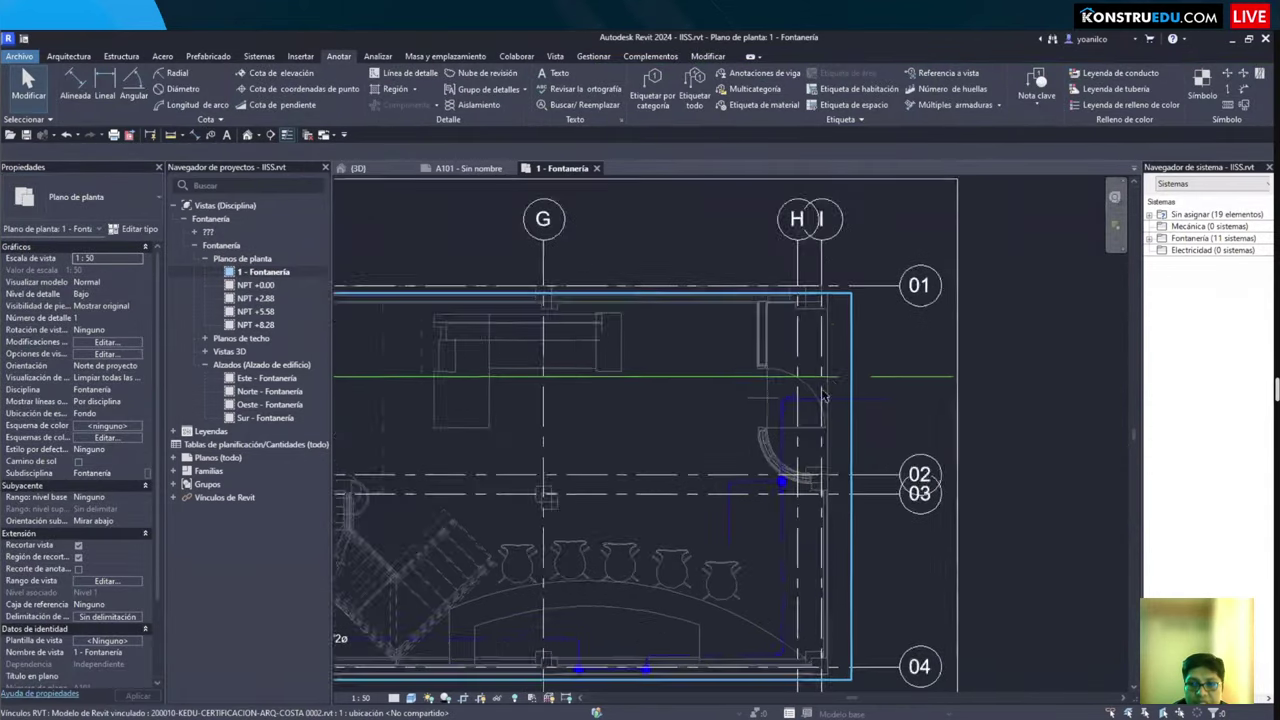
{"action": "scroll", "coordinate": [825, 398], "scroll_direction": "up", "scroll_amount": 2}
{"action": "left_click", "coordinate": [864, 370]}
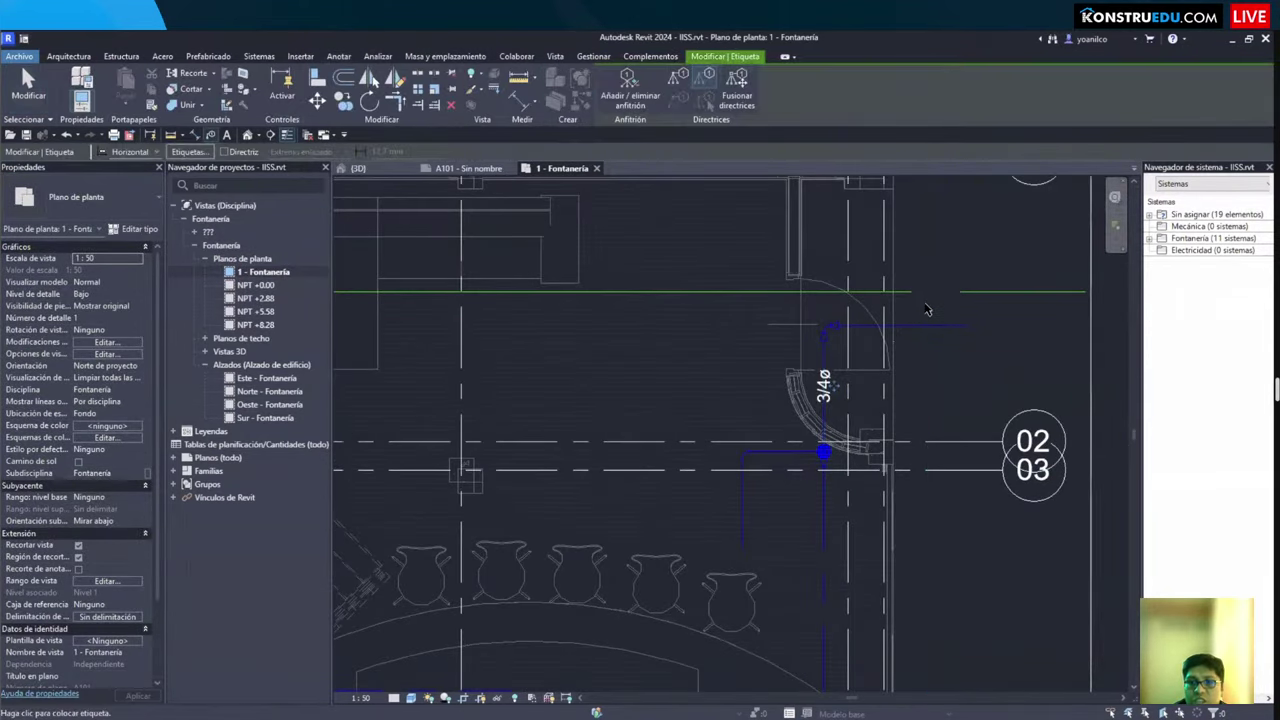
{"action": "scroll", "coordinate": [851, 372], "scroll_direction": "up", "scroll_amount": 2}
{"action": "key", "text": "Escape"}
{"action": "scroll", "coordinate": [793, 441], "scroll_direction": "down", "scroll_amount": 3}
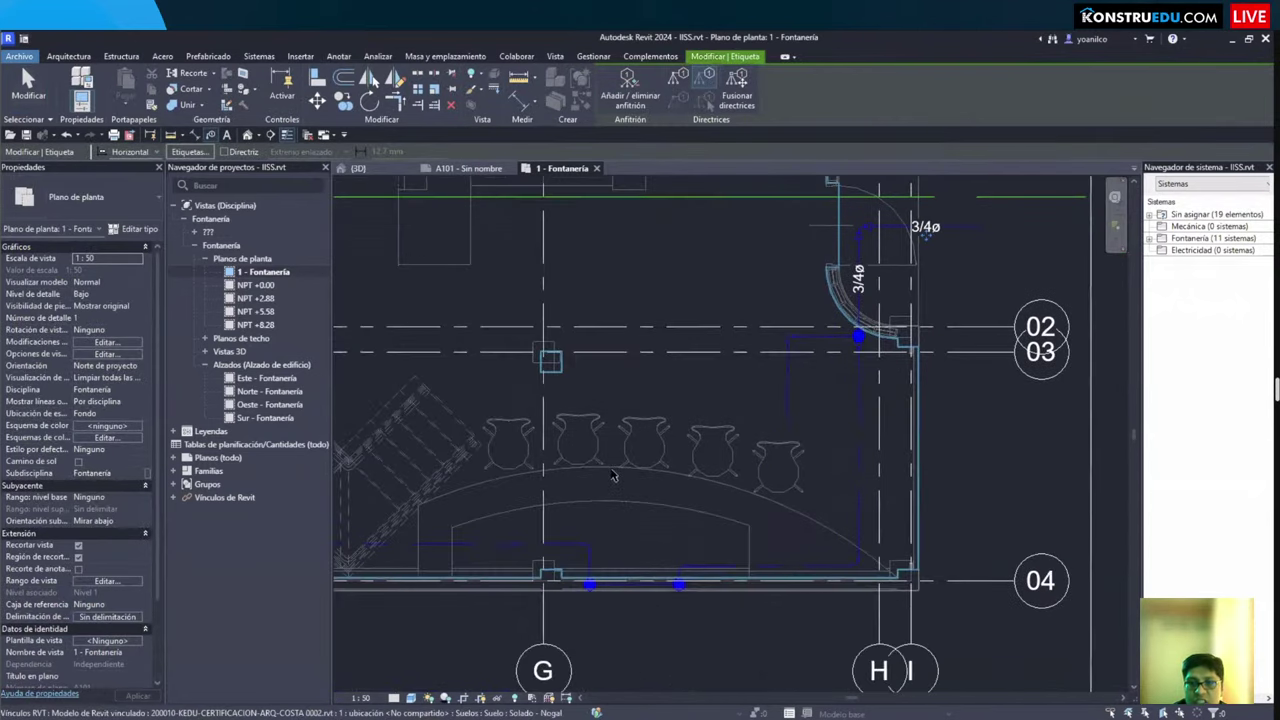
{"action": "scroll", "coordinate": [678, 485], "scroll_direction": "down", "scroll_amount": 2}
{"action": "middle_click_drag", "start_coordinate": [678, 485], "coordinate": [710, 507]}
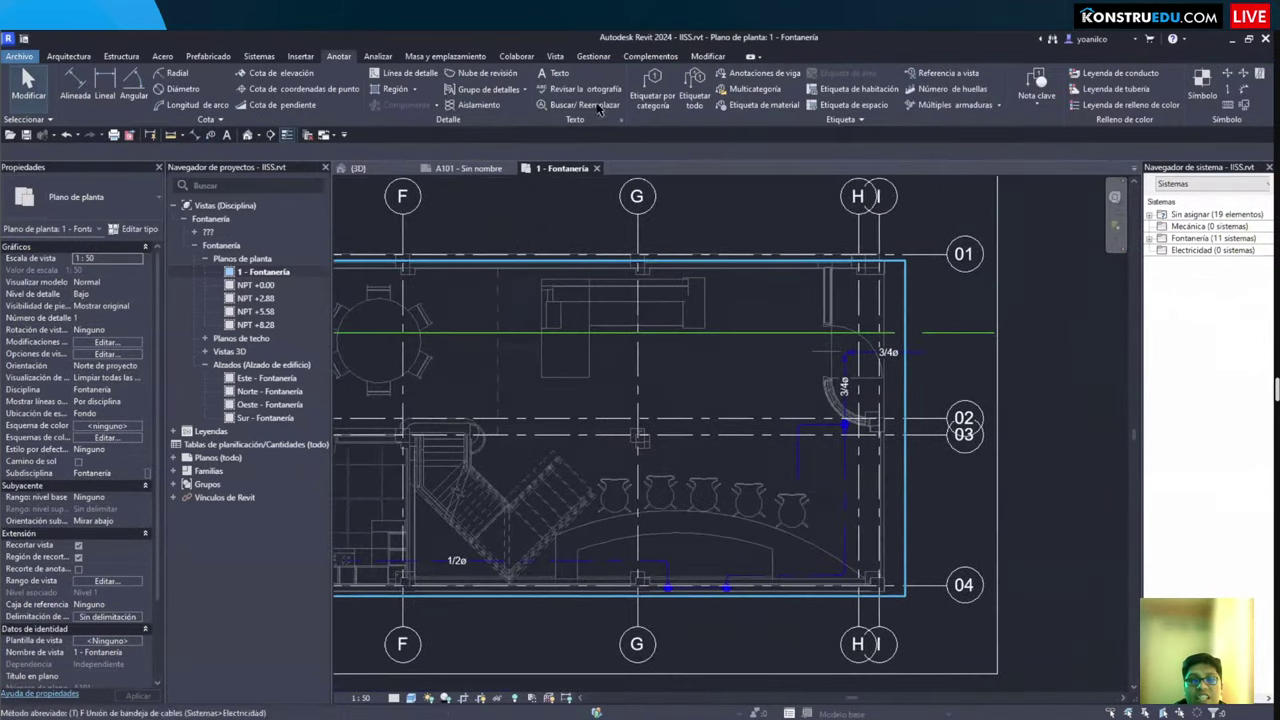
{"action": "left_click", "coordinate": [688, 106]}
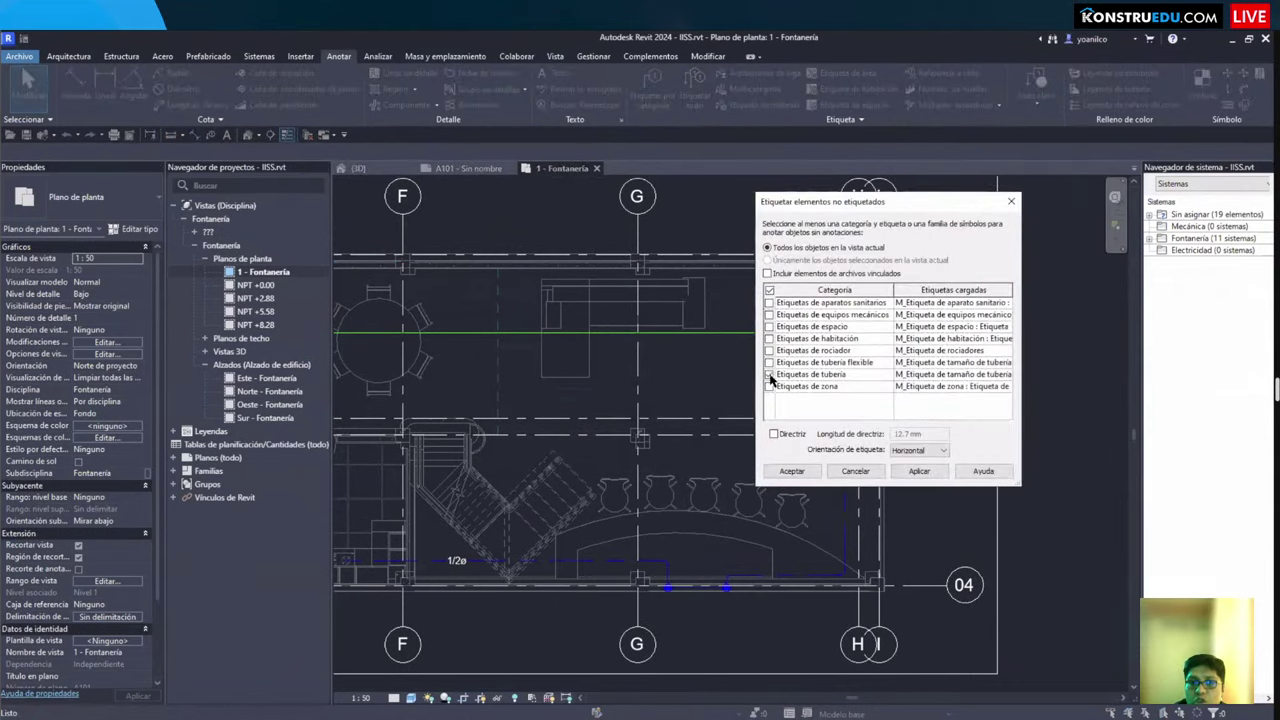
Step: Tag all untagged pipes with their diameter tags and bring grids B C to F into view
{"action": "left_click", "coordinate": [787, 478]}
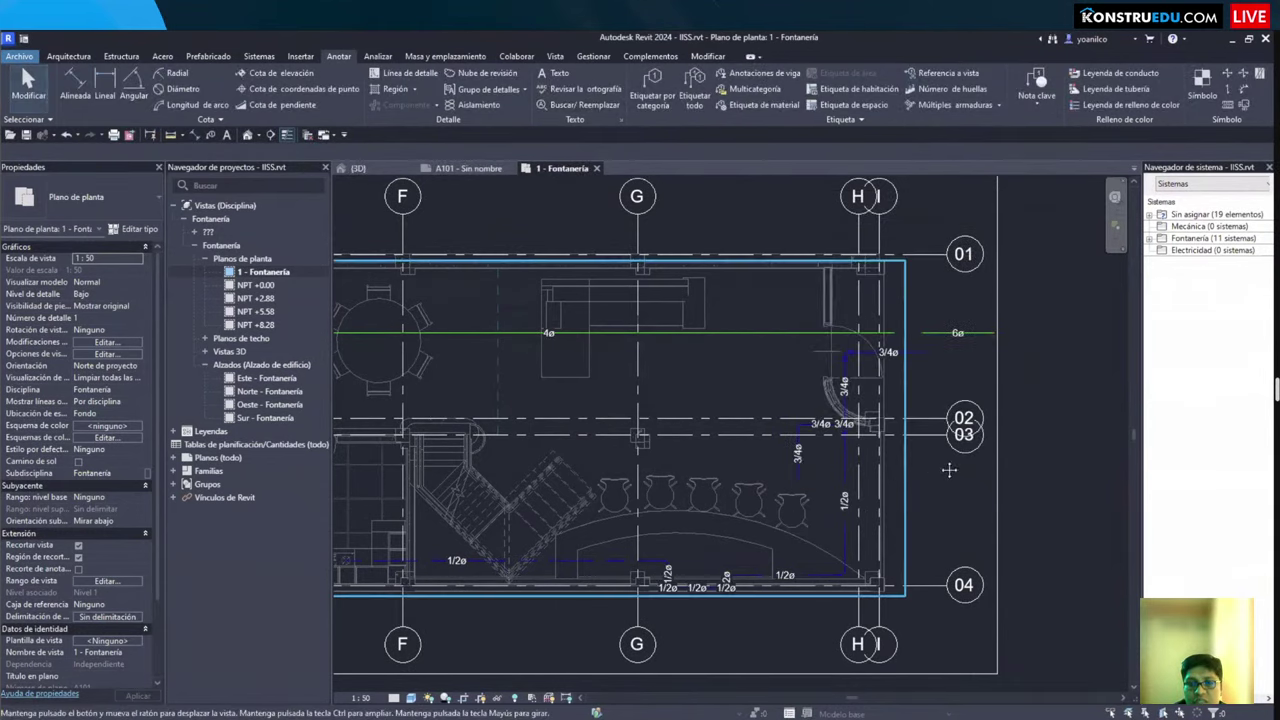
{"action": "middle_click_drag", "start_coordinate": [740, 630], "coordinate": [1030, 577]}
{"action": "scroll", "coordinate": [790, 303], "scroll_direction": "up", "scroll_amount": 4}
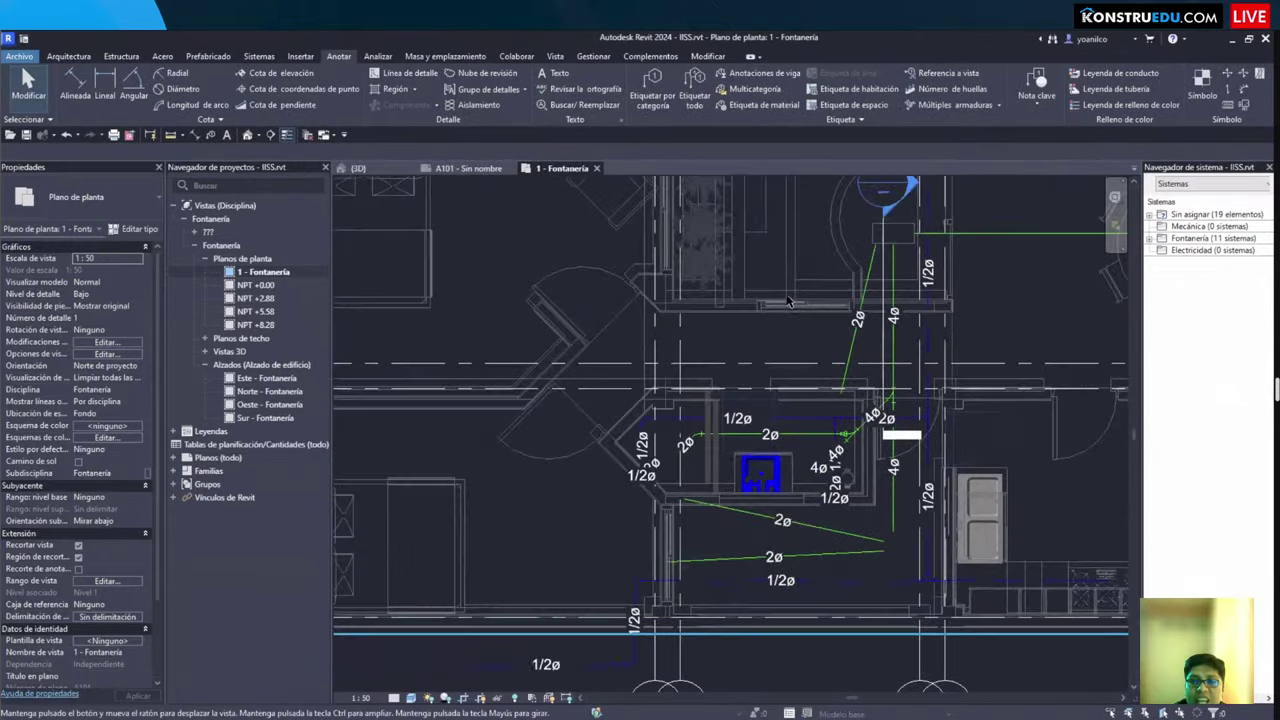
{"action": "scroll", "coordinate": [797, 298], "scroll_direction": "up", "scroll_amount": 2}
{"action": "scroll", "coordinate": [797, 298], "scroll_direction": "down", "scroll_amount": 3}
{"action": "middle_click_drag", "start_coordinate": [797, 298], "coordinate": [816, 407]}
Step: Pan and zoom around the sink and bathroom to inspect the new pipe tags
{"action": "scroll", "coordinate": [666, 460], "scroll_direction": "up", "scroll_amount": 3}
{"action": "scroll", "coordinate": [666, 460], "scroll_direction": "down", "scroll_amount": 3}
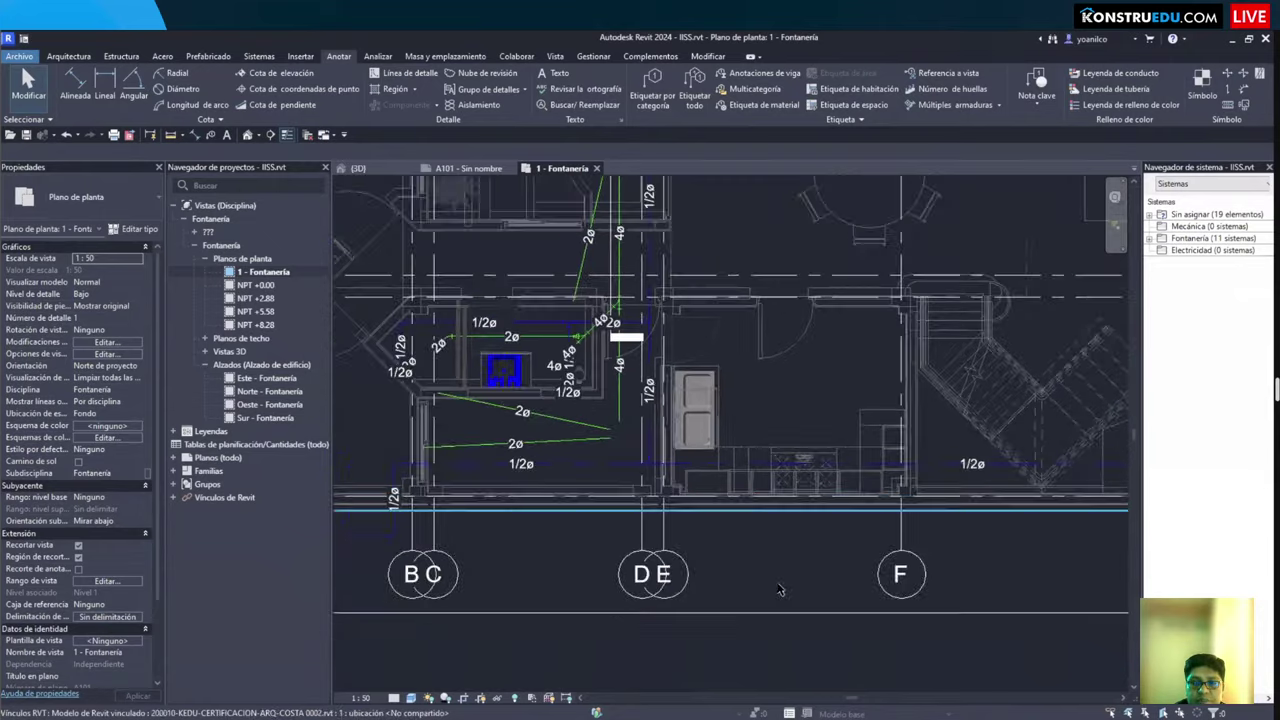
{"action": "middle_click_drag", "start_coordinate": [595, 462], "coordinate": [726, 442]}
{"action": "scroll", "coordinate": [700, 455], "scroll_direction": "up", "scroll_amount": 4}
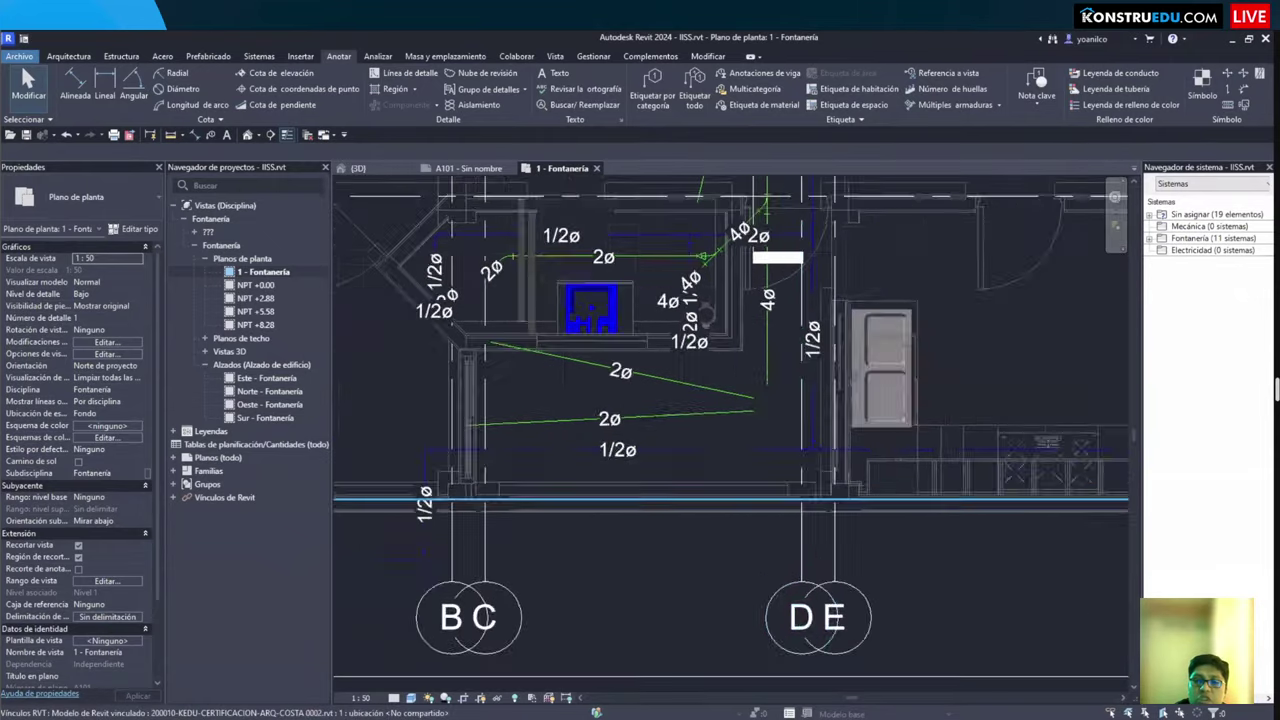
{"action": "middle_click_drag", "start_coordinate": [705, 452], "coordinate": [400, 400]}
{"action": "scroll", "coordinate": [629, 491], "scroll_direction": "up", "scroll_amount": 2}
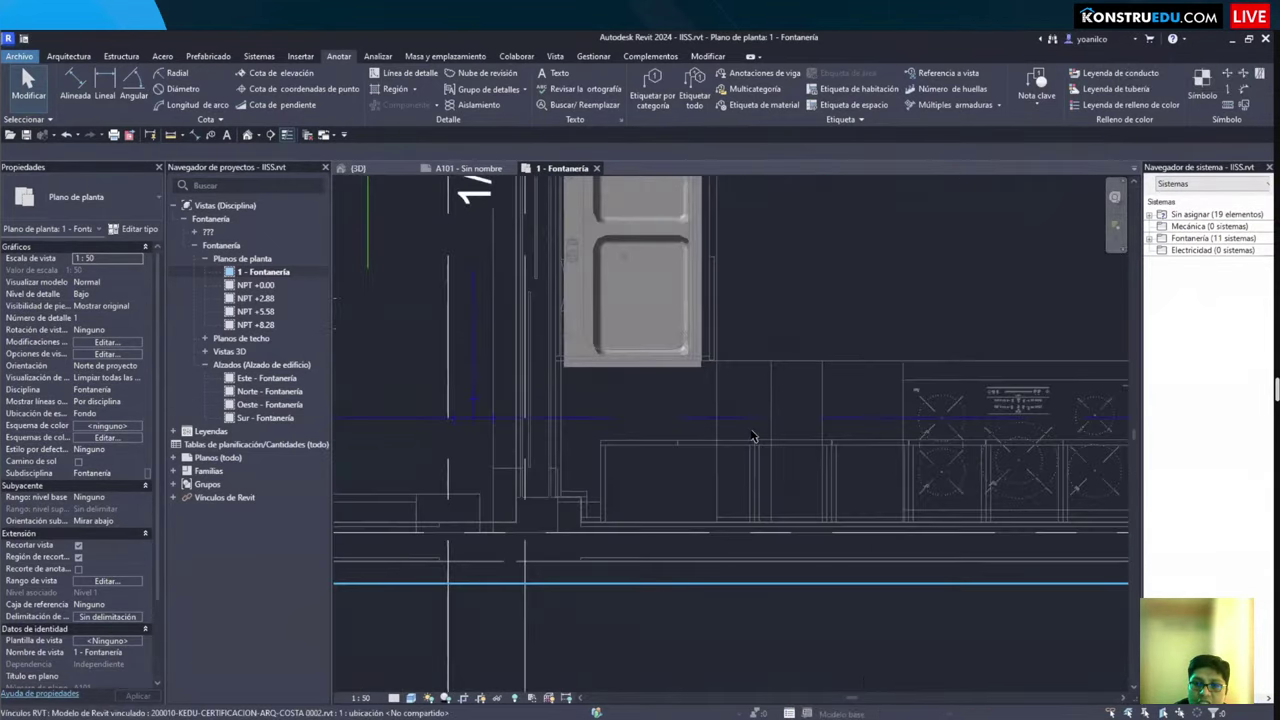
{"action": "scroll", "coordinate": [719, 514], "scroll_direction": "down", "scroll_amount": 3}
{"action": "scroll", "coordinate": [719, 514], "scroll_direction": "down", "scroll_amount": 2}
{"action": "middle_click_drag", "start_coordinate": [572, 520], "coordinate": [640, 560]}
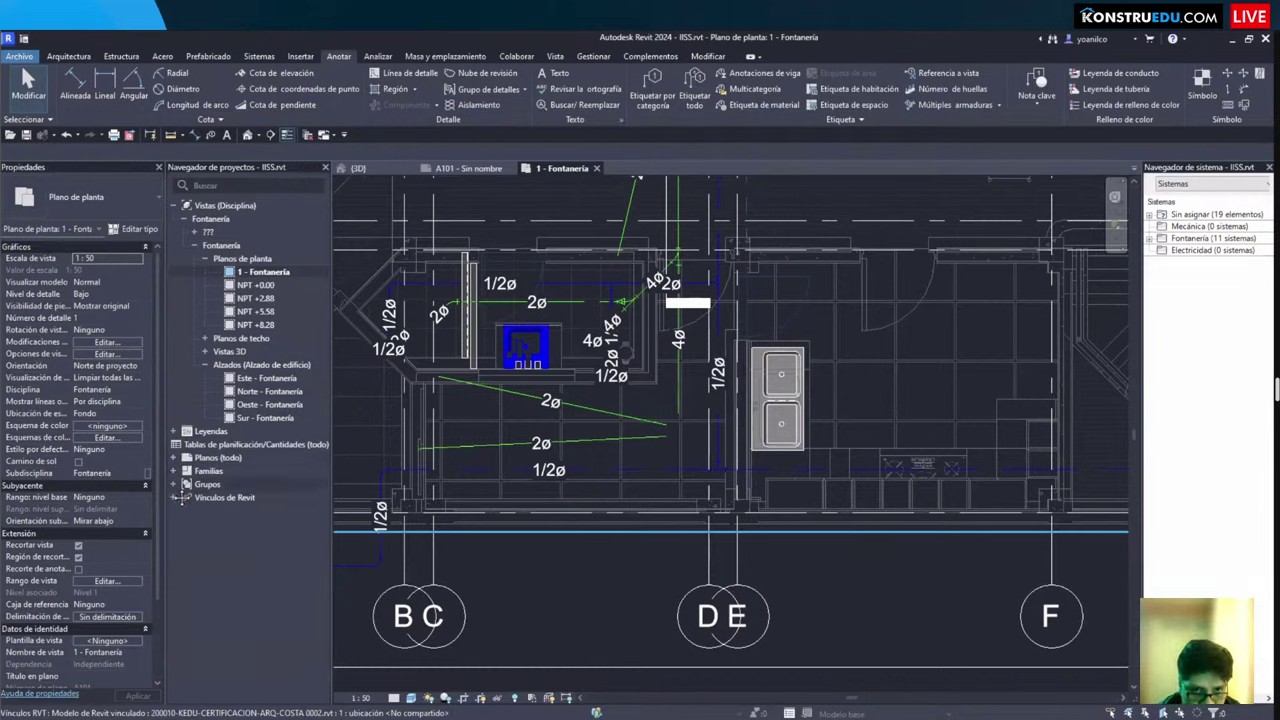
{"action": "scroll", "coordinate": [610, 480], "scroll_direction": "down", "scroll_amount": 1}
{"action": "middle_click_drag", "start_coordinate": [537, 305], "coordinate": [565, 343]}
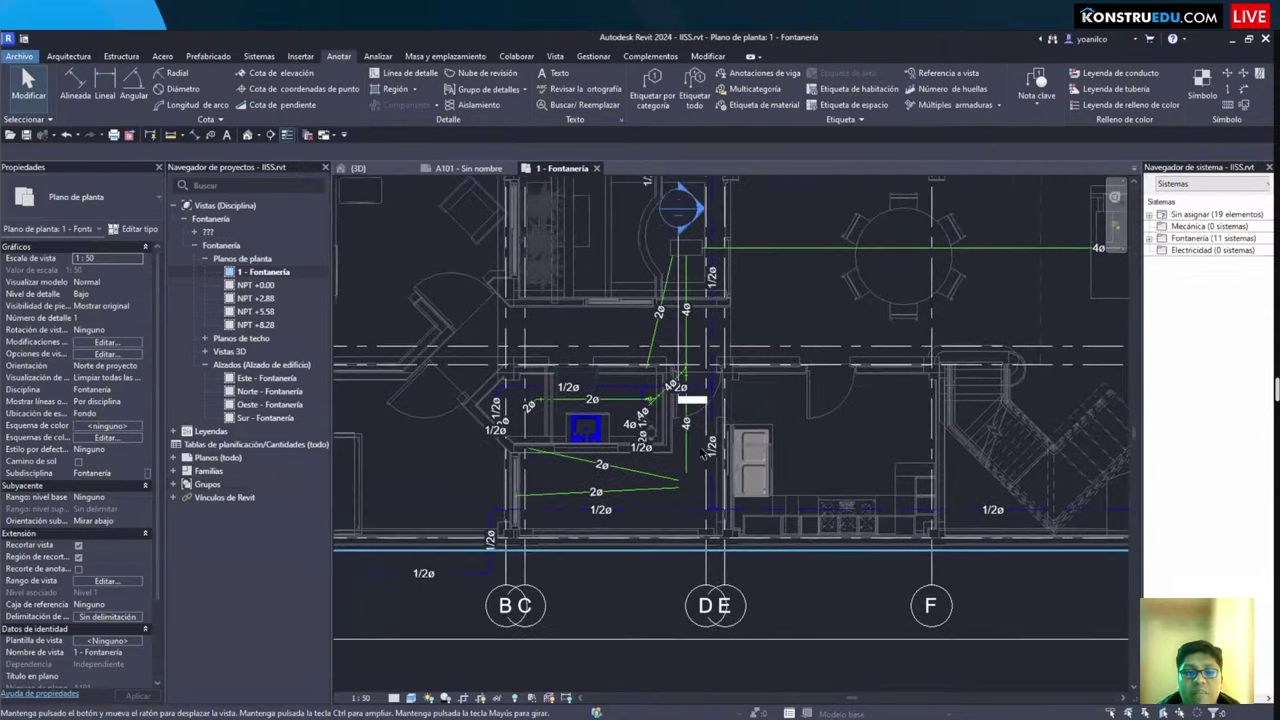
{"action": "scroll", "coordinate": [565, 343], "scroll_direction": "up", "scroll_amount": 1}
{"action": "scroll", "coordinate": [640, 476], "scroll_direction": "up", "scroll_amount": 1}
{"action": "middle_click_drag", "start_coordinate": [642, 476], "coordinate": [618, 485]}
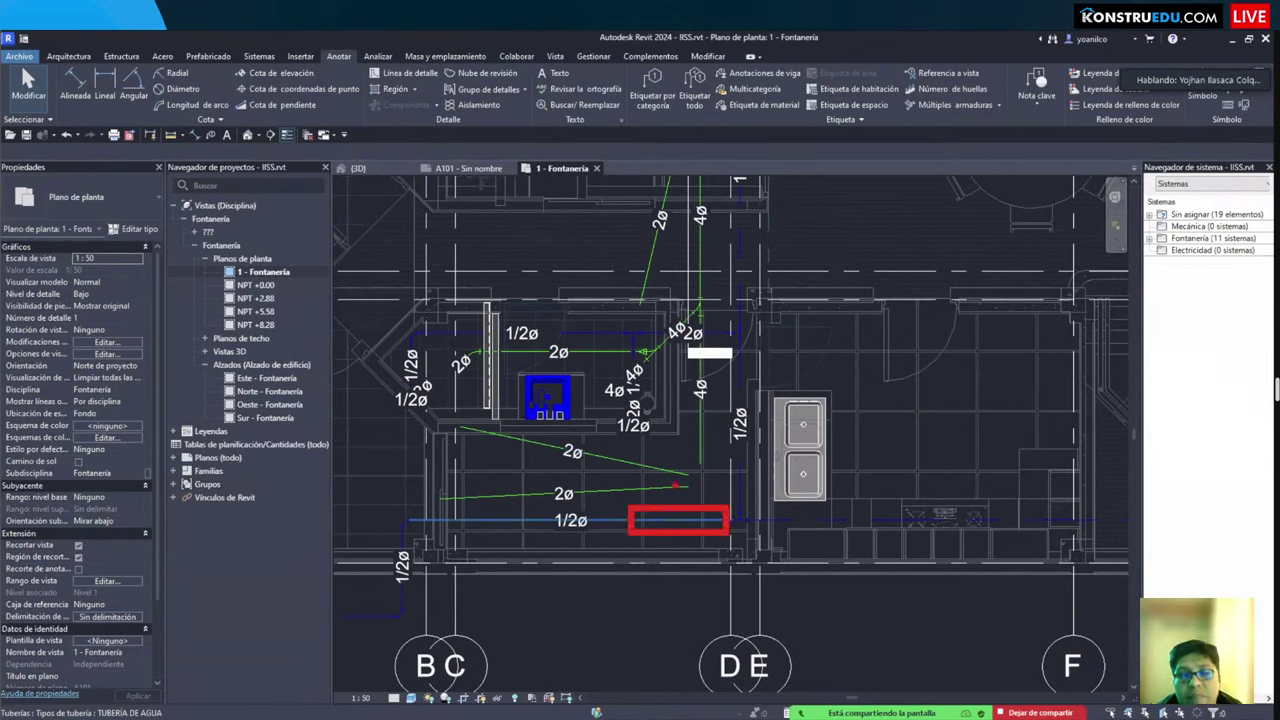
{"action": "left_click_drag", "start_coordinate": [619, 497], "coordinate": [713, 443]}
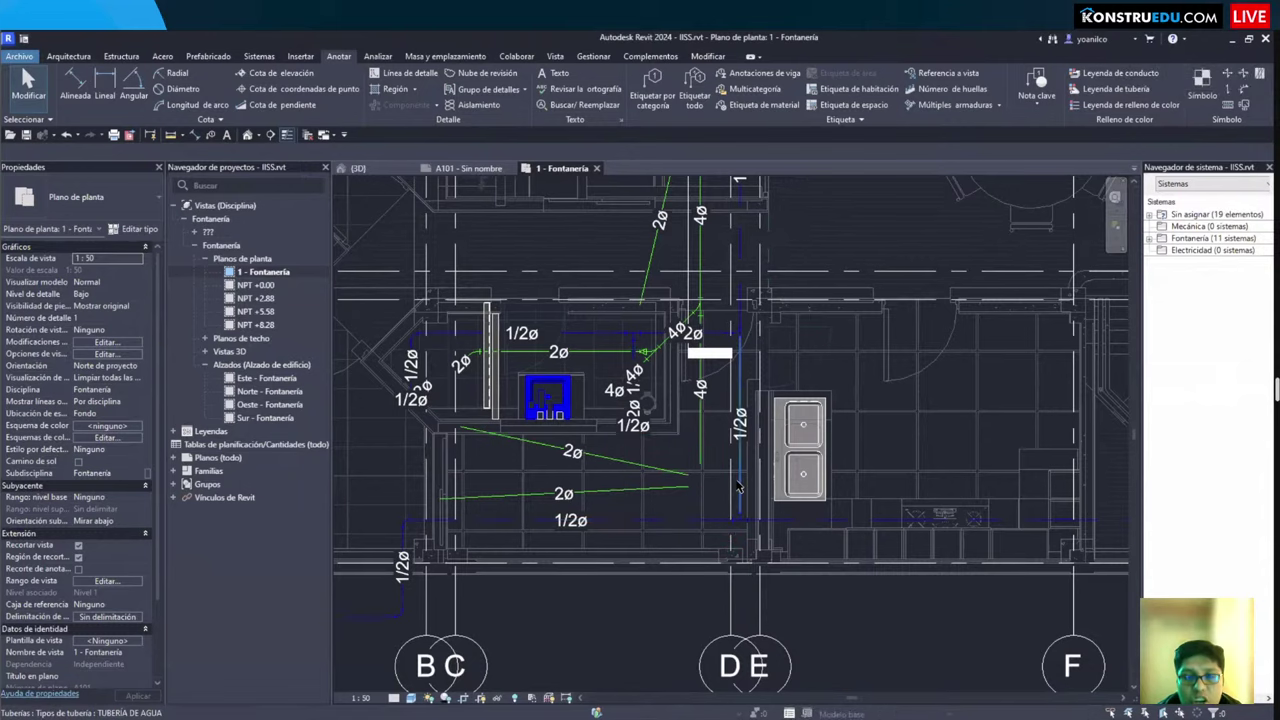
Step: In Visibility/Graphics Filters, add Sanitario and Agua fría sanitaria, and uncheck Sanitario visibility
{"action": "key", "text": "g"}
{"action": "left_click", "coordinate": [412, 187]}
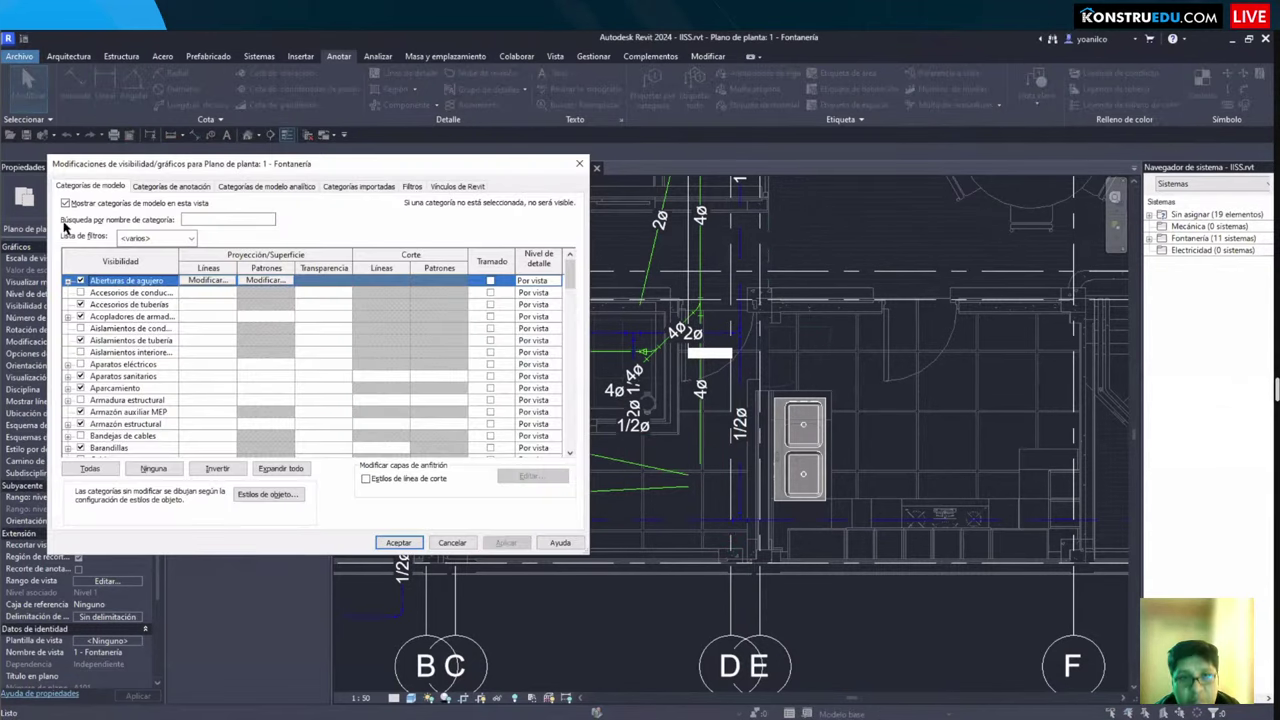
{"action": "left_click", "coordinate": [89, 437]}
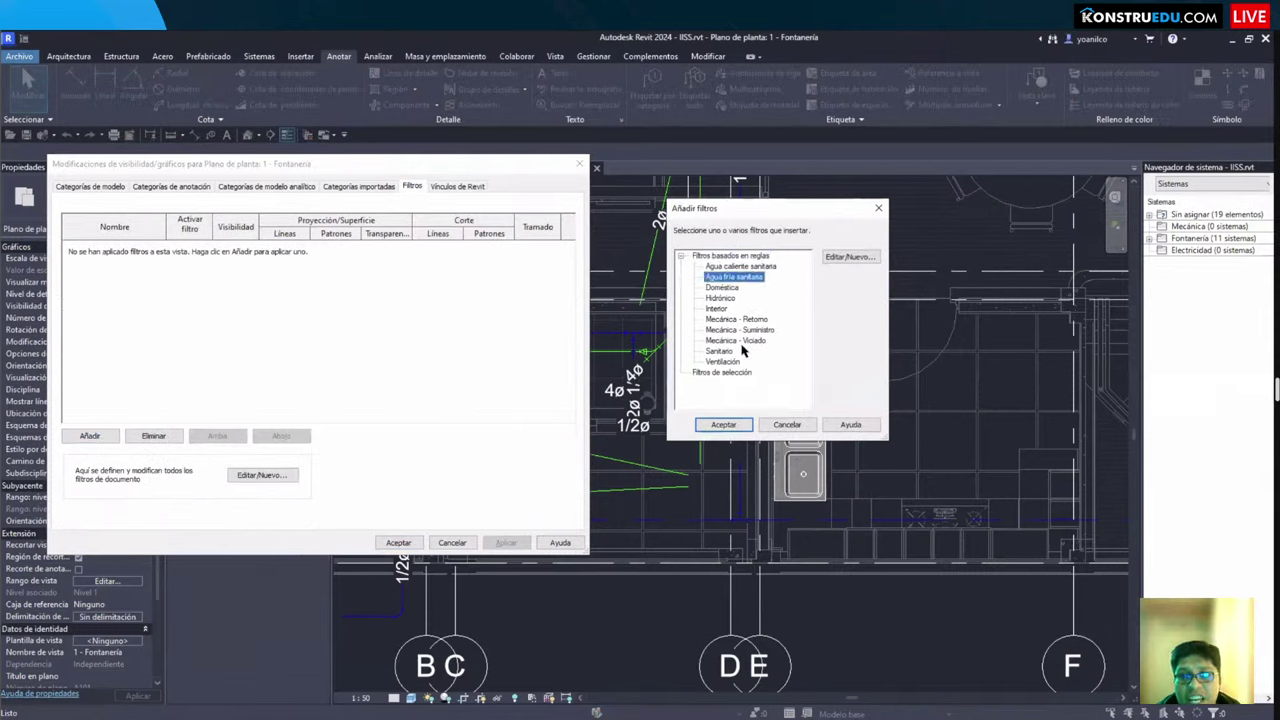
{"action": "left_click", "coordinate": [723, 425]}
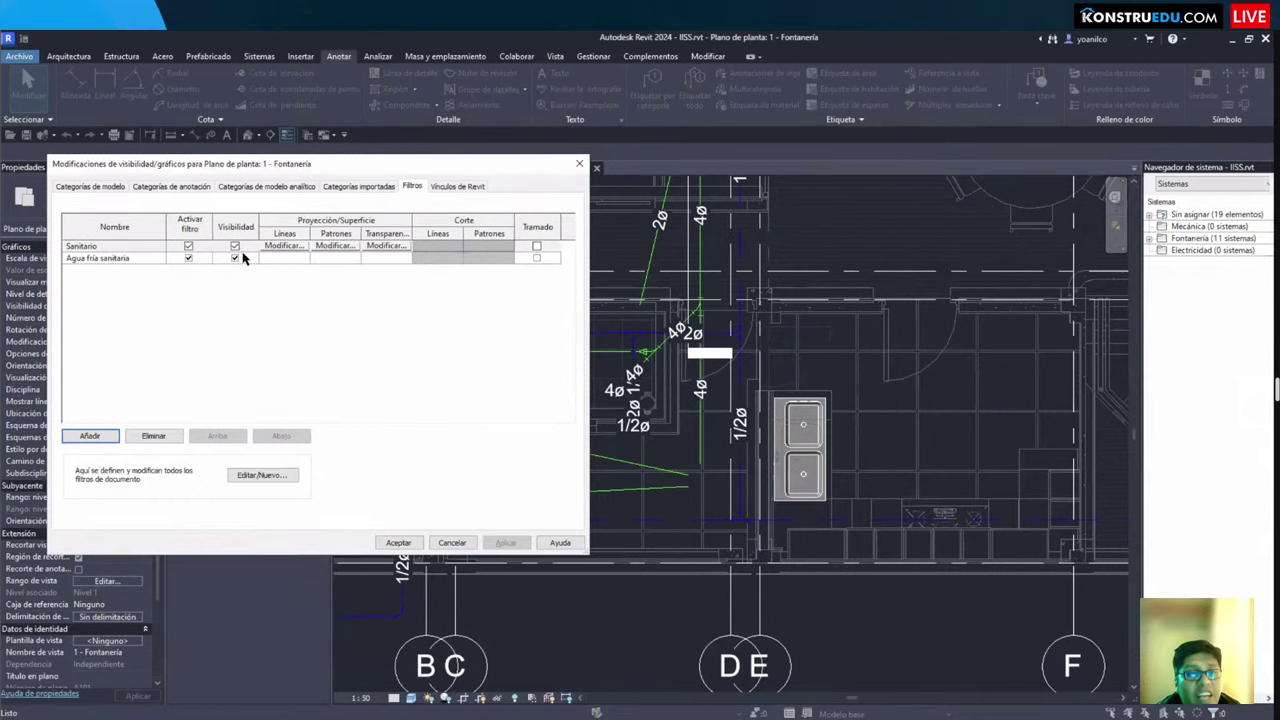
{"action": "left_click", "coordinate": [235, 247]}
{"action": "key", "text": "Return"}
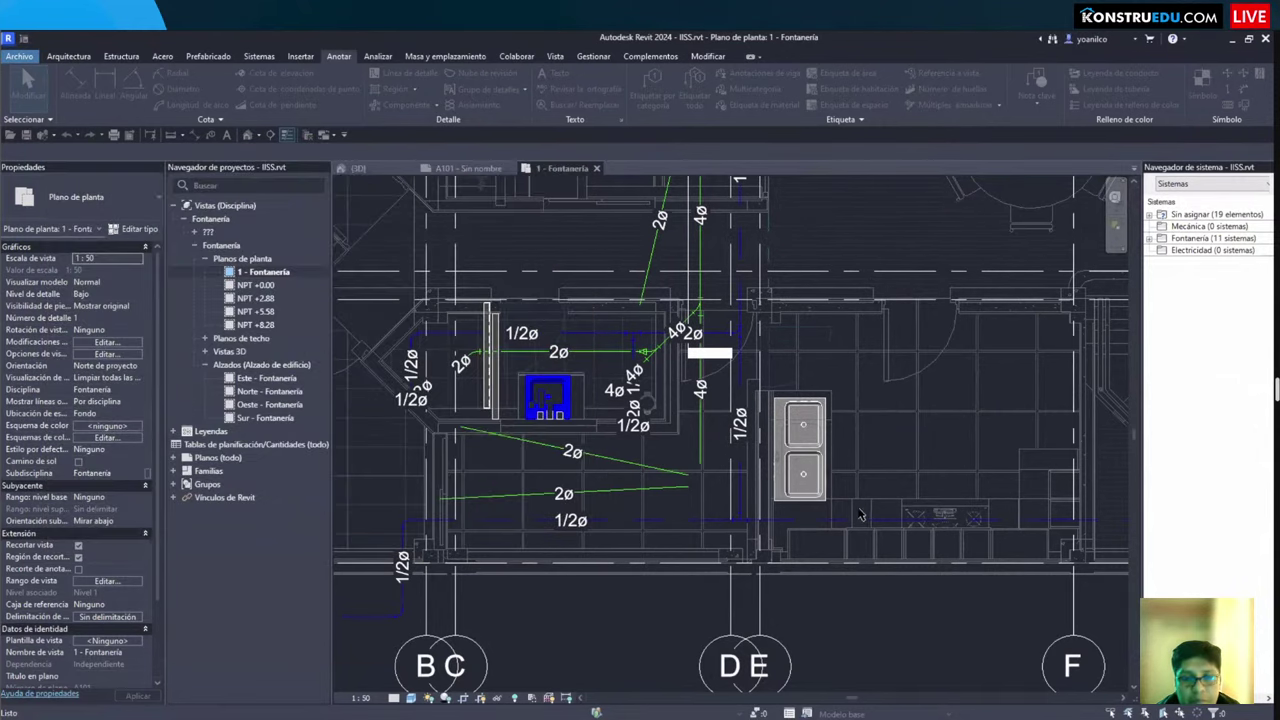
Step: Zoom and pan around the plan to review the cold-water runs without the sanitary pipes
{"action": "scroll", "coordinate": [630, 437], "scroll_direction": "up", "scroll_amount": 2}
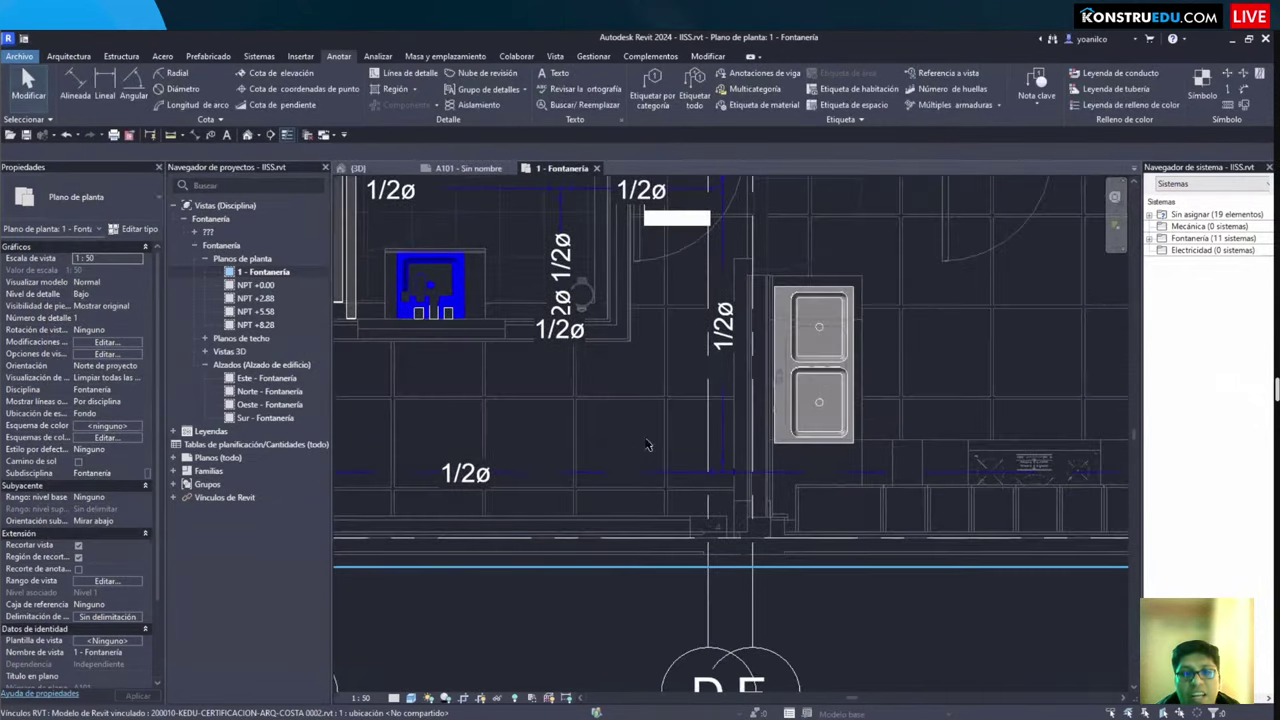
{"action": "scroll", "coordinate": [657, 463], "scroll_direction": "up", "scroll_amount": 2}
{"action": "scroll", "coordinate": [618, 451], "scroll_direction": "down", "scroll_amount": 3}
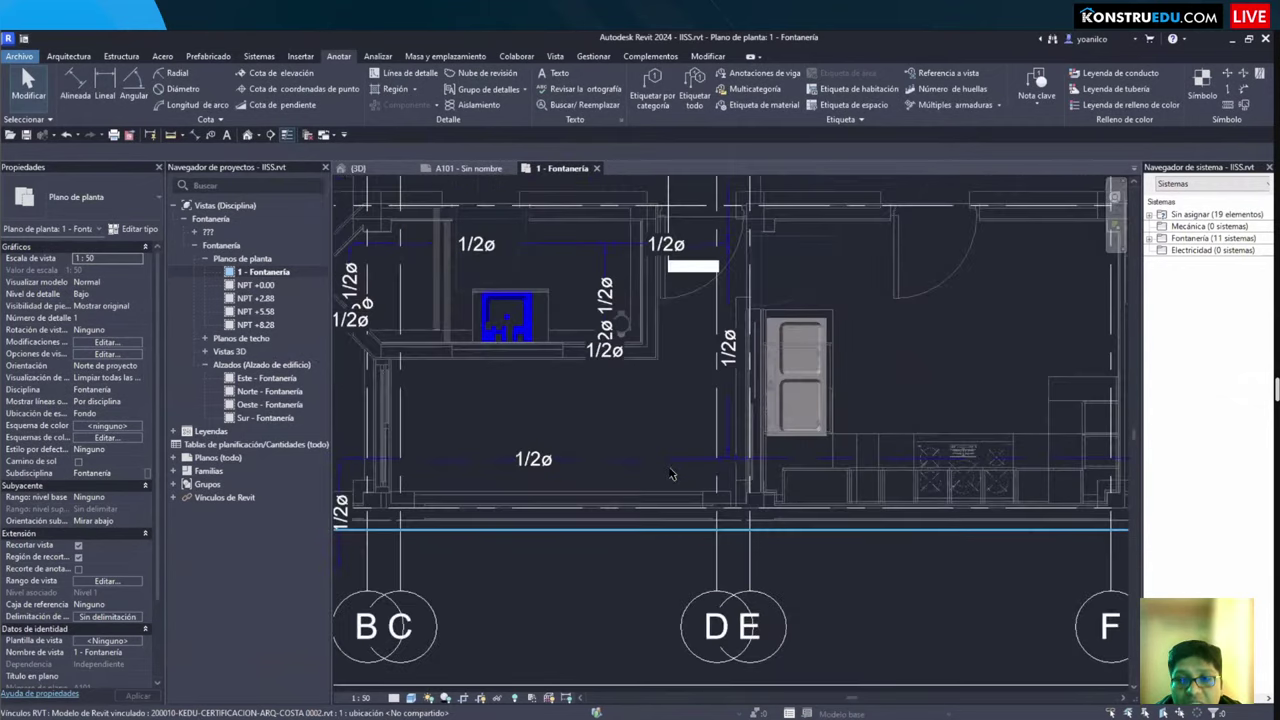
{"action": "scroll", "coordinate": [660, 420], "scroll_direction": "up", "scroll_amount": 5}
{"action": "scroll", "coordinate": [561, 422], "scroll_direction": "down", "scroll_amount": 3}
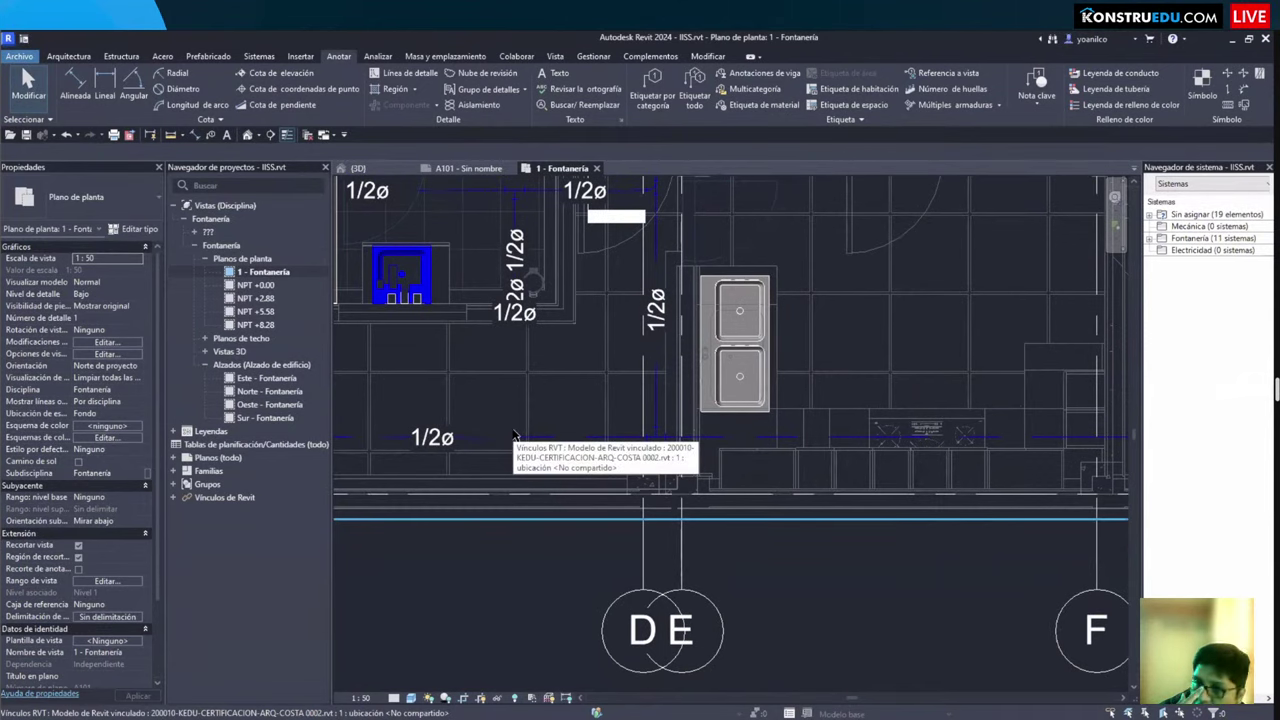
{"action": "scroll", "coordinate": [430, 418], "scroll_direction": "up", "scroll_amount": 3}
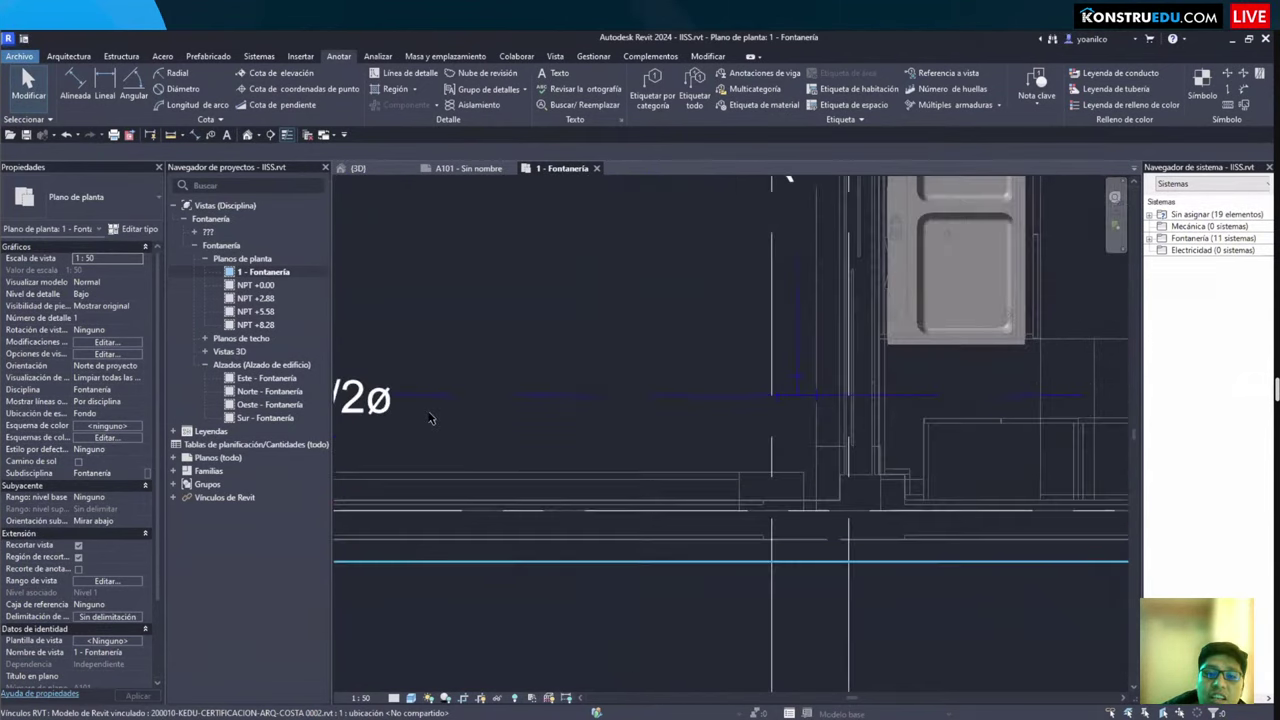
{"action": "scroll", "coordinate": [590, 395], "scroll_direction": "down", "scroll_amount": 3}
{"action": "middle_click_drag", "start_coordinate": [900, 430], "coordinate": [410, 385]}
{"action": "scroll", "coordinate": [620, 436], "scroll_direction": "down", "scroll_amount": 1}
{"action": "scroll", "coordinate": [410, 385], "scroll_direction": "down", "scroll_amount": 1}
{"action": "scroll", "coordinate": [422, 430], "scroll_direction": "up", "scroll_amount": 3}
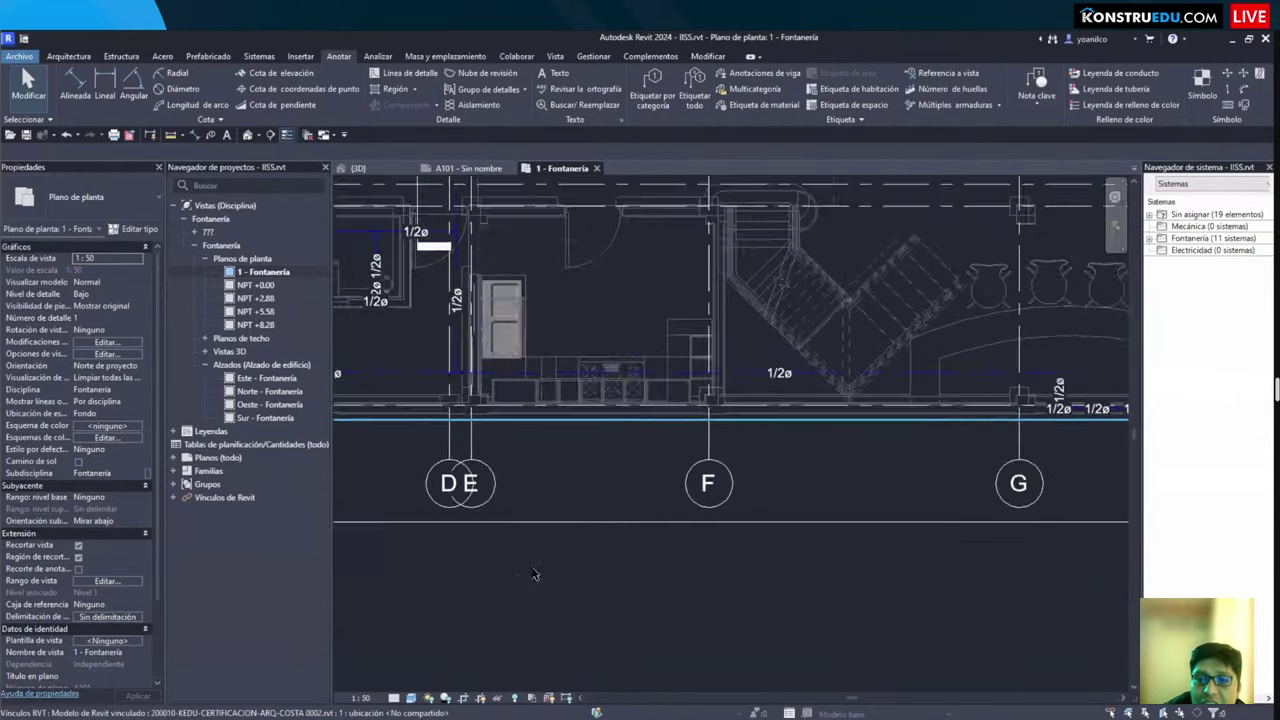
{"action": "scroll", "coordinate": [717, 518], "scroll_direction": "up", "scroll_amount": 2}
{"action": "scroll", "coordinate": [717, 518], "scroll_direction": "down", "scroll_amount": 3}
{"action": "middle_click_drag", "start_coordinate": [625, 541], "coordinate": [717, 518]}
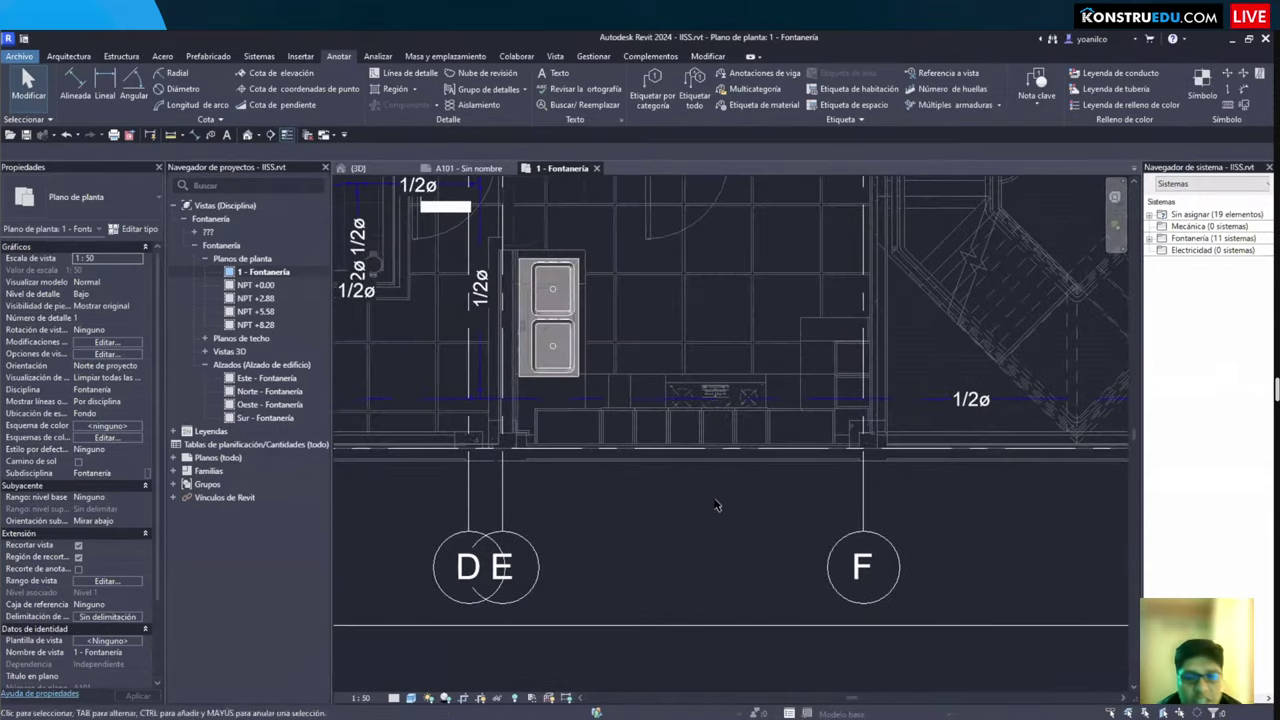
Step: Give the Agua fría sanitaria filter lines the Trazo punto (dash-dot) pattern
{"action": "key", "text": "v"}
{"action": "key", "text": "g"}
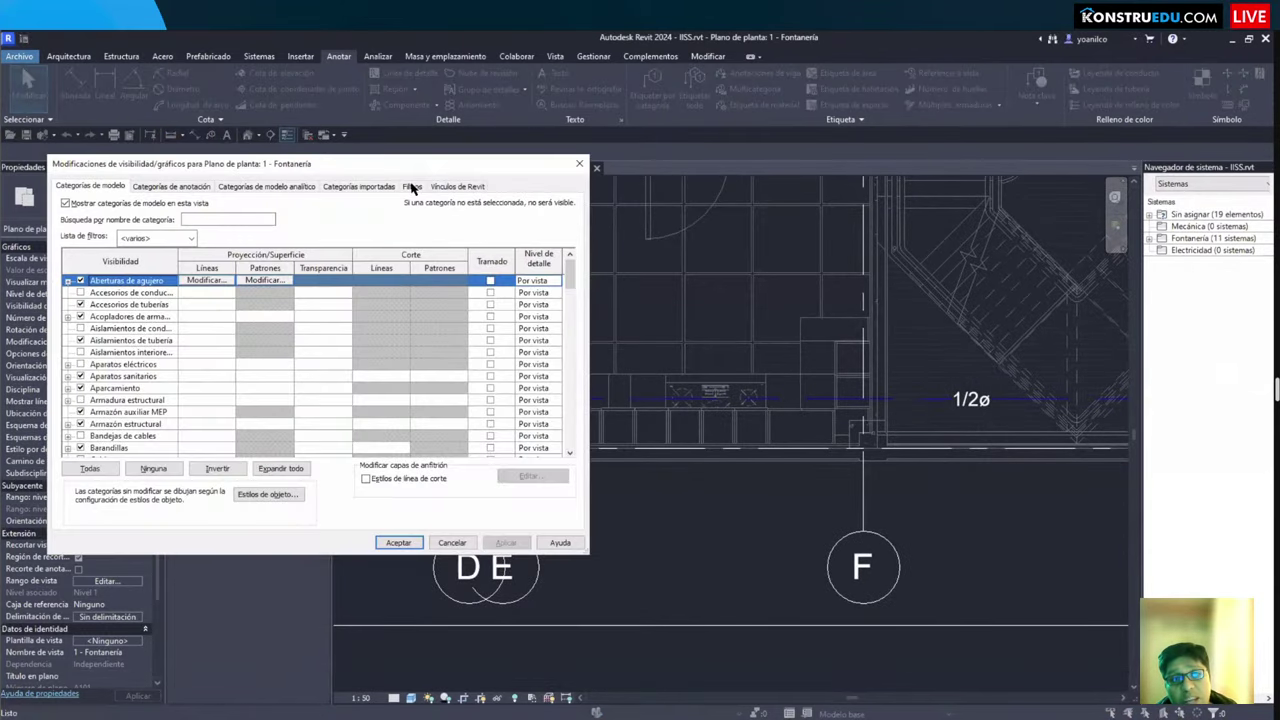
{"action": "left_click", "coordinate": [412, 186]}
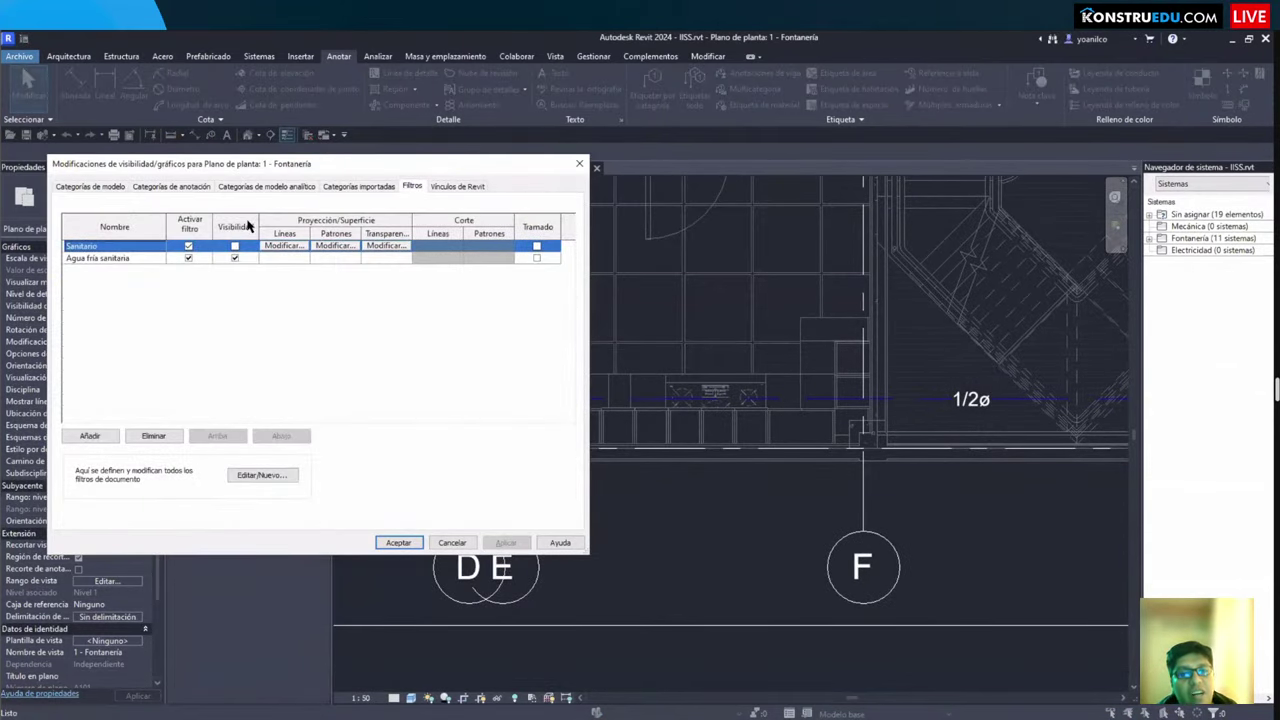
{"action": "left_click_drag", "start_coordinate": [258, 197], "coordinate": [424, 276]}
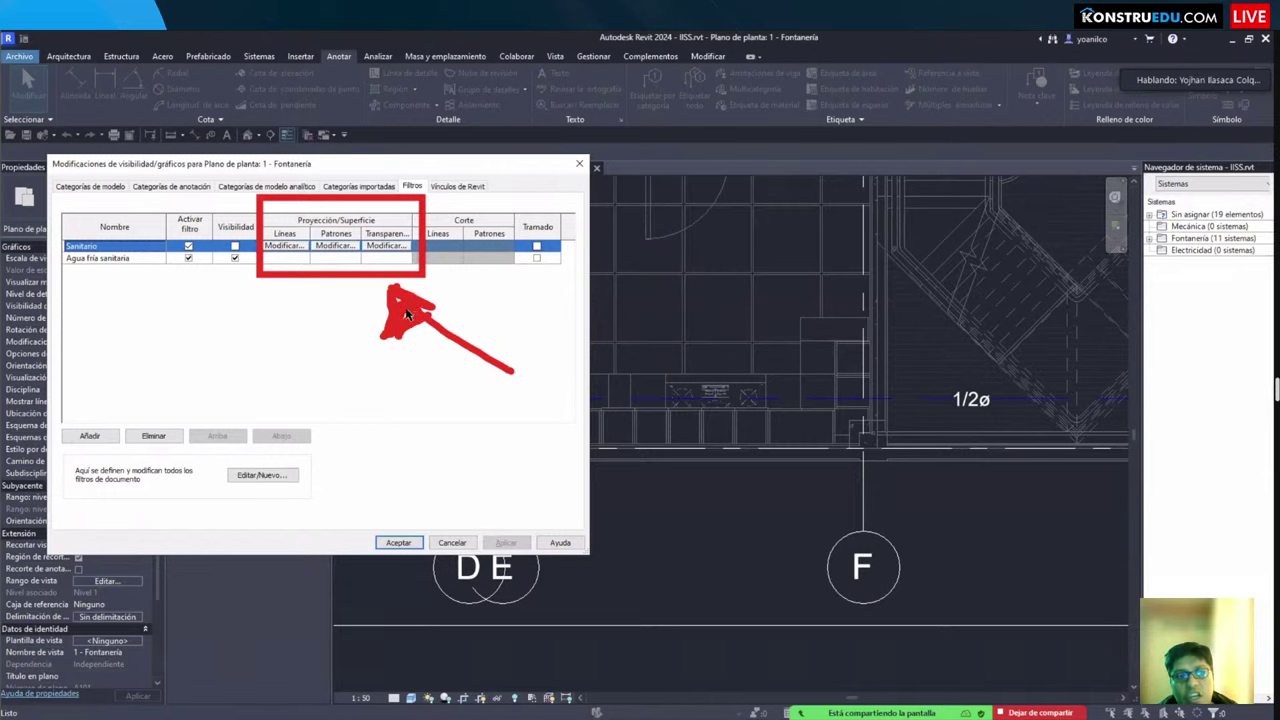
{"action": "left_click", "coordinate": [283, 247]}
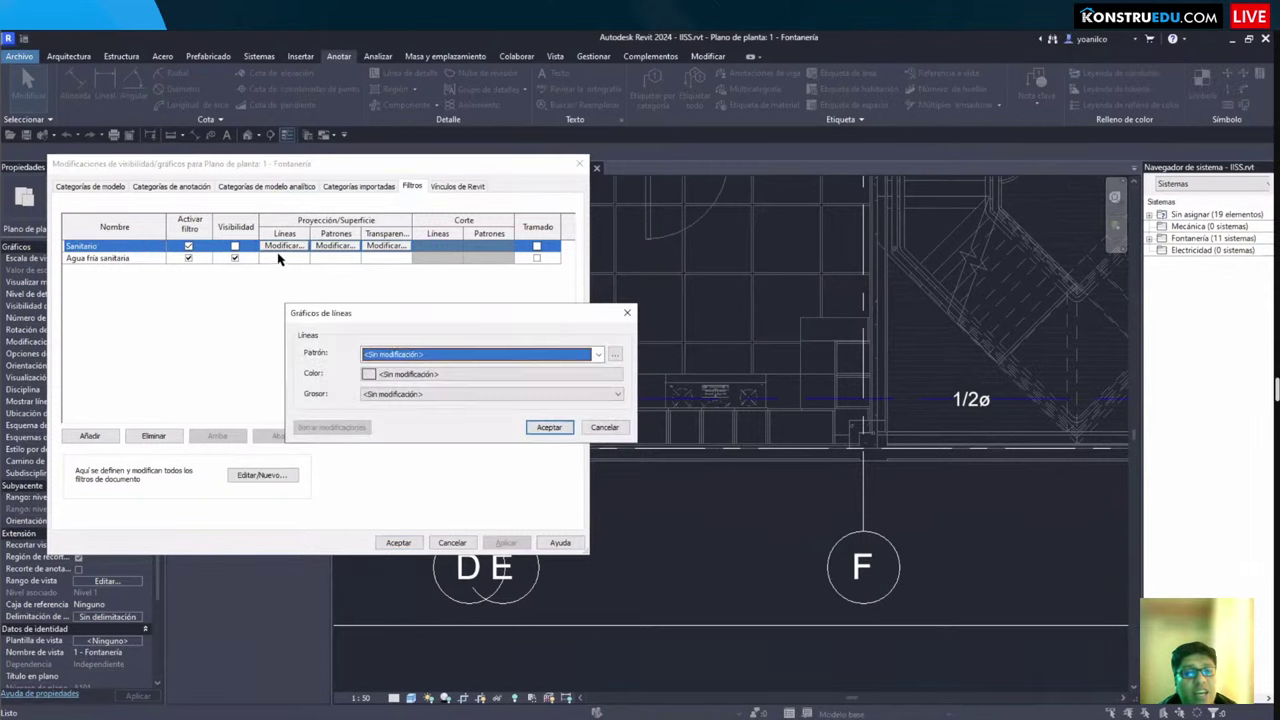
{"action": "key", "text": "Escape"}
{"action": "left_click", "coordinate": [282, 258]}
{"action": "left_click", "coordinate": [284, 258]}
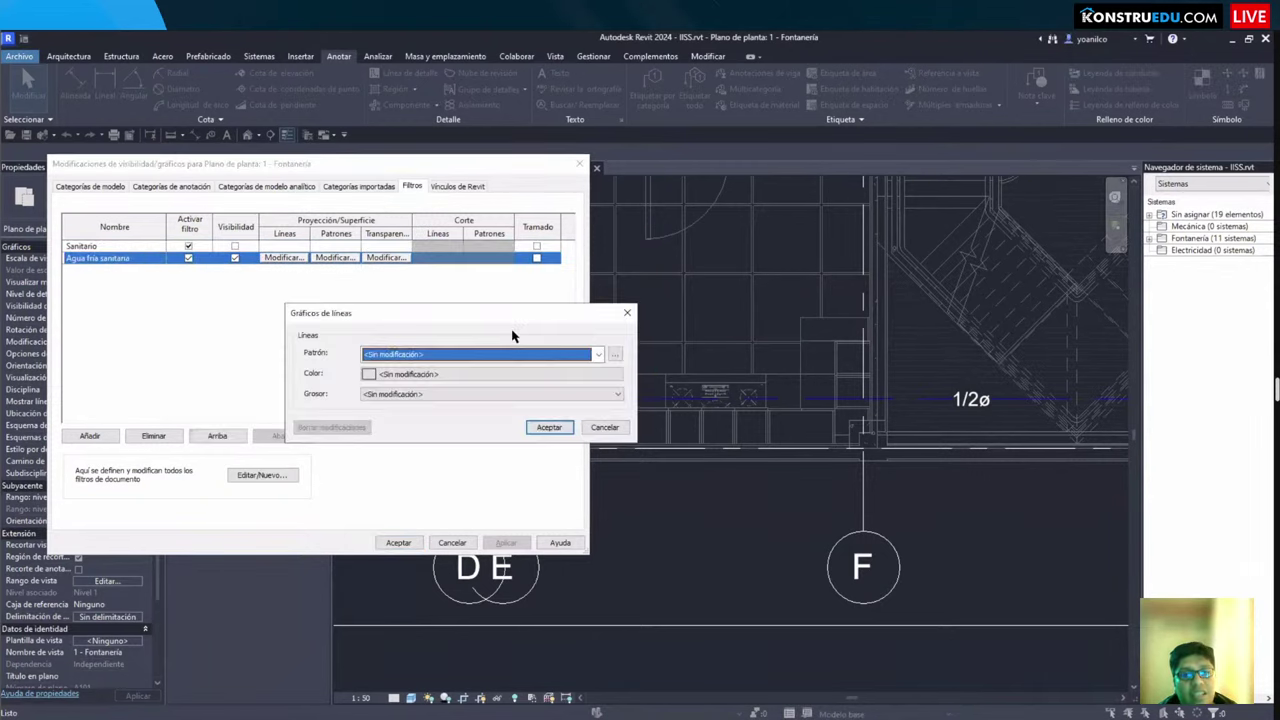
{"action": "left_click", "coordinate": [450, 357]}
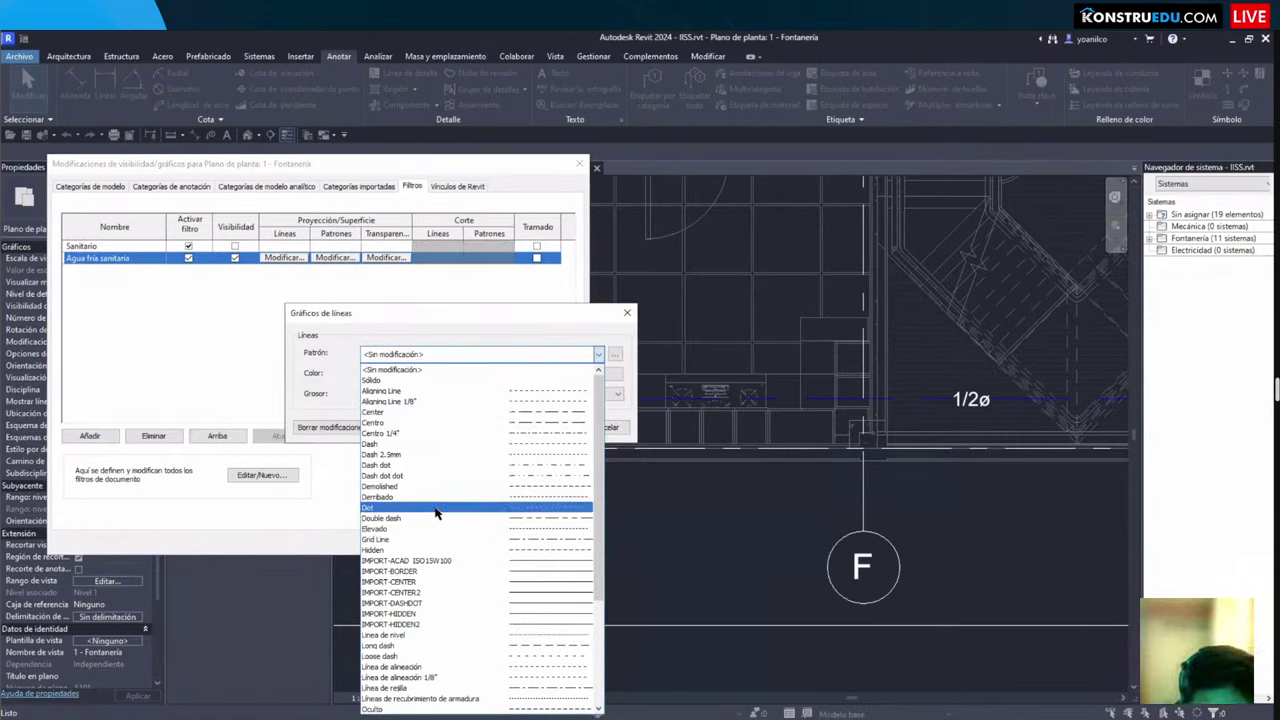
{"action": "scroll", "coordinate": [445, 531], "scroll_direction": "down", "scroll_amount": 1}
{"action": "scroll", "coordinate": [447, 535], "scroll_direction": "down", "scroll_amount": 2}
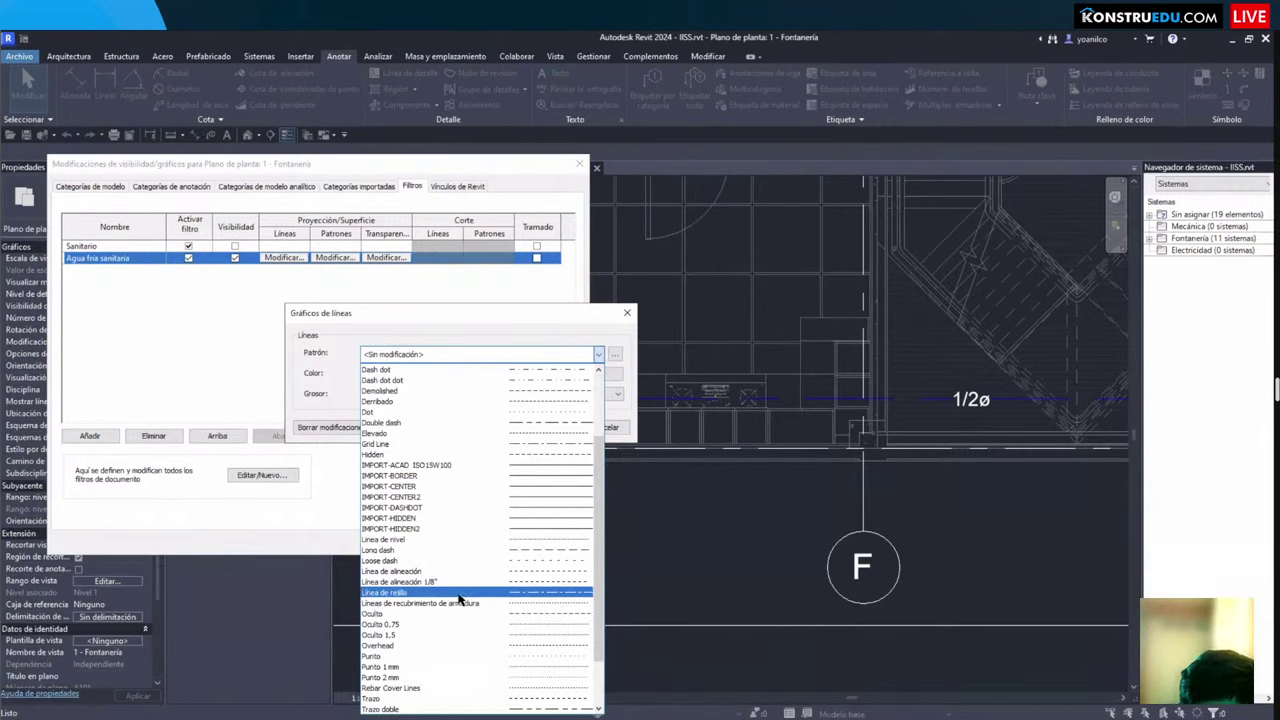
{"action": "scroll", "coordinate": [466, 602], "scroll_direction": "down", "scroll_amount": 2}
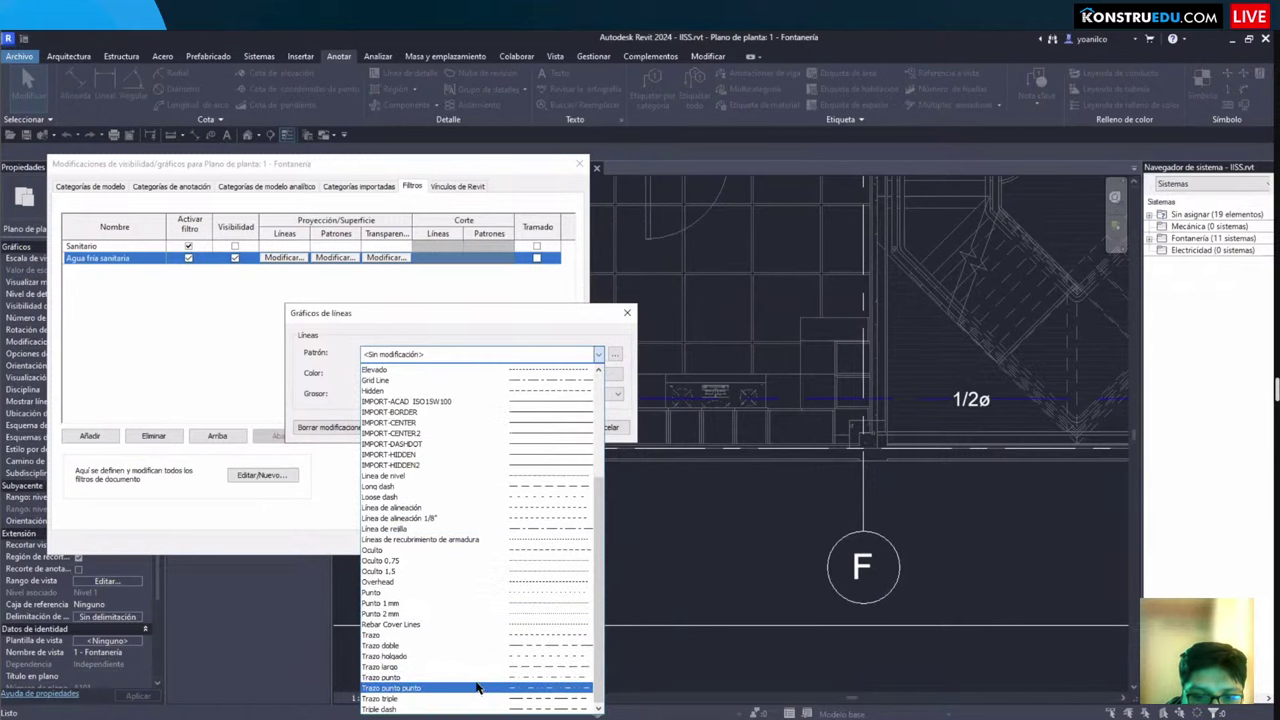
{"action": "left_click", "coordinate": [476, 680]}
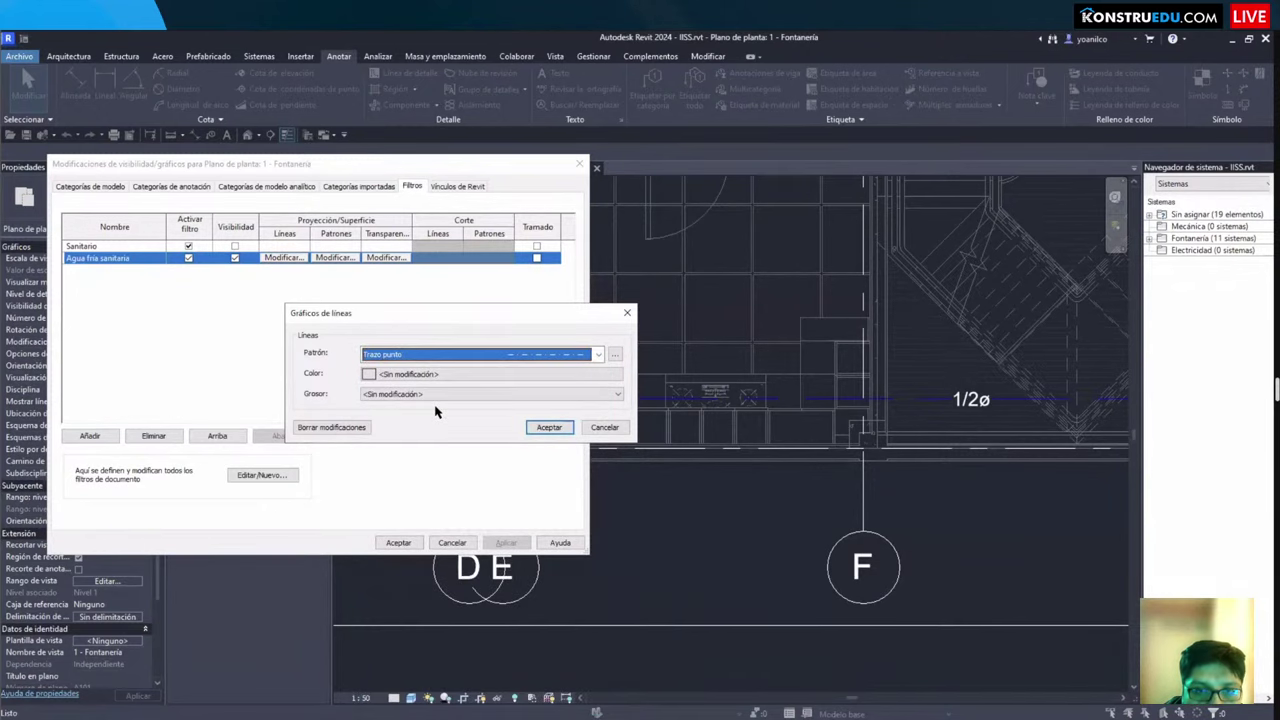
Step: Make the Agua fría sanitaria lines blue with weight 2 and apply the overrides
{"action": "left_click", "coordinate": [408, 372]}
{"action": "left_click", "coordinate": [392, 327]}
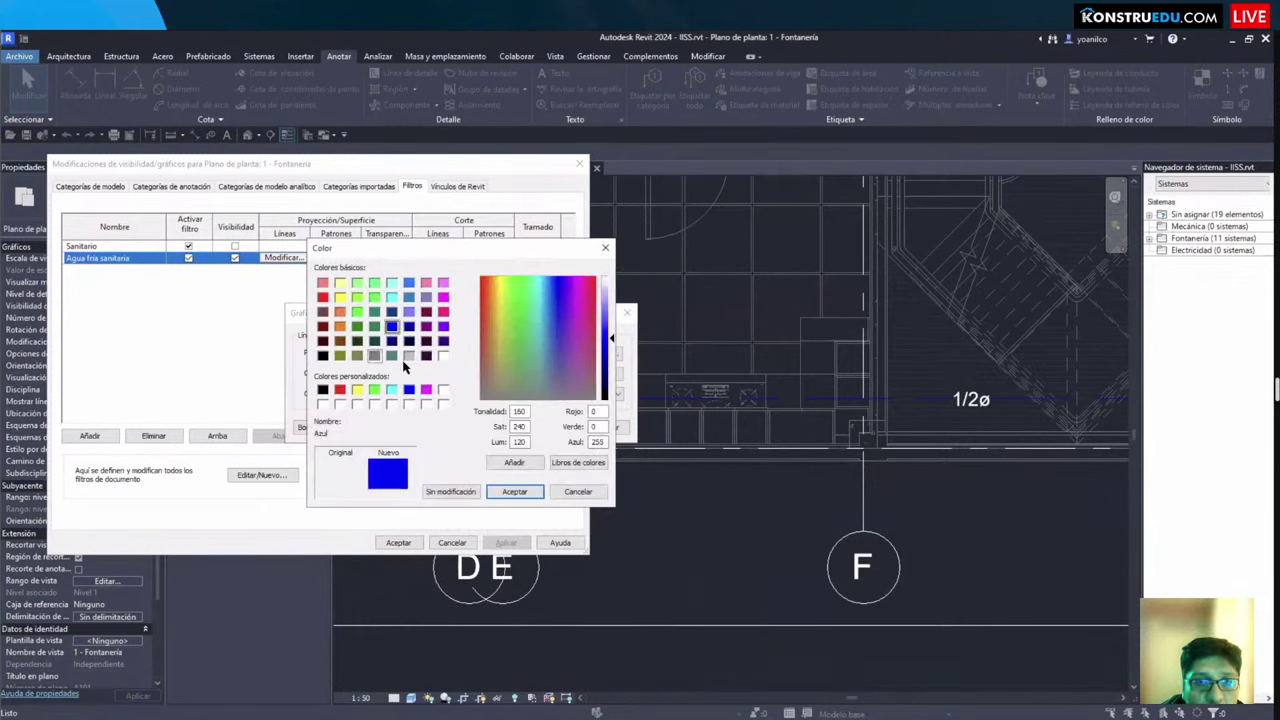
{"action": "left_click", "coordinate": [516, 492]}
{"action": "left_click", "coordinate": [440, 393]}
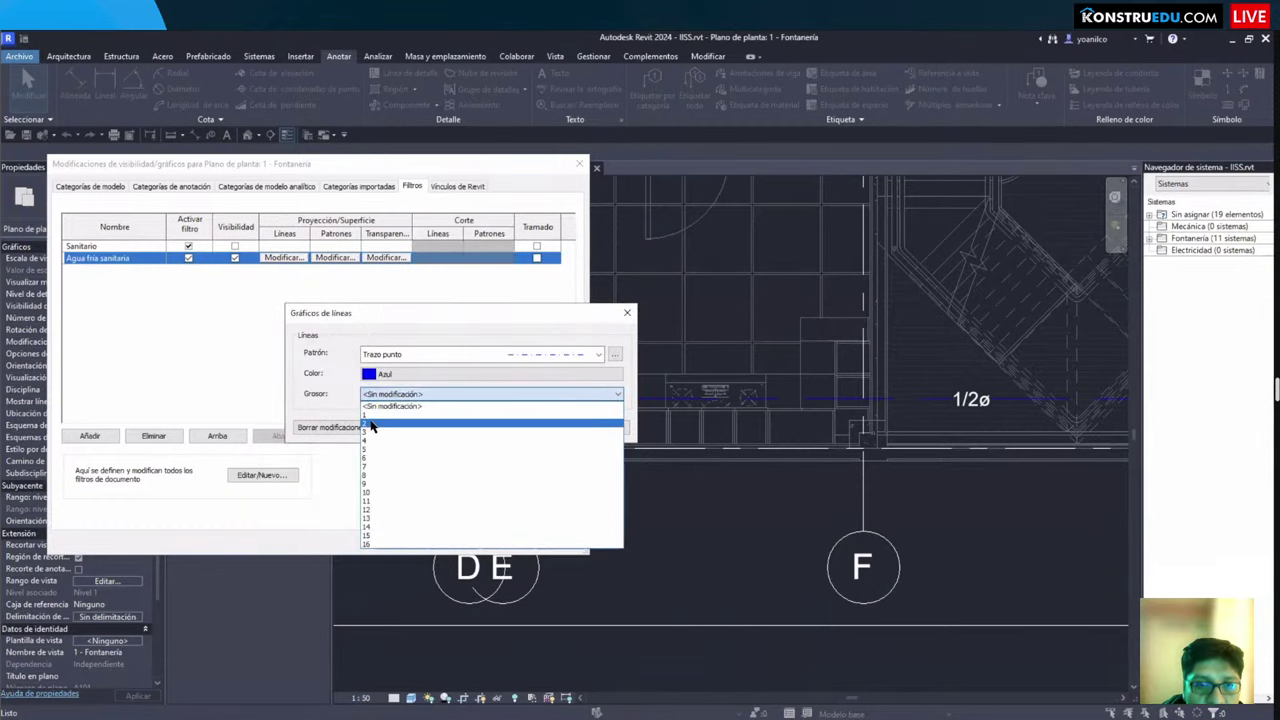
{"action": "left_click", "coordinate": [420, 425]}
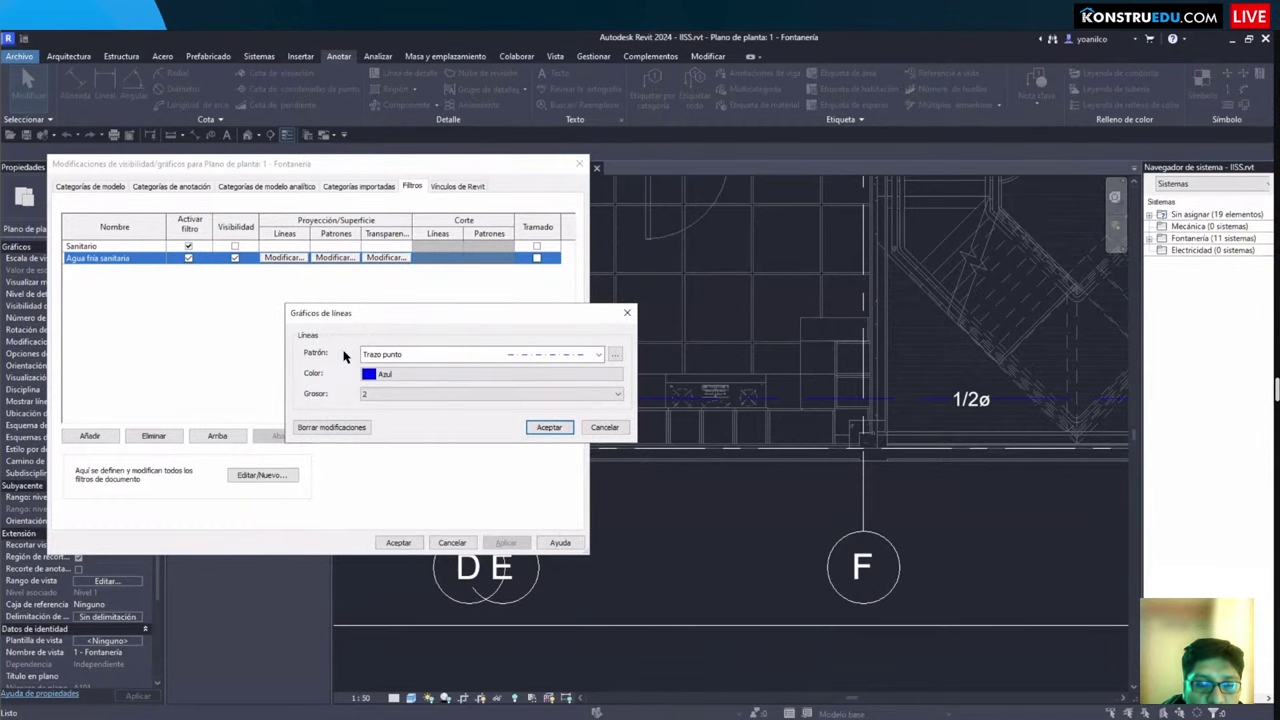
{"action": "left_click", "coordinate": [548, 427]}
{"action": "left_click", "coordinate": [398, 542]}
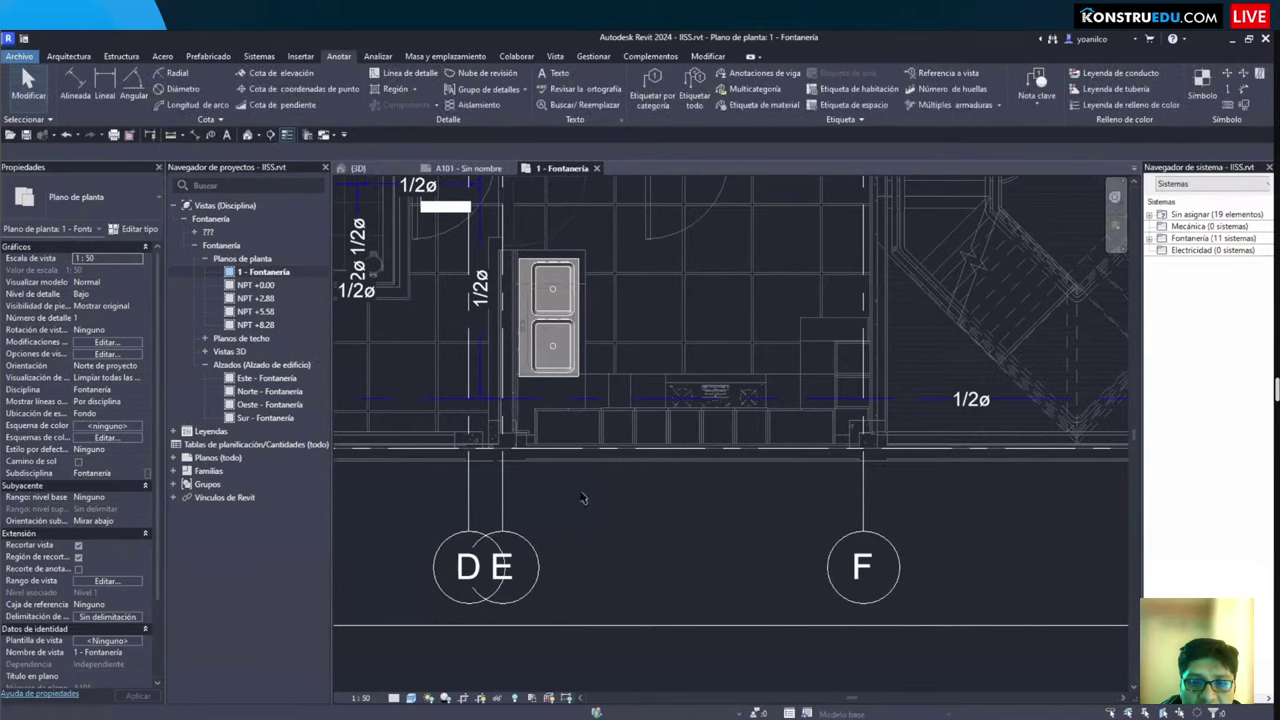
Step: Reopen Visibility/Graphics to check the filter settings, then close it
{"action": "scroll", "coordinate": [635, 505], "scroll_direction": "up", "scroll_amount": 2}
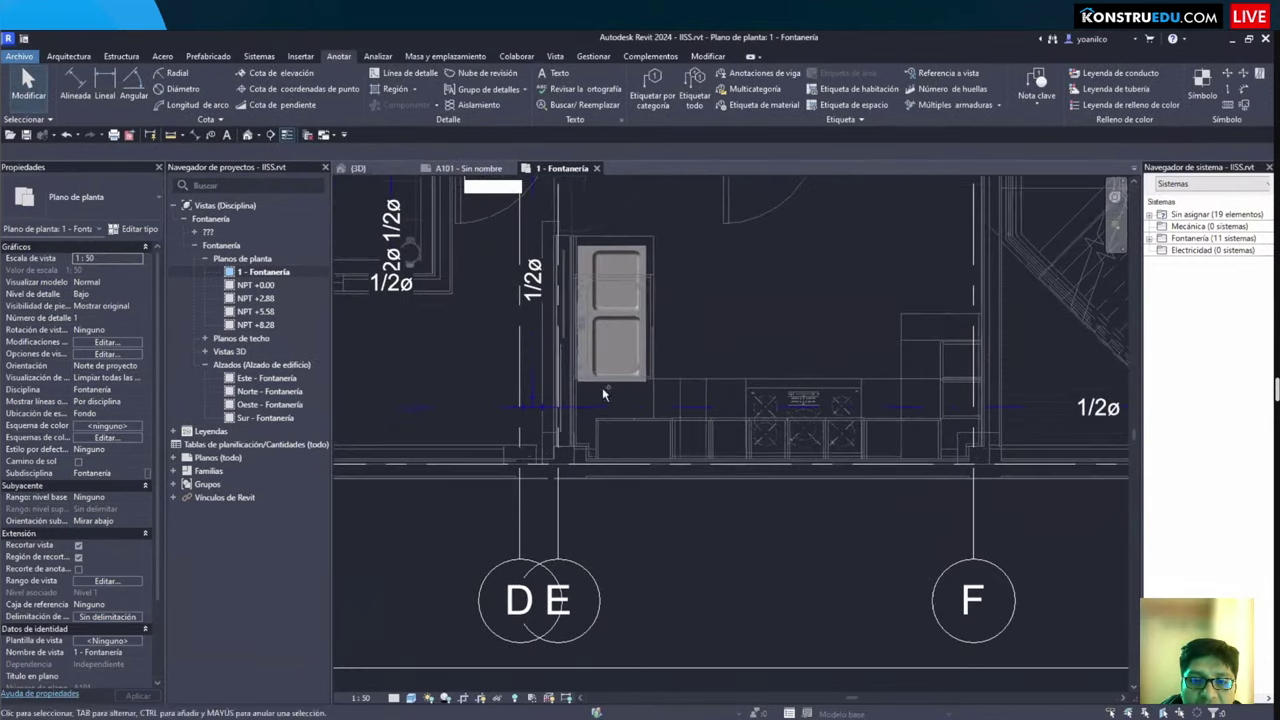
{"action": "key", "text": "v"}
{"action": "key", "text": "v"}
{"action": "left_click", "coordinate": [414, 174]}
{"action": "key", "text": "Escape"}
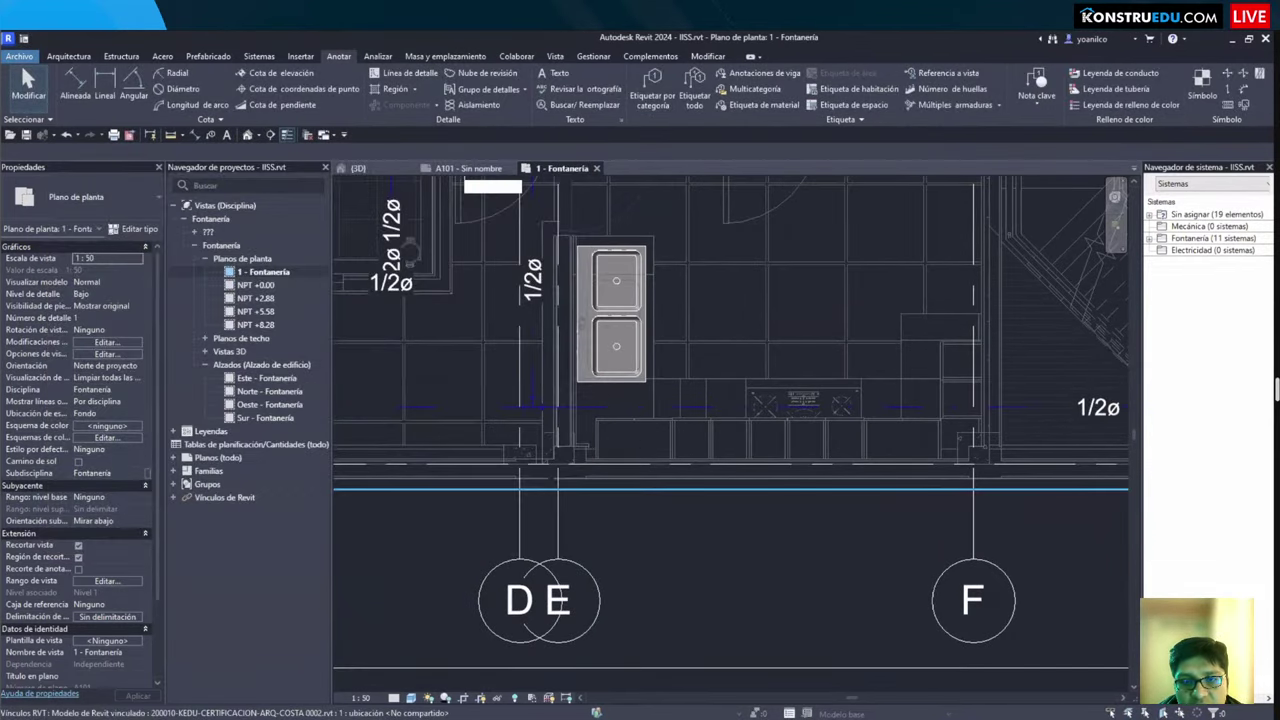
{"action": "left_click_drag", "start_coordinate": [577, 377], "coordinate": [684, 446]}
{"action": "scroll", "coordinate": [744, 480], "scroll_direction": "down", "scroll_amount": 2}
Step: Pan across the plan from grids B C to G to review the blue cold-water pipes
{"action": "middle_click_drag", "start_coordinate": [757, 470], "coordinate": [437, 424]}
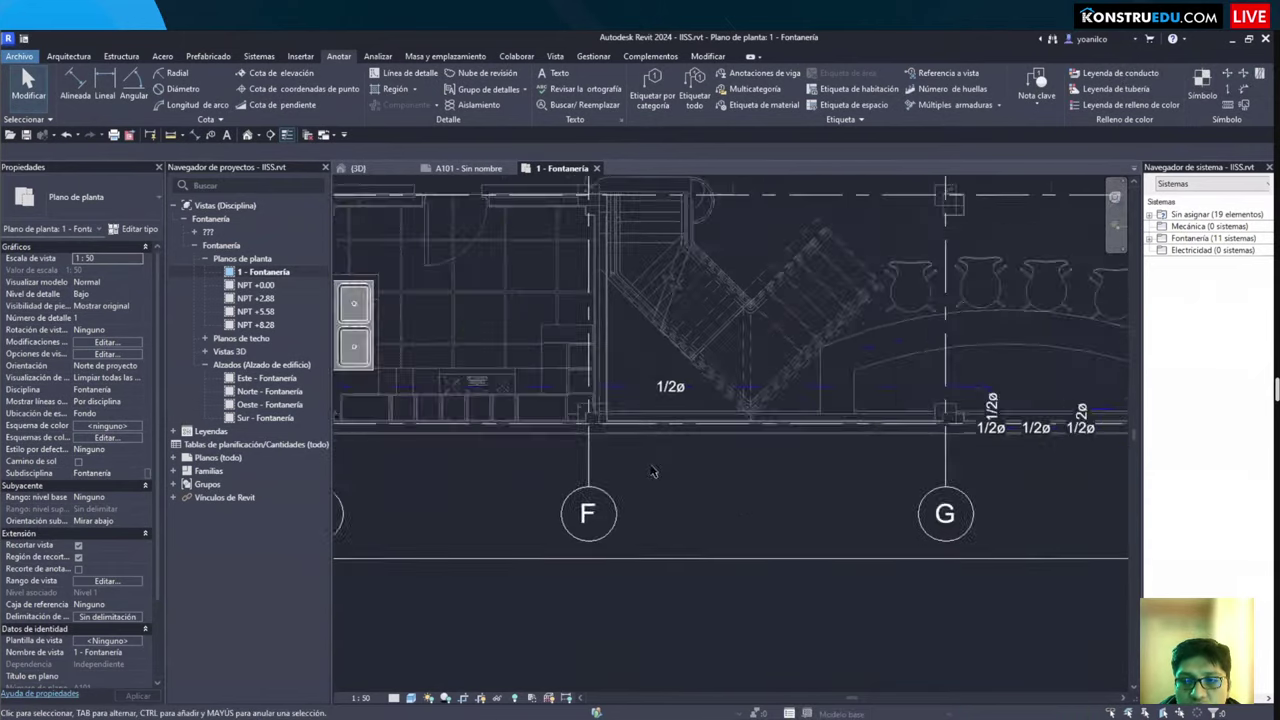
{"action": "scroll", "coordinate": [465, 470], "scroll_direction": "down", "scroll_amount": 2}
{"action": "scroll", "coordinate": [585, 421], "scroll_direction": "up", "scroll_amount": 1}
{"action": "scroll", "coordinate": [711, 475], "scroll_direction": "up", "scroll_amount": 3}
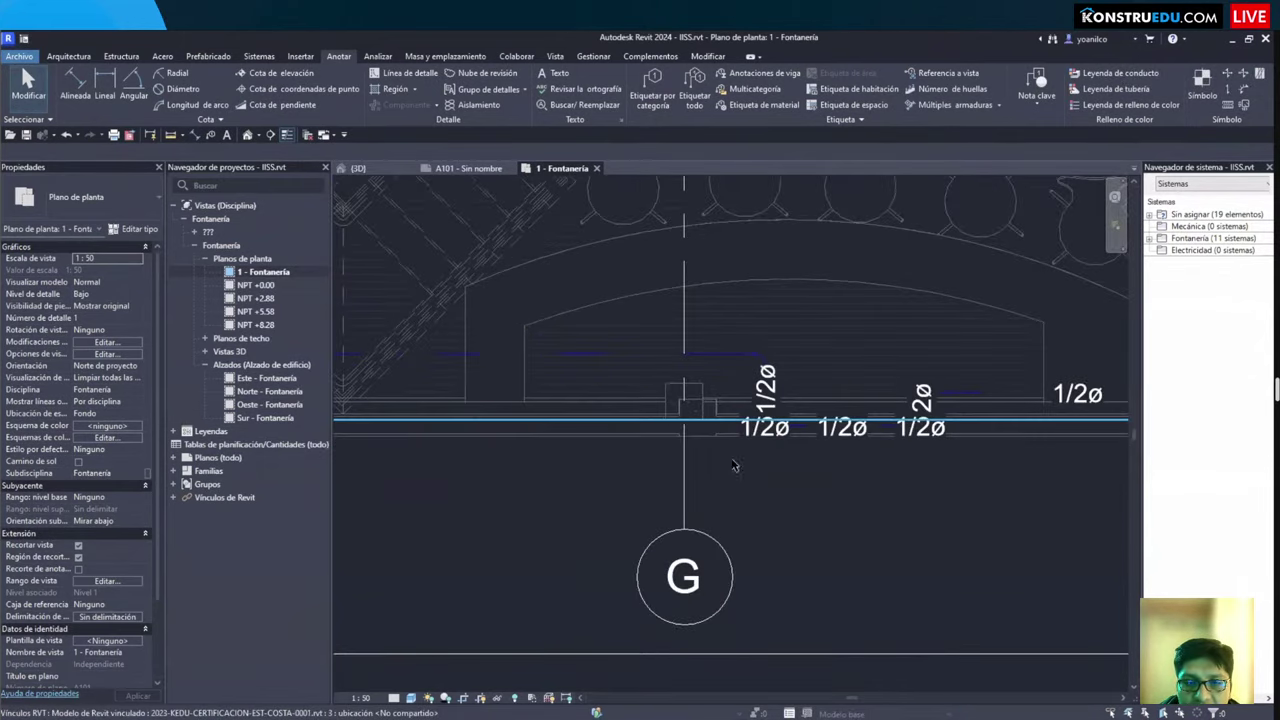
{"action": "scroll", "coordinate": [680, 430], "scroll_direction": "down", "scroll_amount": 2}
{"action": "middle_click_drag", "start_coordinate": [407, 470], "coordinate": [1063, 497]}
{"action": "scroll", "coordinate": [468, 430], "scroll_direction": "up", "scroll_amount": 4}
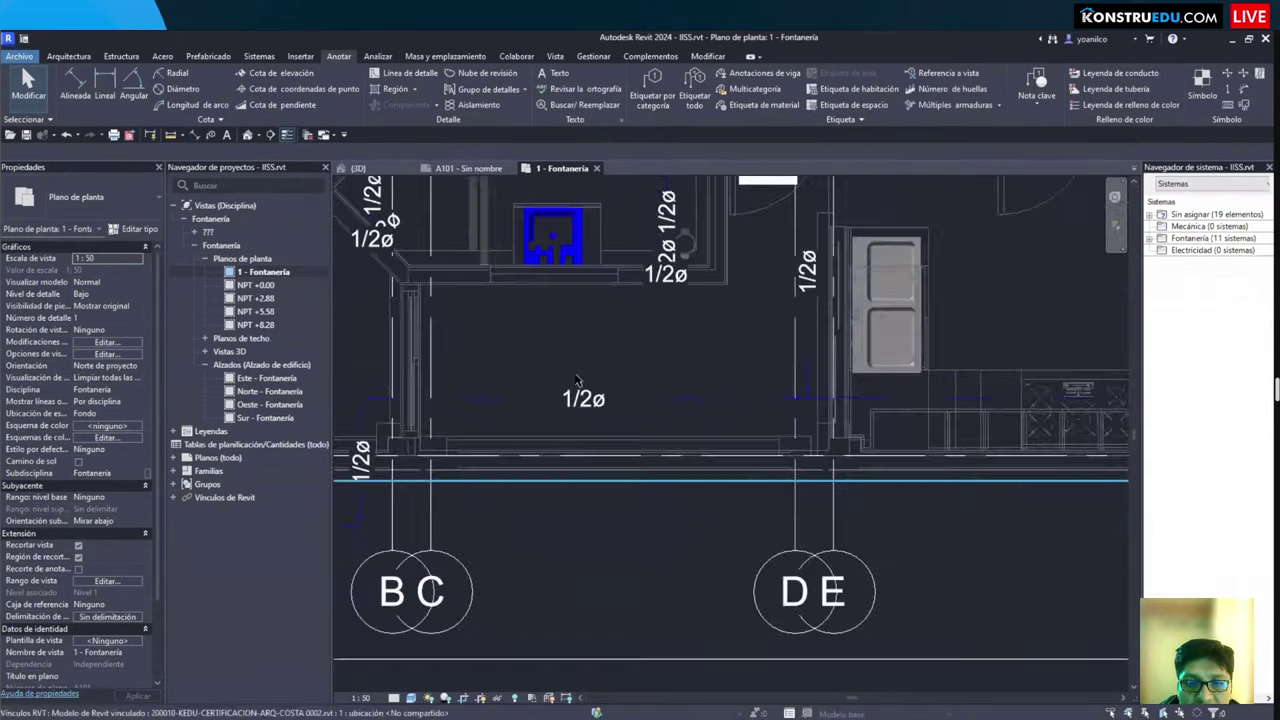
{"action": "middle_click_drag", "start_coordinate": [367, 398], "coordinate": [577, 398]}
{"action": "scroll", "coordinate": [577, 399], "scroll_direction": "up", "scroll_amount": 1}
Step: Try tagging the pipe elbow with Tag All and Tag by Category, declining to load a tag
{"action": "left_click", "coordinate": [586, 381]}
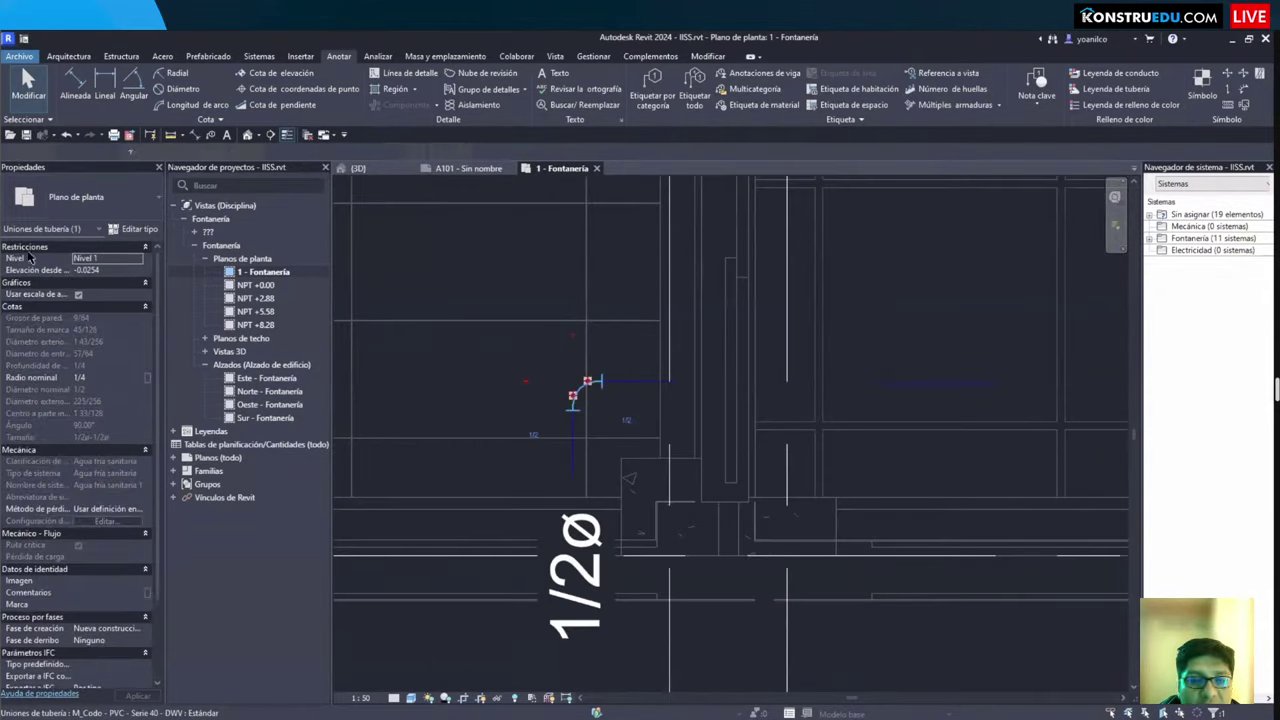
{"action": "scroll", "coordinate": [591, 282], "scroll_direction": "down", "scroll_amount": 3}
{"action": "key", "text": "Escape"}
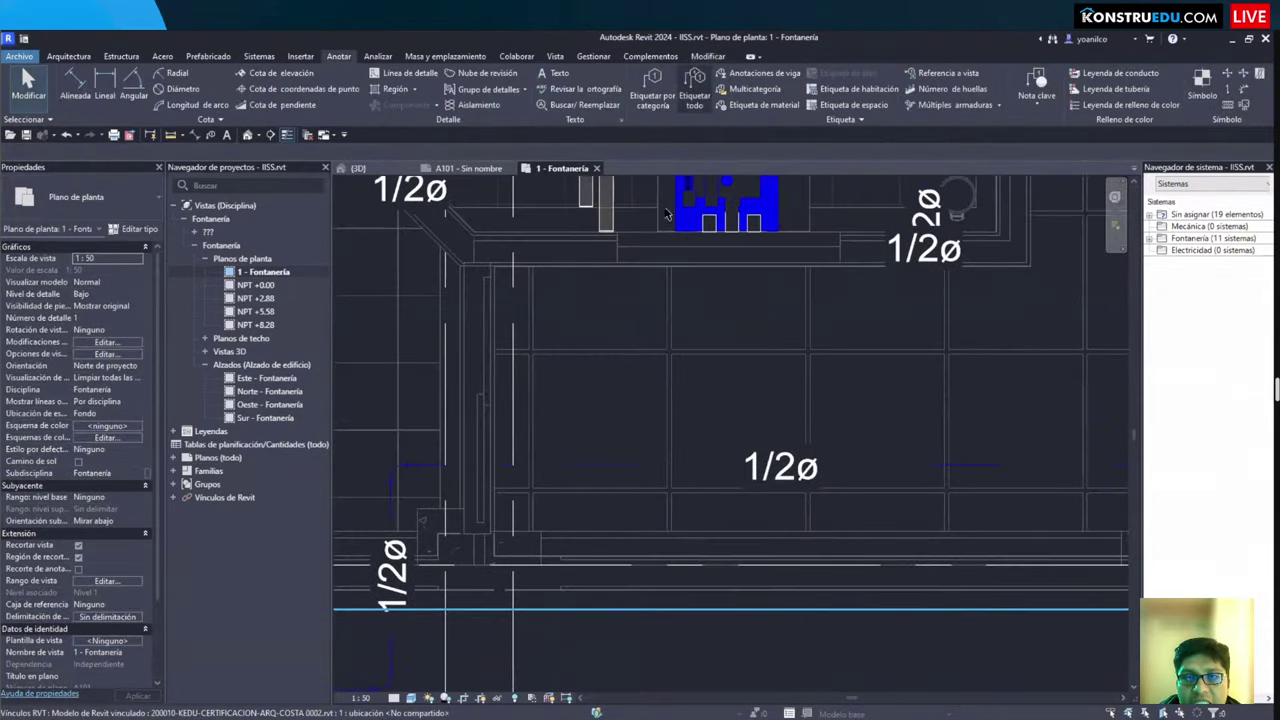
{"action": "left_click", "coordinate": [694, 88]}
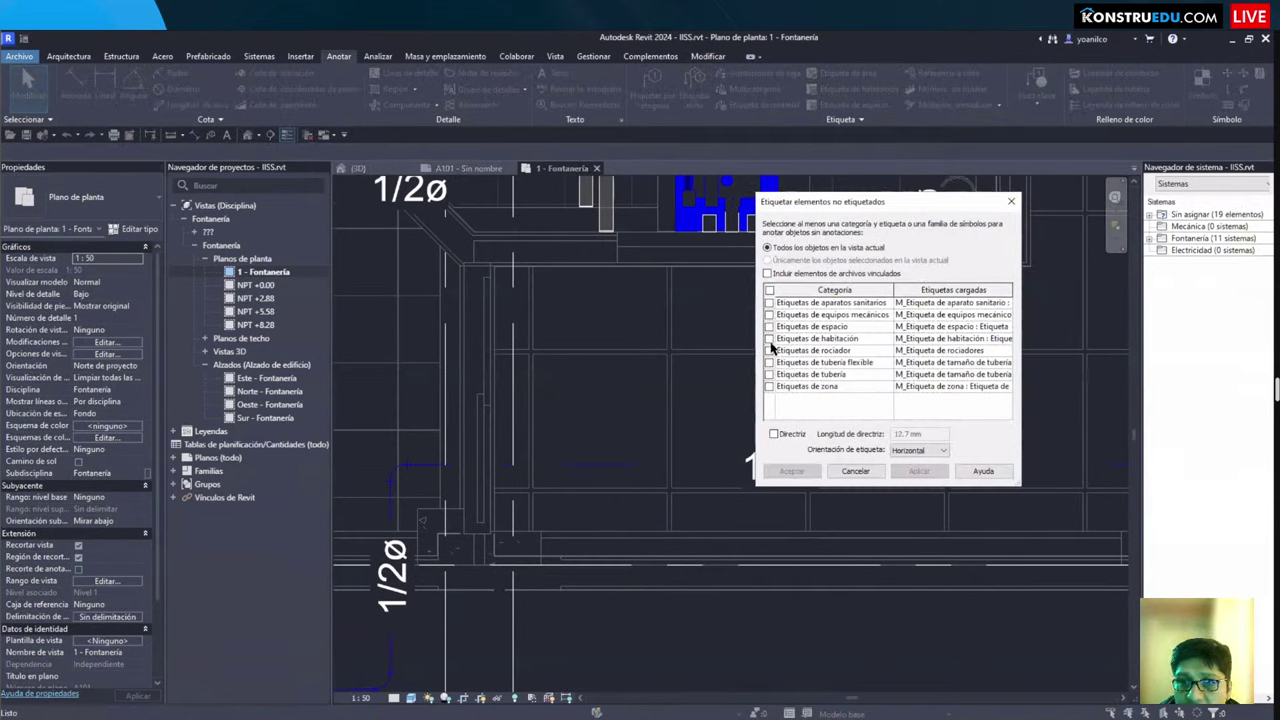
{"action": "key", "text": "Escape"}
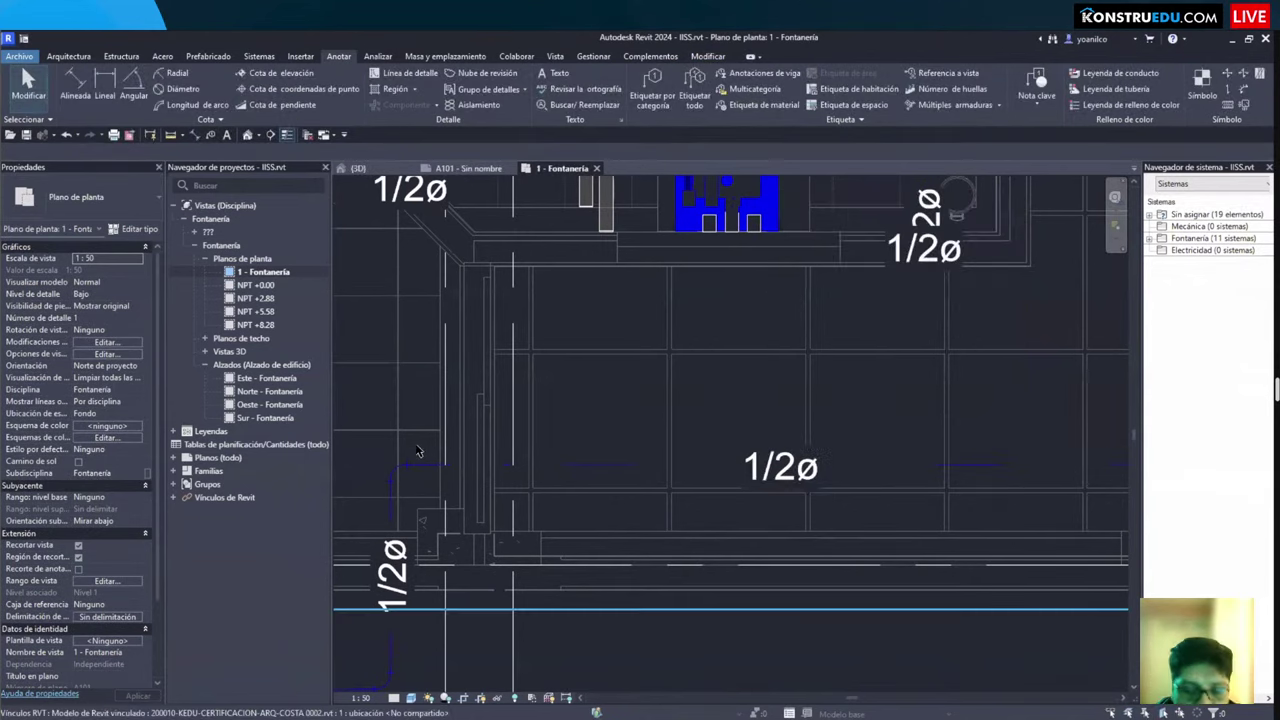
{"action": "key", "text": "g"}
{"action": "left_click", "coordinate": [394, 470]}
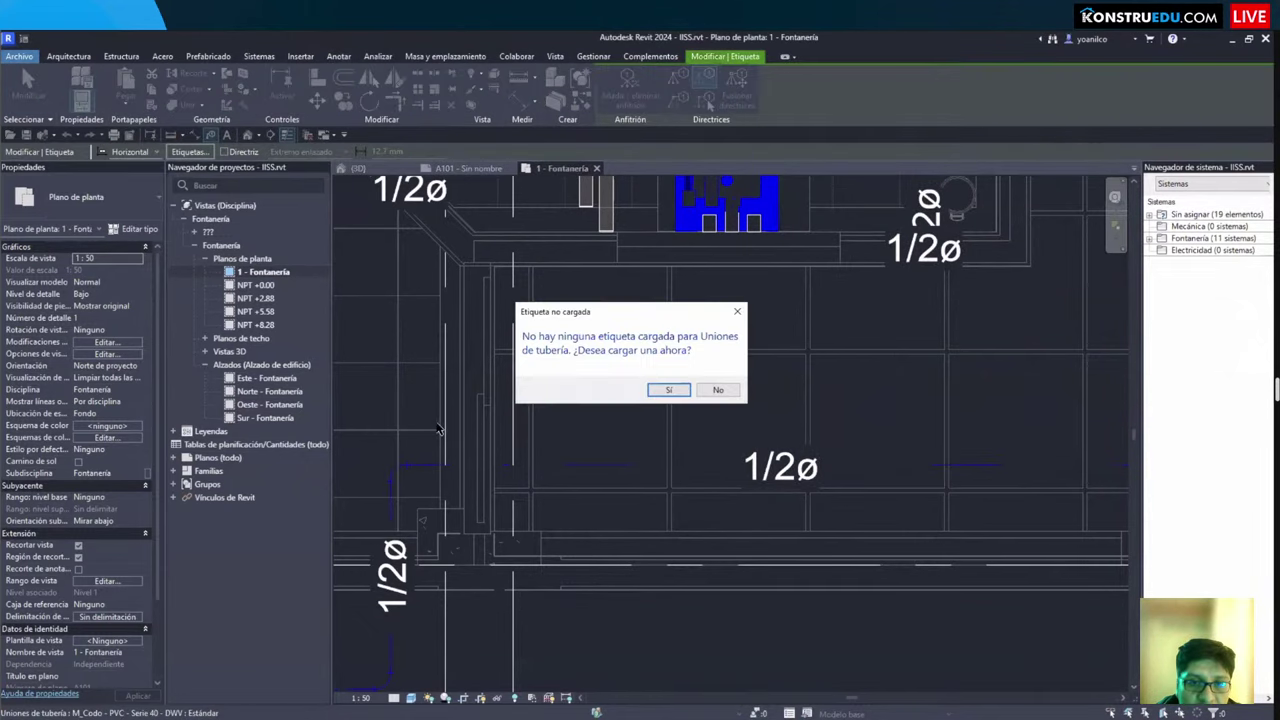
{"action": "key", "text": "Escape"}
{"action": "key", "text": "Escape"}
{"action": "scroll", "coordinate": [608, 437], "scroll_direction": "down", "scroll_amount": 6}
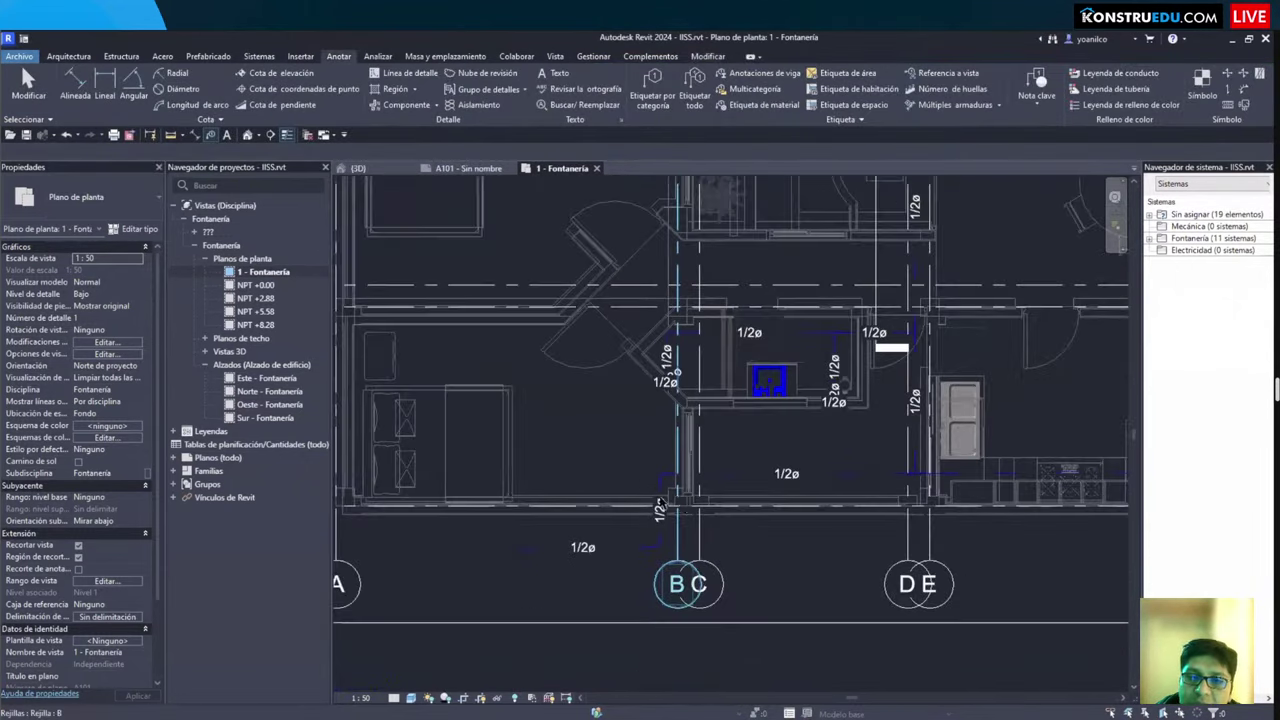
{"action": "scroll", "coordinate": [660, 500], "scroll_direction": "up", "scroll_amount": 5}
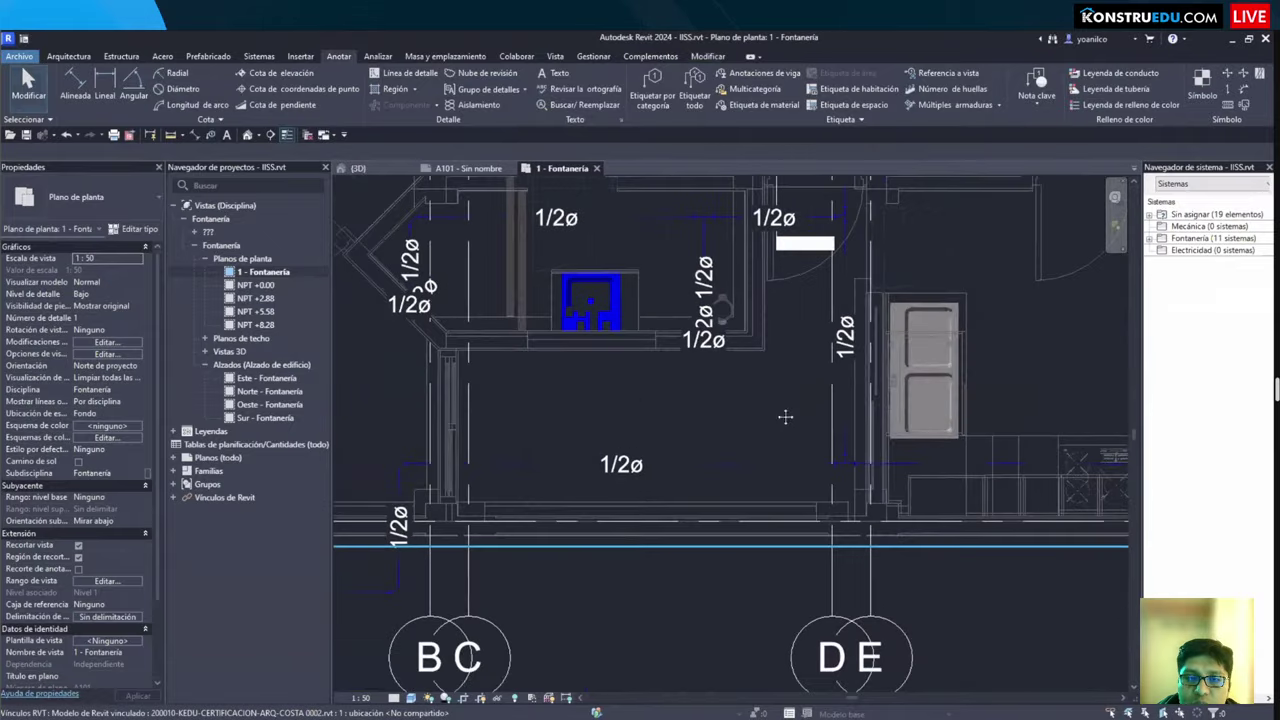
{"action": "scroll", "coordinate": [785, 416], "scroll_direction": "down", "scroll_amount": 2}
Step: Delete the Sección 2 section line and confirm removing its view
{"action": "middle_click_drag", "start_coordinate": [785, 416], "coordinate": [665, 388]}
{"action": "scroll", "coordinate": [820, 350], "scroll_direction": "down", "scroll_amount": 2}
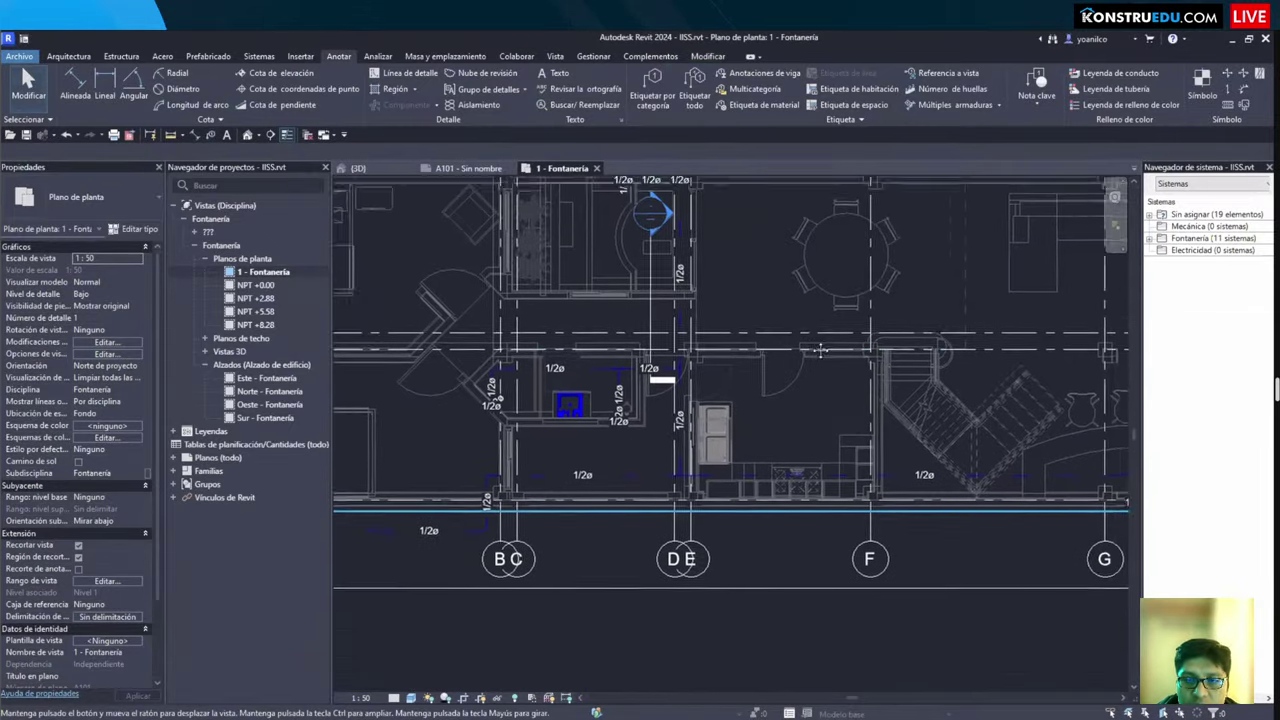
{"action": "scroll", "coordinate": [820, 350], "scroll_direction": "up", "scroll_amount": 1}
{"action": "middle_click_drag", "start_coordinate": [820, 350], "coordinate": [840, 360]}
{"action": "scroll", "coordinate": [840, 360], "scroll_direction": "up", "scroll_amount": 2}
{"action": "left_click", "coordinate": [810, 380]}
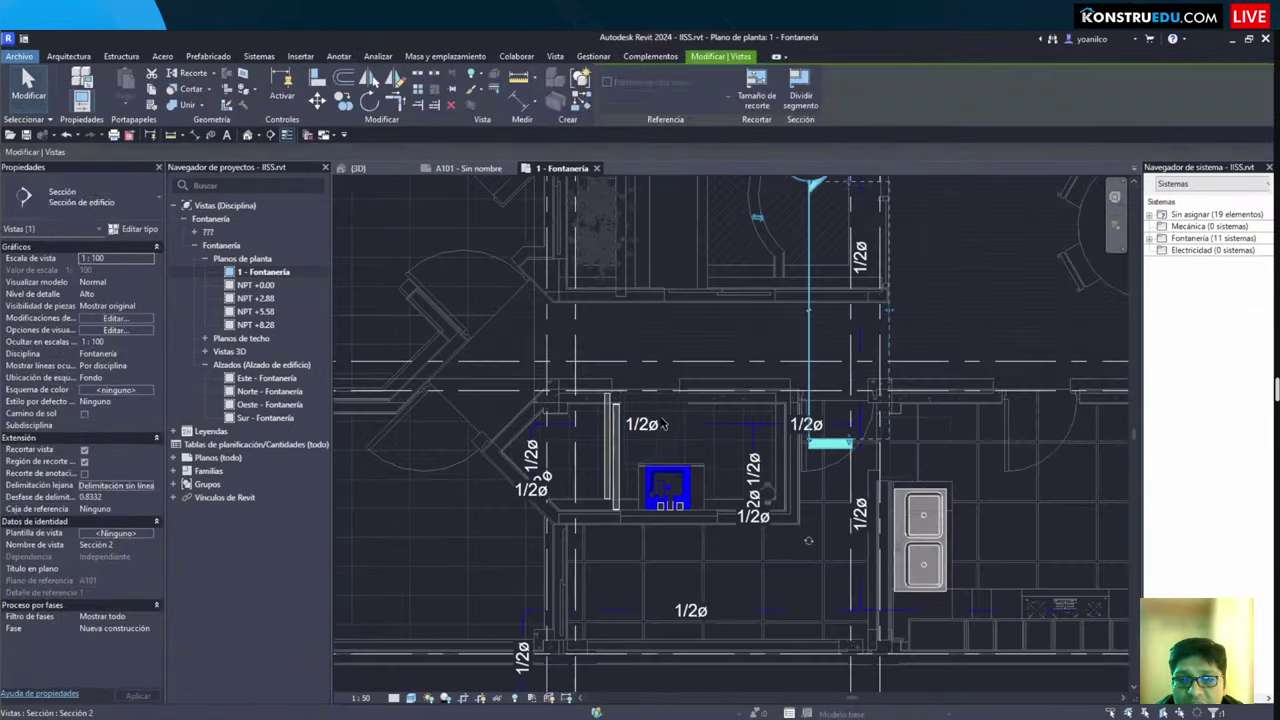
{"action": "key", "text": "Delete"}
{"action": "key", "text": "Return"}
{"action": "scroll", "coordinate": [730, 420], "scroll_direction": "down", "scroll_amount": 3}
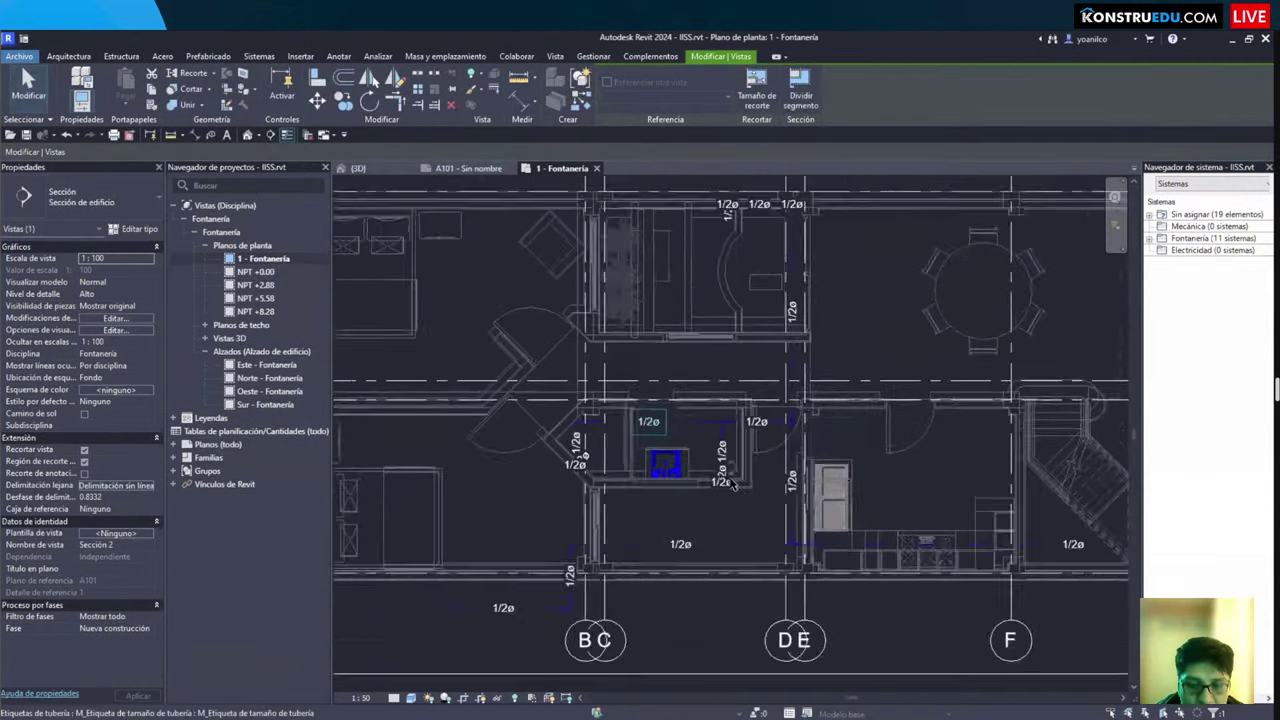
{"action": "scroll", "coordinate": [600, 200], "scroll_direction": "up", "scroll_amount": 2}
{"action": "scroll", "coordinate": [689, 459], "scroll_direction": "up", "scroll_amount": 3}
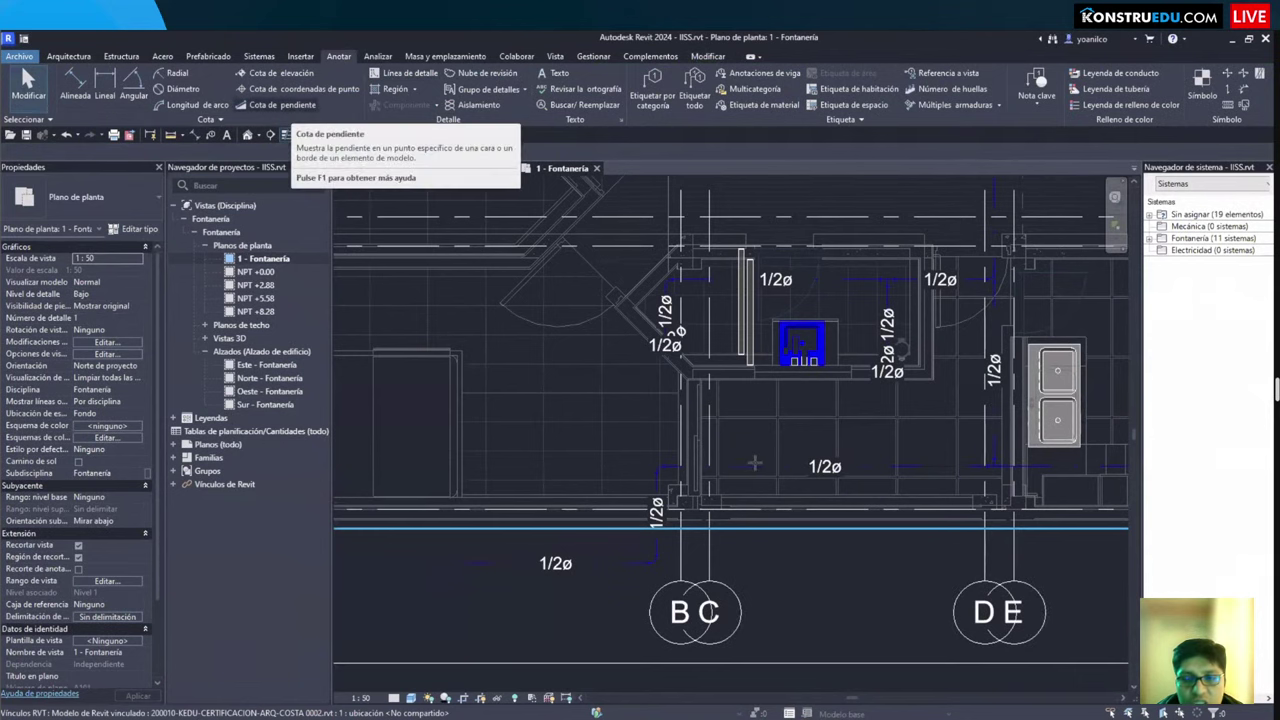
Step: Start a Cota de pendiente, pan the plan toward grid F, then cancel it
{"action": "left_click", "coordinate": [280, 104]}
{"action": "scroll", "coordinate": [491, 428], "scroll_direction": "up", "scroll_amount": 2}
{"action": "middle_click_drag", "start_coordinate": [491, 428], "coordinate": [341, 384]}
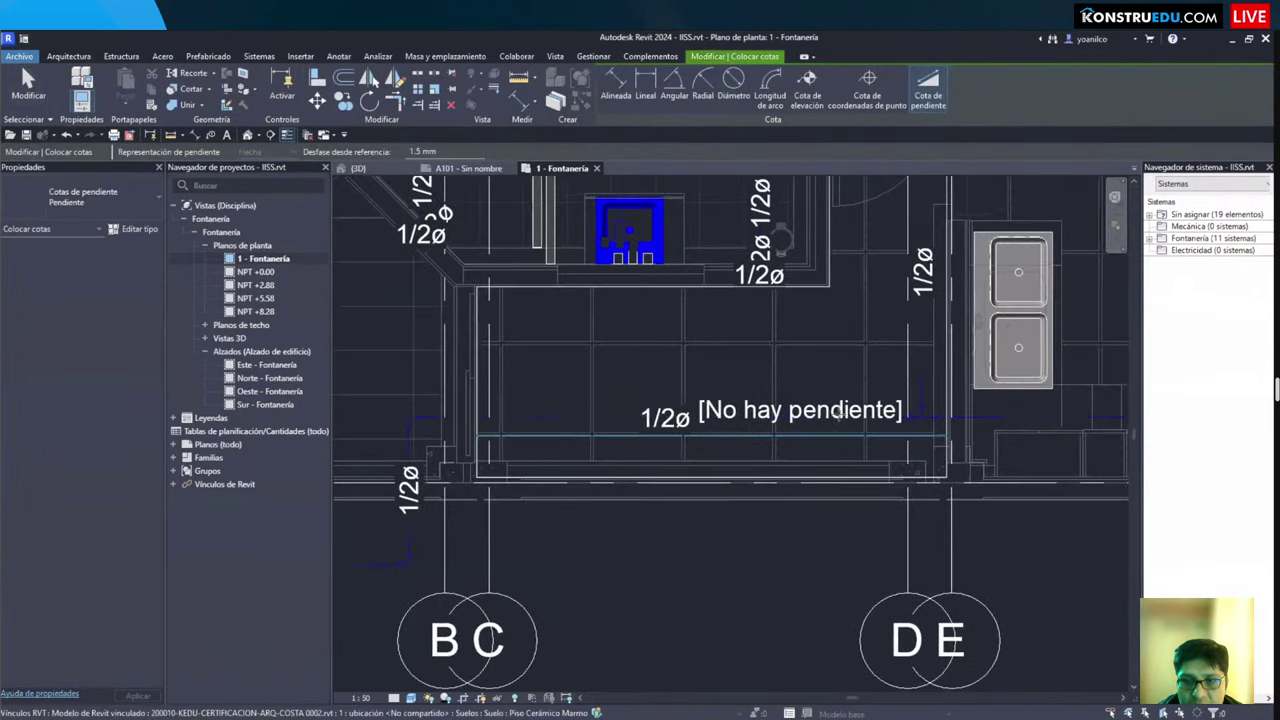
{"action": "middle_click_drag", "start_coordinate": [1080, 400], "coordinate": [665, 400]}
{"action": "key", "text": "Escape"}
{"action": "key", "text": "Escape"}
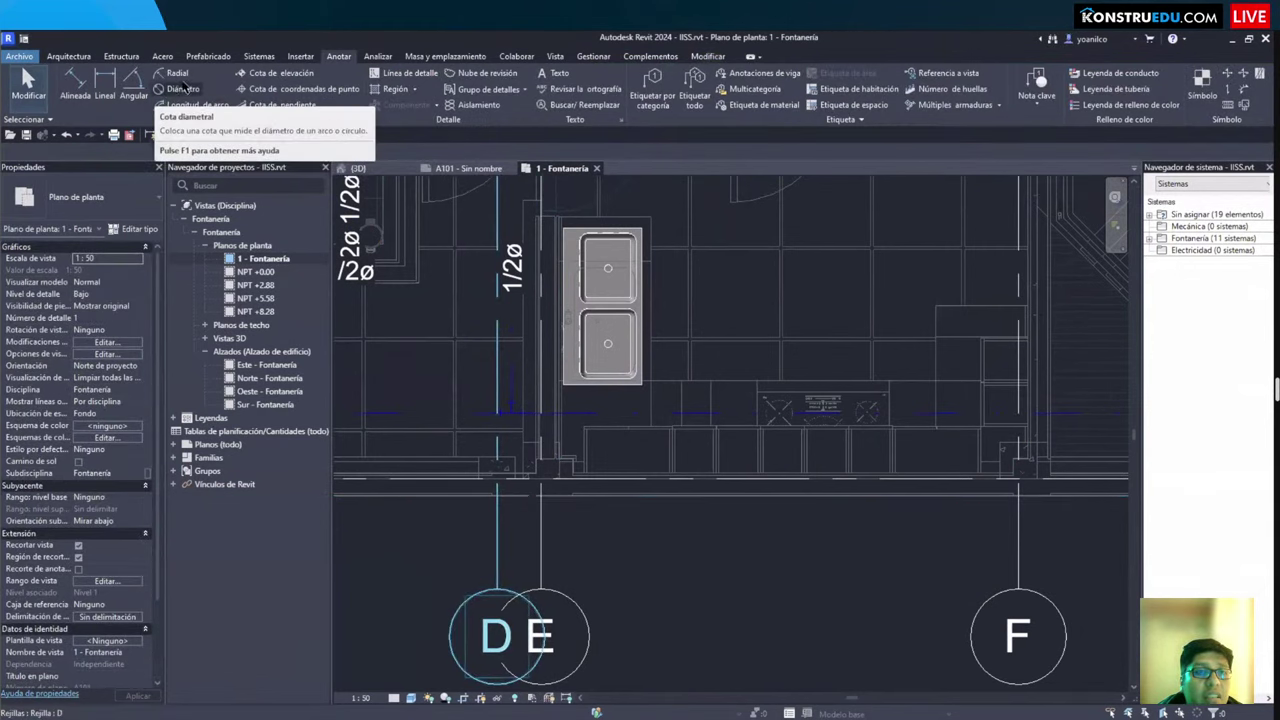
Step: Reposition the plan and bring up its visibility and graphics overrides with VG
{"action": "scroll", "coordinate": [650, 420], "scroll_direction": "down", "scroll_amount": 3}
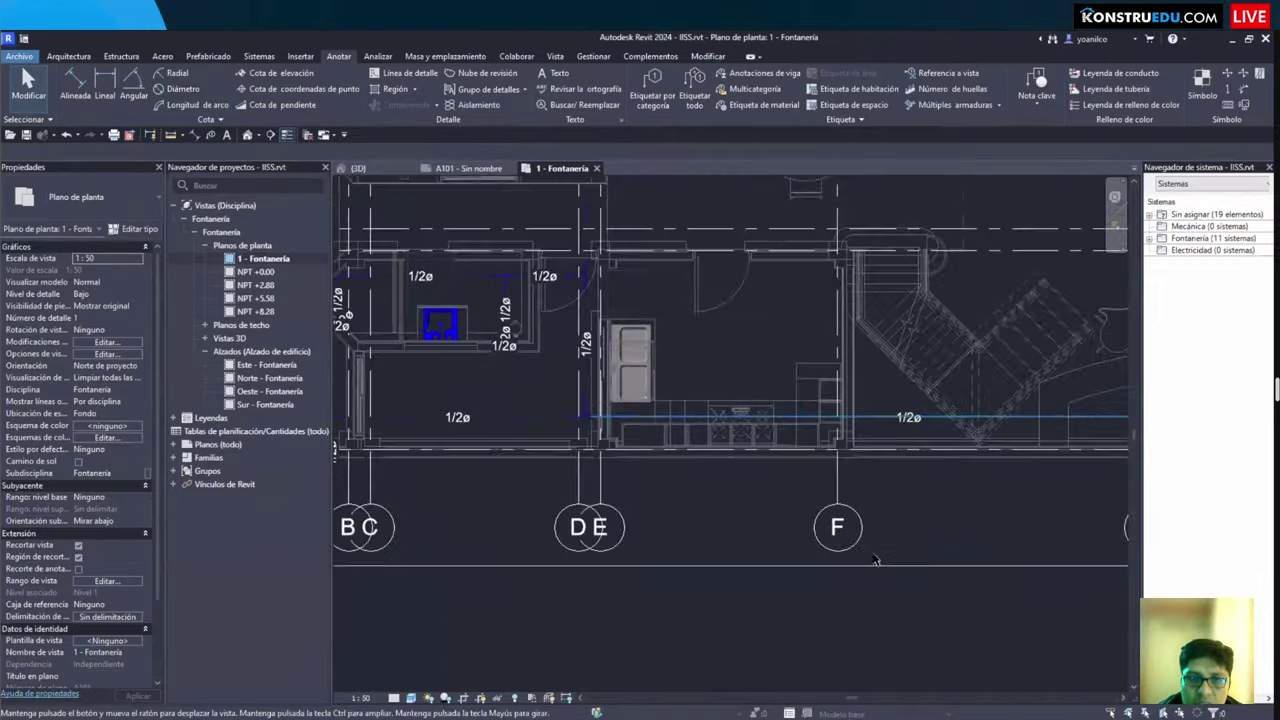
{"action": "middle_click_drag", "start_coordinate": [373, 275], "coordinate": [607, 480]}
{"action": "scroll", "coordinate": [607, 413], "scroll_direction": "down", "scroll_amount": 3}
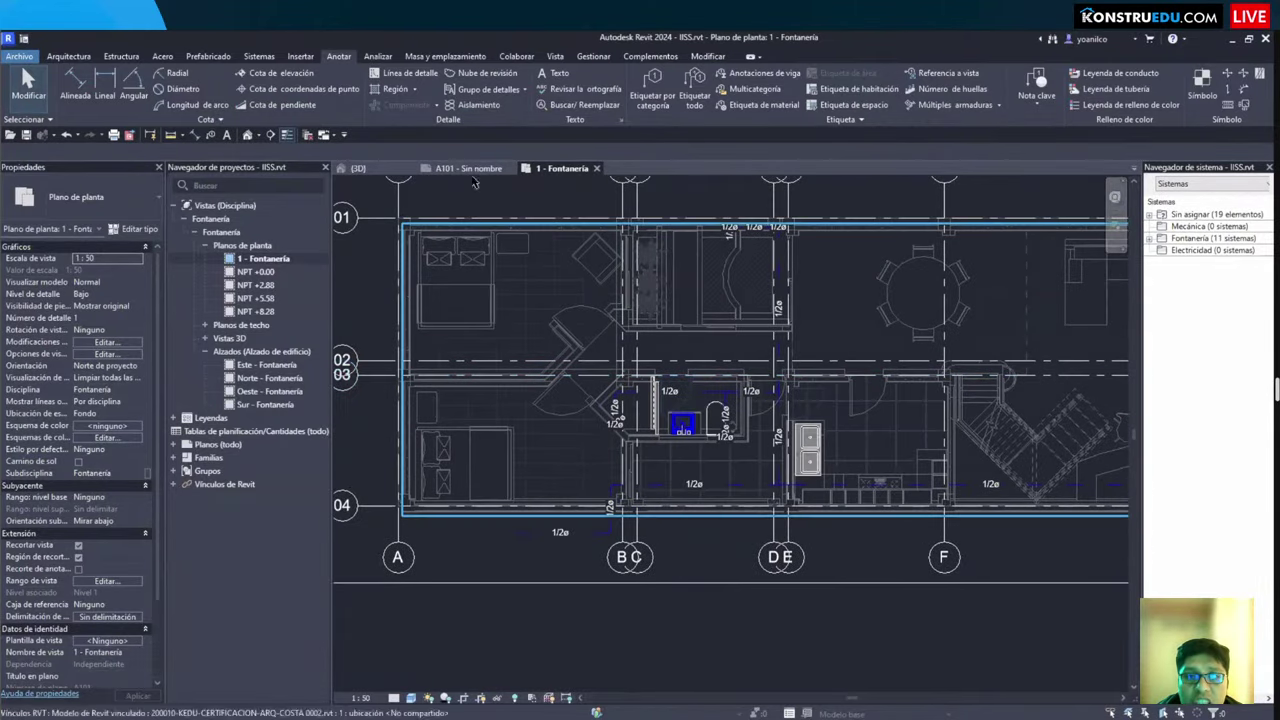
{"action": "key", "text": "v"}
{"action": "key", "text": "v"}
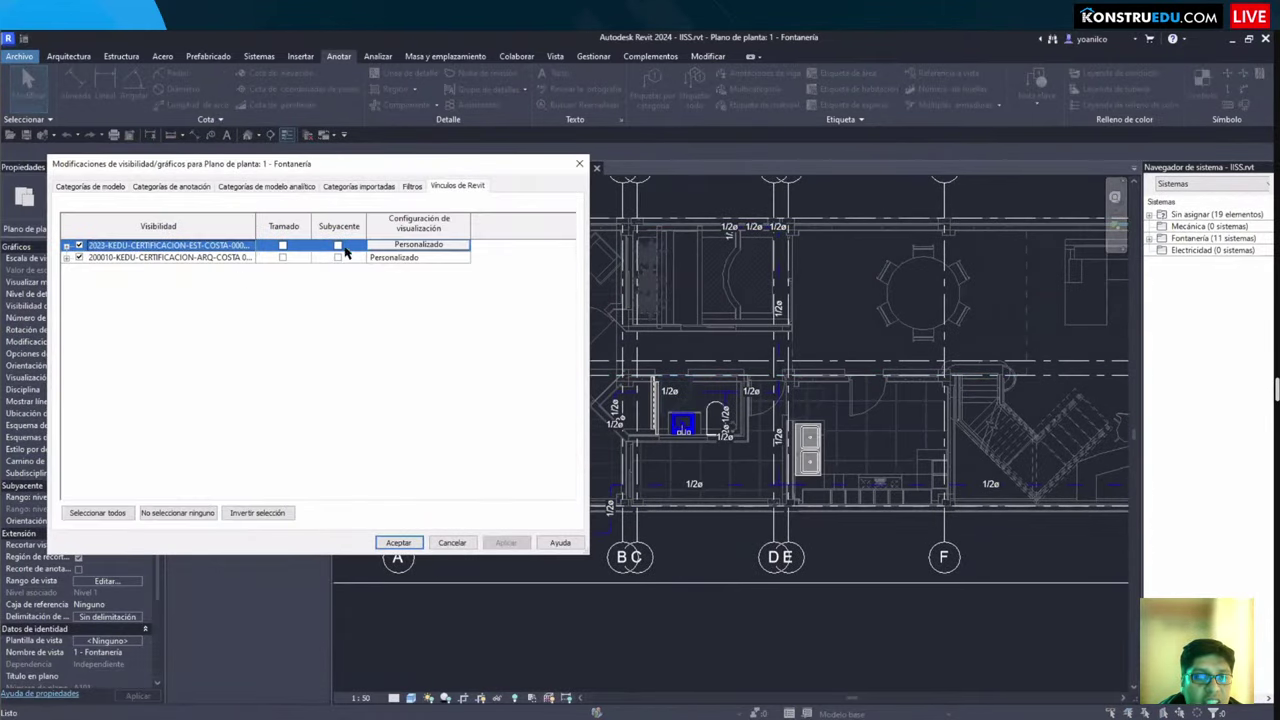
Step: Make the Sanitario filter visible, accept, and zoom into the grid B-C/D-E area
{"action": "left_click", "coordinate": [411, 187]}
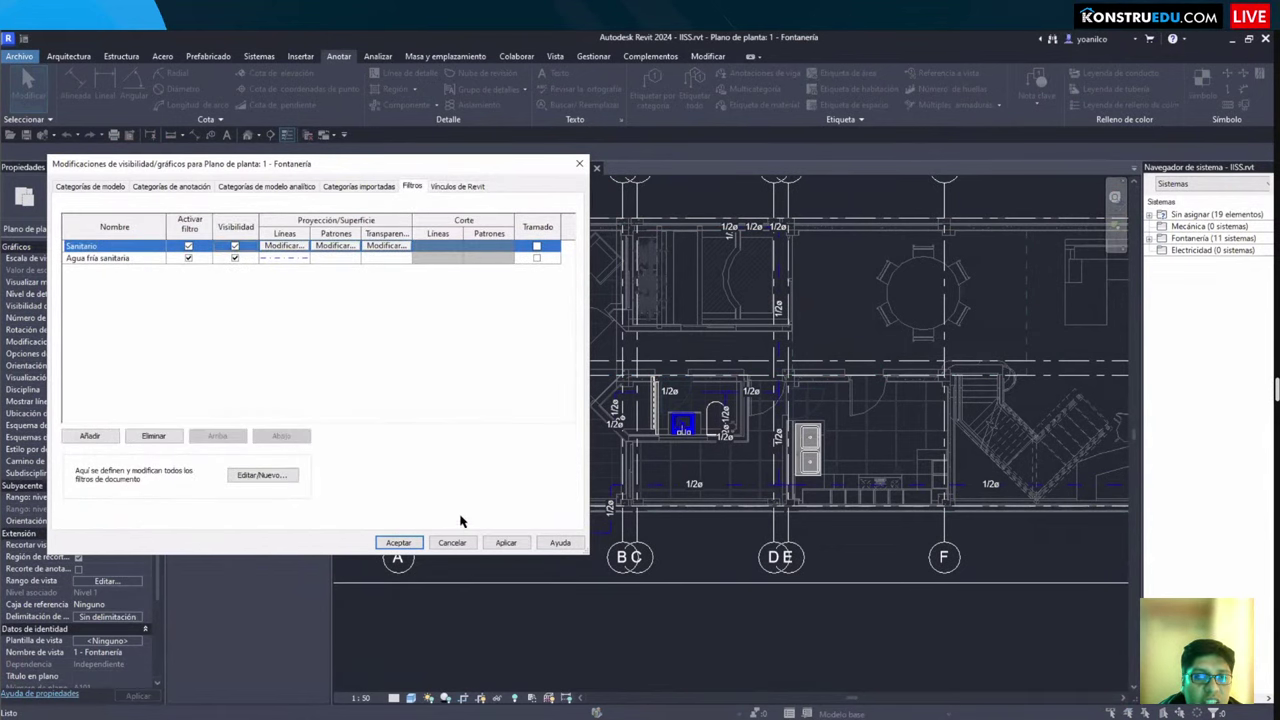
{"action": "left_click", "coordinate": [398, 542]}
{"action": "scroll", "coordinate": [638, 424], "scroll_direction": "up", "scroll_amount": 4}
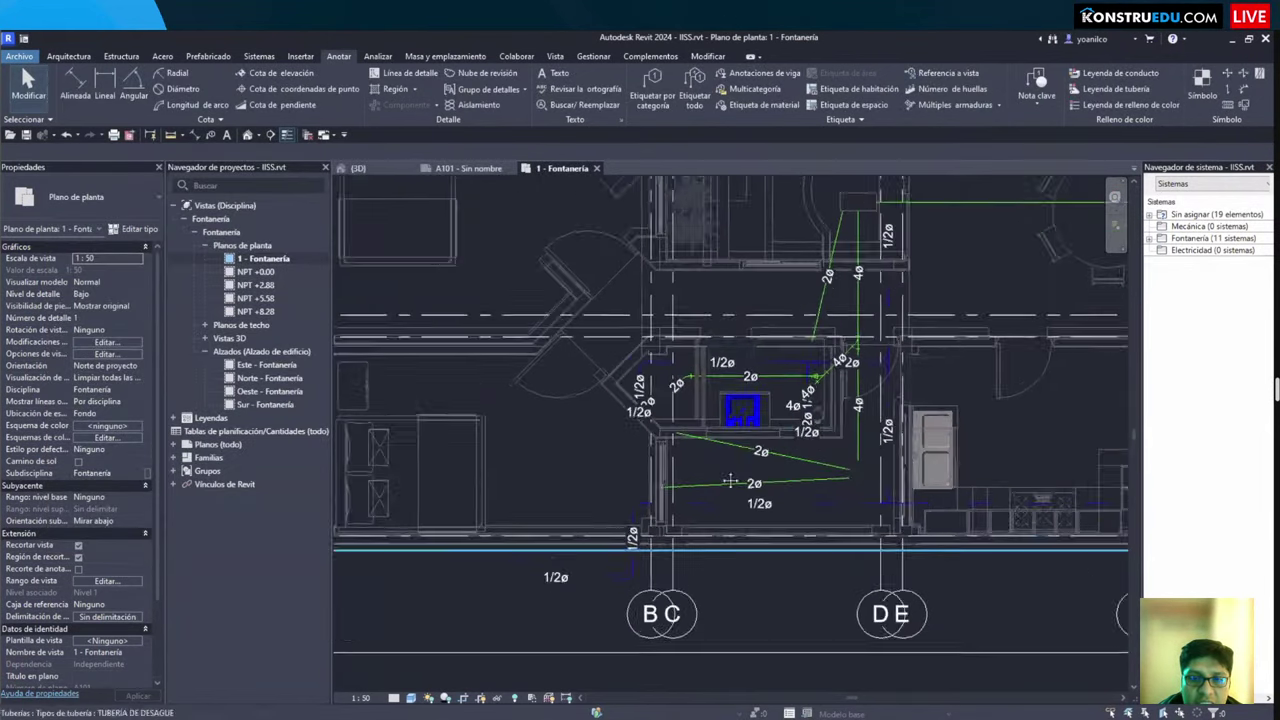
{"action": "middle_click_drag", "start_coordinate": [638, 424], "coordinate": [381, 543]}
{"action": "scroll", "coordinate": [355, 420], "scroll_direction": "up", "scroll_amount": 2}
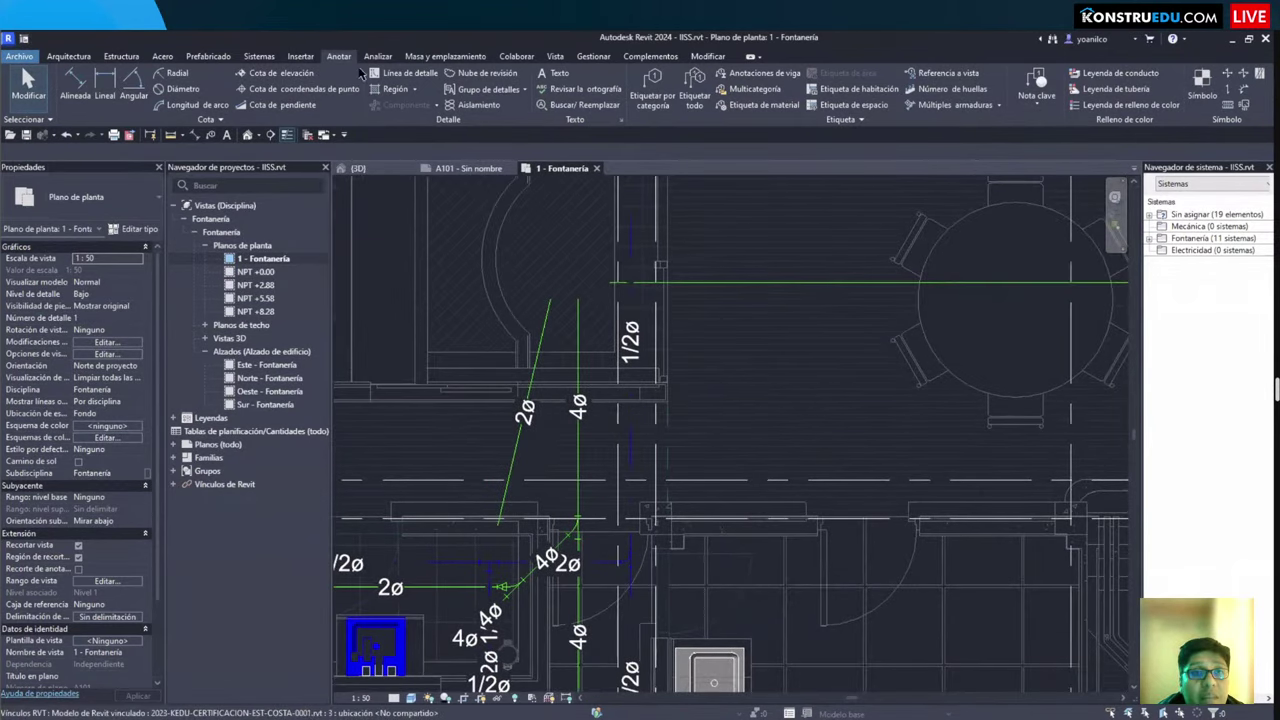
{"action": "left_click", "coordinate": [275, 104]}
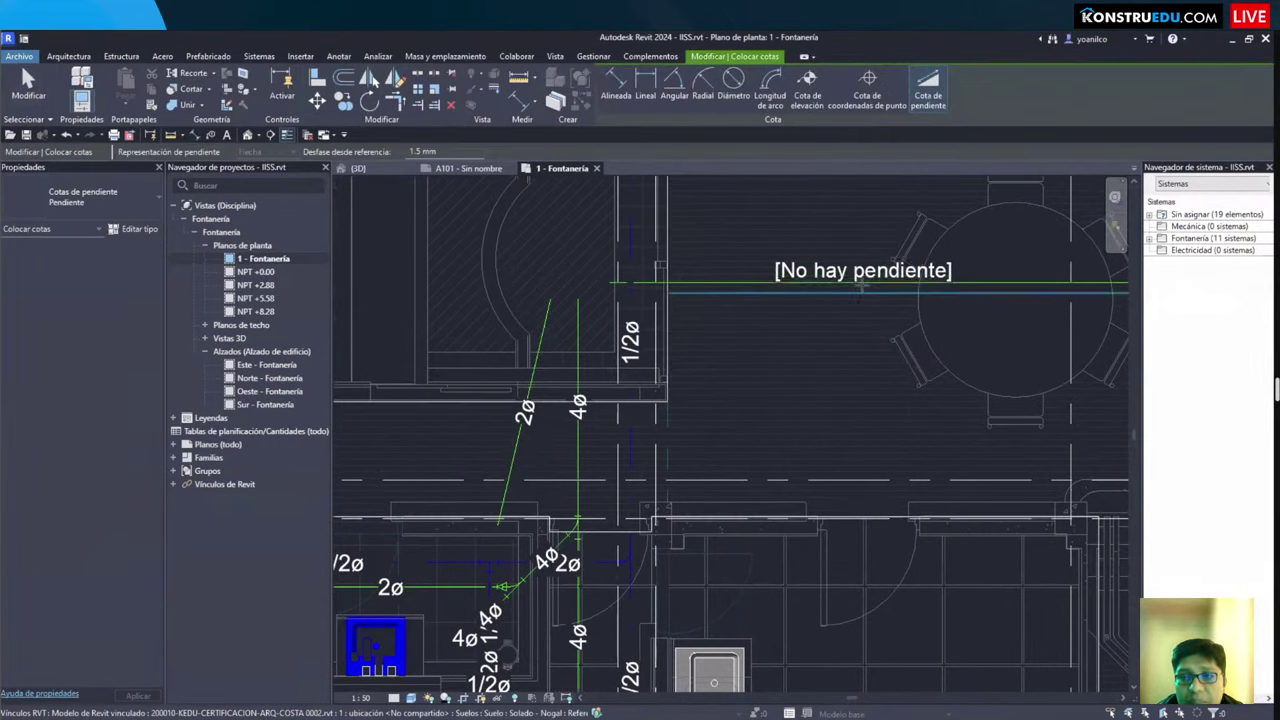
Step: Place a spot slope annotation on the 4ø drain pipe and select it
{"action": "middle_click_drag", "start_coordinate": [862, 288], "coordinate": [655, 325]}
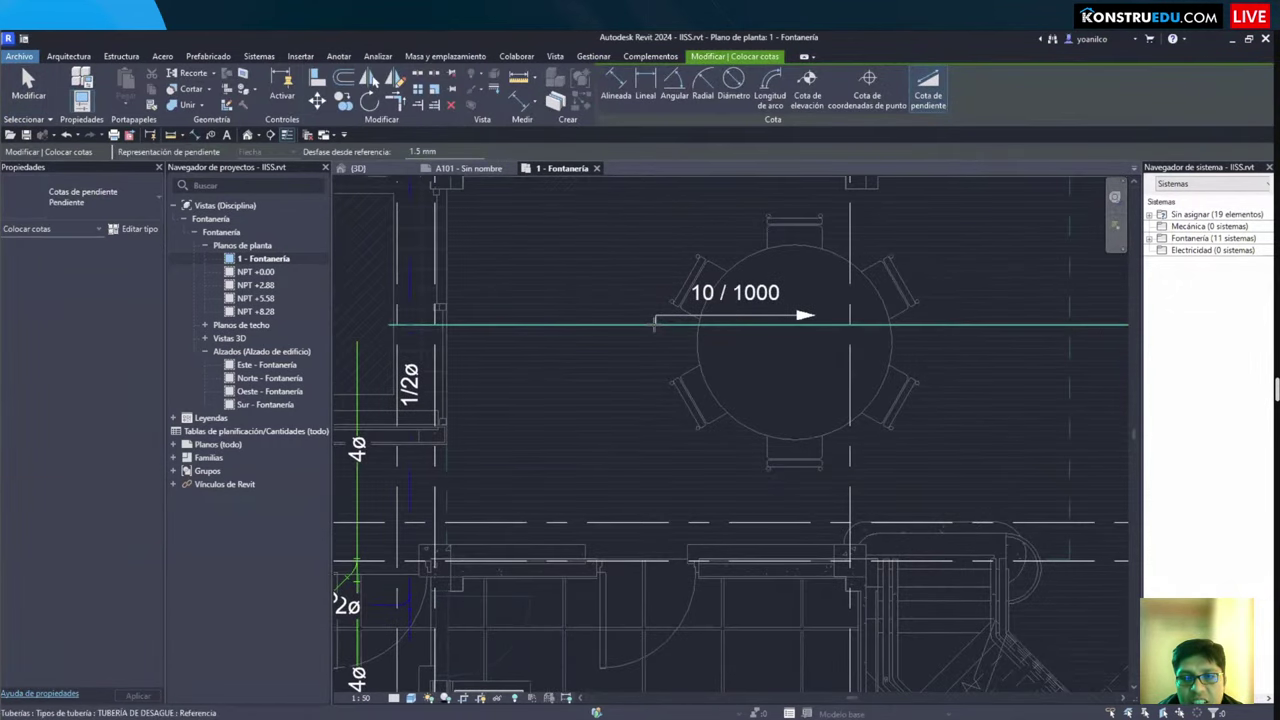
{"action": "left_click", "coordinate": [655, 322]}
{"action": "key", "text": "Escape"}
{"action": "key", "text": "Escape"}
{"action": "left_click", "coordinate": [672, 315]}
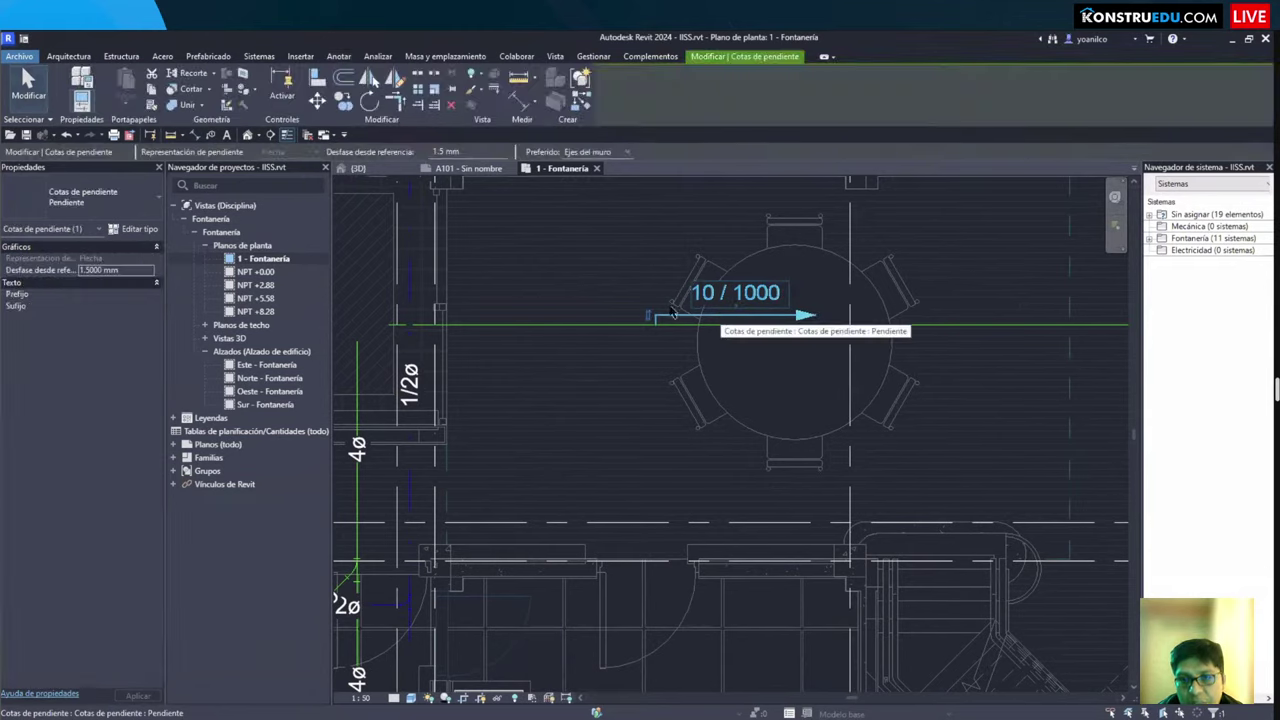
Step: Set the slope type's Units Format to Porcentaje rounded to 1 decimal place
{"action": "left_click", "coordinate": [150, 236]}
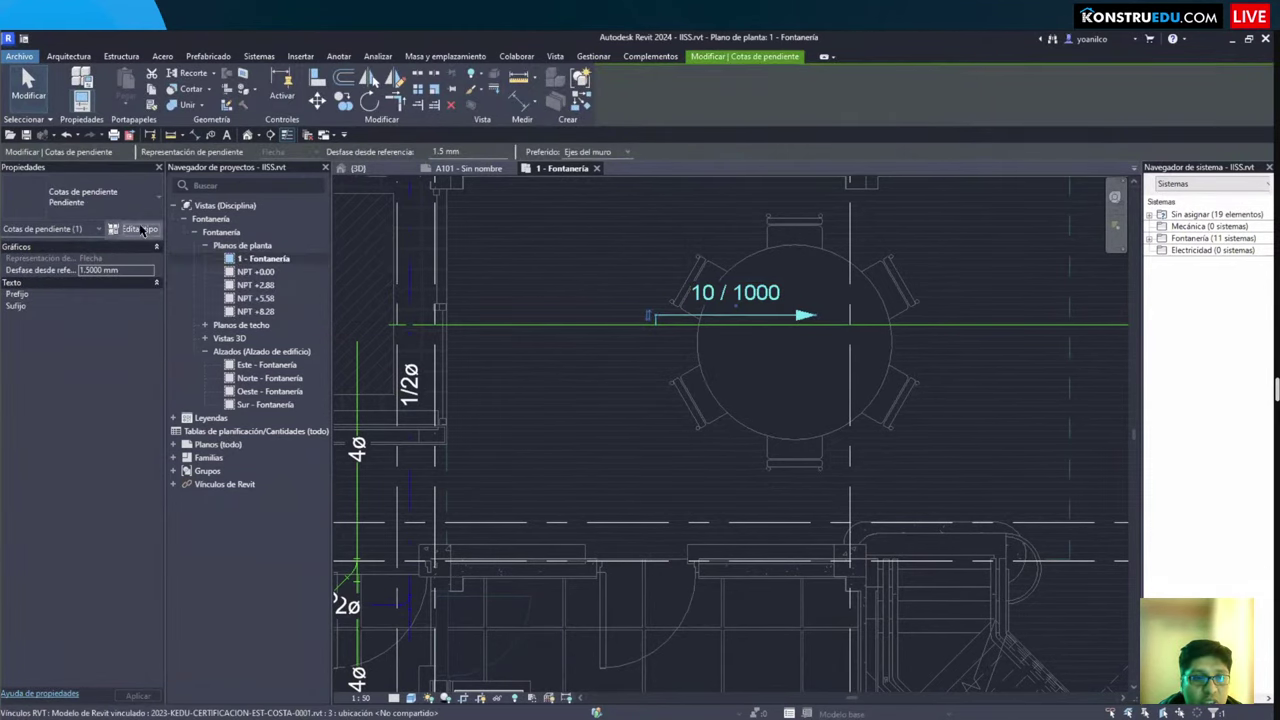
{"action": "scroll", "coordinate": [785, 403], "scroll_direction": "down", "scroll_amount": 3}
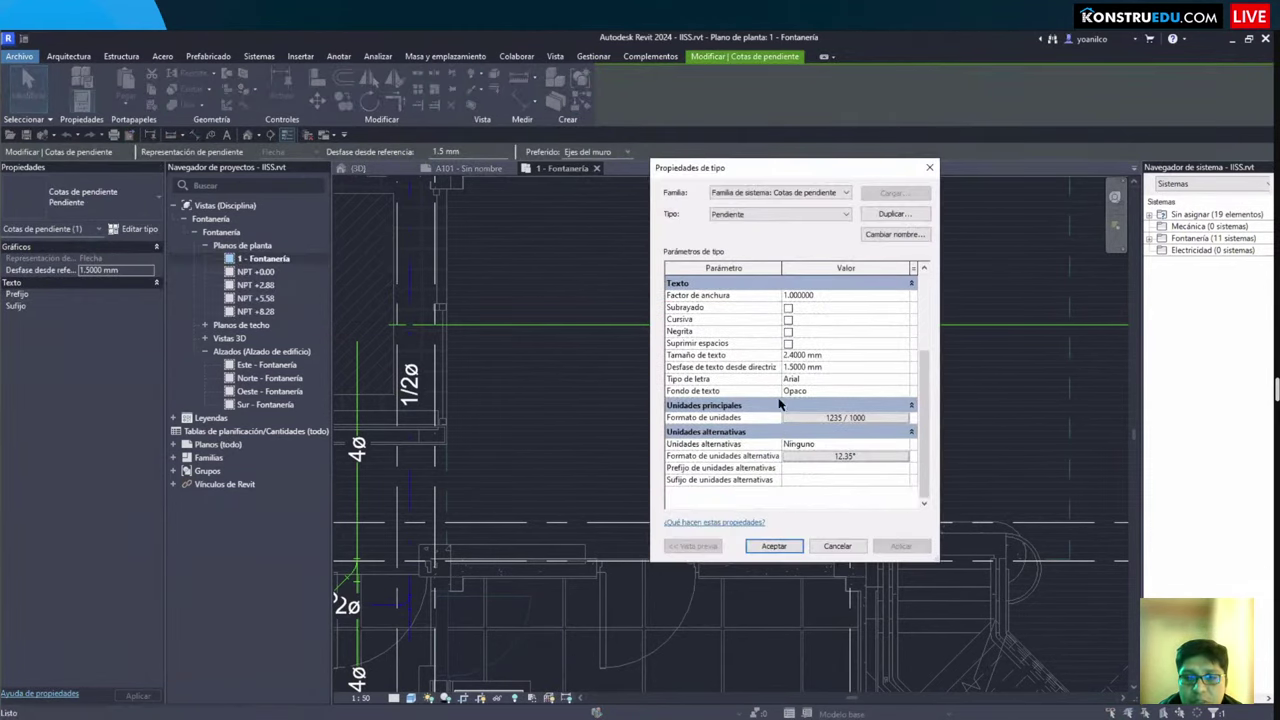
{"action": "scroll", "coordinate": [781, 404], "scroll_direction": "up", "scroll_amount": 3}
{"action": "scroll", "coordinate": [786, 476], "scroll_direction": "down", "scroll_amount": 3}
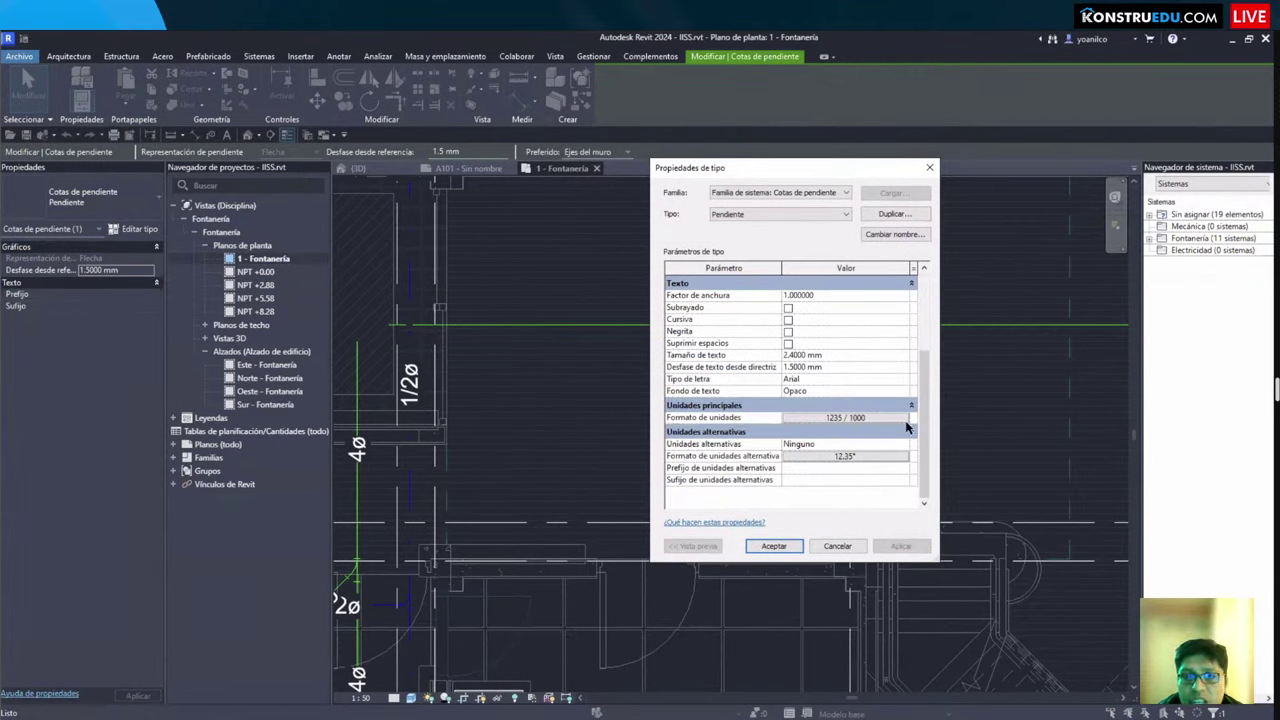
{"action": "left_click", "coordinate": [812, 416]}
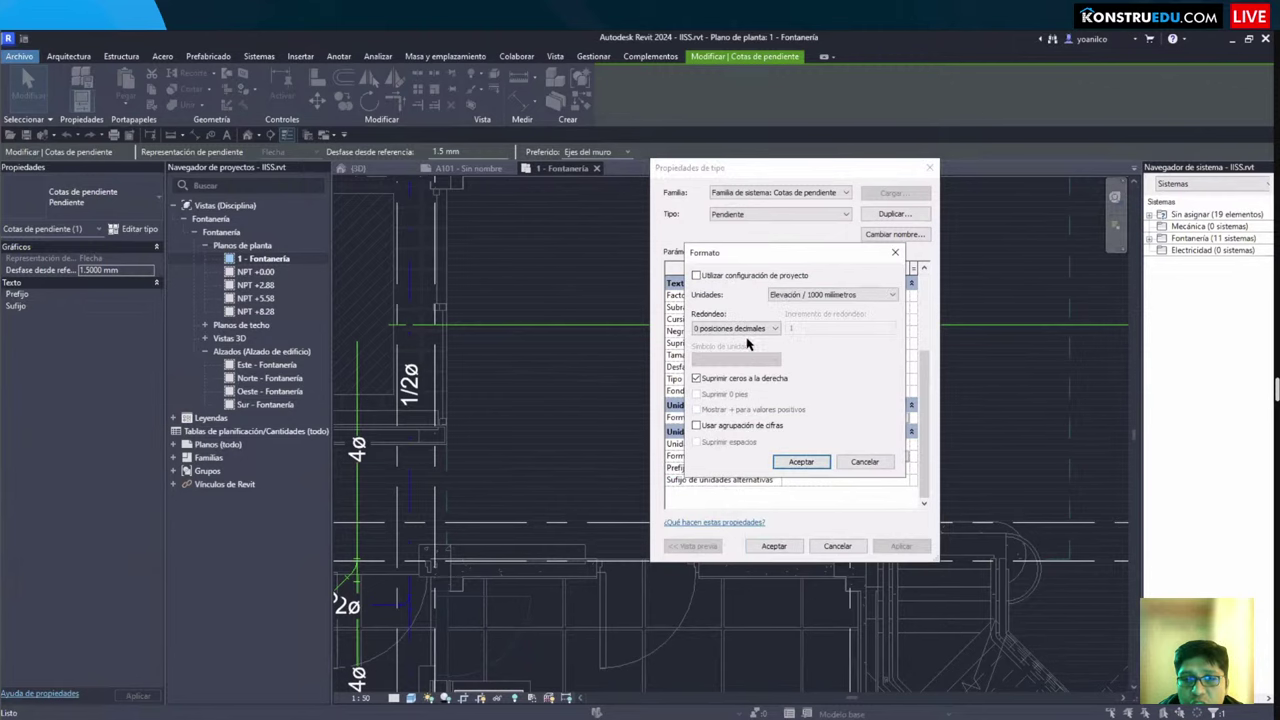
{"action": "left_click", "coordinate": [825, 295]}
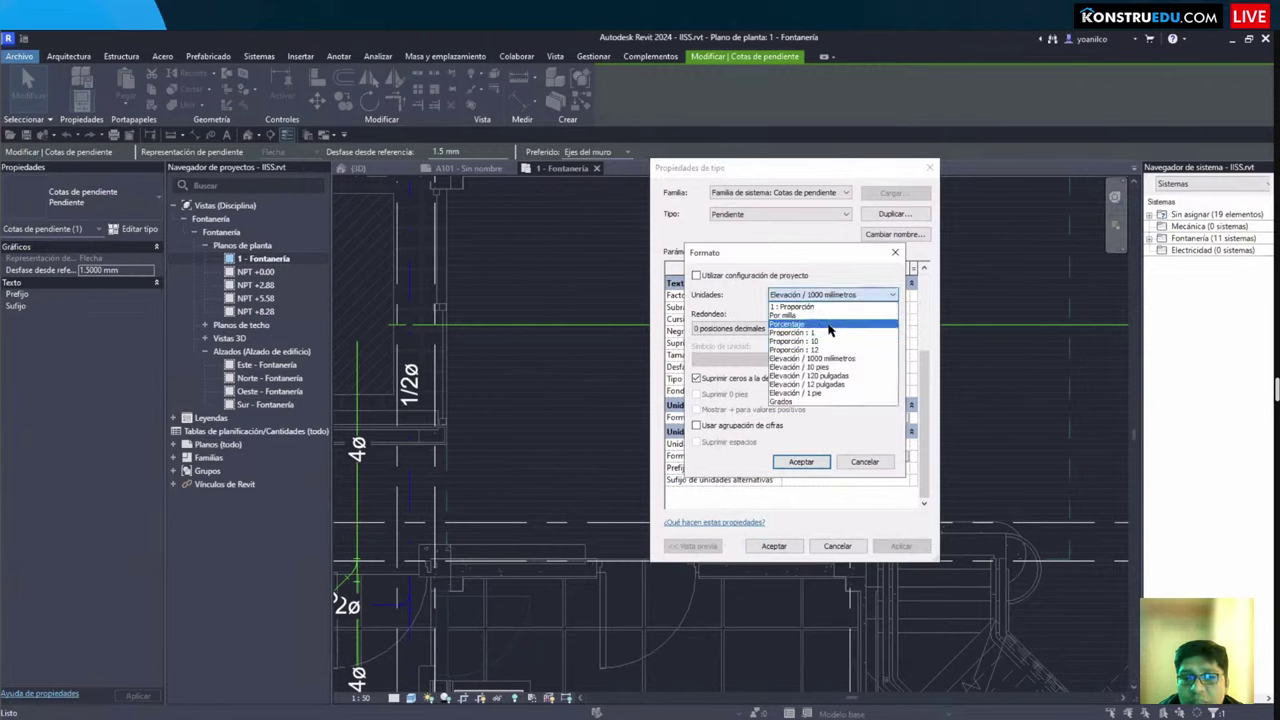
{"action": "key", "text": "Down"}
{"action": "key", "text": "Down"}
{"action": "key", "text": "Down"}
{"action": "key", "text": "Down"}
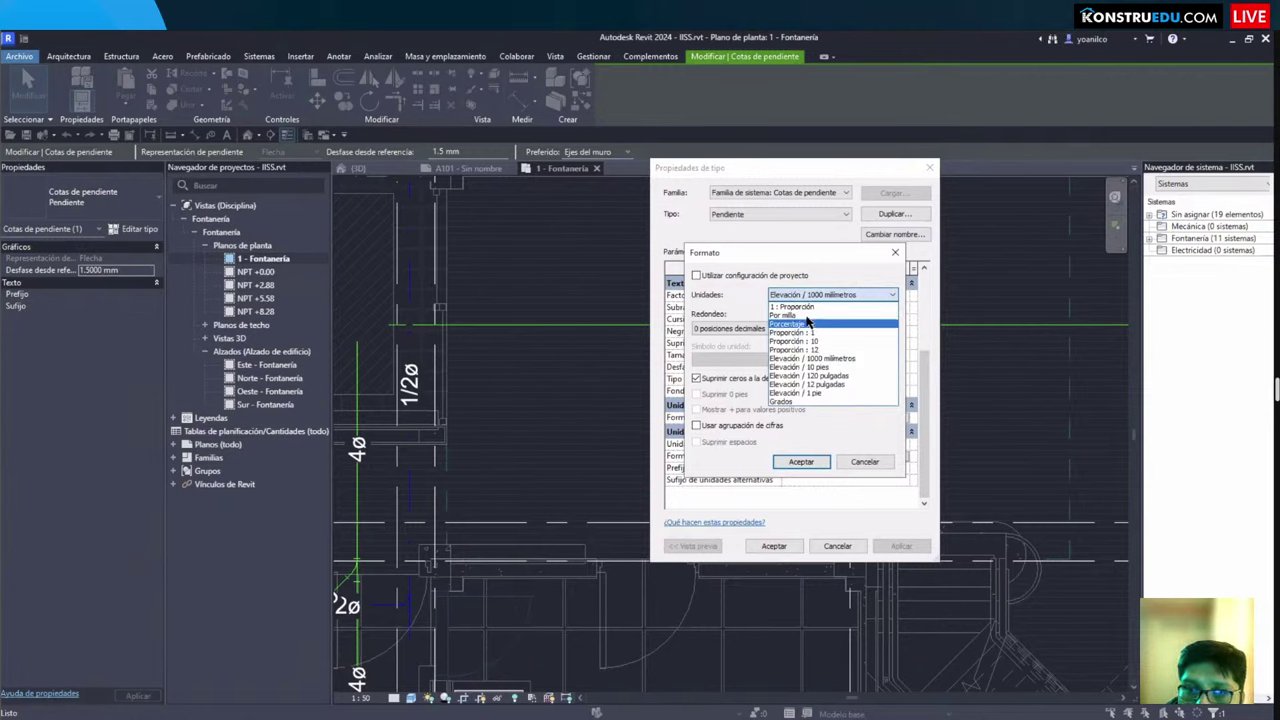
{"action": "left_click", "coordinate": [811, 323]}
{"action": "left_click", "coordinate": [750, 330]}
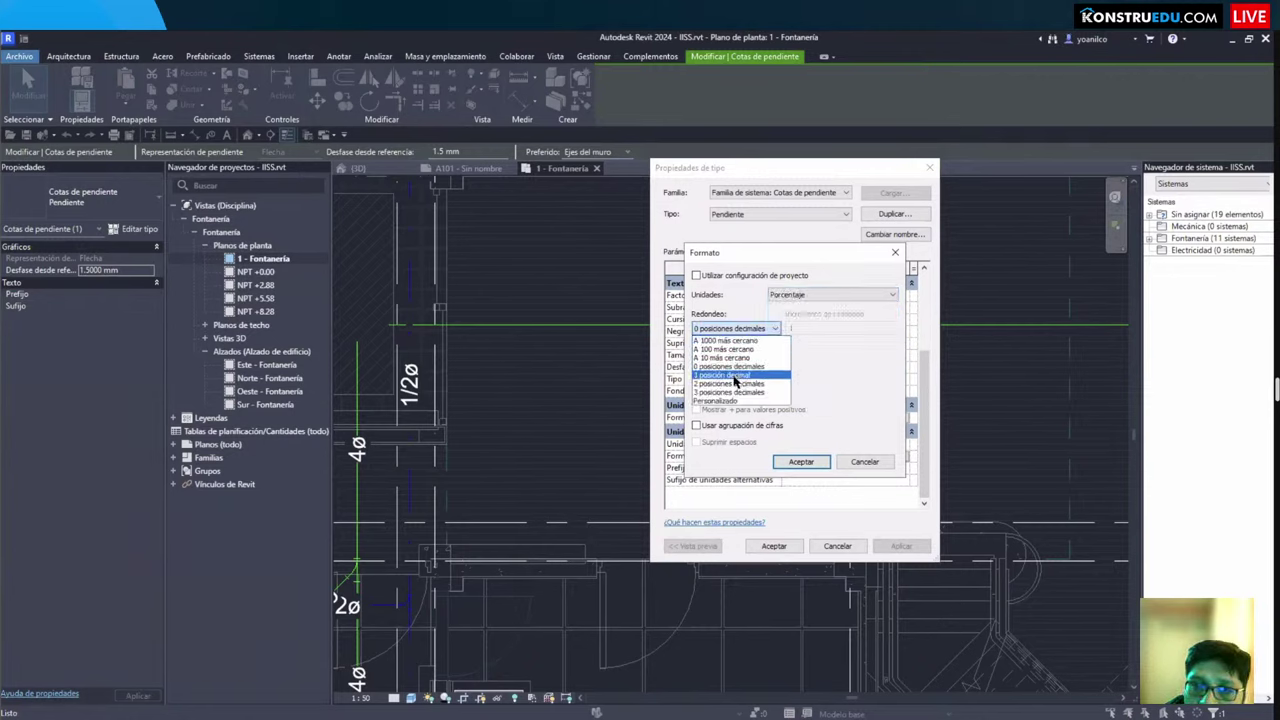
{"action": "left_click", "coordinate": [735, 379]}
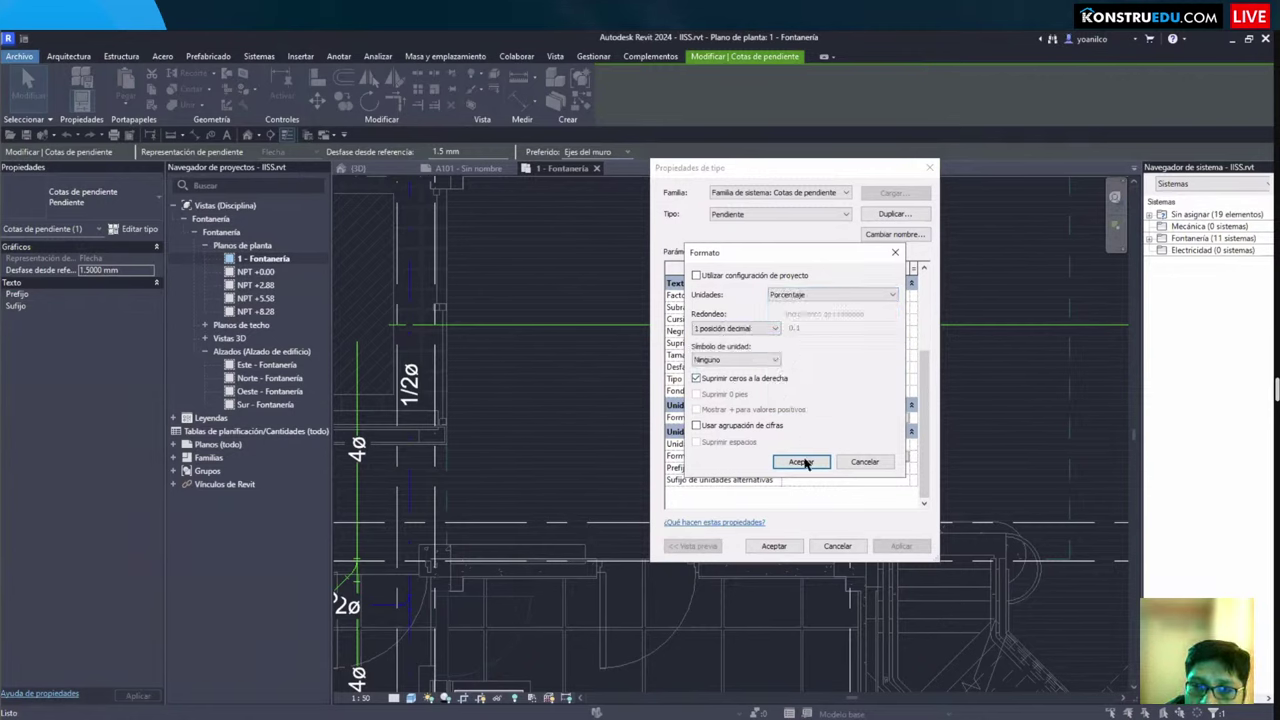
{"action": "left_click", "coordinate": [801, 461]}
{"action": "left_click", "coordinate": [774, 546]}
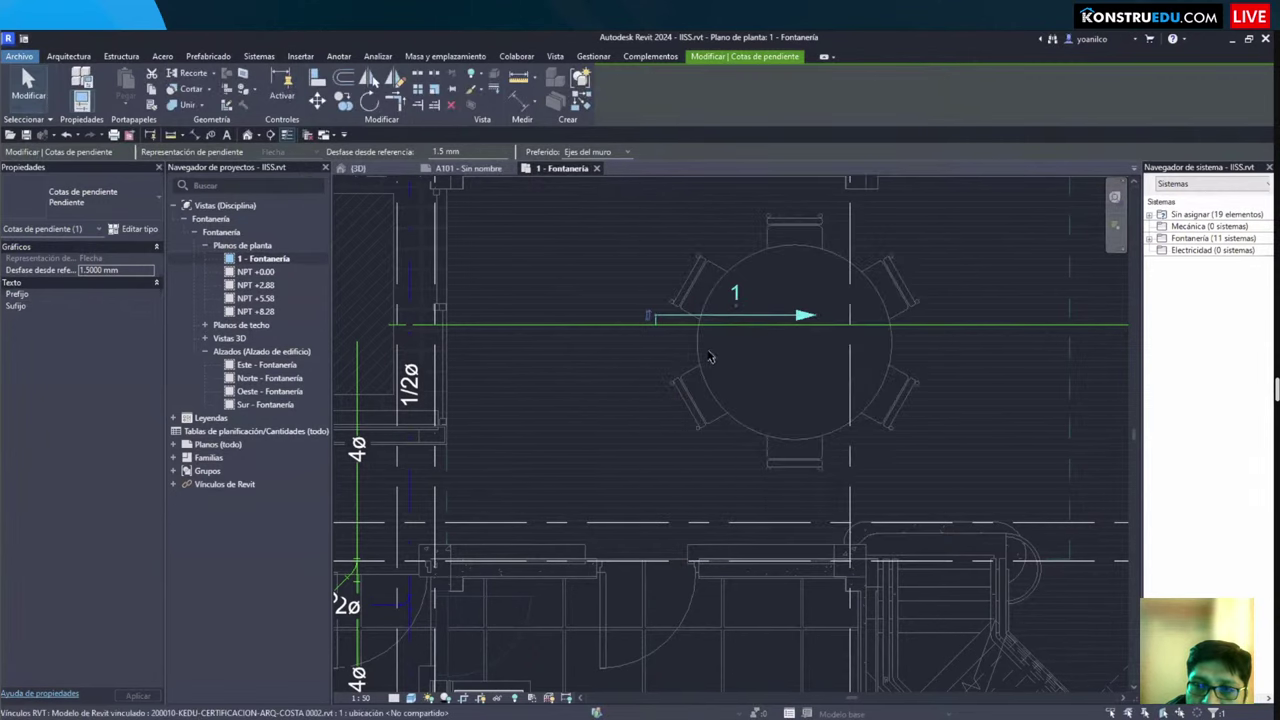
Step: Add the % unit symbol to the slope type's Units Format
{"action": "middle_click_drag", "start_coordinate": [660, 425], "coordinate": [660, 430]}
{"action": "scroll", "coordinate": [660, 430], "scroll_direction": "up", "scroll_amount": 2}
{"action": "left_click", "coordinate": [133, 228]}
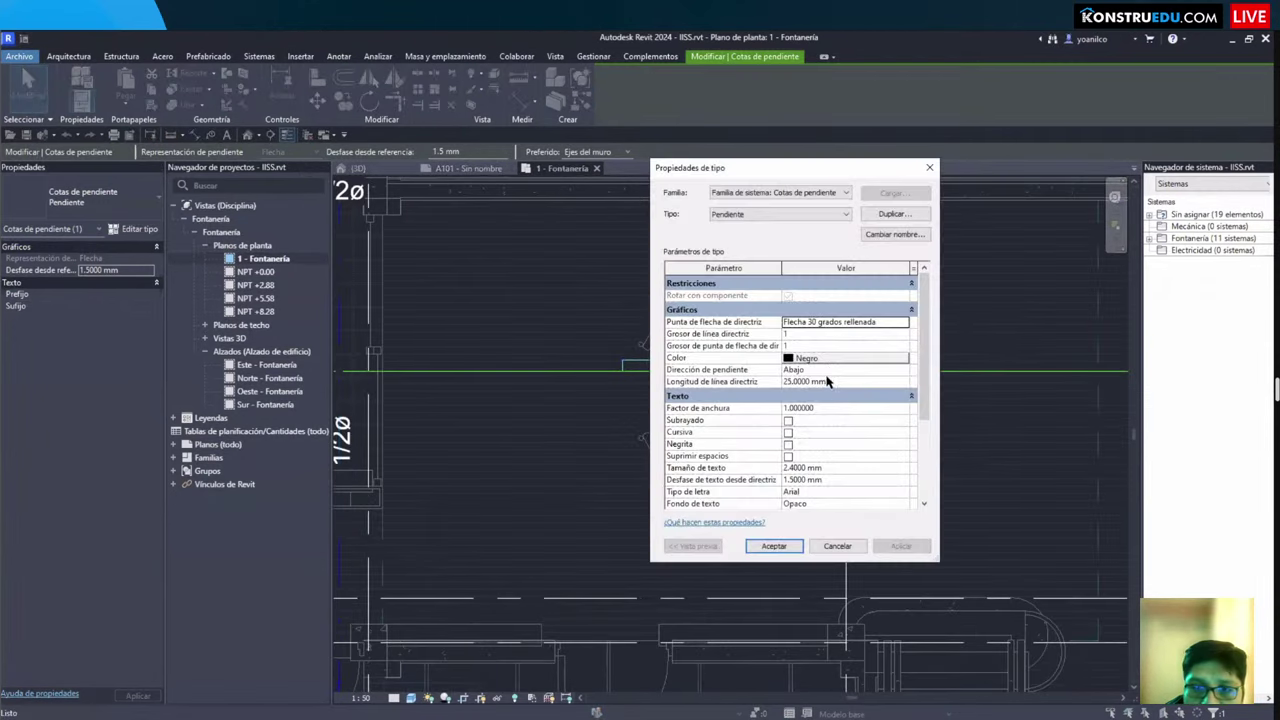
{"action": "scroll", "coordinate": [838, 465], "scroll_direction": "down", "scroll_amount": 1}
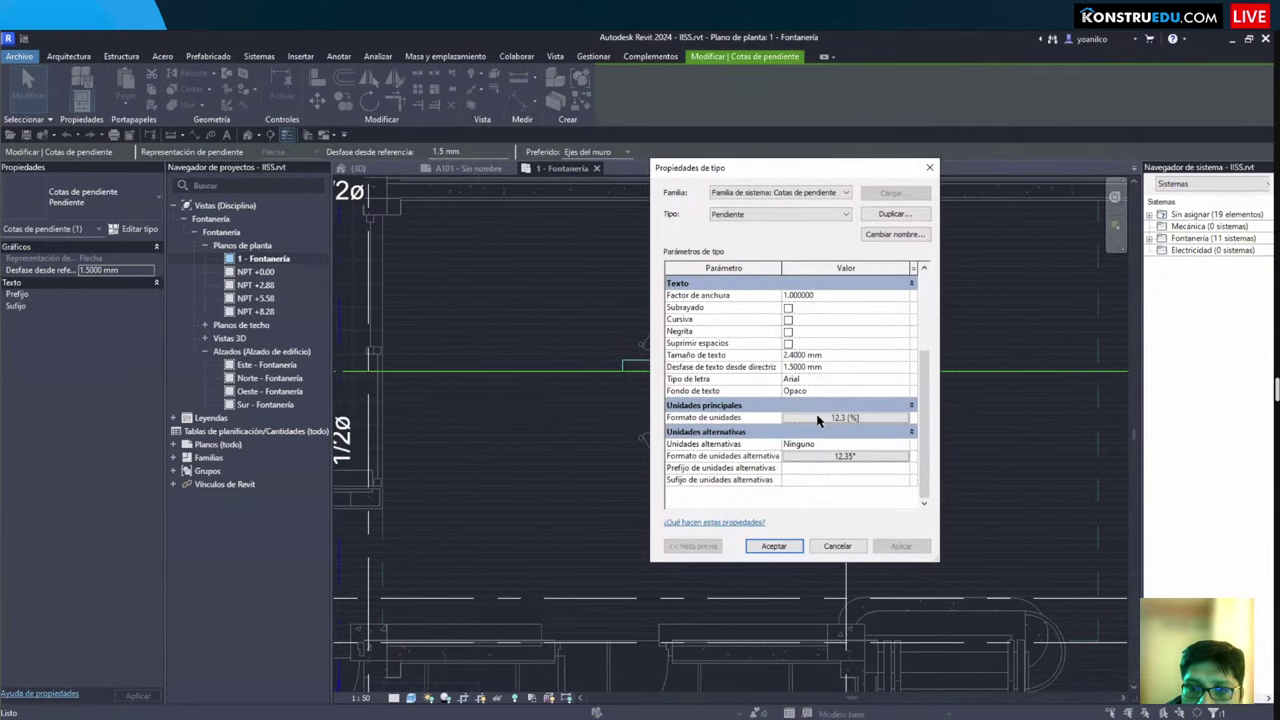
{"action": "scroll", "coordinate": [817, 420], "scroll_direction": "up", "scroll_amount": 1}
{"action": "left_click", "coordinate": [817, 430]}
{"action": "left_click", "coordinate": [735, 359]}
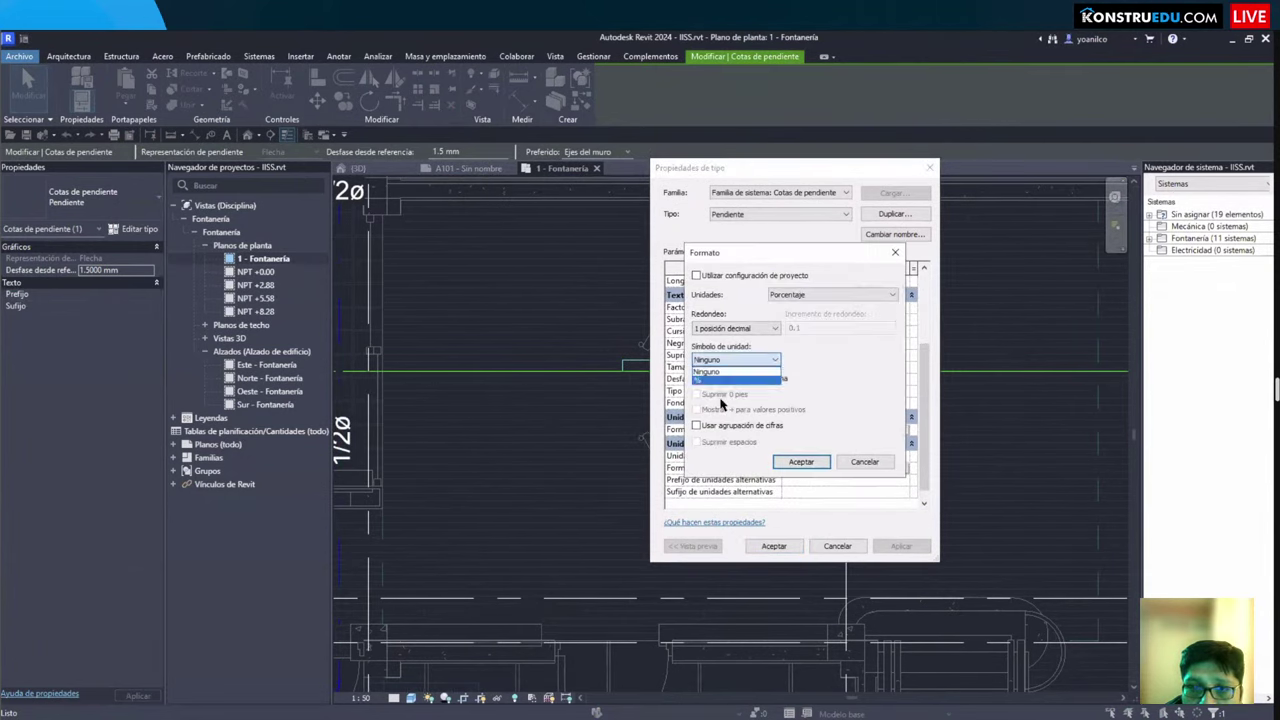
{"action": "left_click", "coordinate": [708, 381]}
{"action": "left_click", "coordinate": [803, 462]}
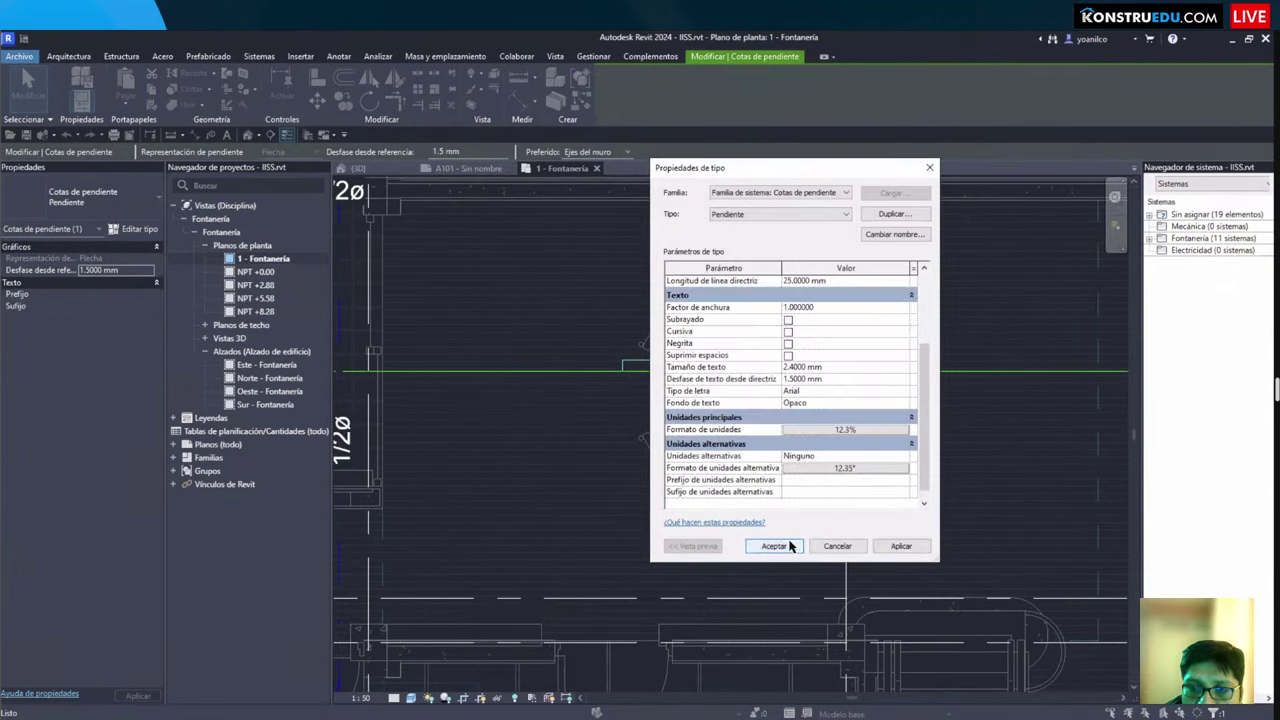
{"action": "left_click", "coordinate": [781, 545]}
Step: Deselect the annotation and pan around the plan to check the 1% slope label
{"action": "scroll", "coordinate": [800, 515], "scroll_direction": "down", "scroll_amount": 2}
{"action": "middle_click_drag", "start_coordinate": [800, 515], "coordinate": [800, 477]}
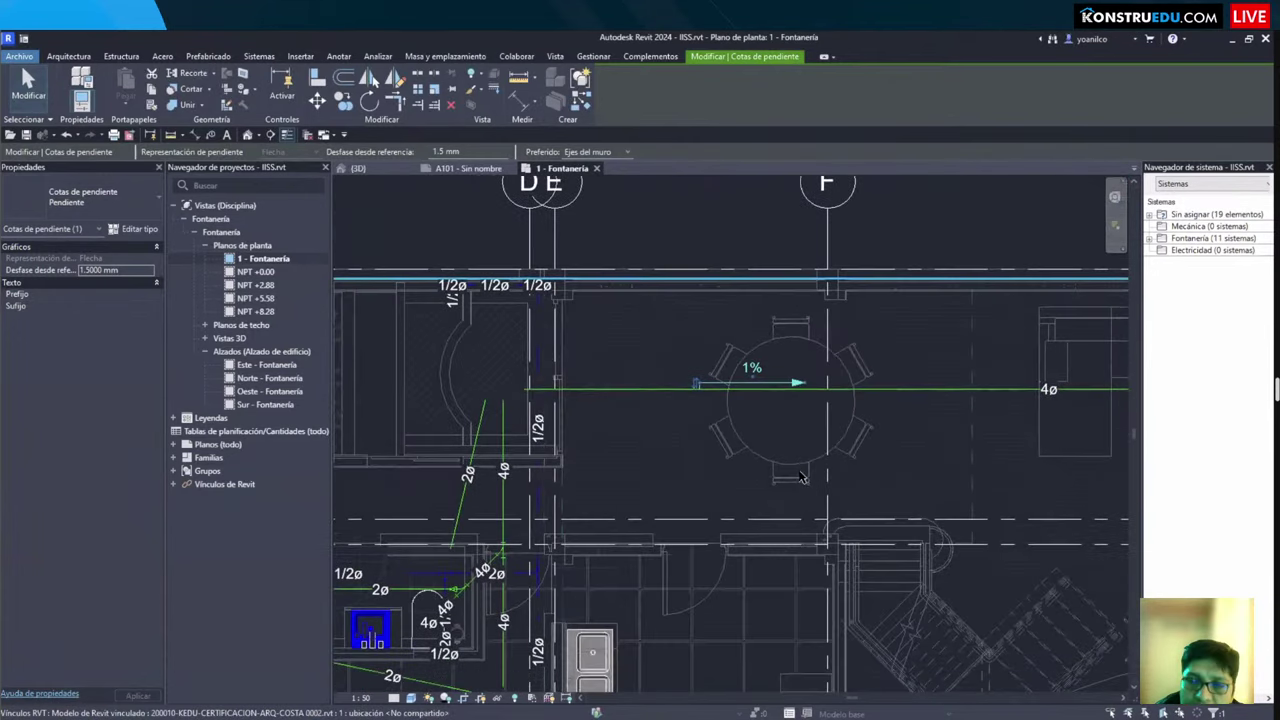
{"action": "scroll", "coordinate": [803, 430], "scroll_direction": "down", "scroll_amount": 3}
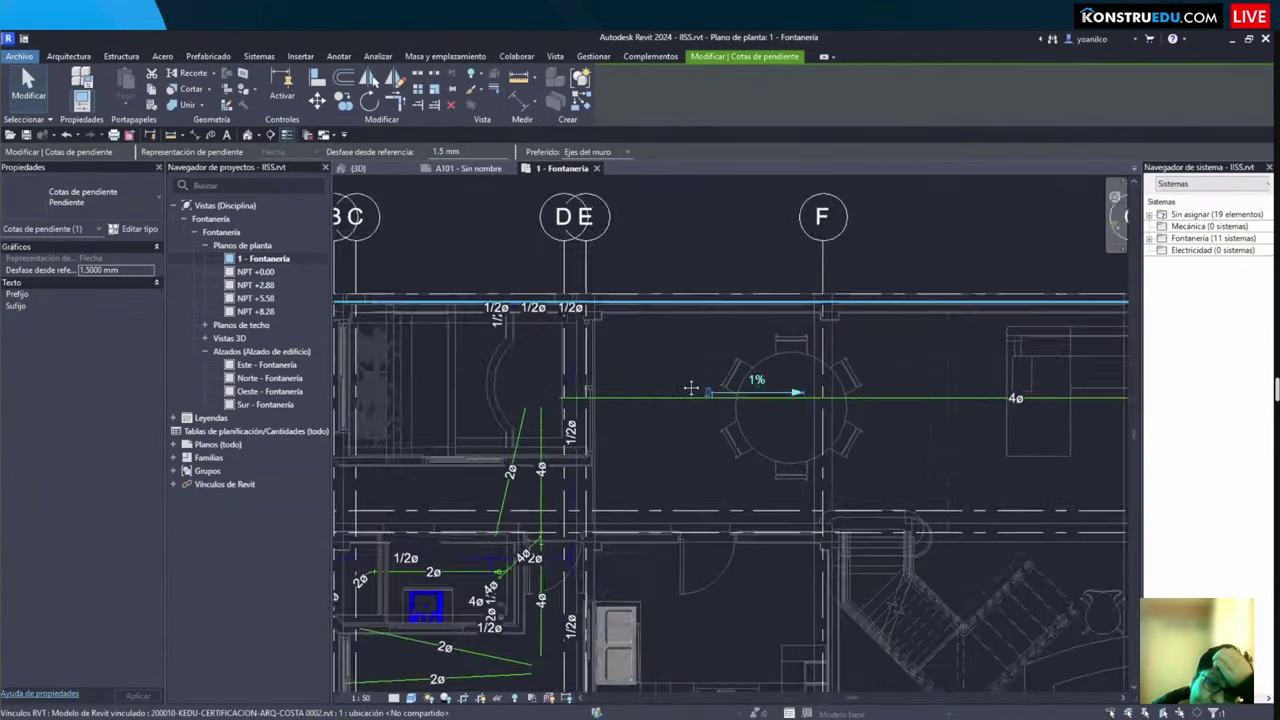
{"action": "scroll", "coordinate": [712, 417], "scroll_direction": "up", "scroll_amount": 2}
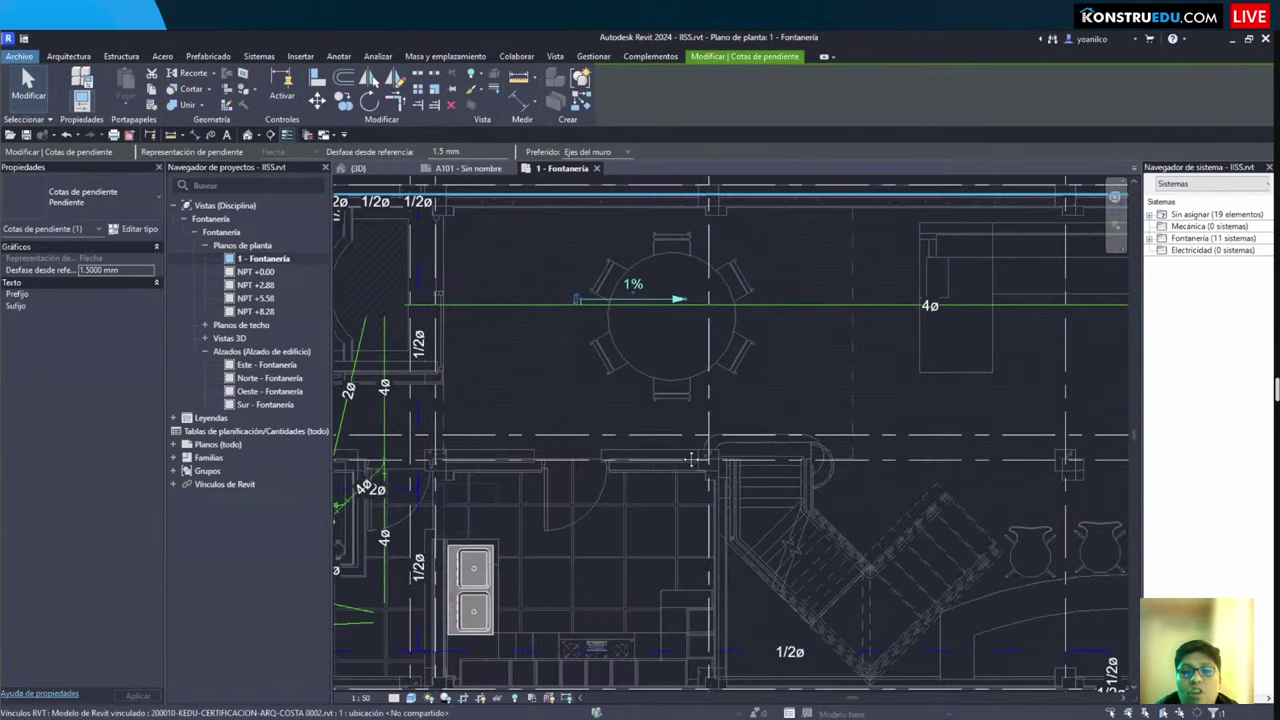
{"action": "key", "text": "Escape"}
{"action": "scroll", "coordinate": [595, 328], "scroll_direction": "up", "scroll_amount": 3}
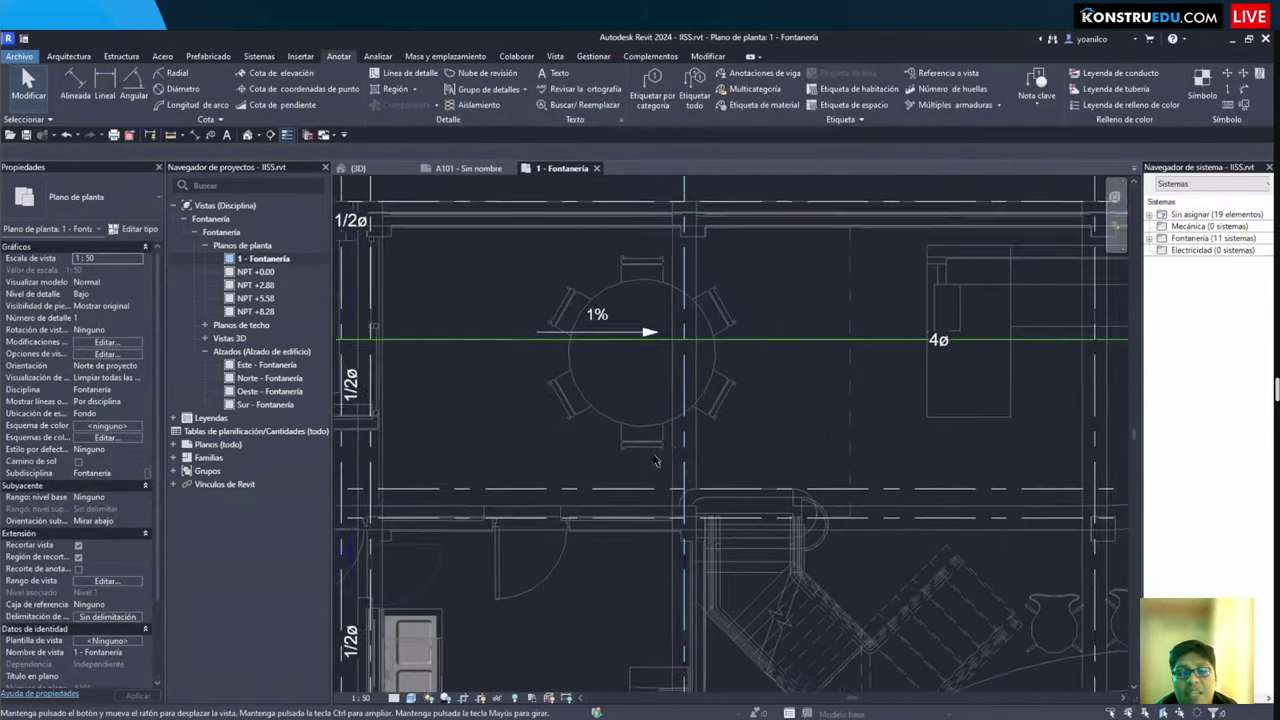
{"action": "scroll", "coordinate": [785, 393], "scroll_direction": "down", "scroll_amount": 3}
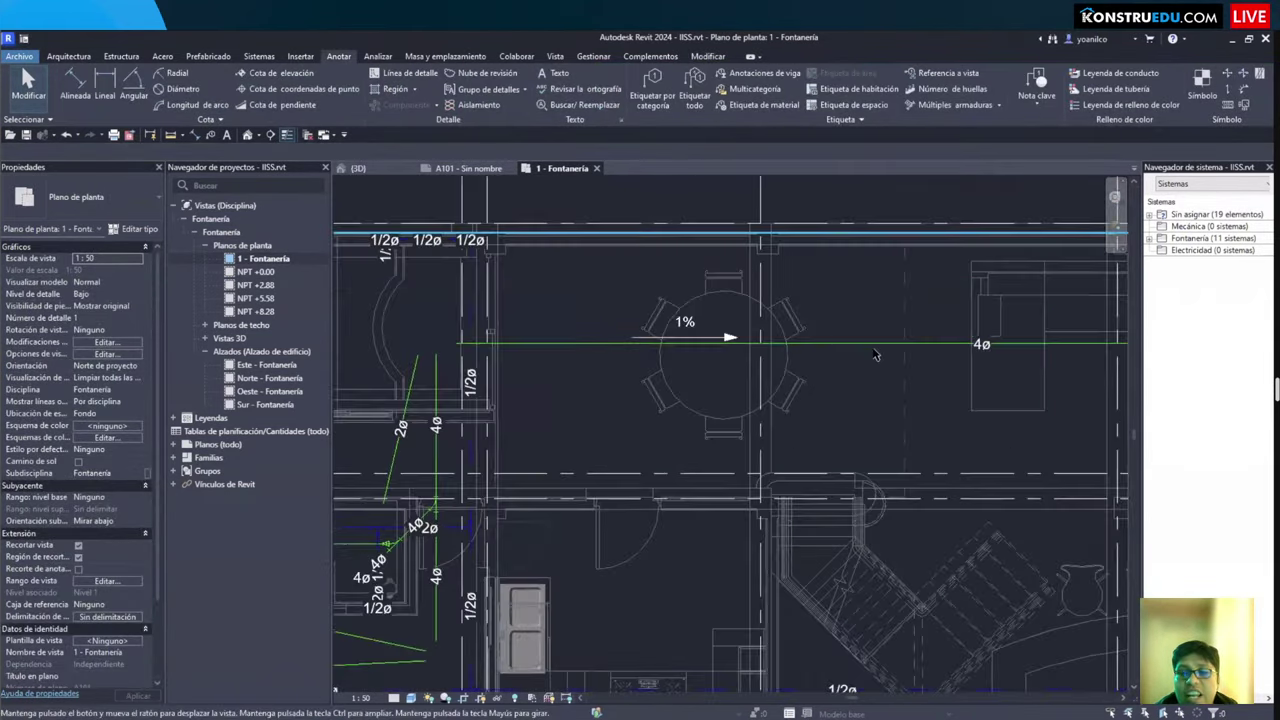
{"action": "scroll", "coordinate": [780, 420], "scroll_direction": "up", "scroll_amount": 2}
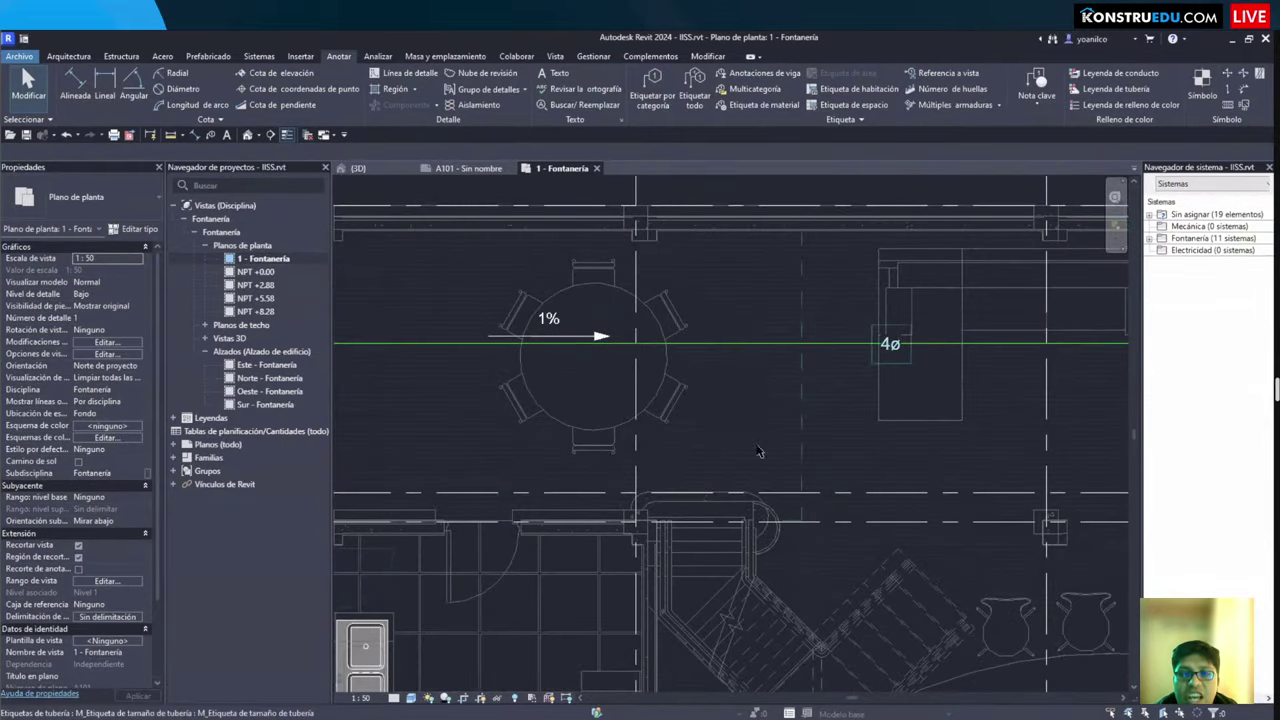
{"action": "scroll", "coordinate": [773, 441], "scroll_direction": "up", "scroll_amount": 3}
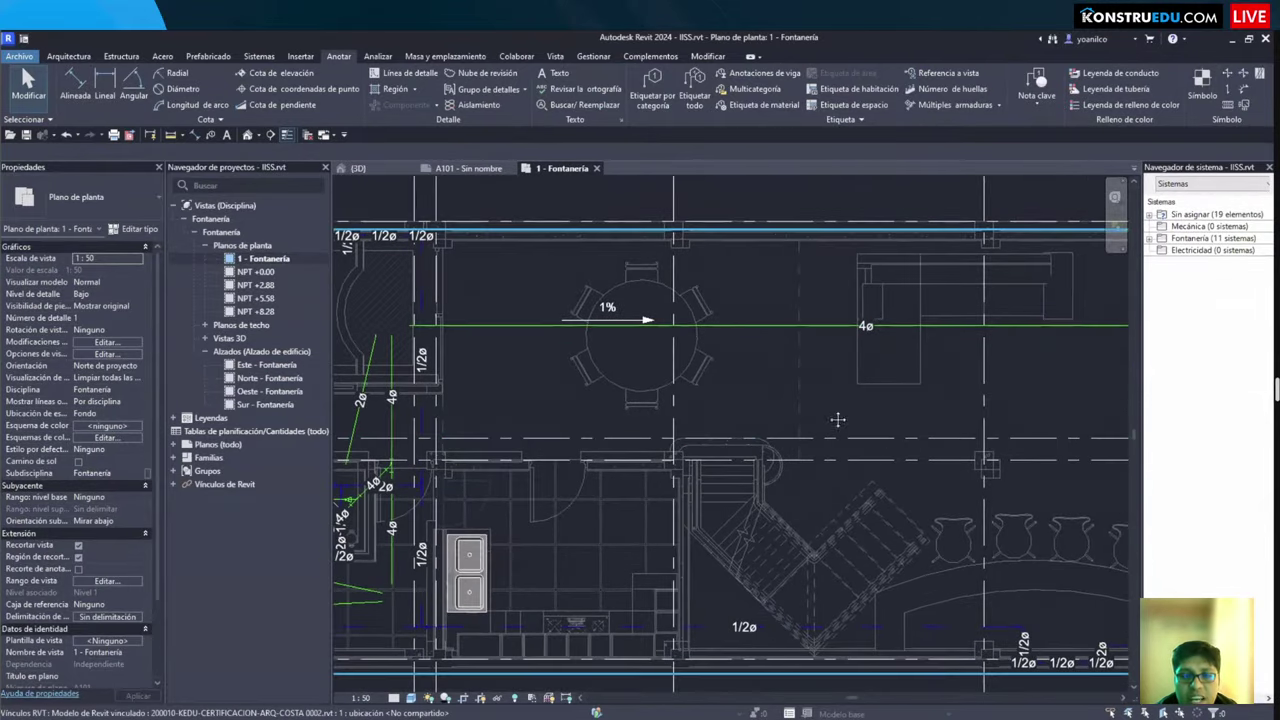
{"action": "scroll", "coordinate": [754, 391], "scroll_direction": "down", "scroll_amount": 5}
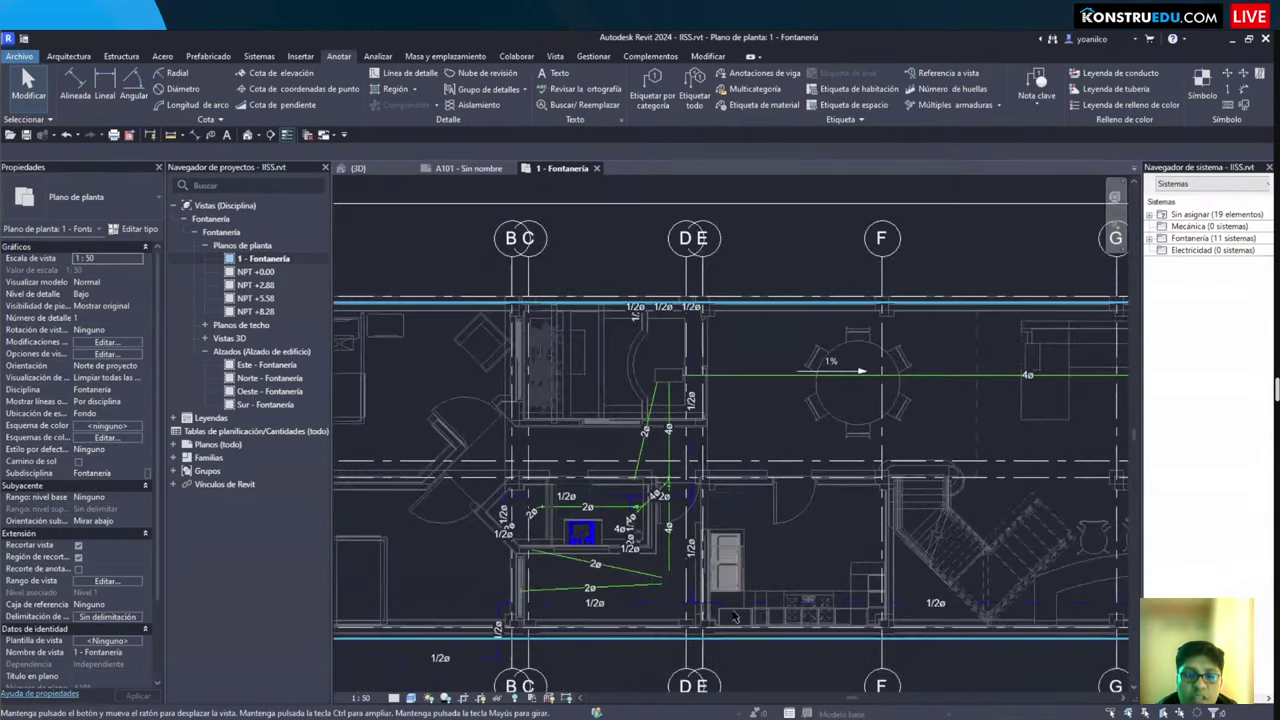
{"action": "scroll", "coordinate": [648, 497], "scroll_direction": "up", "scroll_amount": 5}
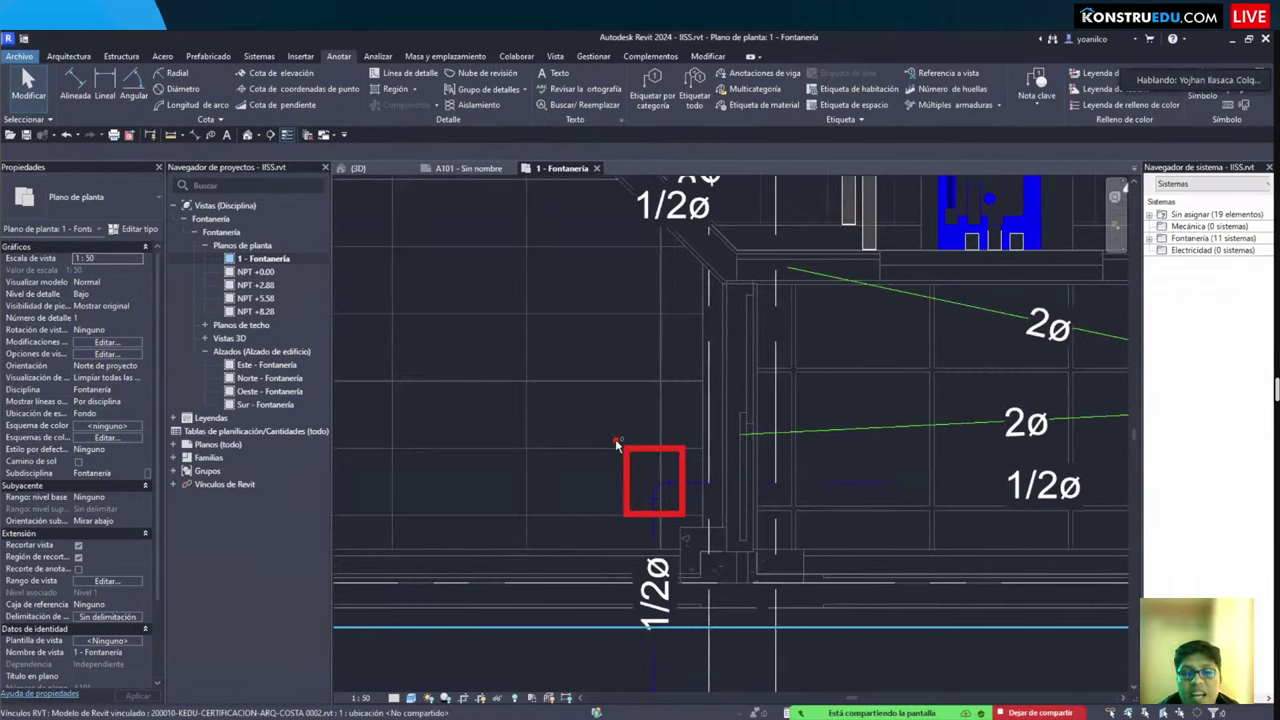
{"action": "left_click_drag", "start_coordinate": [453, 395], "coordinate": [612, 448]}
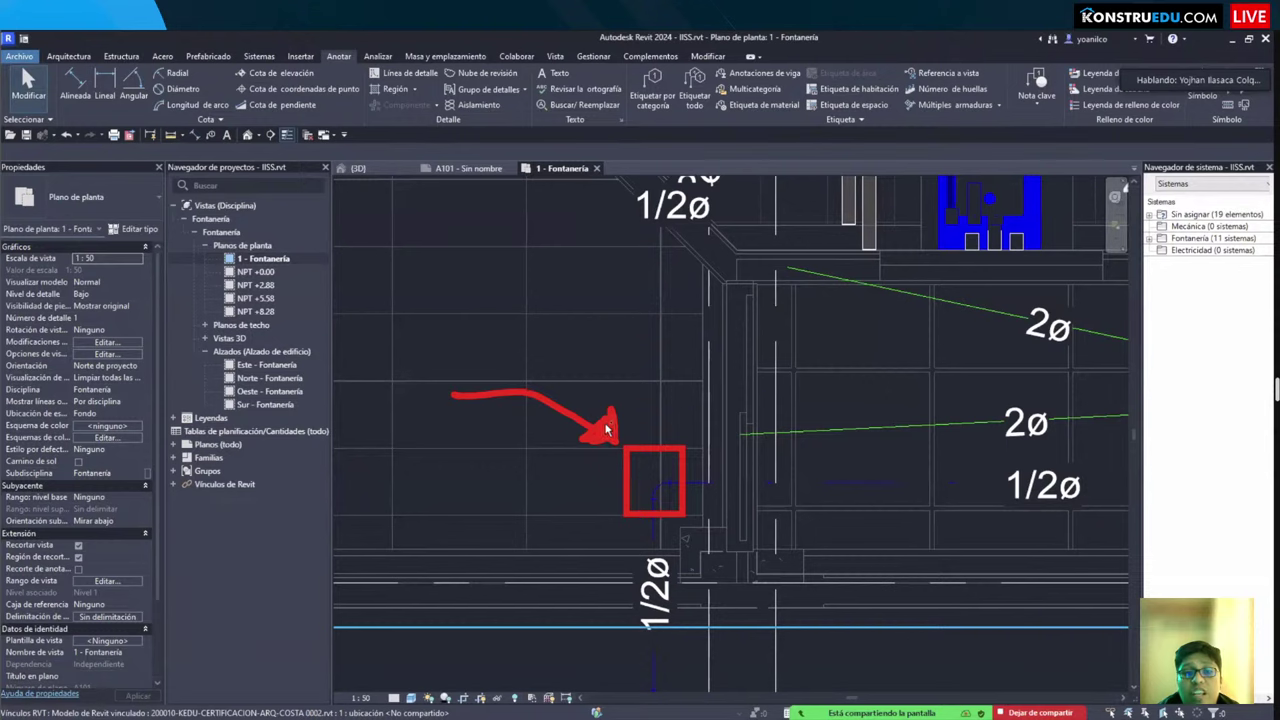
{"action": "scroll", "coordinate": [608, 425], "scroll_direction": "down", "scroll_amount": 5}
{"action": "middle_click_drag", "start_coordinate": [760, 400], "coordinate": [838, 492]}
{"action": "scroll", "coordinate": [838, 492], "scroll_direction": "down", "scroll_amount": 5}
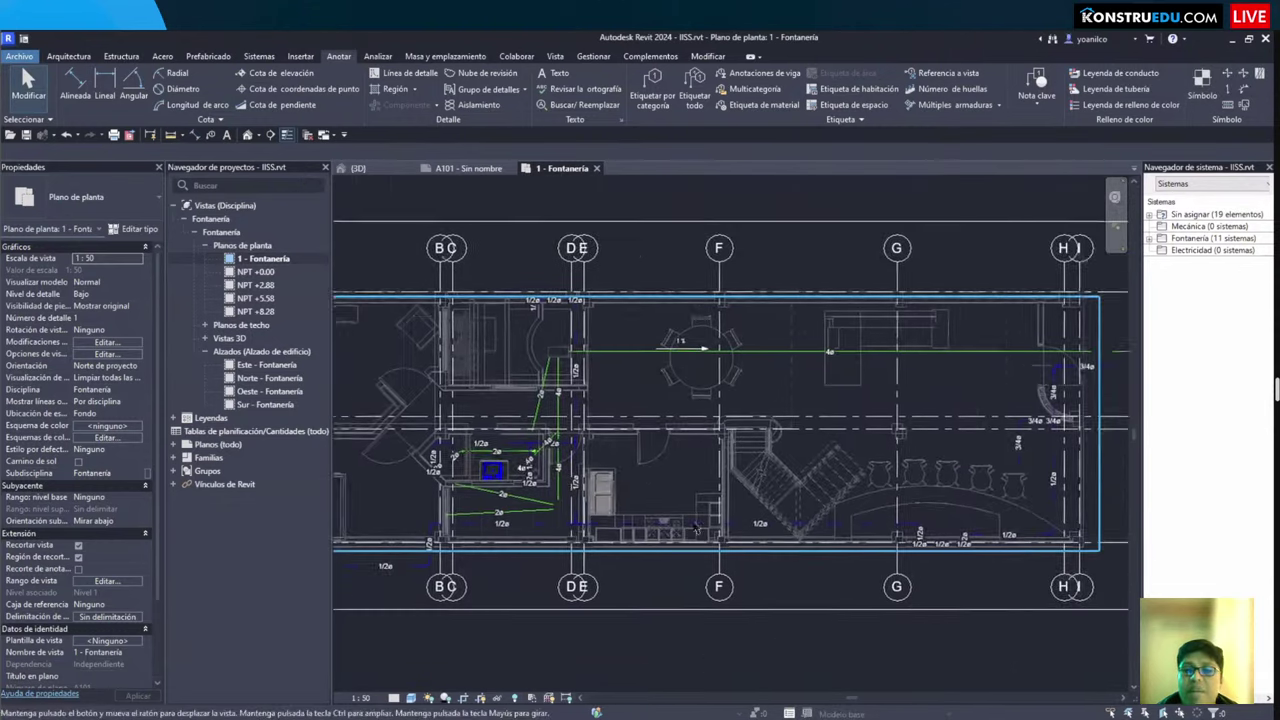
Step: Place the plumbing plan viewport on sheet A101
{"action": "left_click", "coordinate": [468, 168]}
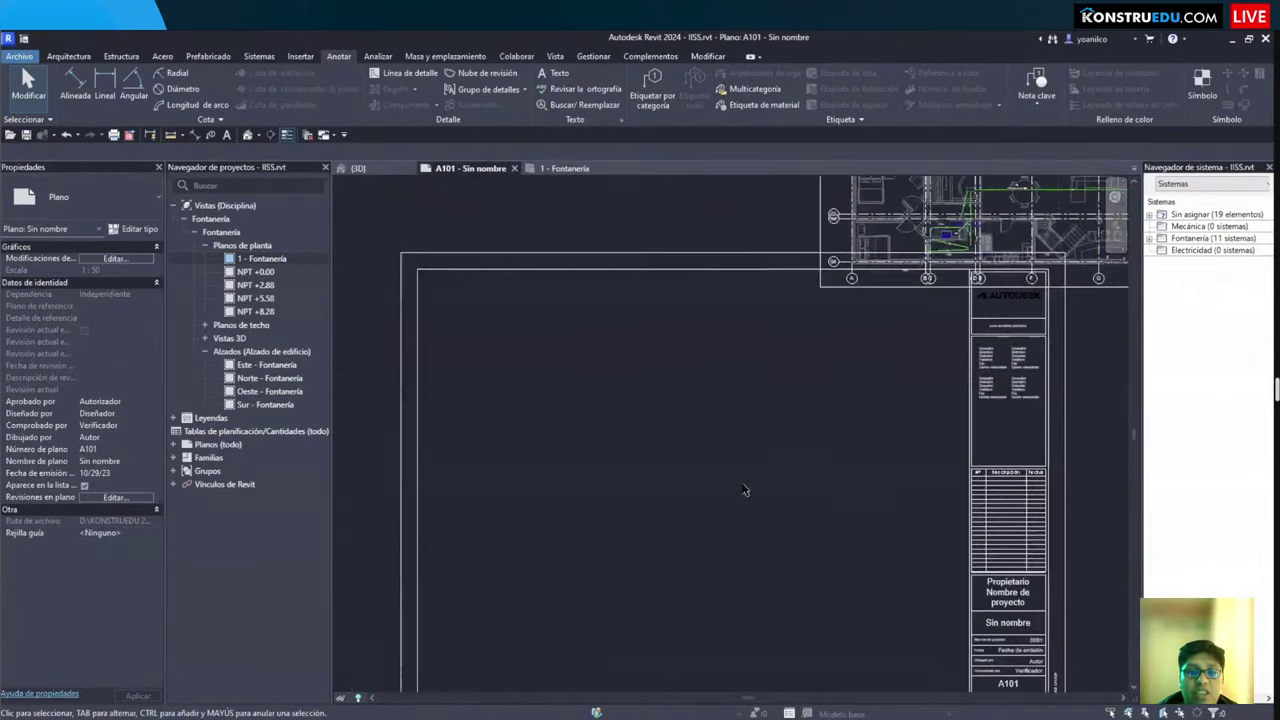
{"action": "left_click_drag", "start_coordinate": [263, 258], "coordinate": [665, 396]}
{"action": "left_click", "coordinate": [938, 270]}
{"action": "key", "text": "Escape"}
Step: Zoom into the bathroom piping on the sheet, then switch to the 3D view
{"action": "scroll", "coordinate": [492, 524], "scroll_direction": "up", "scroll_amount": 6}
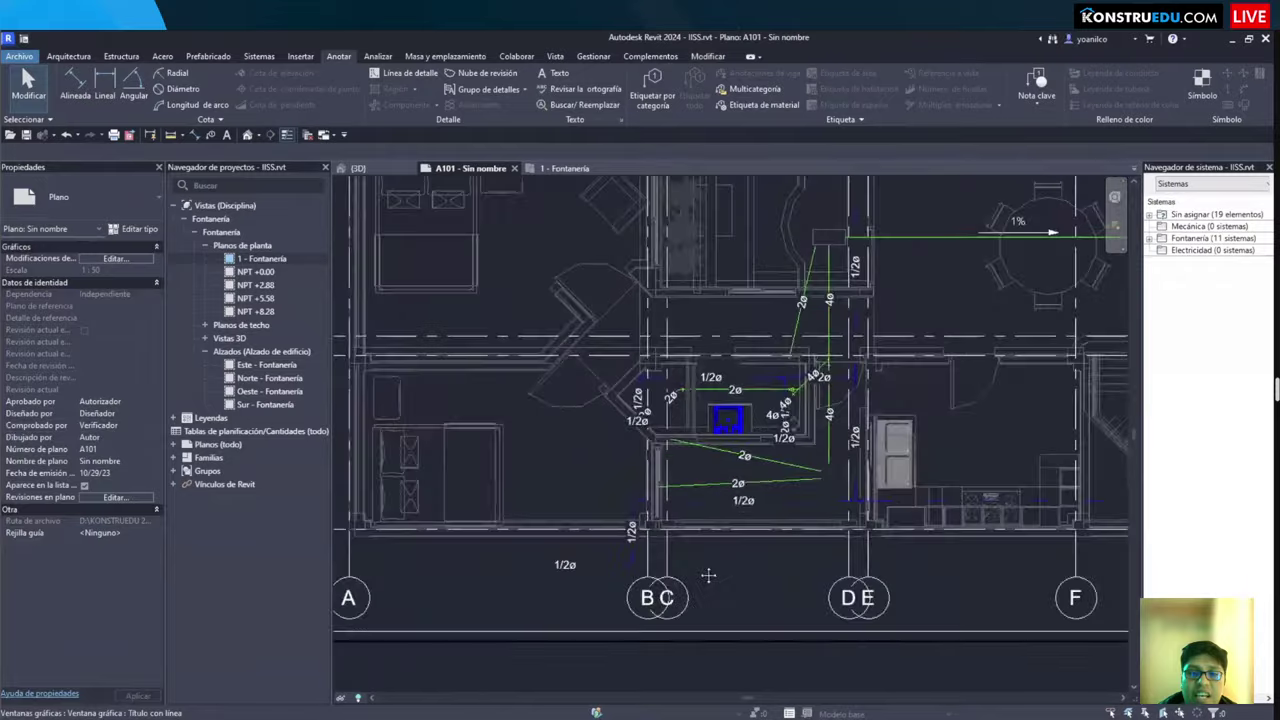
{"action": "scroll", "coordinate": [492, 524], "scroll_direction": "down", "scroll_amount": 5}
{"action": "scroll", "coordinate": [565, 574], "scroll_direction": "up", "scroll_amount": 1}
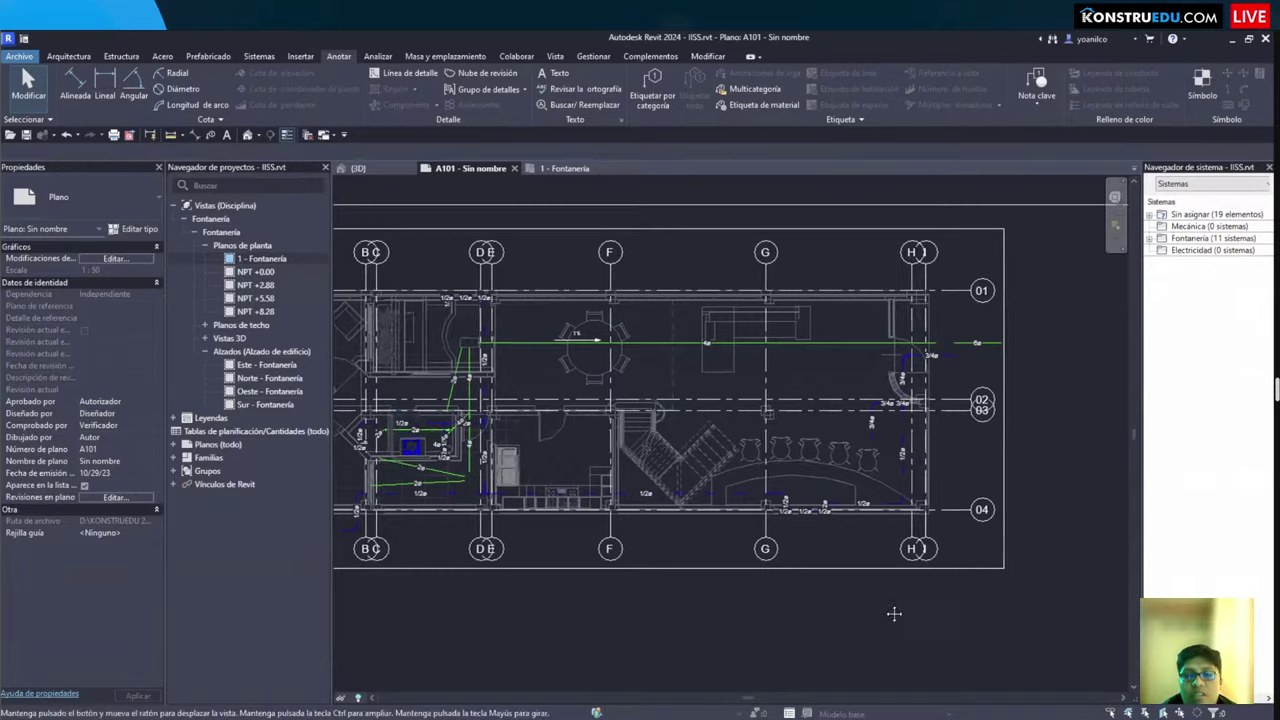
{"action": "scroll", "coordinate": [700, 480], "scroll_direction": "up", "scroll_amount": 5}
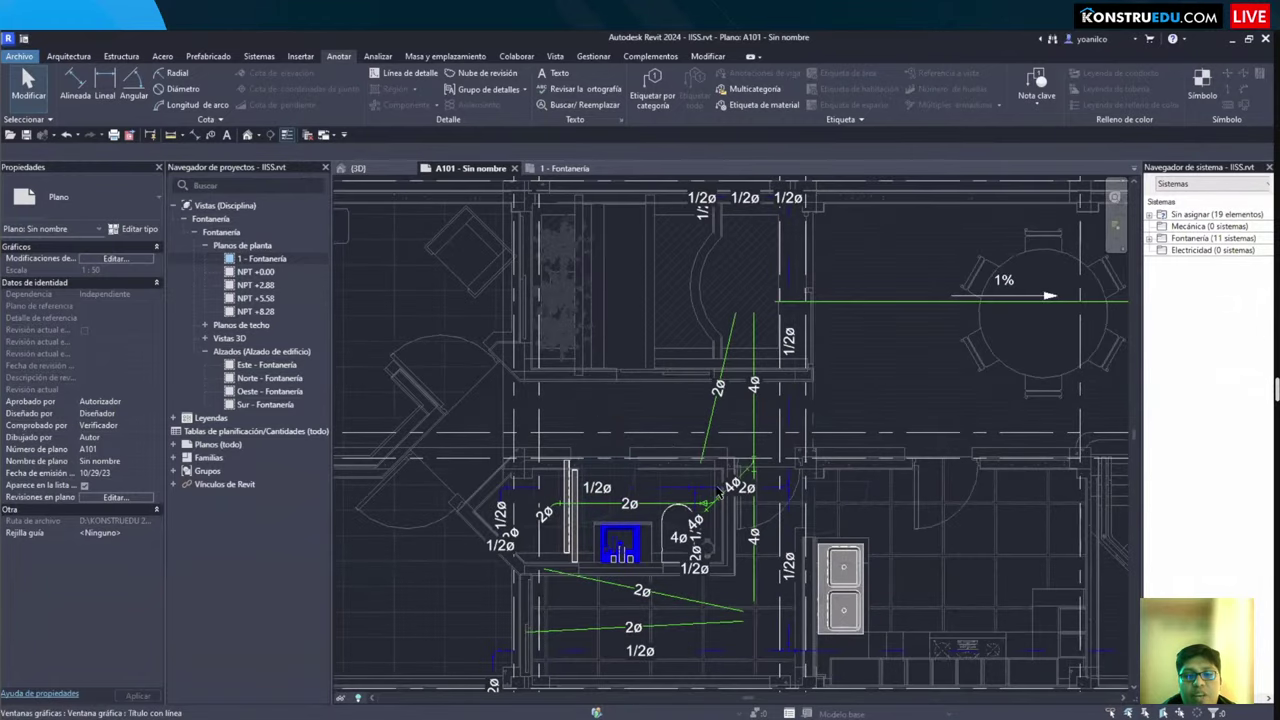
{"action": "middle_click_drag", "start_coordinate": [883, 553], "coordinate": [783, 488]}
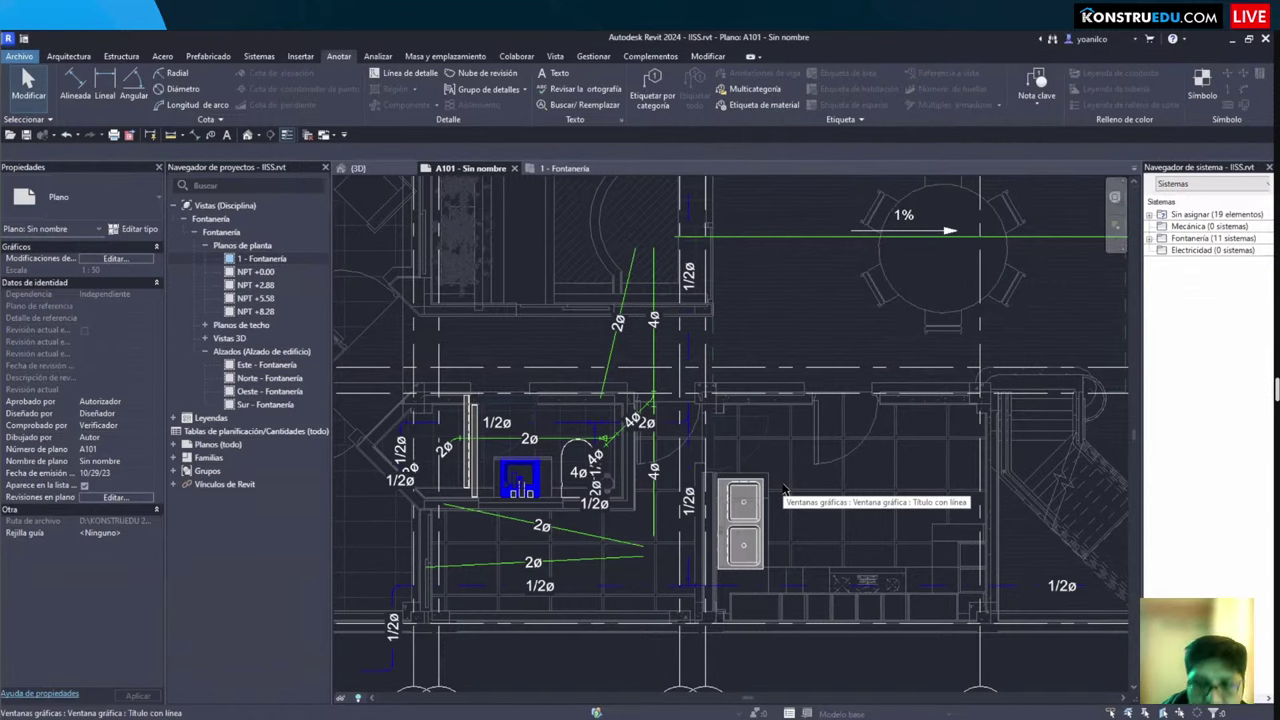
{"action": "scroll", "coordinate": [688, 452], "scroll_direction": "down", "scroll_amount": 2}
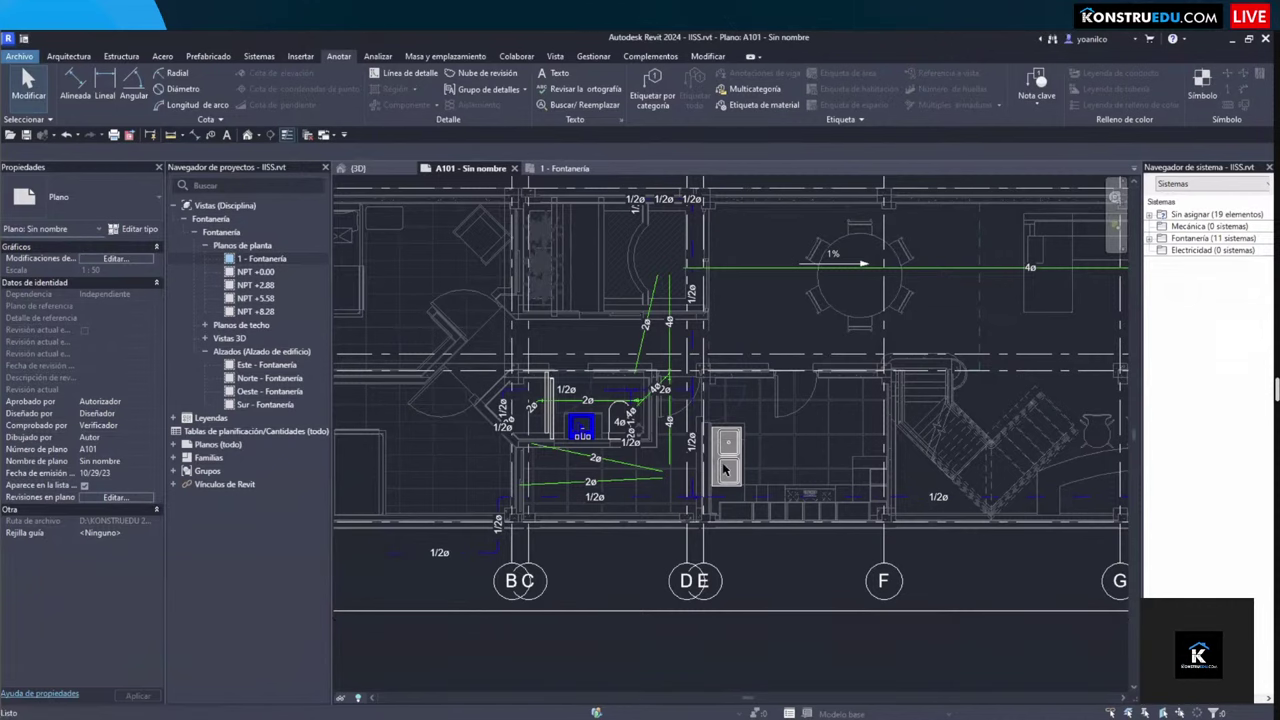
{"action": "key", "text": "ctrl+Tab"}
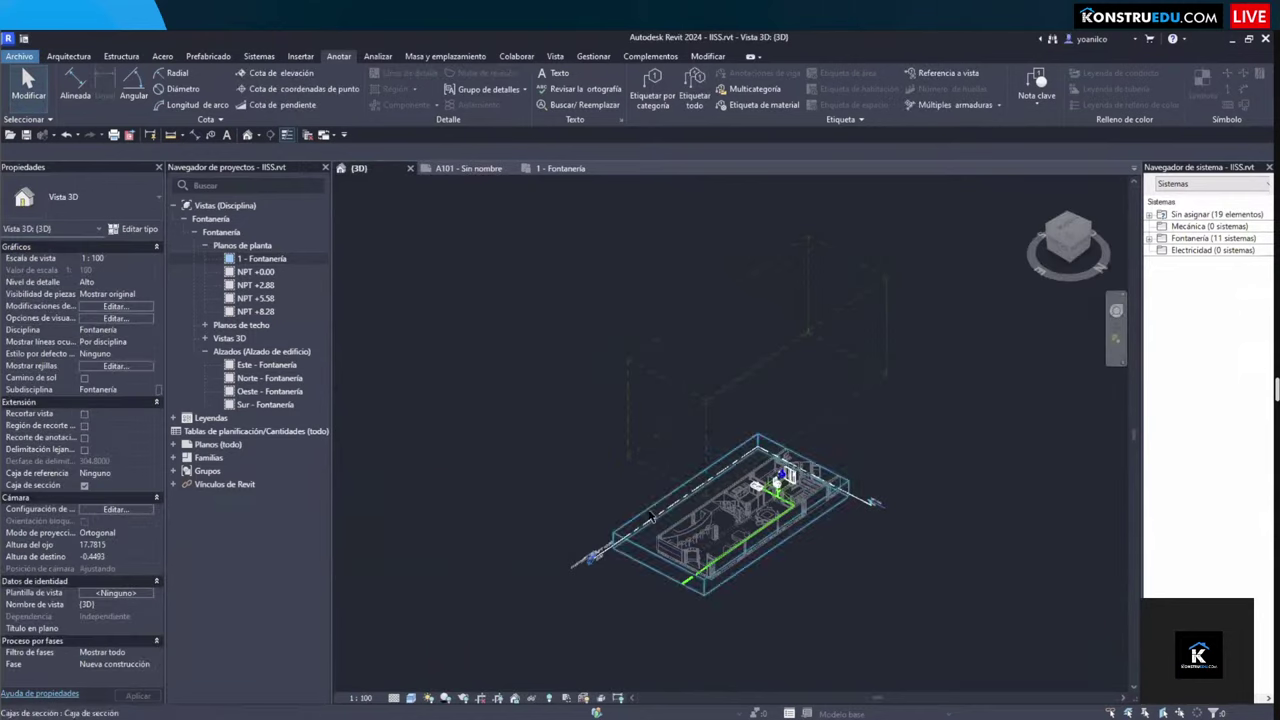
Step: Uncheck Caja de sección in the 3D view and review the Vínculos de Revit visibility settings
{"action": "scroll", "coordinate": [578, 534], "scroll_direction": "up", "scroll_amount": 2}
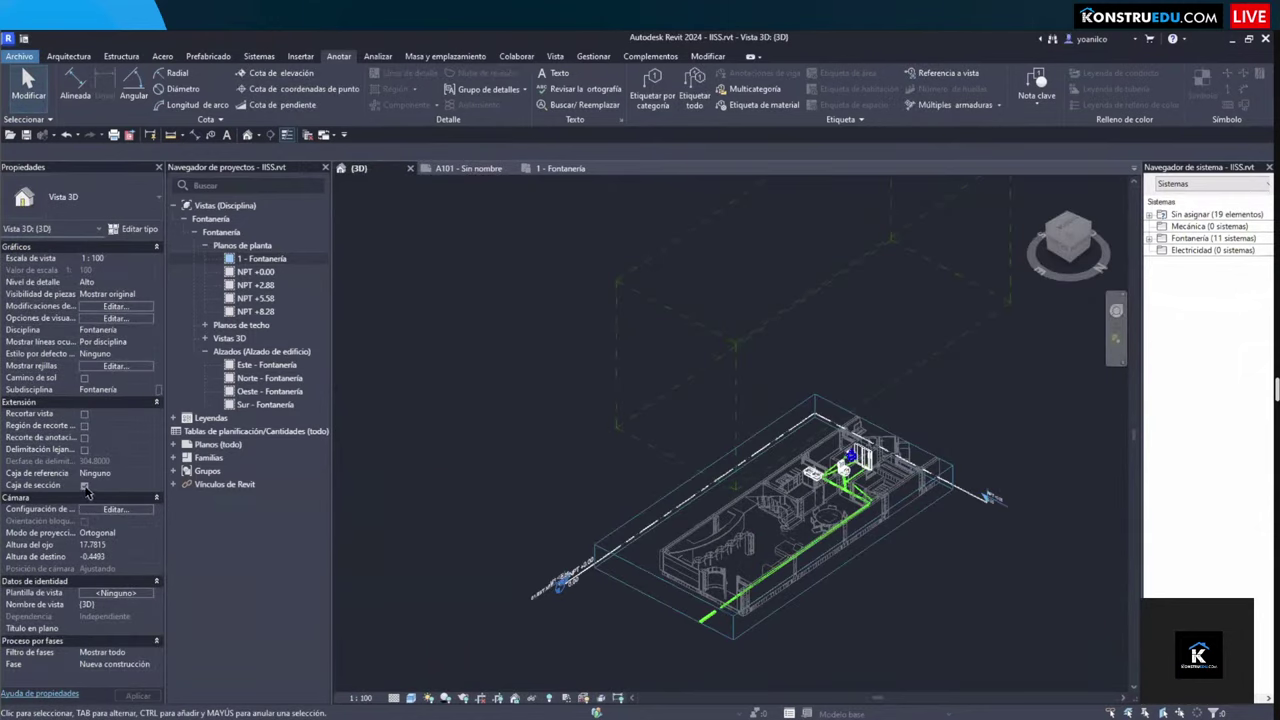
{"action": "left_click", "coordinate": [84, 486]}
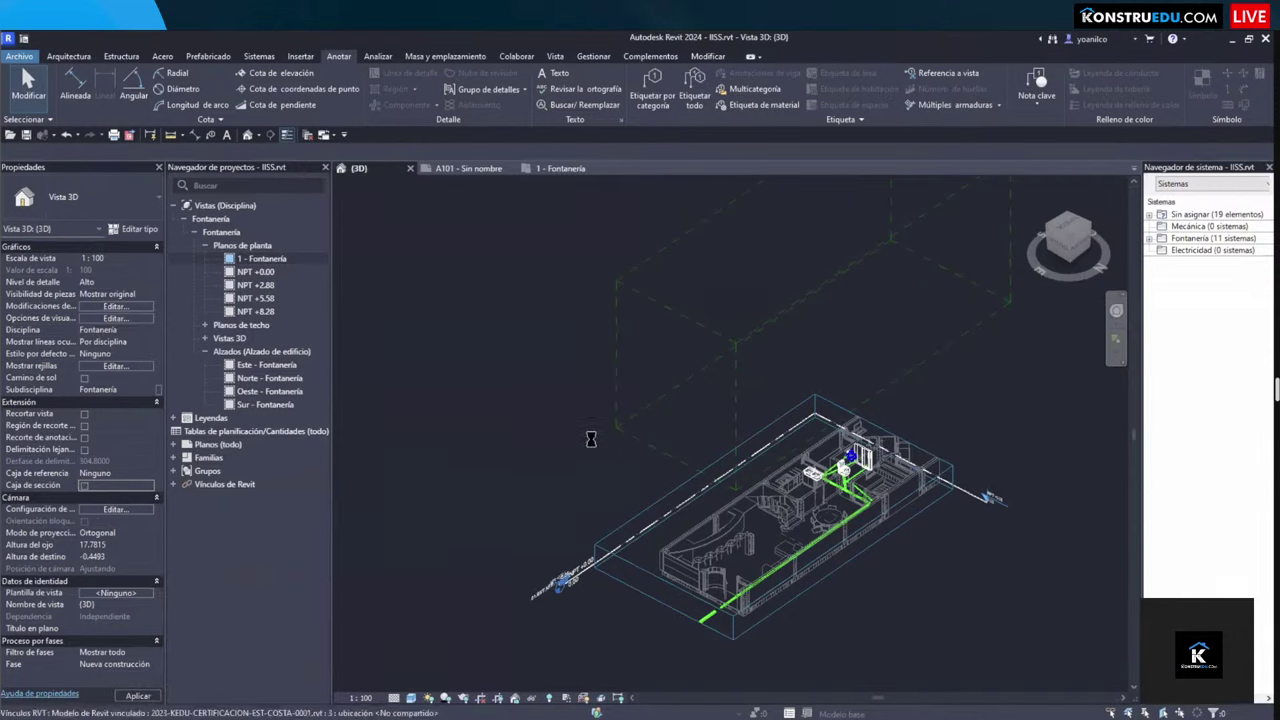
{"action": "scroll", "coordinate": [722, 566], "scroll_direction": "up", "scroll_amount": 2}
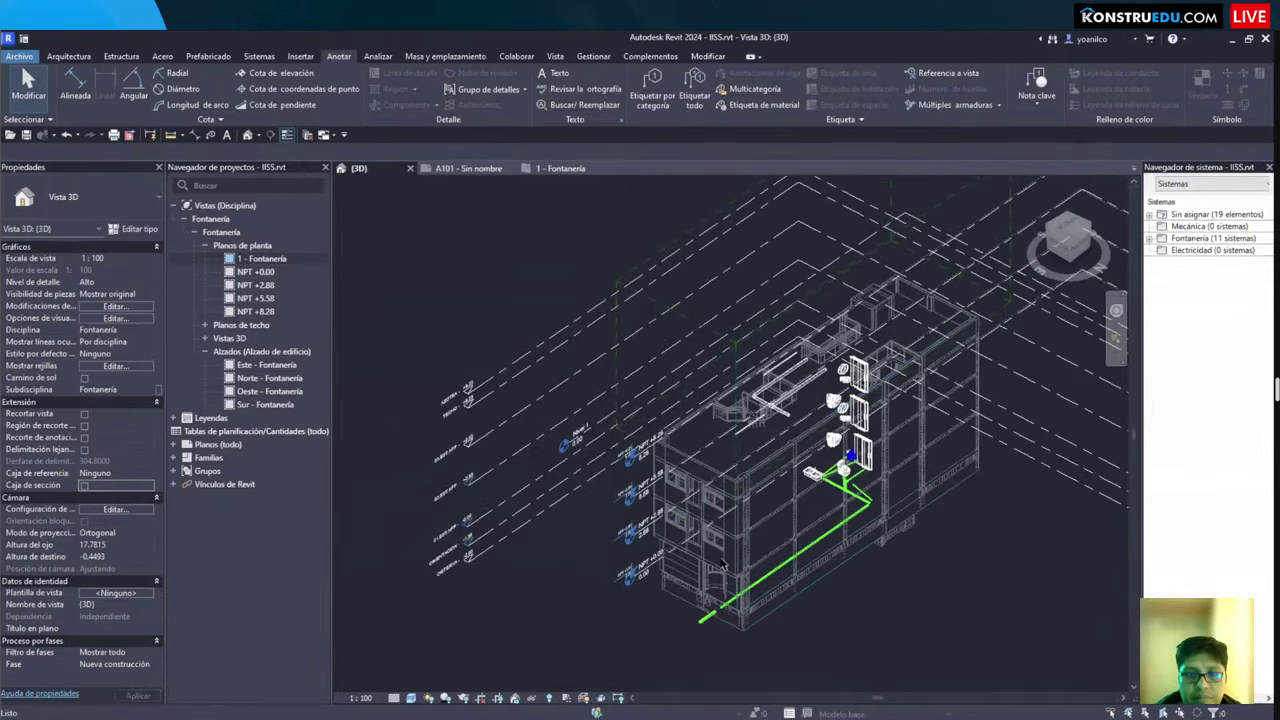
{"action": "key", "text": "v"}
{"action": "key", "text": "v"}
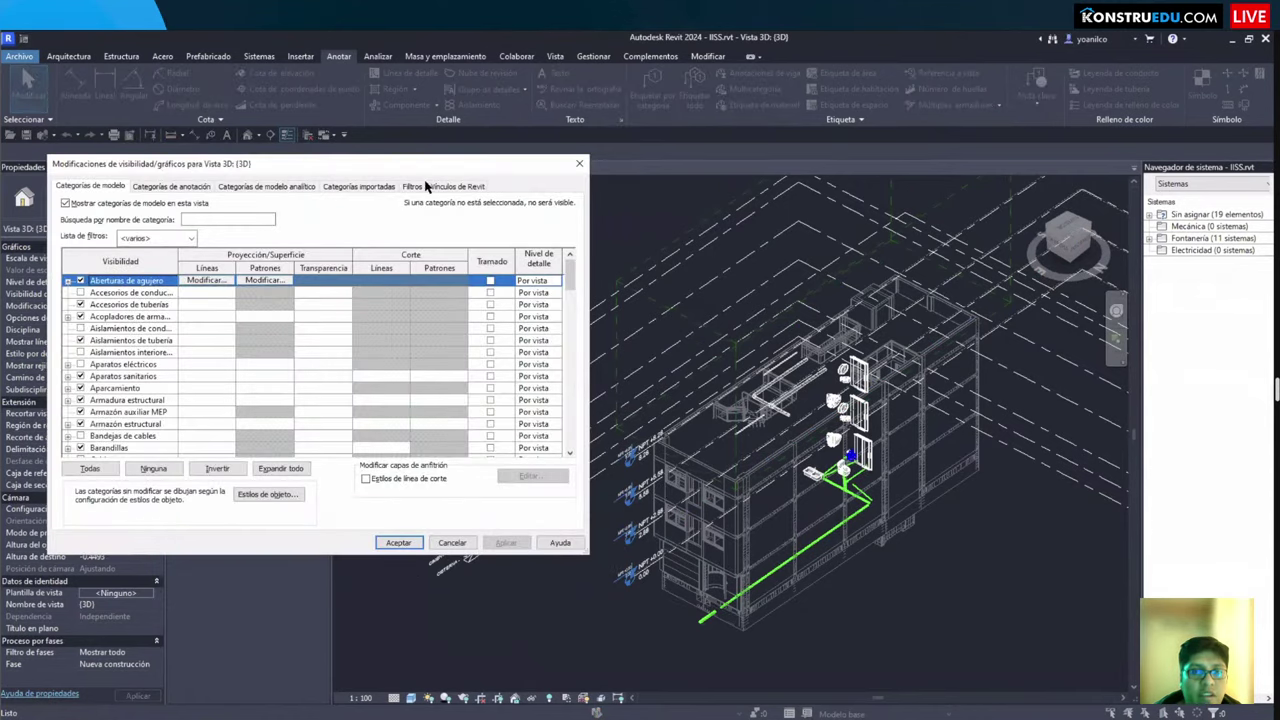
{"action": "left_click", "coordinate": [445, 187]}
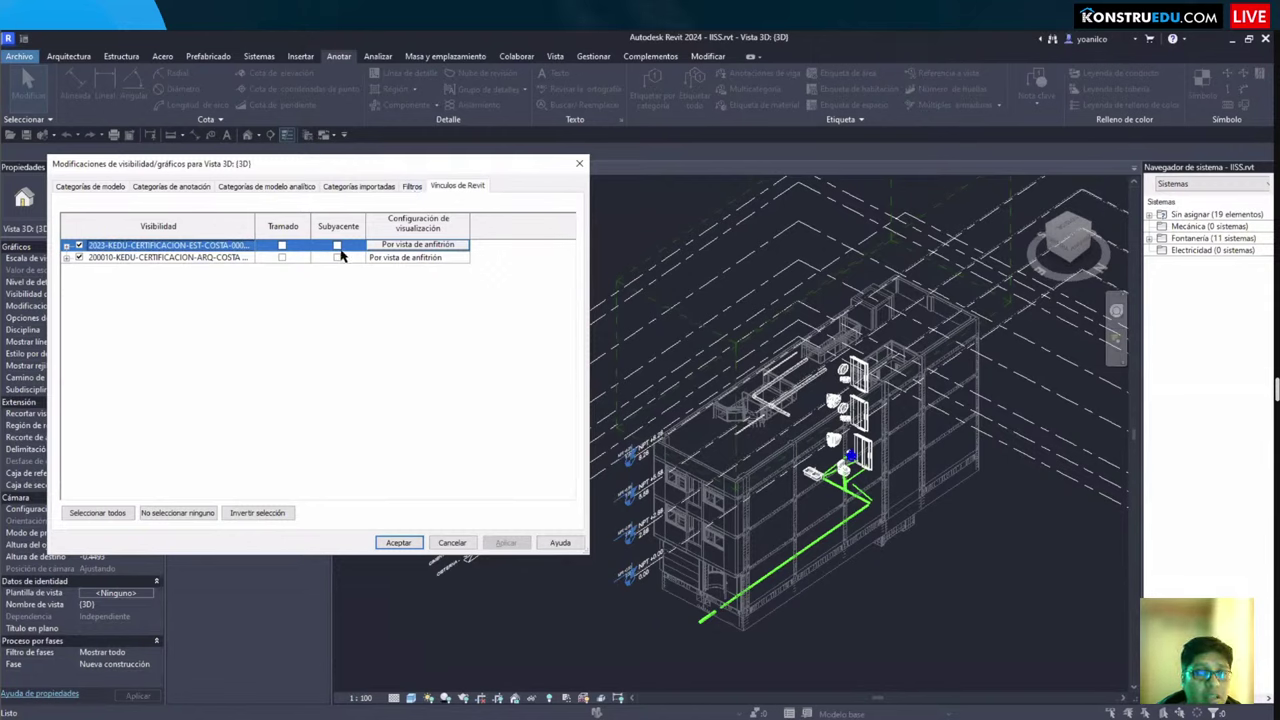
{"action": "key", "text": "Return"}
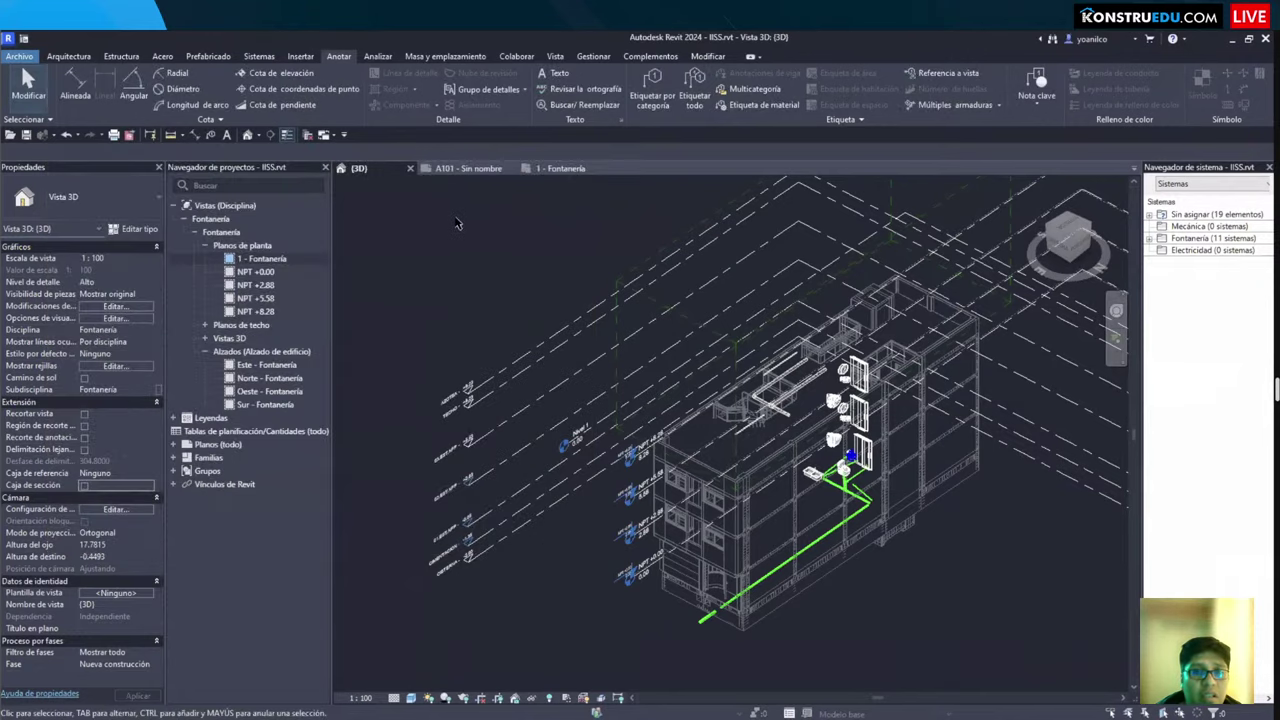
Step: In Gestionar vínculos, set the first Revit link's Tipo de referencia to Enlace
{"action": "left_click", "coordinate": [591, 58]}
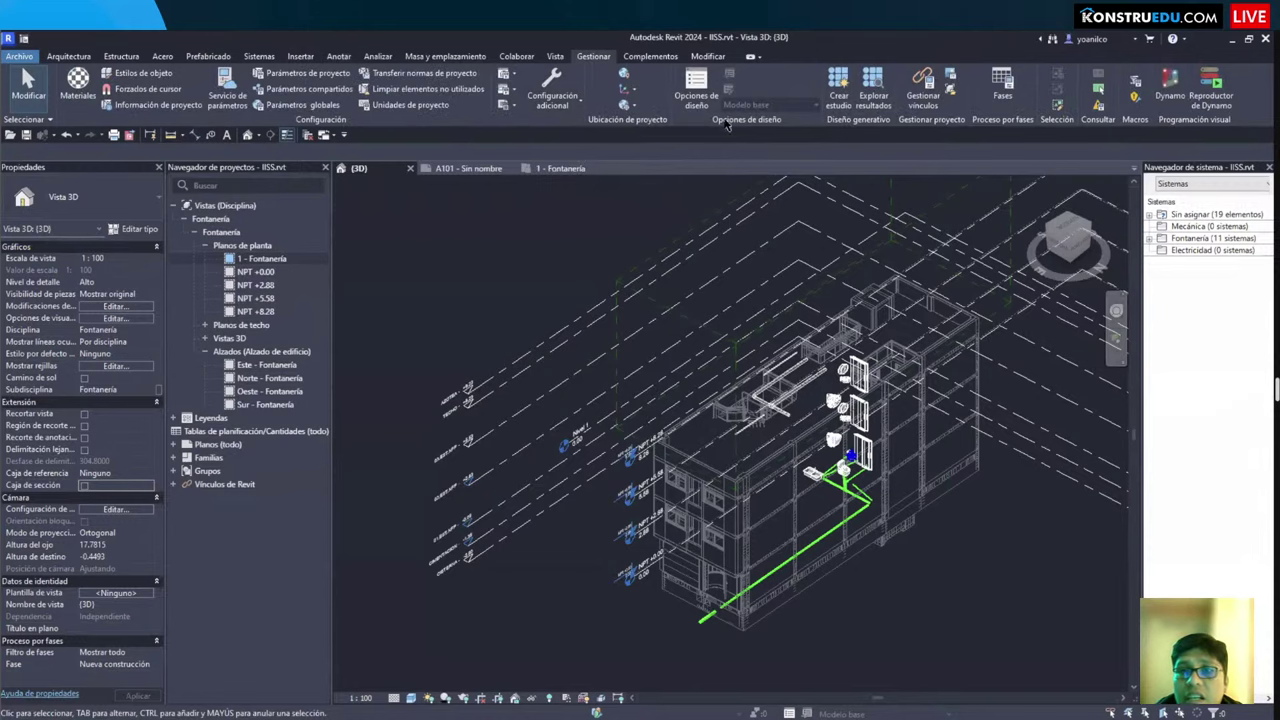
{"action": "left_click", "coordinate": [923, 100]}
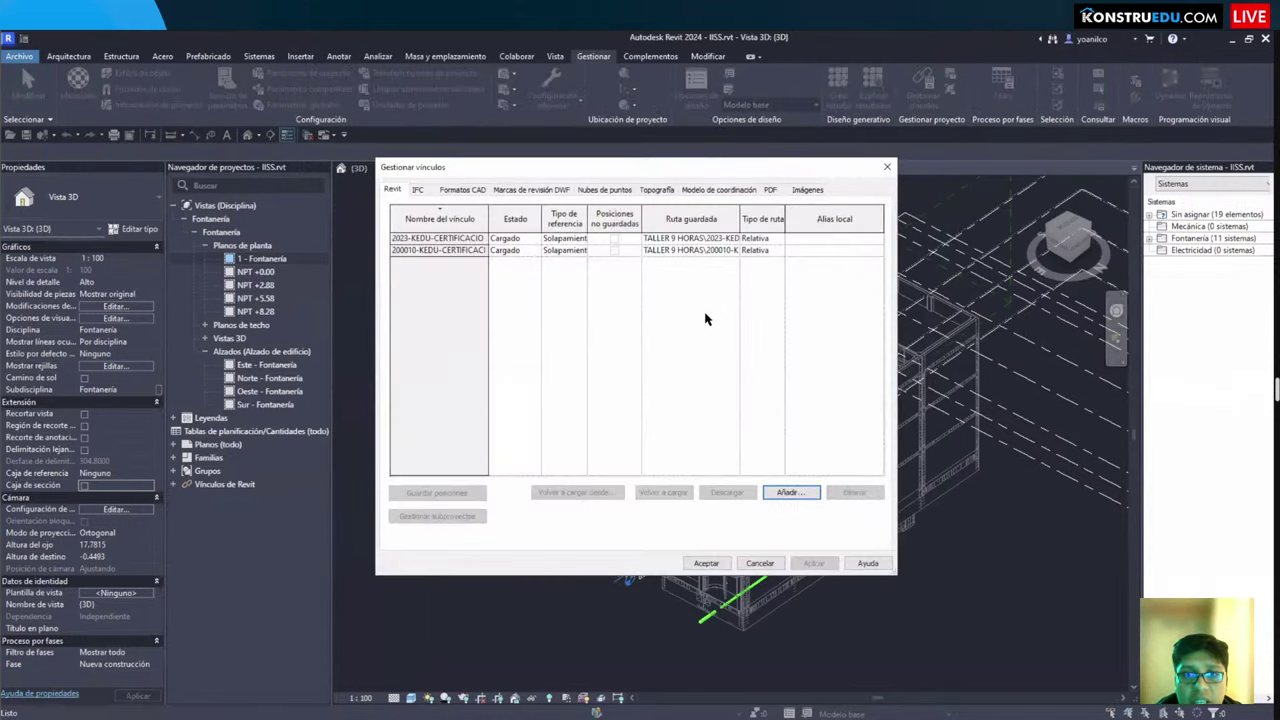
{"action": "left_click", "coordinate": [585, 240]}
{"action": "left_click", "coordinate": [585, 240]}
{"action": "left_click", "coordinate": [585, 241]}
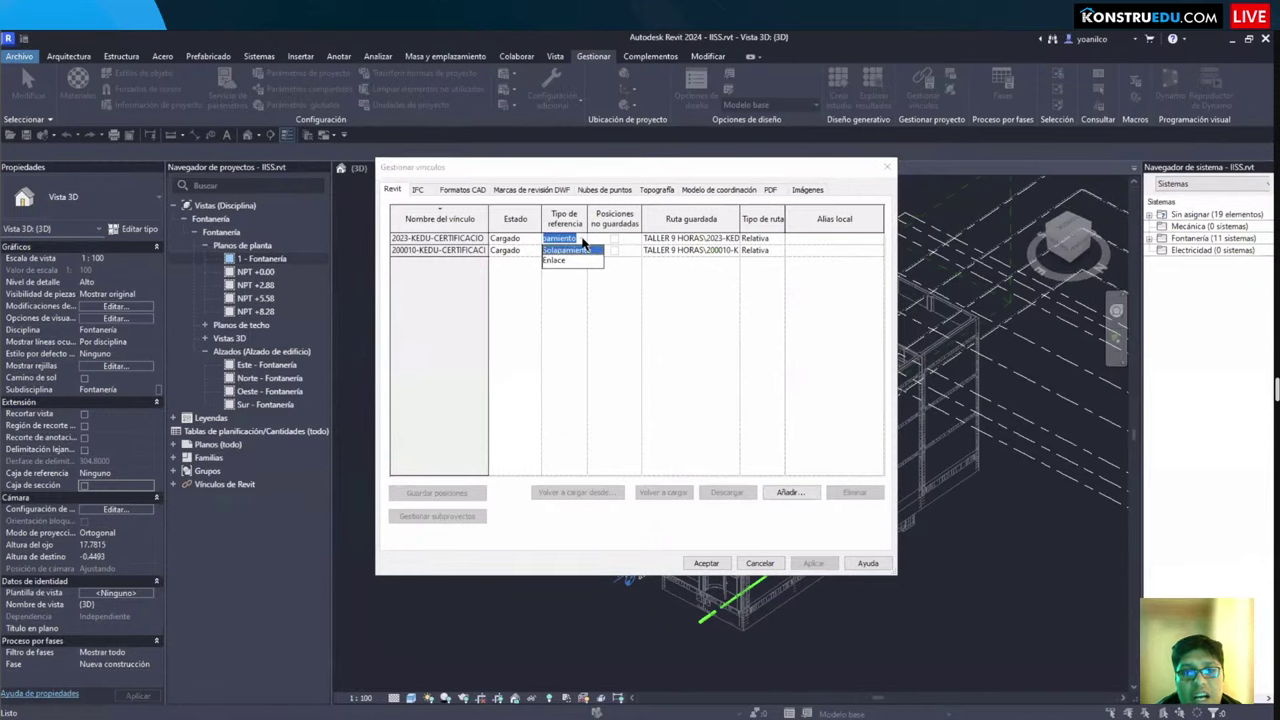
{"action": "left_click", "coordinate": [567, 260]}
{"action": "left_click", "coordinate": [580, 247]}
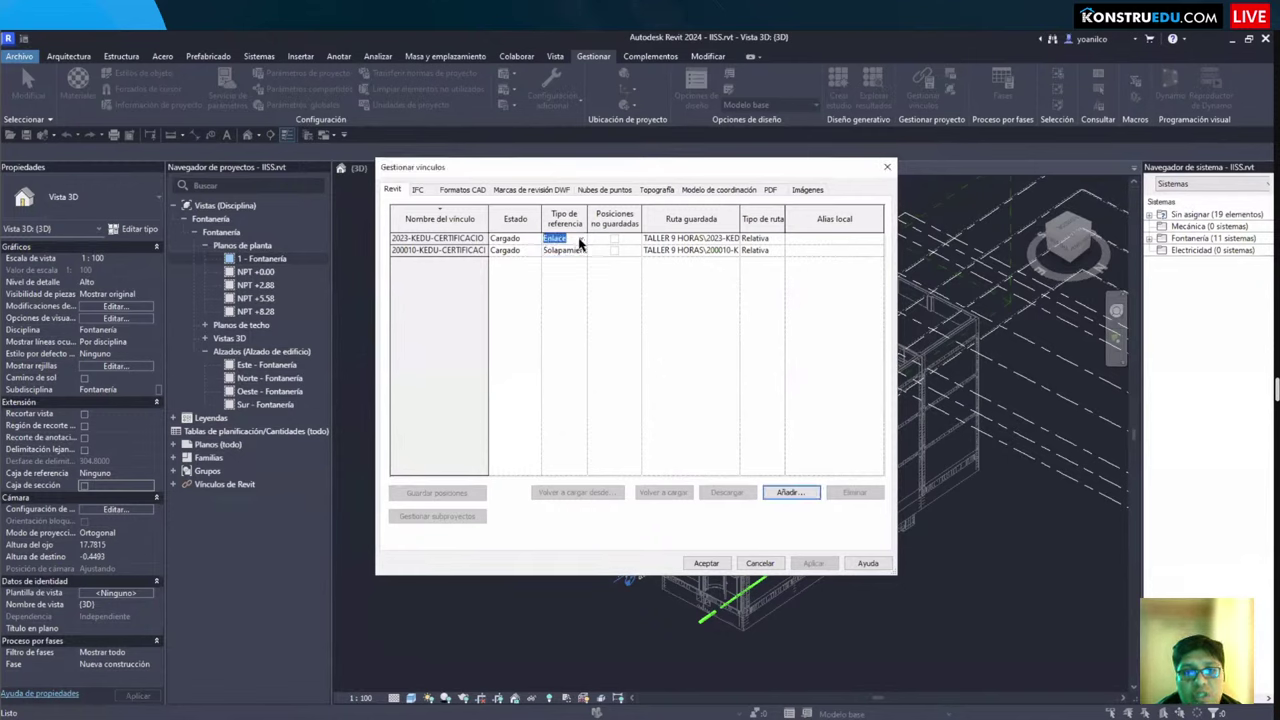
{"action": "left_click", "coordinate": [778, 239]}
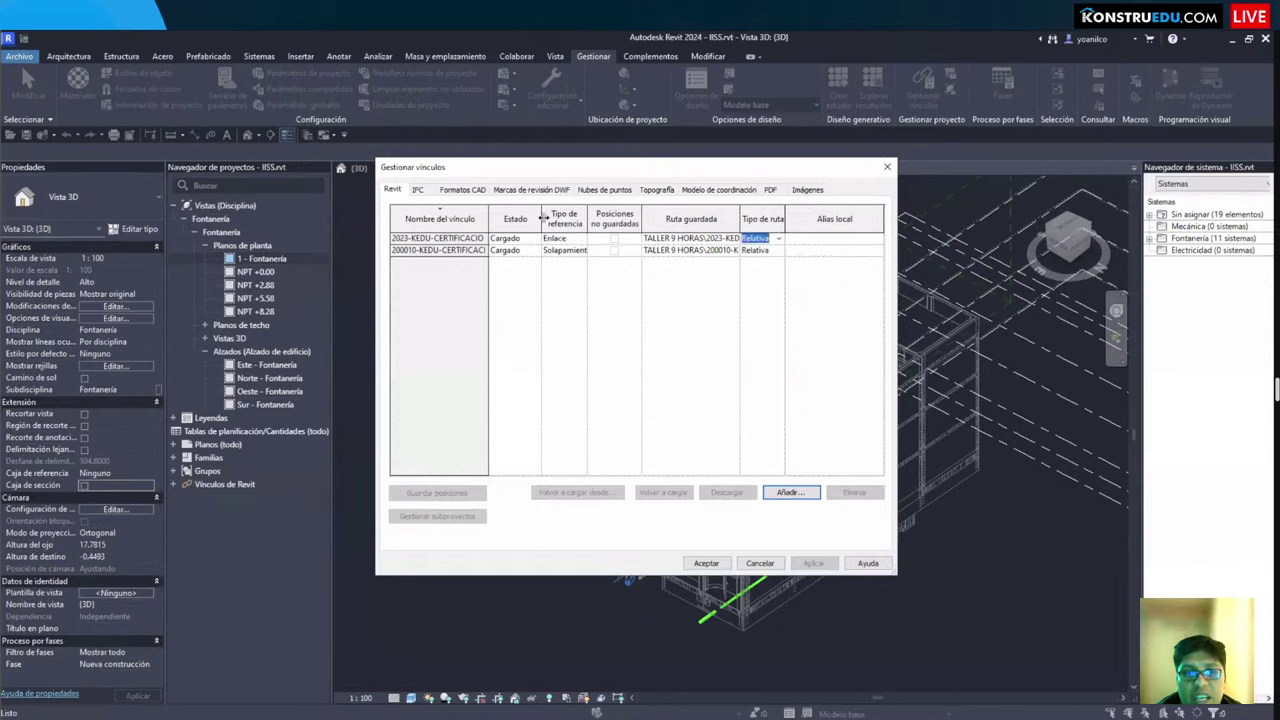
Step: Widen the reference type column and switch the second link from Solapamiento to Enlace
{"action": "left_click_drag", "start_coordinate": [540, 220], "coordinate": [558, 222]}
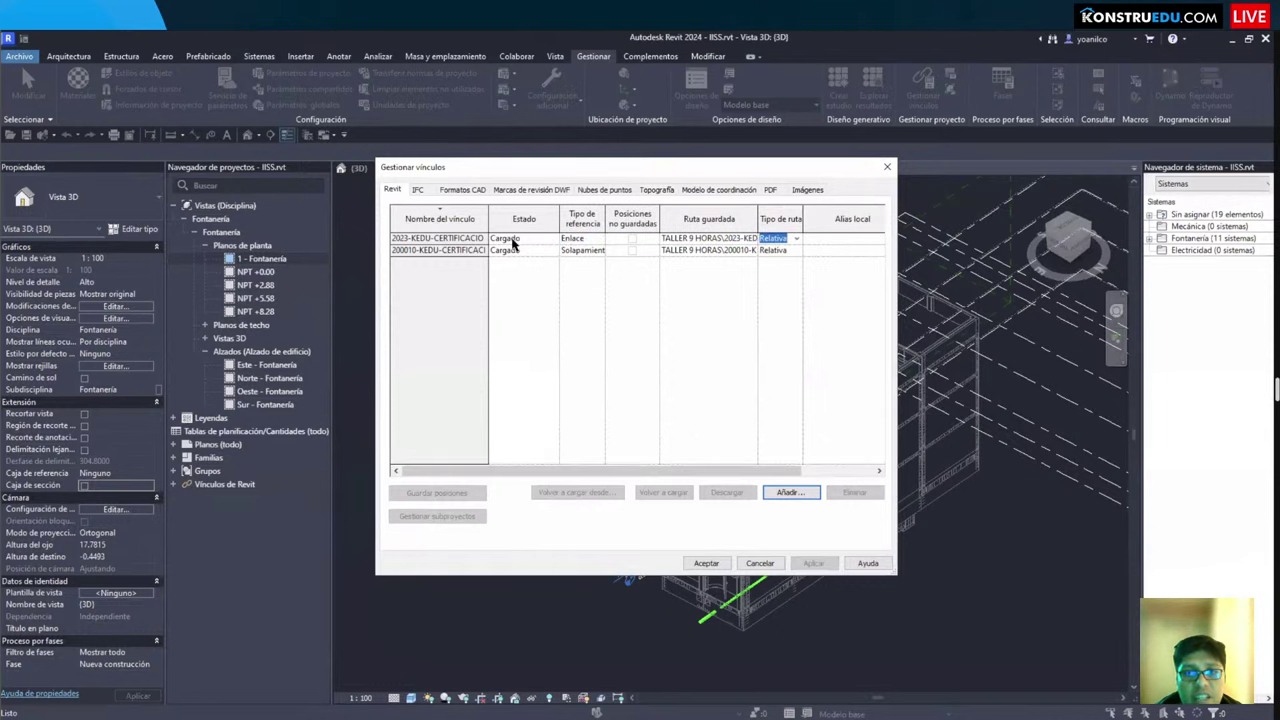
{"action": "left_click", "coordinate": [602, 240]}
{"action": "left_click", "coordinate": [602, 240]}
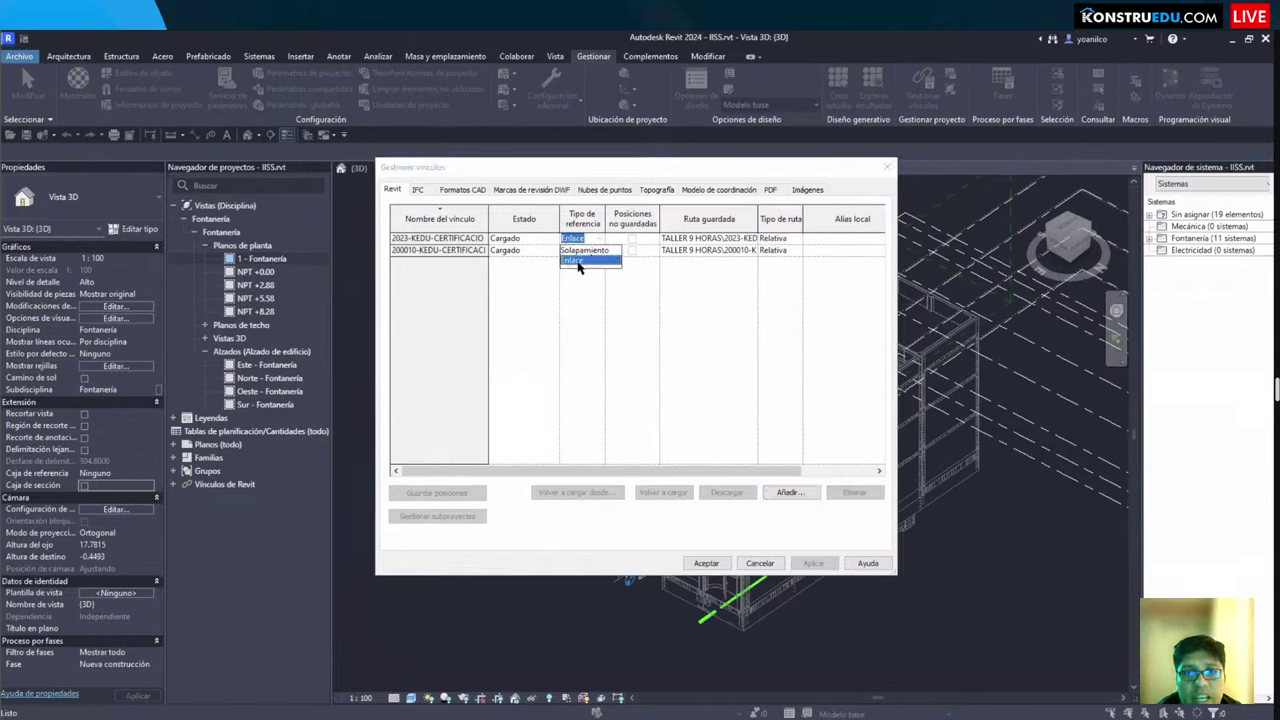
{"action": "left_click", "coordinate": [578, 262]}
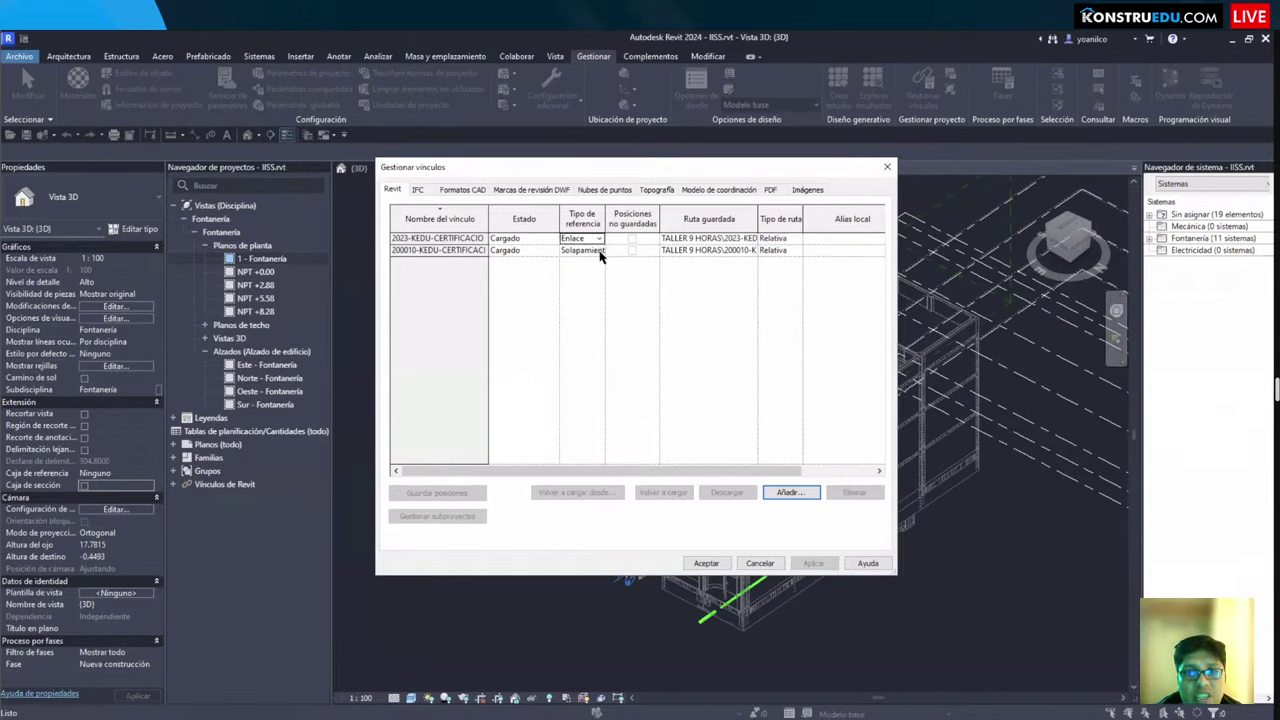
{"action": "left_click", "coordinate": [601, 251]}
{"action": "left_click", "coordinate": [600, 261]}
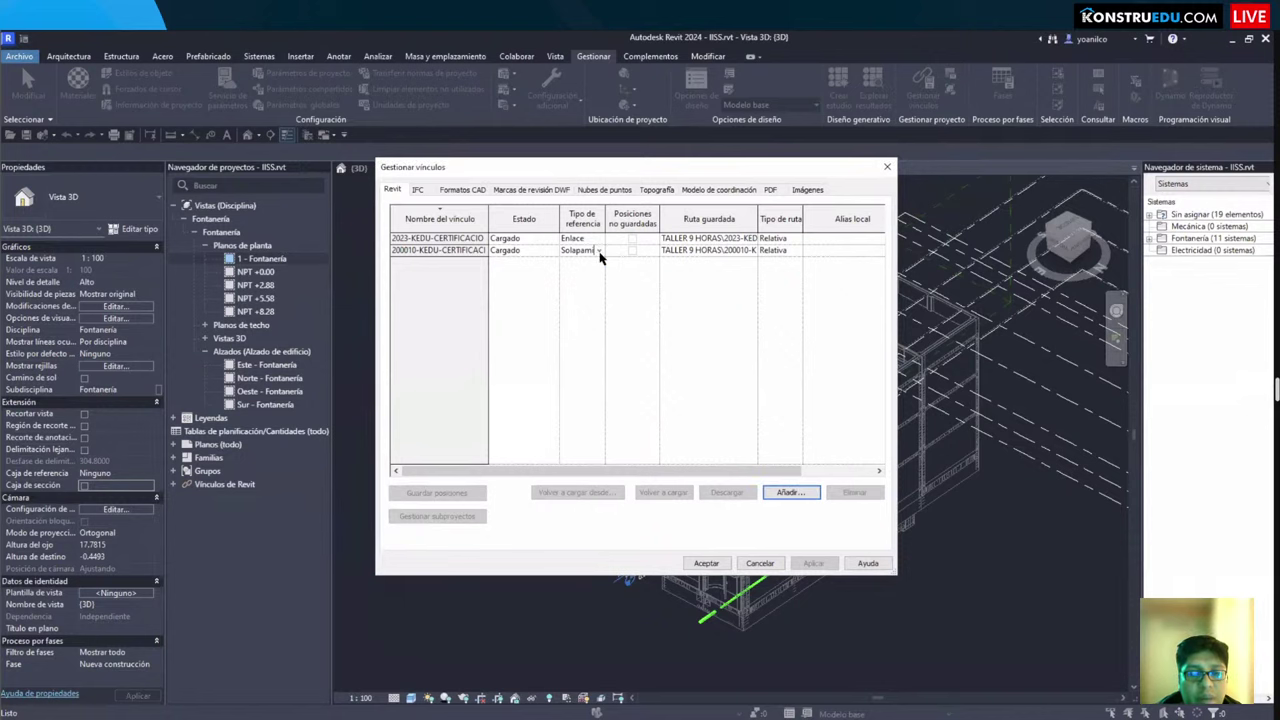
{"action": "left_click_drag", "start_coordinate": [605, 214], "coordinate": [639, 214]}
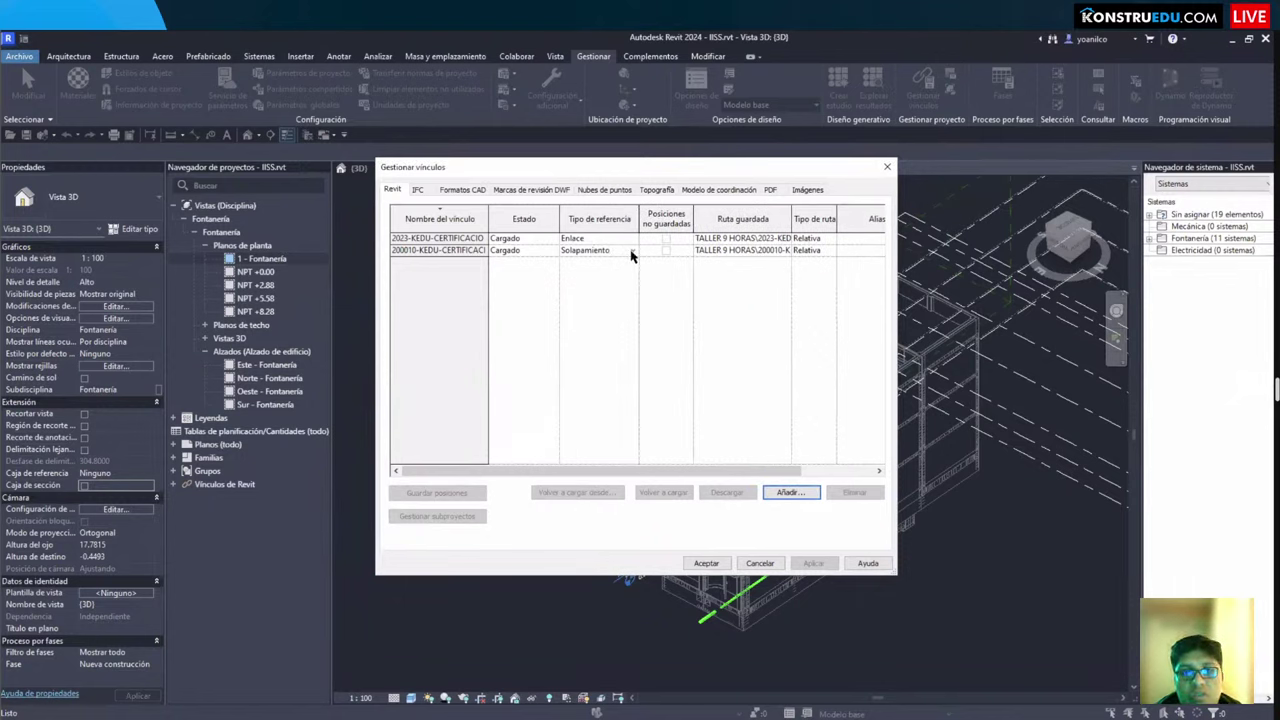
{"action": "left_click", "coordinate": [631, 250]}
{"action": "left_click", "coordinate": [632, 251]}
{"action": "left_click", "coordinate": [632, 252]}
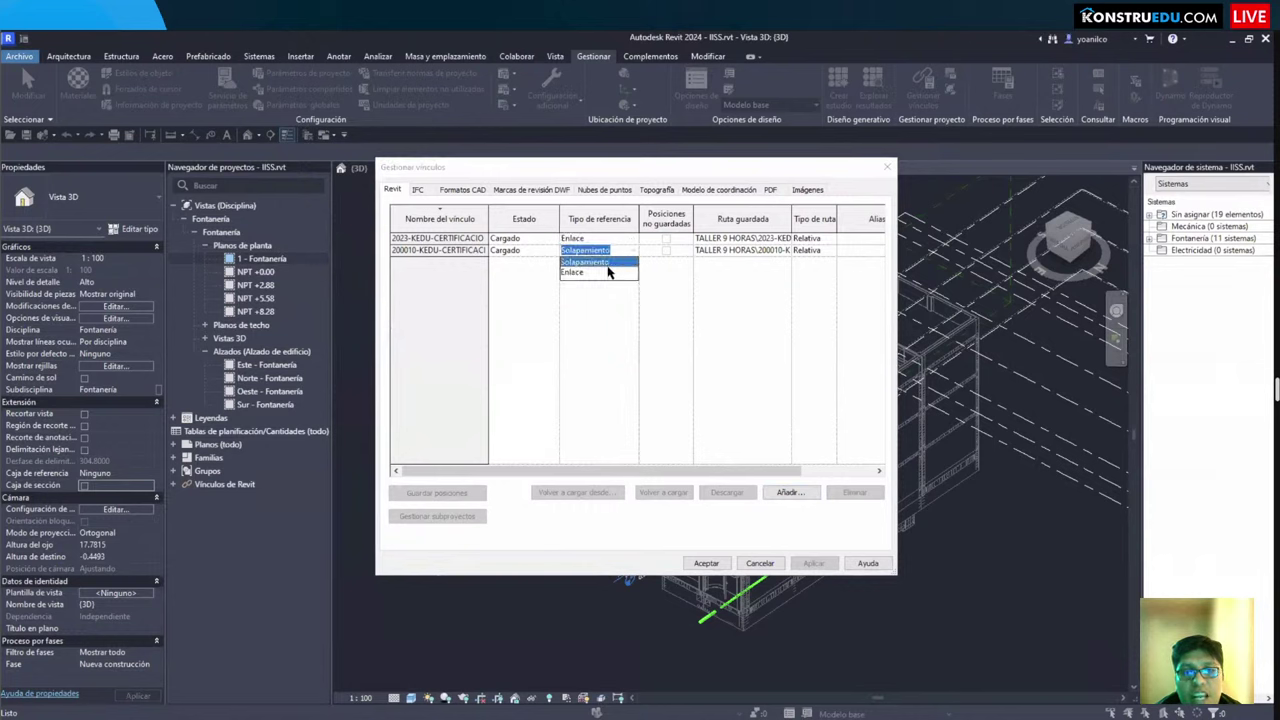
{"action": "left_click", "coordinate": [588, 279]}
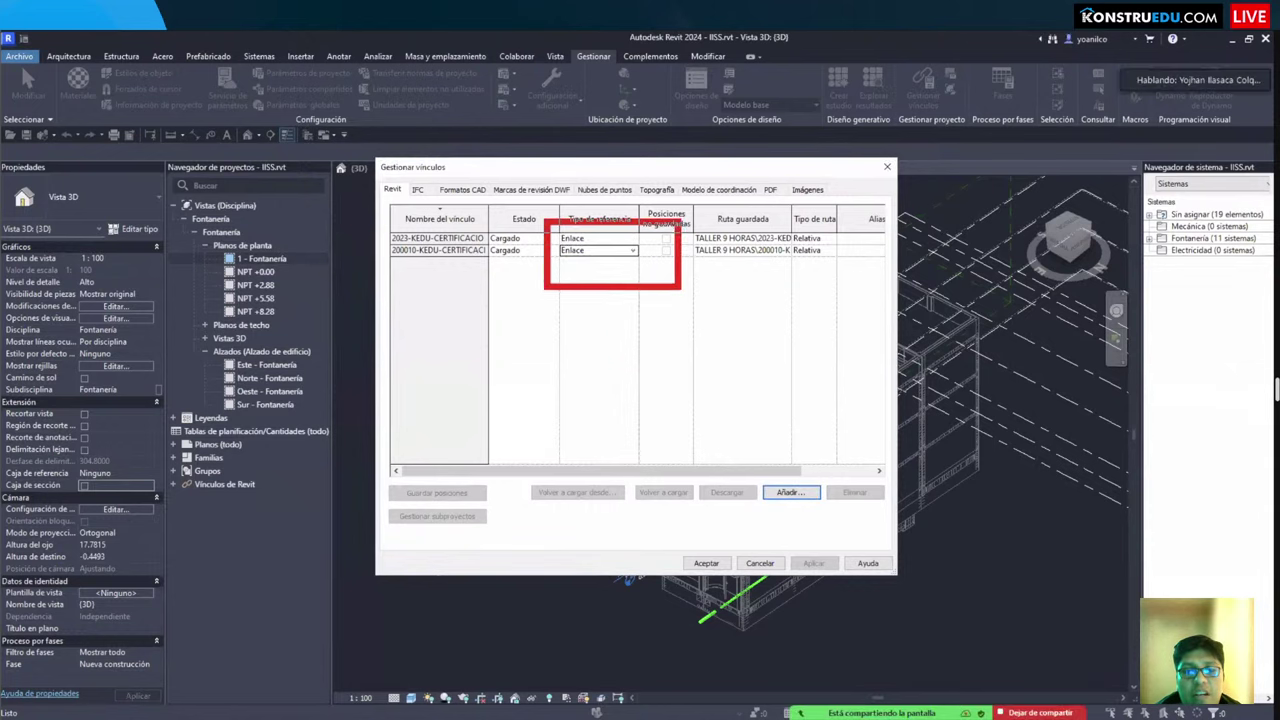
{"action": "left_click", "coordinate": [705, 563]}
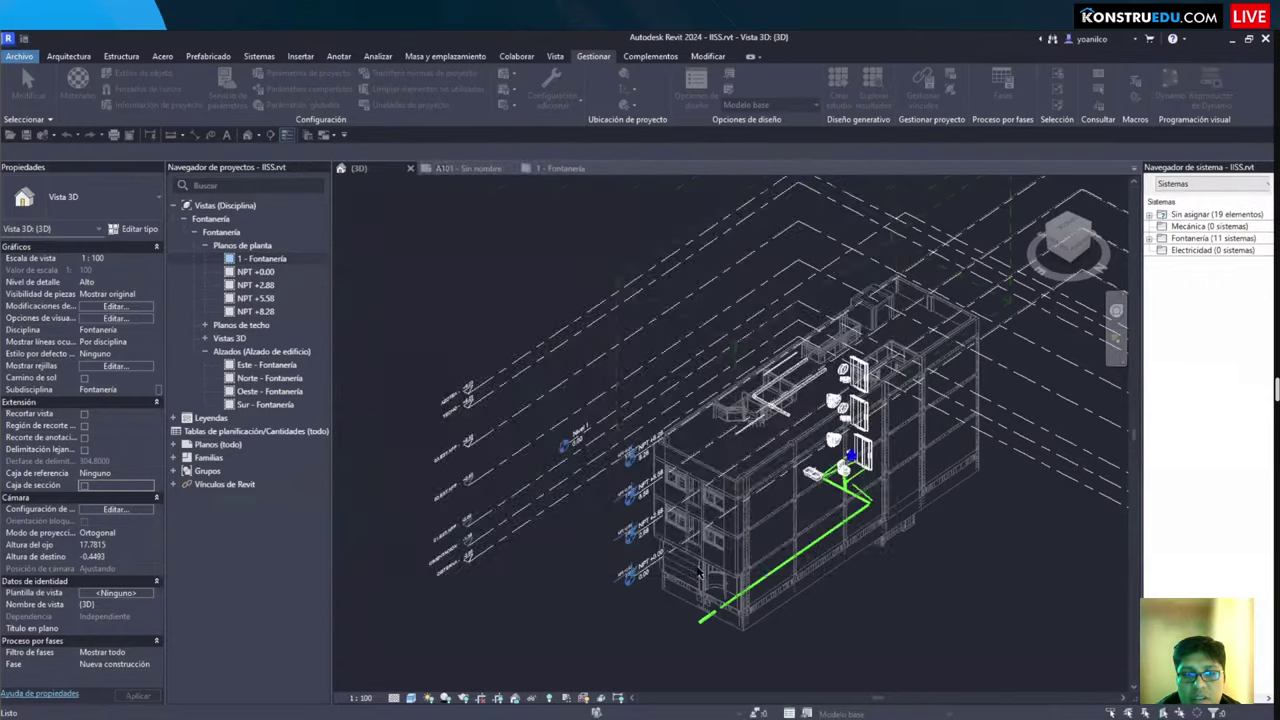
{"action": "scroll", "coordinate": [735, 582], "scroll_direction": "up", "scroll_amount": 6}
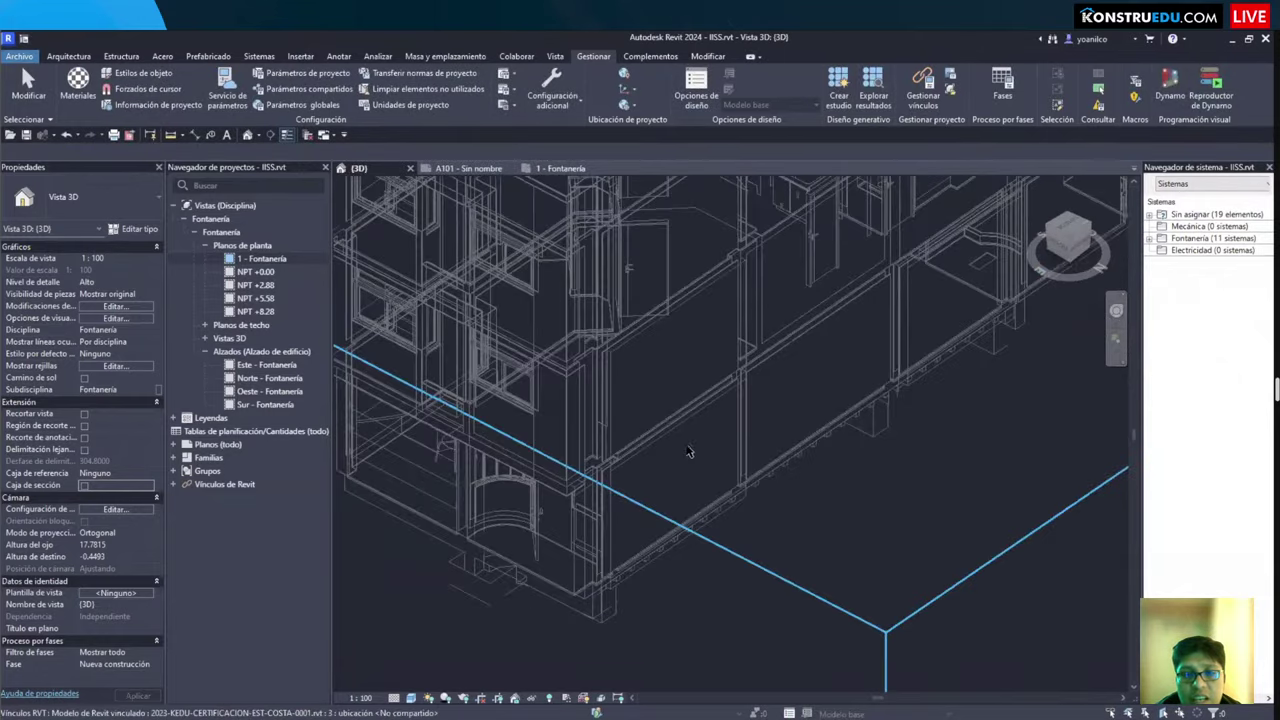
{"action": "scroll", "coordinate": [900, 540], "scroll_direction": "down", "scroll_amount": 3}
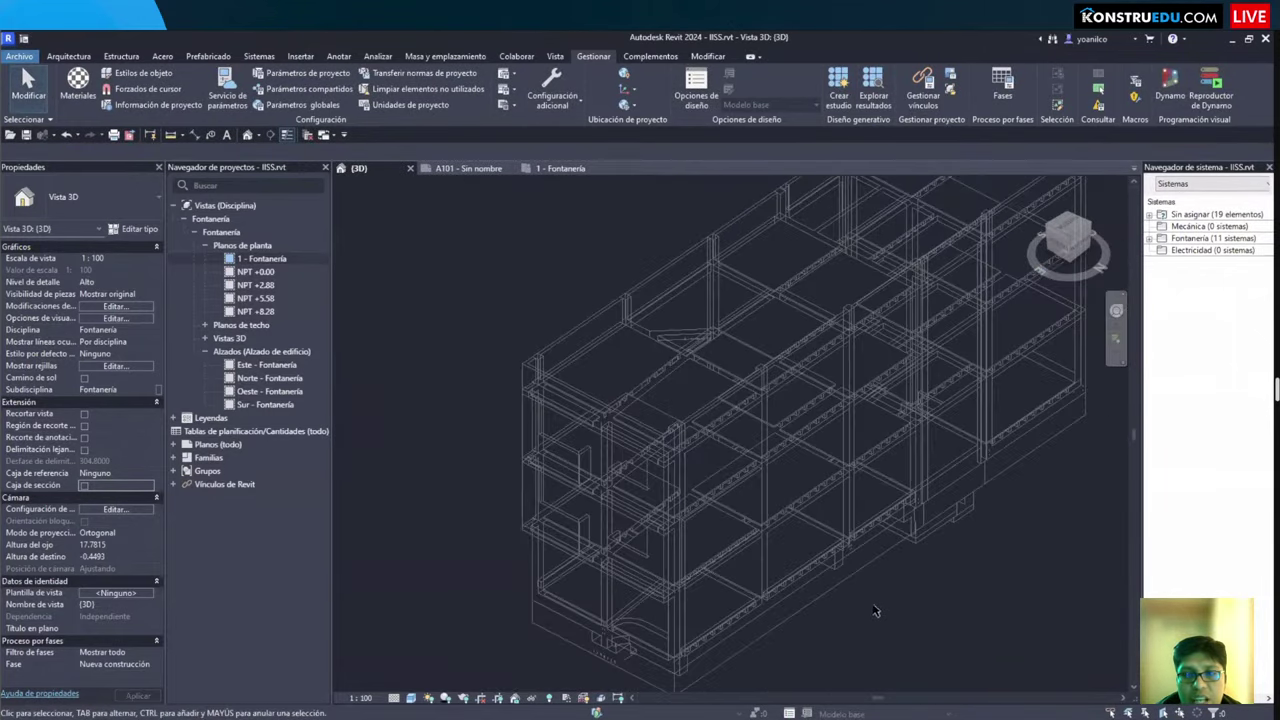
{"action": "scroll", "coordinate": [646, 374], "scroll_direction": "up", "scroll_amount": 3}
{"action": "scroll", "coordinate": [600, 360], "scroll_direction": "down", "scroll_amount": 3}
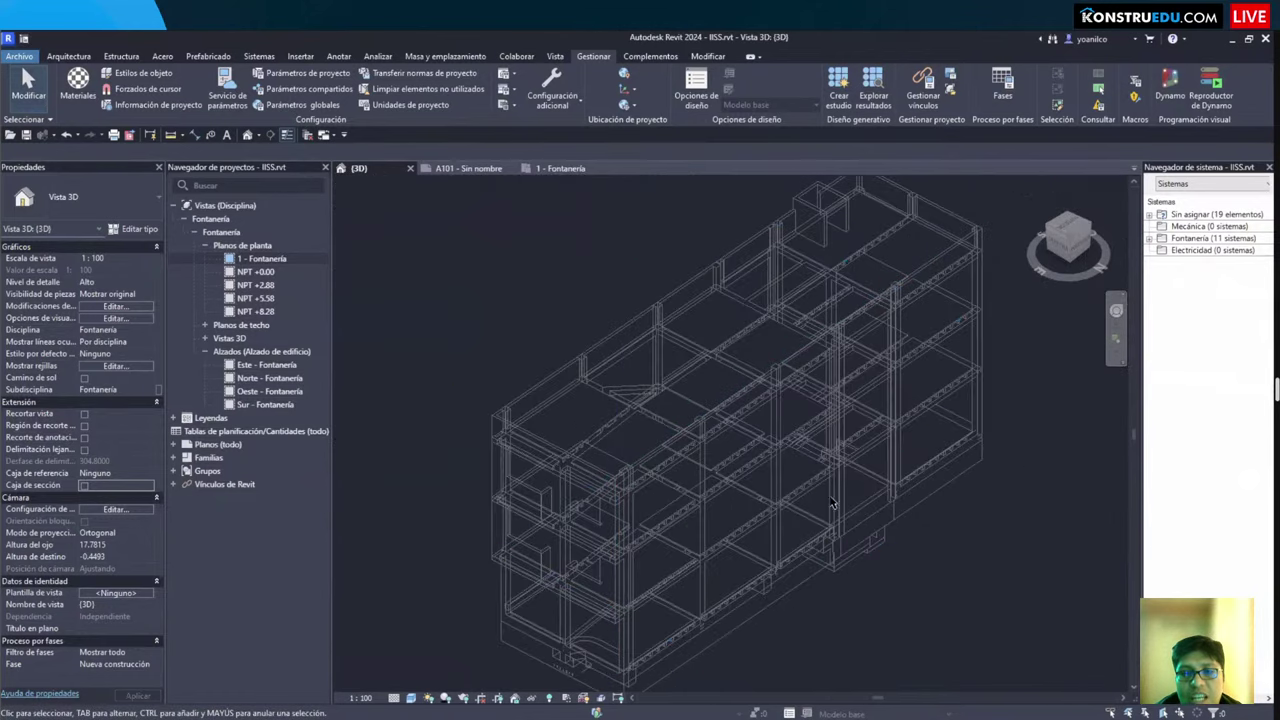
{"action": "scroll", "coordinate": [490, 330], "scroll_direction": "up", "scroll_amount": 3}
{"action": "middle_click_drag", "start_coordinate": [508, 504], "coordinate": [519, 519], "text": "shift"}
{"action": "middle_click_drag", "start_coordinate": [643, 505], "coordinate": [650, 508], "text": "shift"}
{"action": "scroll", "coordinate": [643, 512], "scroll_direction": "up", "scroll_amount": 3}
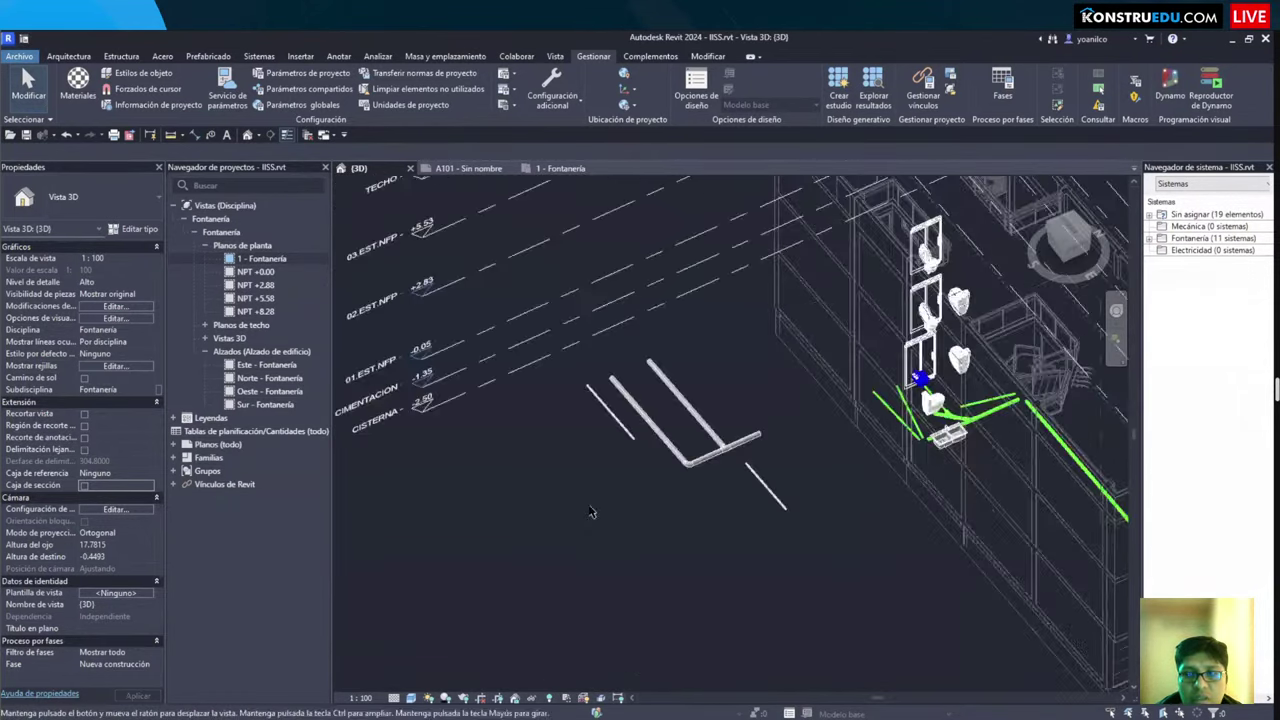
{"action": "scroll", "coordinate": [566, 537], "scroll_direction": "down", "scroll_amount": 3}
{"action": "scroll", "coordinate": [609, 534], "scroll_direction": "up", "scroll_amount": 2}
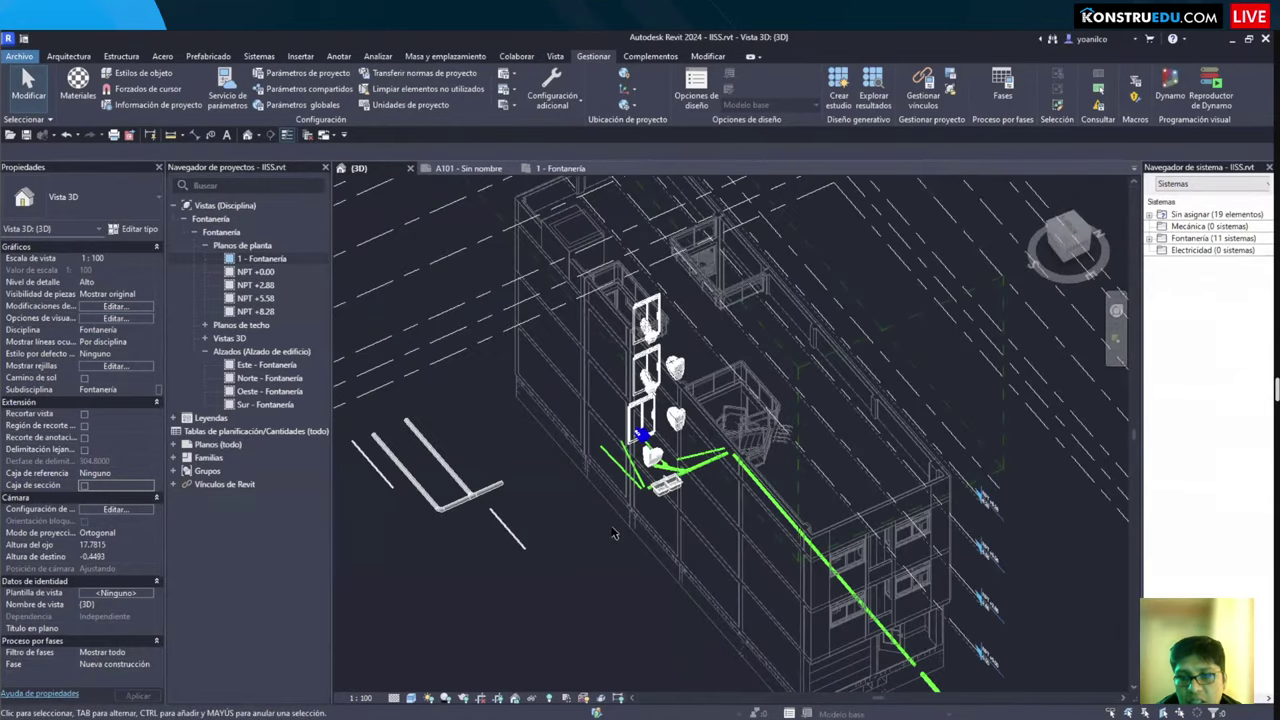
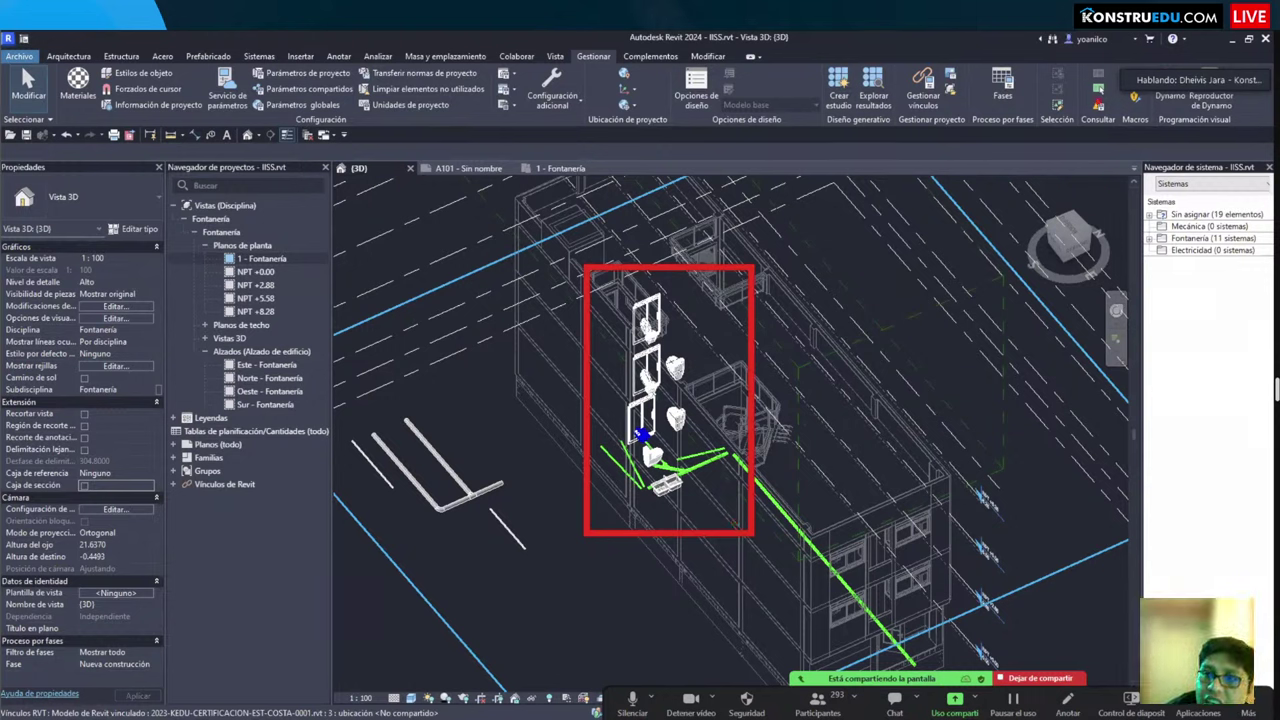
Step: Dismiss the plumbing warnings and run an interference check of pipes against the linked EST-COSTA structural model's categories
{"action": "left_click", "coordinate": [1099, 104]}
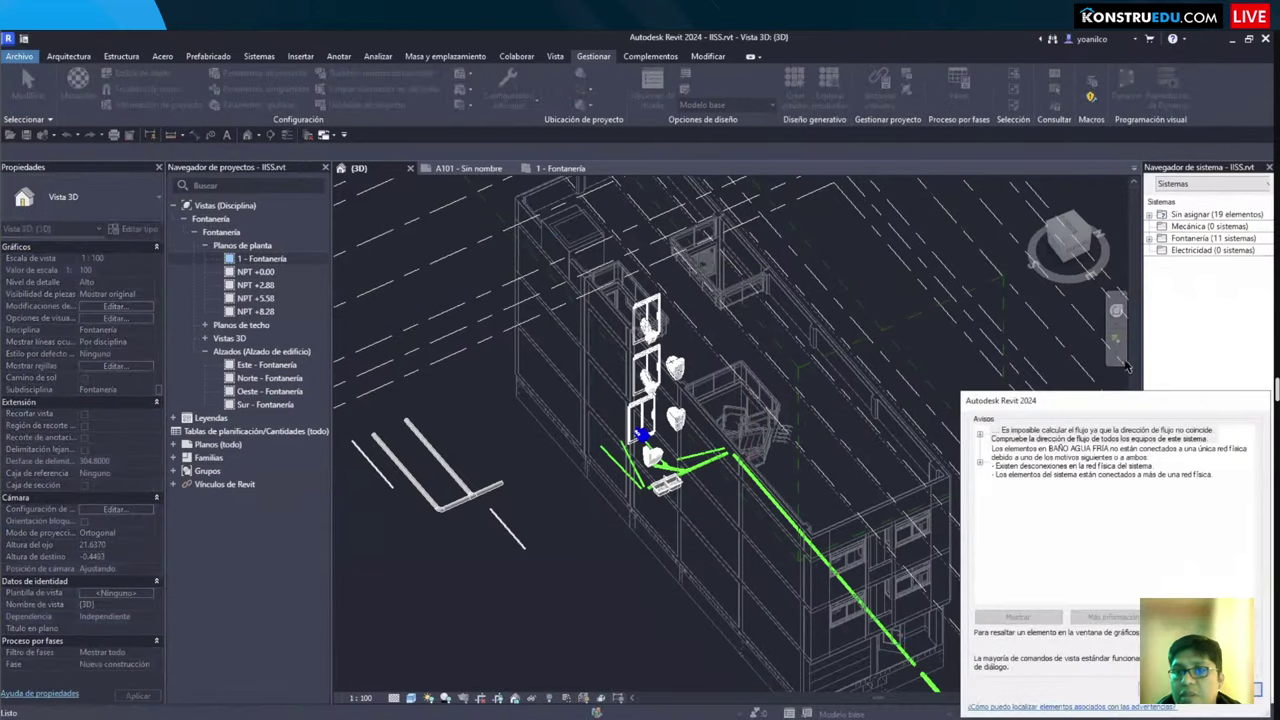
{"action": "key", "text": "Escape"}
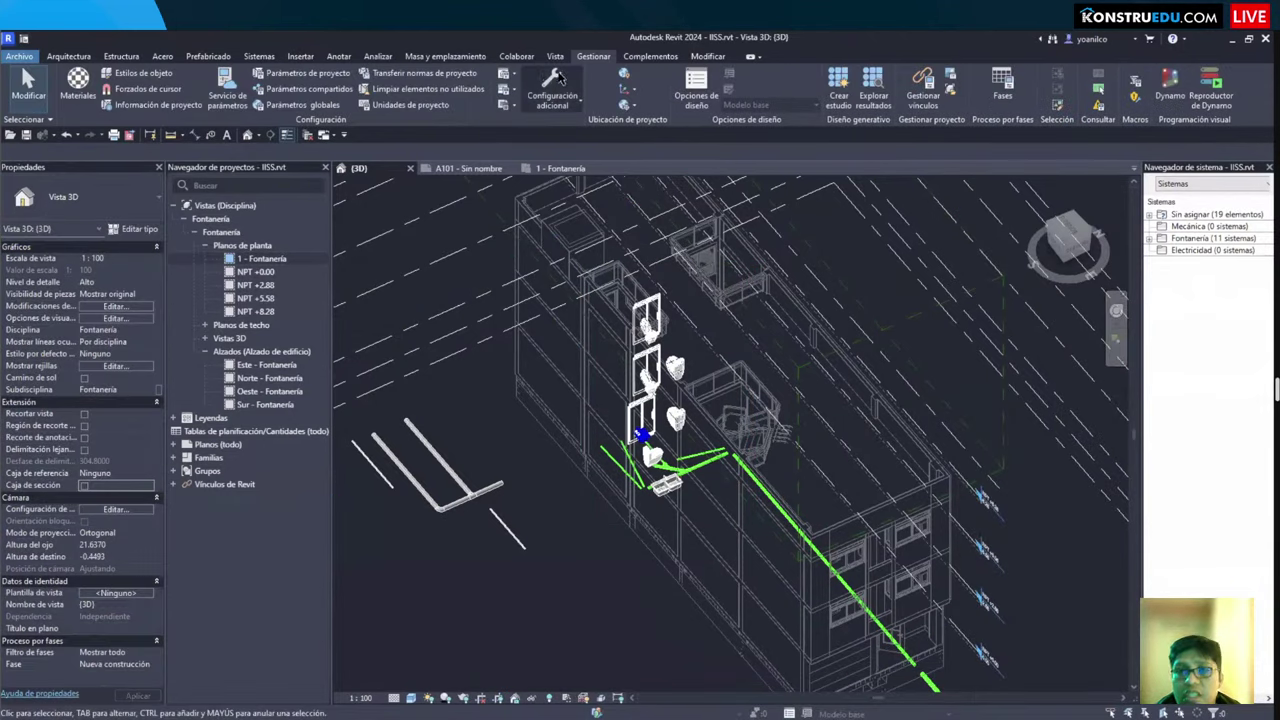
{"action": "left_click", "coordinate": [517, 57]}
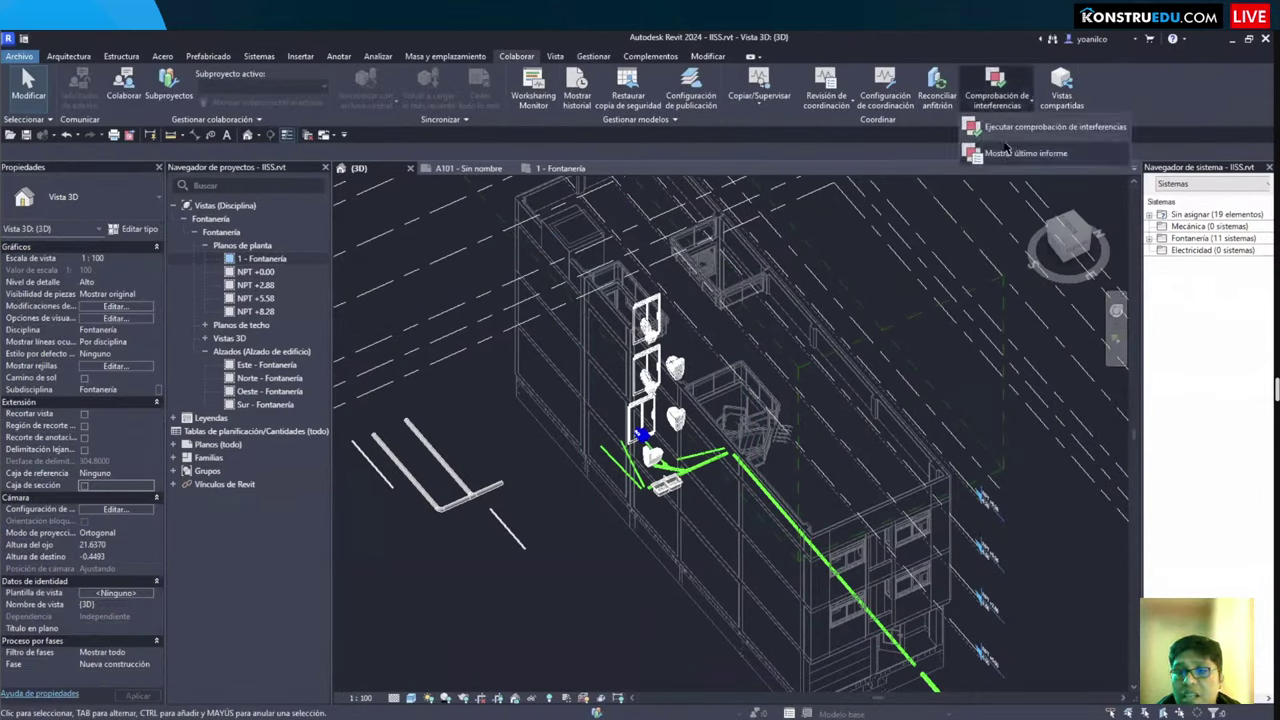
{"action": "left_click", "coordinate": [718, 237]}
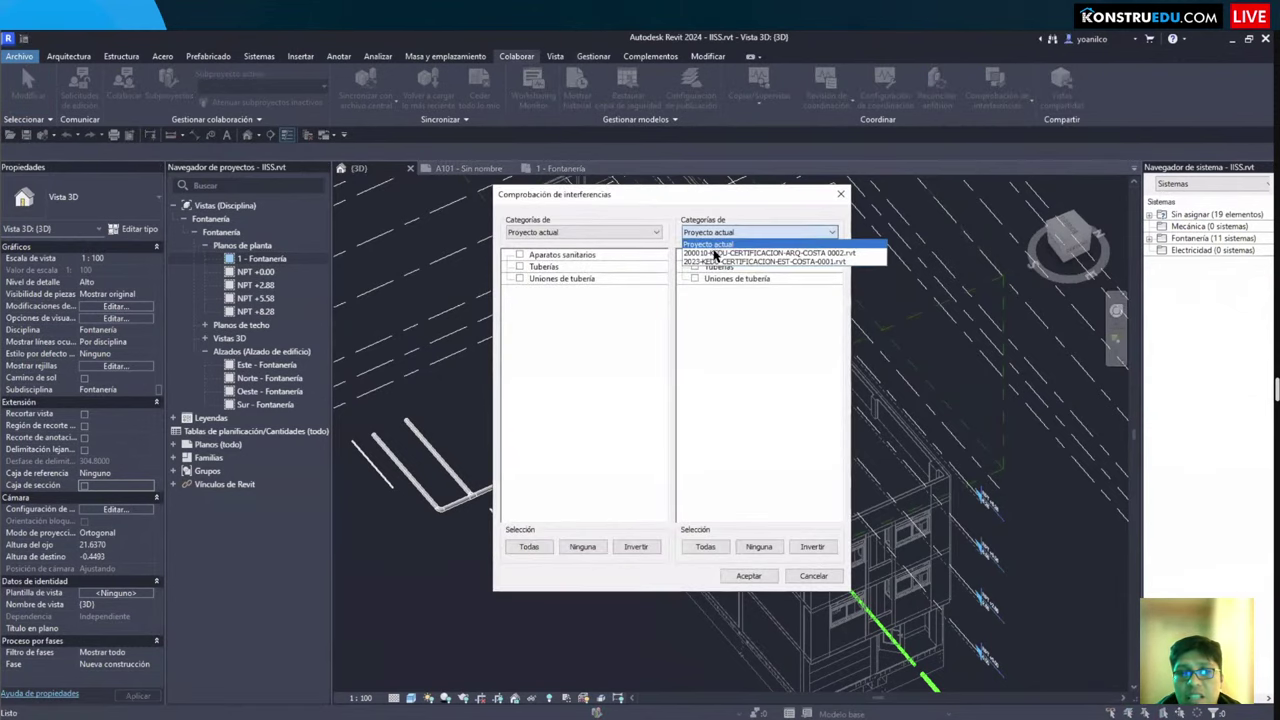
{"action": "left_click", "coordinate": [745, 256]}
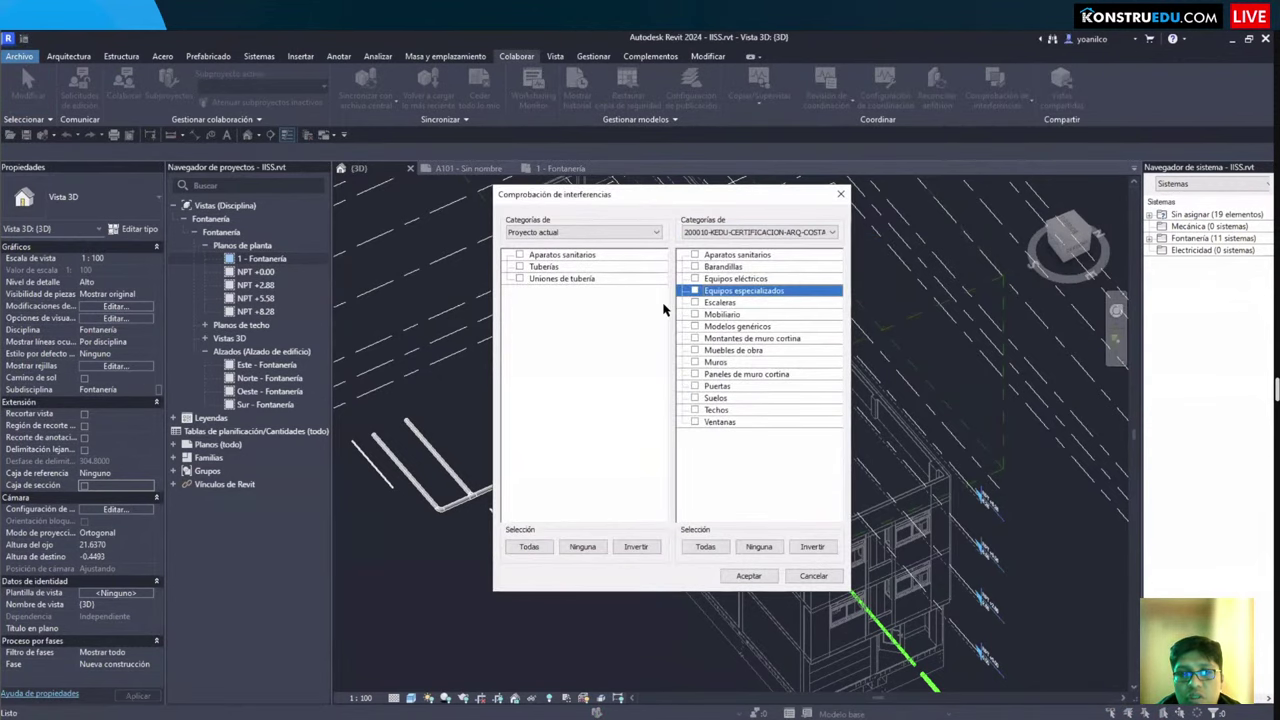
{"action": "left_click", "coordinate": [748, 232]}
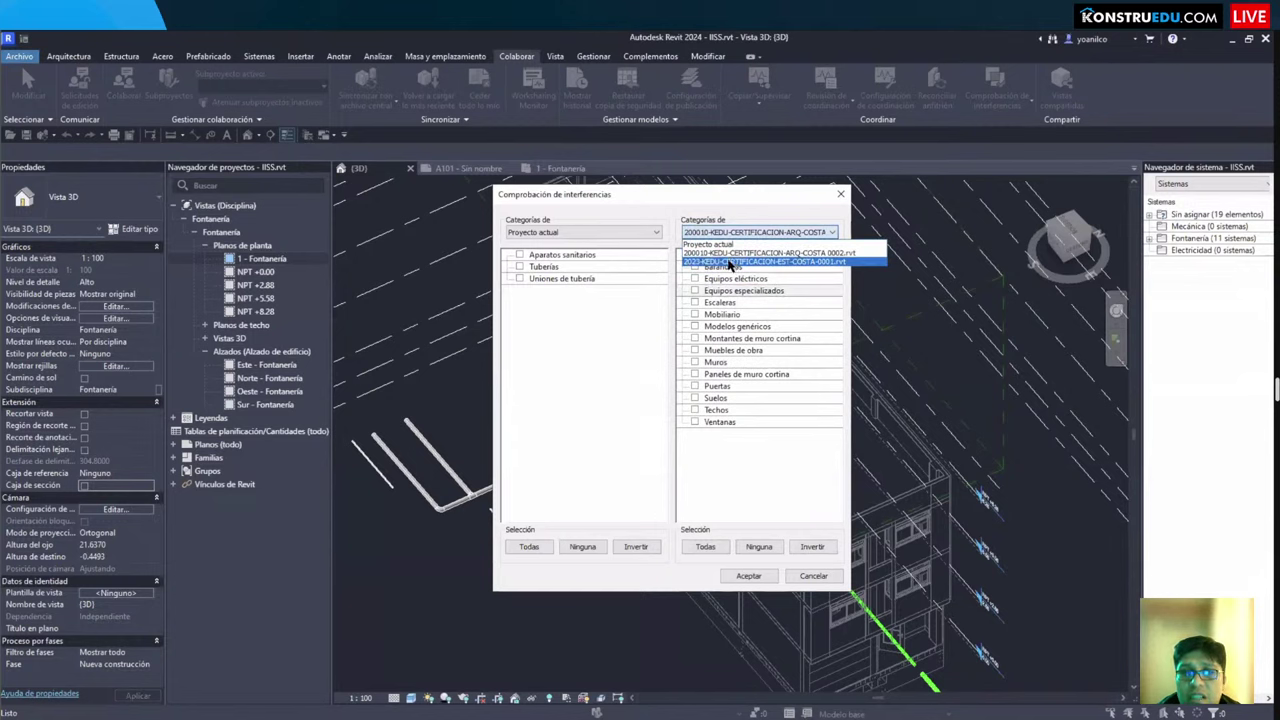
{"action": "left_click", "coordinate": [733, 262]}
{"action": "left_click", "coordinate": [695, 303]}
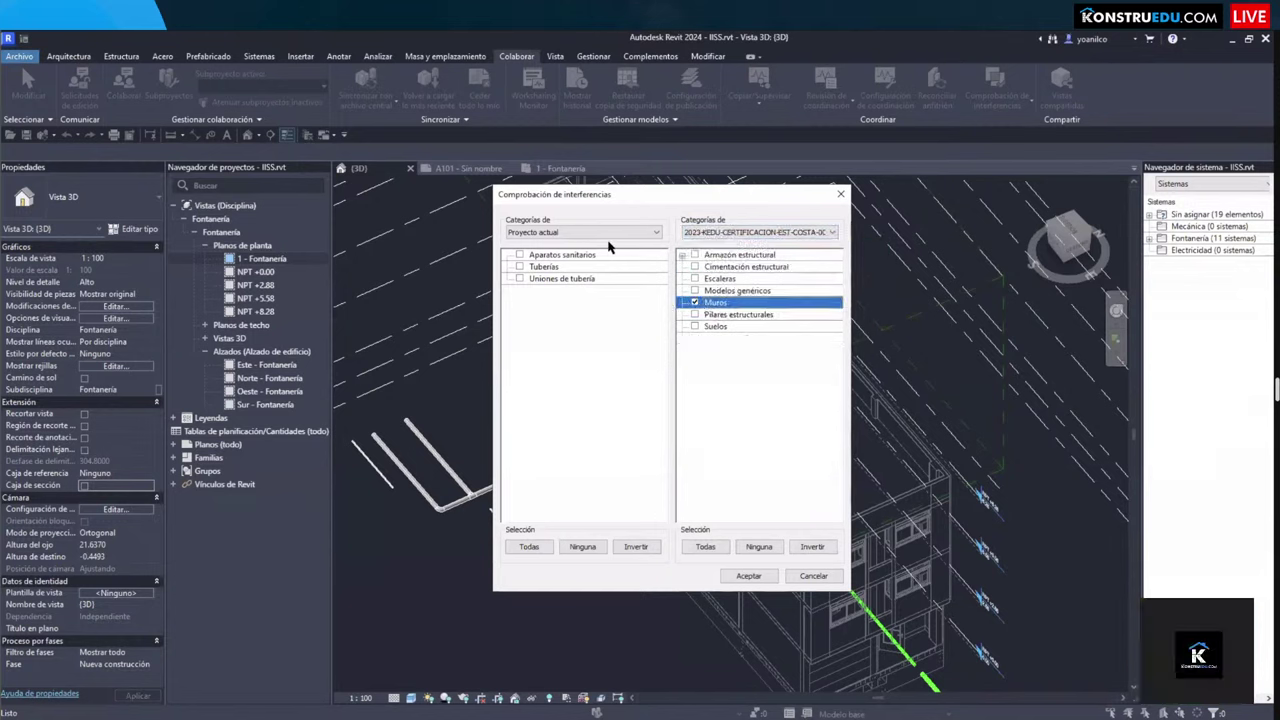
{"action": "left_click", "coordinate": [697, 549]}
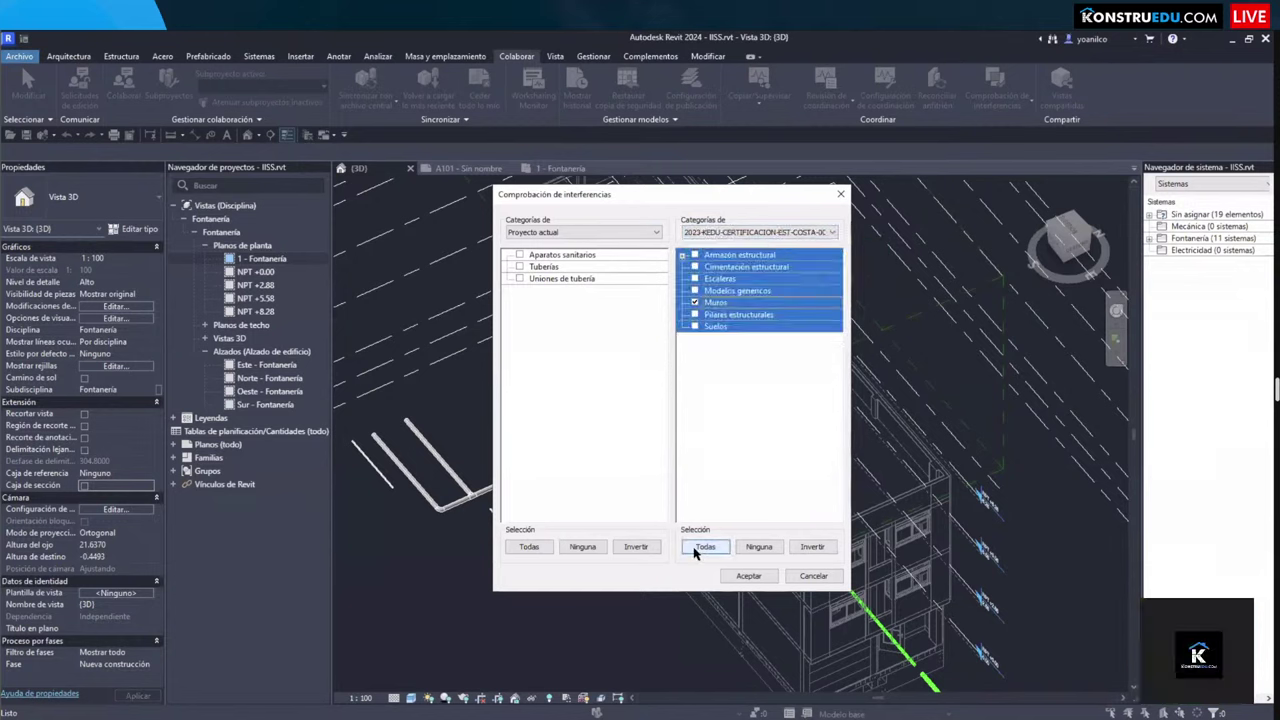
{"action": "left_click", "coordinate": [740, 577]}
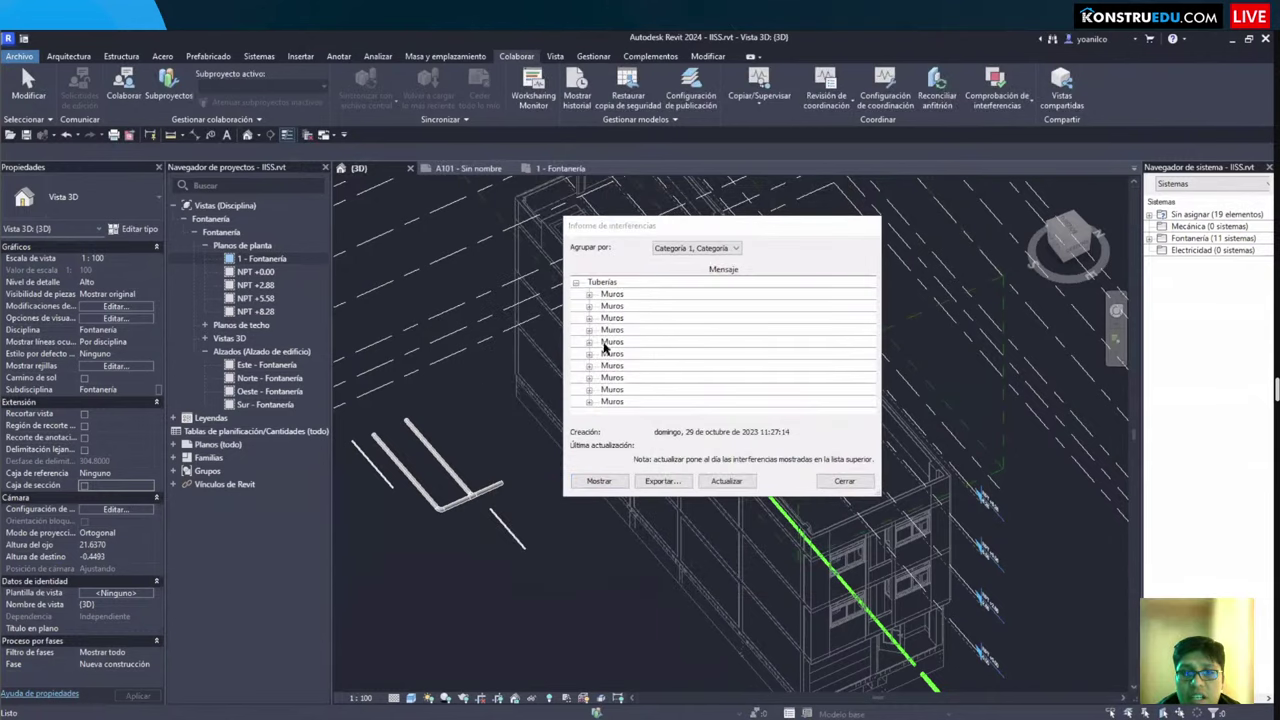
Step: Expand the first wall clash group and zoom to its clashing elements in 3D
{"action": "left_click", "coordinate": [600, 341]}
{"action": "left_click", "coordinate": [589, 331]}
{"action": "left_click_drag", "start_coordinate": [662, 229], "coordinate": [449, 246]}
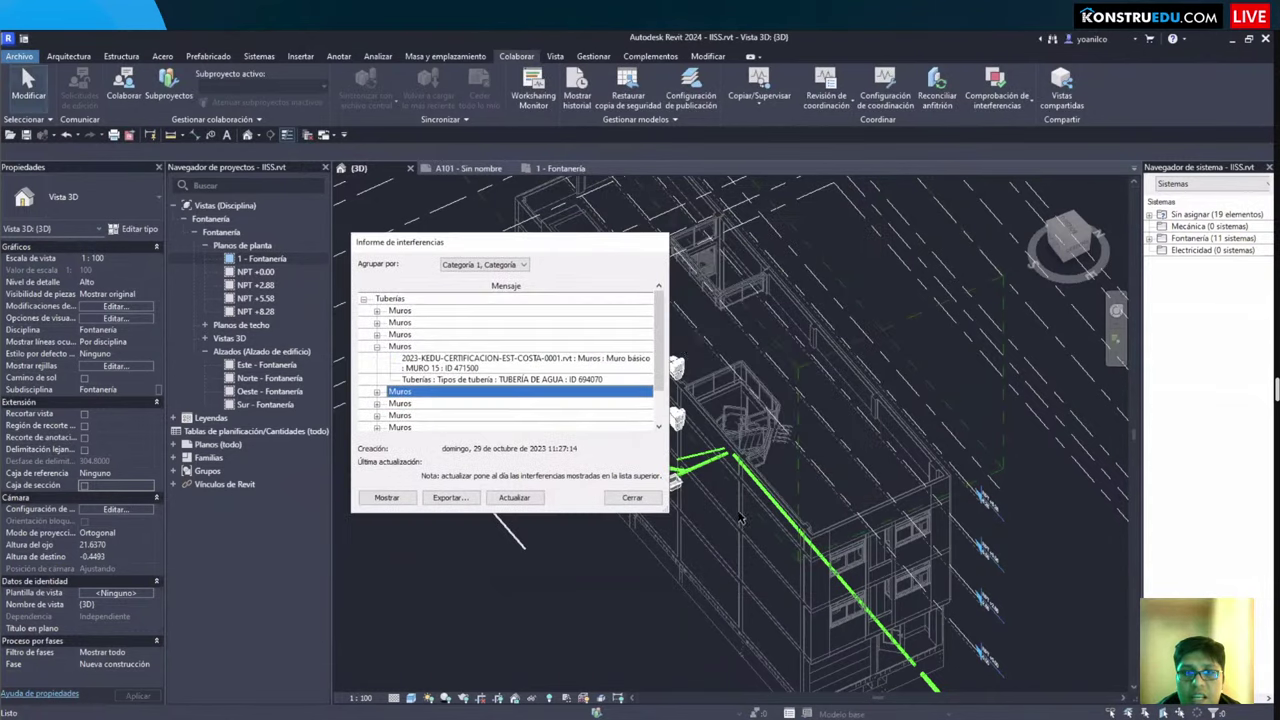
{"action": "left_click_drag", "start_coordinate": [965, 289], "coordinate": [965, 289]}
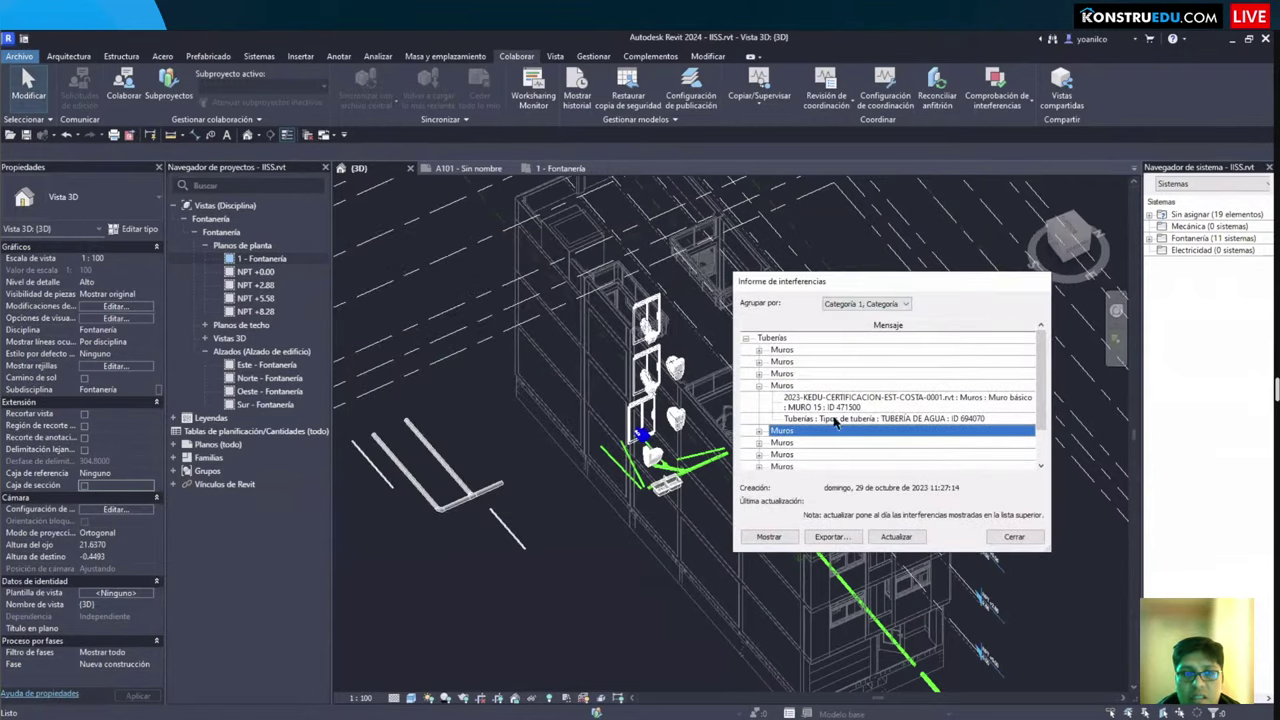
{"action": "left_click", "coordinate": [826, 413]}
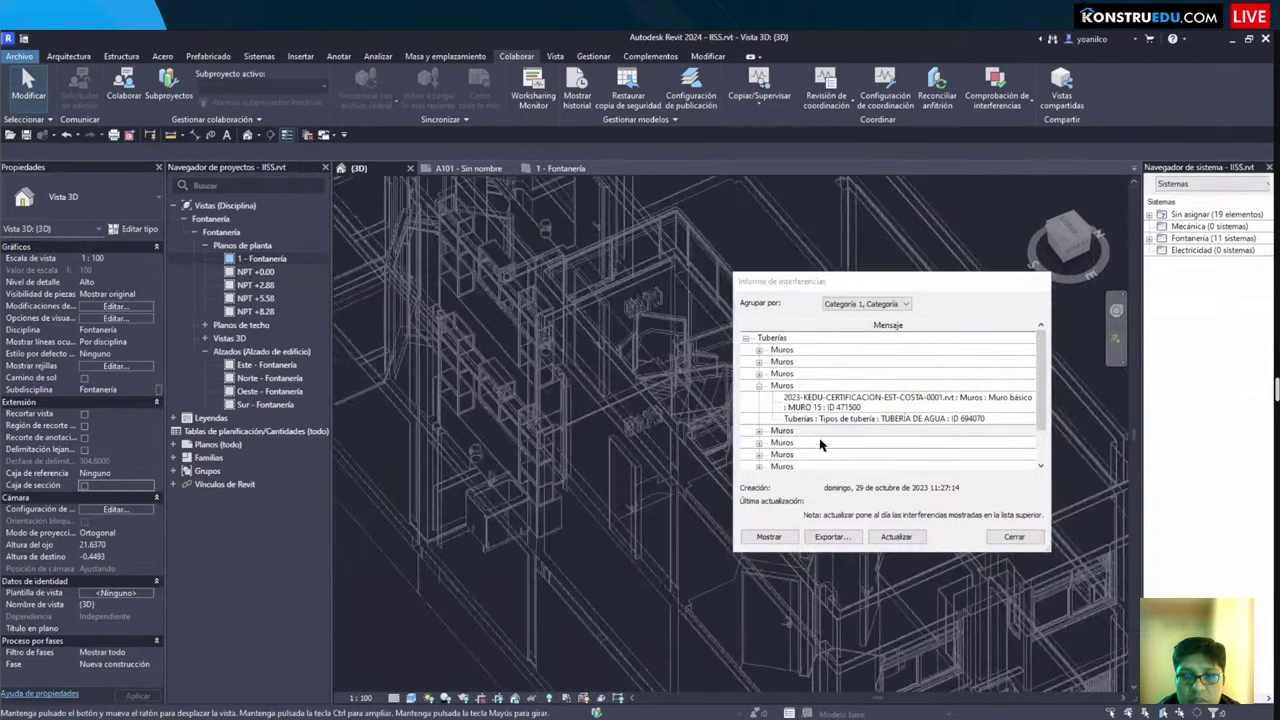
{"action": "left_click", "coordinate": [821, 397]}
{"action": "left_click", "coordinate": [808, 373]}
{"action": "left_click", "coordinate": [790, 350]}
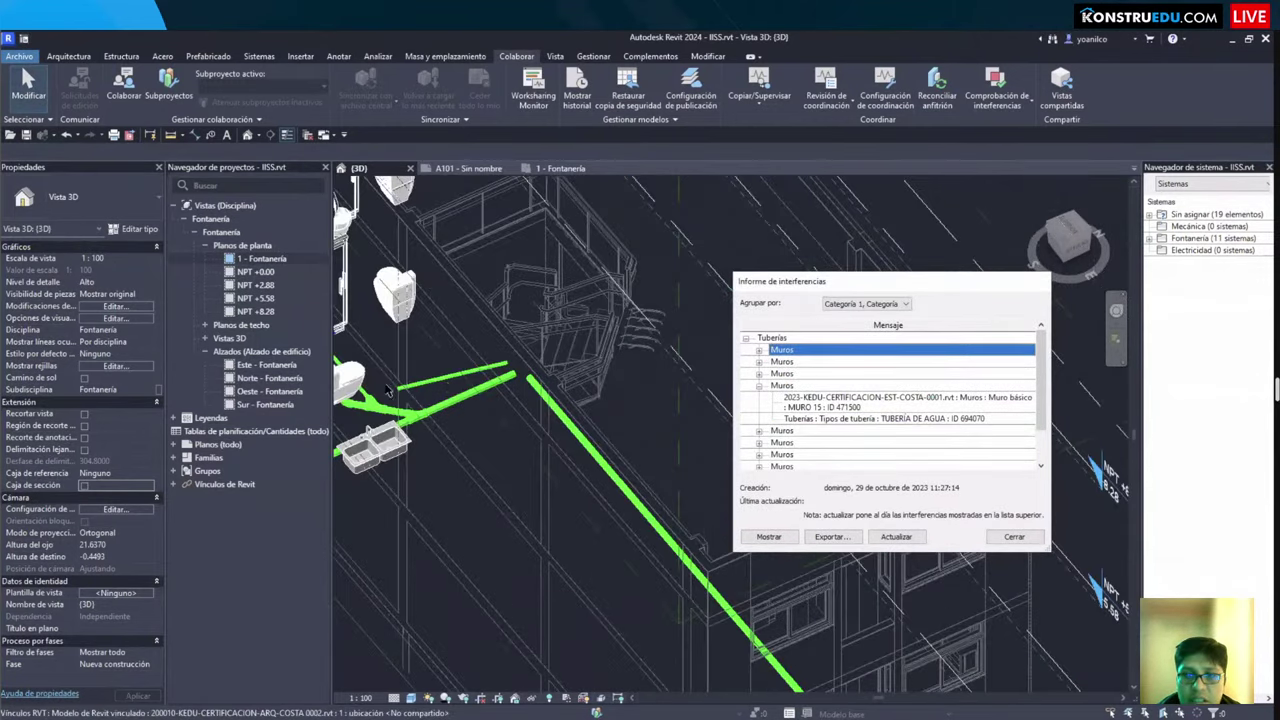
Step: Browse lower wall clash groups, selecting the MURO 15 wall and its clashing TUBERÍA DE AGUA pipe
{"action": "scroll", "coordinate": [455, 389], "scroll_direction": "down", "scroll_amount": 5}
{"action": "scroll", "coordinate": [465, 390], "scroll_direction": "down", "scroll_amount": 3}
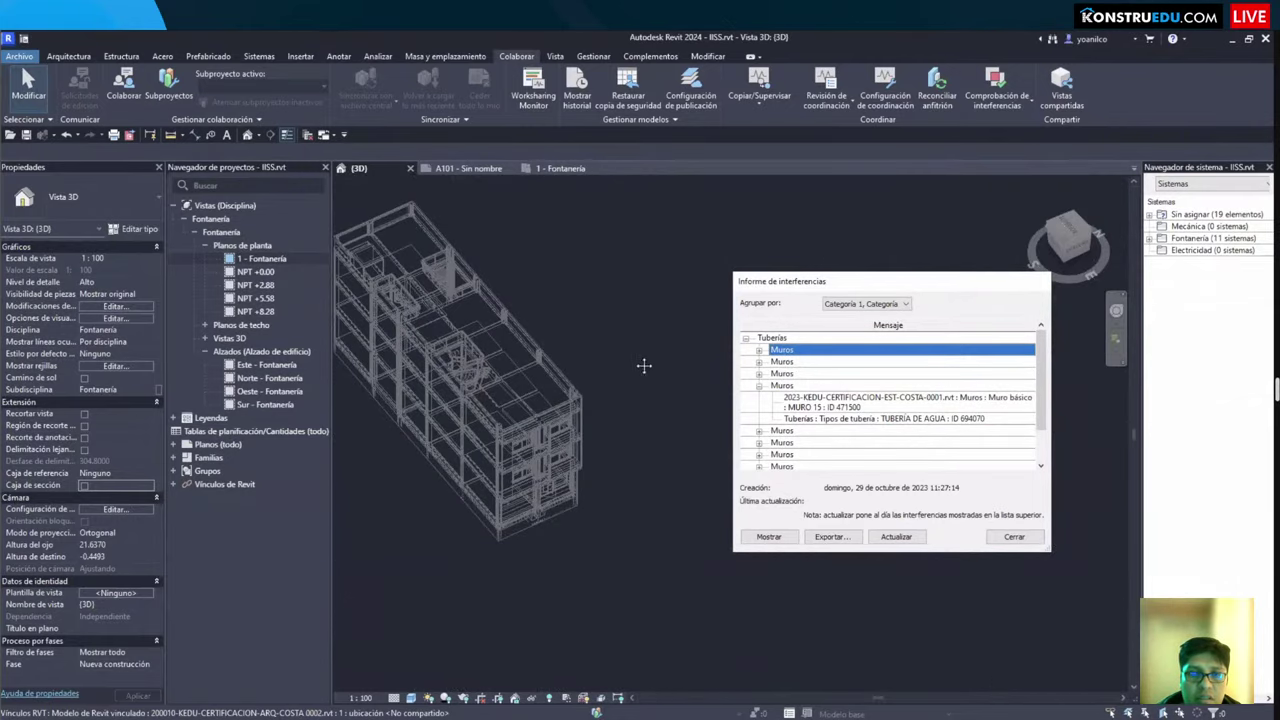
{"action": "scroll", "coordinate": [612, 380], "scroll_direction": "up", "scroll_amount": 5}
{"action": "left_click", "coordinate": [838, 452]}
{"action": "scroll", "coordinate": [836, 448], "scroll_direction": "down", "scroll_amount": 2}
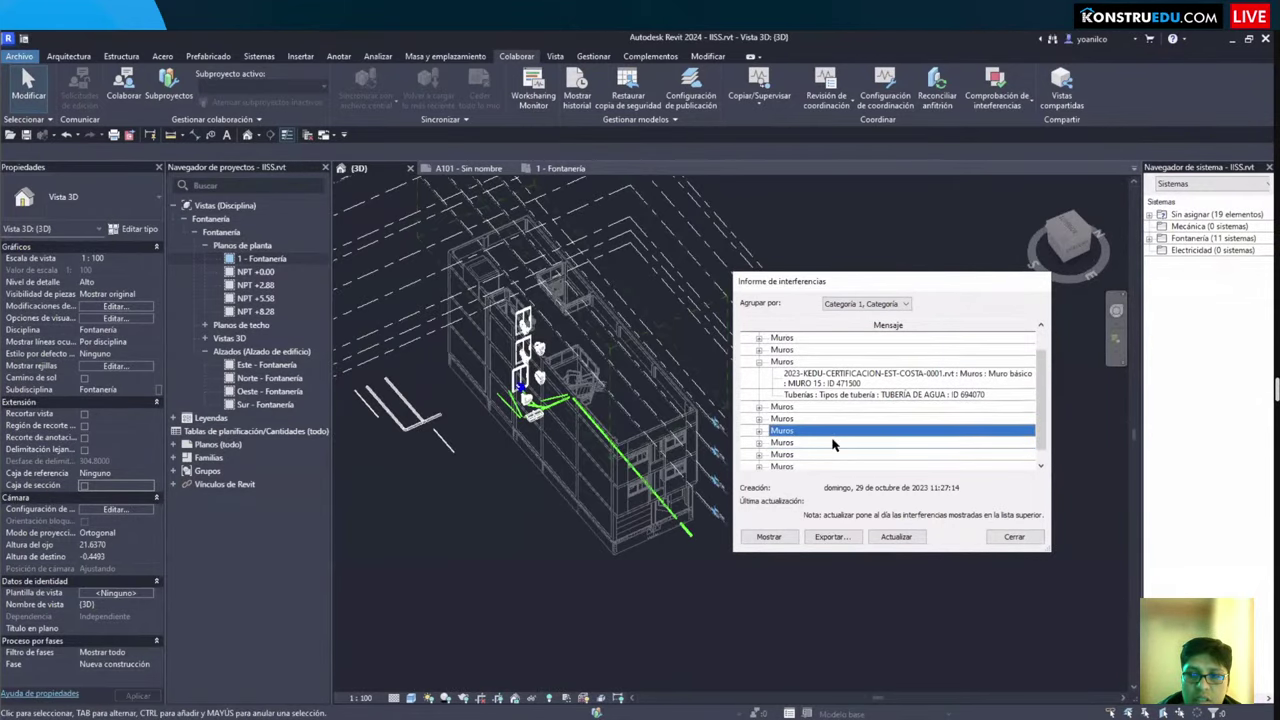
{"action": "left_click", "coordinate": [810, 442]}
{"action": "left_click", "coordinate": [801, 455]}
{"action": "left_click", "coordinate": [760, 455]}
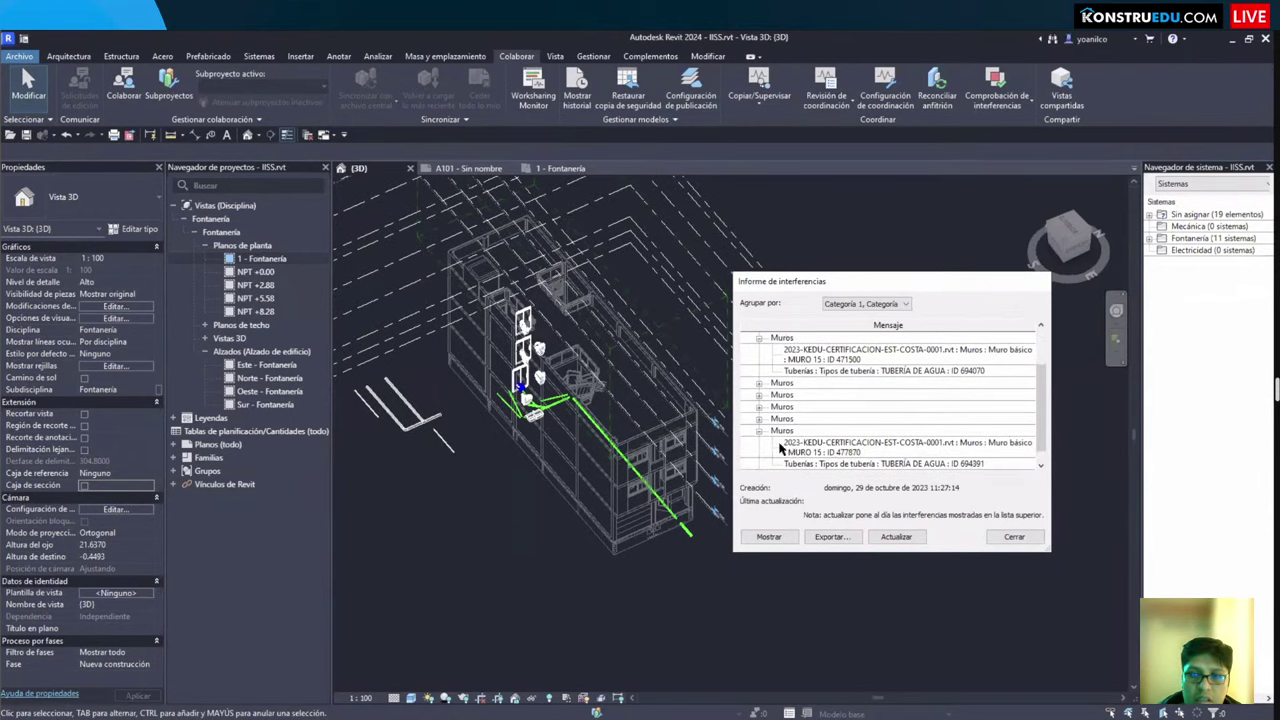
{"action": "left_click", "coordinate": [790, 447]}
{"action": "scroll", "coordinate": [815, 456], "scroll_direction": "down", "scroll_amount": 1}
{"action": "left_click", "coordinate": [812, 452]}
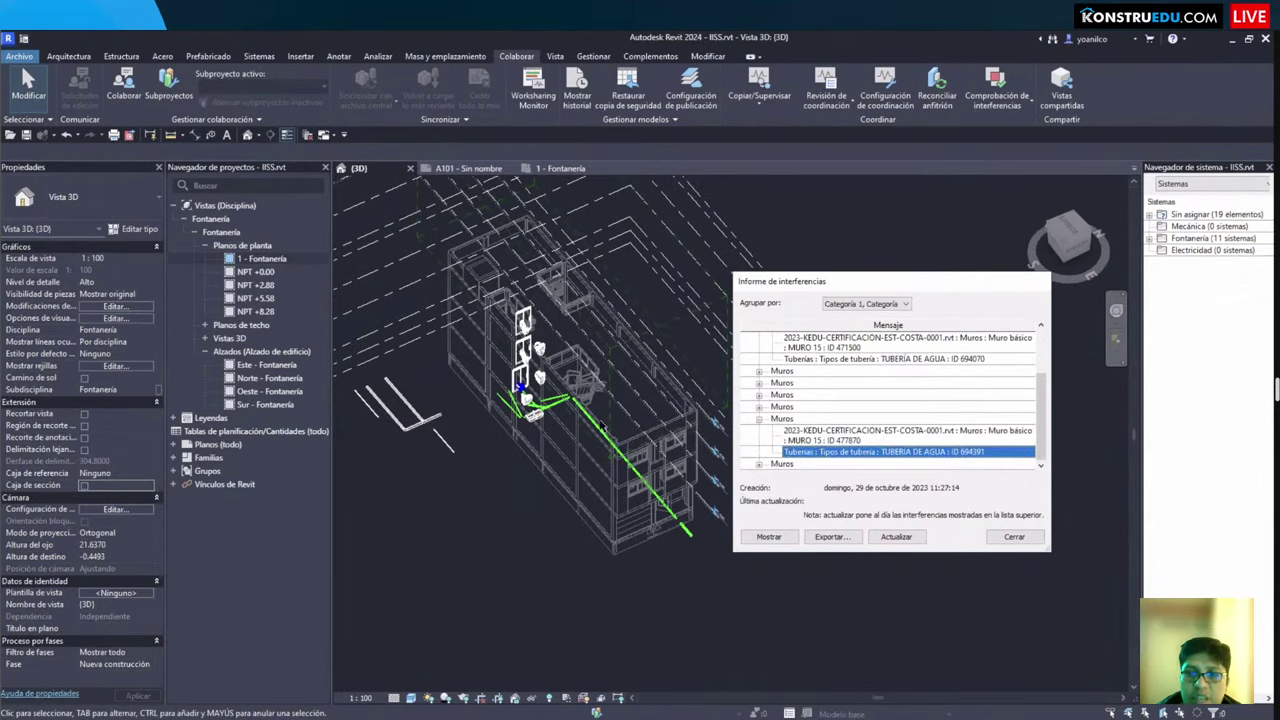
Step: Select the toilet fixture, then switch to the 1 - Fontanería floor plan
{"action": "middle_click_drag", "start_coordinate": [602, 427], "coordinate": [560, 383], "text": "shift"}
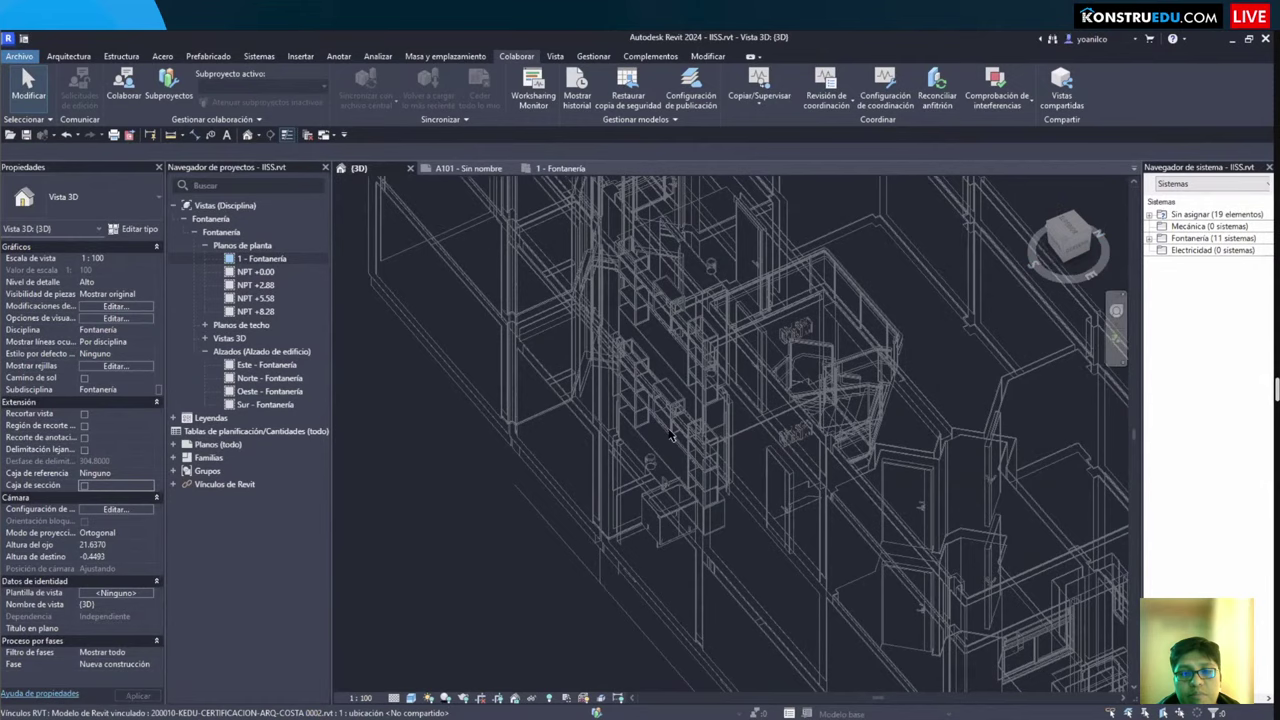
{"action": "scroll", "coordinate": [672, 437], "scroll_direction": "up", "scroll_amount": 5}
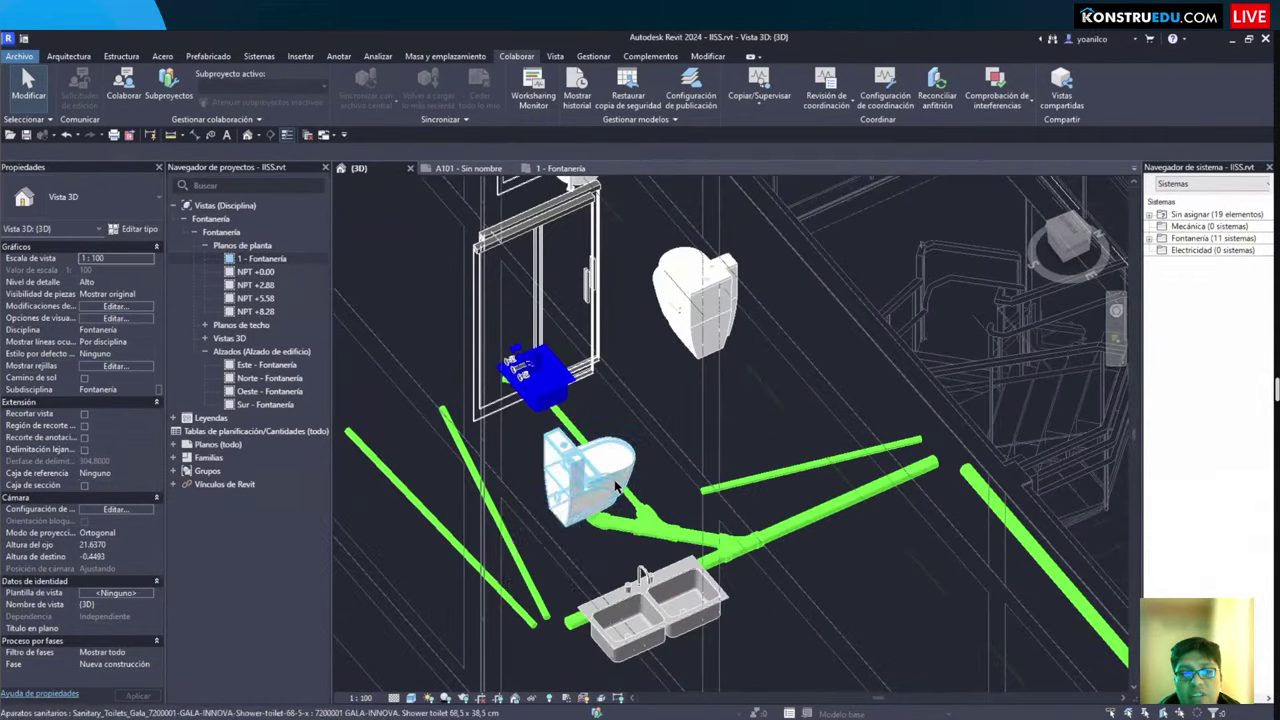
{"action": "left_click", "coordinate": [612, 482]}
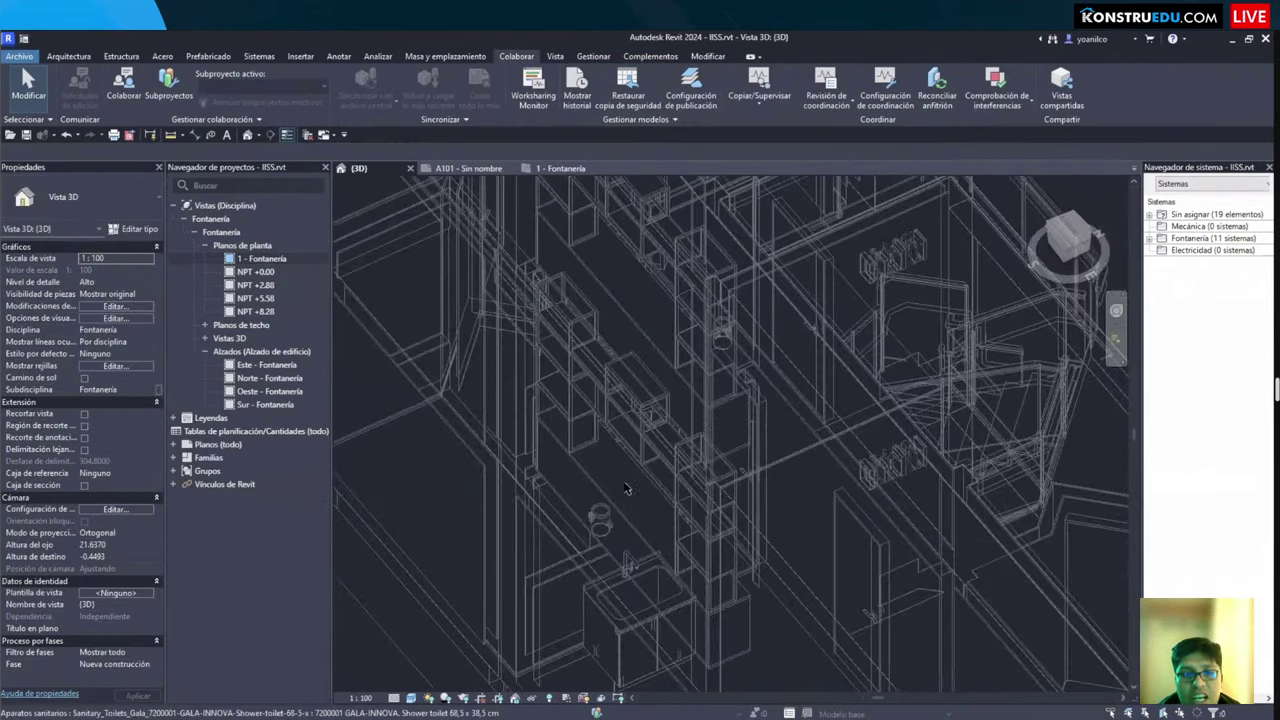
{"action": "scroll", "coordinate": [626, 488], "scroll_direction": "up", "scroll_amount": 3}
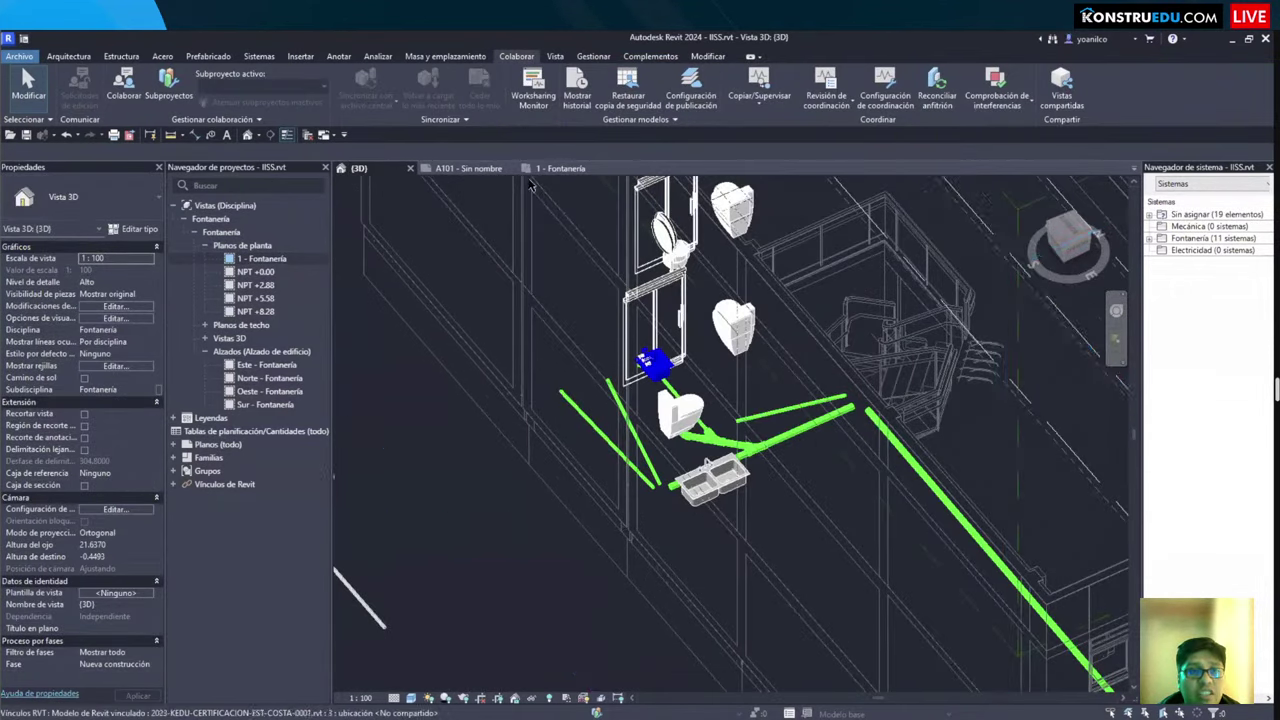
{"action": "key", "text": "ctrl+Tab"}
{"action": "scroll", "coordinate": [621, 536], "scroll_direction": "down", "scroll_amount": 2}
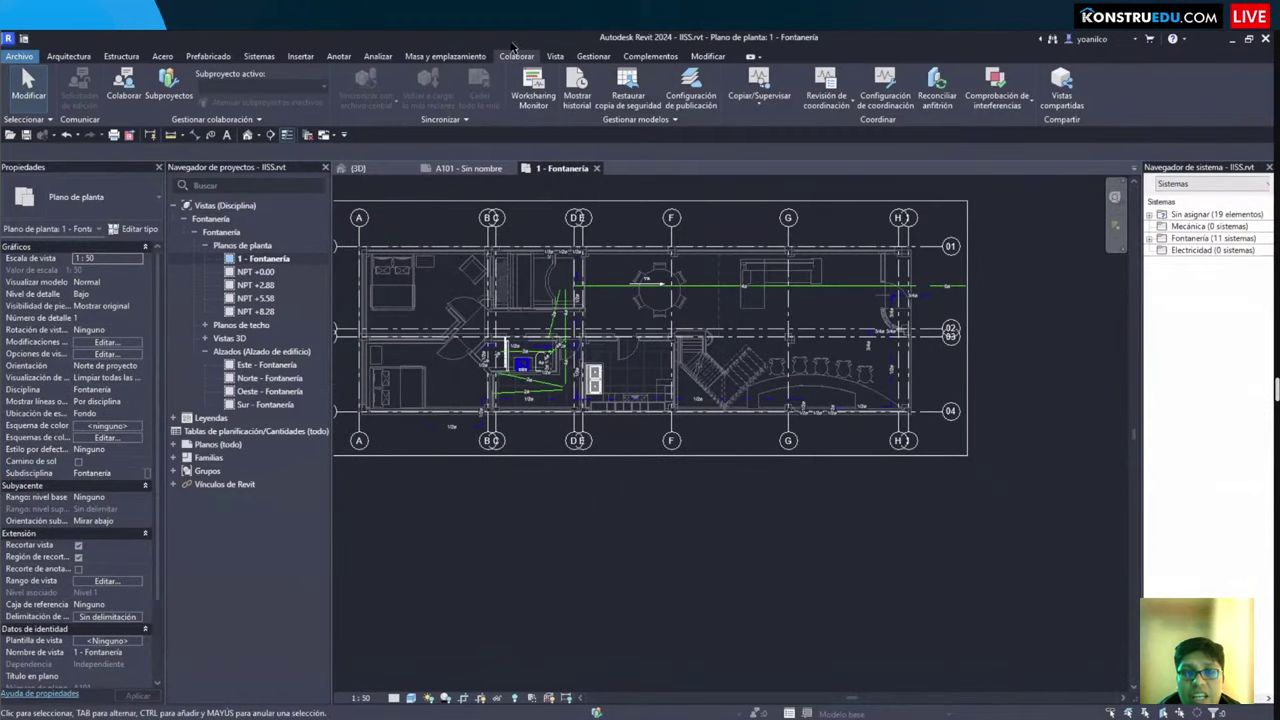
{"action": "left_click", "coordinate": [300, 56]}
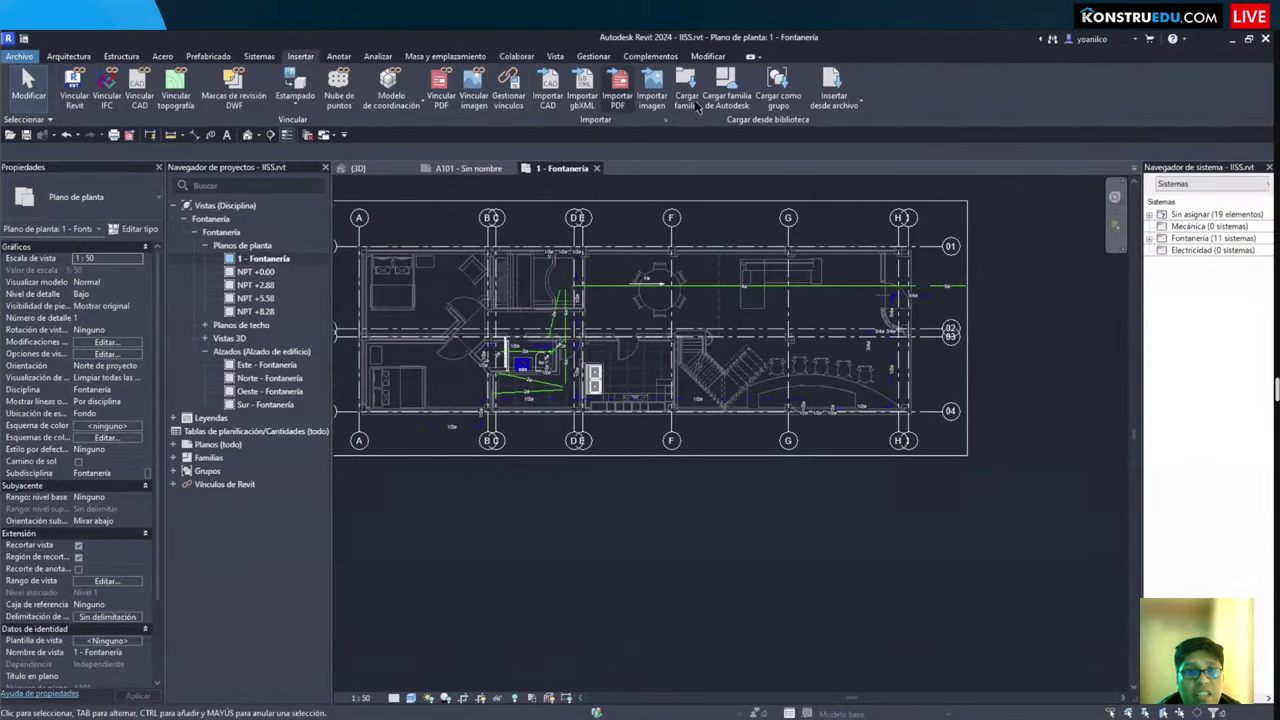
{"action": "left_click", "coordinate": [686, 90]}
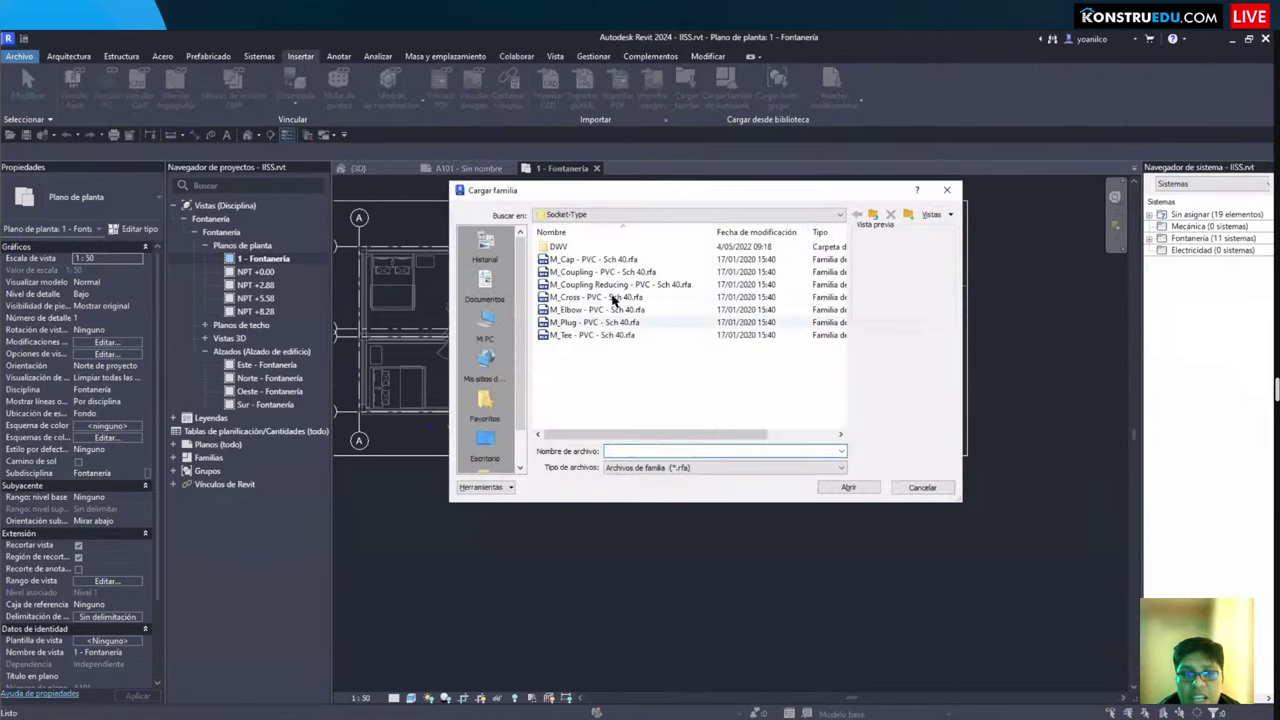
{"action": "double_click", "coordinate": [640, 322]}
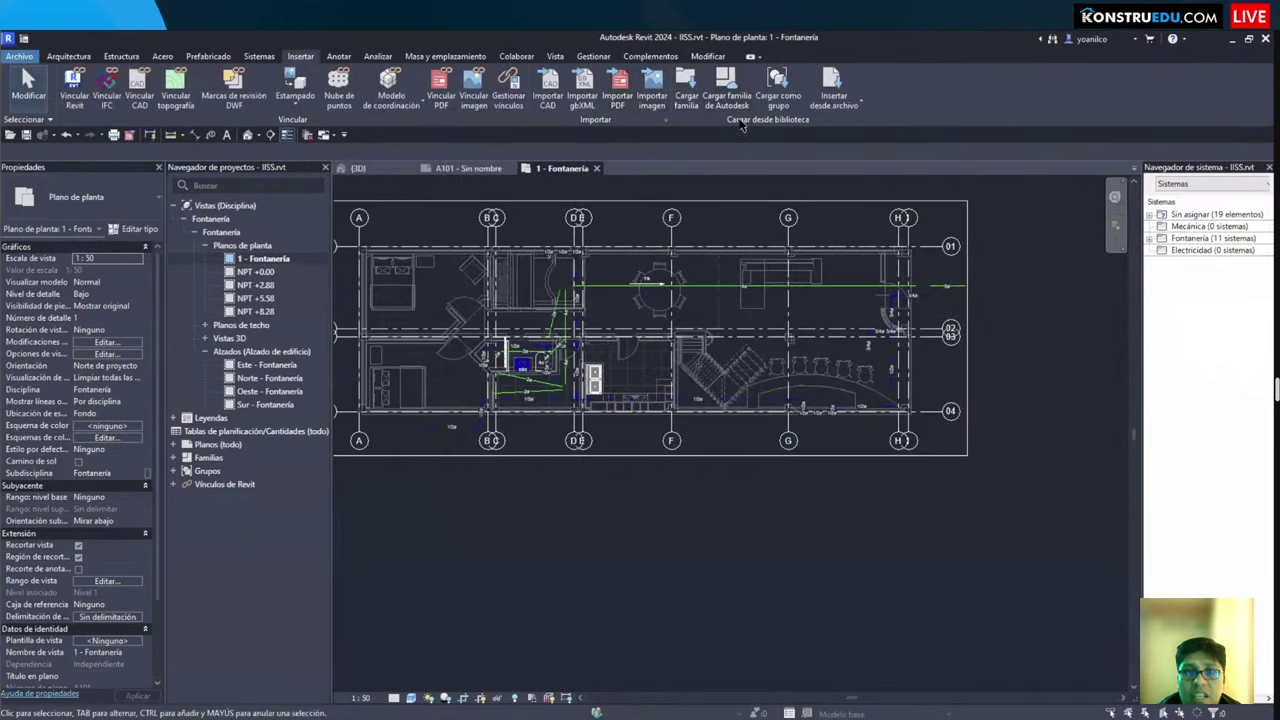
{"action": "left_click", "coordinate": [726, 85]}
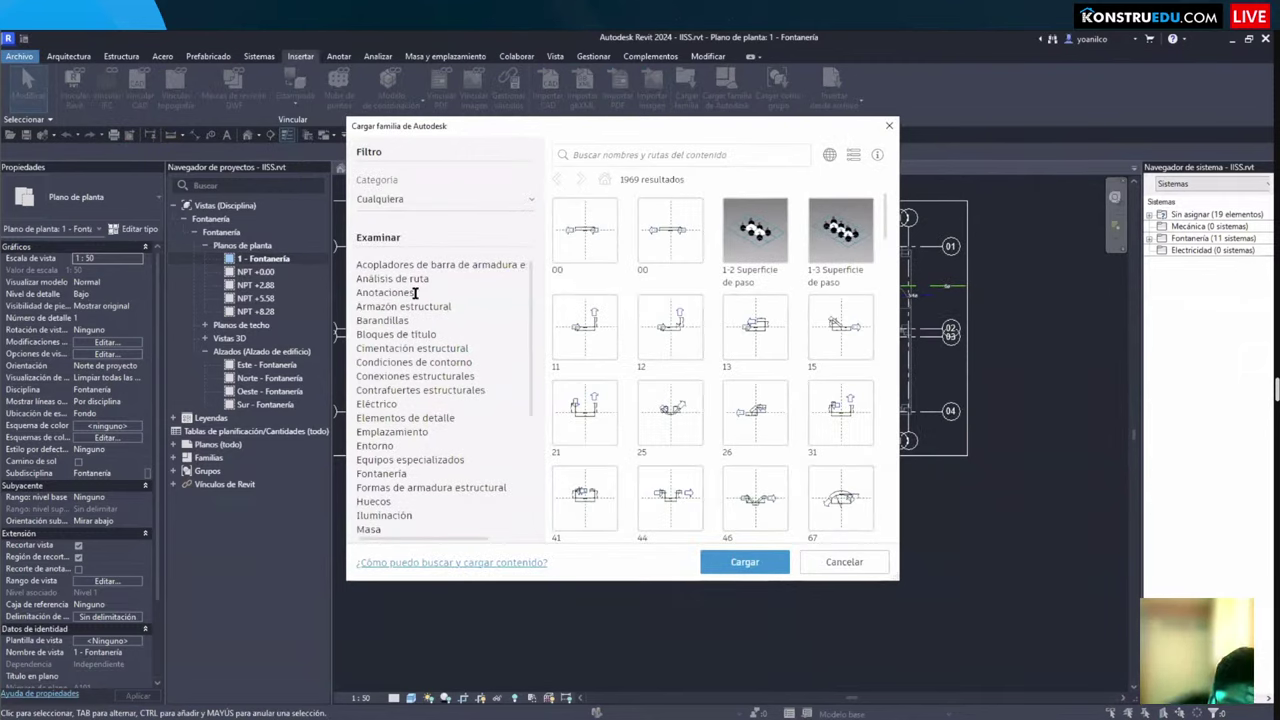
{"action": "scroll", "coordinate": [457, 352], "scroll_direction": "down", "scroll_amount": 4}
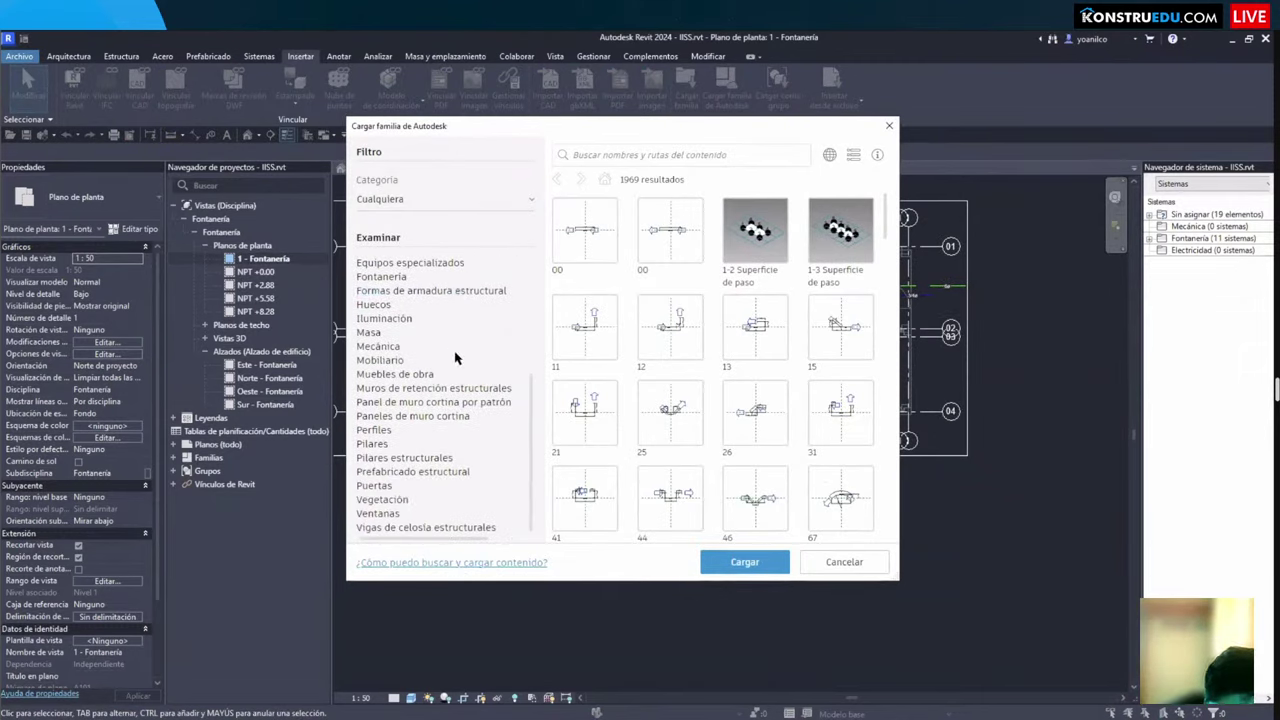
{"action": "left_click", "coordinate": [410, 374]}
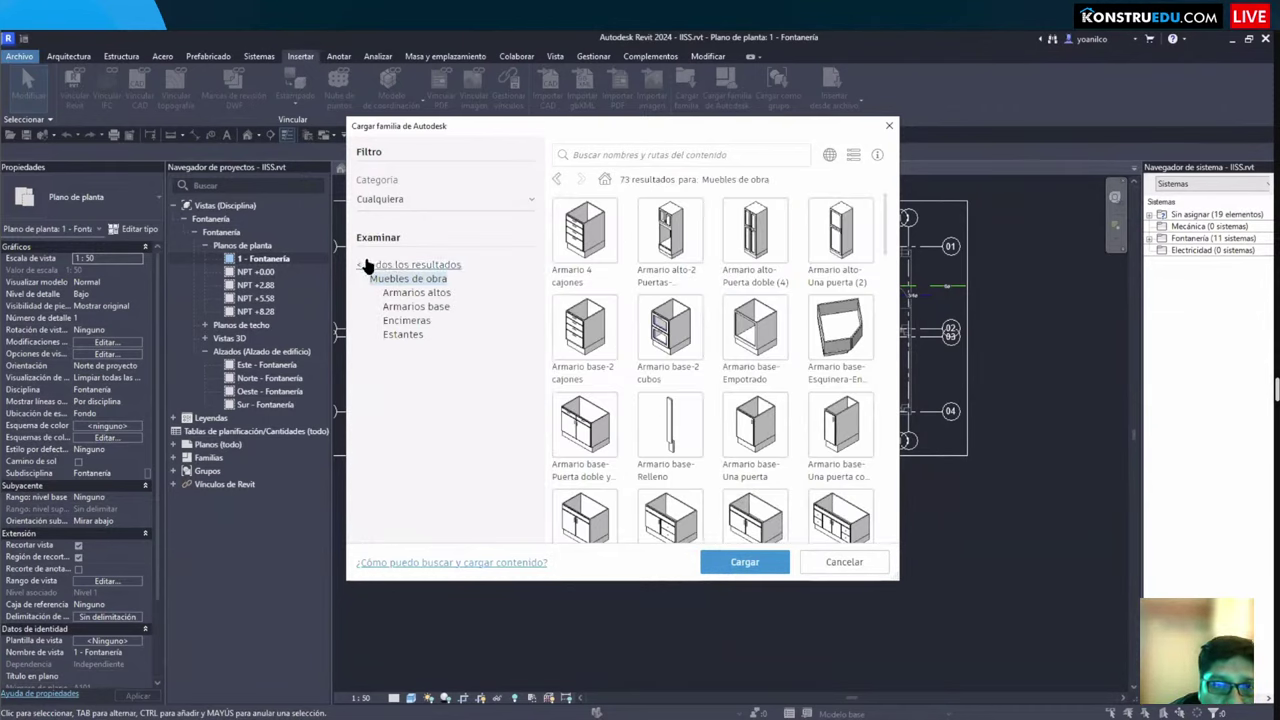
{"action": "left_click", "coordinate": [375, 265]}
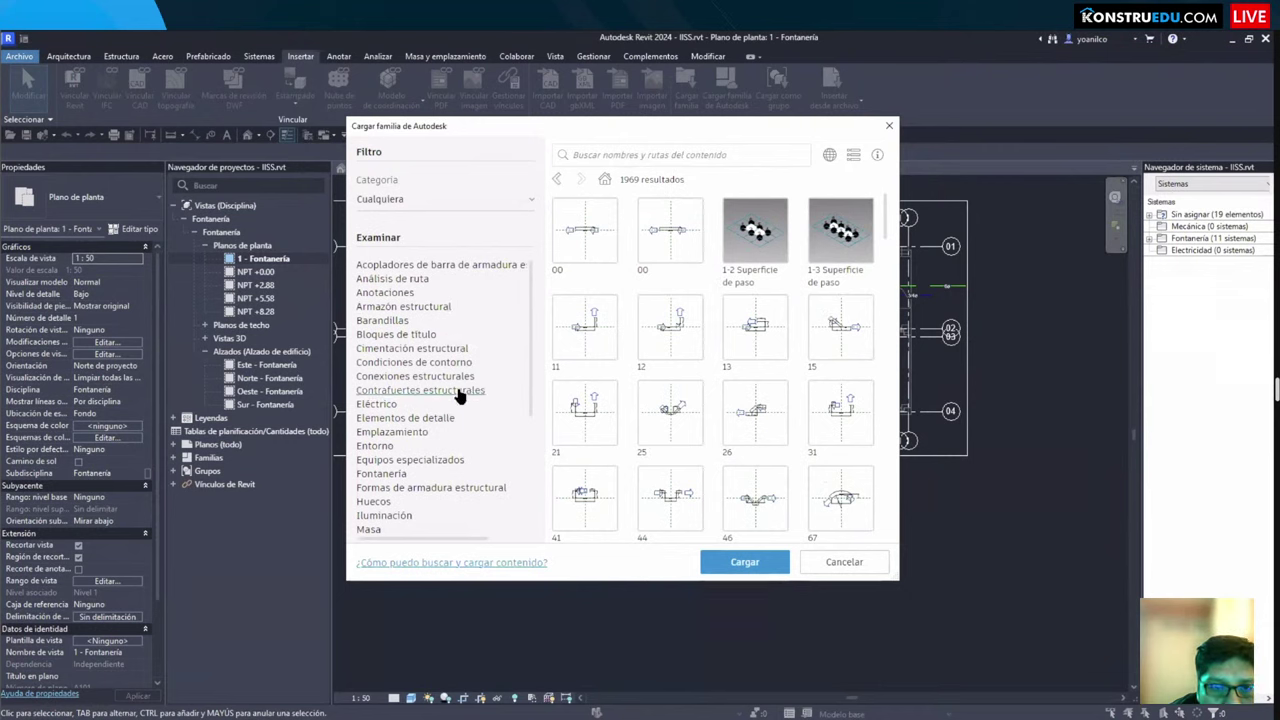
{"action": "scroll", "coordinate": [455, 392], "scroll_direction": "down", "scroll_amount": 5}
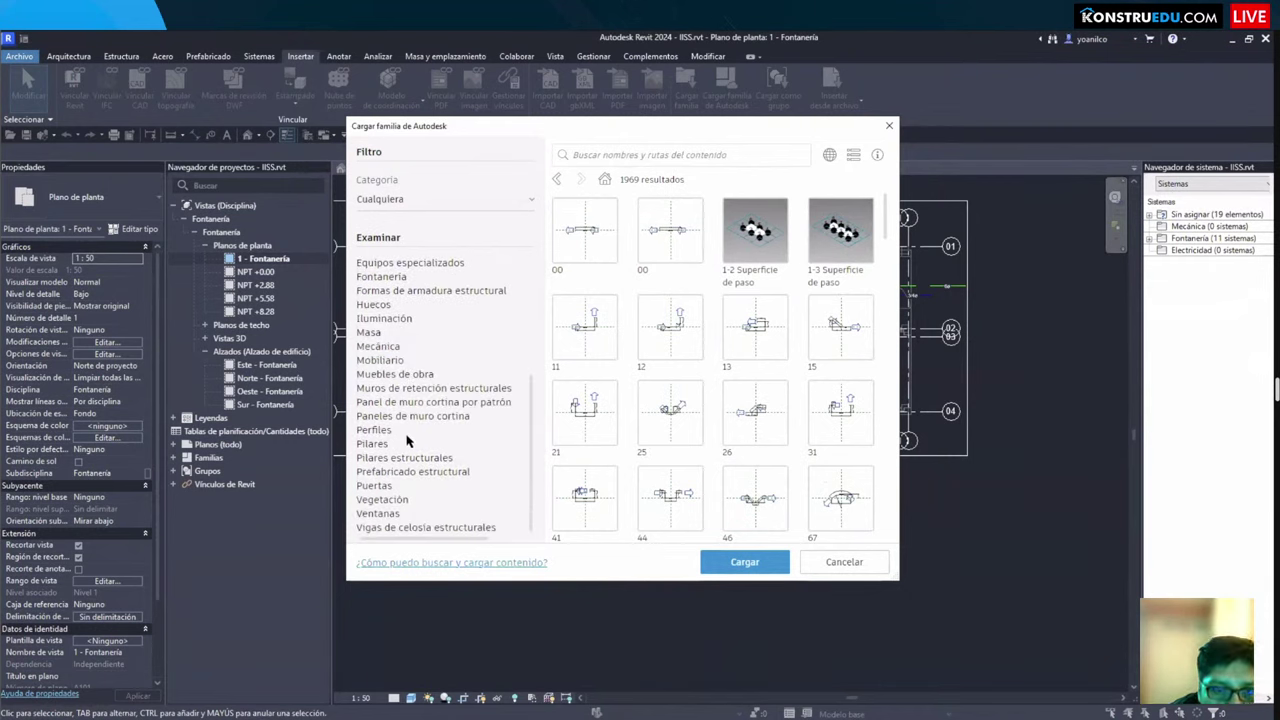
{"action": "left_click", "coordinate": [392, 362]}
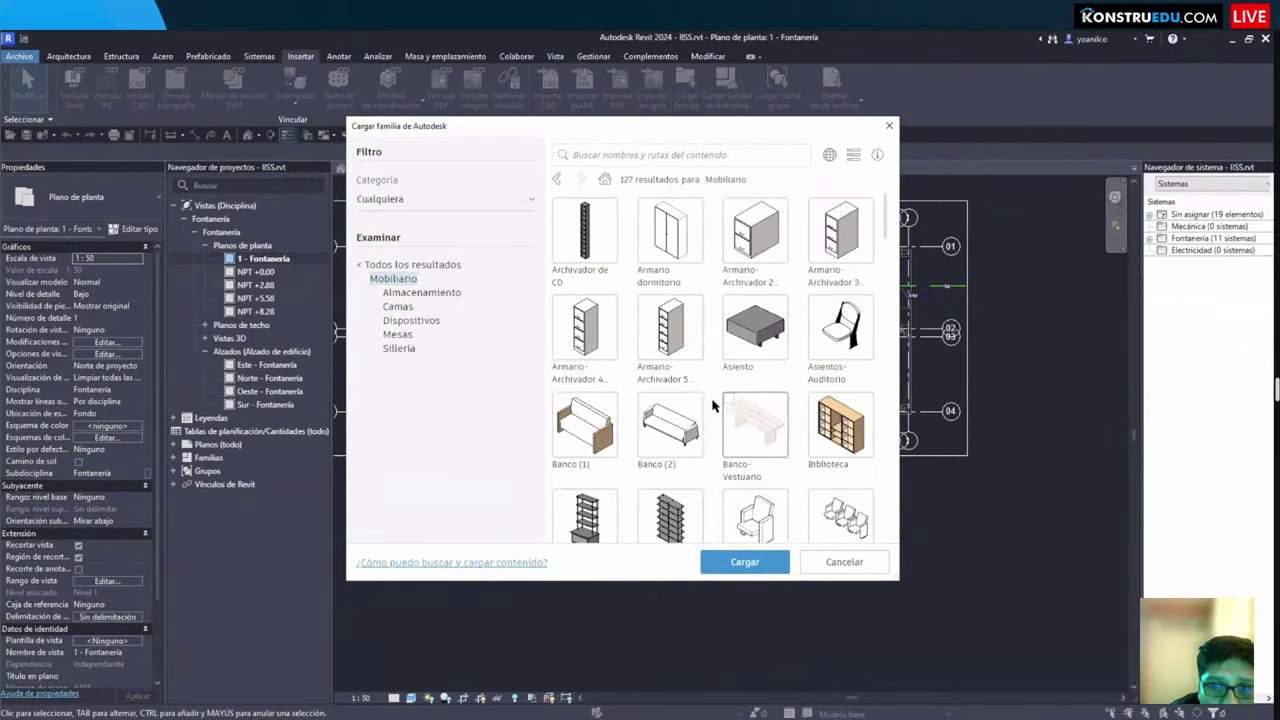
{"action": "scroll", "coordinate": [716, 403], "scroll_direction": "down", "scroll_amount": 10}
{"action": "scroll", "coordinate": [716, 403], "scroll_direction": "down", "scroll_amount": 10}
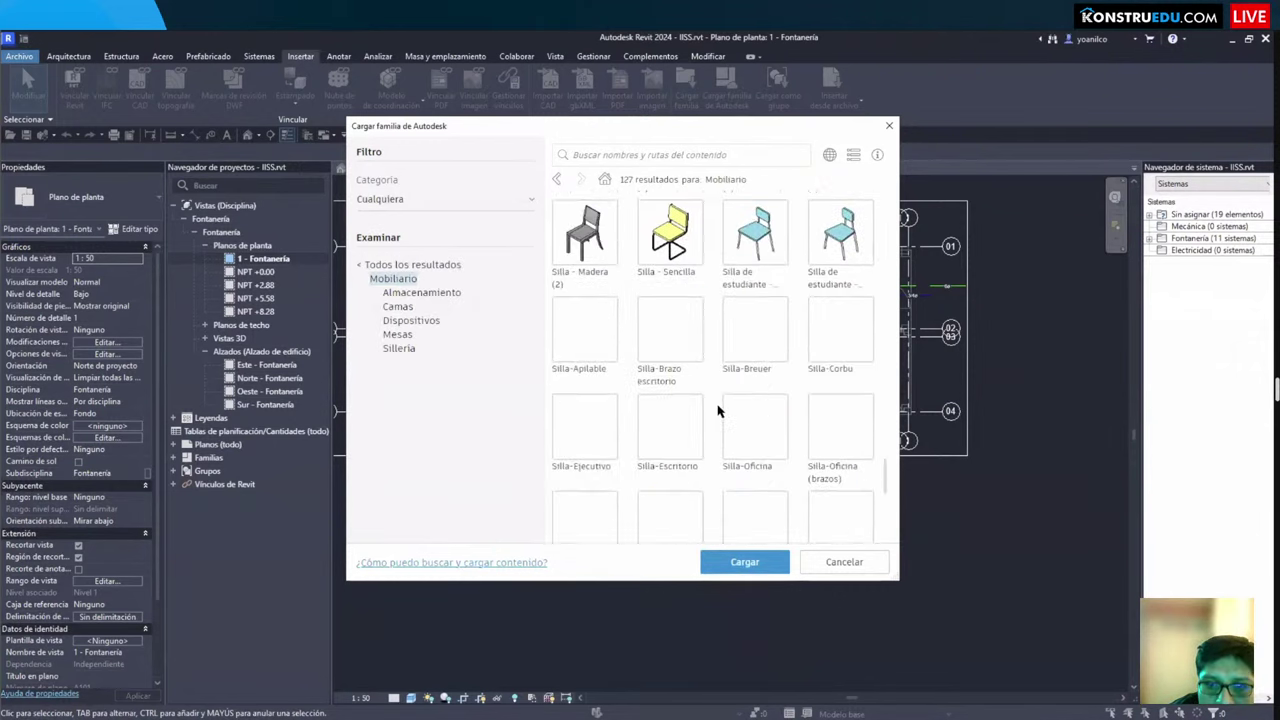
{"action": "scroll", "coordinate": [716, 403], "scroll_direction": "up", "scroll_amount": 3}
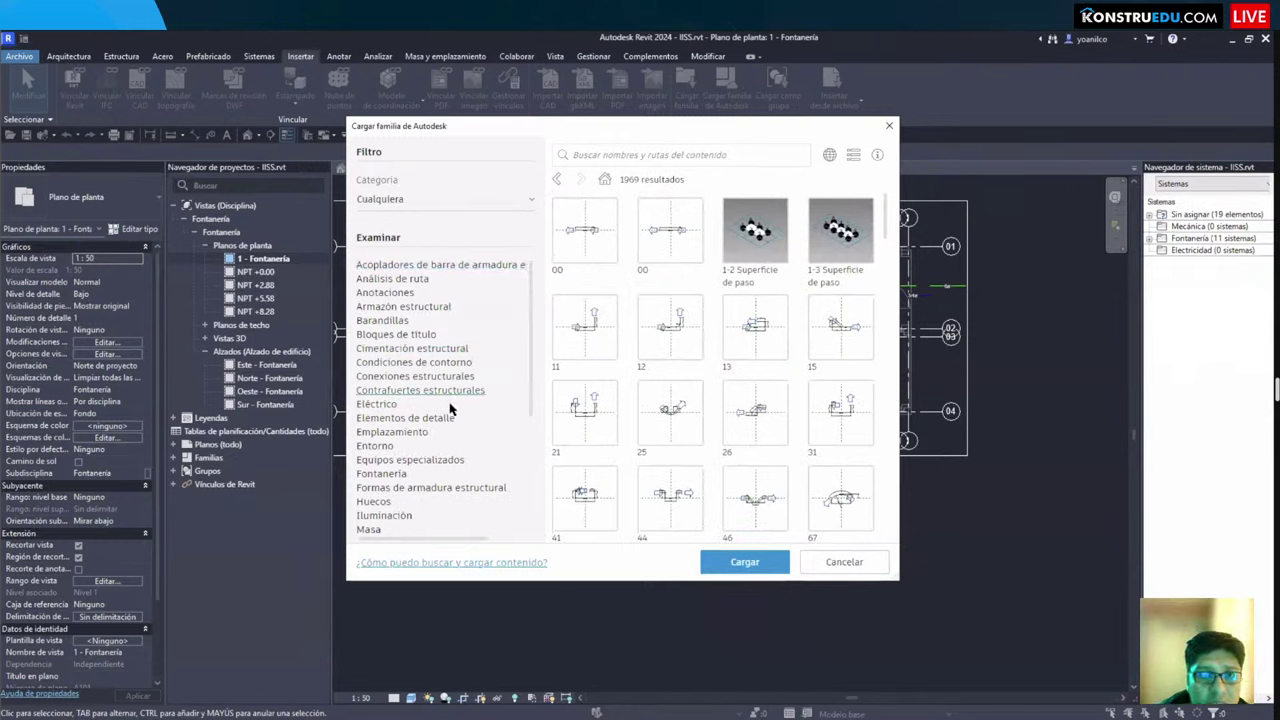
{"action": "scroll", "coordinate": [464, 433], "scroll_direction": "down", "scroll_amount": 1}
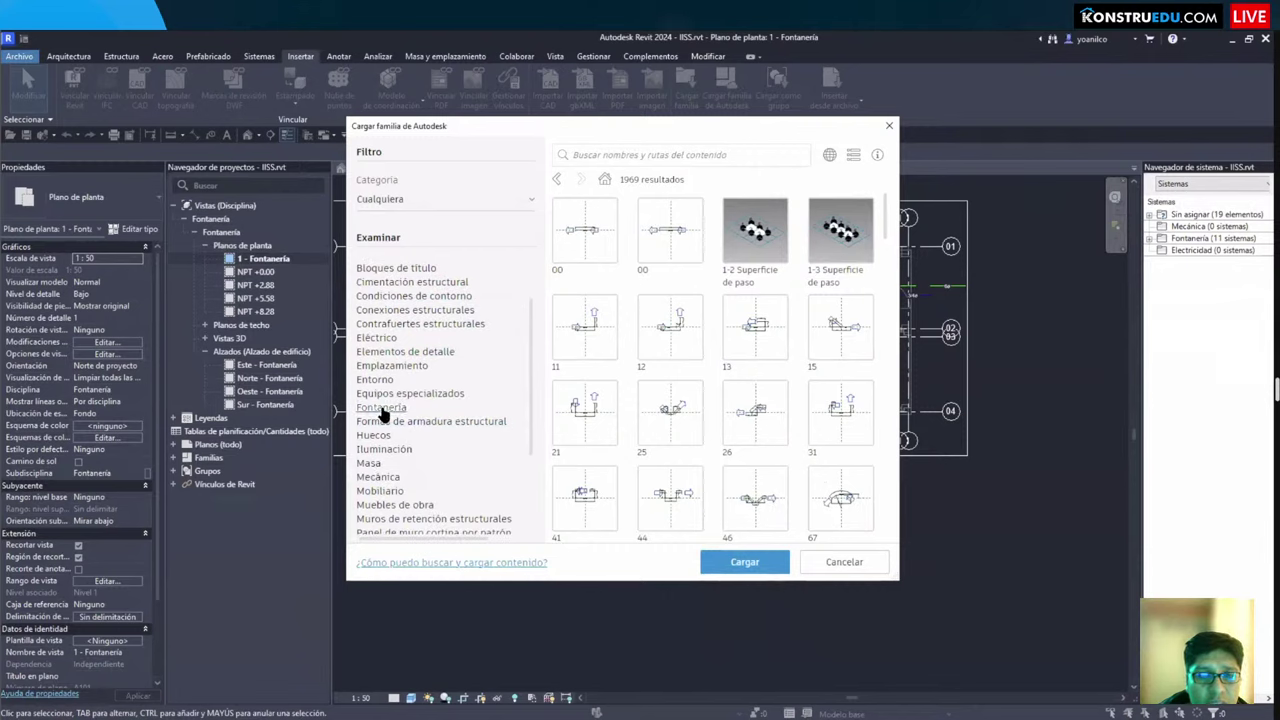
{"action": "scroll", "coordinate": [697, 395], "scroll_direction": "down", "scroll_amount": 5}
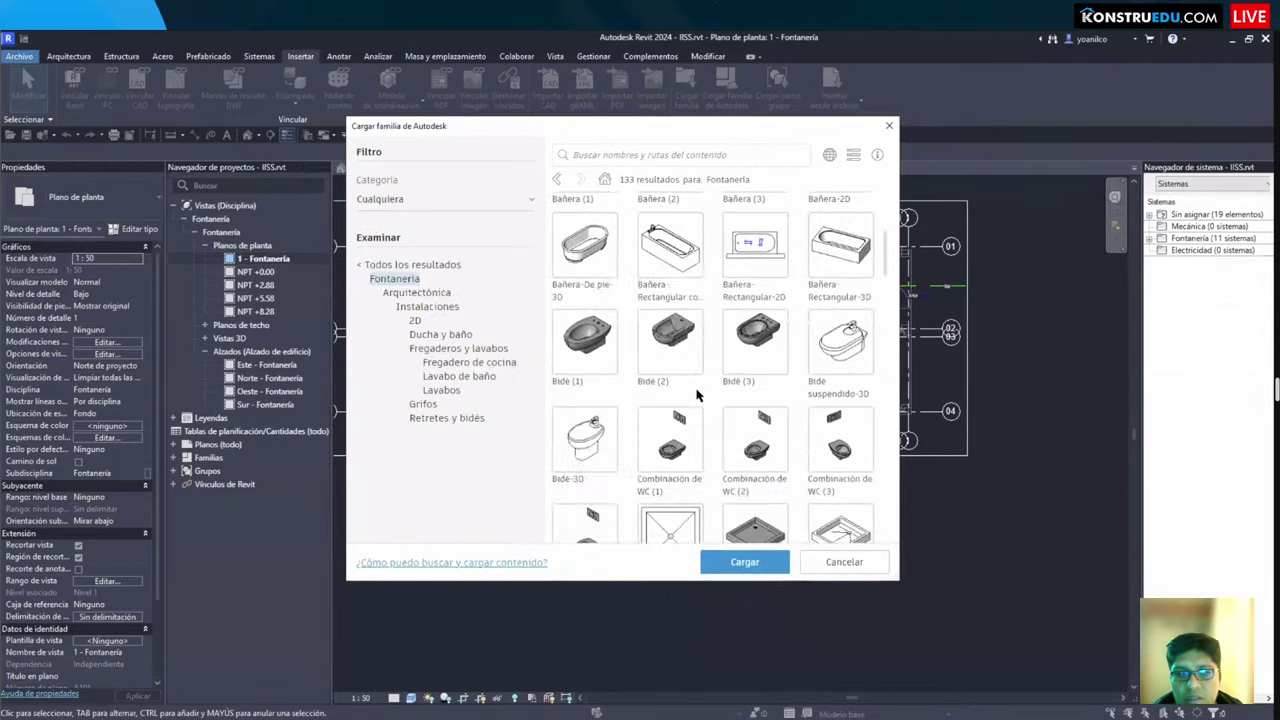
{"action": "scroll", "coordinate": [697, 395], "scroll_direction": "down", "scroll_amount": 5}
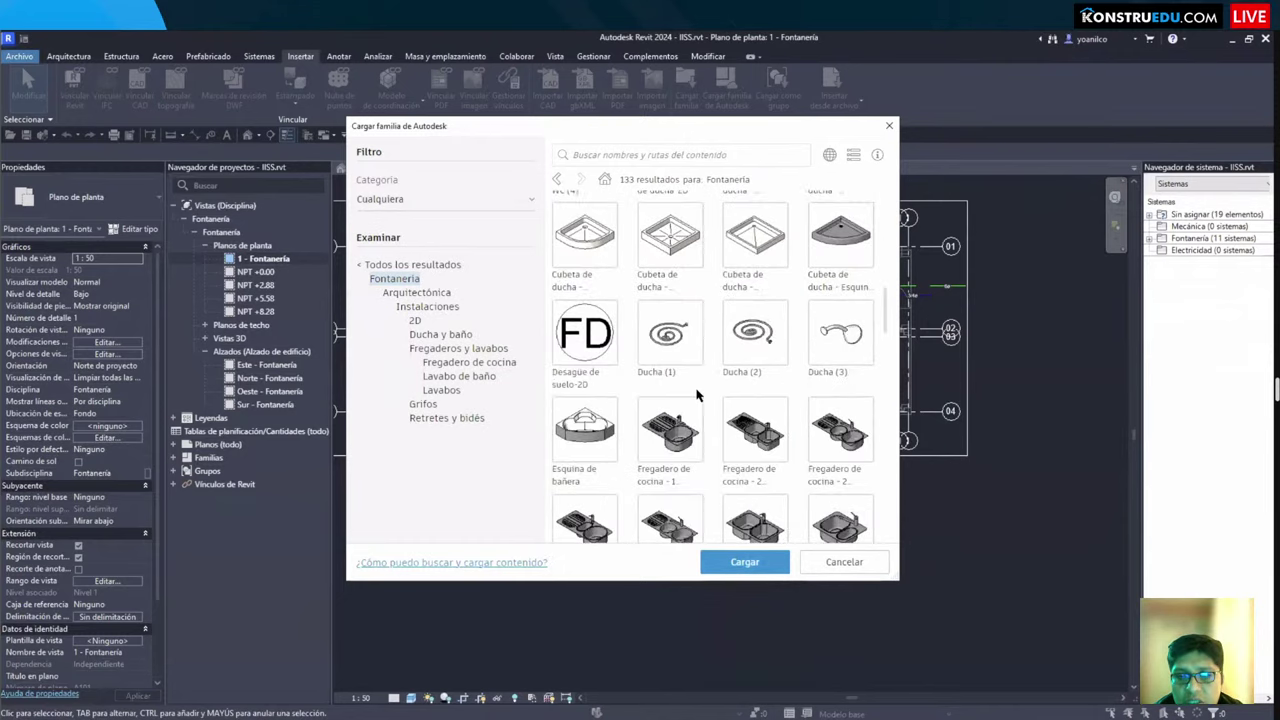
{"action": "scroll", "coordinate": [697, 395], "scroll_direction": "down", "scroll_amount": 10}
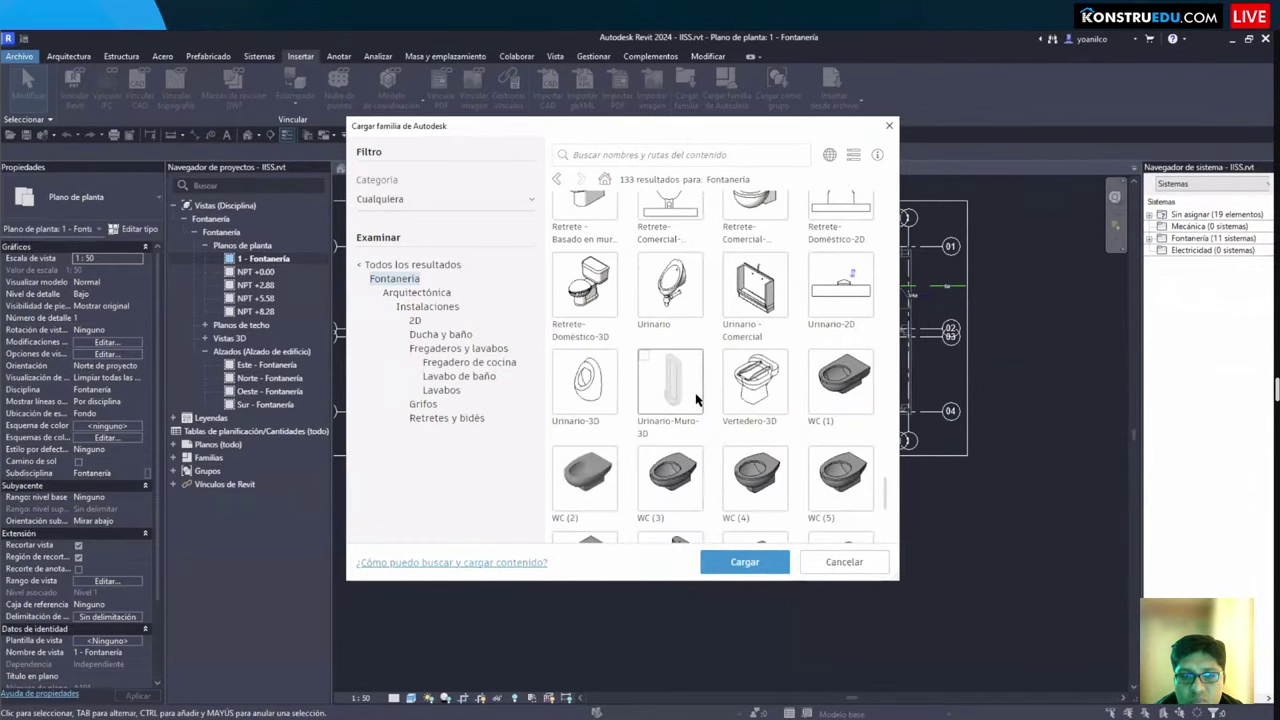
{"action": "key", "text": "Escape"}
{"action": "scroll", "coordinate": [703, 509], "scroll_direction": "up", "scroll_amount": 2}
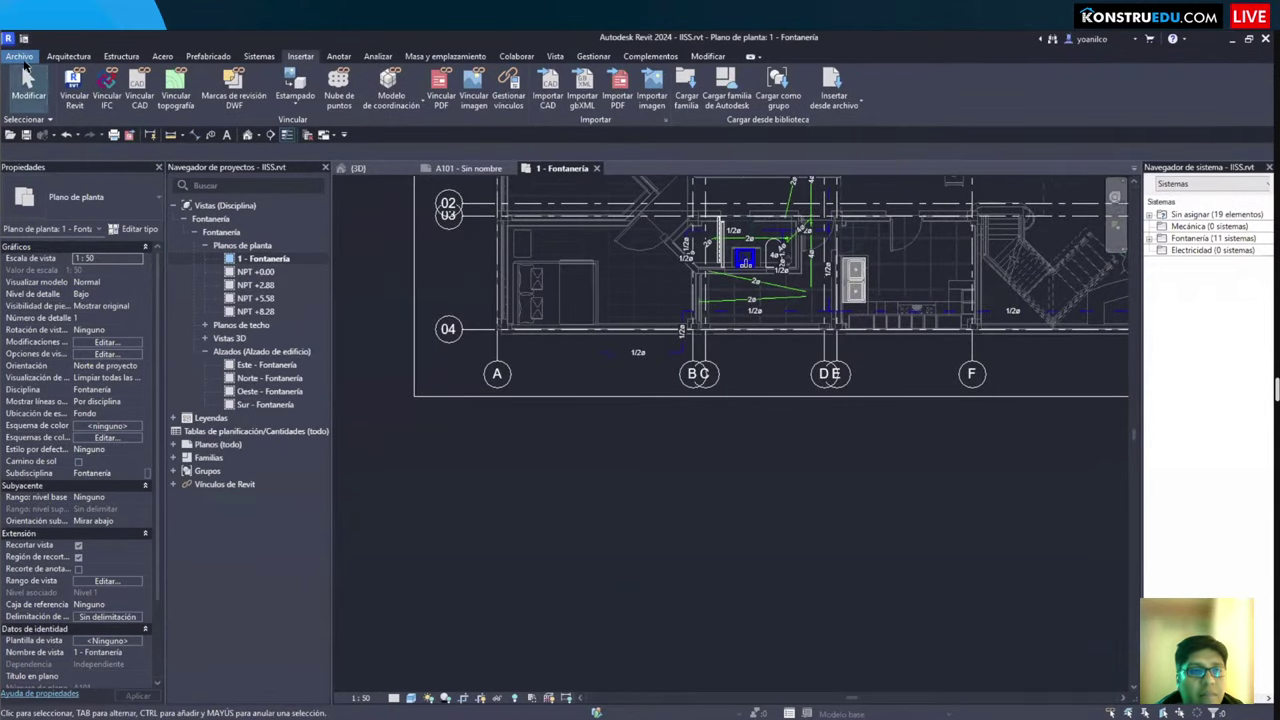
Step: Create a new family from the English Metric Generic Model.rft template
{"action": "left_click", "coordinate": [30, 58]}
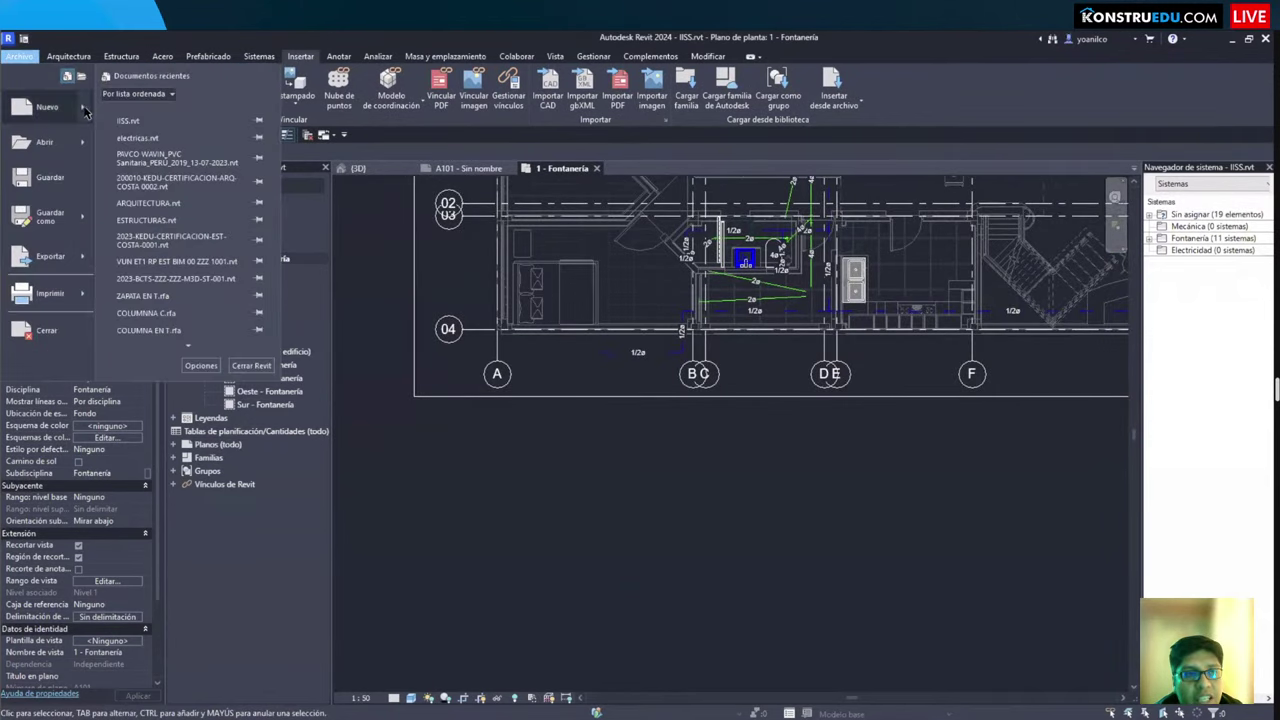
{"action": "mouse_move", "coordinate": [86, 110]}
{"action": "left_click", "coordinate": [178, 160]}
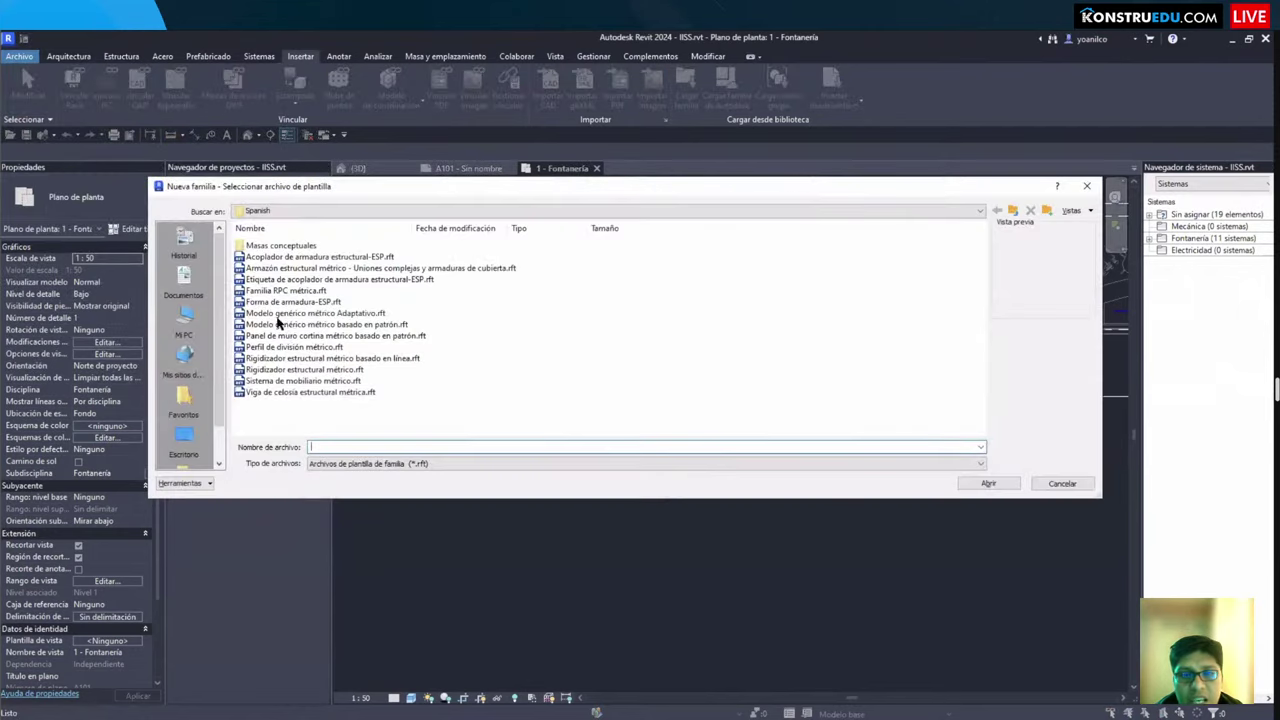
{"action": "left_click", "coordinate": [1014, 211]}
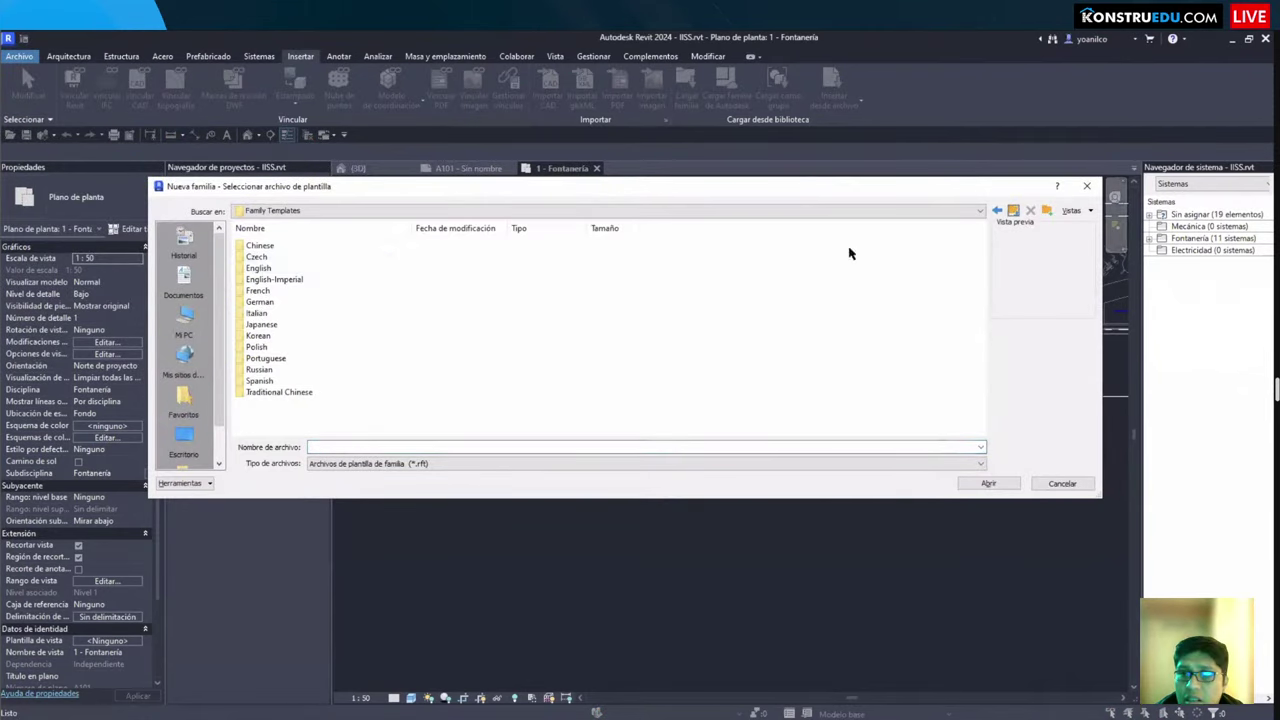
{"action": "double_click", "coordinate": [260, 269]}
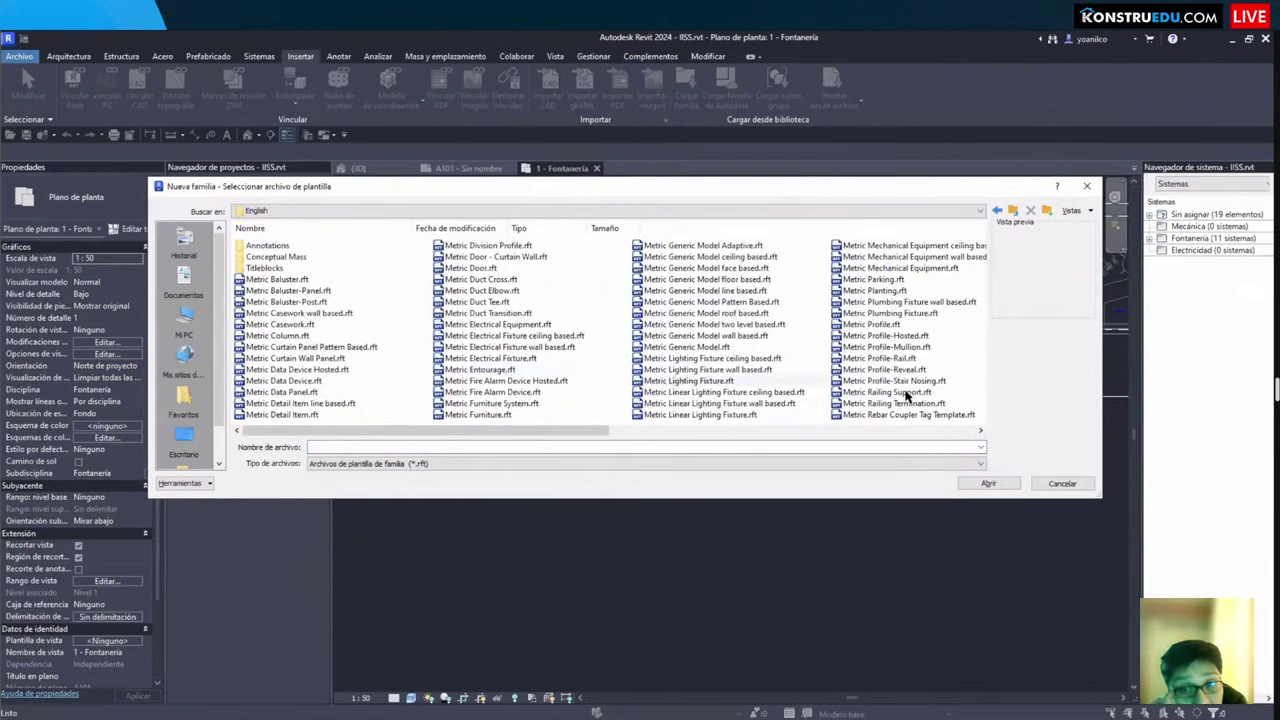
{"action": "left_click", "coordinate": [718, 347]}
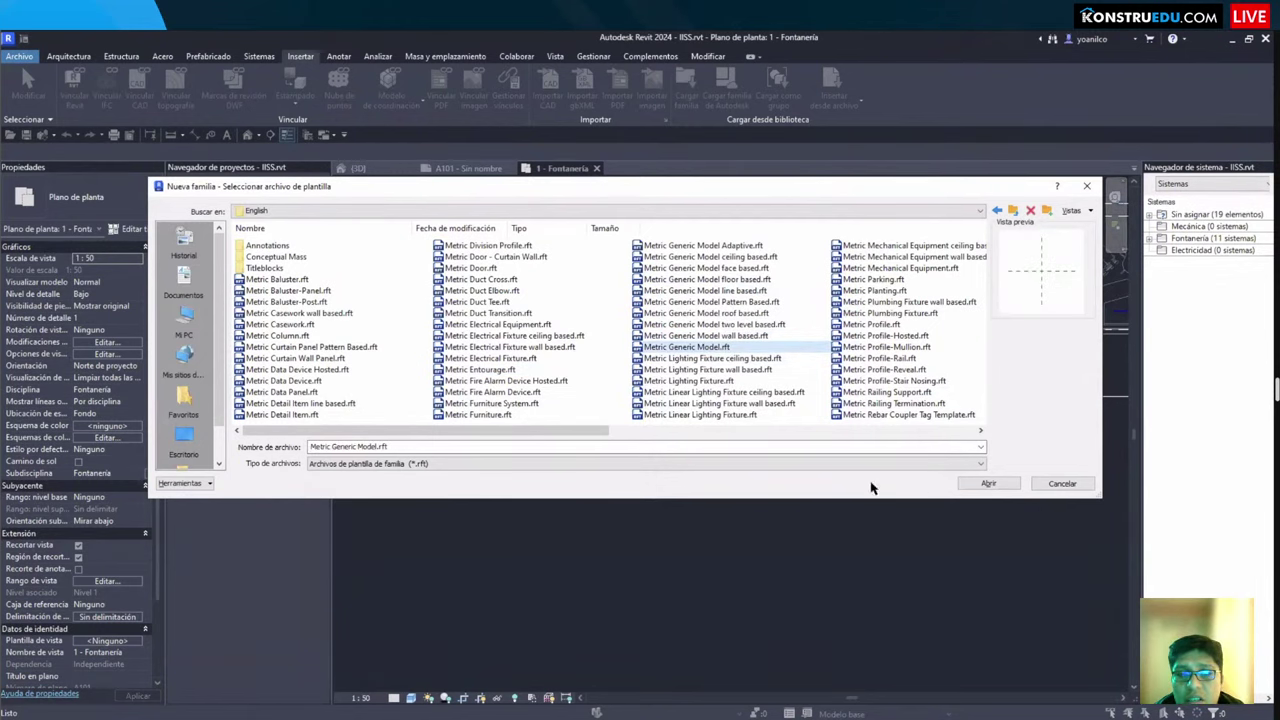
{"action": "left_click", "coordinate": [987, 484]}
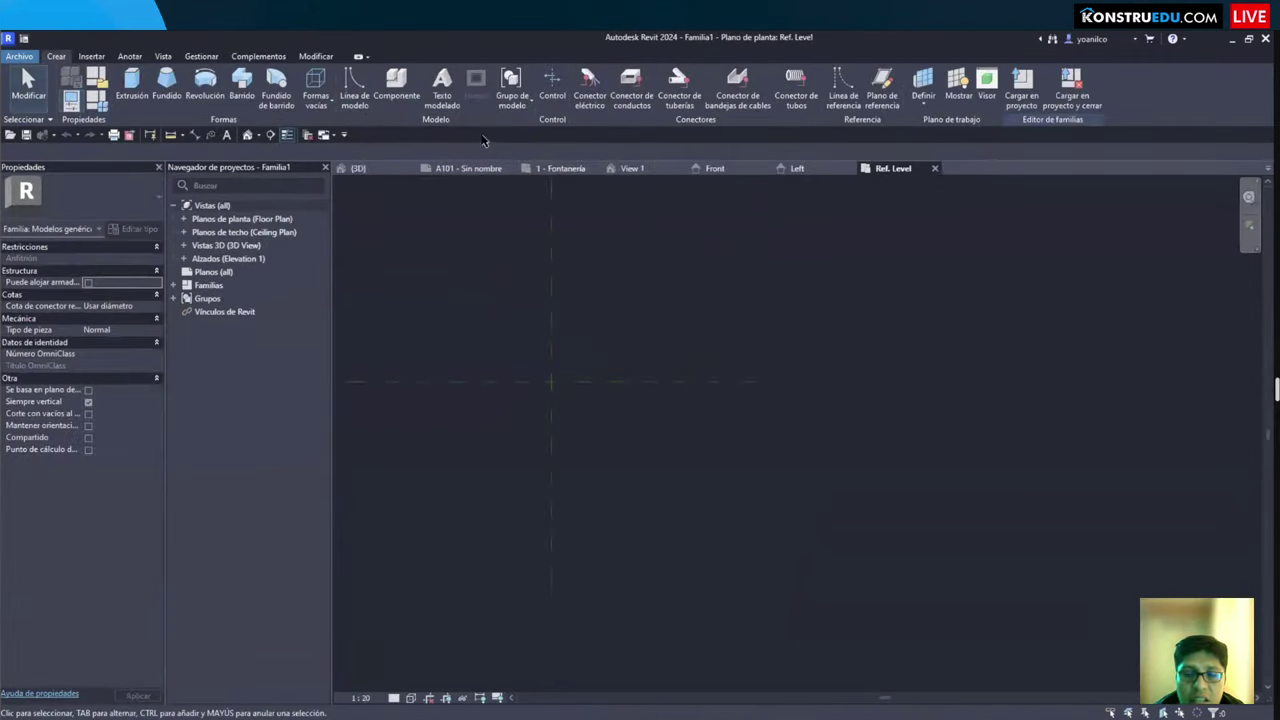
{"action": "left_click", "coordinate": [380, 168]}
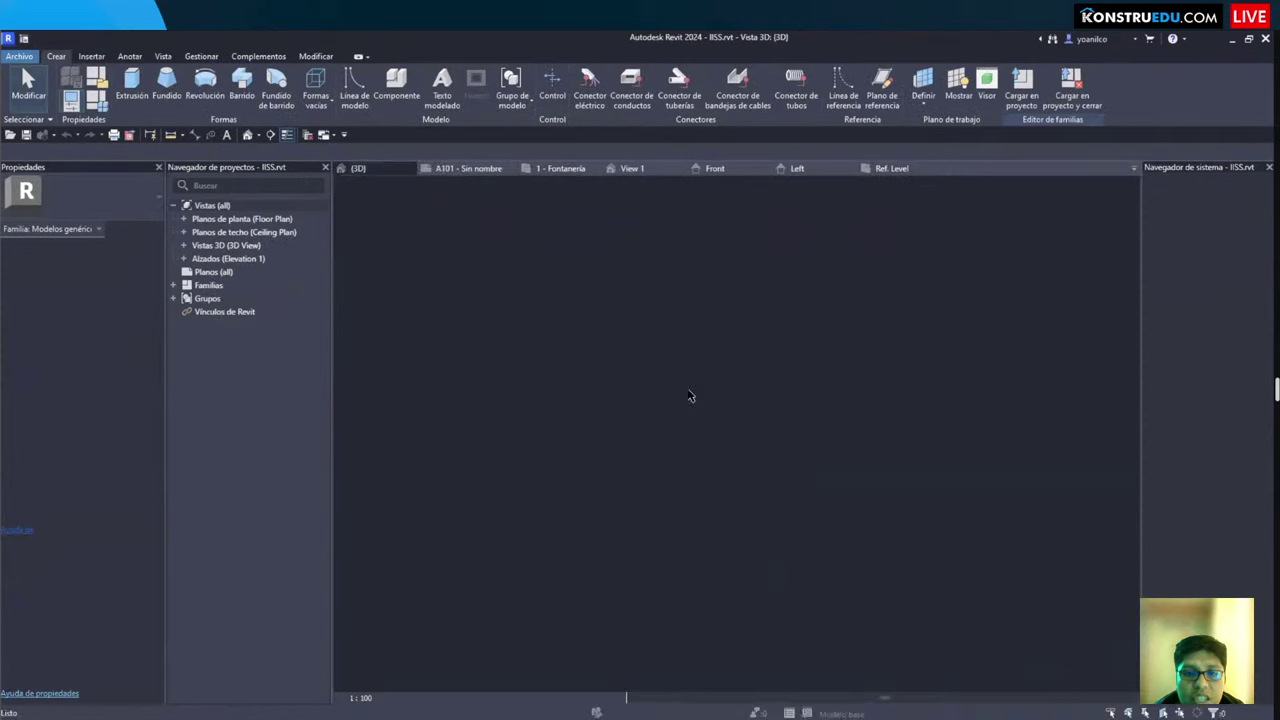
{"action": "scroll", "coordinate": [697, 421], "scroll_direction": "up", "scroll_amount": 5}
{"action": "left_click", "coordinate": [618, 383]}
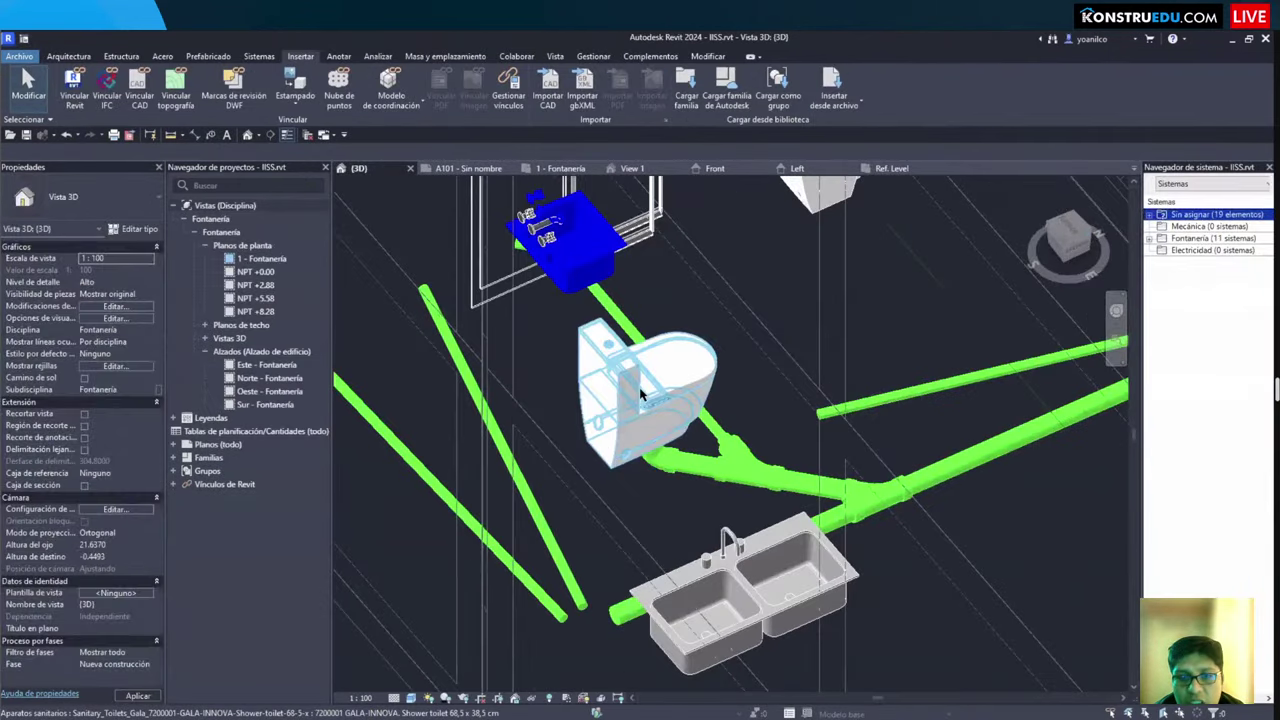
{"action": "double_click", "coordinate": [631, 383]}
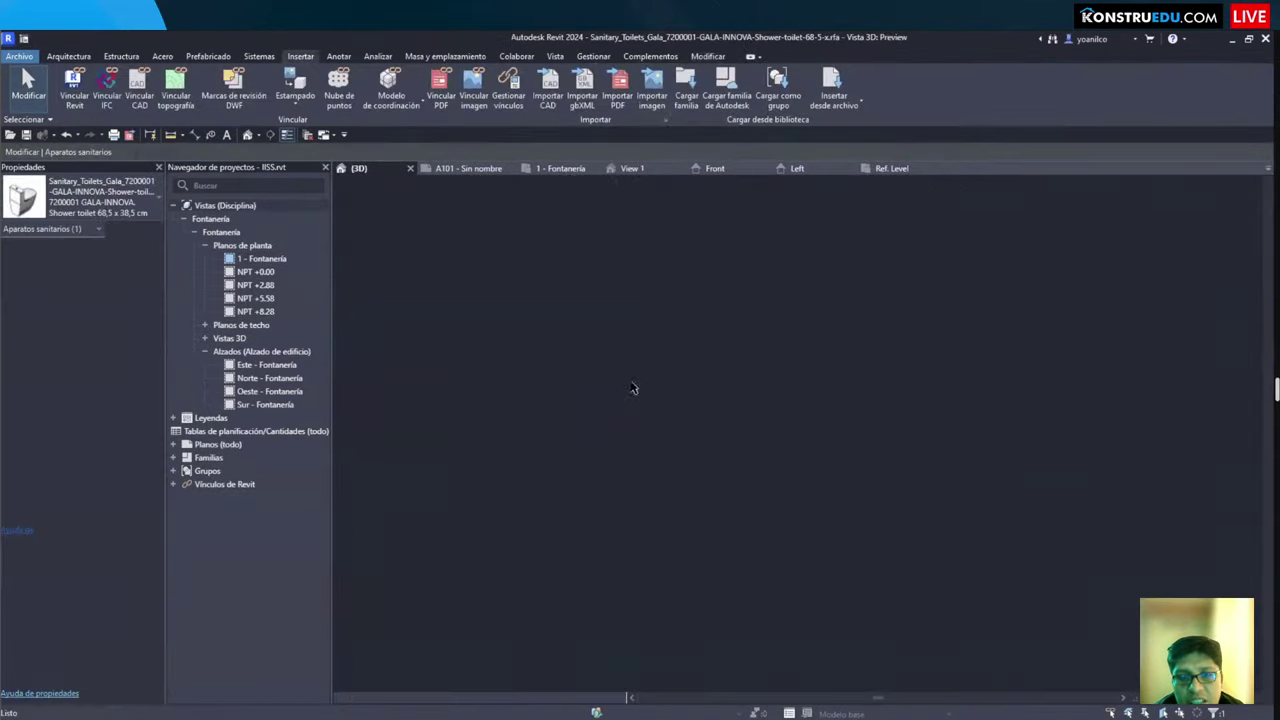
{"action": "scroll", "coordinate": [707, 410], "scroll_direction": "down", "scroll_amount": 4}
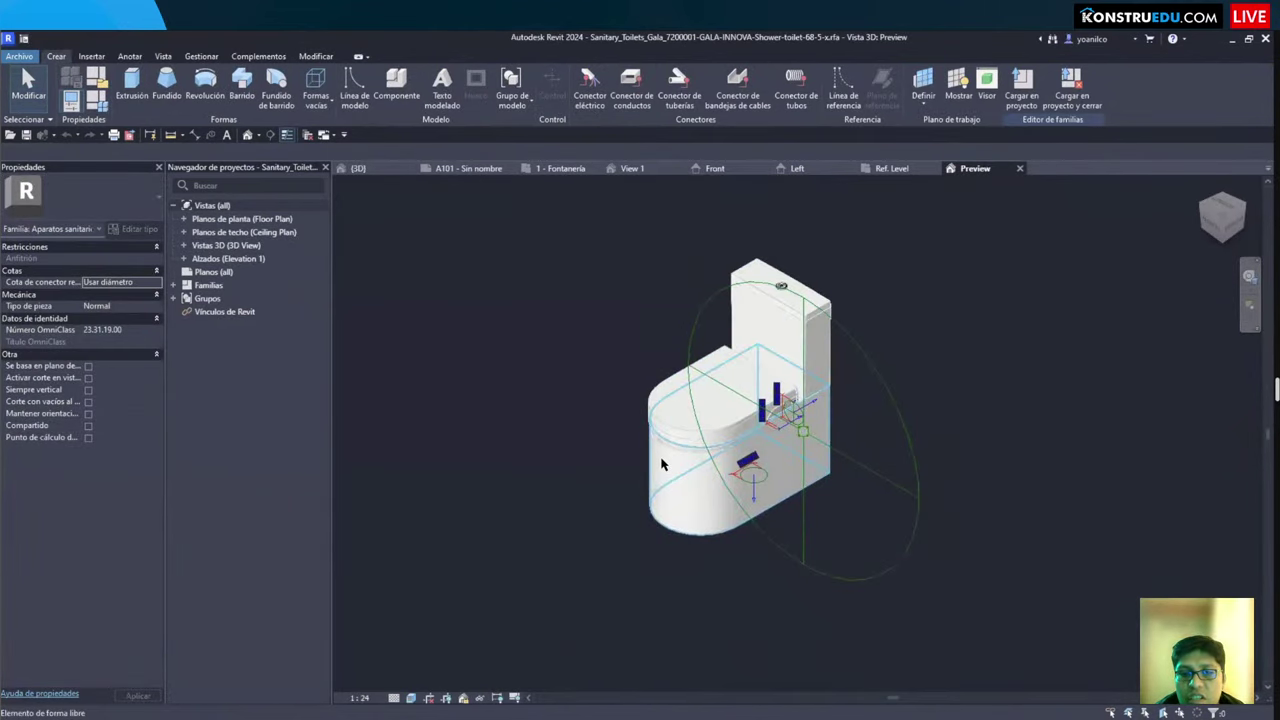
{"action": "left_click", "coordinate": [1019, 168]}
{"action": "left_click", "coordinate": [662, 390]}
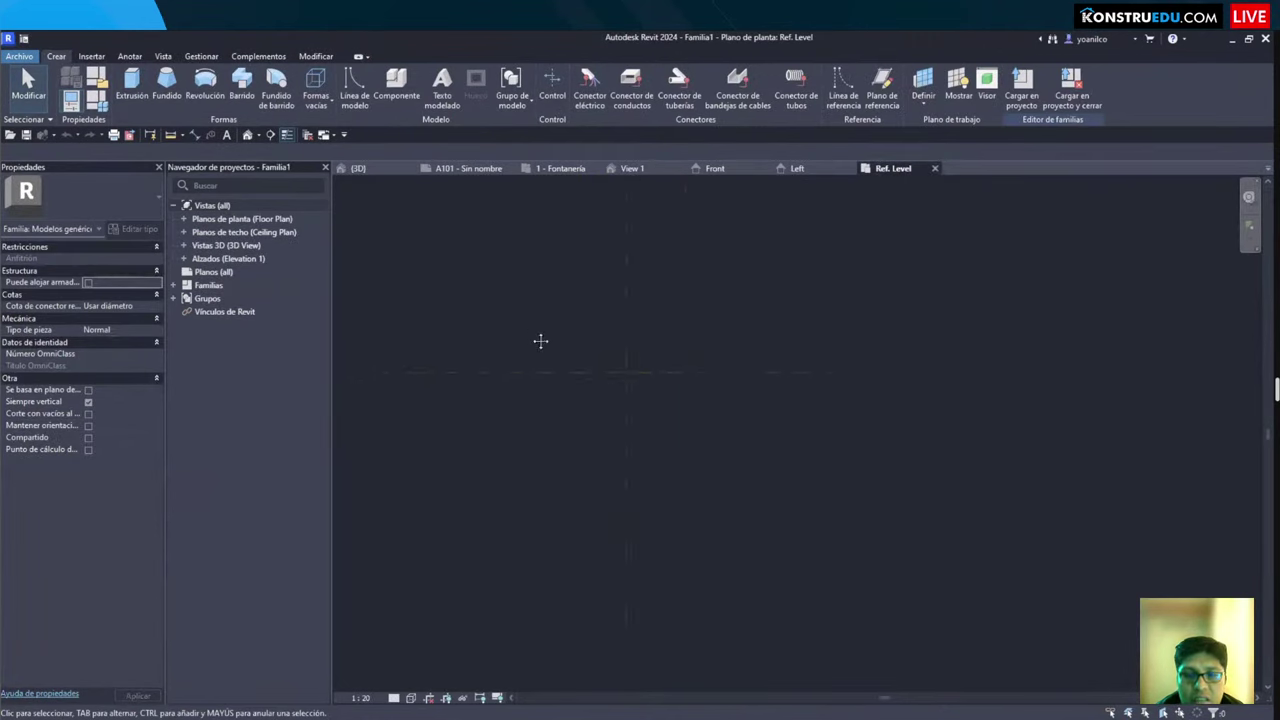
Step: Create a solid extrusion from a rectangle sketched on the plan
{"action": "left_click", "coordinate": [130, 88]}
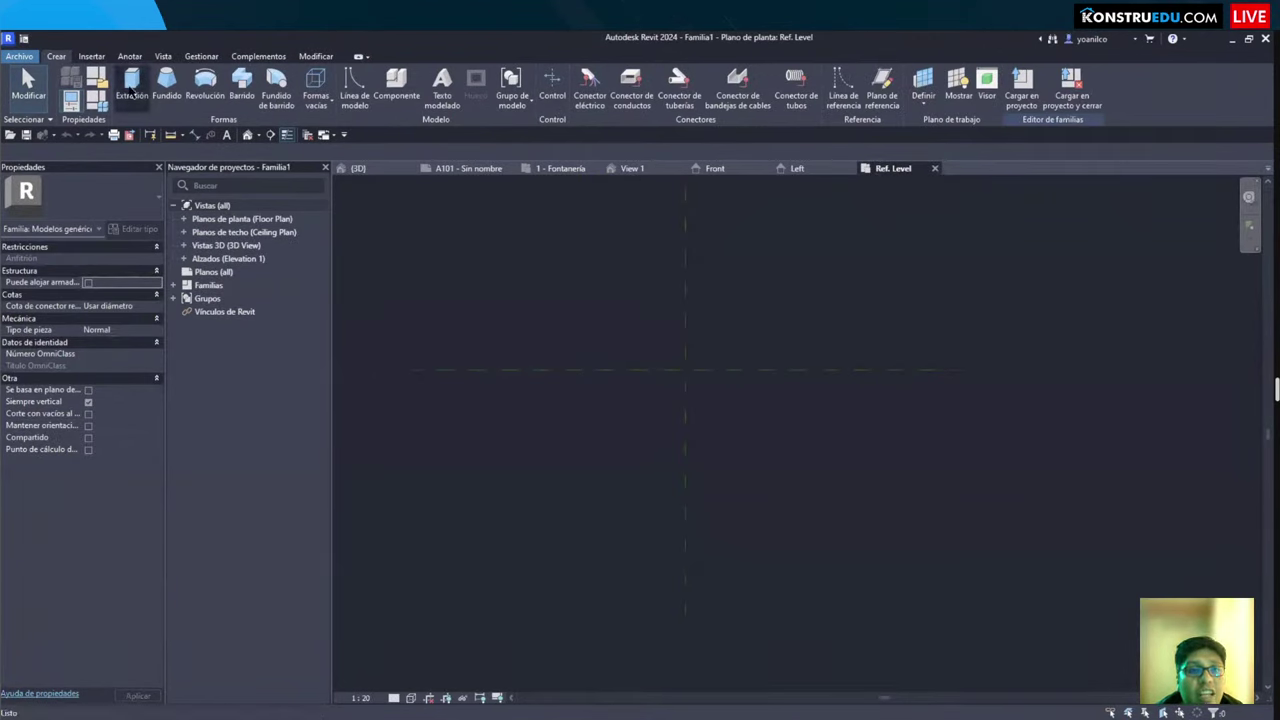
{"action": "left_click", "coordinate": [566, 75]}
{"action": "left_click", "coordinate": [556, 307]}
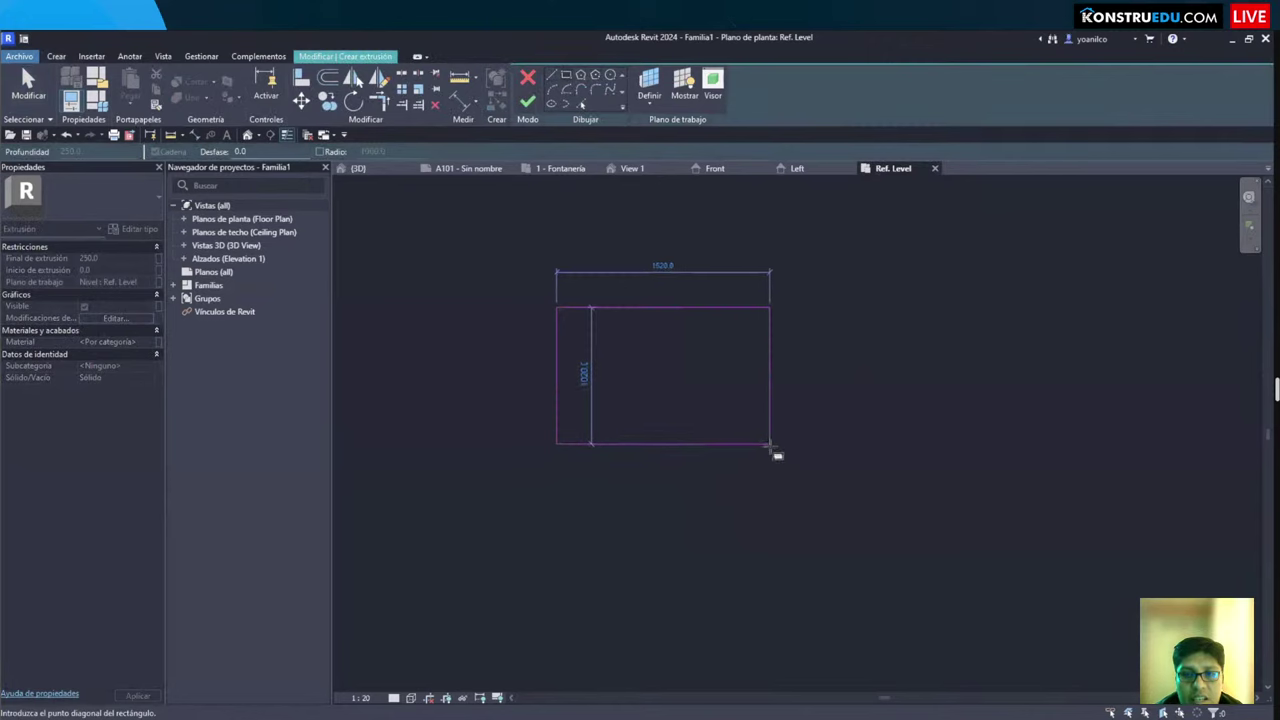
{"action": "left_click", "coordinate": [770, 444]}
{"action": "left_click", "coordinate": [527, 101]}
{"action": "left_click", "coordinate": [745, 476]}
Step: View the new box in 3D, orbiting it from several angles
{"action": "key", "text": "d"}
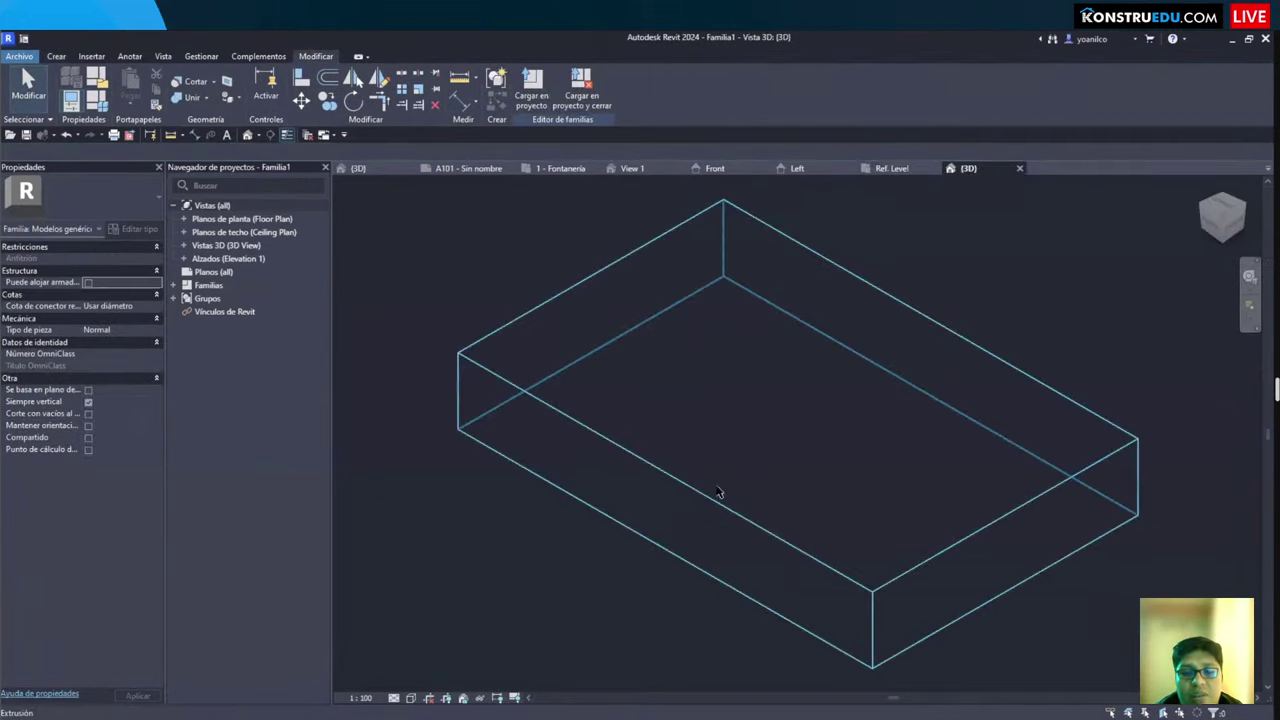
{"action": "mouse_move", "coordinate": [634, 506]}
{"action": "middle_mouse_down", "text": "shift"}
{"action": "mouse_move", "coordinate": [629, 449]}
{"action": "mouse_move", "coordinate": [730, 401]}
{"action": "middle_mouse_up", "text": "shift"}
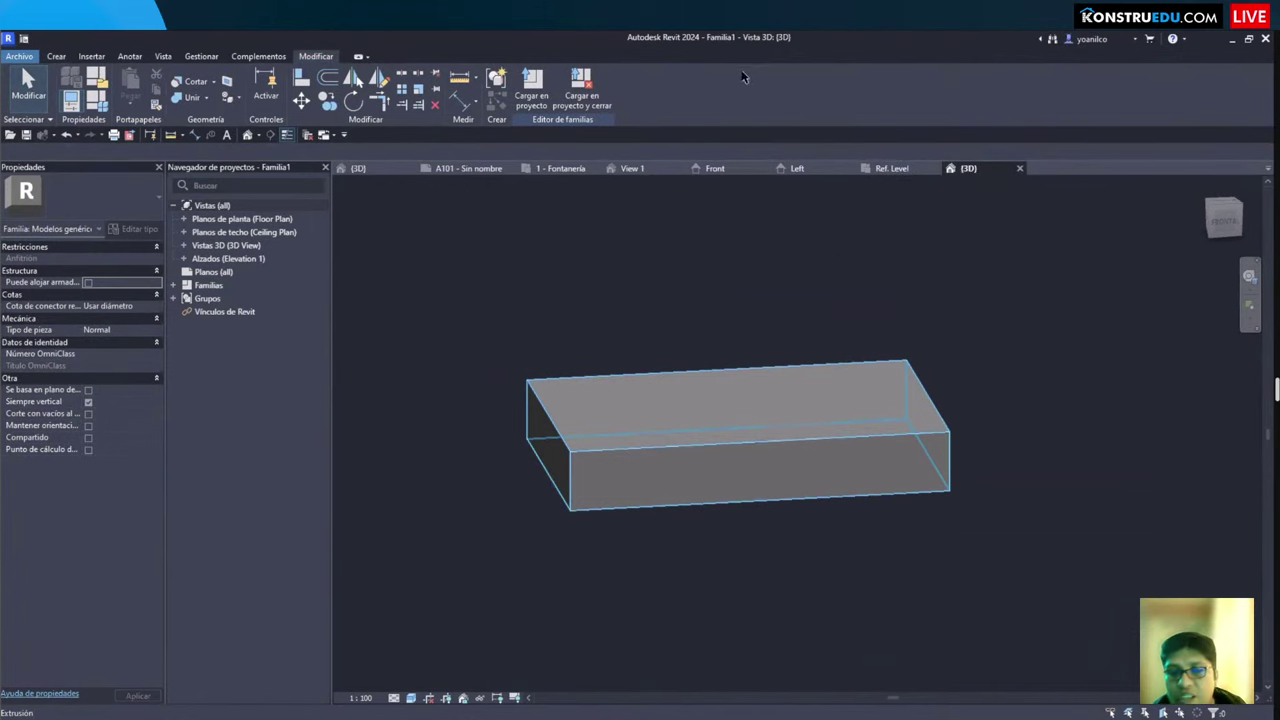
{"action": "middle_click_drag", "start_coordinate": [670, 337], "coordinate": [598, 457], "text": "shift"}
{"action": "middle_click_drag", "start_coordinate": [604, 383], "coordinate": [587, 466], "text": "shift"}
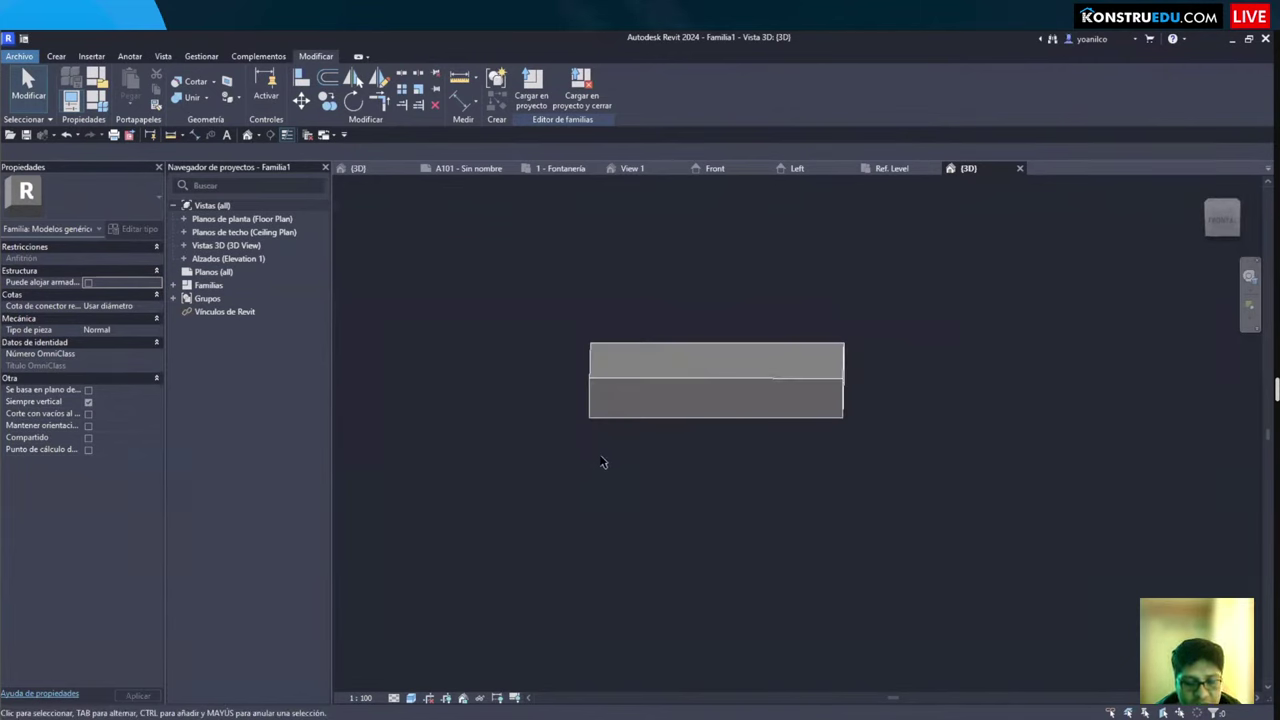
Step: Set project length units to Metros rounded to 2 decimal places
{"action": "key", "text": "u"}
{"action": "key", "text": "n"}
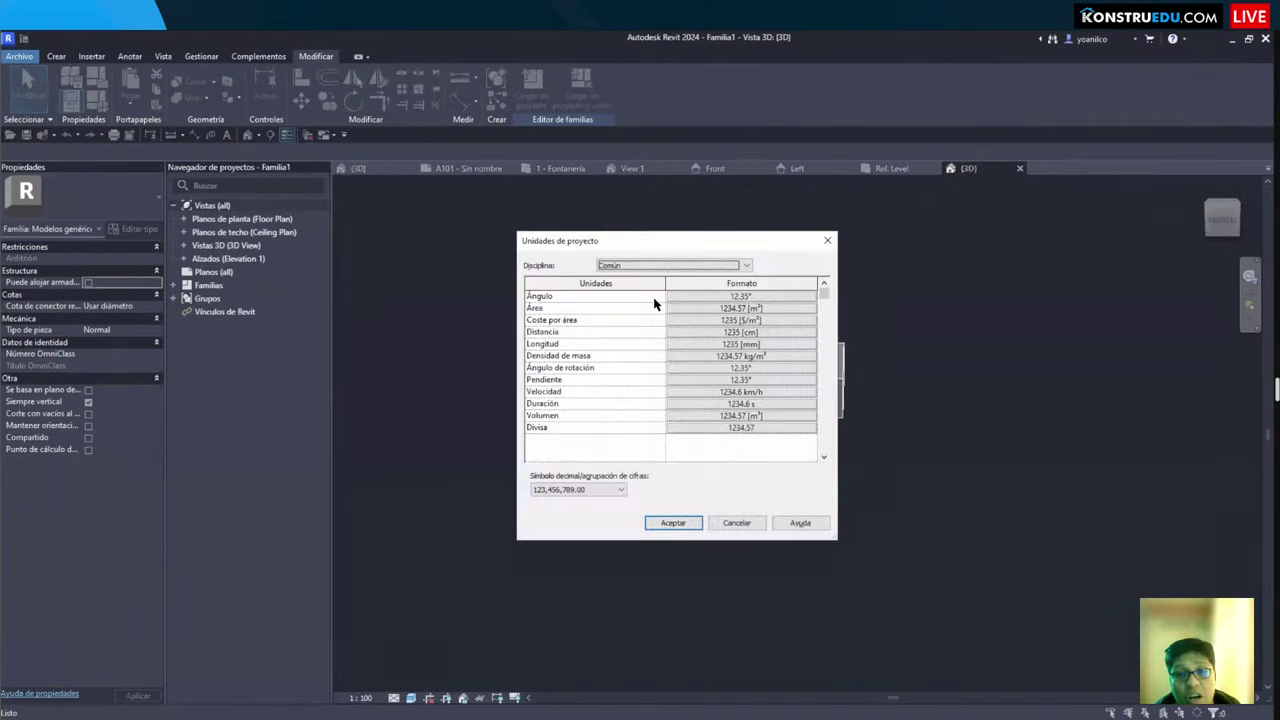
{"action": "left_click", "coordinate": [683, 346]}
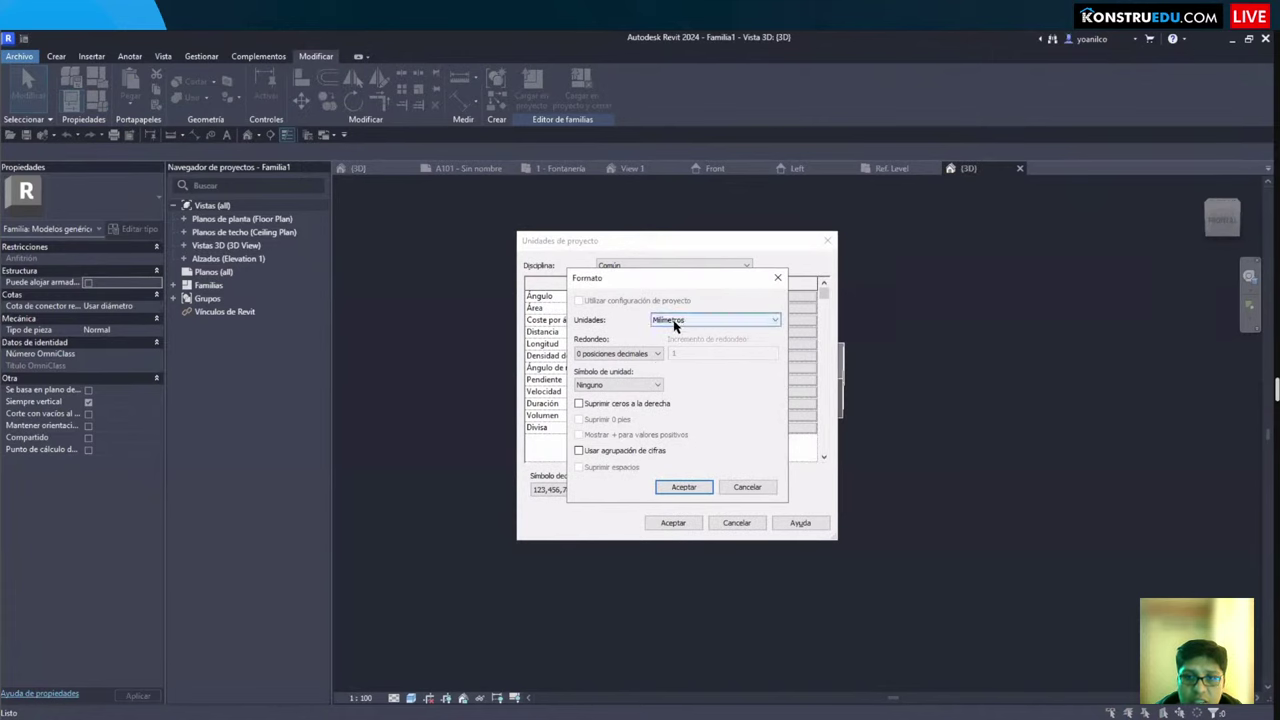
{"action": "left_click", "coordinate": [676, 320]}
{"action": "left_click", "coordinate": [668, 367]}
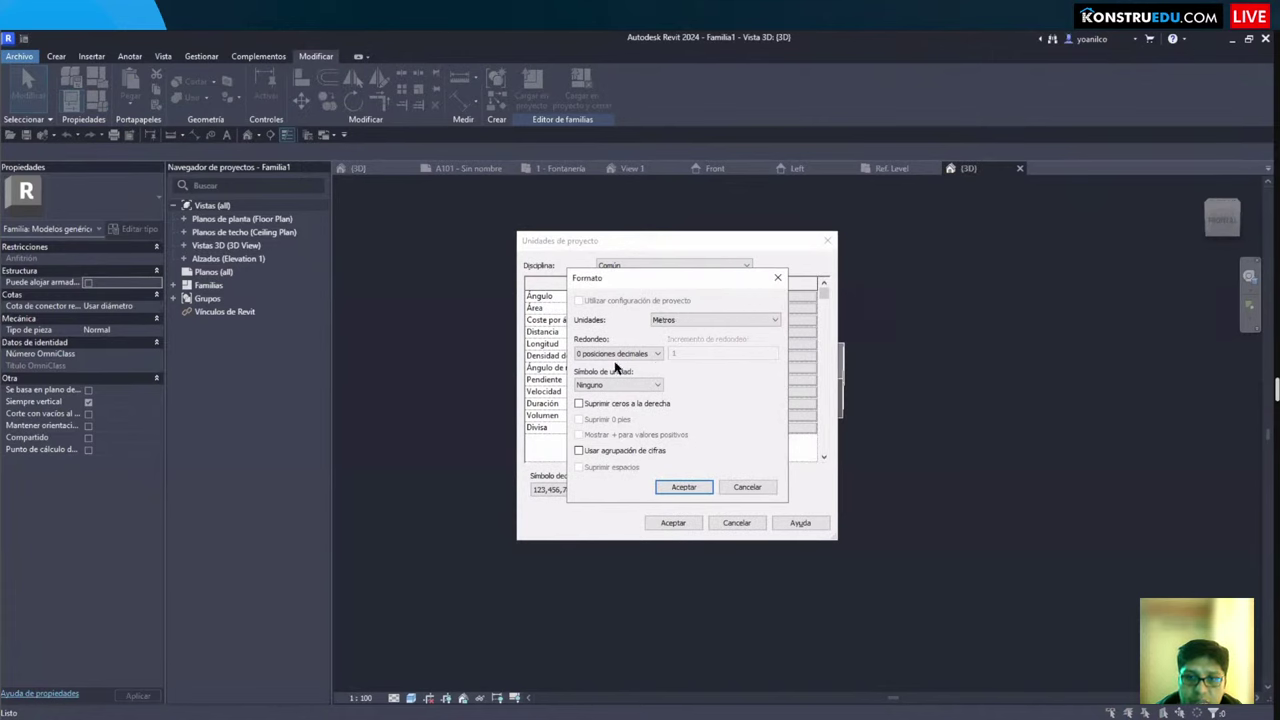
{"action": "left_click", "coordinate": [628, 355]}
{"action": "left_click", "coordinate": [604, 410]}
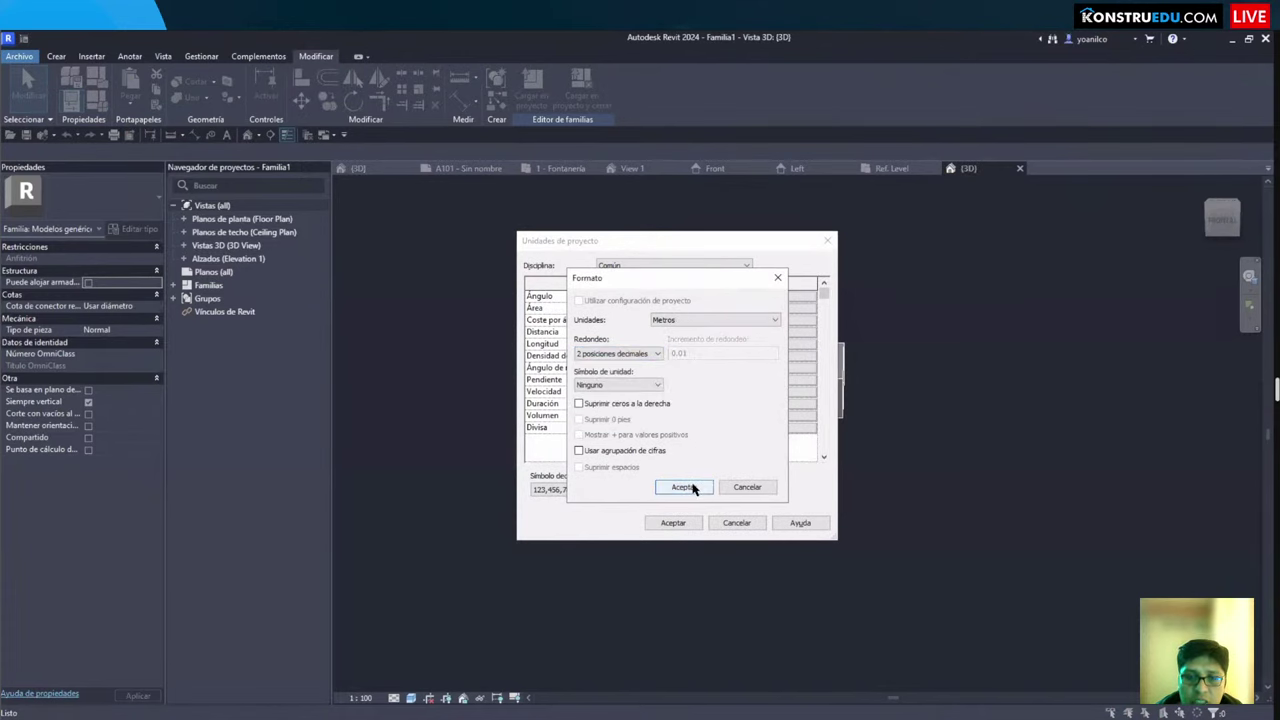
{"action": "left_click", "coordinate": [683, 487]}
{"action": "left_click", "coordinate": [674, 527]}
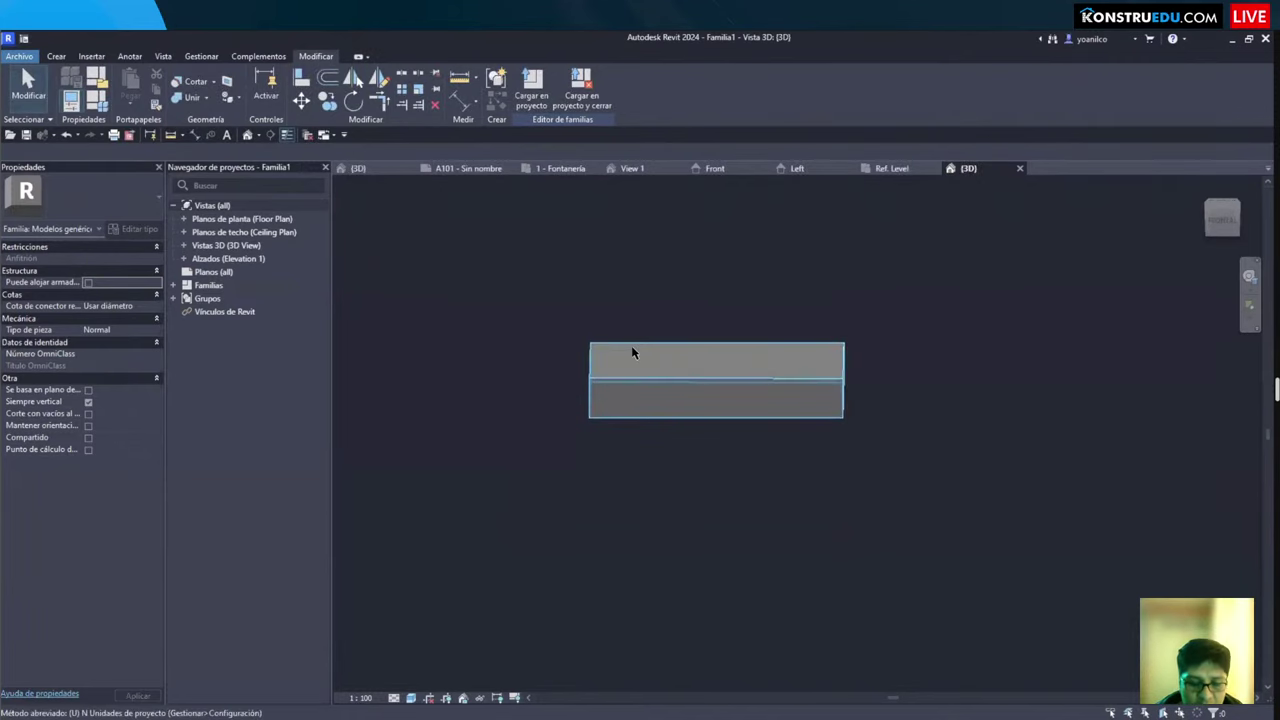
Step: Format piping pipe size as fractional inches rounded to 1/4" with the in symbol
{"action": "key", "text": "u"}
{"action": "key", "text": "n"}
{"action": "left_click", "coordinate": [668, 265]}
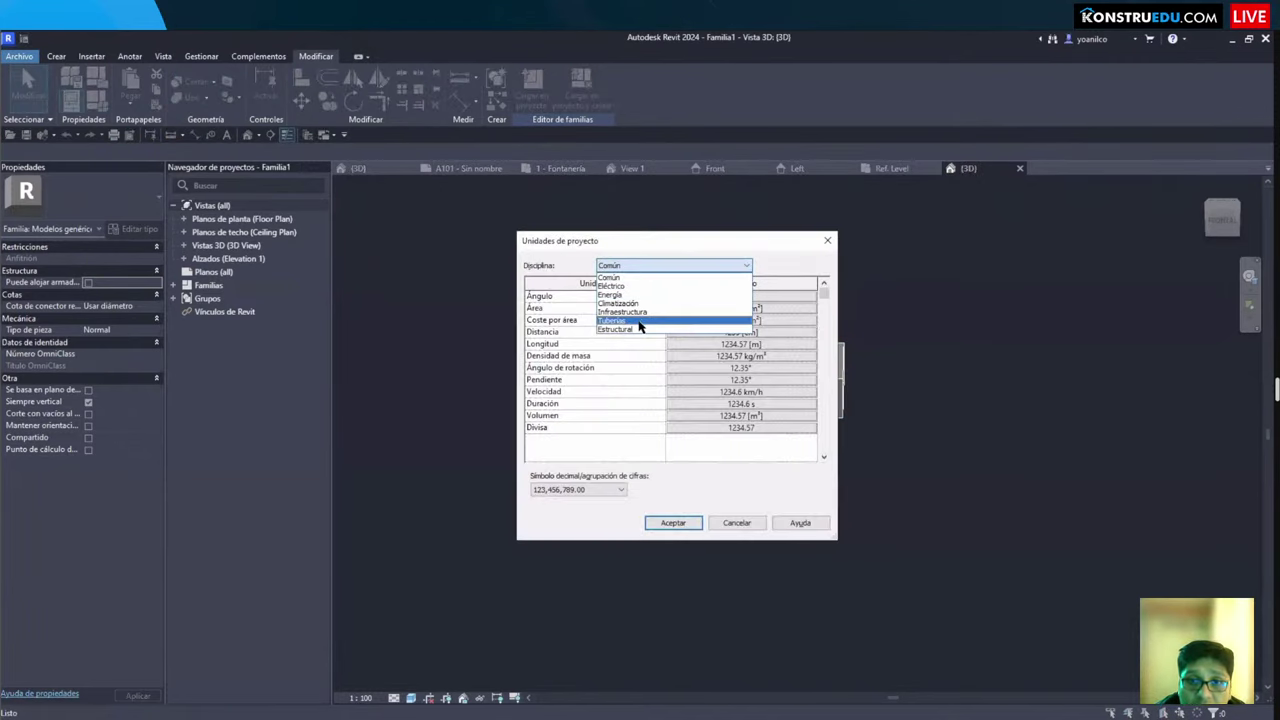
{"action": "left_click", "coordinate": [640, 325]}
{"action": "scroll", "coordinate": [608, 388], "scroll_direction": "down", "scroll_amount": 2}
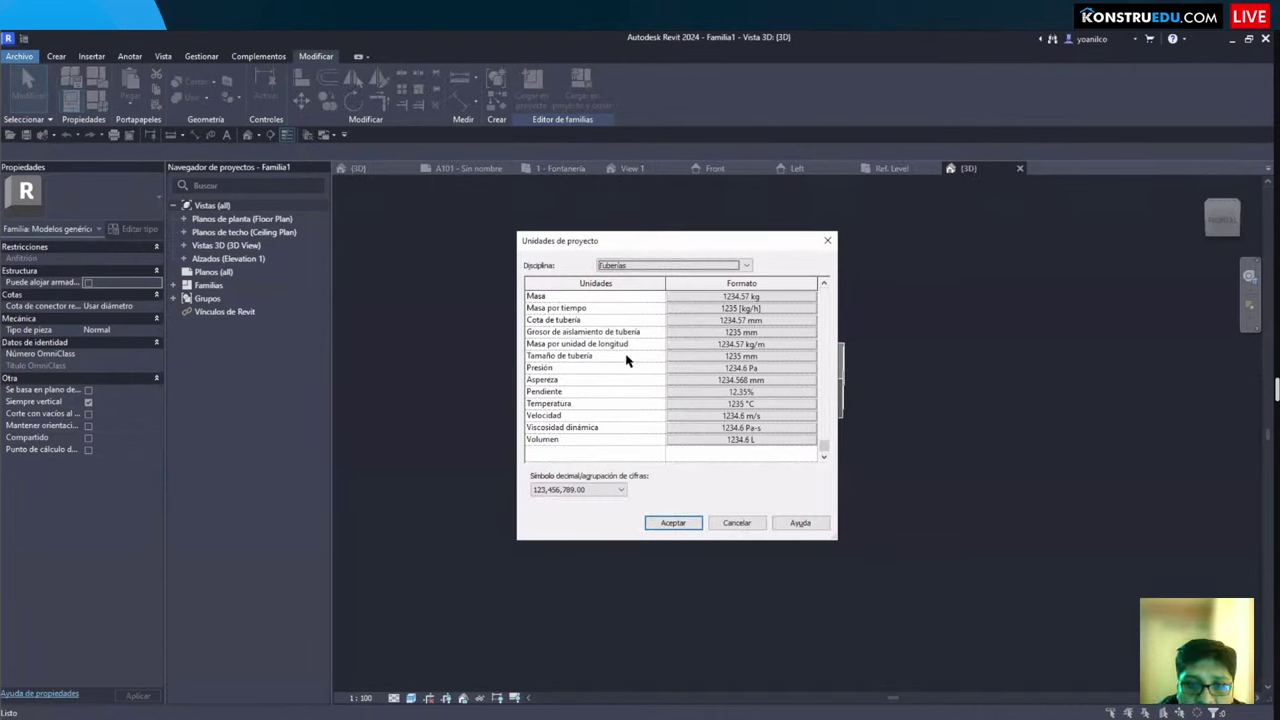
{"action": "left_click", "coordinate": [765, 358]}
{"action": "left_click", "coordinate": [709, 321]}
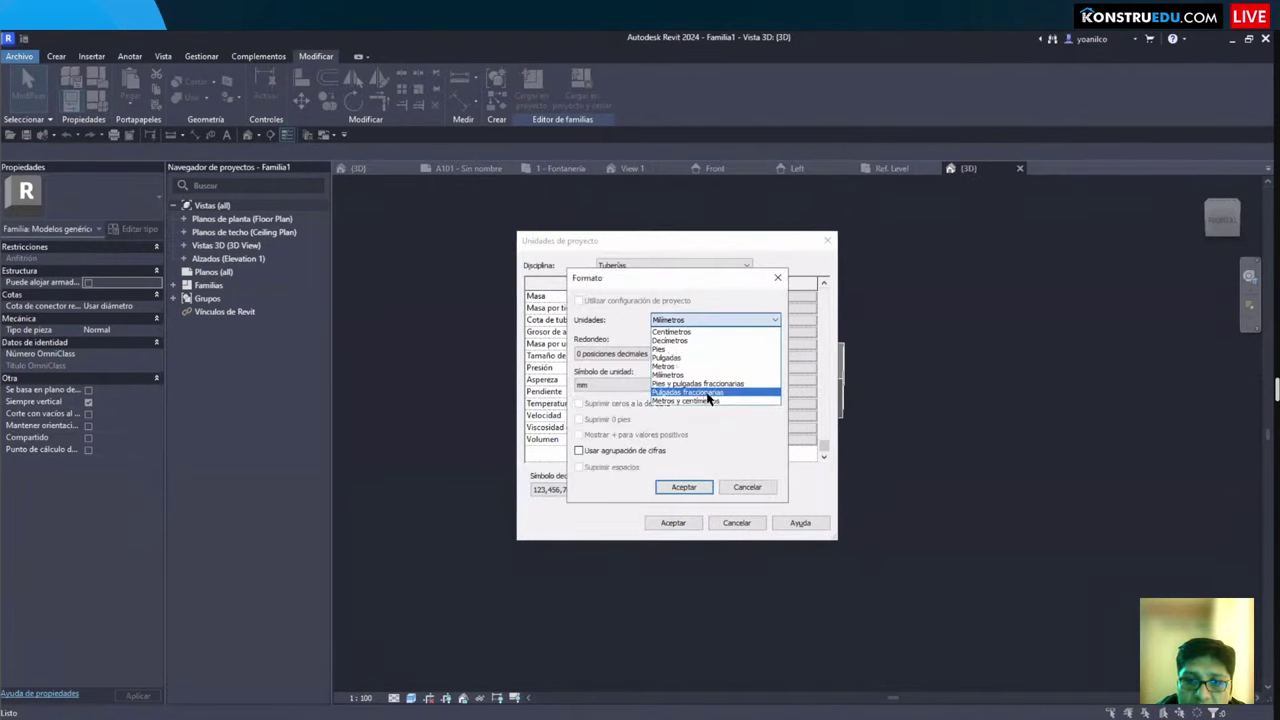
{"action": "left_click", "coordinate": [708, 396]}
{"action": "left_click", "coordinate": [620, 354]}
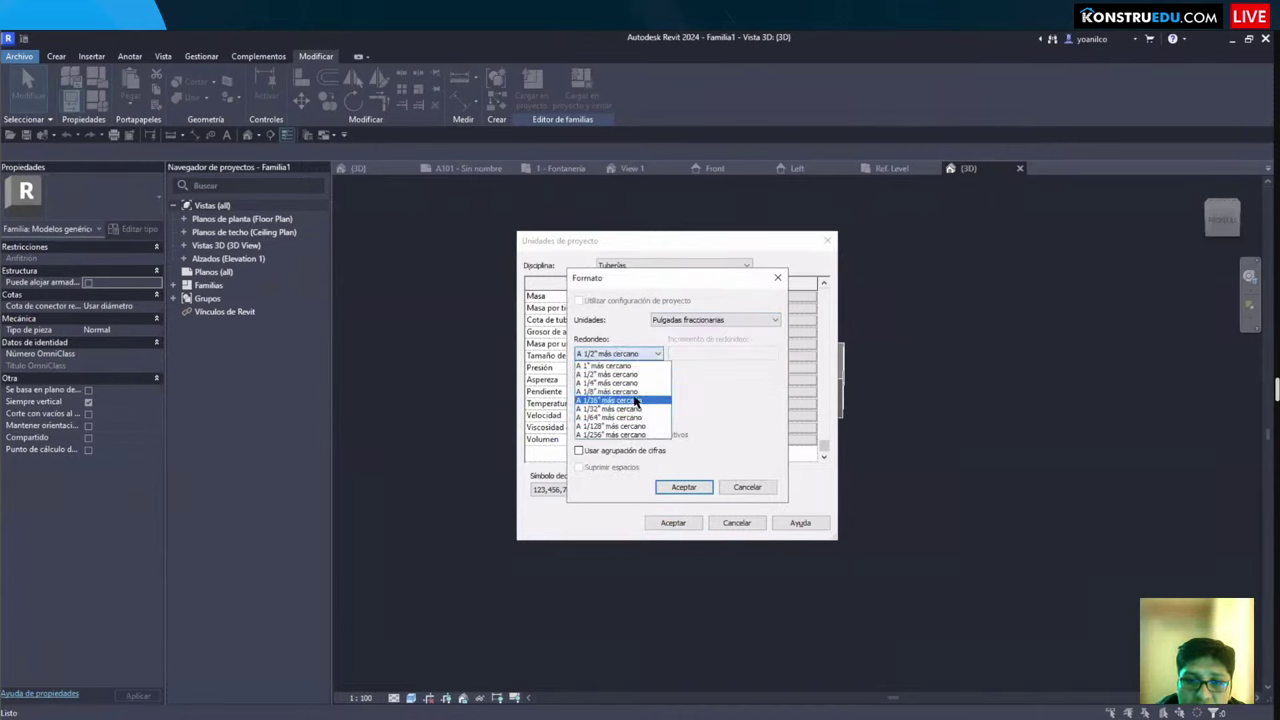
{"action": "left_click", "coordinate": [615, 383]}
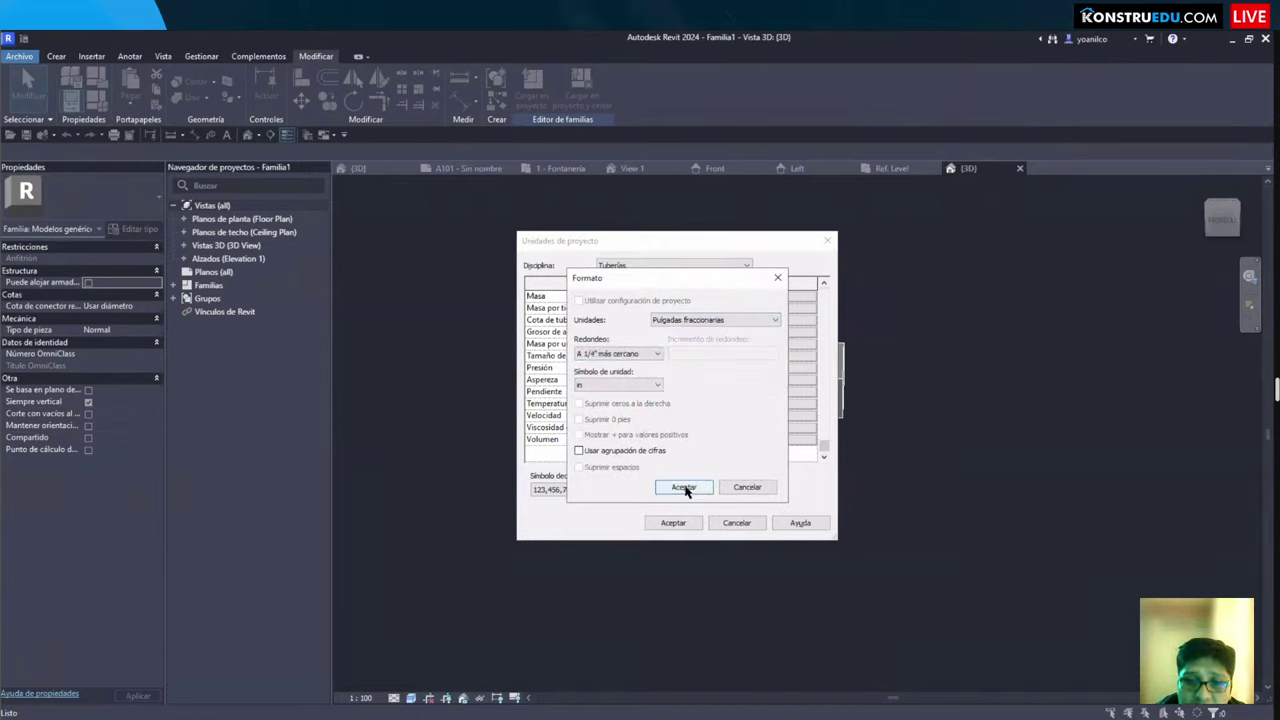
{"action": "left_click", "coordinate": [640, 385]}
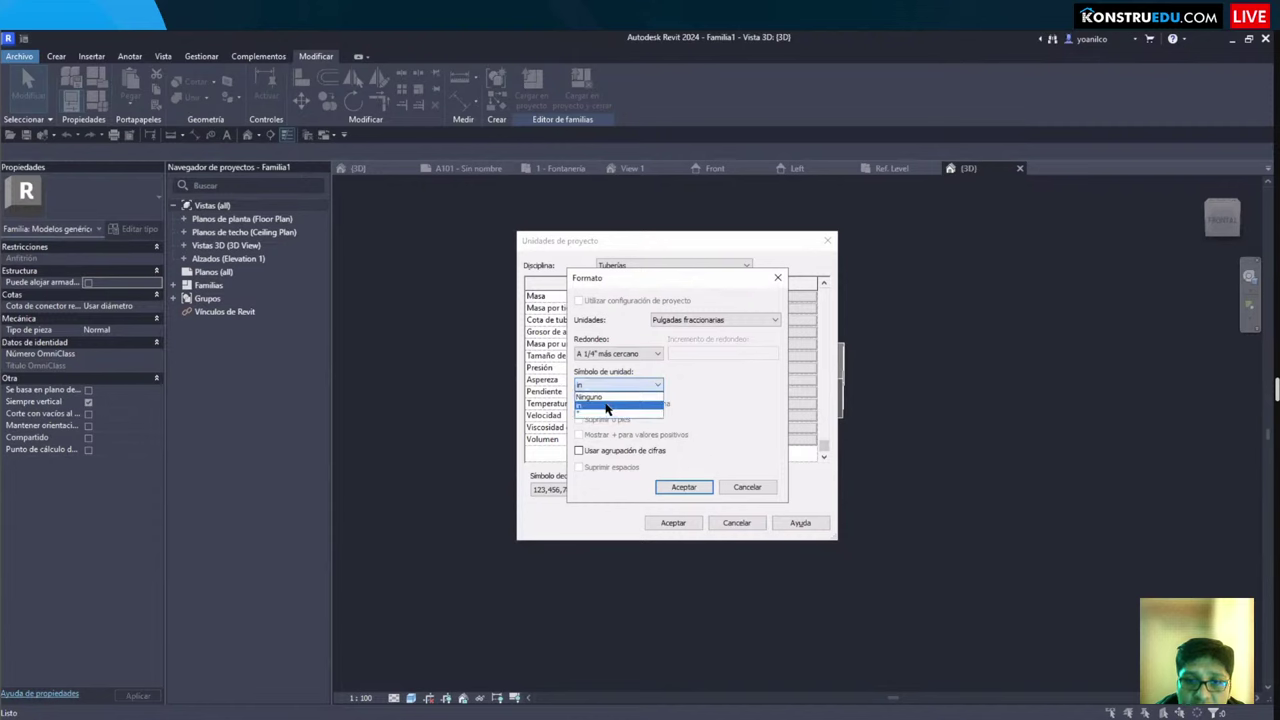
{"action": "left_click", "coordinate": [607, 406]}
{"action": "left_click", "coordinate": [680, 488]}
{"action": "left_click", "coordinate": [673, 522]}
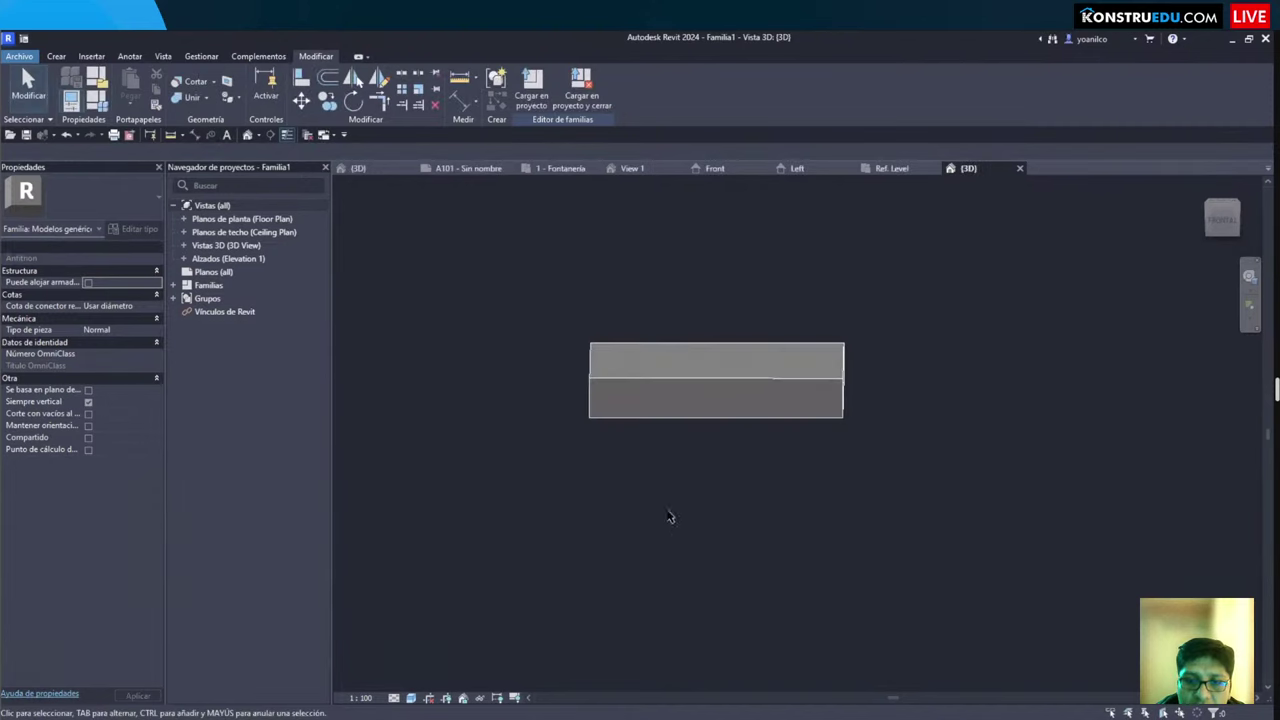
Step: Choose Aparatos sanitarios in Family Category and Parameters and confirm it
{"action": "middle_click_drag", "start_coordinate": [634, 434], "coordinate": [600, 320], "text": "shift"}
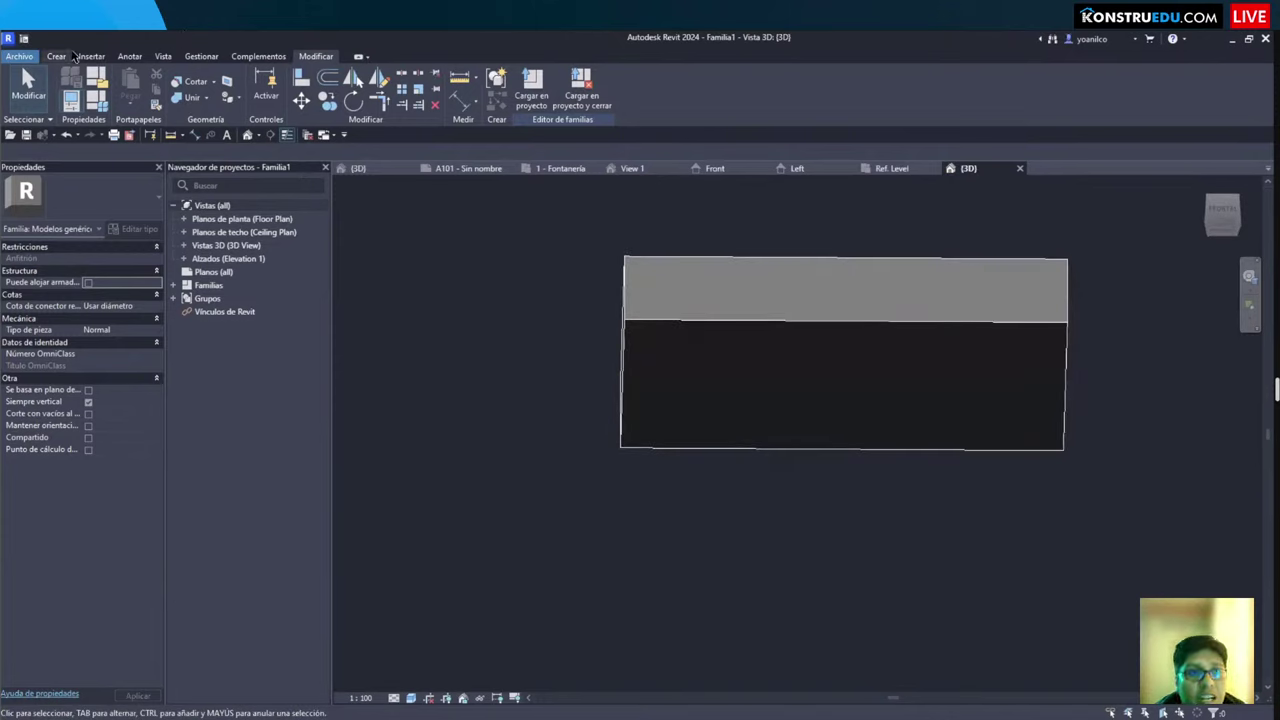
{"action": "left_click", "coordinate": [56, 57]}
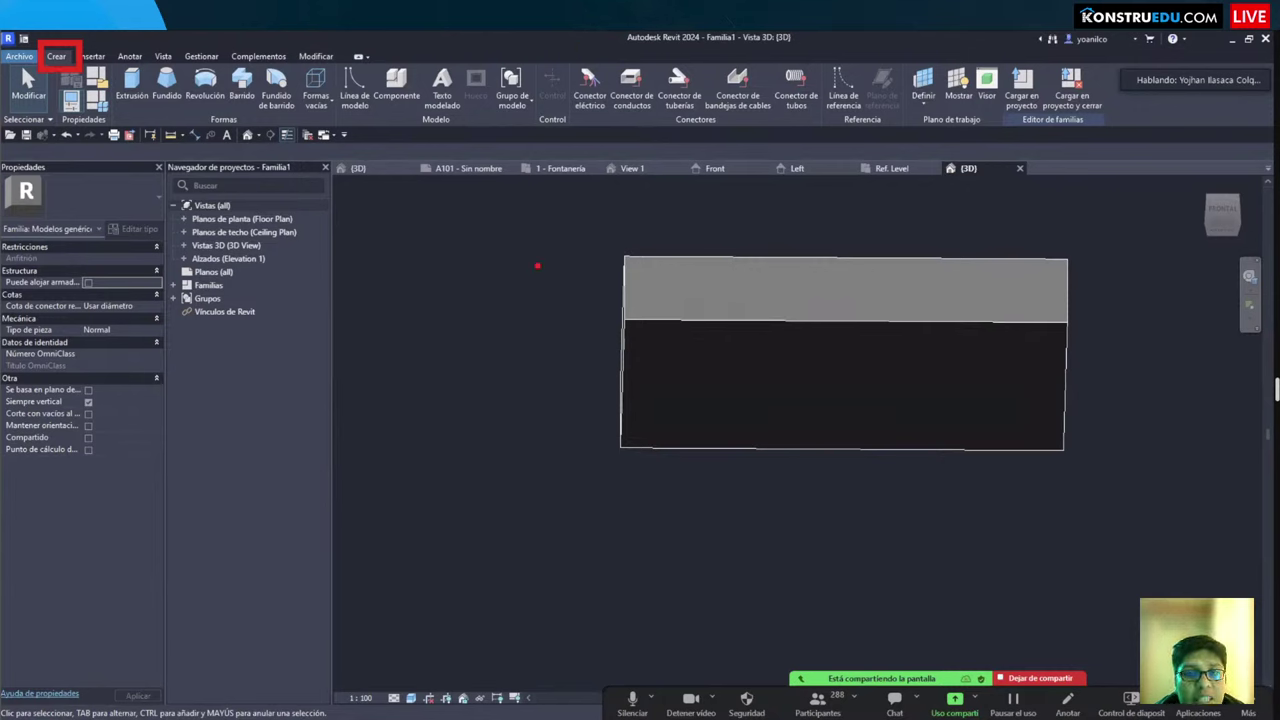
{"action": "left_click", "coordinate": [94, 80]}
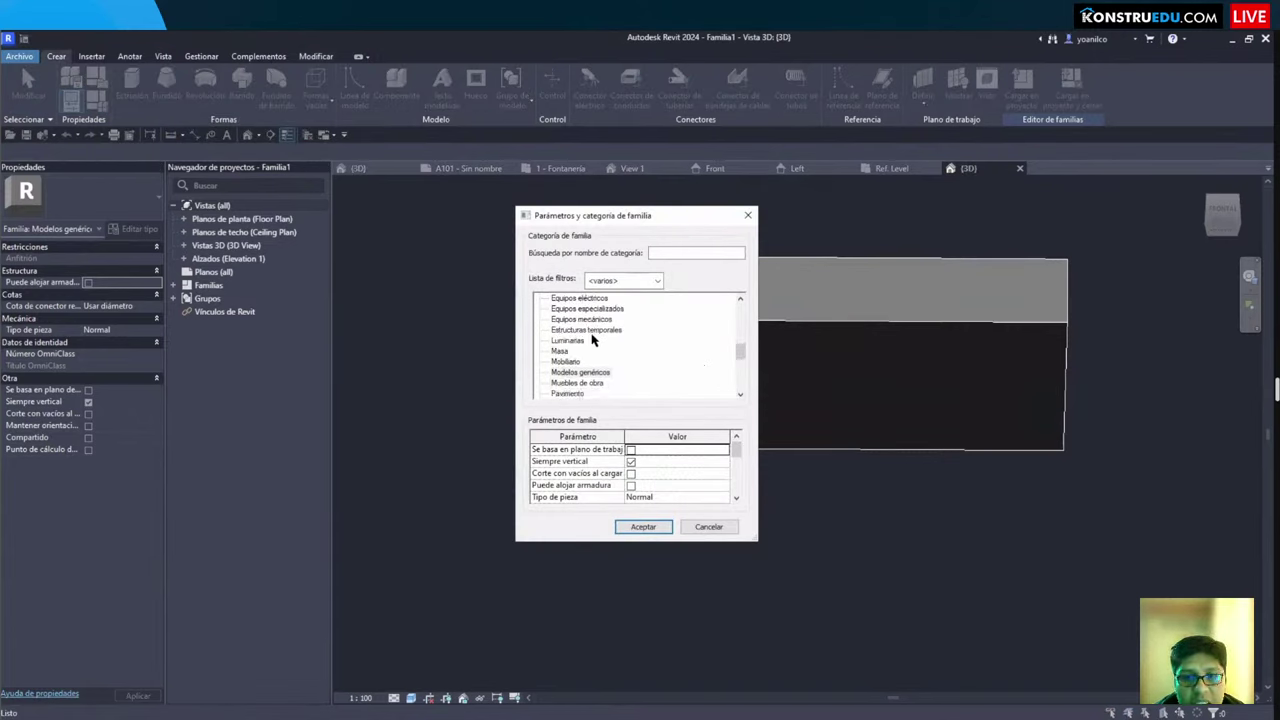
{"action": "scroll", "coordinate": [591, 341], "scroll_direction": "up", "scroll_amount": 8}
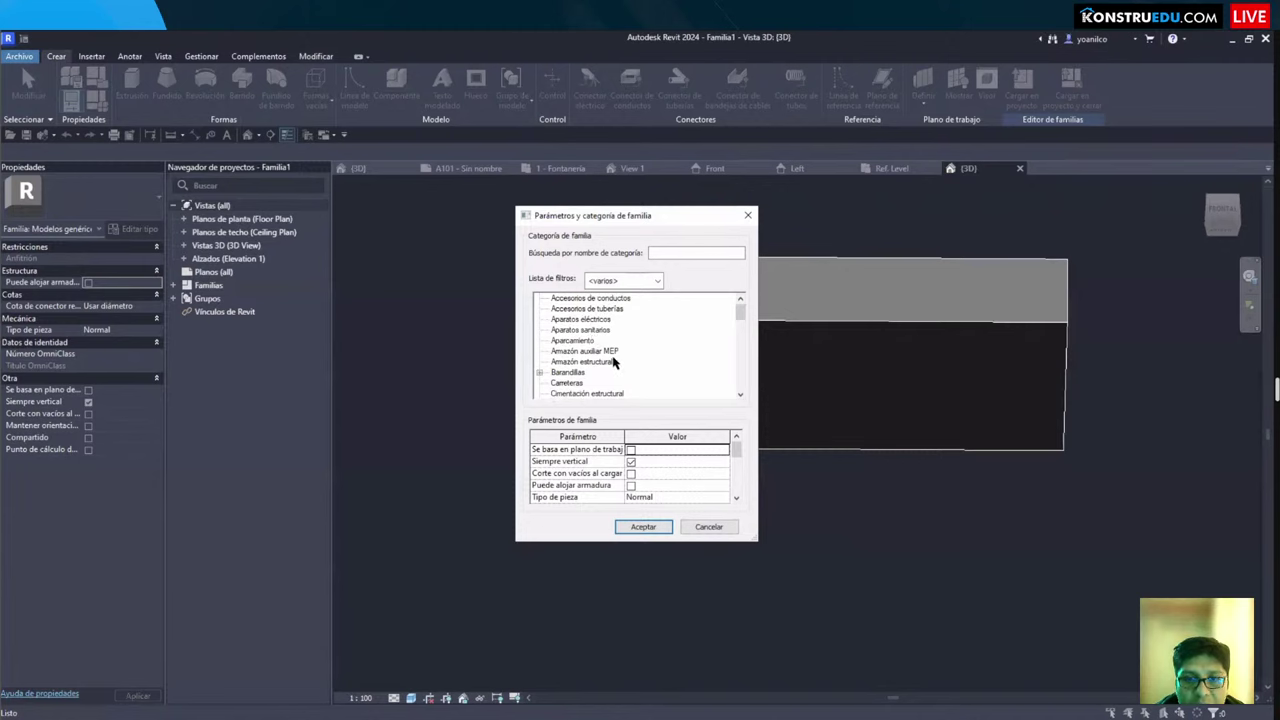
{"action": "left_click", "coordinate": [578, 329]}
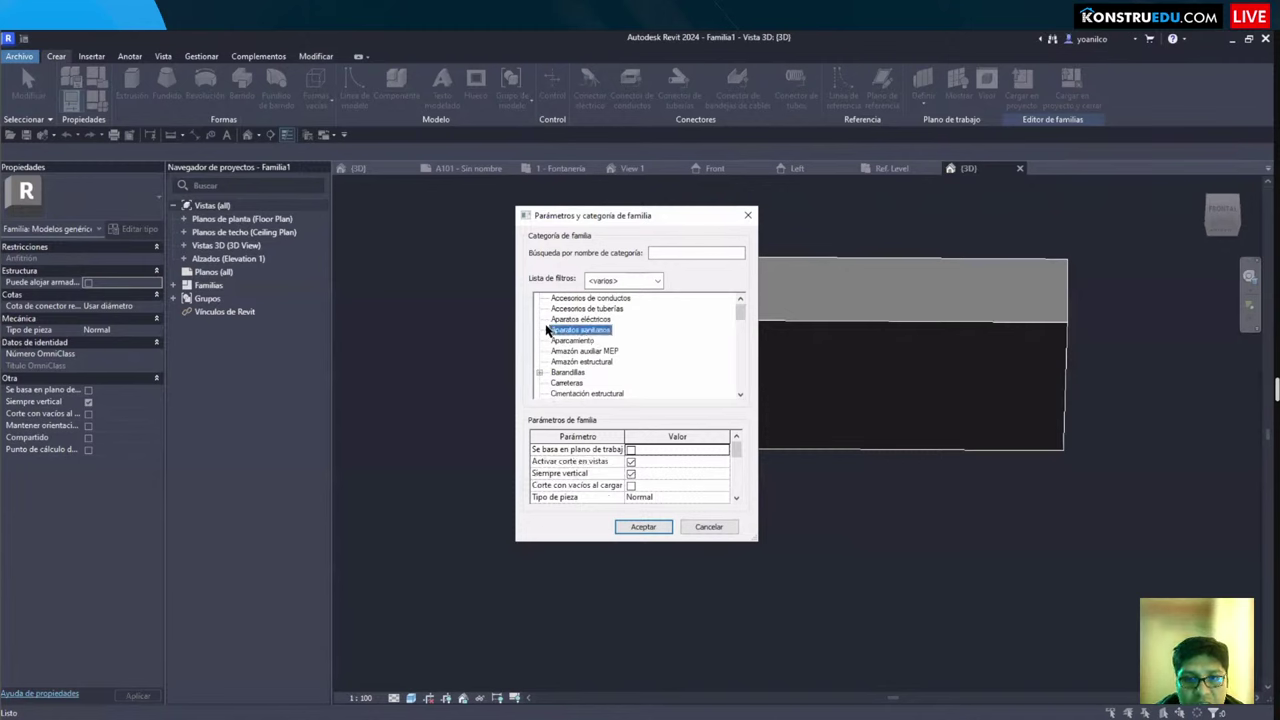
{"action": "left_click_drag", "start_coordinate": [543, 323], "coordinate": [616, 344]}
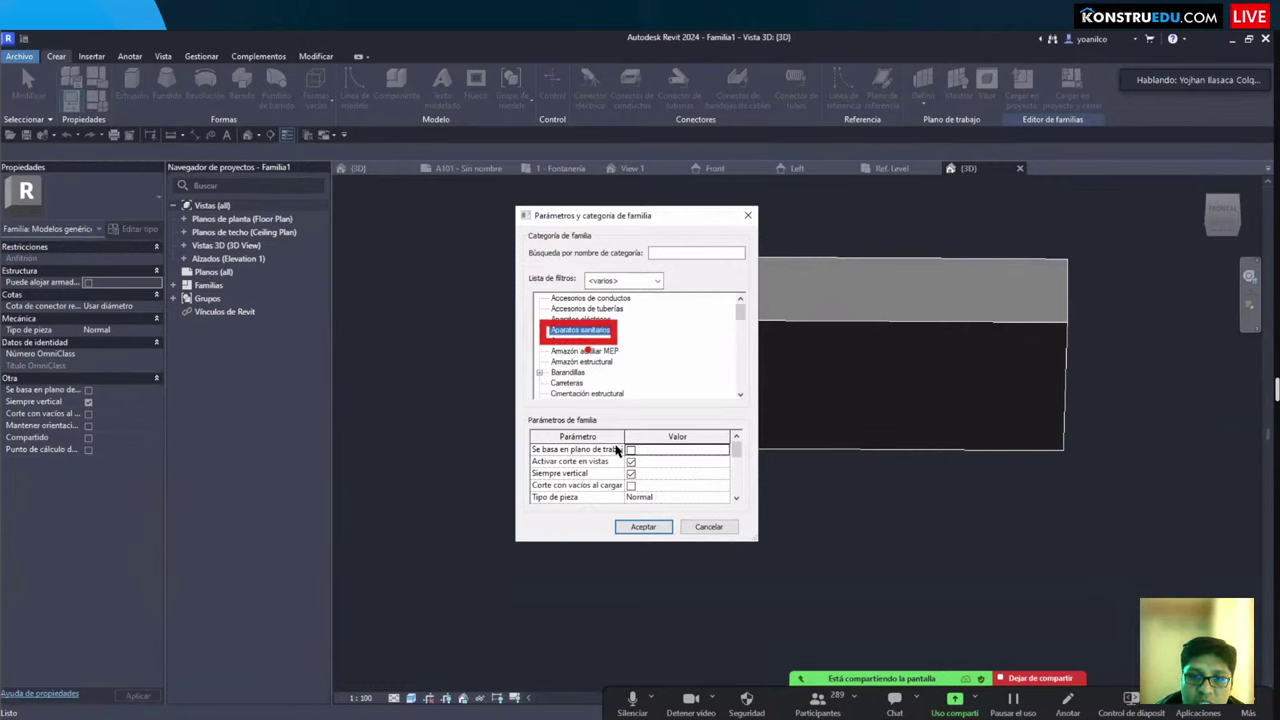
{"action": "left_click", "coordinate": [643, 526]}
{"action": "middle_click_drag", "start_coordinate": [571, 386], "coordinate": [530, 480], "text": "shift"}
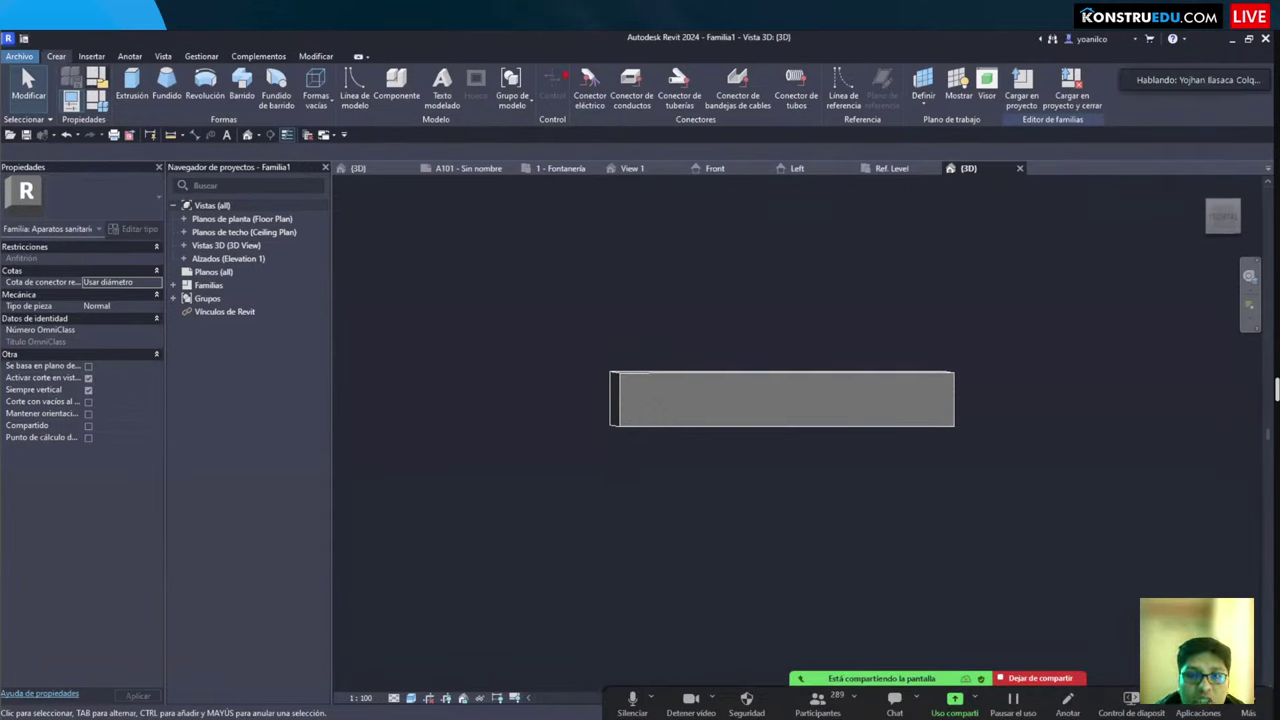
{"action": "left_click_drag", "start_coordinate": [32, 44], "coordinate": [77, 69]}
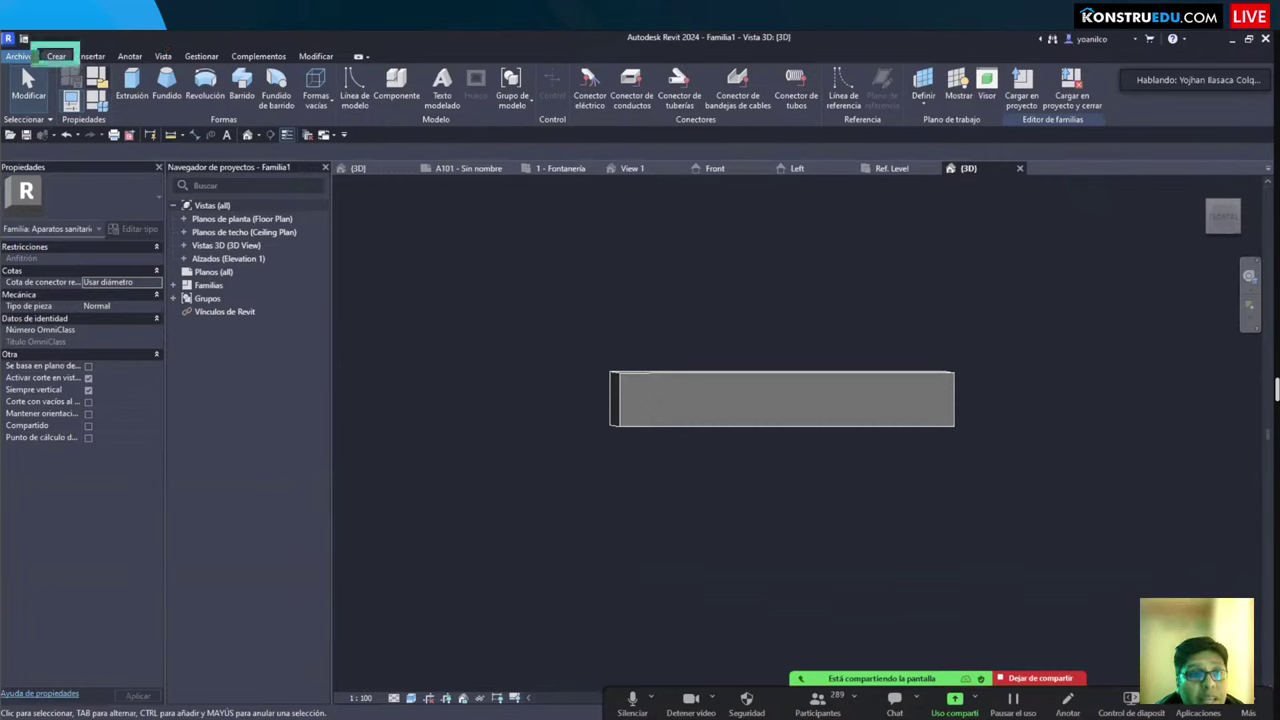
{"action": "mouse_move", "coordinate": [566, 52]}
{"action": "left_mouse_down"}
{"action": "mouse_move", "coordinate": [672, 126]}
{"action": "mouse_move", "coordinate": [828, 132]}
{"action": "left_mouse_up"}
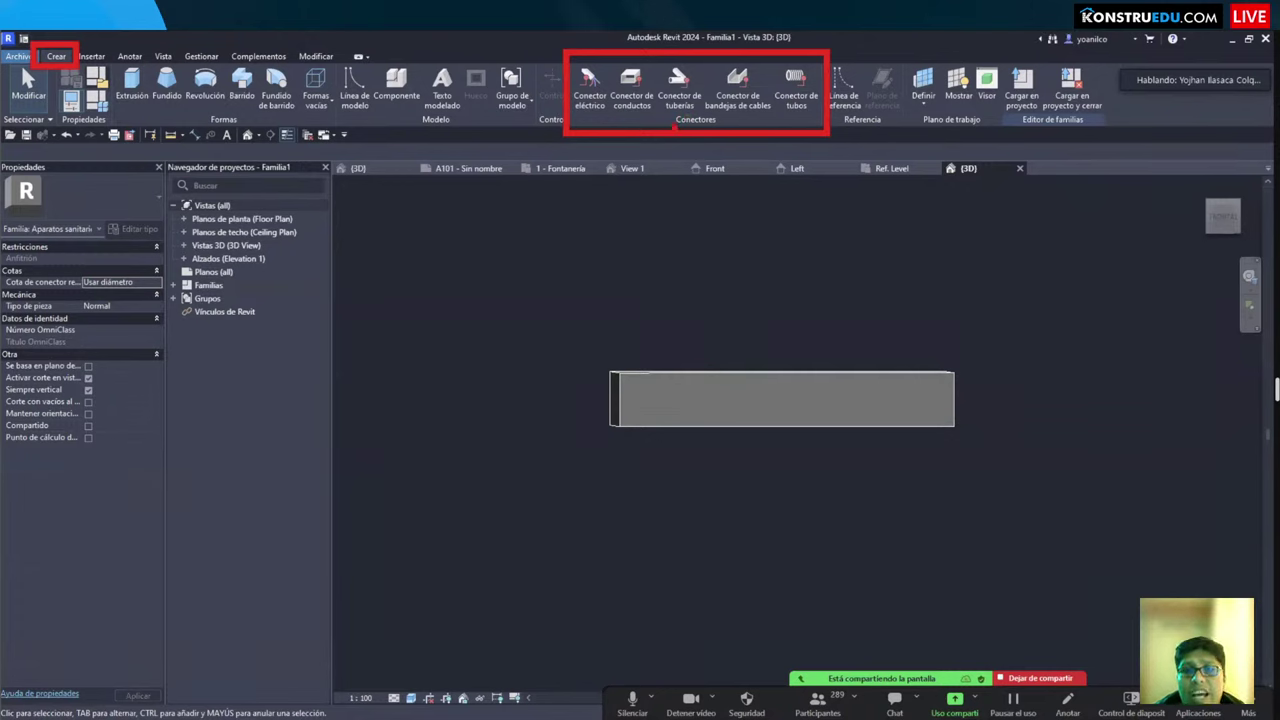
{"action": "left_click_drag", "start_coordinate": [674, 128], "coordinate": [683, 241]}
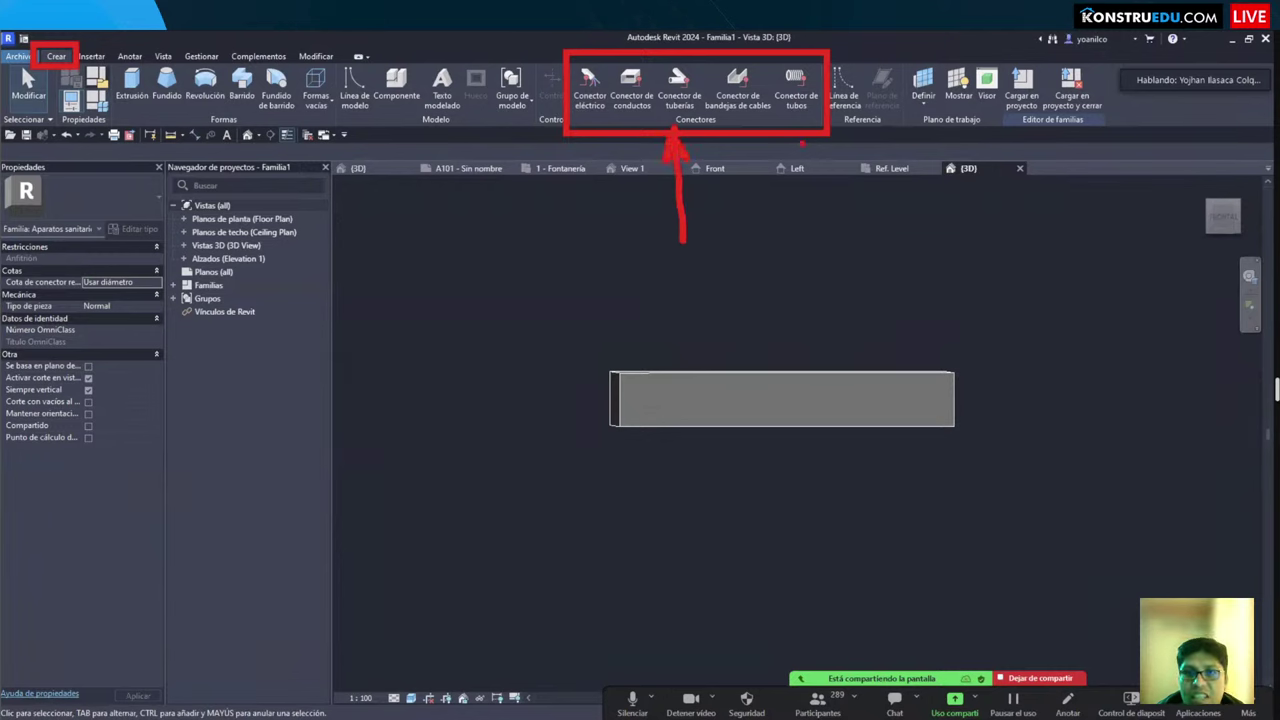
{"action": "left_click_drag", "start_coordinate": [800, 145], "coordinate": [803, 204]}
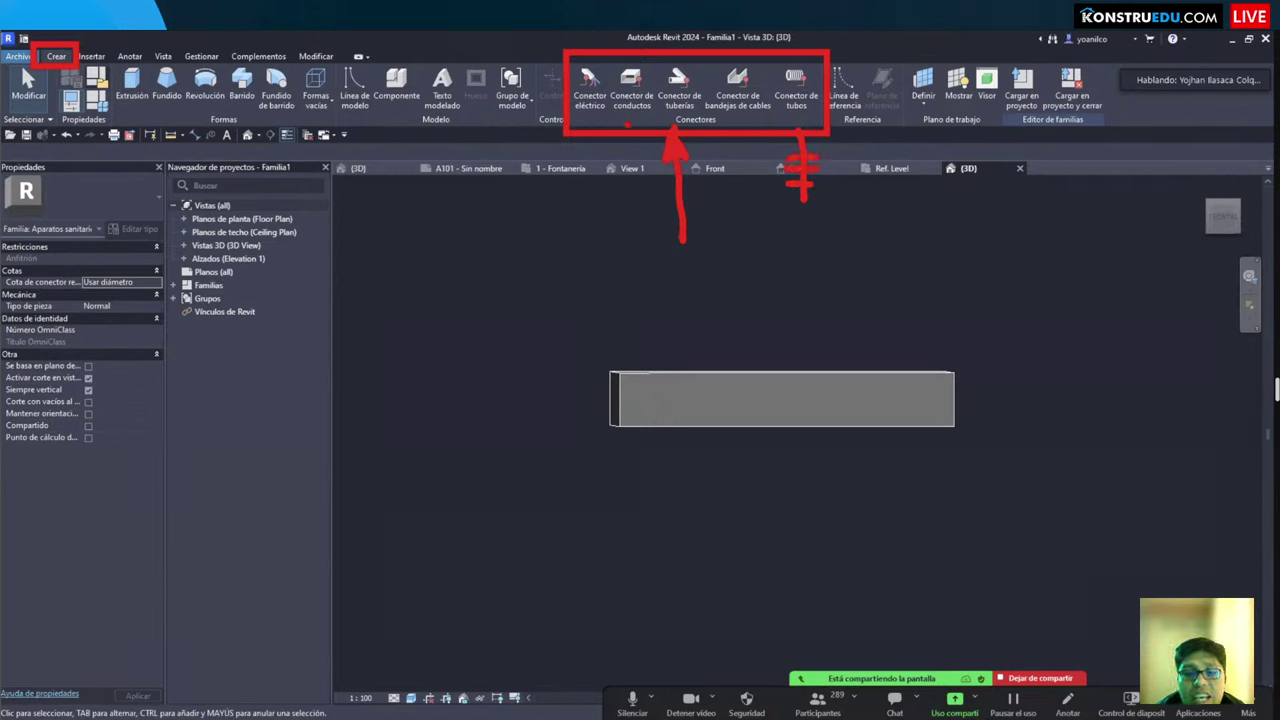
{"action": "mouse_move", "coordinate": [627, 125]}
{"action": "left_mouse_down"}
{"action": "mouse_move", "coordinate": [640, 206]}
{"action": "mouse_move", "coordinate": [612, 202]}
{"action": "mouse_move", "coordinate": [626, 177]}
{"action": "left_mouse_up"}
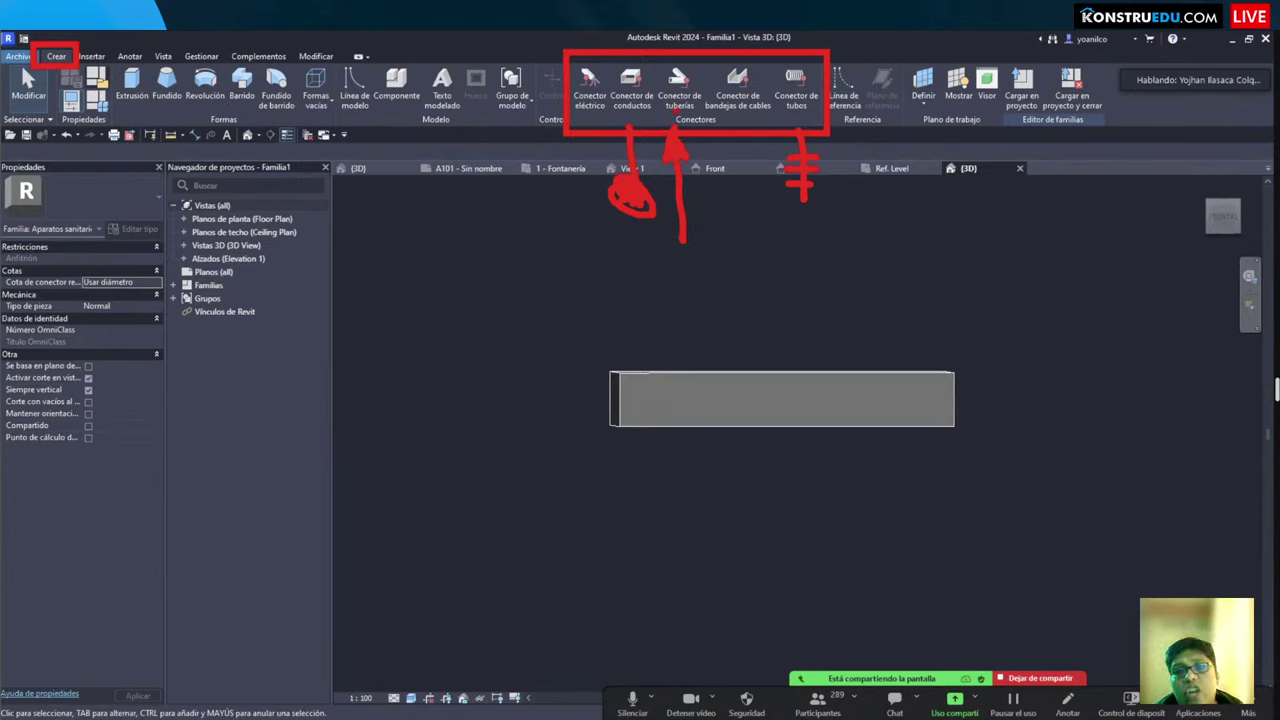
Step: Place a pipe connector at the centre of the box's top face
{"action": "left_click", "coordinate": [679, 88]}
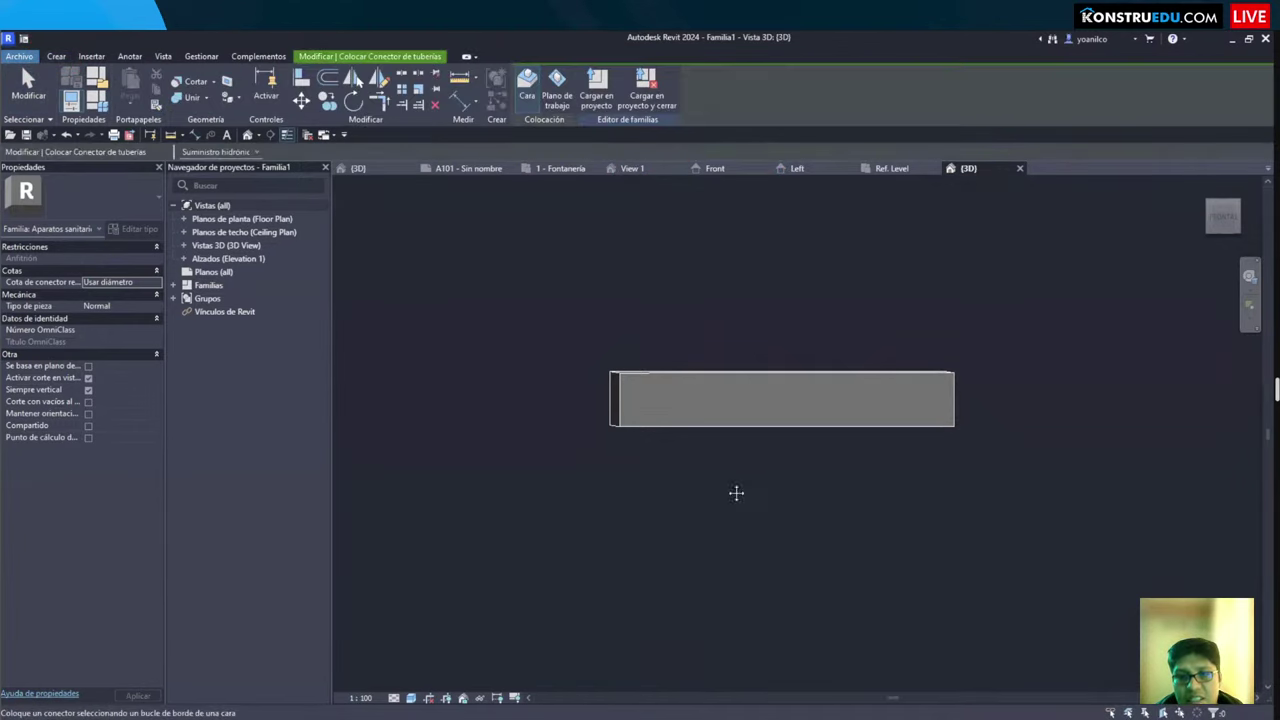
{"action": "mouse_move", "coordinate": [734, 491]}
{"action": "middle_mouse_down", "text": "shift"}
{"action": "mouse_move", "coordinate": [718, 319]}
{"action": "mouse_move", "coordinate": [629, 434]}
{"action": "mouse_move", "coordinate": [573, 262]}
{"action": "middle_mouse_up", "text": "shift"}
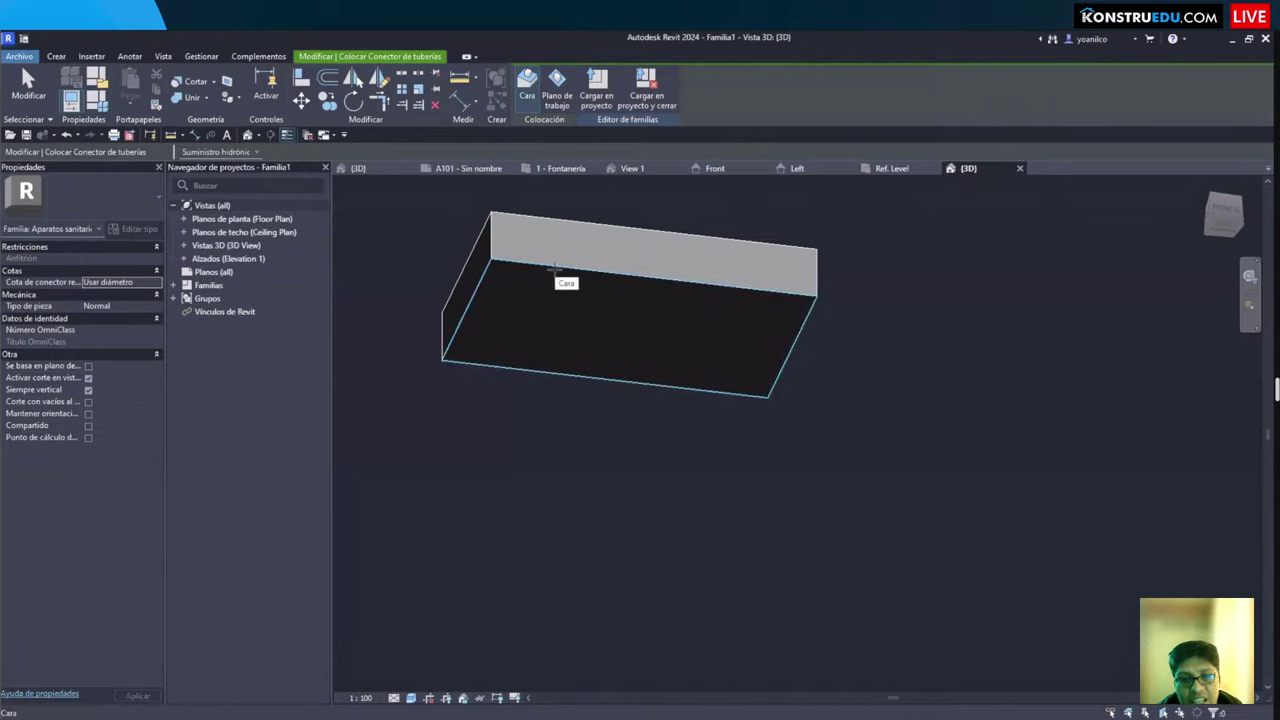
{"action": "left_click", "coordinate": [556, 276]}
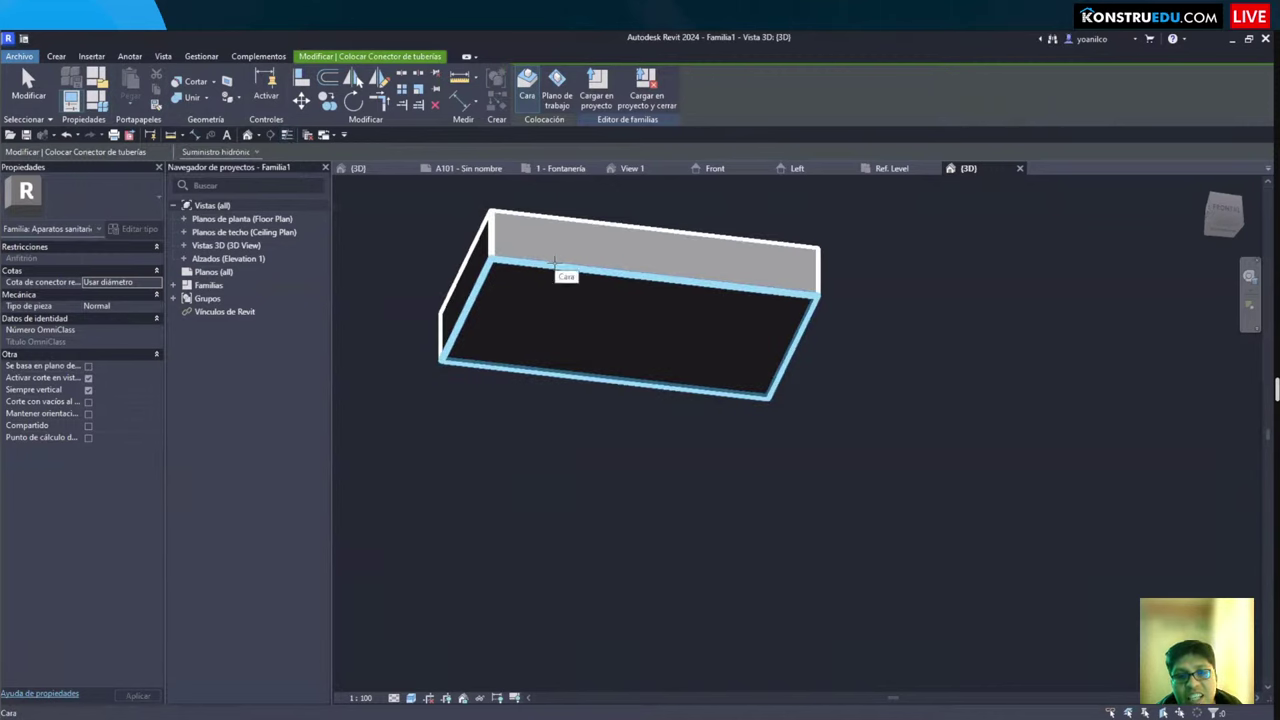
{"action": "left_click", "coordinate": [558, 282]}
{"action": "middle_click_drag", "start_coordinate": [669, 423], "coordinate": [686, 349], "text": "shift"}
{"action": "key", "text": "Escape"}
Step: Select the new connector and open its System Classification options in Properties
{"action": "left_click", "coordinate": [693, 354]}
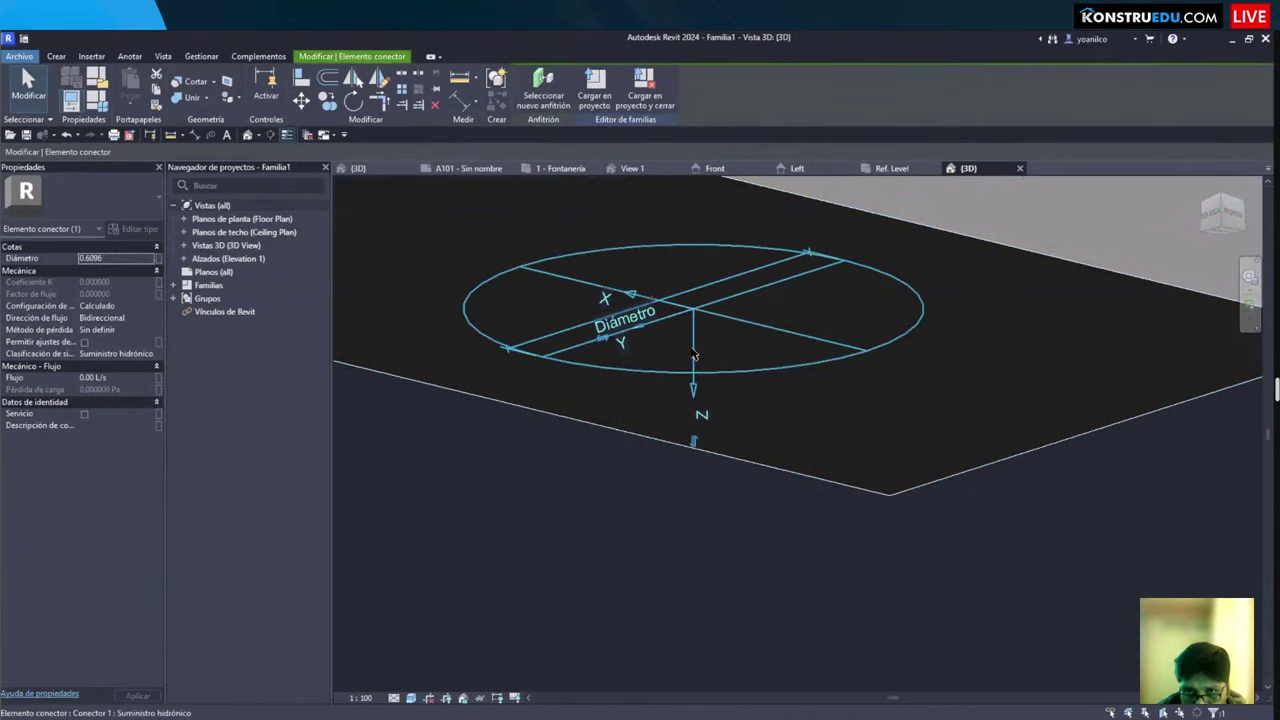
{"action": "left_click_drag", "start_coordinate": [414, 193], "coordinate": [995, 545]}
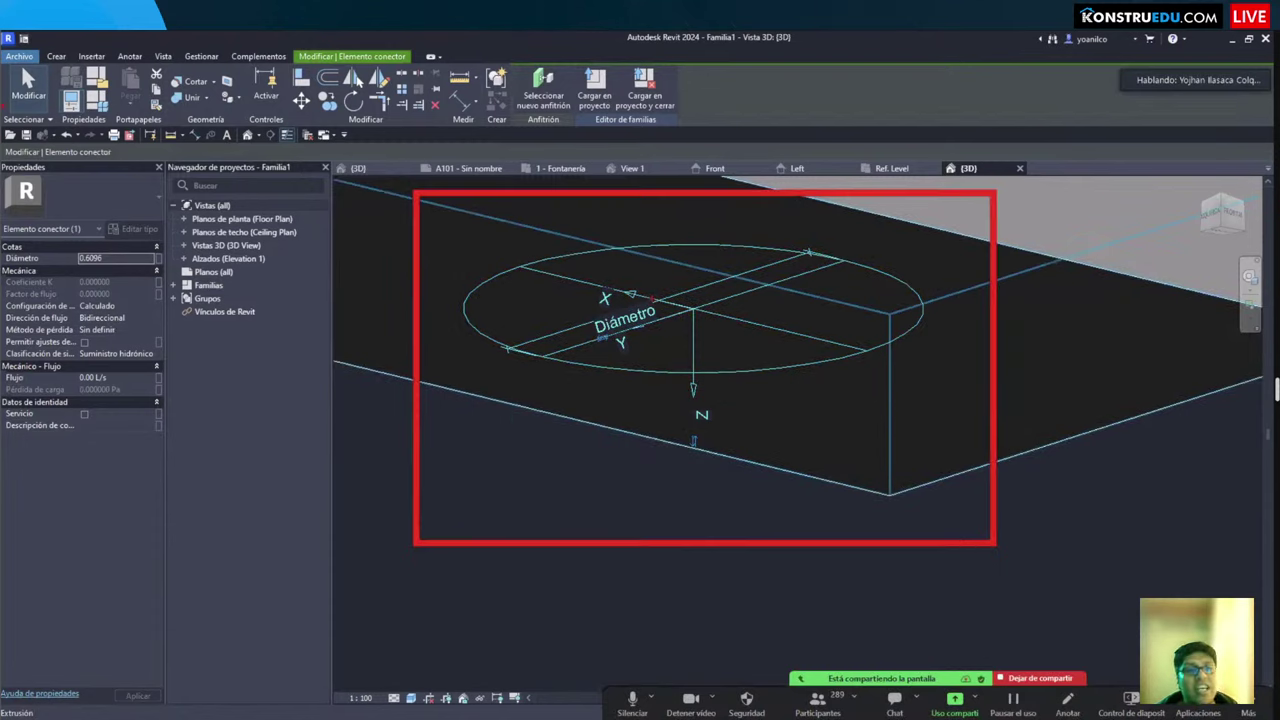
{"action": "mouse_move", "coordinate": [2, 210]}
{"action": "left_mouse_down"}
{"action": "mouse_move", "coordinate": [158, 454]}
{"action": "mouse_move", "coordinate": [170, 496]}
{"action": "left_mouse_up"}
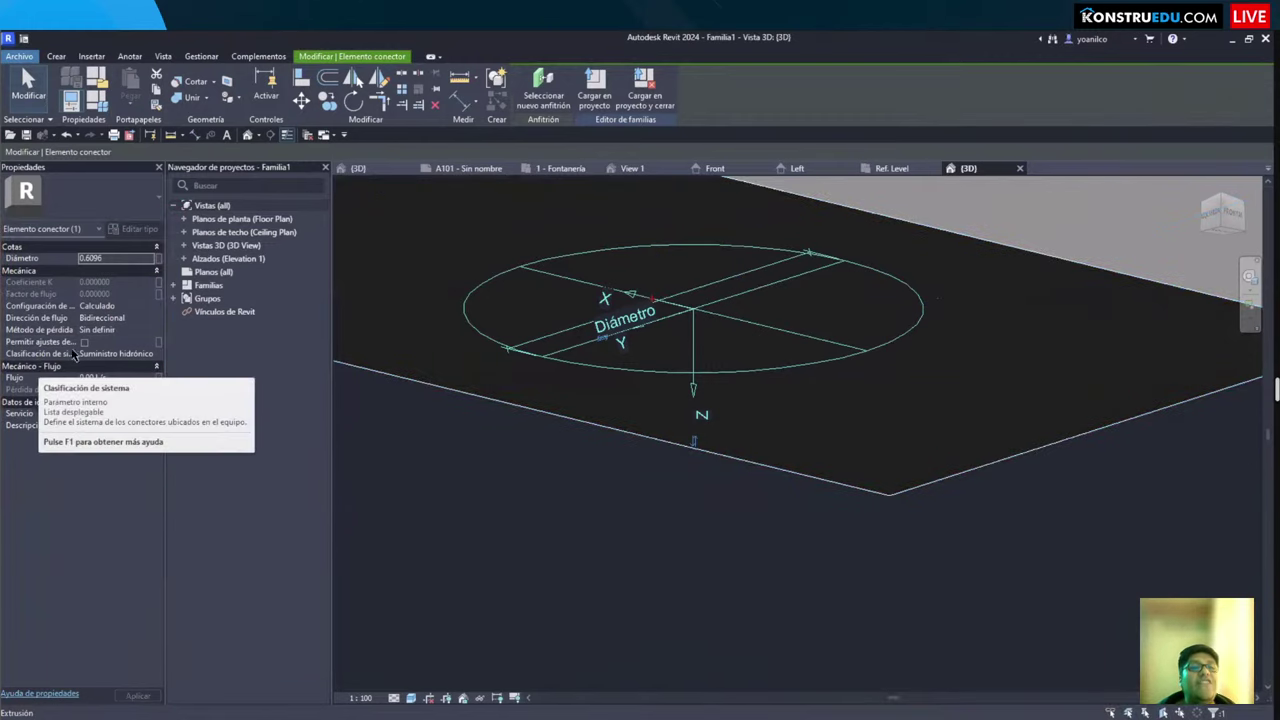
{"action": "left_click", "coordinate": [147, 355]}
{"action": "left_click", "coordinate": [151, 355]}
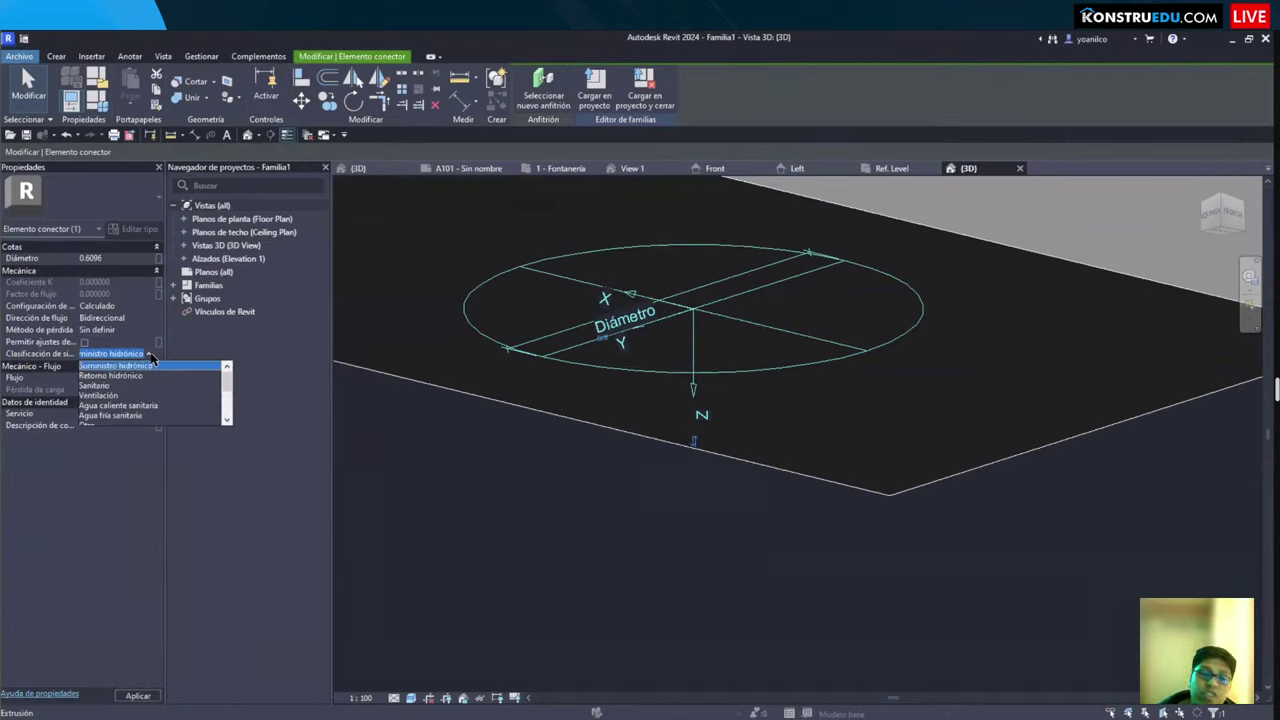
Step: Set the connector's system classification to Sanitario and loss method to Pérdida específica
{"action": "left_click", "coordinate": [96, 386]}
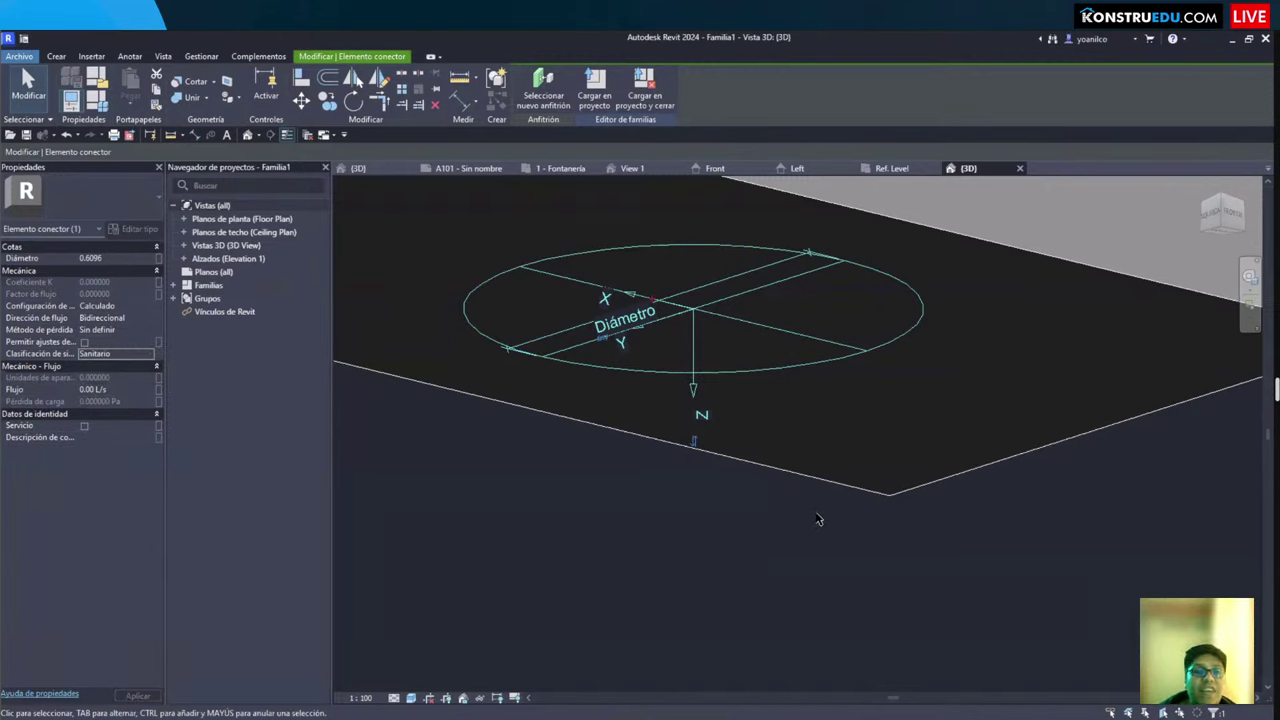
{"action": "mouse_move", "coordinate": [35, 333]}
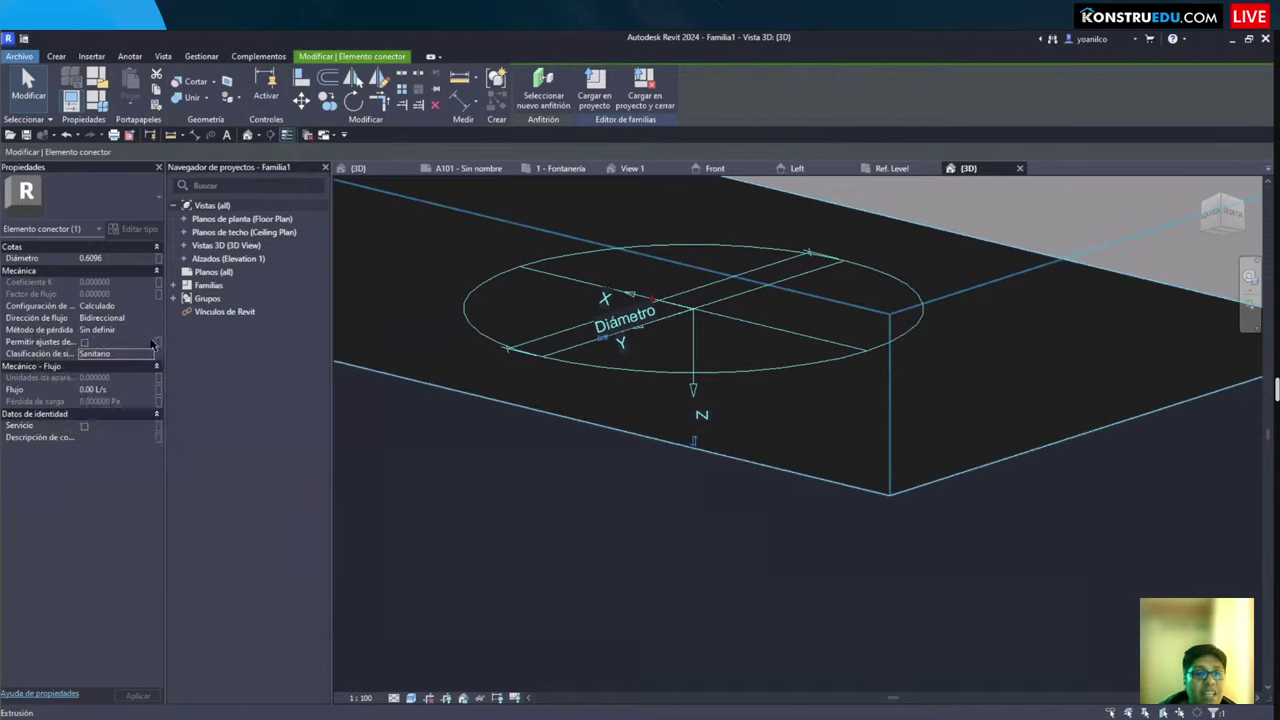
{"action": "left_click", "coordinate": [150, 333]}
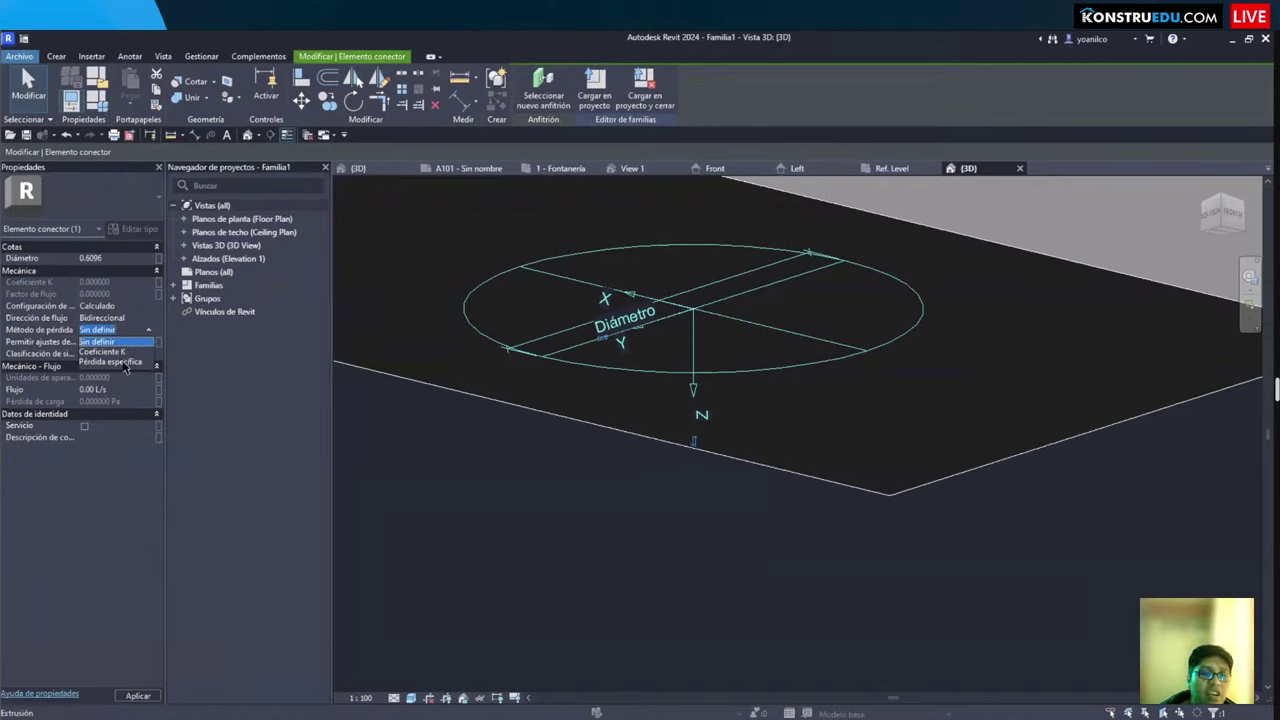
{"action": "left_click", "coordinate": [122, 362]}
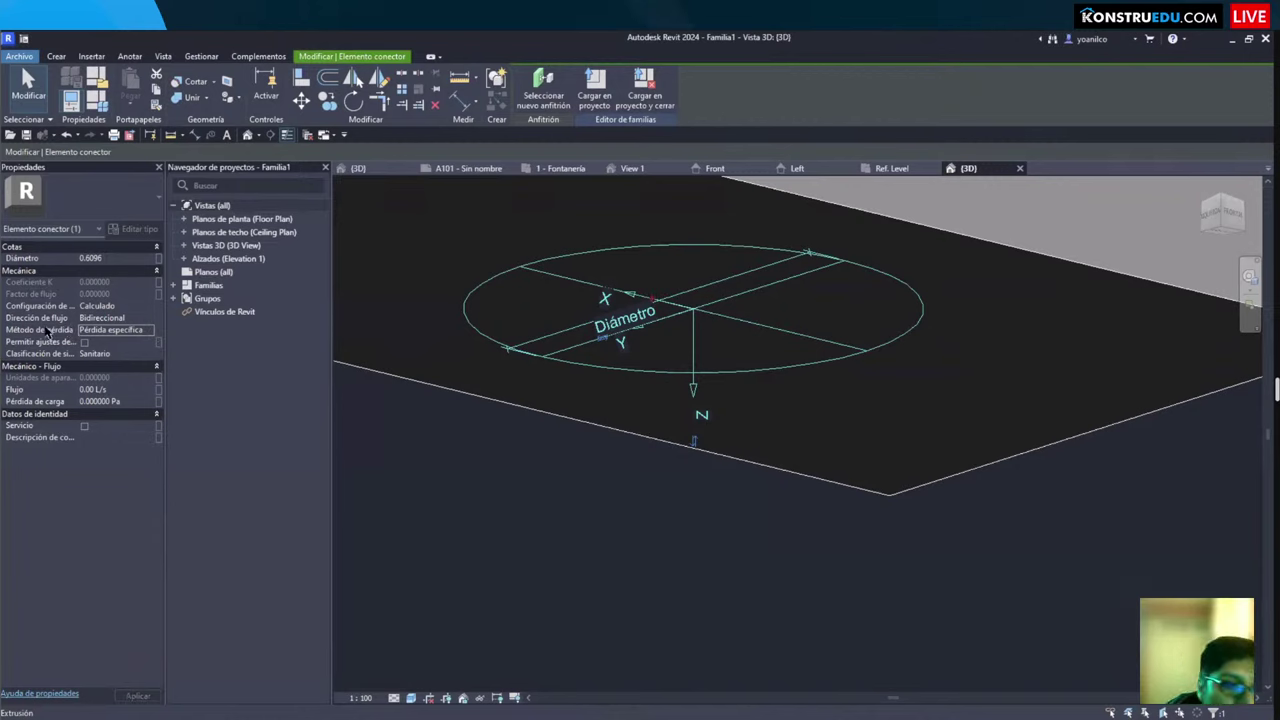
Step: Set flow direction to Saliente and flow configuration to Unidades de aparatos
{"action": "mouse_move", "coordinate": [43, 322]}
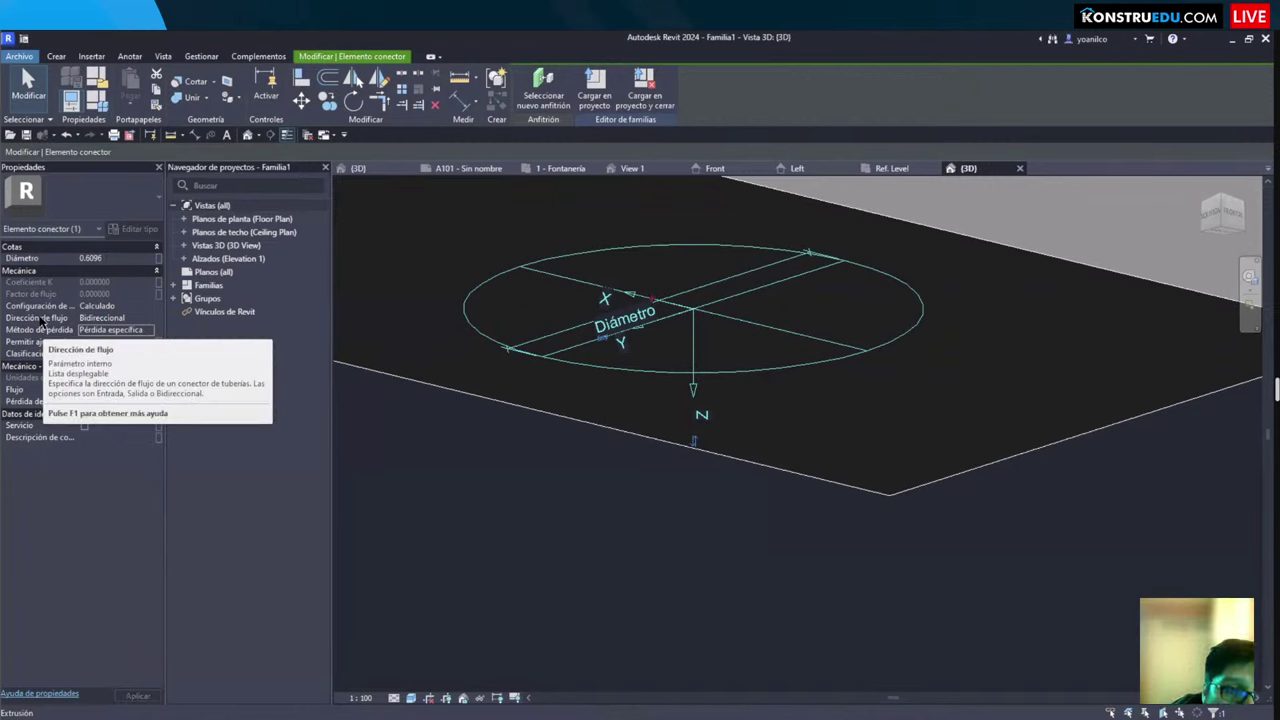
{"action": "left_click", "coordinate": [148, 320]}
{"action": "left_click", "coordinate": [148, 322]}
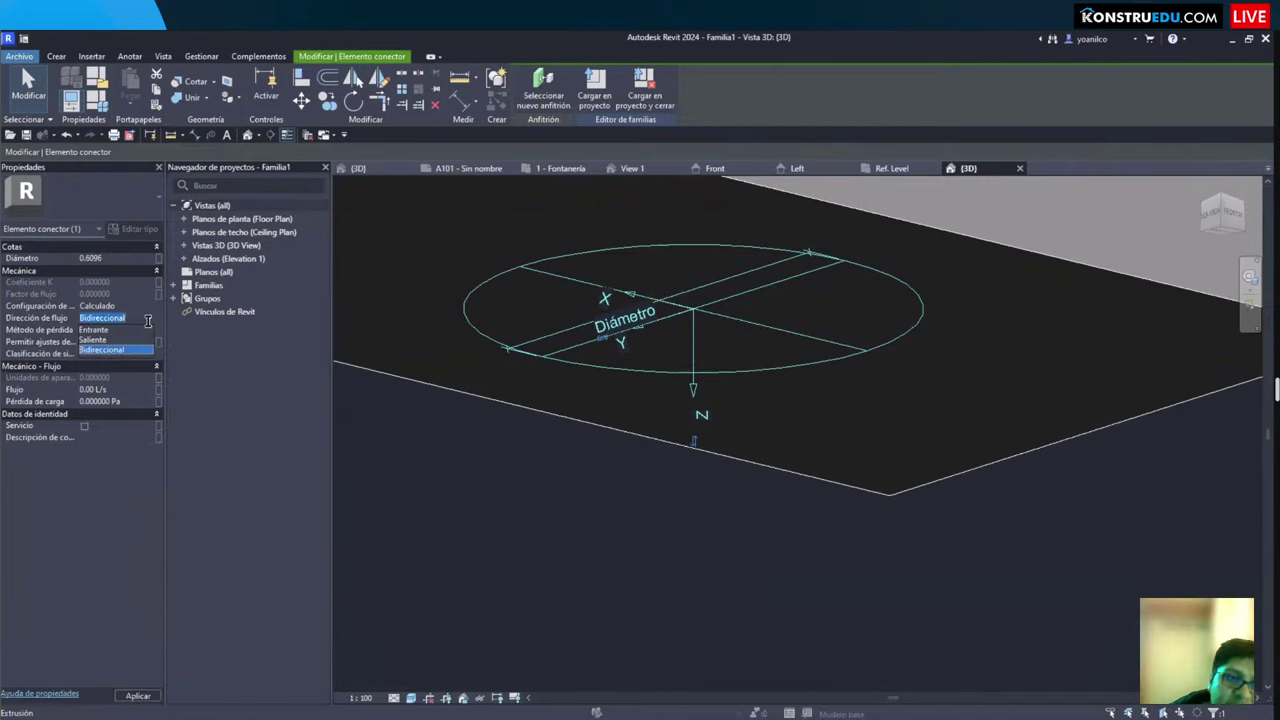
{"action": "left_click", "coordinate": [95, 341]}
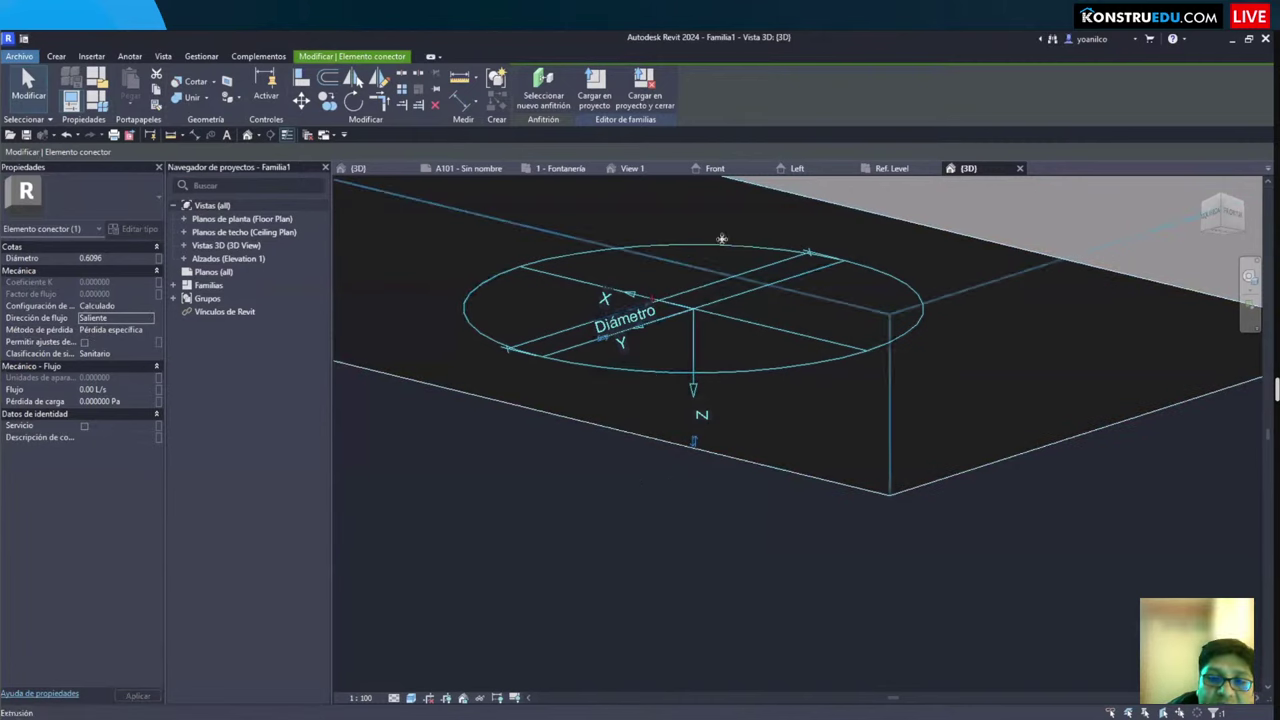
{"action": "left_click", "coordinate": [147, 309]}
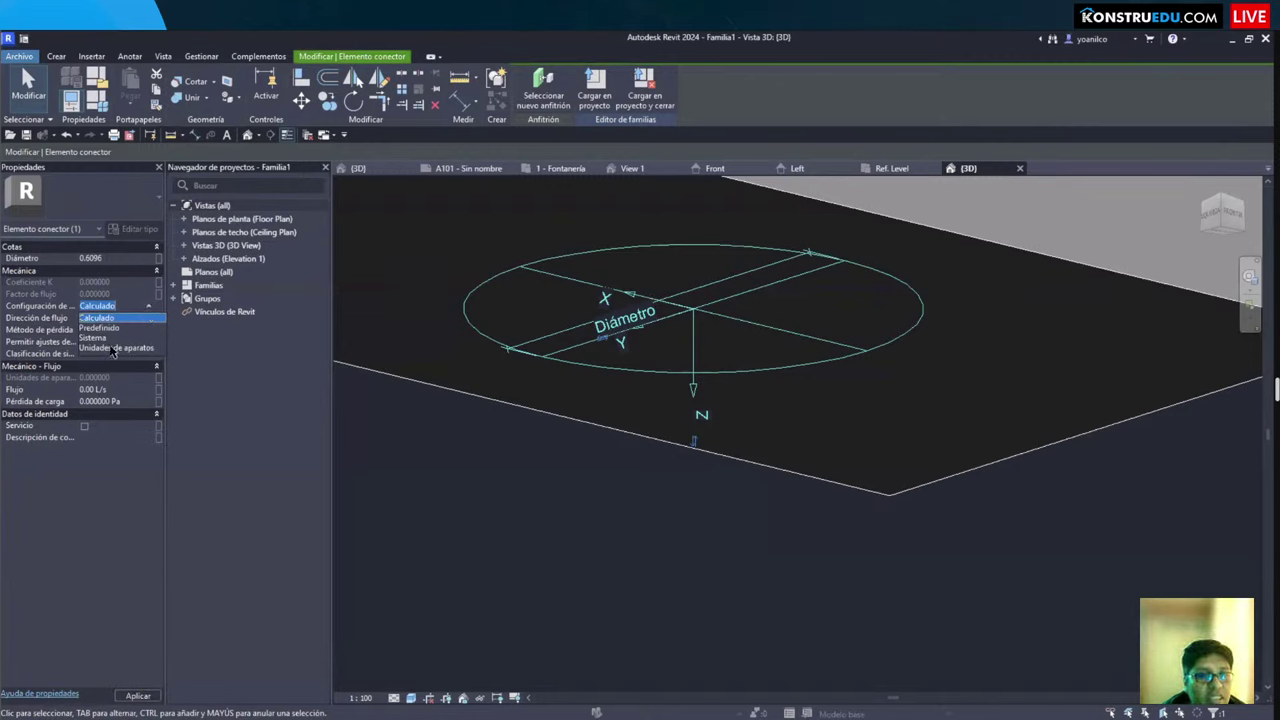
{"action": "left_click", "coordinate": [113, 348]}
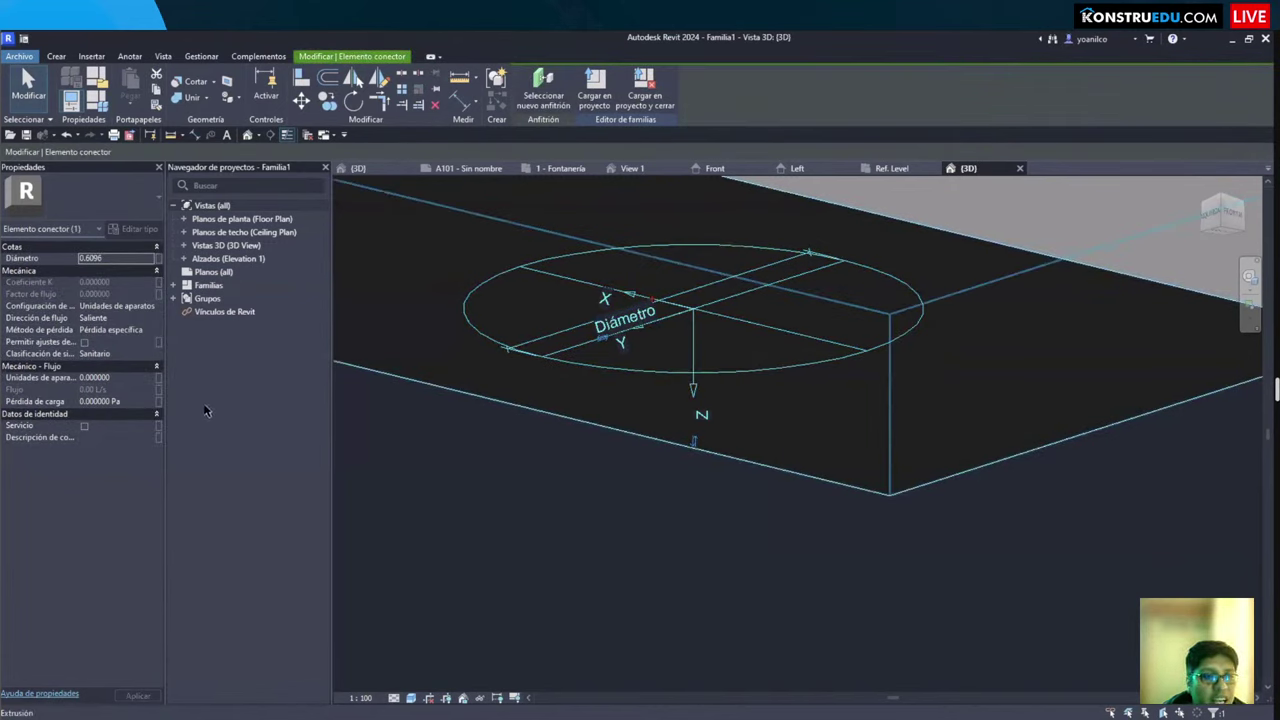
{"action": "left_click", "coordinate": [123, 259]}
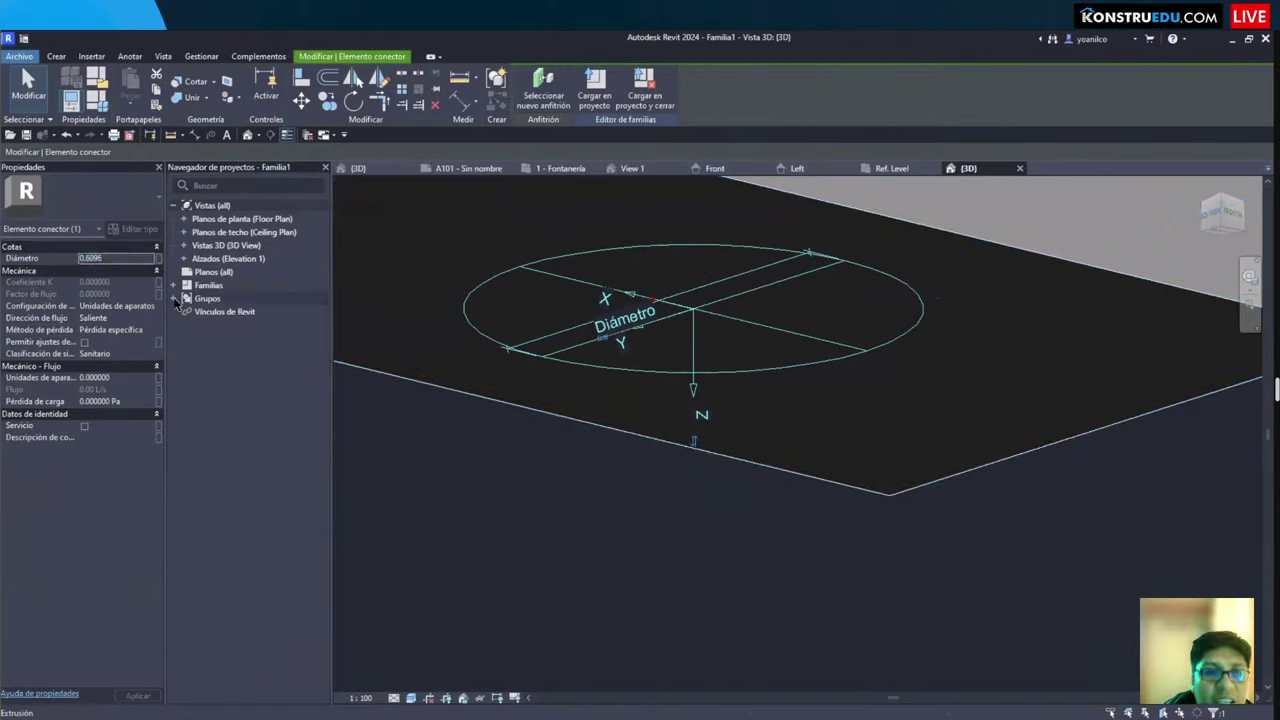
Step: Change the connector's Diámetro to 0.1016, replacing an initial 0.025 entry
{"action": "left_click", "coordinate": [118, 259]}
{"action": "type", "text": "0.0254"}
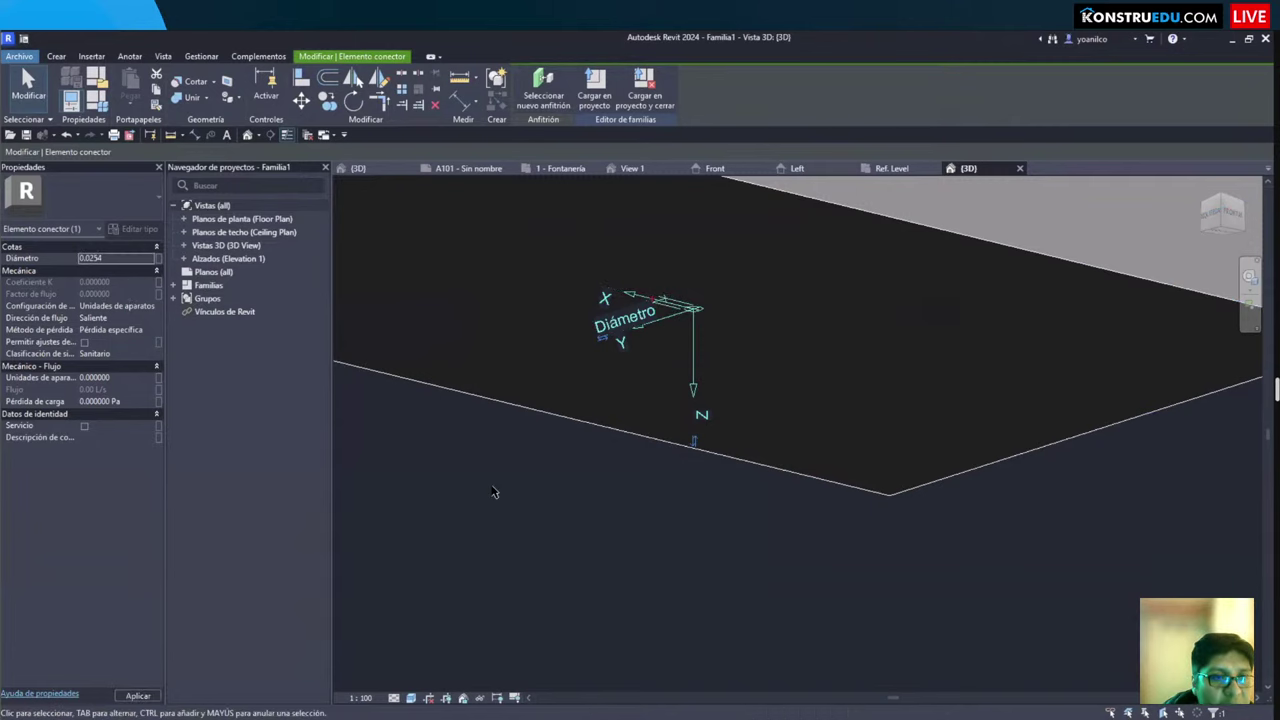
{"action": "left_click", "coordinate": [494, 491]}
{"action": "scroll", "coordinate": [679, 325], "scroll_direction": "up", "scroll_amount": 4}
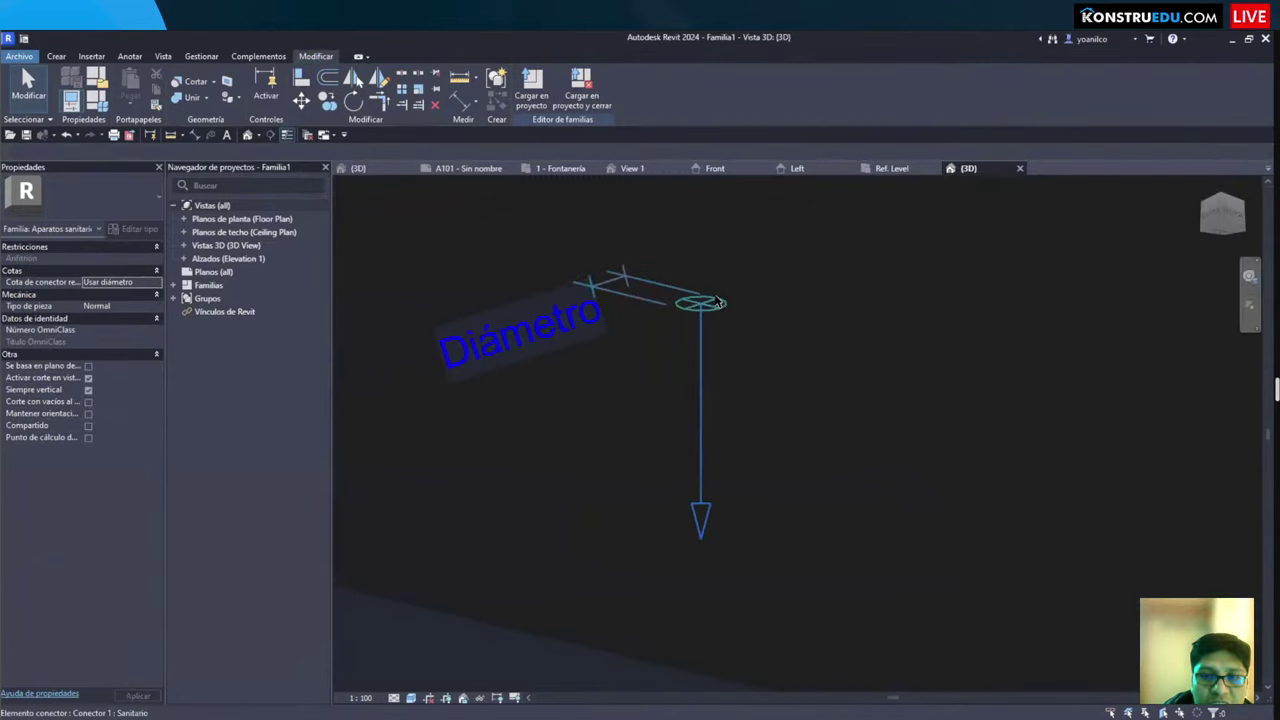
{"action": "left_click", "coordinate": [693, 309]}
{"action": "left_click", "coordinate": [116, 259]}
{"action": "type", "text": "0.1016"}
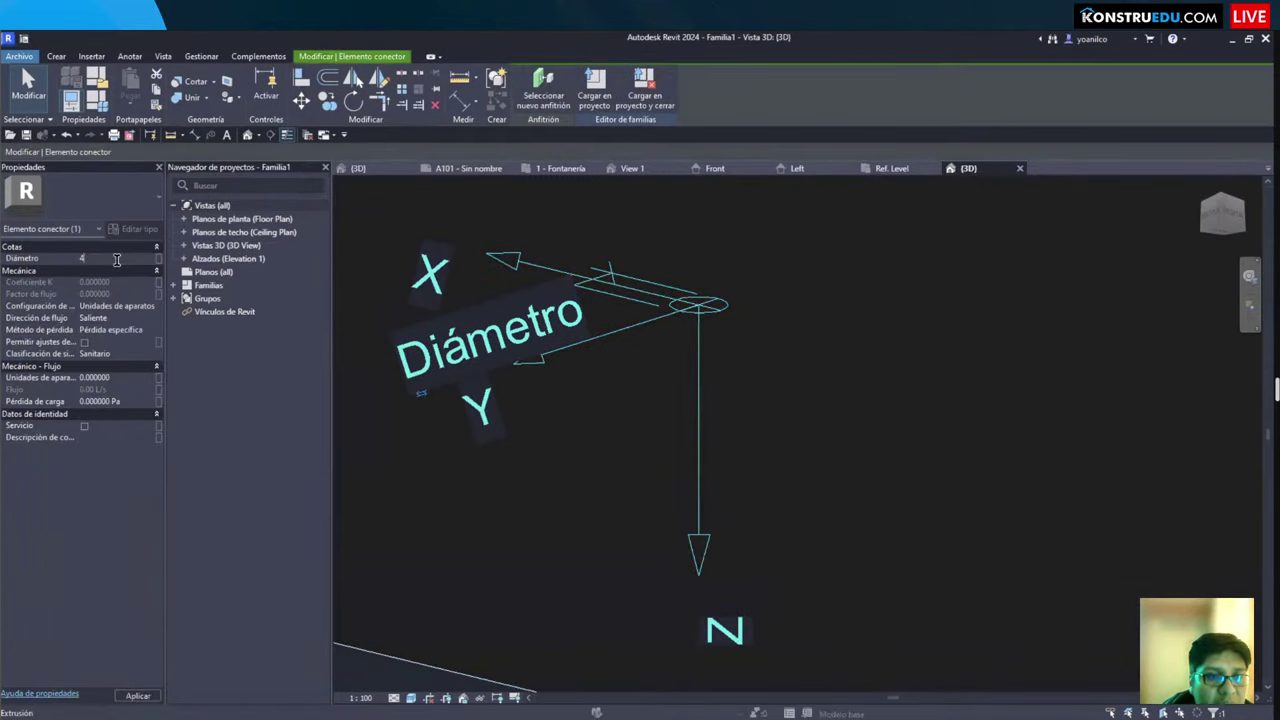
{"action": "scroll", "coordinate": [421, 437], "scroll_direction": "down", "scroll_amount": 4}
{"action": "middle_click_drag", "start_coordinate": [421, 437], "coordinate": [389, 531], "text": "shift"}
Step: Set Común length units to Pies y pulgadas fraccionarias rounded to the nearest 1/4"
{"action": "left_click", "coordinate": [393, 533]}
{"action": "key", "text": "n"}
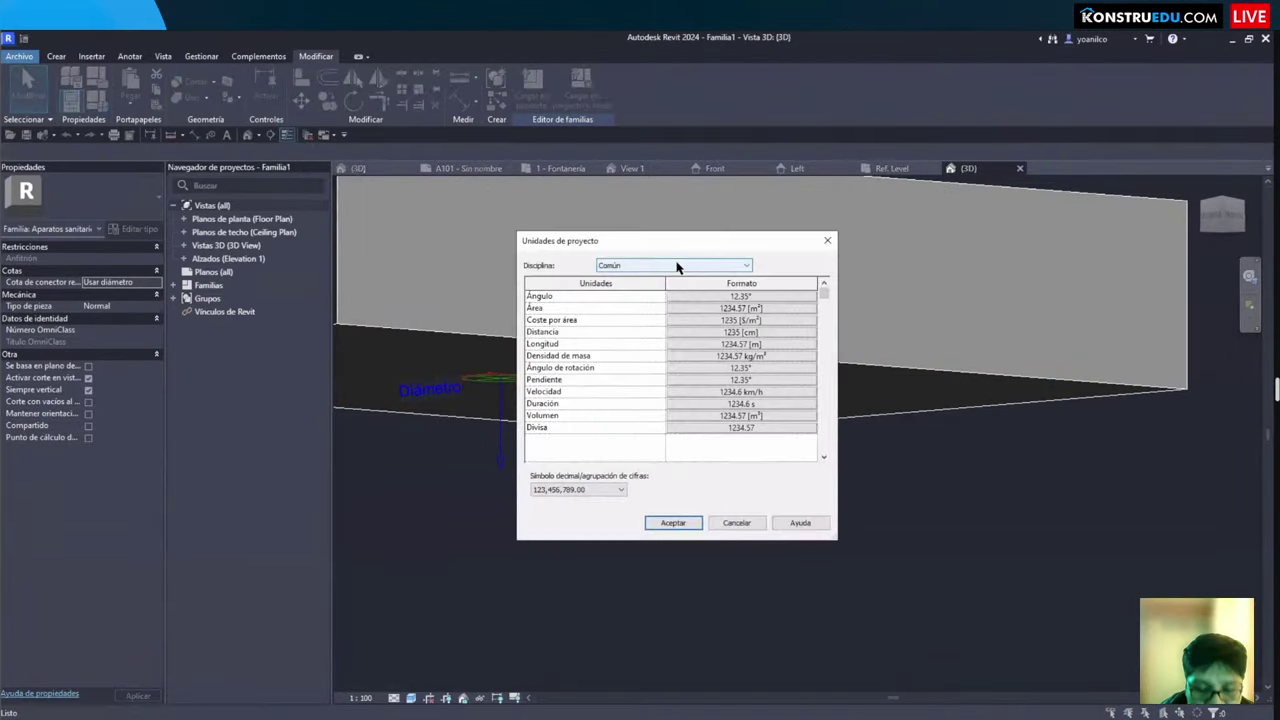
{"action": "left_click", "coordinate": [675, 267]}
{"action": "left_click", "coordinate": [630, 325]}
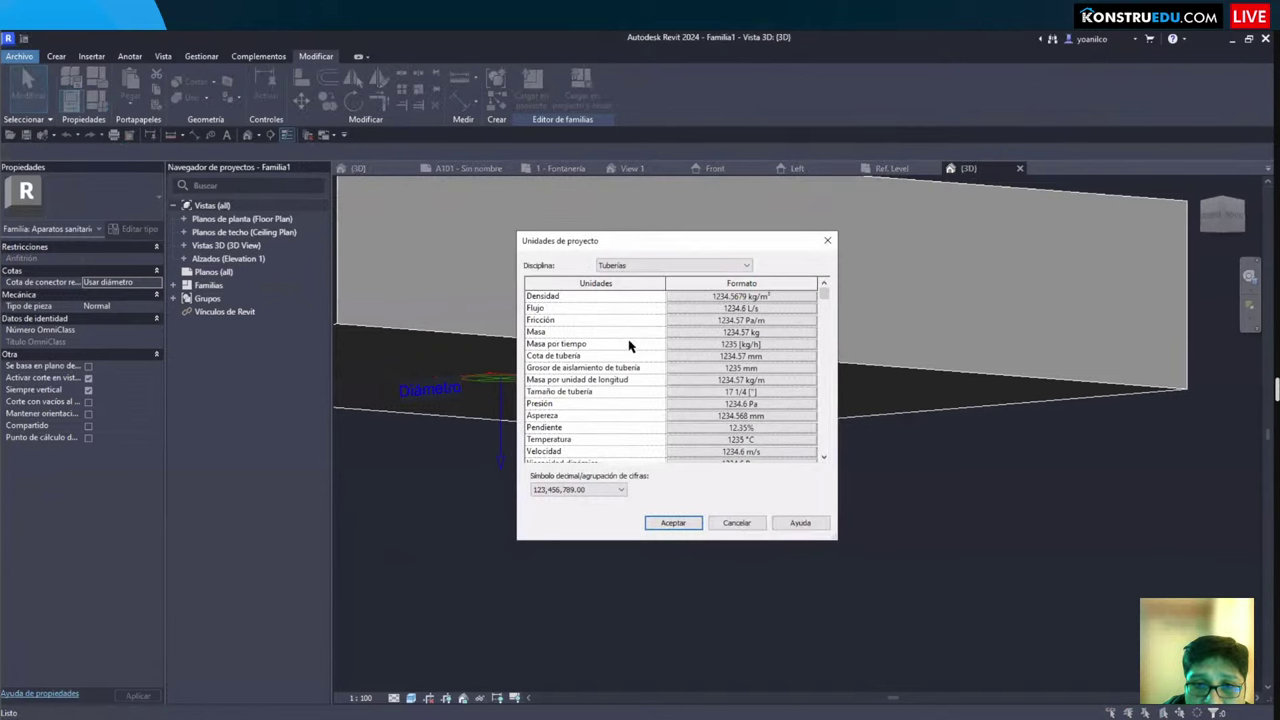
{"action": "scroll", "coordinate": [660, 410], "scroll_direction": "down", "scroll_amount": 1}
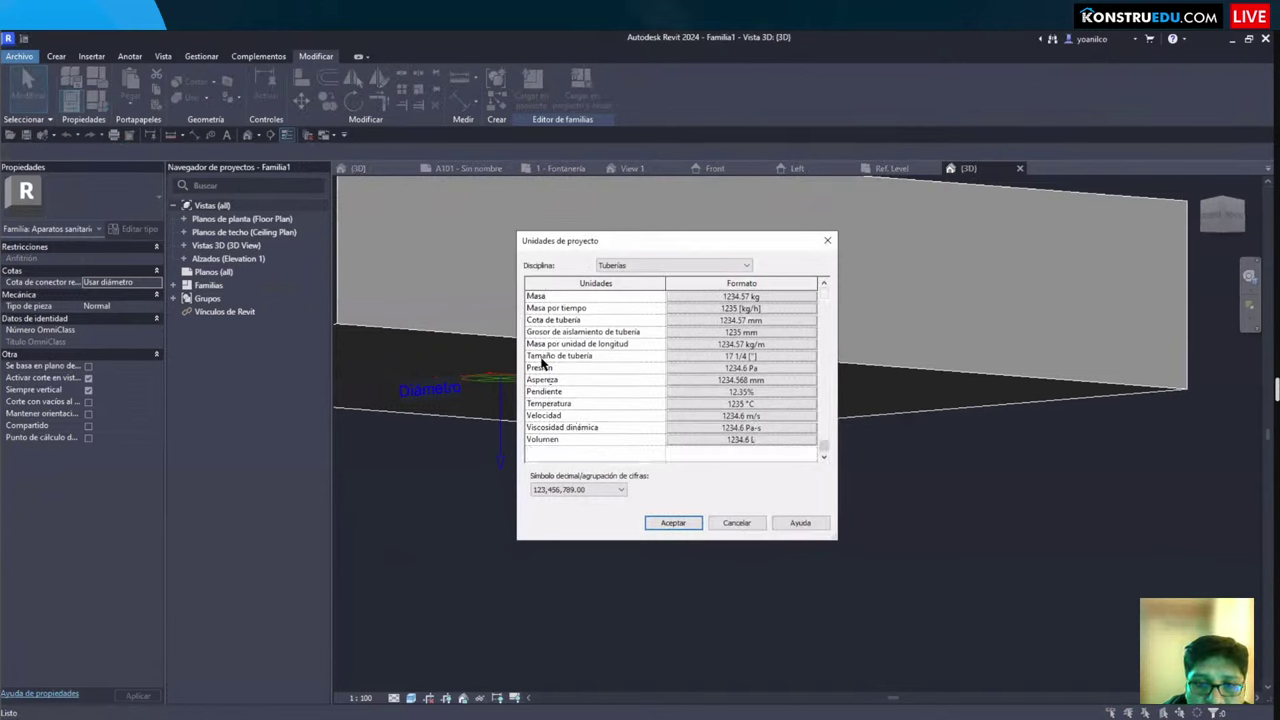
{"action": "left_click", "coordinate": [657, 267]}
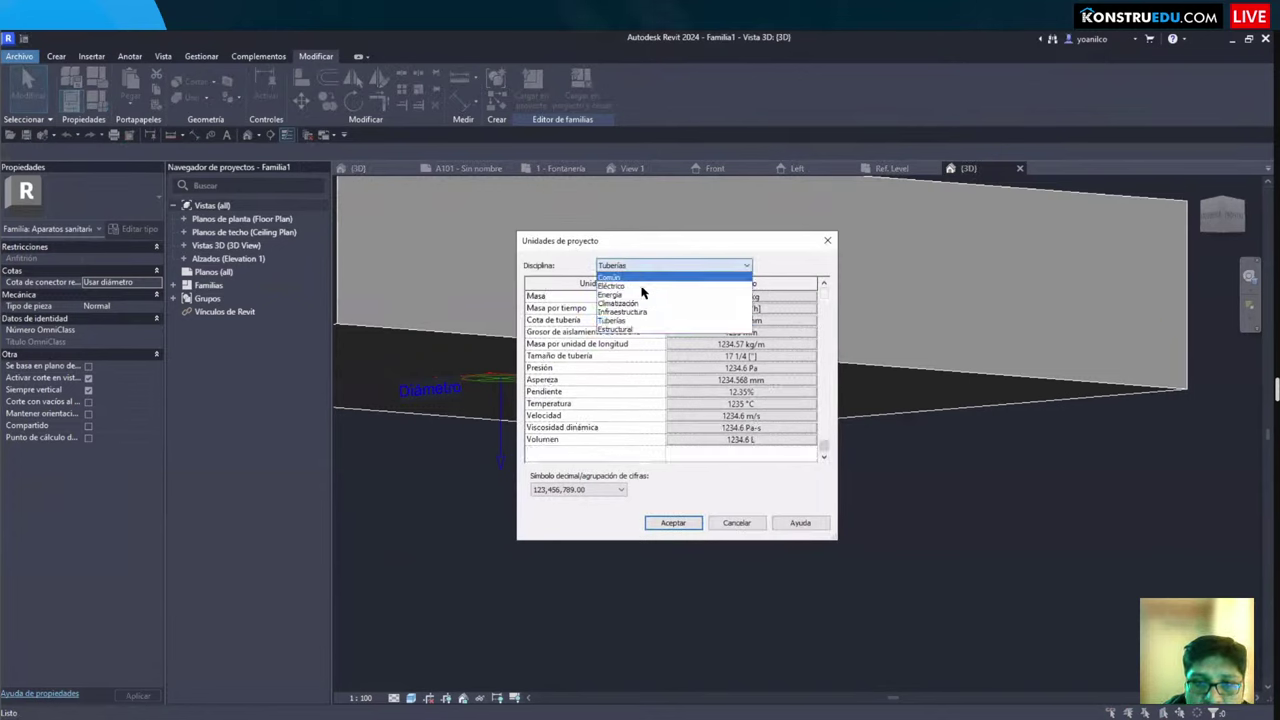
{"action": "left_click", "coordinate": [630, 277]}
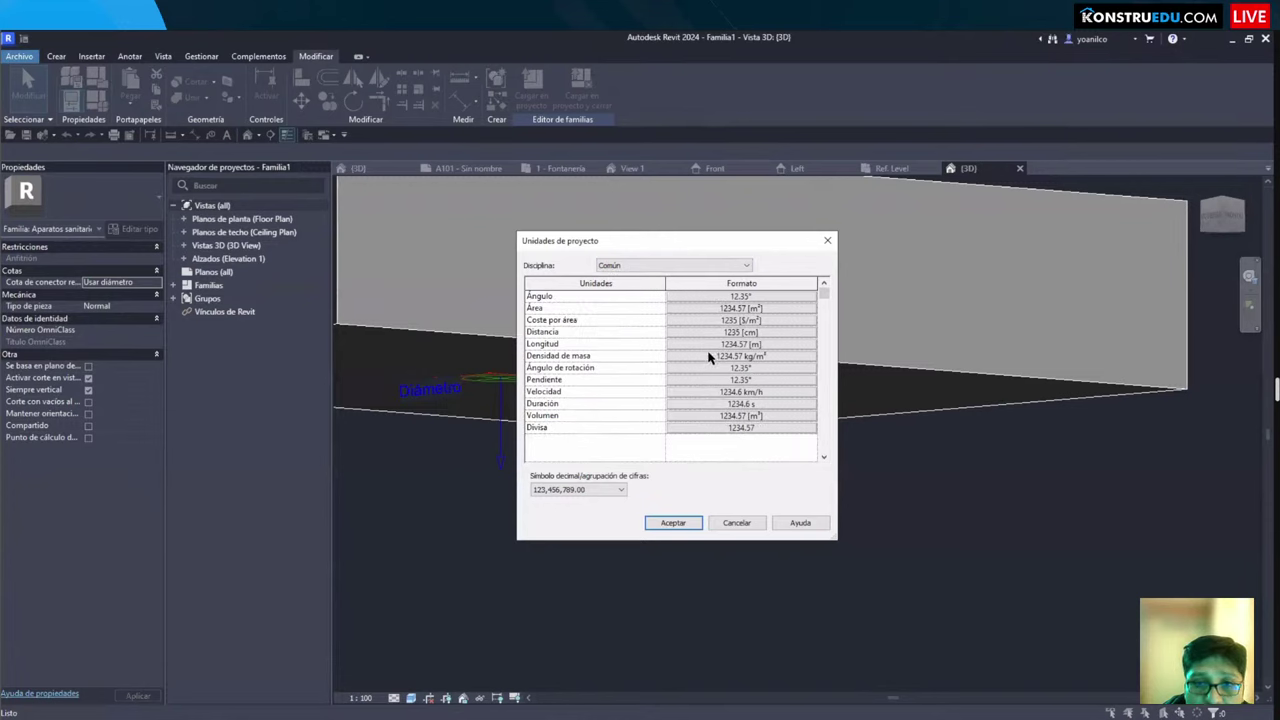
{"action": "left_click", "coordinate": [735, 345]}
{"action": "left_click", "coordinate": [665, 320]}
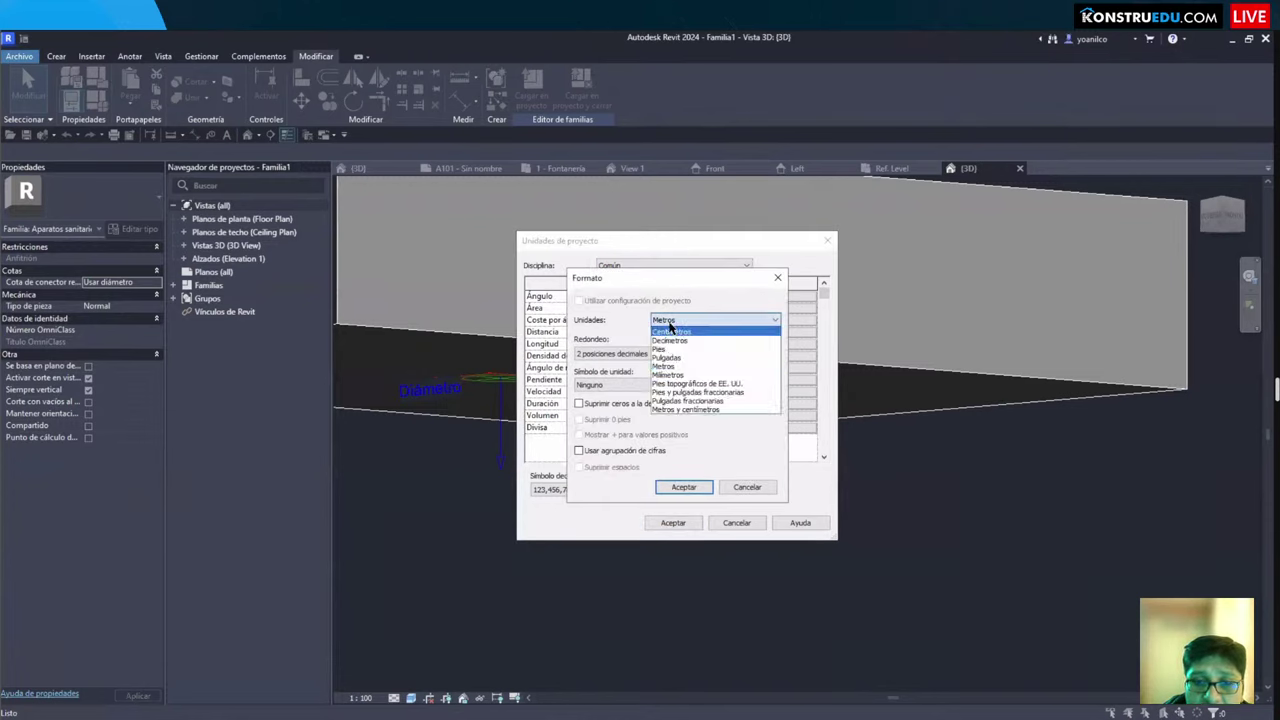
{"action": "left_click", "coordinate": [705, 393]}
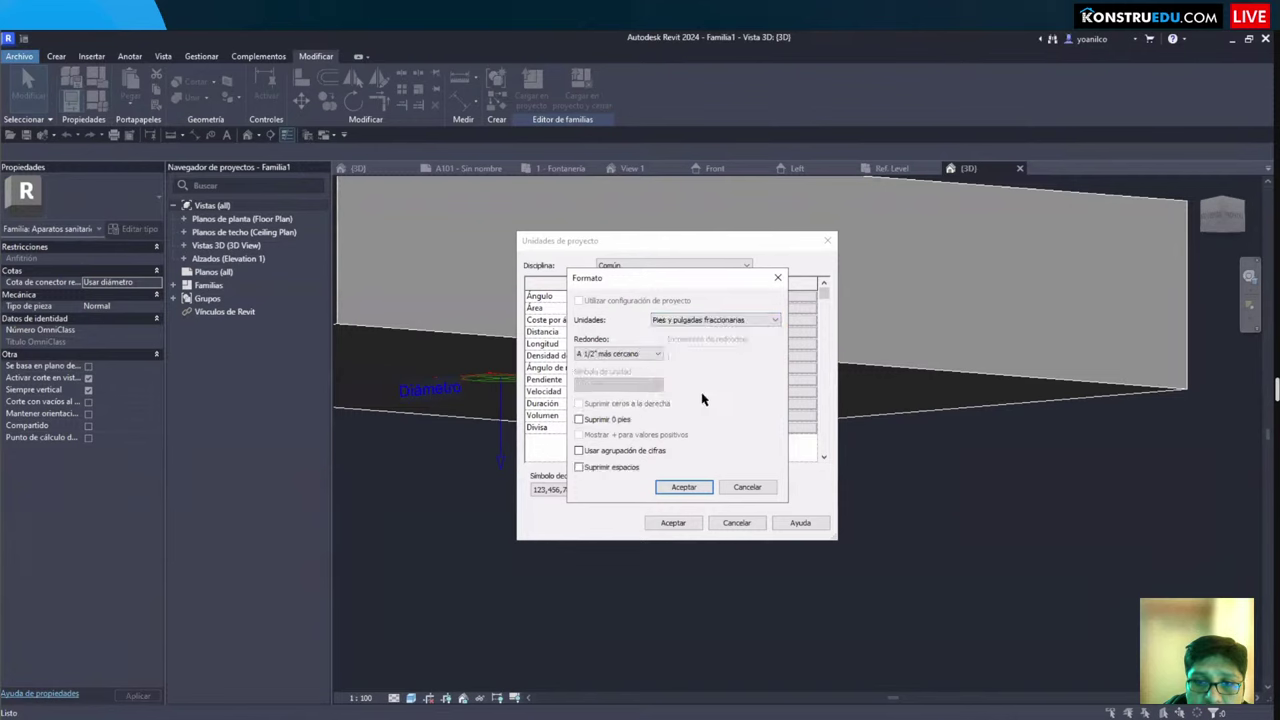
{"action": "left_click", "coordinate": [618, 356]}
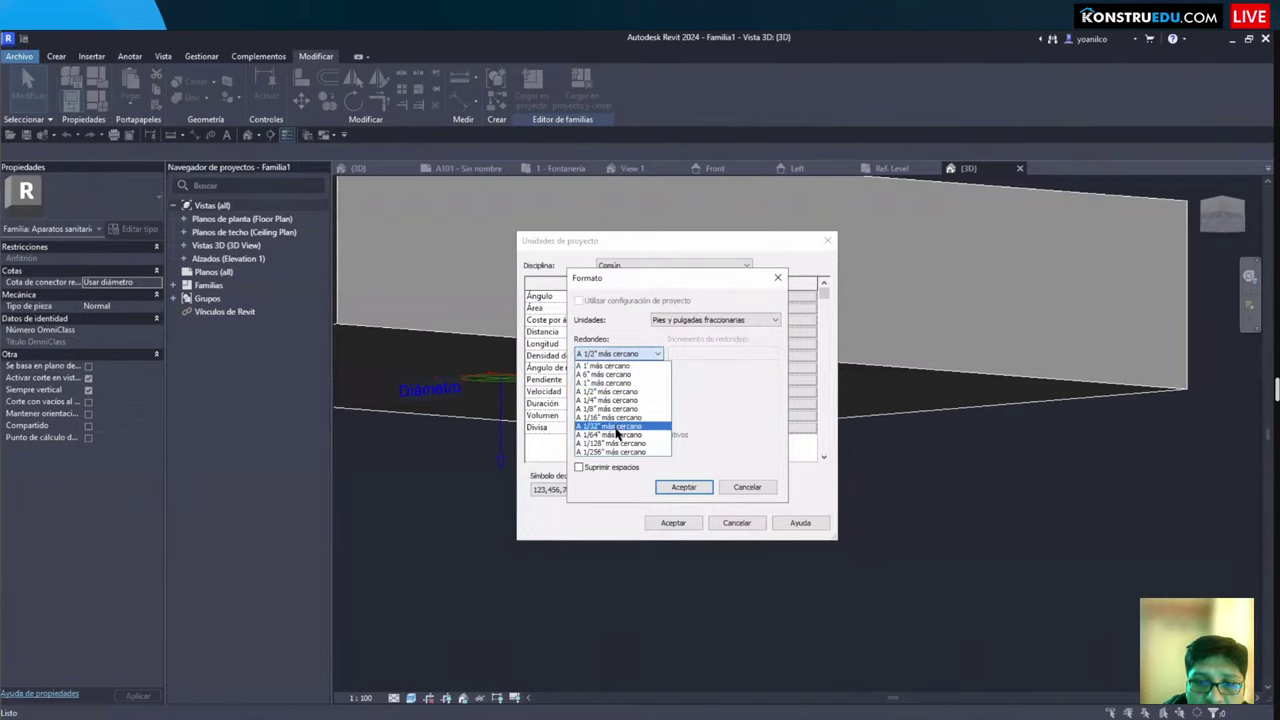
{"action": "left_click", "coordinate": [612, 401]}
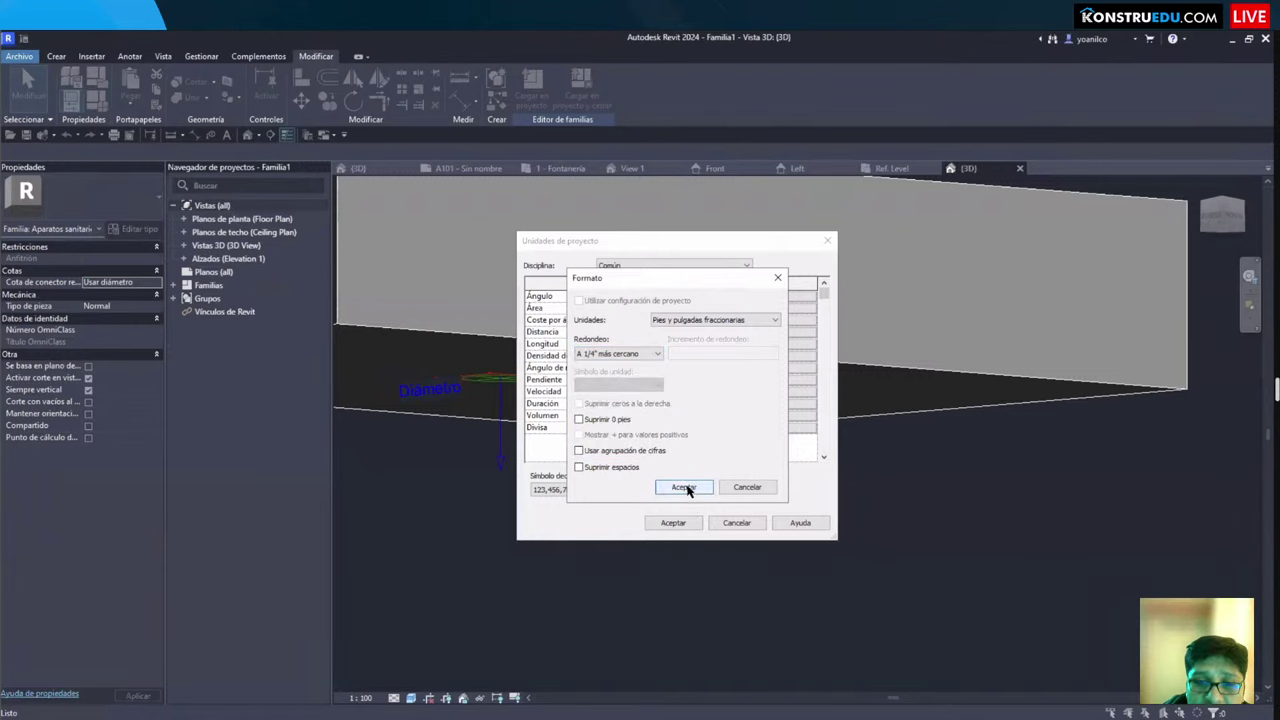
{"action": "left_click", "coordinate": [685, 488]}
{"action": "left_click", "coordinate": [670, 522]}
Step: Select the pipe connector to confirm its diameter now reads 0' 4"
{"action": "scroll", "coordinate": [583, 512], "scroll_direction": "up", "scroll_amount": 2}
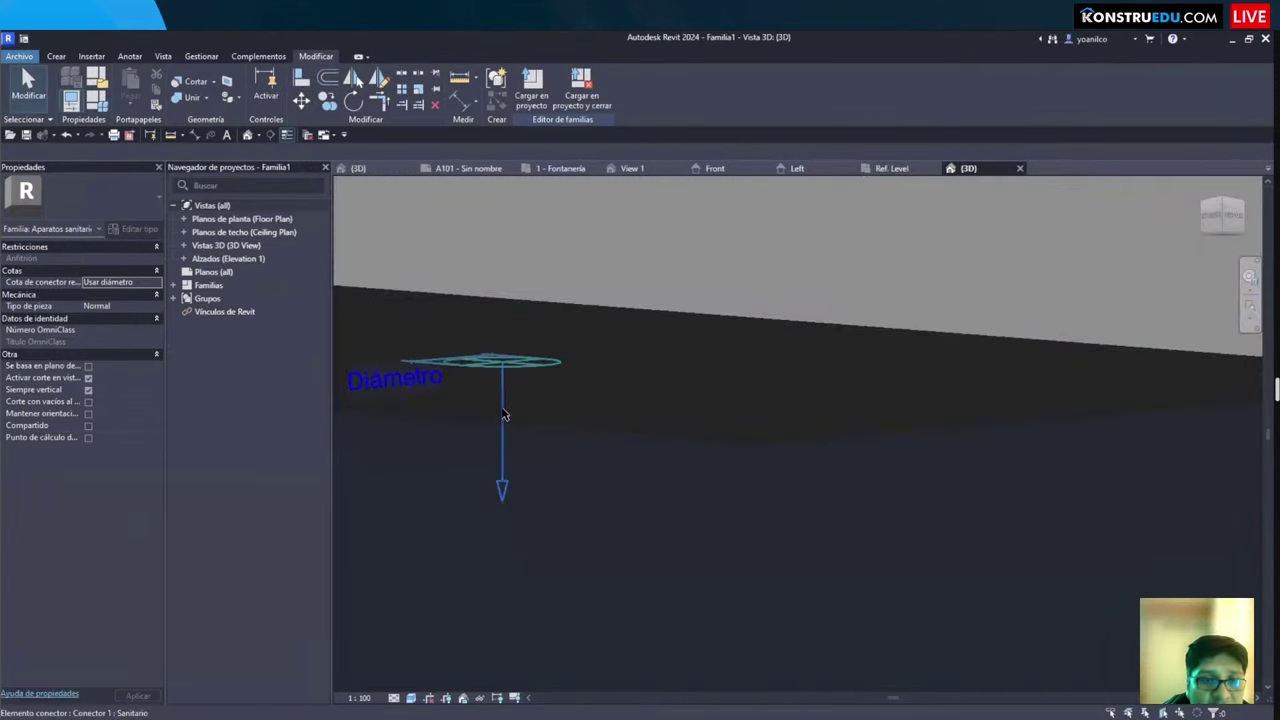
{"action": "left_click", "coordinate": [503, 450]}
{"action": "middle_click_drag", "start_coordinate": [560, 500], "coordinate": [615, 508], "text": "shift"}
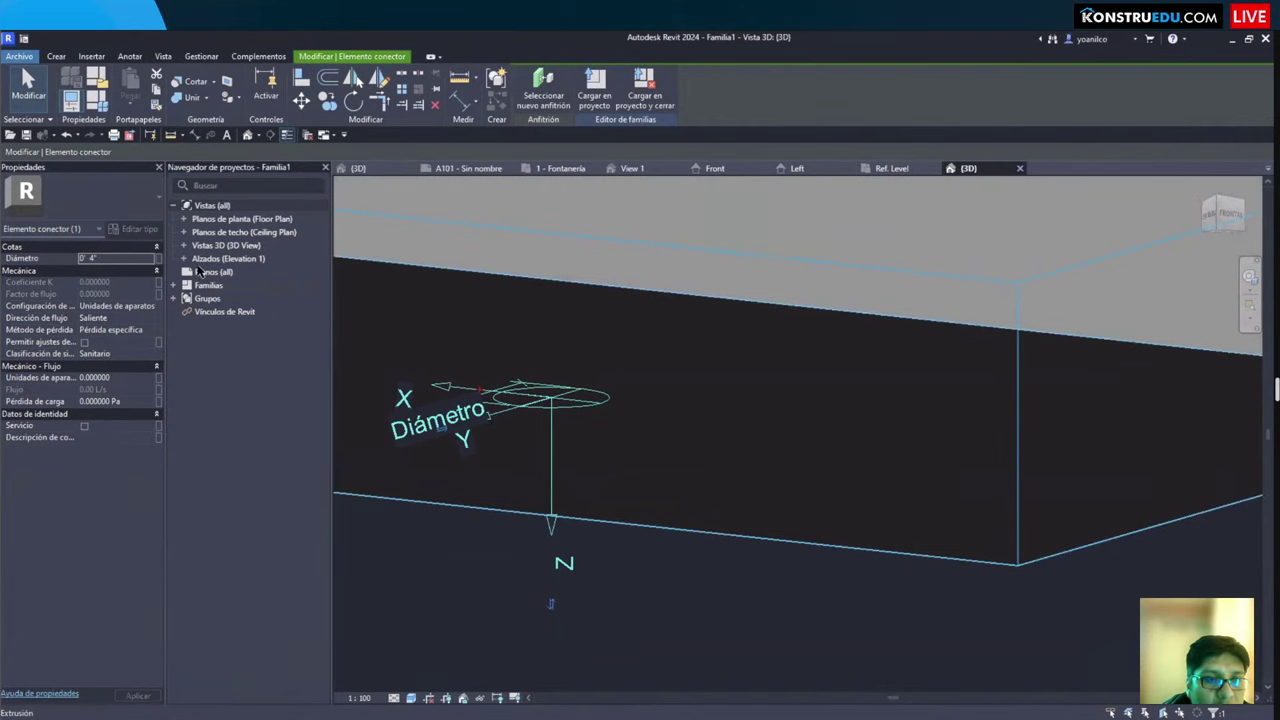
{"action": "key", "text": "v"}
{"action": "key", "text": "v"}
{"action": "key", "text": "Escape"}
{"action": "key", "text": "Escape"}
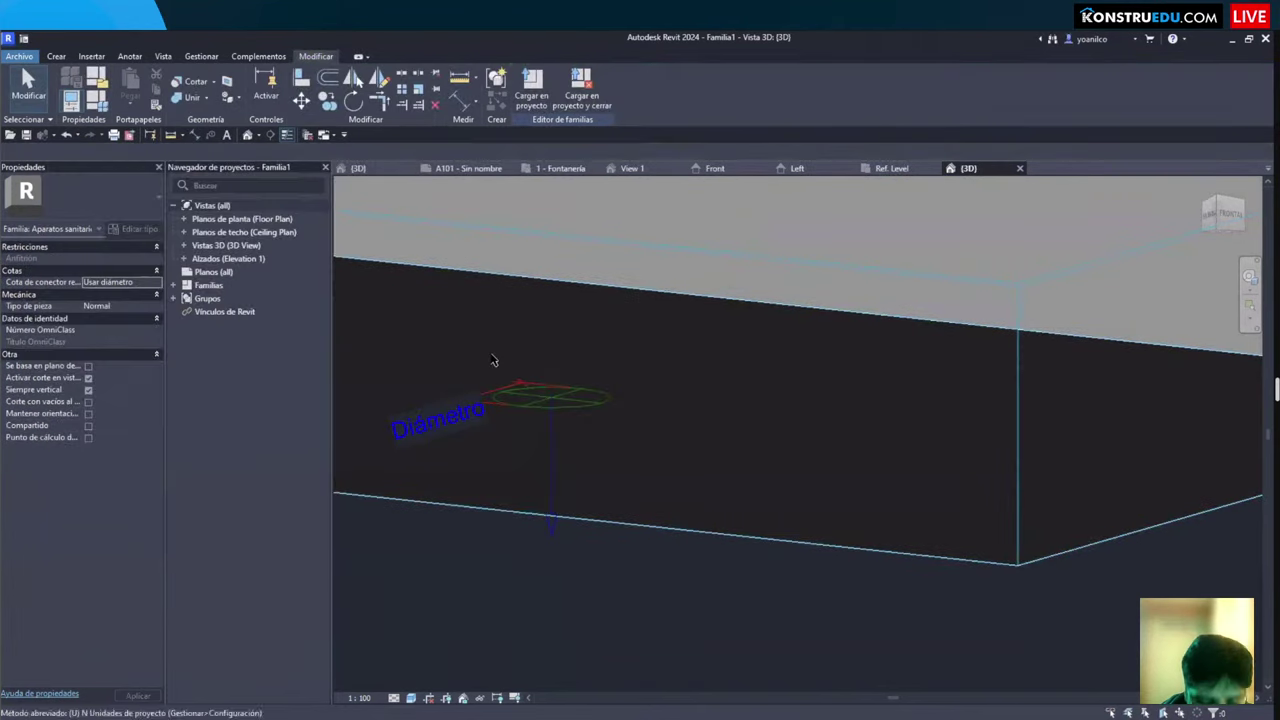
Step: Set the Común discipline's length format to Pulgadas fraccionarias, e.g. 17 1/4", and apply the units
{"action": "key", "text": "n"}
{"action": "left_click", "coordinate": [660, 265]}
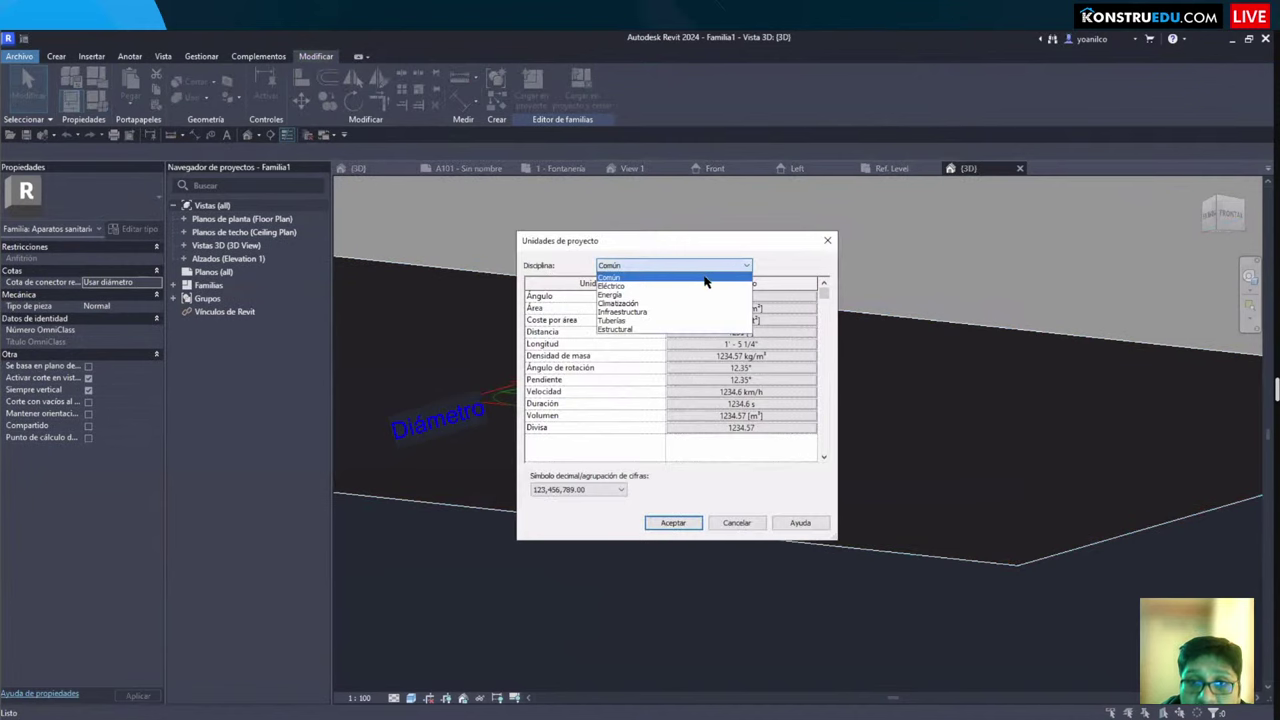
{"action": "left_click", "coordinate": [622, 321]}
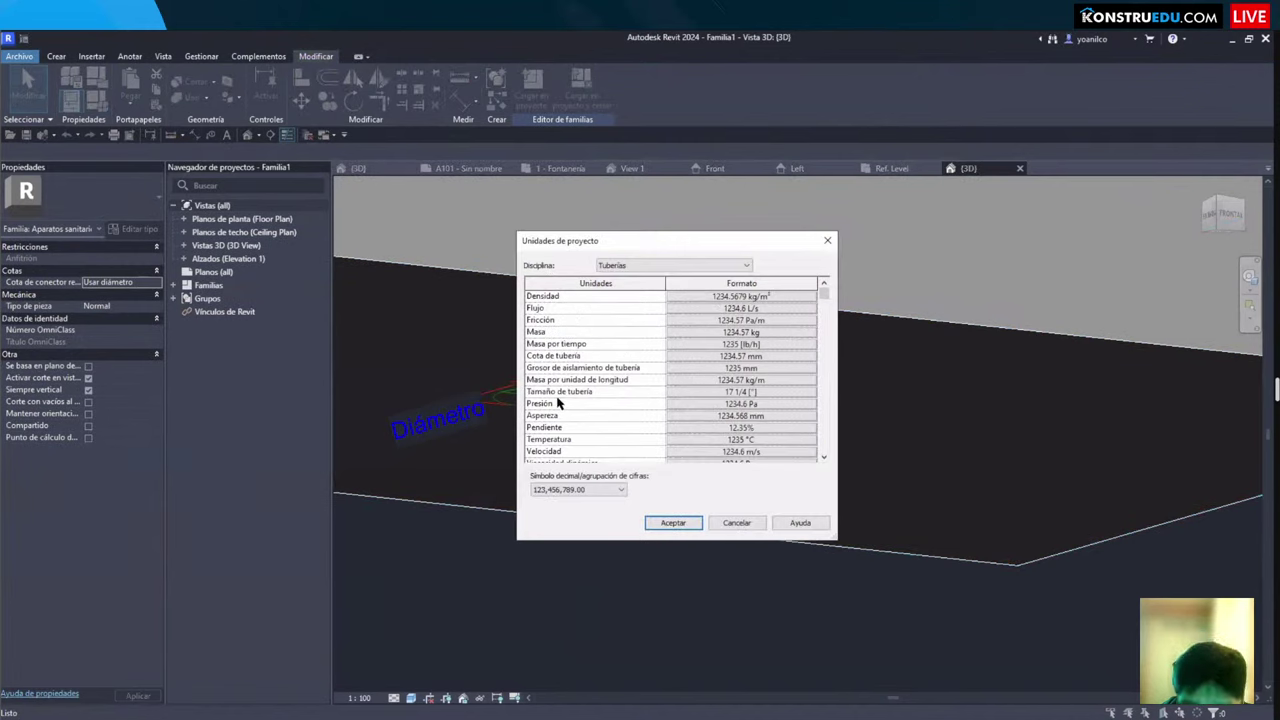
{"action": "left_click", "coordinate": [615, 266]}
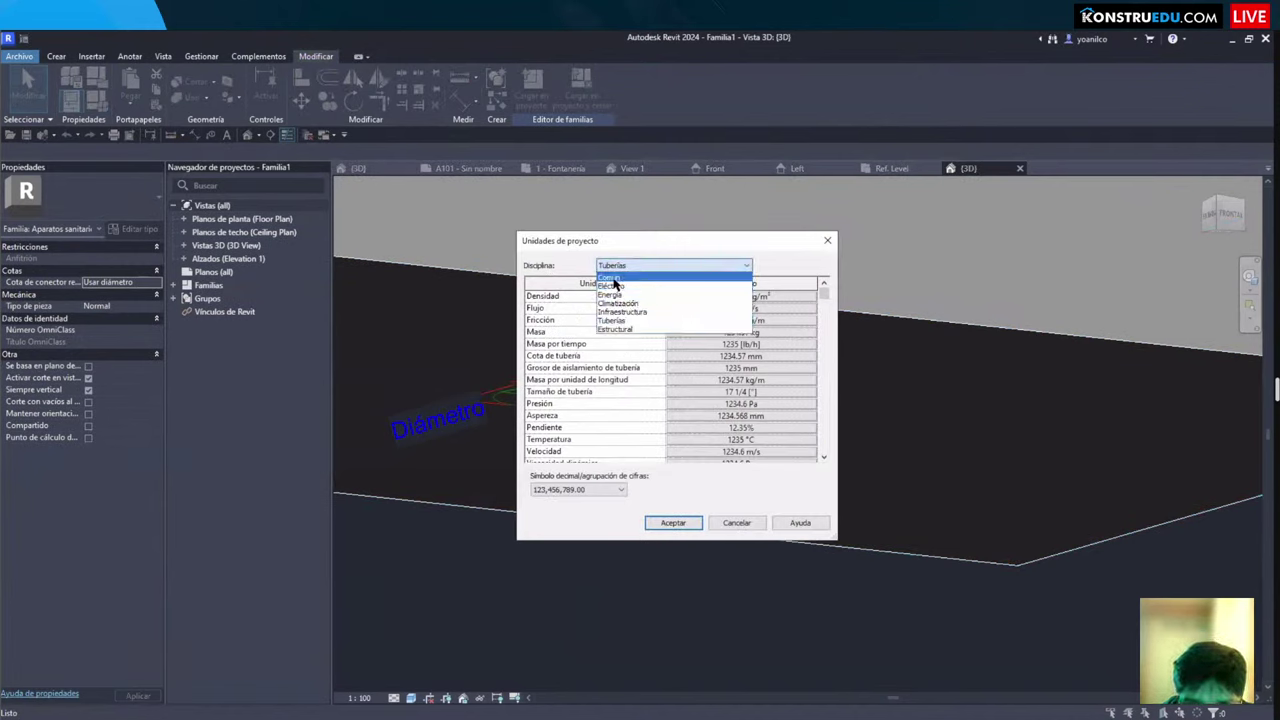
{"action": "left_click", "coordinate": [612, 278]}
{"action": "left_click", "coordinate": [708, 346]}
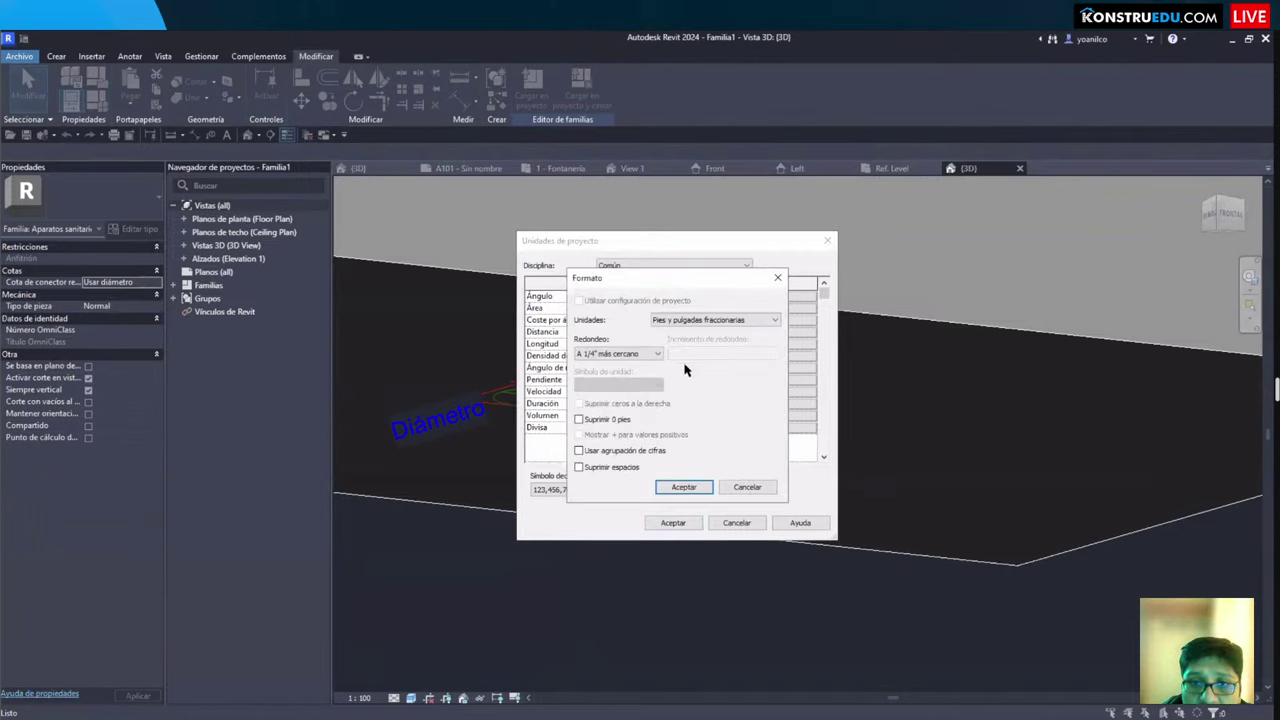
{"action": "left_click", "coordinate": [698, 322]}
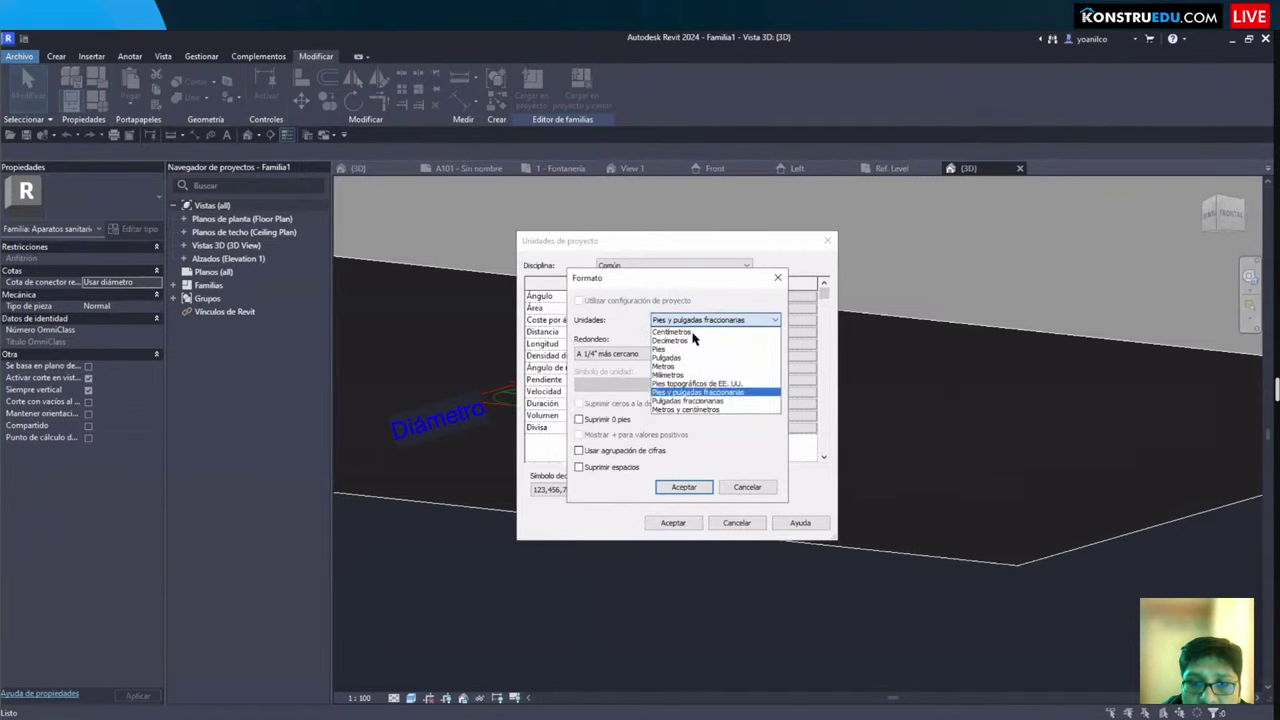
{"action": "left_click", "coordinate": [714, 406]}
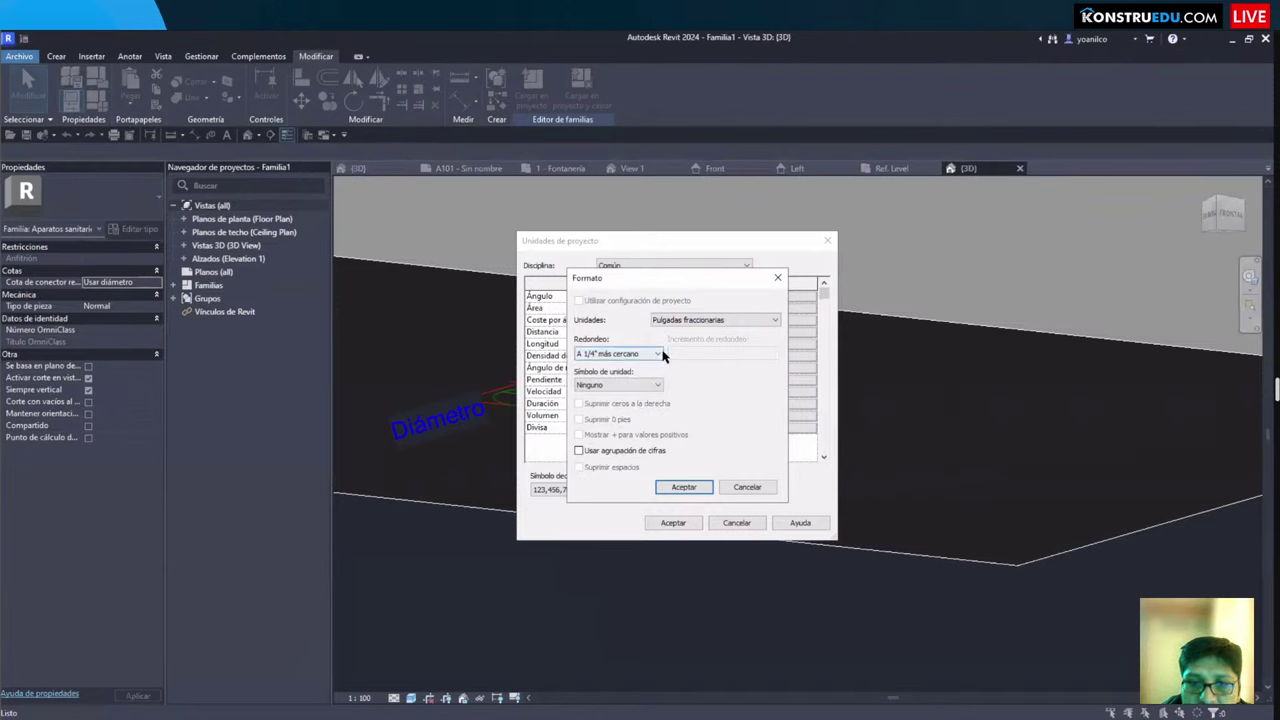
{"action": "left_click", "coordinate": [680, 489]}
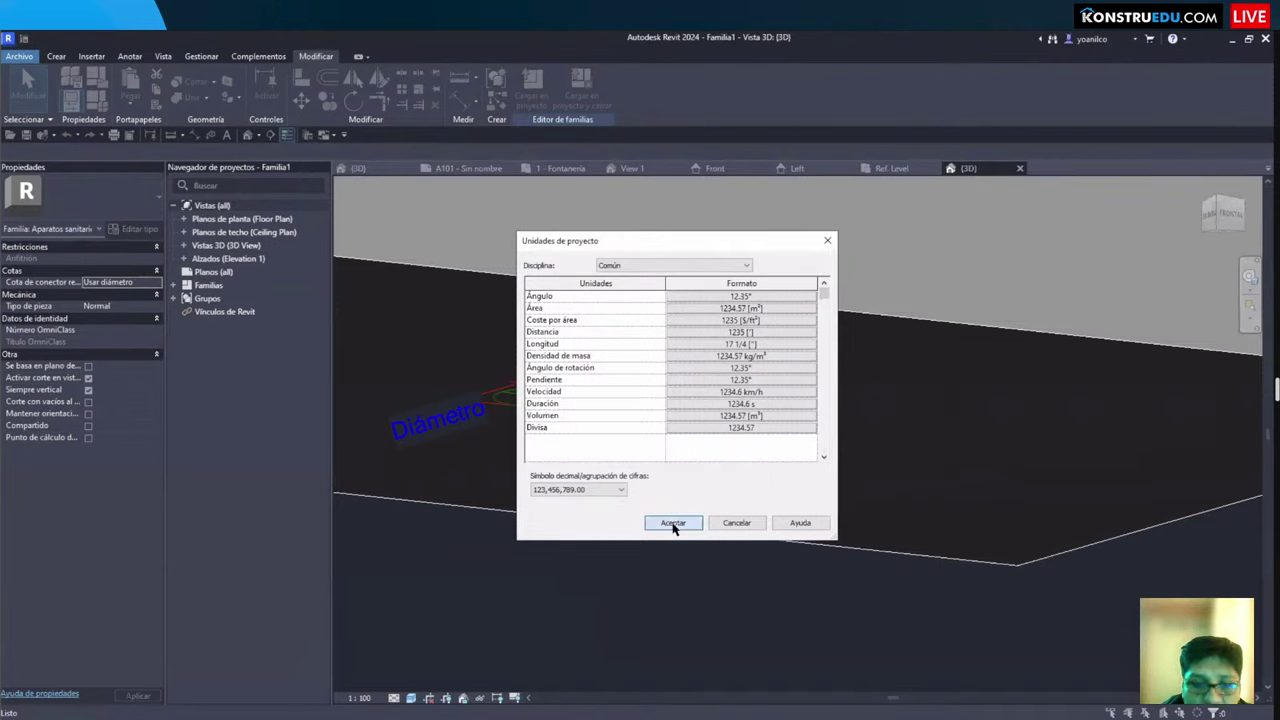
{"action": "left_click", "coordinate": [673, 523]}
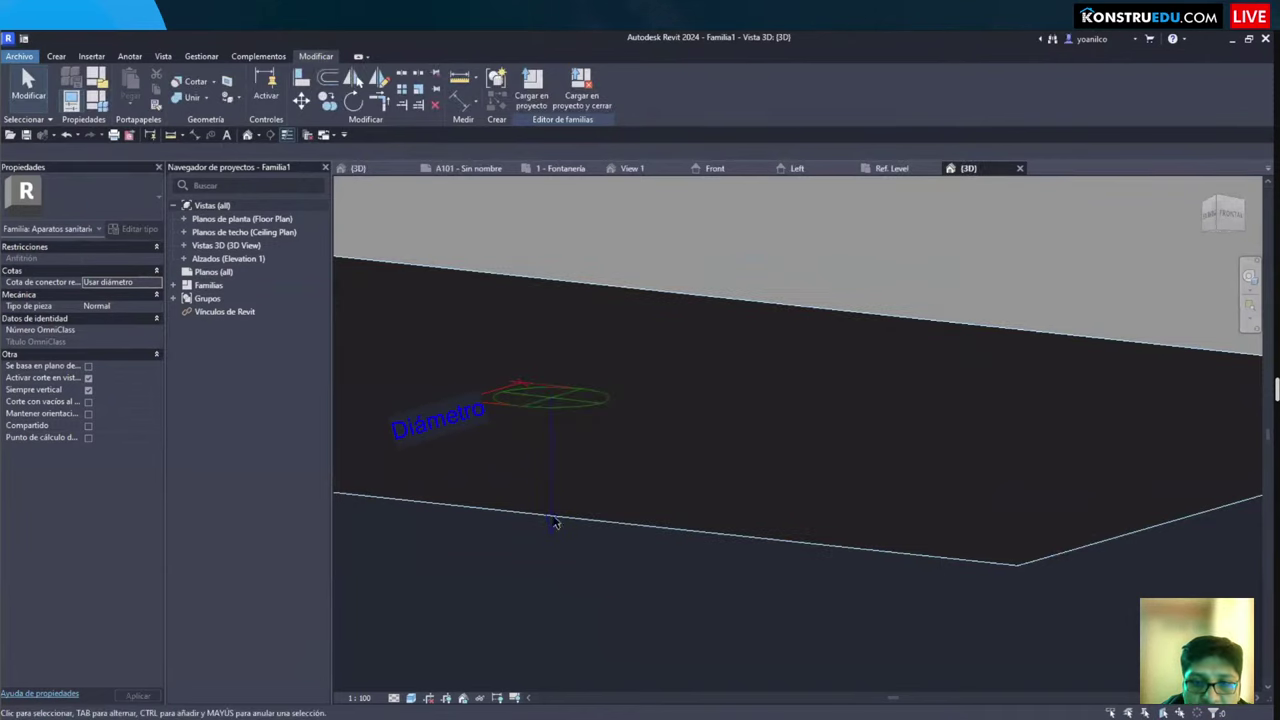
Step: Select the pipe connector and review its properties from a new orbit angle
{"action": "left_click", "coordinate": [551, 472]}
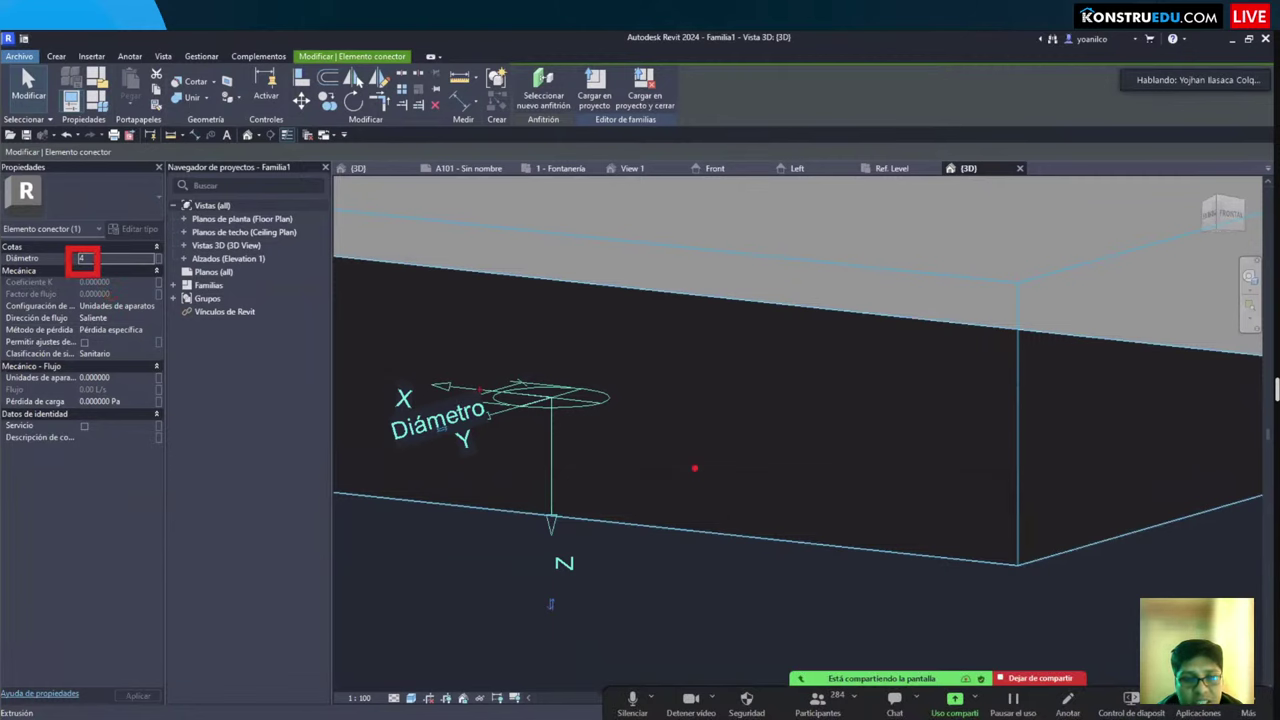
{"action": "key", "text": "Escape"}
{"action": "mouse_move", "coordinate": [694, 467]}
{"action": "middle_mouse_down", "text": "shift"}
{"action": "mouse_move", "coordinate": [637, 463]}
{"action": "mouse_move", "coordinate": [591, 517]}
{"action": "mouse_move", "coordinate": [656, 499]}
{"action": "mouse_move", "coordinate": [615, 578]}
{"action": "mouse_move", "coordinate": [574, 406]}
{"action": "middle_mouse_up", "text": "shift"}
{"action": "left_click", "coordinate": [657, 505]}
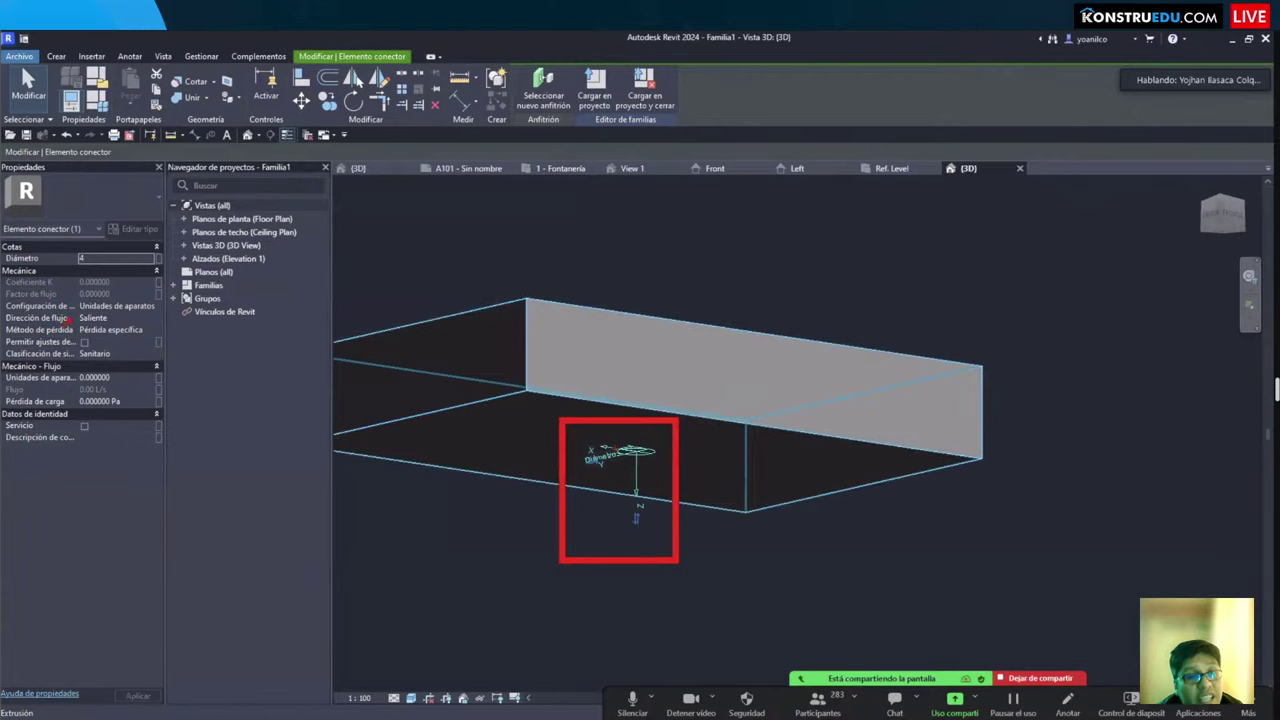
{"action": "left_click_drag", "start_coordinate": [68, 320], "coordinate": [157, 339]}
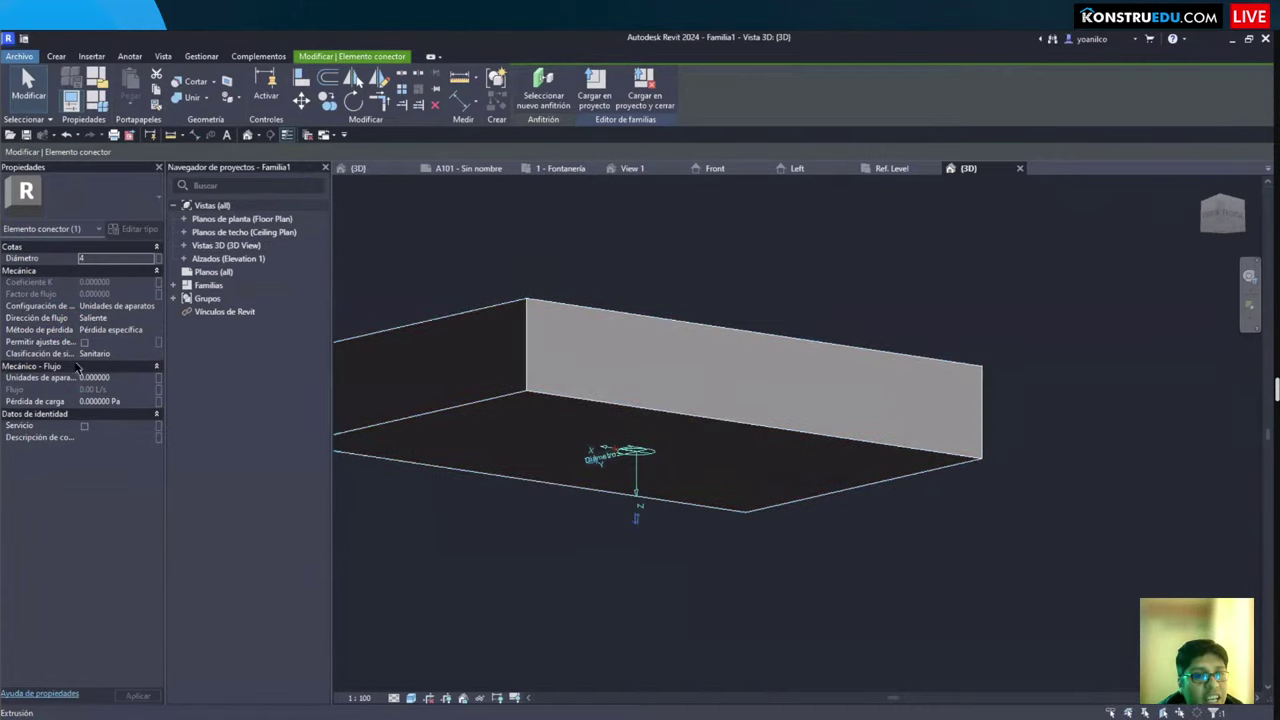
{"action": "left_click_drag", "start_coordinate": [78, 301], "coordinate": [155, 333]}
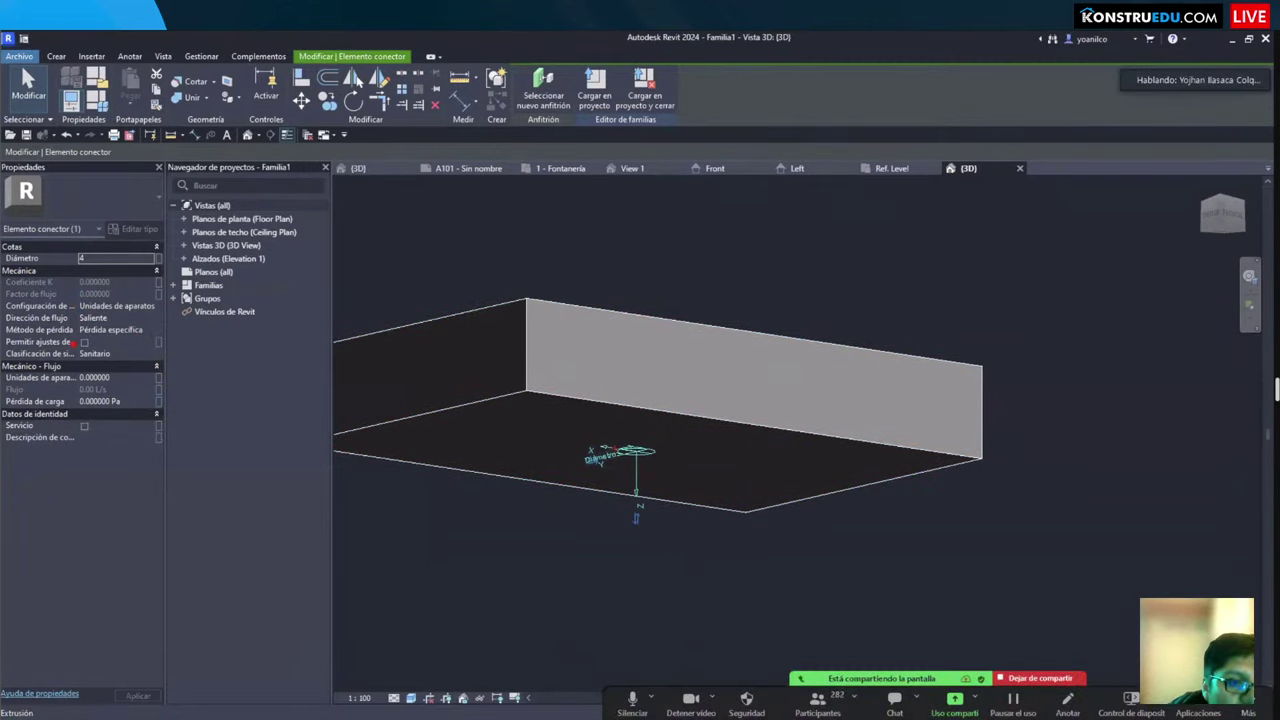
{"action": "mouse_move", "coordinate": [70, 343]}
{"action": "left_mouse_down"}
{"action": "mouse_move", "coordinate": [137, 366]}
{"action": "mouse_move", "coordinate": [260, 444]}
{"action": "mouse_move", "coordinate": [418, 506]}
{"action": "left_mouse_up"}
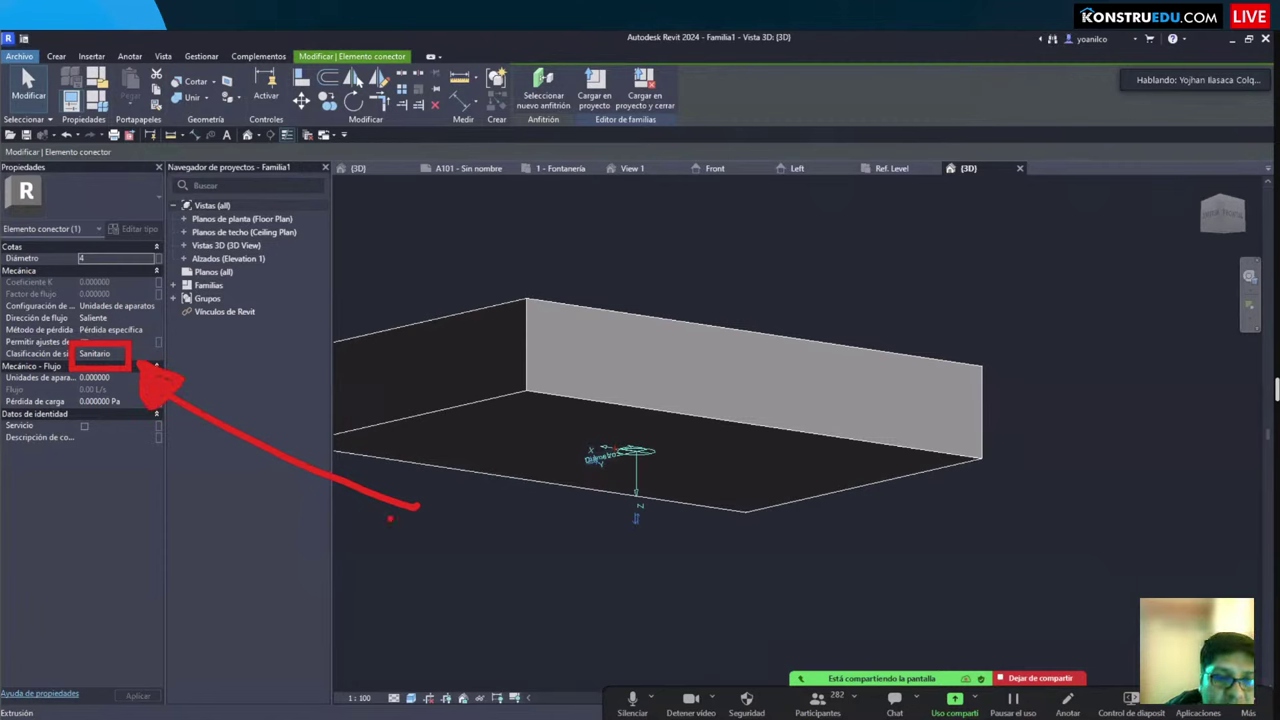
{"action": "key", "text": "Escape"}
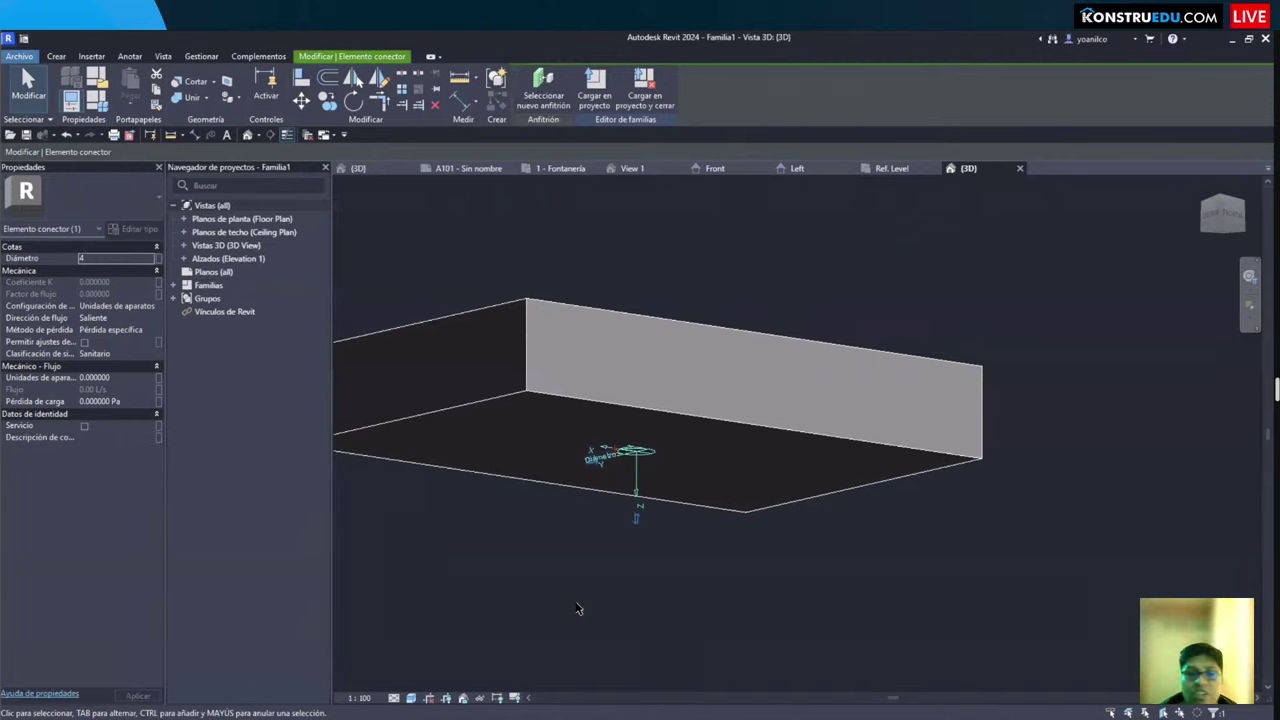
Step: Deselect the connector and load Familia1 into the IISS plumbing project
{"action": "left_click", "coordinate": [488, 231]}
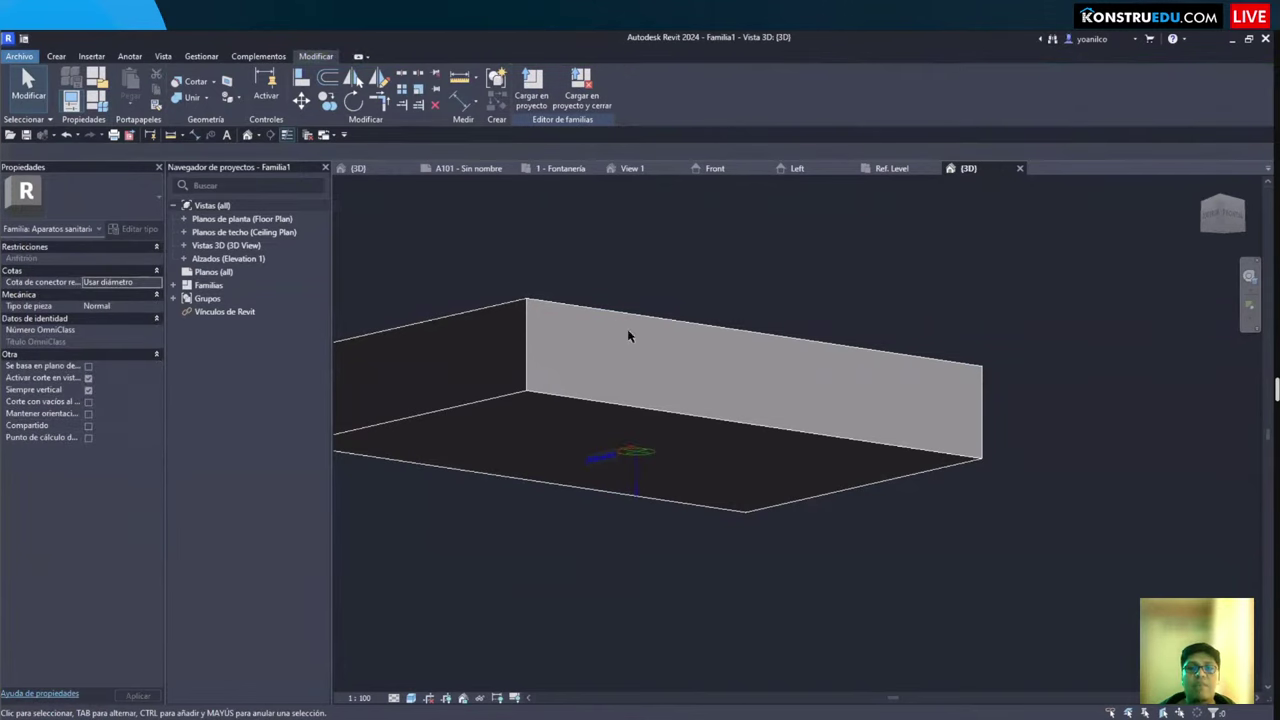
{"action": "middle_click_drag", "start_coordinate": [634, 329], "coordinate": [543, 177], "text": "shift"}
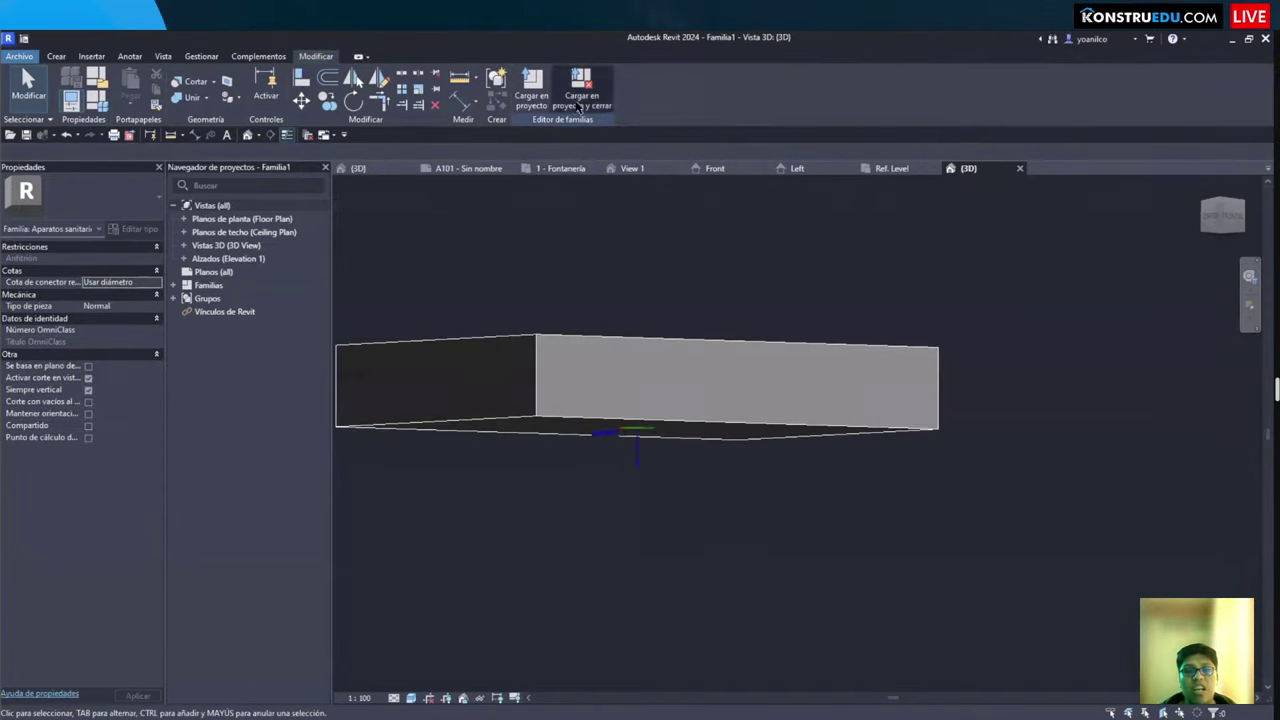
{"action": "left_click", "coordinate": [530, 106]}
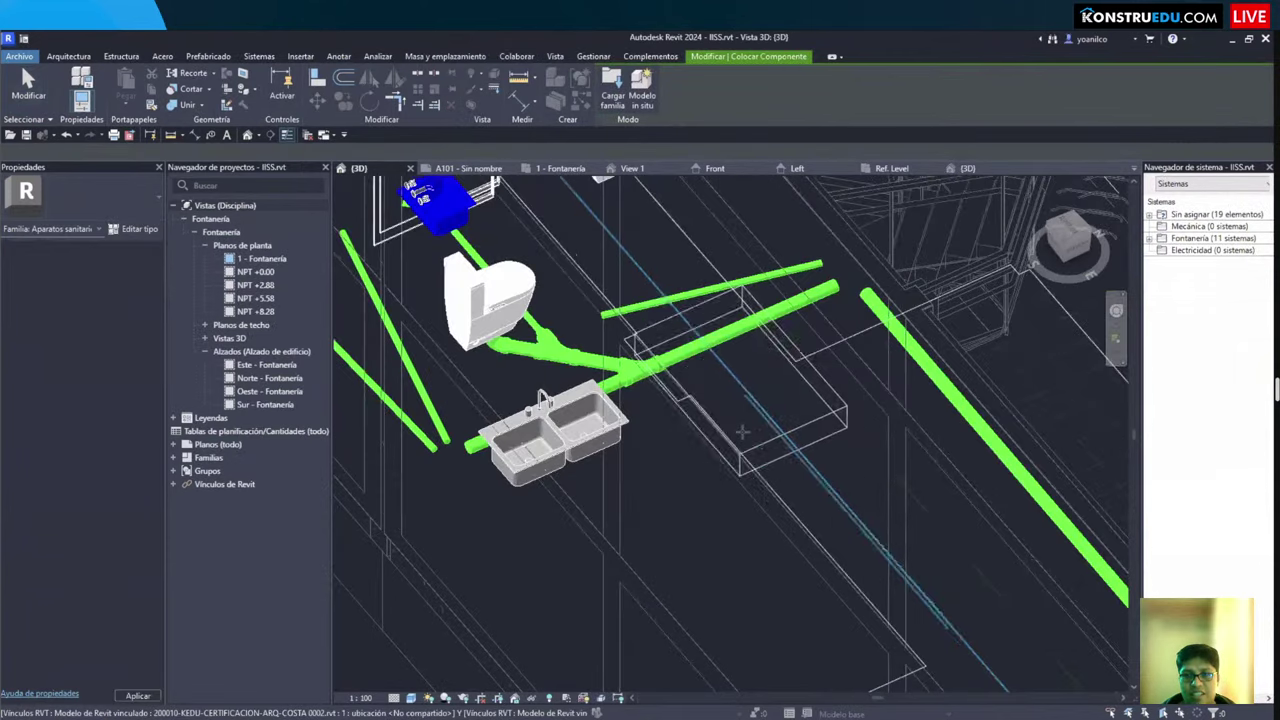
Step: Place the new box fixture beside the sink and orbit around it
{"action": "left_click", "coordinate": [773, 461]}
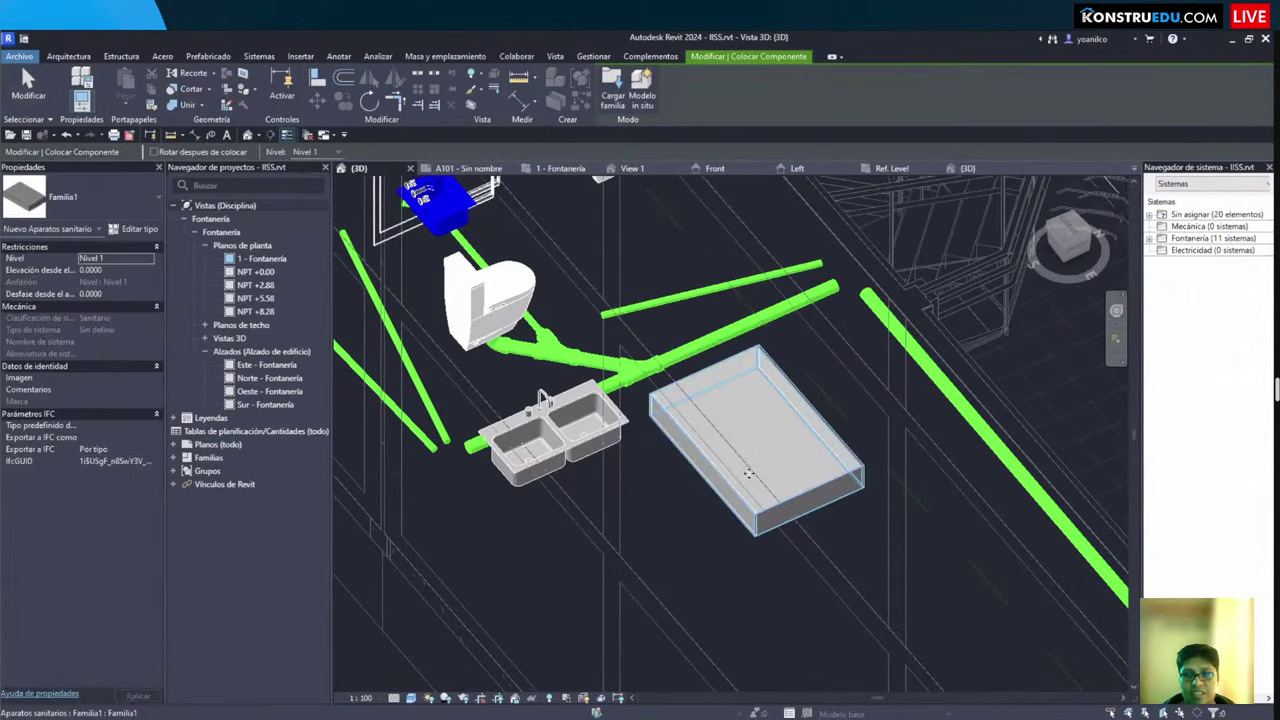
{"action": "key", "text": "Escape"}
{"action": "middle_click_drag", "start_coordinate": [754, 463], "coordinate": [735, 444], "text": "shift"}
{"action": "scroll", "coordinate": [735, 444], "scroll_direction": "up", "scroll_amount": 5}
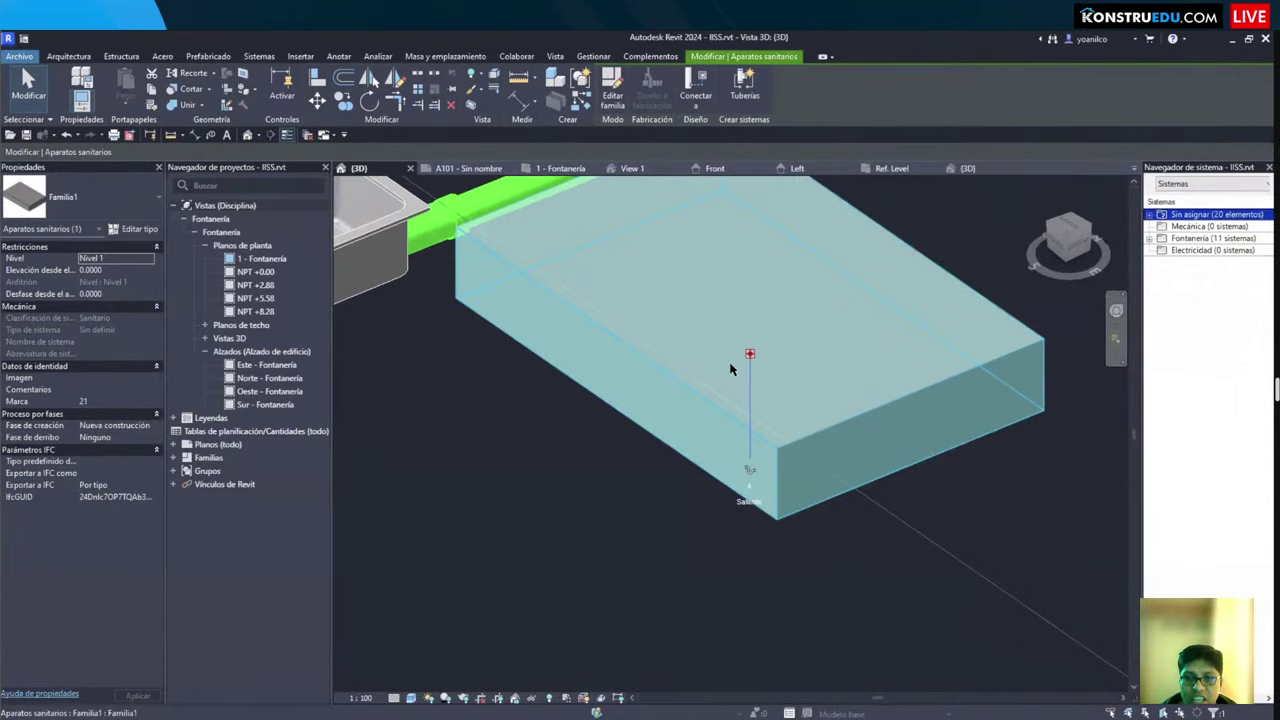
{"action": "left_click_drag", "start_coordinate": [747, 535], "coordinate": [762, 628]}
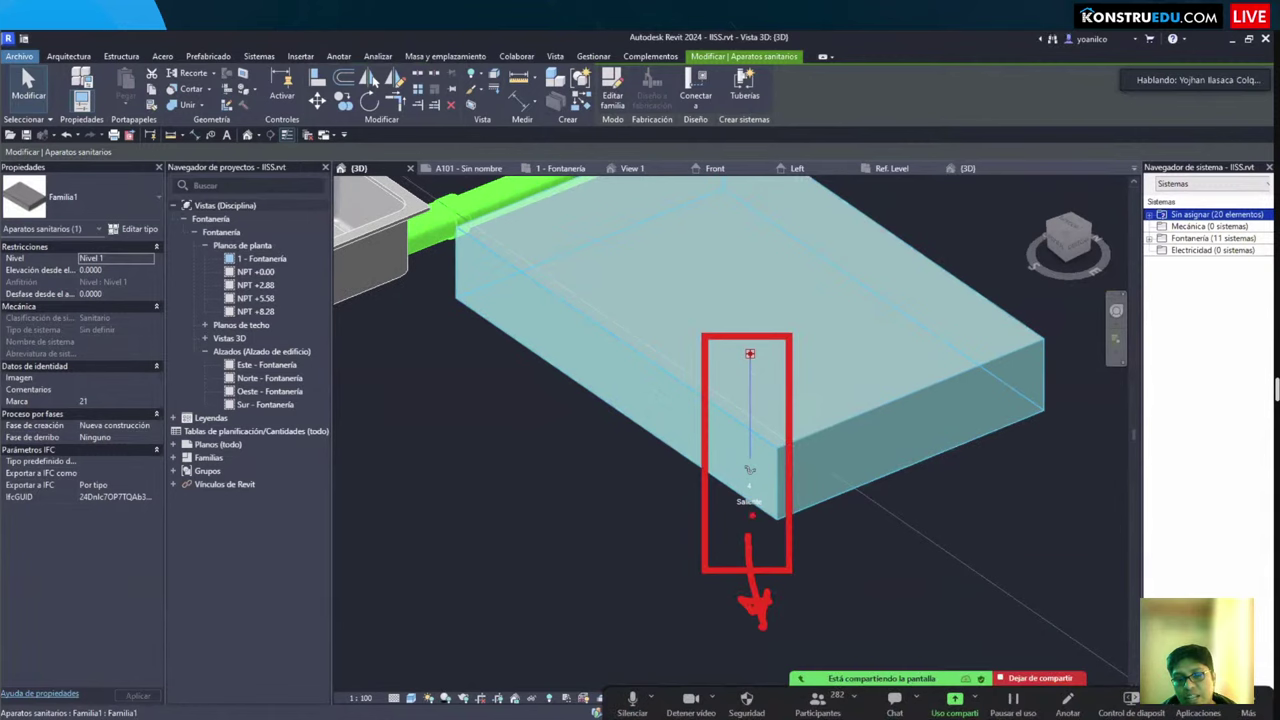
{"action": "left_click_drag", "start_coordinate": [761, 492], "coordinate": [848, 487]}
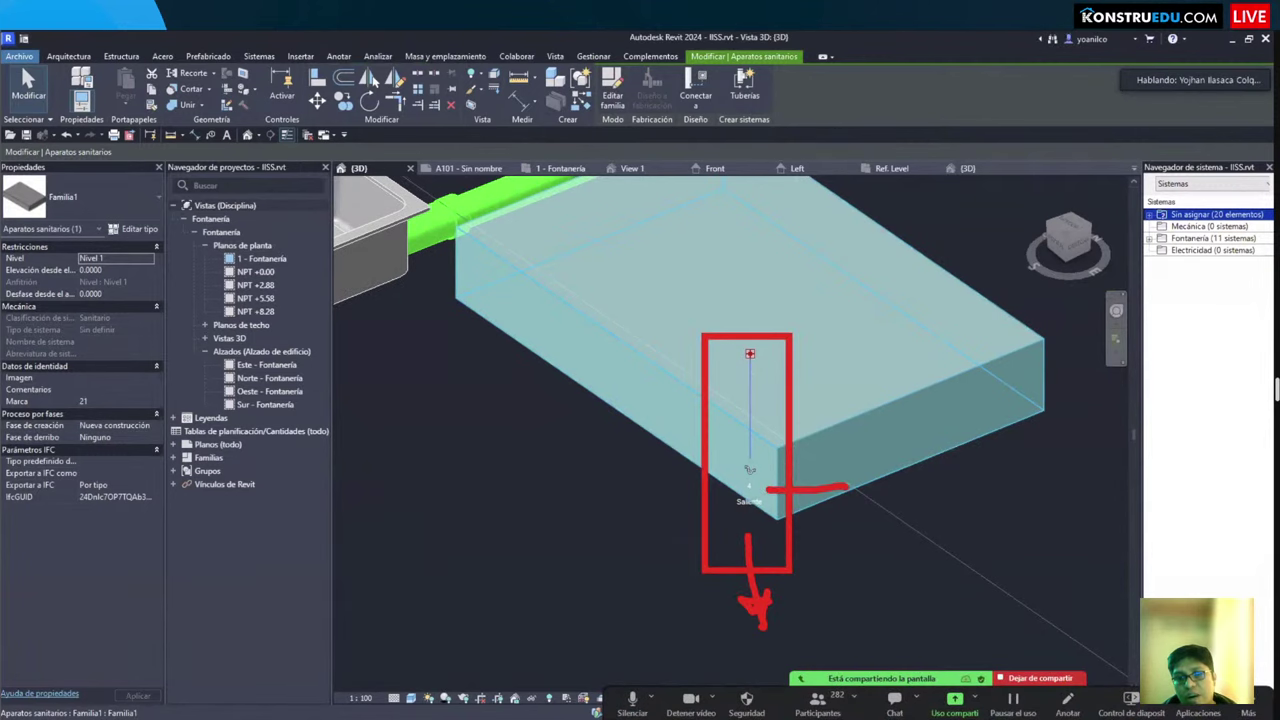
{"action": "key", "text": "Escape"}
Step: Review the box fixture's type parameters in Propiedades de tipo without changes
{"action": "left_click", "coordinate": [867, 411]}
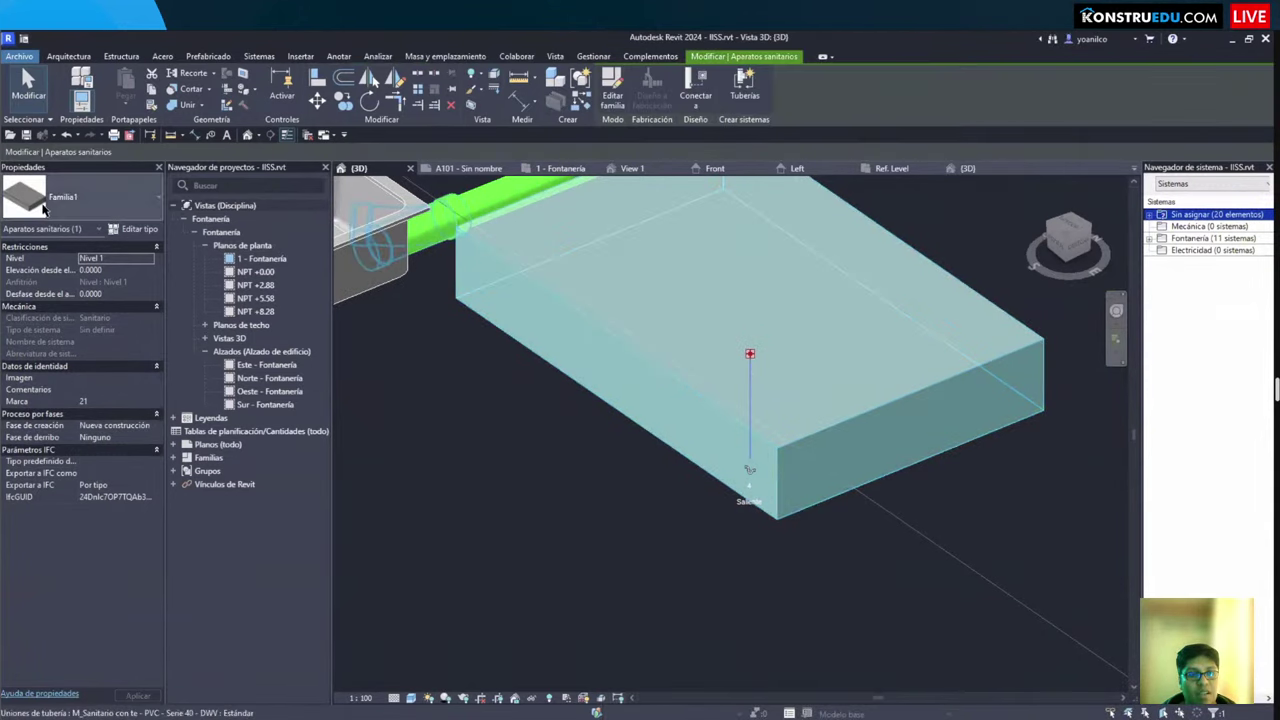
{"action": "left_click", "coordinate": [133, 228]}
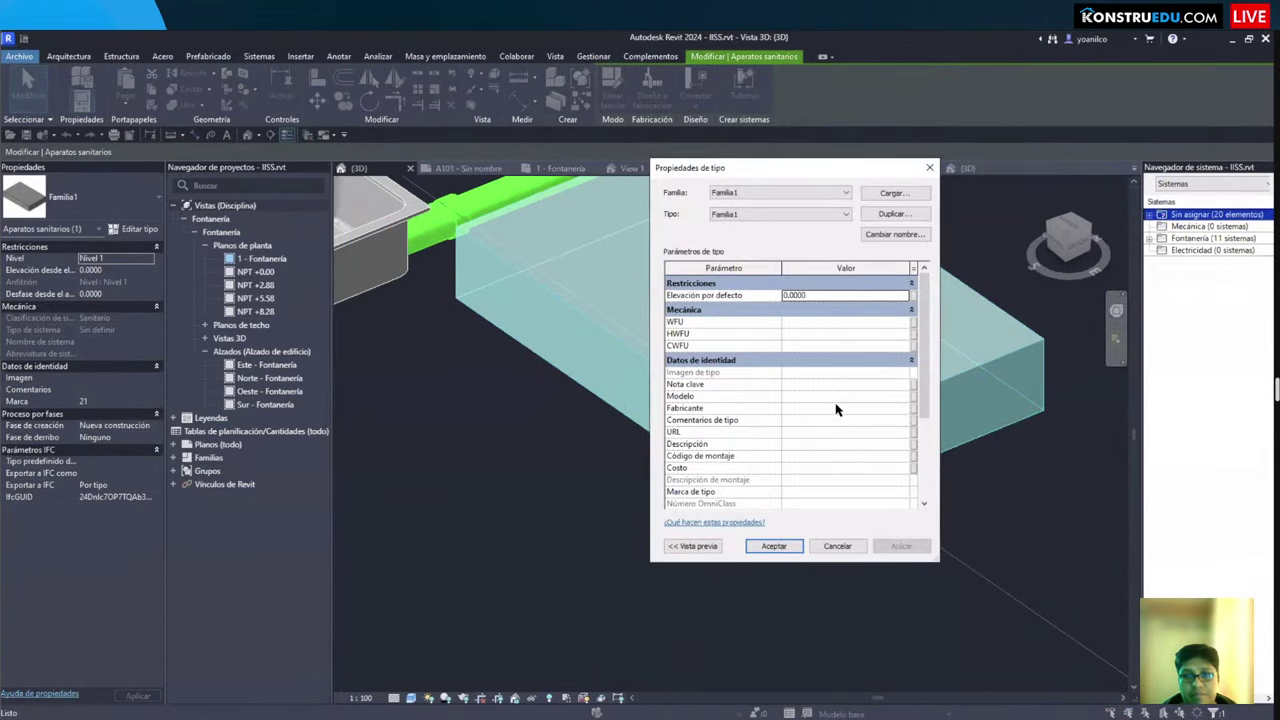
{"action": "scroll", "coordinate": [837, 409], "scroll_direction": "down", "scroll_amount": 5}
{"action": "key", "text": "Escape"}
{"action": "key", "text": "Escape"}
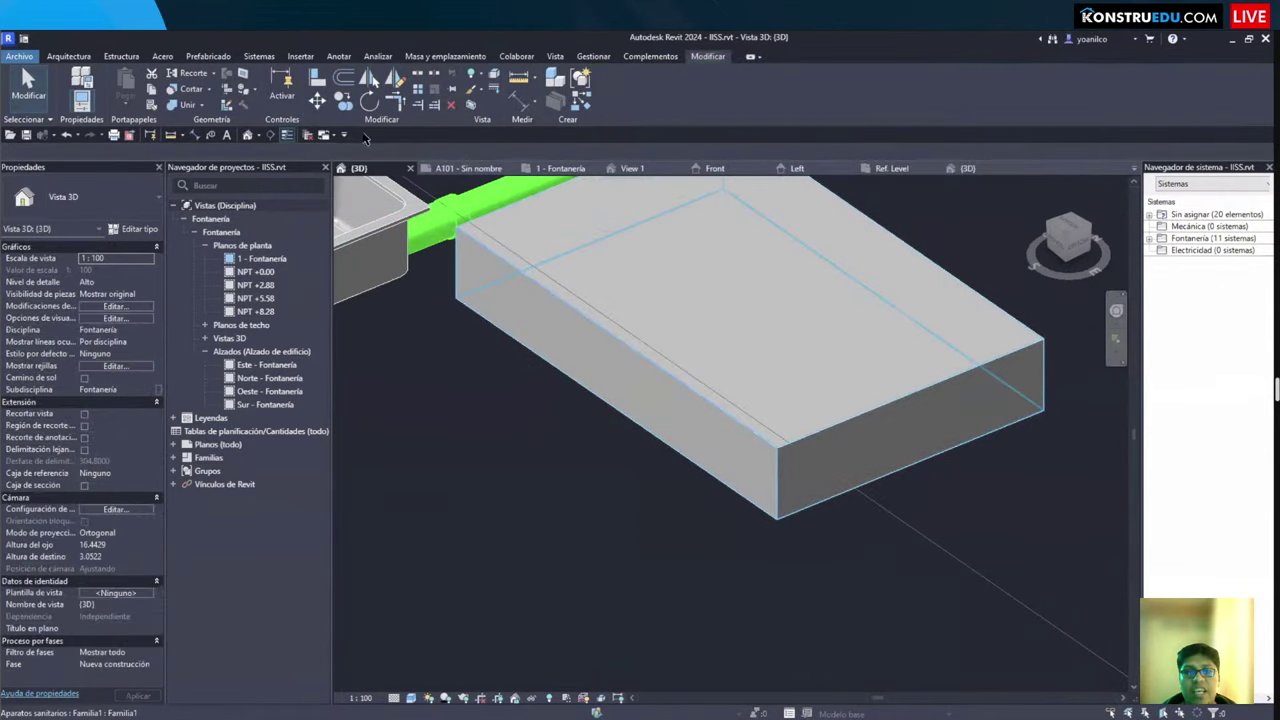
Step: Close all inactive views, leaving only the two 3D views open
{"action": "left_click", "coordinate": [308, 135]}
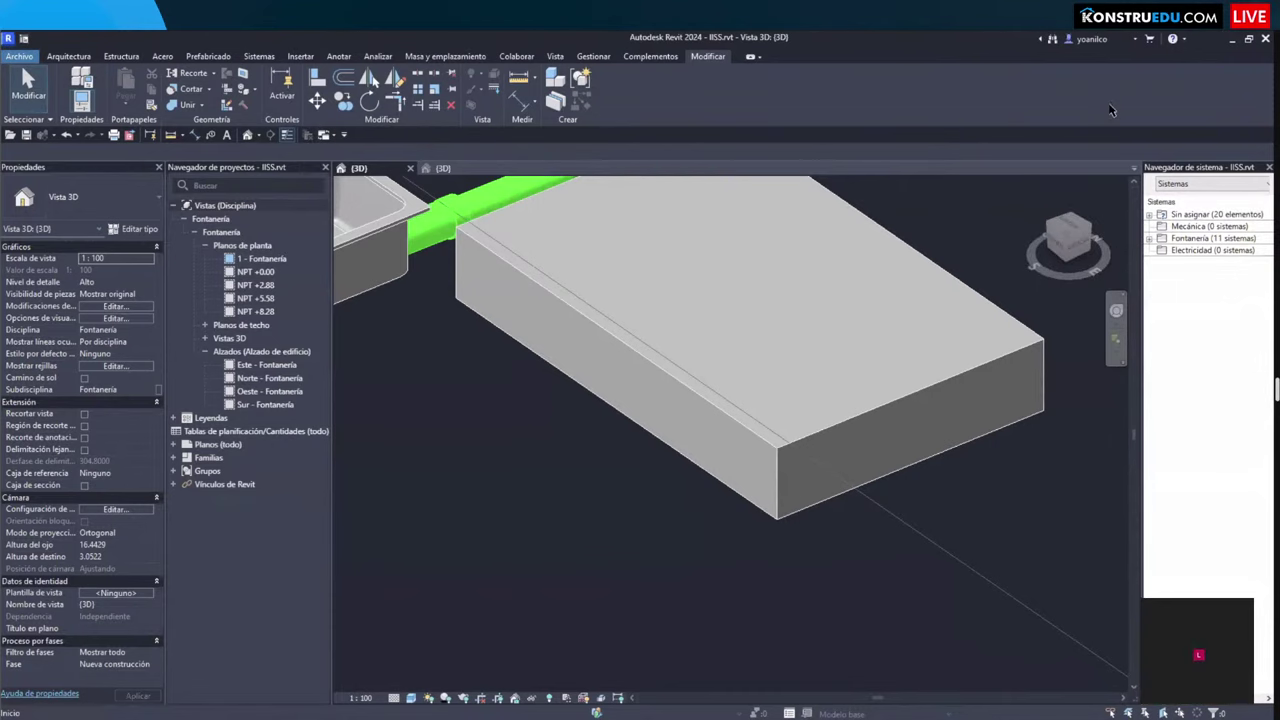
{"action": "left_click", "coordinate": [1232, 44]}
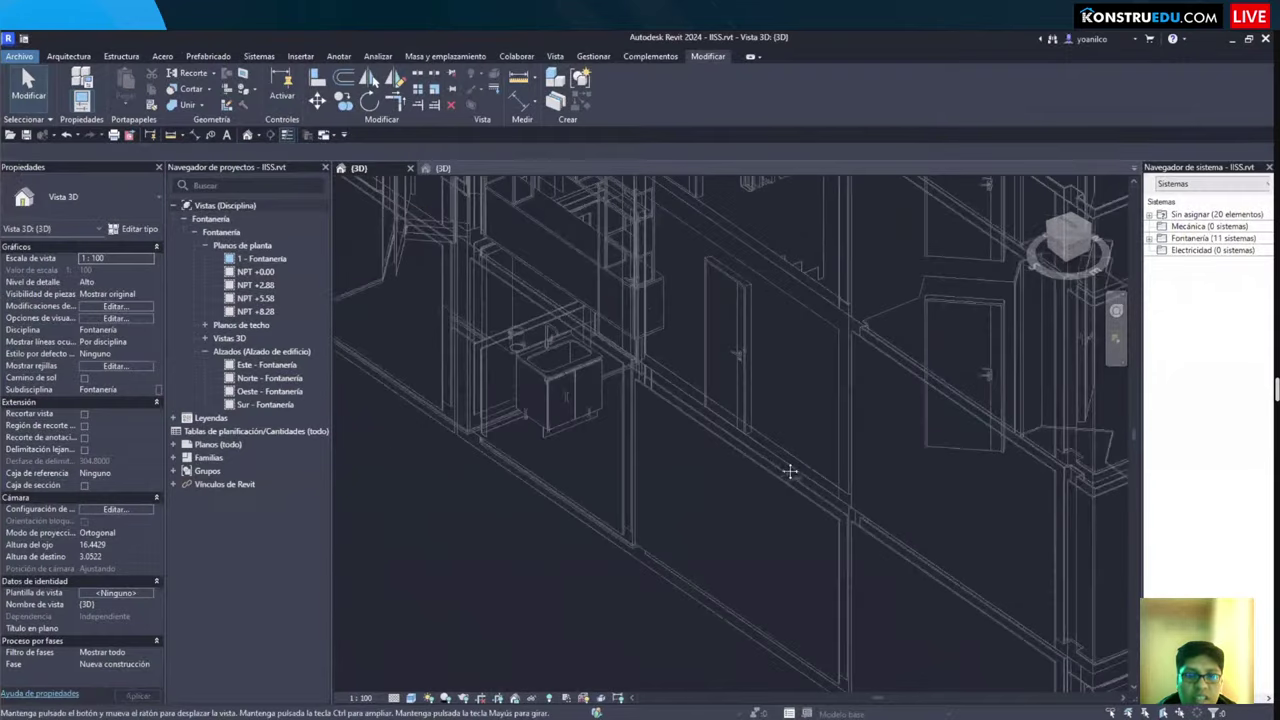
{"action": "scroll", "coordinate": [784, 370], "scroll_direction": "up", "scroll_amount": 2}
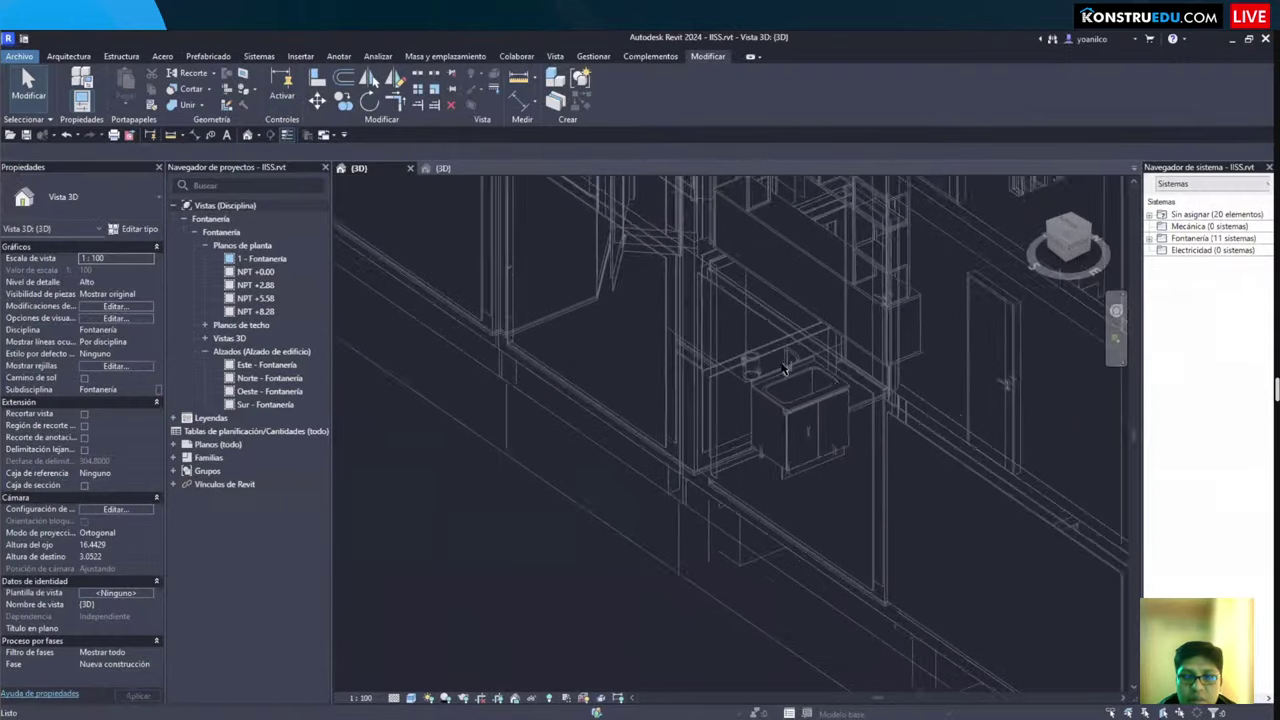
Step: Select the double kitchen sink, island sink and shower toilet in turn to check their properties
{"action": "scroll", "coordinate": [784, 370], "scroll_direction": "up", "scroll_amount": 2}
{"action": "left_click", "coordinate": [803, 432]}
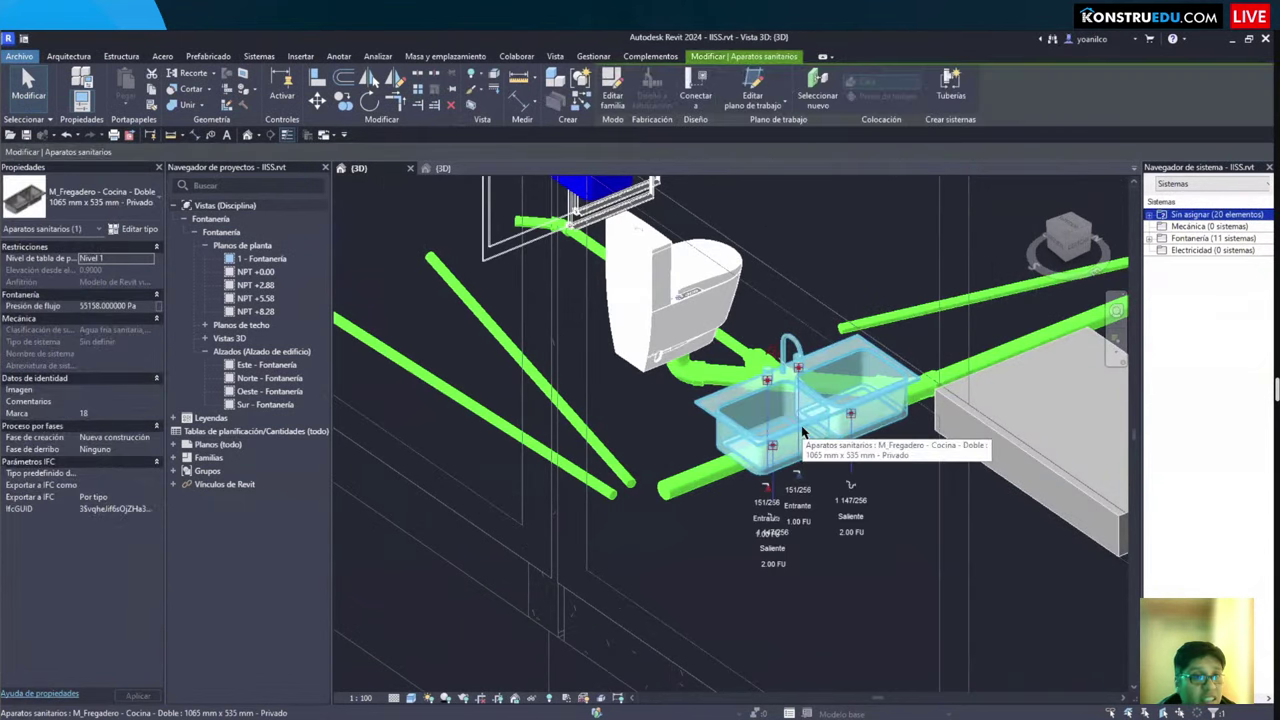
{"action": "key", "text": "Escape"}
{"action": "left_click", "coordinate": [790, 352]}
{"action": "scroll", "coordinate": [858, 444], "scroll_direction": "down", "scroll_amount": 1}
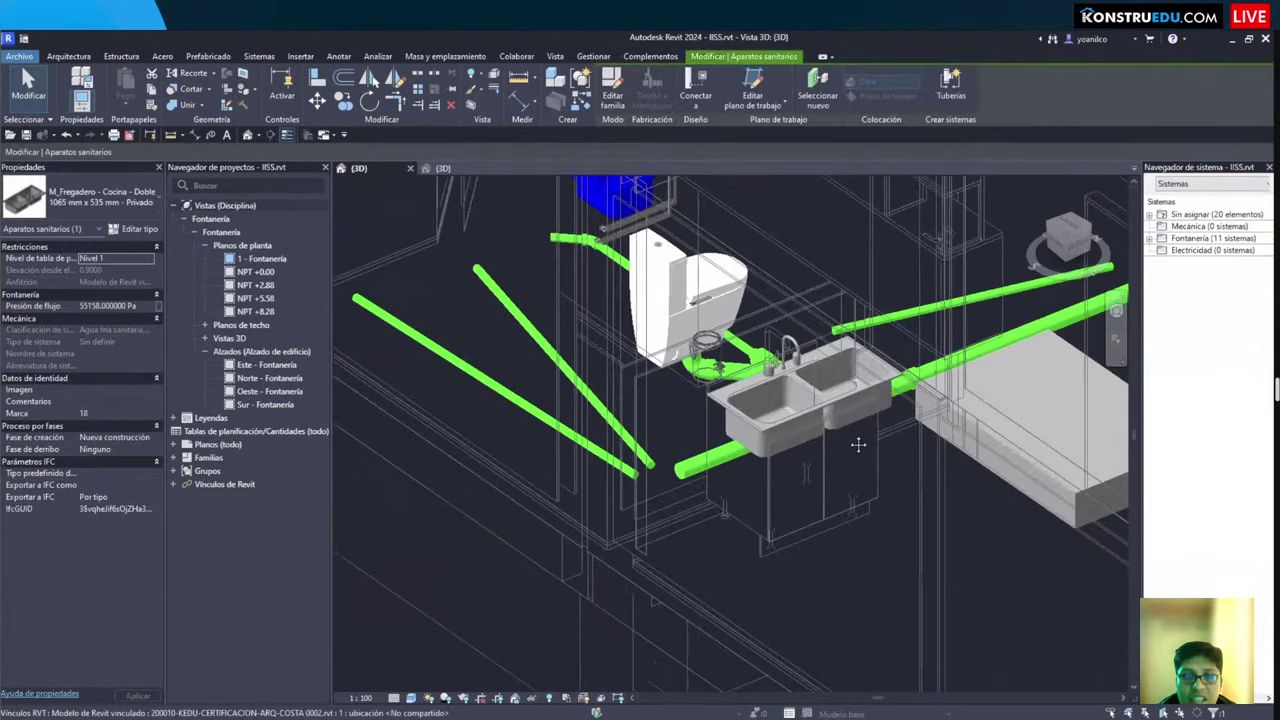
{"action": "scroll", "coordinate": [678, 398], "scroll_direction": "down", "scroll_amount": 2}
{"action": "key", "text": "Escape"}
{"action": "scroll", "coordinate": [757, 487], "scroll_direction": "up", "scroll_amount": 2}
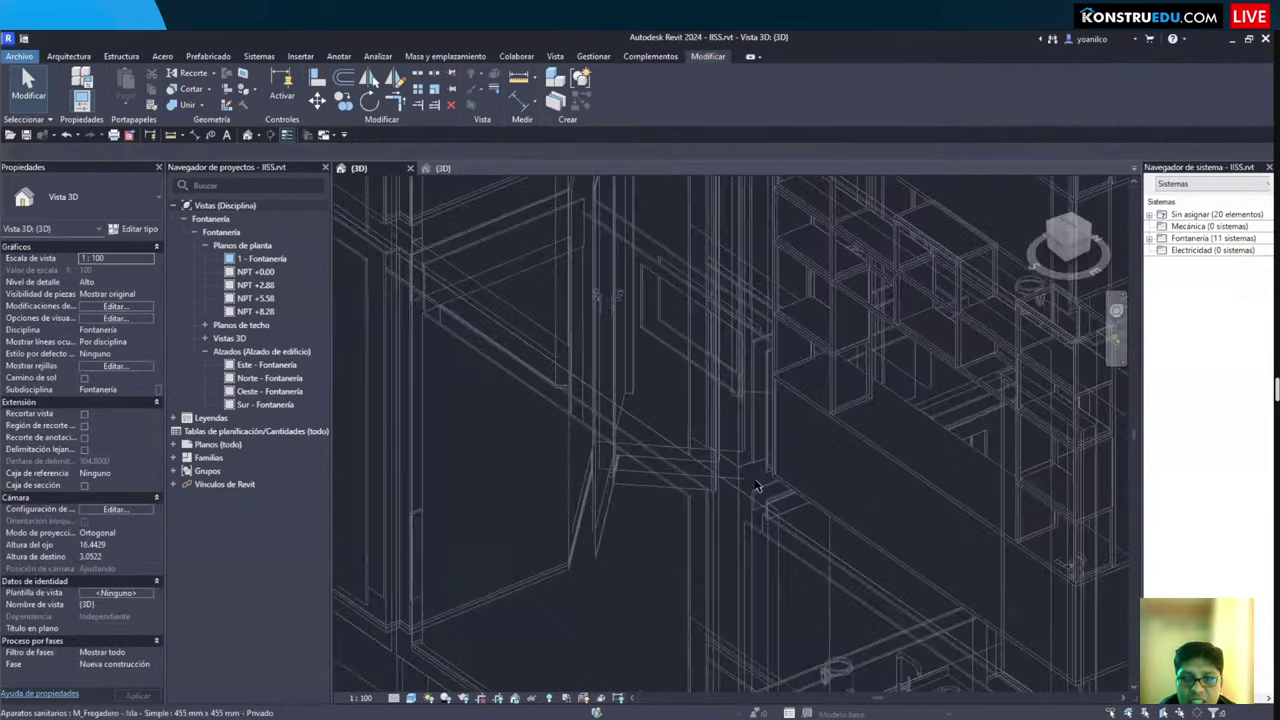
{"action": "left_click", "coordinate": [757, 487]}
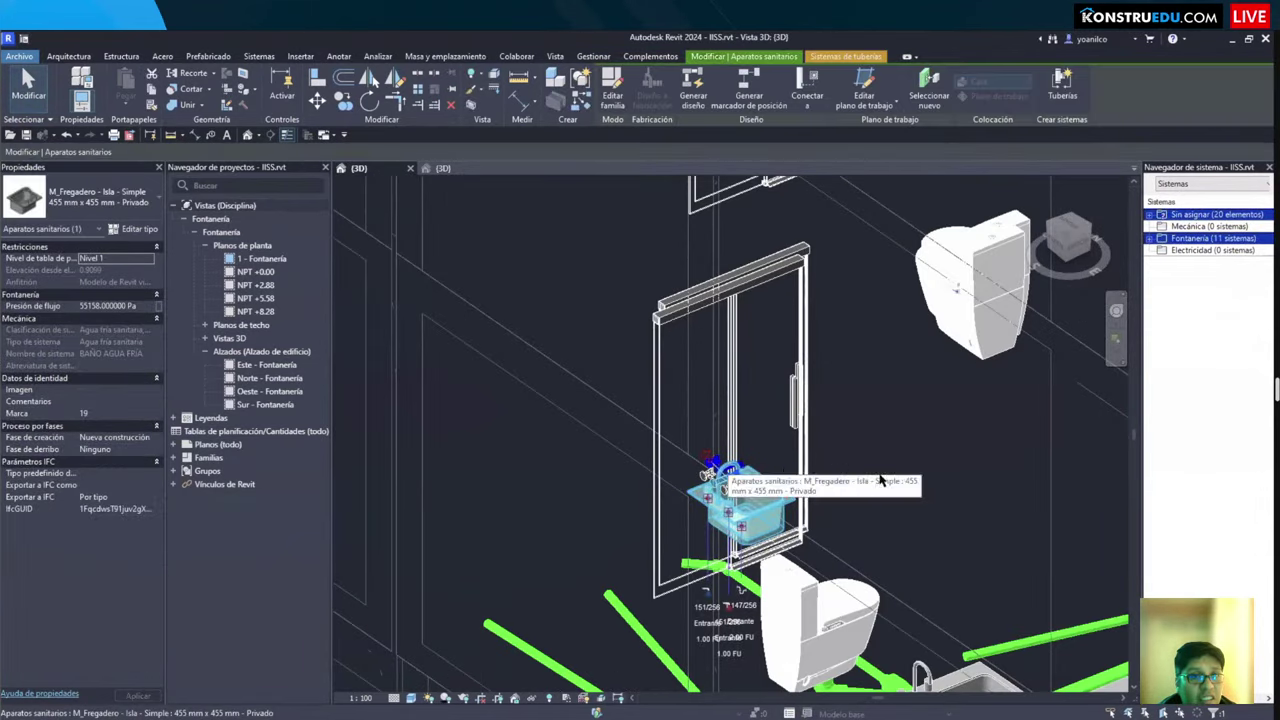
{"action": "scroll", "coordinate": [704, 549], "scroll_direction": "up", "scroll_amount": 4}
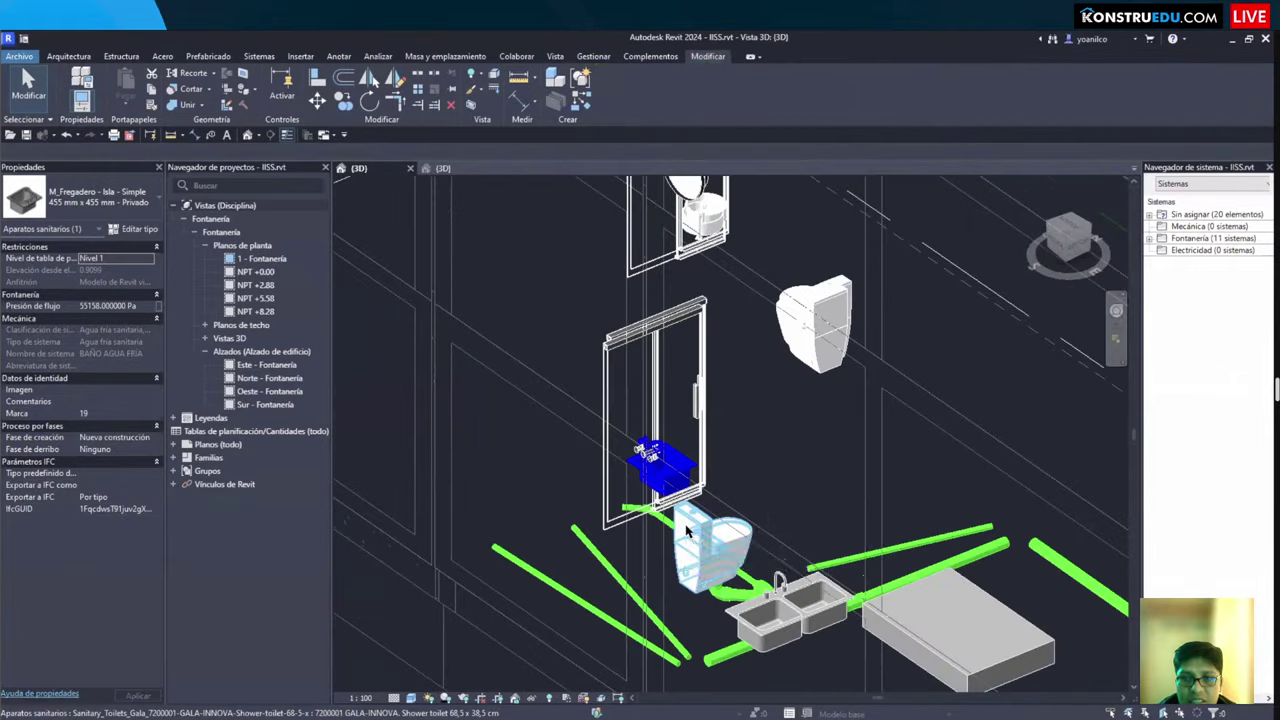
{"action": "left_click", "coordinate": [687, 531]}
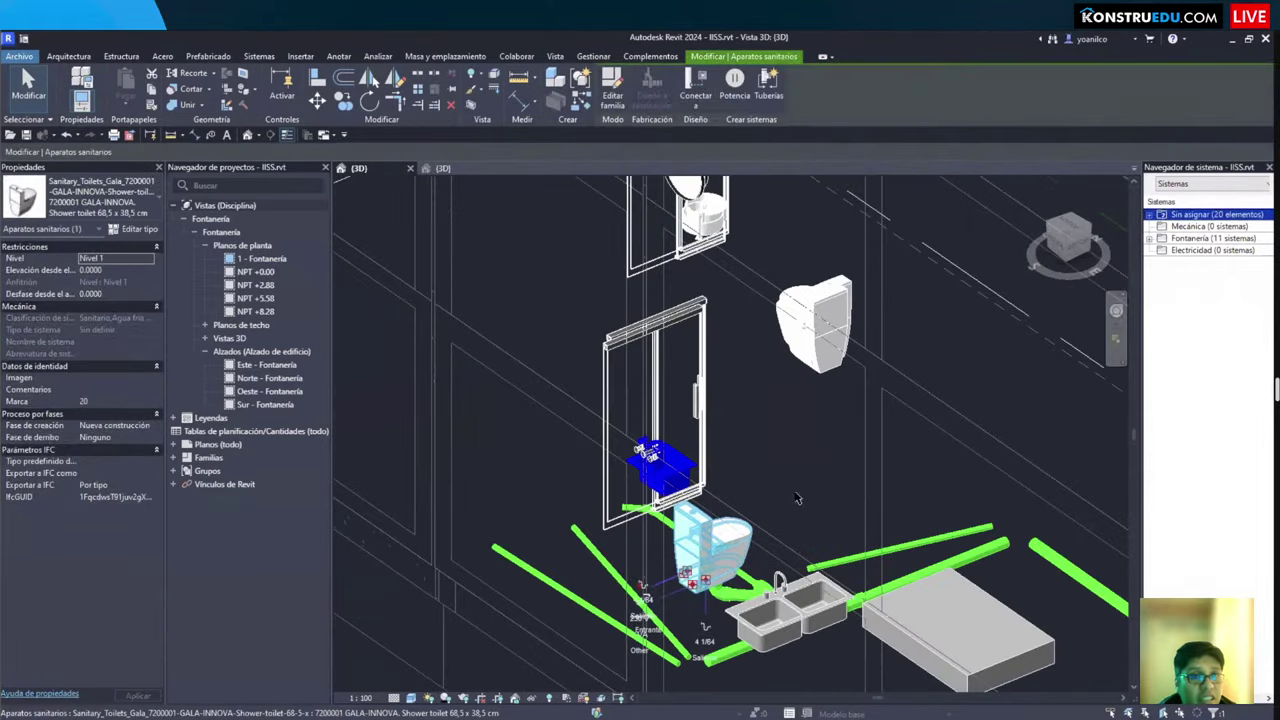
Step: Start Place Component with CM and browse the available component types
{"action": "key", "text": "c"}
{"action": "key", "text": "m"}
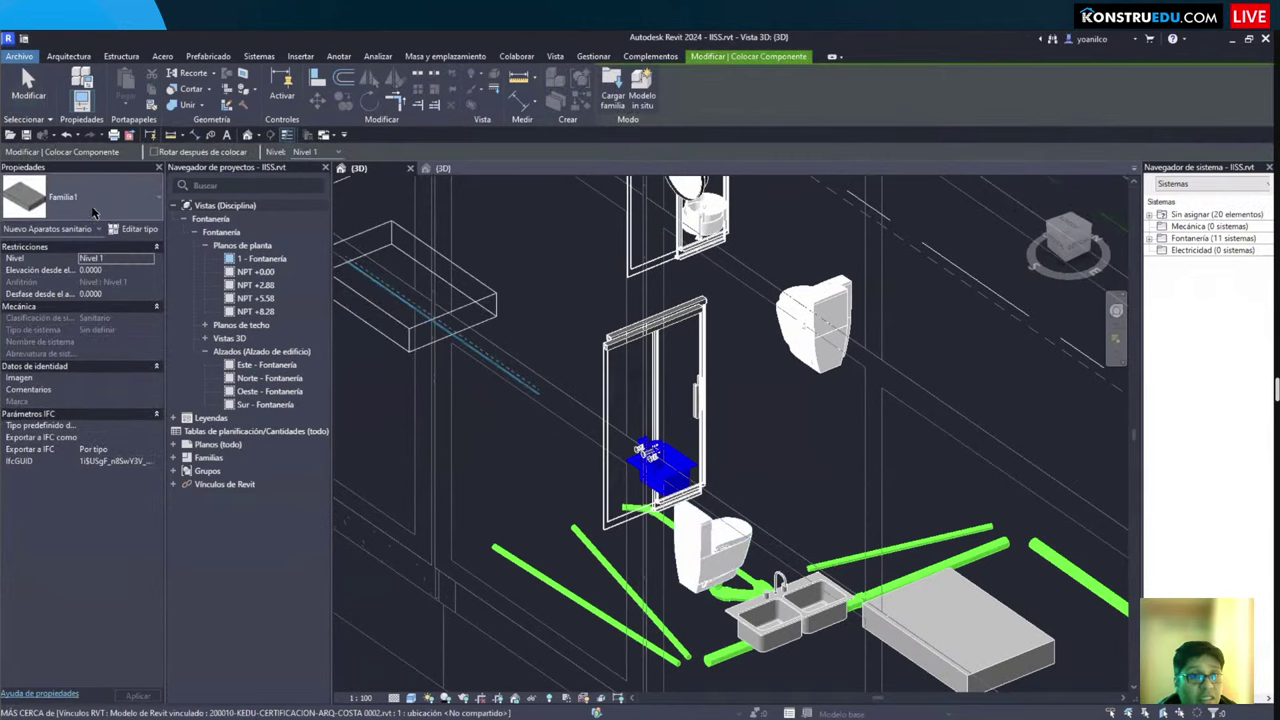
{"action": "left_click", "coordinate": [92, 208]}
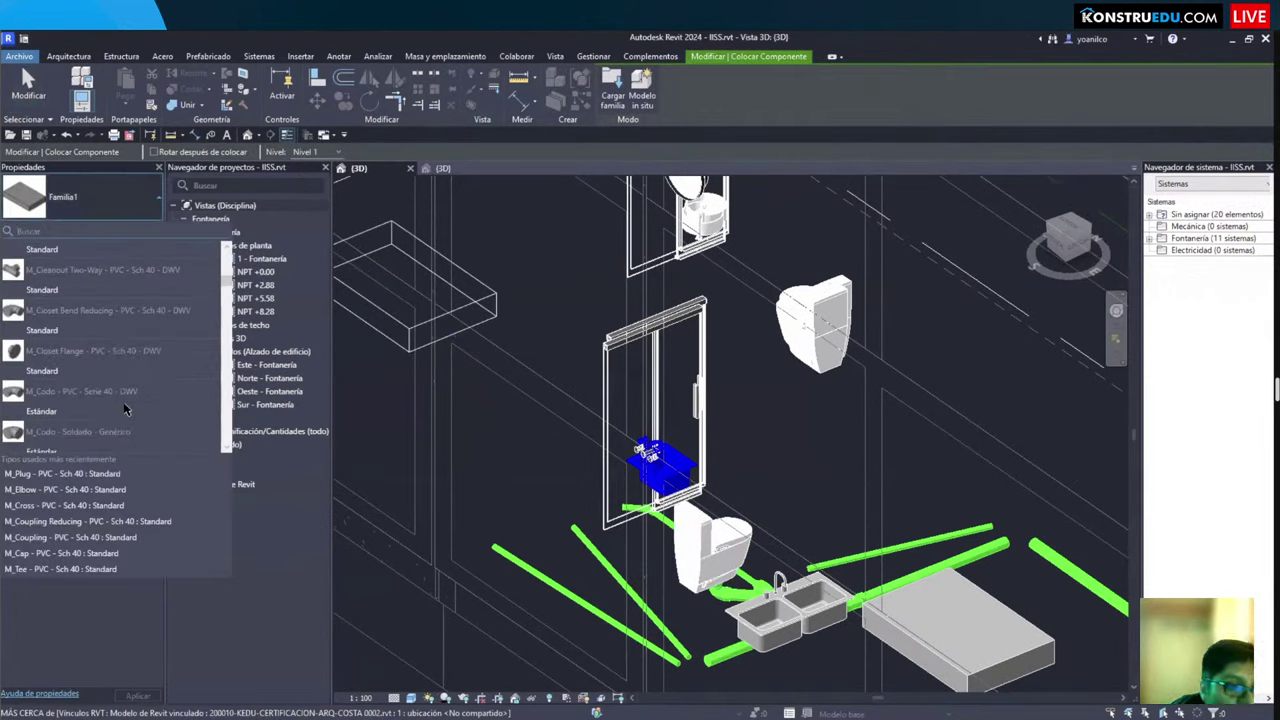
{"action": "scroll", "coordinate": [125, 407], "scroll_direction": "up", "scroll_amount": 5}
{"action": "left_click", "coordinate": [126, 193]}
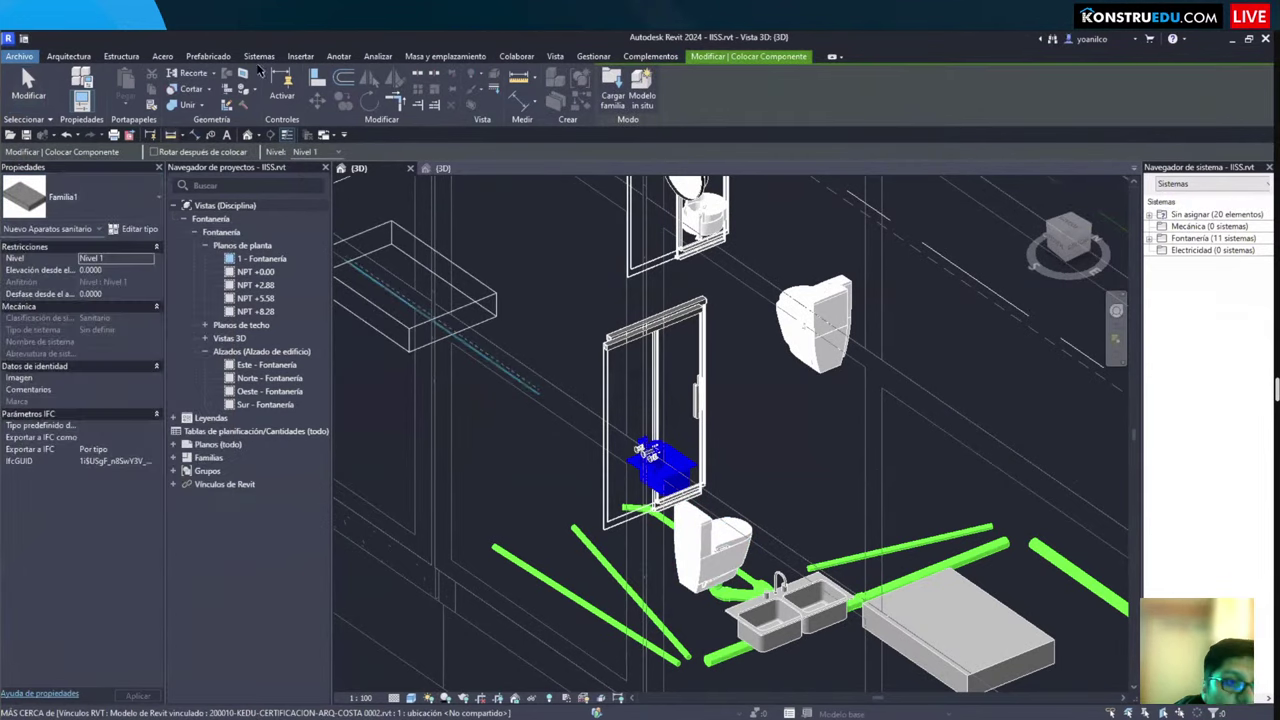
Step: Place a COTTO MF010BK plumbing fixture on the wall beside the shower door
{"action": "left_click", "coordinate": [68, 56]}
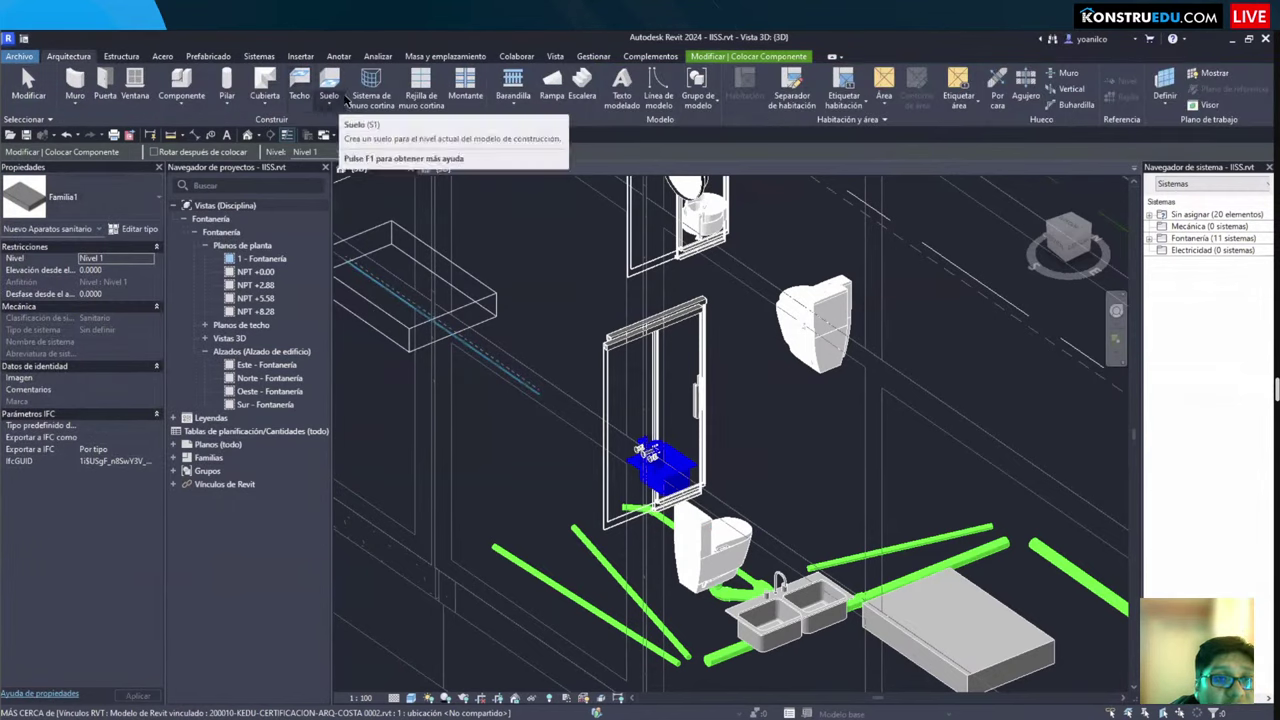
{"action": "scroll", "coordinate": [340, 113], "scroll_direction": "down", "scroll_amount": 4}
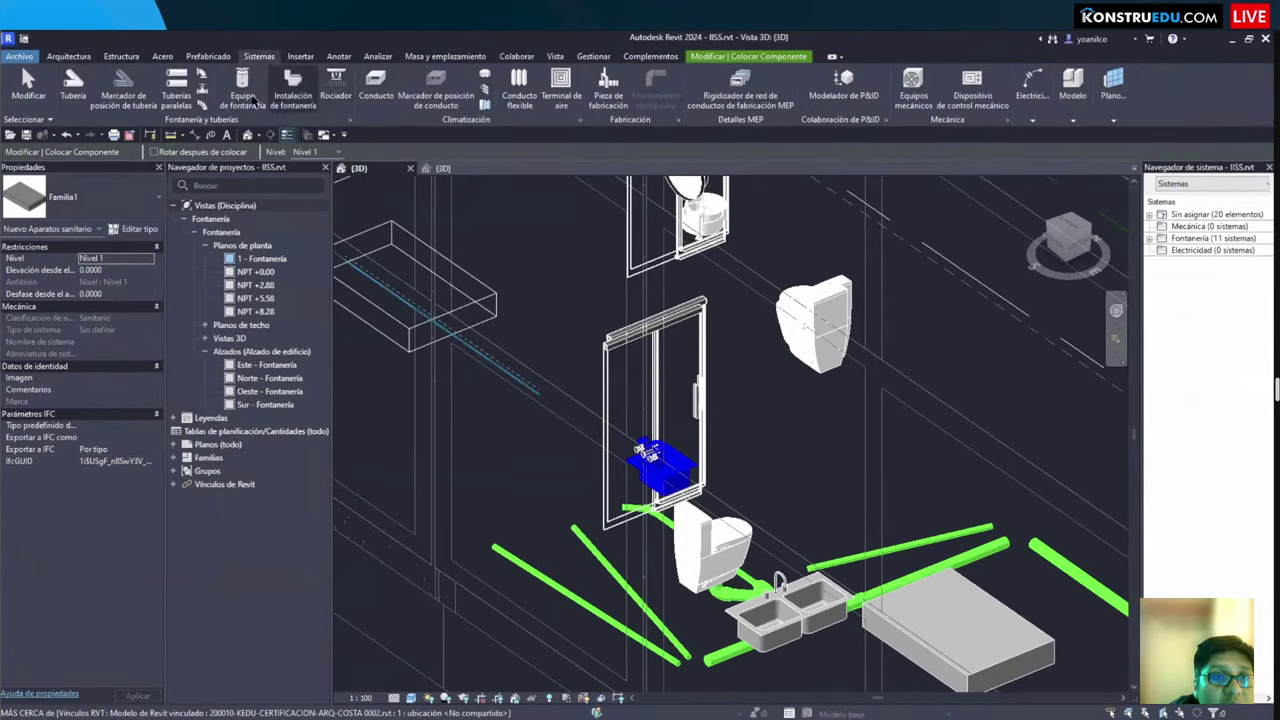
{"action": "left_click", "coordinate": [293, 88]}
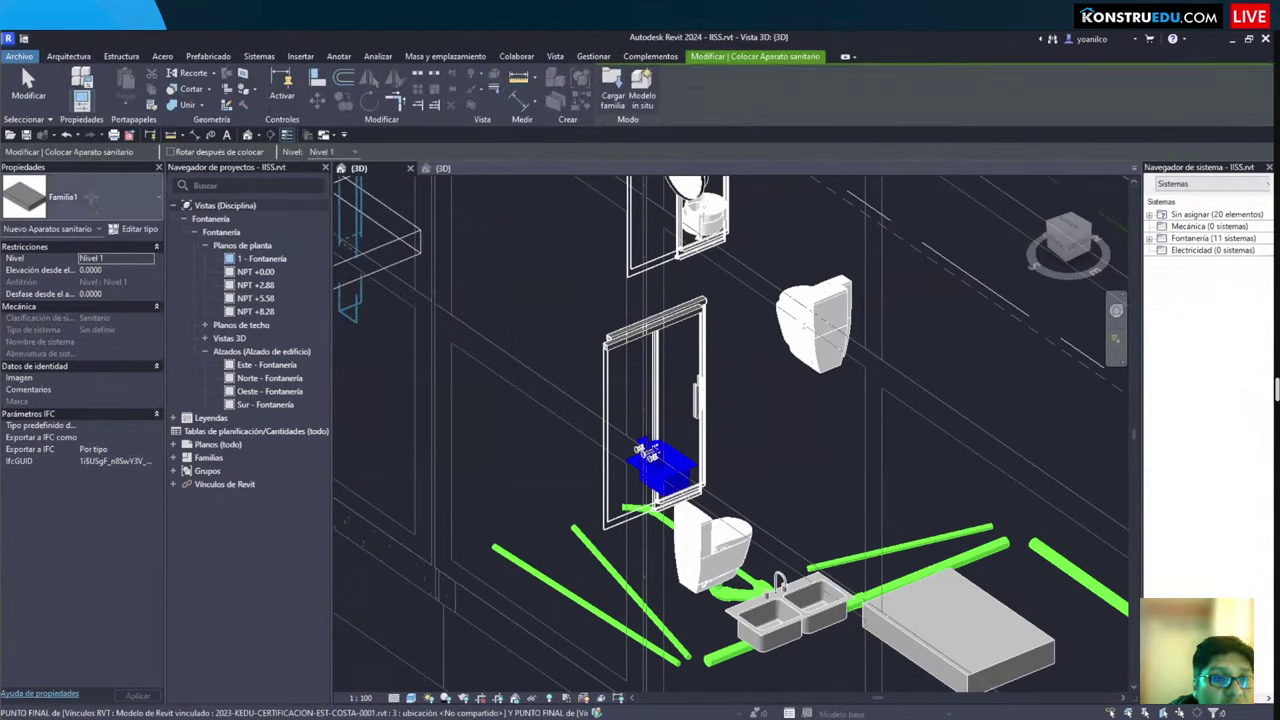
{"action": "left_click", "coordinate": [94, 202]}
{"action": "scroll", "coordinate": [160, 376], "scroll_direction": "up", "scroll_amount": 6}
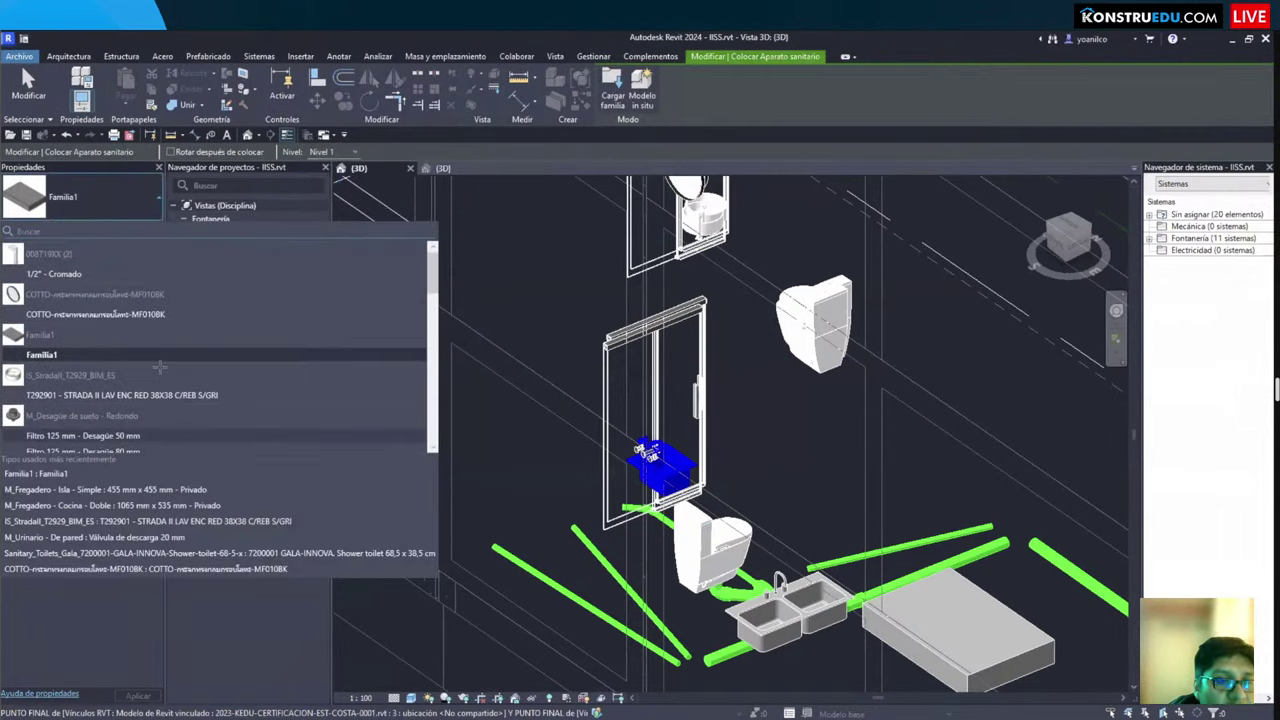
{"action": "left_click", "coordinate": [50, 314]}
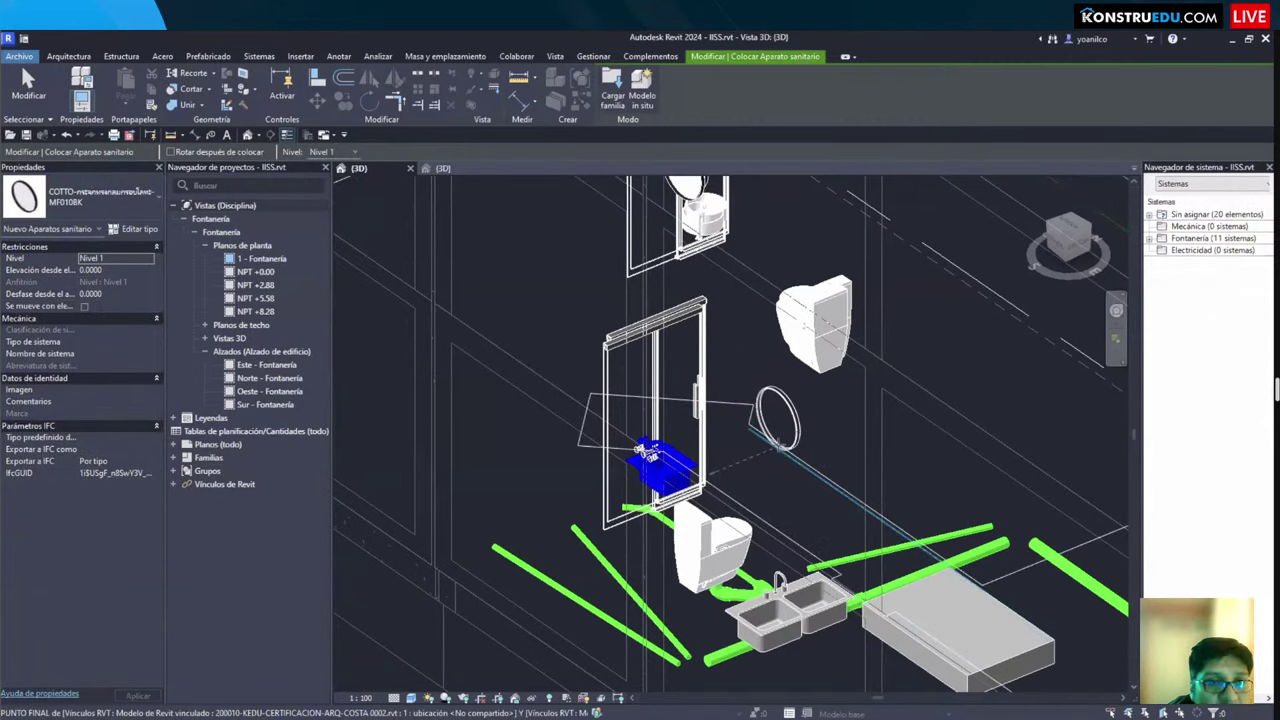
{"action": "scroll", "coordinate": [778, 443], "scroll_direction": "up", "scroll_amount": 2}
{"action": "left_click", "coordinate": [808, 430]}
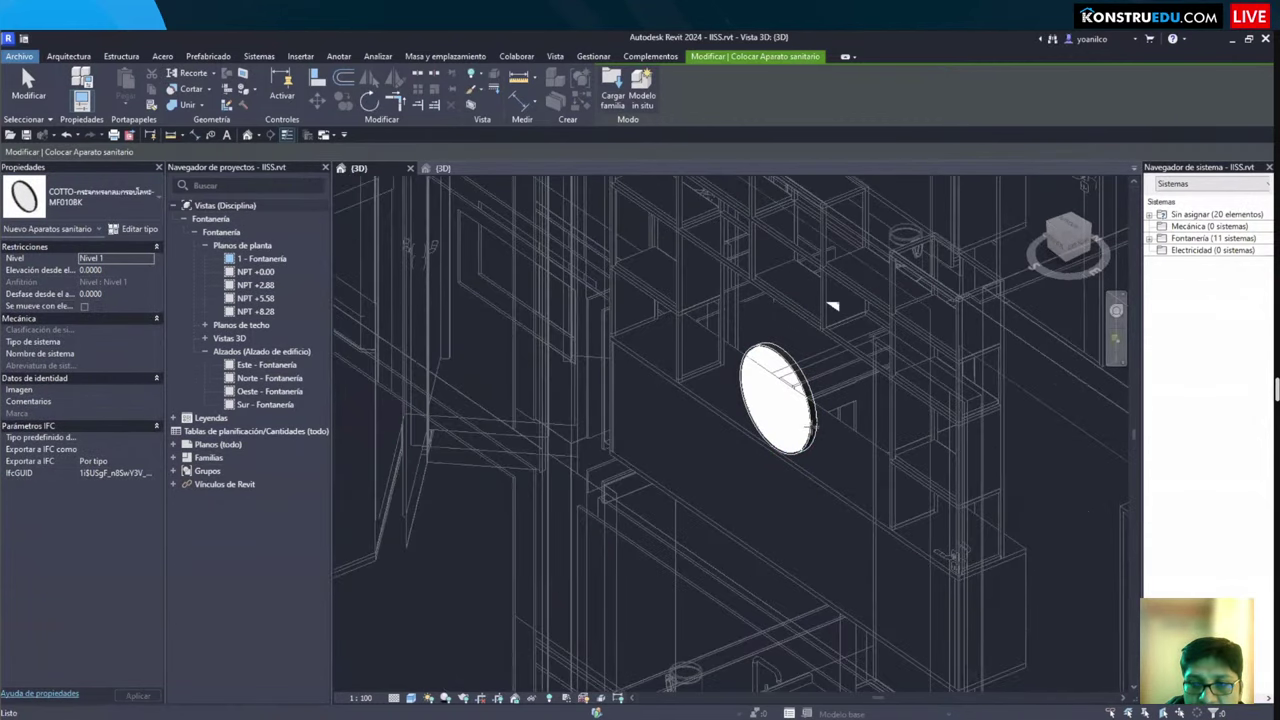
{"action": "key", "text": "Escape"}
{"action": "left_click", "coordinate": [805, 428]}
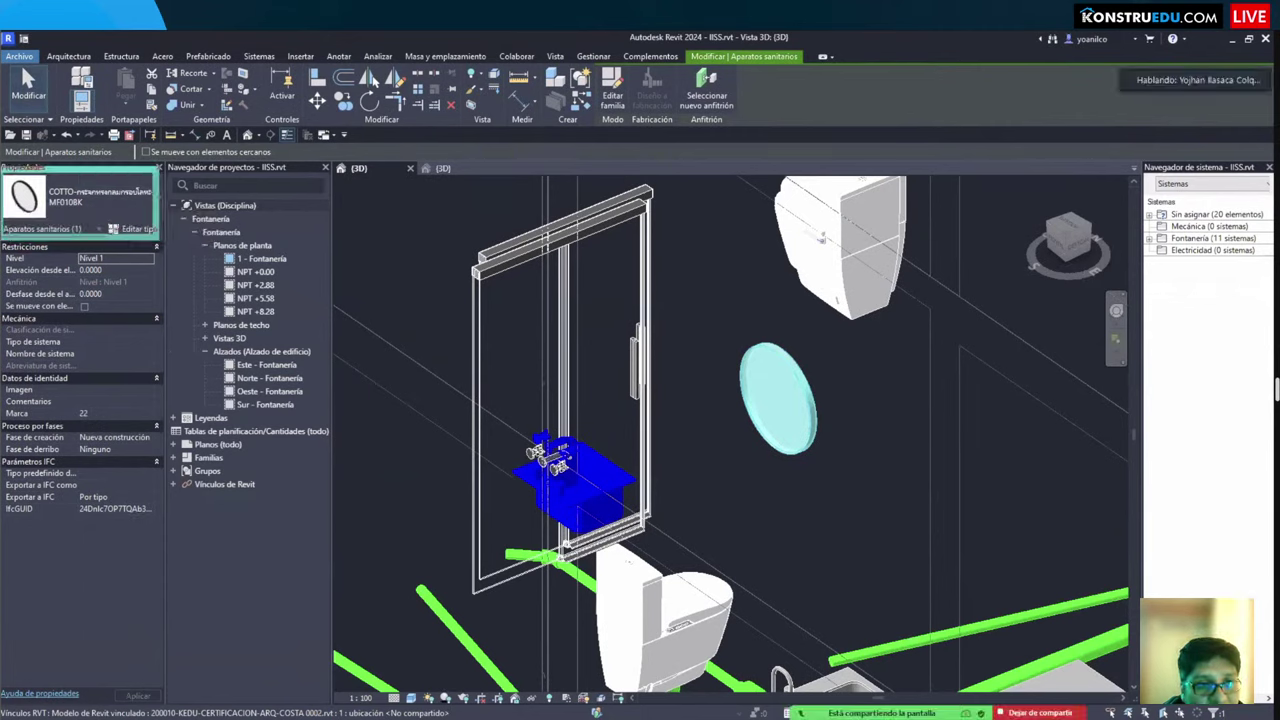
Step: Deselect the mirror and bring up the Insertar tab's Cargar familia commands
{"action": "left_click", "coordinate": [671, 306]}
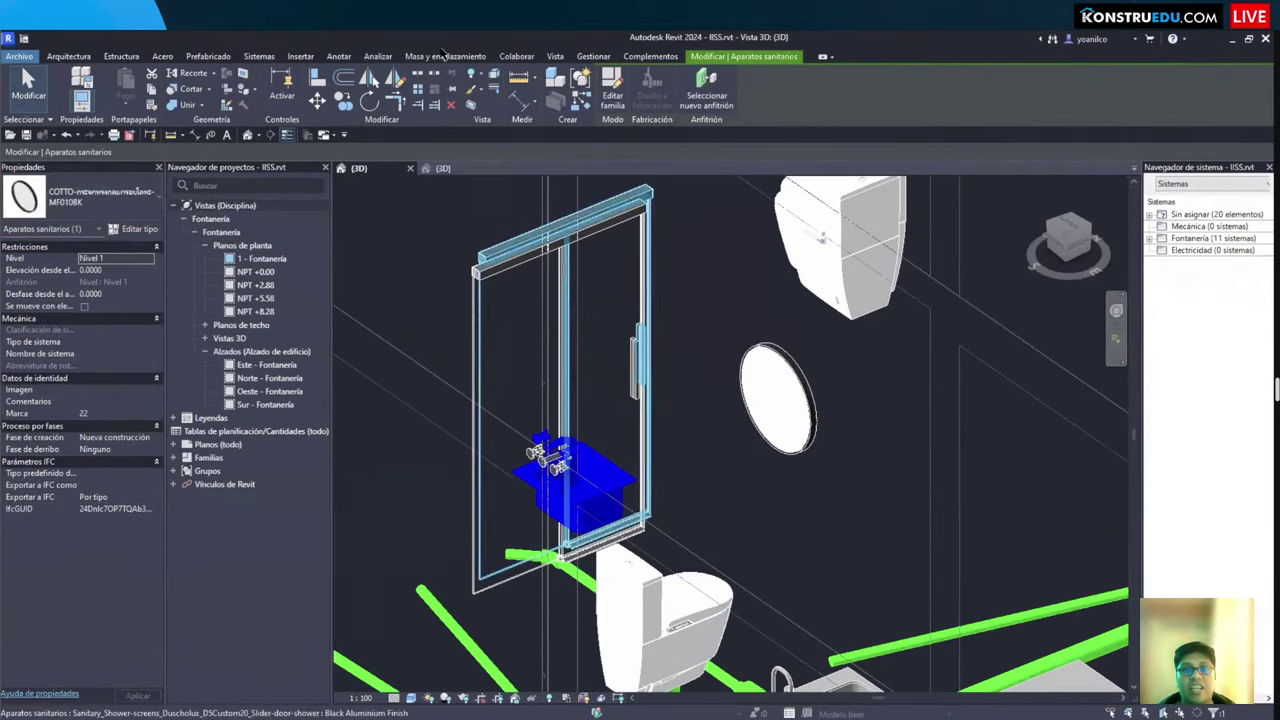
{"action": "left_click", "coordinate": [300, 56]}
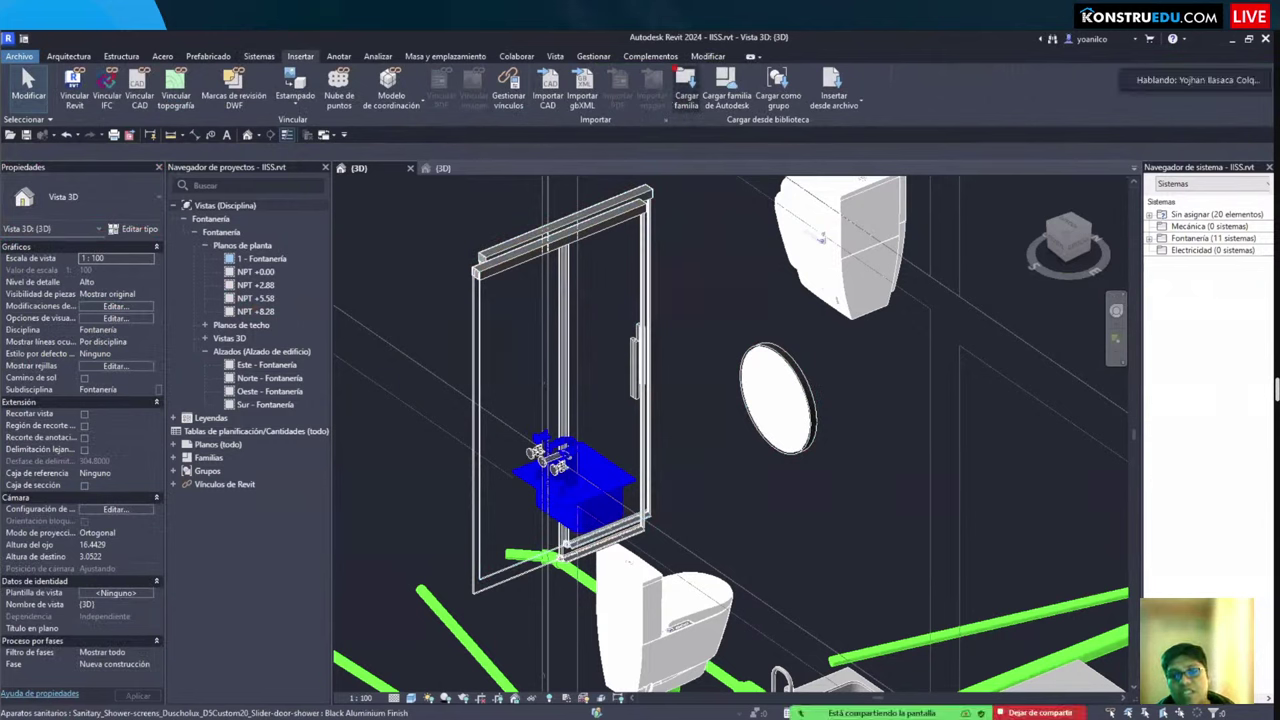
{"action": "left_click_drag", "start_coordinate": [687, 143], "coordinate": [728, 327]}
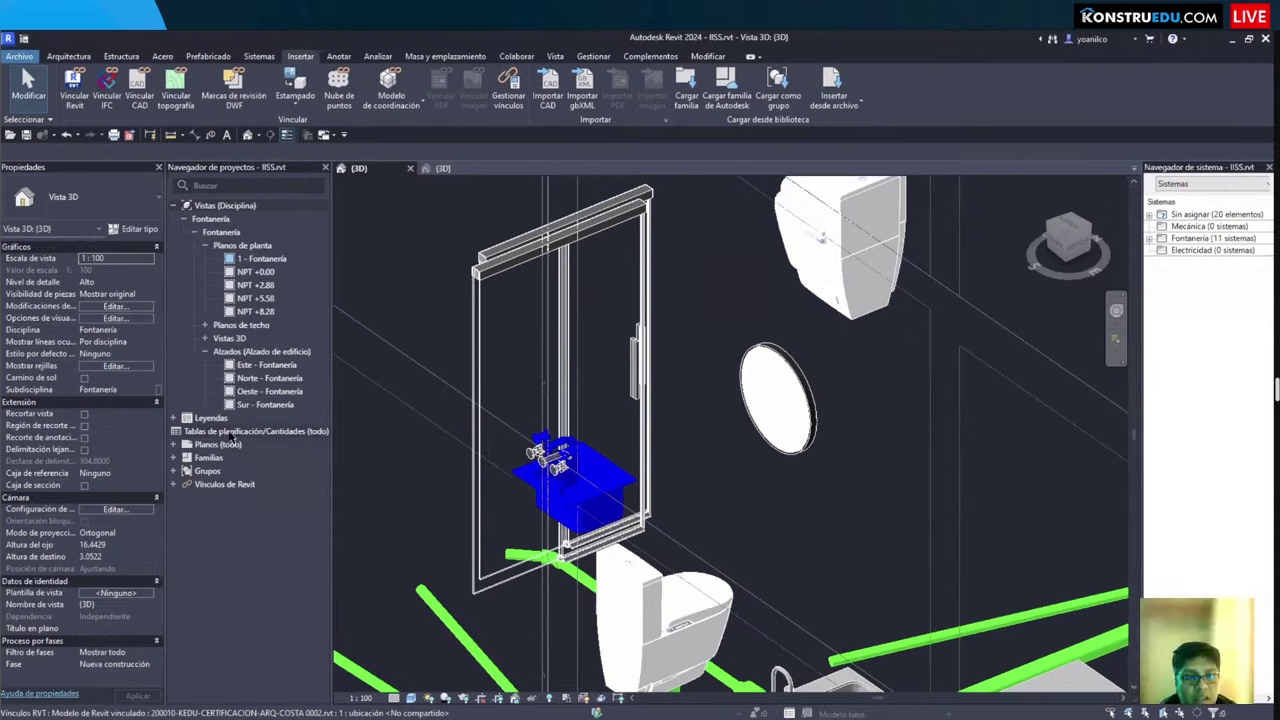
Step: Expand Planos (todo), open the plumbing plan on sheet A101, and close Familia1 discarding changes
{"action": "double_click", "coordinate": [212, 449]}
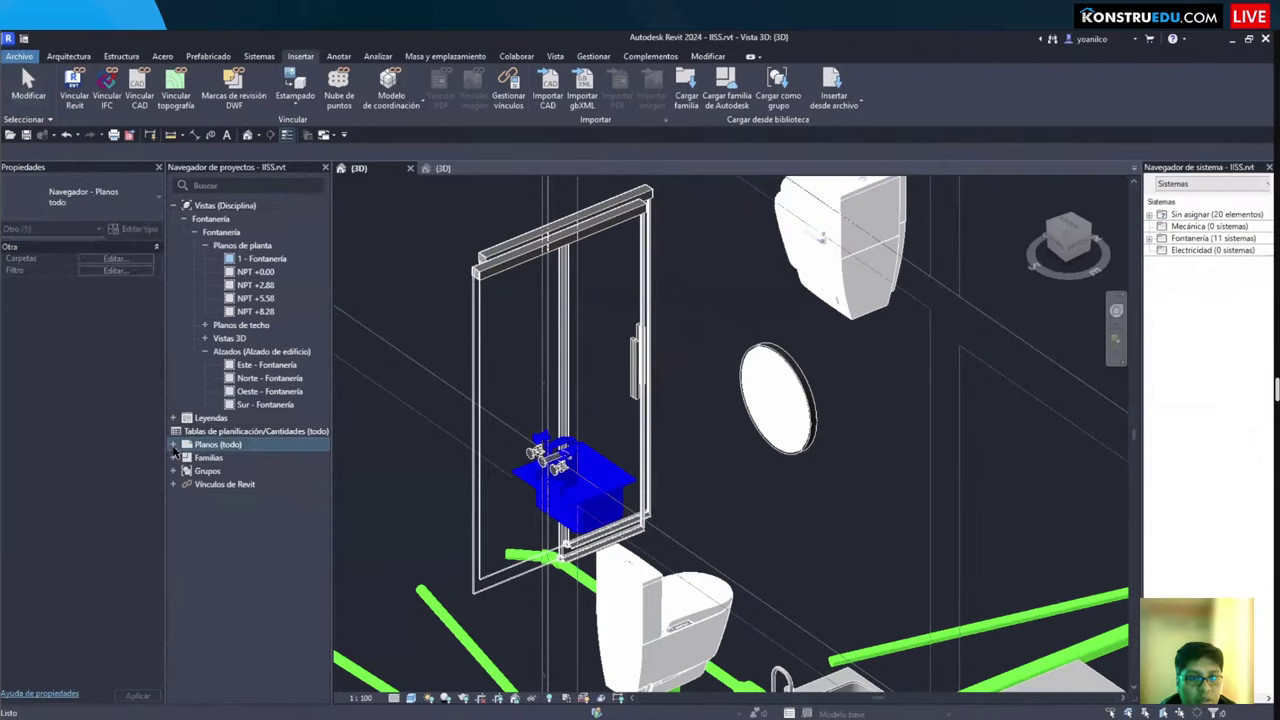
{"action": "double_click", "coordinate": [230, 471]}
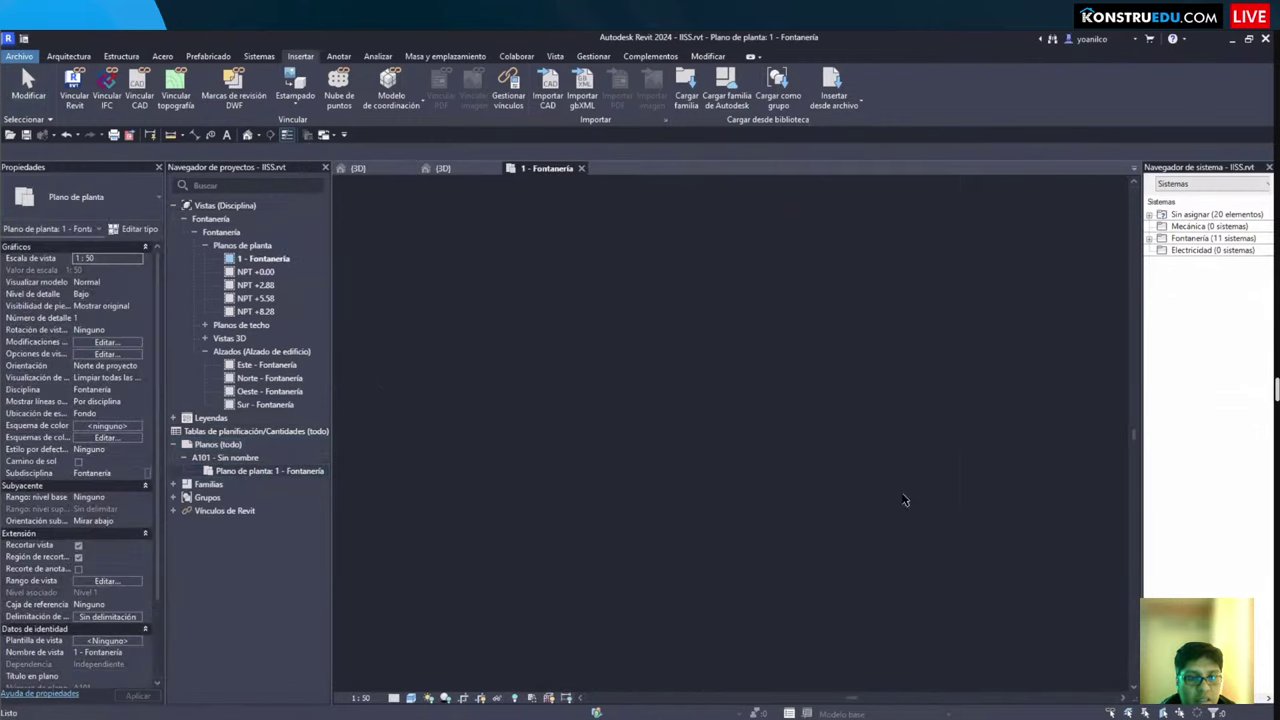
{"action": "scroll", "coordinate": [600, 300], "scroll_direction": "up", "scroll_amount": 5}
{"action": "scroll", "coordinate": [600, 300], "scroll_direction": "down", "scroll_amount": 4}
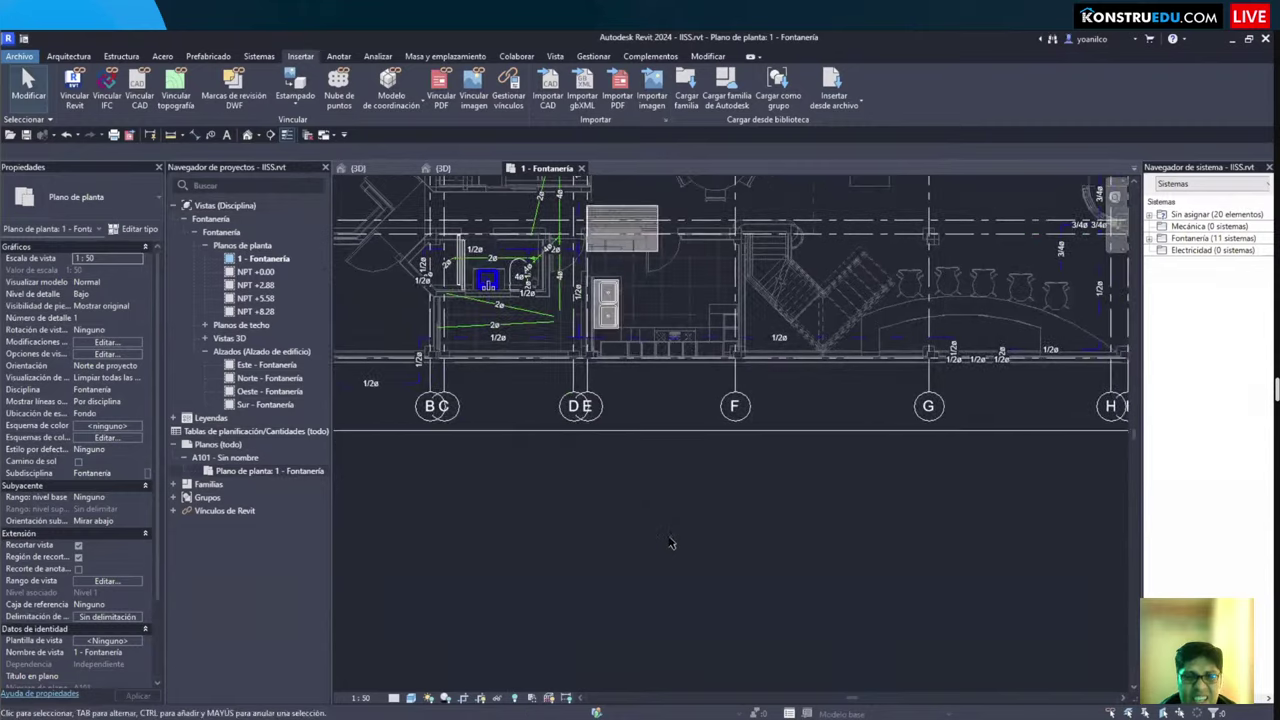
{"action": "left_click", "coordinate": [443, 168]}
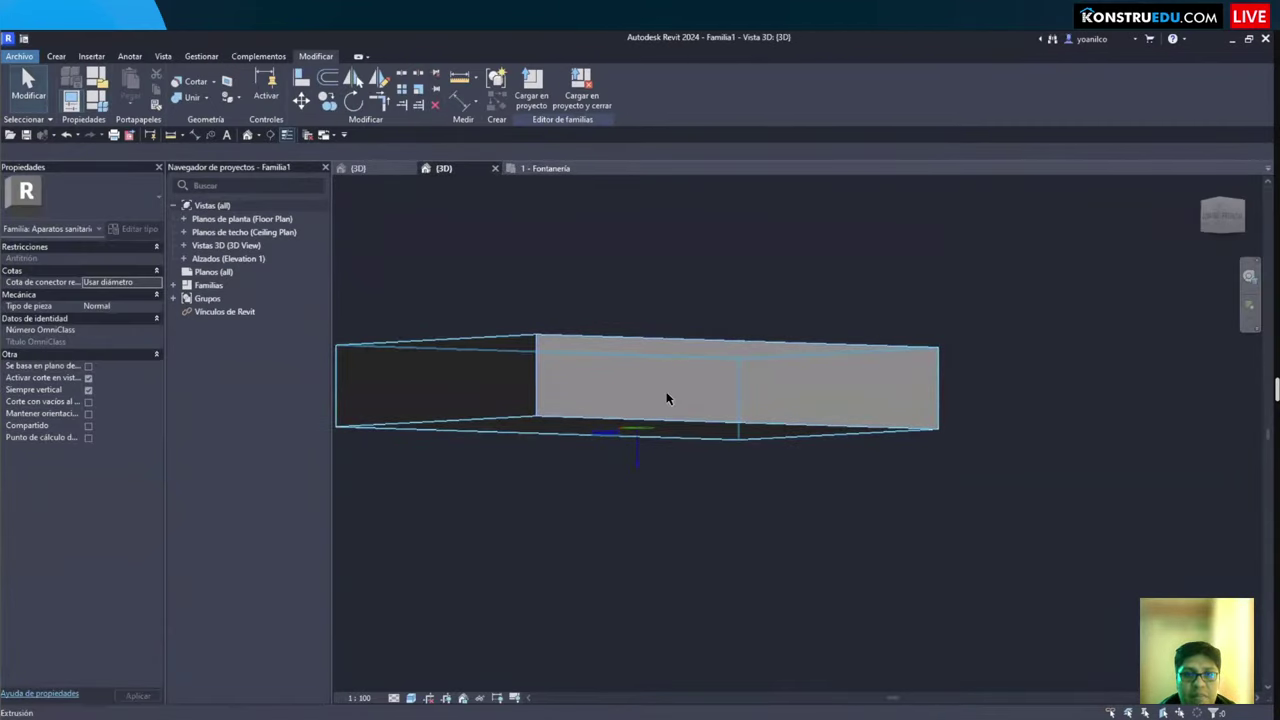
{"action": "left_click", "coordinate": [494, 168]}
{"action": "left_click", "coordinate": [662, 390]}
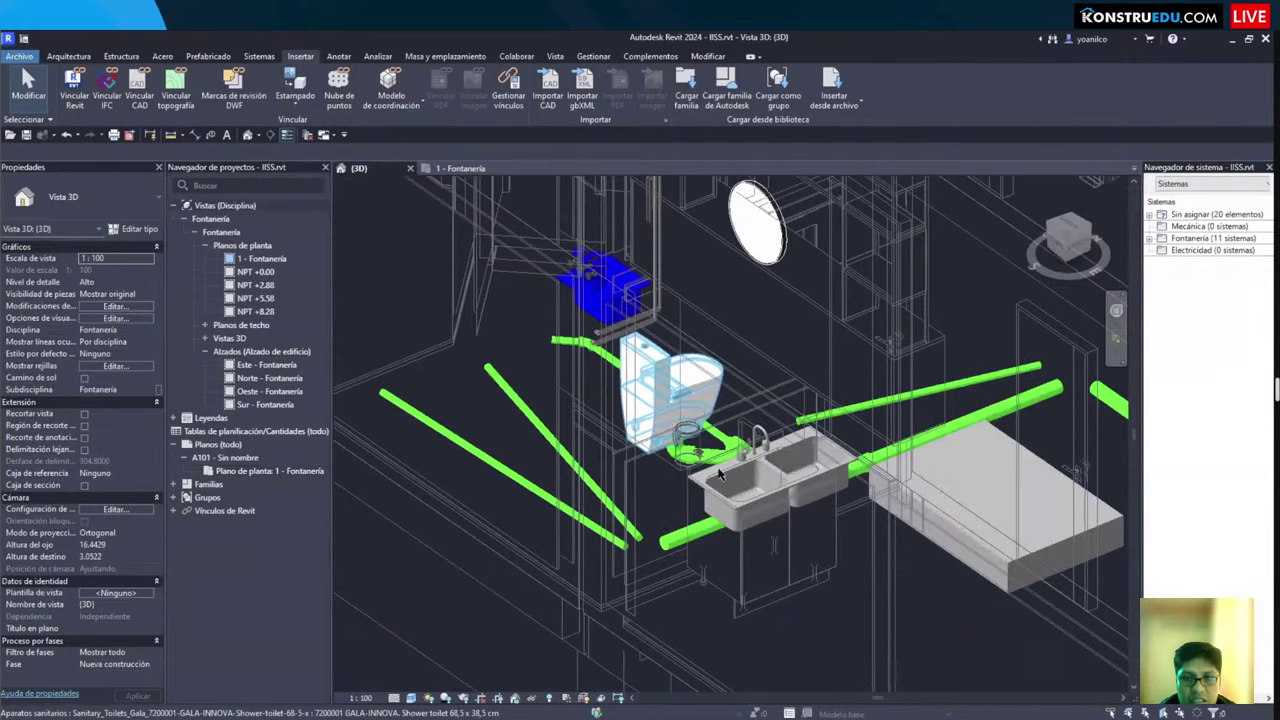
Step: Select the toilet, sink and diagonal pipe, then view the 1 - Fontanería floor plan
{"action": "left_click", "coordinate": [671, 416]}
{"action": "left_click", "coordinate": [548, 410], "text": "ctrl"}
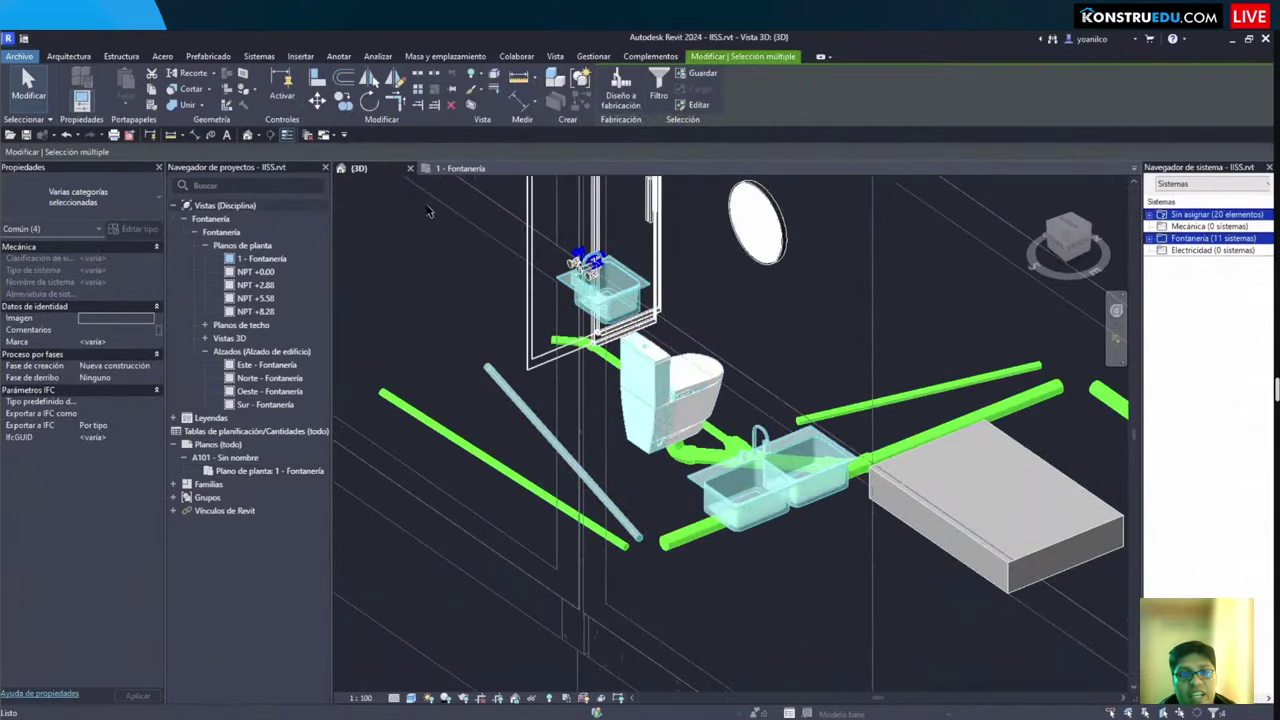
{"action": "left_click", "coordinate": [452, 169]}
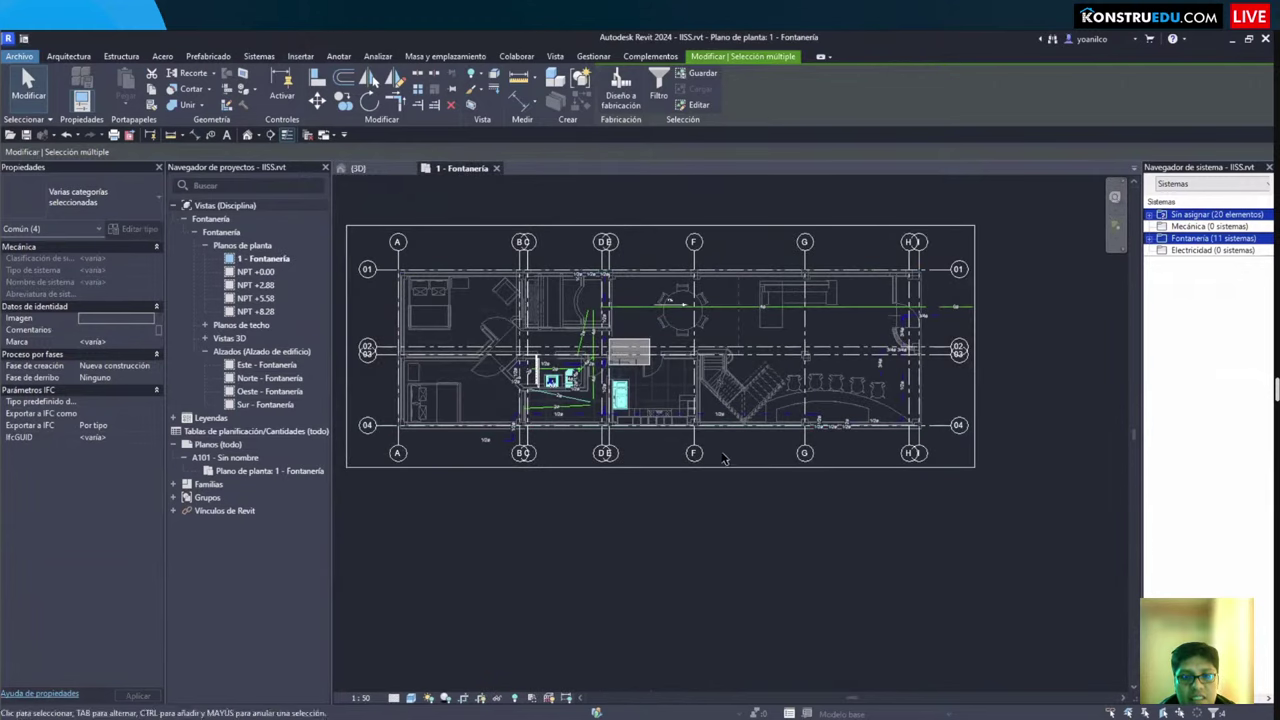
{"action": "scroll", "coordinate": [596, 534], "scroll_direction": "down", "scroll_amount": 2}
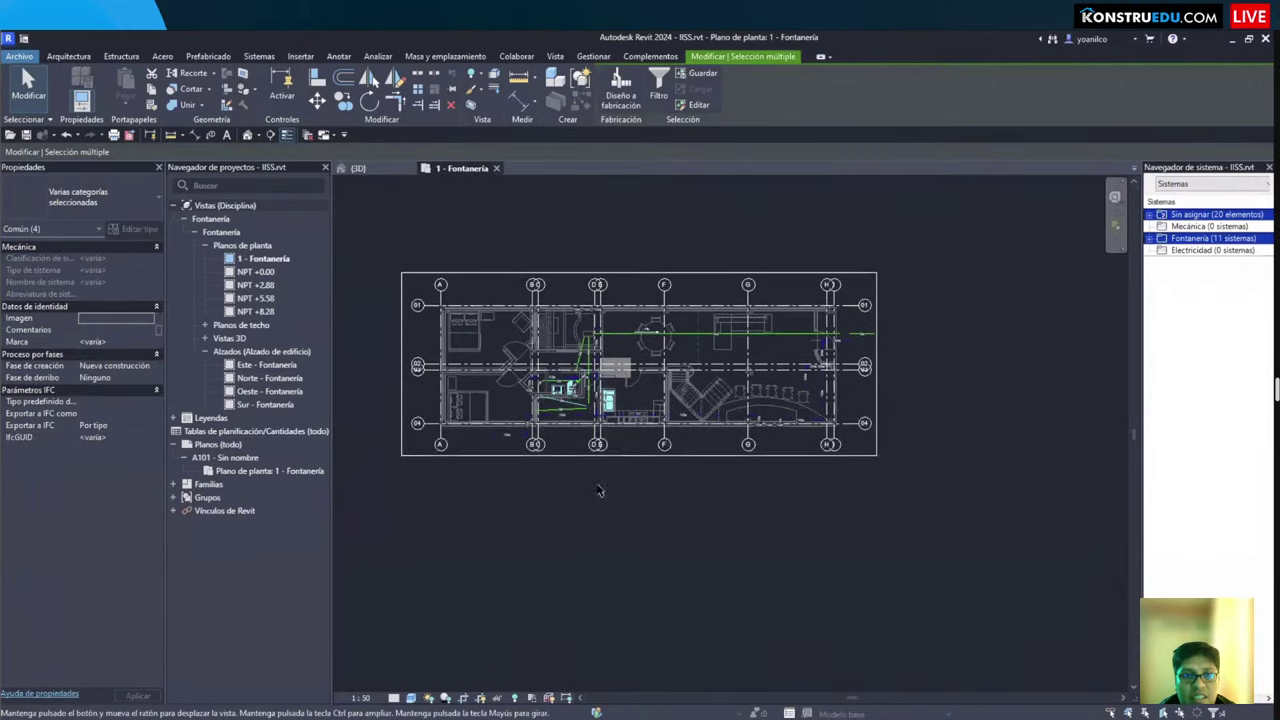
Step: Duplicate the {3D} view with detailing and name the copy 'Isoetria'
{"action": "double_click", "coordinate": [228, 340]}
{"action": "right_click", "coordinate": [243, 351]}
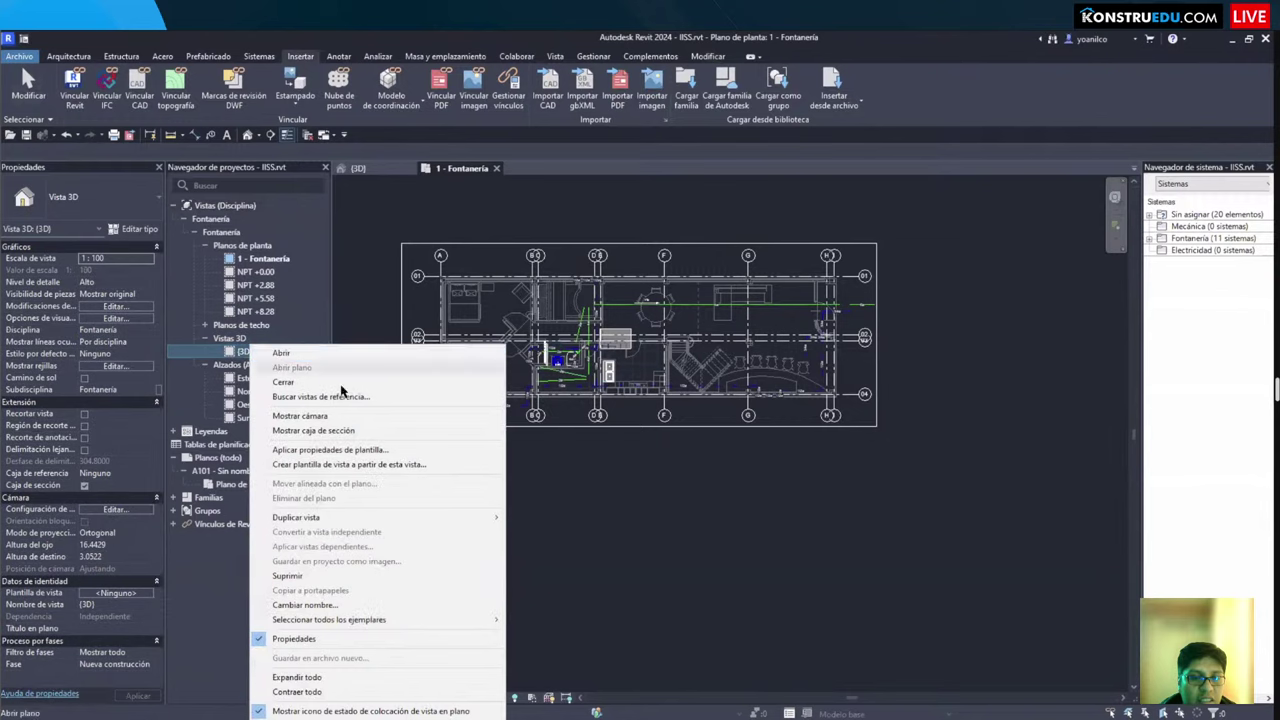
{"action": "mouse_move", "coordinate": [363, 520]}
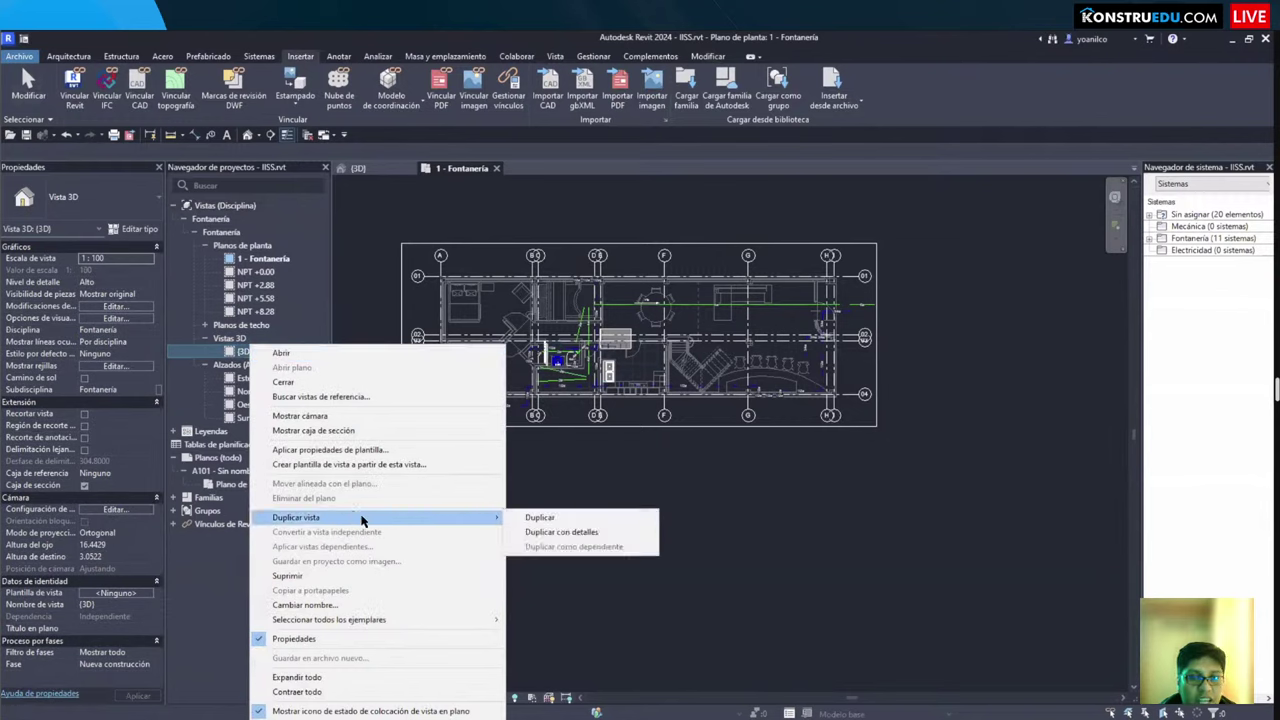
{"action": "left_click", "coordinate": [575, 537]}
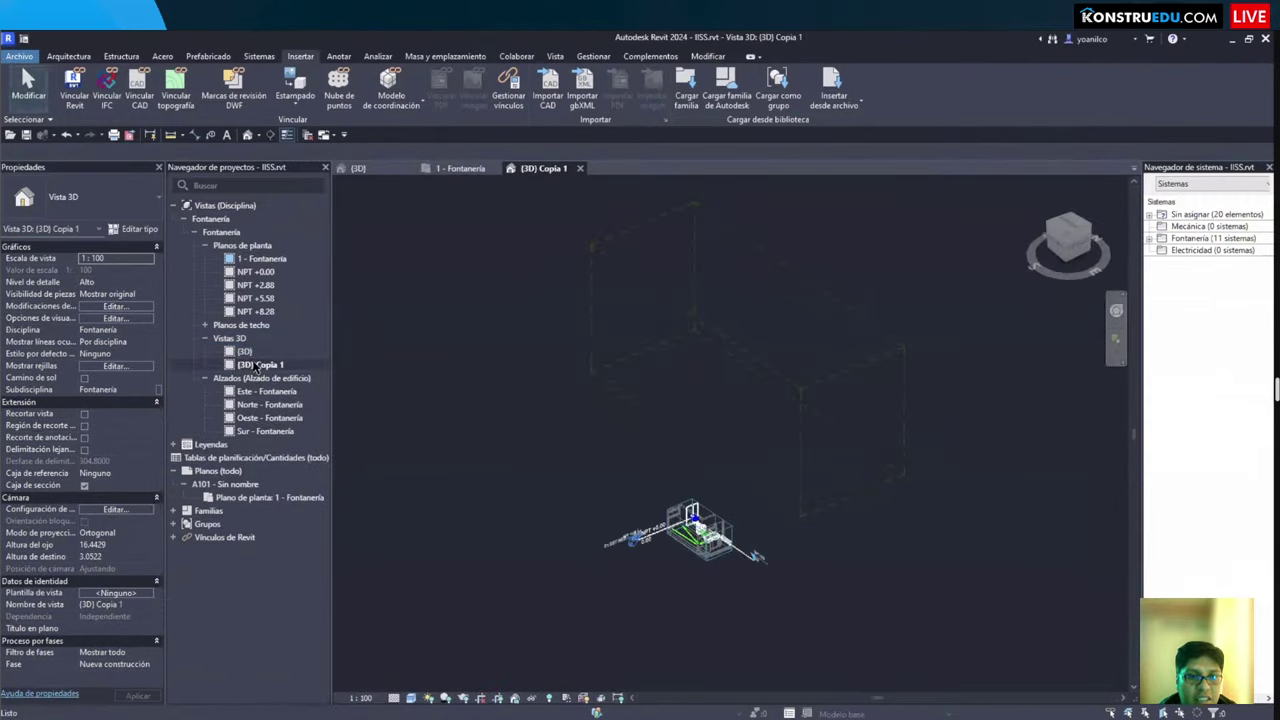
{"action": "type", "text": "Isom"}
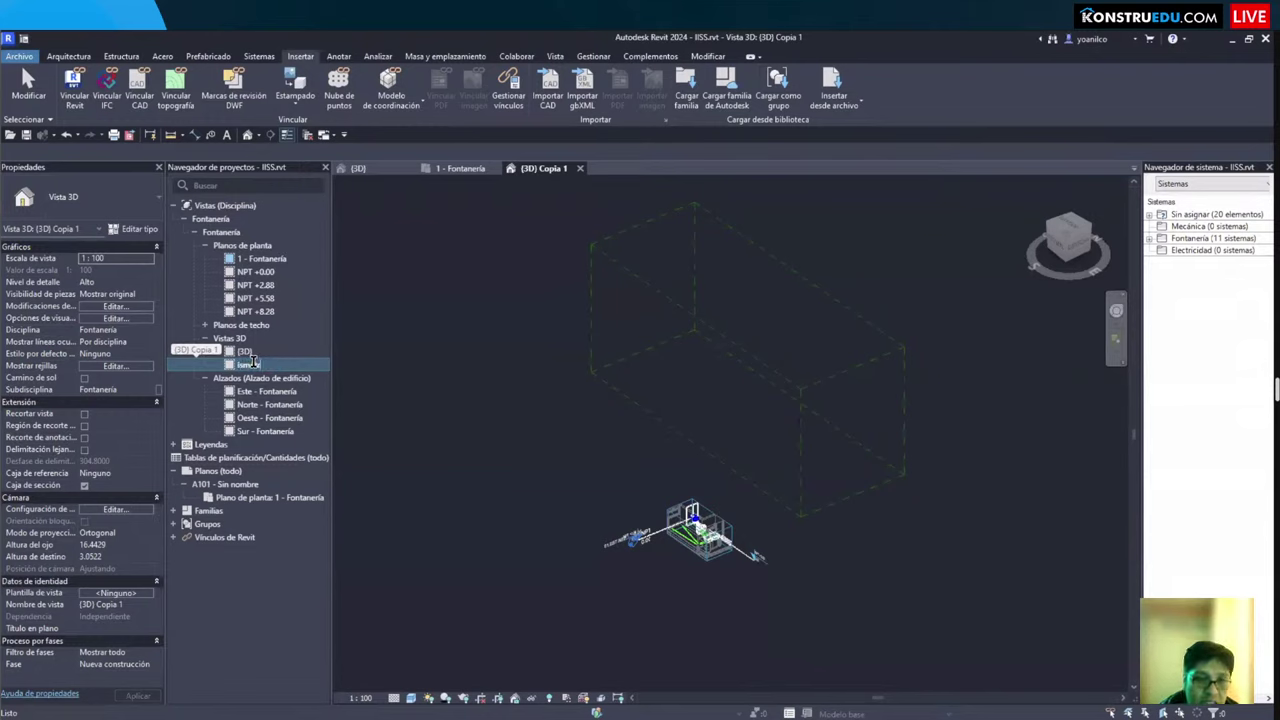
{"action": "type", "text": "etria"}
{"action": "key", "text": "Return"}
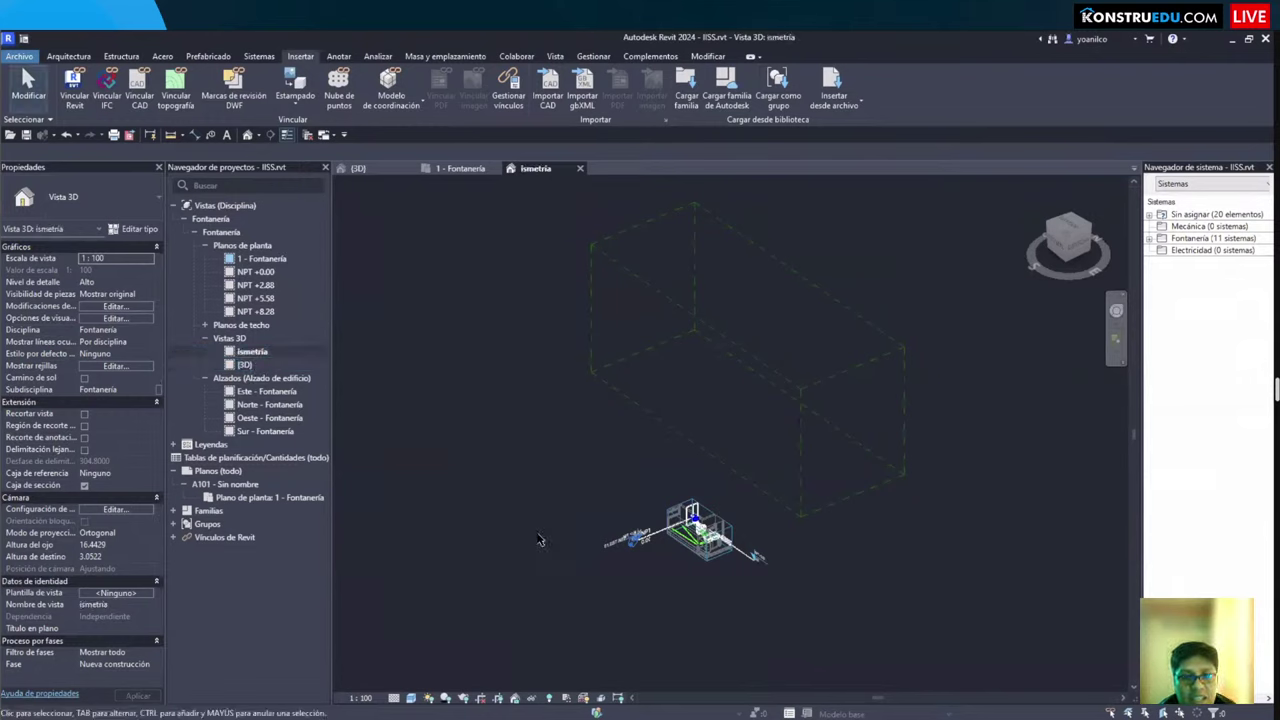
Step: Orbit the view and select the boxes surrounding the model to identify them
{"action": "middle_click_drag", "start_coordinate": [537, 547], "coordinate": [504, 475], "text": "shift"}
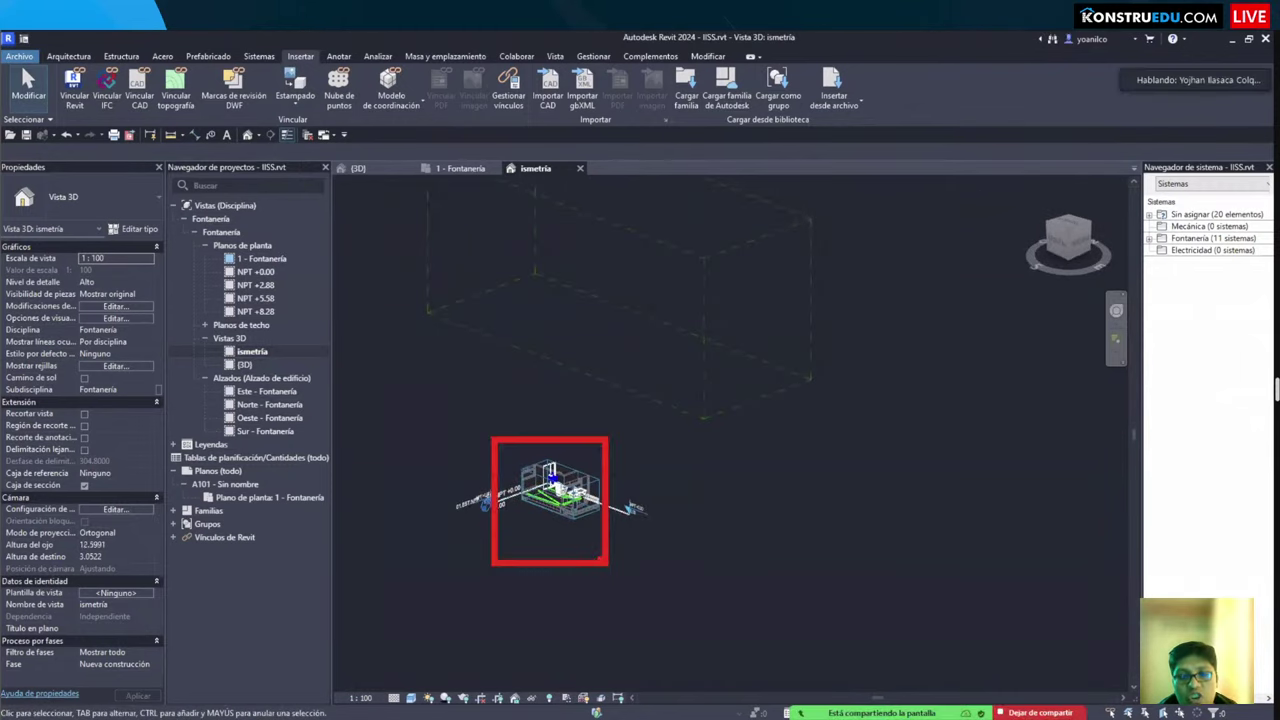
{"action": "left_click", "coordinate": [704, 340]}
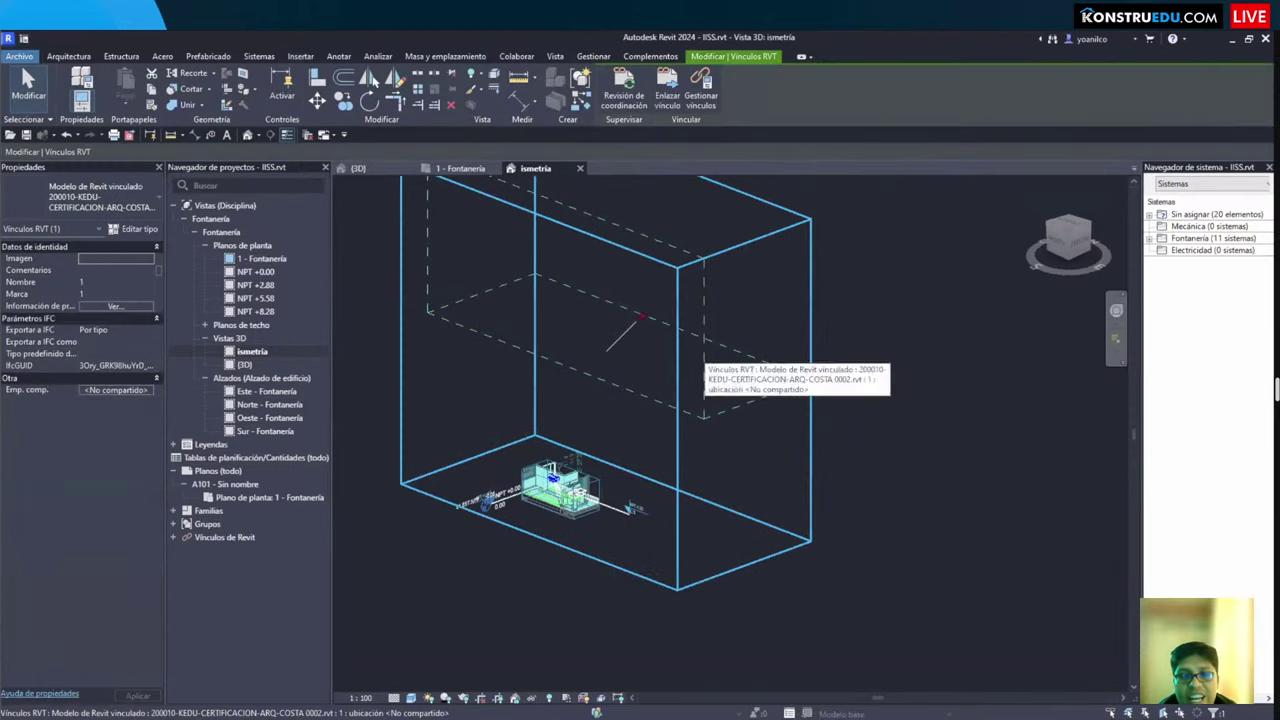
{"action": "key", "text": "Escape"}
{"action": "left_click", "coordinate": [666, 435]}
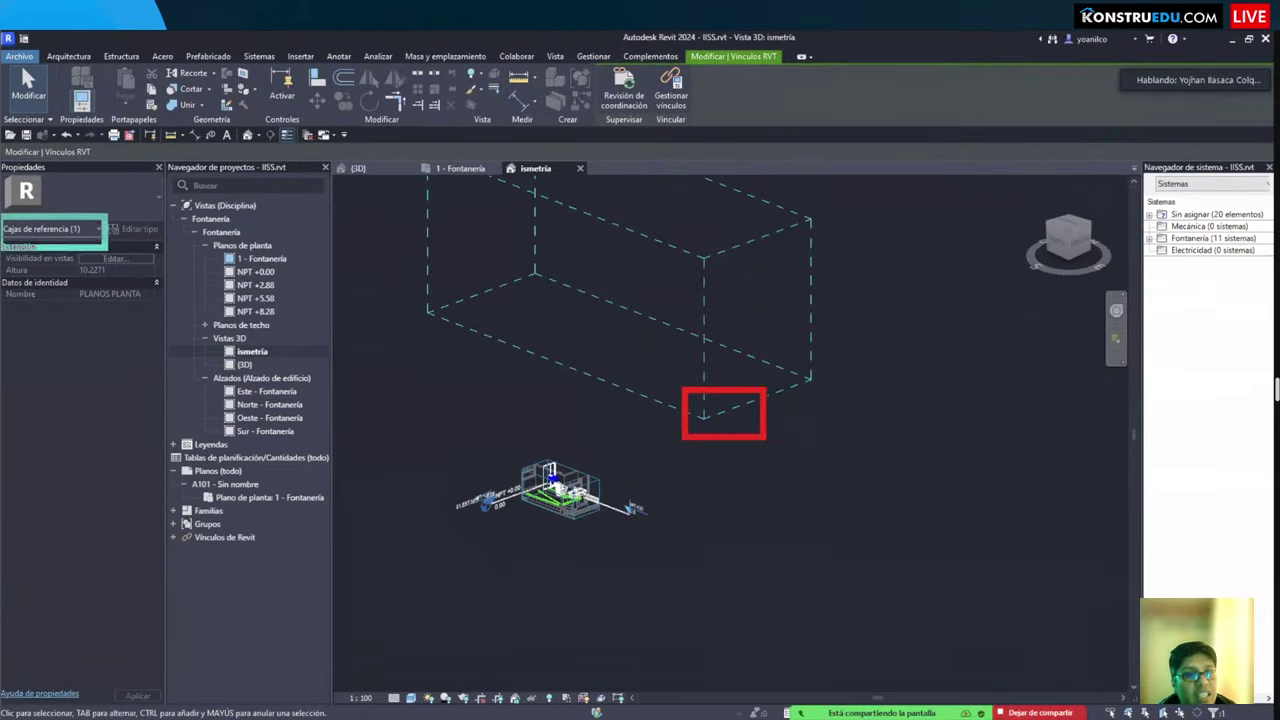
{"action": "left_click", "coordinate": [772, 490]}
Step: Uncheck Cajas de referencia under Categorías de anotación in Visibility/Graphics
{"action": "key", "text": "v"}
{"action": "key", "text": "v"}
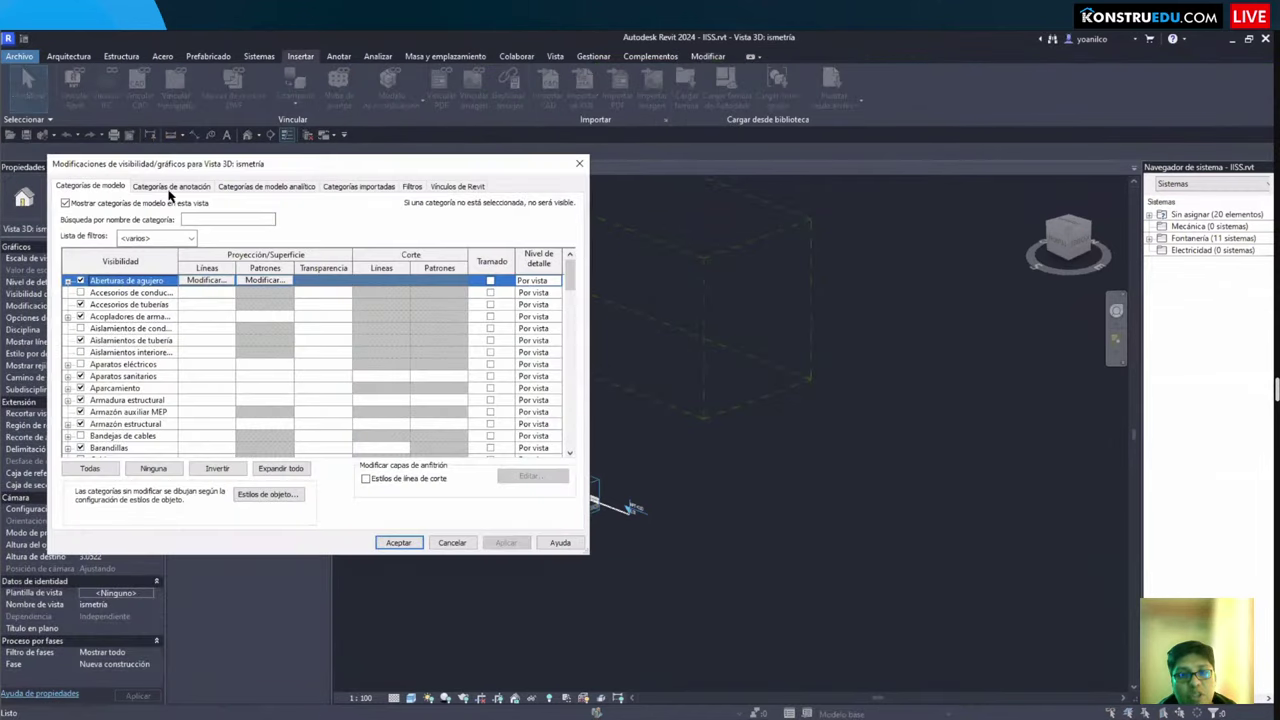
{"action": "left_click", "coordinate": [172, 187]}
{"action": "left_click", "coordinate": [128, 388]}
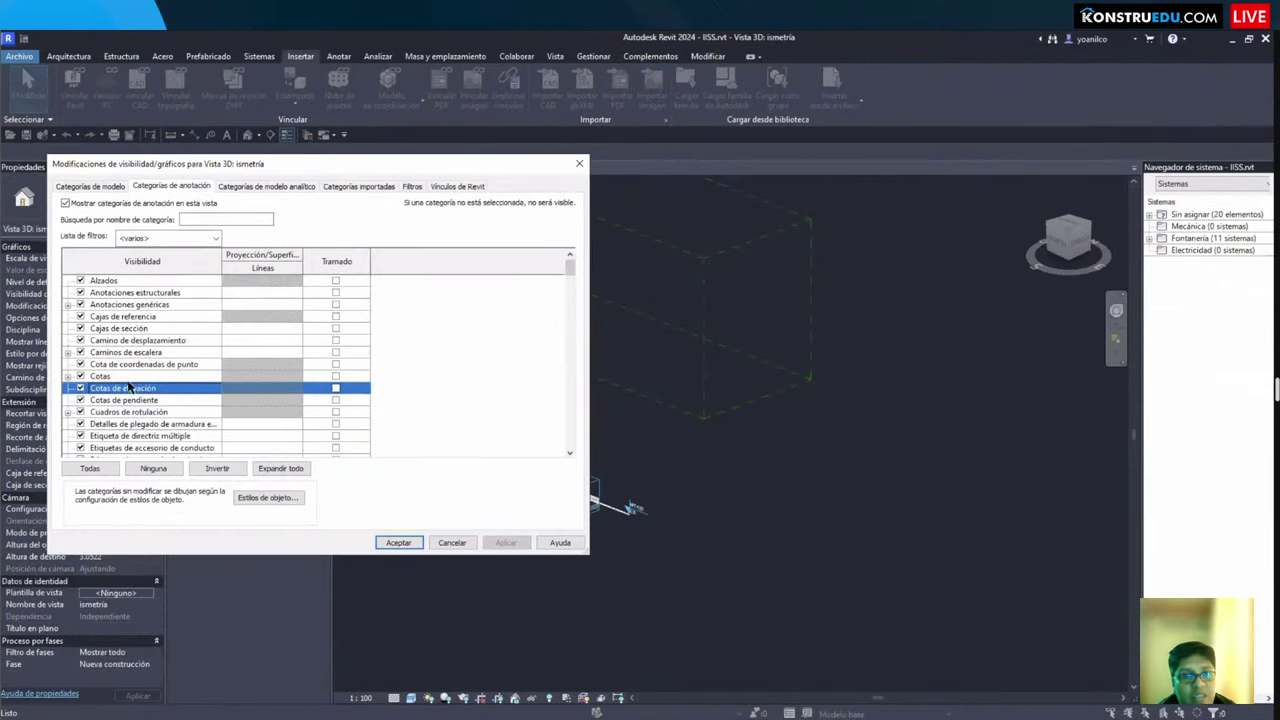
{"action": "left_click", "coordinate": [81, 317]}
{"action": "left_click", "coordinate": [398, 542]}
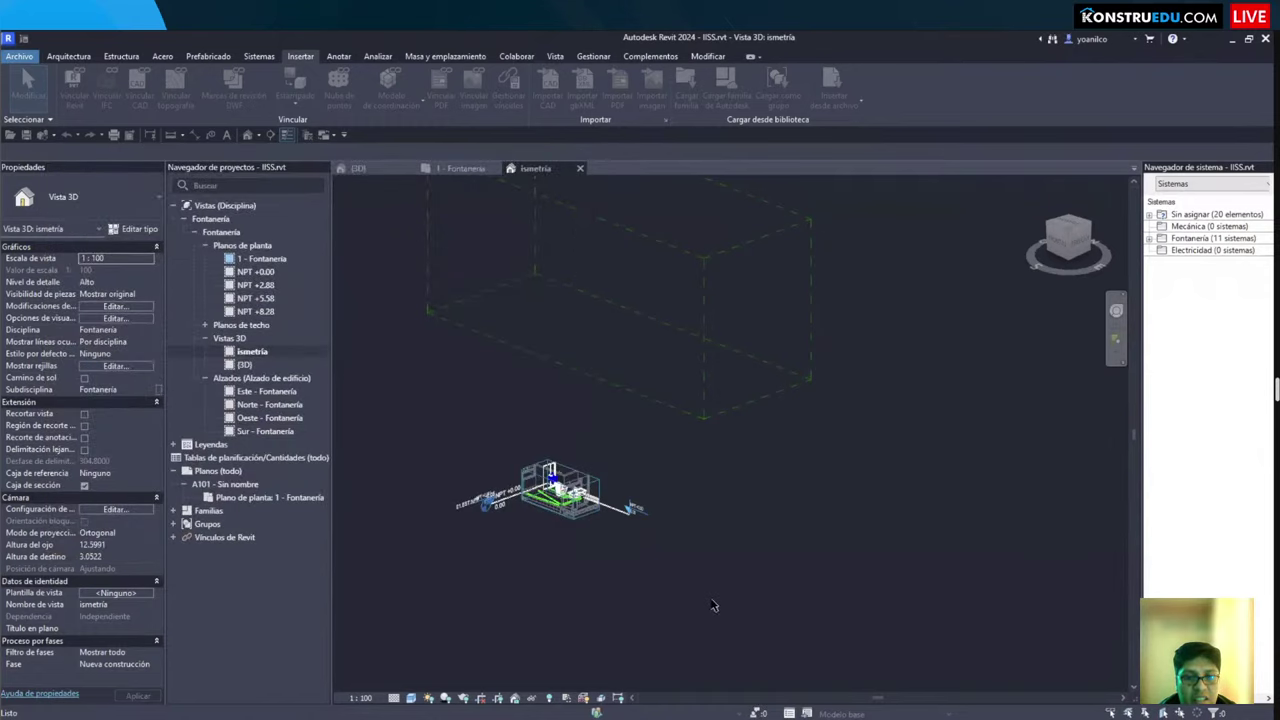
Step: Set the view's Disciplina property to Coordinación
{"action": "scroll", "coordinate": [549, 606], "scroll_direction": "up", "scroll_amount": 4}
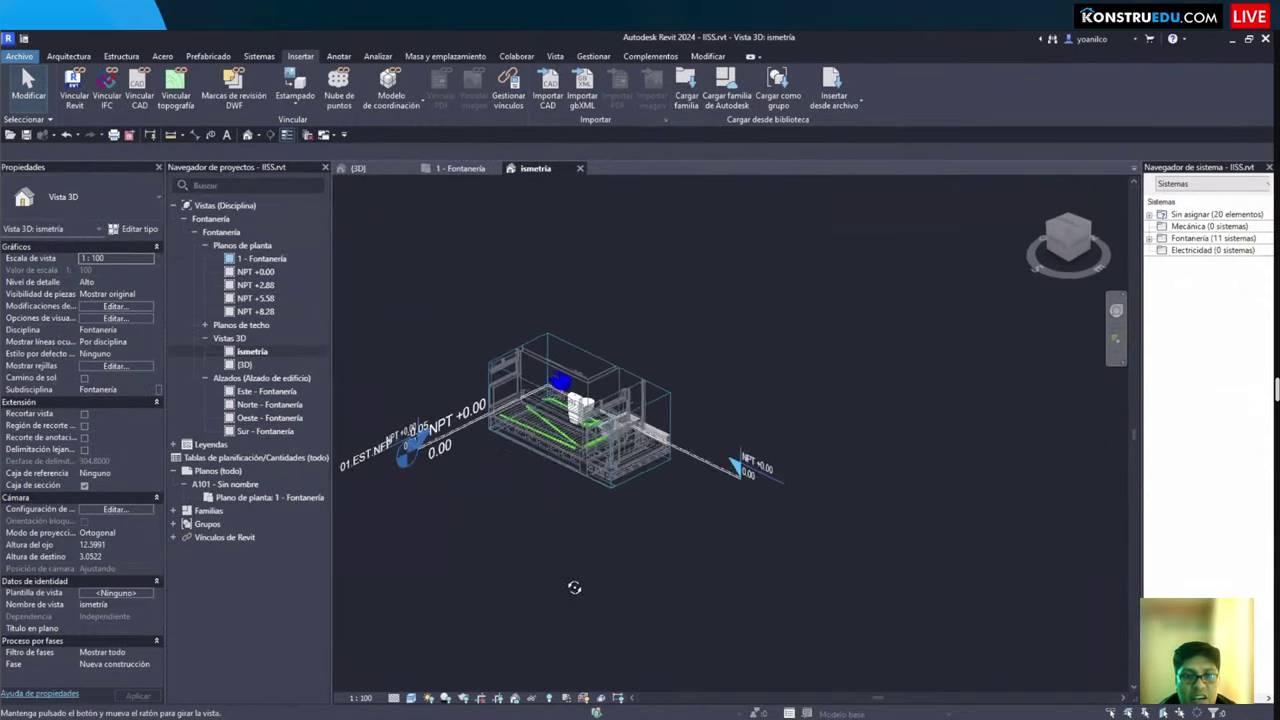
{"action": "scroll", "coordinate": [560, 560], "scroll_direction": "up", "scroll_amount": 6}
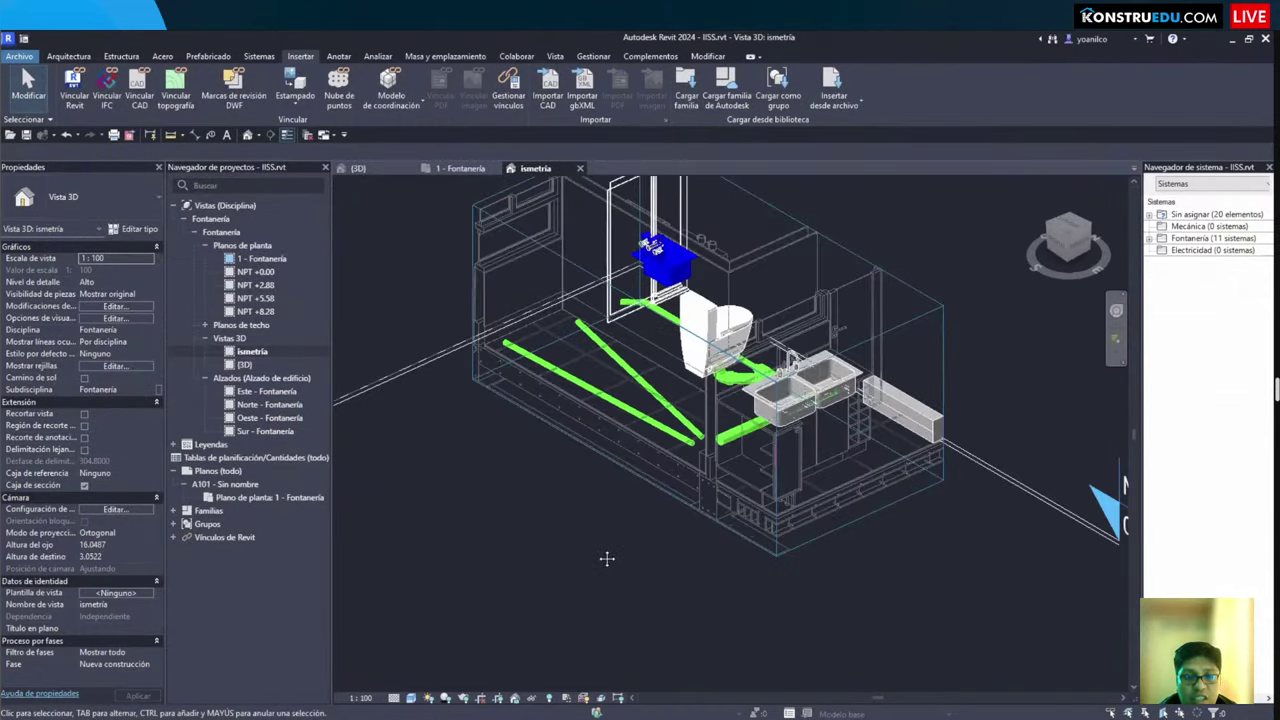
{"action": "left_click", "coordinate": [148, 330]}
{"action": "left_click", "coordinate": [148, 330]}
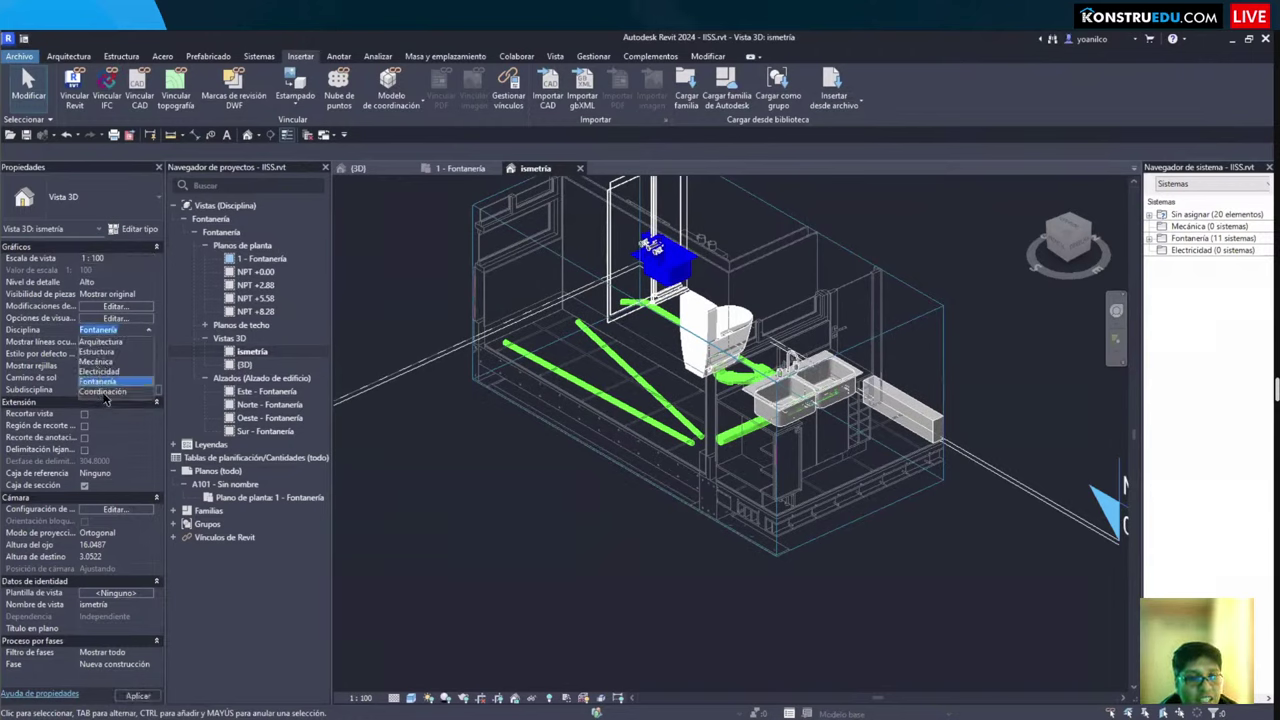
{"action": "left_click", "coordinate": [105, 391]}
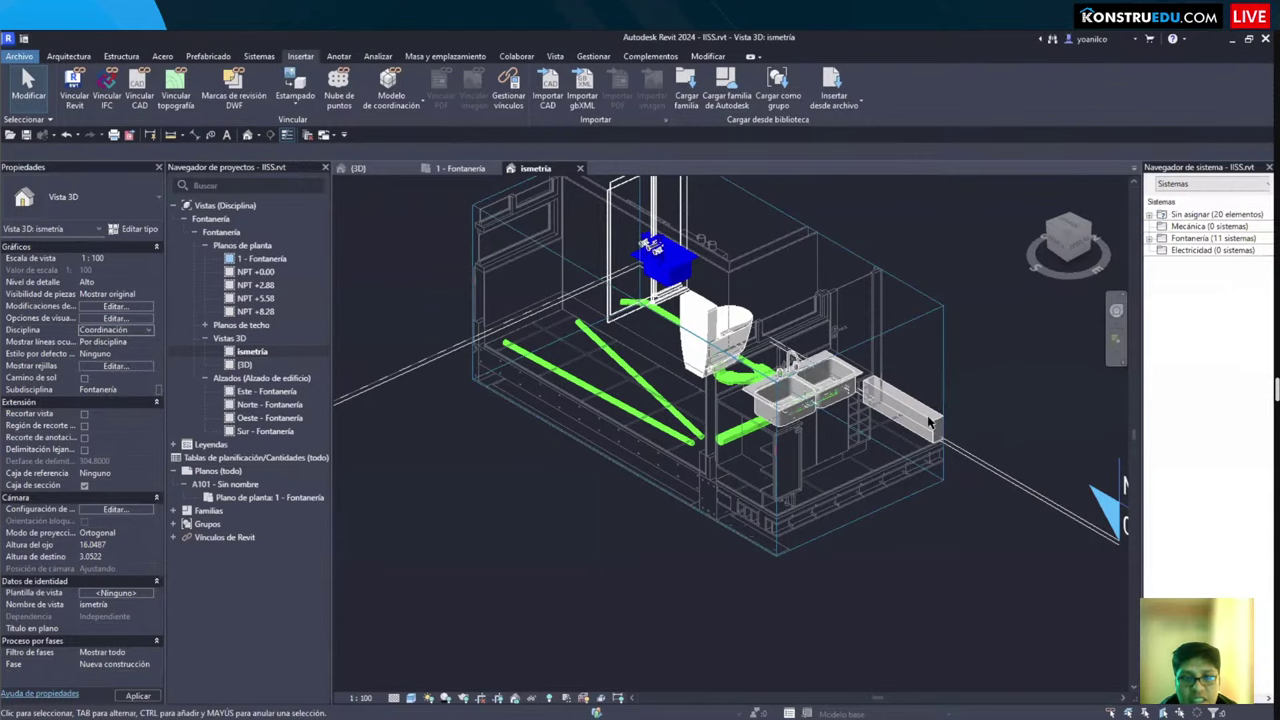
{"action": "scroll", "coordinate": [900, 430], "scroll_direction": "up", "scroll_amount": 5}
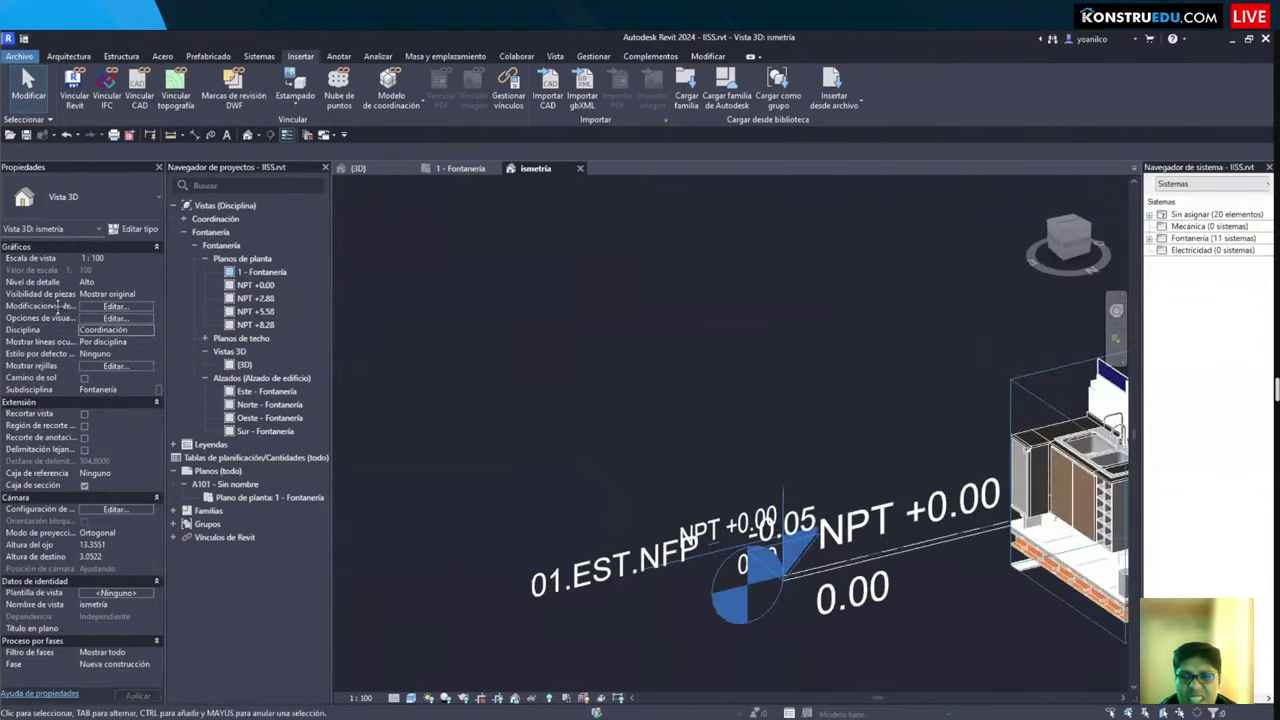
{"action": "scroll", "coordinate": [627, 286], "scroll_direction": "down", "scroll_amount": 8}
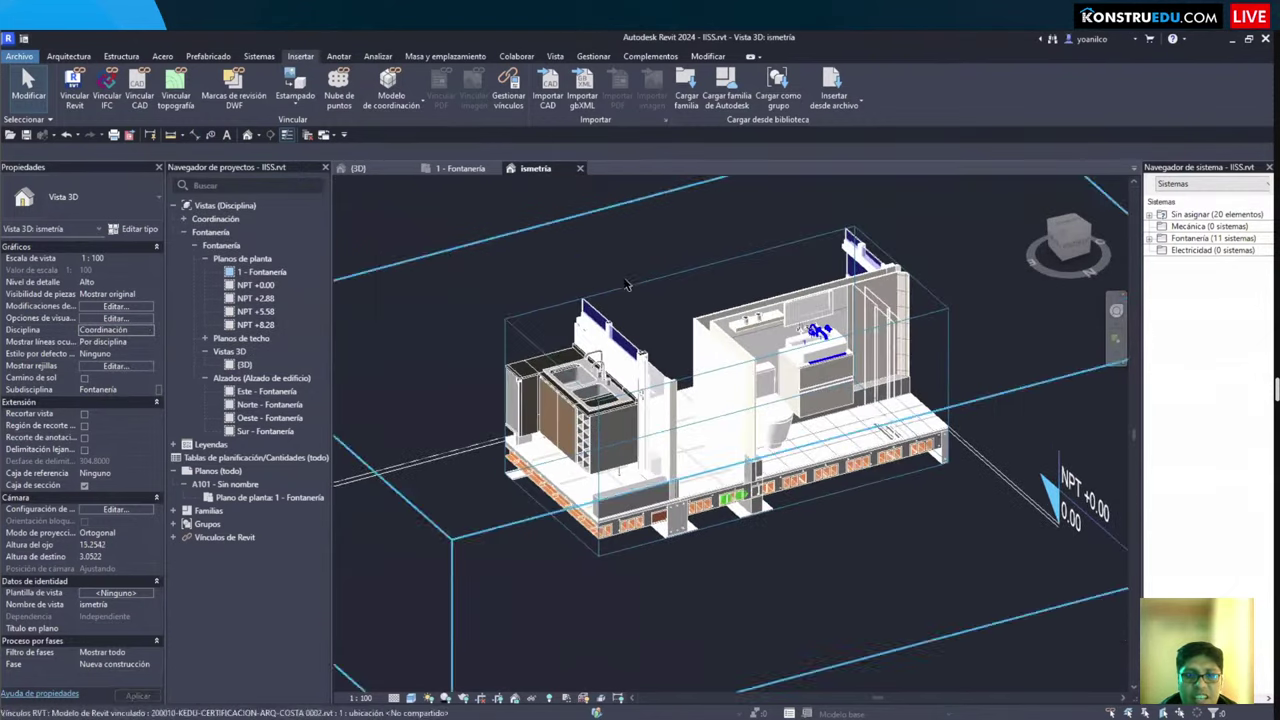
Step: Drag the section box's back face forward to crop the model to the bathroom
{"action": "left_click", "coordinate": [627, 286]}
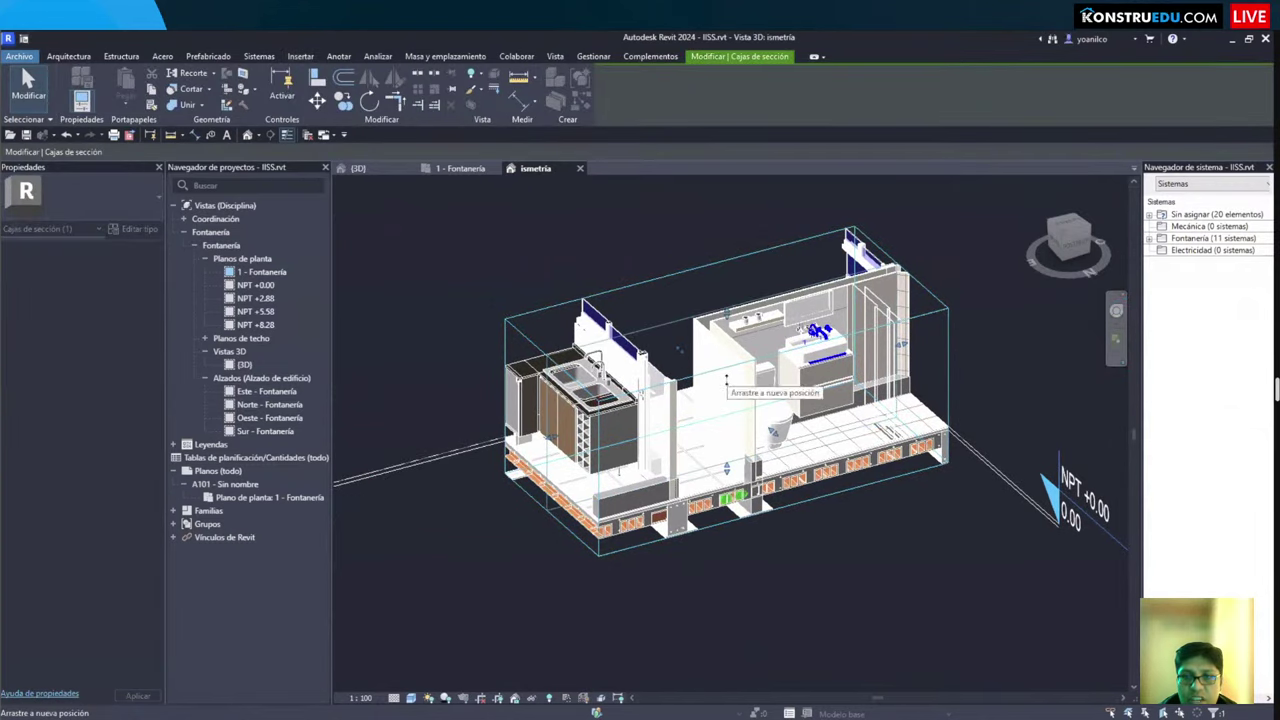
{"action": "left_click_drag", "start_coordinate": [680, 350], "coordinate": [720, 385]}
{"action": "left_click", "coordinate": [541, 395]}
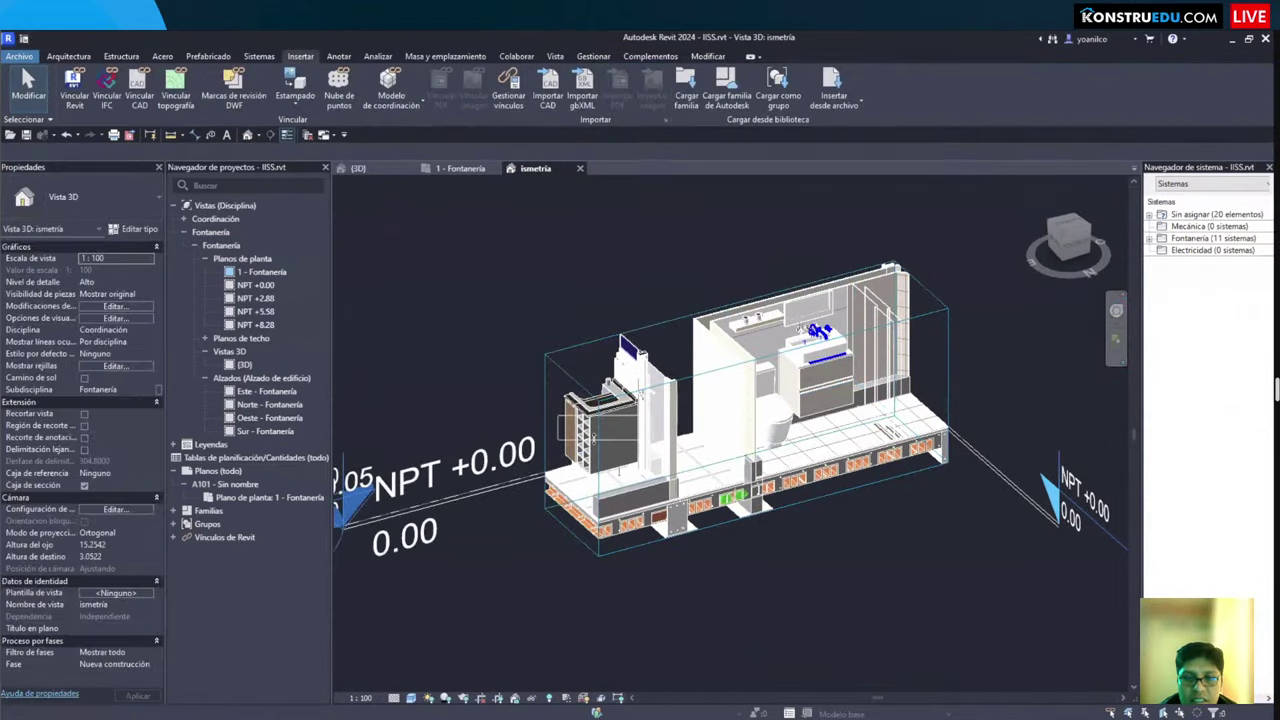
{"action": "left_click", "coordinate": [541, 395]}
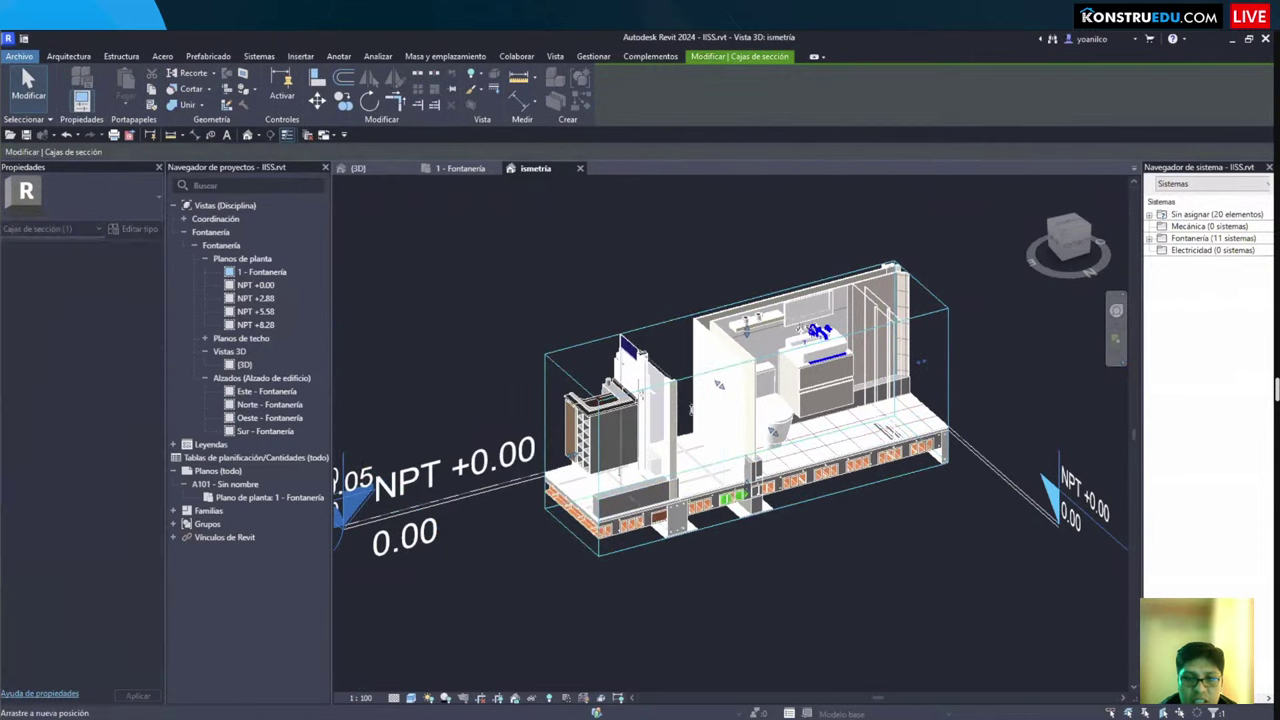
{"action": "middle_click_drag", "start_coordinate": [716, 458], "coordinate": [646, 551], "text": "shift"}
{"action": "scroll", "coordinate": [760, 456], "scroll_direction": "up", "scroll_amount": 3}
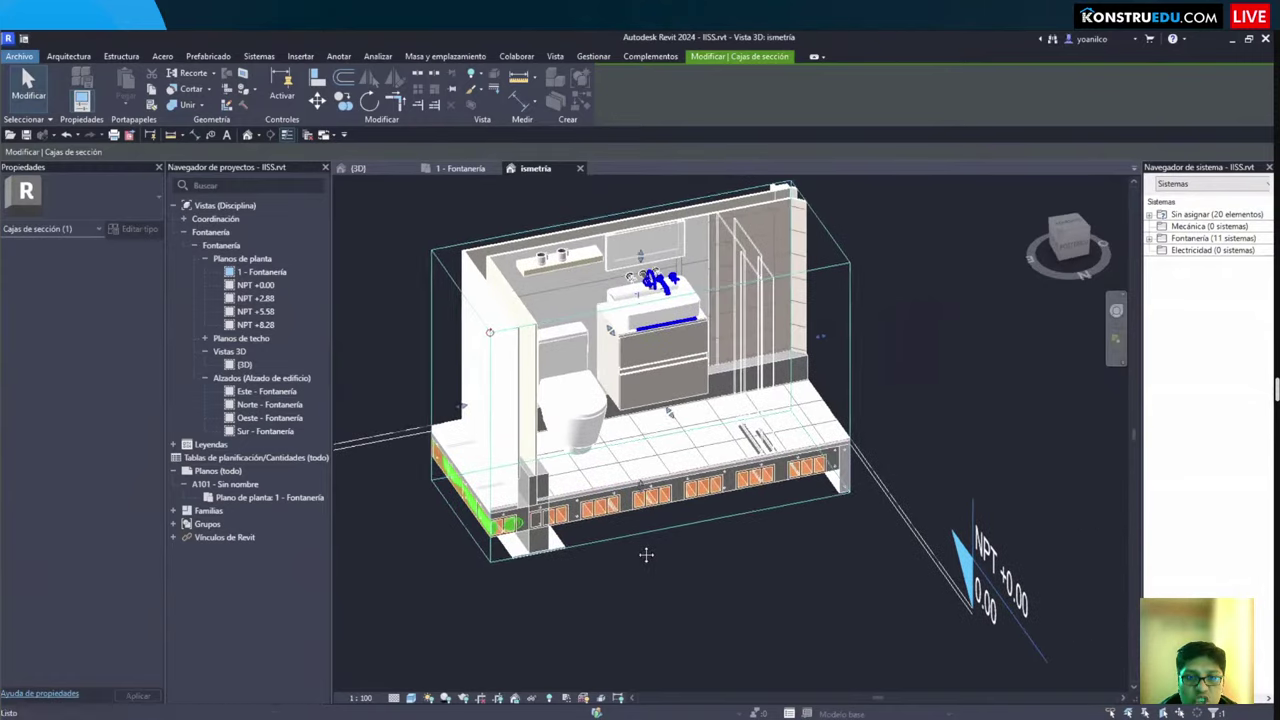
{"action": "key", "text": "Escape"}
Step: Check the Niveles annotation category in Visibility/Graphics (VG), then orbit the model
{"action": "key", "text": "v"}
{"action": "key", "text": "g"}
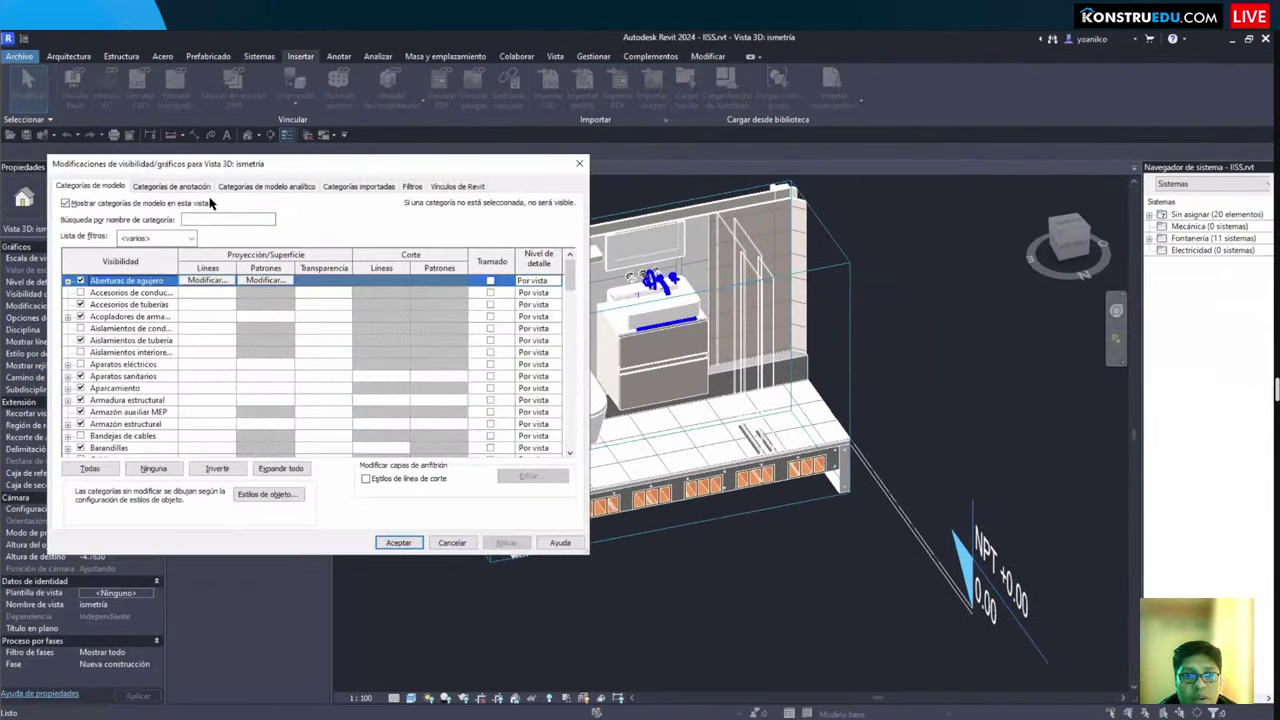
{"action": "left_click", "coordinate": [171, 186]}
{"action": "key", "text": "n"}
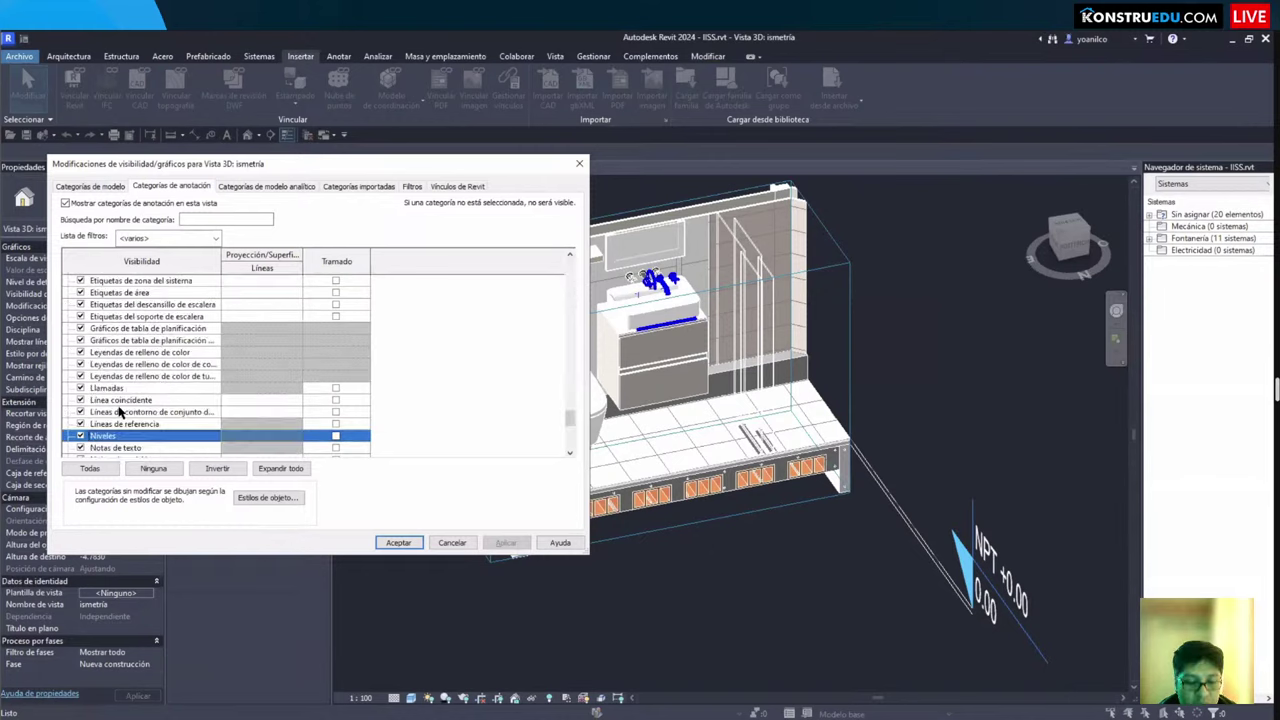
{"action": "left_click", "coordinate": [398, 542]}
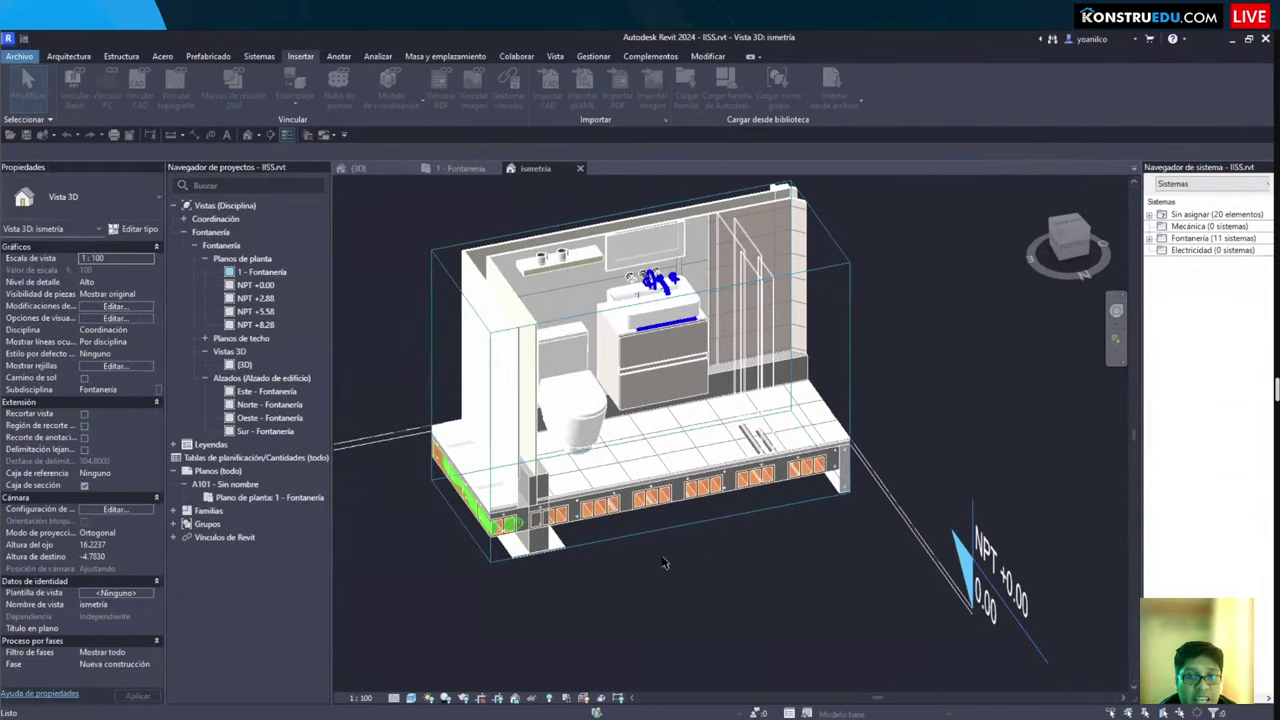
{"action": "middle_click_drag", "start_coordinate": [655, 562], "coordinate": [505, 512], "text": "shift"}
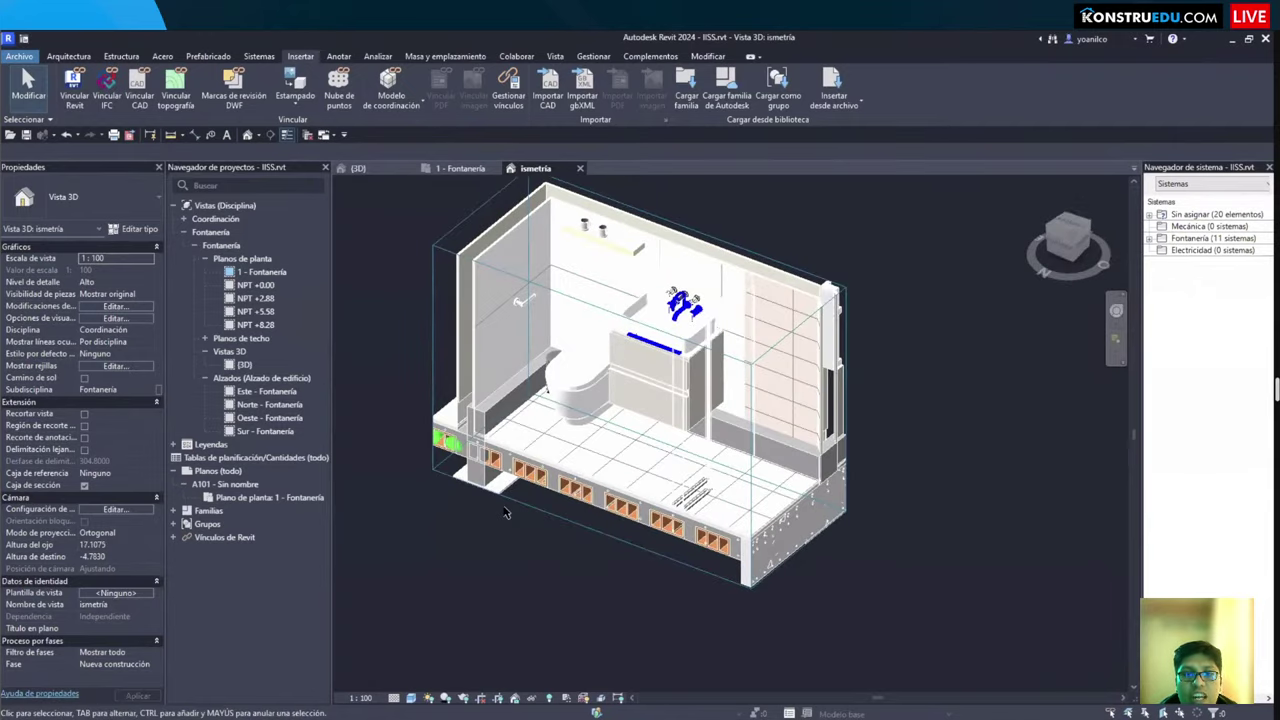
{"action": "middle_click_drag", "start_coordinate": [560, 553], "coordinate": [525, 543], "text": "shift"}
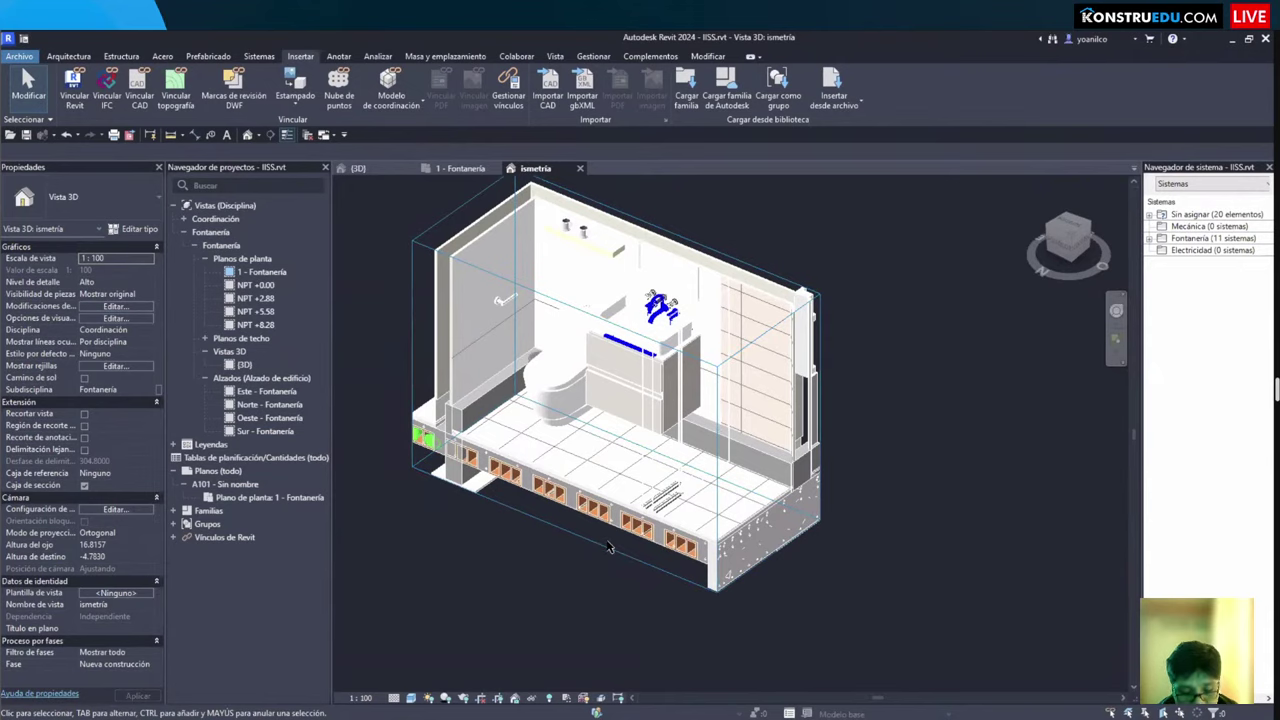
Step: Review the architectural linked model's display settings on the Revit Links tab
{"action": "key", "text": "v"}
{"action": "key", "text": "v"}
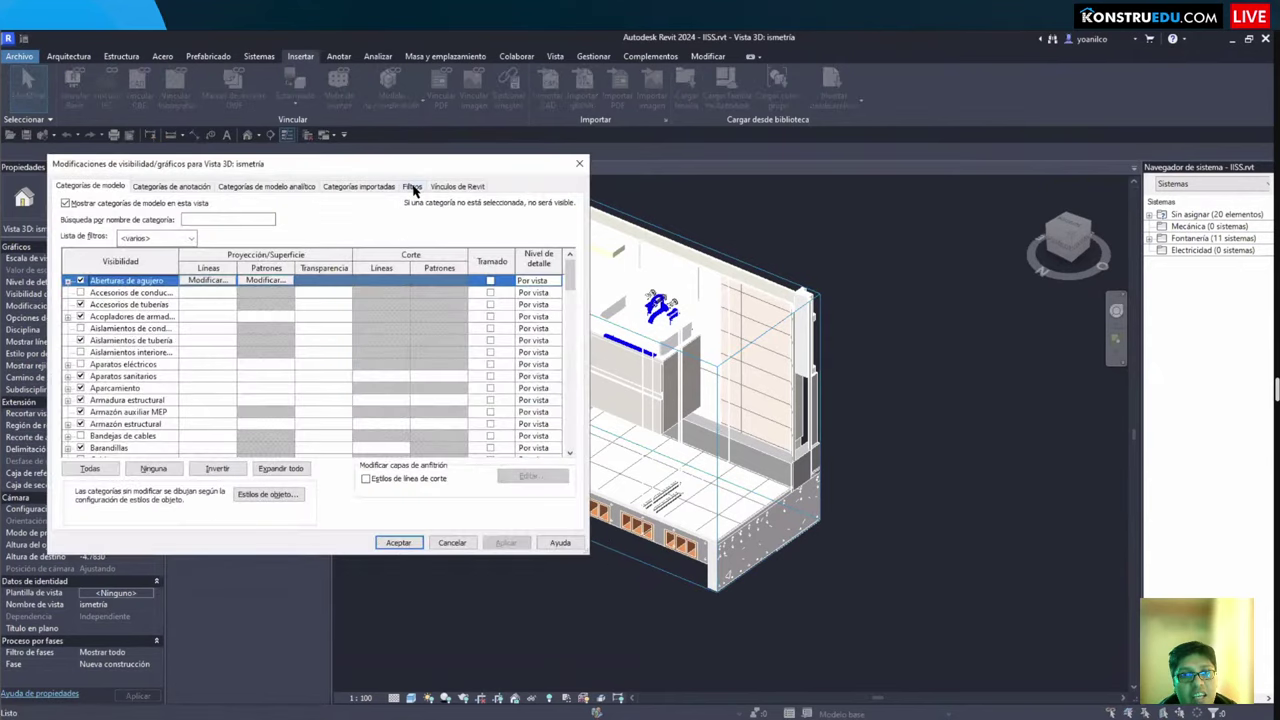
{"action": "left_click", "coordinate": [456, 186]}
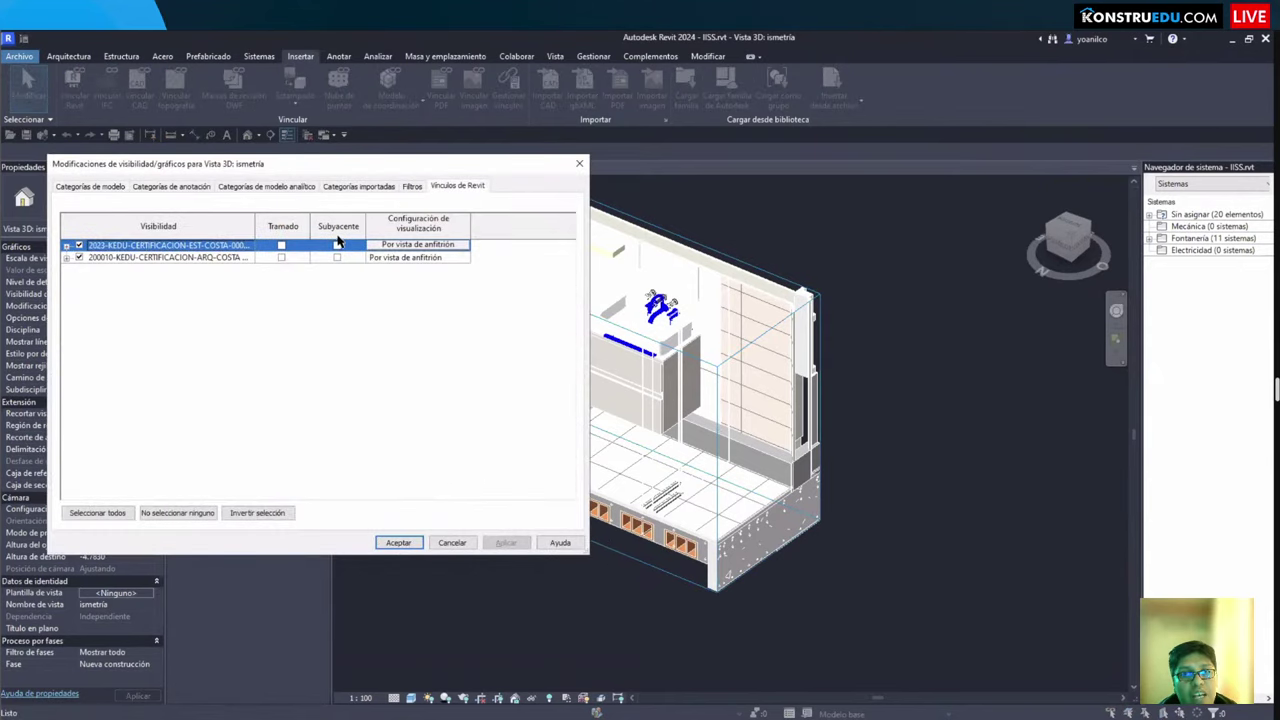
{"action": "left_click", "coordinate": [283, 258]}
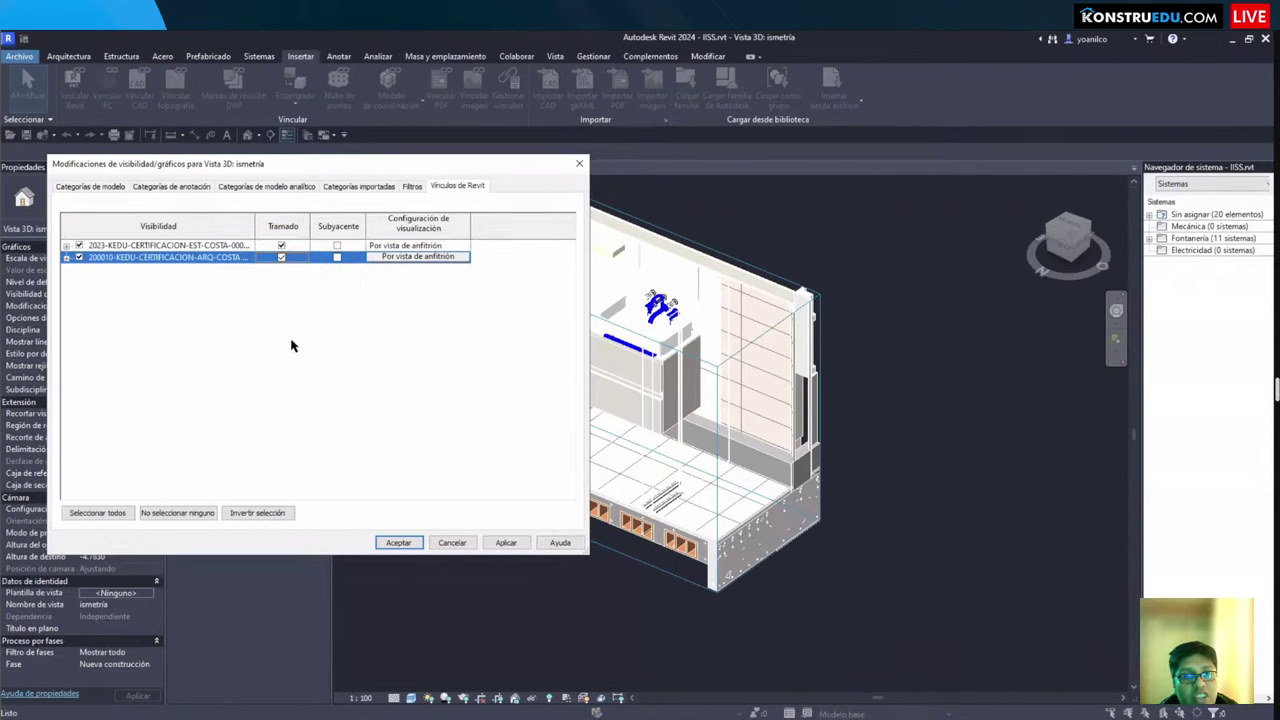
{"action": "left_click", "coordinate": [390, 542]}
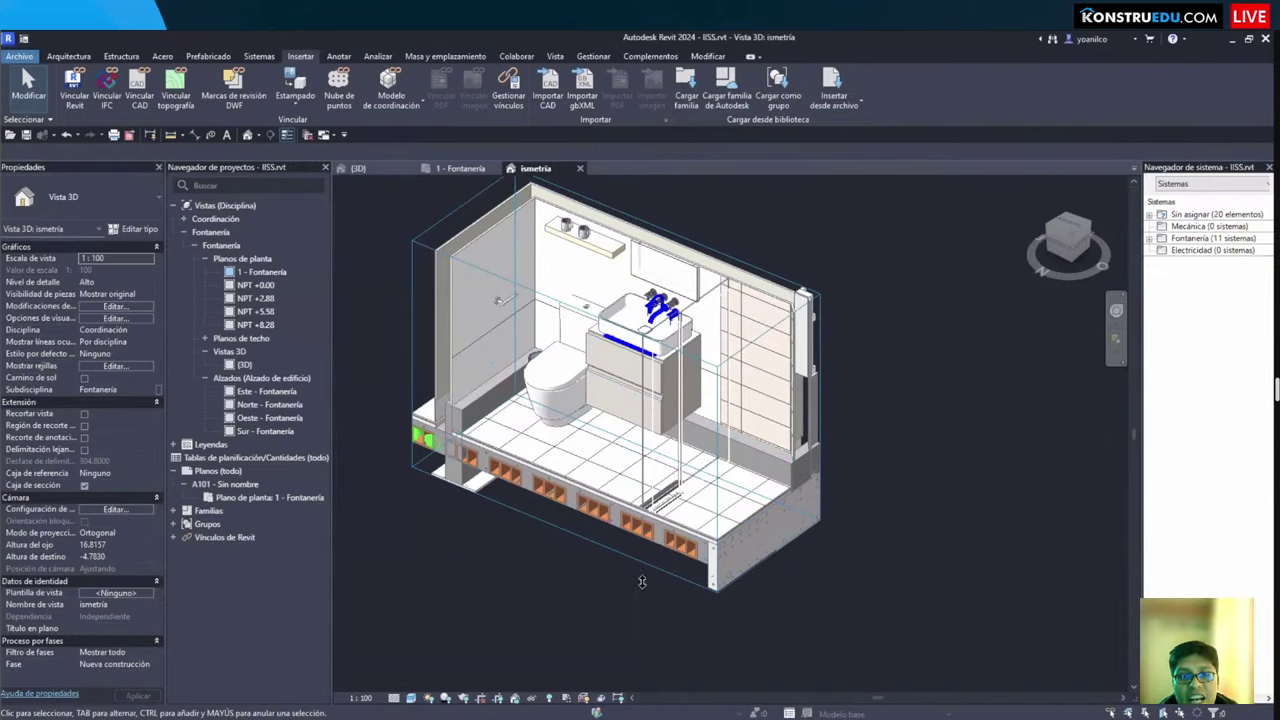
Step: Turn on Underlay and Halftone for both the structural and architectural linked models
{"action": "key", "text": "v"}
{"action": "key", "text": "v"}
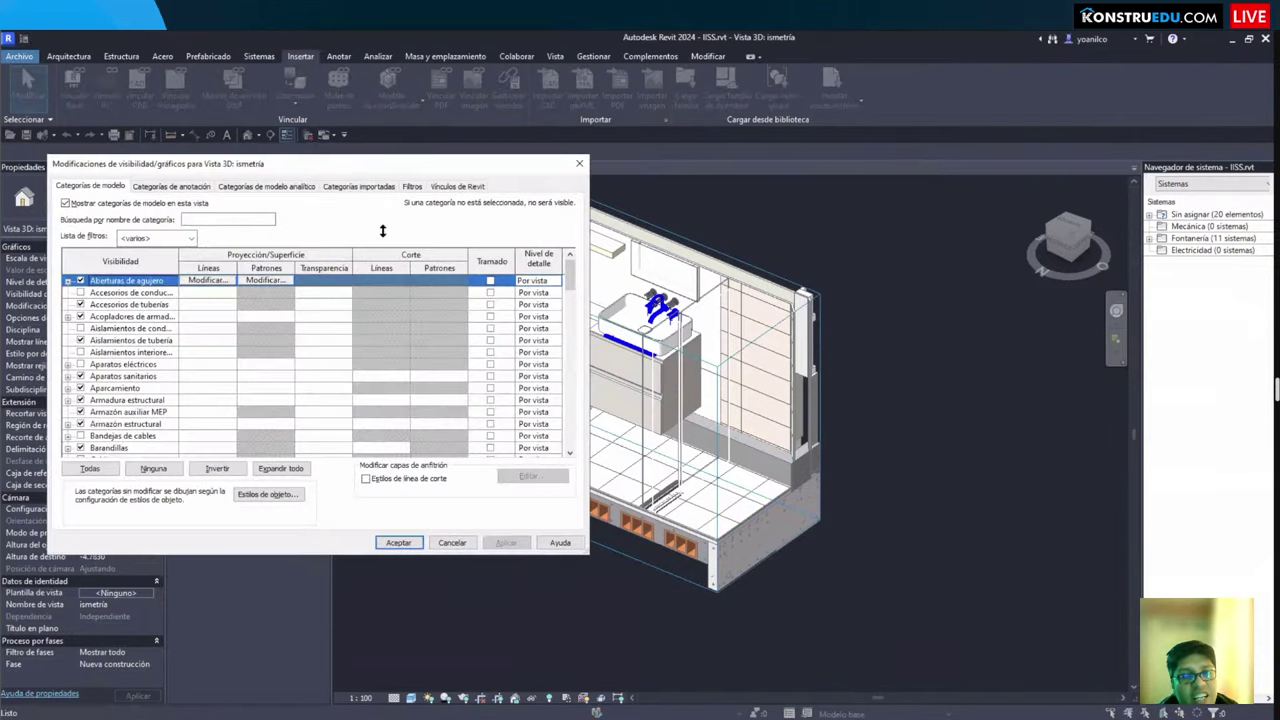
{"action": "left_click", "coordinate": [452, 187]}
{"action": "left_click", "coordinate": [336, 245]}
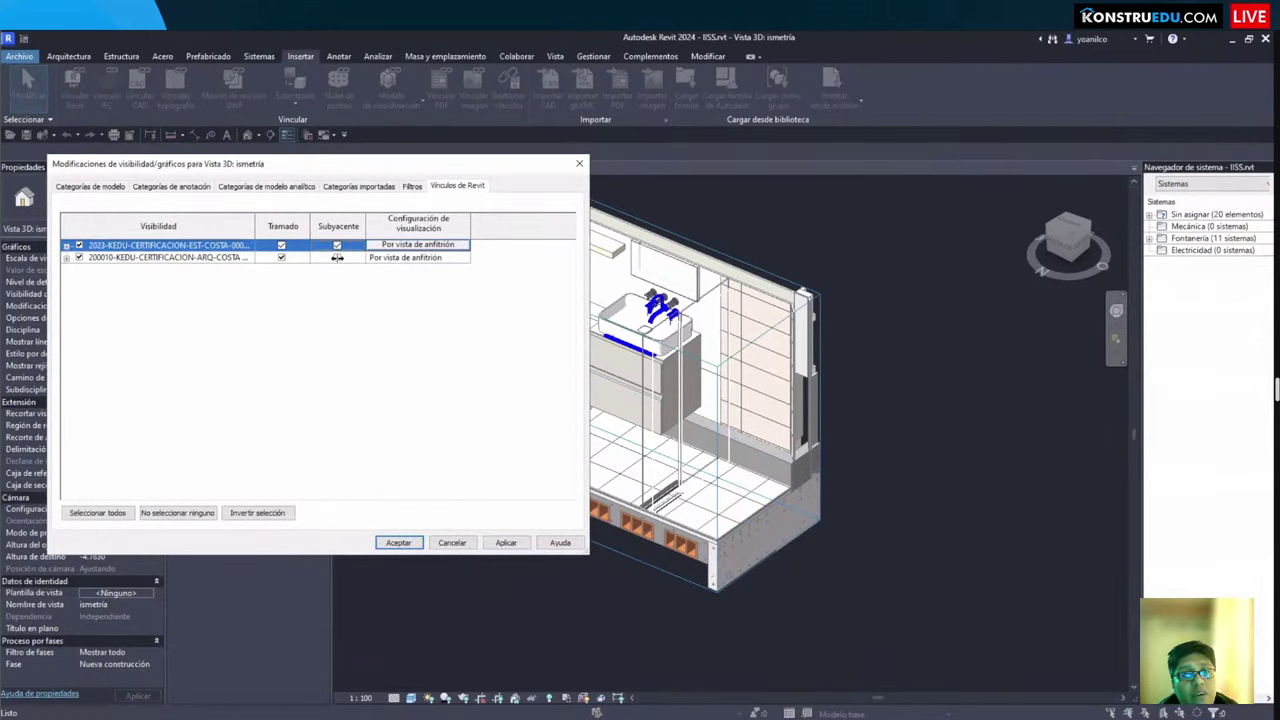
{"action": "left_click", "coordinate": [337, 258]}
{"action": "left_click", "coordinate": [281, 245]}
{"action": "left_click", "coordinate": [281, 257]}
{"action": "left_click", "coordinate": [281, 245]}
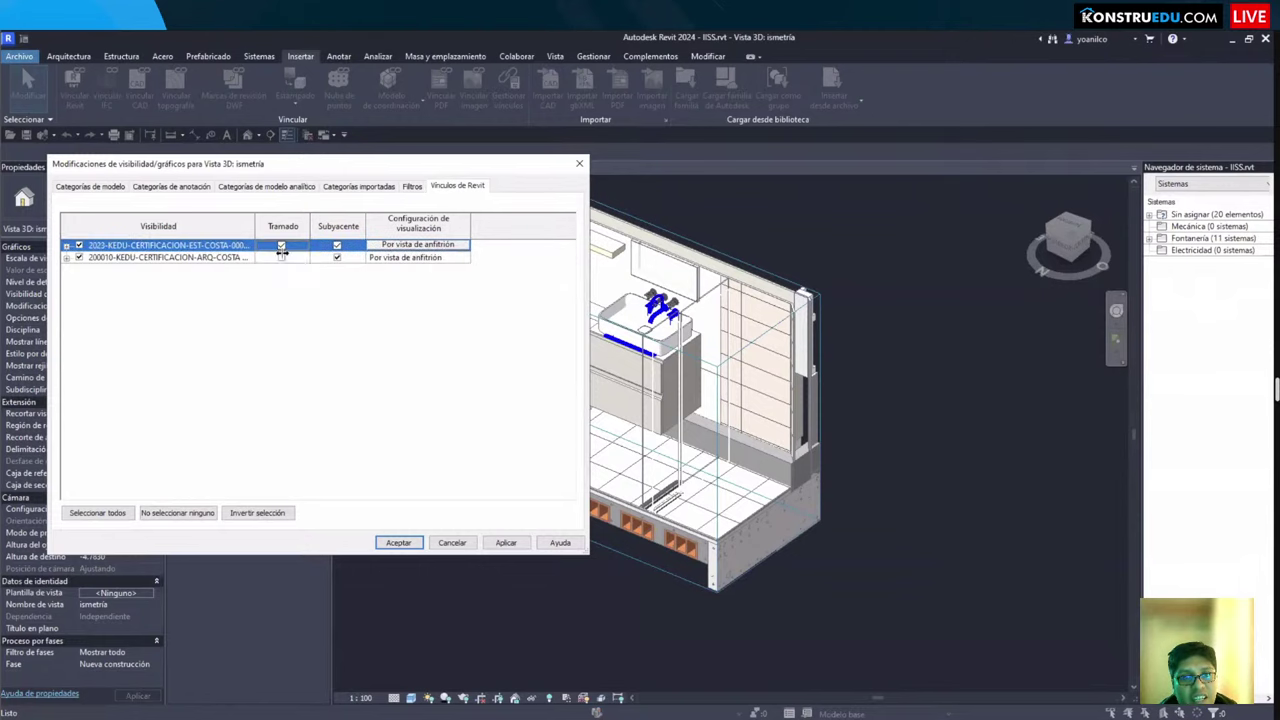
{"action": "left_click", "coordinate": [281, 257]}
{"action": "left_click", "coordinate": [398, 541]}
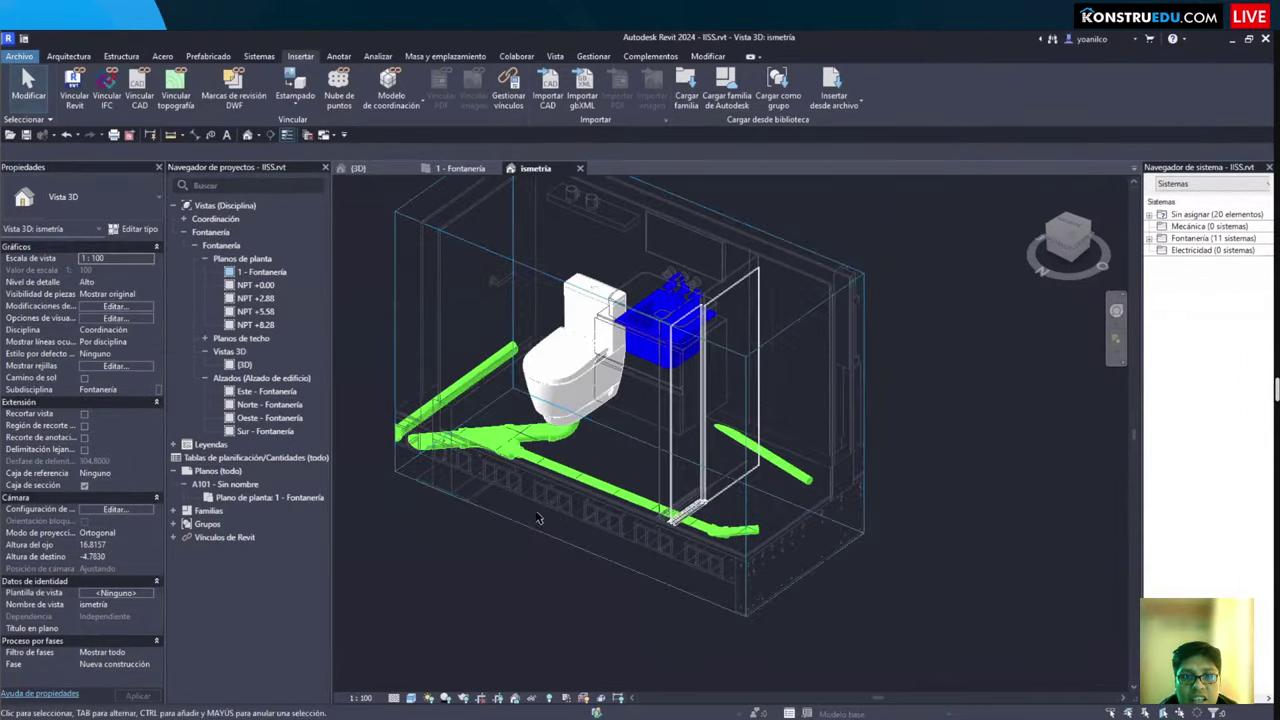
Step: Clear halftone on the structural and architectural links so they display normally
{"action": "key", "text": "v"}
{"action": "key", "text": "g"}
{"action": "left_click", "coordinate": [456, 187]}
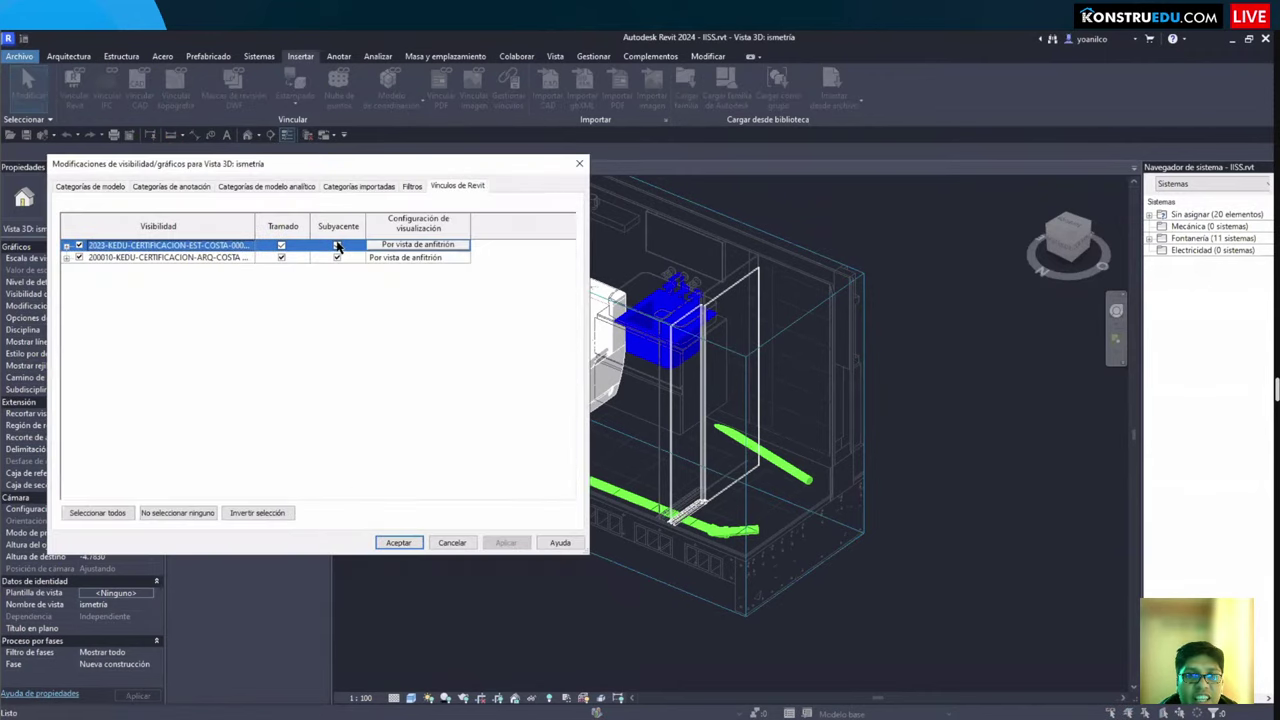
{"action": "left_click", "coordinate": [281, 245]}
{"action": "left_click", "coordinate": [281, 257]}
{"action": "left_click", "coordinate": [398, 543]}
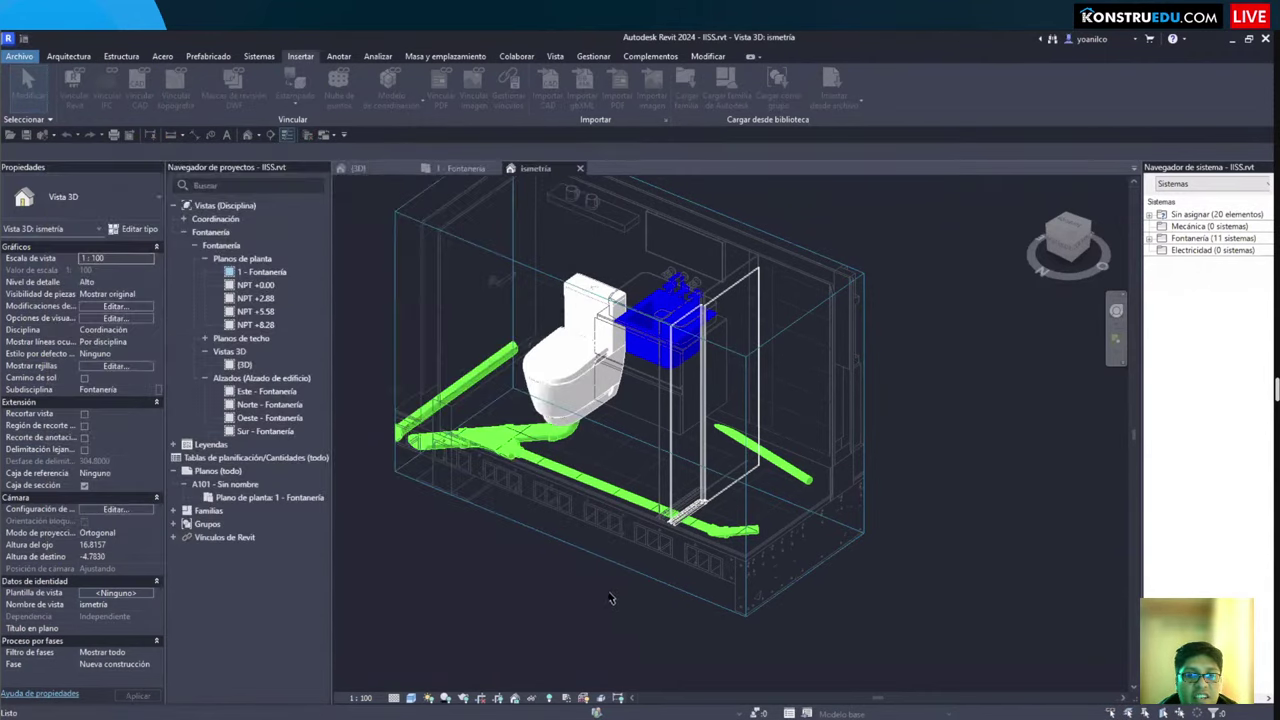
Step: Orbit to a more frontal angle and recheck the Revit Links visibility settings
{"action": "scroll", "coordinate": [665, 643], "scroll_direction": "up", "scroll_amount": 2}
{"action": "middle_click_drag", "start_coordinate": [592, 618], "coordinate": [344, 257], "text": "shift"}
{"action": "key", "text": "v"}
{"action": "key", "text": "v"}
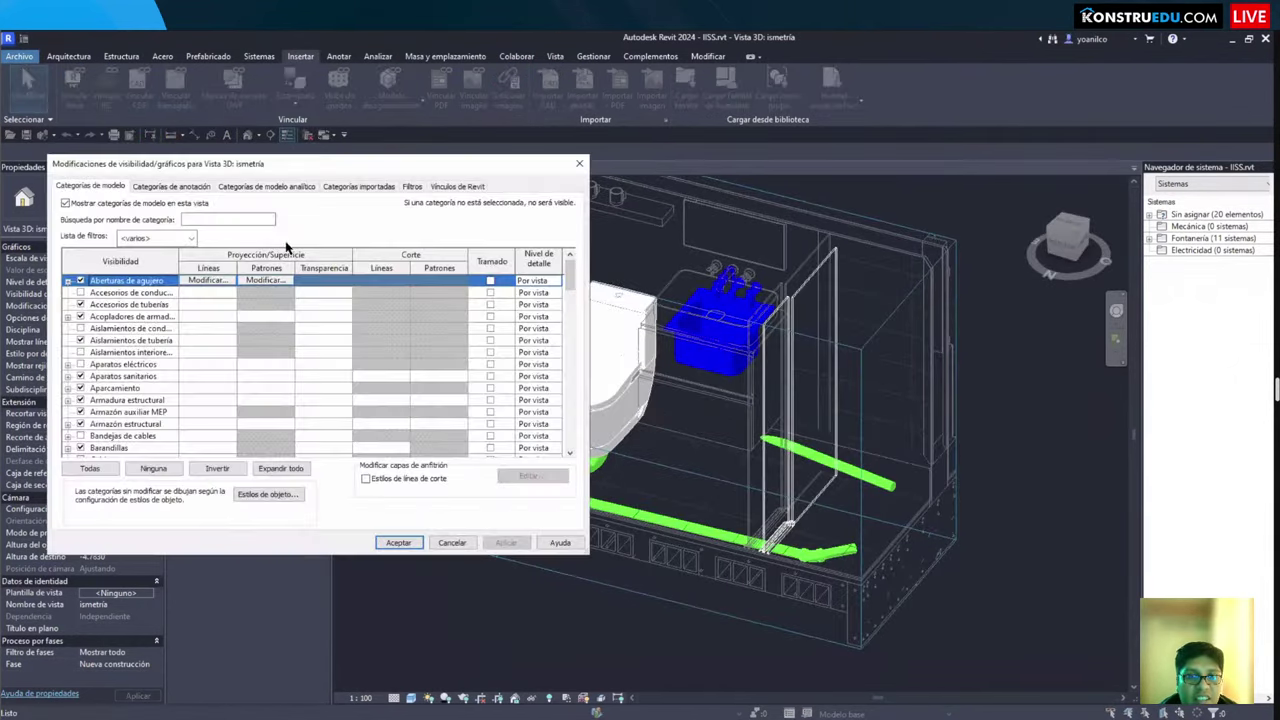
{"action": "key", "text": "ctrl+shift+Tab"}
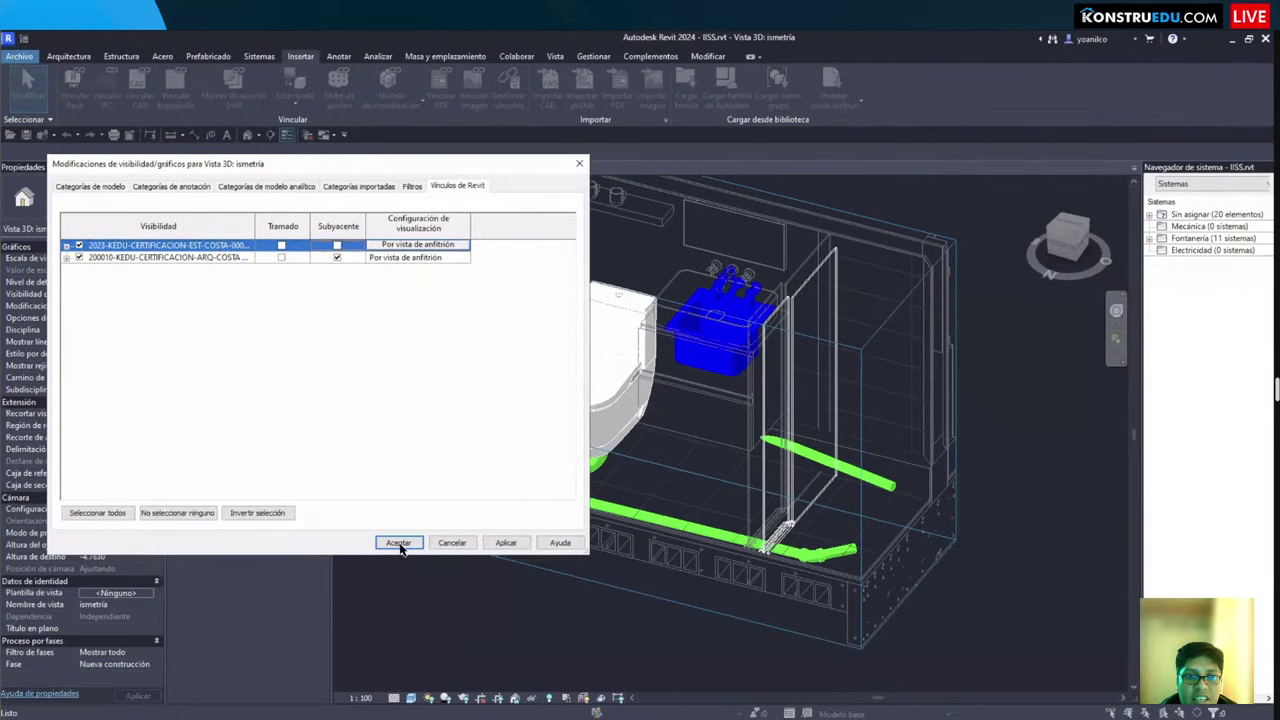
{"action": "left_click", "coordinate": [398, 542]}
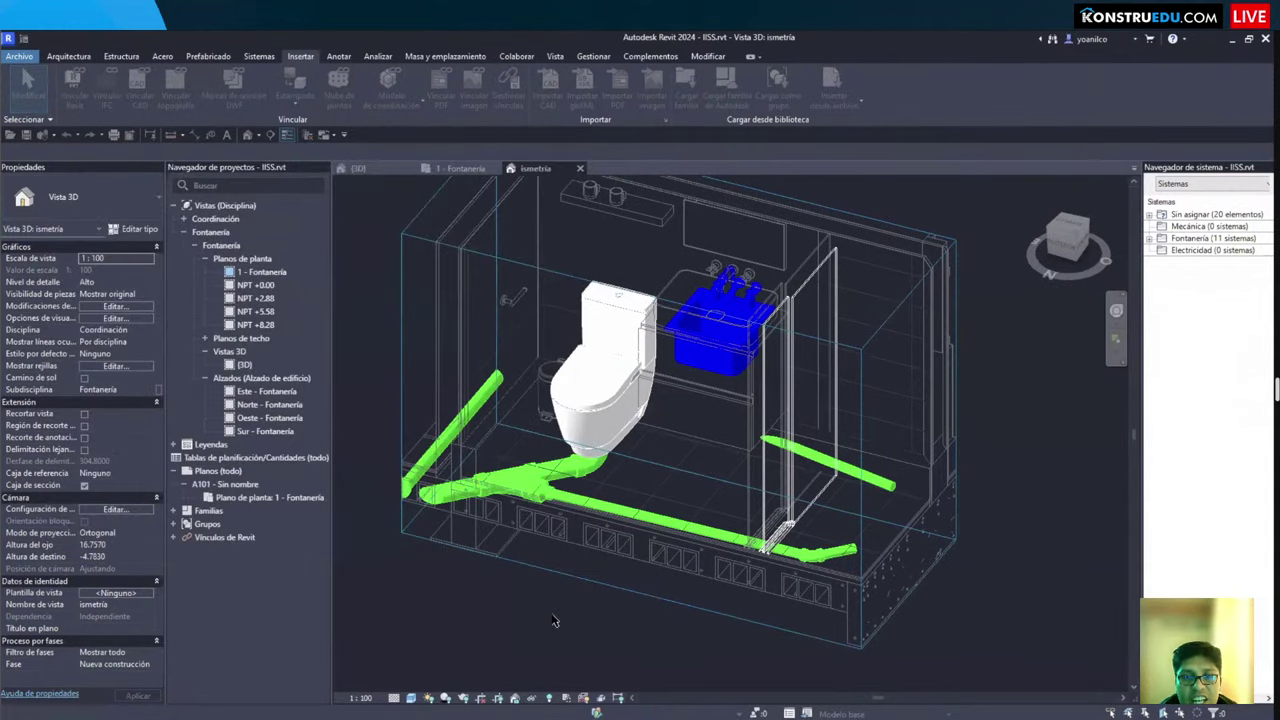
Step: Add a transparency override to the Suelos (floors) category in Model Categories
{"action": "scroll", "coordinate": [533, 557], "scroll_direction": "down", "scroll_amount": 2}
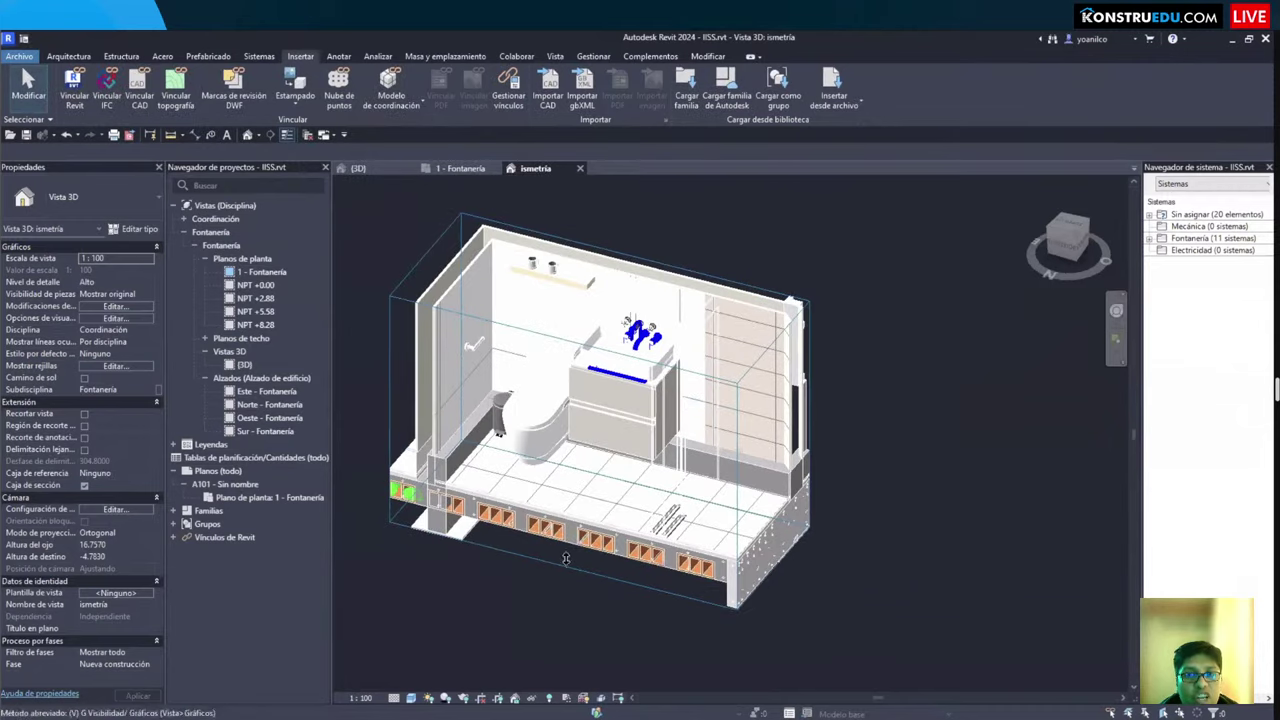
{"action": "key", "text": "v"}
{"action": "key", "text": "v"}
{"action": "key", "text": "Escape"}
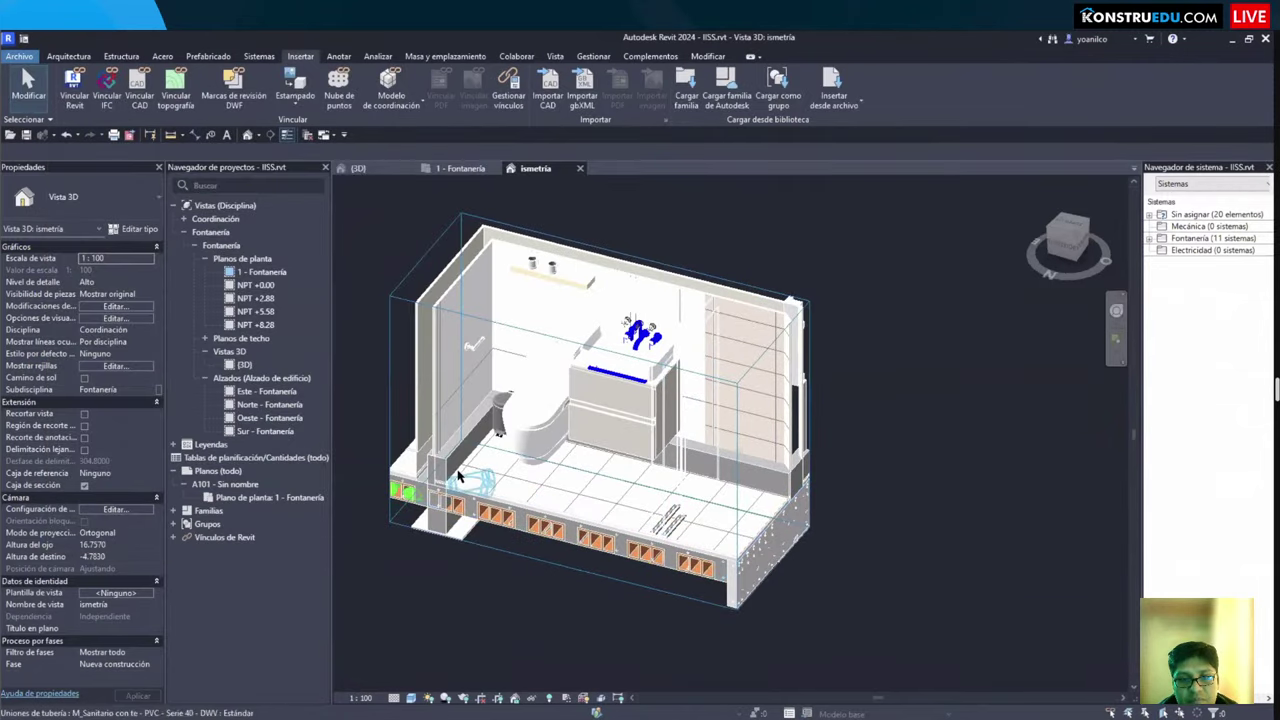
{"action": "left_click", "coordinate": [115, 306]}
{"action": "left_click", "coordinate": [133, 378]}
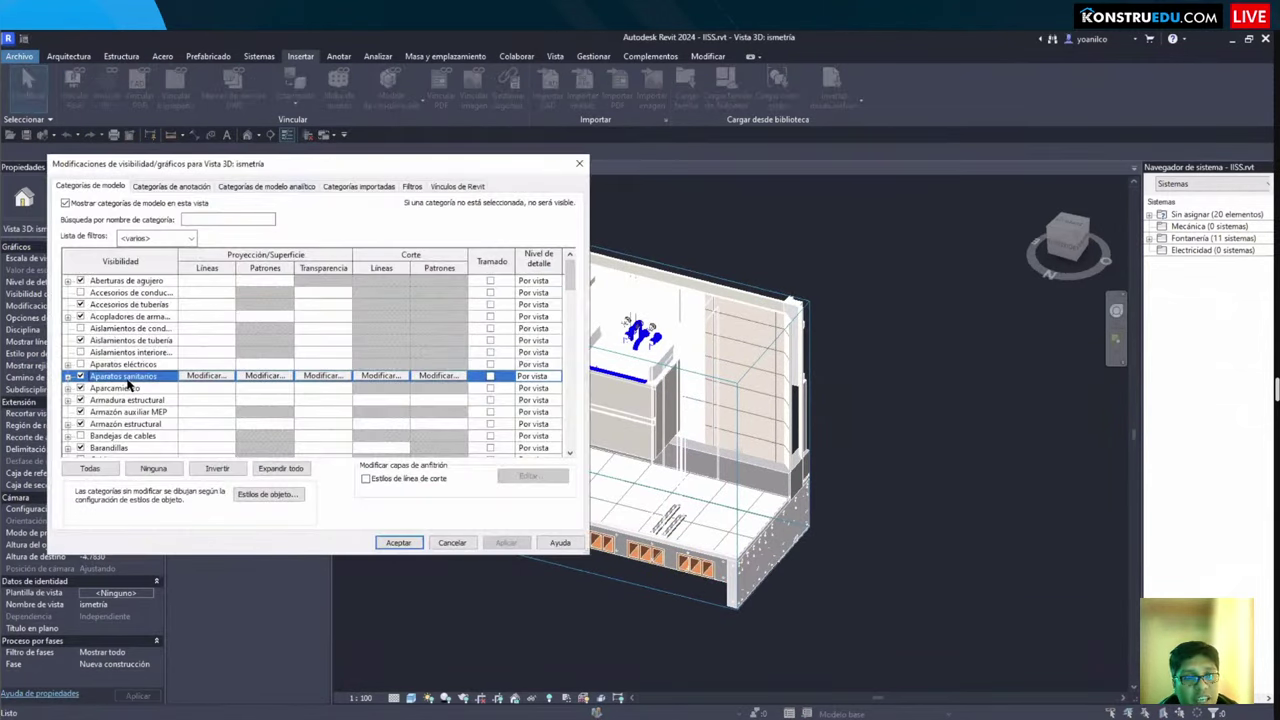
{"action": "scroll", "coordinate": [100, 425], "scroll_direction": "down", "scroll_amount": 3}
{"action": "left_click", "coordinate": [102, 425]}
{"action": "scroll", "coordinate": [98, 430], "scroll_direction": "down", "scroll_amount": 2}
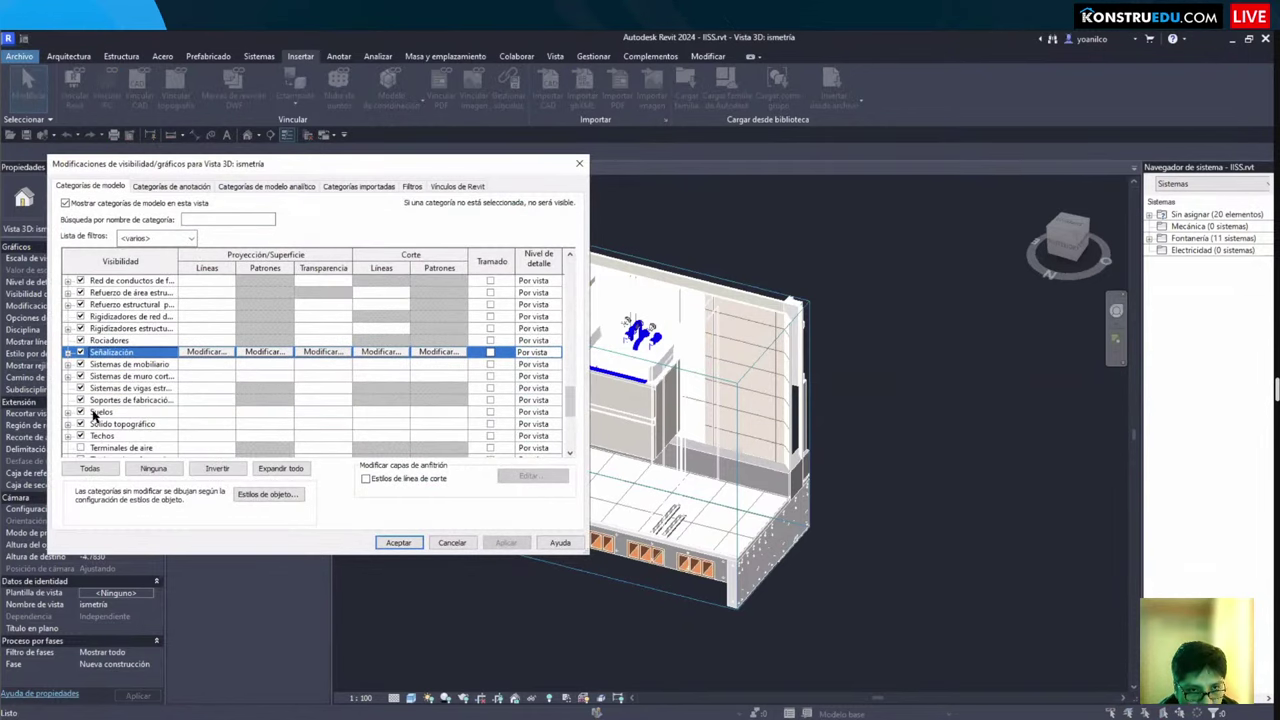
{"action": "left_click", "coordinate": [340, 414]}
{"action": "left_click", "coordinate": [335, 413]}
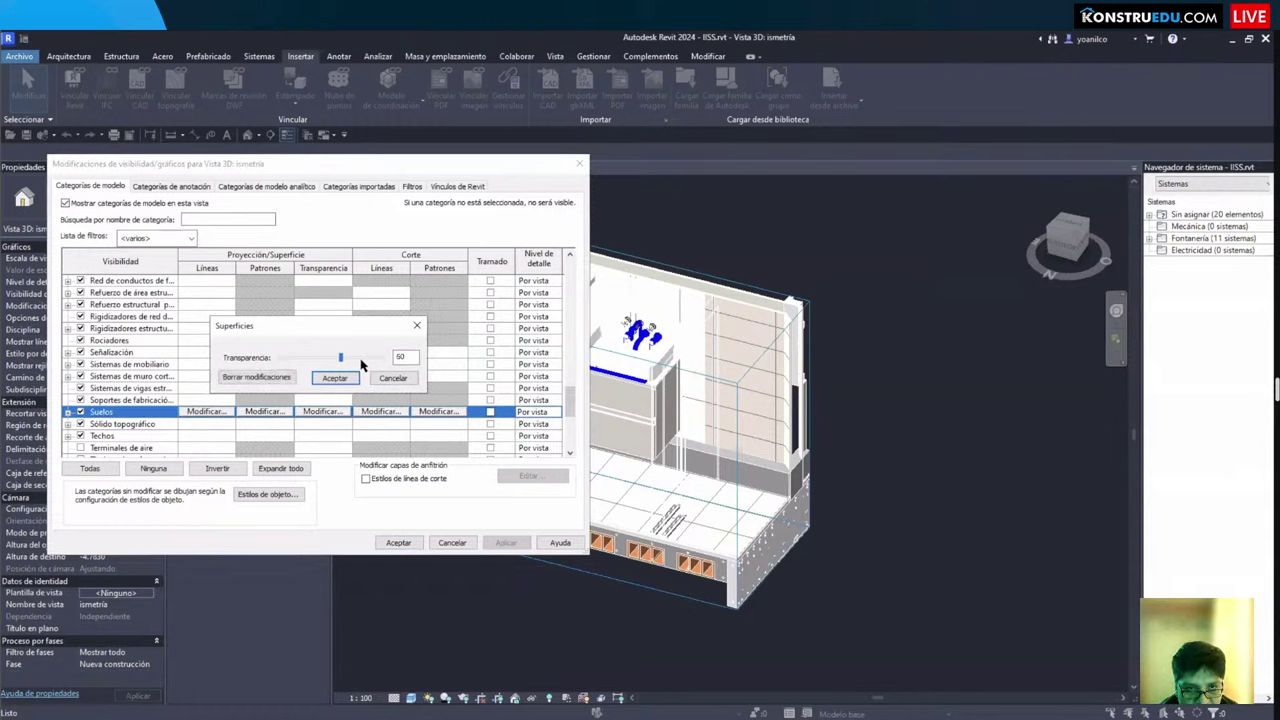
{"action": "left_click", "coordinate": [345, 379]}
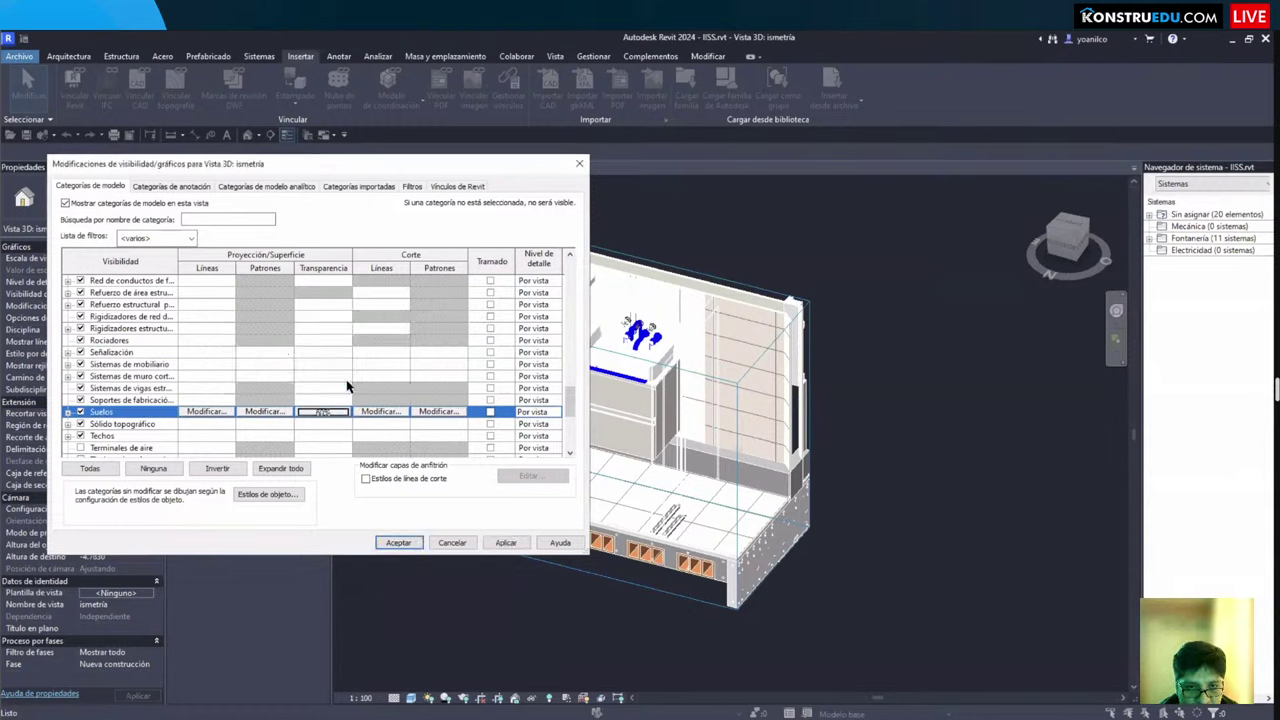
Step: Set Muros (walls) transparency to 60%
{"action": "left_click", "coordinate": [128, 395]}
{"action": "key", "text": "m"}
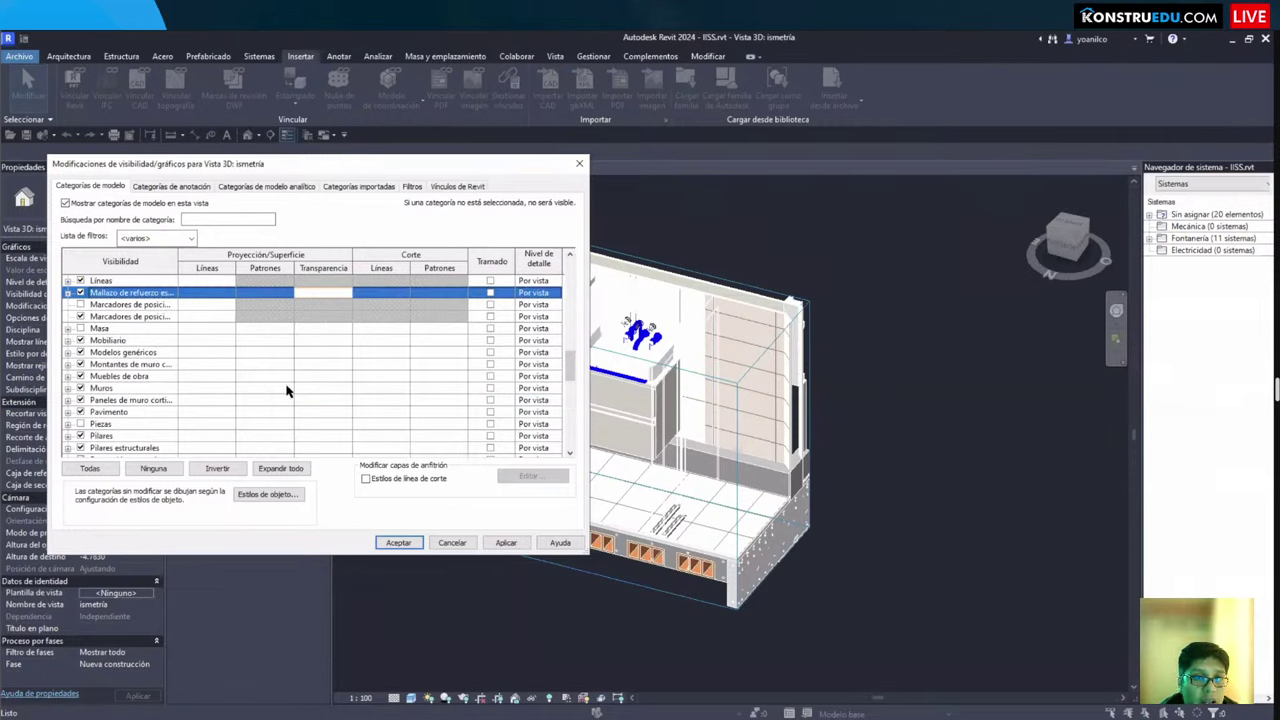
{"action": "left_click", "coordinate": [318, 390]}
{"action": "left_click", "coordinate": [319, 389]}
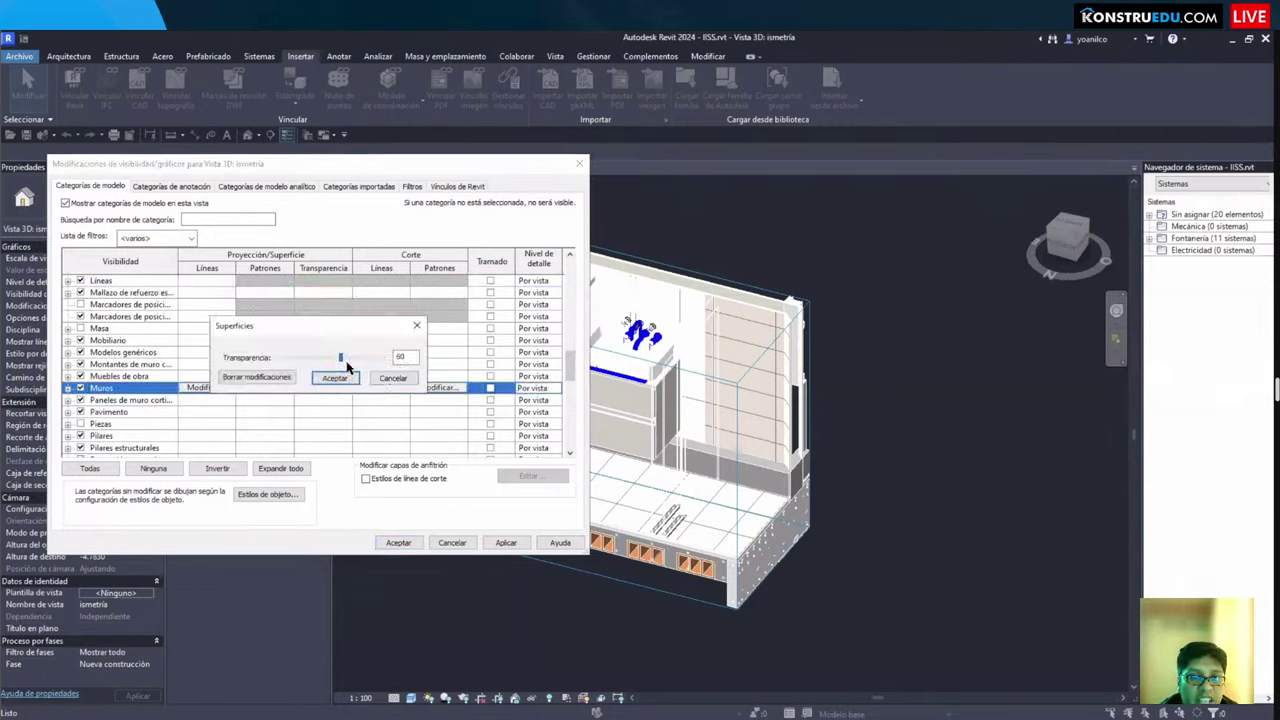
{"action": "left_click", "coordinate": [336, 377]}
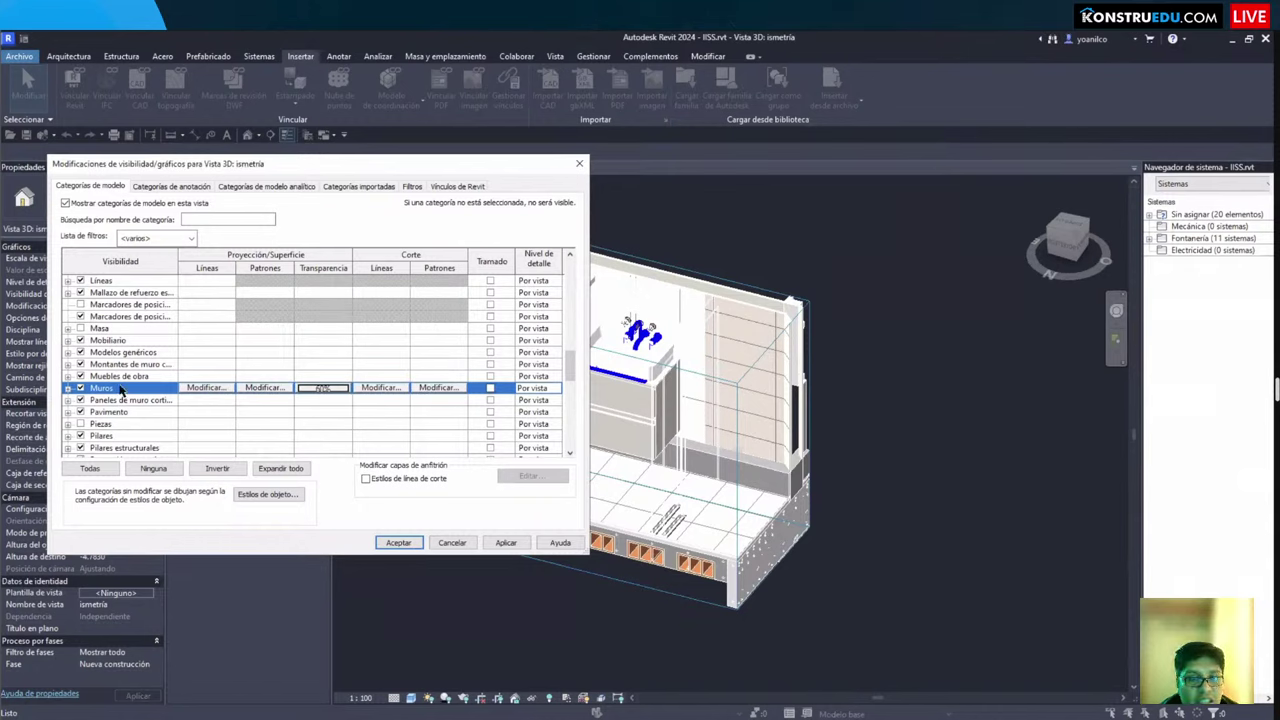
Step: Hide Generic Models, give Mobiliario (furniture) 60% transparency, and apply the overrides
{"action": "left_click", "coordinate": [81, 353]}
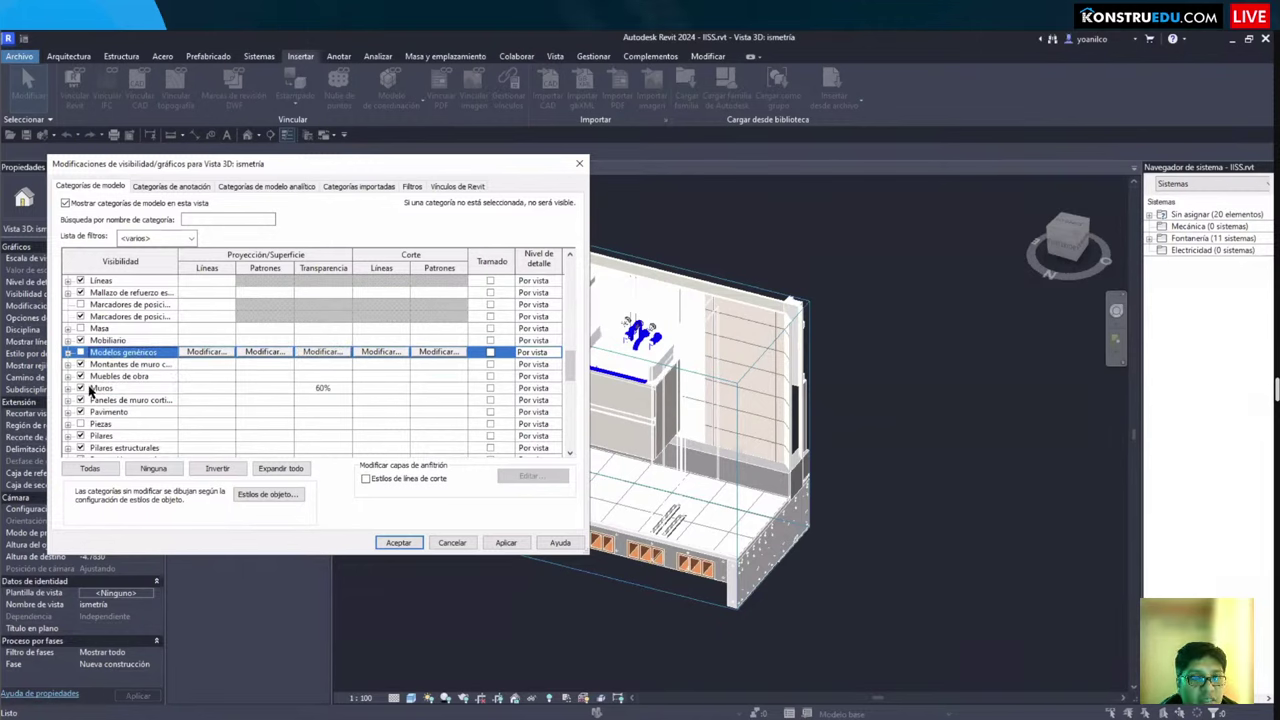
{"action": "left_click", "coordinate": [308, 340]}
{"action": "left_click", "coordinate": [312, 340]}
{"action": "left_click", "coordinate": [340, 357]}
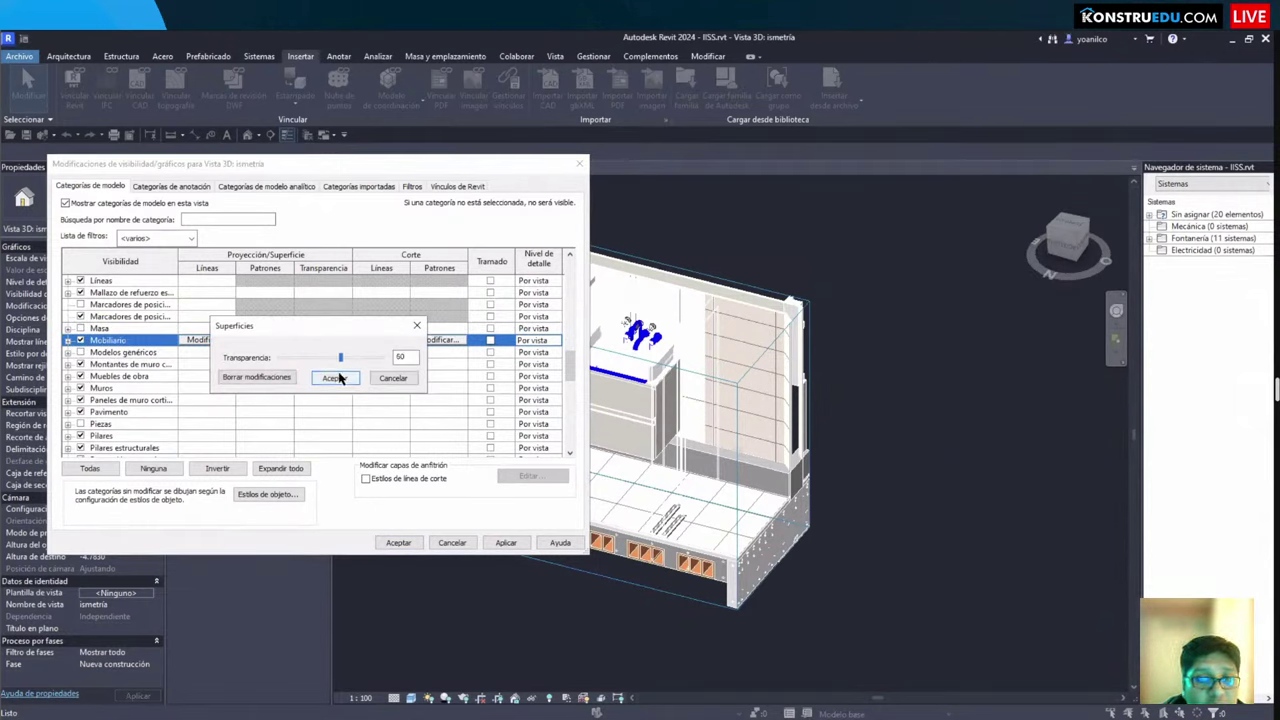
{"action": "left_click", "coordinate": [333, 378]}
{"action": "left_click", "coordinate": [398, 542]}
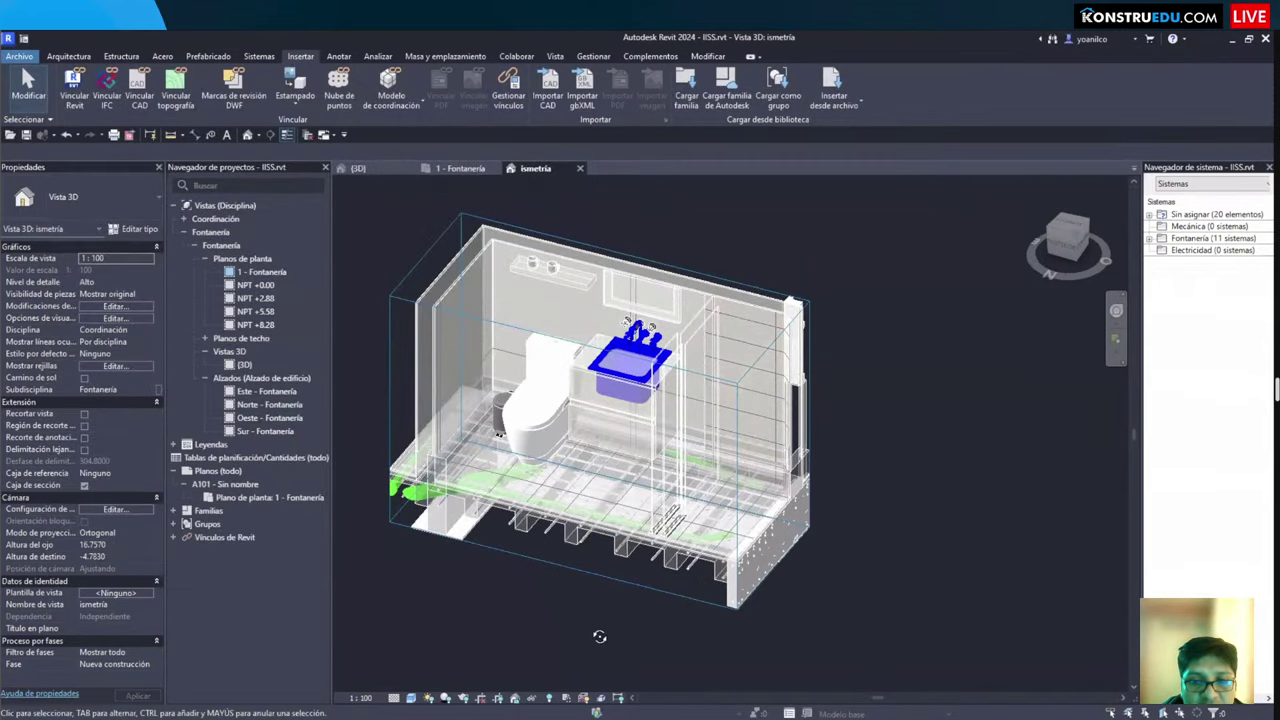
Step: Orbit to a frontal angle and adjust a model category in the visibility overrides
{"action": "middle_click_drag", "start_coordinate": [599, 636], "coordinate": [530, 606], "text": "shift"}
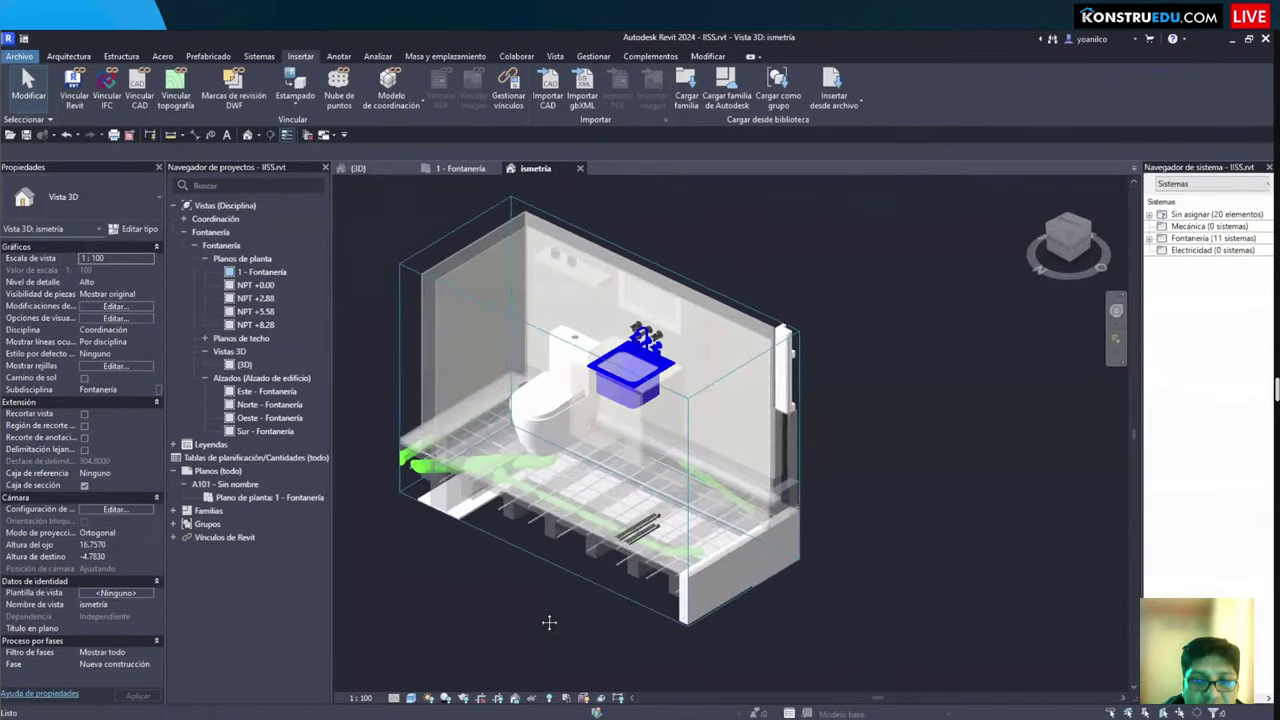
{"action": "scroll", "coordinate": [549, 622], "scroll_direction": "up", "scroll_amount": 3}
{"action": "scroll", "coordinate": [549, 622], "scroll_direction": "down", "scroll_amount": 2}
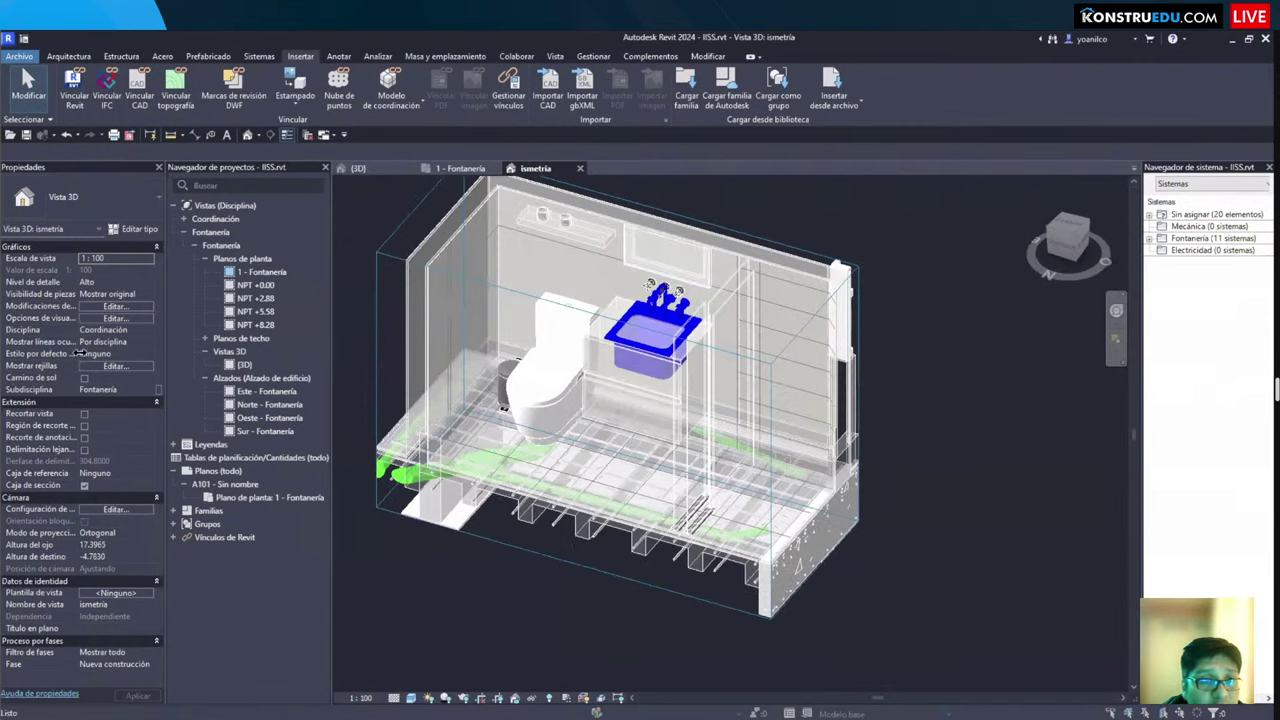
{"action": "key", "text": "v"}
{"action": "key", "text": "v"}
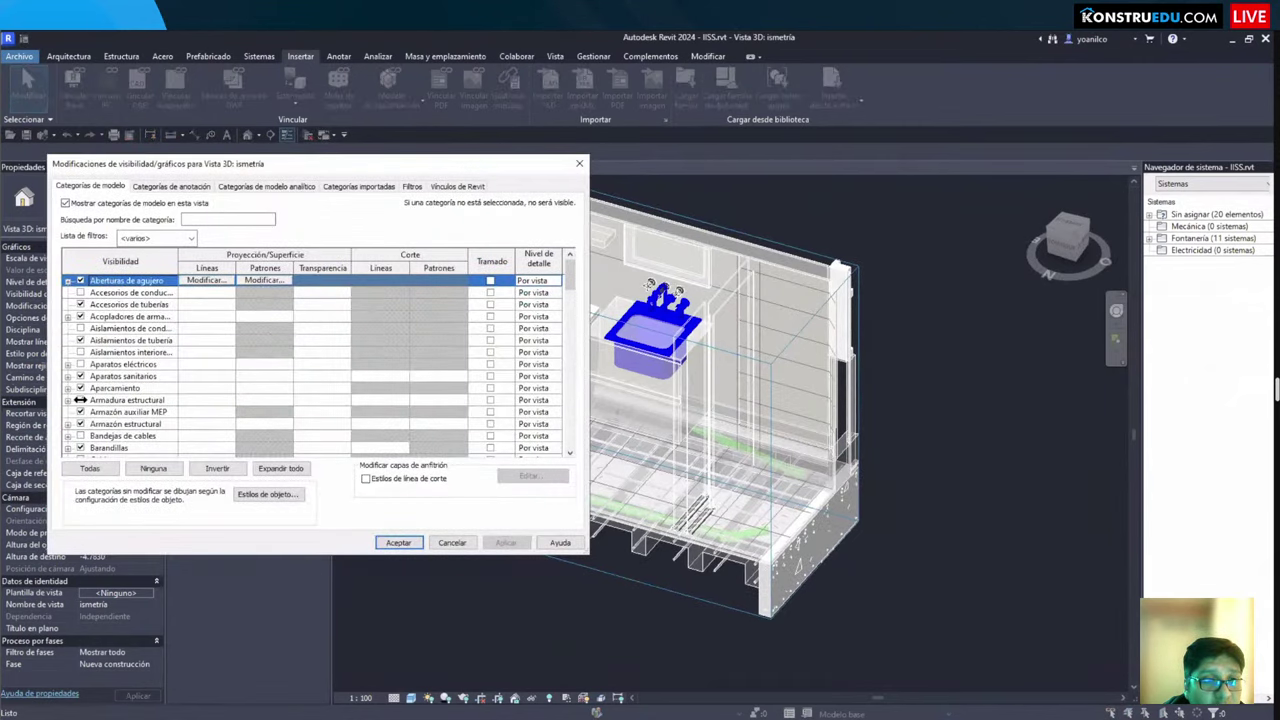
{"action": "left_click", "coordinate": [80, 400]}
{"action": "left_click", "coordinate": [398, 542]}
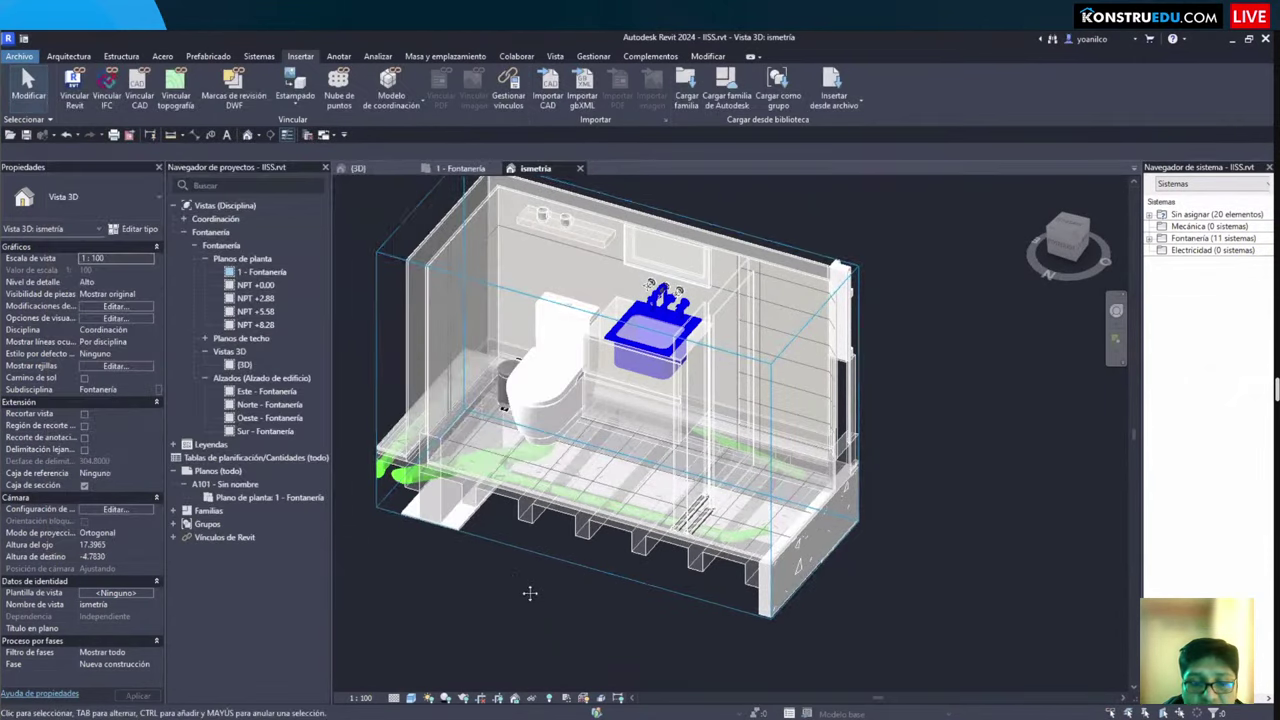
Step: Raise Suelos (floors) transparency to 80% to reveal the pipes beneath the bathroom
{"action": "mouse_move", "coordinate": [563, 561]}
{"action": "middle_mouse_down", "text": "shift"}
{"action": "mouse_move", "coordinate": [491, 586]}
{"action": "mouse_move", "coordinate": [451, 558]}
{"action": "mouse_move", "coordinate": [340, 420]}
{"action": "middle_mouse_up", "text": "shift"}
{"action": "key", "text": "v"}
{"action": "key", "text": "v"}
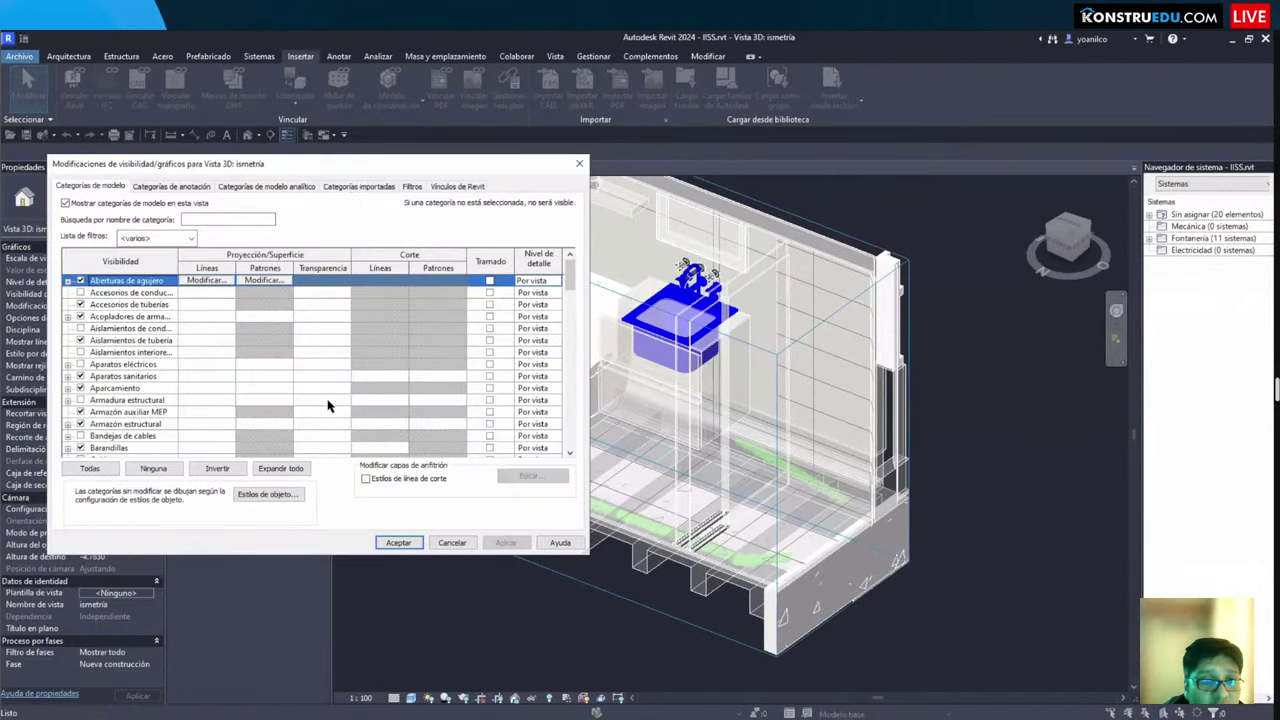
{"action": "scroll", "coordinate": [328, 405], "scroll_direction": "down", "scroll_amount": 5}
{"action": "left_click", "coordinate": [322, 400]}
{"action": "left_click", "coordinate": [322, 400]}
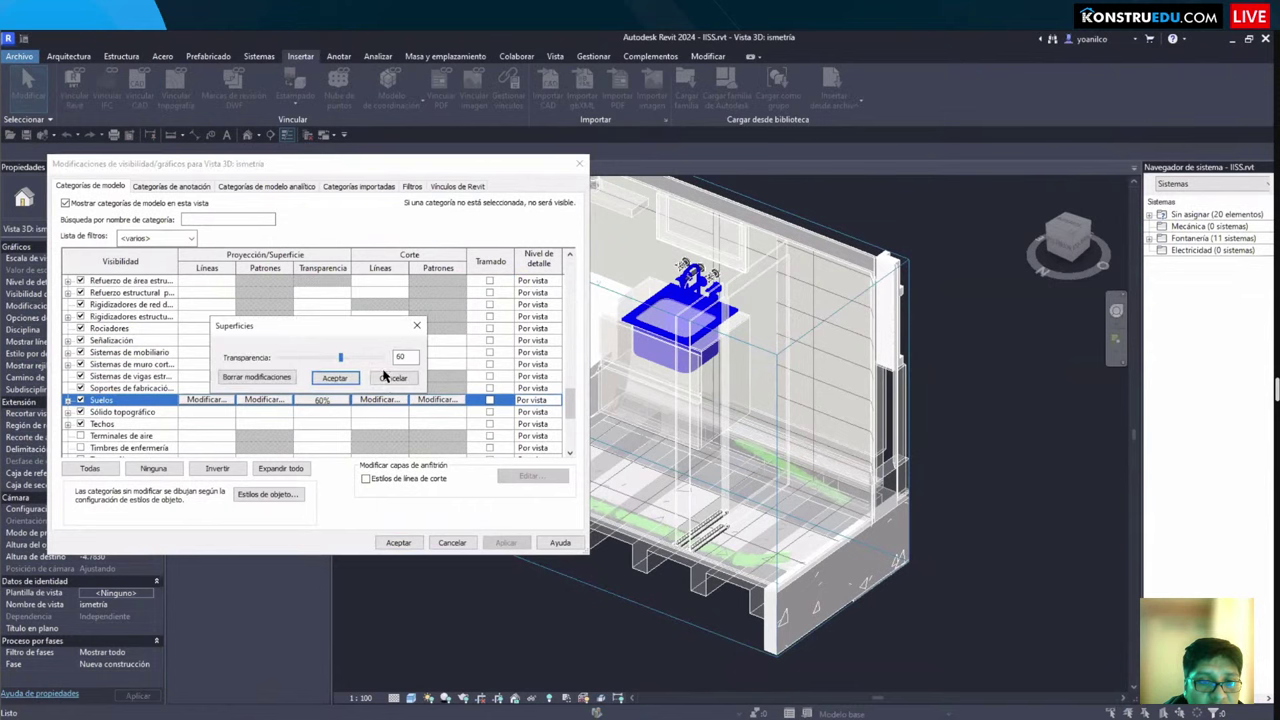
{"action": "left_click_drag", "start_coordinate": [340, 357], "coordinate": [382, 357]}
{"action": "key", "text": "Return"}
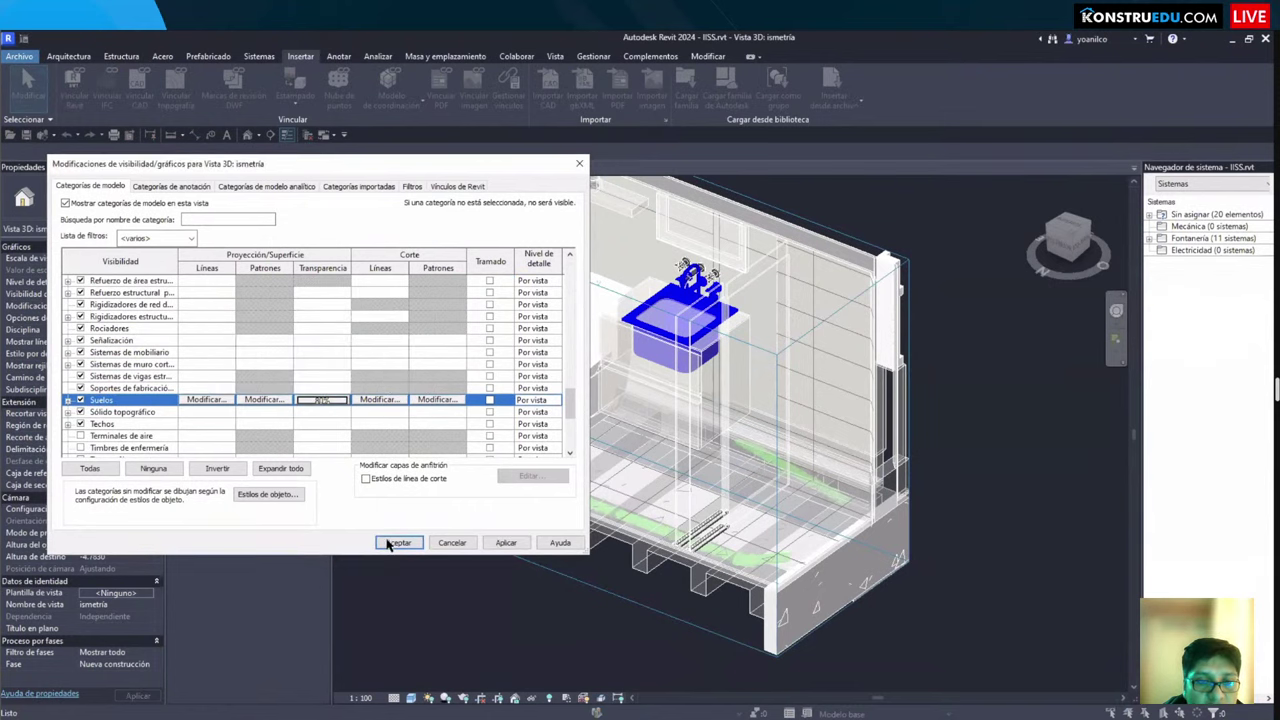
{"action": "left_click", "coordinate": [398, 542]}
{"action": "middle_click_drag", "start_coordinate": [594, 610], "coordinate": [537, 591], "text": "shift"}
{"action": "scroll", "coordinate": [540, 593], "scroll_direction": "down", "scroll_amount": 2}
{"action": "scroll", "coordinate": [465, 499], "scroll_direction": "up", "scroll_amount": 2}
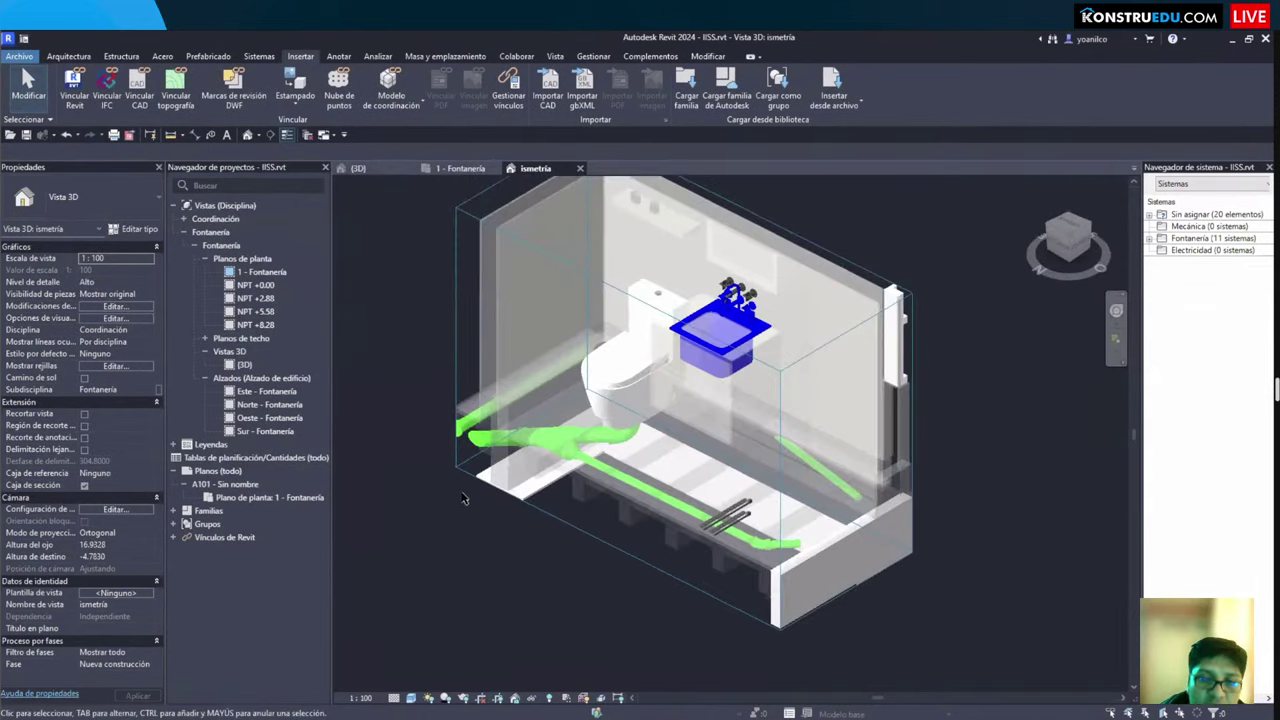
{"action": "left_click", "coordinate": [459, 481]}
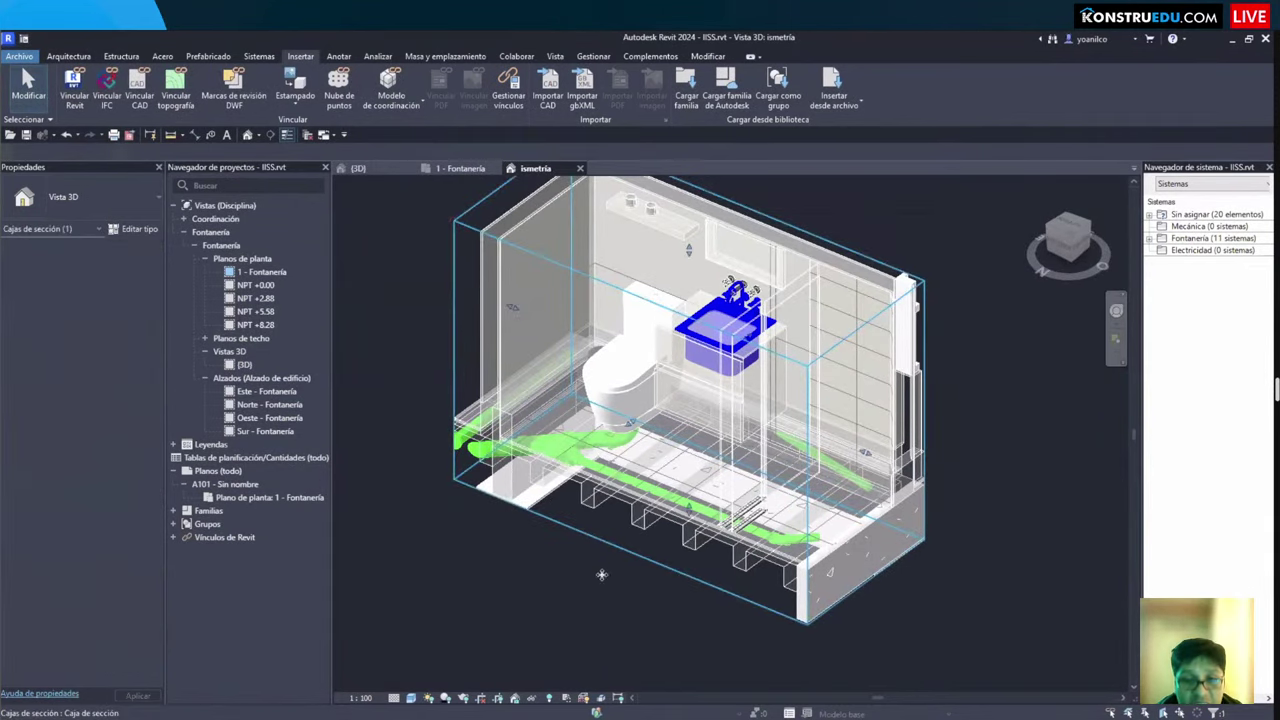
{"action": "left_click", "coordinate": [551, 586]}
{"action": "middle_click_drag", "start_coordinate": [567, 593], "coordinate": [826, 608], "text": "shift"}
{"action": "scroll", "coordinate": [826, 608], "scroll_direction": "up", "scroll_amount": 3}
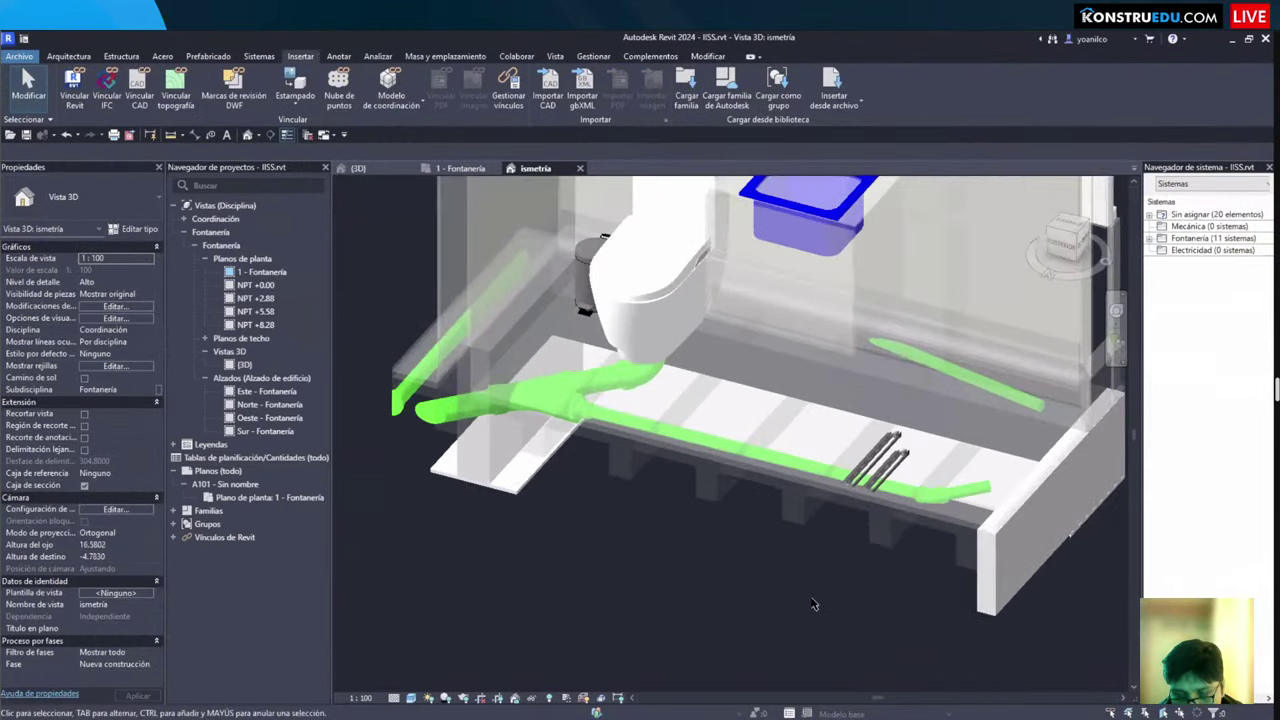
{"action": "scroll", "coordinate": [925, 430], "scroll_direction": "up", "scroll_amount": 1}
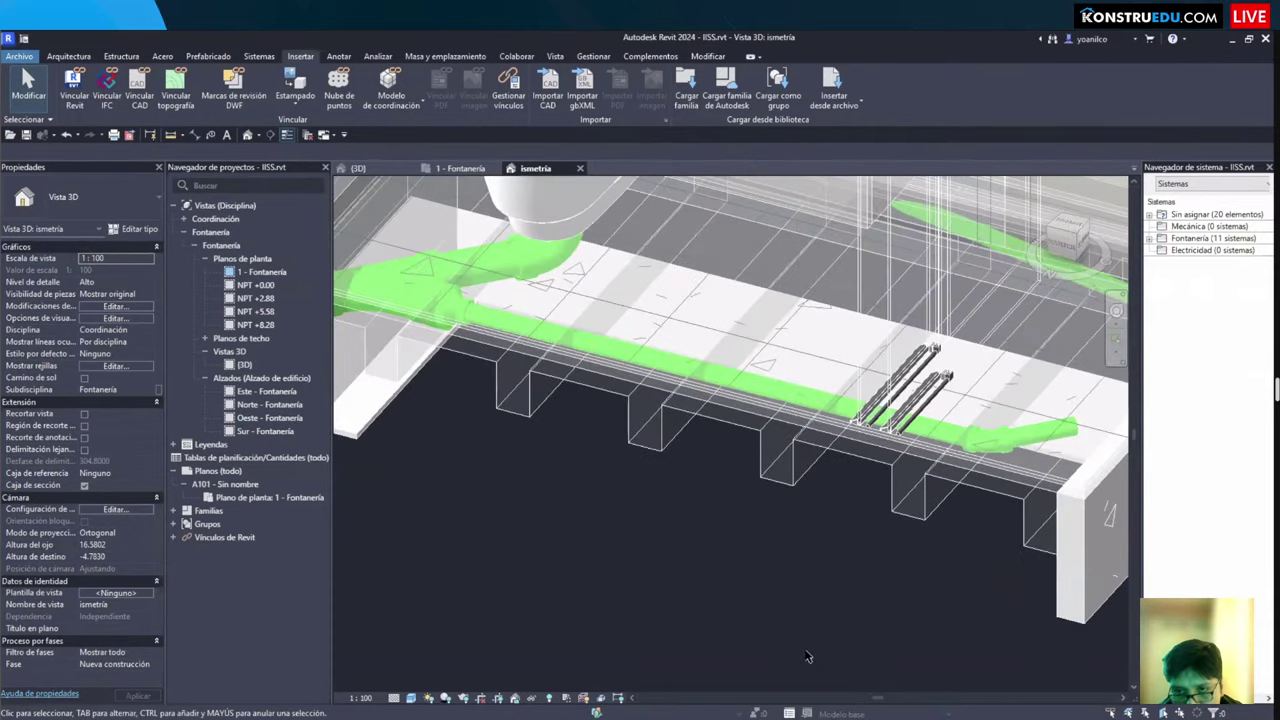
{"action": "scroll", "coordinate": [1125, 523], "scroll_direction": "up", "scroll_amount": 2}
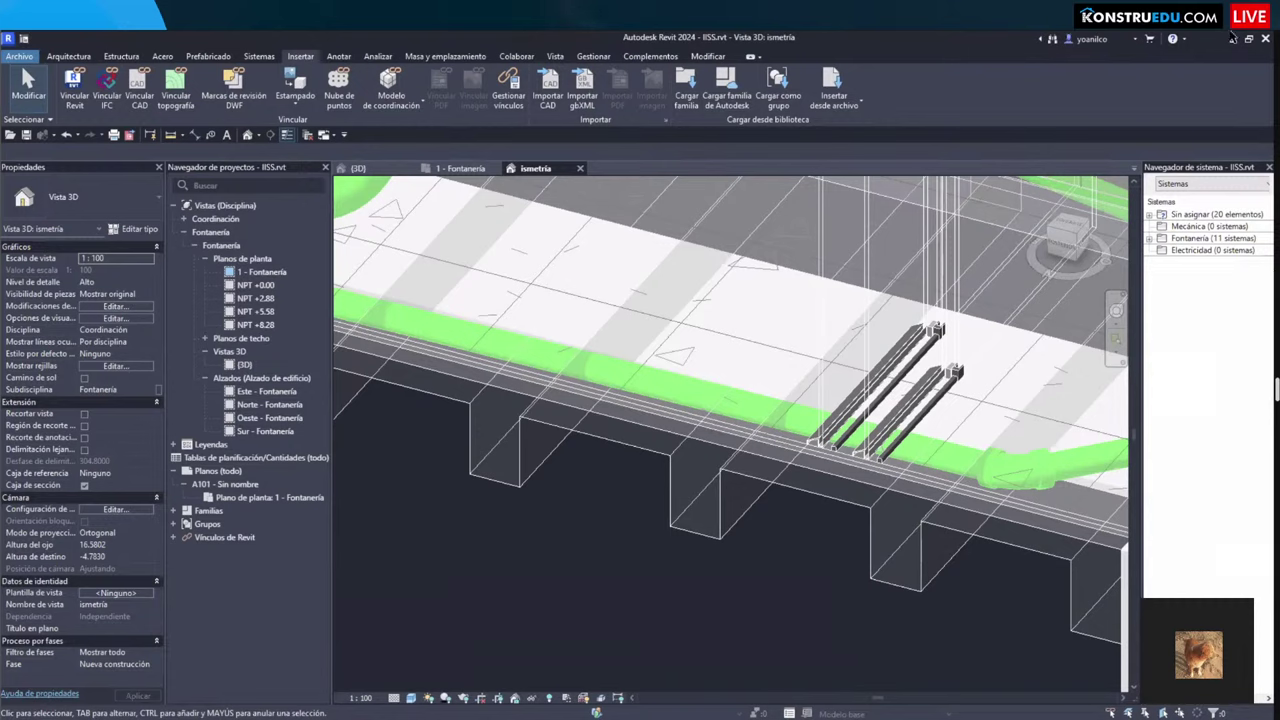
Step: Open the 1 - Fontanería plan, zoom to the bathroom, and select the island sink
{"action": "left_click", "coordinate": [460, 168]}
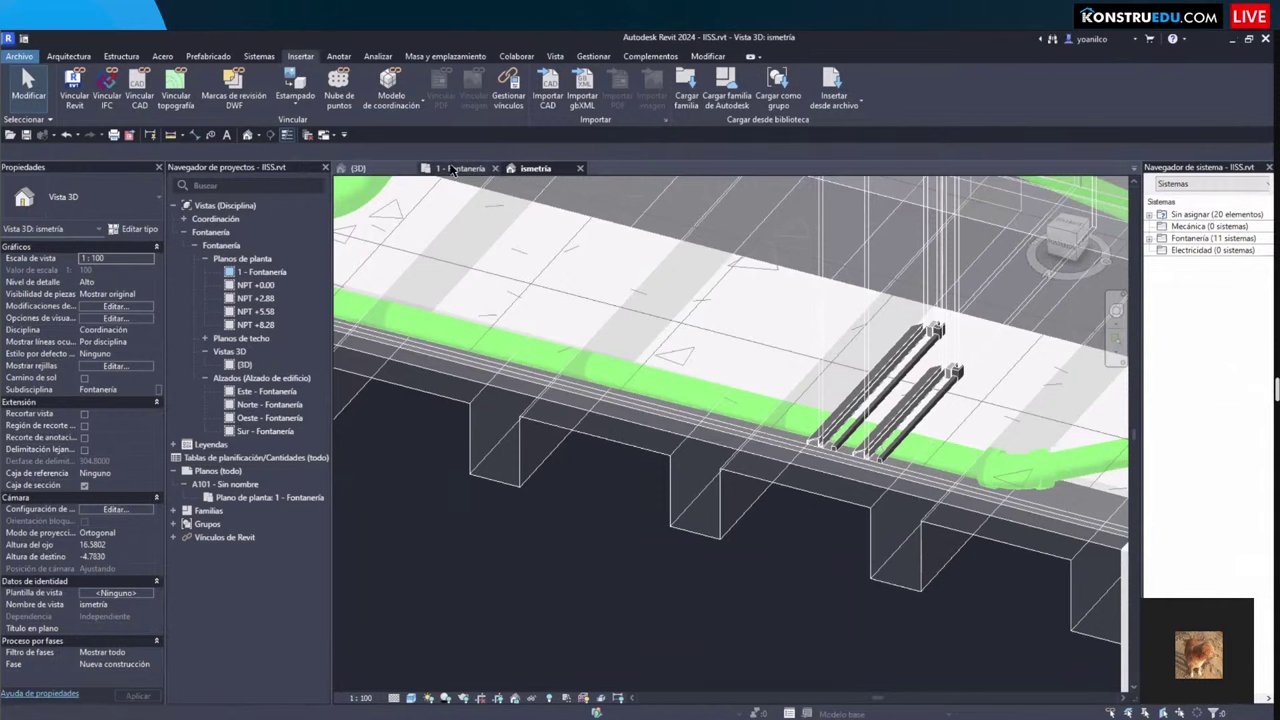
{"action": "scroll", "coordinate": [600, 435], "scroll_direction": "up", "scroll_amount": 5}
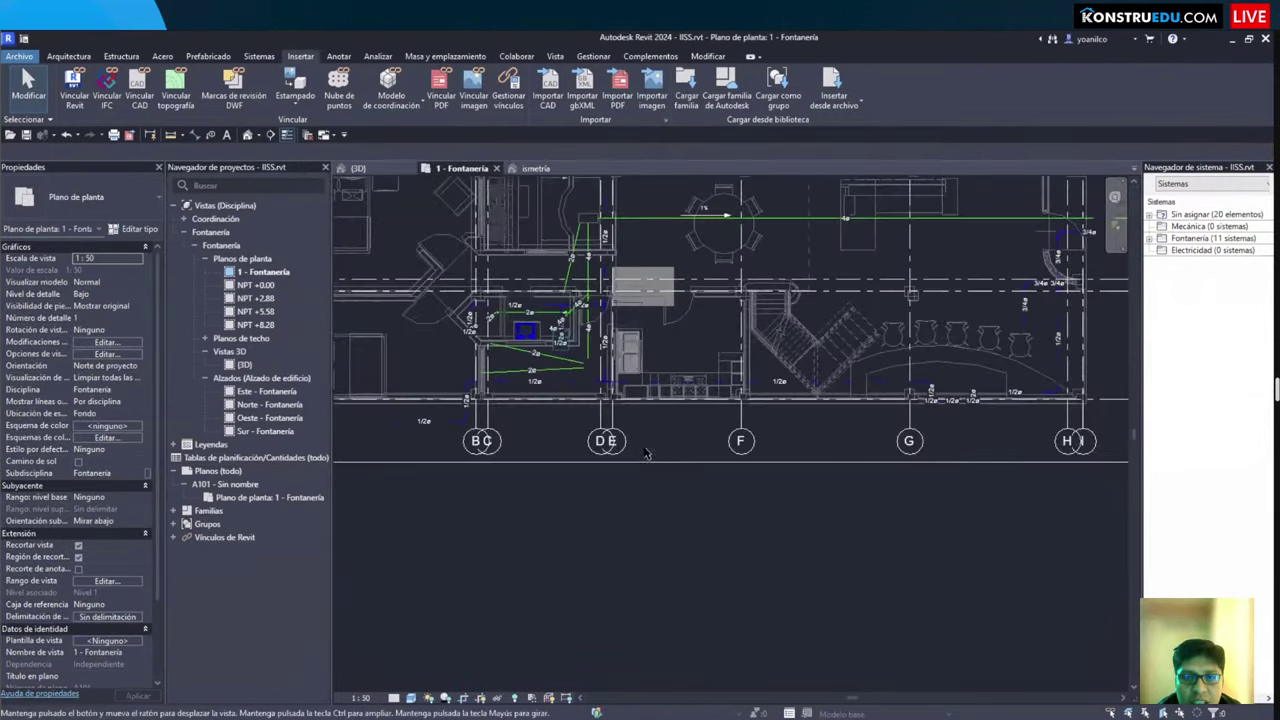
{"action": "scroll", "coordinate": [595, 440], "scroll_direction": "up", "scroll_amount": 3}
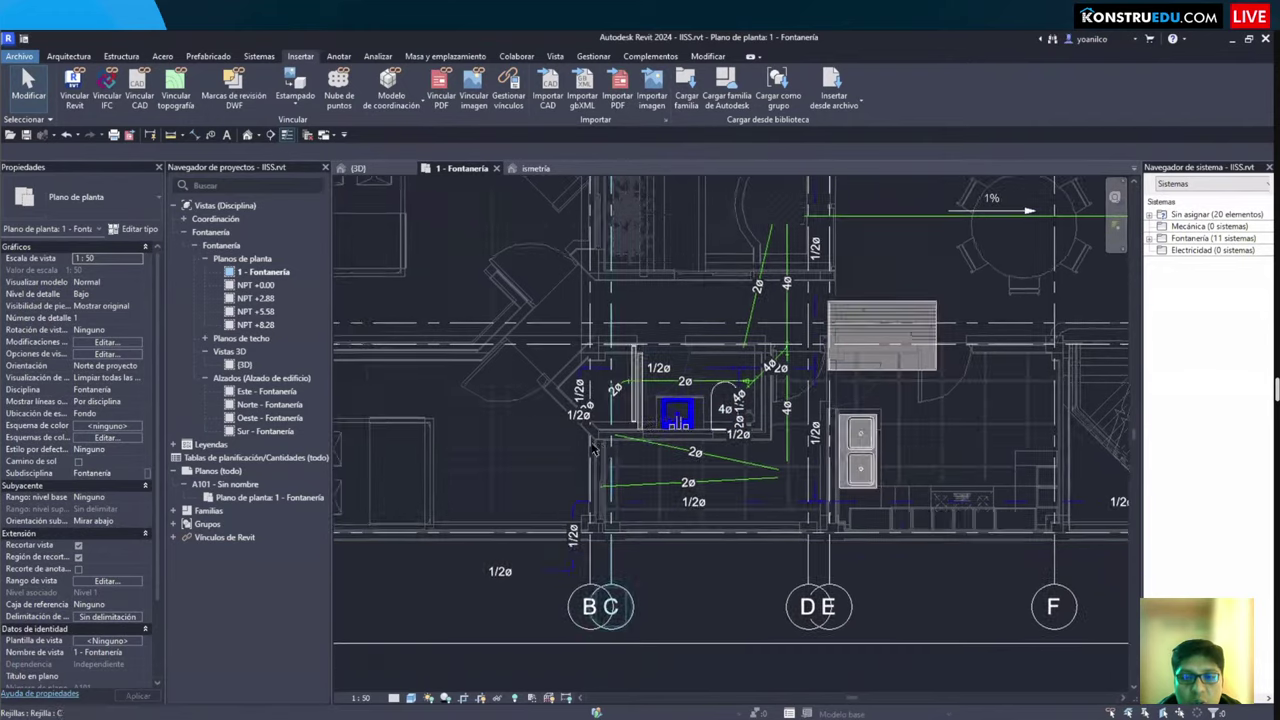
{"action": "middle_click_drag", "start_coordinate": [727, 392], "coordinate": [714, 376]}
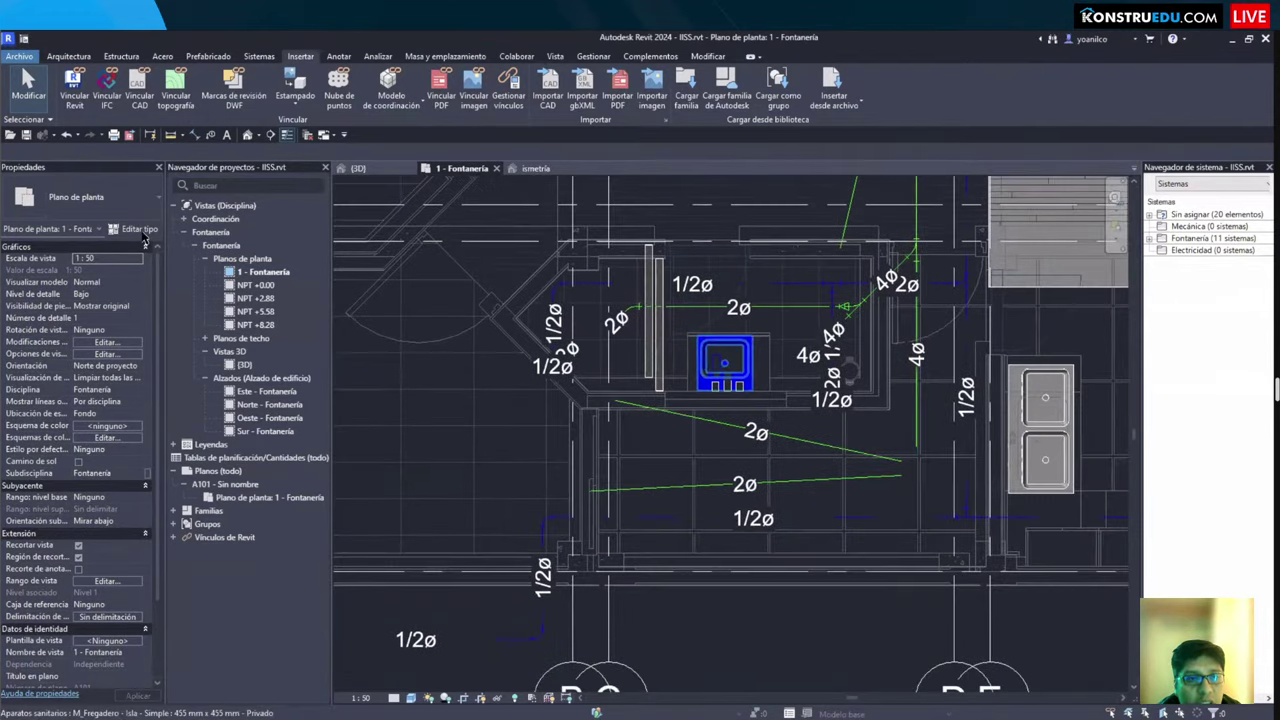
{"action": "left_click", "coordinate": [714, 376]}
Step: Review the sink's type parameters, including Mecánica fixture units WFU 2, HWFU 1, CWFU 1
{"action": "left_click", "coordinate": [134, 228]}
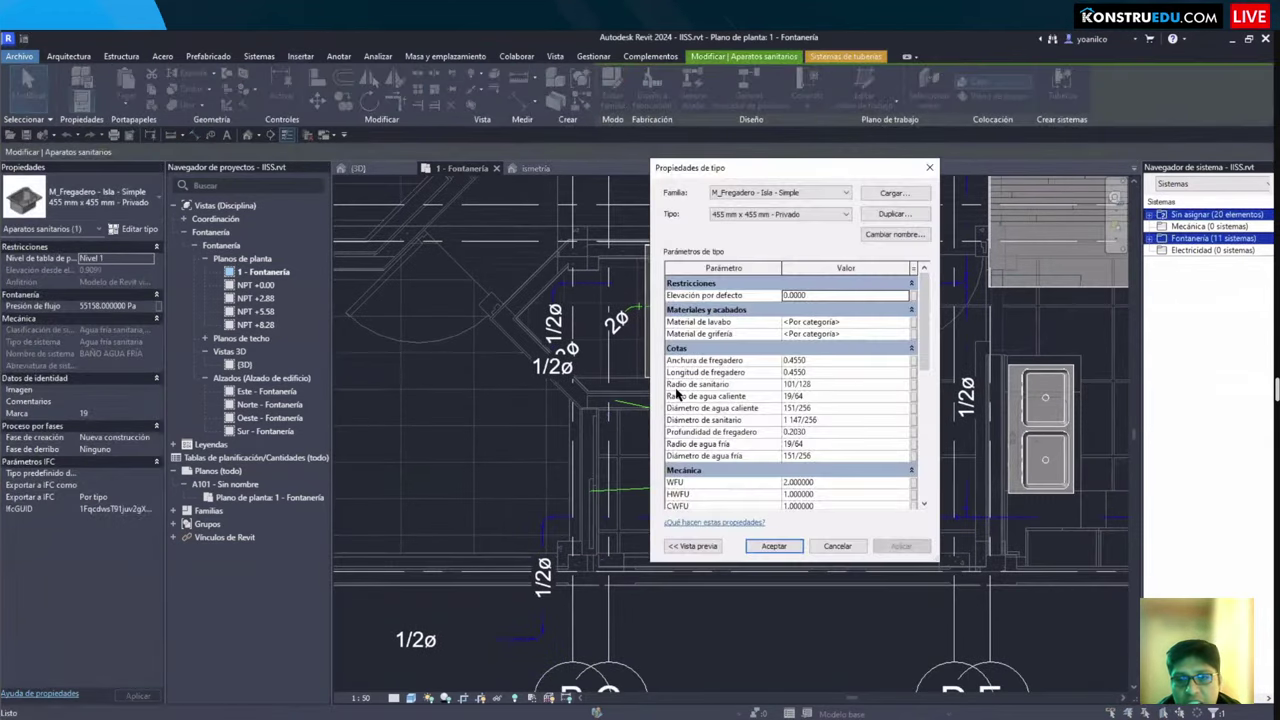
{"action": "scroll", "coordinate": [922, 451], "scroll_direction": "down", "scroll_amount": 3}
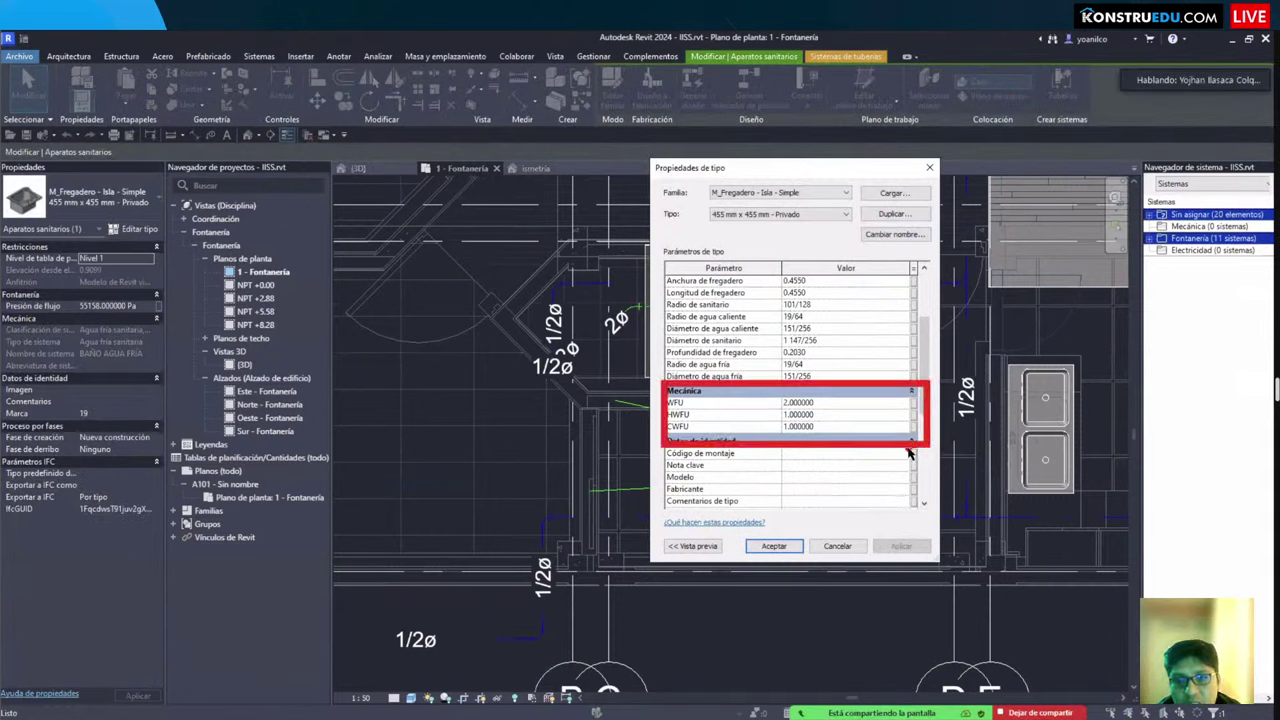
{"action": "scroll", "coordinate": [857, 450], "scroll_direction": "down", "scroll_amount": 5}
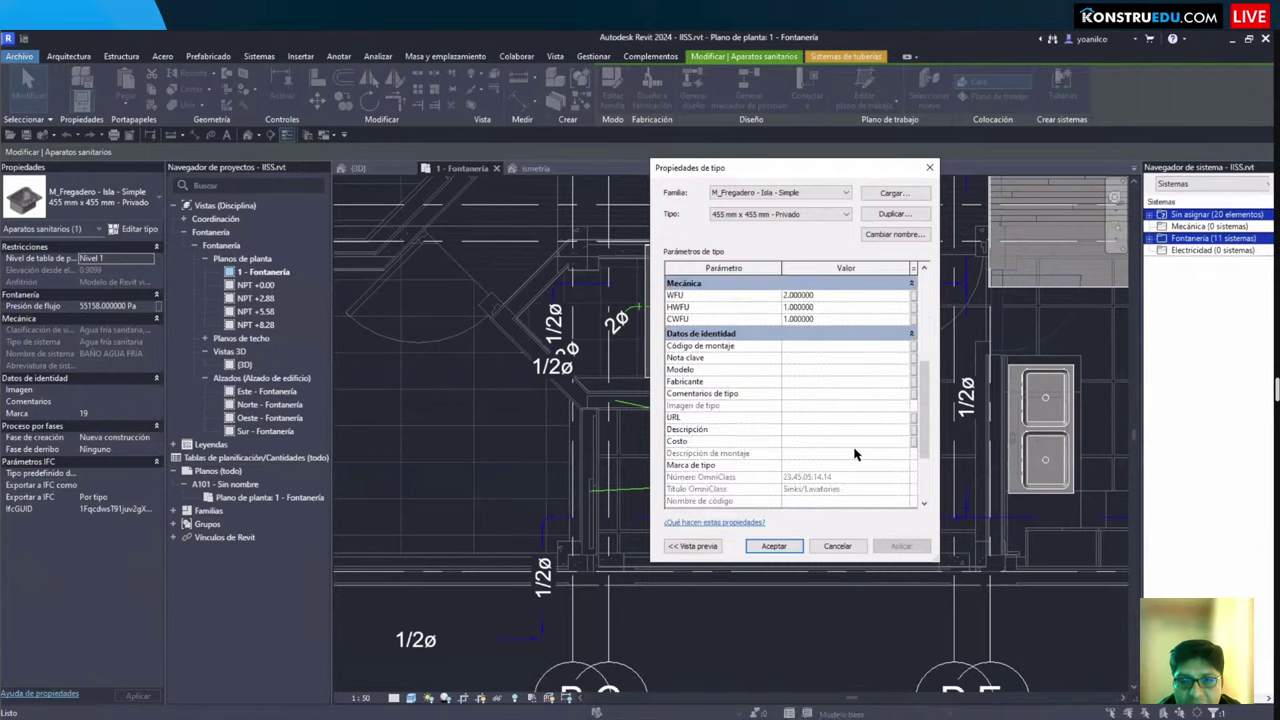
{"action": "scroll", "coordinate": [855, 455], "scroll_direction": "up", "scroll_amount": 3}
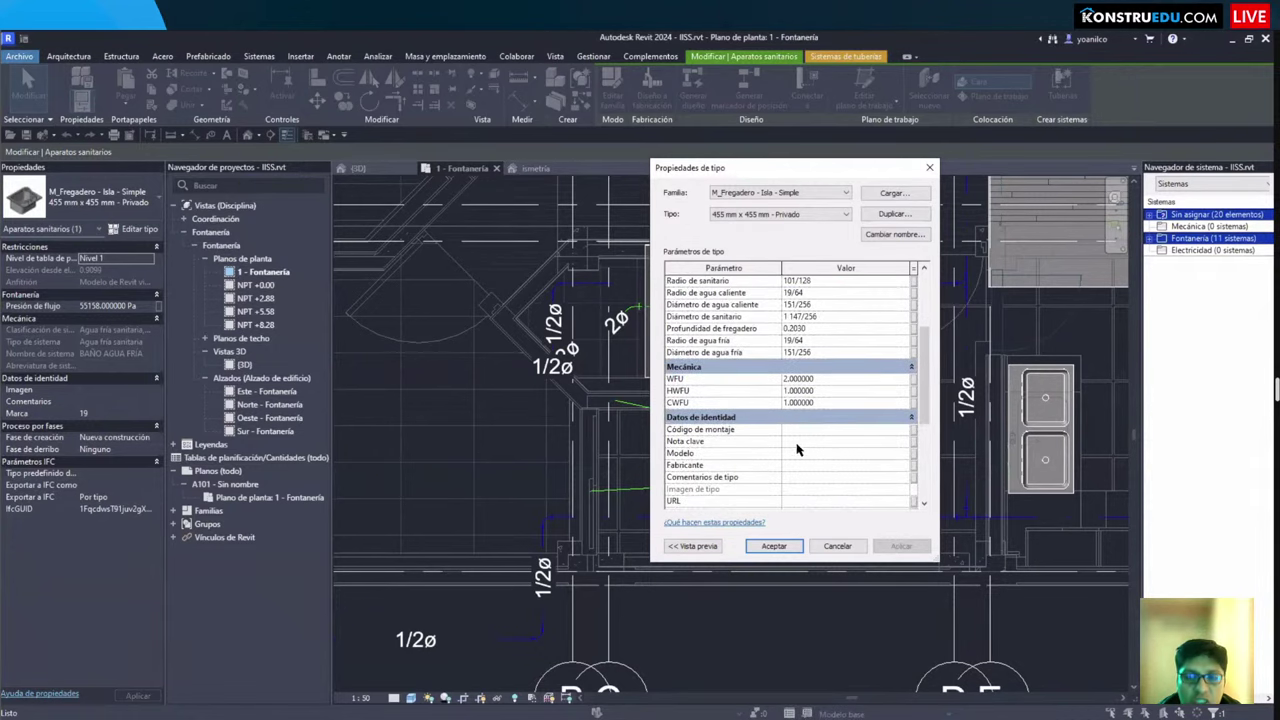
{"action": "scroll", "coordinate": [800, 451], "scroll_direction": "up", "scroll_amount": 3}
{"action": "scroll", "coordinate": [757, 457], "scroll_direction": "down", "scroll_amount": 3}
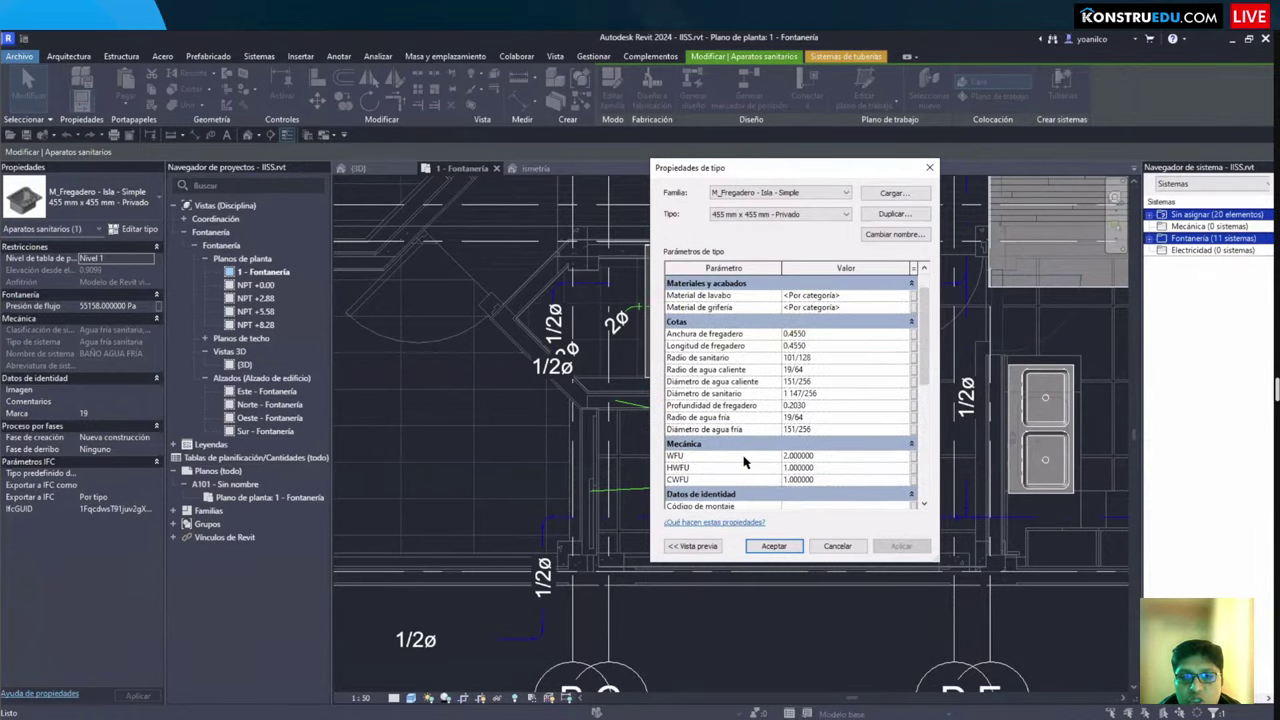
{"action": "scroll", "coordinate": [665, 398], "scroll_direction": "up", "scroll_amount": 3}
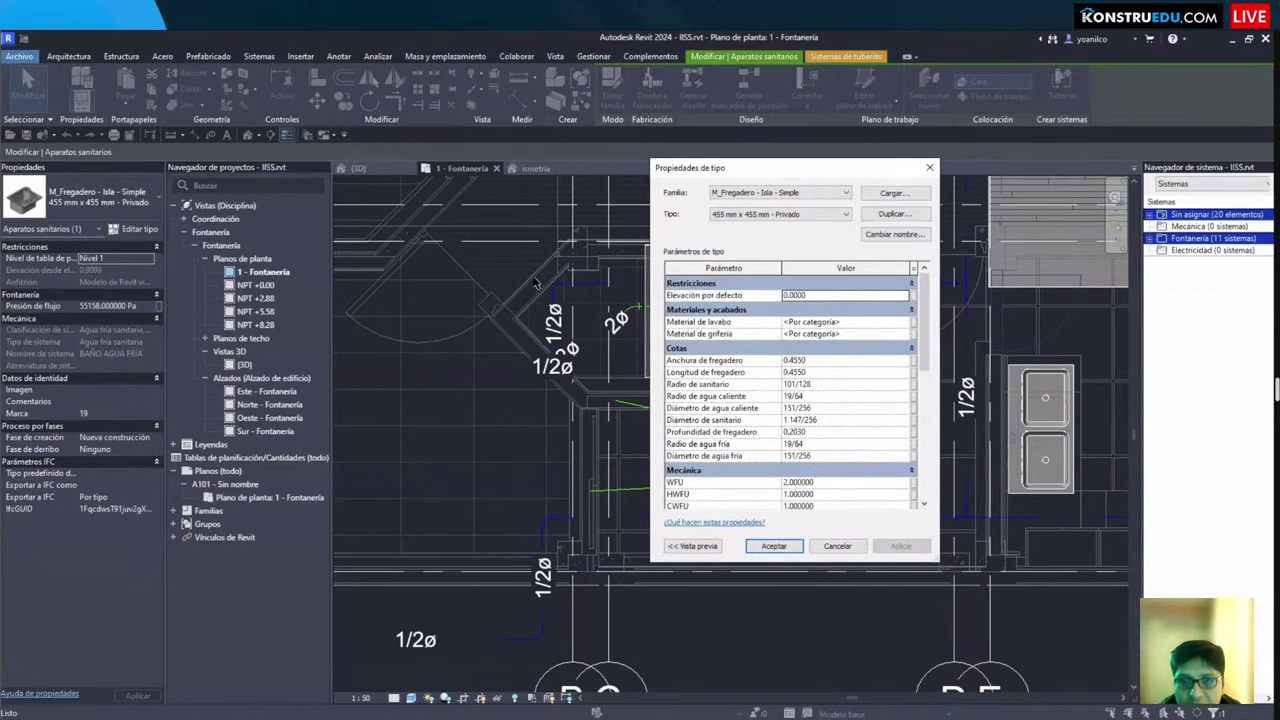
{"action": "key", "text": "Escape"}
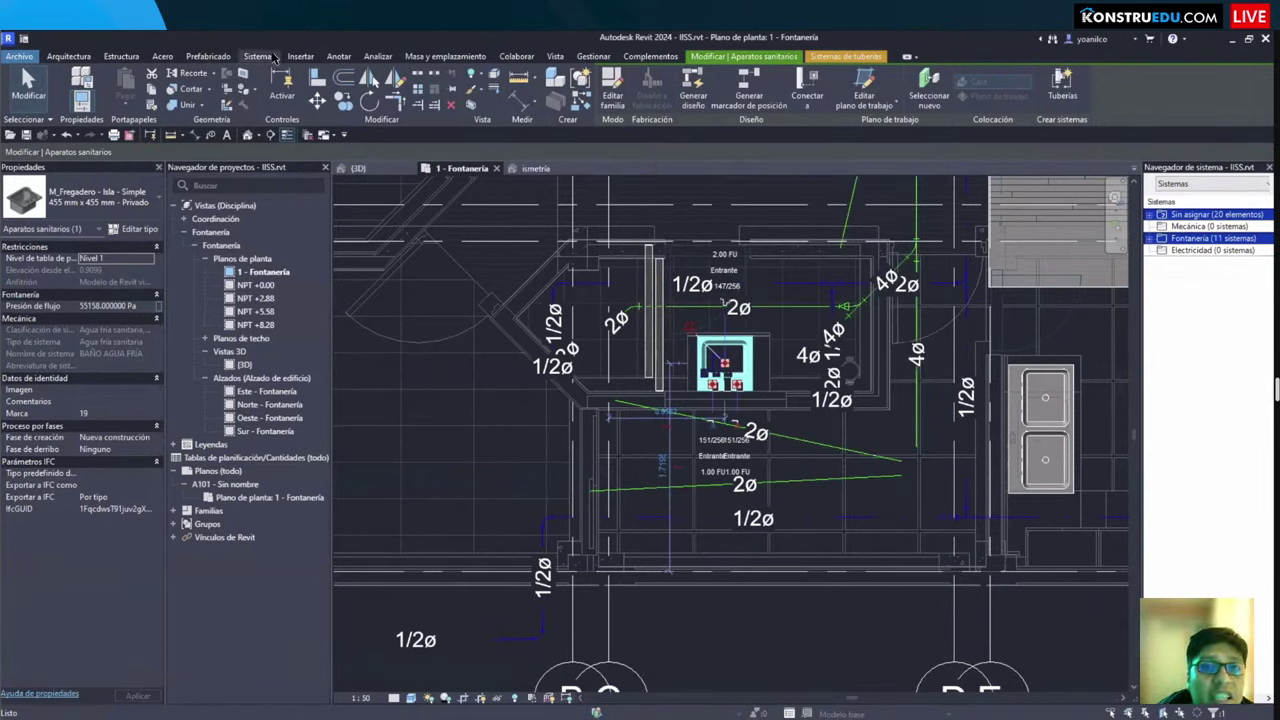
{"action": "left_click", "coordinate": [259, 57]}
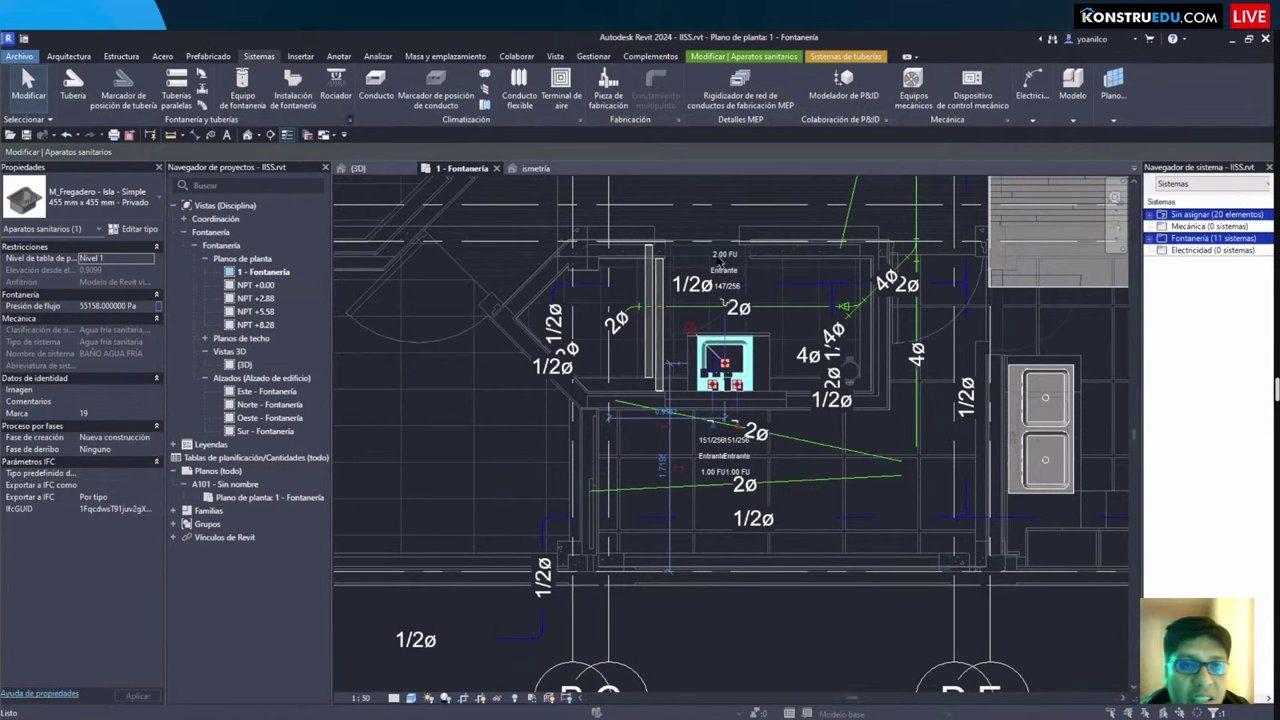
{"action": "key", "text": "m"}
{"action": "key", "text": "s"}
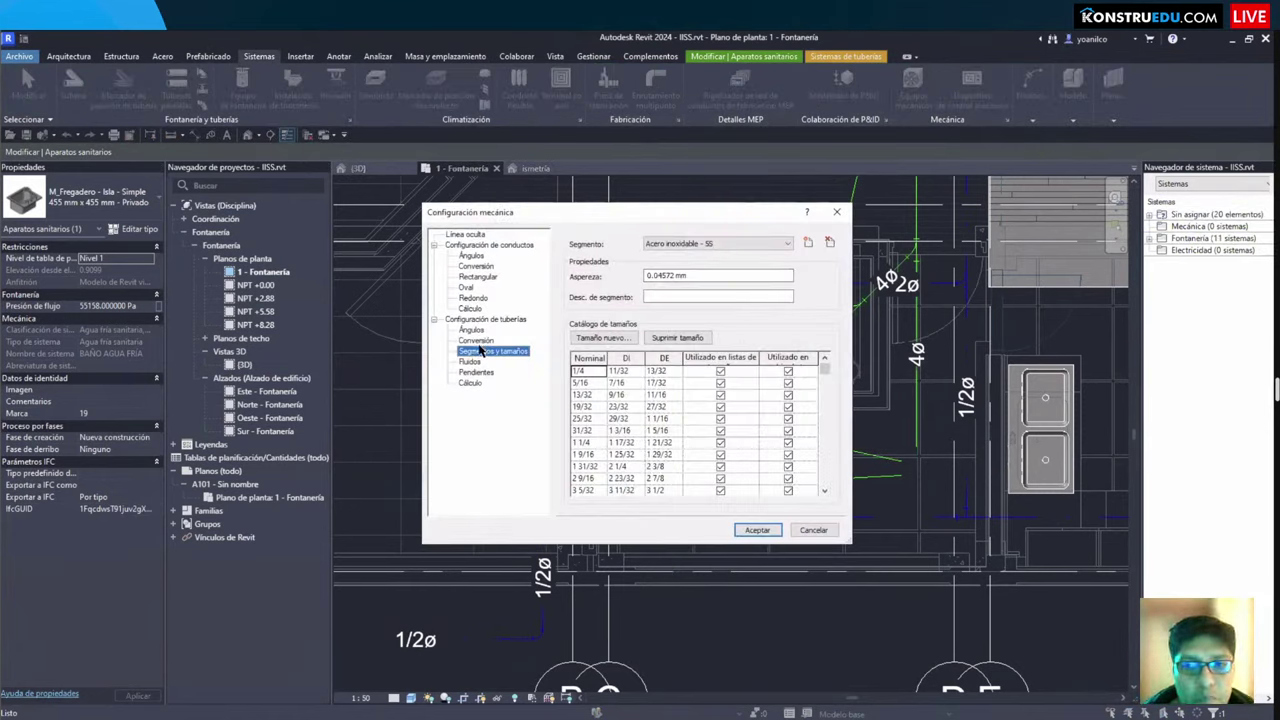
{"action": "left_click", "coordinate": [476, 385]}
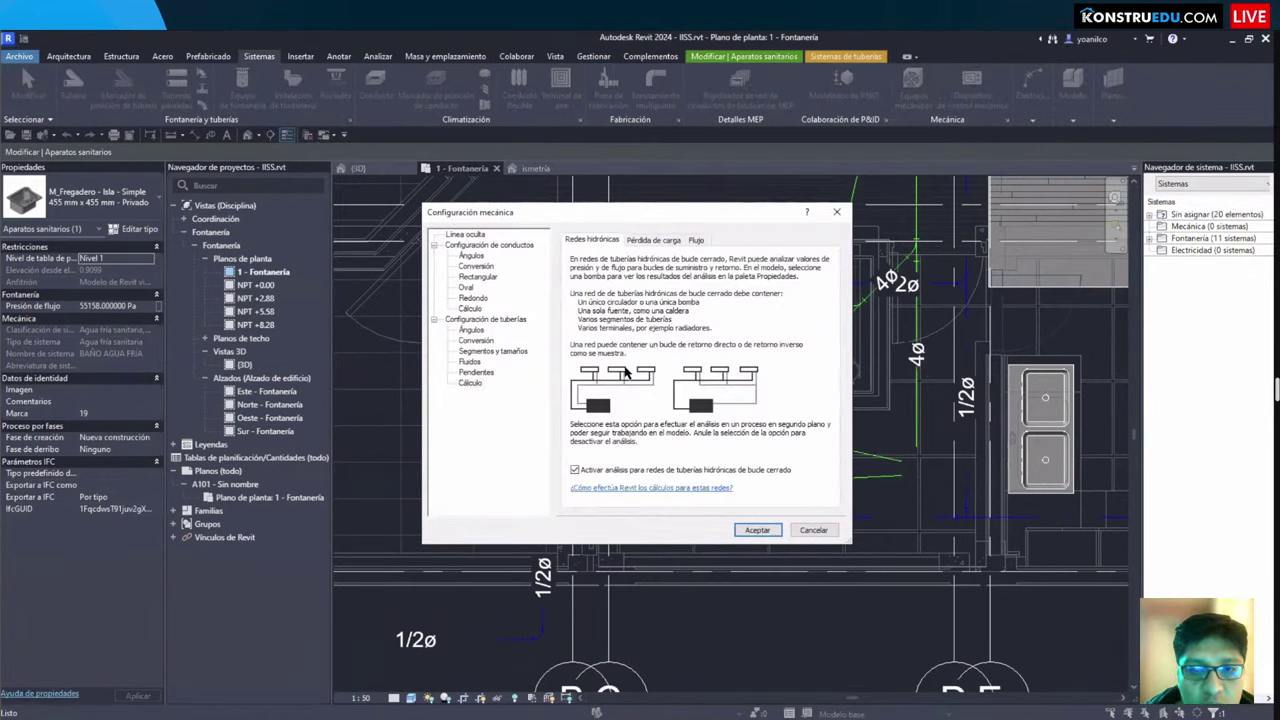
{"action": "left_click", "coordinate": [636, 247]}
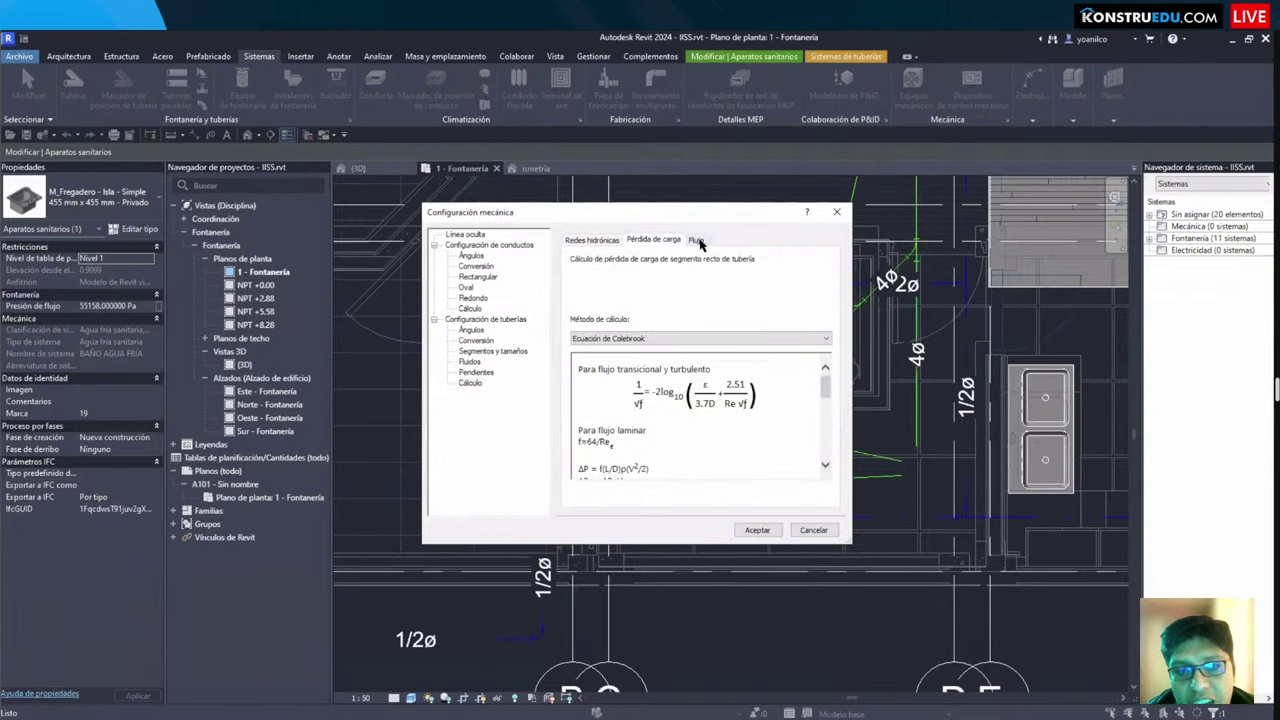
{"action": "left_click", "coordinate": [703, 243]}
{"action": "left_click", "coordinate": [650, 243]}
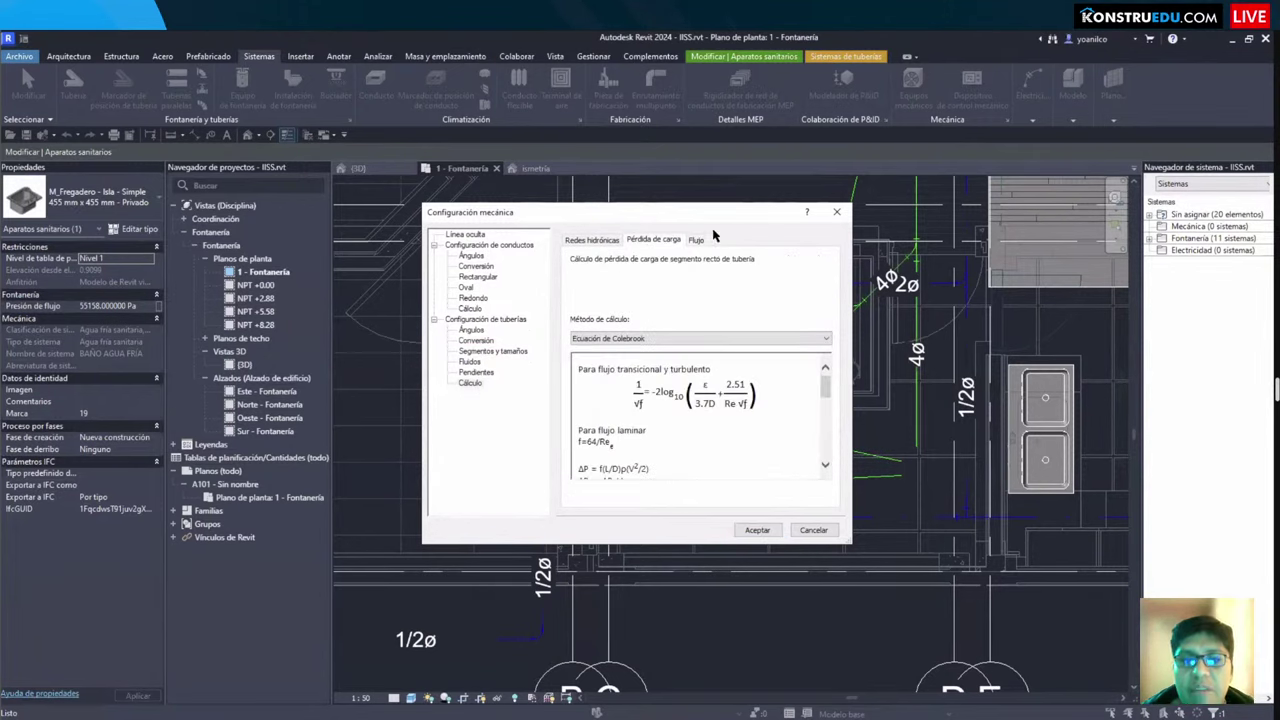
{"action": "left_click_drag", "start_coordinate": [712, 230], "coordinate": [782, 264]}
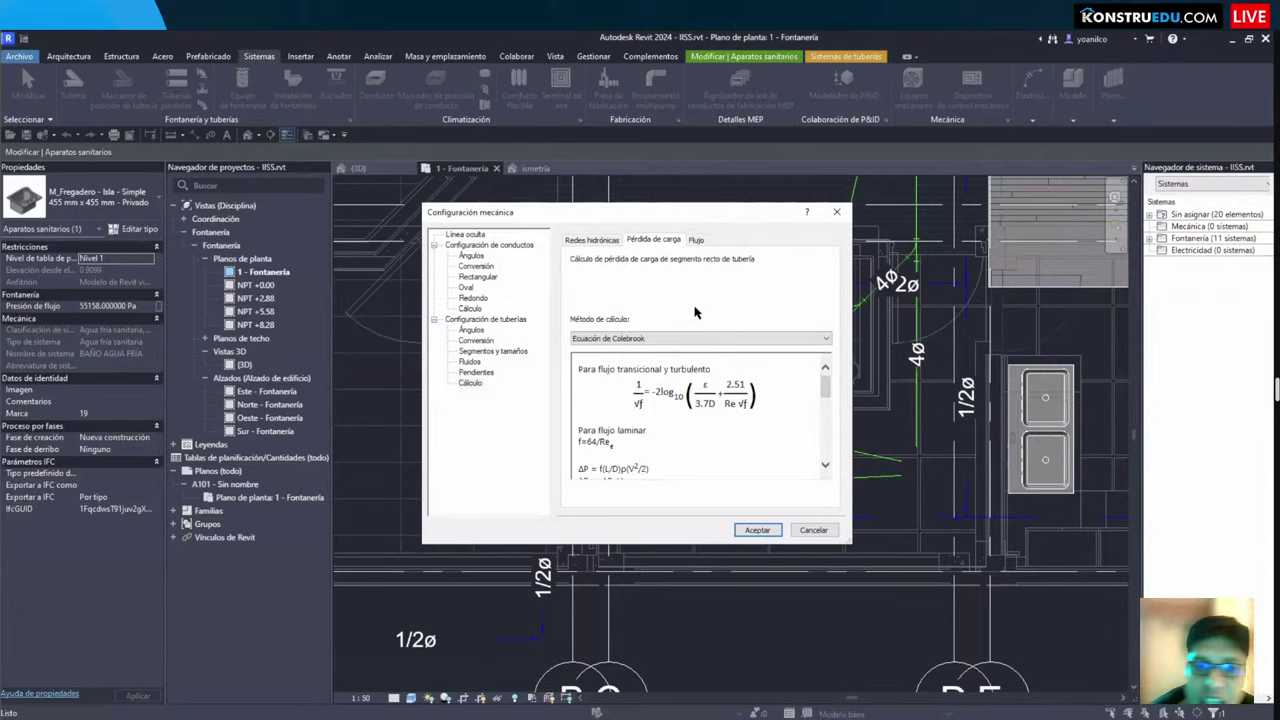
{"action": "left_click", "coordinate": [680, 339]}
{"action": "left_click", "coordinate": [666, 348]}
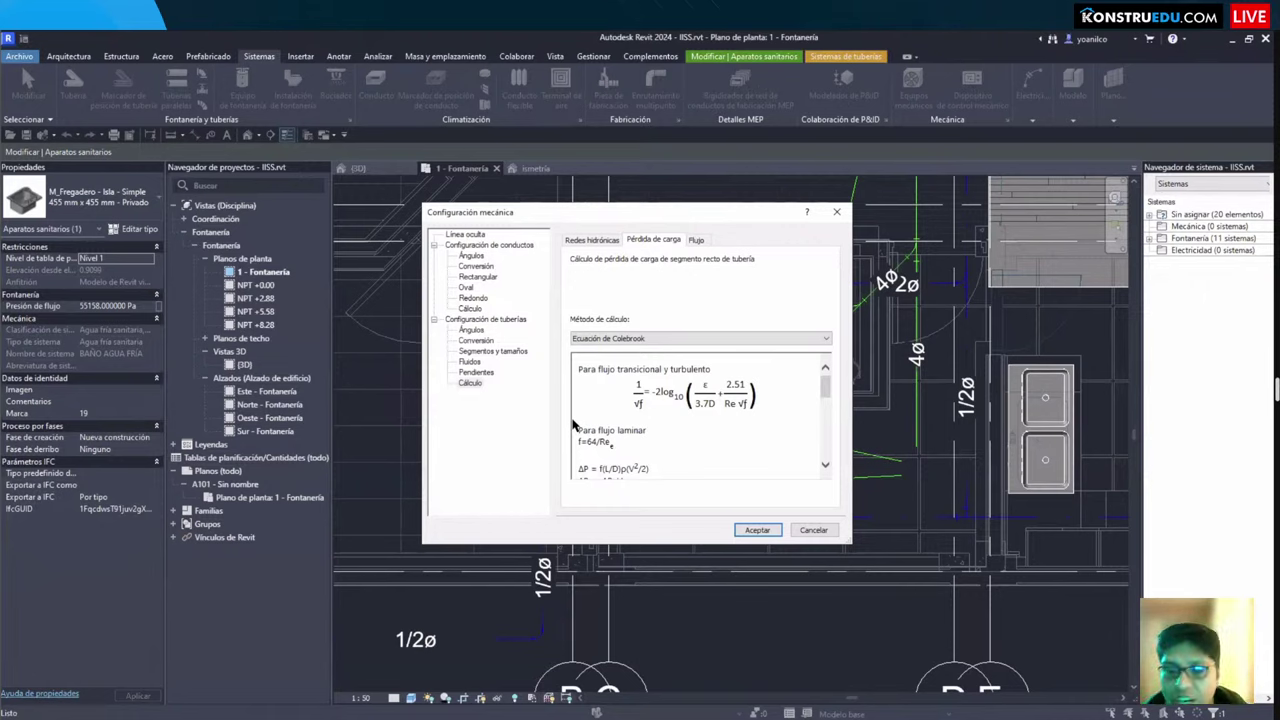
{"action": "scroll", "coordinate": [660, 412], "scroll_direction": "down", "scroll_amount": 5}
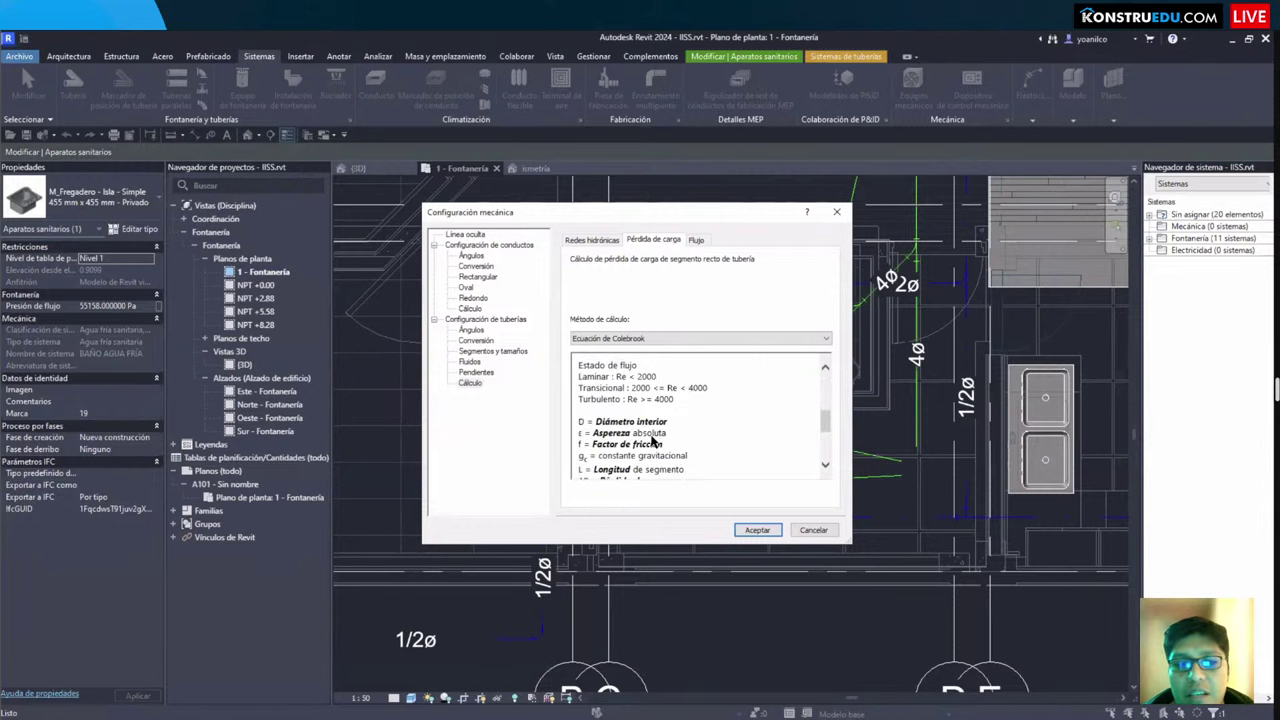
{"action": "scroll", "coordinate": [652, 440], "scroll_direction": "up", "scroll_amount": 3}
{"action": "scroll", "coordinate": [652, 441], "scroll_direction": "down", "scroll_amount": 5}
Step: Close mechanical settings, switch to the {3D} view, and orbit around the toilet and sinks
{"action": "key", "text": "Escape"}
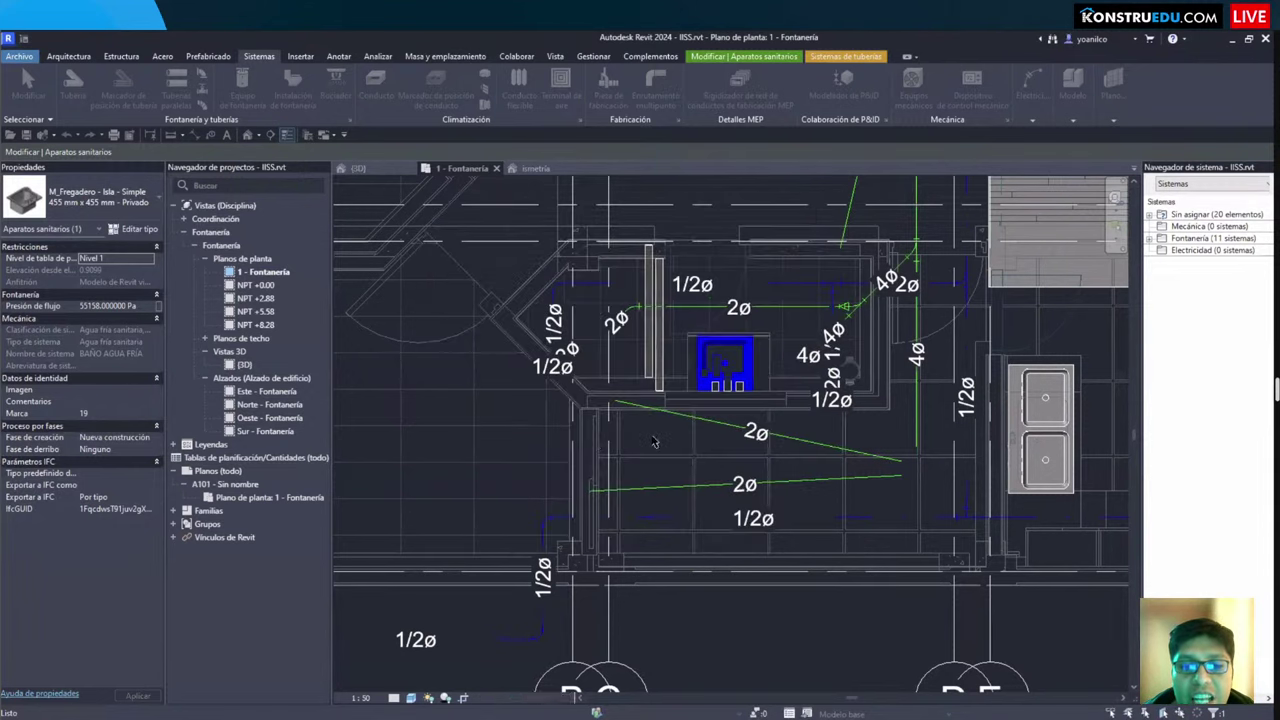
{"action": "key", "text": "Escape"}
{"action": "scroll", "coordinate": [655, 442], "scroll_direction": "down", "scroll_amount": 3}
{"action": "key", "text": "ctrl+Tab"}
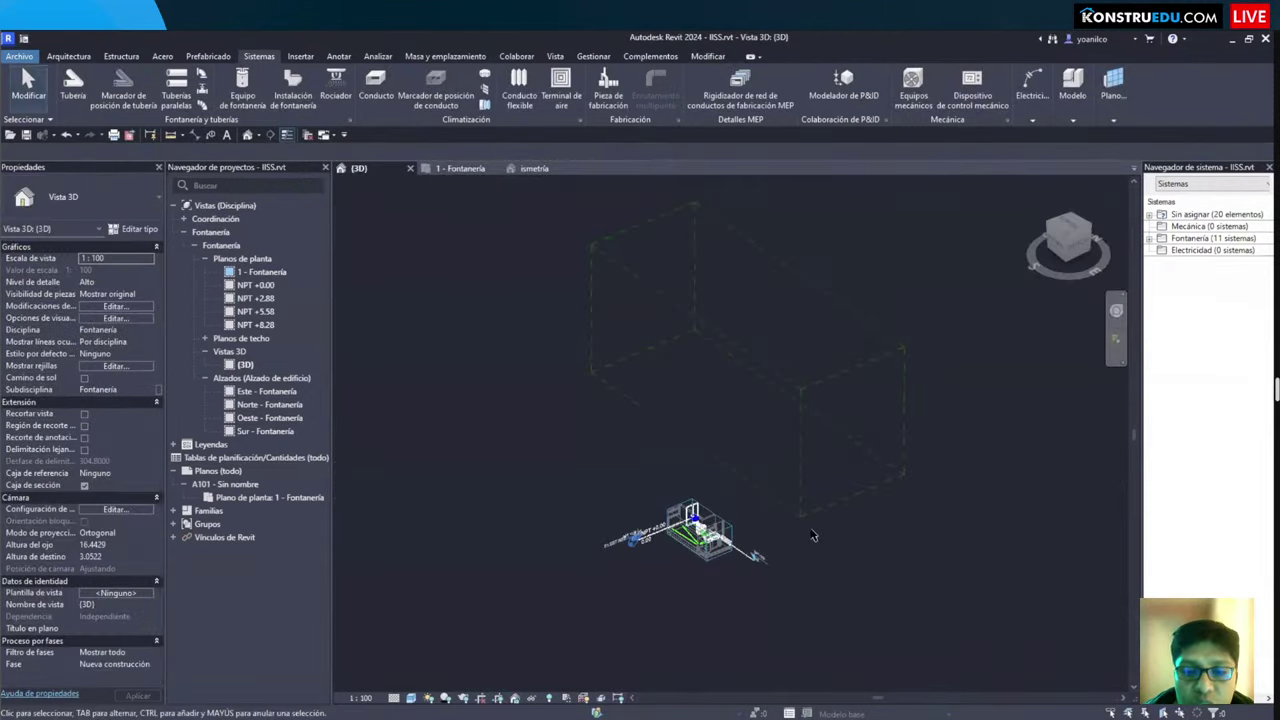
{"action": "scroll", "coordinate": [812, 535], "scroll_direction": "up", "scroll_amount": 10}
{"action": "middle_click_drag", "start_coordinate": [790, 525], "coordinate": [679, 484], "text": "shift"}
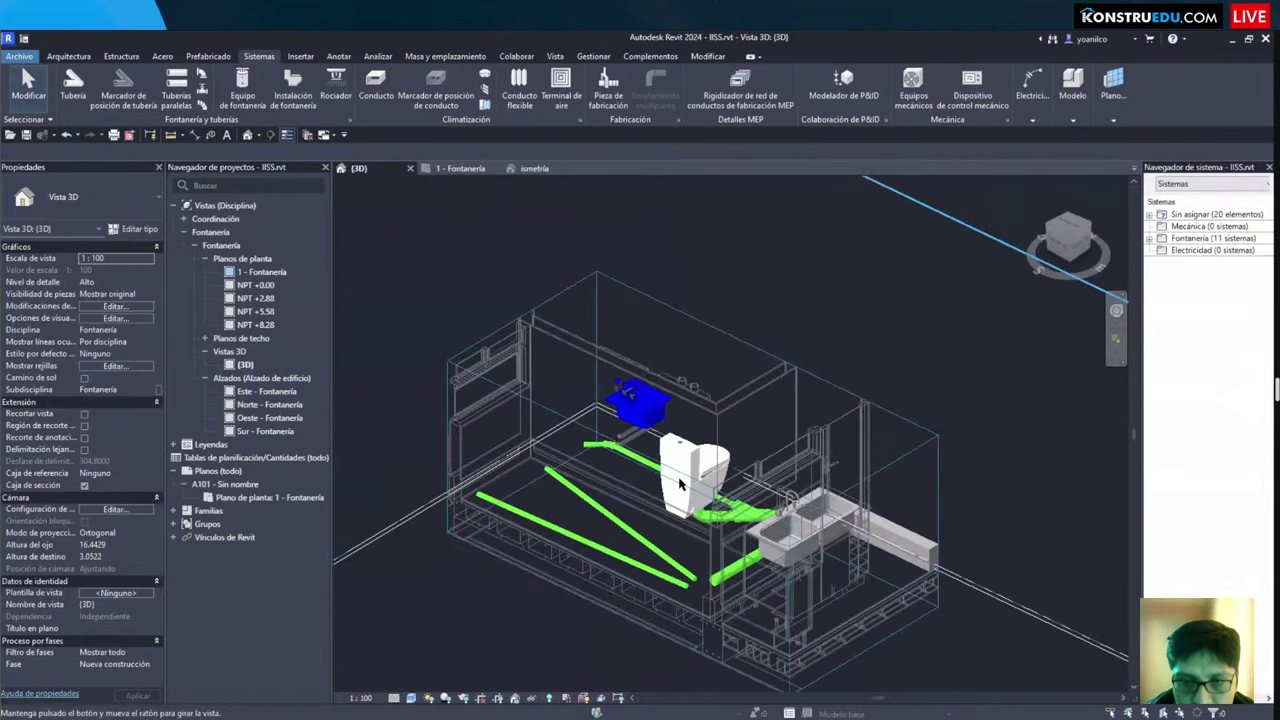
{"action": "scroll", "coordinate": [679, 484], "scroll_direction": "up", "scroll_amount": 5}
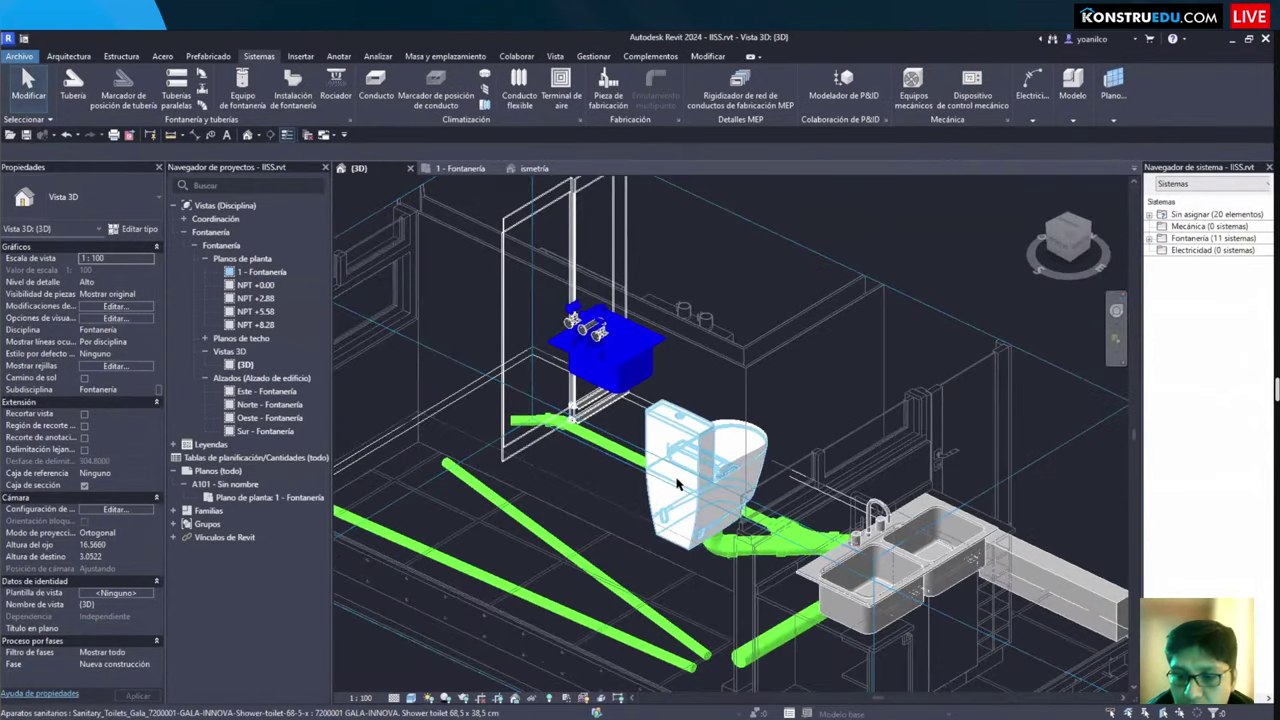
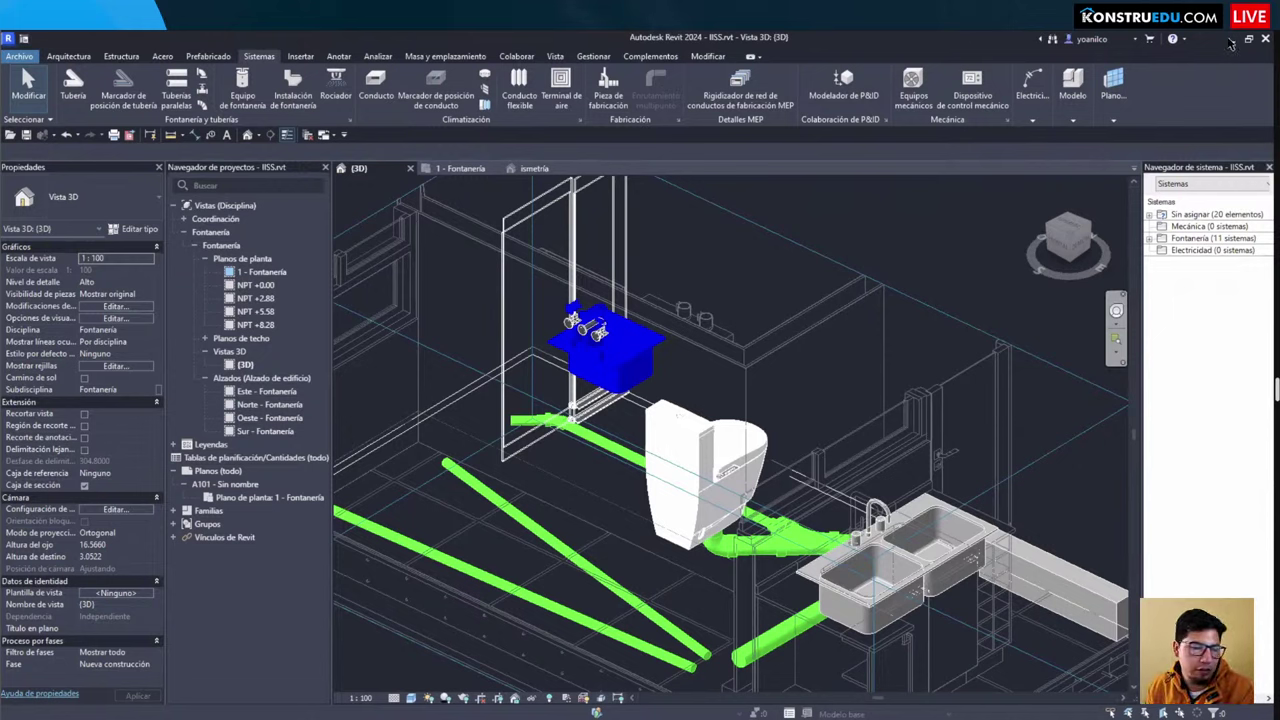
Step: Minimize Revit 2024 so the browser's Norma Técnica de Metrados article is visible
{"action": "left_click", "coordinate": [1231, 39]}
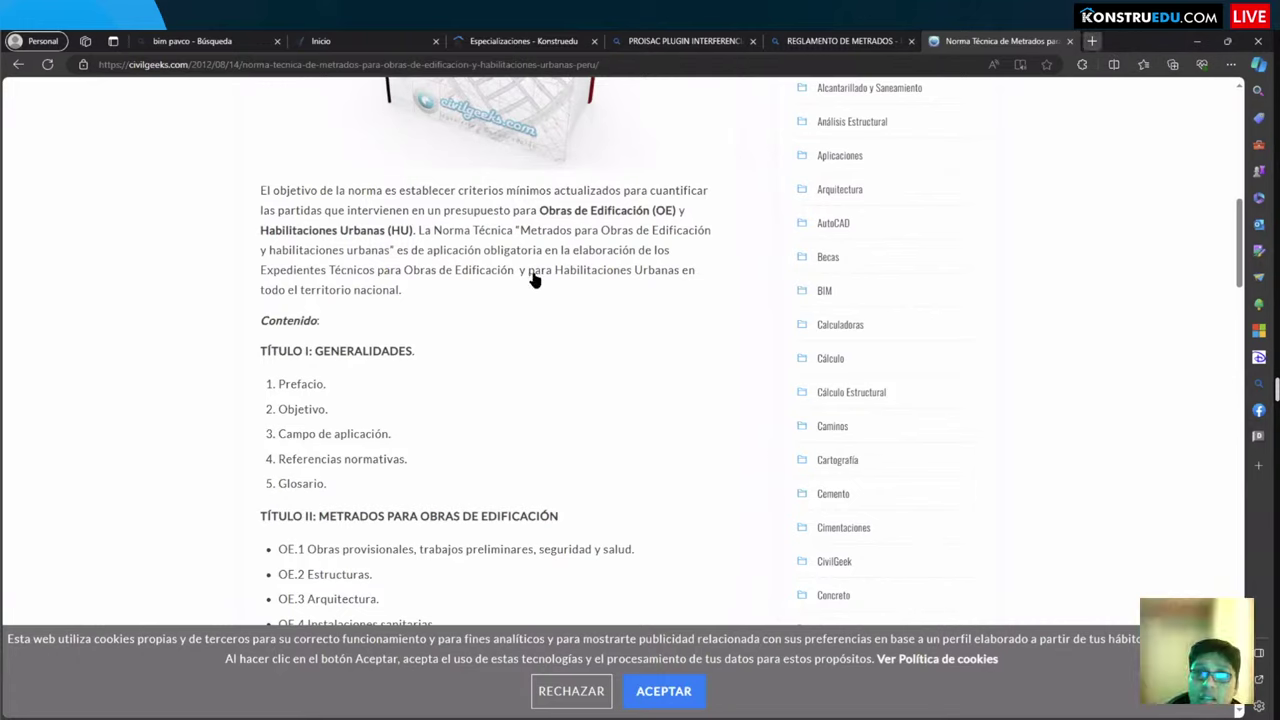
Step: Switch to File Explorer, browse drive D: to the 07. escritura folder, then show the desktop
{"action": "key", "text": "ctrl+t"}
{"action": "key", "text": "alt+Tab"}
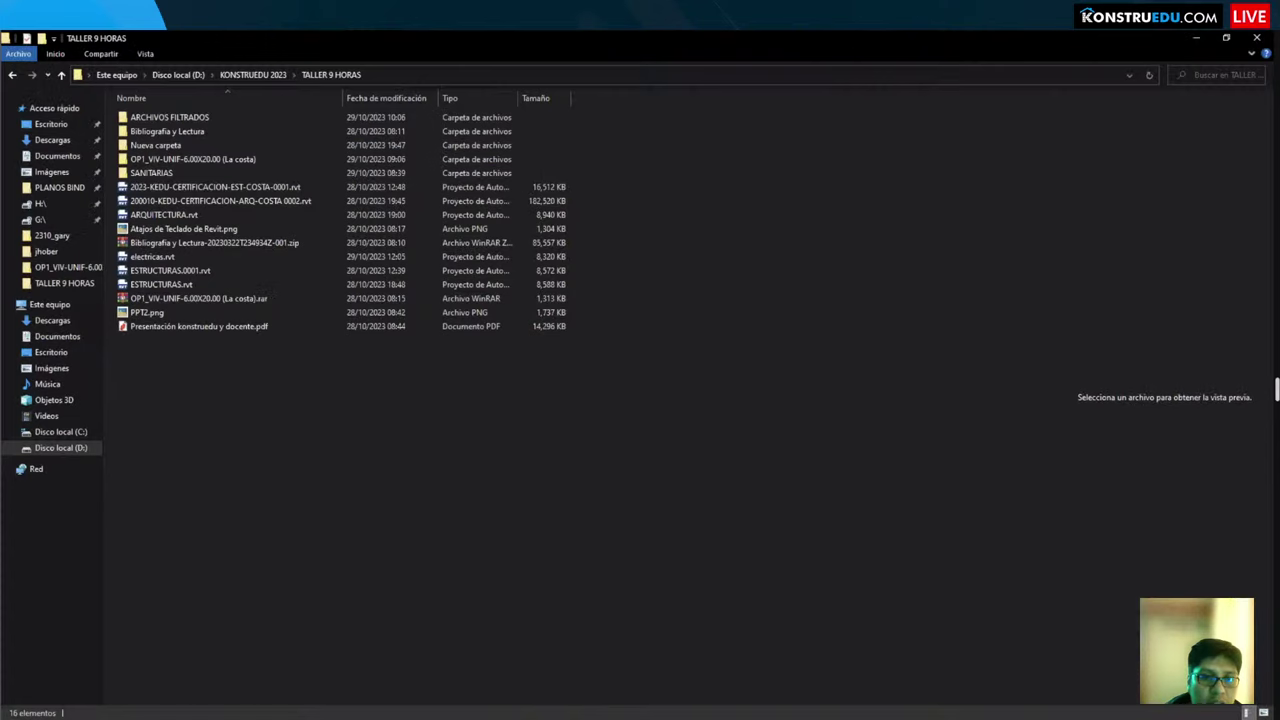
{"action": "key", "text": "alt+Tab"}
{"action": "key", "text": "alt+Tab"}
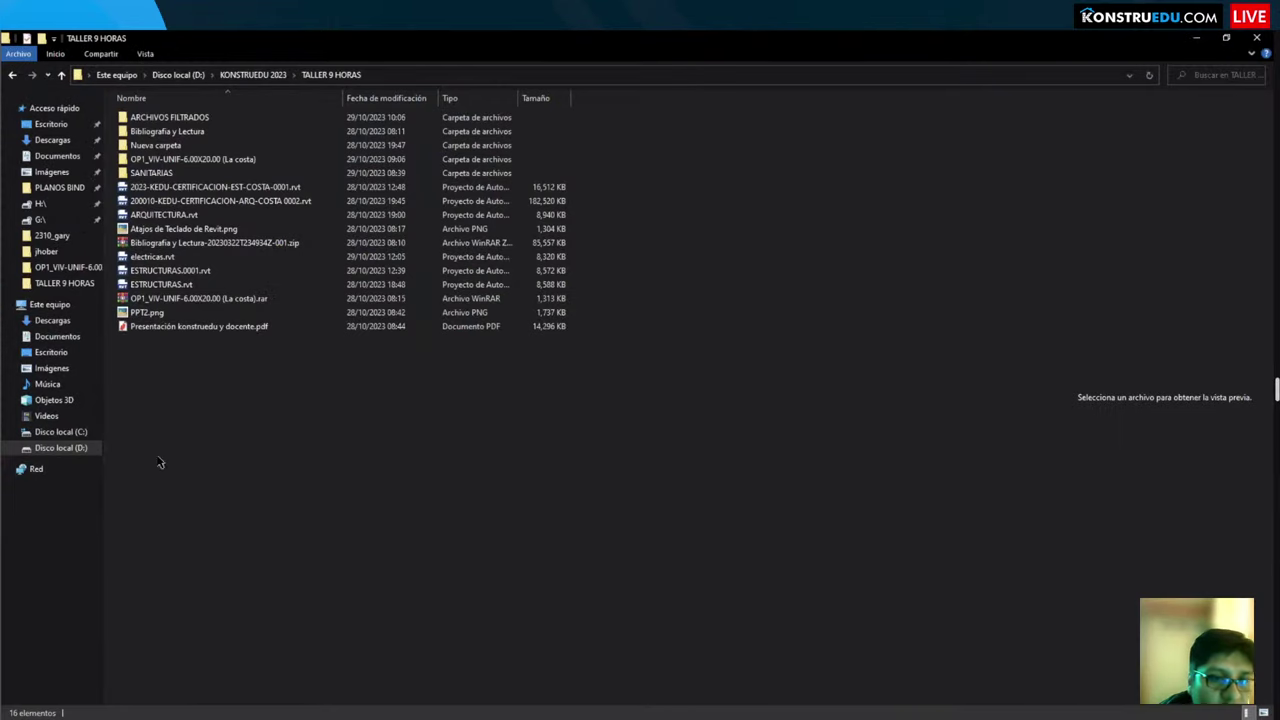
{"action": "left_click", "coordinate": [65, 447]}
{"action": "left_click", "coordinate": [240, 354]}
{"action": "scroll", "coordinate": [240, 354], "scroll_direction": "down", "scroll_amount": 3}
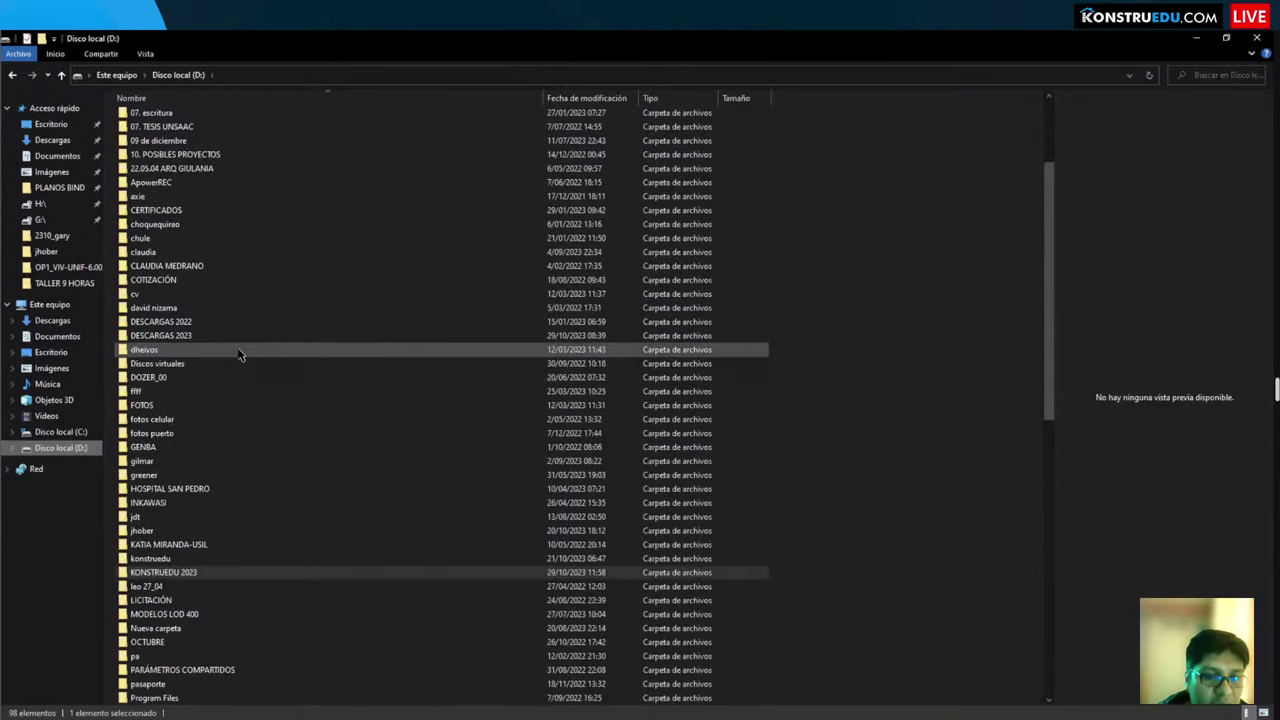
{"action": "scroll", "coordinate": [220, 300], "scroll_direction": "up", "scroll_amount": 3}
{"action": "left_click", "coordinate": [199, 257]}
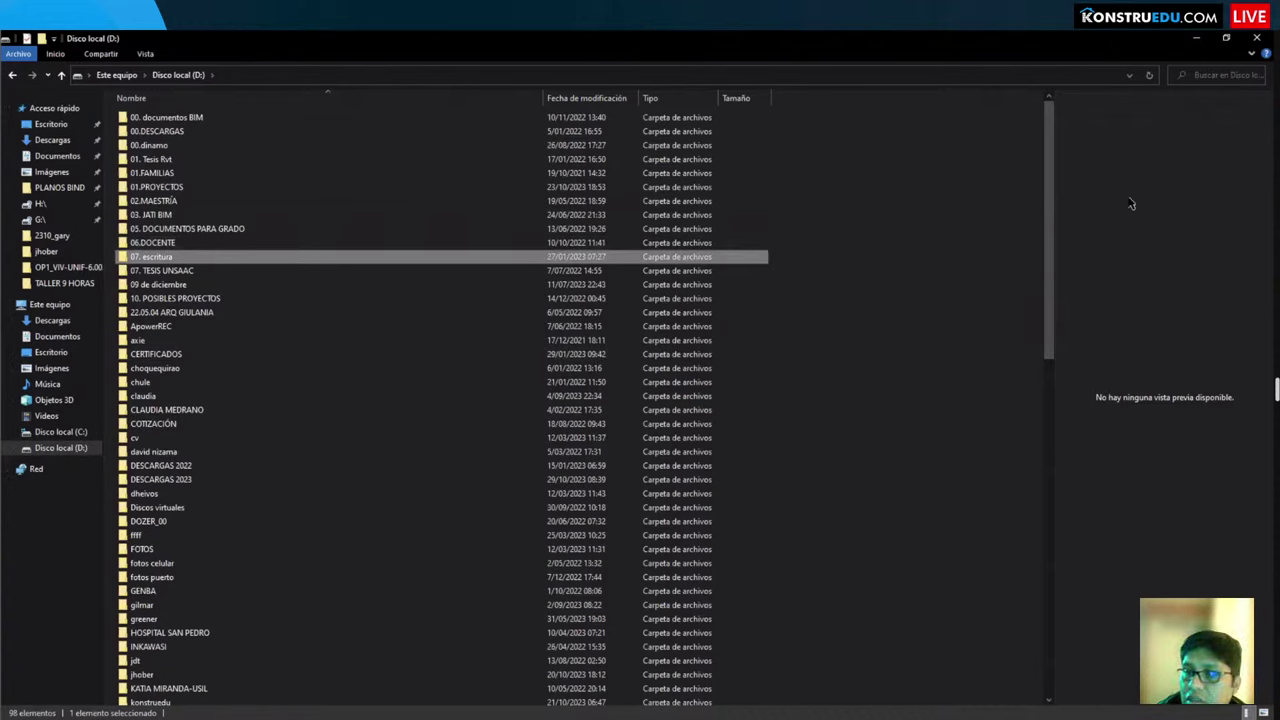
{"action": "key", "text": "super+d"}
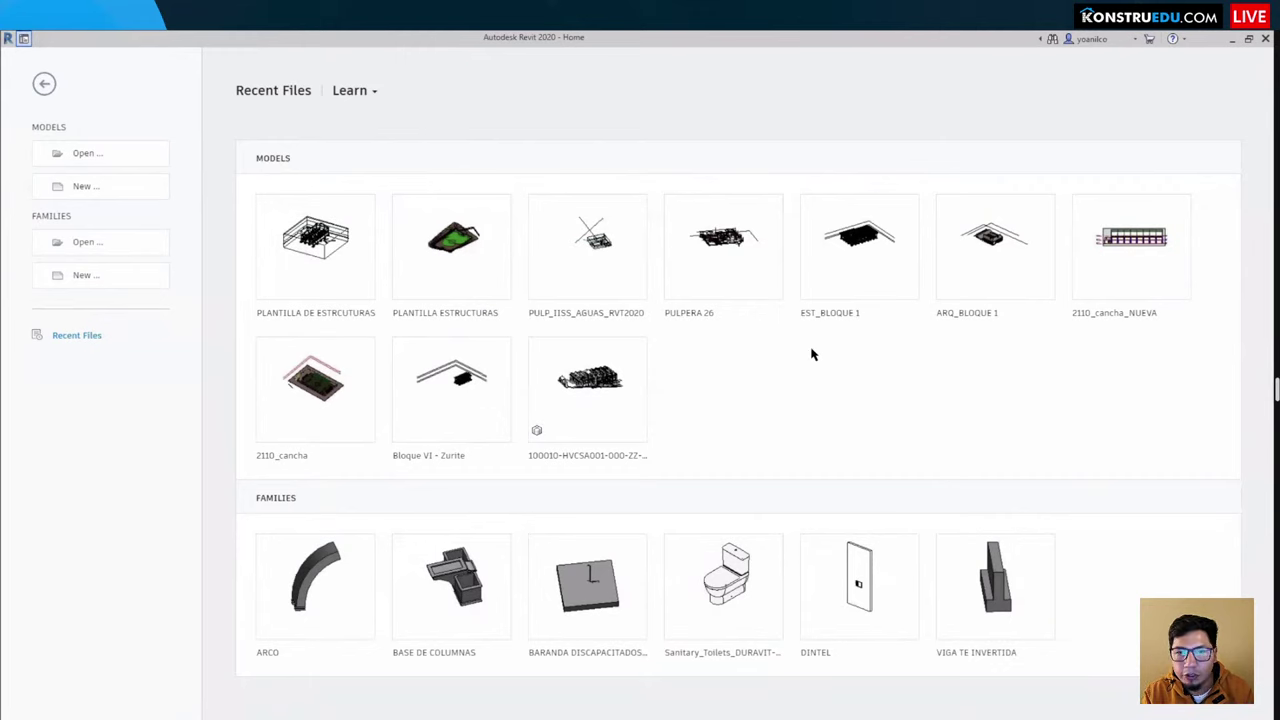
Step: Open ARQ_BLOQUE 1 from Revit 2020's recent files and orbit the 3D view to the windowed facade
{"action": "left_click", "coordinate": [997, 253]}
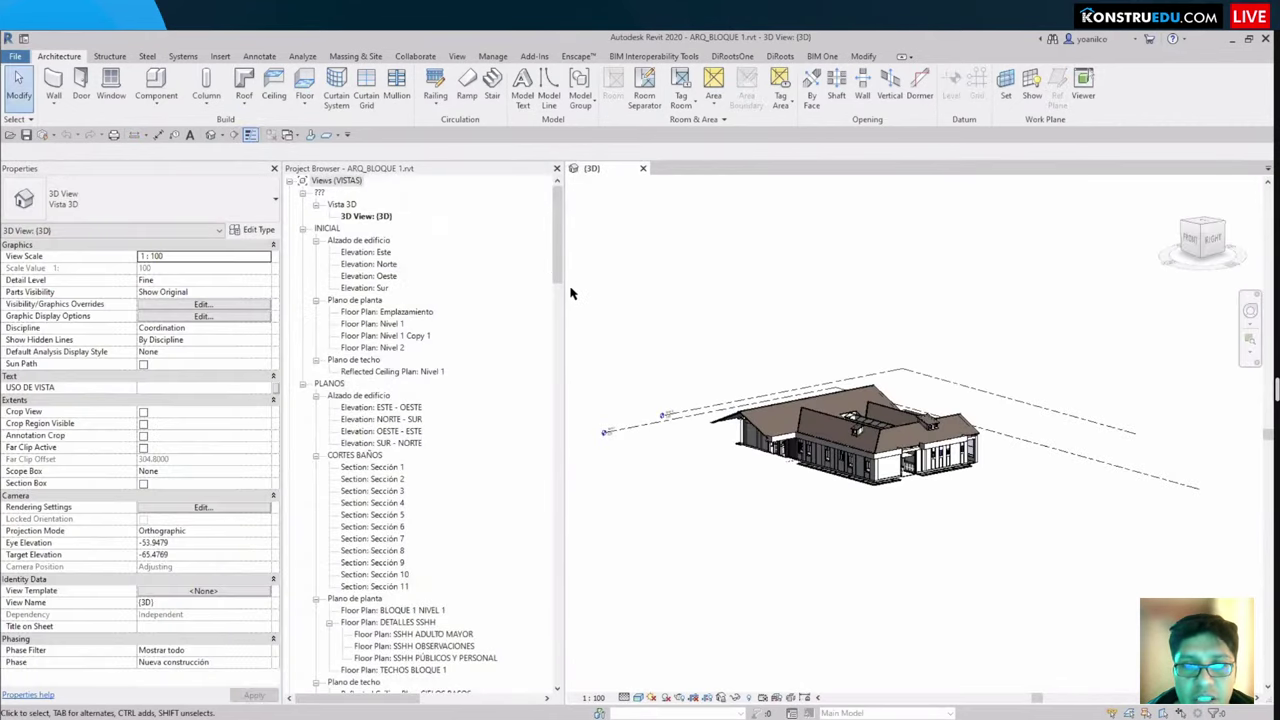
{"action": "scroll", "coordinate": [722, 446], "scroll_direction": "up", "scroll_amount": 5}
{"action": "middle_click_drag", "start_coordinate": [722, 446], "coordinate": [787, 611], "text": "shift"}
{"action": "scroll", "coordinate": [795, 612], "scroll_direction": "up", "scroll_amount": 6}
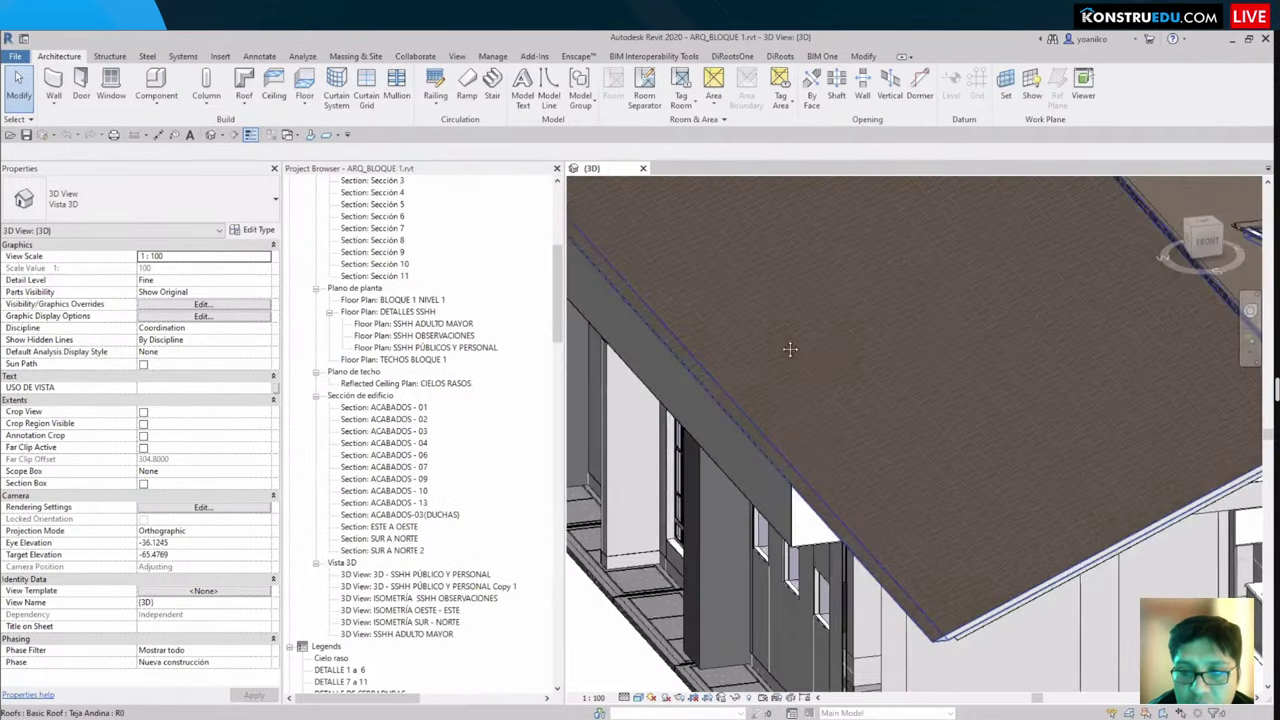
{"action": "middle_click_drag", "start_coordinate": [790, 349], "coordinate": [480, 460], "text": "shift"}
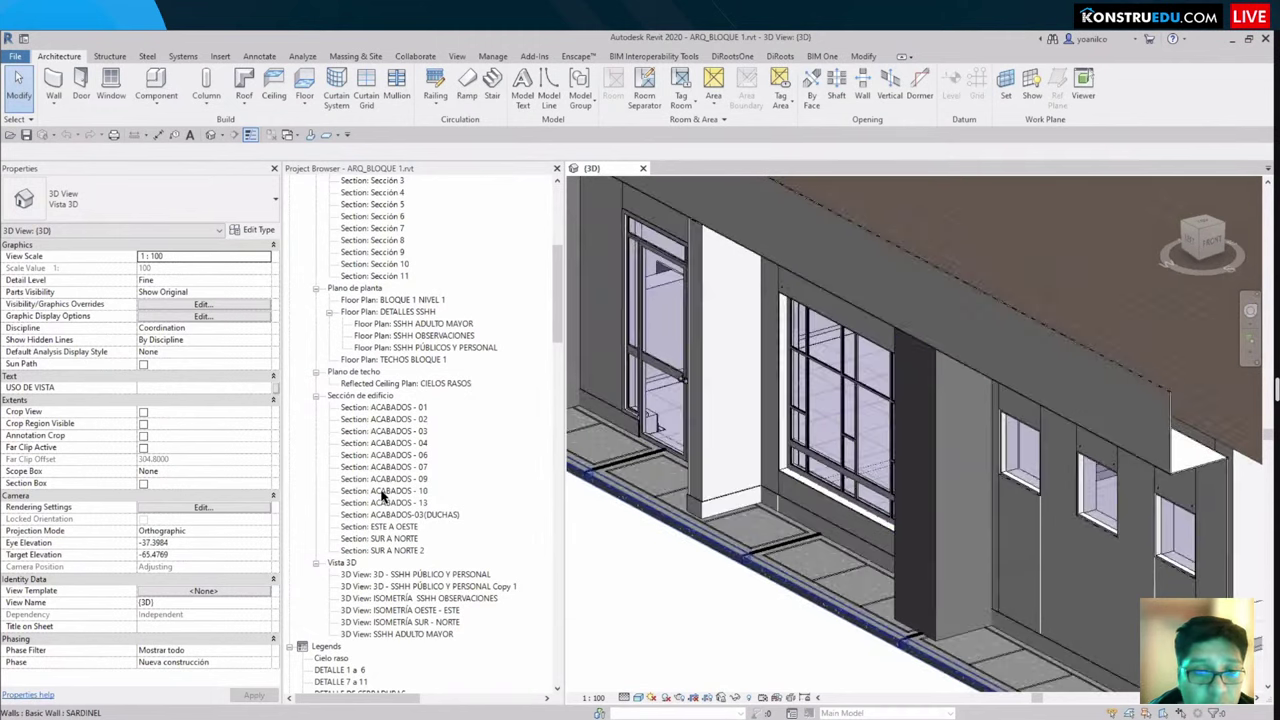
{"action": "scroll", "coordinate": [418, 507], "scroll_direction": "down", "scroll_amount": 10}
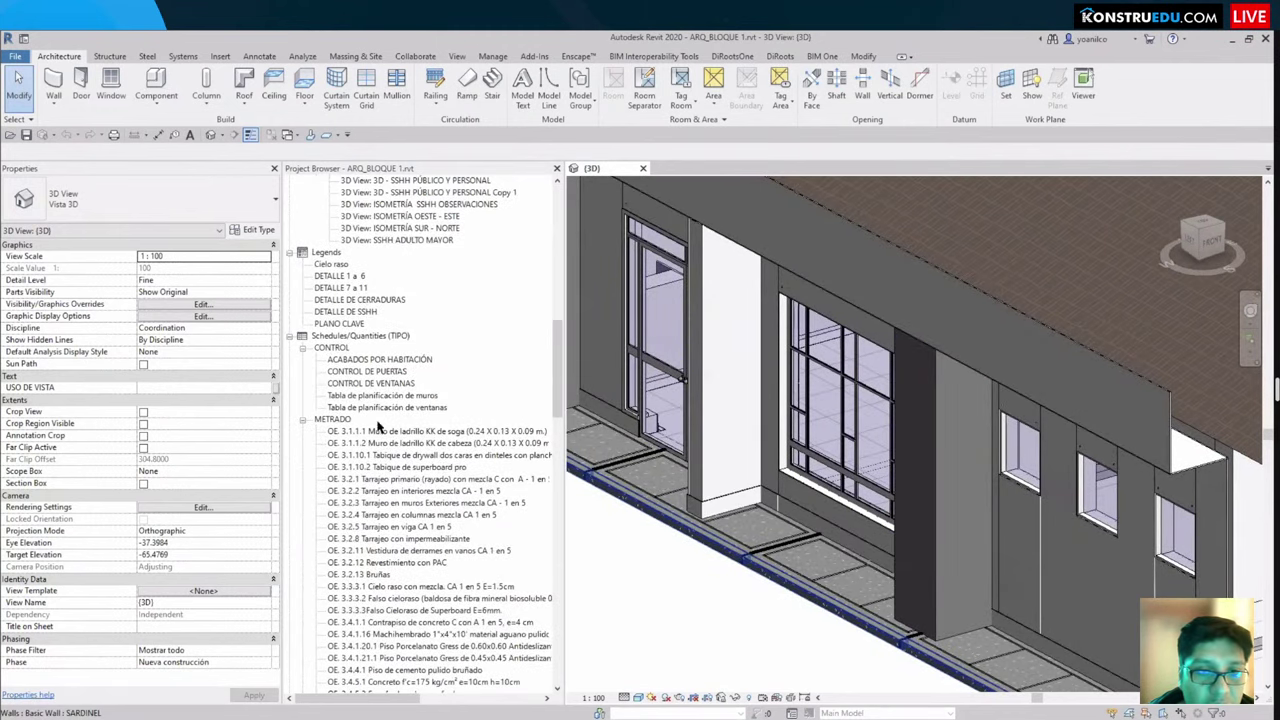
{"action": "scroll", "coordinate": [380, 367], "scroll_direction": "down", "scroll_amount": 2}
Step: Open the OE. 3.1.1.1 Muro de ladrillo KK de soga schedule and scroll through it
{"action": "left_click", "coordinate": [375, 348]}
{"action": "double_click", "coordinate": [375, 348]}
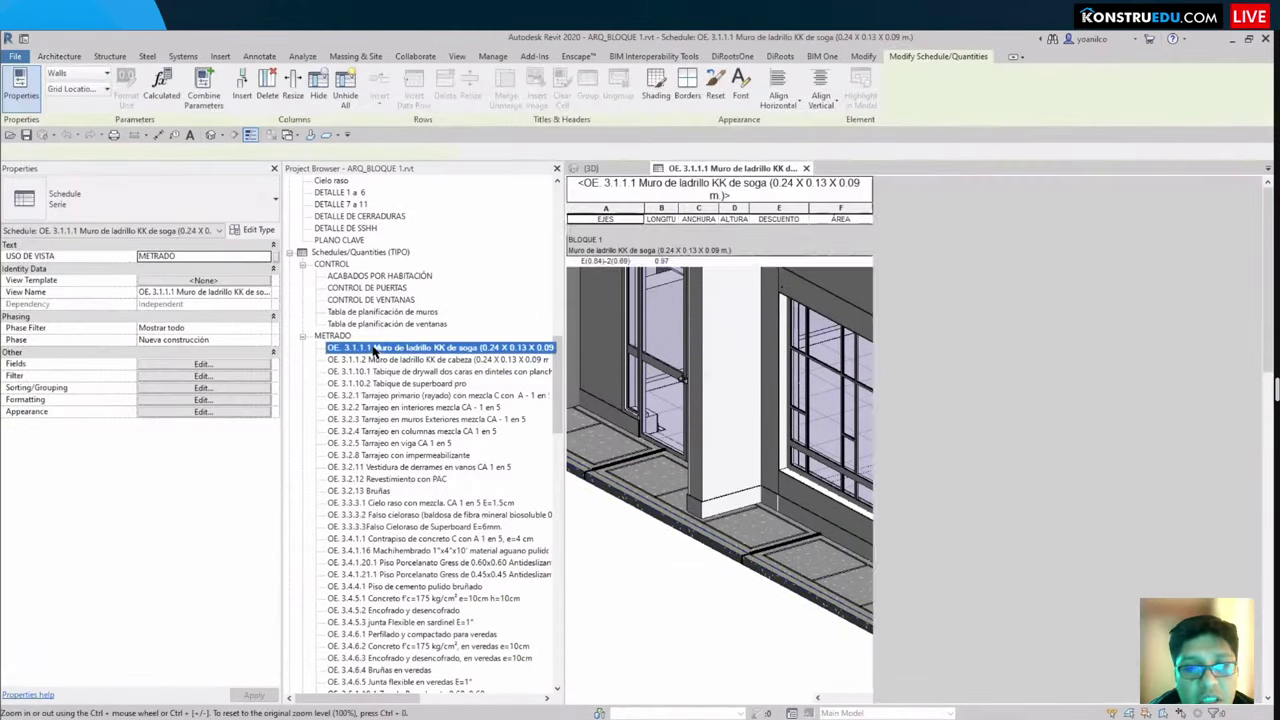
{"action": "scroll", "coordinate": [630, 365], "scroll_direction": "down", "scroll_amount": 10}
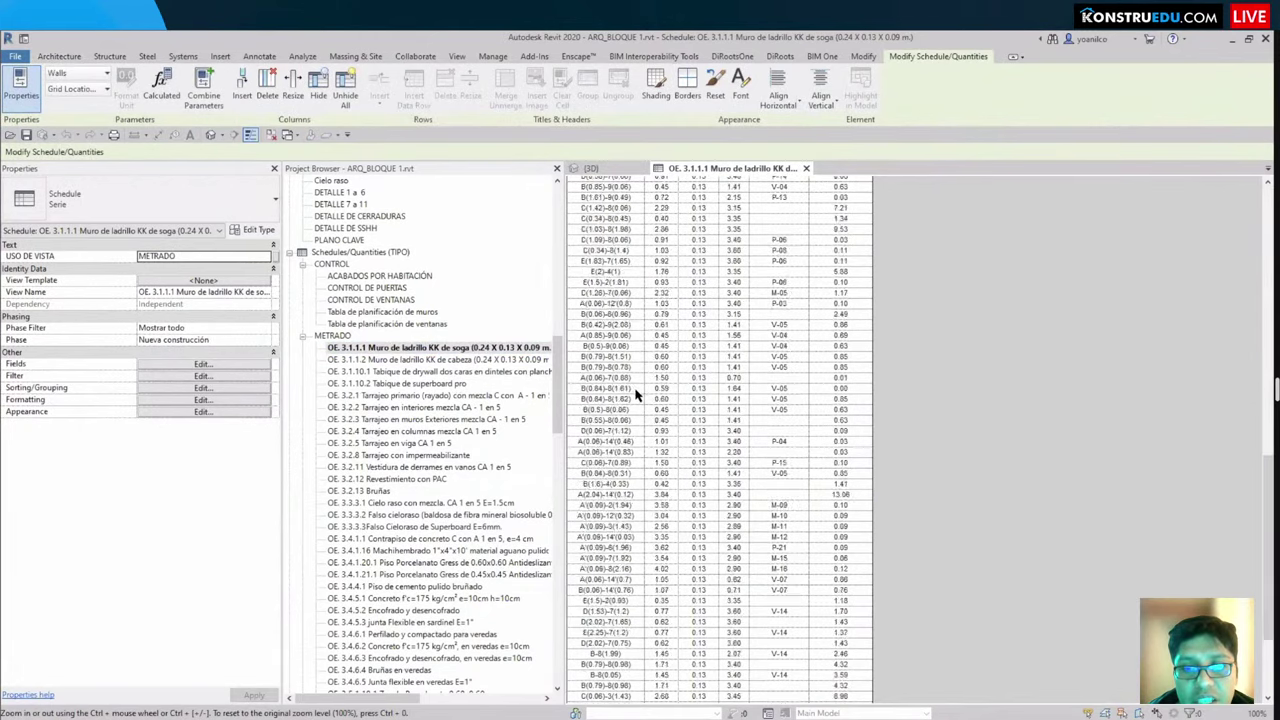
{"action": "scroll", "coordinate": [630, 385], "scroll_direction": "up", "scroll_amount": 2}
{"action": "scroll", "coordinate": [630, 410], "scroll_direction": "up", "scroll_amount": 8}
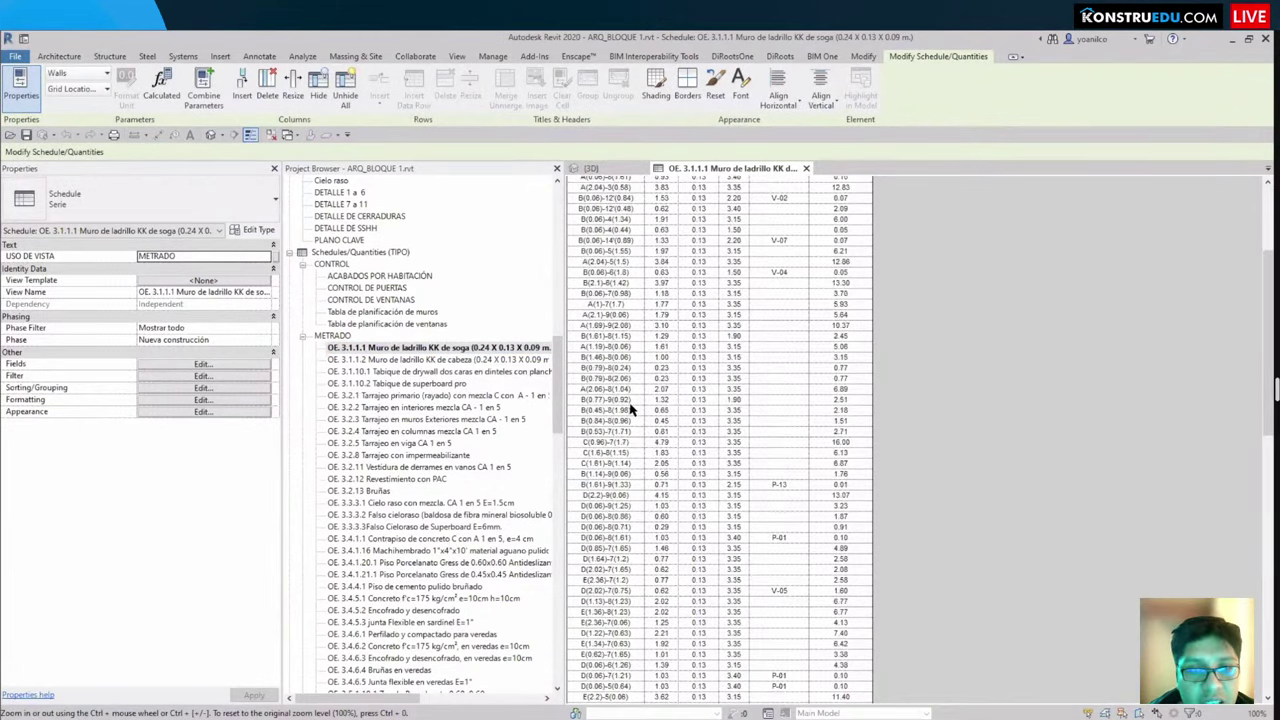
{"action": "scroll", "coordinate": [392, 380], "scroll_direction": "down", "scroll_amount": 1}
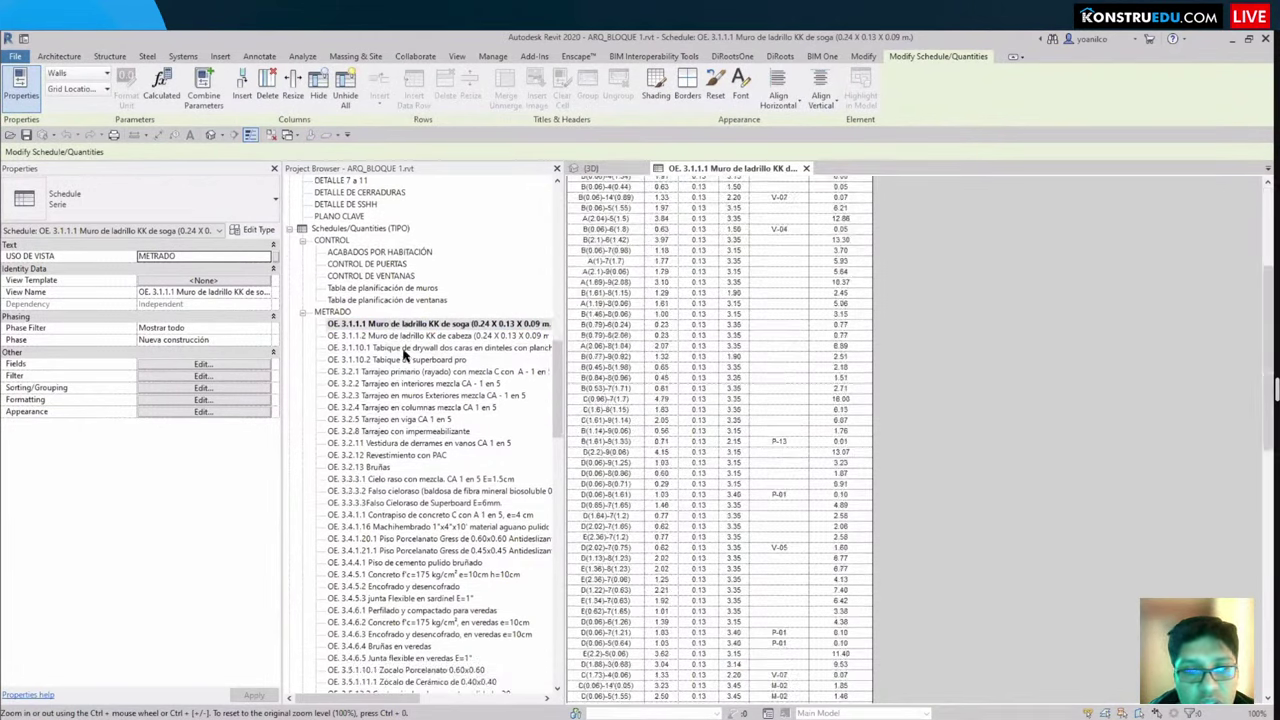
Step: Open the OE. 3.1.10.1 drywall partition and OE. 3.2.13 Bruñas schedules
{"action": "double_click", "coordinate": [398, 350]}
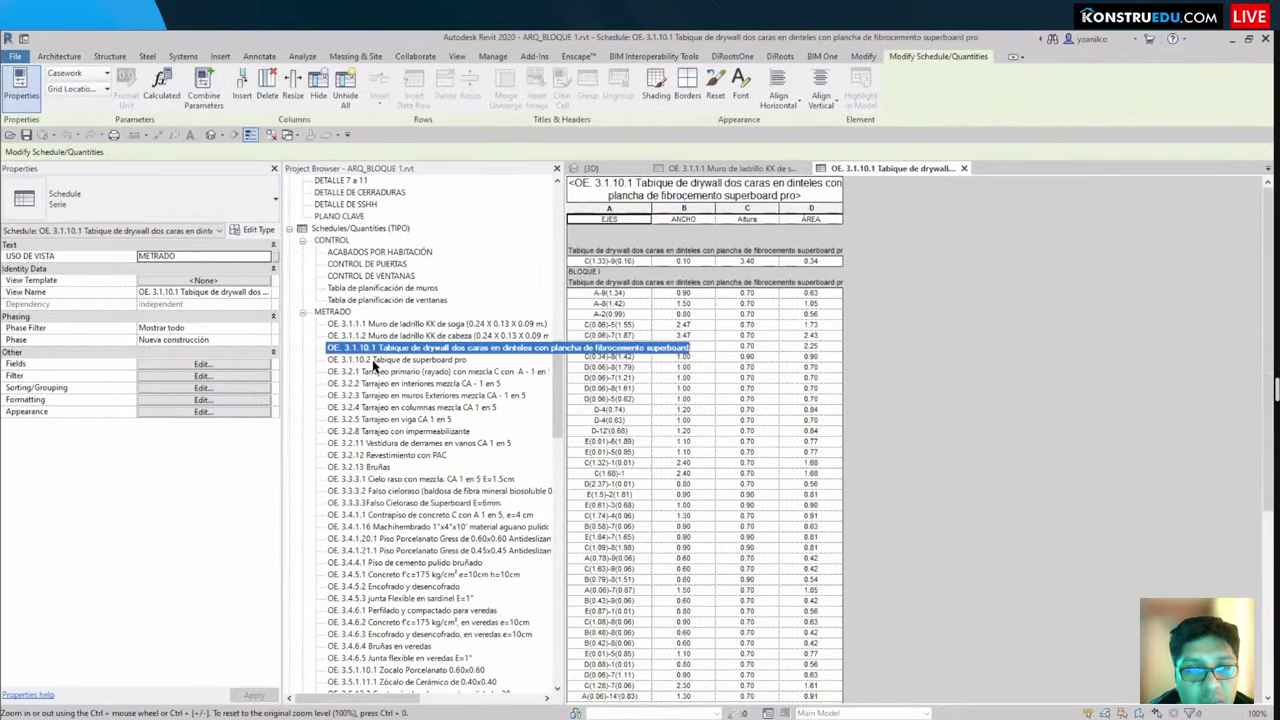
{"action": "scroll", "coordinate": [398, 356], "scroll_direction": "down", "scroll_amount": 1}
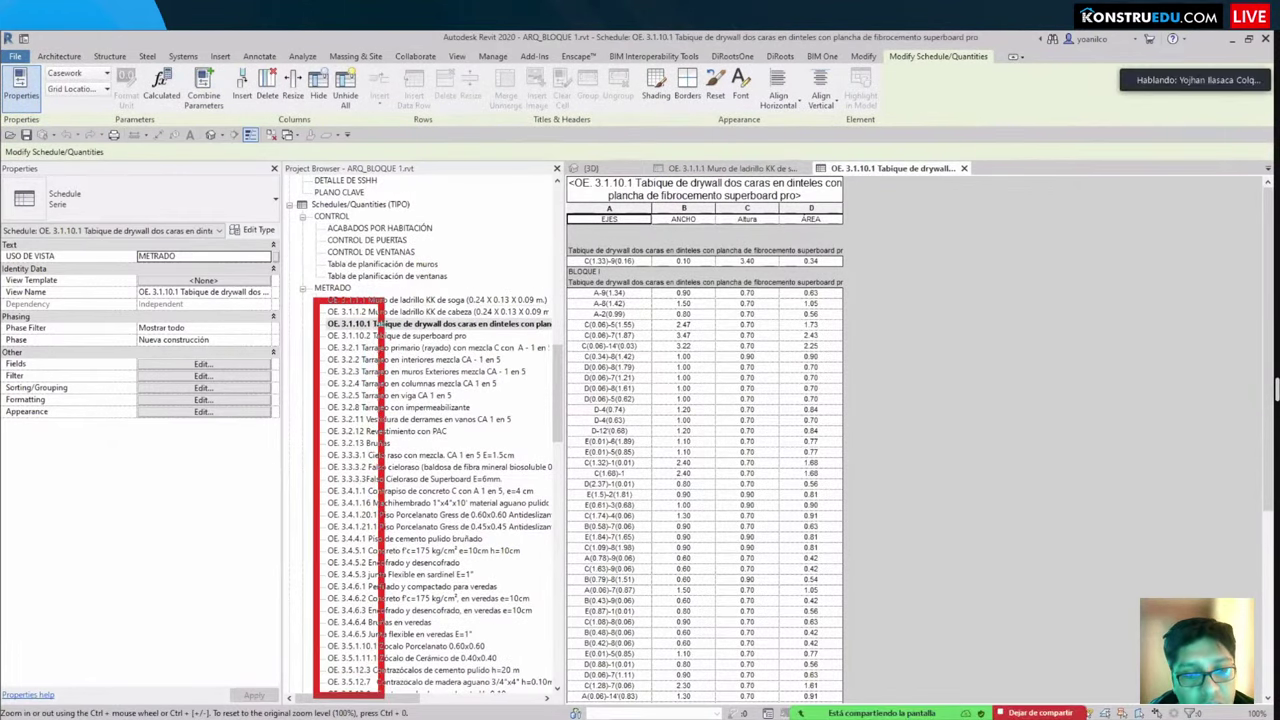
{"action": "scroll", "coordinate": [375, 425], "scroll_direction": "down", "scroll_amount": 1}
{"action": "left_click", "coordinate": [370, 420]}
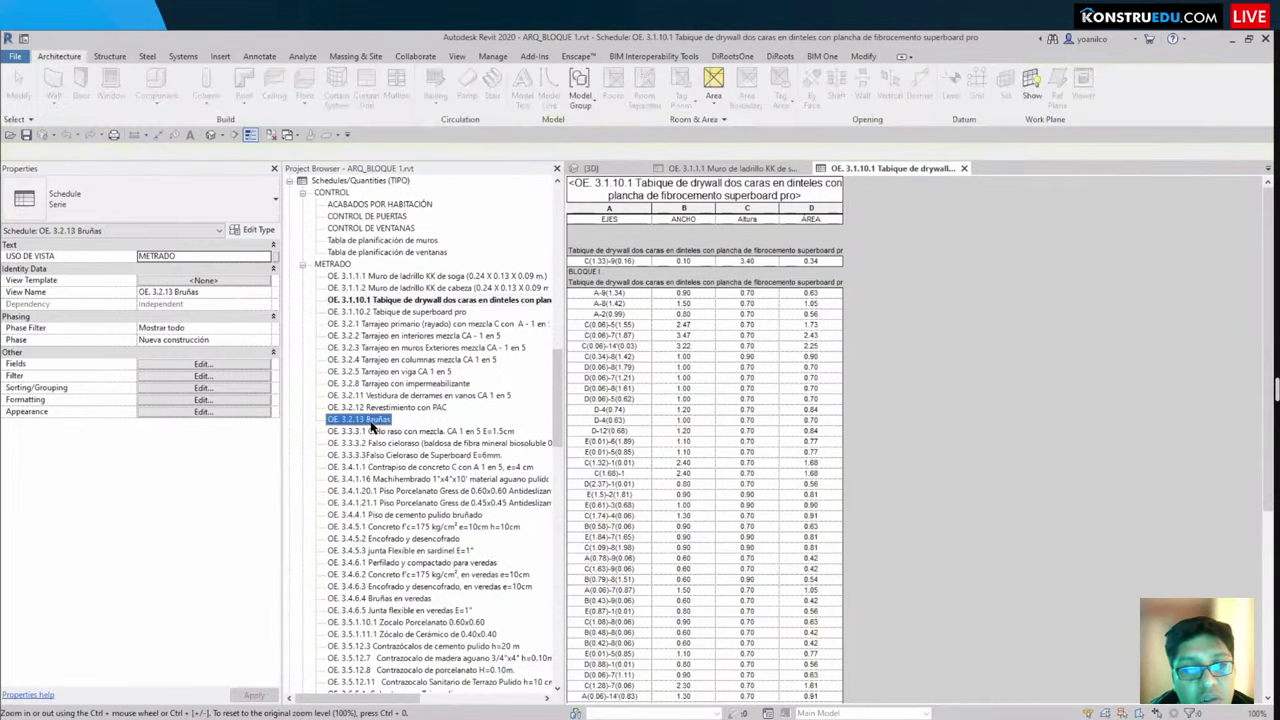
{"action": "double_click", "coordinate": [370, 421]}
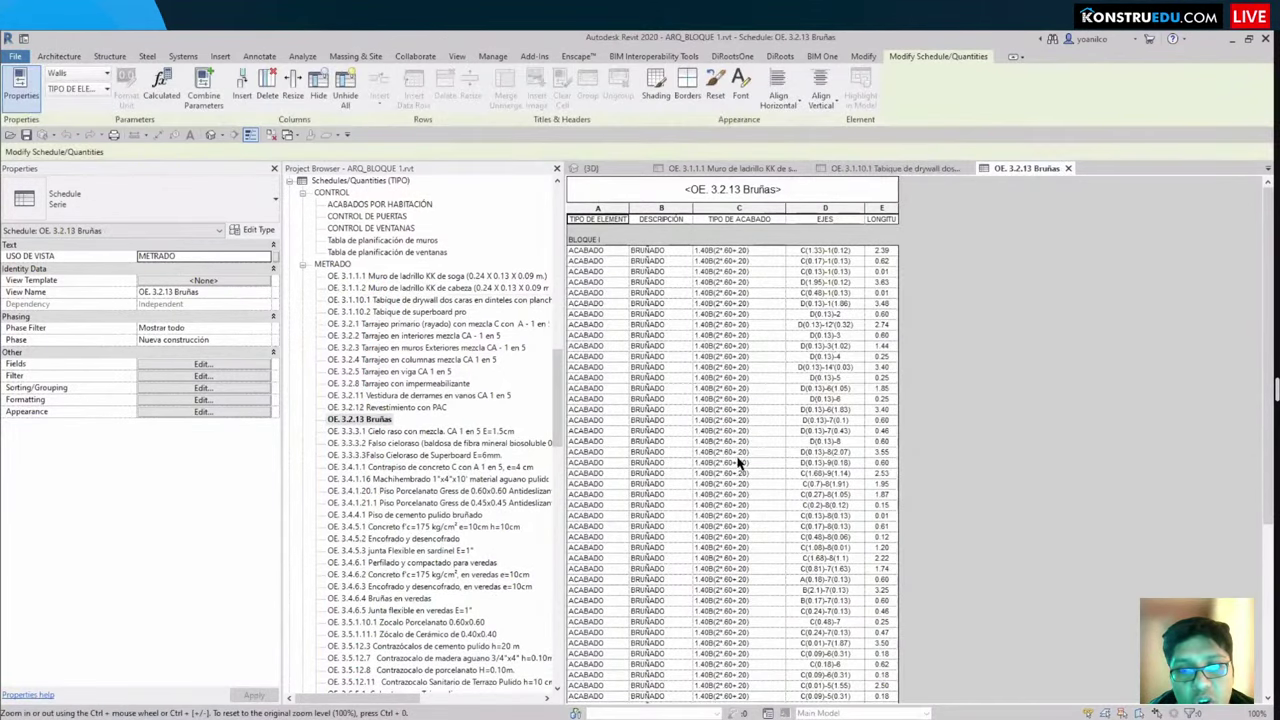
{"action": "scroll", "coordinate": [737, 460], "scroll_direction": "down", "scroll_amount": 5}
{"action": "scroll", "coordinate": [395, 462], "scroll_direction": "down", "scroll_amount": 2}
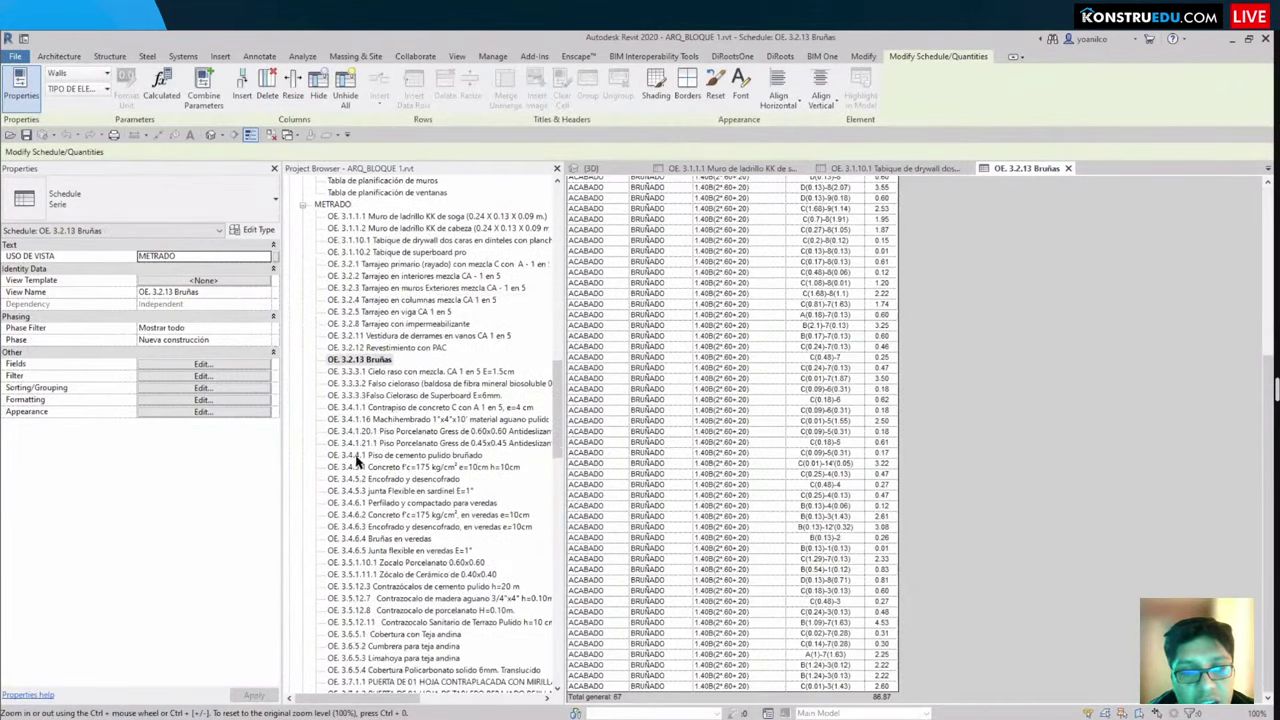
Step: Move down the Project Browser past the OE. 3.4.4.1 schedule to select sheet A106 - DETALLE DE ACABADOS
{"action": "left_click", "coordinate": [369, 456]}
{"action": "scroll", "coordinate": [370, 457], "scroll_direction": "down", "scroll_amount": 9}
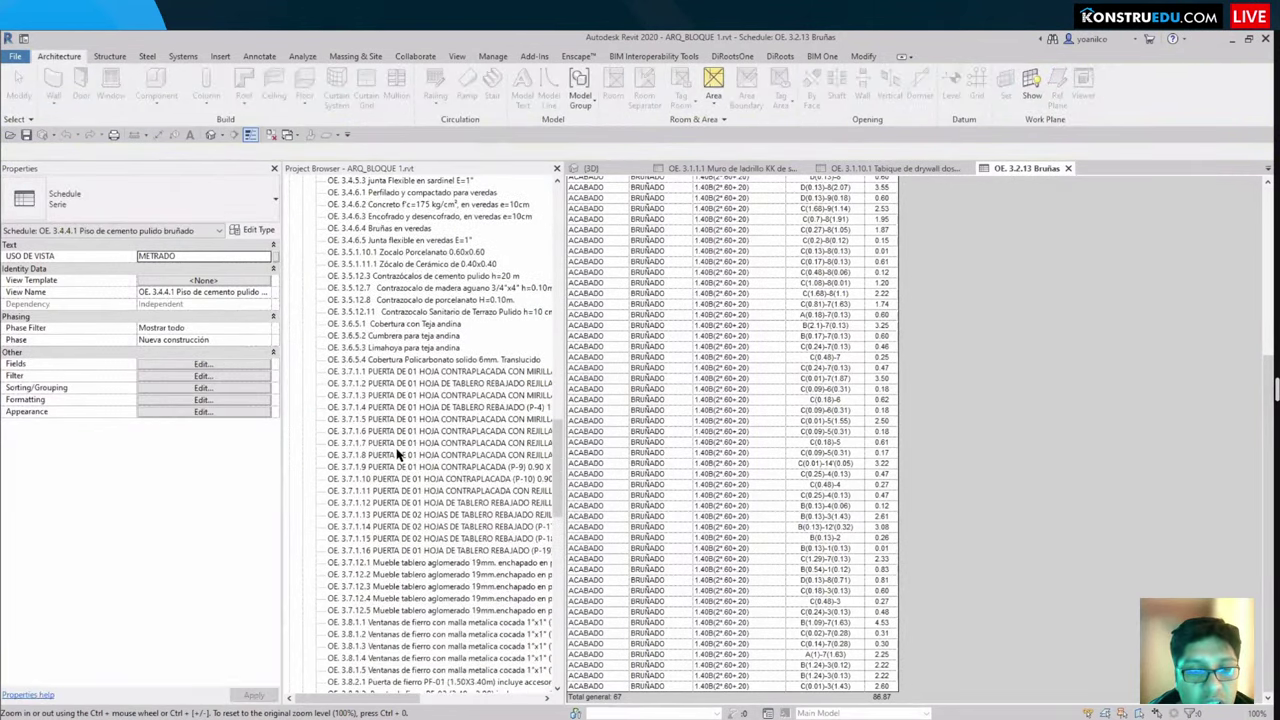
{"action": "scroll", "coordinate": [345, 400], "scroll_direction": "down", "scroll_amount": 10}
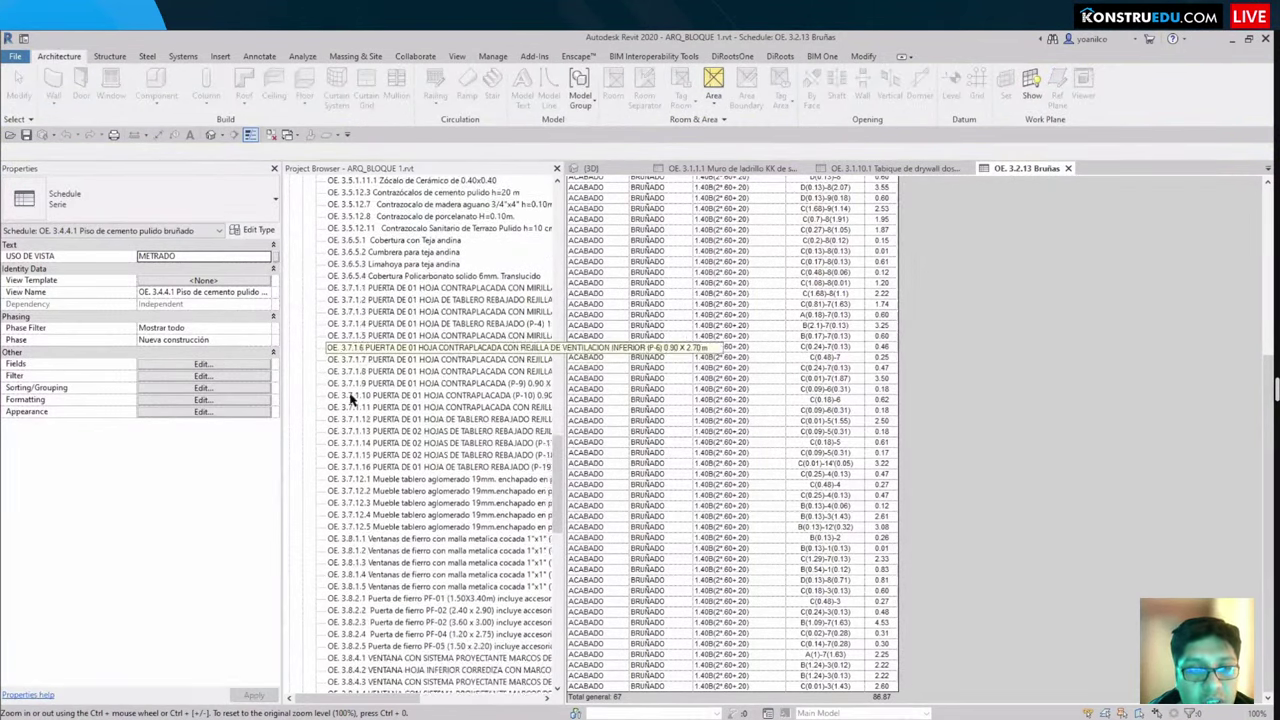
{"action": "scroll", "coordinate": [364, 514], "scroll_direction": "down", "scroll_amount": 2}
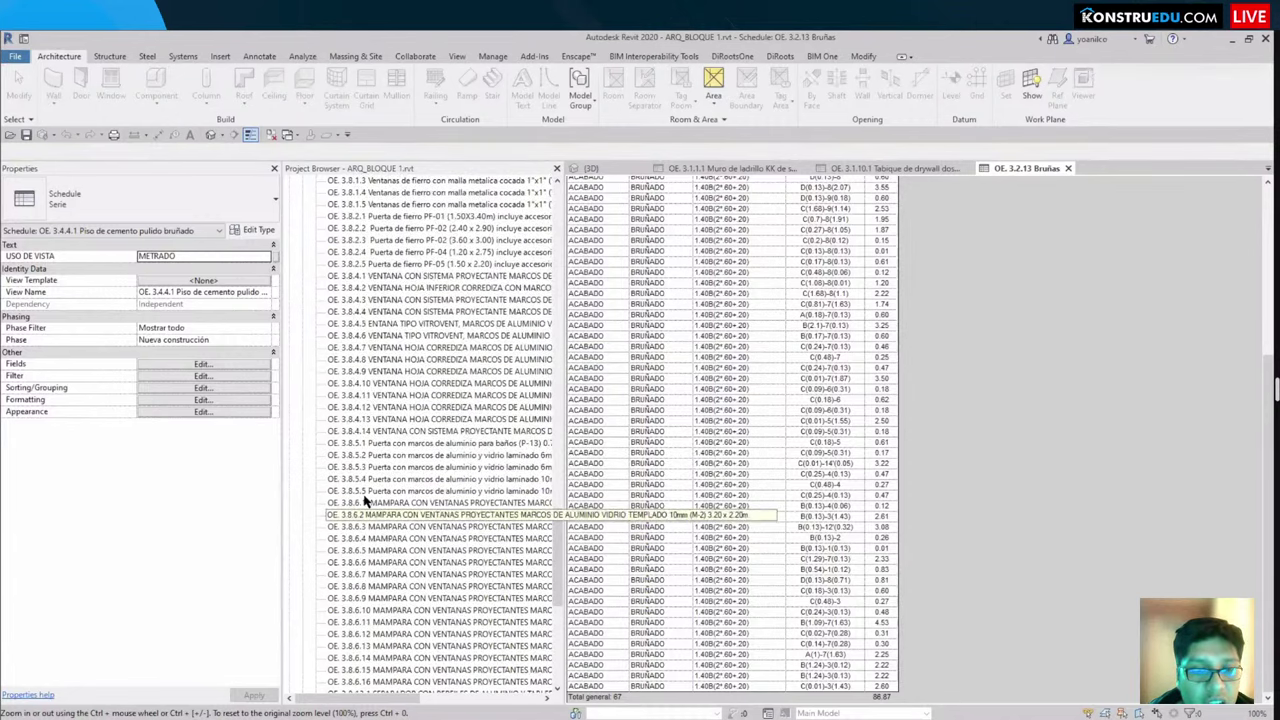
{"action": "scroll", "coordinate": [350, 505], "scroll_direction": "down", "scroll_amount": 9}
{"action": "scroll", "coordinate": [395, 560], "scroll_direction": "down", "scroll_amount": 2}
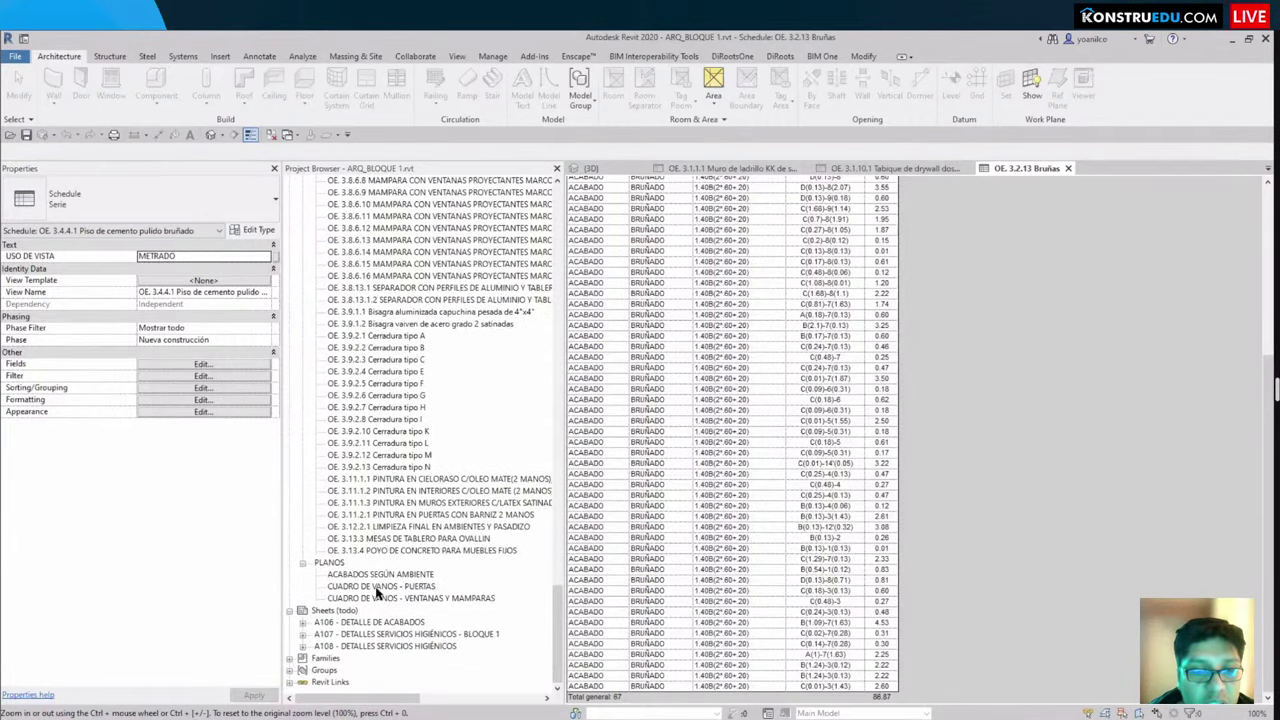
{"action": "left_click", "coordinate": [365, 623]}
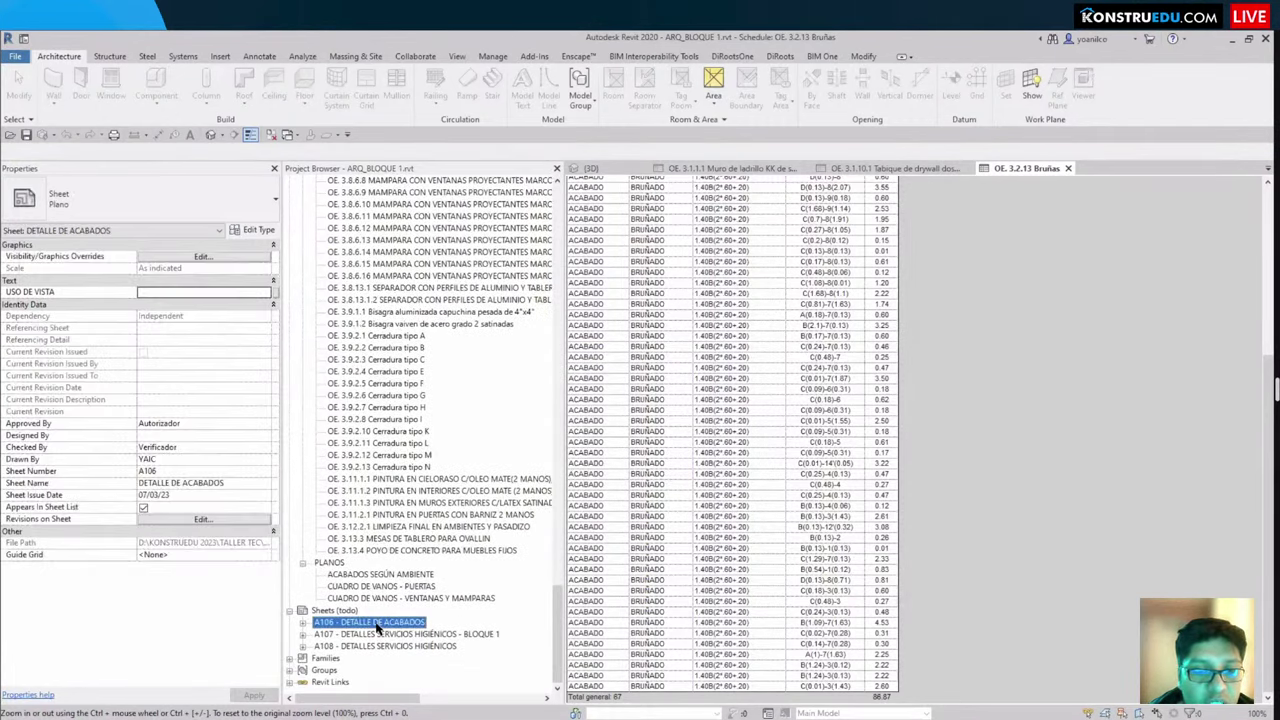
Step: Open sheet A106 - DETALLE DE ACABADOS and activate the AC-01 detail viewport
{"action": "double_click", "coordinate": [376, 623]}
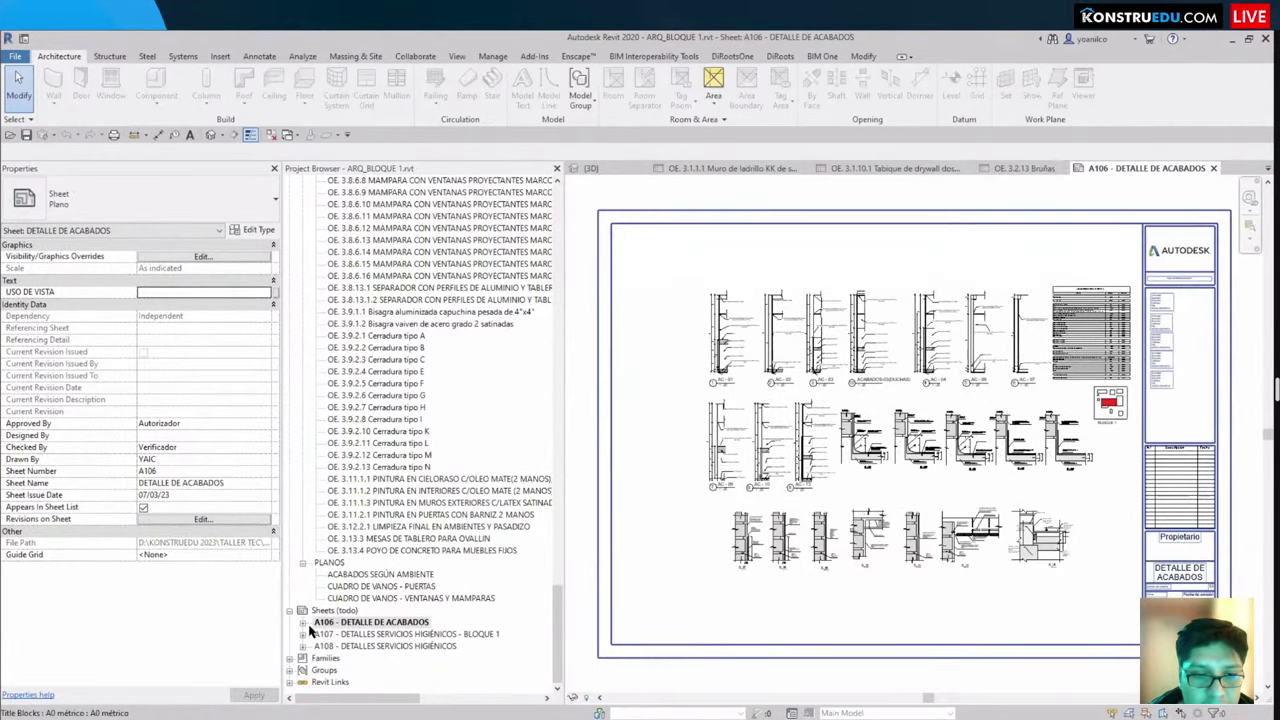
{"action": "scroll", "coordinate": [695, 300], "scroll_direction": "up", "scroll_amount": 6}
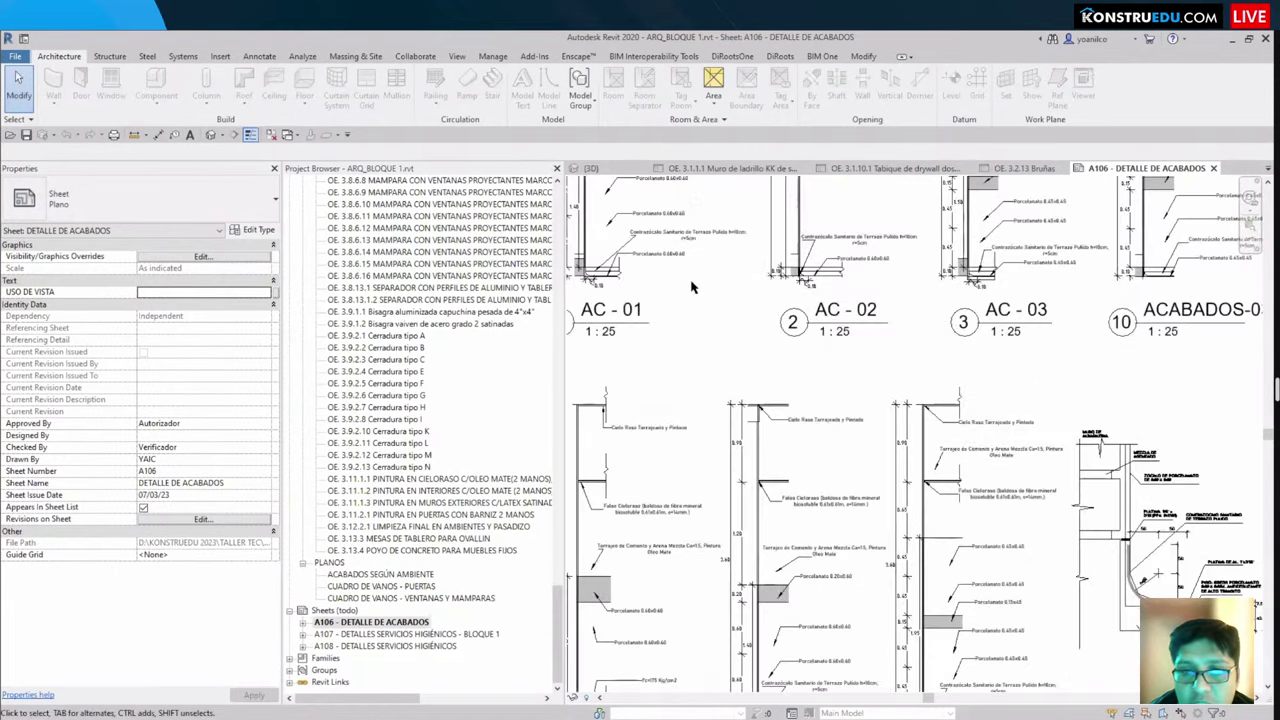
{"action": "scroll", "coordinate": [690, 331], "scroll_direction": "up", "scroll_amount": 5}
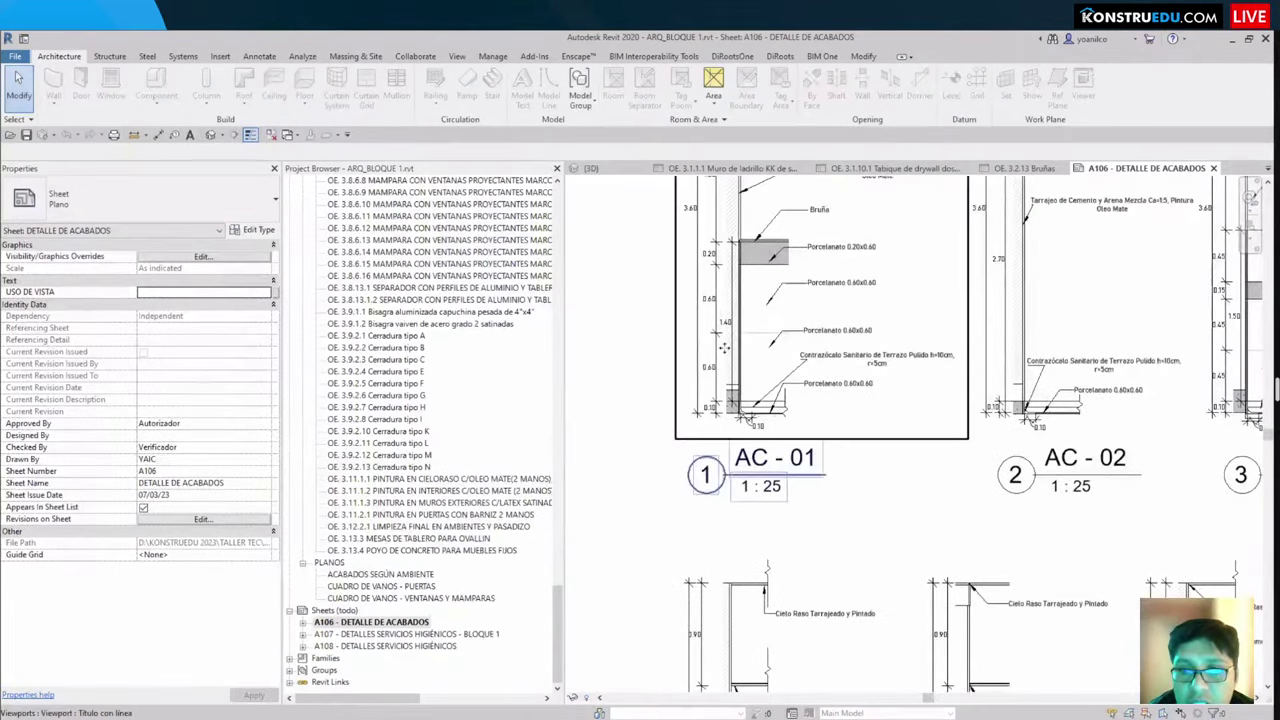
{"action": "left_click", "coordinate": [793, 473]}
{"action": "scroll", "coordinate": [793, 475], "scroll_direction": "up", "scroll_amount": 2}
{"action": "double_click", "coordinate": [794, 480]}
{"action": "scroll", "coordinate": [795, 488], "scroll_direction": "up", "scroll_amount": 3}
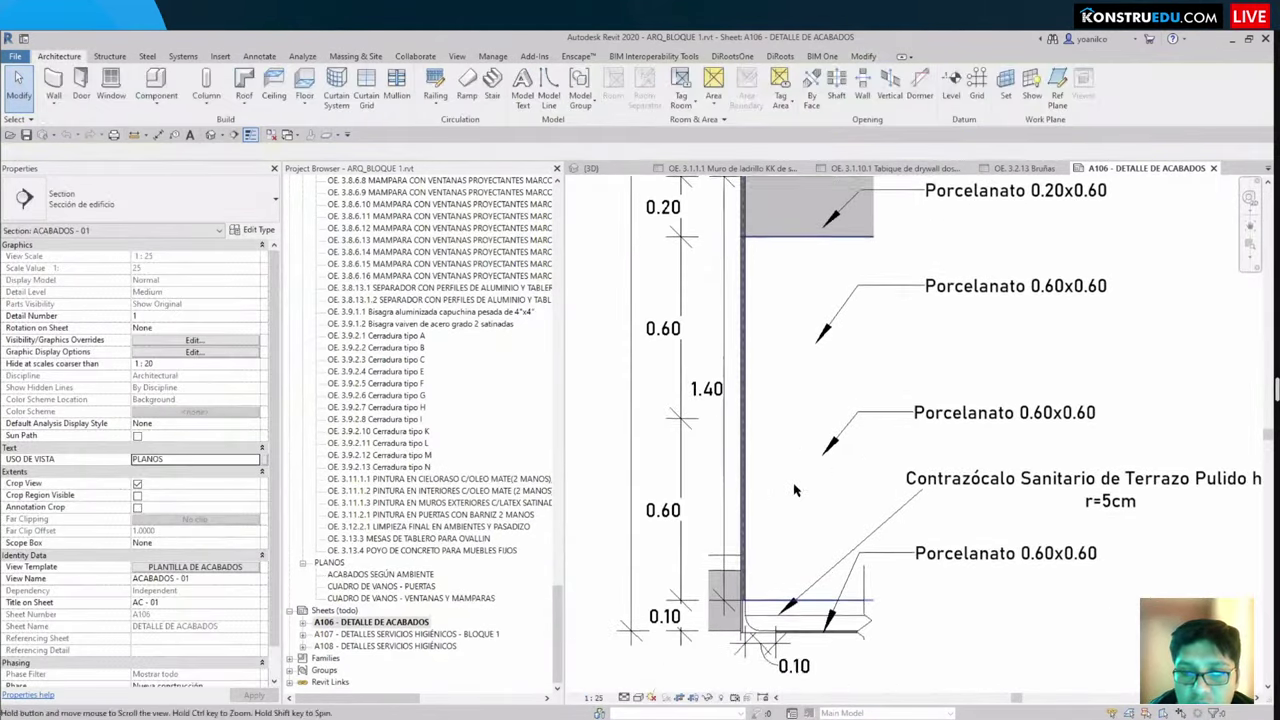
{"action": "scroll", "coordinate": [795, 490], "scroll_direction": "down", "scroll_amount": 3}
{"action": "scroll", "coordinate": [210, 547], "scroll_direction": "down", "scroll_amount": 1}
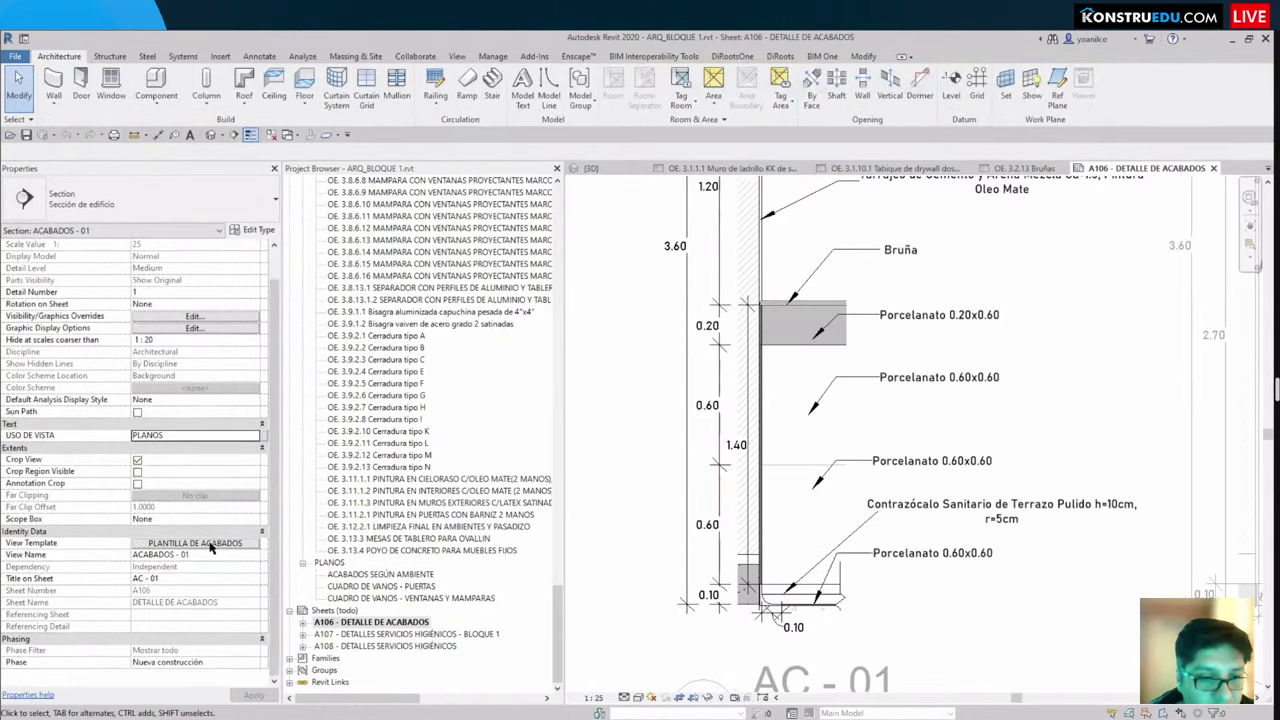
Step: Set the AC-01 section's View Template to <None> and confirm
{"action": "left_click", "coordinate": [211, 546]}
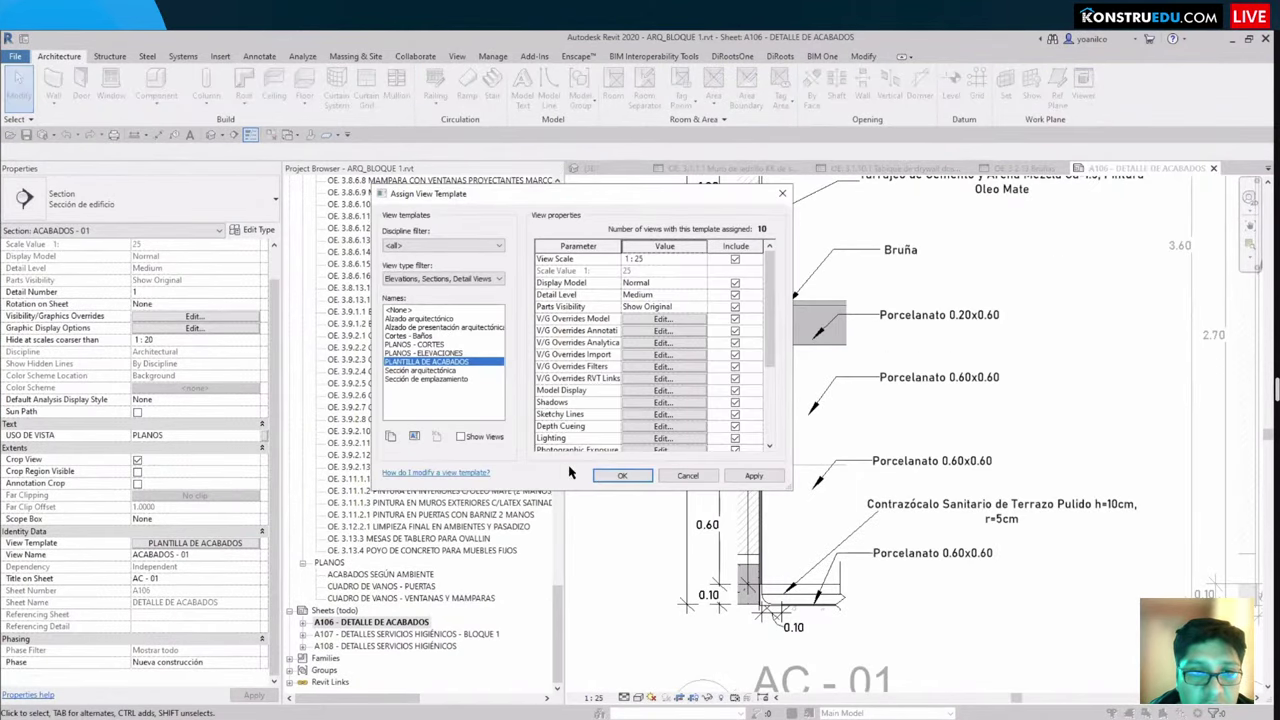
{"action": "key", "text": "Home"}
{"action": "left_click", "coordinate": [622, 475]}
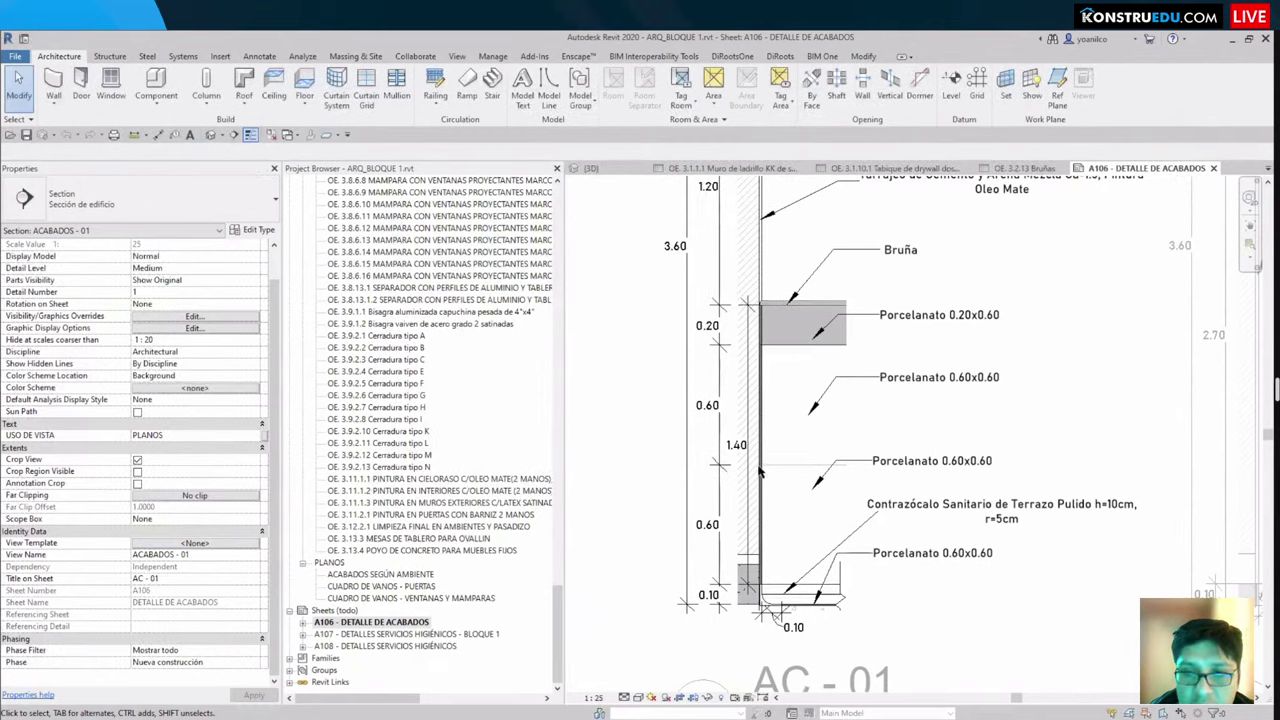
{"action": "scroll", "coordinate": [760, 472], "scroll_direction": "down", "scroll_amount": 2}
{"action": "scroll", "coordinate": [760, 480], "scroll_direction": "up", "scroll_amount": 6}
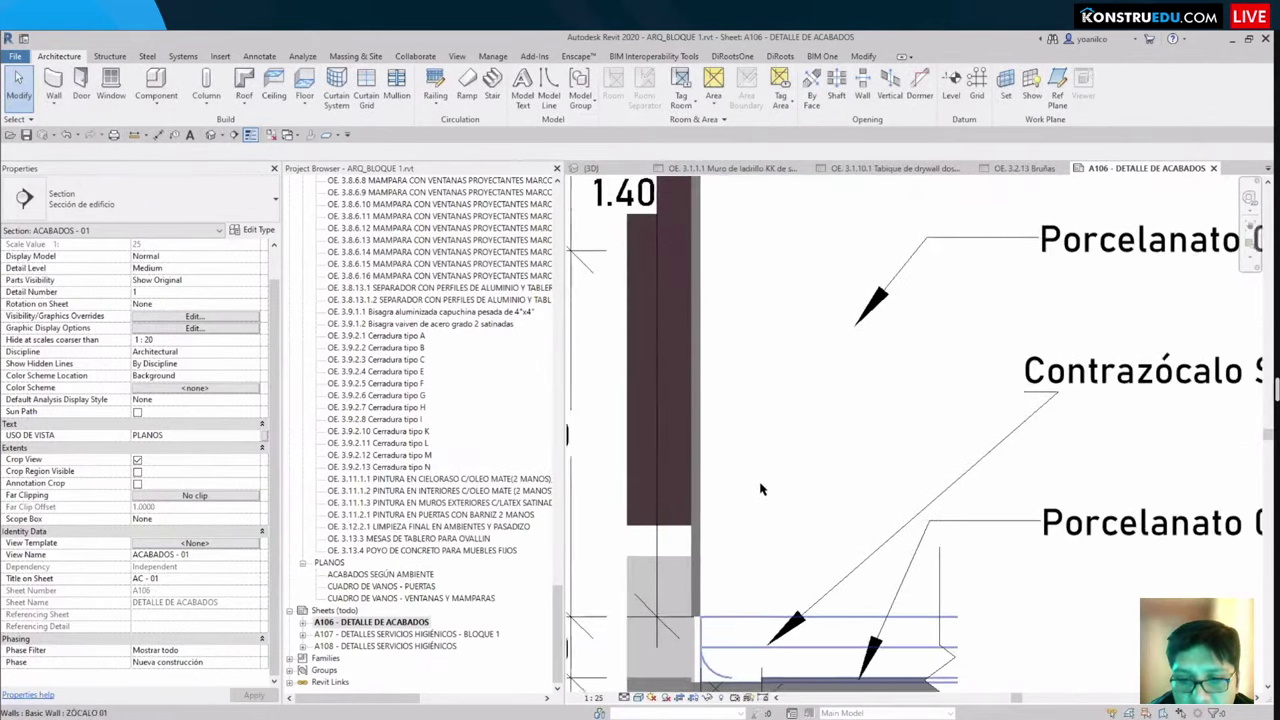
{"action": "scroll", "coordinate": [760, 485], "scroll_direction": "down", "scroll_amount": 3}
{"action": "scroll", "coordinate": [768, 355], "scroll_direction": "up", "scroll_amount": 3}
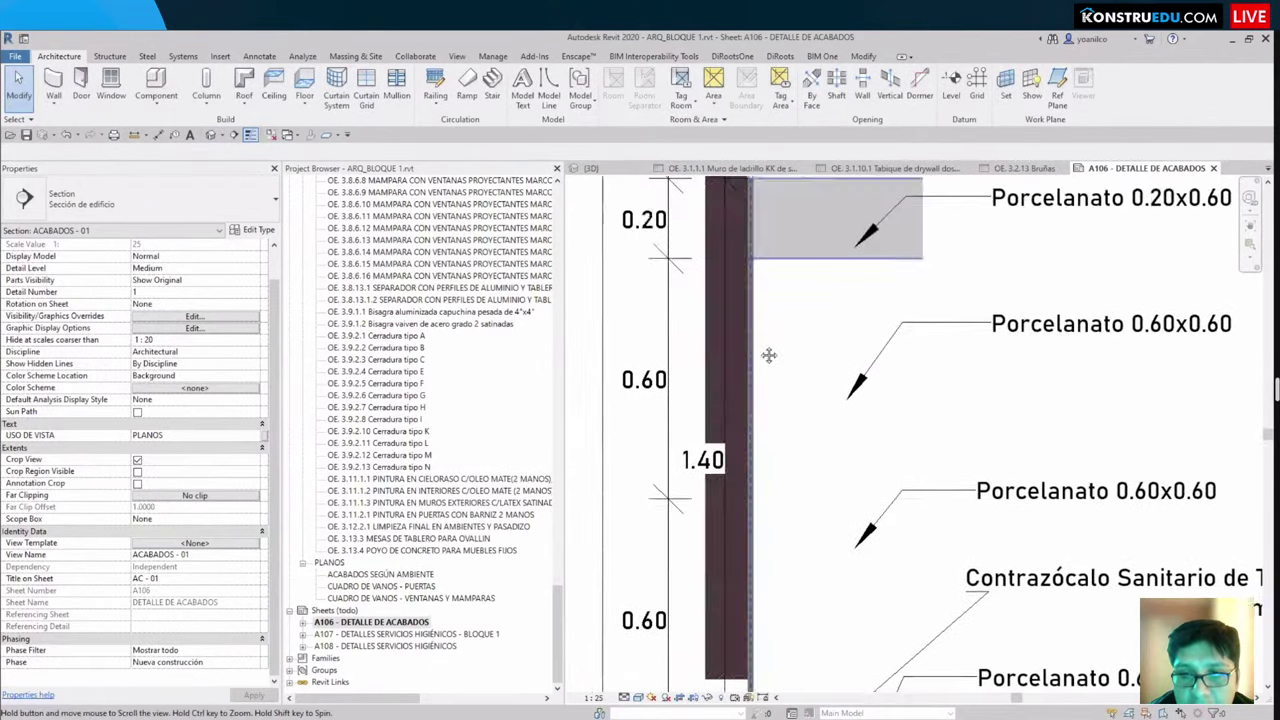
{"action": "scroll", "coordinate": [778, 474], "scroll_direction": "up", "scroll_amount": 8}
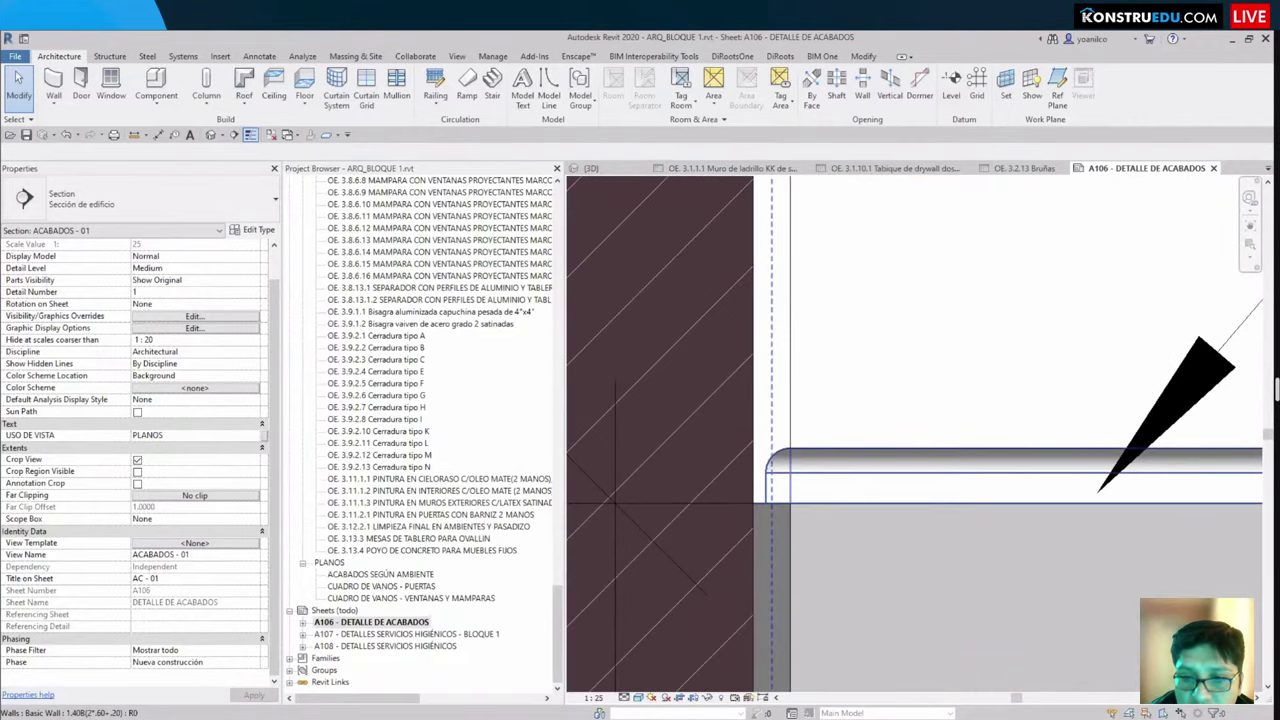
Step: Inspect the wall at the tile joint inside the AC-01 detail, then return to the sheet
{"action": "double_click", "coordinate": [771, 484]}
{"action": "scroll", "coordinate": [771, 478], "scroll_direction": "up", "scroll_amount": 2}
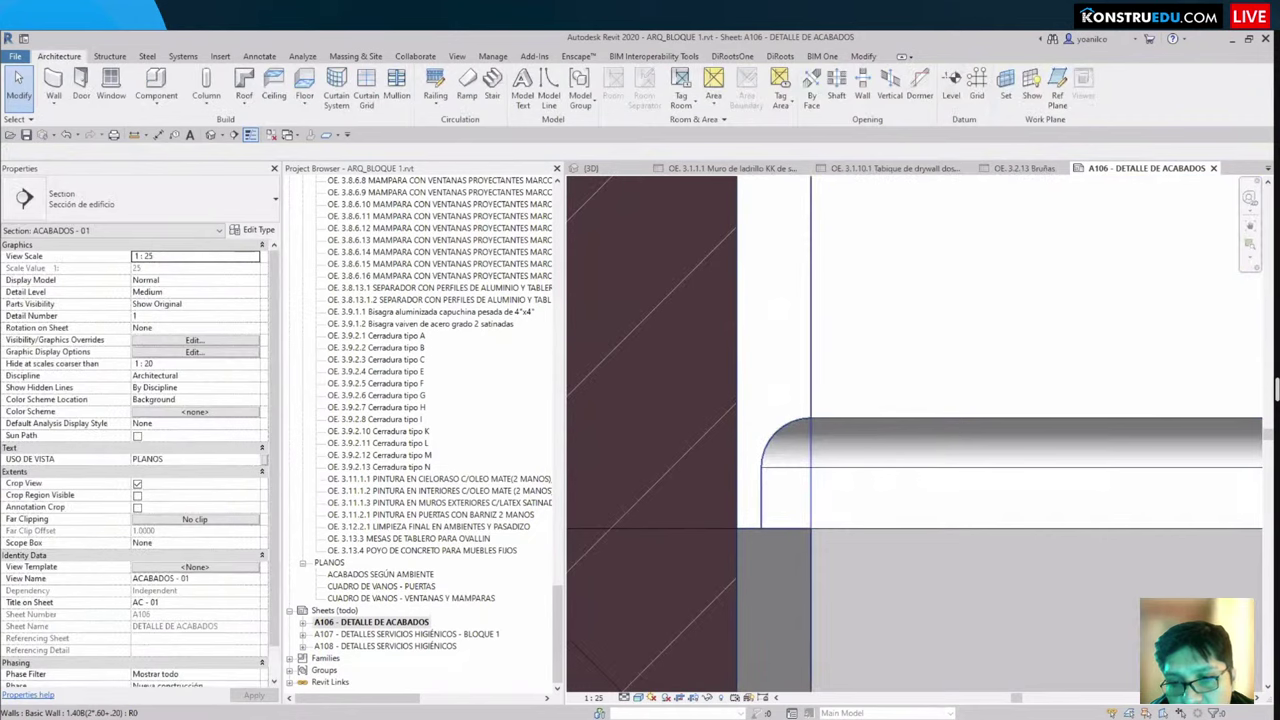
{"action": "left_click", "coordinate": [784, 434]}
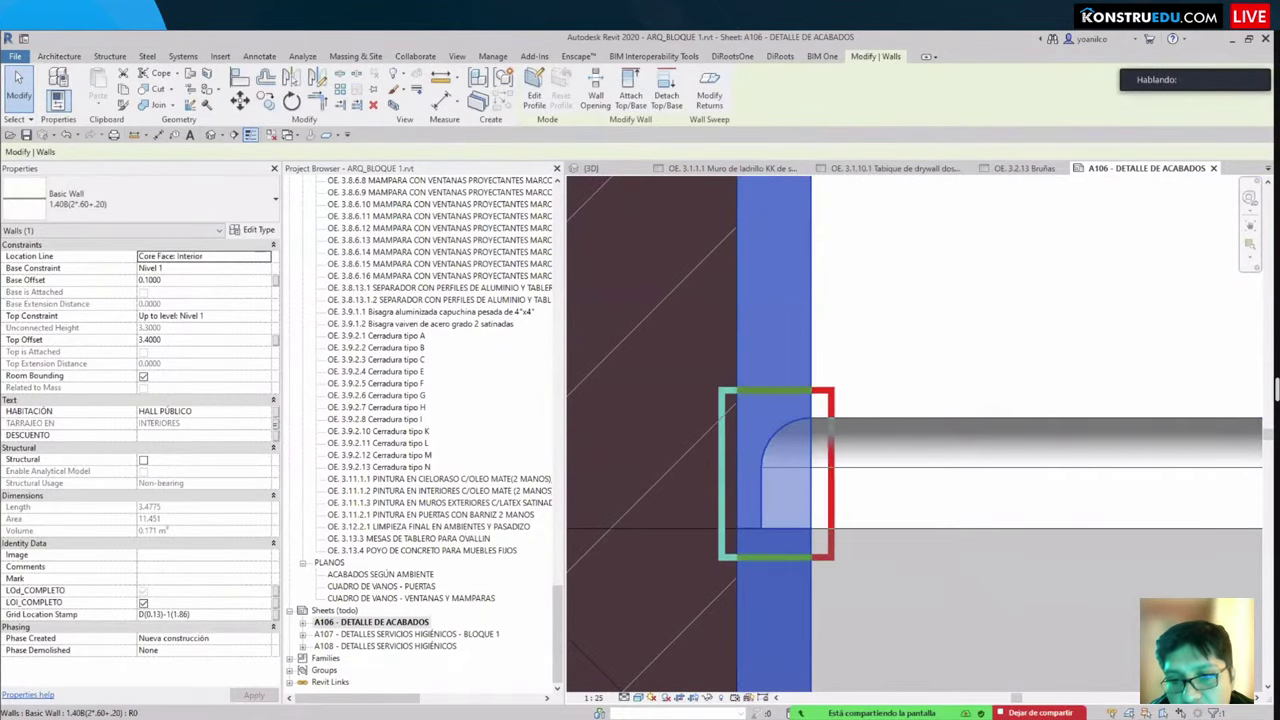
{"action": "double_click", "coordinate": [892, 598]}
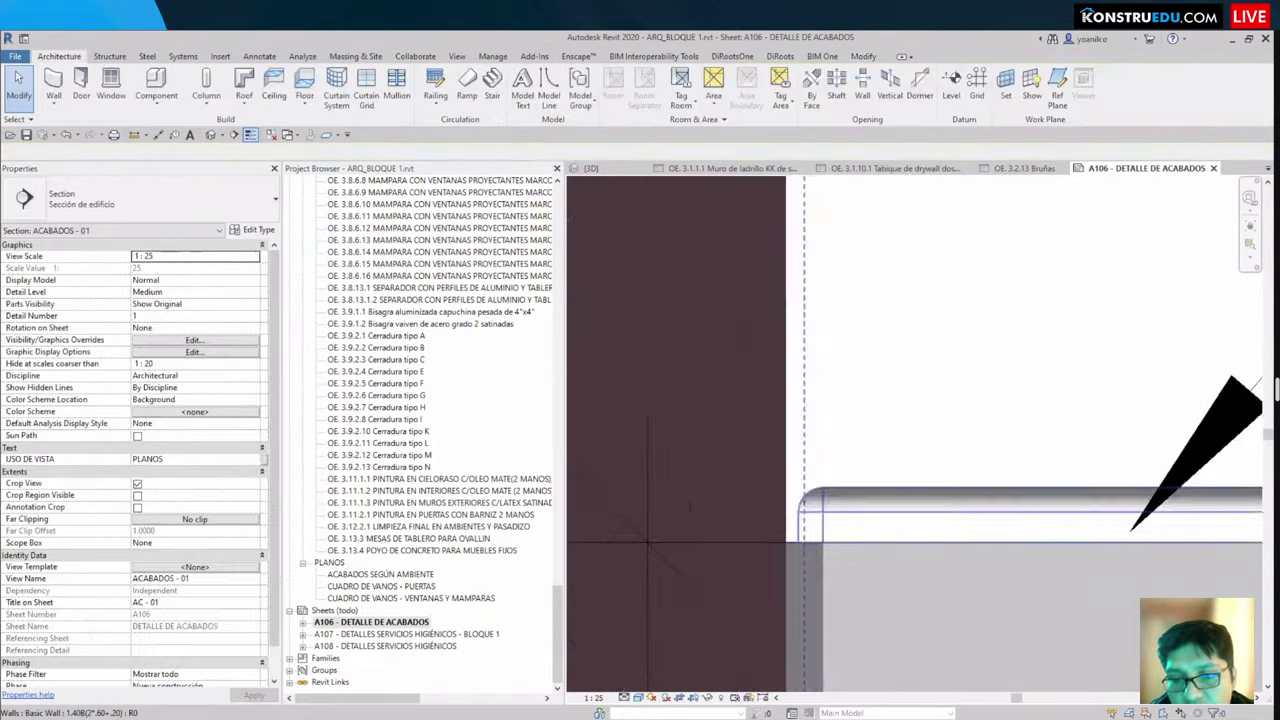
{"action": "scroll", "coordinate": [892, 598], "scroll_direction": "down", "scroll_amount": 5}
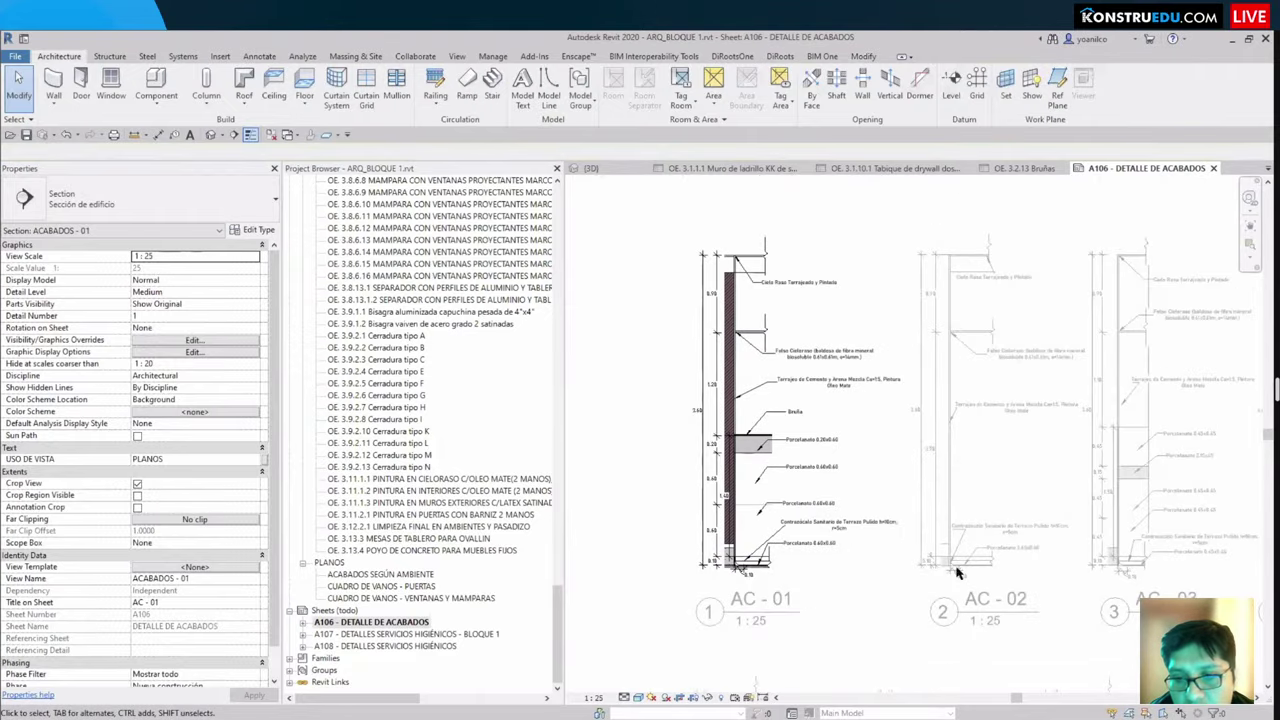
{"action": "left_click", "coordinate": [963, 534]}
{"action": "scroll", "coordinate": [963, 534], "scroll_direction": "up", "scroll_amount": 5}
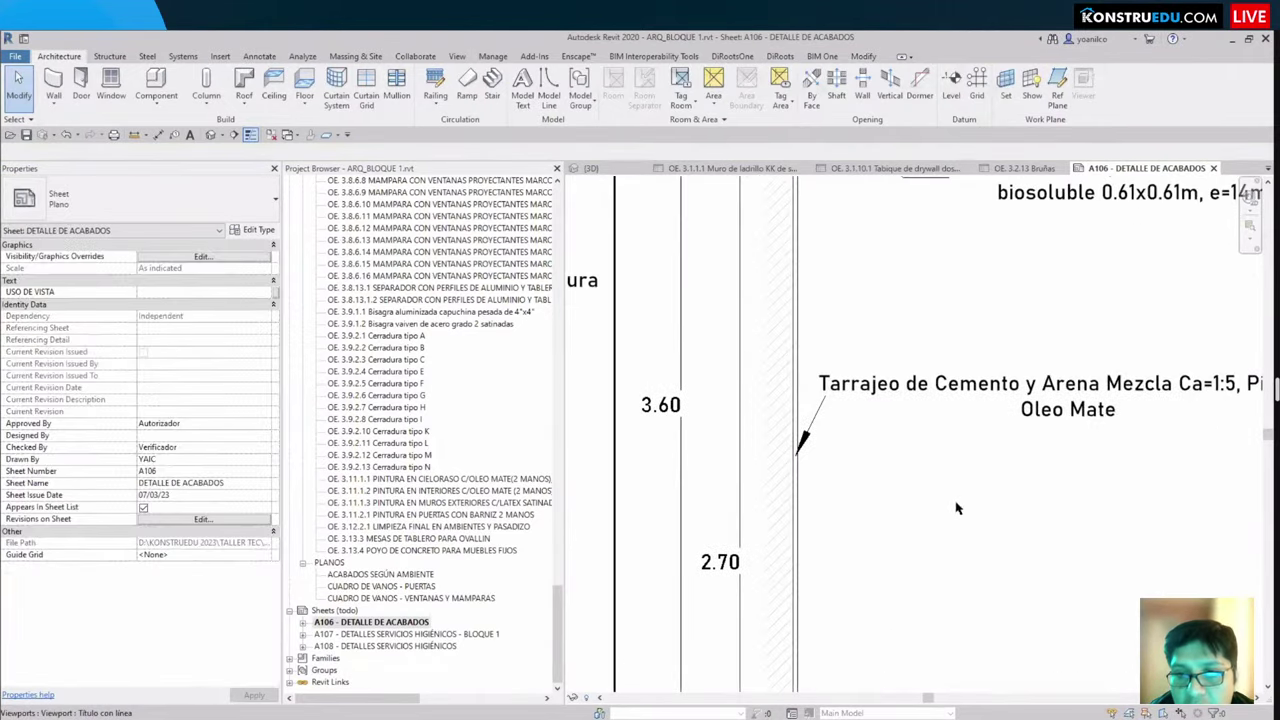
{"action": "scroll", "coordinate": [956, 509], "scroll_direction": "down", "scroll_amount": 2}
{"action": "scroll", "coordinate": [787, 429], "scroll_direction": "down", "scroll_amount": 2}
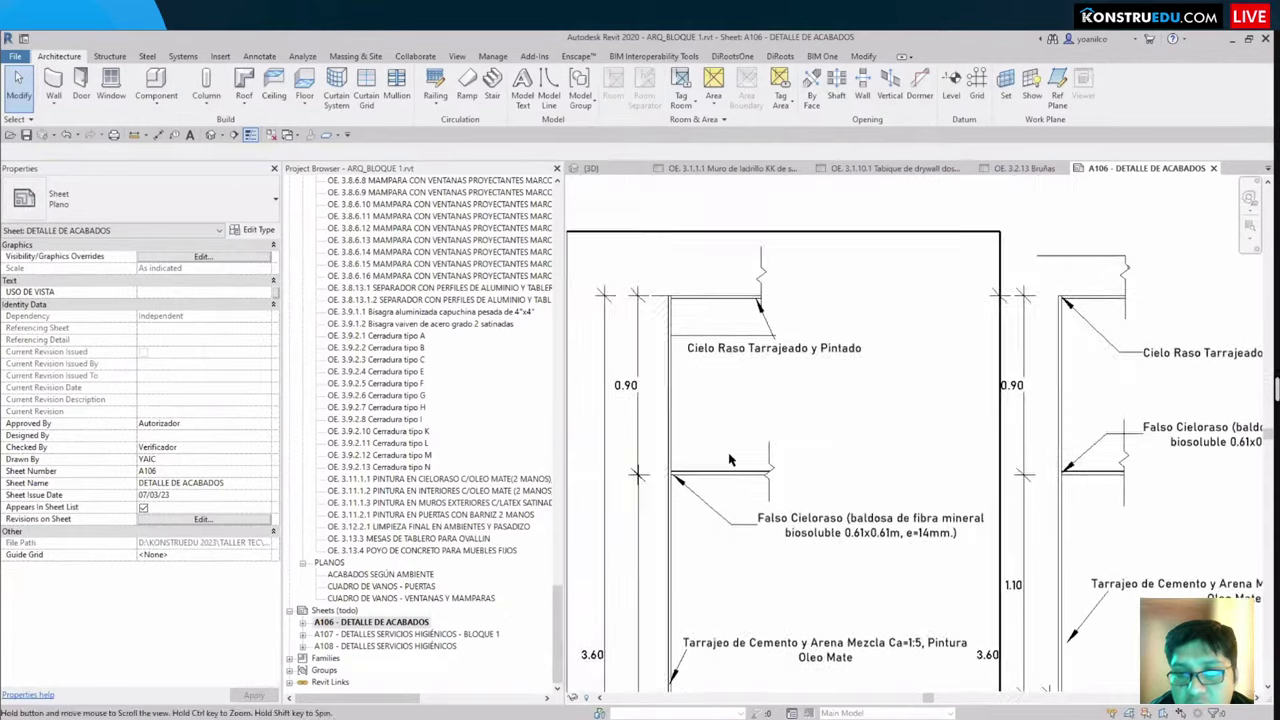
Step: Inspect the ZÓCALO 02 skirting wall in the ACABADOS - 03 detail, then return to the sheet
{"action": "left_click", "coordinate": [786, 535]}
{"action": "scroll", "coordinate": [786, 535], "scroll_direction": "up", "scroll_amount": 2}
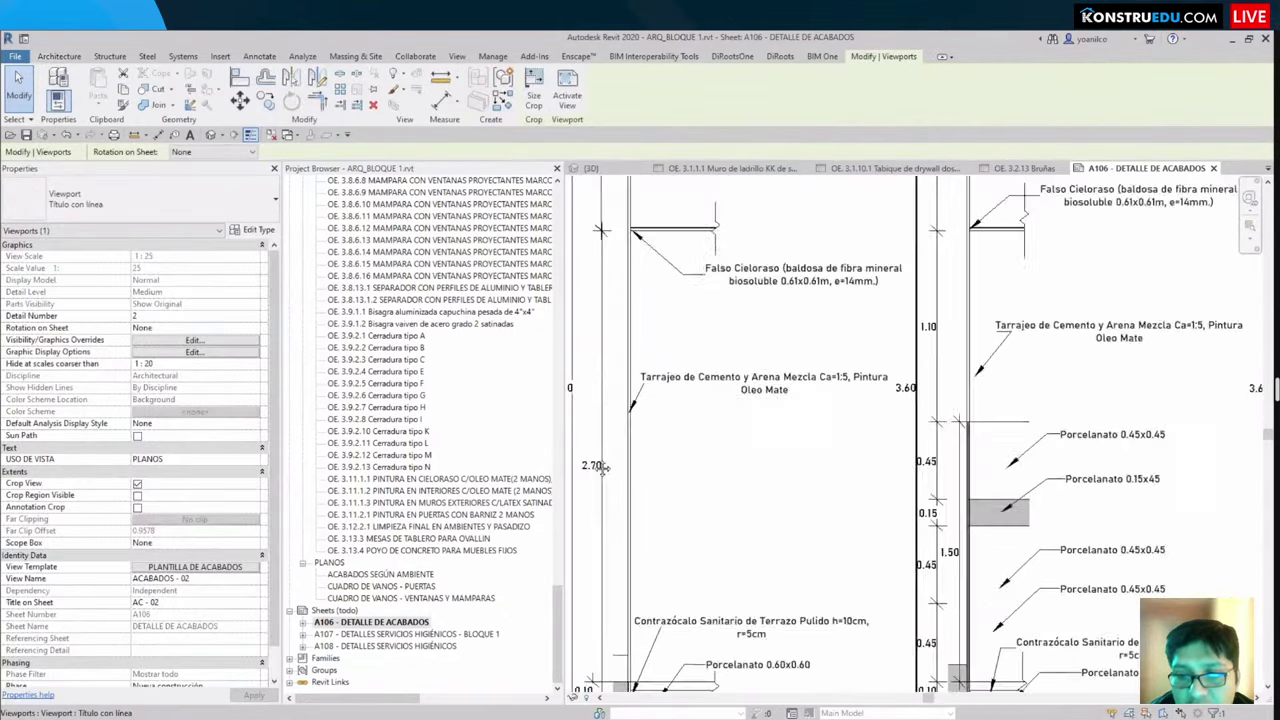
{"action": "double_click", "coordinate": [705, 543]}
{"action": "scroll", "coordinate": [740, 640], "scroll_direction": "up", "scroll_amount": 5}
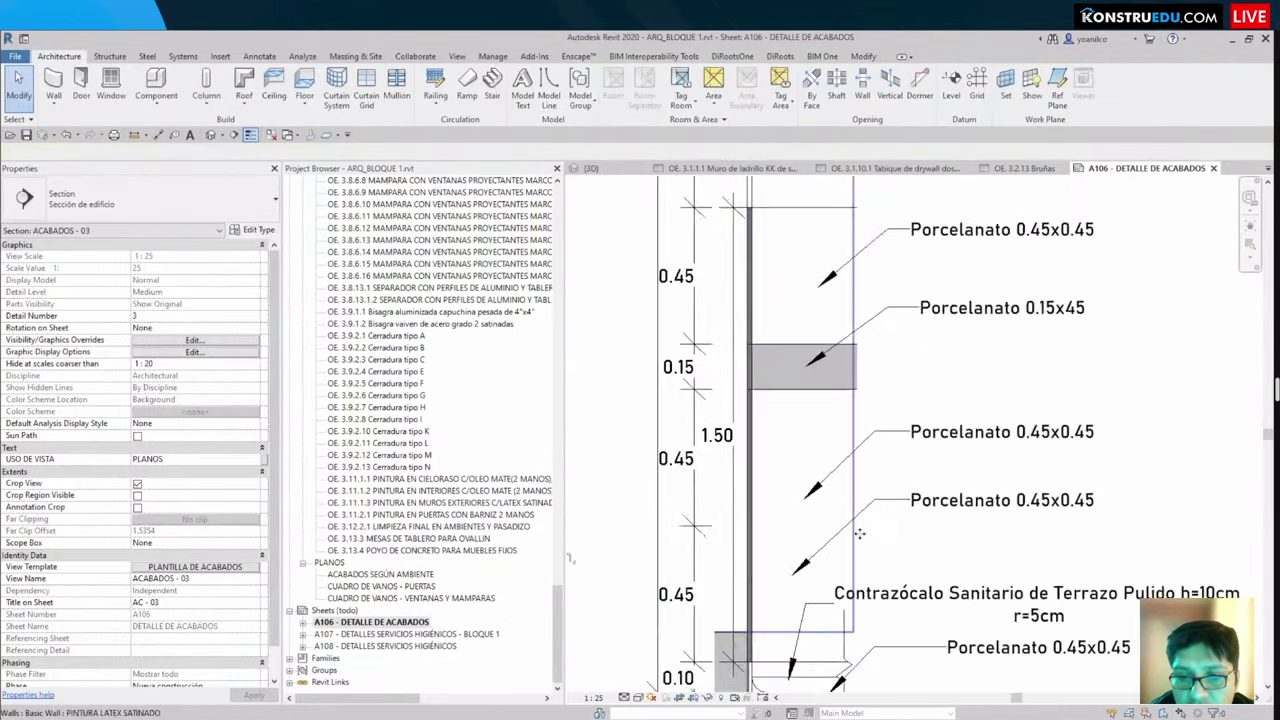
{"action": "left_click", "coordinate": [773, 551]}
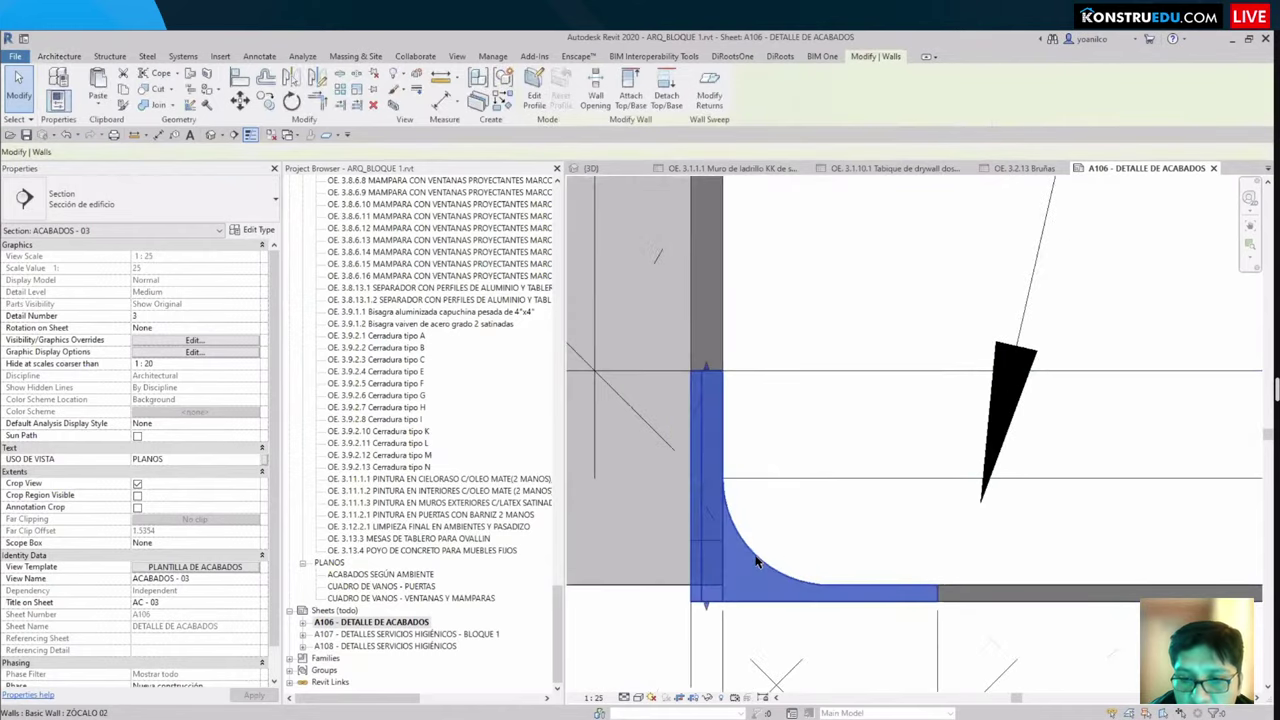
{"action": "left_click", "coordinate": [837, 454]}
{"action": "scroll", "coordinate": [836, 396], "scroll_direction": "down", "scroll_amount": 2}
{"action": "scroll", "coordinate": [837, 396], "scroll_direction": "down", "scroll_amount": 3}
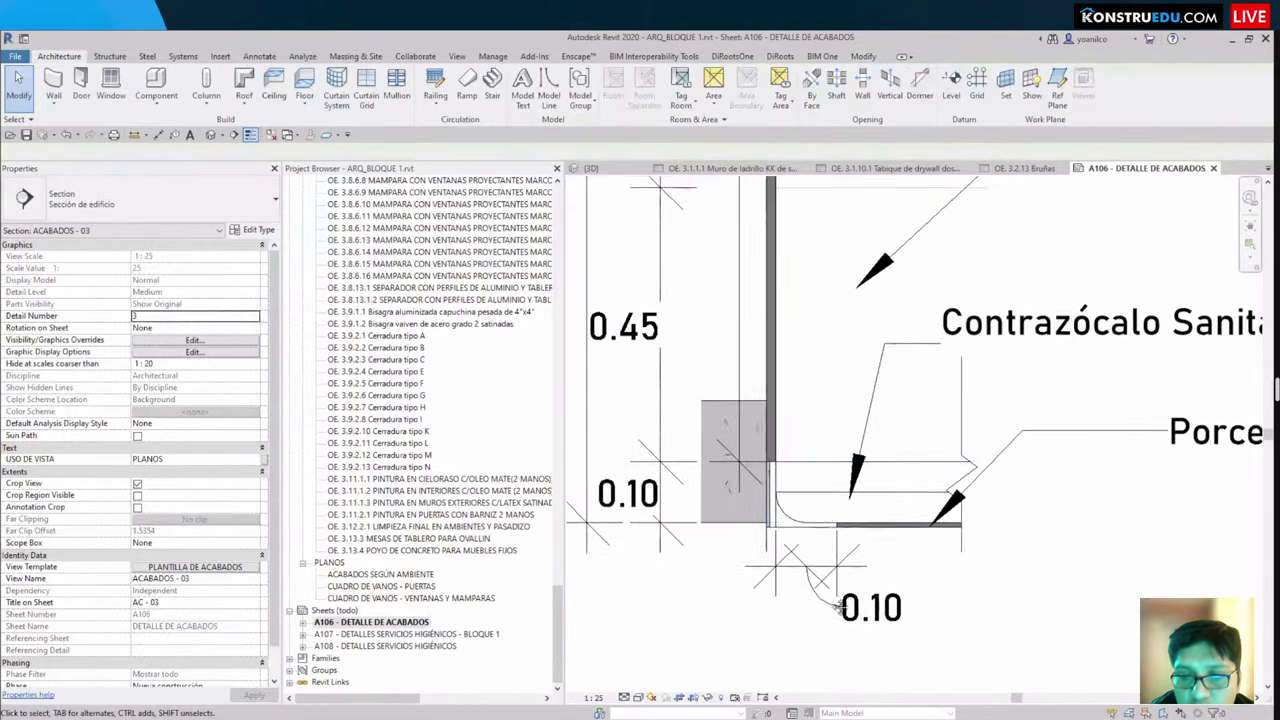
{"action": "scroll", "coordinate": [680, 517], "scroll_direction": "up", "scroll_amount": 2}
{"action": "scroll", "coordinate": [680, 517], "scroll_direction": "down", "scroll_amount": 4}
{"action": "middle_click_drag", "start_coordinate": [723, 523], "coordinate": [874, 566]}
{"action": "scroll", "coordinate": [926, 578], "scroll_direction": "down", "scroll_amount": 3}
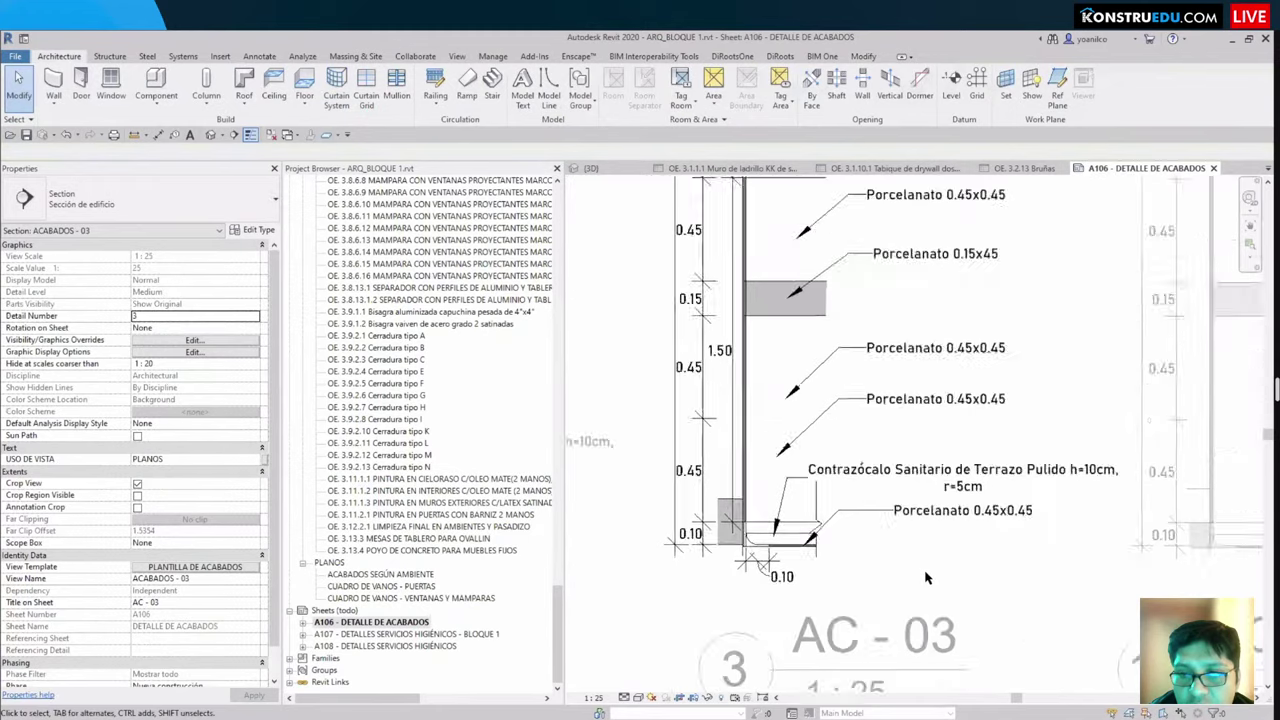
{"action": "scroll", "coordinate": [921, 601], "scroll_direction": "down", "scroll_amount": 3}
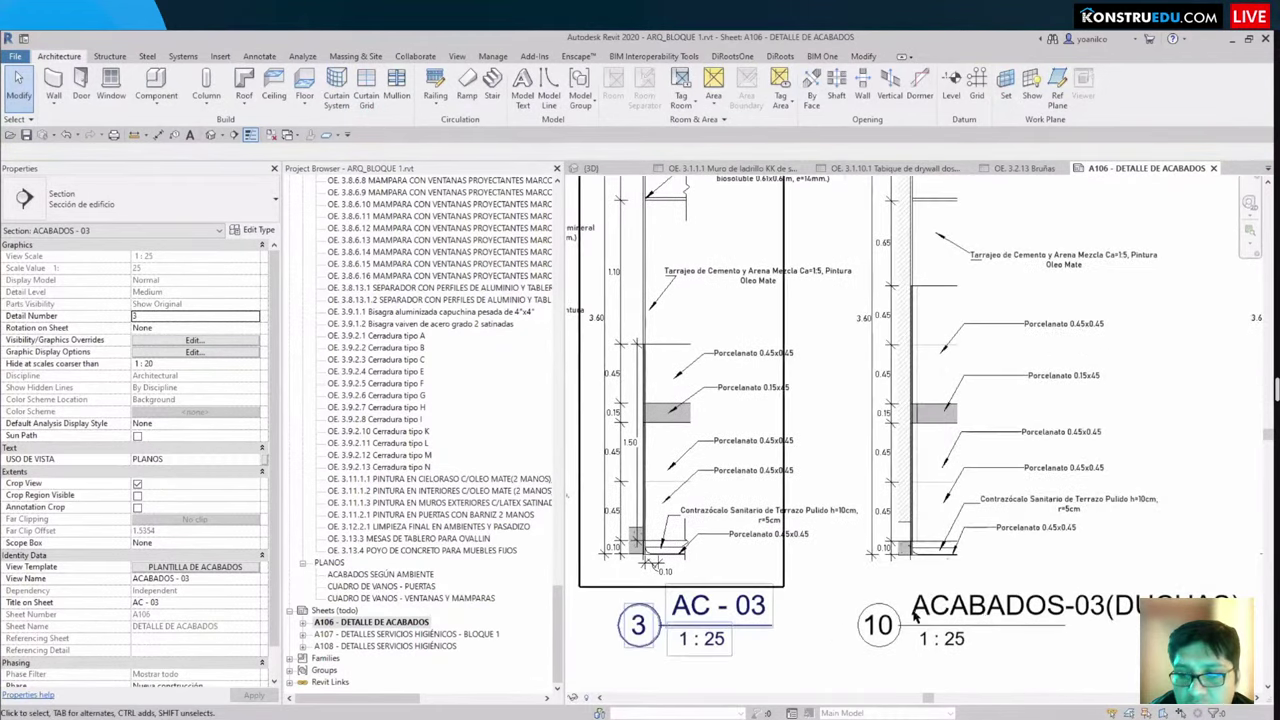
{"action": "double_click", "coordinate": [997, 551]}
Step: Inspect the ACABADOS-03 (DUCHAS) shower detail, then return to the {3D} view
{"action": "middle_click_drag", "start_coordinate": [877, 551], "coordinate": [997, 551]}
{"action": "scroll", "coordinate": [870, 489], "scroll_direction": "up", "scroll_amount": 2}
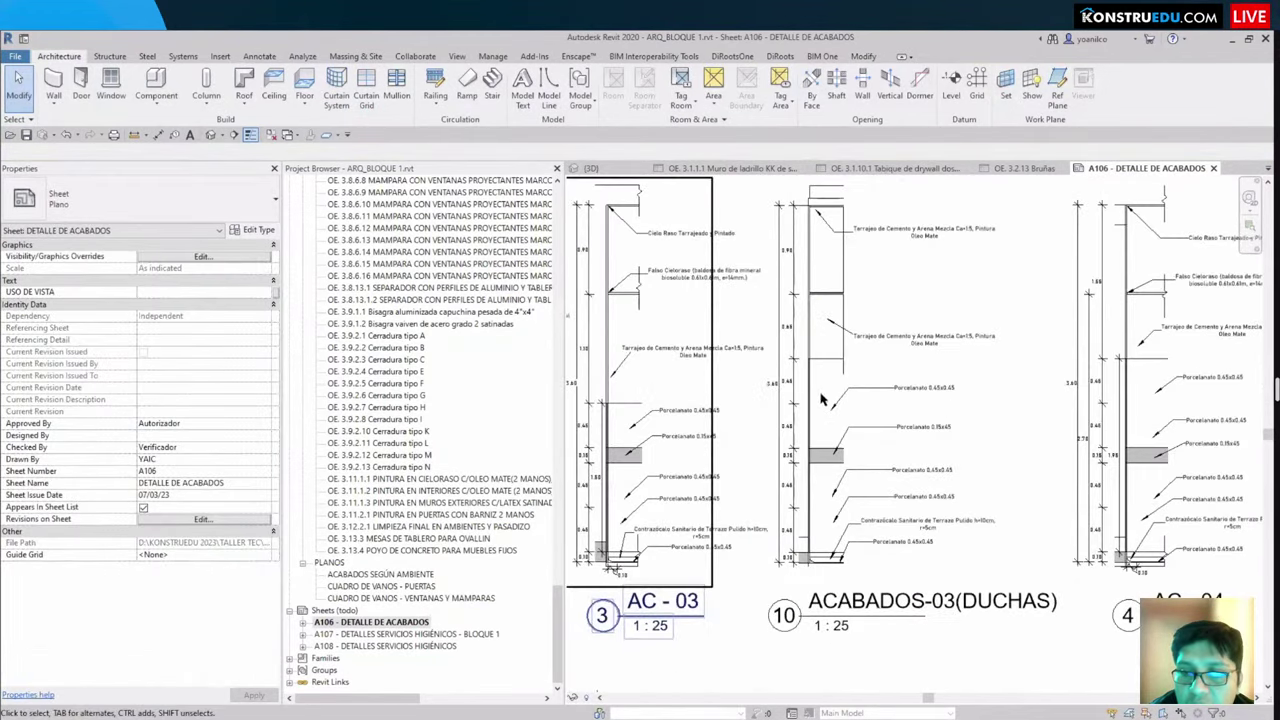
{"action": "scroll", "coordinate": [870, 489], "scroll_direction": "up", "scroll_amount": 2}
{"action": "scroll", "coordinate": [828, 405], "scroll_direction": "up", "scroll_amount": 3}
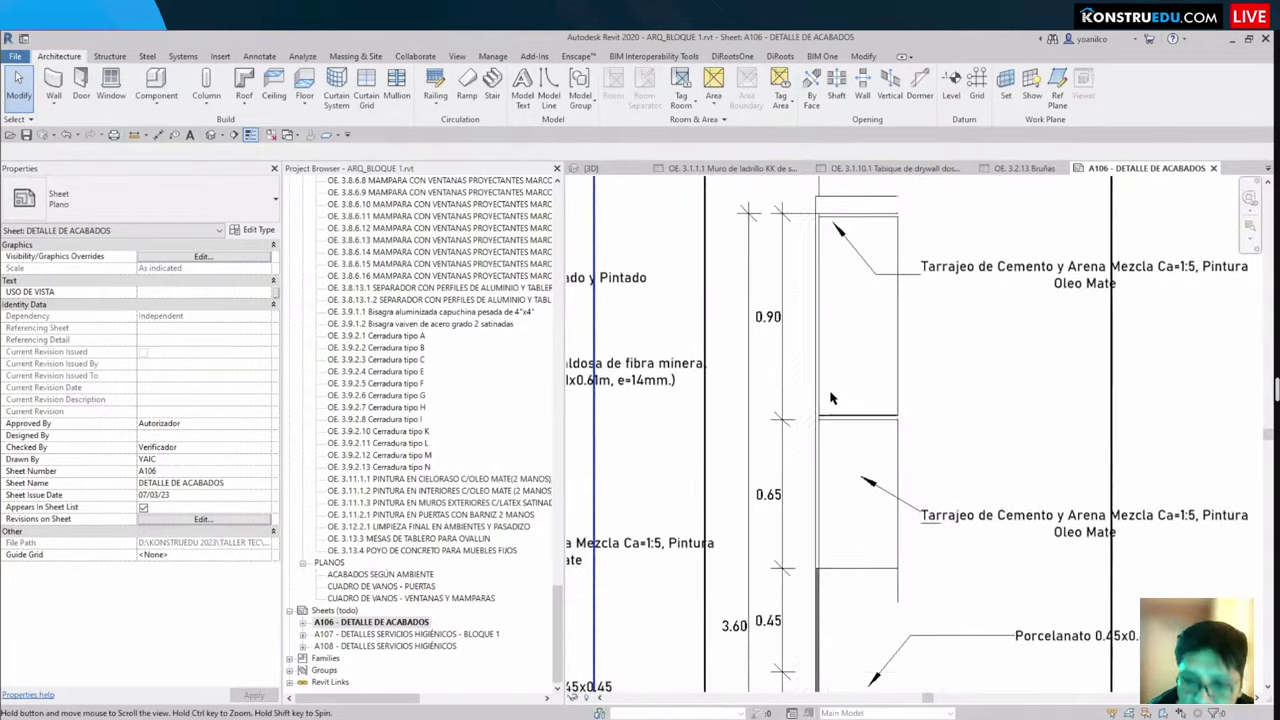
{"action": "double_click", "coordinate": [828, 405]}
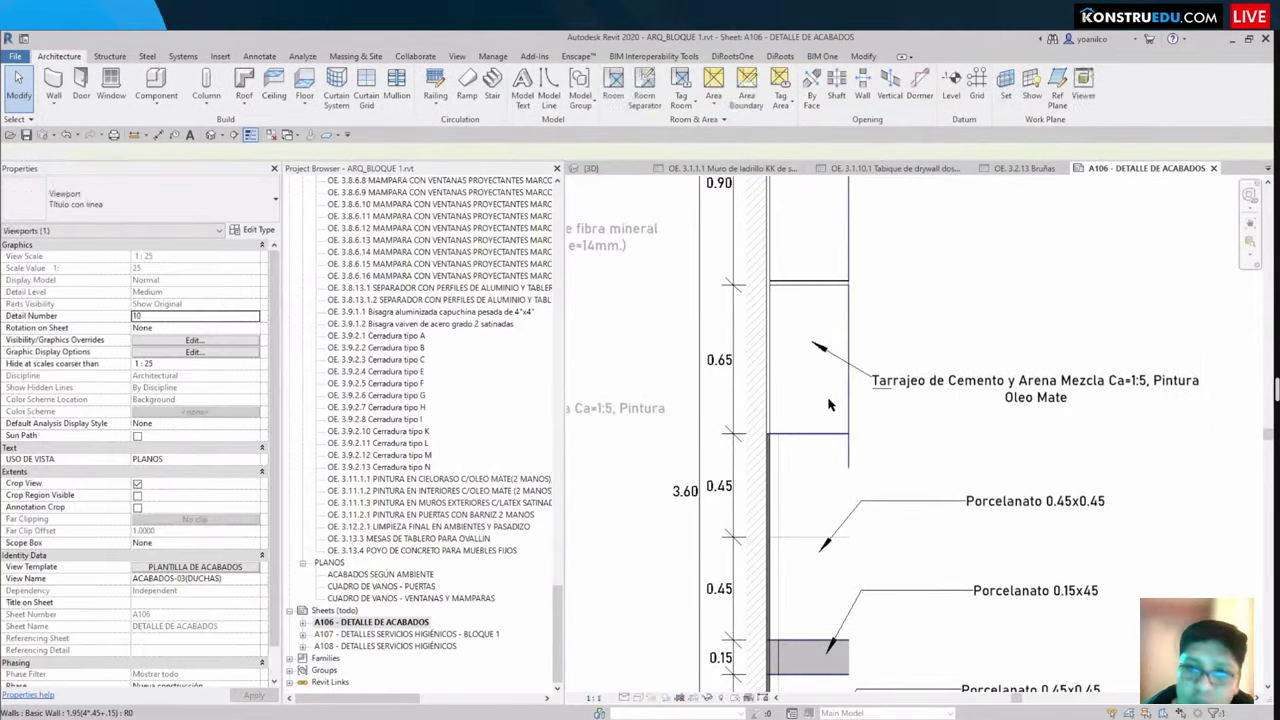
{"action": "scroll", "coordinate": [760, 330], "scroll_direction": "down", "scroll_amount": 3}
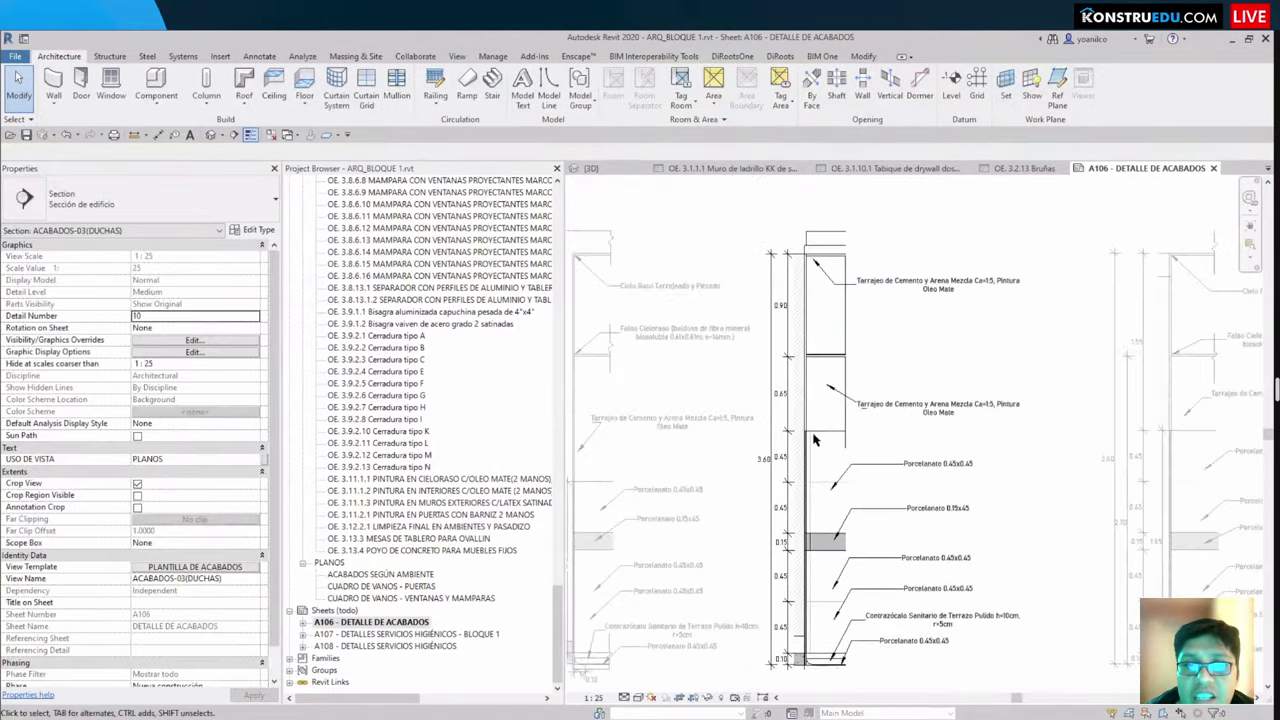
{"action": "left_click", "coordinate": [591, 168]}
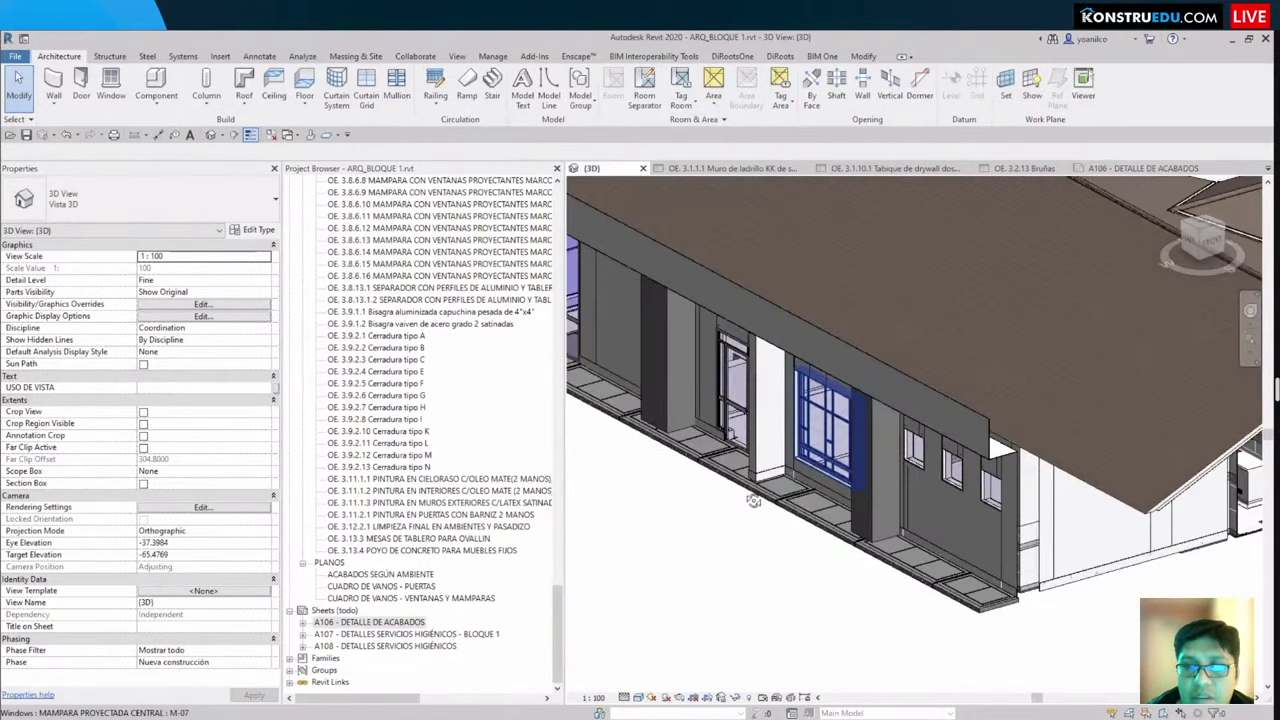
{"action": "left_click", "coordinate": [1197, 250]}
{"action": "left_click_drag", "start_coordinate": [655, 243], "coordinate": [1143, 557]}
{"action": "key", "text": "b"}
{"action": "key", "text": "x"}
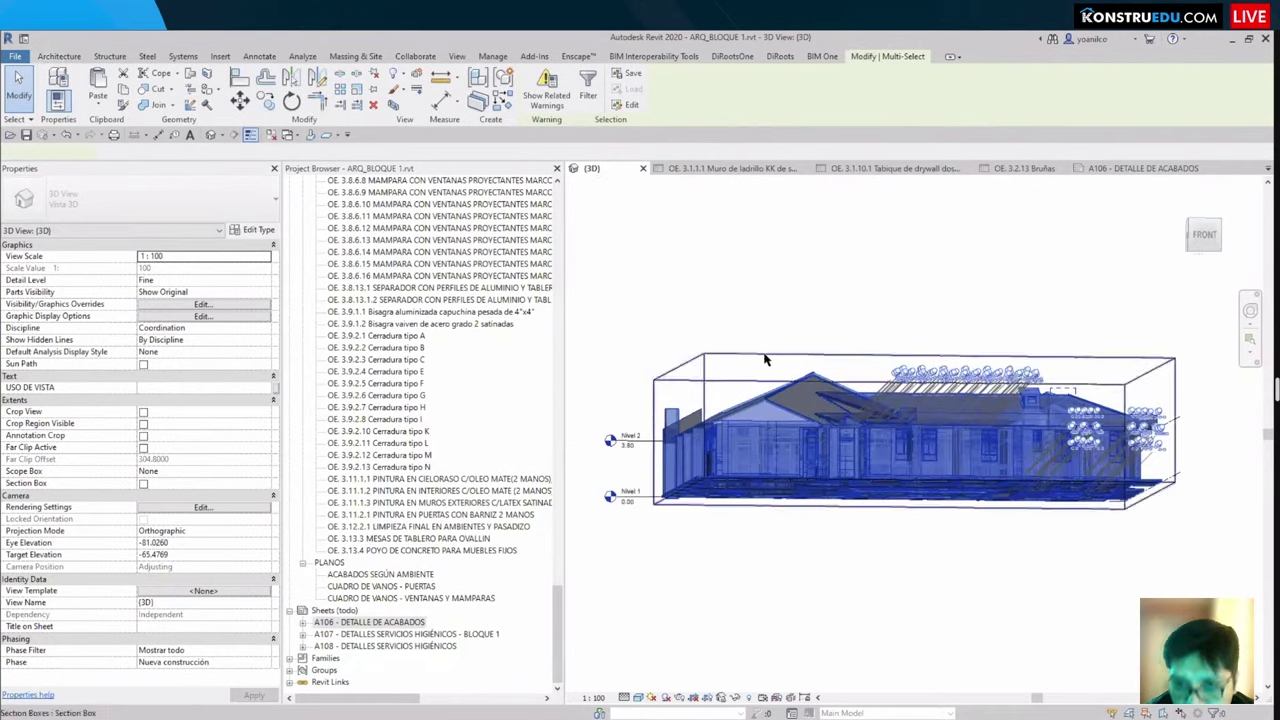
{"action": "left_click_drag", "start_coordinate": [1148, 430], "coordinate": [1148, 430]}
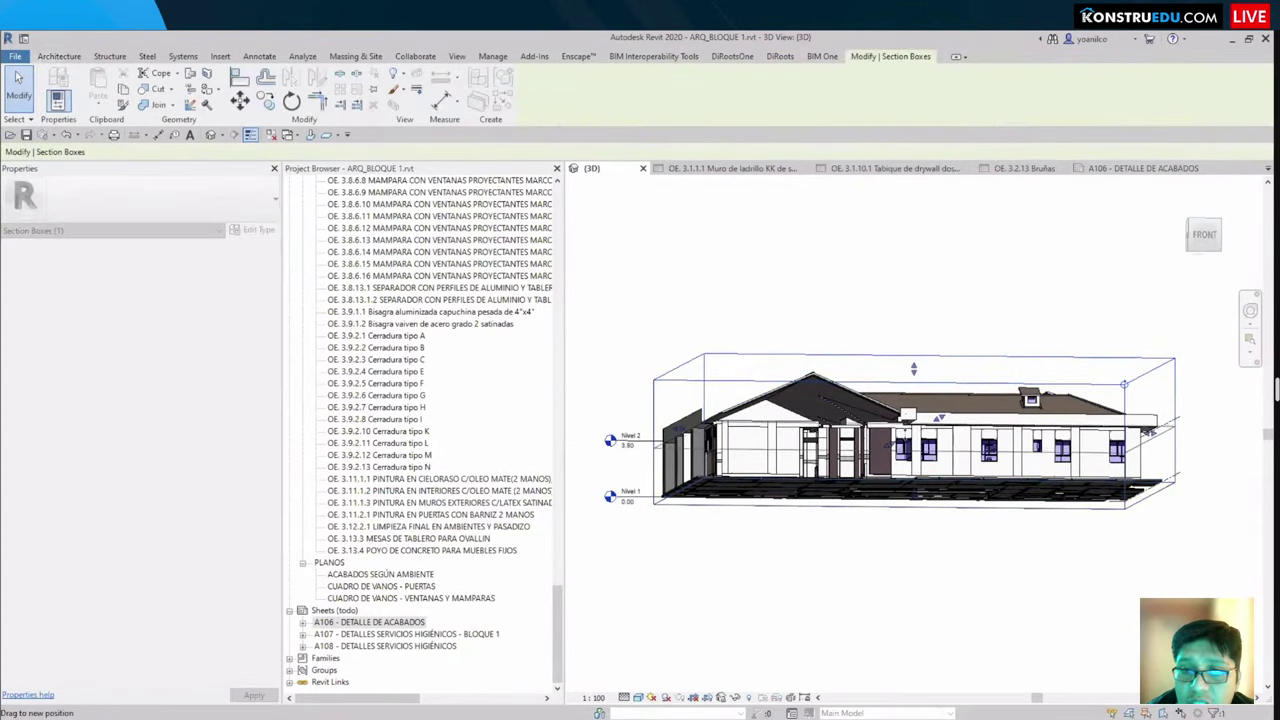
{"action": "middle_click_drag", "start_coordinate": [1148, 432], "coordinate": [935, 470], "text": "shift"}
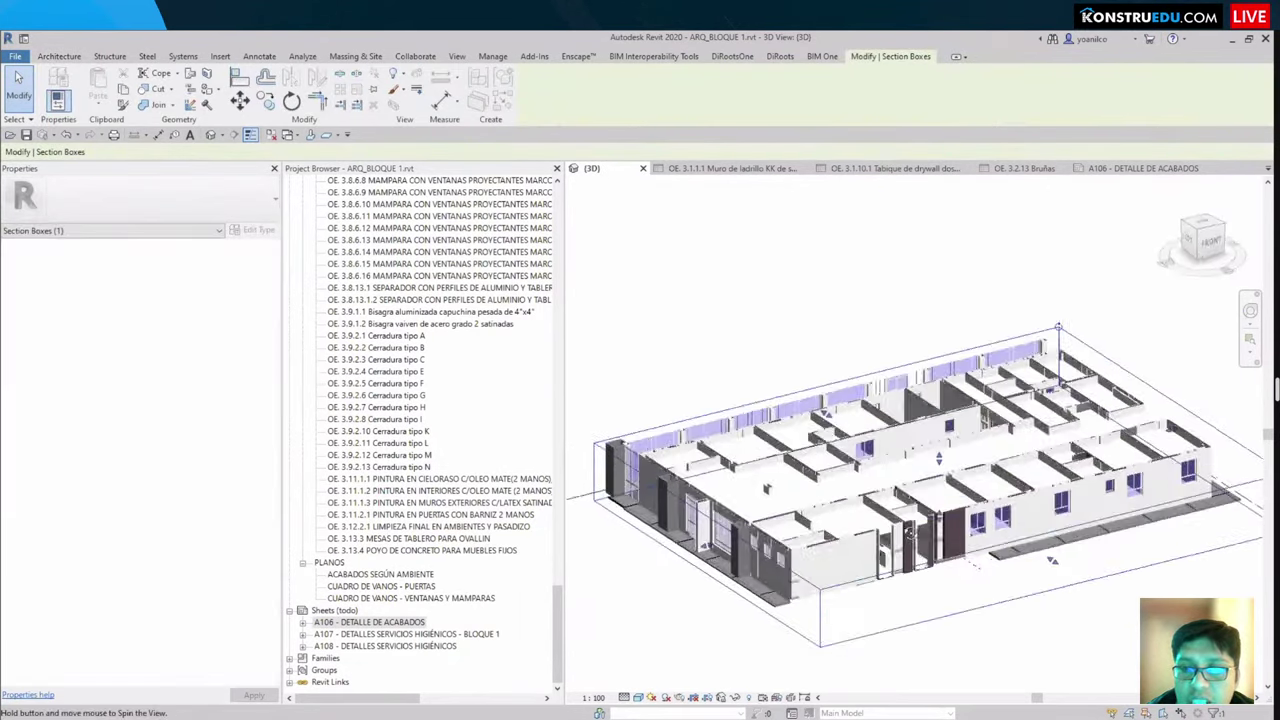
{"action": "scroll", "coordinate": [935, 470], "scroll_direction": "up", "scroll_amount": 5}
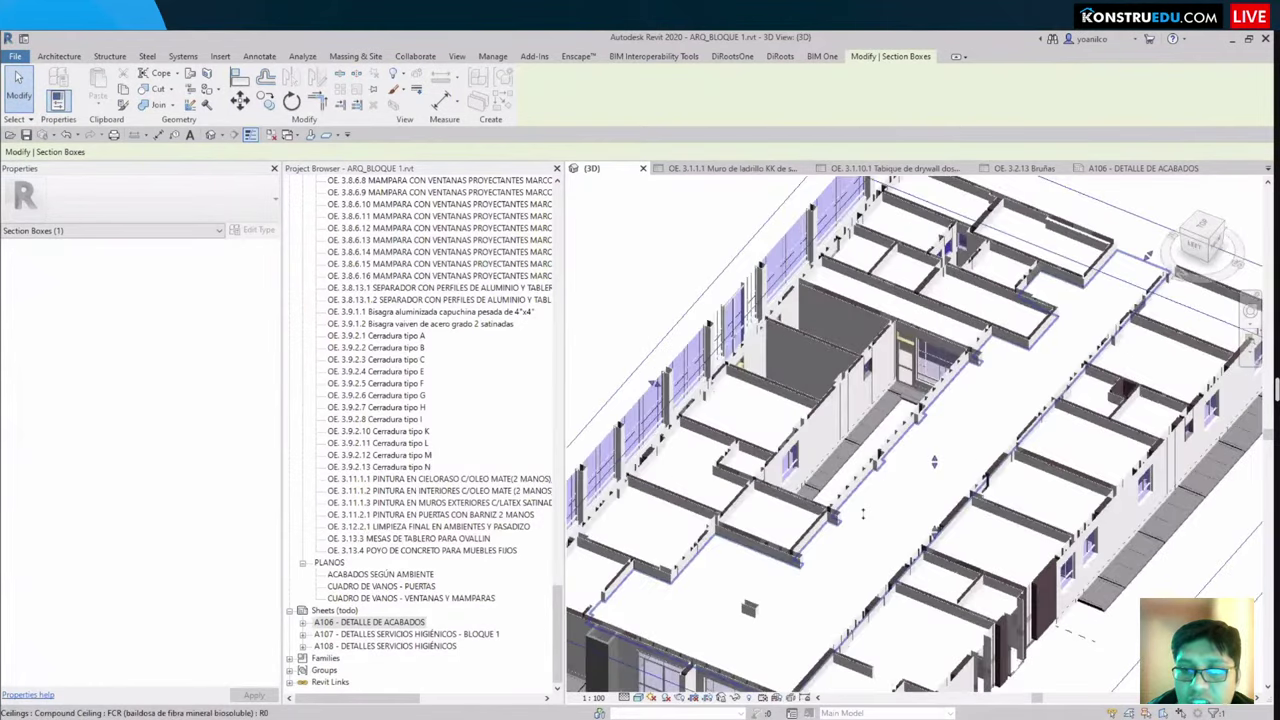
{"action": "middle_click_drag", "start_coordinate": [857, 537], "coordinate": [815, 482], "text": "shift"}
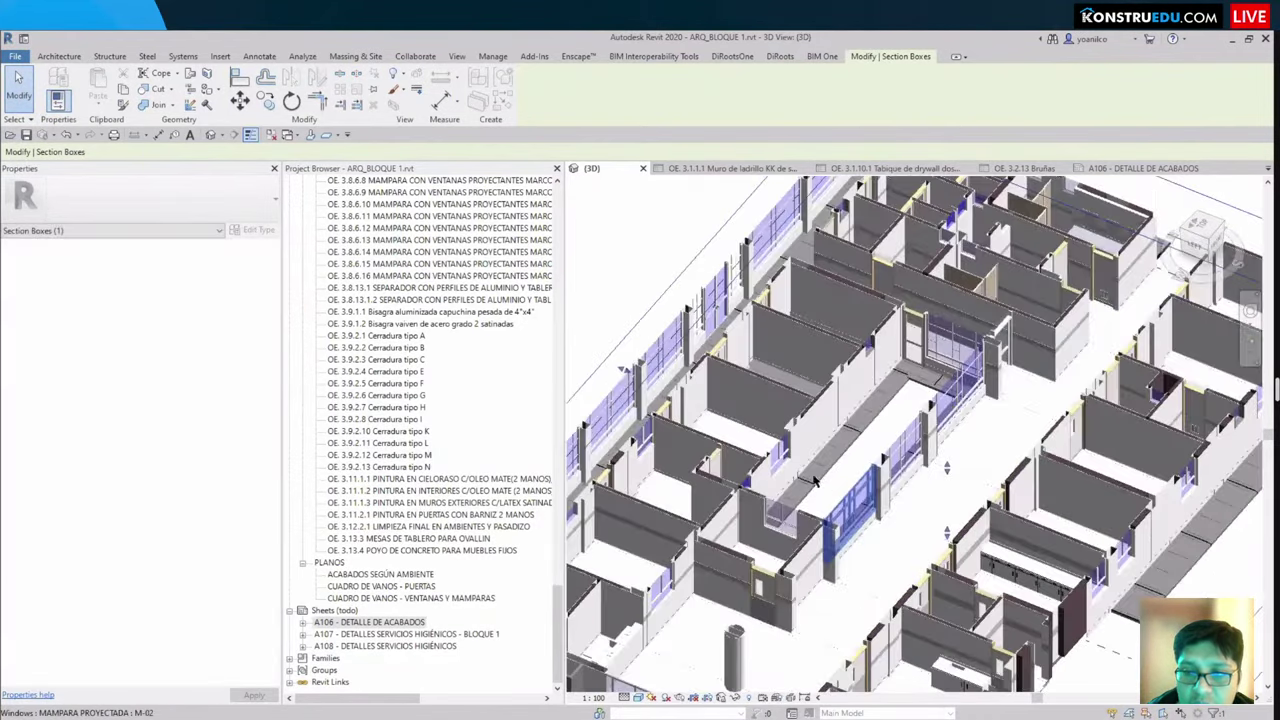
{"action": "scroll", "coordinate": [797, 455], "scroll_direction": "up", "scroll_amount": 6}
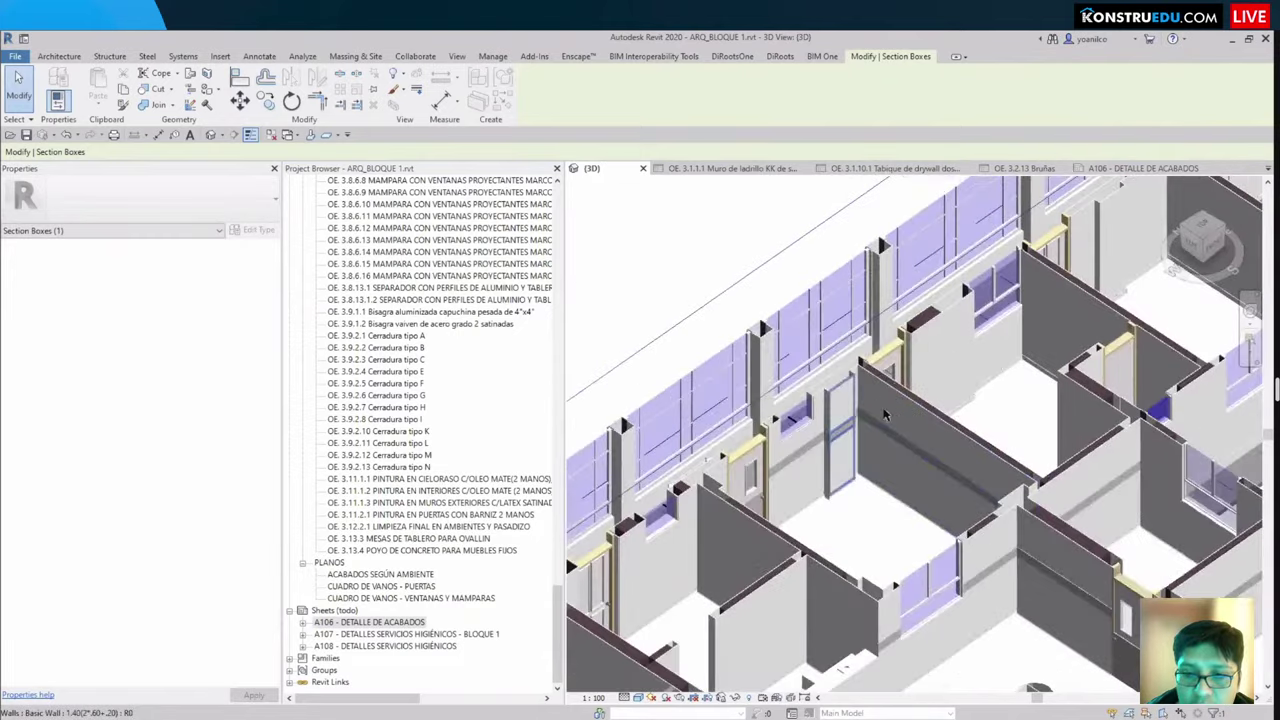
{"action": "scroll", "coordinate": [993, 521], "scroll_direction": "up", "scroll_amount": 5}
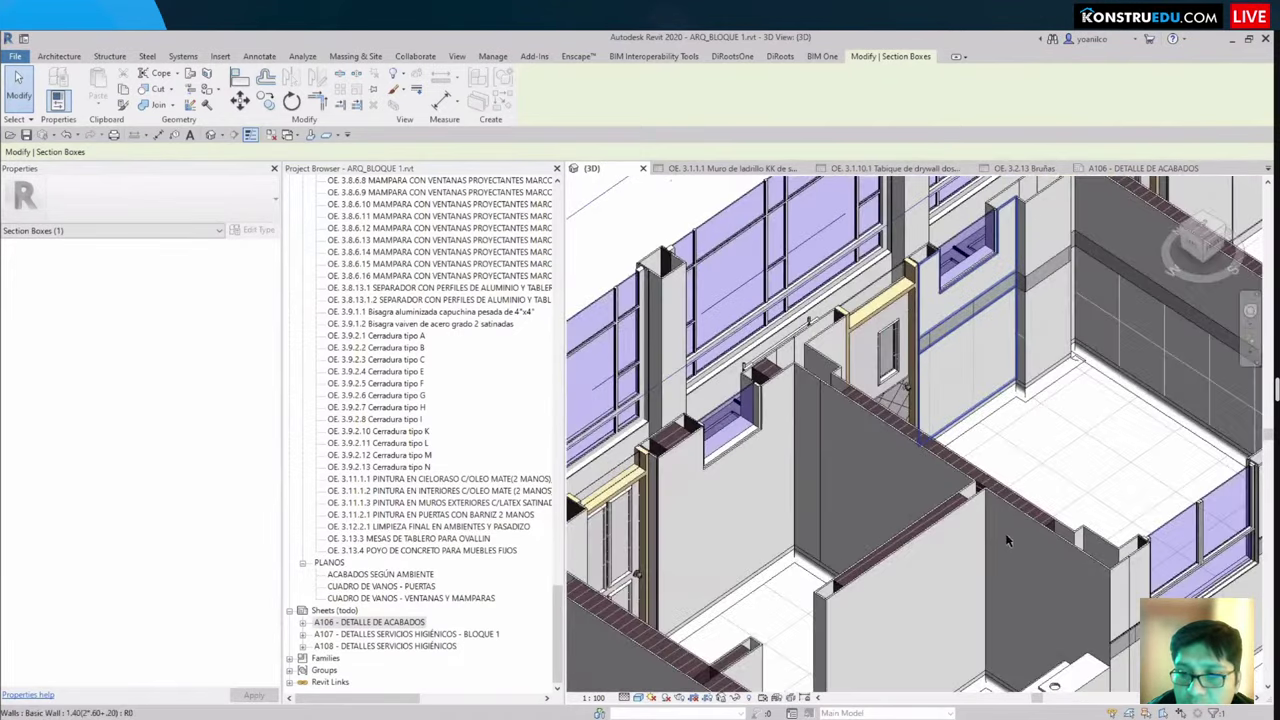
{"action": "scroll", "coordinate": [860, 509], "scroll_direction": "down", "scroll_amount": 5}
{"action": "scroll", "coordinate": [732, 381], "scroll_direction": "up", "scroll_amount": 4}
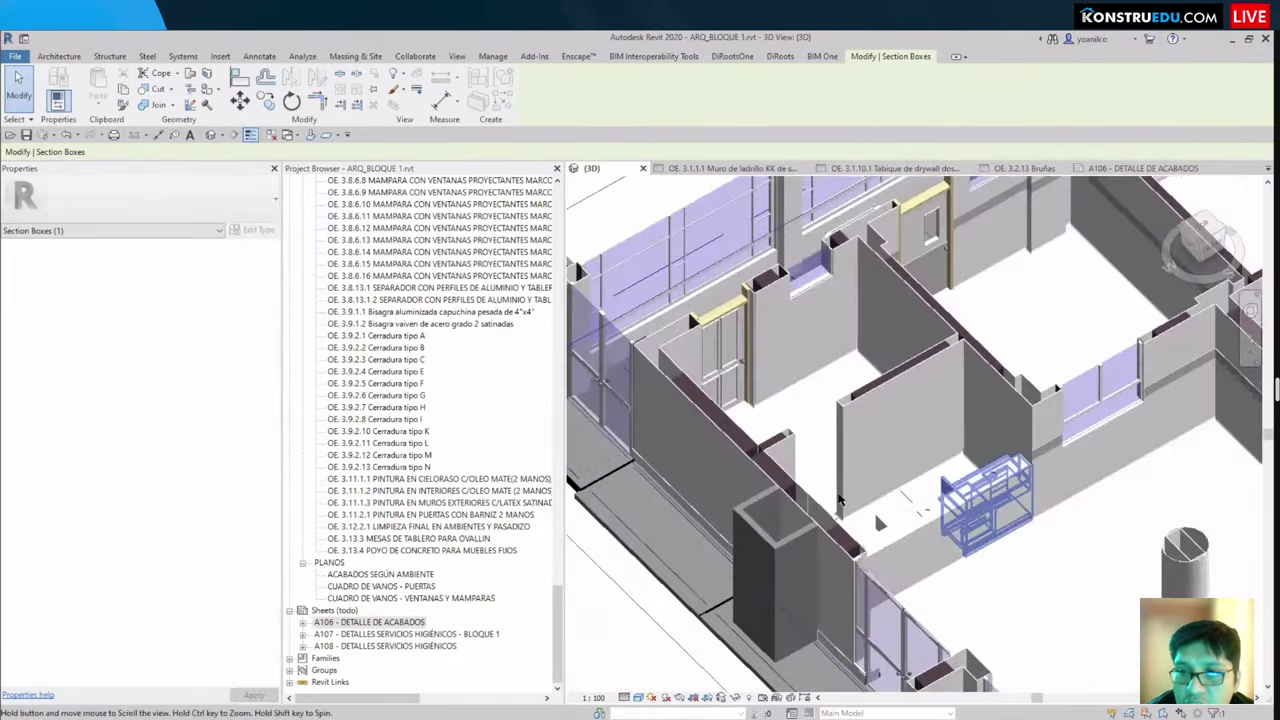
{"action": "scroll", "coordinate": [820, 345], "scroll_direction": "up", "scroll_amount": 3}
{"action": "left_click", "coordinate": [1080, 480]}
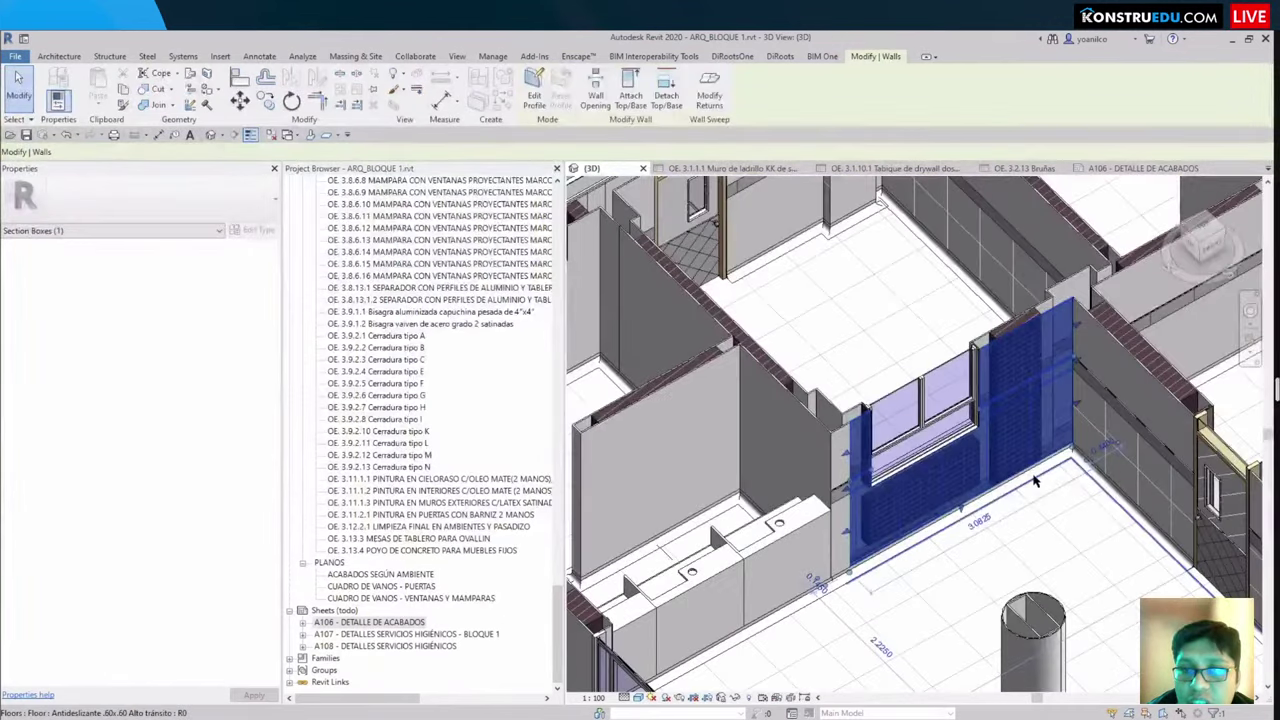
{"action": "key", "text": "Escape"}
{"action": "scroll", "coordinate": [790, 373], "scroll_direction": "up", "scroll_amount": 4}
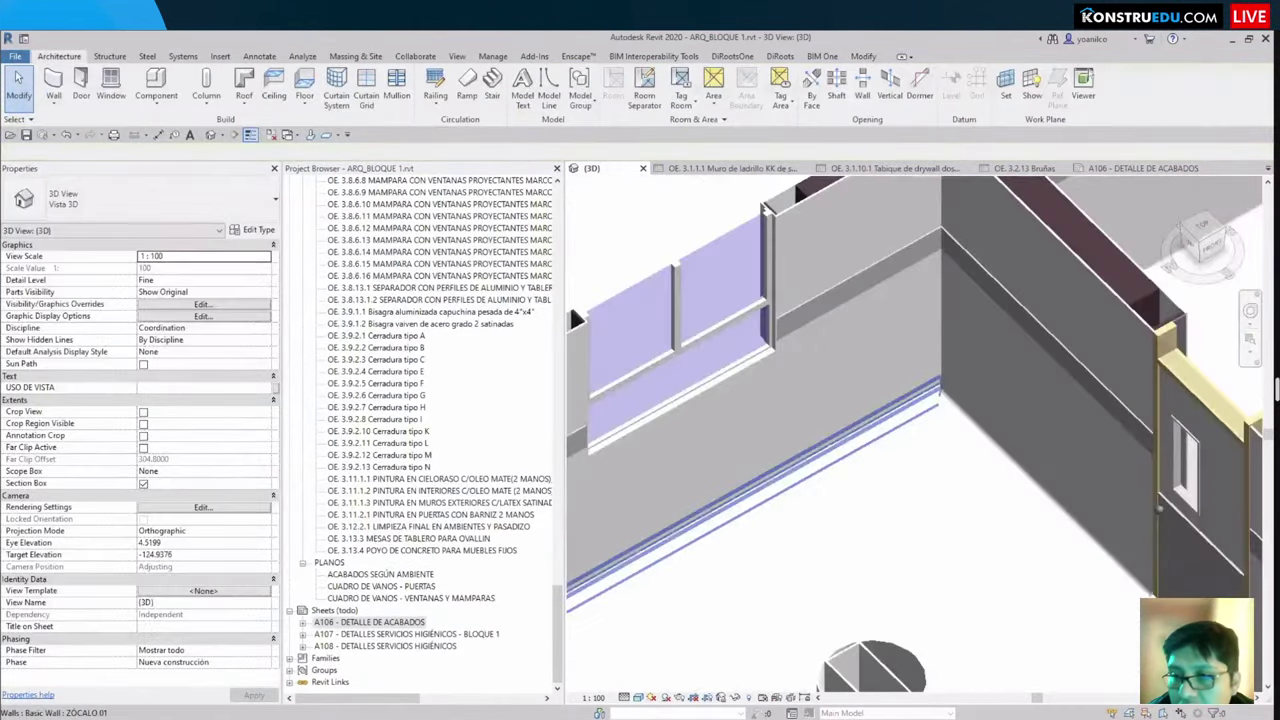
{"action": "scroll", "coordinate": [576, 318], "scroll_direction": "down", "scroll_amount": 4}
{"action": "scroll", "coordinate": [594, 522], "scroll_direction": "up", "scroll_amount": 6}
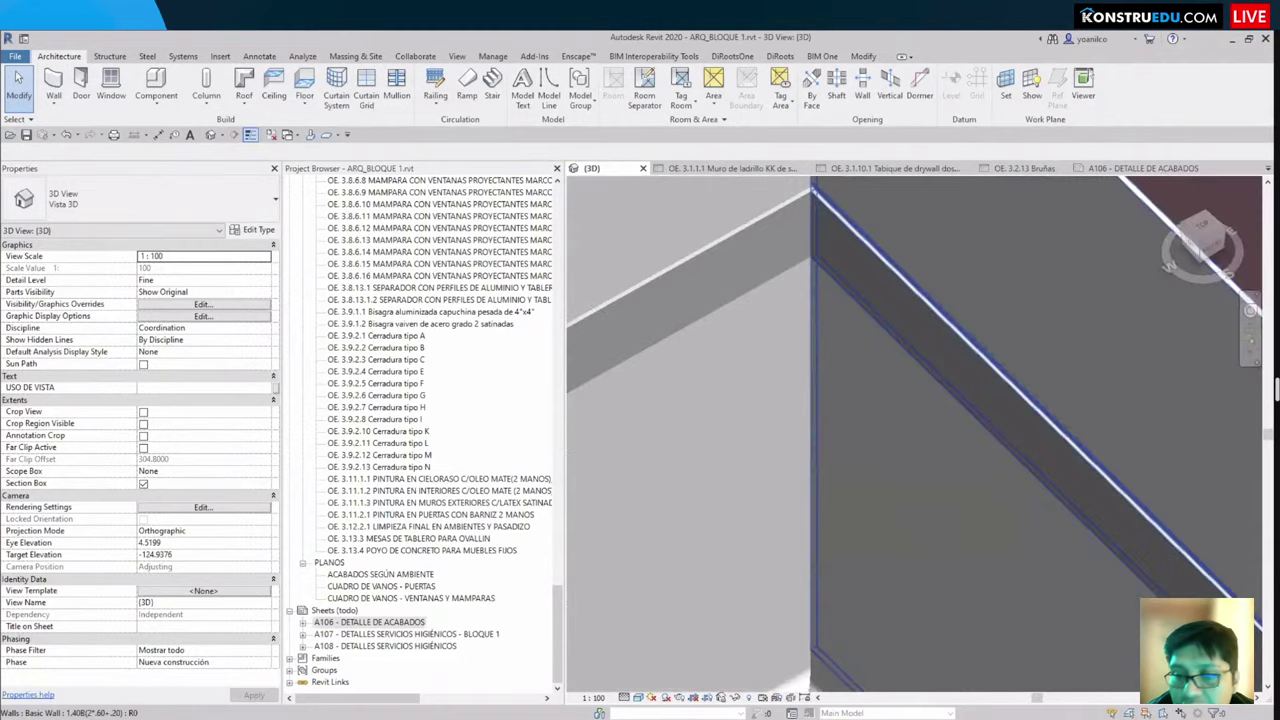
{"action": "scroll", "coordinate": [993, 497], "scroll_direction": "up", "scroll_amount": 2}
{"action": "scroll", "coordinate": [752, 428], "scroll_direction": "down", "scroll_amount": 5}
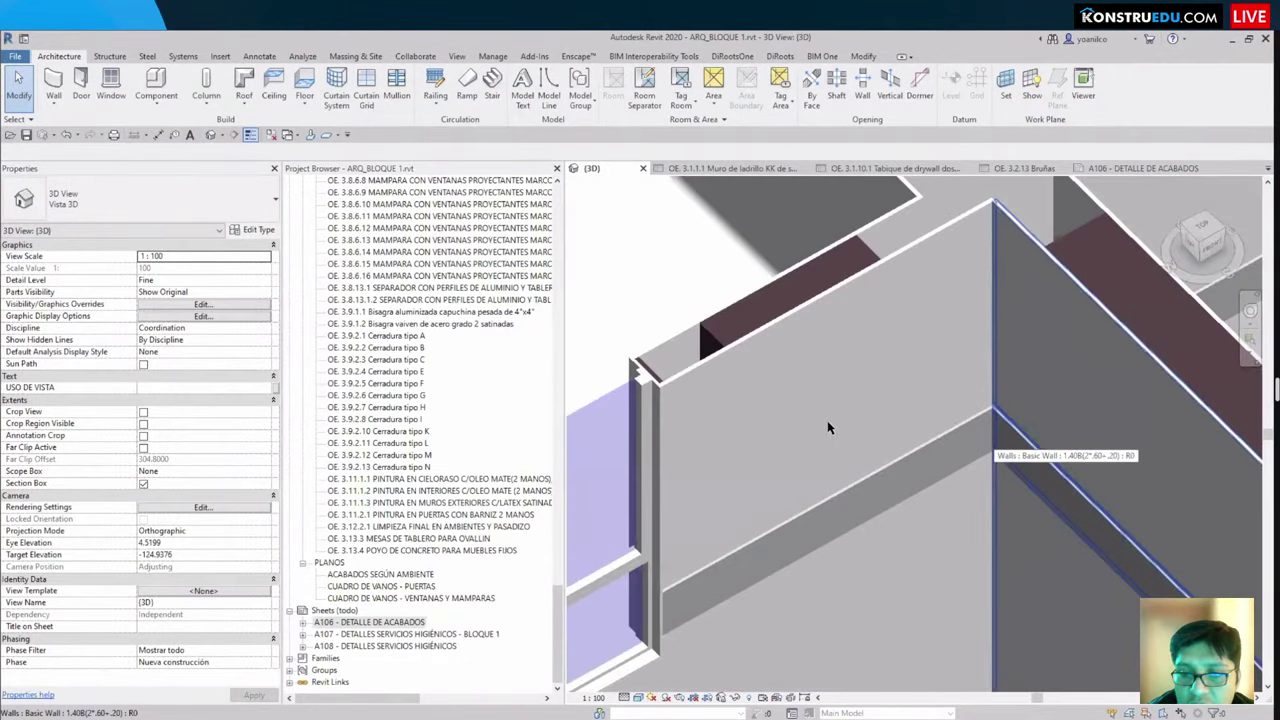
{"action": "scroll", "coordinate": [828, 427], "scroll_direction": "up", "scroll_amount": 2}
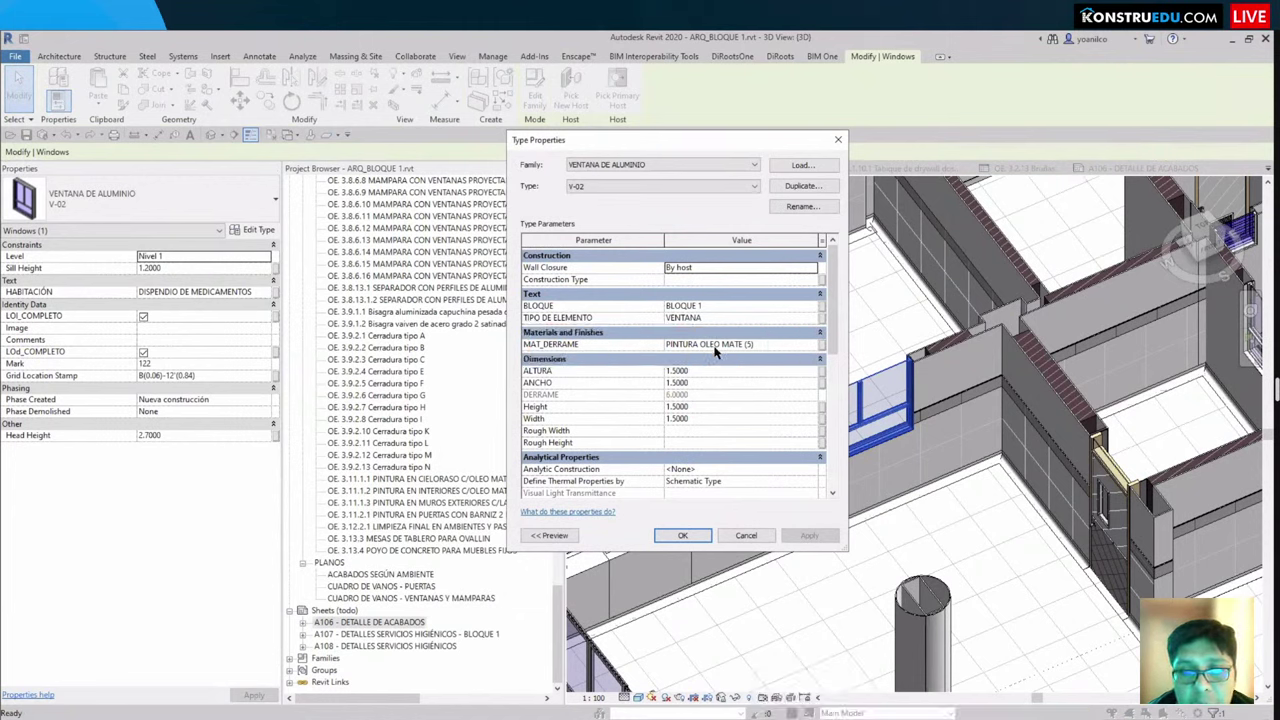
{"action": "scroll", "coordinate": [705, 396], "scroll_direction": "down", "scroll_amount": 5}
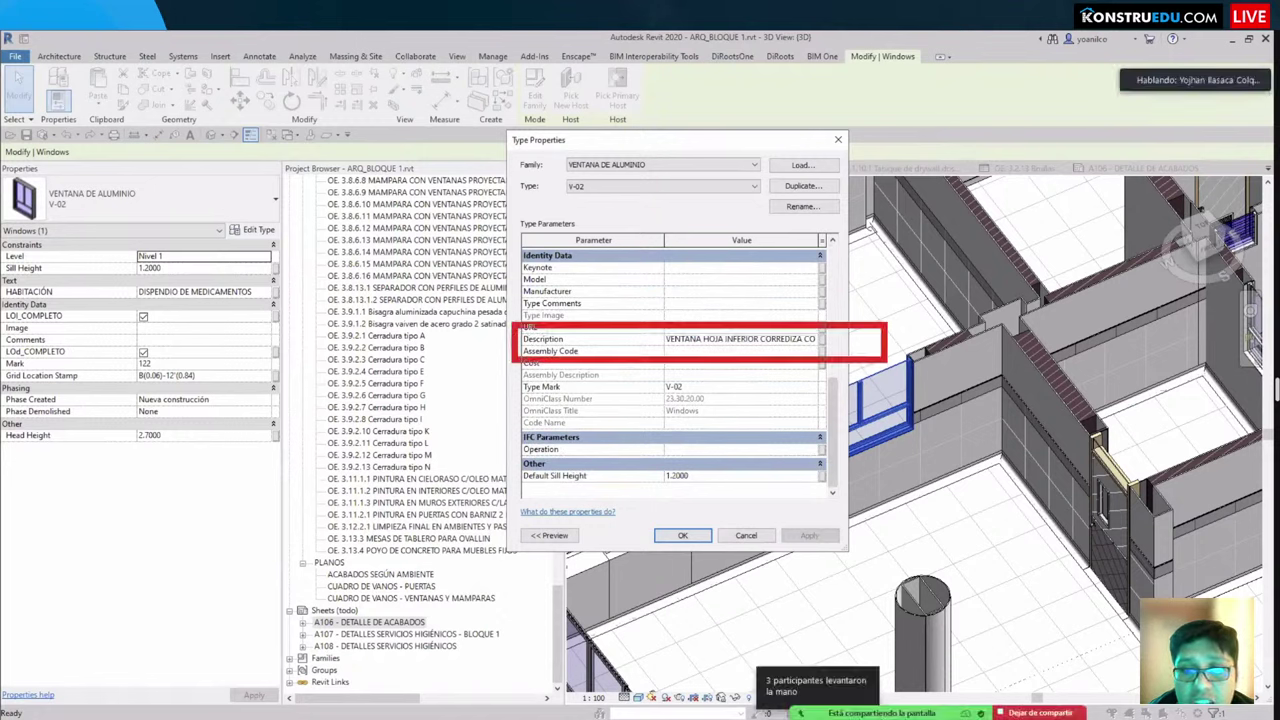
{"action": "scroll", "coordinate": [700, 390], "scroll_direction": "up", "scroll_amount": 5}
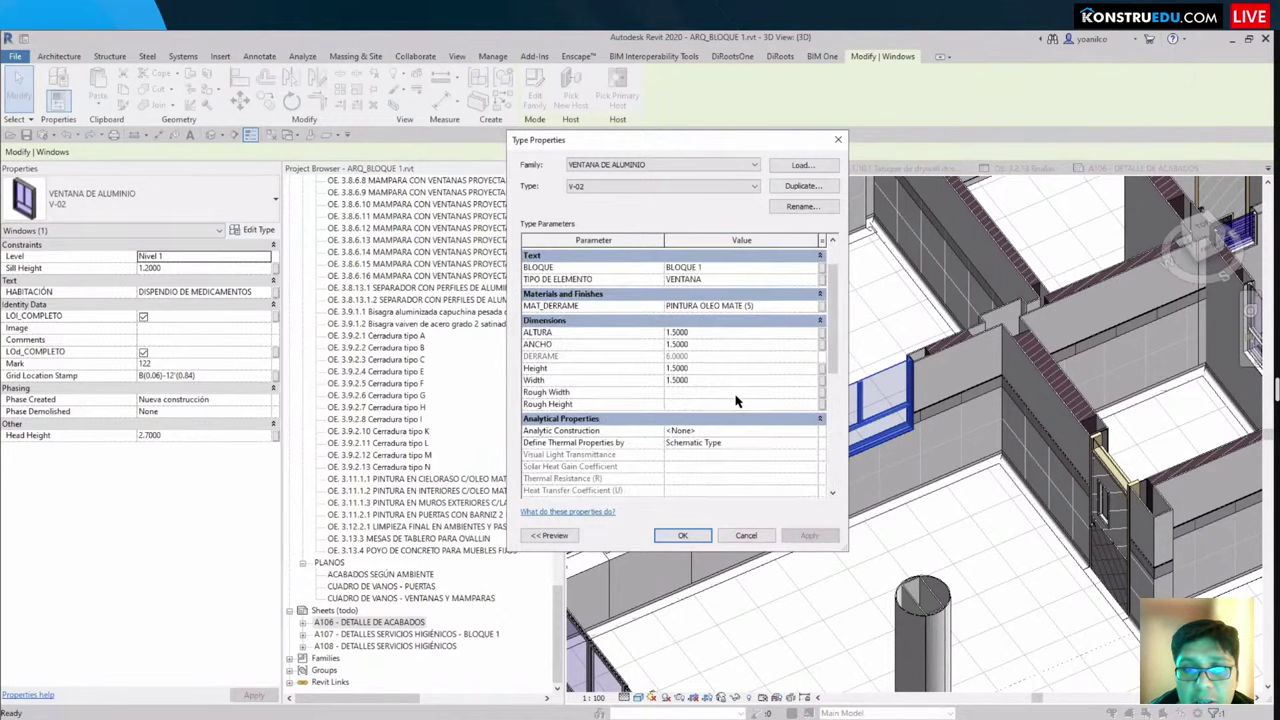
{"action": "scroll", "coordinate": [735, 401], "scroll_direction": "up", "scroll_amount": 2}
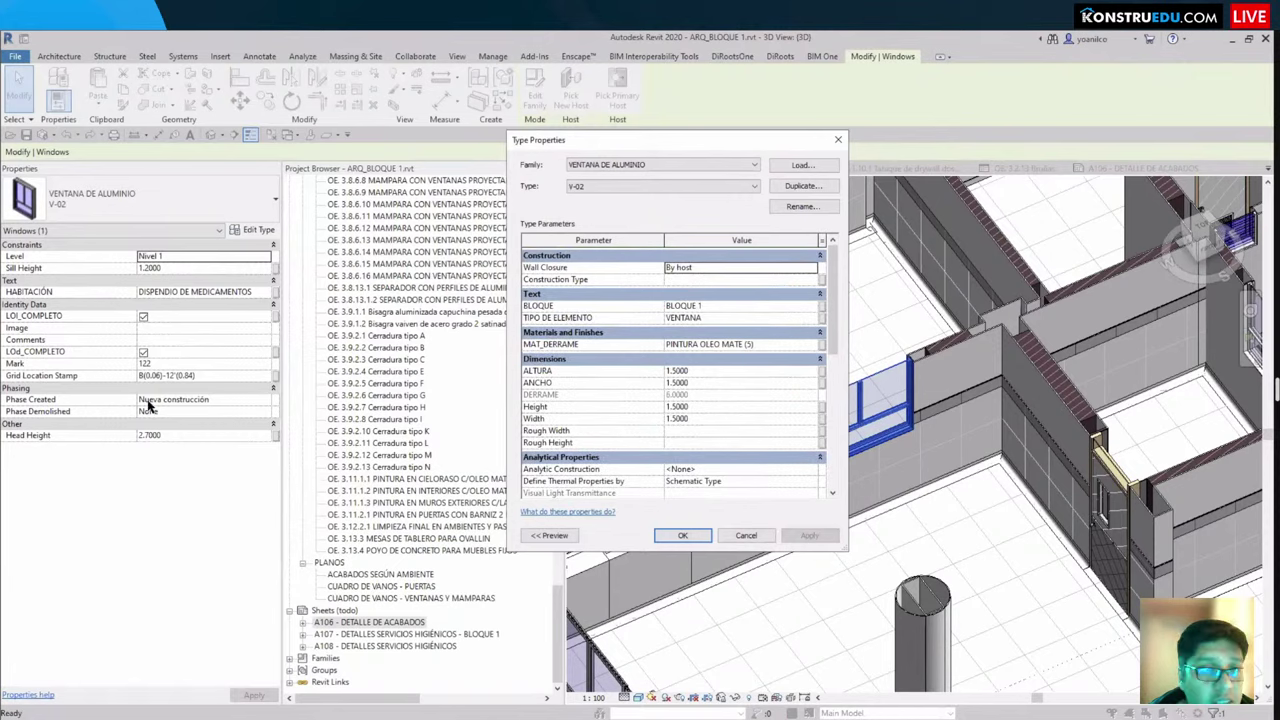
{"action": "key", "text": "Return"}
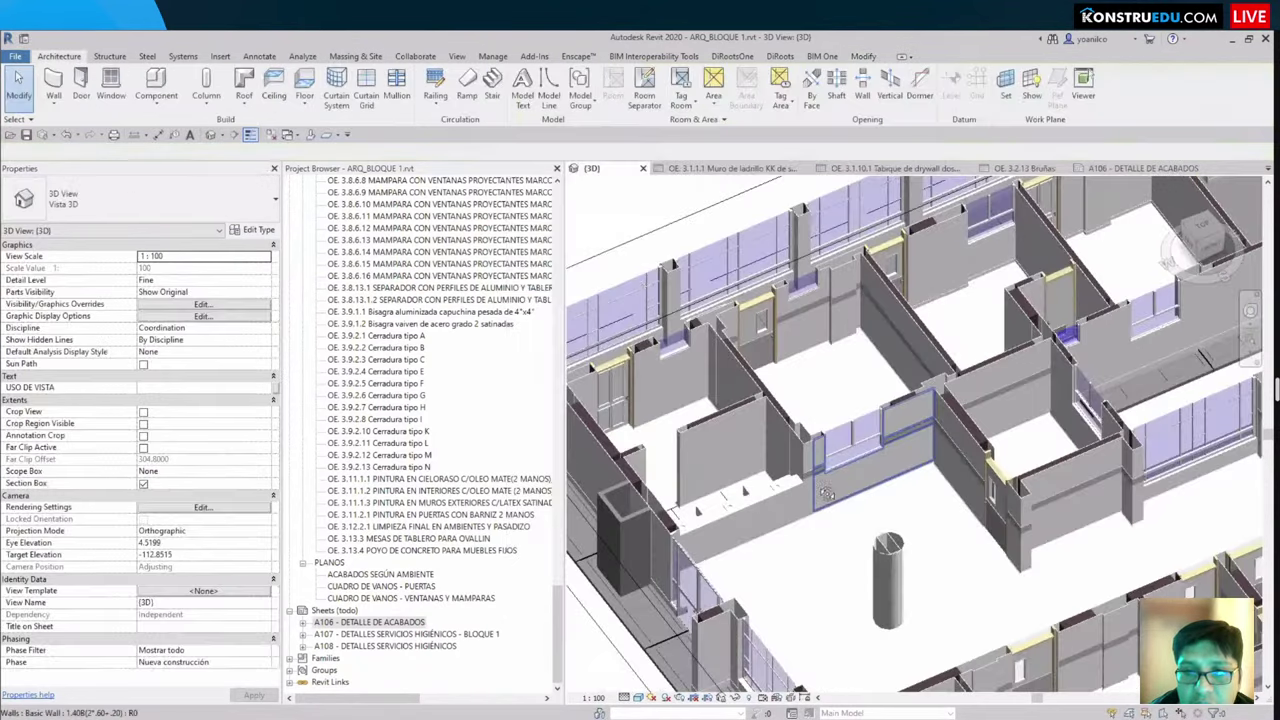
Step: Select the P-03 Puerta con mirilla door and display its type properties
{"action": "middle_click_drag", "start_coordinate": [798, 373], "coordinate": [790, 377], "text": "shift"}
{"action": "left_click", "coordinate": [802, 437]}
{"action": "scroll", "coordinate": [802, 437], "scroll_direction": "up", "scroll_amount": 6}
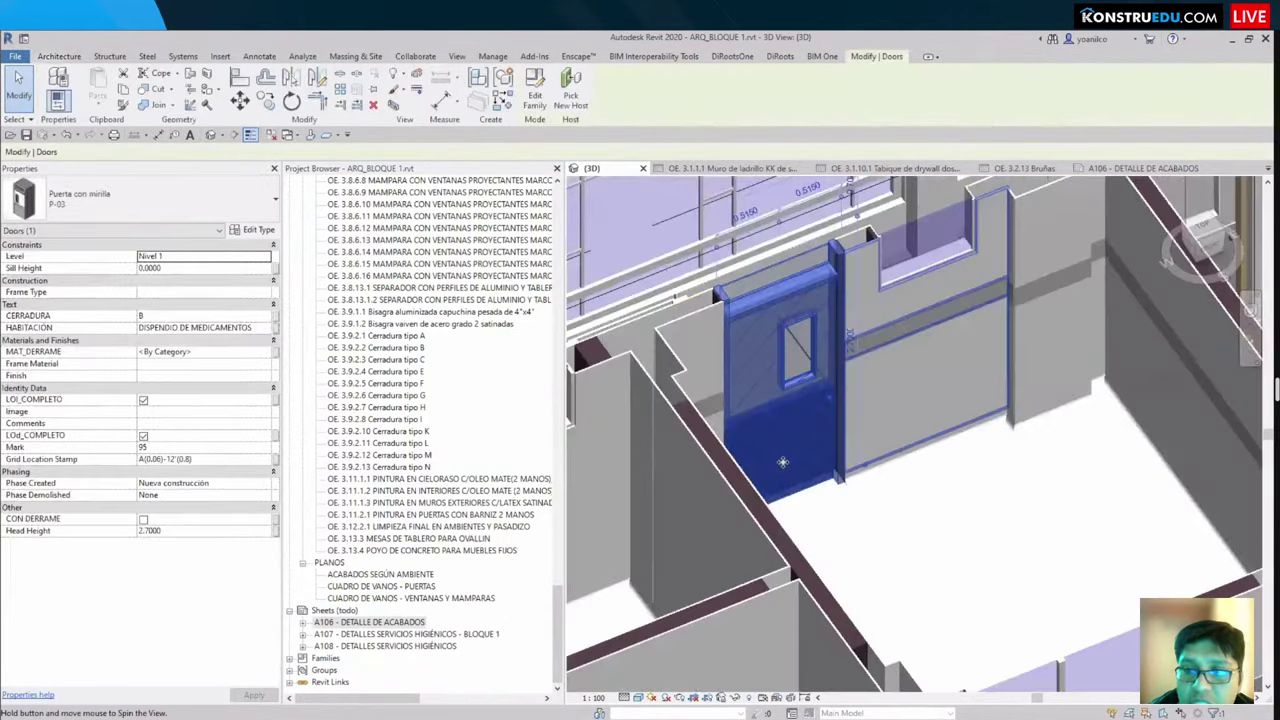
{"action": "key", "text": "Escape"}
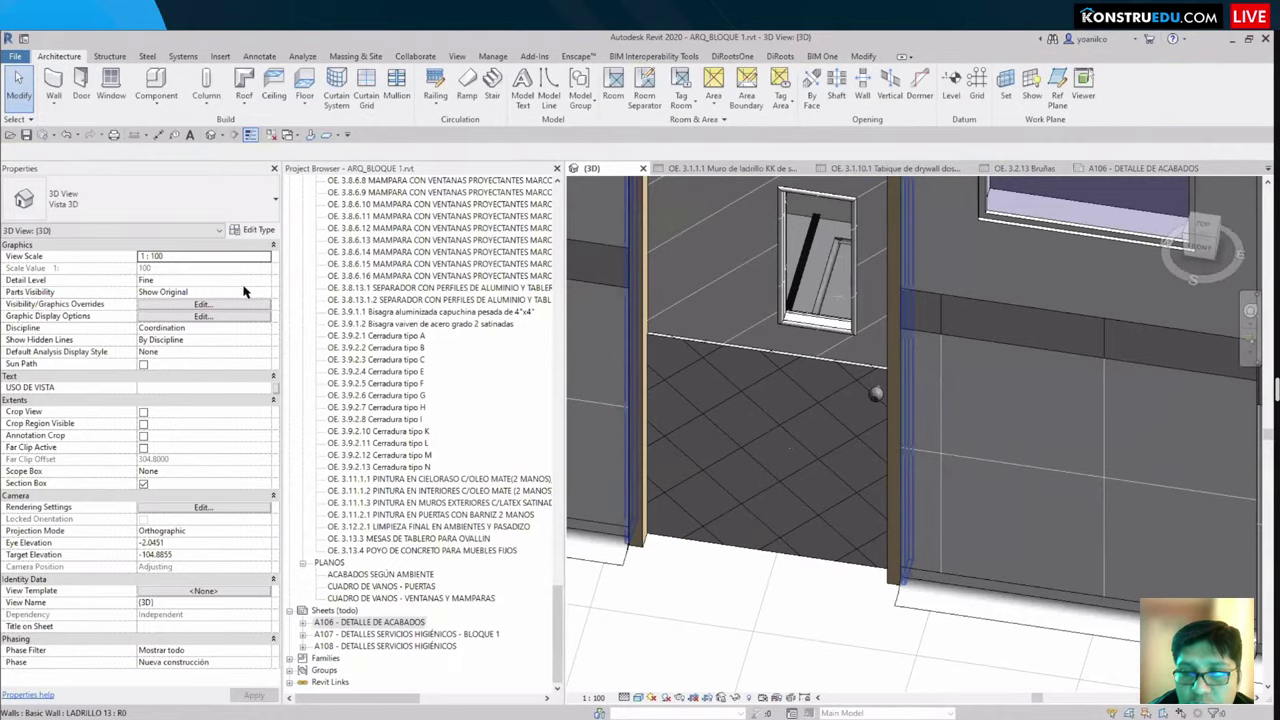
{"action": "key", "text": "ctrl+Left"}
{"action": "left_click", "coordinate": [250, 232]}
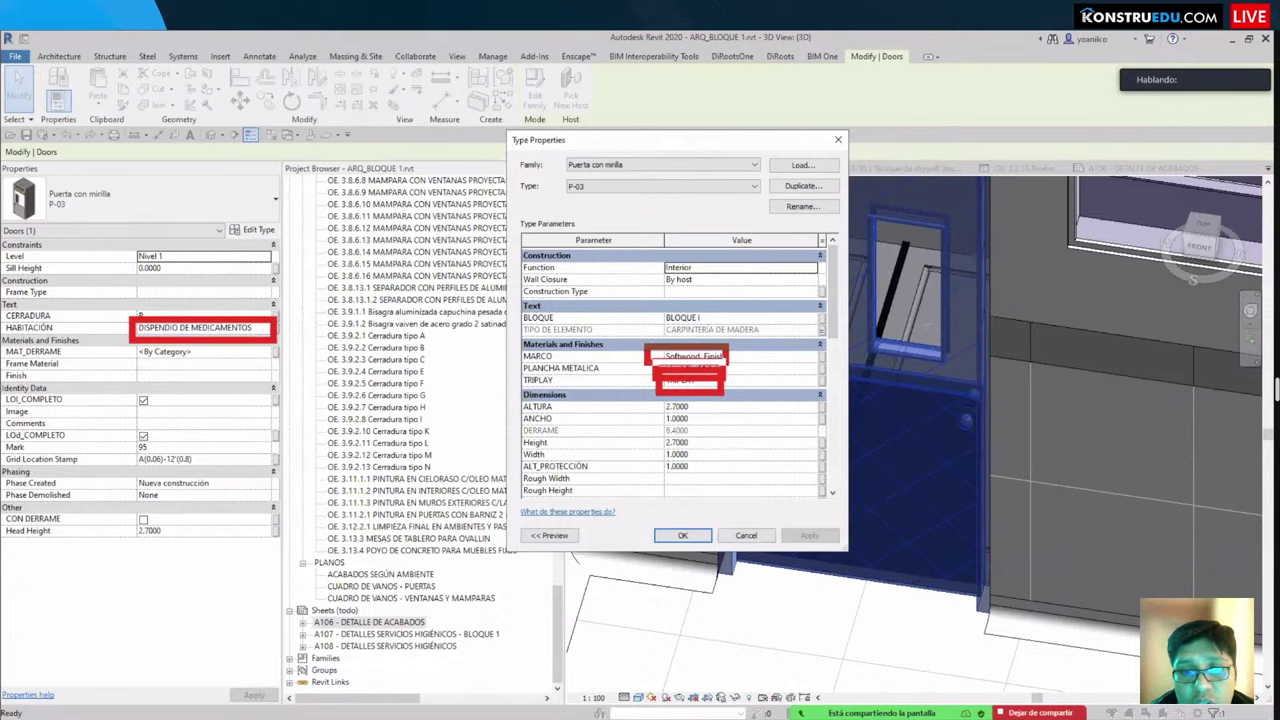
Step: Review the P-03 door's Dimensions and Identity Data parameters, then close Type Properties
{"action": "scroll", "coordinate": [575, 378], "scroll_direction": "down", "scroll_amount": 2}
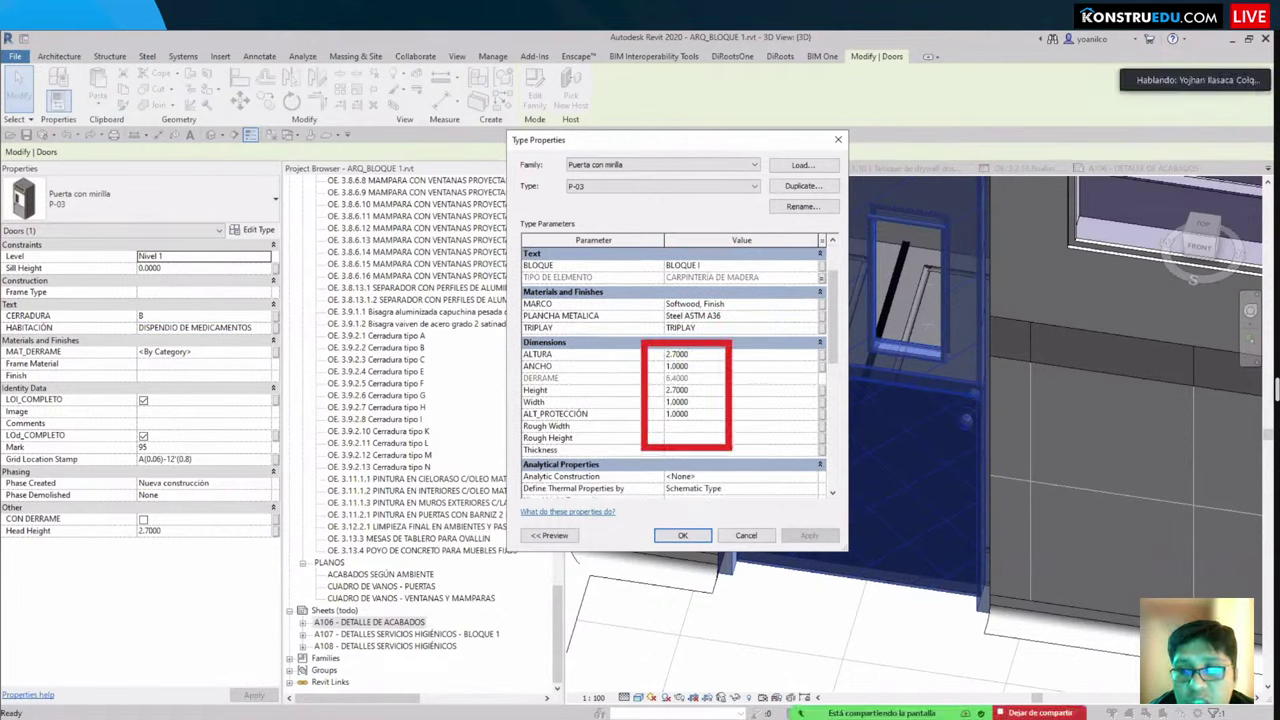
{"action": "scroll", "coordinate": [698, 477], "scroll_direction": "down", "scroll_amount": 5}
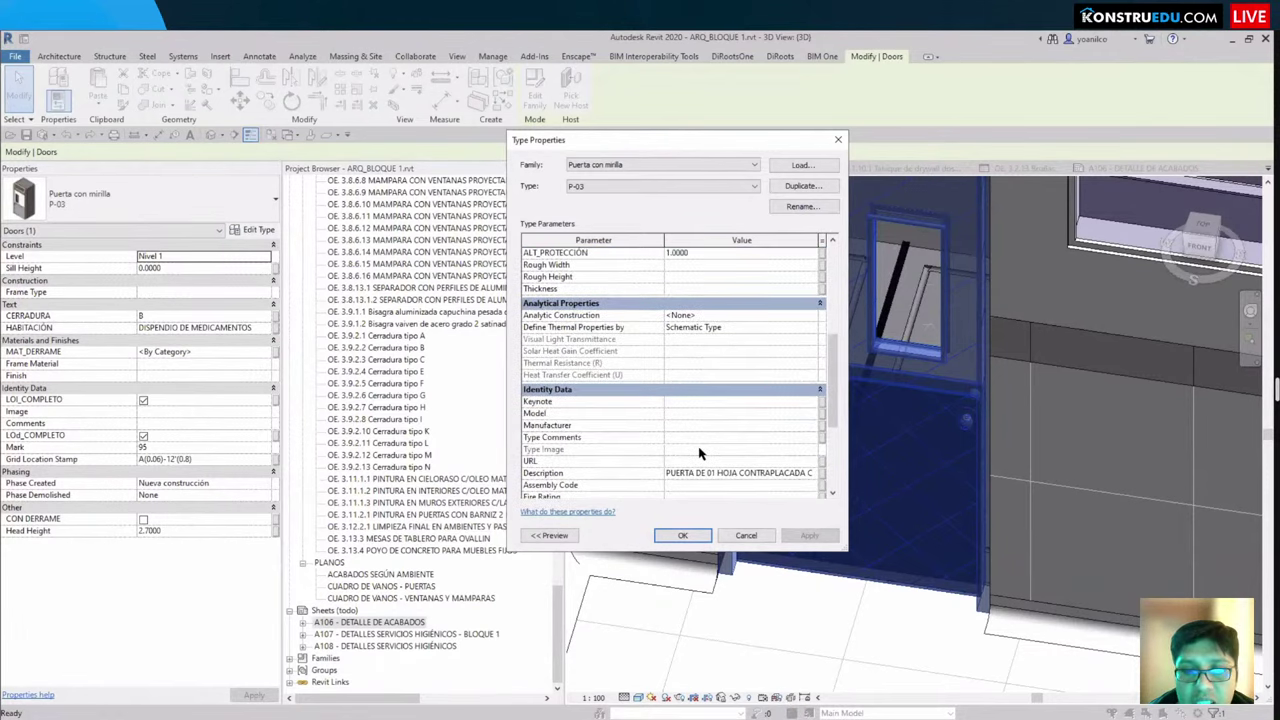
{"action": "scroll", "coordinate": [662, 360], "scroll_direction": "down", "scroll_amount": 5}
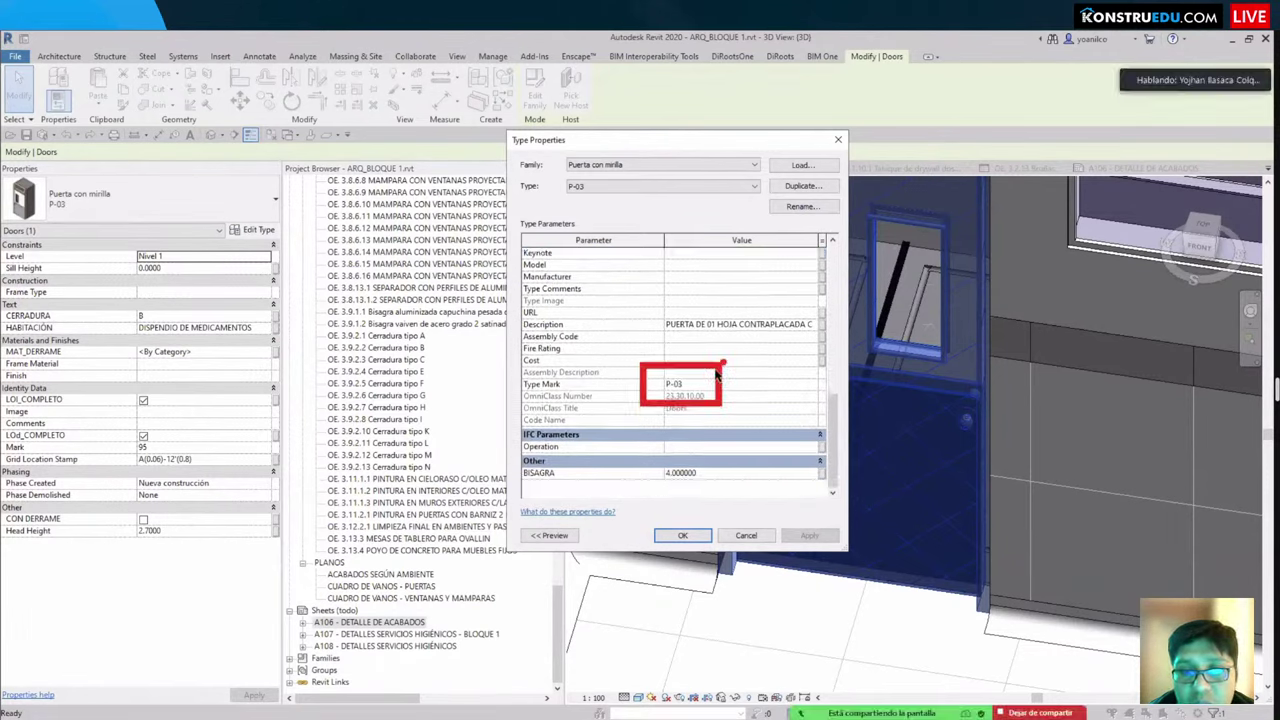
{"action": "key", "text": "Escape"}
Step: Select the P-04 door and fit a section box around it with BX
{"action": "scroll", "coordinate": [857, 486], "scroll_direction": "down", "scroll_amount": 5}
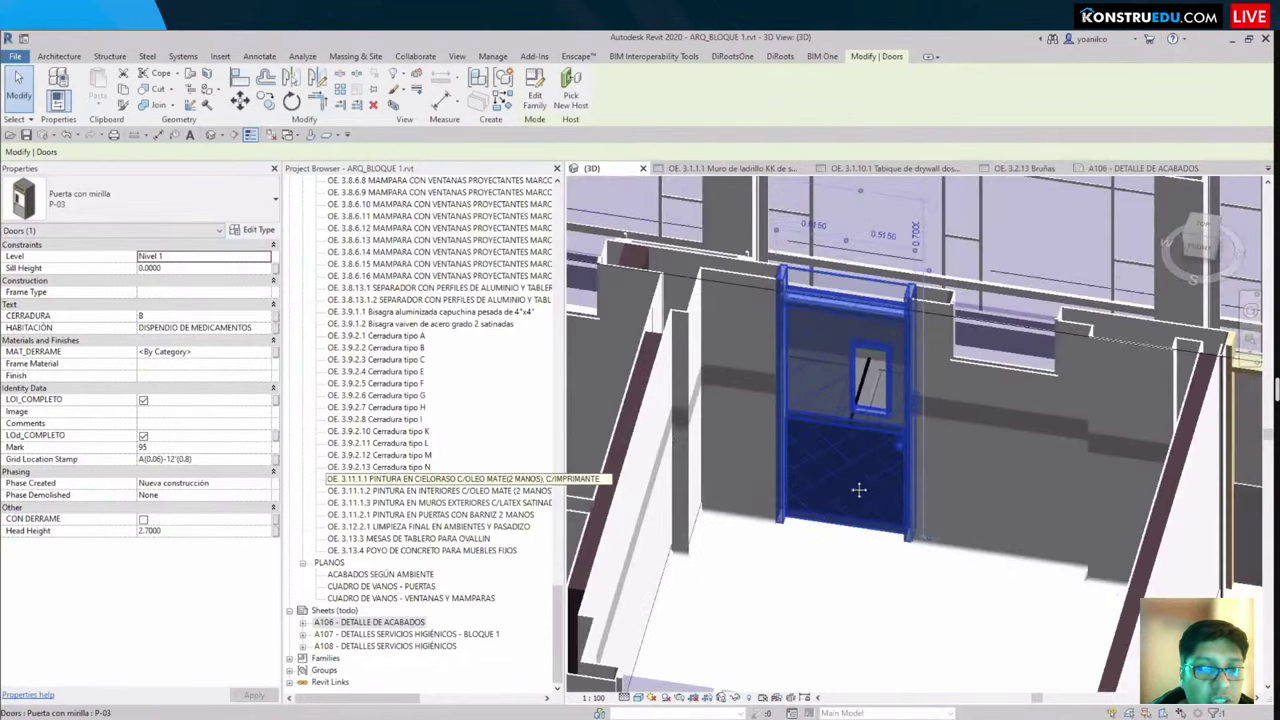
{"action": "middle_click_drag", "start_coordinate": [793, 506], "coordinate": [800, 455], "text": "shift"}
{"action": "scroll", "coordinate": [800, 455], "scroll_direction": "down", "scroll_amount": 3}
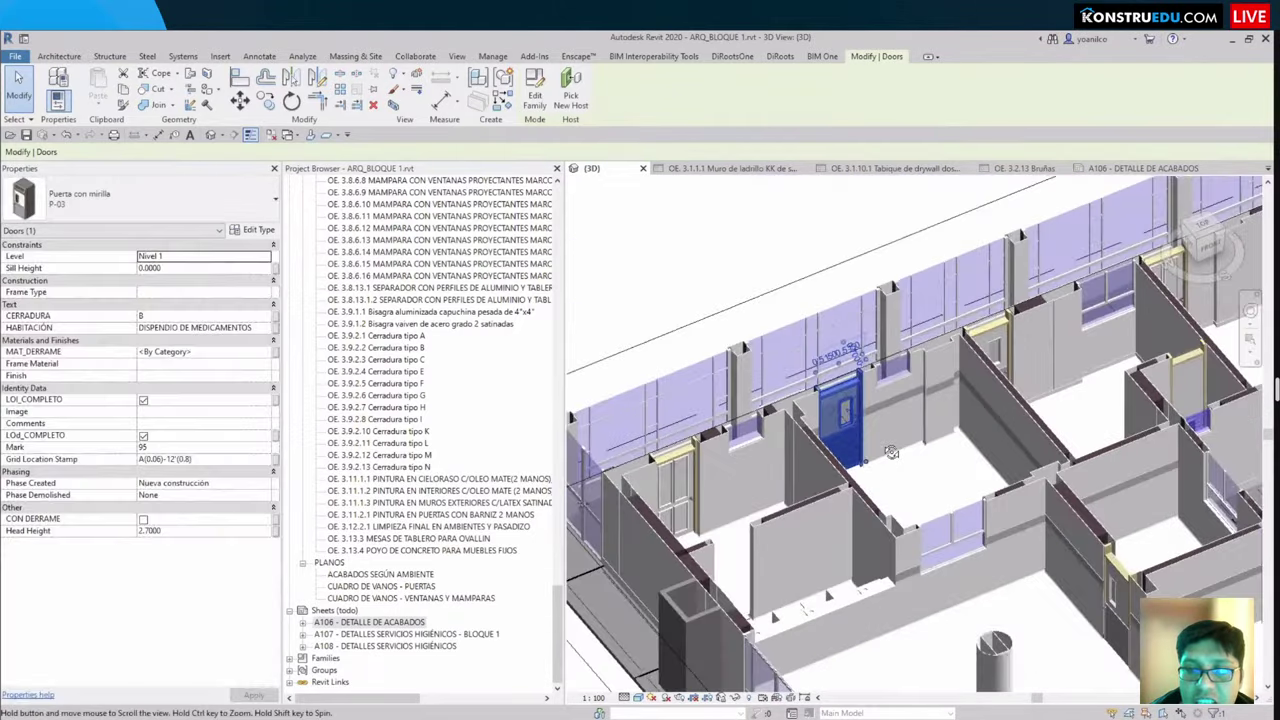
{"action": "scroll", "coordinate": [683, 453], "scroll_direction": "up", "scroll_amount": 3}
{"action": "left_click", "coordinate": [683, 453]}
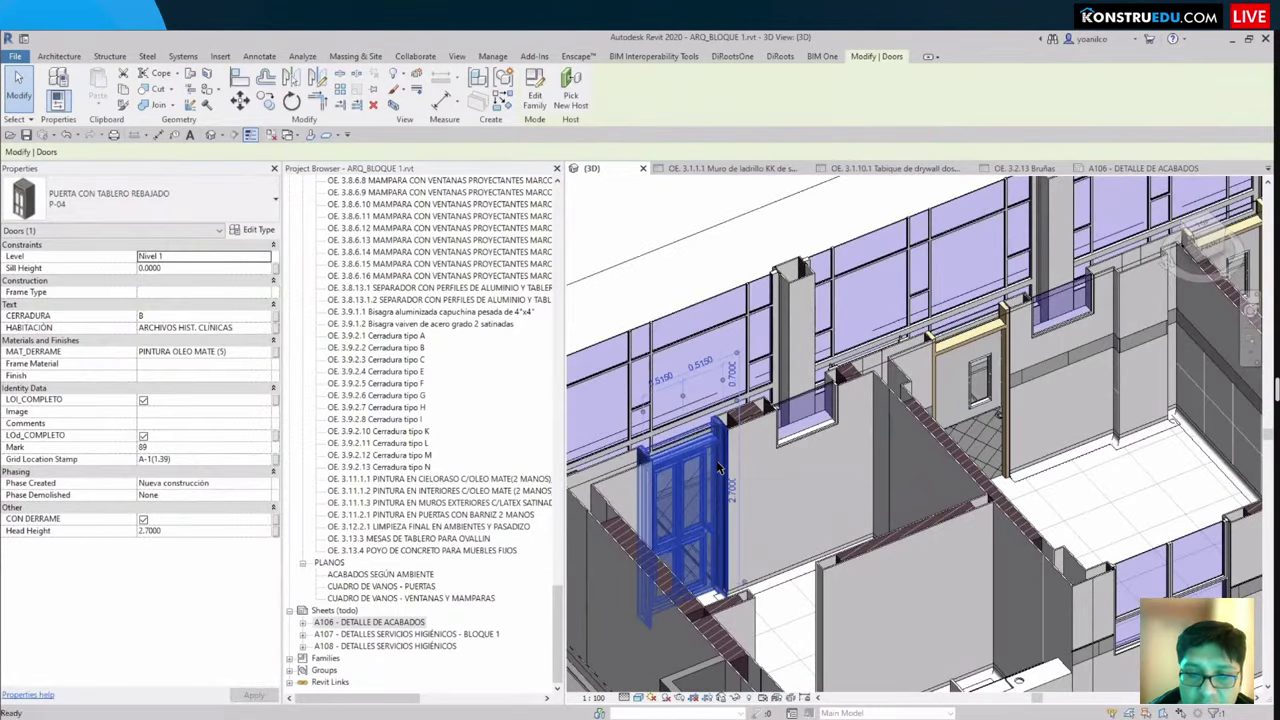
{"action": "key", "text": "b"}
{"action": "key", "text": "x"}
{"action": "key", "text": "Escape"}
{"action": "scroll", "coordinate": [718, 468], "scroll_direction": "up", "scroll_amount": 3}
{"action": "middle_click_drag", "start_coordinate": [718, 468], "coordinate": [1080, 420], "text": "shift"}
Step: Select a DINTEL lintel and select all its instances in the entire project
{"action": "left_click", "coordinate": [1080, 420]}
{"action": "middle_click_drag", "start_coordinate": [606, 417], "coordinate": [740, 480]}
{"action": "scroll", "coordinate": [740, 490], "scroll_direction": "down", "scroll_amount": 3}
{"action": "key", "text": "Escape"}
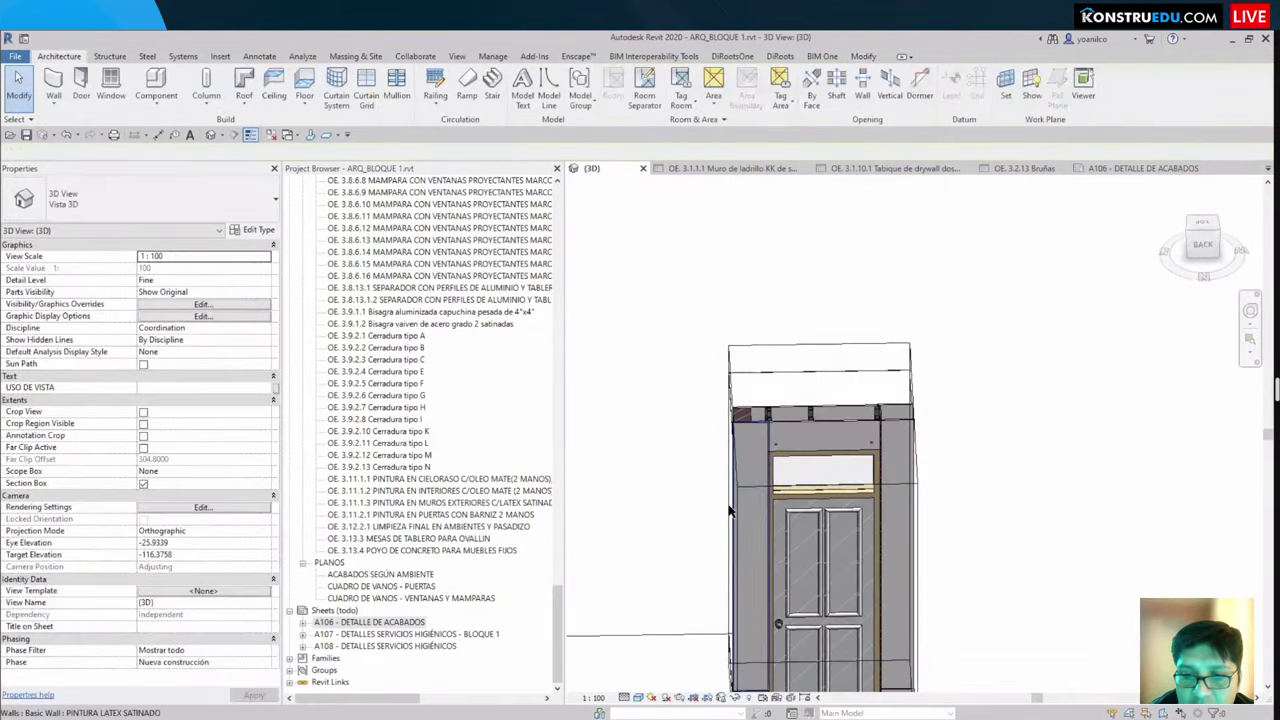
{"action": "left_click", "coordinate": [805, 414]}
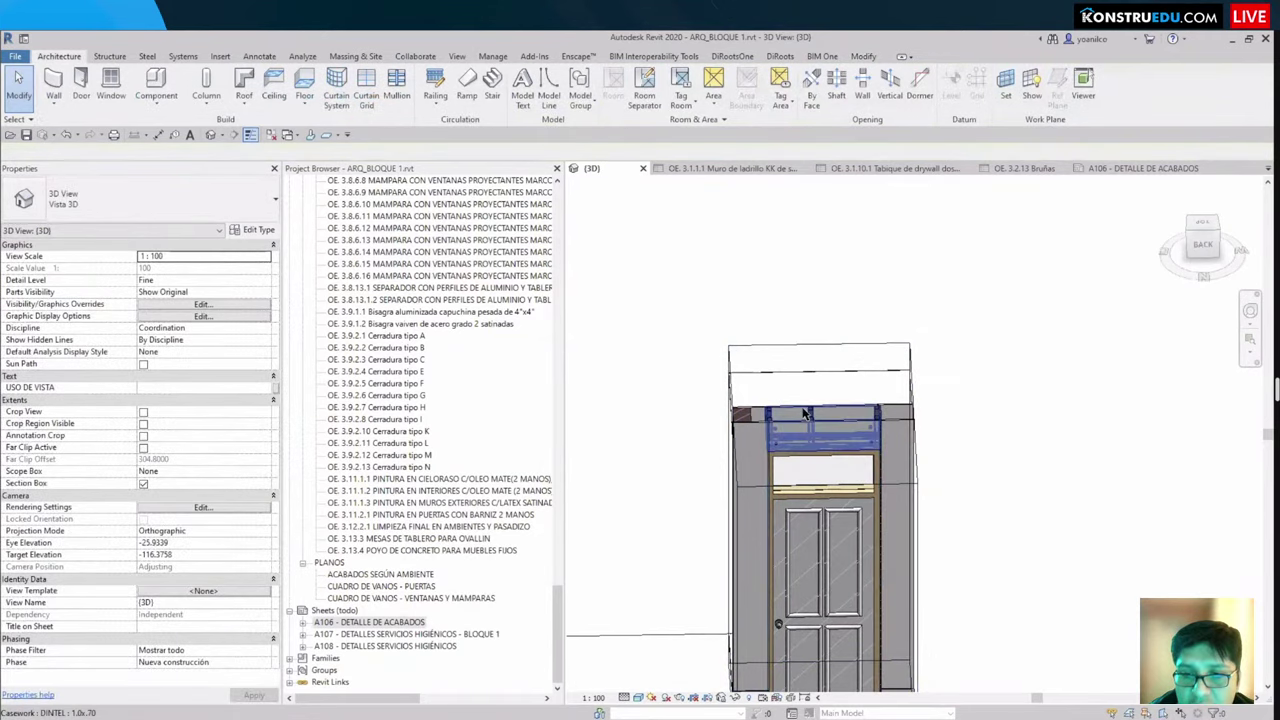
{"action": "right_click", "coordinate": [805, 414]}
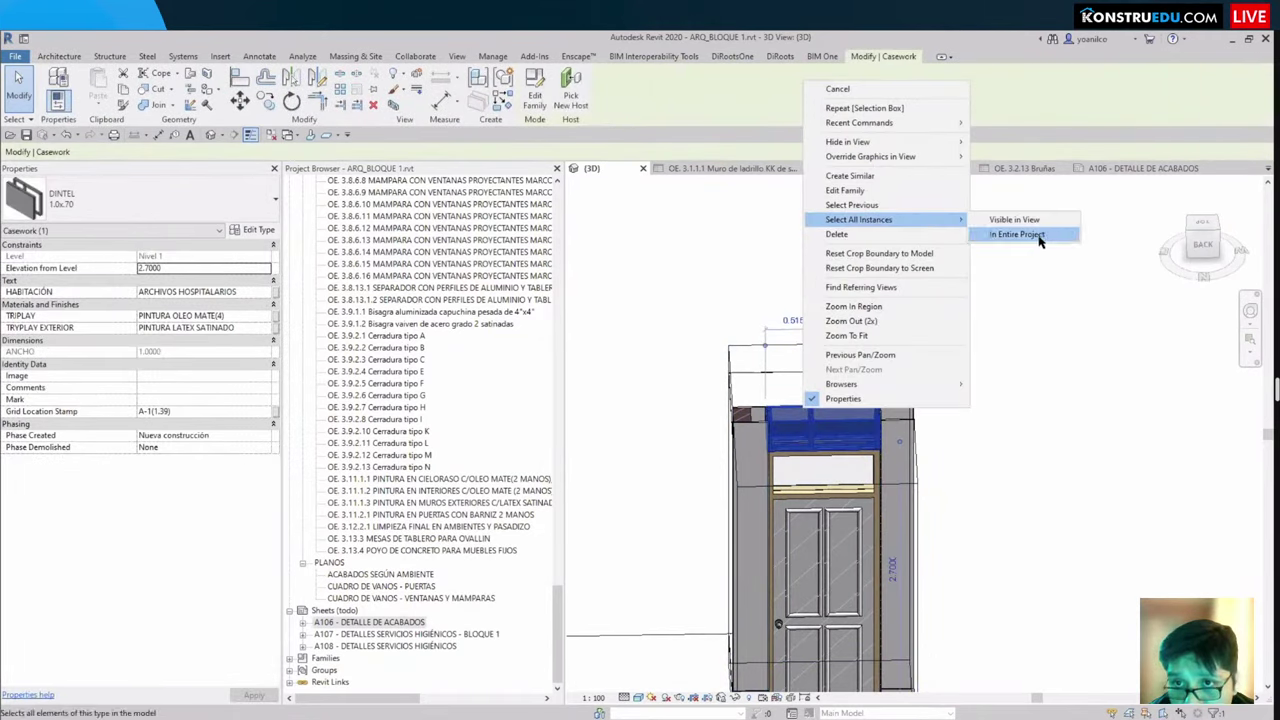
{"action": "left_click", "coordinate": [1034, 236]}
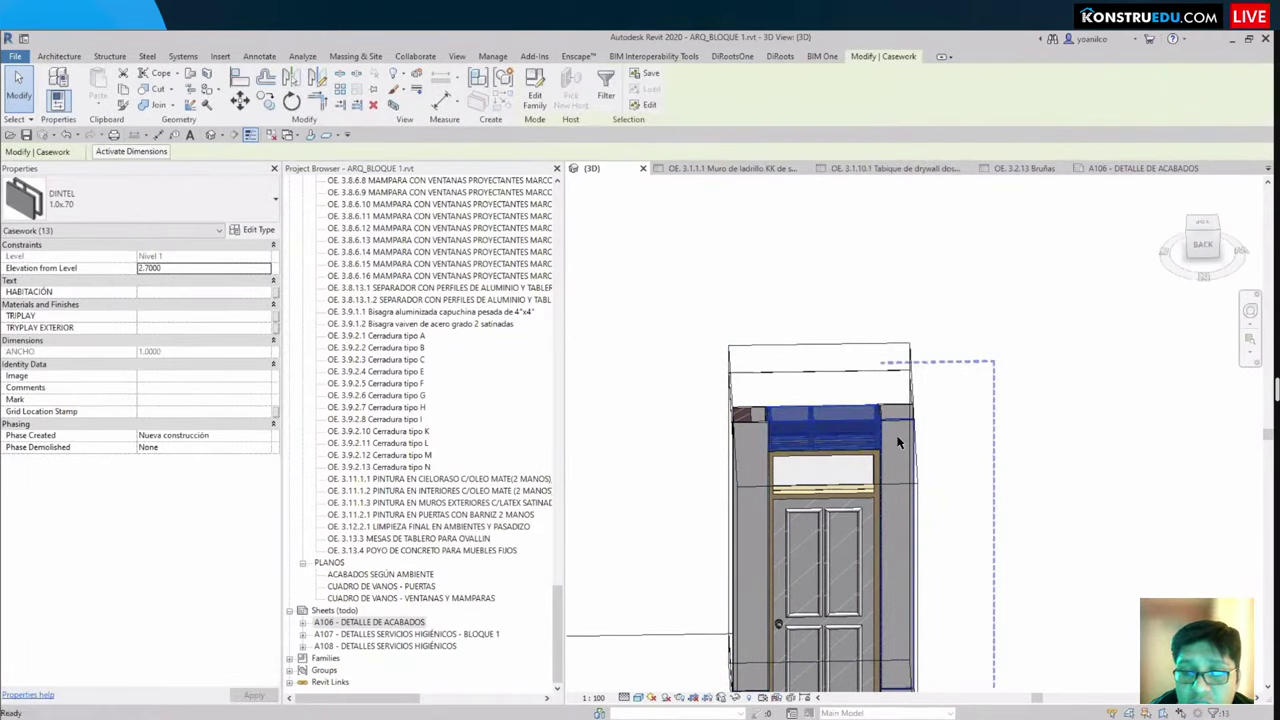
{"action": "scroll", "coordinate": [898, 442], "scroll_direction": "down", "scroll_amount": 10}
{"action": "middle_click_drag", "start_coordinate": [808, 371], "coordinate": [829, 449], "text": "shift"}
Step: Hide the Ceilings category through VG and orbit toward the DINTEL lintel
{"action": "key", "text": "v"}
{"action": "key", "text": "v"}
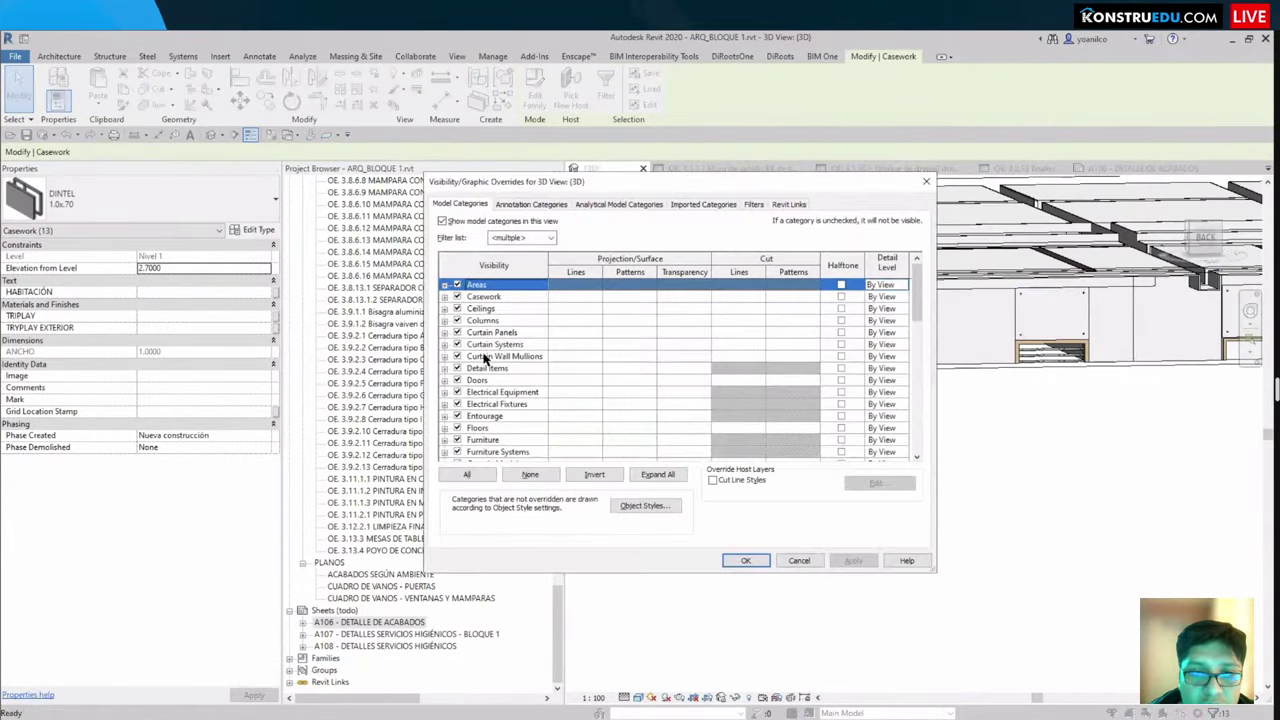
{"action": "left_click", "coordinate": [458, 309]}
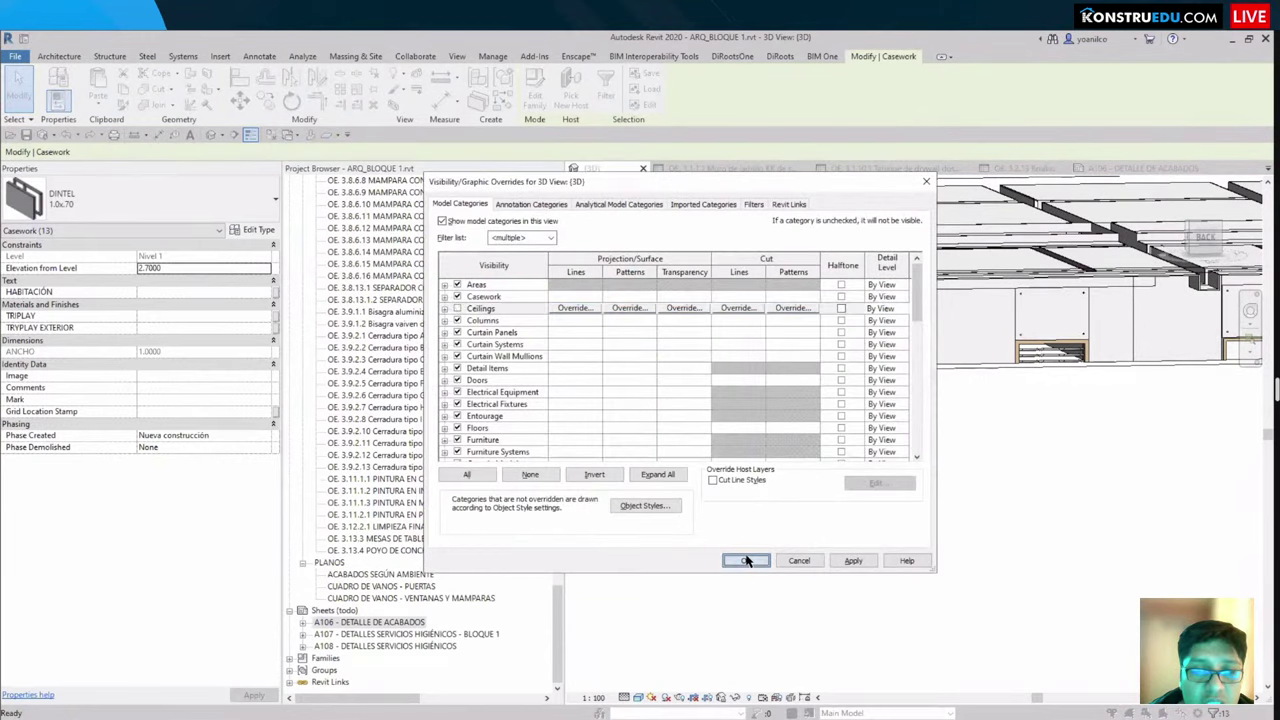
{"action": "left_click", "coordinate": [745, 561]}
{"action": "key", "text": "Escape"}
{"action": "middle_click_drag", "start_coordinate": [880, 443], "coordinate": [880, 543], "text": "shift"}
{"action": "scroll", "coordinate": [1095, 400], "scroll_direction": "up", "scroll_amount": 5}
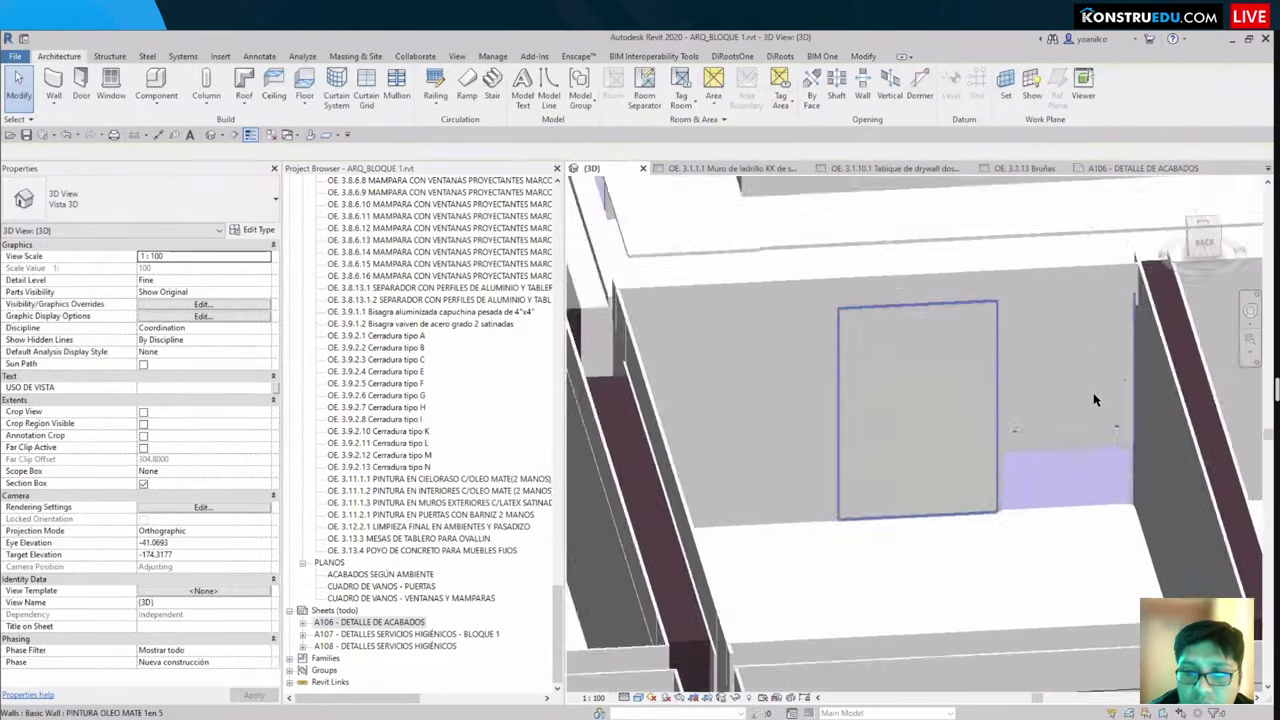
{"action": "middle_click_drag", "start_coordinate": [1095, 400], "coordinate": [1060, 400], "text": "shift"}
Step: Select a DINTEL lintel and switch the view to wireframe with WF
{"action": "left_click", "coordinate": [1085, 380]}
{"action": "key", "text": "Escape"}
{"action": "scroll", "coordinate": [903, 438], "scroll_direction": "up", "scroll_amount": 2}
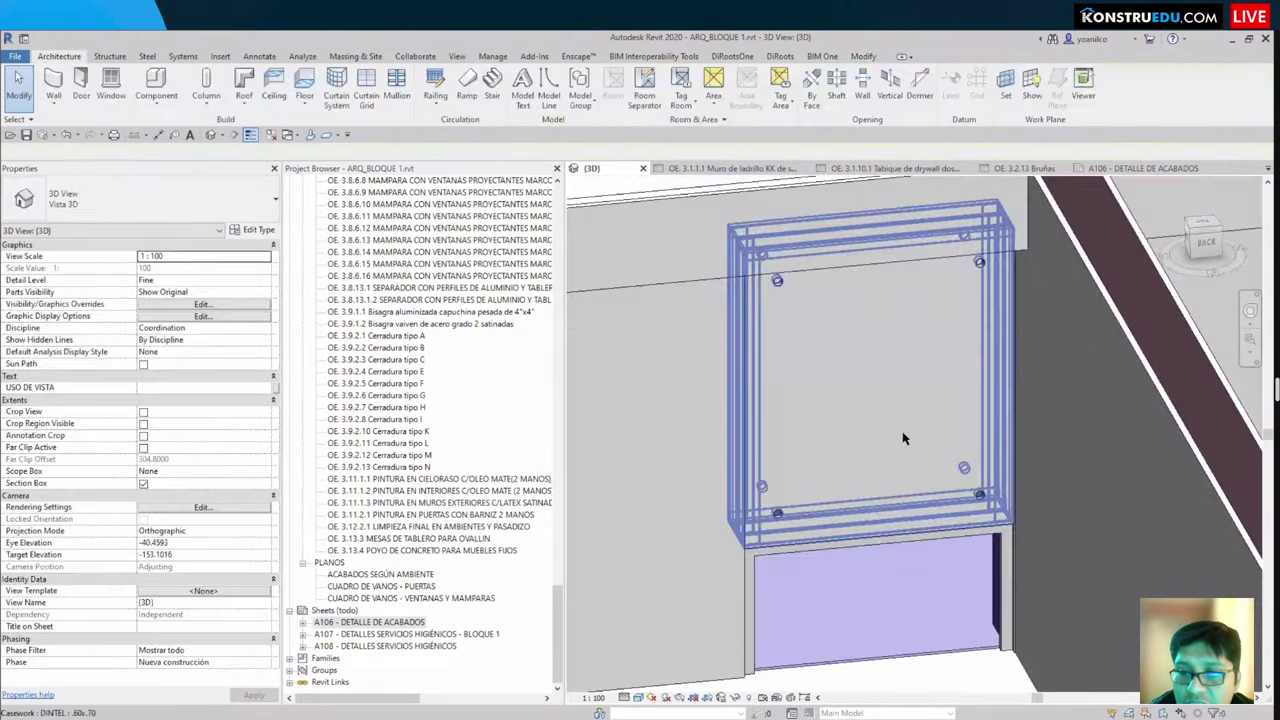
{"action": "left_click", "coordinate": [903, 438]}
{"action": "key", "text": "w"}
{"action": "key", "text": "f"}
{"action": "key", "text": "Escape"}
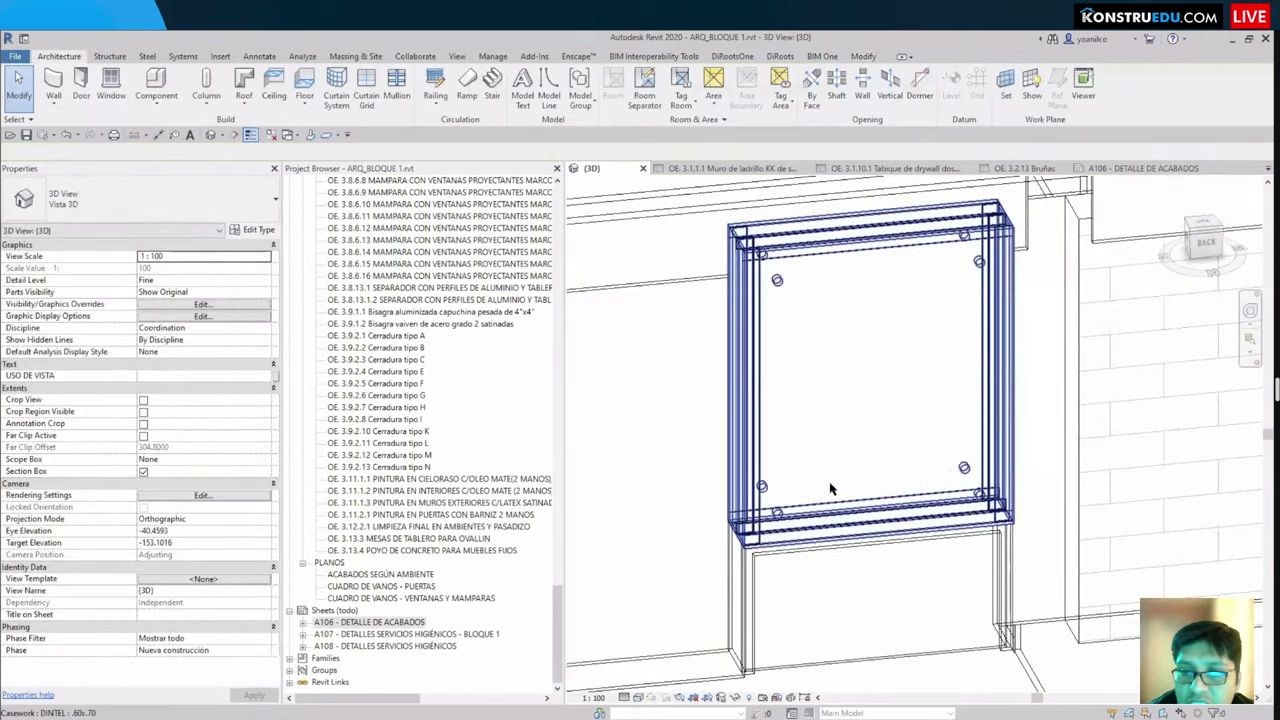
{"action": "scroll", "coordinate": [830, 489], "scroll_direction": "down", "scroll_amount": 3}
Step: Return to shaded display with SD and inspect the lintel above the blue window
{"action": "mouse_move", "coordinate": [830, 489]}
{"action": "middle_mouse_down", "text": "shift"}
{"action": "mouse_move", "coordinate": [688, 428]}
{"action": "mouse_move", "coordinate": [676, 488]}
{"action": "mouse_move", "coordinate": [850, 440]}
{"action": "middle_mouse_up", "text": "shift"}
{"action": "scroll", "coordinate": [688, 428], "scroll_direction": "up", "scroll_amount": 2}
{"action": "key", "text": "s"}
{"action": "key", "text": "d"}
{"action": "left_click", "coordinate": [680, 470]}
{"action": "scroll", "coordinate": [882, 428], "scroll_direction": "up", "scroll_amount": 2}
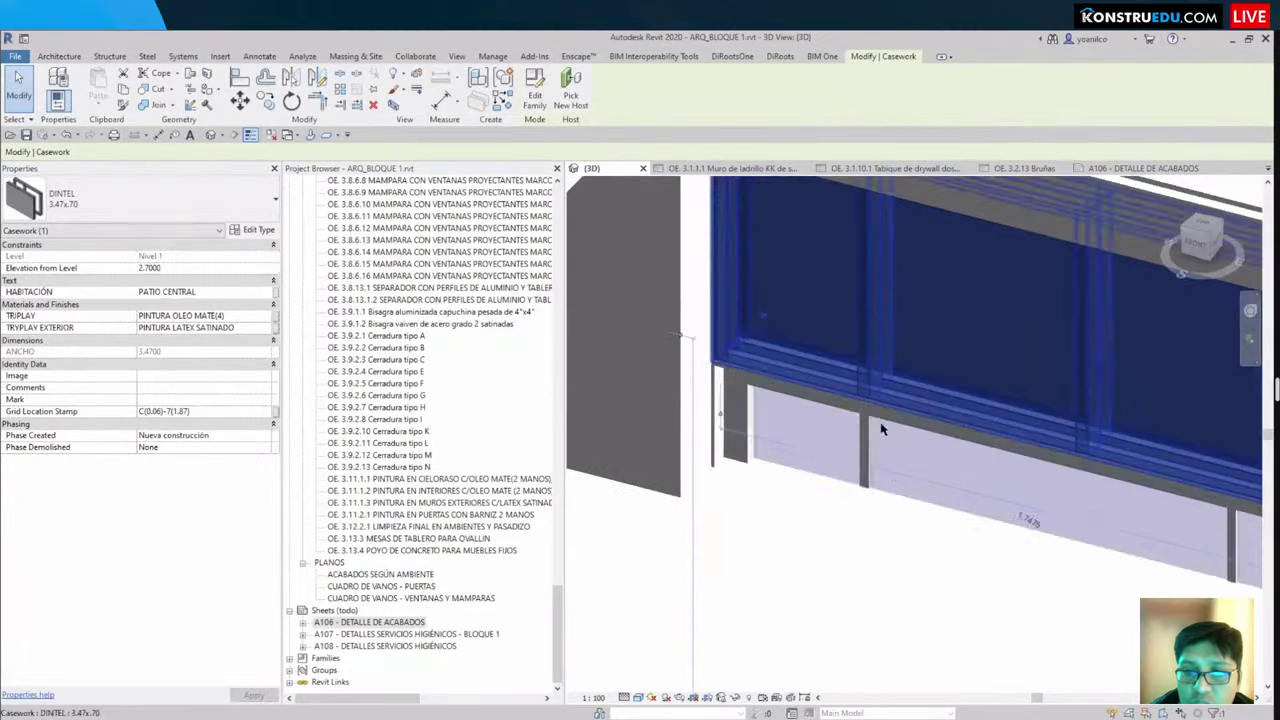
{"action": "scroll", "coordinate": [882, 428], "scroll_direction": "up", "scroll_amount": 5}
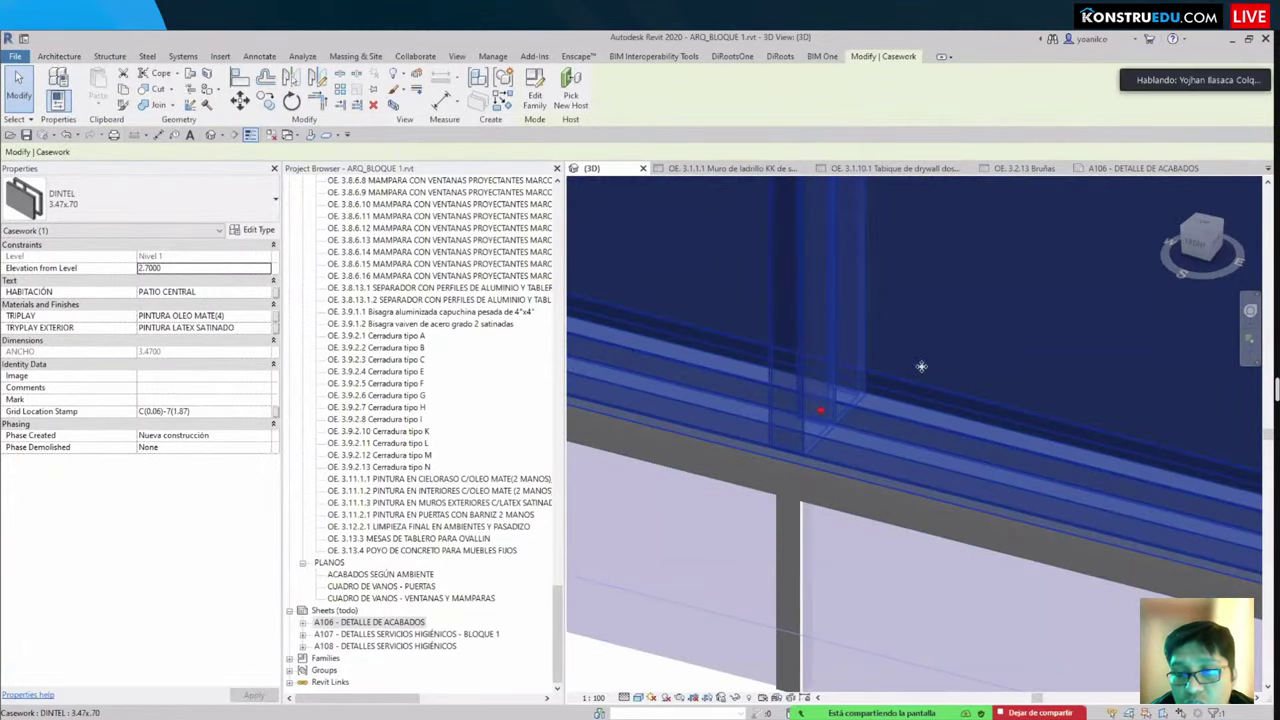
{"action": "middle_click_drag", "start_coordinate": [921, 366], "coordinate": [669, 435], "text": "shift"}
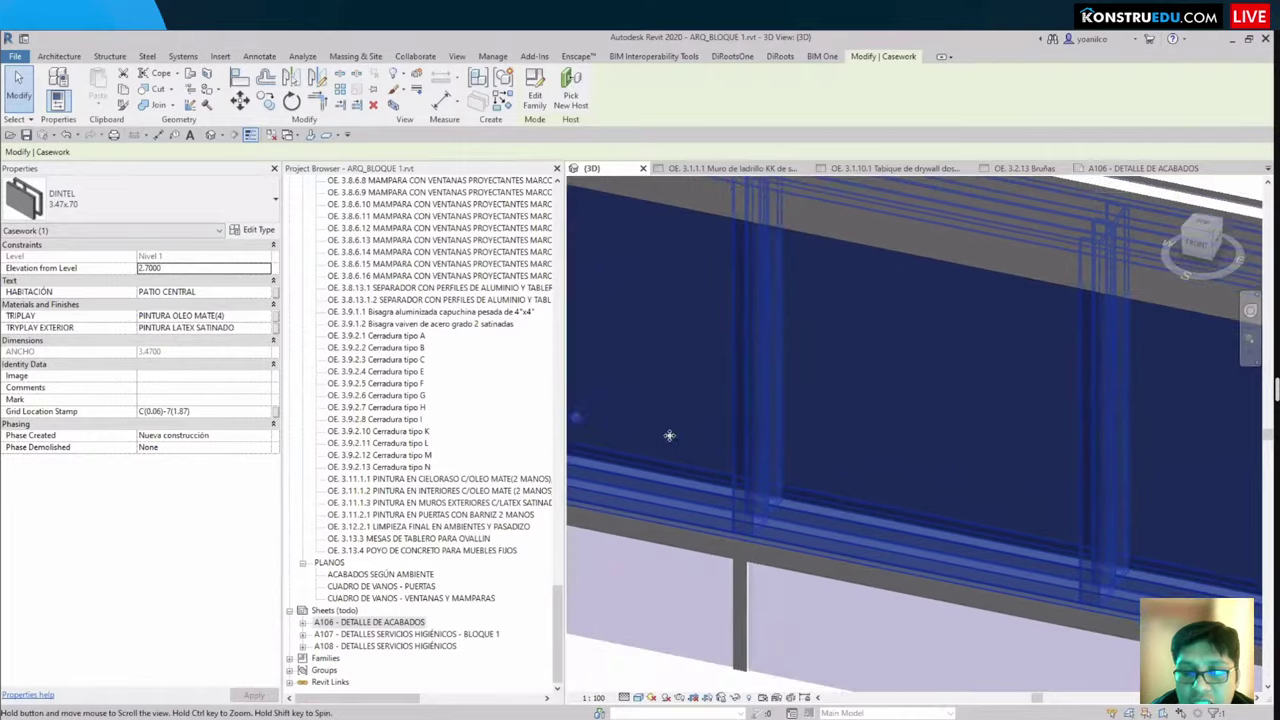
{"action": "scroll", "coordinate": [669, 435], "scroll_direction": "down", "scroll_amount": 10}
Step: Clear the lintel and section box selections and orbit around the wall run
{"action": "key", "text": "Escape"}
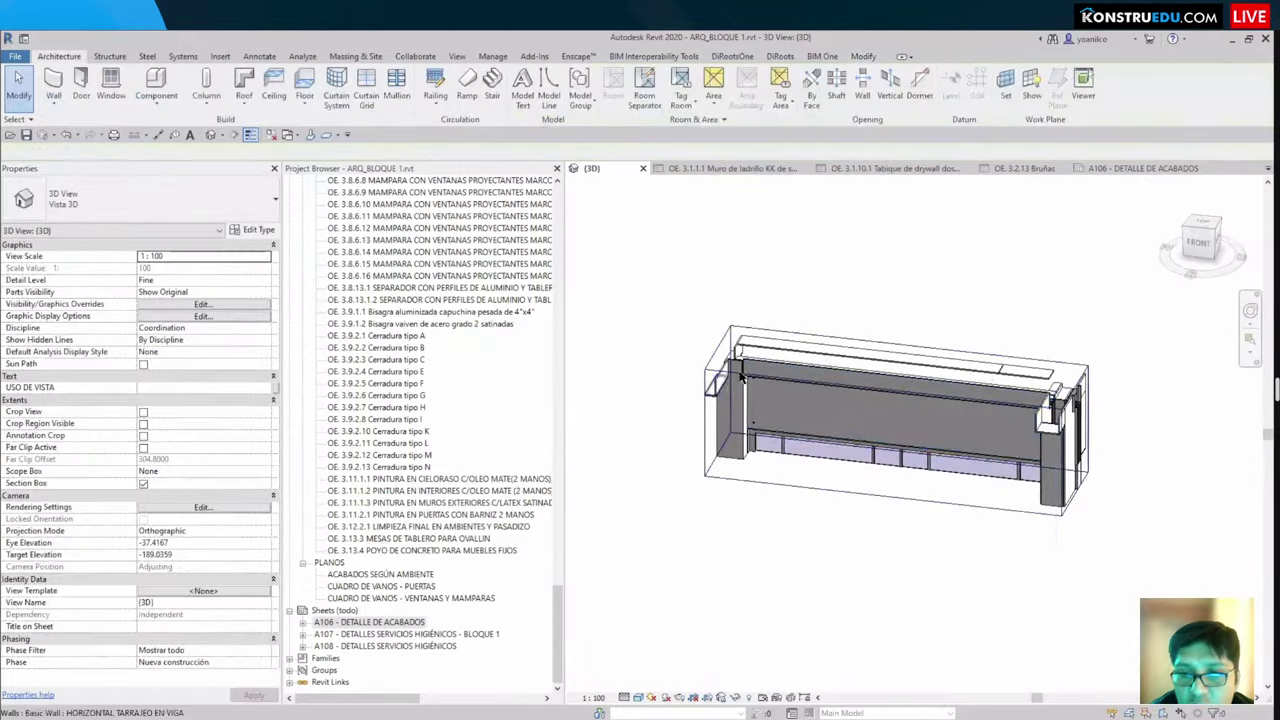
{"action": "left_click", "coordinate": [841, 384]}
{"action": "key", "text": "Escape"}
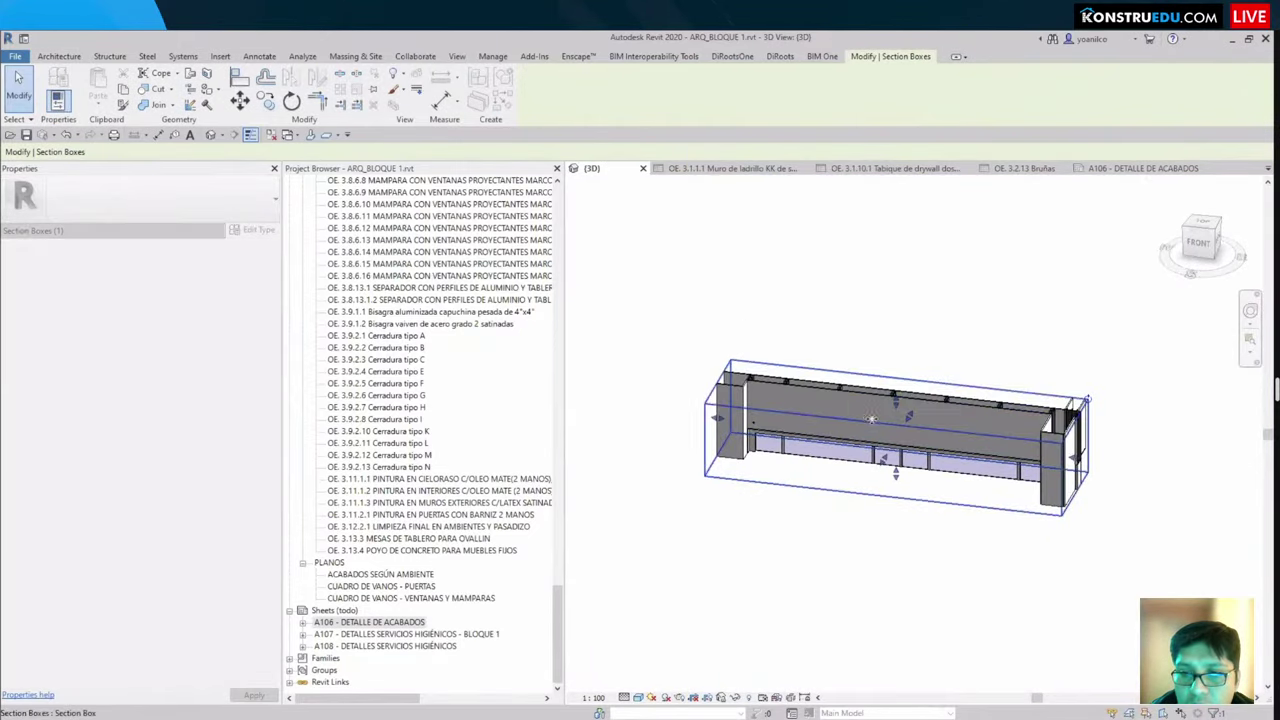
{"action": "middle_click_drag", "start_coordinate": [900, 395], "coordinate": [731, 463], "text": "shift"}
{"action": "scroll", "coordinate": [878, 279], "scroll_direction": "up", "scroll_amount": 8}
{"action": "middle_click_drag", "start_coordinate": [878, 279], "coordinate": [908, 603], "text": "shift"}
Step: Orbit out through diagonal and frontal views to an overview of the windowed wall strip
{"action": "scroll", "coordinate": [814, 583], "scroll_direction": "down", "scroll_amount": 5}
{"action": "middle_click_drag", "start_coordinate": [814, 583], "coordinate": [781, 527], "text": "shift"}
{"action": "middle_click_drag", "start_coordinate": [773, 519], "coordinate": [872, 519], "text": "shift"}
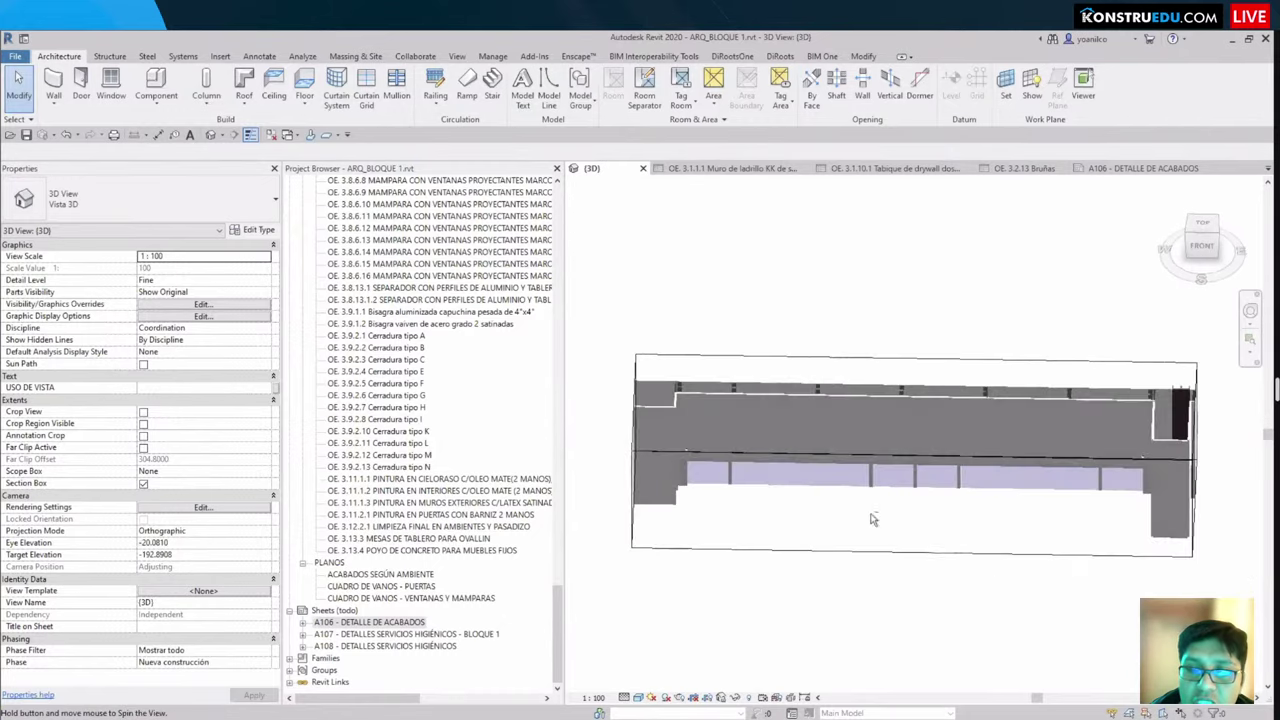
{"action": "scroll", "coordinate": [730, 470], "scroll_direction": "up", "scroll_amount": 3}
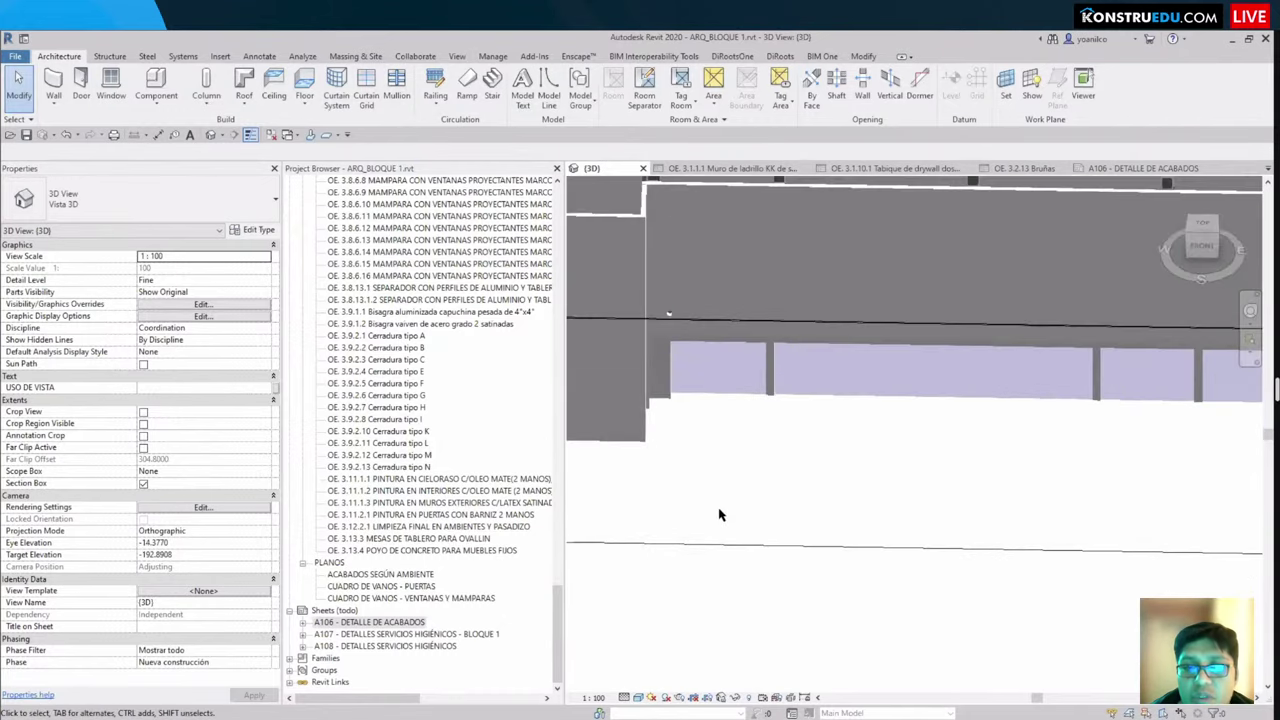
{"action": "scroll", "coordinate": [763, 446], "scroll_direction": "down", "scroll_amount": 1}
{"action": "middle_click_drag", "start_coordinate": [763, 446], "coordinate": [771, 557], "text": "shift"}
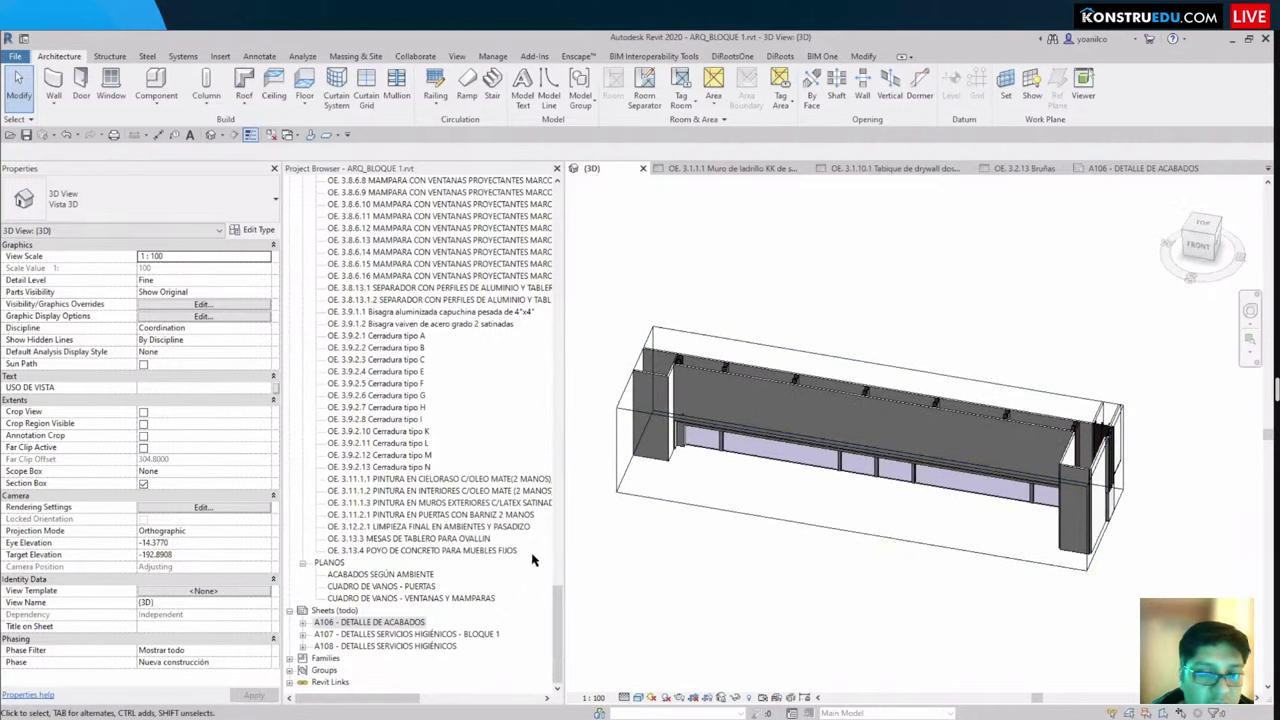
{"action": "scroll", "coordinate": [730, 543], "scroll_direction": "up", "scroll_amount": 5}
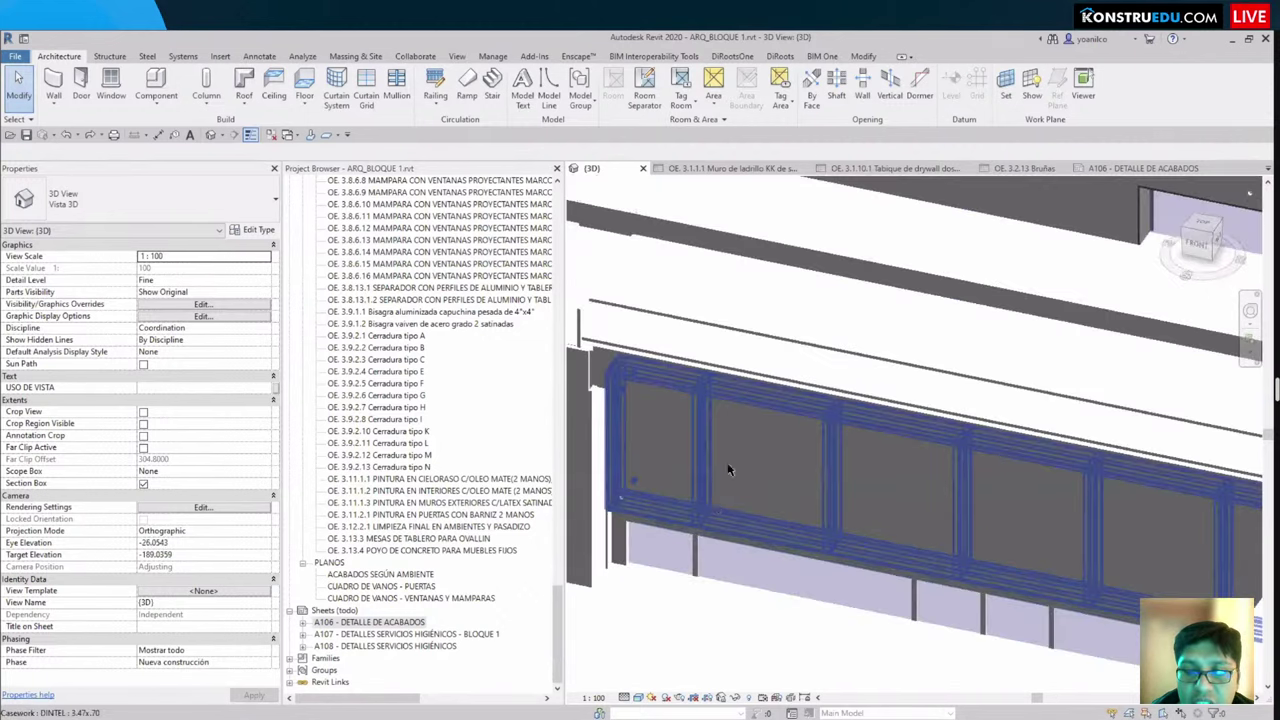
{"action": "scroll", "coordinate": [810, 497], "scroll_direction": "down", "scroll_amount": 5}
{"action": "middle_click_drag", "start_coordinate": [810, 497], "coordinate": [800, 520], "text": "shift"}
{"action": "scroll", "coordinate": [943, 482], "scroll_direction": "up", "scroll_amount": 4}
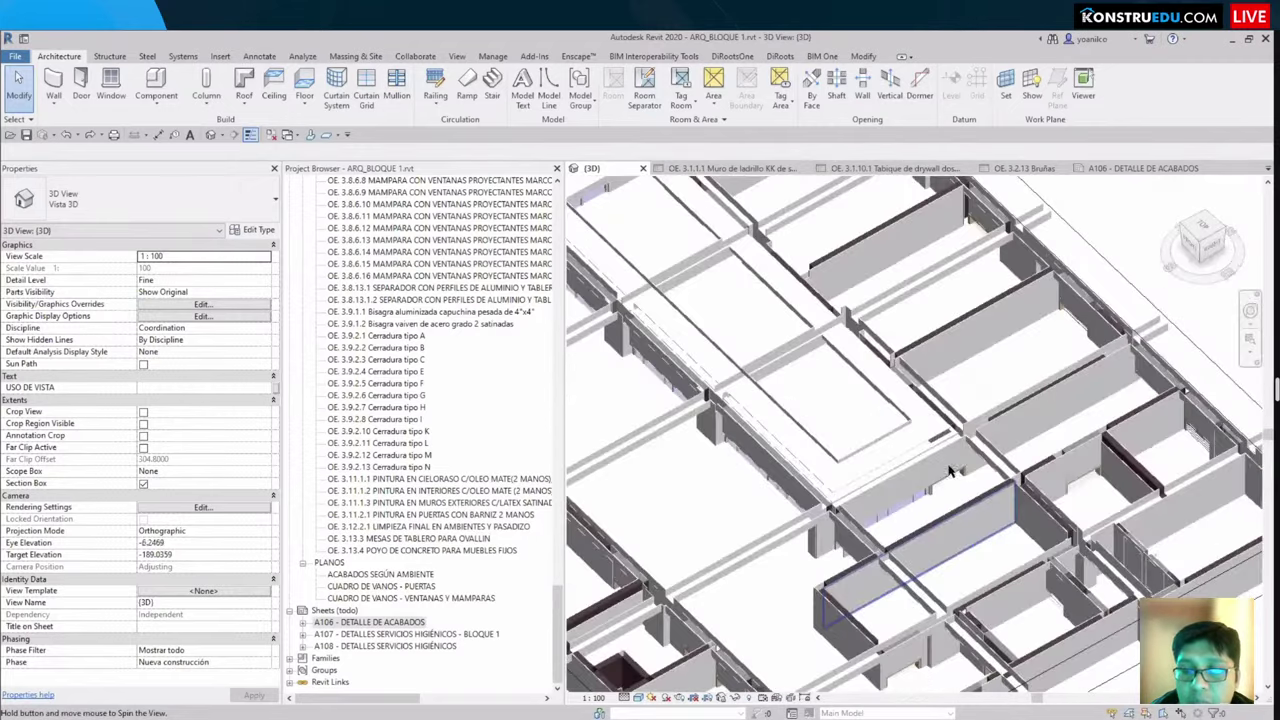
{"action": "scroll", "coordinate": [943, 482], "scroll_direction": "down", "scroll_amount": 3}
{"action": "middle_click_drag", "start_coordinate": [829, 429], "coordinate": [829, 334], "text": "shift"}
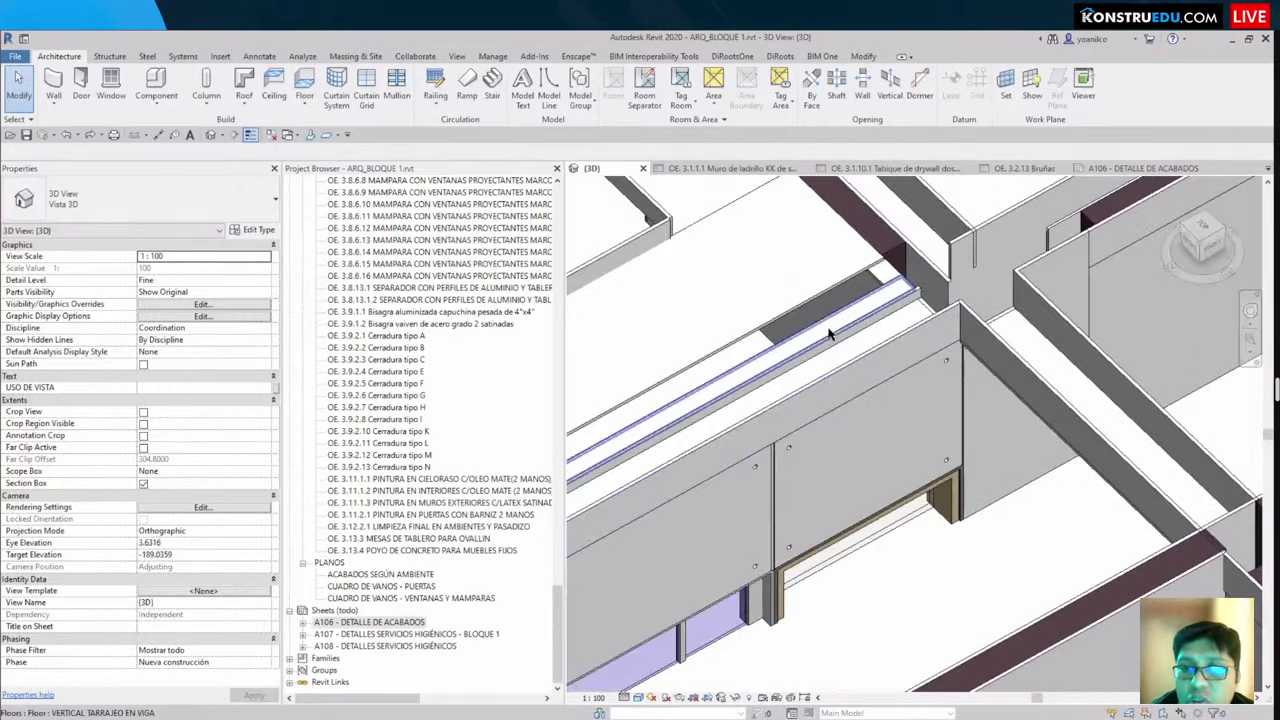
{"action": "scroll", "coordinate": [838, 461], "scroll_direction": "up", "scroll_amount": 3}
{"action": "scroll", "coordinate": [838, 461], "scroll_direction": "down", "scroll_amount": 3}
{"action": "middle_click_drag", "start_coordinate": [838, 461], "coordinate": [812, 437], "text": "shift"}
{"action": "scroll", "coordinate": [812, 437], "scroll_direction": "up", "scroll_amount": 3}
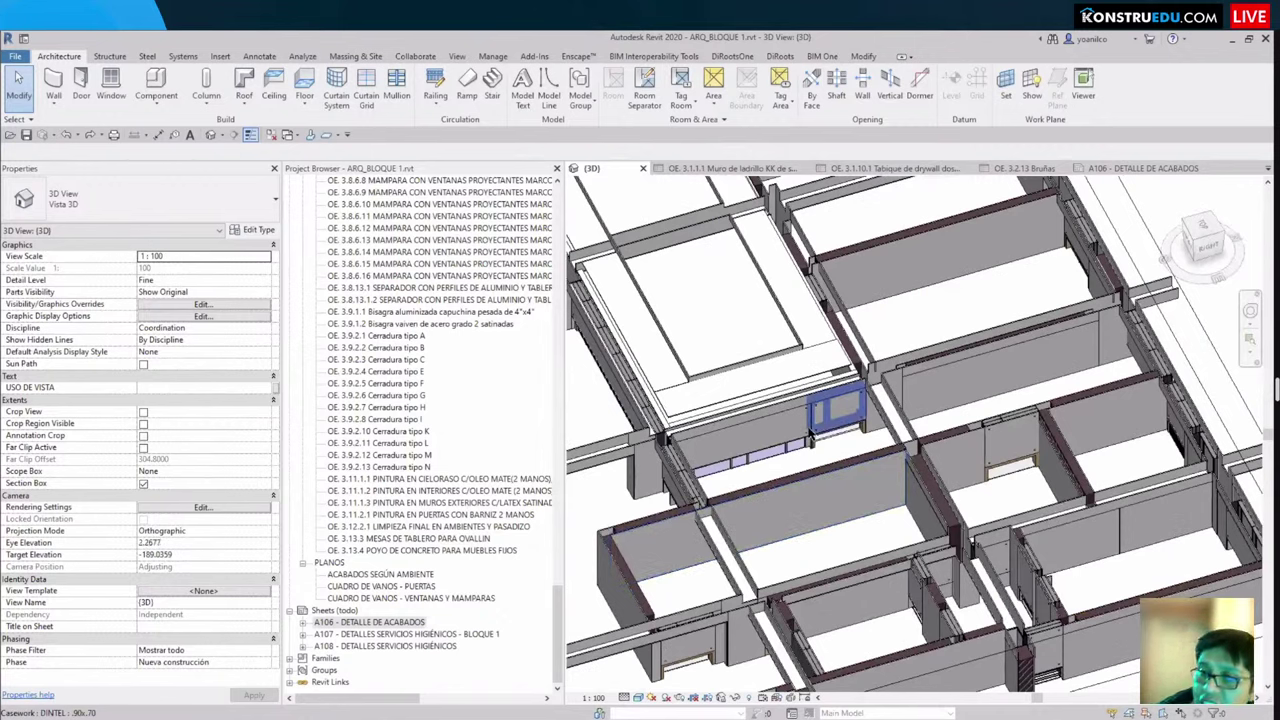
{"action": "scroll", "coordinate": [838, 410], "scroll_direction": "up", "scroll_amount": 5}
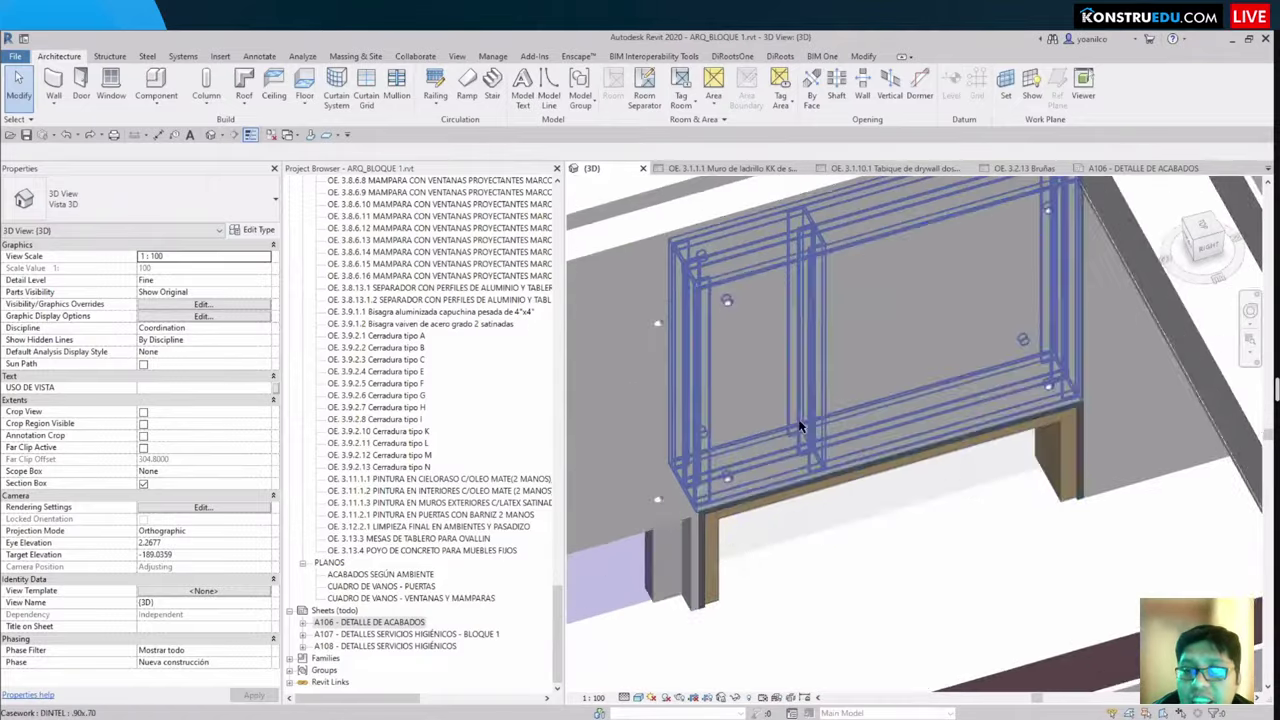
{"action": "left_click", "coordinate": [808, 462]}
{"action": "scroll", "coordinate": [808, 462], "scroll_direction": "up", "scroll_amount": 2}
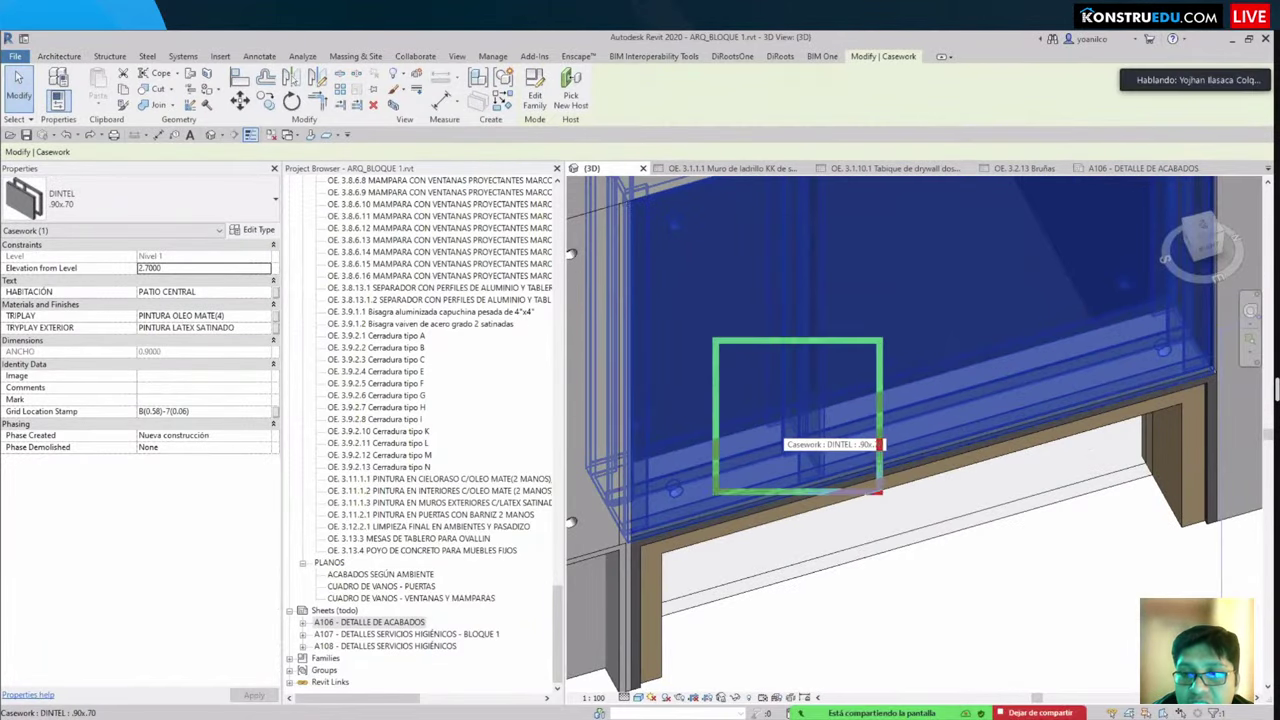
{"action": "scroll", "coordinate": [890, 524], "scroll_direction": "down", "scroll_amount": 5}
{"action": "middle_click_drag", "start_coordinate": [890, 524], "coordinate": [909, 458]}
{"action": "scroll", "coordinate": [790, 480], "scroll_direction": "up", "scroll_amount": 3}
{"action": "scroll", "coordinate": [909, 458], "scroll_direction": "up", "scroll_amount": 3}
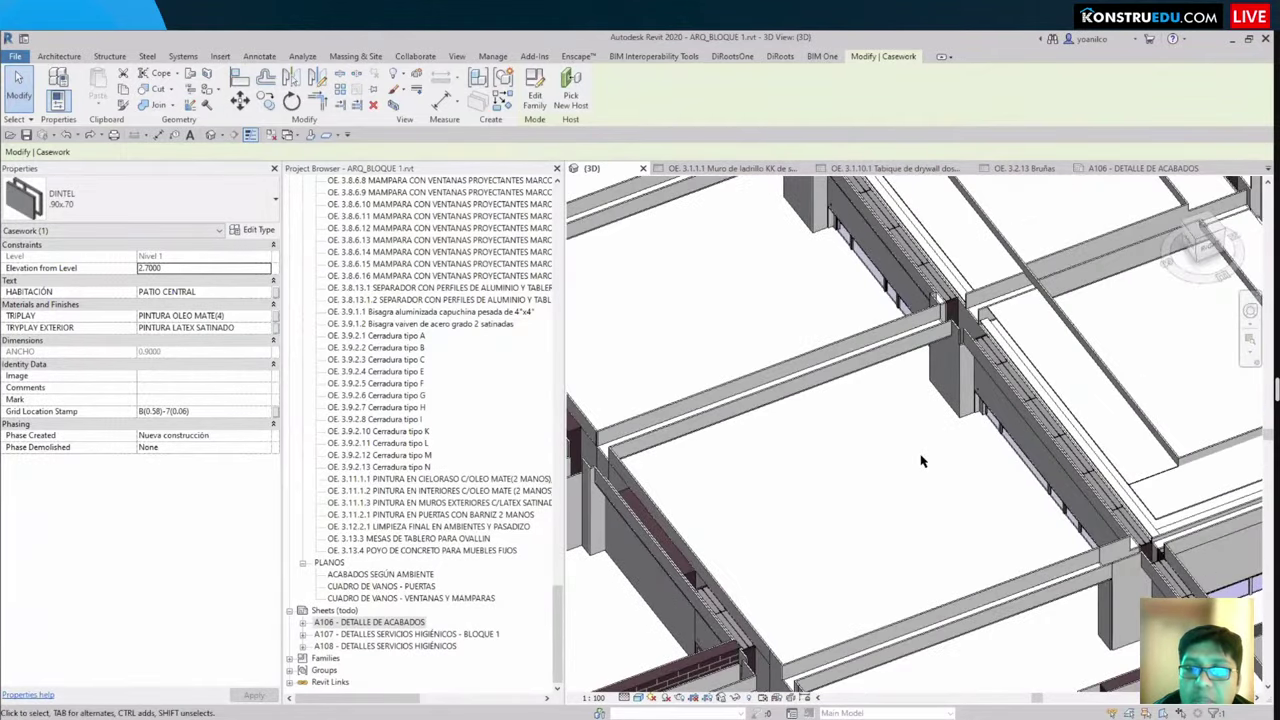
{"action": "scroll", "coordinate": [923, 464], "scroll_direction": "up", "scroll_amount": 3}
{"action": "scroll", "coordinate": [970, 328], "scroll_direction": "up", "scroll_amount": 1}
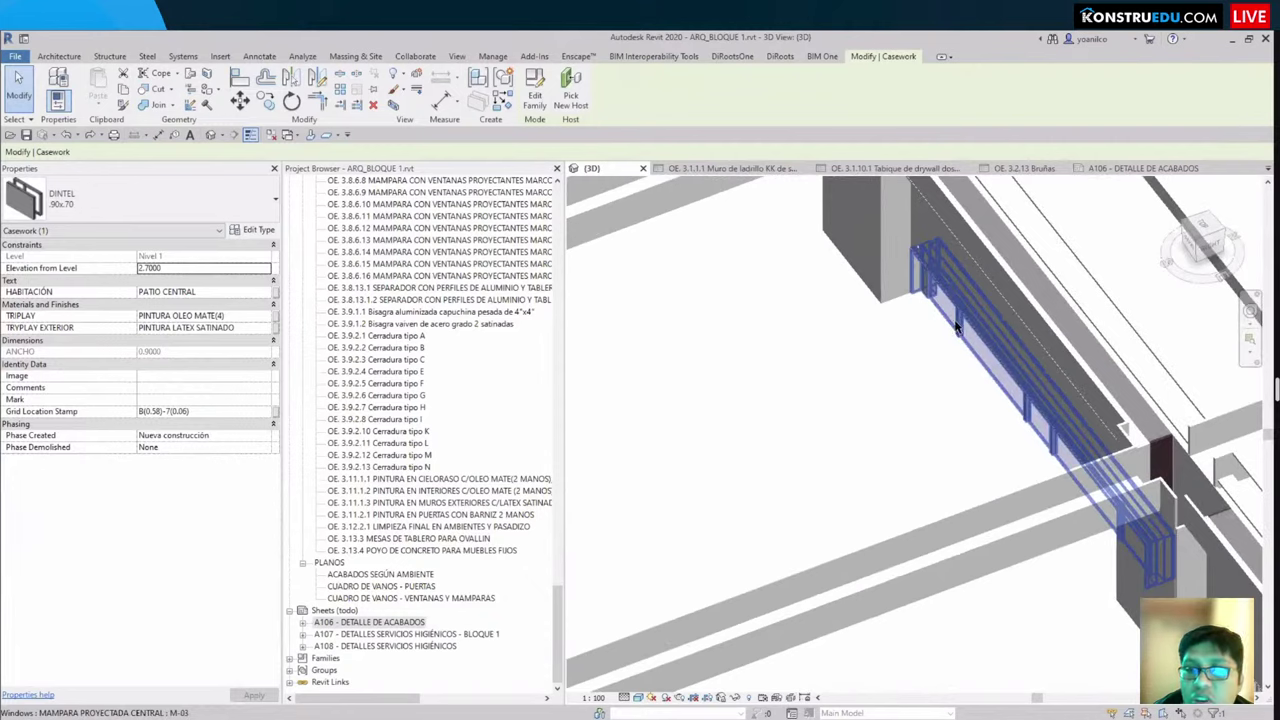
{"action": "left_click", "coordinate": [1035, 322]}
{"action": "scroll", "coordinate": [1035, 322], "scroll_direction": "up", "scroll_amount": 2}
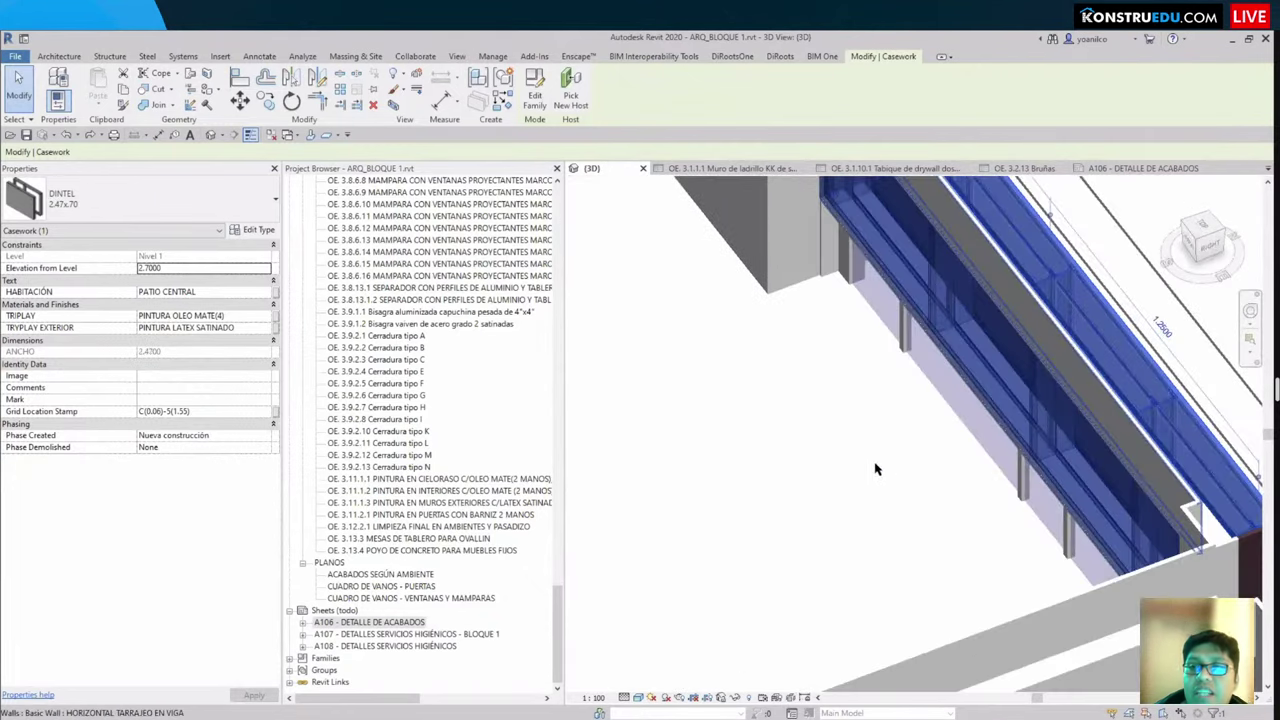
{"action": "scroll", "coordinate": [875, 469], "scroll_direction": "down", "scroll_amount": 5}
{"action": "scroll", "coordinate": [880, 466], "scroll_direction": "up", "scroll_amount": 4}
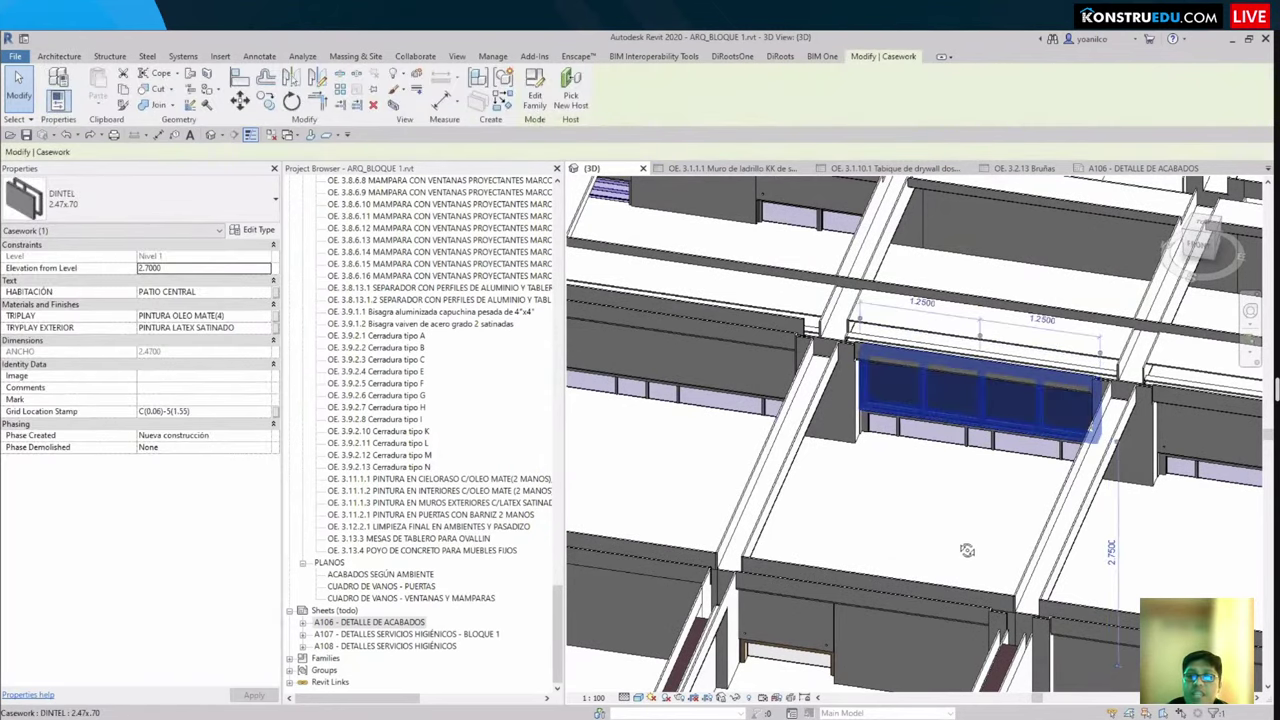
{"action": "mouse_move", "coordinate": [913, 401]}
{"action": "middle_mouse_down", "text": "shift"}
{"action": "mouse_move", "coordinate": [980, 526]}
{"action": "mouse_move", "coordinate": [855, 396]}
{"action": "mouse_move", "coordinate": [990, 392]}
{"action": "mouse_move", "coordinate": [1010, 450]}
{"action": "mouse_move", "coordinate": [990, 505]}
{"action": "mouse_move", "coordinate": [1012, 625]}
{"action": "mouse_move", "coordinate": [955, 518]}
{"action": "mouse_move", "coordinate": [1002, 590]}
{"action": "middle_mouse_up", "text": "shift"}
{"action": "key", "text": "Escape"}
{"action": "left_click", "coordinate": [1018, 390]}
{"action": "key", "text": "Escape"}
{"action": "scroll", "coordinate": [1002, 590], "scroll_direction": "up", "scroll_amount": 5}
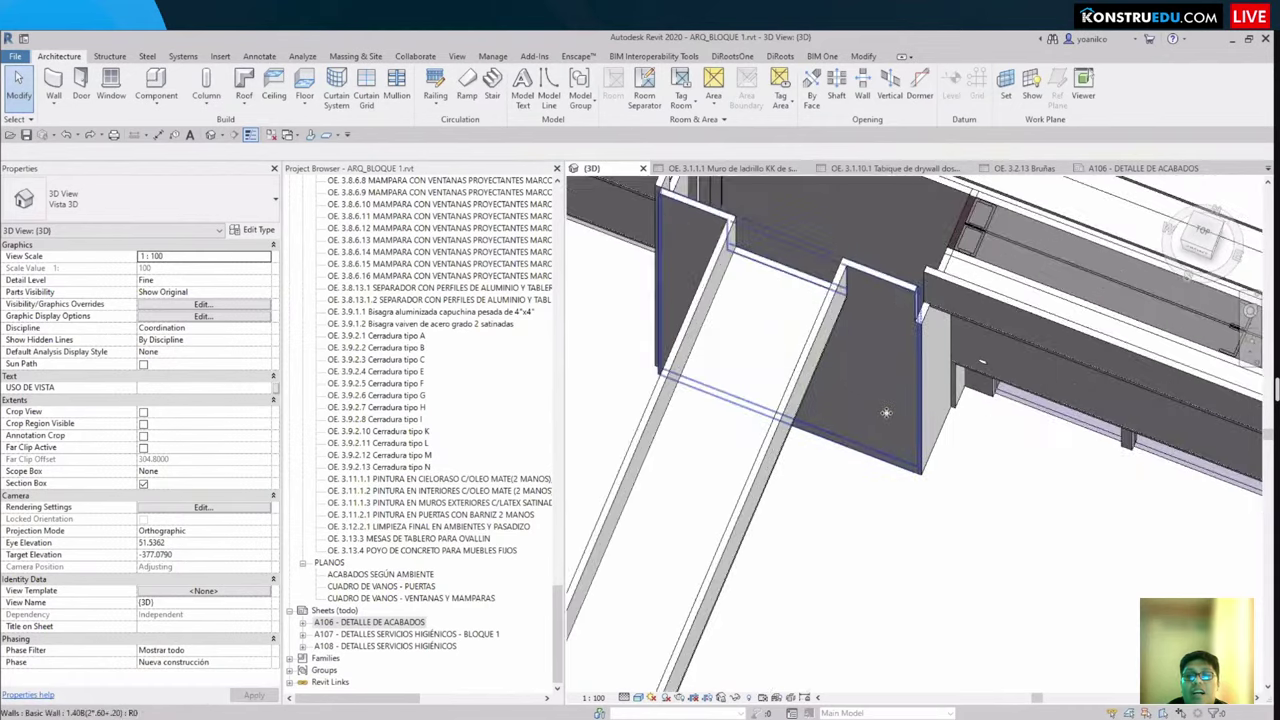
{"action": "left_click", "coordinate": [886, 412]}
{"action": "key", "text": "Escape"}
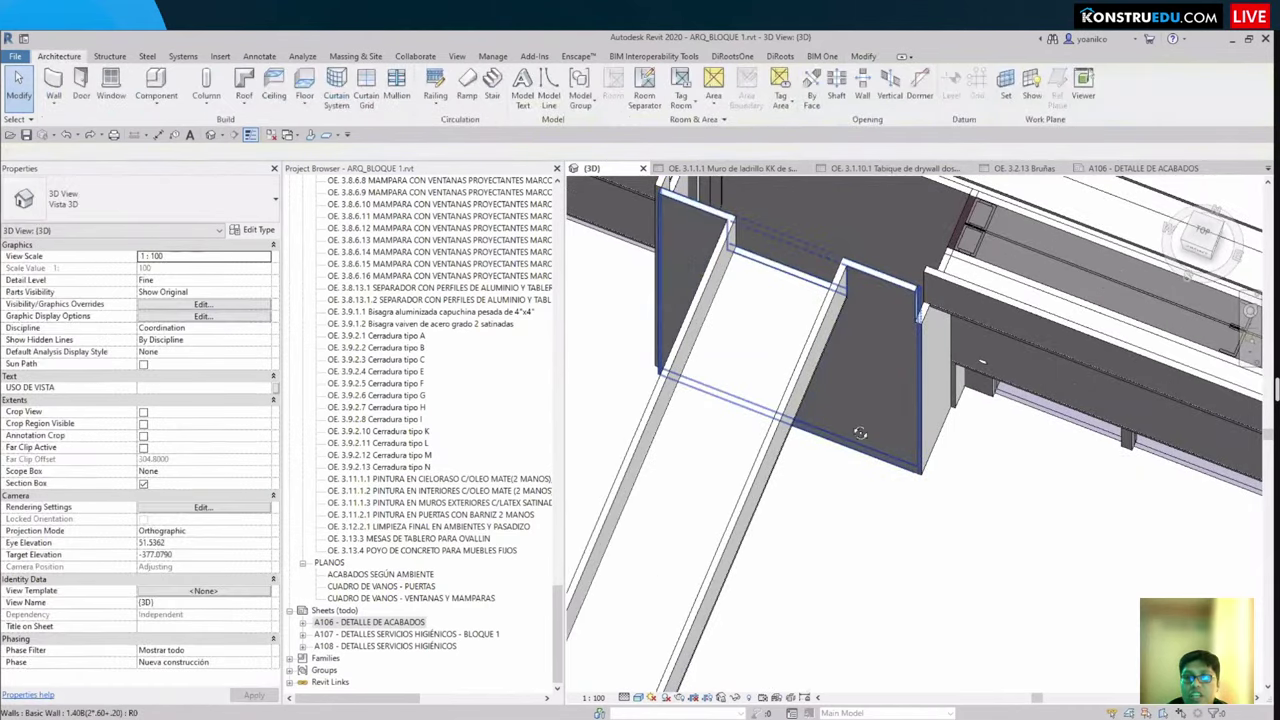
{"action": "middle_click_drag", "start_coordinate": [872, 360], "coordinate": [815, 368], "text": "shift"}
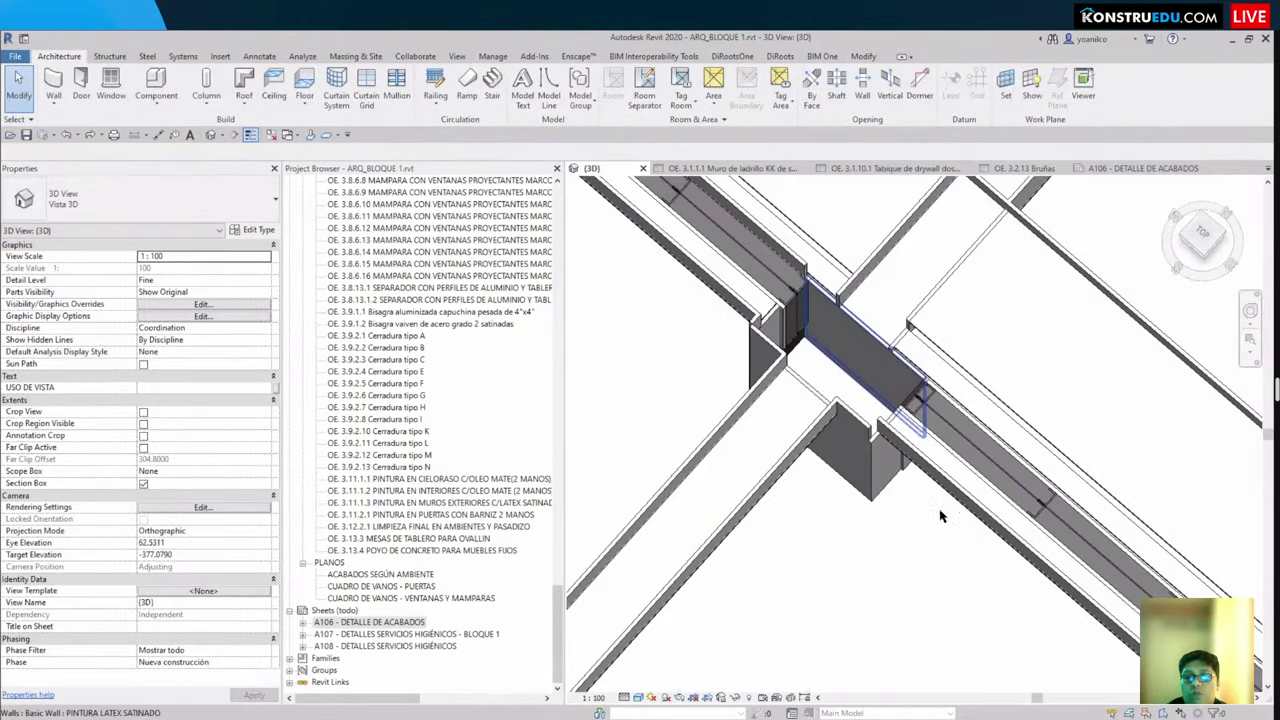
{"action": "middle_click_drag", "start_coordinate": [940, 516], "coordinate": [910, 446], "text": "shift"}
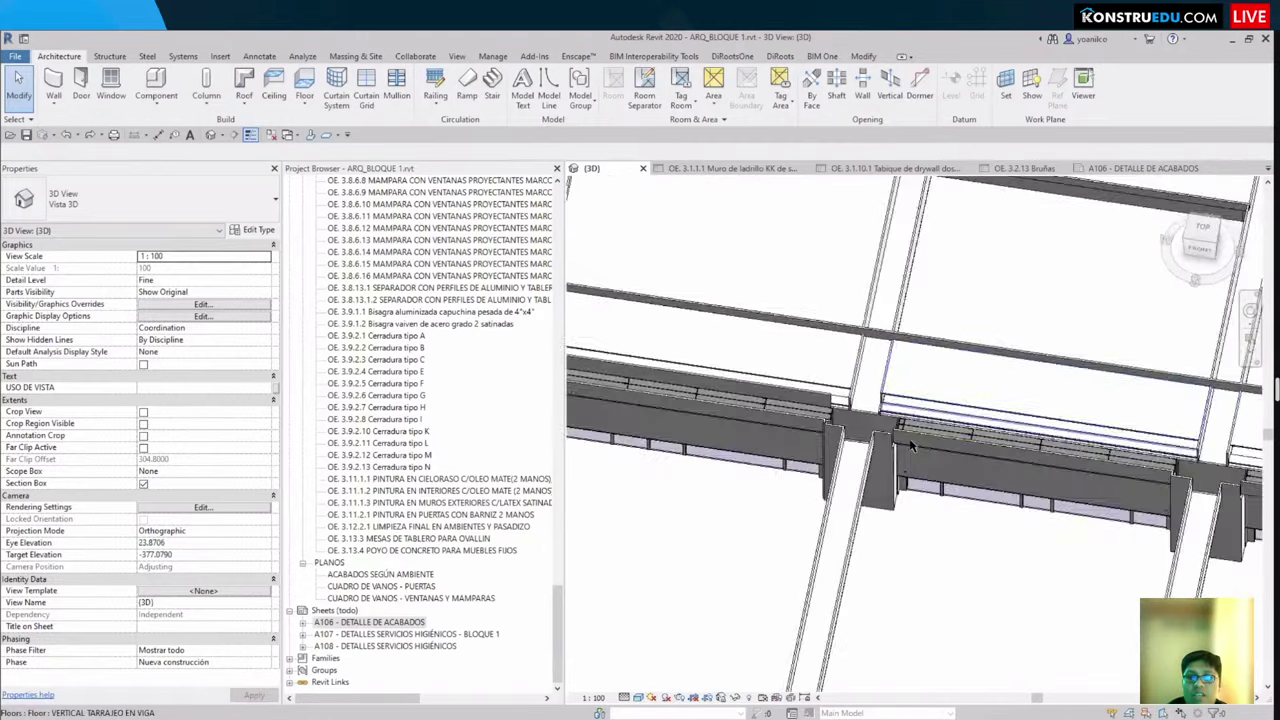
{"action": "scroll", "coordinate": [910, 446], "scroll_direction": "down", "scroll_amount": 5}
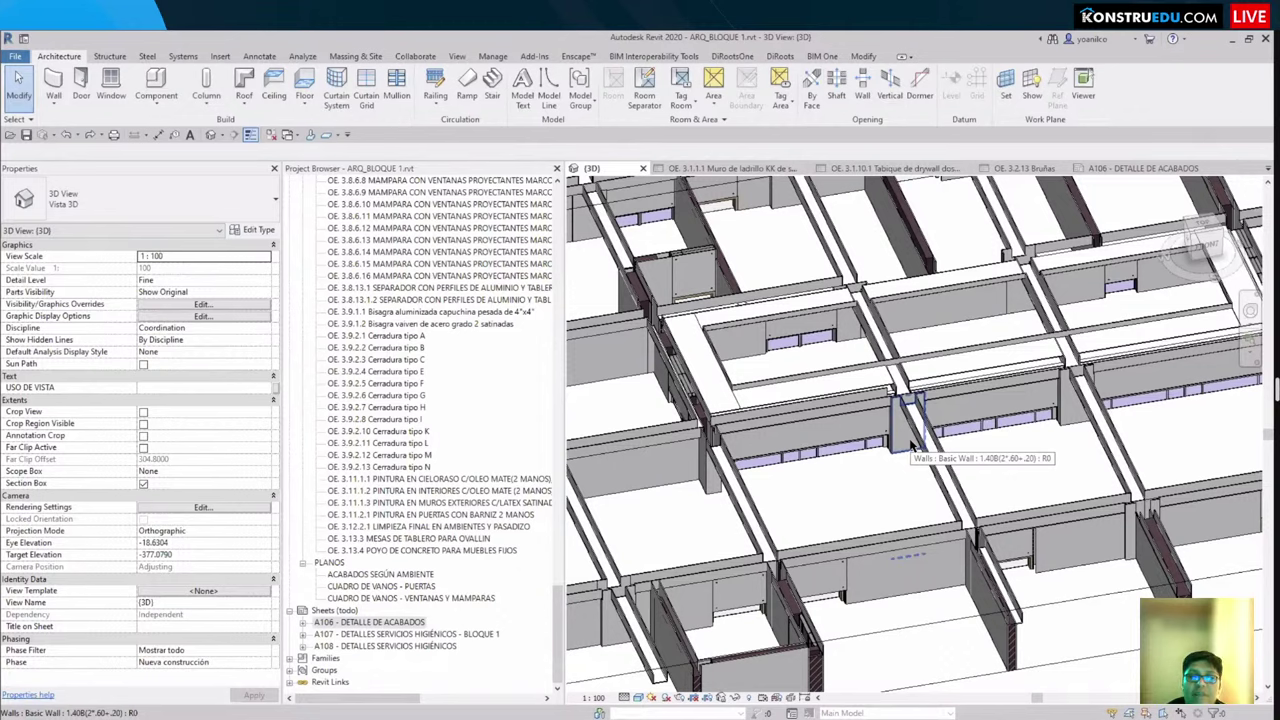
Step: Zoom in and select the MAMPARA PROYECTADA M-02 curtain window in the 3D view
{"action": "scroll", "coordinate": [440, 457], "scroll_direction": "up", "scroll_amount": 10}
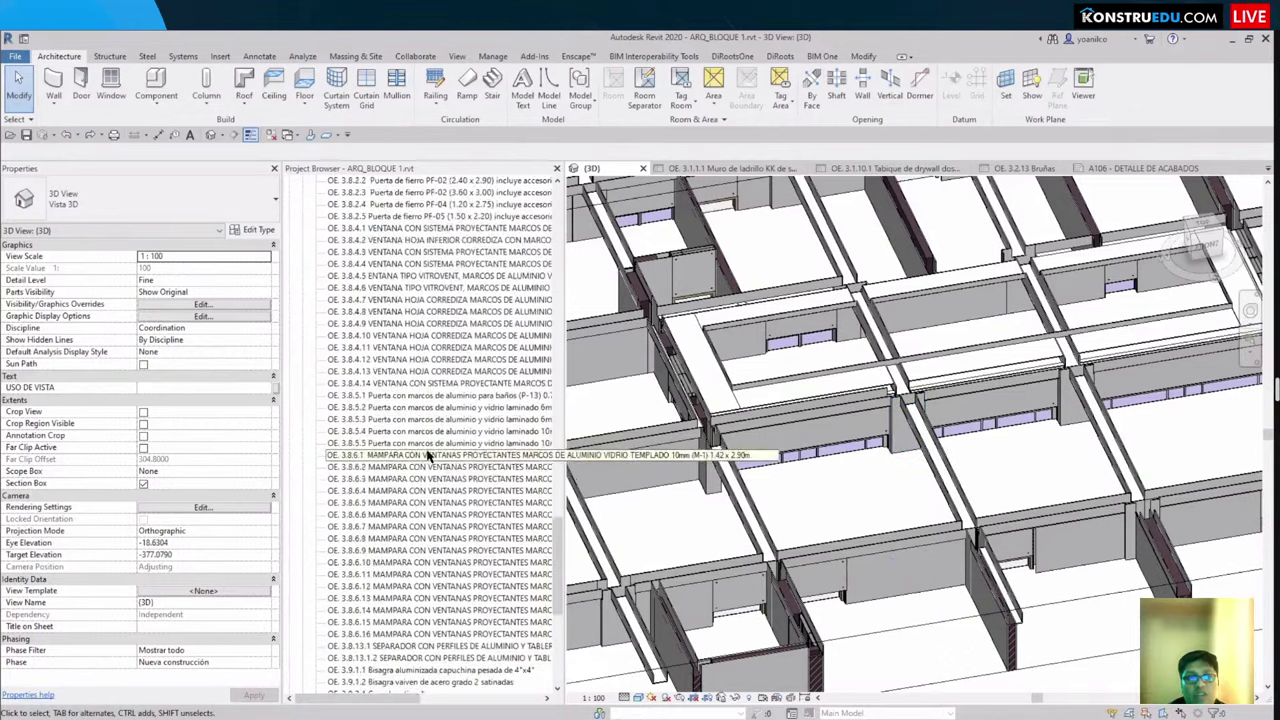
{"action": "scroll", "coordinate": [445, 457], "scroll_direction": "up", "scroll_amount": 4}
{"action": "scroll", "coordinate": [452, 457], "scroll_direction": "up", "scroll_amount": 20}
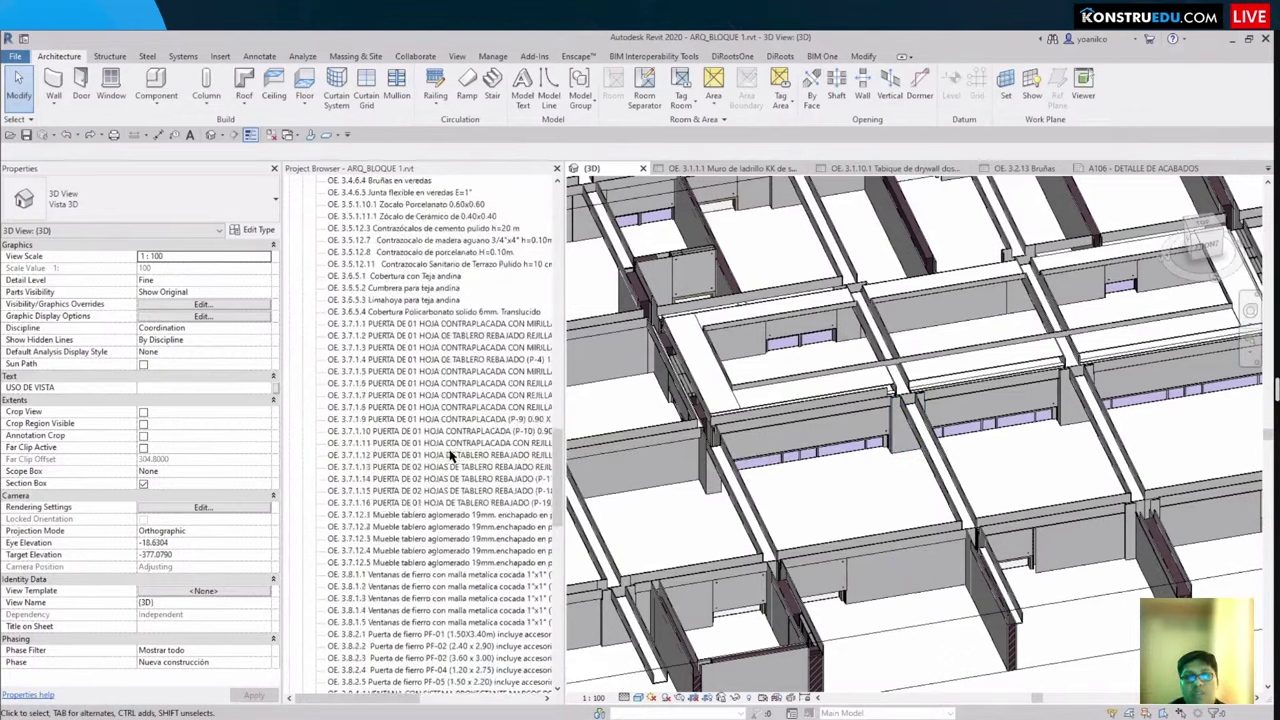
{"action": "scroll", "coordinate": [460, 457], "scroll_direction": "up", "scroll_amount": 2}
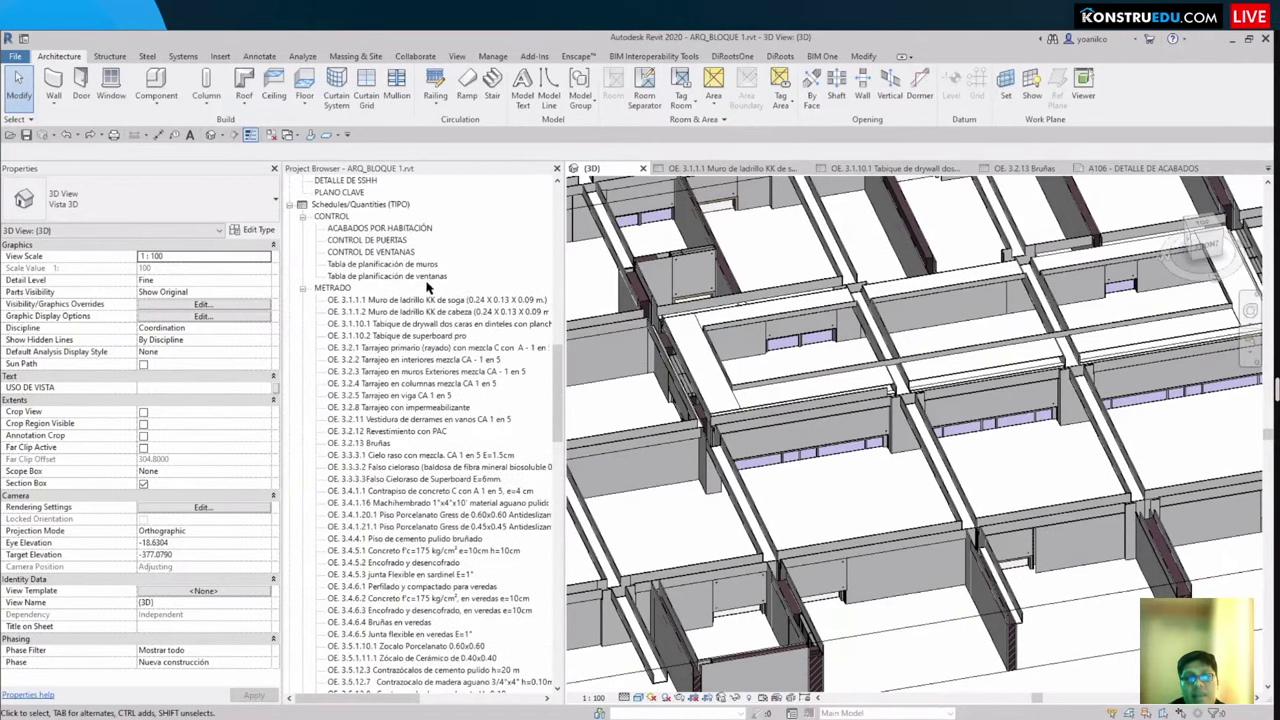
{"action": "scroll", "coordinate": [370, 375], "scroll_direction": "down", "scroll_amount": 5}
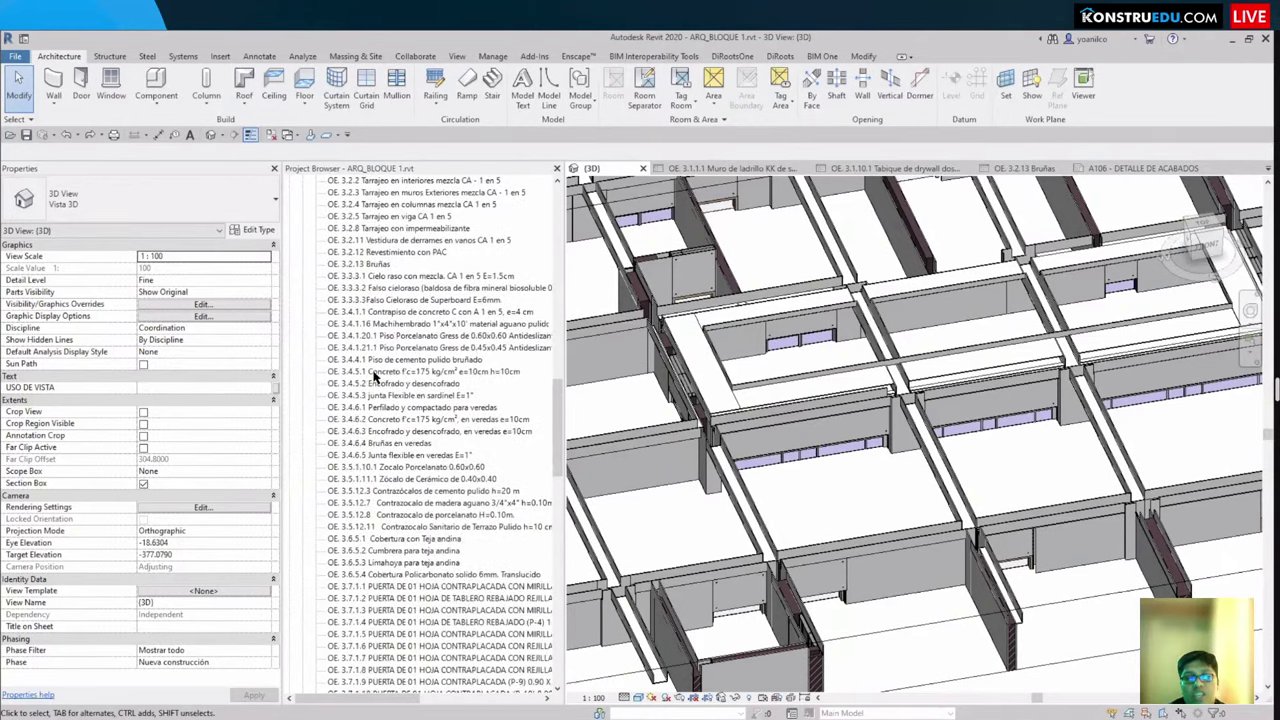
{"action": "scroll", "coordinate": [374, 375], "scroll_direction": "up", "scroll_amount": 6}
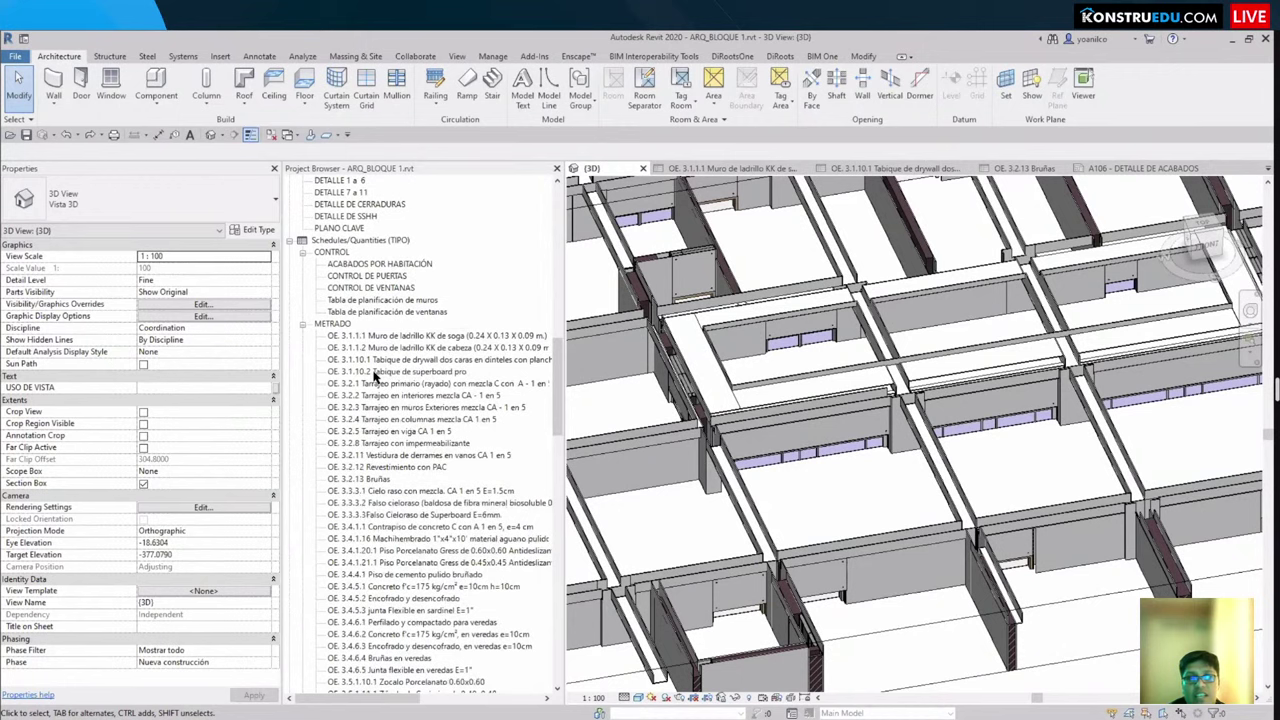
{"action": "scroll", "coordinate": [374, 375], "scroll_direction": "down", "scroll_amount": 3}
{"action": "scroll", "coordinate": [793, 450], "scroll_direction": "up", "scroll_amount": 4}
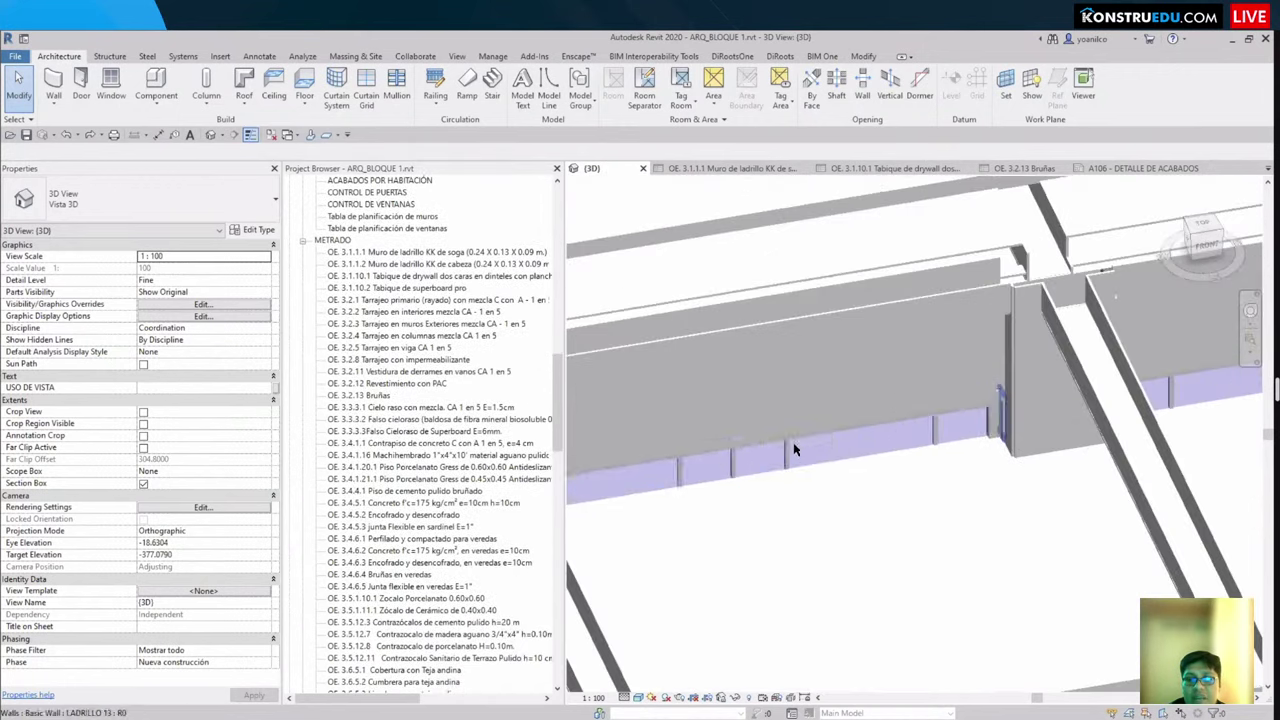
{"action": "left_click", "coordinate": [793, 450]}
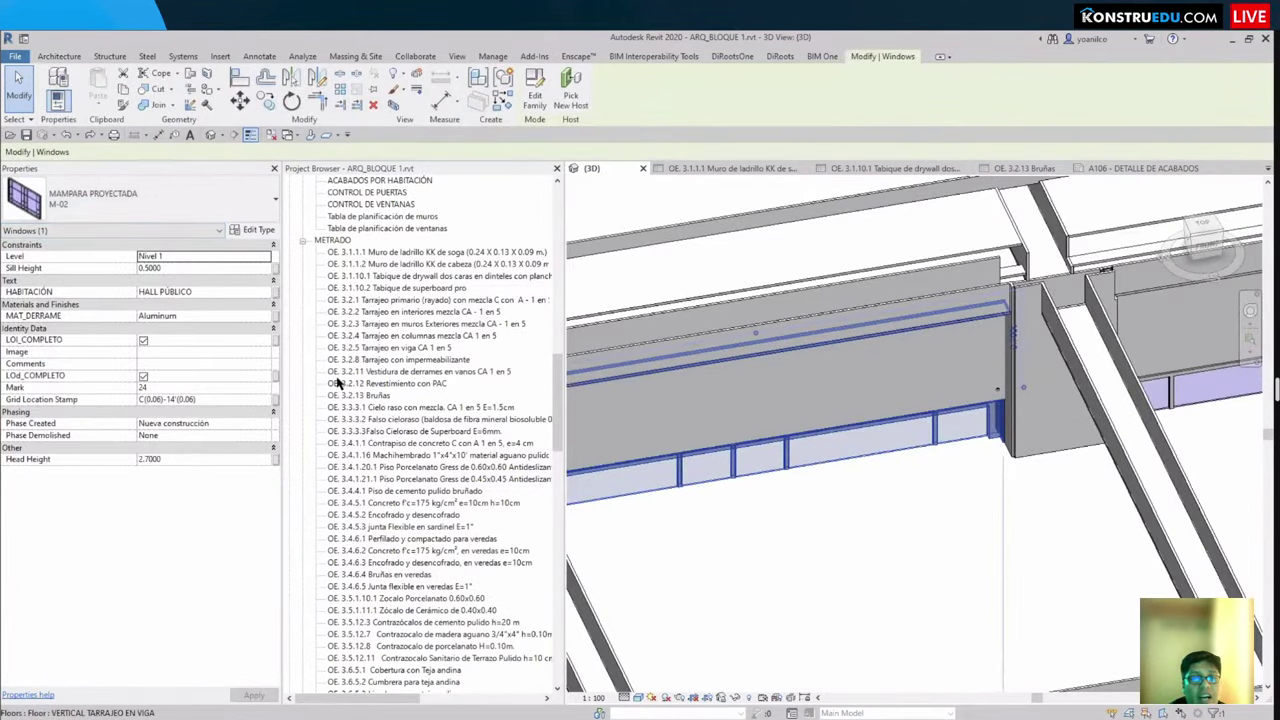
Step: Open the 3.8.6.2 curtain window quantity schedule and tile it beside the 3D view with WT
{"action": "scroll", "coordinate": [398, 405], "scroll_direction": "down", "scroll_amount": 2}
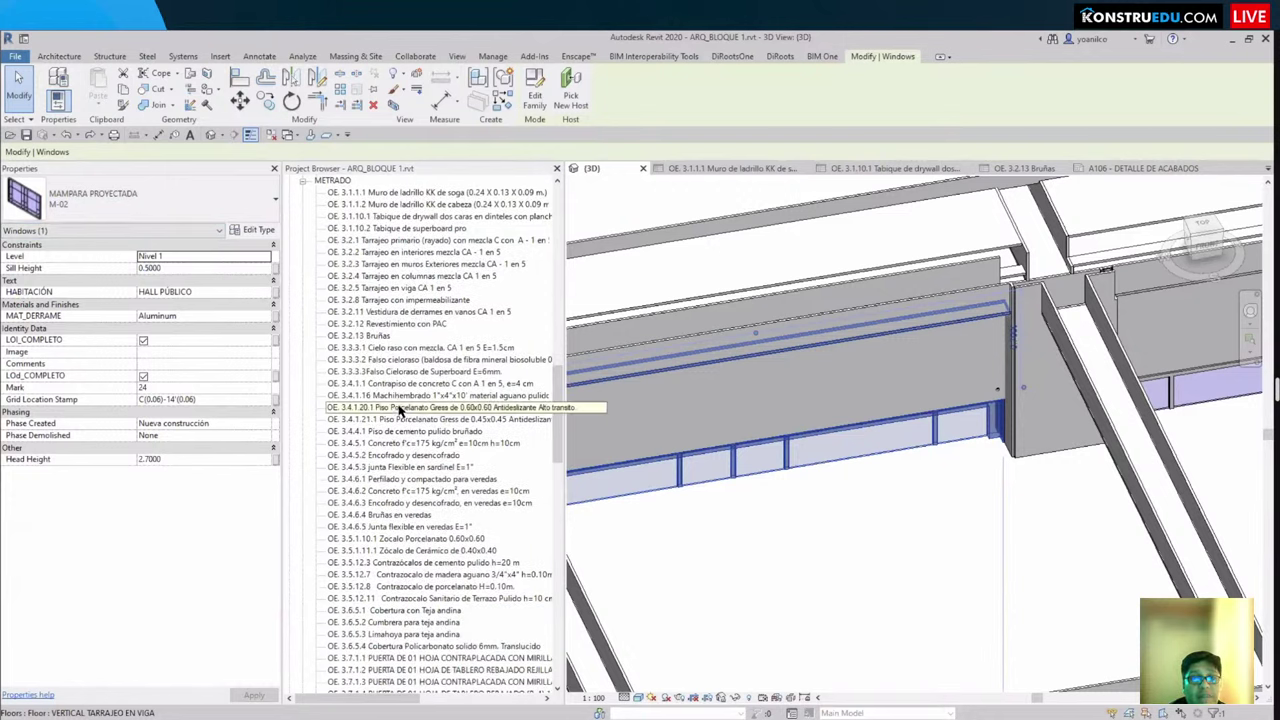
{"action": "scroll", "coordinate": [398, 430], "scroll_direction": "down", "scroll_amount": 15}
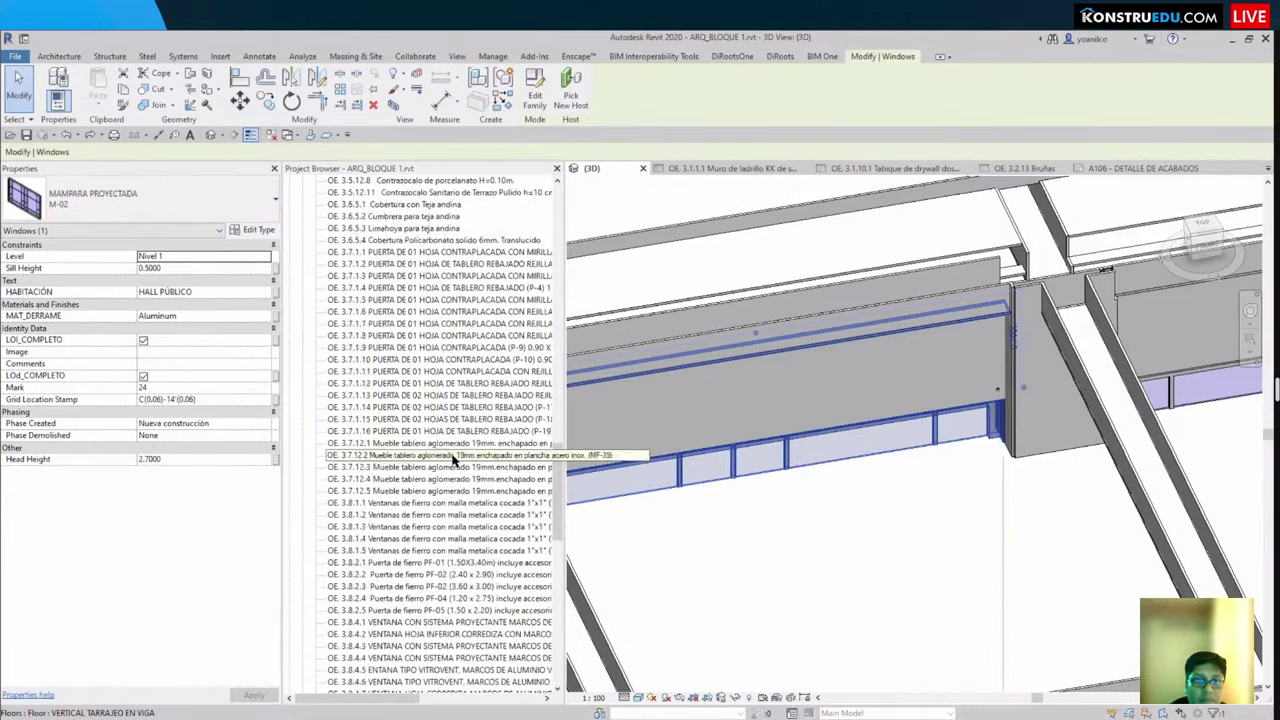
{"action": "scroll", "coordinate": [452, 459], "scroll_direction": "down", "scroll_amount": 5}
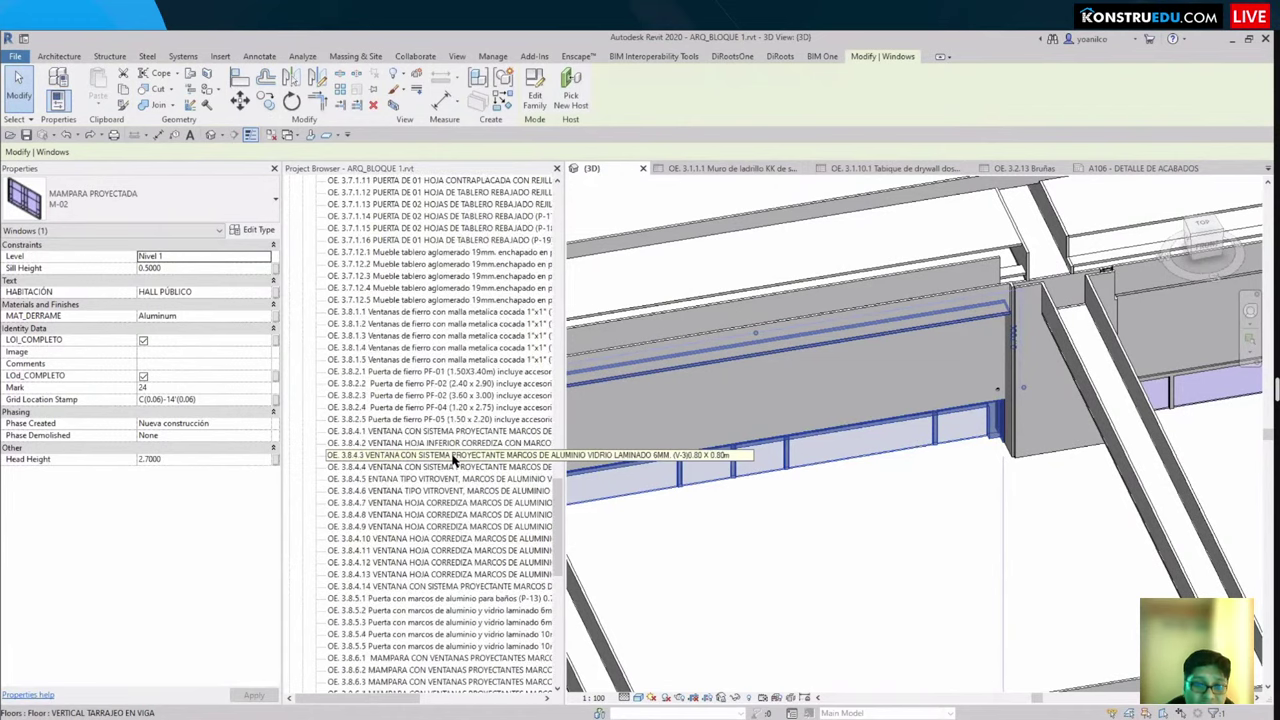
{"action": "scroll", "coordinate": [452, 459], "scroll_direction": "down", "scroll_amount": 4}
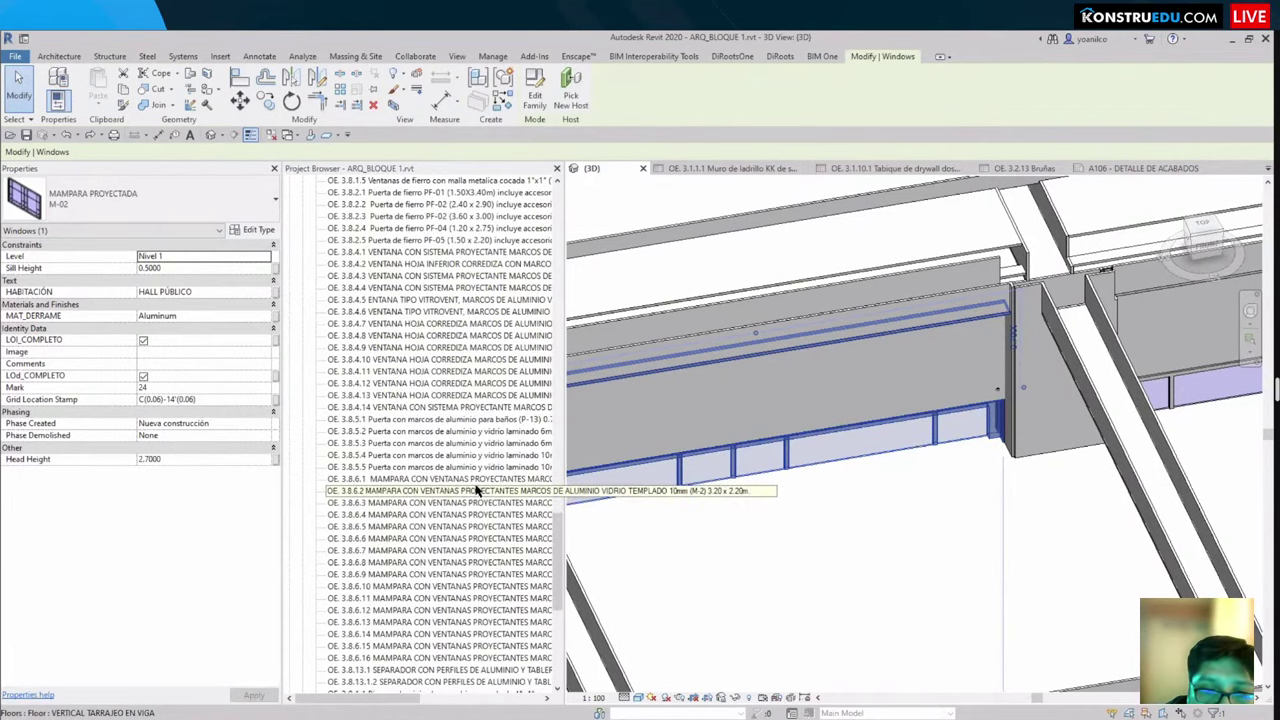
{"action": "left_click", "coordinate": [476, 494]}
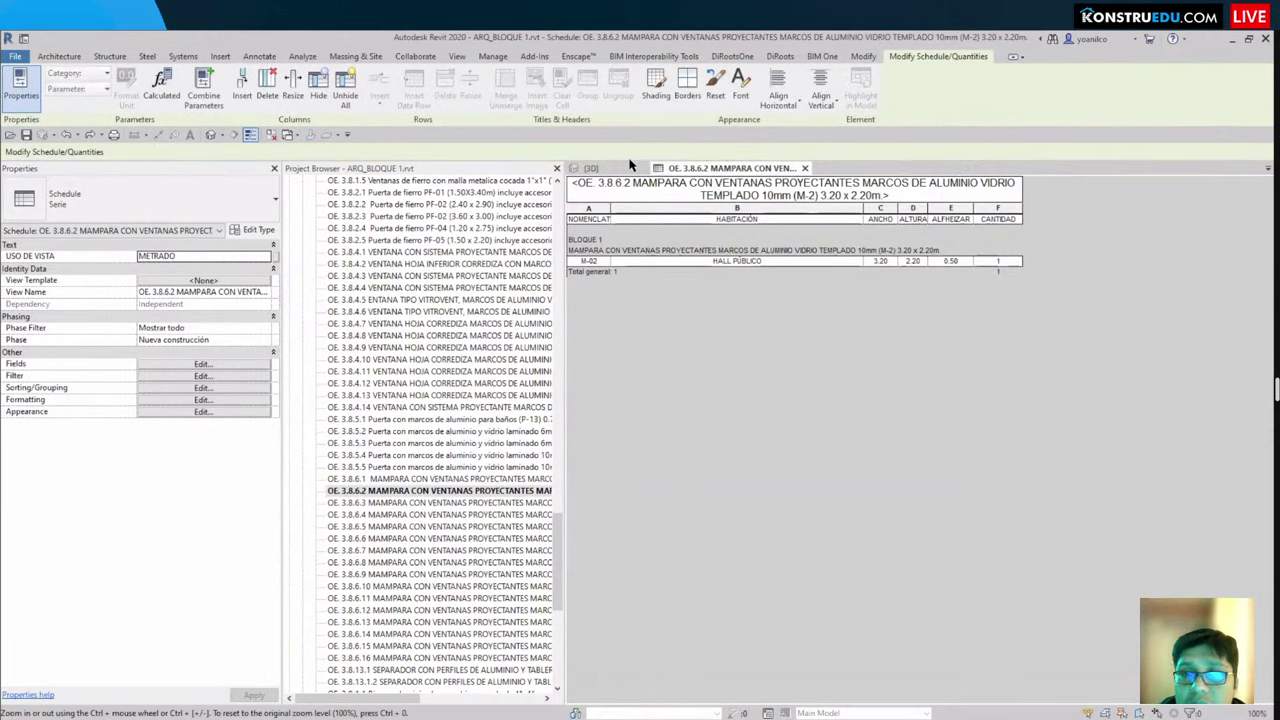
{"action": "left_click", "coordinate": [590, 168]}
{"action": "key", "text": "w"}
{"action": "key", "text": "t"}
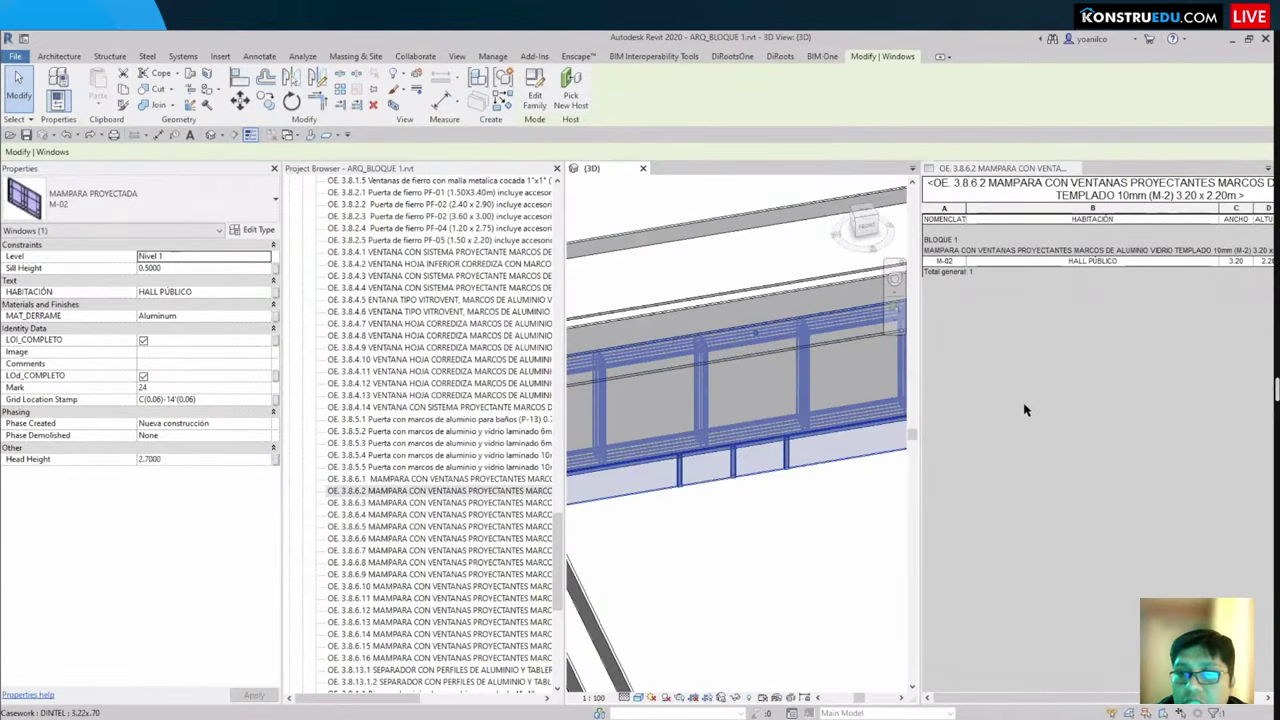
Step: Select the window in the 3D model and compare it against the window schedule
{"action": "left_click", "coordinate": [1119, 686]}
{"action": "scroll", "coordinate": [1024, 610], "scroll_direction": "down", "scroll_amount": 2, "text": "ctrl"}
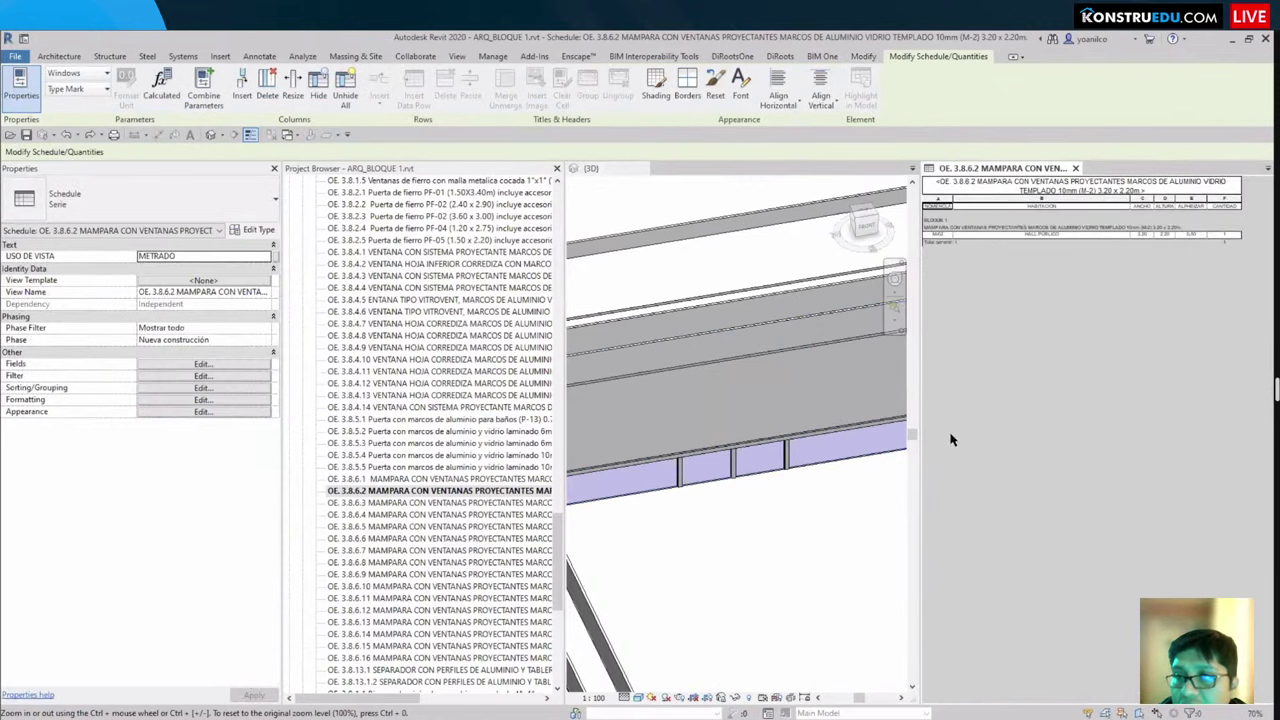
{"action": "left_click", "coordinate": [725, 575]}
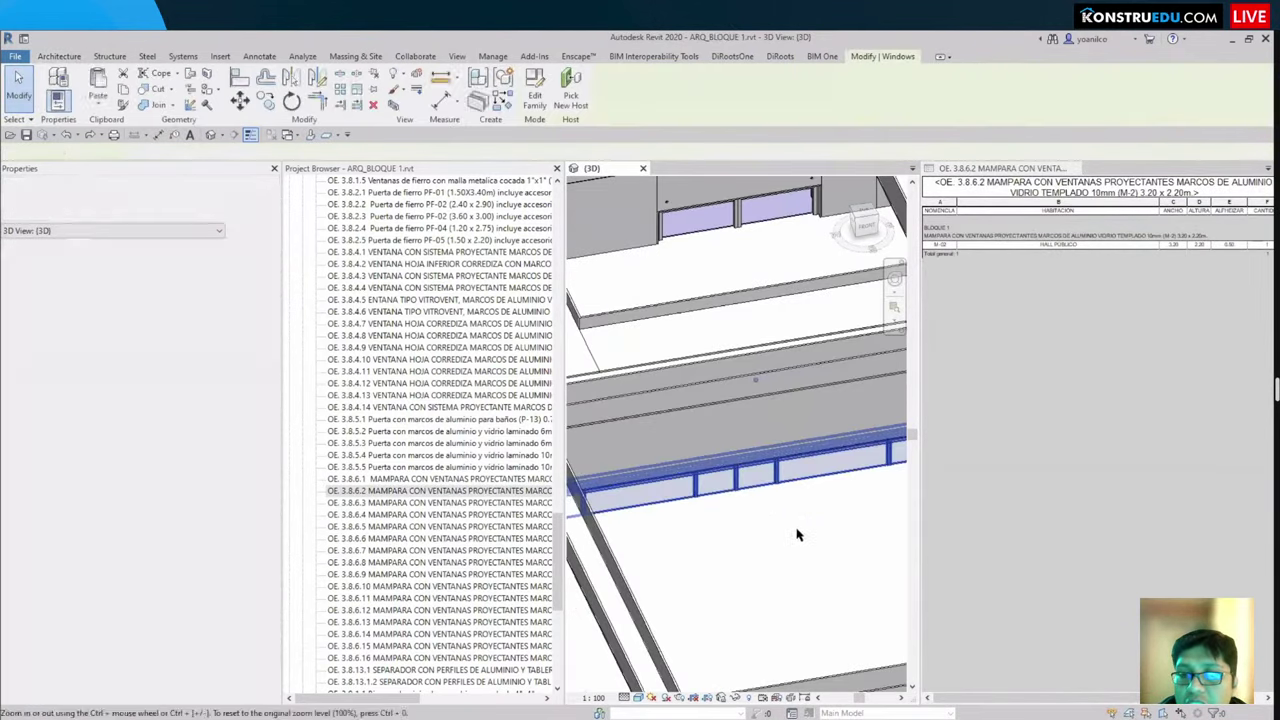
{"action": "scroll", "coordinate": [797, 535], "scroll_direction": "down", "scroll_amount": 3}
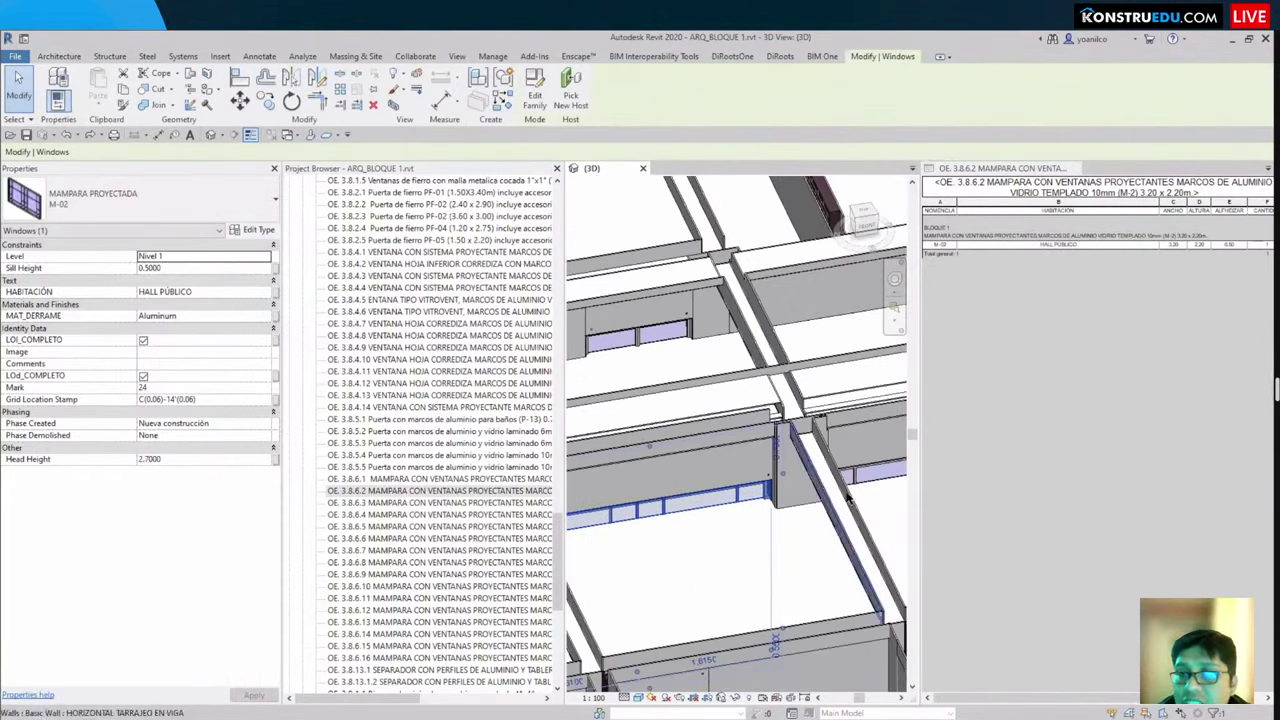
{"action": "left_click", "coordinate": [1105, 285]}
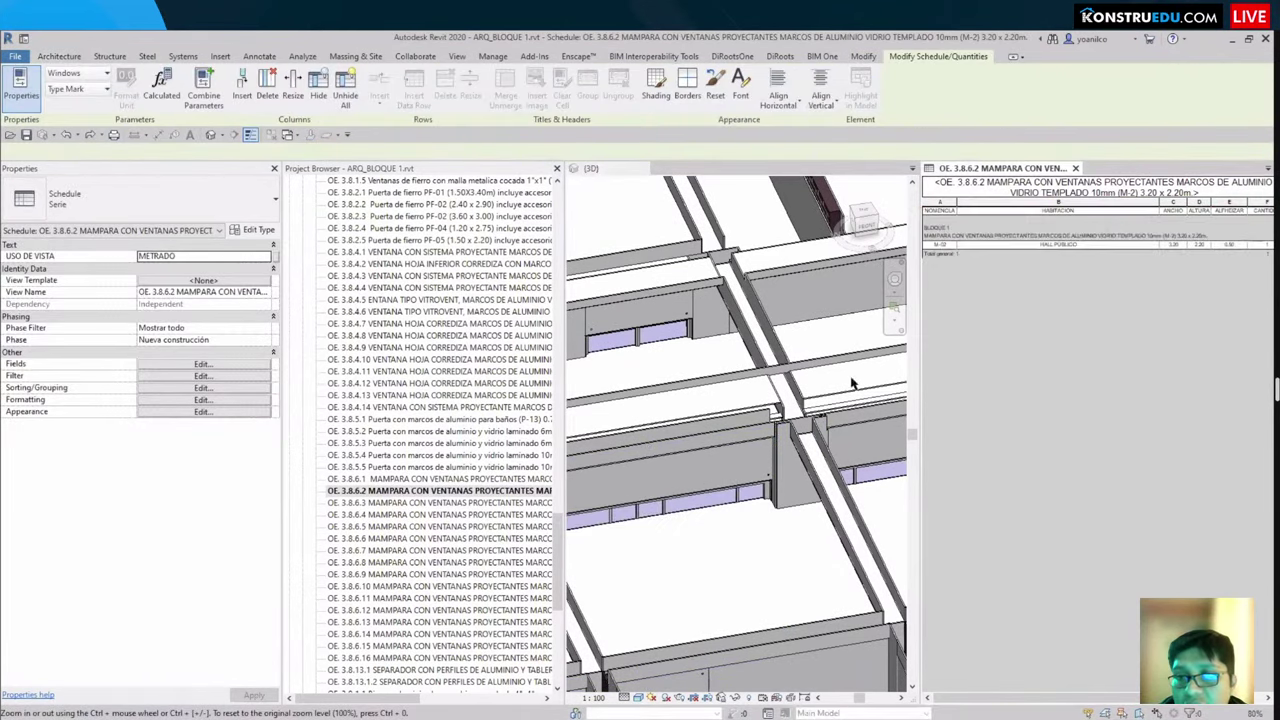
{"action": "left_click", "coordinate": [702, 567]}
{"action": "scroll", "coordinate": [657, 586], "scroll_direction": "up", "scroll_amount": 3}
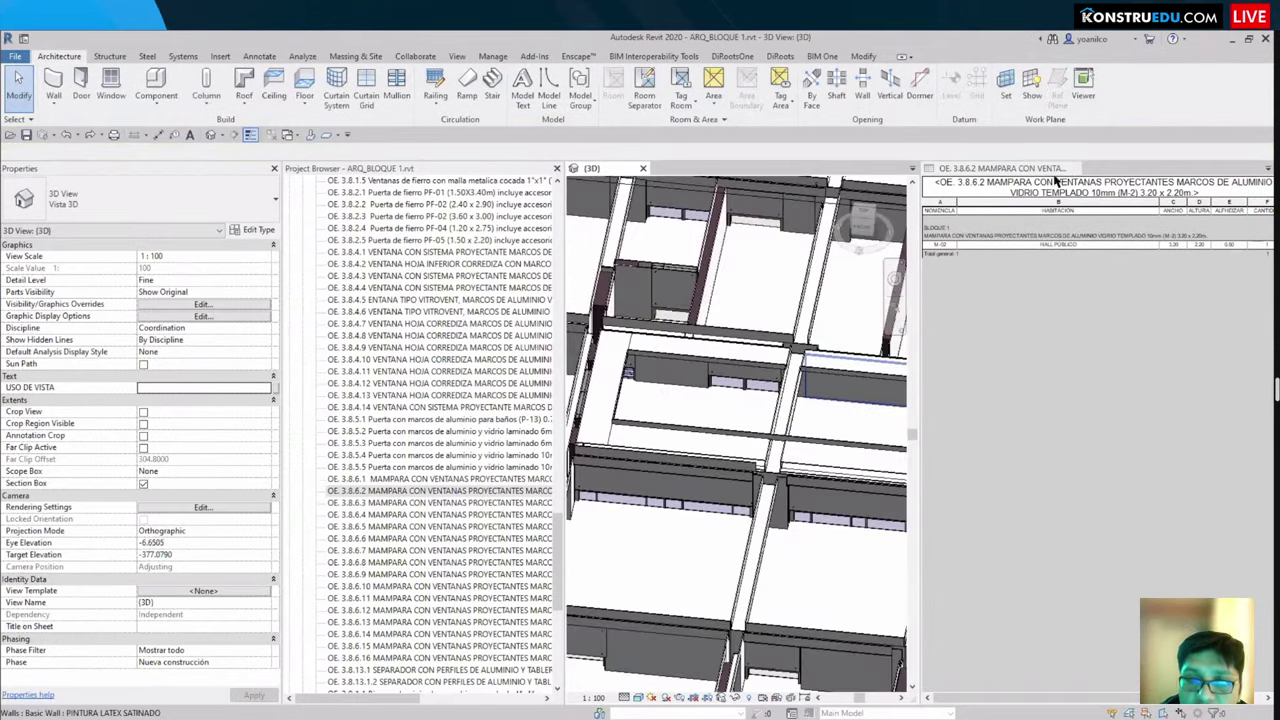
Step: Close the window schedule and orbit the ARQ_BLOQUE 1 building to a new angle
{"action": "left_click", "coordinate": [1074, 167]}
{"action": "middle_click_drag", "start_coordinate": [780, 430], "coordinate": [898, 423], "text": "shift"}
{"action": "scroll", "coordinate": [860, 354], "scroll_direction": "up", "scroll_amount": 3}
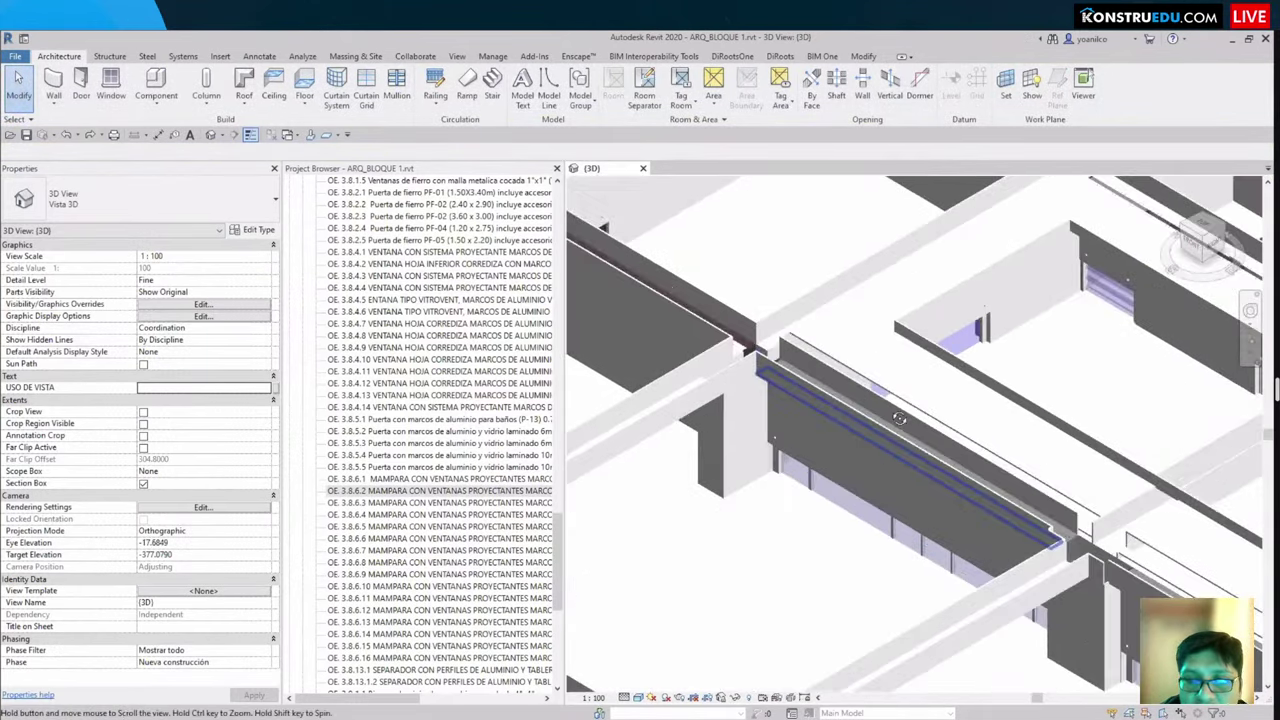
{"action": "scroll", "coordinate": [860, 354], "scroll_direction": "down", "scroll_amount": 5}
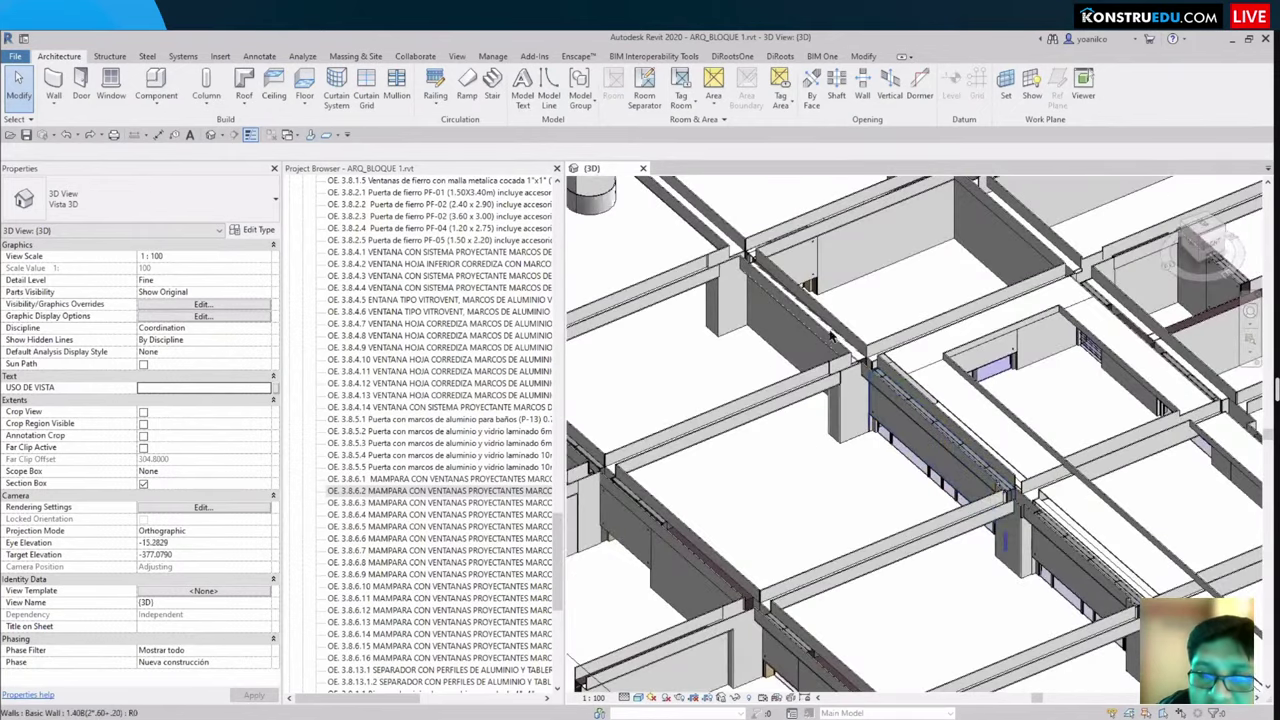
{"action": "scroll", "coordinate": [786, 368], "scroll_direction": "up", "scroll_amount": 5}
{"action": "scroll", "coordinate": [786, 368], "scroll_direction": "down", "scroll_amount": 3}
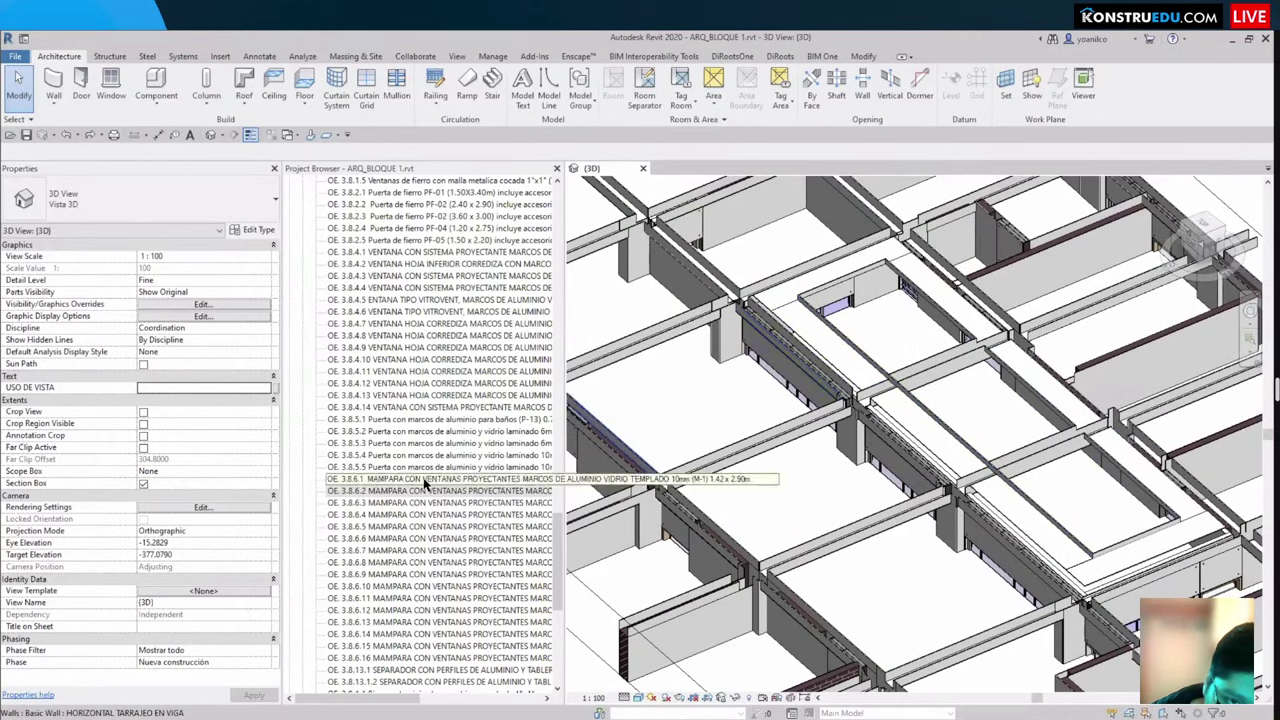
{"action": "scroll", "coordinate": [424, 484], "scroll_direction": "up", "scroll_amount": 10}
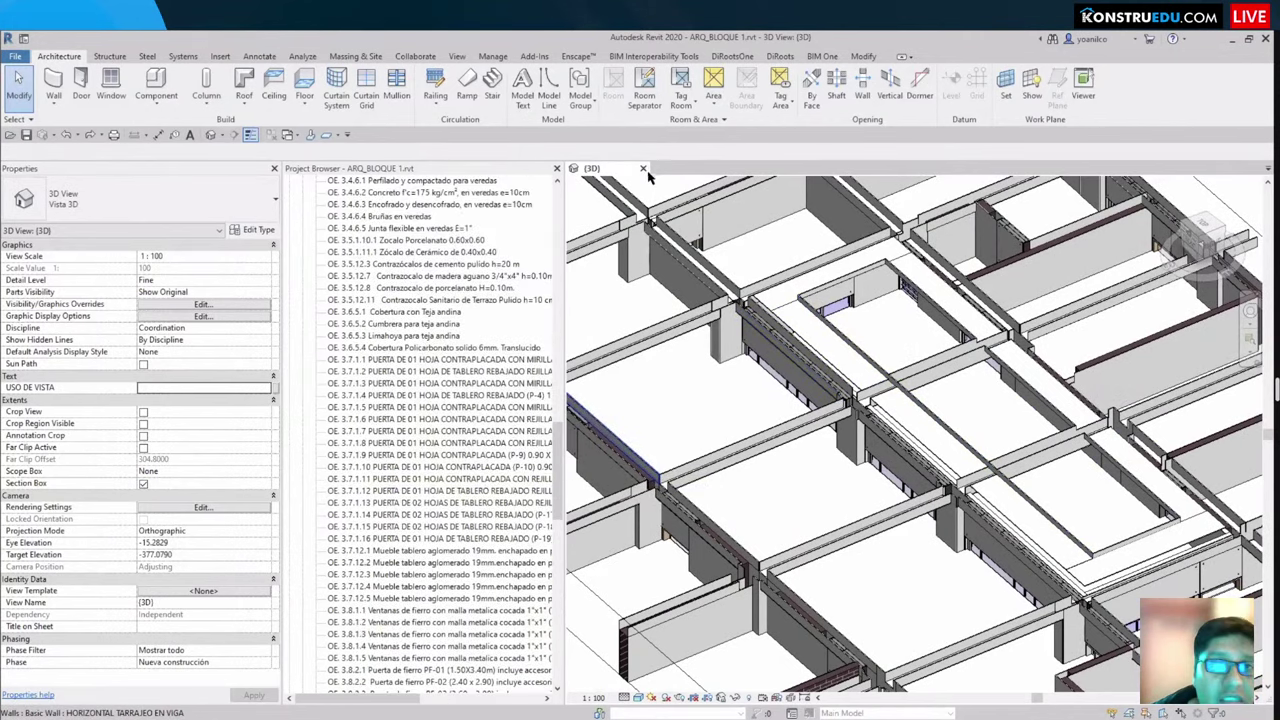
Step: Close ARQ_BLOQUE 1, answer the save prompt, and open PULP_IISS_AGUAS_RVT2020 from Recent Files
{"action": "left_click", "coordinate": [643, 168]}
{"action": "left_click", "coordinate": [672, 390]}
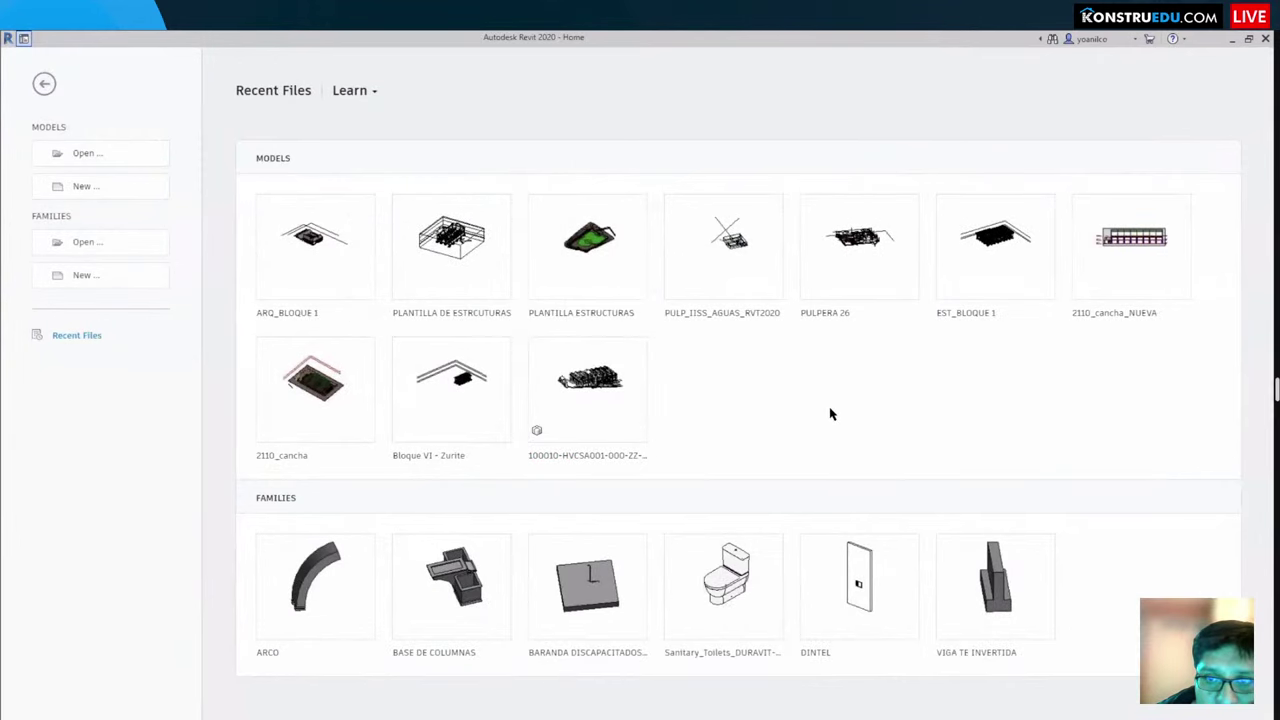
{"action": "left_click", "coordinate": [713, 233]}
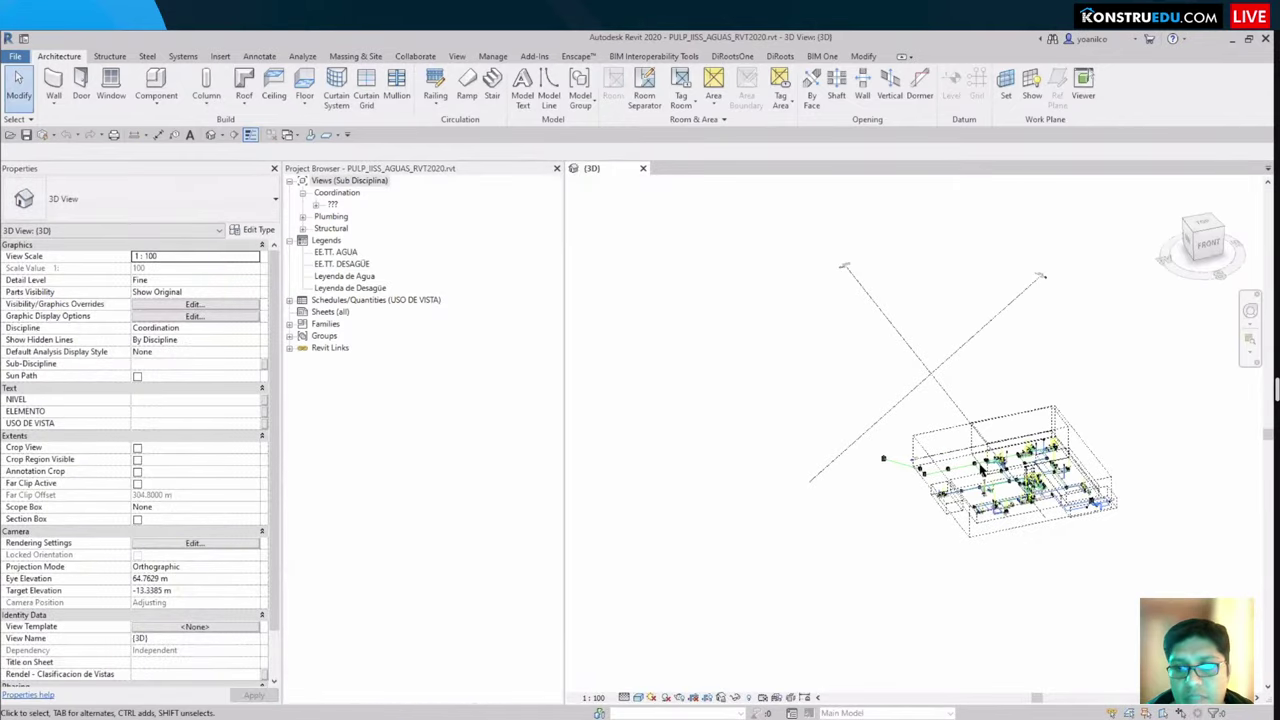
Step: Pan and zoom to the plumbing fixture cluster, expanding the plumbing schedules list
{"action": "scroll", "coordinate": [981, 469], "scroll_direction": "up", "scroll_amount": 10}
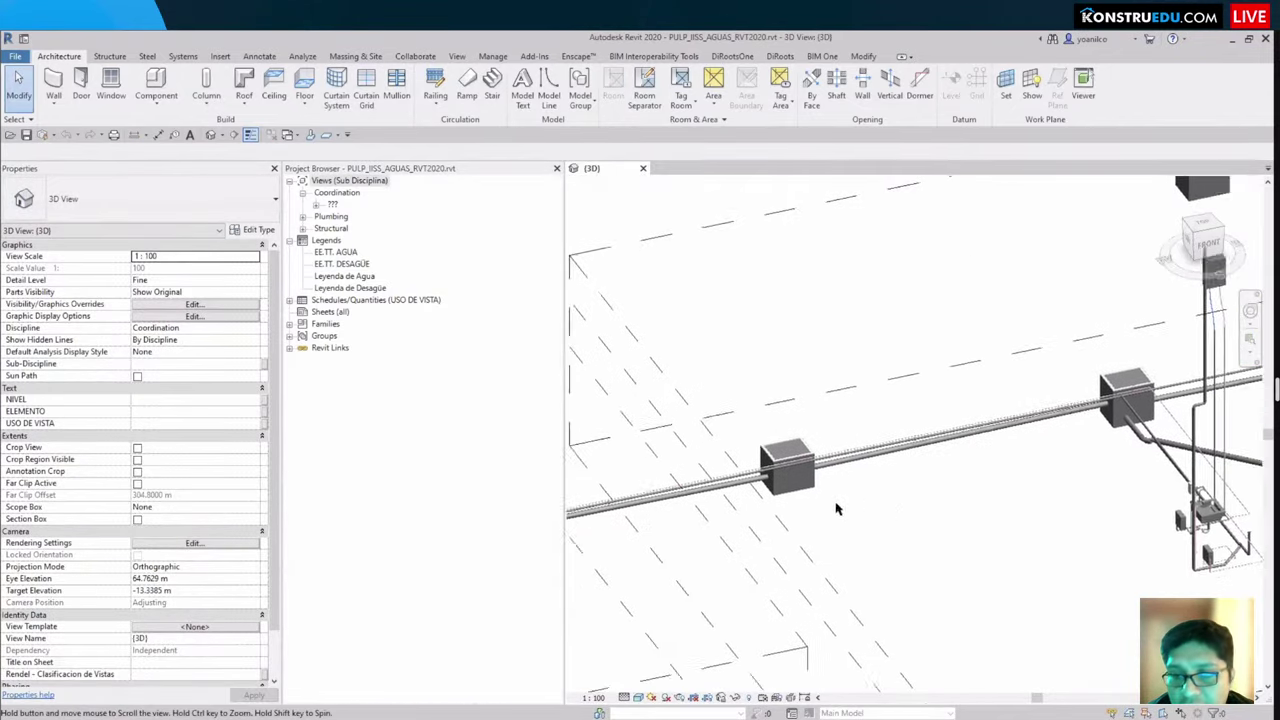
{"action": "middle_click_drag", "start_coordinate": [837, 509], "coordinate": [600, 440]}
{"action": "left_click", "coordinate": [414, 438]}
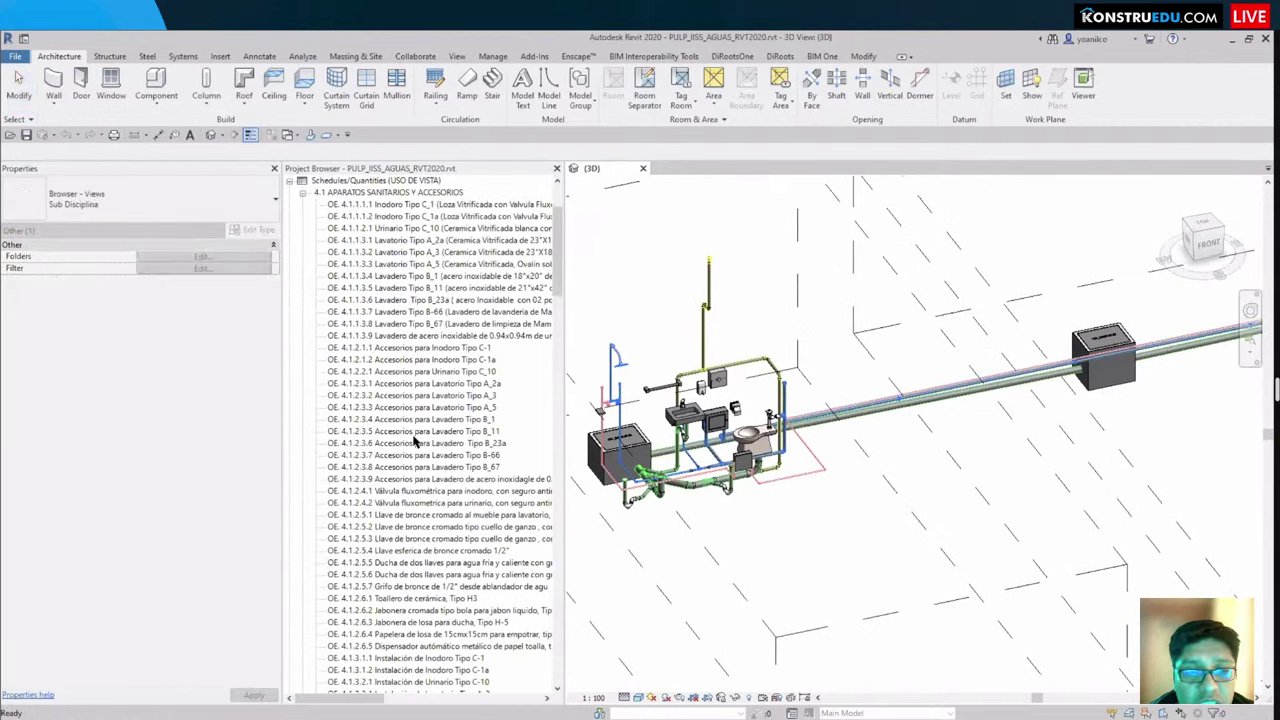
{"action": "scroll", "coordinate": [414, 440], "scroll_direction": "down", "scroll_amount": 15}
{"action": "scroll", "coordinate": [921, 577], "scroll_direction": "up", "scroll_amount": 4}
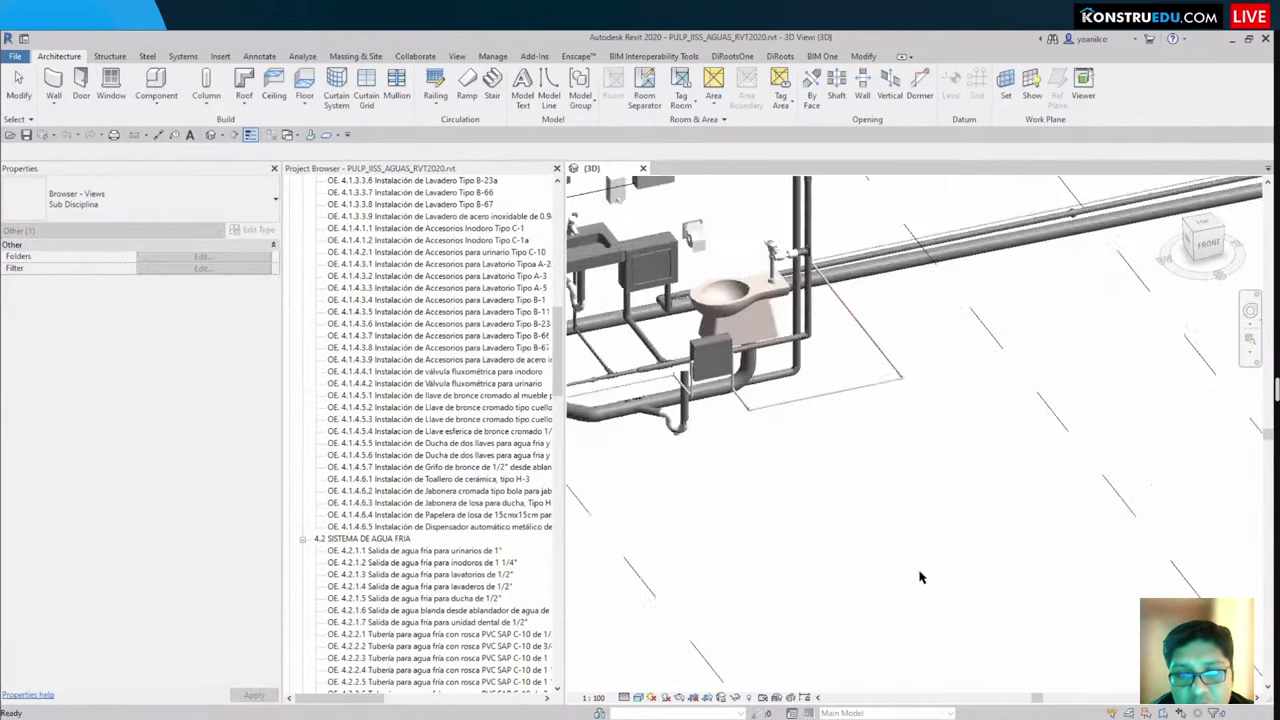
{"action": "middle_click_drag", "start_coordinate": [921, 577], "coordinate": [777, 503]}
{"action": "scroll", "coordinate": [777, 503], "scroll_direction": "down", "scroll_amount": 3}
{"action": "scroll", "coordinate": [1022, 325], "scroll_direction": "up", "scroll_amount": 3}
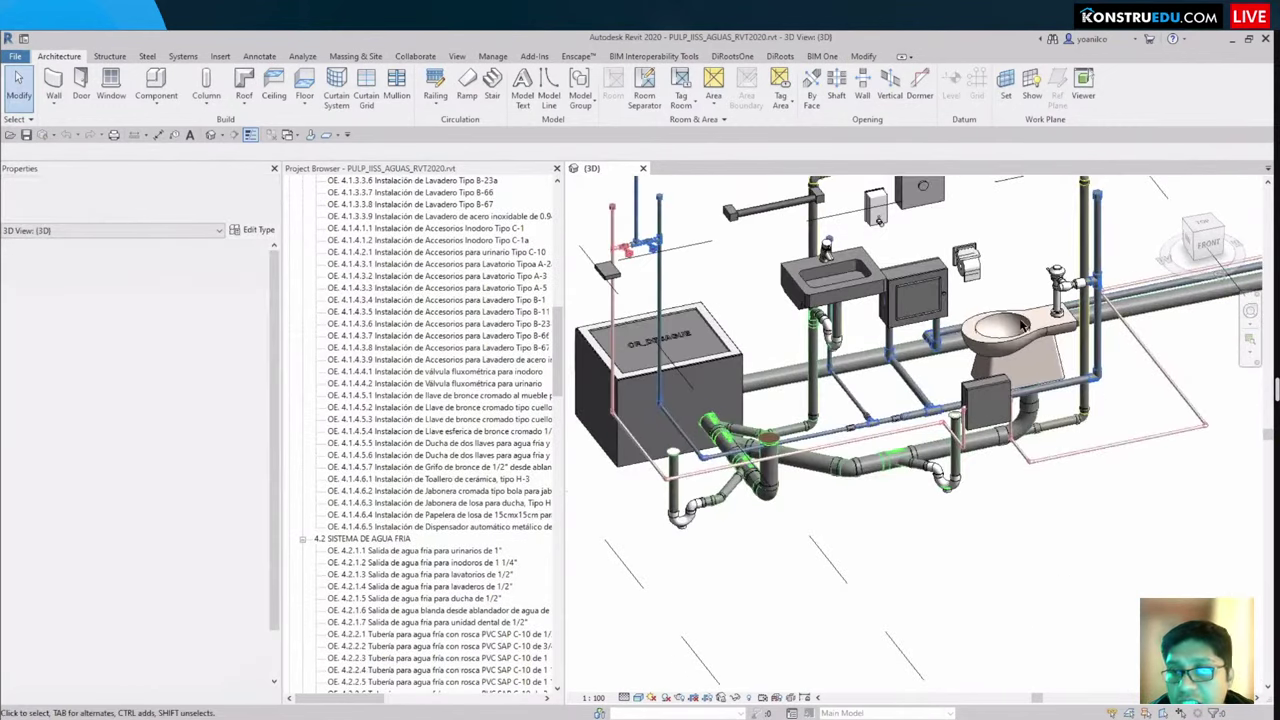
Step: Select the valve box beside the sink and temporarily hide it with HH
{"action": "left_click", "coordinate": [912, 298]}
{"action": "scroll", "coordinate": [1022, 403], "scroll_direction": "up", "scroll_amount": 3}
{"action": "scroll", "coordinate": [950, 448], "scroll_direction": "up", "scroll_amount": 2}
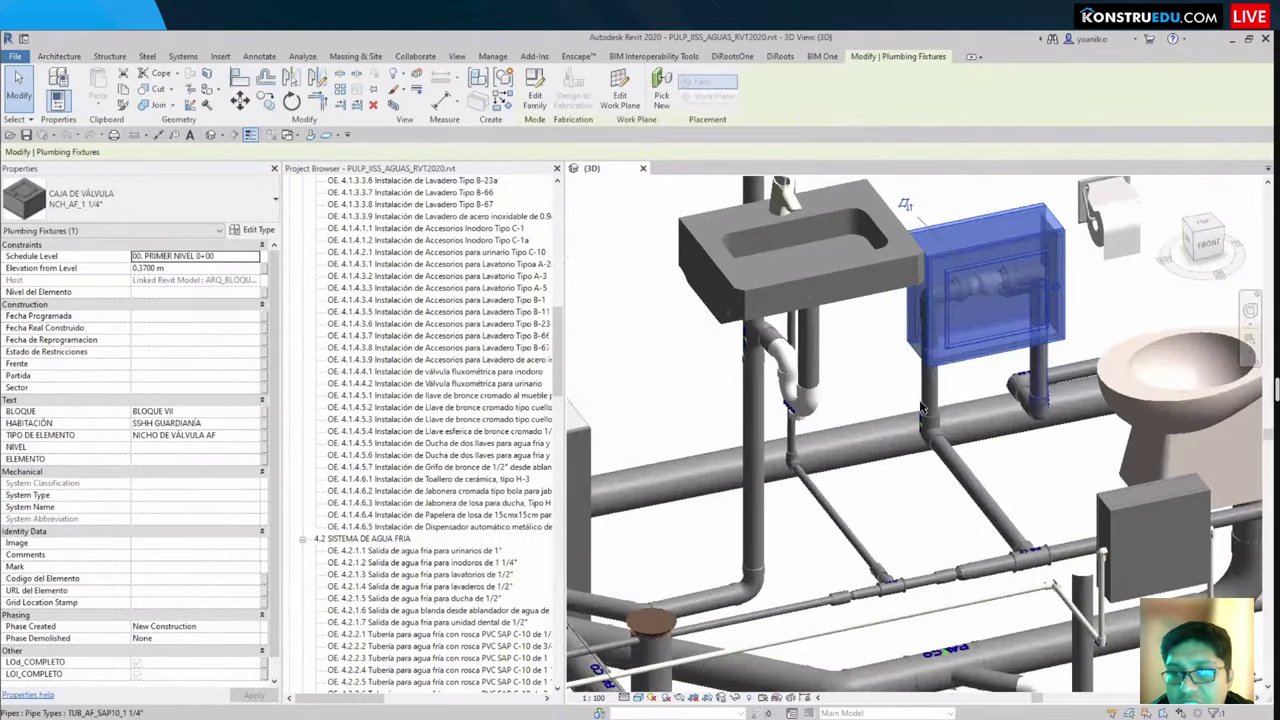
{"action": "scroll", "coordinate": [951, 403], "scroll_direction": "up", "scroll_amount": 5}
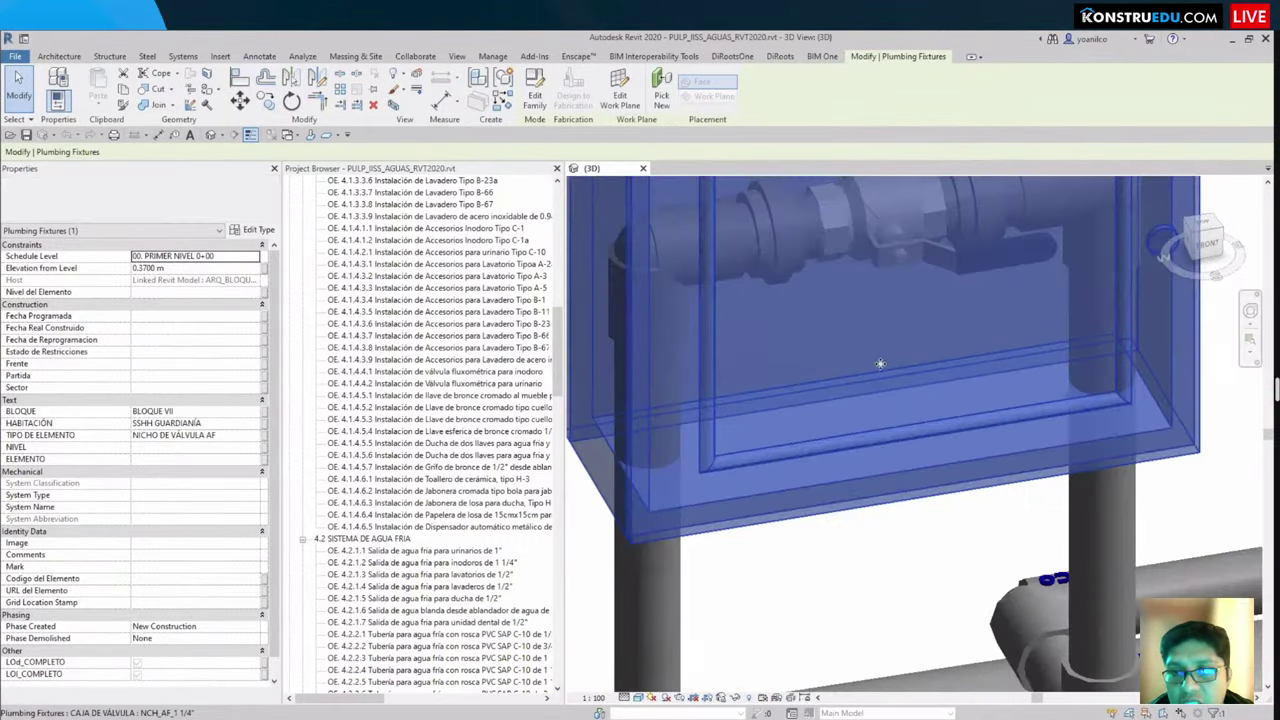
{"action": "scroll", "coordinate": [895, 398], "scroll_direction": "down", "scroll_amount": 5}
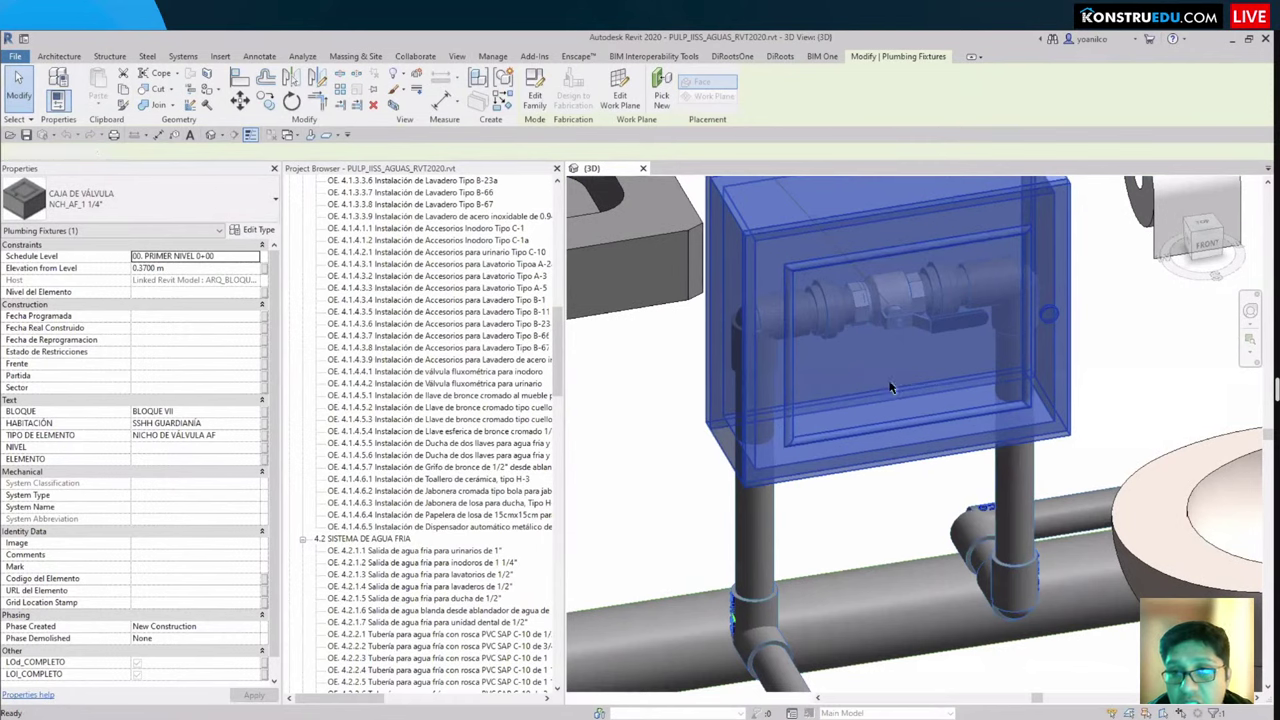
{"action": "key", "text": "h"}
{"action": "key", "text": "h"}
{"action": "scroll", "coordinate": [881, 371], "scroll_direction": "up", "scroll_amount": 2}
{"action": "scroll", "coordinate": [880, 405], "scroll_direction": "down", "scroll_amount": 3}
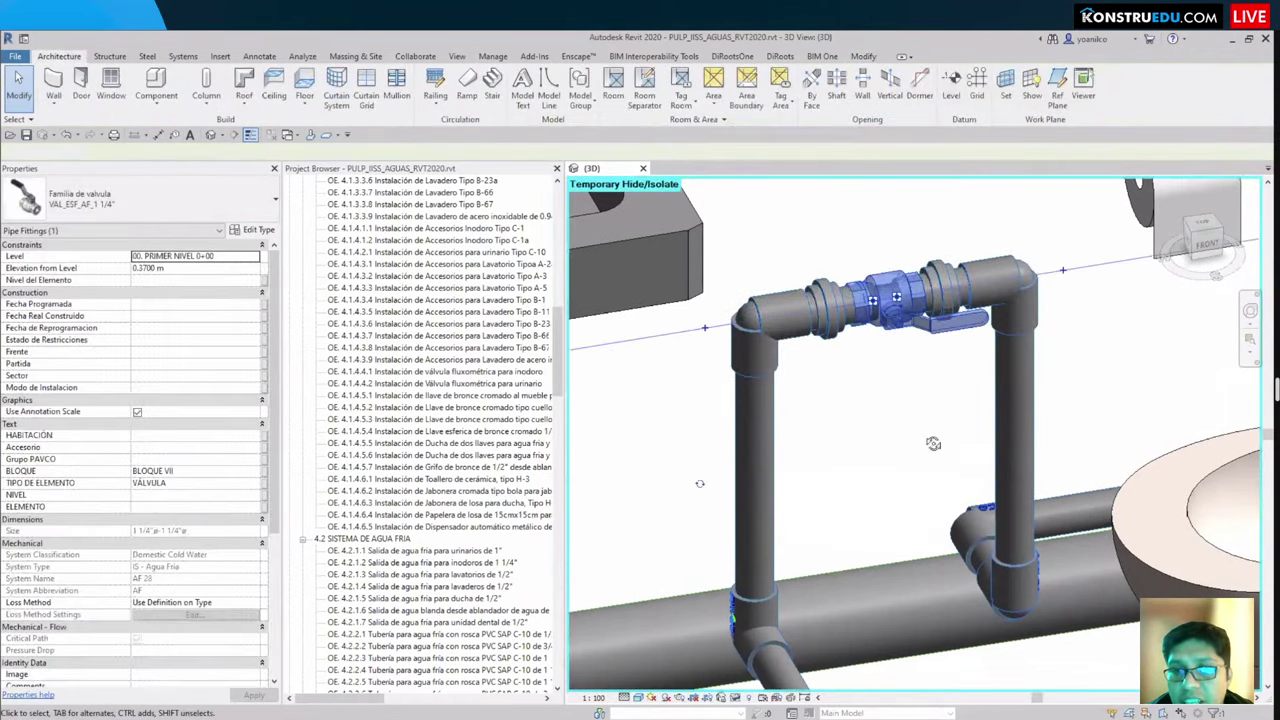
Step: Reset the temporary hide with HR and reselect the valve box beside the sink
{"action": "middle_click_drag", "start_coordinate": [880, 405], "coordinate": [885, 440], "text": "shift"}
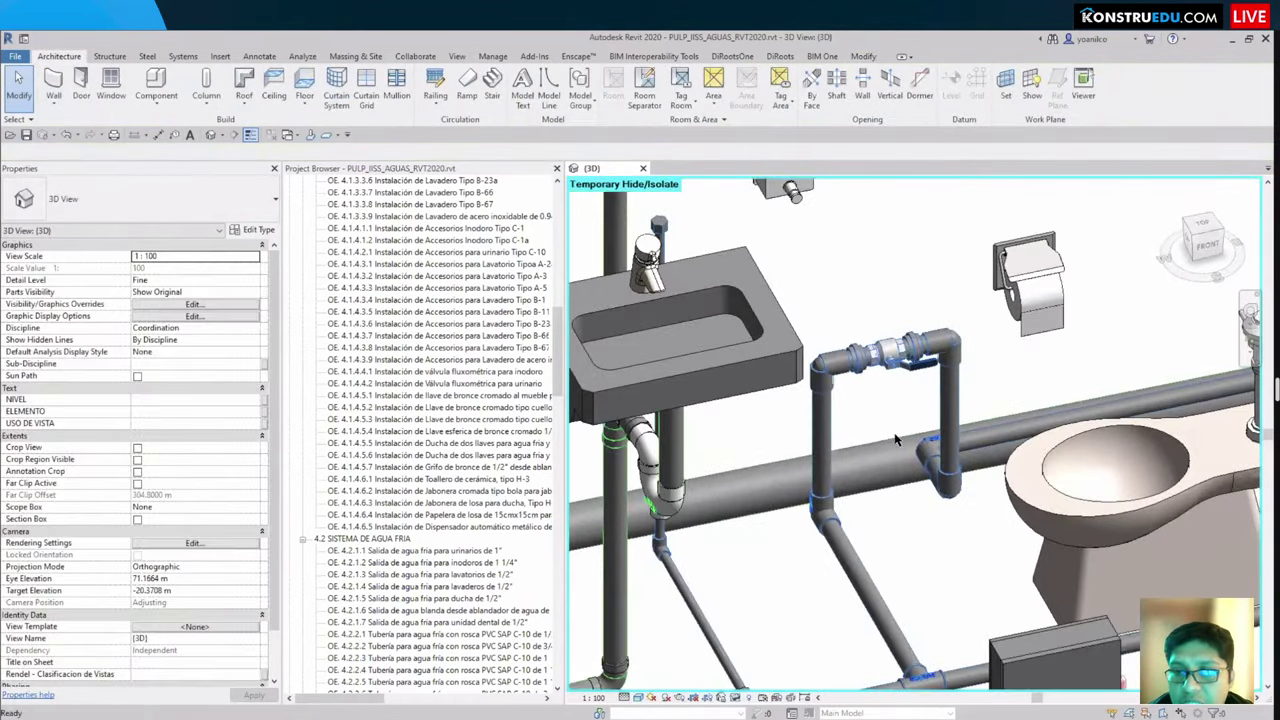
{"action": "key", "text": "h"}
{"action": "key", "text": "r"}
{"action": "scroll", "coordinate": [860, 452], "scroll_direction": "up", "scroll_amount": 5}
{"action": "left_click", "coordinate": [823, 464]}
{"action": "left_click", "coordinate": [823, 464]}
{"action": "scroll", "coordinate": [840, 455], "scroll_direction": "down", "scroll_amount": 4}
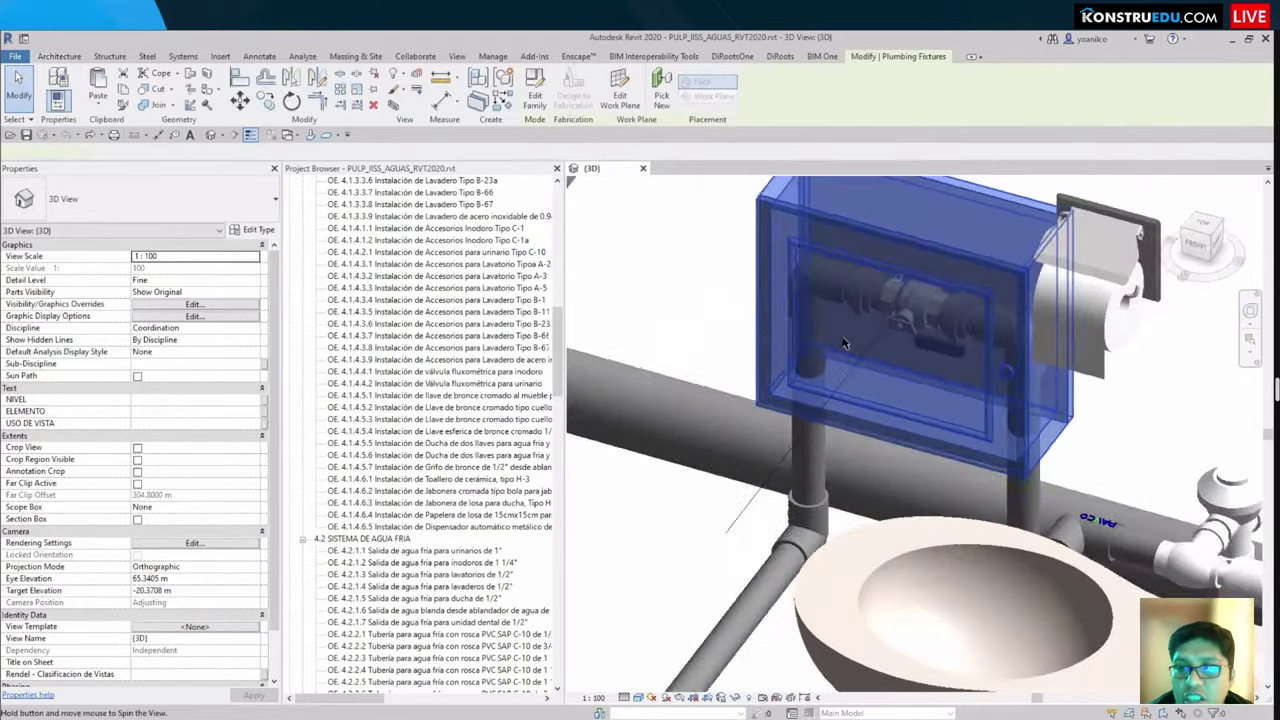
{"action": "scroll", "coordinate": [884, 440], "scroll_direction": "up", "scroll_amount": 2}
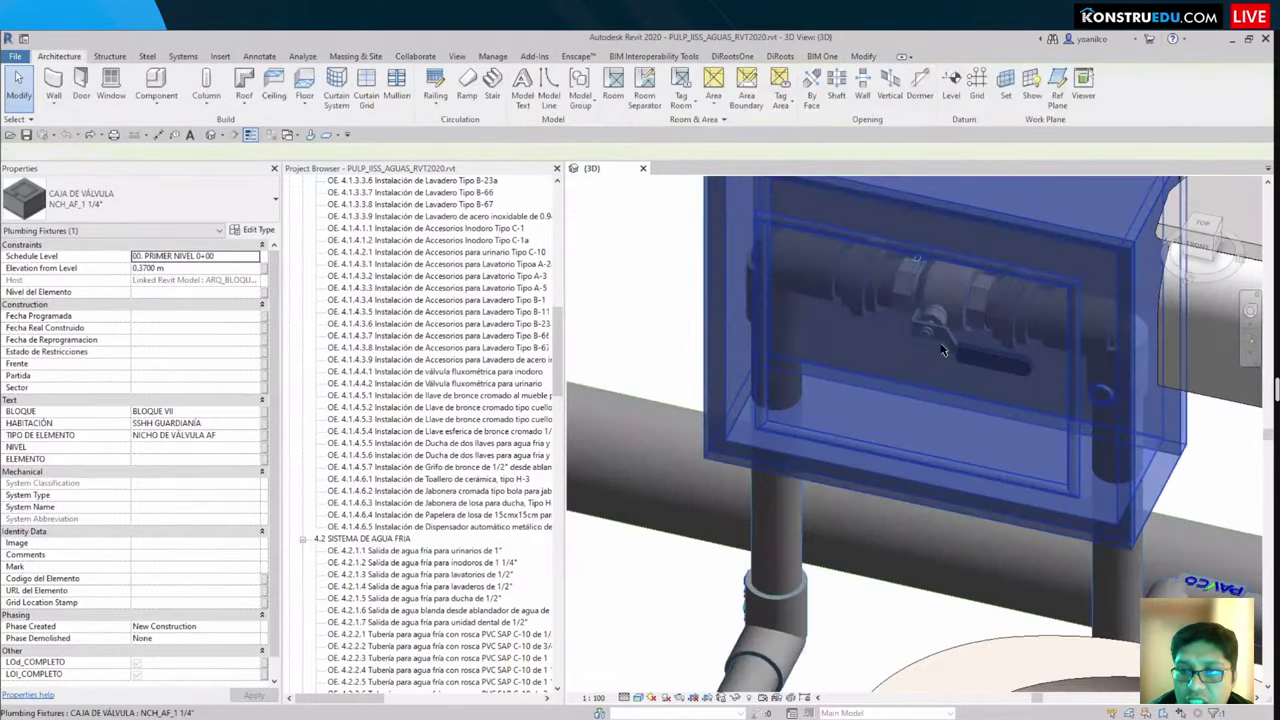
{"action": "key", "text": "Escape"}
Step: Hide the valve box again and select the exposed valve inside it
{"action": "left_click", "coordinate": [895, 332]}
{"action": "key", "text": "h"}
{"action": "key", "text": "h"}
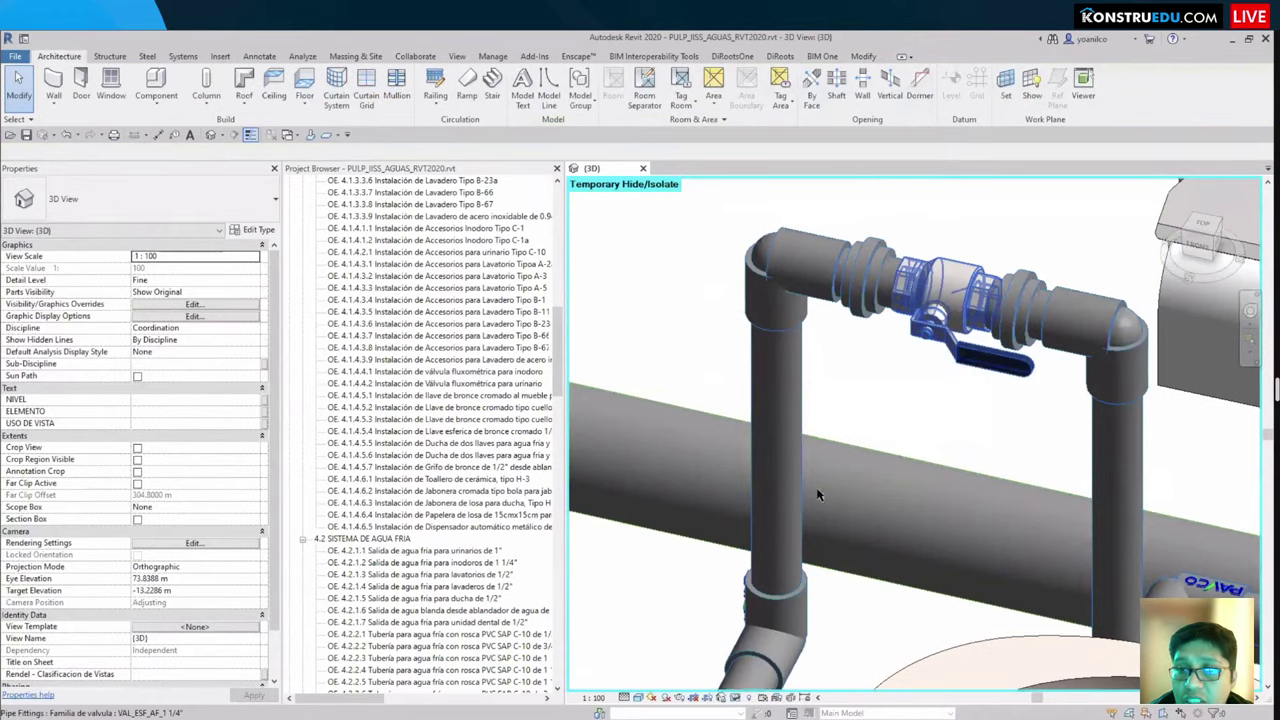
{"action": "left_click", "coordinate": [892, 330]}
{"action": "middle_click_drag", "start_coordinate": [702, 445], "coordinate": [632, 585]}
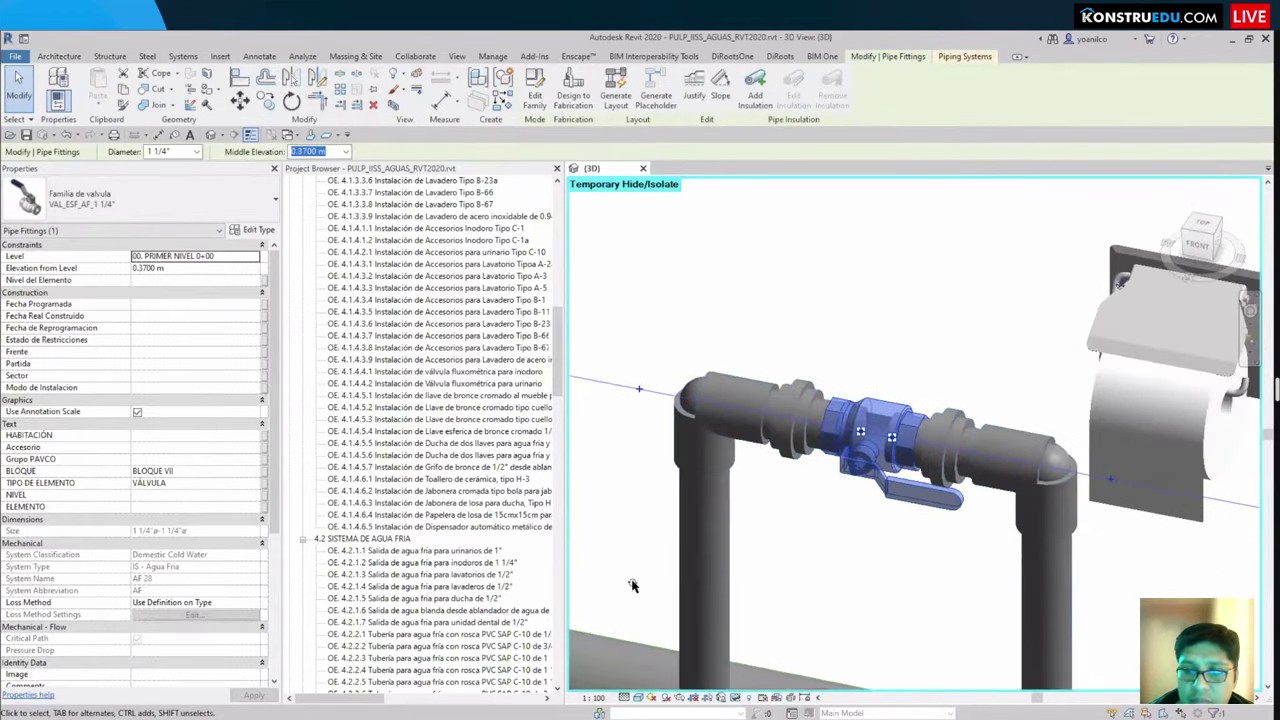
{"action": "key", "text": "space"}
{"action": "key", "text": "Escape"}
Step: Try rotating the valve on its pipe, then cancel and dismiss the error
{"action": "left_click", "coordinate": [932, 513]}
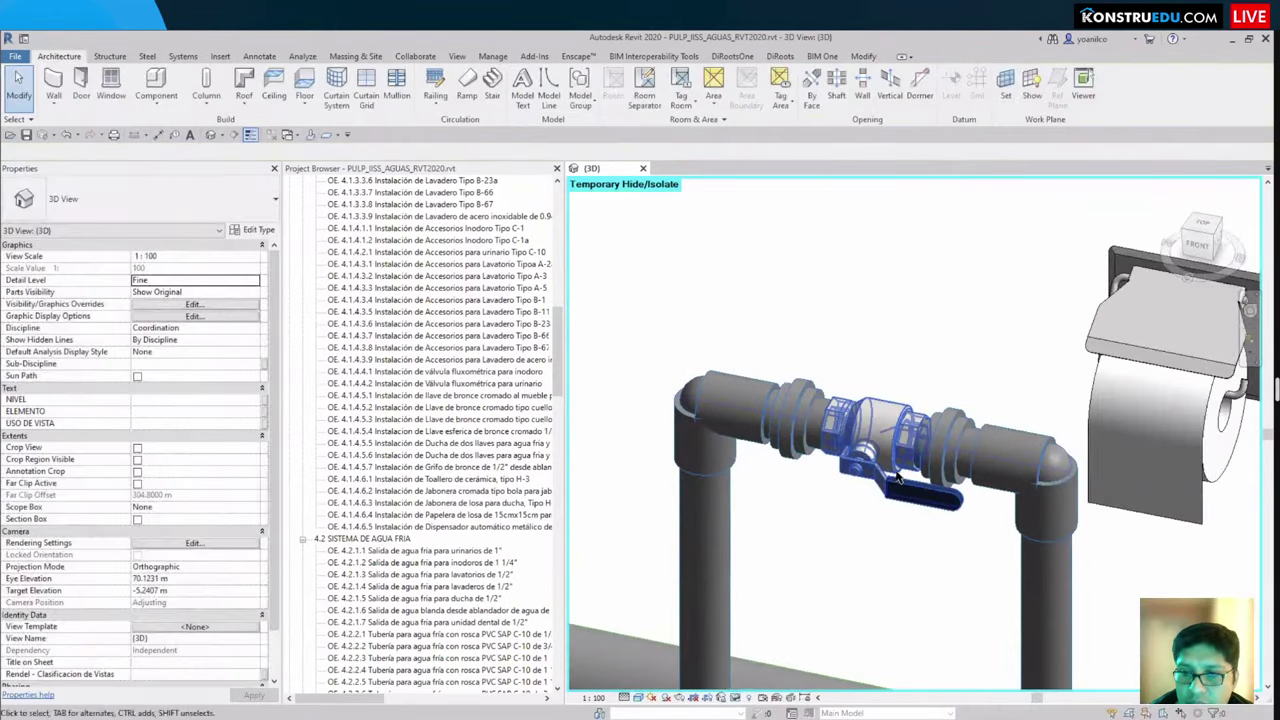
{"action": "scroll", "coordinate": [1072, 560], "scroll_direction": "down", "scroll_amount": 2}
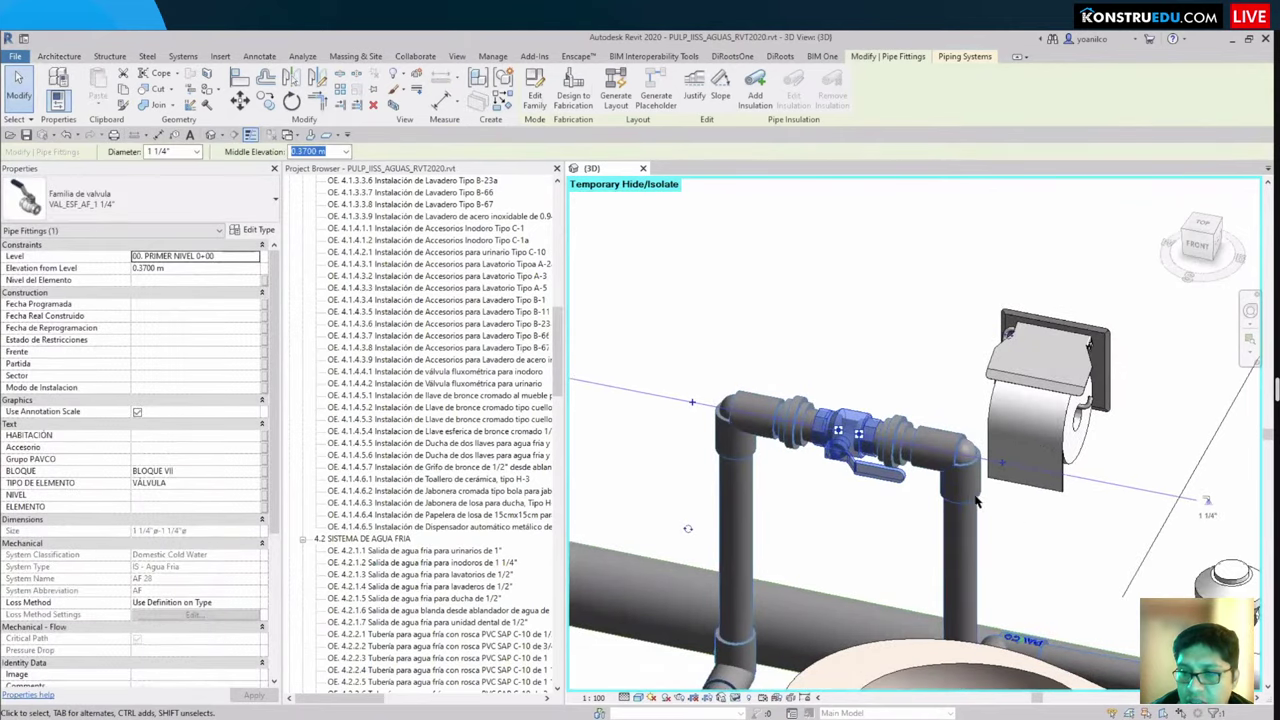
{"action": "middle_click_drag", "start_coordinate": [1072, 560], "coordinate": [1026, 352], "text": "shift"}
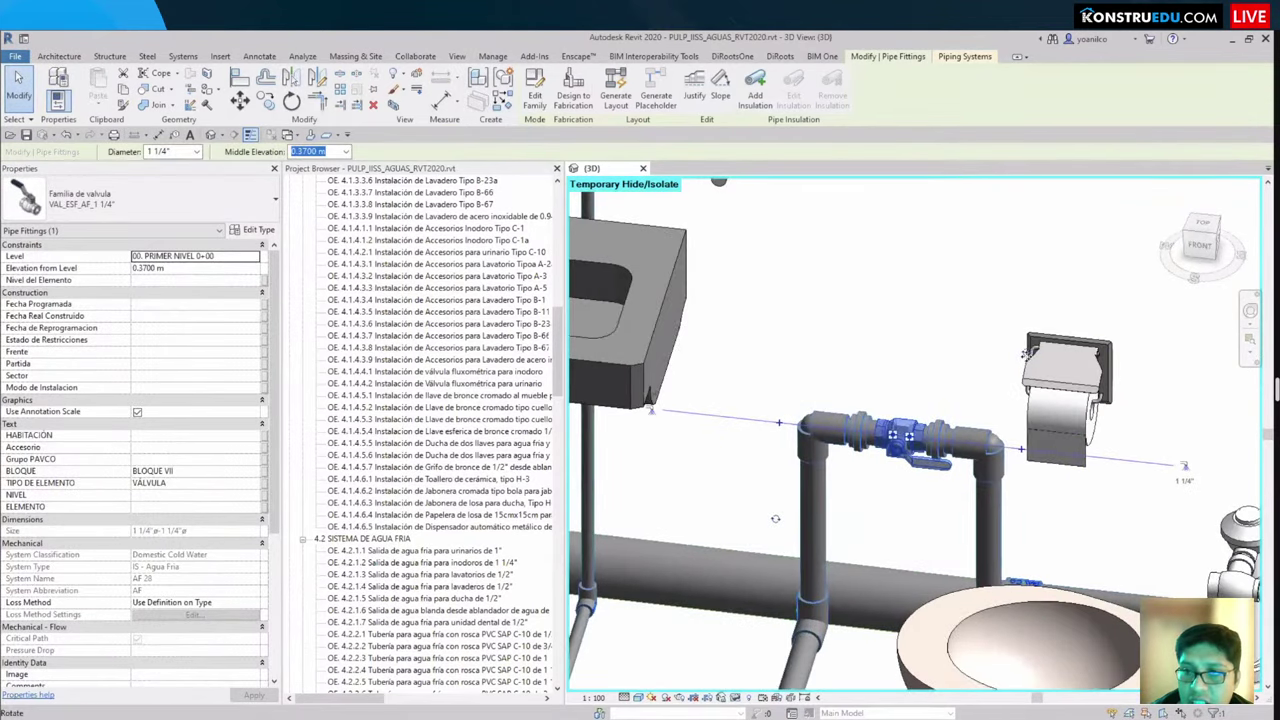
{"action": "left_click", "coordinate": [913, 411]}
{"action": "key", "text": "Escape"}
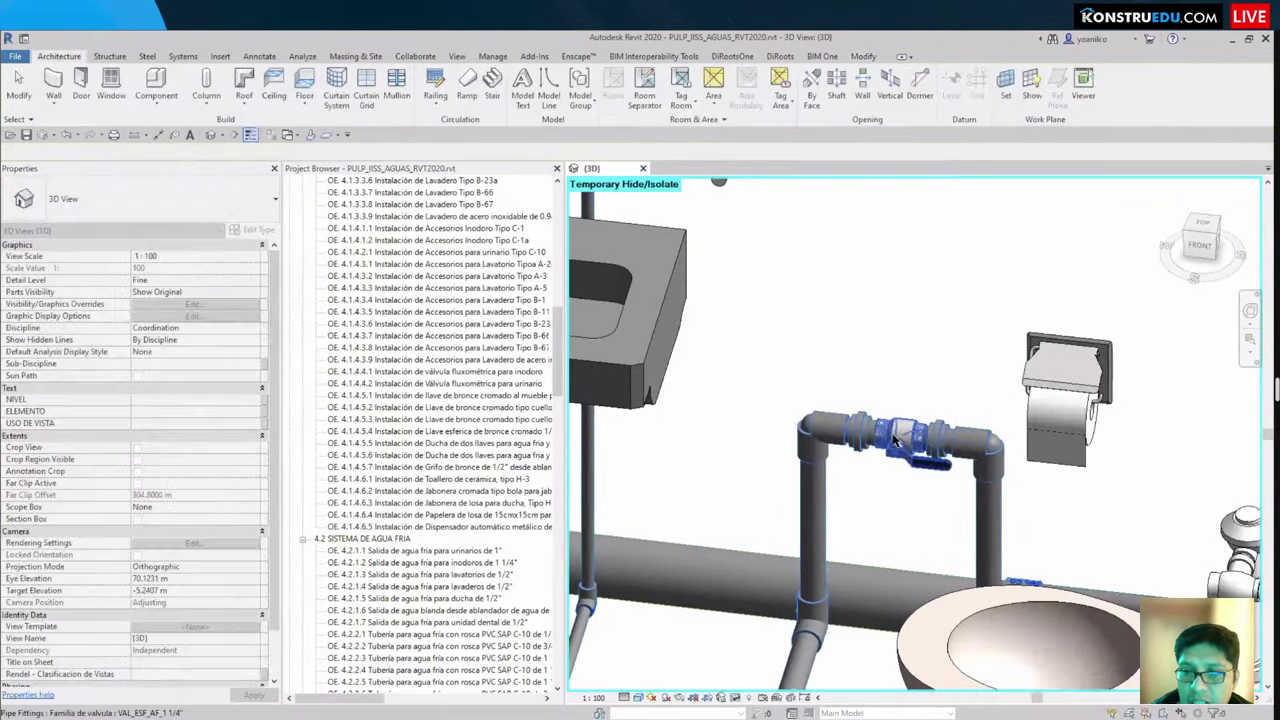
{"action": "scroll", "coordinate": [912, 455], "scroll_direction": "up", "scroll_amount": 3}
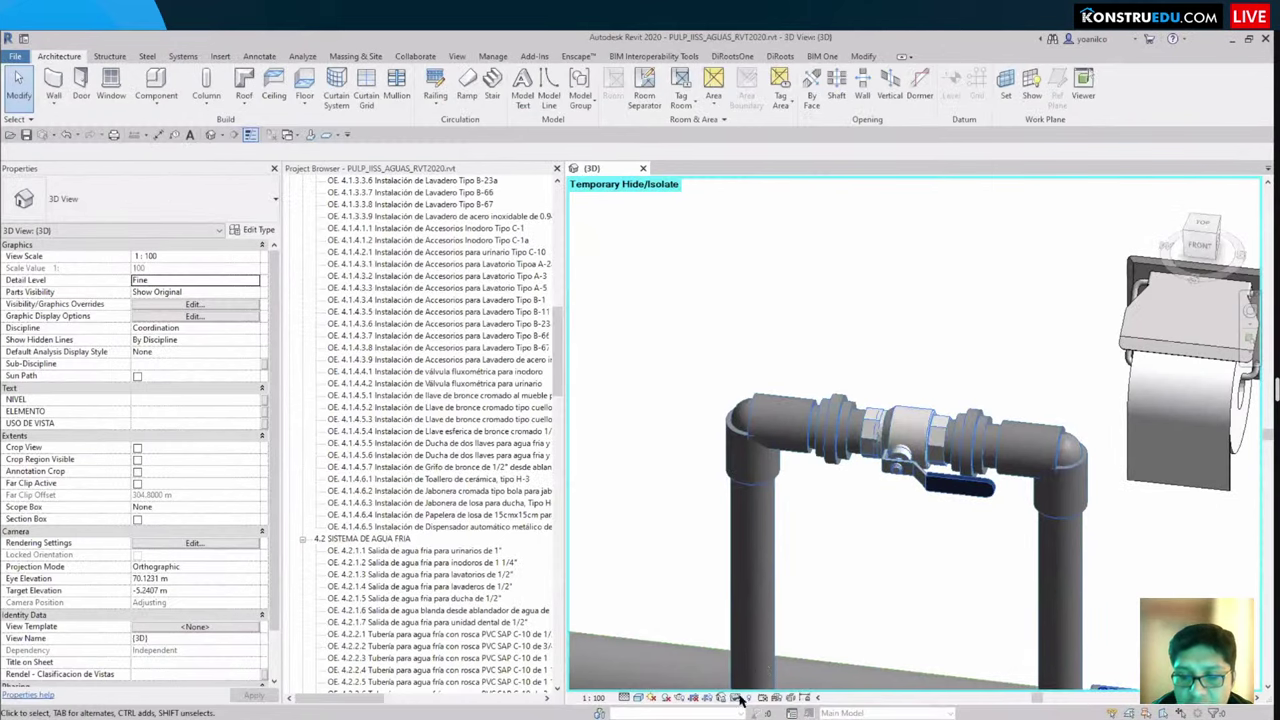
Step: Reset temporary hide to restore the NICHO DE VÁLVULA AF valve box and select it
{"action": "right_click", "coordinate": [730, 597]}
{"action": "left_click", "coordinate": [816, 578]}
{"action": "key", "text": "h"}
{"action": "key", "text": "r"}
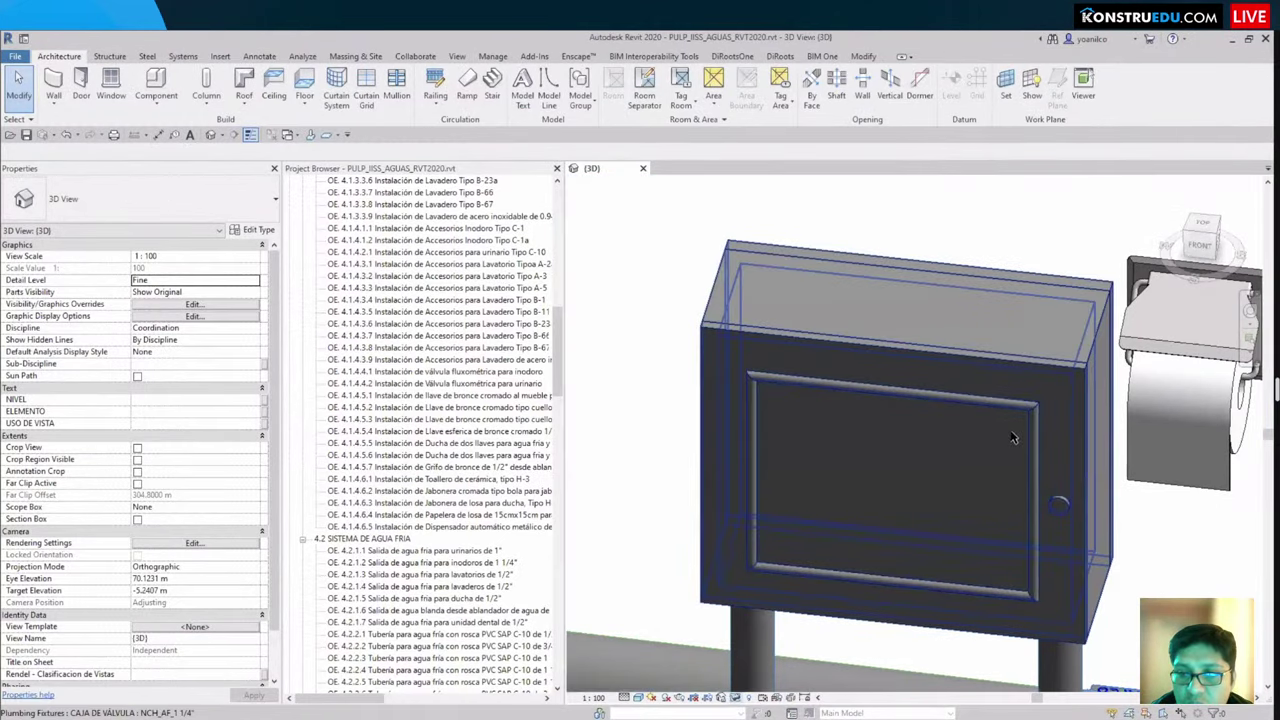
{"action": "scroll", "coordinate": [980, 474], "scroll_direction": "down", "scroll_amount": 2}
{"action": "scroll", "coordinate": [980, 474], "scroll_direction": "up", "scroll_amount": 3}
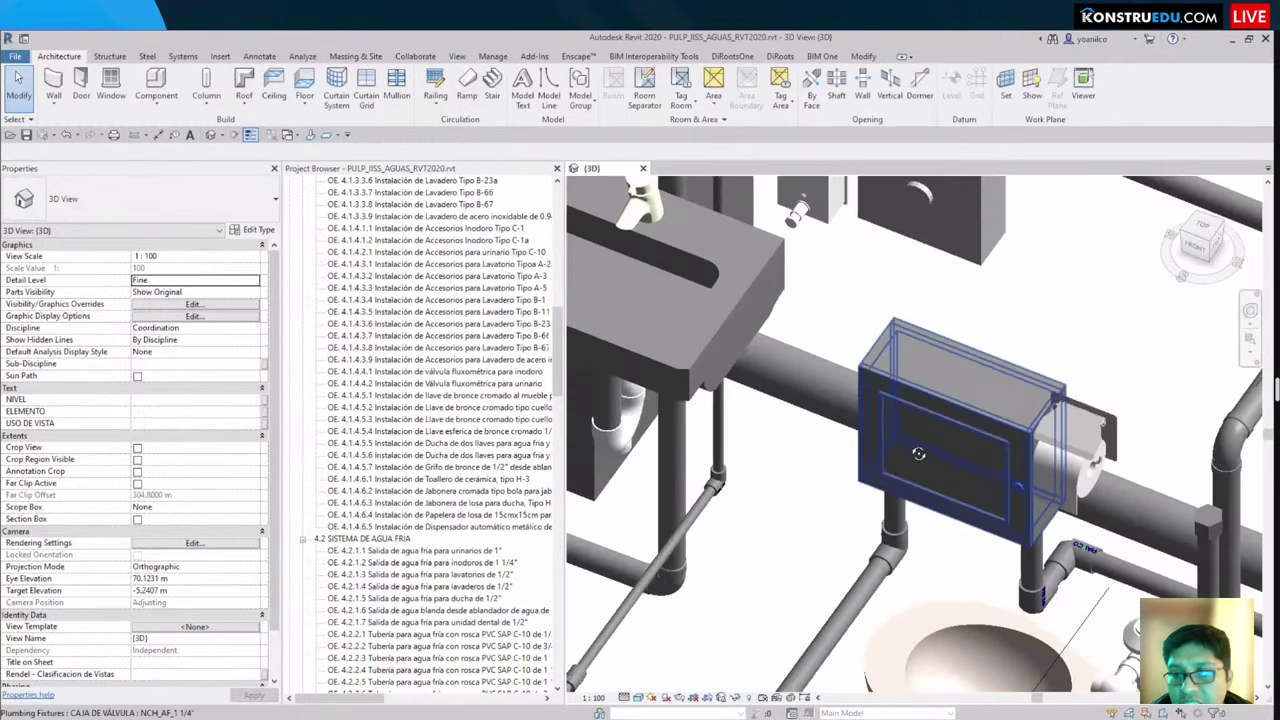
{"action": "left_click", "coordinate": [918, 453]}
{"action": "middle_click_drag", "start_coordinate": [918, 453], "coordinate": [950, 470], "text": "shift"}
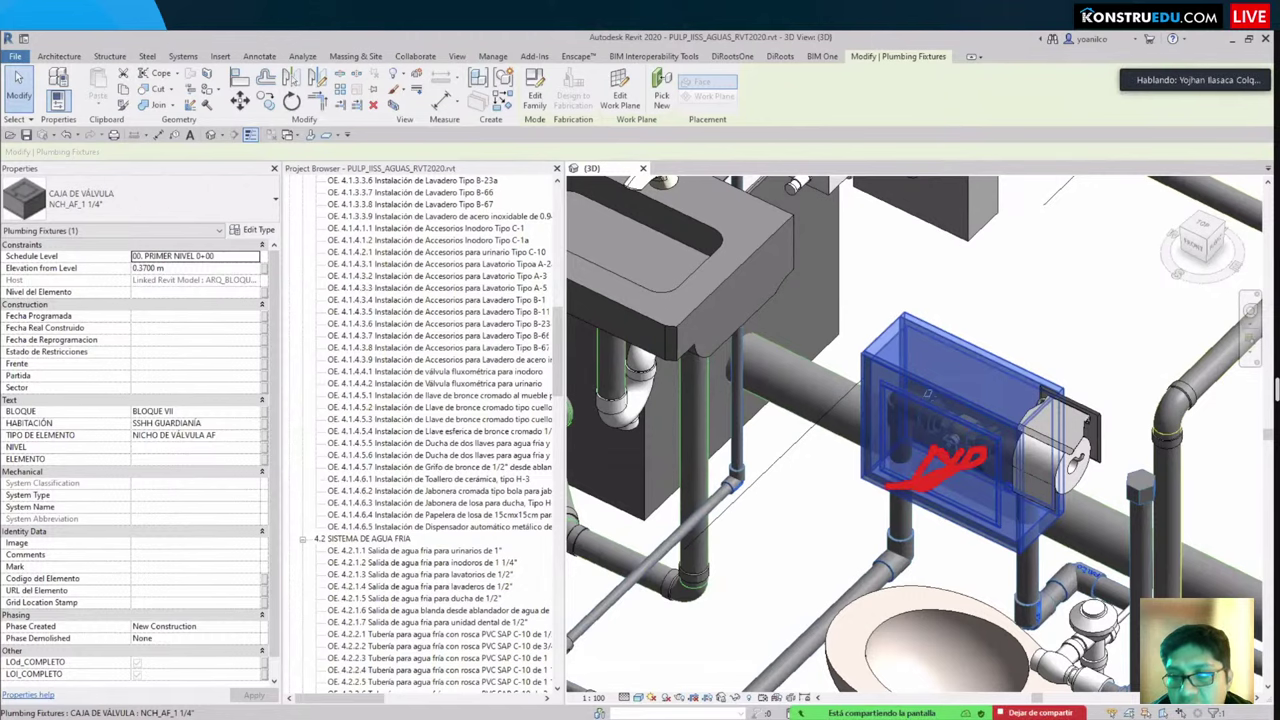
{"action": "middle_click_drag", "start_coordinate": [967, 472], "coordinate": [1116, 340], "text": "shift"}
{"action": "key", "text": "Escape"}
{"action": "left_click", "coordinate": [986, 464]}
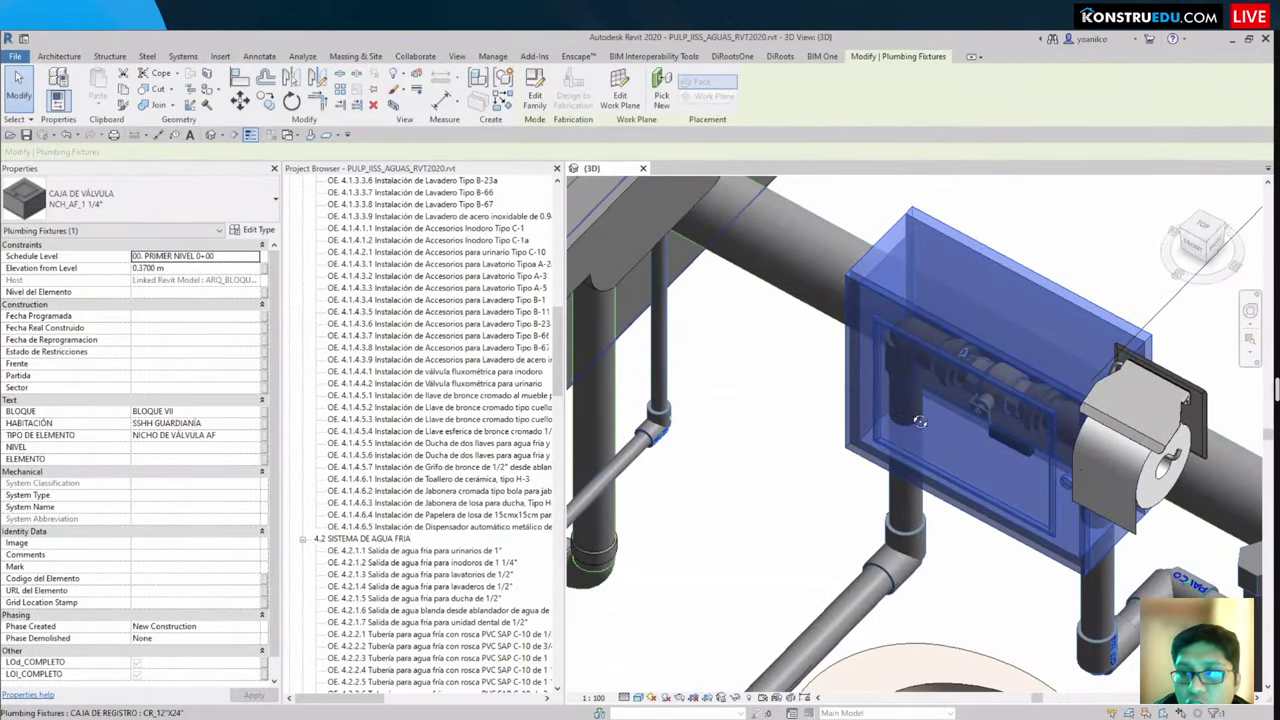
{"action": "middle_click_drag", "start_coordinate": [952, 427], "coordinate": [945, 532], "text": "shift"}
{"action": "key", "text": "Escape"}
{"action": "scroll", "coordinate": [800, 430], "scroll_direction": "down", "scroll_amount": 5}
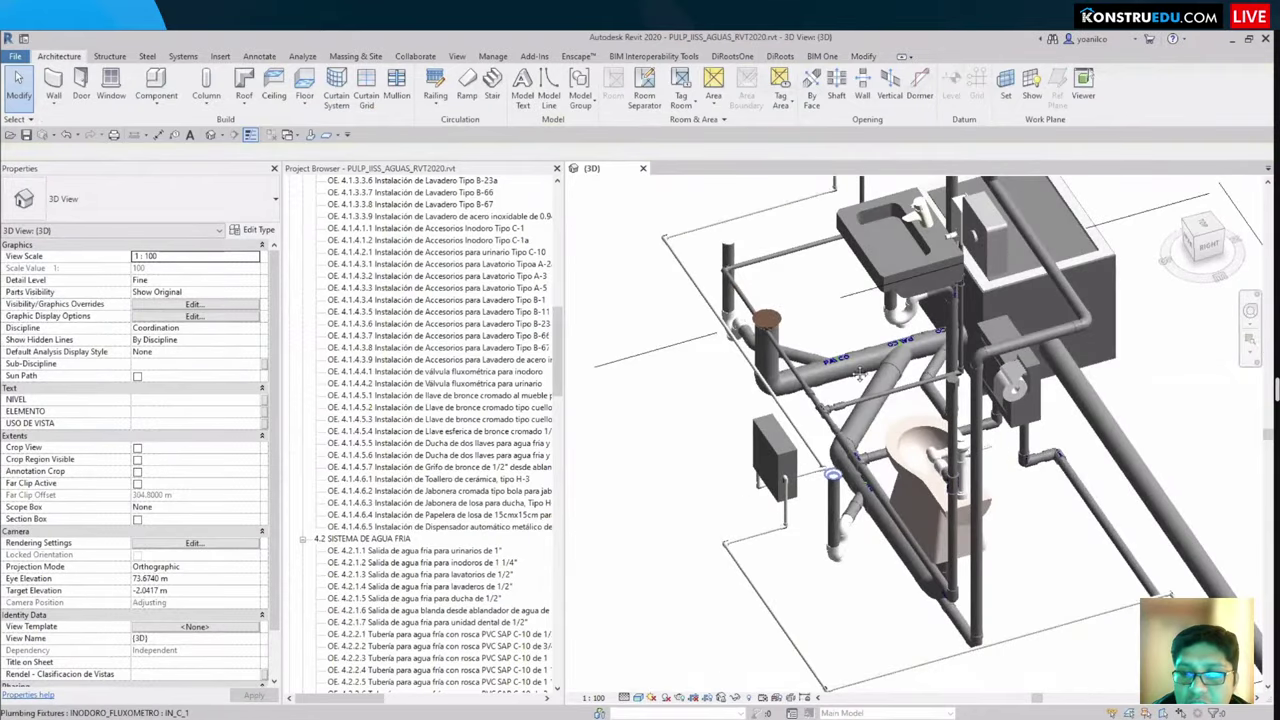
{"action": "middle_click_drag", "start_coordinate": [846, 492], "coordinate": [957, 379], "text": "shift"}
{"action": "scroll", "coordinate": [830, 433], "scroll_direction": "down", "scroll_amount": 3}
{"action": "scroll", "coordinate": [957, 379], "scroll_direction": "up", "scroll_amount": 2}
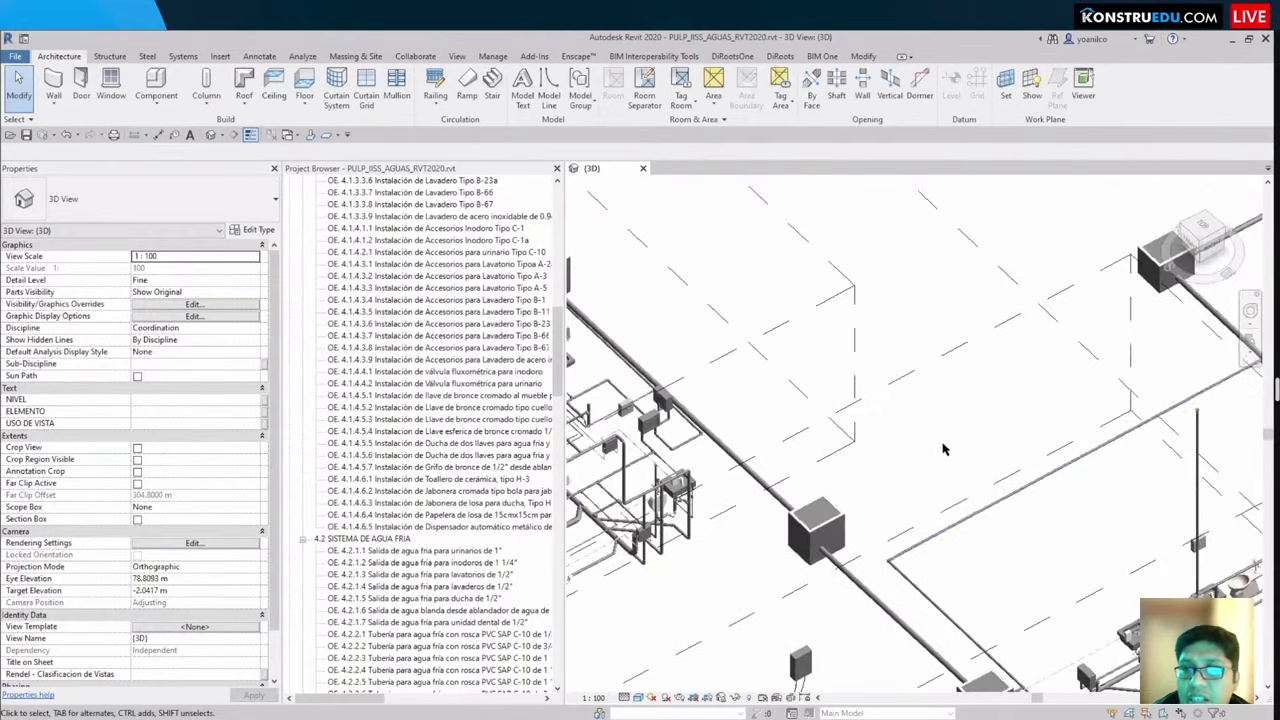
{"action": "scroll", "coordinate": [993, 287], "scroll_direction": "down", "scroll_amount": 3}
{"action": "scroll", "coordinate": [997, 480], "scroll_direction": "up", "scroll_amount": 6}
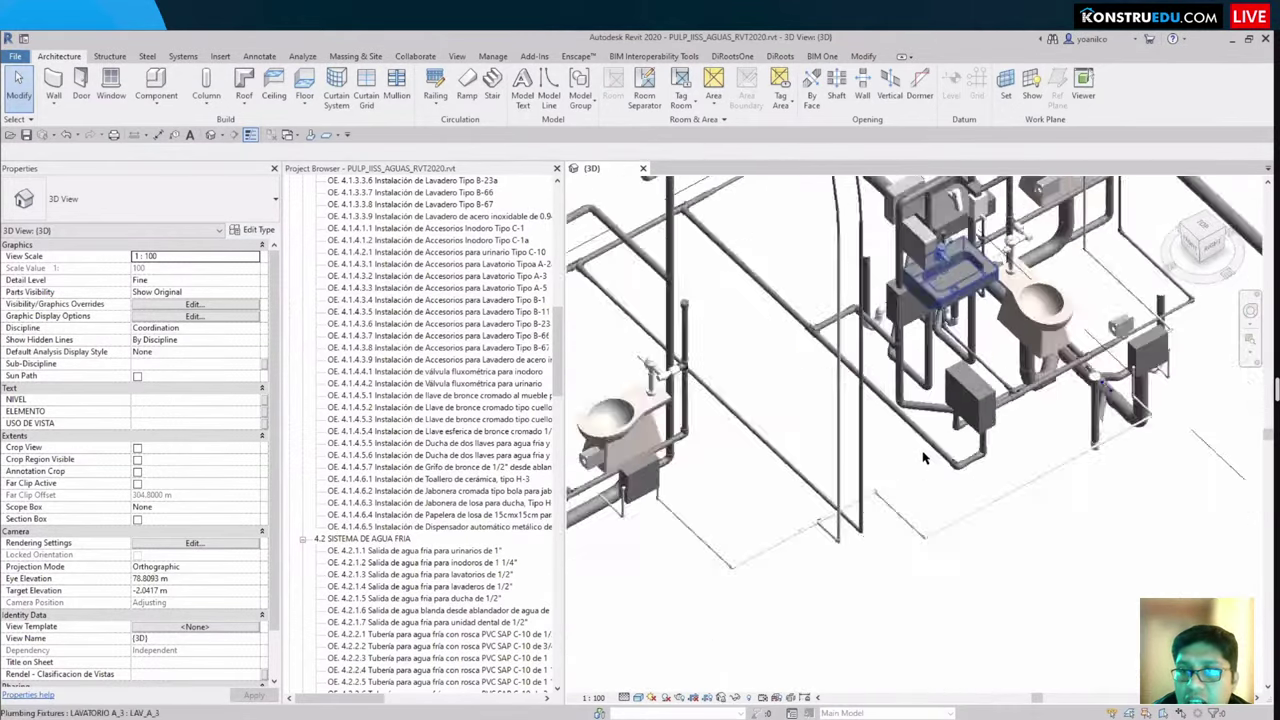
{"action": "left_click", "coordinate": [940, 472]}
{"action": "middle_click_drag", "start_coordinate": [940, 472], "coordinate": [1080, 332], "text": "shift"}
{"action": "scroll", "coordinate": [910, 648], "scroll_direction": "down", "scroll_amount": 5}
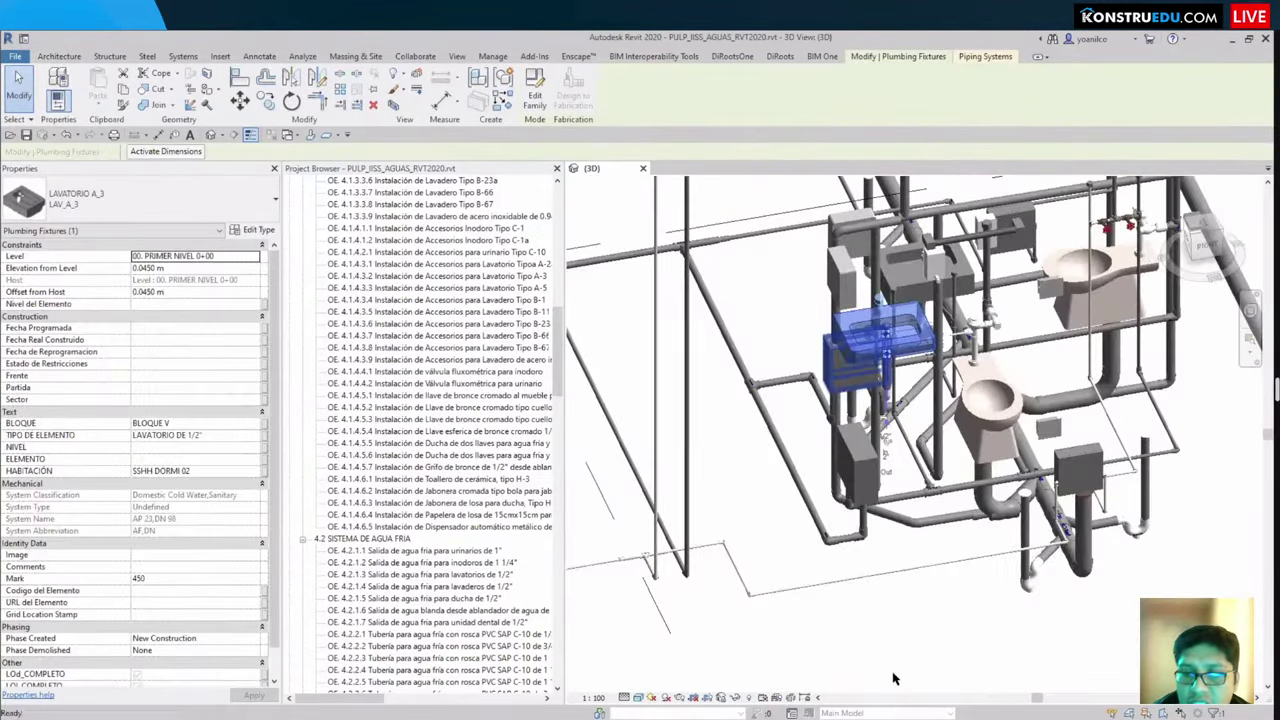
{"action": "middle_click_drag", "start_coordinate": [809, 559], "coordinate": [884, 697], "text": "shift"}
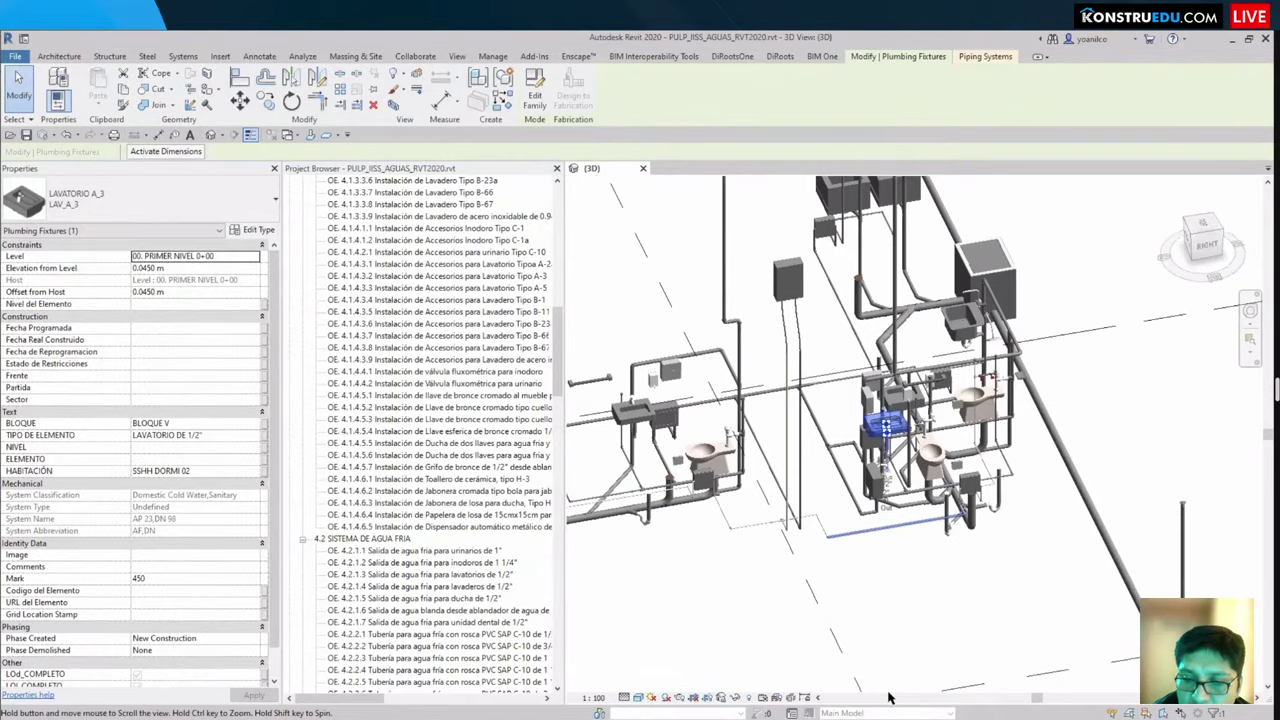
{"action": "scroll", "coordinate": [886, 697], "scroll_direction": "down", "scroll_amount": 3}
{"action": "key", "text": "Escape"}
{"action": "scroll", "coordinate": [888, 697], "scroll_direction": "down", "scroll_amount": 3}
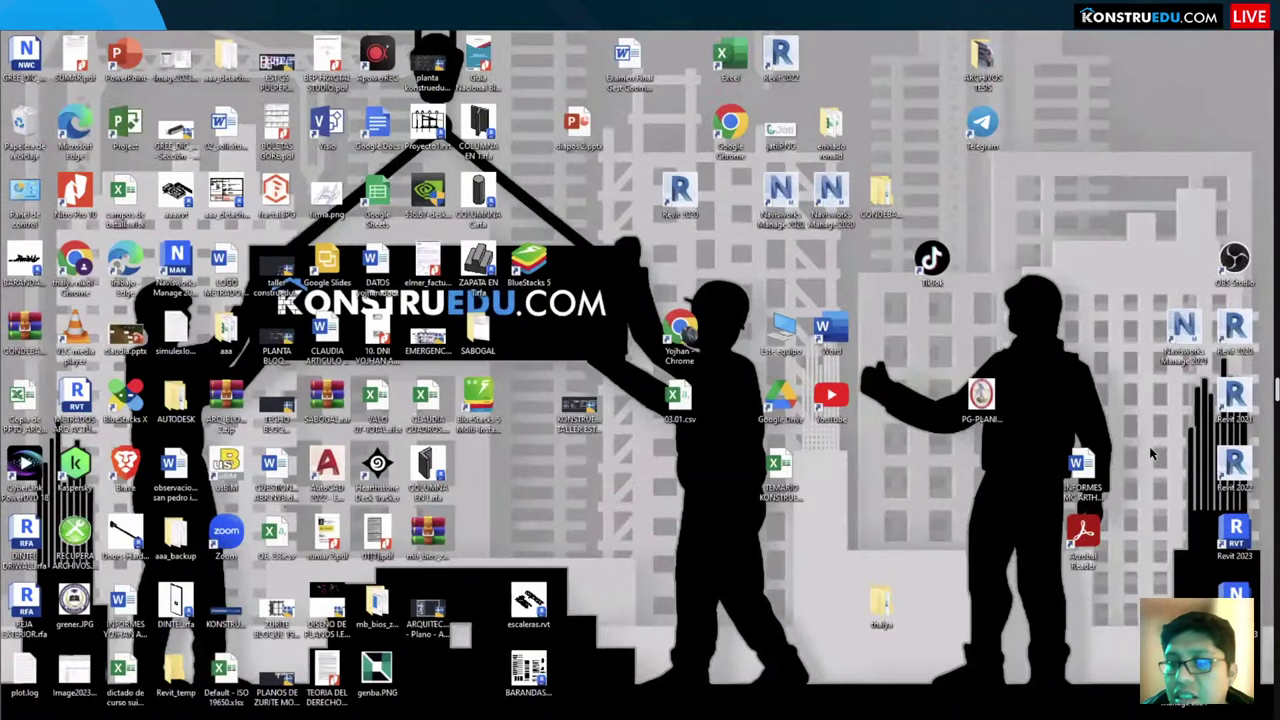
{"action": "left_click", "coordinate": [1232, 39]}
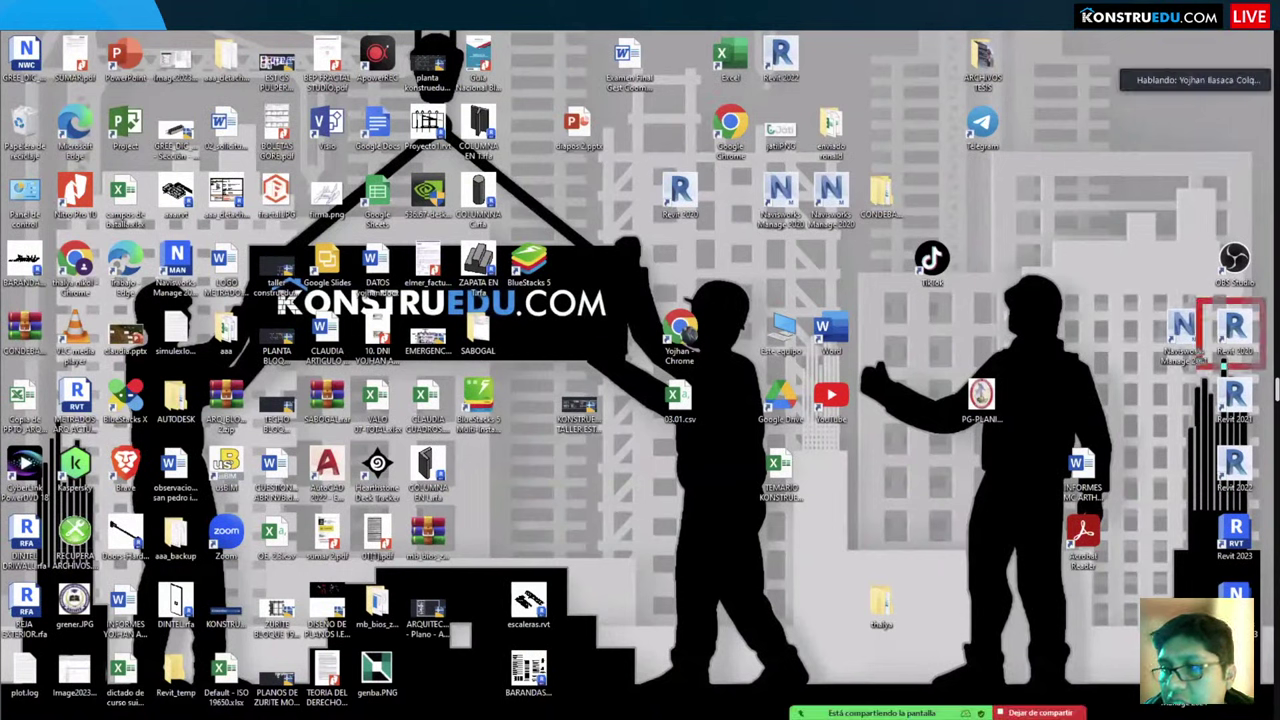
{"action": "left_click", "coordinate": [1233, 330]}
{"action": "left_click_drag", "start_coordinate": [1189, 298], "coordinate": [1042, 249]}
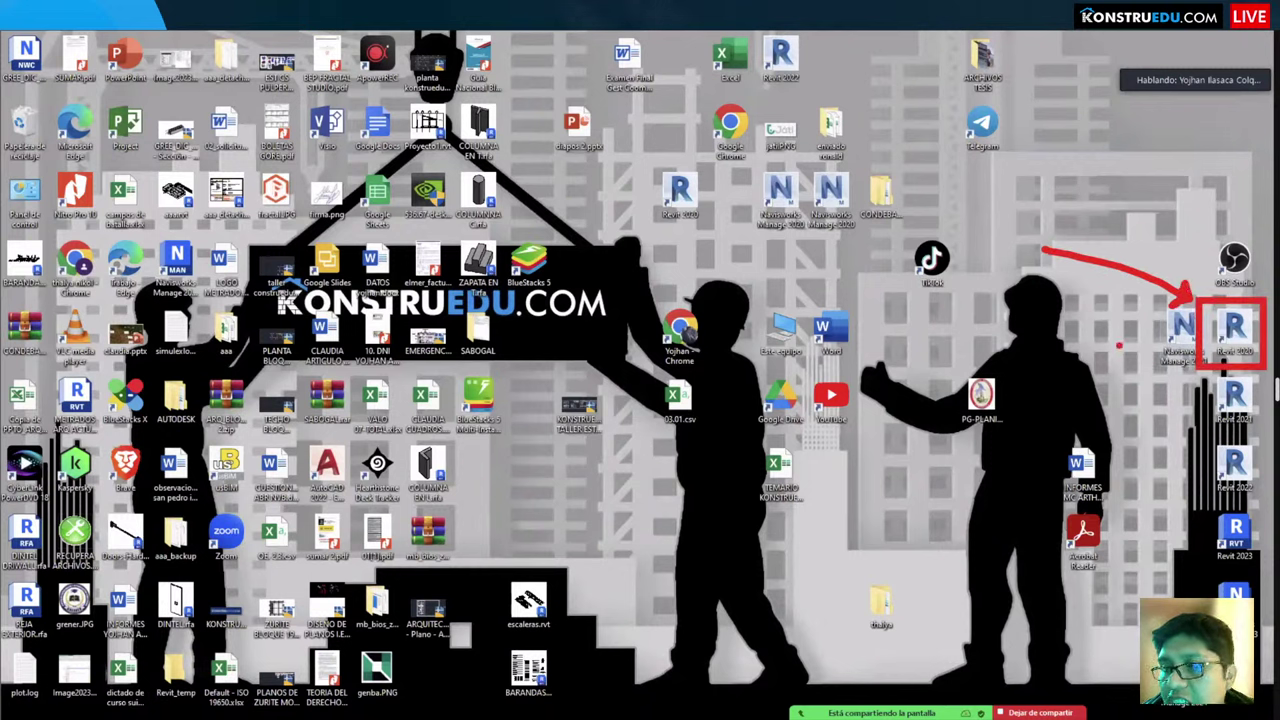
{"action": "mouse_move", "coordinate": [1119, 345]}
{"action": "left_mouse_down"}
{"action": "mouse_move", "coordinate": [1117, 452]}
{"action": "mouse_move", "coordinate": [1133, 452]}
{"action": "left_mouse_up"}
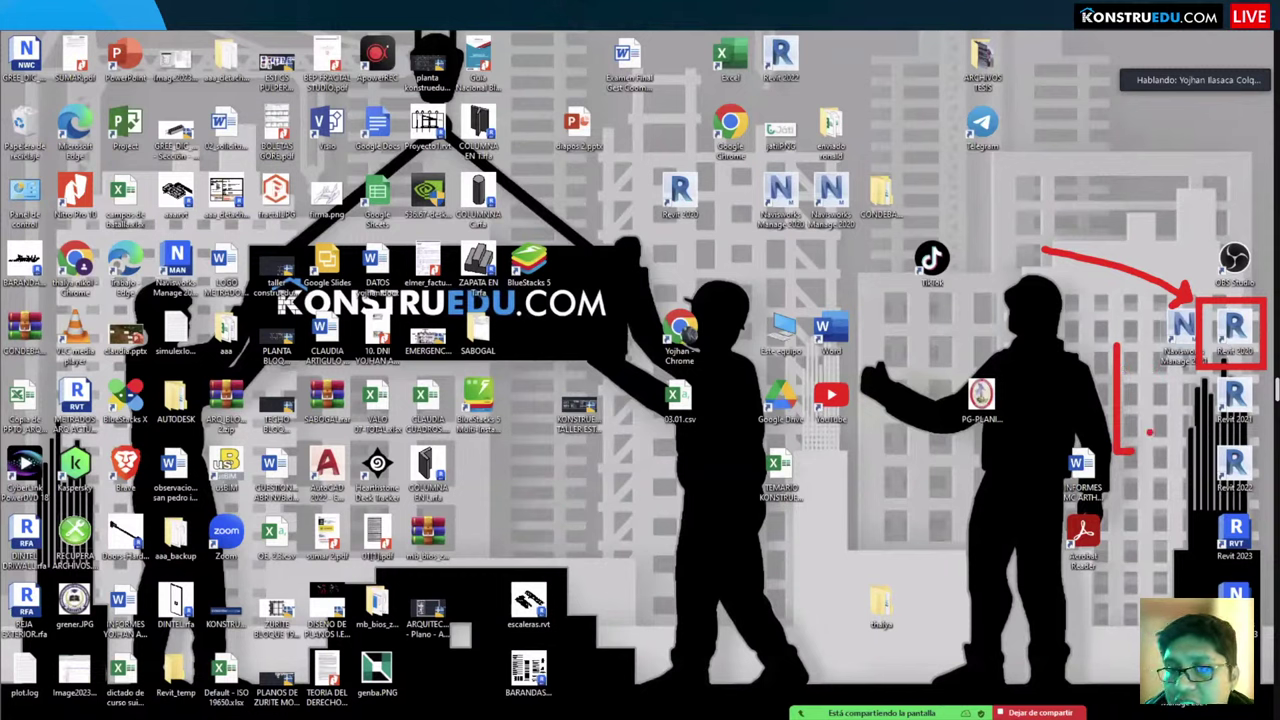
{"action": "key", "text": "Escape"}
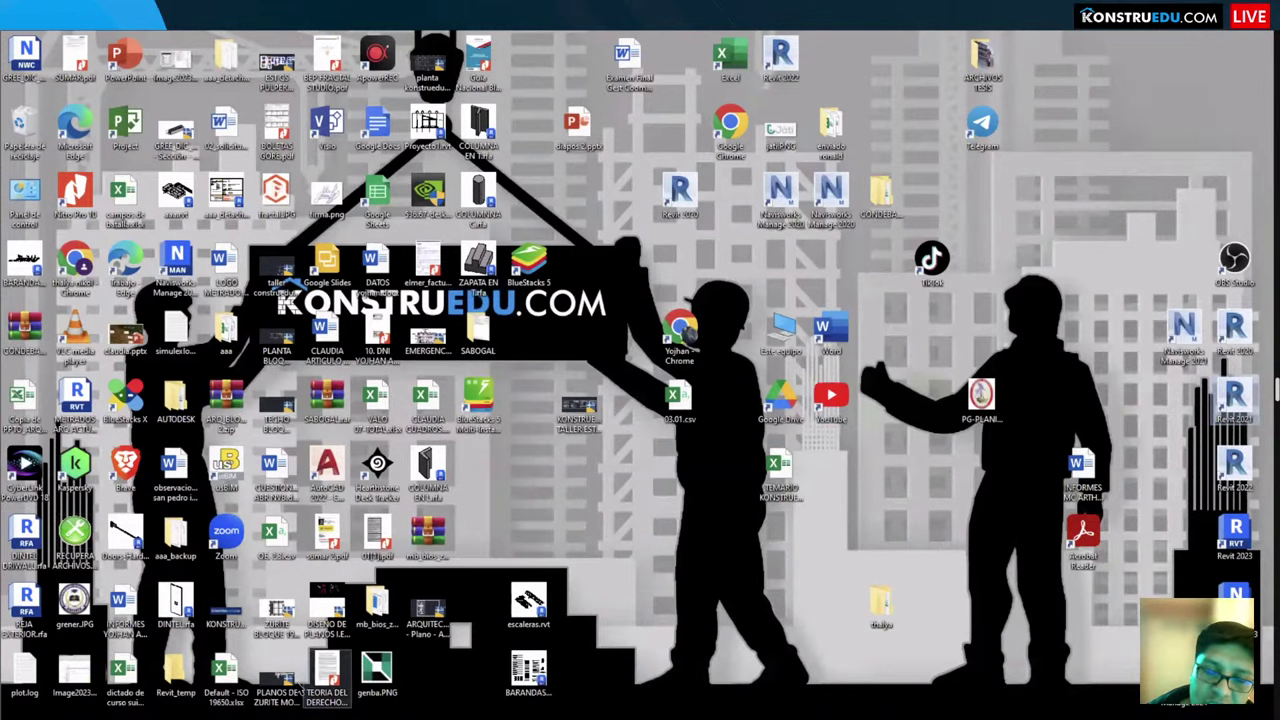
{"action": "key", "text": "alt+Tab"}
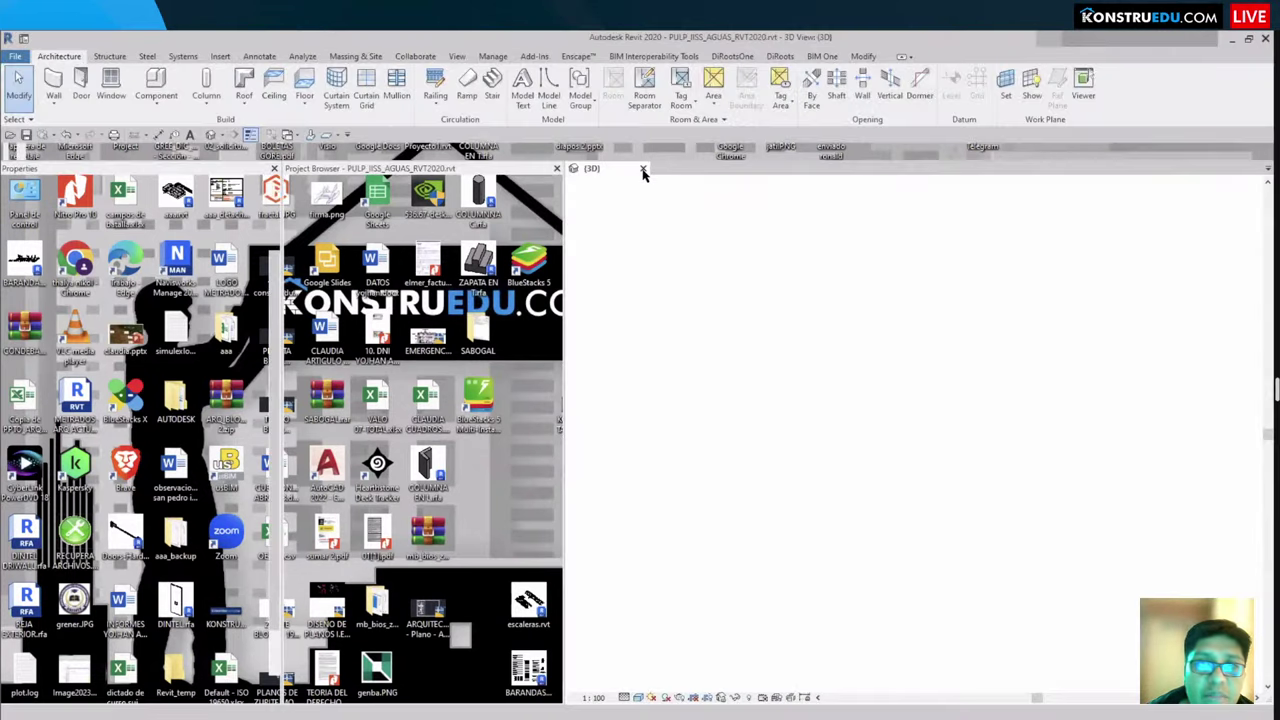
Step: Close the plumbing project without saving, then annotate and clear marks on the Home screen
{"action": "key", "text": "alt+F4"}
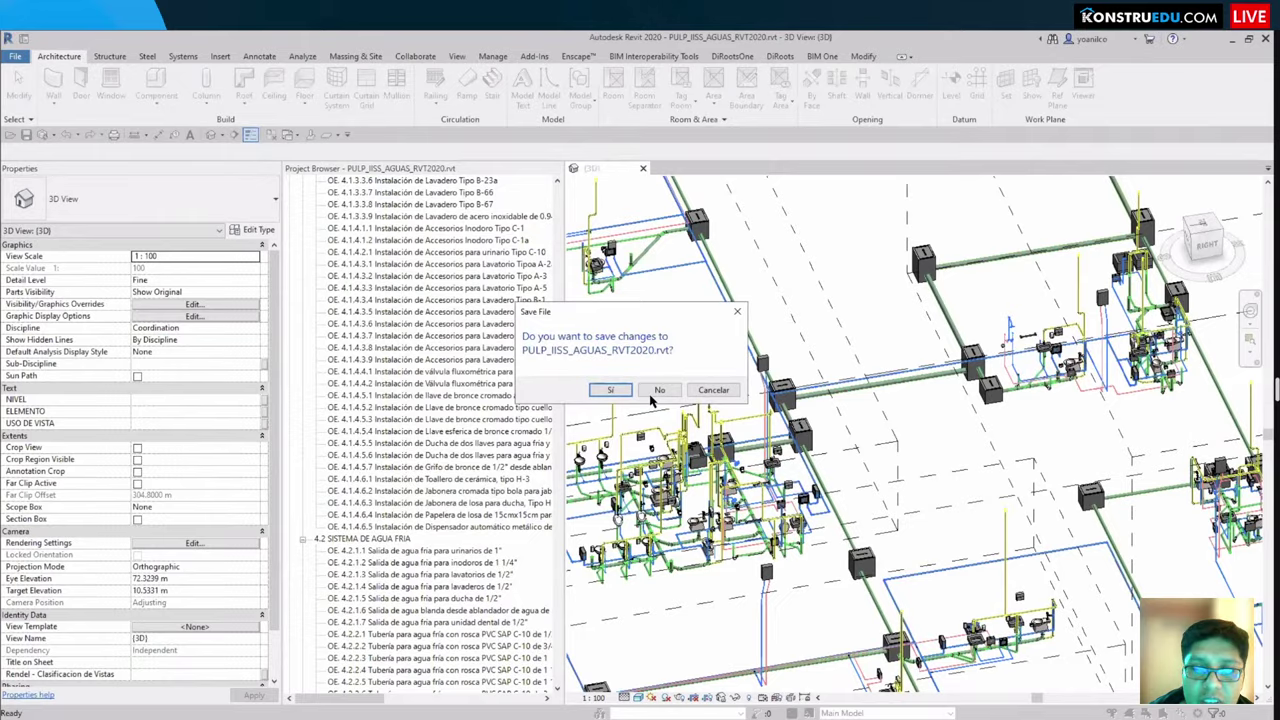
{"action": "left_click", "coordinate": [656, 393]}
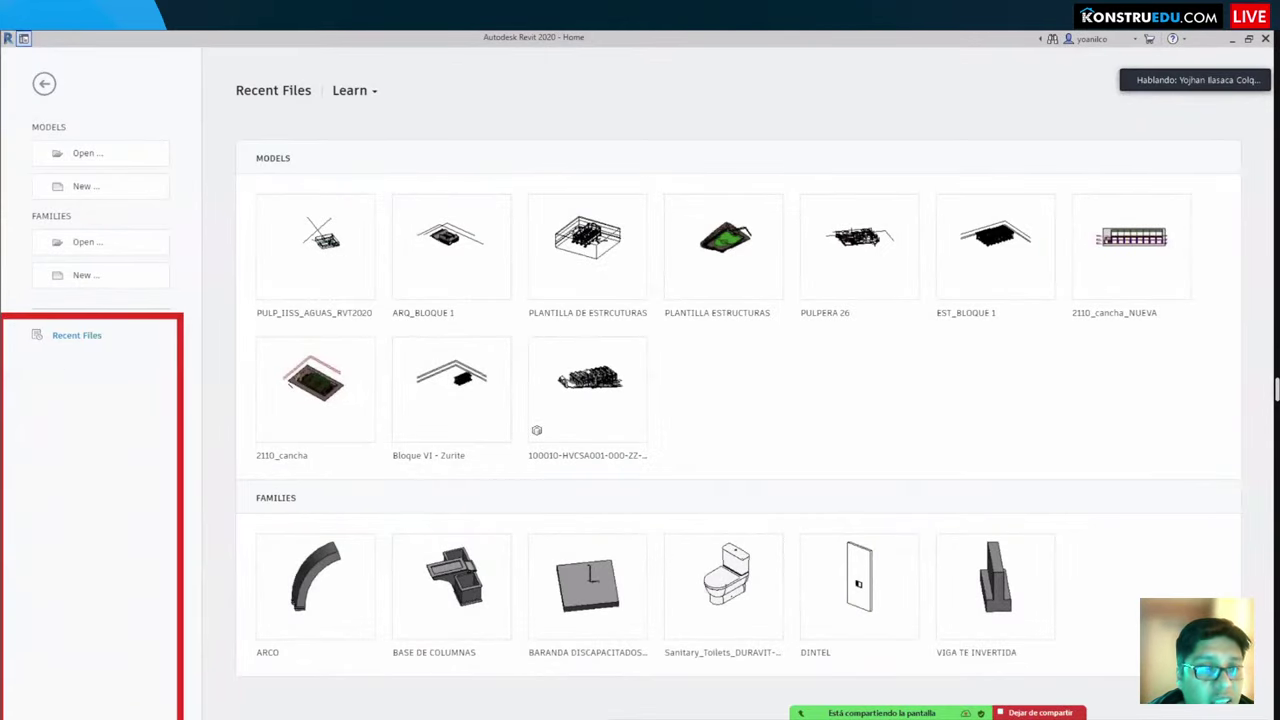
{"action": "left_click_drag", "start_coordinate": [183, 719], "coordinate": [198, 714]}
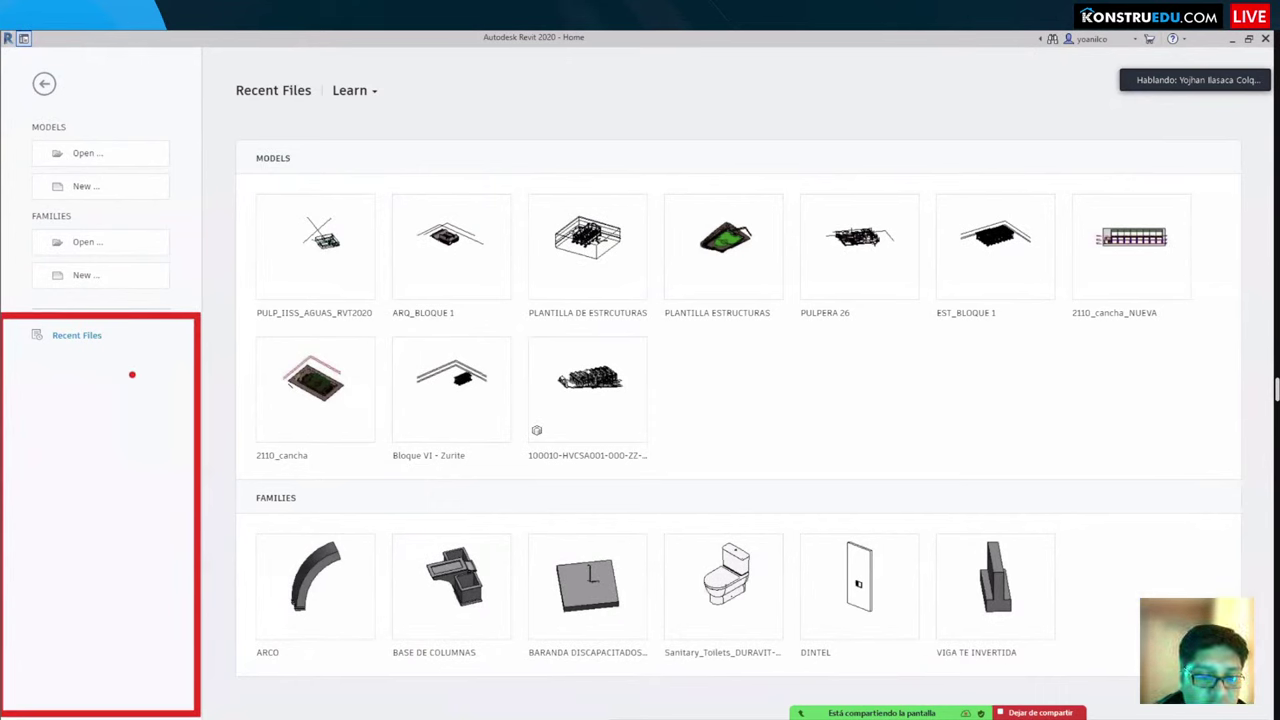
{"action": "mouse_move", "coordinate": [166, 390]}
{"action": "left_mouse_down"}
{"action": "mouse_move", "coordinate": [214, 393]}
{"action": "mouse_move", "coordinate": [155, 396]}
{"action": "left_mouse_up"}
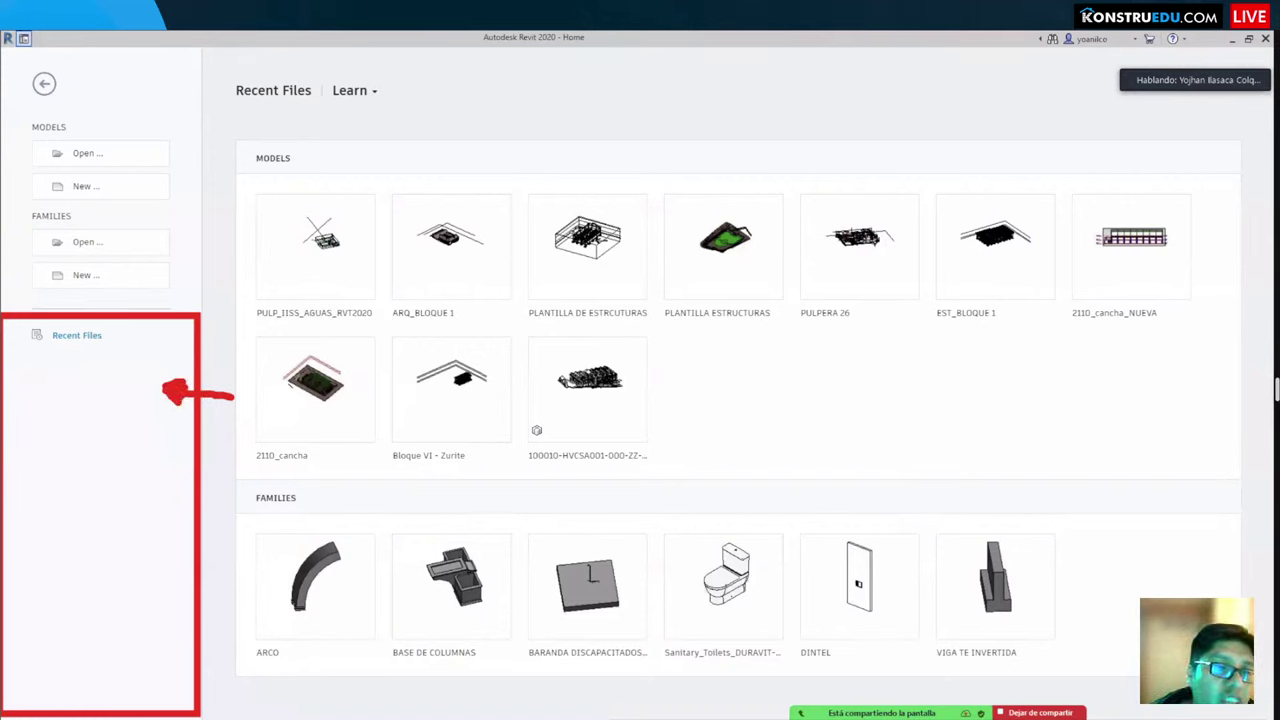
{"action": "key", "text": "Escape"}
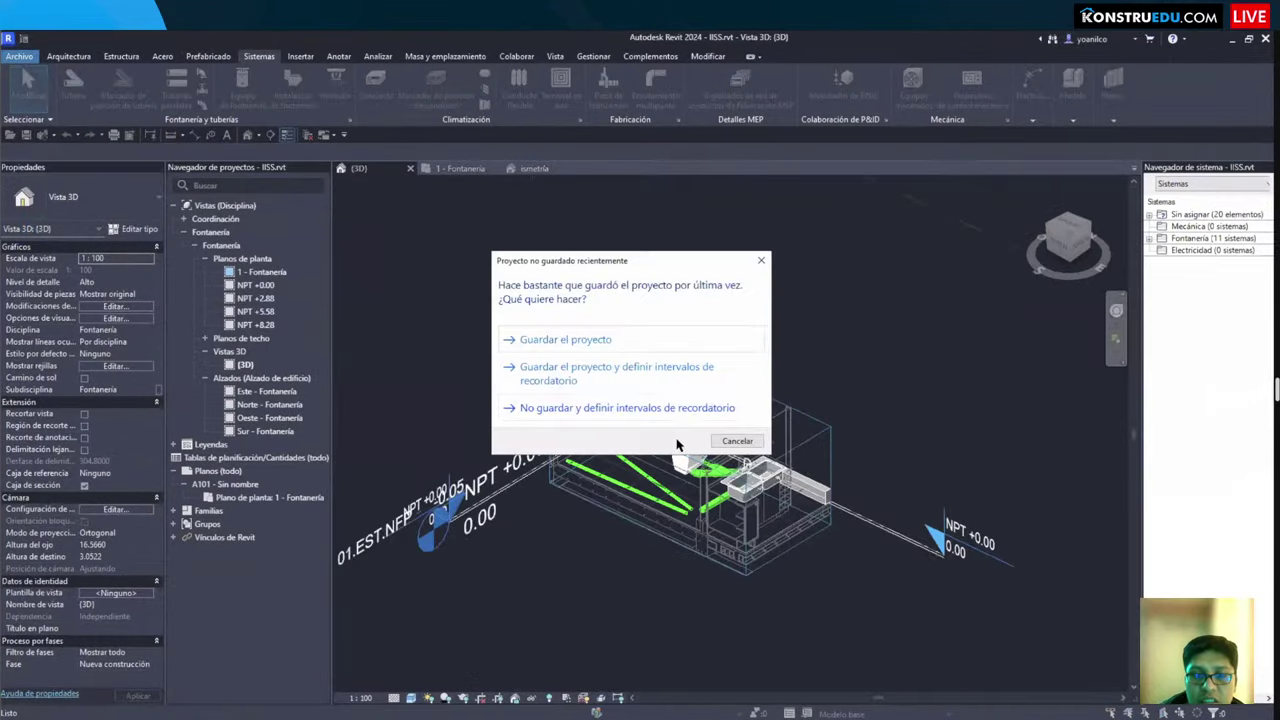
Step: Dismiss the not-saved warning and set the 3D view's Disciplina to Coordinación
{"action": "left_click", "coordinate": [737, 441]}
{"action": "scroll", "coordinate": [600, 450], "scroll_direction": "up", "scroll_amount": 3}
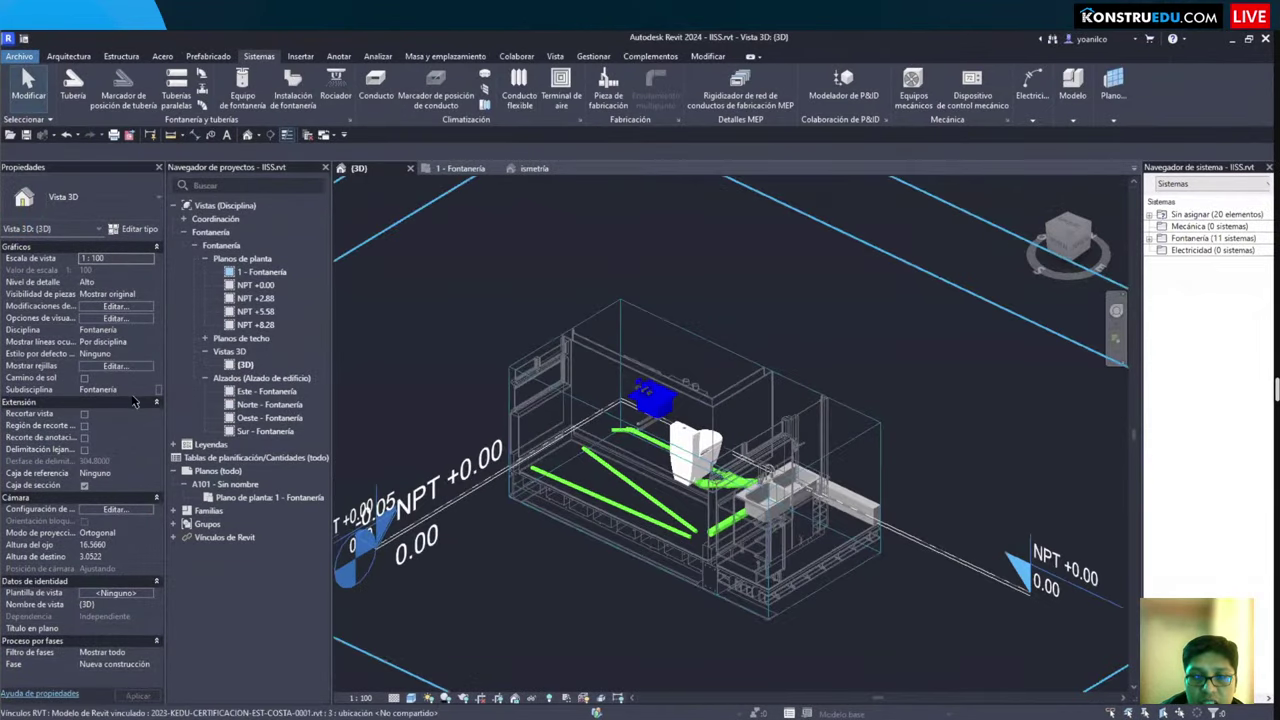
{"action": "key", "text": "g"}
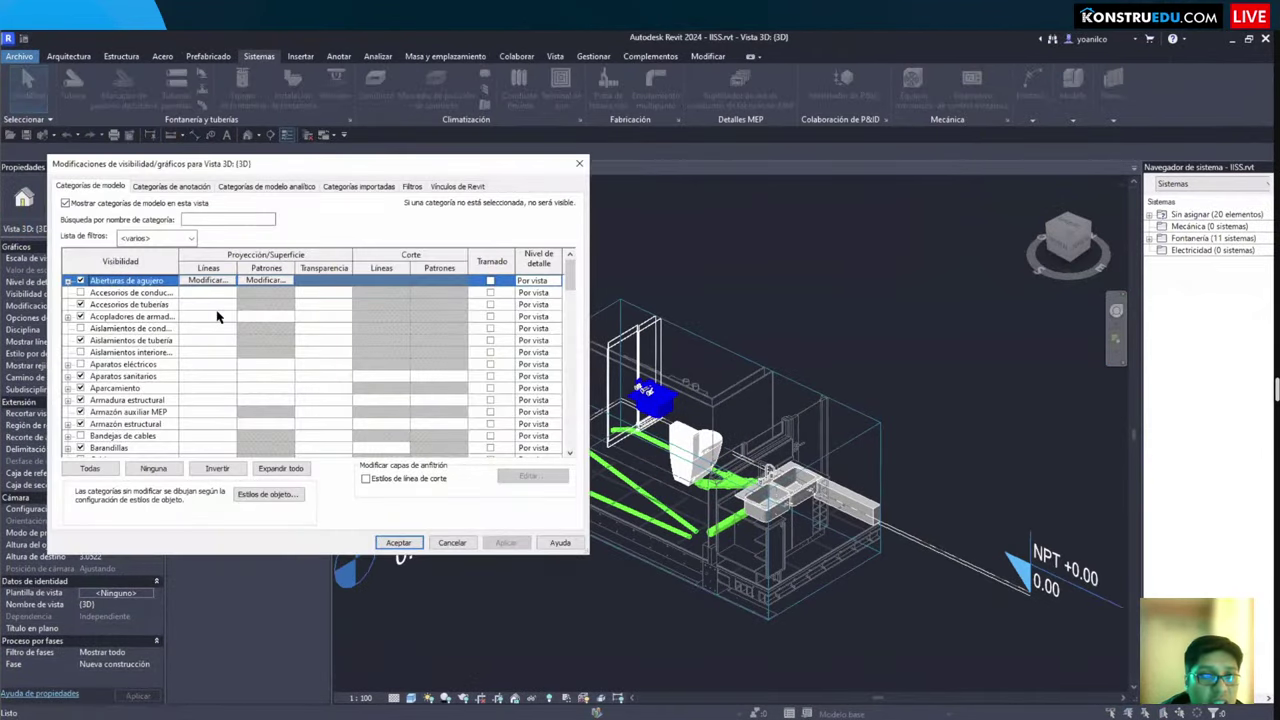
{"action": "key", "text": "Escape"}
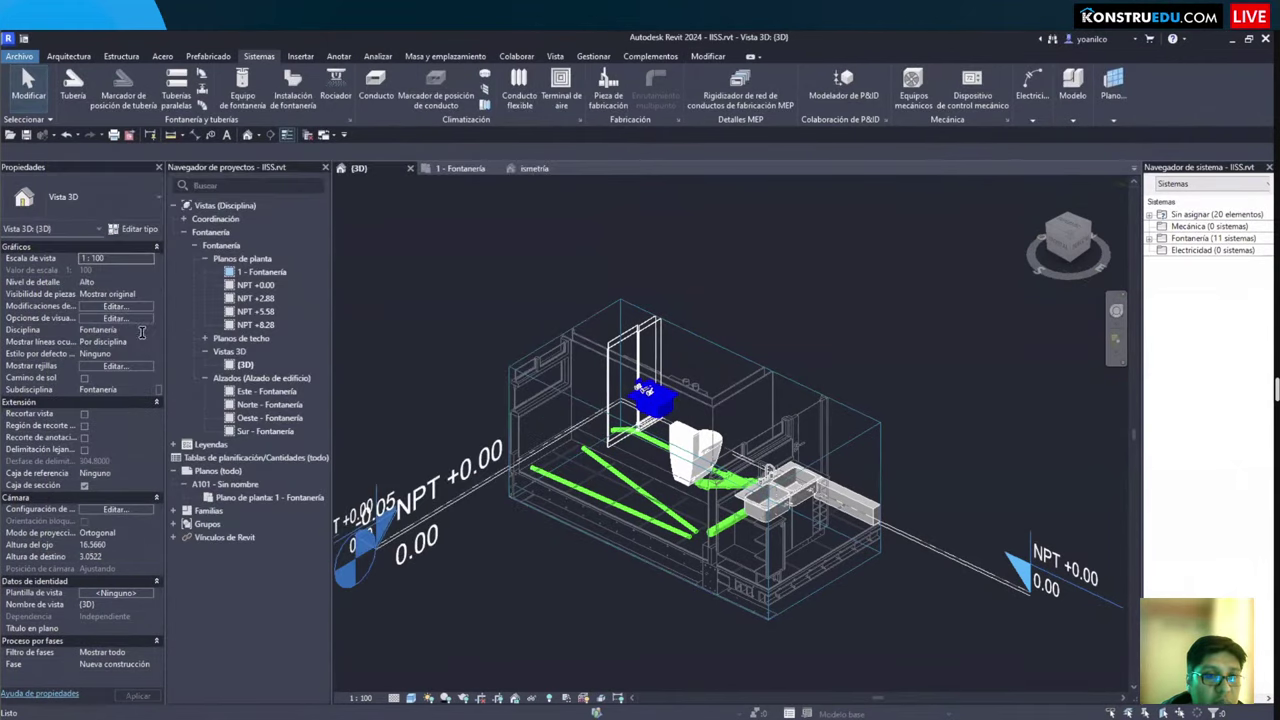
{"action": "left_click", "coordinate": [145, 329]}
{"action": "left_click", "coordinate": [98, 391]}
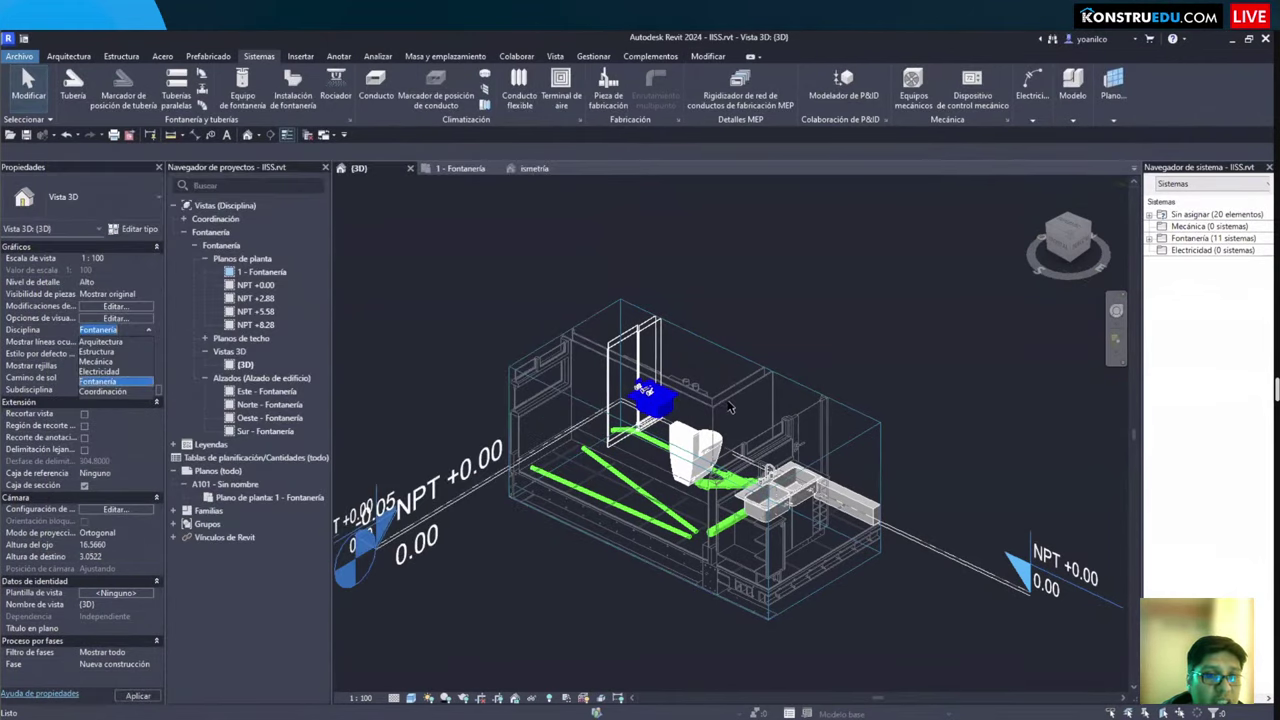
Step: Hide the Muros category through Visibility/Graphics and view the bathroom from a wider angle
{"action": "middle_click_drag", "start_coordinate": [729, 413], "coordinate": [657, 484], "text": "shift"}
{"action": "scroll", "coordinate": [566, 437], "scroll_direction": "up", "scroll_amount": 2}
{"action": "scroll", "coordinate": [620, 500], "scroll_direction": "up", "scroll_amount": 2}
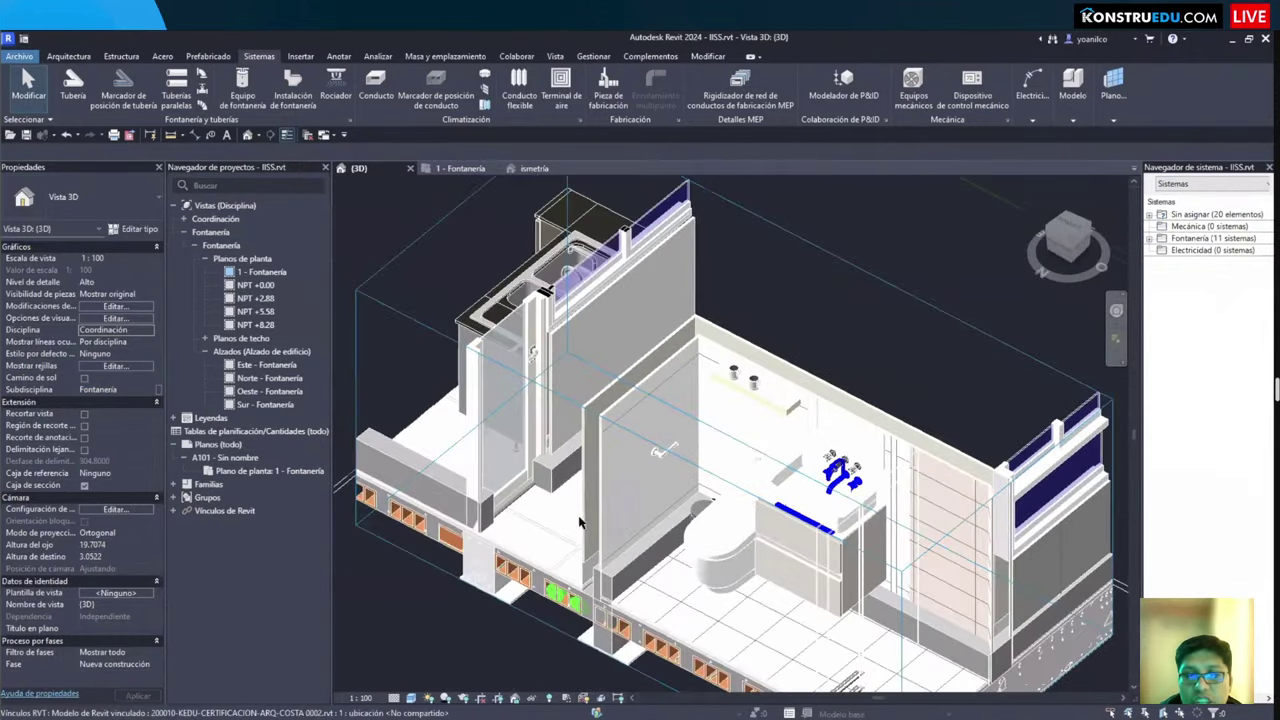
{"action": "scroll", "coordinate": [585, 498], "scroll_direction": "up", "scroll_amount": 2}
{"action": "scroll", "coordinate": [585, 498], "scroll_direction": "down", "scroll_amount": 3}
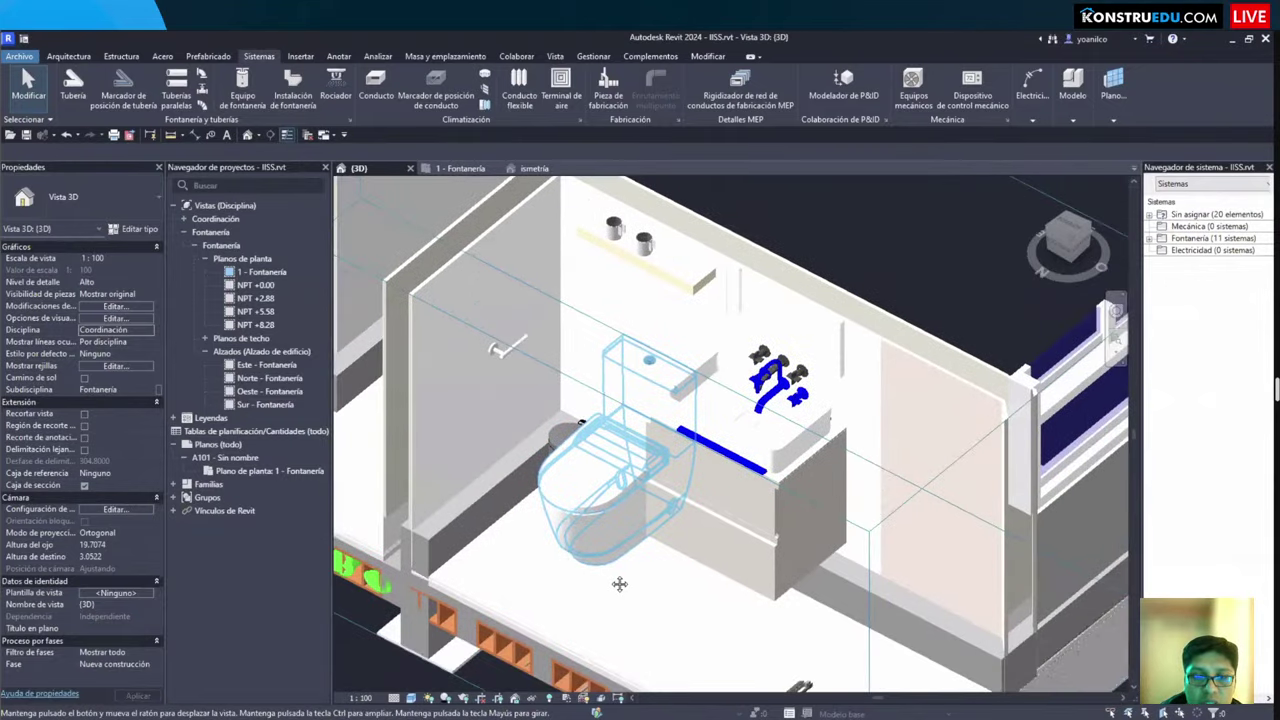
{"action": "scroll", "coordinate": [600, 575], "scroll_direction": "down", "scroll_amount": 2}
{"action": "middle_click_drag", "start_coordinate": [614, 548], "coordinate": [140, 400], "text": "shift"}
{"action": "key", "text": "v"}
{"action": "key", "text": "v"}
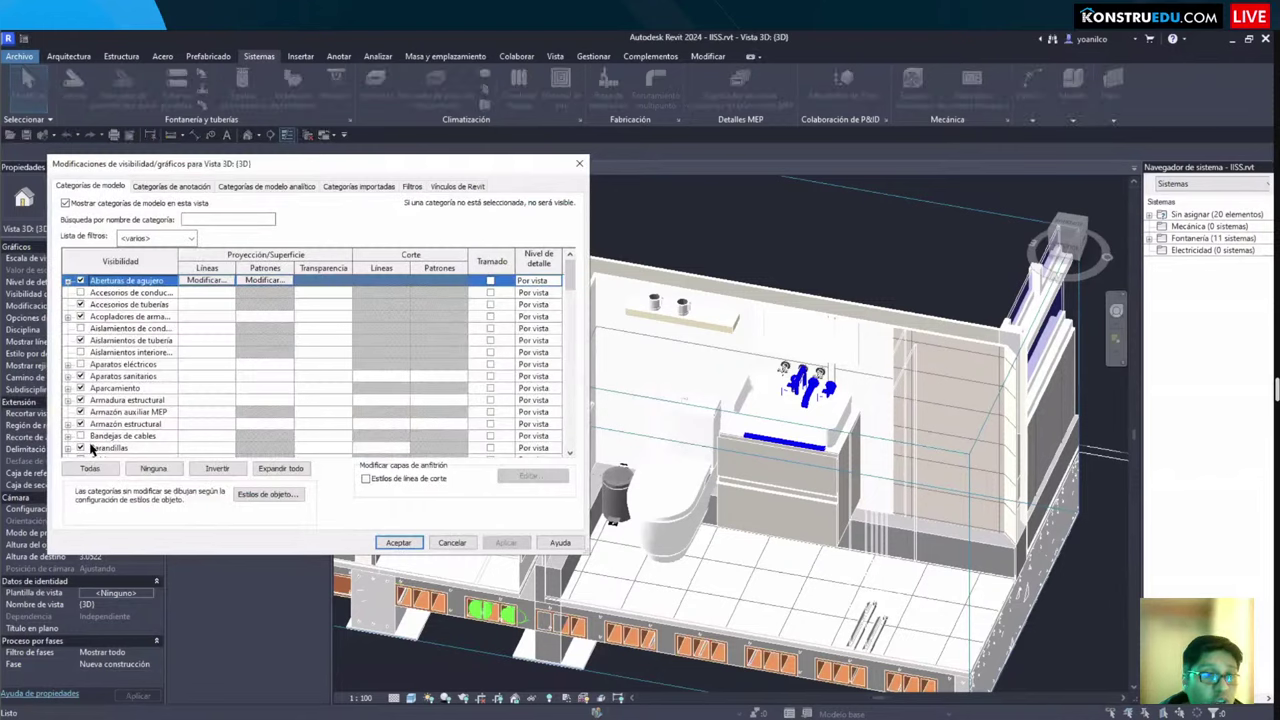
{"action": "left_click", "coordinate": [92, 430]}
{"action": "scroll", "coordinate": [92, 430], "scroll_direction": "down", "scroll_amount": 3}
{"action": "scroll", "coordinate": [92, 430], "scroll_direction": "down", "scroll_amount": 2}
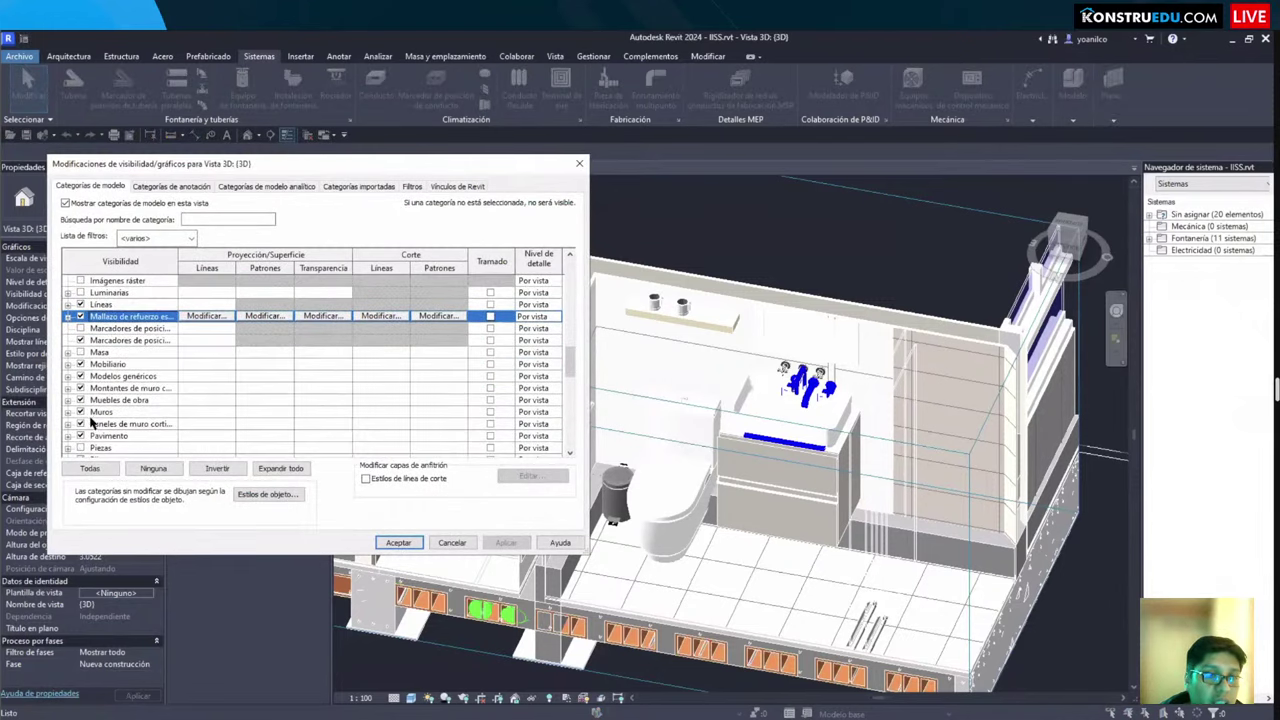
{"action": "left_click", "coordinate": [80, 412]}
{"action": "key", "text": "Return"}
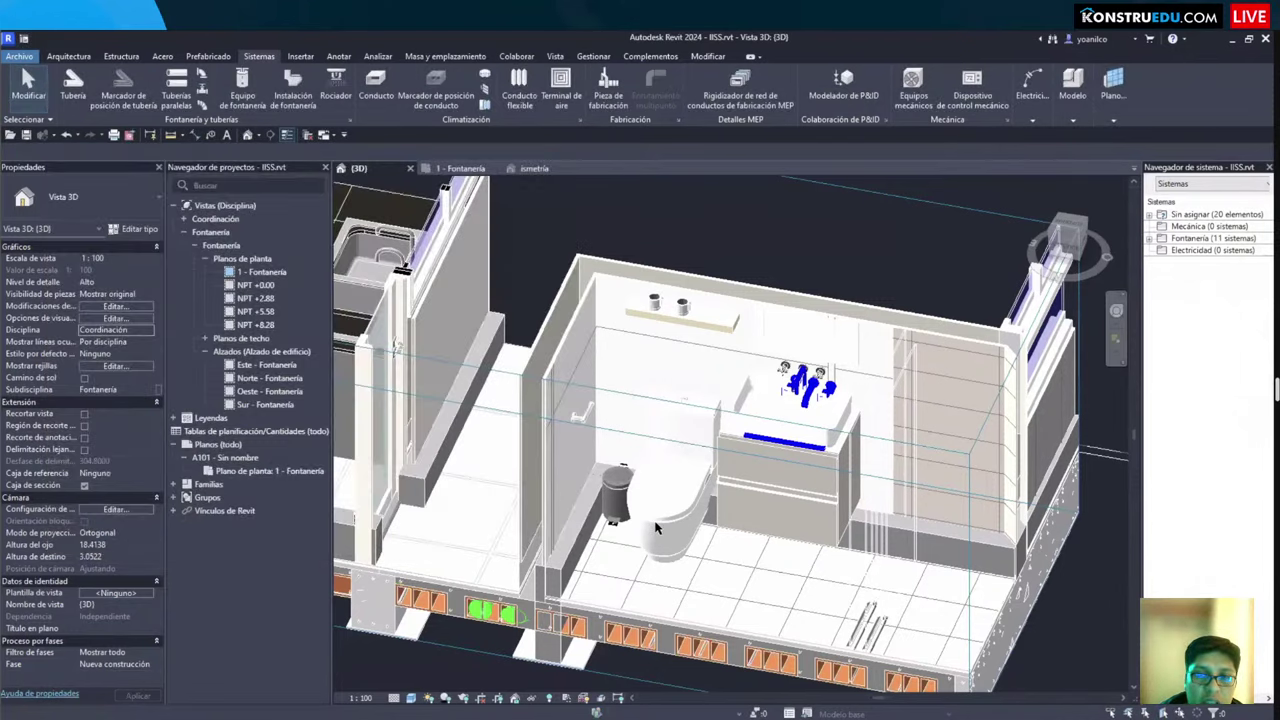
{"action": "middle_click_drag", "start_coordinate": [603, 559], "coordinate": [620, 388], "text": "shift"}
Step: Raise the section box top to make it taller, then orbit to a higher viewpoint
{"action": "left_click", "coordinate": [620, 395]}
{"action": "scroll", "coordinate": [620, 415], "scroll_direction": "down", "scroll_amount": 3}
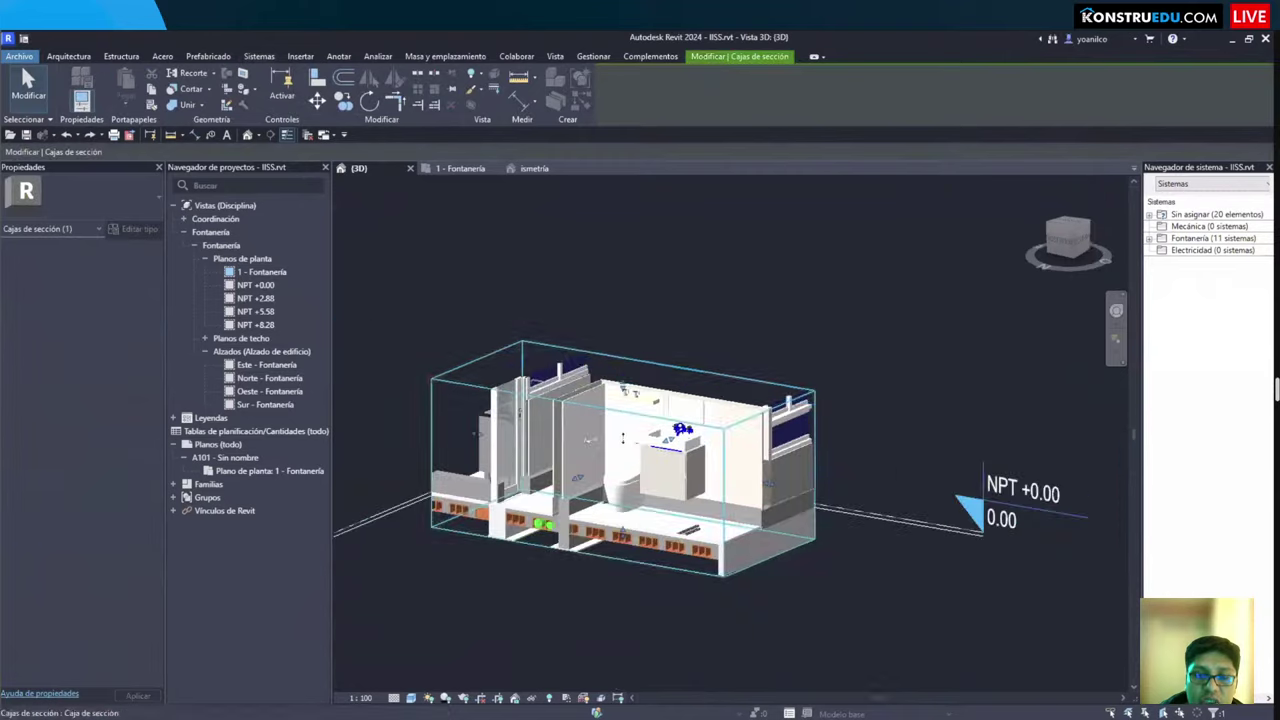
{"action": "left_click_drag", "start_coordinate": [620, 422], "coordinate": [622, 376]}
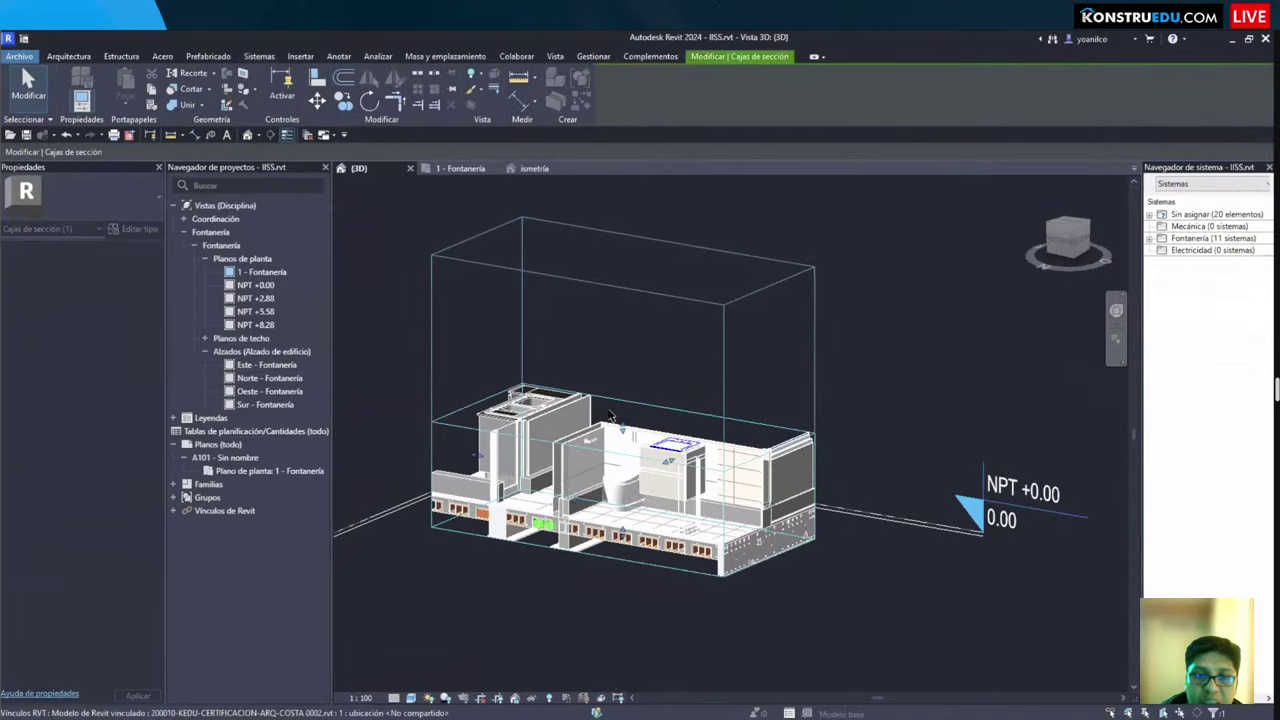
{"action": "scroll", "coordinate": [650, 422], "scroll_direction": "up", "scroll_amount": 4}
{"action": "key", "text": "Escape"}
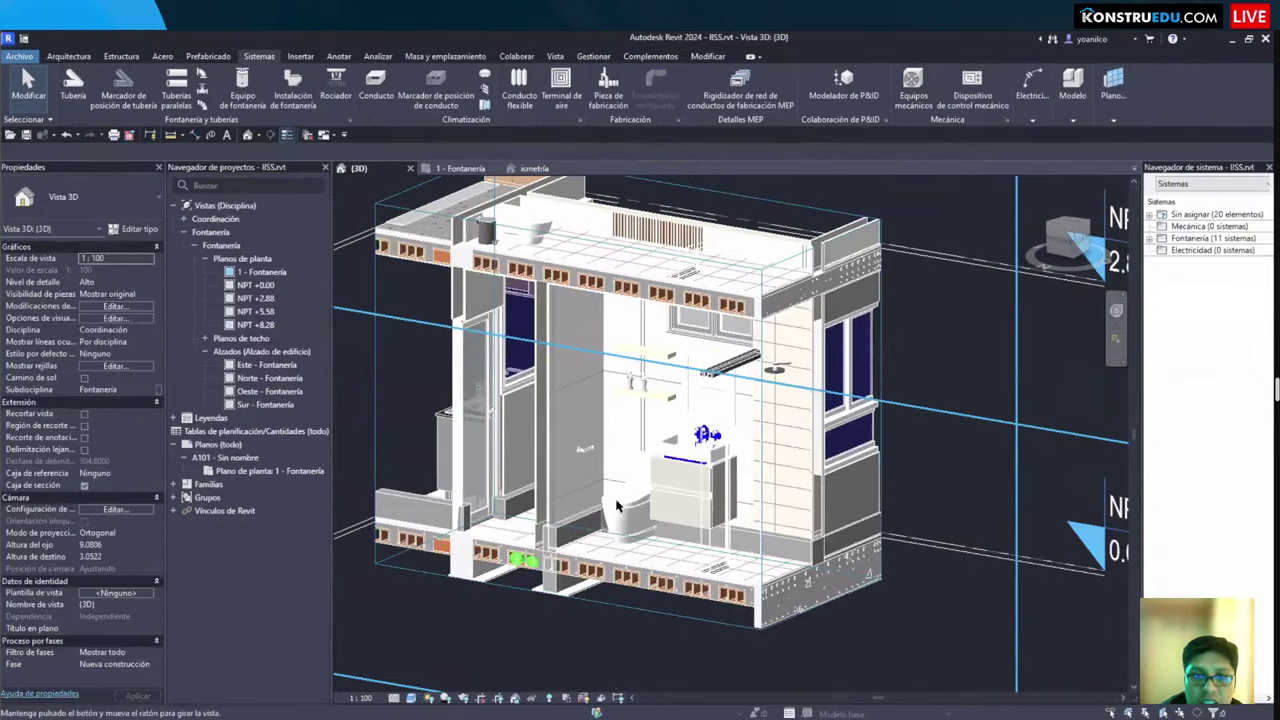
{"action": "middle_click_drag", "start_coordinate": [660, 548], "coordinate": [665, 450], "text": "shift"}
{"action": "scroll", "coordinate": [665, 450], "scroll_direction": "up", "scroll_amount": 2}
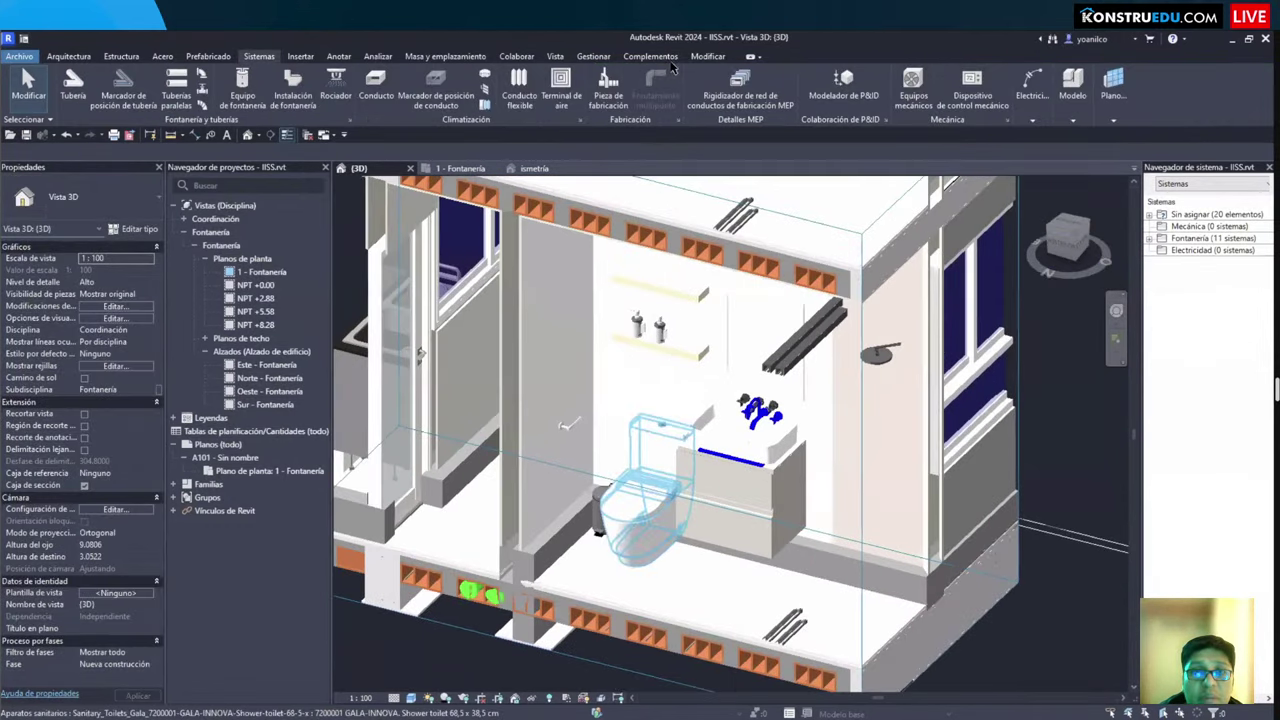
Step: Clear the meeting annotations and check the toilet and linked architectural model selections
{"action": "left_click", "coordinate": [640, 500]}
{"action": "key", "text": "Escape"}
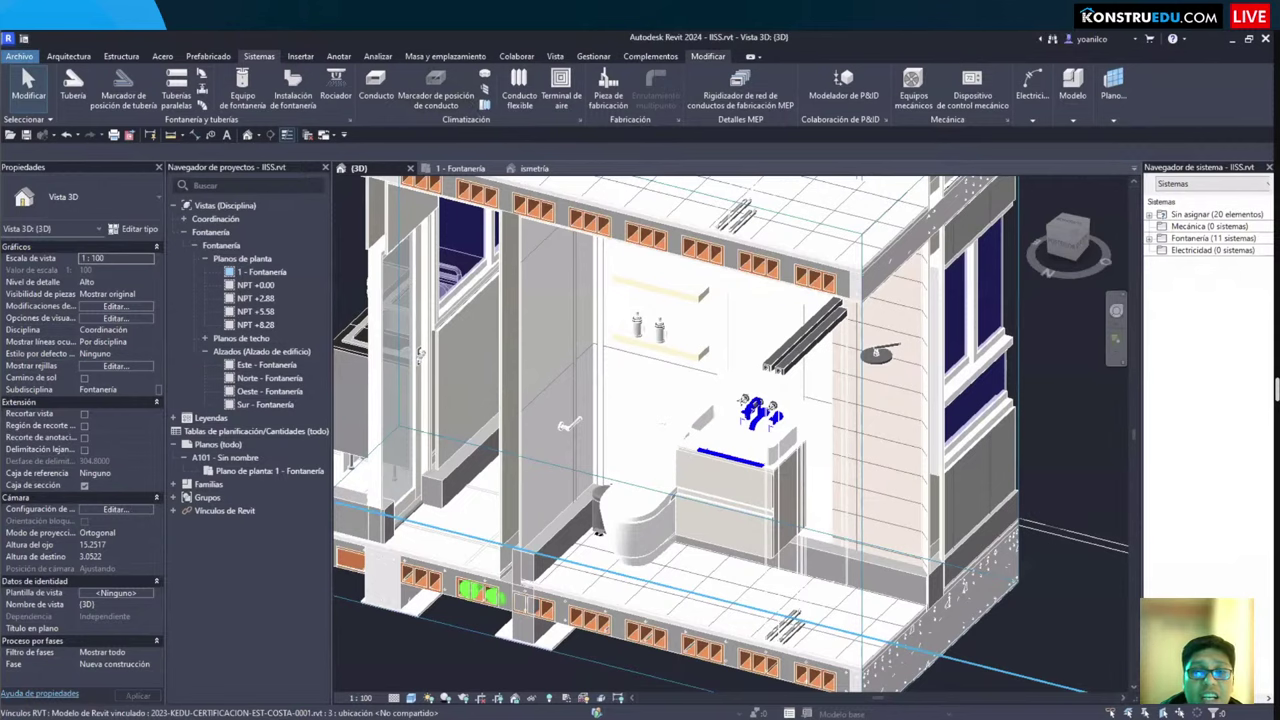
{"action": "left_click", "coordinate": [473, 104]}
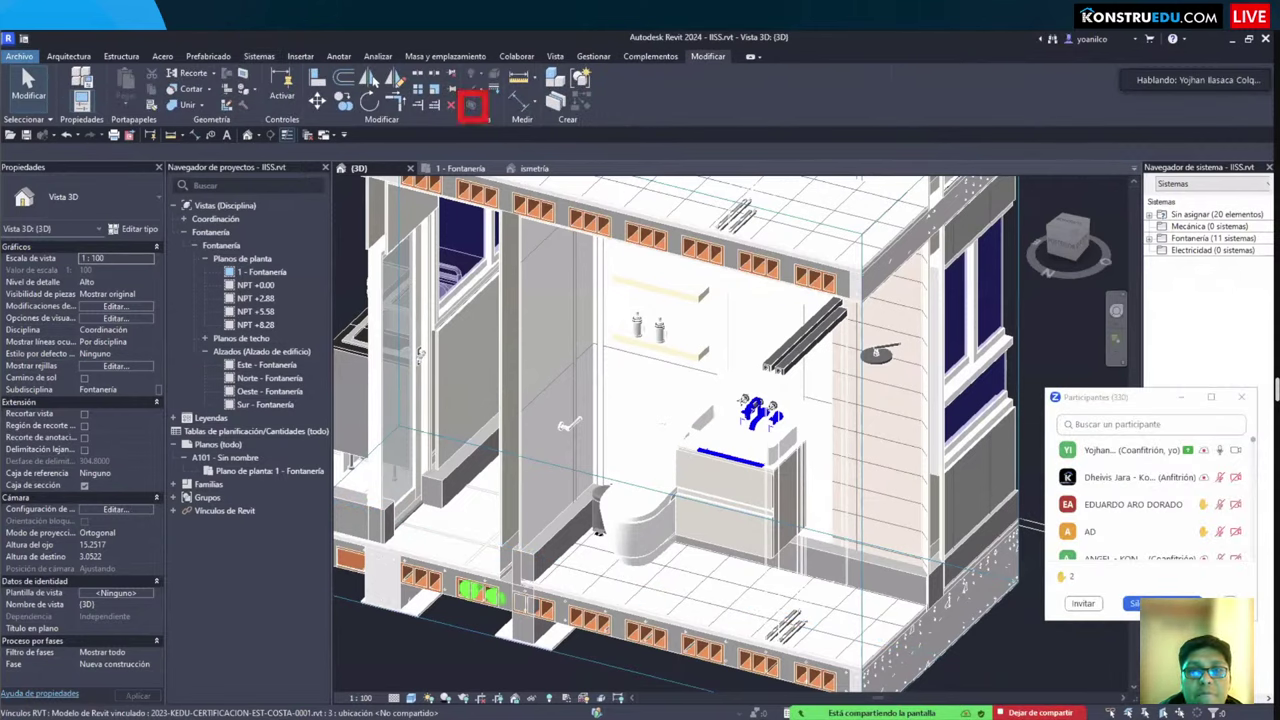
{"action": "left_click_drag", "start_coordinate": [568, 248], "coordinate": [487, 131]}
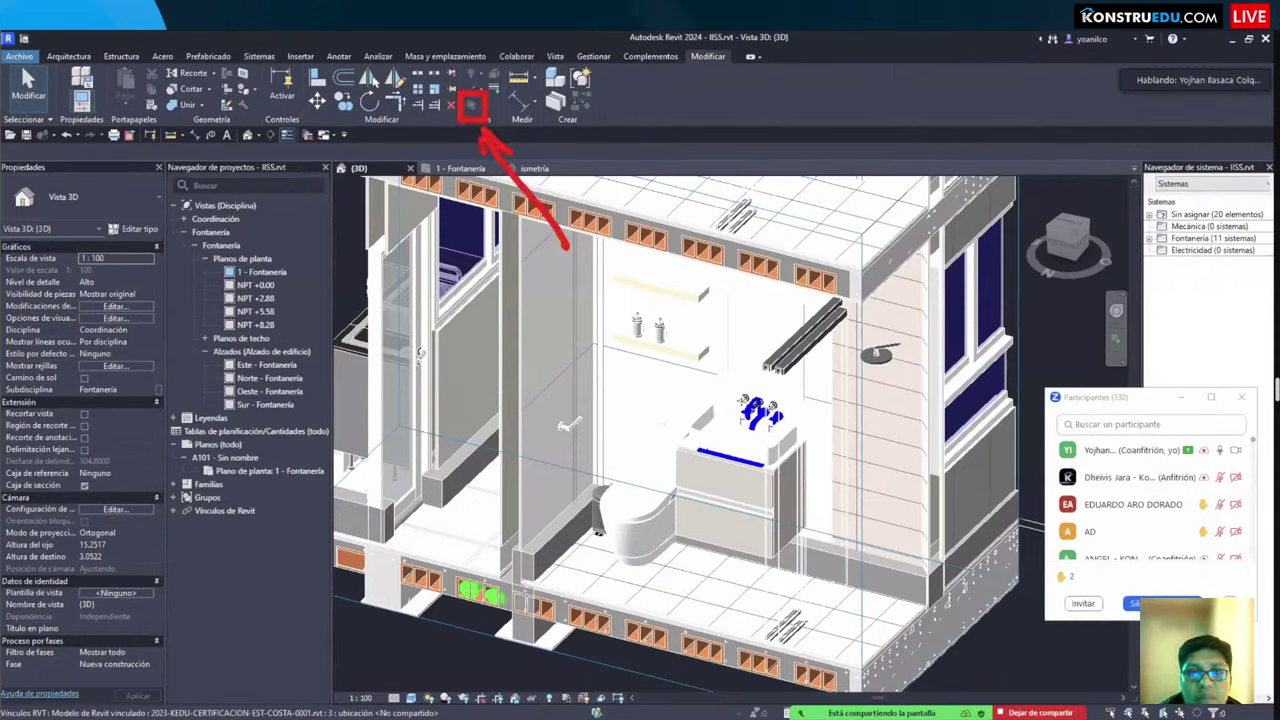
{"action": "left_click", "coordinate": [645, 524]}
{"action": "key", "text": "Escape"}
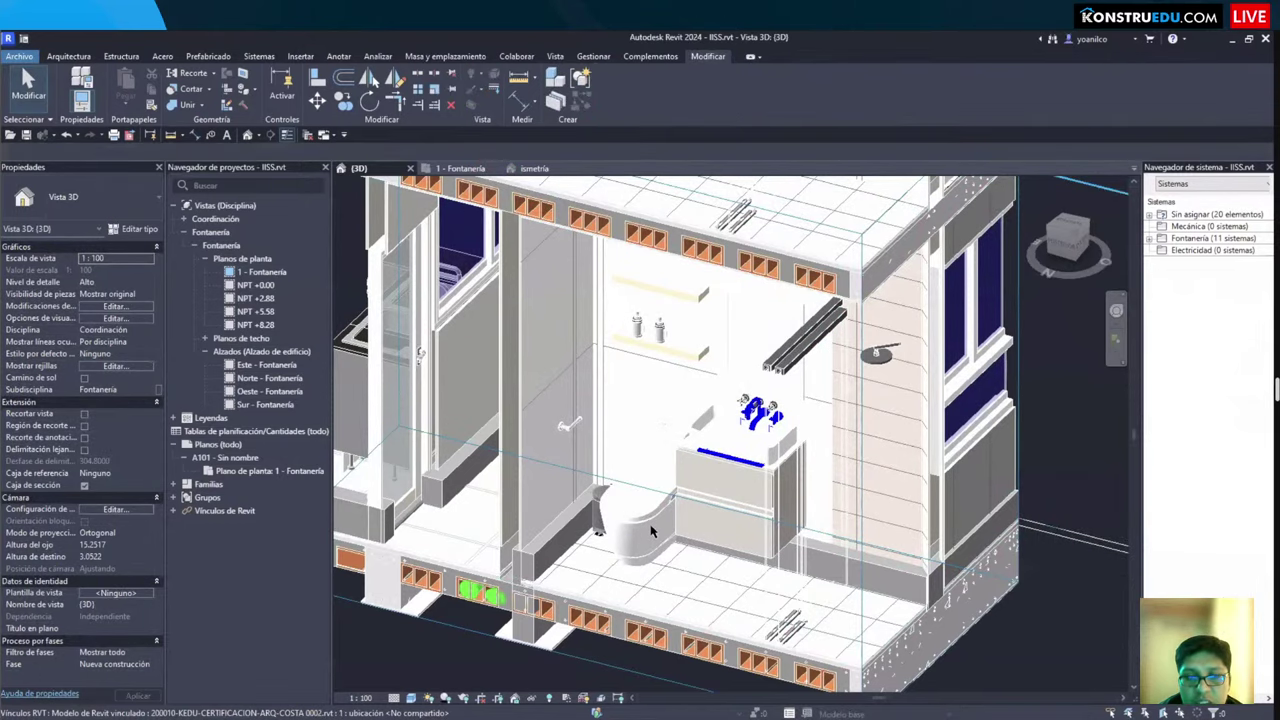
Step: Select the toilet fixture, zoom out and back in on it, then deselect
{"action": "left_click", "coordinate": [649, 524]}
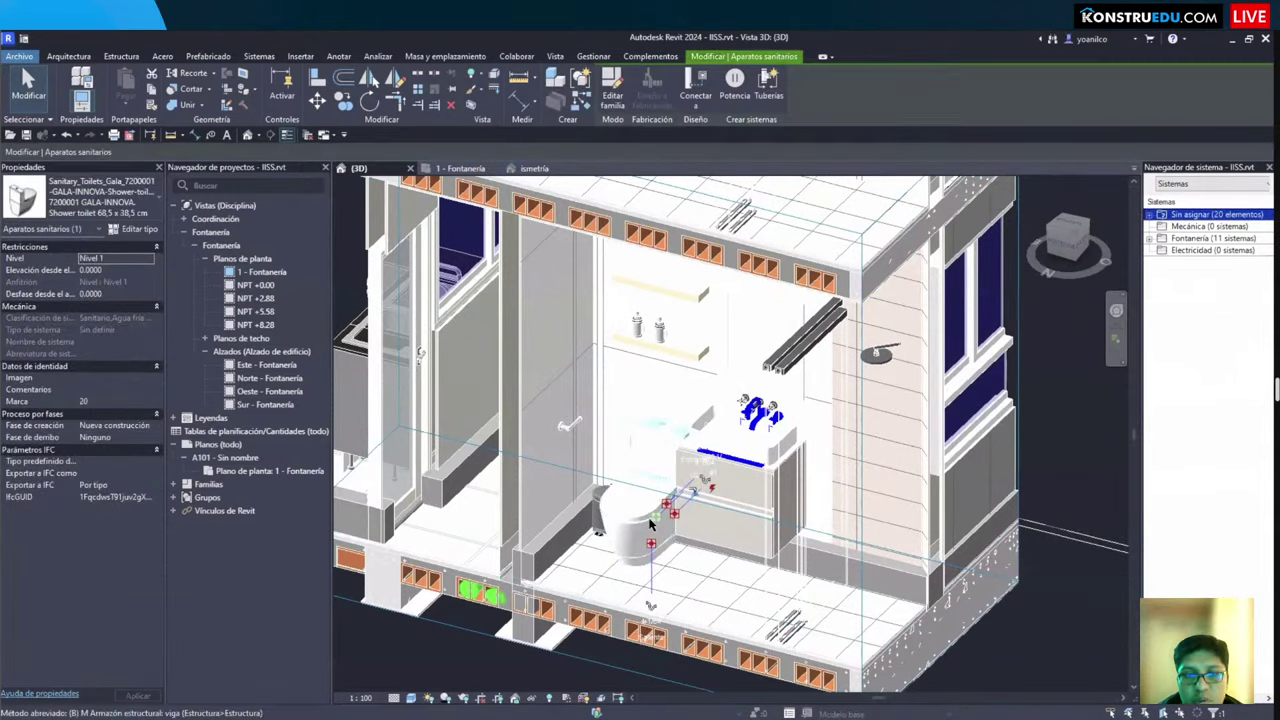
{"action": "key", "text": "b"}
{"action": "key", "text": "x"}
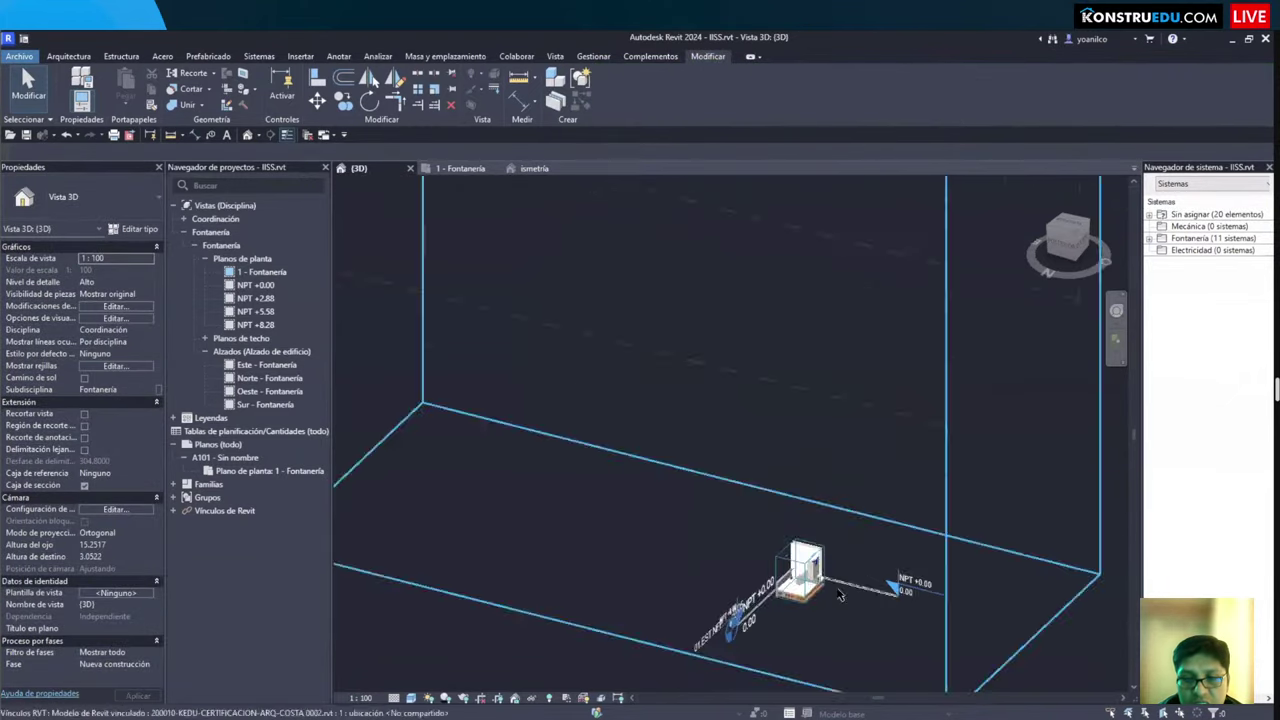
{"action": "scroll", "coordinate": [658, 614], "scroll_direction": "up", "scroll_amount": 5}
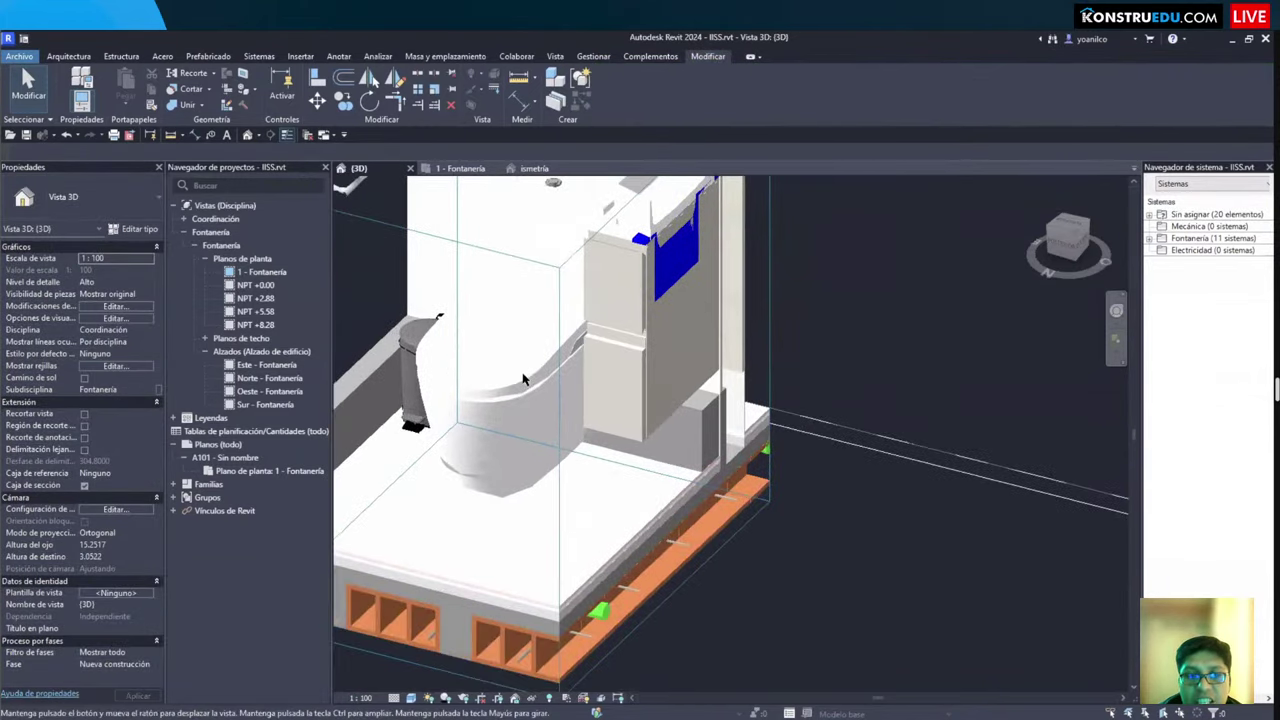
{"action": "scroll", "coordinate": [543, 464], "scroll_direction": "down", "scroll_amount": 3}
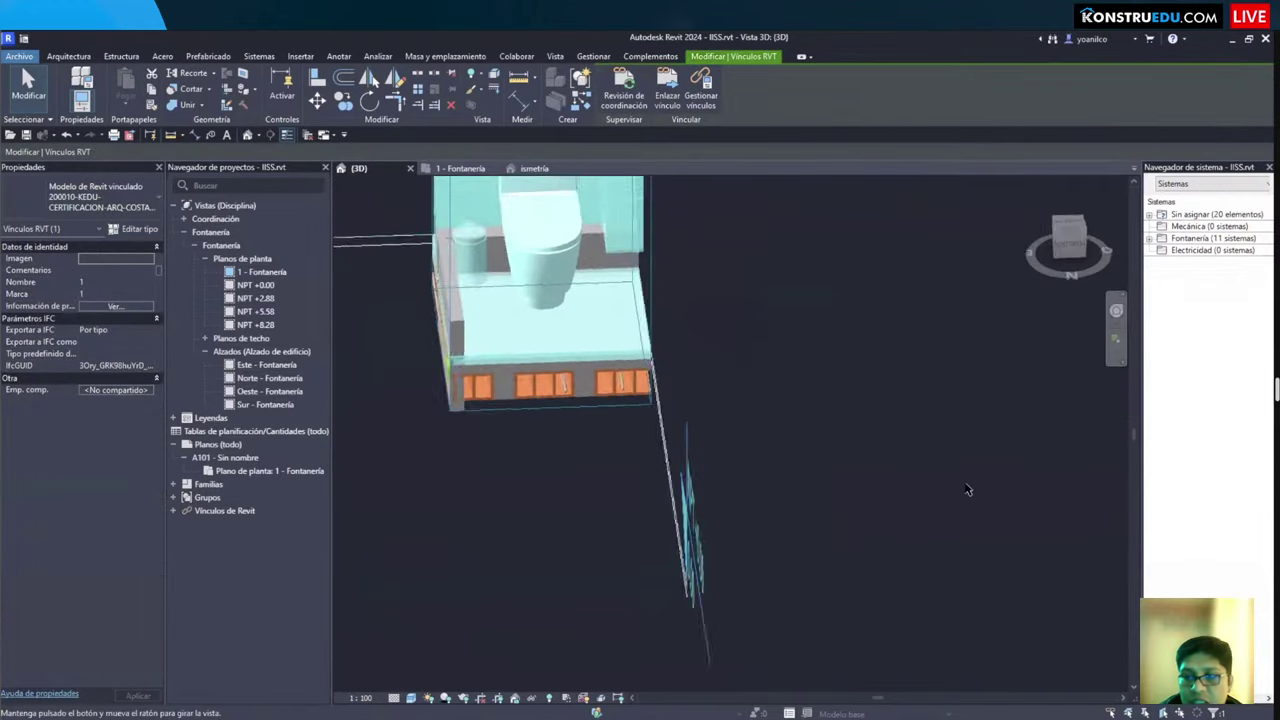
{"action": "left_click", "coordinate": [903, 556]}
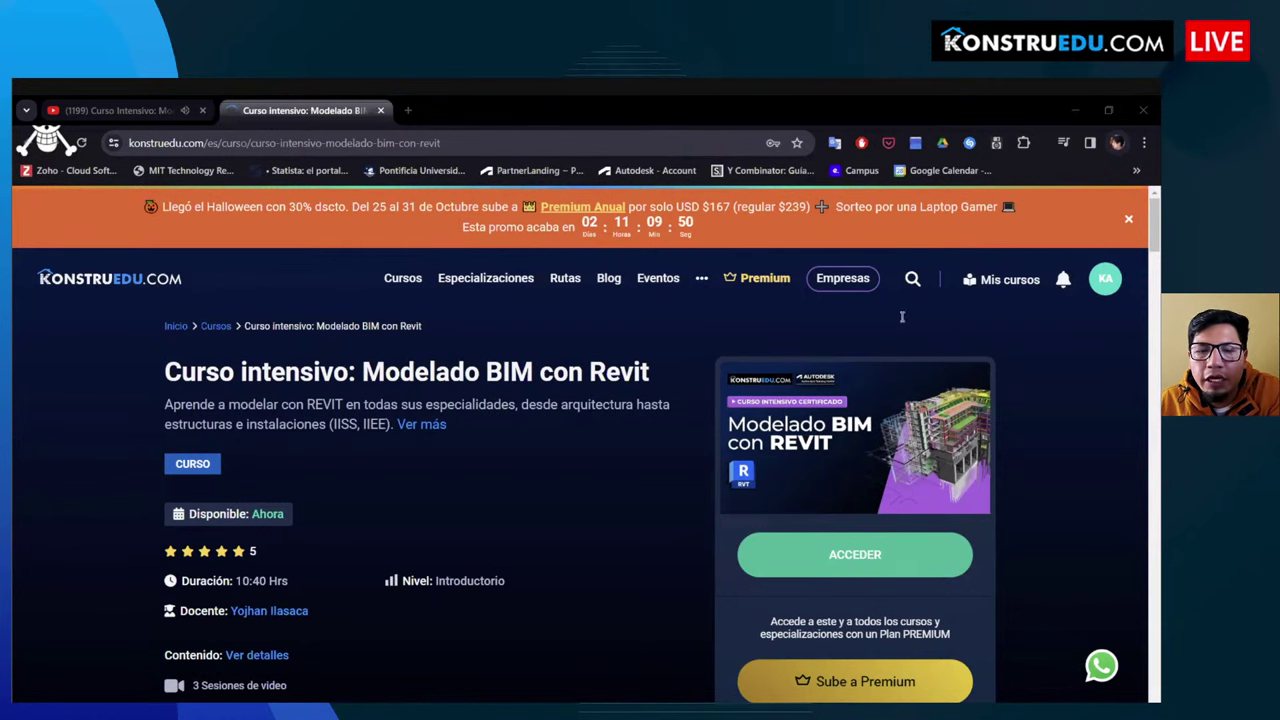
Step: Visit the Premium plans page, sign out via Cerrar sesión, then go to Rutas
{"action": "left_click", "coordinate": [760, 279]}
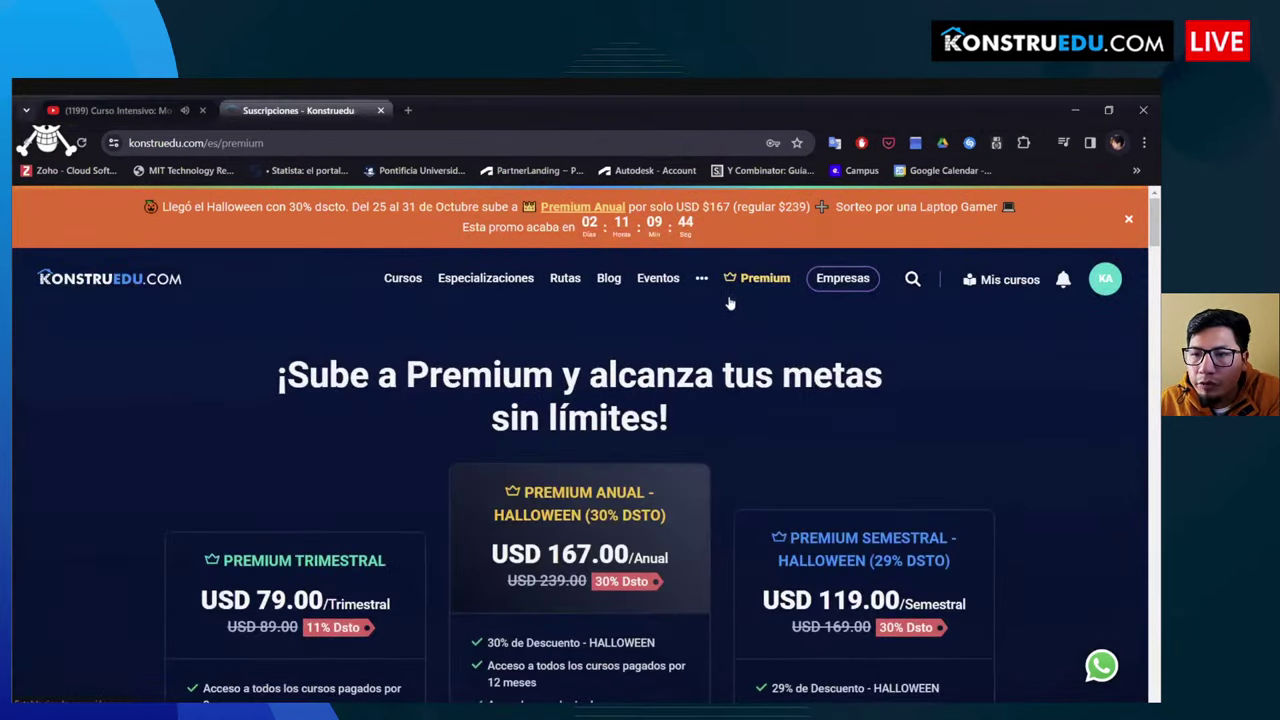
{"action": "left_click", "coordinate": [1110, 290]}
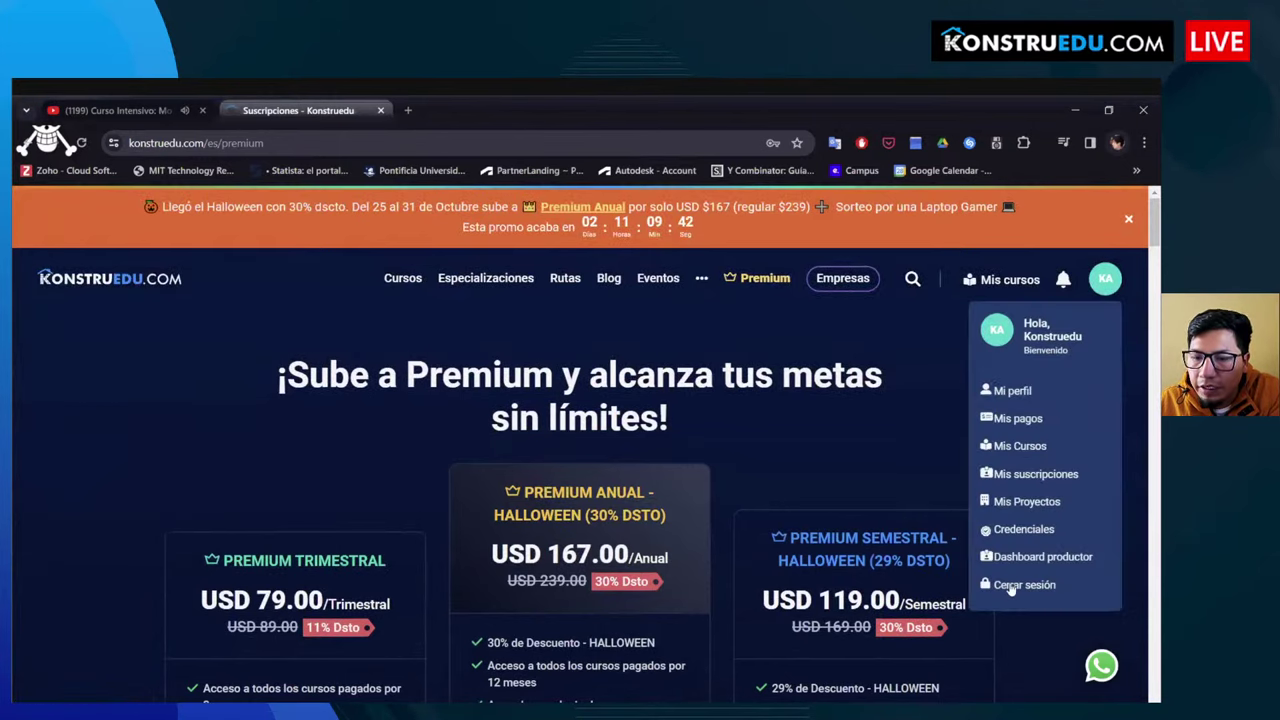
{"action": "left_click", "coordinate": [1018, 585]}
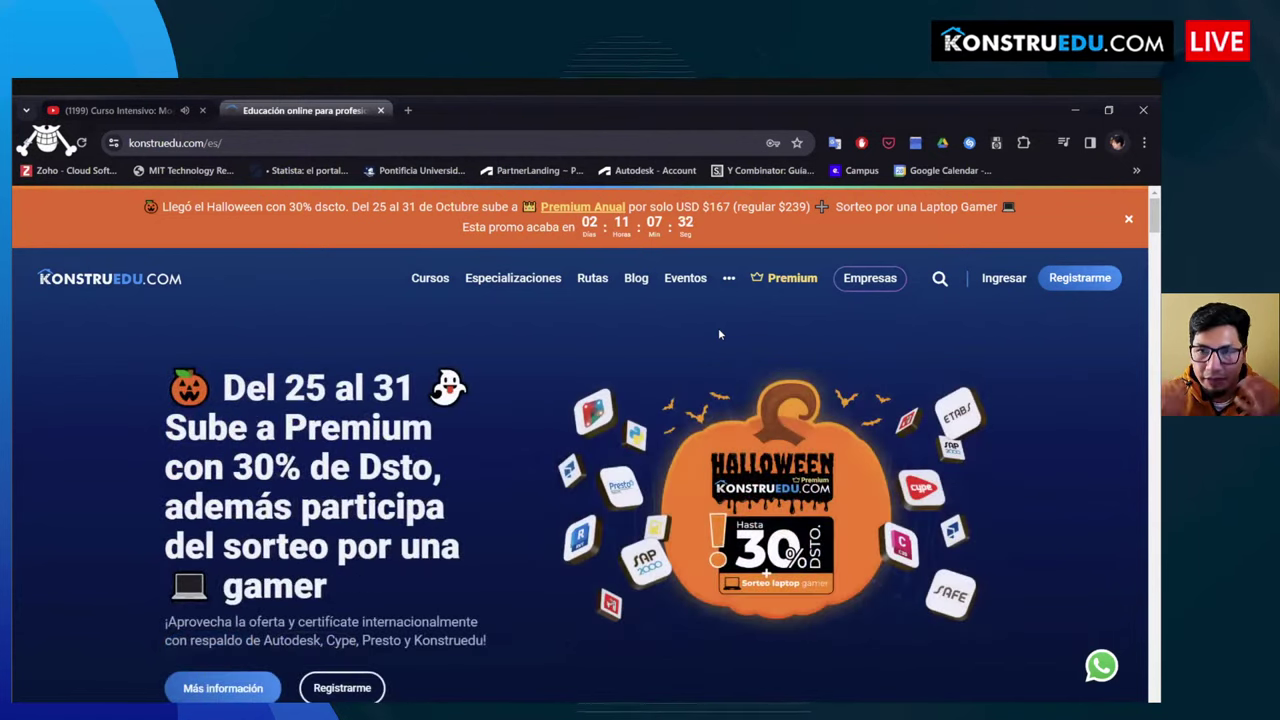
{"action": "left_click", "coordinate": [600, 286]}
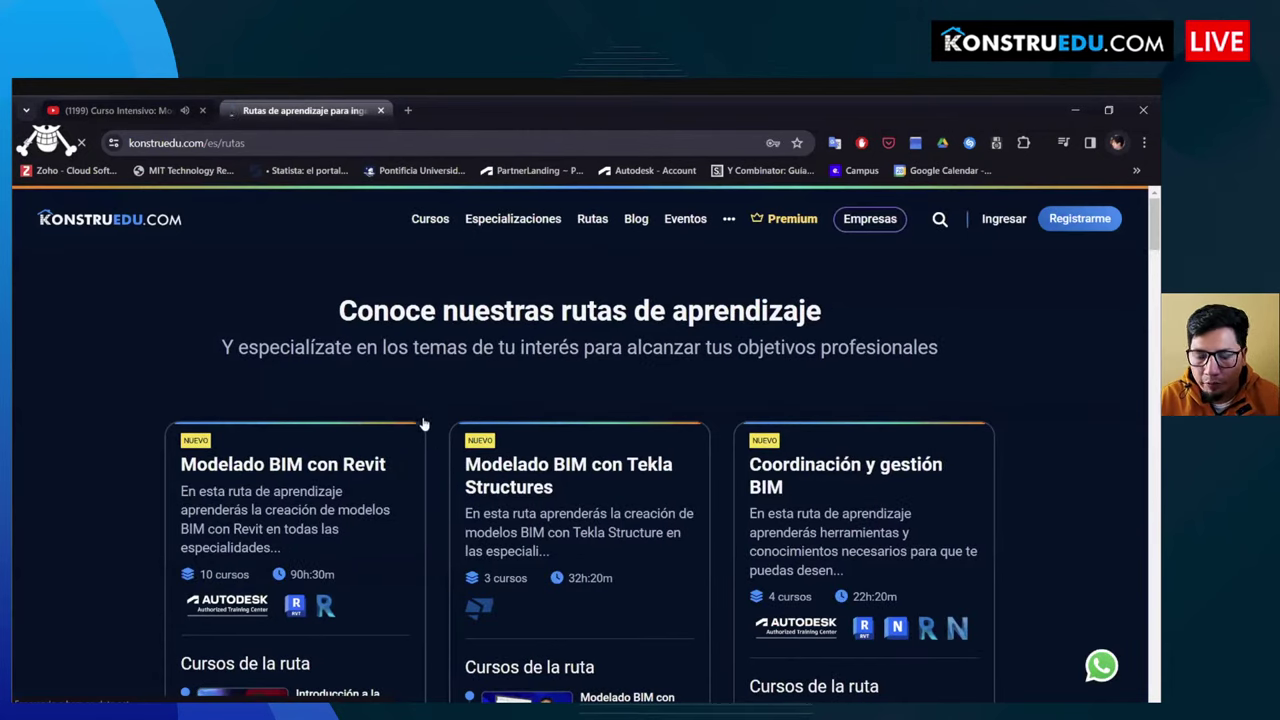
Step: Scroll down the Rutas page to the Revit, Tekla Structures and BIM coordination route cards
{"action": "scroll", "coordinate": [421, 407], "scroll_direction": "down", "scroll_amount": 2}
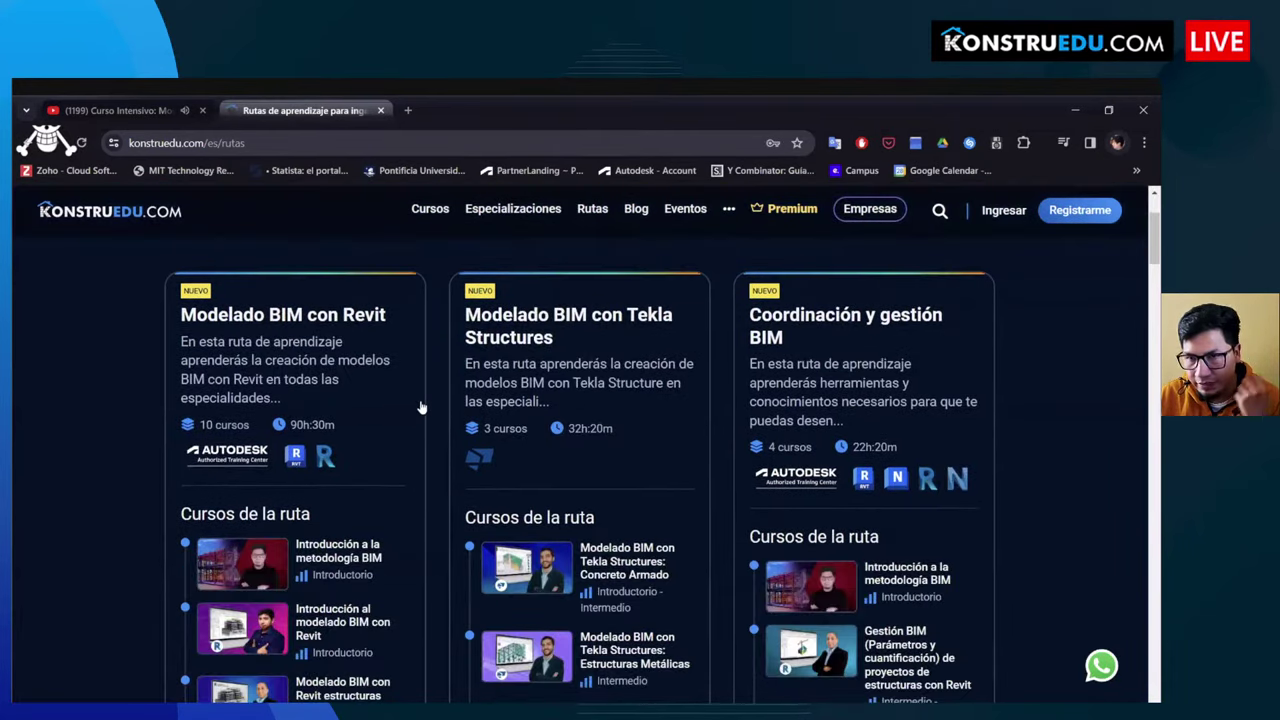
{"action": "scroll", "coordinate": [373, 420], "scroll_direction": "down", "scroll_amount": 5}
{"action": "left_click", "coordinate": [368, 412]}
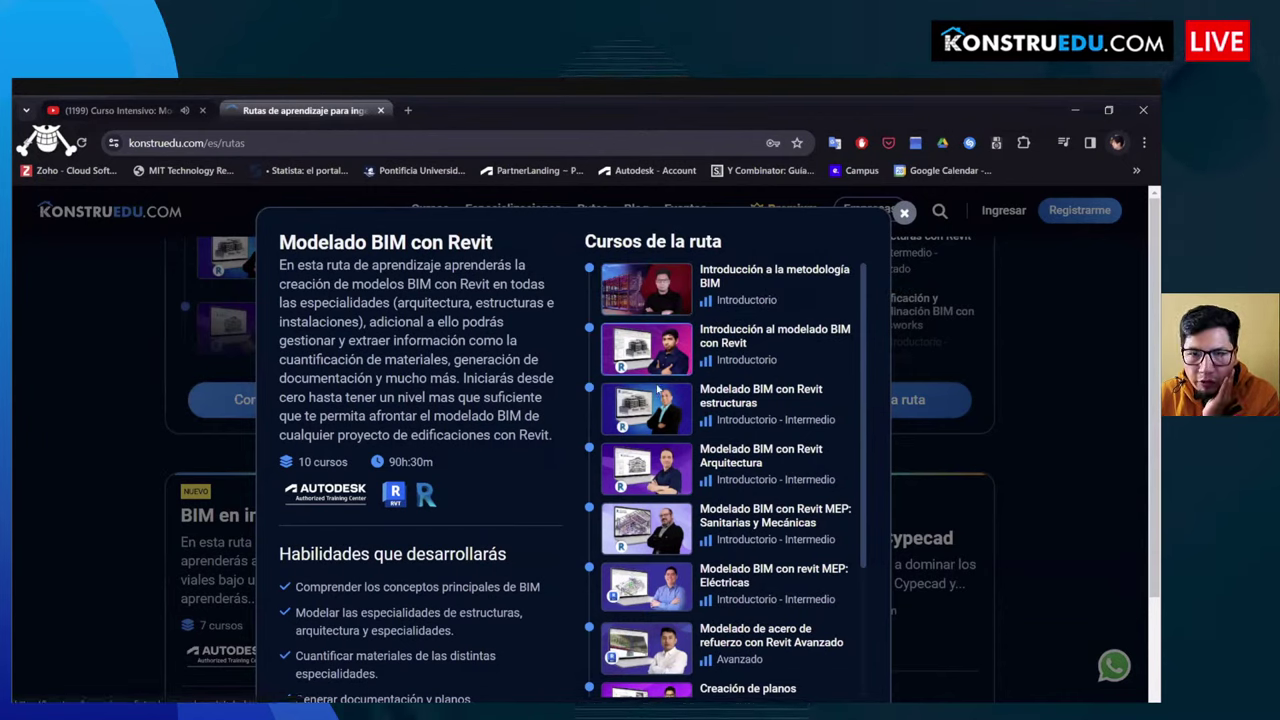
{"action": "scroll", "coordinate": [658, 391], "scroll_direction": "down", "scroll_amount": 1}
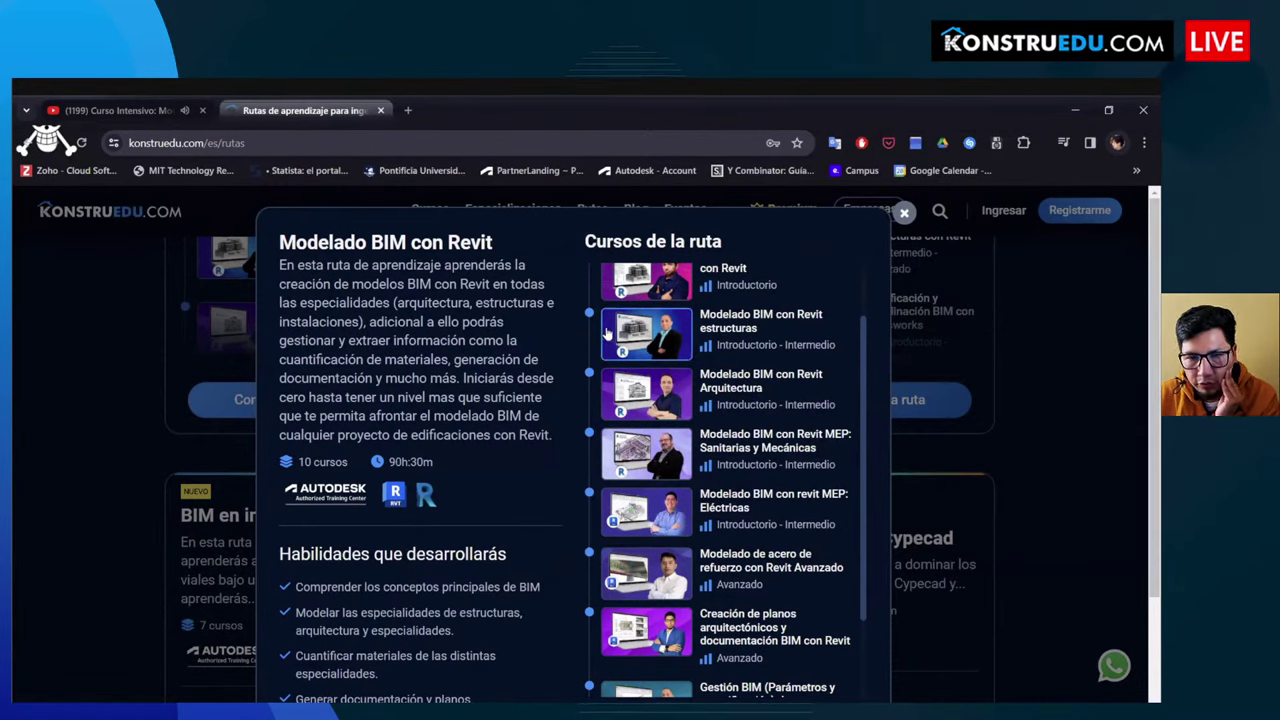
{"action": "scroll", "coordinate": [715, 368], "scroll_direction": "down", "scroll_amount": 1}
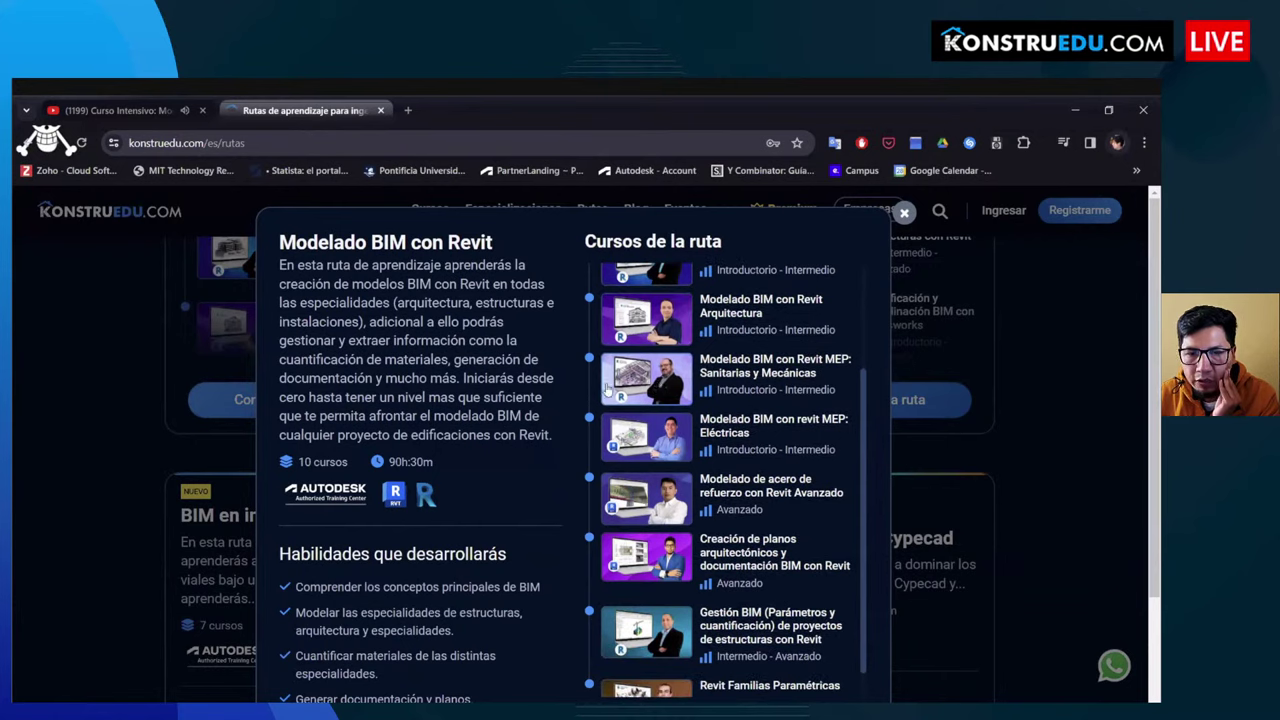
{"action": "scroll", "coordinate": [660, 385], "scroll_direction": "down", "scroll_amount": 1}
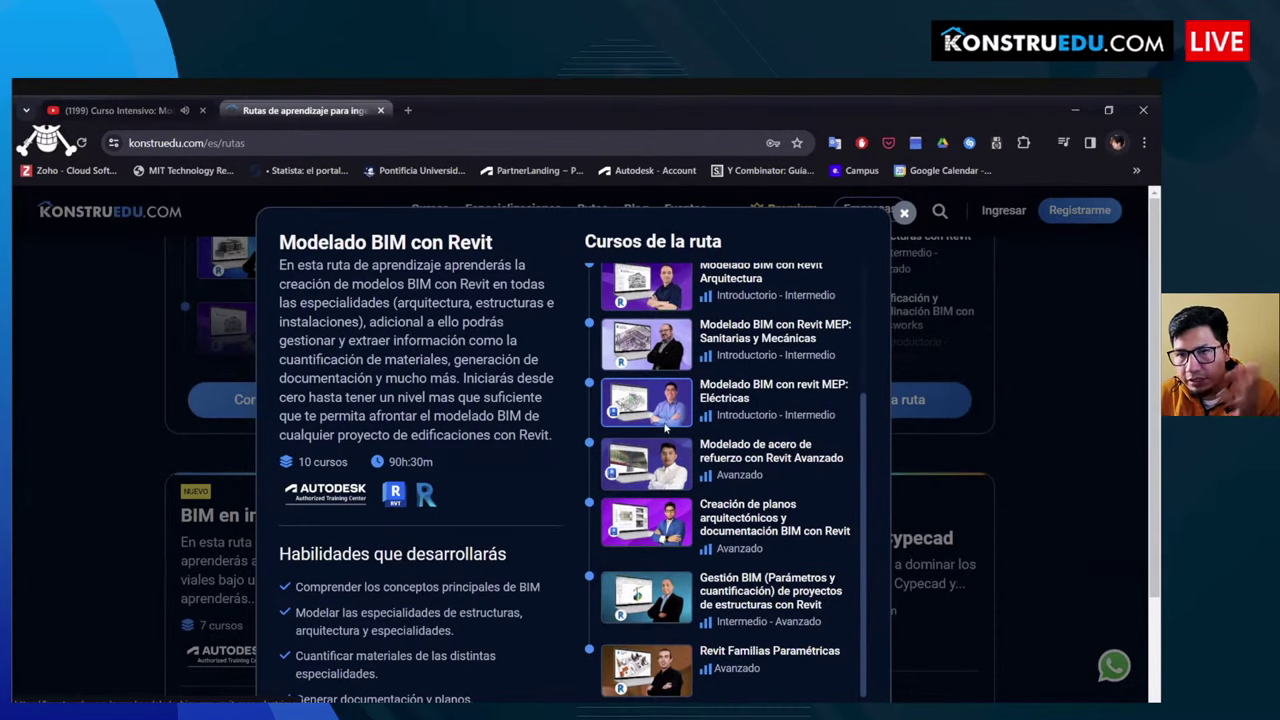
{"action": "scroll", "coordinate": [650, 455], "scroll_direction": "down", "scroll_amount": 2}
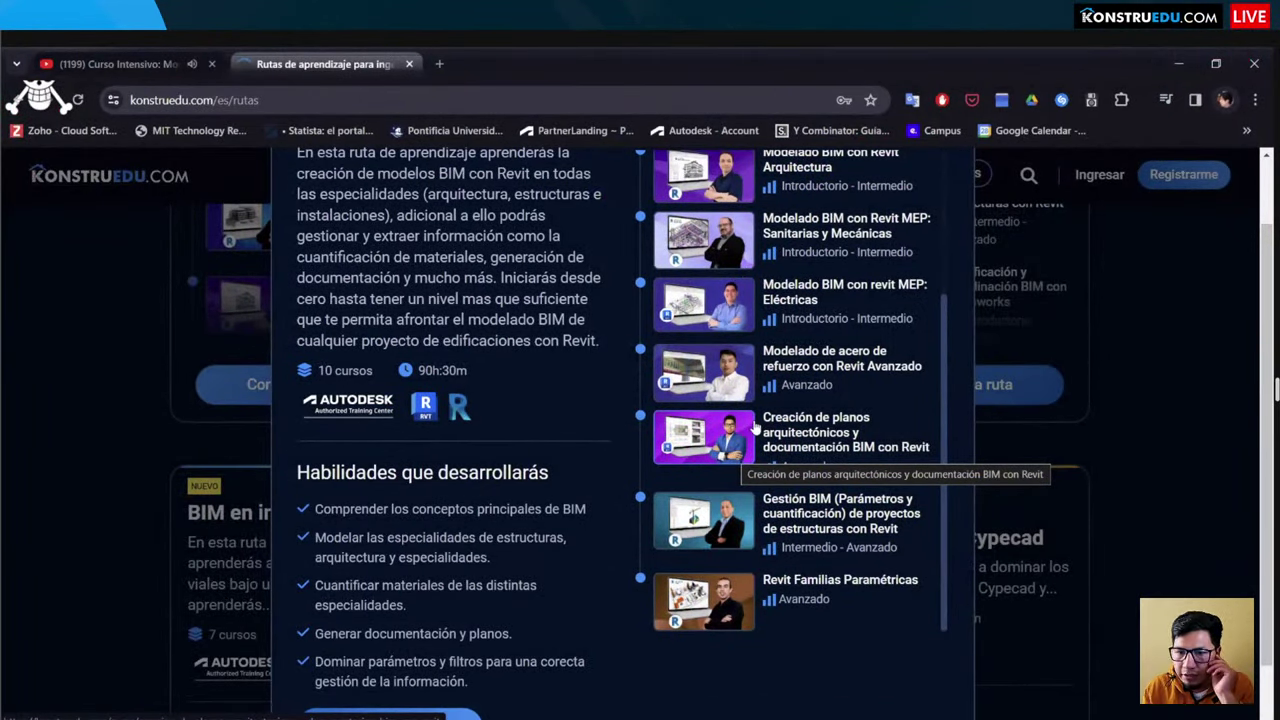
{"action": "scroll", "coordinate": [770, 420], "scroll_direction": "down", "scroll_amount": 1}
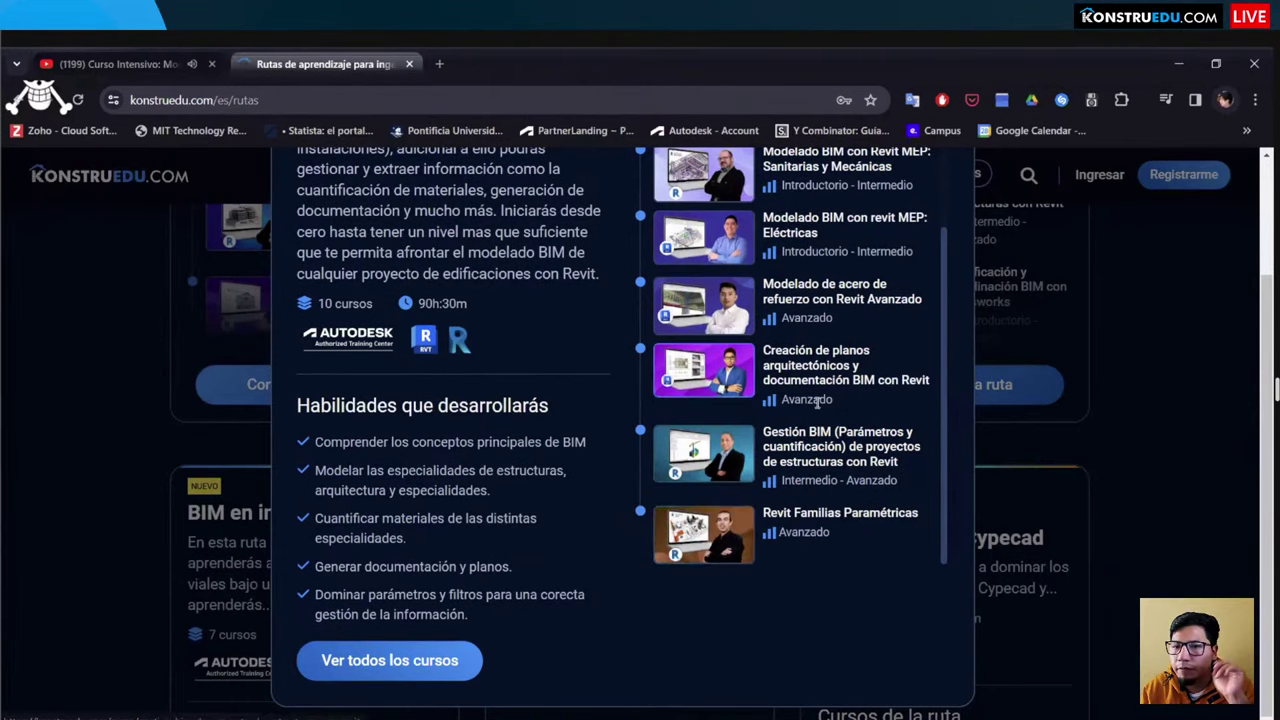
{"action": "scroll", "coordinate": [945, 235], "scroll_direction": "up", "scroll_amount": 3}
{"action": "scroll", "coordinate": [943, 217], "scroll_direction": "up", "scroll_amount": 3}
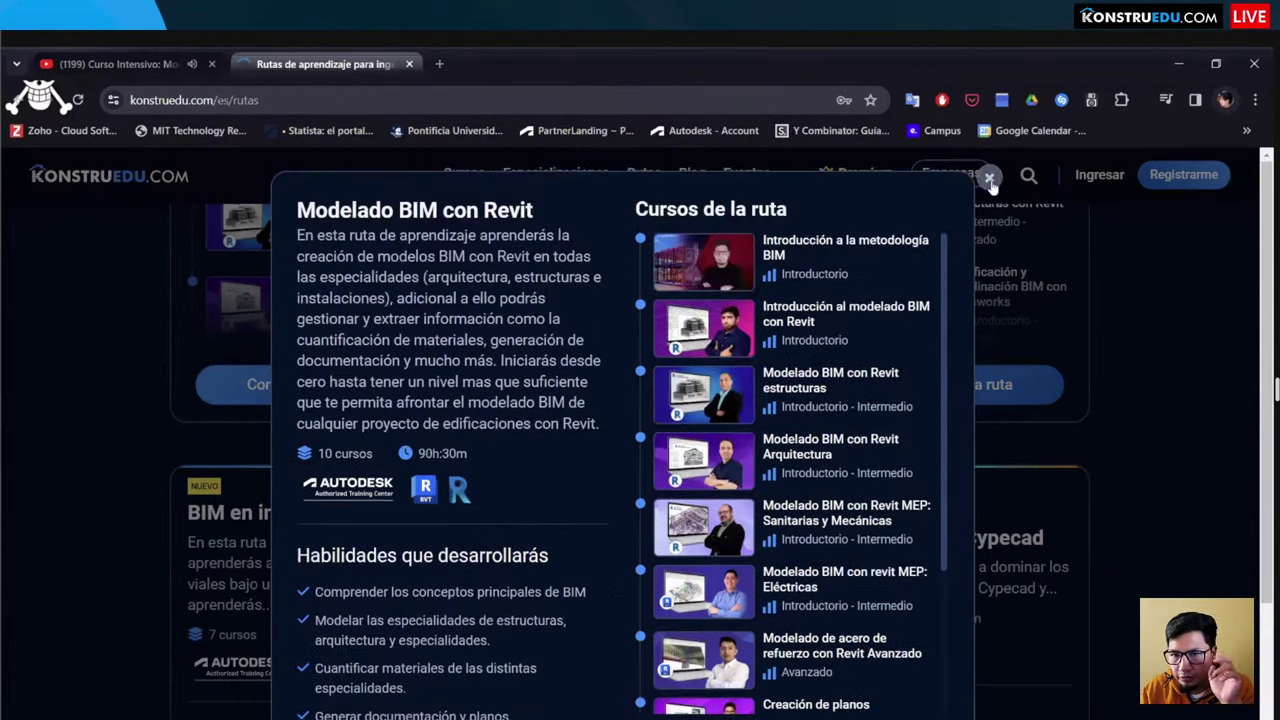
{"action": "scroll", "coordinate": [396, 356], "scroll_direction": "up", "scroll_amount": 10}
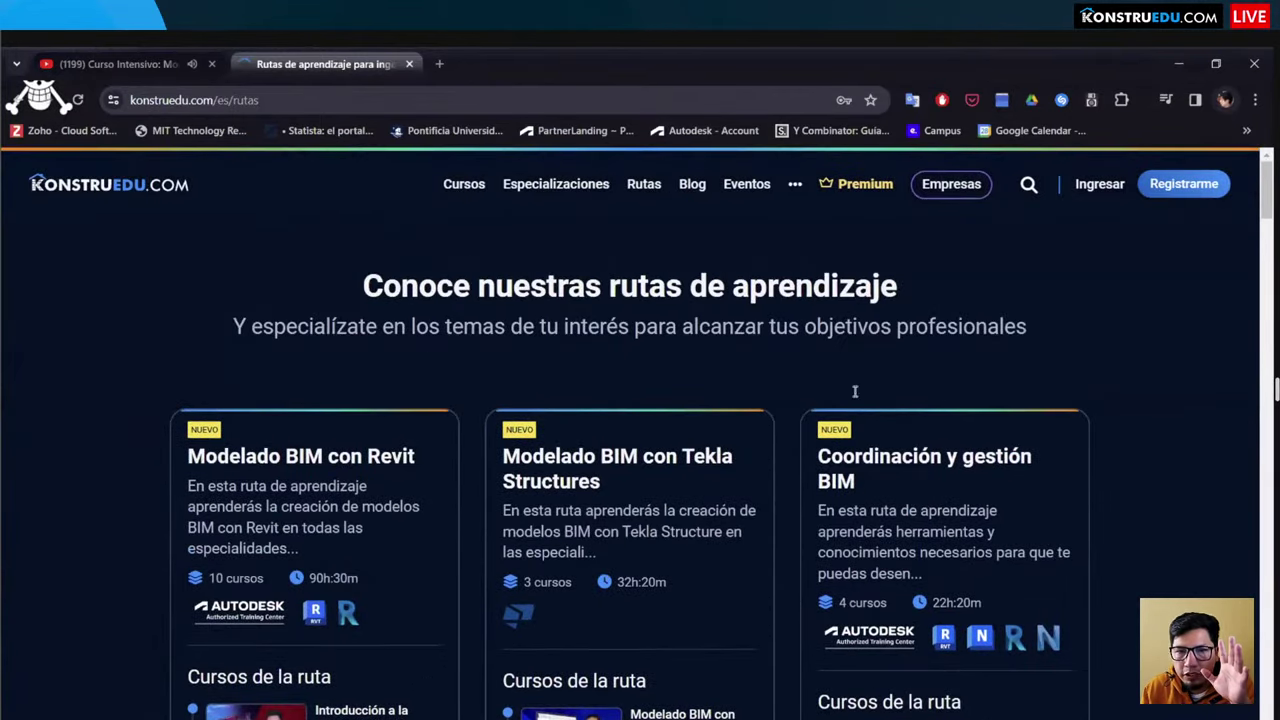
{"action": "scroll", "coordinate": [856, 390], "scroll_direction": "down", "scroll_amount": 4}
{"action": "scroll", "coordinate": [905, 545], "scroll_direction": "down", "scroll_amount": 2}
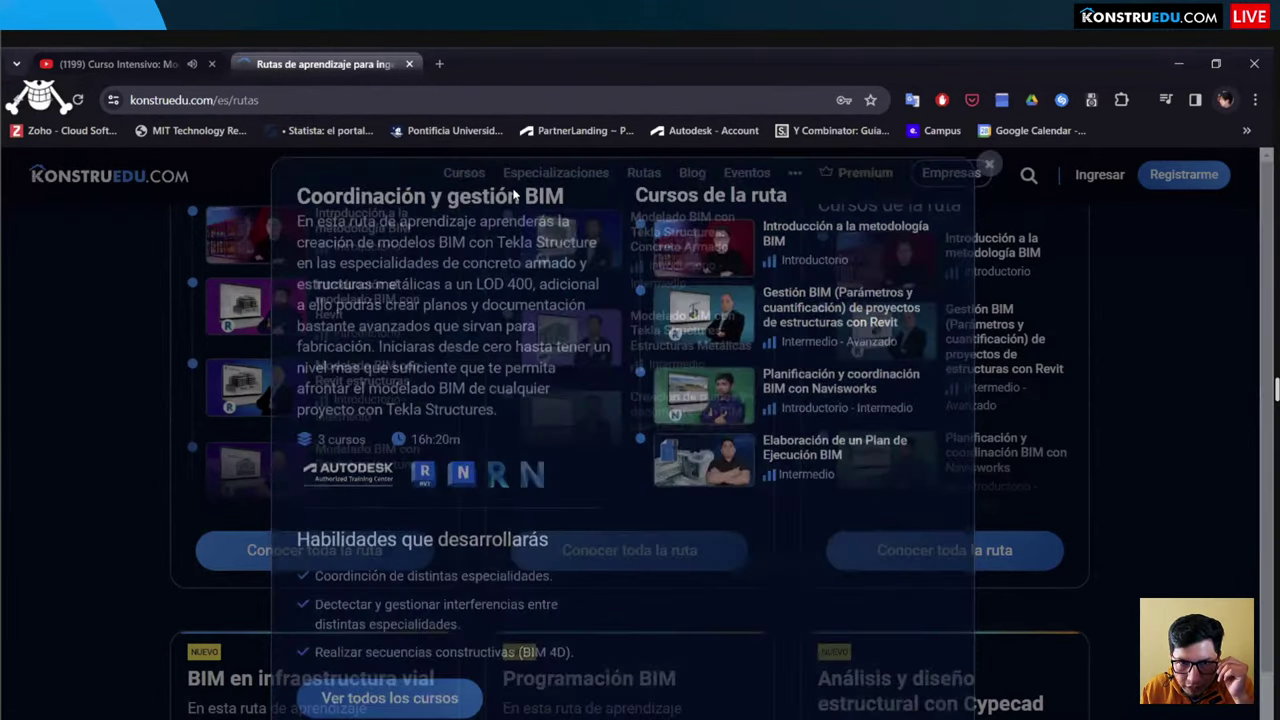
{"action": "scroll", "coordinate": [576, 190], "scroll_direction": "up", "scroll_amount": 2}
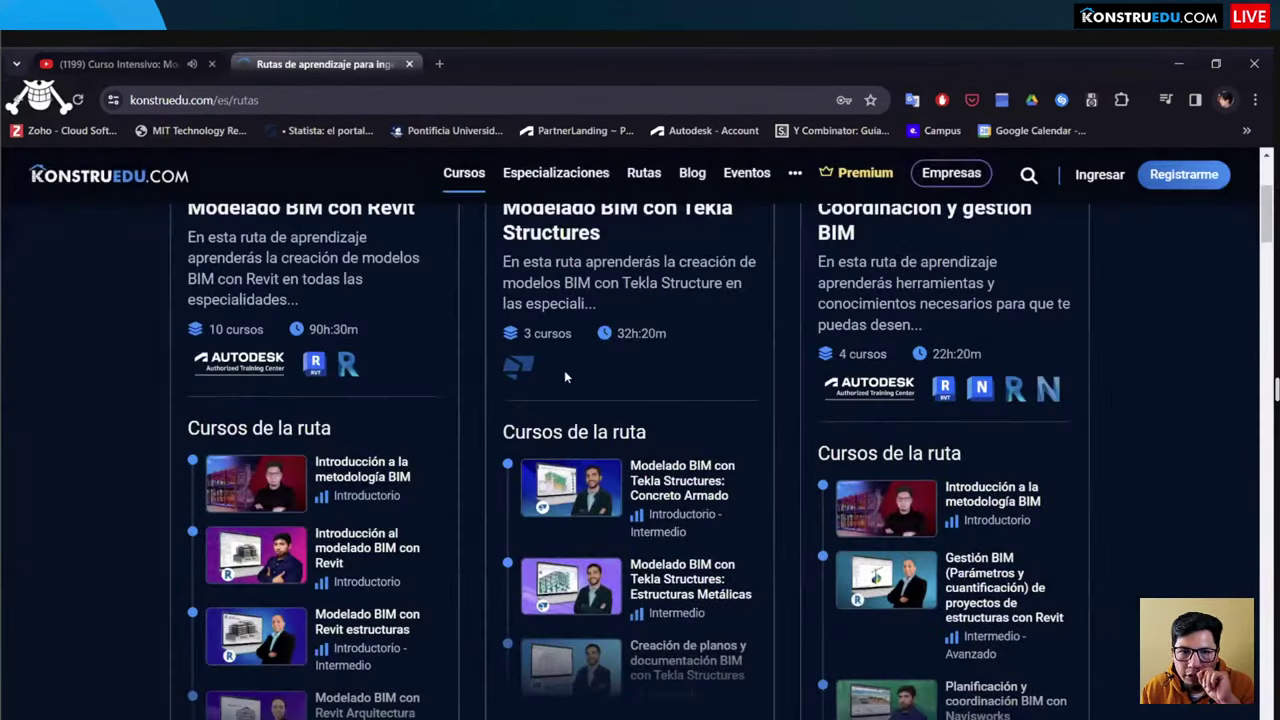
Step: Open the course catalog in a new tab and go to the Coordinación BIM con Navisworks course
{"action": "left_click", "coordinate": [464, 172]}
{"action": "scroll", "coordinate": [545, 368], "scroll_direction": "down", "scroll_amount": 1}
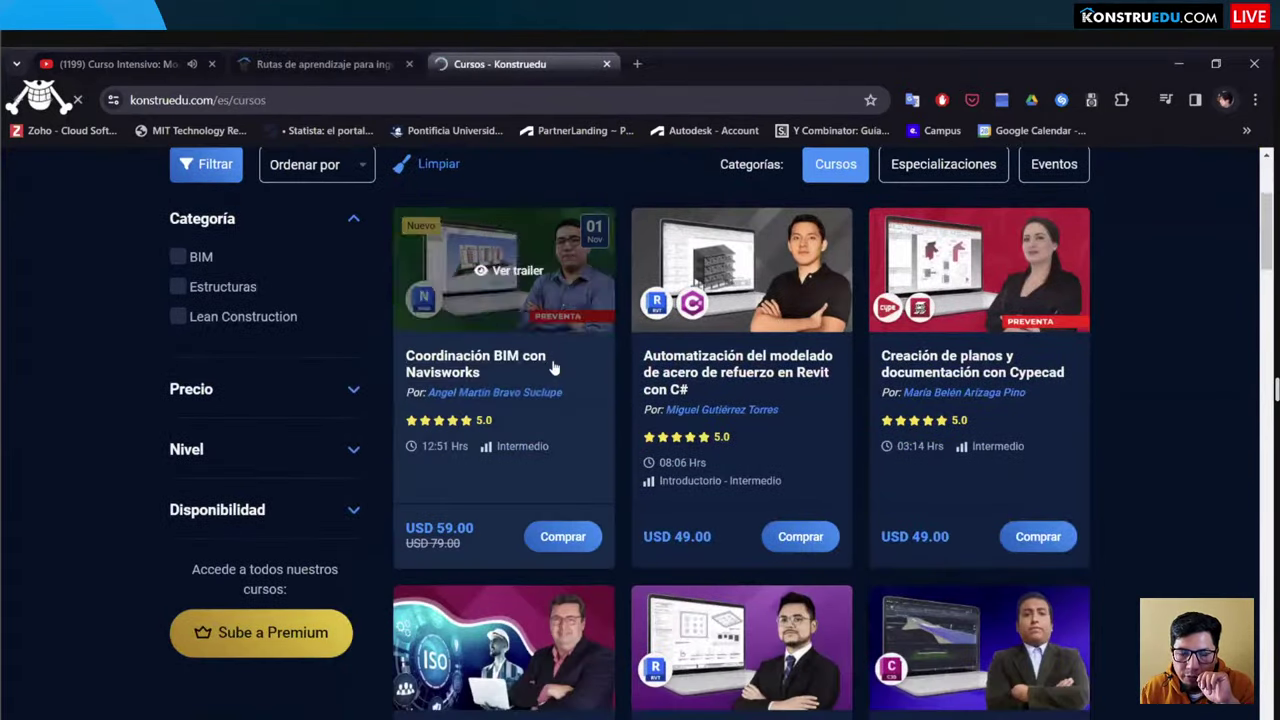
{"action": "left_click", "coordinate": [553, 368]}
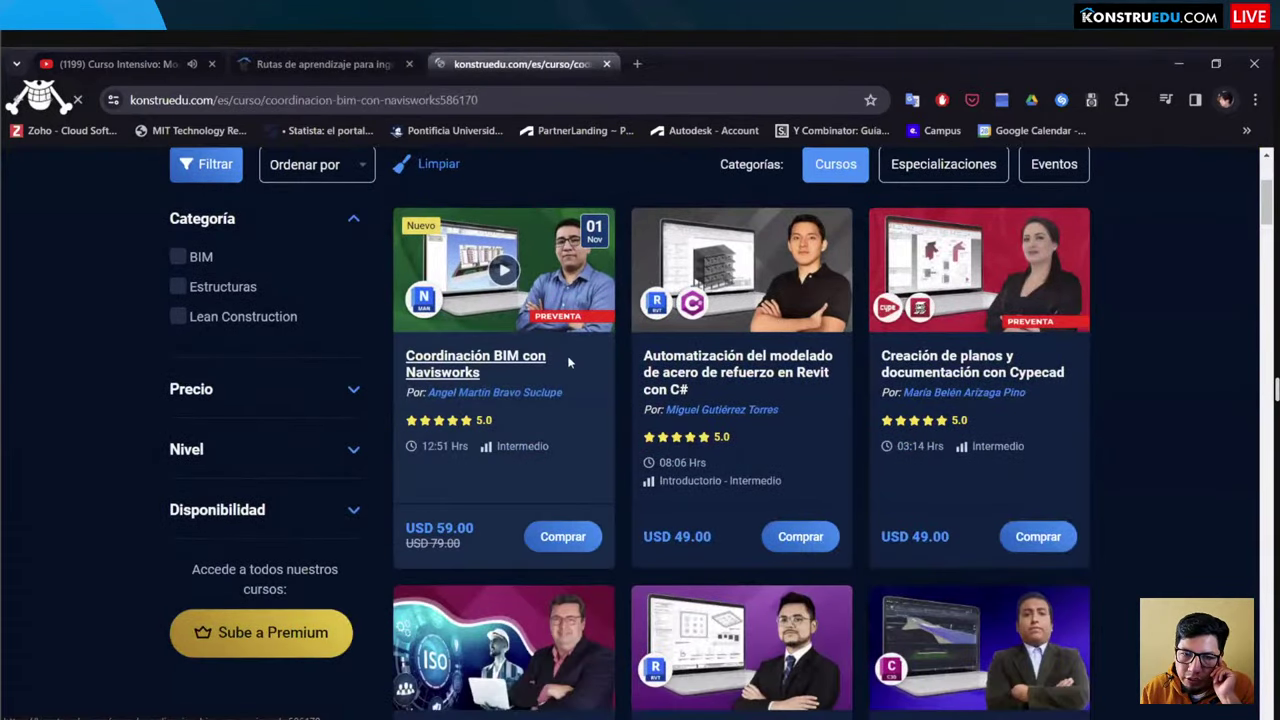
Step: Scroll through the Navisworks course page, priced at USD 59.00 with 9 modules
{"action": "scroll", "coordinate": [568, 358], "scroll_direction": "down", "scroll_amount": 1}
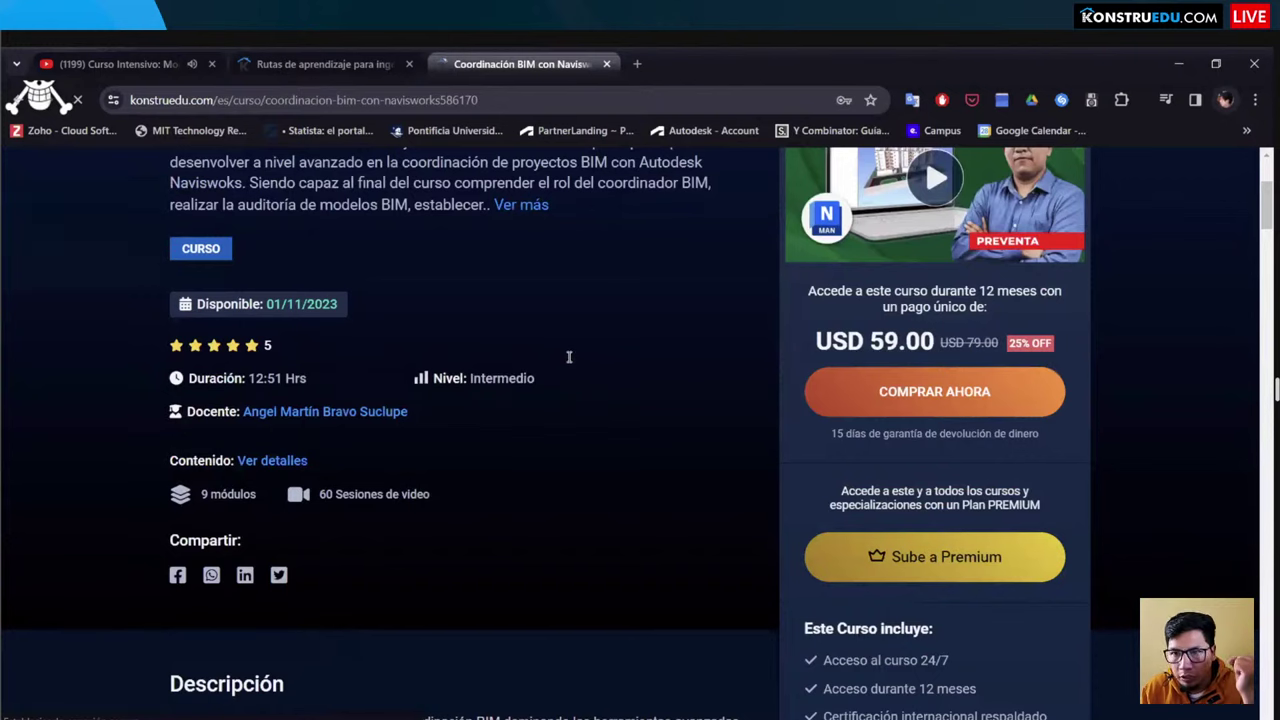
{"action": "scroll", "coordinate": [568, 358], "scroll_direction": "up", "scroll_amount": 2}
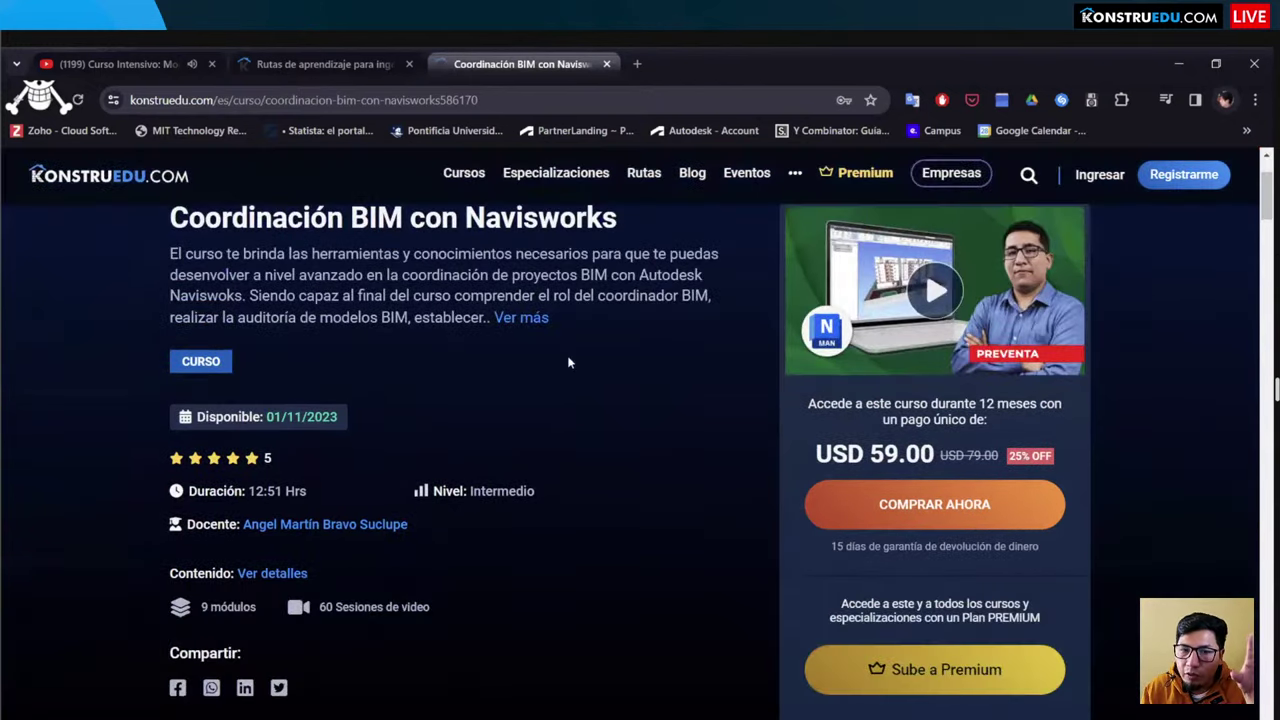
{"action": "scroll", "coordinate": [568, 362], "scroll_direction": "down", "scroll_amount": 5}
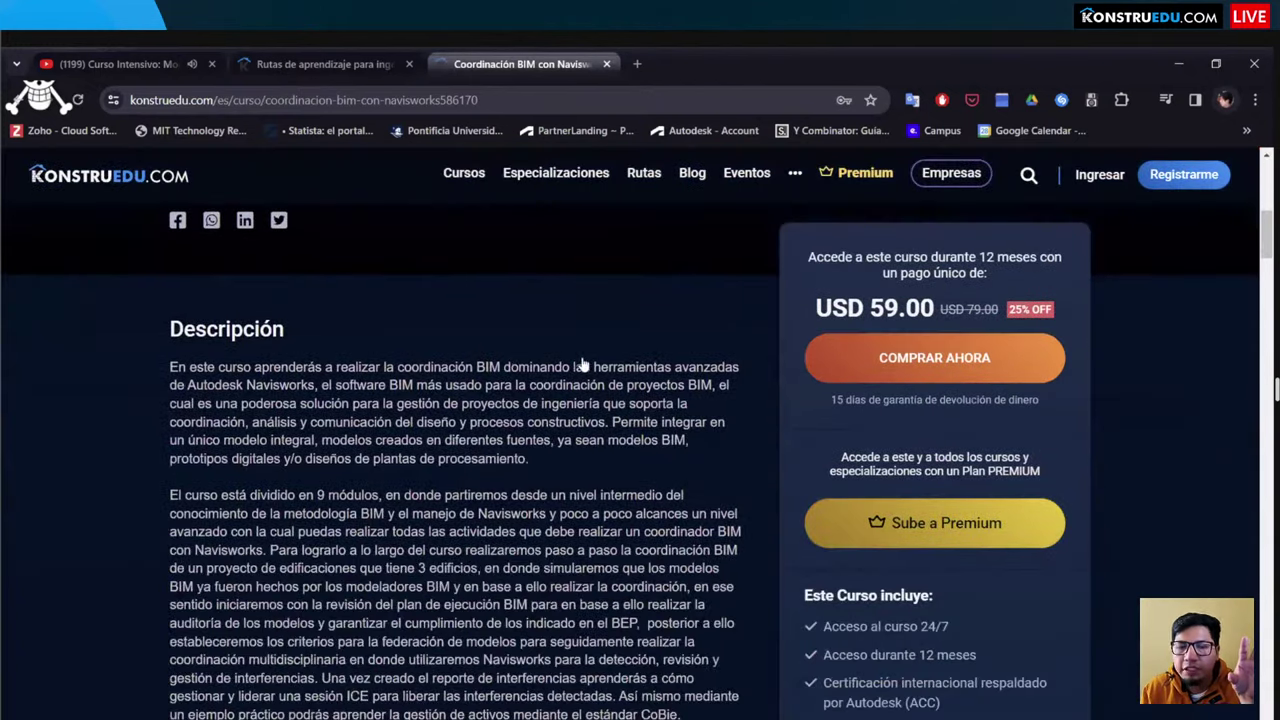
{"action": "scroll", "coordinate": [505, 362], "scroll_direction": "down", "scroll_amount": 12}
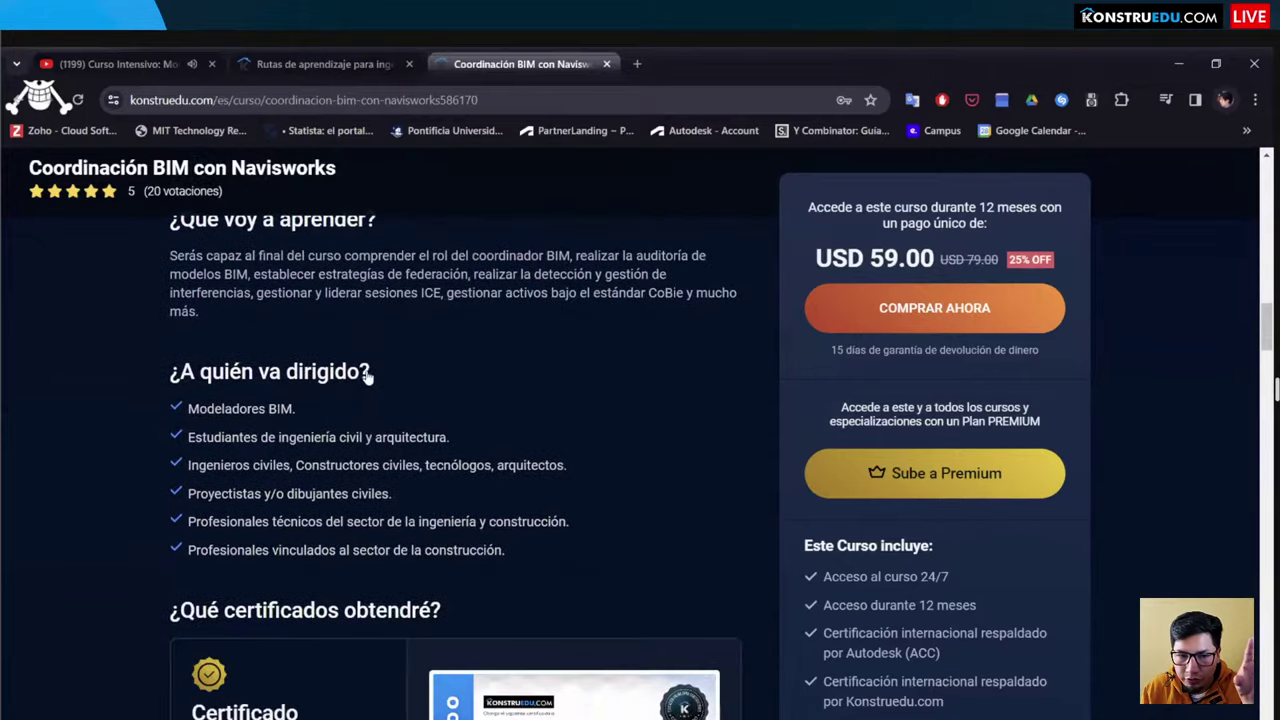
{"action": "scroll", "coordinate": [365, 375], "scroll_direction": "down", "scroll_amount": 7}
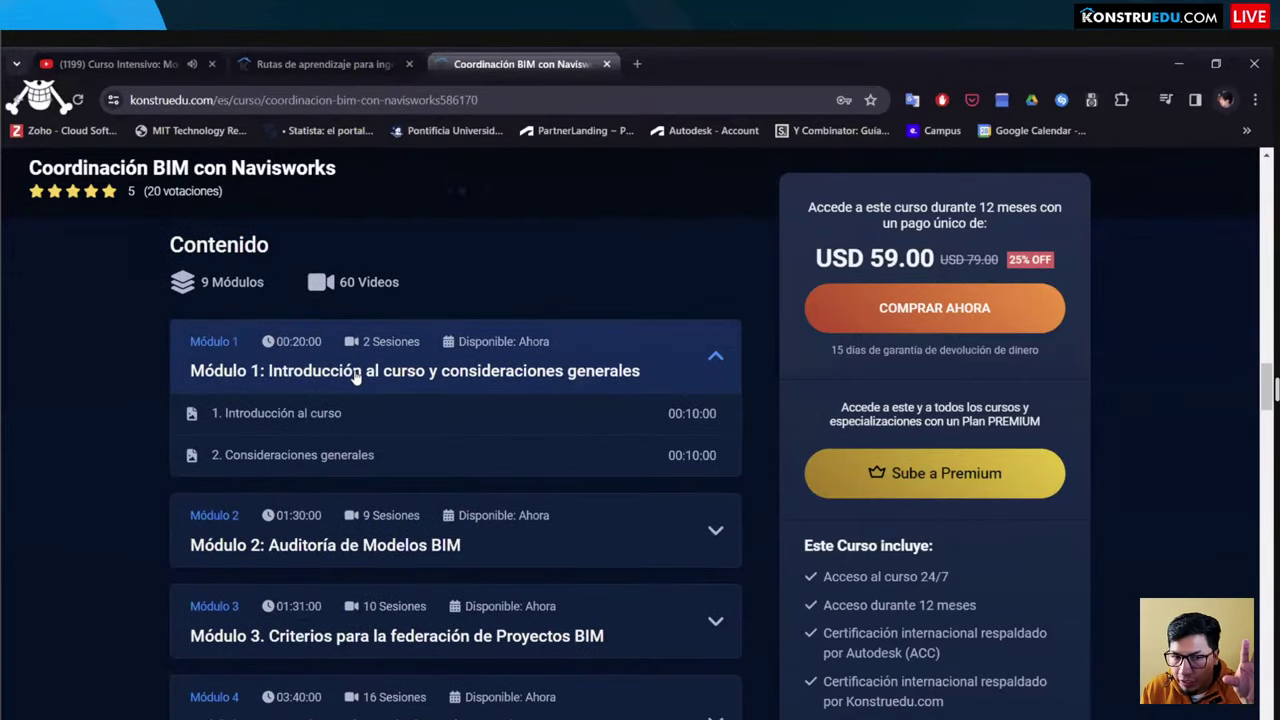
{"action": "scroll", "coordinate": [360, 375], "scroll_direction": "down", "scroll_amount": 3}
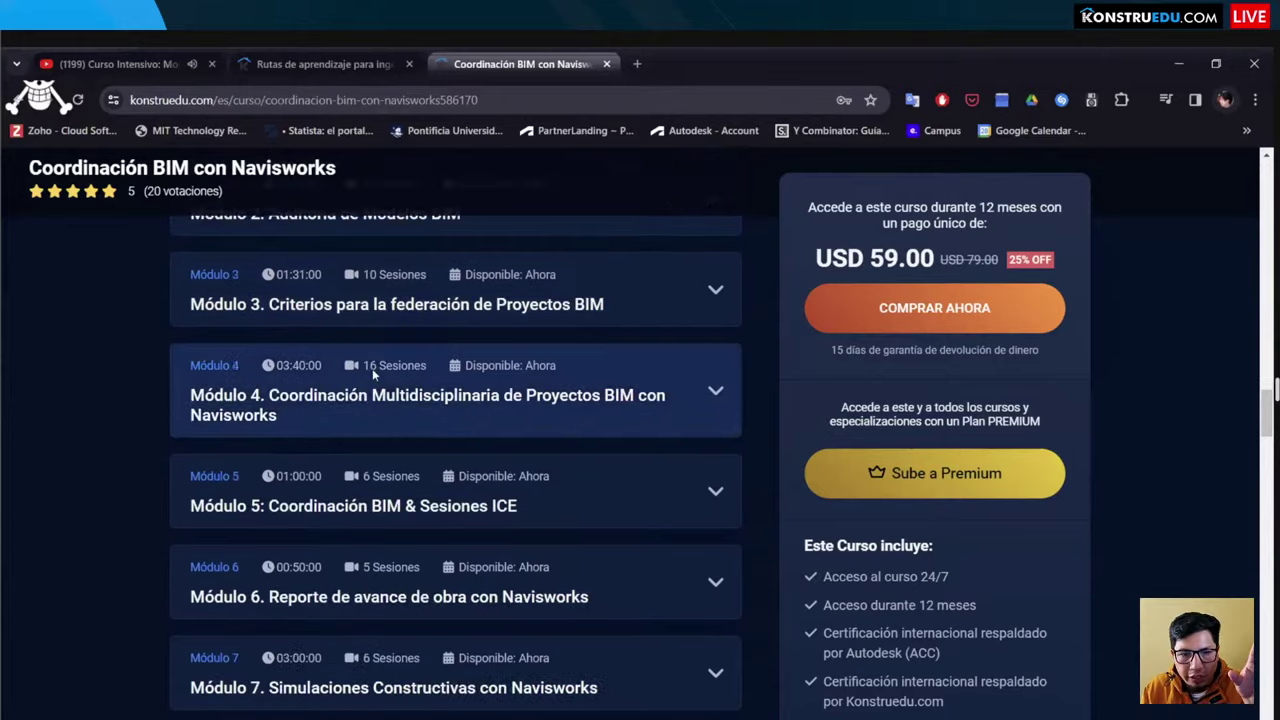
Step: Expand Módulo 4 and read through its lesson list
{"action": "left_click", "coordinate": [374, 367]}
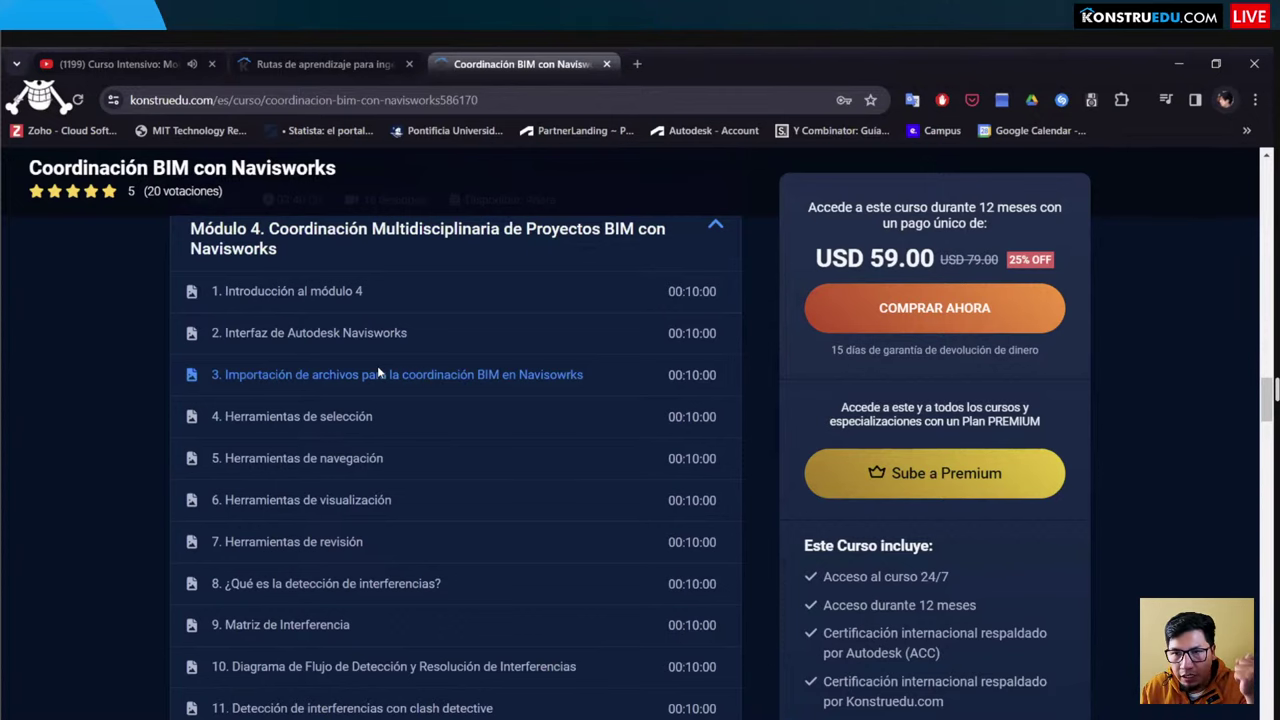
{"action": "scroll", "coordinate": [377, 365], "scroll_direction": "up", "scroll_amount": 2}
{"action": "scroll", "coordinate": [414, 337], "scroll_direction": "down", "scroll_amount": 3}
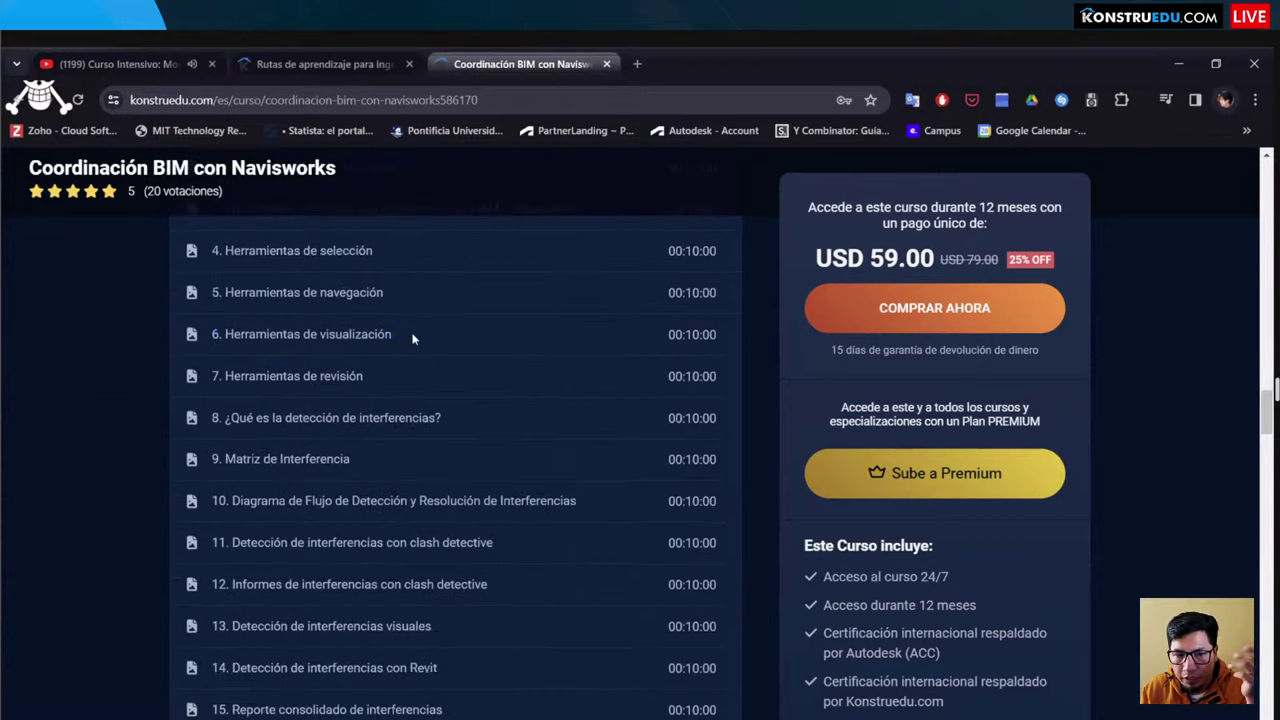
{"action": "scroll", "coordinate": [412, 338], "scroll_direction": "down", "scroll_amount": 2}
{"action": "scroll", "coordinate": [344, 322], "scroll_direction": "up", "scroll_amount": 2}
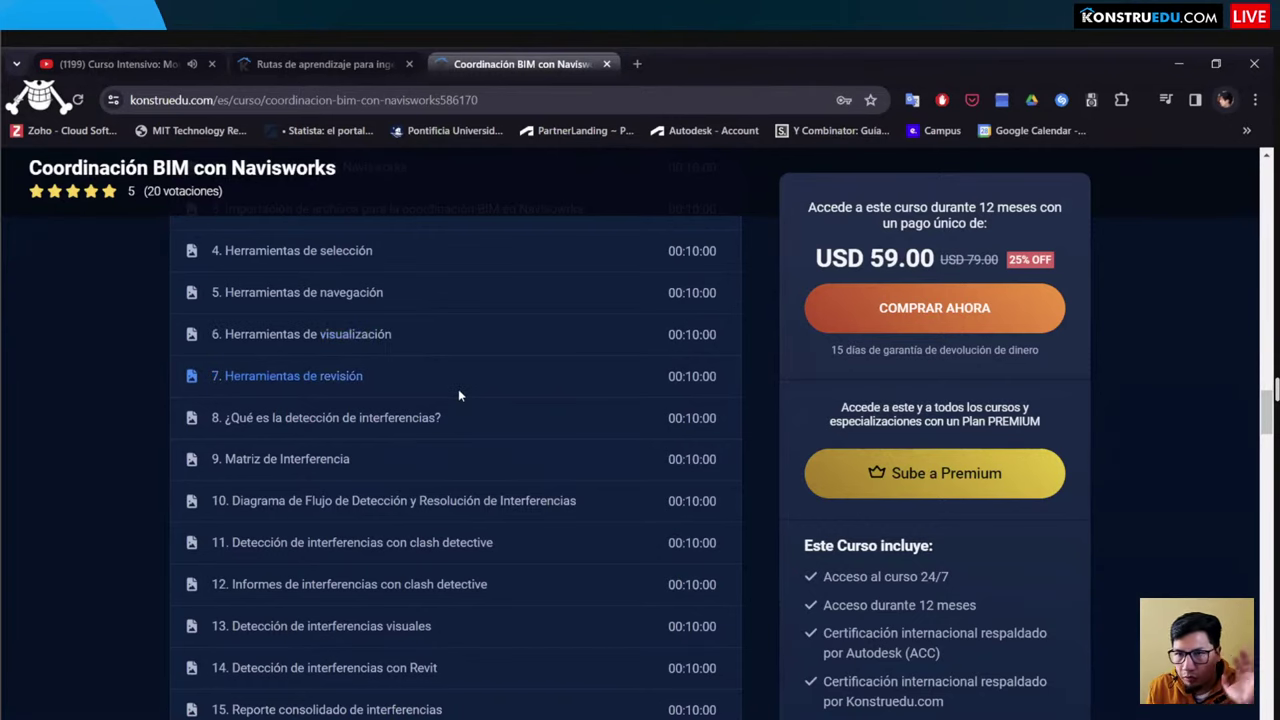
{"action": "scroll", "coordinate": [459, 388], "scroll_direction": "down", "scroll_amount": 2}
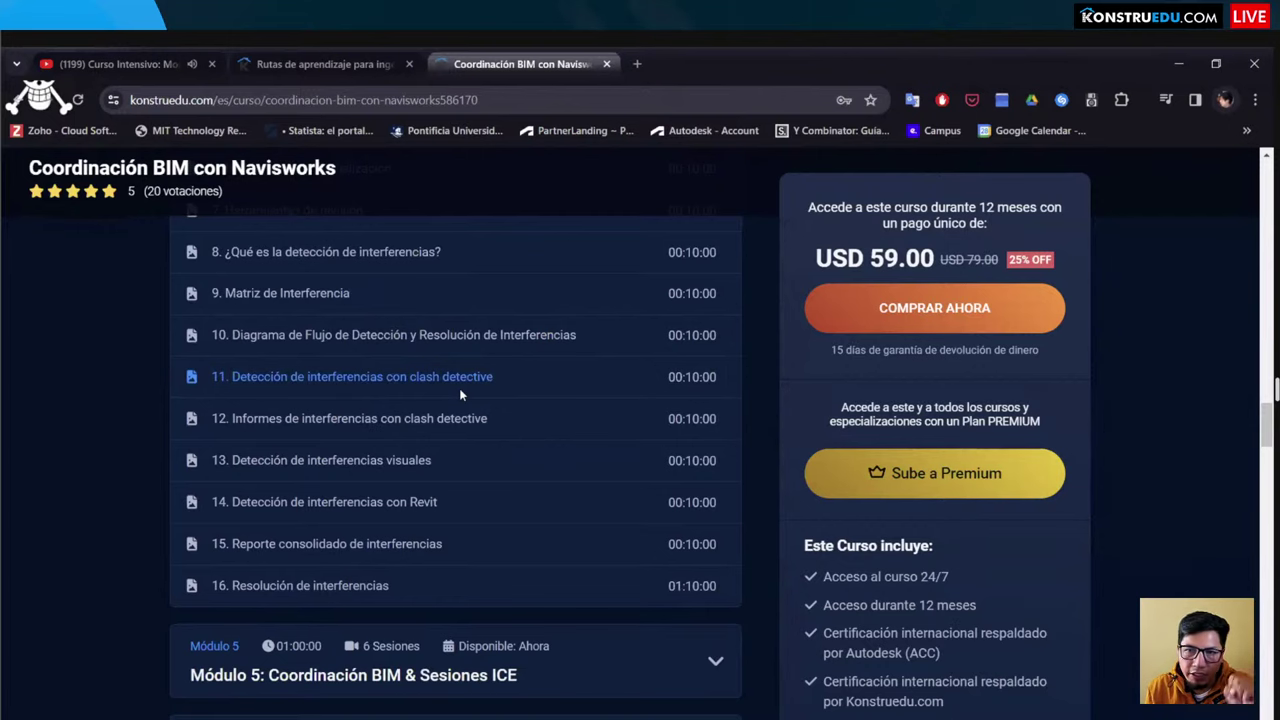
{"action": "scroll", "coordinate": [488, 375], "scroll_direction": "down", "scroll_amount": 2}
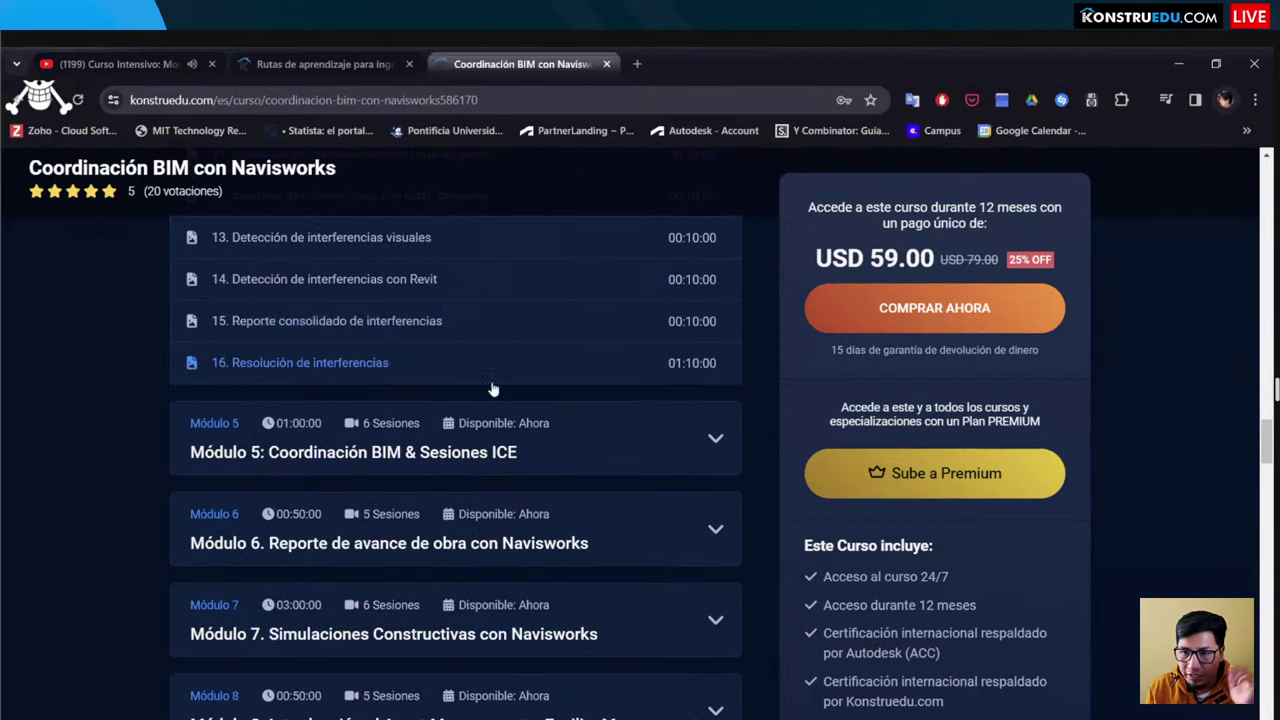
{"action": "scroll", "coordinate": [443, 357], "scroll_direction": "down", "scroll_amount": 5}
{"action": "scroll", "coordinate": [449, 480], "scroll_direction": "up", "scroll_amount": 6}
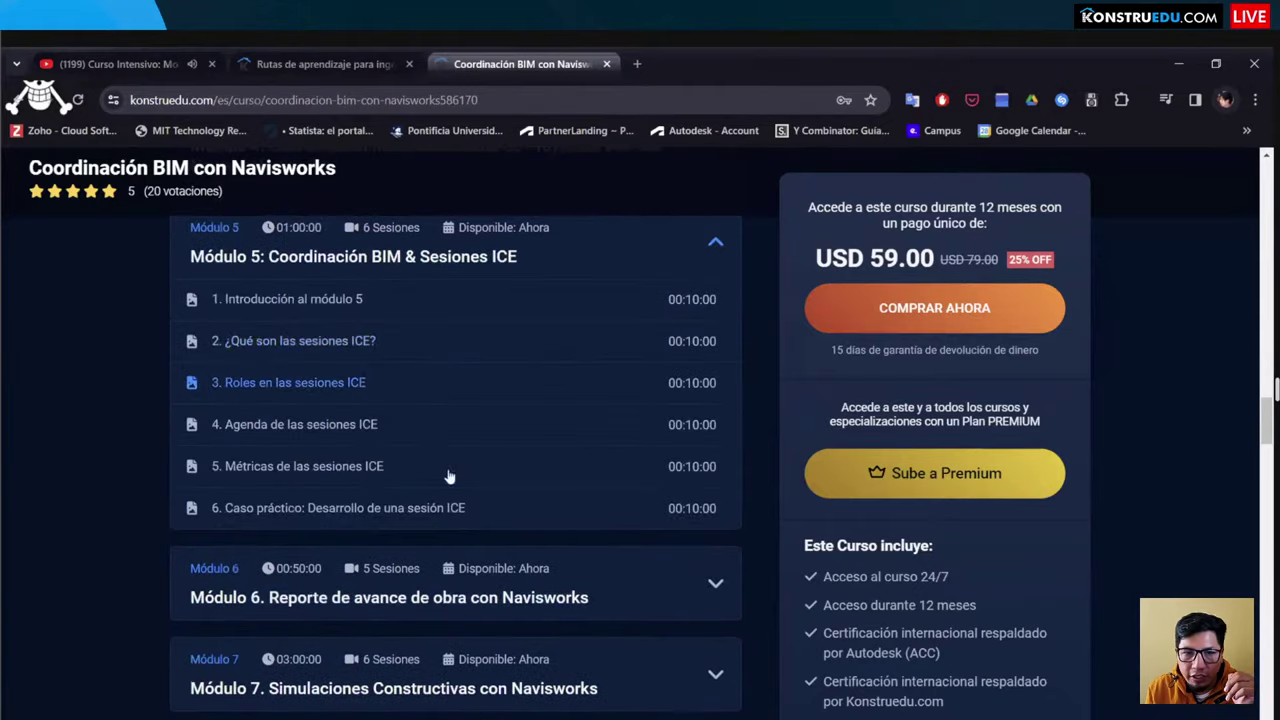
{"action": "scroll", "coordinate": [465, 446], "scroll_direction": "down", "scroll_amount": 1}
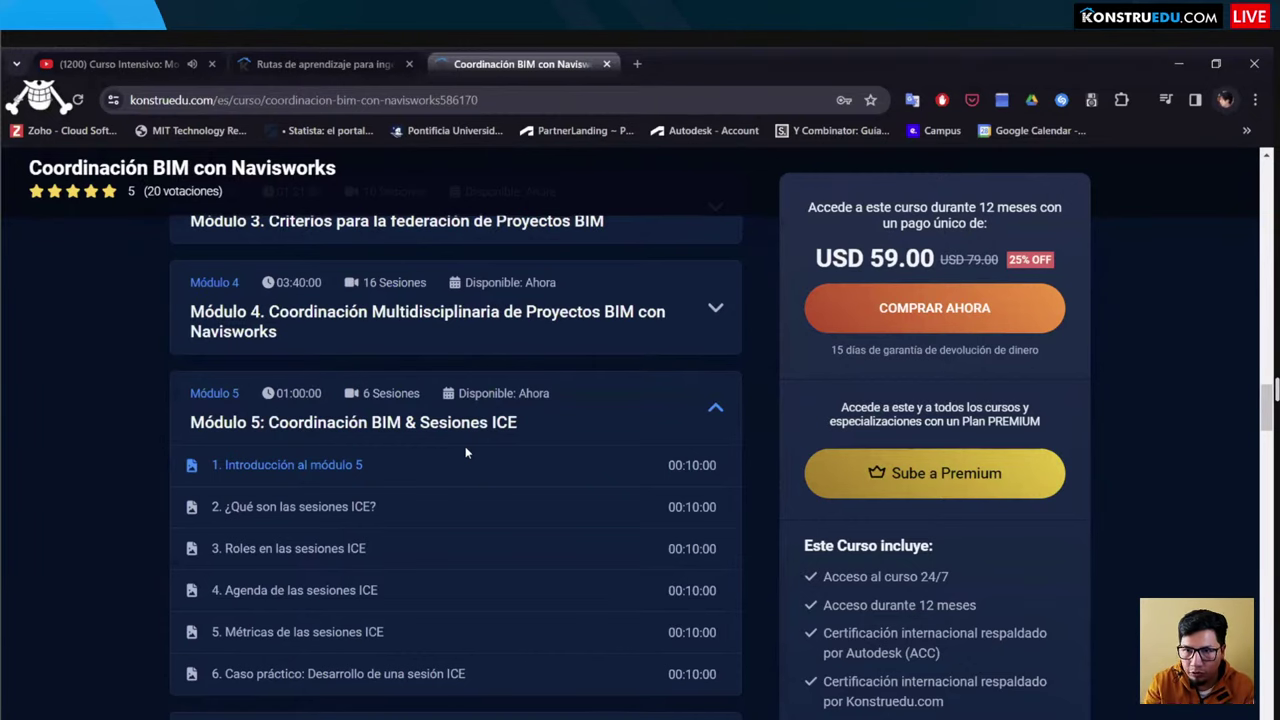
{"action": "scroll", "coordinate": [468, 450], "scroll_direction": "down", "scroll_amount": 2}
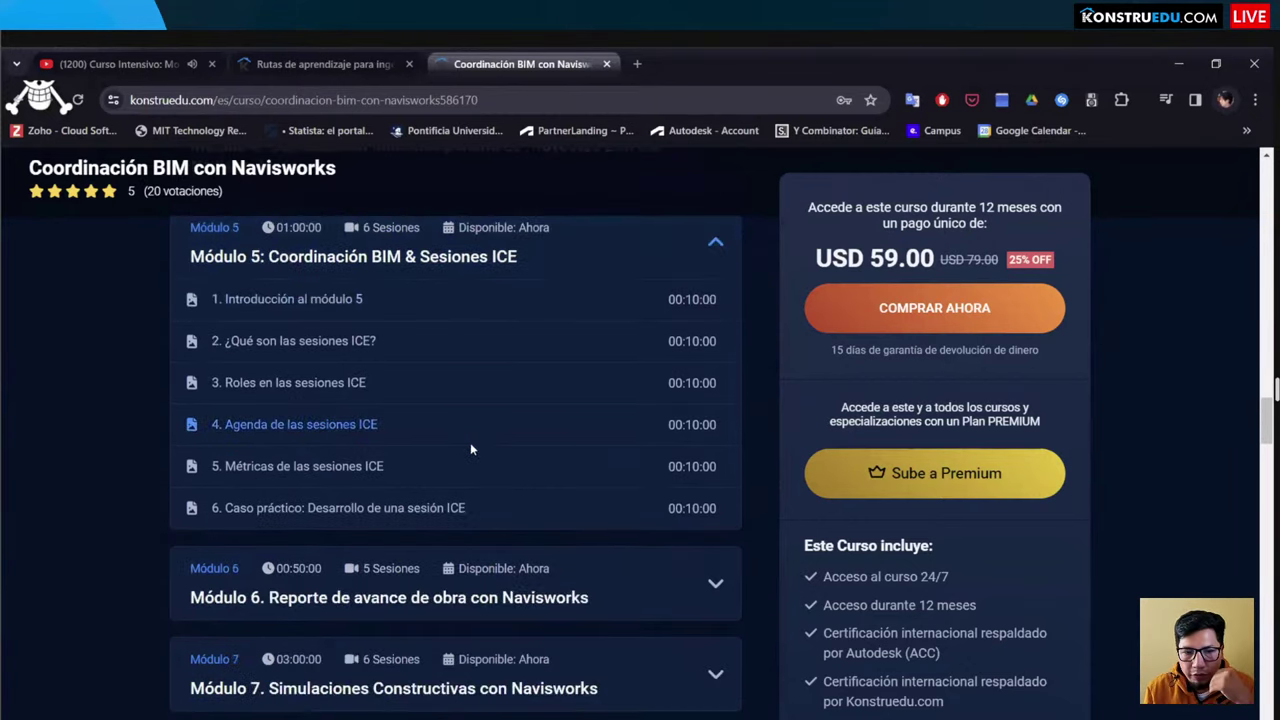
{"action": "scroll", "coordinate": [470, 449], "scroll_direction": "down", "scroll_amount": 2}
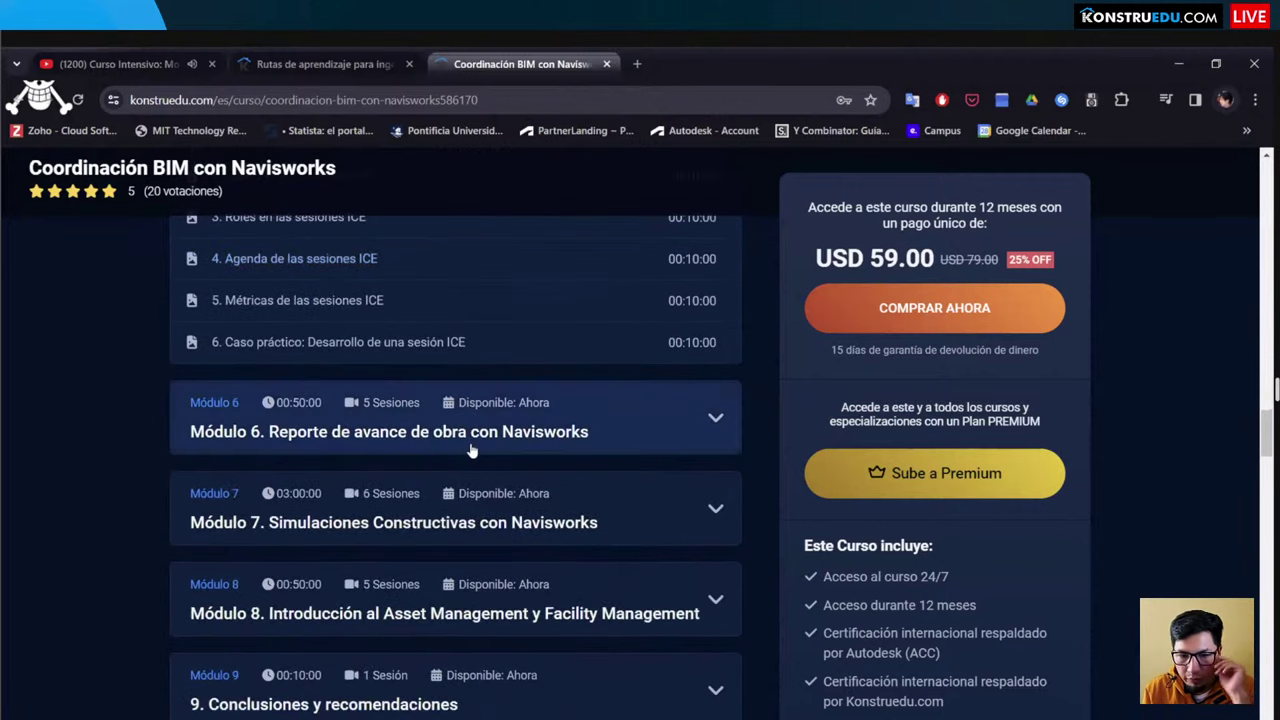
{"action": "scroll", "coordinate": [471, 449], "scroll_direction": "up", "scroll_amount": 9}
{"action": "scroll", "coordinate": [521, 335], "scroll_direction": "up", "scroll_amount": 8}
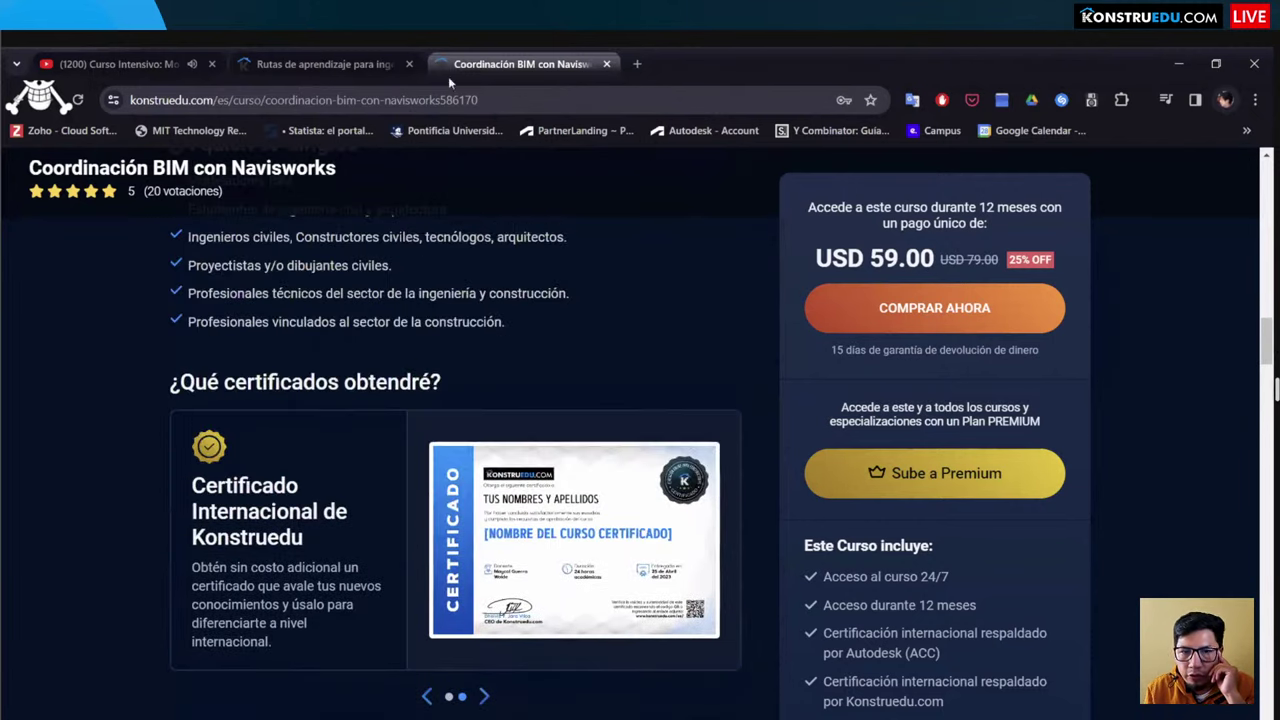
{"action": "scroll", "coordinate": [378, 445], "scroll_direction": "up", "scroll_amount": 8}
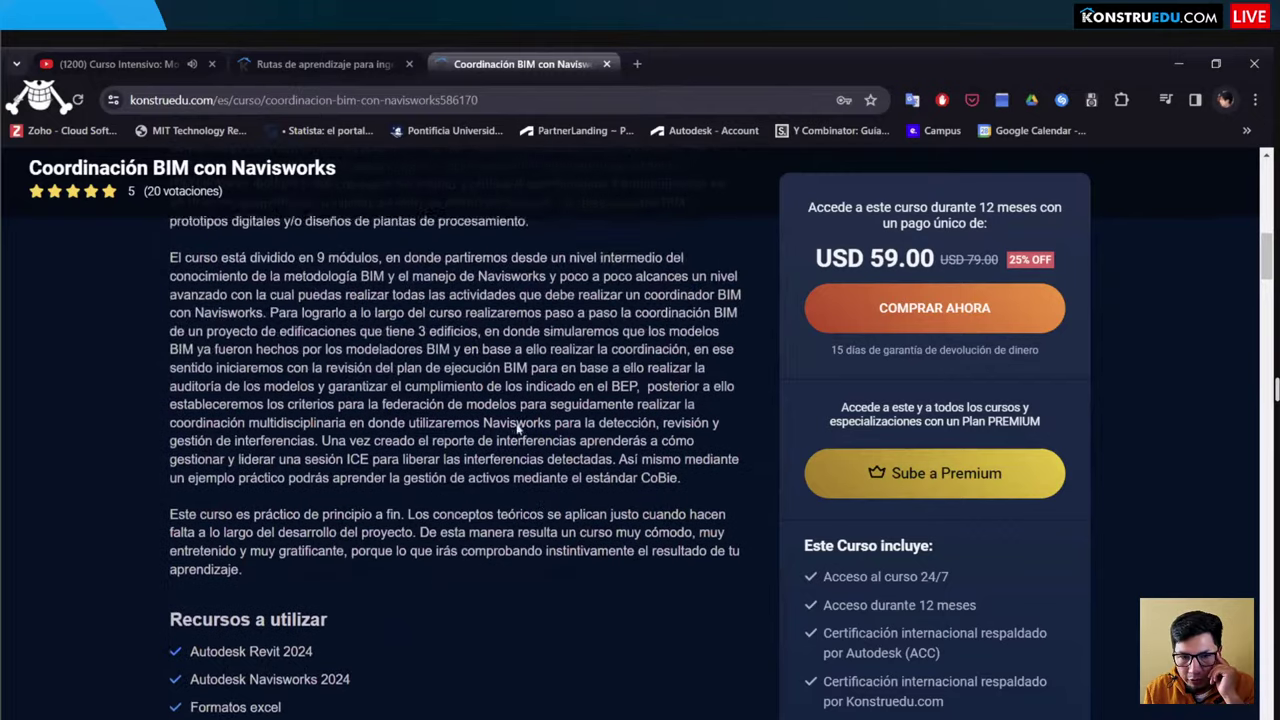
{"action": "key", "text": "ctrl+shift+Tab"}
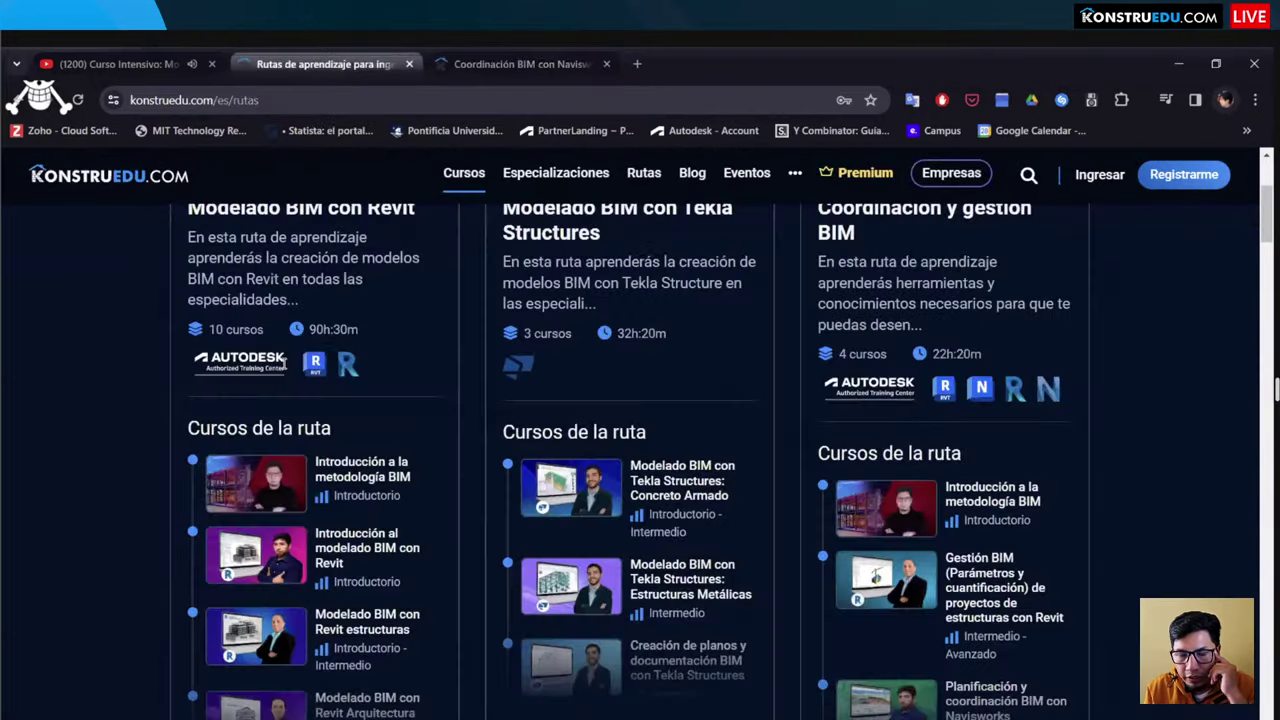
{"action": "scroll", "coordinate": [284, 364], "scroll_direction": "up", "scroll_amount": 3}
{"action": "scroll", "coordinate": [284, 364], "scroll_direction": "down", "scroll_amount": 2}
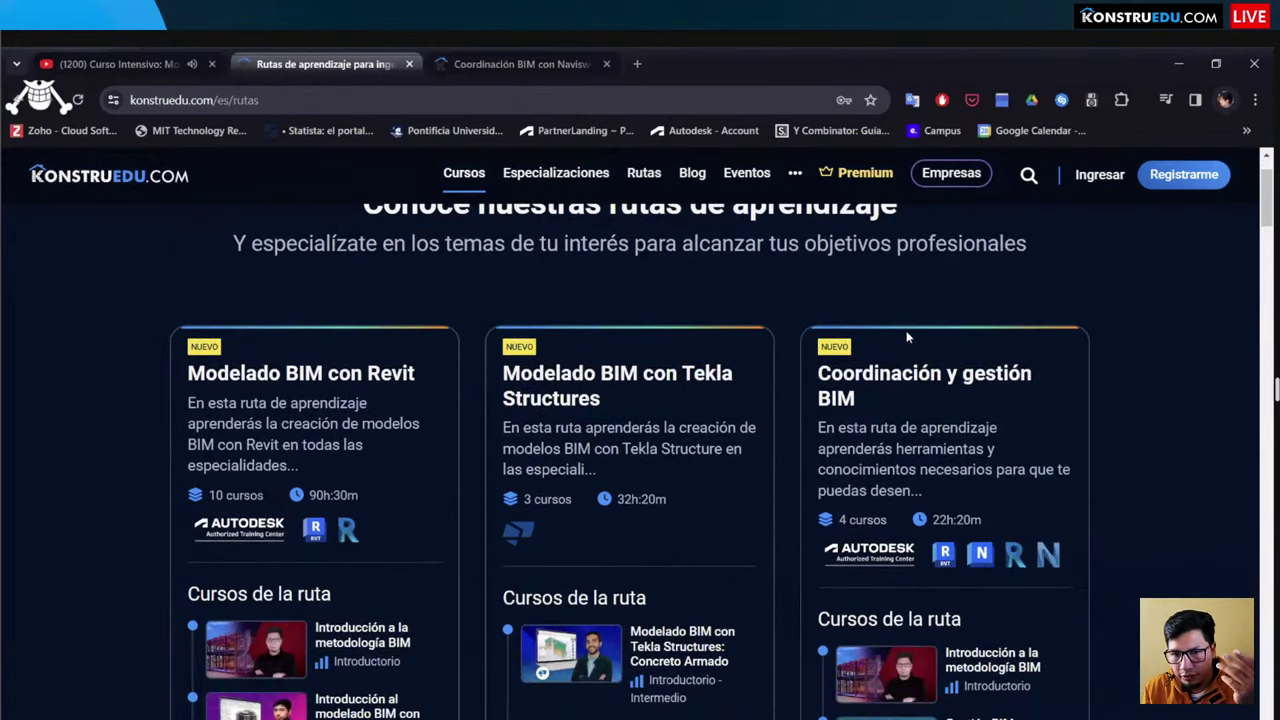
{"action": "scroll", "coordinate": [908, 338], "scroll_direction": "down", "scroll_amount": 1}
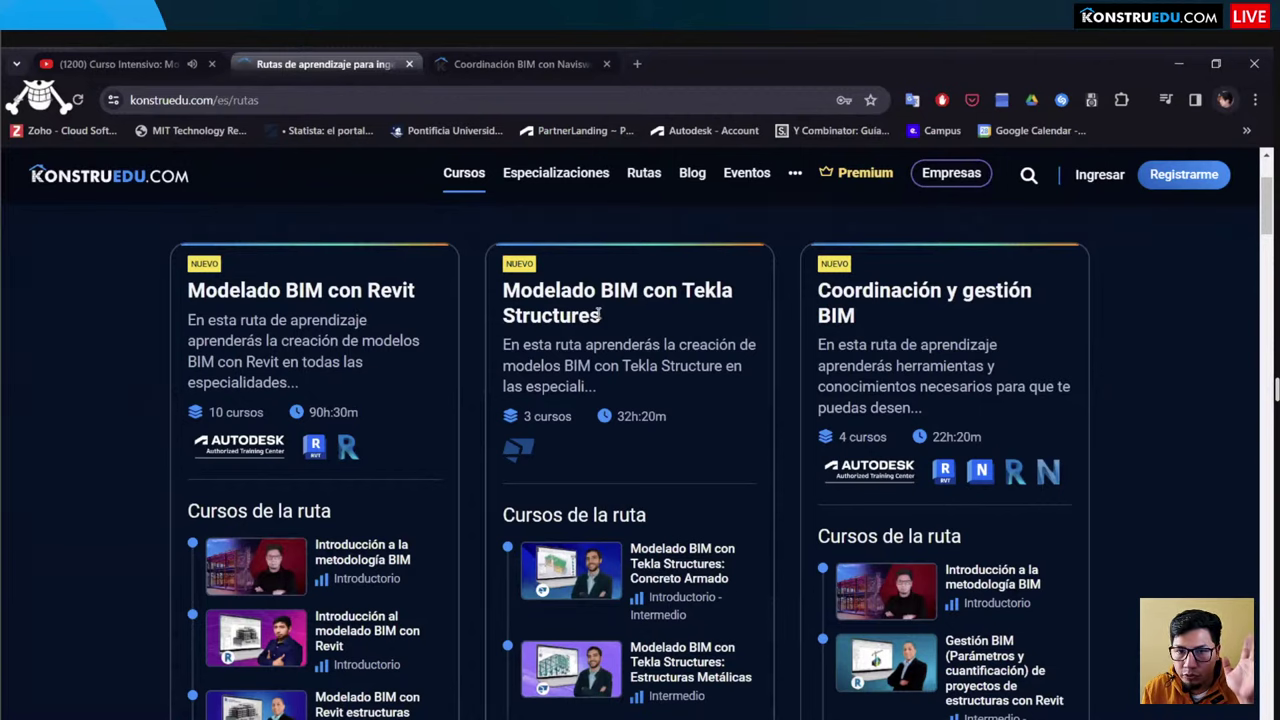
{"action": "scroll", "coordinate": [668, 296], "scroll_direction": "down", "scroll_amount": 2}
{"action": "scroll", "coordinate": [668, 296], "scroll_direction": "down", "scroll_amount": 3}
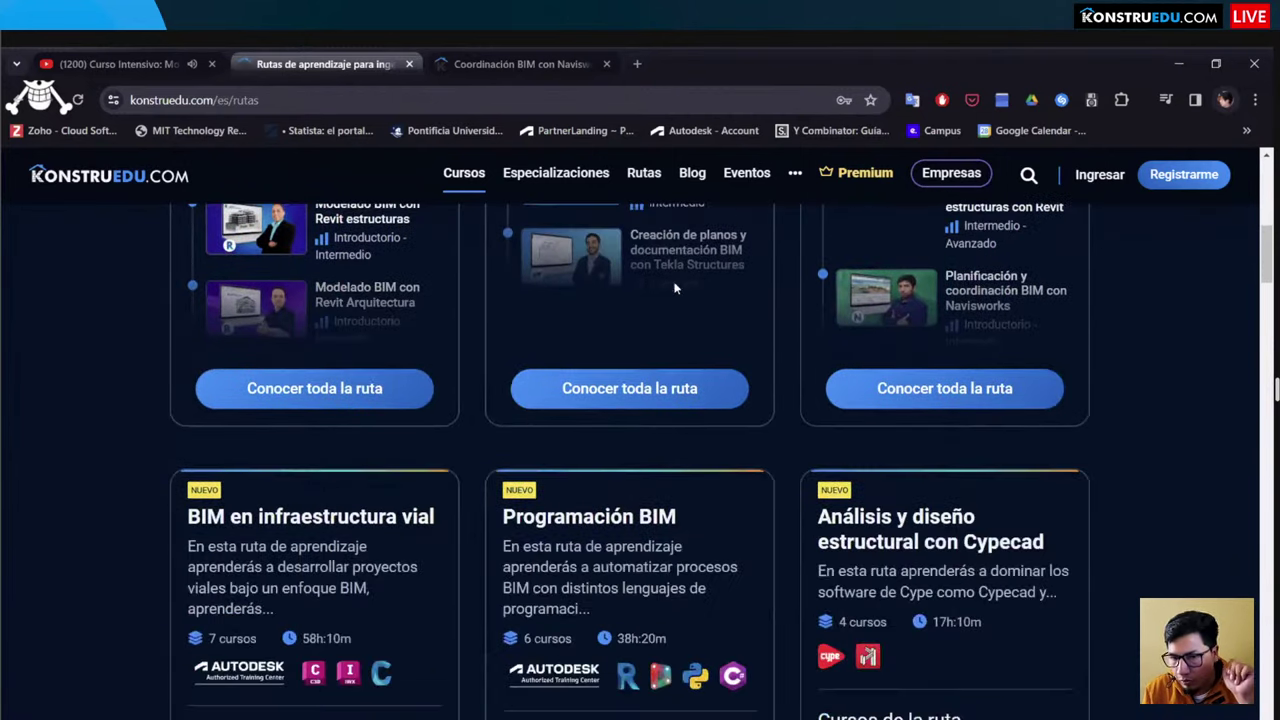
{"action": "scroll", "coordinate": [362, 358], "scroll_direction": "down", "scroll_amount": 2}
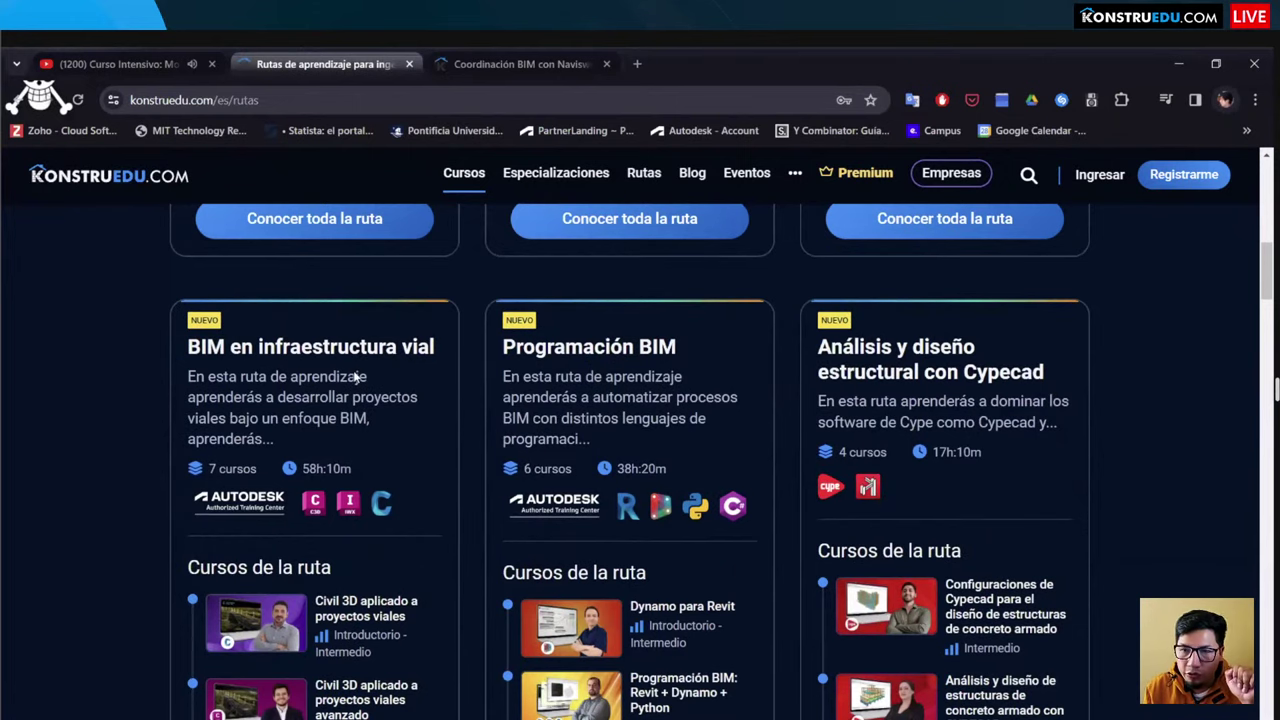
{"action": "scroll", "coordinate": [354, 372], "scroll_direction": "down", "scroll_amount": 2}
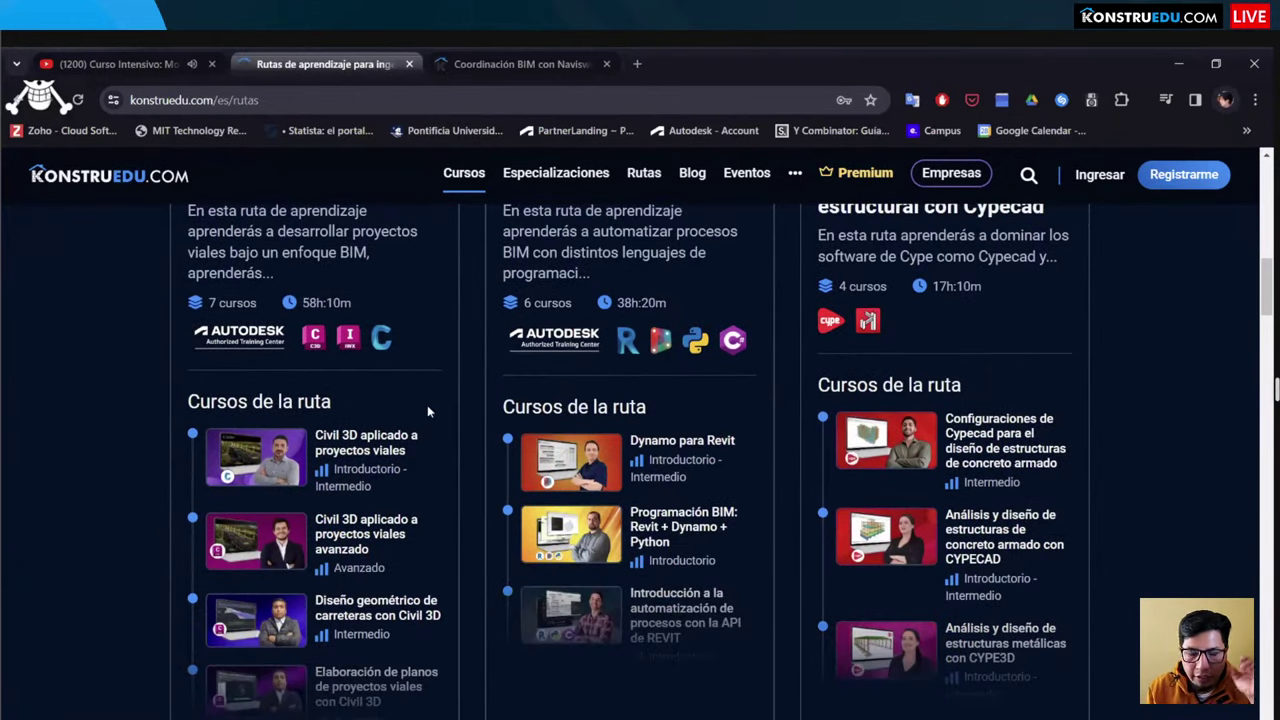
{"action": "scroll", "coordinate": [428, 416], "scroll_direction": "down", "scroll_amount": 2}
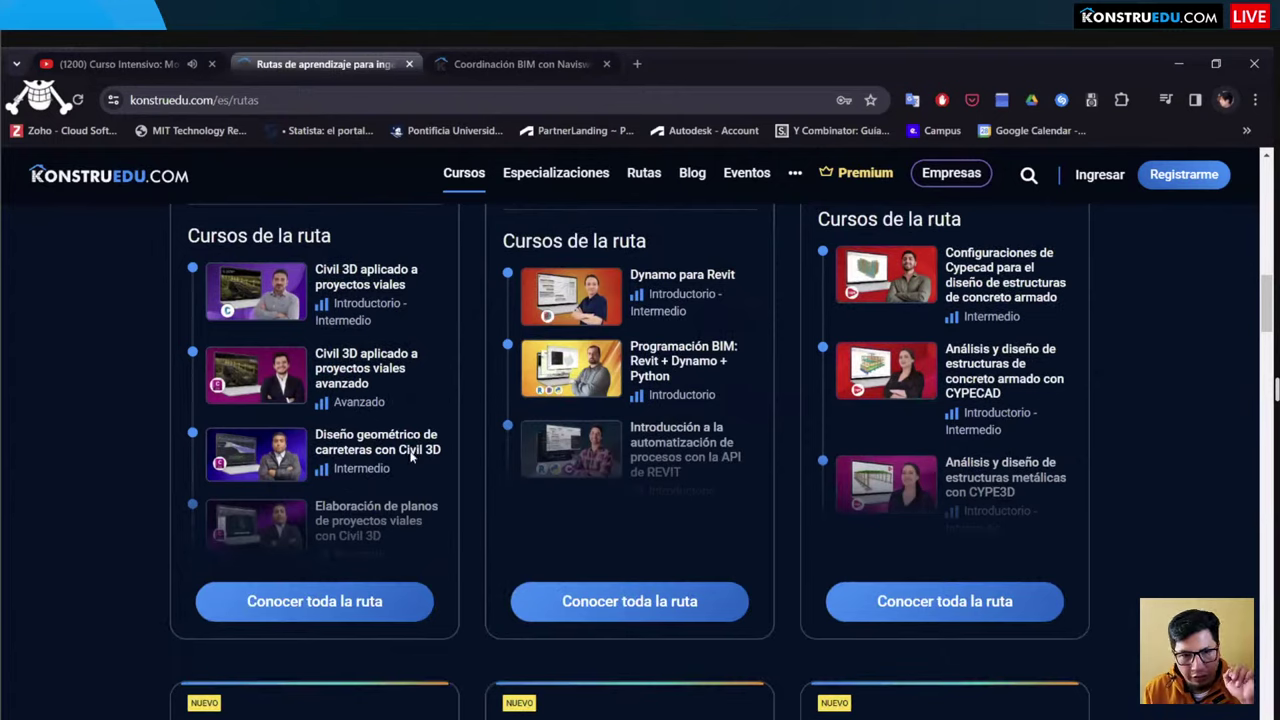
{"action": "scroll", "coordinate": [392, 485], "scroll_direction": "down", "scroll_amount": 1}
Step: Review the BIM en infraestructura vial route, then open Programación BIM's 6-course, 38h:20m route details
{"action": "left_click", "coordinate": [375, 519]}
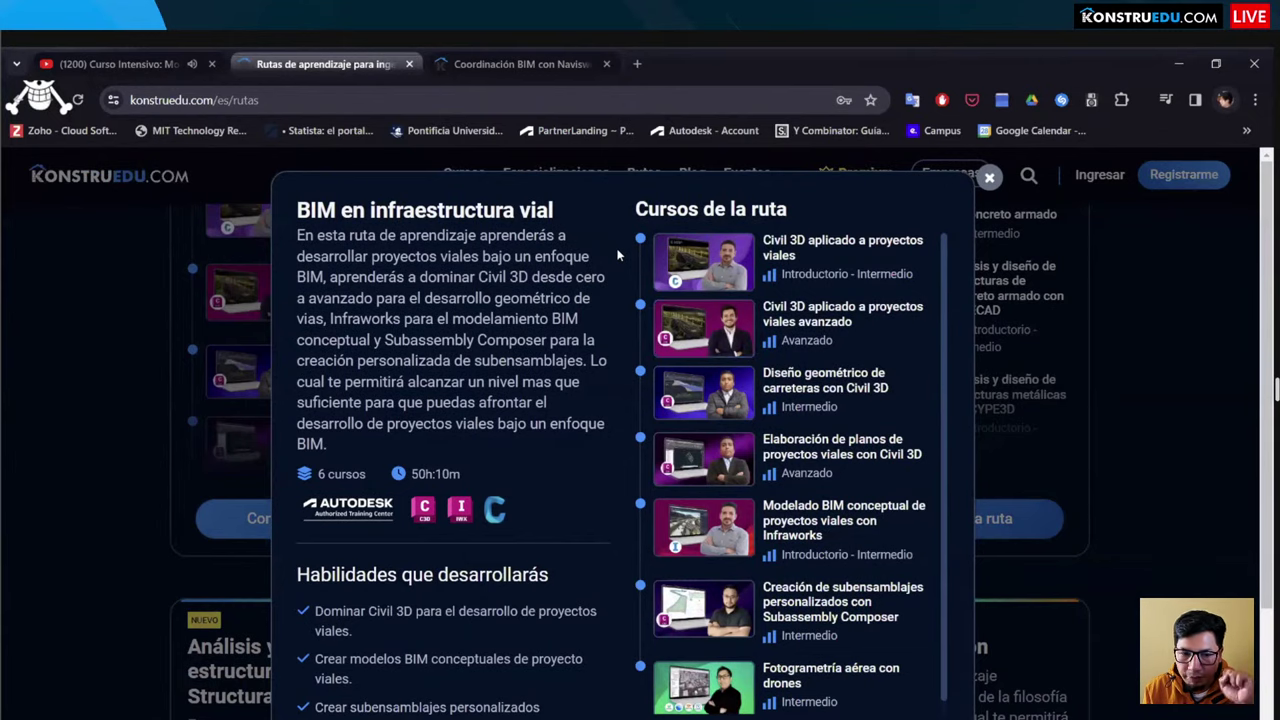
{"action": "scroll", "coordinate": [561, 390], "scroll_direction": "down", "scroll_amount": 2}
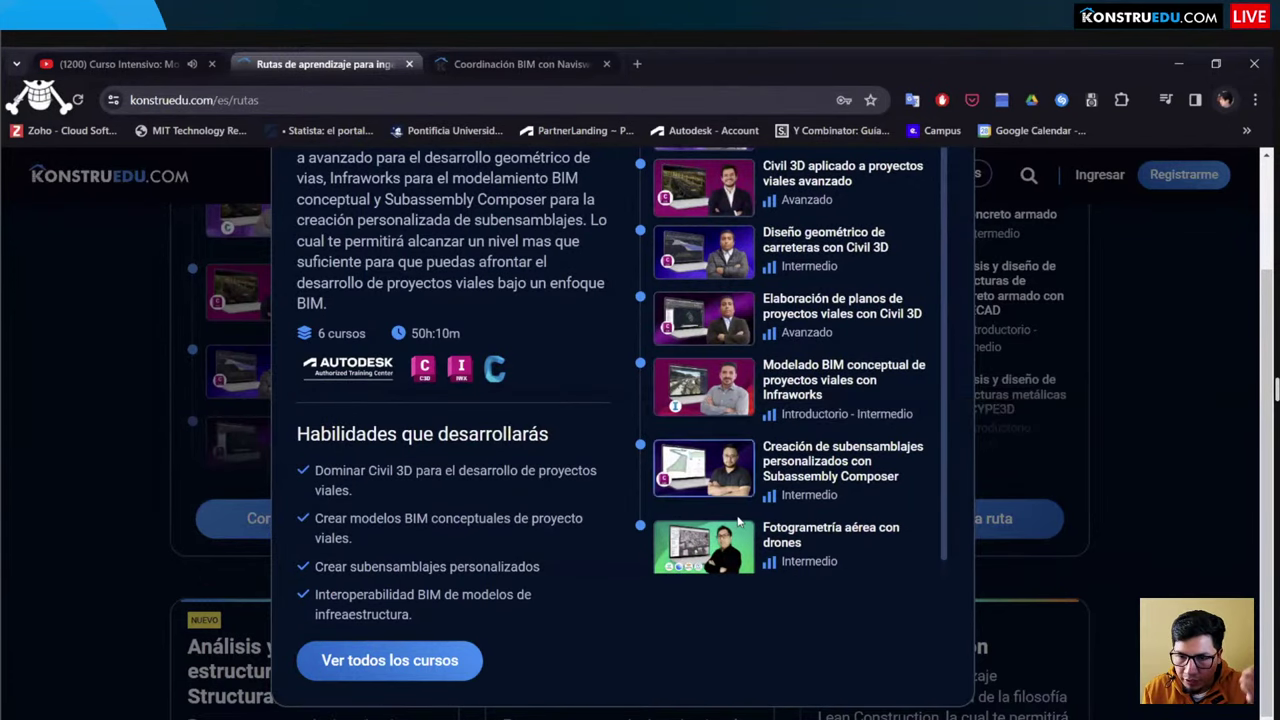
{"action": "scroll", "coordinate": [738, 521], "scroll_direction": "up", "scroll_amount": 2}
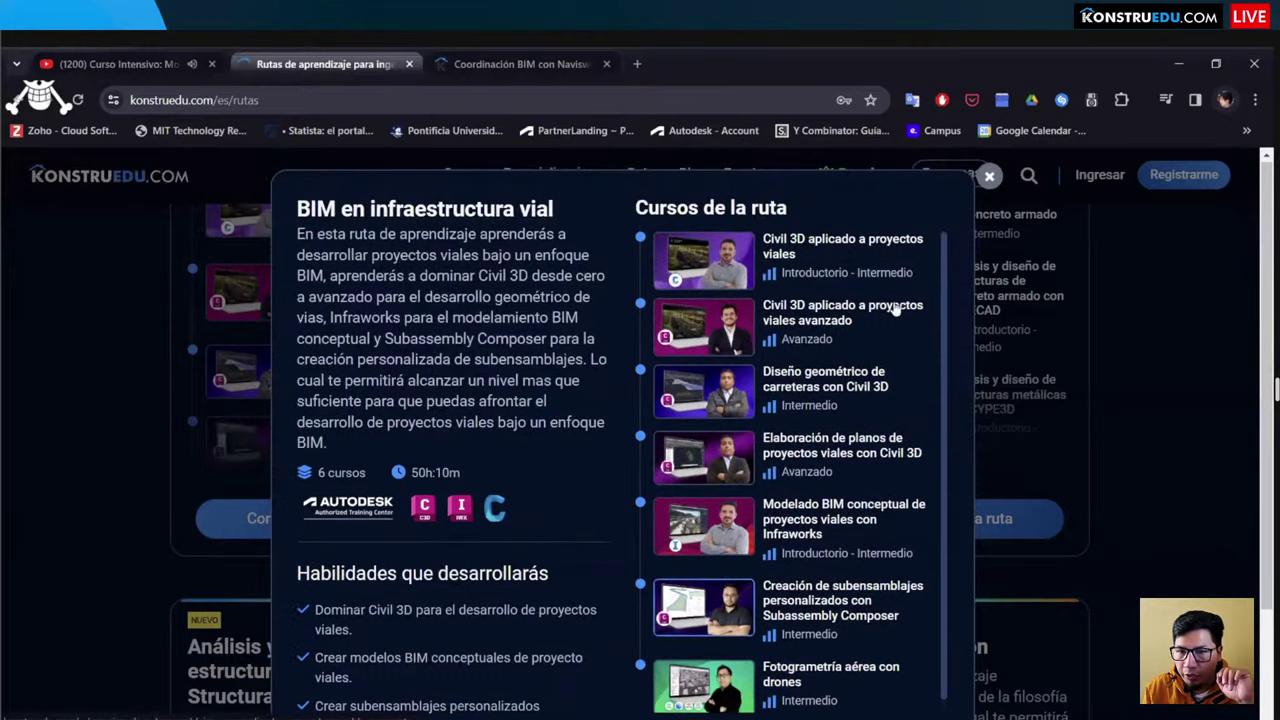
{"action": "scroll", "coordinate": [548, 318], "scroll_direction": "up", "scroll_amount": 3}
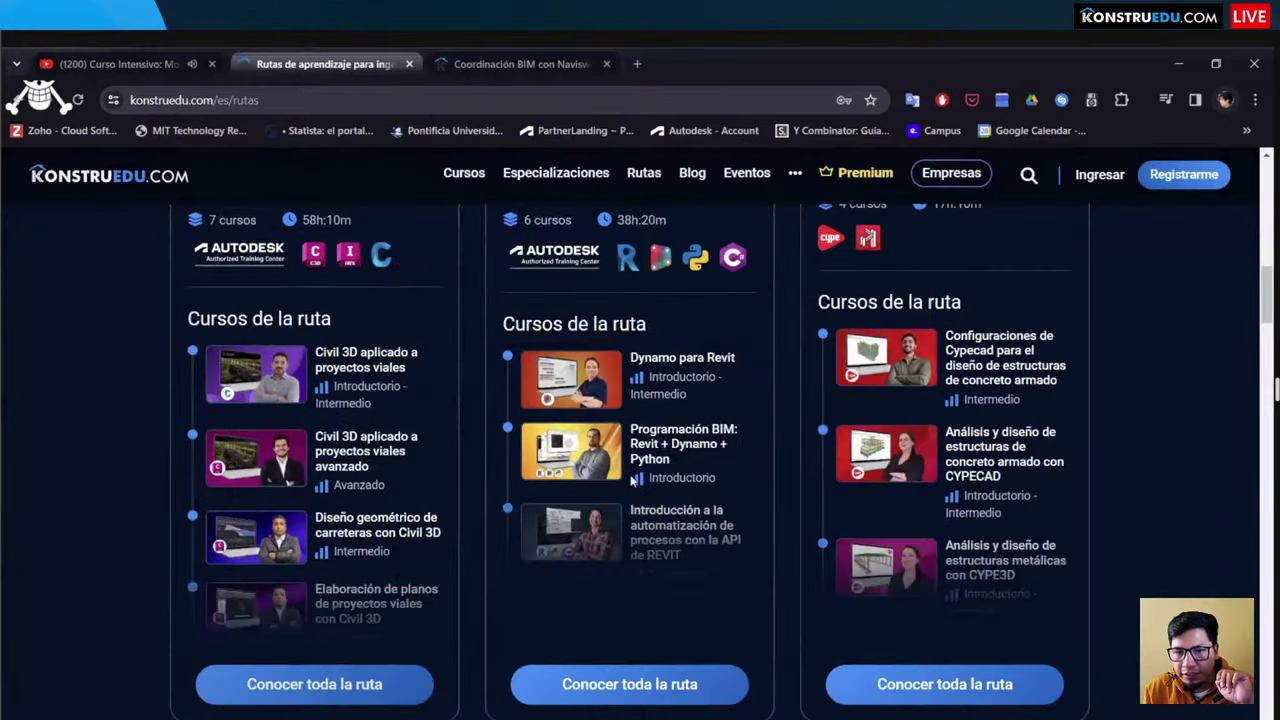
{"action": "scroll", "coordinate": [639, 512], "scroll_direction": "down", "scroll_amount": 3}
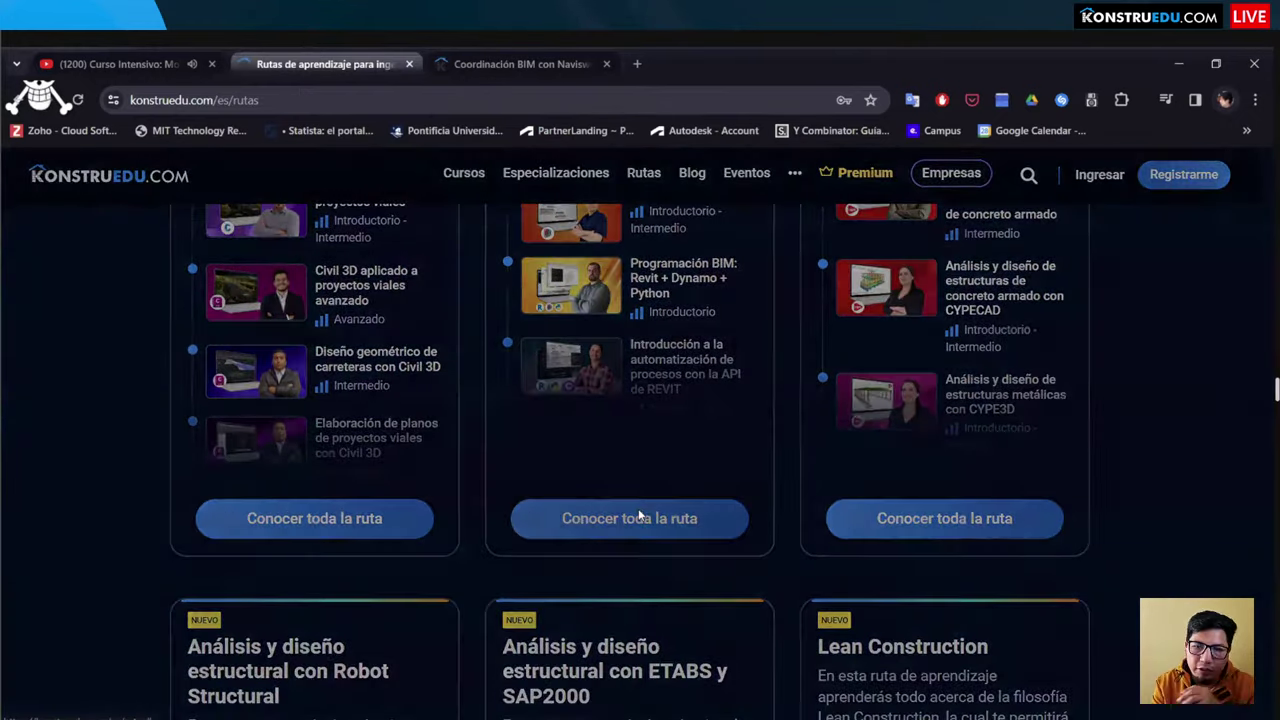
{"action": "left_click", "coordinate": [639, 514]}
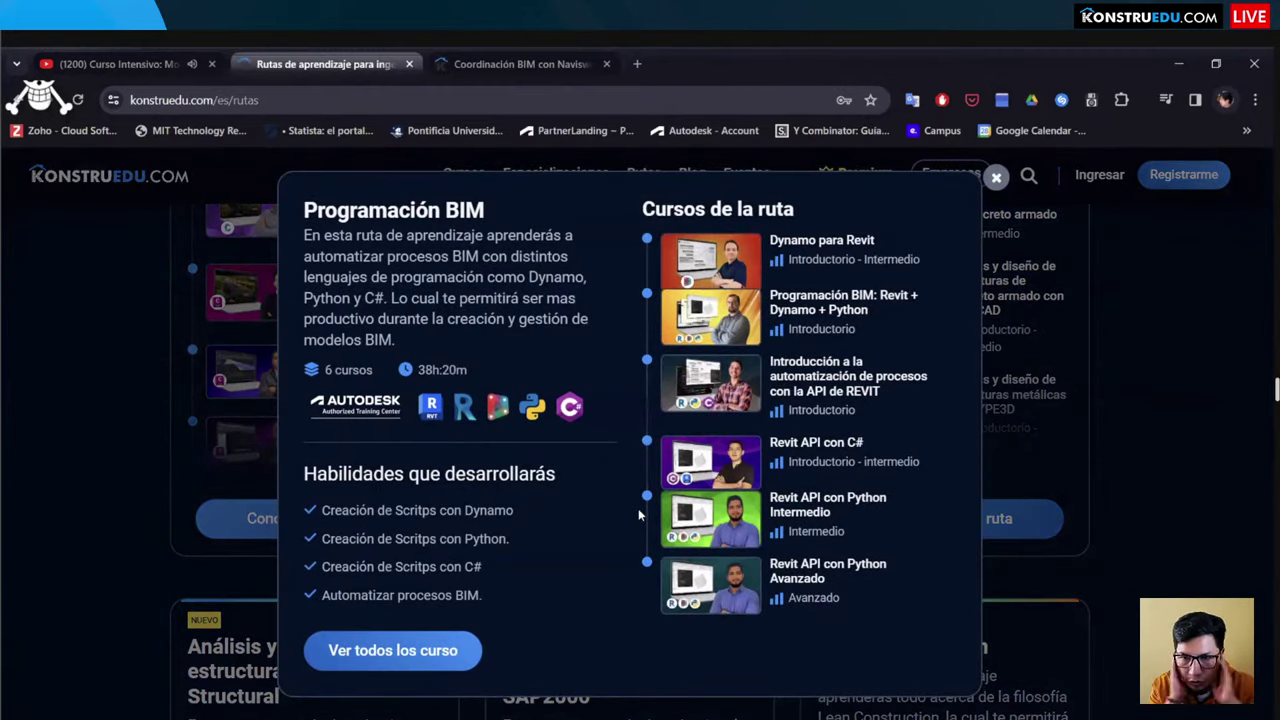
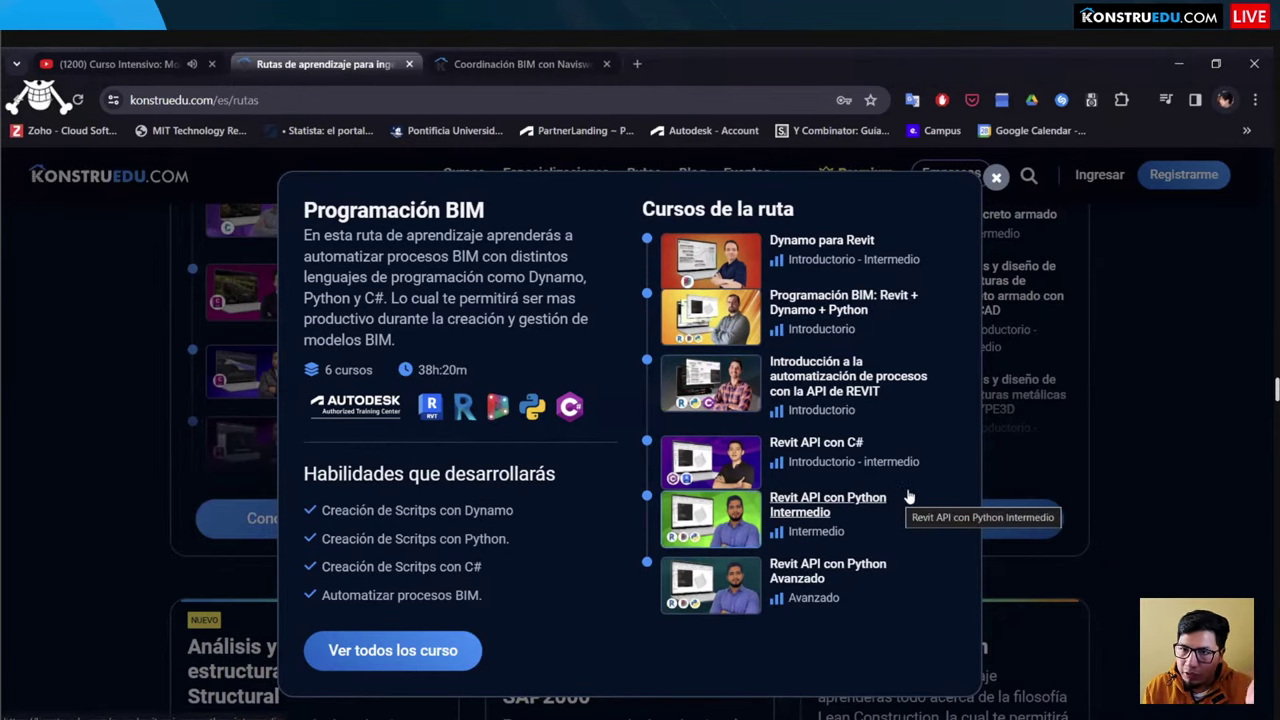
Step: Close the Programación BIM route details and look over the learning routes grid
{"action": "left_click", "coordinate": [996, 177]}
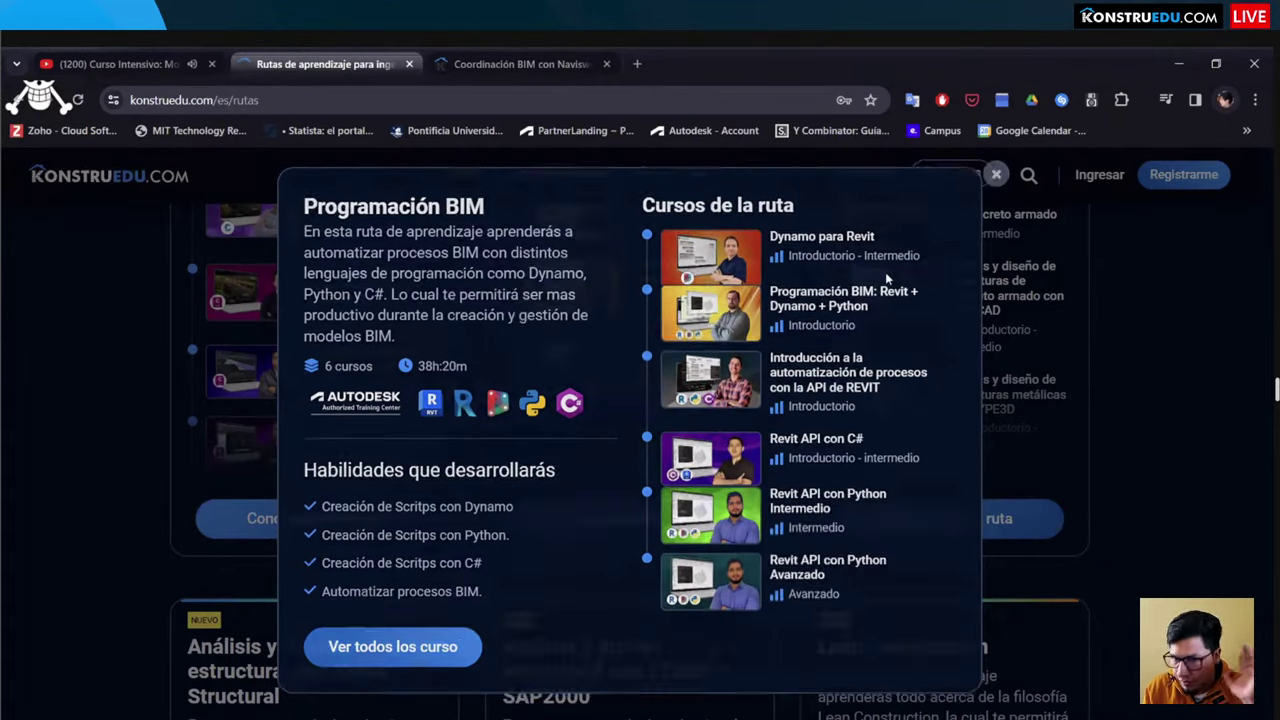
{"action": "scroll", "coordinate": [724, 358], "scroll_direction": "up", "scroll_amount": 2}
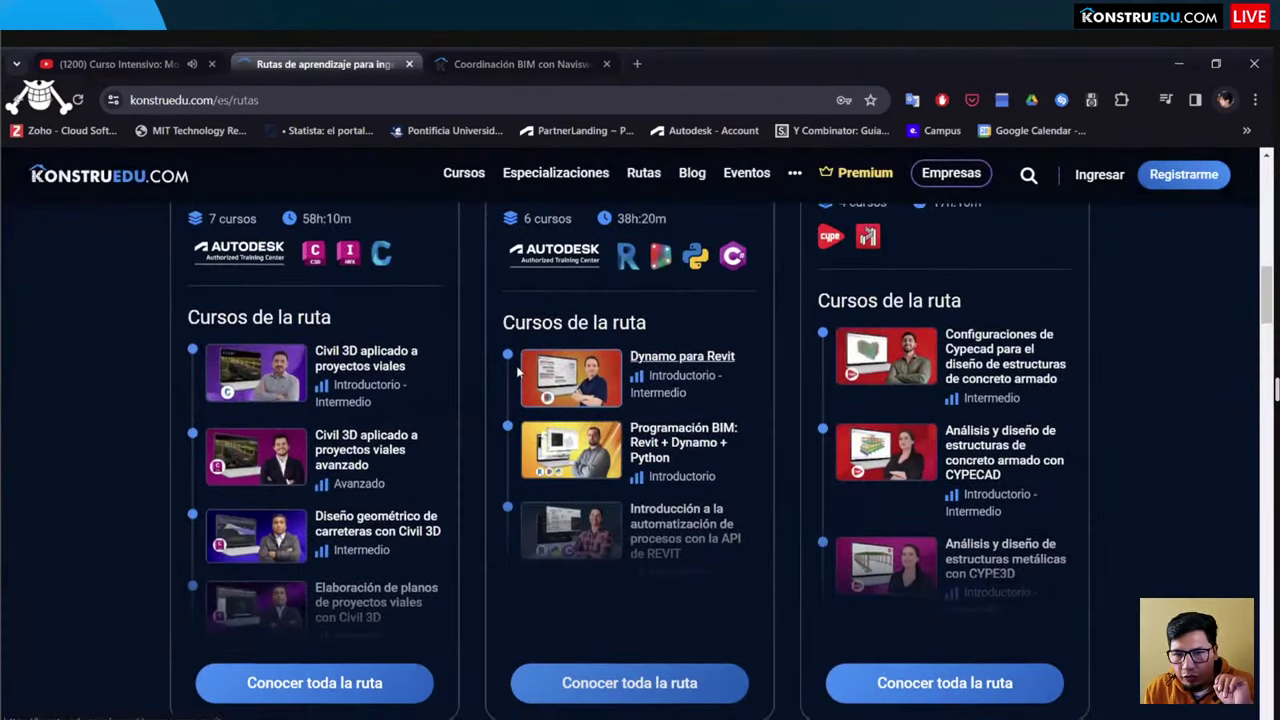
{"action": "scroll", "coordinate": [537, 366], "scroll_direction": "down", "scroll_amount": 2}
{"action": "scroll", "coordinate": [748, 348], "scroll_direction": "up", "scroll_amount": 3}
{"action": "scroll", "coordinate": [748, 348], "scroll_direction": "down", "scroll_amount": 3}
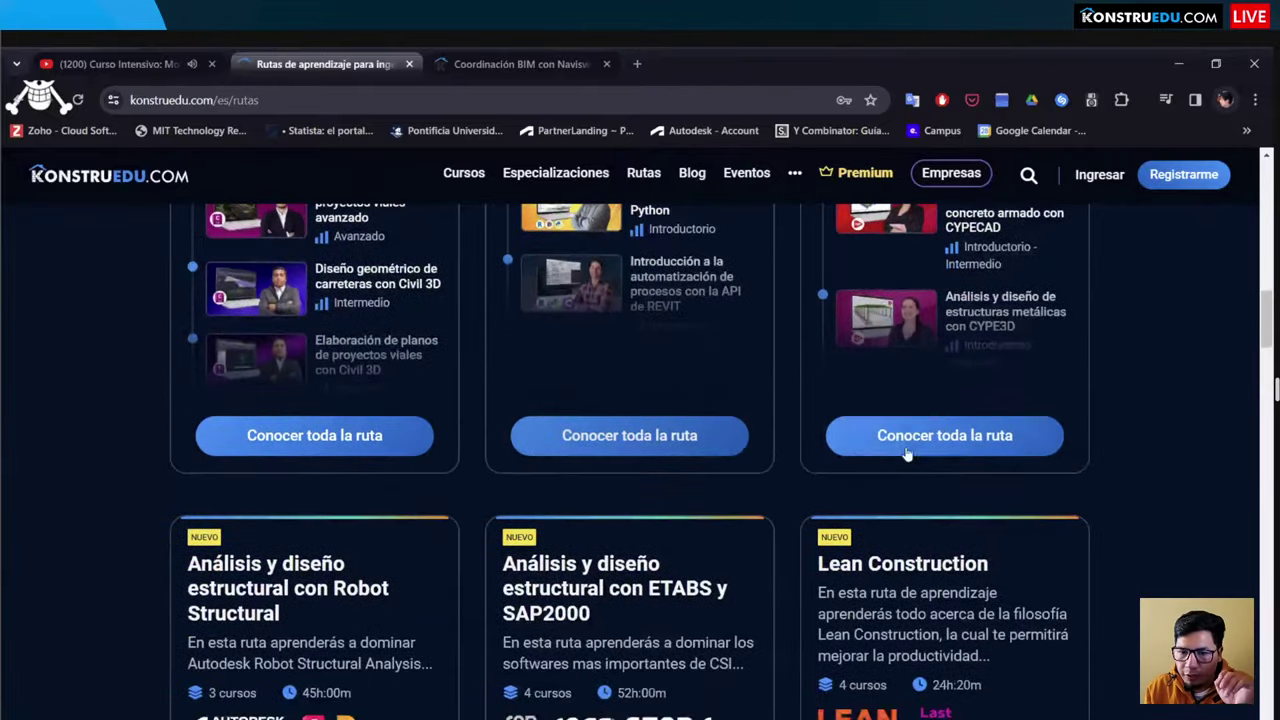
Step: Review the Cypecad route's four courses, then browse the remaining route cards
{"action": "left_click", "coordinate": [702, 401]}
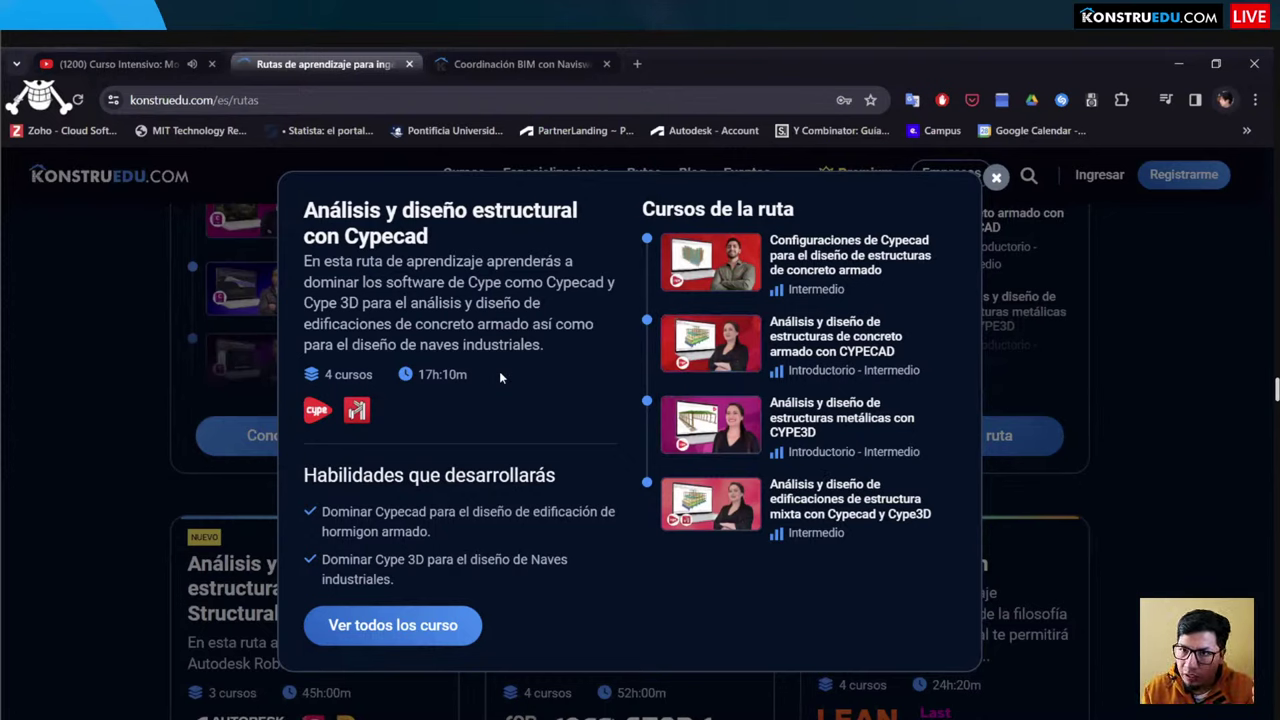
{"action": "left_click", "coordinate": [996, 177]}
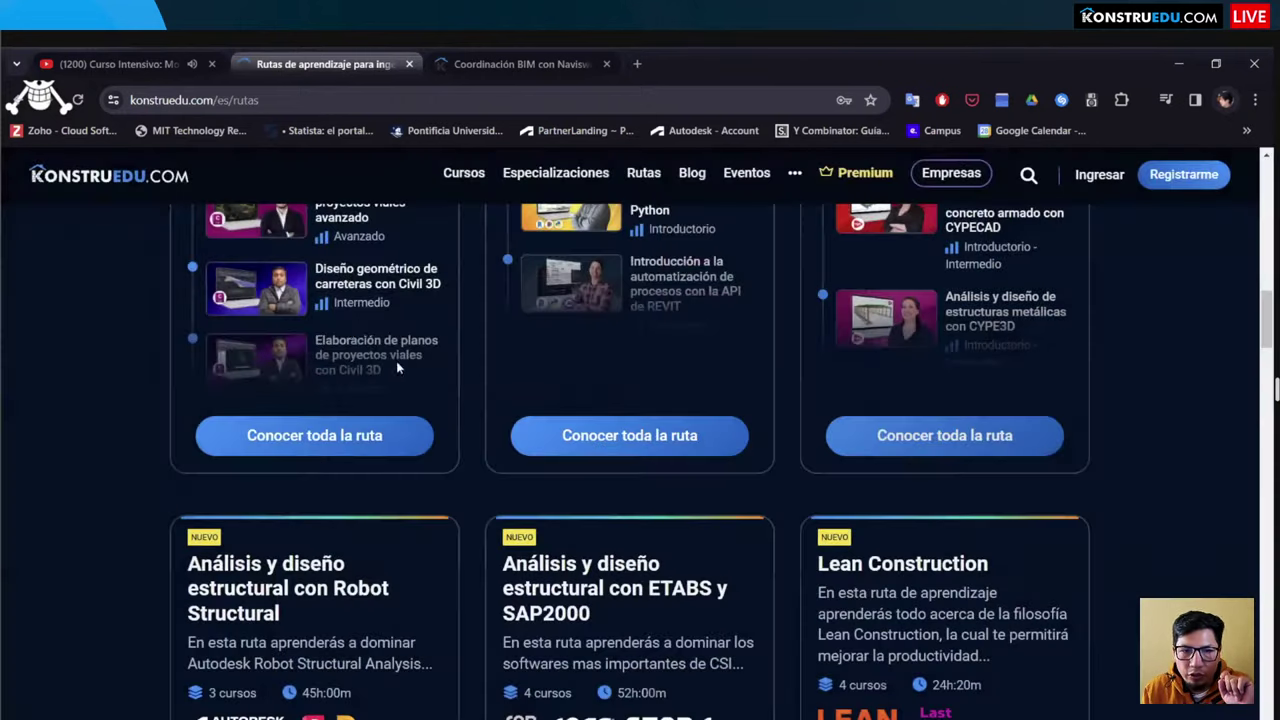
{"action": "scroll", "coordinate": [360, 374], "scroll_direction": "down", "scroll_amount": 9}
{"action": "scroll", "coordinate": [848, 341], "scroll_direction": "up", "scroll_amount": 3}
{"action": "scroll", "coordinate": [848, 341], "scroll_direction": "up", "scroll_amount": 5}
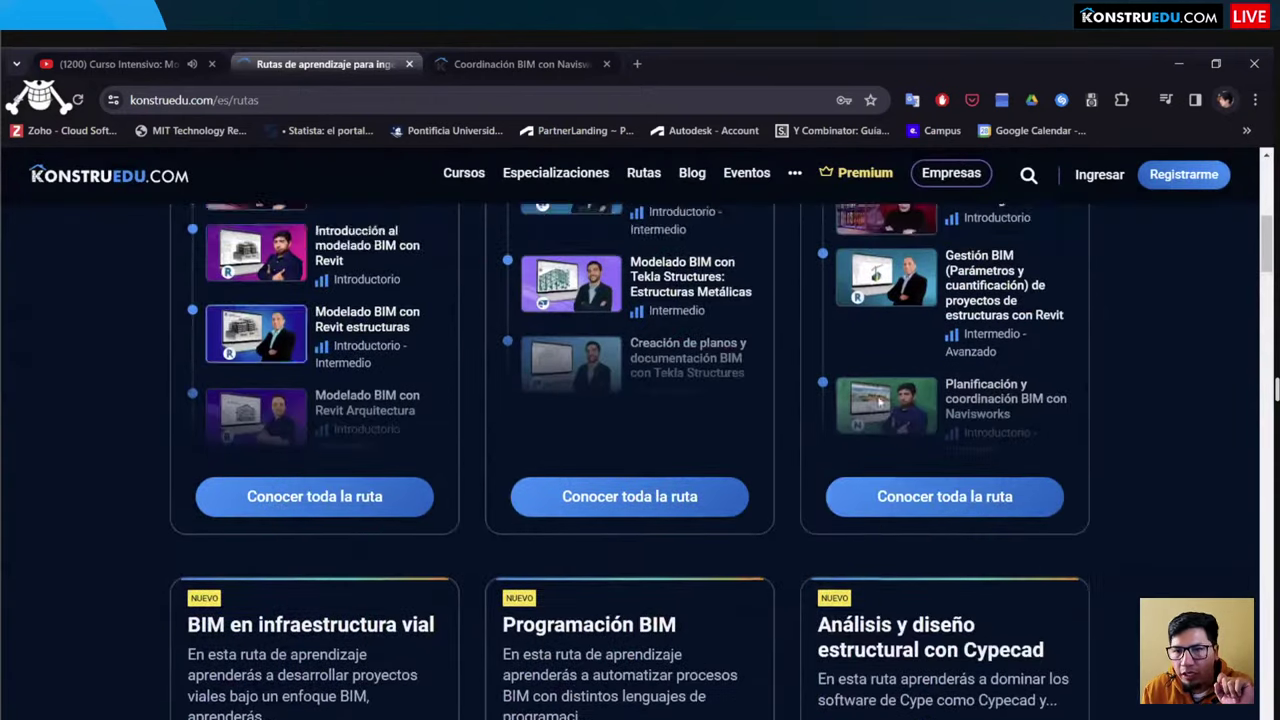
{"action": "scroll", "coordinate": [250, 299], "scroll_direction": "down", "scroll_amount": 8}
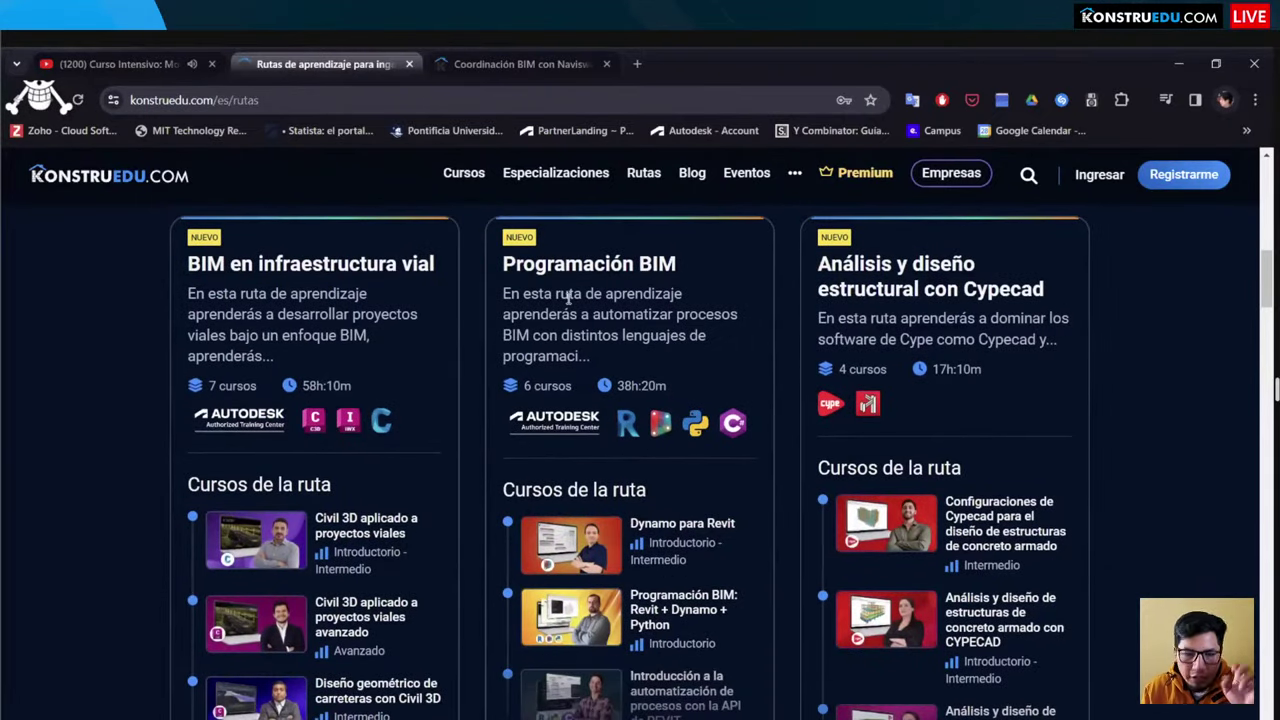
{"action": "scroll", "coordinate": [568, 298], "scroll_direction": "down", "scroll_amount": 1}
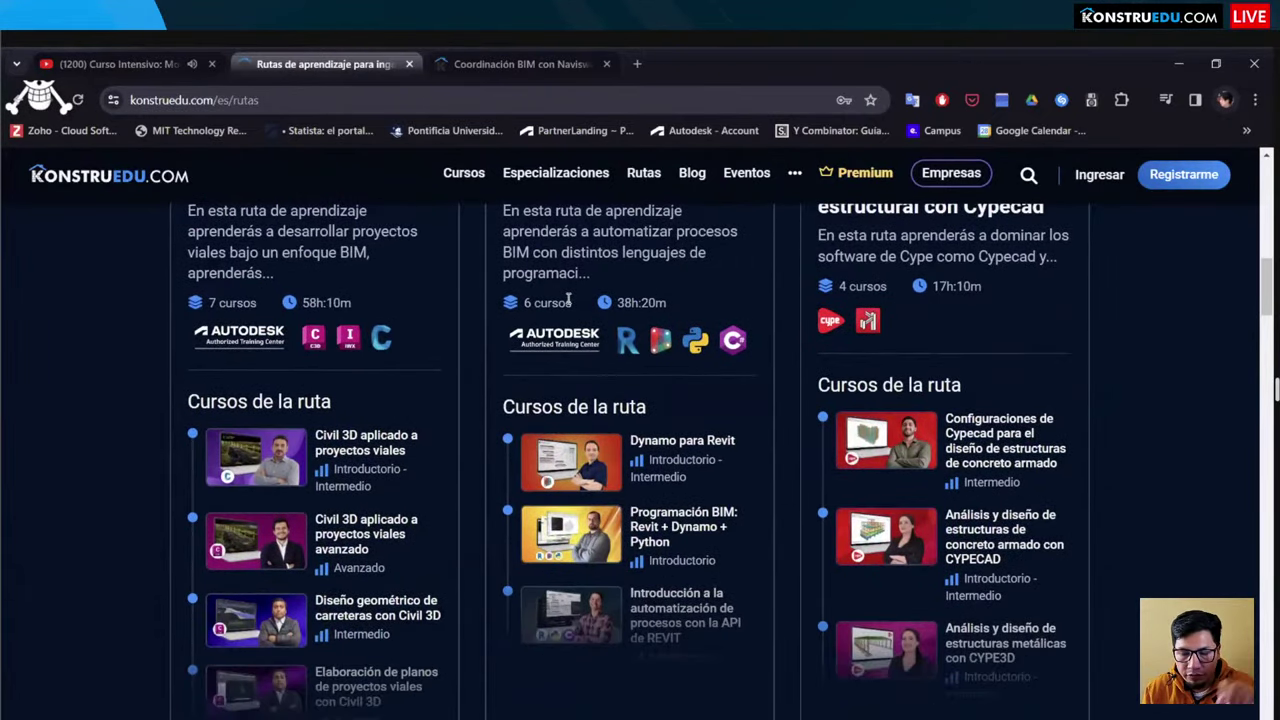
{"action": "scroll", "coordinate": [568, 298], "scroll_direction": "down", "scroll_amount": 10}
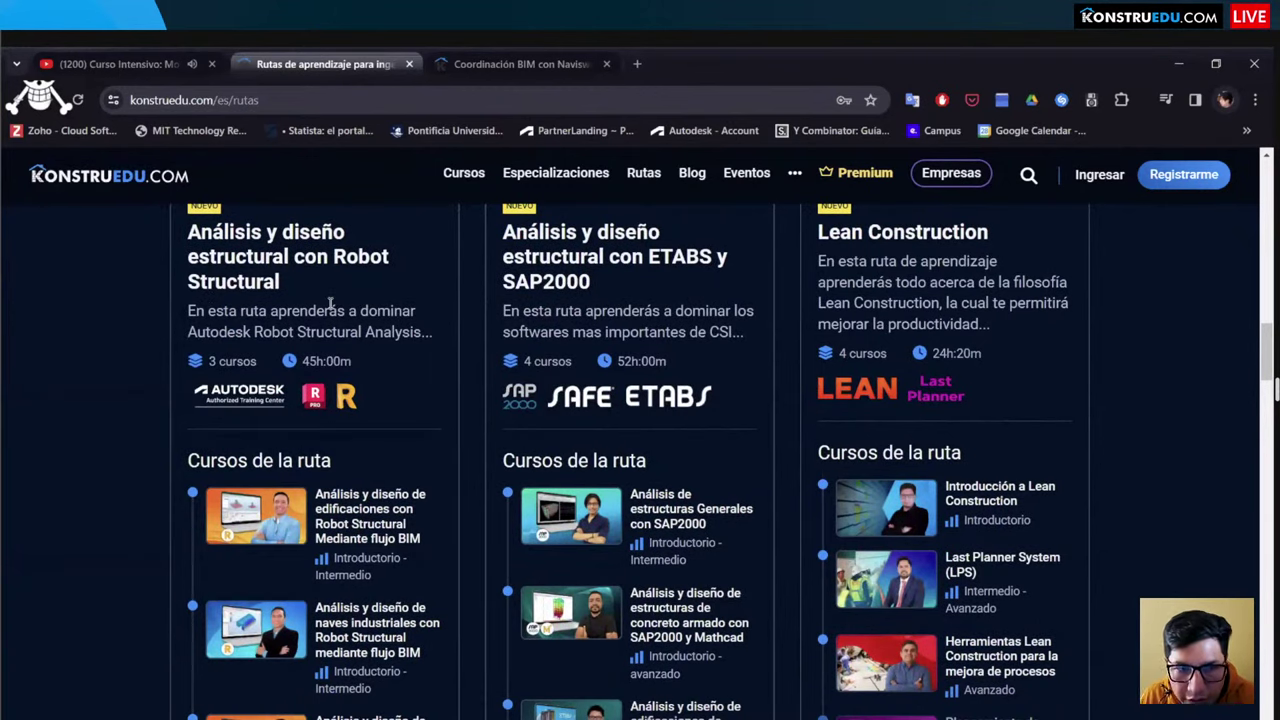
{"action": "scroll", "coordinate": [335, 303], "scroll_direction": "down", "scroll_amount": 2}
{"action": "scroll", "coordinate": [338, 305], "scroll_direction": "up", "scroll_amount": 1}
{"action": "scroll", "coordinate": [338, 305], "scroll_direction": "down", "scroll_amount": 3}
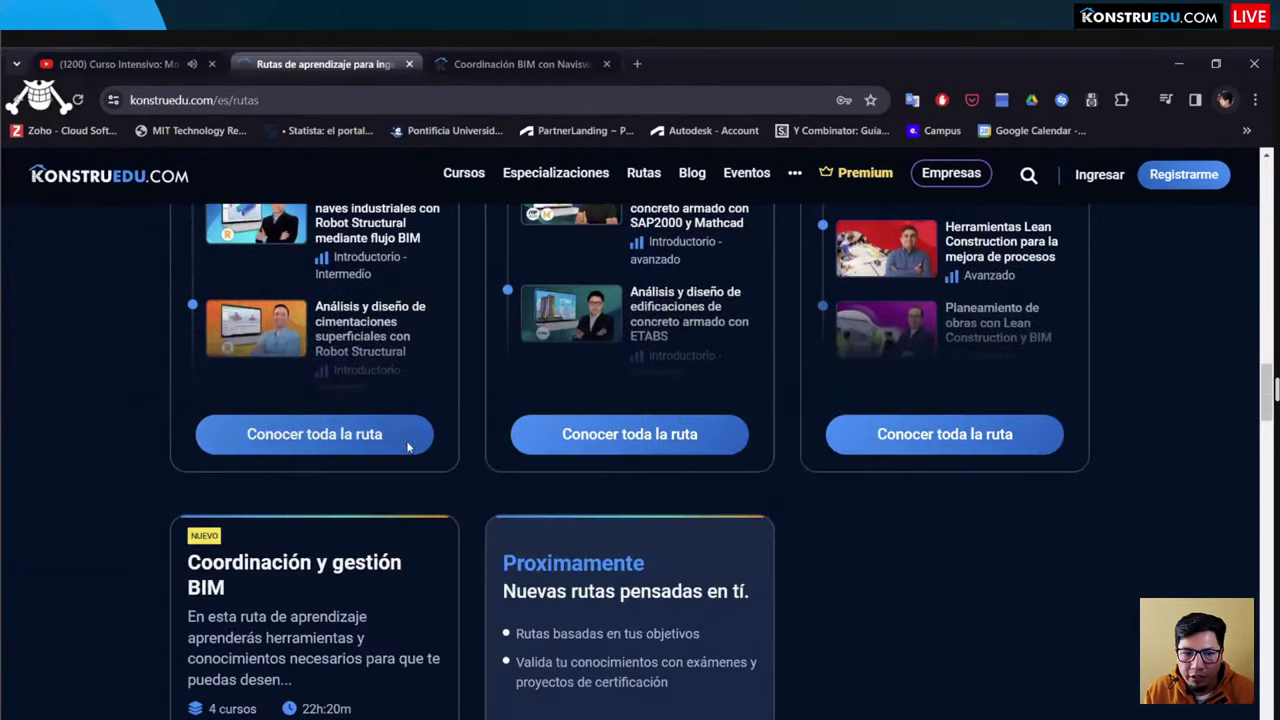
{"action": "left_click", "coordinate": [312, 348]}
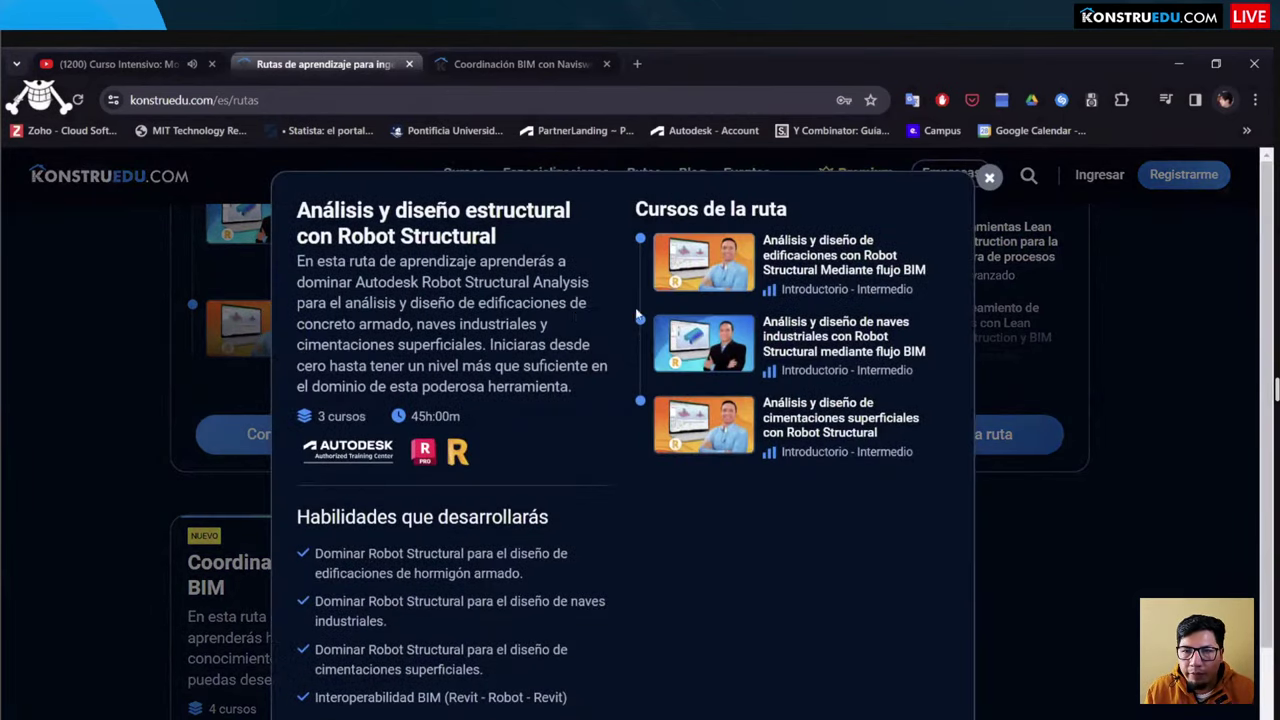
{"action": "left_click", "coordinate": [264, 338]}
{"action": "scroll", "coordinate": [337, 337], "scroll_direction": "up", "scroll_amount": 3}
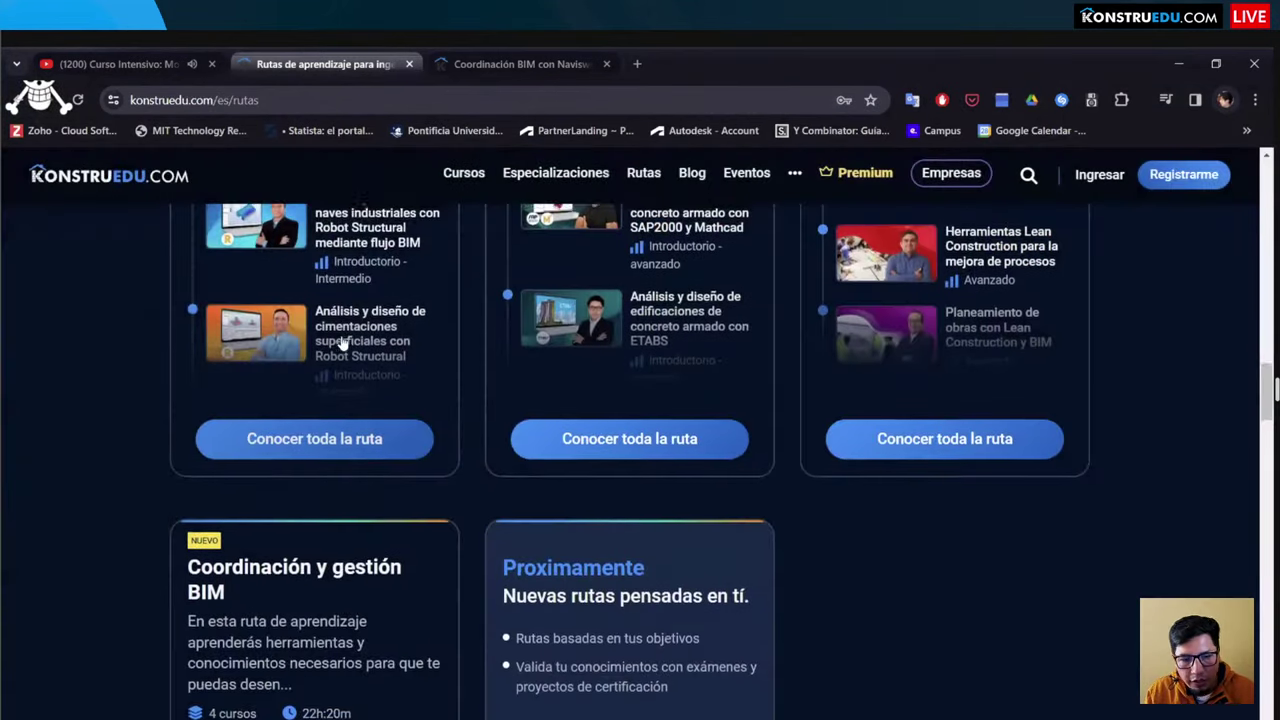
{"action": "scroll", "coordinate": [395, 340], "scroll_direction": "up", "scroll_amount": 2}
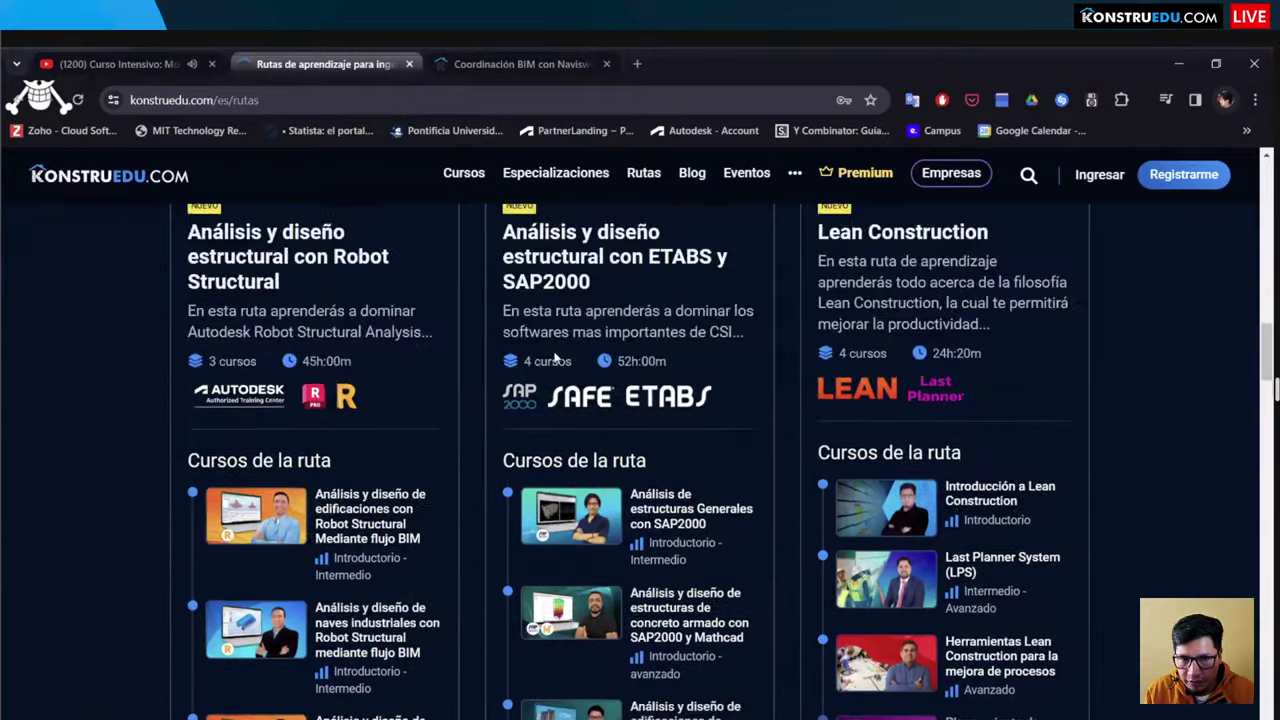
{"action": "scroll", "coordinate": [568, 347], "scroll_direction": "down", "scroll_amount": 2}
{"action": "scroll", "coordinate": [316, 394], "scroll_direction": "up", "scroll_amount": 4}
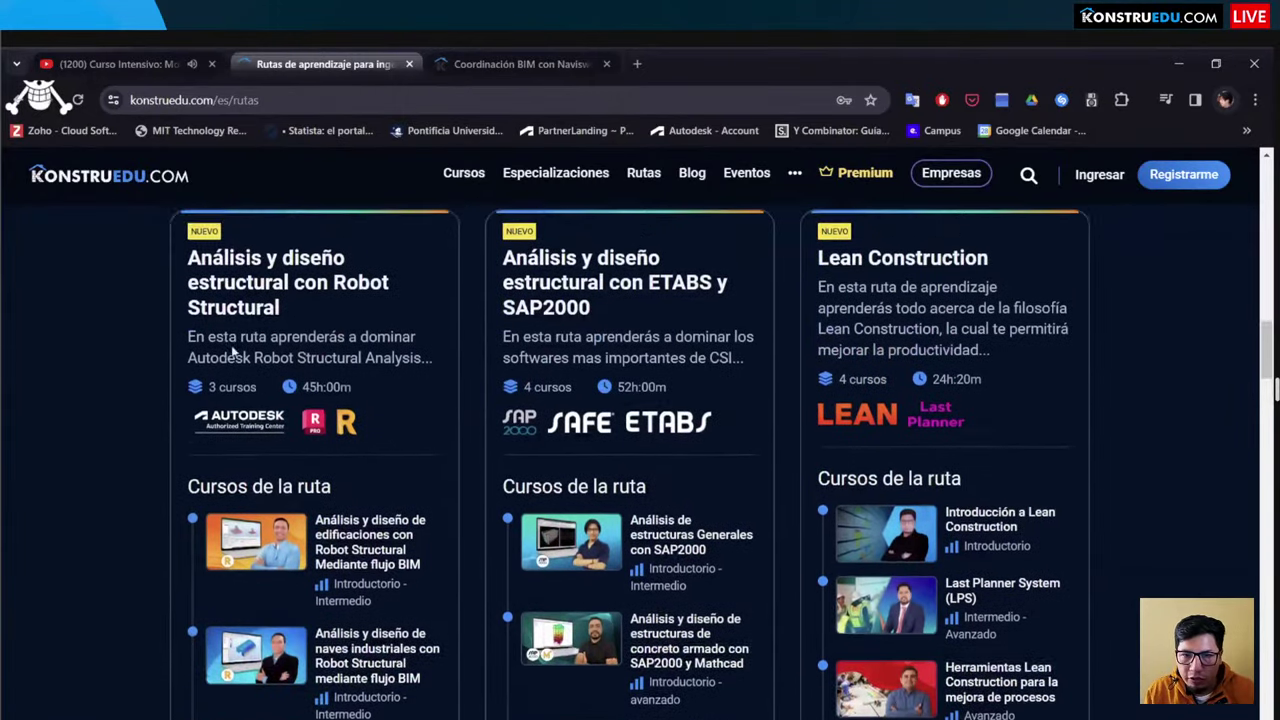
{"action": "scroll", "coordinate": [648, 280], "scroll_direction": "down", "scroll_amount": 2}
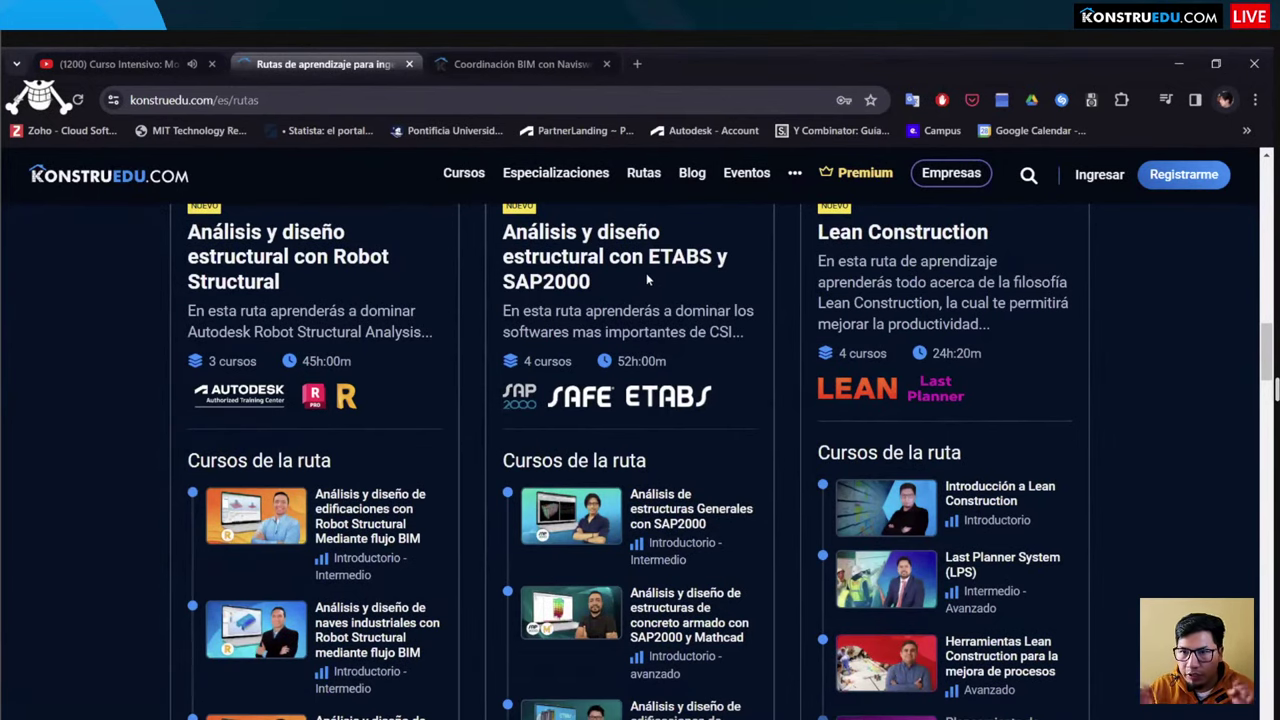
{"action": "scroll", "coordinate": [646, 273], "scroll_direction": "down", "scroll_amount": 3}
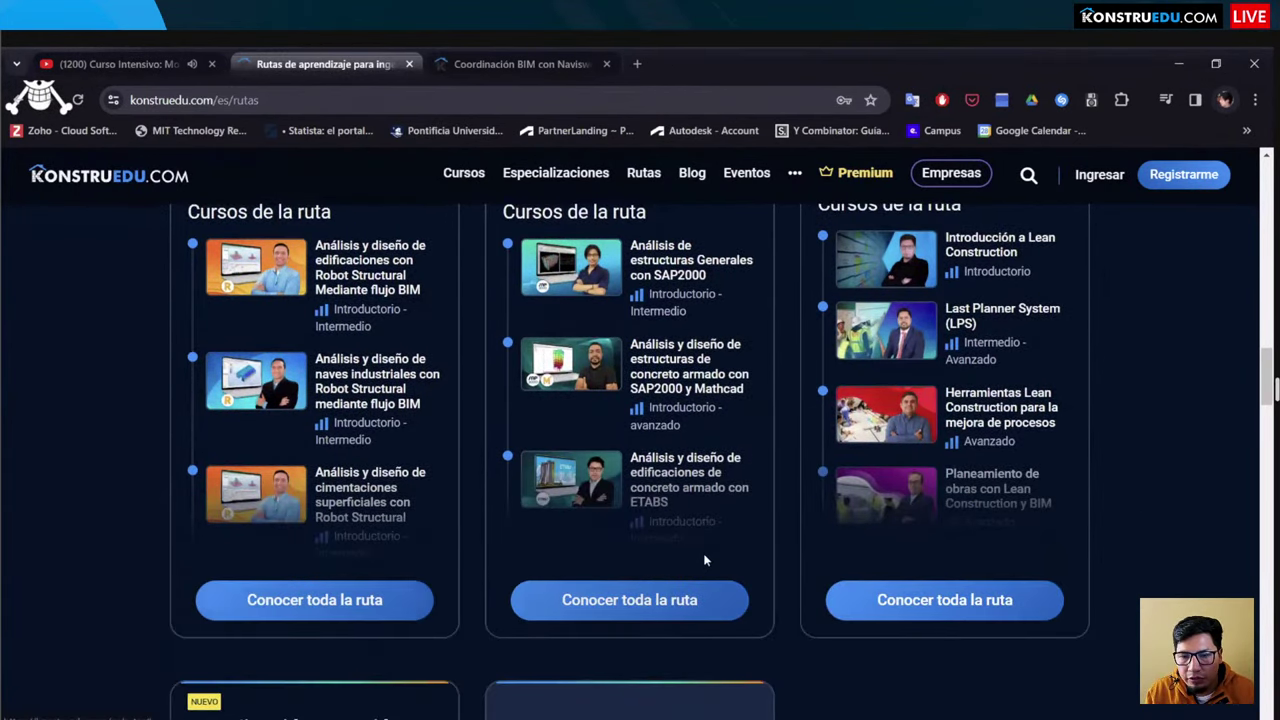
{"action": "left_click", "coordinate": [700, 600]}
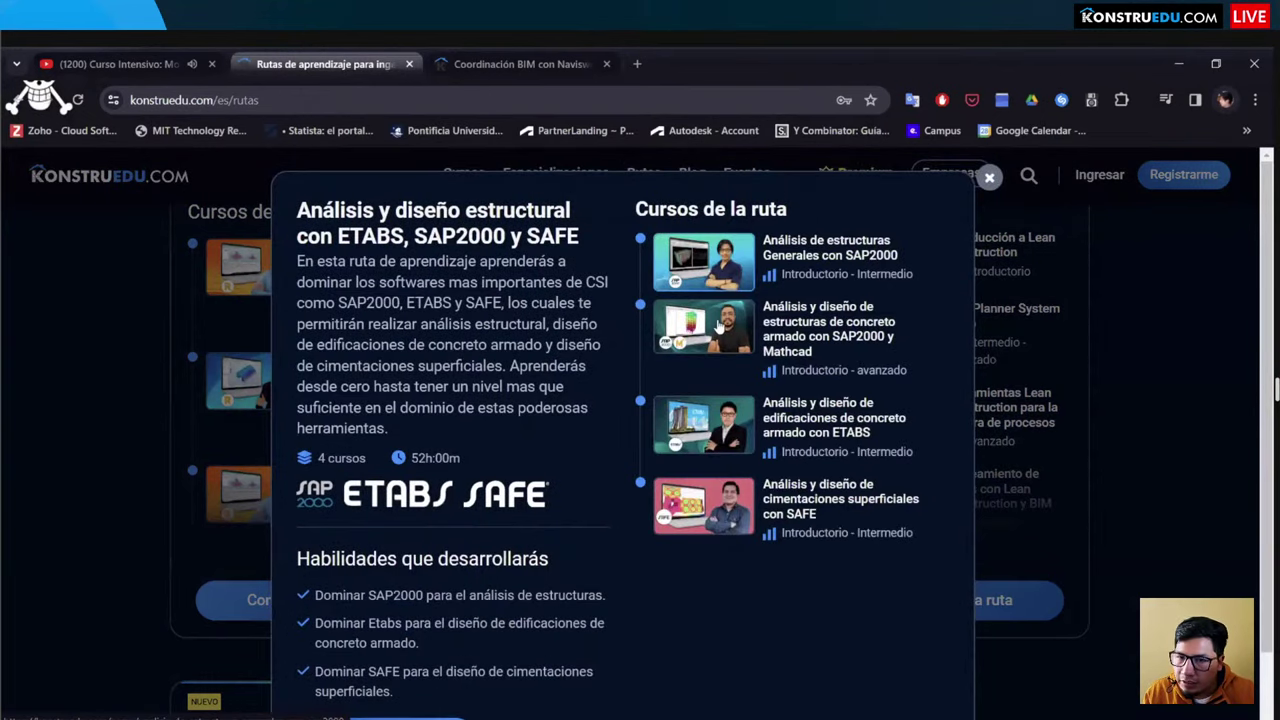
{"action": "left_click", "coordinate": [988, 185]}
{"action": "scroll", "coordinate": [840, 320], "scroll_direction": "up", "scroll_amount": 3}
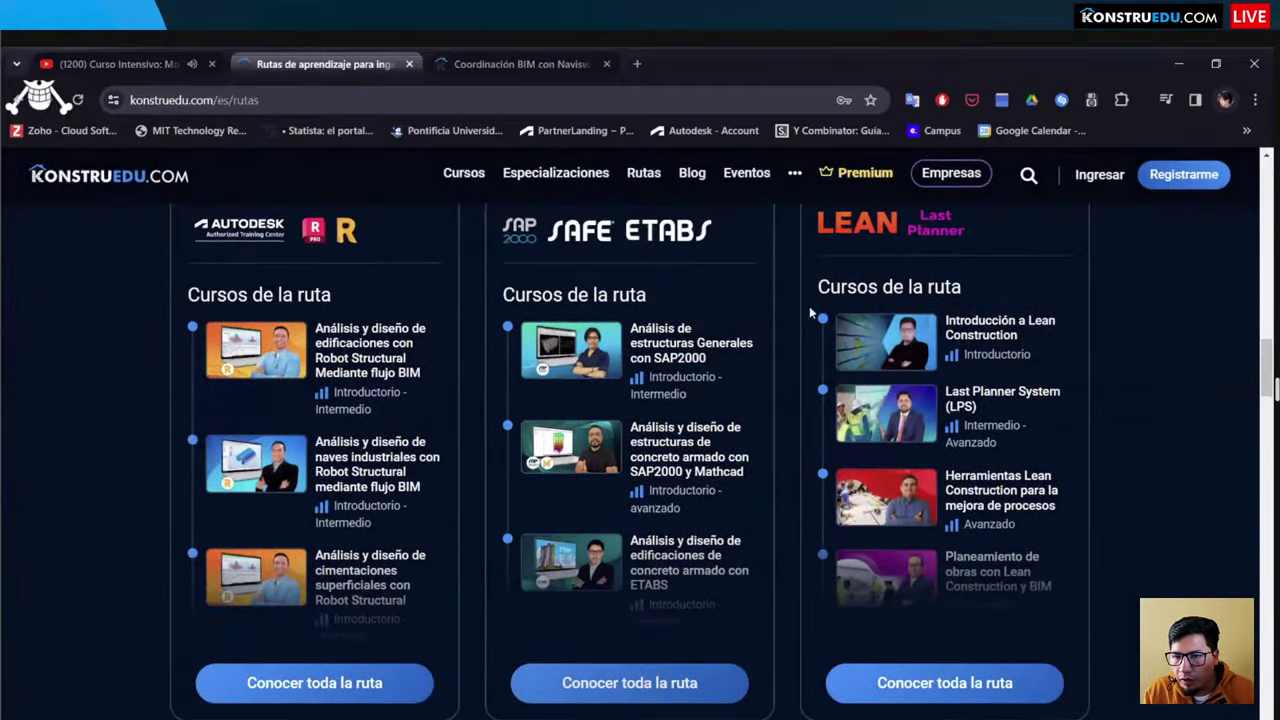
{"action": "scroll", "coordinate": [724, 412], "scroll_direction": "up", "scroll_amount": 10}
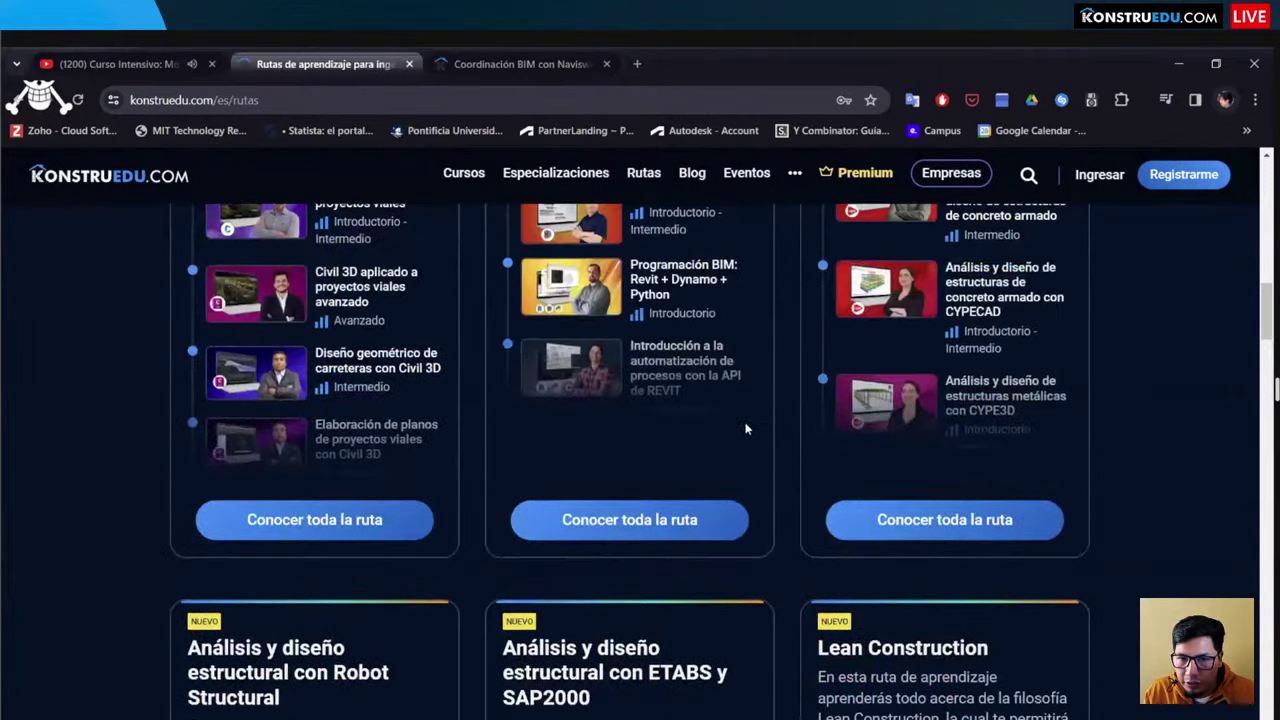
{"action": "scroll", "coordinate": [588, 366], "scroll_direction": "up", "scroll_amount": 10}
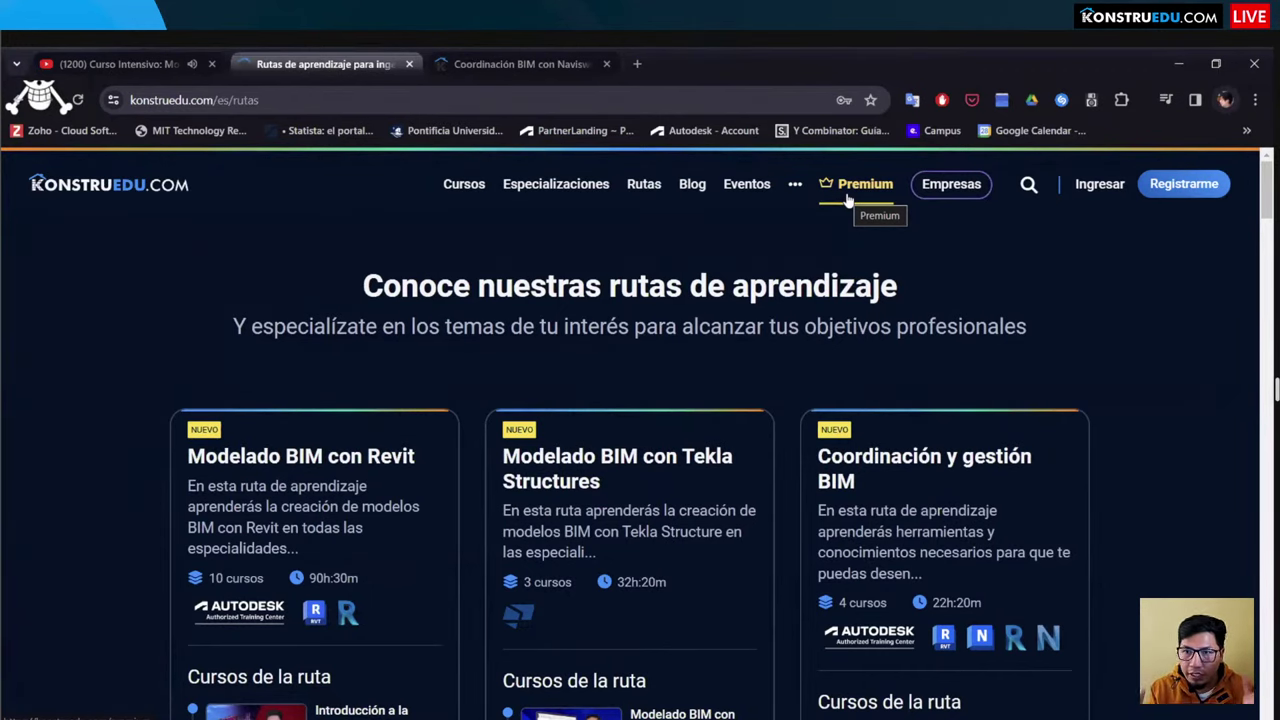
Step: View the Premium plans: Trimestral USD 79.00, Anual USD 167.00 and Semestral USD 119.00
{"action": "left_click", "coordinate": [848, 190]}
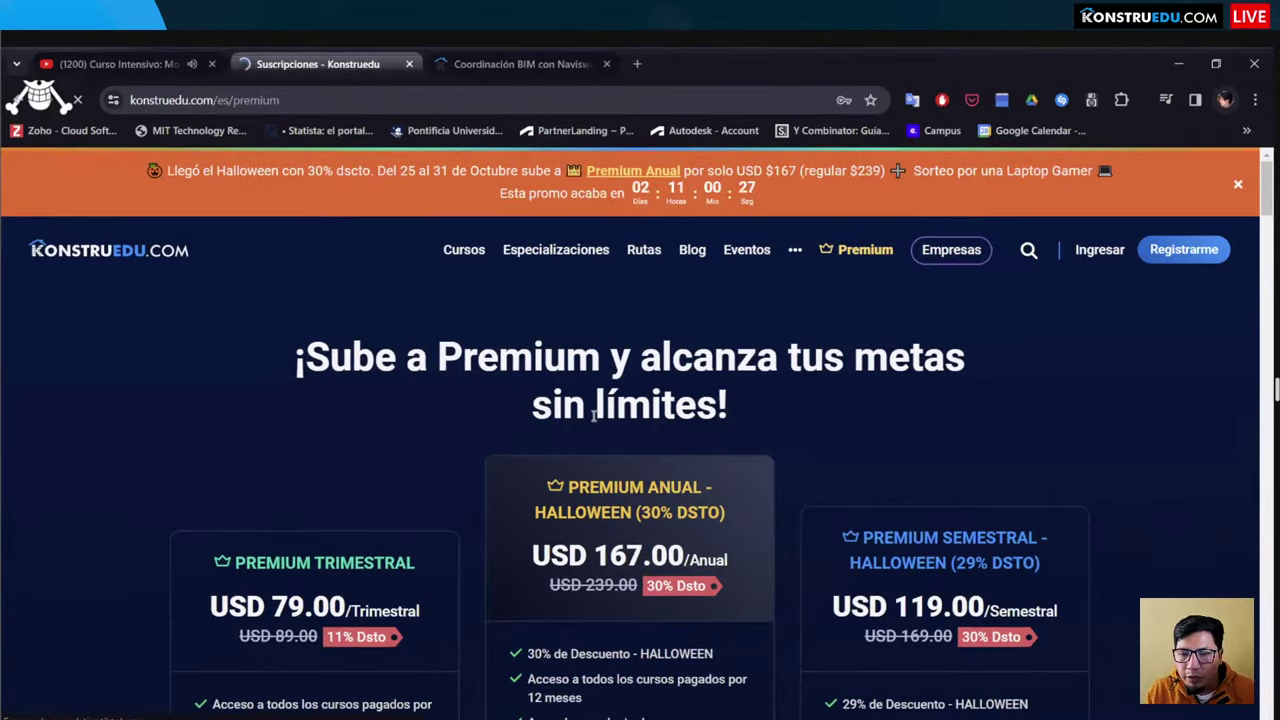
{"action": "scroll", "coordinate": [593, 415], "scroll_direction": "down", "scroll_amount": 1}
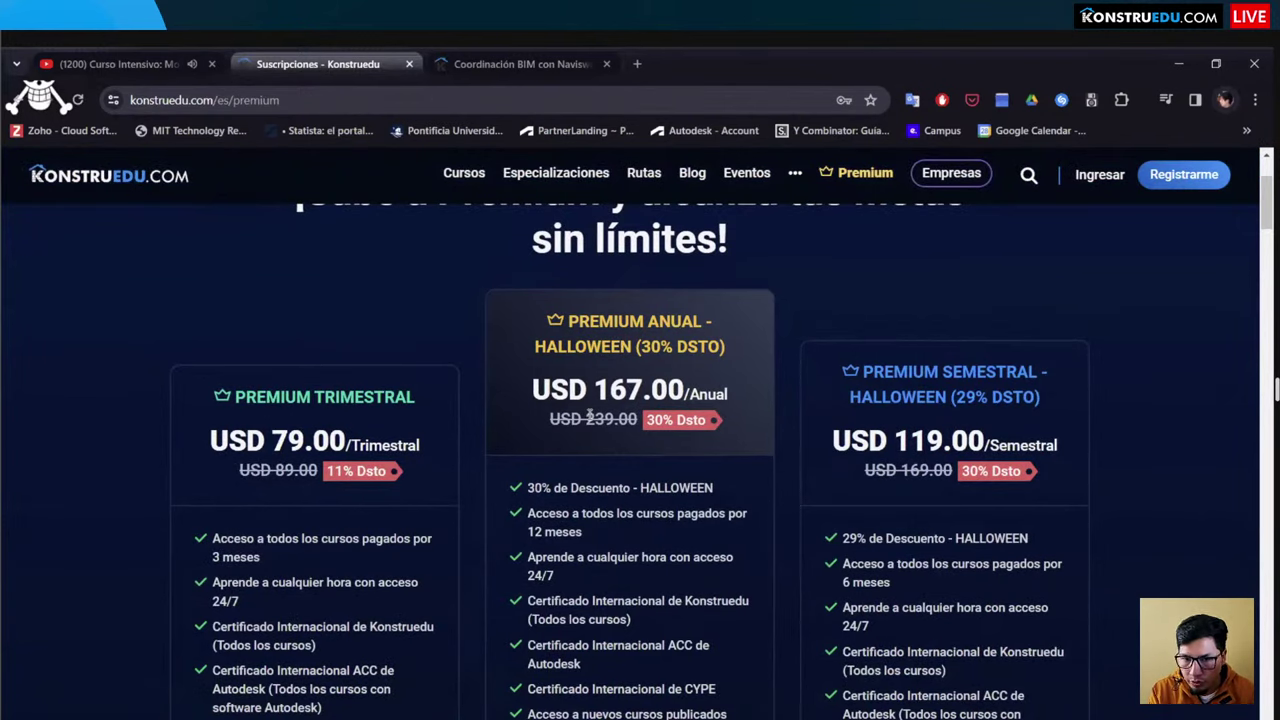
{"action": "left_click_drag", "start_coordinate": [549, 420], "coordinate": [725, 422]}
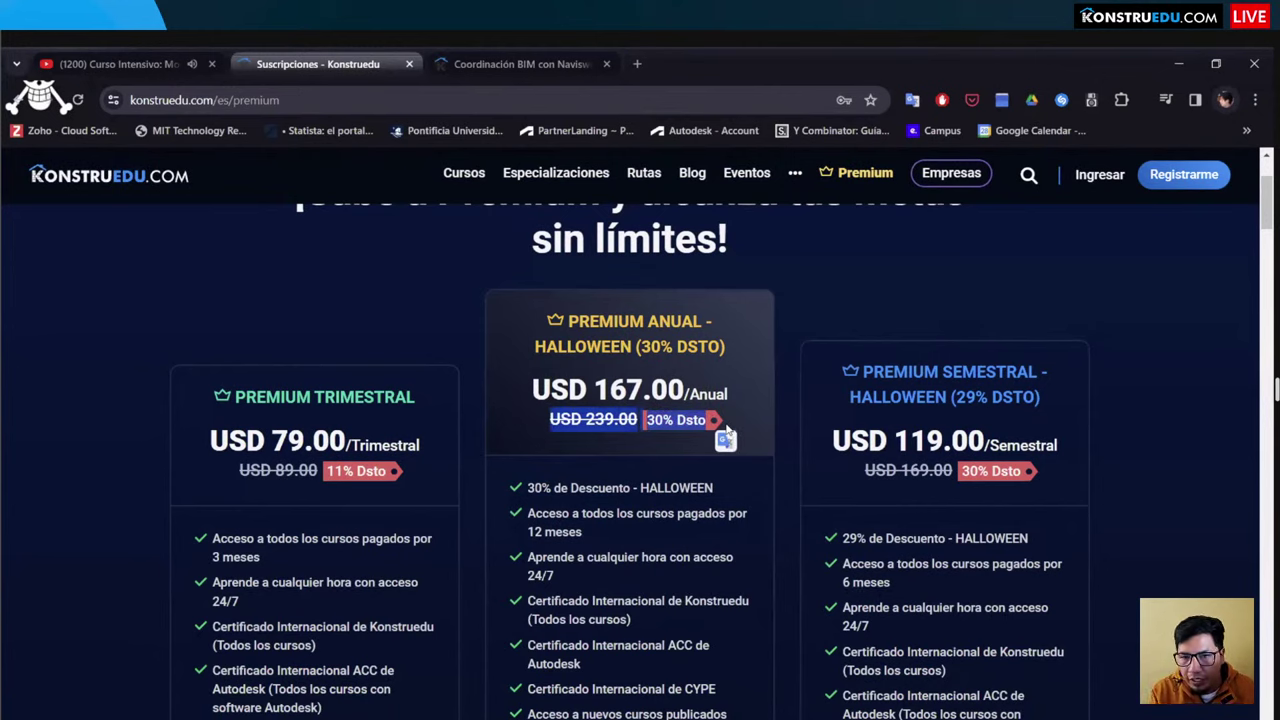
{"action": "left_click", "coordinate": [567, 393]}
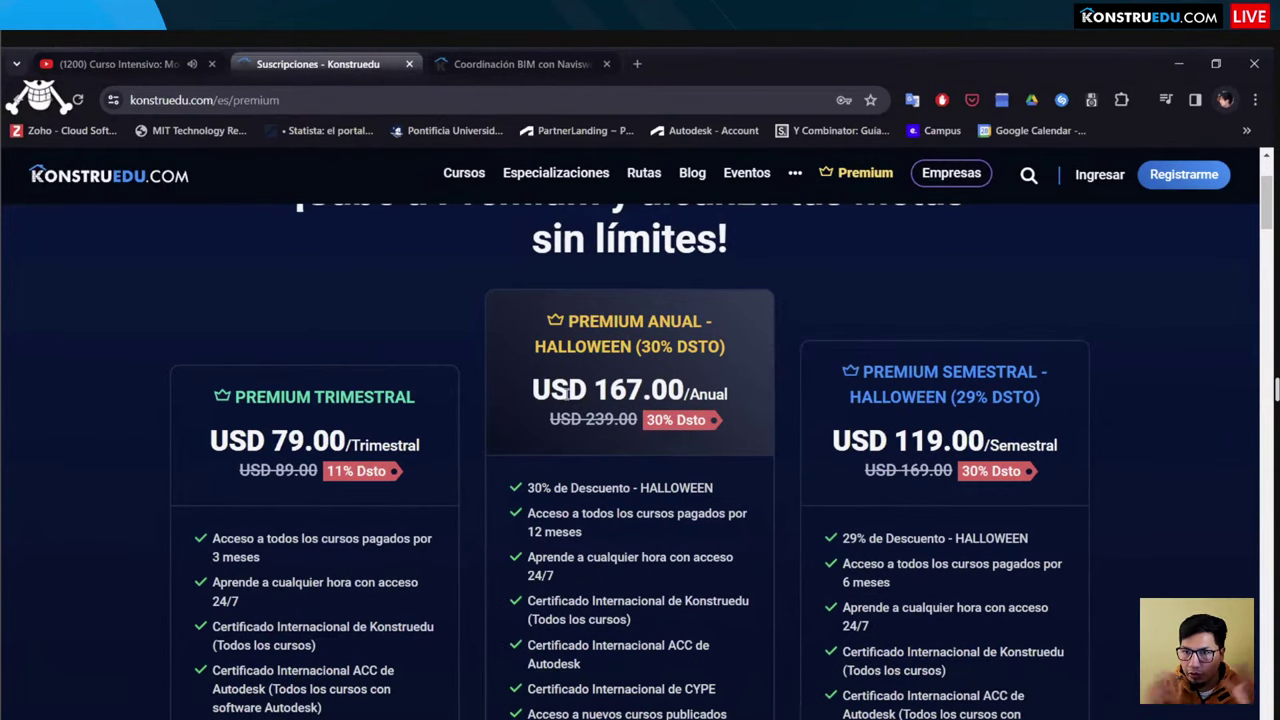
{"action": "scroll", "coordinate": [567, 392], "scroll_direction": "down", "scroll_amount": 2}
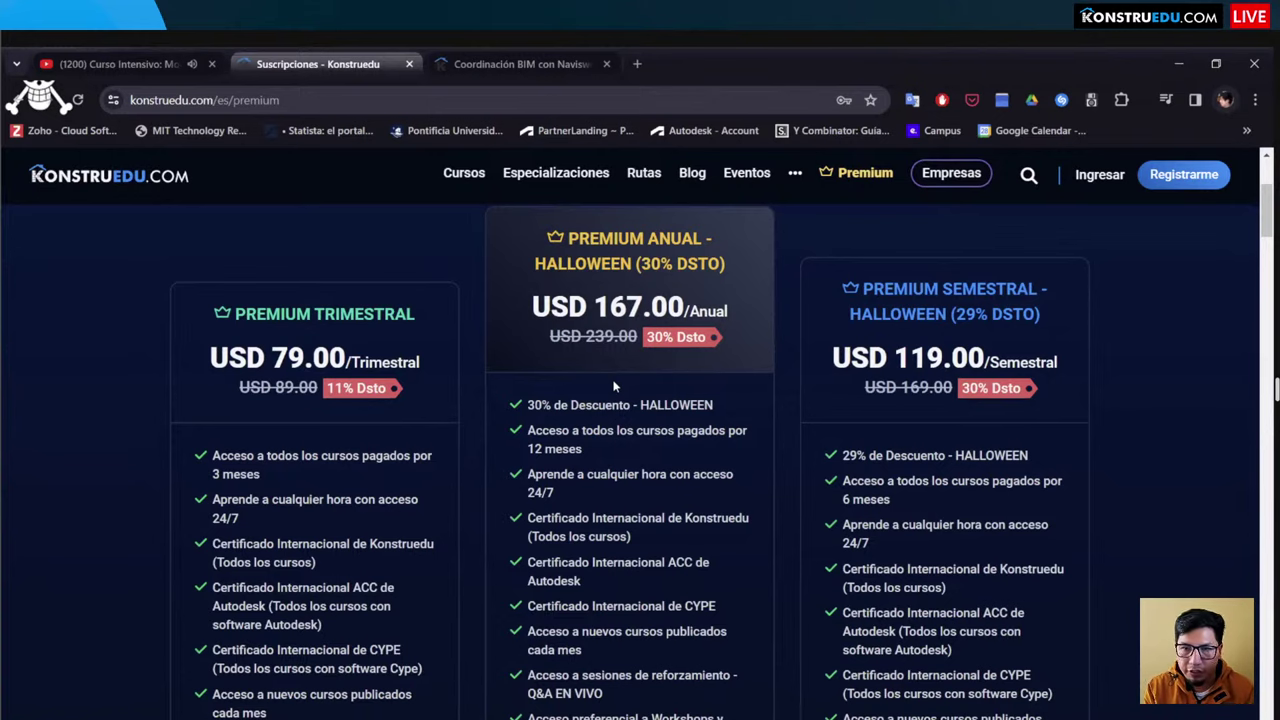
{"action": "scroll", "coordinate": [614, 386], "scroll_direction": "down", "scroll_amount": 5}
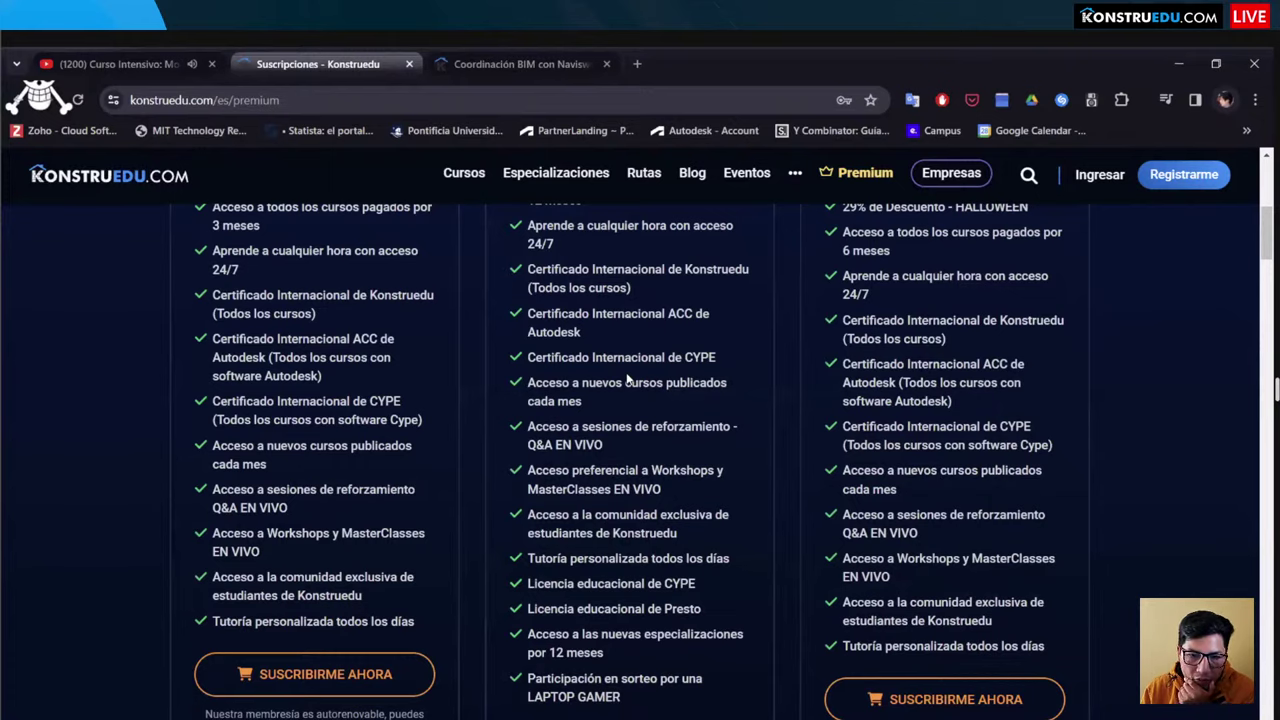
{"action": "scroll", "coordinate": [628, 378], "scroll_direction": "down", "scroll_amount": 2}
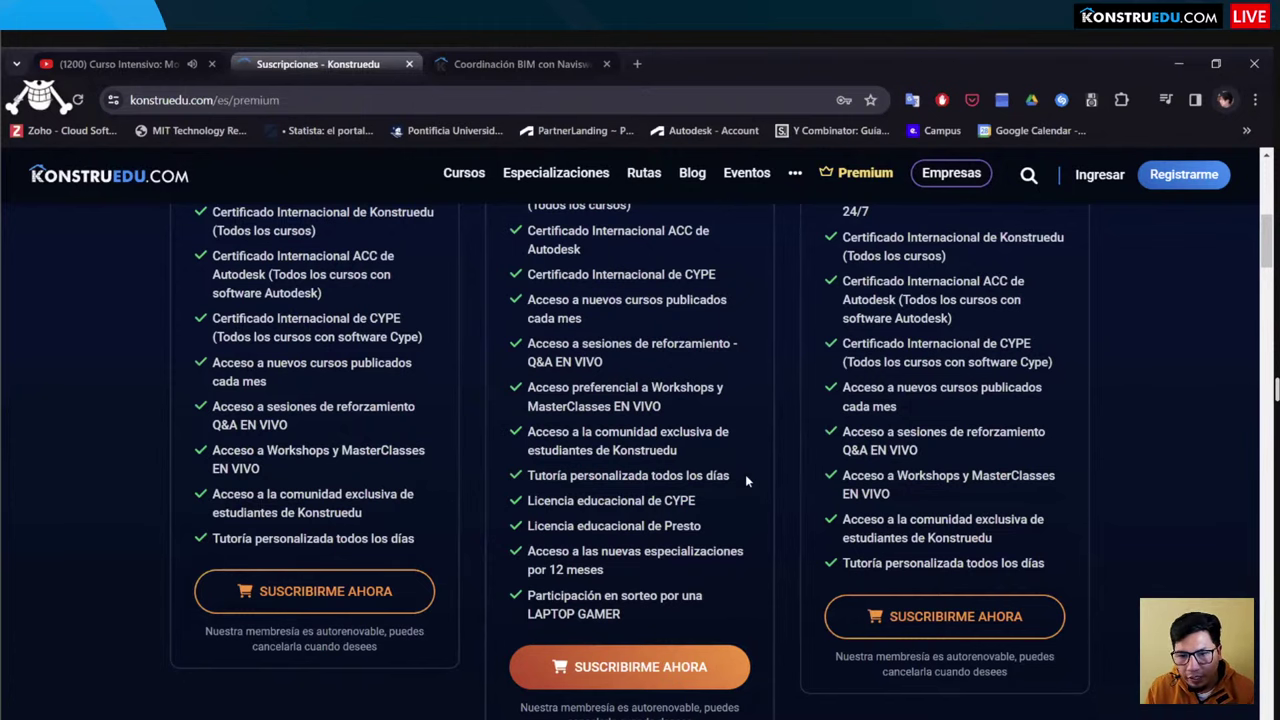
{"action": "left_click_drag", "start_coordinate": [745, 474], "coordinate": [526, 476]}
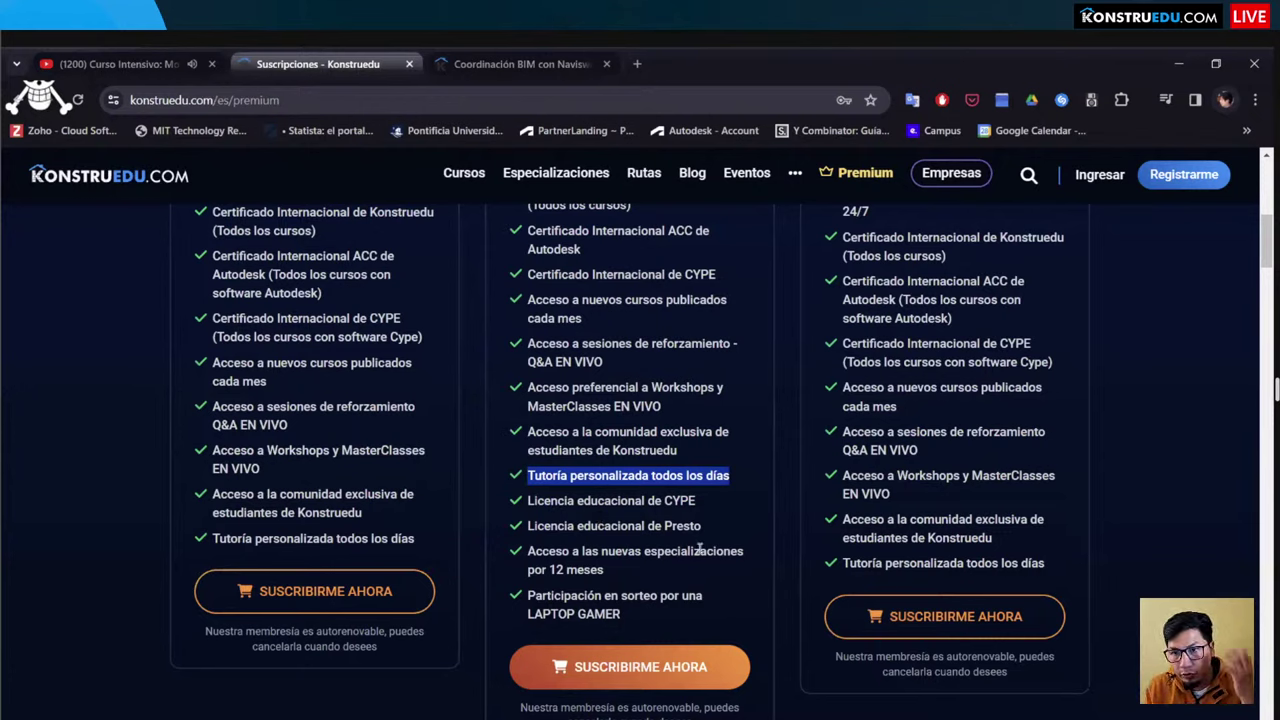
{"action": "left_click", "coordinate": [512, 548]}
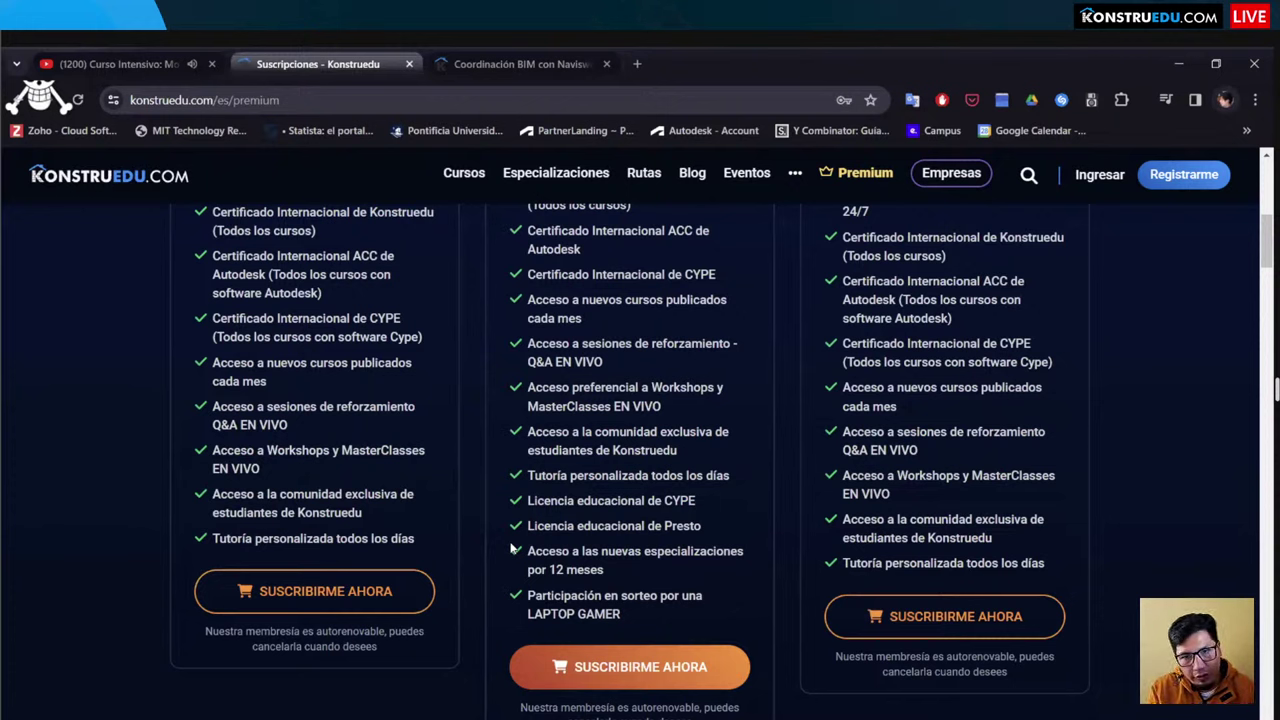
{"action": "scroll", "coordinate": [594, 420], "scroll_direction": "up", "scroll_amount": 4}
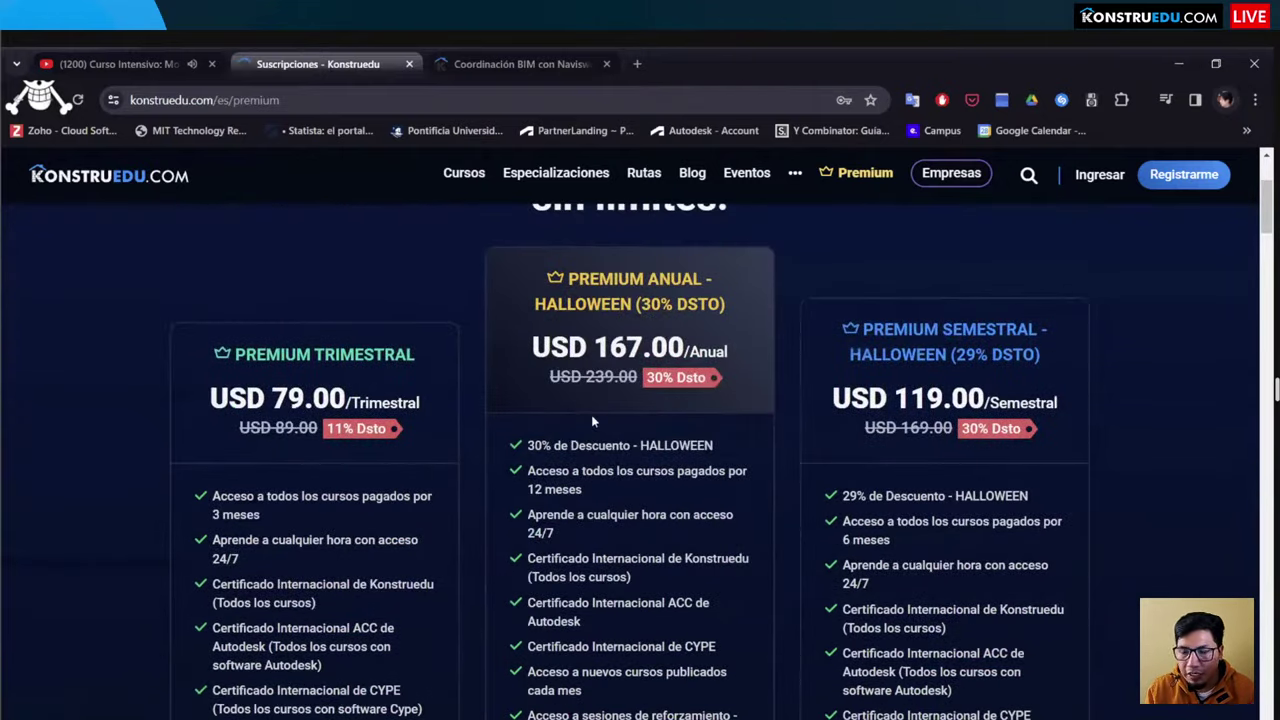
{"action": "scroll", "coordinate": [591, 420], "scroll_direction": "down", "scroll_amount": 3}
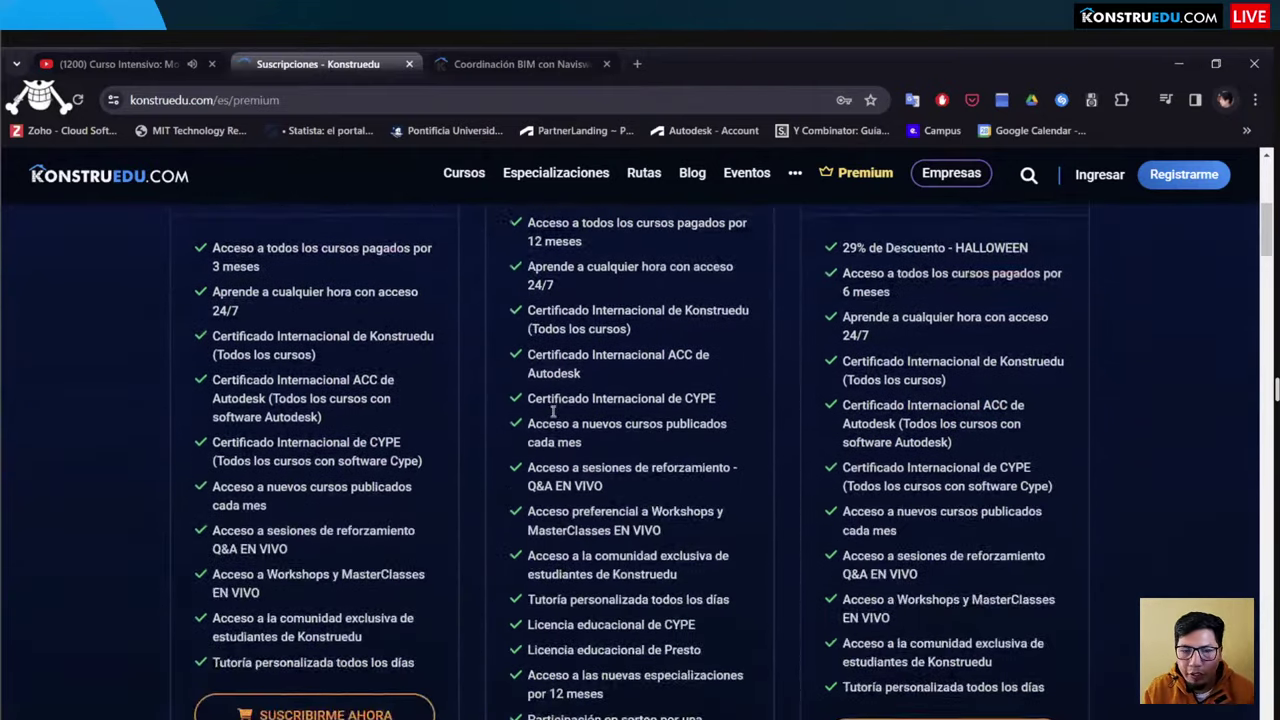
{"action": "scroll", "coordinate": [553, 411], "scroll_direction": "down", "scroll_amount": 2}
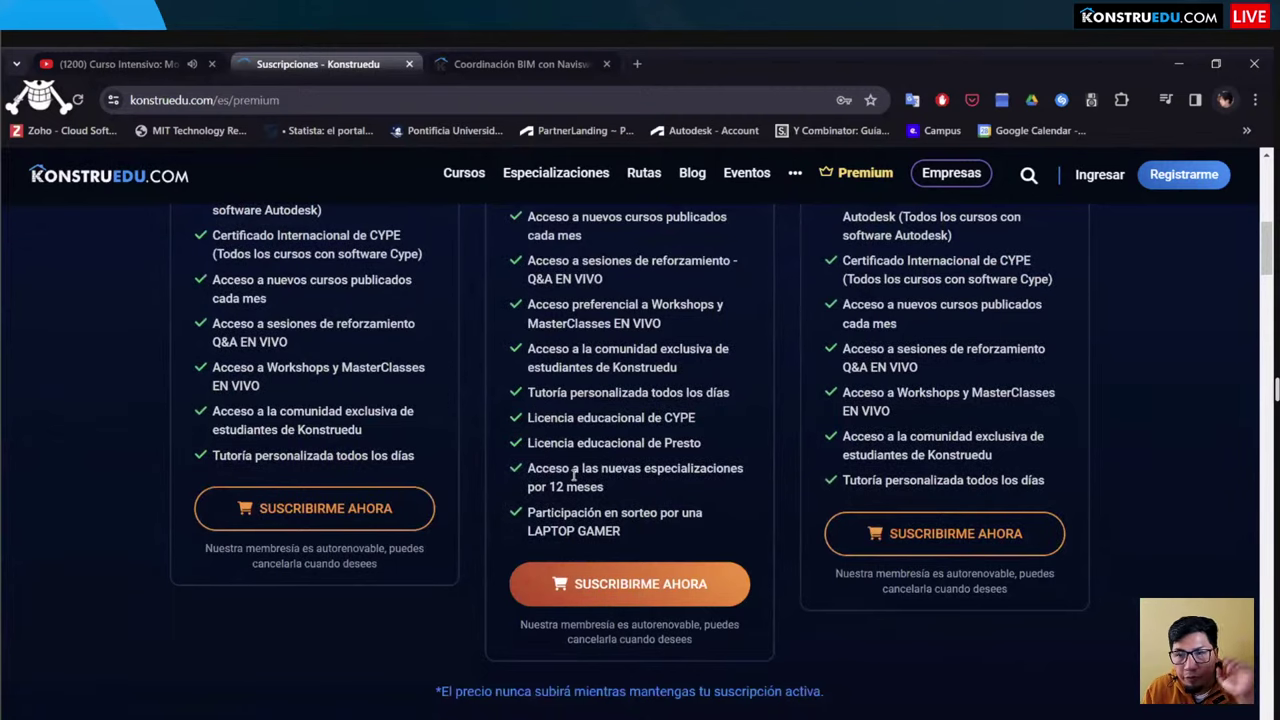
{"action": "scroll", "coordinate": [582, 470], "scroll_direction": "up", "scroll_amount": 3}
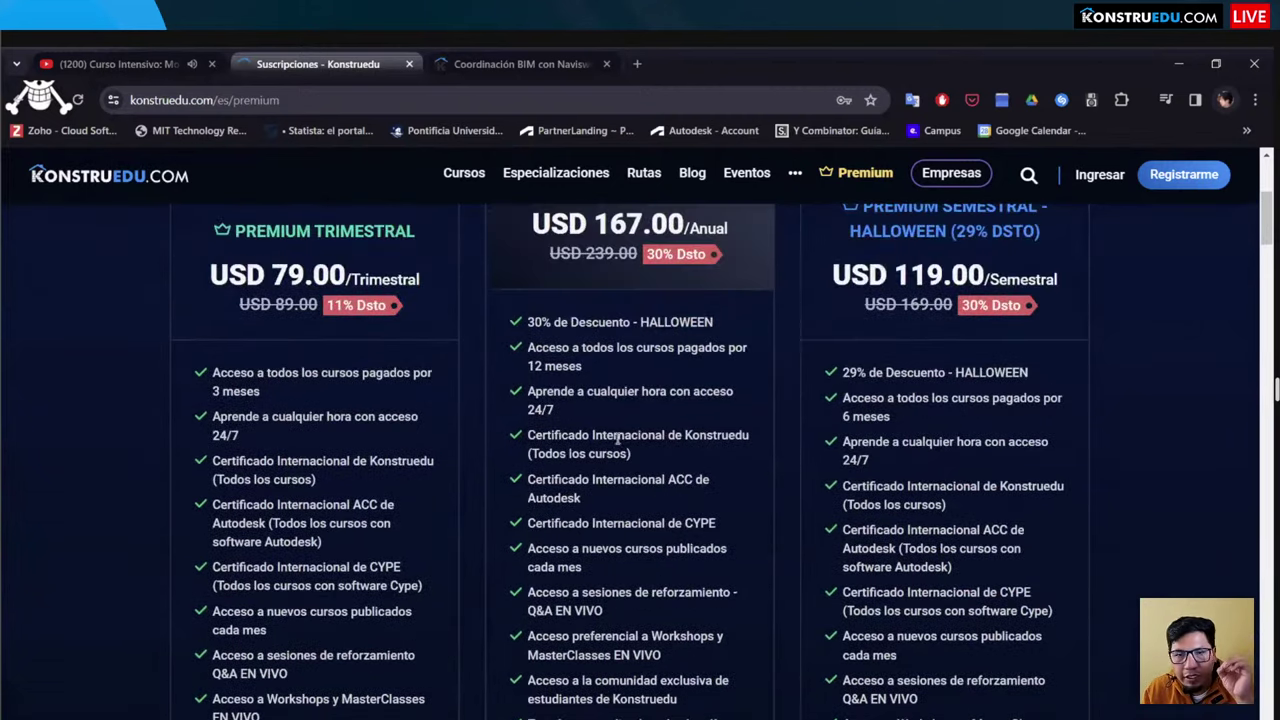
{"action": "scroll", "coordinate": [618, 438], "scroll_direction": "up", "scroll_amount": 2}
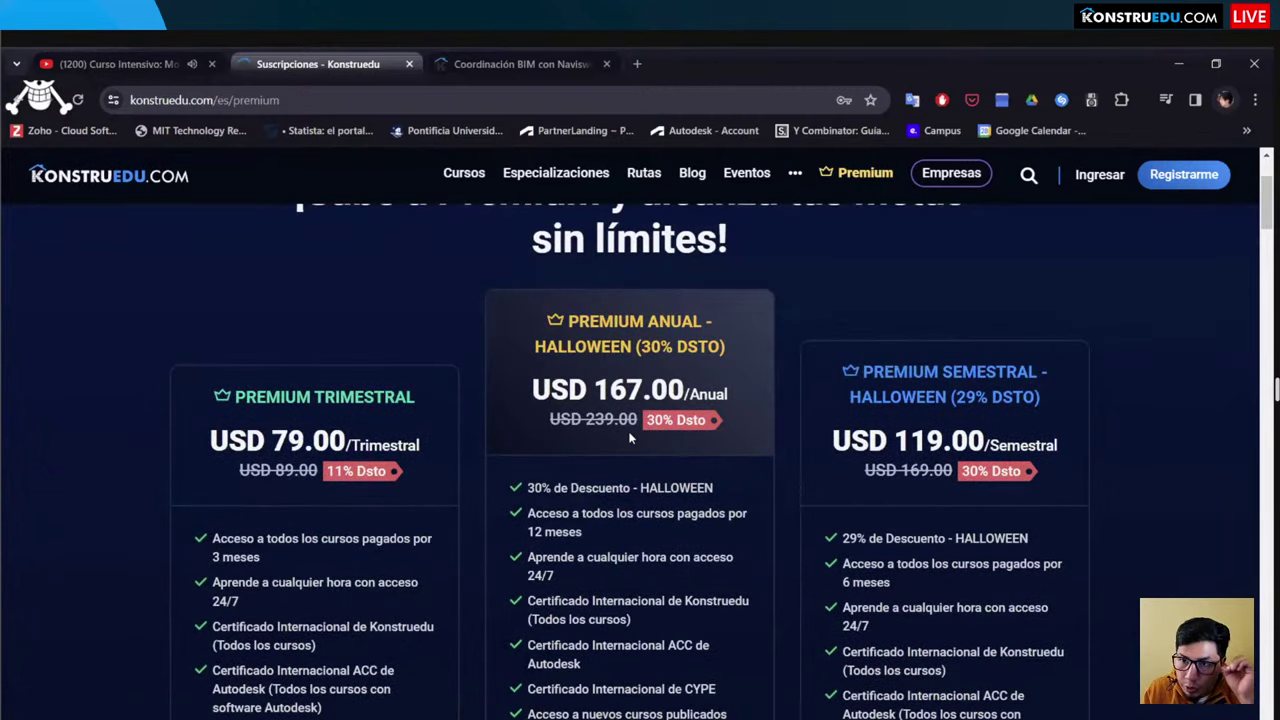
{"action": "scroll", "coordinate": [630, 437], "scroll_direction": "down", "scroll_amount": 2}
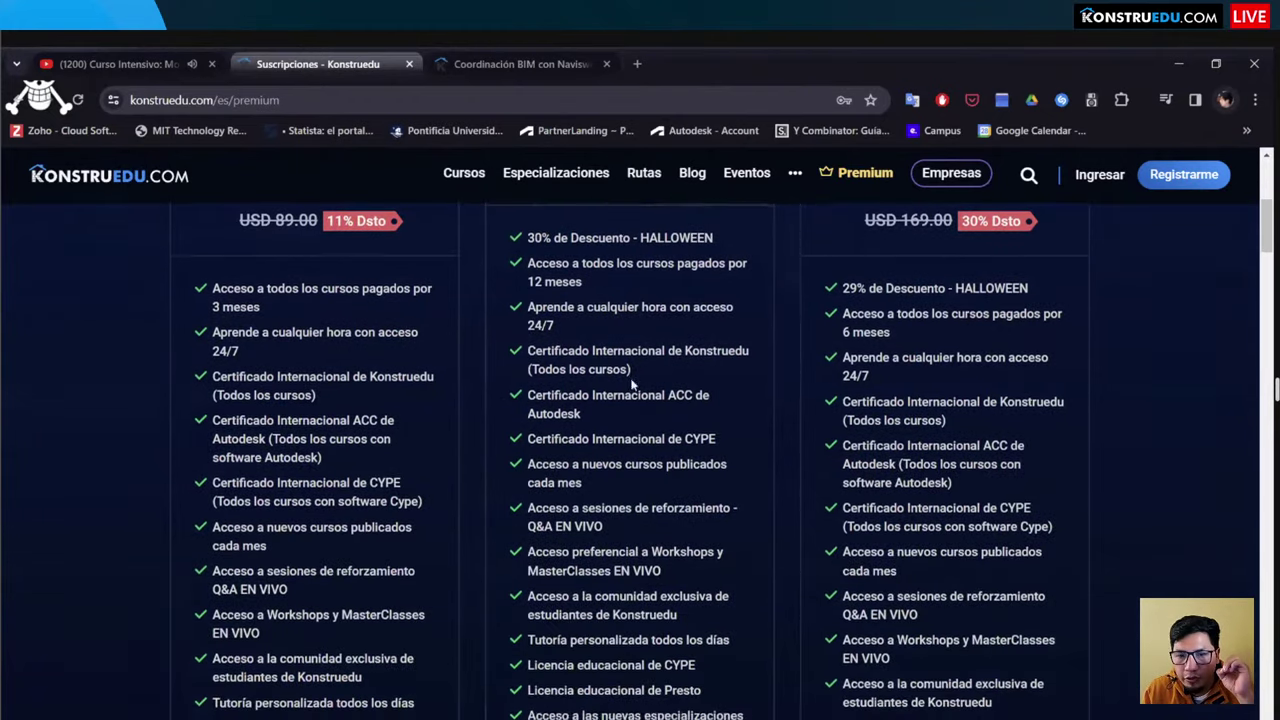
{"action": "scroll", "coordinate": [632, 384], "scroll_direction": "down", "scroll_amount": 2}
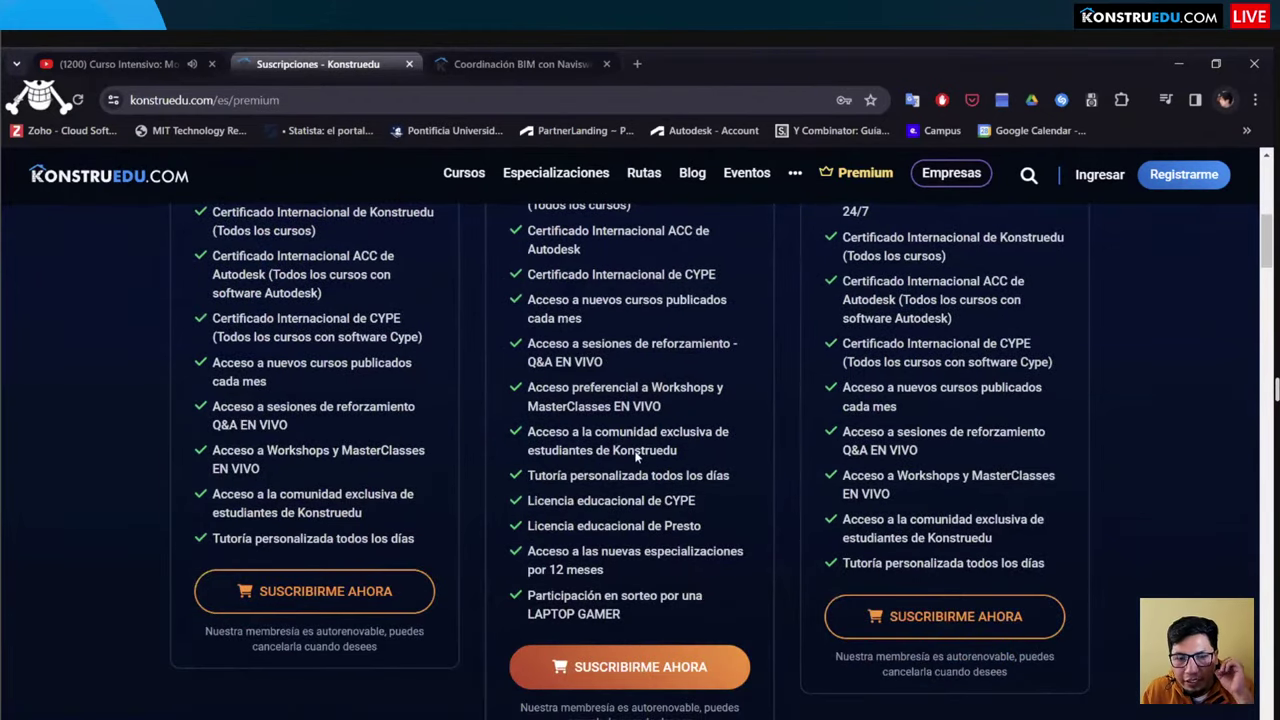
{"action": "scroll", "coordinate": [636, 456], "scroll_direction": "down", "scroll_amount": 1}
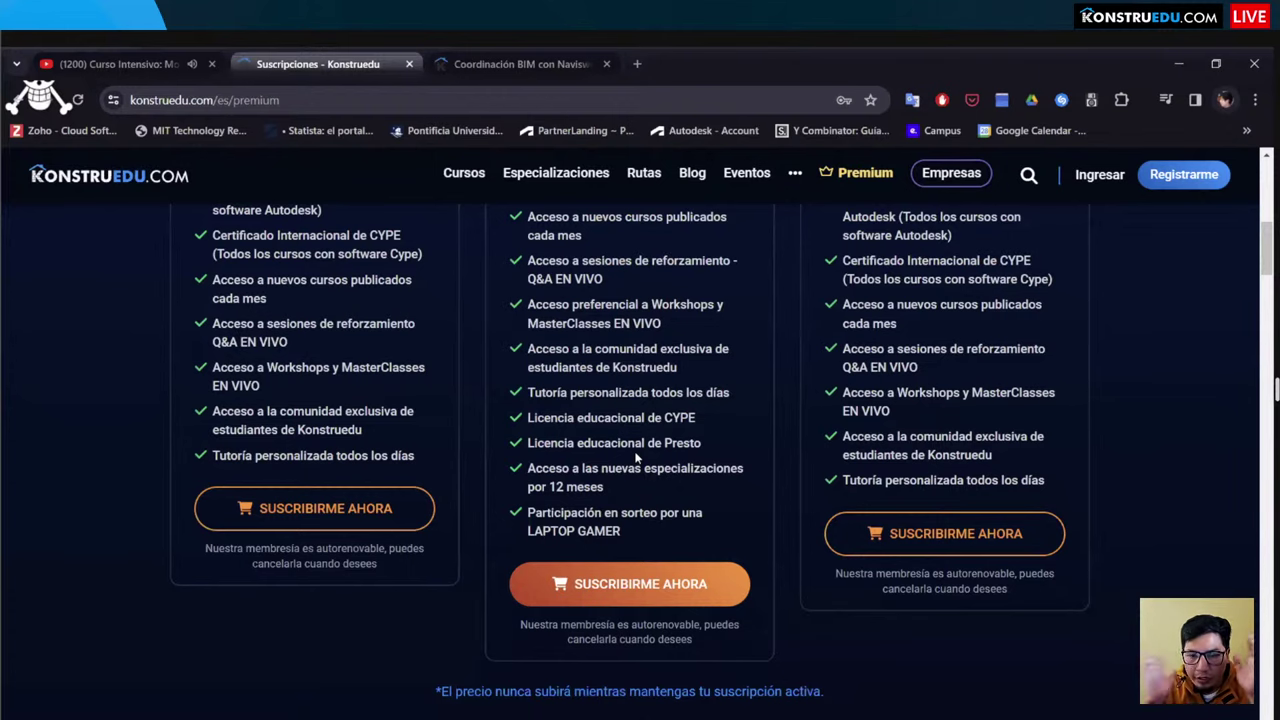
{"action": "scroll", "coordinate": [437, 260], "scroll_direction": "up", "scroll_amount": 7}
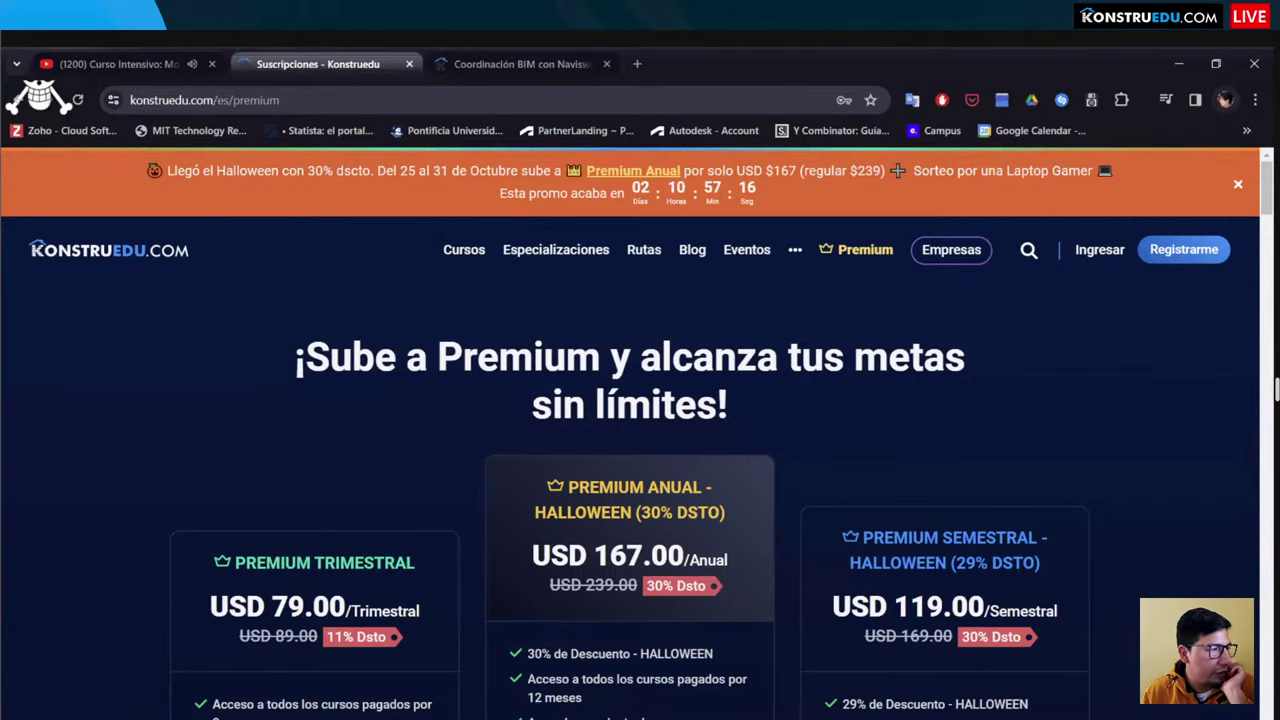
Step: Open the Modelado BIM con Revit course page in a new tab and dismiss the Registrarme form
{"action": "left_click", "coordinate": [434, 598]}
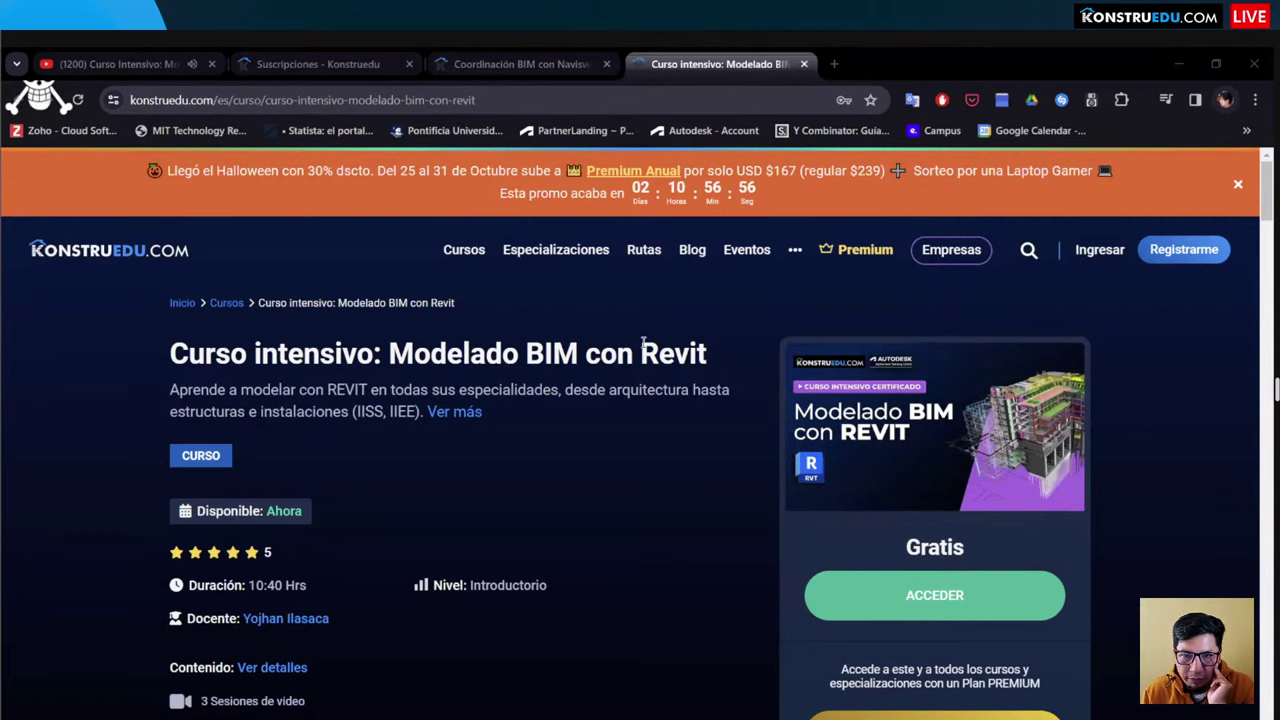
{"action": "left_click", "coordinate": [1190, 264]}
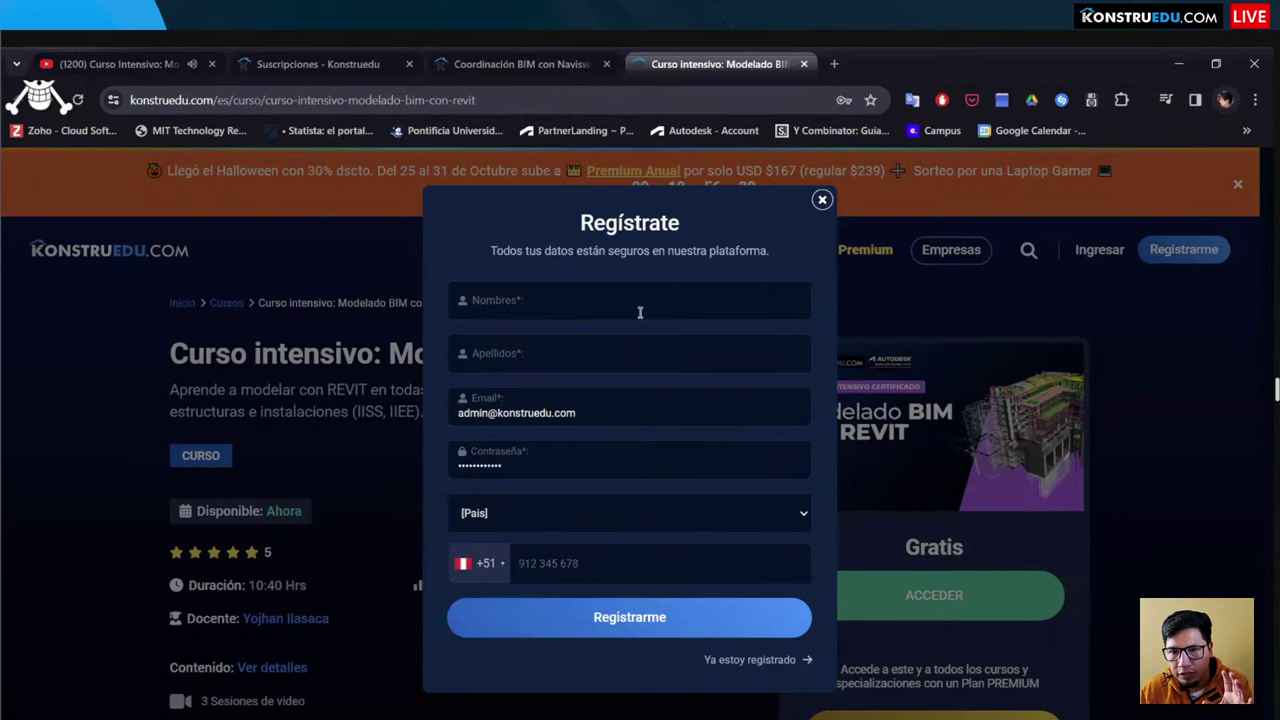
{"action": "left_click", "coordinate": [822, 202]}
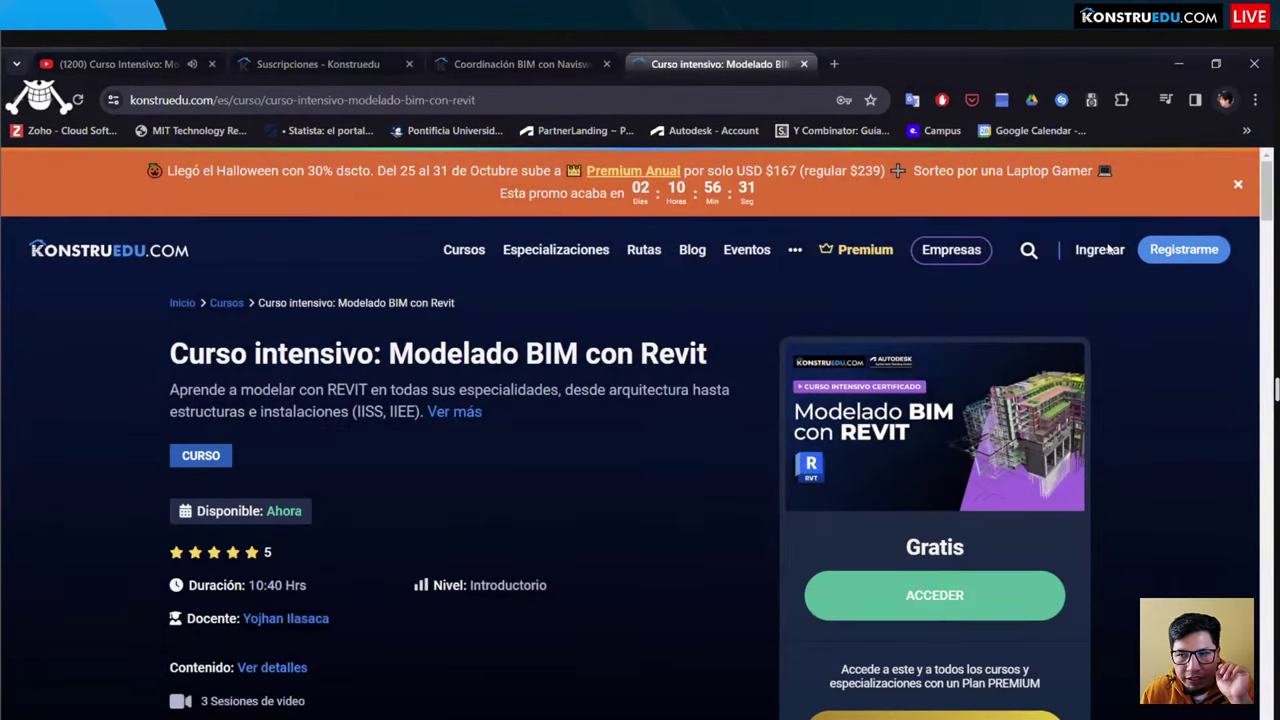
Step: Sign in through Ingresar using a saved student account from the browser's login list
{"action": "left_click", "coordinate": [1099, 249]}
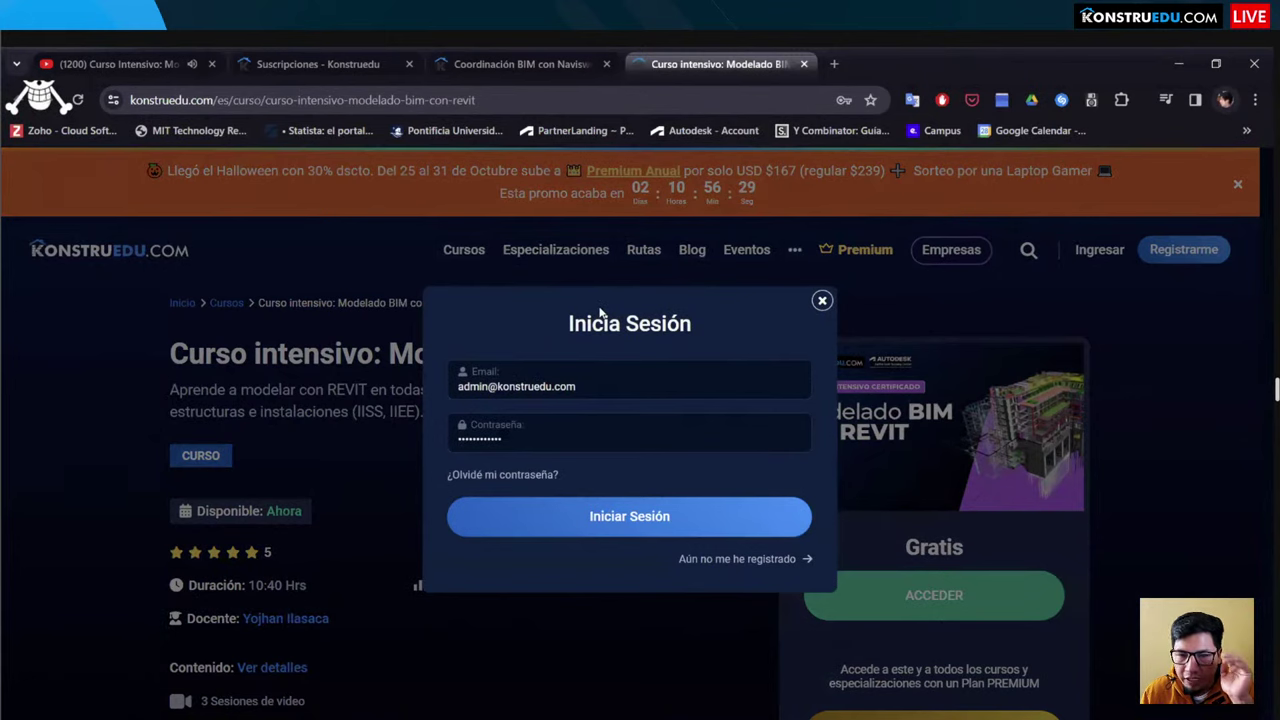
{"action": "left_click", "coordinate": [401, 385]}
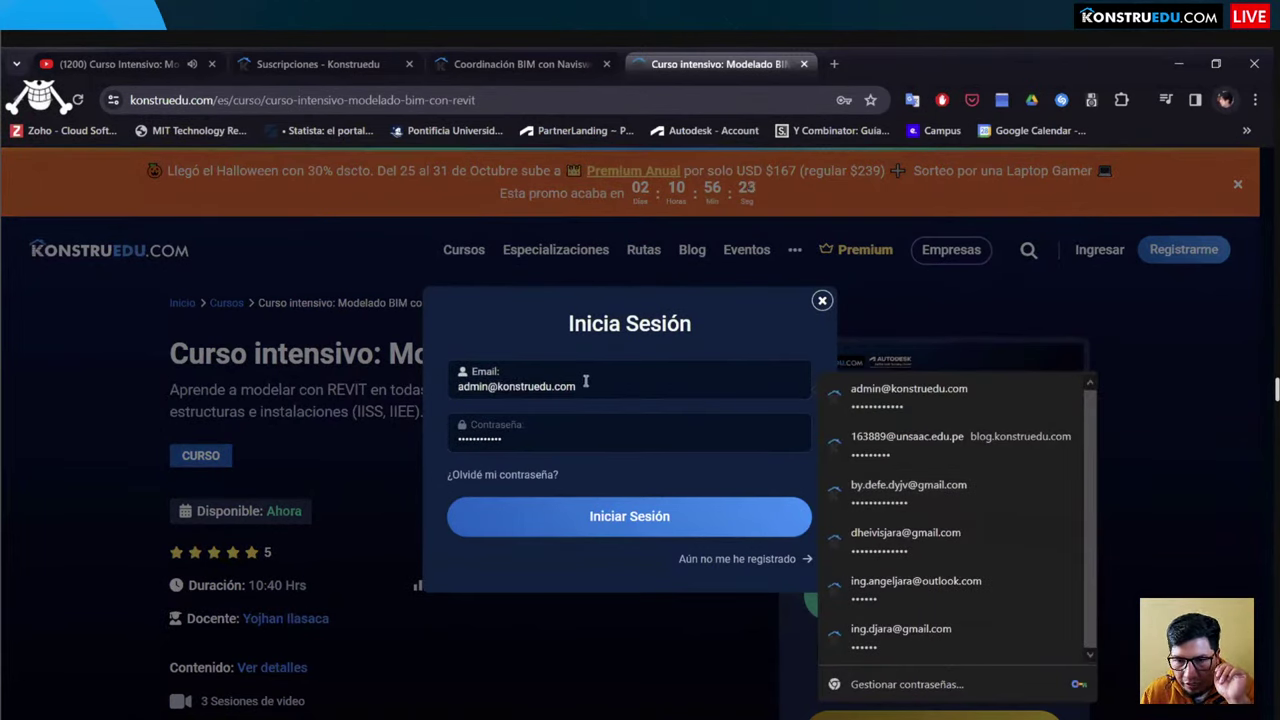
{"action": "left_click_drag", "start_coordinate": [585, 380], "coordinate": [370, 374]}
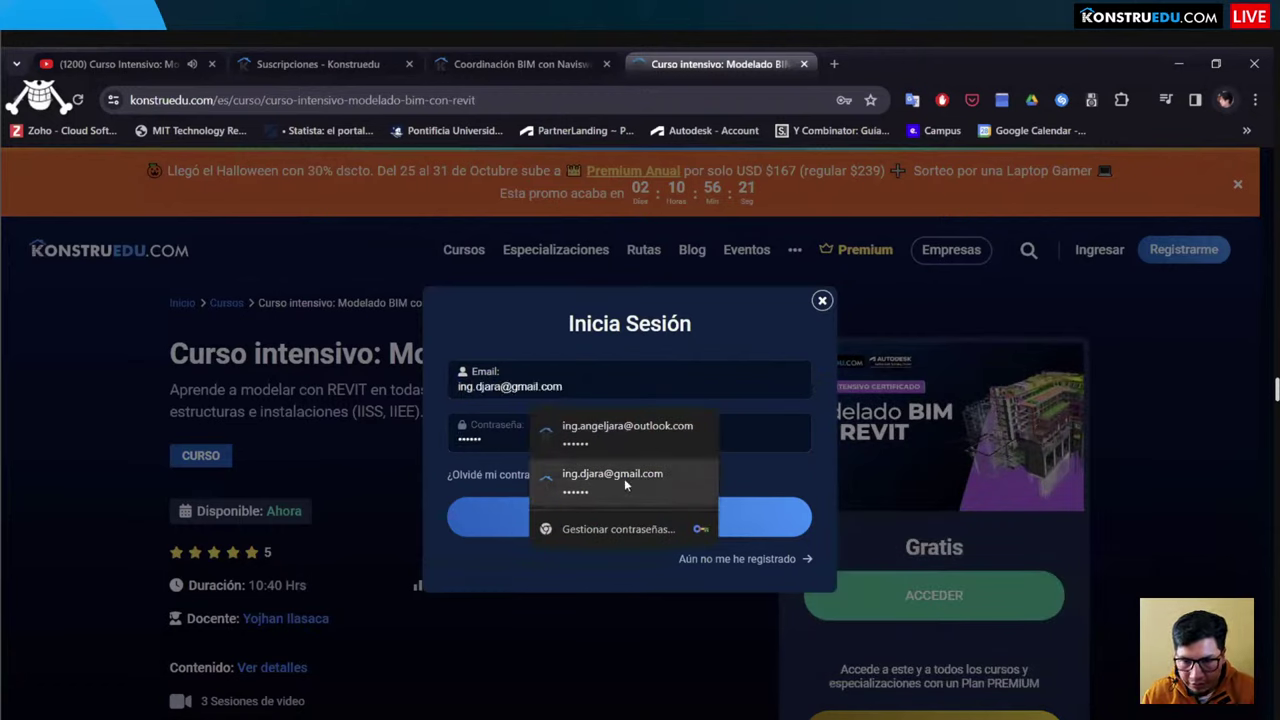
{"action": "left_click", "coordinate": [624, 478]}
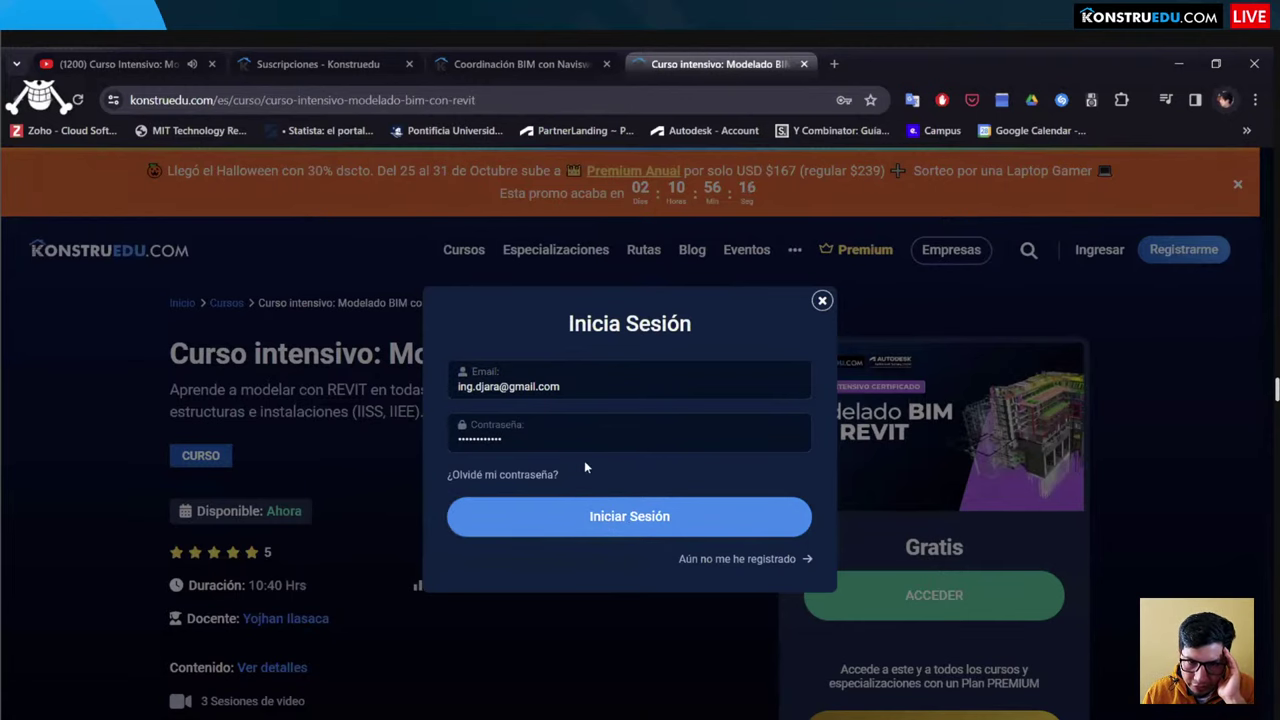
{"action": "key", "text": "Return"}
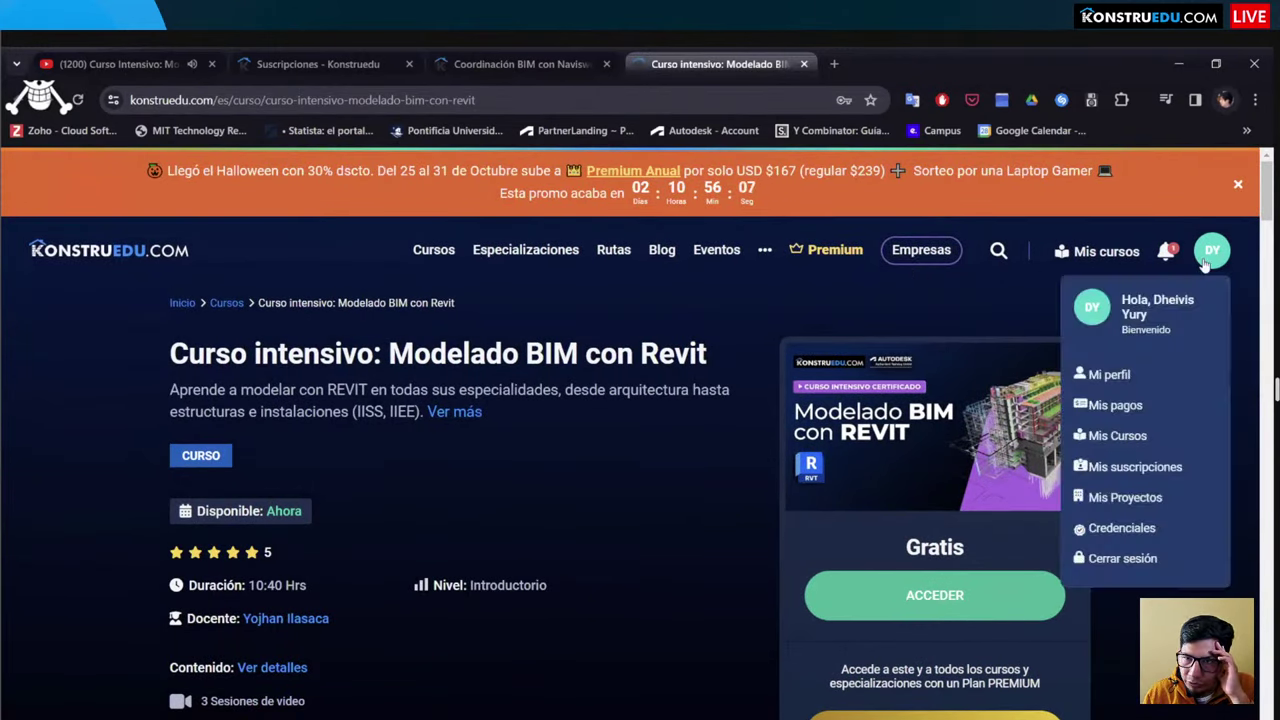
Step: Enter the Revit course room via ACCEDER to see the Estructuras, Arquitectura and MEP modules
{"action": "mouse_move", "coordinate": [1198, 270]}
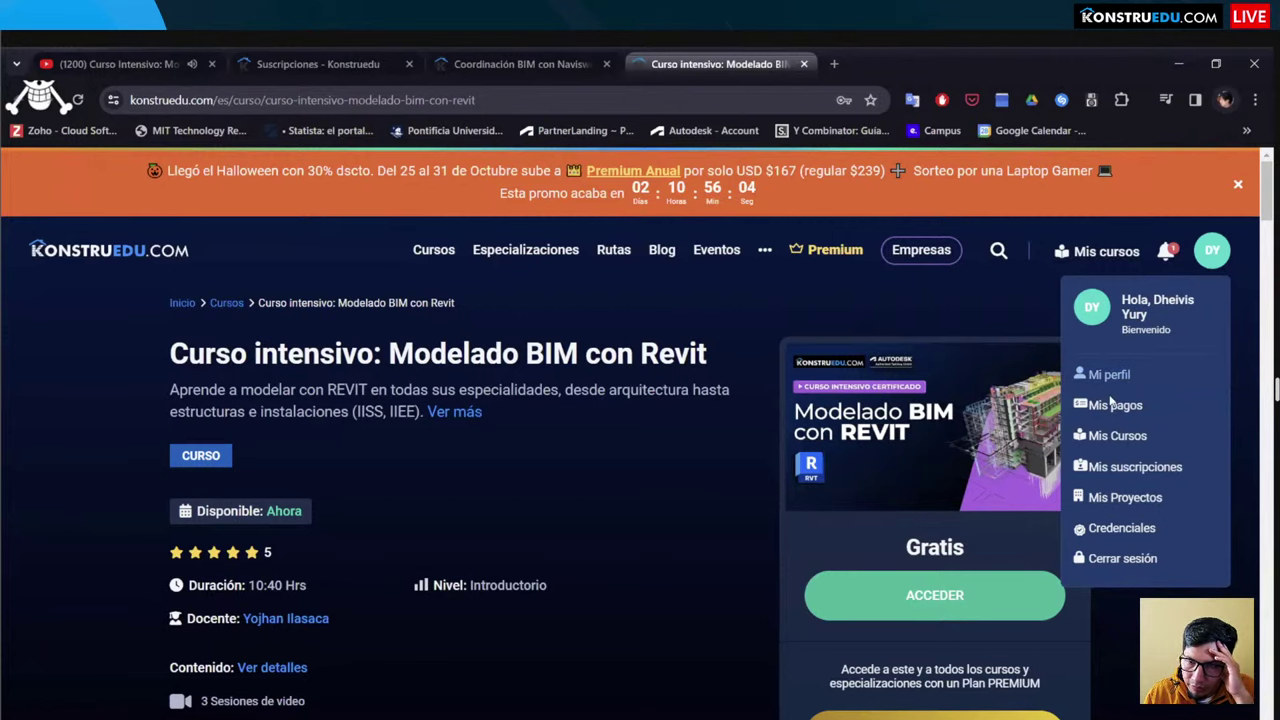
{"action": "scroll", "coordinate": [645, 283], "scroll_direction": "down", "scroll_amount": 2}
{"action": "scroll", "coordinate": [600, 280], "scroll_direction": "up", "scroll_amount": 2}
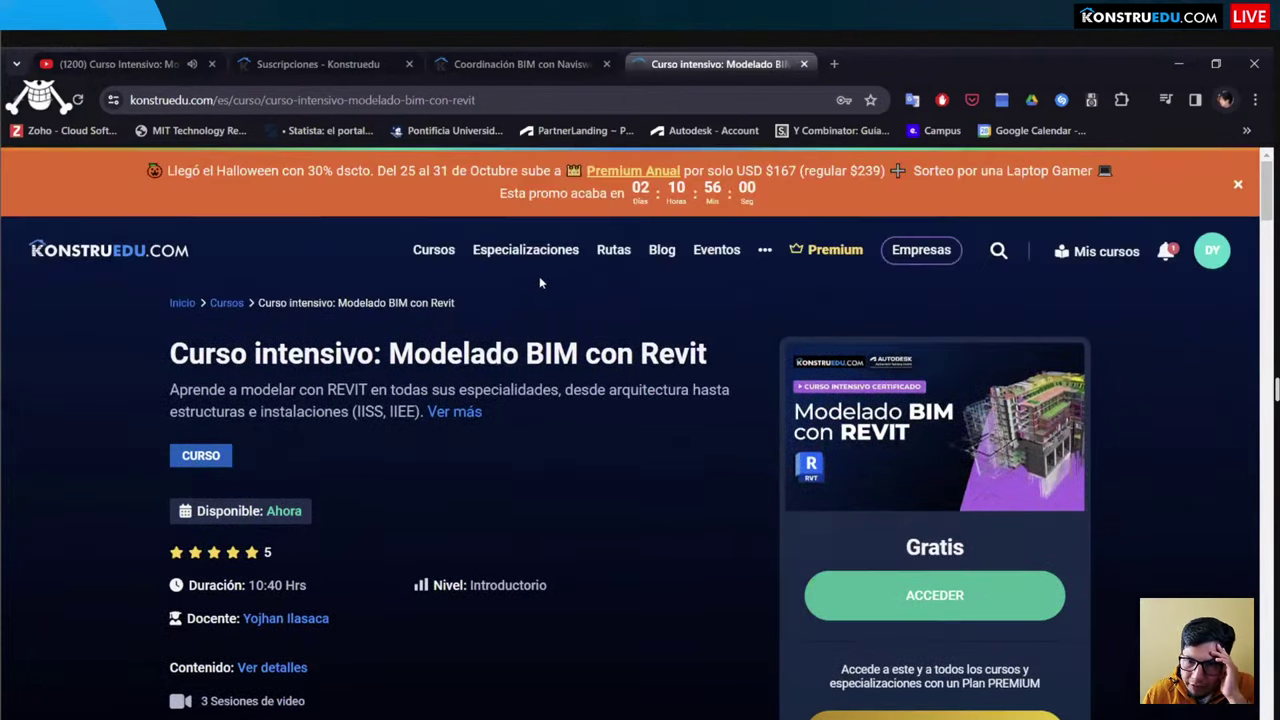
{"action": "scroll", "coordinate": [539, 276], "scroll_direction": "down", "scroll_amount": 8}
{"action": "scroll", "coordinate": [585, 328], "scroll_direction": "up", "scroll_amount": 8}
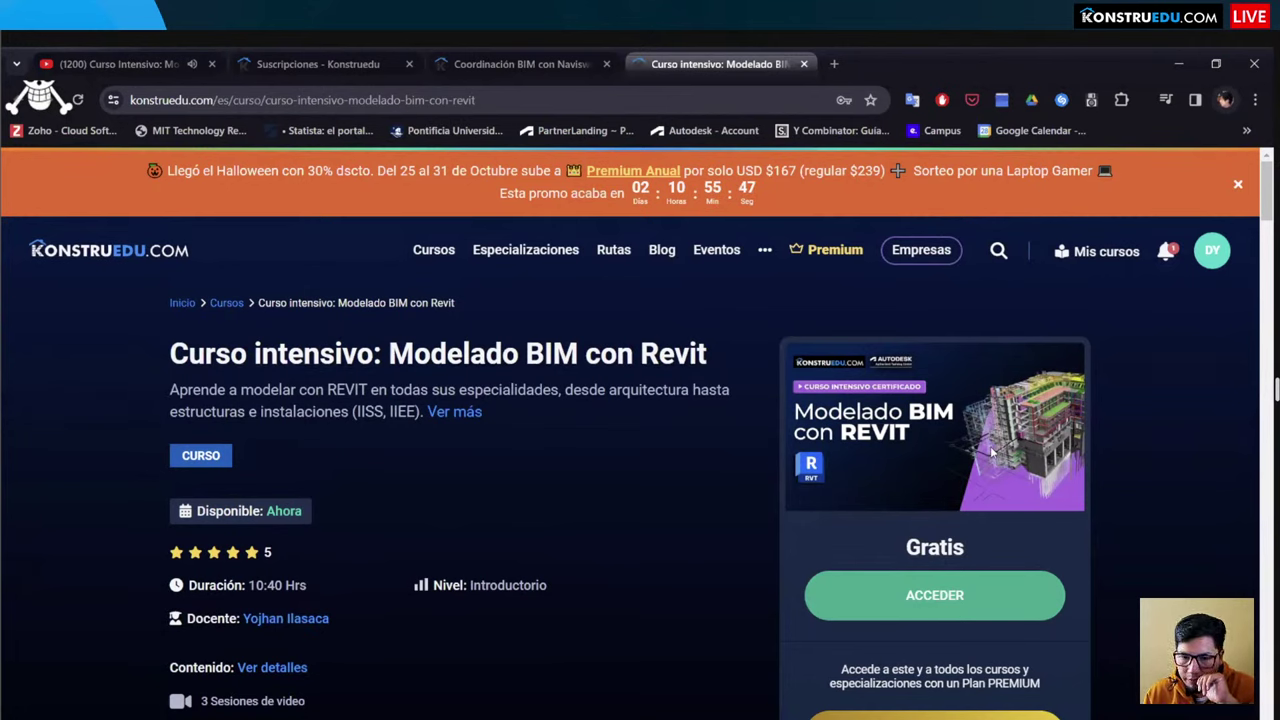
{"action": "left_click", "coordinate": [878, 608]}
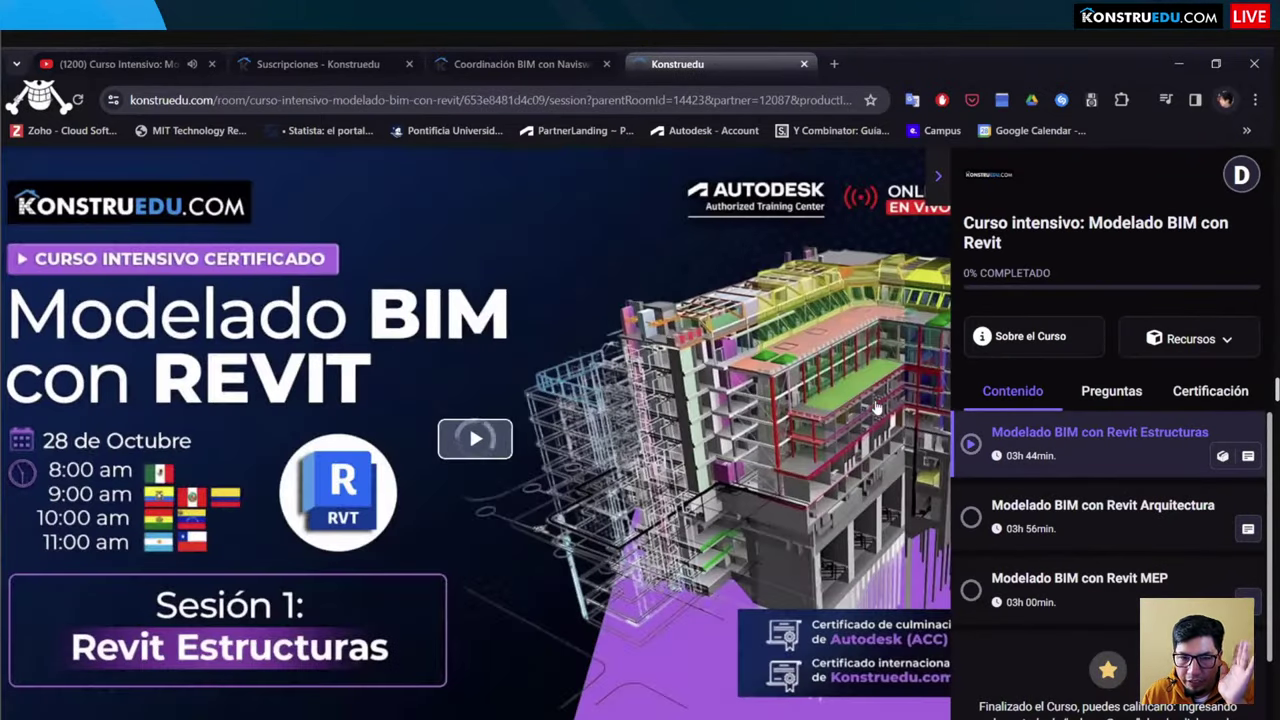
Step: Briefly play the first session video, then show the Certificación tab's exam and project requirements
{"action": "left_click", "coordinate": [464, 436]}
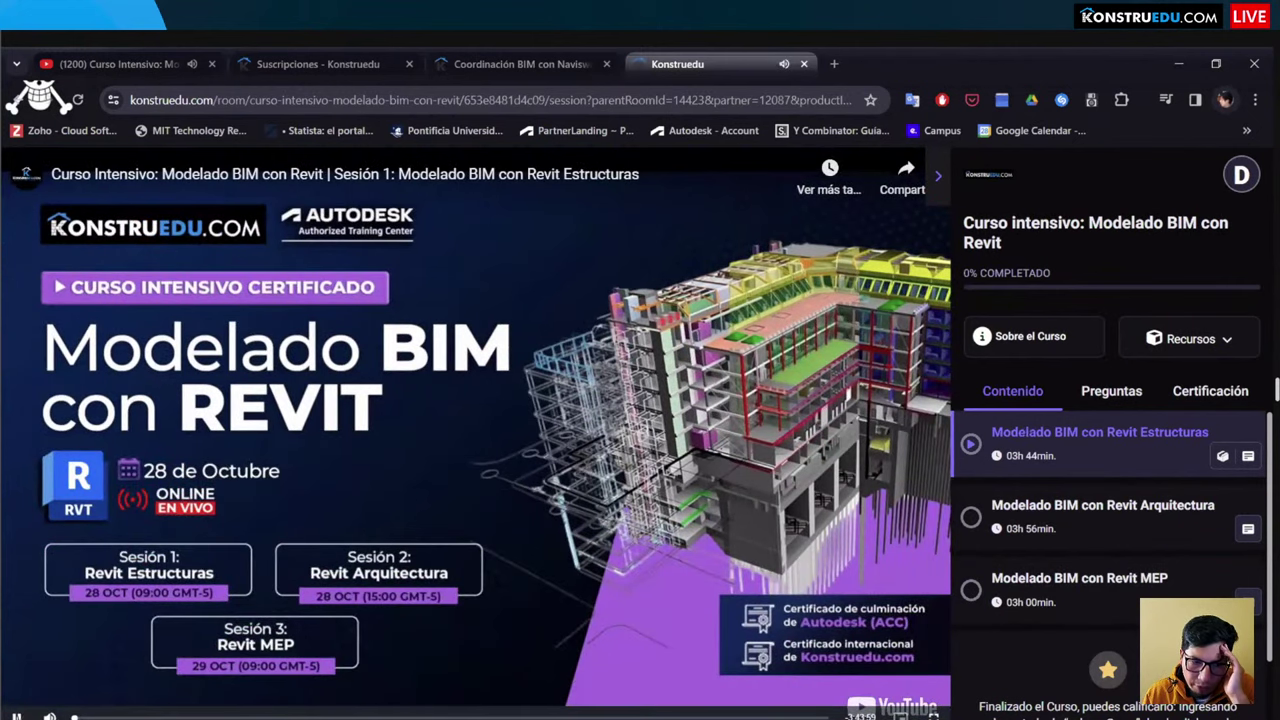
{"action": "key", "text": "space"}
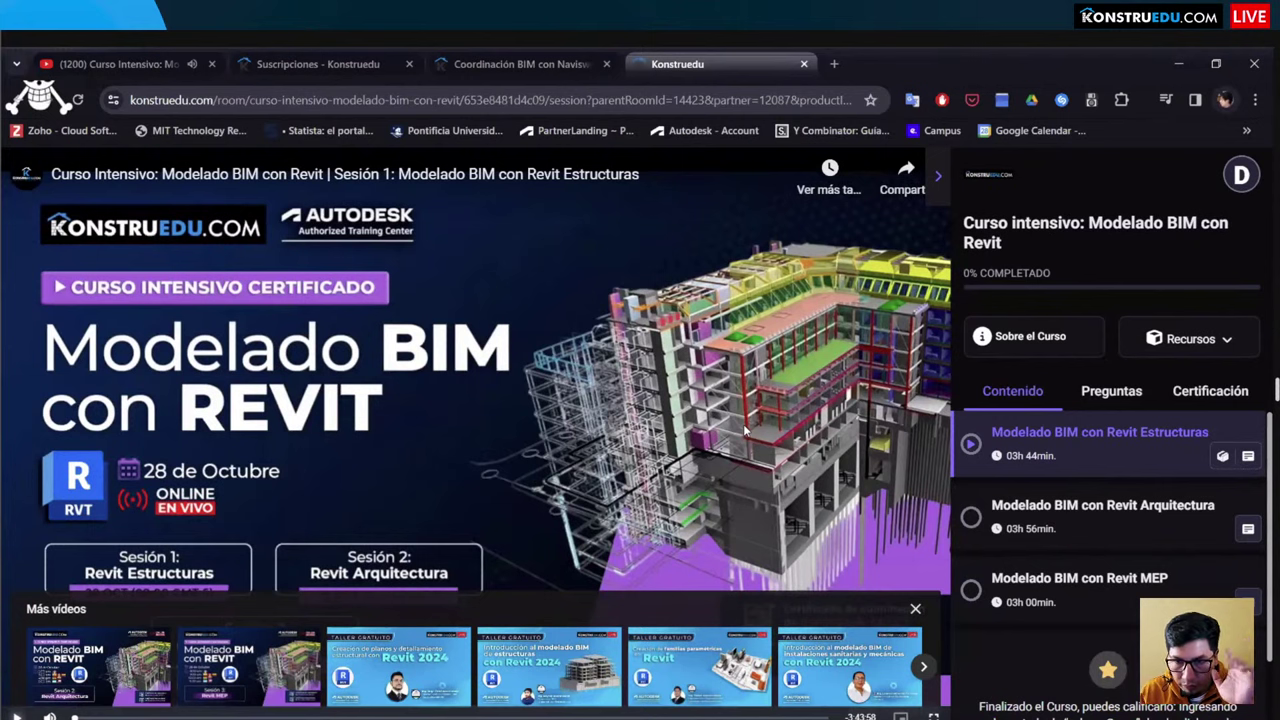
{"action": "left_click", "coordinate": [1194, 401]}
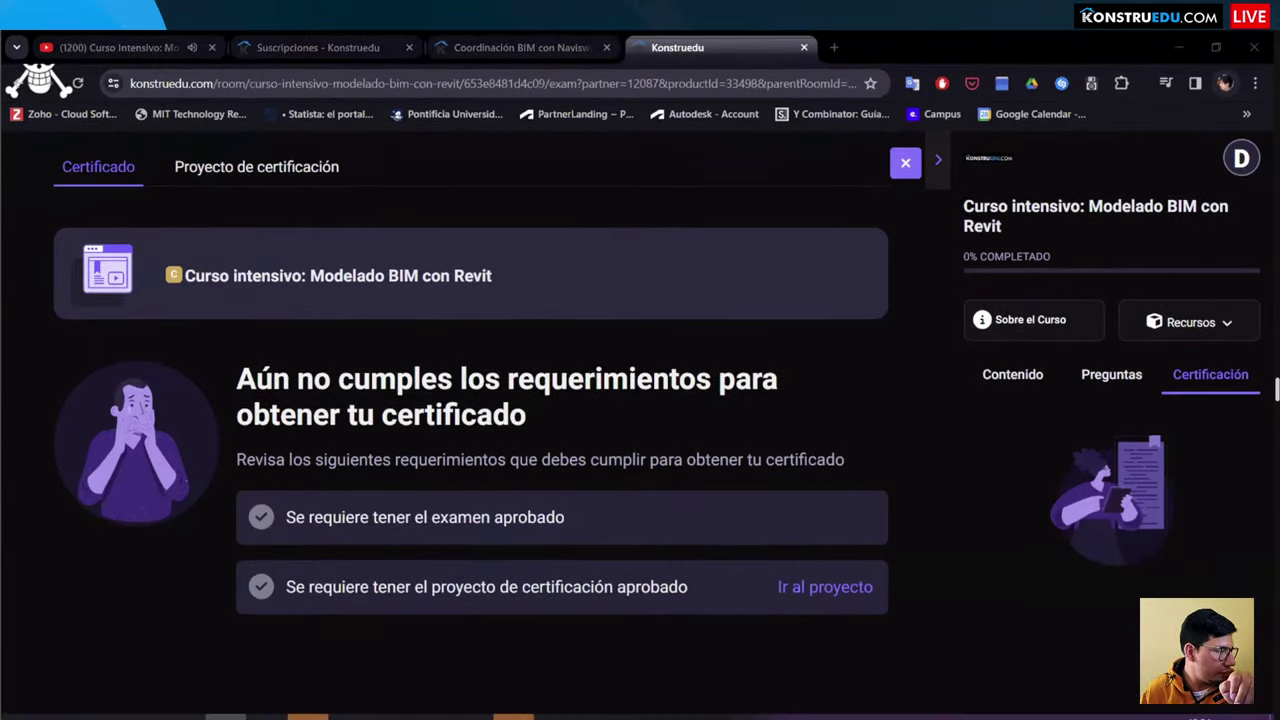
Step: Reload the page and read the exam rules under Ir al examen
{"action": "left_click", "coordinate": [78, 83]}
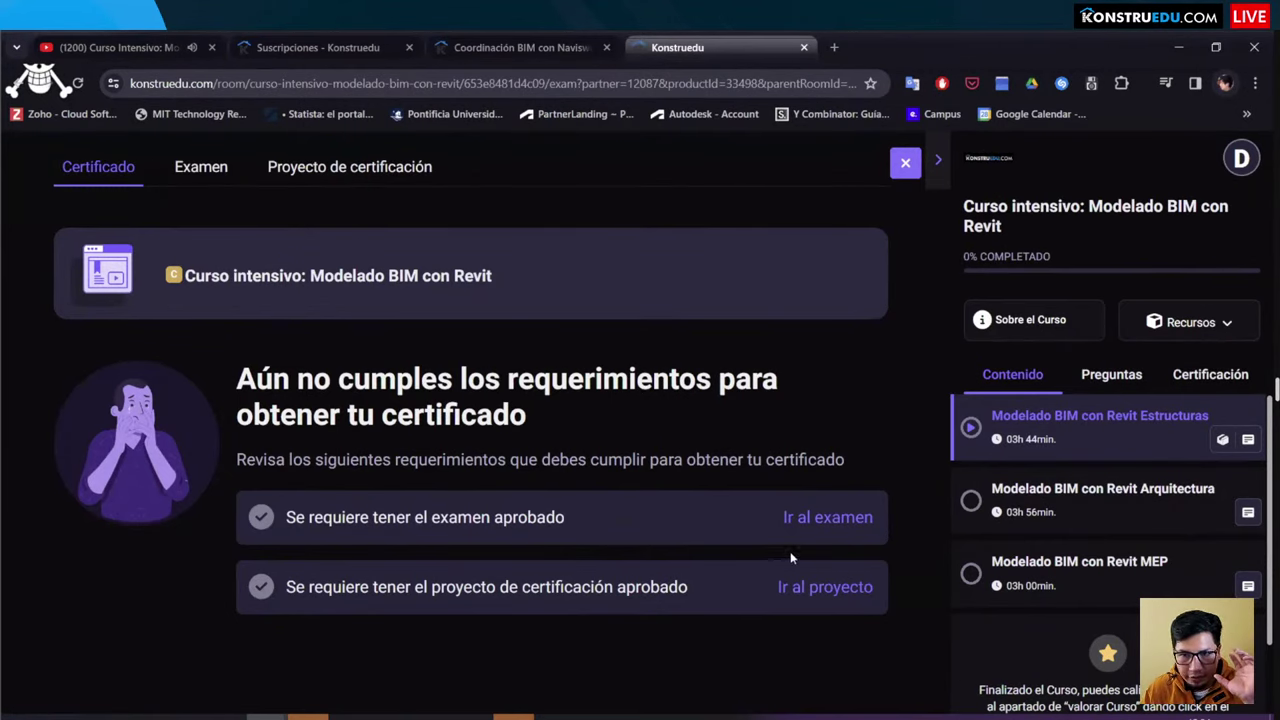
{"action": "left_click", "coordinate": [818, 518]}
{"action": "scroll", "coordinate": [647, 505], "scroll_direction": "down", "scroll_amount": 1}
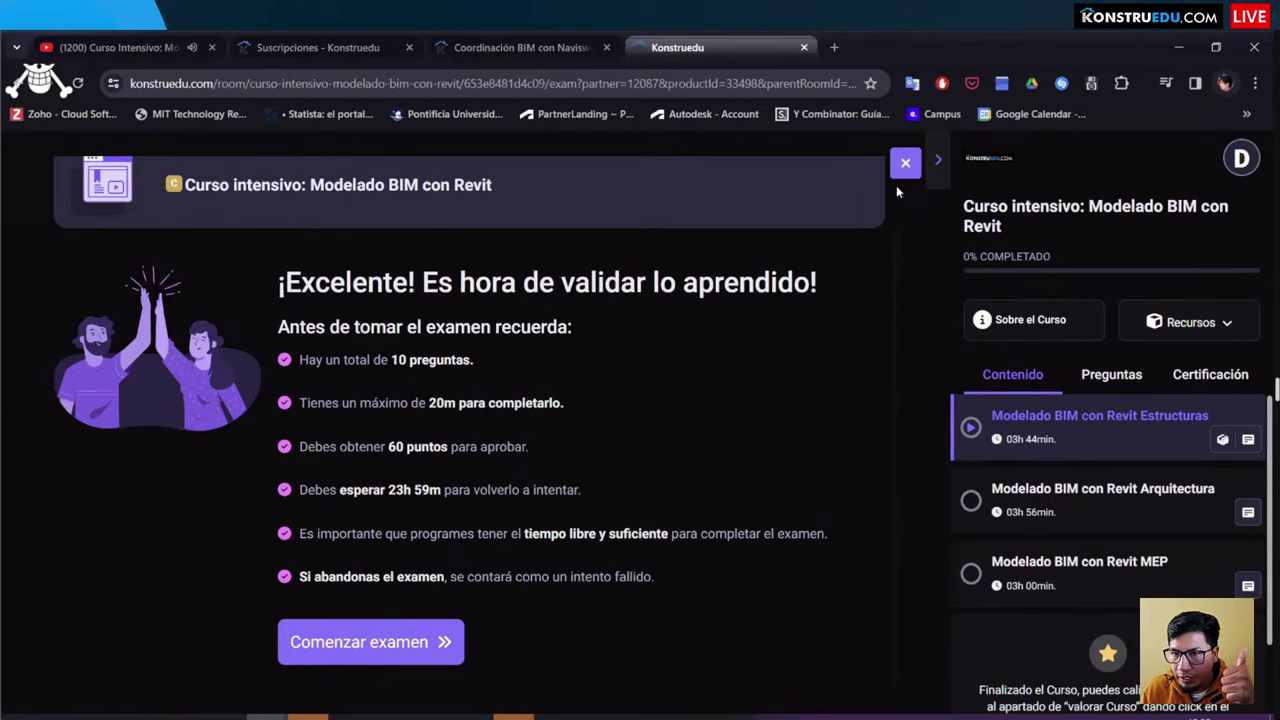
{"action": "scroll", "coordinate": [543, 320], "scroll_direction": "up", "scroll_amount": 2}
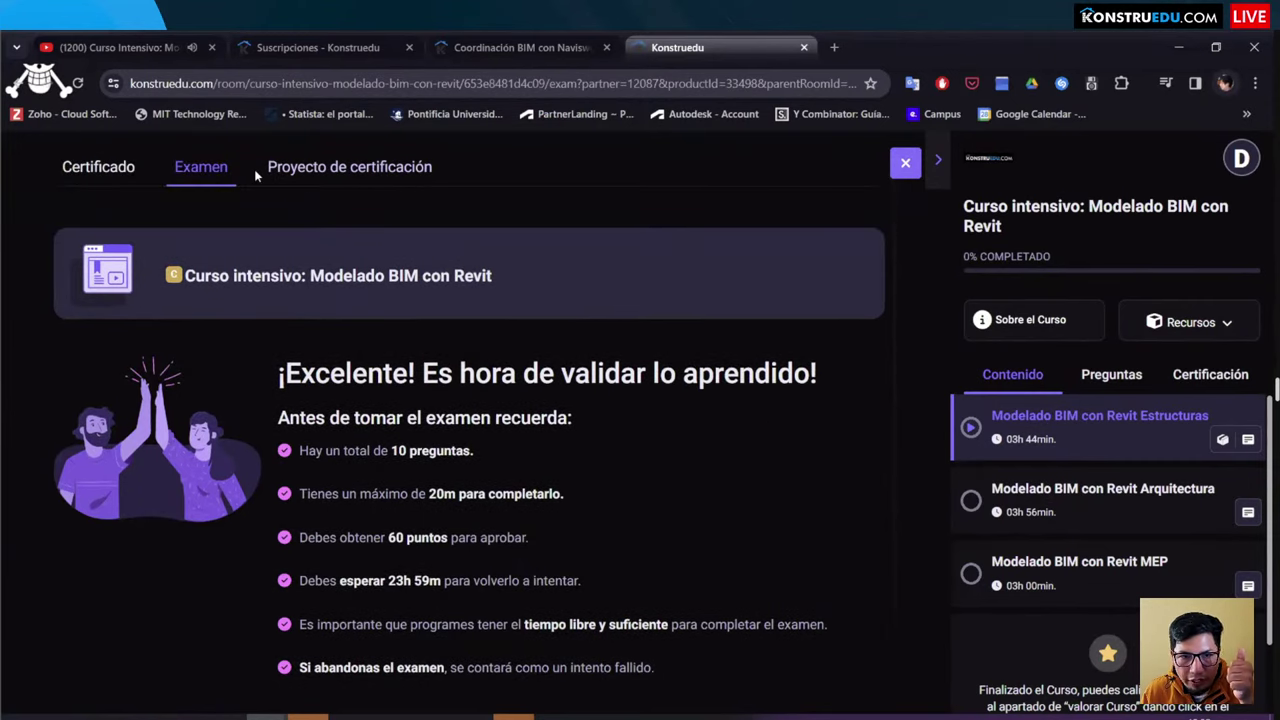
Step: Read the Proyecto de certificación description: model one building block between axes 5 and 9
{"action": "left_click", "coordinate": [135, 179]}
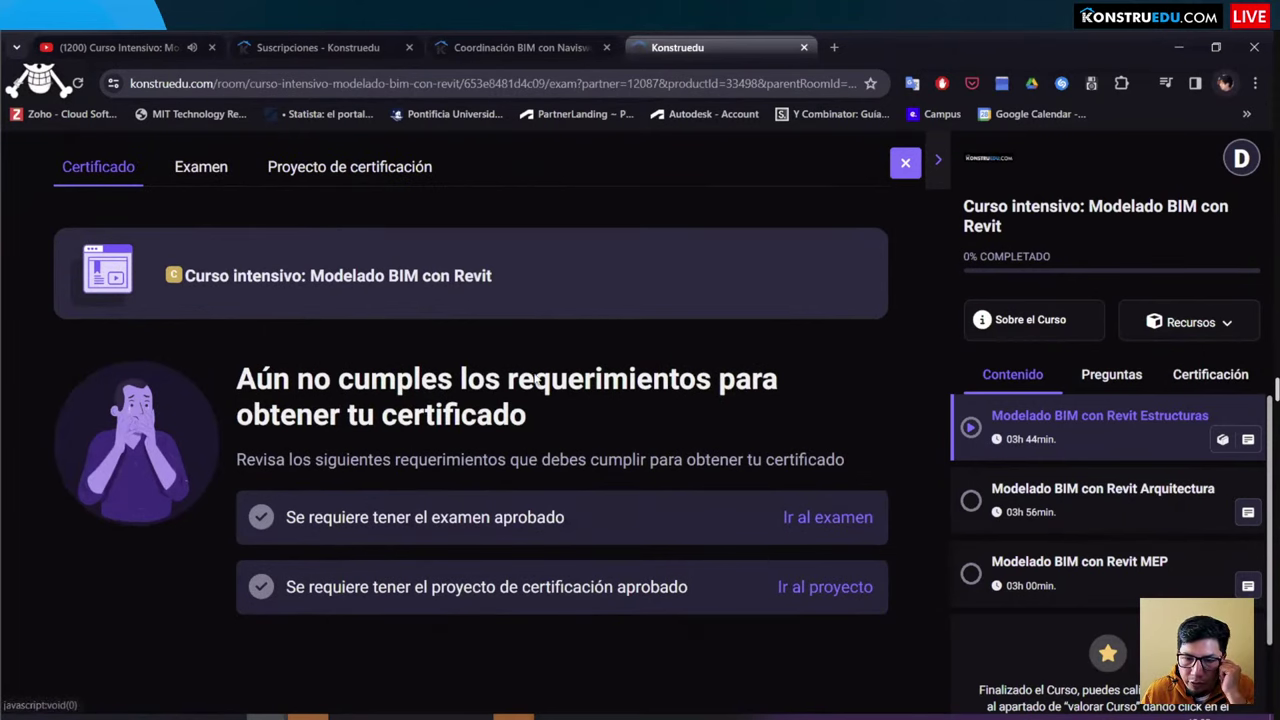
{"action": "left_click", "coordinate": [310, 172]}
{"action": "scroll", "coordinate": [450, 350], "scroll_direction": "down", "scroll_amount": 2}
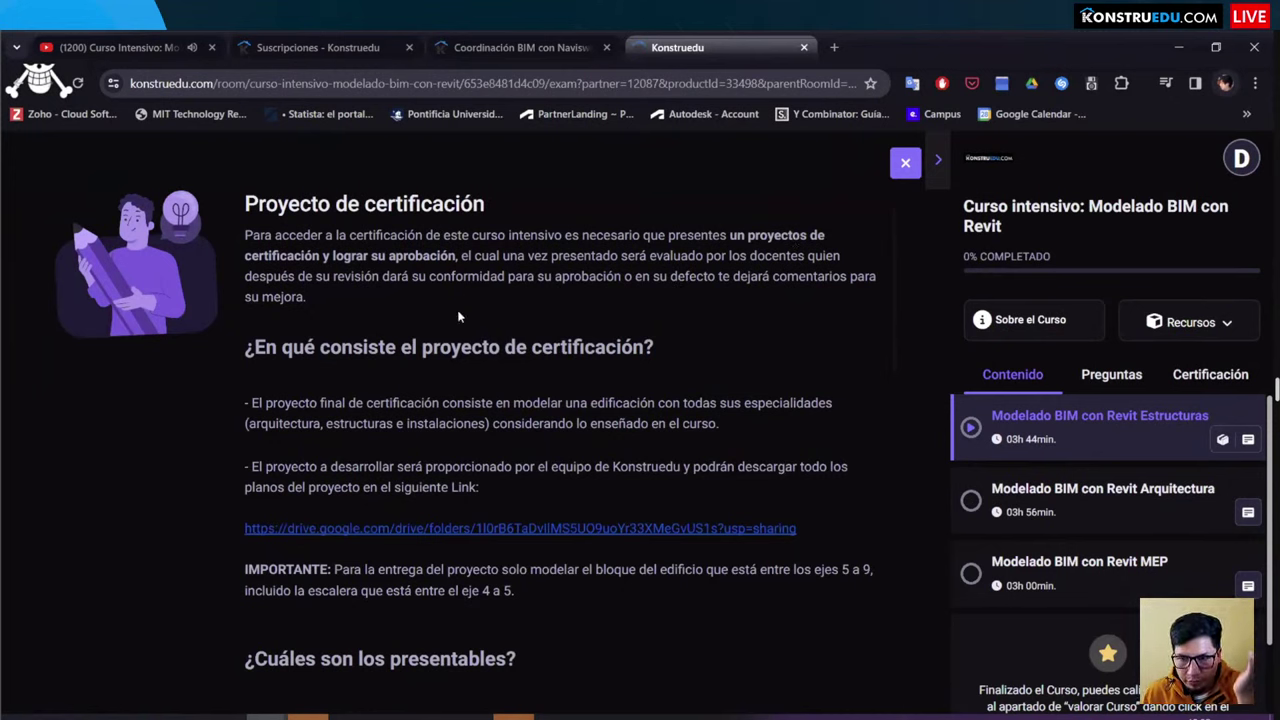
Step: Open the Proyecto Pilar Drive folder with the Estructuras, Arquitectura and IE .dwg plans
{"action": "scroll", "coordinate": [457, 323], "scroll_direction": "down", "scroll_amount": 1}
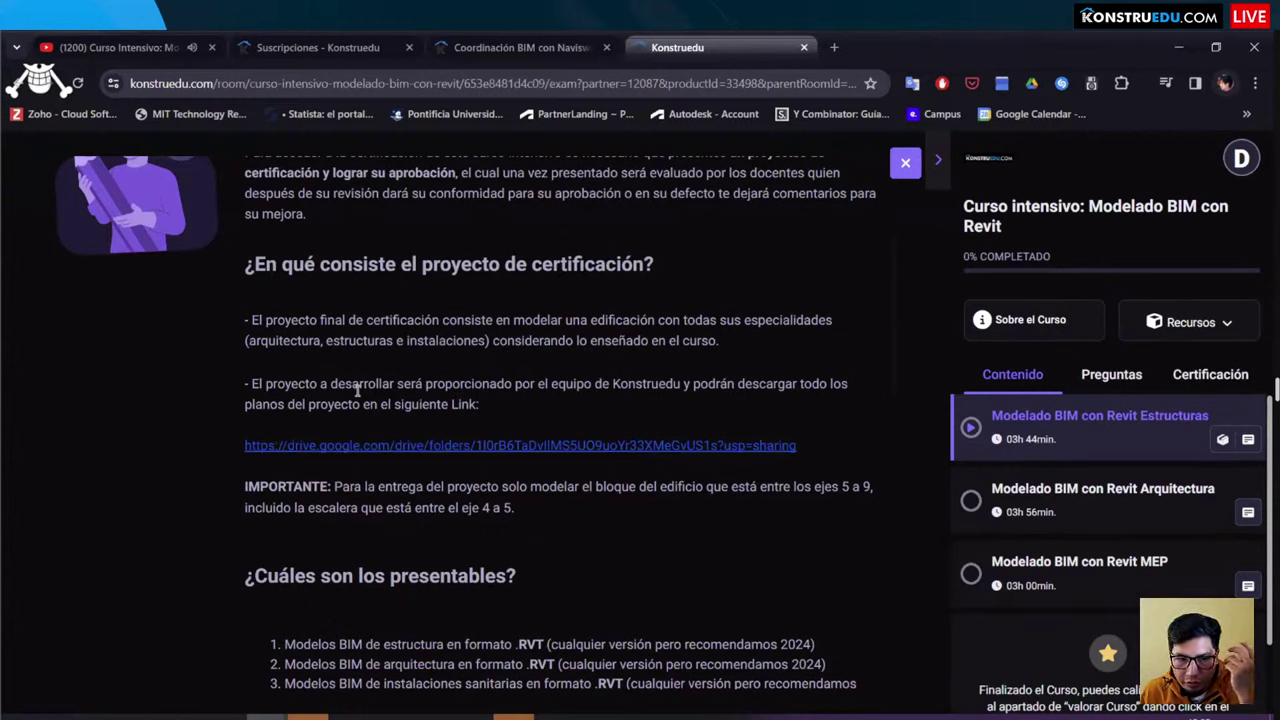
{"action": "left_click", "coordinate": [299, 447]}
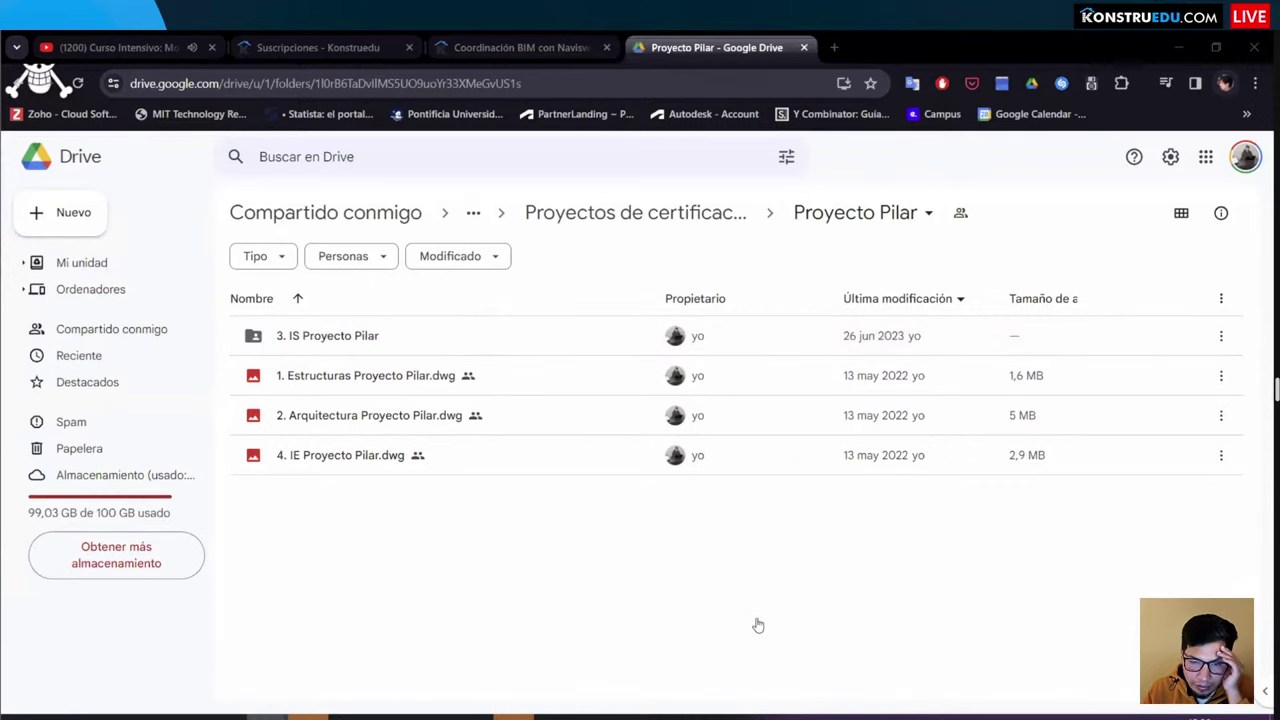
Step: Zoom around the first-floor distribution plan PDF, then return to the Navisworks course page
{"action": "key", "text": "alt+Tab"}
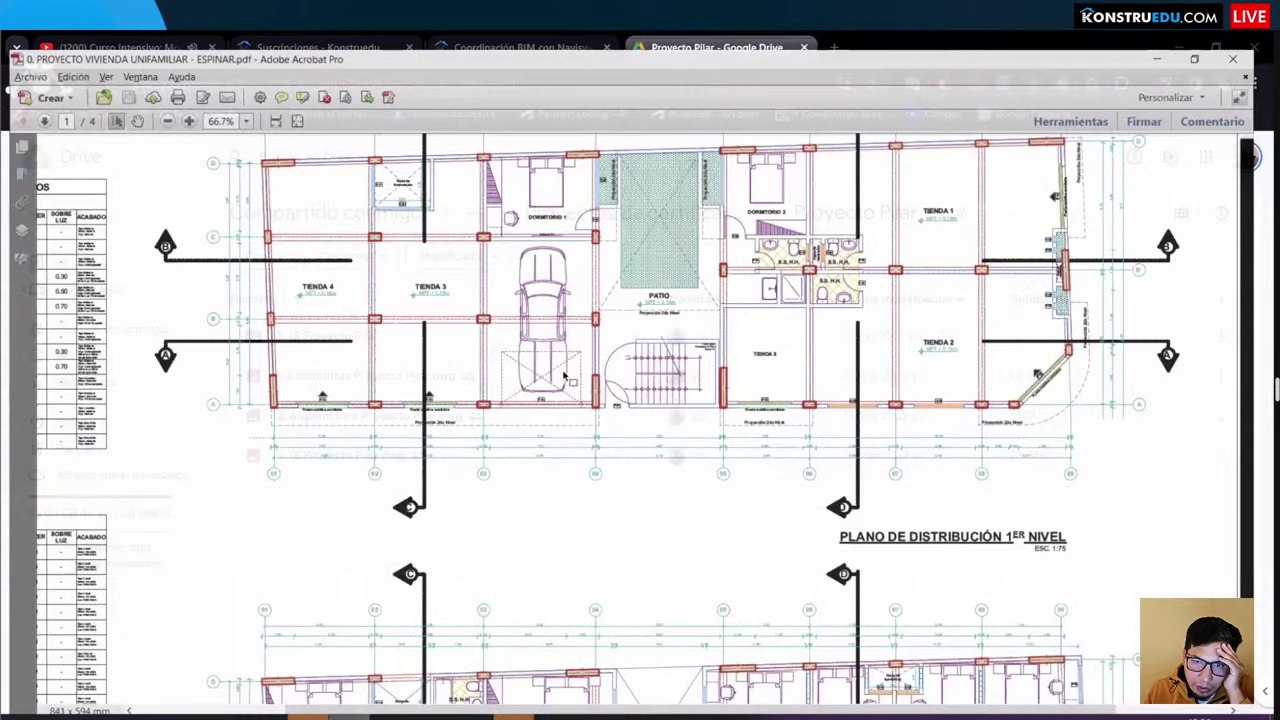
{"action": "scroll", "coordinate": [631, 354], "scroll_direction": "down", "scroll_amount": 1, "text": "ctrl"}
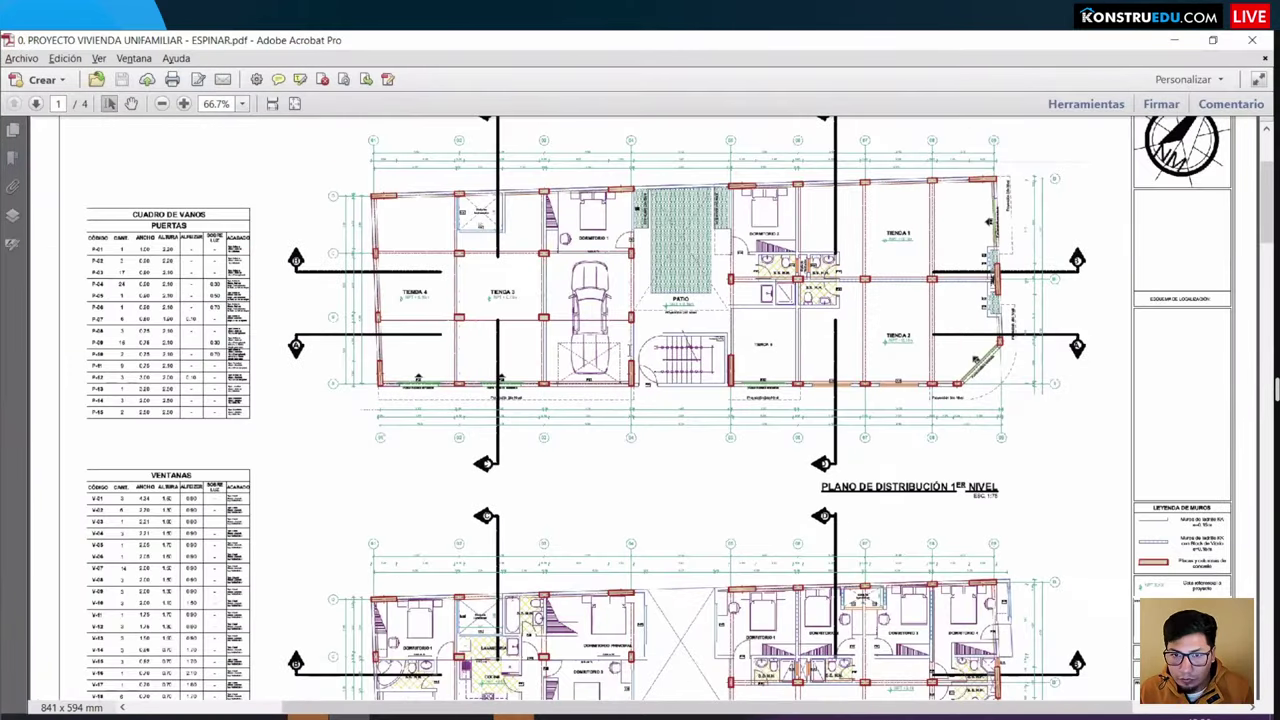
{"action": "scroll", "coordinate": [631, 354], "scroll_direction": "down", "scroll_amount": 2, "text": "ctrl"}
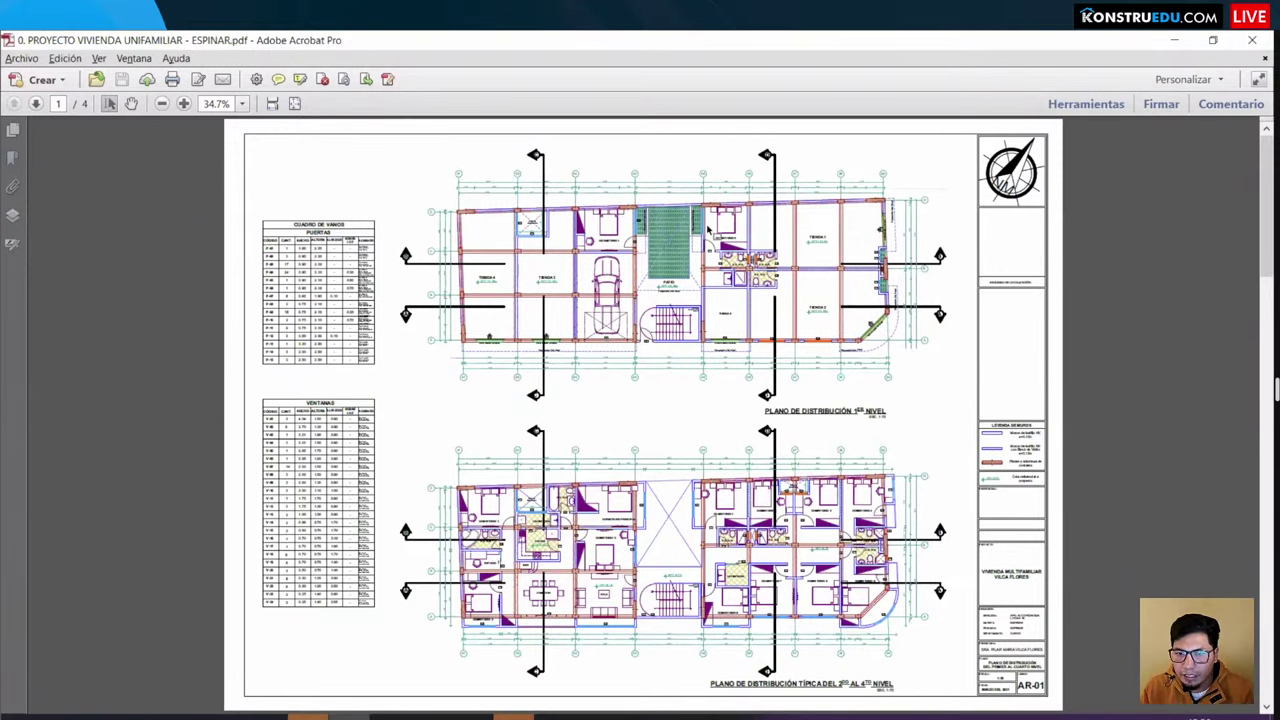
{"action": "scroll", "coordinate": [658, 298], "scroll_direction": "up", "scroll_amount": 1, "text": "ctrl"}
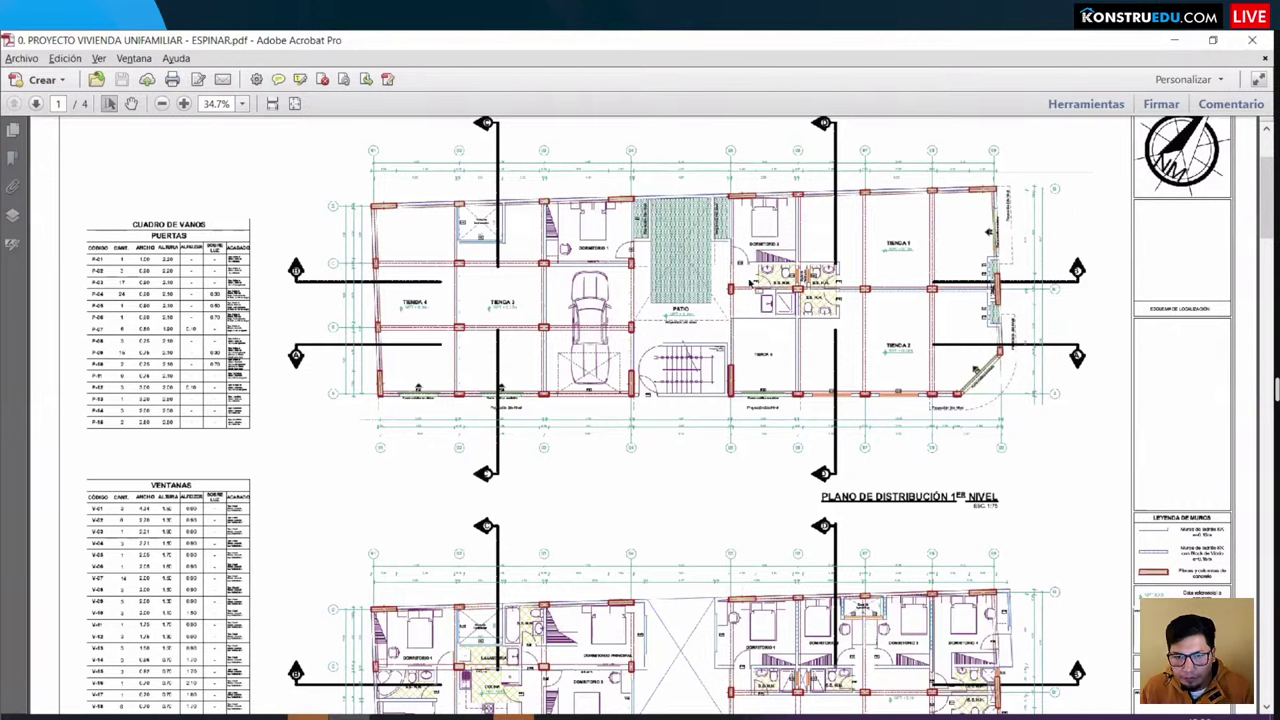
{"action": "scroll", "coordinate": [758, 279], "scroll_direction": "down", "scroll_amount": 2, "text": "ctrl"}
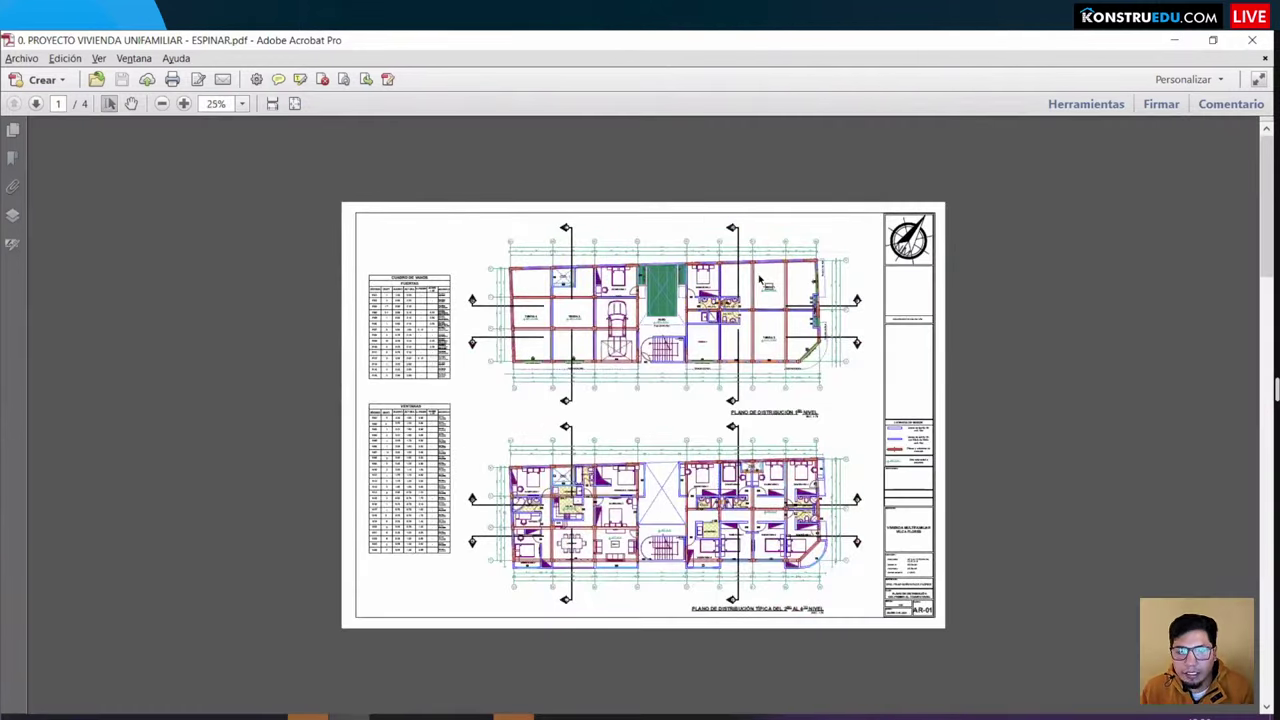
{"action": "scroll", "coordinate": [760, 280], "scroll_direction": "up", "scroll_amount": 2, "text": "ctrl"}
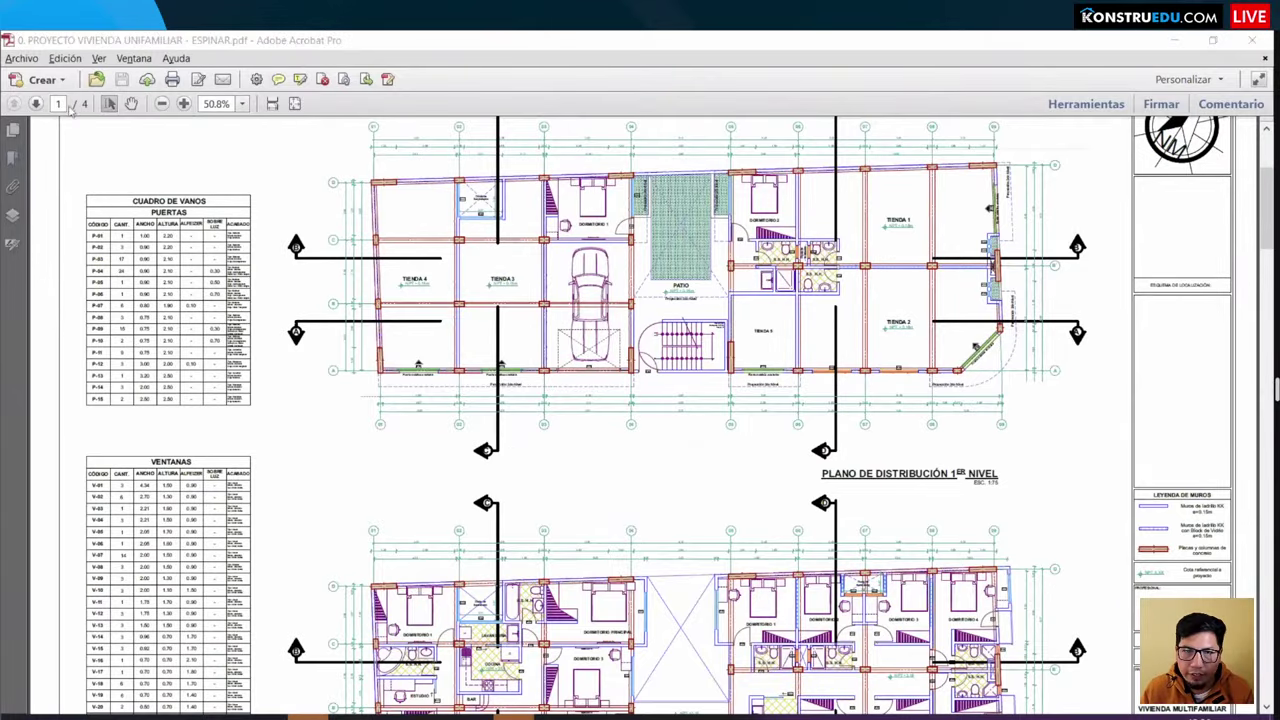
{"action": "key", "text": "alt+Tab"}
{"action": "left_click", "coordinate": [520, 47]}
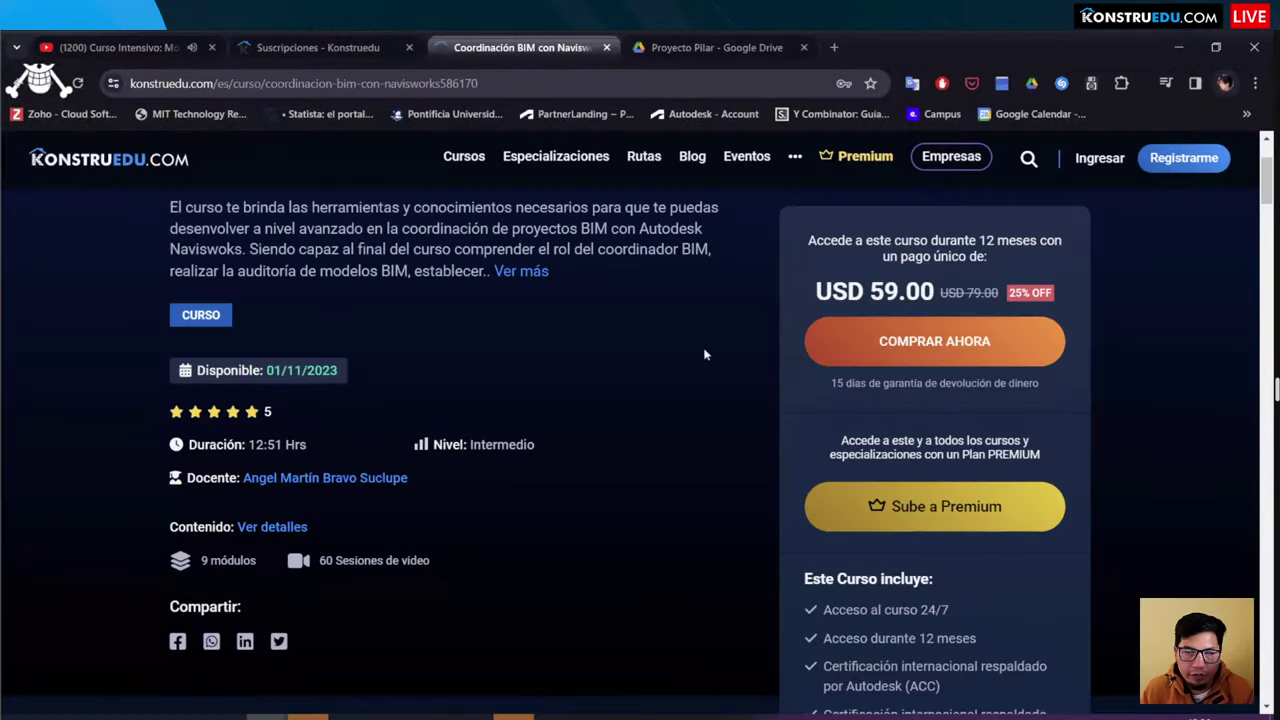
Step: Move through the browser tabs to the Revit course's Proyecto de certificación description
{"action": "left_click", "coordinate": [705, 50]}
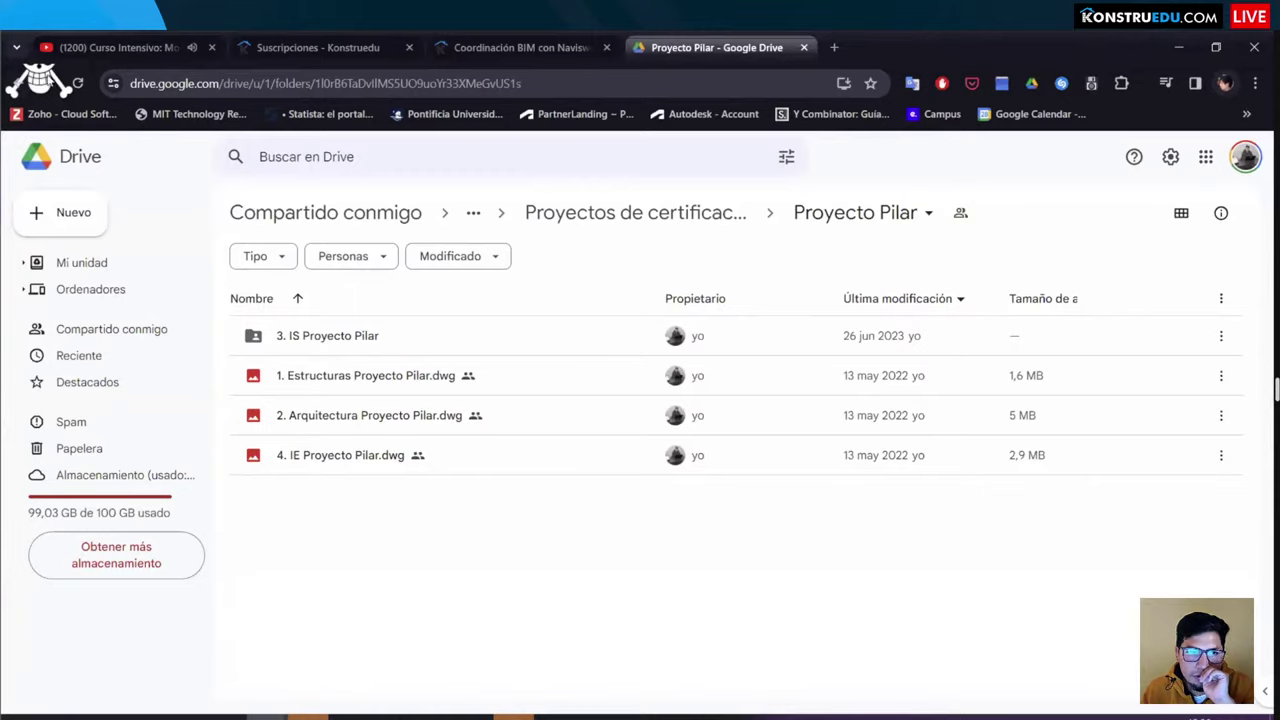
{"action": "key", "text": "ctrl+Page_Up"}
{"action": "key", "text": "ctrl+Page_Up"}
{"action": "key", "text": "ctrl+Page_Down"}
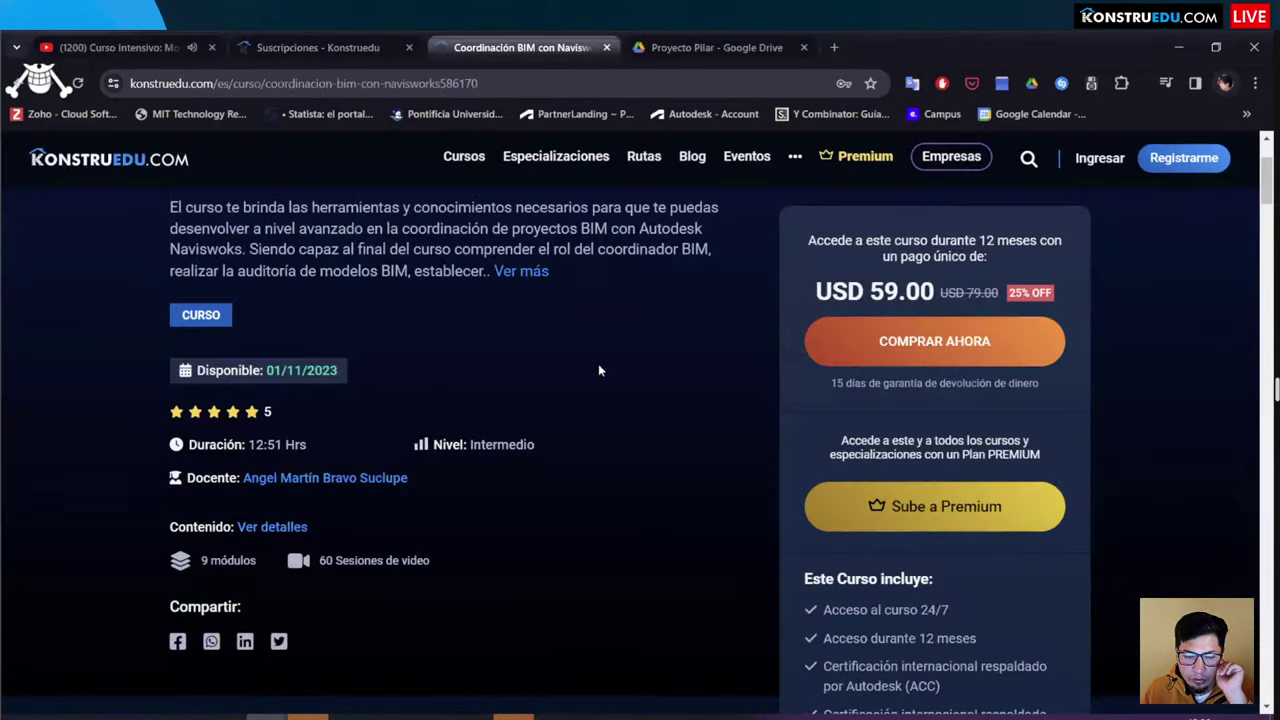
{"action": "key", "text": "ctrl+Page_Down"}
{"action": "left_click", "coordinate": [833, 47]}
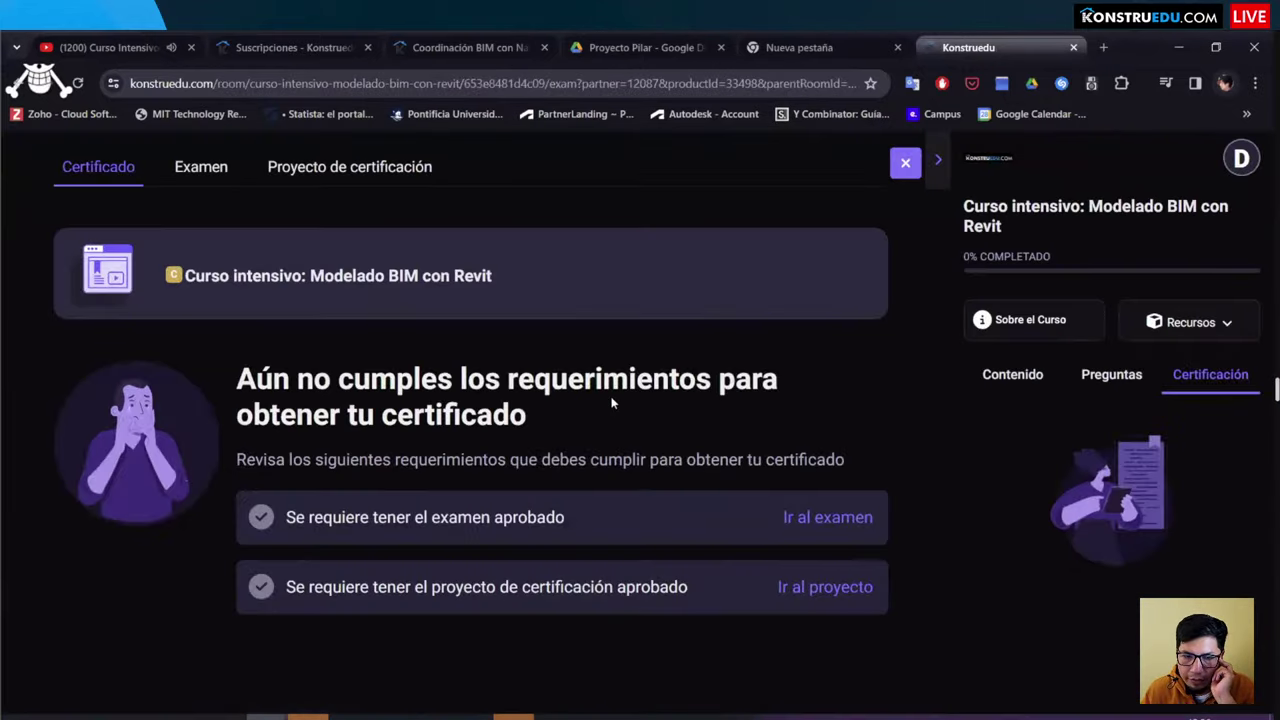
{"action": "left_click", "coordinate": [349, 166]}
{"action": "scroll", "coordinate": [460, 310], "scroll_direction": "down", "scroll_amount": 4}
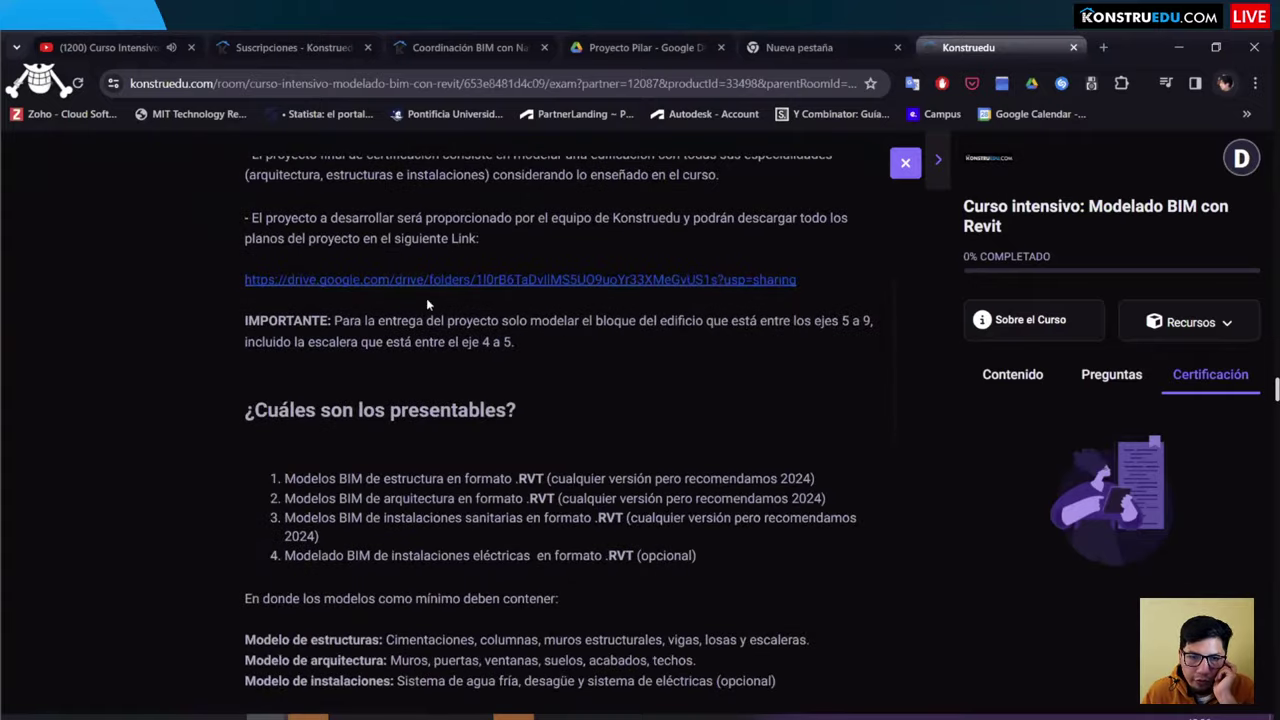
{"action": "scroll", "coordinate": [480, 330], "scroll_direction": "up", "scroll_amount": 1}
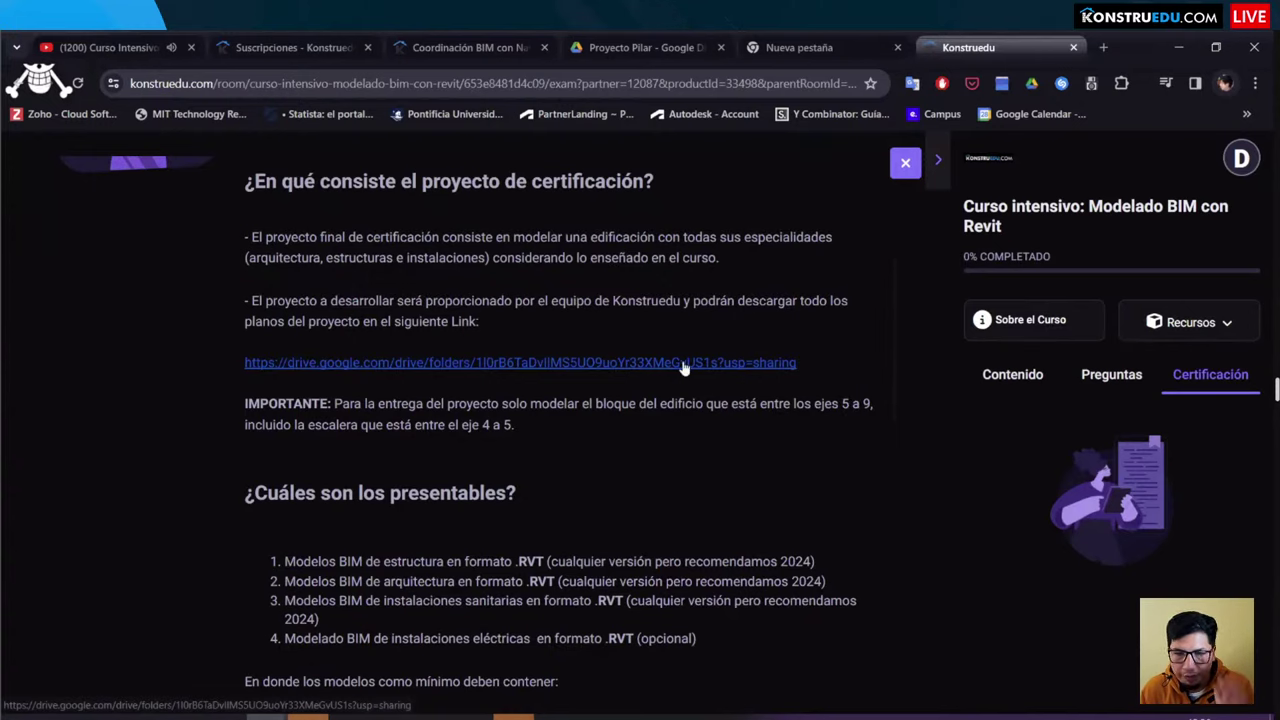
Step: Switch to the floor-plan PDF and outline the right-hand block of the first-floor plan
{"action": "key", "text": "super+Tab"}
{"action": "key", "text": "Right"}
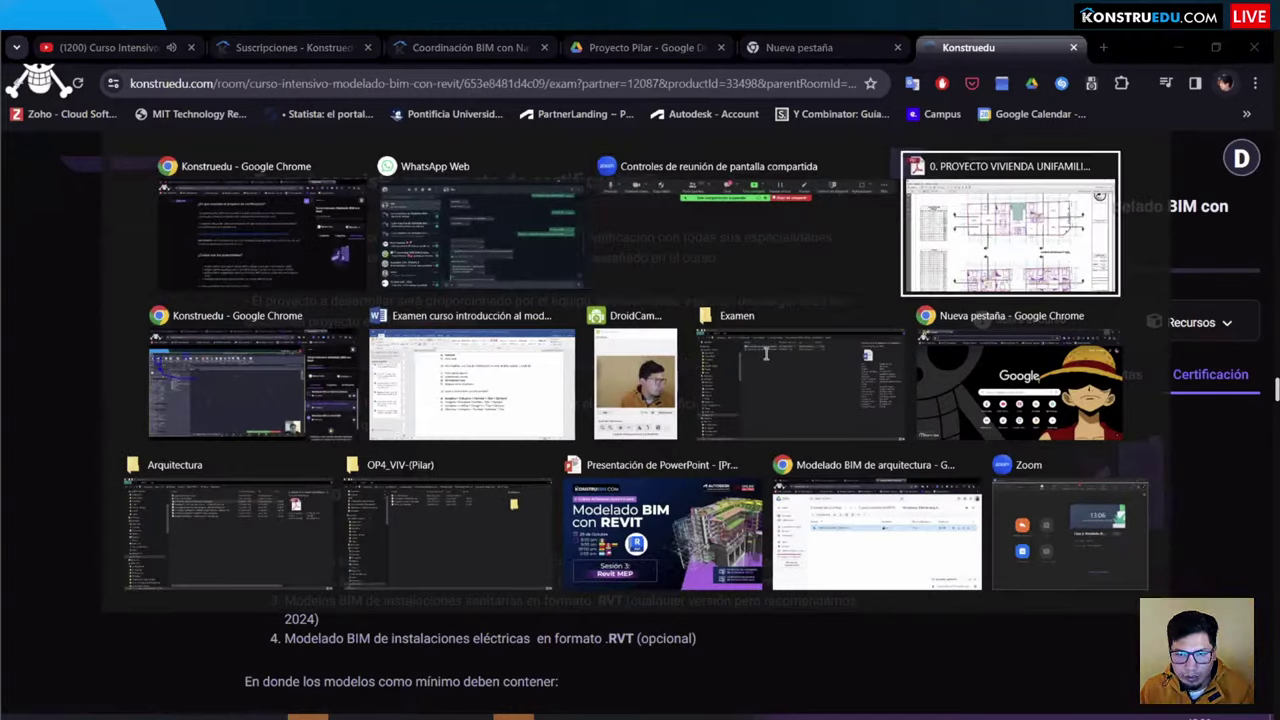
{"action": "key", "text": "Return"}
{"action": "left_click_drag", "start_coordinate": [642, 457], "coordinate": [330, 176]}
{"action": "left_click_drag", "start_coordinate": [706, 162], "coordinate": [1028, 461]}
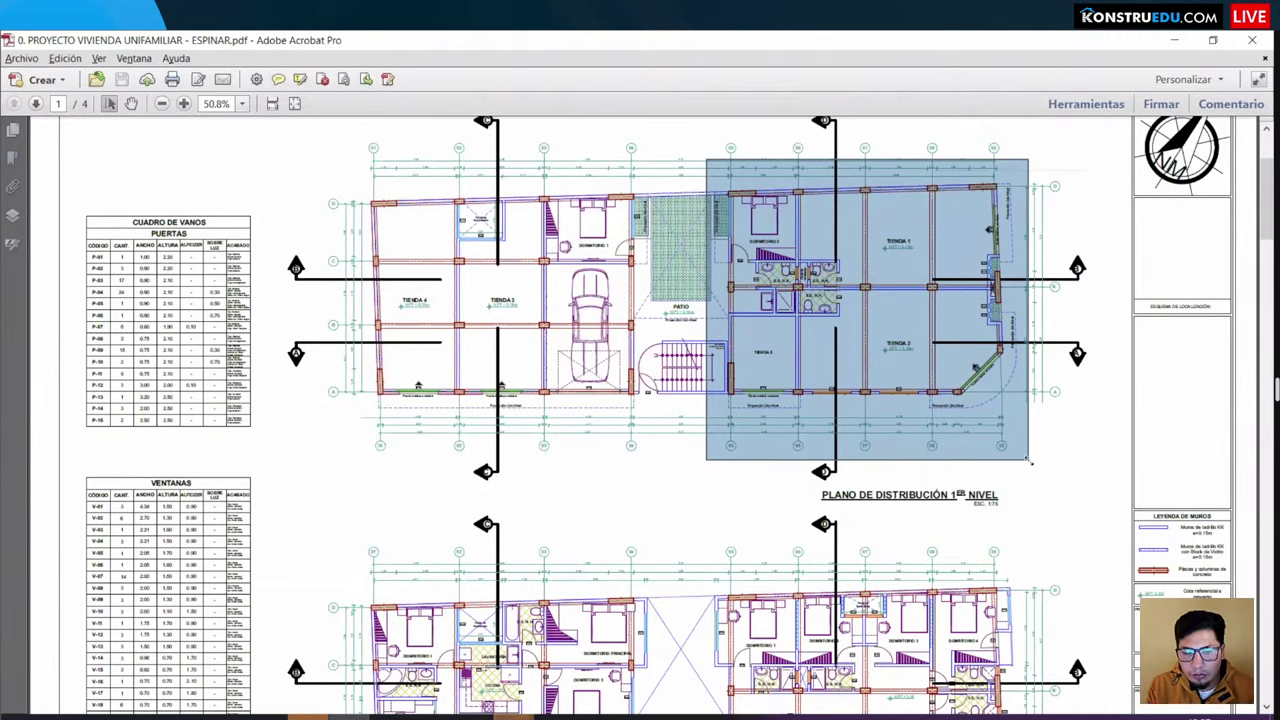
Step: Match the note 'está entre los ejes 5 a 9' to the plan's outlined right-hand block
{"action": "left_click", "coordinate": [644, 512]}
{"action": "scroll", "coordinate": [650, 346], "scroll_direction": "up", "scroll_amount": 1}
{"action": "left_click_drag", "start_coordinate": [580, 427], "coordinate": [1040, 485]}
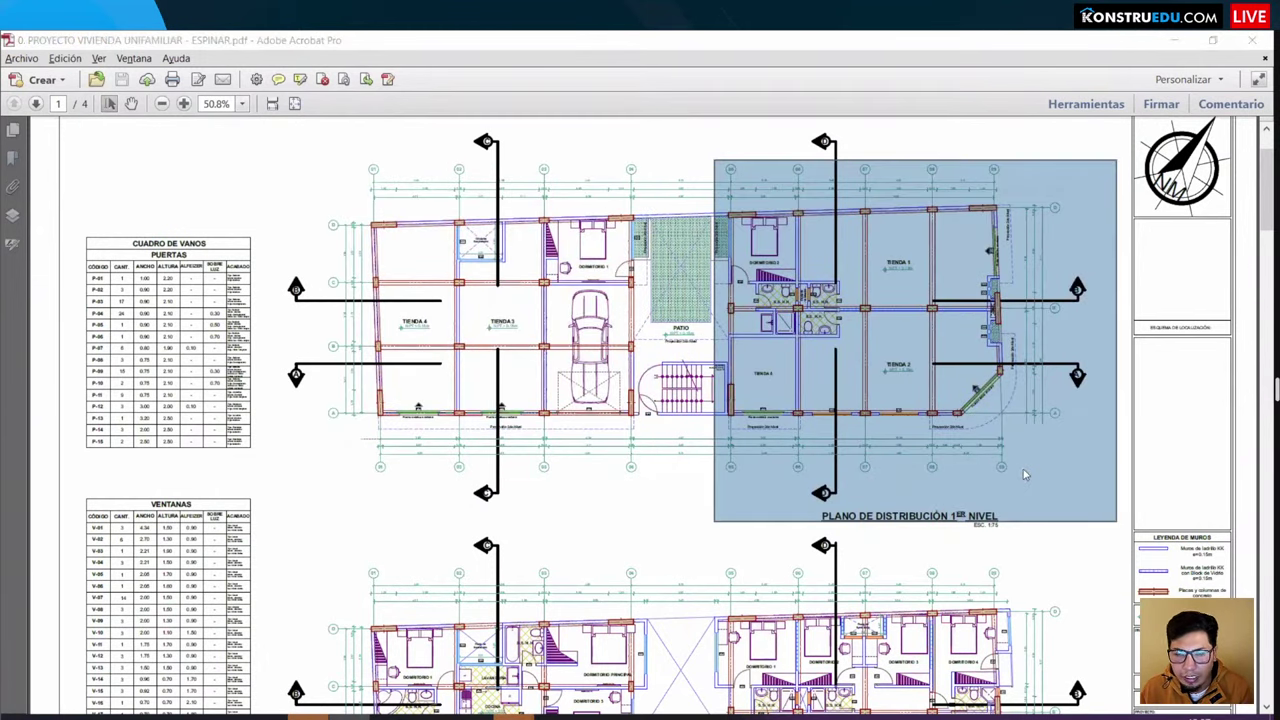
{"action": "key", "text": "alt+Tab"}
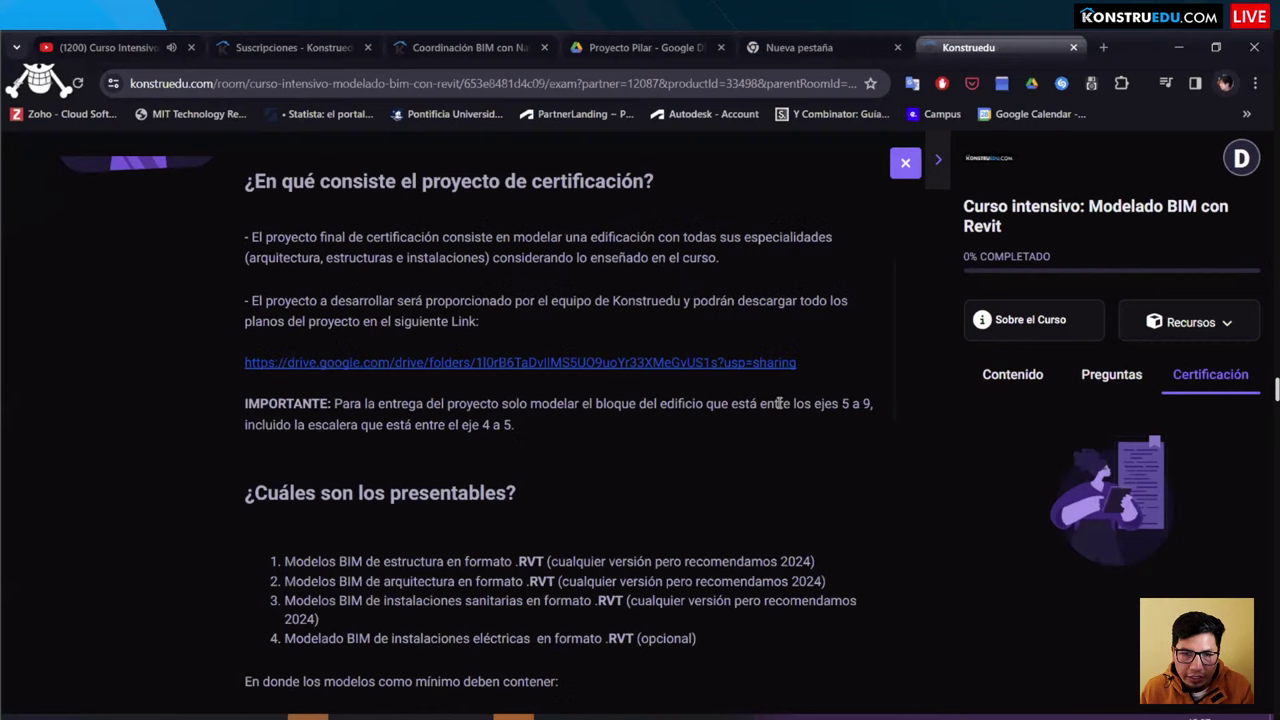
{"action": "left_click_drag", "start_coordinate": [730, 403], "coordinate": [874, 410]}
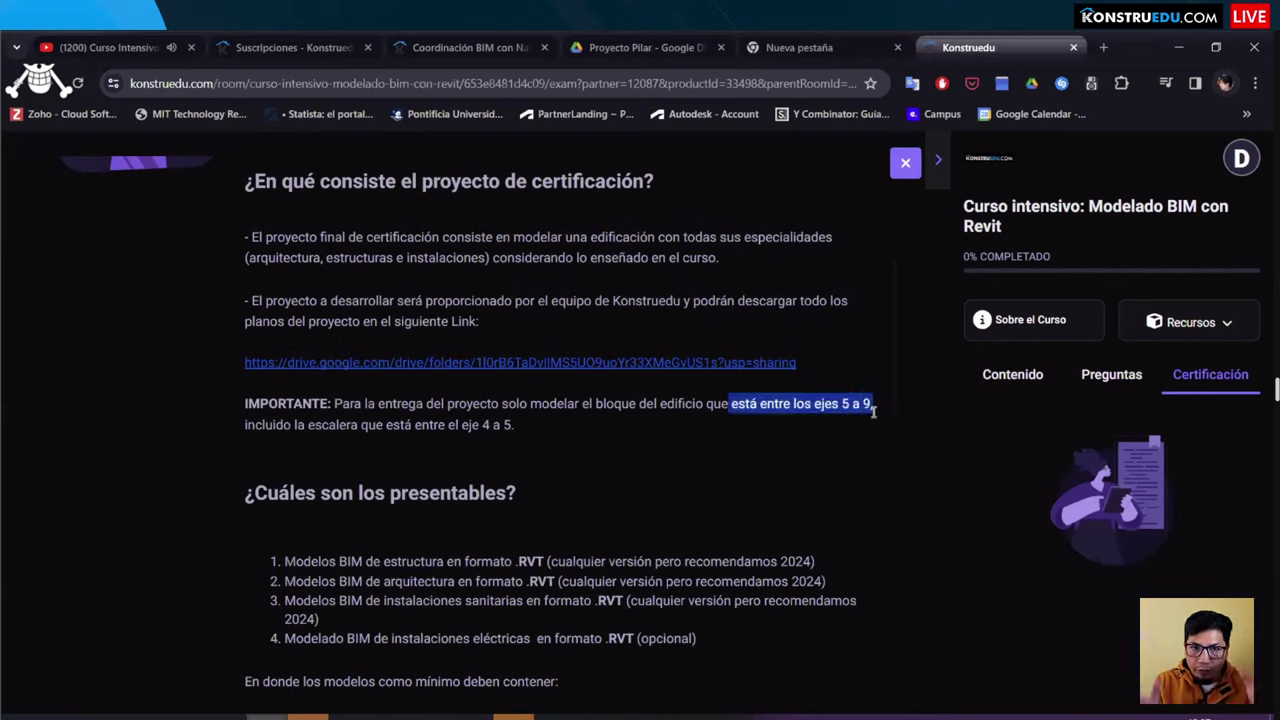
{"action": "key", "text": "alt+Tab"}
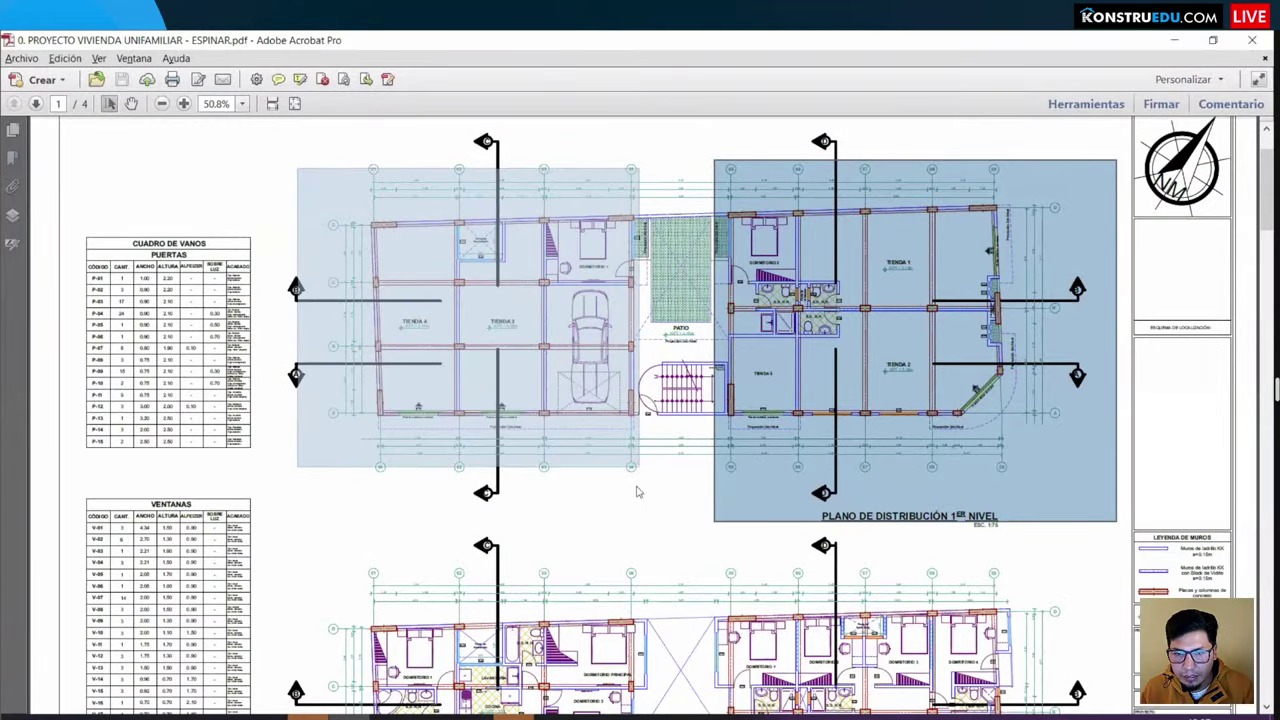
{"action": "key", "text": "alt+Tab"}
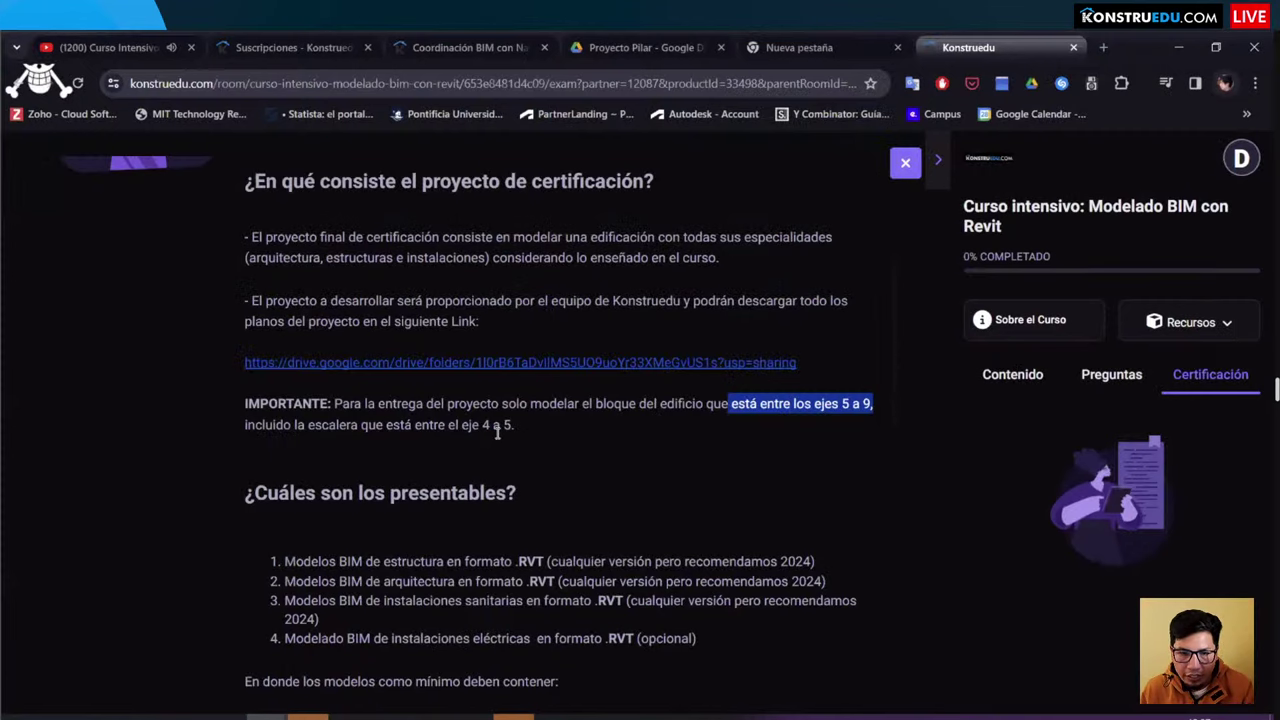
{"action": "key", "text": "alt+Tab"}
{"action": "key", "text": "alt+Tab"}
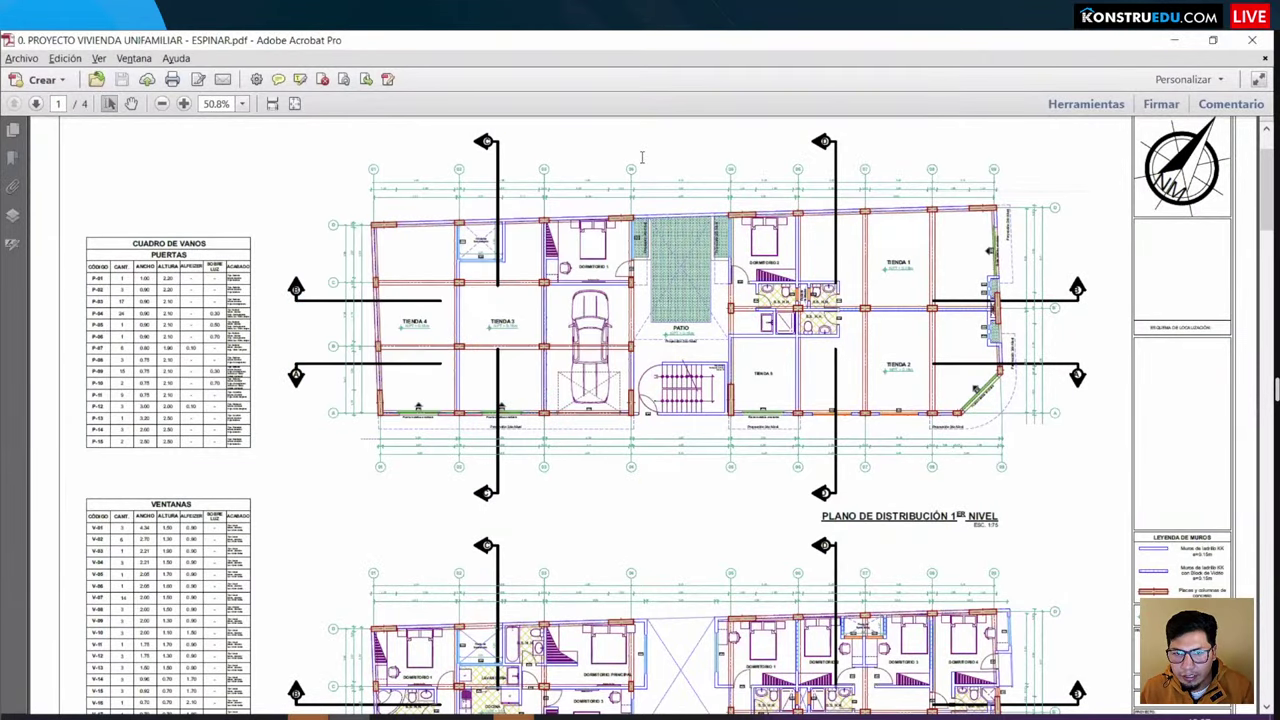
{"action": "left_click_drag", "start_coordinate": [1105, 510], "coordinate": [632, 147]}
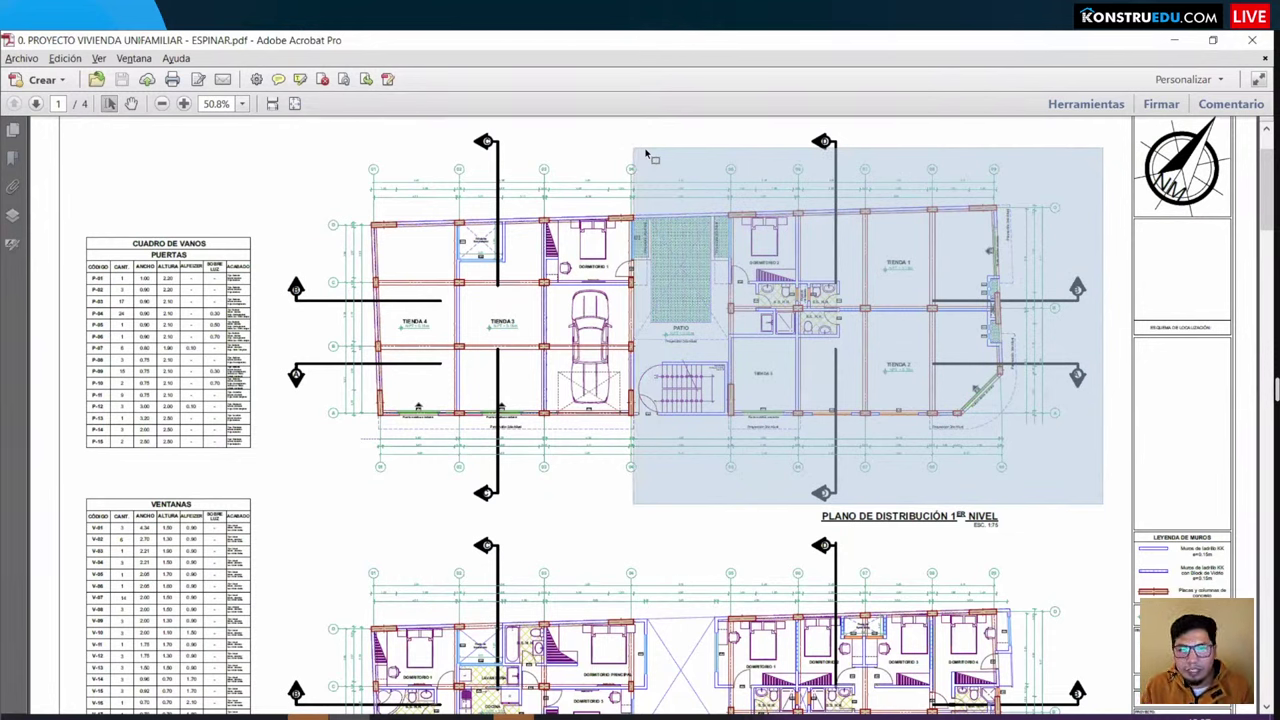
{"action": "left_click_drag", "start_coordinate": [646, 152], "coordinate": [640, 162]}
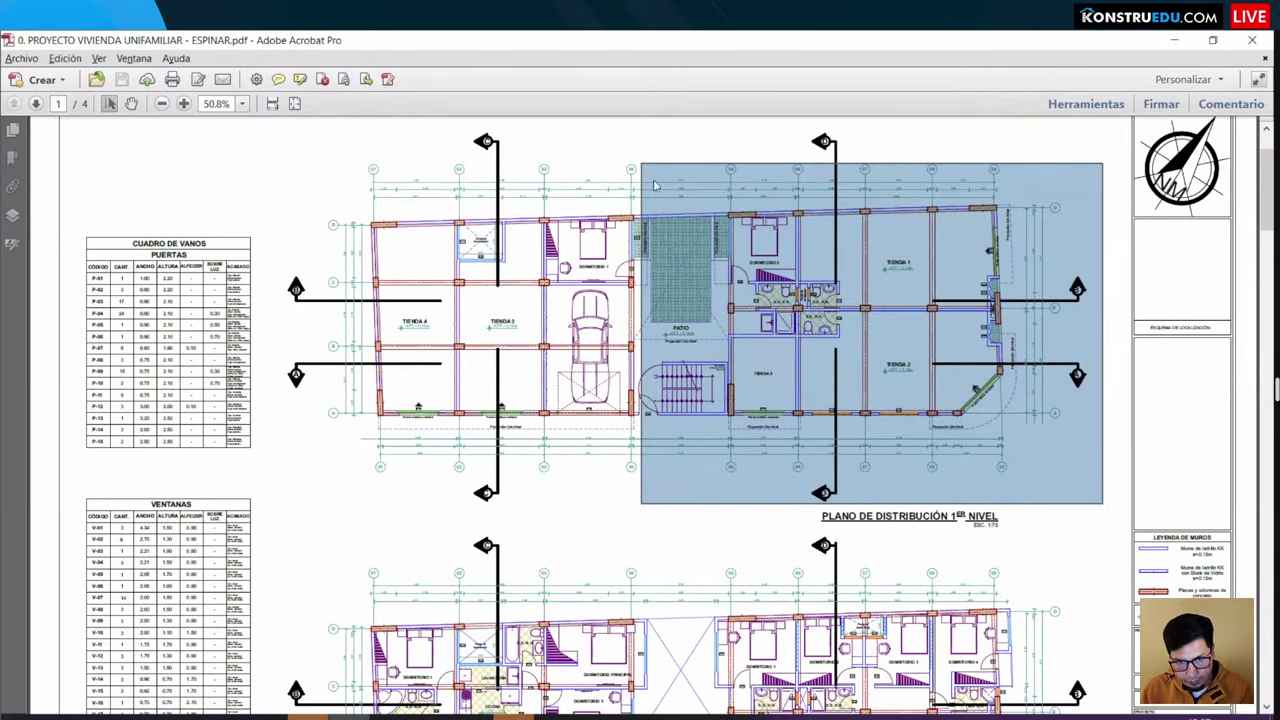
Step: Scroll the course page to the deliverables and highlight the structural .RVT model item
{"action": "key", "text": "alt+Tab"}
{"action": "scroll", "coordinate": [308, 370], "scroll_direction": "down", "scroll_amount": 2}
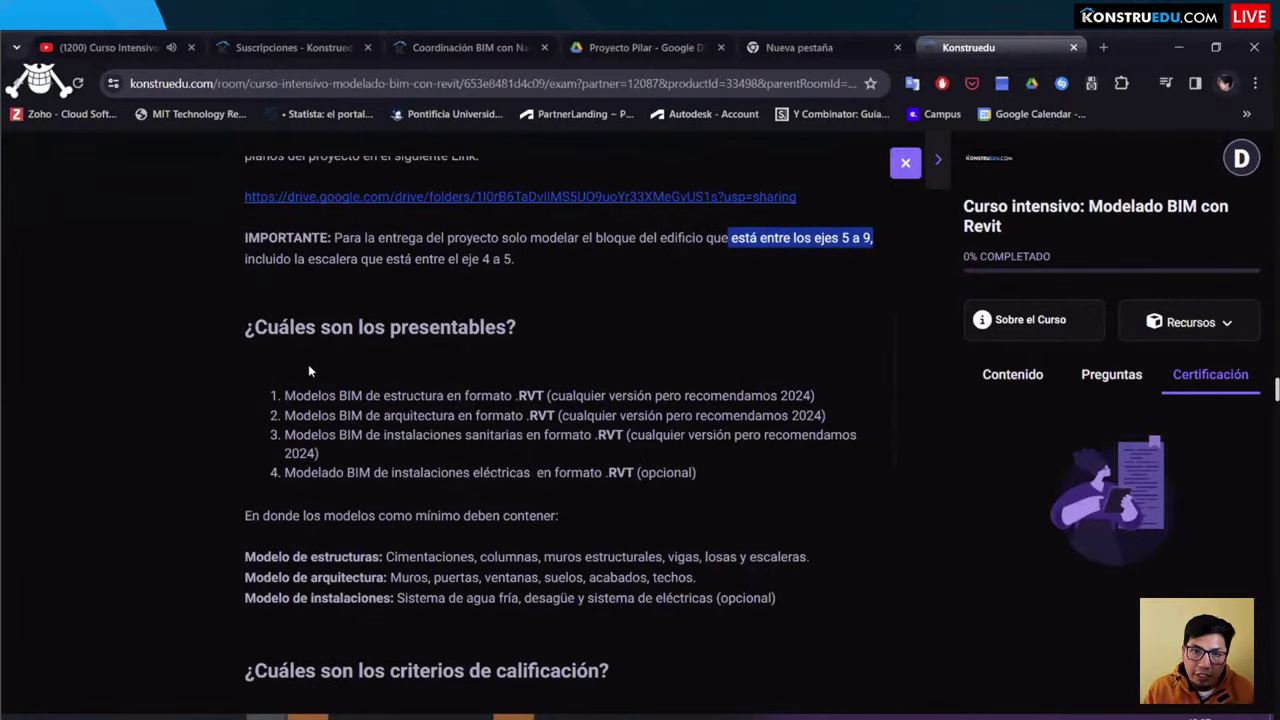
{"action": "scroll", "coordinate": [443, 297], "scroll_direction": "down", "scroll_amount": 1}
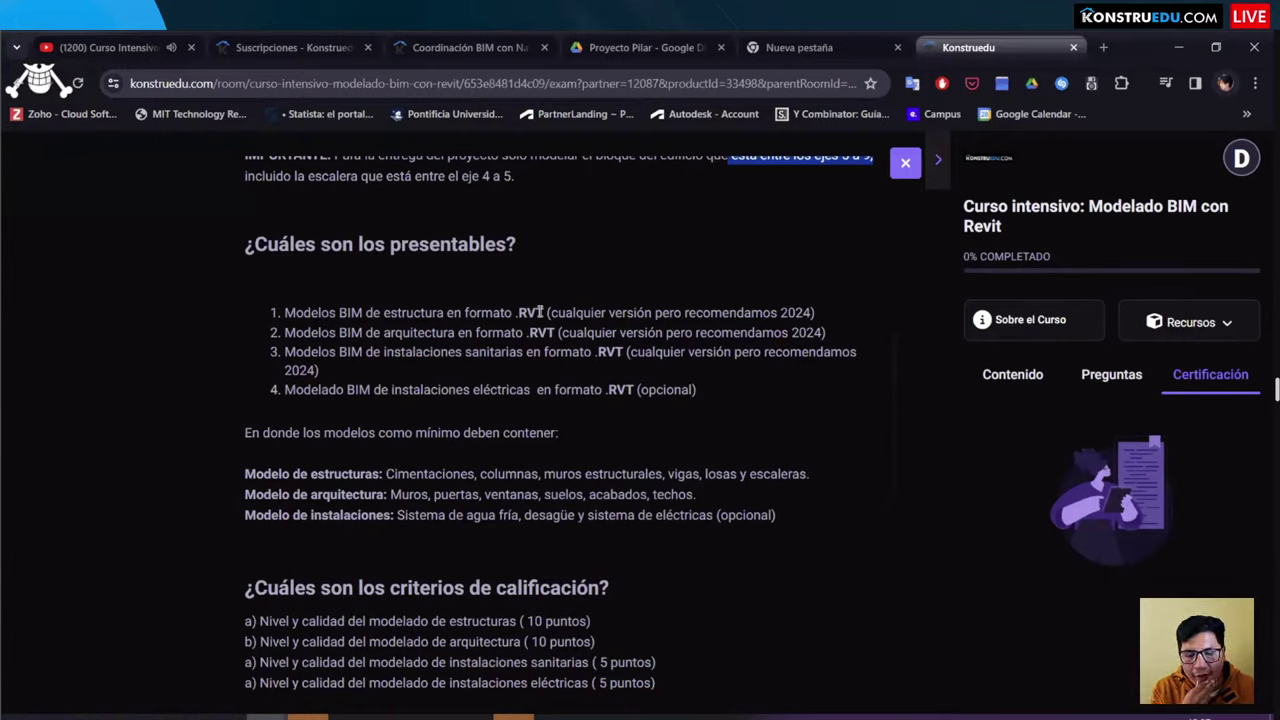
{"action": "left_click_drag", "start_coordinate": [812, 312], "coordinate": [286, 308]}
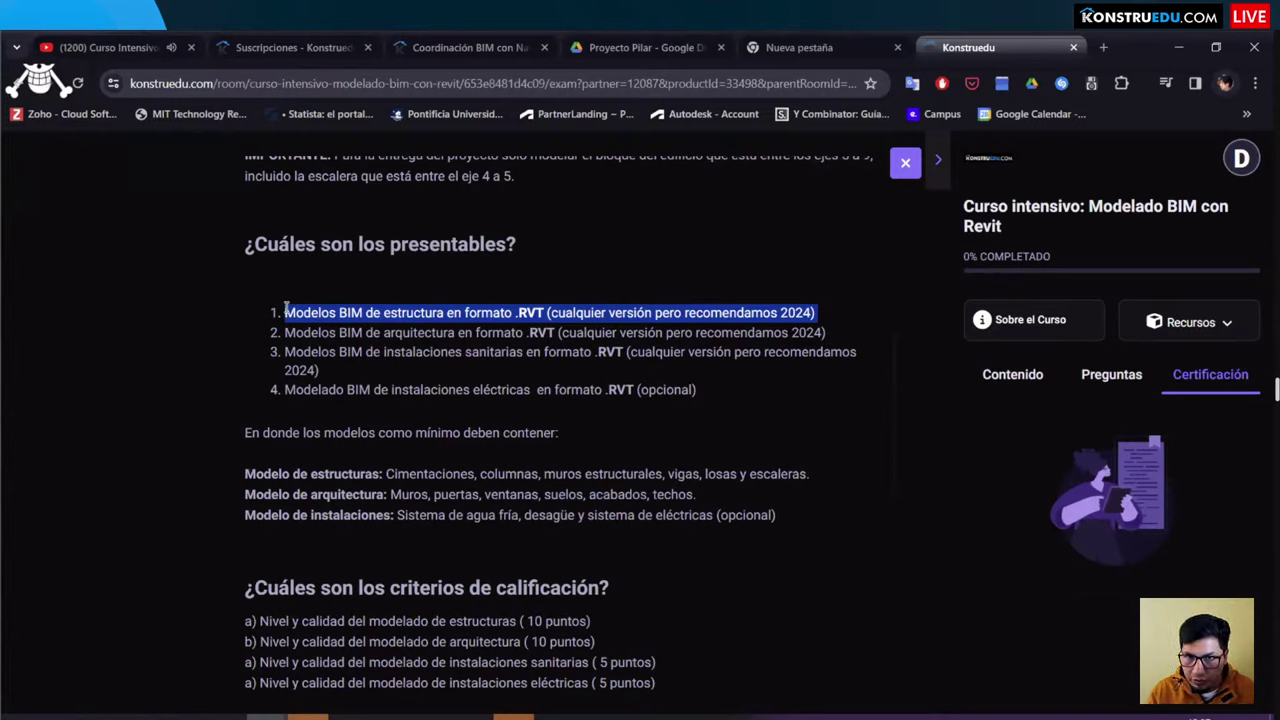
{"action": "left_click", "coordinate": [794, 309]}
{"action": "left_click_drag", "start_coordinate": [826, 316], "coordinate": [286, 308]}
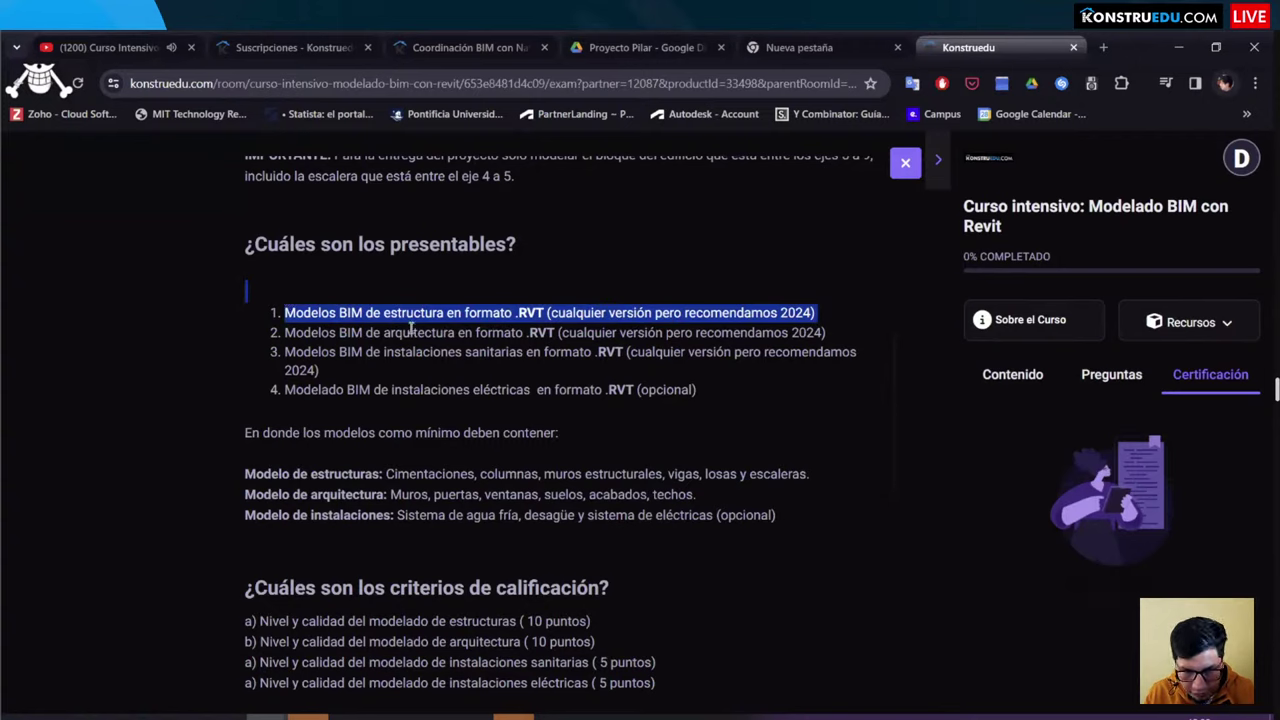
{"action": "left_click_drag", "start_coordinate": [288, 334], "coordinate": [849, 324]}
{"action": "left_click", "coordinate": [849, 324]}
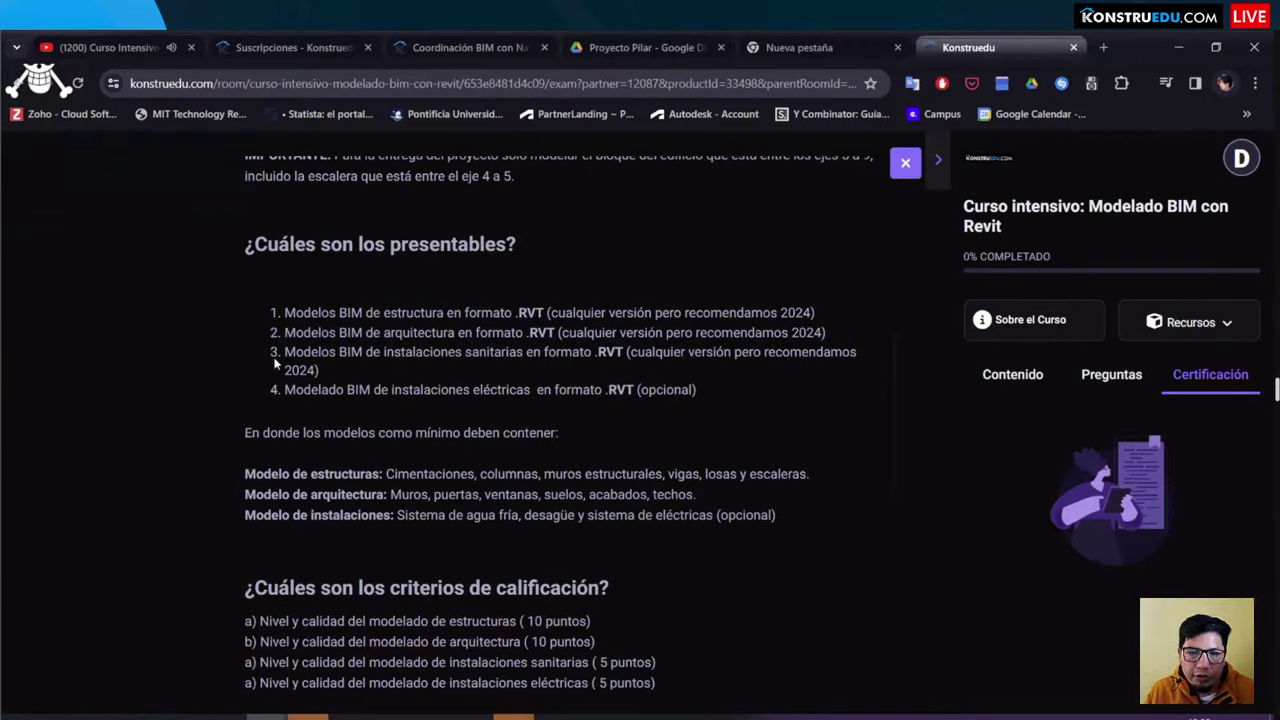
{"action": "left_click_drag", "start_coordinate": [279, 362], "coordinate": [880, 360]}
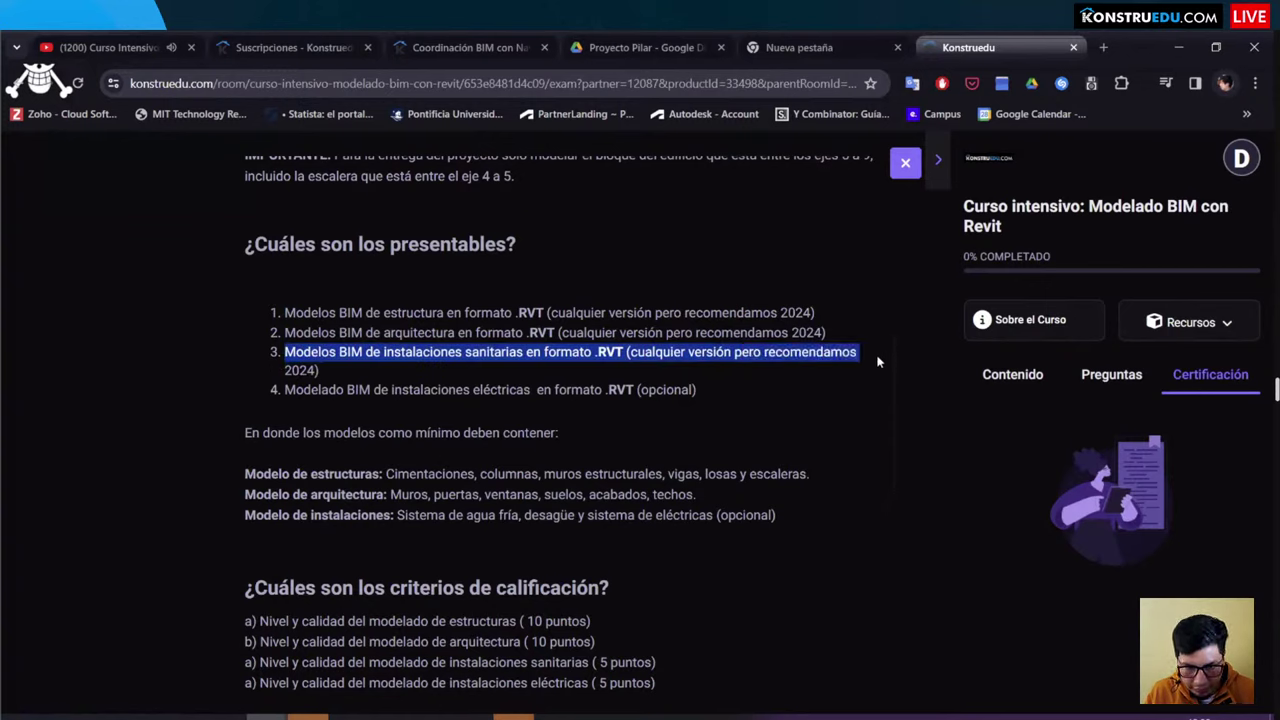
{"action": "left_click", "coordinate": [476, 396]}
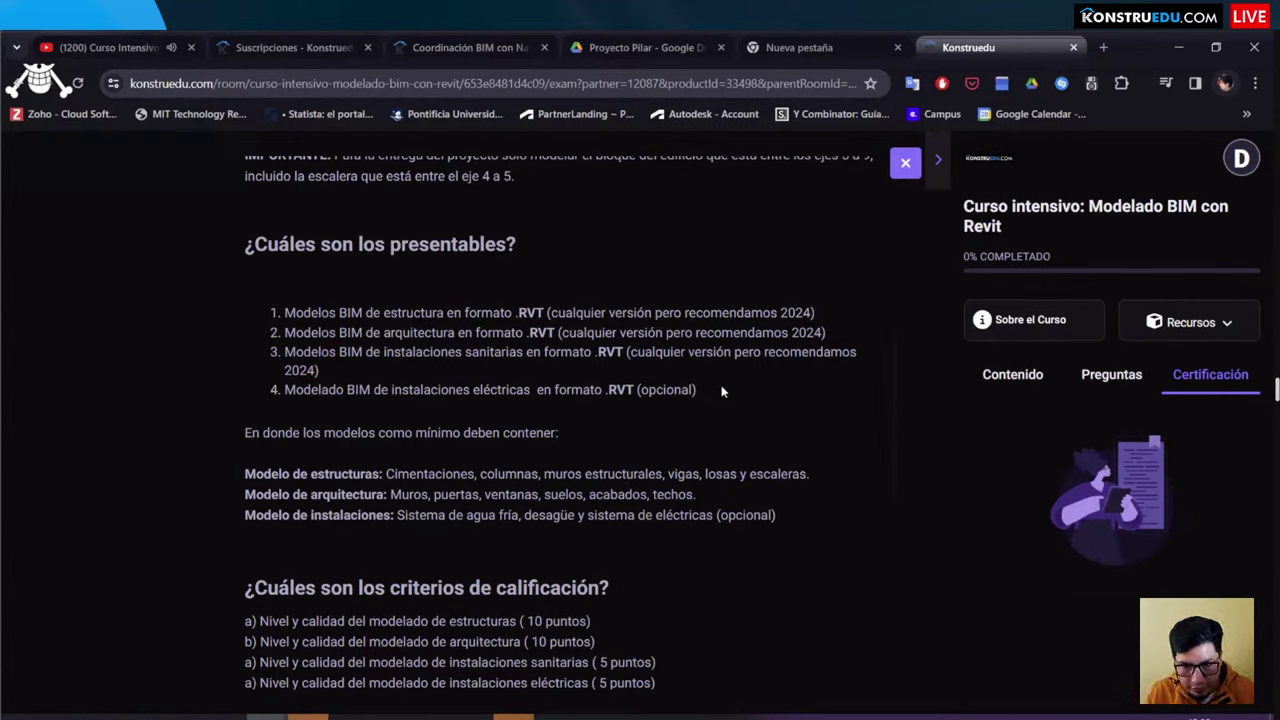
{"action": "left_click_drag", "start_coordinate": [697, 390], "coordinate": [251, 384]}
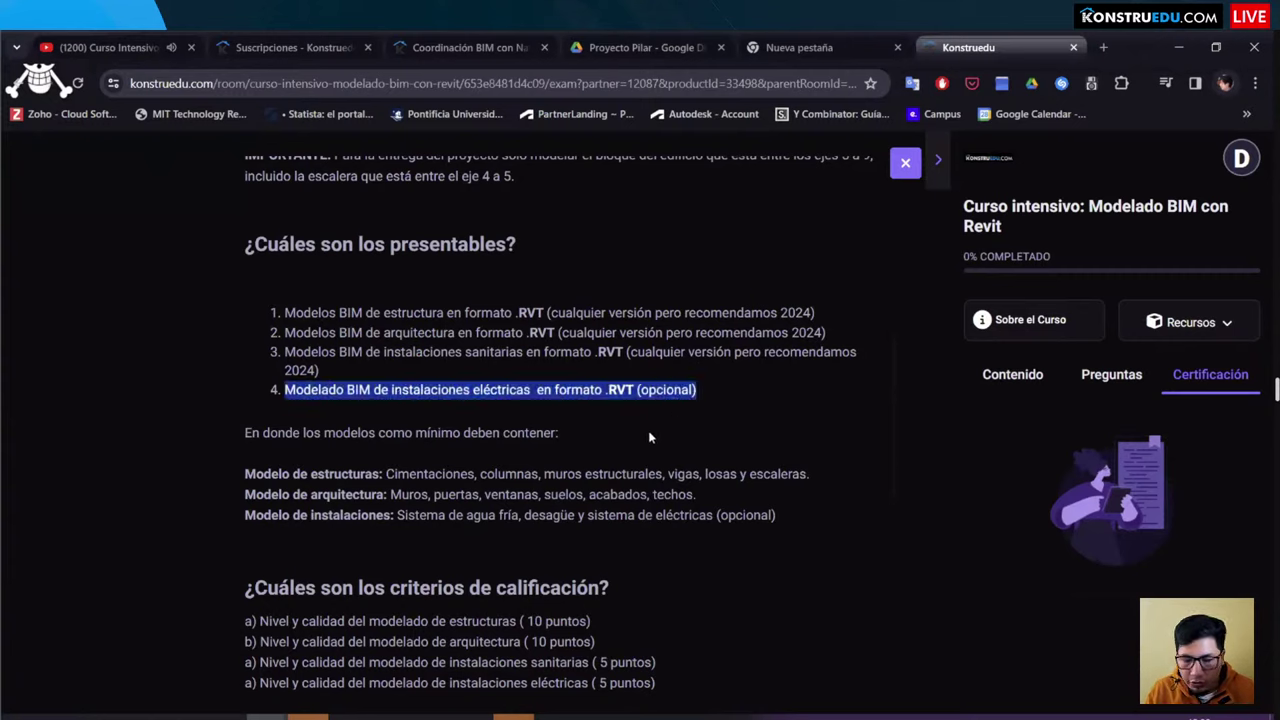
{"action": "left_click", "coordinate": [686, 397]}
{"action": "left_click_drag", "start_coordinate": [252, 314], "coordinate": [351, 377]}
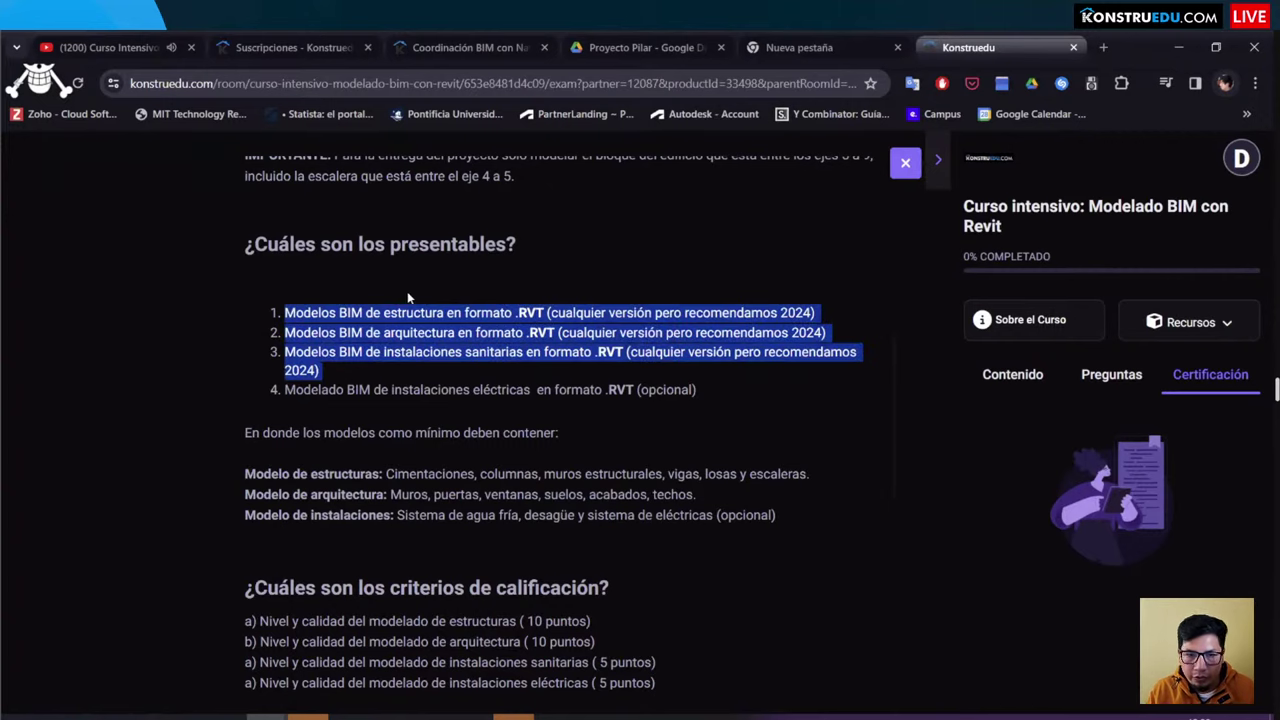
{"action": "left_click", "coordinate": [401, 400]}
{"action": "scroll", "coordinate": [400, 387], "scroll_direction": "down", "scroll_amount": 1}
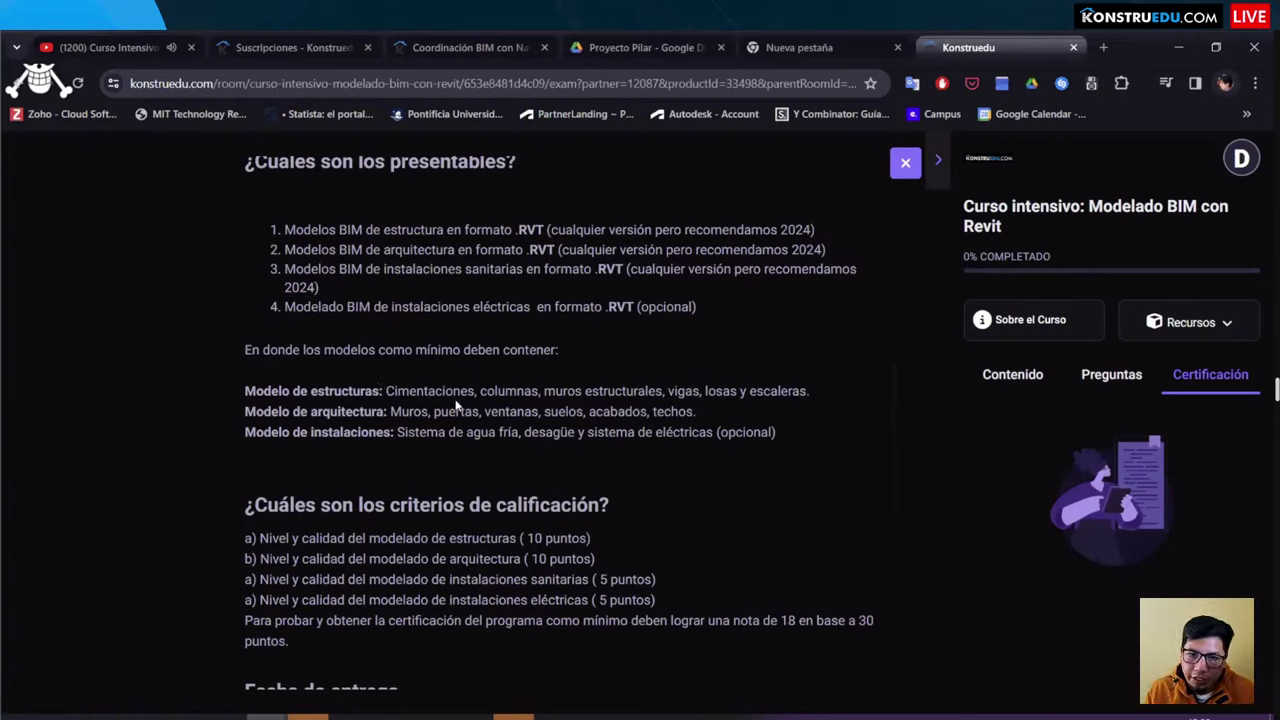
{"action": "left_click_drag", "start_coordinate": [300, 400], "coordinate": [368, 392]}
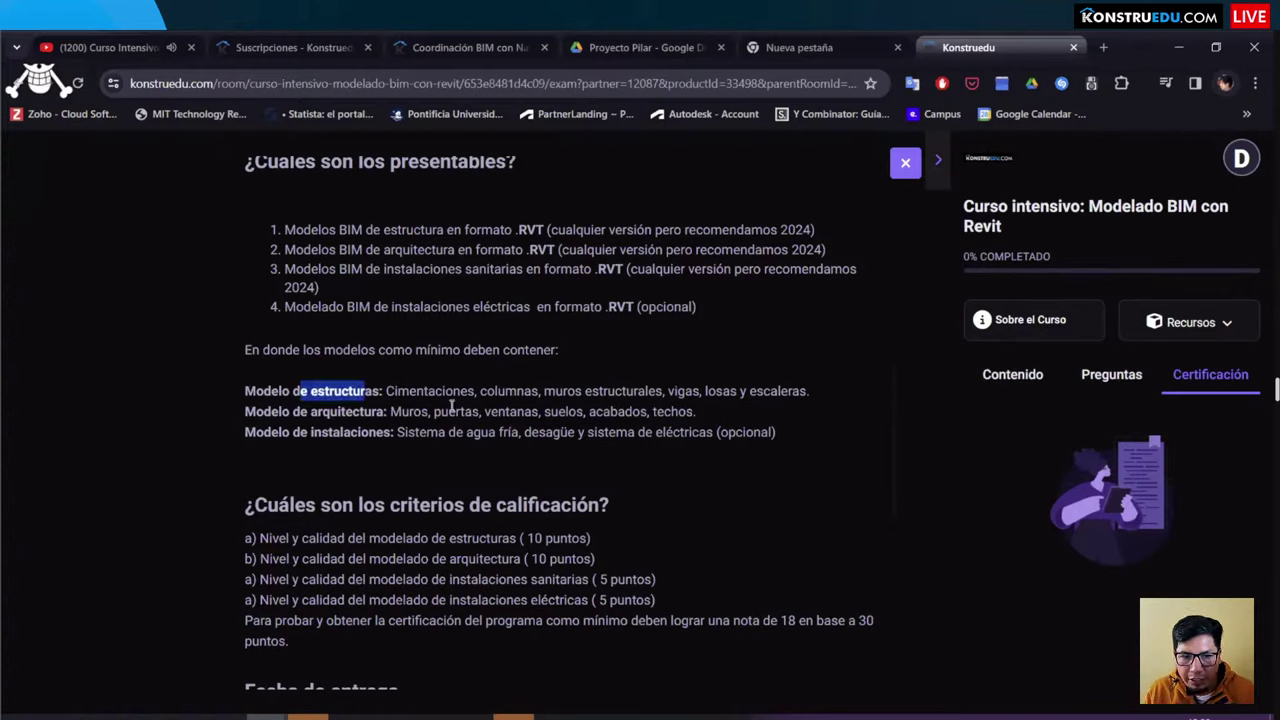
{"action": "left_click", "coordinate": [458, 405]}
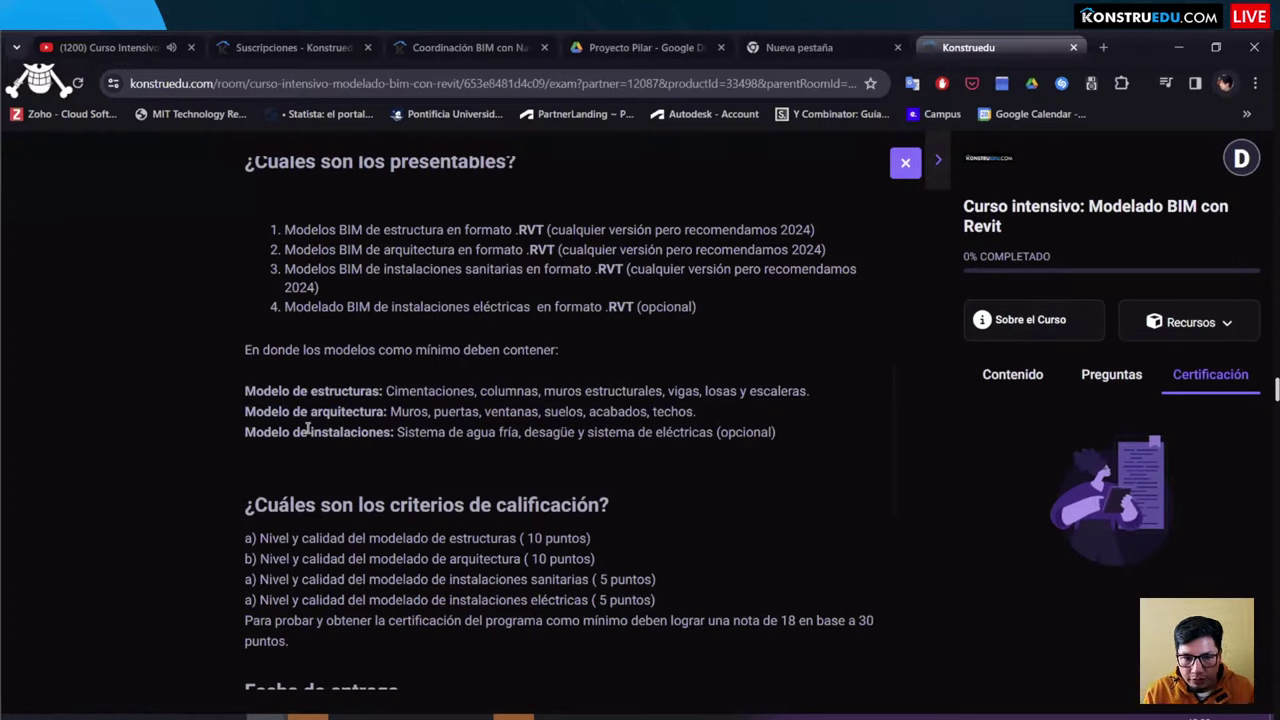
{"action": "left_click_drag", "start_coordinate": [396, 430], "coordinate": [577, 440]}
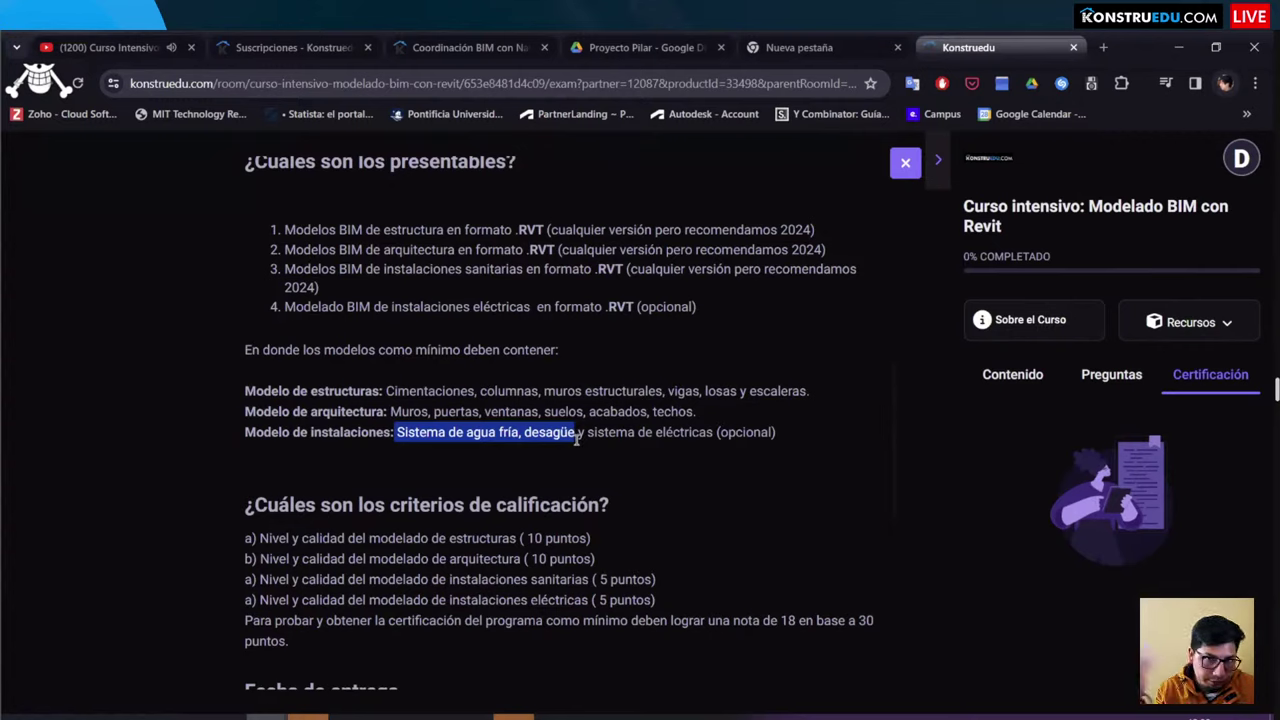
{"action": "left_click", "coordinate": [576, 455]}
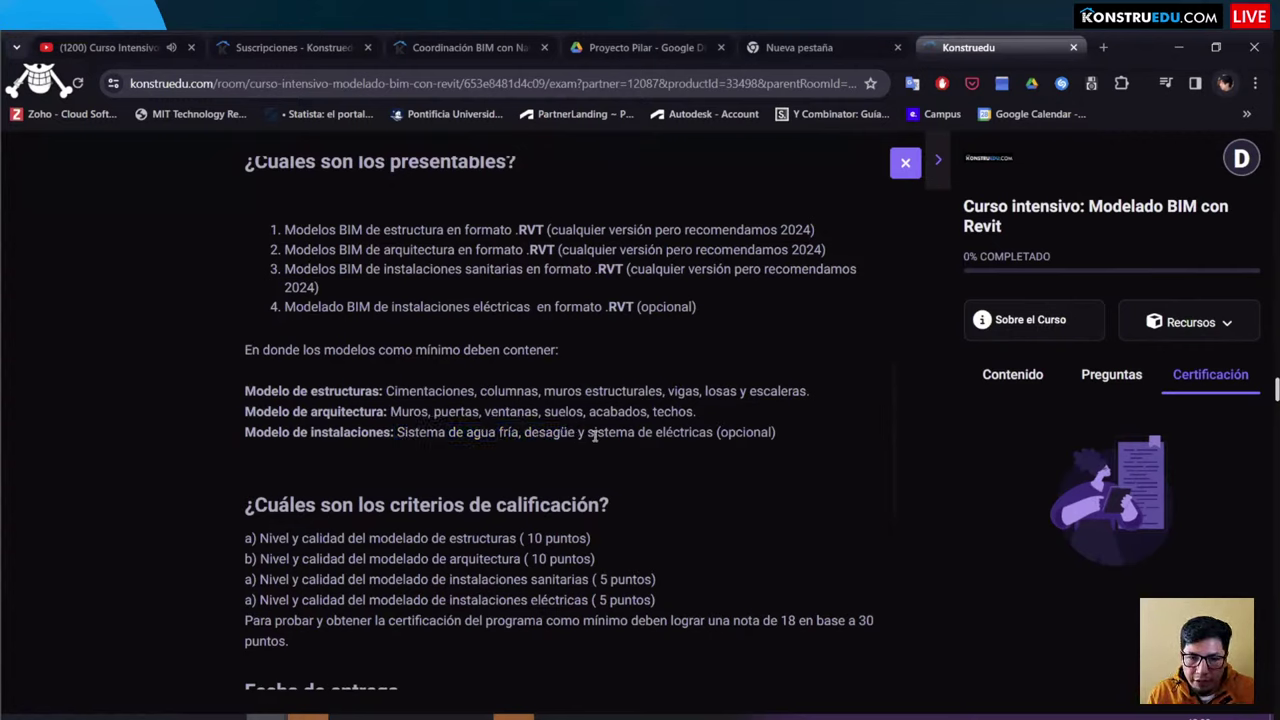
{"action": "left_click_drag", "start_coordinate": [590, 437], "coordinate": [726, 451]}
{"action": "left_click", "coordinate": [630, 493]}
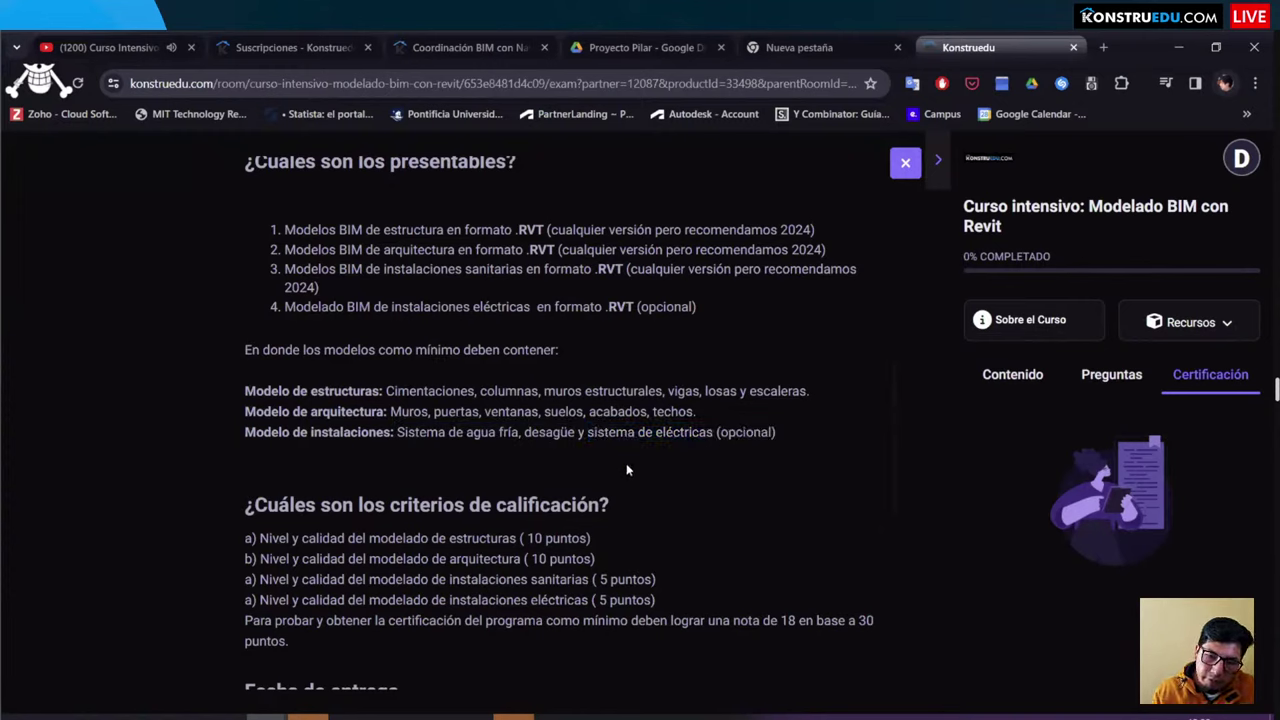
{"action": "left_click_drag", "start_coordinate": [584, 434], "coordinate": [800, 449]}
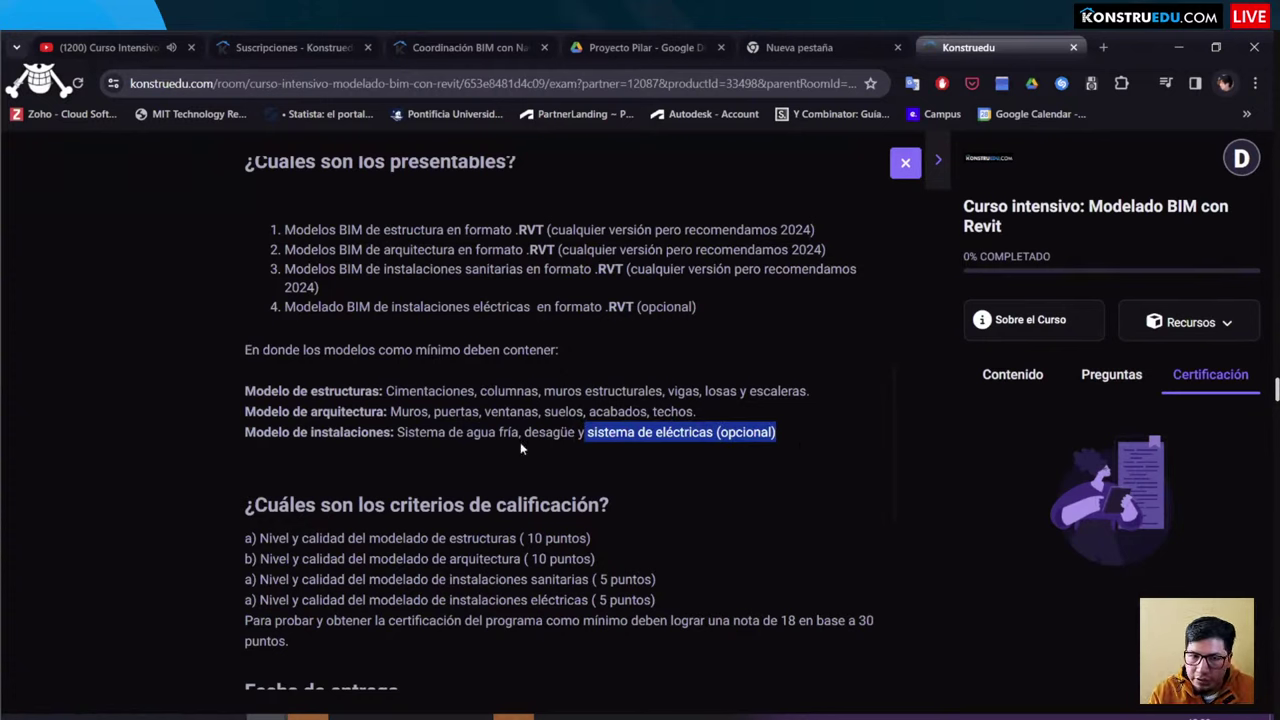
{"action": "left_click_drag", "start_coordinate": [222, 375], "coordinate": [574, 447]}
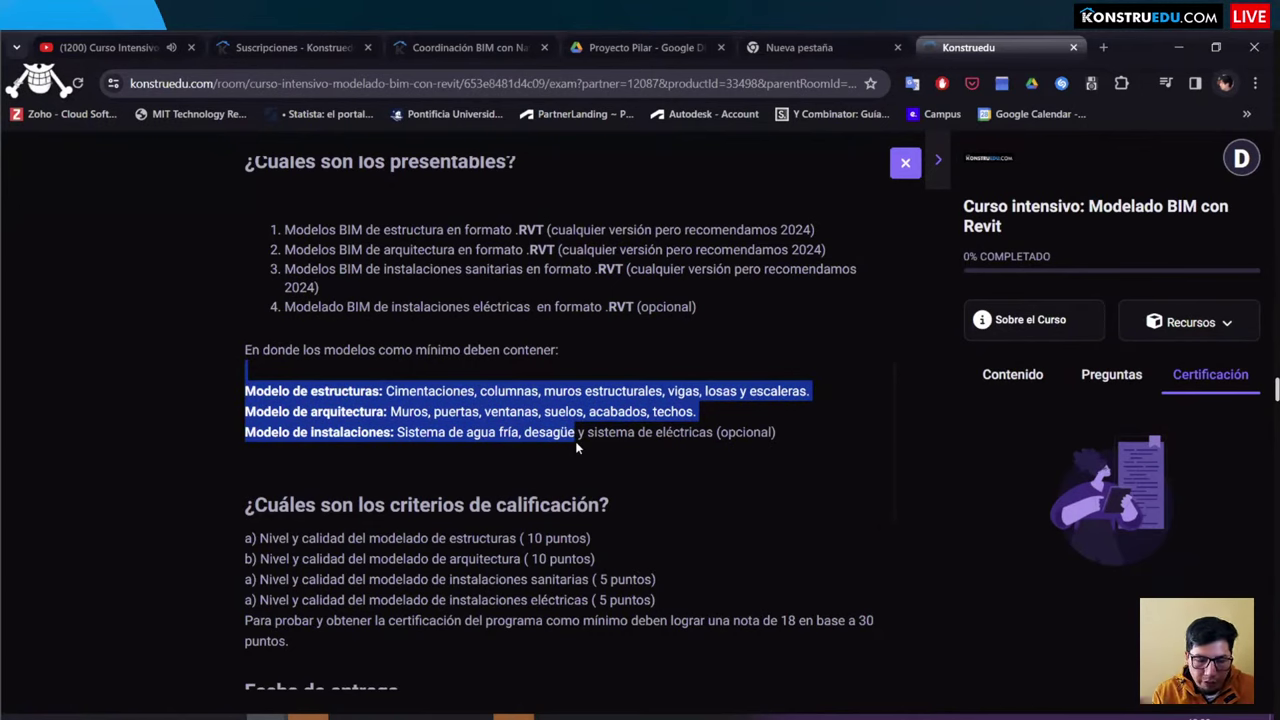
{"action": "scroll", "coordinate": [205, 437], "scroll_direction": "down", "scroll_amount": 1}
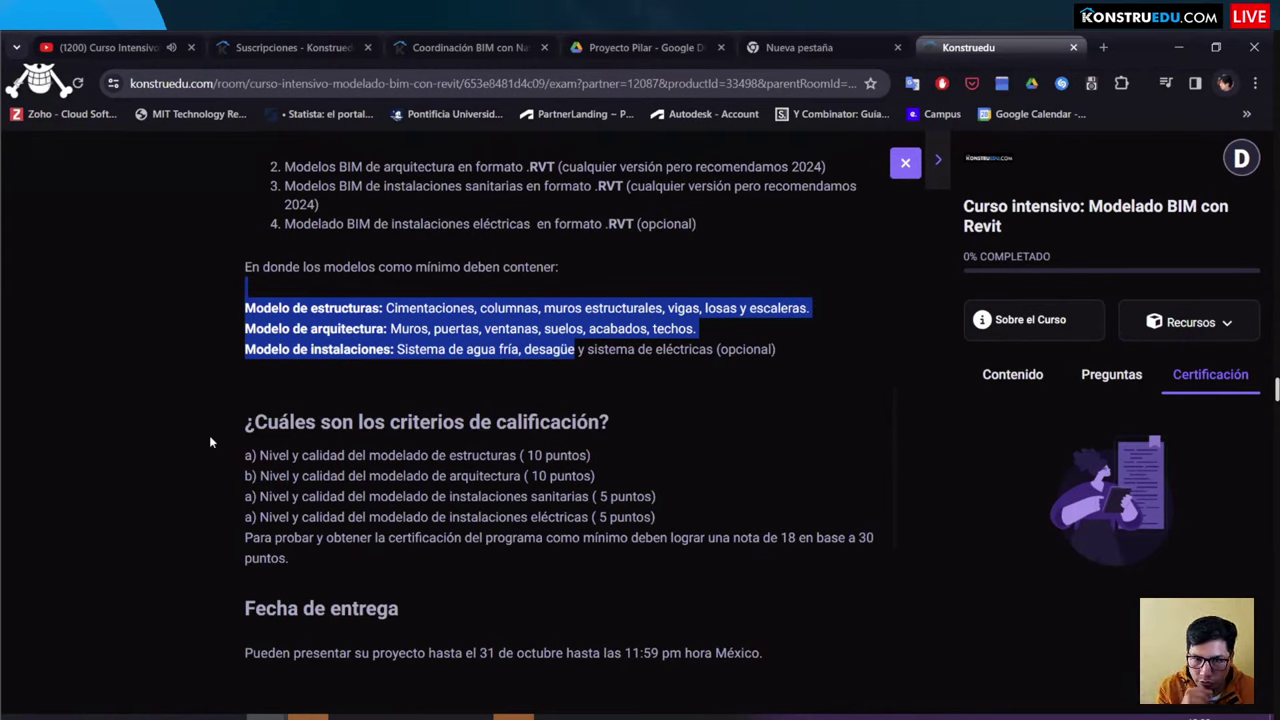
{"action": "left_click", "coordinate": [209, 435]}
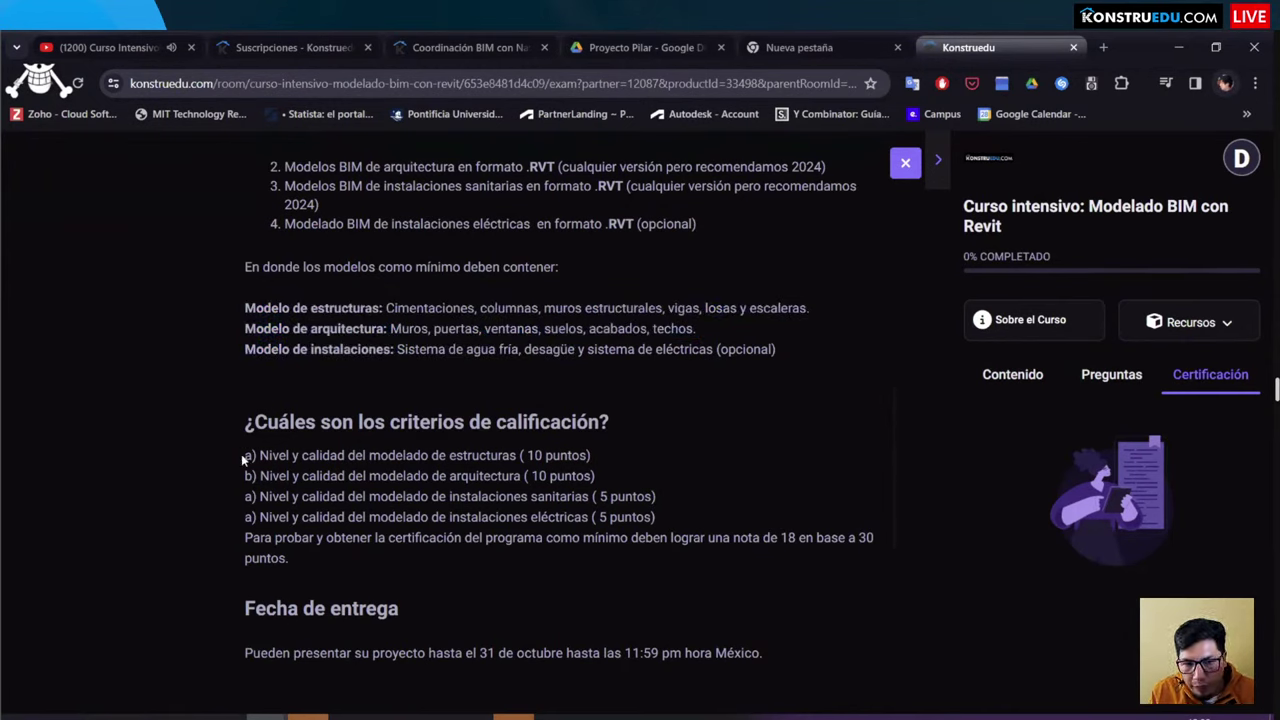
{"action": "left_click_drag", "start_coordinate": [241, 454], "coordinate": [625, 457]}
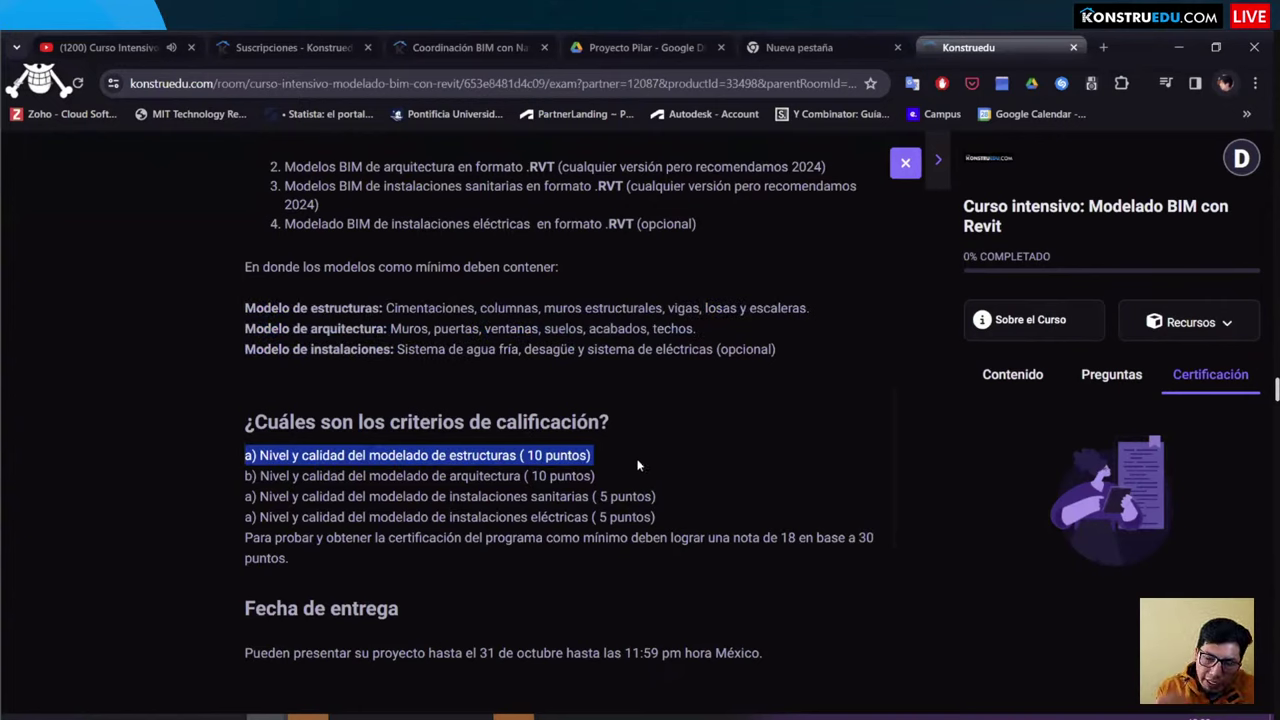
{"action": "left_click", "coordinate": [156, 457]}
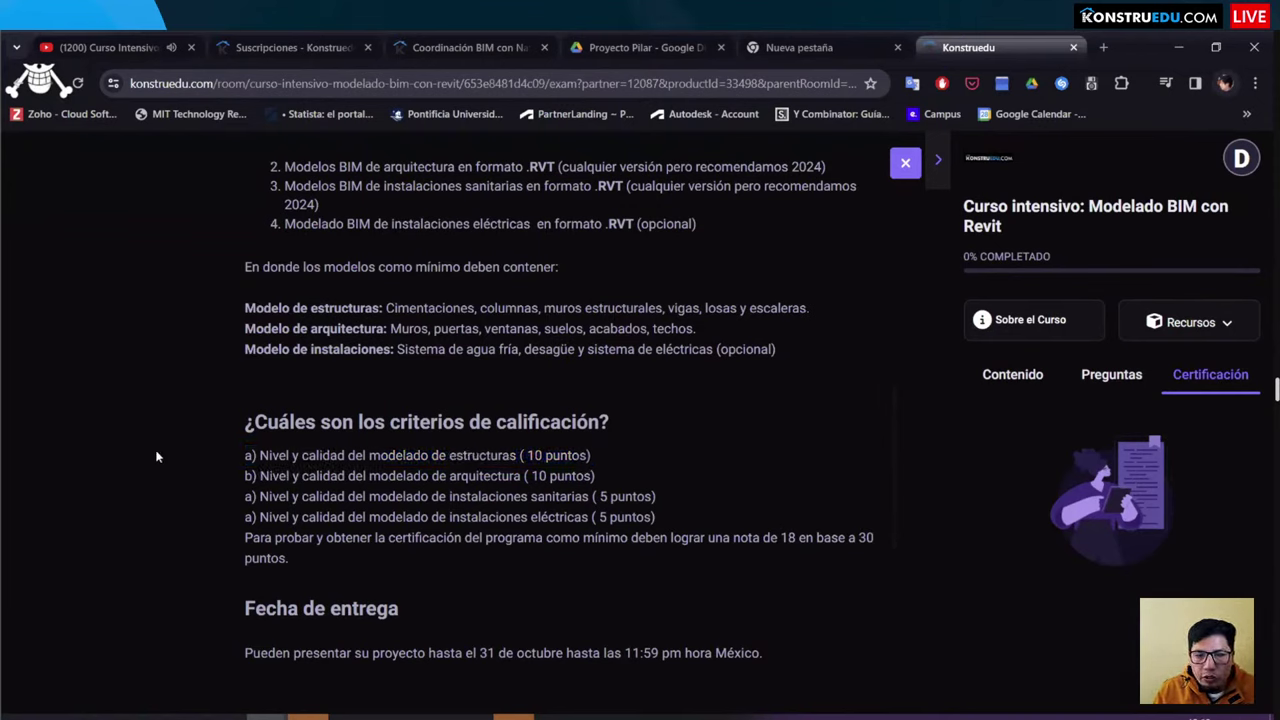
{"action": "left_click_drag", "start_coordinate": [614, 460], "coordinate": [229, 451]}
{"action": "left_click", "coordinate": [602, 466]}
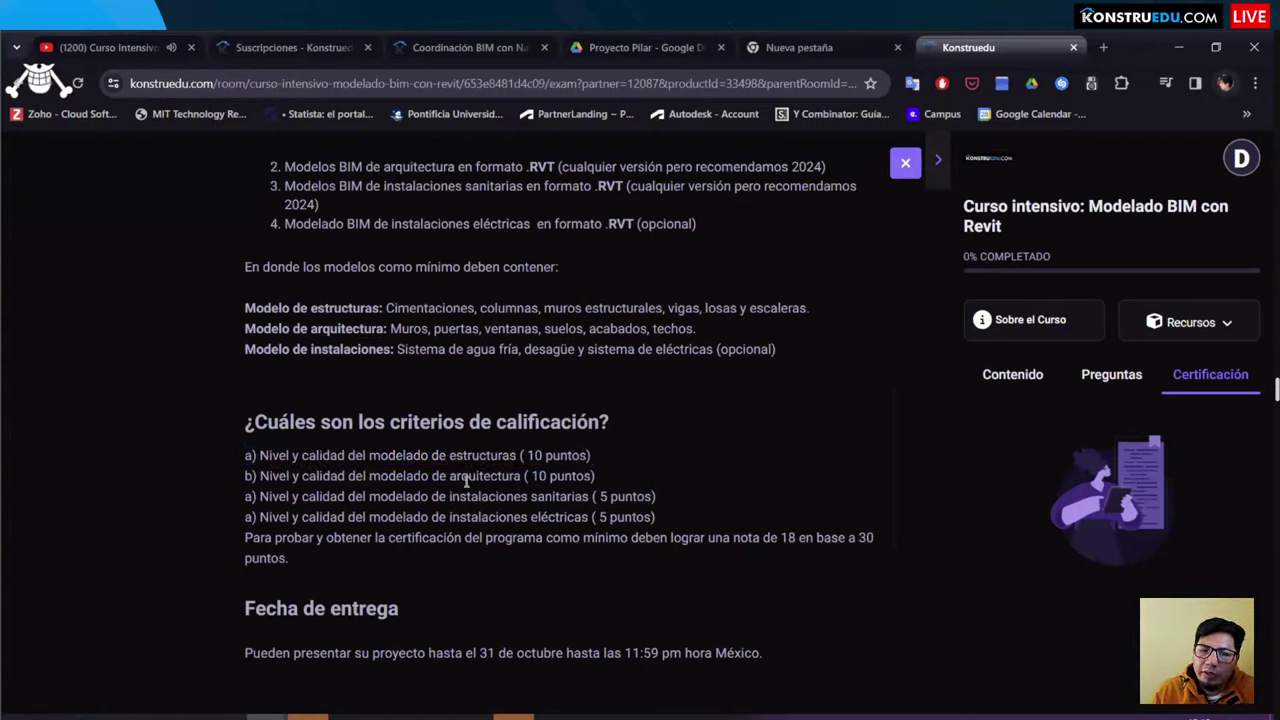
{"action": "left_click_drag", "start_coordinate": [466, 482], "coordinate": [232, 476]}
{"action": "left_click_drag", "start_coordinate": [662, 517], "coordinate": [459, 496]}
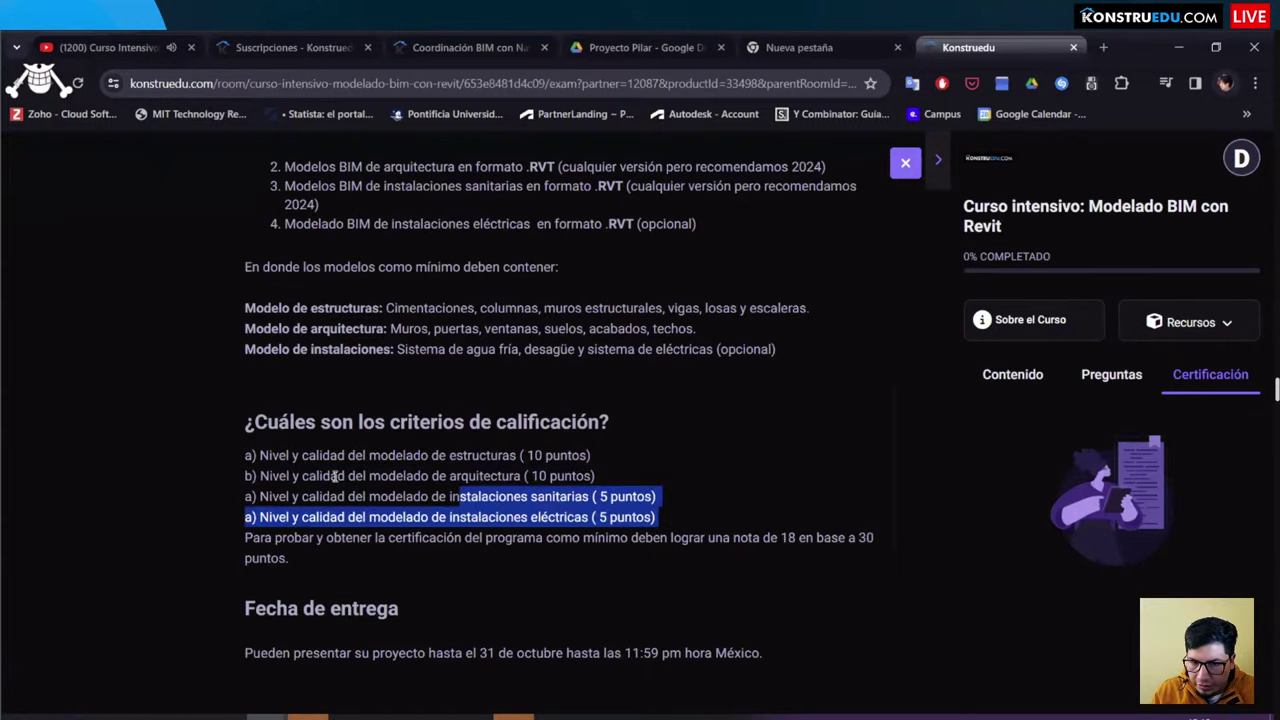
{"action": "left_click_drag", "start_coordinate": [336, 476], "coordinate": [240, 474]}
{"action": "left_click", "coordinate": [676, 518]}
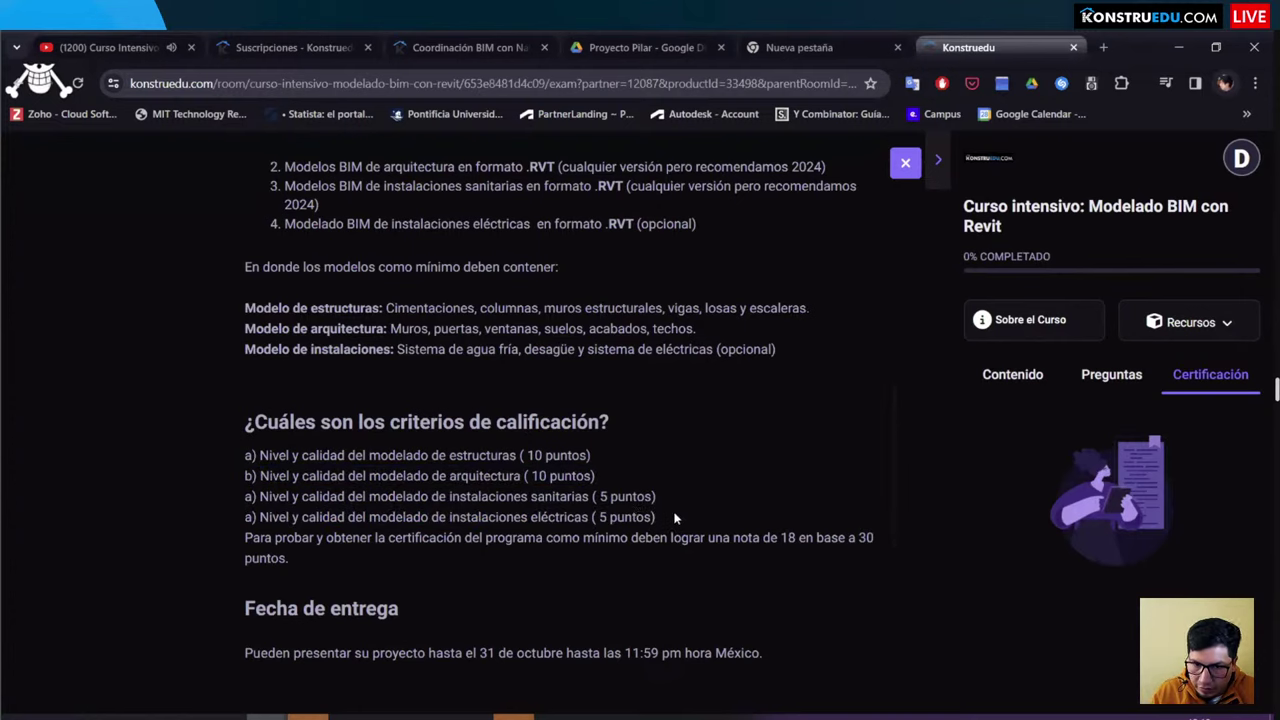
{"action": "left_click", "coordinate": [222, 454], "text": "shift"}
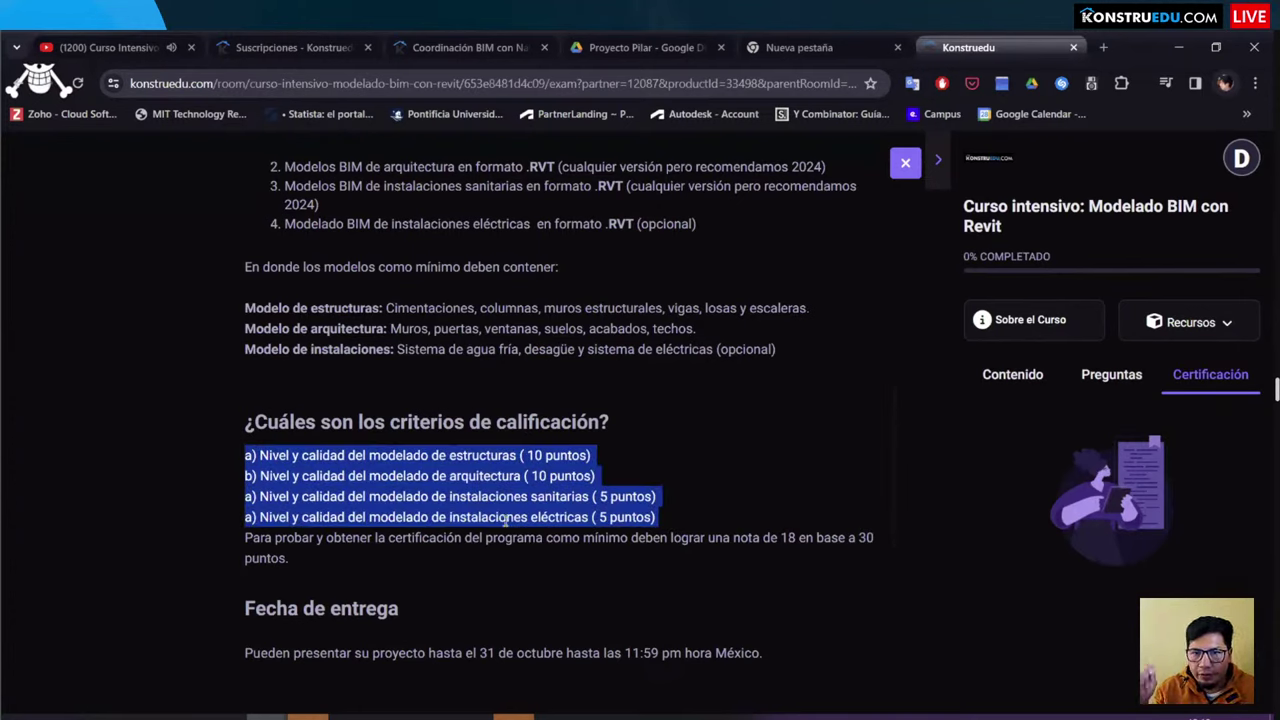
{"action": "scroll", "coordinate": [450, 490], "scroll_direction": "down", "scroll_amount": 1}
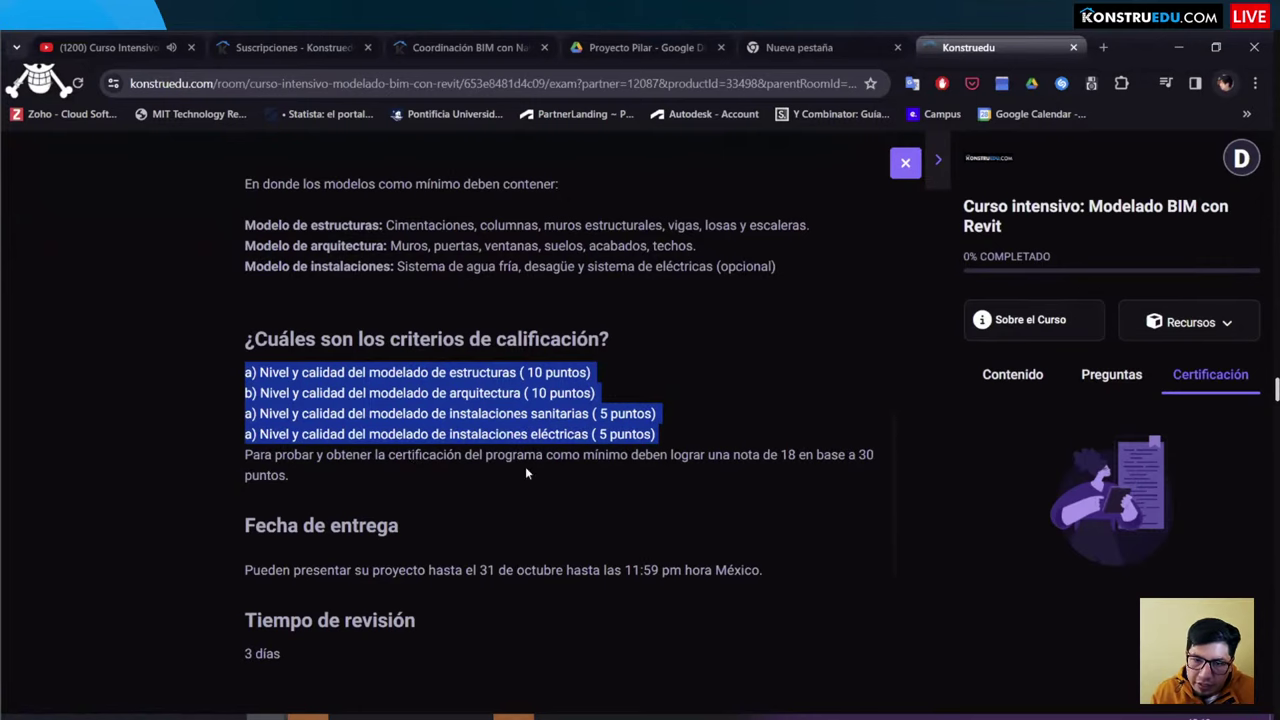
{"action": "left_click", "coordinate": [714, 455]}
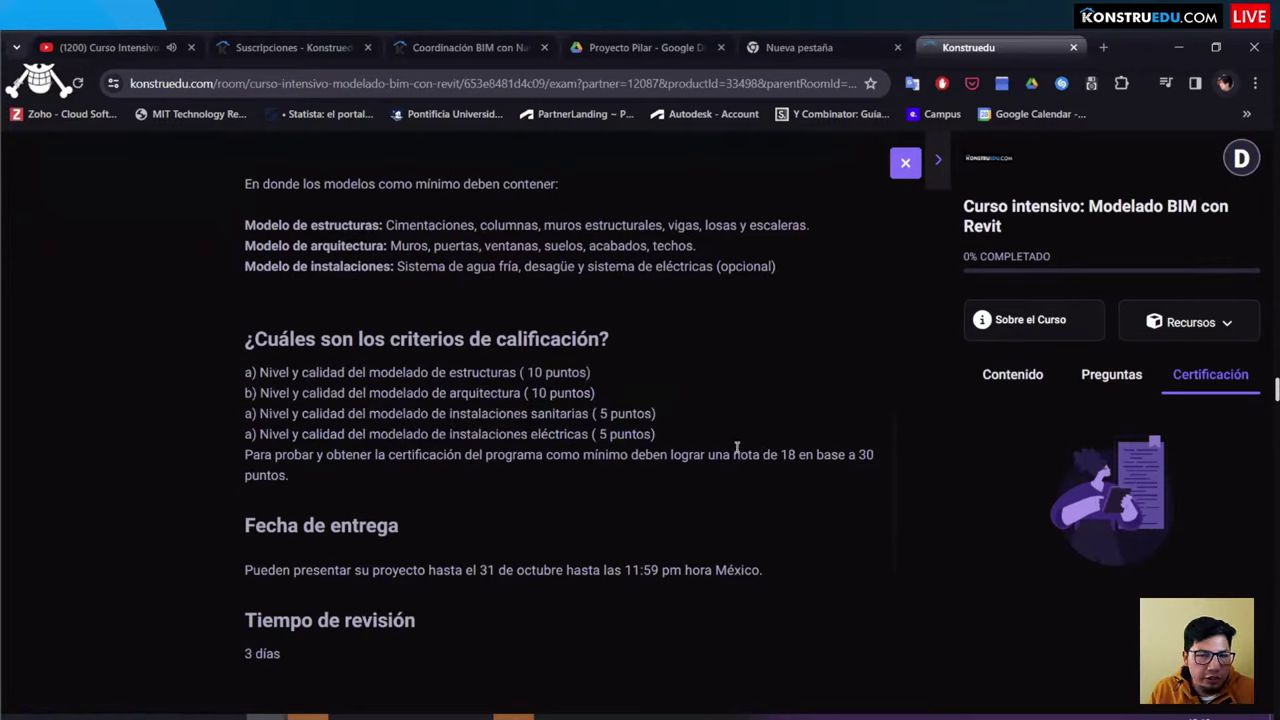
{"action": "left_click_drag", "start_coordinate": [329, 474], "coordinate": [195, 459]}
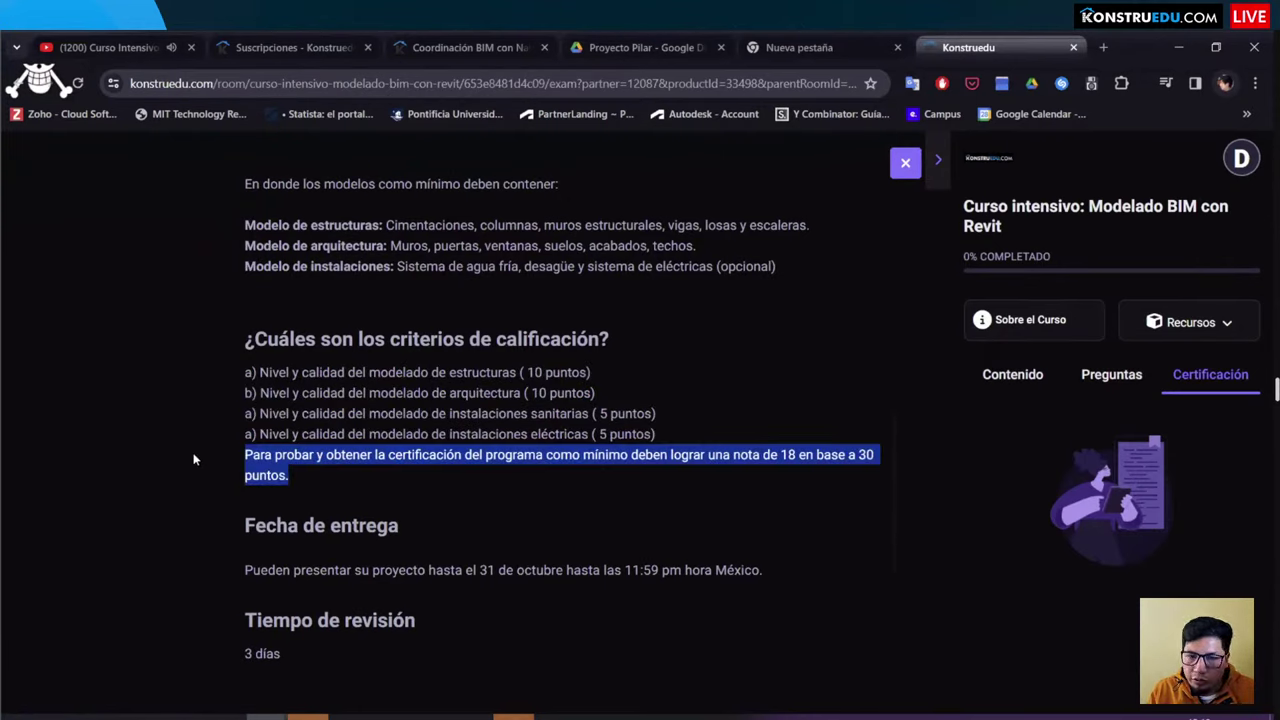
{"action": "left_click", "coordinate": [436, 458]}
{"action": "left_click_drag", "start_coordinate": [362, 480], "coordinate": [214, 456]}
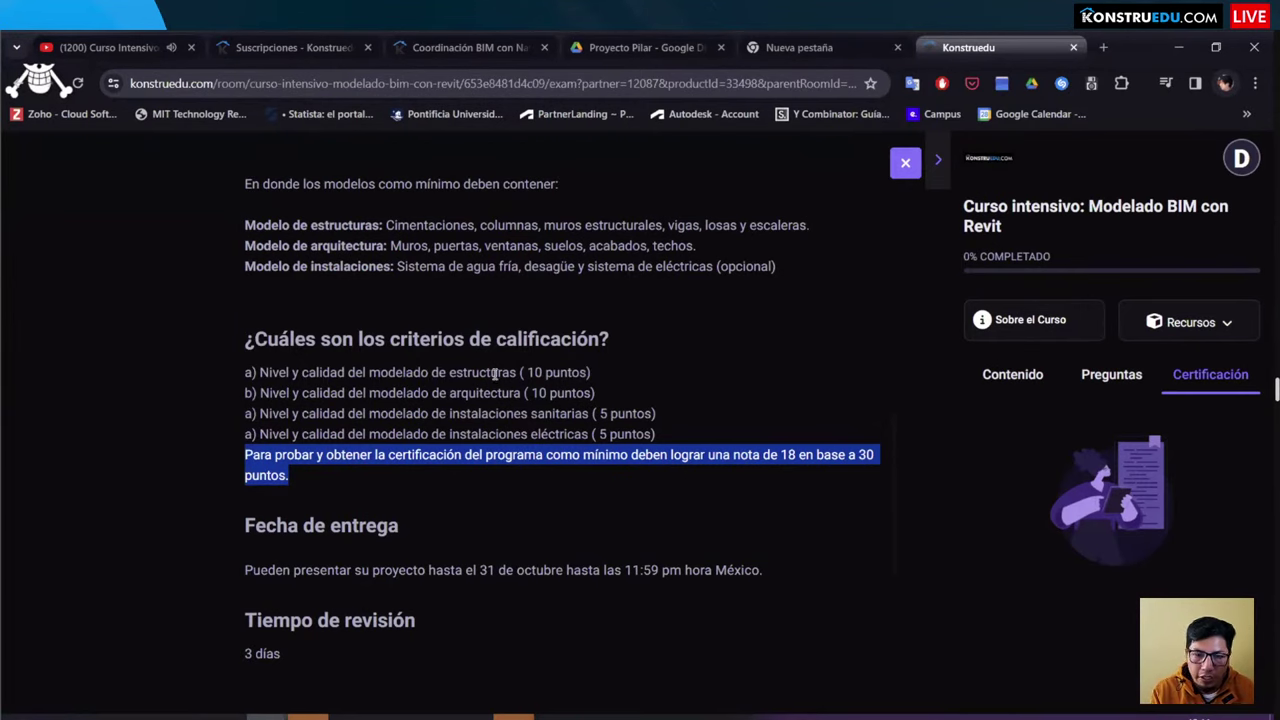
{"action": "scroll", "coordinate": [215, 383], "scroll_direction": "up", "scroll_amount": 2}
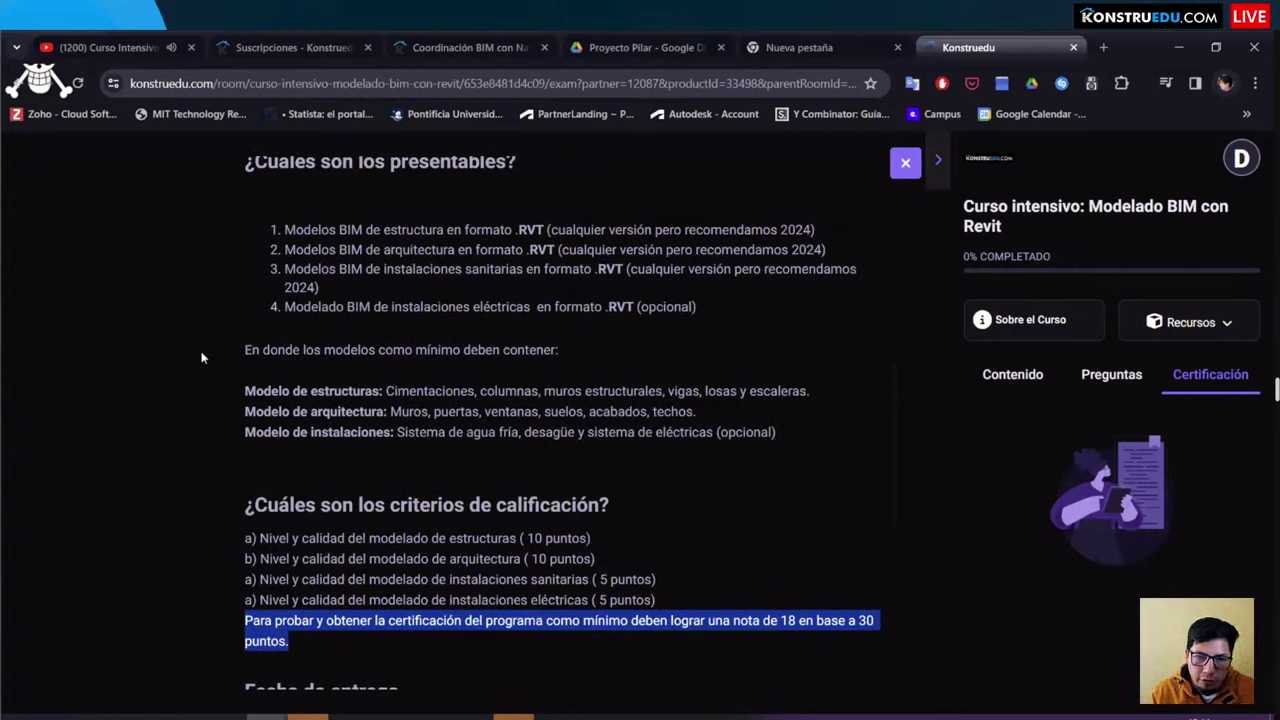
{"action": "left_click_drag", "start_coordinate": [205, 358], "coordinate": [450, 405]}
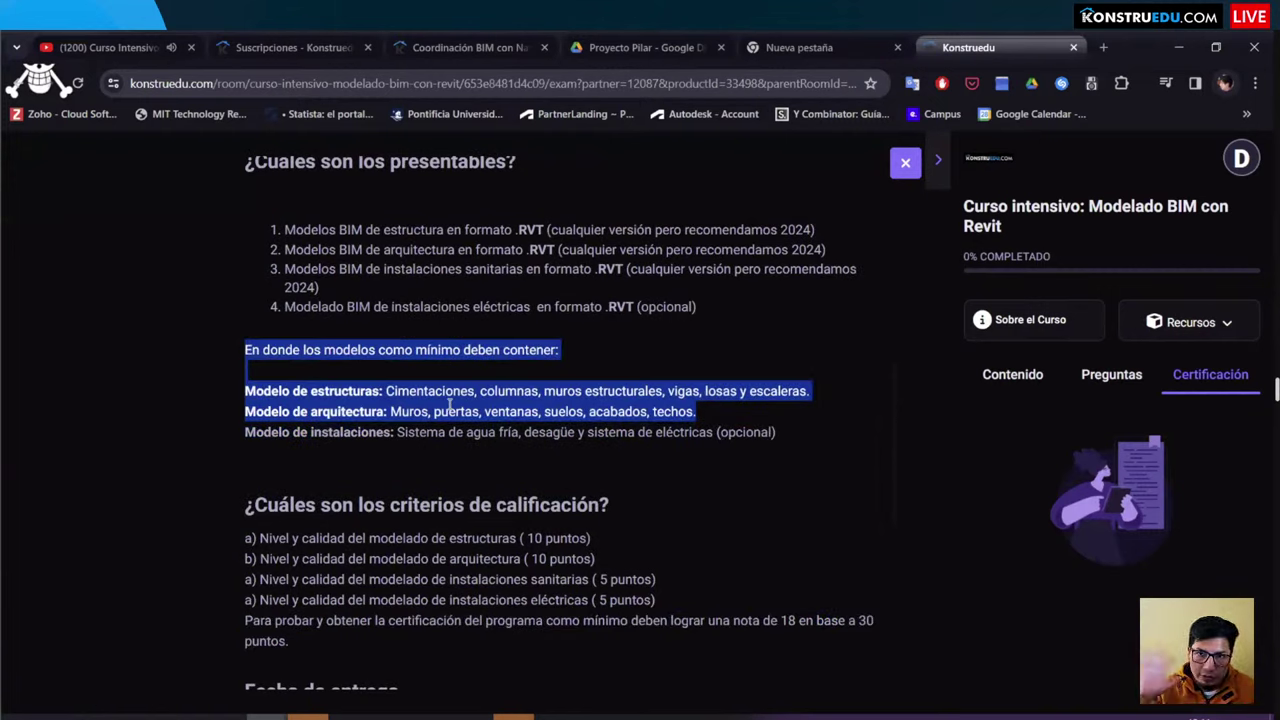
{"action": "scroll", "coordinate": [634, 423], "scroll_direction": "down", "scroll_amount": 3}
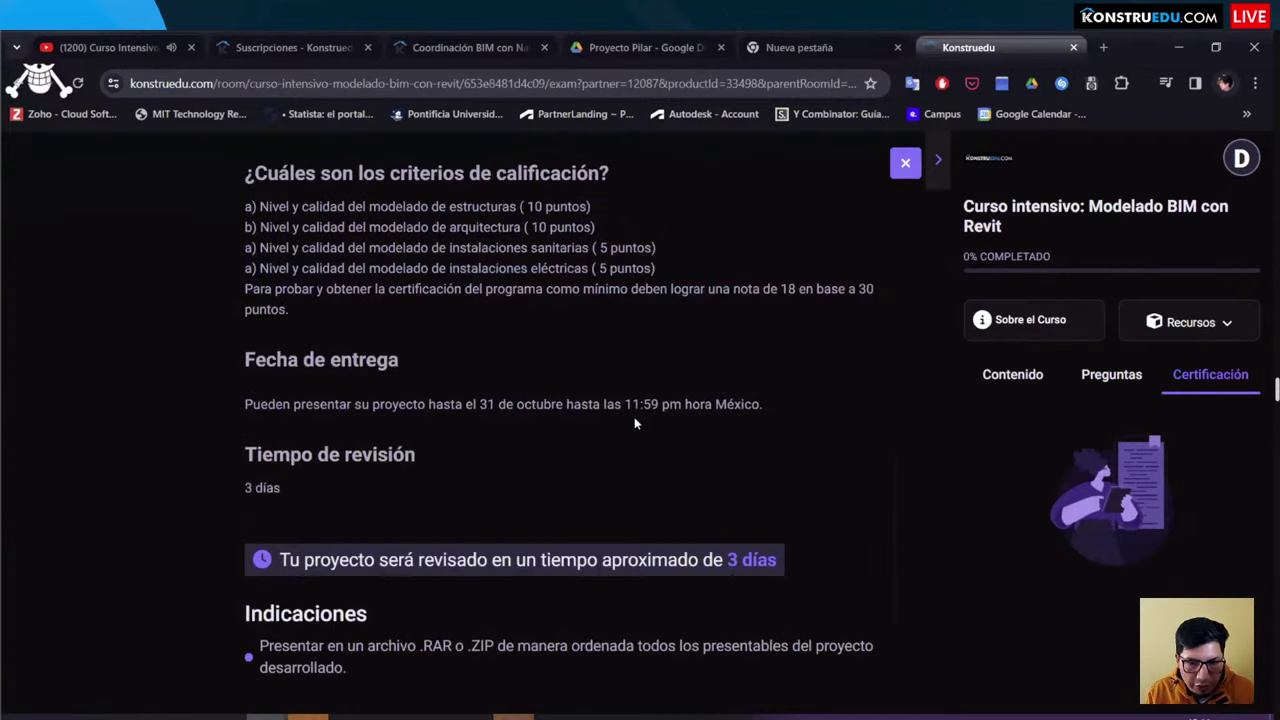
{"action": "scroll", "coordinate": [634, 423], "scroll_direction": "down", "scroll_amount": 1}
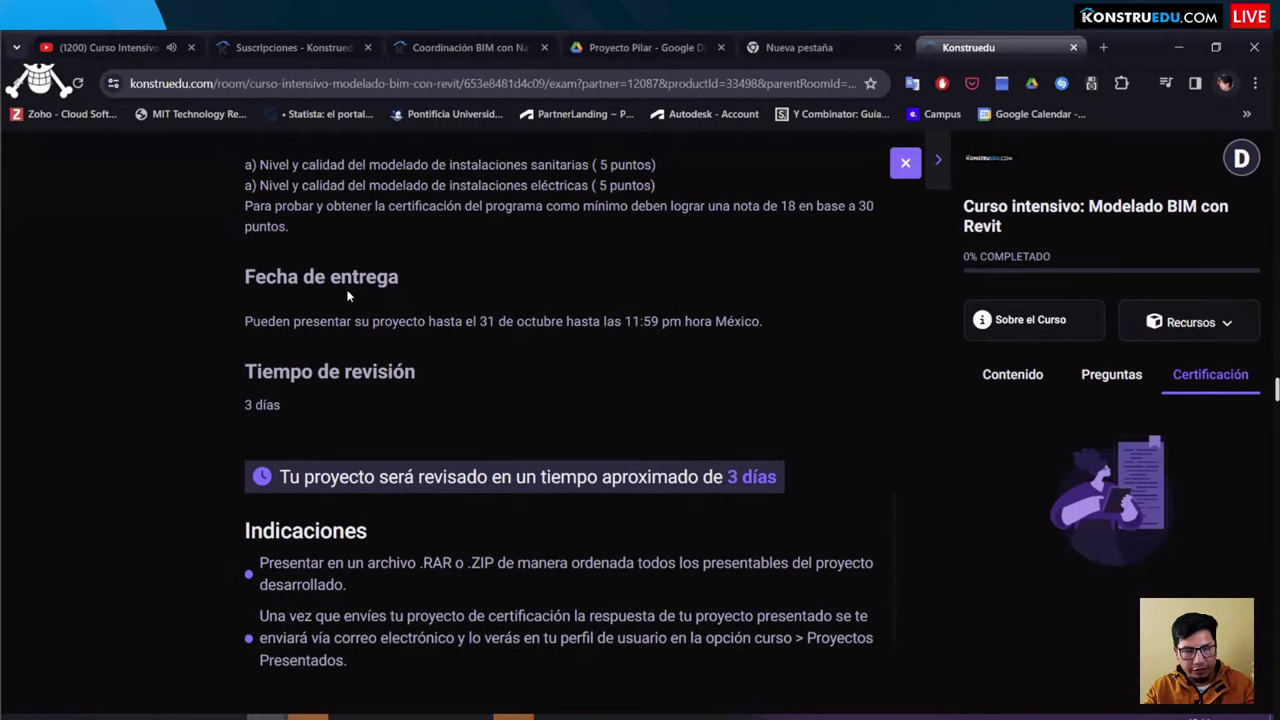
{"action": "scroll", "coordinate": [224, 548], "scroll_direction": "down", "scroll_amount": 1}
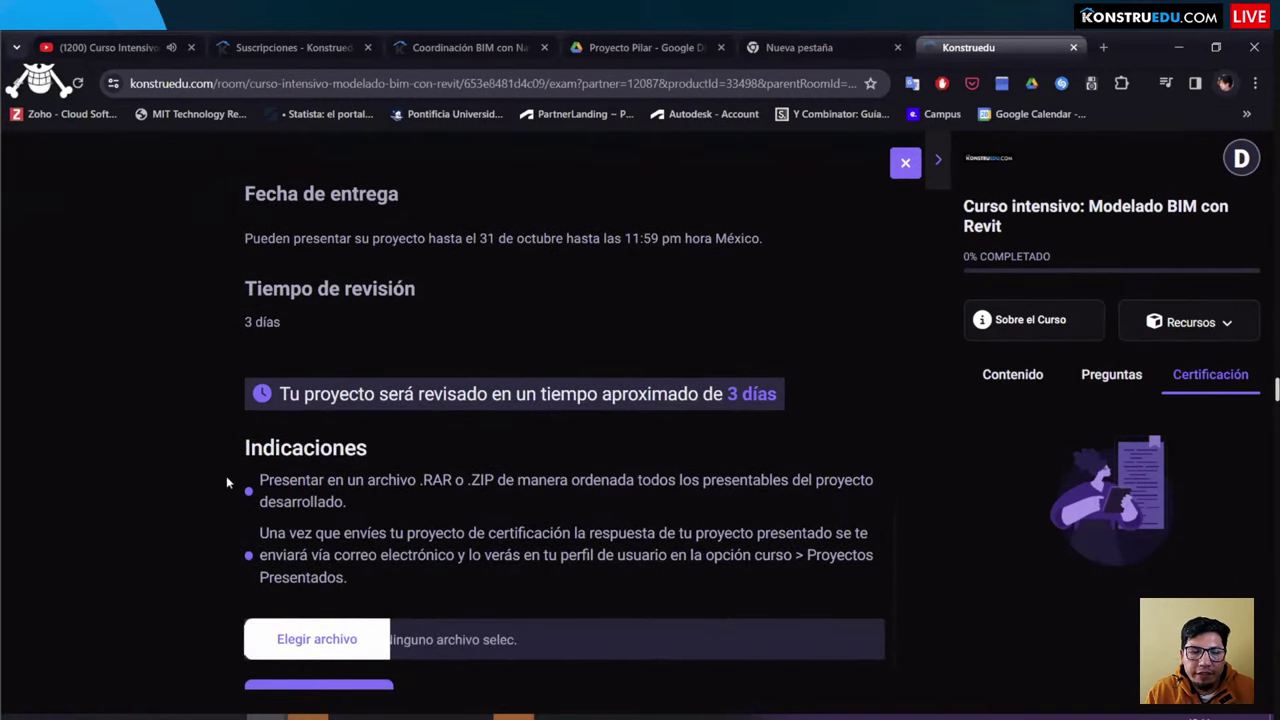
{"action": "left_click_drag", "start_coordinate": [259, 481], "coordinate": [666, 489]}
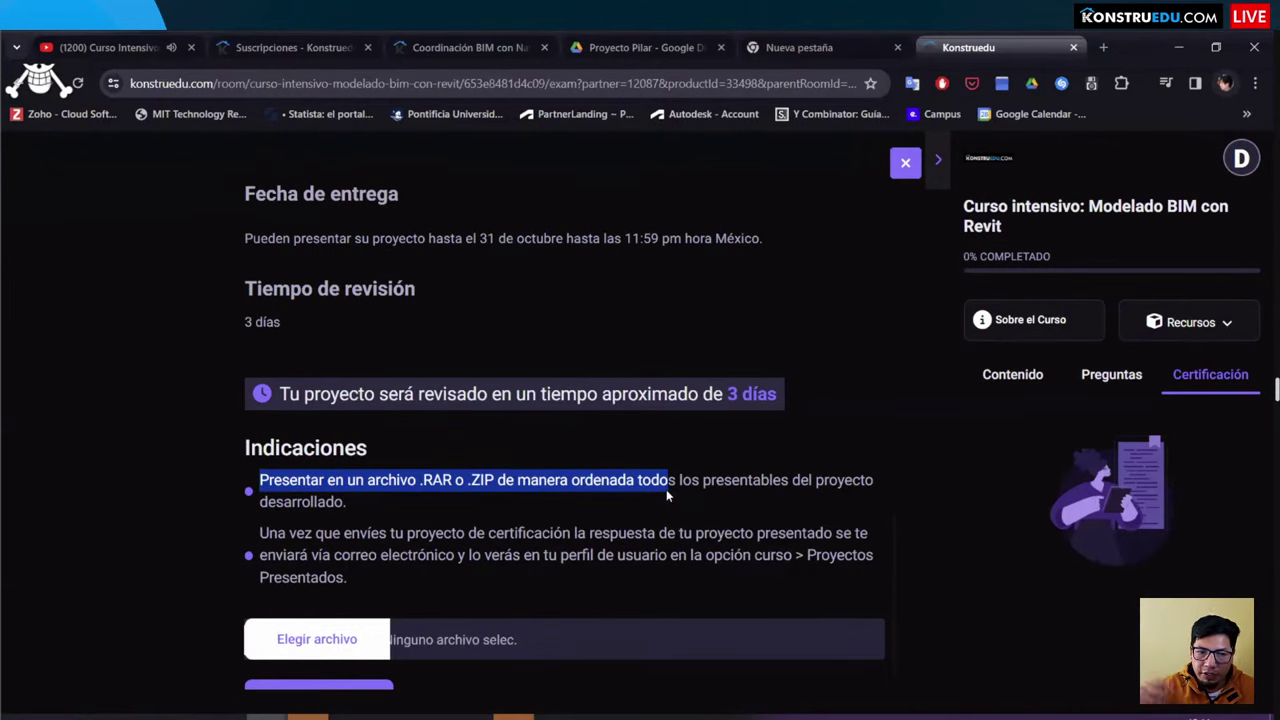
{"action": "scroll", "coordinate": [428, 555], "scroll_direction": "down", "scroll_amount": 1}
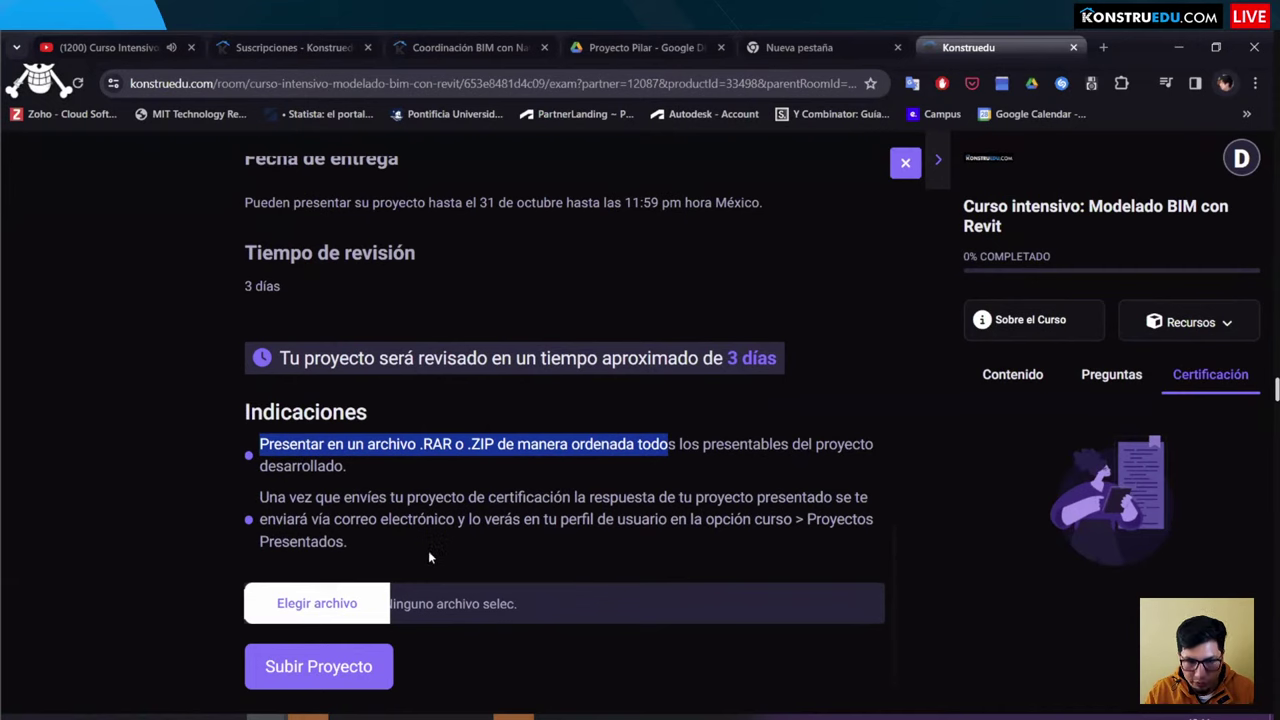
{"action": "left_click", "coordinate": [428, 557]}
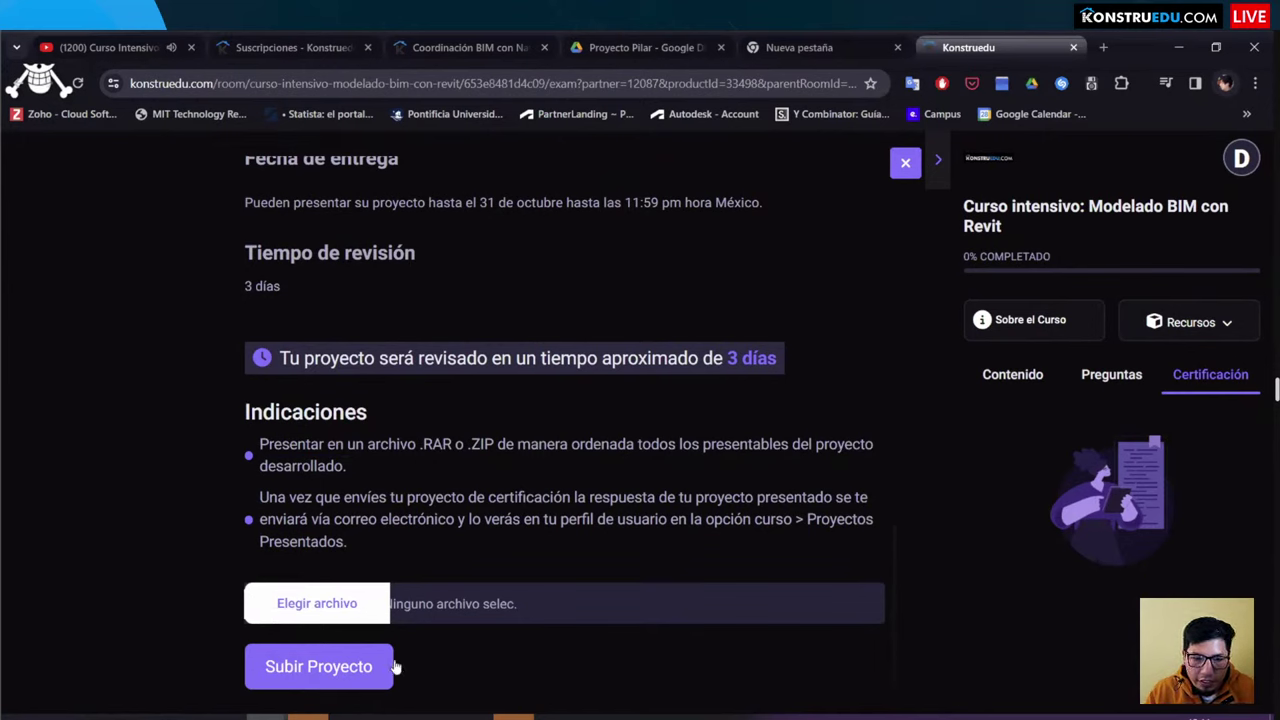
{"action": "left_click", "coordinate": [334, 668]}
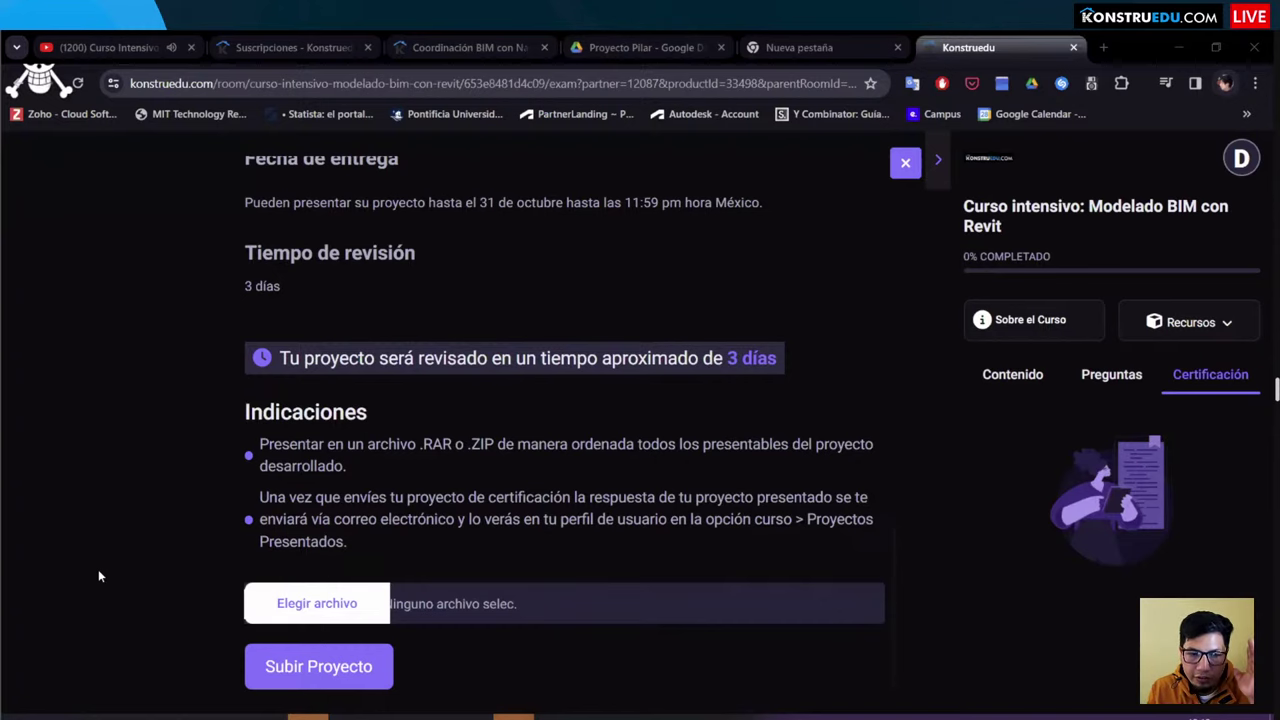
{"action": "scroll", "coordinate": [384, 508], "scroll_direction": "up", "scroll_amount": 1}
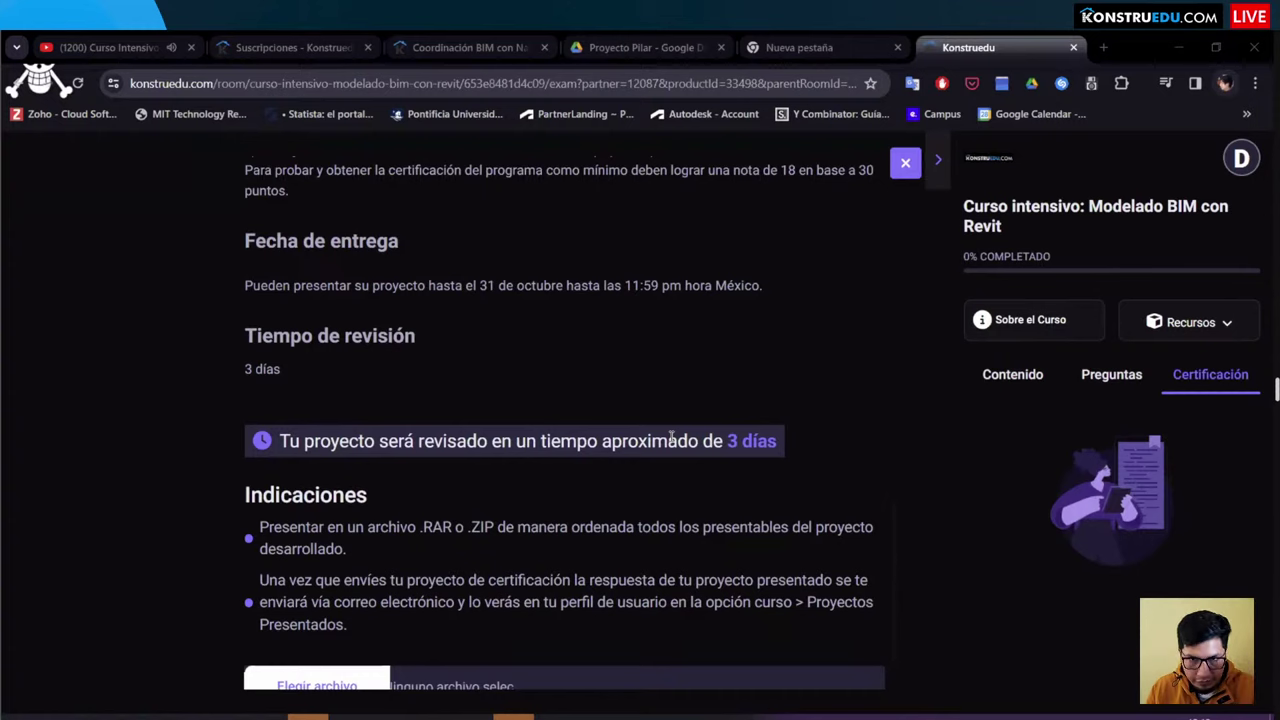
{"action": "scroll", "coordinate": [78, 417], "scroll_direction": "up", "scroll_amount": 4}
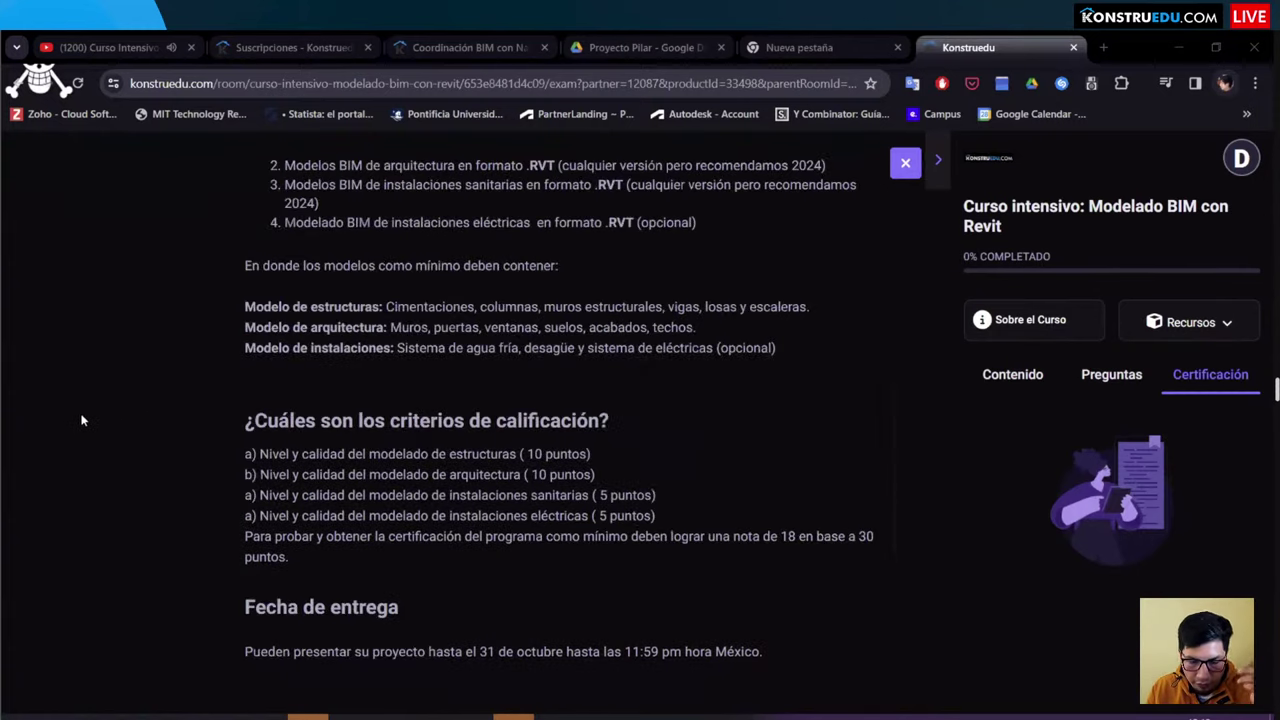
{"action": "scroll", "coordinate": [82, 420], "scroll_direction": "up", "scroll_amount": 7}
{"action": "scroll", "coordinate": [82, 420], "scroll_direction": "up", "scroll_amount": 1}
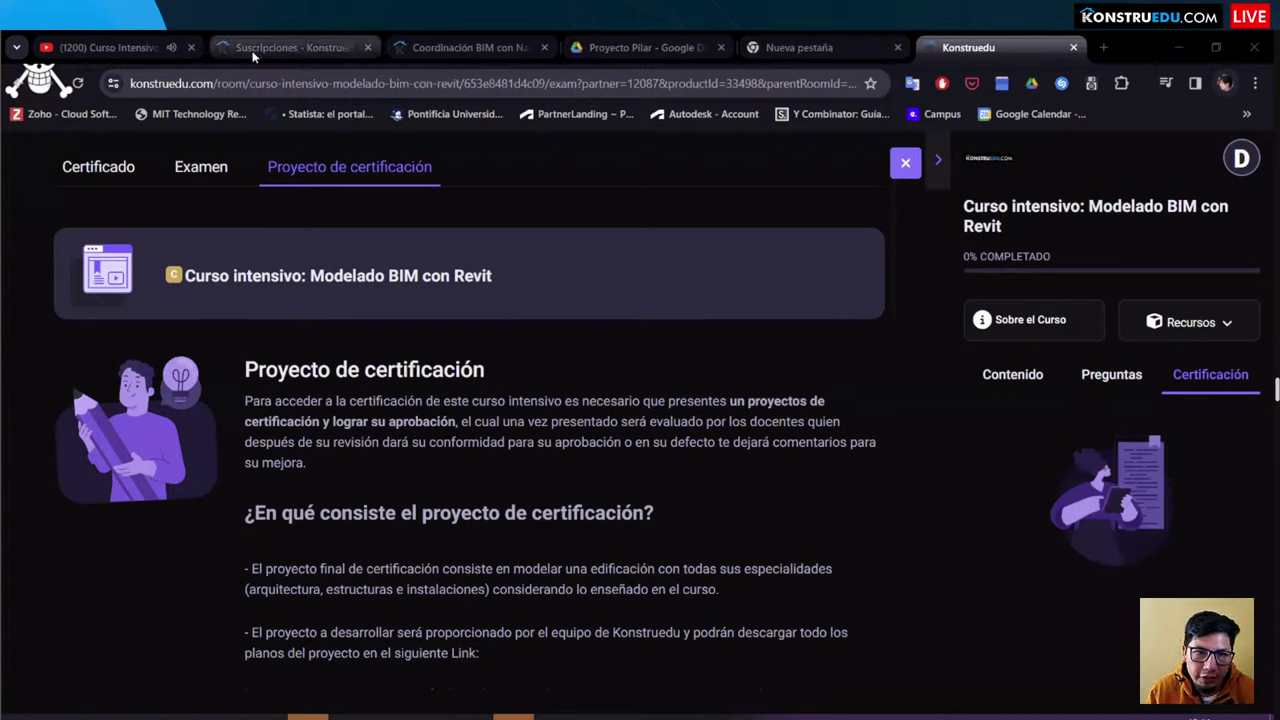
Step: Leave the Revit certification project page for the YouTube live stream of Sesión 3: Modelado BIM con Revit MEP
{"action": "scroll", "coordinate": [622, 330], "scroll_direction": "down", "scroll_amount": 8}
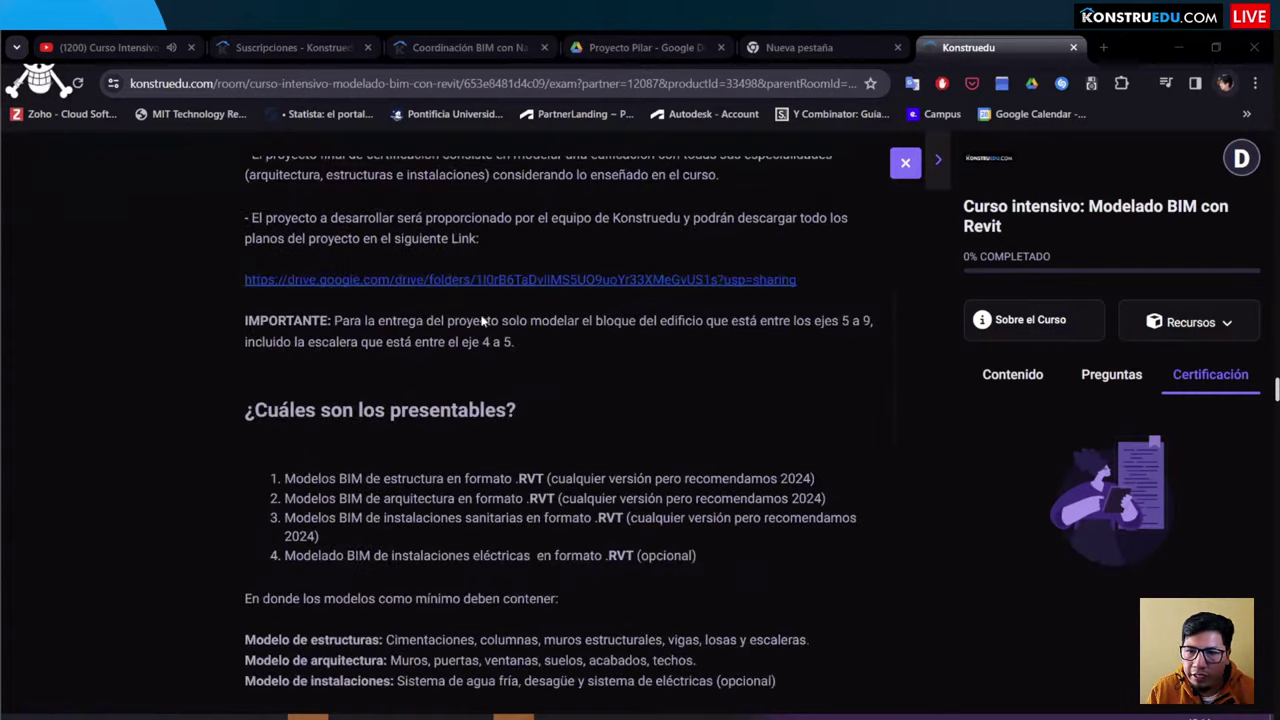
{"action": "scroll", "coordinate": [341, 179], "scroll_direction": "up", "scroll_amount": 8}
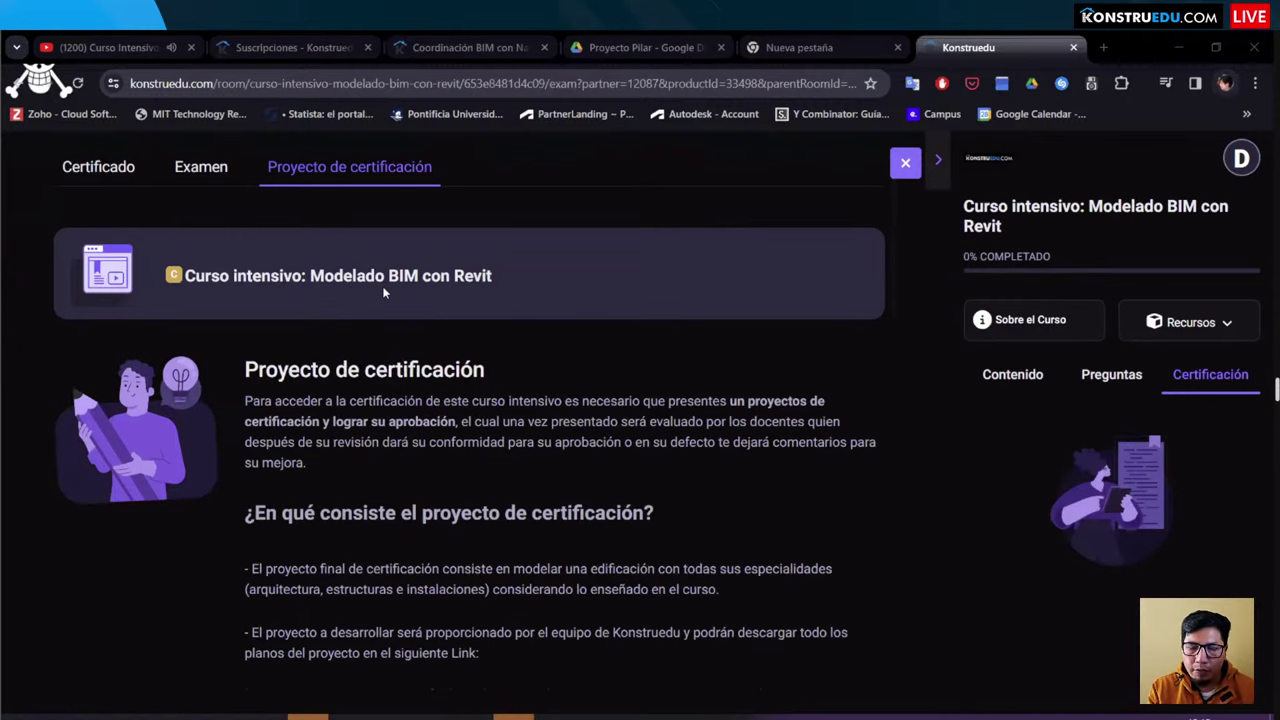
{"action": "left_click", "coordinate": [72, 47]}
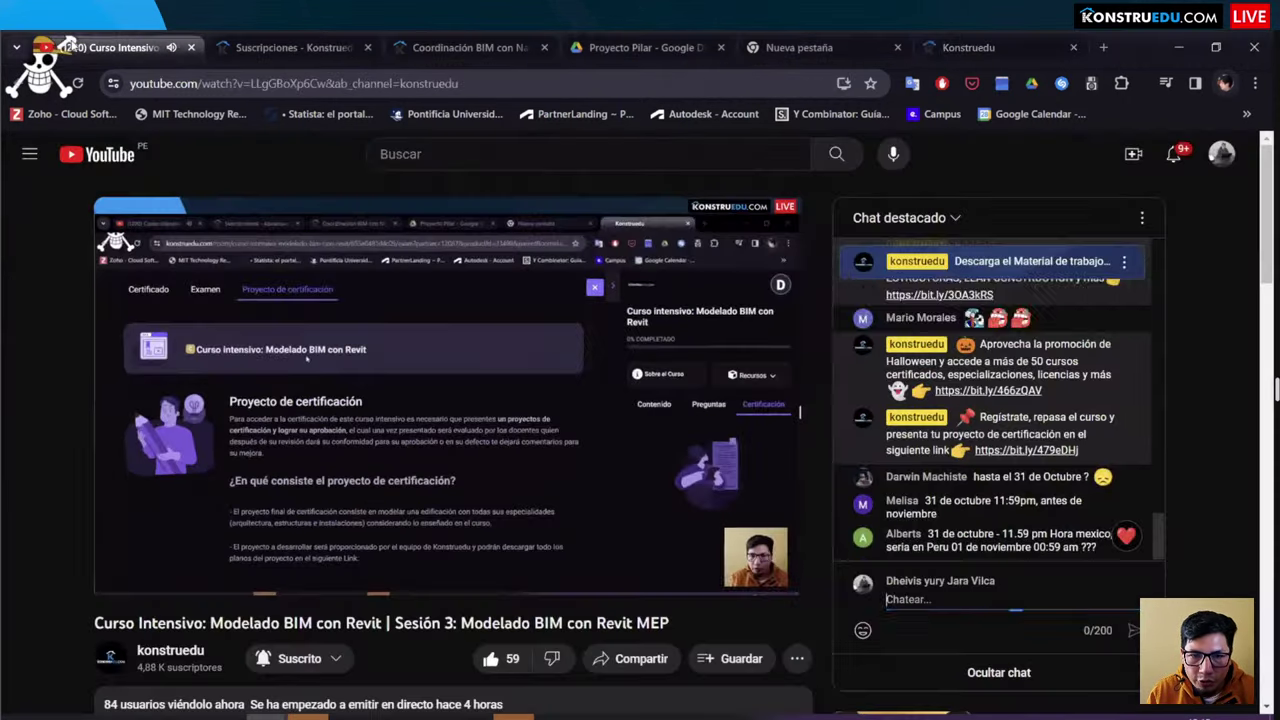
Step: Go from the live stream to the konstruedu YouTube channel page and scroll through it
{"action": "scroll", "coordinate": [119, 258], "scroll_direction": "down", "scroll_amount": 3}
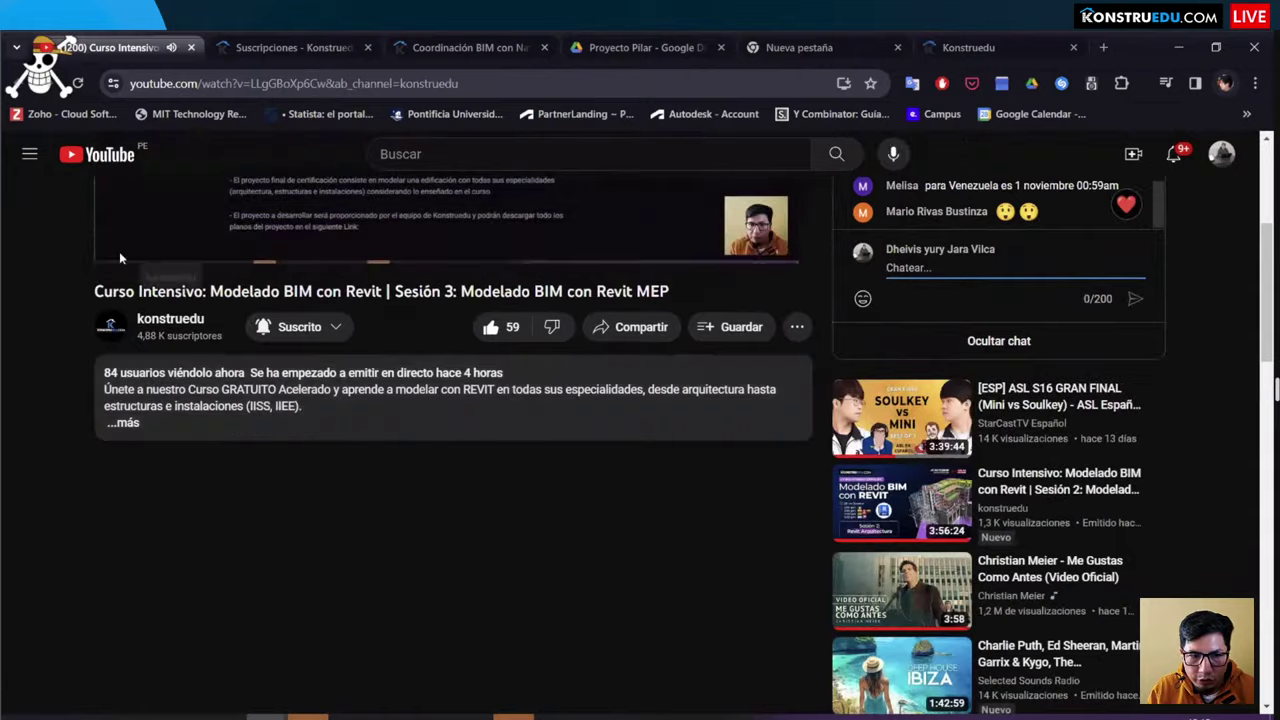
{"action": "scroll", "coordinate": [119, 258], "scroll_direction": "up", "scroll_amount": 2}
{"action": "left_click", "coordinate": [170, 484]}
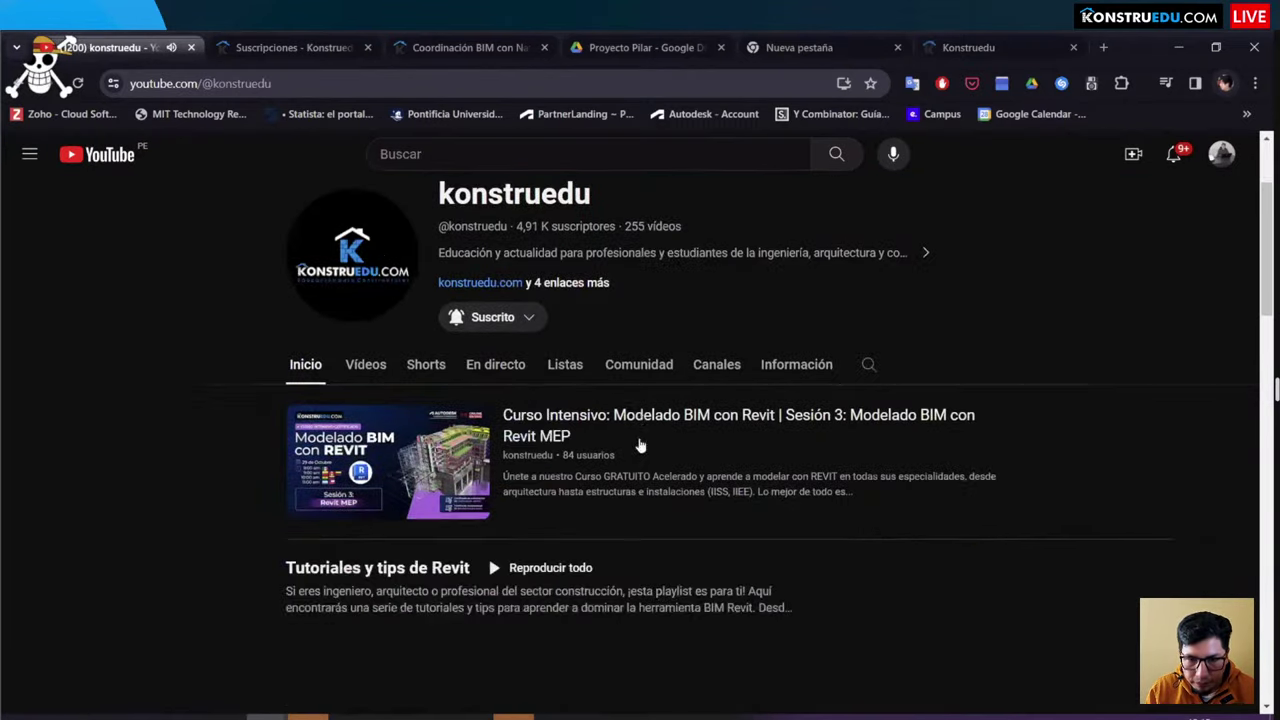
{"action": "scroll", "coordinate": [363, 390], "scroll_direction": "down", "scroll_amount": 3}
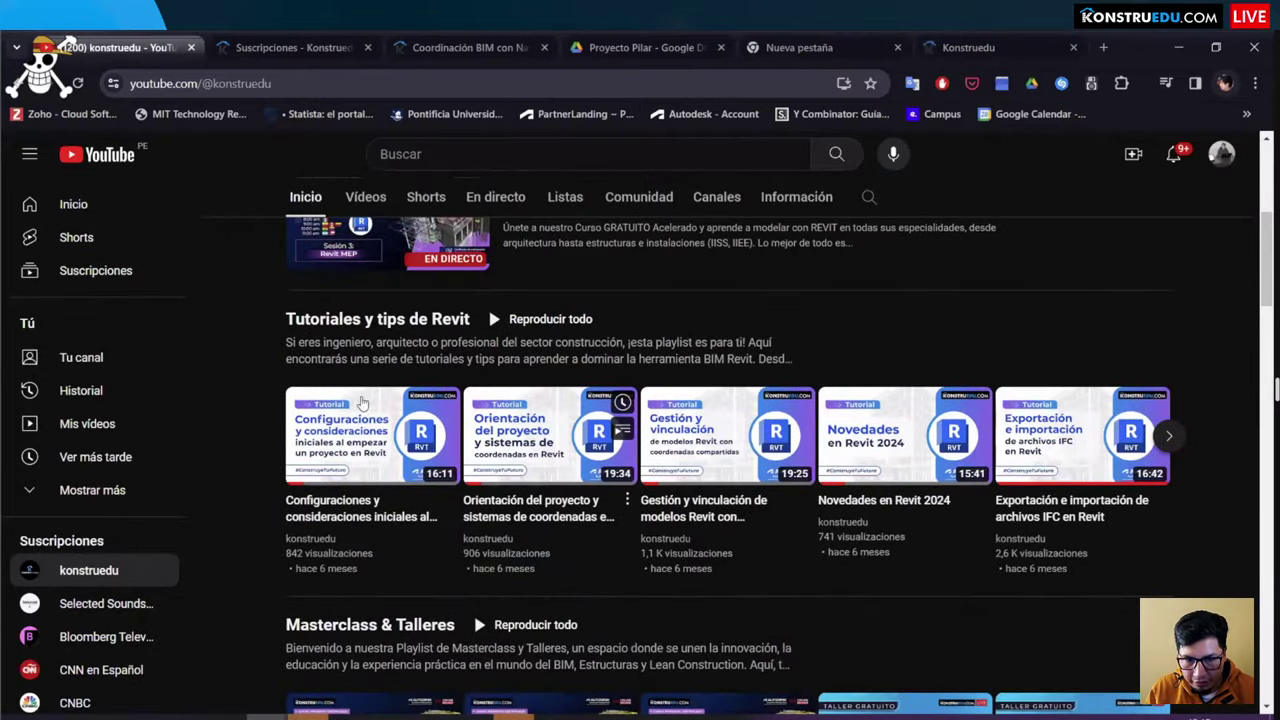
{"action": "scroll", "coordinate": [363, 402], "scroll_direction": "up", "scroll_amount": 2}
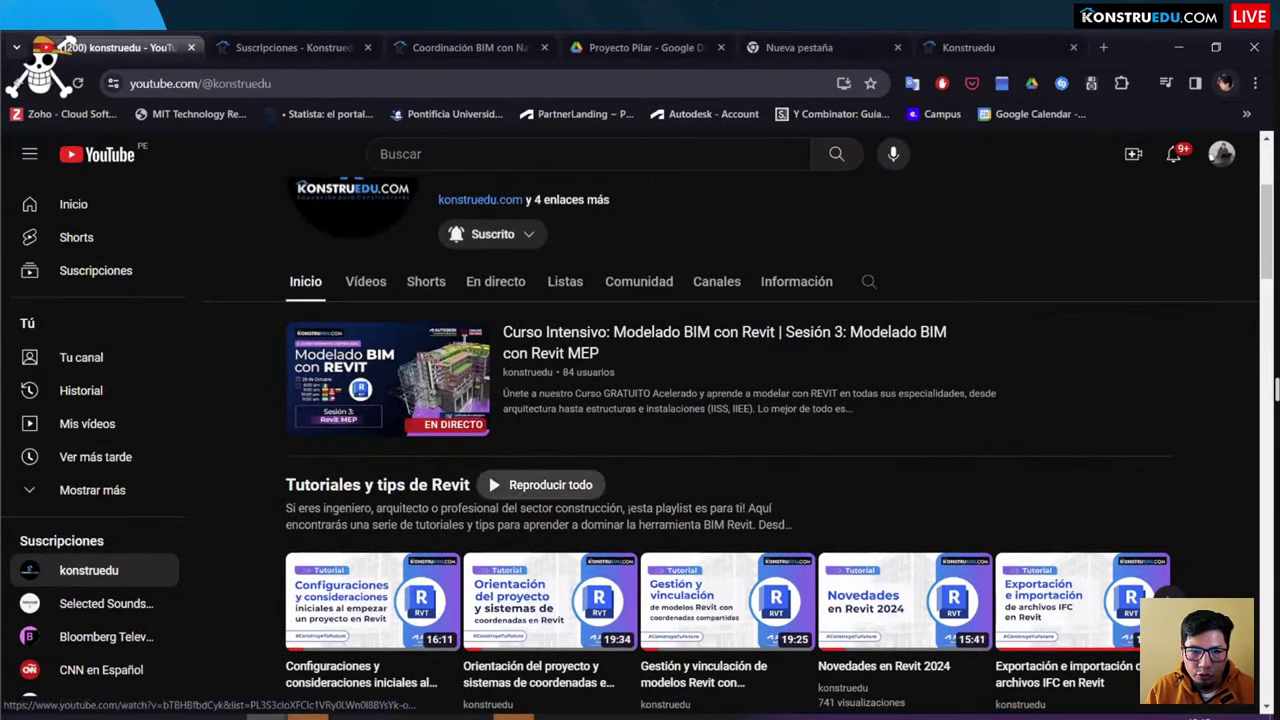
{"action": "scroll", "coordinate": [589, 386], "scroll_direction": "down", "scroll_amount": 4}
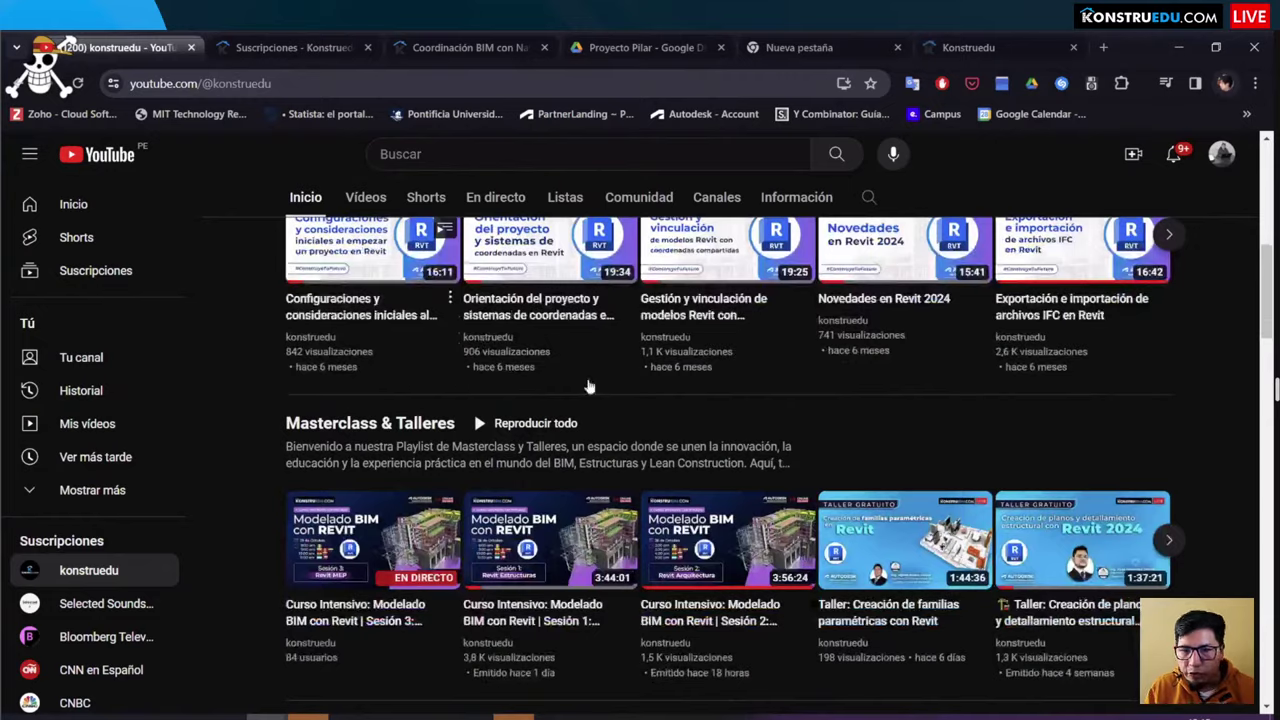
{"action": "scroll", "coordinate": [589, 386], "scroll_direction": "down", "scroll_amount": 1}
{"action": "scroll", "coordinate": [380, 384], "scroll_direction": "down", "scroll_amount": 2}
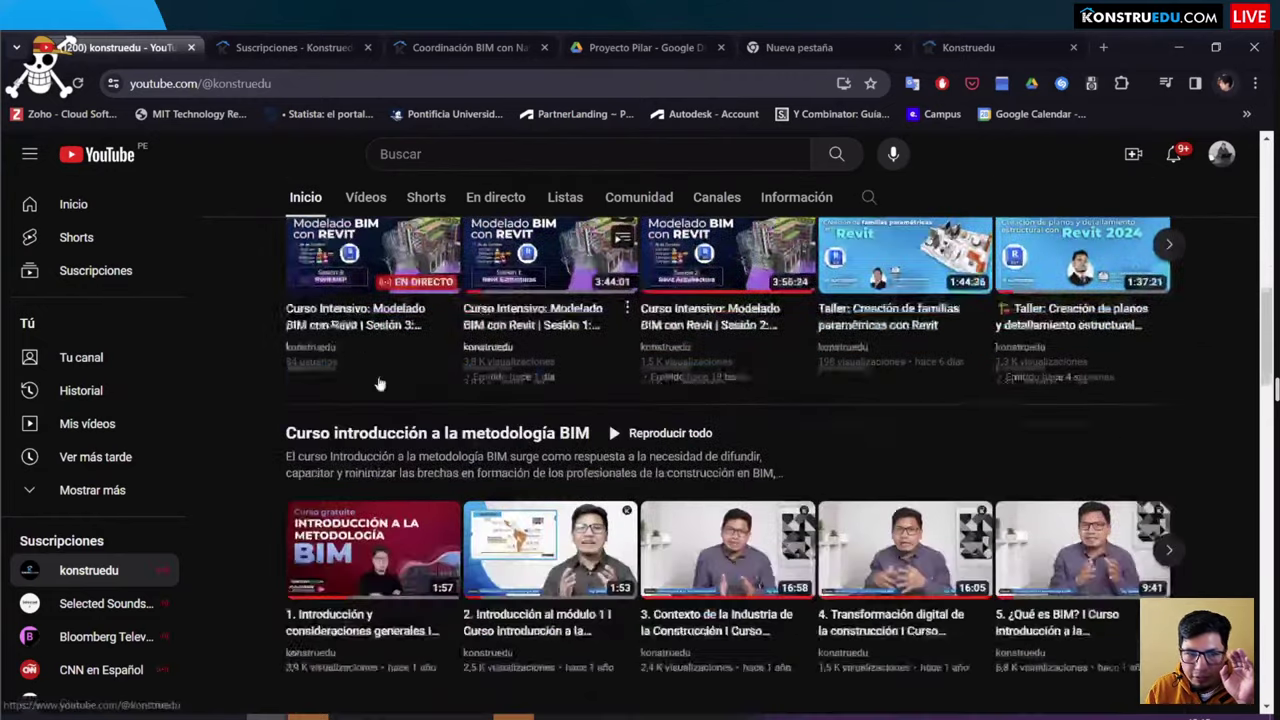
{"action": "scroll", "coordinate": [380, 384], "scroll_direction": "up", "scroll_amount": 7}
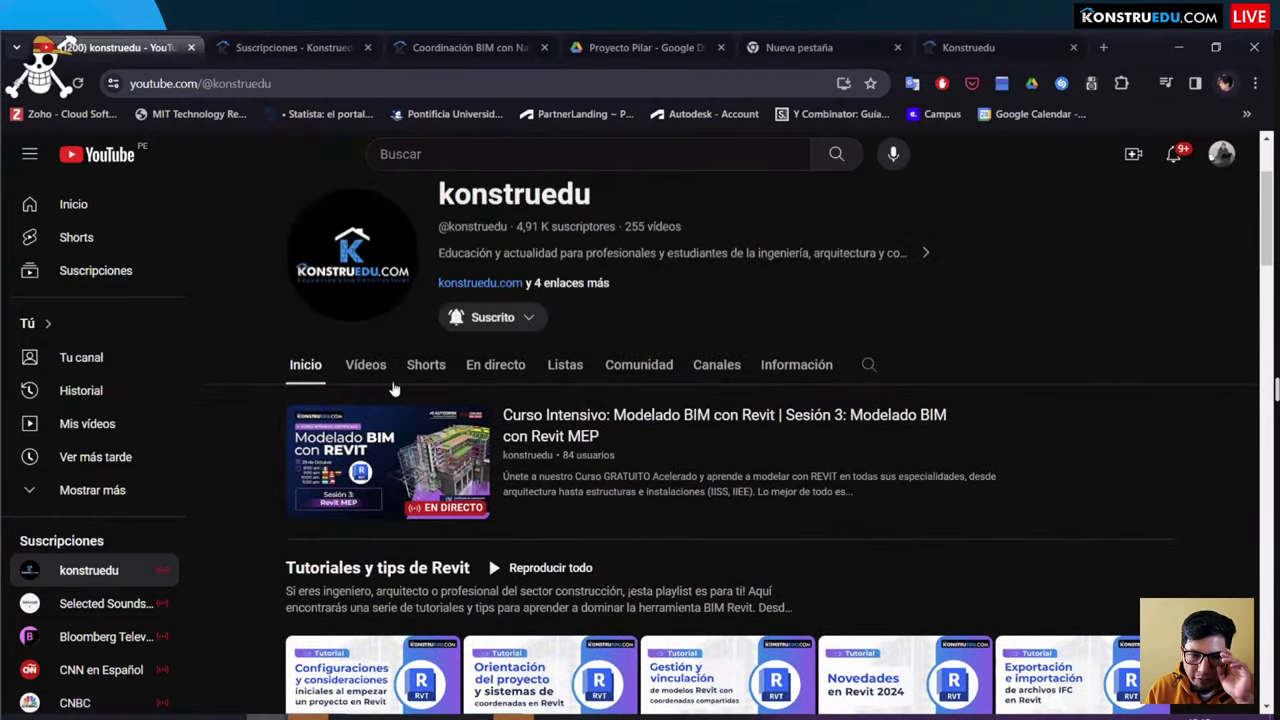
Step: Browse the full list of the konstruedu channel's videos on the Vídeos tab
{"action": "left_click", "coordinate": [388, 374]}
{"action": "scroll", "coordinate": [426, 400], "scroll_direction": "down", "scroll_amount": 1}
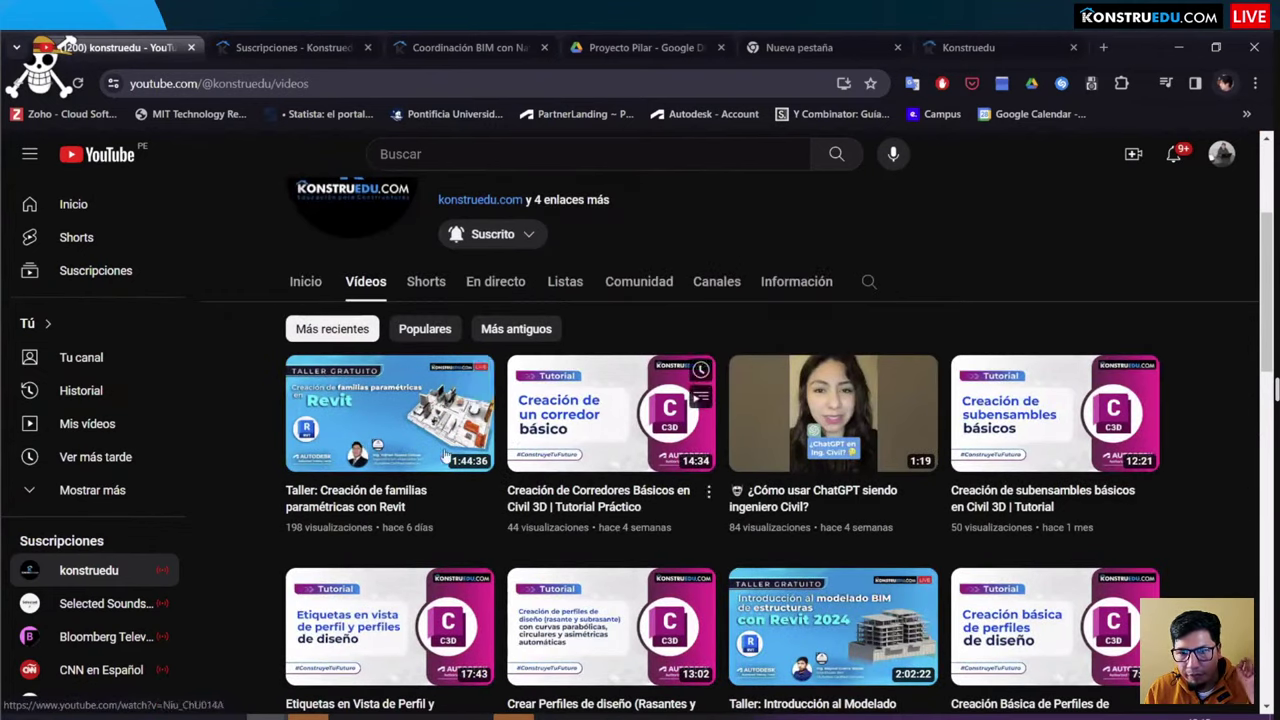
{"action": "scroll", "coordinate": [660, 380], "scroll_direction": "down", "scroll_amount": 2}
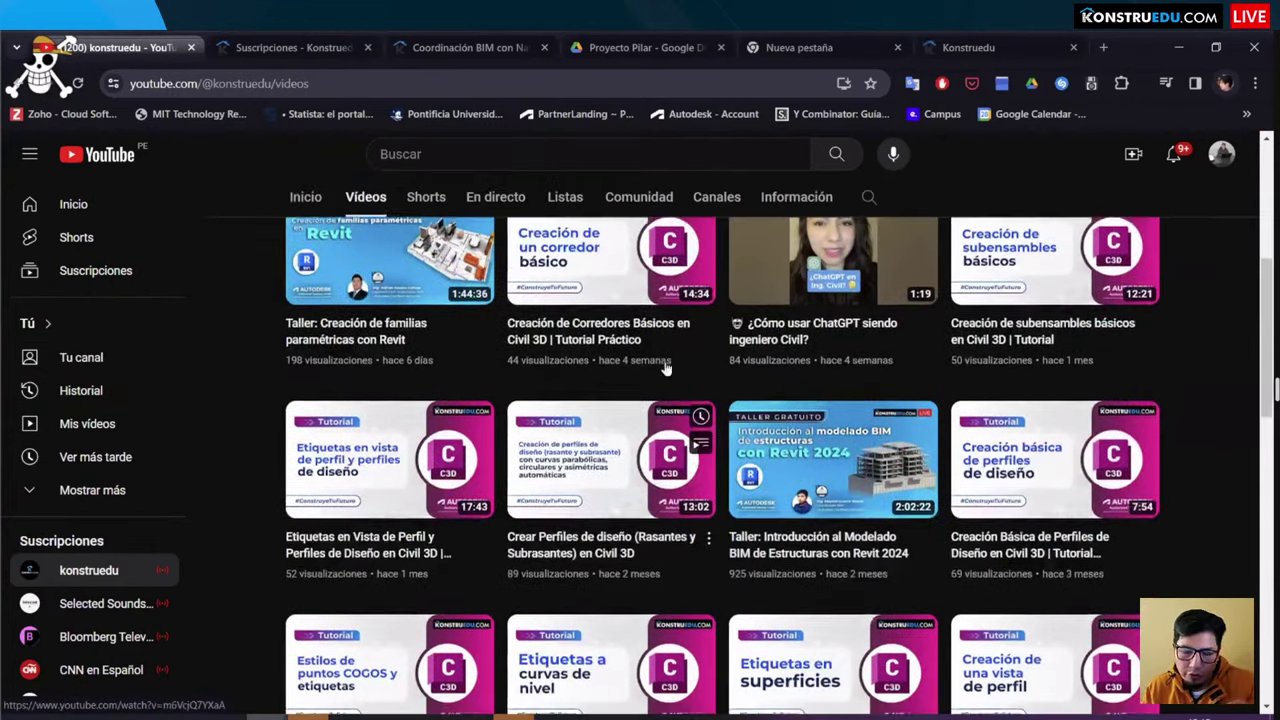
{"action": "scroll", "coordinate": [665, 368], "scroll_direction": "down", "scroll_amount": 4}
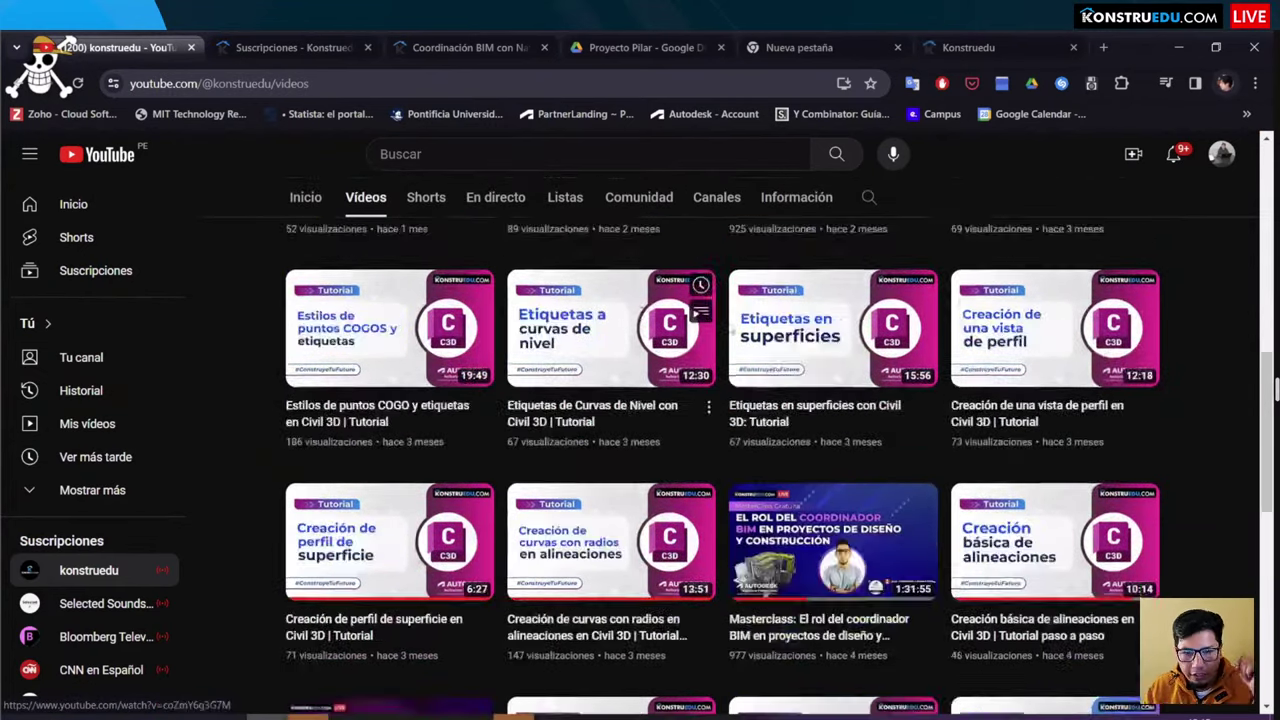
{"action": "scroll", "coordinate": [690, 330], "scroll_direction": "down", "scroll_amount": 3}
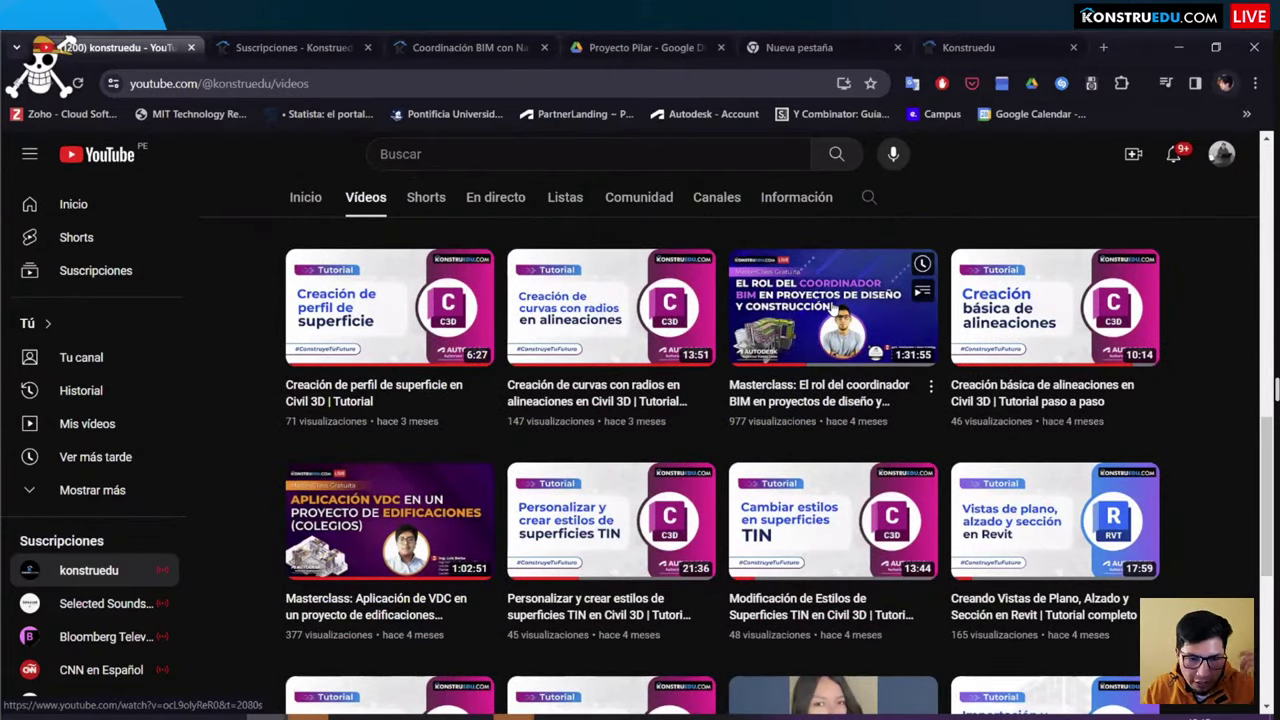
{"action": "scroll", "coordinate": [425, 372], "scroll_direction": "down", "scroll_amount": 4}
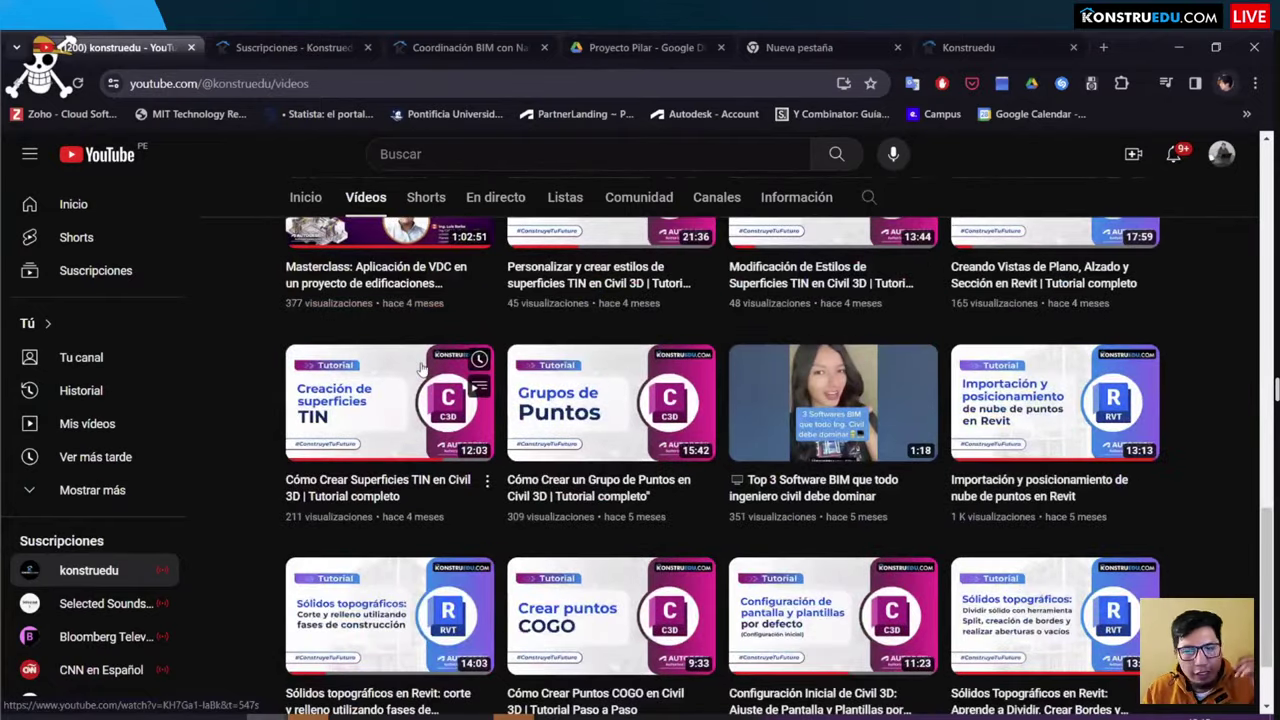
{"action": "scroll", "coordinate": [422, 368], "scroll_direction": "down", "scroll_amount": 1}
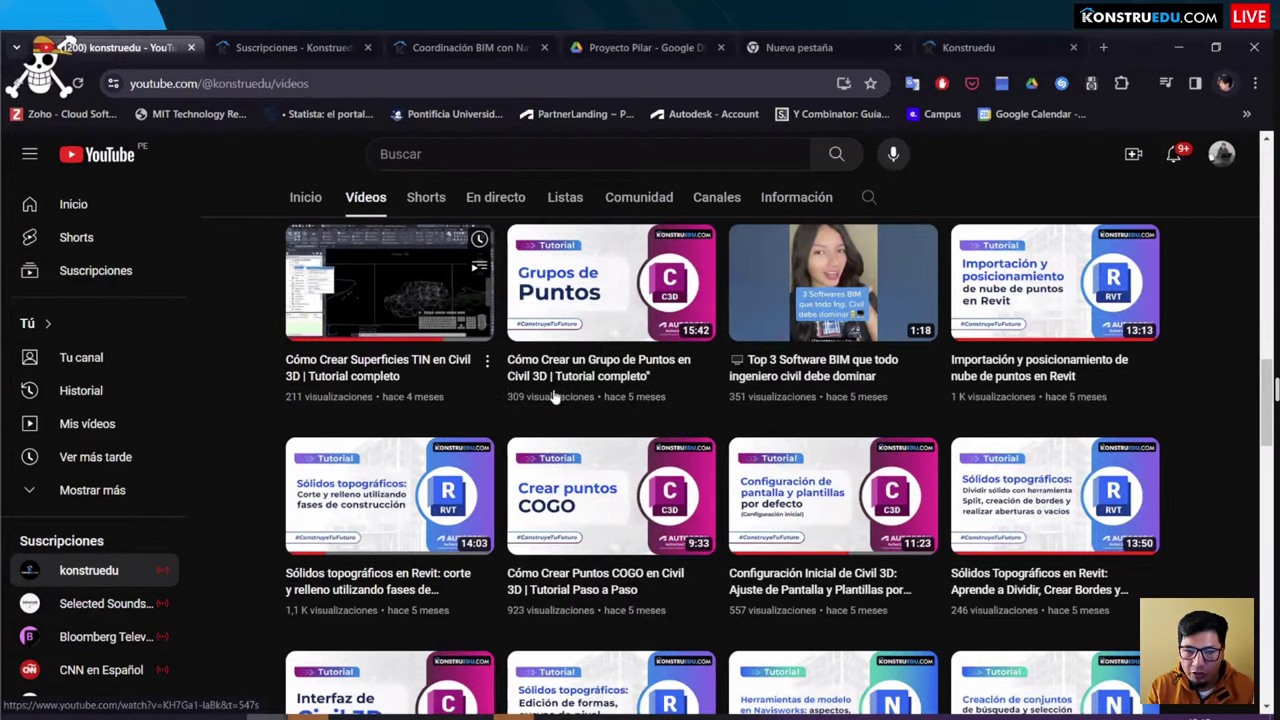
{"action": "scroll", "coordinate": [553, 397], "scroll_direction": "up", "scroll_amount": 8}
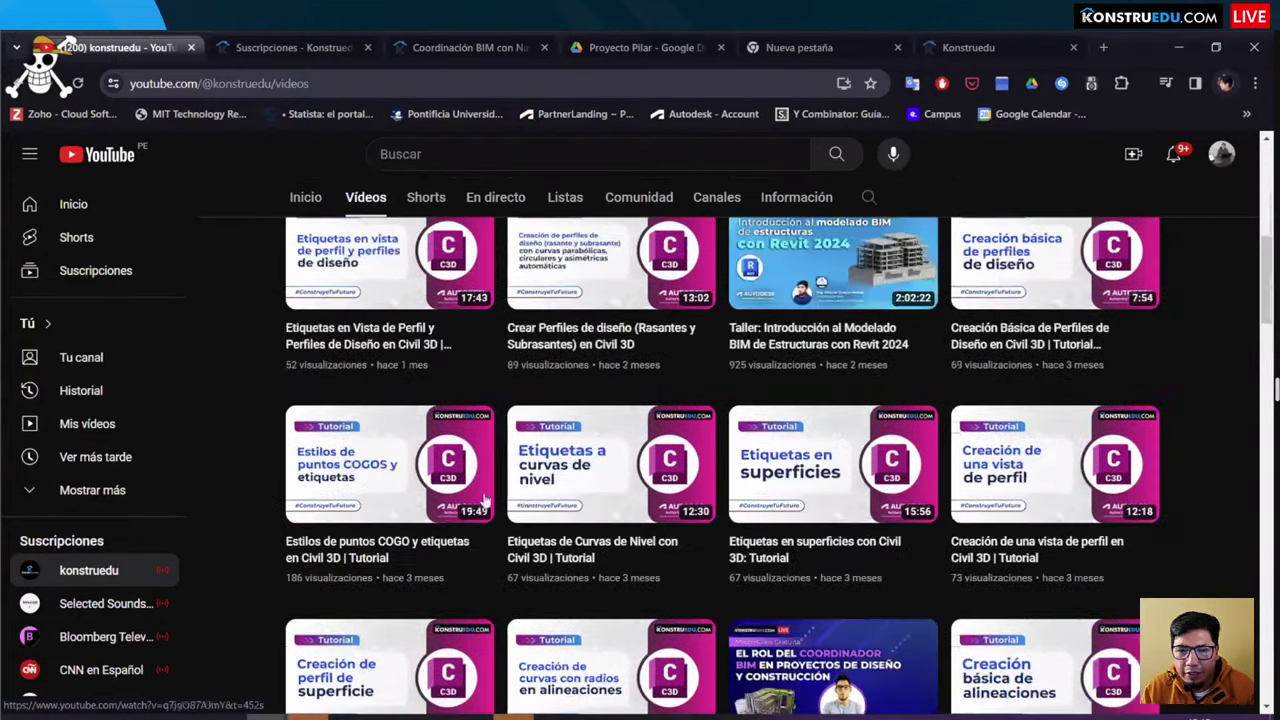
{"action": "scroll", "coordinate": [485, 500], "scroll_direction": "up", "scroll_amount": 5}
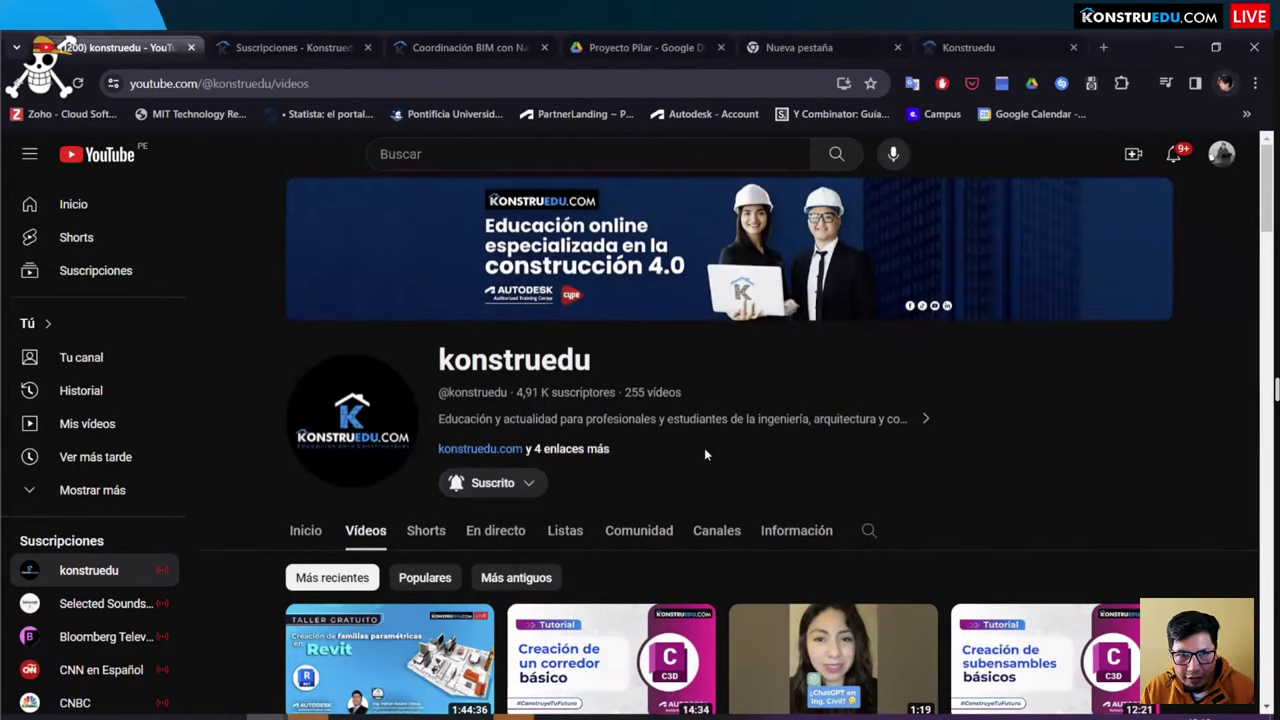
Step: Load Facebook in a new browser tab, then start one more blank tab
{"action": "left_click", "coordinate": [1100, 47]}
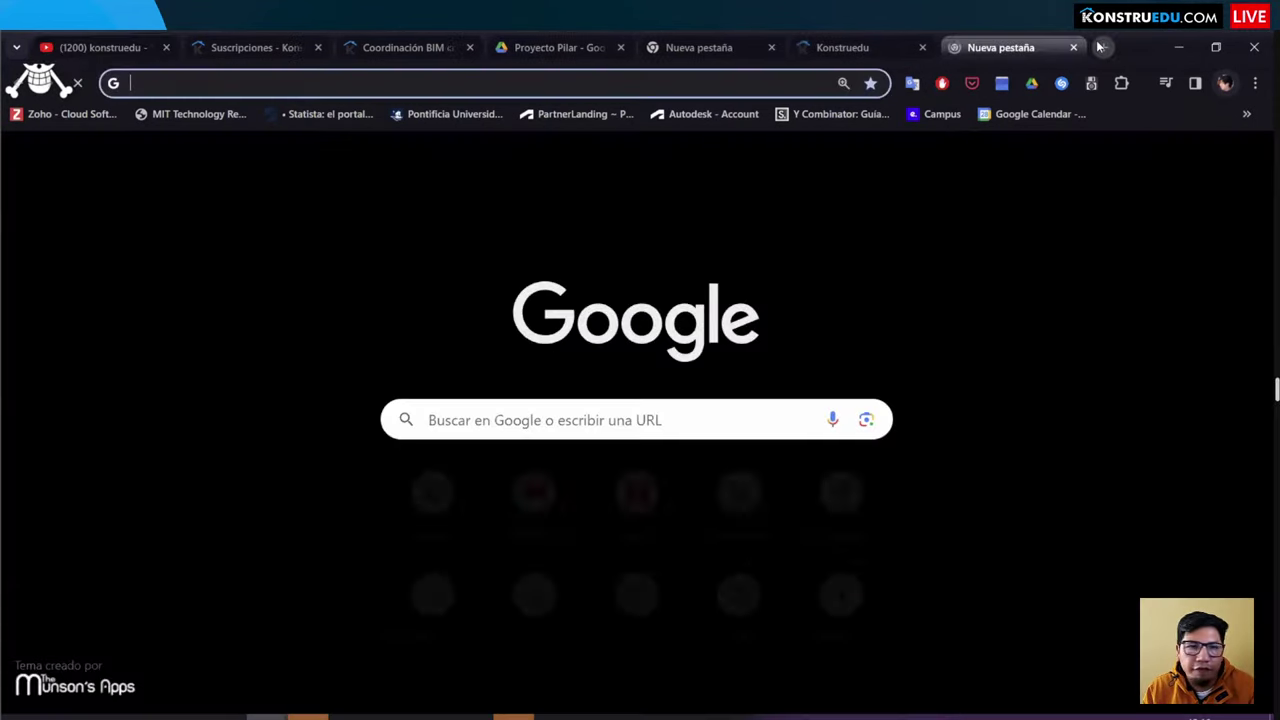
{"action": "type", "text": "facebook.com"}
{"action": "key", "text": "Return"}
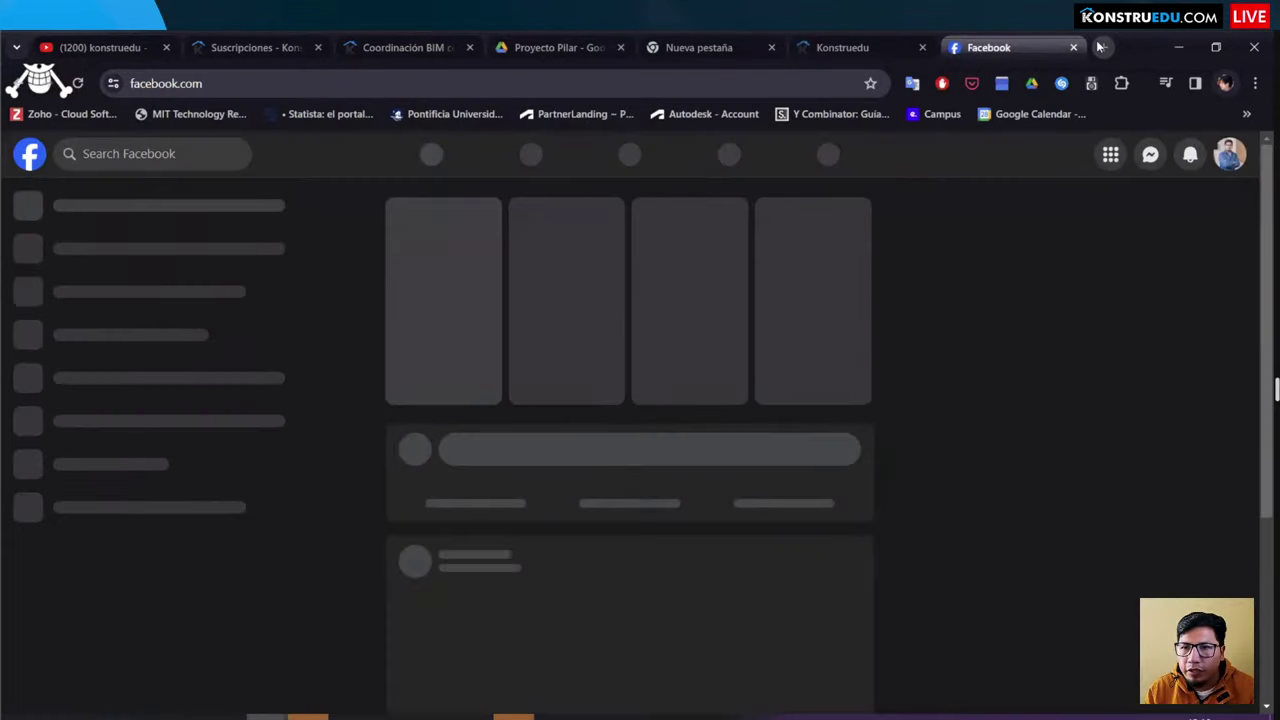
{"action": "left_click", "coordinate": [1100, 47]}
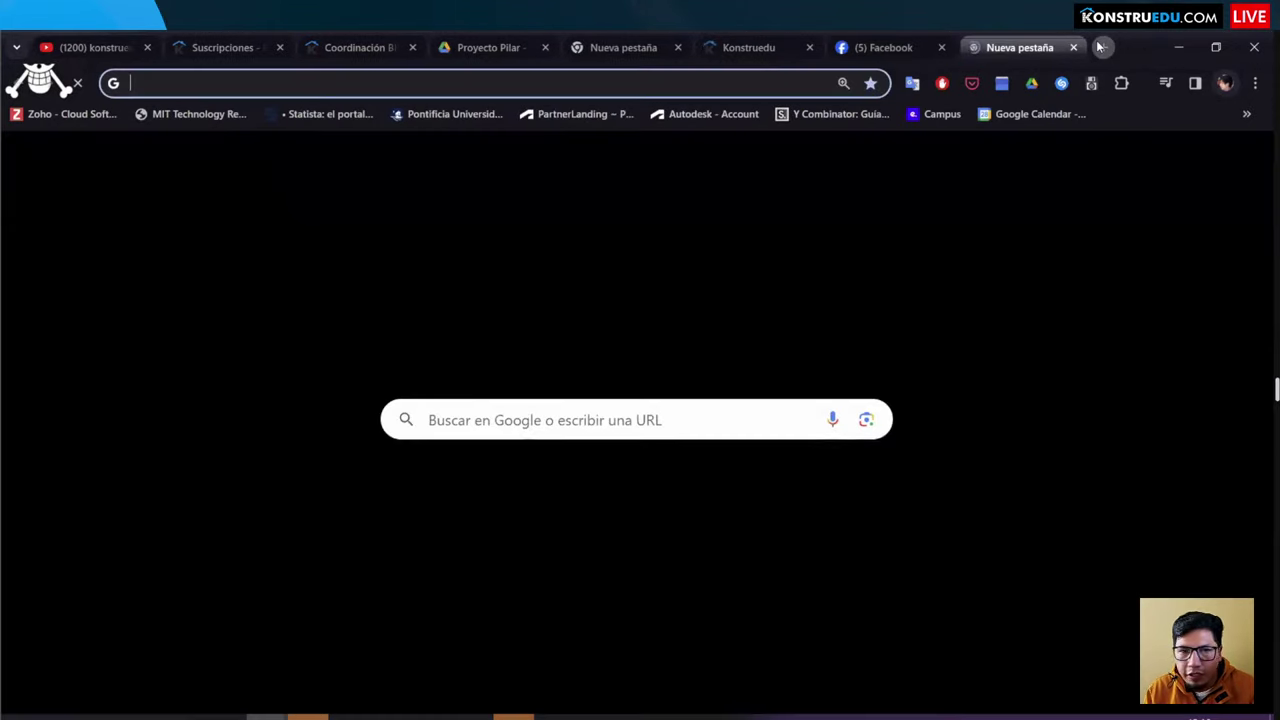
Step: Load the LinkedIn feed and search for the konstruedu.com (PV 23-1) company
{"action": "type", "text": "link"}
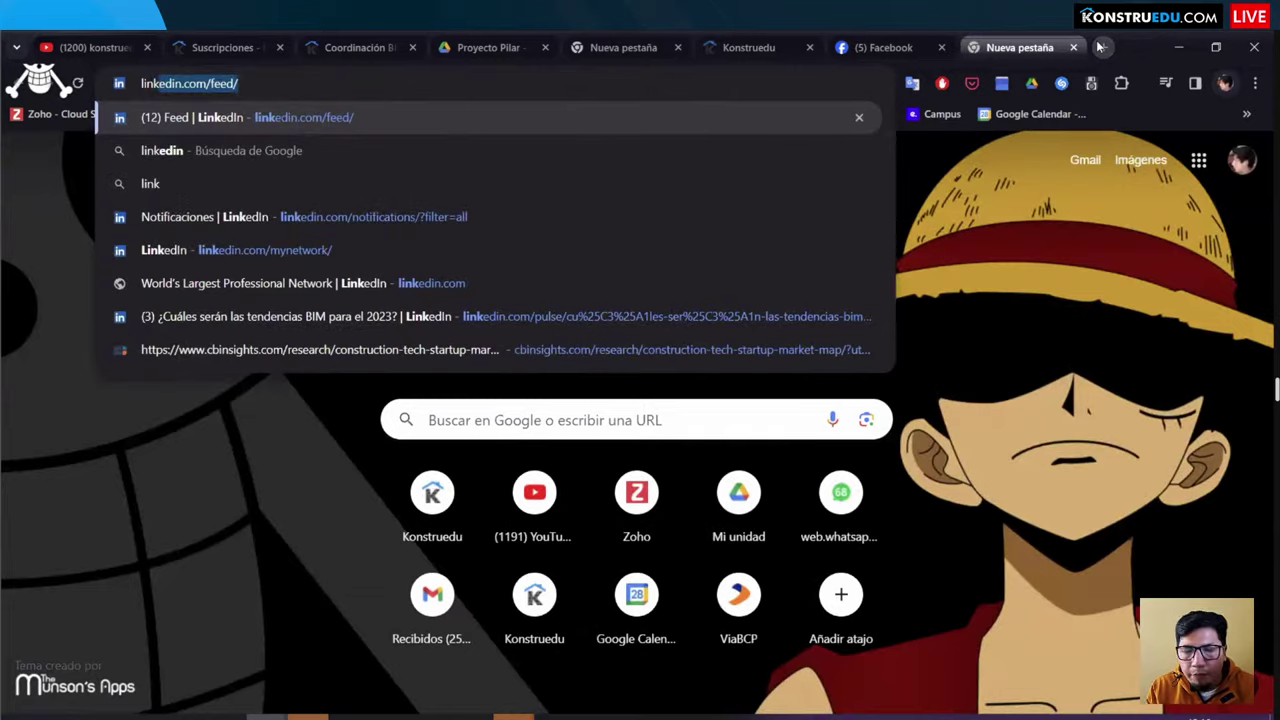
{"action": "key", "text": "Return"}
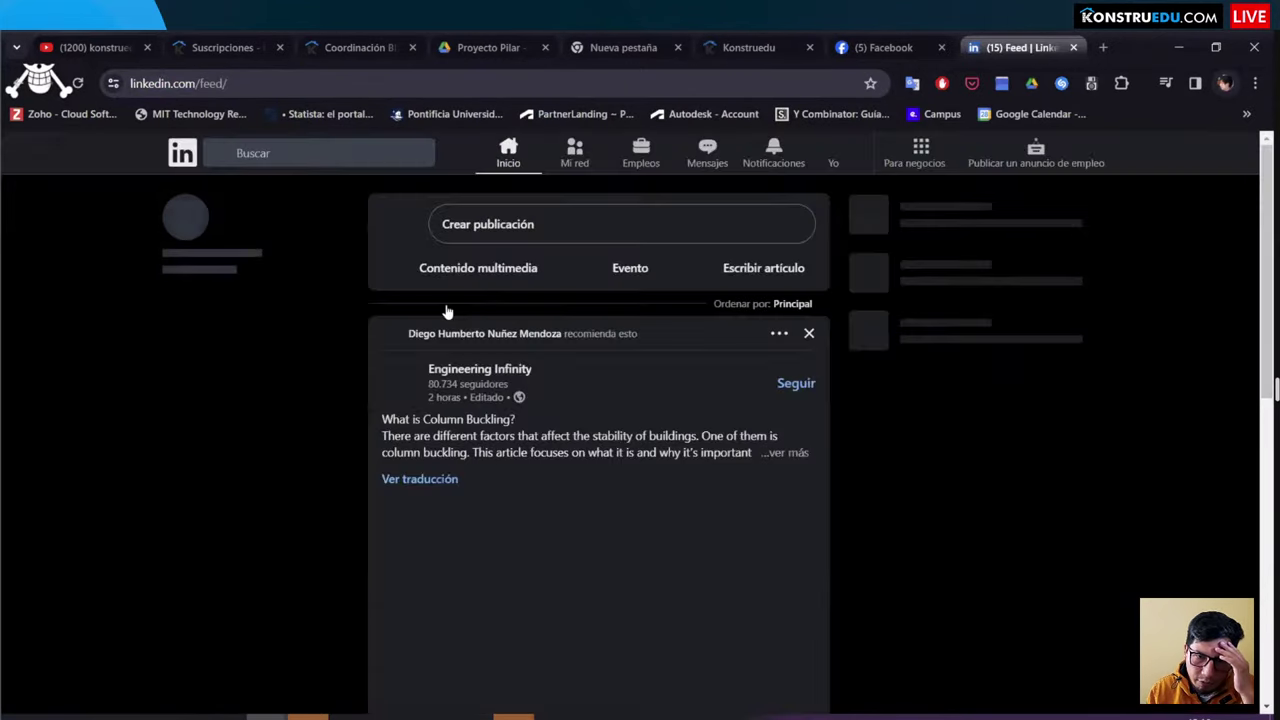
{"action": "scroll", "coordinate": [451, 291], "scroll_direction": "down", "scroll_amount": 3}
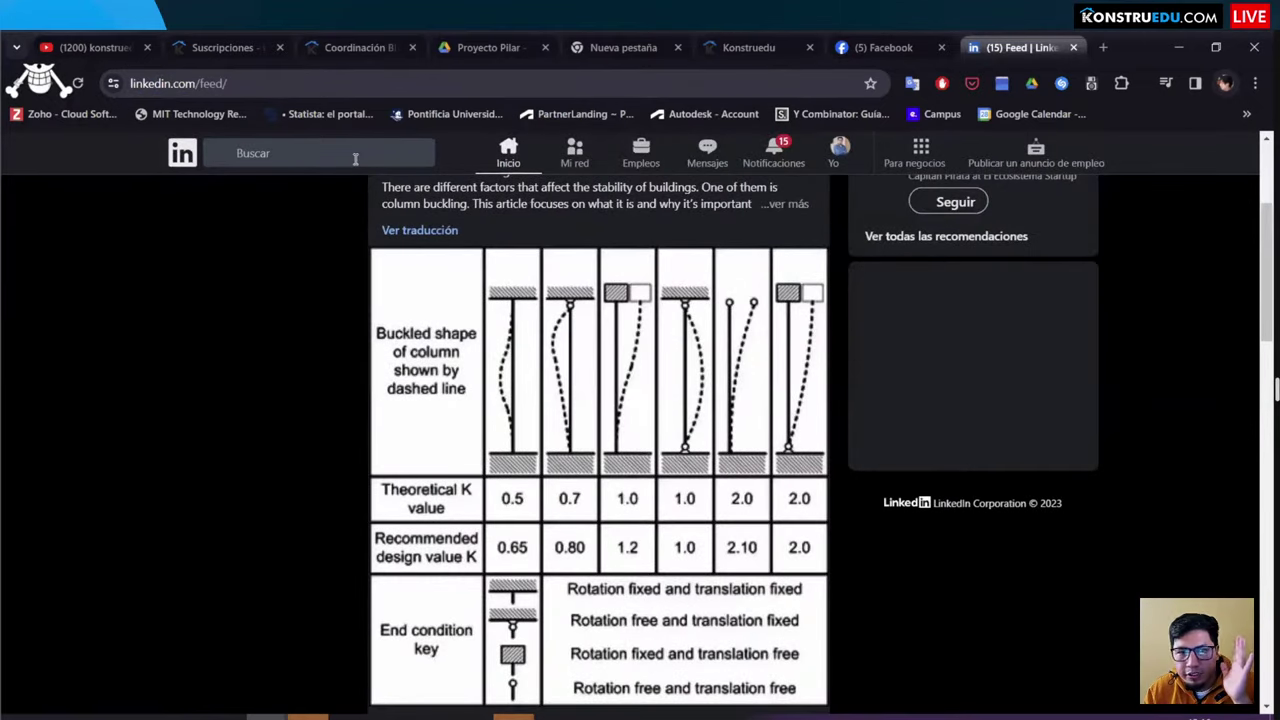
{"action": "left_click", "coordinate": [355, 153]}
{"action": "type", "text": "konstr"}
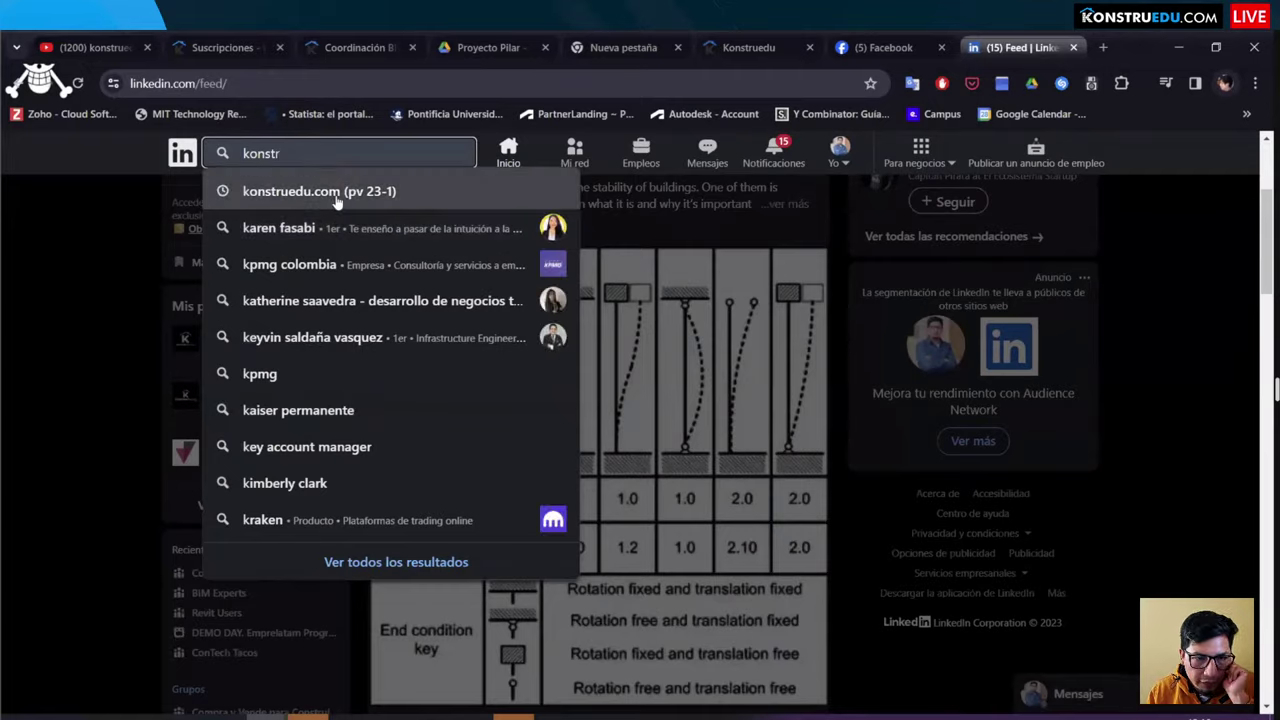
{"action": "left_click", "coordinate": [338, 195]}
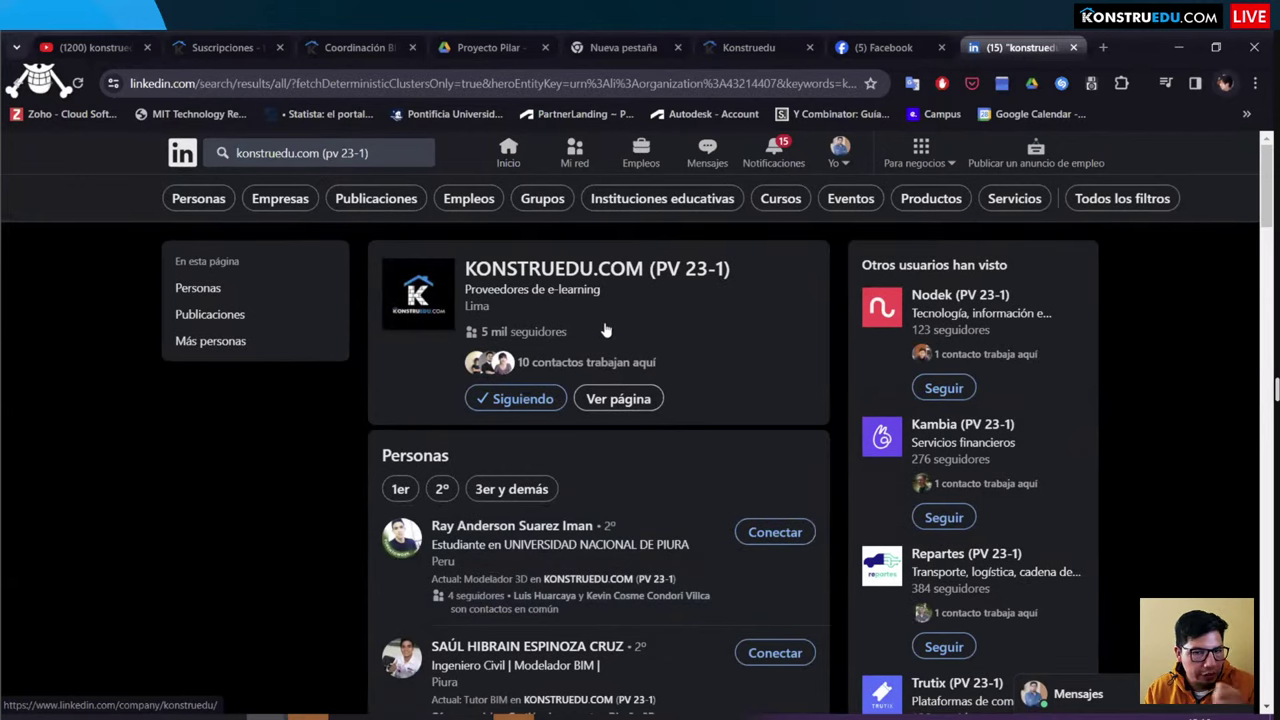
{"action": "scroll", "coordinate": [612, 327], "scroll_direction": "down", "scroll_amount": 2}
{"action": "scroll", "coordinate": [592, 307], "scroll_direction": "up", "scroll_amount": 2}
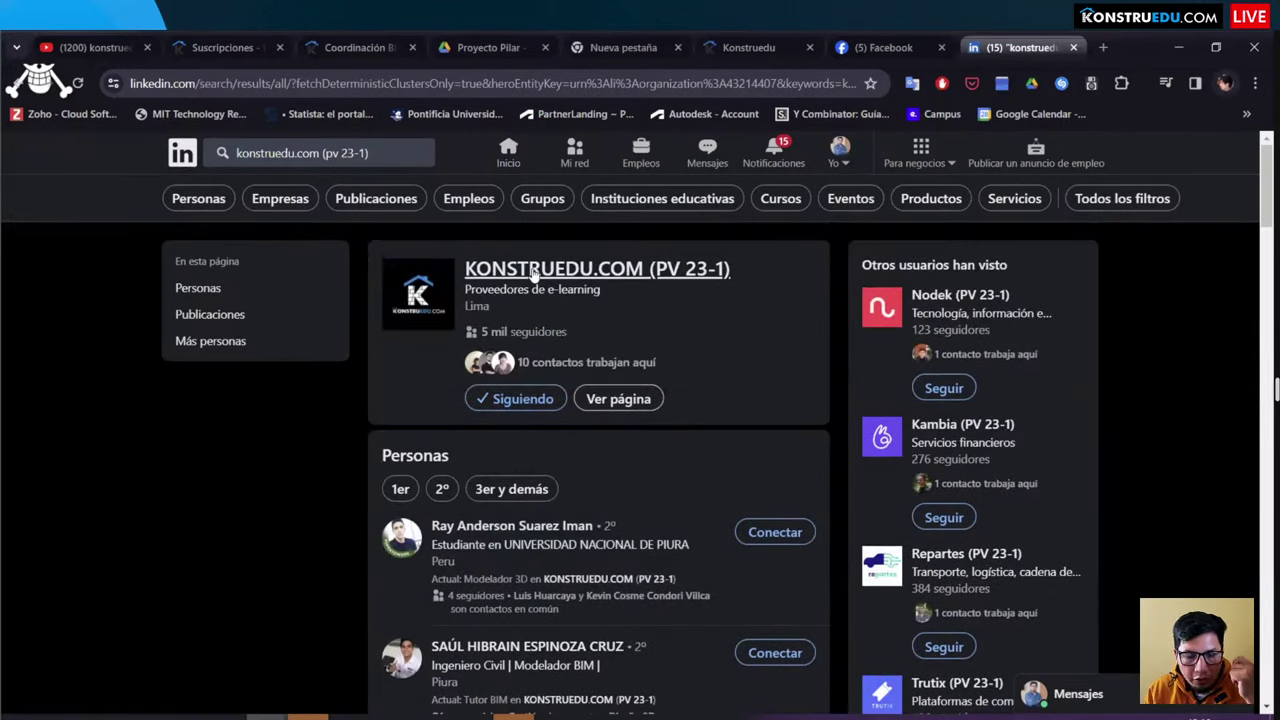
Step: Go to the KONSTRUEDU.COM (PV 23-1) company page and scroll its recent posts, such as Renderizados con IA
{"action": "left_click", "coordinate": [534, 271]}
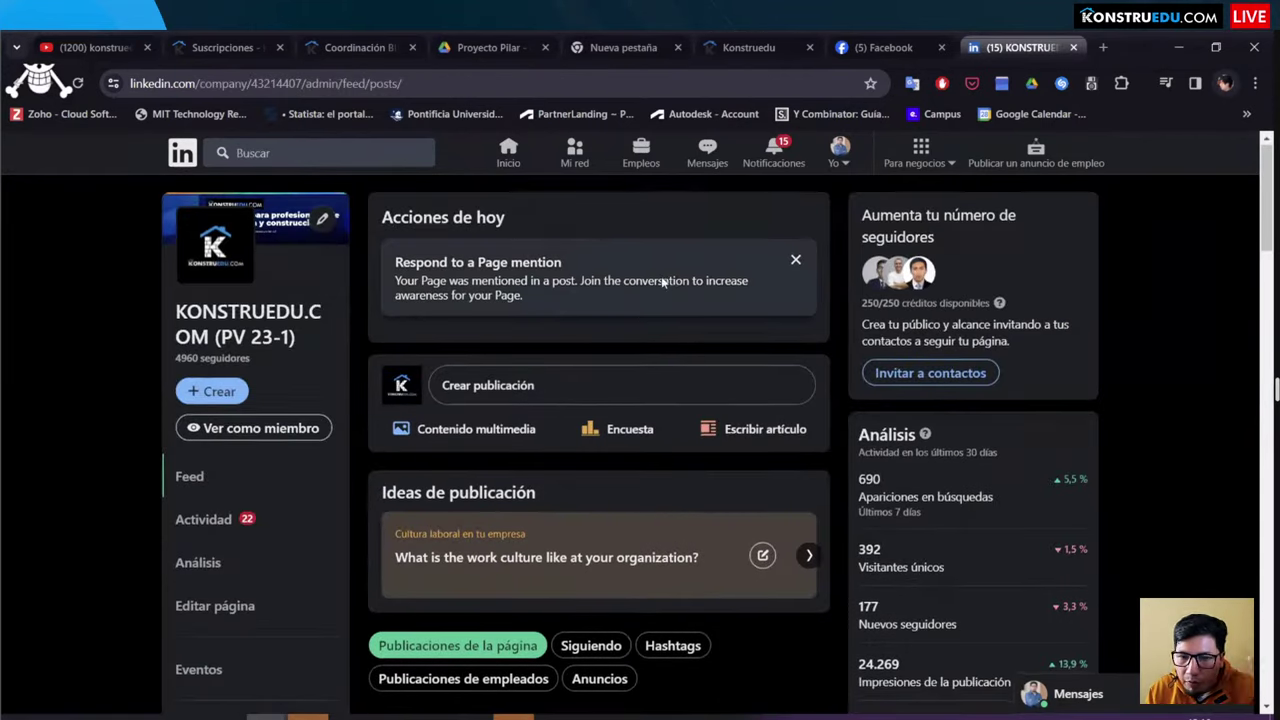
{"action": "scroll", "coordinate": [660, 325], "scroll_direction": "down", "scroll_amount": 8}
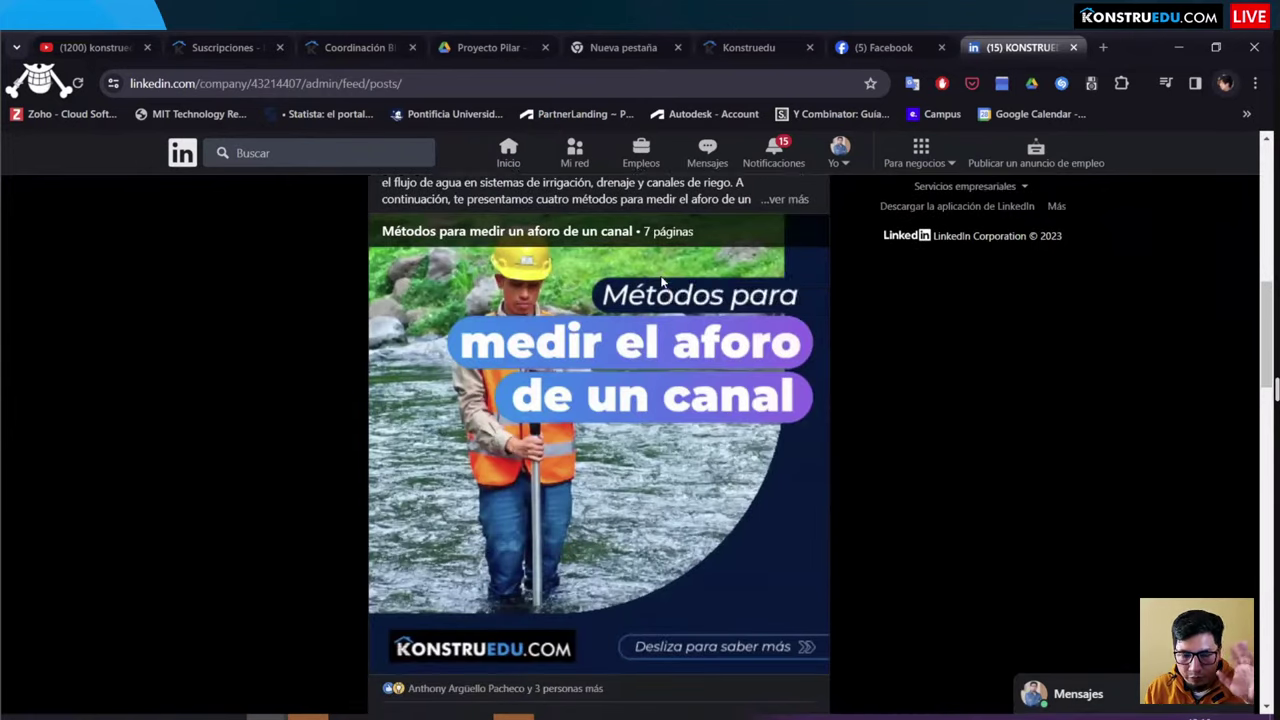
{"action": "scroll", "coordinate": [660, 282], "scroll_direction": "down", "scroll_amount": 4}
{"action": "scroll", "coordinate": [660, 282], "scroll_direction": "down", "scroll_amount": 8}
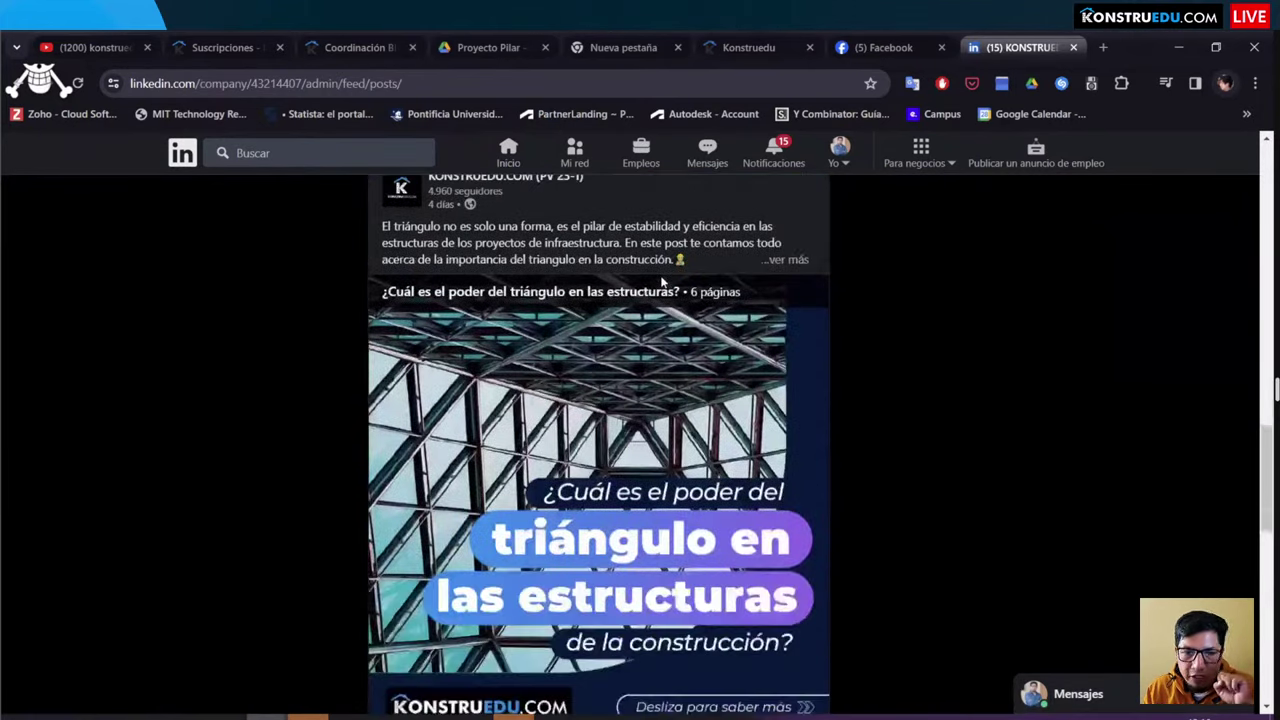
{"action": "scroll", "coordinate": [665, 283], "scroll_direction": "down", "scroll_amount": 5}
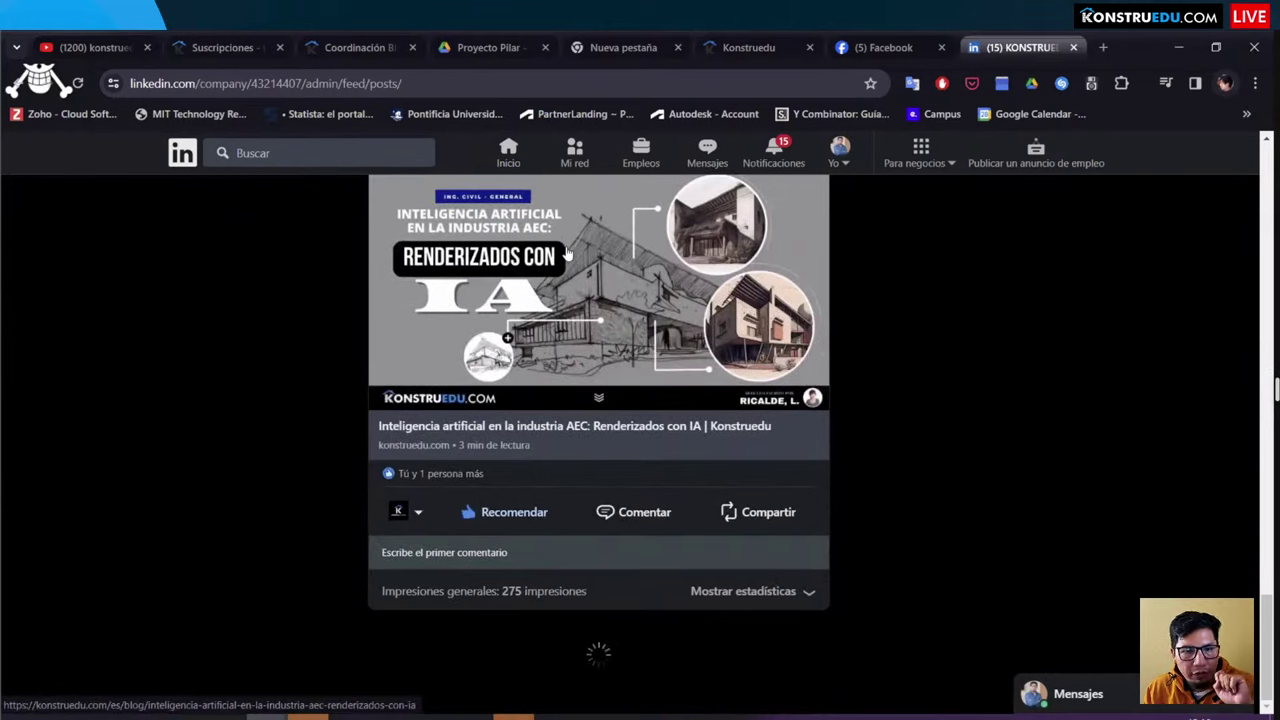
Step: Load konstruedu.com in a new browser tab
{"action": "left_click", "coordinate": [1102, 49]}
{"action": "type", "text": "konstruedu.com"}
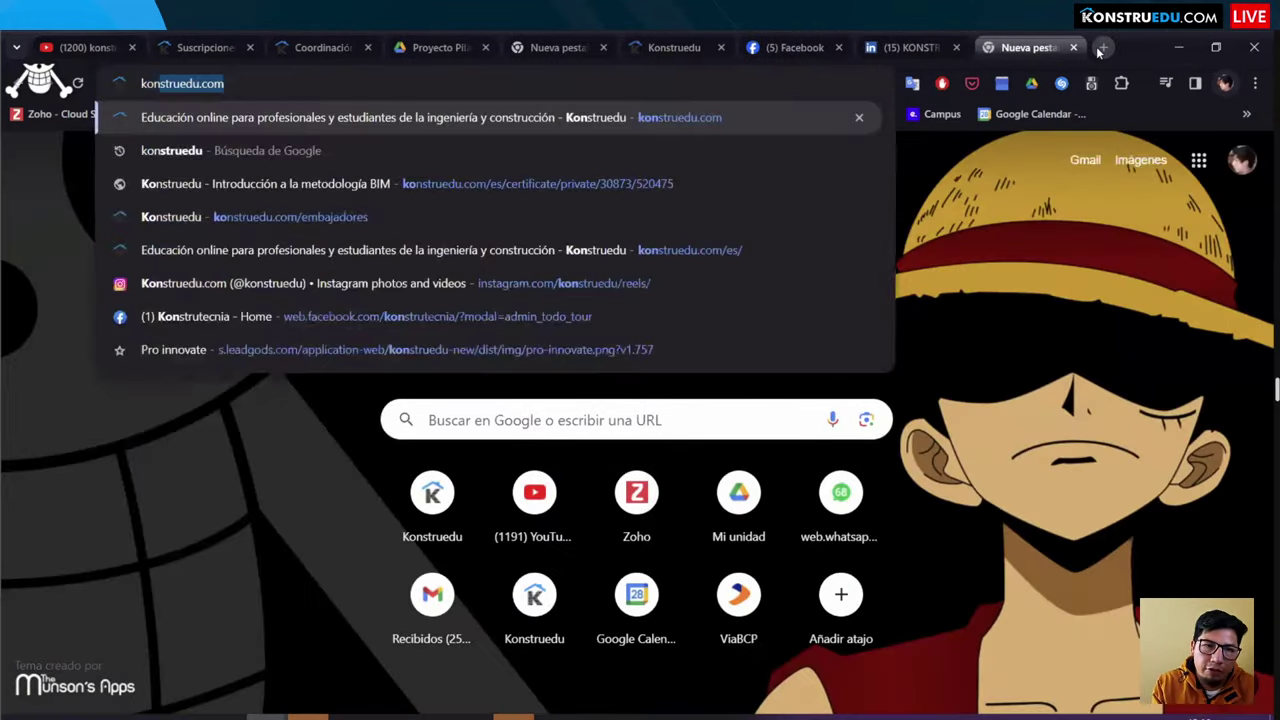
{"action": "key", "text": "Return"}
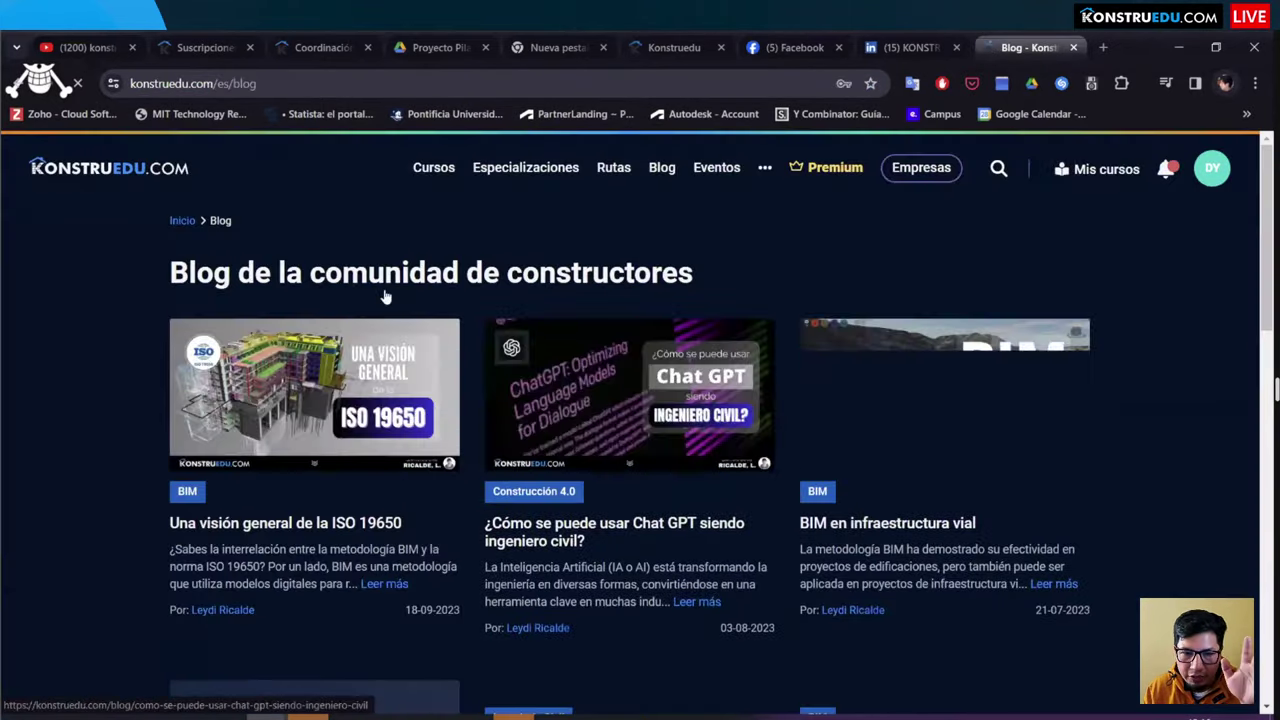
Step: Scroll through the blog articles, then bring back the Coordinación BIM con Navisworks course page
{"action": "scroll", "coordinate": [203, 290], "scroll_direction": "down", "scroll_amount": 3}
{"action": "scroll", "coordinate": [410, 285], "scroll_direction": "up", "scroll_amount": 1}
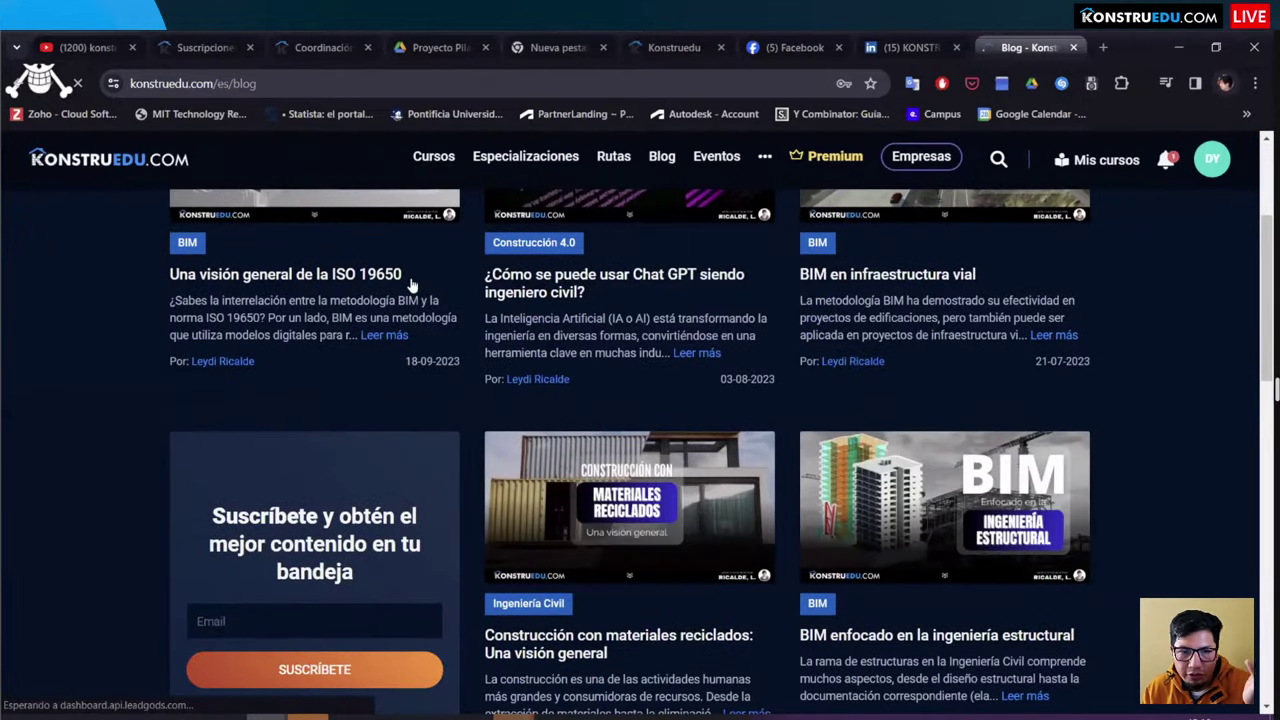
{"action": "scroll", "coordinate": [410, 285], "scroll_direction": "up", "scroll_amount": 2}
{"action": "scroll", "coordinate": [500, 290], "scroll_direction": "down", "scroll_amount": 2}
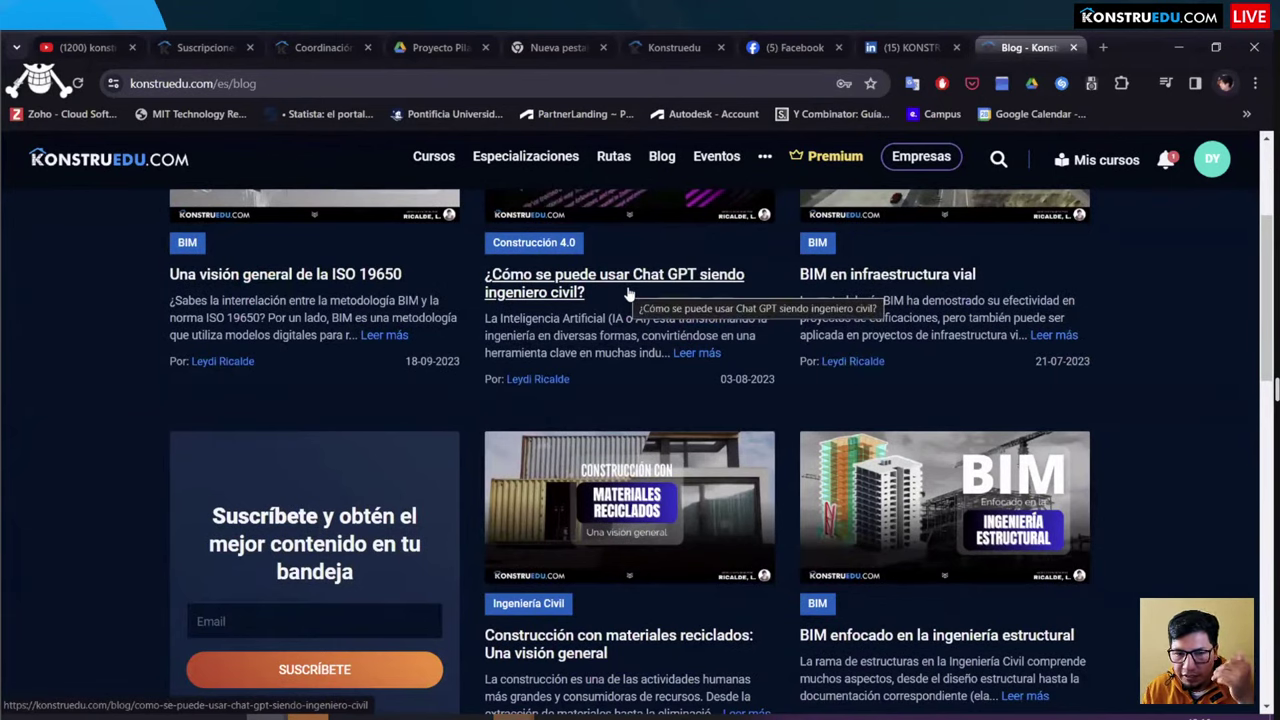
{"action": "scroll", "coordinate": [700, 295], "scroll_direction": "up", "scroll_amount": 2}
{"action": "scroll", "coordinate": [812, 298], "scroll_direction": "down", "scroll_amount": 2}
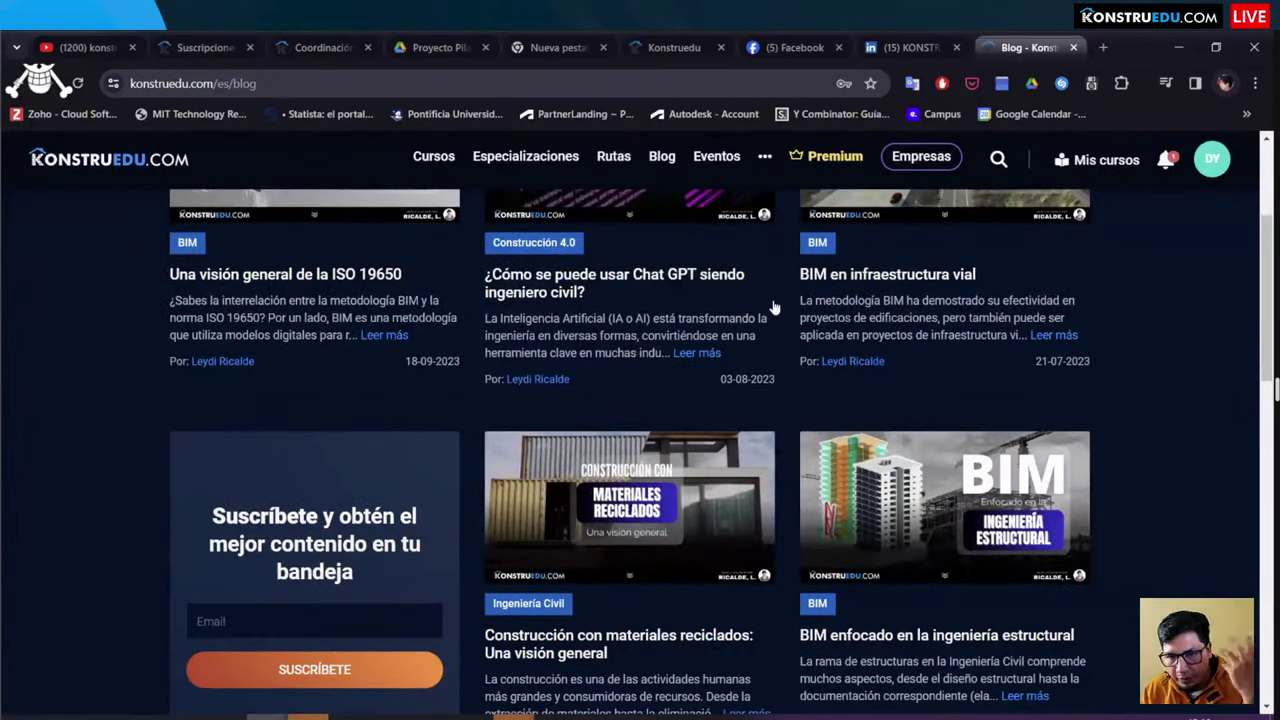
{"action": "scroll", "coordinate": [773, 307], "scroll_direction": "down", "scroll_amount": 3}
{"action": "scroll", "coordinate": [773, 307], "scroll_direction": "down", "scroll_amount": 5}
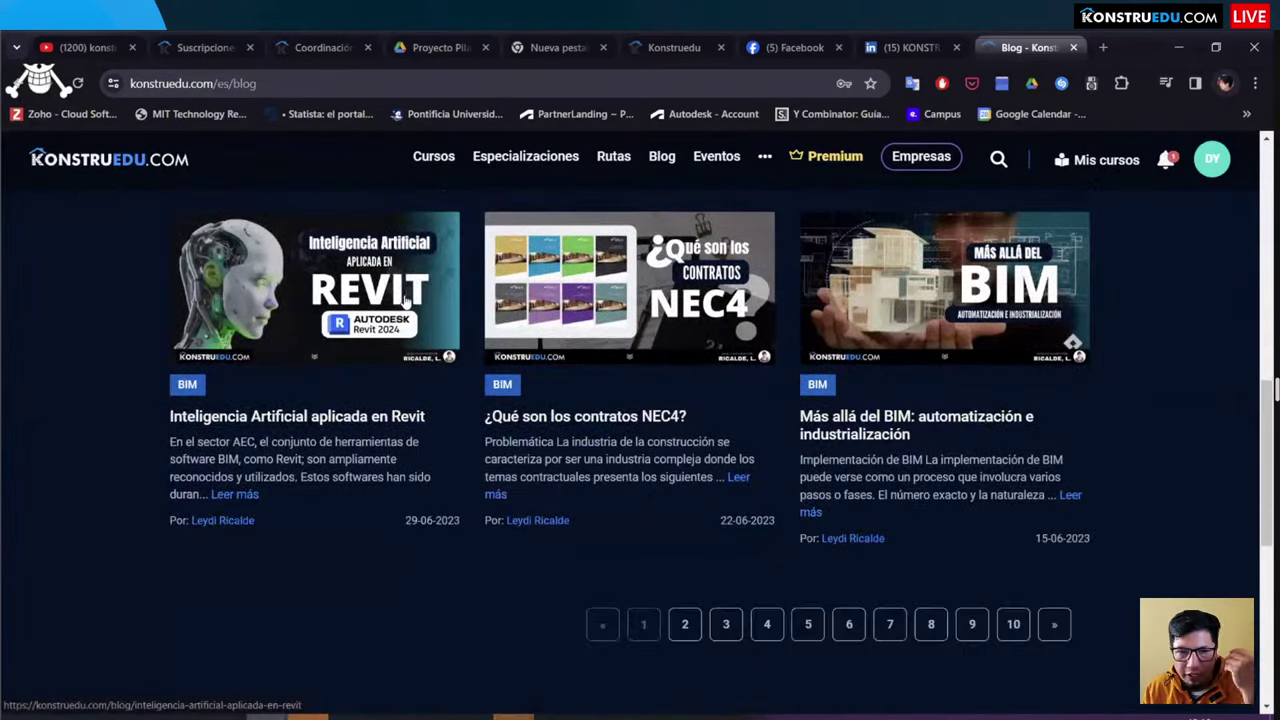
{"action": "scroll", "coordinate": [415, 298], "scroll_direction": "up", "scroll_amount": 10}
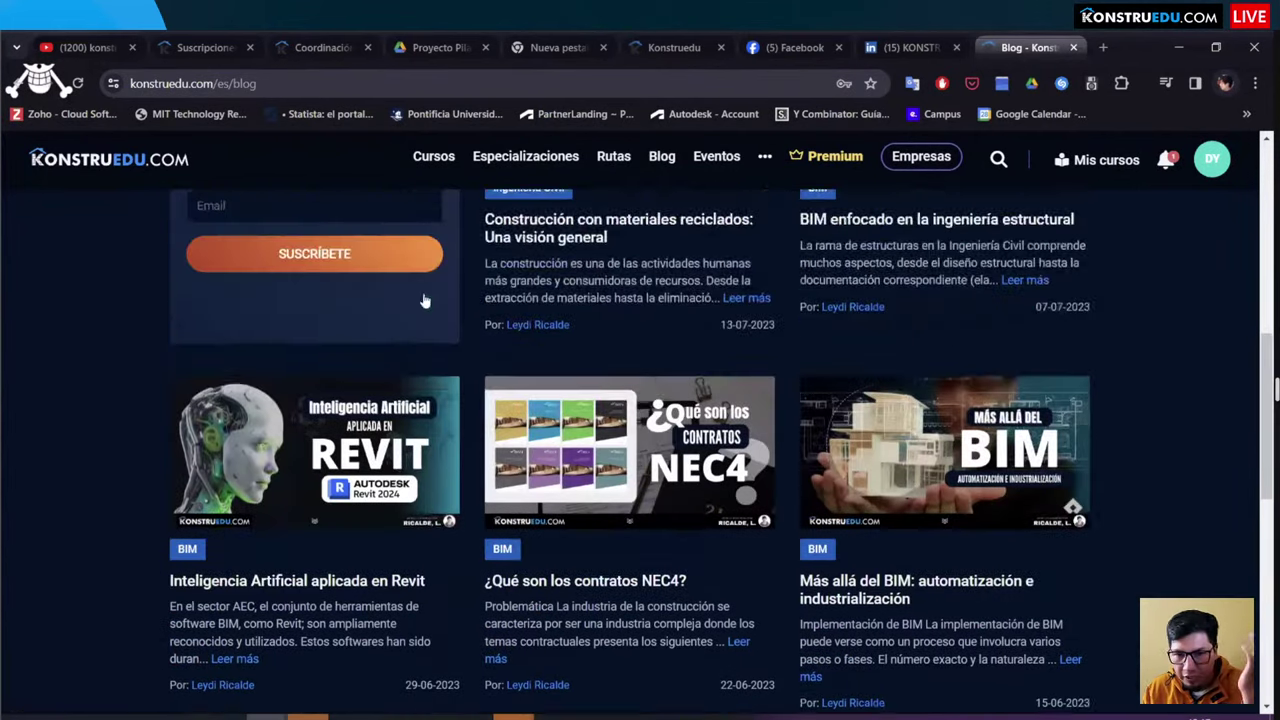
{"action": "scroll", "coordinate": [423, 292], "scroll_direction": "up", "scroll_amount": 2}
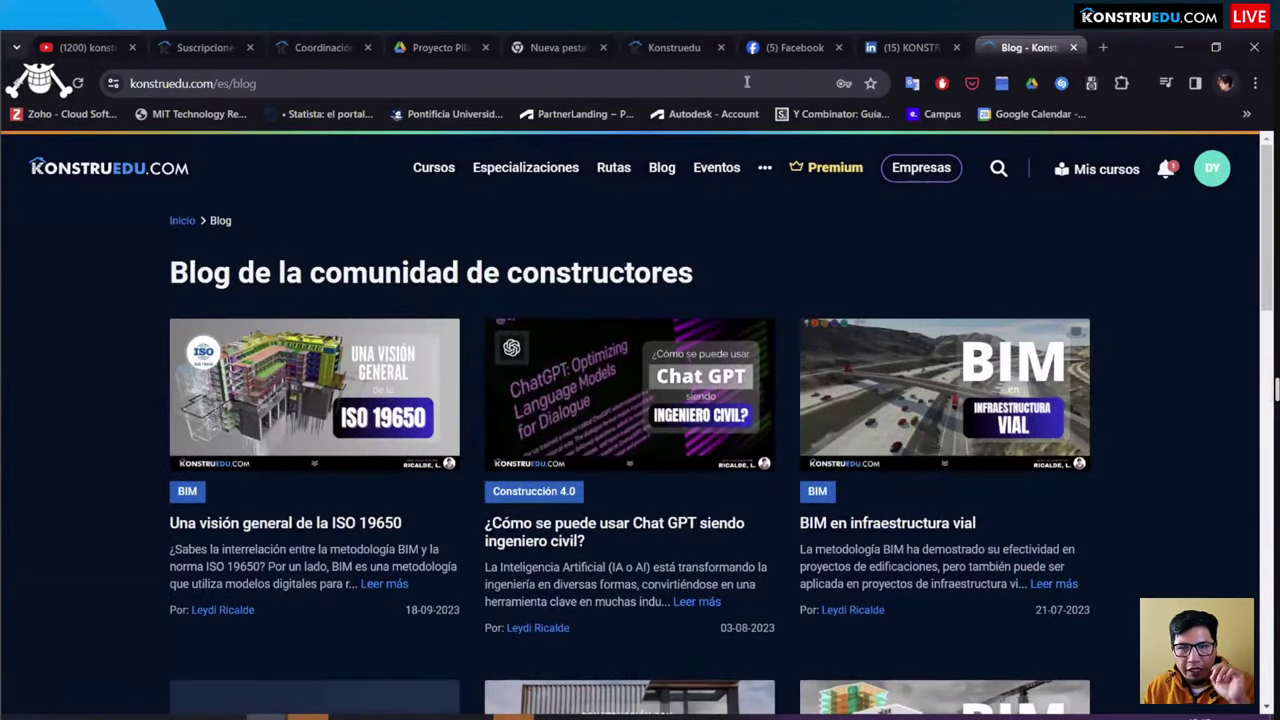
{"action": "left_click", "coordinate": [312, 47]}
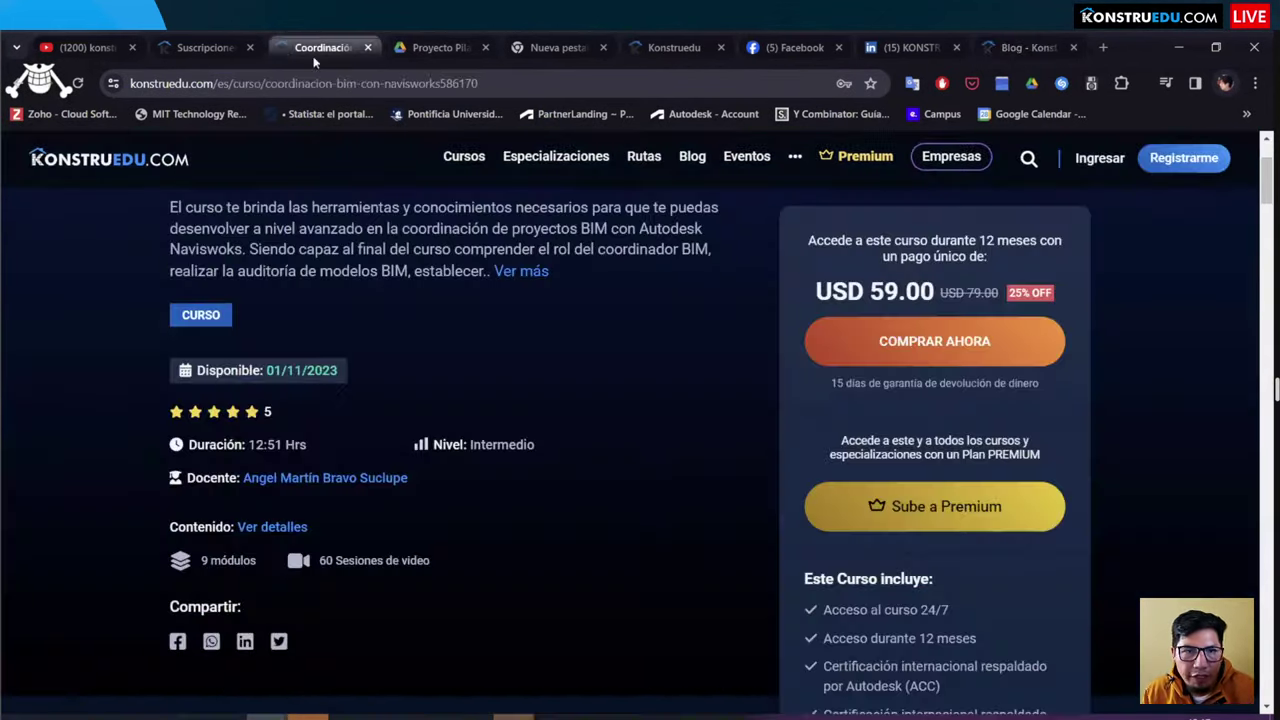
Step: Show the Revit intensive course's Proyecto de certificación page, check the other Chrome window, and return
{"action": "left_click", "coordinate": [652, 40]}
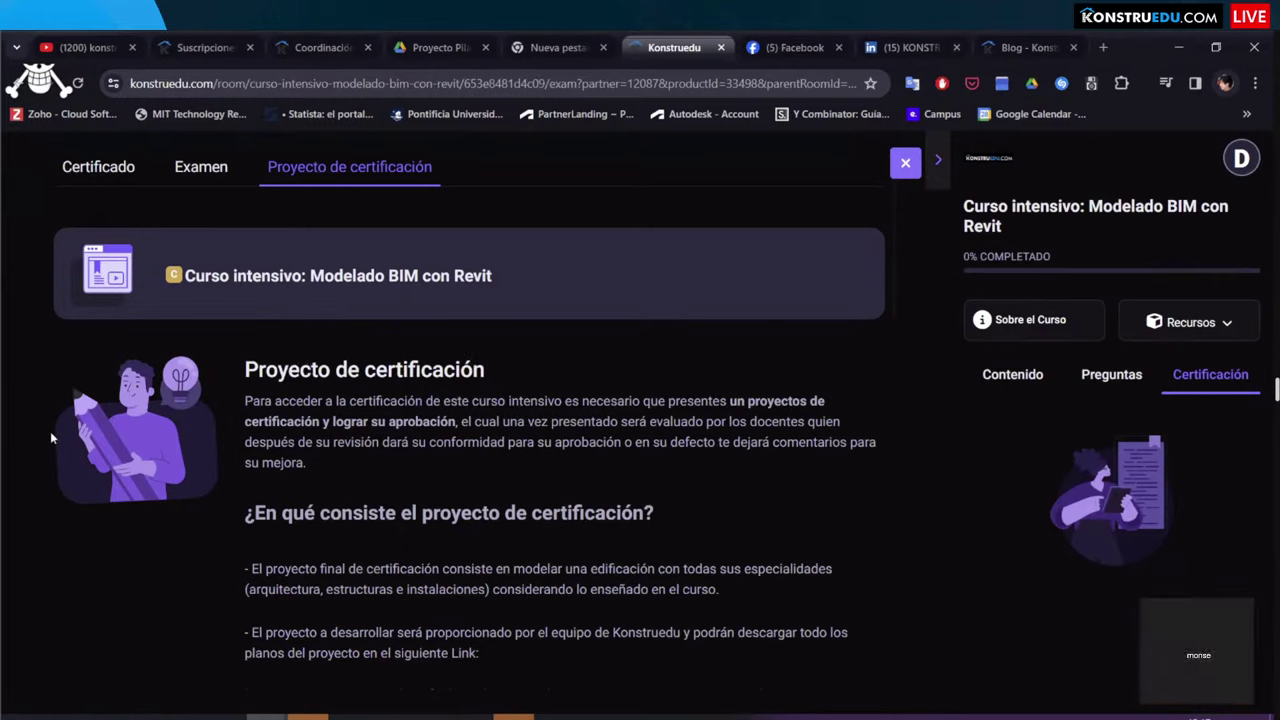
{"action": "left_click", "coordinate": [226, 716]}
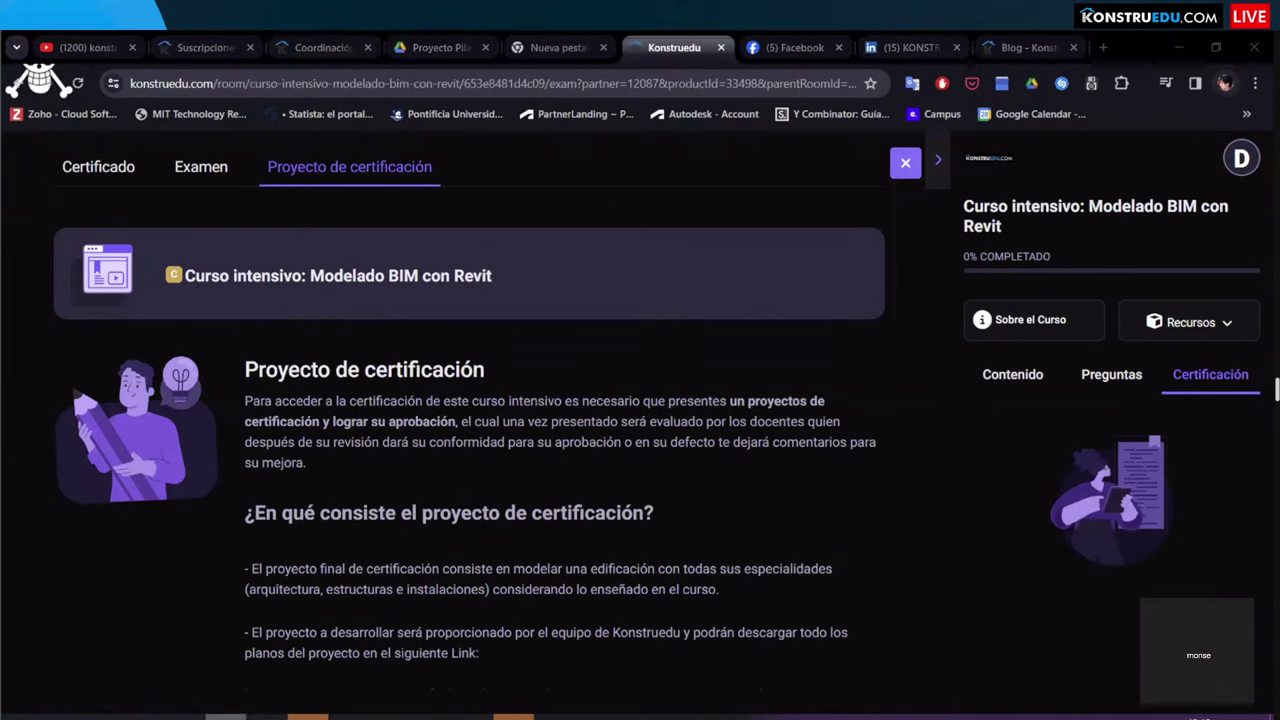
{"action": "mouse_move", "coordinate": [286, 712]}
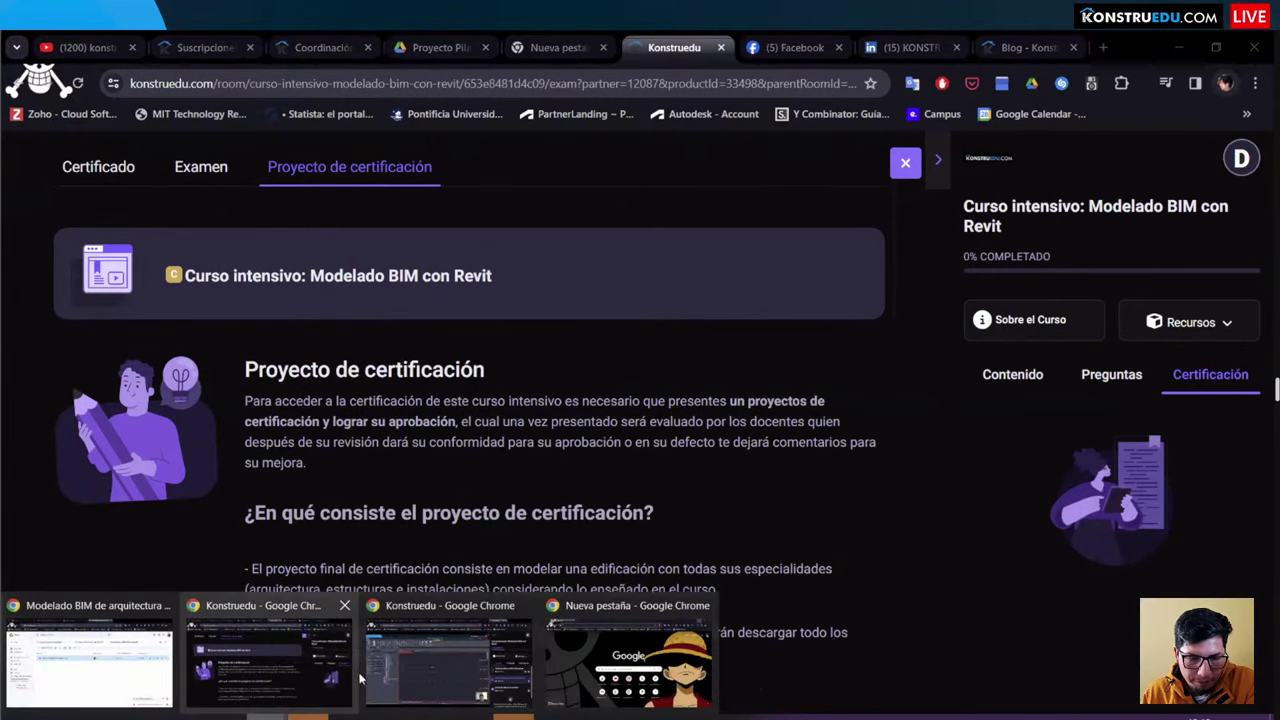
{"action": "left_click", "coordinate": [410, 666]}
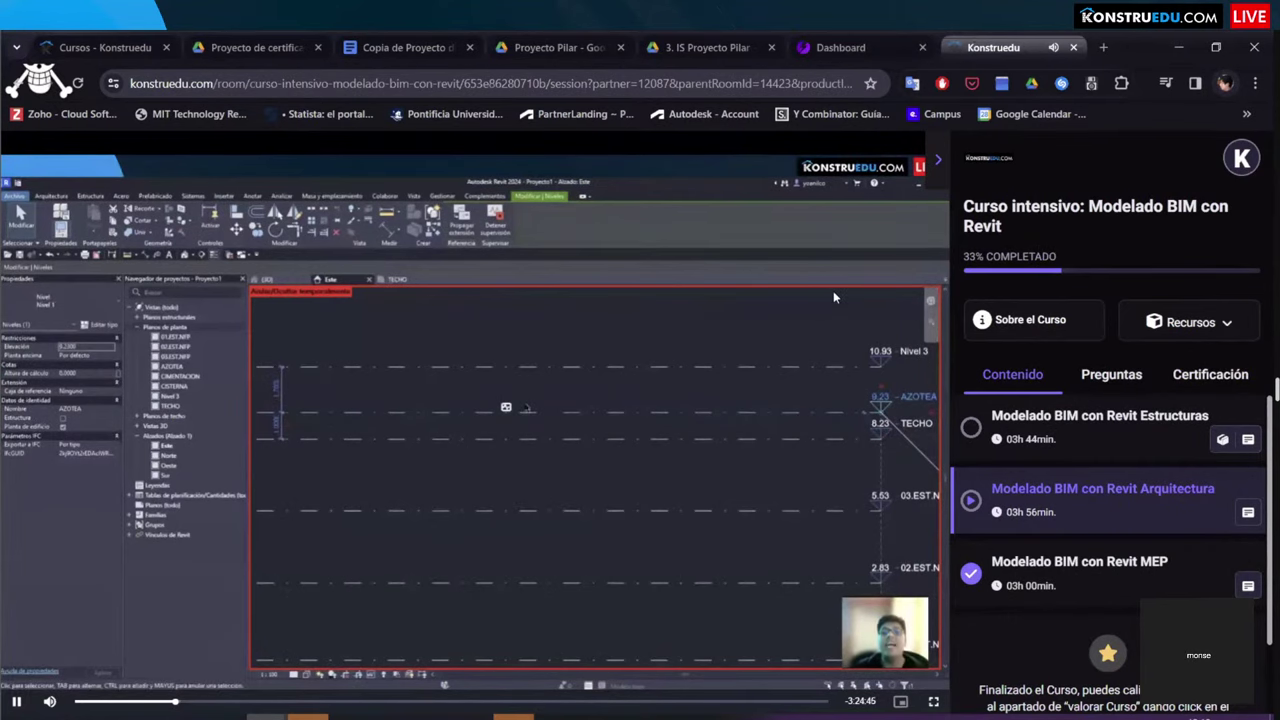
{"action": "key", "text": "alt+Tab"}
{"action": "key", "text": "Tab"}
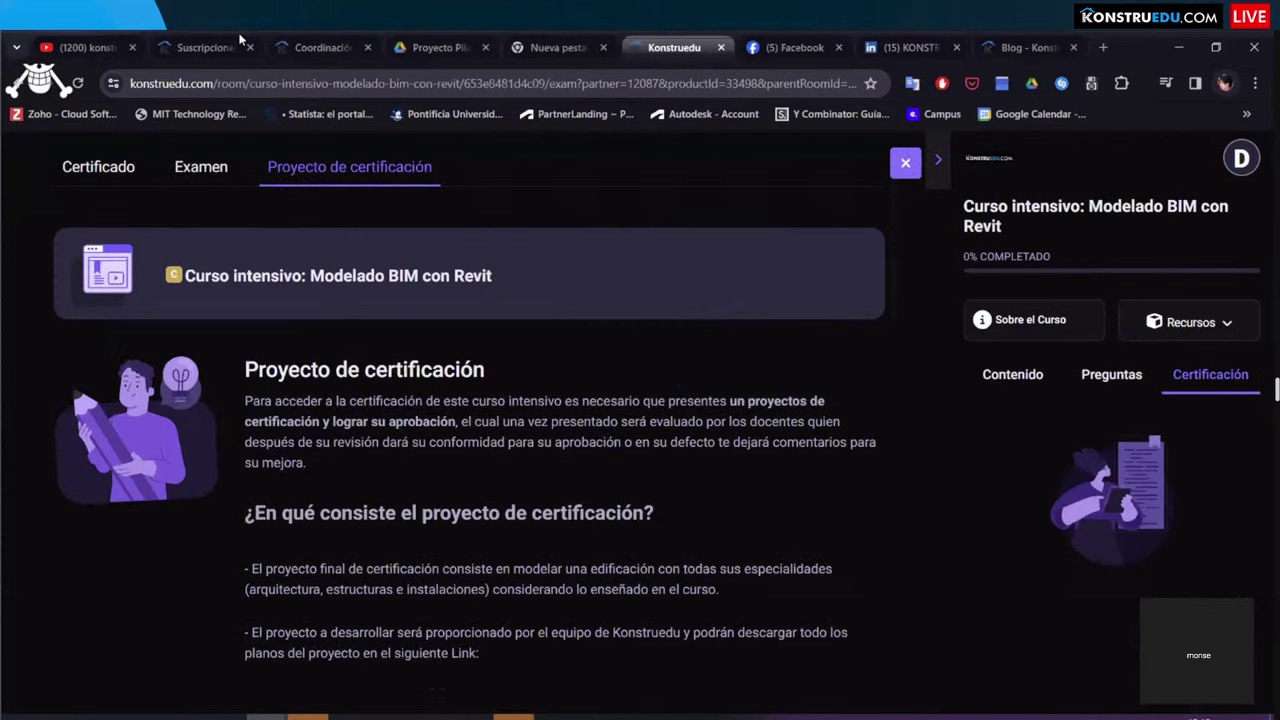
Step: Bring up the Premium subscriptions page and scroll through the quarterly, annual and semiannual plan cards
{"action": "mouse_move", "coordinate": [221, 37]}
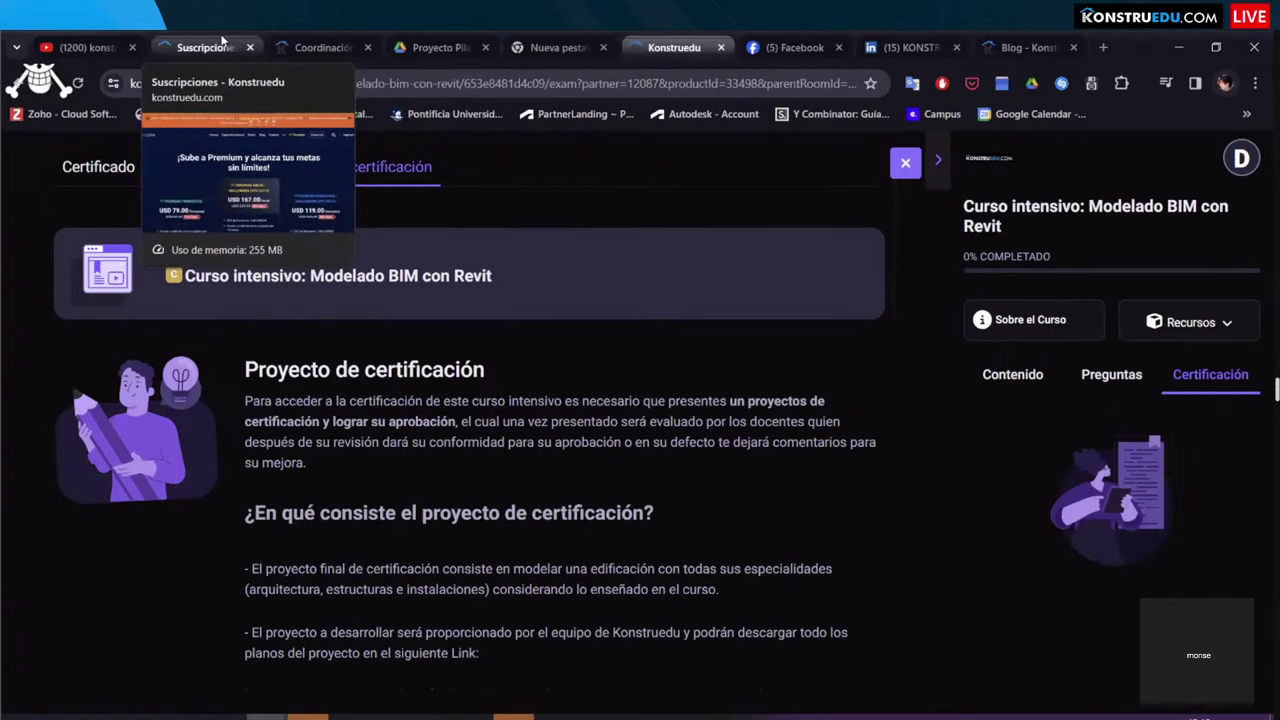
{"action": "left_click", "coordinate": [221, 37]}
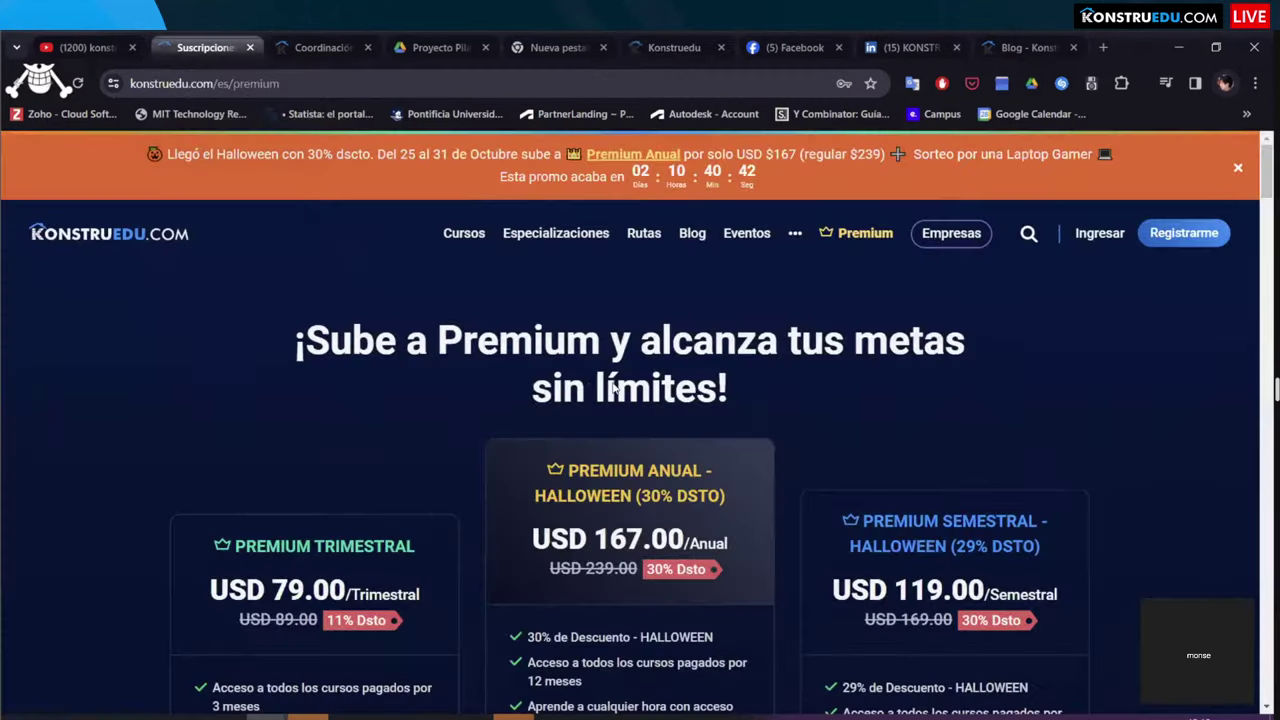
{"action": "scroll", "coordinate": [527, 451], "scroll_direction": "down", "scroll_amount": 3}
{"action": "scroll", "coordinate": [527, 451], "scroll_direction": "up", "scroll_amount": 2}
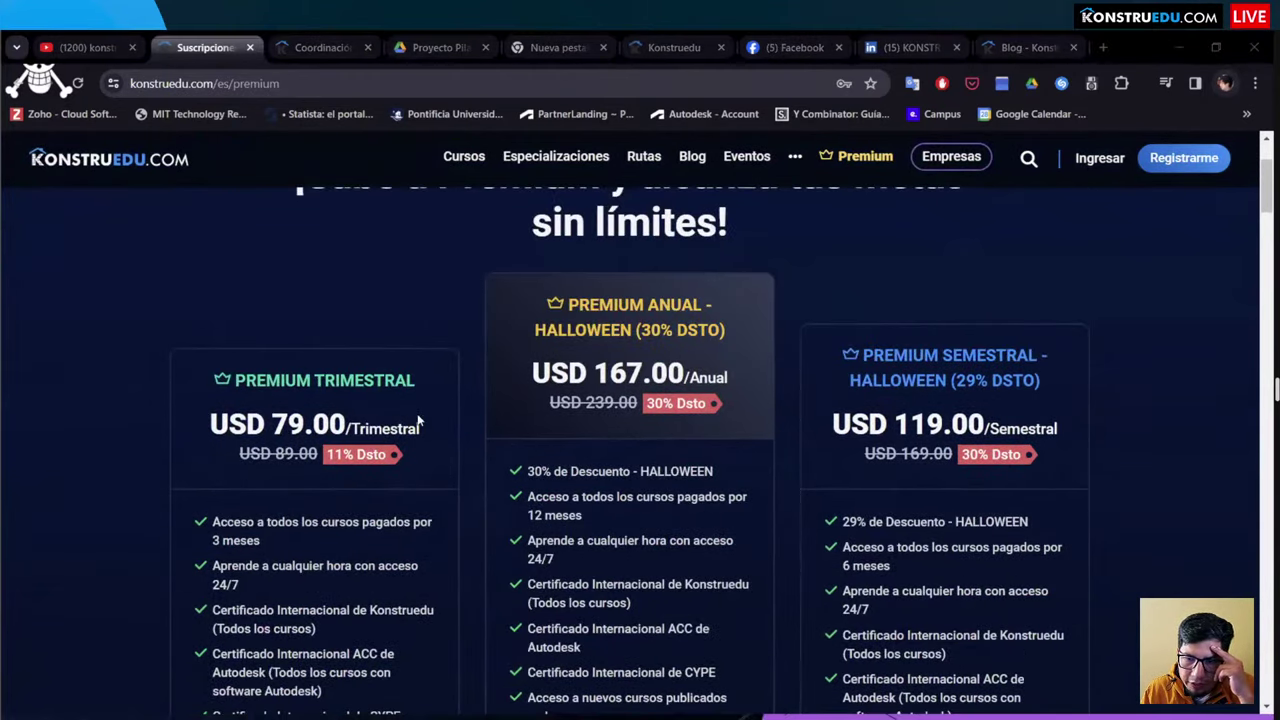
{"action": "scroll", "coordinate": [629, 405], "scroll_direction": "down", "scroll_amount": 5}
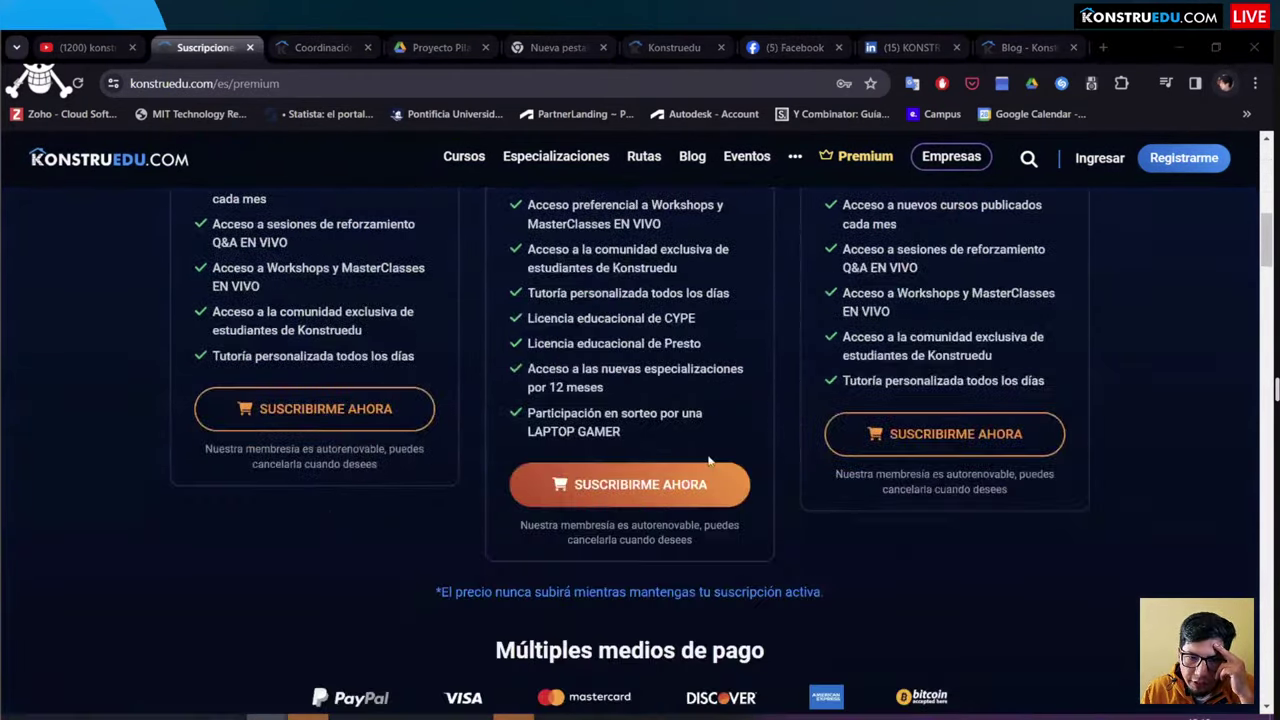
Step: Start the annual plan checkout and switch its currency to Peso Mexicano (MXN), totalling $3,273.39
{"action": "left_click", "coordinate": [573, 468]}
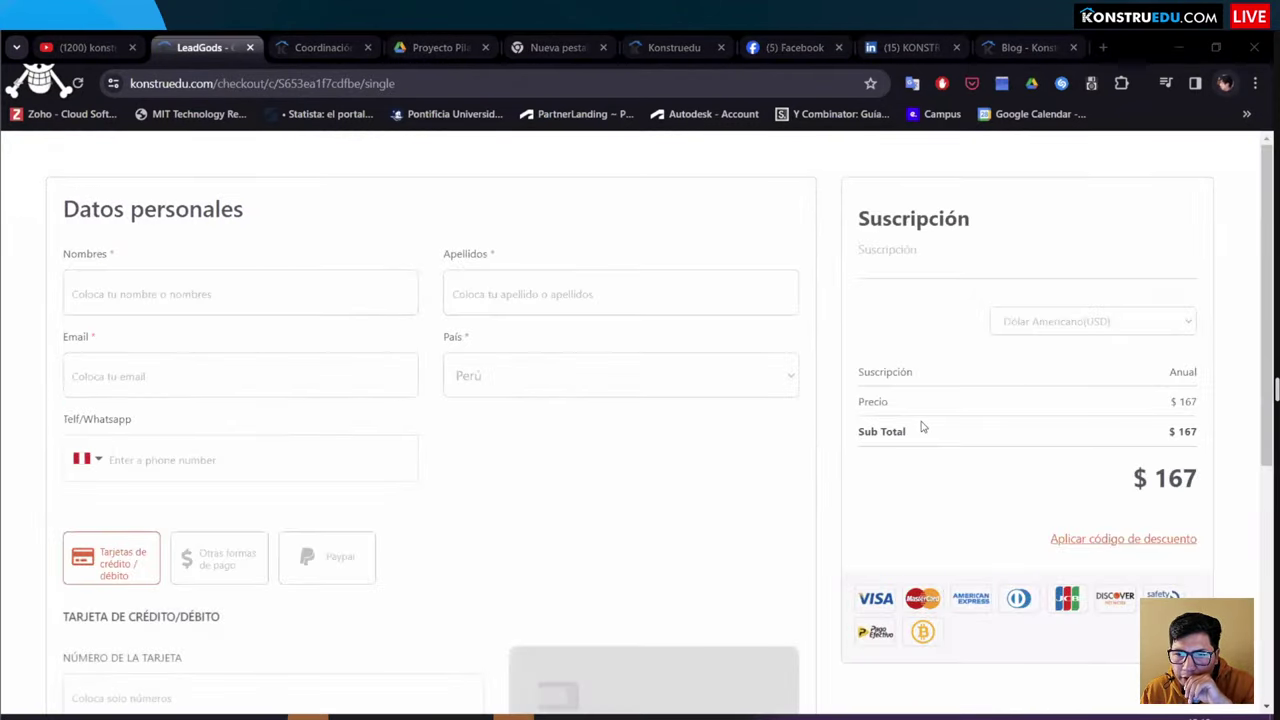
{"action": "left_click", "coordinate": [1055, 320]}
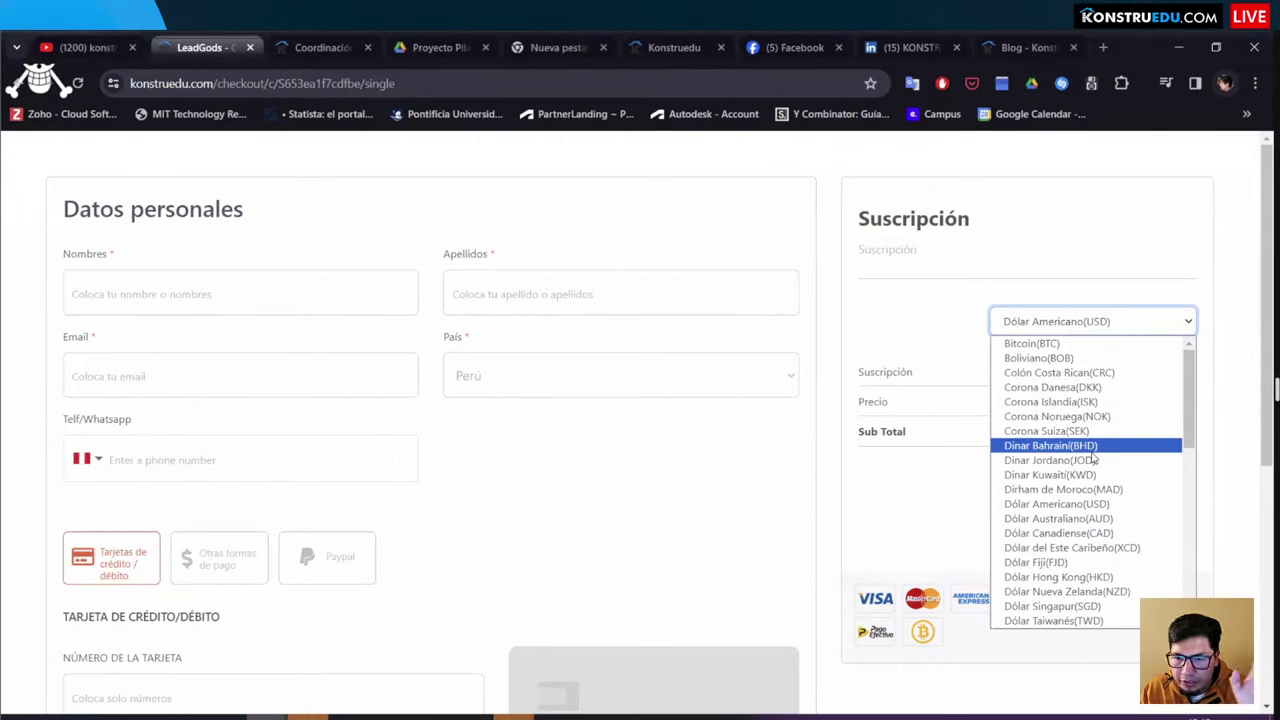
{"action": "type", "text": "peso c"}
{"action": "scroll", "coordinate": [1090, 520], "scroll_direction": "down", "scroll_amount": 1}
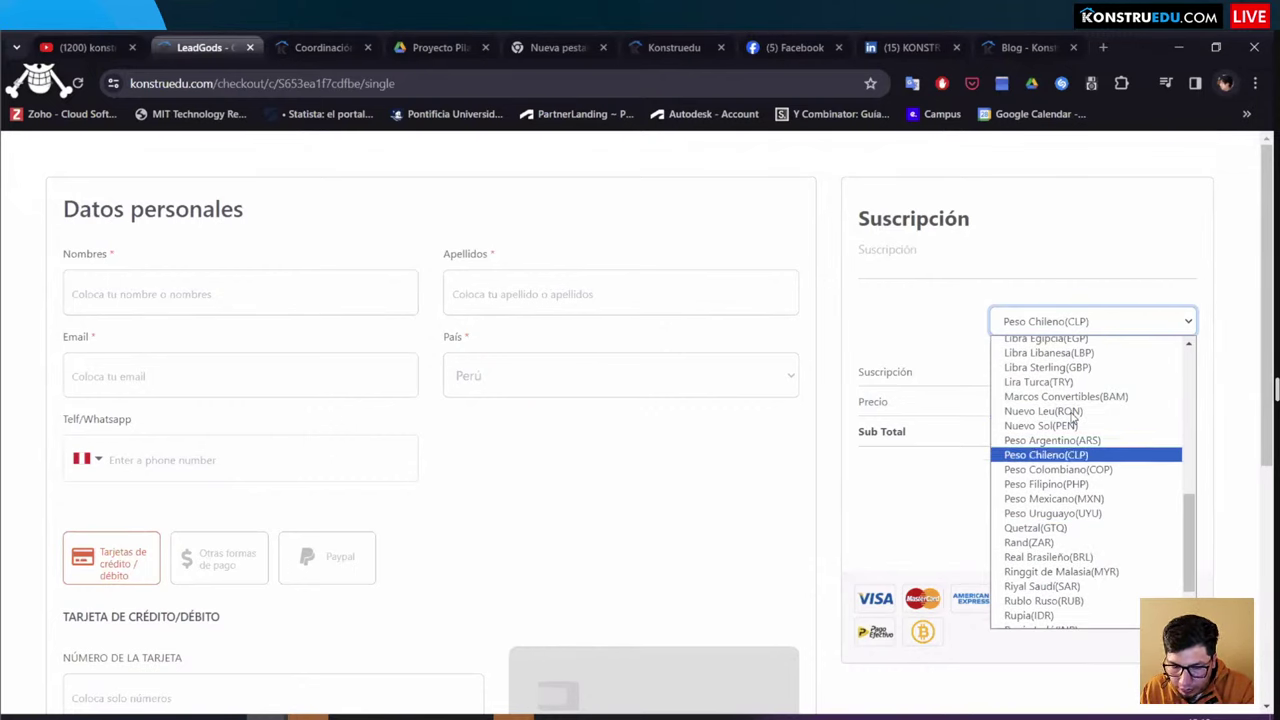
{"action": "type", "text": "peso m"}
{"action": "key", "text": "Return"}
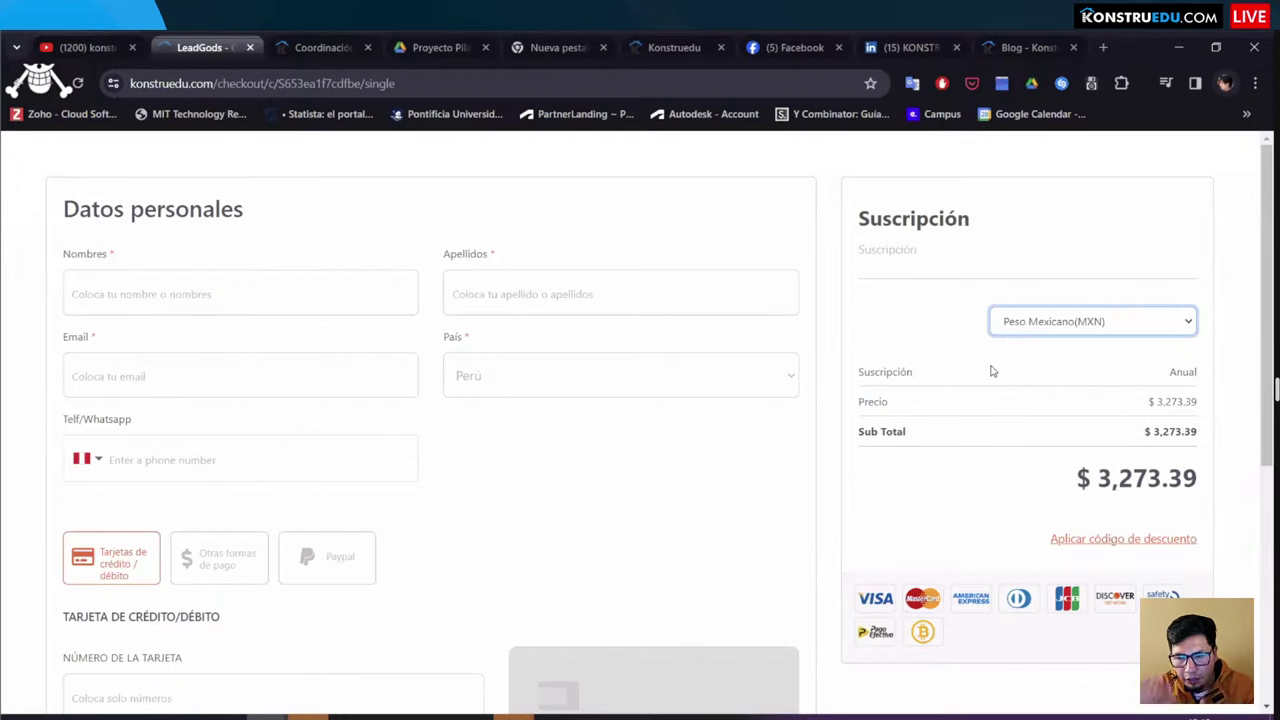
{"action": "left_click_drag", "start_coordinate": [1142, 431], "coordinate": [1200, 433]}
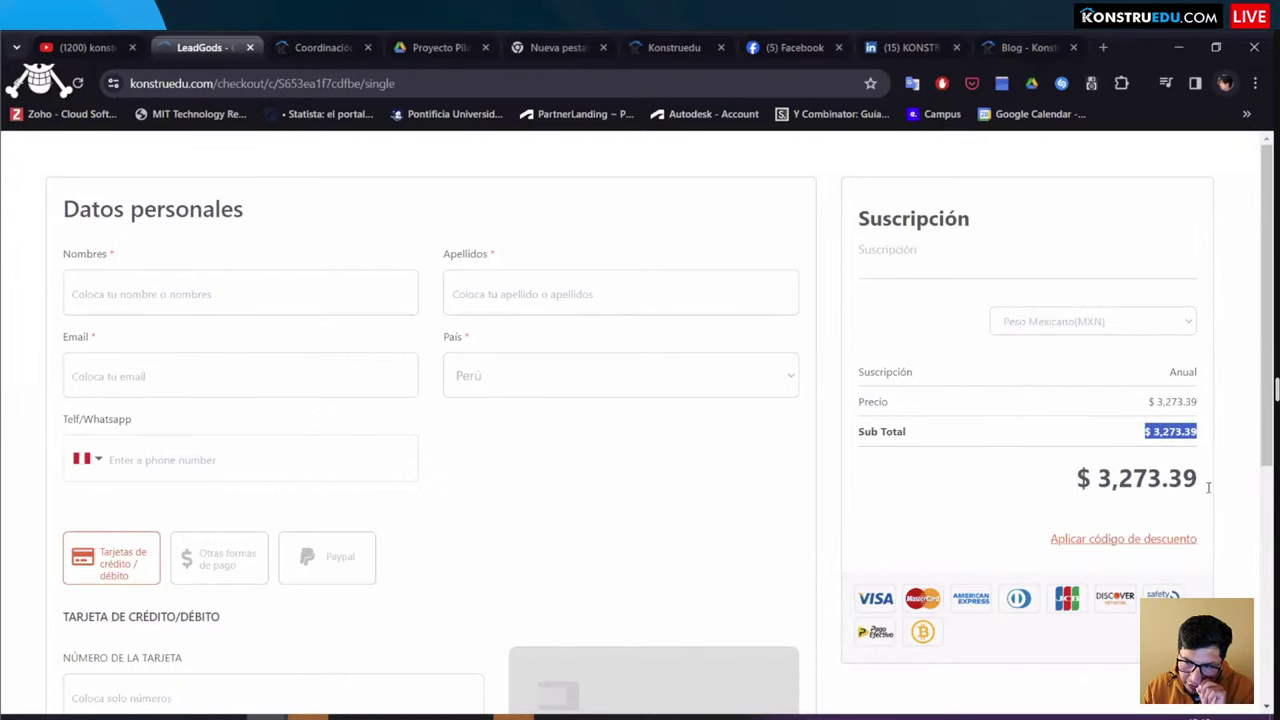
{"action": "left_click", "coordinate": [157, 298]}
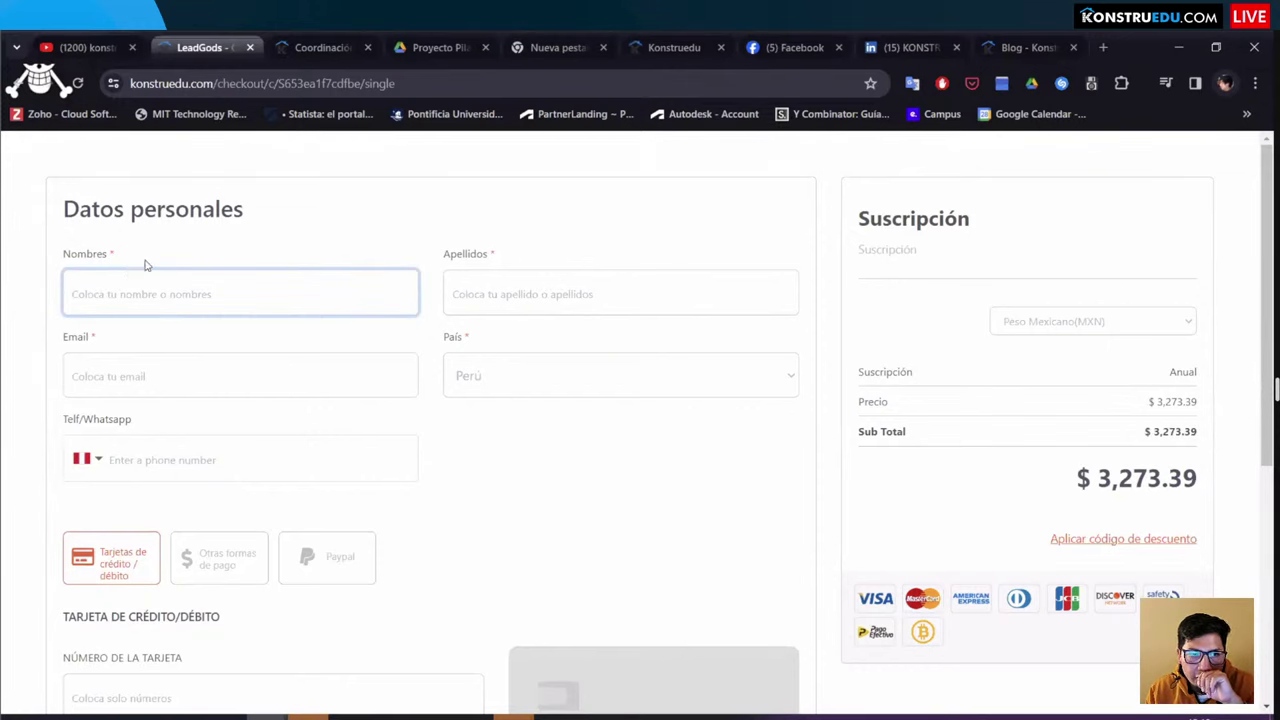
Step: Visit the Nombres and Email fields, then set País to México so the phone prefix becomes Mexican
{"action": "left_click", "coordinate": [178, 267]}
{"action": "left_click_drag", "start_coordinate": [449, 257], "coordinate": [237, 291]}
{"action": "left_click", "coordinate": [237, 292]}
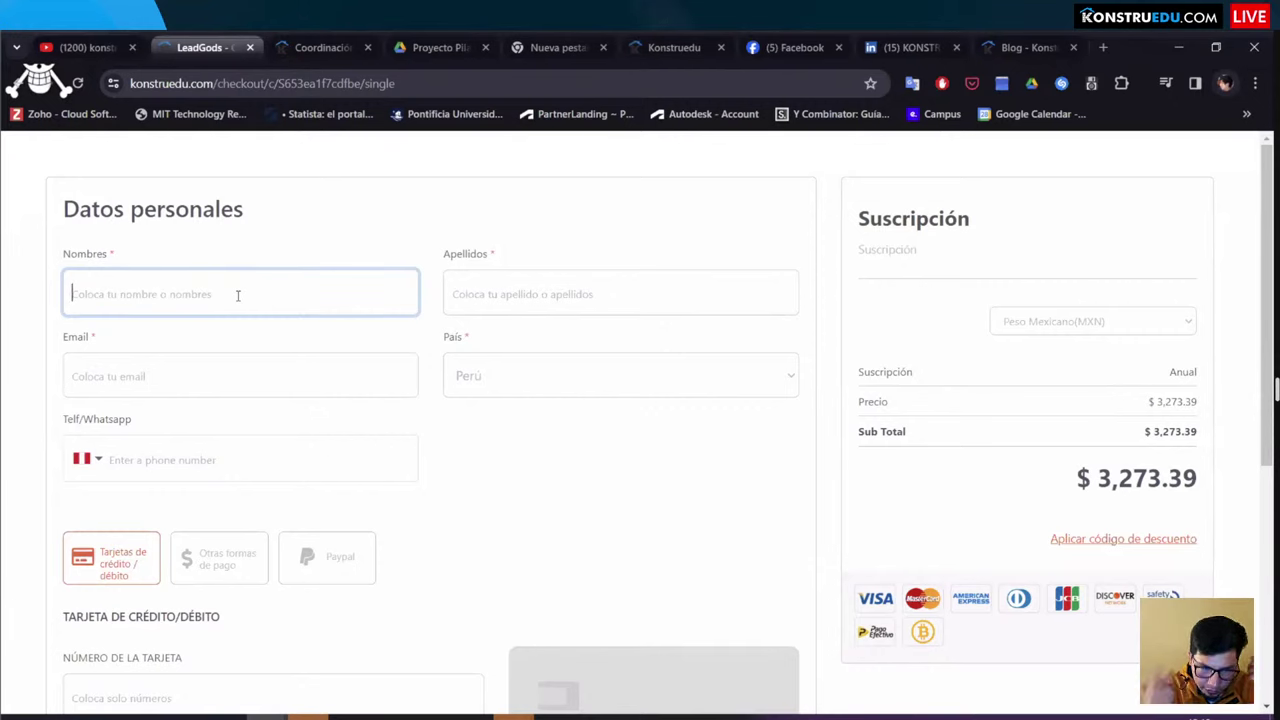
{"action": "left_click", "coordinate": [181, 391]}
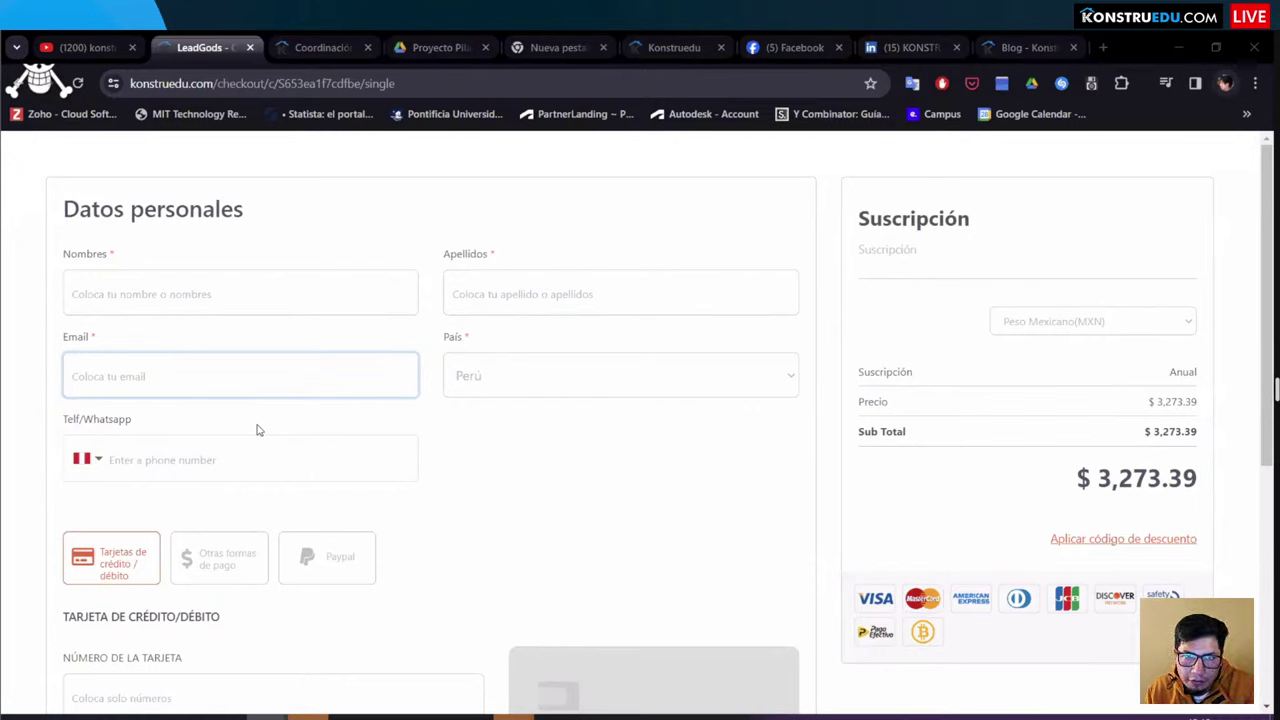
{"action": "left_click", "coordinate": [505, 376]}
{"action": "scroll", "coordinate": [514, 300], "scroll_direction": "up", "scroll_amount": 3}
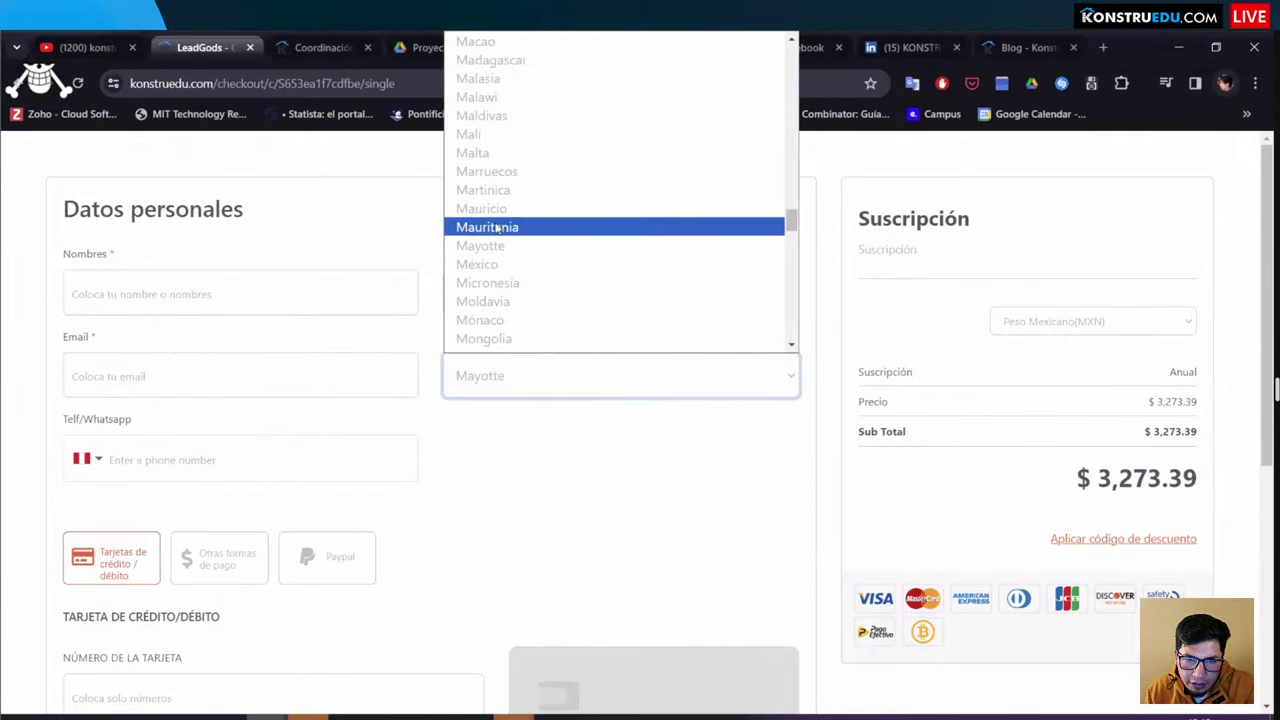
{"action": "left_click", "coordinate": [484, 266]}
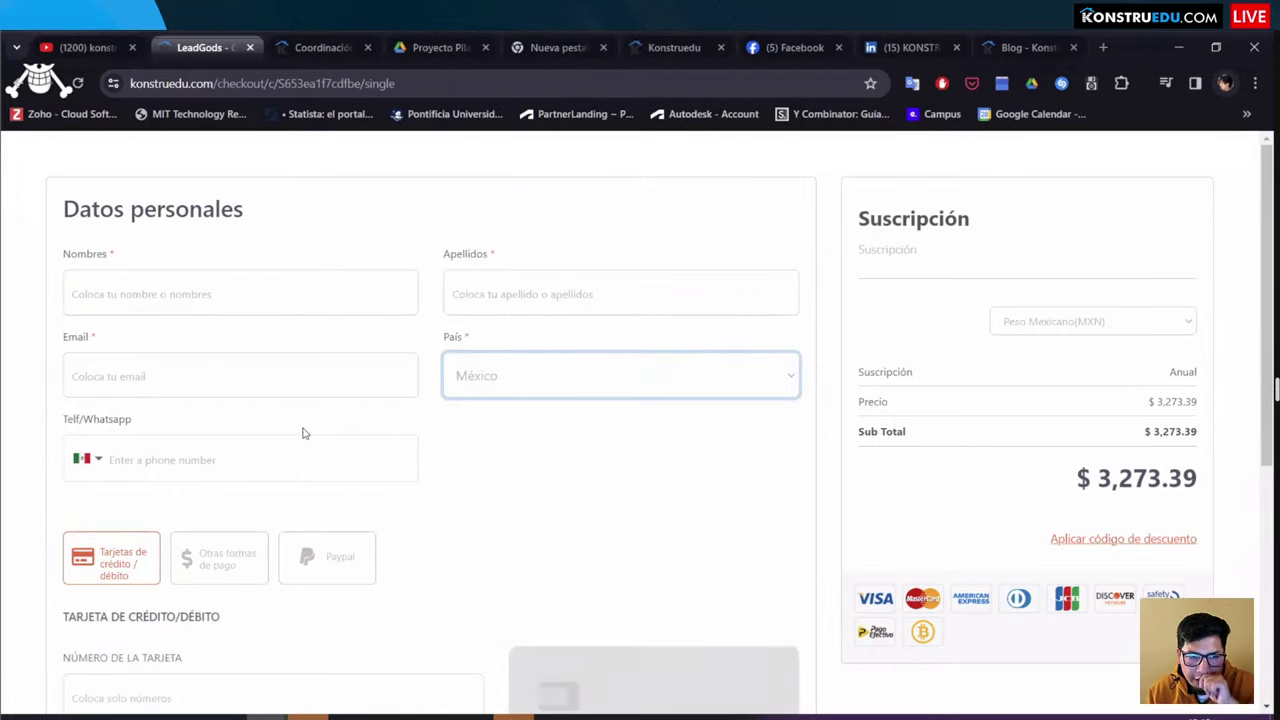
{"action": "scroll", "coordinate": [309, 428], "scroll_direction": "down", "scroll_amount": 3}
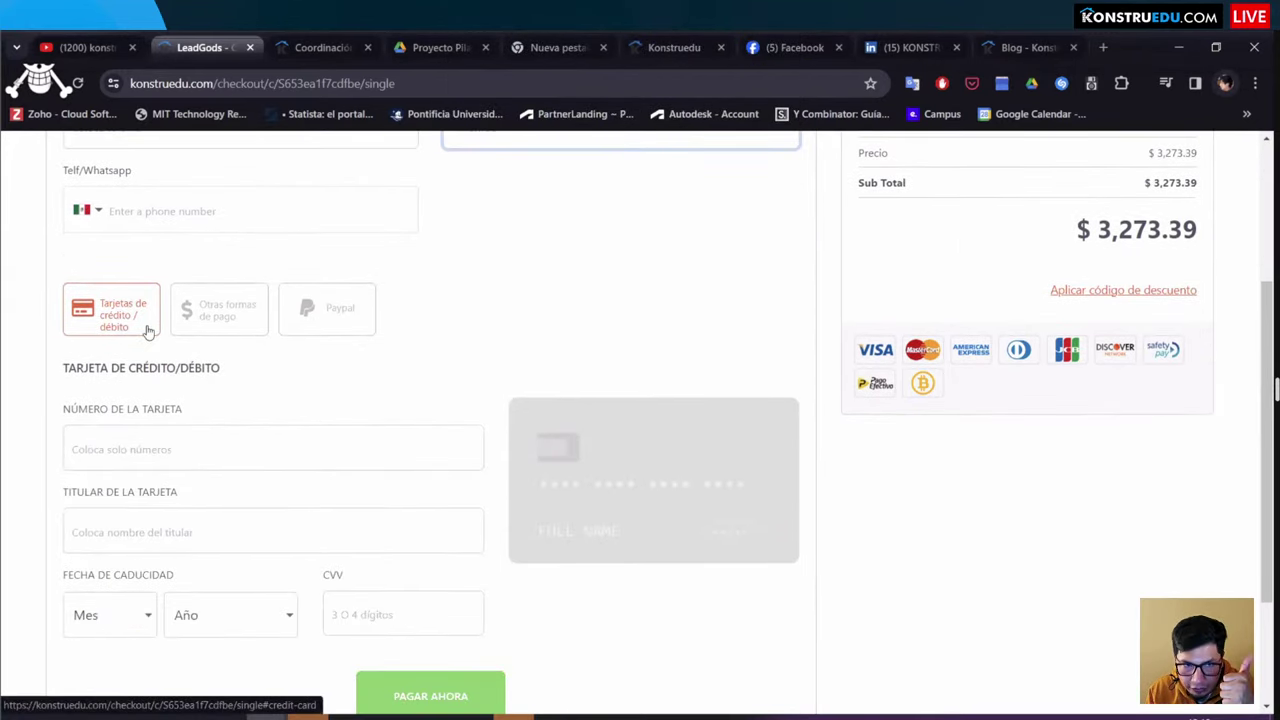
Step: Select PayPal as the payment method for the $3,273.39 MXN annual subscription
{"action": "left_click", "coordinate": [200, 323]}
{"action": "left_click", "coordinate": [197, 441]}
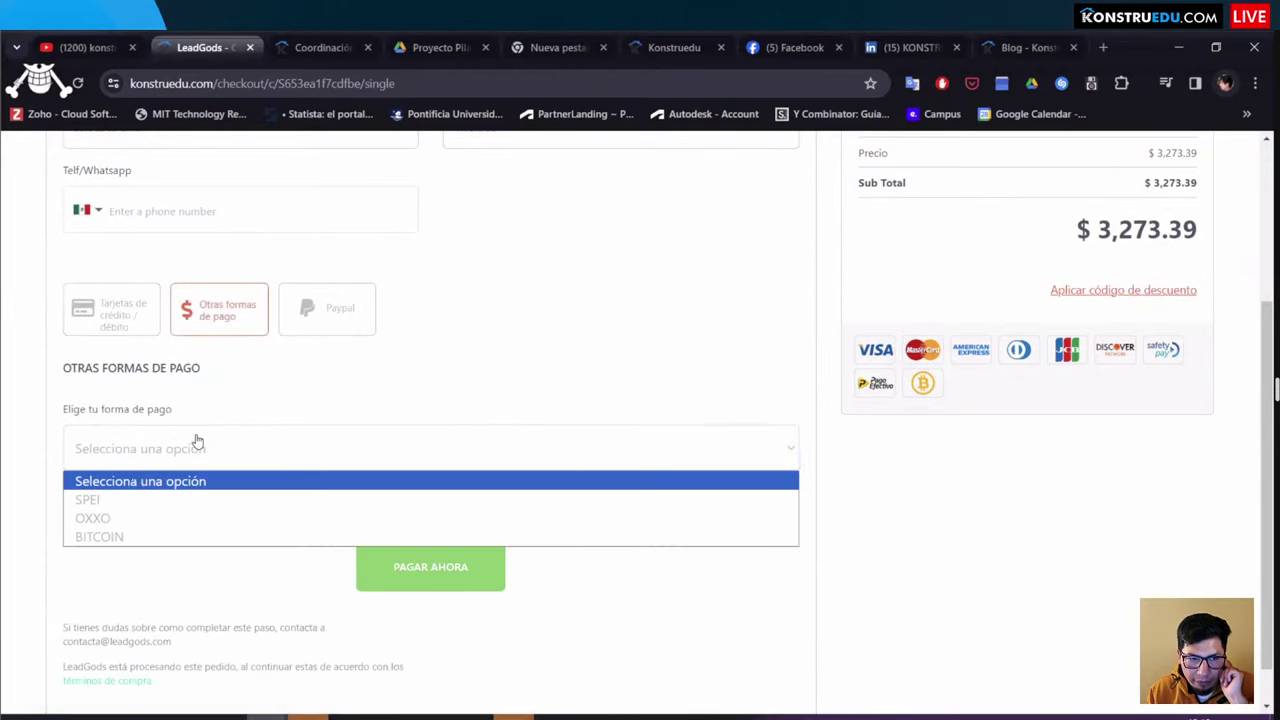
{"action": "left_click", "coordinate": [291, 371]}
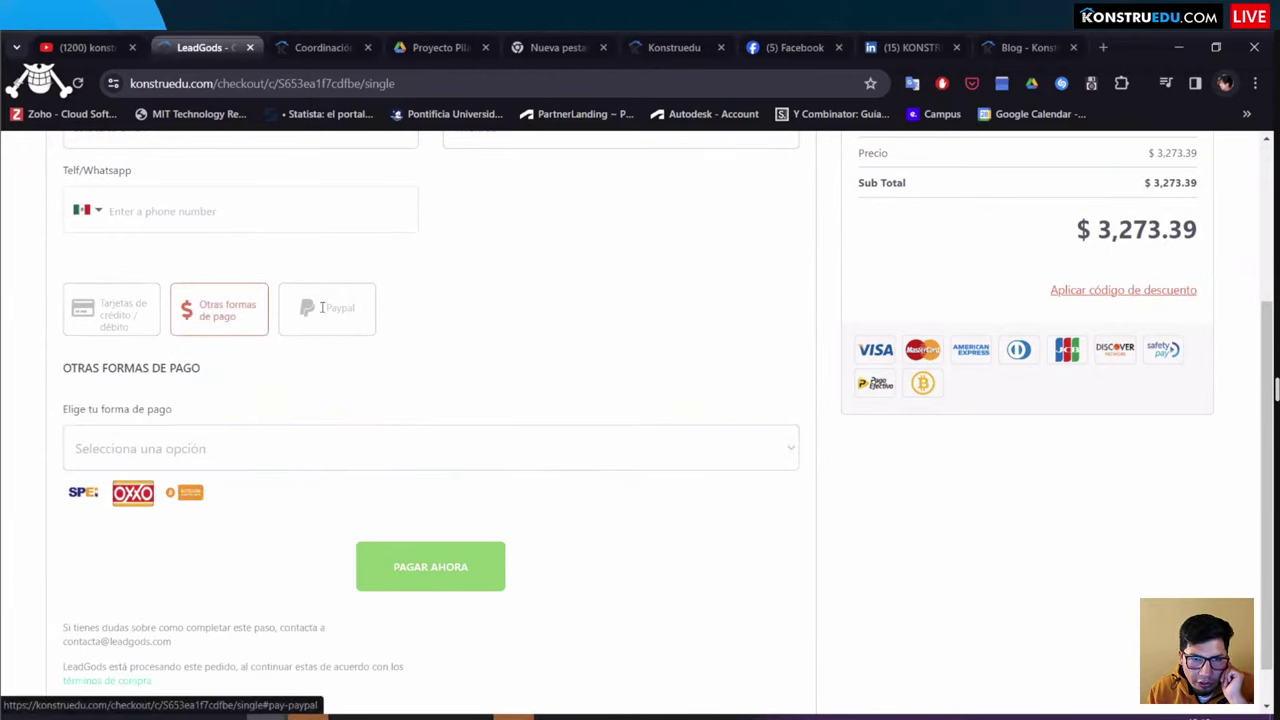
{"action": "left_click", "coordinate": [322, 307]}
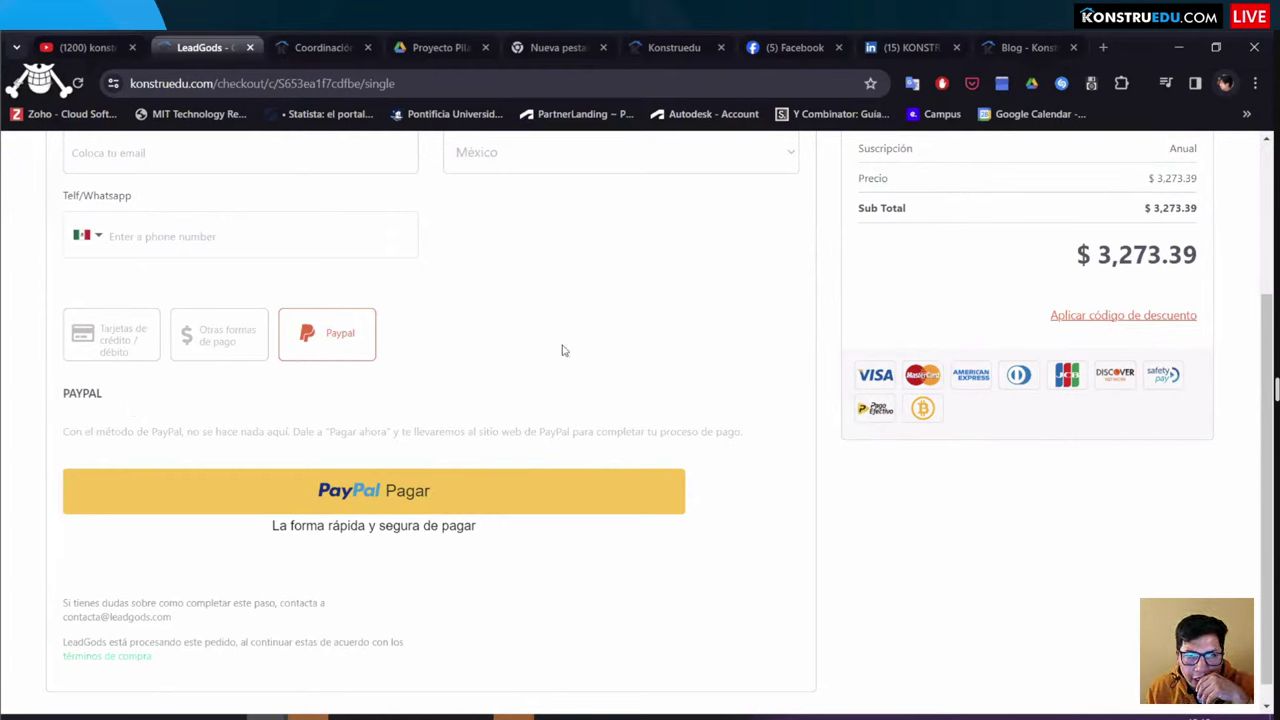
{"action": "scroll", "coordinate": [563, 350], "scroll_direction": "up", "scroll_amount": 2}
{"action": "scroll", "coordinate": [563, 350], "scroll_direction": "up", "scroll_amount": 1}
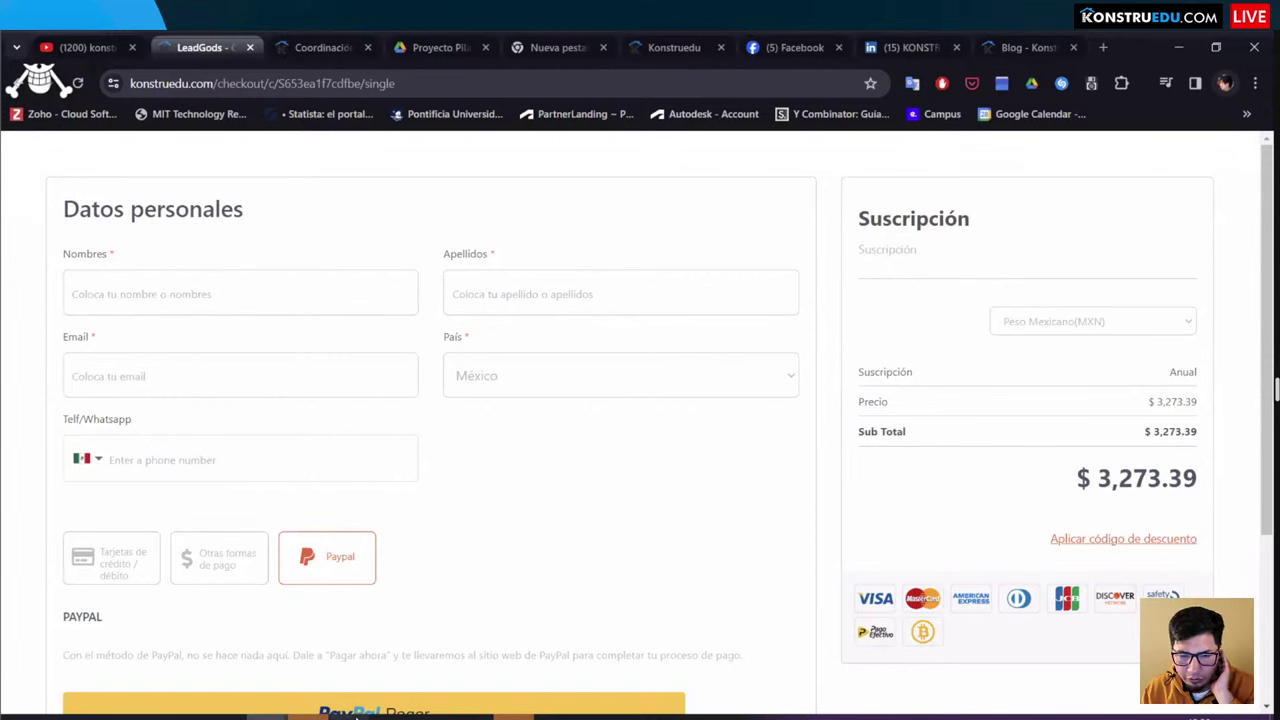
Step: Switch to the Proyecto Vivienda Unifamiliar PDF and shade the first-floor plan's right-hand block
{"action": "key", "text": "alt+Tab"}
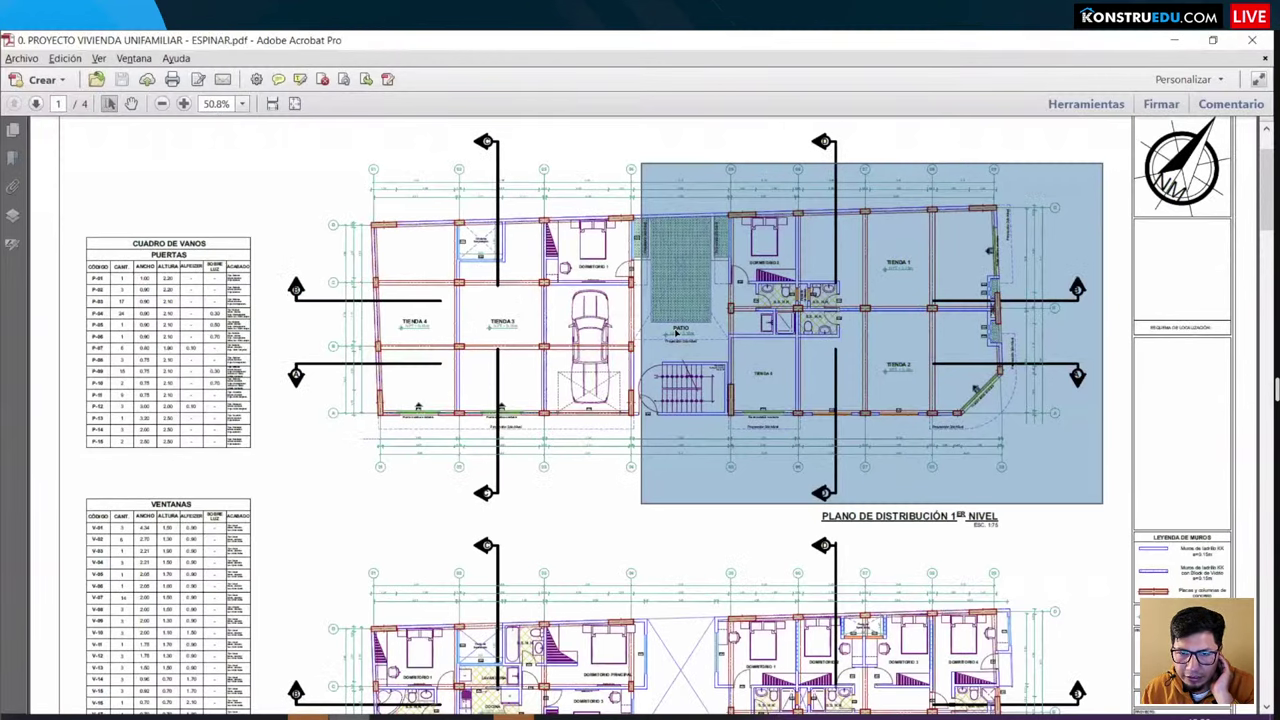
{"action": "scroll", "coordinate": [675, 290], "scroll_direction": "up", "scroll_amount": 1}
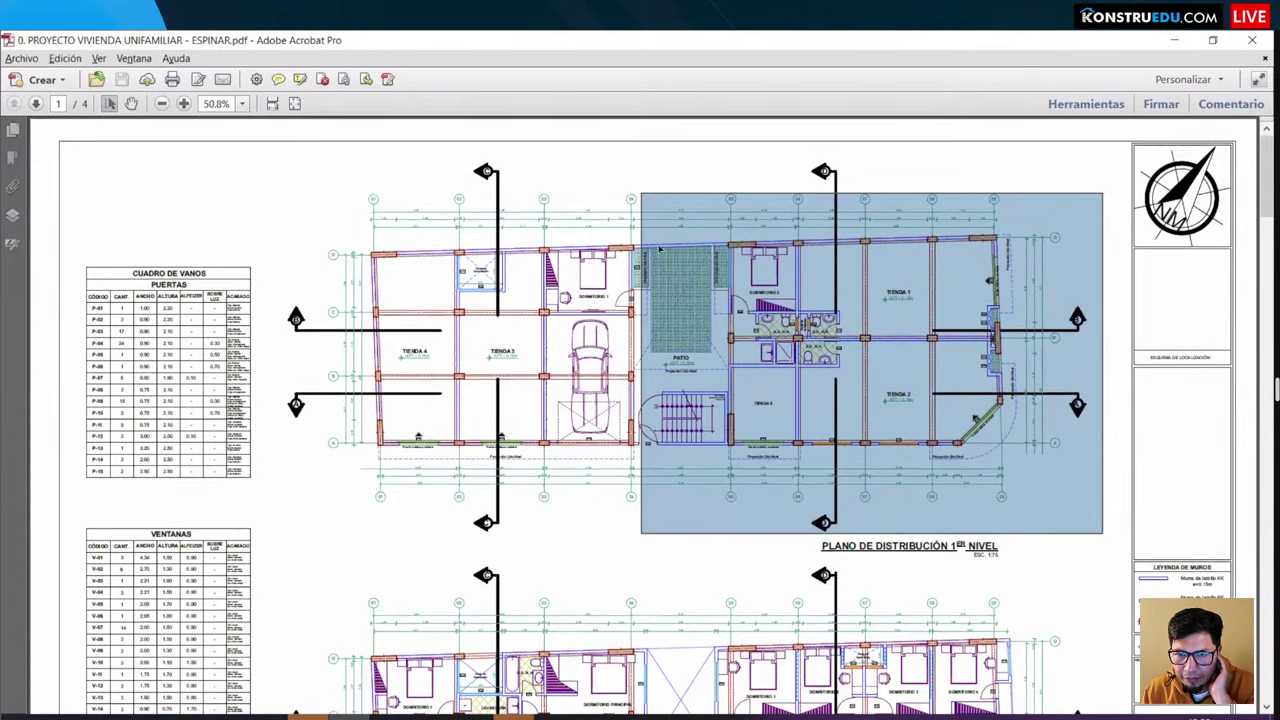
{"action": "left_click_drag", "start_coordinate": [633, 192], "coordinate": [638, 190]}
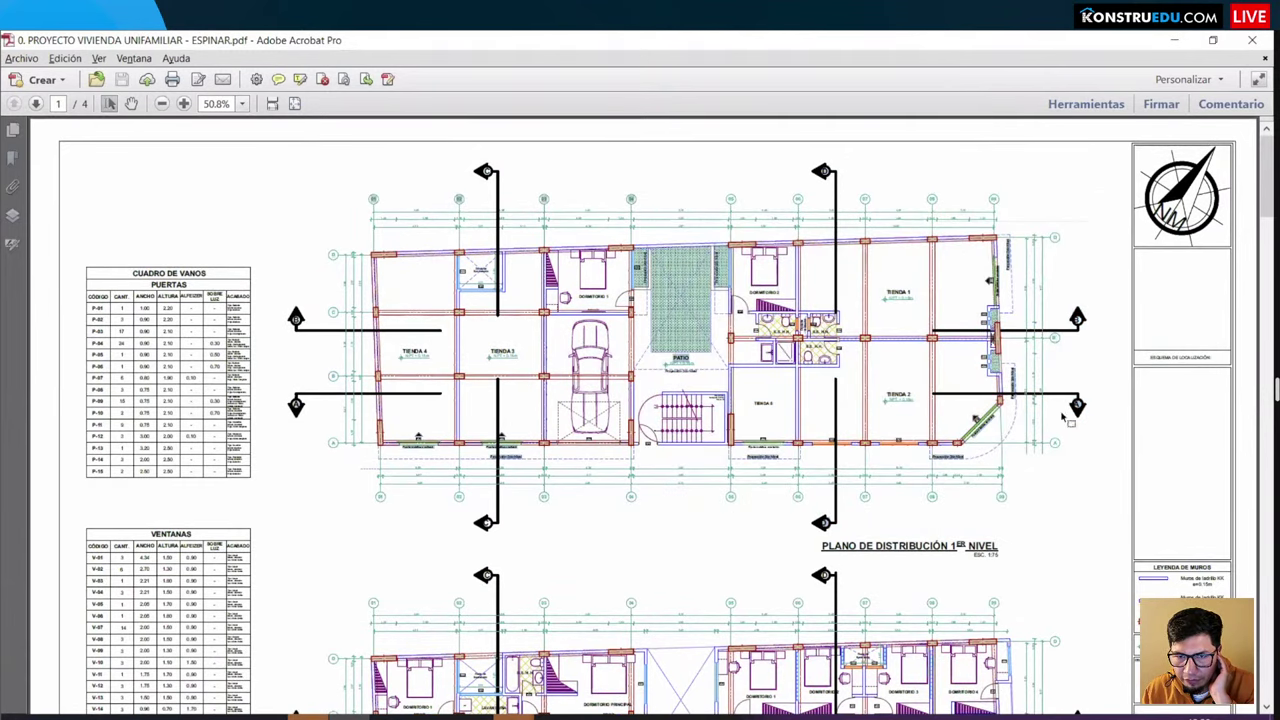
{"action": "left_click_drag", "start_coordinate": [1106, 487], "coordinate": [640, 202]}
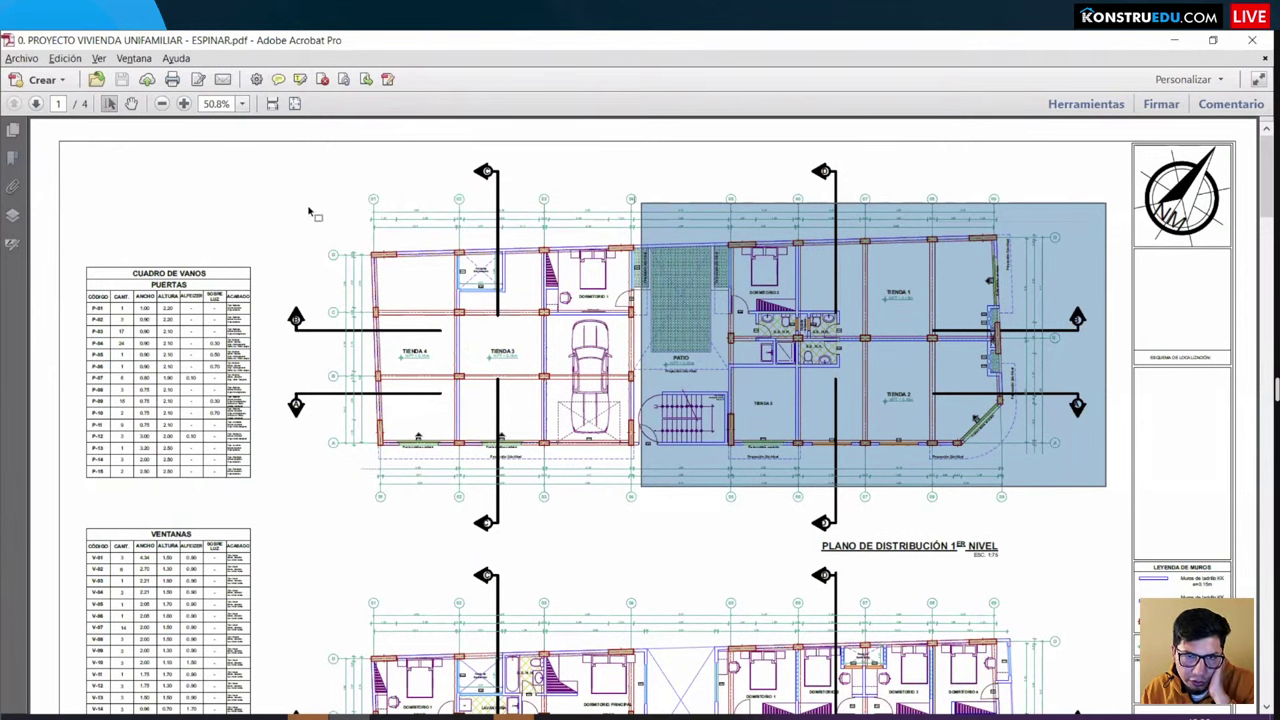
{"action": "left_click_drag", "start_coordinate": [320, 196], "coordinate": [632, 464]}
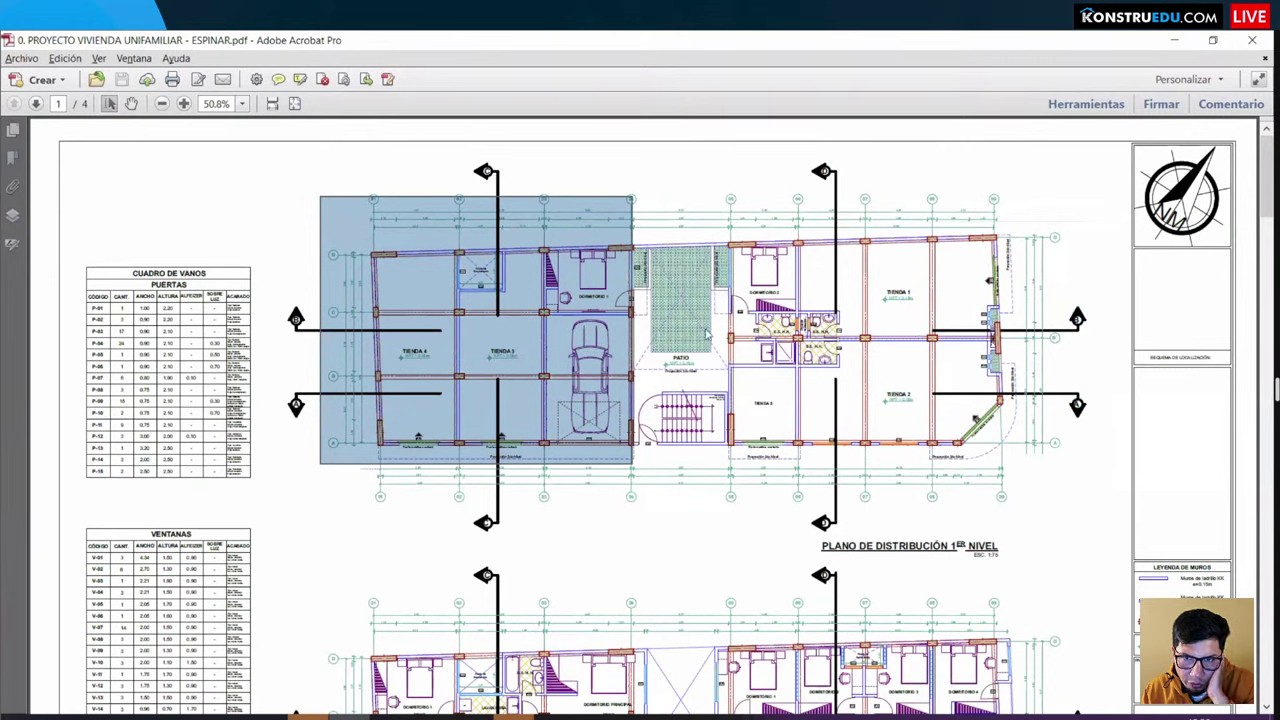
{"action": "left_click", "coordinate": [662, 196]}
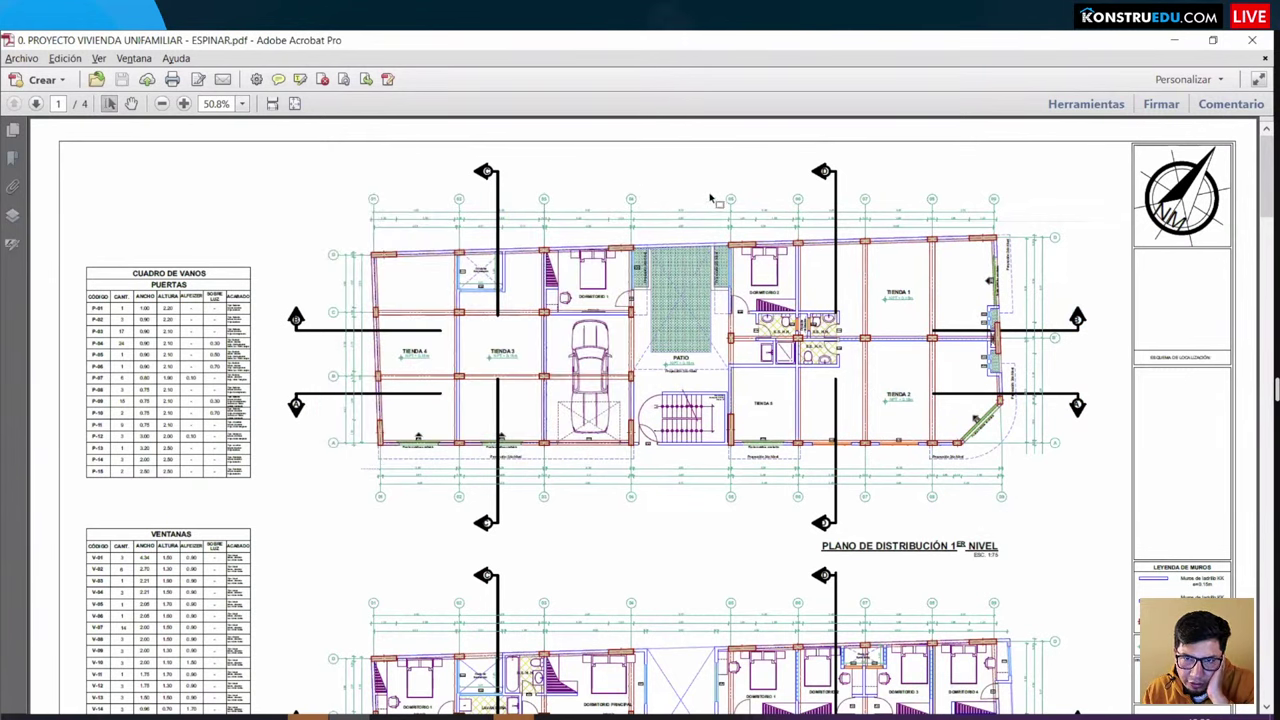
{"action": "left_click_drag", "start_coordinate": [710, 194], "coordinate": [1101, 465]}
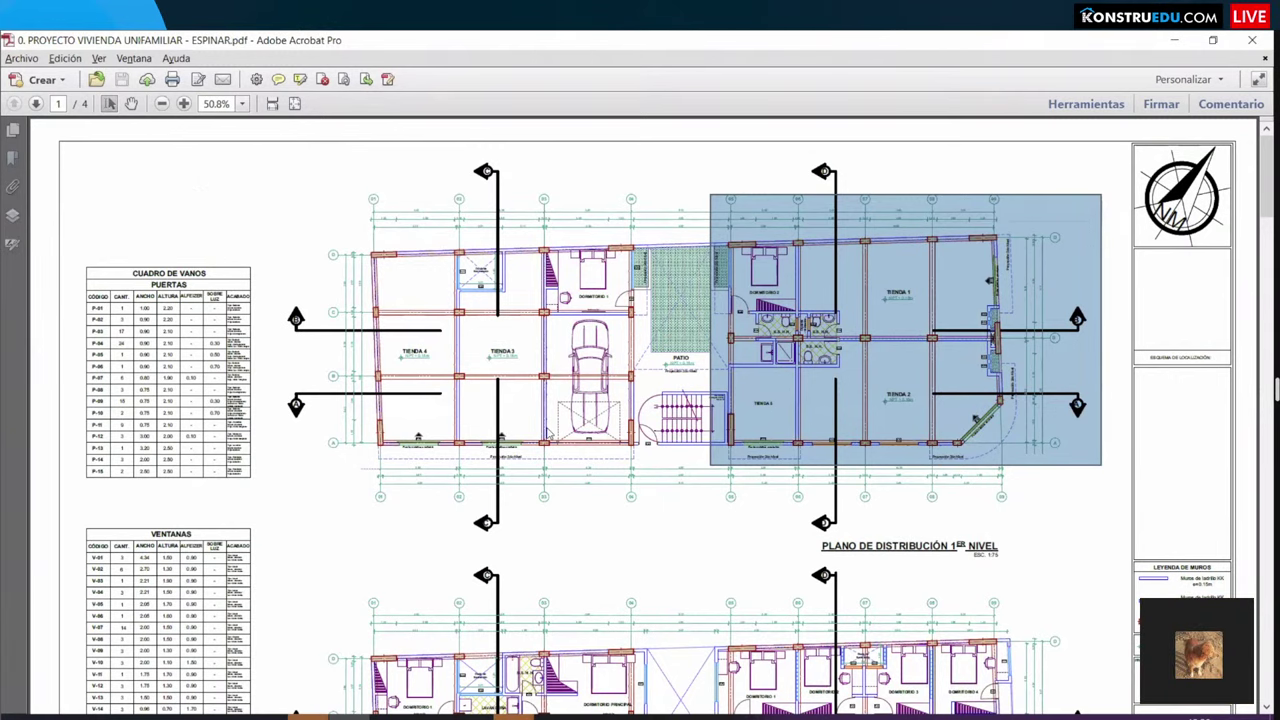
{"action": "scroll", "coordinate": [562, 400], "scroll_direction": "down", "scroll_amount": 1}
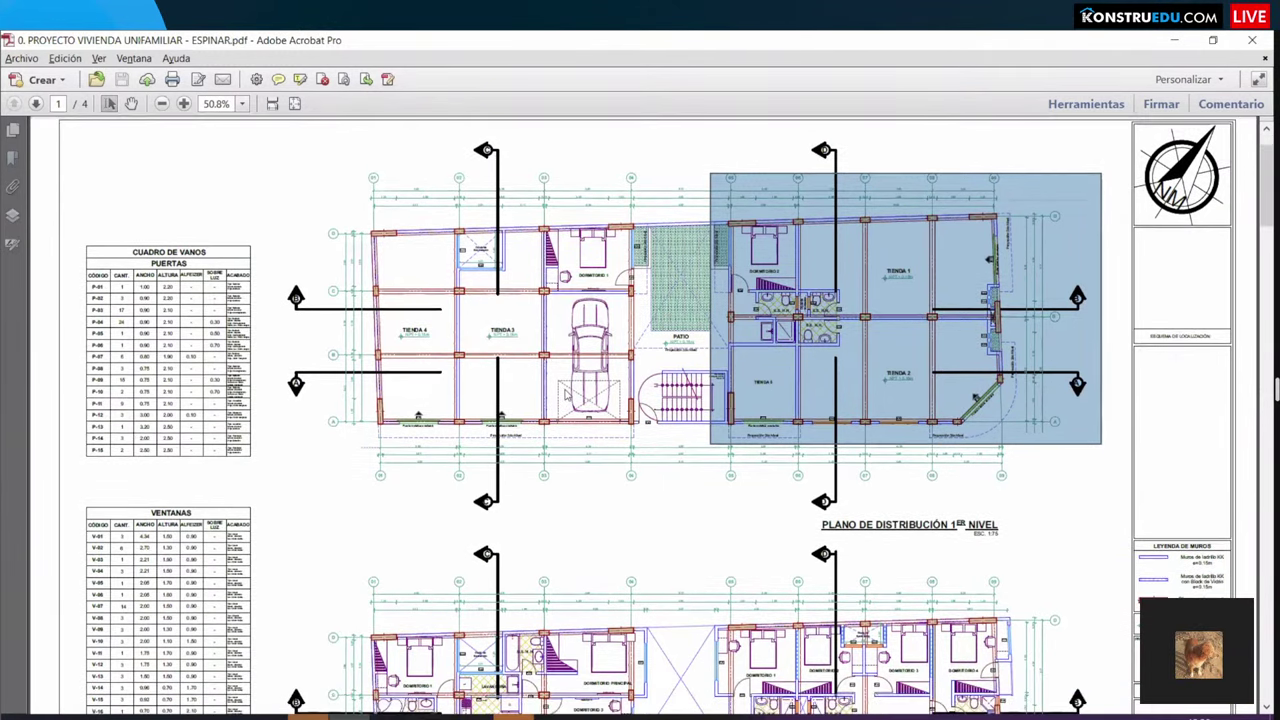
{"action": "scroll", "coordinate": [568, 395], "scroll_direction": "up", "scroll_amount": 1}
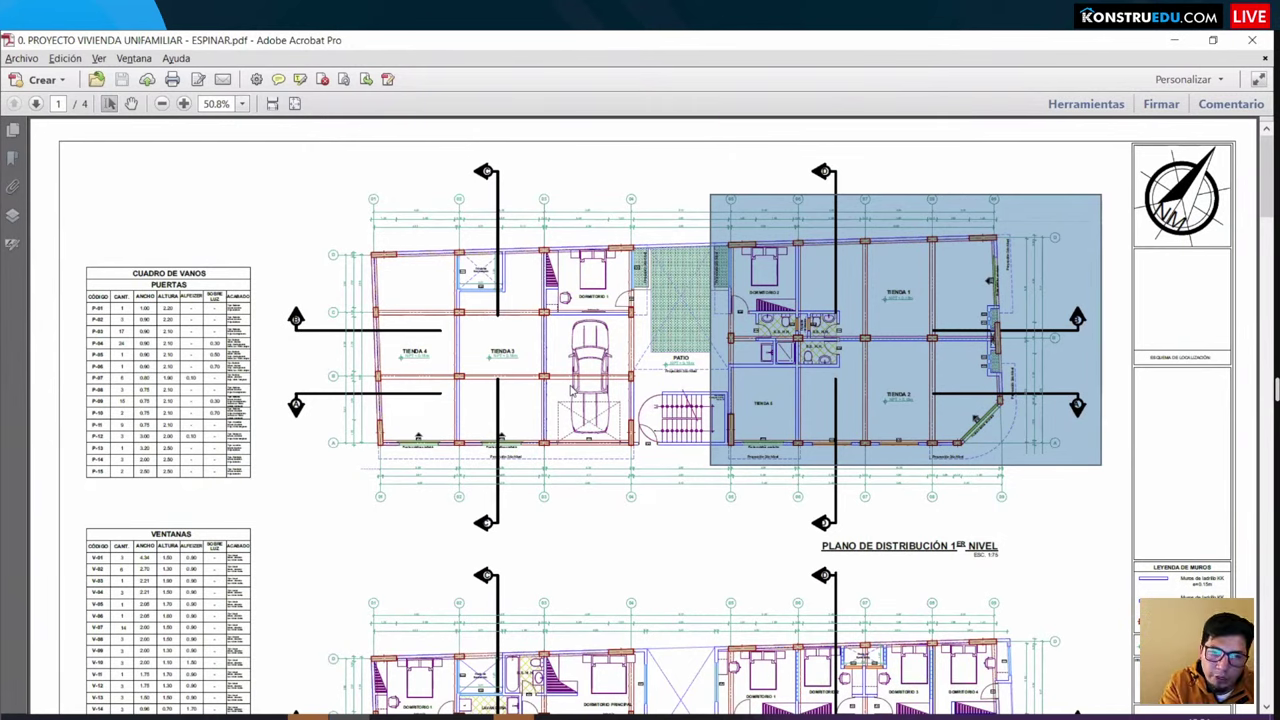
Step: Load the LinkedIn feed from 'lin' in the new tab, then return to the Konstruedu Revit course window
{"action": "mouse_move", "coordinate": [322, 710]}
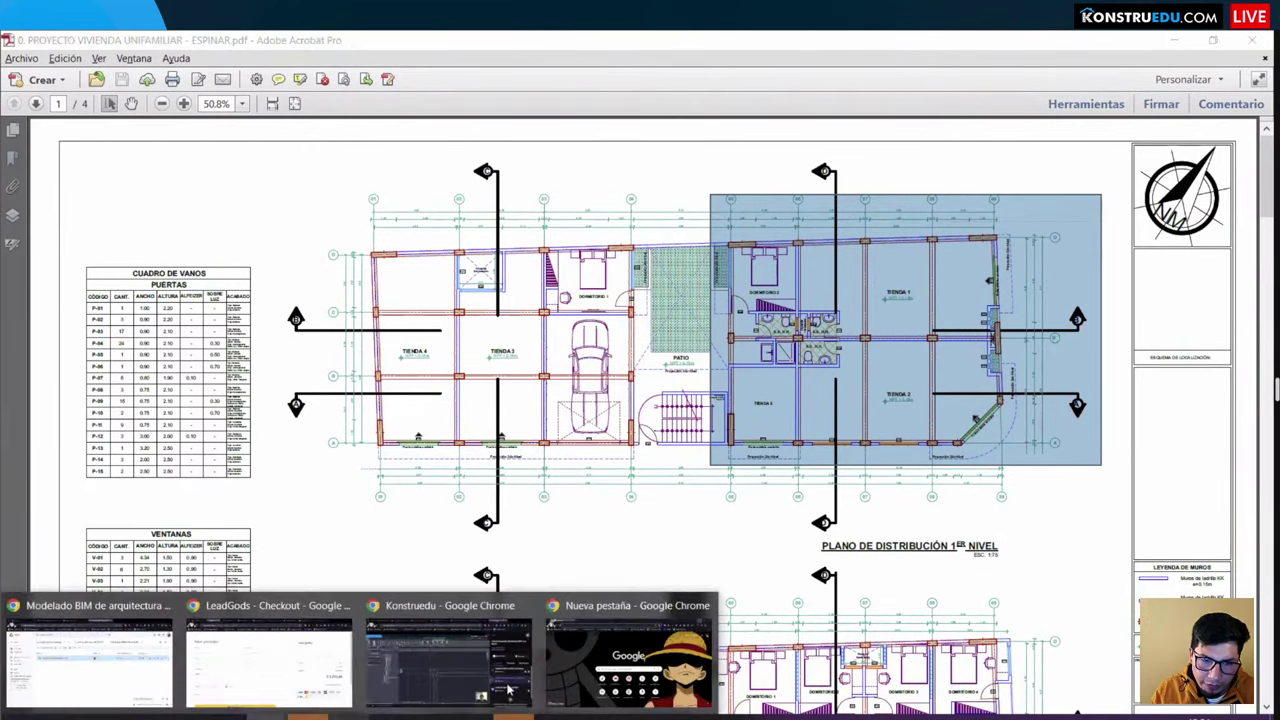
{"action": "left_click", "coordinate": [565, 658]}
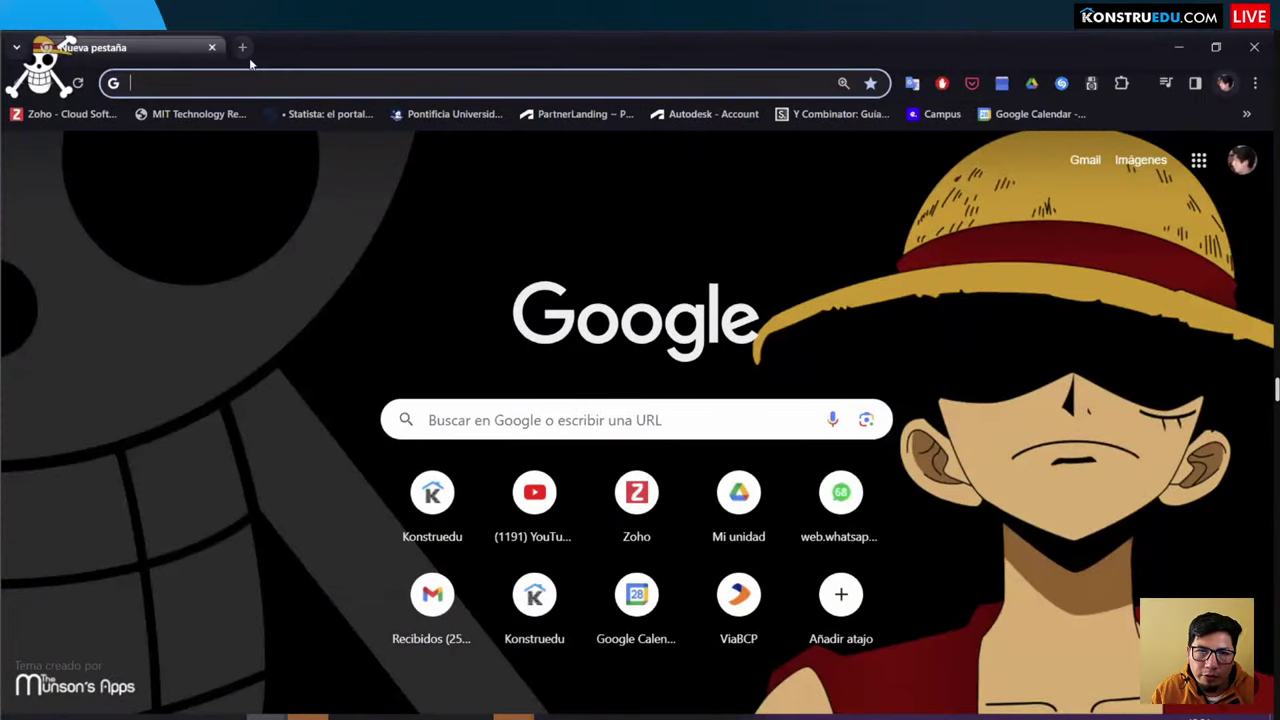
{"action": "type", "text": "linkedin.com/feed/"}
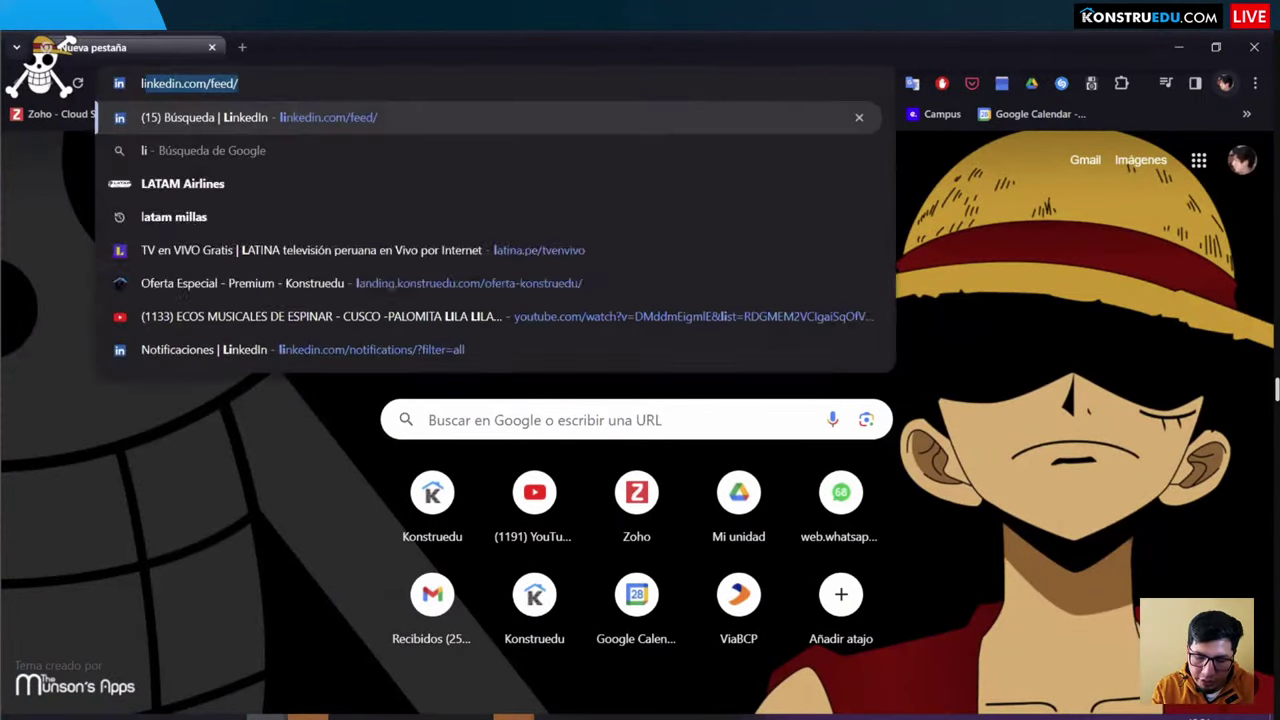
{"action": "key", "text": "Return"}
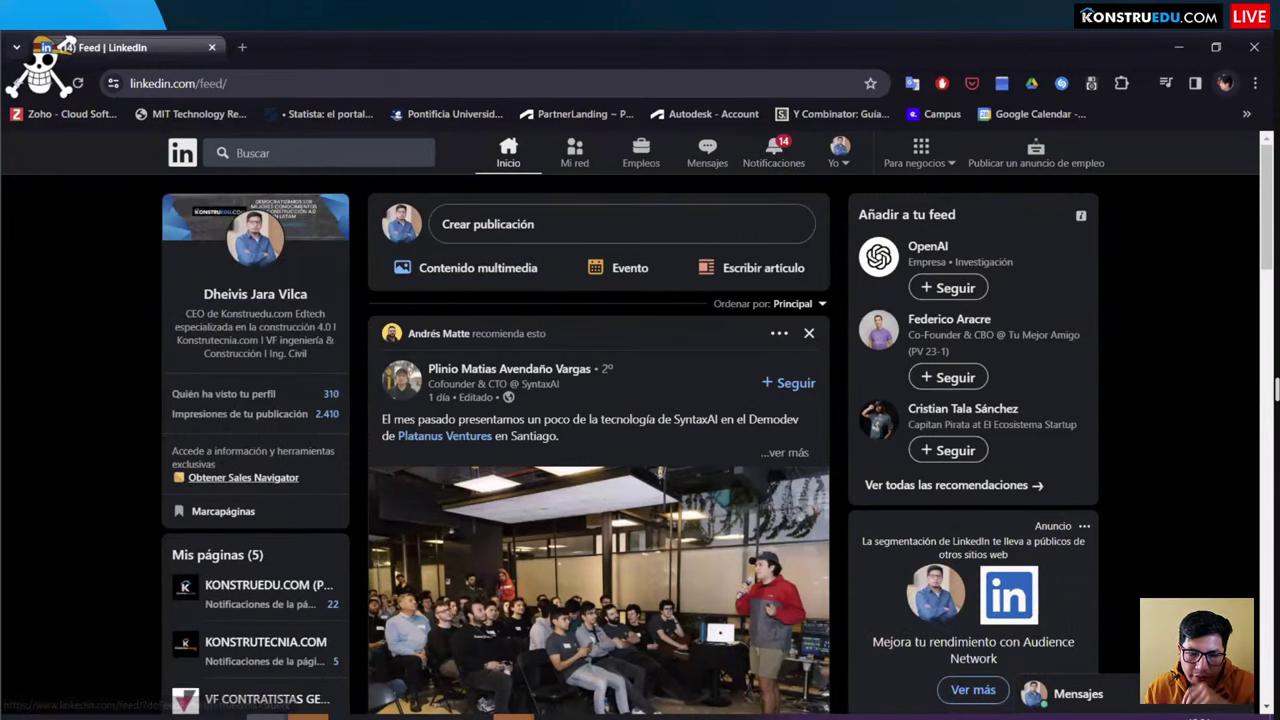
{"action": "left_click", "coordinate": [393, 716]}
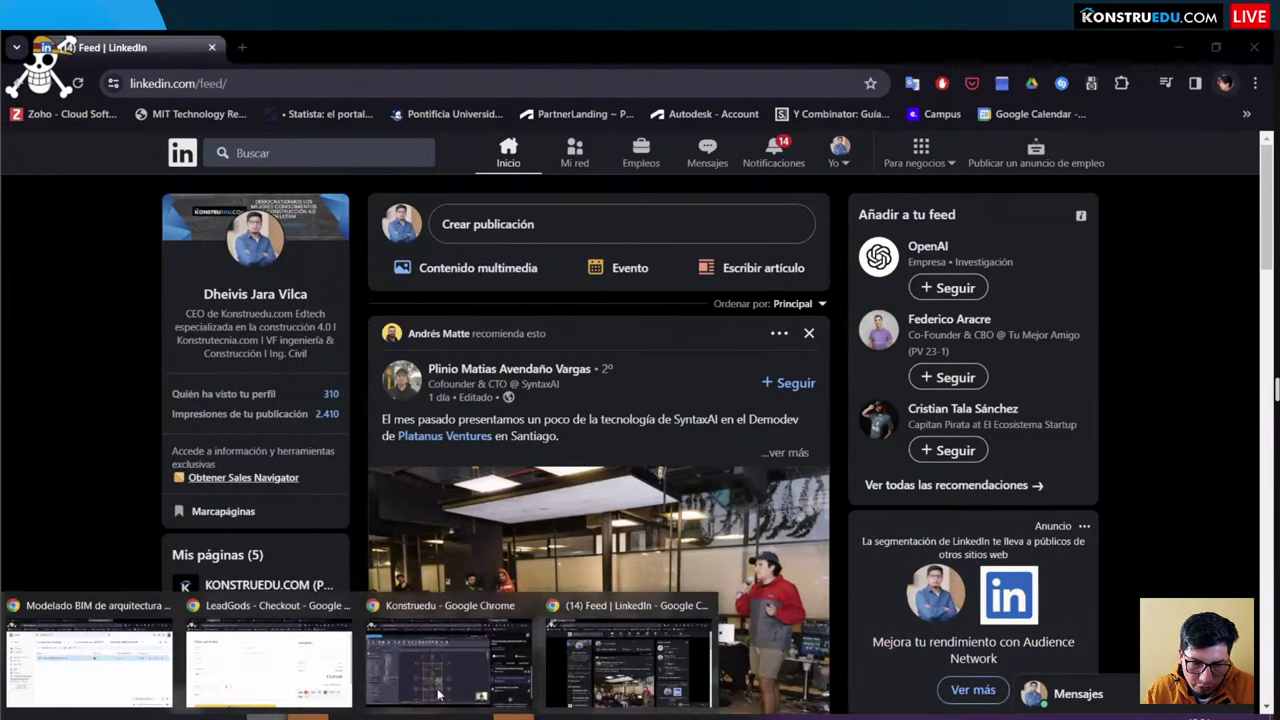
{"action": "key", "text": "Return"}
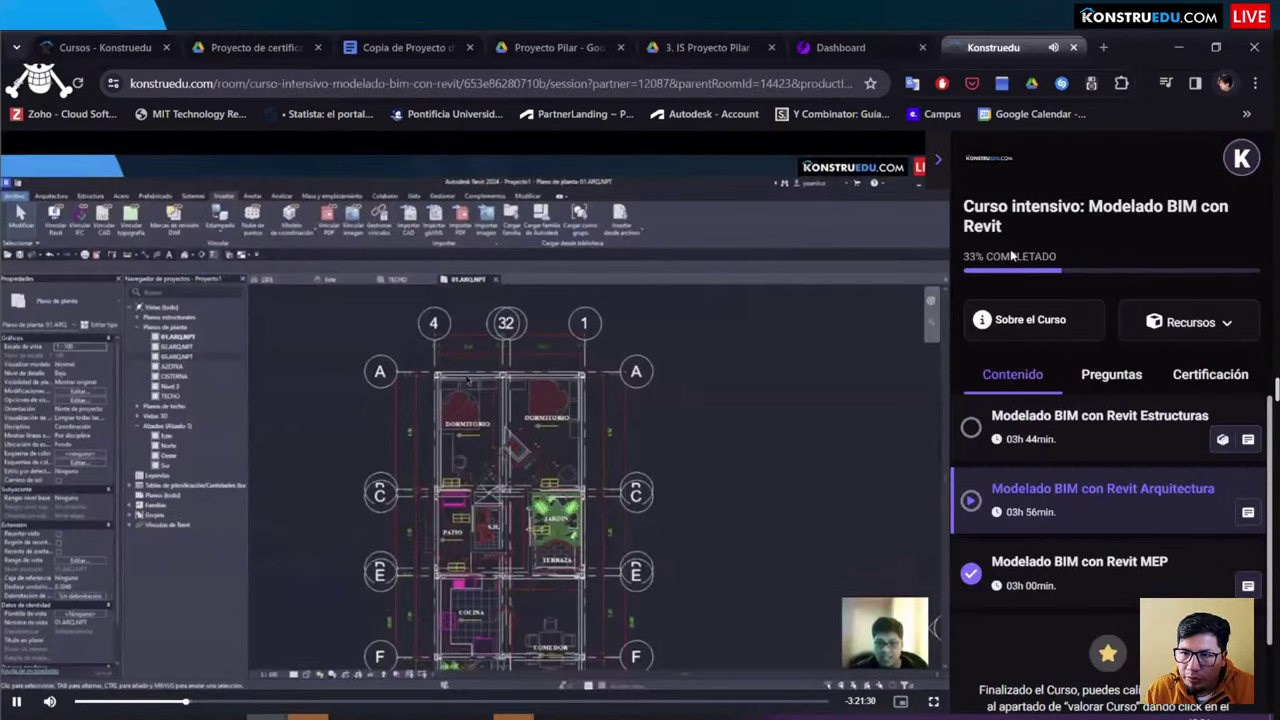
Step: Return to the Konstruedu home page showing the Halloween Premium 30% discount and laptop raffle
{"action": "left_click", "coordinate": [989, 161]}
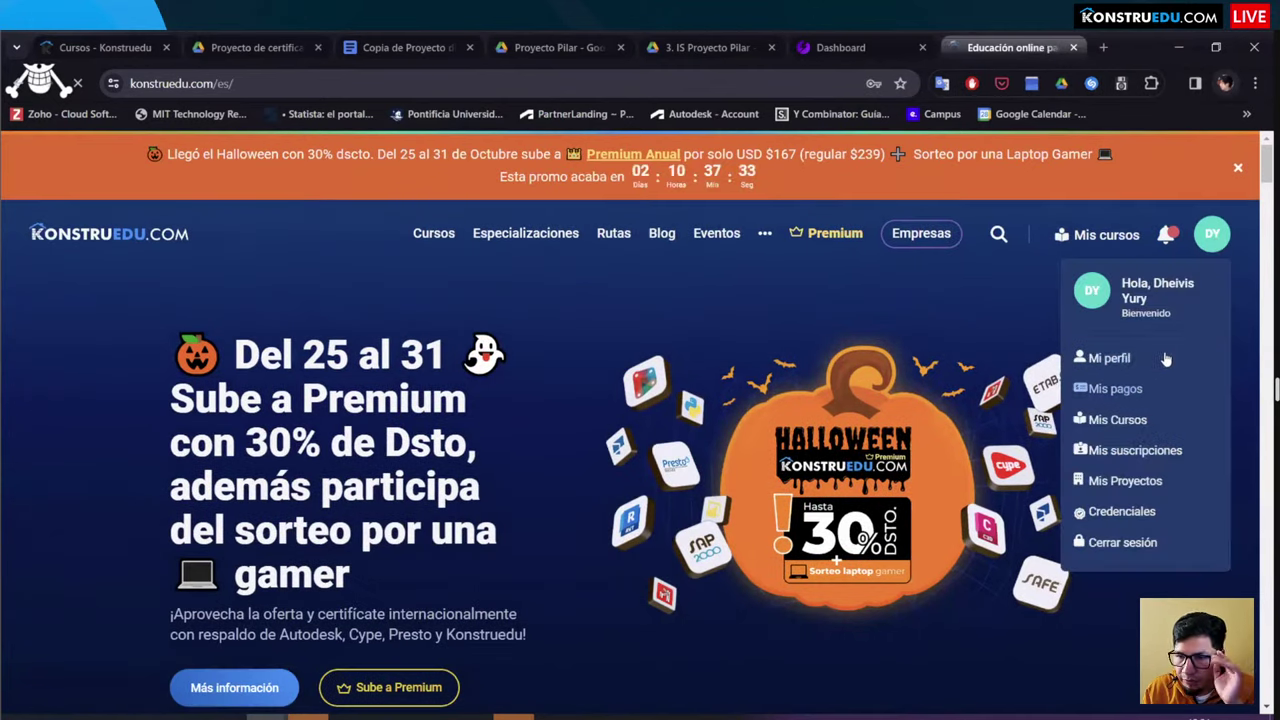
{"action": "scroll", "coordinate": [1117, 272], "scroll_direction": "down", "scroll_amount": 1}
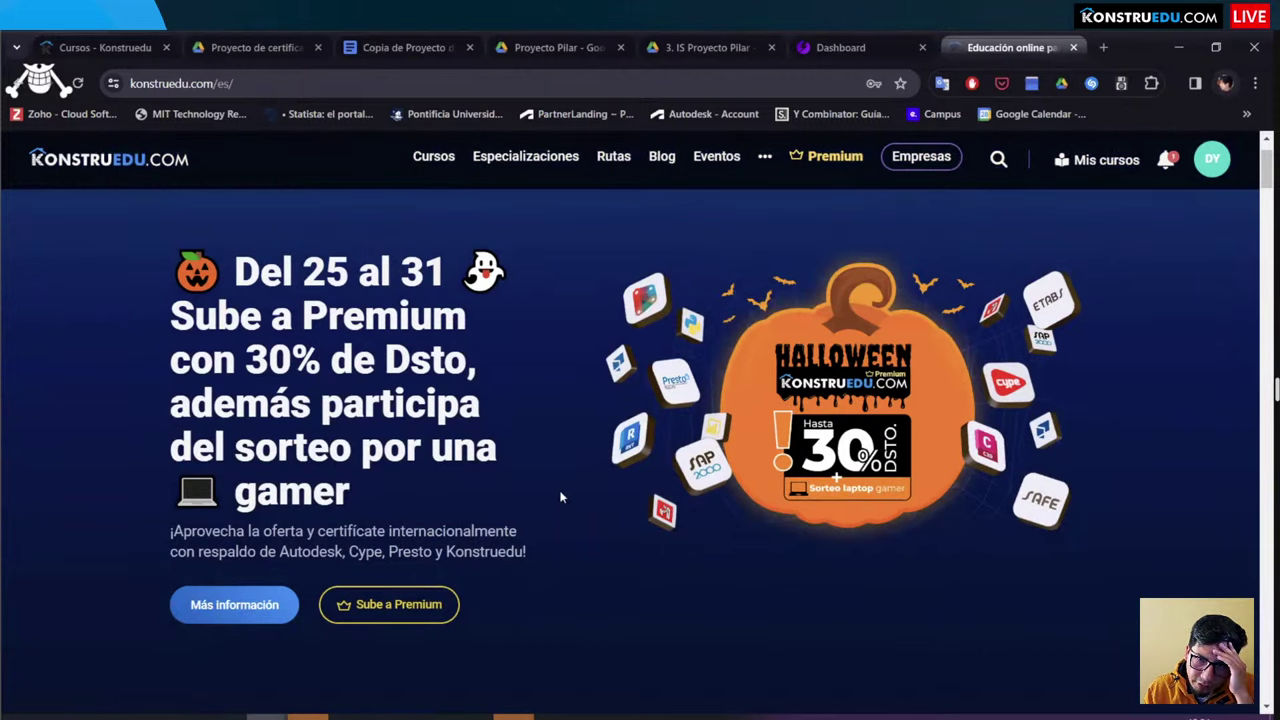
Step: Open Mi perfil from the DY avatar menu and go to the Credenciales certificate list
{"action": "left_click", "coordinate": [1211, 160]}
{"action": "left_click", "coordinate": [1110, 288]}
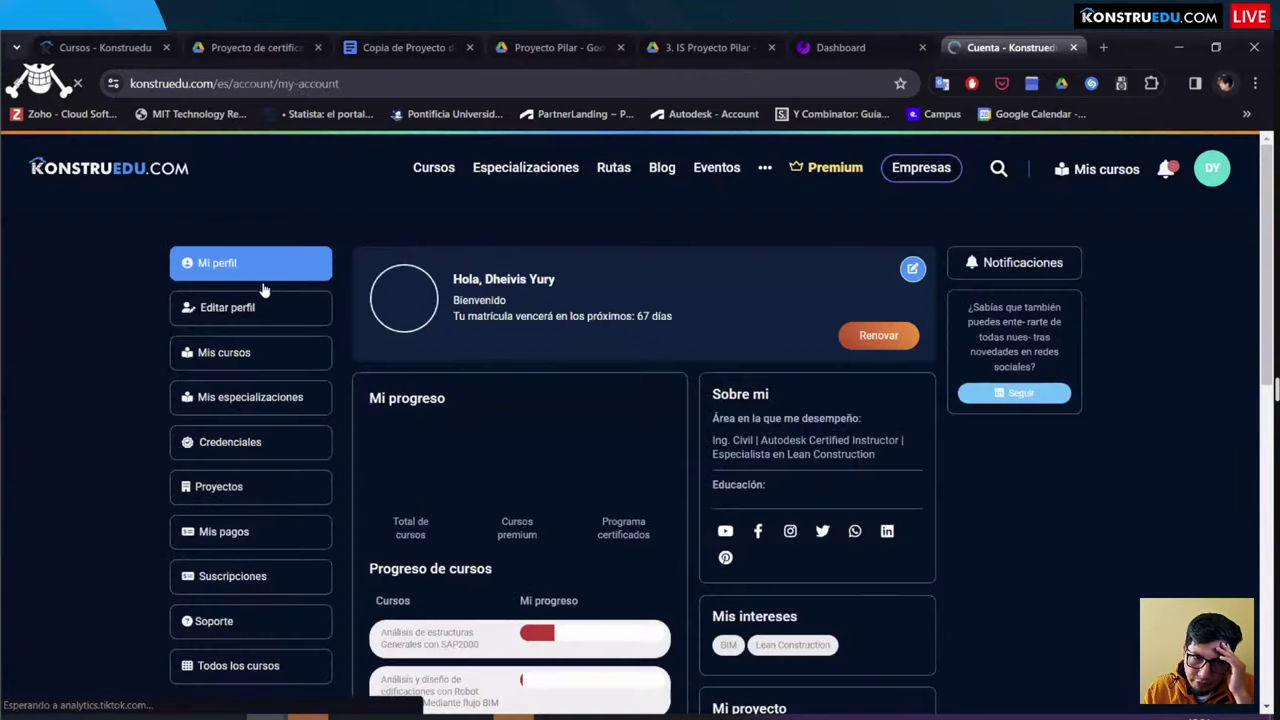
{"action": "scroll", "coordinate": [255, 320], "scroll_direction": "down", "scroll_amount": 1}
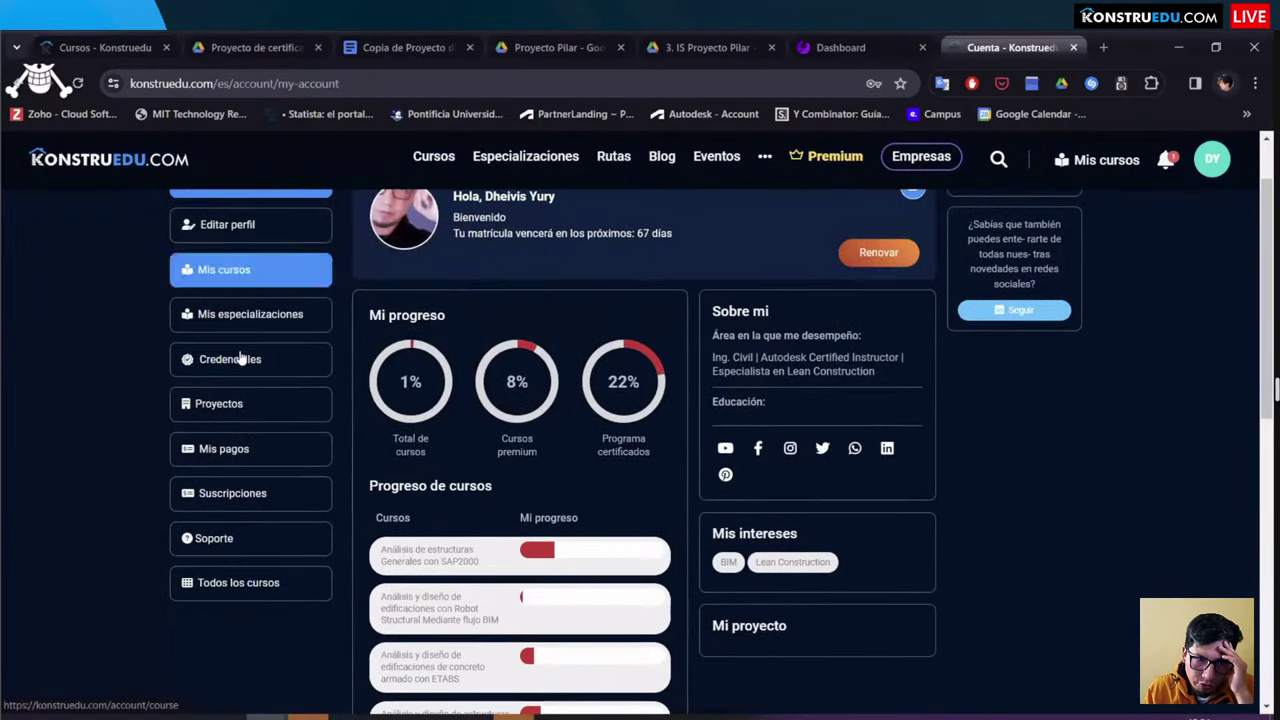
{"action": "left_click", "coordinate": [241, 359]}
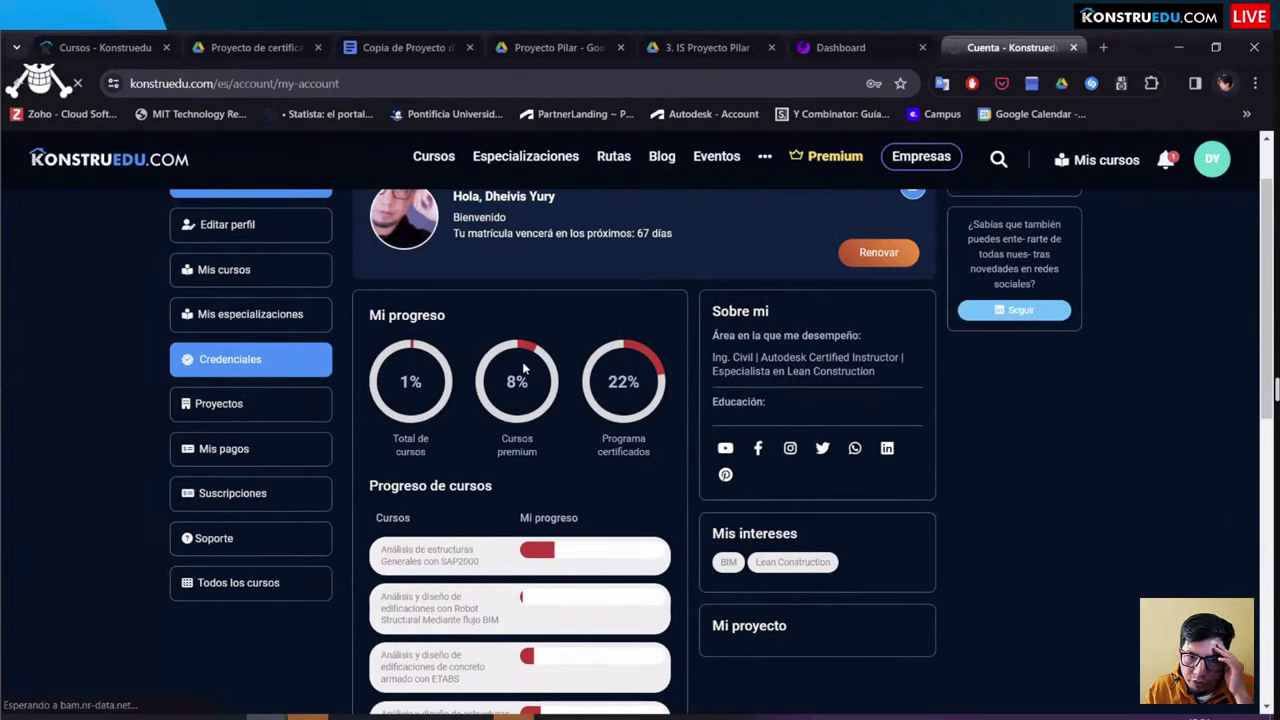
{"action": "scroll", "coordinate": [522, 361], "scroll_direction": "down", "scroll_amount": 1}
{"action": "scroll", "coordinate": [556, 360], "scroll_direction": "down", "scroll_amount": 3}
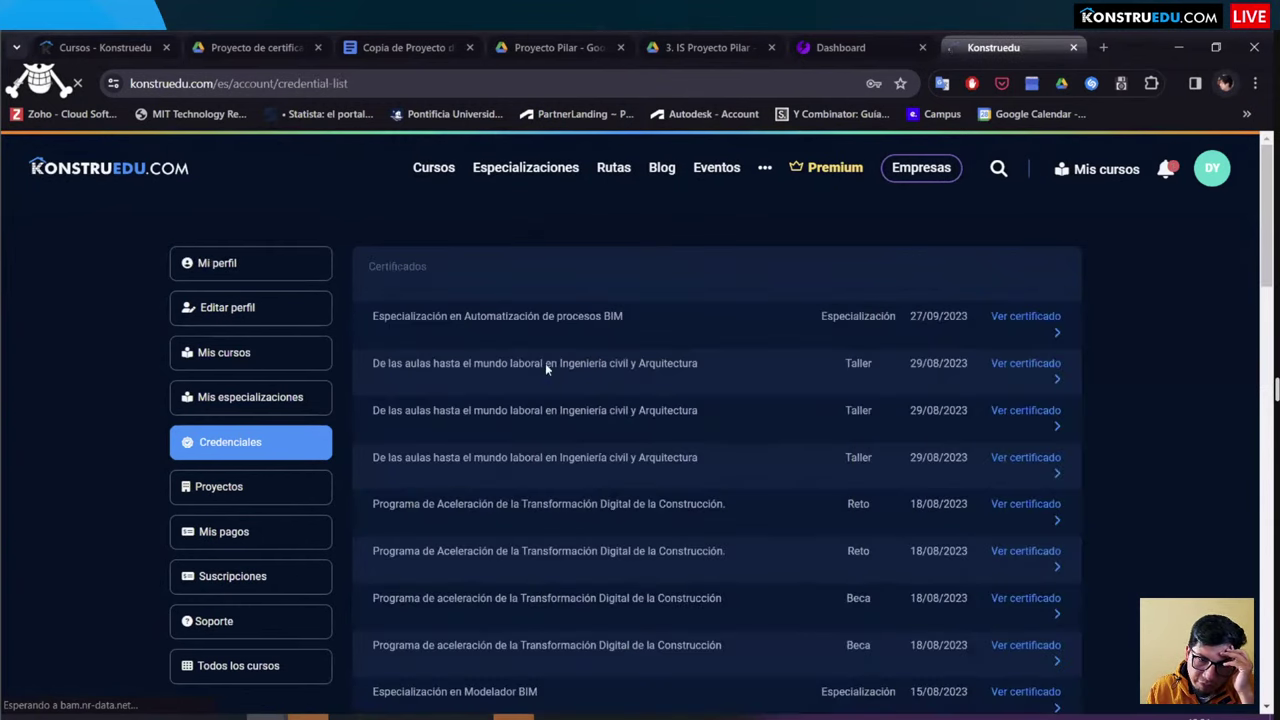
{"action": "scroll", "coordinate": [568, 364], "scroll_direction": "down", "scroll_amount": 5}
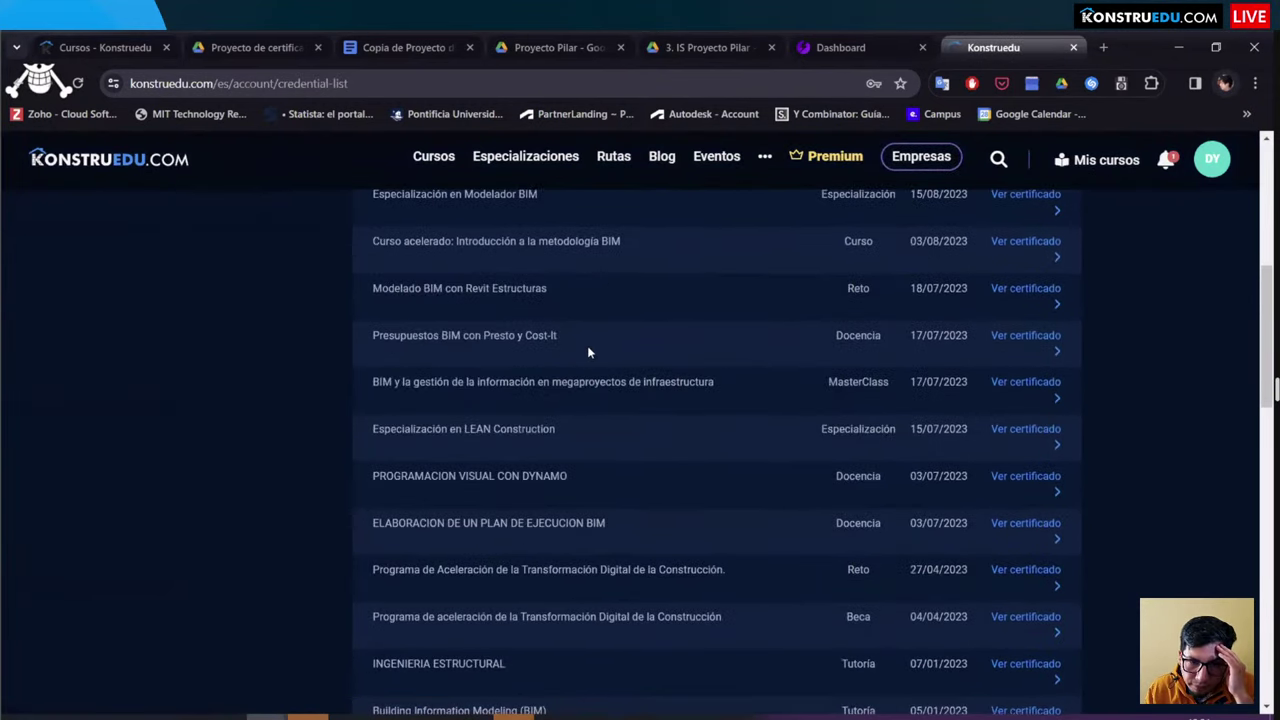
{"action": "scroll", "coordinate": [588, 352], "scroll_direction": "down", "scroll_amount": 1}
{"action": "scroll", "coordinate": [590, 348], "scroll_direction": "up", "scroll_amount": 1}
{"action": "scroll", "coordinate": [594, 341], "scroll_direction": "down", "scroll_amount": 4}
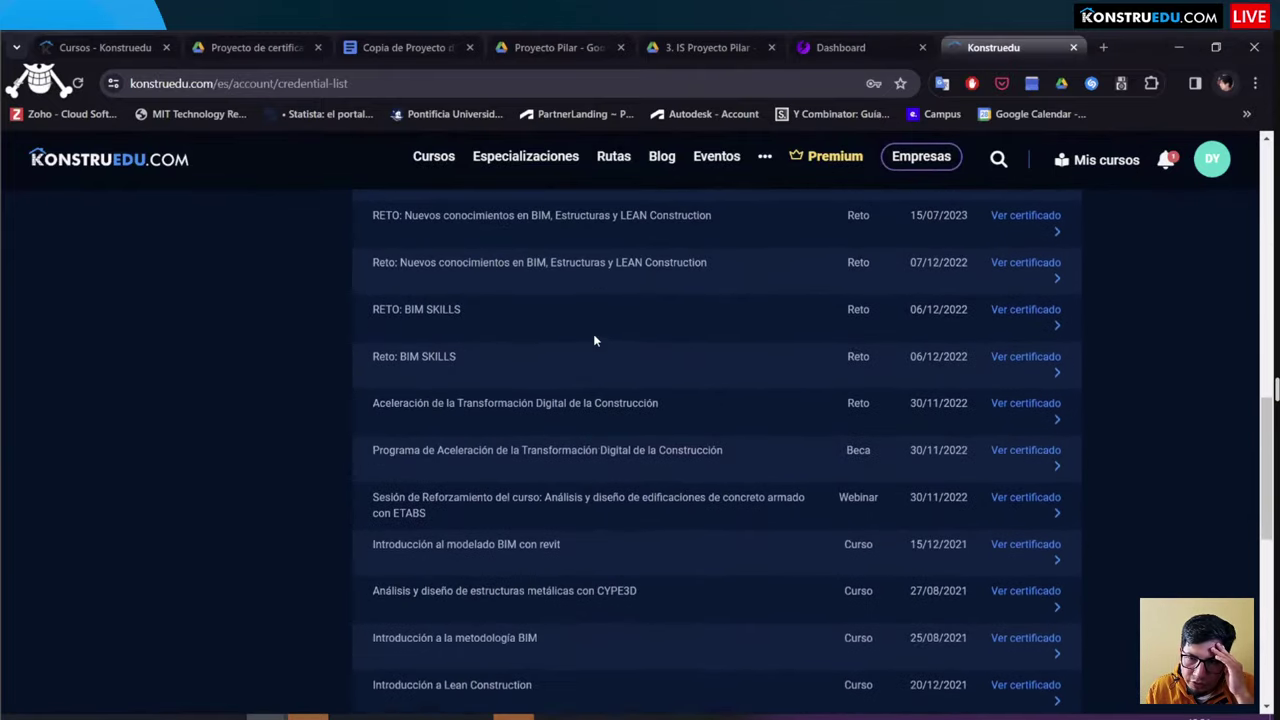
{"action": "scroll", "coordinate": [594, 341], "scroll_direction": "up", "scroll_amount": 4}
{"action": "scroll", "coordinate": [600, 320], "scroll_direction": "up", "scroll_amount": 4}
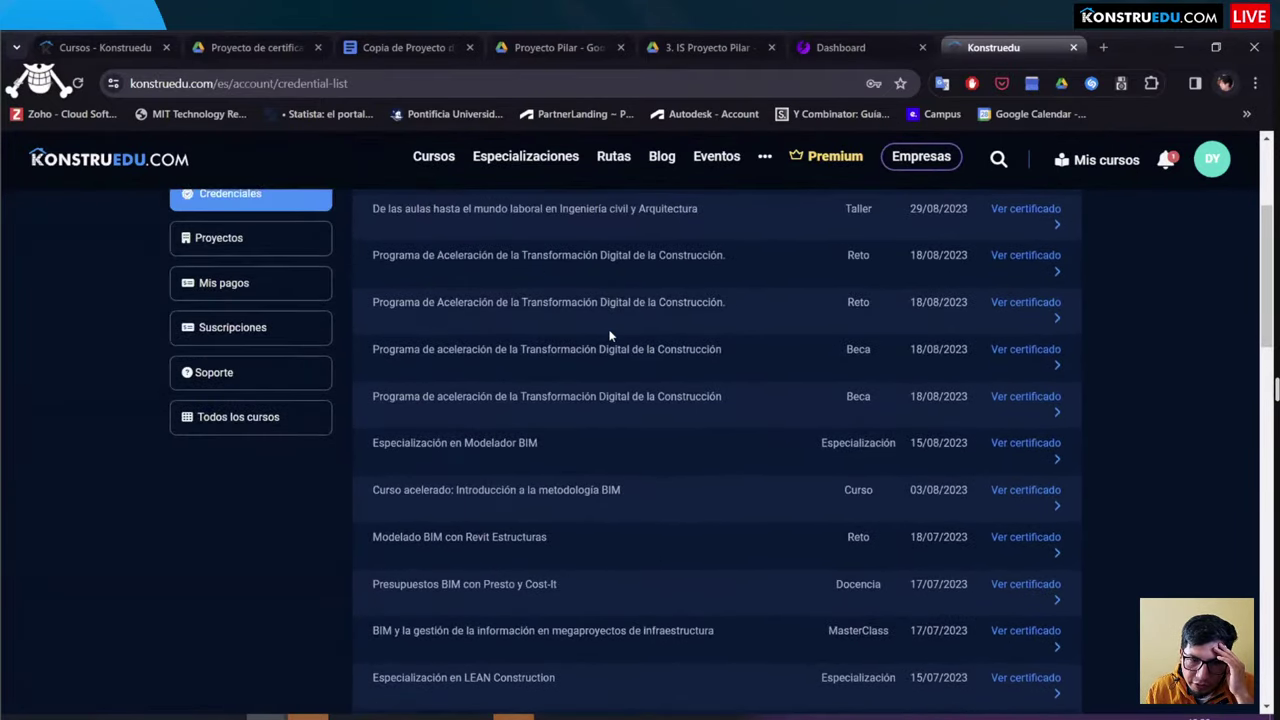
{"action": "scroll", "coordinate": [610, 335], "scroll_direction": "up", "scroll_amount": 1}
{"action": "scroll", "coordinate": [549, 421], "scroll_direction": "down", "scroll_amount": 2}
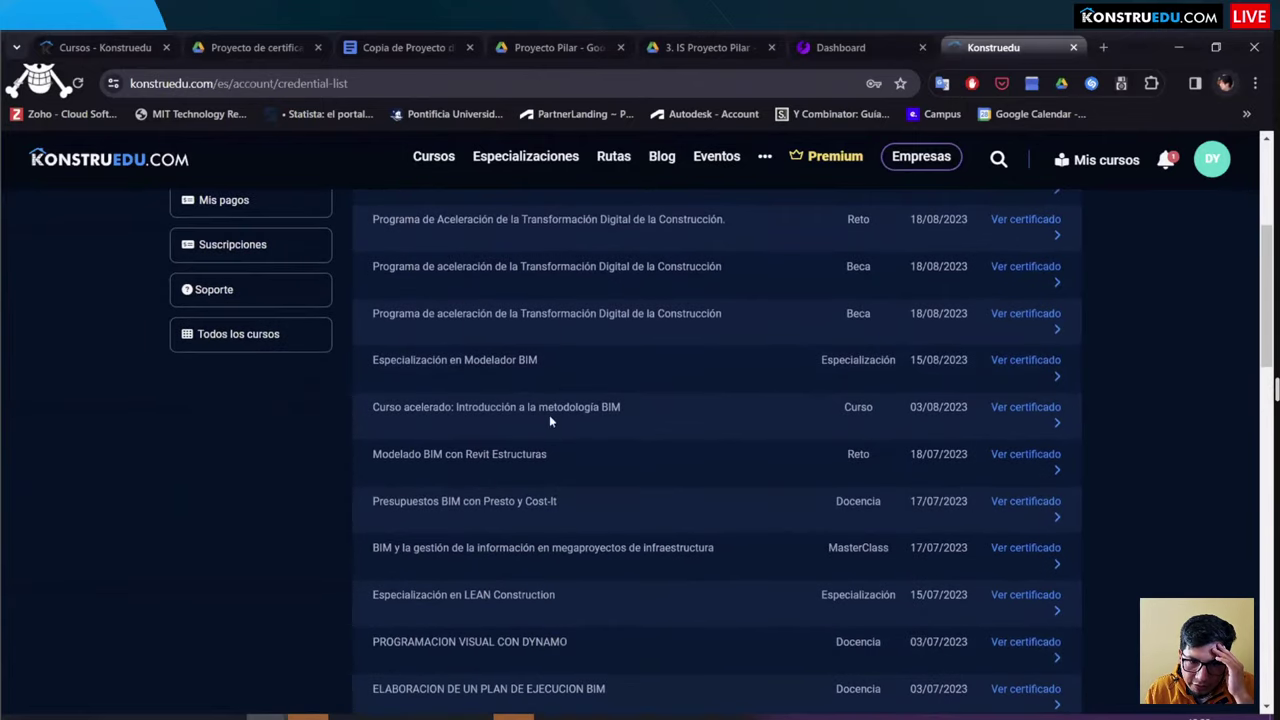
Step: View the certificate for 'Curso acelerado: Introducción a la metodología BIM', dated 2 de Agosto del 2023
{"action": "left_click", "coordinate": [1006, 409]}
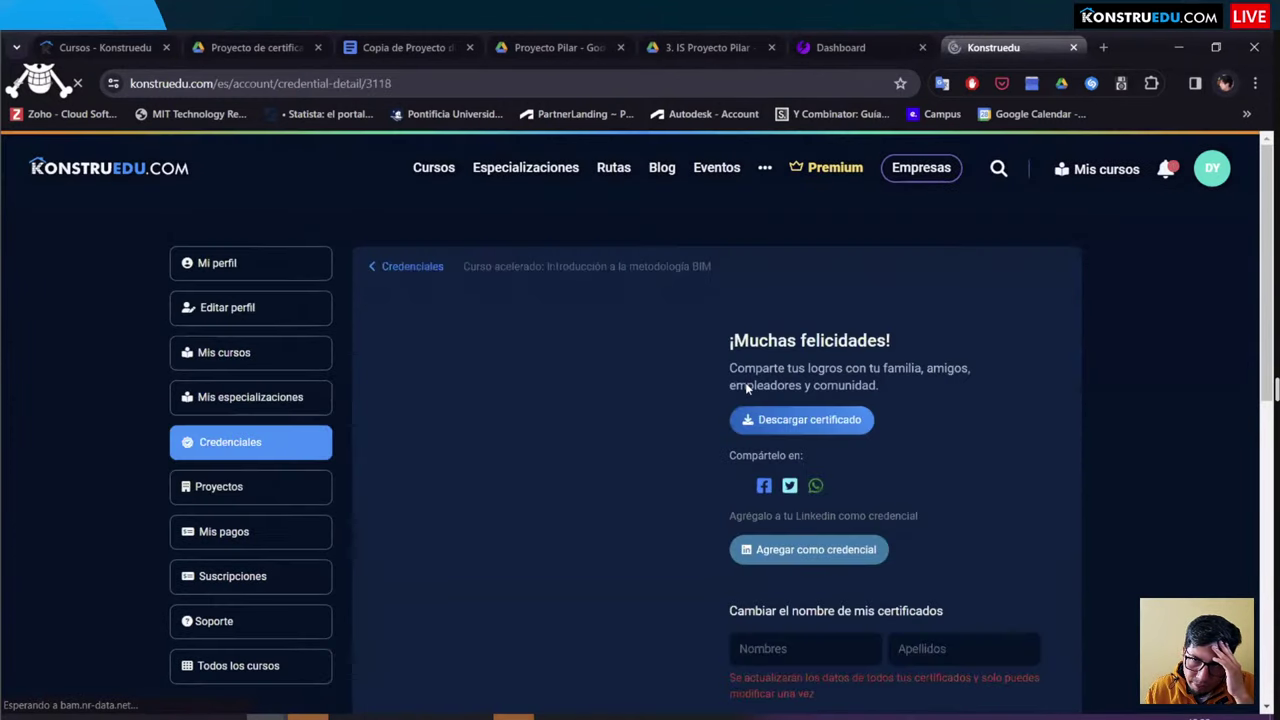
{"action": "scroll", "coordinate": [500, 320], "scroll_direction": "down", "scroll_amount": 3}
{"action": "scroll", "coordinate": [507, 291], "scroll_direction": "up", "scroll_amount": 2}
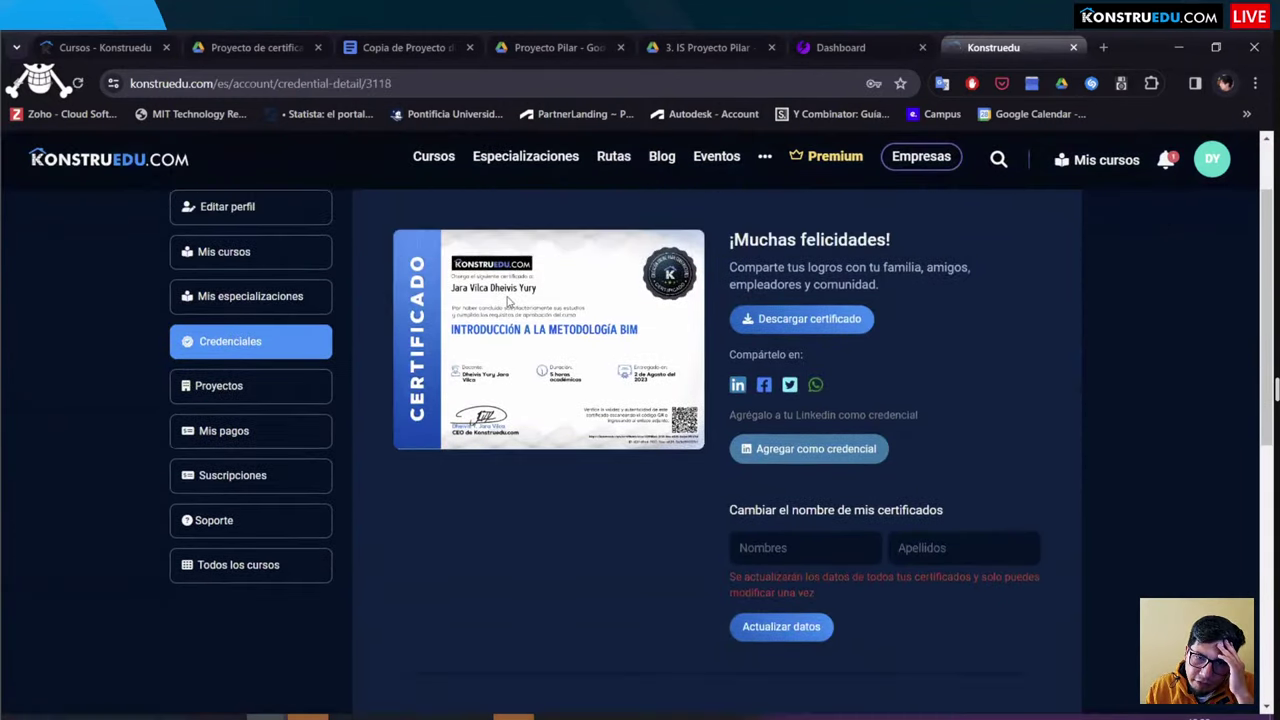
{"action": "scroll", "coordinate": [600, 300], "scroll_direction": "down", "scroll_amount": 2}
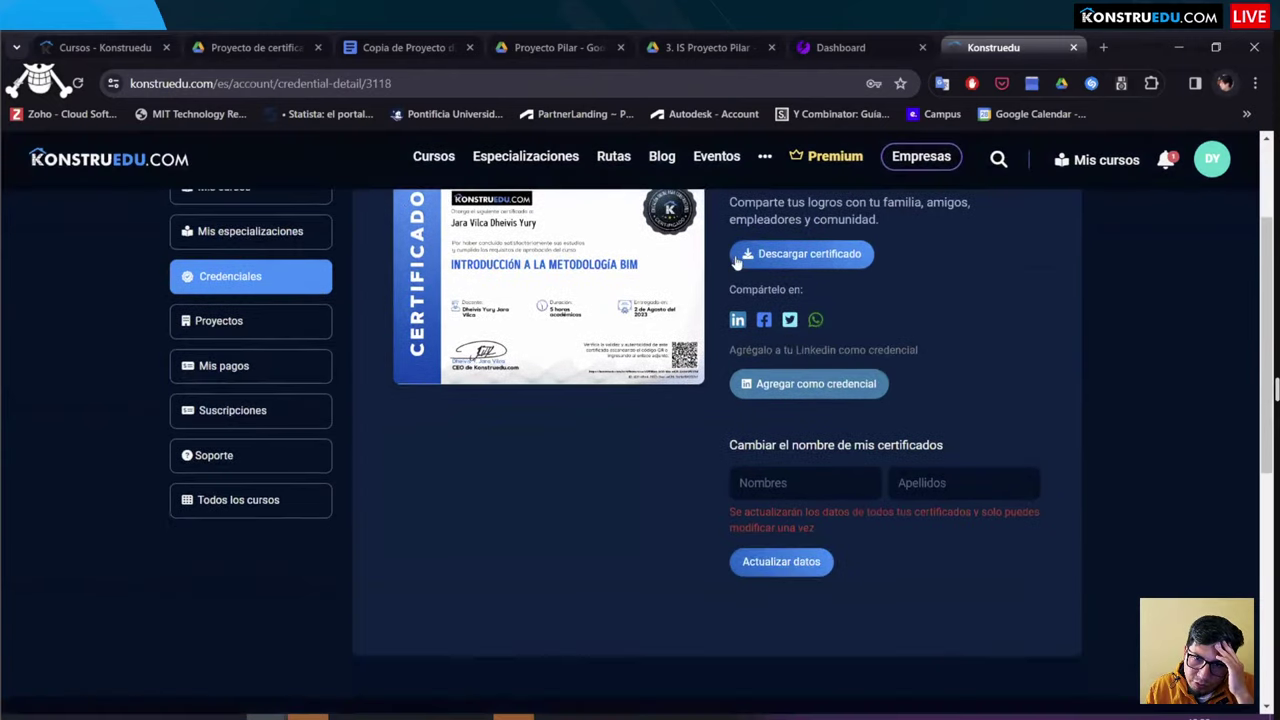
{"action": "scroll", "coordinate": [732, 311], "scroll_direction": "up", "scroll_amount": 1}
{"action": "scroll", "coordinate": [790, 330], "scroll_direction": "down", "scroll_amount": 1}
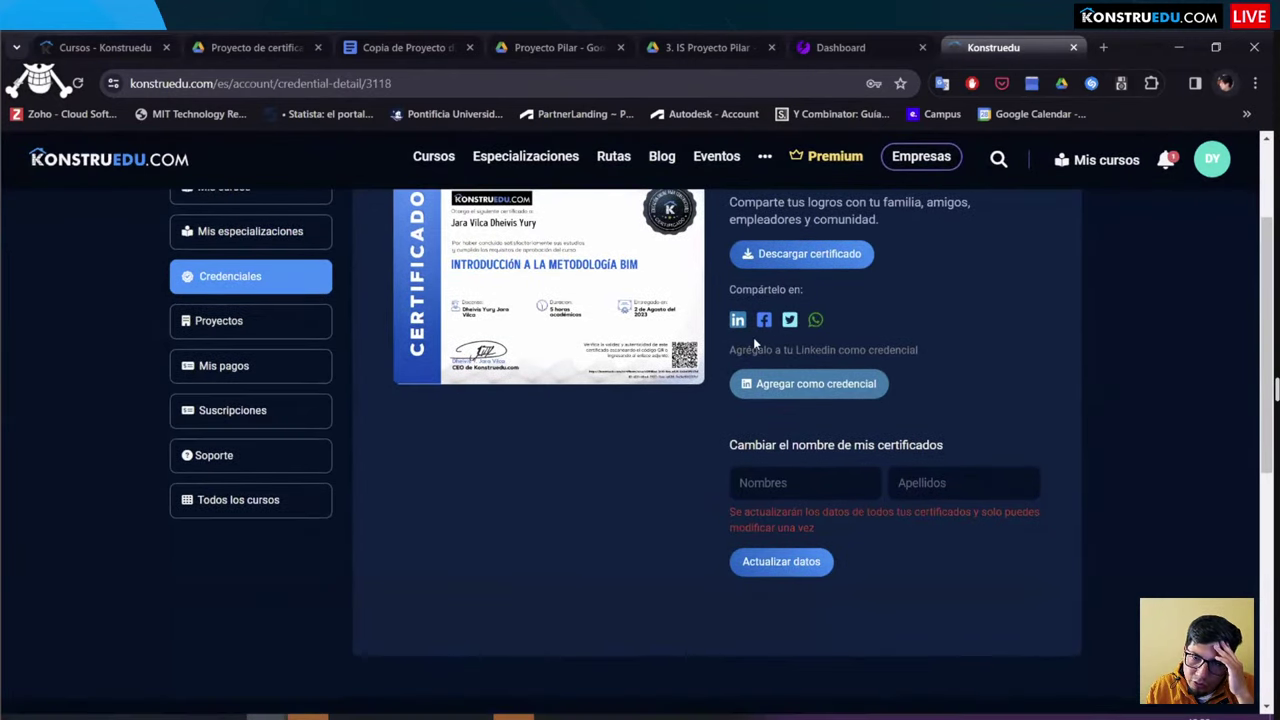
{"action": "scroll", "coordinate": [753, 337], "scroll_direction": "down", "scroll_amount": 1}
{"action": "scroll", "coordinate": [745, 340], "scroll_direction": "up", "scroll_amount": 2}
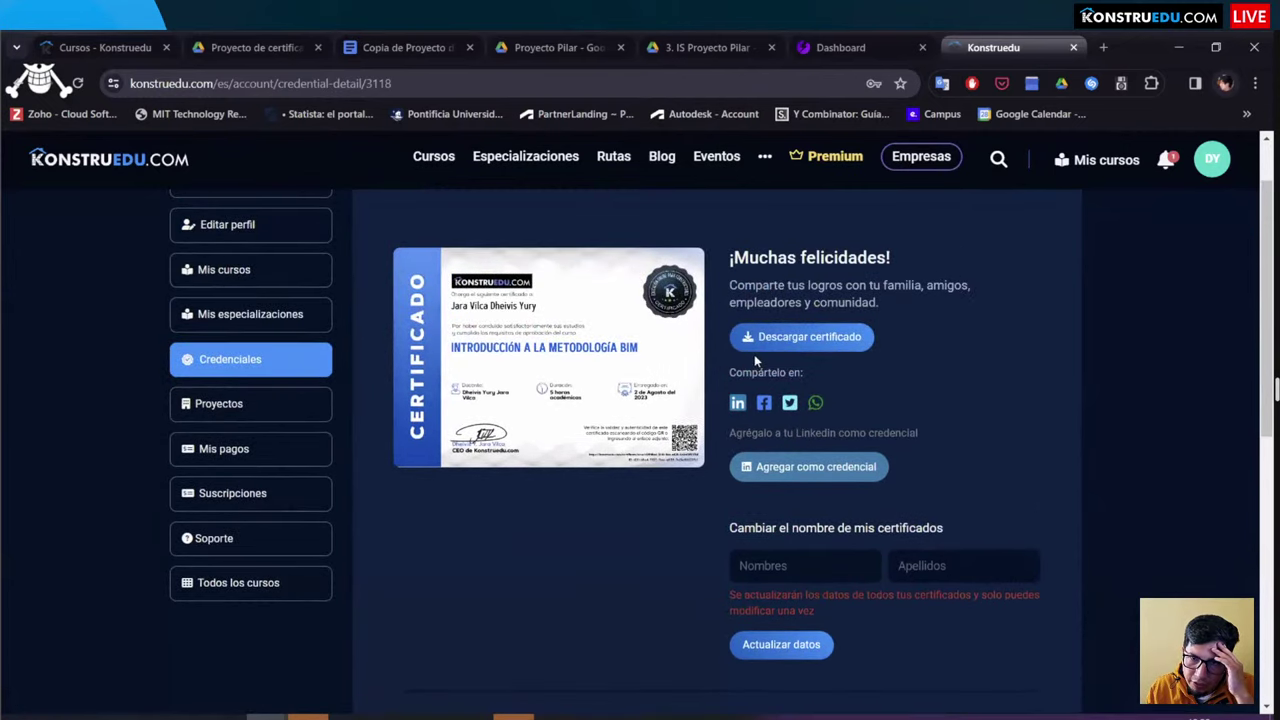
Step: Download the BIM methodology certificate and select its web address
{"action": "left_click", "coordinate": [749, 341]}
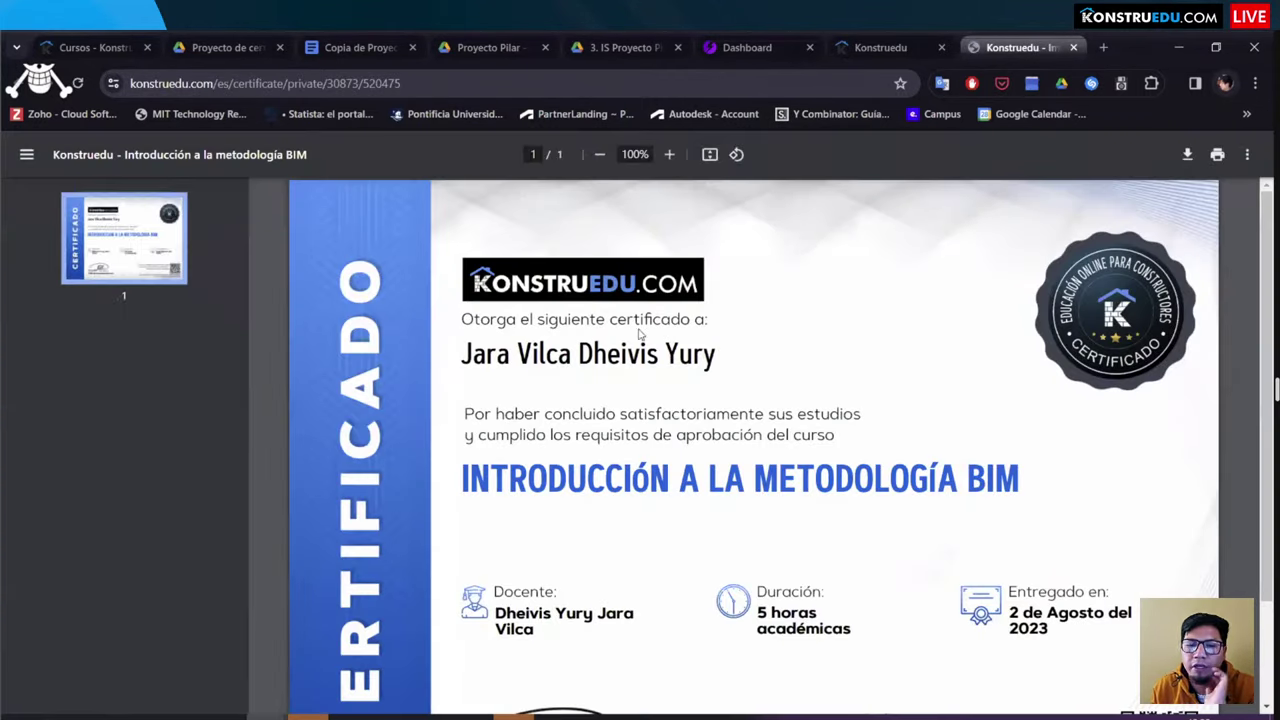
{"action": "scroll", "coordinate": [923, 394], "scroll_direction": "down", "scroll_amount": 3}
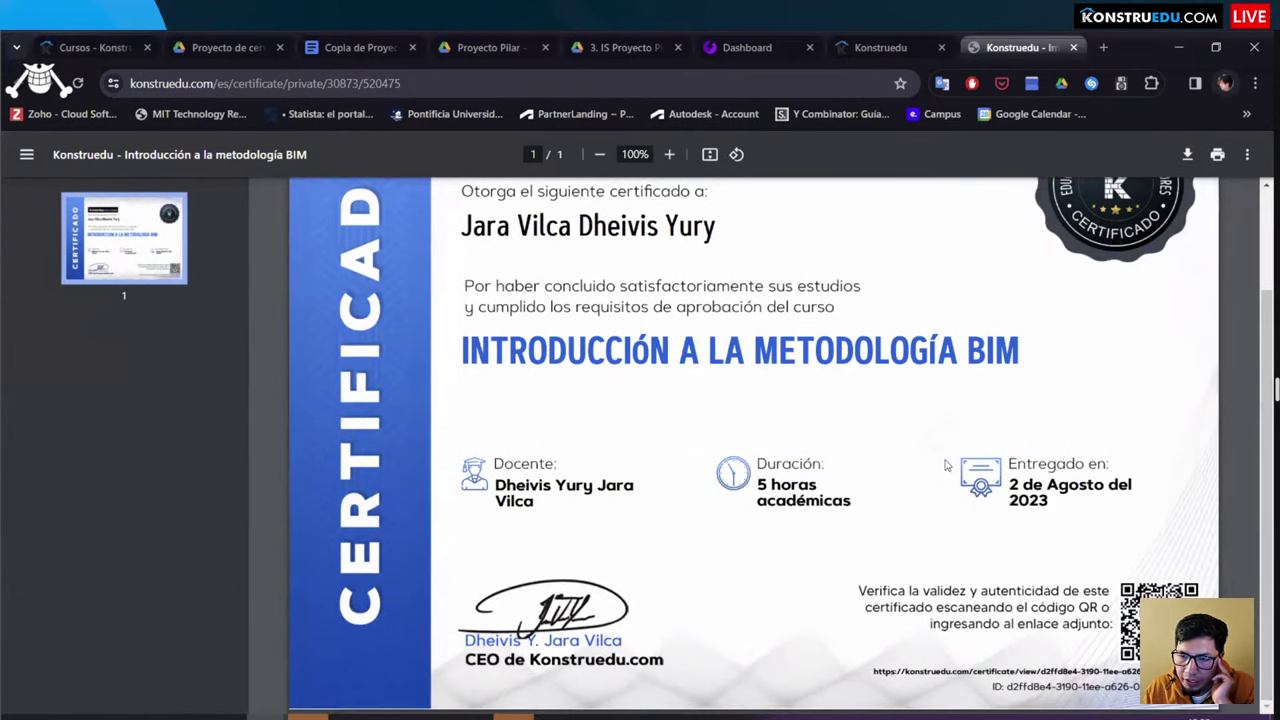
{"action": "left_click", "coordinate": [812, 80]}
{"action": "key", "text": "ctrl+c"}
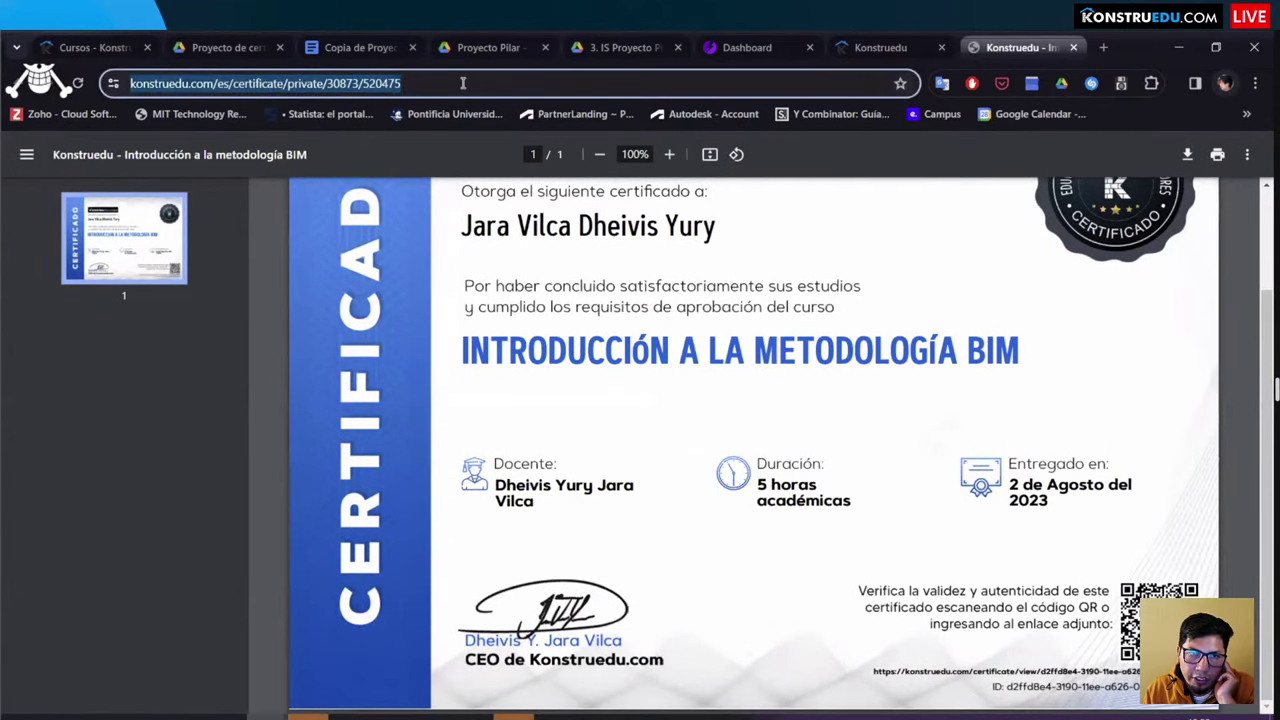
Step: Open the certificate address in a private window, then return to the credential details tab
{"action": "left_click", "coordinate": [1255, 83]}
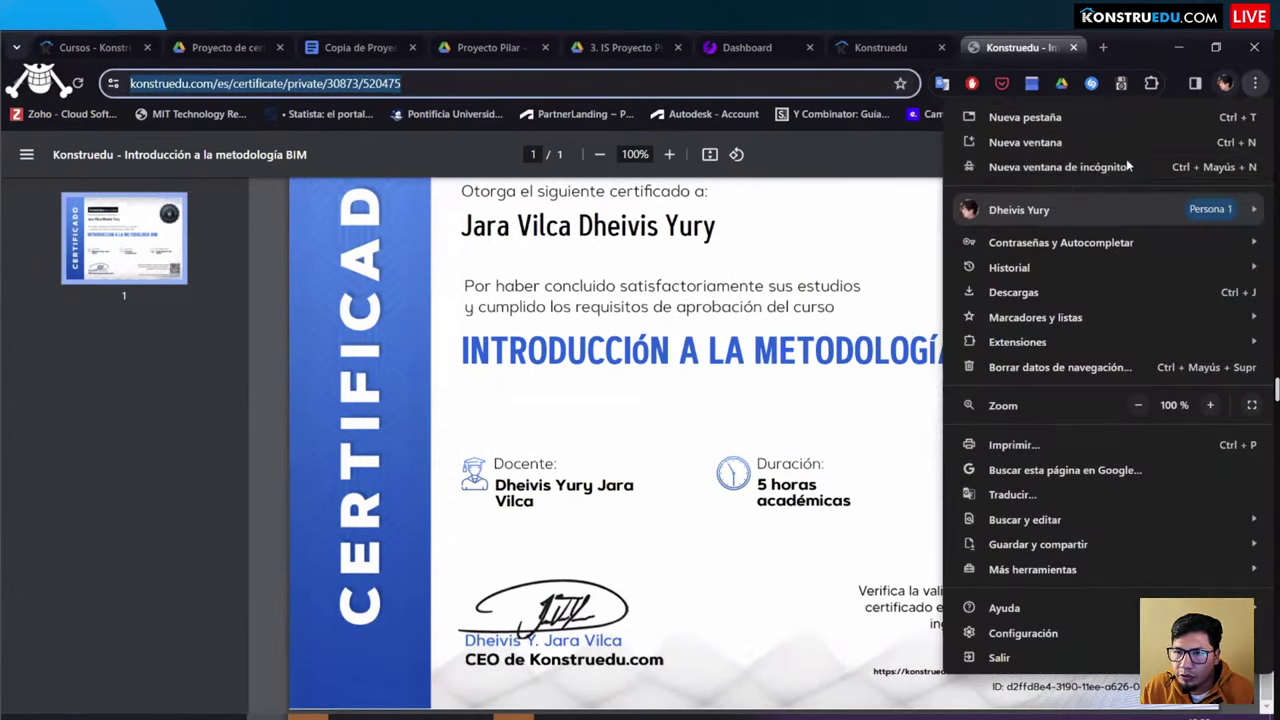
{"action": "key", "text": "ctrl+shift+n"}
{"action": "key", "text": "ctrl+v"}
{"action": "key", "text": "Return"}
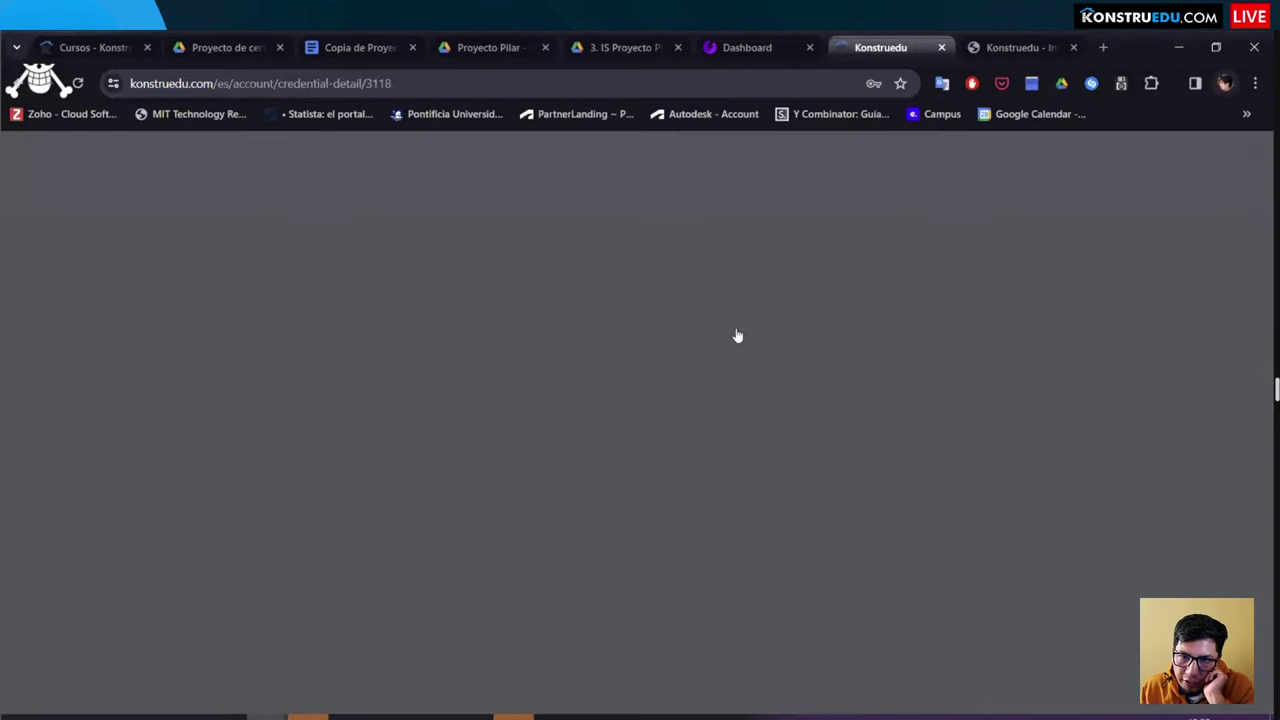
{"action": "key", "text": "ctrl+shift+Tab"}
{"action": "scroll", "coordinate": [764, 383], "scroll_direction": "down", "scroll_amount": 2}
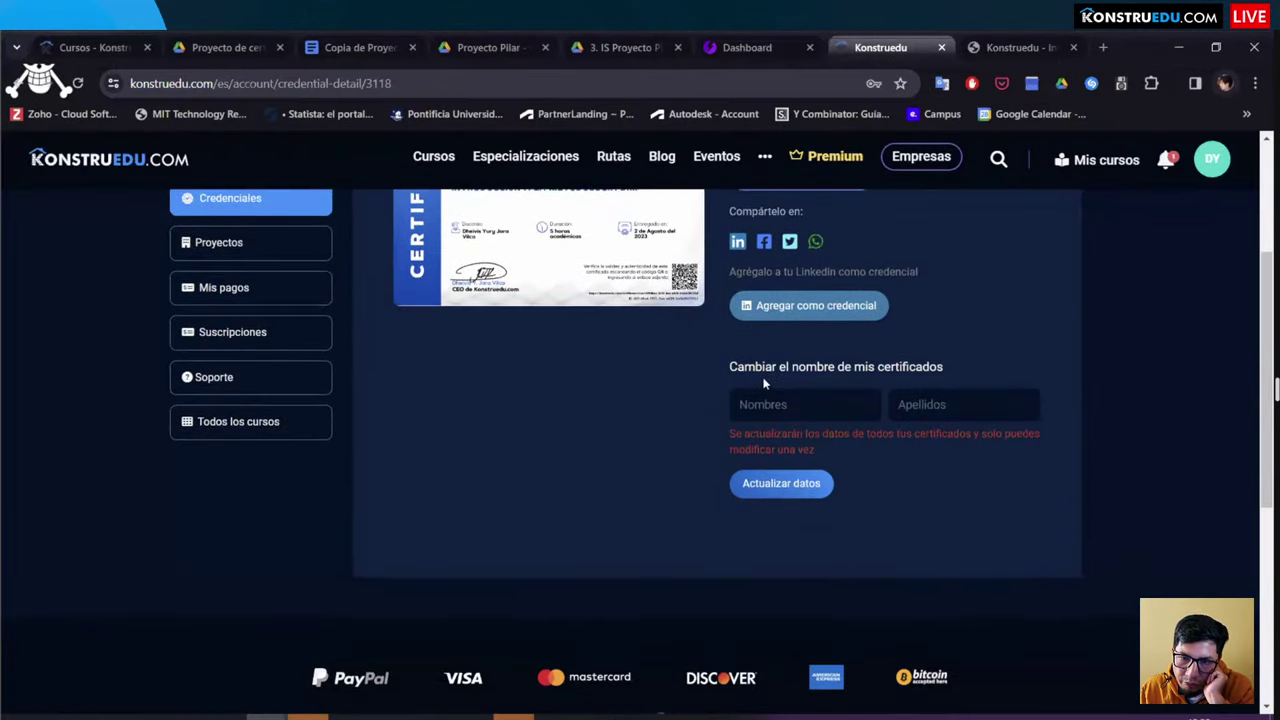
{"action": "scroll", "coordinate": [764, 383], "scroll_direction": "up", "scroll_amount": 1}
Step: Dismiss LinkedIn's add-certification form unsaved and scroll to Licencias y certificaciones listing the BIM course
{"action": "left_click", "coordinate": [809, 383]}
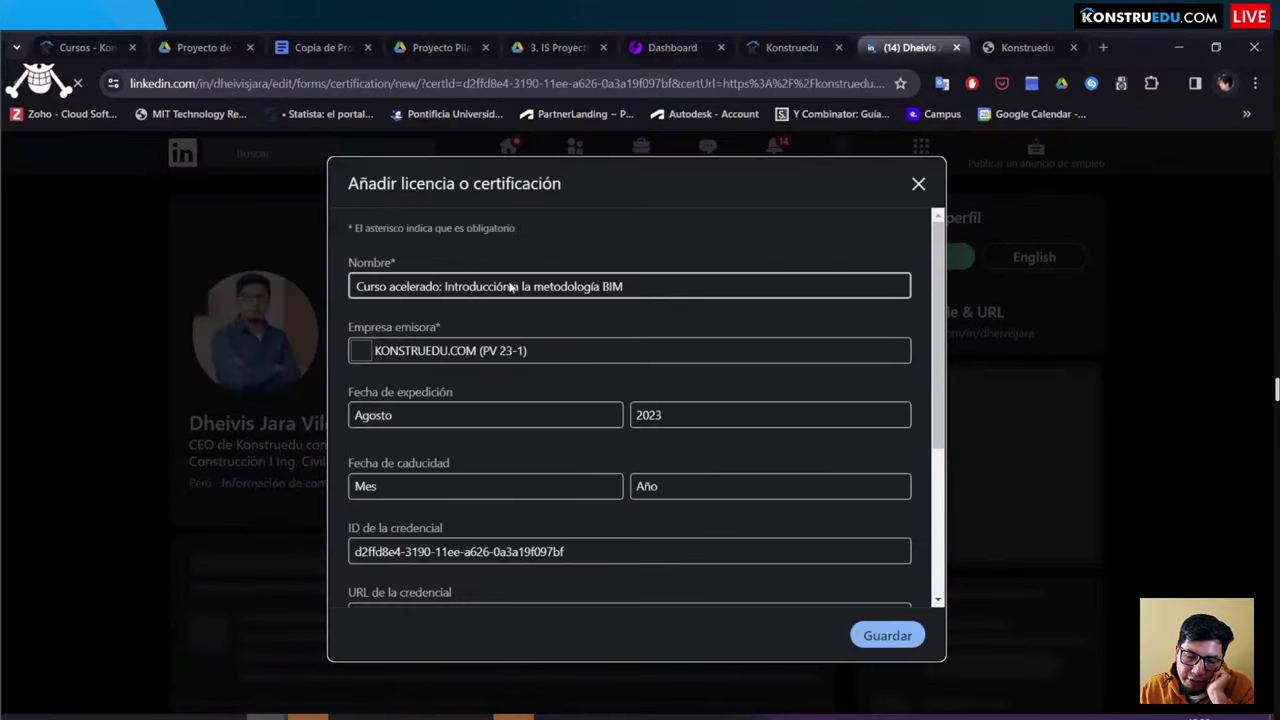
{"action": "scroll", "coordinate": [620, 298], "scroll_direction": "down", "scroll_amount": 3}
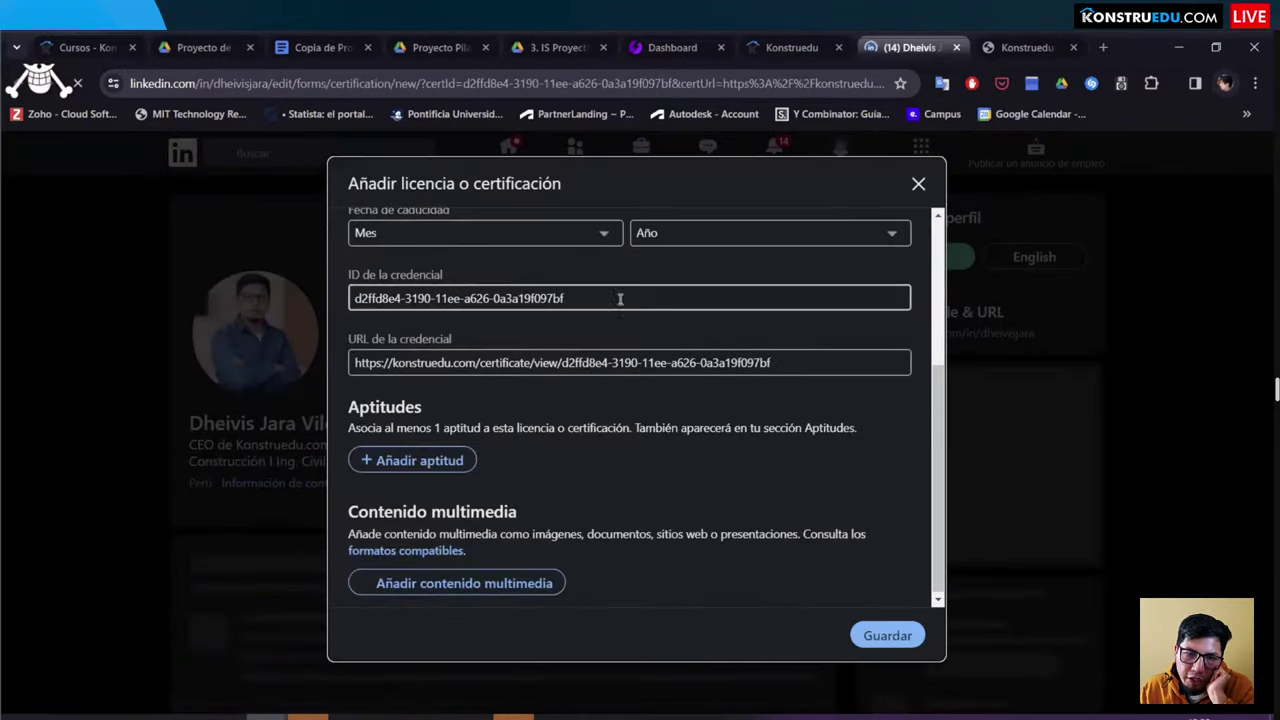
{"action": "left_click", "coordinate": [920, 186]}
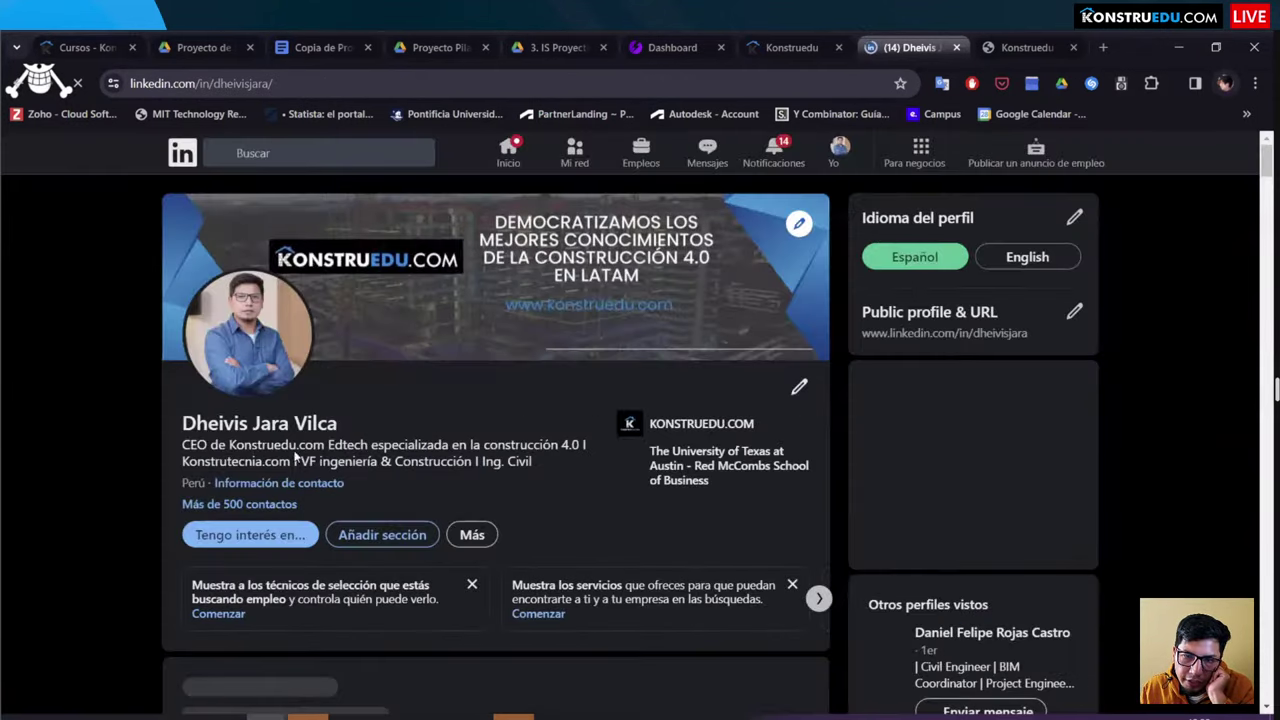
{"action": "scroll", "coordinate": [345, 380], "scroll_direction": "down", "scroll_amount": 10}
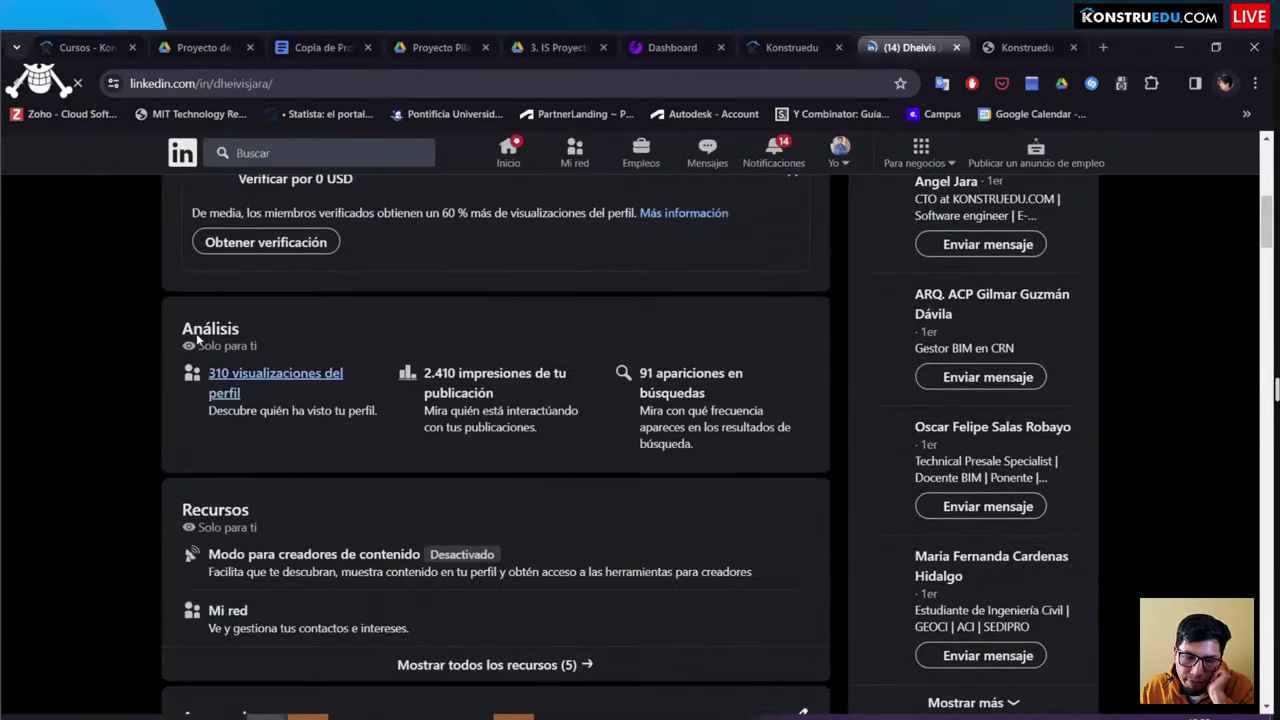
{"action": "scroll", "coordinate": [280, 360], "scroll_direction": "down", "scroll_amount": 7}
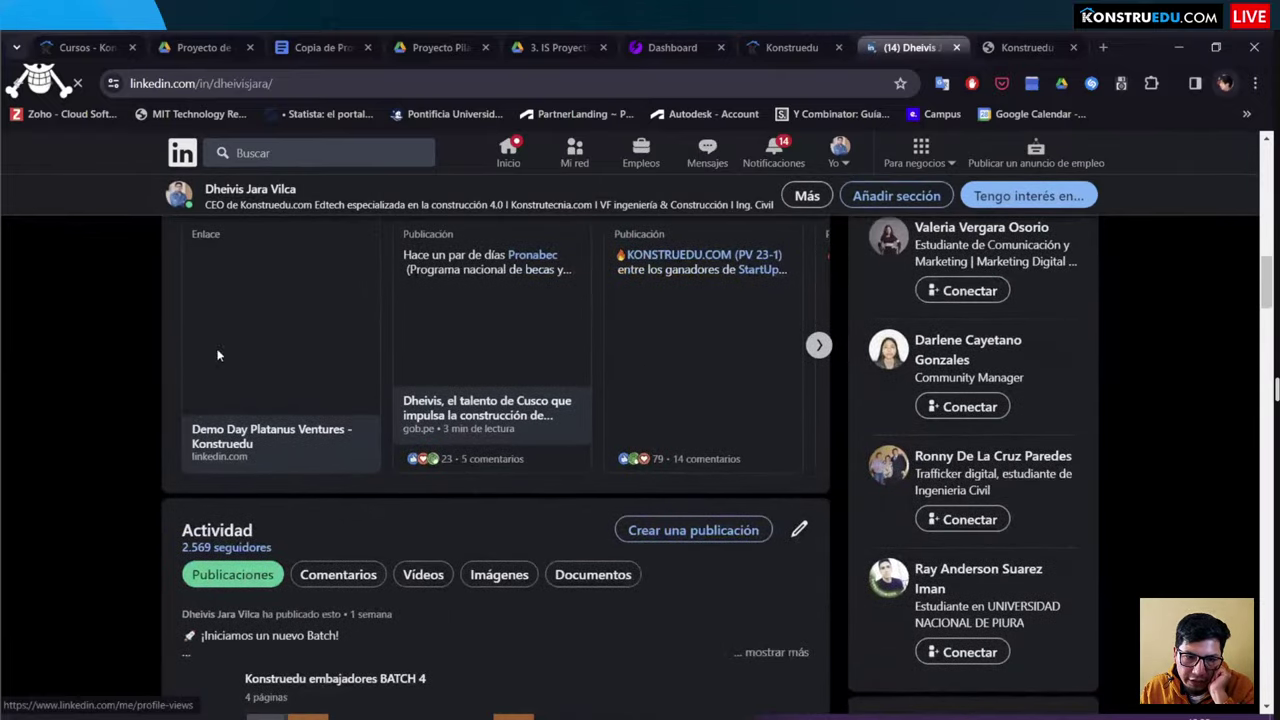
{"action": "scroll", "coordinate": [266, 514], "scroll_direction": "down", "scroll_amount": 10}
{"action": "scroll", "coordinate": [310, 500], "scroll_direction": "down", "scroll_amount": 10}
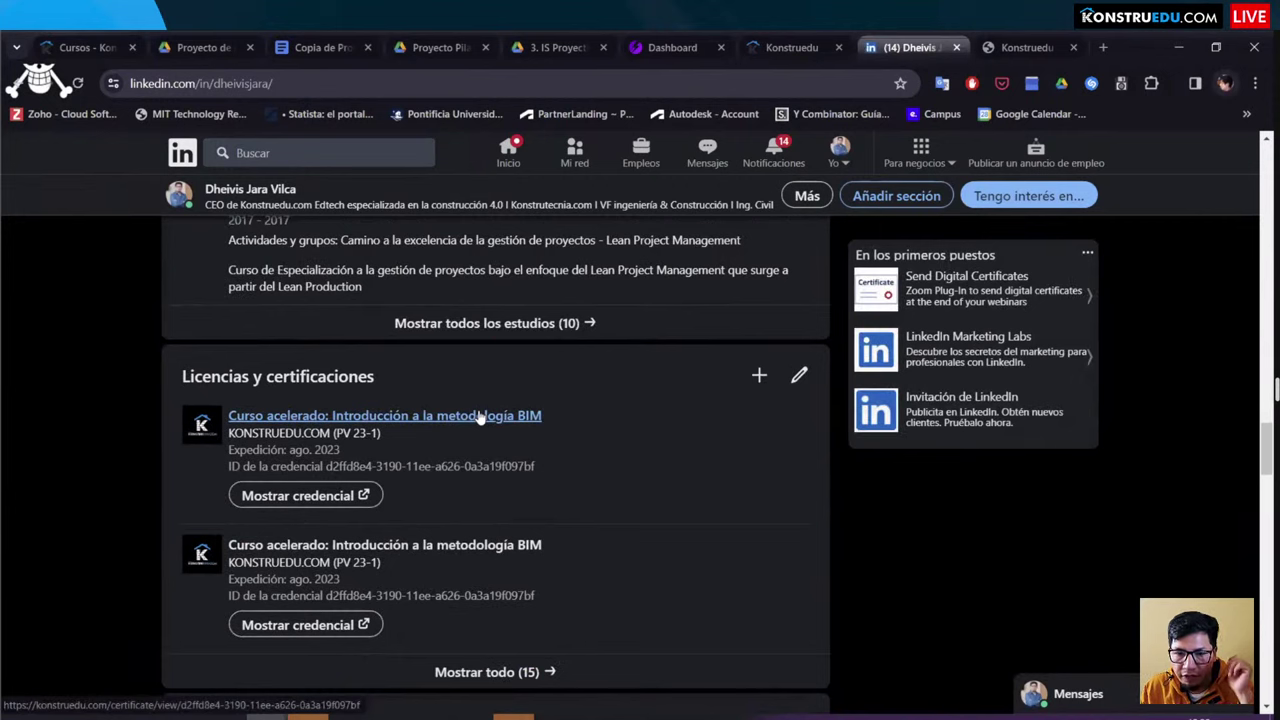
Step: Follow the BIM course's credential link from LinkedIn and highlight its course description paragraph
{"action": "left_click", "coordinate": [299, 503]}
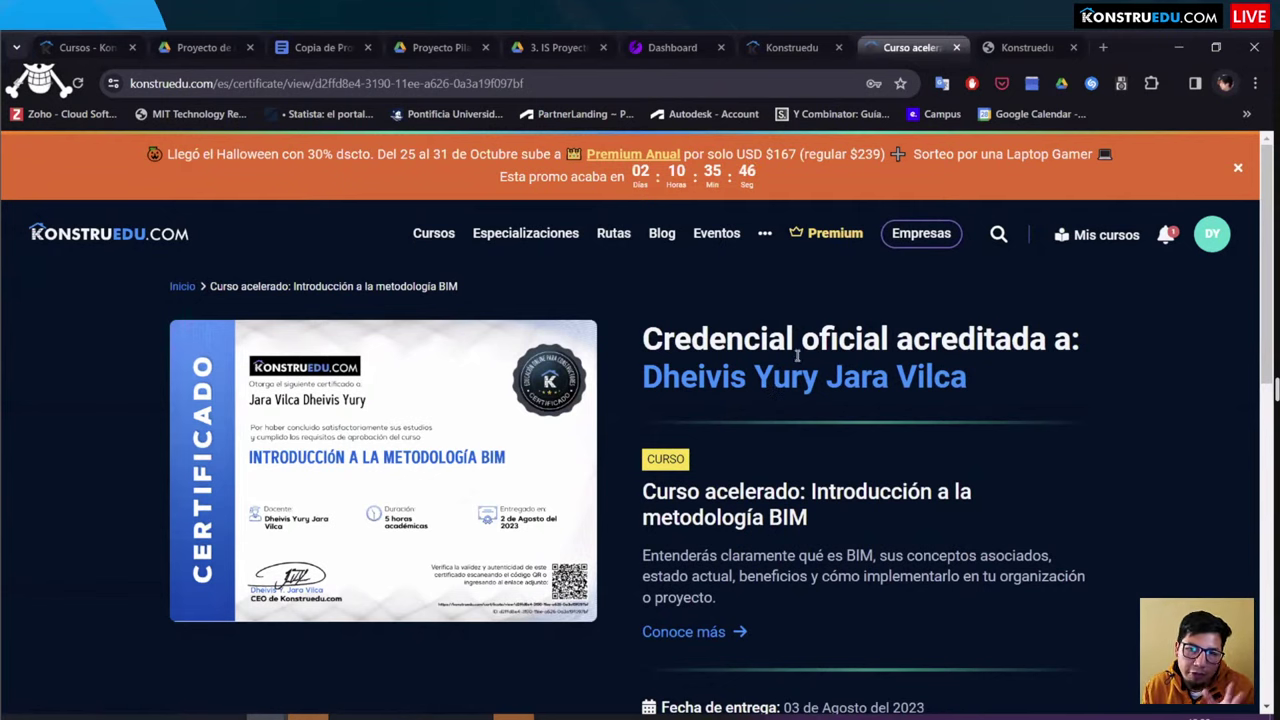
{"action": "scroll", "coordinate": [770, 365], "scroll_direction": "down", "scroll_amount": 2}
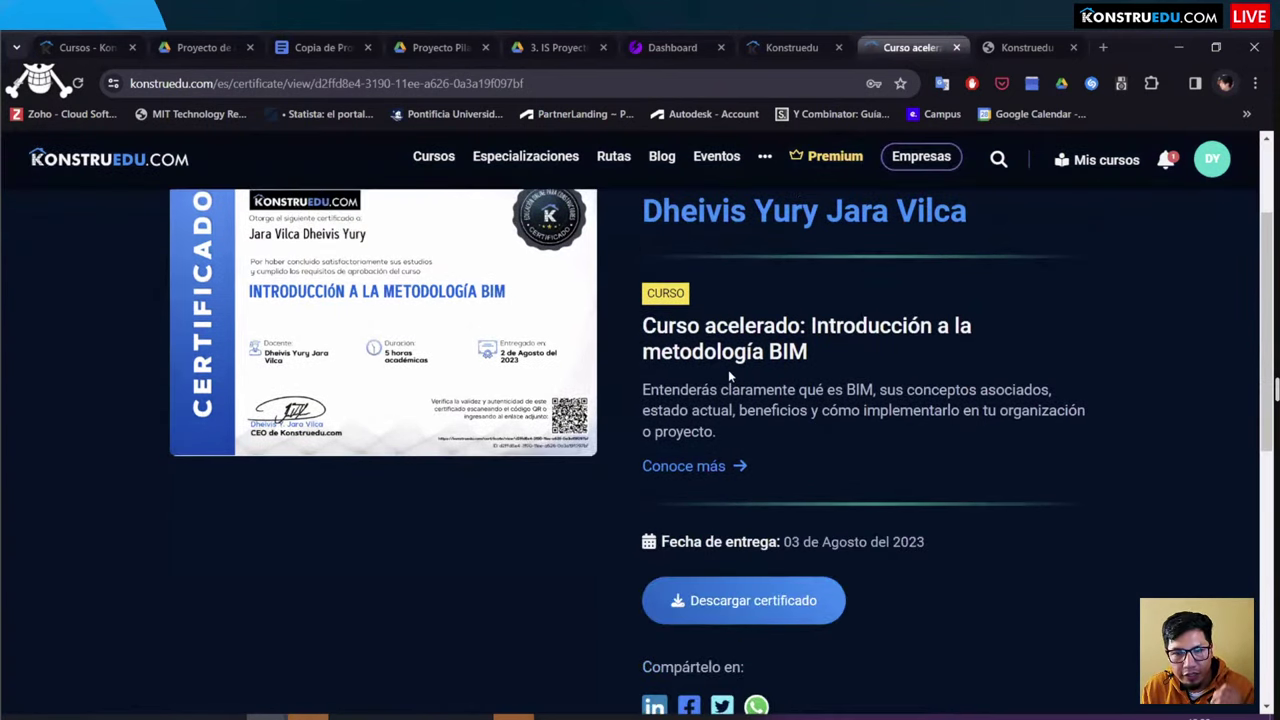
{"action": "scroll", "coordinate": [678, 352], "scroll_direction": "down", "scroll_amount": 2}
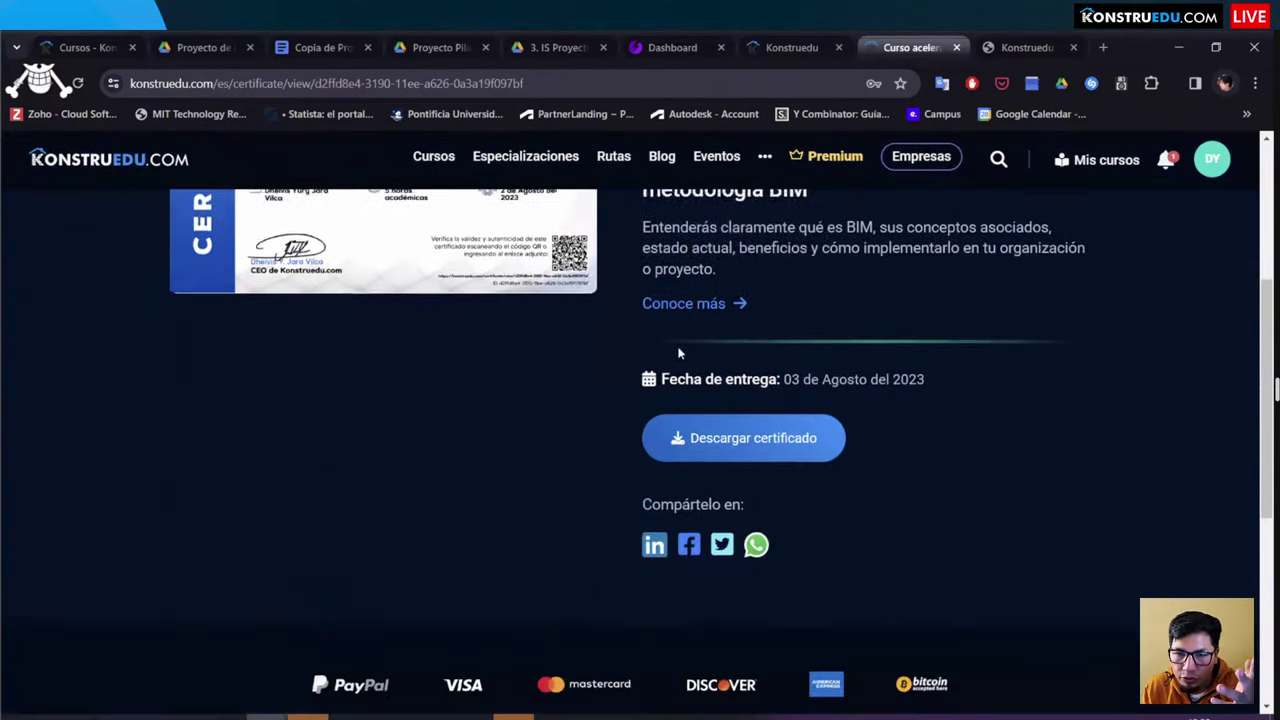
{"action": "left_click_drag", "start_coordinate": [737, 276], "coordinate": [631, 210]}
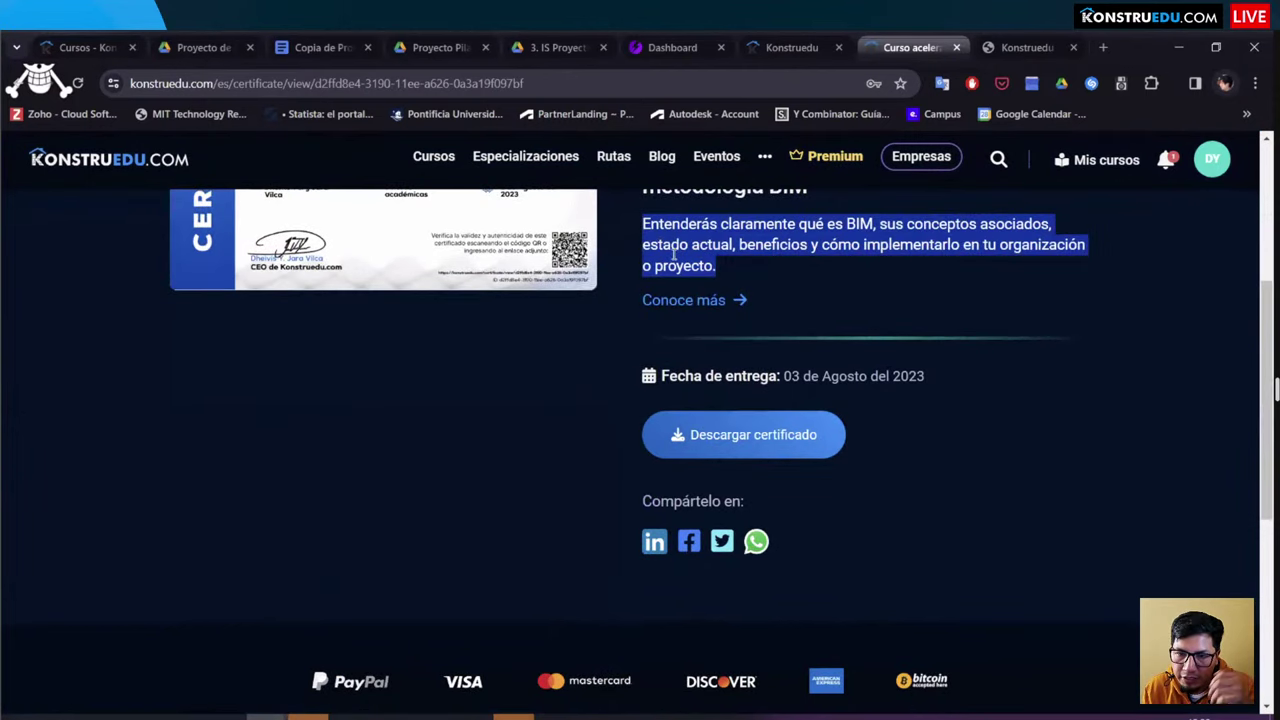
{"action": "scroll", "coordinate": [676, 258], "scroll_direction": "down", "scroll_amount": 2}
{"action": "scroll", "coordinate": [515, 323], "scroll_direction": "up", "scroll_amount": 4}
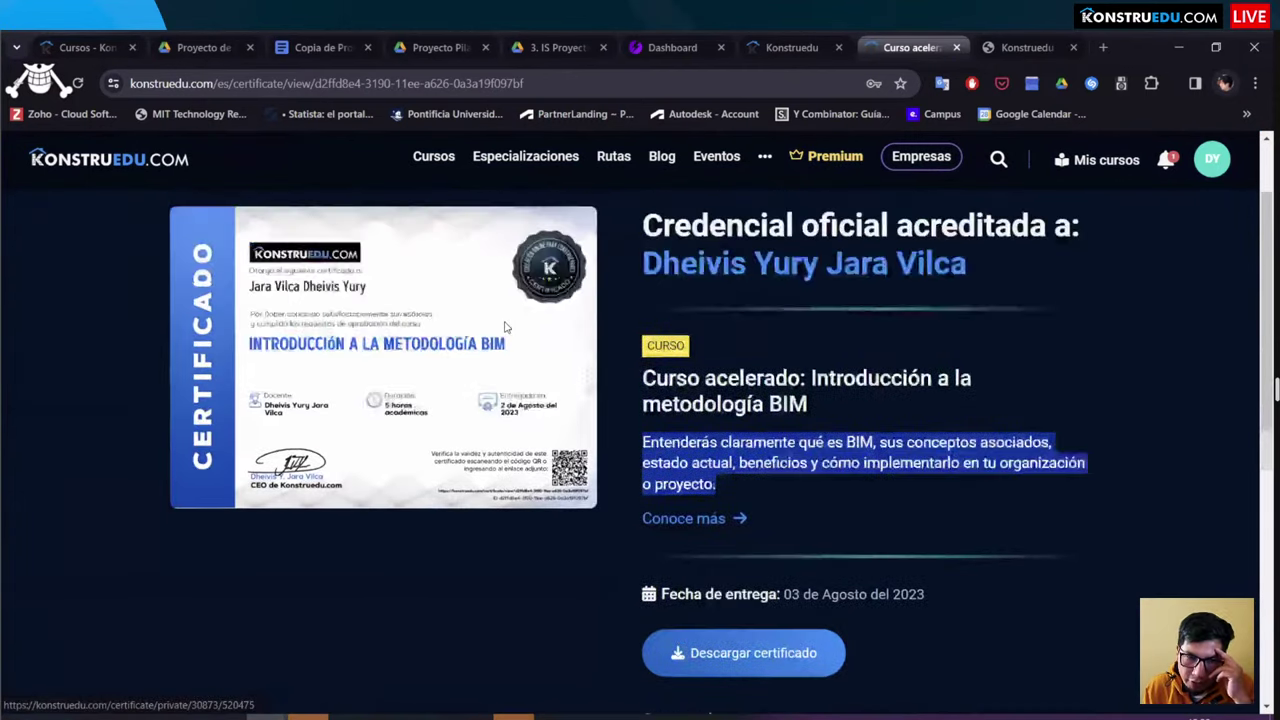
{"action": "scroll", "coordinate": [505, 327], "scroll_direction": "up", "scroll_amount": 2}
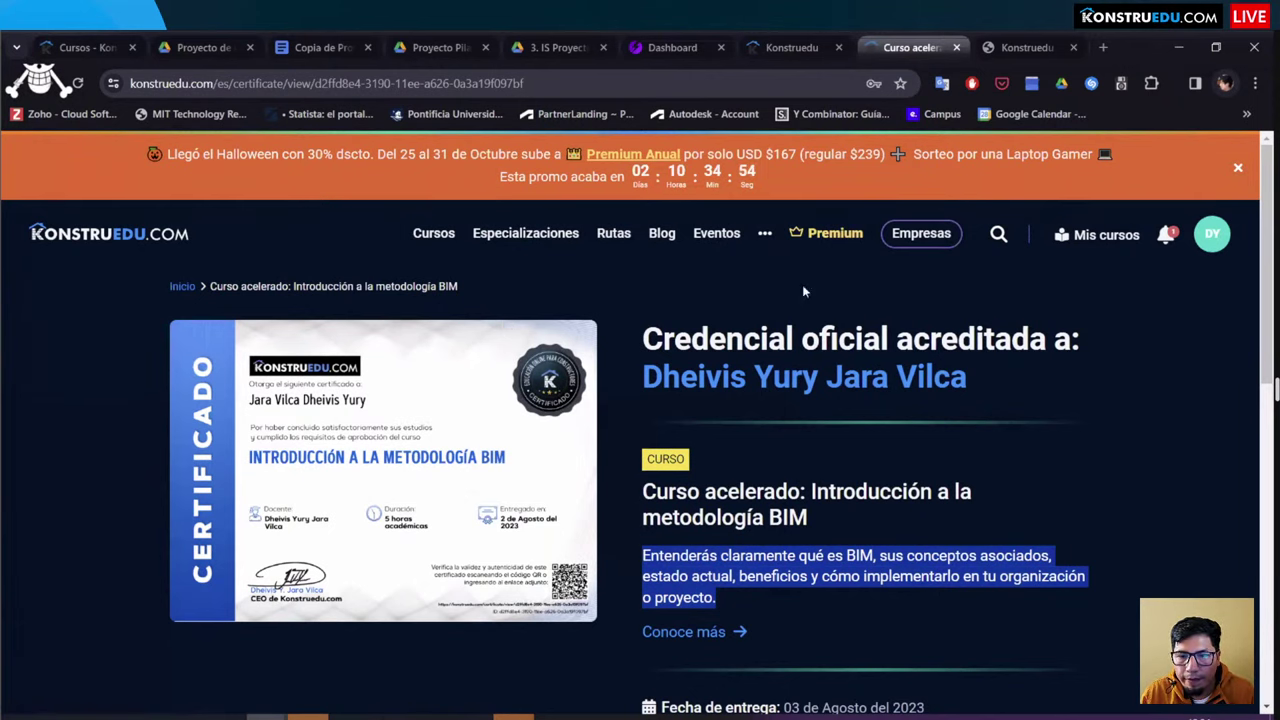
Step: Cycle through the credential, LinkedIn, certificate and course dashboard pages, then start a new tab
{"action": "left_click", "coordinate": [791, 40]}
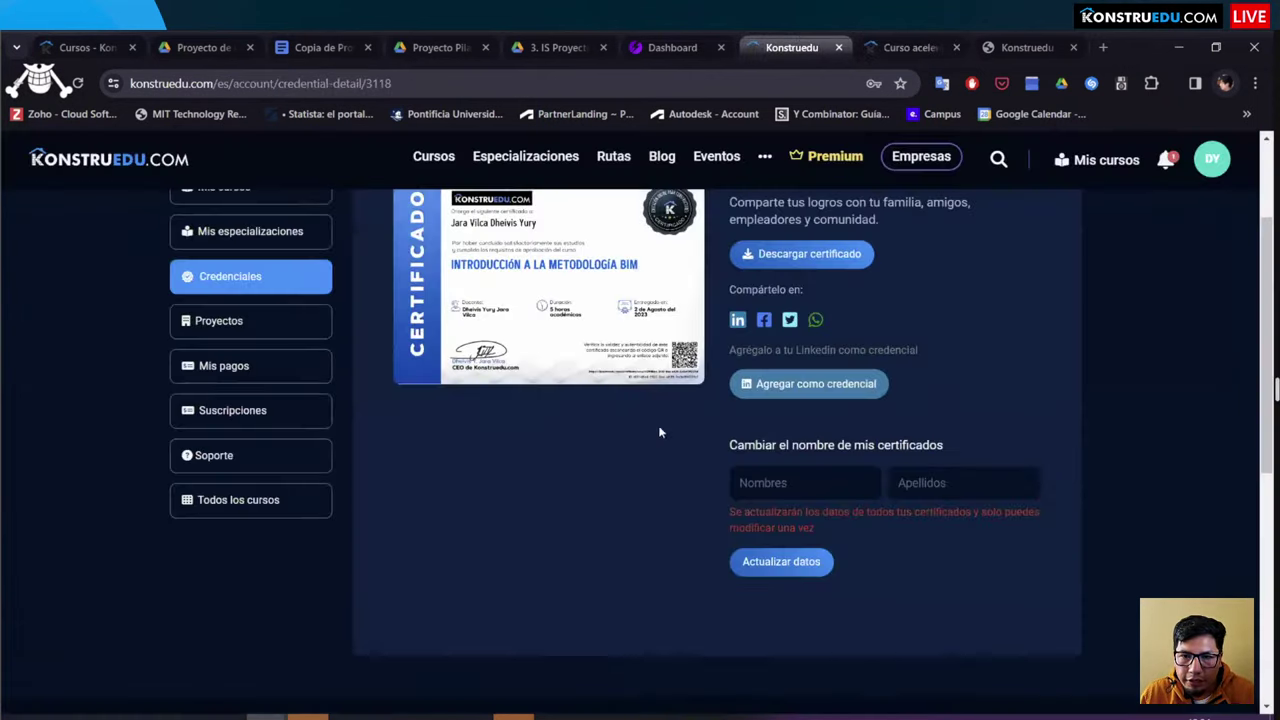
{"action": "scroll", "coordinate": [628, 467], "scroll_direction": "up", "scroll_amount": 2}
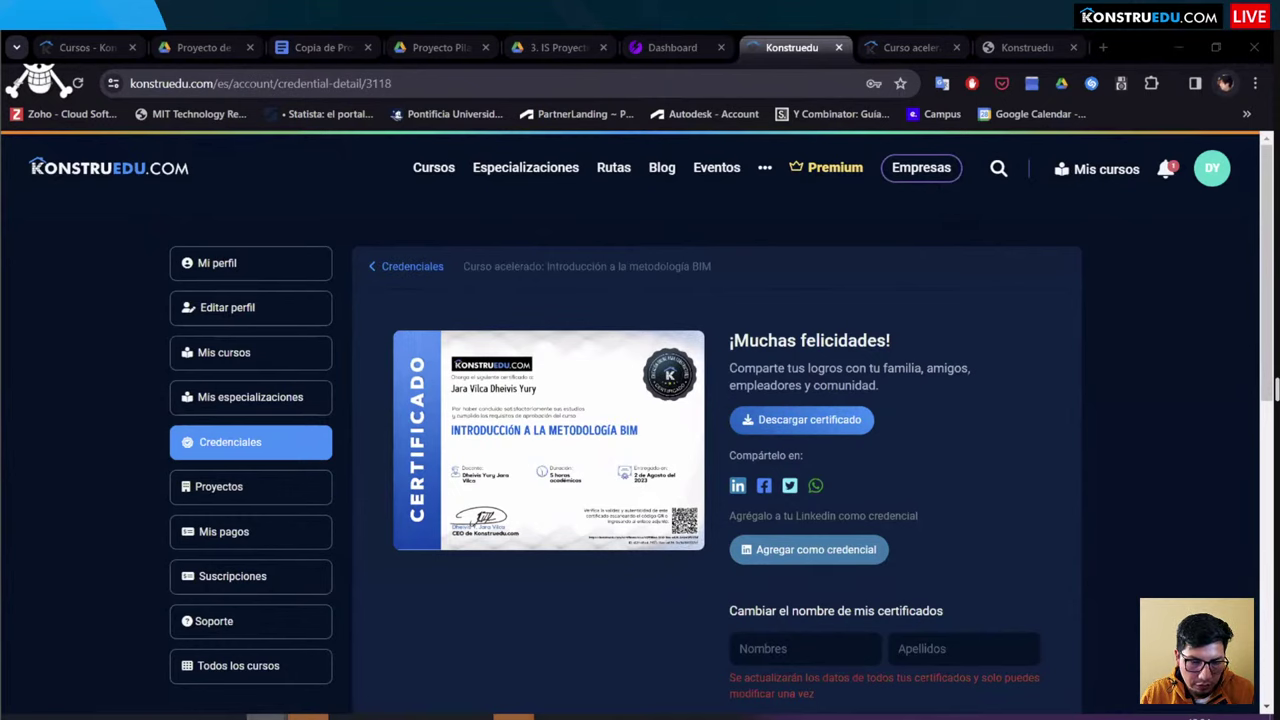
{"action": "mouse_move", "coordinate": [266, 716]}
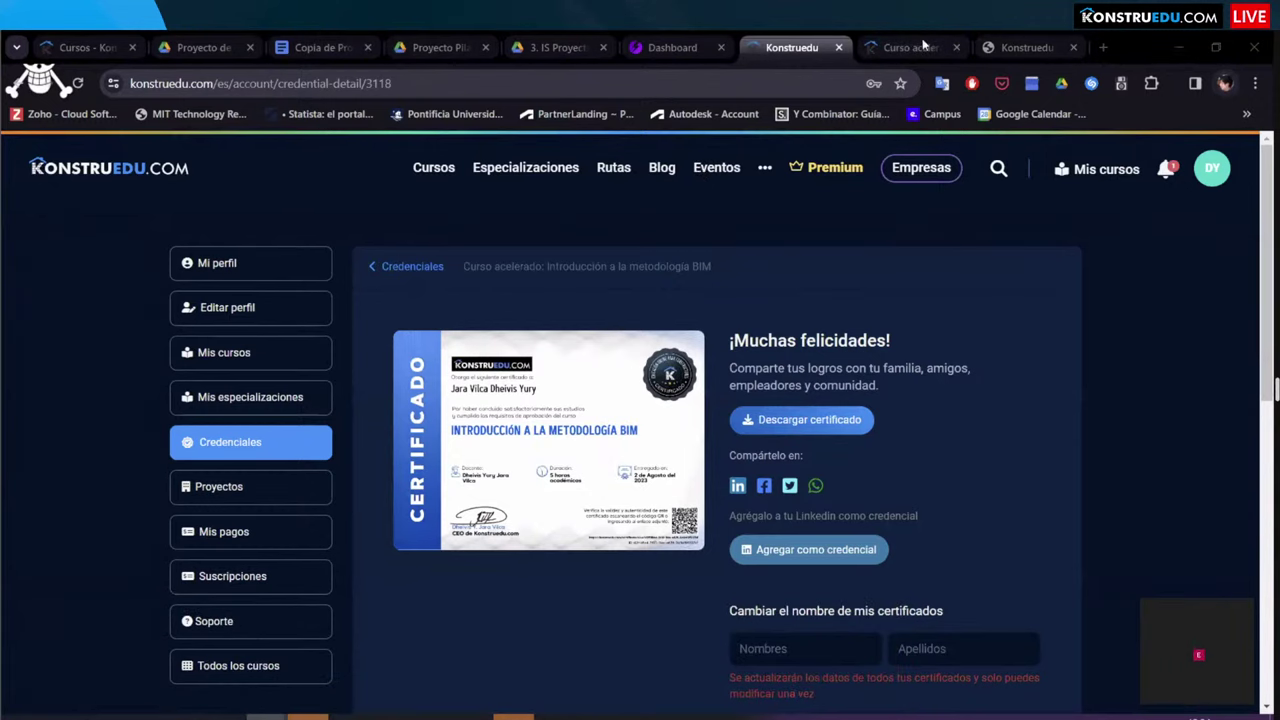
{"action": "key", "text": "alt+Tab"}
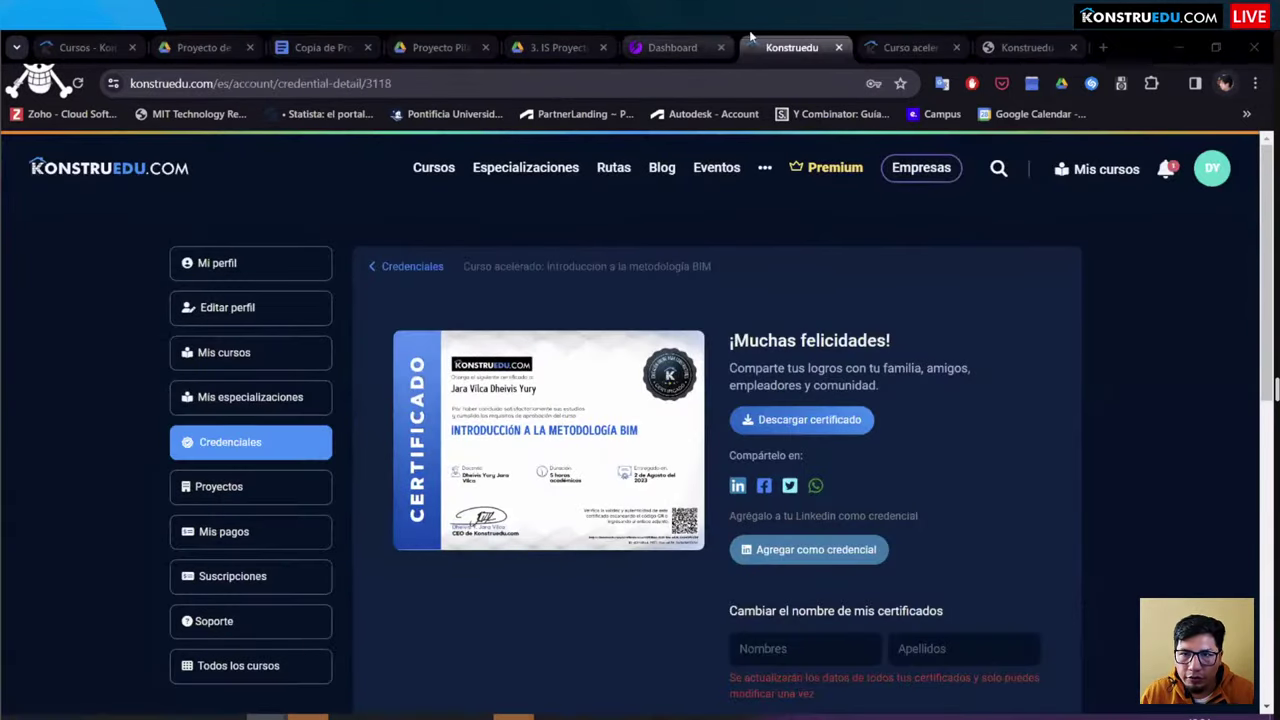
{"action": "key", "text": "ctrl+Tab"}
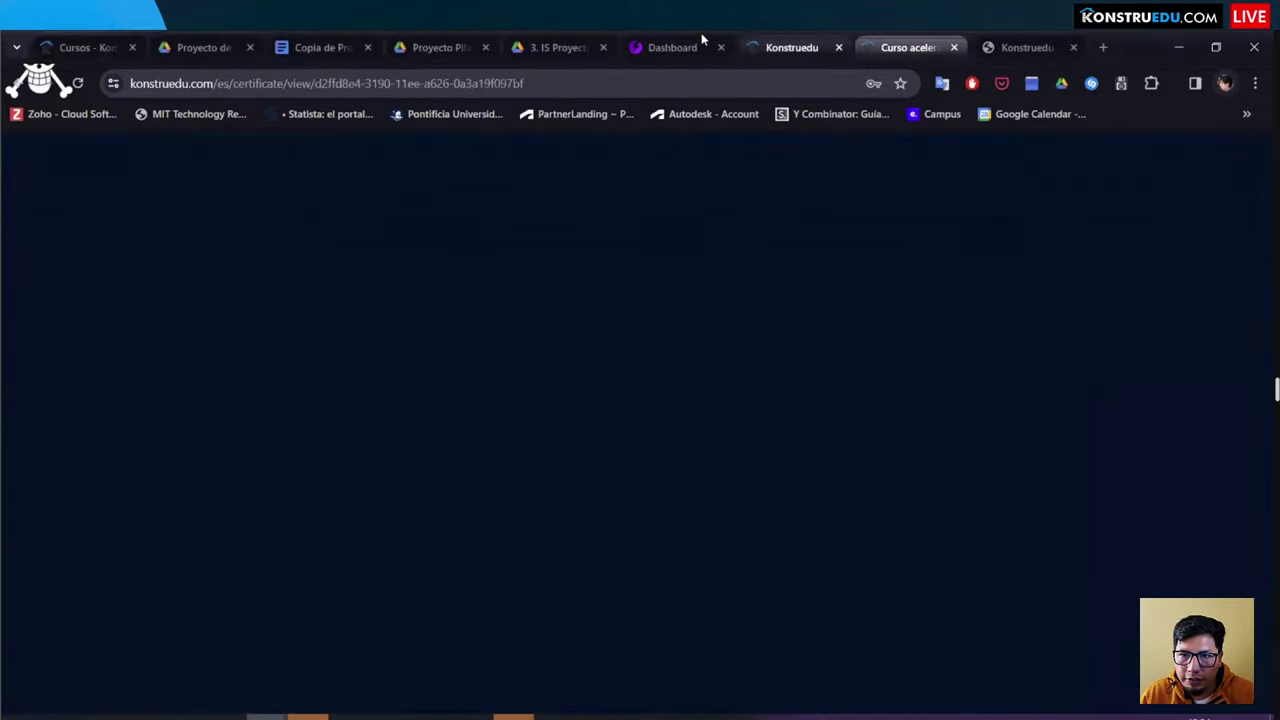
{"action": "key", "text": "ctrl+shift+Tab"}
{"action": "key", "text": "ctrl+shift+Tab"}
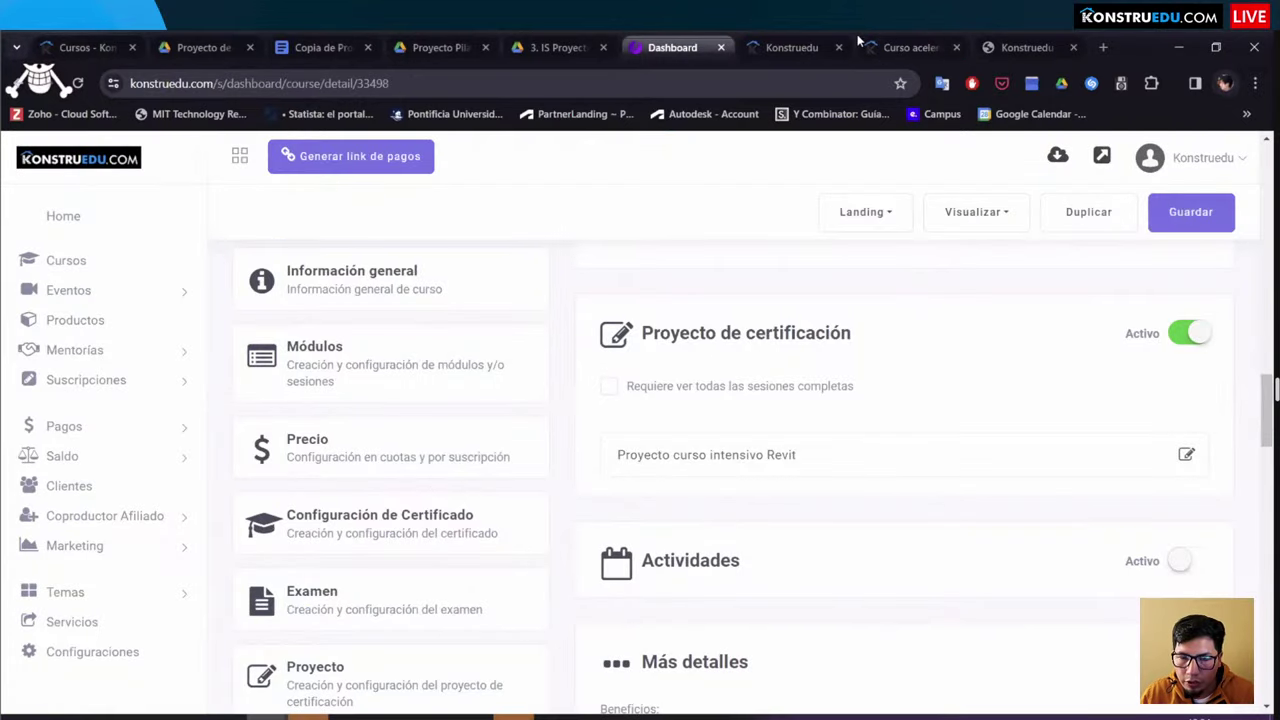
{"action": "key", "text": "ctrl+Tab"}
{"action": "key", "text": "ctrl+Tab"}
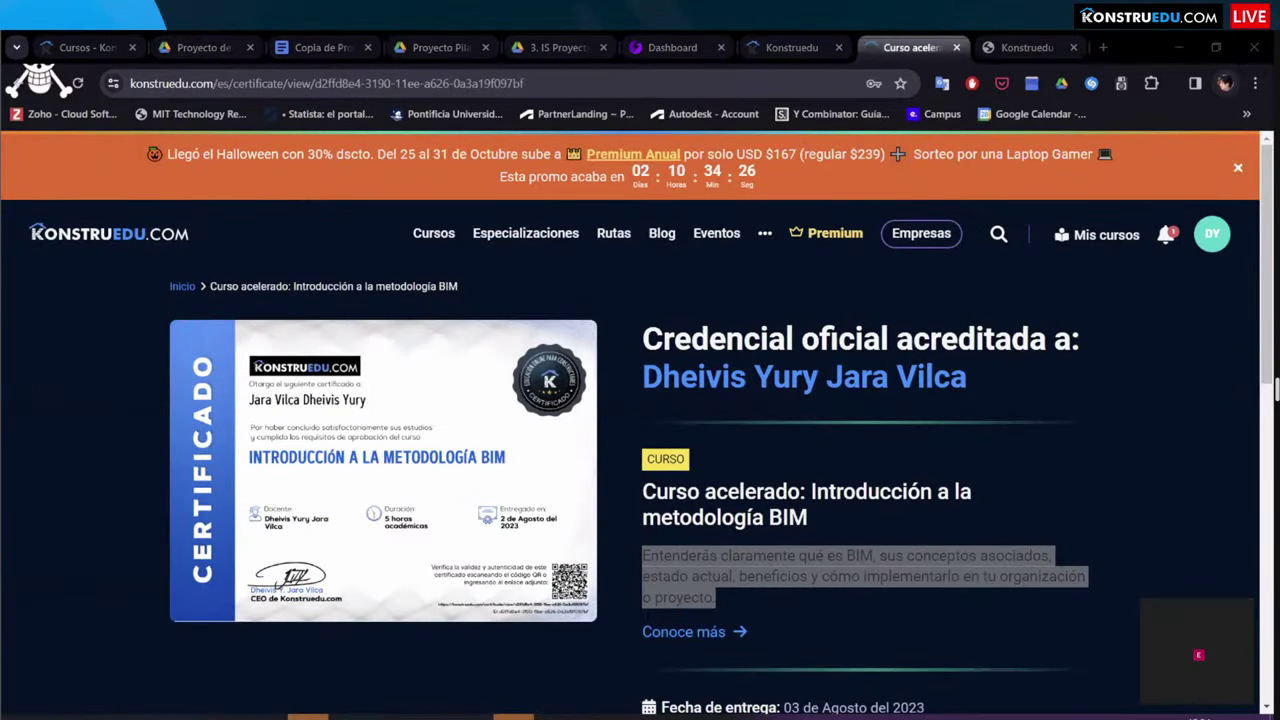
{"action": "left_click", "coordinate": [842, 489]}
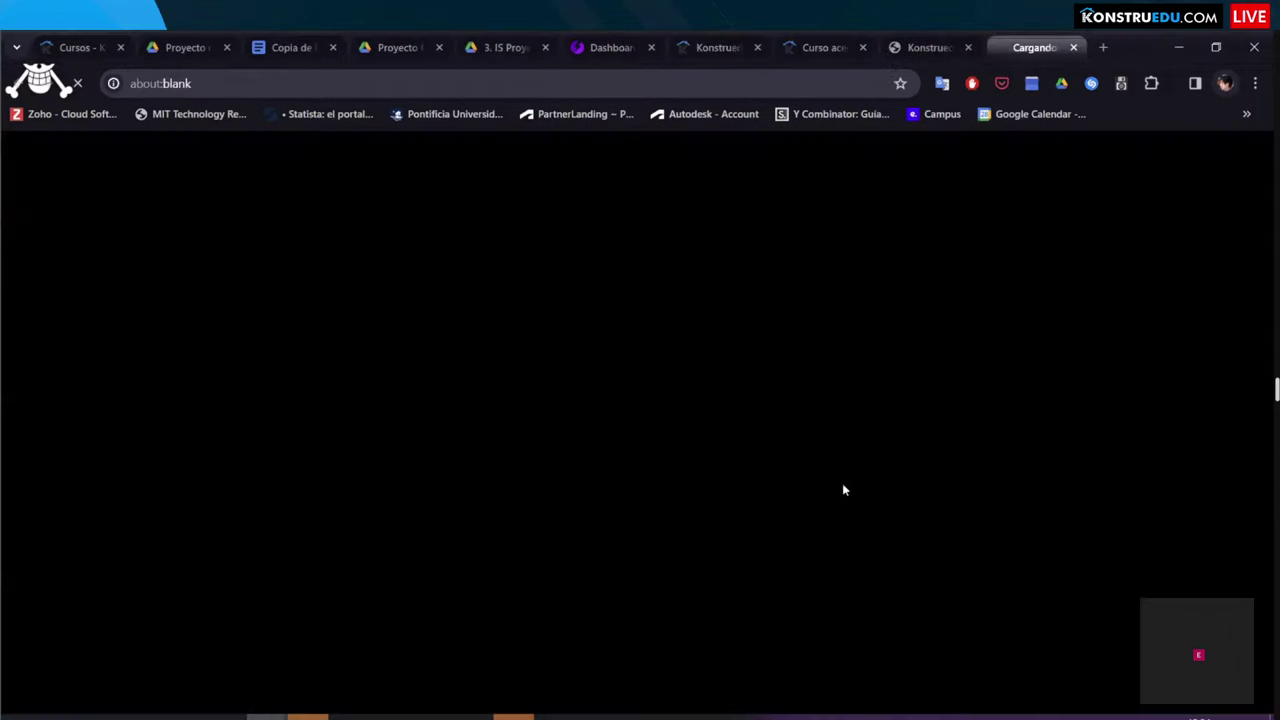
Step: Show the Revit intensive course exam page and highlight its 23h 59m retry waiting rule
{"action": "left_click", "coordinate": [925, 47]}
{"action": "key", "text": "ctrl+Tab"}
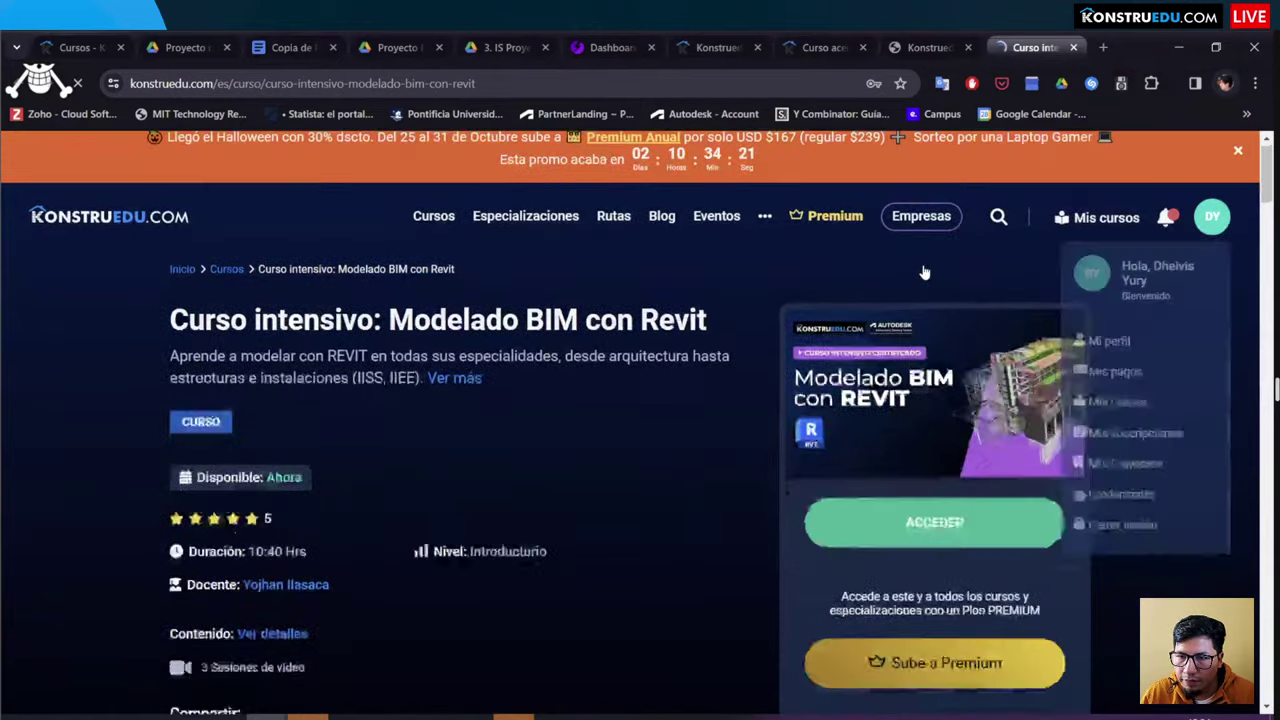
{"action": "scroll", "coordinate": [920, 277], "scroll_direction": "down", "scroll_amount": 4}
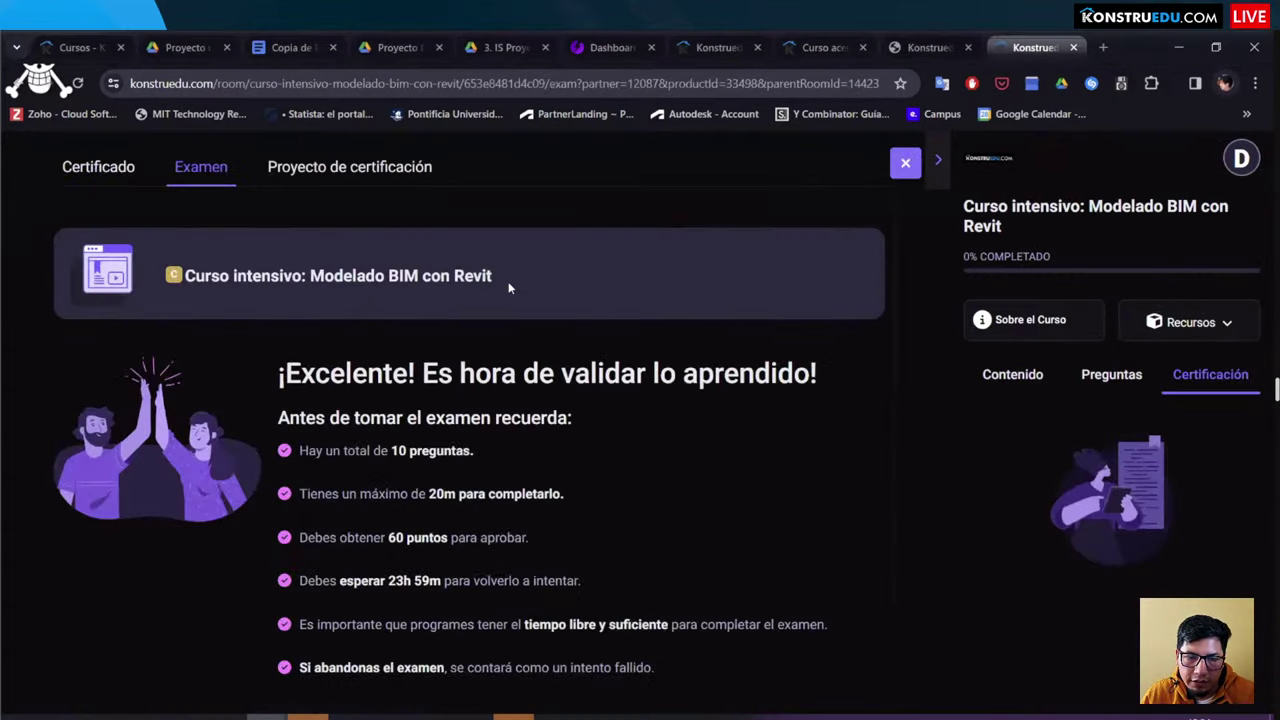
{"action": "scroll", "coordinate": [508, 283], "scroll_direction": "down", "scroll_amount": 1}
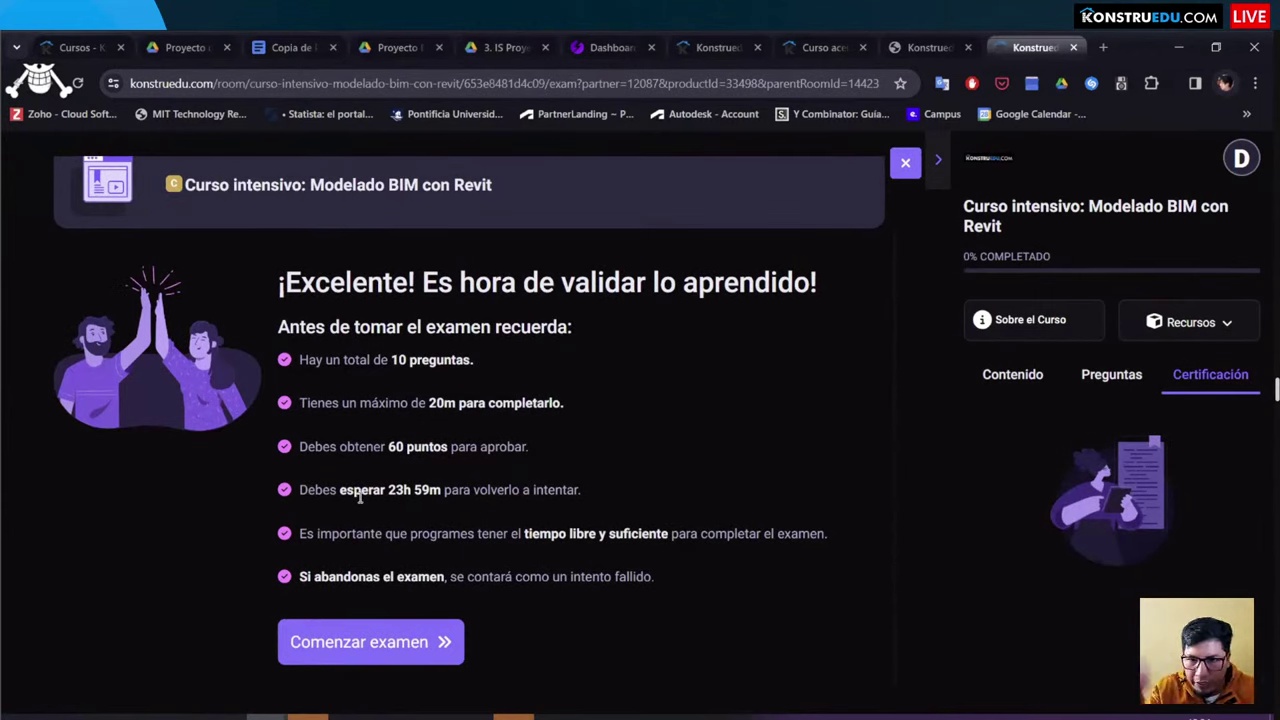
{"action": "left_click_drag", "start_coordinate": [600, 489], "coordinate": [284, 489]}
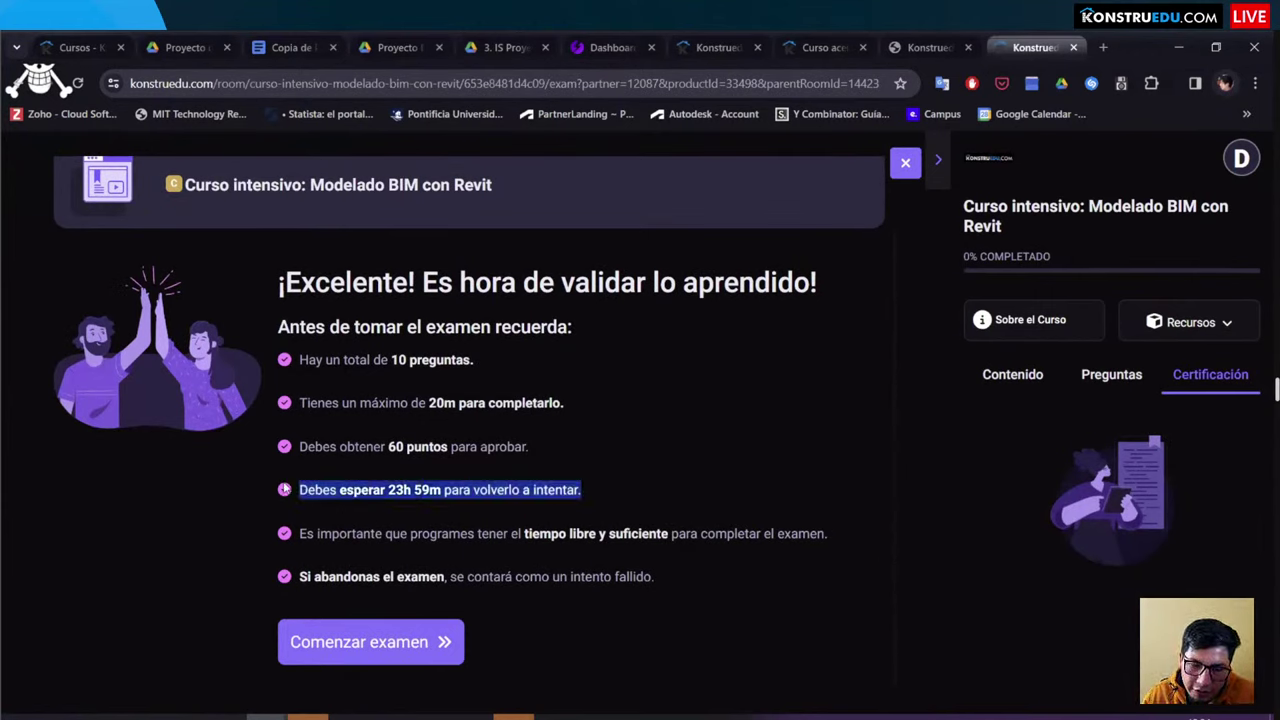
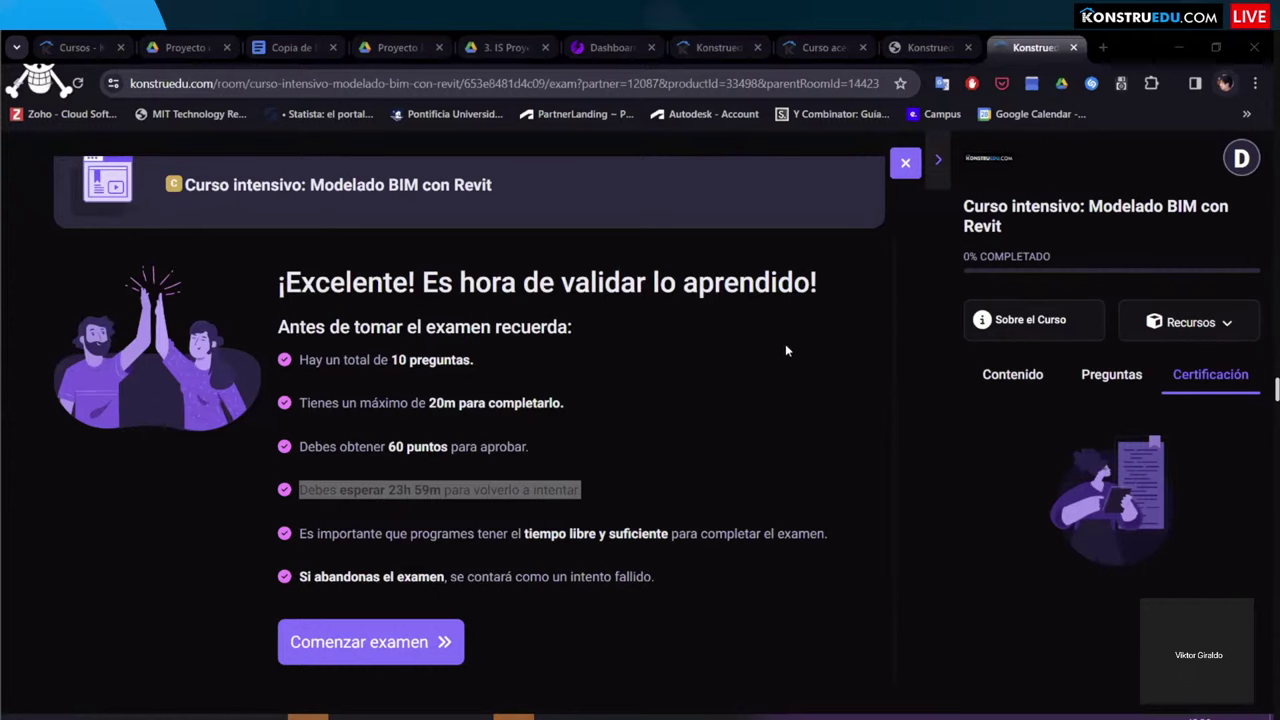
Step: Switch to the 'Proyecto de certificación' tab and scroll through its deliverables and grading criteria
{"action": "scroll", "coordinate": [786, 350], "scroll_direction": "up", "scroll_amount": 1}
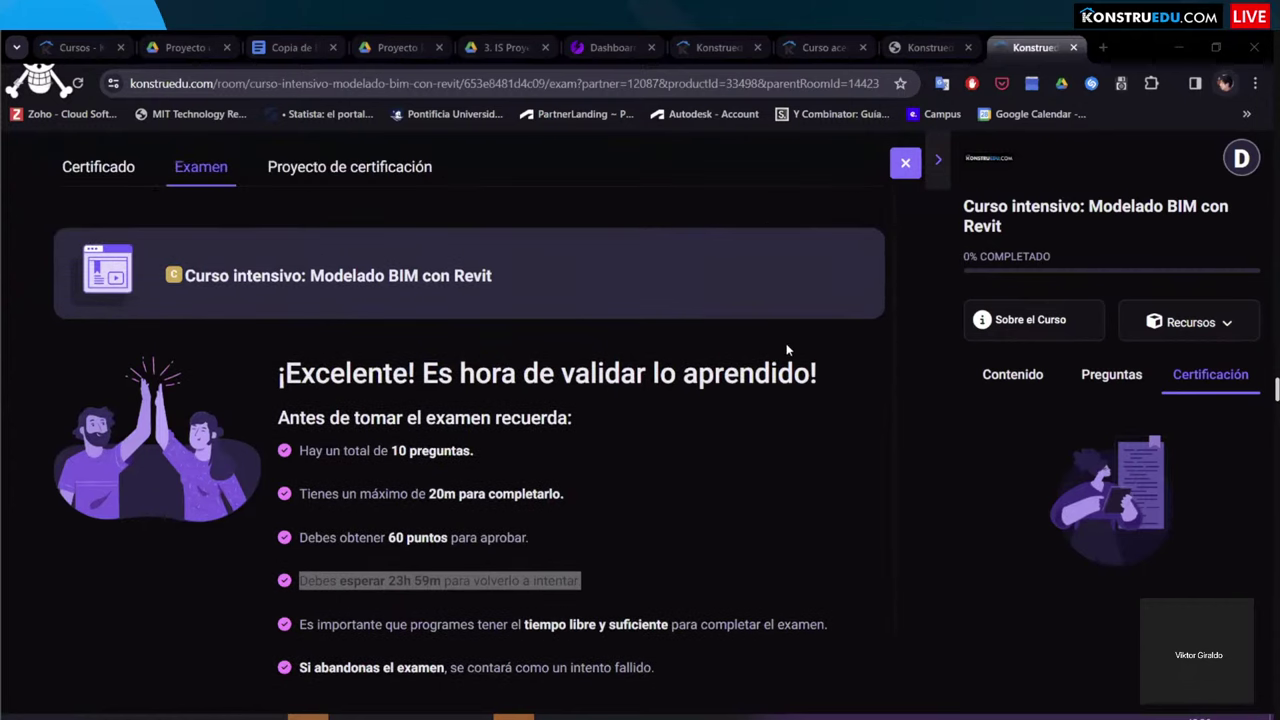
{"action": "left_click", "coordinate": [302, 170]}
{"action": "scroll", "coordinate": [398, 366], "scroll_direction": "down", "scroll_amount": 8}
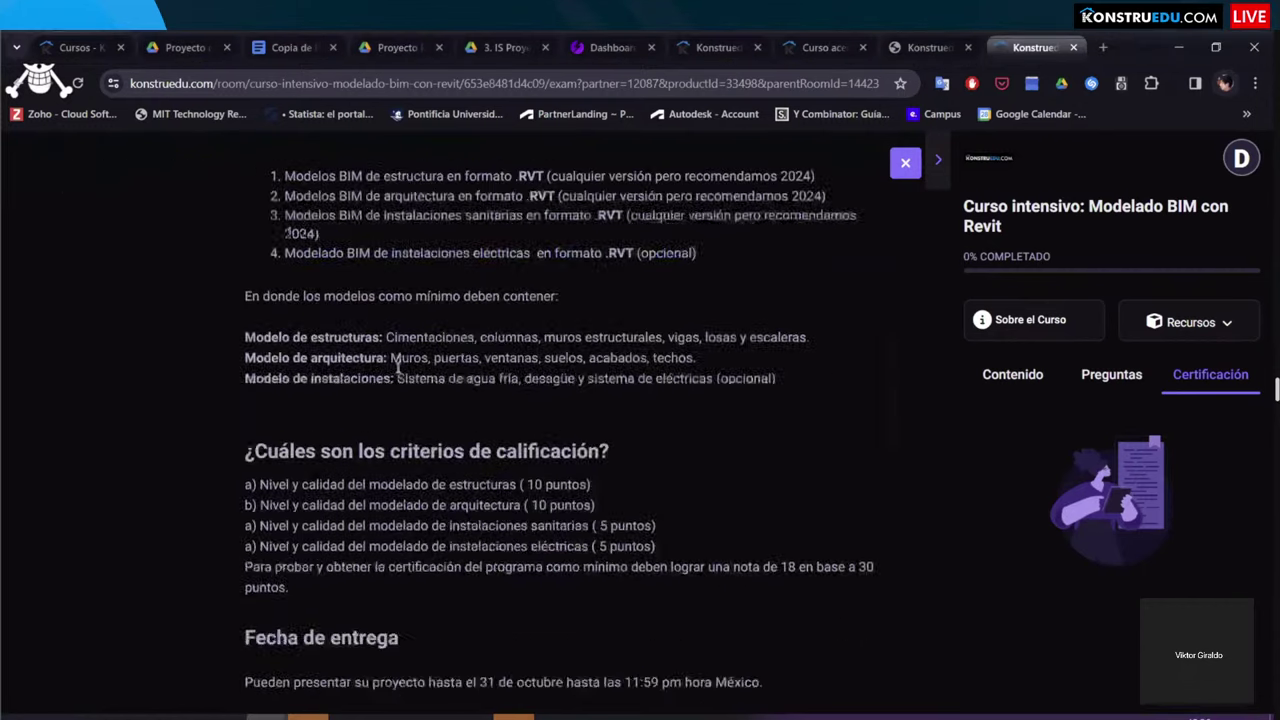
{"action": "scroll", "coordinate": [398, 366], "scroll_direction": "down", "scroll_amount": 5}
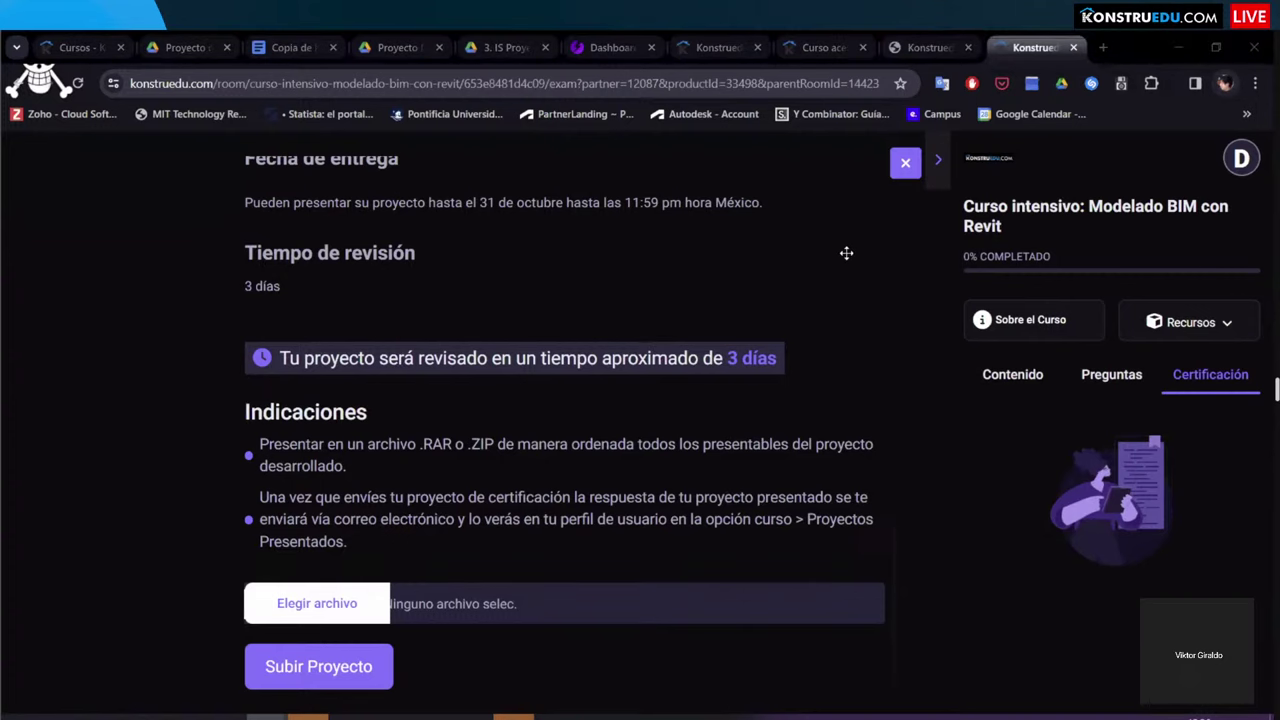
{"action": "scroll", "coordinate": [490, 525], "scroll_direction": "up", "scroll_amount": 3}
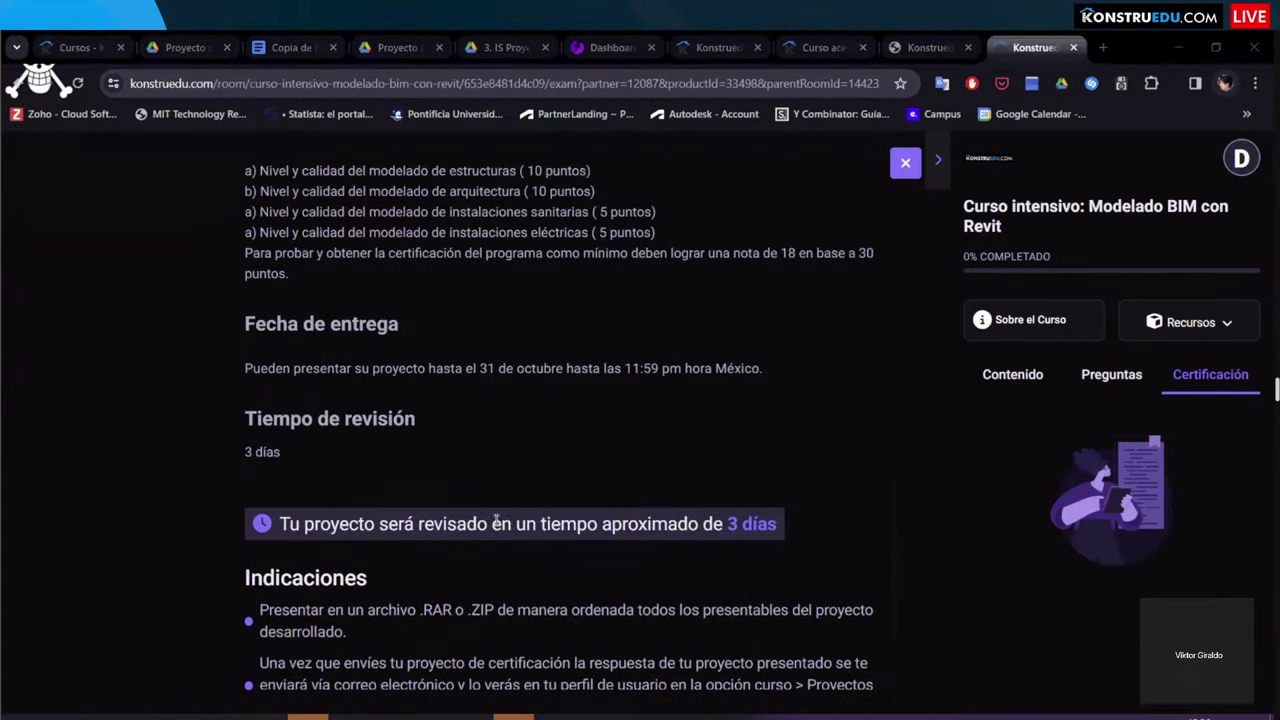
{"action": "scroll", "coordinate": [364, 497], "scroll_direction": "up", "scroll_amount": 1}
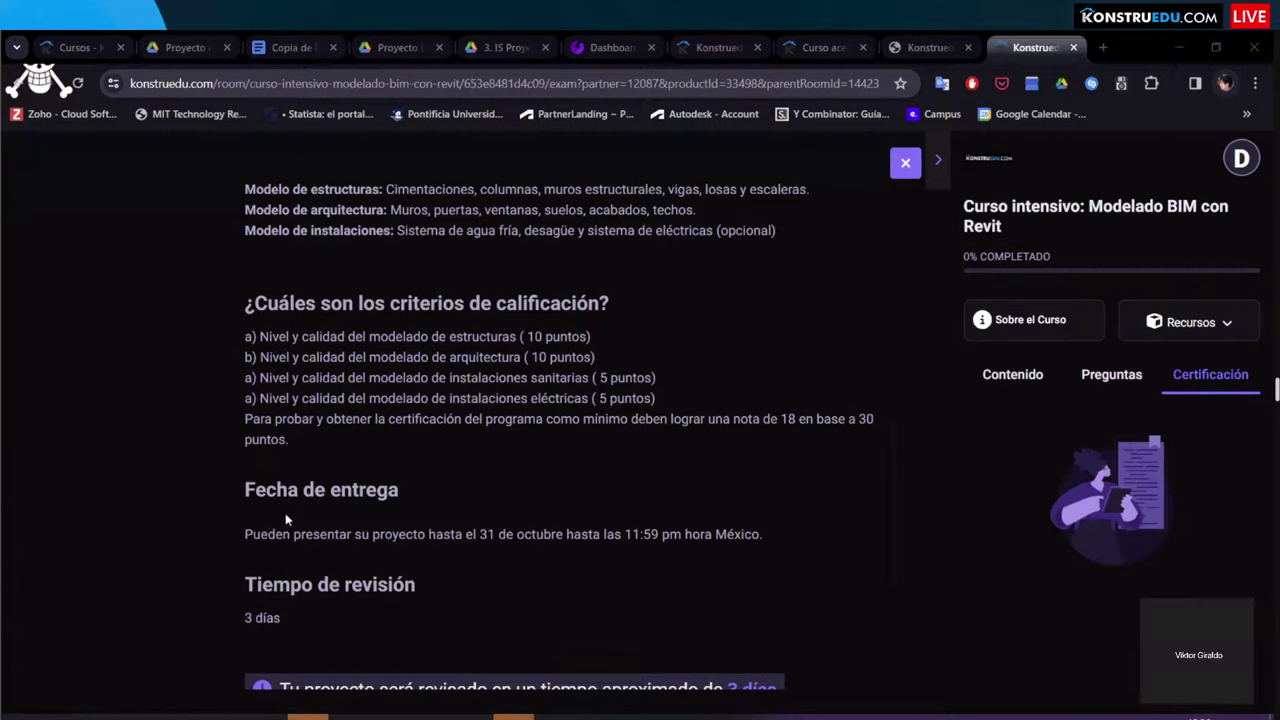
Step: Highlight the delivery deadline text, clear it, and return to the top of the page
{"action": "left_click_drag", "start_coordinate": [244, 489], "coordinate": [700, 534]}
{"action": "left_click", "coordinate": [574, 585]}
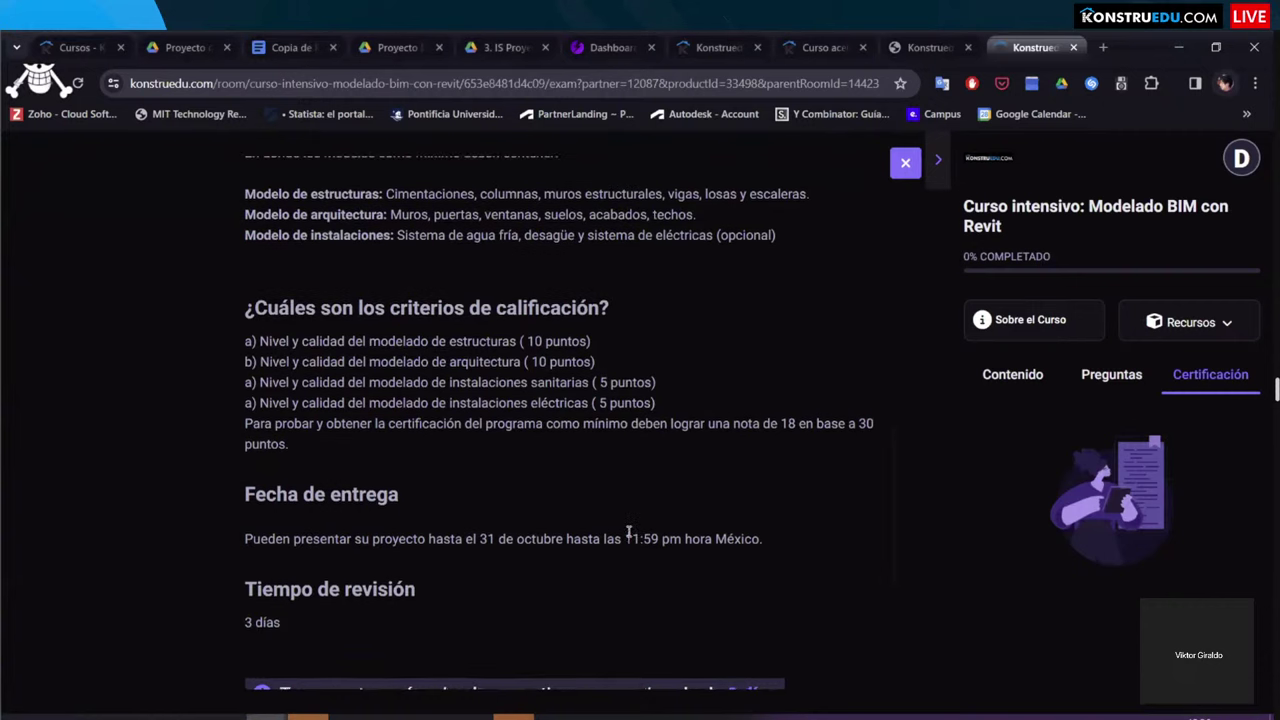
{"action": "scroll", "coordinate": [443, 434], "scroll_direction": "up", "scroll_amount": 5}
{"action": "scroll", "coordinate": [449, 441], "scroll_direction": "up", "scroll_amount": 4}
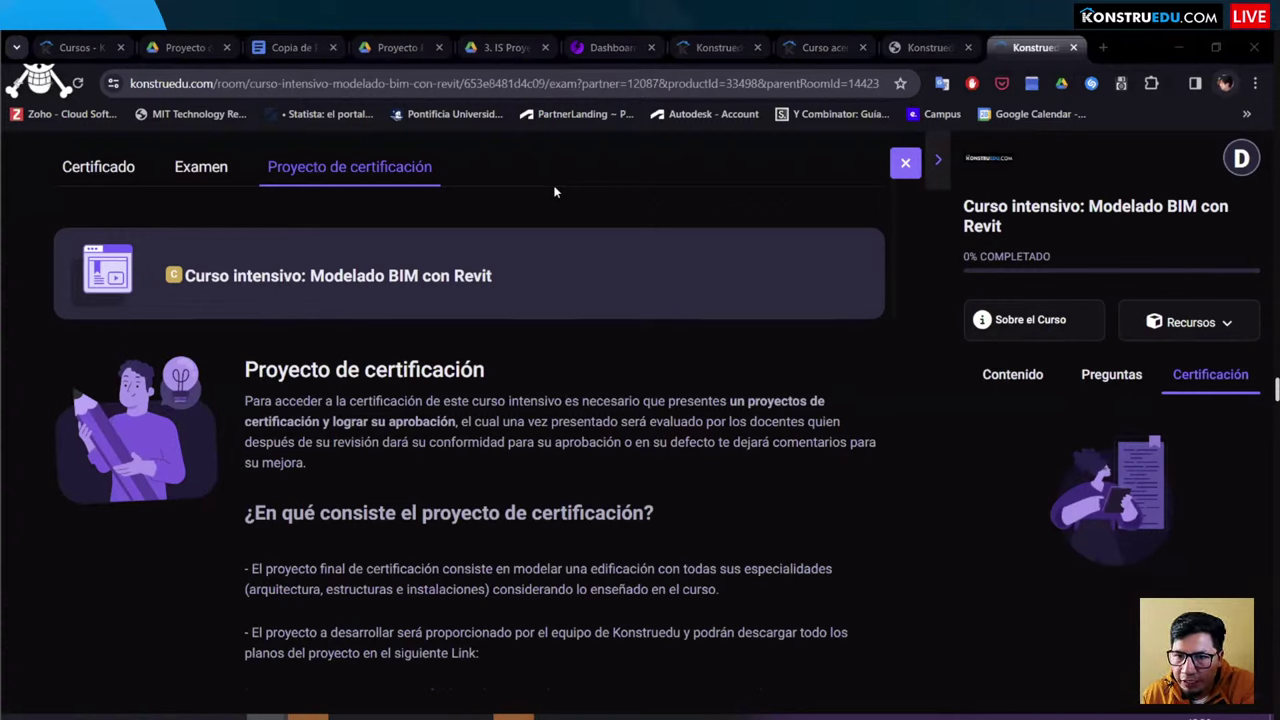
Step: Sign out of the account, then bring up the sign-up form and dismiss it
{"action": "left_click", "coordinate": [1238, 162]}
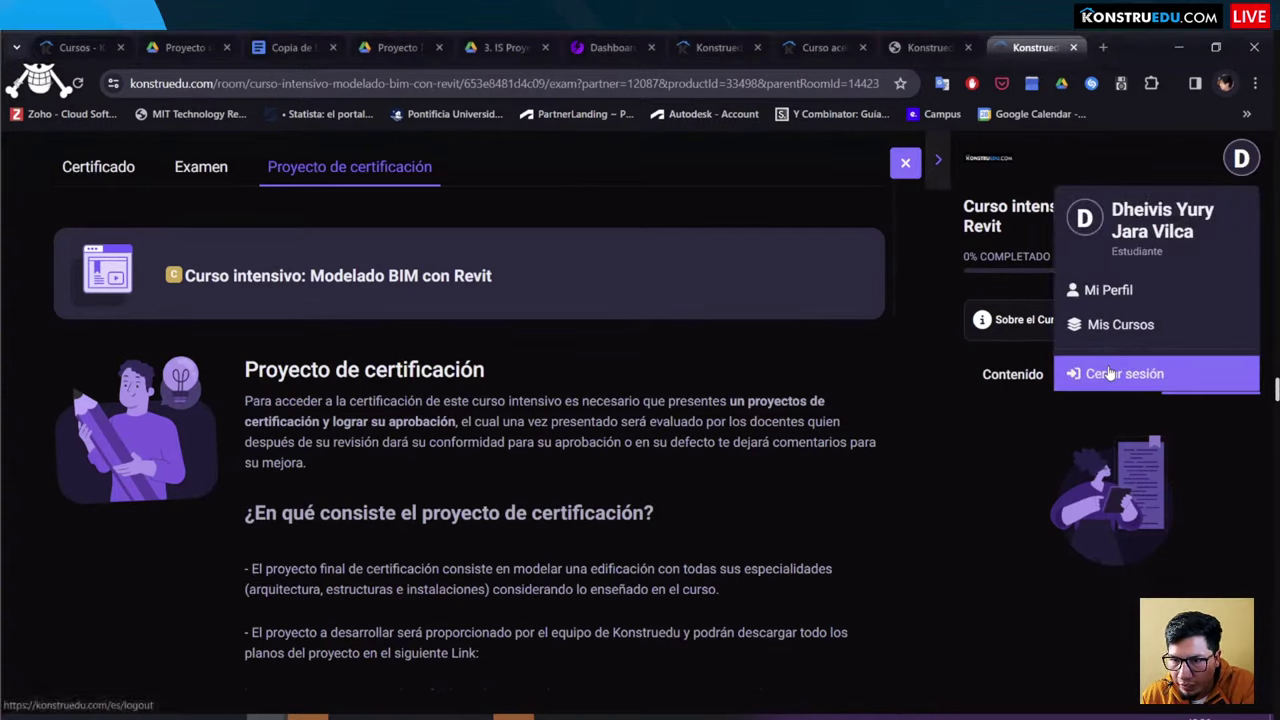
{"action": "left_click", "coordinate": [1108, 372]}
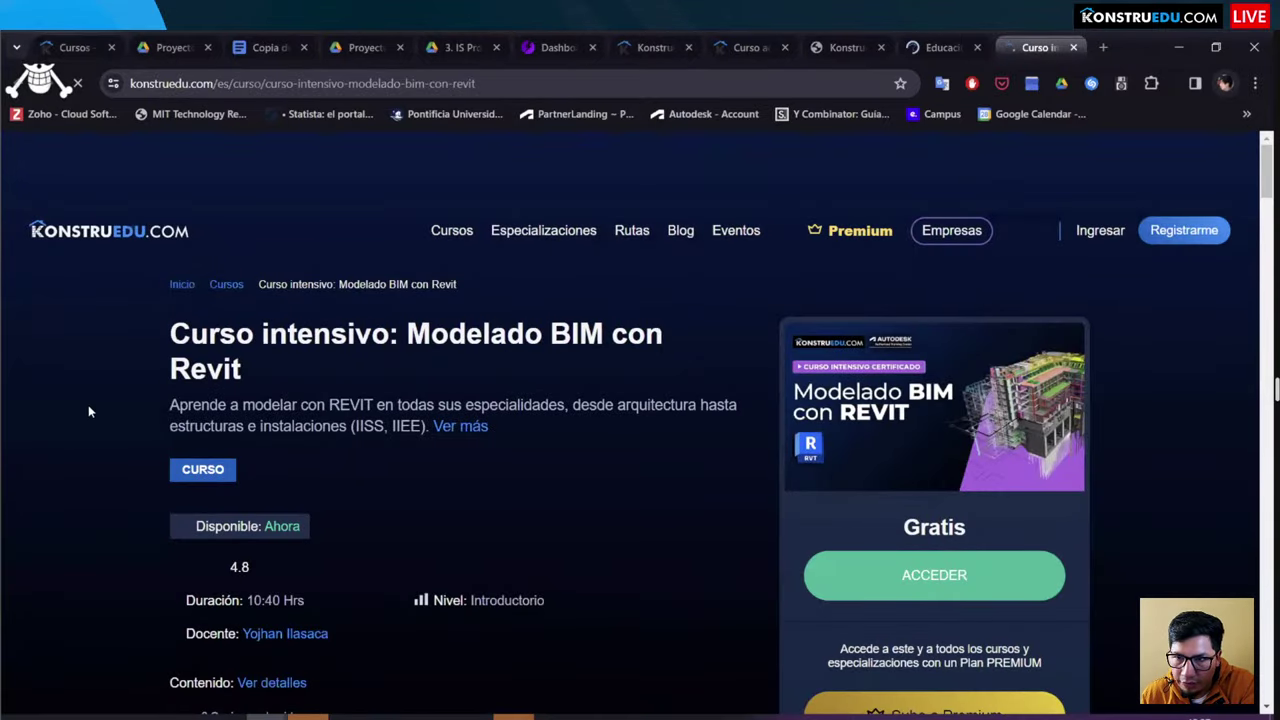
{"action": "left_click", "coordinate": [1170, 234]}
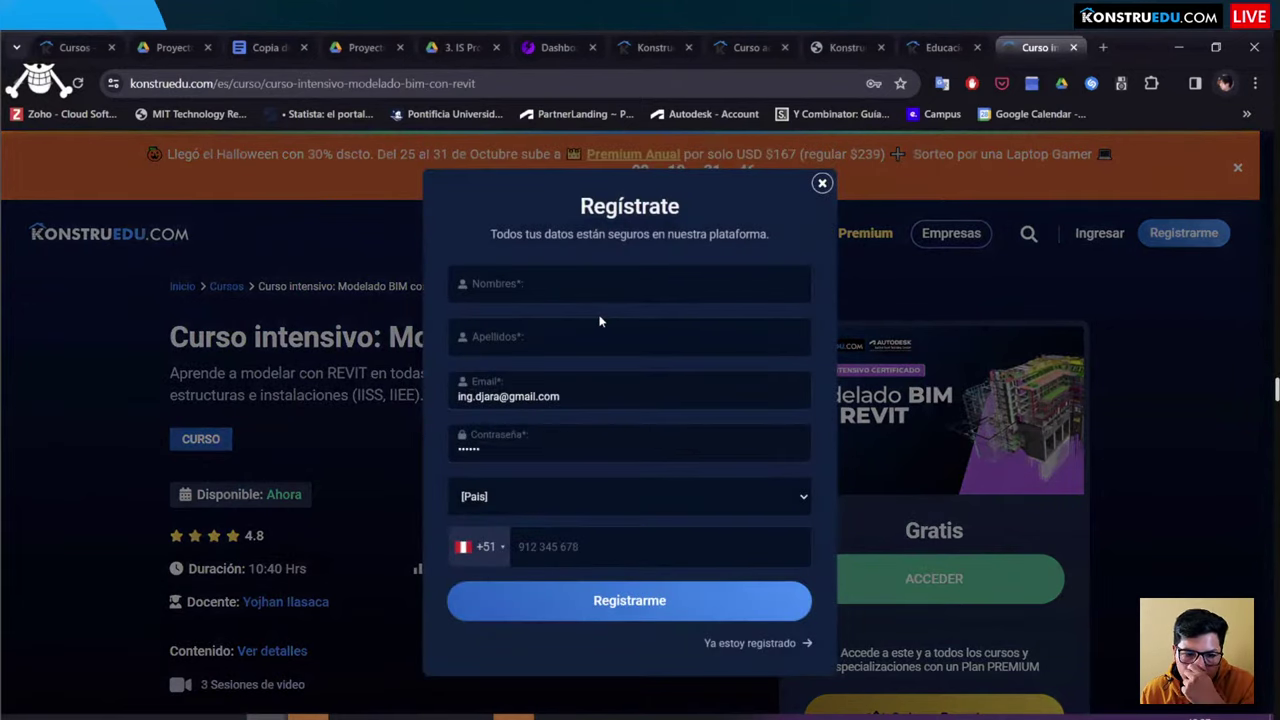
{"action": "left_click", "coordinate": [930, 258]}
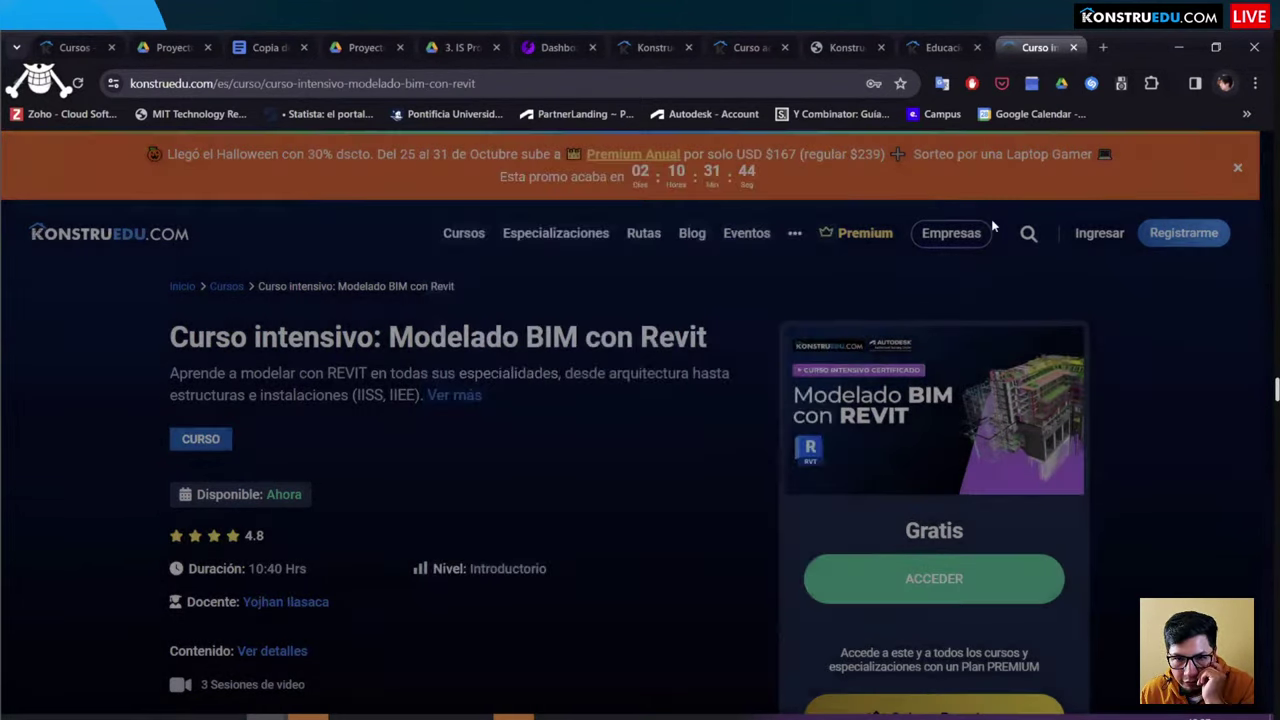
Step: Sign back in with the saved credentials and enter the Modelado BIM con Revit course room
{"action": "left_click", "coordinate": [1090, 238]}
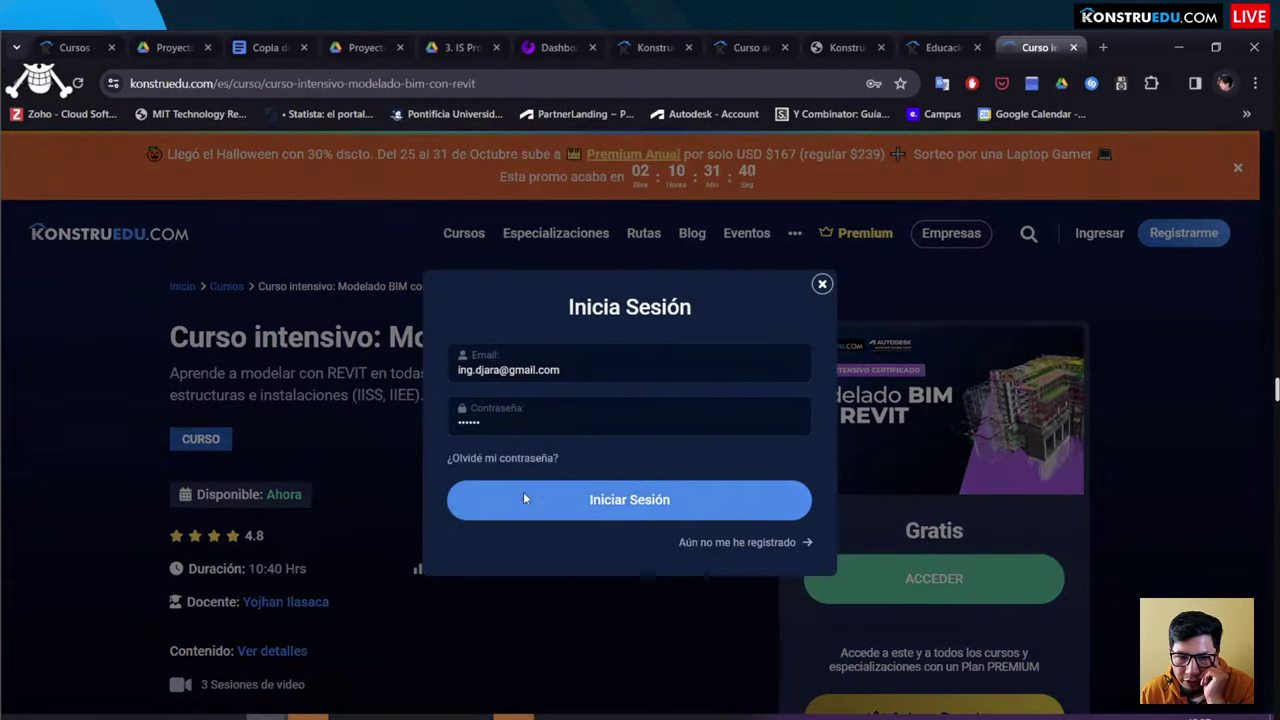
{"action": "left_click", "coordinate": [627, 495]}
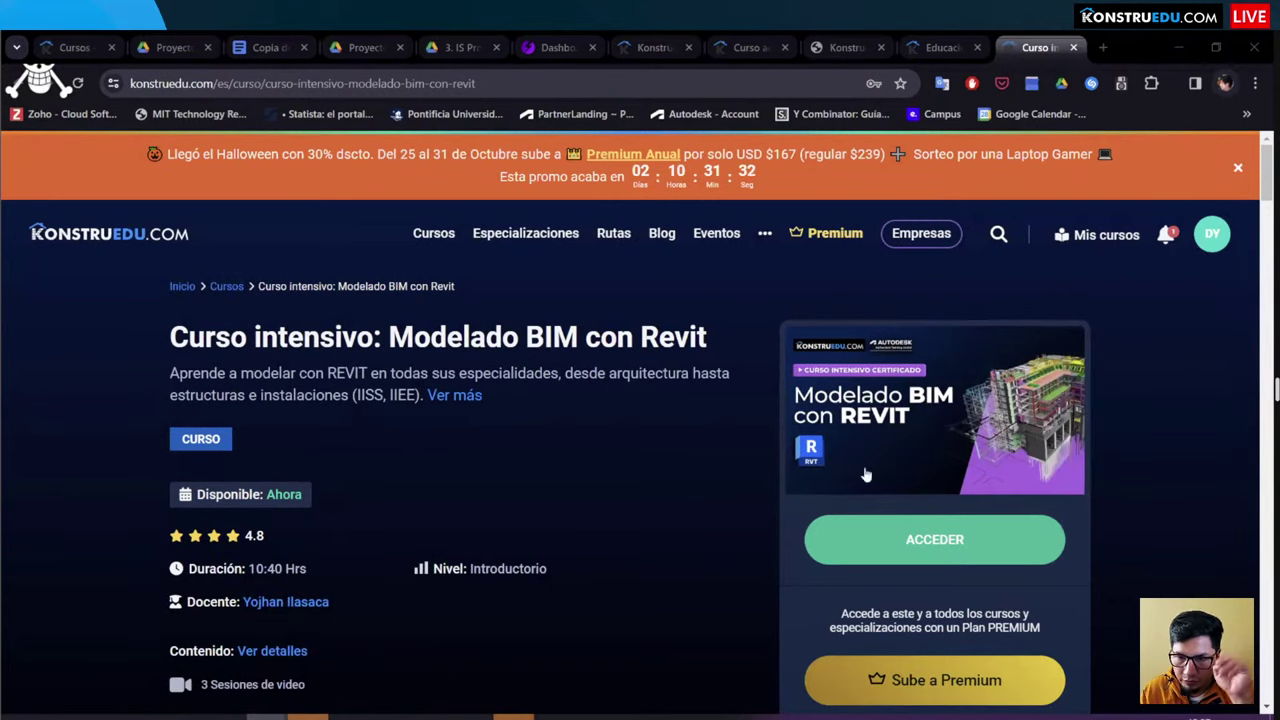
{"action": "left_click", "coordinate": [926, 540]}
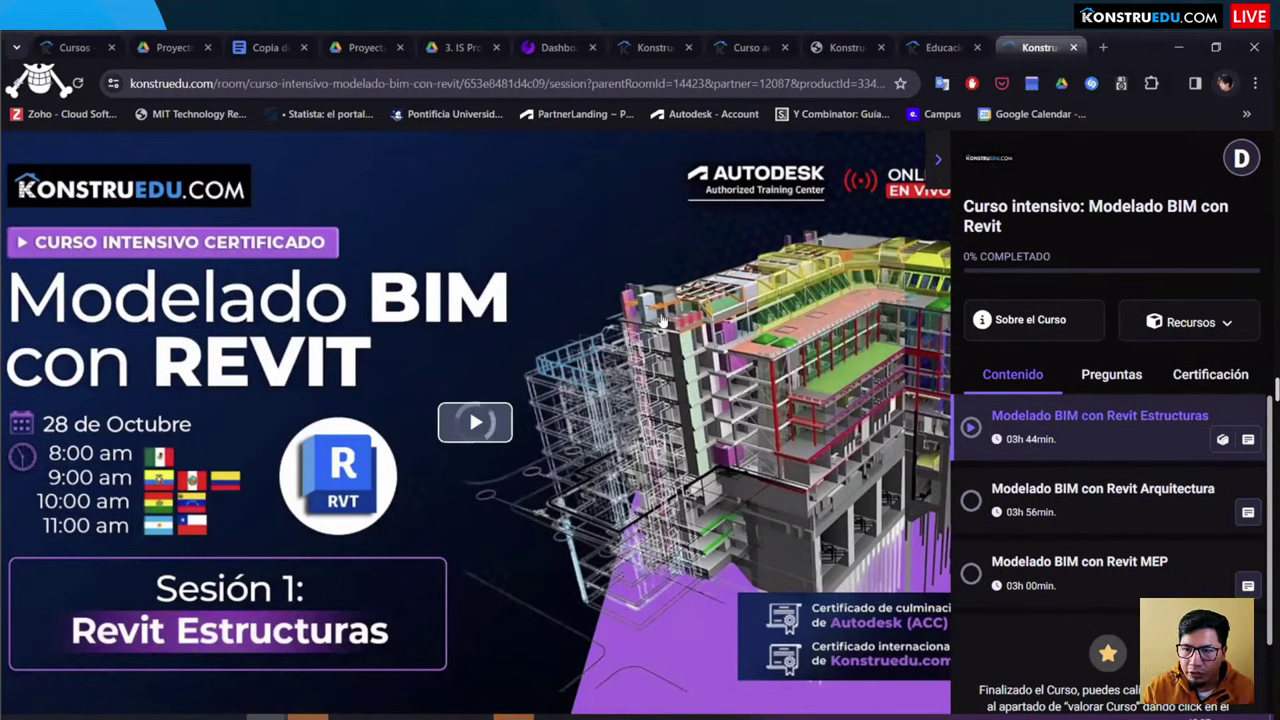
Step: Open the first lesson's resources and filter them to Materiales, then to Esquema
{"action": "left_click", "coordinate": [1222, 439]}
{"action": "left_click", "coordinate": [1155, 485]}
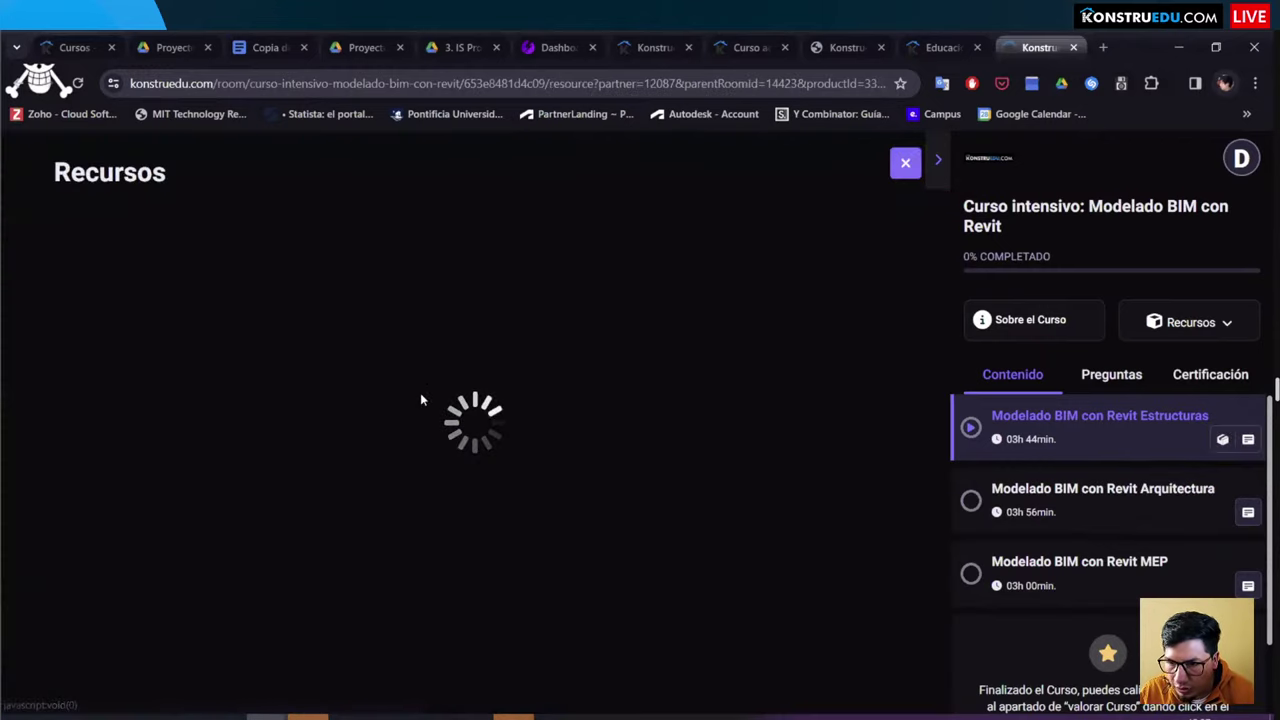
{"action": "left_click", "coordinate": [288, 377]}
{"action": "left_click", "coordinate": [290, 378]}
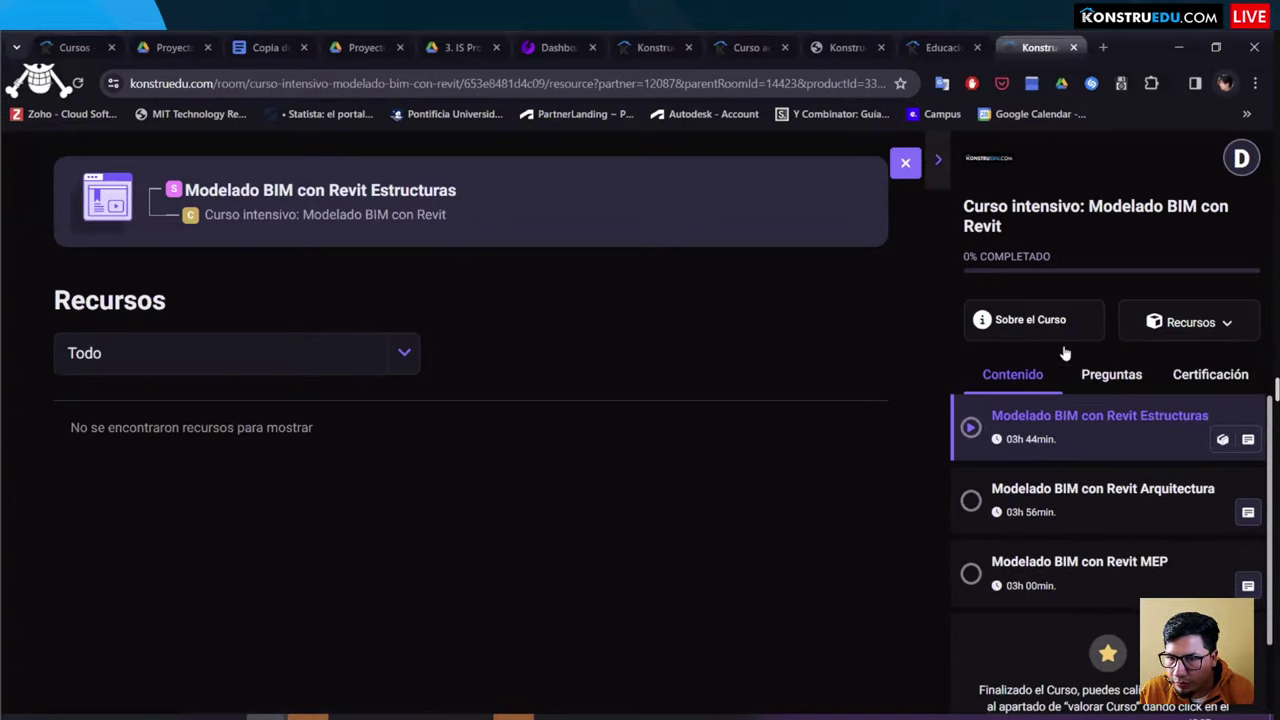
{"action": "left_click", "coordinate": [419, 348]}
{"action": "left_click", "coordinate": [122, 483]}
{"action": "left_click", "coordinate": [293, 372]}
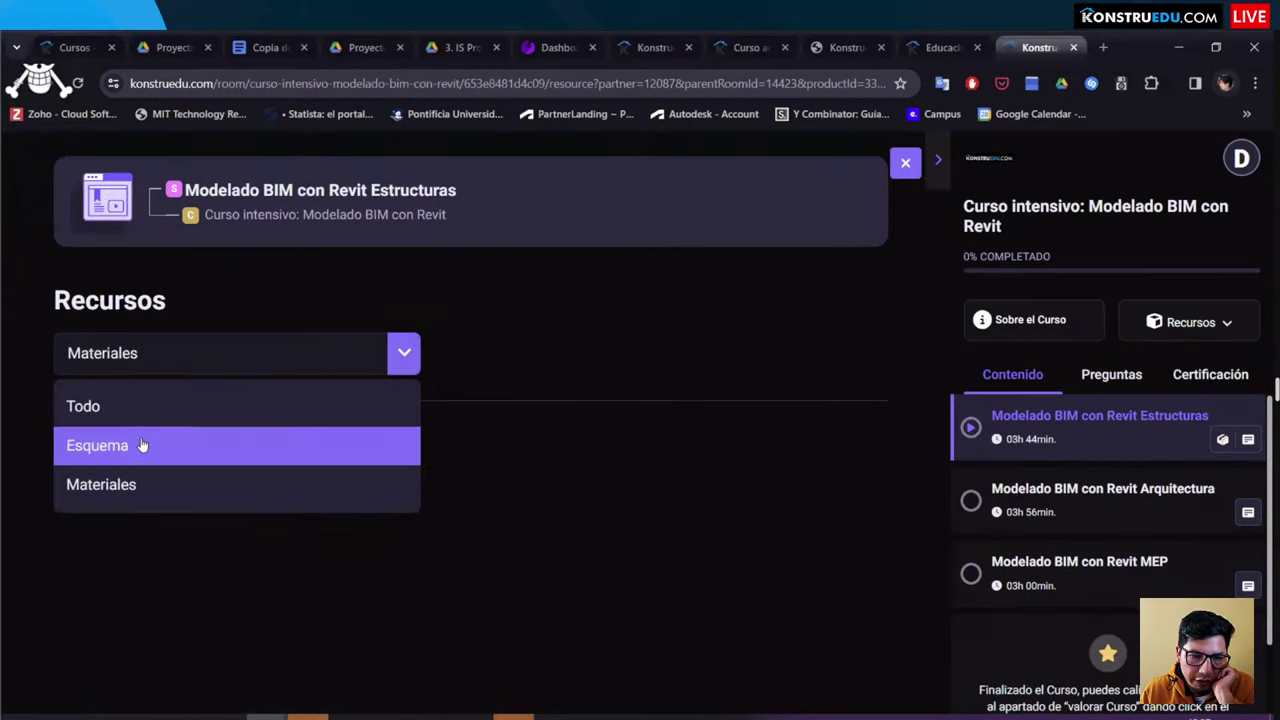
{"action": "left_click", "coordinate": [143, 446]}
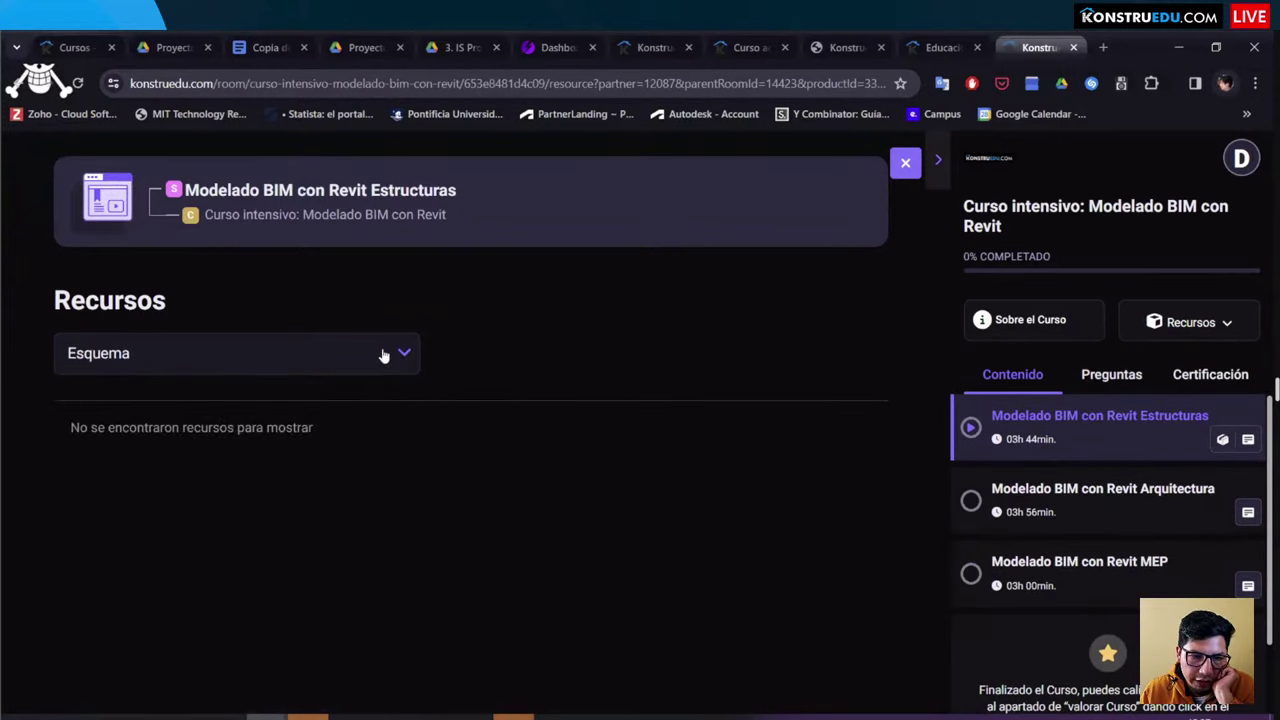
Step: Show all of the course's resource files, scroll through them, and open the Certificación section
{"action": "left_click", "coordinate": [1155, 318]}
{"action": "left_click", "coordinate": [1158, 370]}
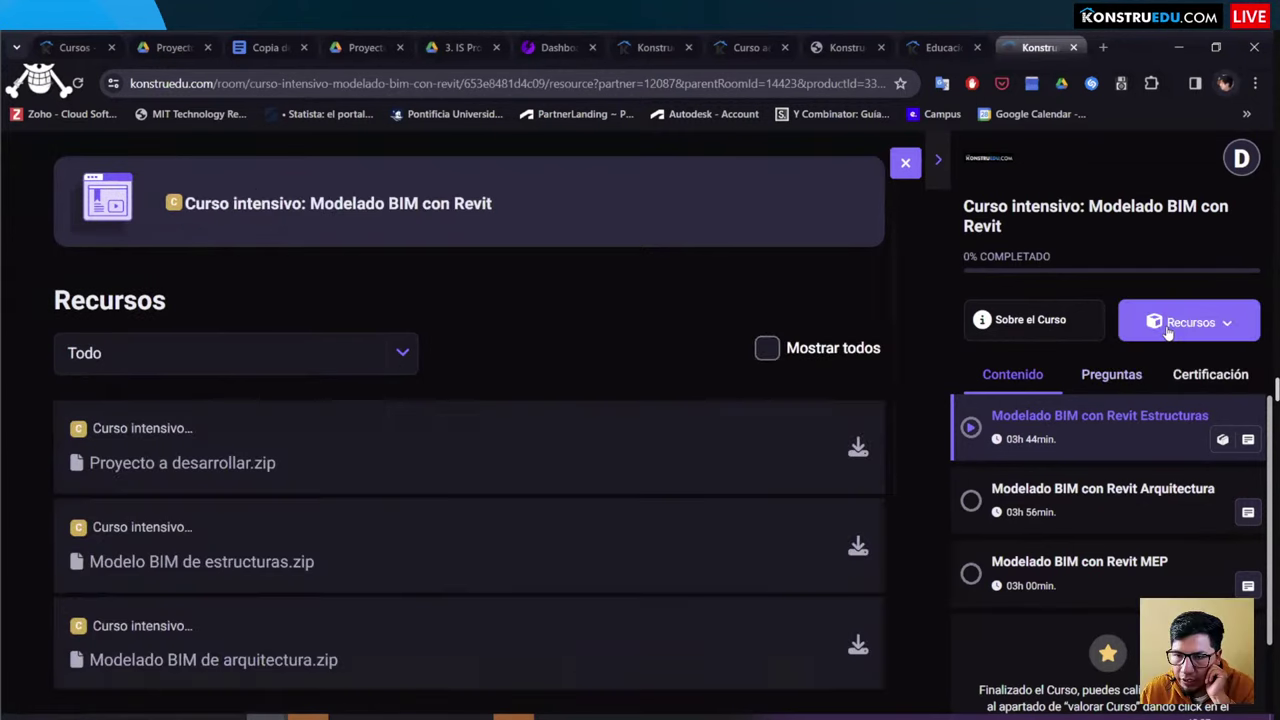
{"action": "scroll", "coordinate": [224, 420], "scroll_direction": "down", "scroll_amount": 3}
{"action": "scroll", "coordinate": [224, 409], "scroll_direction": "up", "scroll_amount": 3}
{"action": "scroll", "coordinate": [224, 416], "scroll_direction": "down", "scroll_amount": 1}
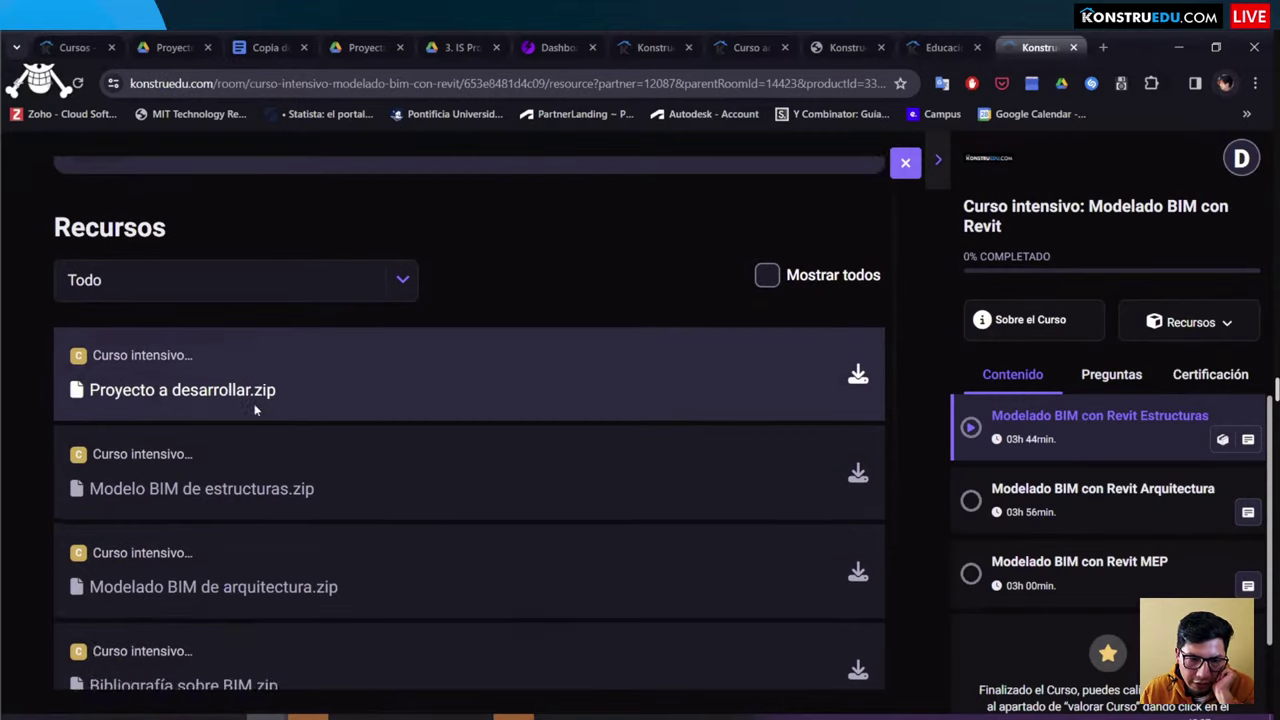
{"action": "scroll", "coordinate": [125, 310], "scroll_direction": "down", "scroll_amount": 2}
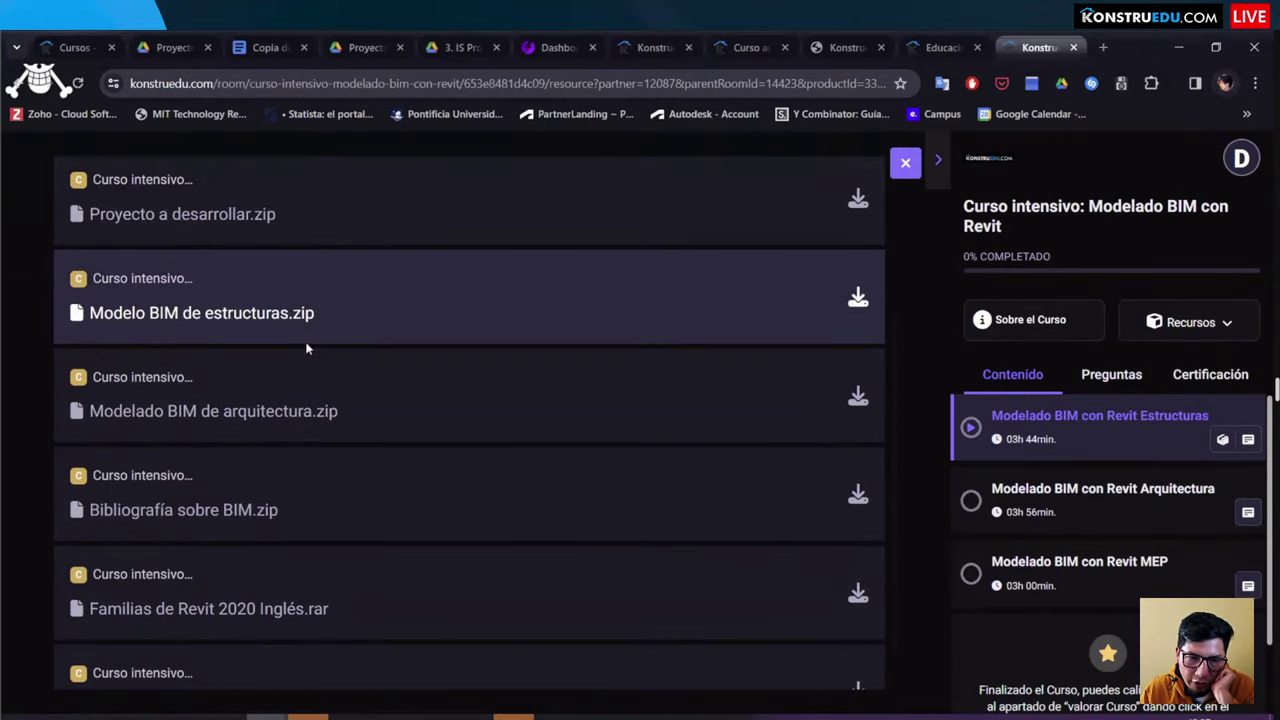
{"action": "scroll", "coordinate": [306, 343], "scroll_direction": "down", "scroll_amount": 1}
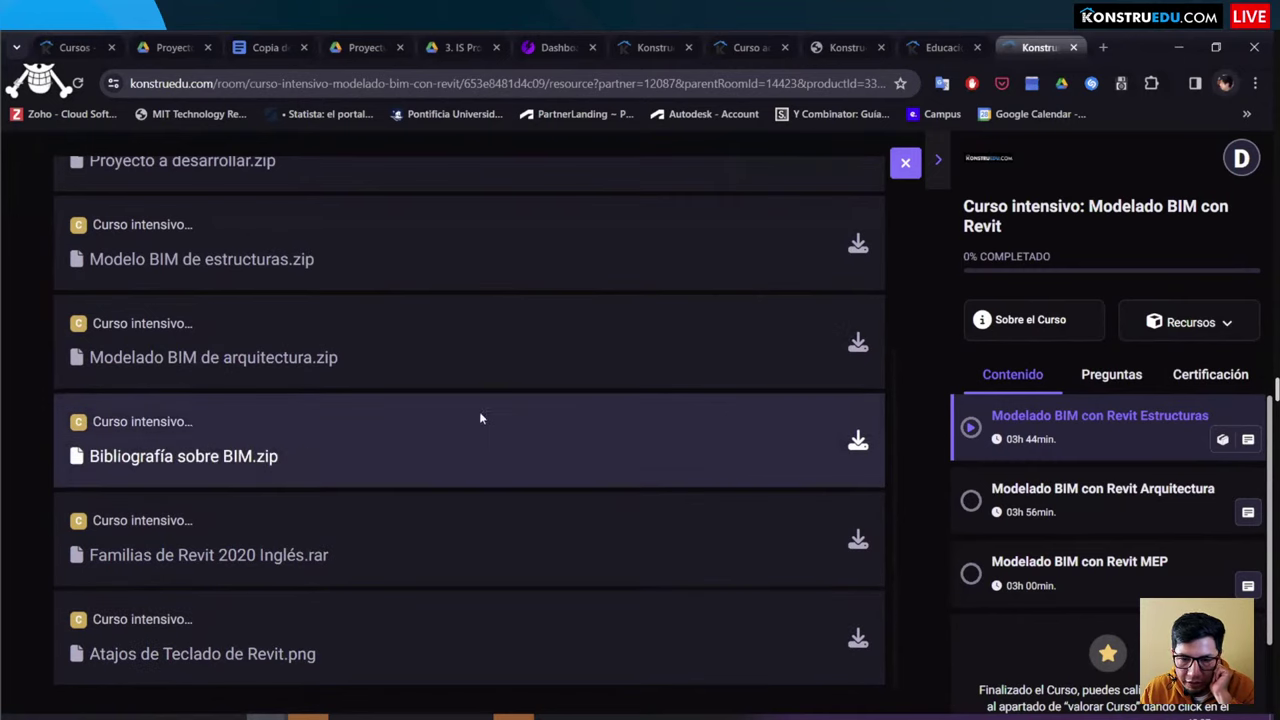
{"action": "scroll", "coordinate": [486, 411], "scroll_direction": "up", "scroll_amount": 3}
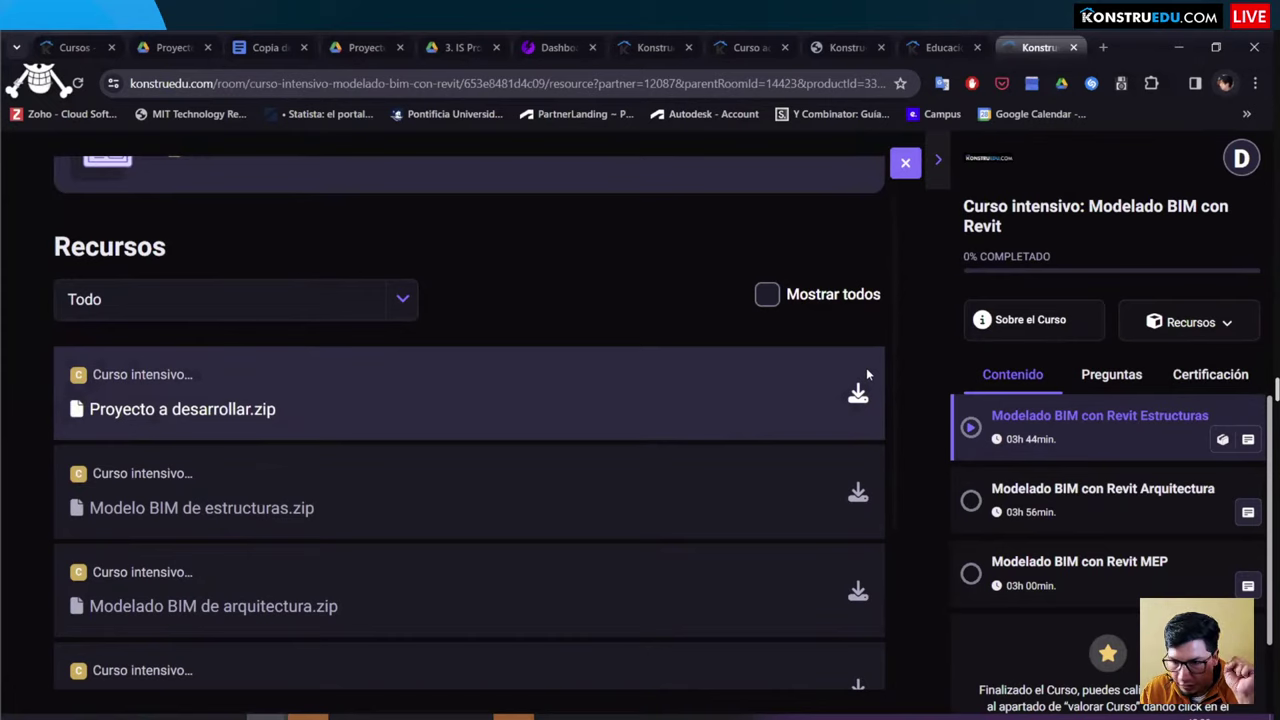
{"action": "left_click", "coordinate": [1185, 378]}
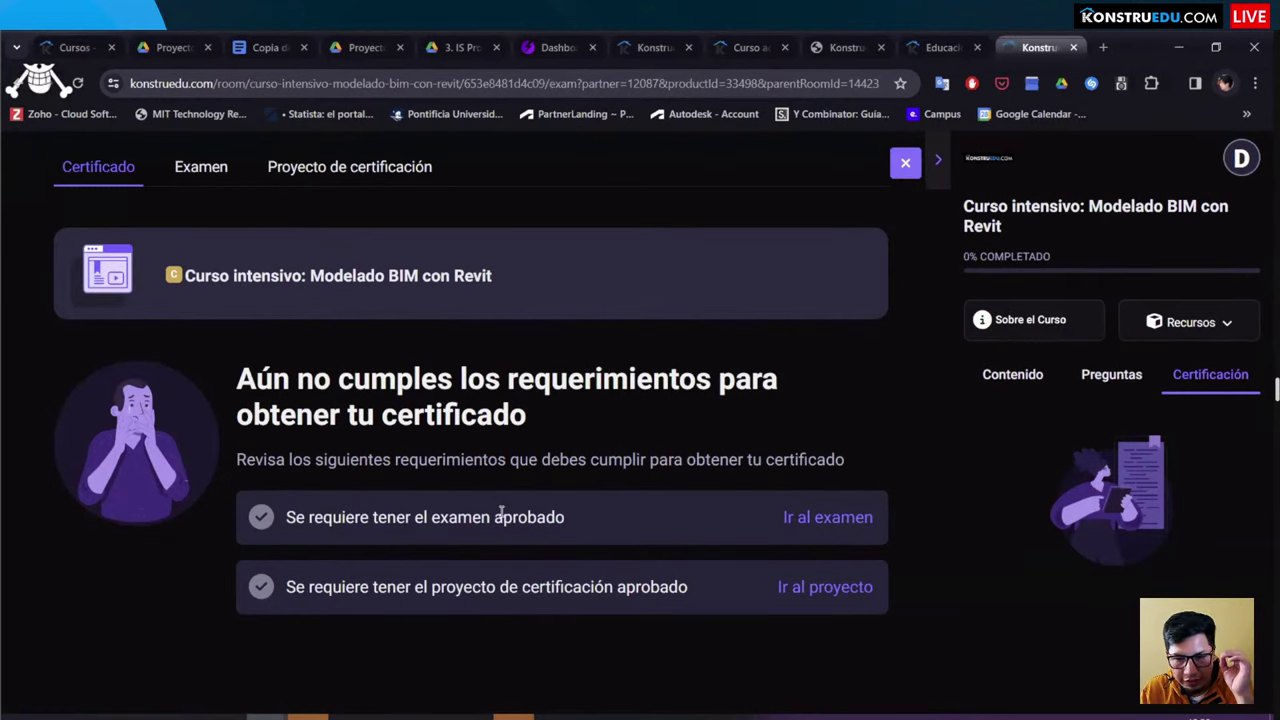
Step: Check the exam information, then switch to the Proyecto de certificación requirements and scroll through them
{"action": "left_click", "coordinate": [808, 518]}
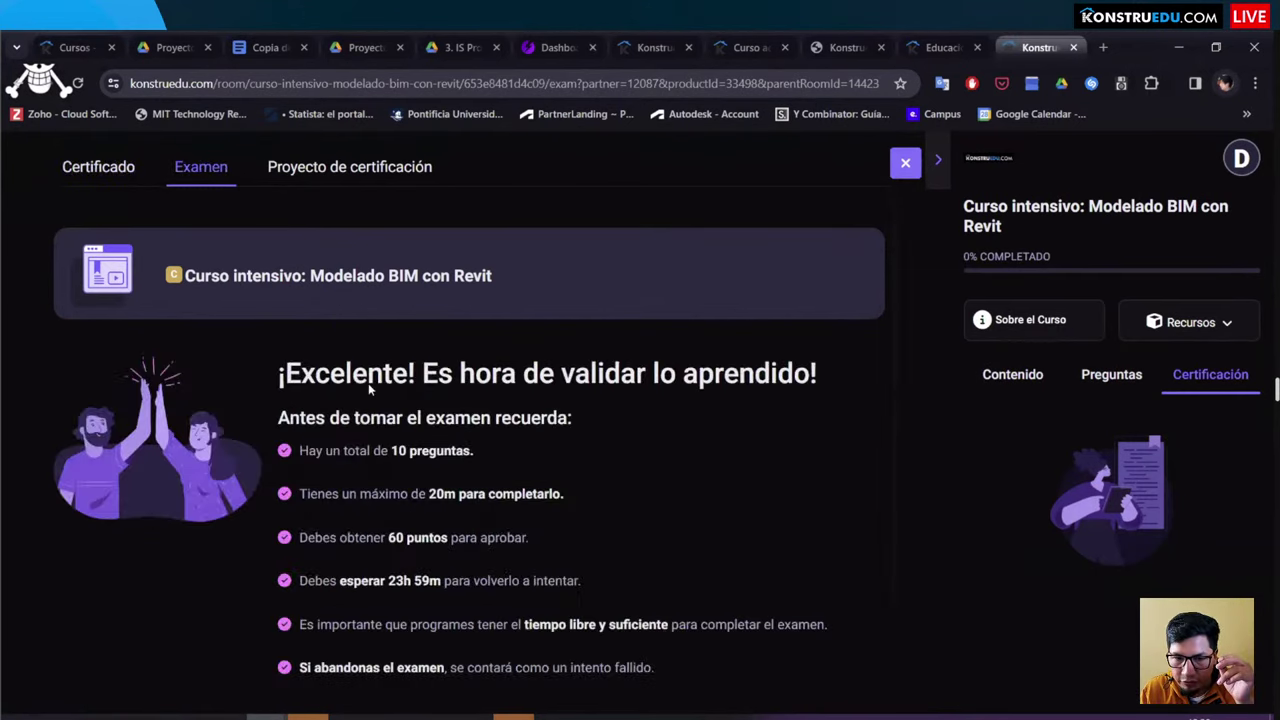
{"action": "scroll", "coordinate": [369, 390], "scroll_direction": "down", "scroll_amount": 1}
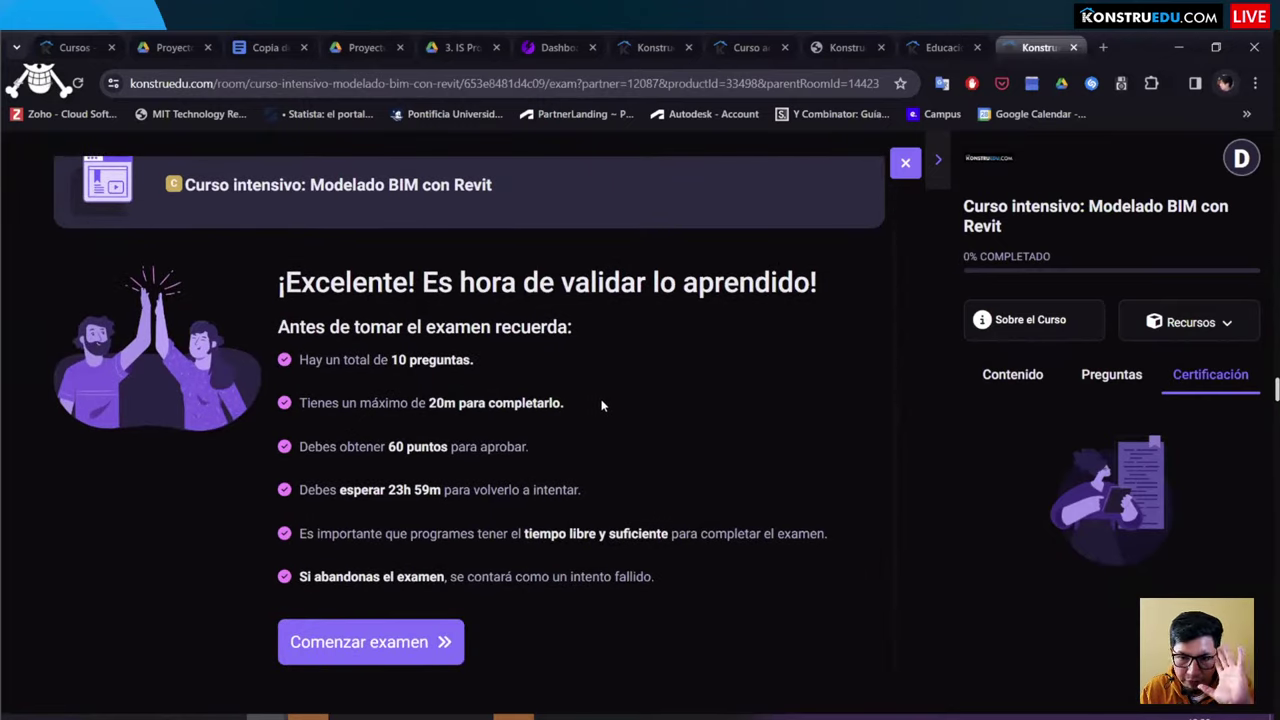
{"action": "scroll", "coordinate": [240, 225], "scroll_direction": "up", "scroll_amount": 1}
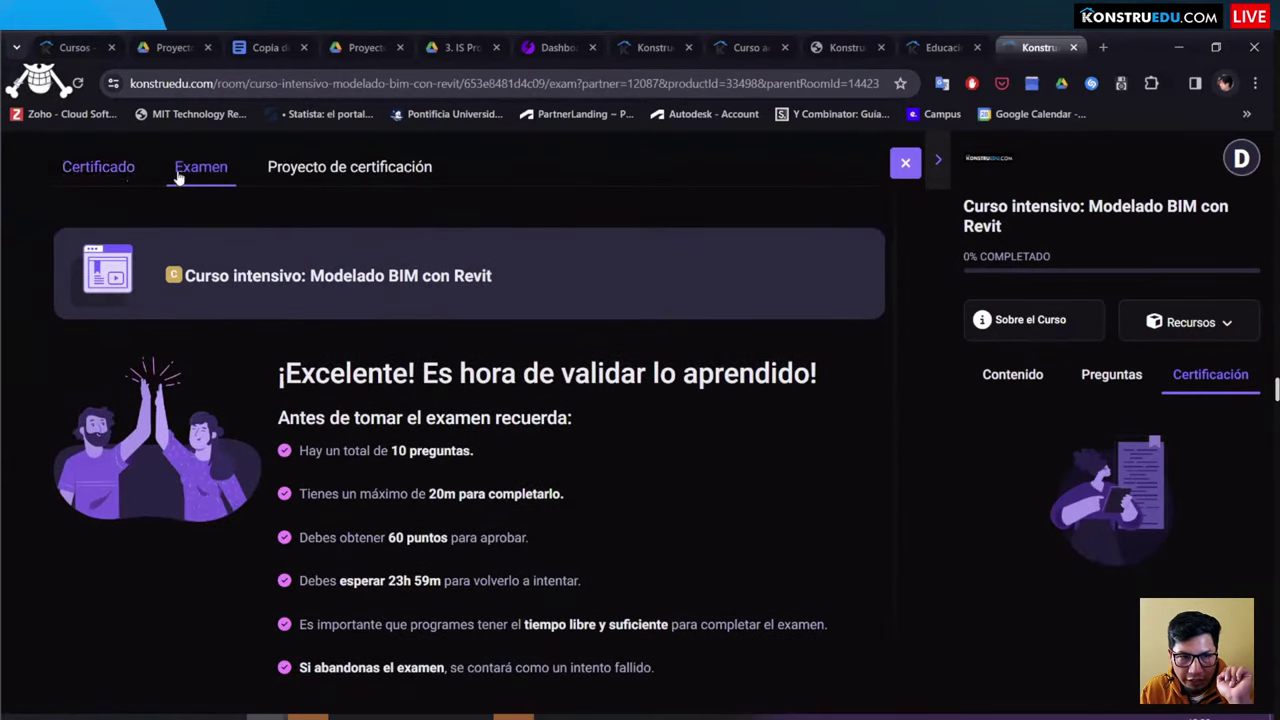
{"action": "left_click", "coordinate": [282, 168]}
{"action": "scroll", "coordinate": [298, 372], "scroll_direction": "down", "scroll_amount": 2}
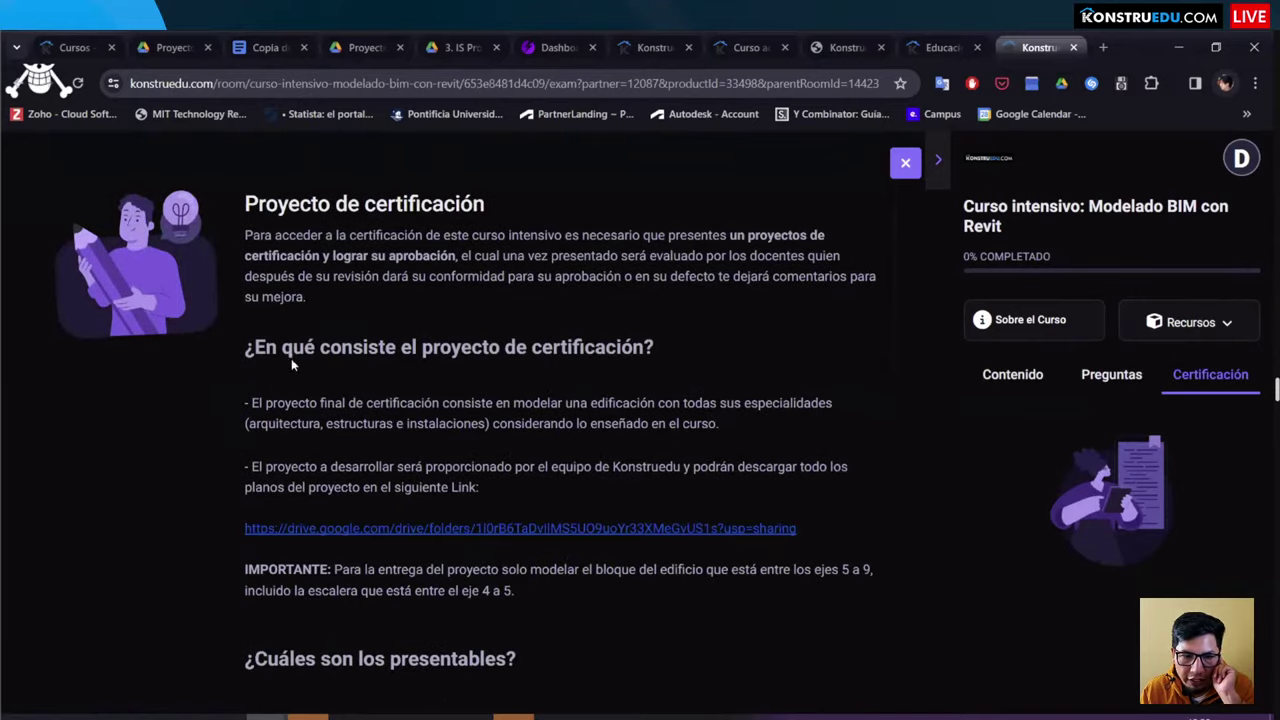
{"action": "scroll", "coordinate": [292, 365], "scroll_direction": "down", "scroll_amount": 3}
{"action": "scroll", "coordinate": [292, 365], "scroll_direction": "up", "scroll_amount": 3}
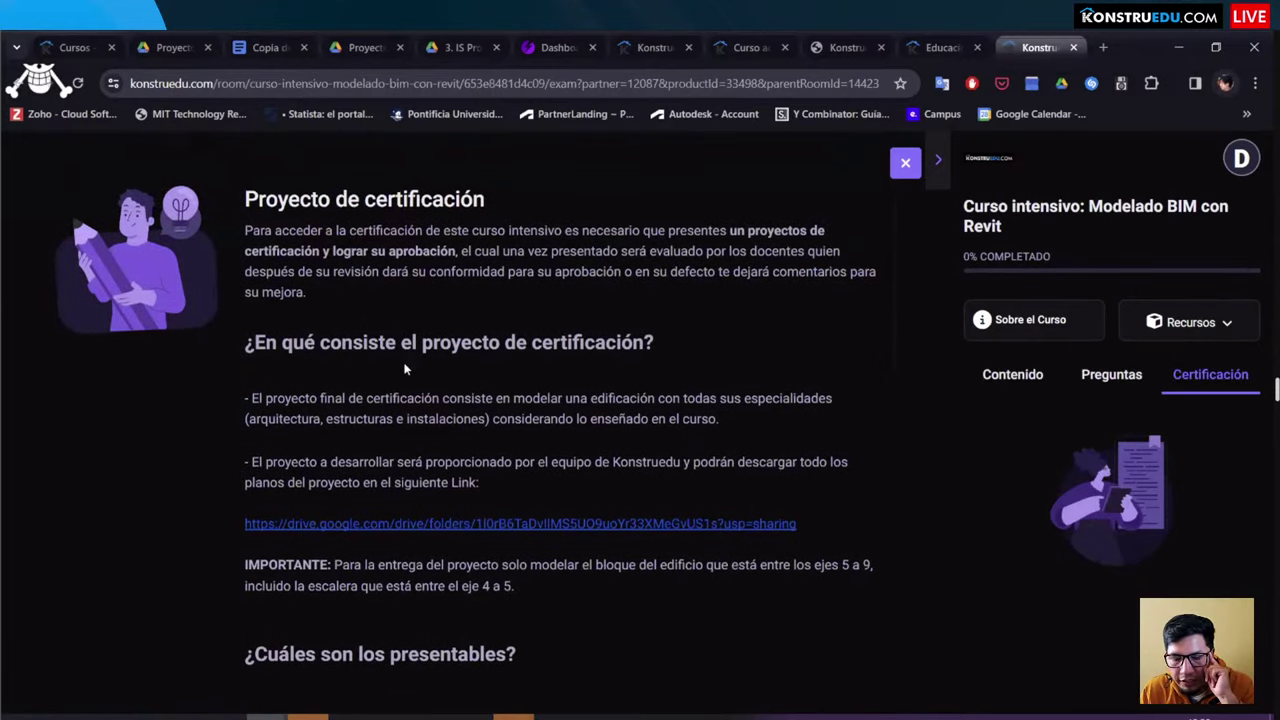
{"action": "scroll", "coordinate": [405, 369], "scroll_direction": "down", "scroll_amount": 1}
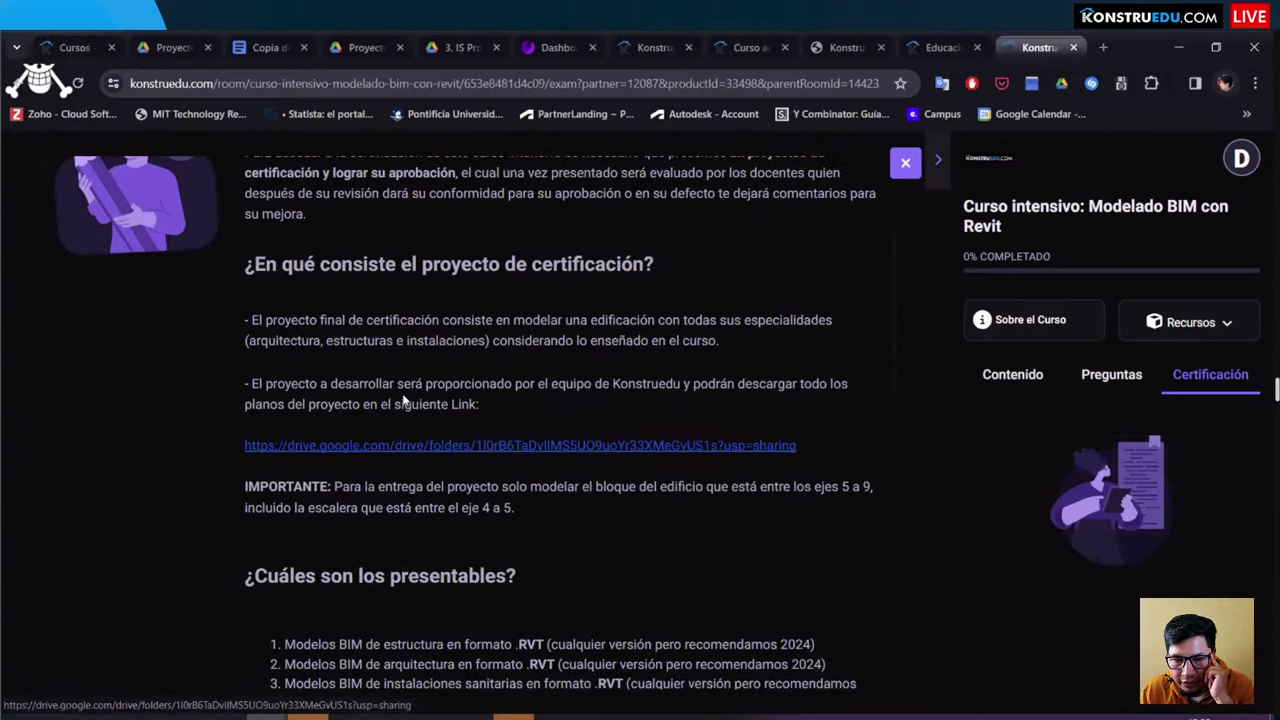
{"action": "scroll", "coordinate": [476, 357], "scroll_direction": "up", "scroll_amount": 2}
{"action": "scroll", "coordinate": [490, 345], "scroll_direction": "down", "scroll_amount": 4}
{"action": "scroll", "coordinate": [490, 338], "scroll_direction": "down", "scroll_amount": 1}
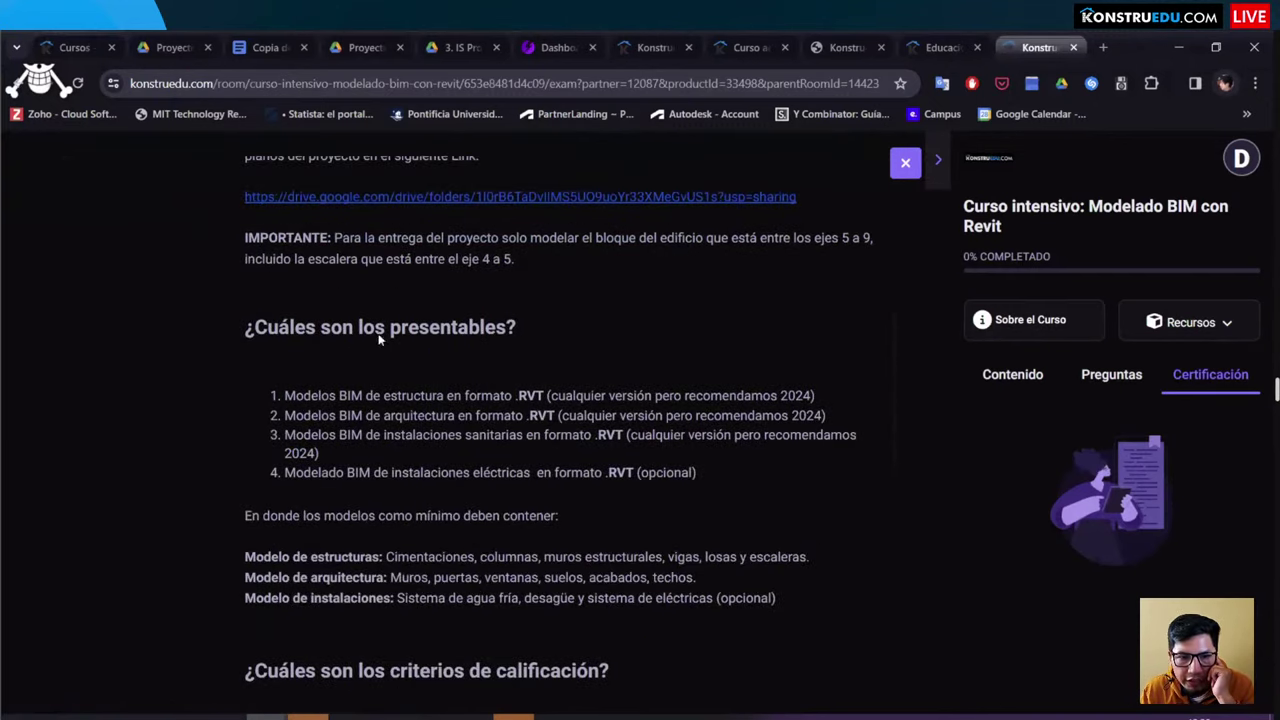
{"action": "scroll", "coordinate": [300, 350], "scroll_direction": "up", "scroll_amount": 4}
Step: Highlight the project description and deliverables headings while scrolling through the requirements
{"action": "left_click_drag", "start_coordinate": [220, 362], "coordinate": [634, 350]}
{"action": "left_click_drag", "start_coordinate": [245, 528], "coordinate": [750, 528]}
{"action": "scroll", "coordinate": [260, 440], "scroll_direction": "down", "scroll_amount": 2}
{"action": "left_click_drag", "start_coordinate": [242, 403], "coordinate": [550, 436]}
{"action": "scroll", "coordinate": [516, 430], "scroll_direction": "down", "scroll_amount": 3}
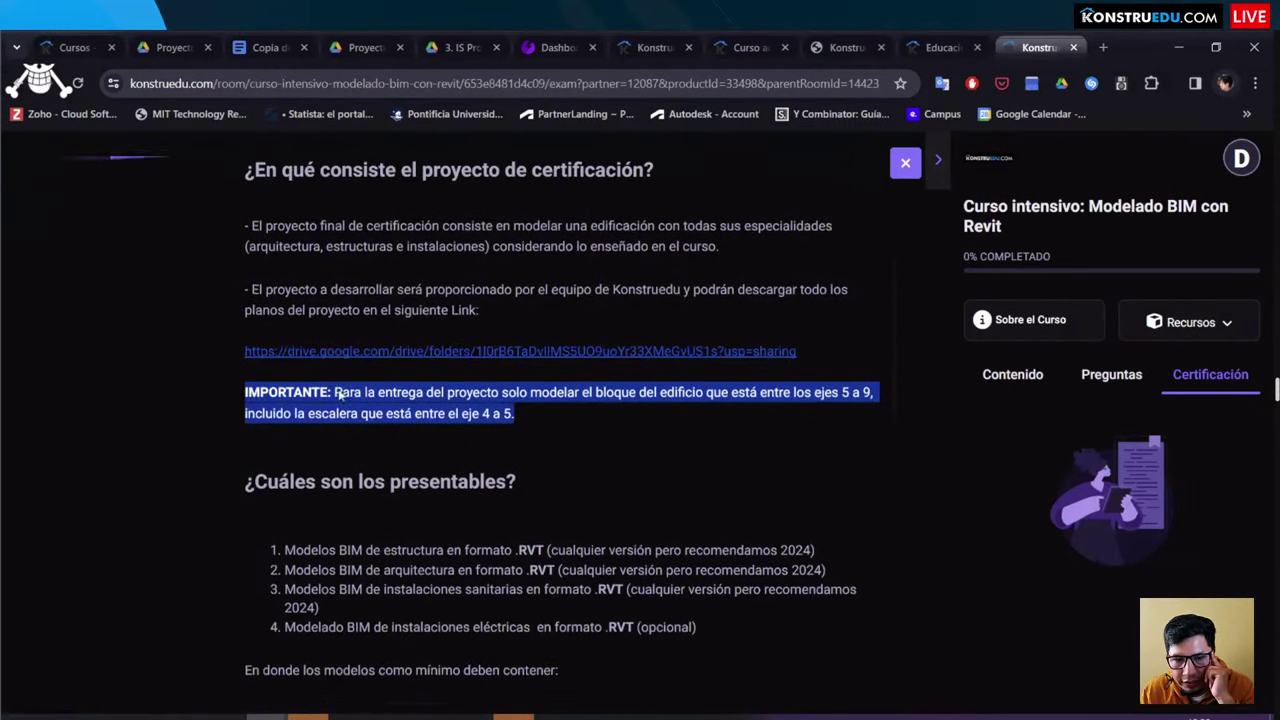
{"action": "triple_click", "coordinate": [397, 251]}
{"action": "left_click", "coordinate": [397, 251]}
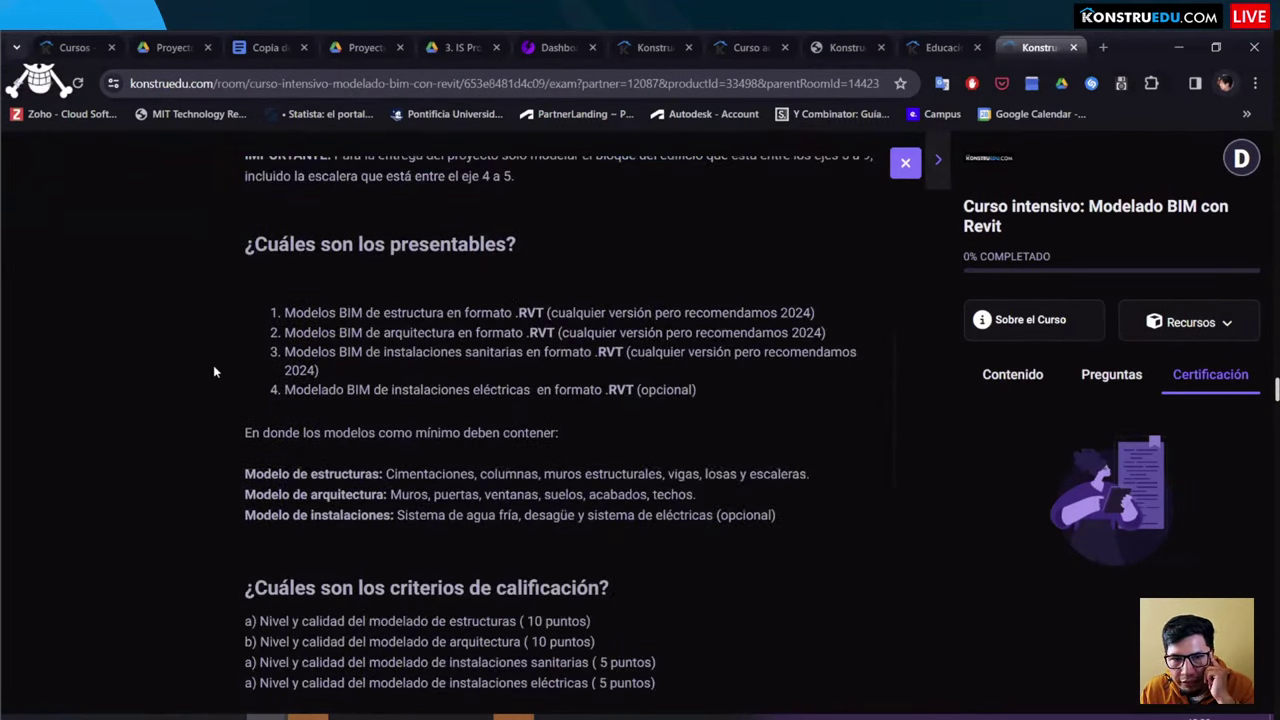
{"action": "scroll", "coordinate": [212, 365], "scroll_direction": "down", "scroll_amount": 2}
{"action": "left_click_drag", "start_coordinate": [213, 431], "coordinate": [612, 425]}
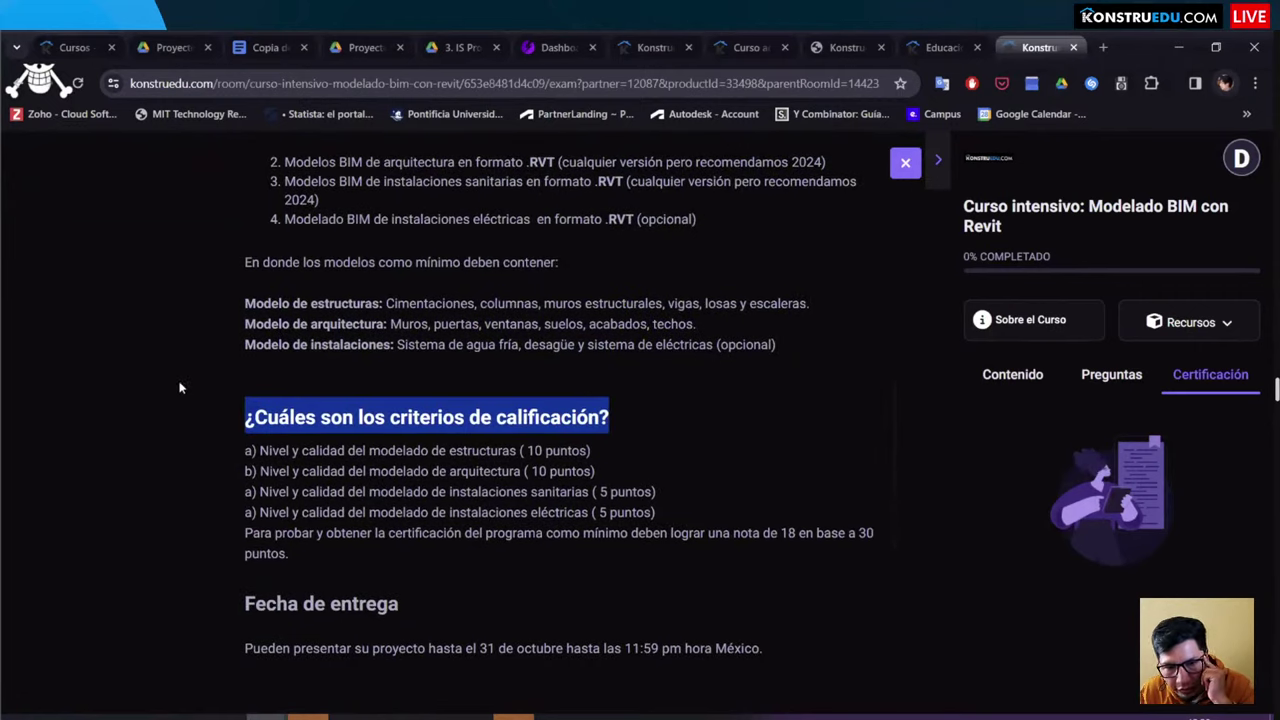
{"action": "scroll", "coordinate": [180, 388], "scroll_direction": "down", "scroll_amount": 3}
{"action": "left_click", "coordinate": [180, 388]}
Step: Highlight the grading criteria and deadline text, clear the highlight, and return to the top
{"action": "left_click_drag", "start_coordinate": [230, 352], "coordinate": [343, 378]}
{"action": "scroll", "coordinate": [160, 368], "scroll_direction": "down", "scroll_amount": 2}
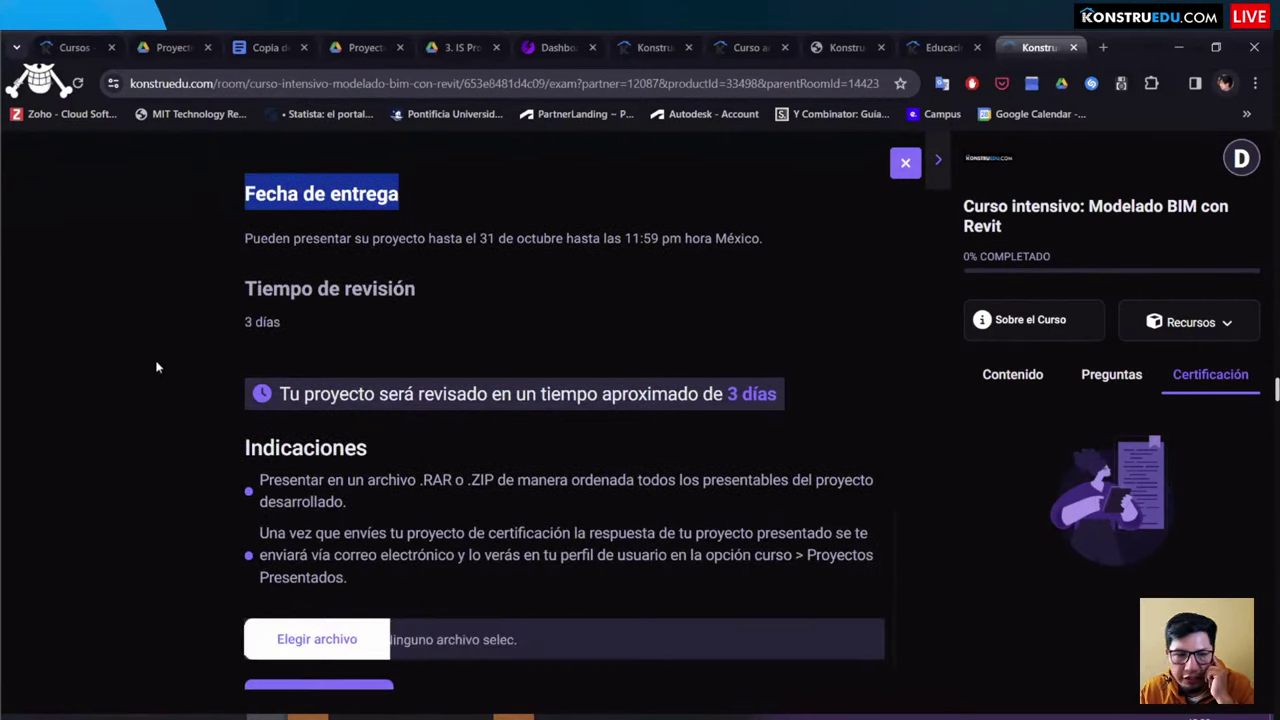
{"action": "left_click_drag", "start_coordinate": [160, 368], "coordinate": [246, 185]}
{"action": "scroll", "coordinate": [193, 355], "scroll_direction": "down", "scroll_amount": 1}
{"action": "scroll", "coordinate": [197, 366], "scroll_direction": "up", "scroll_amount": 8}
{"action": "left_click_drag", "start_coordinate": [193, 355], "coordinate": [199, 372]}
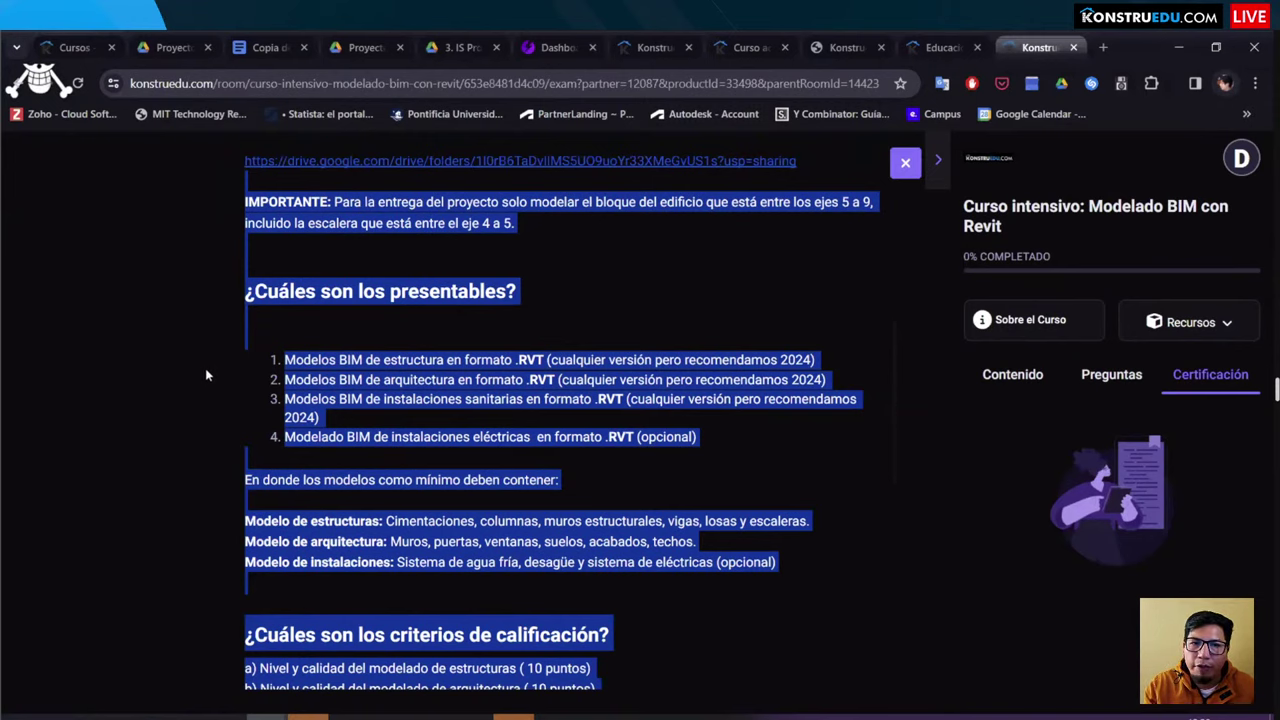
{"action": "left_click", "coordinate": [197, 376]}
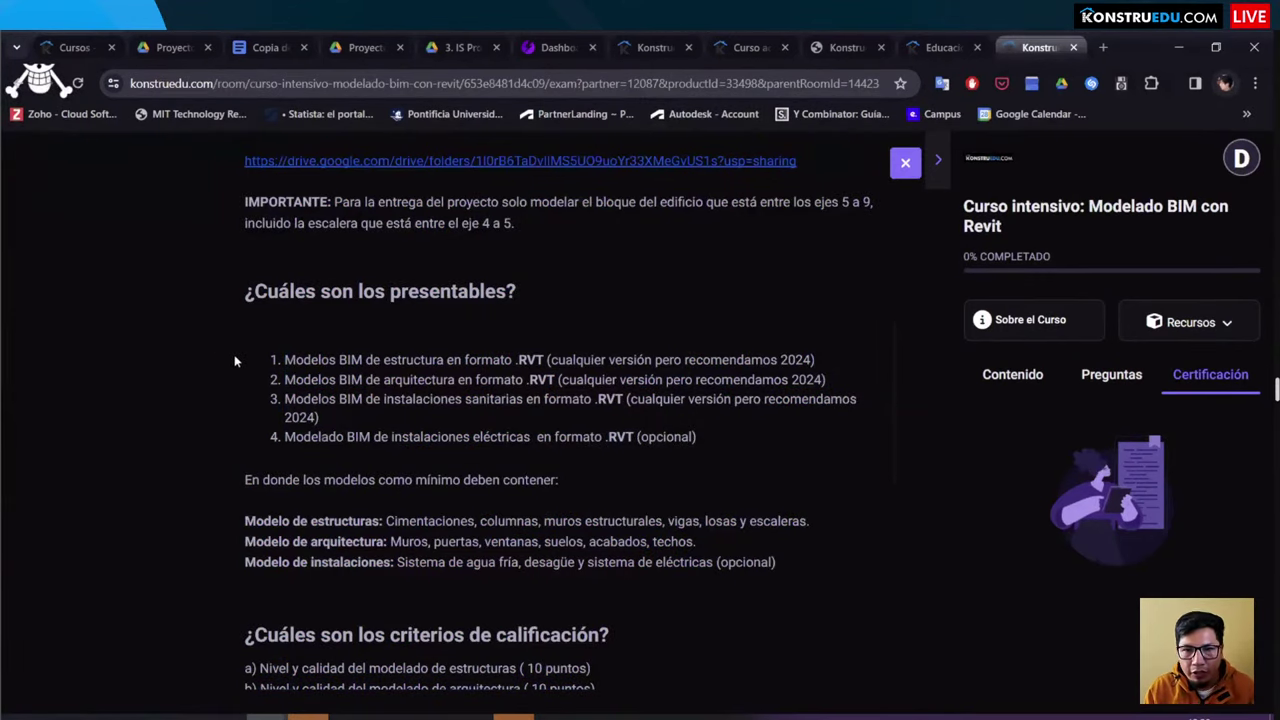
{"action": "scroll", "coordinate": [213, 370], "scroll_direction": "up", "scroll_amount": 5}
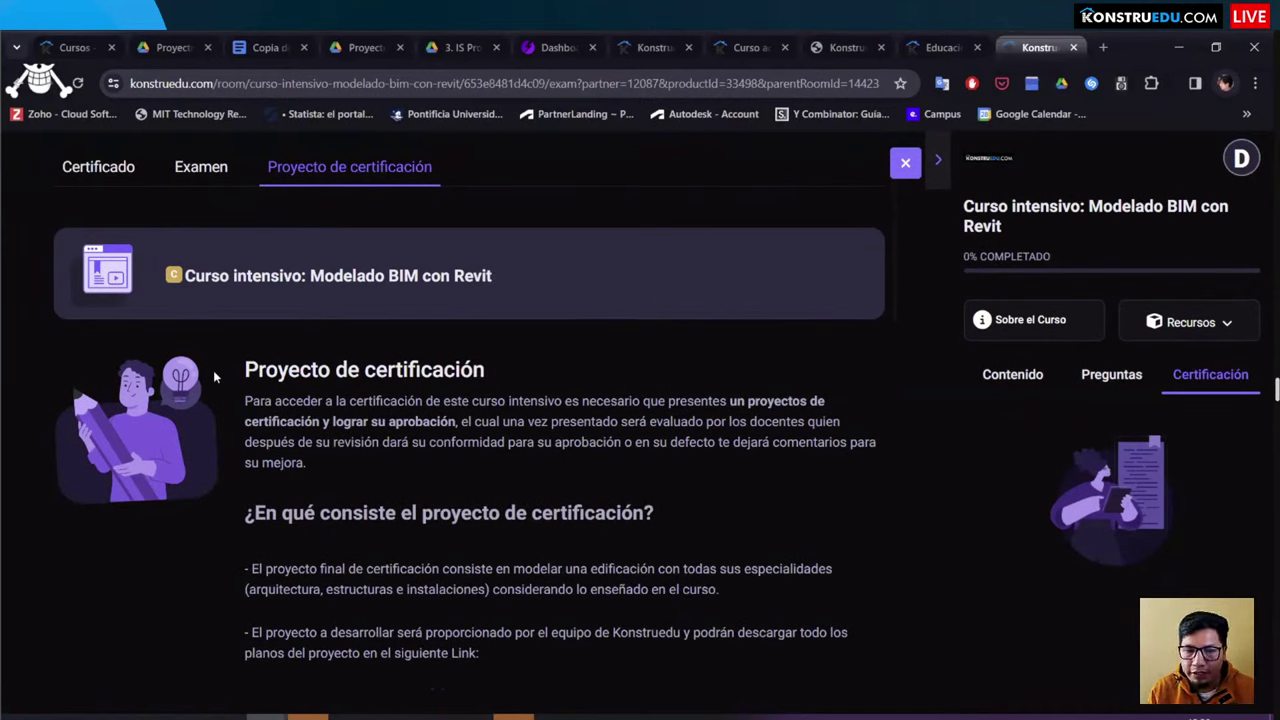
{"action": "scroll", "coordinate": [334, 316], "scroll_direction": "down", "scroll_amount": 2}
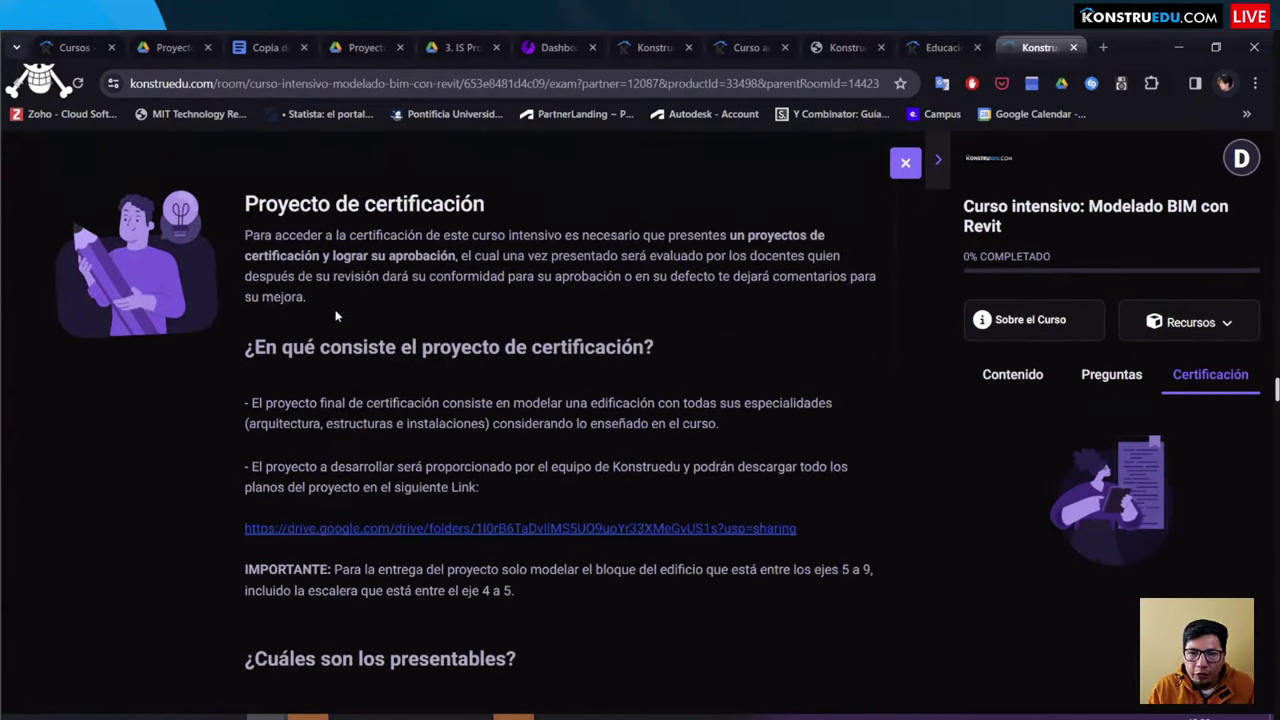
{"action": "scroll", "coordinate": [410, 314], "scroll_direction": "down", "scroll_amount": 2}
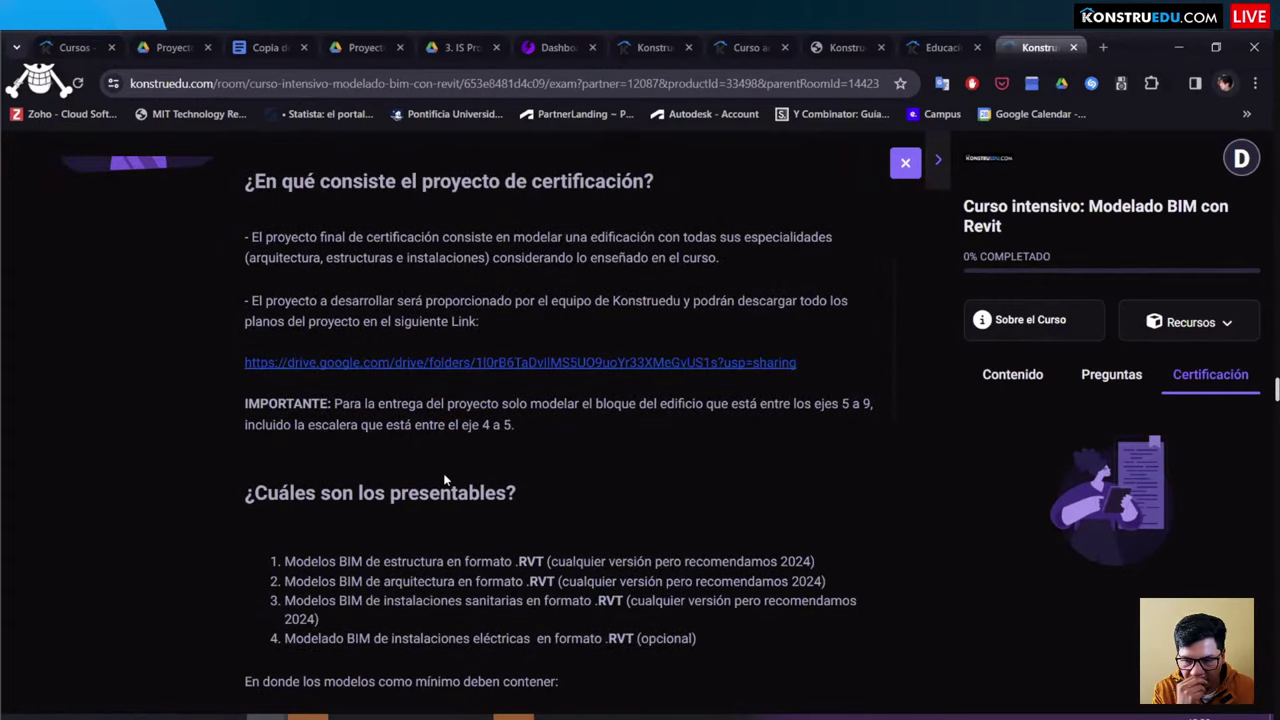
{"action": "scroll", "coordinate": [359, 475], "scroll_direction": "up", "scroll_amount": 3}
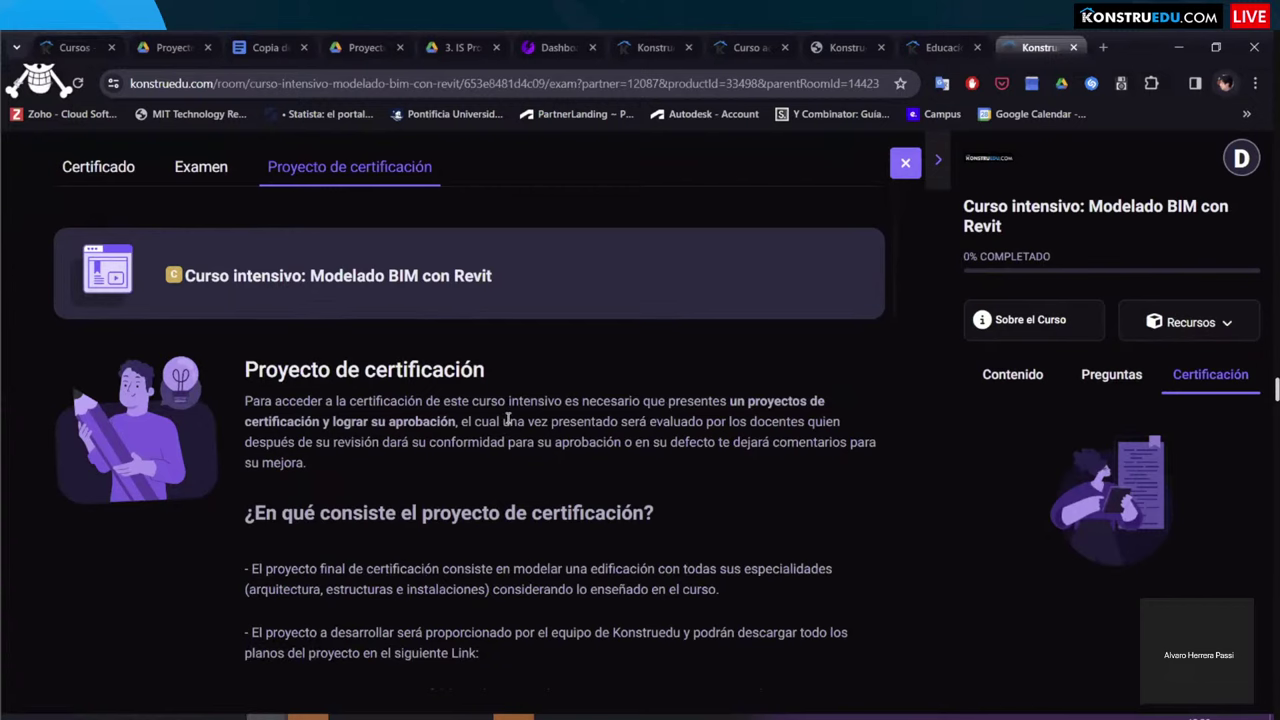
Step: Go from the certificate tab to the Konstruedu homepage and open the Premium plans page
{"action": "left_click", "coordinate": [651, 47]}
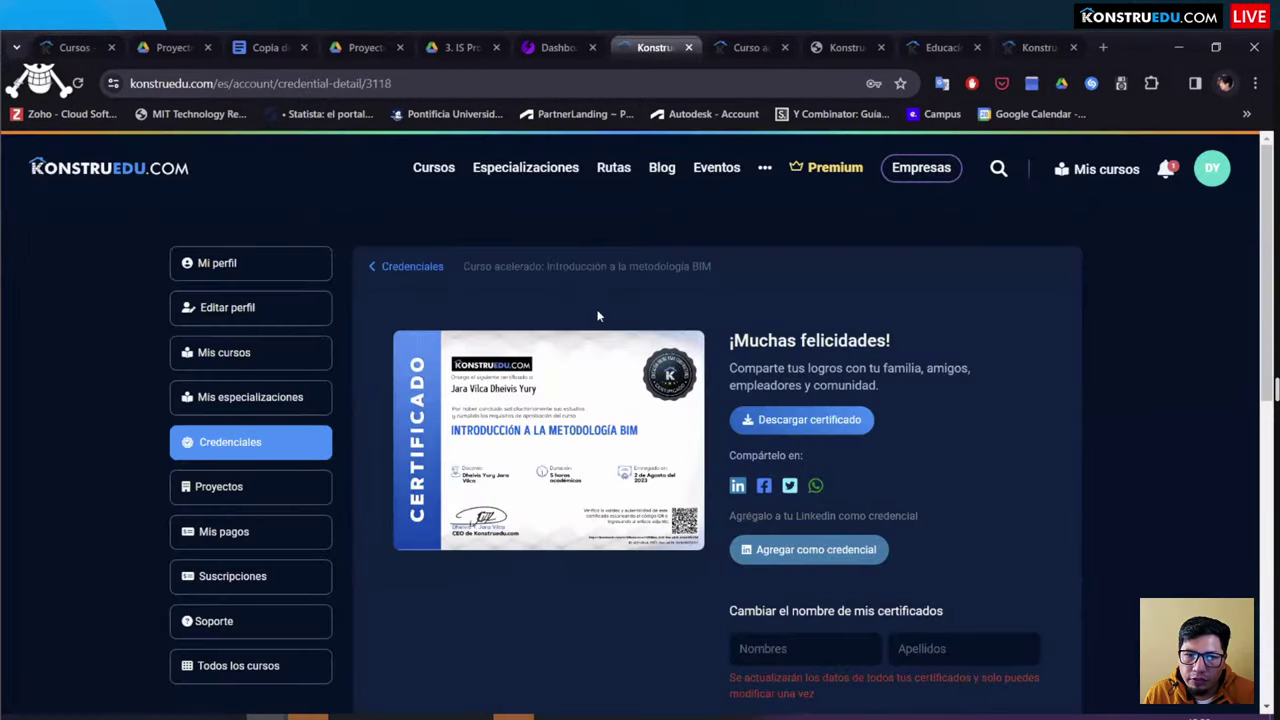
{"action": "left_click", "coordinate": [912, 42]}
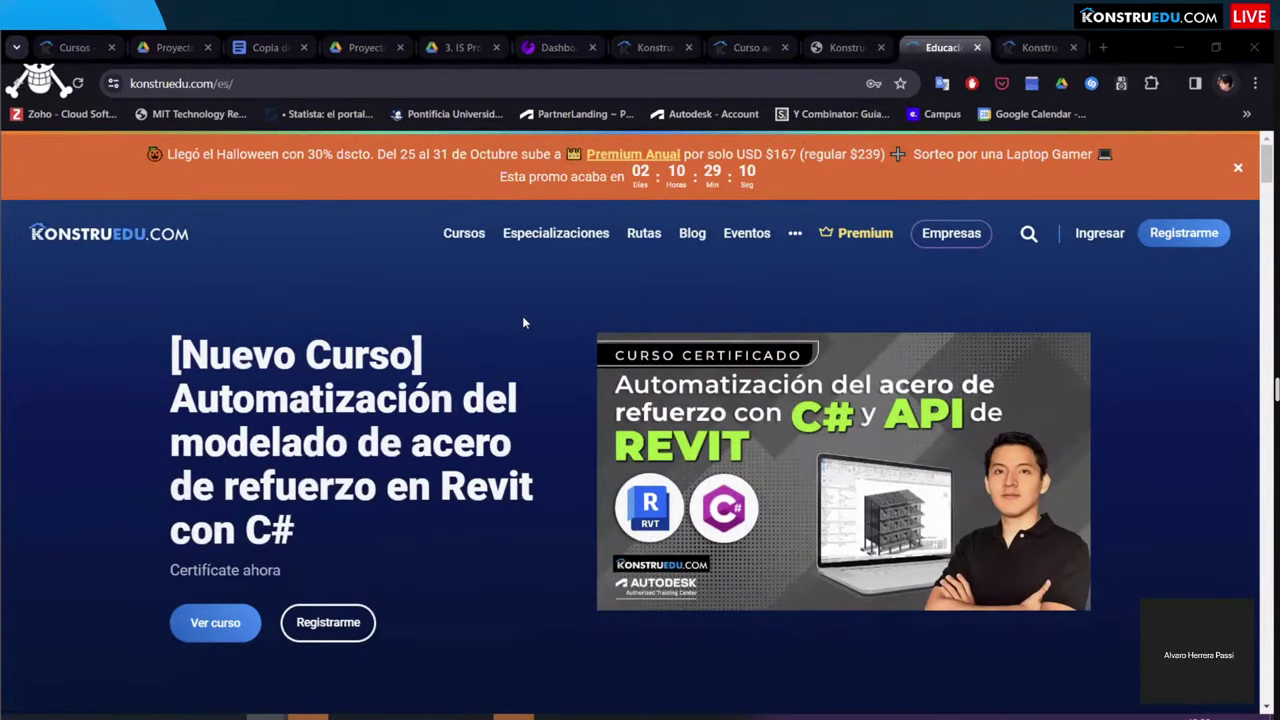
{"action": "left_click", "coordinate": [845, 233]}
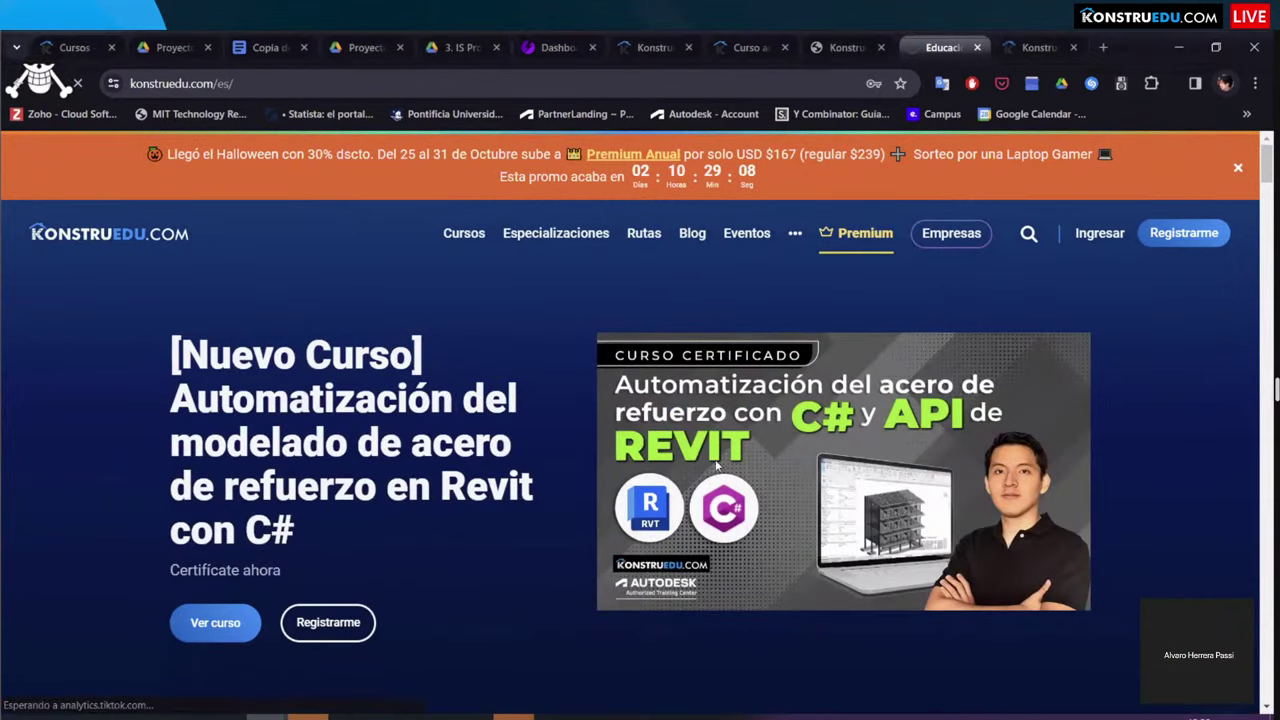
Step: Scroll past the quarterly, annual and semestral plans to the Autodesk ACC, Konstruedu and CYPE certificates
{"action": "scroll", "coordinate": [737, 472], "scroll_direction": "down", "scroll_amount": 3}
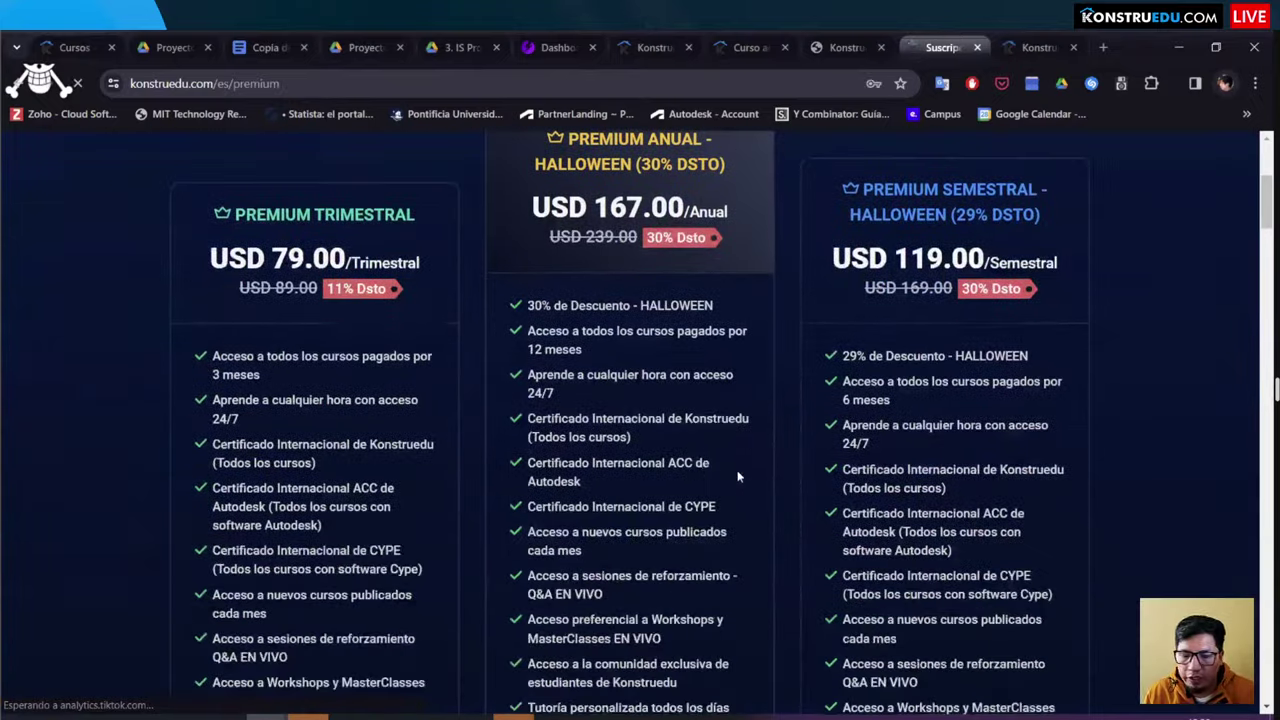
{"action": "scroll", "coordinate": [737, 477], "scroll_direction": "down", "scroll_amount": 2}
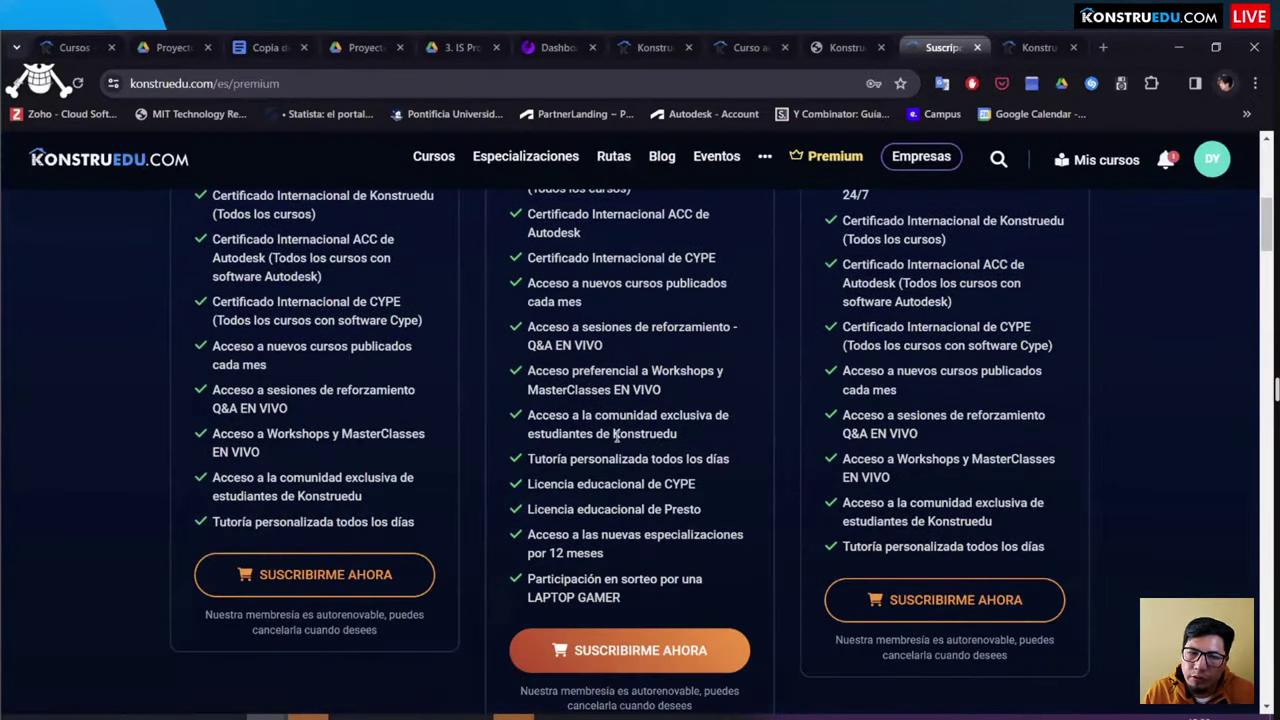
{"action": "scroll", "coordinate": [480, 390], "scroll_direction": "down", "scroll_amount": 12}
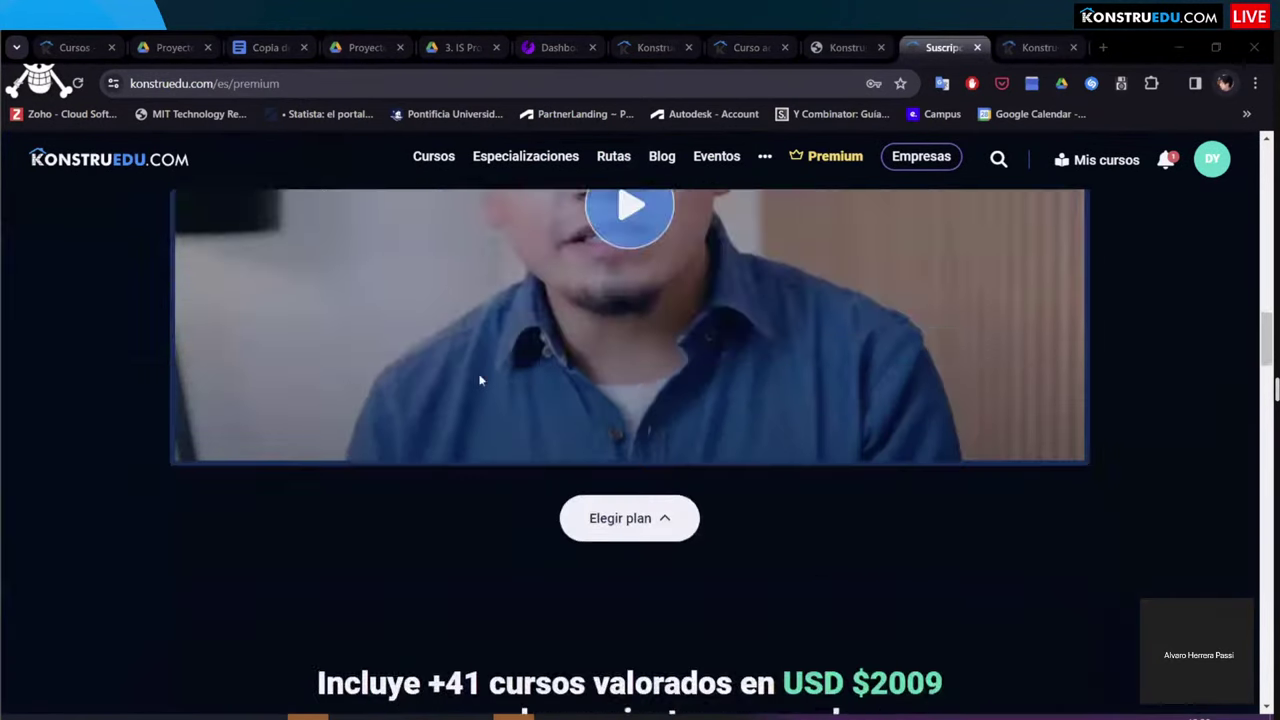
{"action": "scroll", "coordinate": [229, 460], "scroll_direction": "down", "scroll_amount": 3}
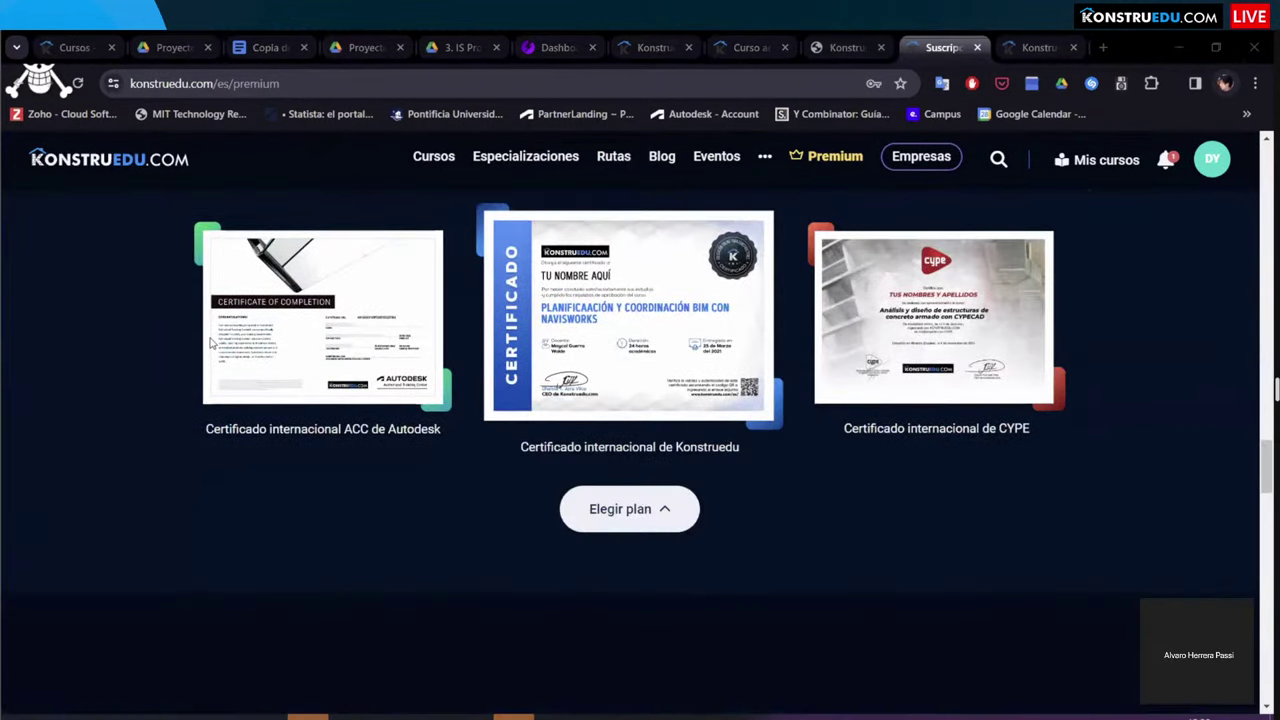
{"action": "scroll", "coordinate": [200, 398], "scroll_direction": "up", "scroll_amount": 1}
{"action": "scroll", "coordinate": [288, 403], "scroll_direction": "up", "scroll_amount": 1}
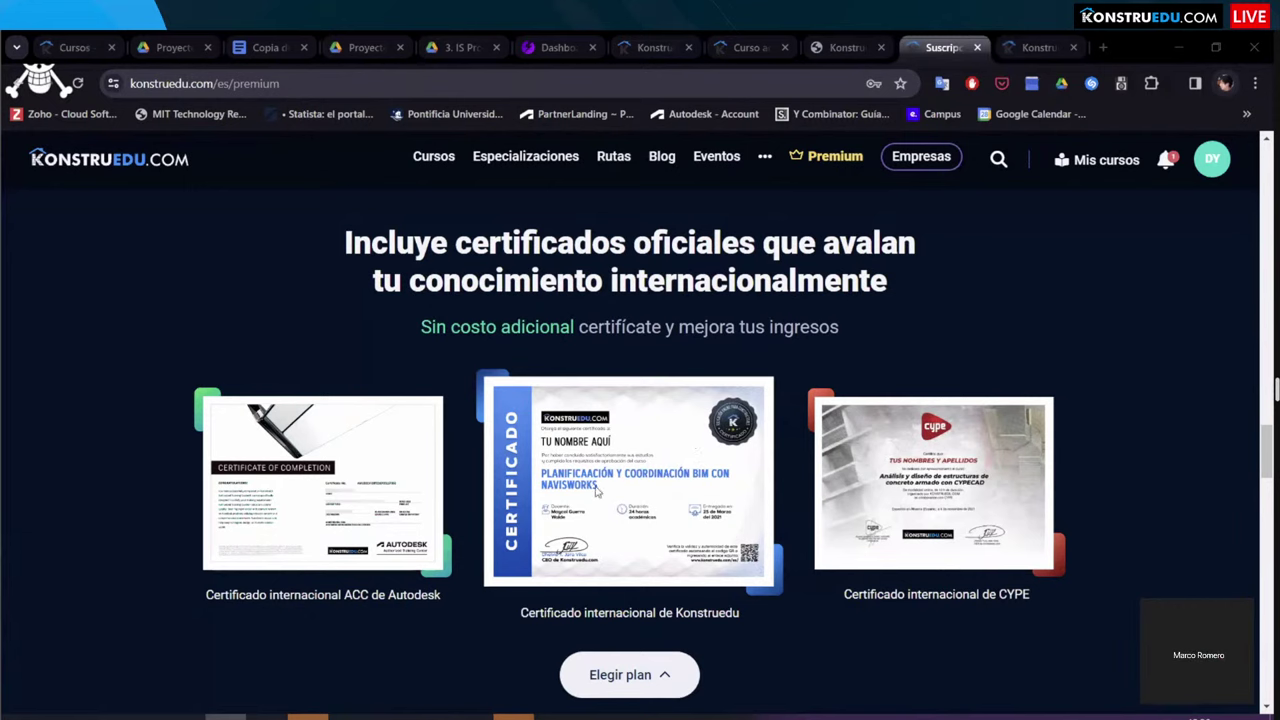
{"action": "mouse_move", "coordinate": [250, 716]}
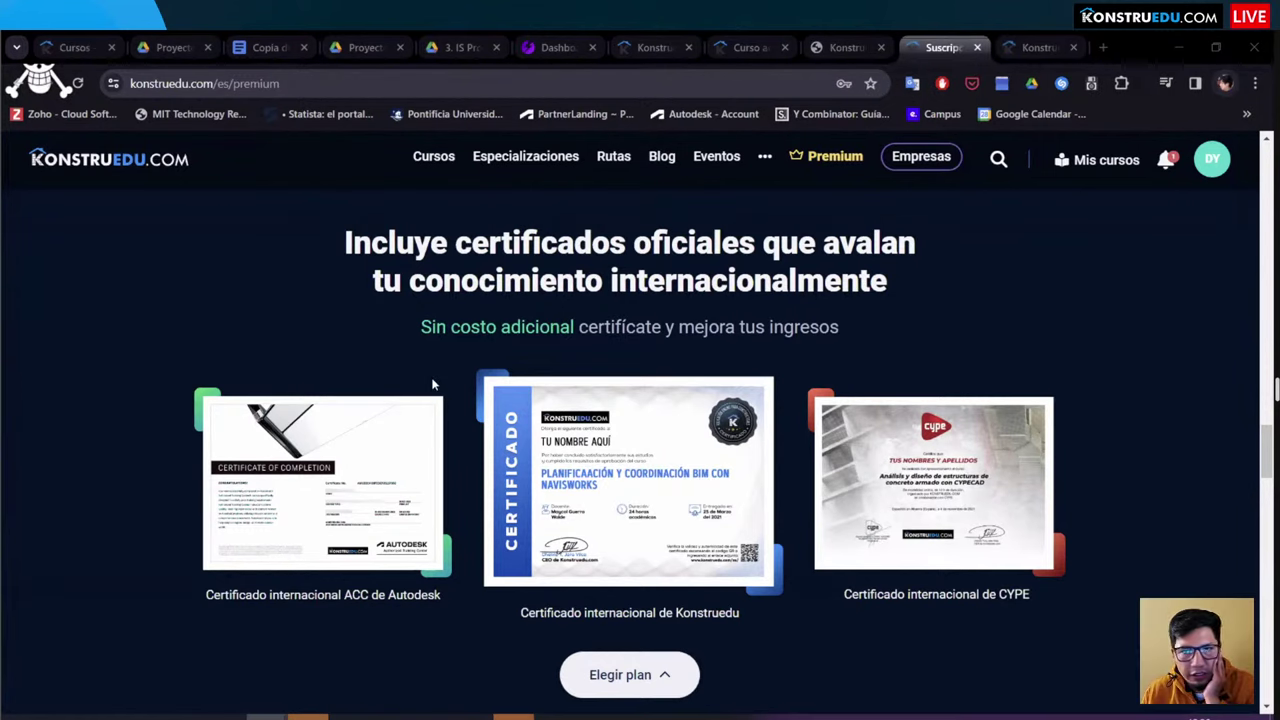
Step: Show the 'Curso acelerado: Introducción a la metodología BIM' credential page and clear the text selection
{"action": "left_click", "coordinate": [841, 40]}
{"action": "left_click", "coordinate": [765, 42]}
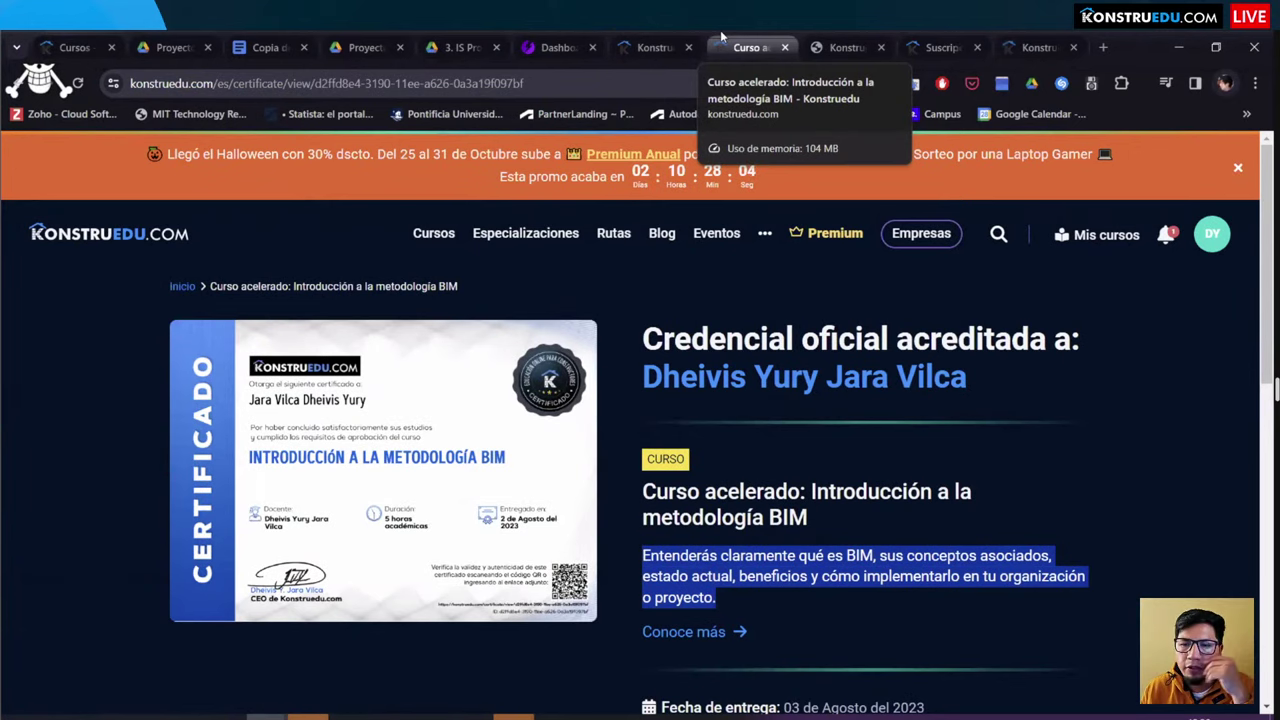
{"action": "left_click", "coordinate": [134, 505]}
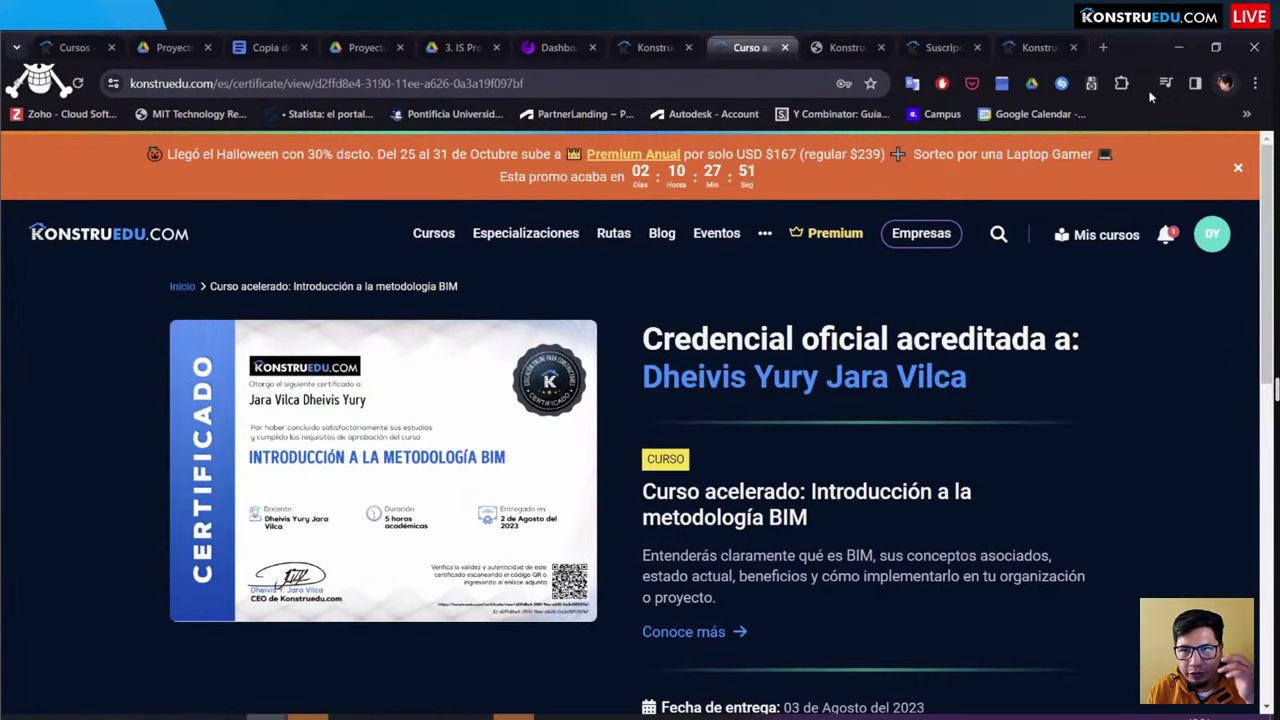
Step: Return to the Premium tab and scroll up to the USD 79, 167 and 119 plan cards
{"action": "left_click", "coordinate": [940, 47]}
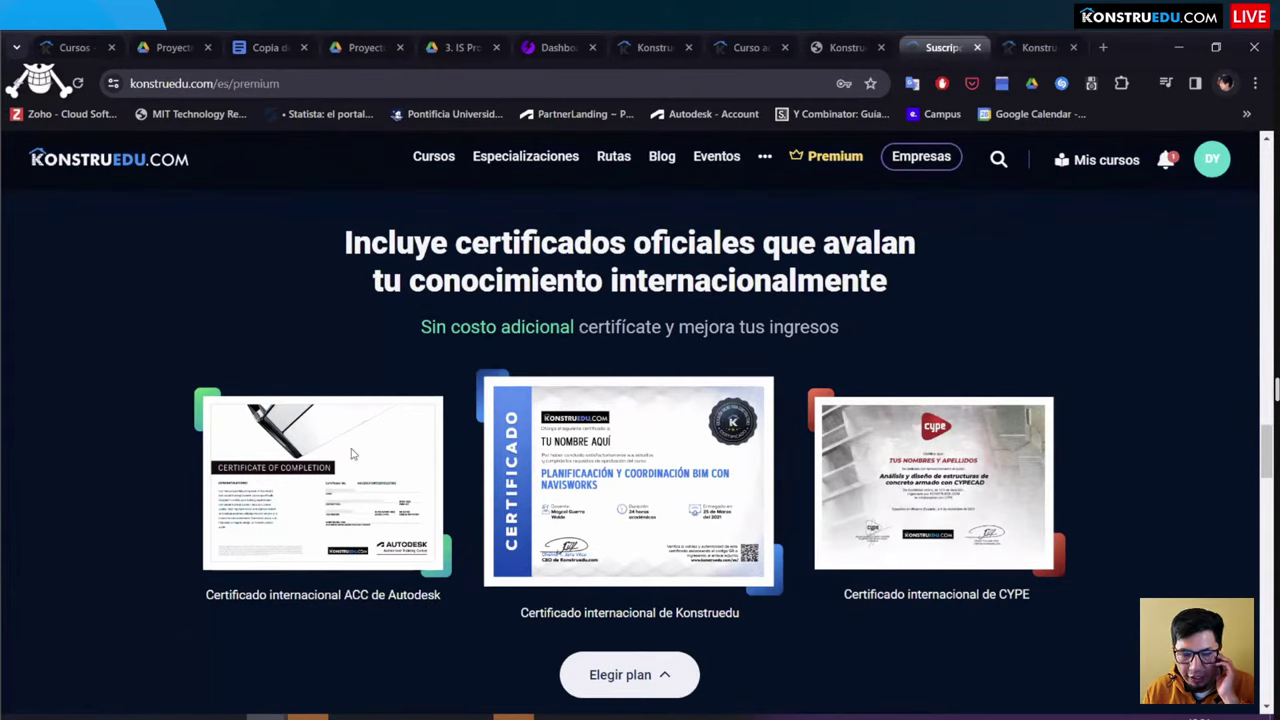
{"action": "scroll", "coordinate": [340, 450], "scroll_direction": "up", "scroll_amount": 8}
{"action": "scroll", "coordinate": [340, 448], "scroll_direction": "up", "scroll_amount": 10}
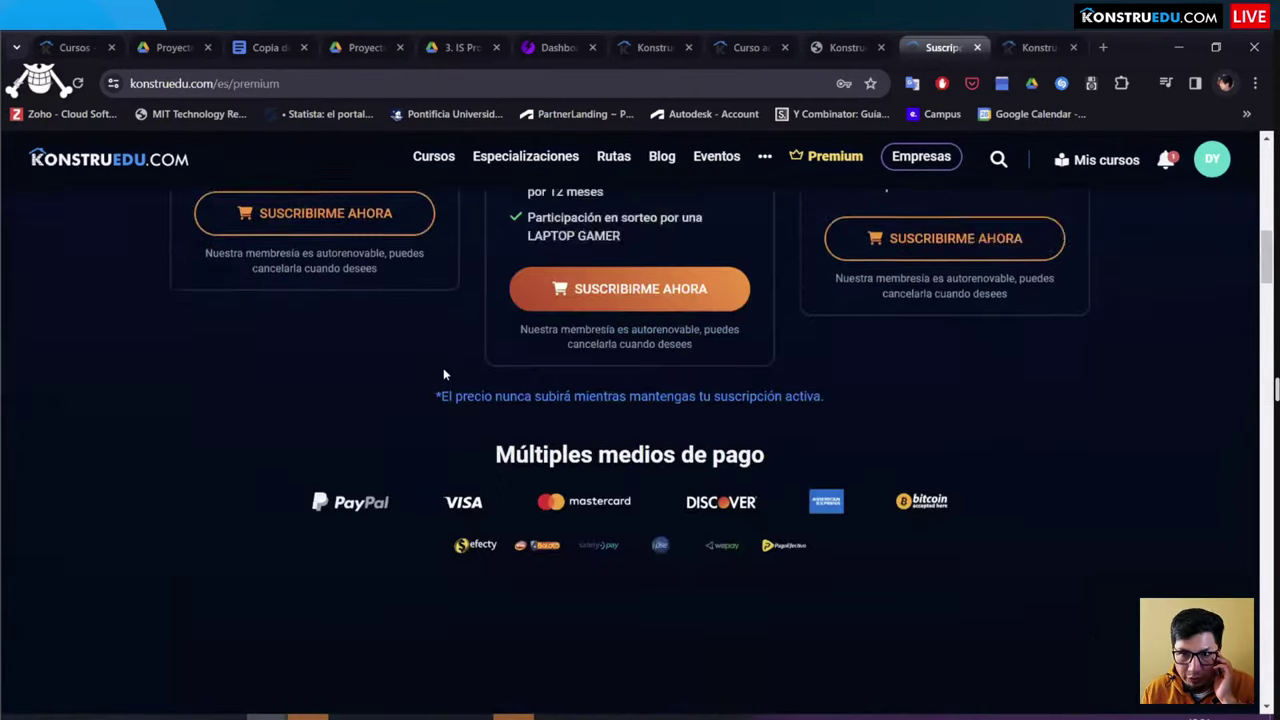
{"action": "scroll", "coordinate": [308, 451], "scroll_direction": "up", "scroll_amount": 8}
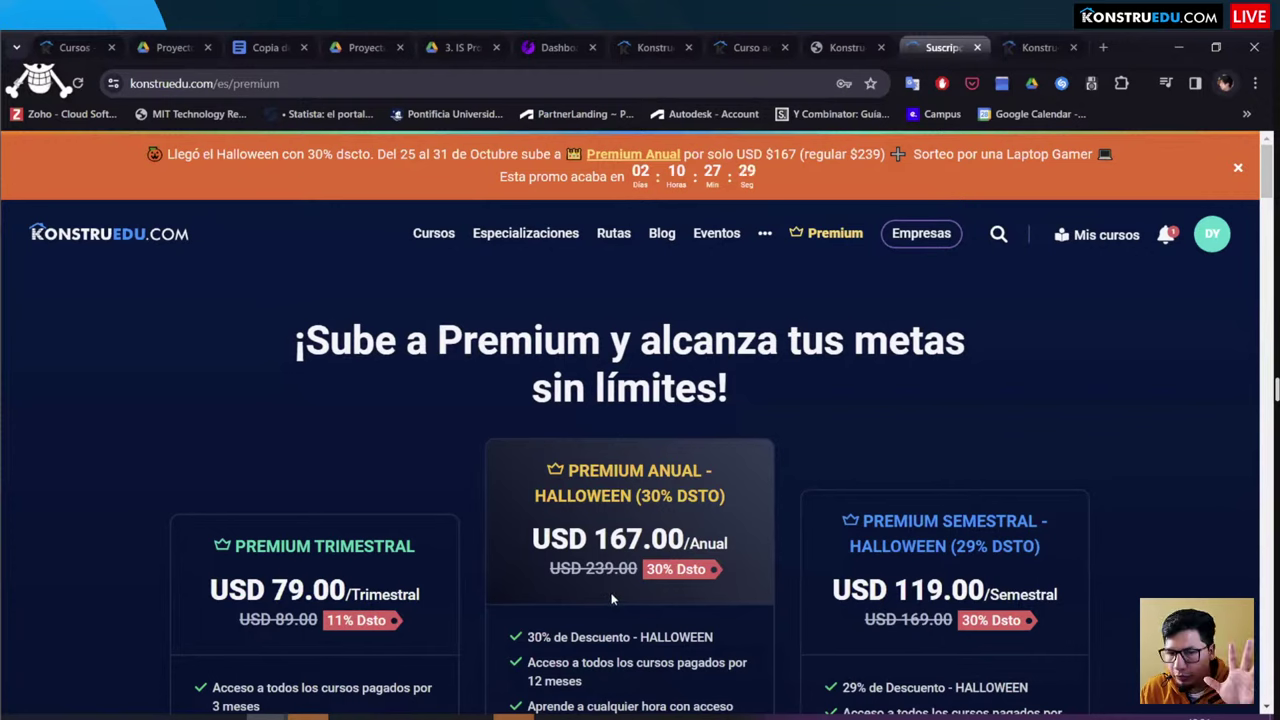
Step: Highlight the annual plan's USD 167.00 price and scroll through the payment methods and certificates
{"action": "left_click_drag", "start_coordinate": [536, 531], "coordinate": [698, 543]}
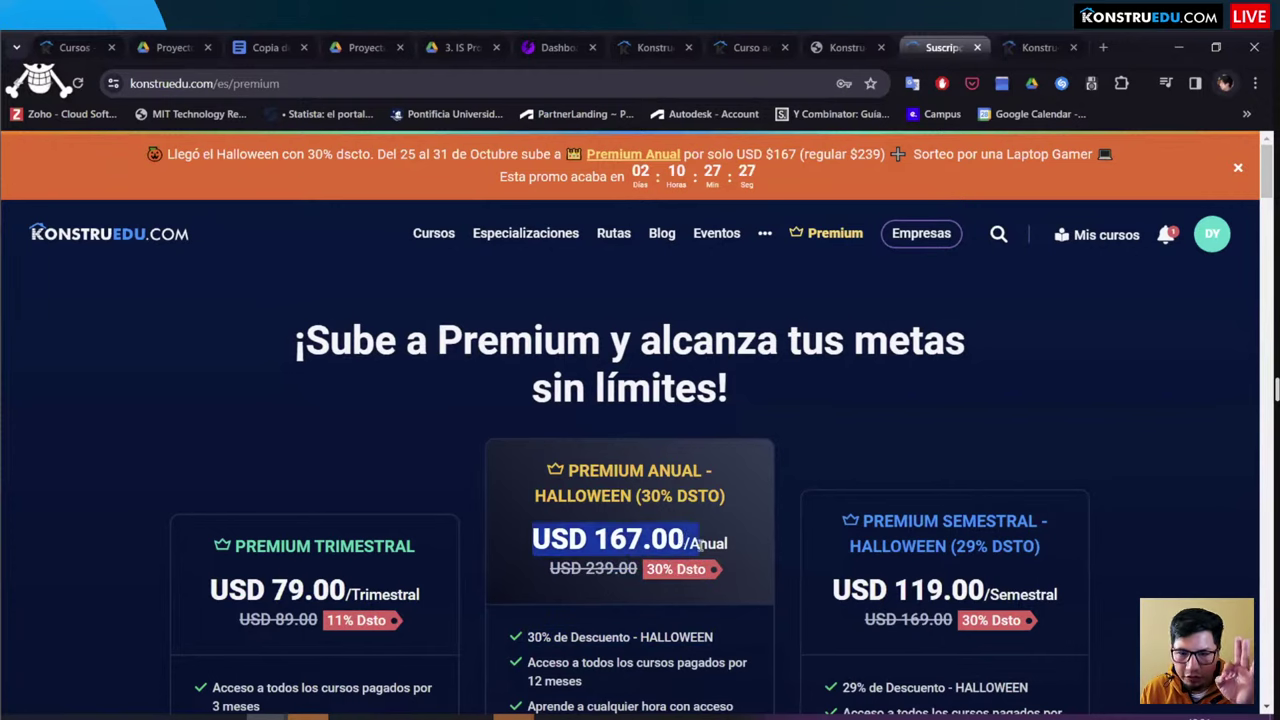
{"action": "scroll", "coordinate": [610, 530], "scroll_direction": "down", "scroll_amount": 10}
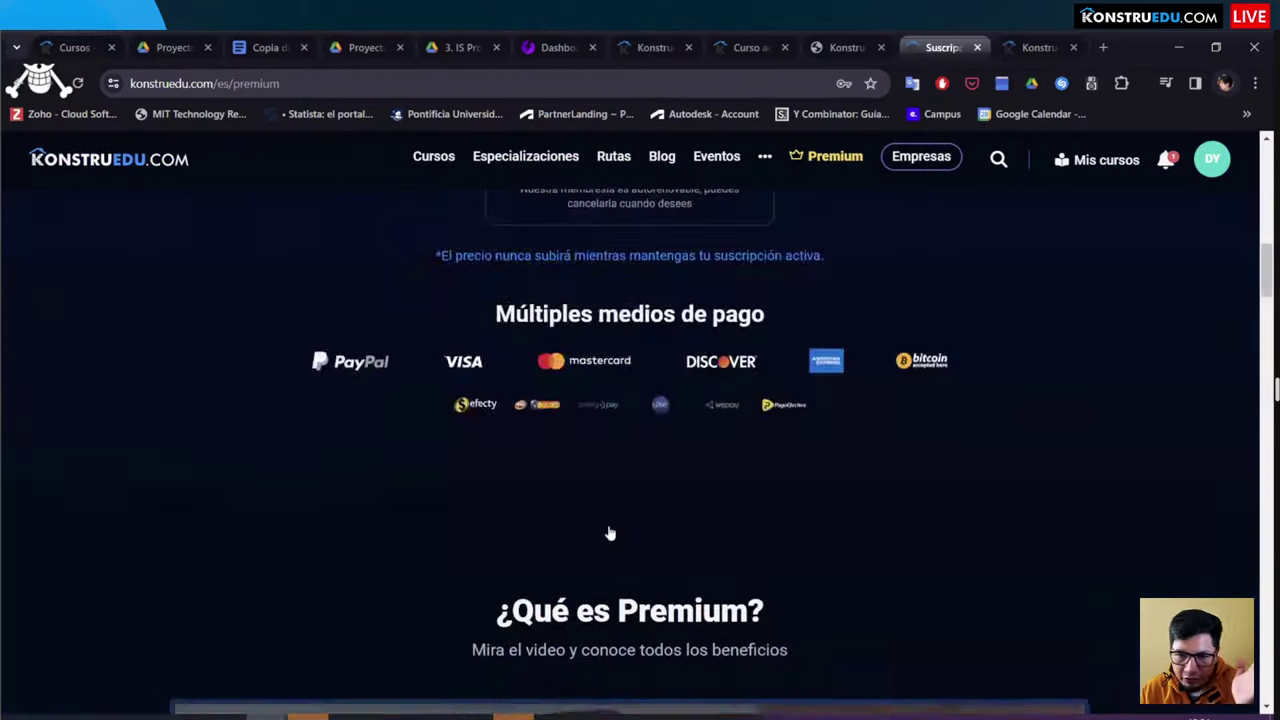
{"action": "scroll", "coordinate": [610, 533], "scroll_direction": "down", "scroll_amount": 15}
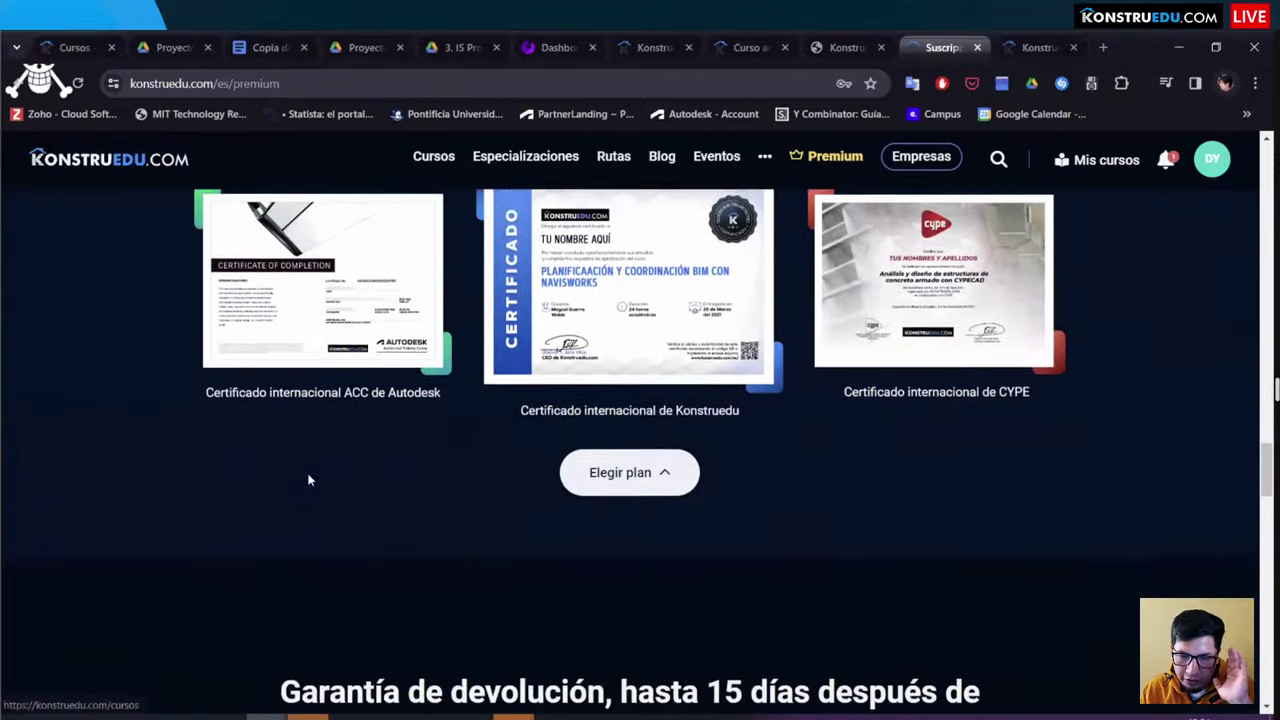
{"action": "scroll", "coordinate": [309, 481], "scroll_direction": "up", "scroll_amount": 3}
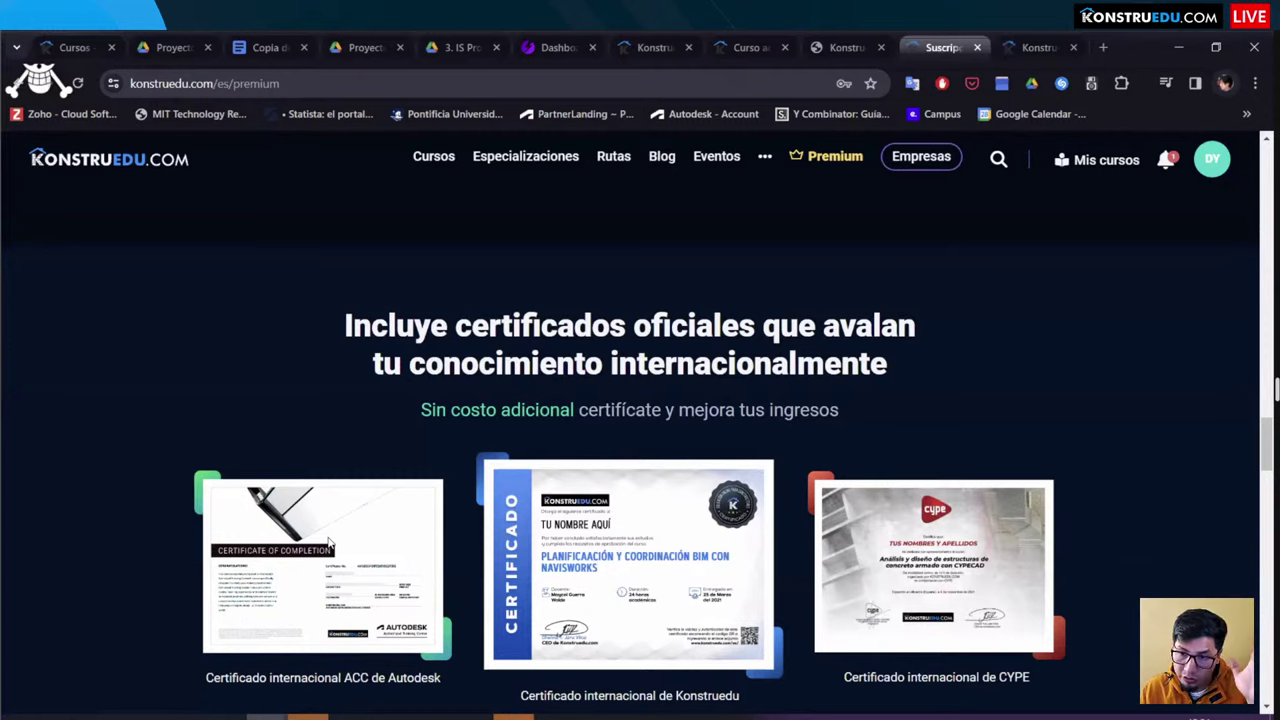
{"action": "scroll", "coordinate": [590, 537], "scroll_direction": "down", "scroll_amount": 2}
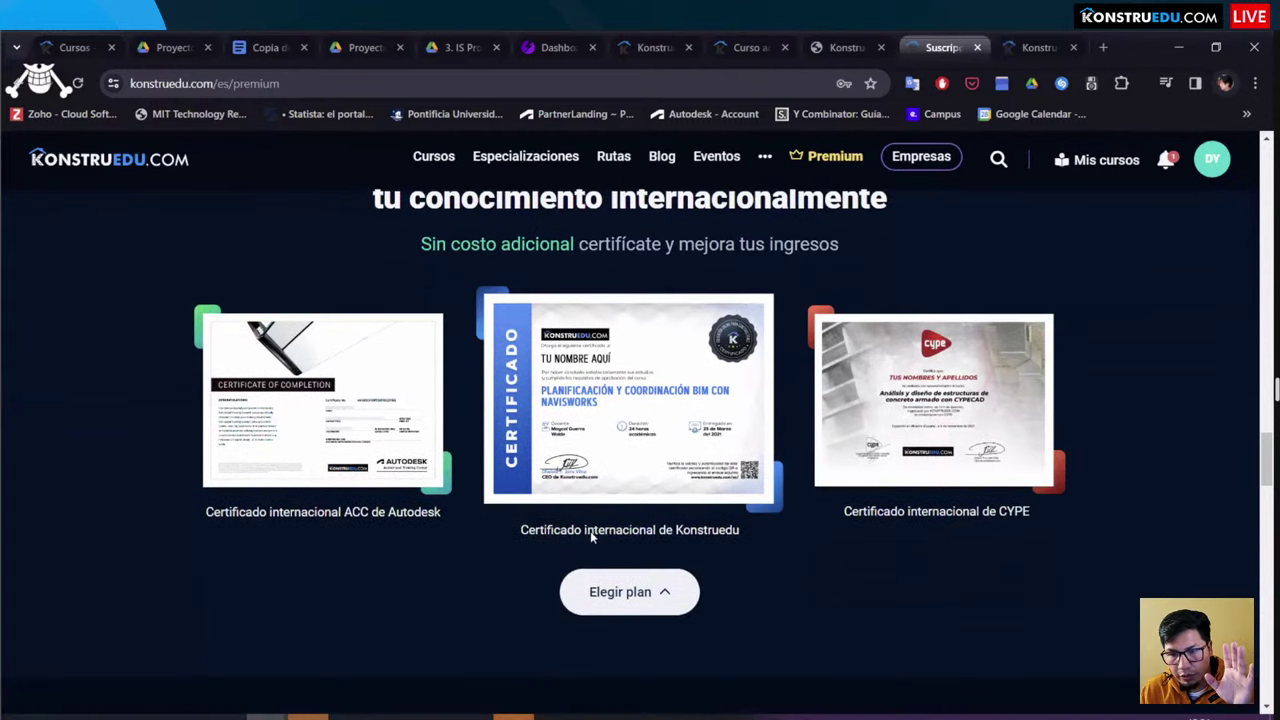
{"action": "scroll", "coordinate": [590, 537], "scroll_direction": "up", "scroll_amount": 2}
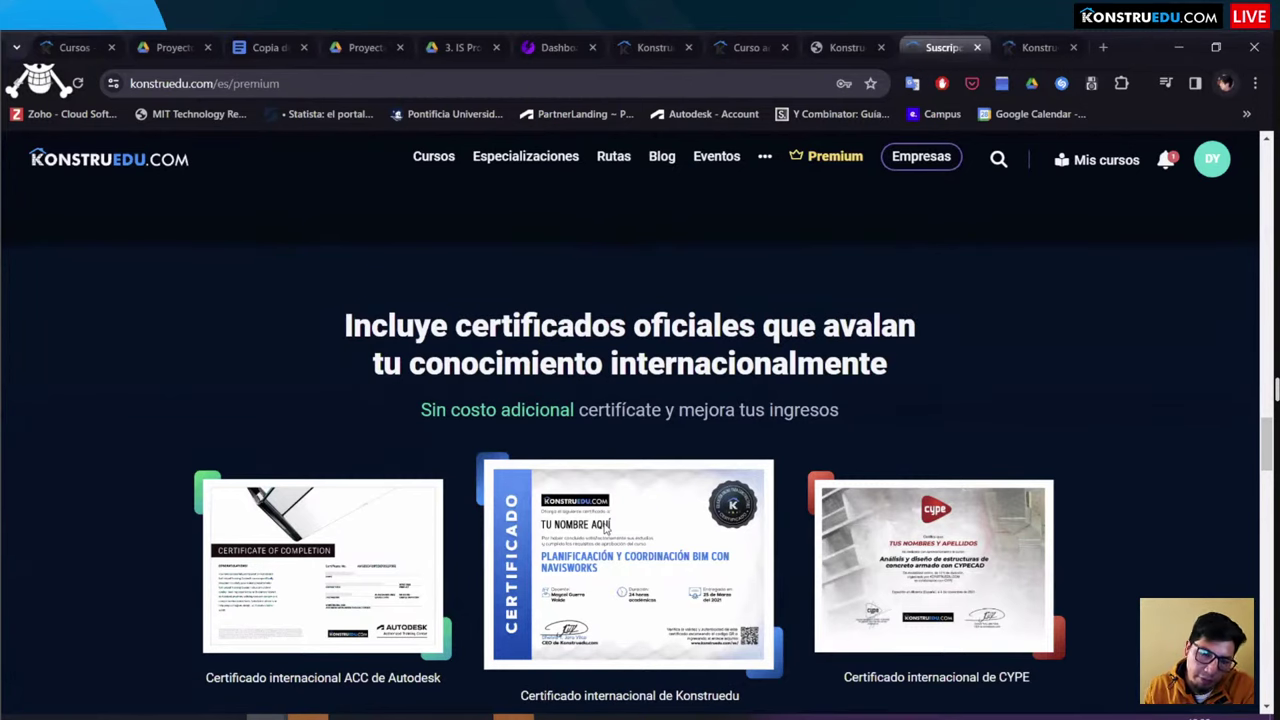
Step: Scroll back to the top and switch to the Revit course's certification project page
{"action": "scroll", "coordinate": [572, 440], "scroll_direction": "up", "scroll_amount": 6}
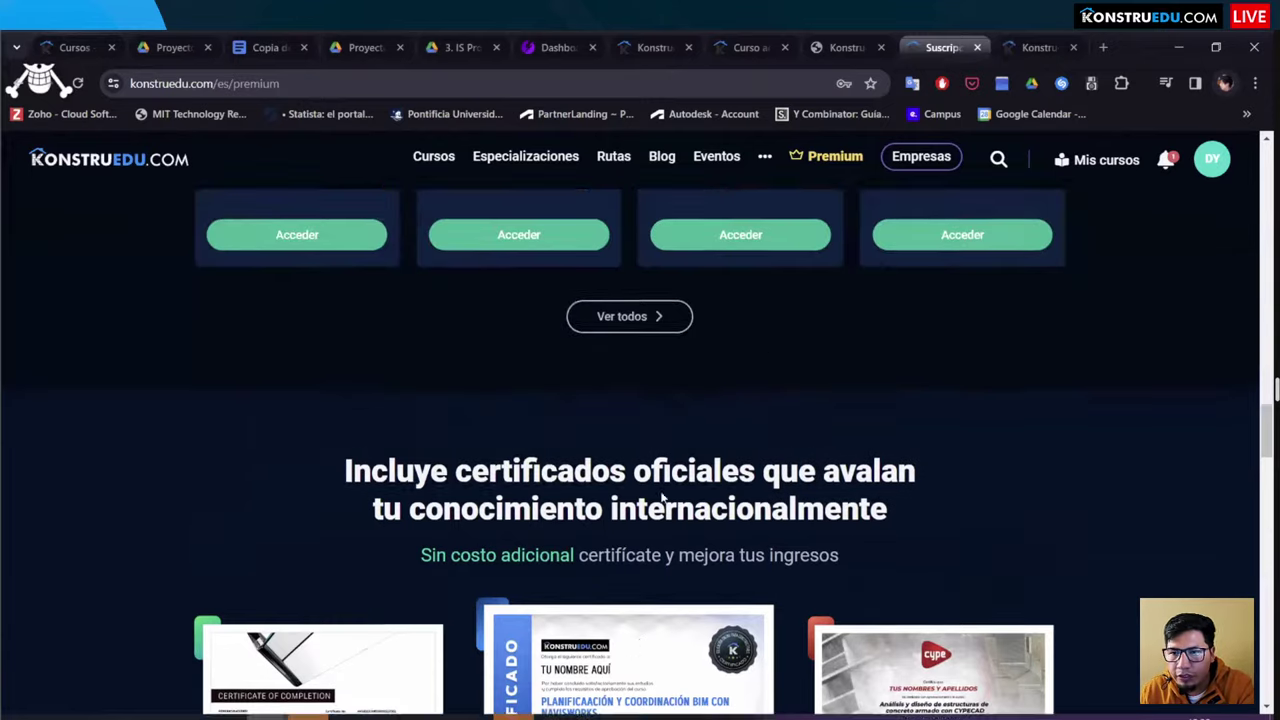
{"action": "scroll", "coordinate": [930, 418], "scroll_direction": "up", "scroll_amount": 5}
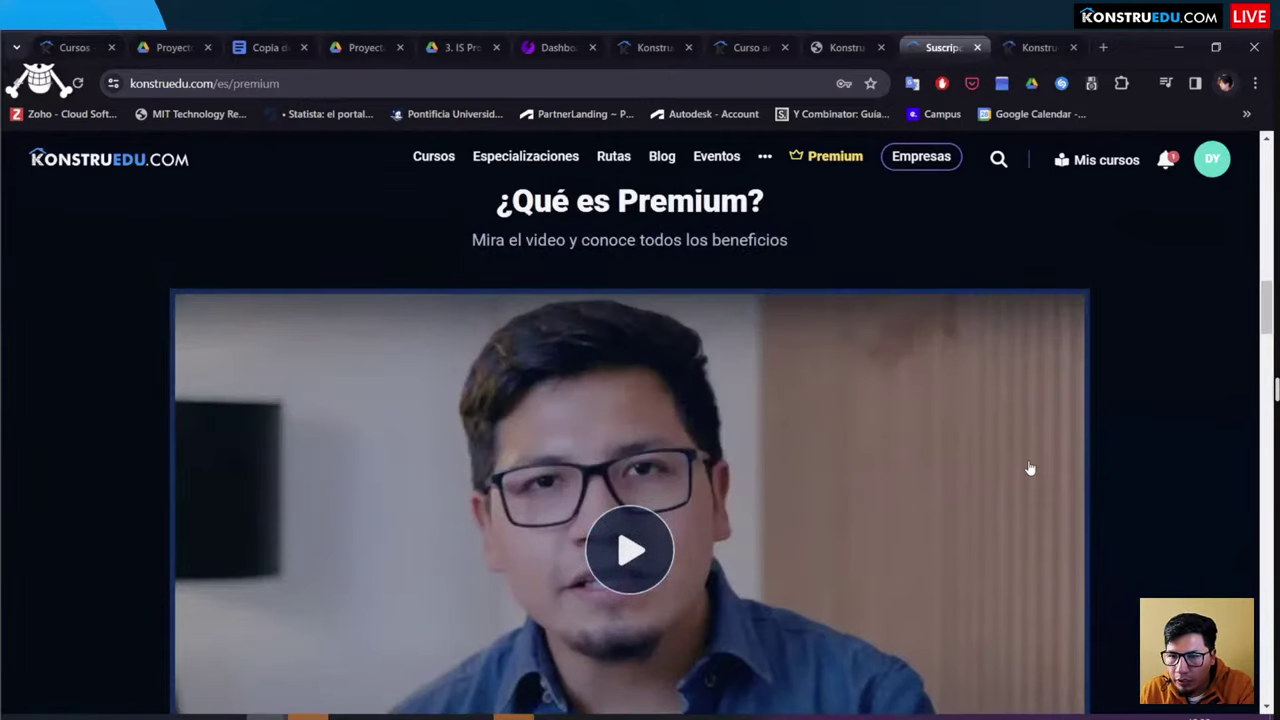
{"action": "scroll", "coordinate": [565, 453], "scroll_direction": "up", "scroll_amount": 5}
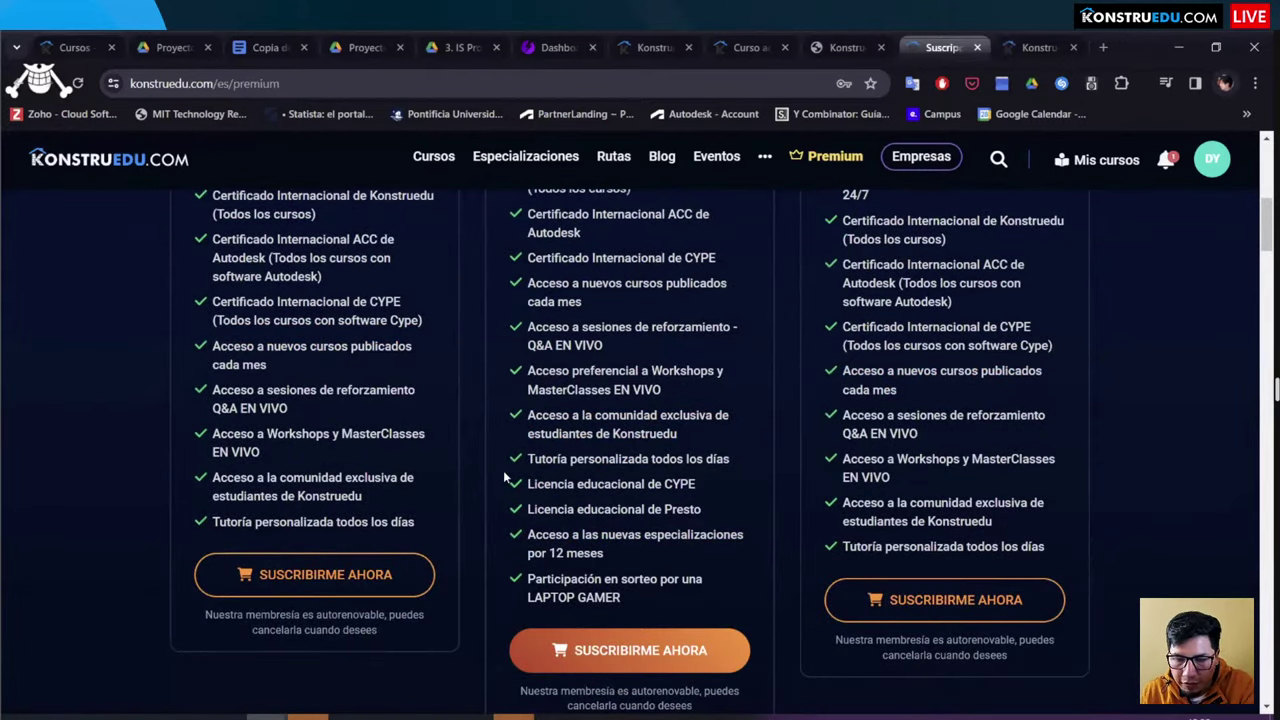
{"action": "scroll", "coordinate": [428, 540], "scroll_direction": "up", "scroll_amount": 5}
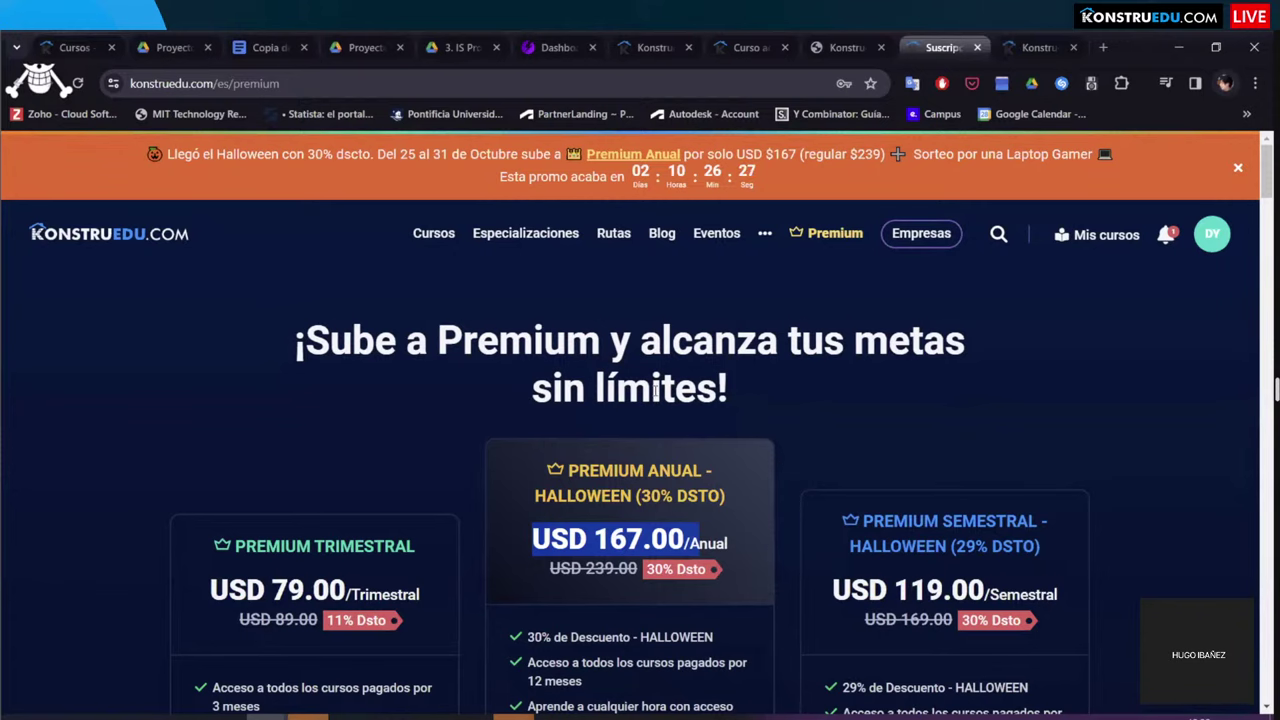
{"action": "left_click", "coordinate": [1040, 47]}
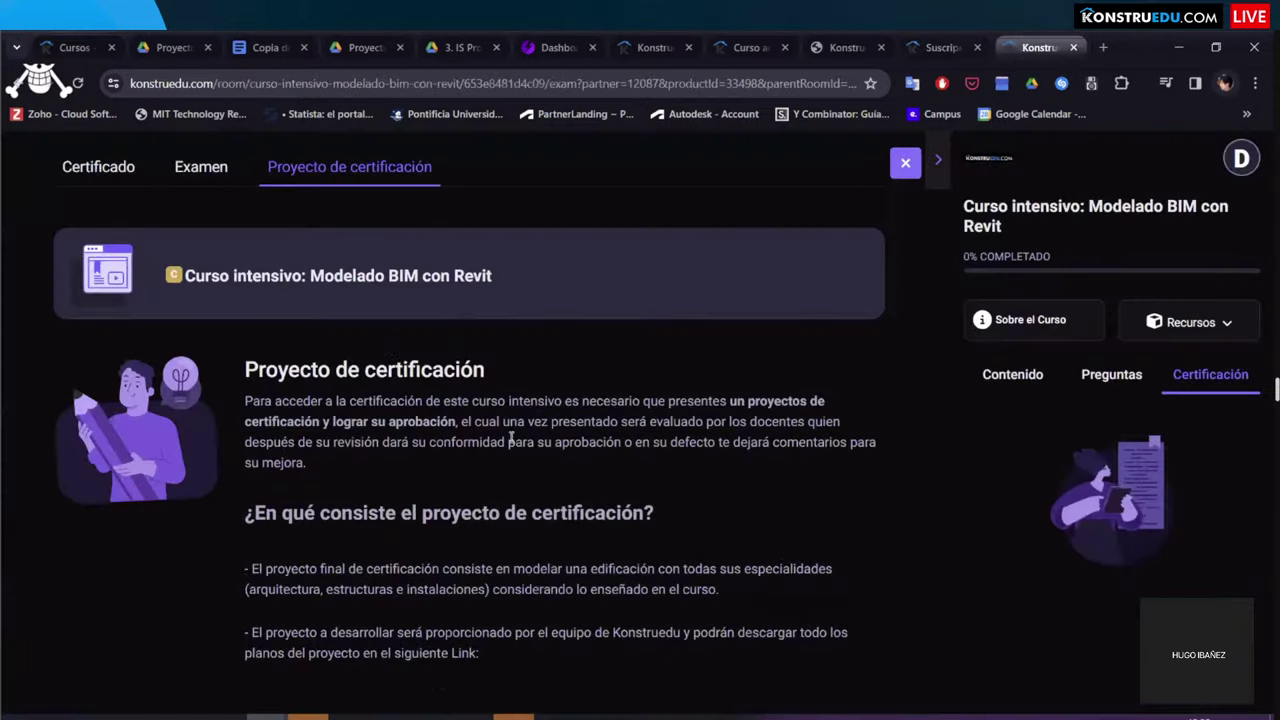
Step: Show the Examen rules and highlight 'Debes esperar' in the 23h 59m retry rule
{"action": "left_click", "coordinate": [201, 180]}
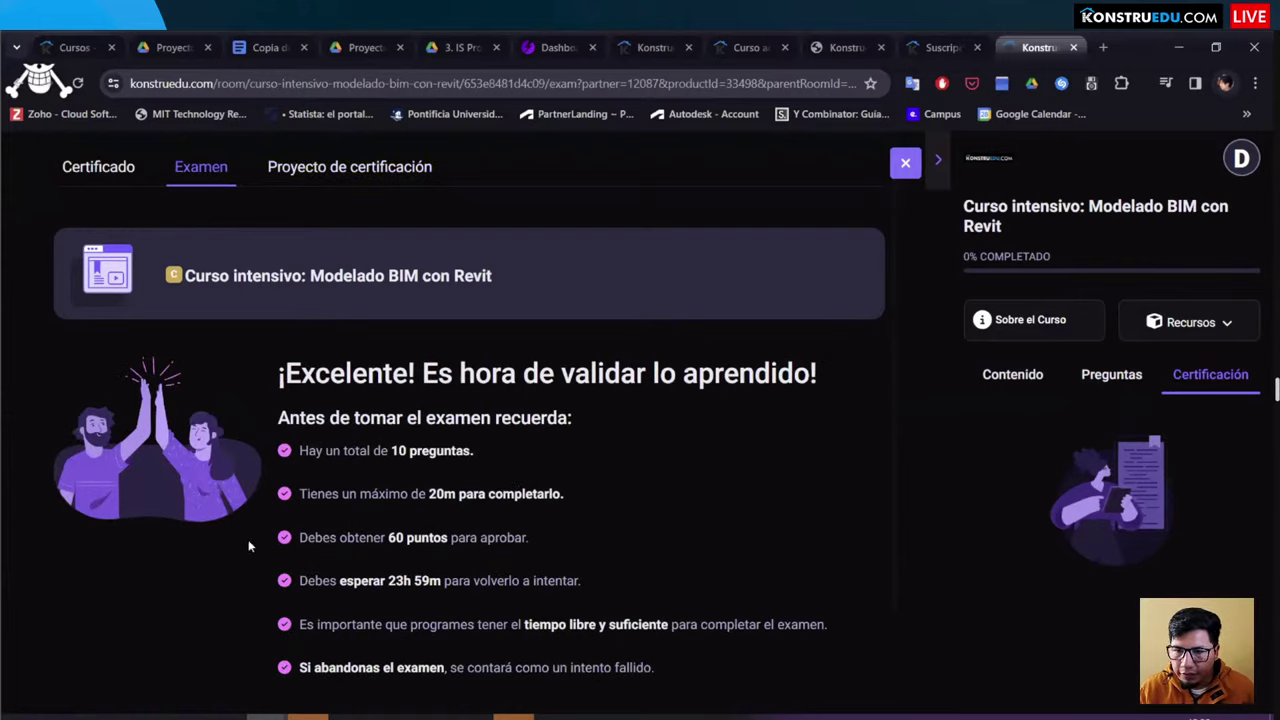
{"action": "scroll", "coordinate": [510, 487], "scroll_direction": "down", "scroll_amount": 1}
{"action": "left_click_drag", "start_coordinate": [299, 497], "coordinate": [385, 498]}
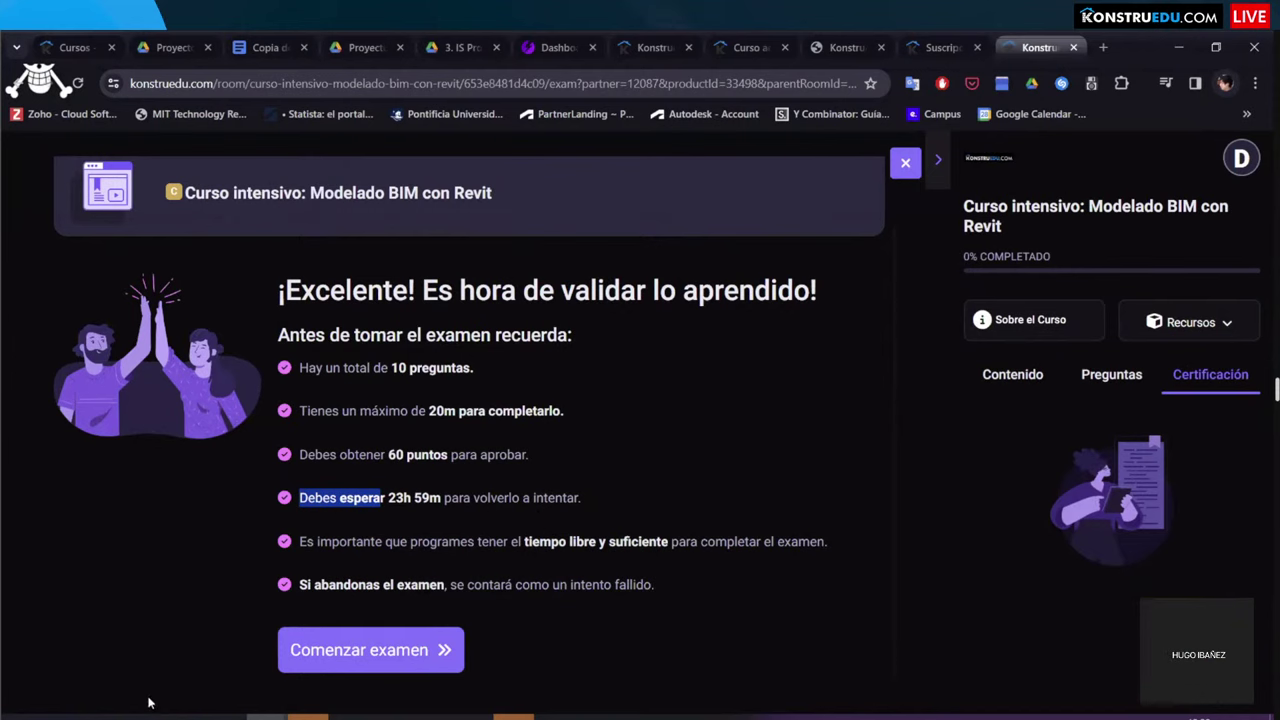
Step: Switch briefly to another window and come back to the browser
{"action": "left_click", "coordinate": [185, 716]}
{"action": "left_click", "coordinate": [225, 716]}
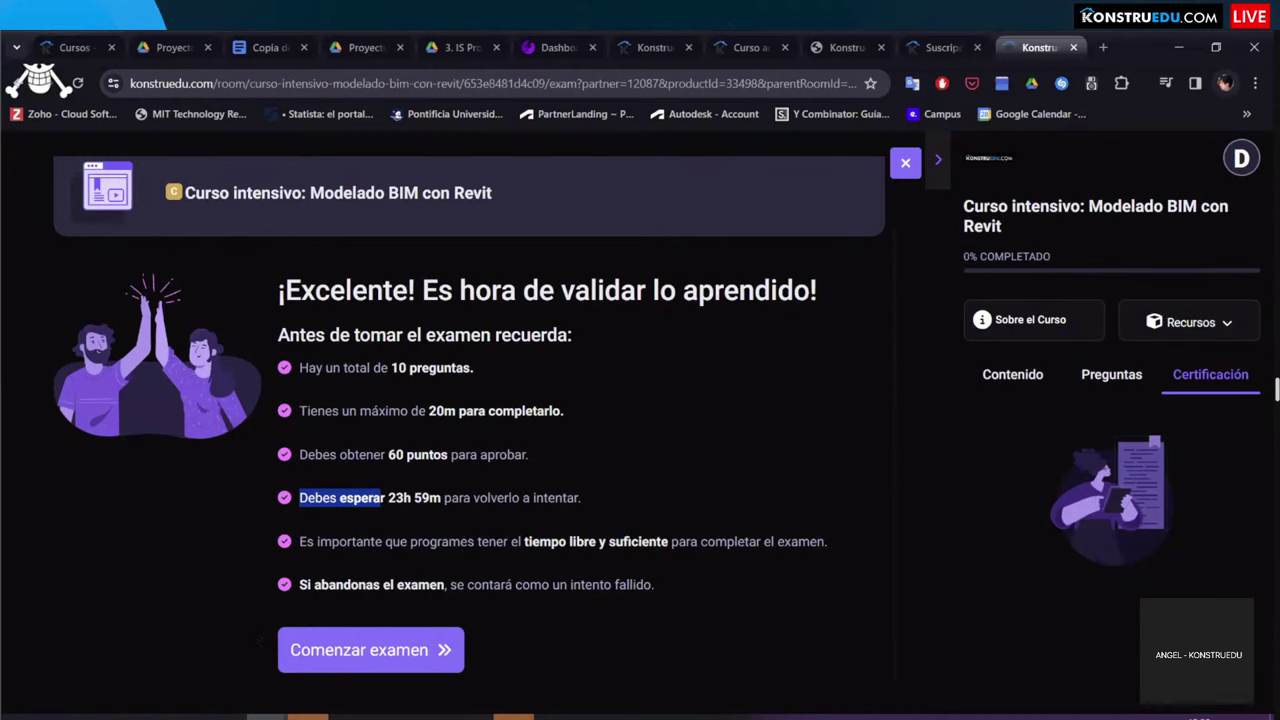
{"action": "key", "text": "alt+Tab"}
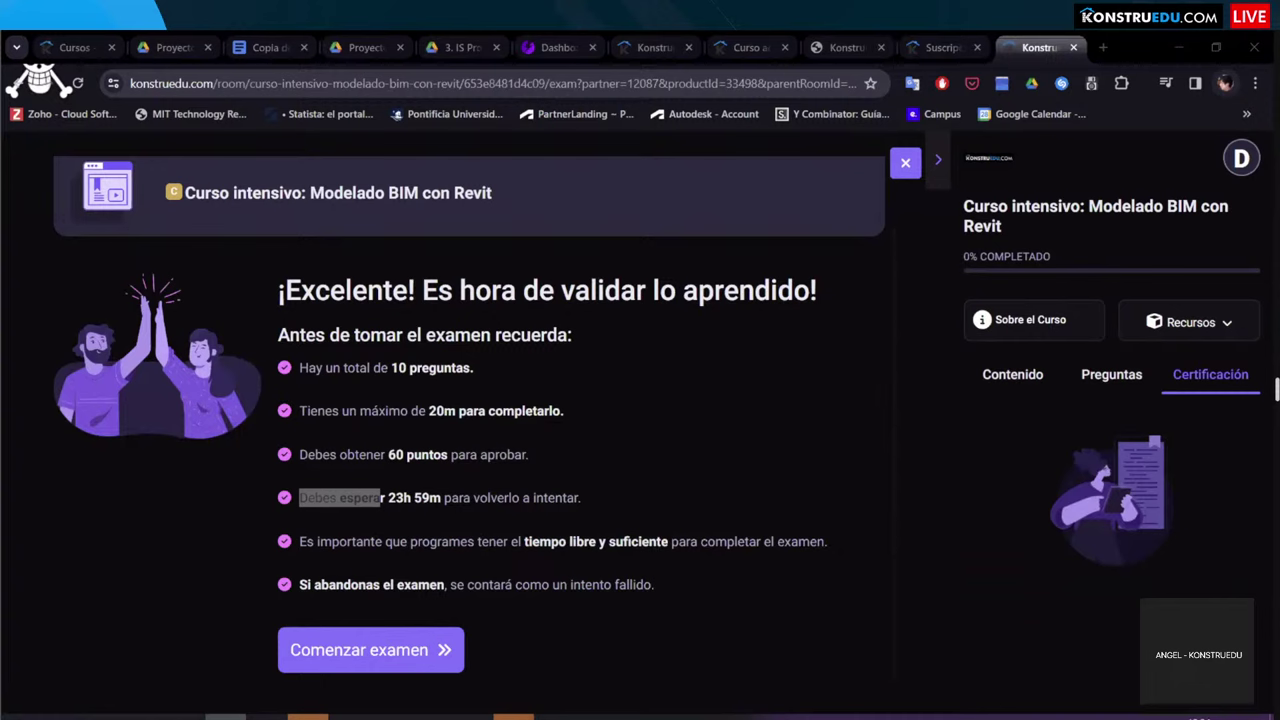
{"action": "key", "text": "alt+Tab"}
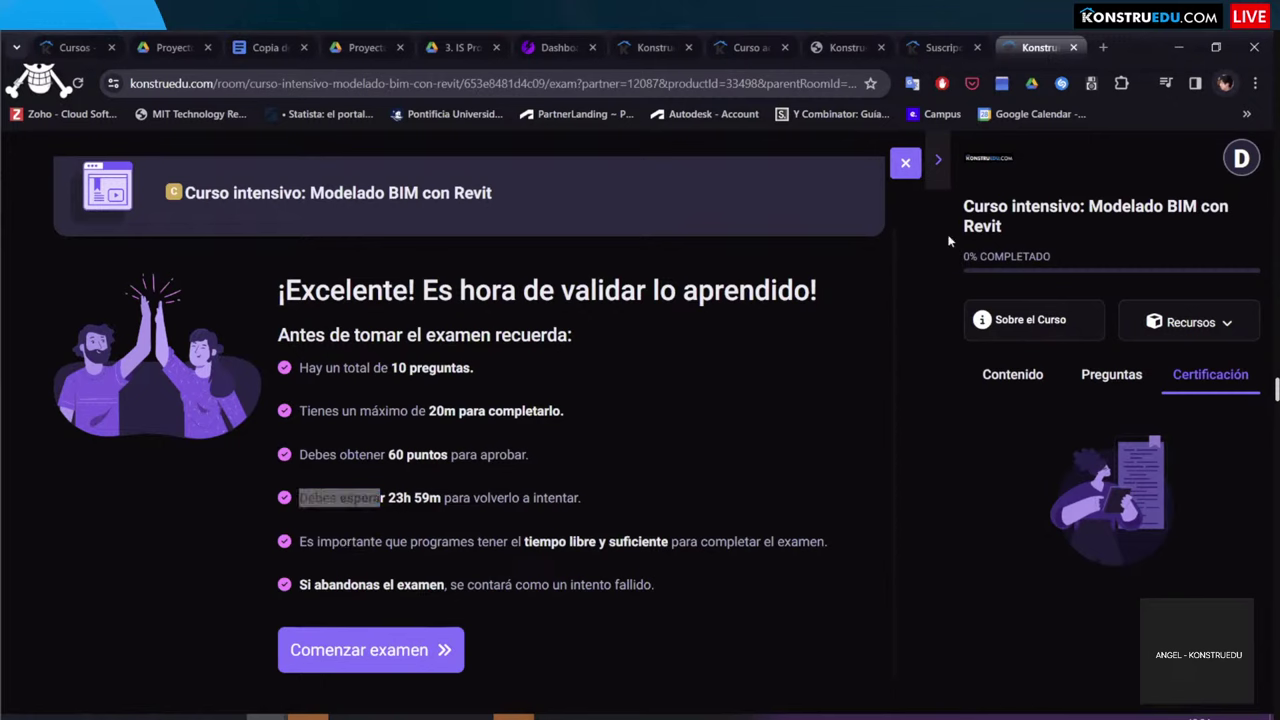
Step: Sign out, go to the Cursos catalogue, and sign back in with the saved credentials
{"action": "left_click", "coordinate": [1237, 164]}
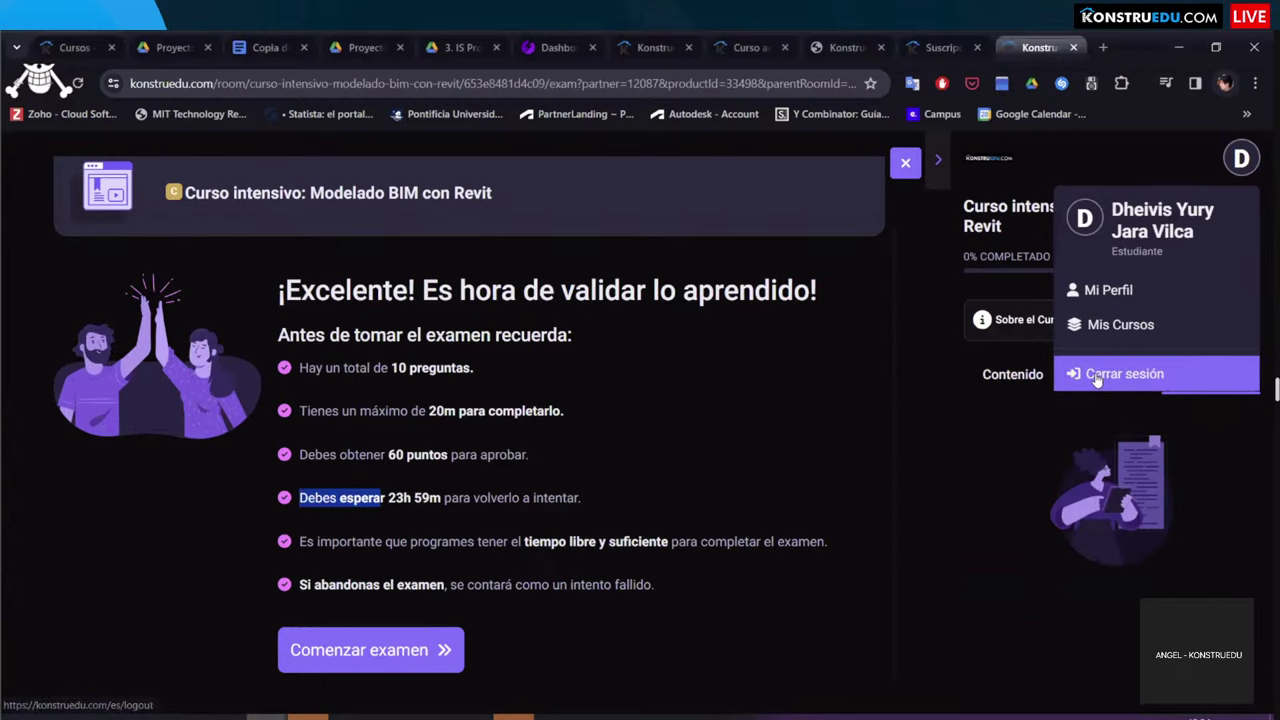
{"action": "left_click", "coordinate": [1090, 390]}
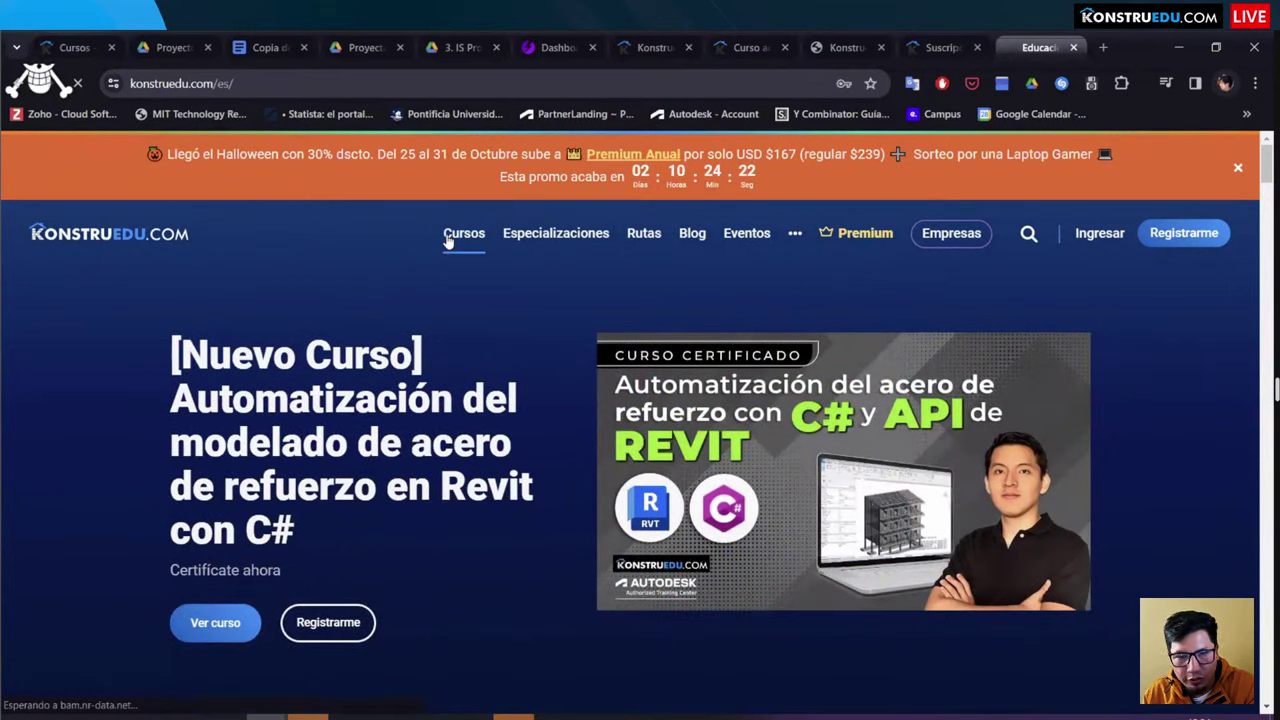
{"action": "left_click", "coordinate": [448, 241]}
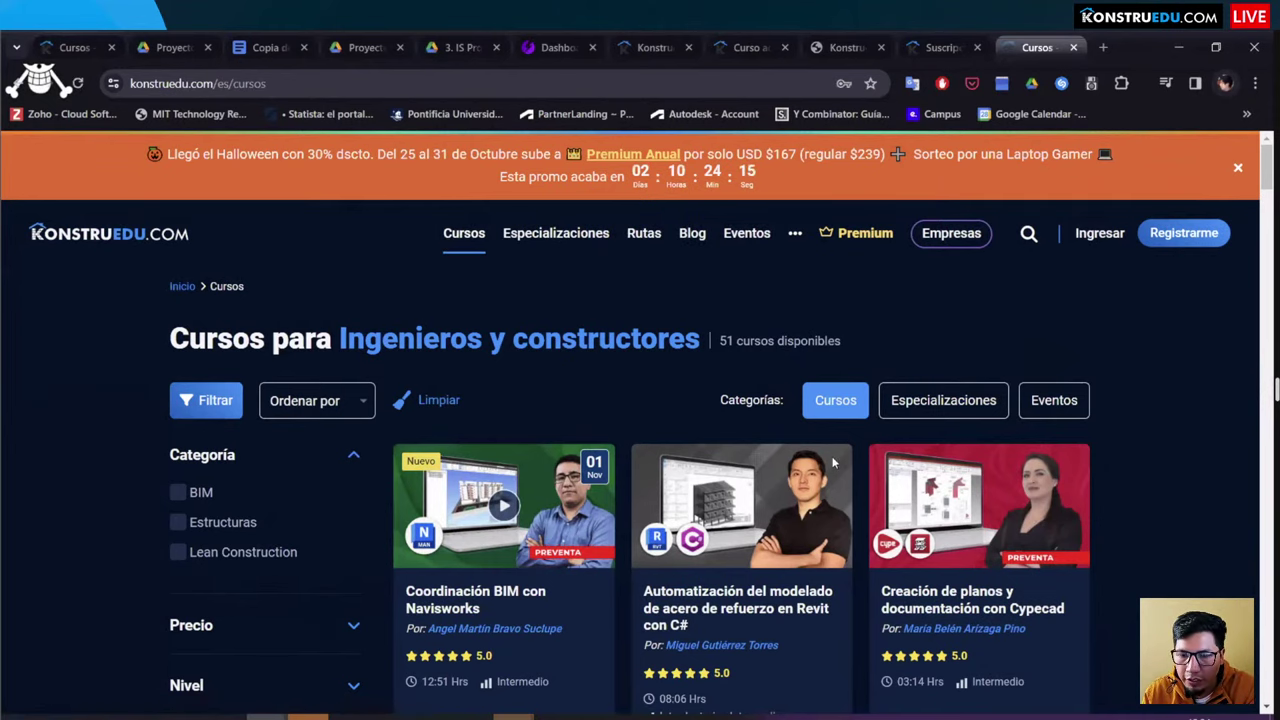
{"action": "scroll", "coordinate": [833, 462], "scroll_direction": "down", "scroll_amount": 5}
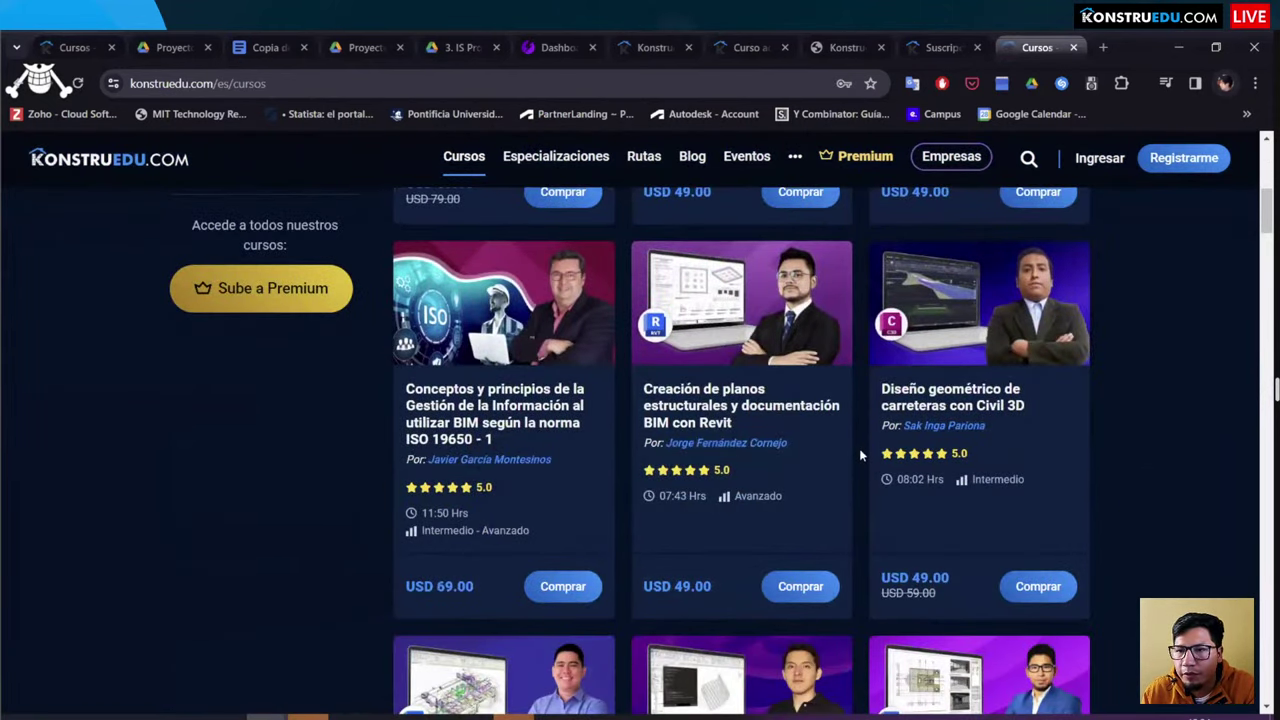
{"action": "left_click", "coordinate": [1051, 224]}
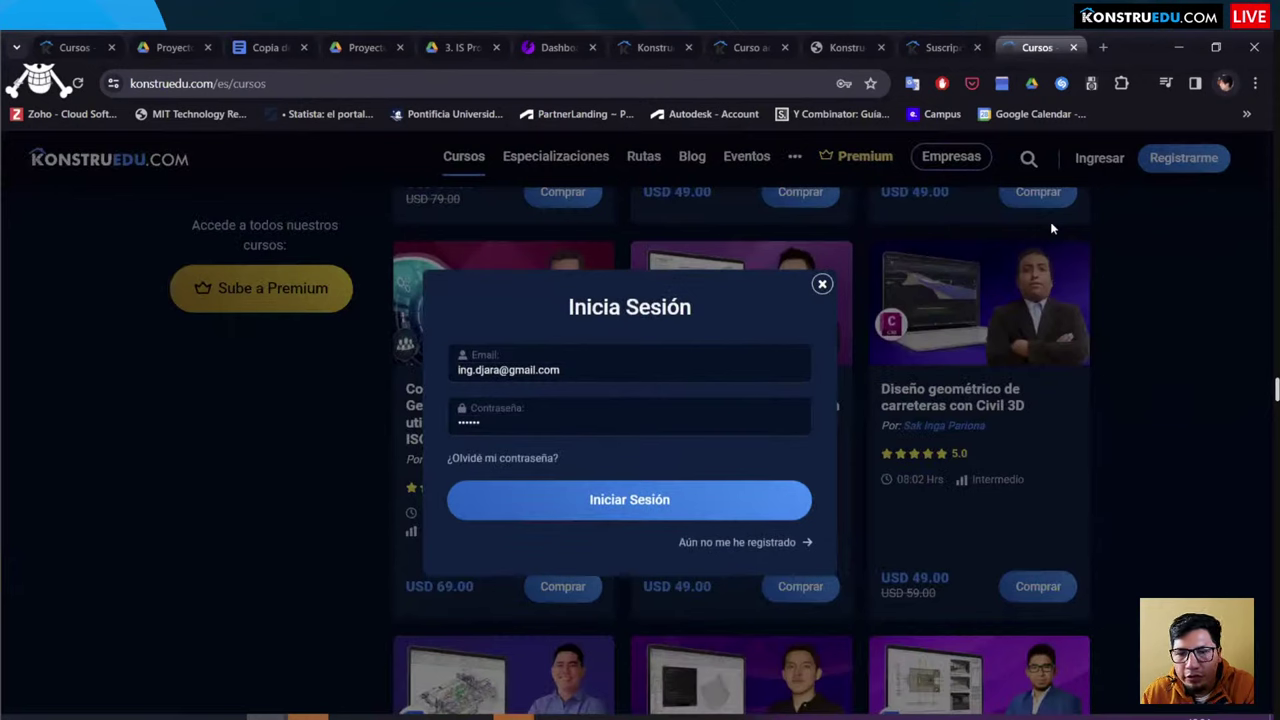
{"action": "left_click", "coordinate": [621, 512]}
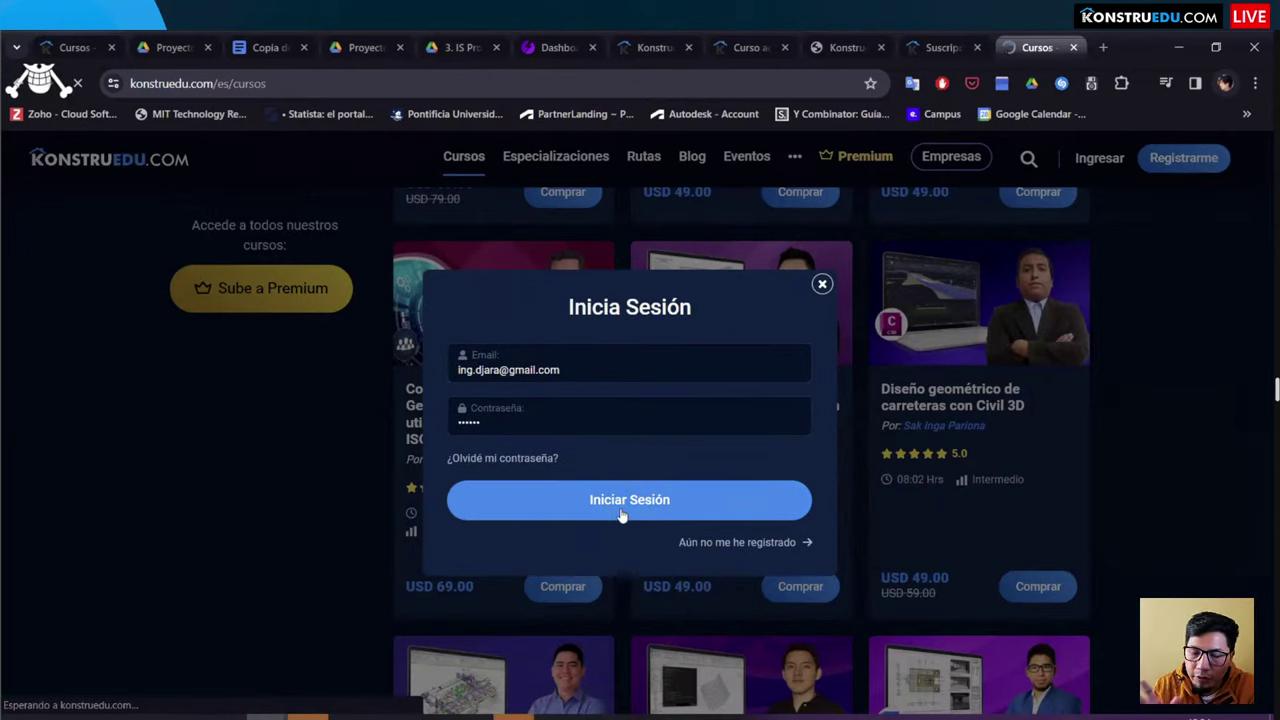
Step: Scroll down the course grid from the Civil 3D to the SAP2000 titles
{"action": "scroll", "coordinate": [665, 430], "scroll_direction": "down", "scroll_amount": 15}
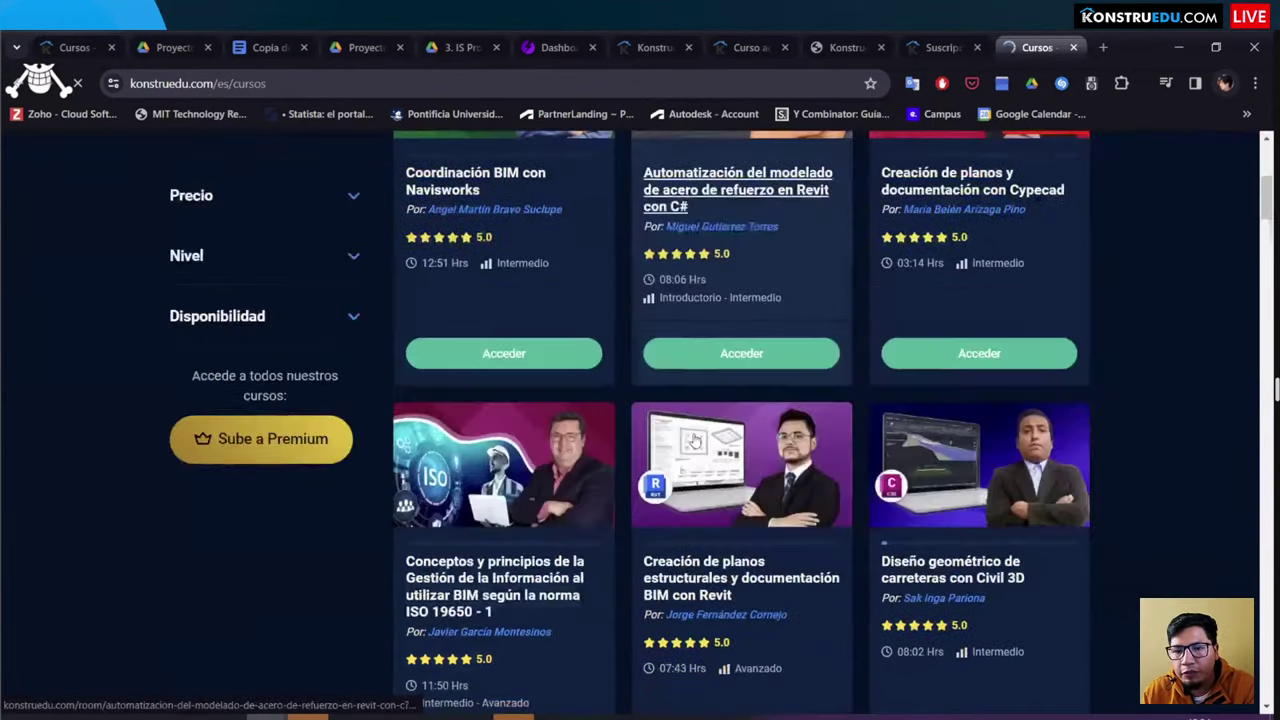
{"action": "scroll", "coordinate": [743, 450], "scroll_direction": "down", "scroll_amount": 15}
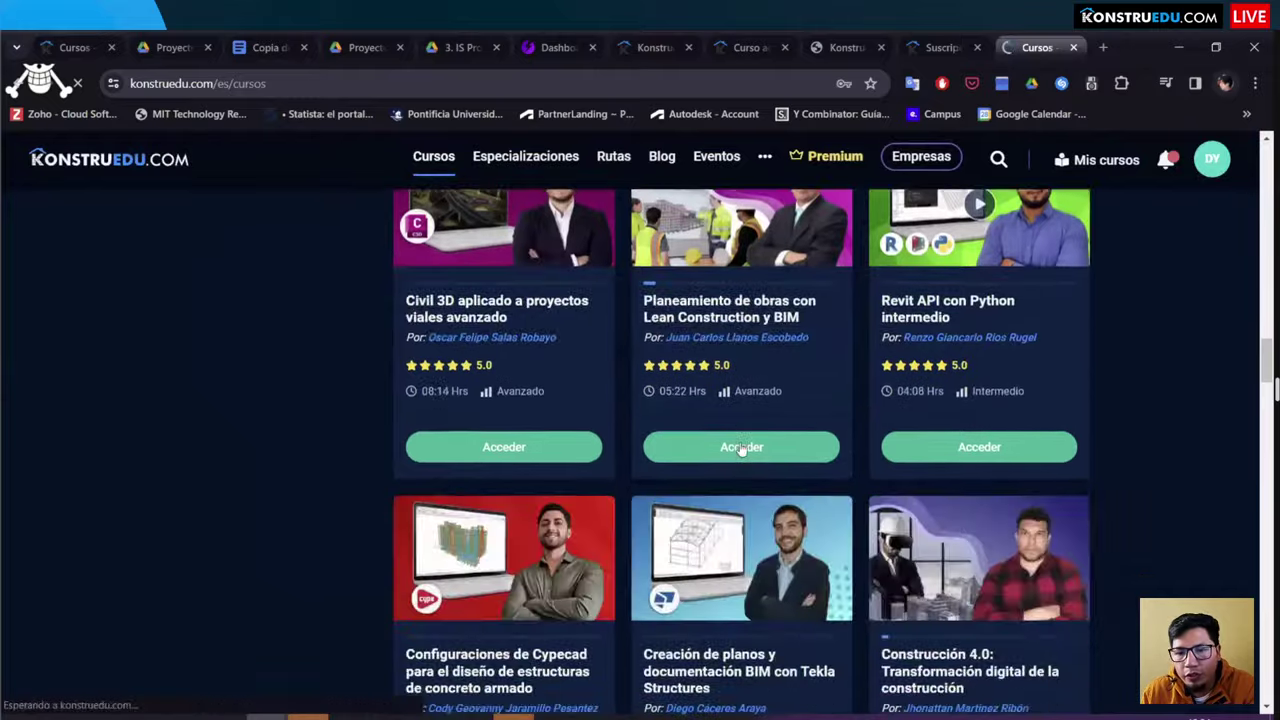
{"action": "scroll", "coordinate": [817, 436], "scroll_direction": "down", "scroll_amount": 14}
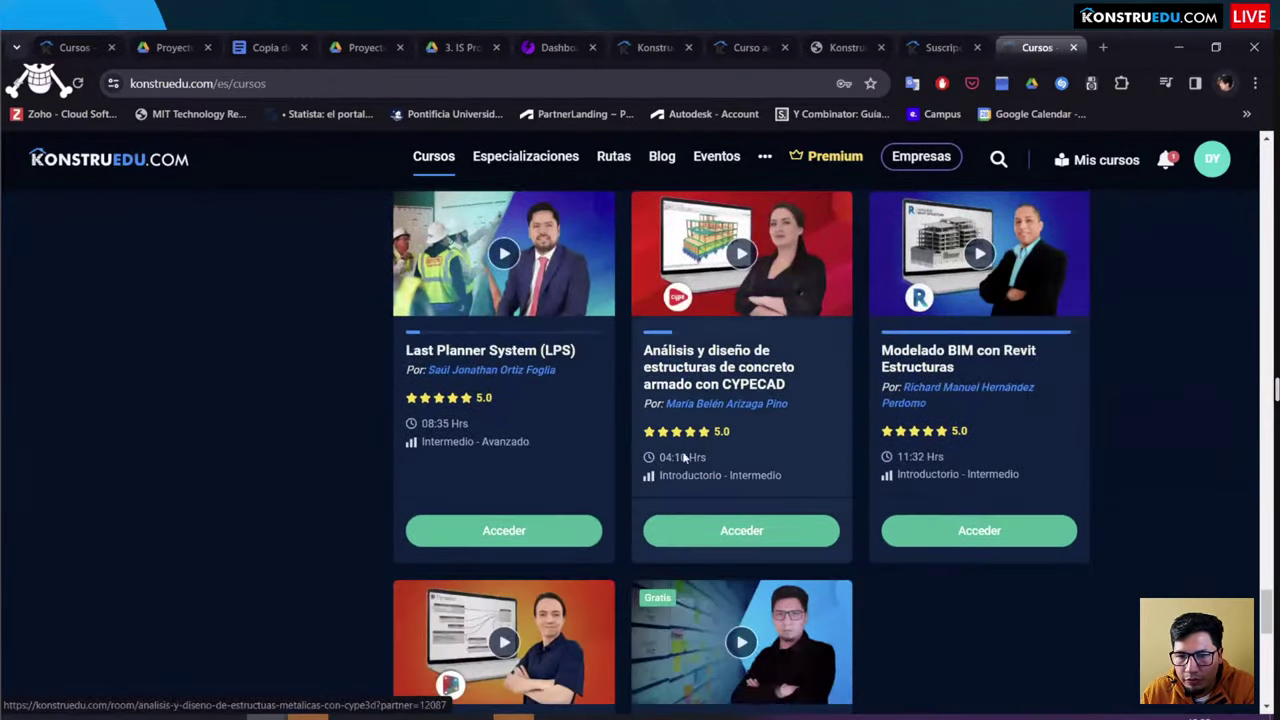
{"action": "scroll", "coordinate": [805, 423], "scroll_direction": "down", "scroll_amount": 3}
{"action": "scroll", "coordinate": [606, 610], "scroll_direction": "up", "scroll_amount": 6}
Step: Open the Introducción a la metodología BIM course, play and pause its video, then sign out
{"action": "scroll", "coordinate": [606, 610], "scroll_direction": "up", "scroll_amount": 1}
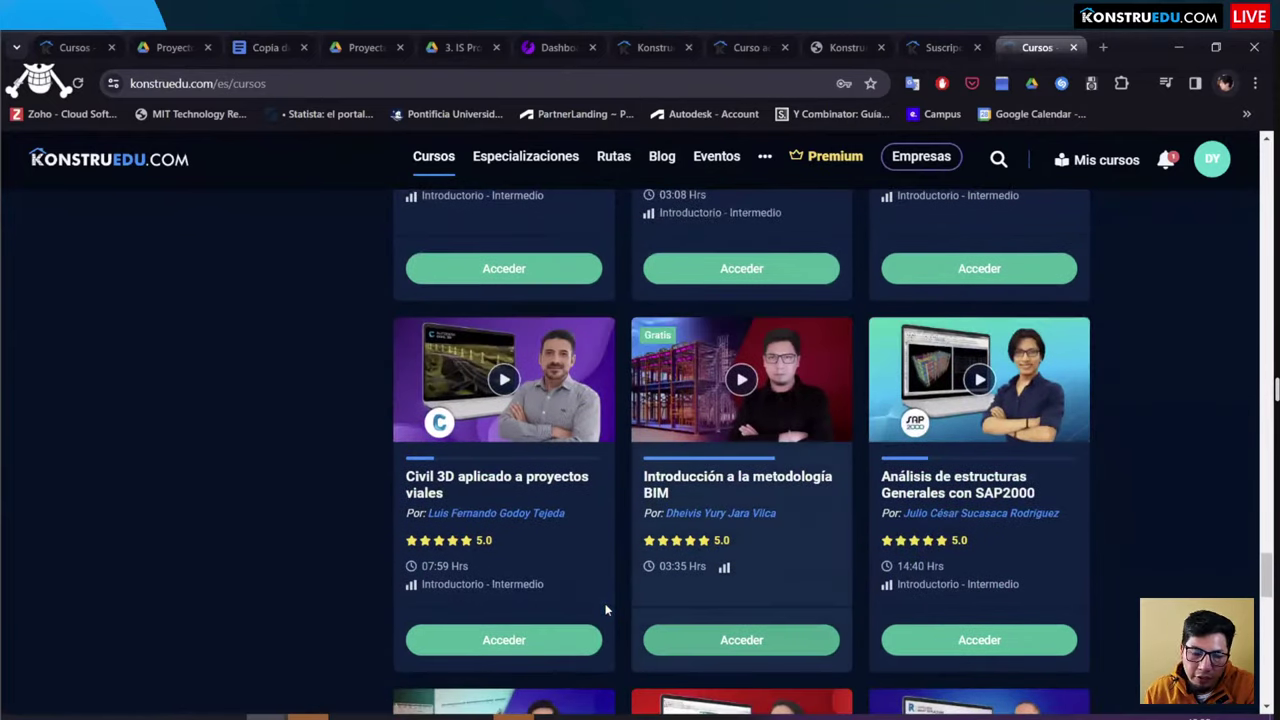
{"action": "left_click", "coordinate": [606, 610]}
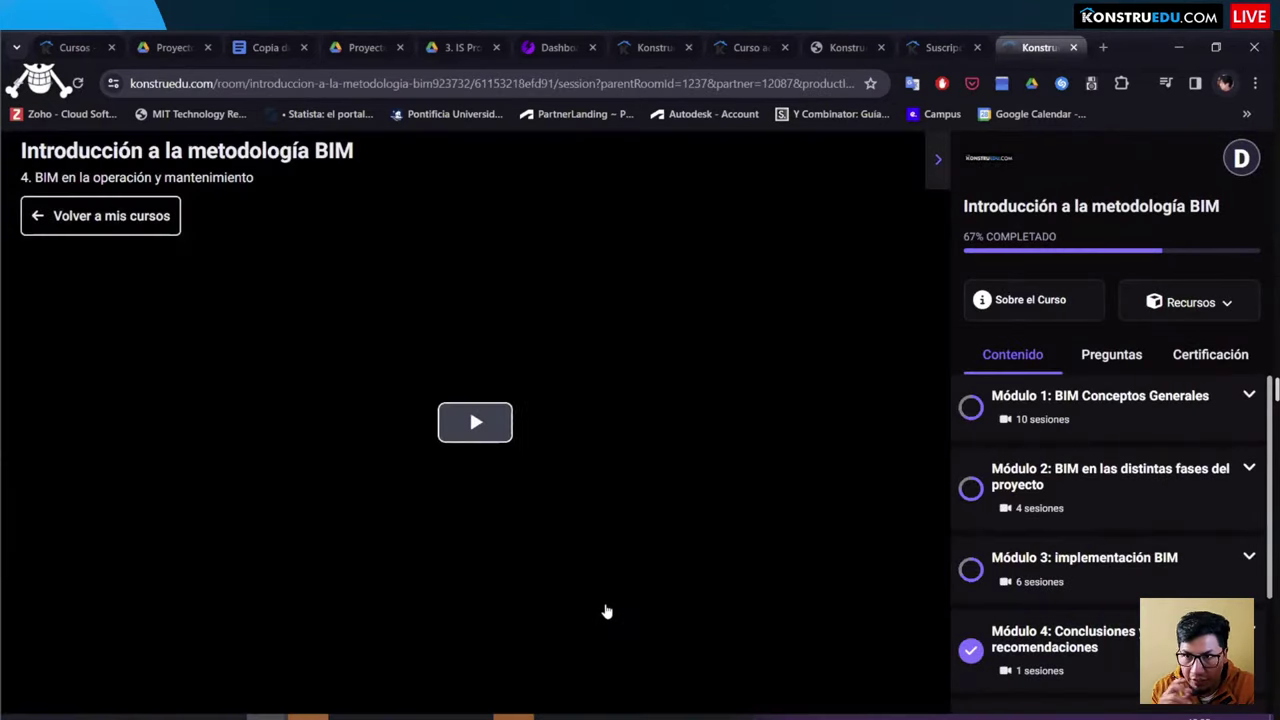
{"action": "left_click", "coordinate": [478, 452]}
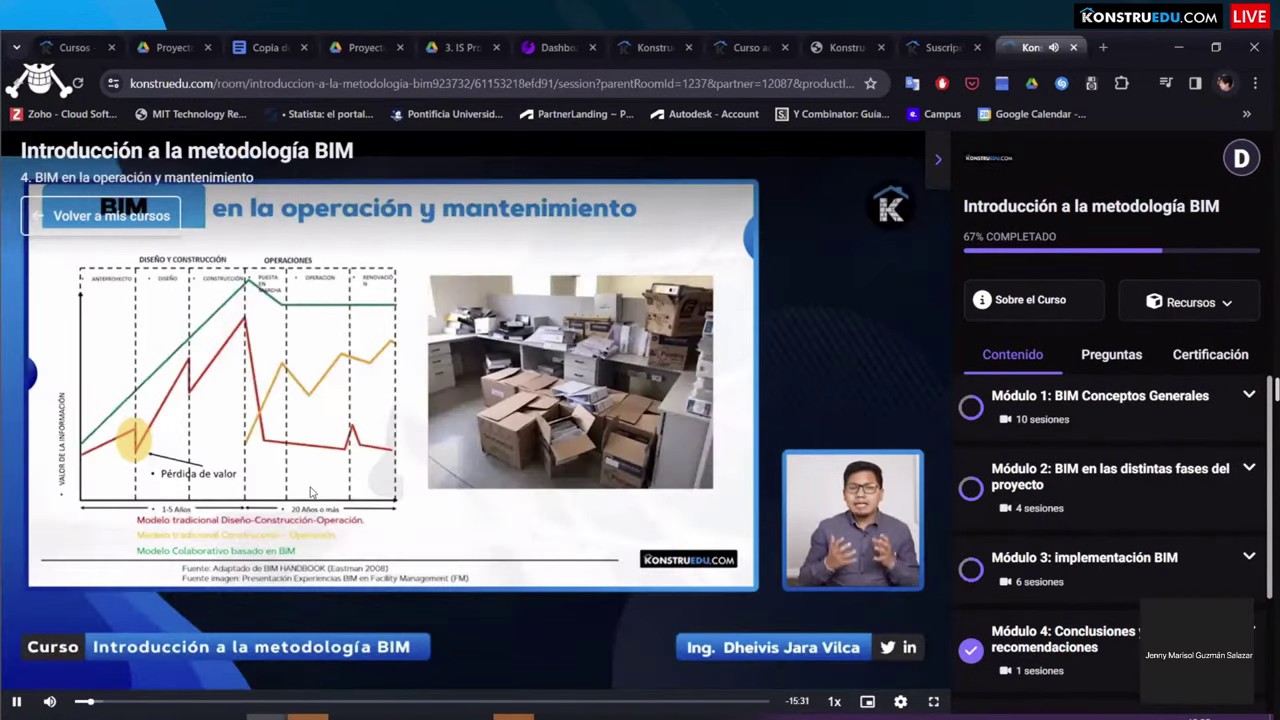
{"action": "left_click", "coordinate": [548, 446]}
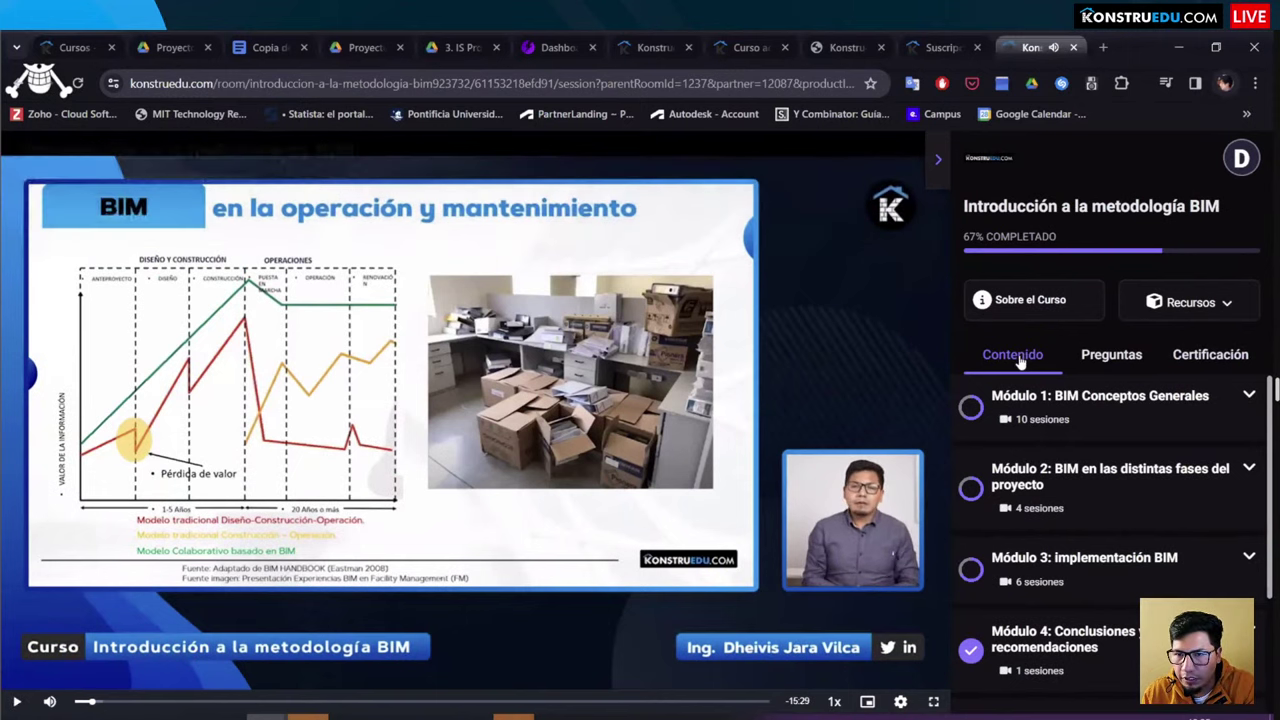
{"action": "left_click", "coordinate": [1236, 163]}
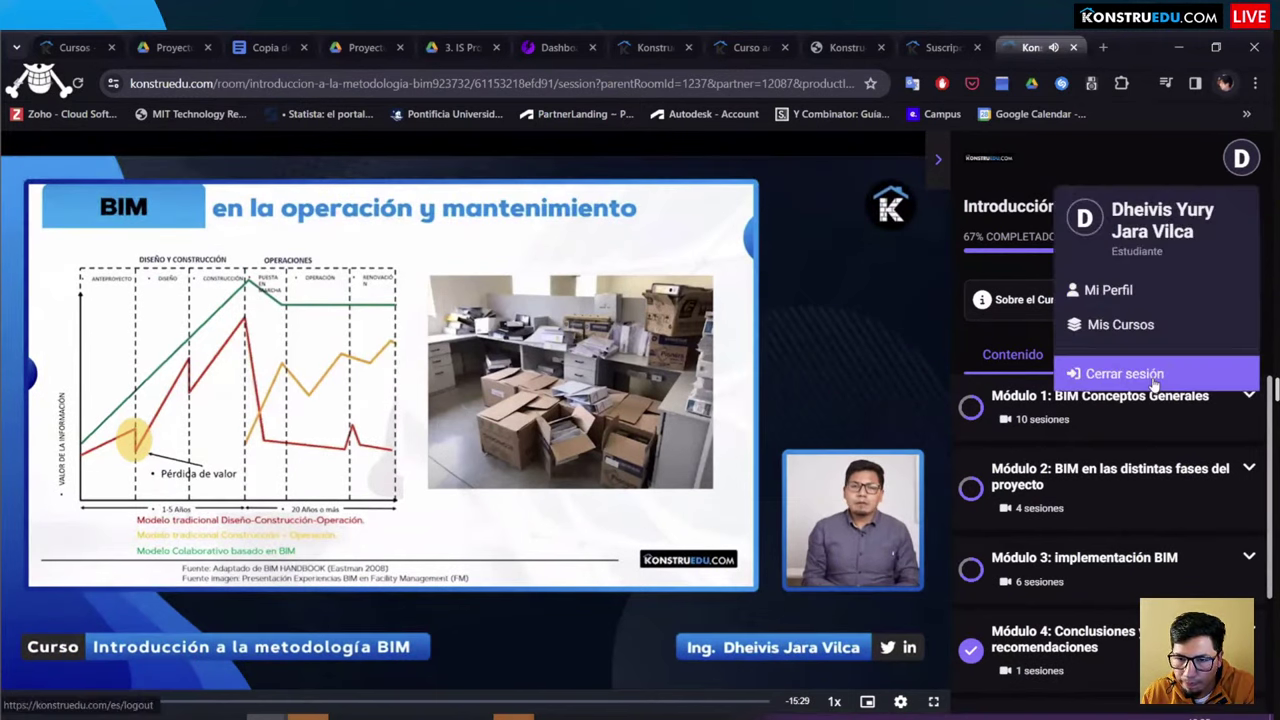
{"action": "left_click", "coordinate": [513, 415]}
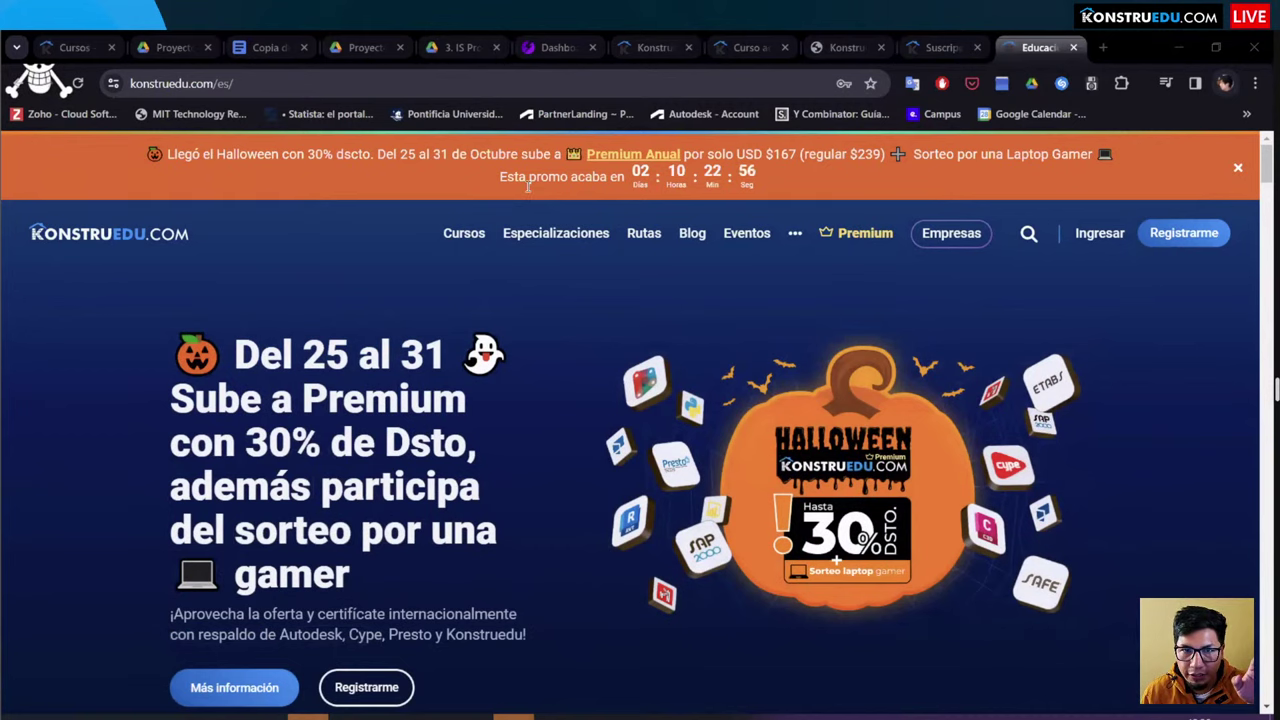
Step: Search Google for 'konstruedu' in a new browser tab
{"action": "left_click", "coordinate": [1103, 47]}
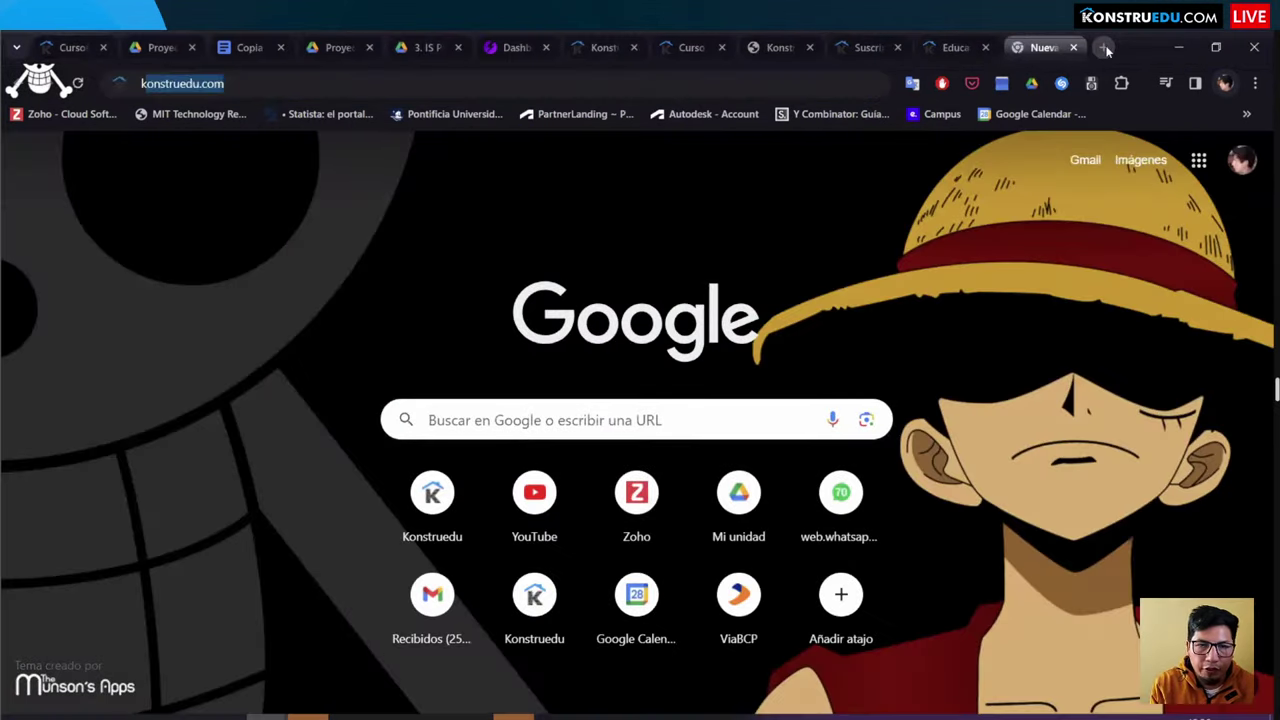
{"action": "type", "text": "konstruedu"}
{"action": "key", "text": "Return"}
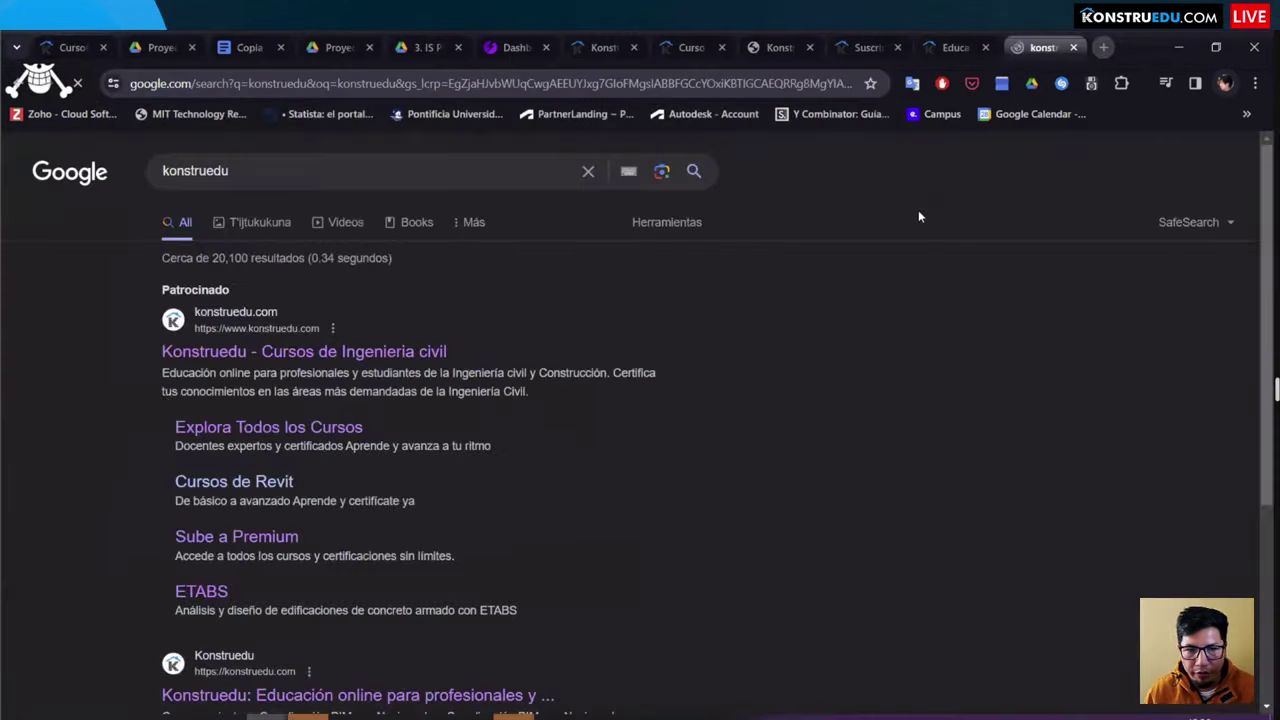
Step: Open the sponsored Konstruedu result, then switch to the floor-plan PDF in Acrobat
{"action": "scroll", "coordinate": [158, 285], "scroll_direction": "down", "scroll_amount": 2}
{"action": "scroll", "coordinate": [155, 320], "scroll_direction": "up", "scroll_amount": 3}
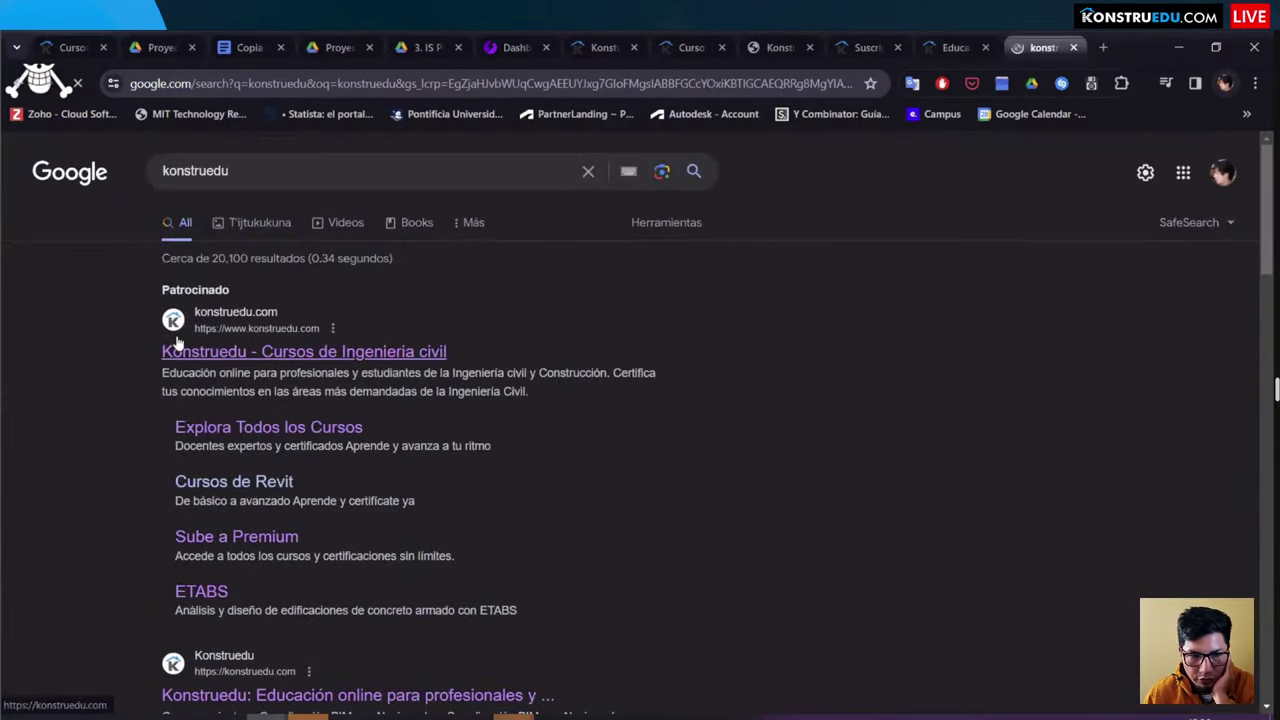
{"action": "scroll", "coordinate": [175, 400], "scroll_direction": "down", "scroll_amount": 4}
{"action": "left_click", "coordinate": [185, 425]}
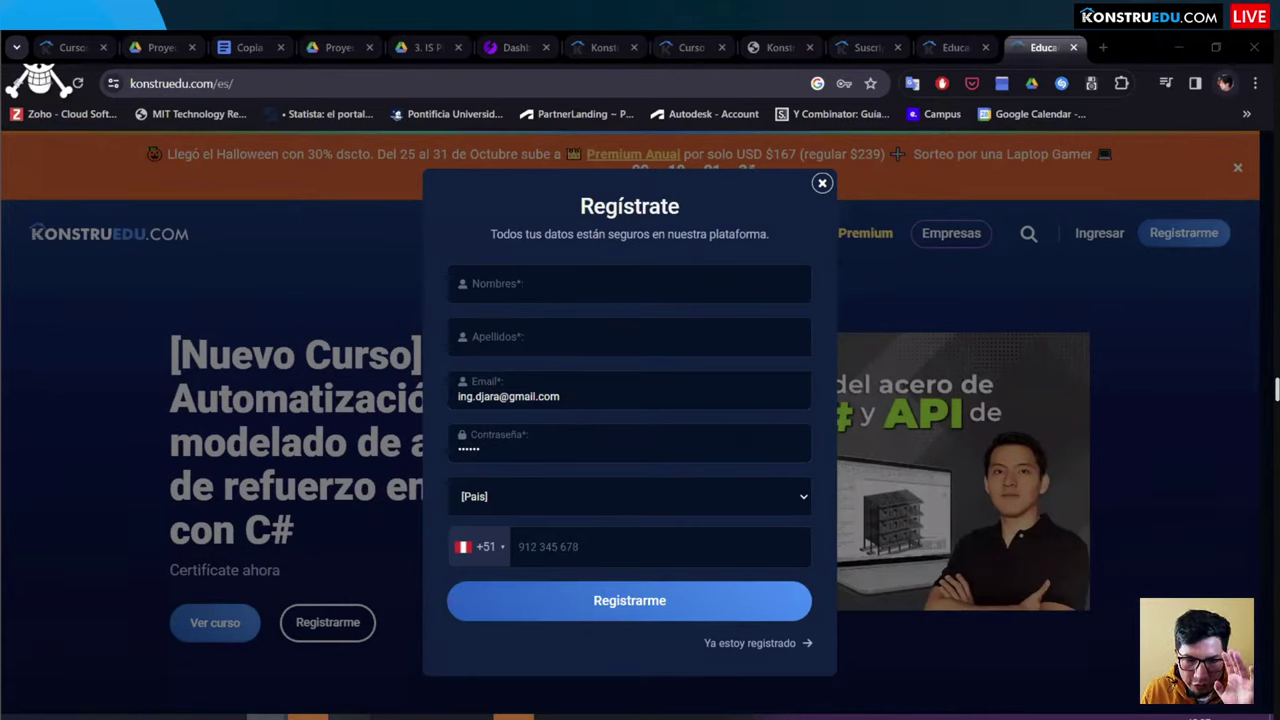
{"action": "key", "text": "alt+Tab"}
{"action": "left_click_drag", "start_coordinate": [647, 175], "coordinate": [1055, 508]}
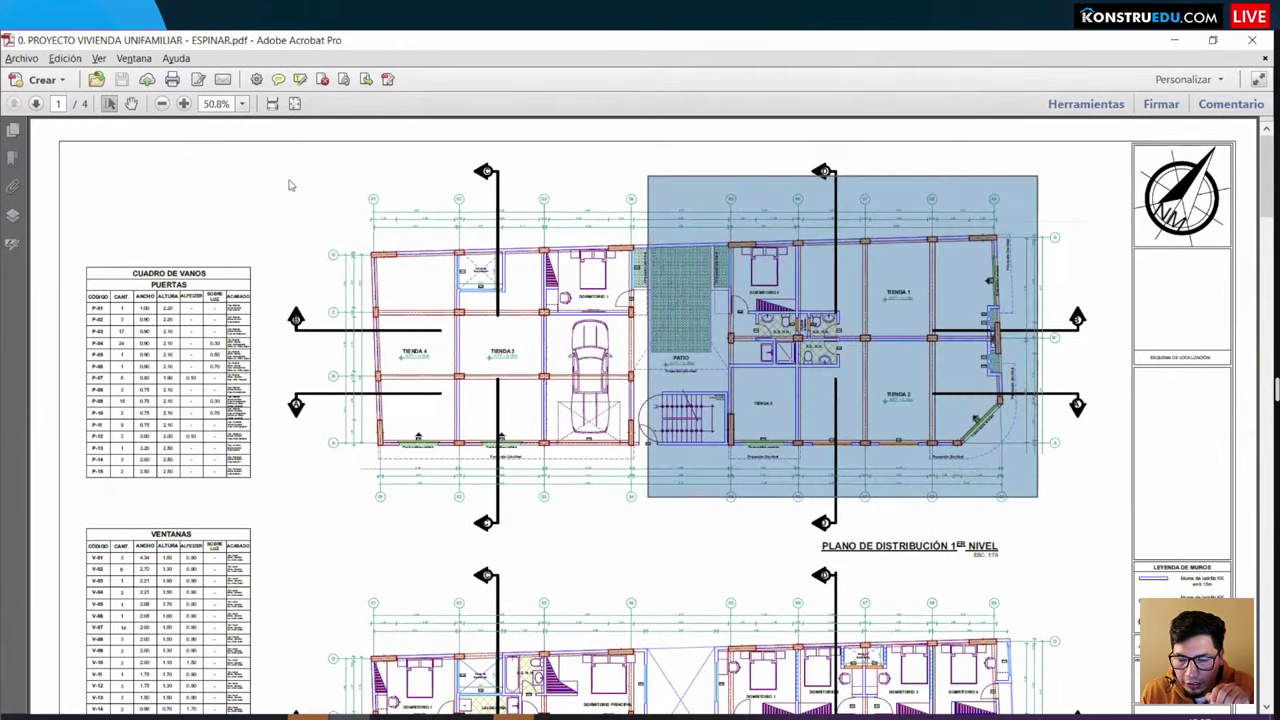
{"action": "left_click_drag", "start_coordinate": [287, 180], "coordinate": [583, 418]}
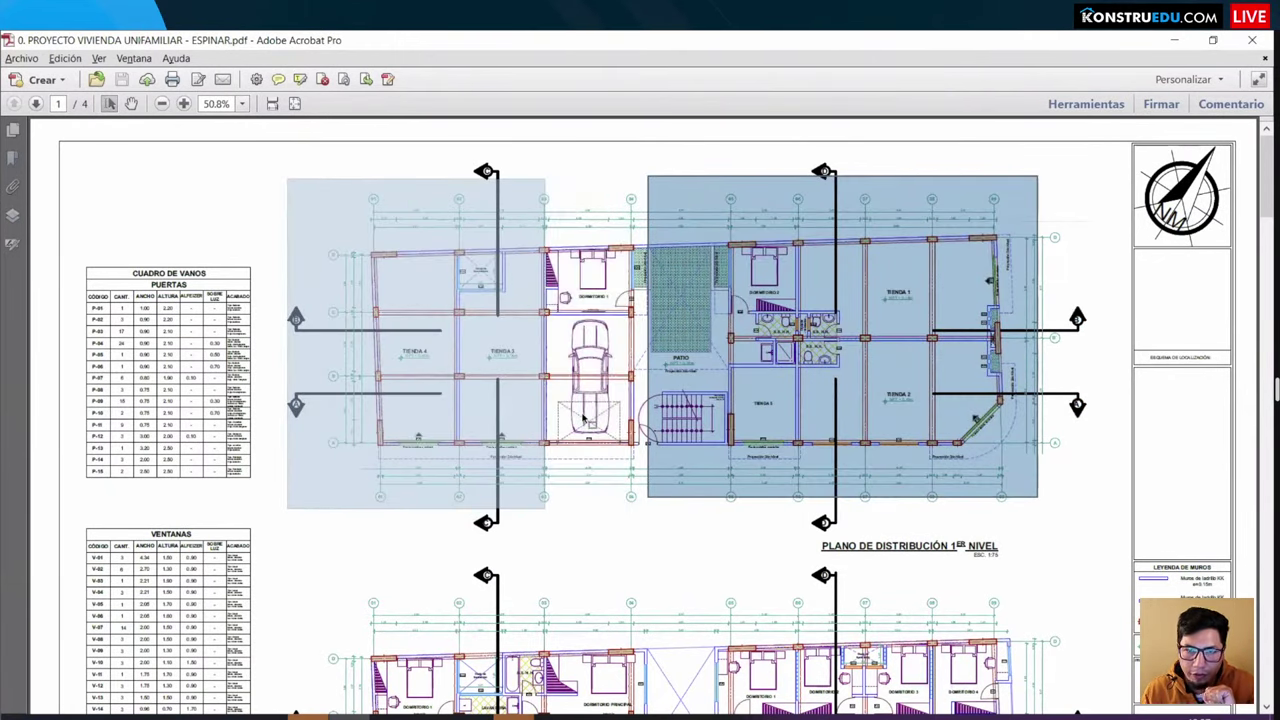
{"action": "left_click", "coordinate": [583, 418]}
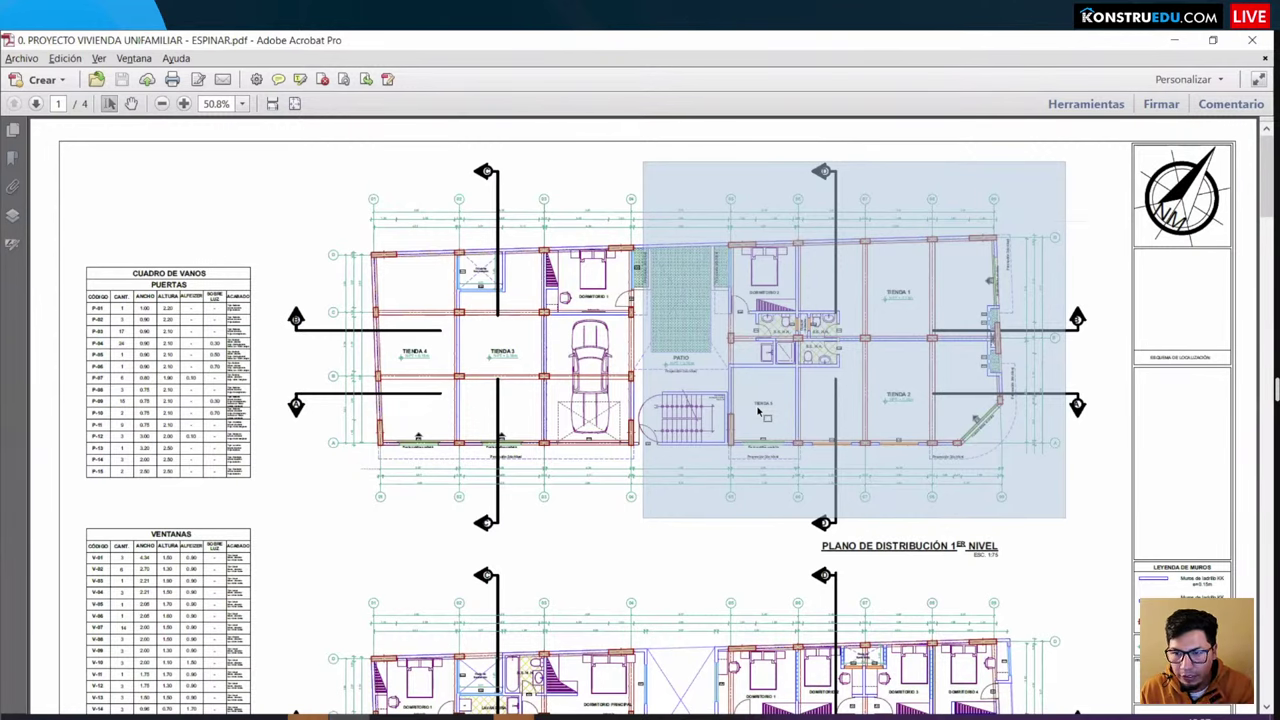
{"action": "left_click", "coordinate": [561, 202]}
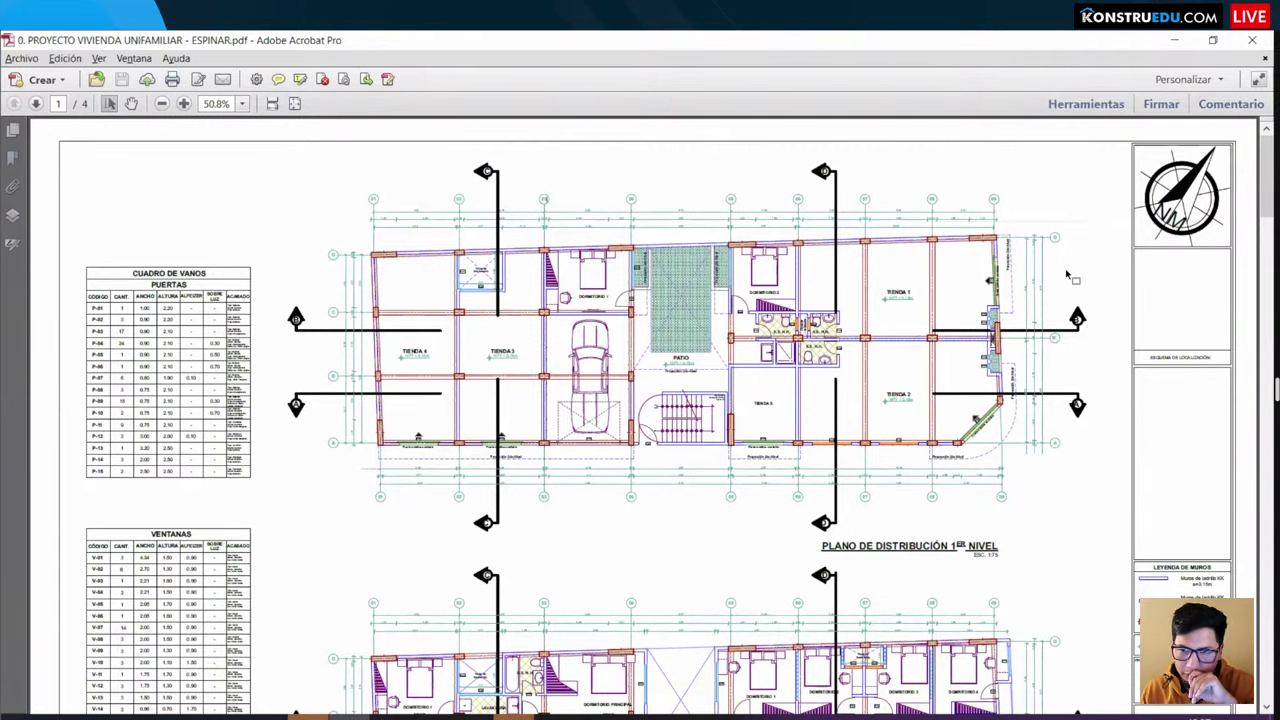
Step: Switch from the PDF back to the 'Educación online' Chrome window and browse the Konstruedu homepage
{"action": "key", "text": "alt+Tab"}
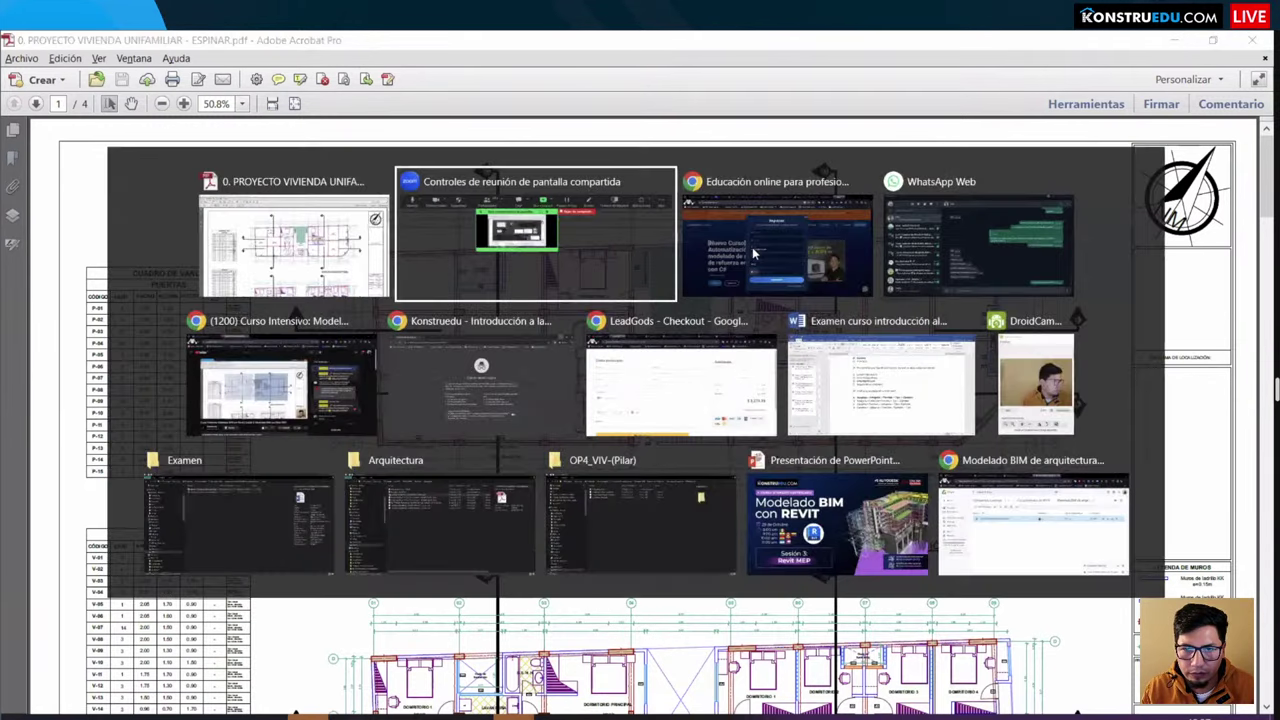
{"action": "key", "text": "alt+Tab"}
{"action": "left_click", "coordinate": [815, 268]}
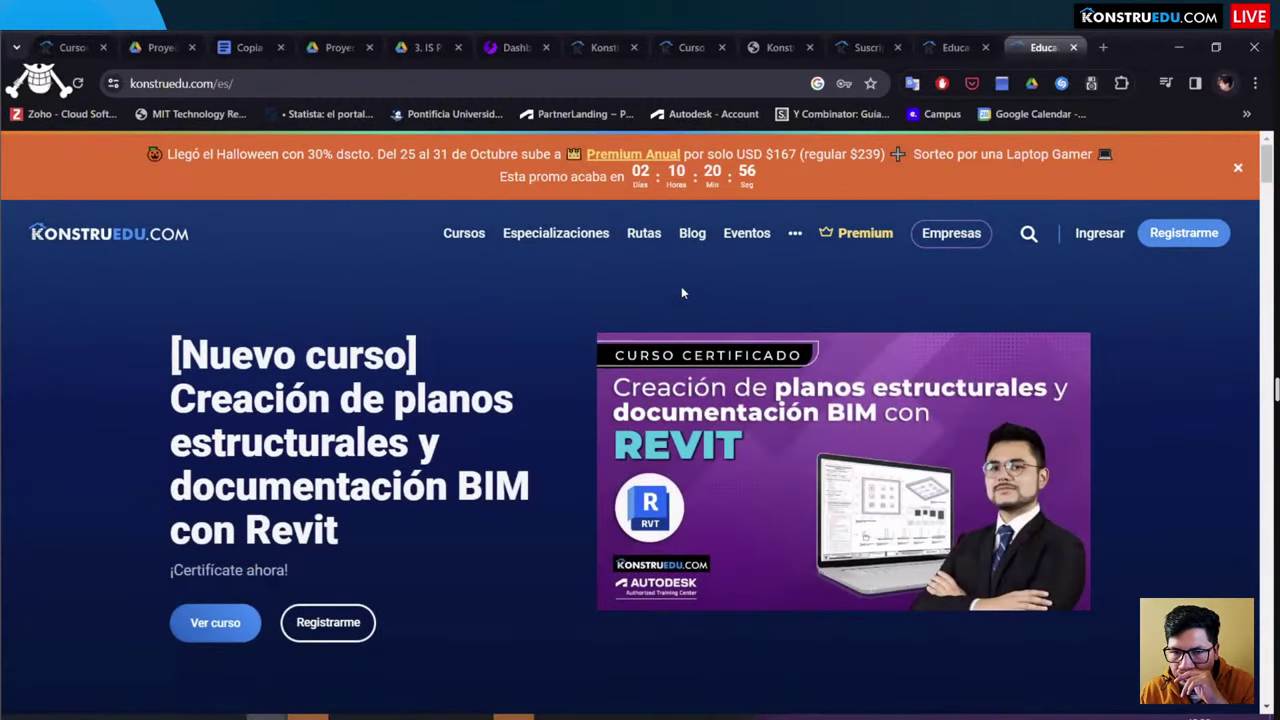
{"action": "scroll", "coordinate": [690, 285], "scroll_direction": "down", "scroll_amount": 3}
{"action": "scroll", "coordinate": [760, 265], "scroll_direction": "up", "scroll_amount": 3}
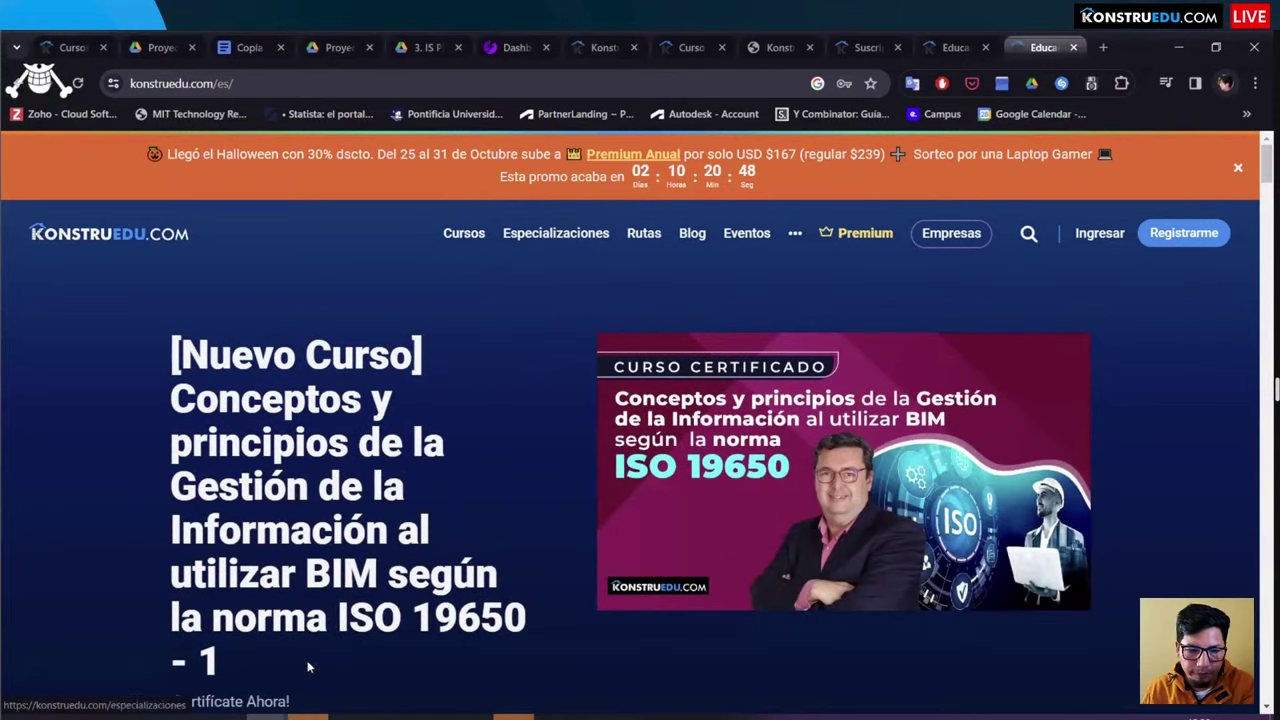
{"action": "mouse_move", "coordinate": [266, 716]}
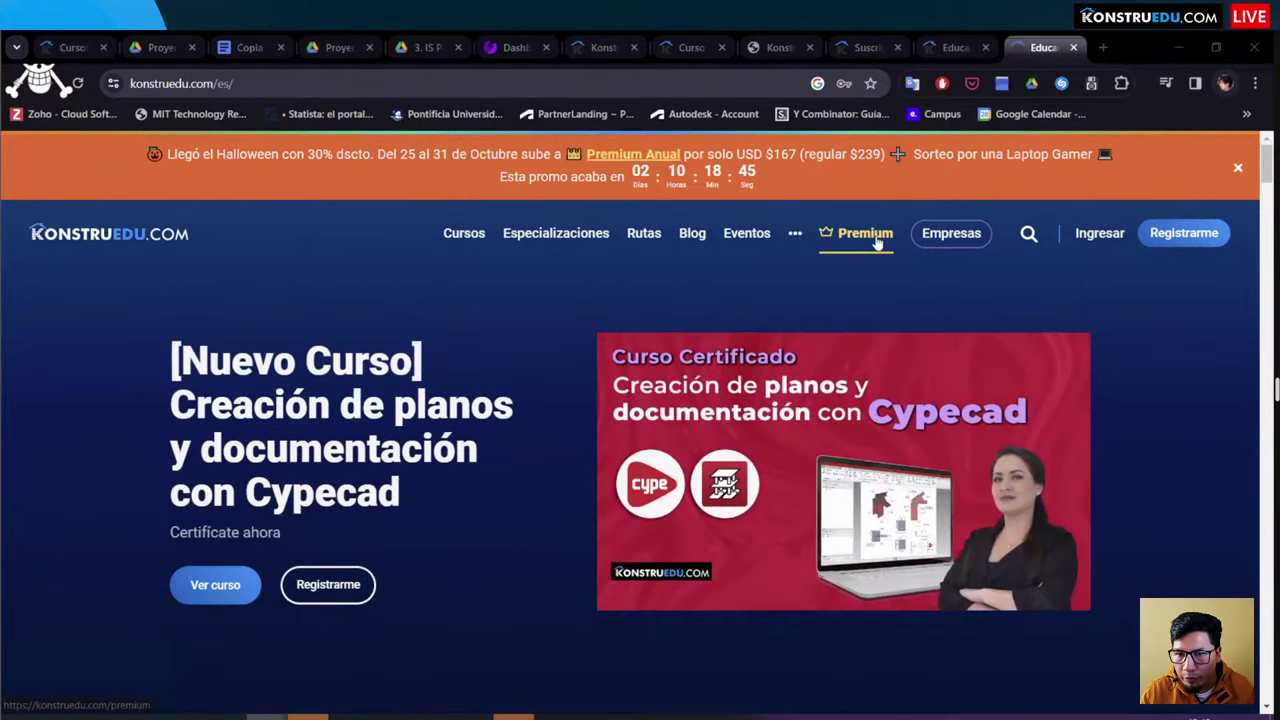
Step: Go to the Premium page and scroll through the quarterly, annual and semiannual pricing cards
{"action": "left_click", "coordinate": [866, 233]}
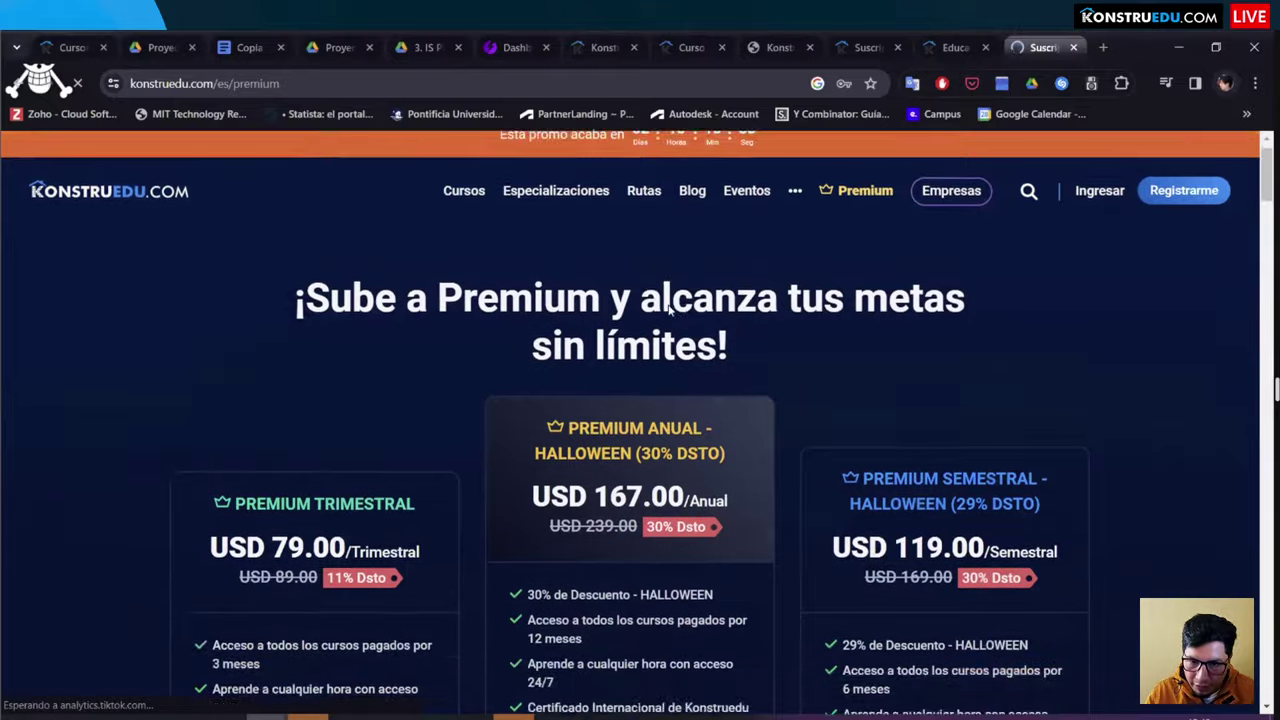
{"action": "scroll", "coordinate": [667, 305], "scroll_direction": "down", "scroll_amount": 3}
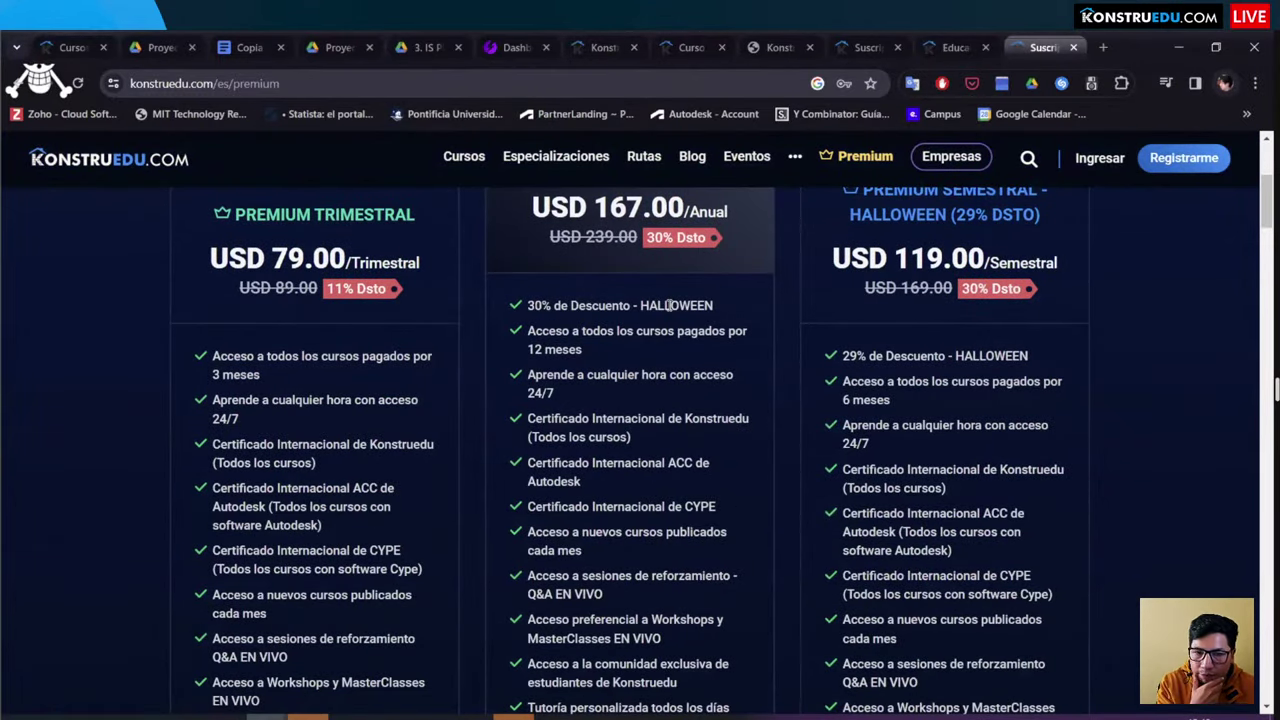
{"action": "scroll", "coordinate": [586, 321], "scroll_direction": "up", "scroll_amount": 2}
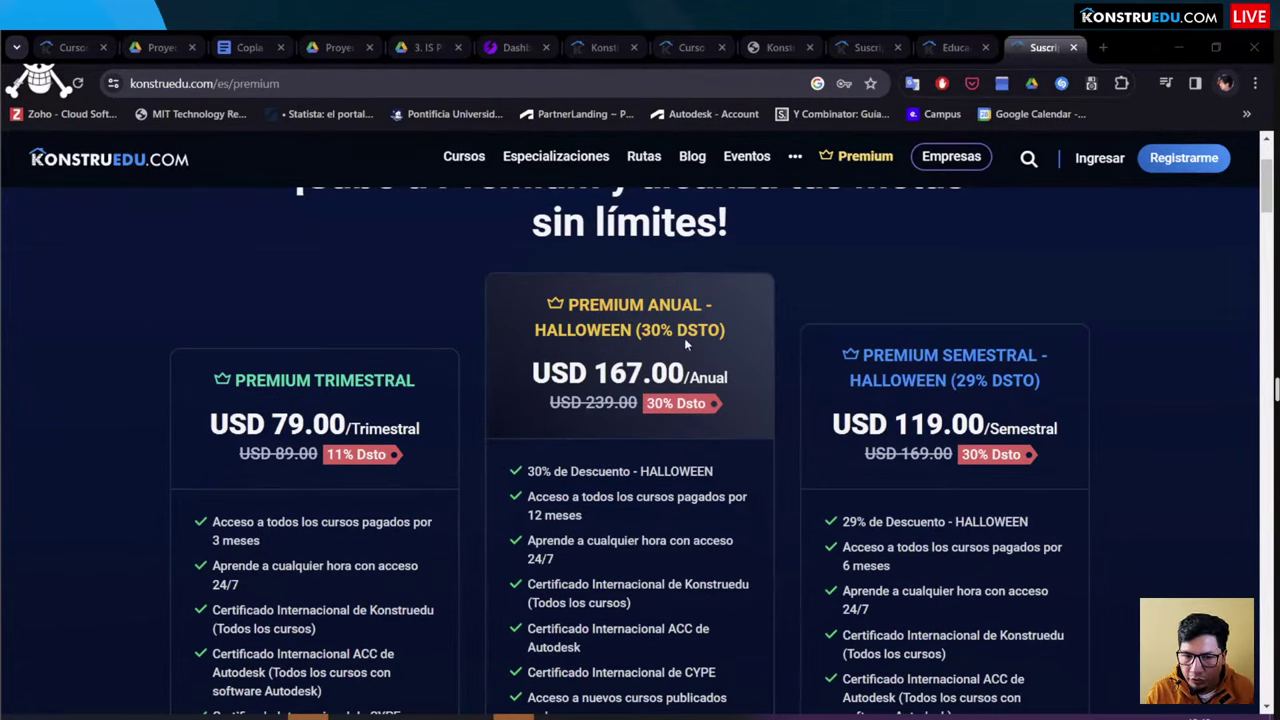
{"action": "scroll", "coordinate": [687, 340], "scroll_direction": "down", "scroll_amount": 1}
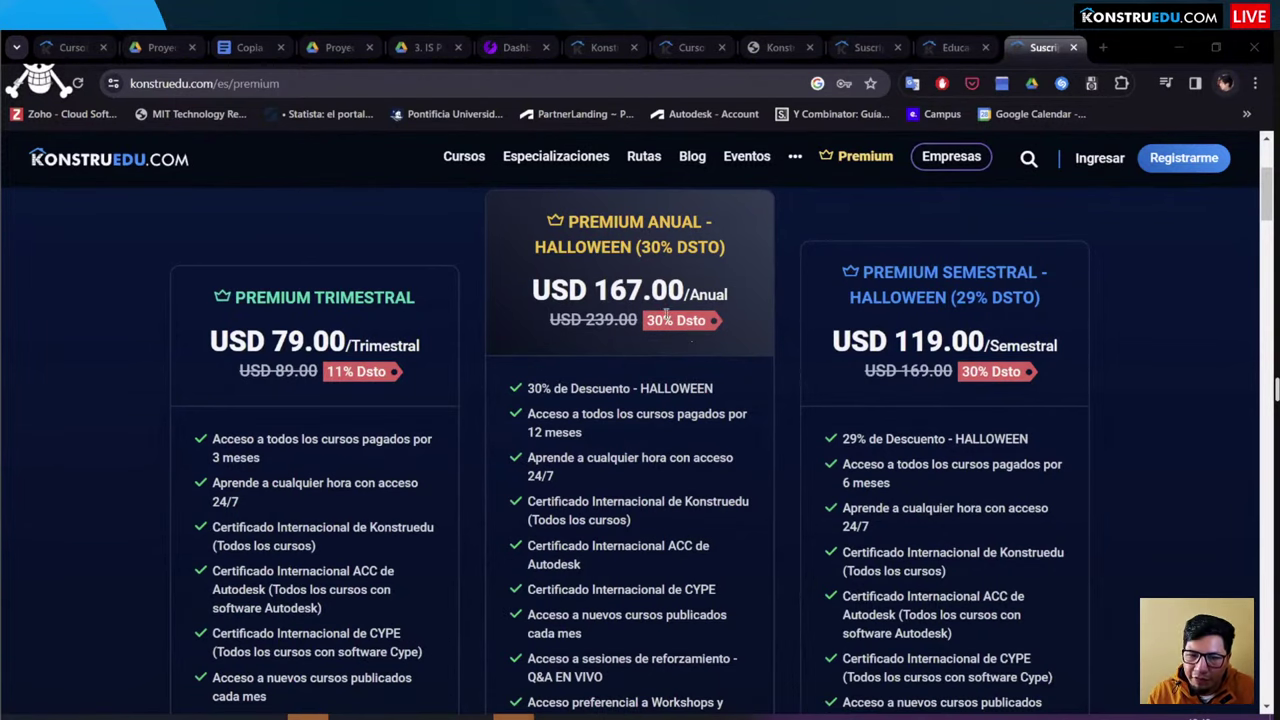
{"action": "scroll", "coordinate": [684, 345], "scroll_direction": "down", "scroll_amount": 2}
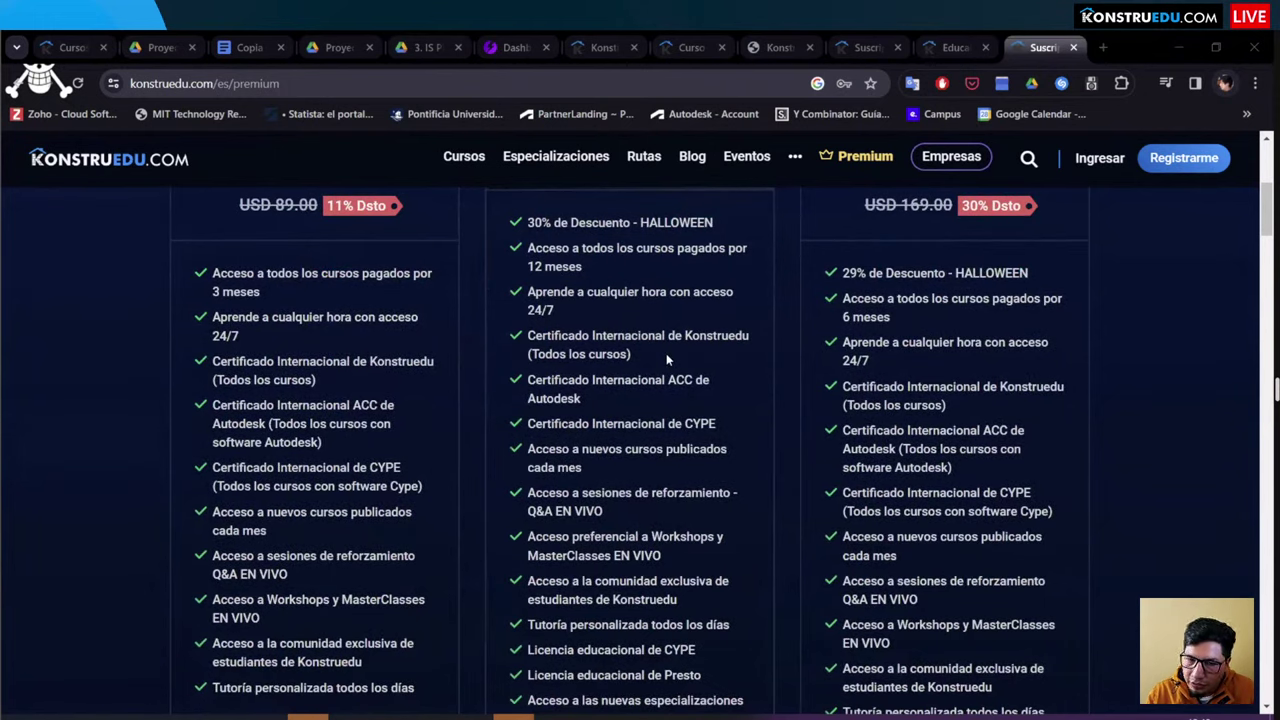
Step: Highlight the annual plan's CYPE certificate benefits, then scroll down to 'Múltiples medios de pago'
{"action": "triple_click", "coordinate": [748, 430]}
{"action": "left_click_drag", "start_coordinate": [575, 398], "coordinate": [483, 370]}
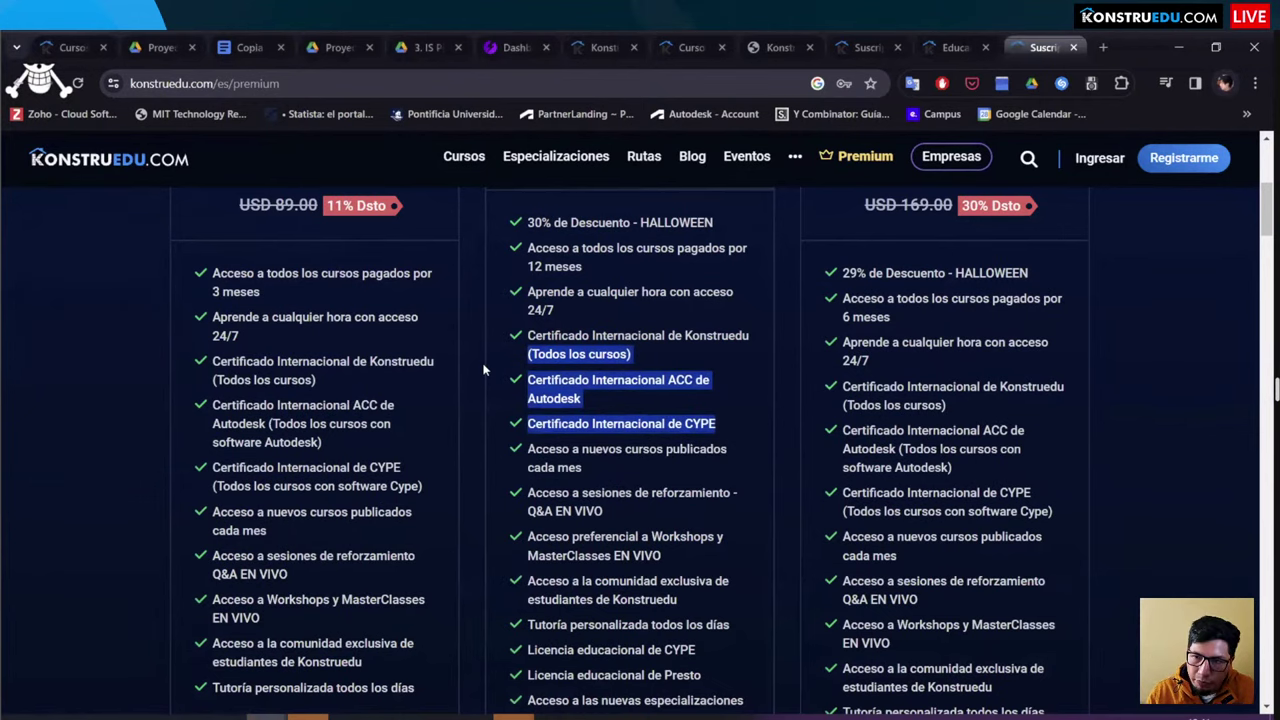
{"action": "scroll", "coordinate": [600, 311], "scroll_direction": "down", "scroll_amount": 3}
{"action": "scroll", "coordinate": [600, 318], "scroll_direction": "up", "scroll_amount": 2}
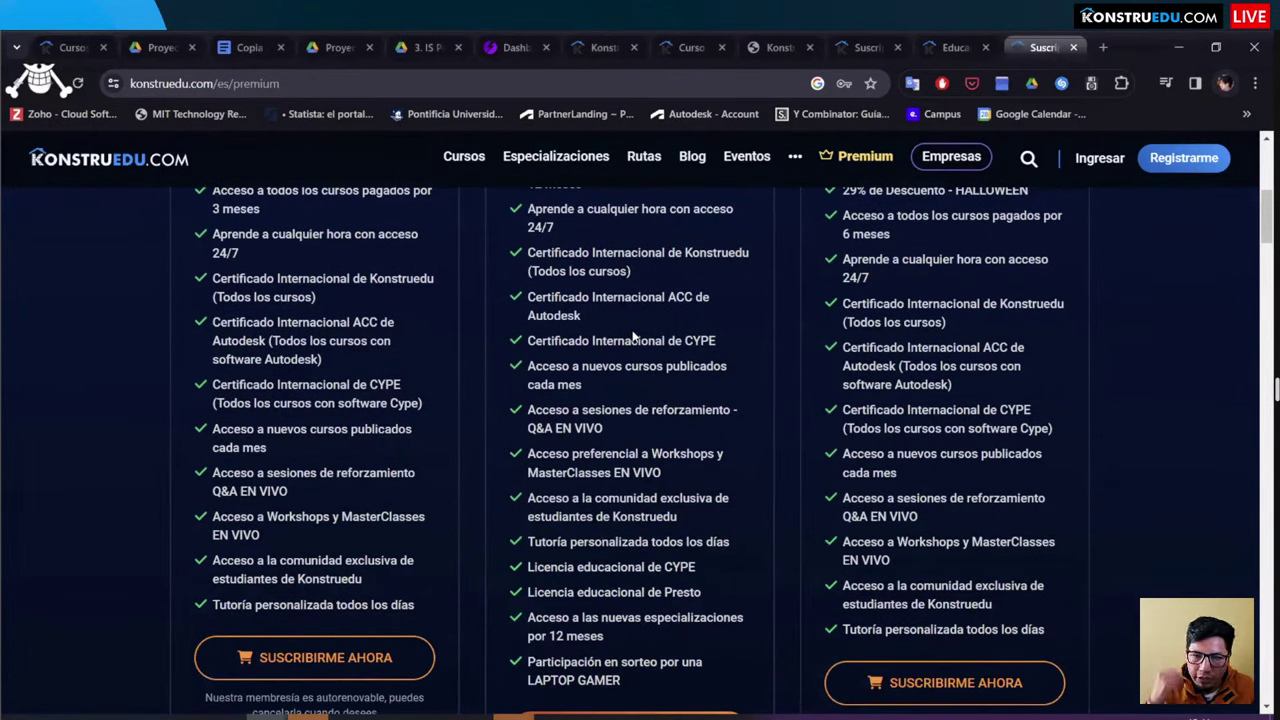
{"action": "scroll", "coordinate": [674, 289], "scroll_direction": "down", "scroll_amount": 2}
{"action": "scroll", "coordinate": [674, 289], "scroll_direction": "up", "scroll_amount": 3}
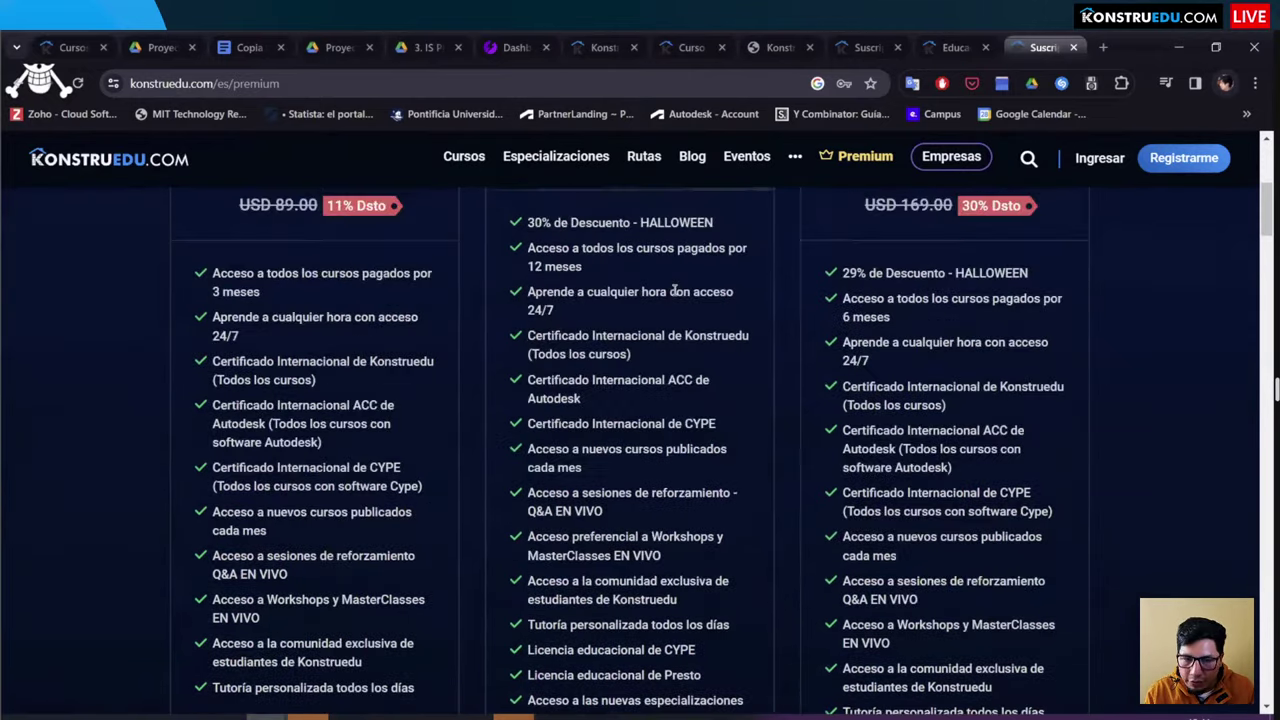
{"action": "scroll", "coordinate": [675, 280], "scroll_direction": "up", "scroll_amount": 1}
{"action": "scroll", "coordinate": [676, 269], "scroll_direction": "down", "scroll_amount": 4}
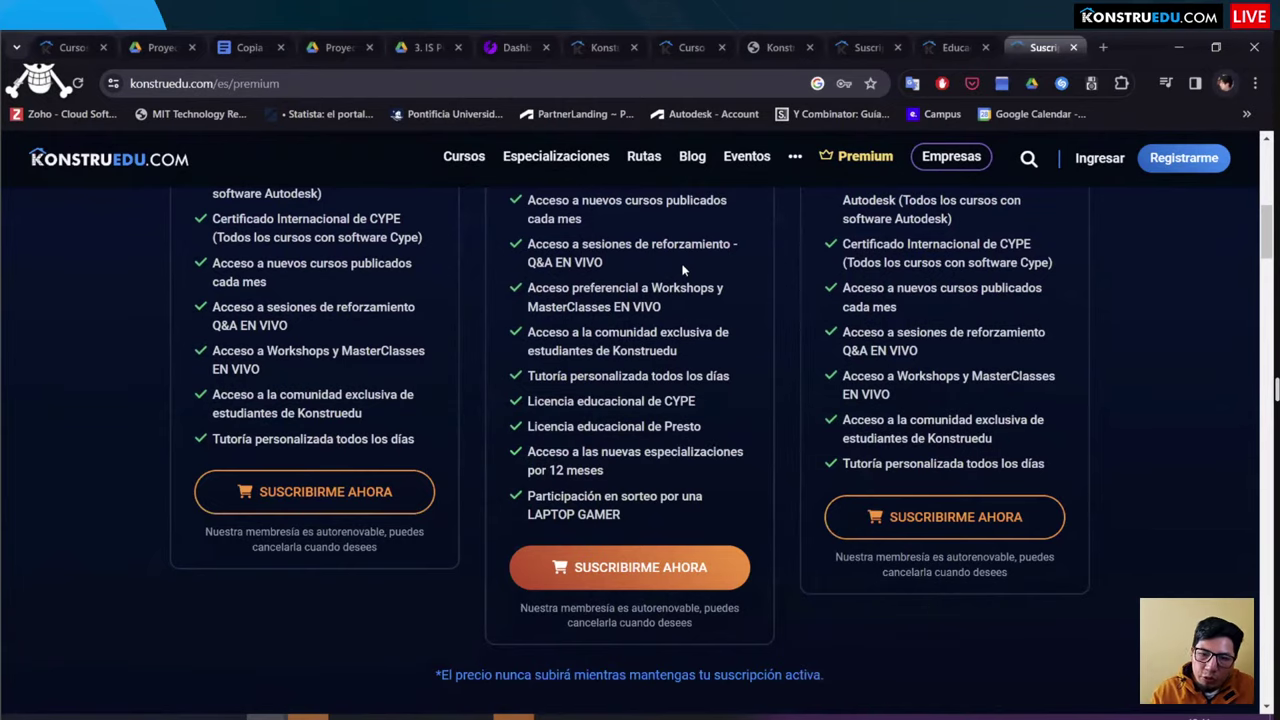
{"action": "scroll", "coordinate": [683, 270], "scroll_direction": "down", "scroll_amount": 2}
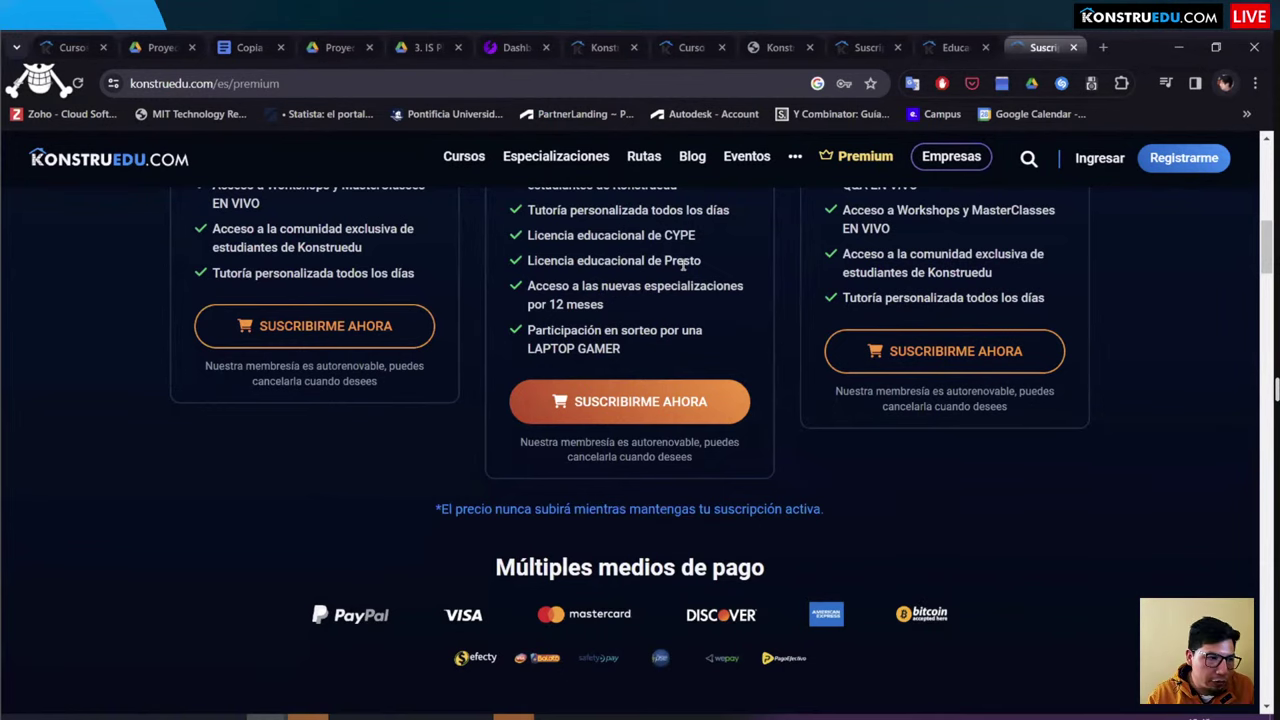
Step: Scroll the Premium page to the Suscribirme Ahora buttons and the auto-renewal and payment notes
{"action": "scroll", "coordinate": [805, 325], "scroll_direction": "up", "scroll_amount": 3}
{"action": "scroll", "coordinate": [808, 310], "scroll_direction": "up", "scroll_amount": 5}
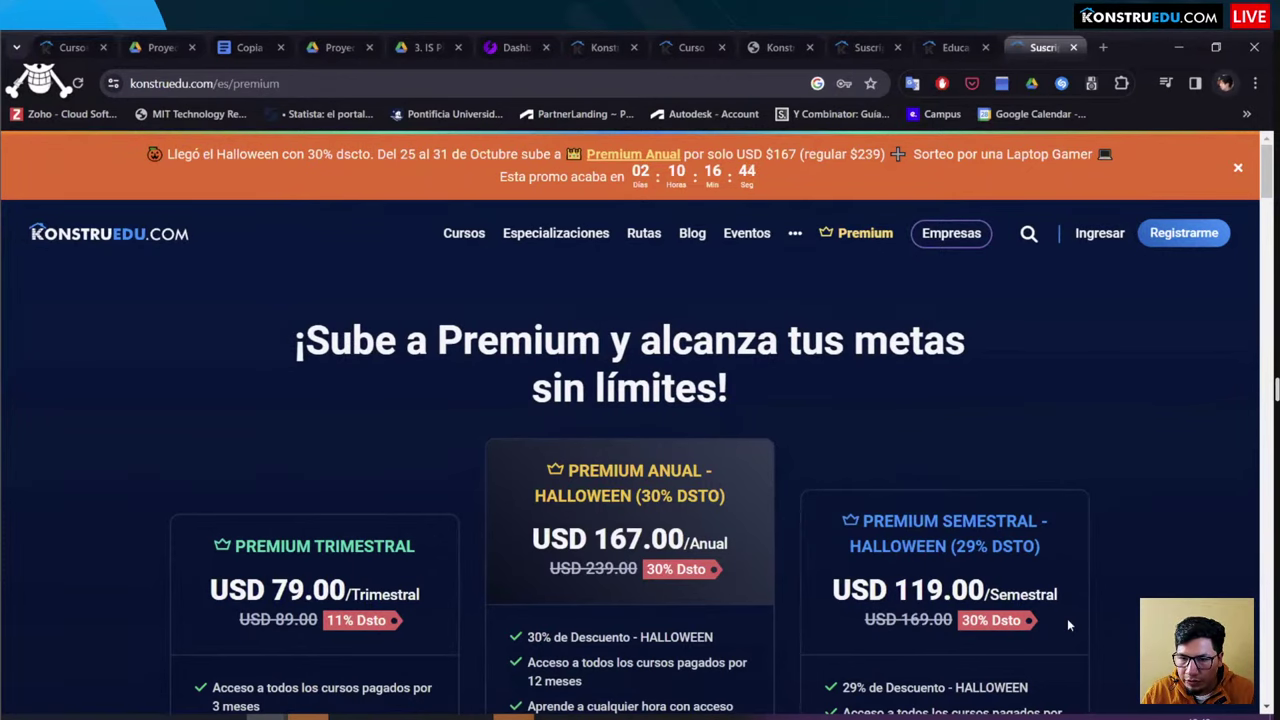
{"action": "scroll", "coordinate": [383, 381], "scroll_direction": "down", "scroll_amount": 1}
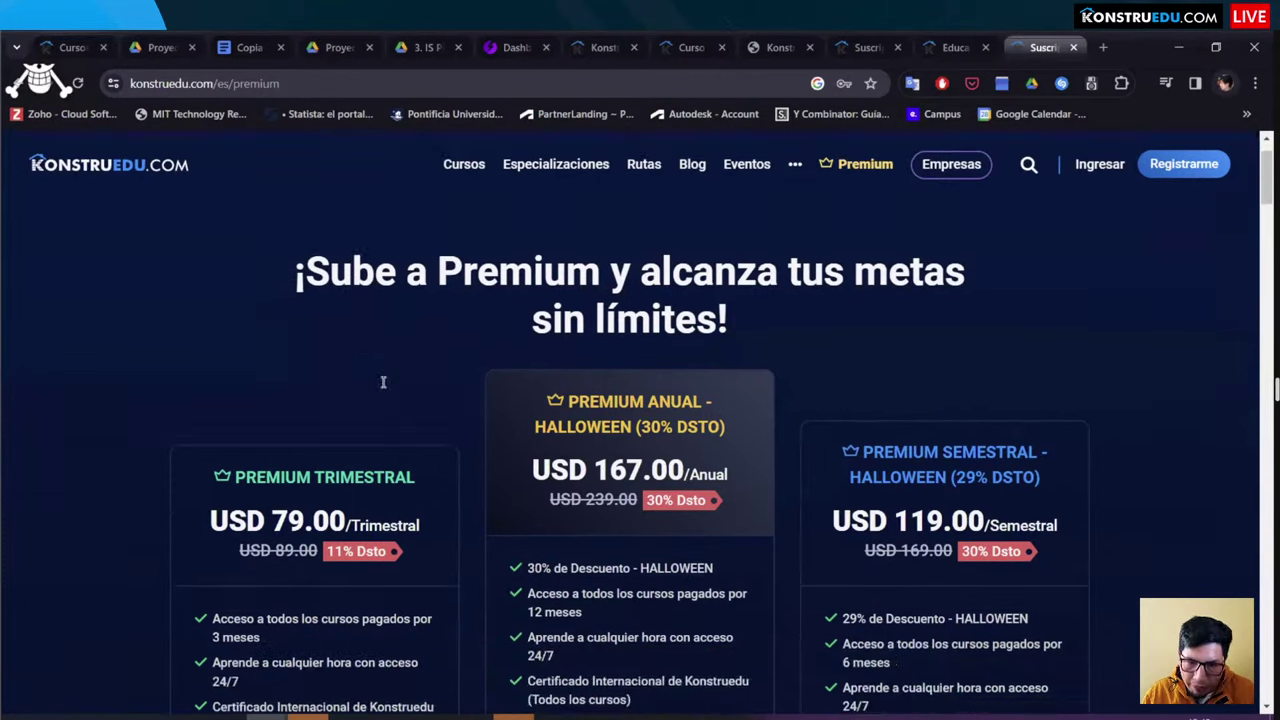
{"action": "scroll", "coordinate": [383, 381], "scroll_direction": "down", "scroll_amount": 5}
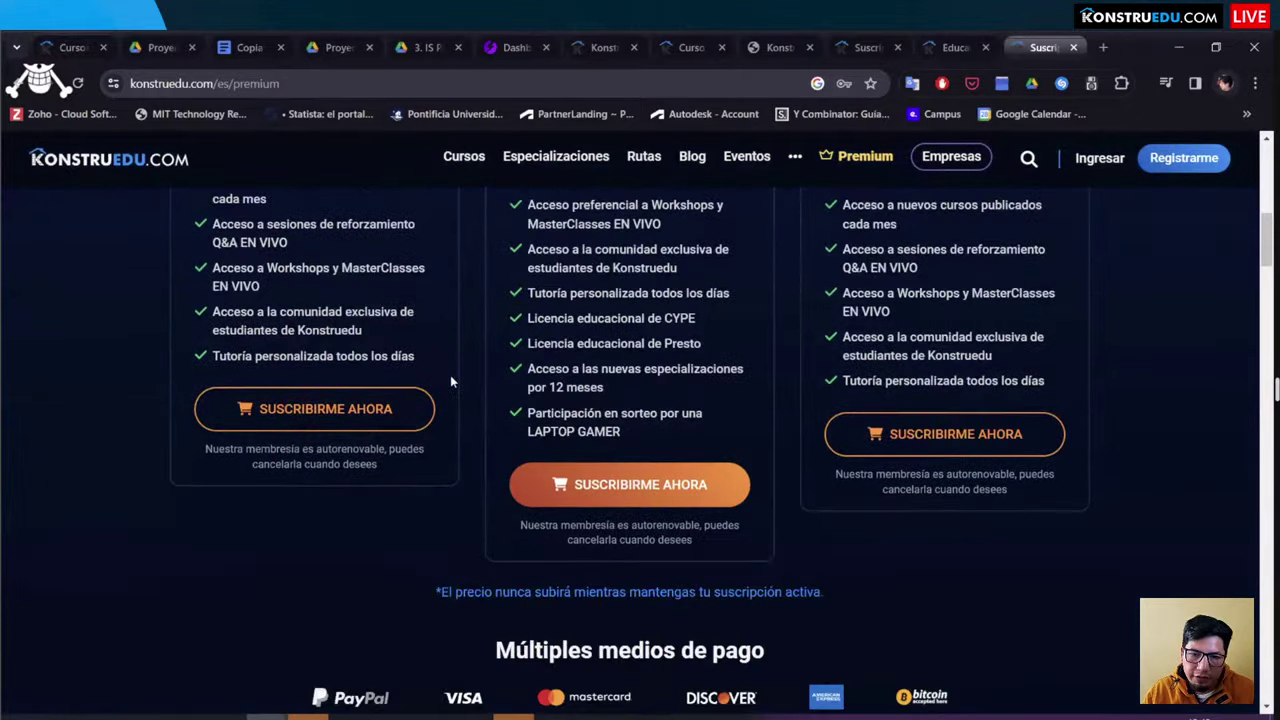
{"action": "scroll", "coordinate": [470, 360], "scroll_direction": "down", "scroll_amount": 3}
{"action": "scroll", "coordinate": [495, 334], "scroll_direction": "up", "scroll_amount": 2}
{"action": "scroll", "coordinate": [540, 345], "scroll_direction": "down", "scroll_amount": 2}
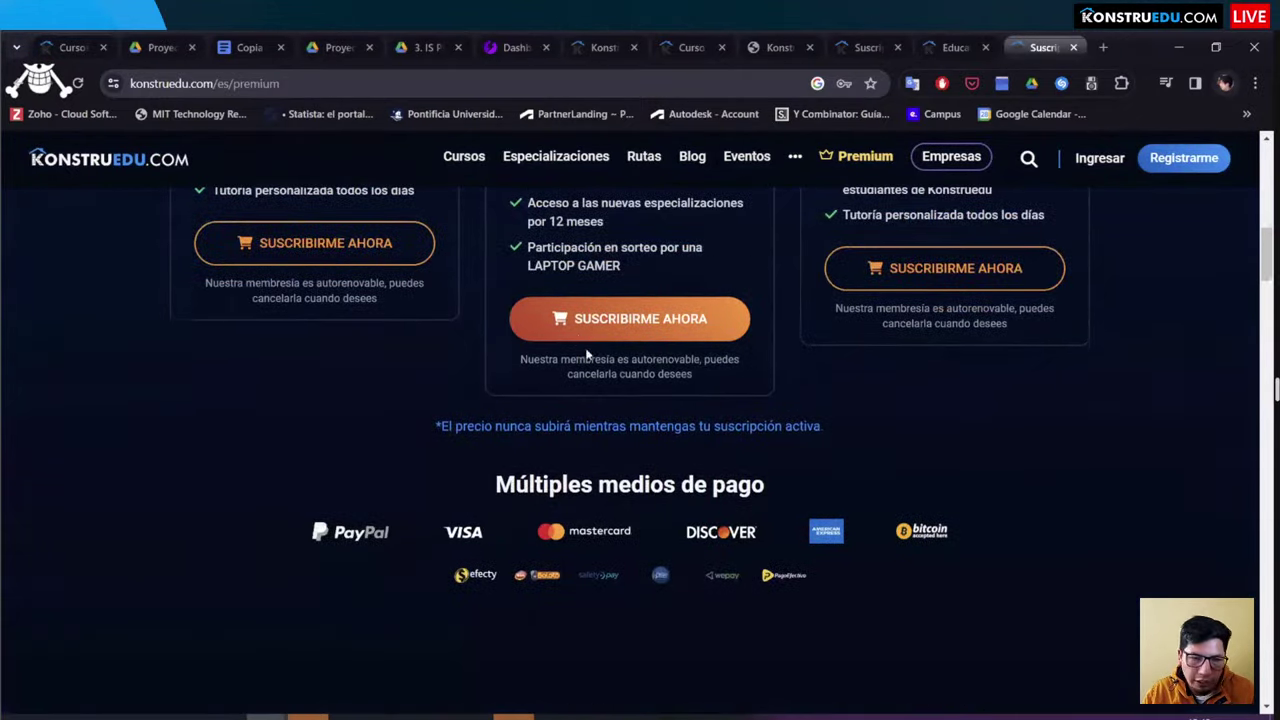
{"action": "scroll", "coordinate": [580, 360], "scroll_direction": "up", "scroll_amount": 3}
{"action": "scroll", "coordinate": [570, 386], "scroll_direction": "down", "scroll_amount": 2}
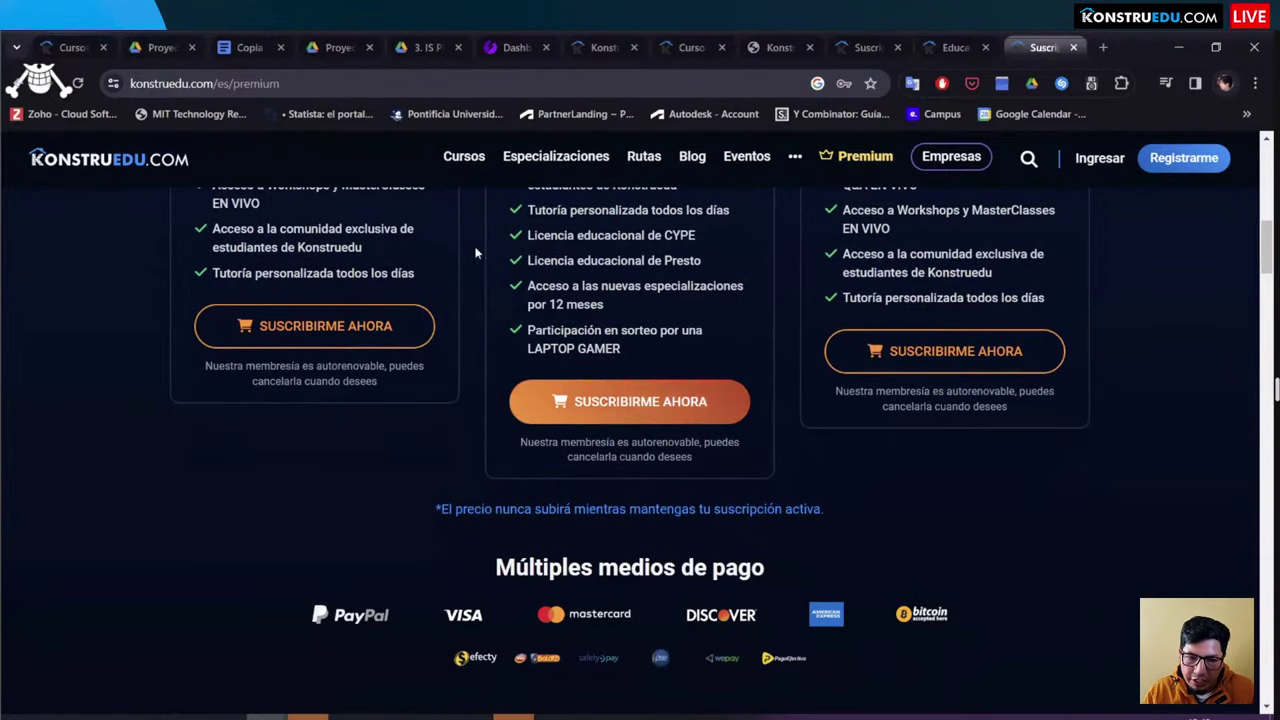
Step: Start the Premium Anual checkout and set its currency to Nuevo Sol (PEN), totalling S/. 695.61
{"action": "left_click", "coordinate": [560, 395]}
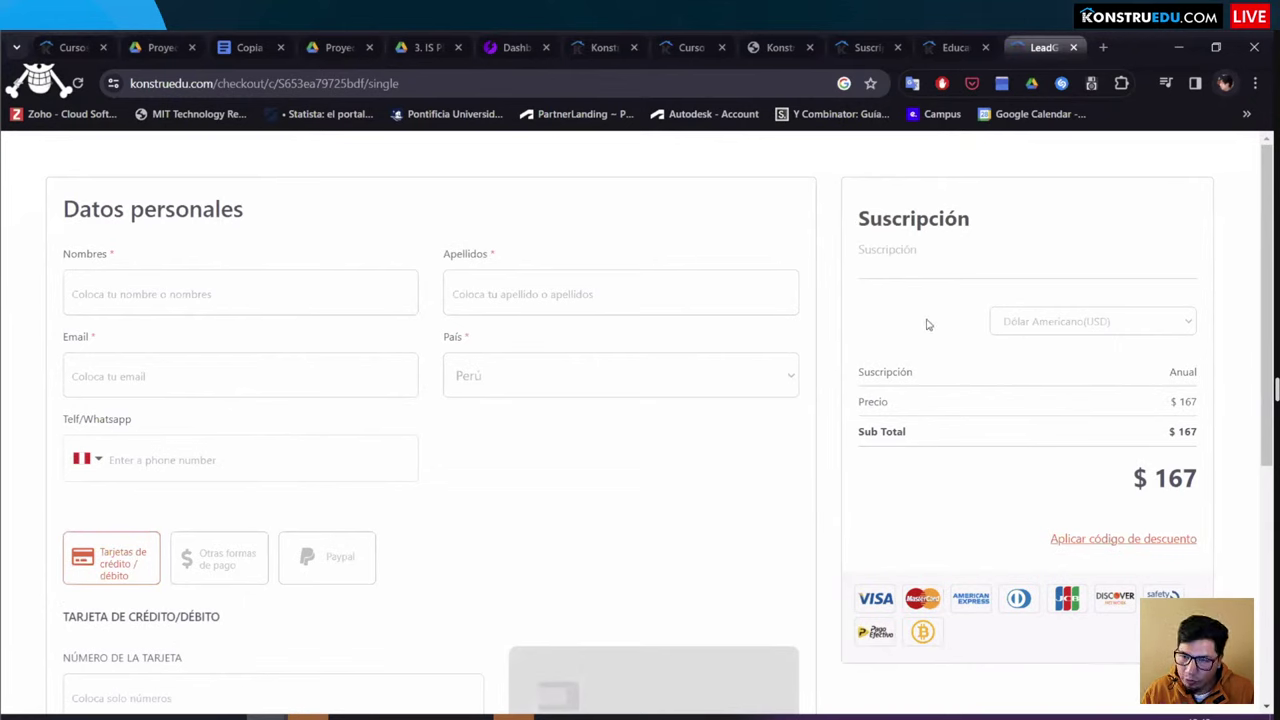
{"action": "left_click", "coordinate": [1045, 322]}
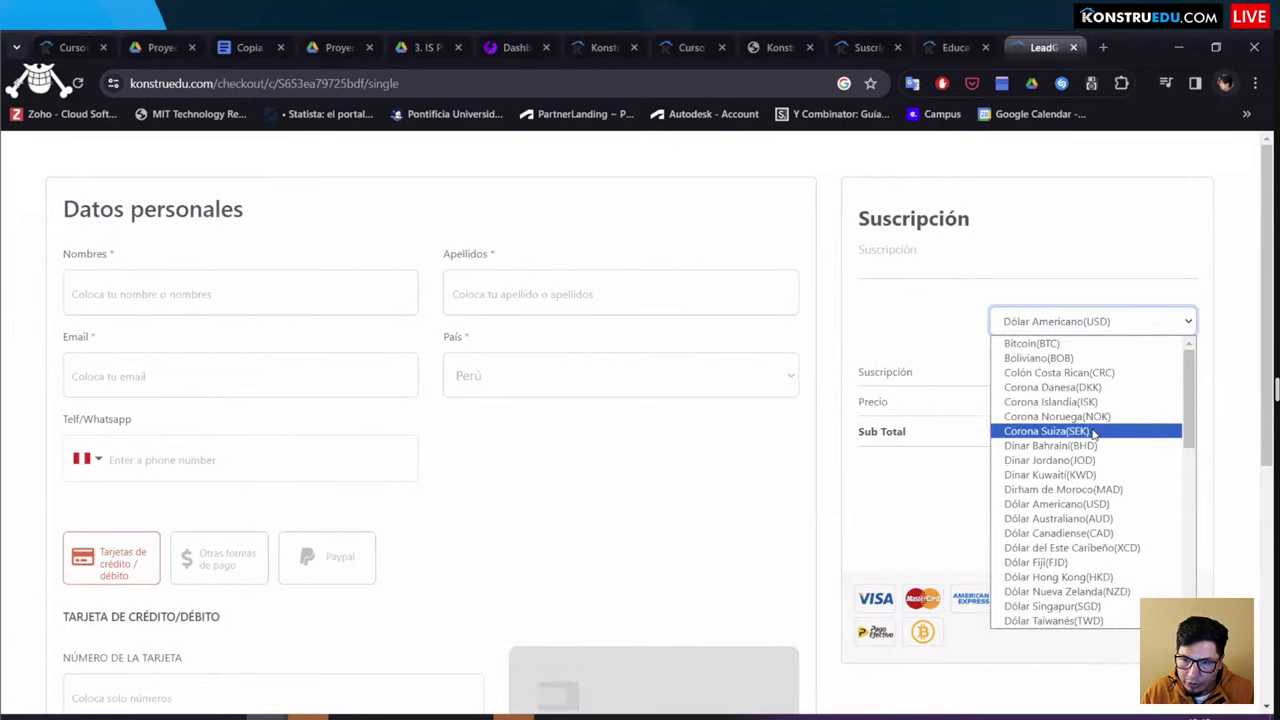
{"action": "key", "text": "n"}
{"action": "key", "text": "n"}
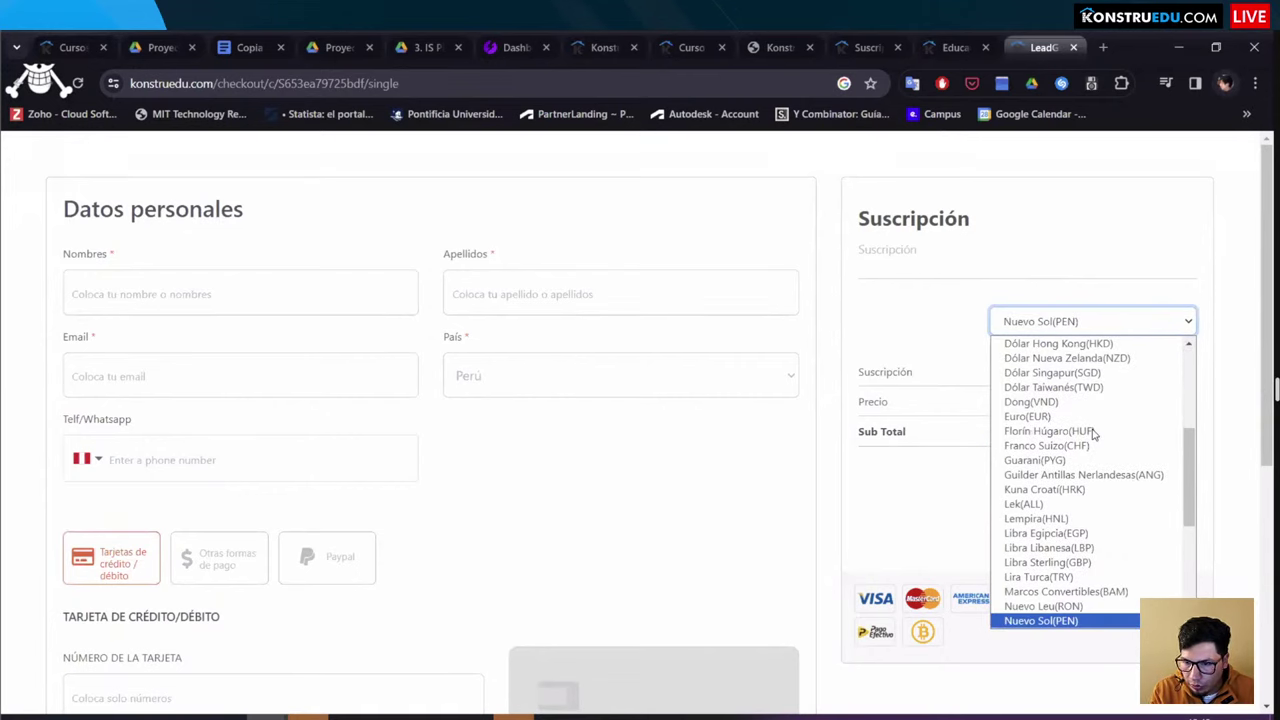
{"action": "key", "text": "Return"}
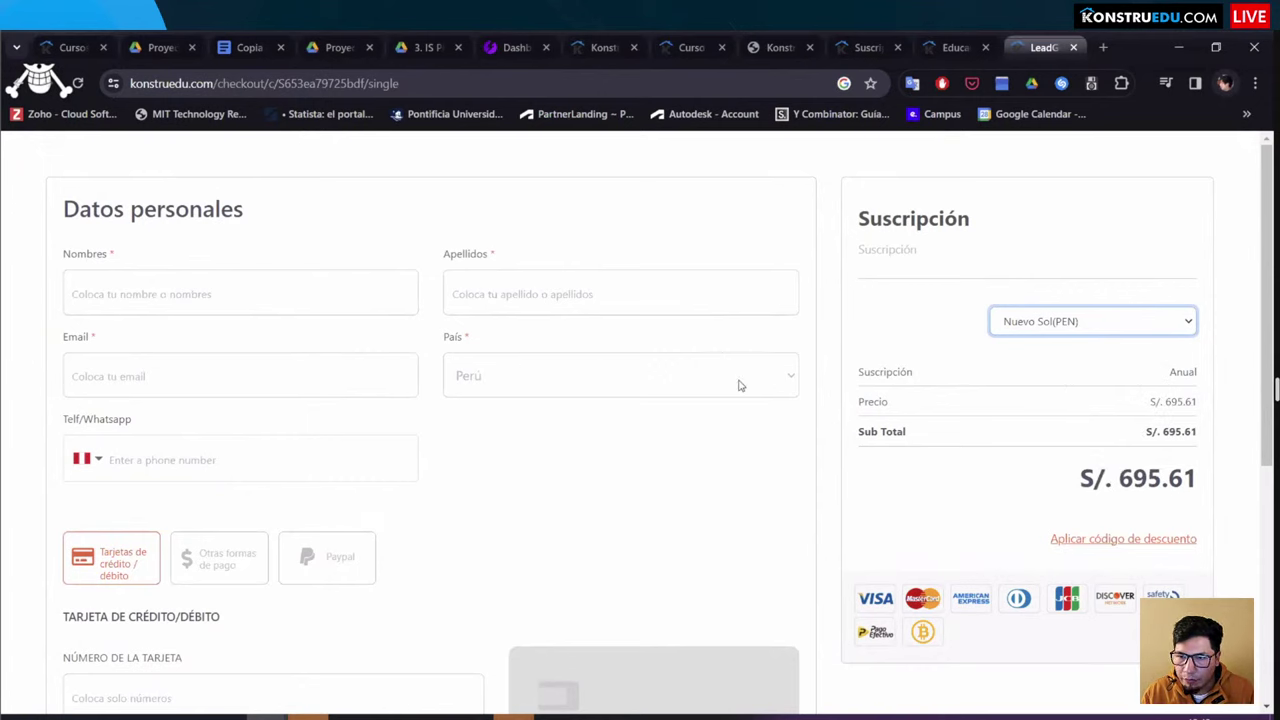
Step: Visit the Nombres and Email fields, then switch payment to 'Otras formas de pago' instead of card
{"action": "left_click", "coordinate": [100, 268]}
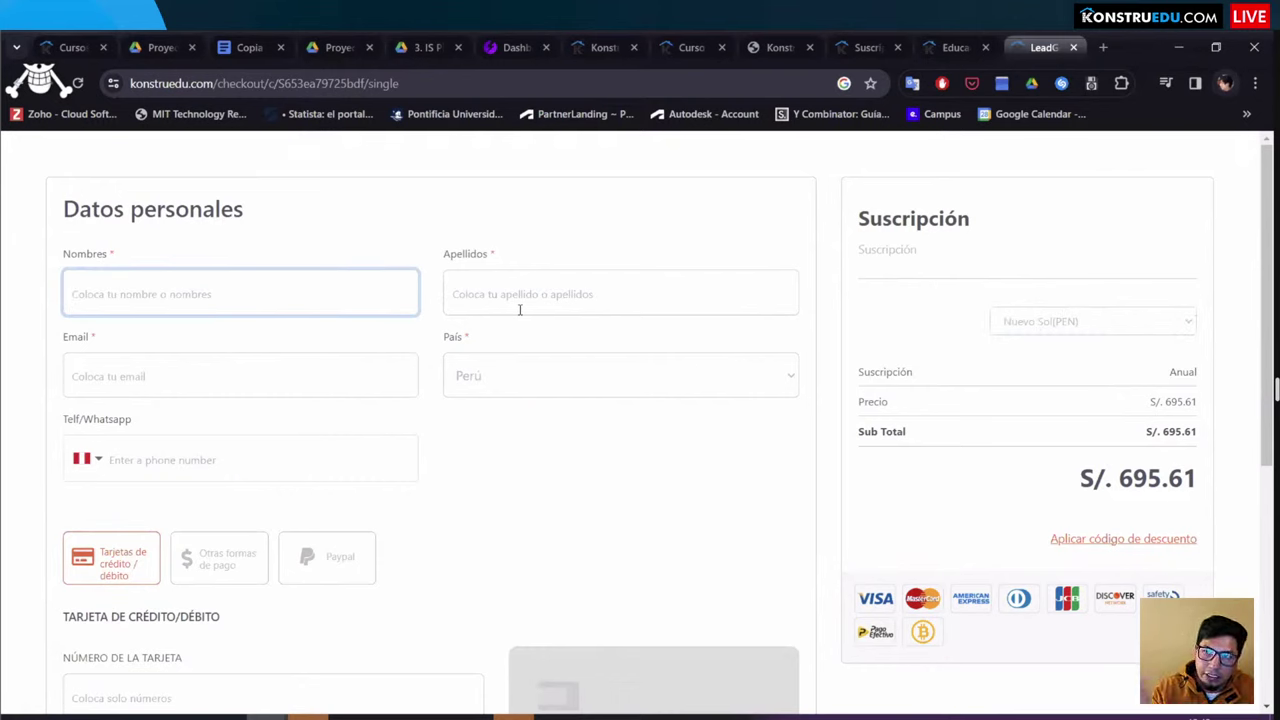
{"action": "left_click", "coordinate": [151, 376]}
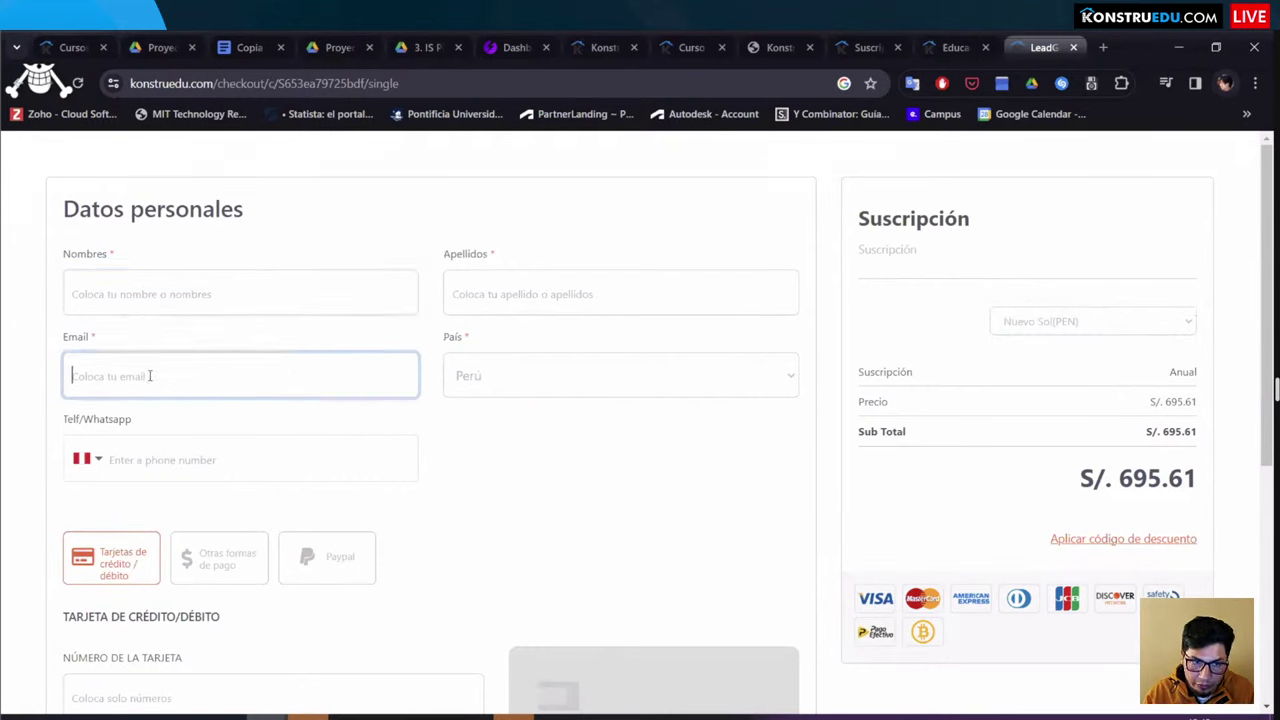
{"action": "scroll", "coordinate": [500, 337], "scroll_direction": "down", "scroll_amount": 1}
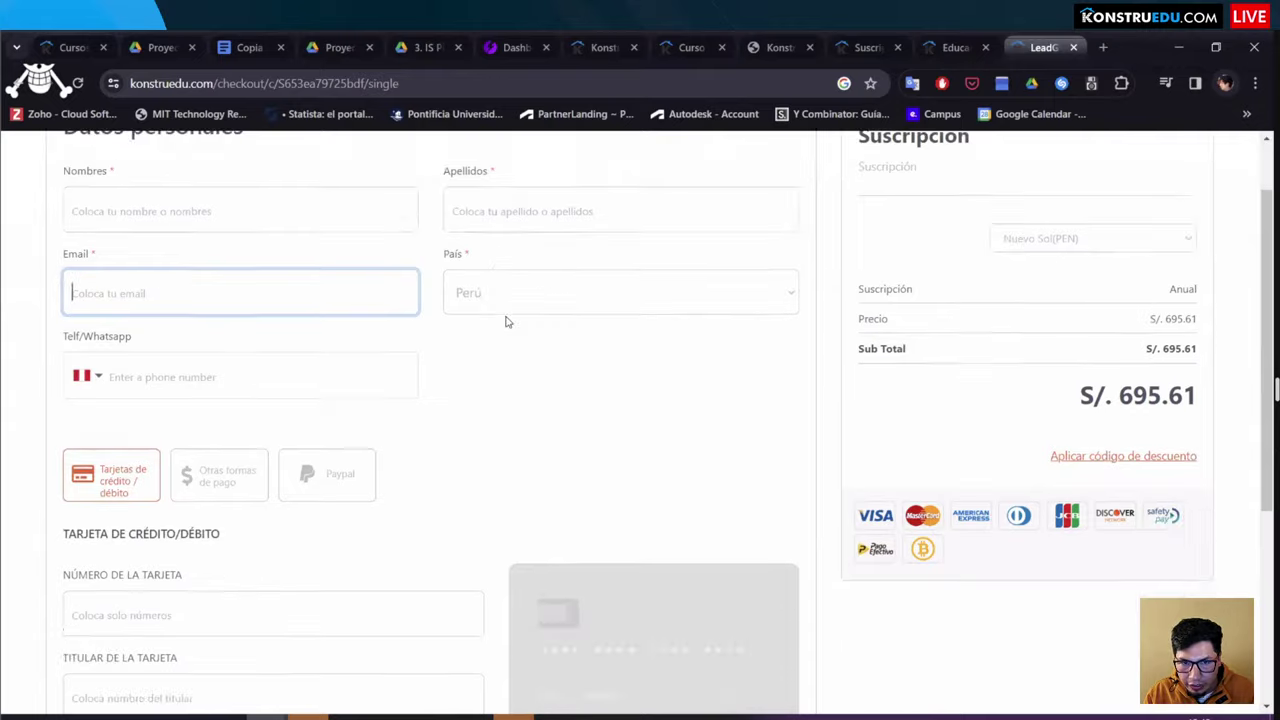
{"action": "scroll", "coordinate": [505, 295], "scroll_direction": "down", "scroll_amount": 2}
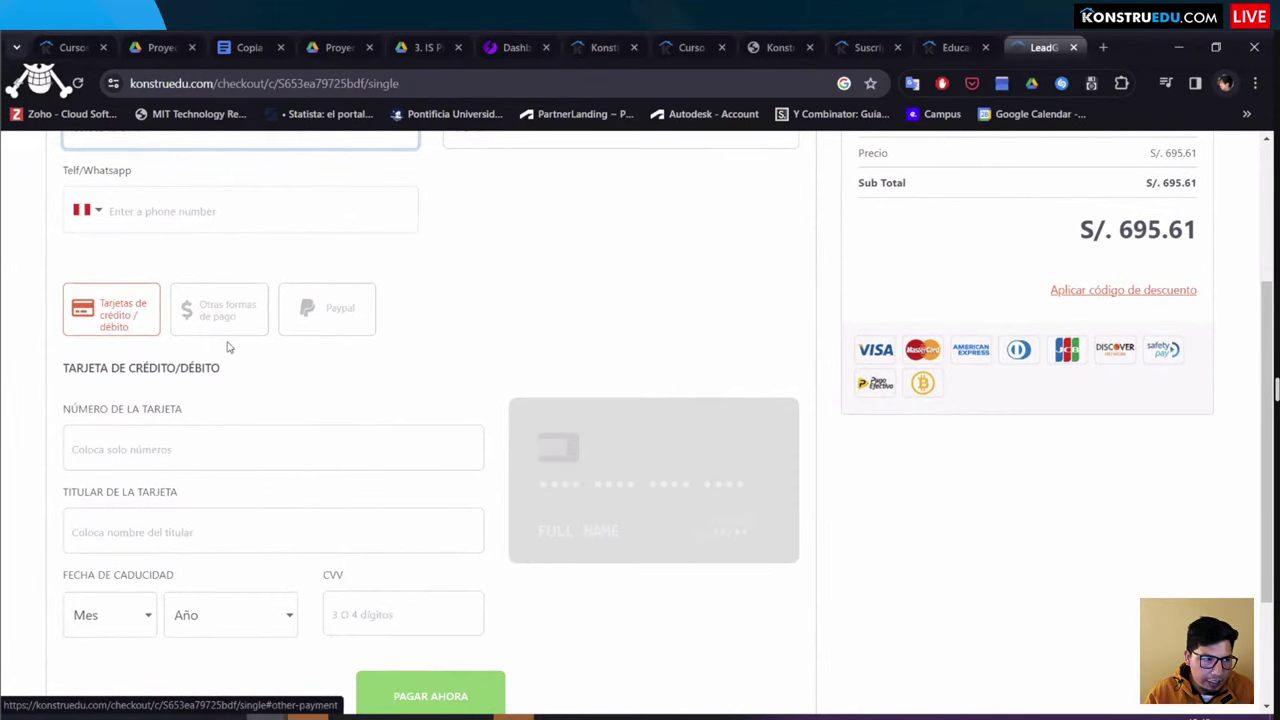
{"action": "scroll", "coordinate": [237, 329], "scroll_direction": "down", "scroll_amount": 2}
{"action": "scroll", "coordinate": [237, 329], "scroll_direction": "up", "scroll_amount": 2}
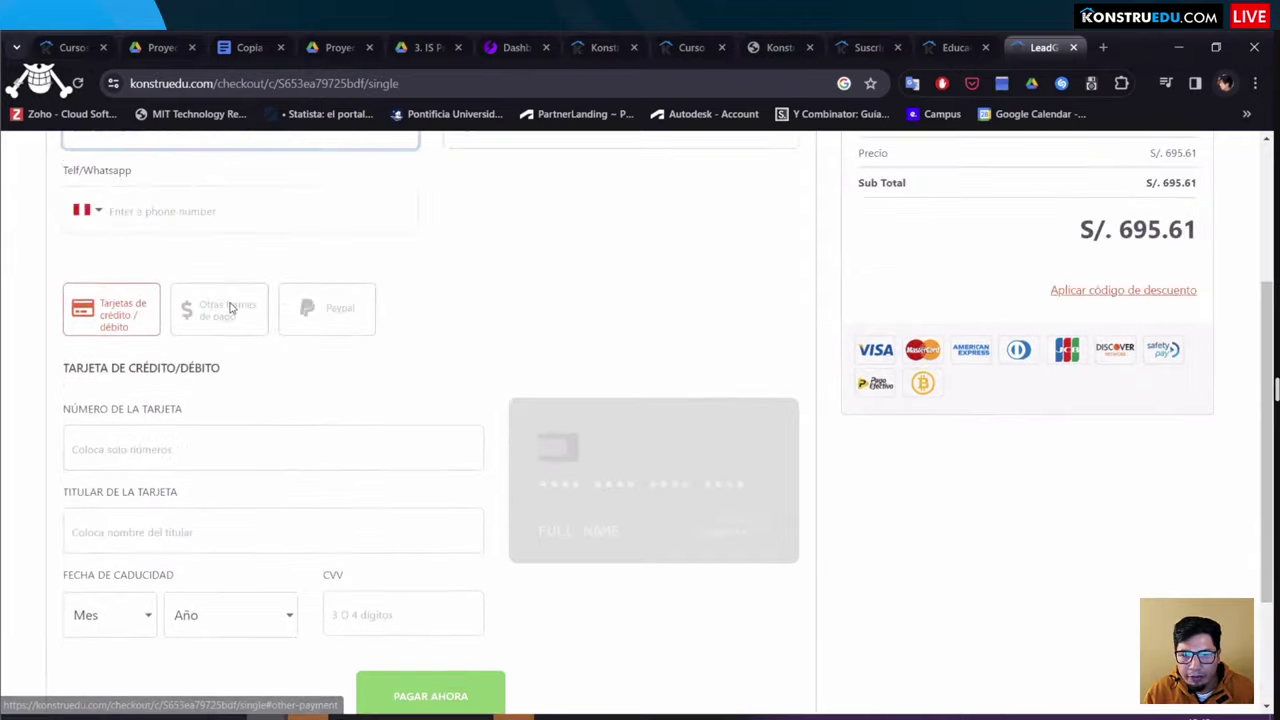
{"action": "left_click", "coordinate": [228, 310]}
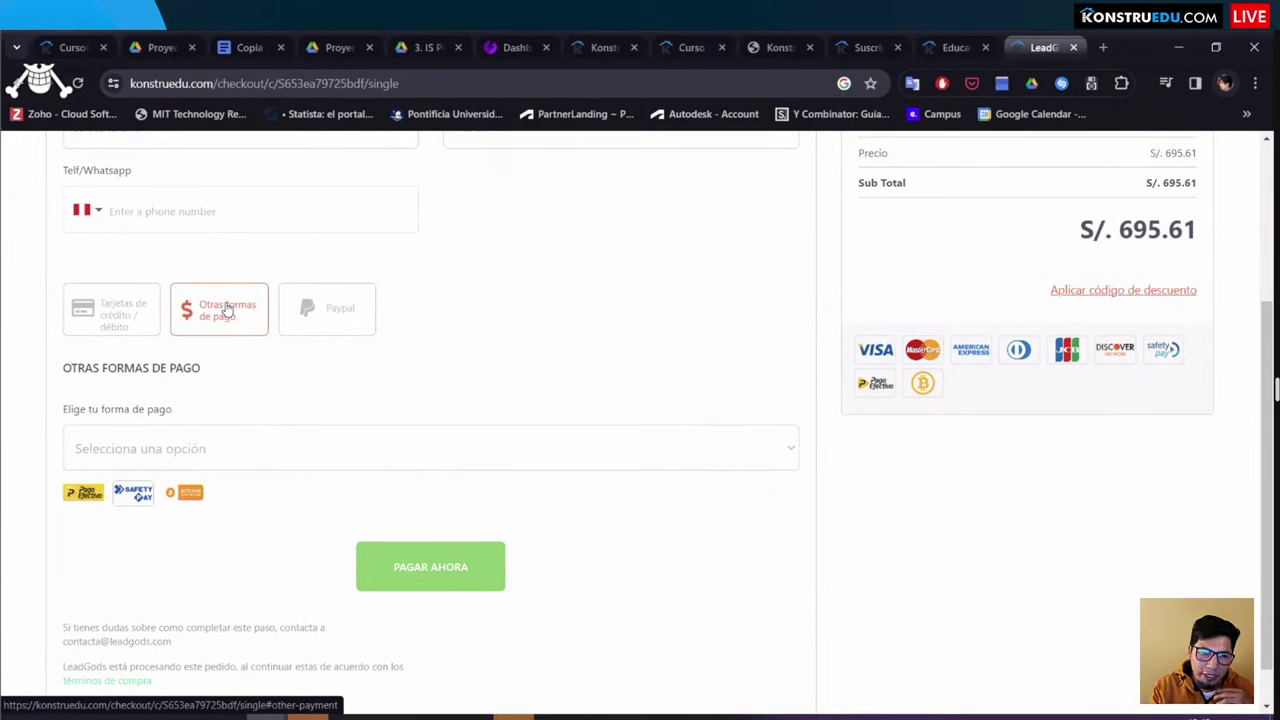
Step: Choose PAGO EFECTIVO under 'Elige tu forma de pago' and return to Datos personales
{"action": "scroll", "coordinate": [190, 350], "scroll_direction": "down", "scroll_amount": 1}
{"action": "left_click", "coordinate": [163, 405]}
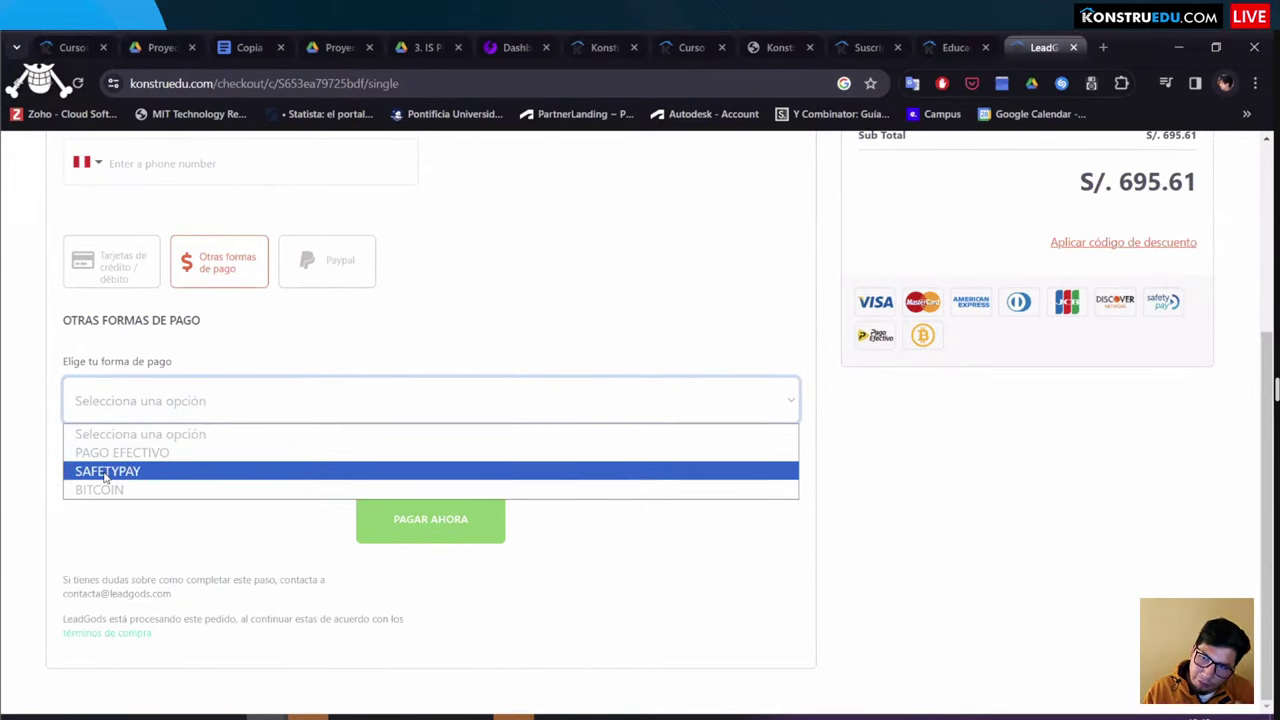
{"action": "key", "text": "Up"}
{"action": "key", "text": "Up"}
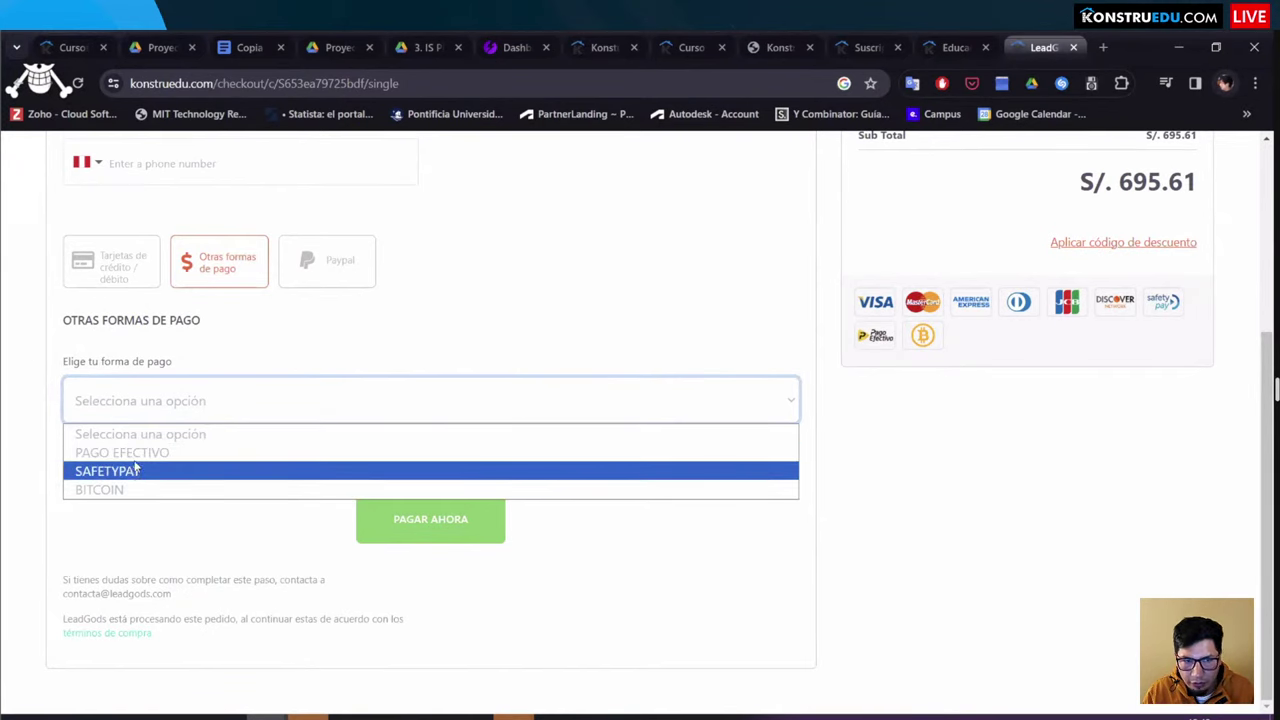
{"action": "left_click", "coordinate": [148, 471]}
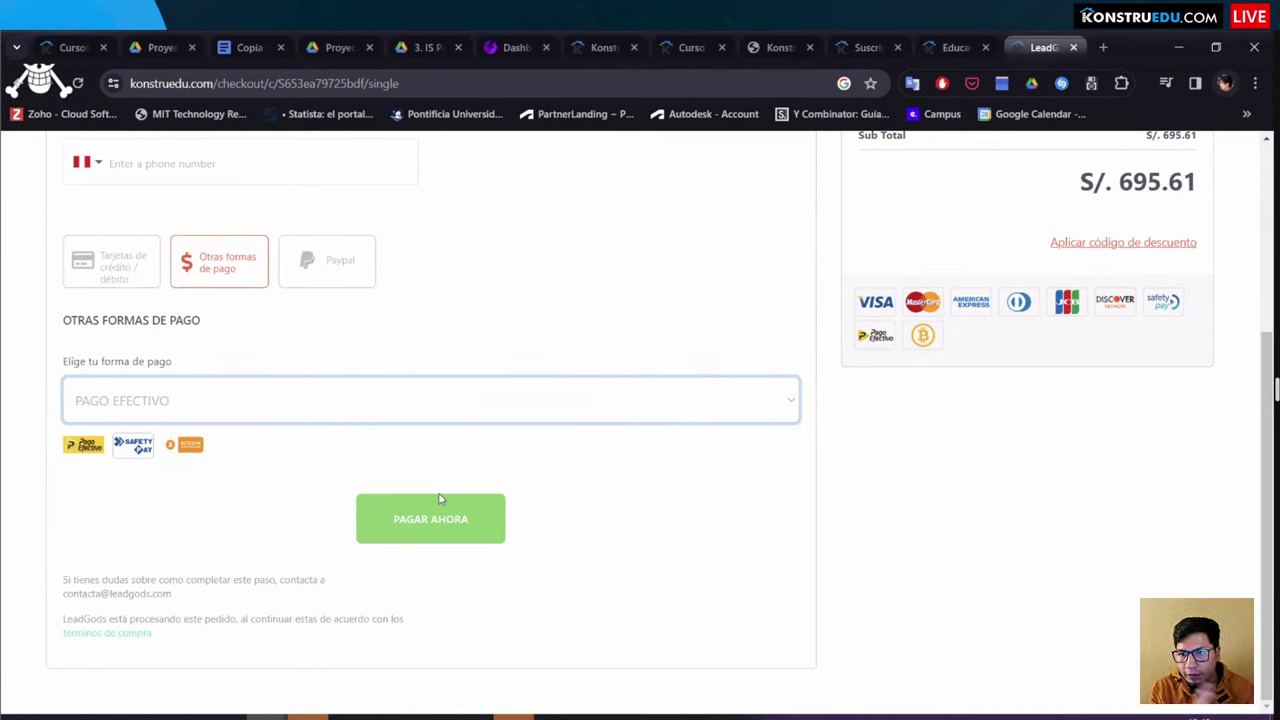
{"action": "scroll", "coordinate": [503, 470], "scroll_direction": "up", "scroll_amount": 3}
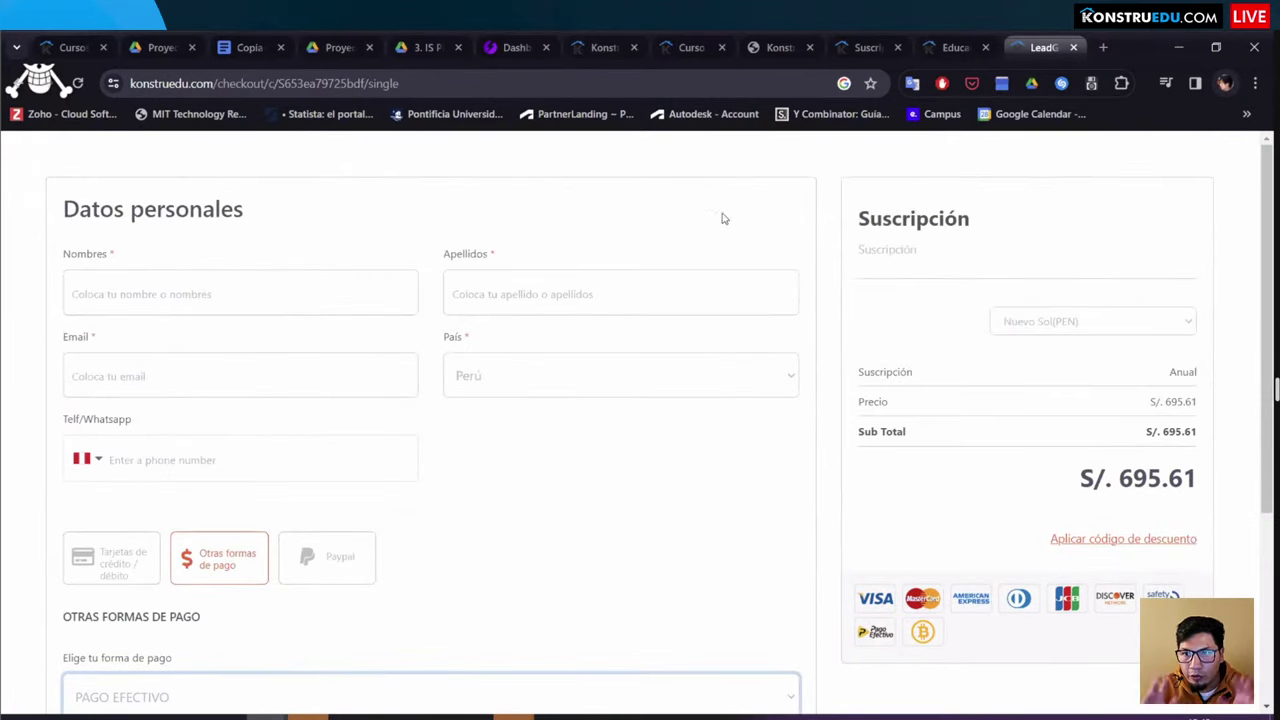
{"action": "left_click", "coordinate": [690, 44]}
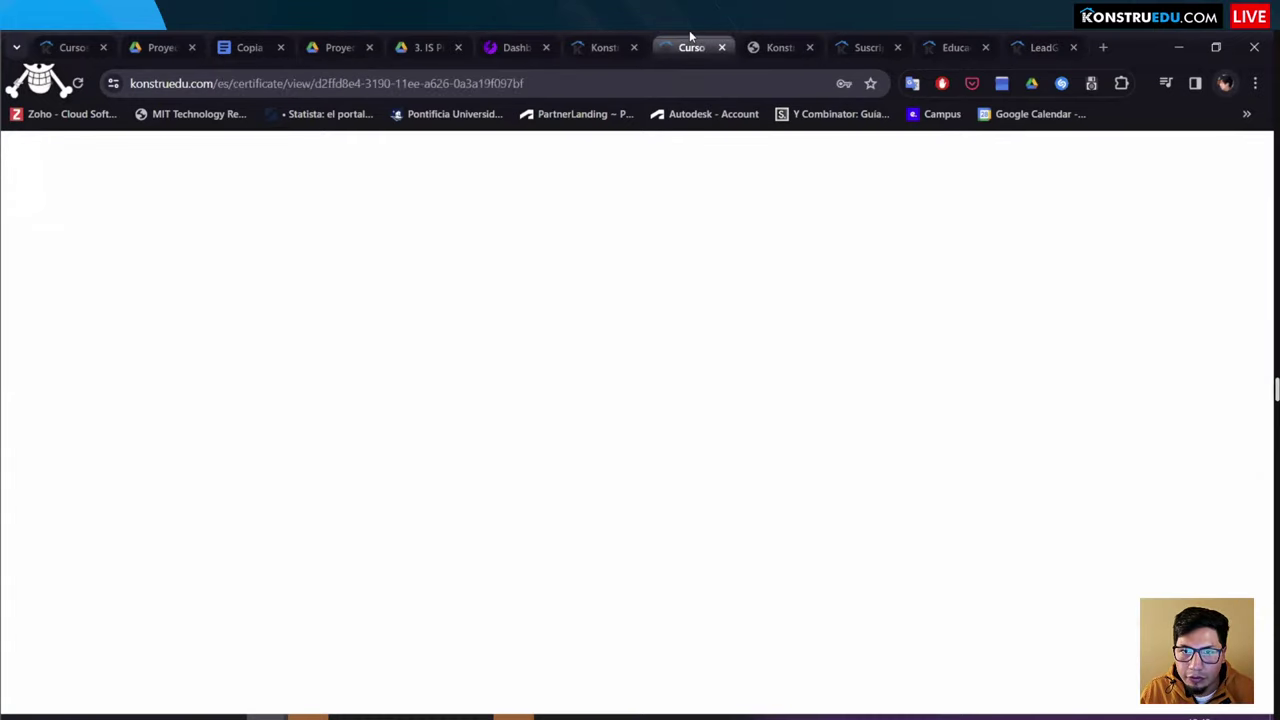
{"action": "left_click", "coordinate": [868, 47]}
{"action": "left_click", "coordinate": [955, 47]}
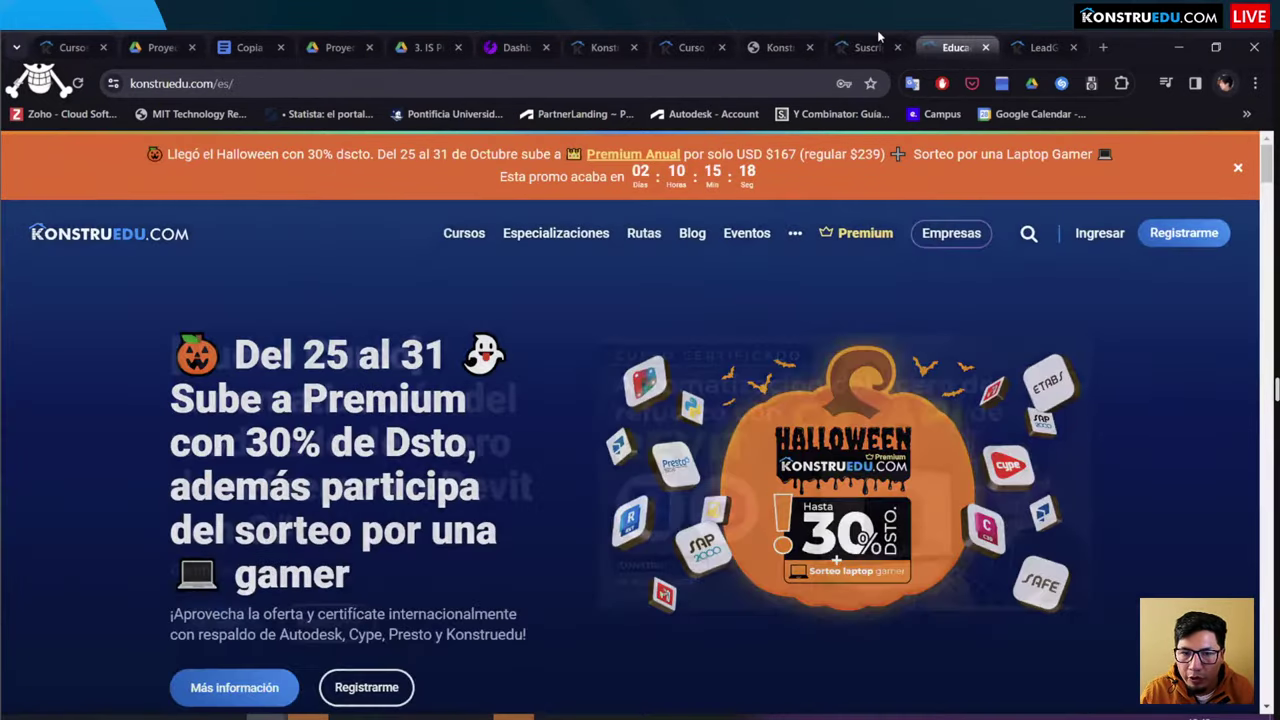
{"action": "left_click", "coordinate": [840, 45]}
{"action": "left_click", "coordinate": [790, 47]}
{"action": "left_click", "coordinate": [1030, 47]}
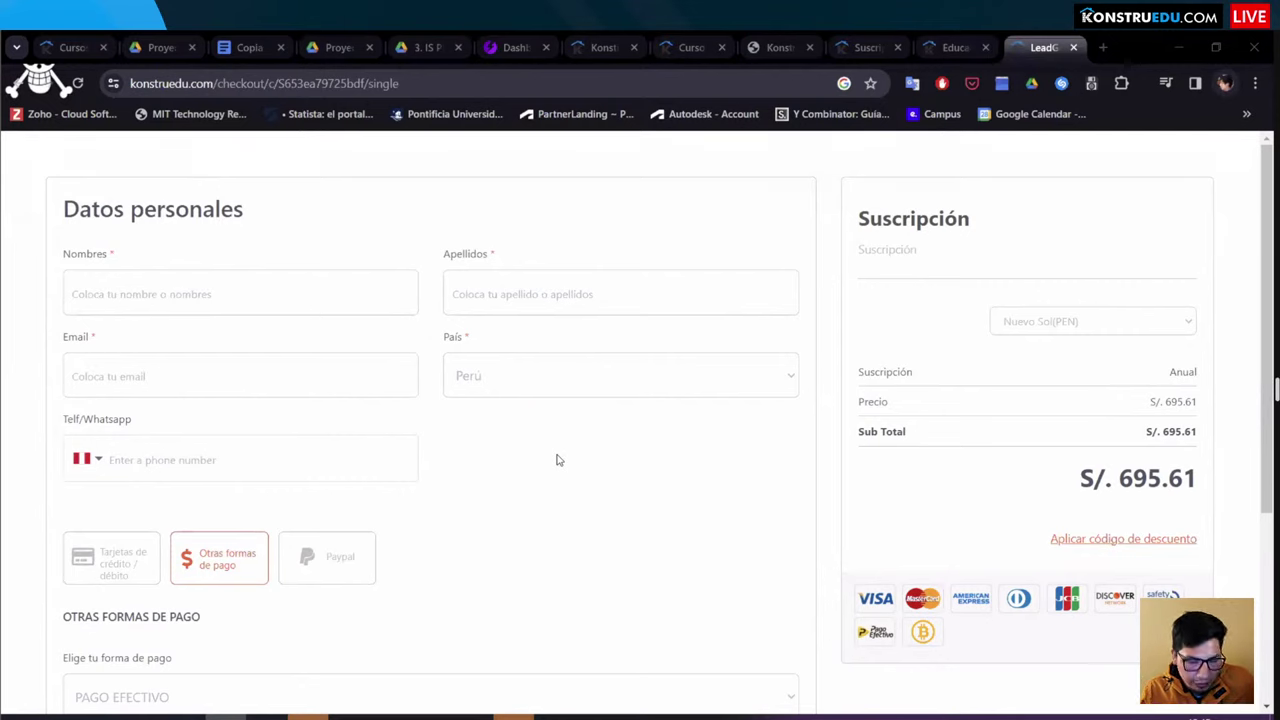
{"action": "key", "text": "ctrl+shift+Tab"}
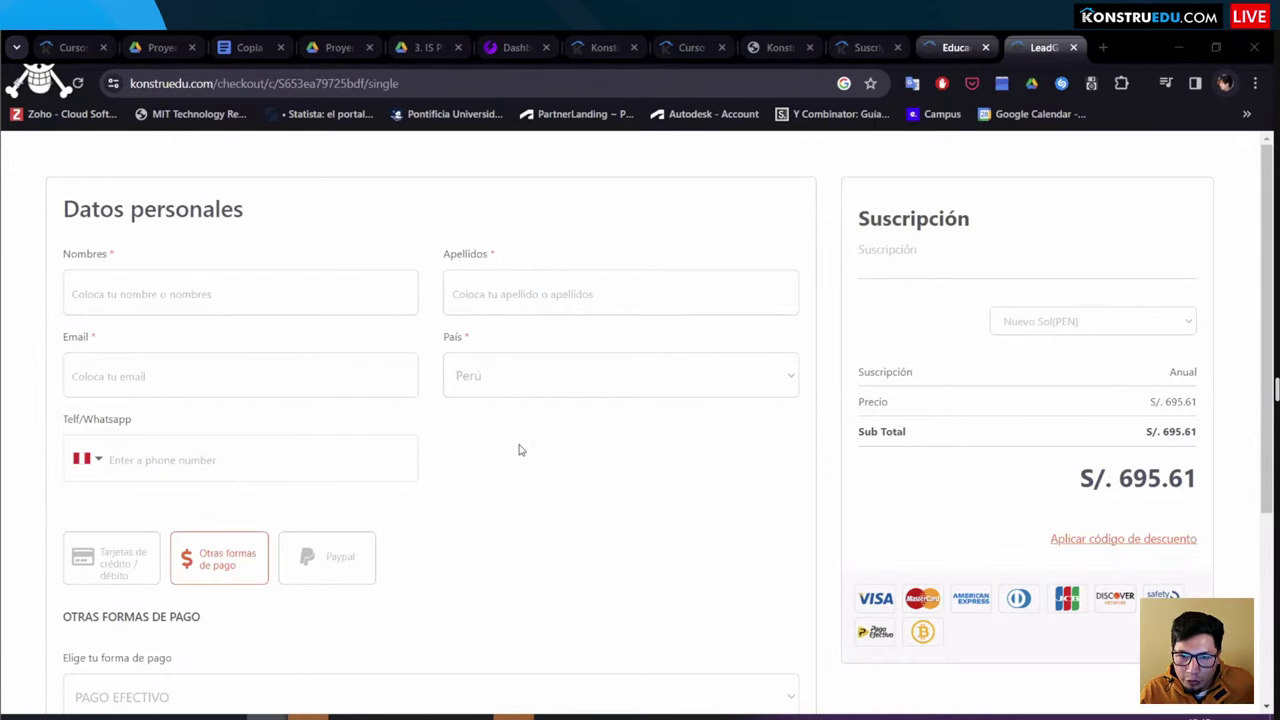